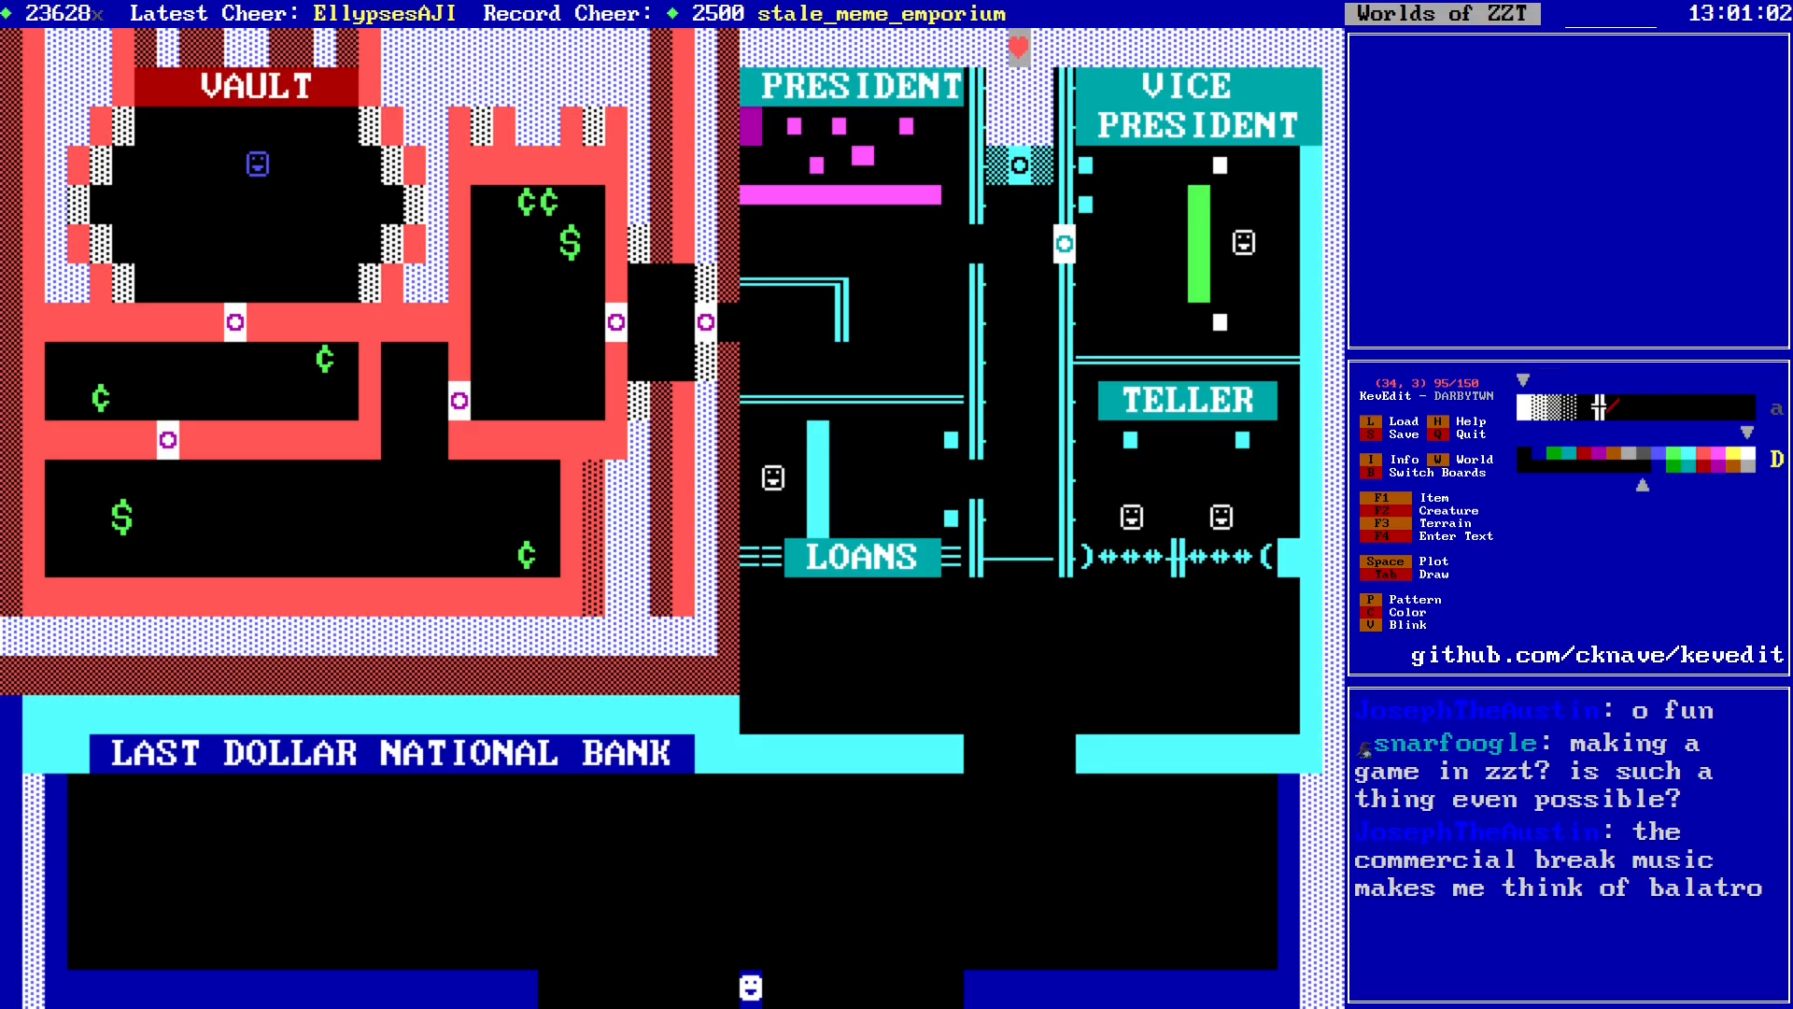
pyautogui.press('Down')
pyautogui.press('Down')
pyautogui.press('Down')
pyautogui.press('Down')
pyautogui.press('Down')
pyautogui.press('Down')
pyautogui.press('Down')
pyautogui.press('Down')
pyautogui.press('Down')
pyautogui.press('Down')
pyautogui.press('Down')
pyautogui.press('Down')
pyautogui.press('Down')
pyautogui.press('Down')
pyautogui.press('Down')
pyautogui.press('Down')
pyautogui.press('Down')
pyautogui.press('Down')
pyautogui.press('Down')
pyautogui.press('Down')
pyautogui.hotkey('alt', 'Left')
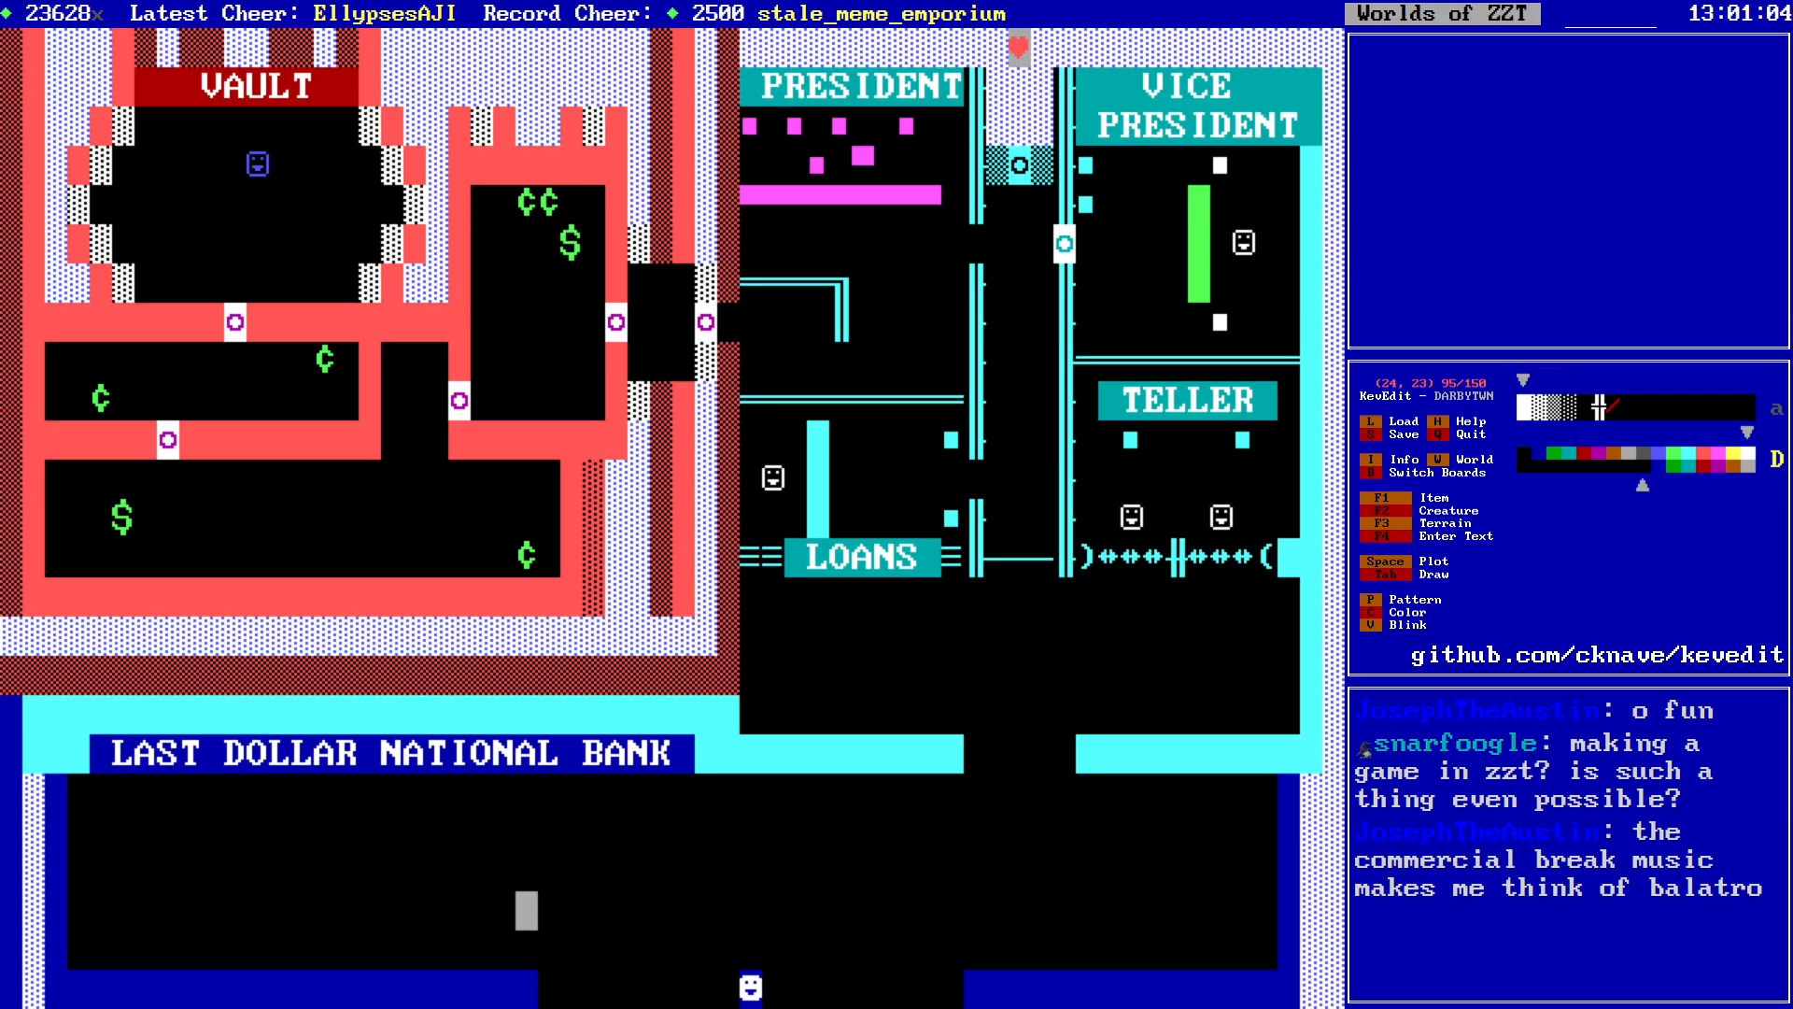
pyautogui.hotkey('alt', 'Right')
pyautogui.hotkey('alt', 'Right')
pyautogui.hotkey('alt', 'Left')
pyautogui.hotkey('alt', 'Left')
pyautogui.hotkey('alt', 'Left')
pyautogui.hotkey('alt', 'Right')
pyautogui.hotkey('alt', 'Right')
pyautogui.hotkey('alt', 'Right')
pyautogui.hotkey('alt', 'Right')
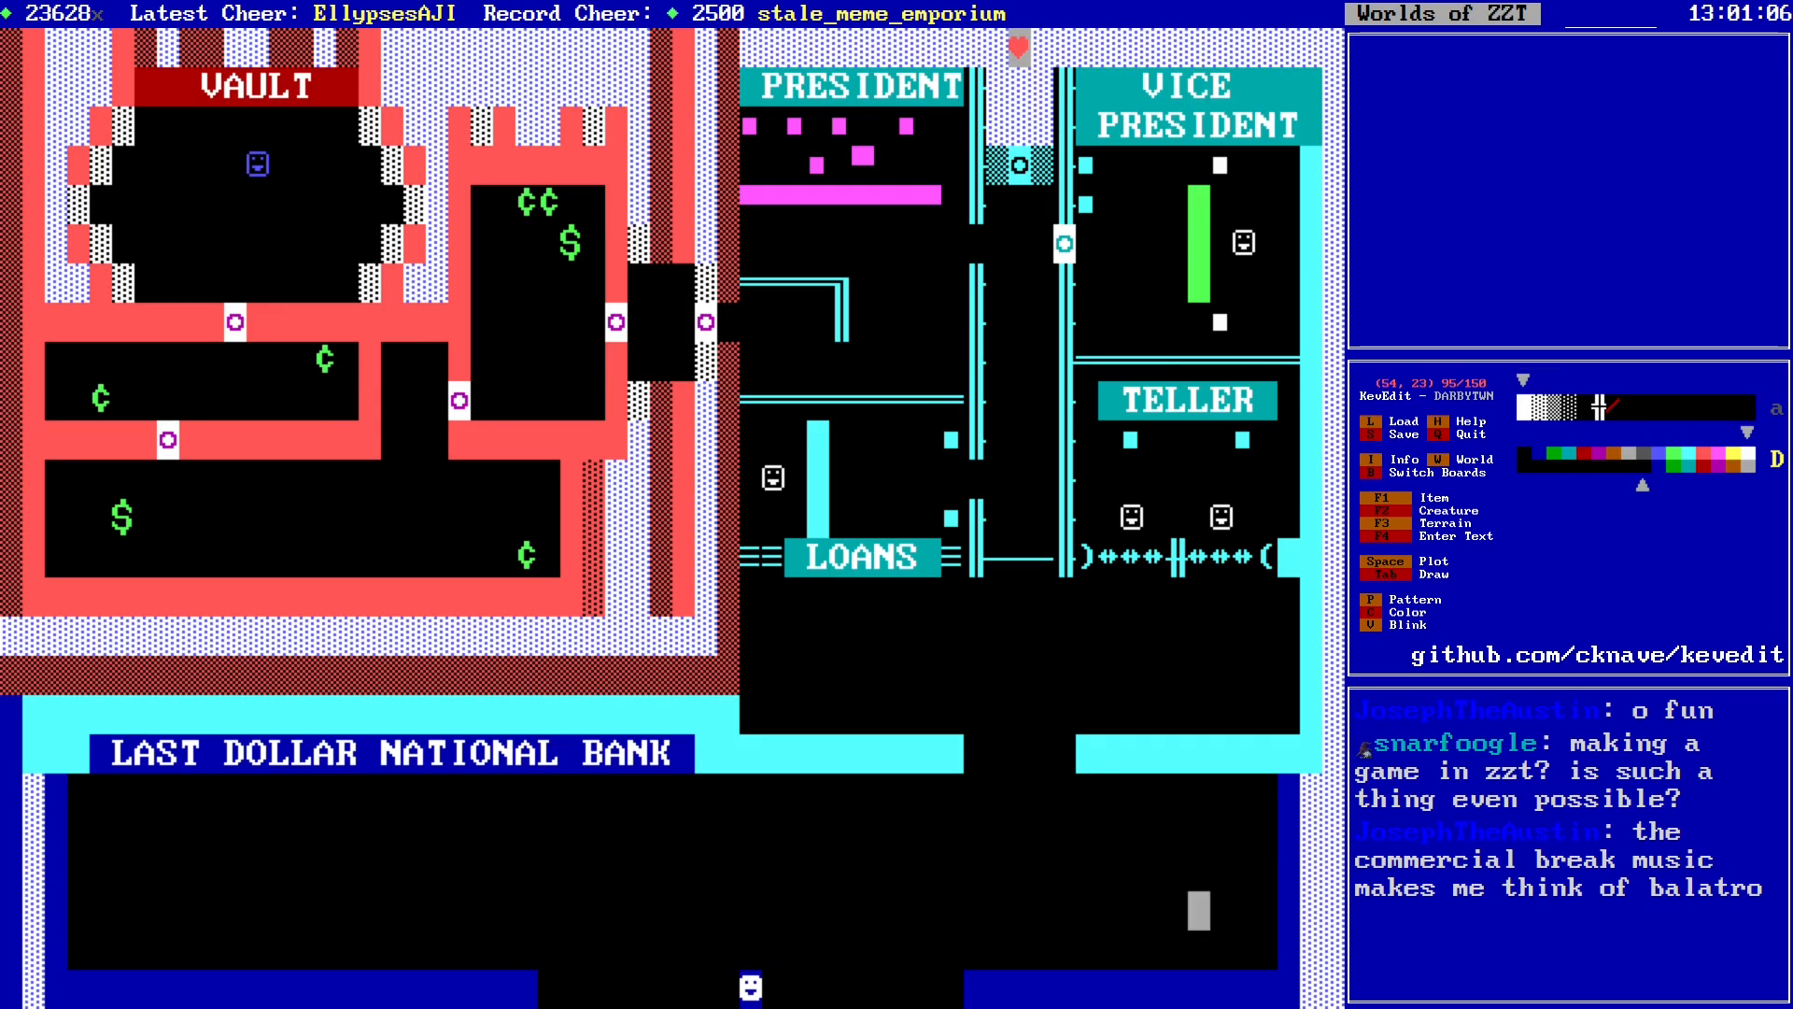
pyautogui.hotkey('alt', 'Left')
pyautogui.hotkey('alt', 'Left')
pyautogui.hotkey('alt', 'Up')
pyautogui.hotkey('alt', 'Left')
pyautogui.hotkey('alt', 'Left')
pyautogui.hotkey('alt', 'Down')
pyautogui.hotkey('alt', 'Right')
pyautogui.hotkey('alt', 'Right')
pyautogui.hotkey('alt', 'Right')
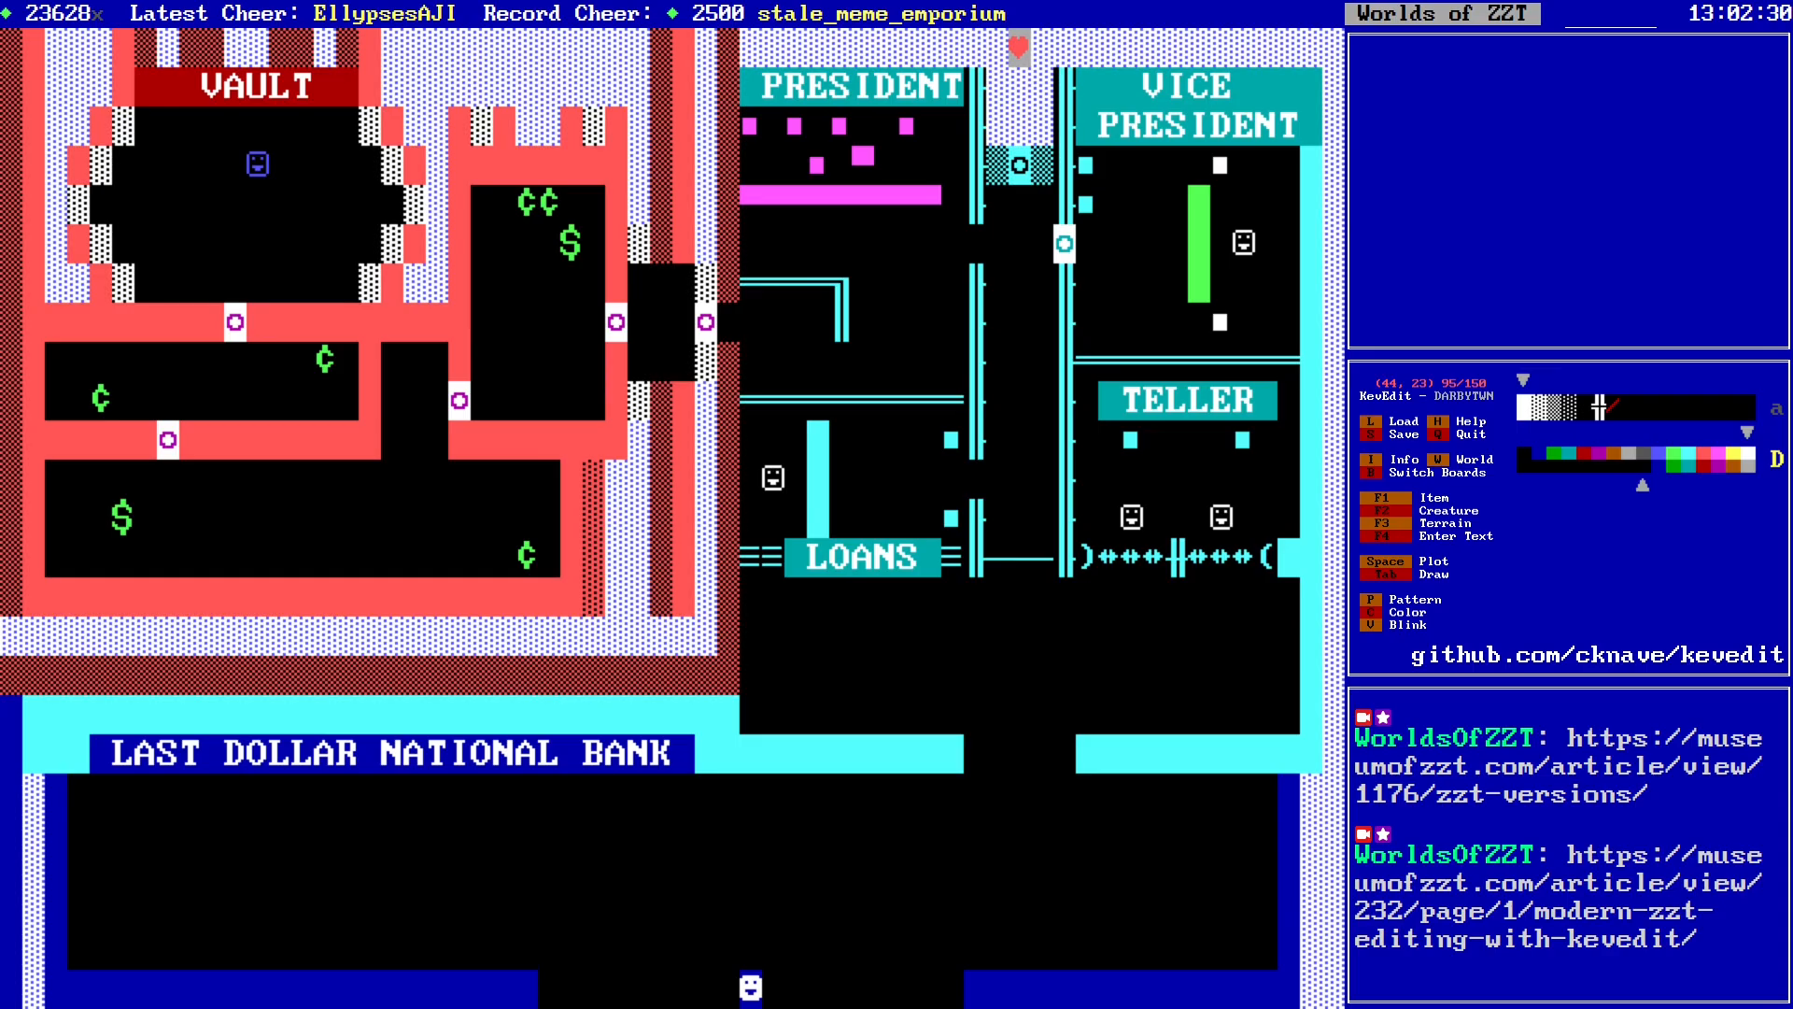
# Step: Load the world file dec13.zzt into the editor in place of the bank world
pyautogui.press('l')
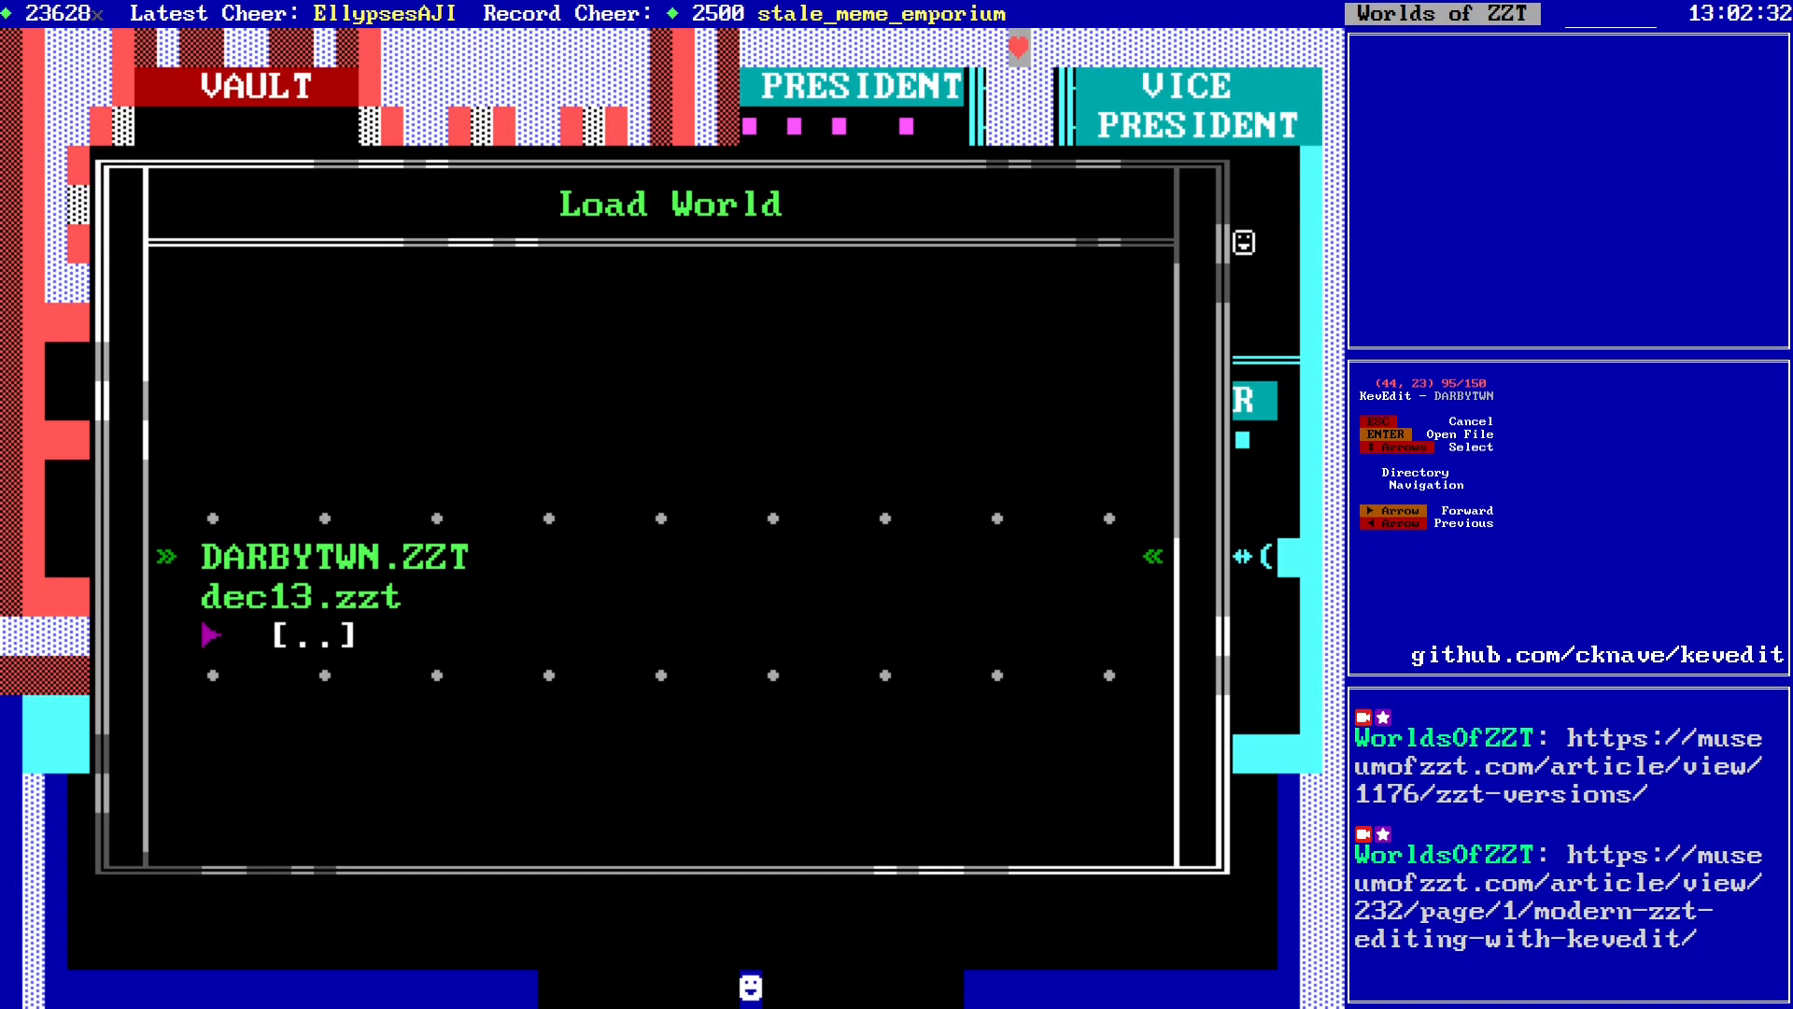
pyautogui.press('Down')
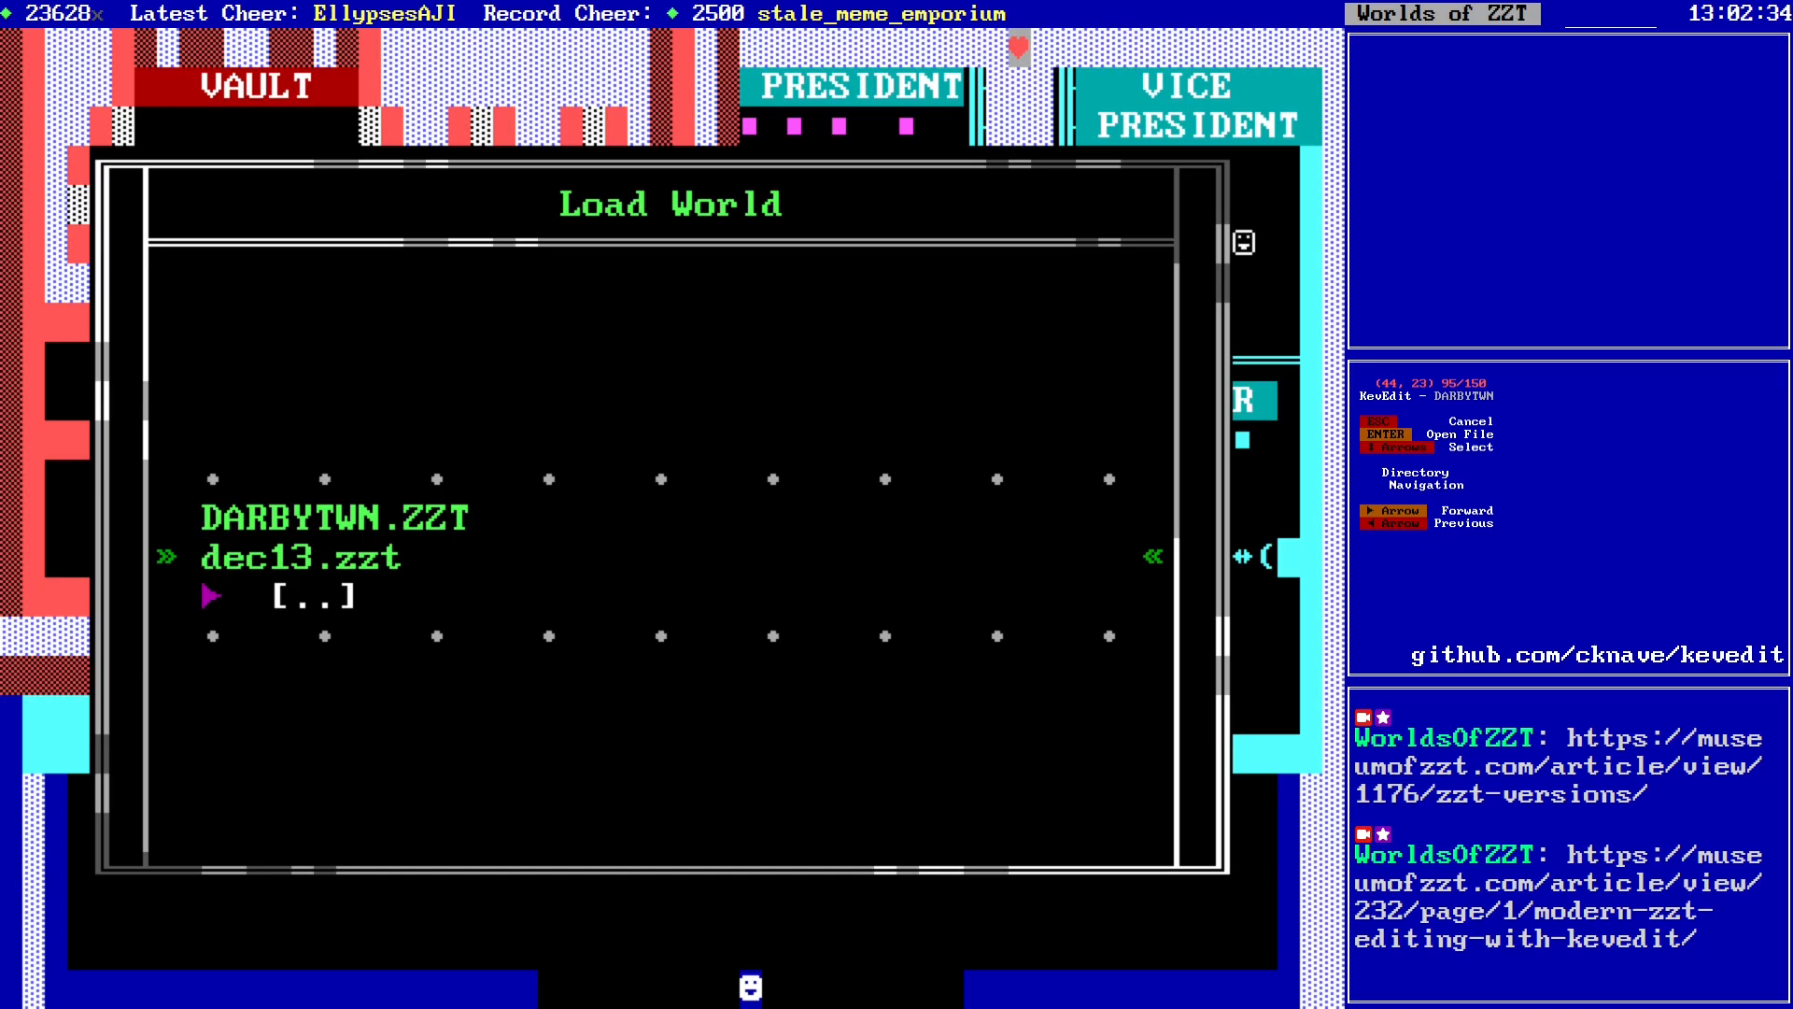
pyautogui.press('Return')
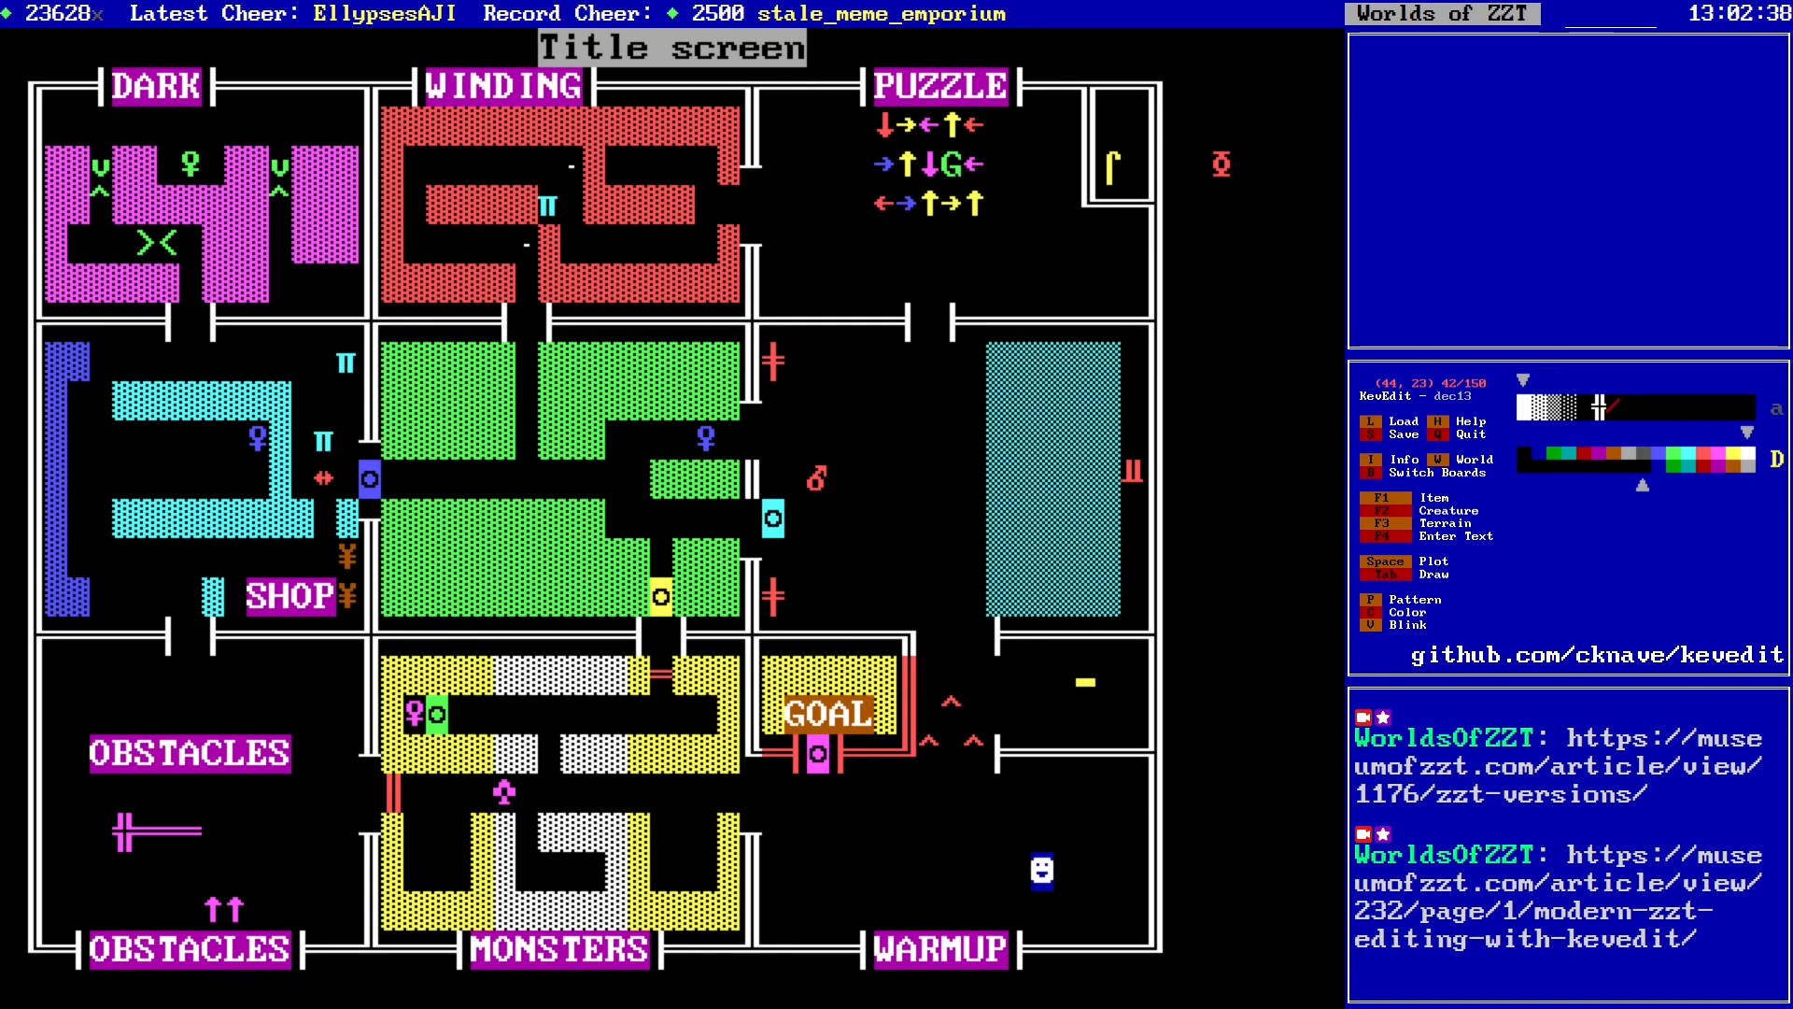
# Step: Examine the Warmup room, where the player starts, and its labelled lower wall on the title screen board
pyautogui.press('Right')
pyautogui.press('Right')
pyautogui.press('Right')
pyautogui.press('Right')
pyautogui.press('Right')
pyautogui.press('Right')
pyautogui.press('Right')
pyautogui.press('Right')
pyautogui.press('Right')
pyautogui.press('Right')
pyautogui.press('Right')
pyautogui.press('Right')
pyautogui.press('Right')
pyautogui.press('Right')
pyautogui.press('Right')
pyautogui.press('Right')
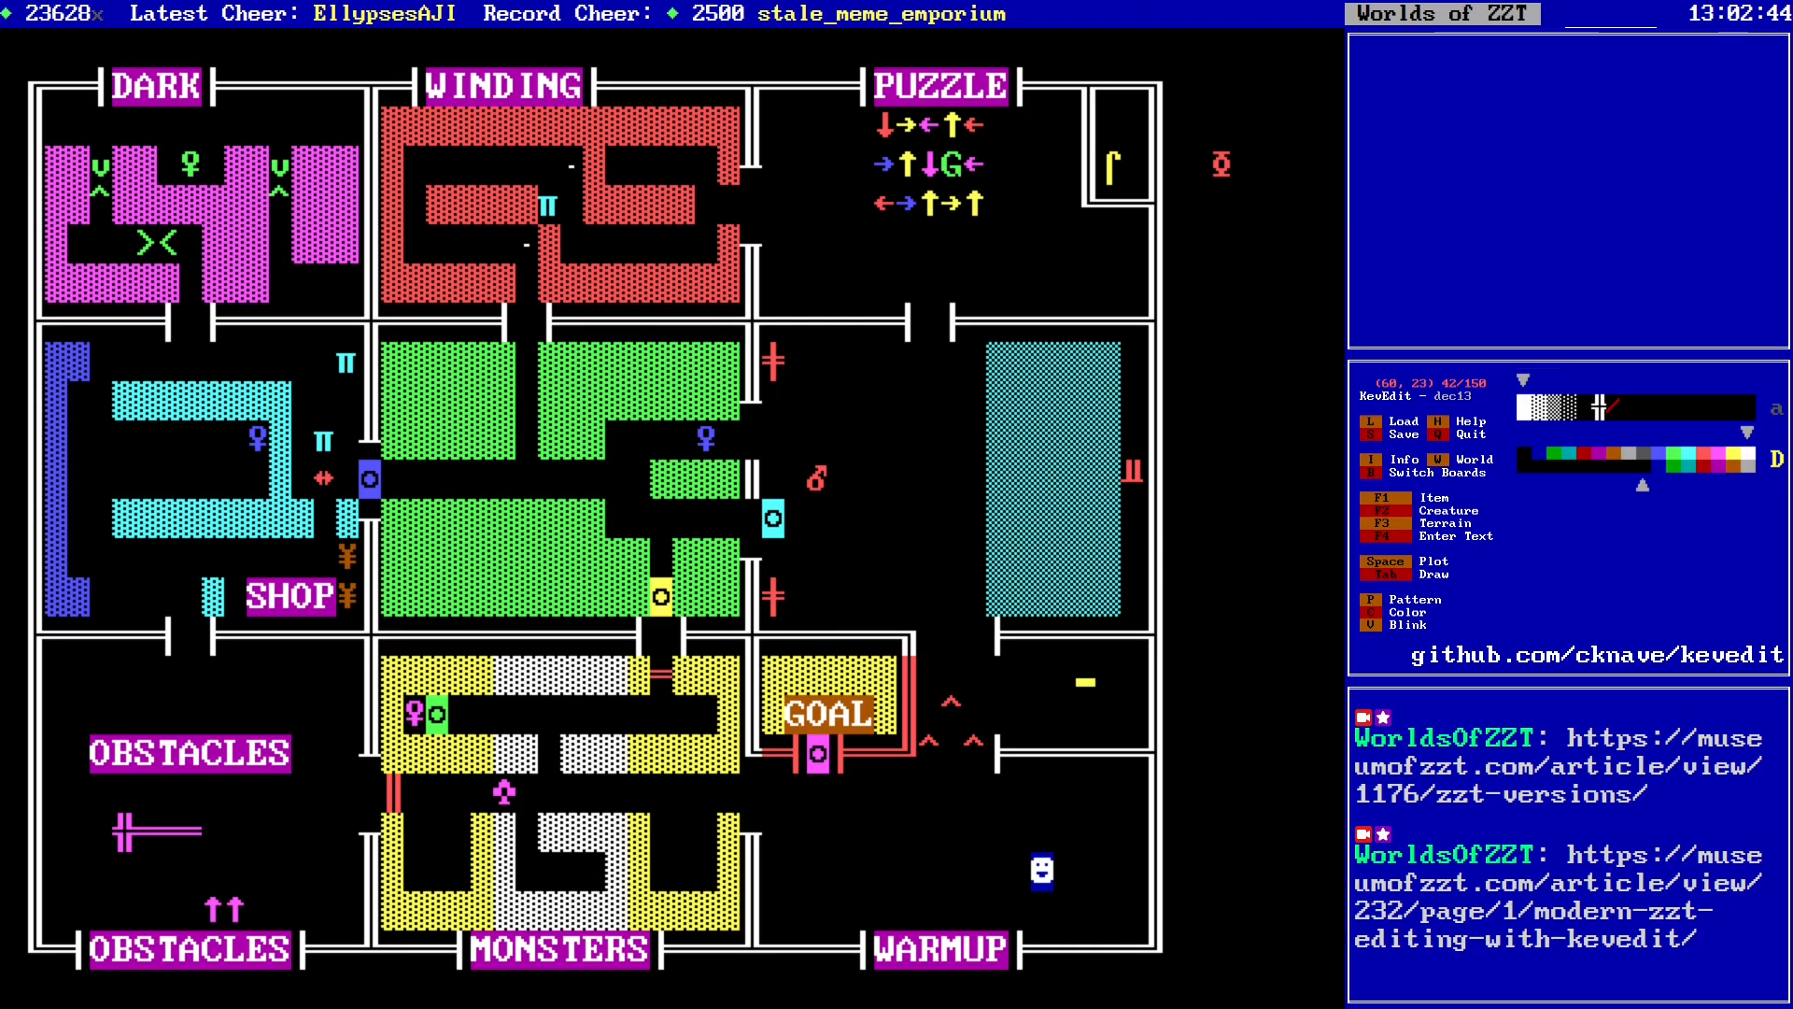
pyautogui.press('Left')
pyautogui.press('Left')
pyautogui.press('Left')
pyautogui.press('Left')
pyautogui.press('Left')
pyautogui.press('Left')
pyautogui.press('Left')
pyautogui.press('Left')
pyautogui.press('Left')
pyautogui.press('Left')
pyautogui.press('Left')
pyautogui.press('Left')
pyautogui.press('Left')
pyautogui.press('Left')
pyautogui.press('Left')
pyautogui.press('Left')
pyautogui.press('Left')
pyautogui.press('Left')
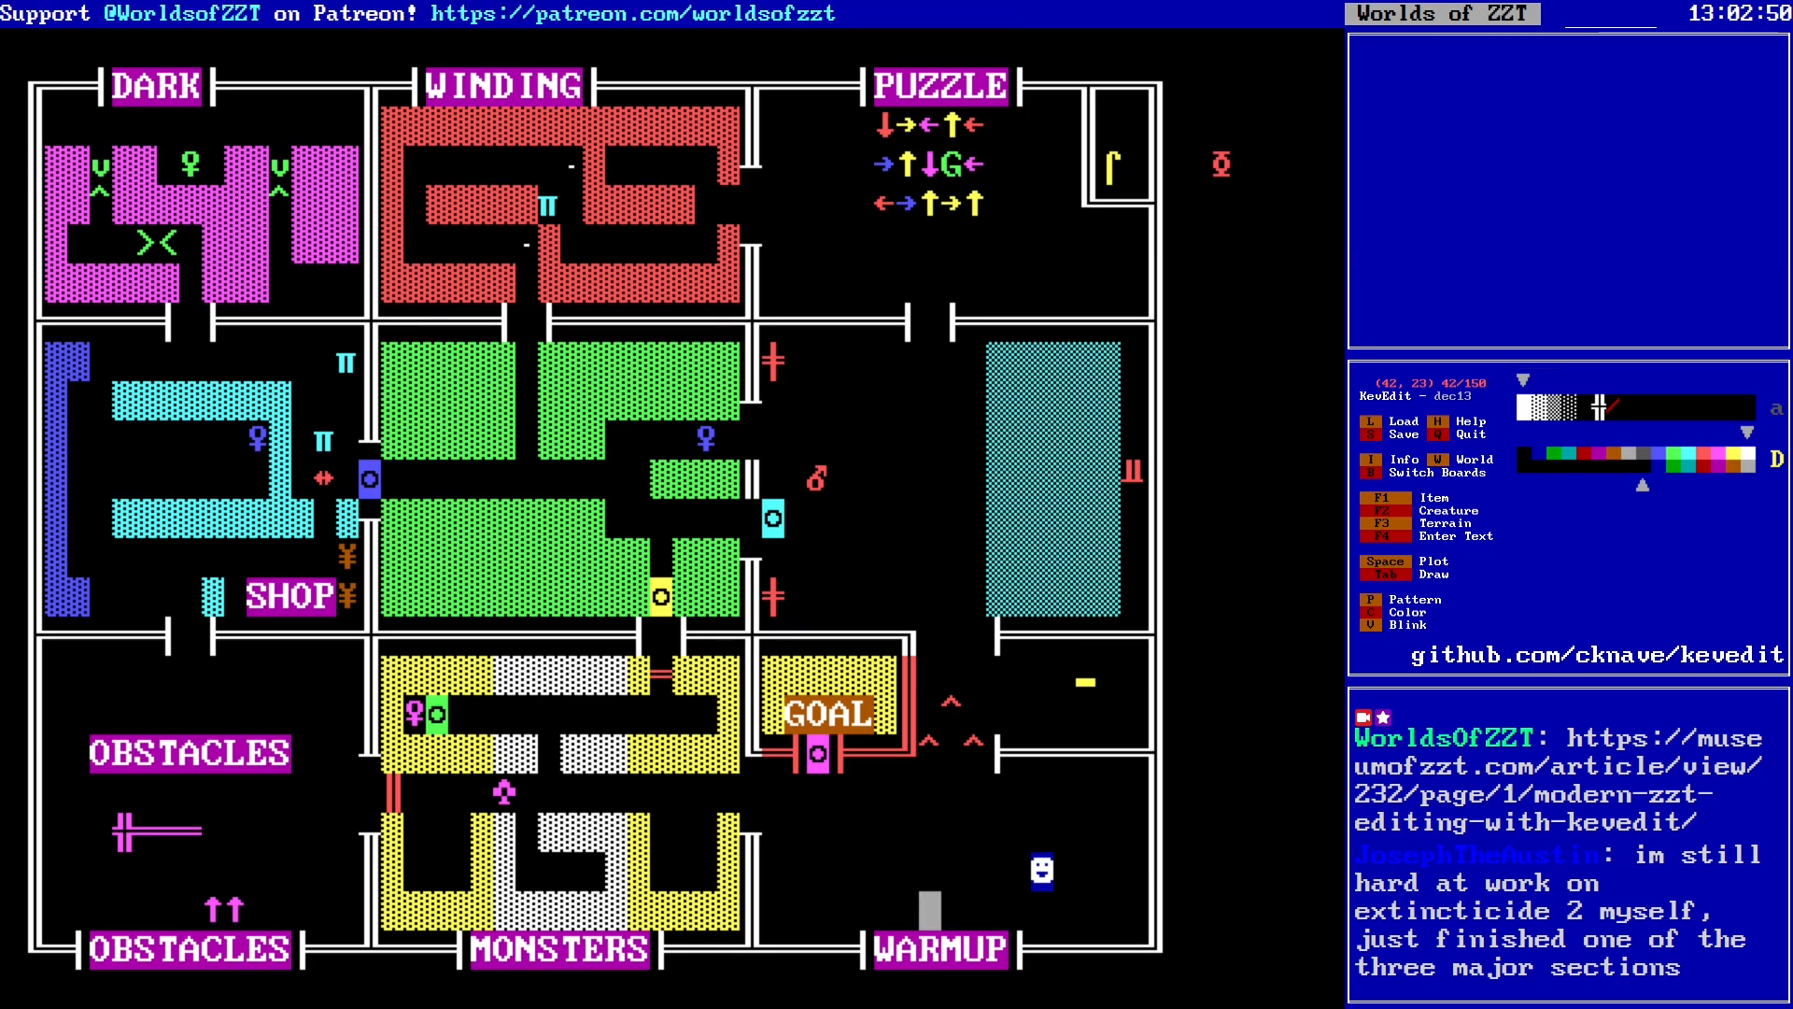
pyautogui.press('Down')
pyautogui.press('Right')
pyautogui.press('Right')
pyautogui.press('Right')
pyautogui.press('Right')
pyautogui.press('Right')
pyautogui.press('Right')
pyautogui.press('Right')
pyautogui.press('Right')
pyautogui.press('Right')
pyautogui.press('Right')
pyautogui.press('Up')
pyautogui.press('Down')
pyautogui.press('Left')
pyautogui.press('Left')
pyautogui.press('Left')
pyautogui.press('Left')
pyautogui.press('Left')
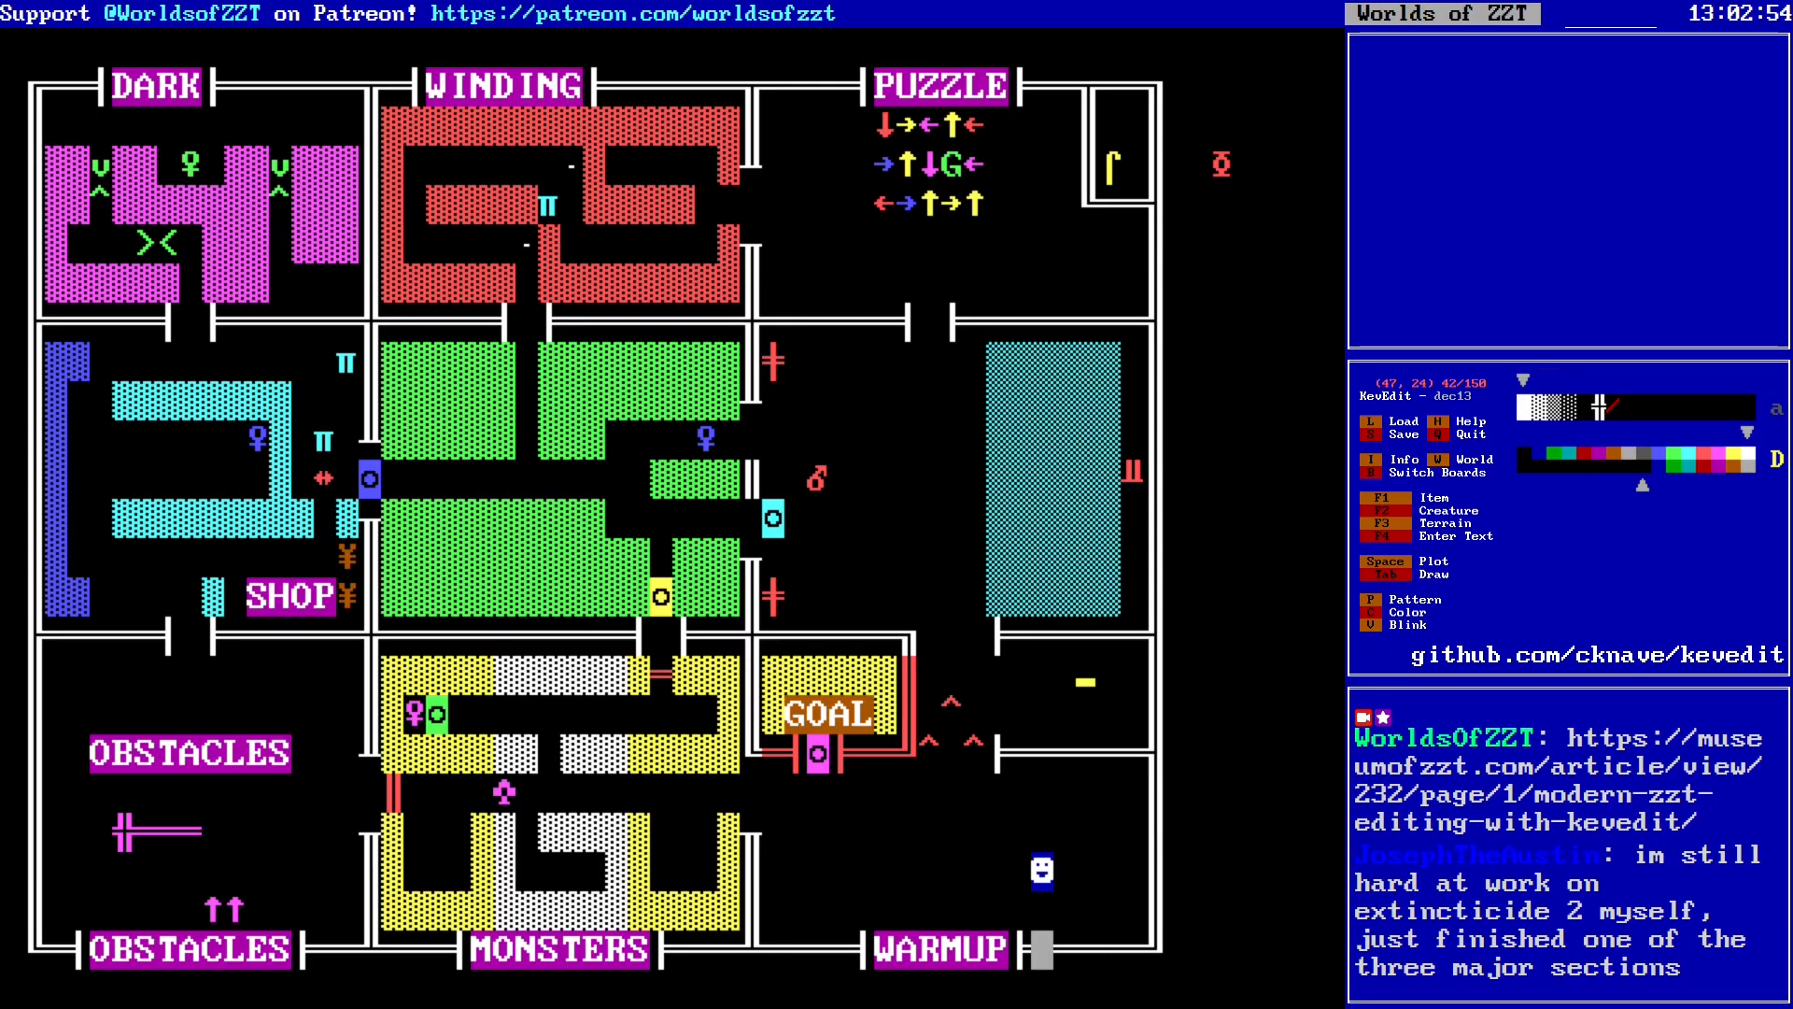
pyautogui.press('Left')
pyautogui.press('Left')
pyautogui.press('Left')
pyautogui.press('Left')
pyautogui.press('Left')
pyautogui.press('Left')
pyautogui.press('Left')
pyautogui.press('Left')
pyautogui.press('Left')
pyautogui.press('Left')
pyautogui.press('Left')
pyautogui.press('Left')
pyautogui.press('Left')
pyautogui.press('Right')
pyautogui.press('Right')
pyautogui.press('Right')
pyautogui.press('Right')
pyautogui.press('Right')
pyautogui.press('Right')
pyautogui.press('Right')
pyautogui.press('Right')
pyautogui.press('Right')
pyautogui.press('Right')
pyautogui.press('Right')
pyautogui.press('Right')
pyautogui.press('Right')
pyautogui.press('Right')
pyautogui.press('Right')
pyautogui.press('Right')
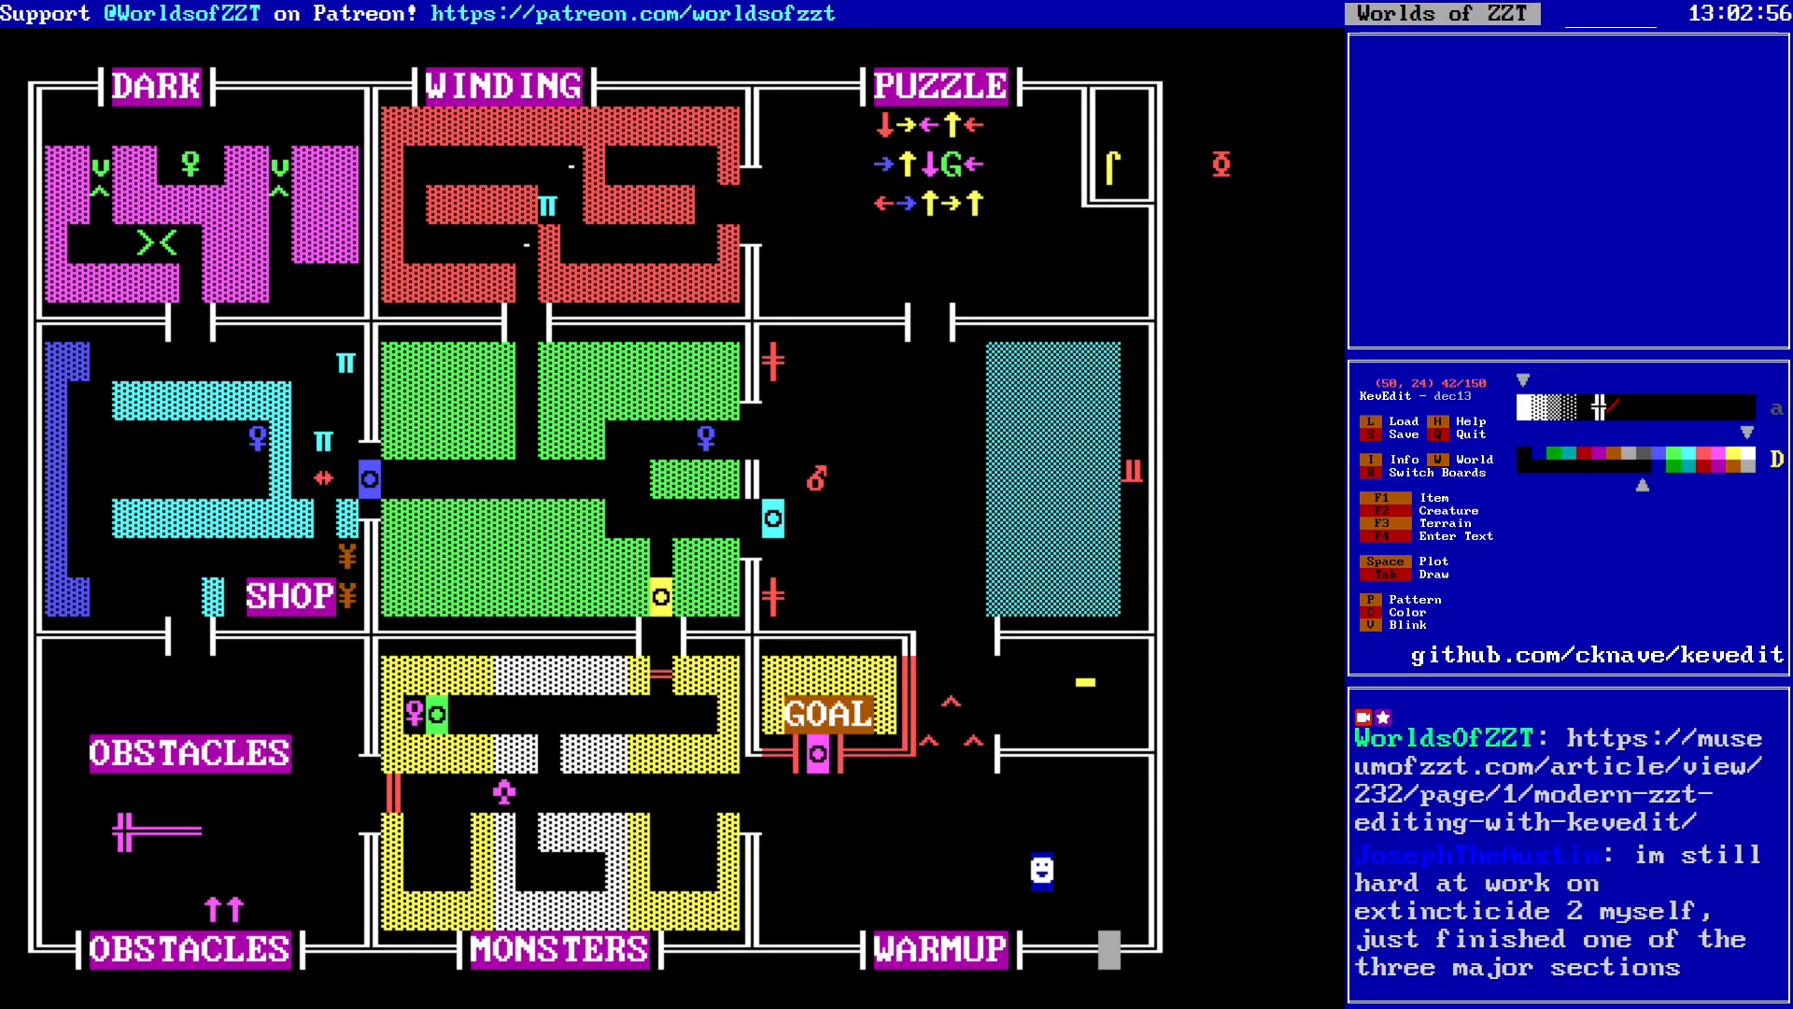
# Step: Examine the way from the player's start in the Warmup room to the purple door below the Goal room
pyautogui.press('Up')
pyautogui.press('Up')
pyautogui.press('Left')
pyautogui.press('Left')
pyautogui.press('Left')
pyautogui.press('Left')
pyautogui.press('Left')
pyautogui.press('Up')
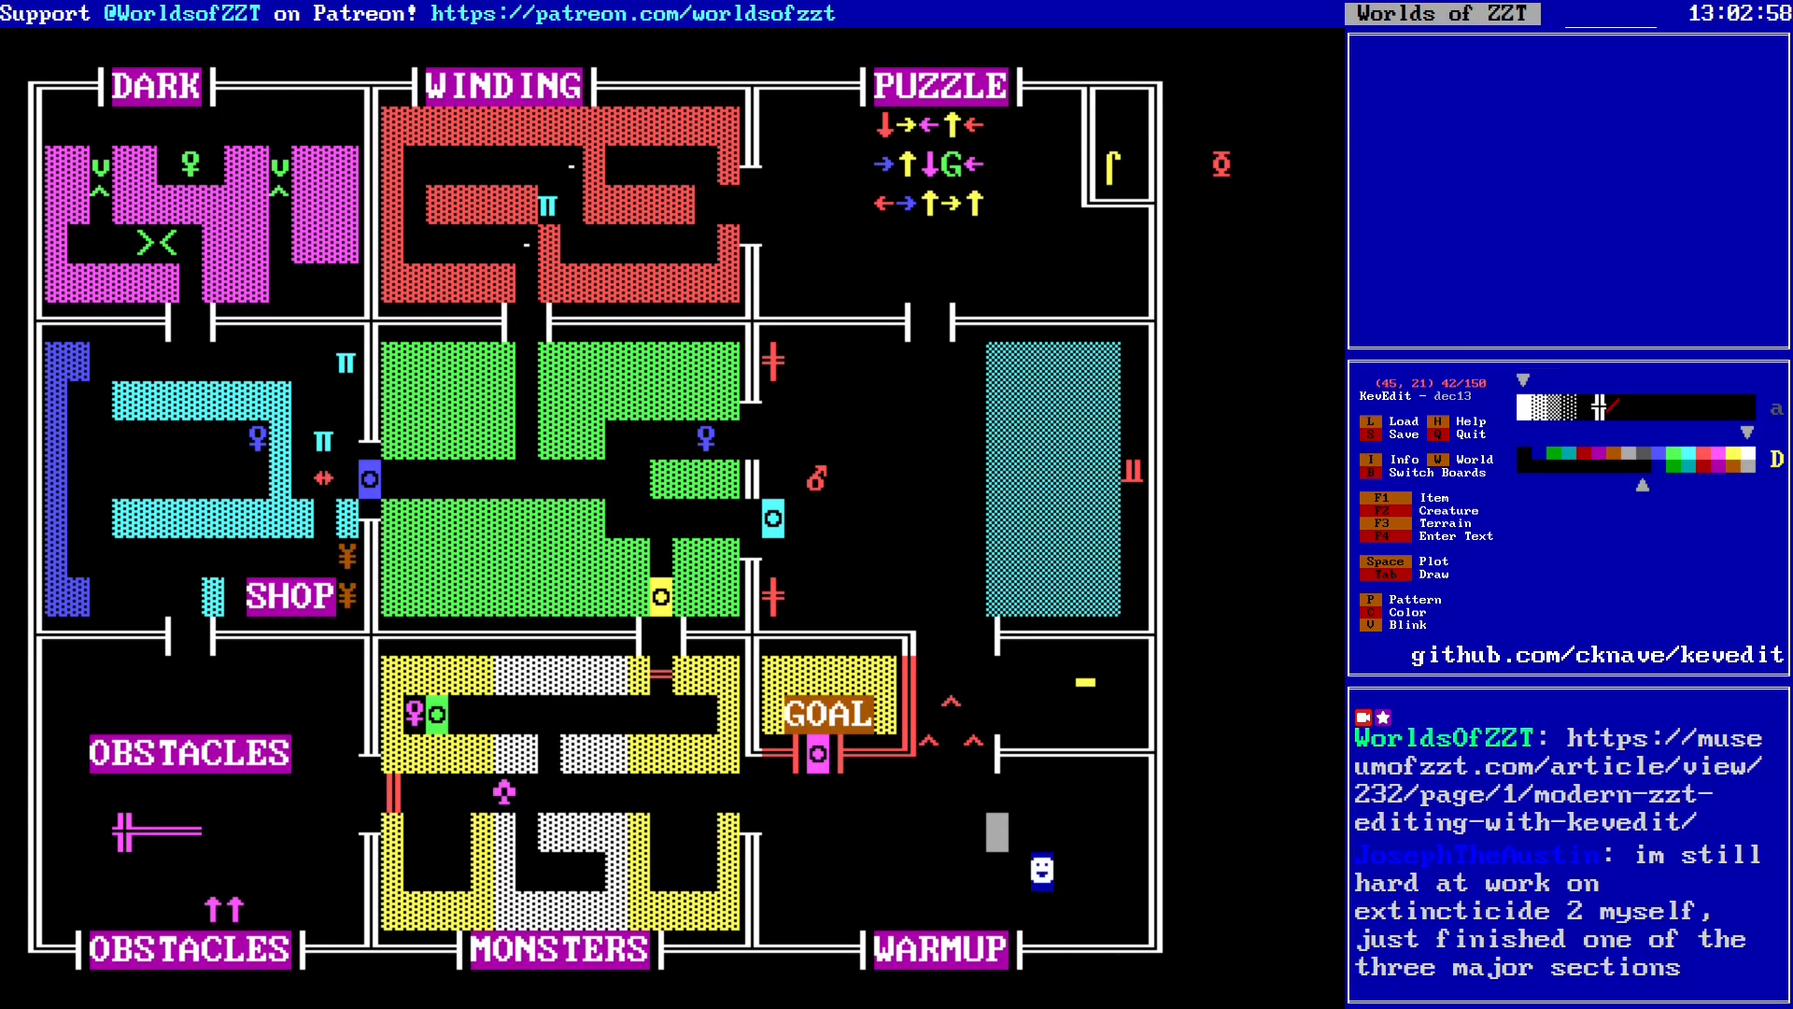
pyautogui.press('Left')
pyautogui.press('Left')
pyautogui.press('Left')
pyautogui.press('Left')
pyautogui.press('Left')
pyautogui.press('Left')
pyautogui.press('Up')
pyautogui.press('Up')
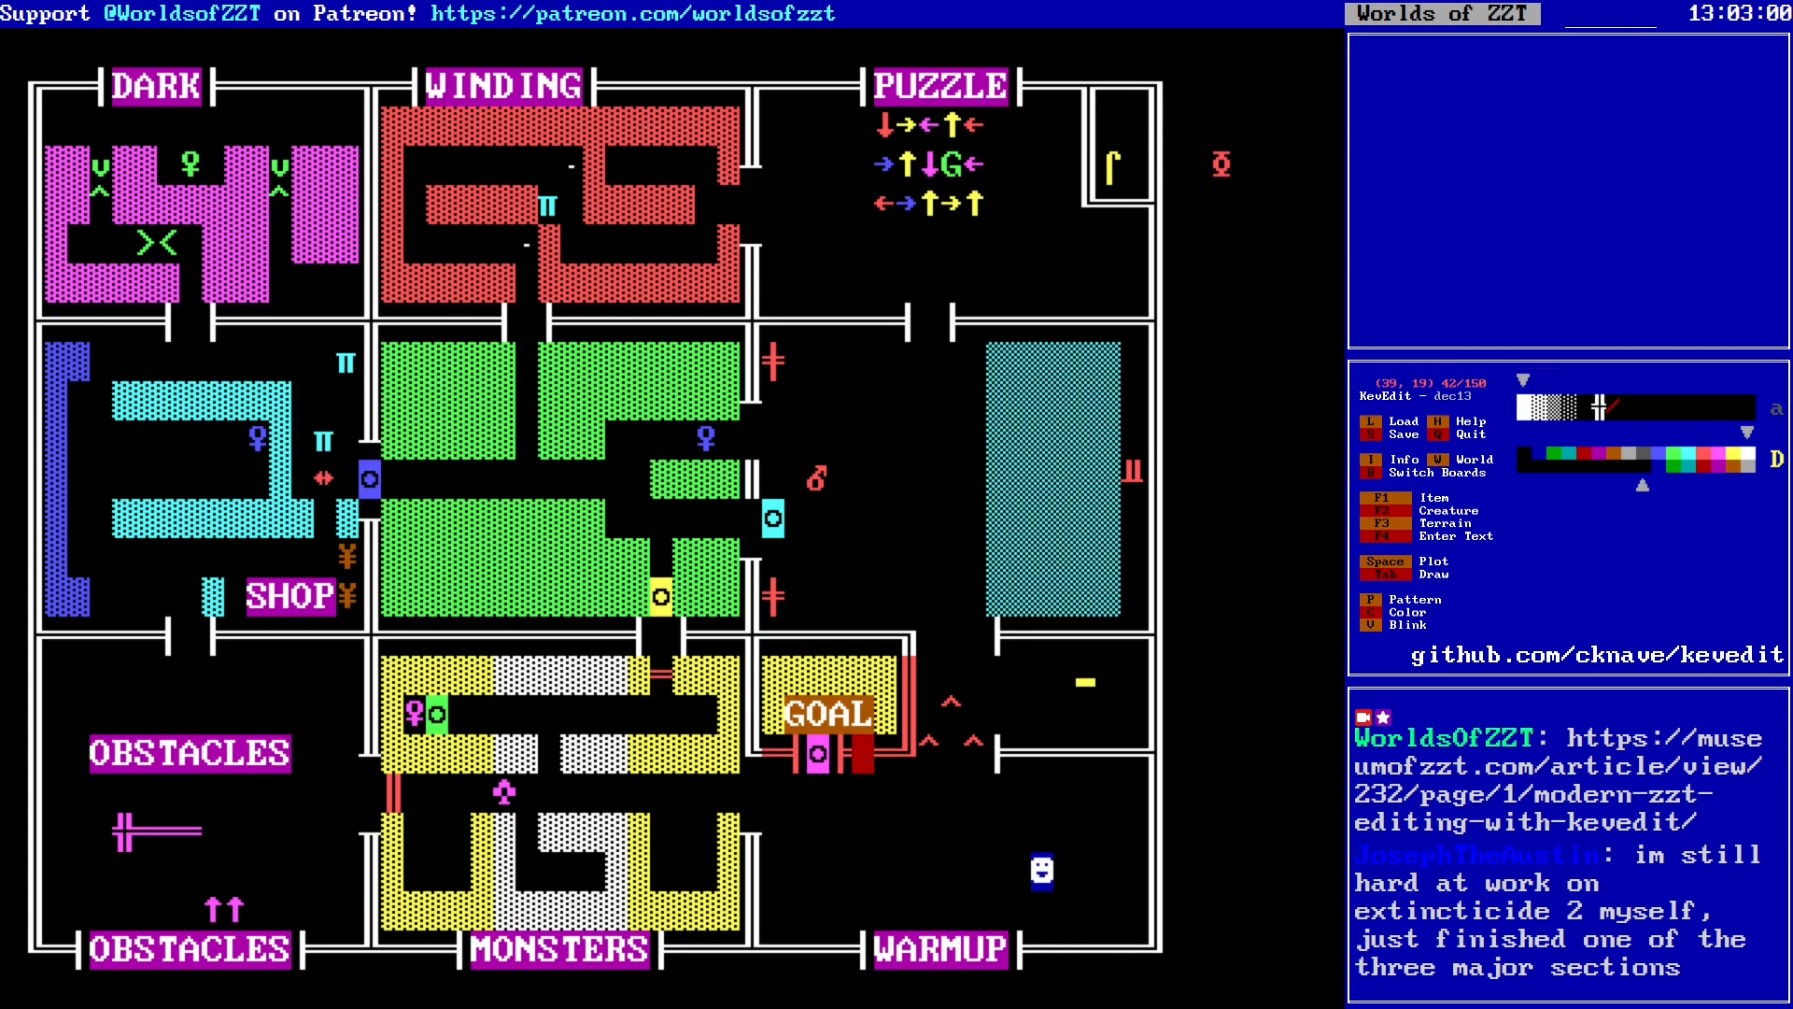
pyautogui.press('Left')
pyautogui.press('Left')
pyautogui.press('Down')
pyautogui.press('Left')
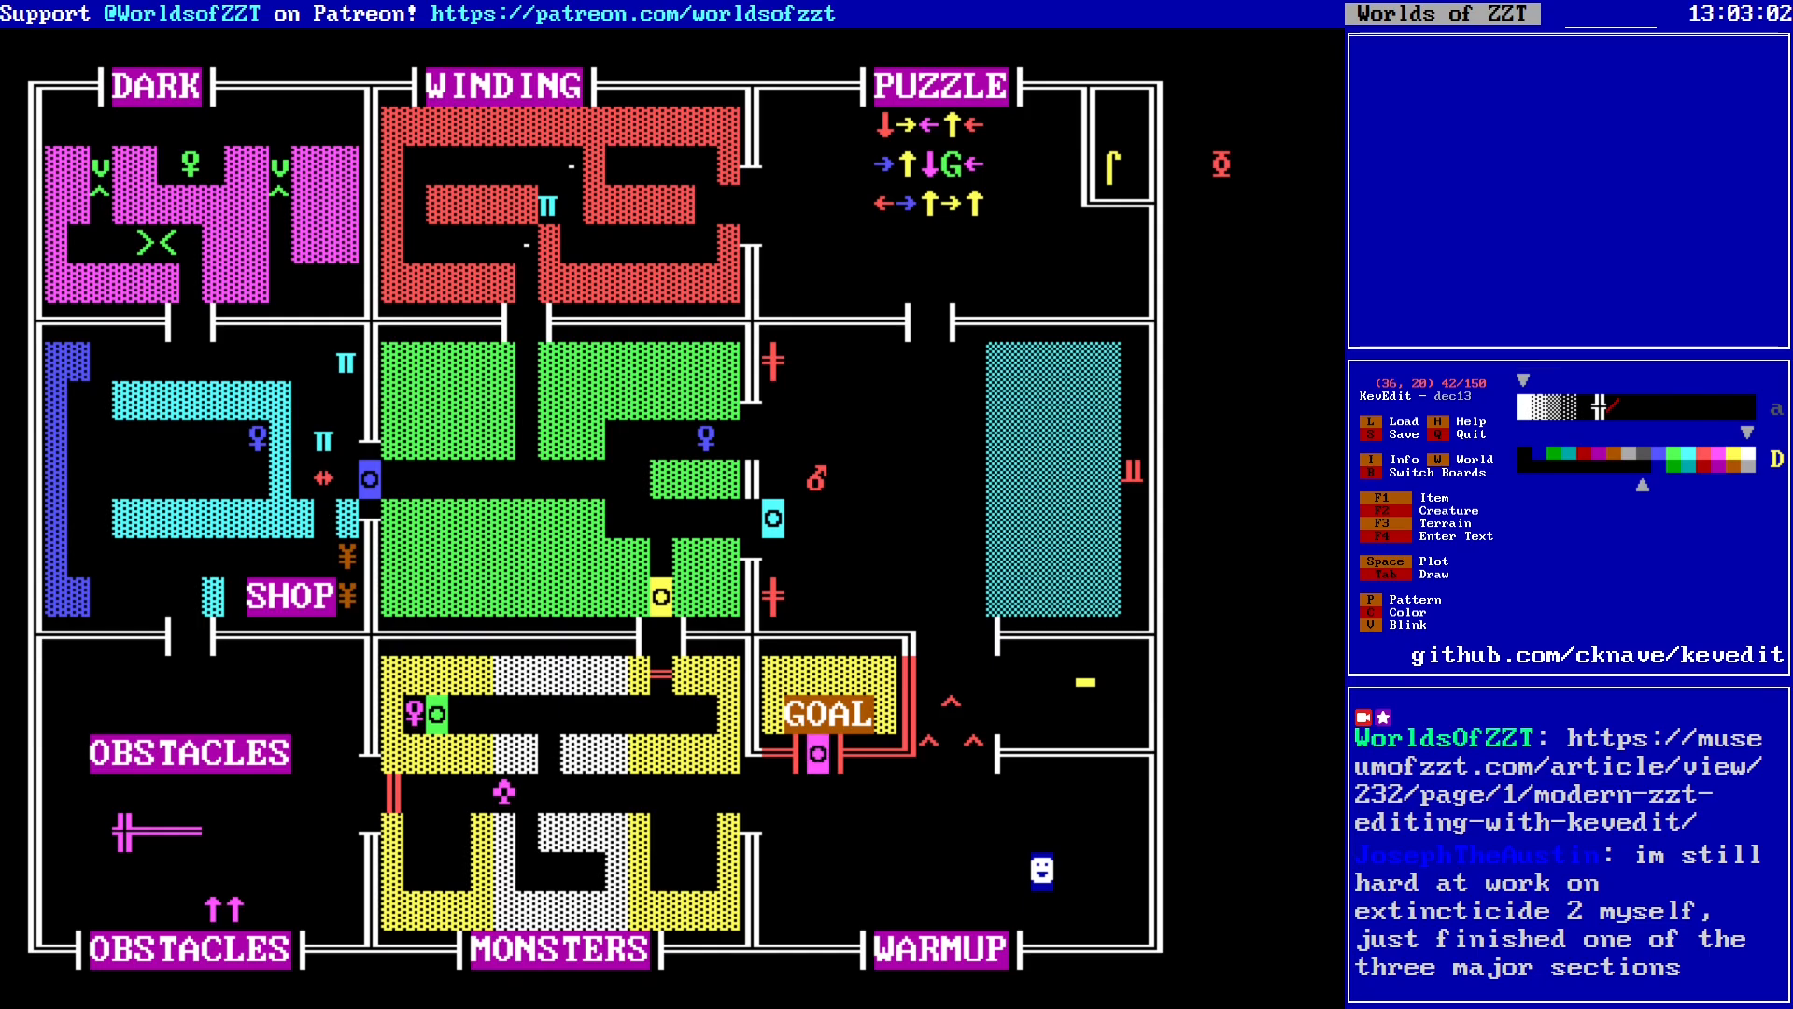
# Step: Examine the Monsters room's central corridor and the walled passages below it, around the purple creature
pyautogui.press('Left')
pyautogui.press('Left')
pyautogui.press('Left')
pyautogui.press('Left')
pyautogui.press('Left')
pyautogui.press('Left')
pyautogui.press('Left')
pyautogui.press('Left')
pyautogui.press('Left')
pyautogui.press('Left')
pyautogui.press('Left')
pyautogui.press('Left')
pyautogui.press('Left')
pyautogui.press('Left')
pyautogui.press('Left')
pyautogui.press('Down')
pyautogui.press('Down')
pyautogui.press('Right')
pyautogui.press('Right')
pyautogui.press('Right')
pyautogui.press('Right')
pyautogui.press('Right')
pyautogui.press('Right')
pyautogui.press('Right')
pyautogui.press('Right')
pyautogui.press('Right')
pyautogui.press('Right')
pyautogui.press('Right')
pyautogui.press('Up')
pyautogui.press('Up')
pyautogui.press('Left')
pyautogui.press('Left')
pyautogui.press('Left')
pyautogui.press('Left')
pyautogui.press('Left')
pyautogui.press('Left')
pyautogui.press('Left')
pyautogui.press('Left')
pyautogui.press('Left')
pyautogui.press('Left')
pyautogui.press('Left')
# Step: Examine the area between the Goal and Warmup rooms, around the red spikes, the wall opening and the yellow piece
pyautogui.press('Right')
pyautogui.press('Right')
pyautogui.press('Right')
pyautogui.press('Right')
pyautogui.press('Right')
pyautogui.press('Right')
pyautogui.press('Right')
pyautogui.press('Right')
pyautogui.press('Right')
pyautogui.press('Right')
pyautogui.press('Right')
pyautogui.press('Right')
pyautogui.press('Right')
pyautogui.press('Right')
pyautogui.press('Right')
pyautogui.press('Right')
pyautogui.press('Right')
pyautogui.press('Right')
pyautogui.press('Right')
pyautogui.press('Right')
pyautogui.press('Right')
pyautogui.press('Right')
pyautogui.press('Right')
pyautogui.press('Up')
pyautogui.press('Left')
pyautogui.press('Left')
pyautogui.press('Left')
pyautogui.press('Left')
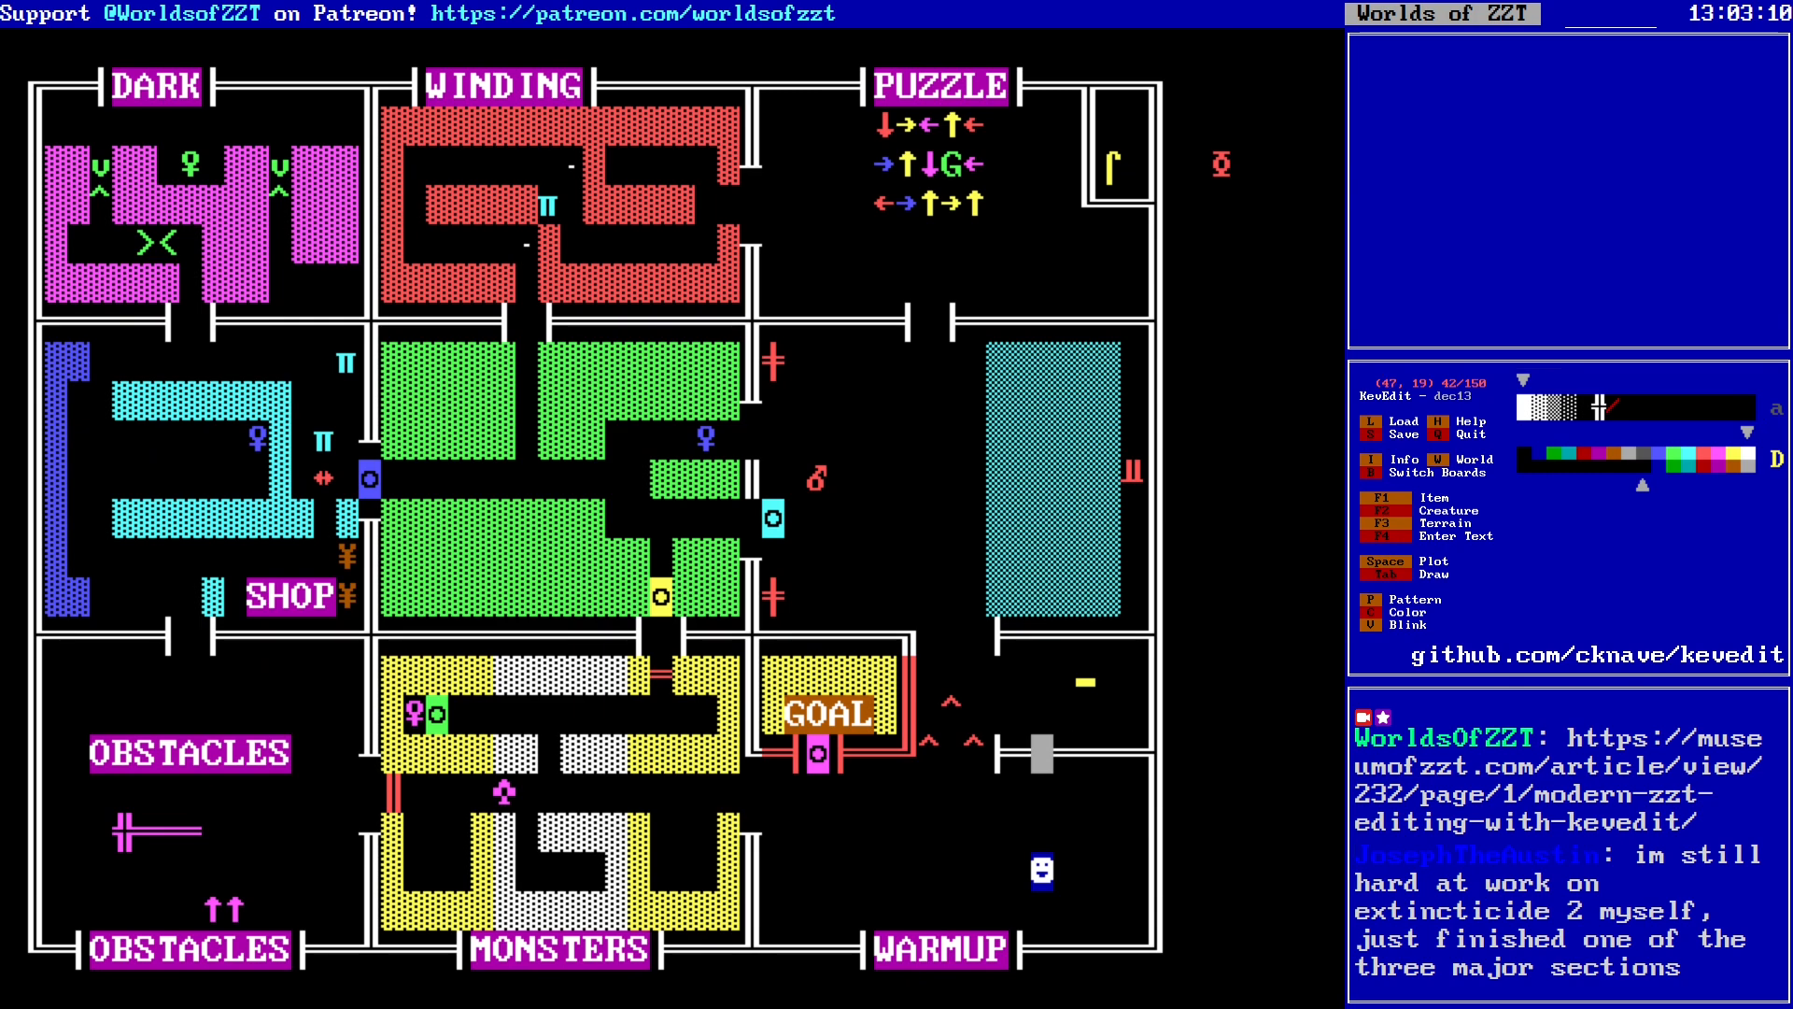
pyautogui.press('Left')
pyautogui.press('Up')
pyautogui.press('Up')
pyautogui.press('Right')
pyautogui.press('Right')
pyautogui.press('Right')
pyautogui.press('Right')
pyautogui.press('Right')
pyautogui.press('Down')
pyautogui.press('Left')
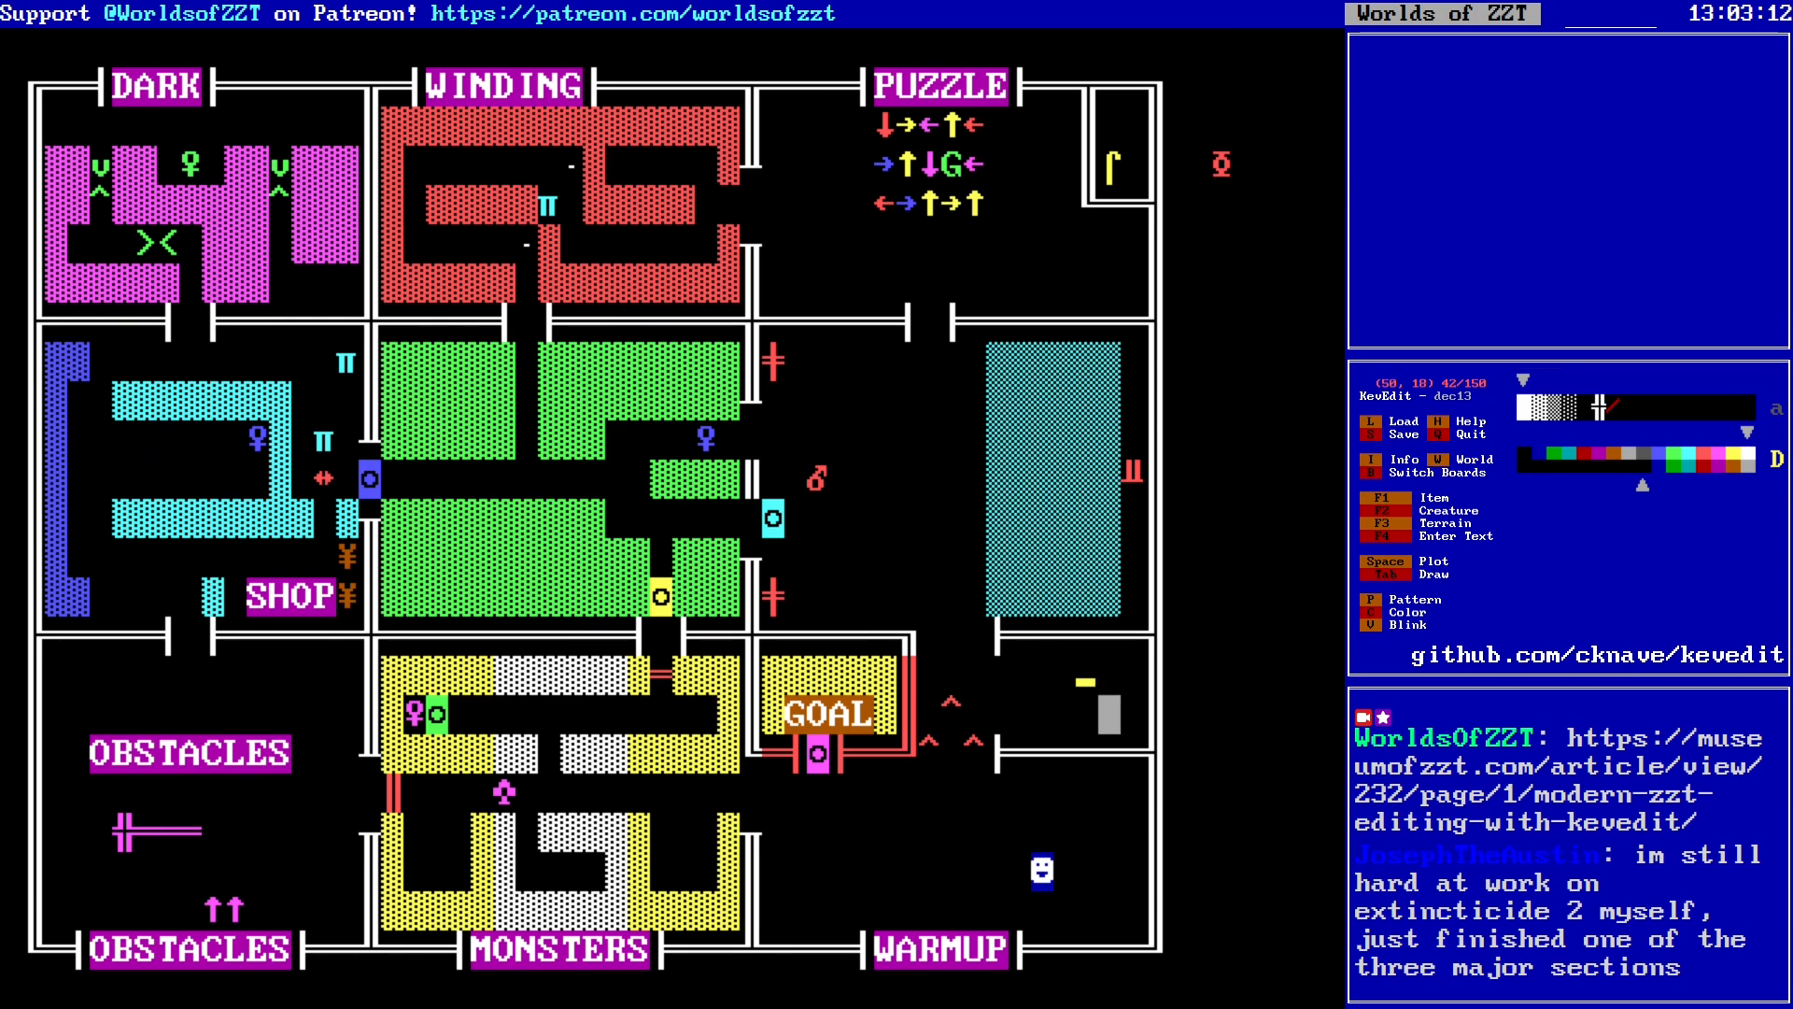
# Step: Examine the purple key and the green door guarding it in the upper passage of the Monsters room
pyautogui.press('Left')
pyautogui.press('Left')
pyautogui.press('Left')
pyautogui.press('Left')
pyautogui.press('Left')
pyautogui.press('Left')
pyautogui.press('Left')
pyautogui.press('Left')
pyautogui.press('Left')
pyautogui.press('Left')
pyautogui.press('Left')
pyautogui.press('Left')
pyautogui.press('Left')
pyautogui.press('Left')
pyautogui.press('Left')
pyautogui.press('Left')
pyautogui.press('Left')
pyautogui.press('Left')
pyautogui.press('Left')
pyautogui.press('Left')
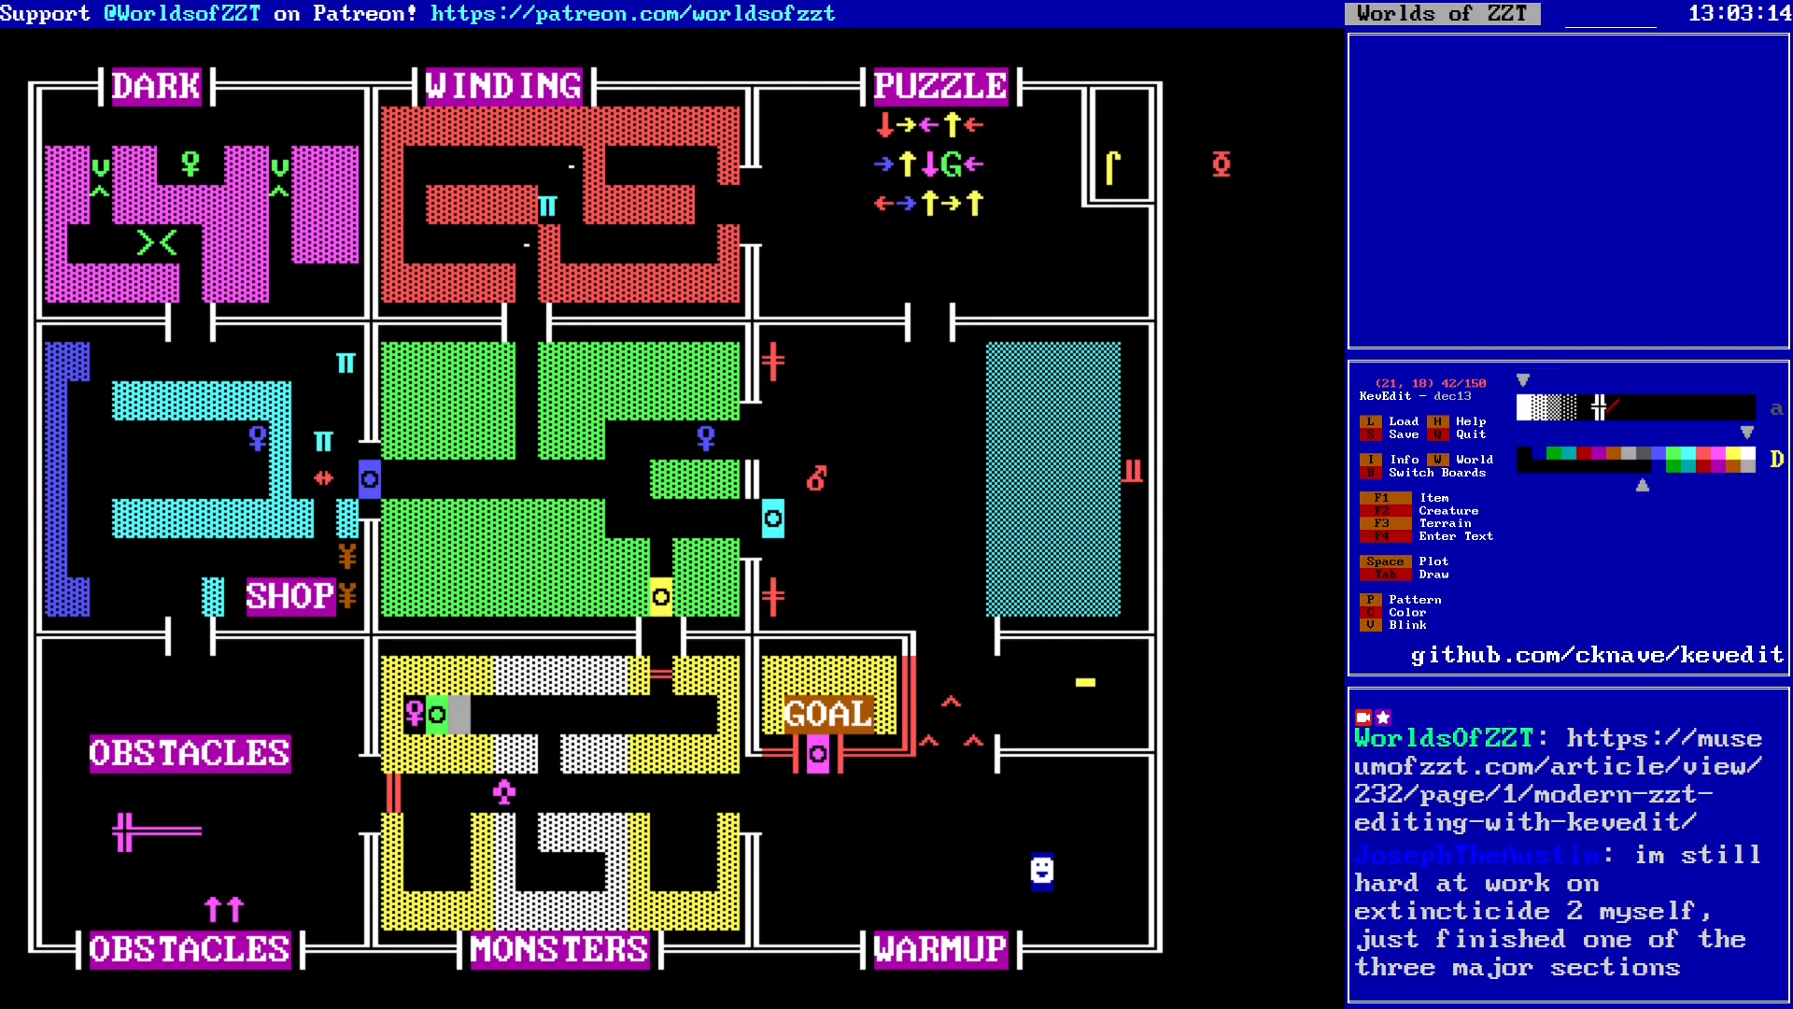
pyautogui.press('Left')
pyautogui.press('Down')
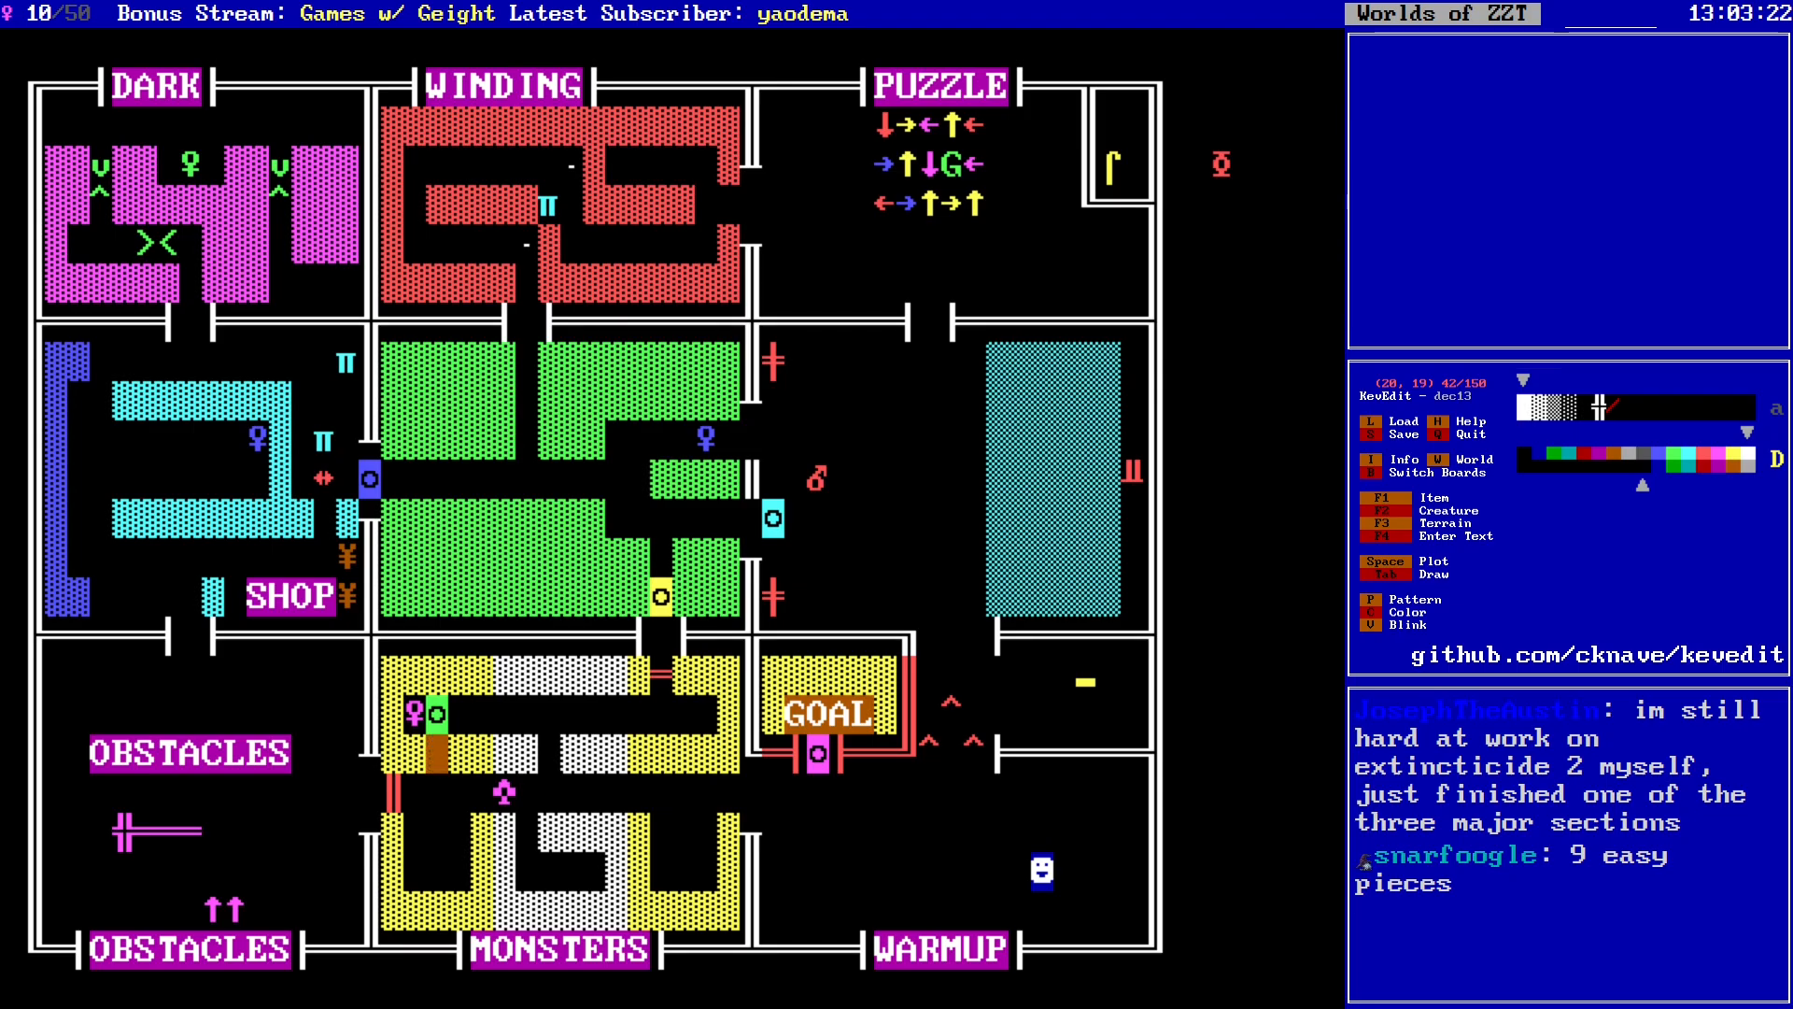
# Step: Examine the Obstacles room from its upper area down to the corner beside the purple piece
pyautogui.press('Left')
pyautogui.press('Left')
pyautogui.press('Left')
pyautogui.press('Left')
pyautogui.press('Up')
pyautogui.press('Up')
pyautogui.press('Left')
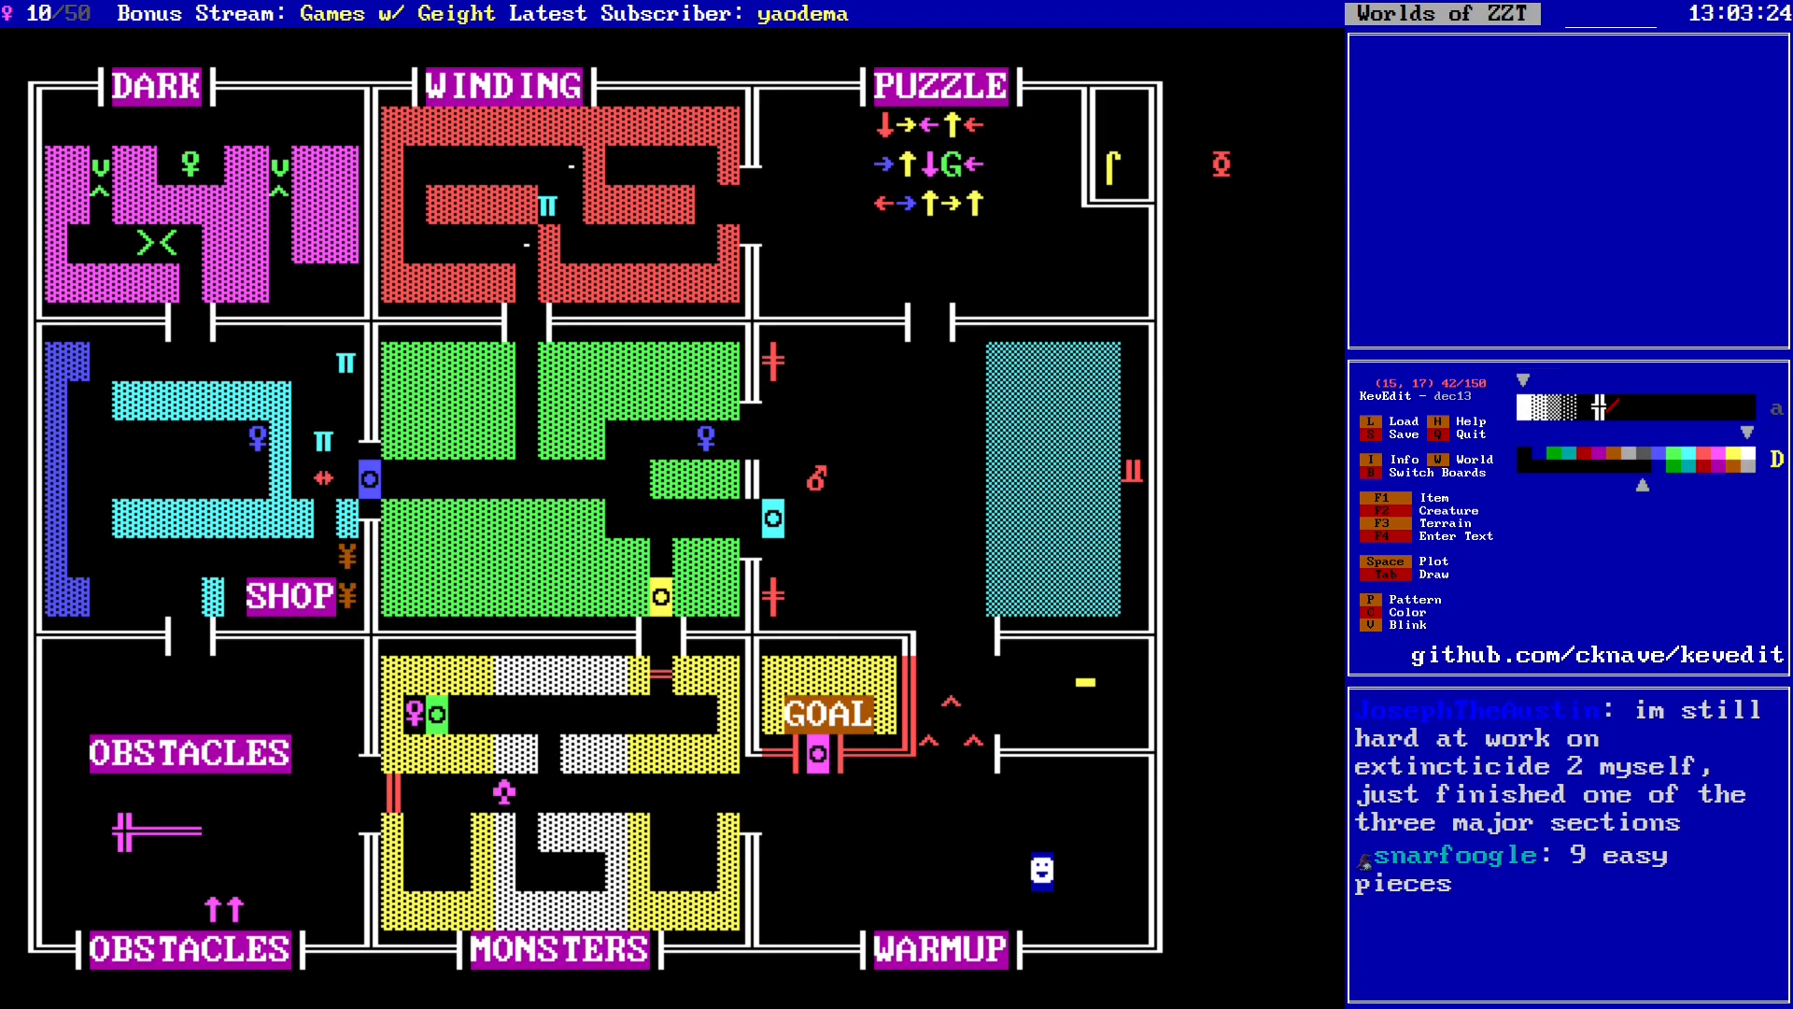
pyautogui.press('Left')
pyautogui.press('Left')
pyautogui.press('Left')
pyautogui.press('Left')
pyautogui.press('Left')
pyautogui.press('Left')
pyautogui.press('Left')
pyautogui.press('Left')
pyautogui.press('Left')
pyautogui.press('Left')
pyautogui.press('Left')
pyautogui.press('Down')
pyautogui.press('Down')
pyautogui.press('Down')
pyautogui.press('Down')
pyautogui.press('Down')
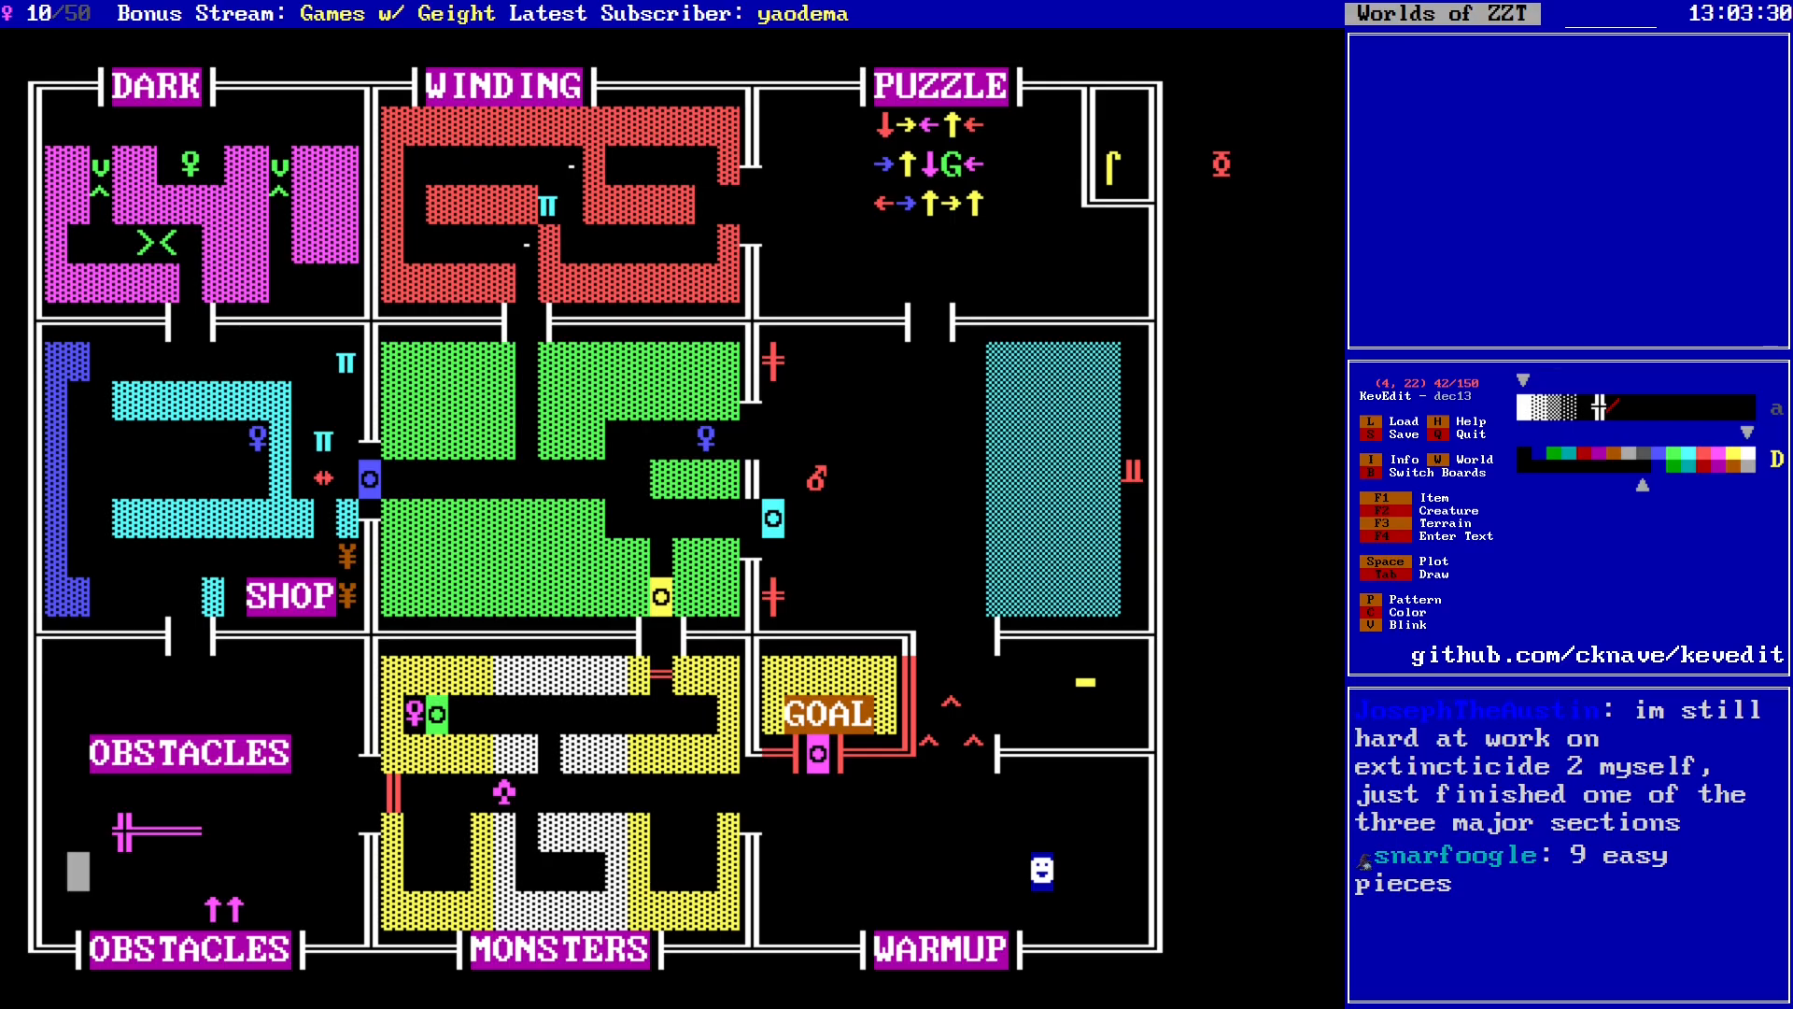
# Step: Examine the route through the Obstacles room up to the opening into the Shop room
pyautogui.press('Right')
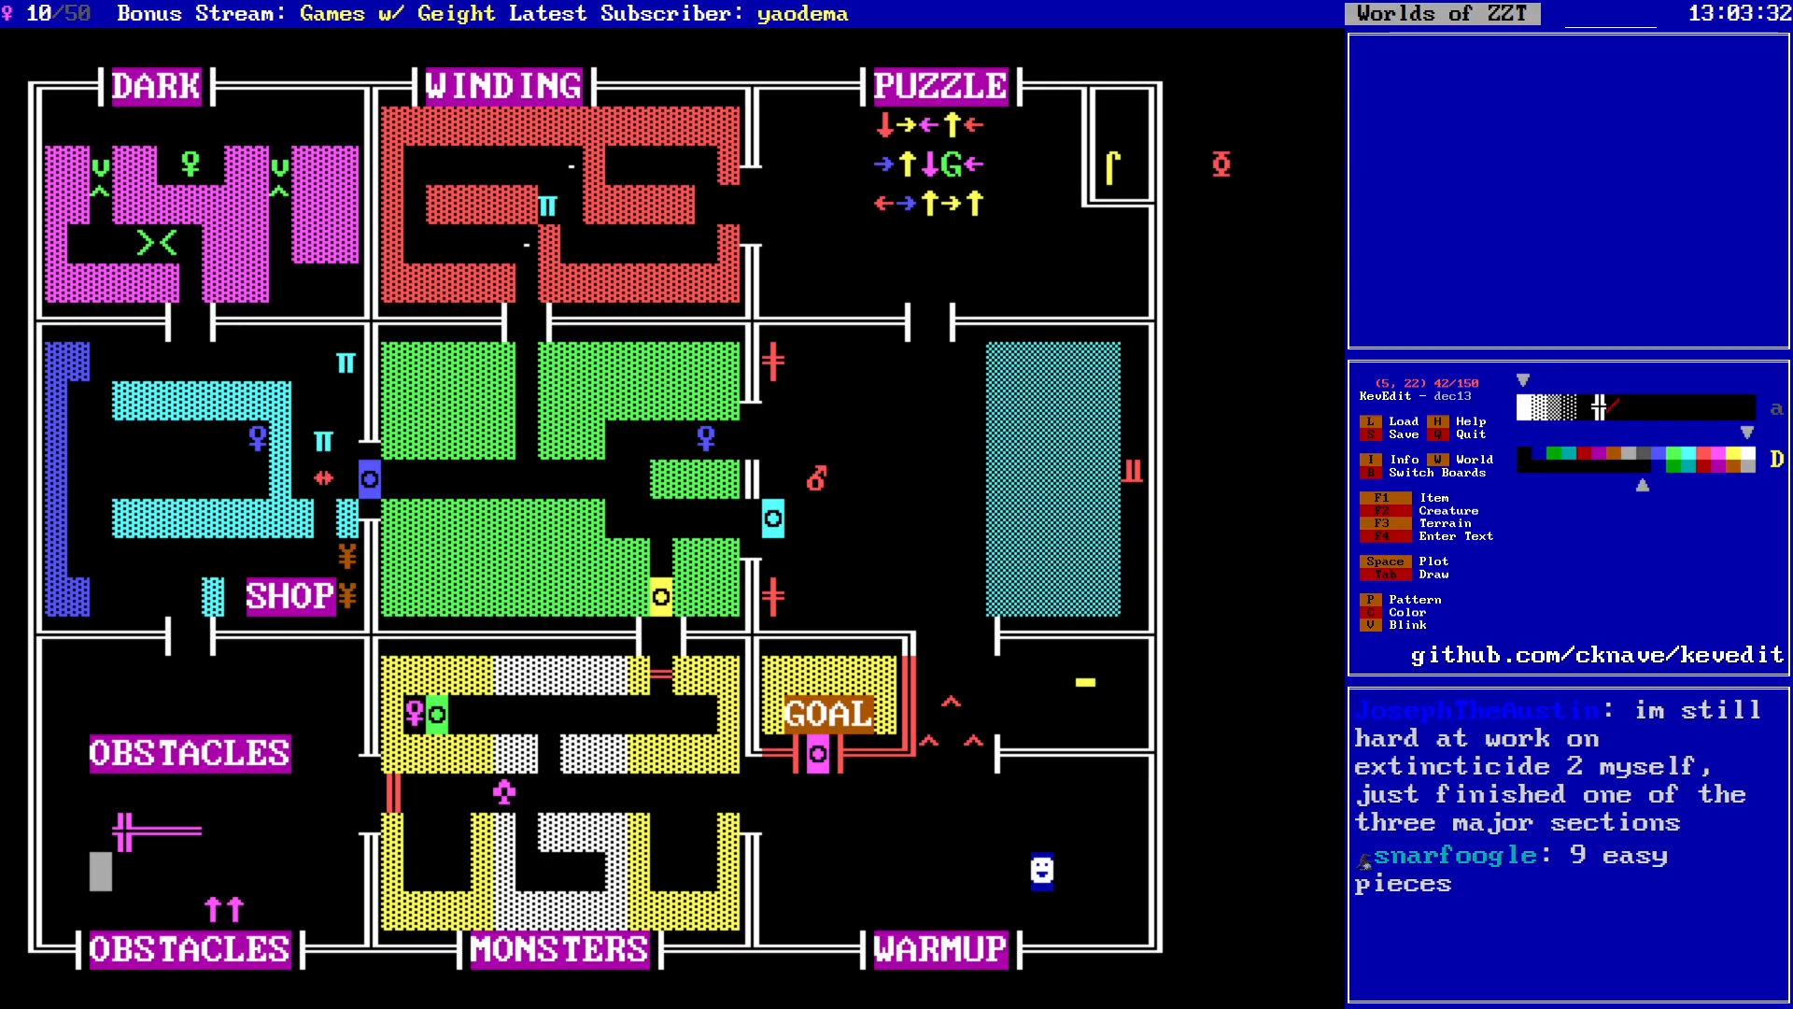
pyautogui.press('Right')
pyautogui.press('Right')
pyautogui.press('Right')
pyautogui.press('Right')
pyautogui.press('Right')
pyautogui.press('Right')
pyautogui.press('Right')
pyautogui.press('Up')
pyautogui.press('Up')
pyautogui.press('Up')
pyautogui.press('Up')
pyautogui.press('Up')
pyautogui.press('Up')
pyautogui.press('Up')
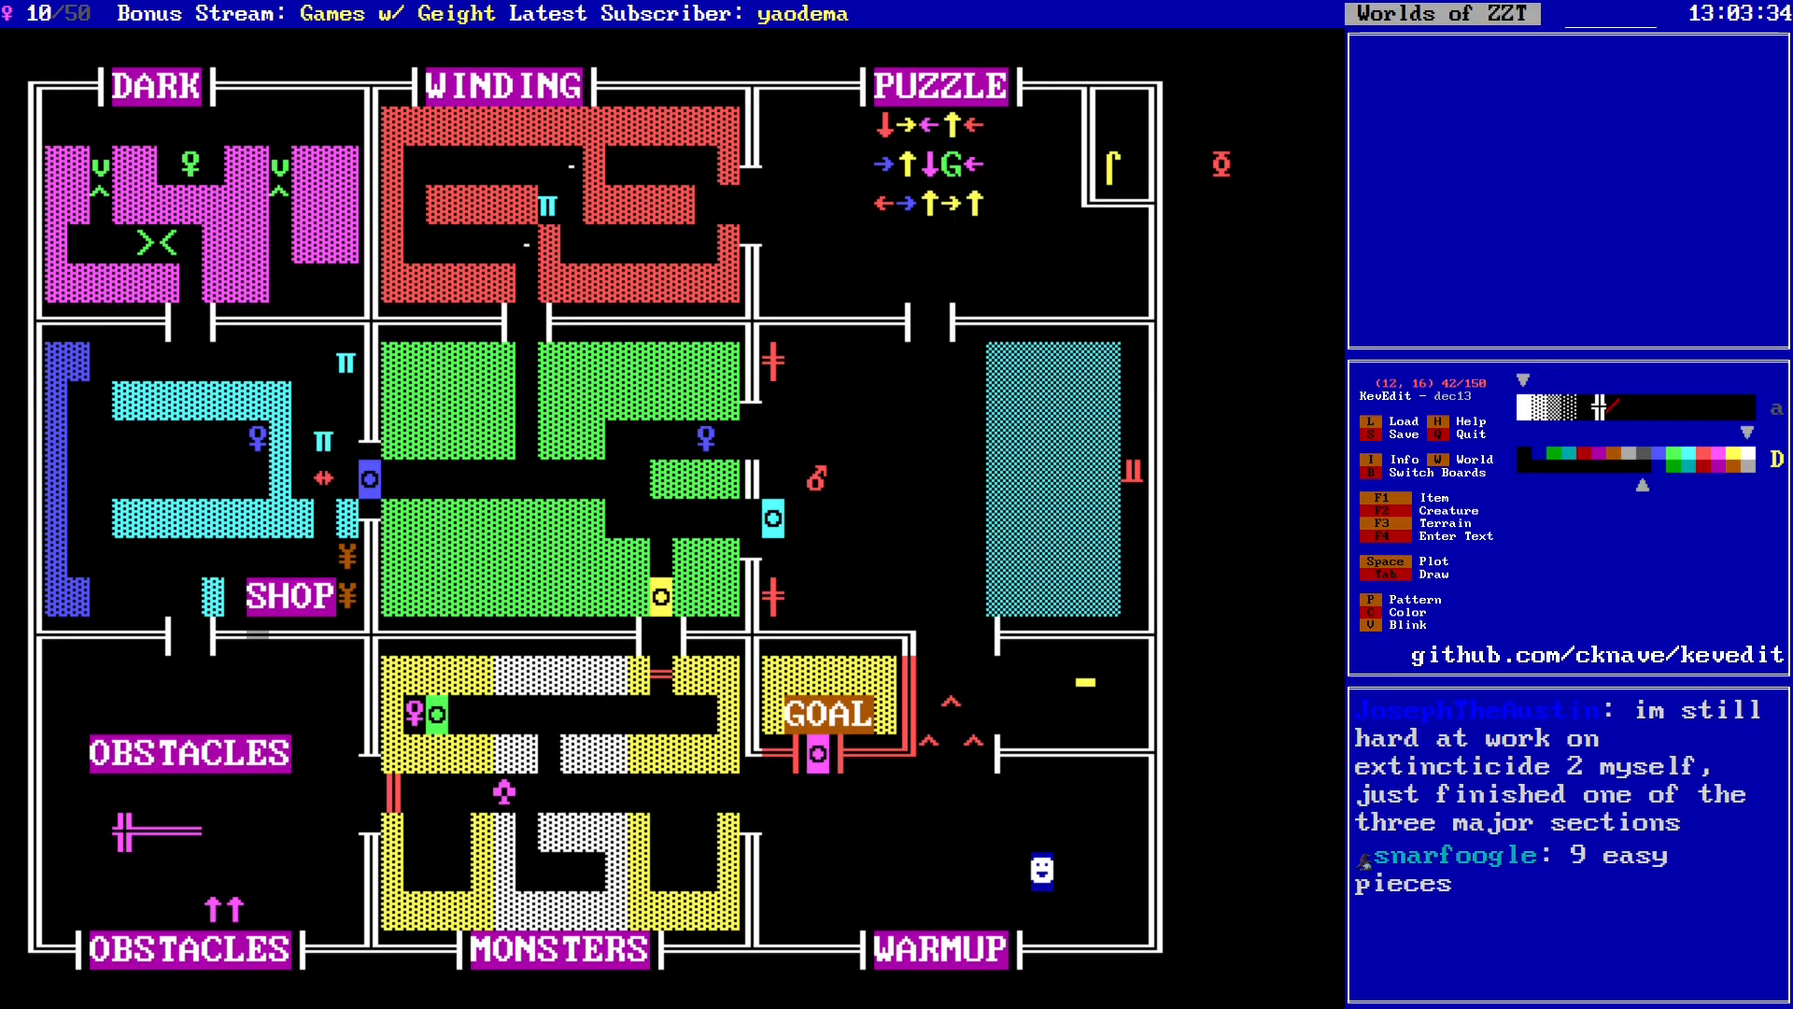
# Step: Examine the passage between the blue wall and the cyan walls in the Shop room
pyautogui.press('Left')
pyautogui.press('Left')
pyautogui.press('Left')
pyautogui.press('Left')
pyautogui.press('Left')
pyautogui.press('Left')
pyautogui.press('Left')
pyautogui.press('Left')
pyautogui.press('Up')
pyautogui.press('Up')
pyautogui.press('Up')
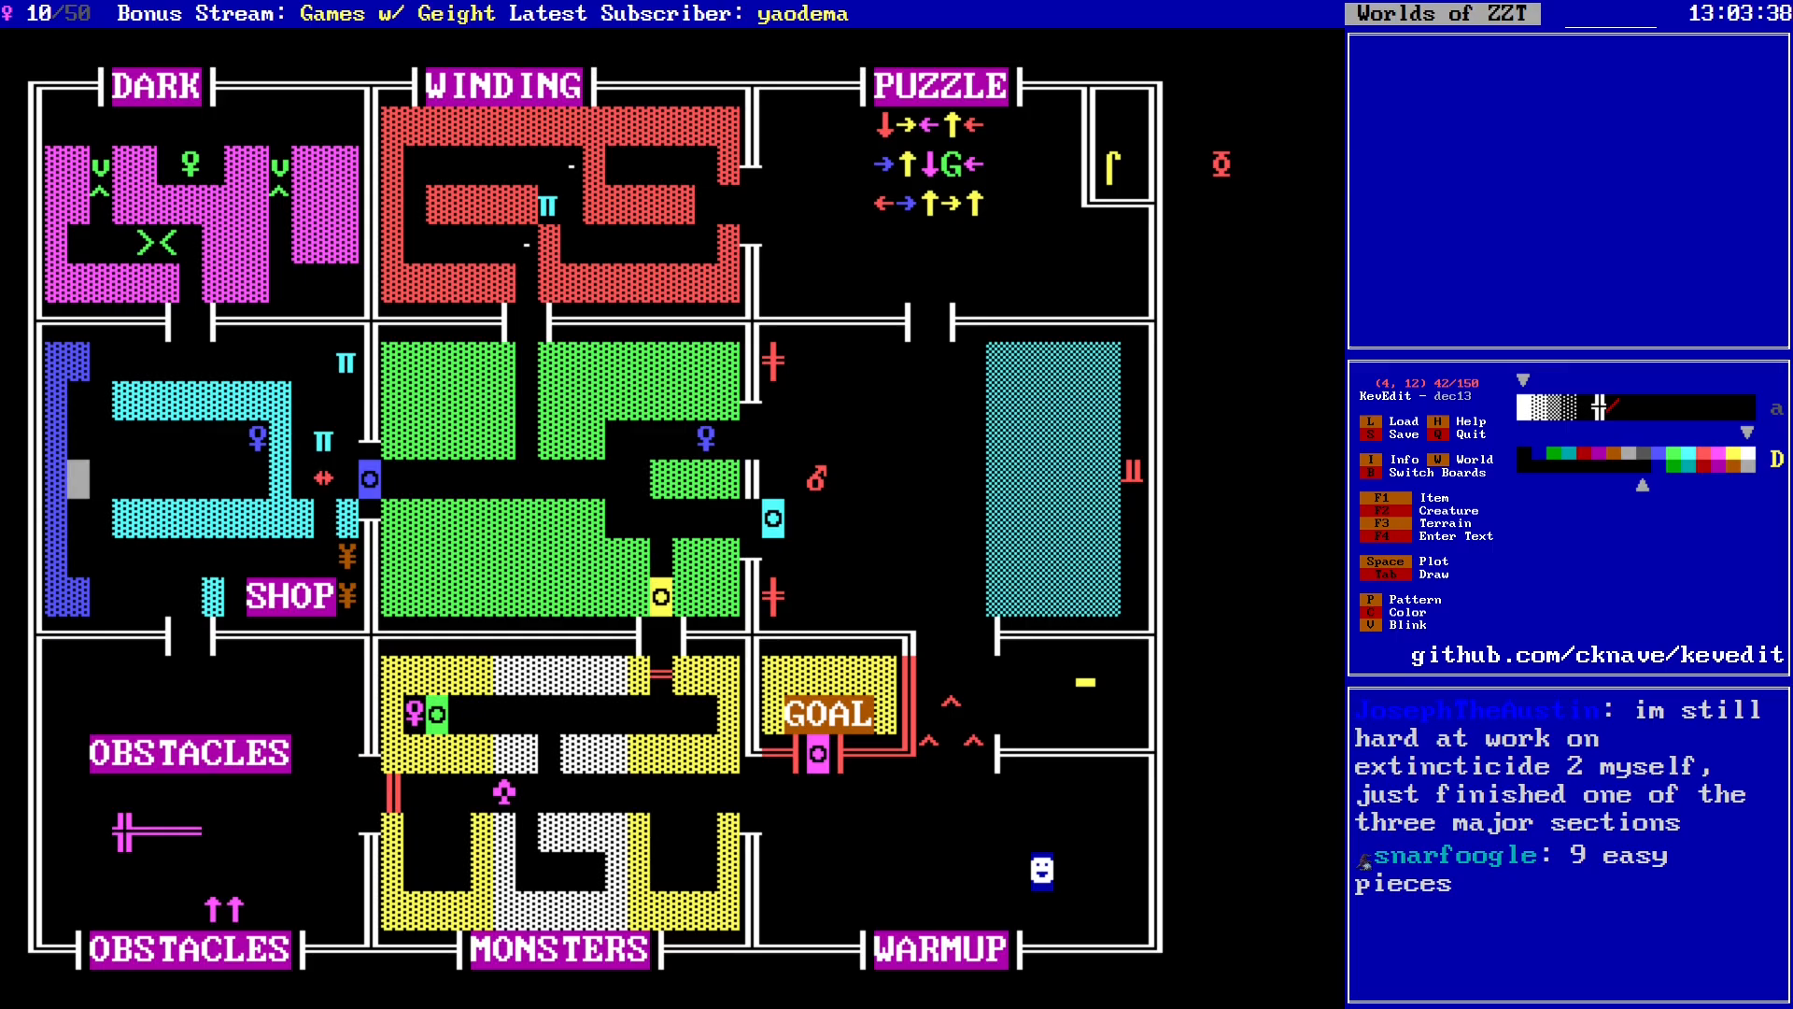
# Step: Examine the lower cyan wall of the Shop room along to the gap near its end
pyautogui.press('Down')
pyautogui.press('Right')
pyautogui.press('Right')
pyautogui.press('Right')
pyautogui.press('Right')
pyautogui.press('Right')
pyautogui.press('Right')
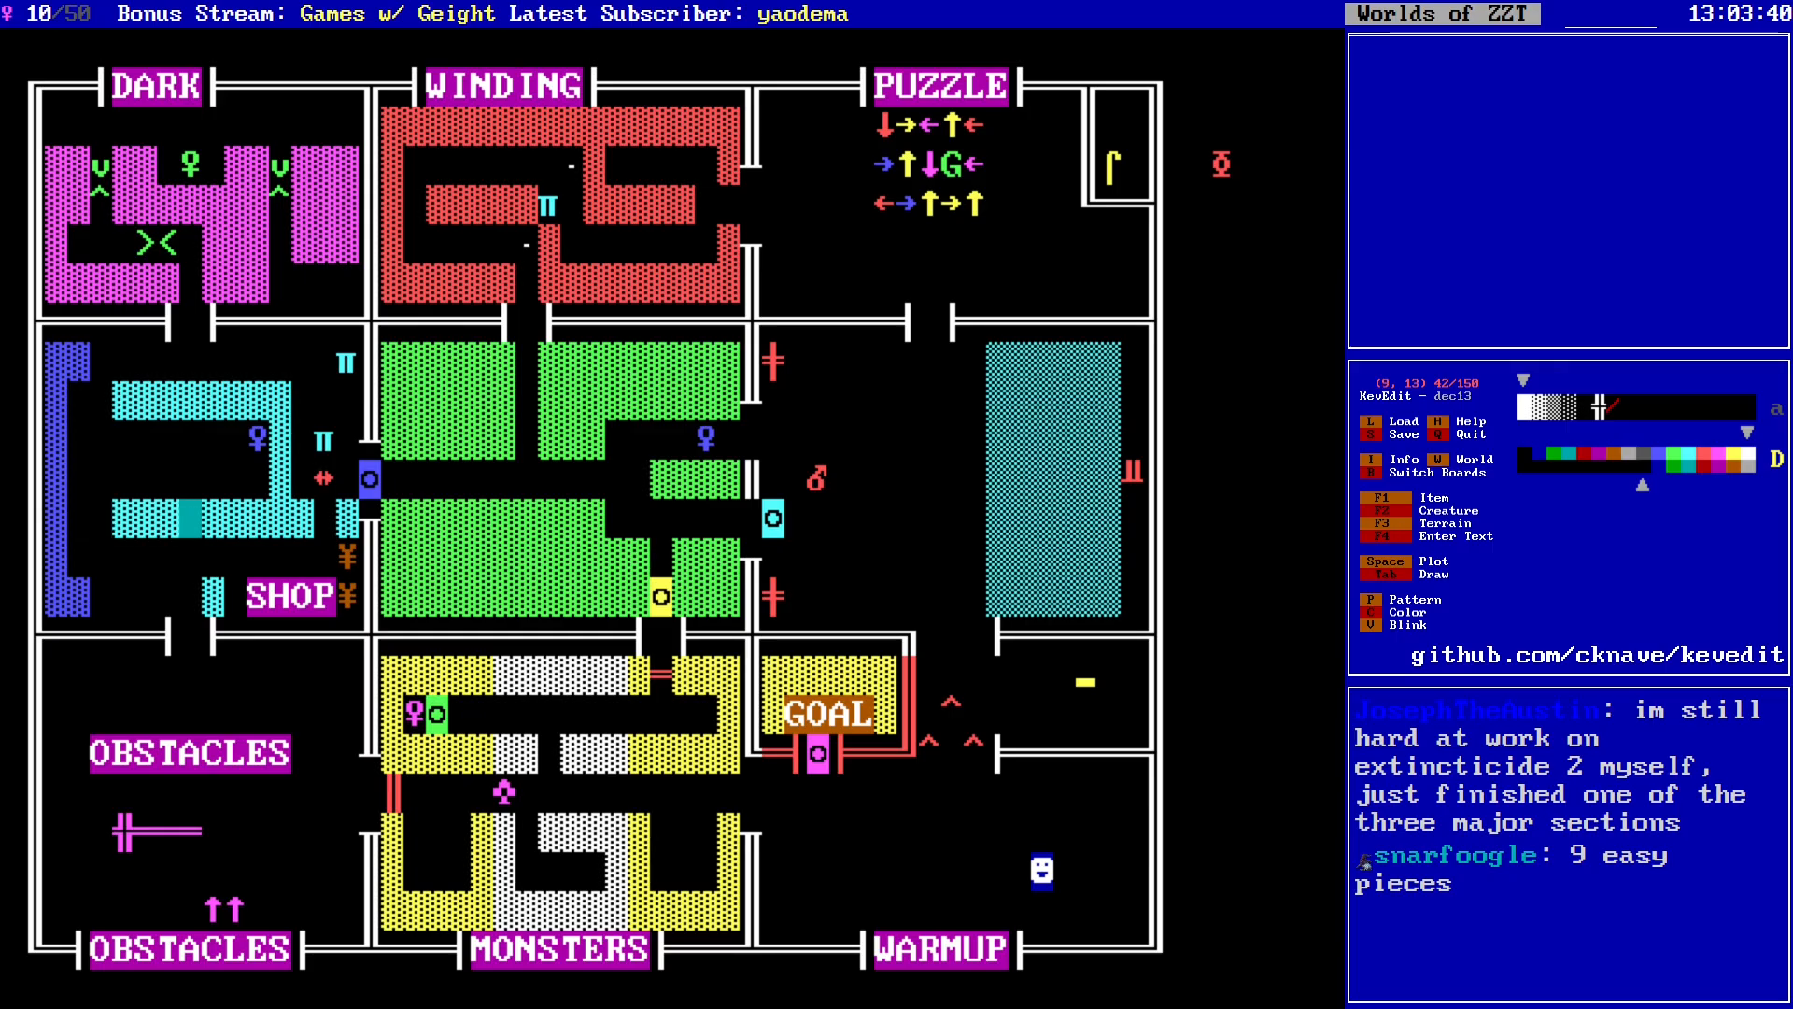
pyautogui.press('Right')
pyautogui.press('Right')
pyautogui.press('Right')
pyautogui.press('Right')
pyautogui.press('Right')
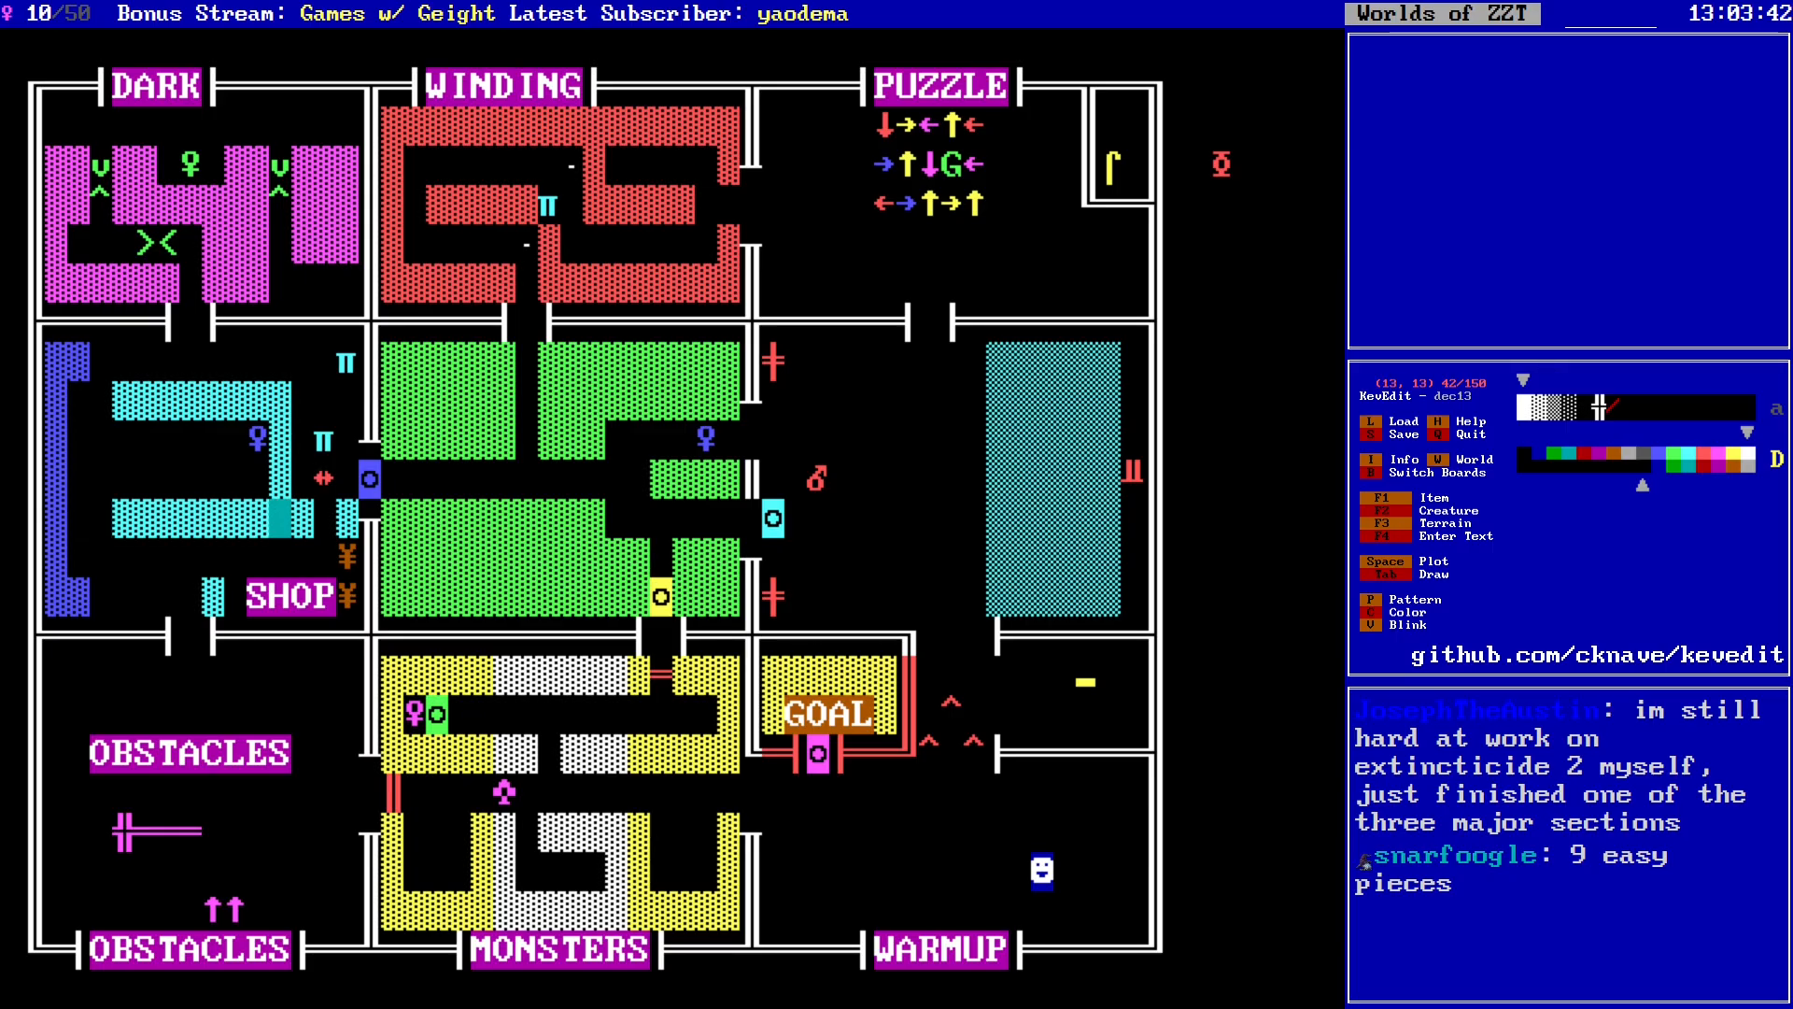
# Step: Examine the corner beside the brown figures and the lower passage around the SHOP label
pyautogui.press('Down')
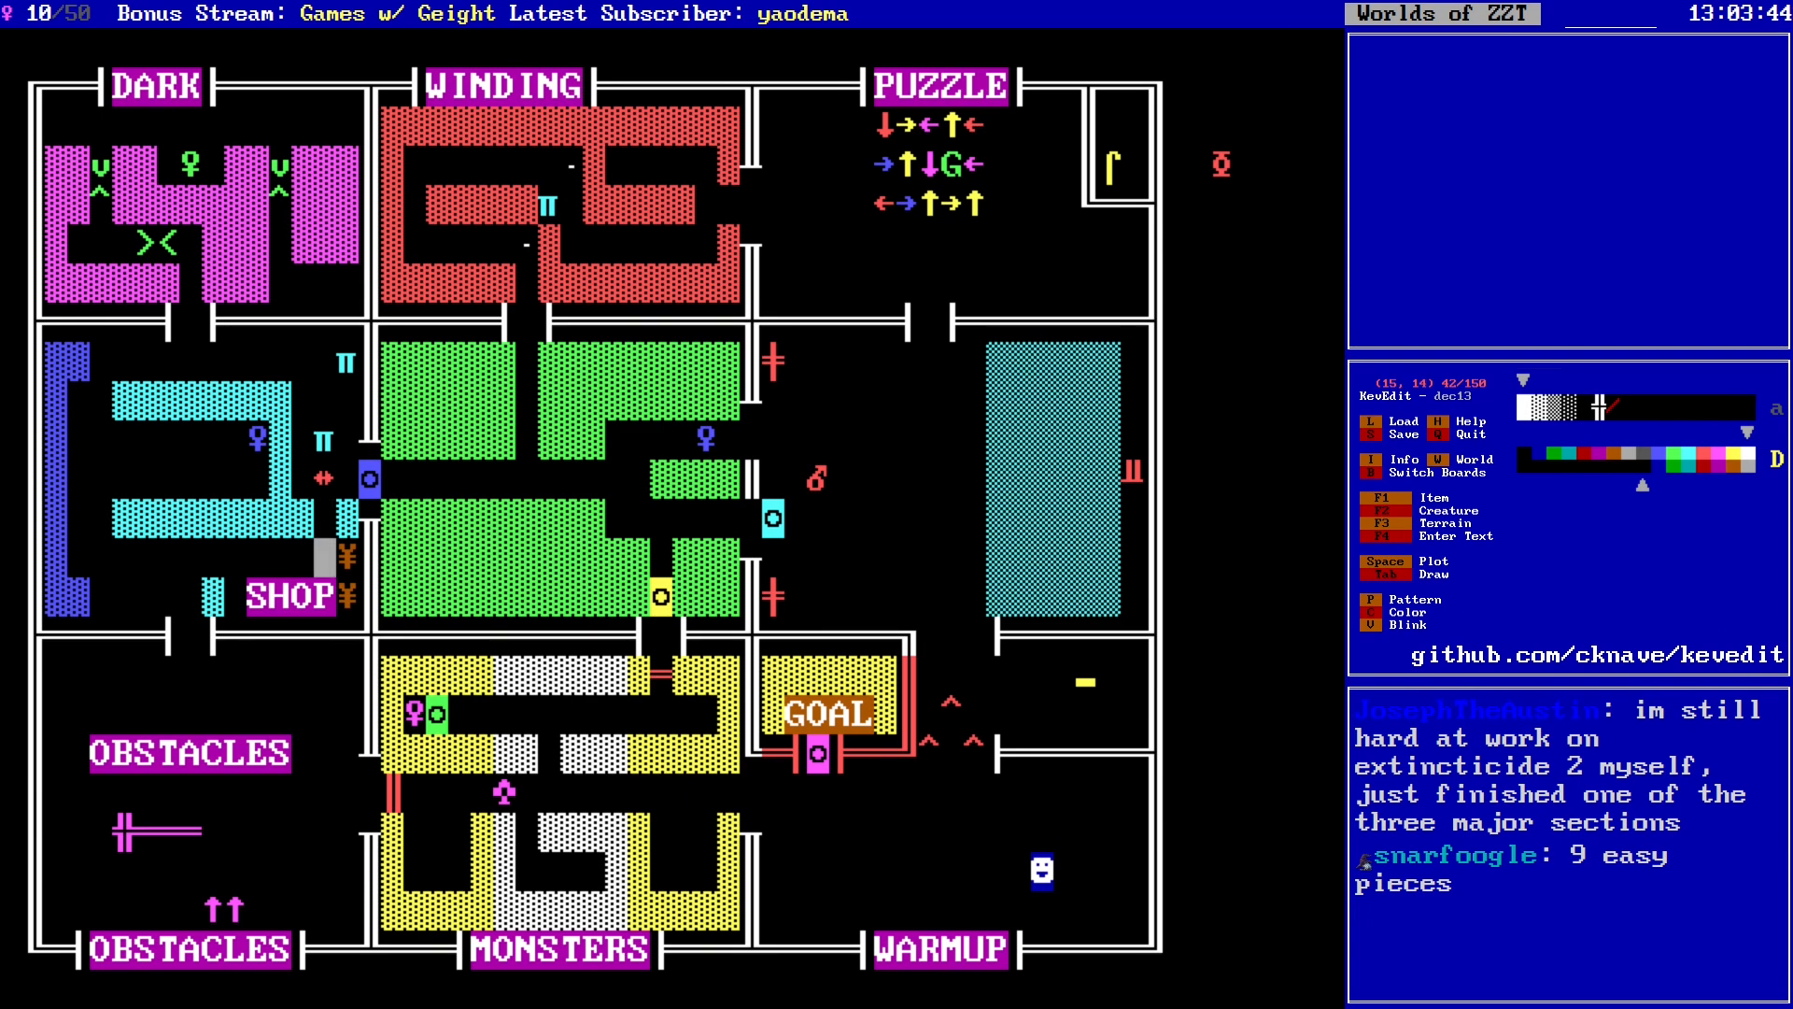
pyautogui.press('Right')
pyautogui.press('Down')
pyautogui.press('Left')
pyautogui.press('Left')
pyautogui.press('Left')
pyautogui.press('Left')
pyautogui.press('Left')
pyautogui.press('Left')
pyautogui.press('Left')
pyautogui.press('Left')
pyautogui.press('Up')
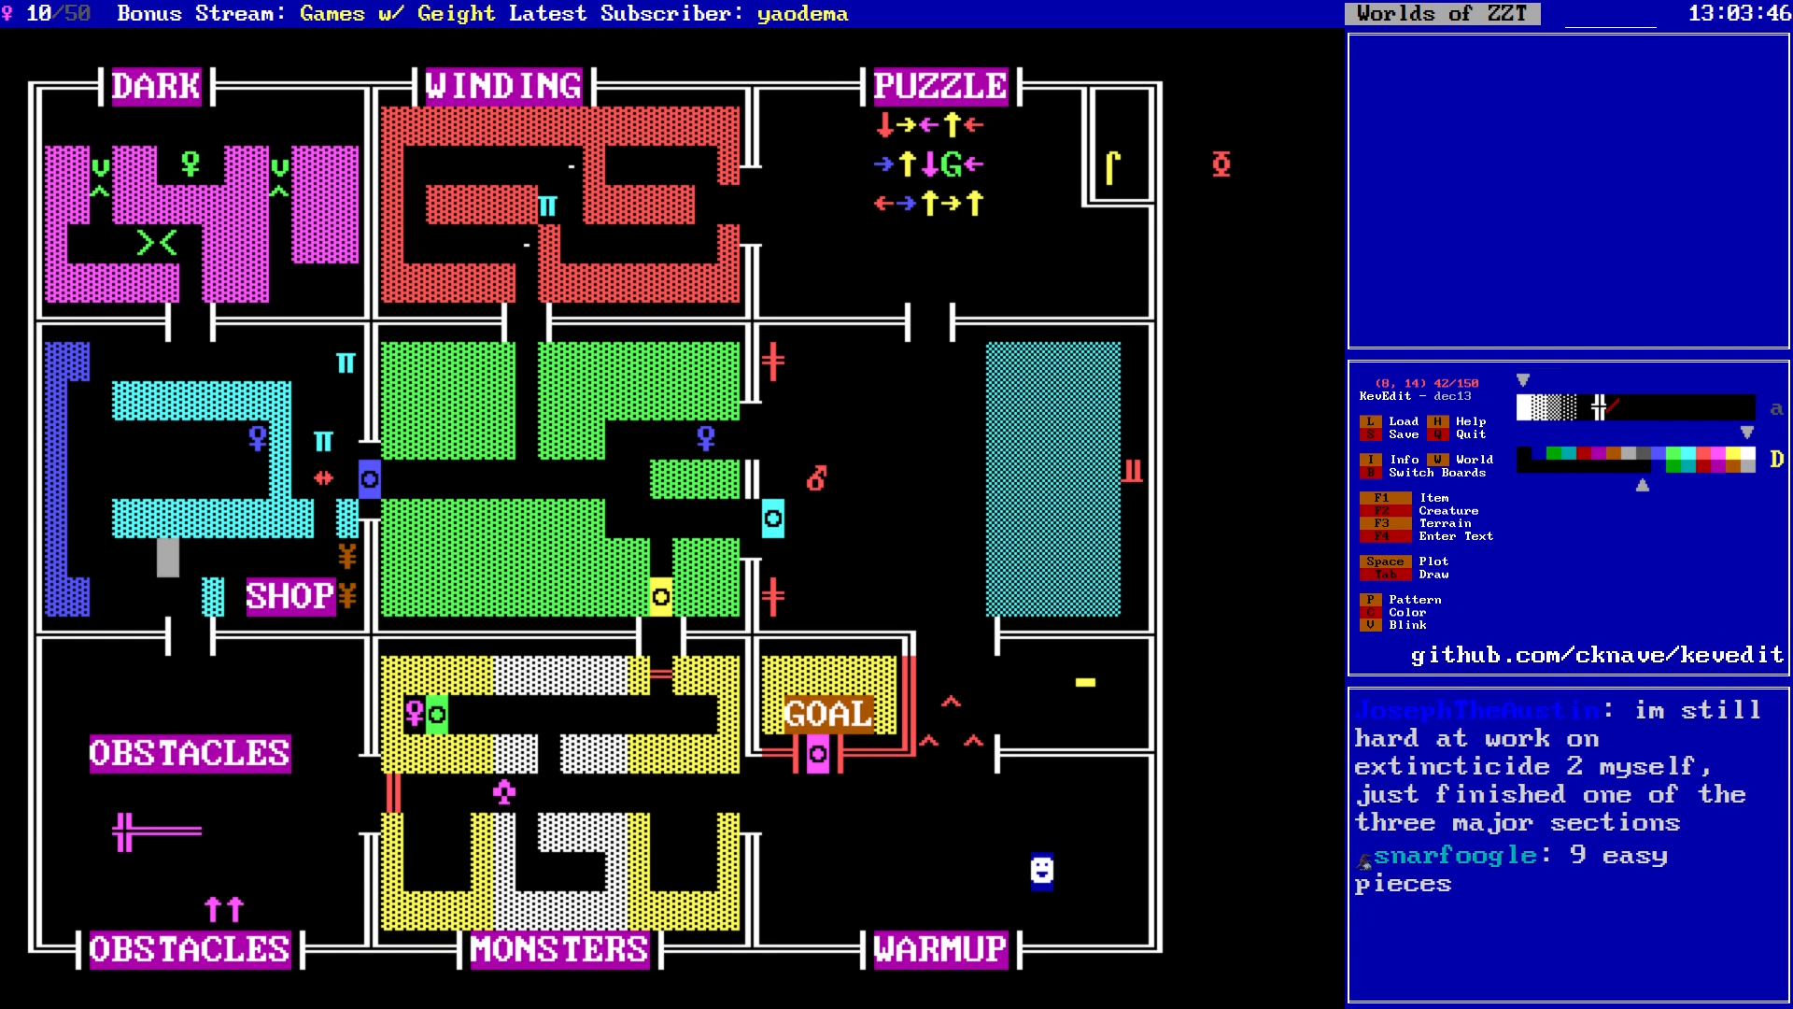
# Step: Examine the blue key enclosed by the cyan walls and the blue door leading out of the Shop room
pyautogui.press('Up')
pyautogui.press('Up')
pyautogui.press('Up')
pyautogui.press('Up')
pyautogui.press('Up')
pyautogui.press('Up')
pyautogui.press('Down')
pyautogui.press('Down')
pyautogui.press('Down')
pyautogui.press('Right')
pyautogui.press('Right')
pyautogui.press('Right')
pyautogui.press('Right')
pyautogui.press('Right')
pyautogui.press('Right')
pyautogui.press('Right')
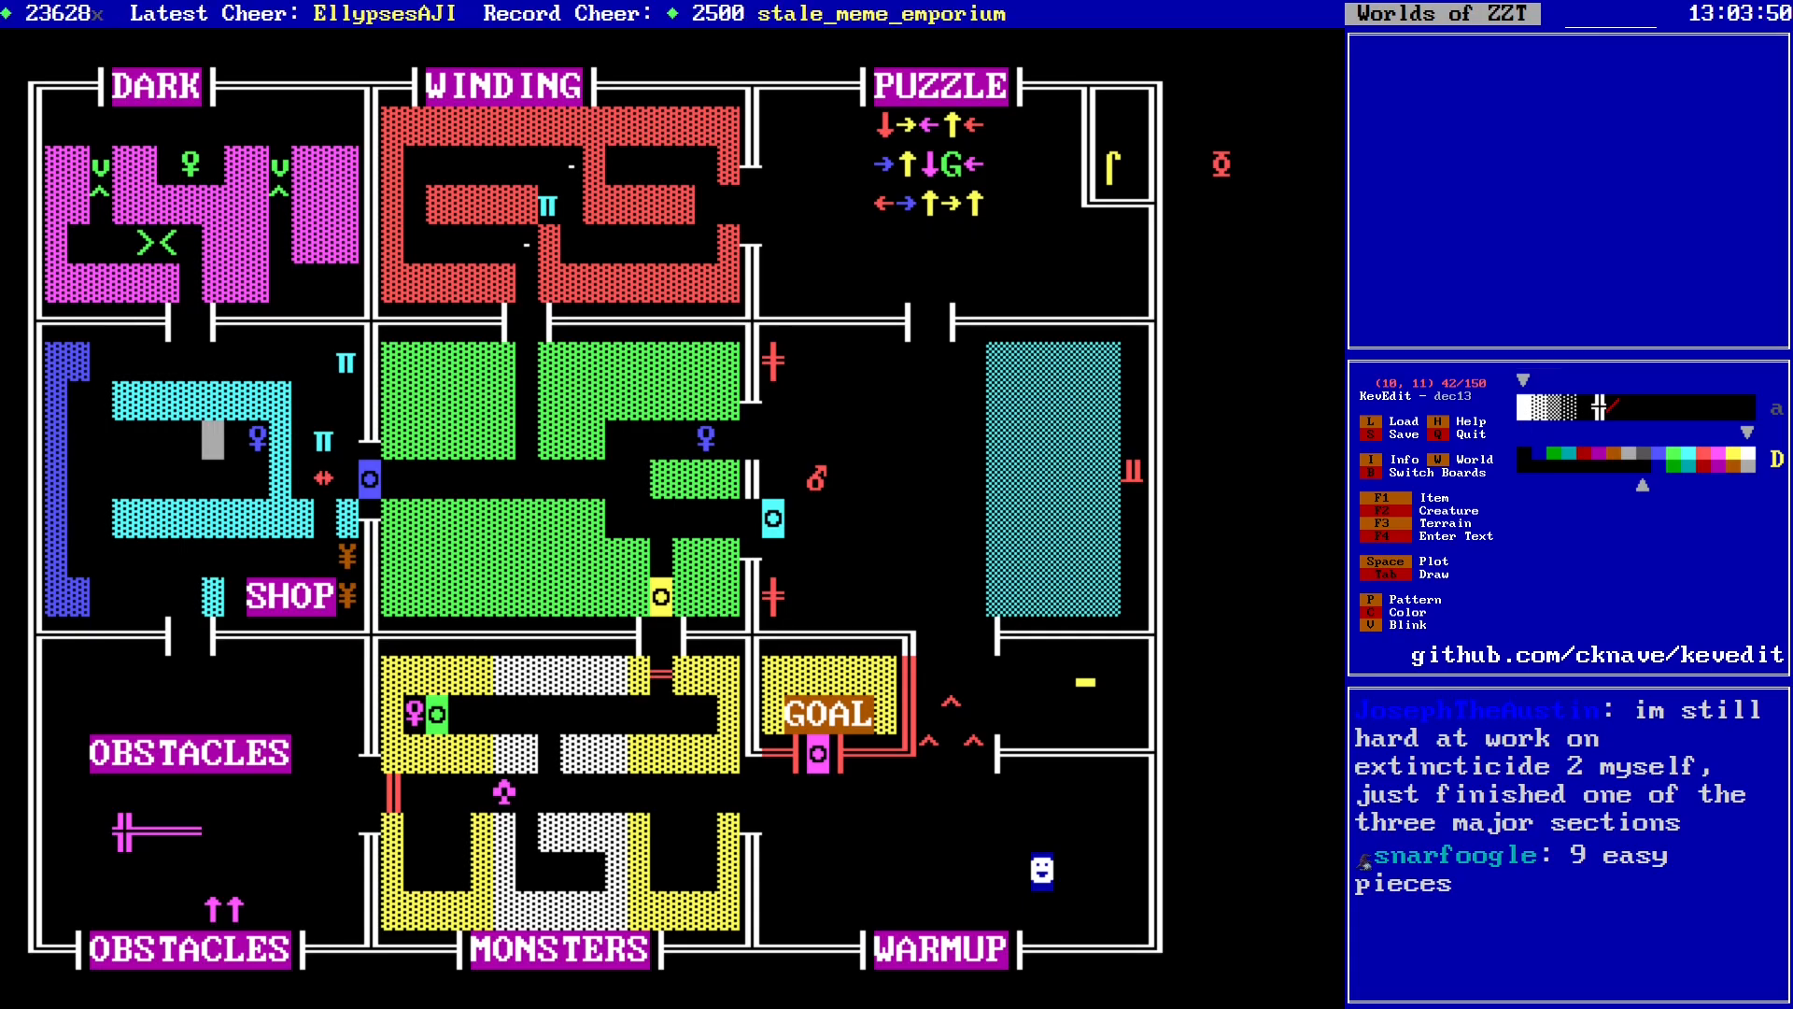
pyautogui.press('Right')
pyautogui.press('Right')
pyautogui.press('Down')
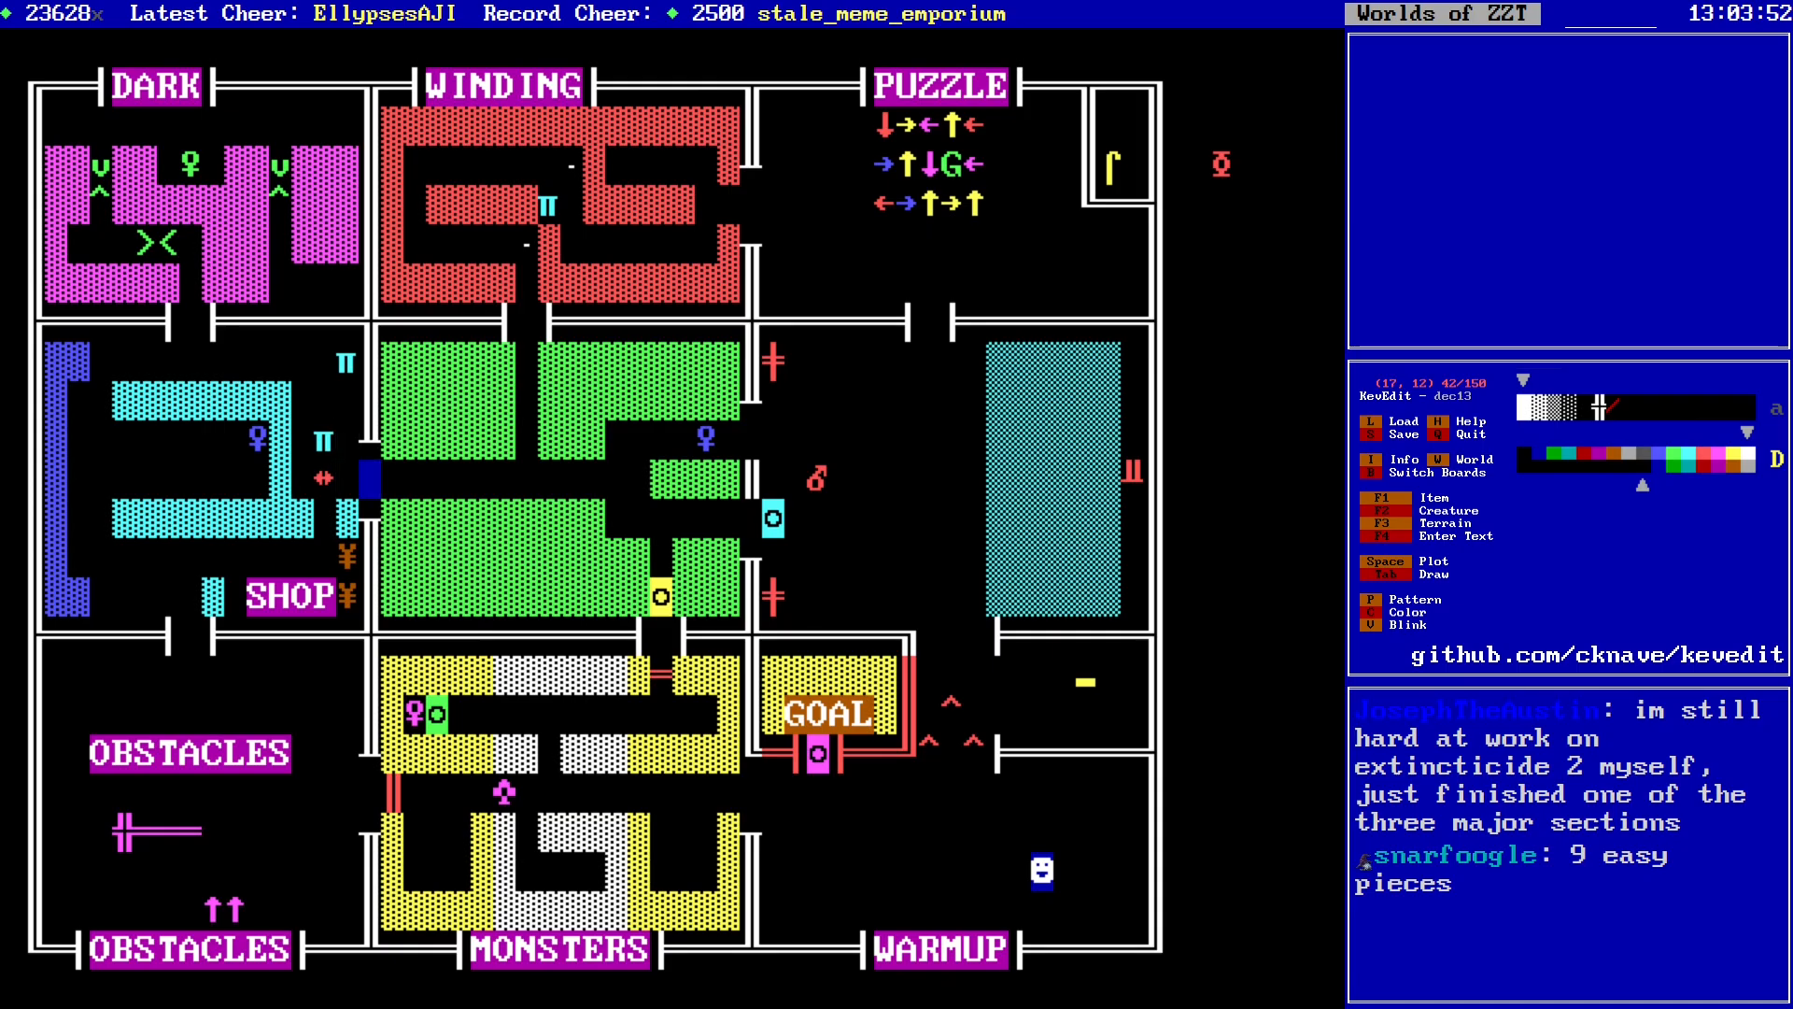
# Step: Examine the corridor running from the blue door across the green-walled room
pyautogui.press('Right')
pyautogui.press('Right')
pyautogui.press('Right')
pyautogui.press('Right')
pyautogui.press('Right')
pyautogui.press('Right')
pyautogui.press('Right')
pyautogui.press('Right')
pyautogui.press('Right')
pyautogui.press('Right')
pyautogui.press('Right')
pyautogui.press('Right')
pyautogui.press('Right')
pyautogui.press('Right')
pyautogui.press('Right')
pyautogui.press('Right')
pyautogui.press('Right')
# Step: Trace the way back across the upper green walls to the cyan wall above the Shop room's blue key
pyautogui.press('Up')
pyautogui.press('Up')
pyautogui.press('Up')
pyautogui.press('Left')
pyautogui.press('Left')
pyautogui.press('Left')
pyautogui.press('Left')
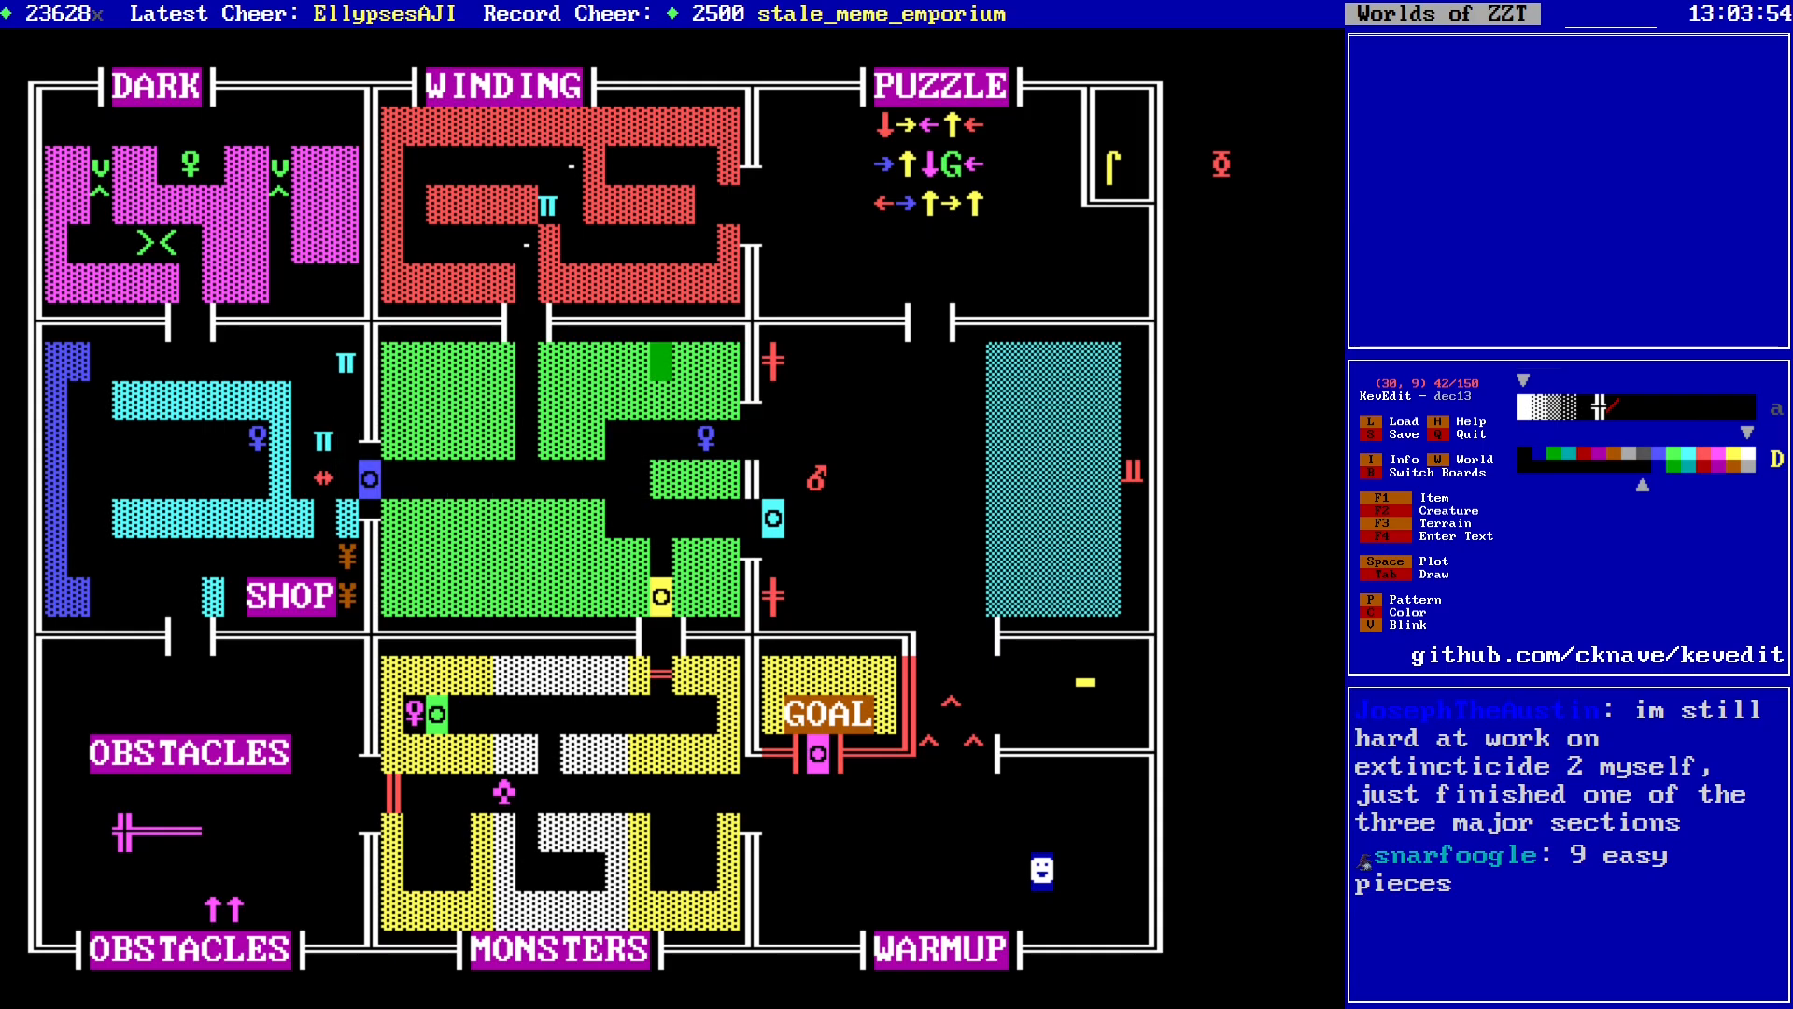
pyautogui.press('Left')
pyautogui.press('Left')
pyautogui.press('Left')
pyautogui.press('Left')
pyautogui.press('Left')
pyautogui.press('Left')
pyautogui.press('Left')
pyautogui.press('Left')
pyautogui.press('Left')
pyautogui.press('Left')
pyautogui.press('Left')
pyautogui.press('Left')
pyautogui.press('Left')
pyautogui.press('Down')
pyautogui.press('Left')
pyautogui.press('Left')
pyautogui.press('Left')
pyautogui.press('Left')
pyautogui.press('Left')
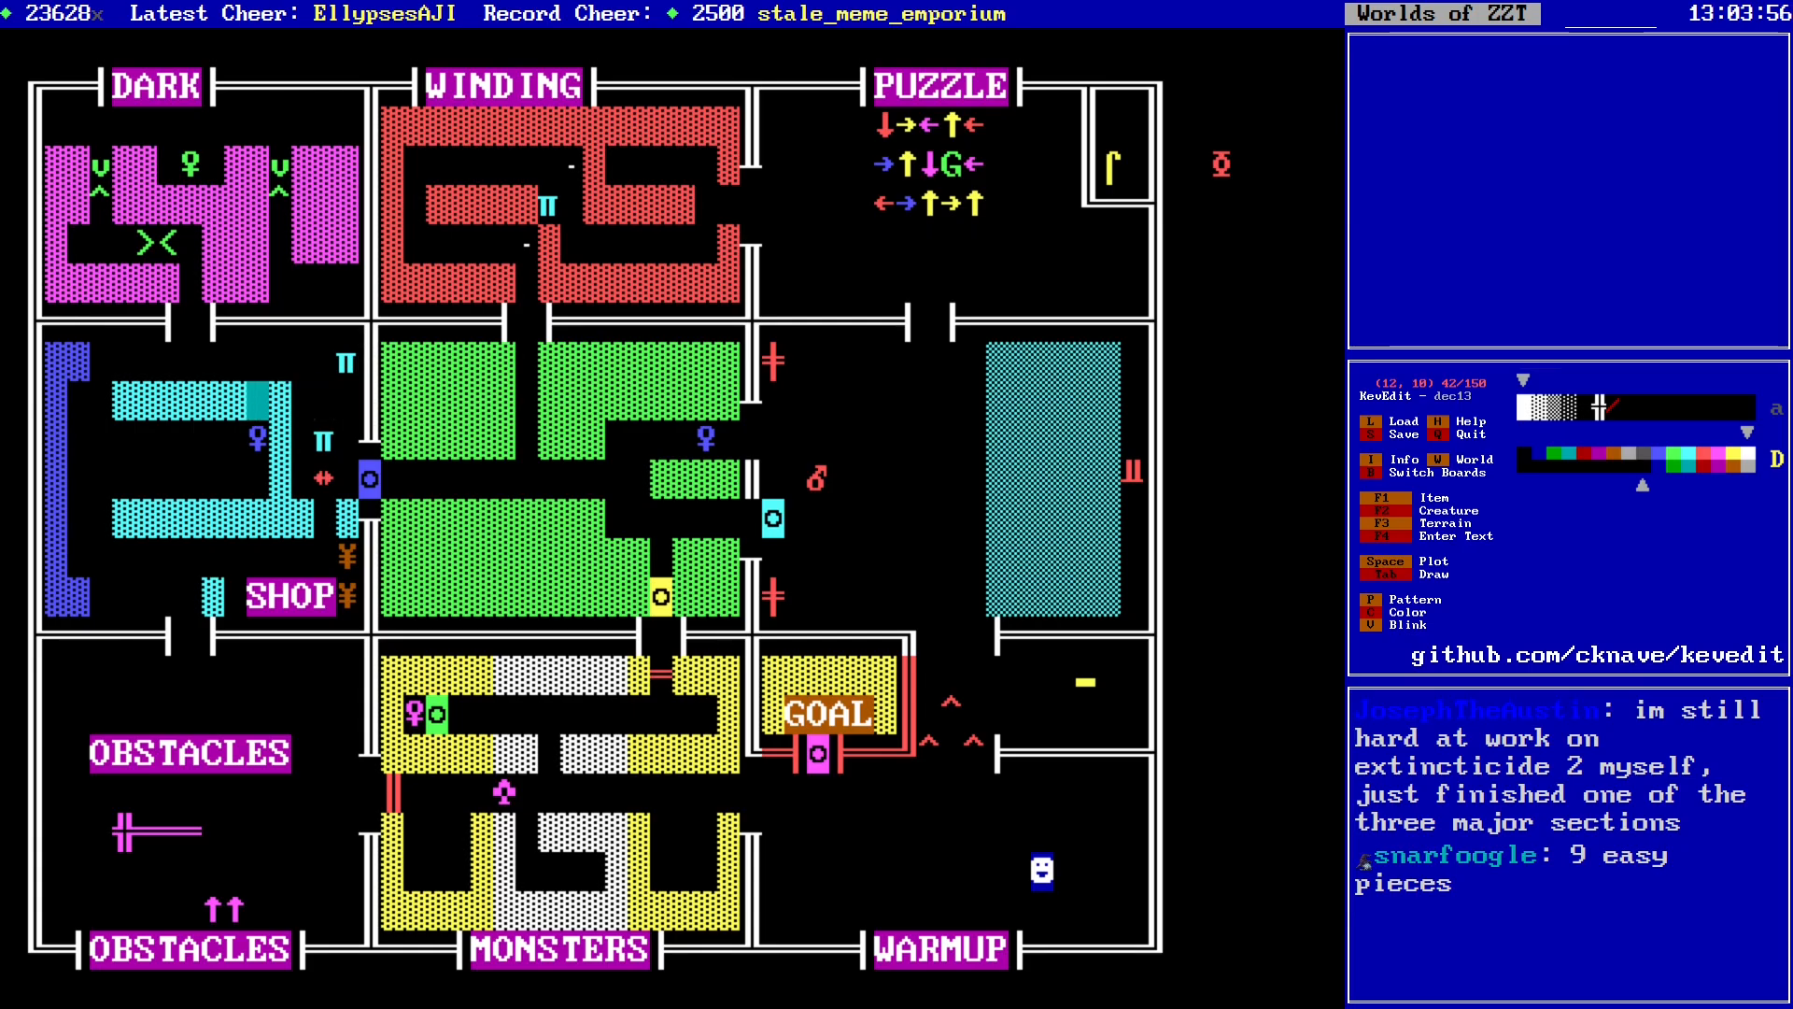
# Step: Examine the Dark room's passage around the green transporters and the green key at its upper end
pyautogui.press('Left')
pyautogui.press('Left')
pyautogui.press('Left')
pyautogui.press('Up')
pyautogui.press('Up')
pyautogui.press('Up')
pyautogui.press('Up')
pyautogui.press('Left')
pyautogui.press('Left')
pyautogui.press('Left')
pyautogui.press('Left')
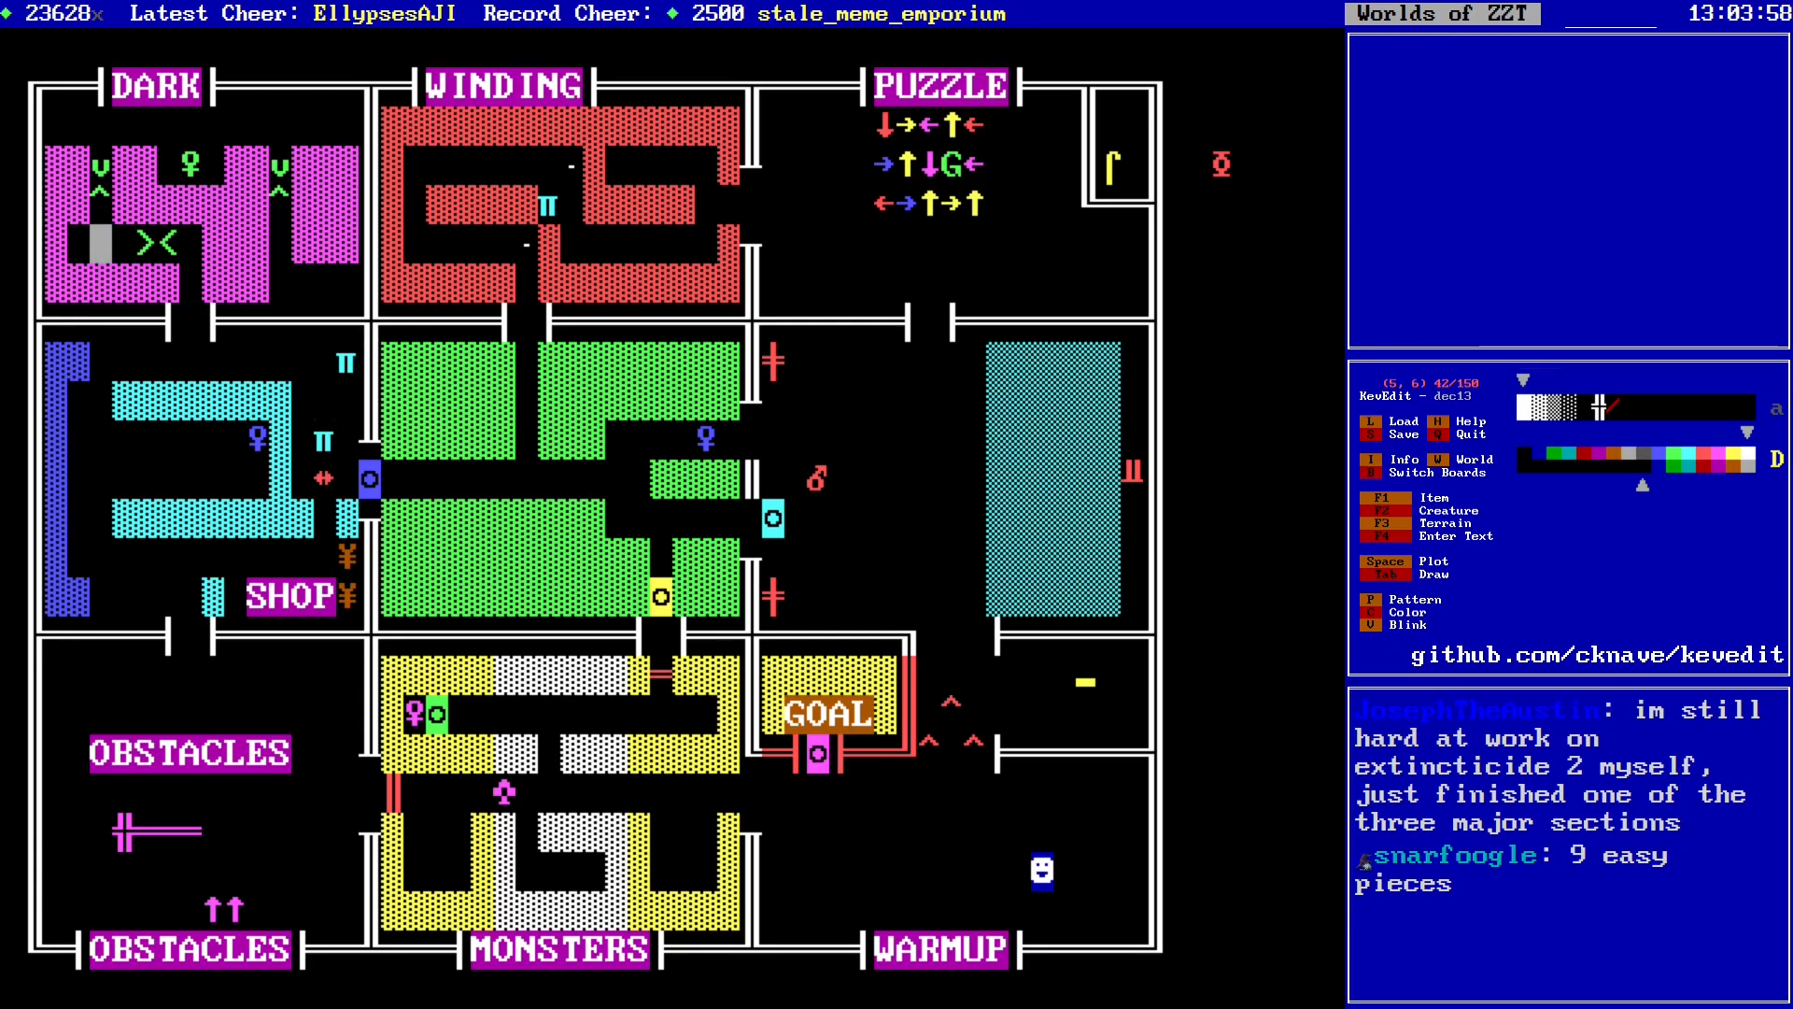
pyautogui.press('Up')
pyautogui.press('Up')
pyautogui.press('Right')
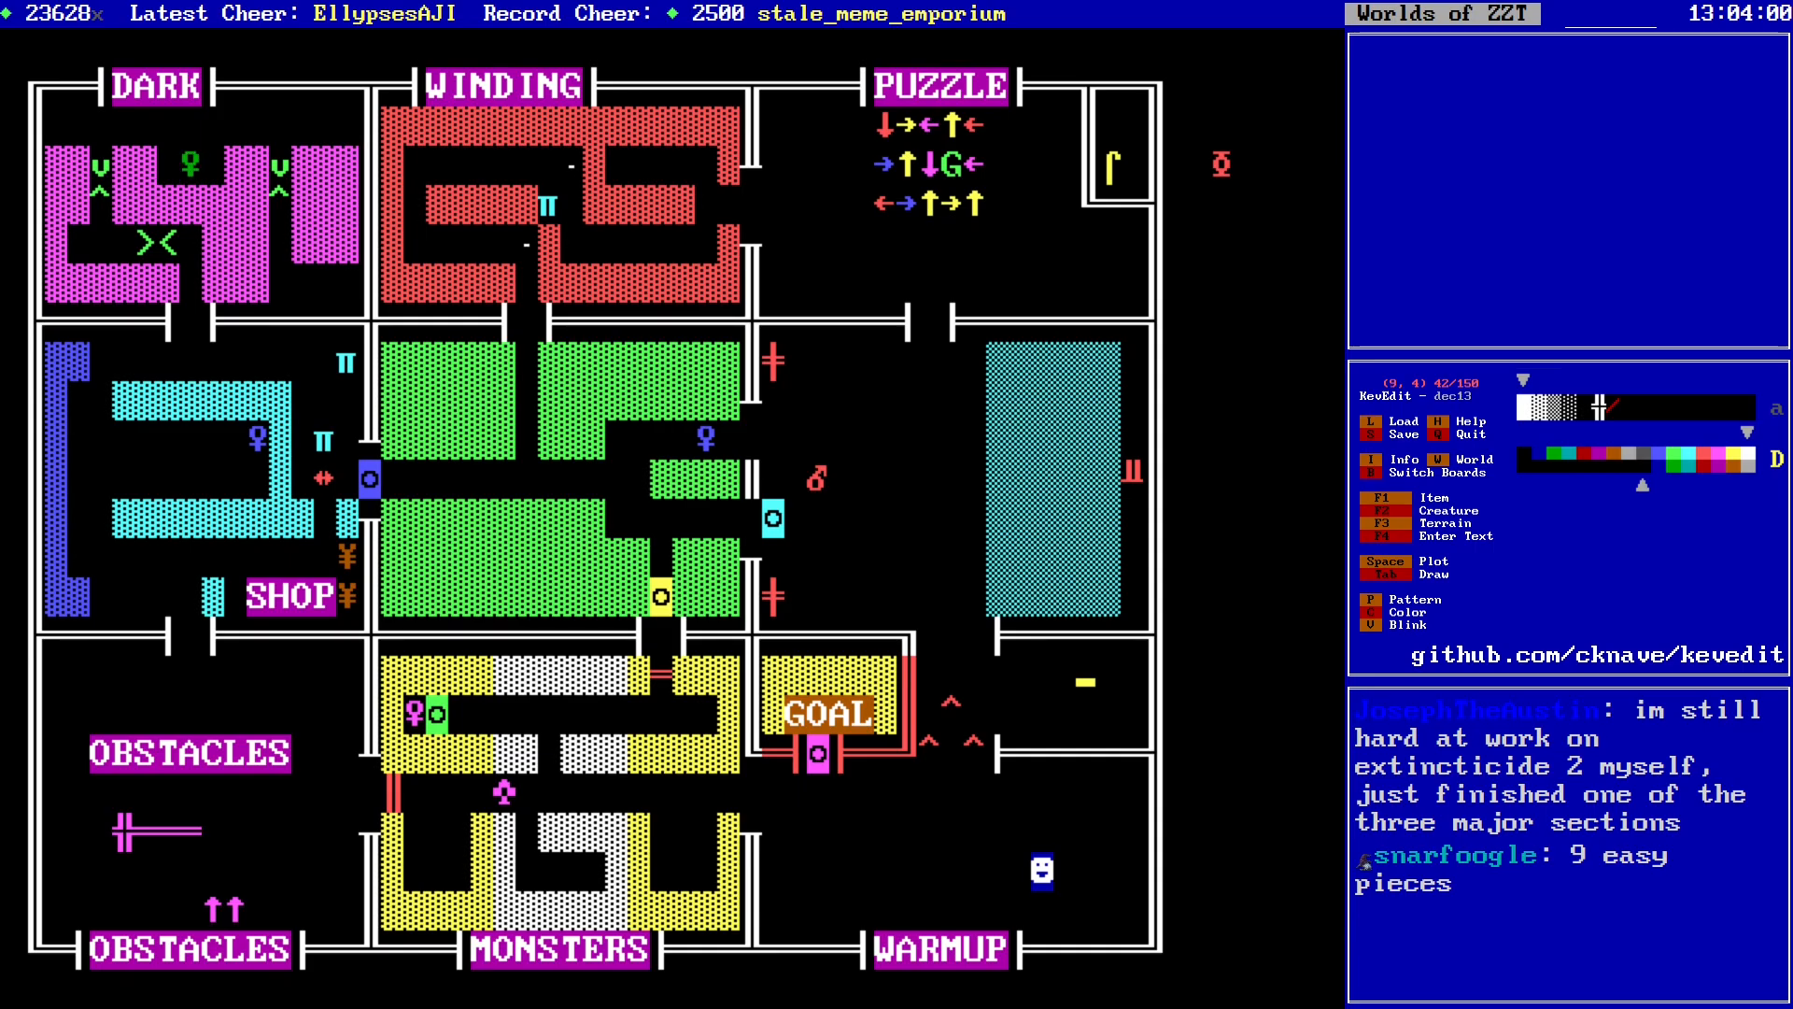
# Step: Examine the green door guarding the purple key in the Monsters room, matching it to the green key
pyautogui.hotkey('alt', 'Down')
pyautogui.hotkey('alt', 'Right')
pyautogui.press('Down')
pyautogui.press('Down')
pyautogui.press('Right')
pyautogui.press('Down')
pyautogui.press('Down')
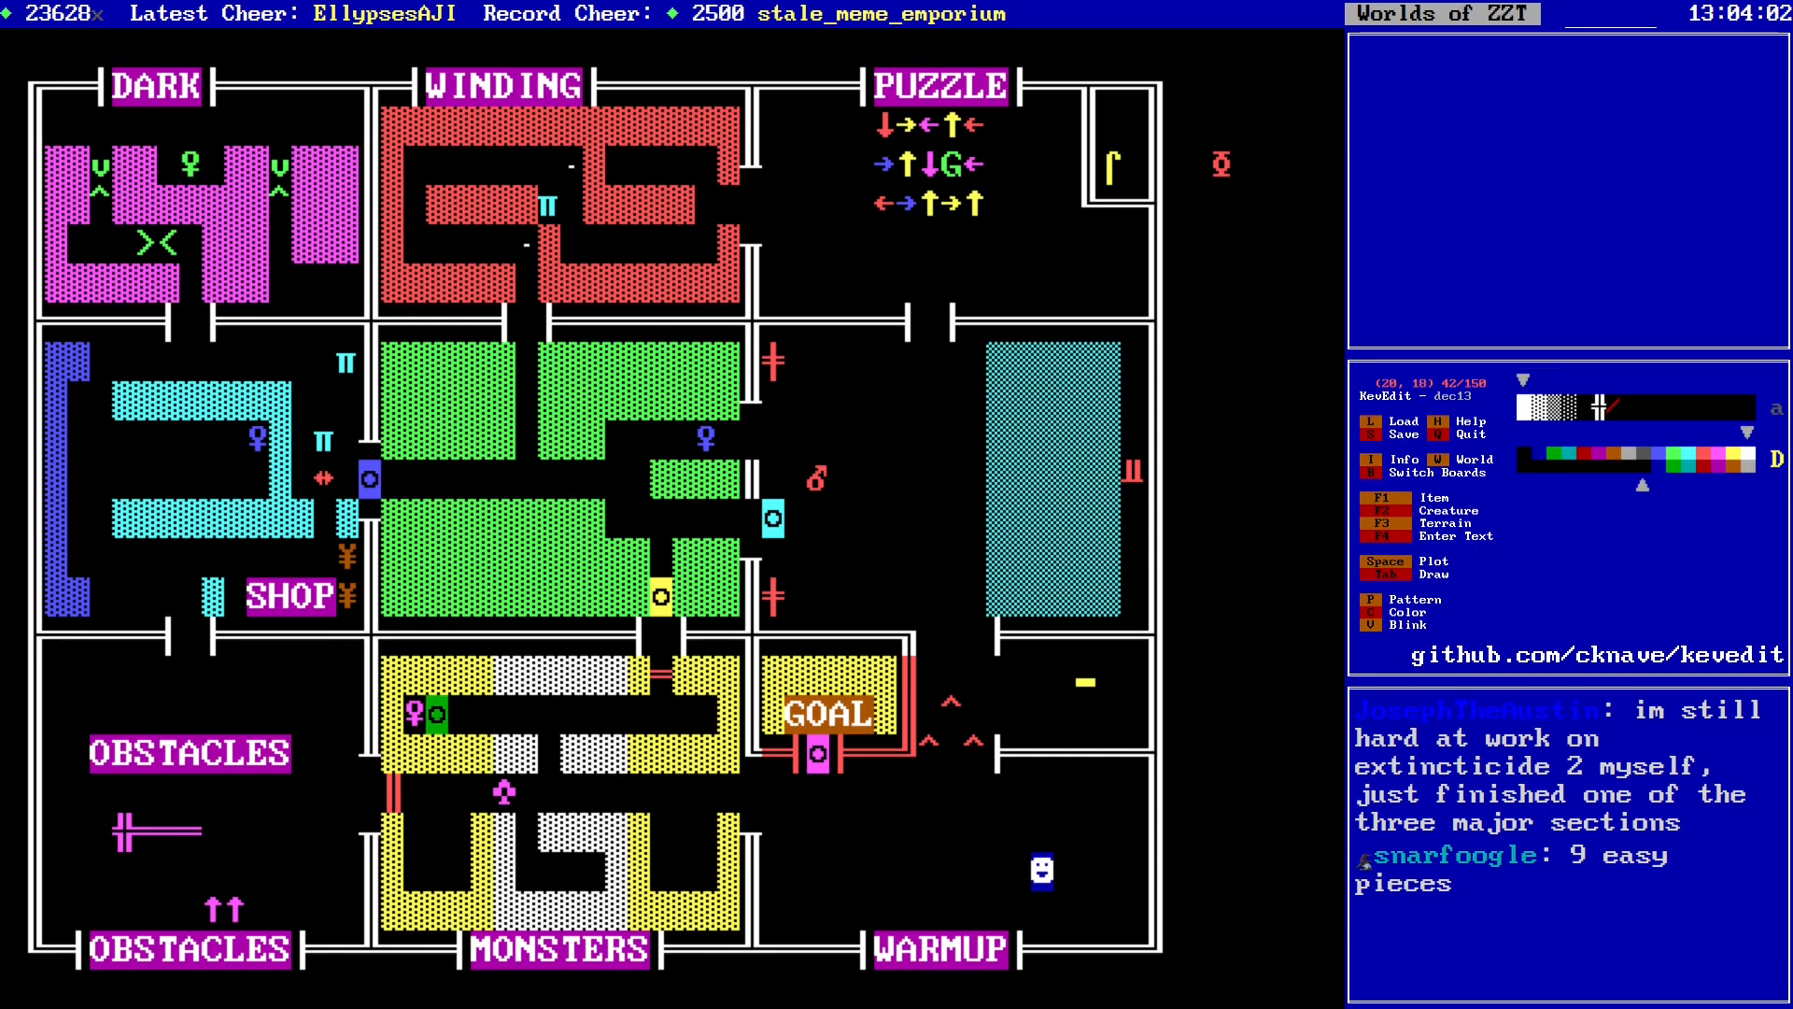
pyautogui.press('Left')
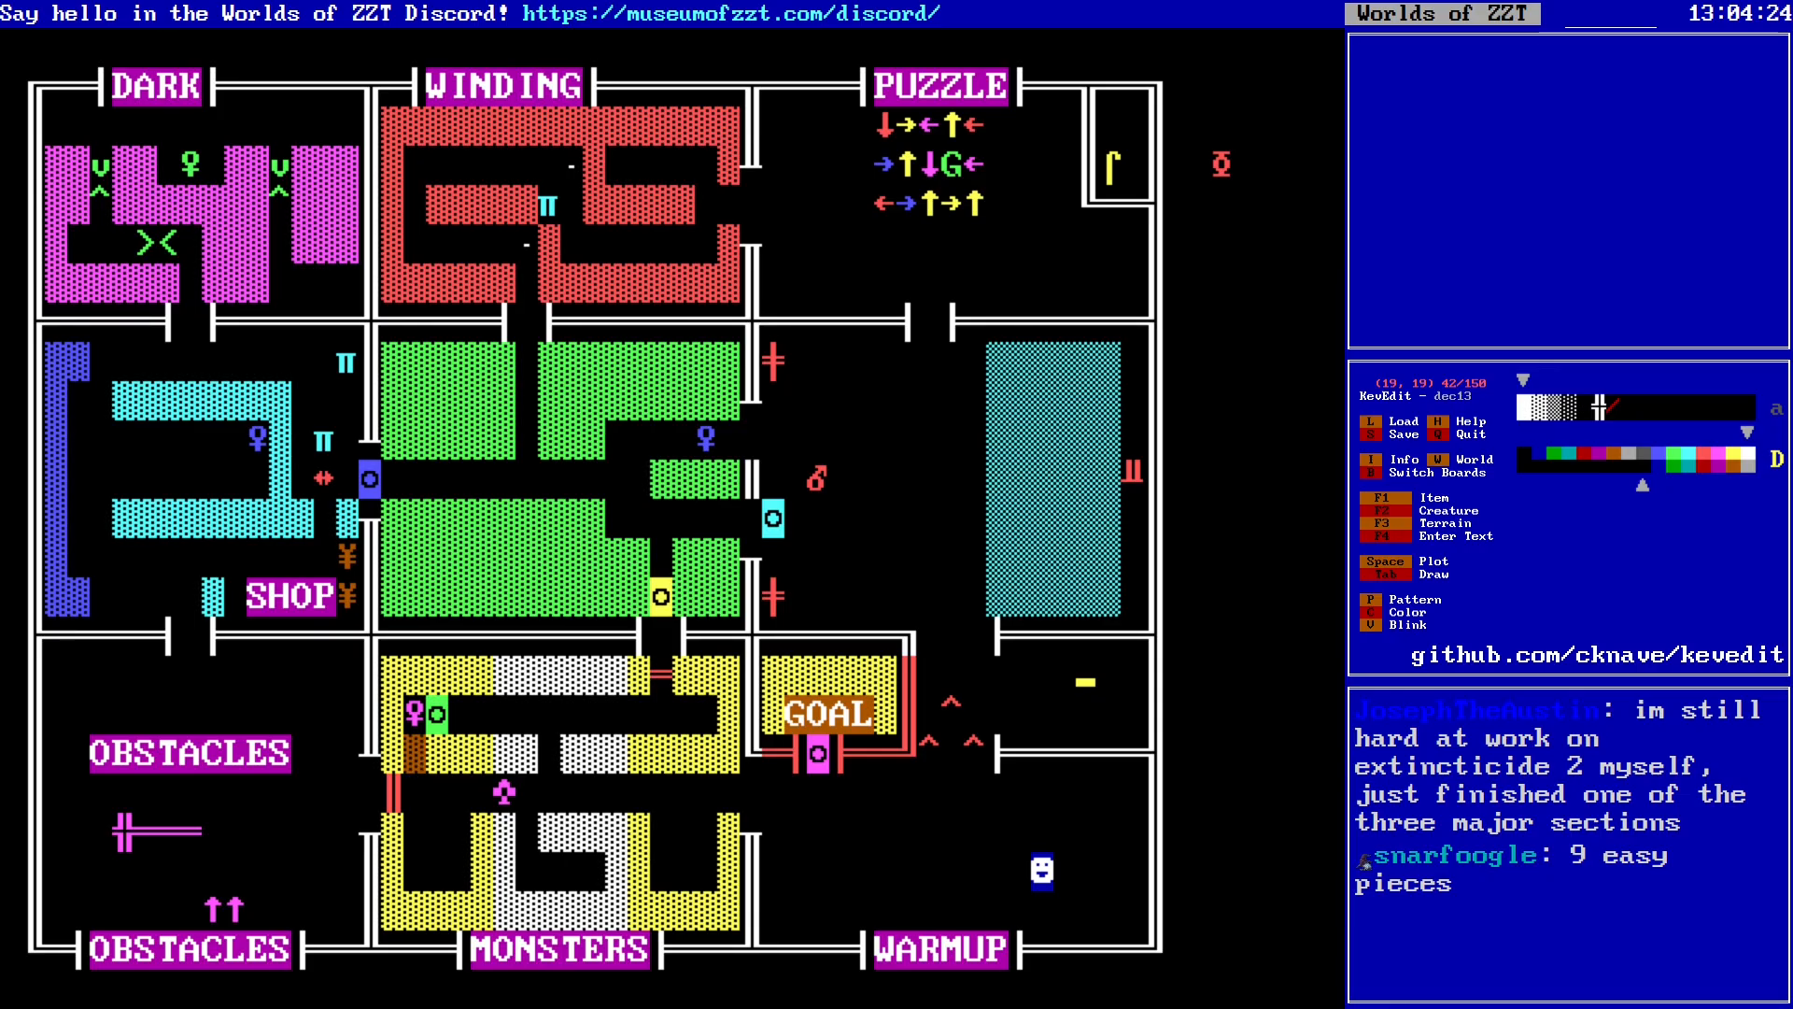
# Step: Examine the green-walled room from its west side across to the upper corridor near the blue key
pyautogui.press('Up')
pyautogui.press('Up')
pyautogui.press('Up')
pyautogui.press('Up')
pyautogui.press('Up')
pyautogui.press('Up')
pyautogui.press('Up')
pyautogui.press('Up')
pyautogui.press('Up')
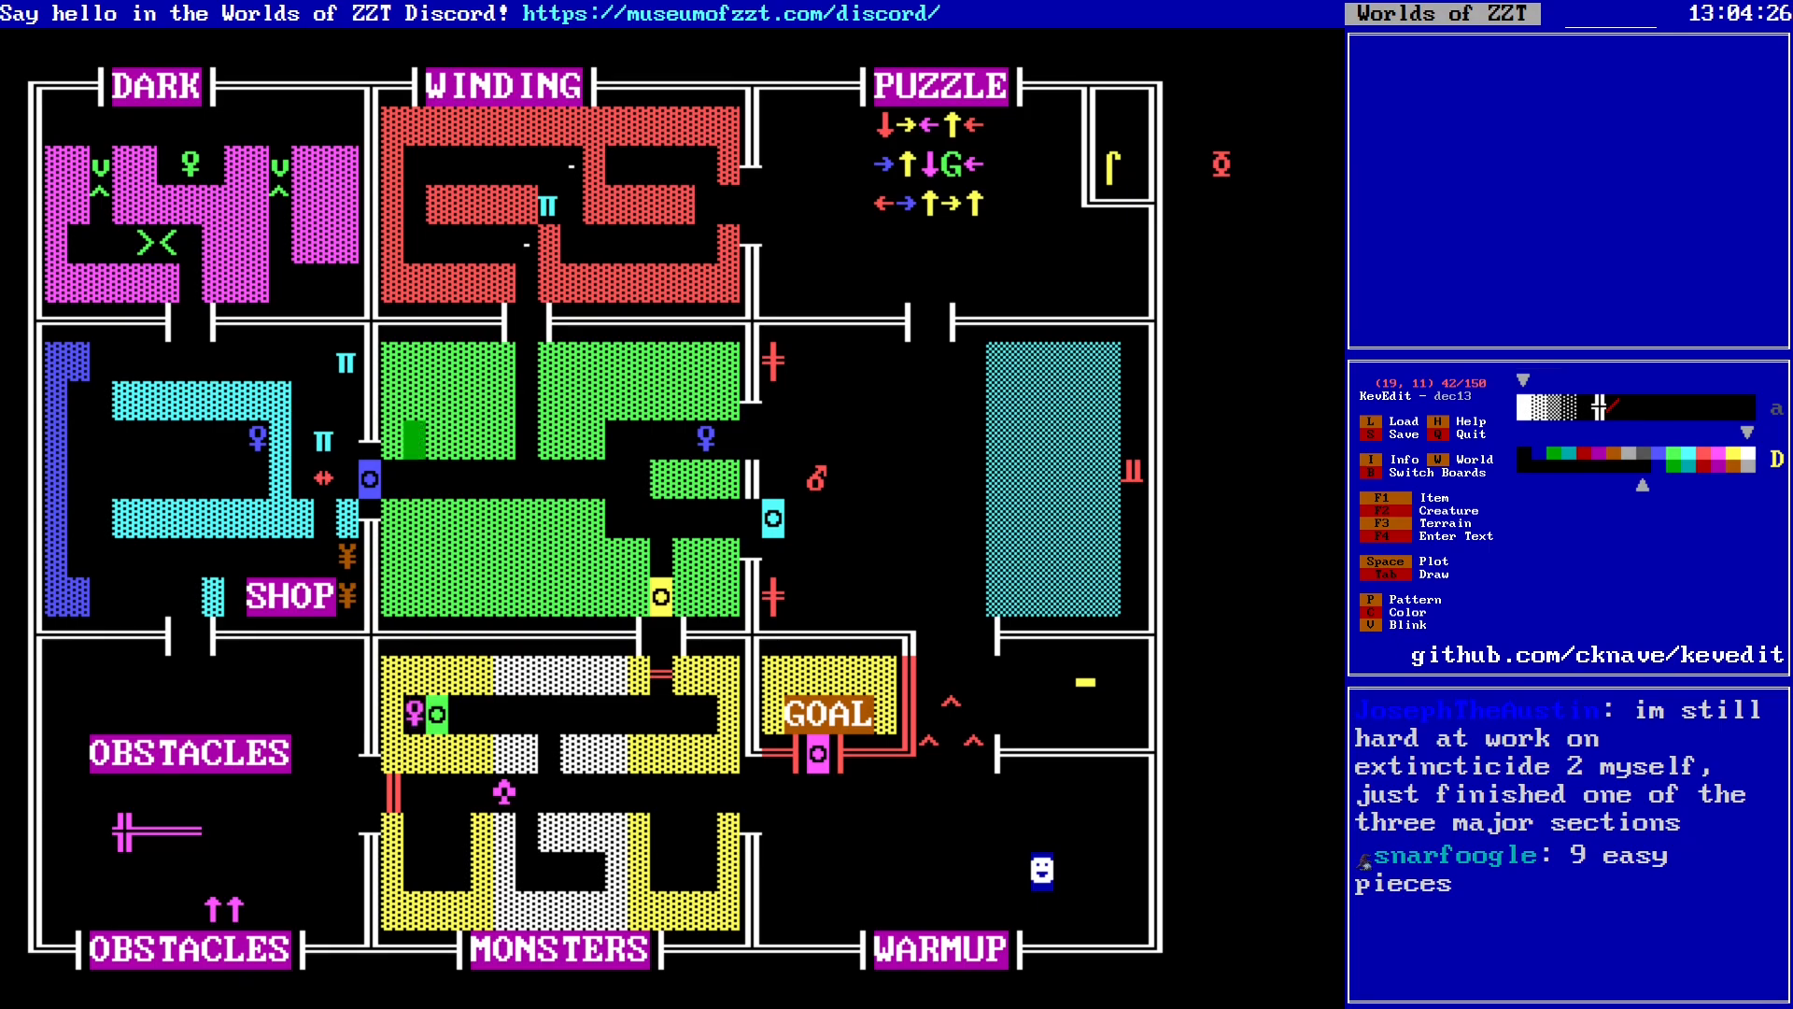
pyautogui.press('Right')
pyautogui.press('Right')
pyautogui.press('Right')
pyautogui.press('Right')
pyautogui.press('Right')
pyautogui.press('Right')
pyautogui.press('Right')
pyautogui.press('Right')
pyautogui.press('Right')
pyautogui.press('Right')
pyautogui.press('Right')
# Step: Examine the passage from the green-walled room through the yellow door into the Monsters room
pyautogui.press('Down')
pyautogui.press('Down')
pyautogui.press('Down')
pyautogui.press('Down')
pyautogui.press('Down')
pyautogui.press('Down')
pyautogui.press('Down')
pyautogui.press('Down')
pyautogui.press('Down')
pyautogui.press('Left')
pyautogui.press('Left')
pyautogui.press('Left')
pyautogui.press('Up')
pyautogui.press('Up')
pyautogui.press('Up')
# Step: Copy the cyan door into the upper opening of the green-walled room's east wall and save the world
pyautogui.press('Right')
pyautogui.press('Right')
pyautogui.press('Right')
pyautogui.press('Right')
pyautogui.press('Right')
pyautogui.press('Right')
pyautogui.press('Right')
pyautogui.press('Right')
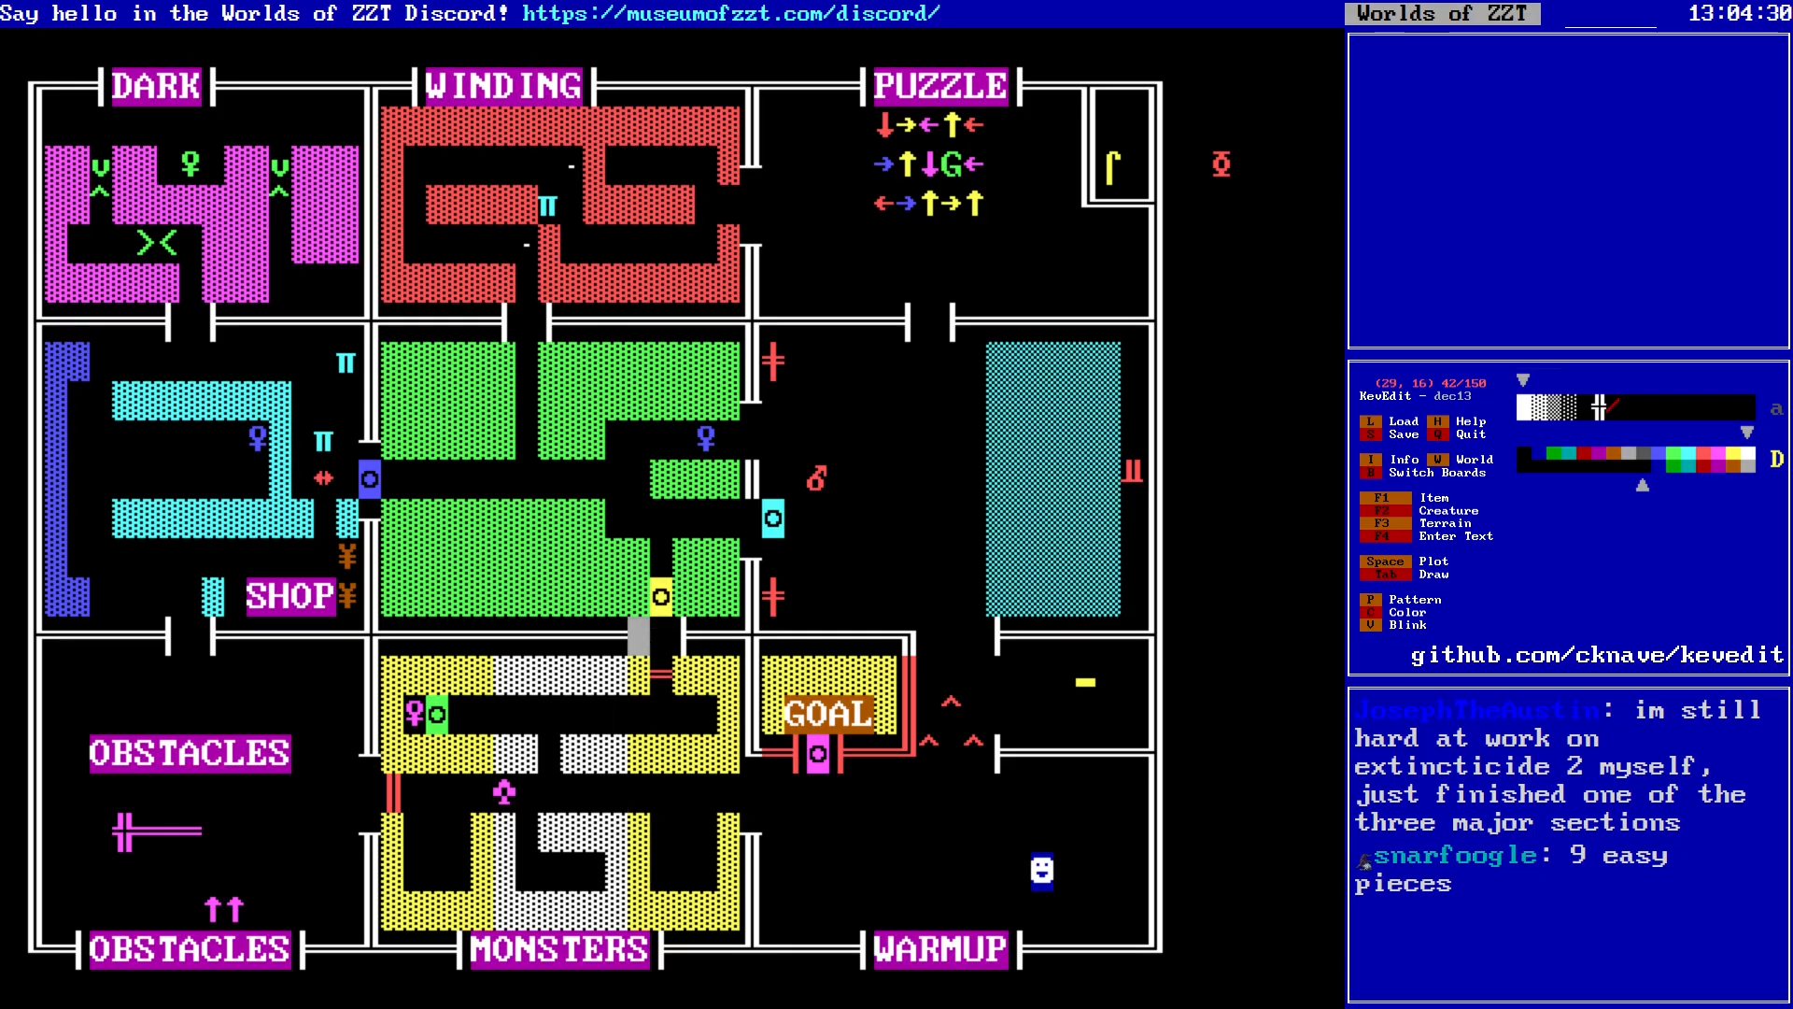
pyautogui.press('Up')
pyautogui.press('Up')
pyautogui.press('Up')
pyautogui.press('Up')
pyautogui.press('Up')
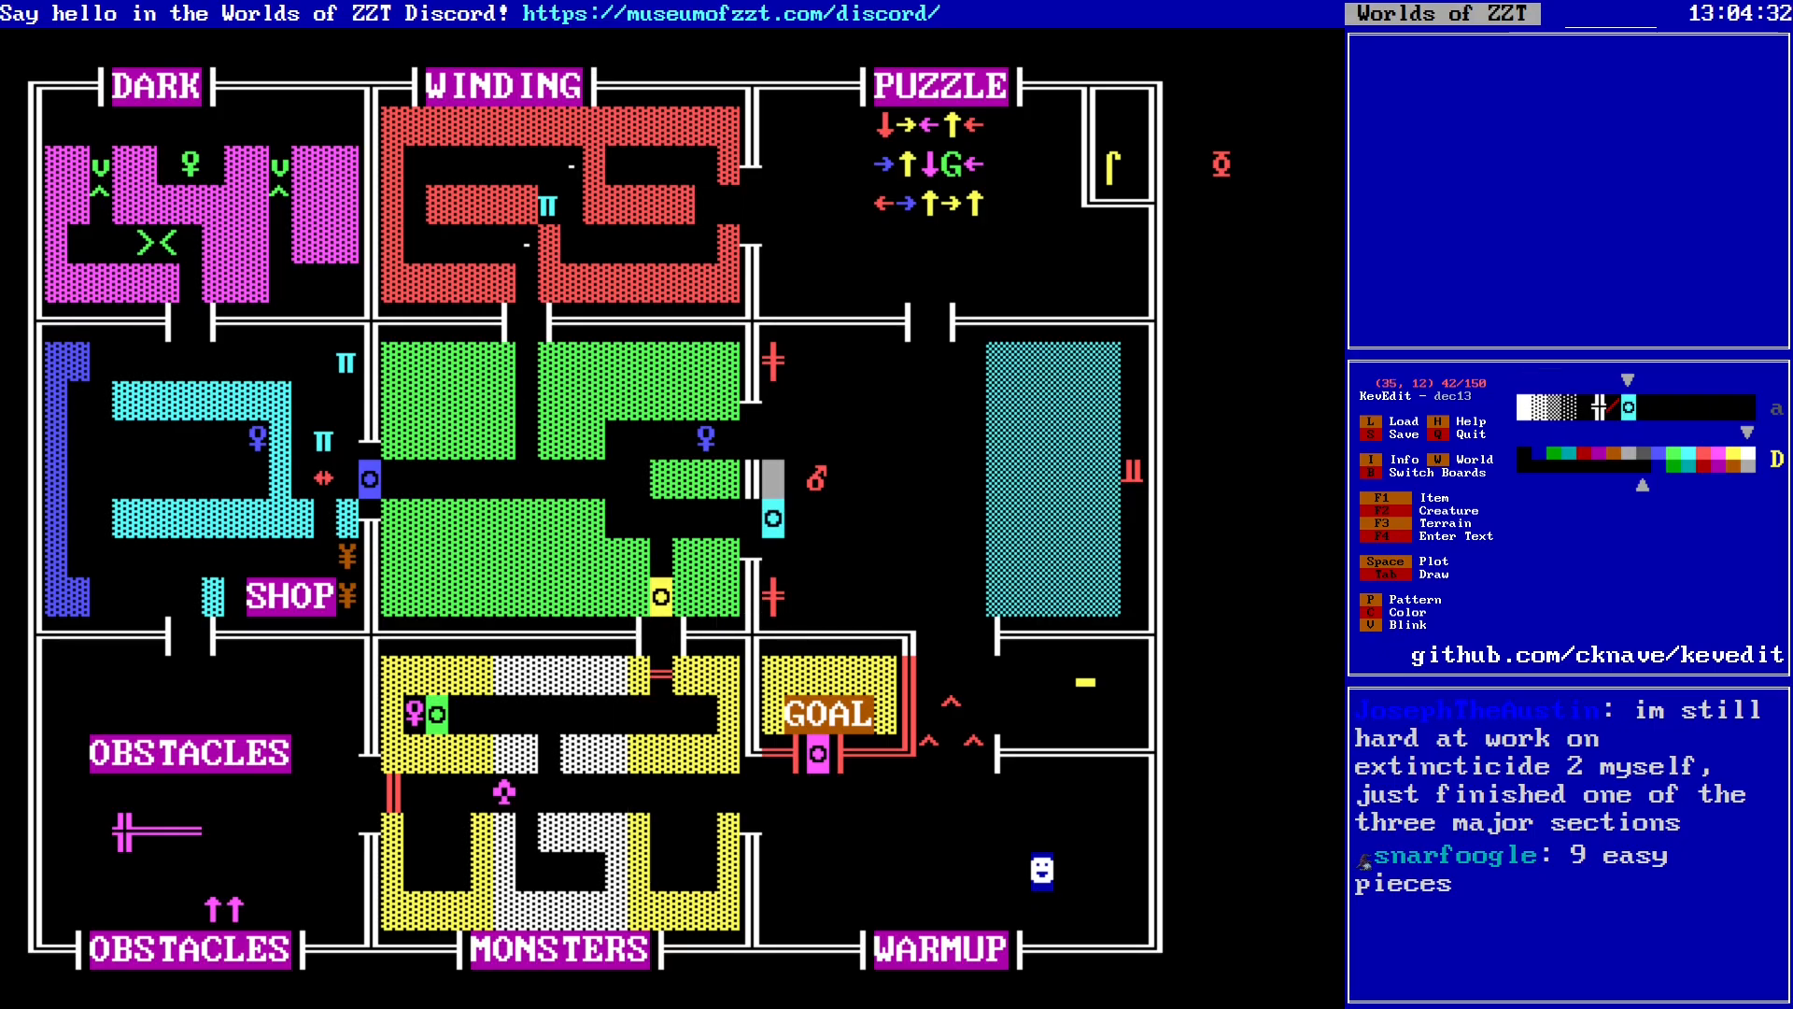
pyautogui.press('space')
pyautogui.press('Right')
pyautogui.press('Right')
pyautogui.press('s')
pyautogui.press('Return')
# Step: Examine the Monsters room's walled corridors from below the yellow door to the purple creature at its centre
pyautogui.press('Left')
pyautogui.press('Left')
pyautogui.press('Left')
pyautogui.press('Left')
pyautogui.press('Left')
pyautogui.press('Left')
pyautogui.press('Left')
pyautogui.press('Left')
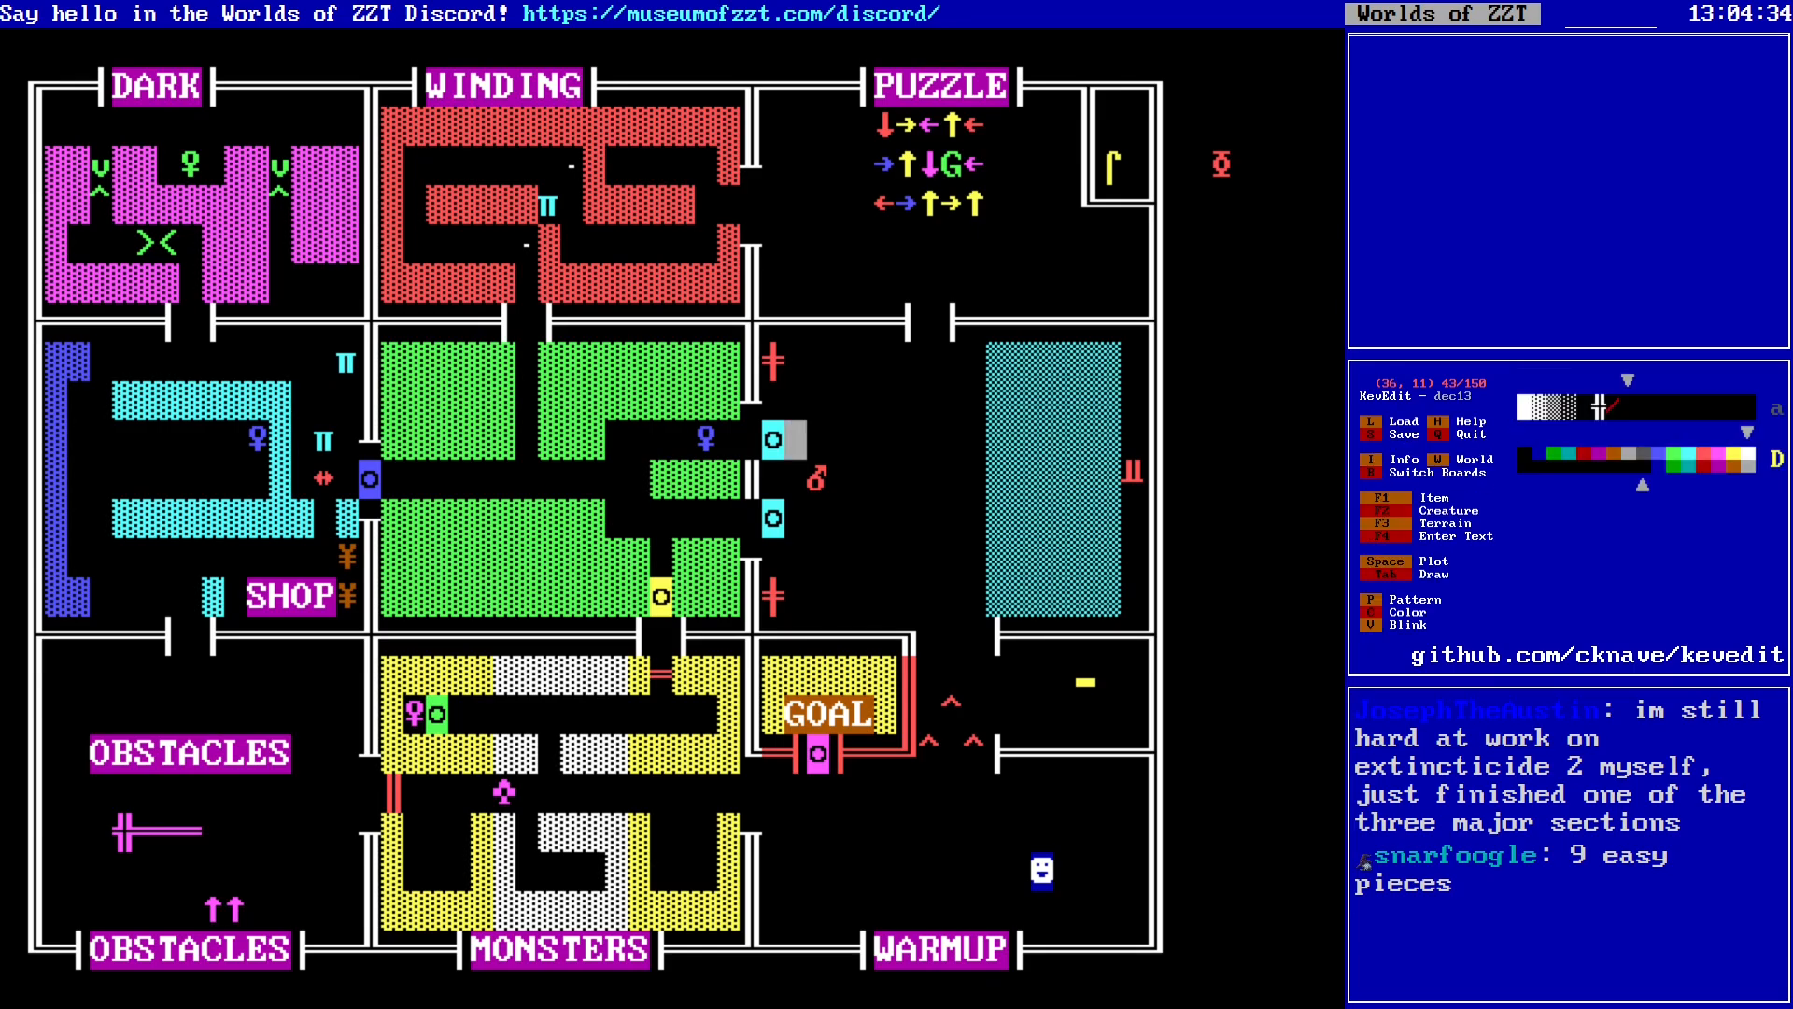
pyautogui.press('Down')
pyautogui.press('Down')
pyautogui.press('Down')
pyautogui.press('Down')
pyautogui.press('Down')
pyautogui.press('Down')
pyautogui.press('Down')
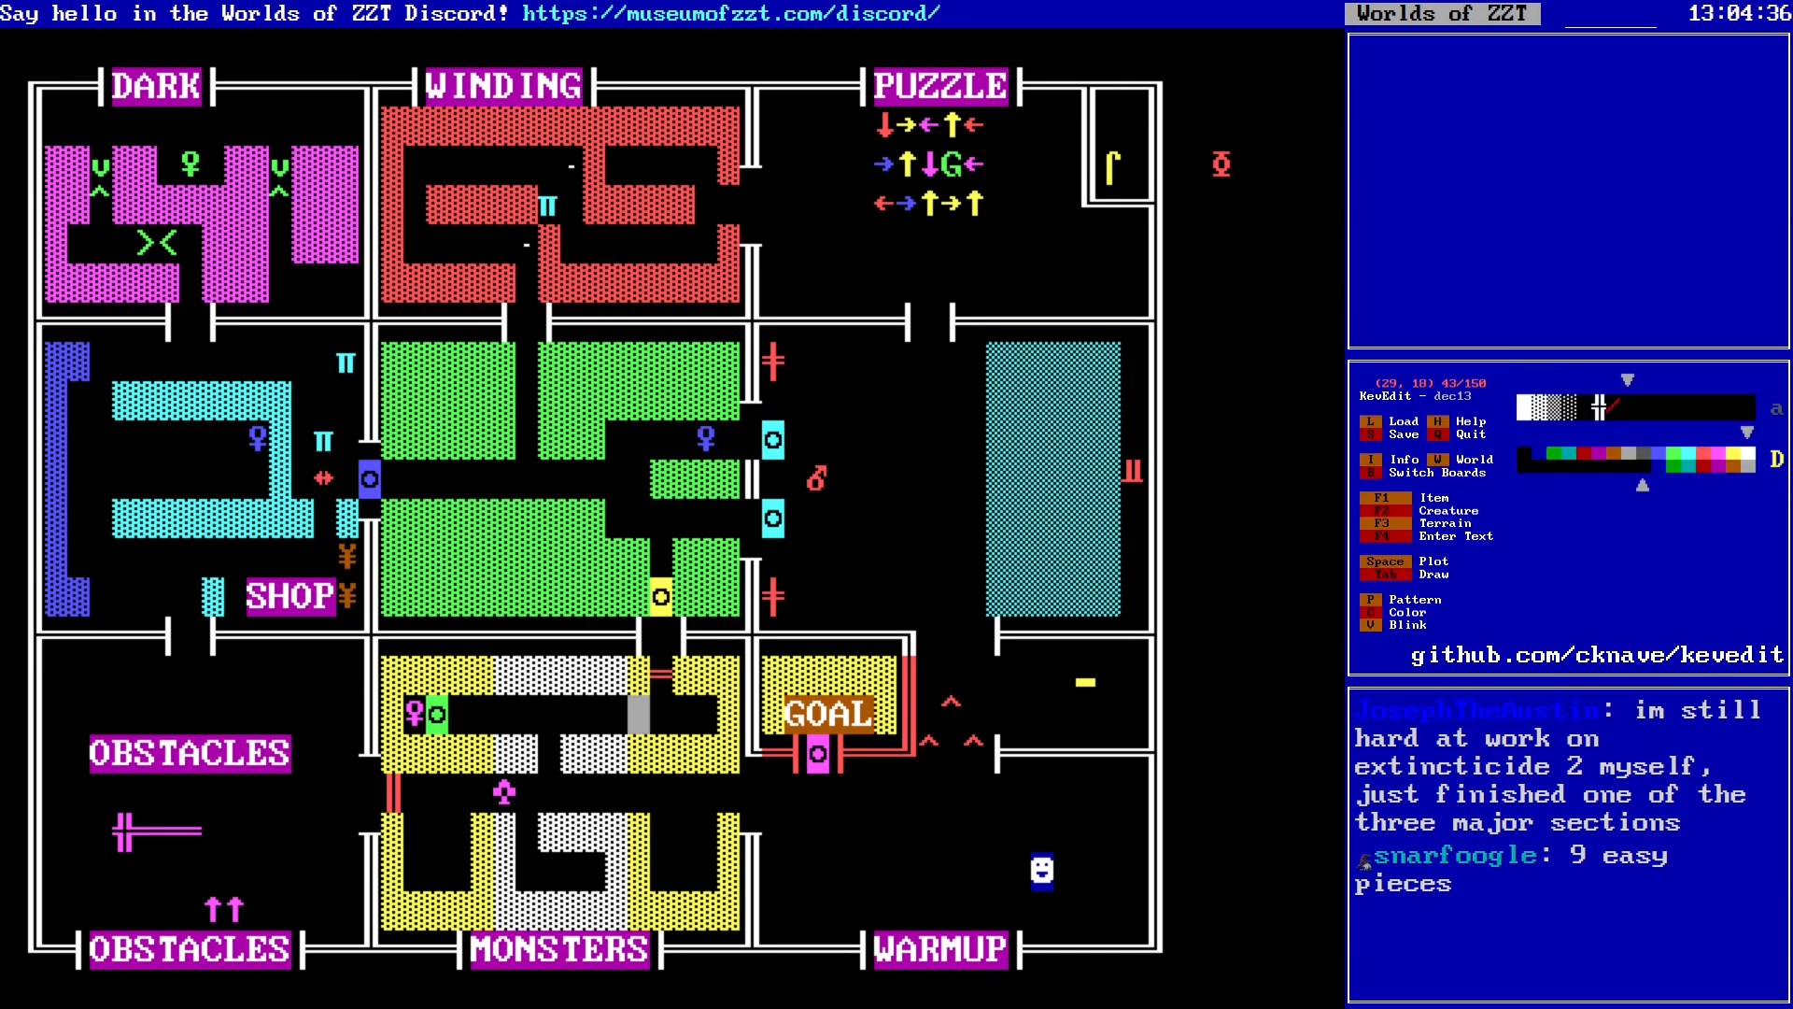
pyautogui.press('Left')
pyautogui.press('Down')
pyautogui.press('Left')
pyautogui.press('Left')
pyautogui.press('Down')
pyautogui.press('Left')
pyautogui.press('Left')
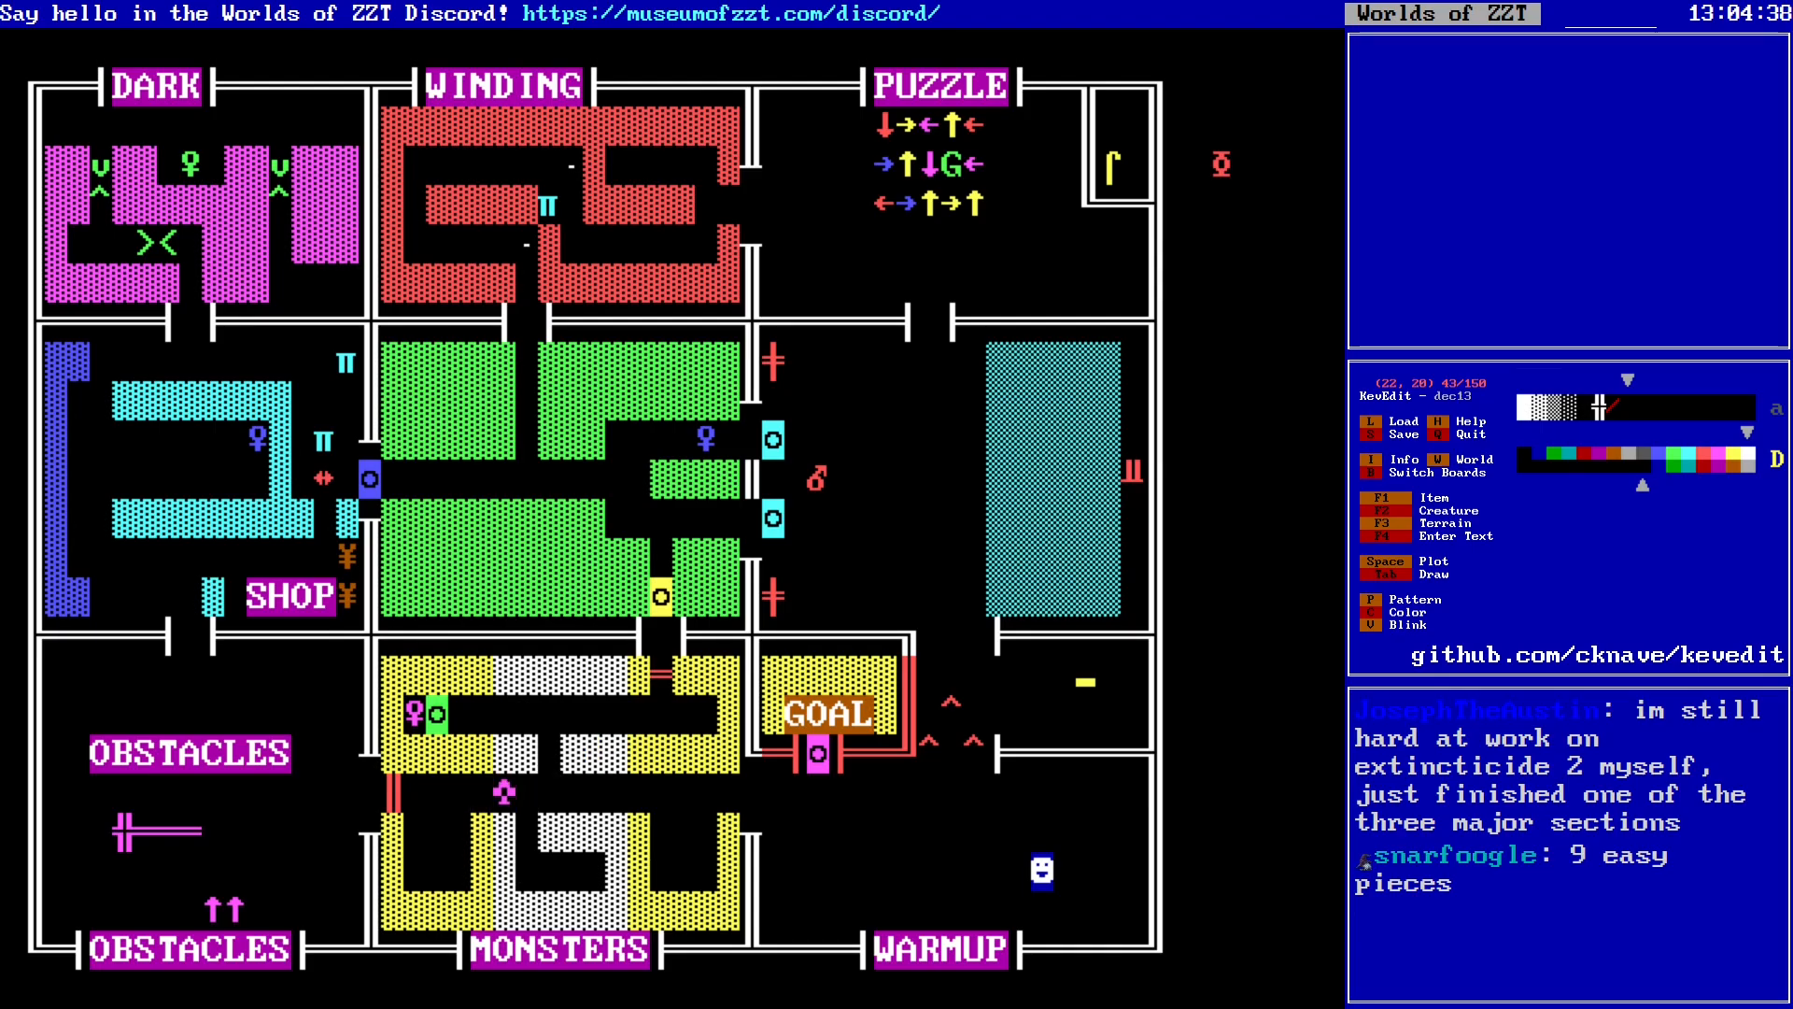
# Step: Examine the opening between the Monsters room and the Obstacles room around the red barrier
pyautogui.press('Left')
pyautogui.press('Left')
pyautogui.press('Left')
pyautogui.press('Left')
pyautogui.press('Left')
pyautogui.press('Left')
pyautogui.press('Left')
pyautogui.press('Down')
pyautogui.press('Right')
pyautogui.press('Up')
pyautogui.press('Up')
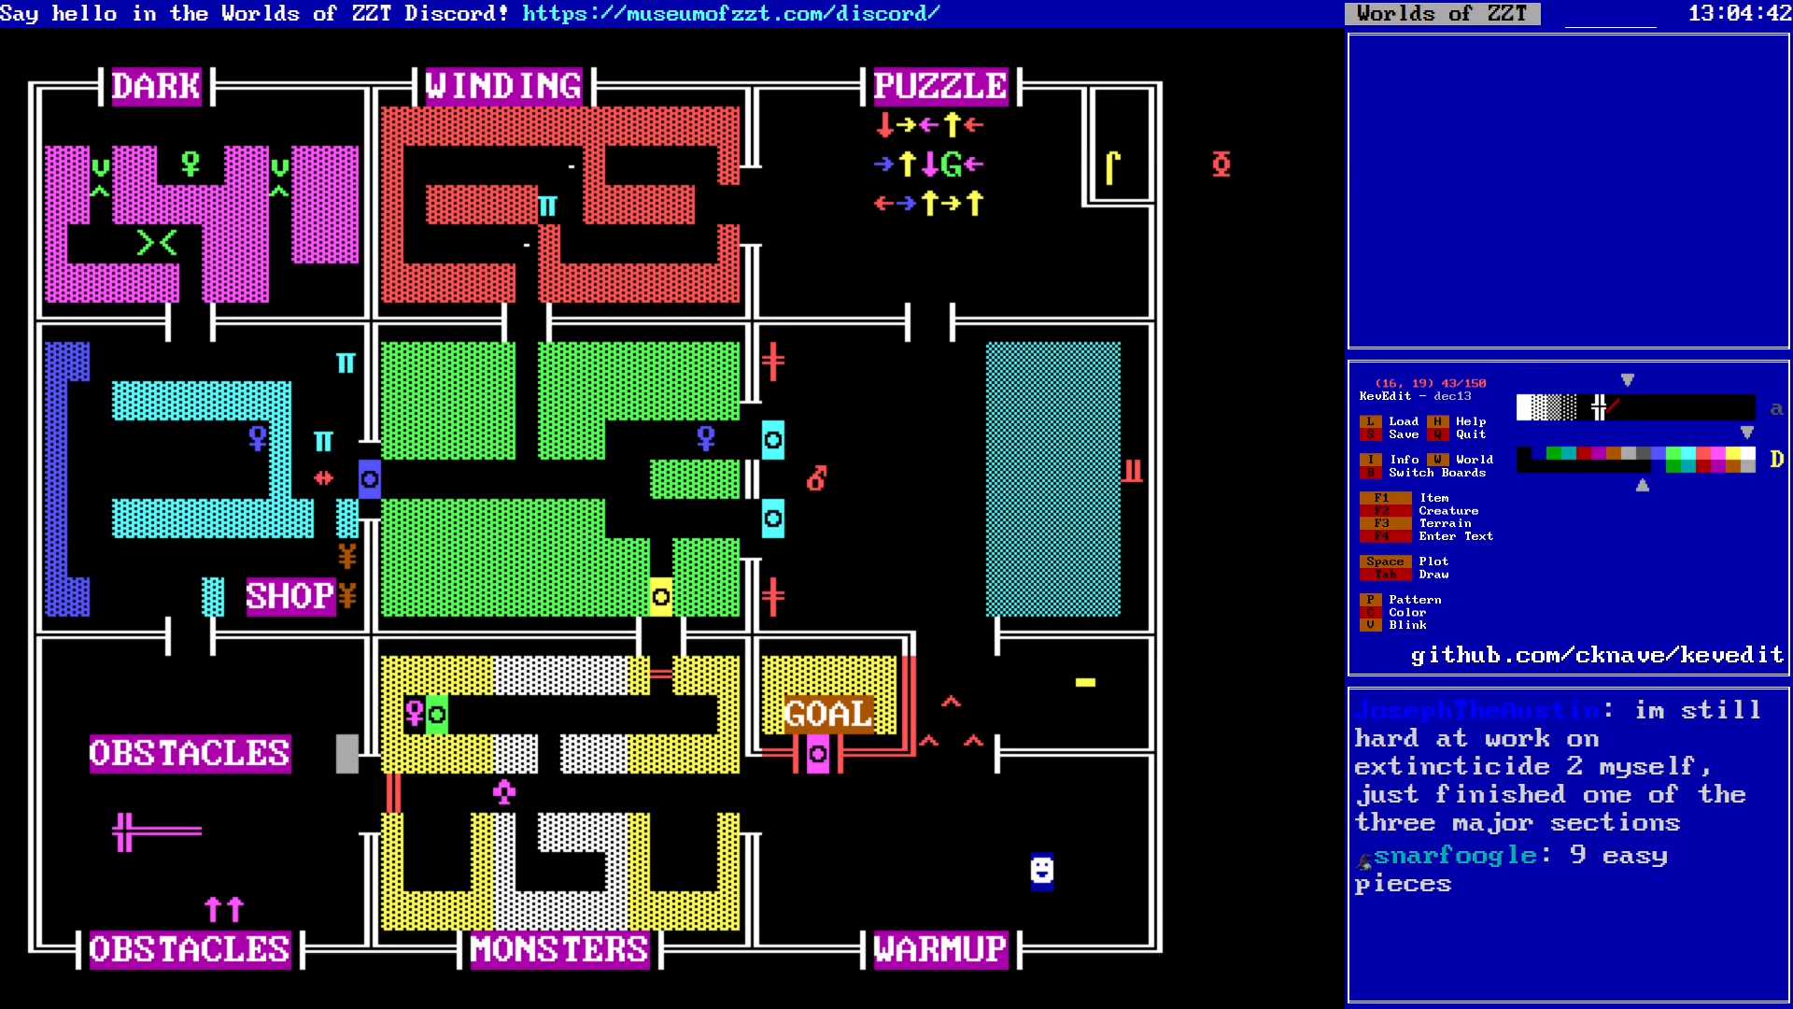
# Step: Trace the way back from the Obstacles room past the red barrier to the Monsters room's purple creature
pyautogui.press('Left')
pyautogui.press('Down')
pyautogui.press('Down')
pyautogui.press('Right')
pyautogui.press('Right')
pyautogui.press('Right')
pyautogui.press('Up')
pyautogui.press('Right')
pyautogui.press('Right')
pyautogui.press('Right')
pyautogui.press('Right')
pyautogui.press('Right')
pyautogui.press('Right')
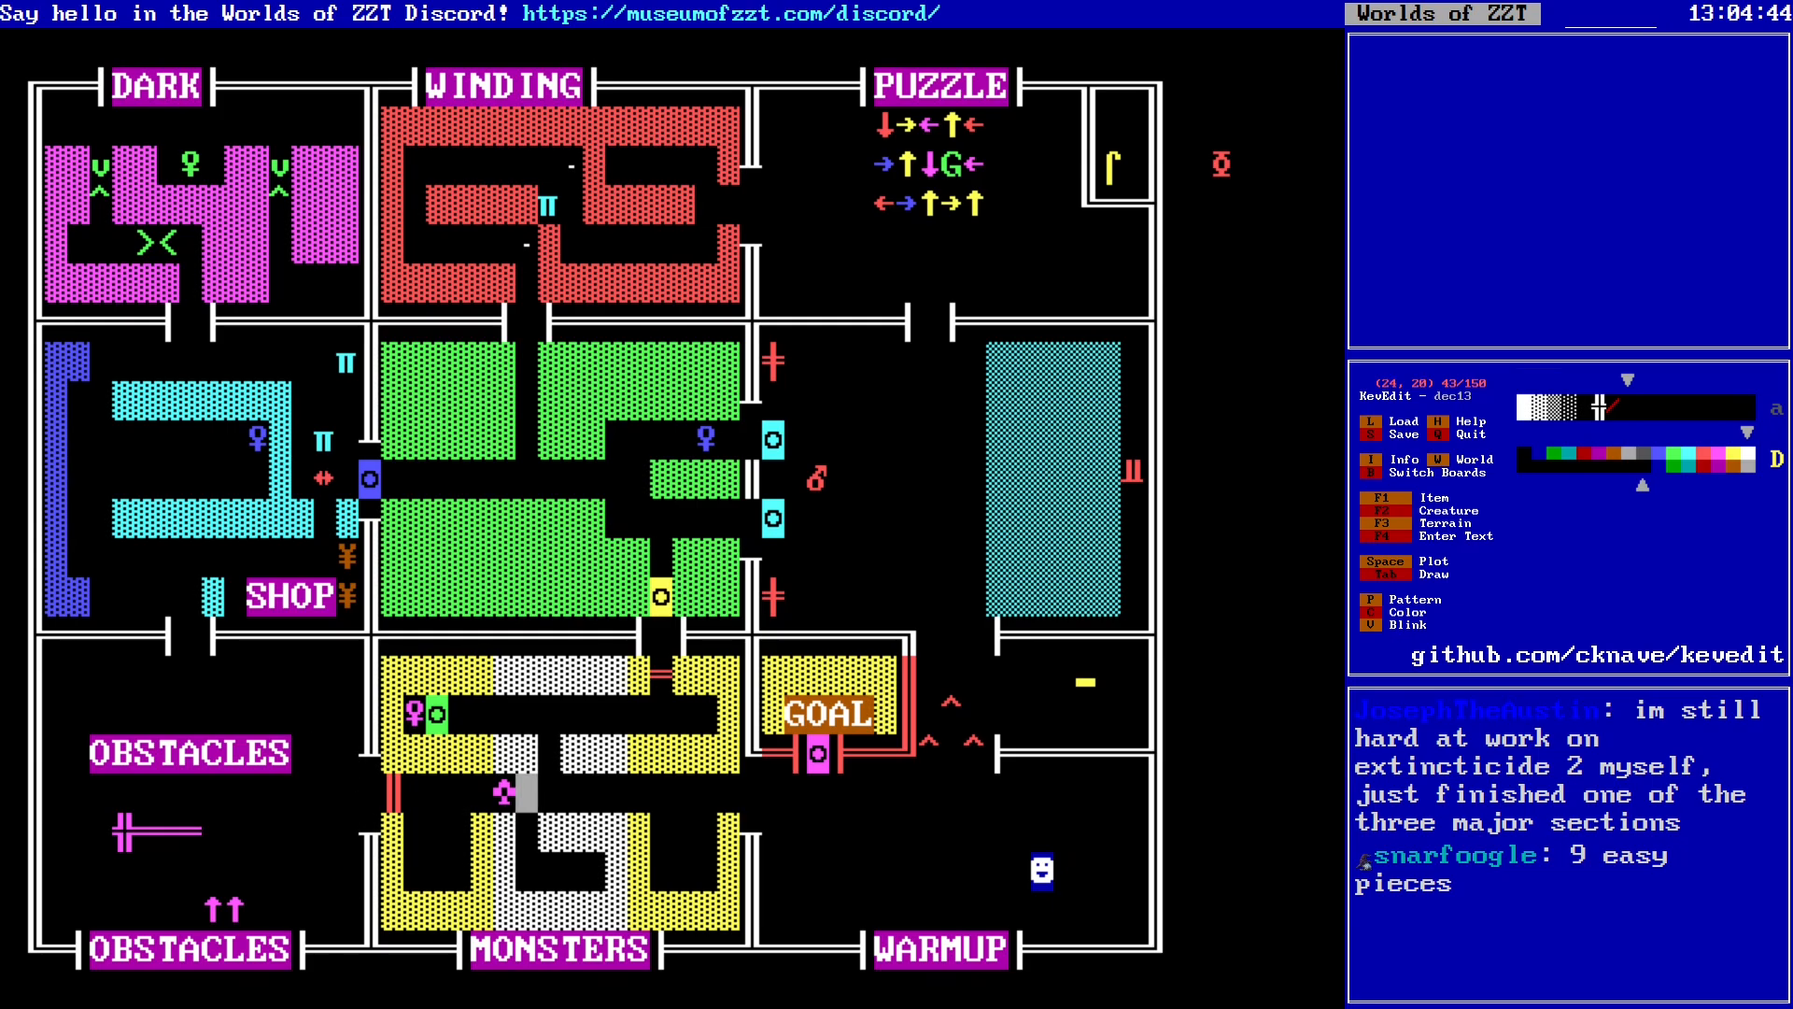
# Step: Examine the upper corridor of the Winding room, along its west part
pyautogui.press('Up')
pyautogui.press('Up')
pyautogui.press('Up')
pyautogui.press('Up')
pyautogui.press('Up')
pyautogui.press('Up')
pyautogui.press('Up')
pyautogui.press('Up')
pyautogui.press('Up')
pyautogui.press('Up')
pyautogui.press('Up')
pyautogui.press('Up')
pyautogui.press('Up')
pyautogui.press('Up')
pyautogui.press('Up')
pyautogui.press('Up')
pyautogui.press('Left')
pyautogui.press('Left')
pyautogui.press('Left')
pyautogui.press('Left')
pyautogui.press('Right')
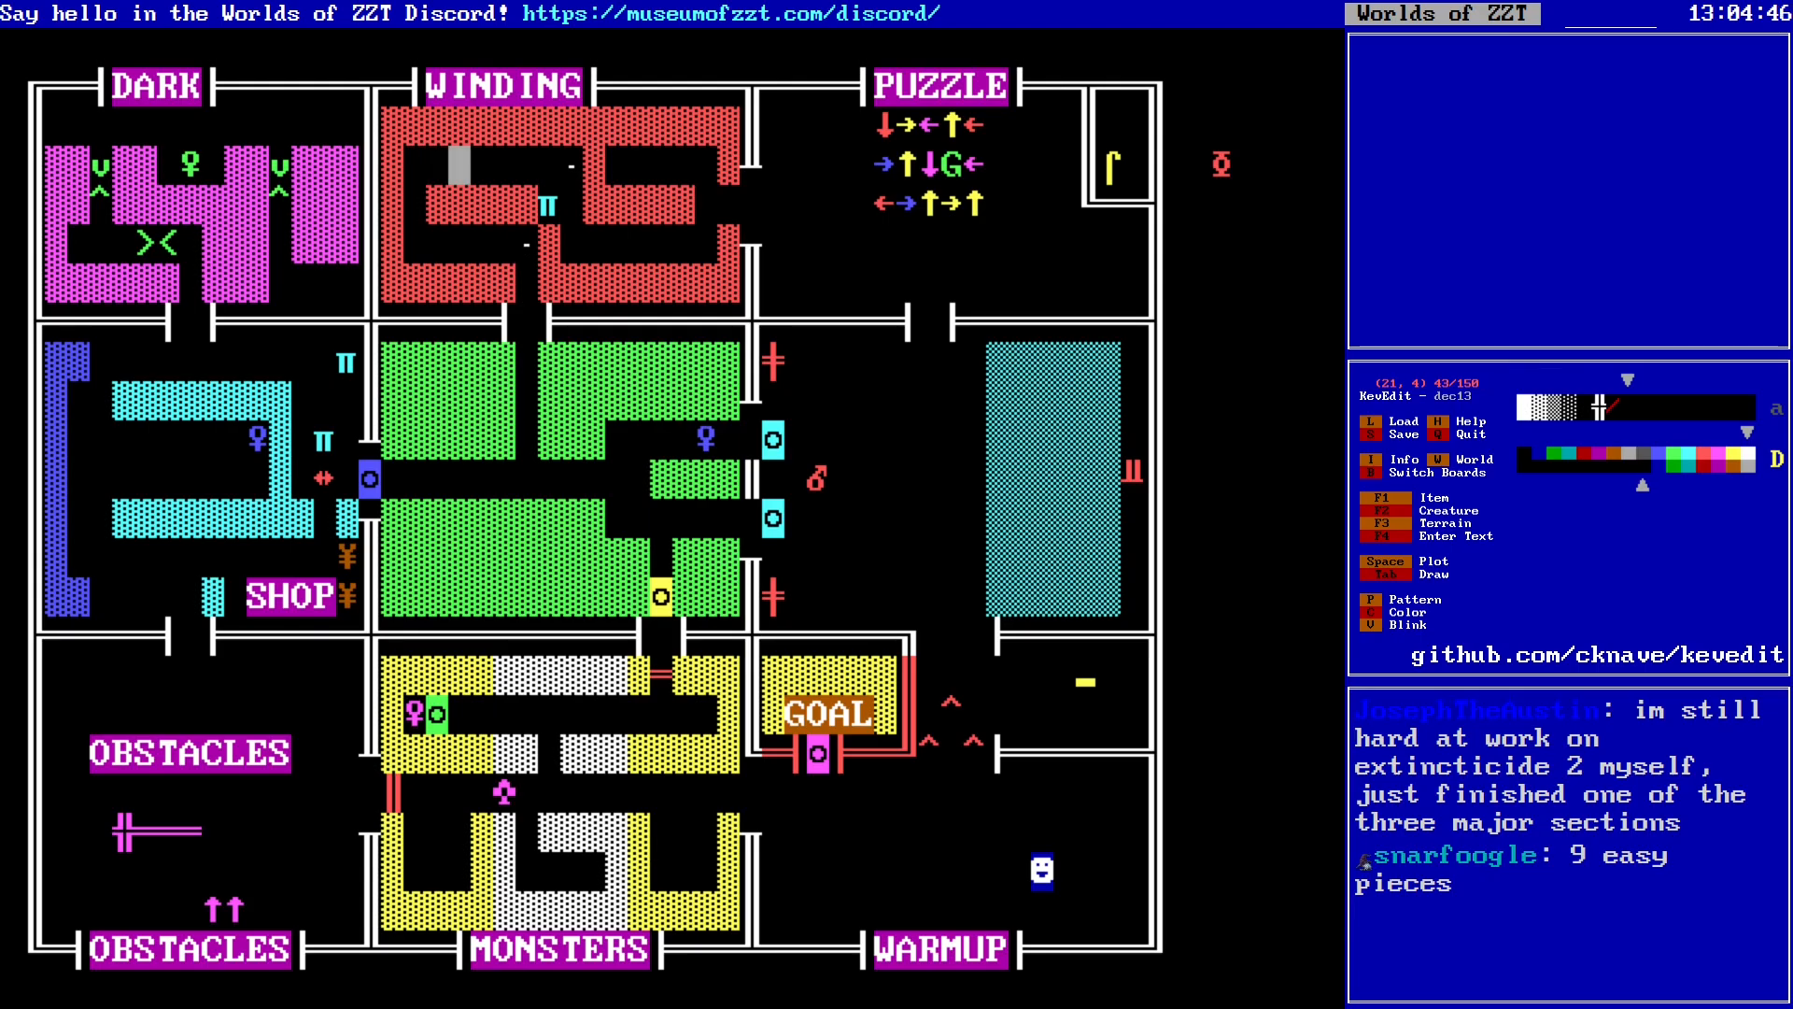
# Step: Trace the Winding room's path from the upper corridor to the lower corridor on its east side
pyautogui.press('Right')
pyautogui.press('Right')
pyautogui.press('Right')
pyautogui.press('Right')
pyautogui.press('Right')
pyautogui.press('Right')
pyautogui.press('Down')
pyautogui.press('Down')
pyautogui.press('Right')
pyautogui.press('Right')
pyautogui.press('Right')
pyautogui.press('Right')
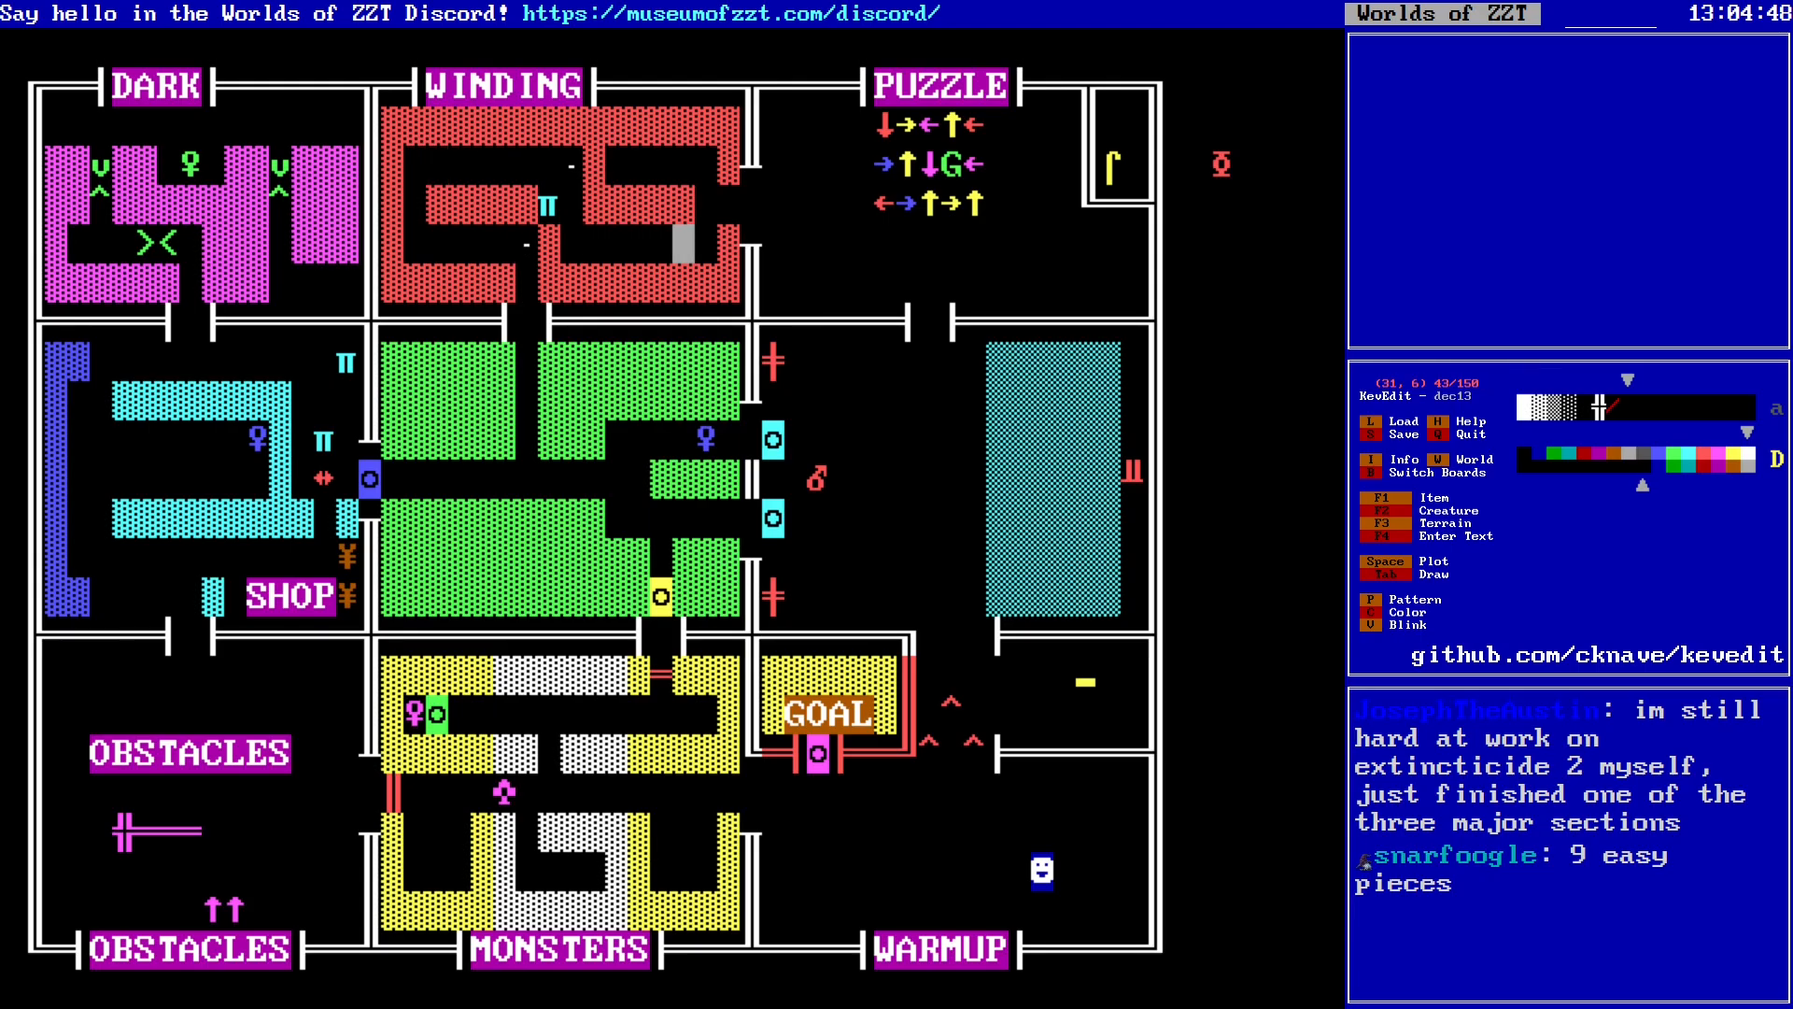
# Step: Examine the cyan creature and the gap around it in the middle of the Winding room's red walls
pyautogui.press('Up')
pyautogui.press('Left')
pyautogui.press('Left')
pyautogui.press('Left')
pyautogui.press('Left')
pyautogui.press('Left')
pyautogui.press('Left')
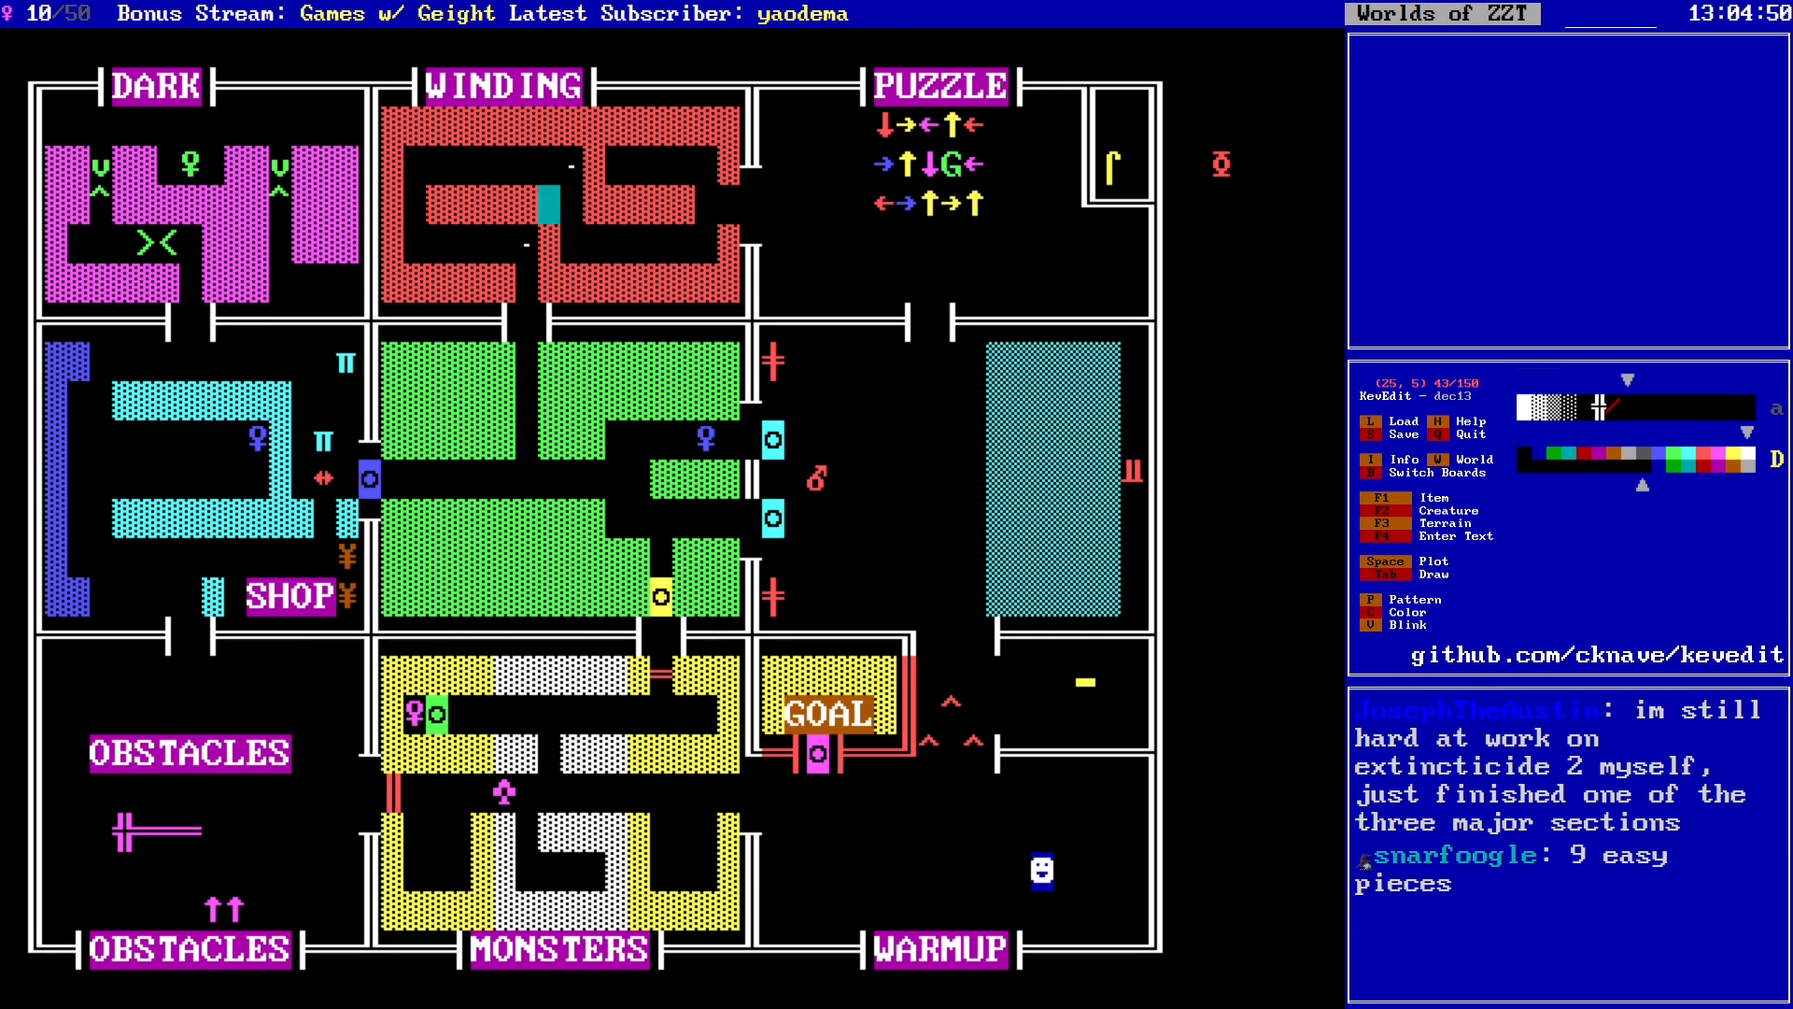
pyautogui.press('Left')
pyautogui.press('Down')
pyautogui.press('Right')
pyautogui.press('Up')
pyautogui.press('Right')
pyautogui.press('Up')
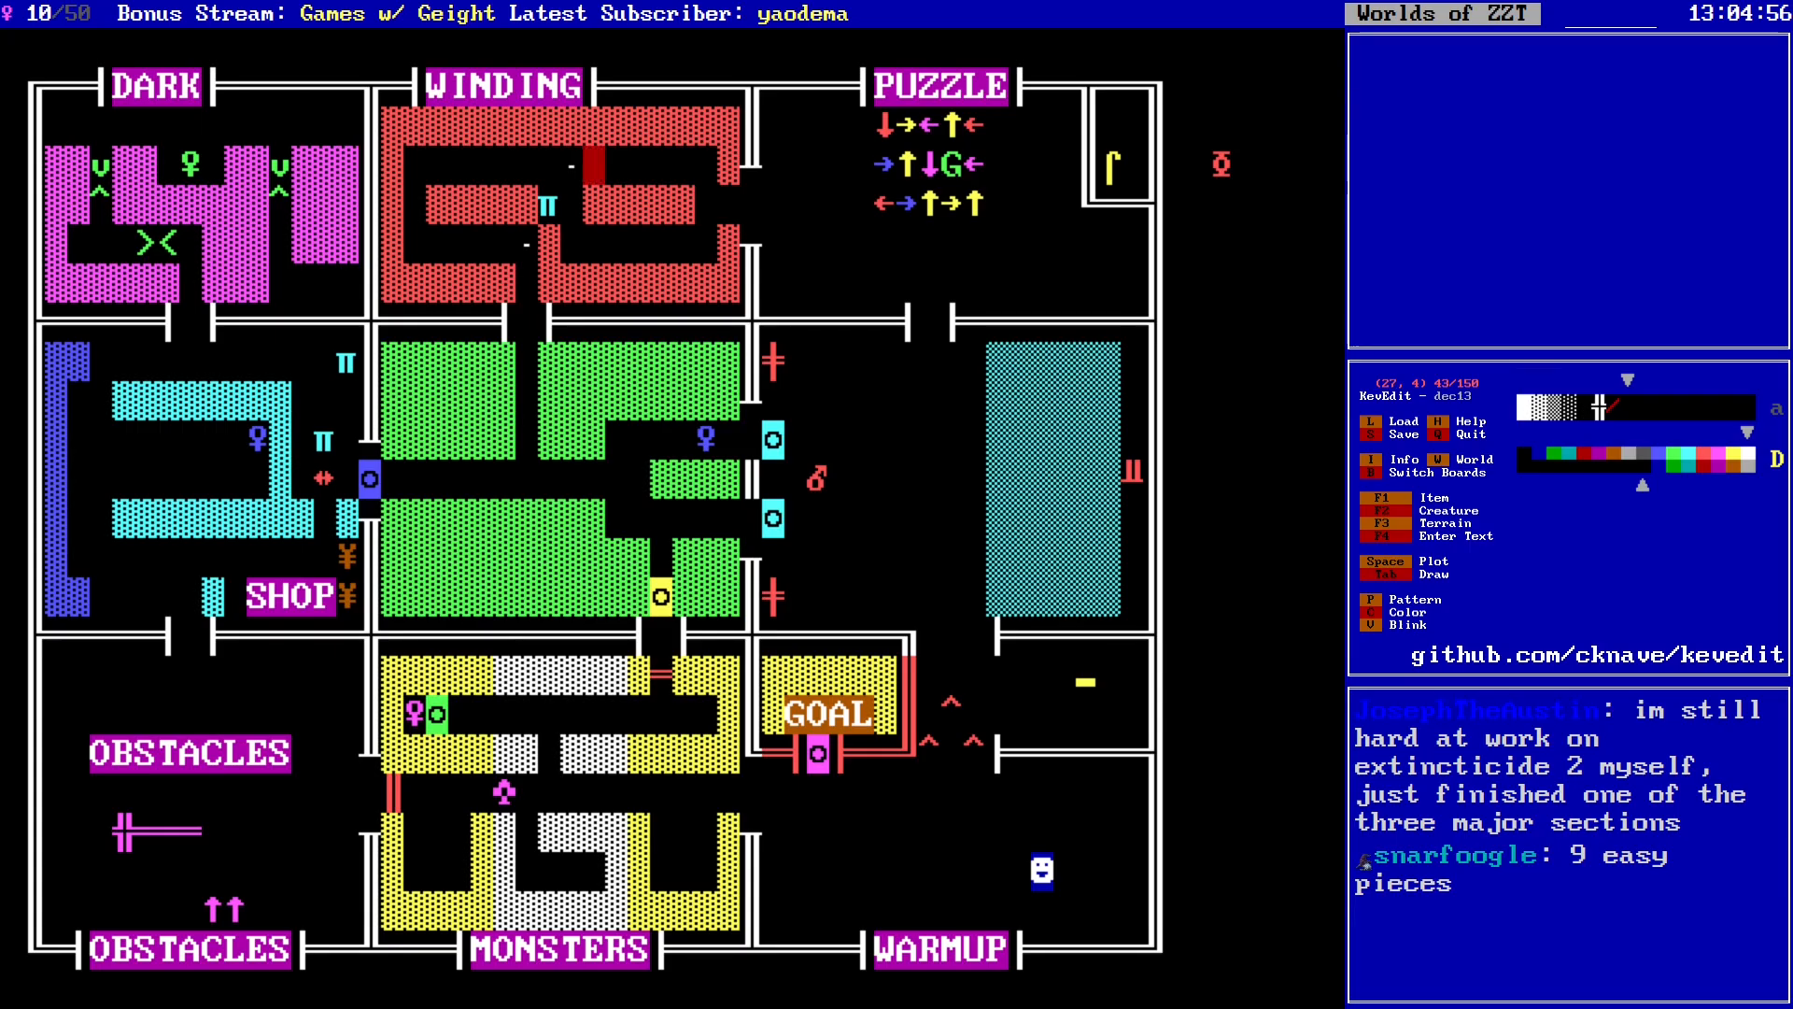
# Step: Trace the way east from the Winding room into the Puzzle room, up to the corner enclosure with the yellow hook
pyautogui.press('Right')
pyautogui.press('Right')
pyautogui.press('Right')
pyautogui.press('Right')
pyautogui.press('Right')
pyautogui.press('Right')
pyautogui.press('Right')
pyautogui.press('Right')
pyautogui.press('Right')
pyautogui.press('Right')
pyautogui.press('Right')
pyautogui.press('Right')
pyautogui.press('Right')
pyautogui.press('Right')
pyautogui.press('Right')
pyautogui.press('Right')
pyautogui.press('Right')
pyautogui.press('Right')
pyautogui.press('Right')
pyautogui.press('Right')
pyautogui.press('Down')
pyautogui.press('Down')
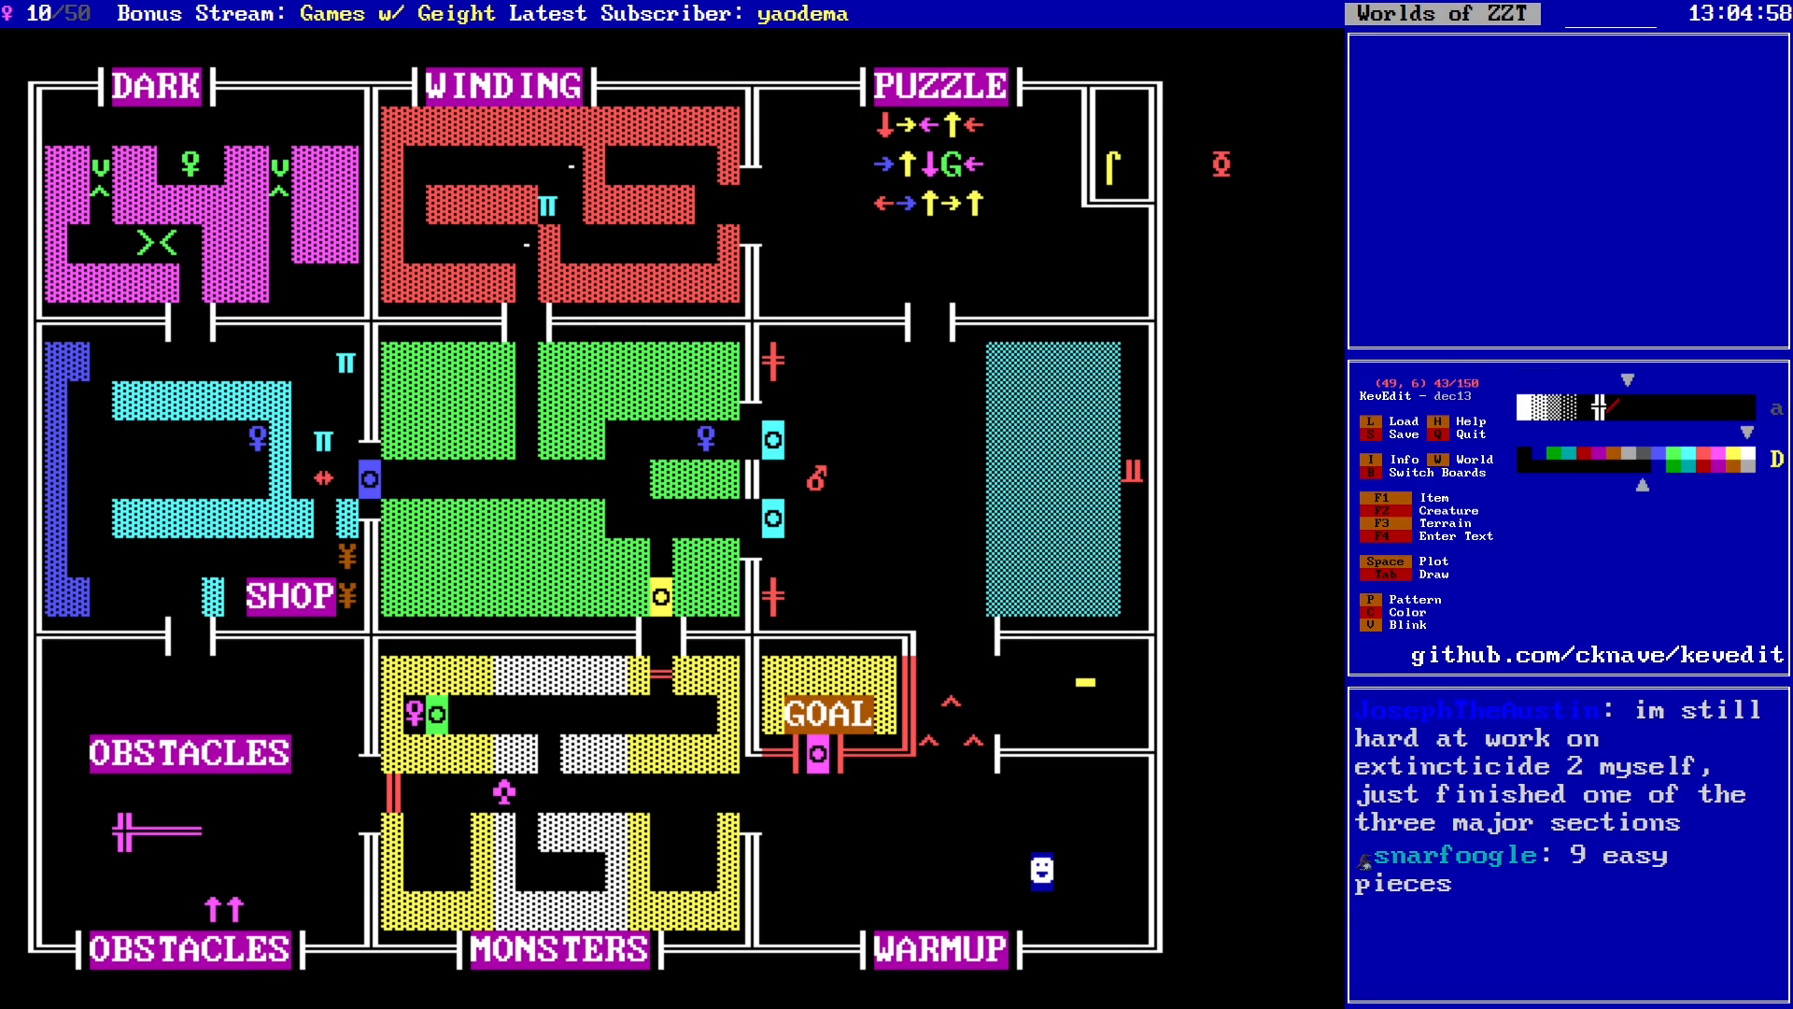
# Step: Examine the open space under the arrow grid in the Puzzle room, across the room's full width
pyautogui.press('Left')
pyautogui.press('Left')
pyautogui.press('Left')
pyautogui.press('Left')
pyautogui.press('Left')
pyautogui.press('Left')
pyautogui.press('Left')
pyautogui.press('Left')
pyautogui.press('Left')
pyautogui.press('Left')
pyautogui.press('Left')
pyautogui.press('Left')
pyautogui.press('Left')
pyautogui.press('Left')
pyautogui.press('Left')
pyautogui.press('Right')
pyautogui.press('Right')
pyautogui.press('Right')
pyautogui.press('Right')
pyautogui.press('Right')
pyautogui.press('Right')
pyautogui.press('Right')
pyautogui.press('Right')
pyautogui.press('Right')
pyautogui.press('Right')
pyautogui.press('Right')
pyautogui.press('Right')
pyautogui.press('Right')
pyautogui.press('Right')
pyautogui.press('Right')
pyautogui.press('Right')
# Step: Trace the path from the Puzzle room down through its south opening into the room with the teal area
pyautogui.press('Left')
pyautogui.press('Left')
pyautogui.press('Left')
pyautogui.press('Left')
pyautogui.press('Left')
pyautogui.press('Left')
pyautogui.press('Left')
pyautogui.press('Left')
pyautogui.press('Left')
pyautogui.press('Left')
pyautogui.press('Left')
pyautogui.press('Left')
pyautogui.press('Down')
pyautogui.press('Down')
pyautogui.press('Down')
pyautogui.press('Down')
pyautogui.press('Down')
pyautogui.press('Down')
pyautogui.press('Right')
pyautogui.press('Right')
pyautogui.press('Right')
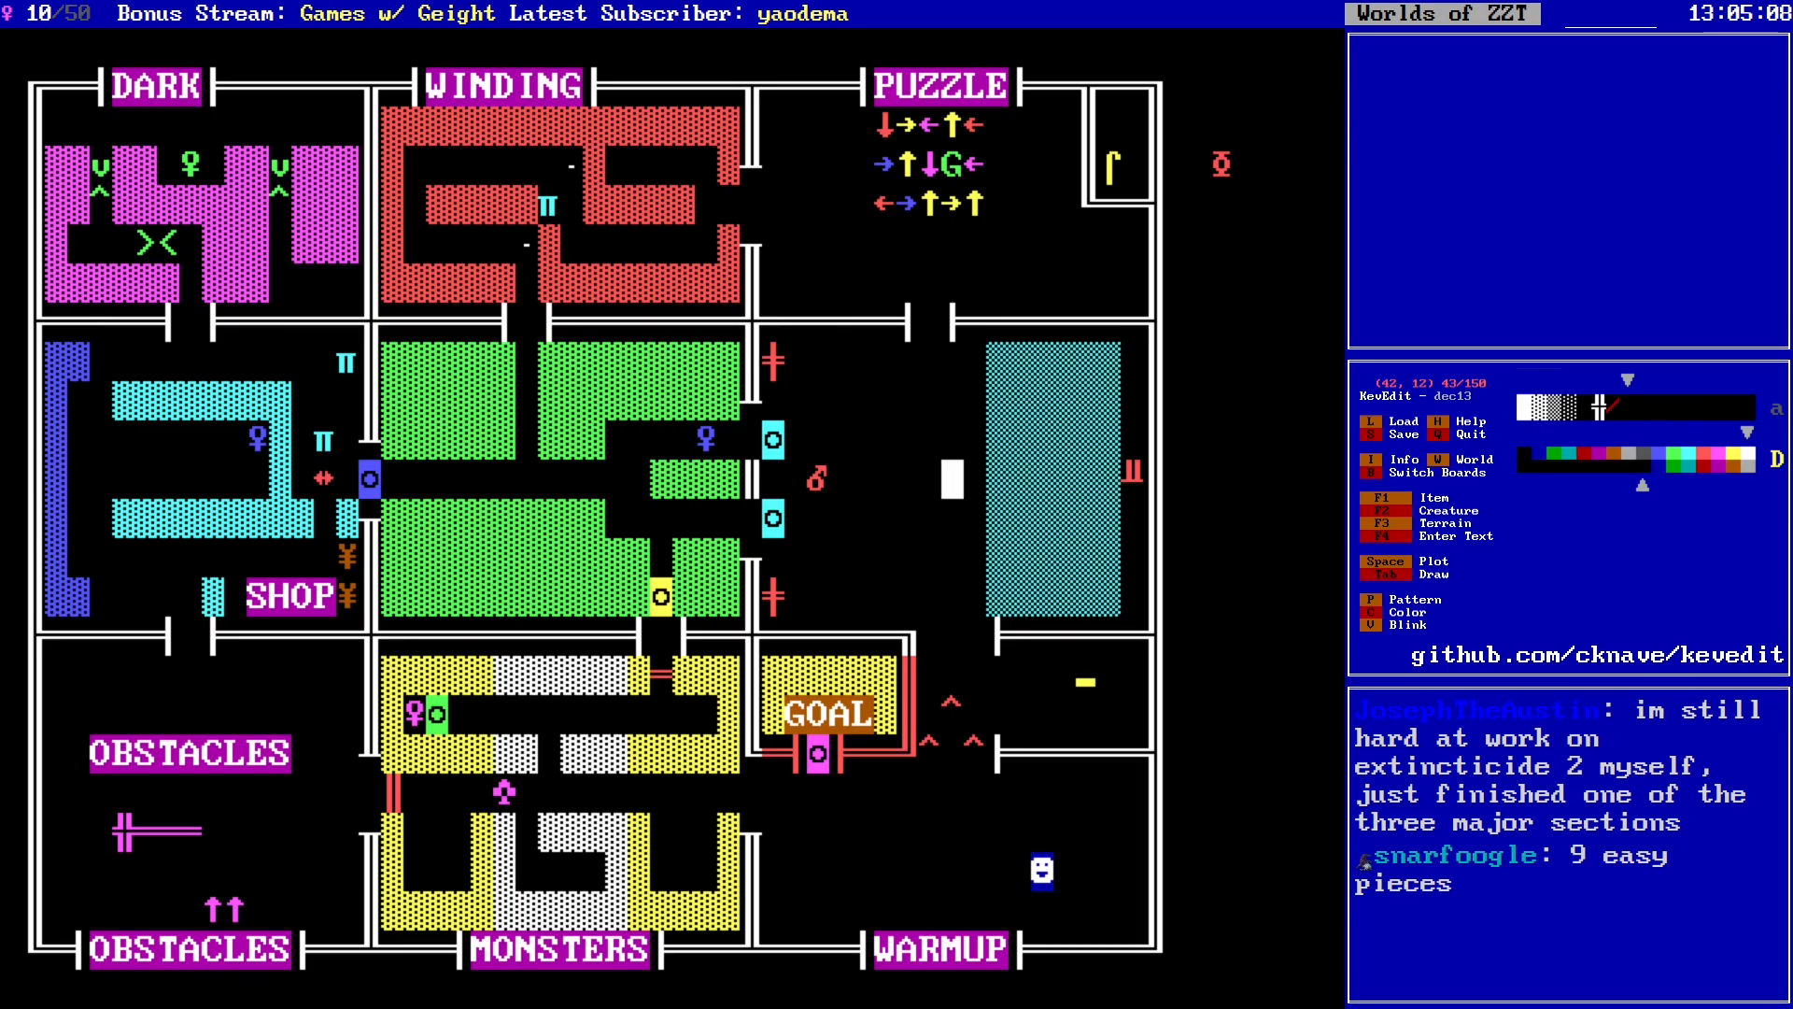
# Step: Examine the teal area and the open floor to its west in the room below the Puzzle room
pyautogui.press('Right')
pyautogui.press('Right')
pyautogui.press('Right')
pyautogui.press('Right')
pyautogui.press('Up')
pyautogui.press('Up')
pyautogui.press('Right')
pyautogui.press('Right')
pyautogui.press('Right')
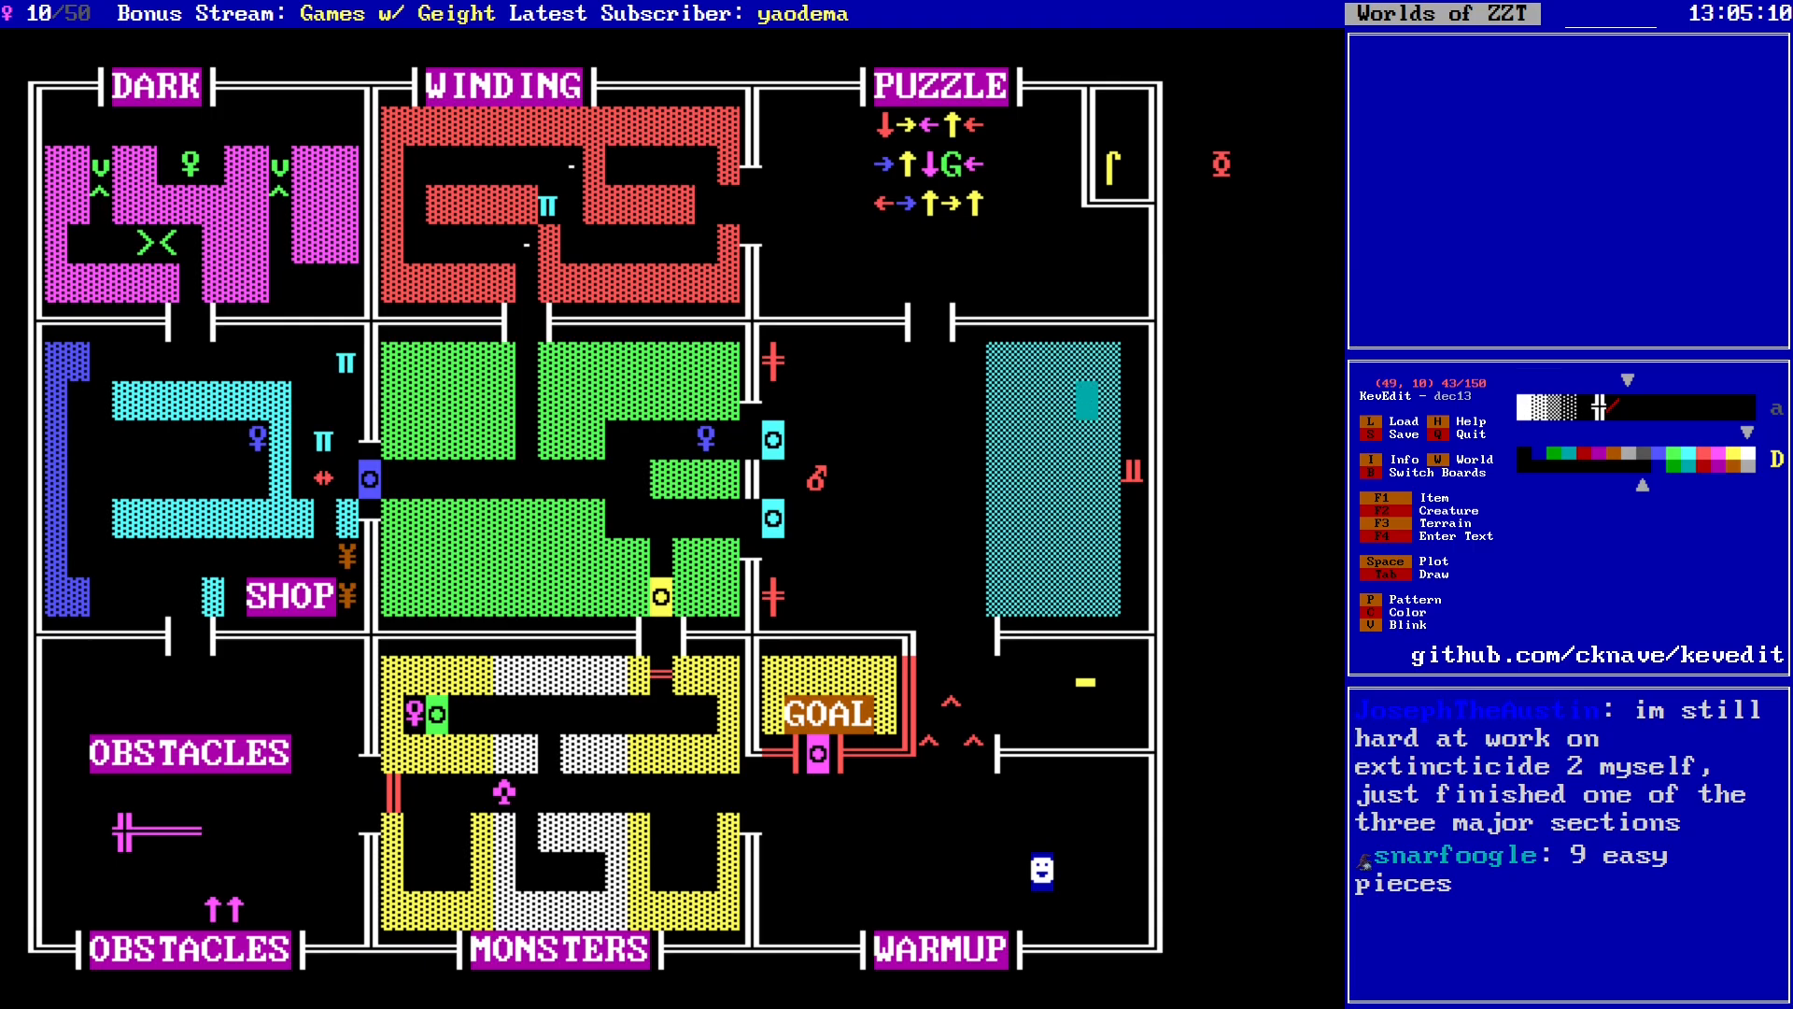
pyautogui.press('Down')
pyautogui.press('Down')
pyautogui.press('Down')
pyautogui.press('Down')
pyautogui.press('Left')
pyautogui.press('Left')
pyautogui.press('Left')
pyautogui.press('Left')
pyautogui.press('Left')
pyautogui.press('Left')
pyautogui.press('Left')
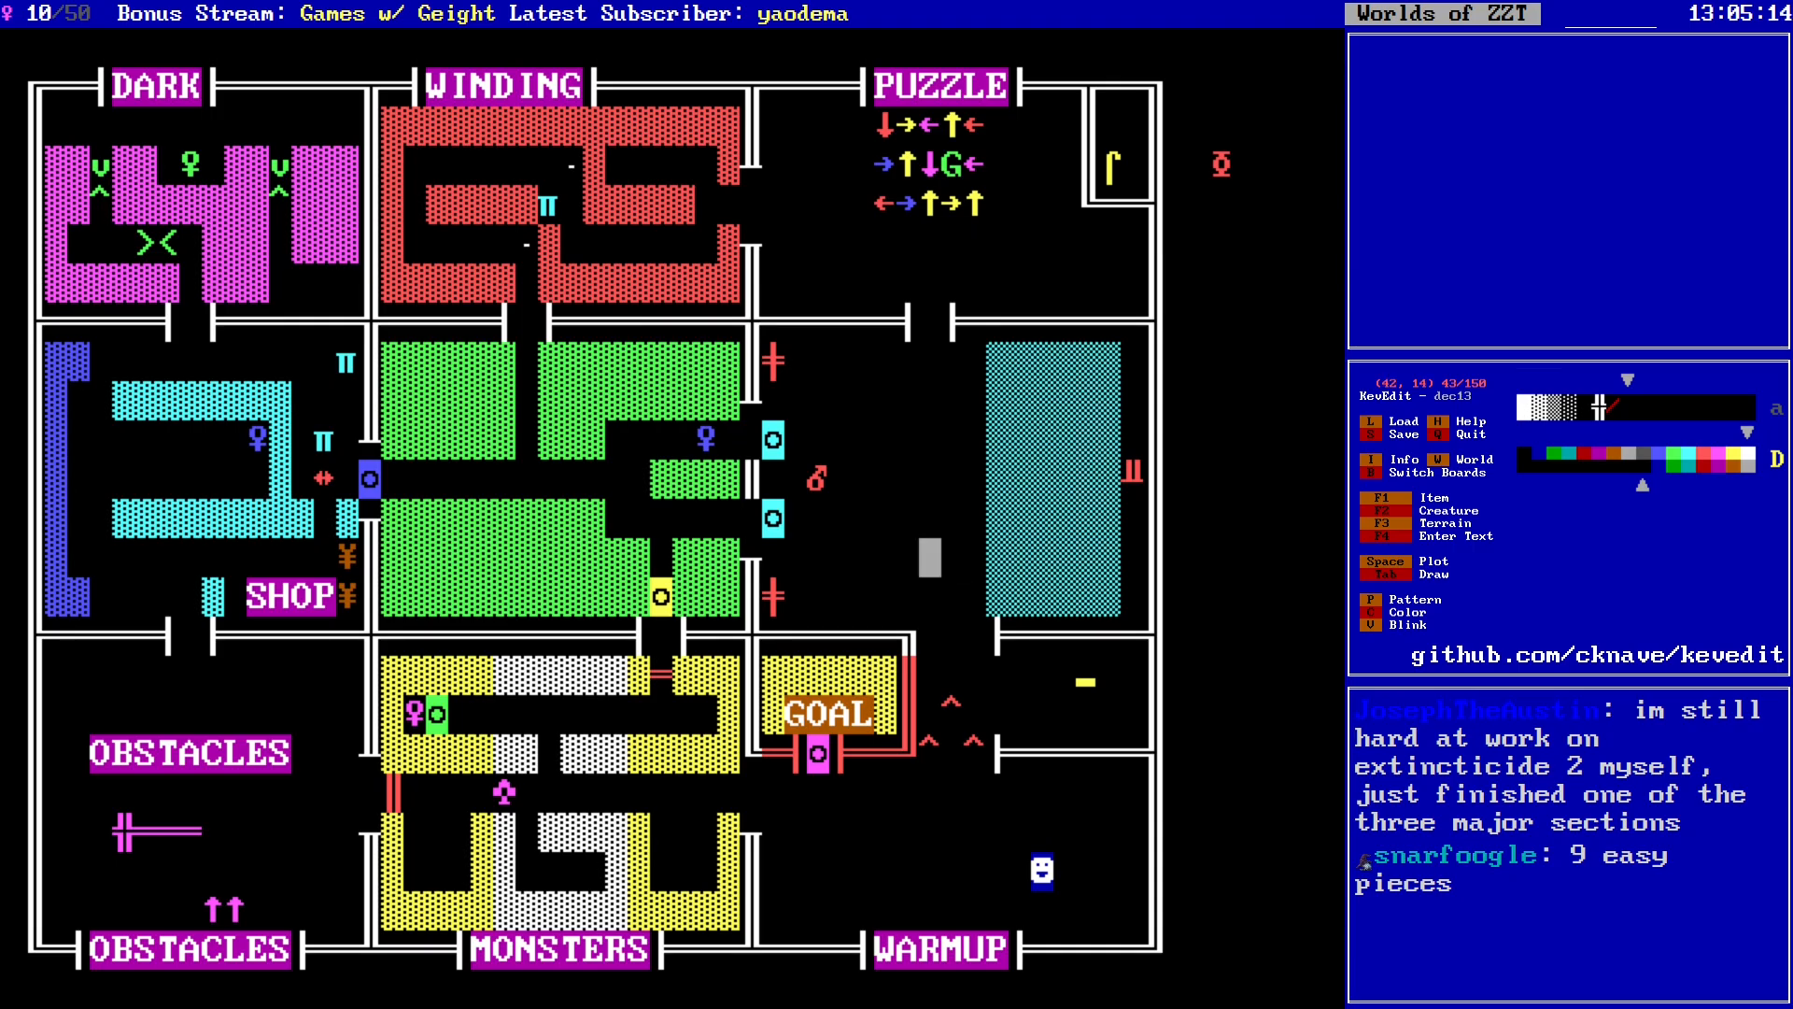
# Step: Examine the yellow walls on the west side of the Goal room
pyautogui.press('Left')
pyautogui.press('Left')
pyautogui.press('Left')
pyautogui.press('Left')
pyautogui.press('Left')
pyautogui.press('Left')
pyautogui.press('Left')
pyautogui.press('Down')
pyautogui.press('Down')
pyautogui.press('Down')
pyautogui.press('Down')
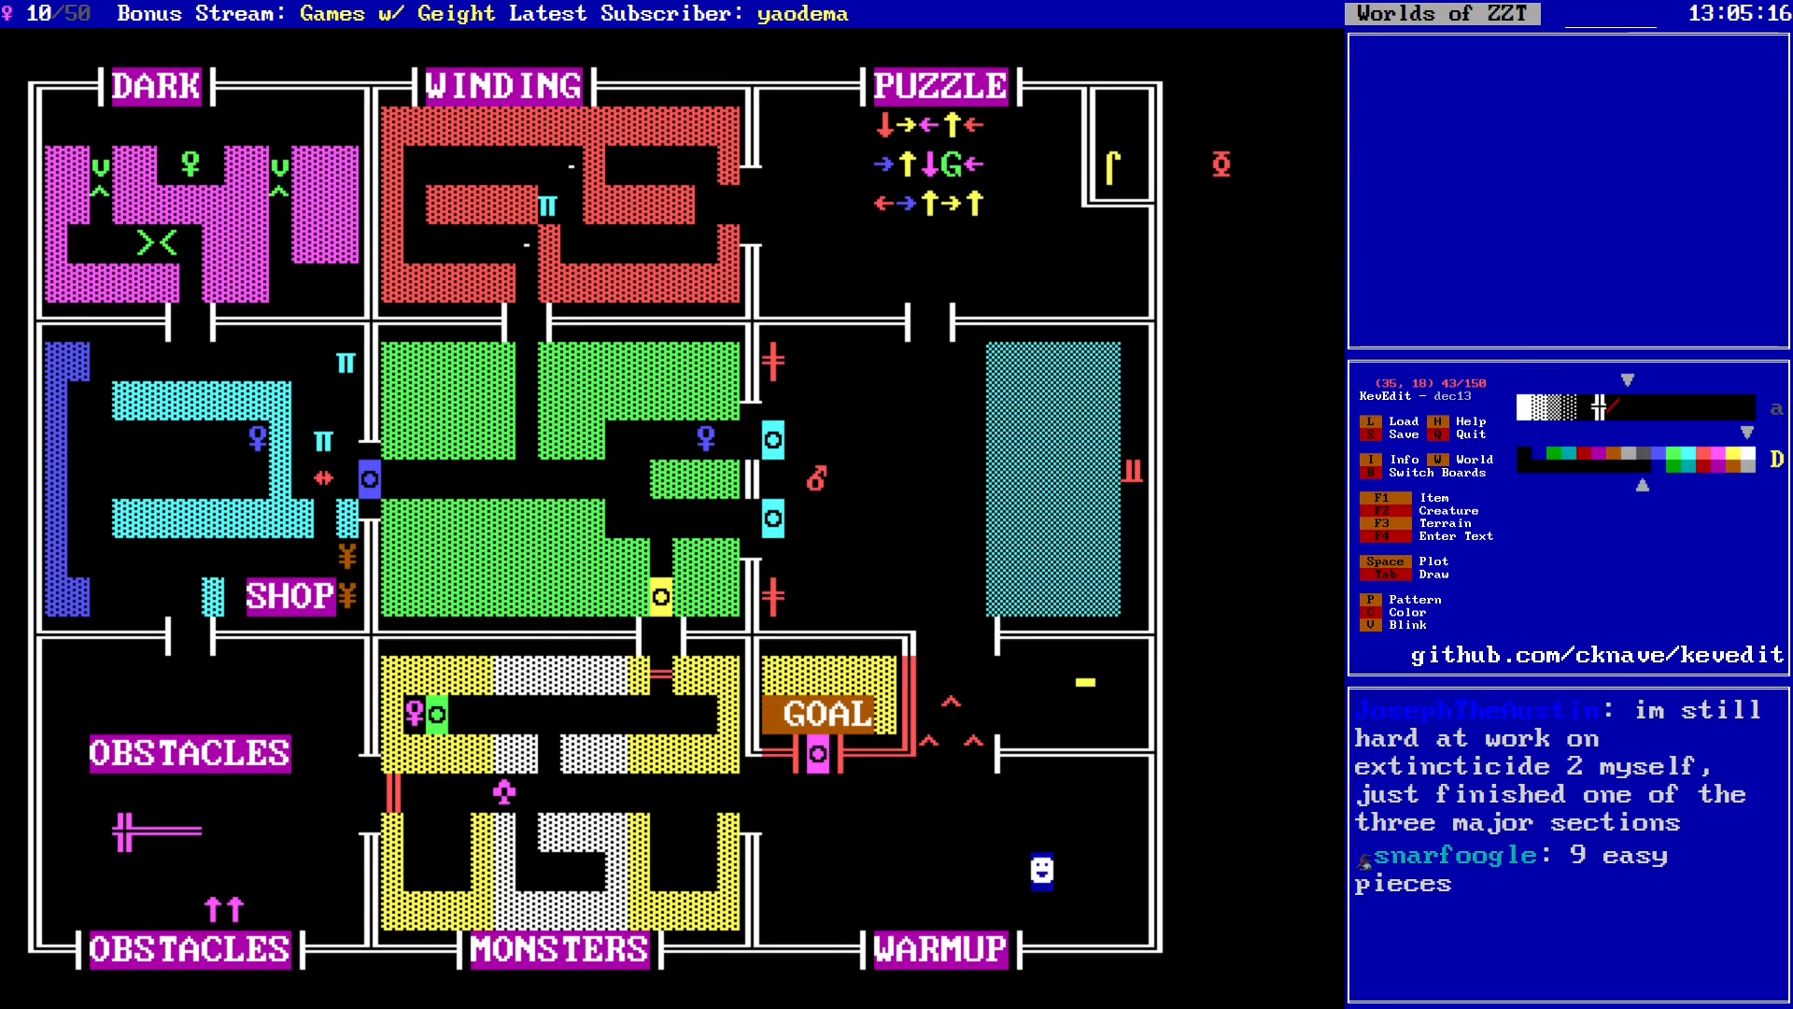
# Step: Trace the way around the west side of the Goal room to the space beneath it
pyautogui.press('Up')
pyautogui.press('Up')
pyautogui.press('Left')
pyautogui.press('Up')
pyautogui.press('Left')
pyautogui.press('Left')
pyautogui.press('Down')
pyautogui.press('Down')
pyautogui.press('Down')
pyautogui.press('Down')
pyautogui.press('Down')
pyautogui.press('Right')
pyautogui.press('Right')
pyautogui.press('Right')
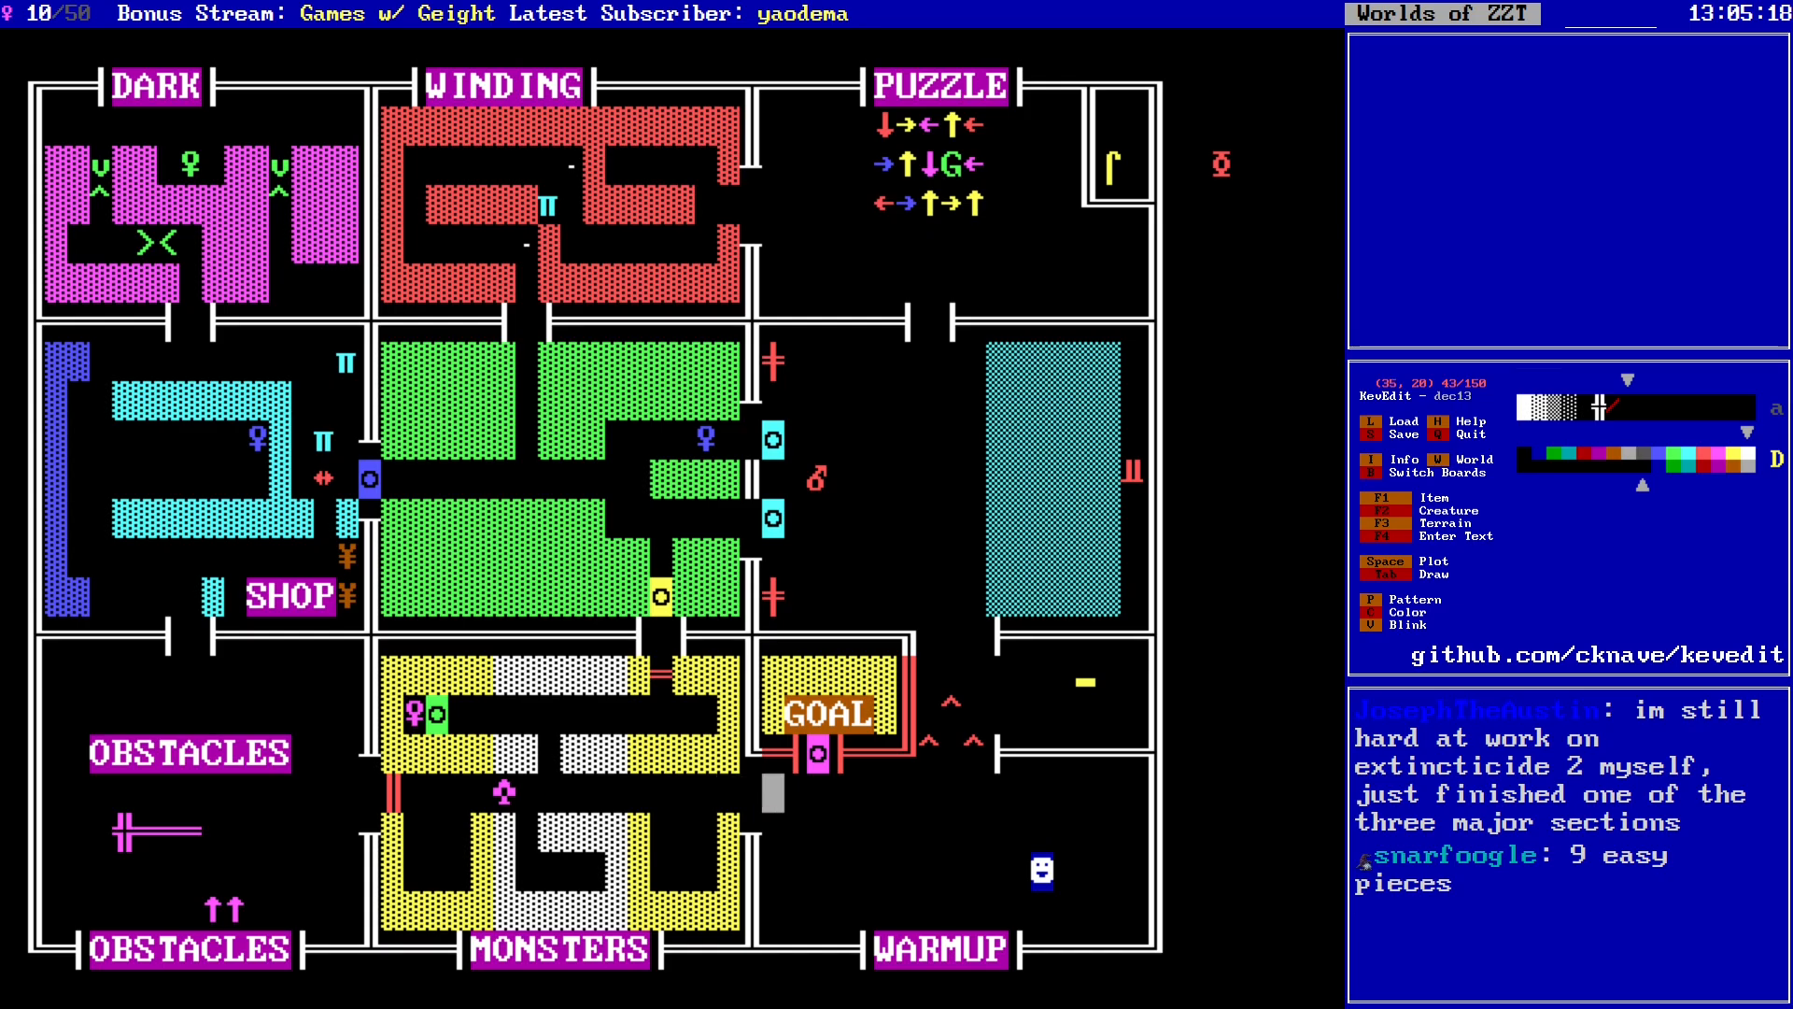
# Step: Examine the purple door at the south entrance of the Goal room
pyautogui.press('Right')
pyautogui.press('Right')
pyautogui.press('Up')
pyautogui.press('Up')
pyautogui.press('Down')
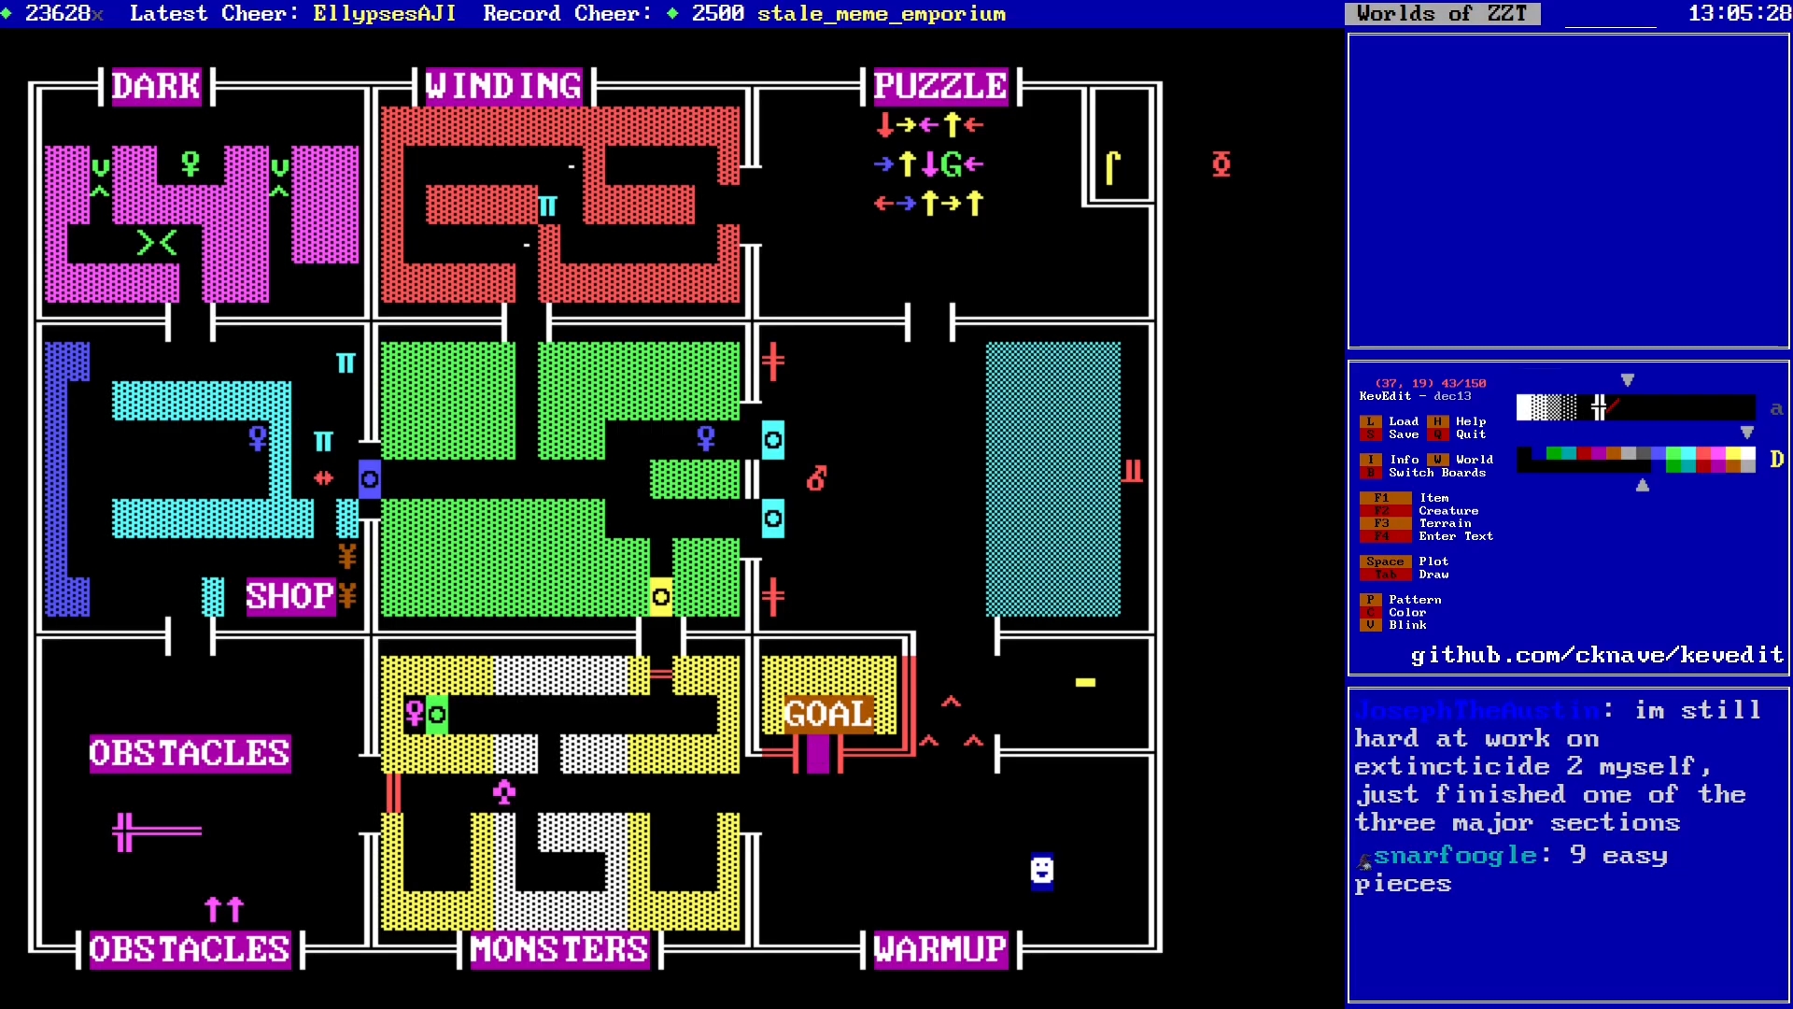
pyautogui.press('Down')
pyautogui.press('Down')
# Step: Save the world over the existing dec13 file and save a copy of it as GAME
pyautogui.press('s')
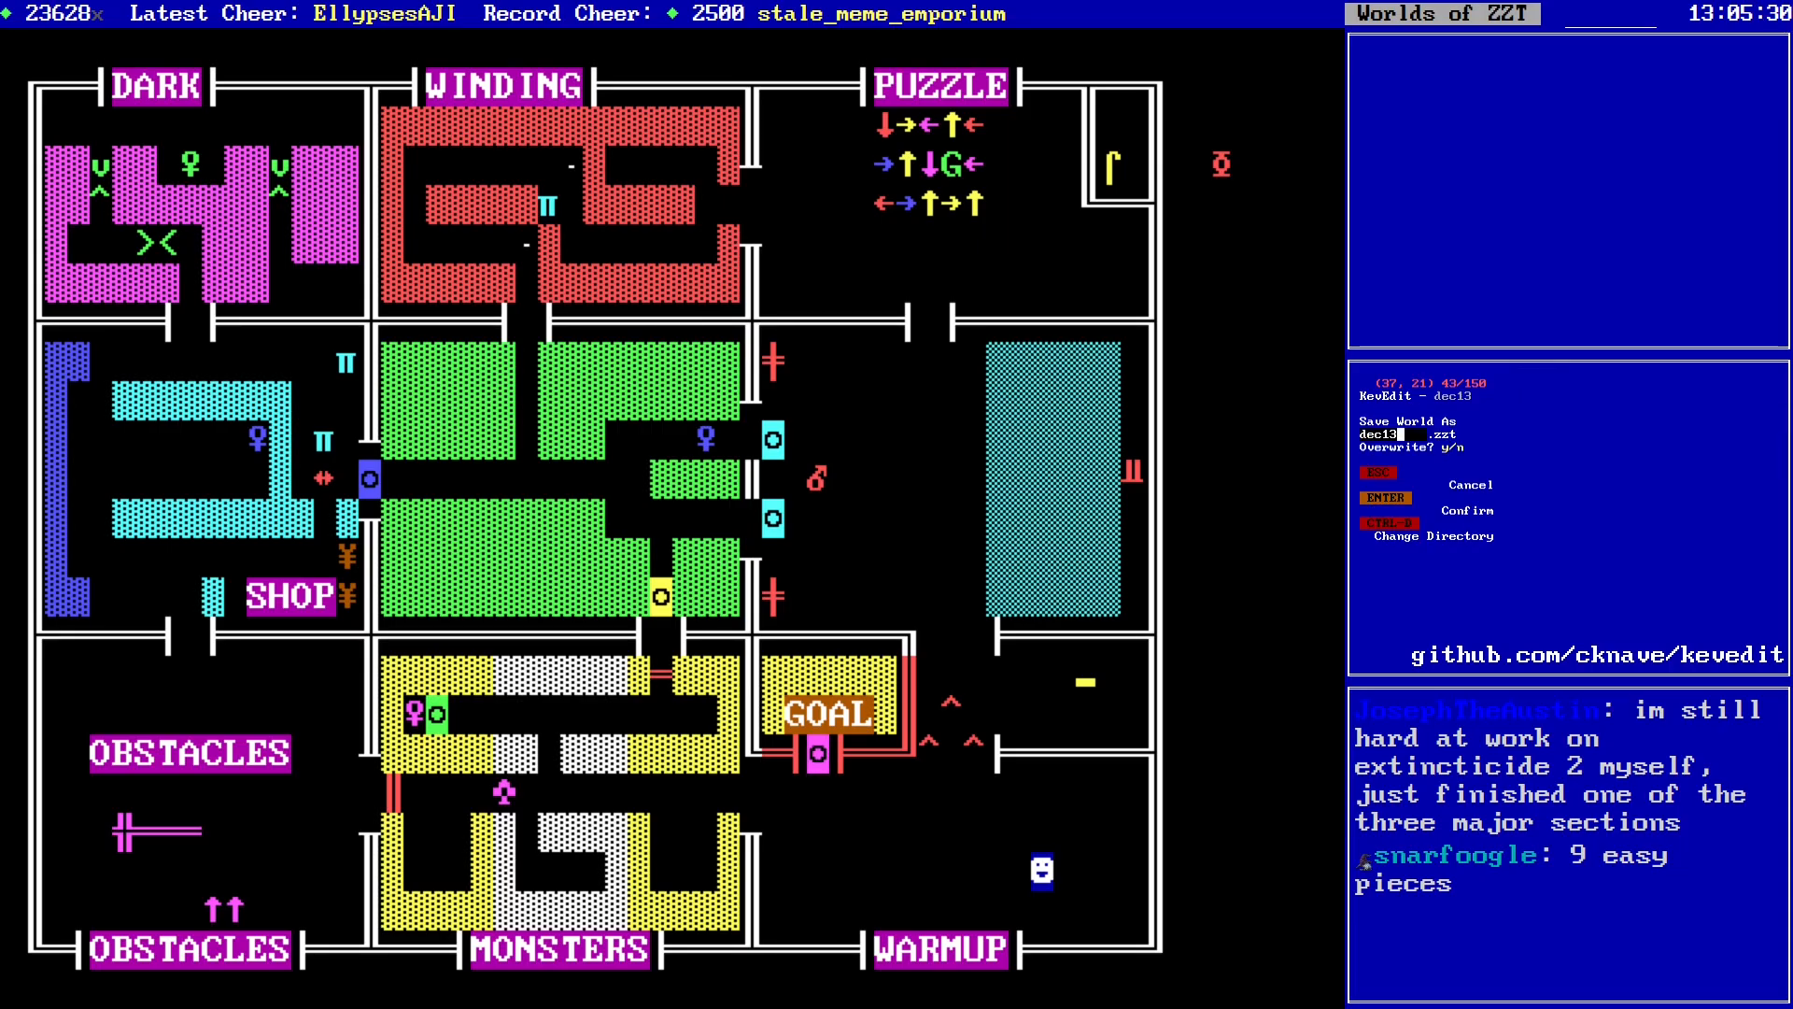
pyautogui.press('y')
pyautogui.press('s')
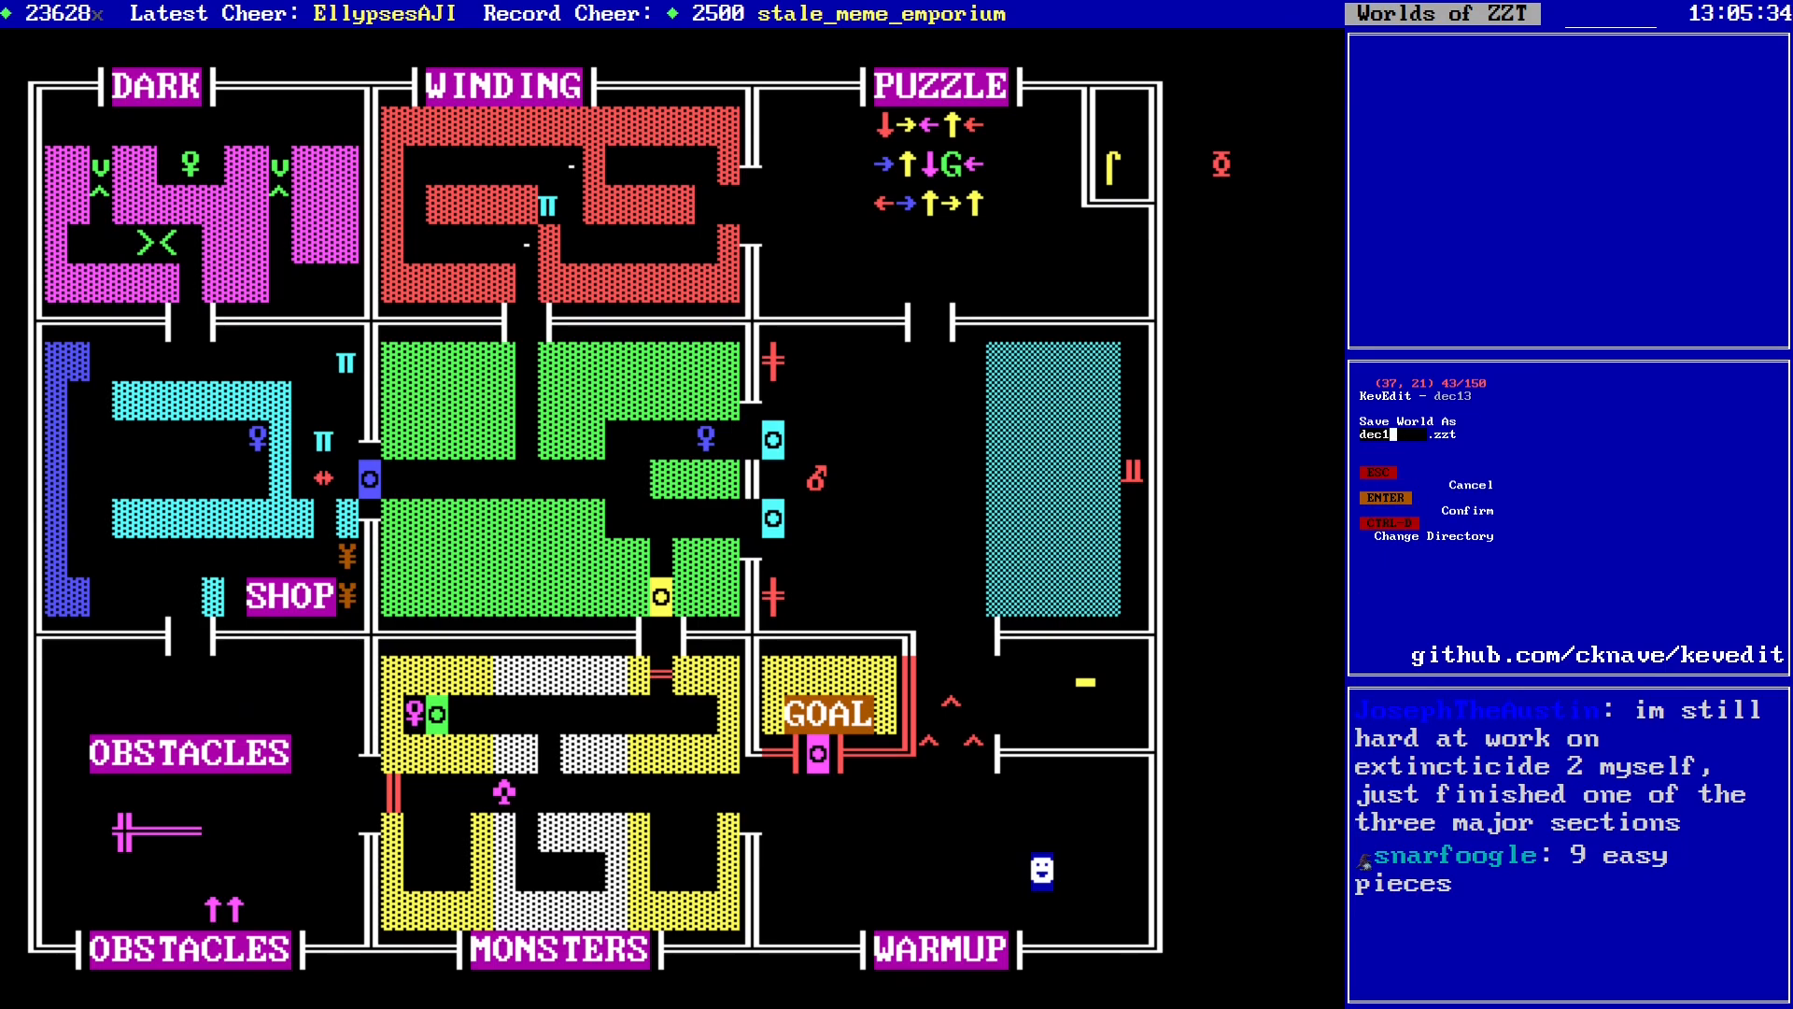
pyautogui.press('BackSpace')
pyautogui.press('BackSpace')
pyautogui.press('BackSpace')
pyautogui.press('BackSpace')
pyautogui.press('b')
pyautogui.press('Return')
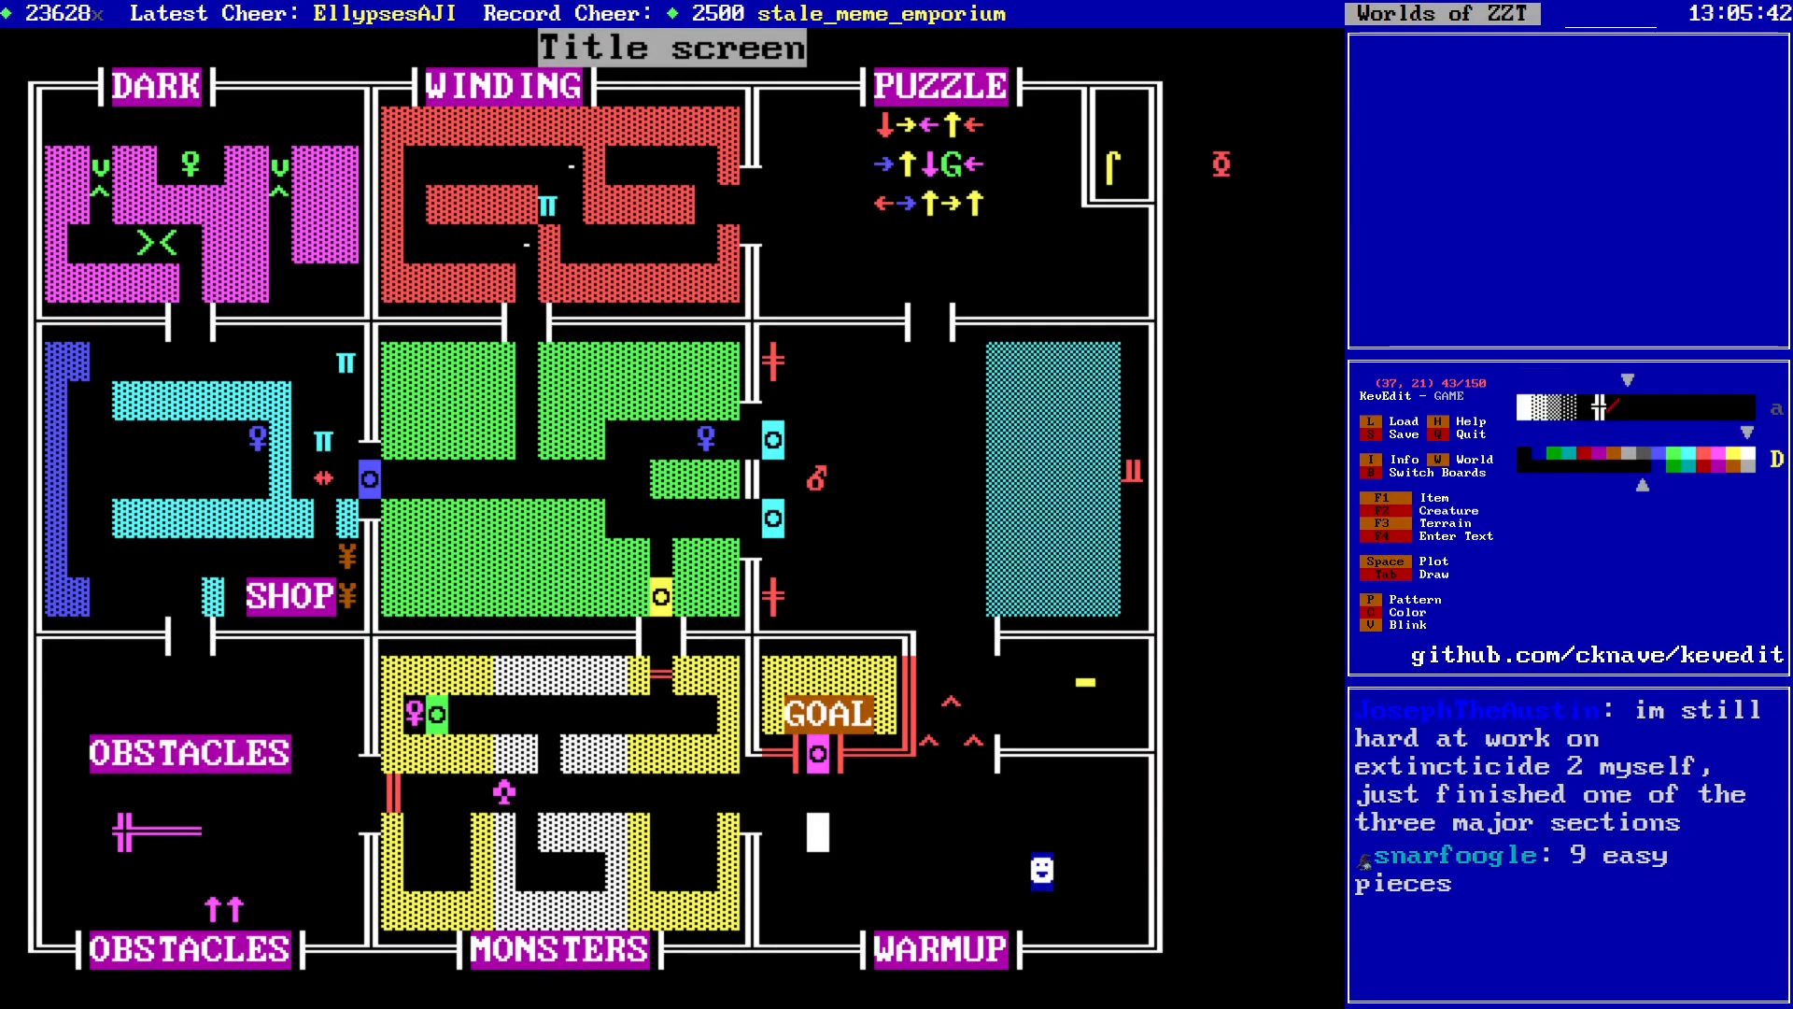
# Step: Look through the world's board list and return to the Title screen board
pyautogui.press('b')
pyautogui.press('Down')
pyautogui.press('Down')
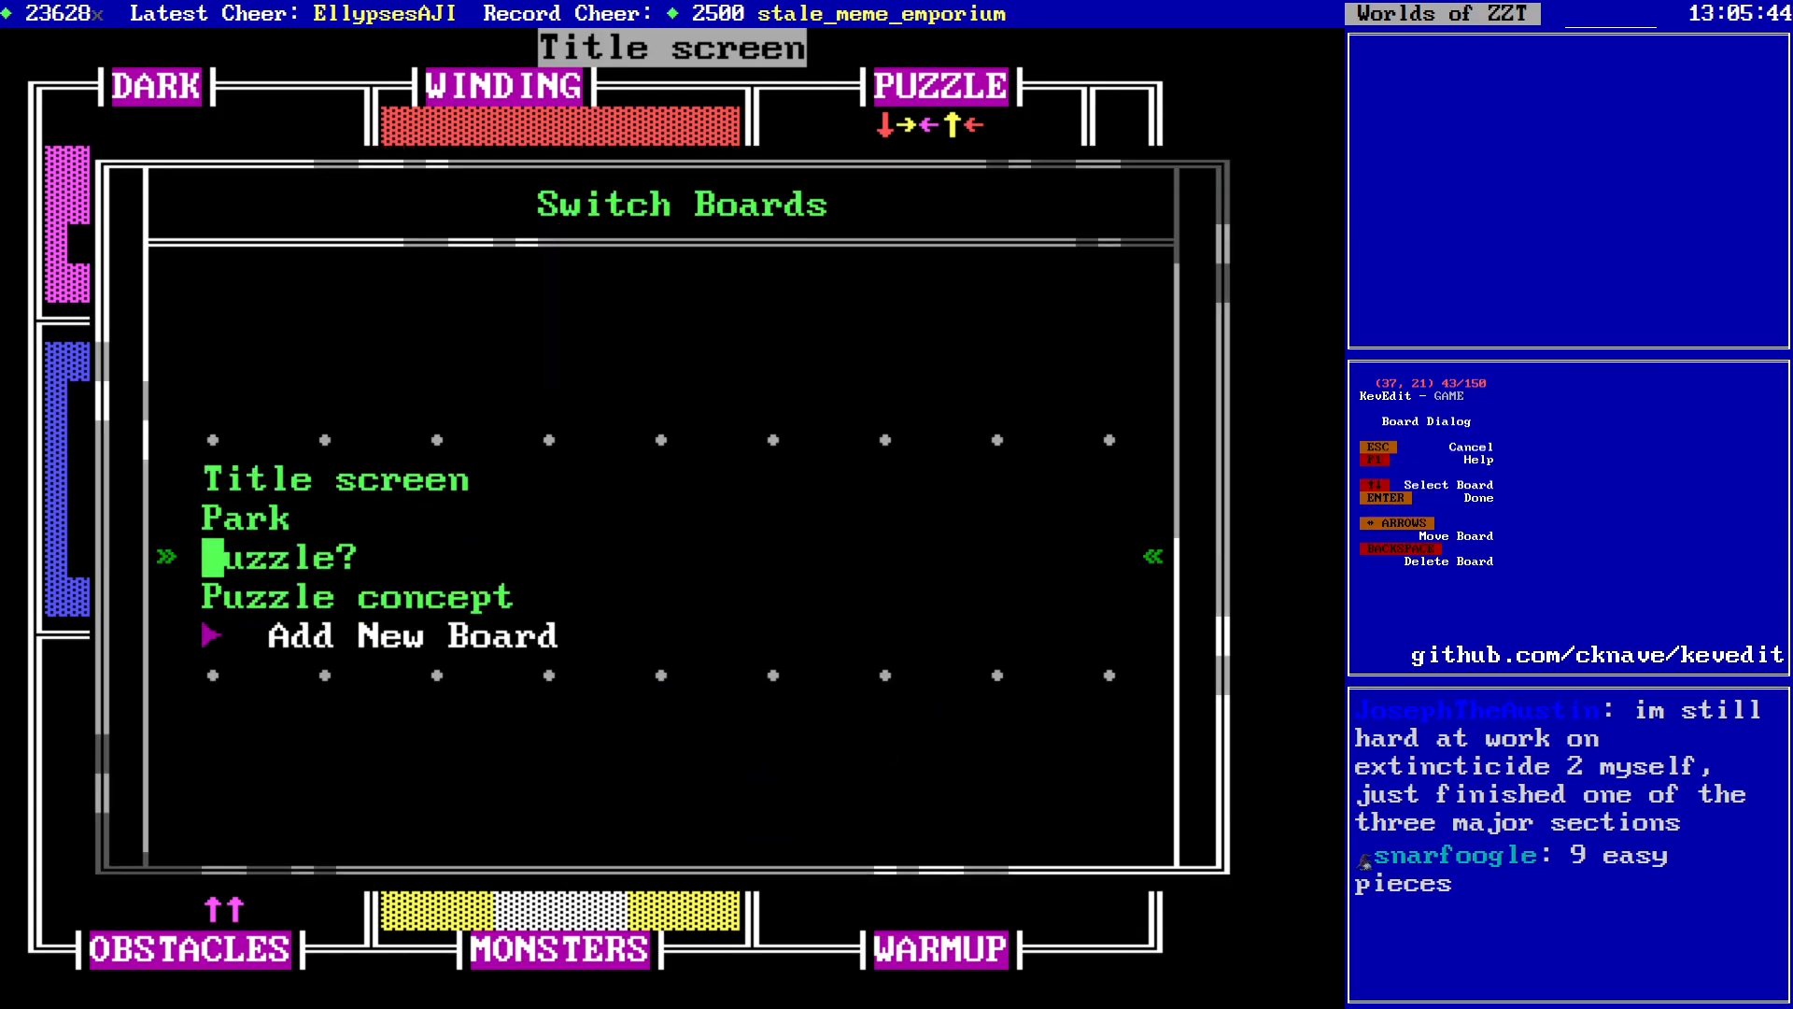
pyautogui.press('Down')
pyautogui.press('Down')
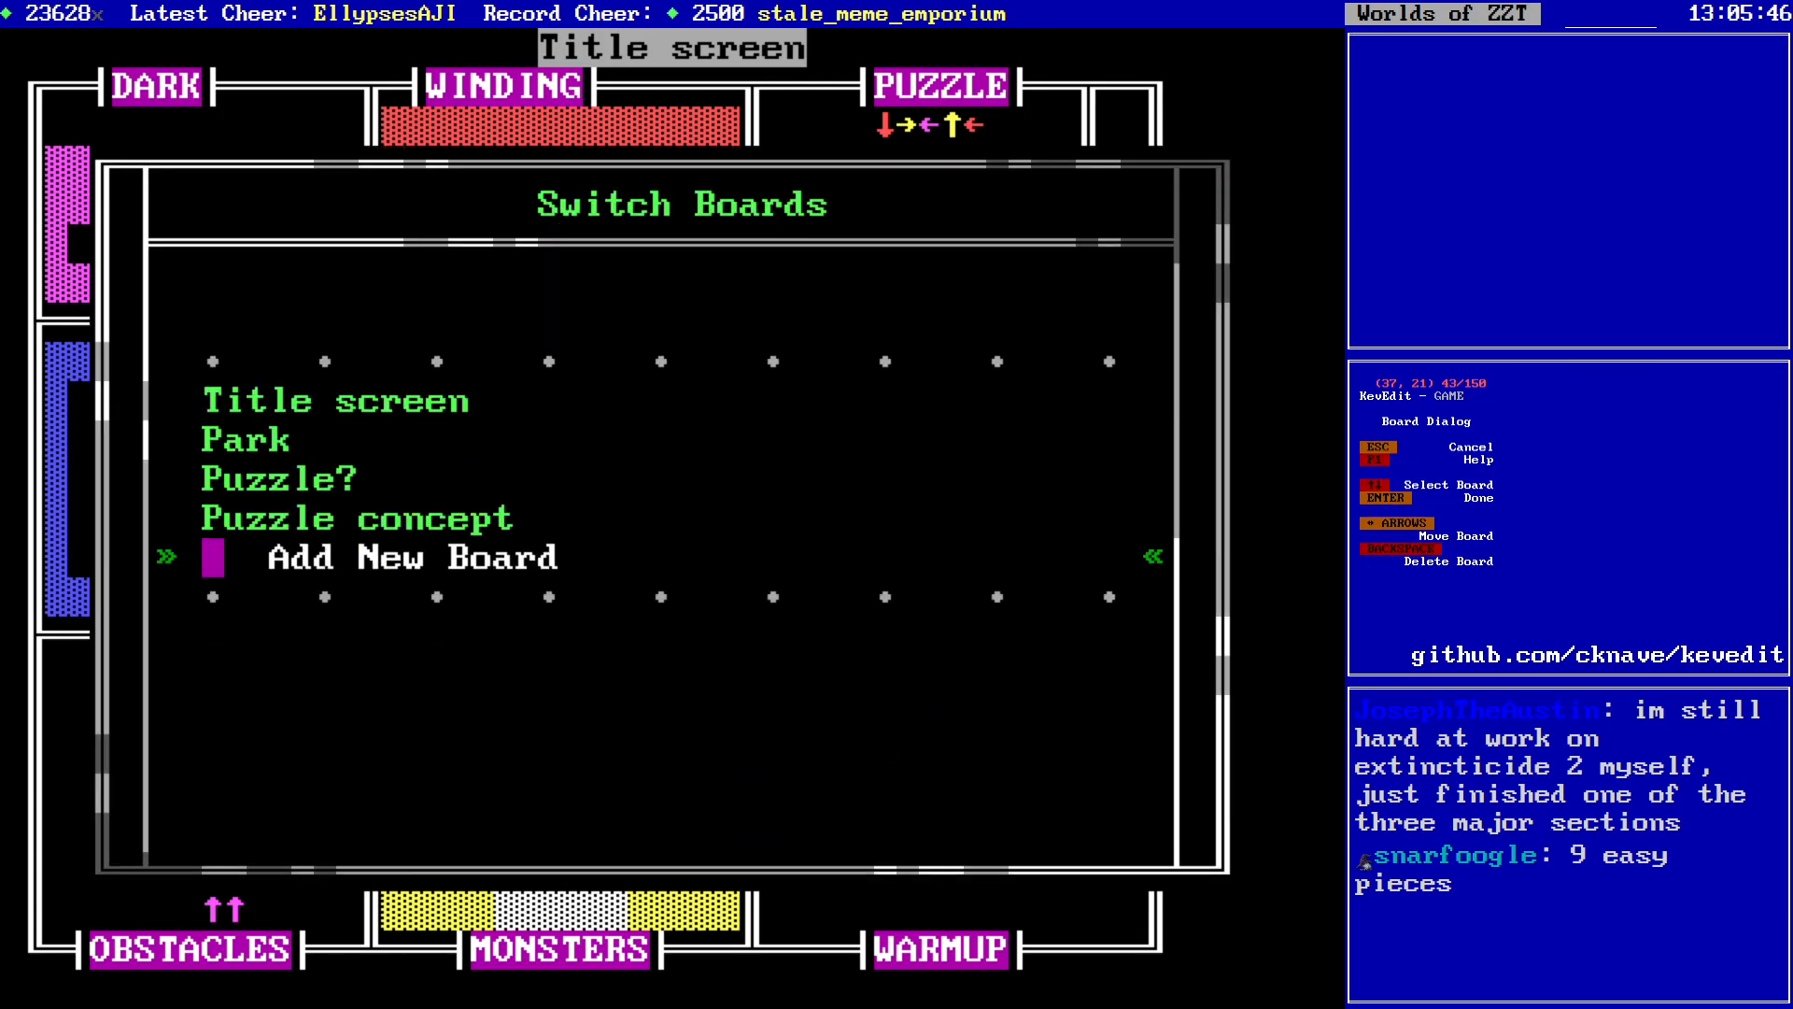
pyautogui.press('Up')
pyautogui.press('Up')
pyautogui.press('Up')
pyautogui.press('Up')
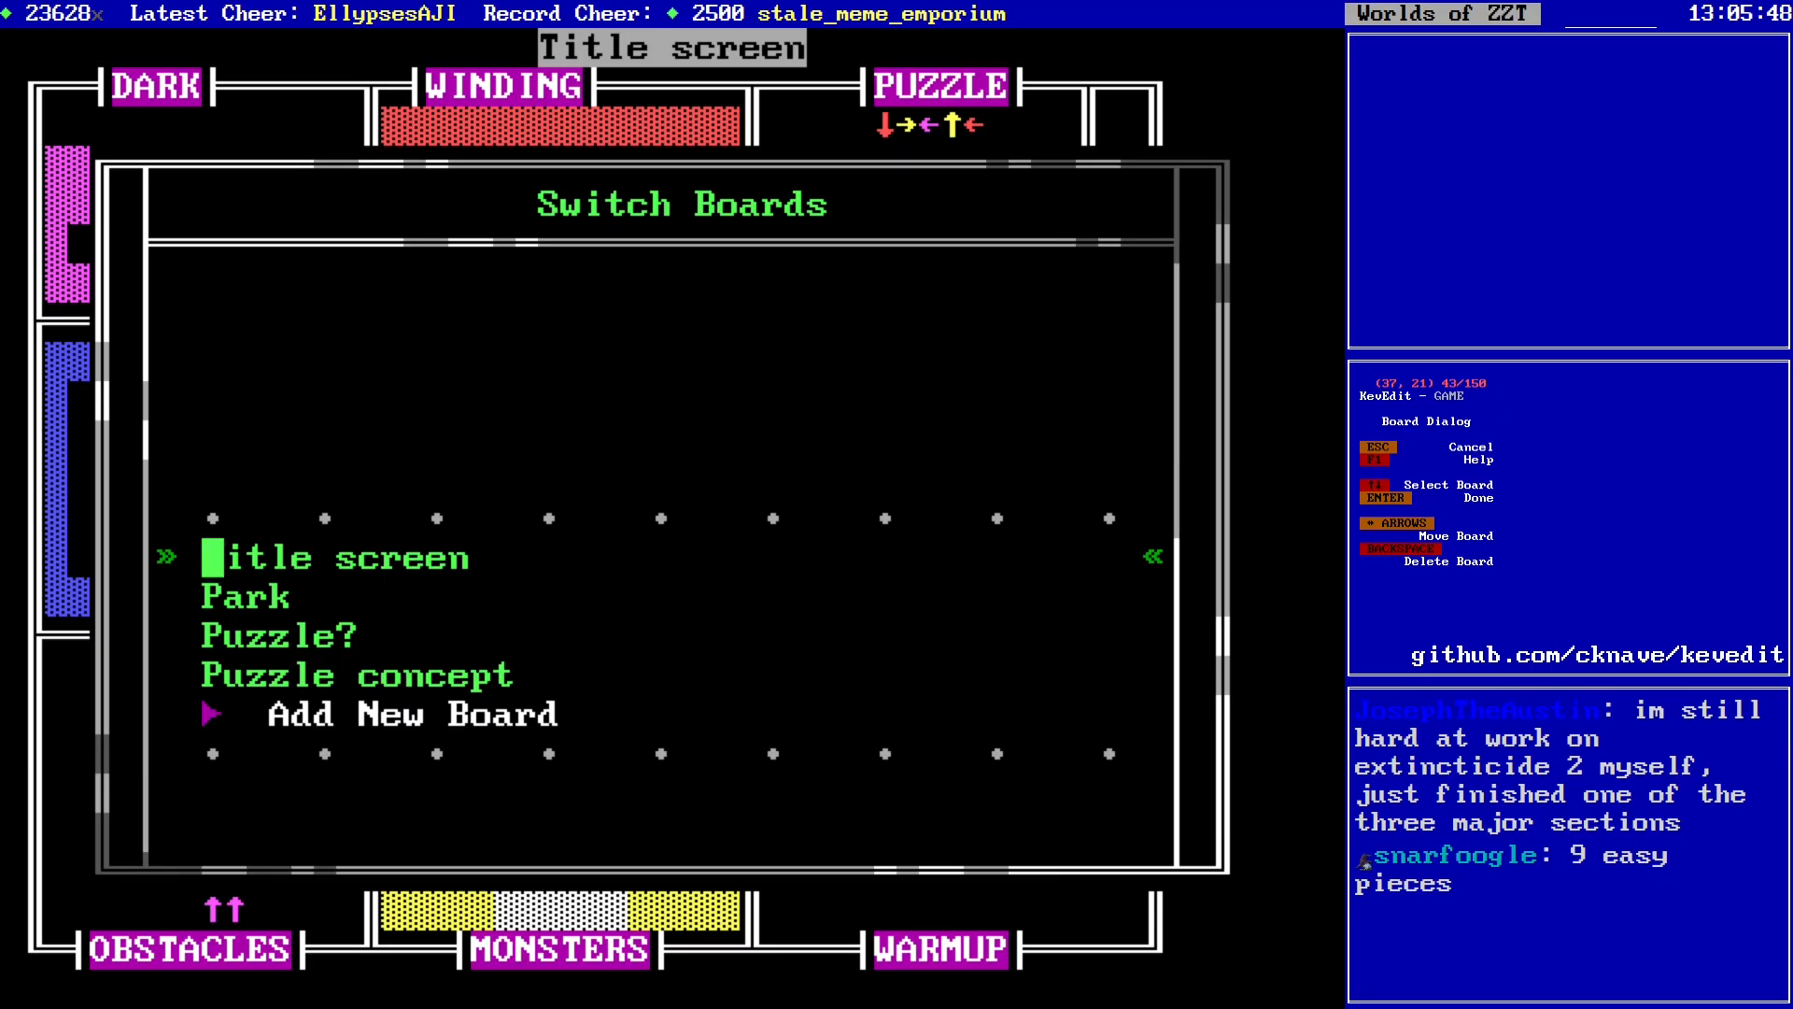
pyautogui.press('Return')
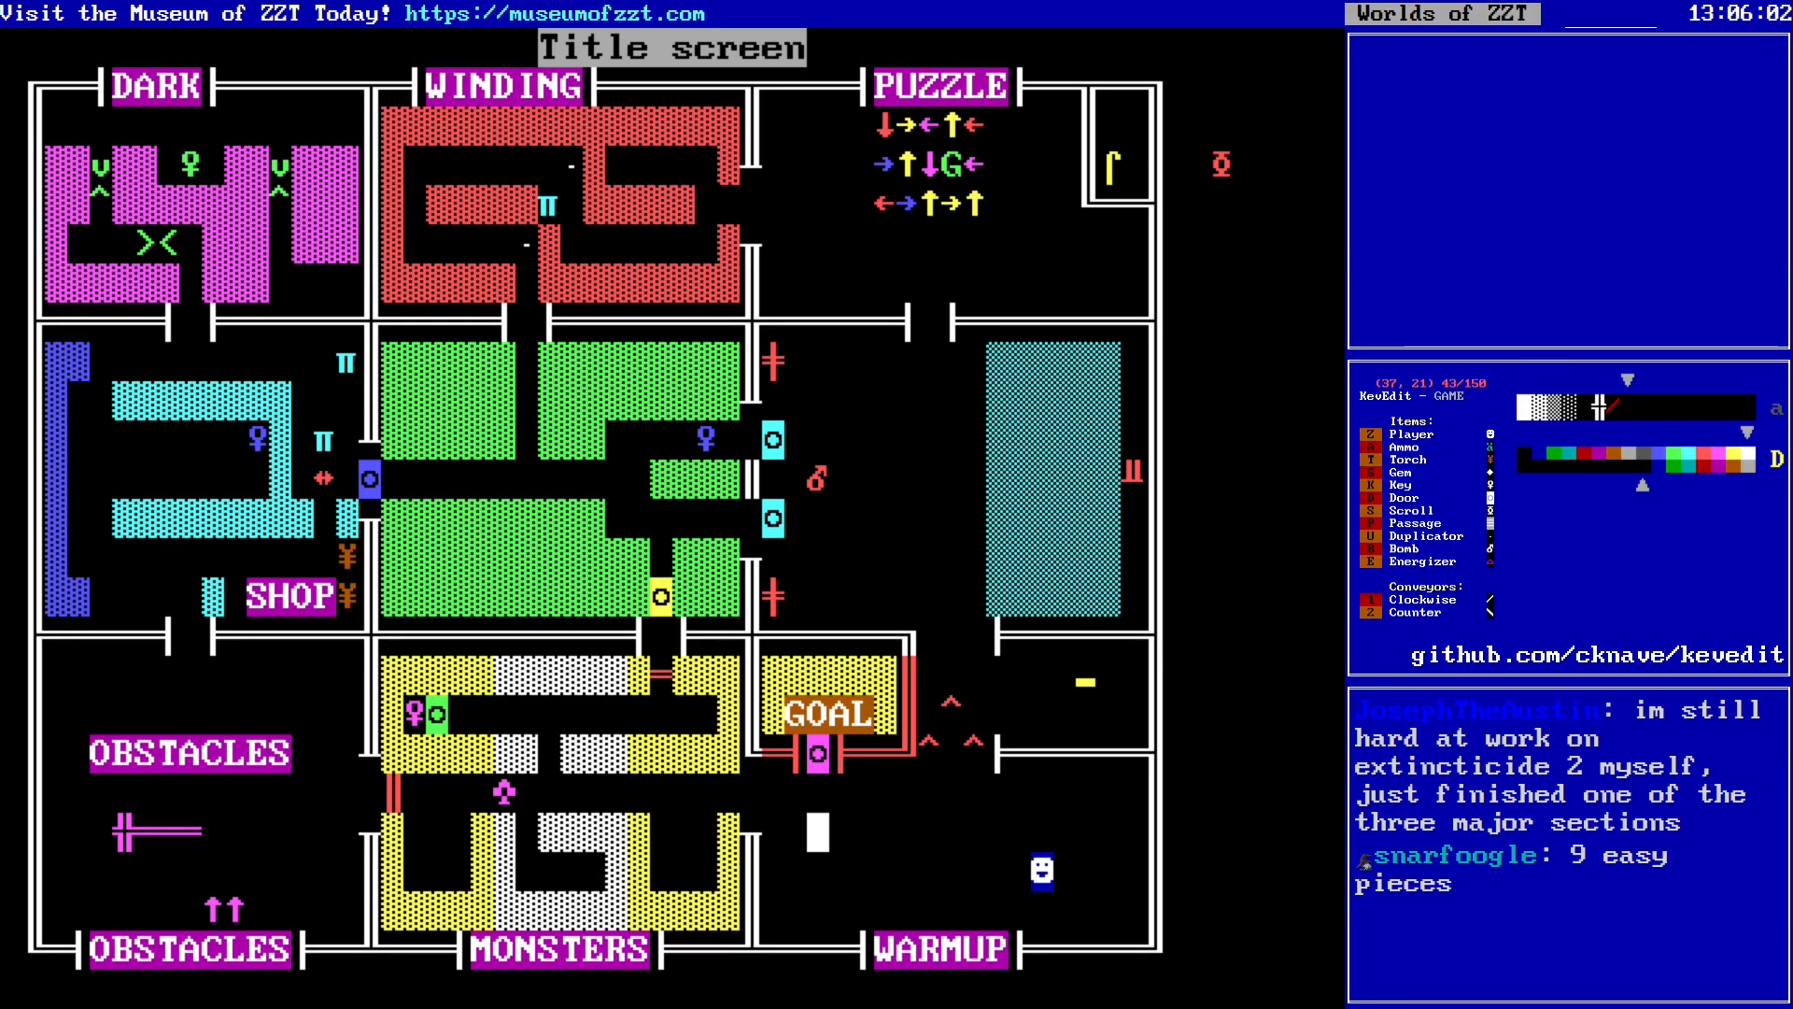
pyautogui.press('F2')
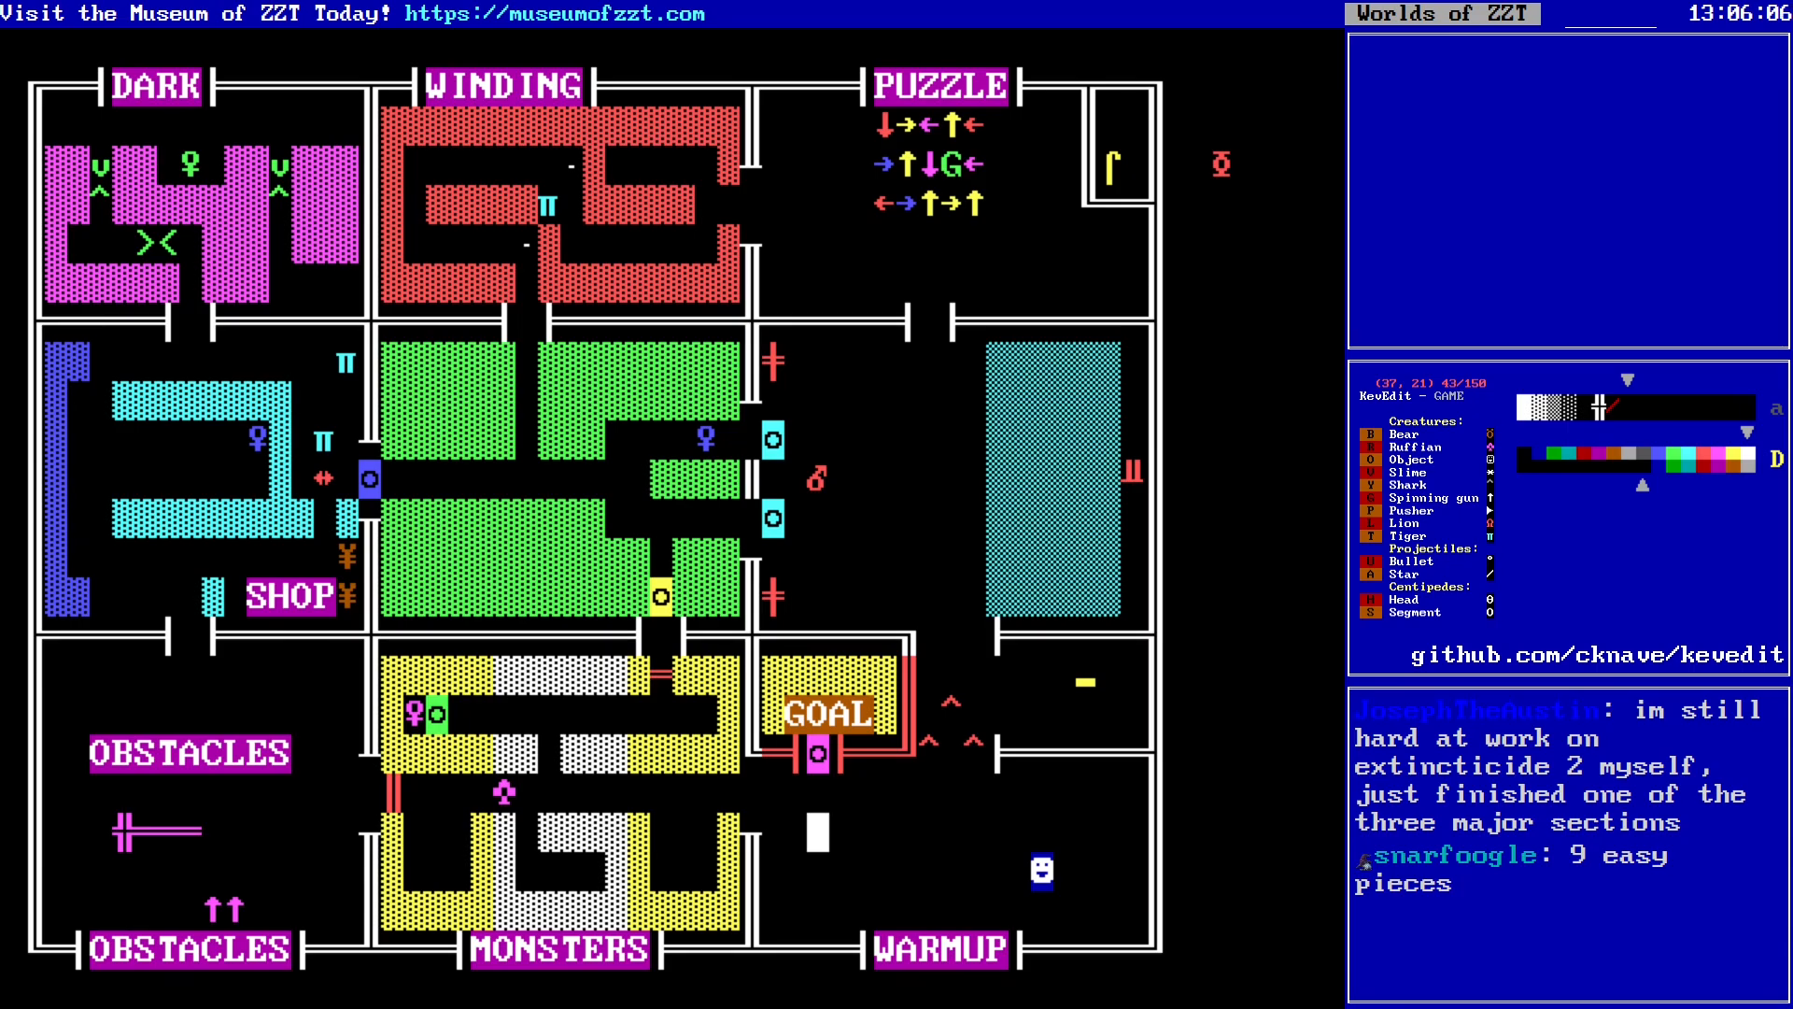
pyautogui.press('F1')
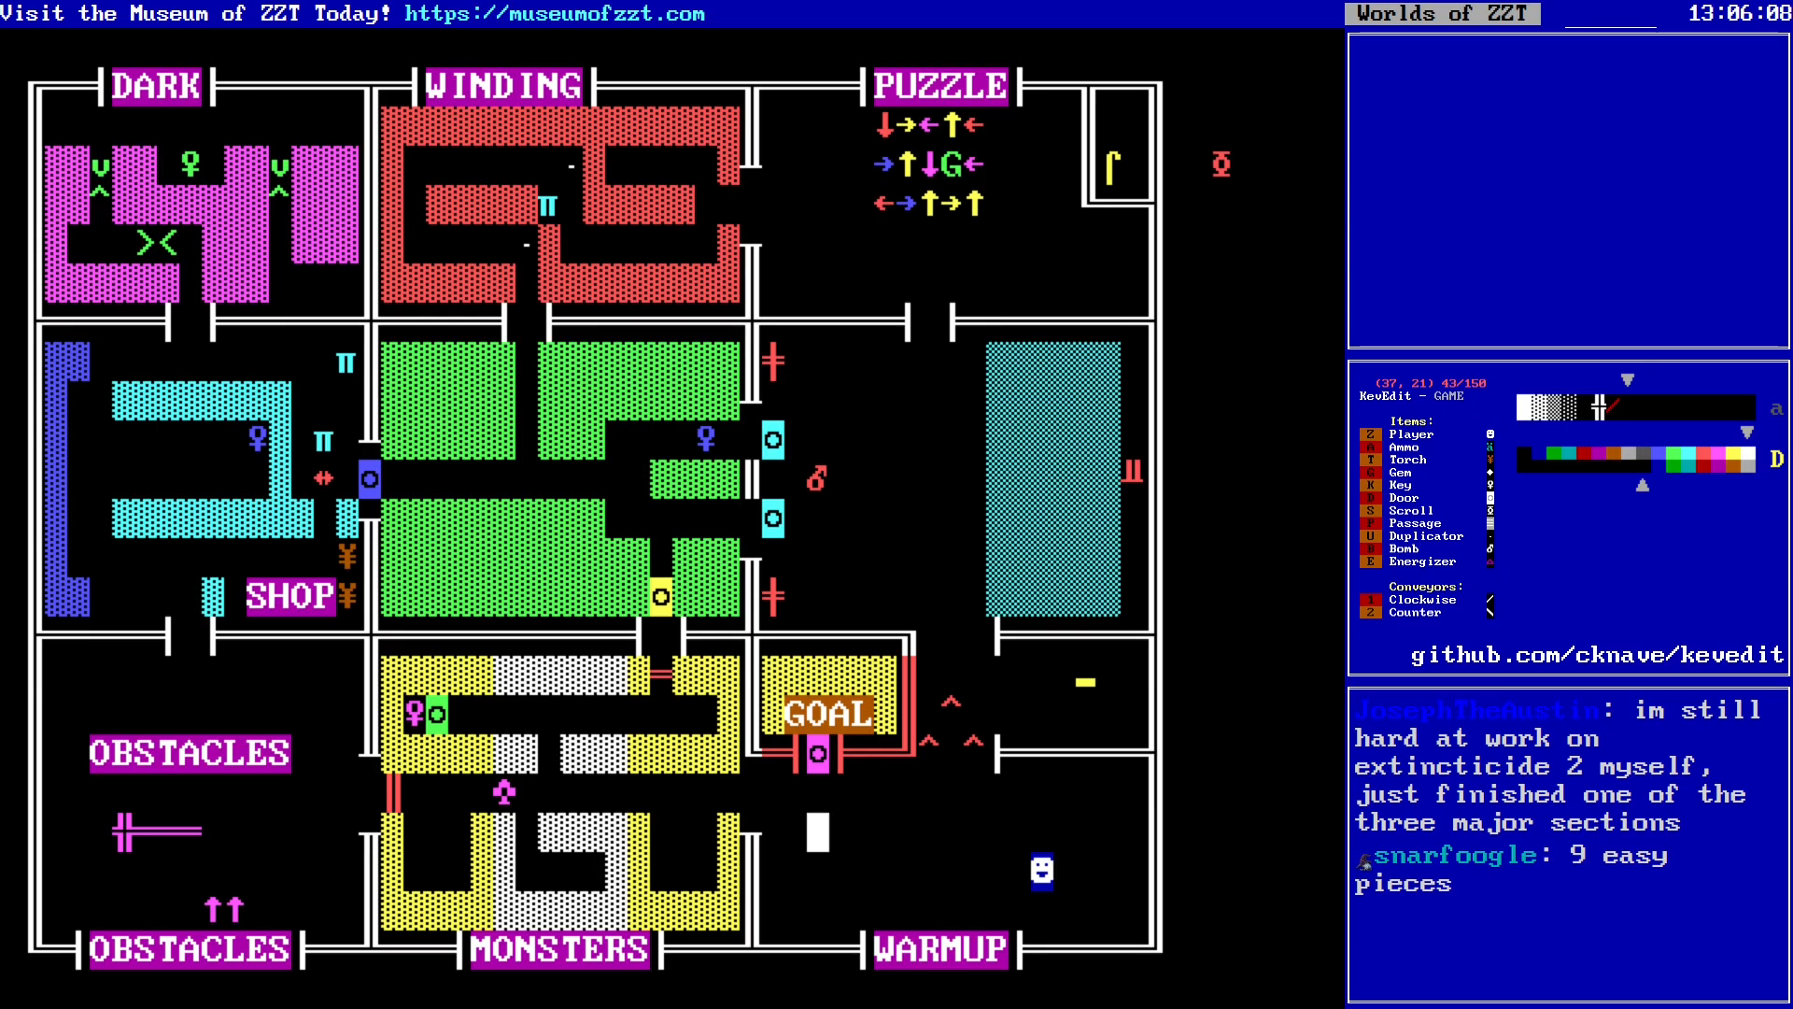
pyautogui.press('Escape')
pyautogui.press('F3')
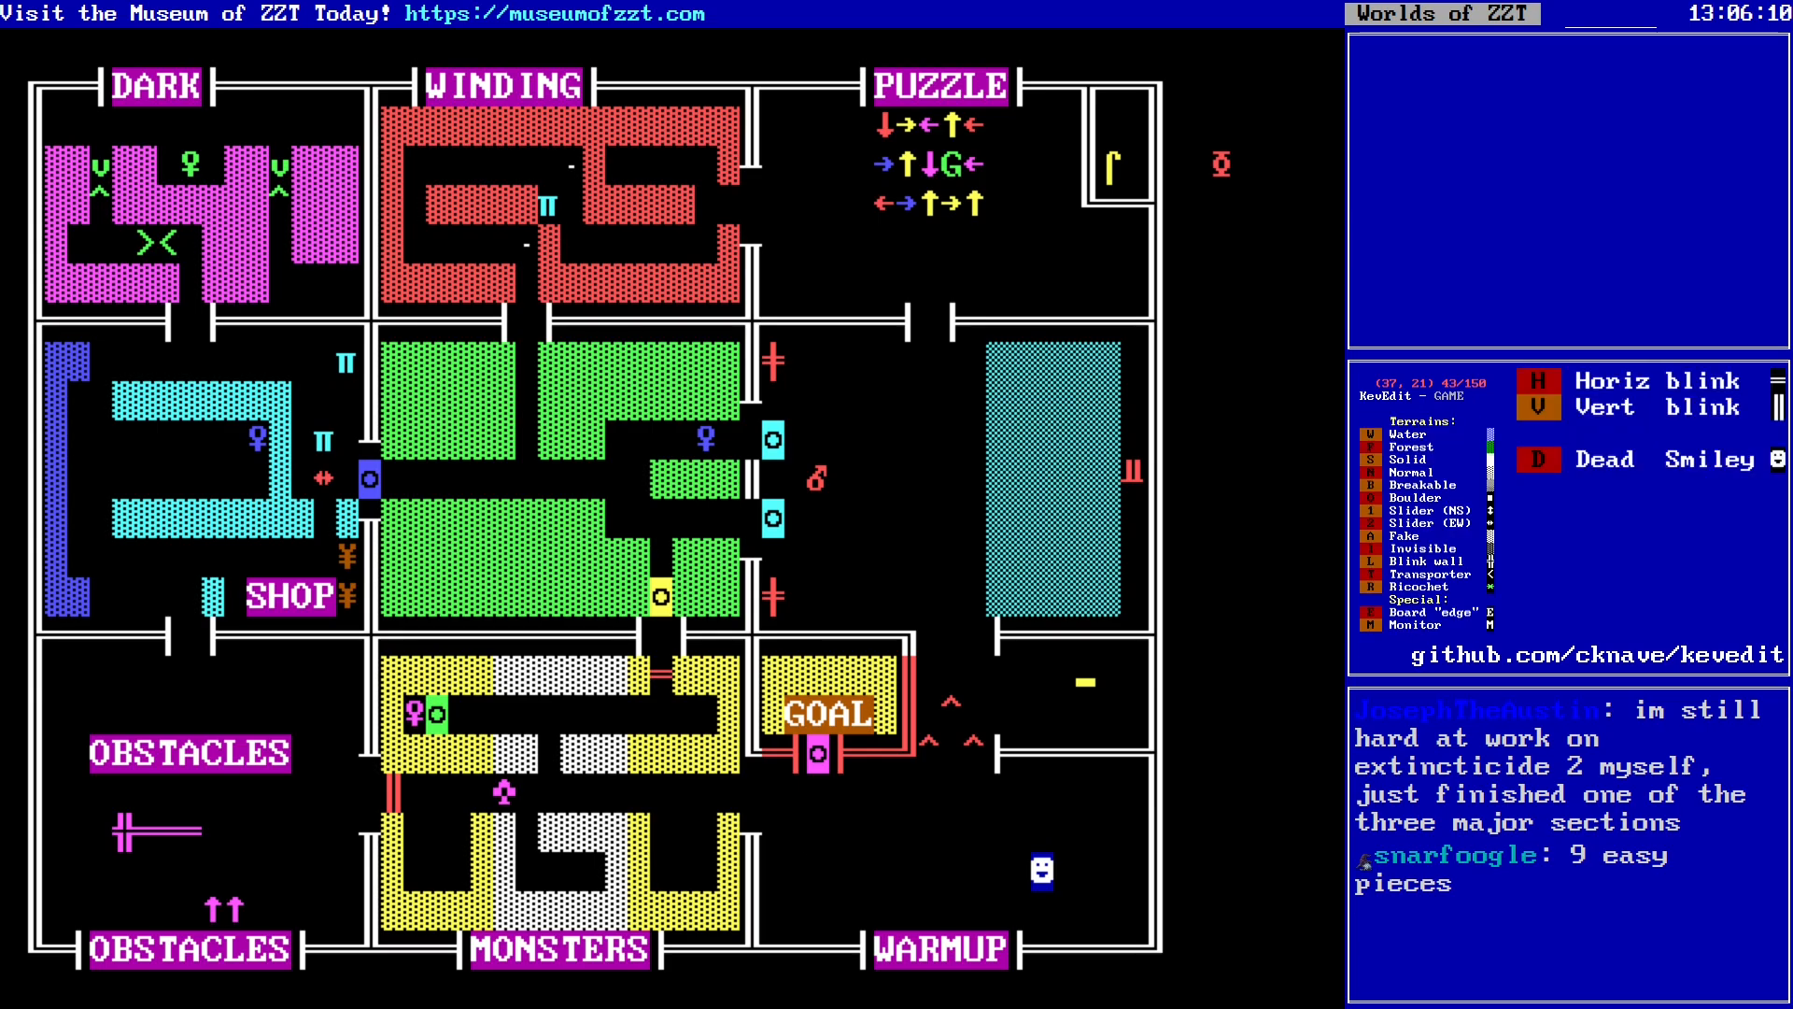
pyautogui.press('Escape')
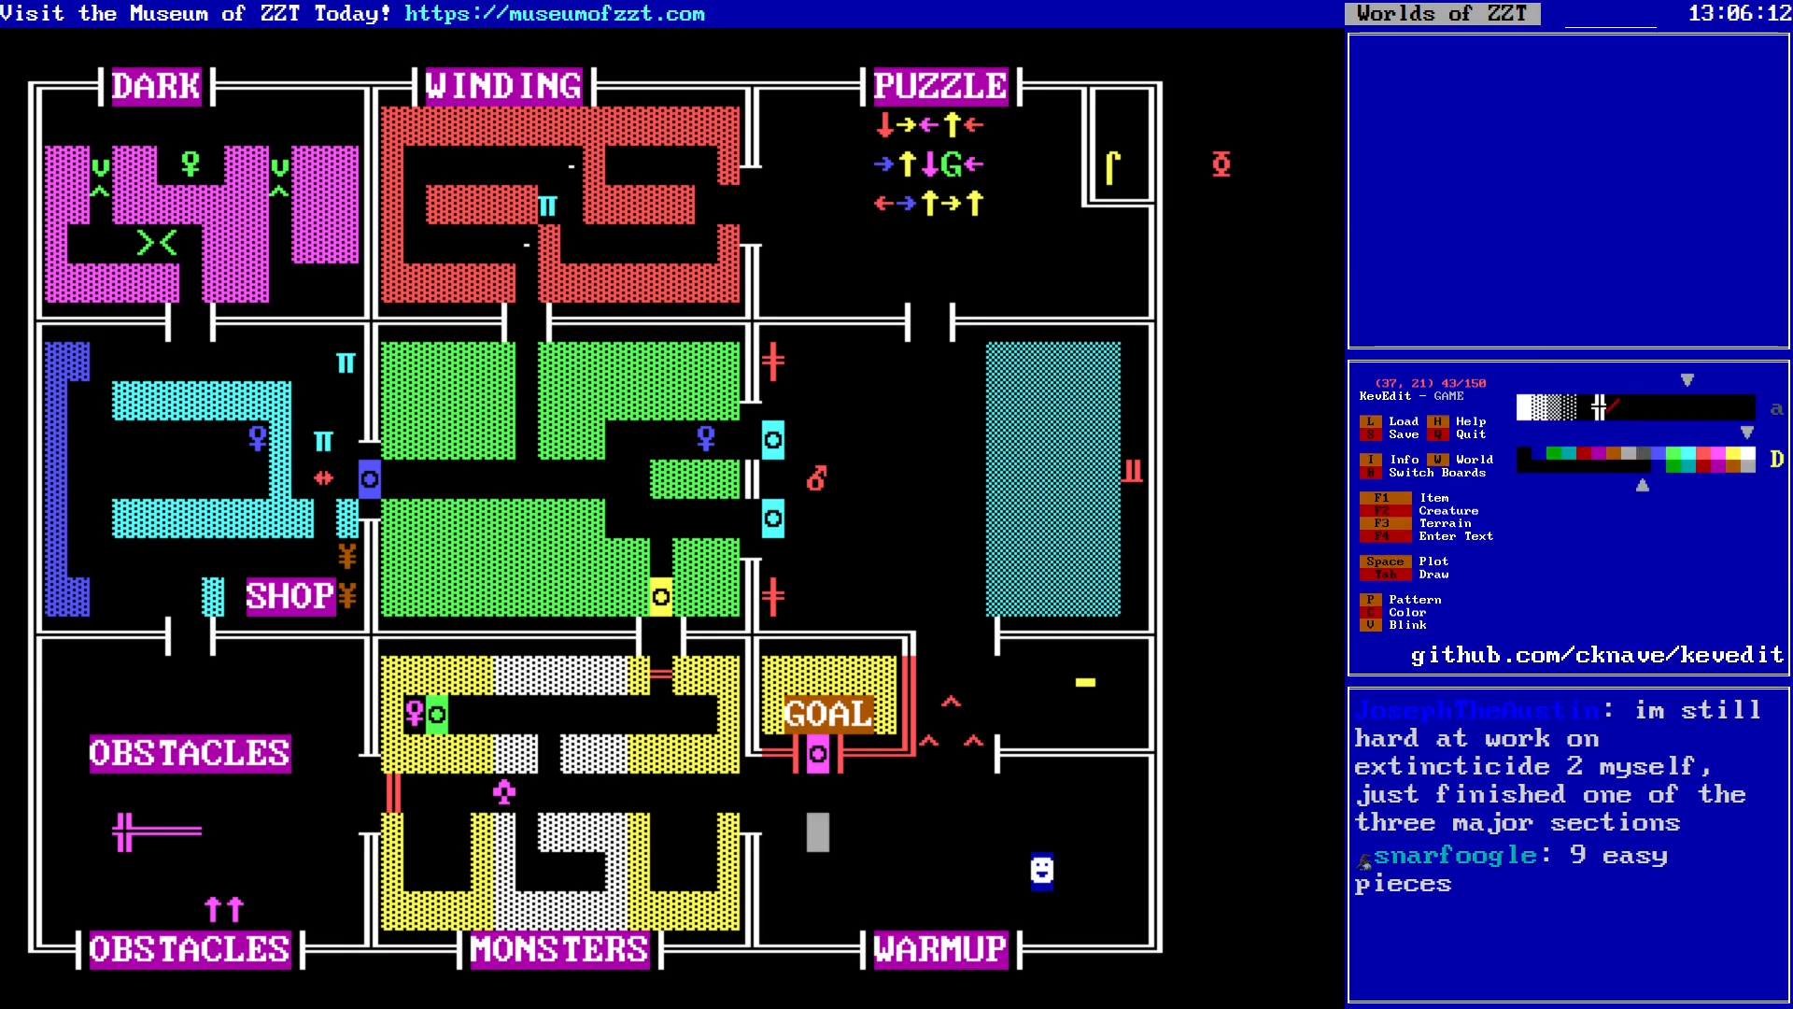
# Step: Switch the drawing pattern to the third swatch in the pattern palette
pyautogui.press('p')
pyautogui.press('p')
pyautogui.press('p')
pyautogui.press('p')
pyautogui.press('p')
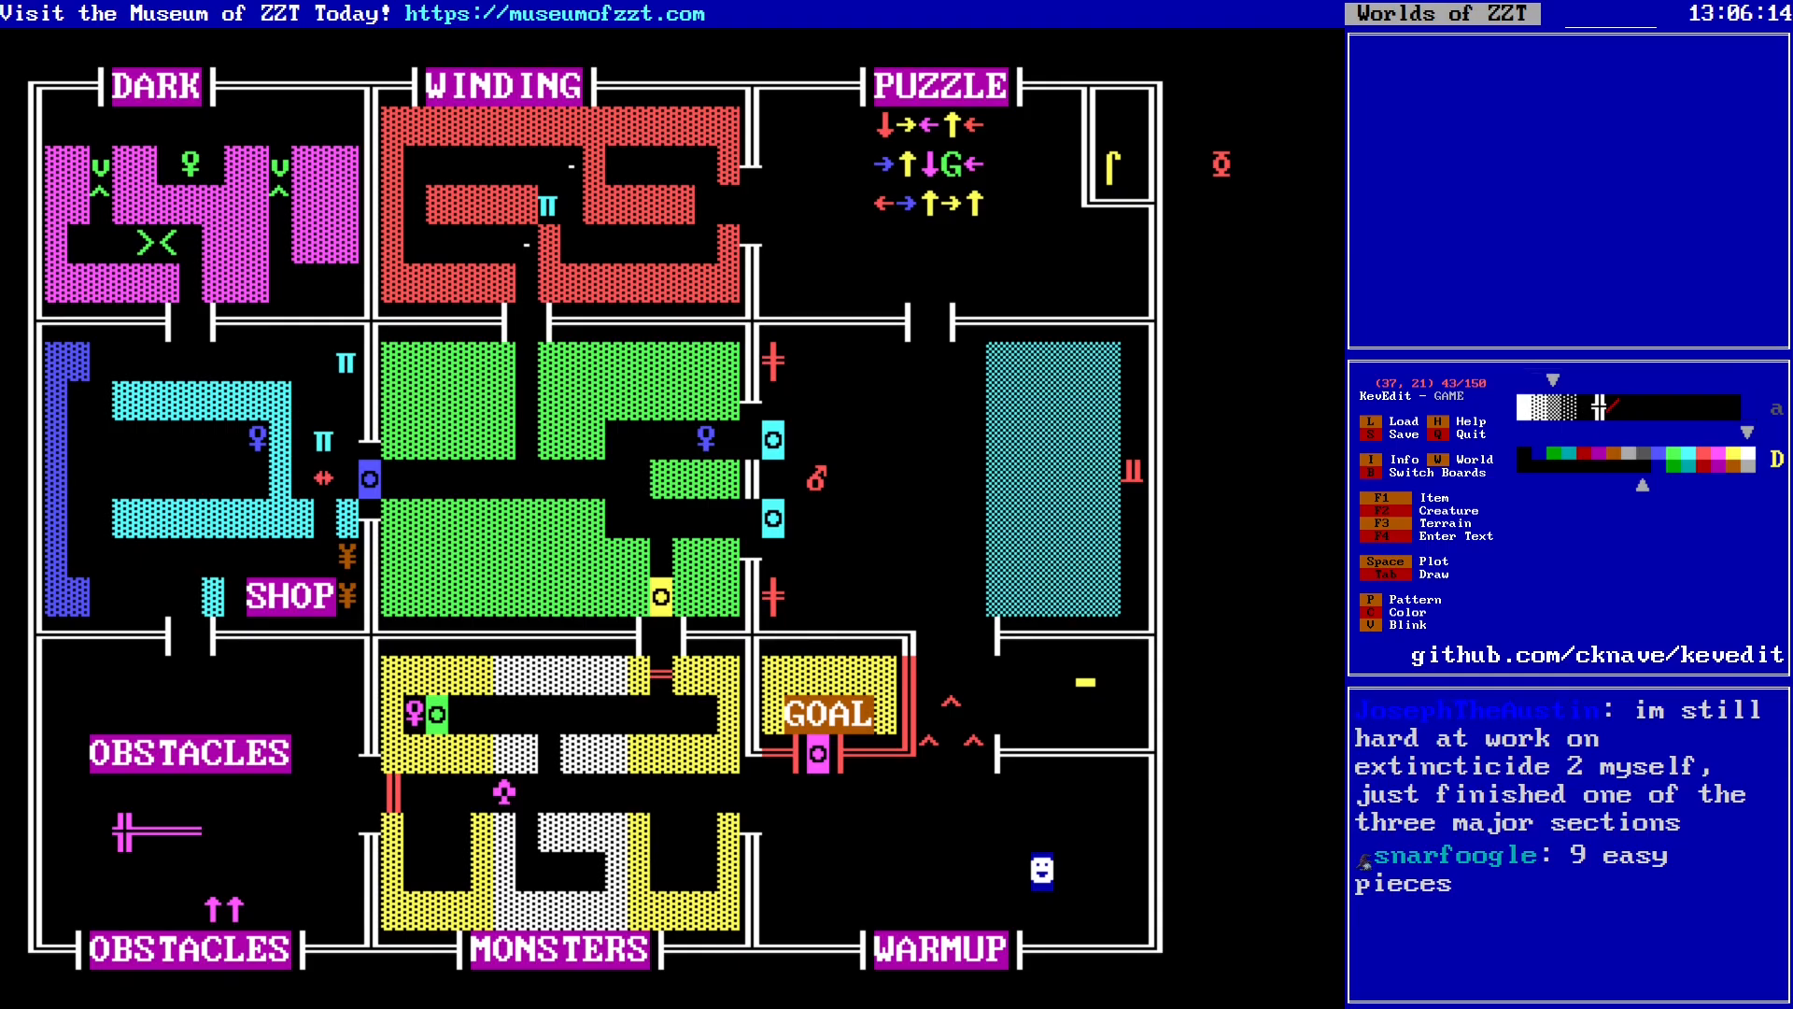
# Step: Switch the drawing pattern to the line wall swatch in the pattern palette
pyautogui.press('p')
pyautogui.press('p')
pyautogui.press('p')
pyautogui.press('p')
pyautogui.press('p')
pyautogui.press('p')
pyautogui.press('p')
pyautogui.press('p')
pyautogui.press('p')
# Step: Look through the foreground and background color combinations and keep white on black as the drawing color
pyautogui.press('c')
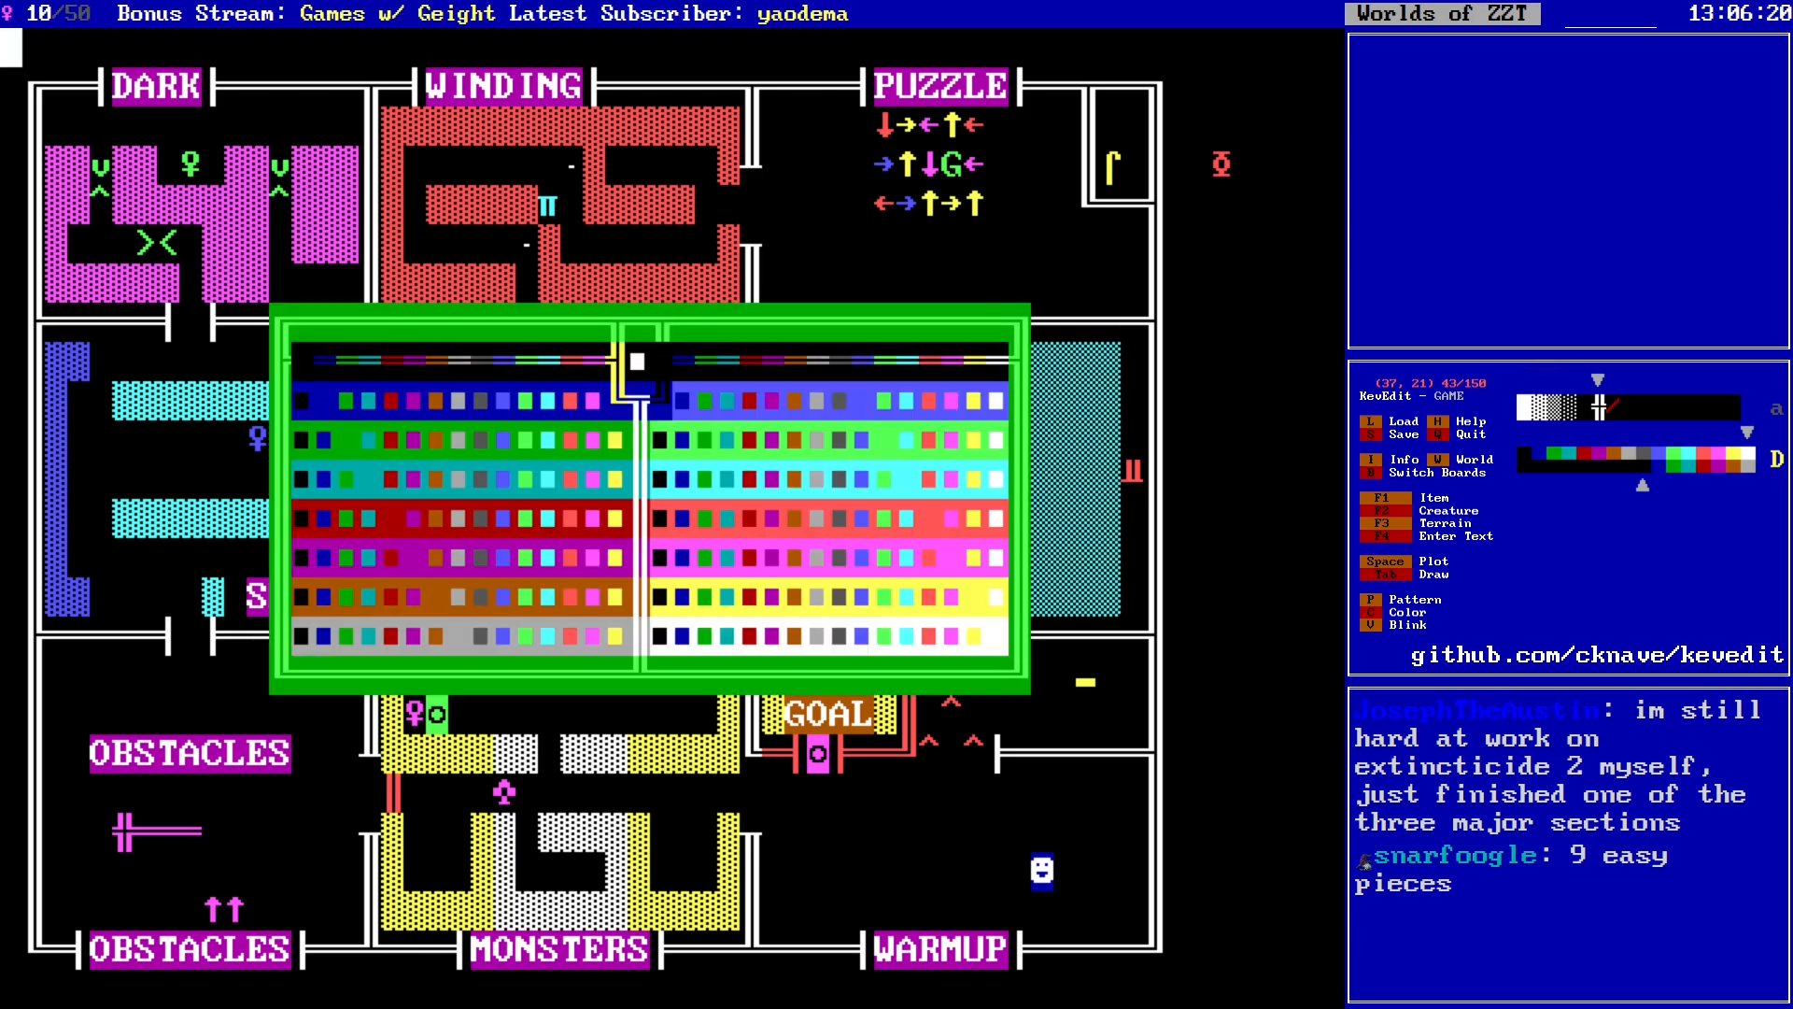
pyautogui.press('Down')
pyautogui.press('Down')
pyautogui.press('Left')
pyautogui.press('Left')
pyautogui.press('Down')
pyautogui.press('Left')
pyautogui.press('Left')
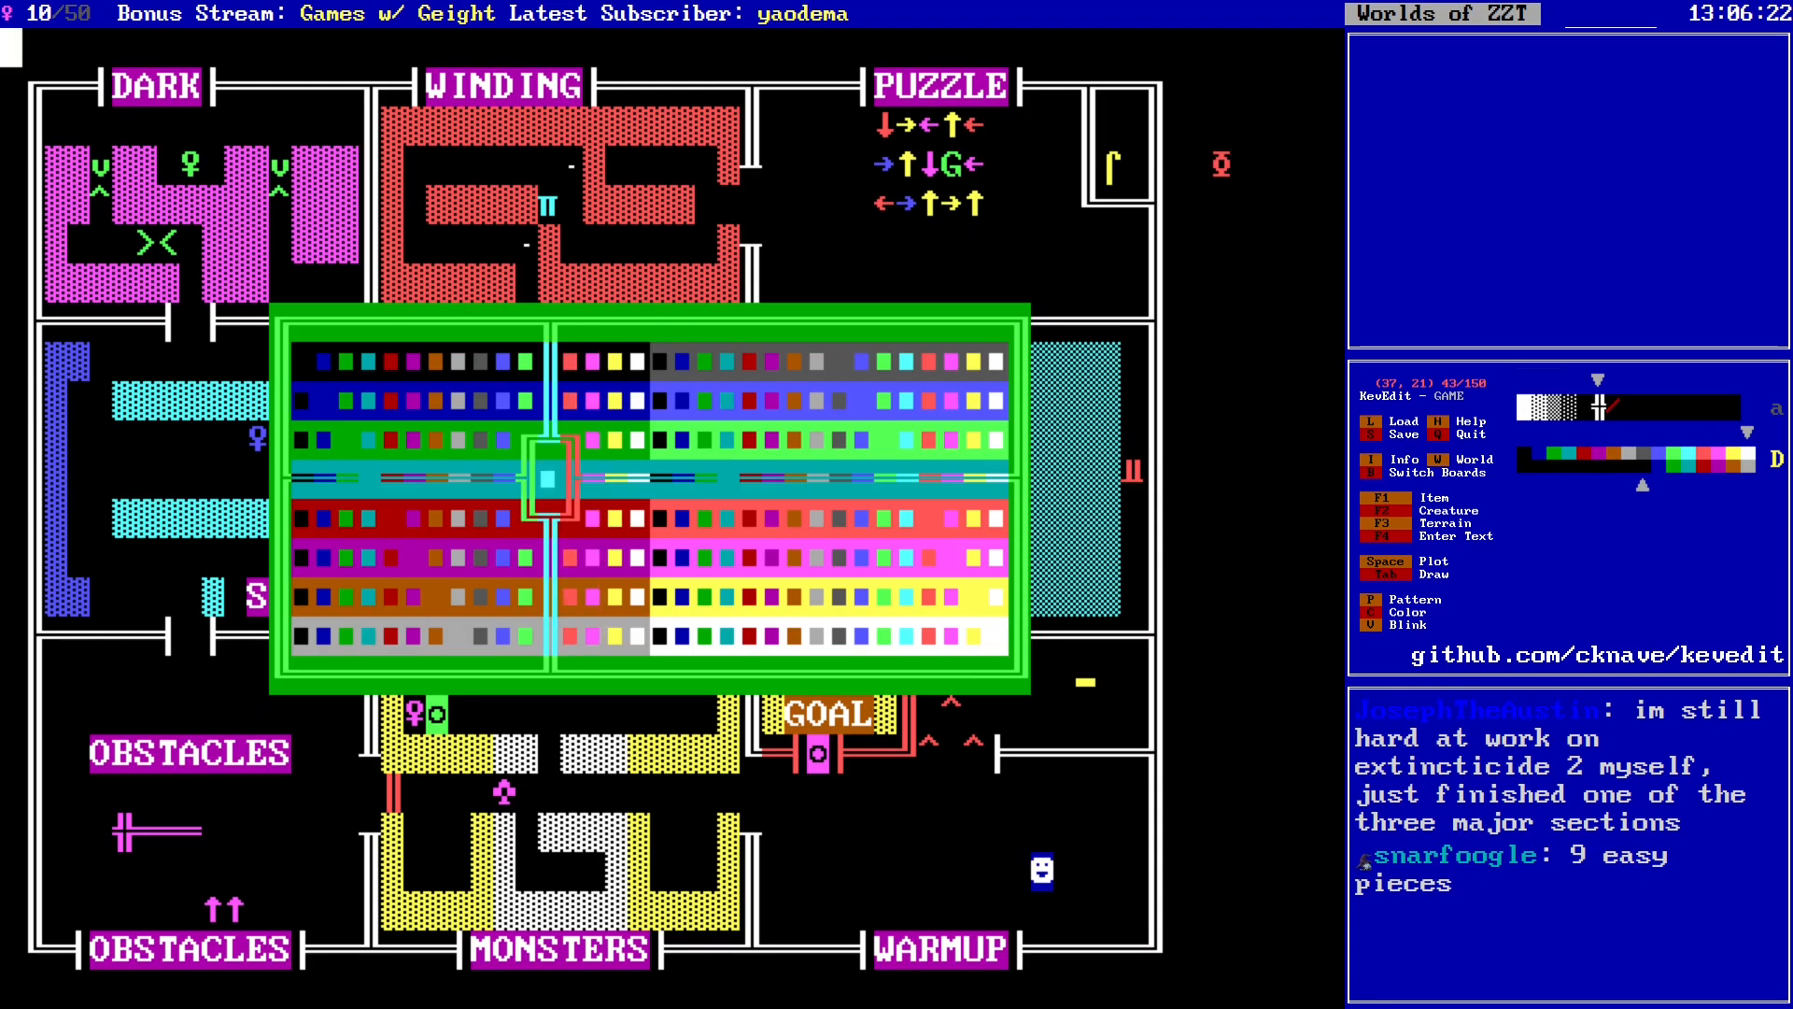
pyautogui.press('Left')
pyautogui.press('Left')
pyautogui.press('Left')
pyautogui.press('Left')
pyautogui.press('Down')
pyautogui.press('Right')
pyautogui.press('Right')
pyautogui.press('Right')
pyautogui.press('Right')
pyautogui.press('Right')
pyautogui.press('Right')
pyautogui.press('Right')
pyautogui.press('Right')
pyautogui.press('Up')
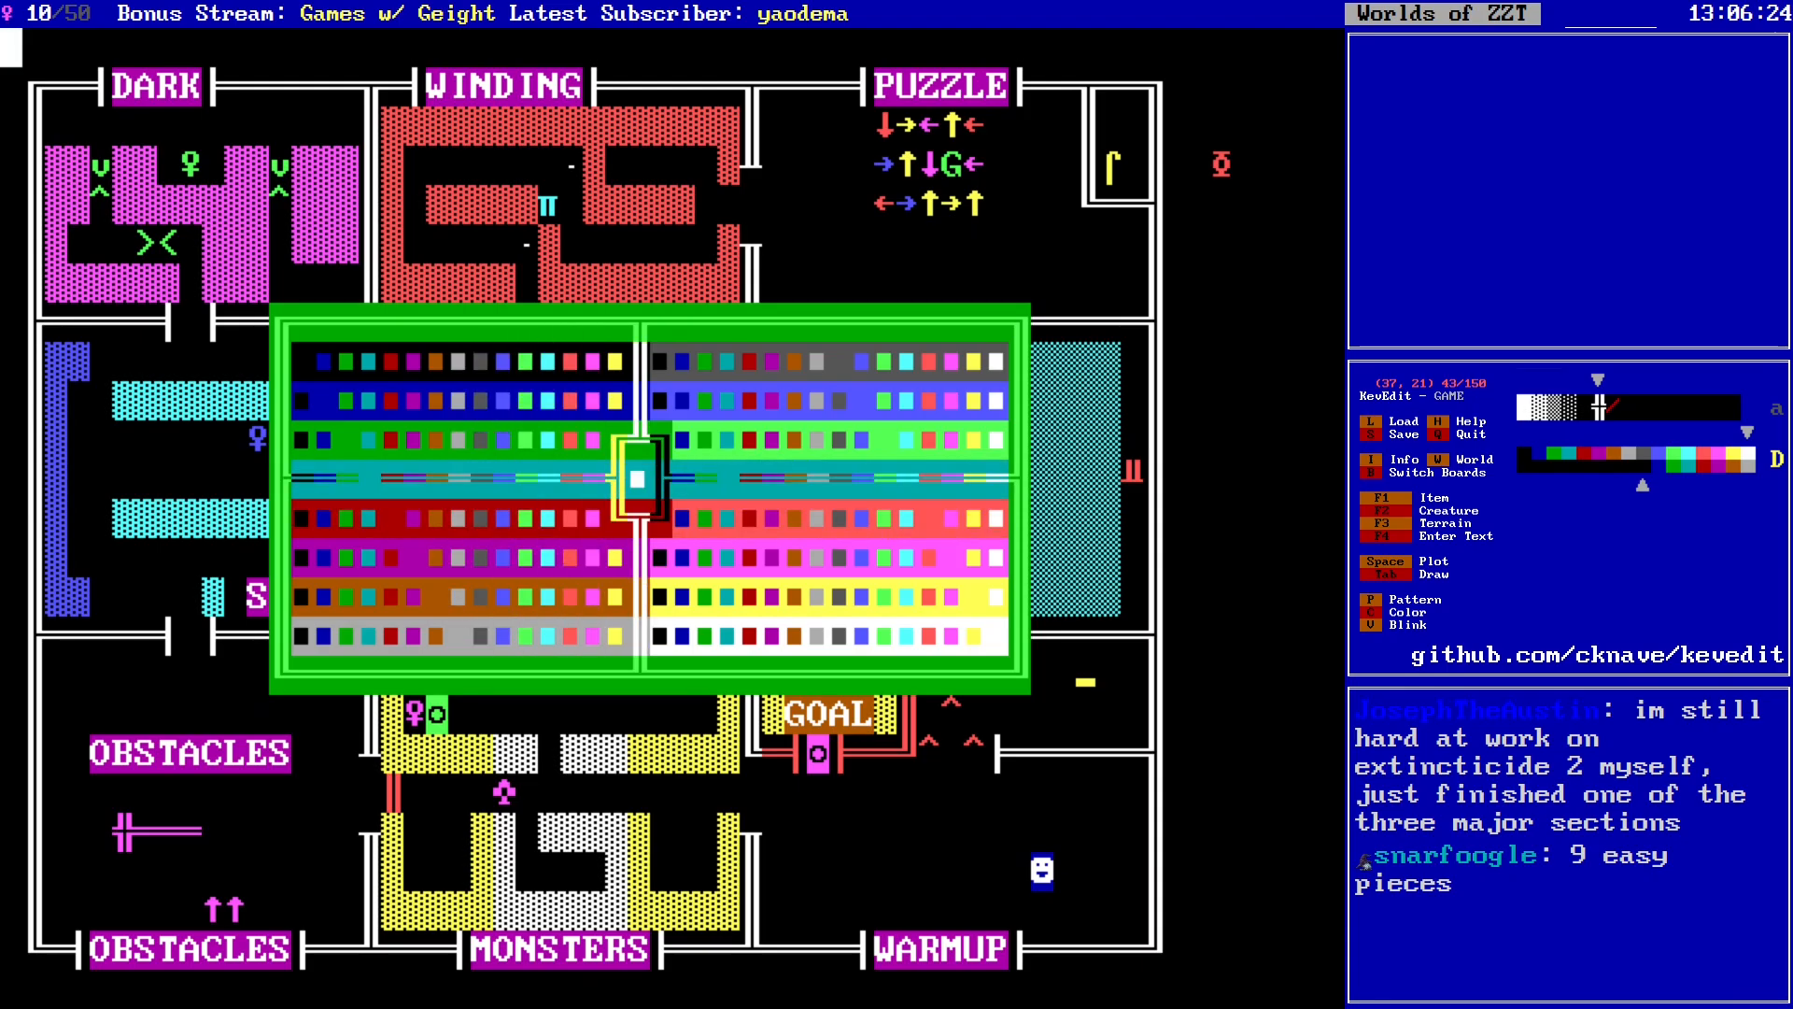
pyautogui.press('Up')
pyautogui.press('Up')
pyautogui.press('Up')
pyautogui.press('Return')
pyautogui.press('Down')
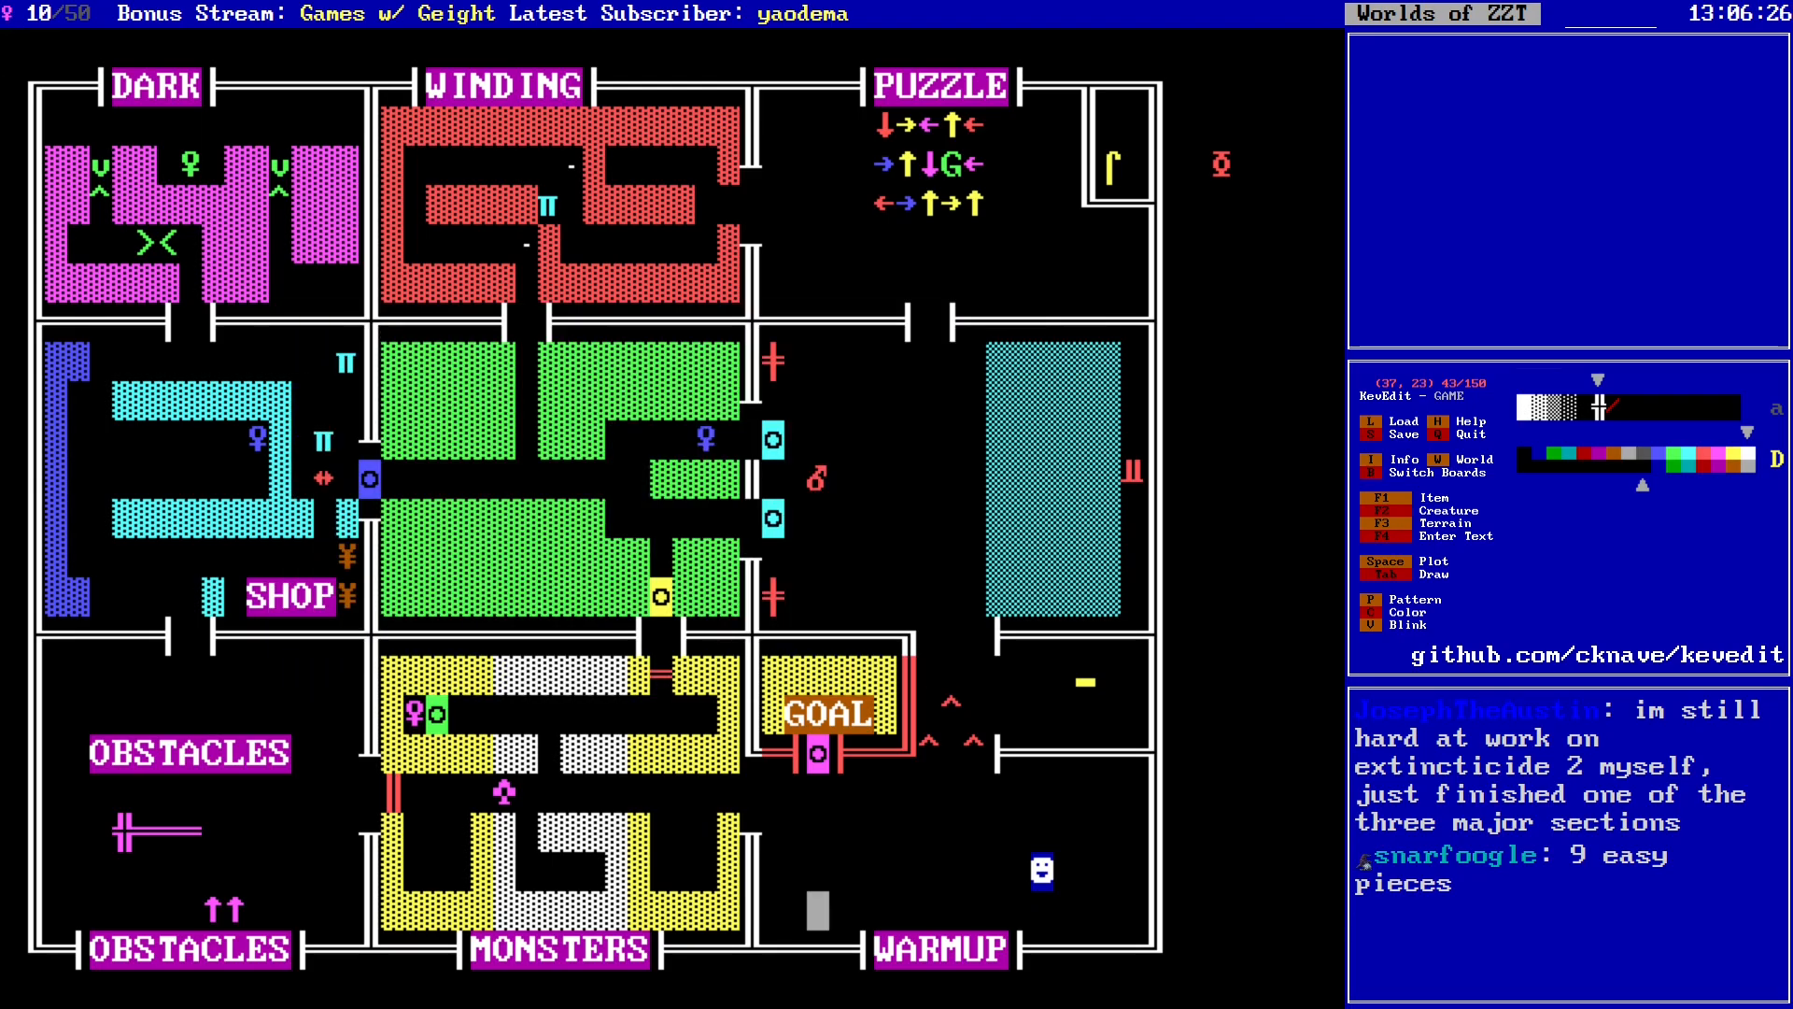
# Step: Save the GAME world and add a new board titled SE
pyautogui.press('s')
pyautogui.press('y')
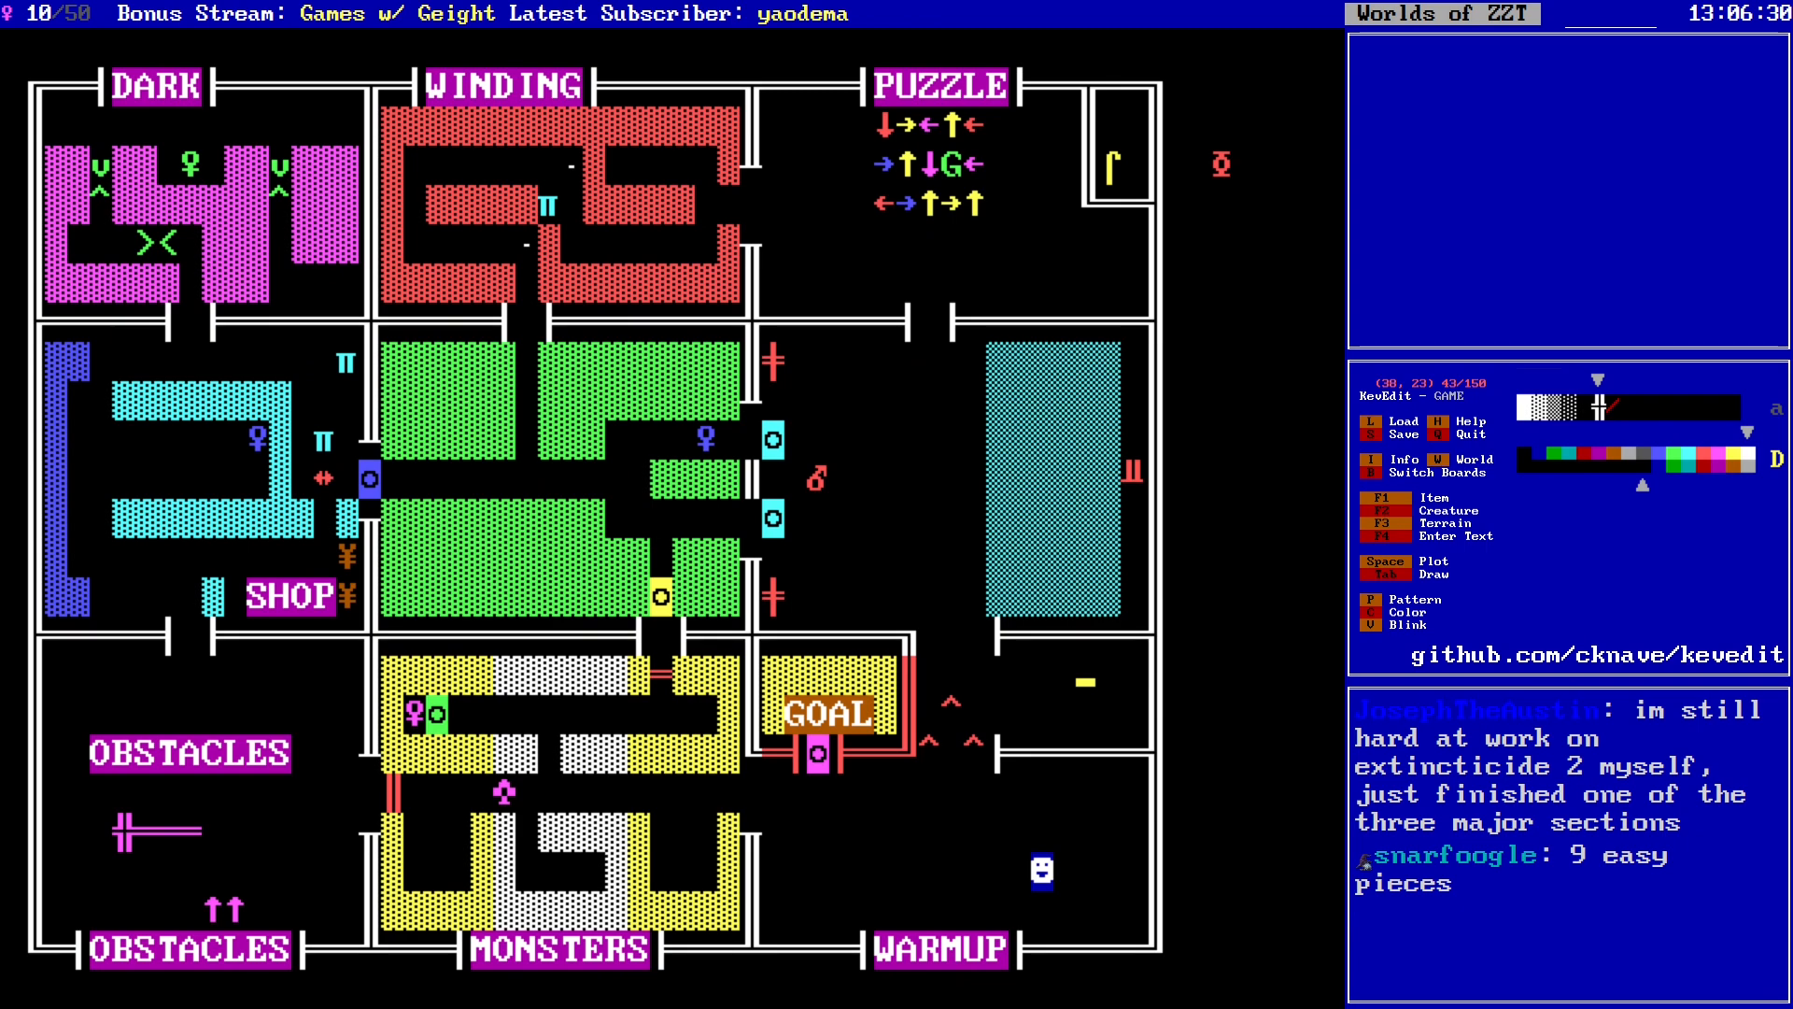
pyautogui.press('b')
pyautogui.press('Down')
pyautogui.press('Down')
pyautogui.press('Down')
pyautogui.press('Down')
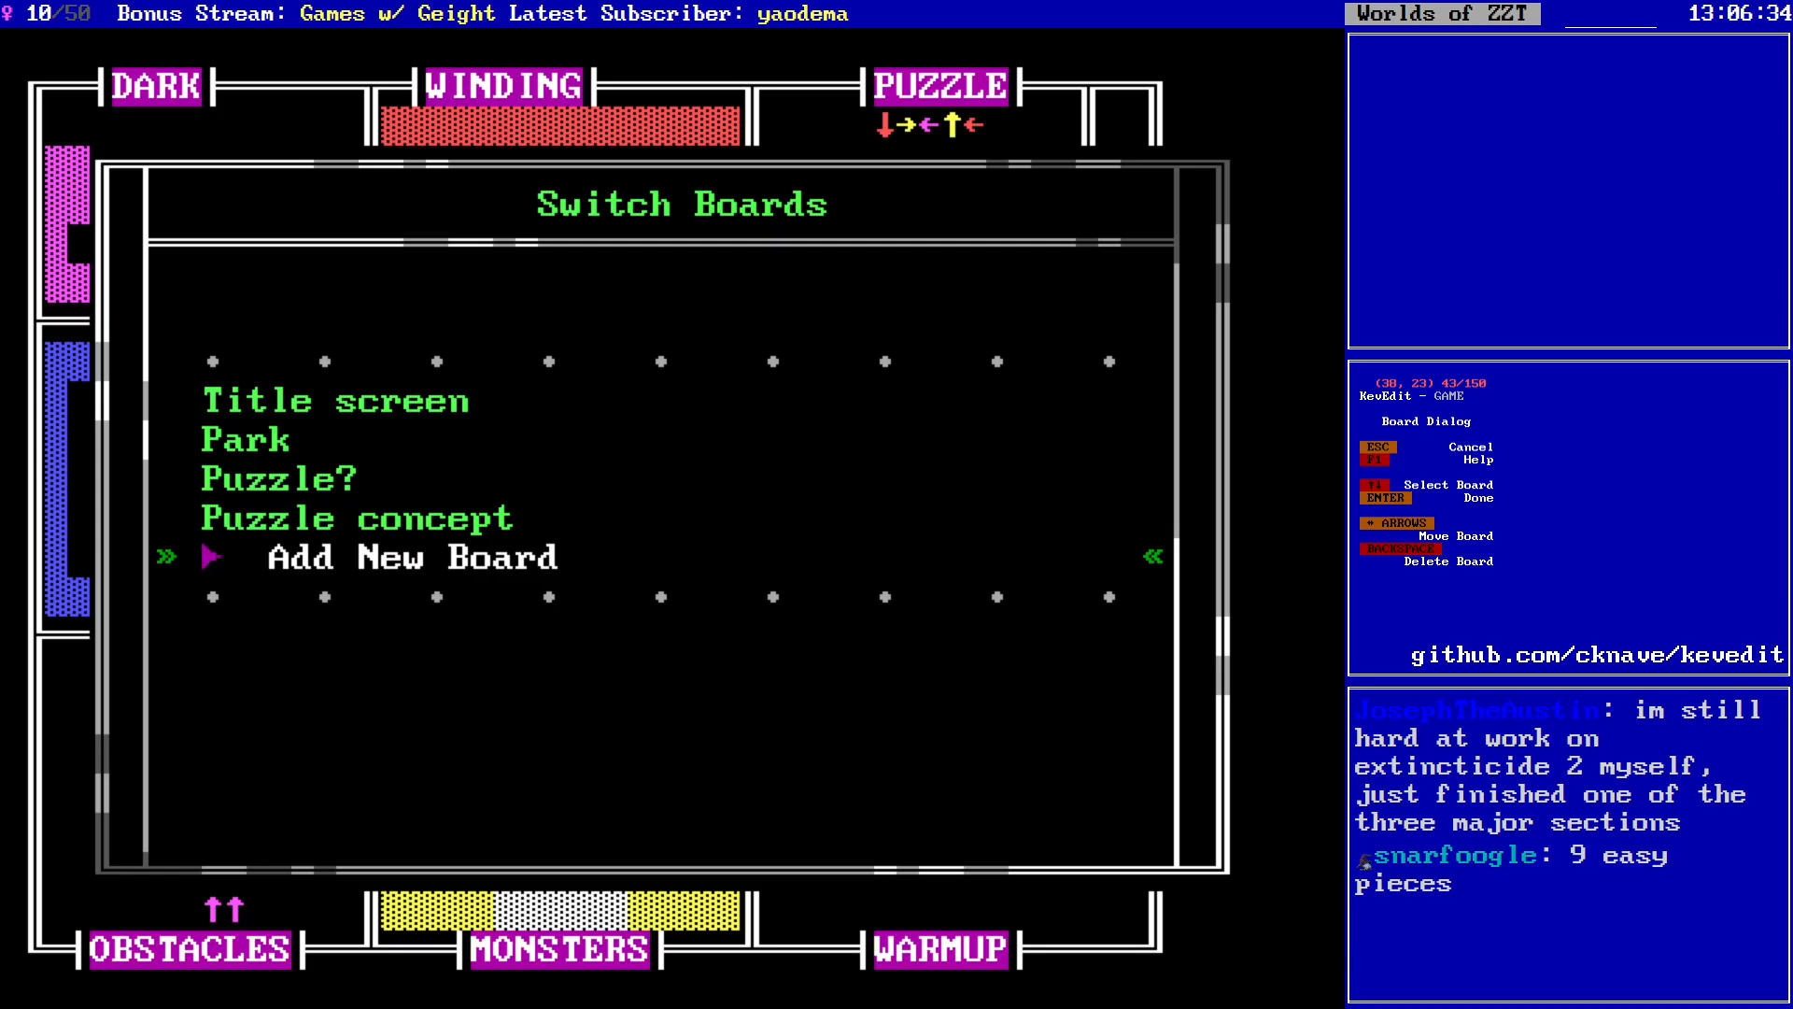
pyautogui.press('Return')
pyautogui.write('SE')
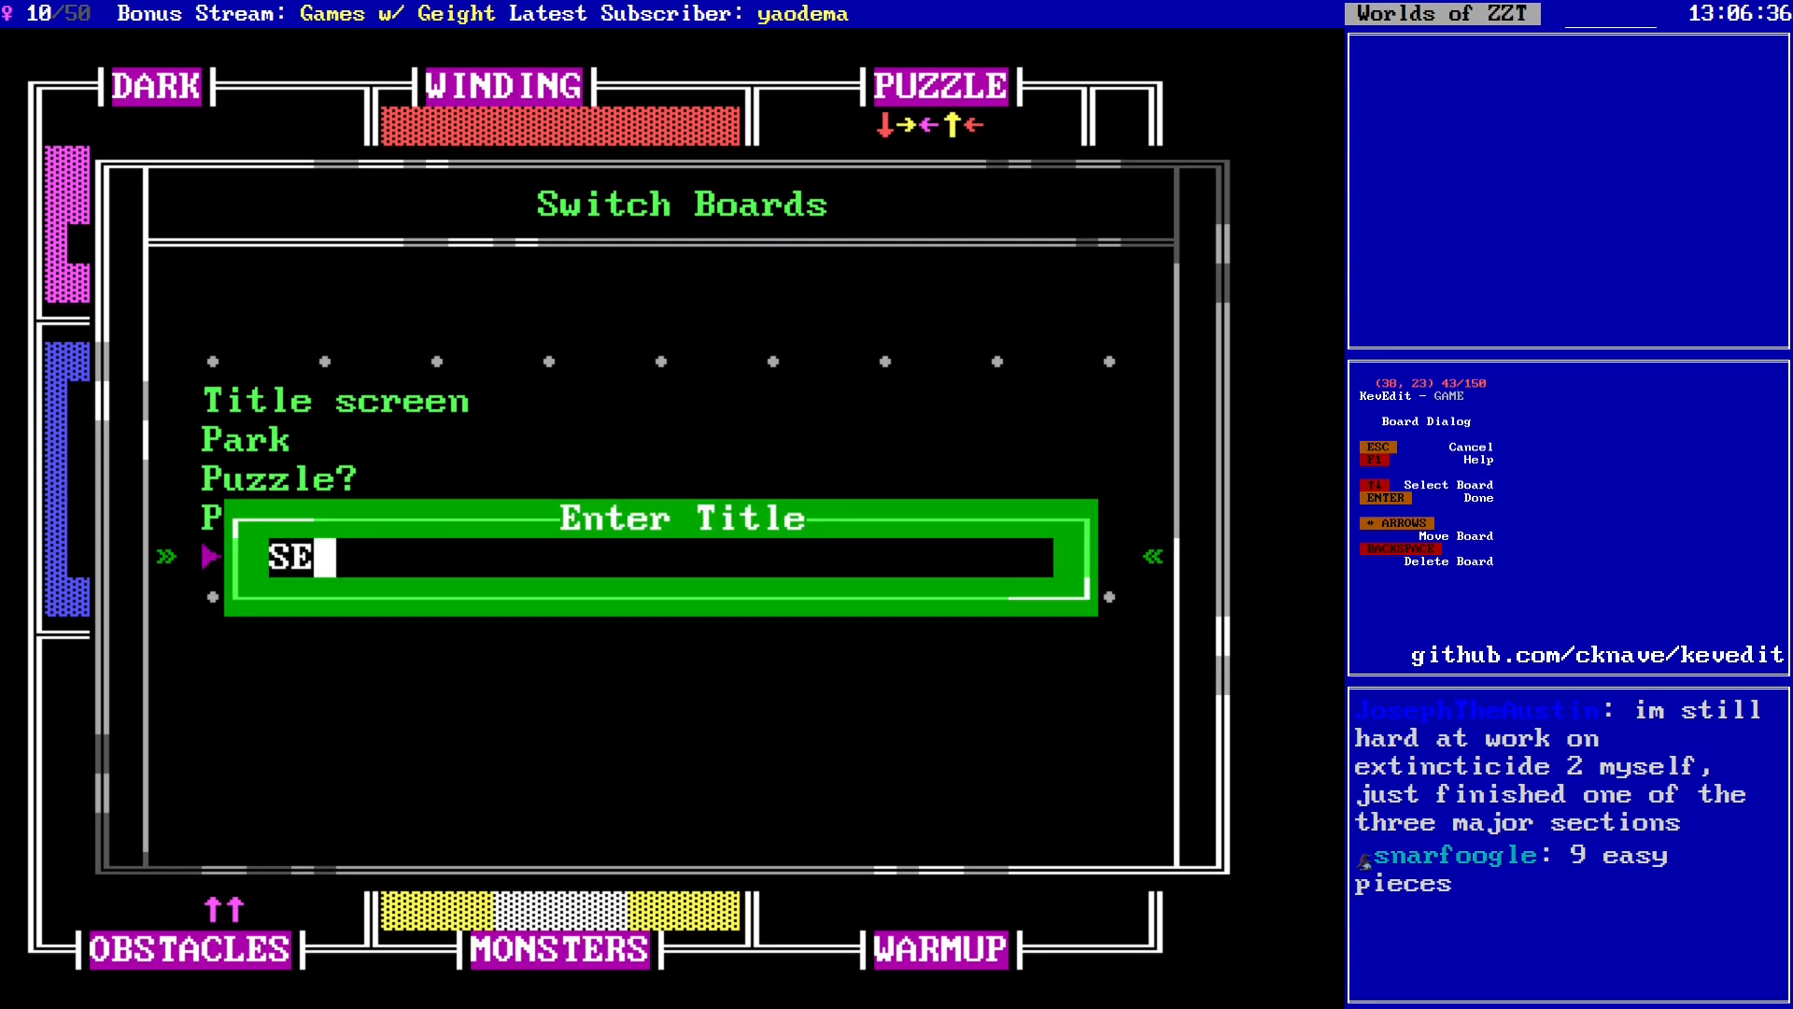
pyautogui.press('Return')
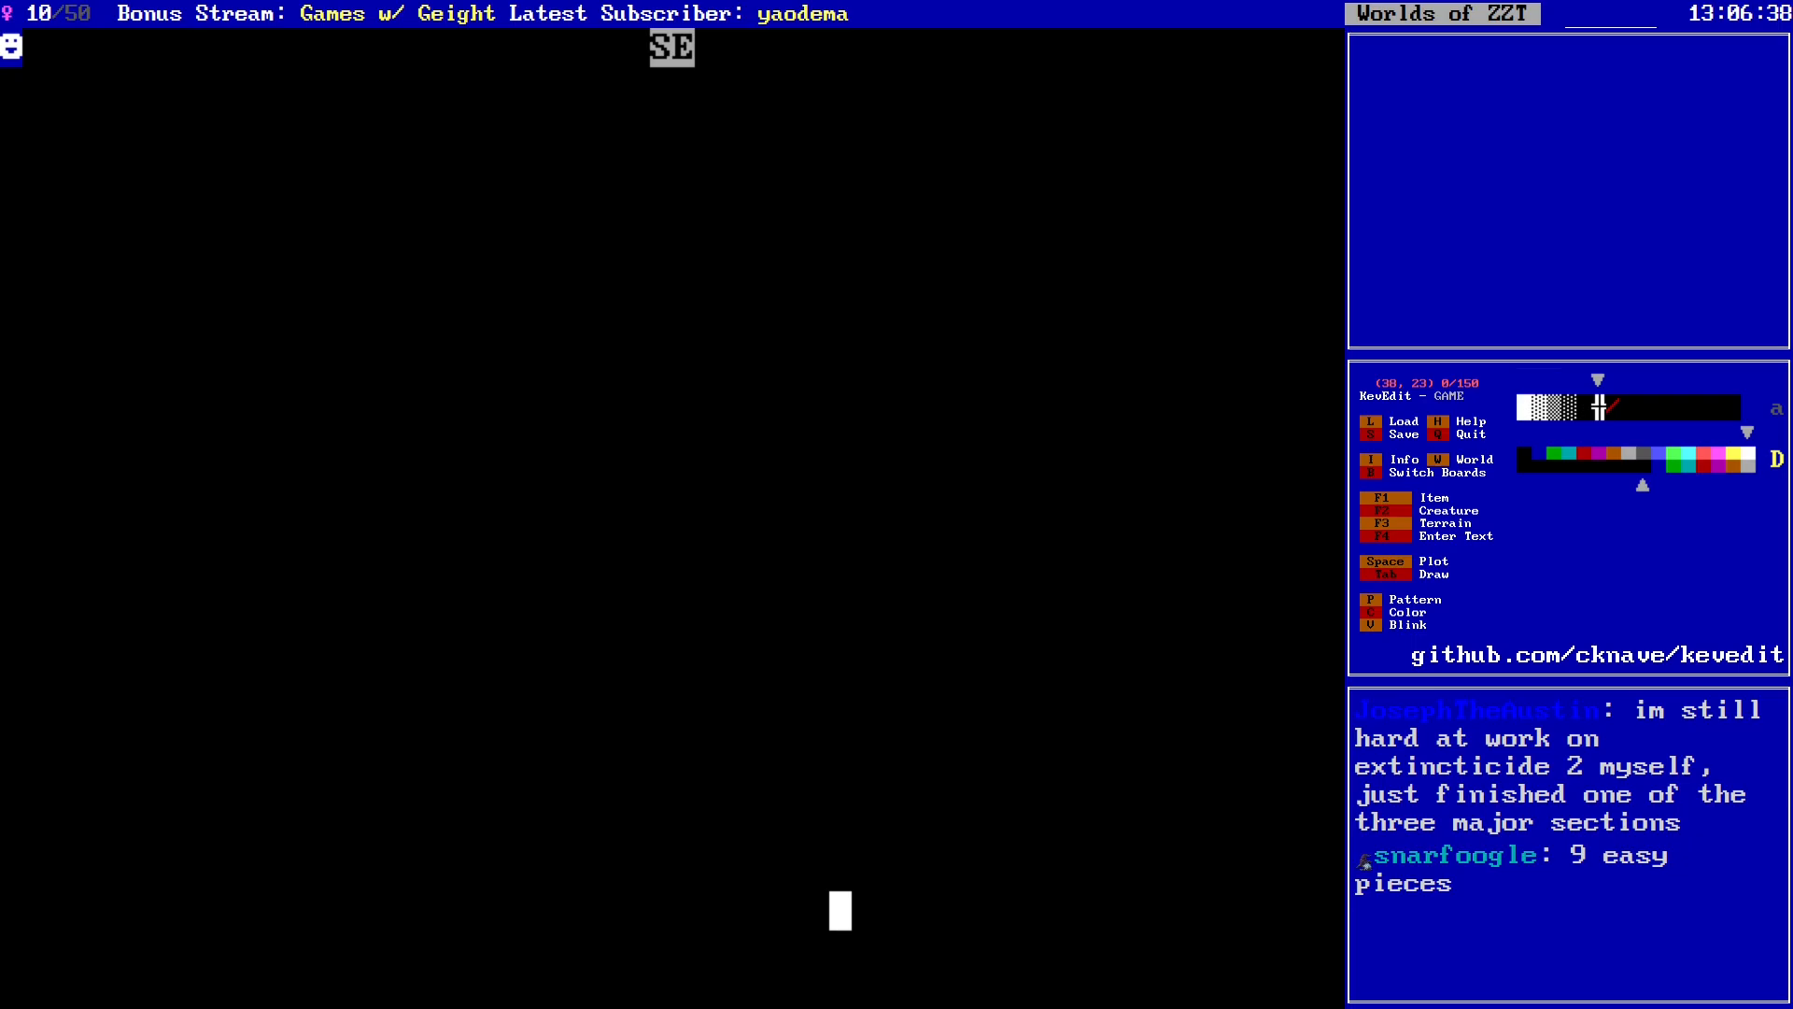
# Step: Relocate the player on the new SE board to position (48, 19)
pyautogui.press('Right')
pyautogui.press('Right')
pyautogui.press('Right')
pyautogui.press('Right')
pyautogui.press('Right')
pyautogui.press('Right')
pyautogui.press('Right')
pyautogui.press('Right')
pyautogui.press('Right')
pyautogui.press('Right')
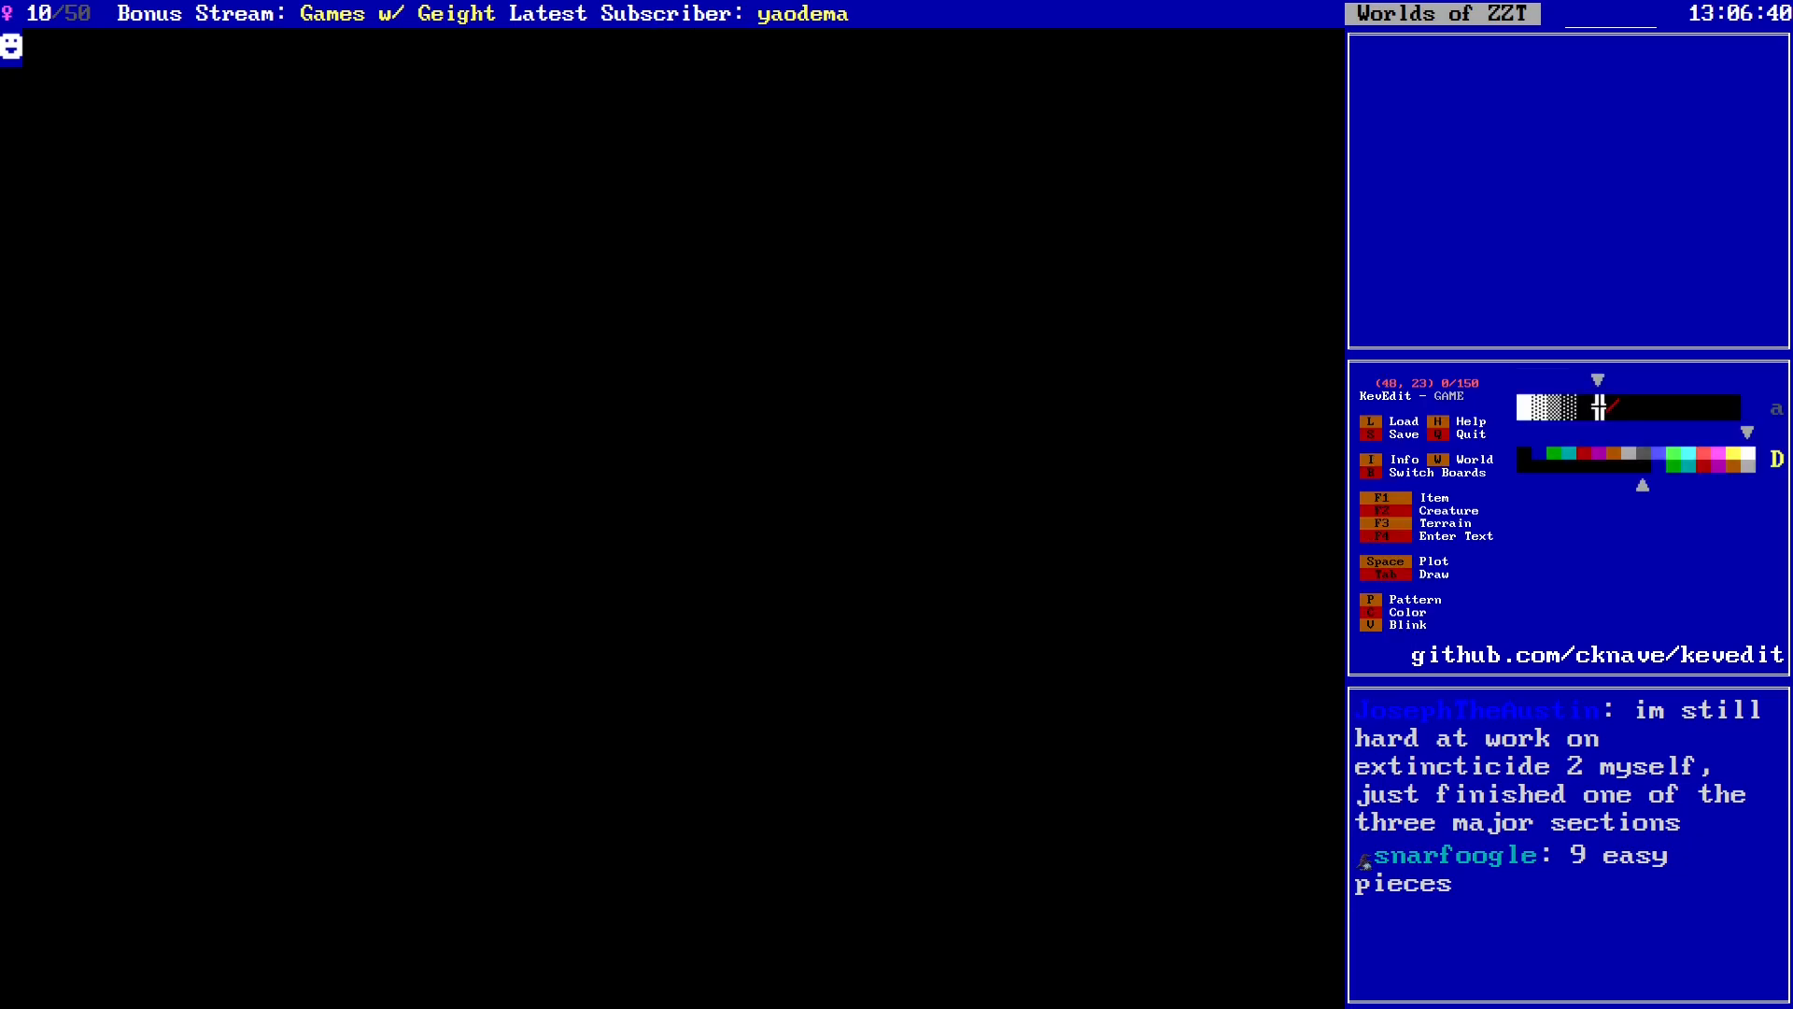
pyautogui.press('Up')
pyautogui.press('Up')
pyautogui.press('Up')
pyautogui.press('Up')
pyautogui.press('Up')
pyautogui.press('Down')
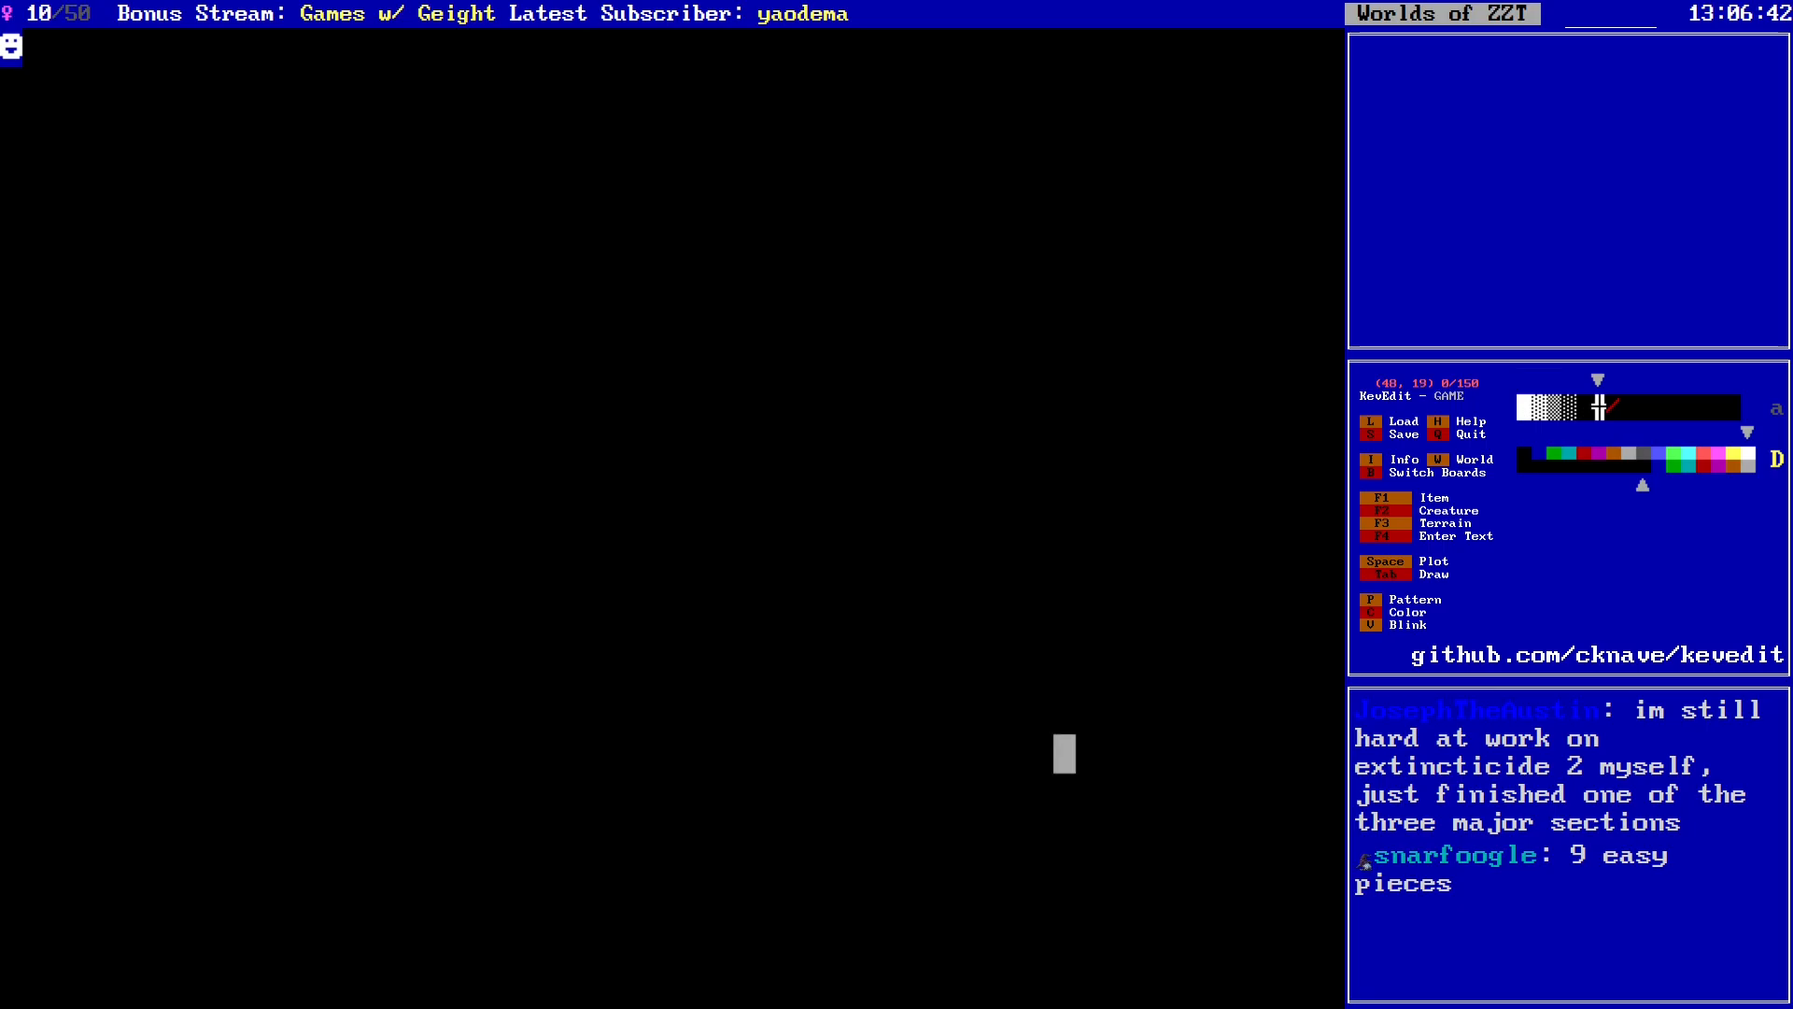
pyautogui.press('F1')
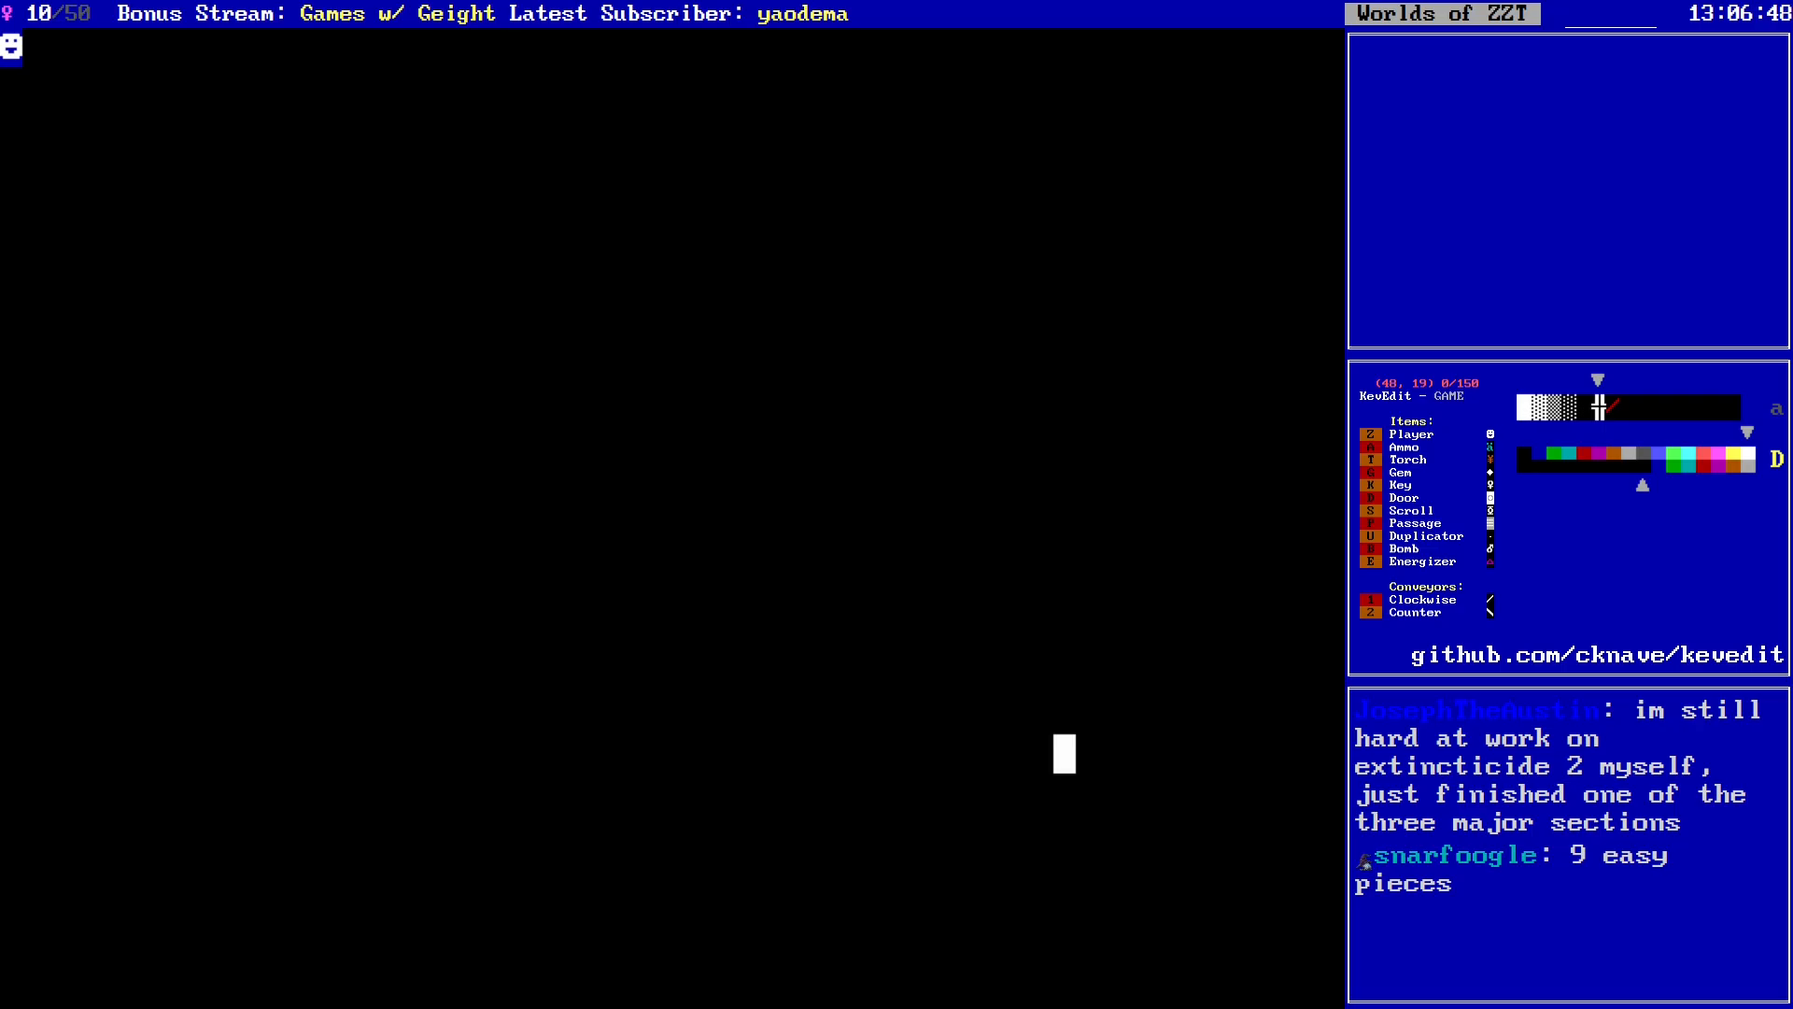
pyautogui.press('Escape')
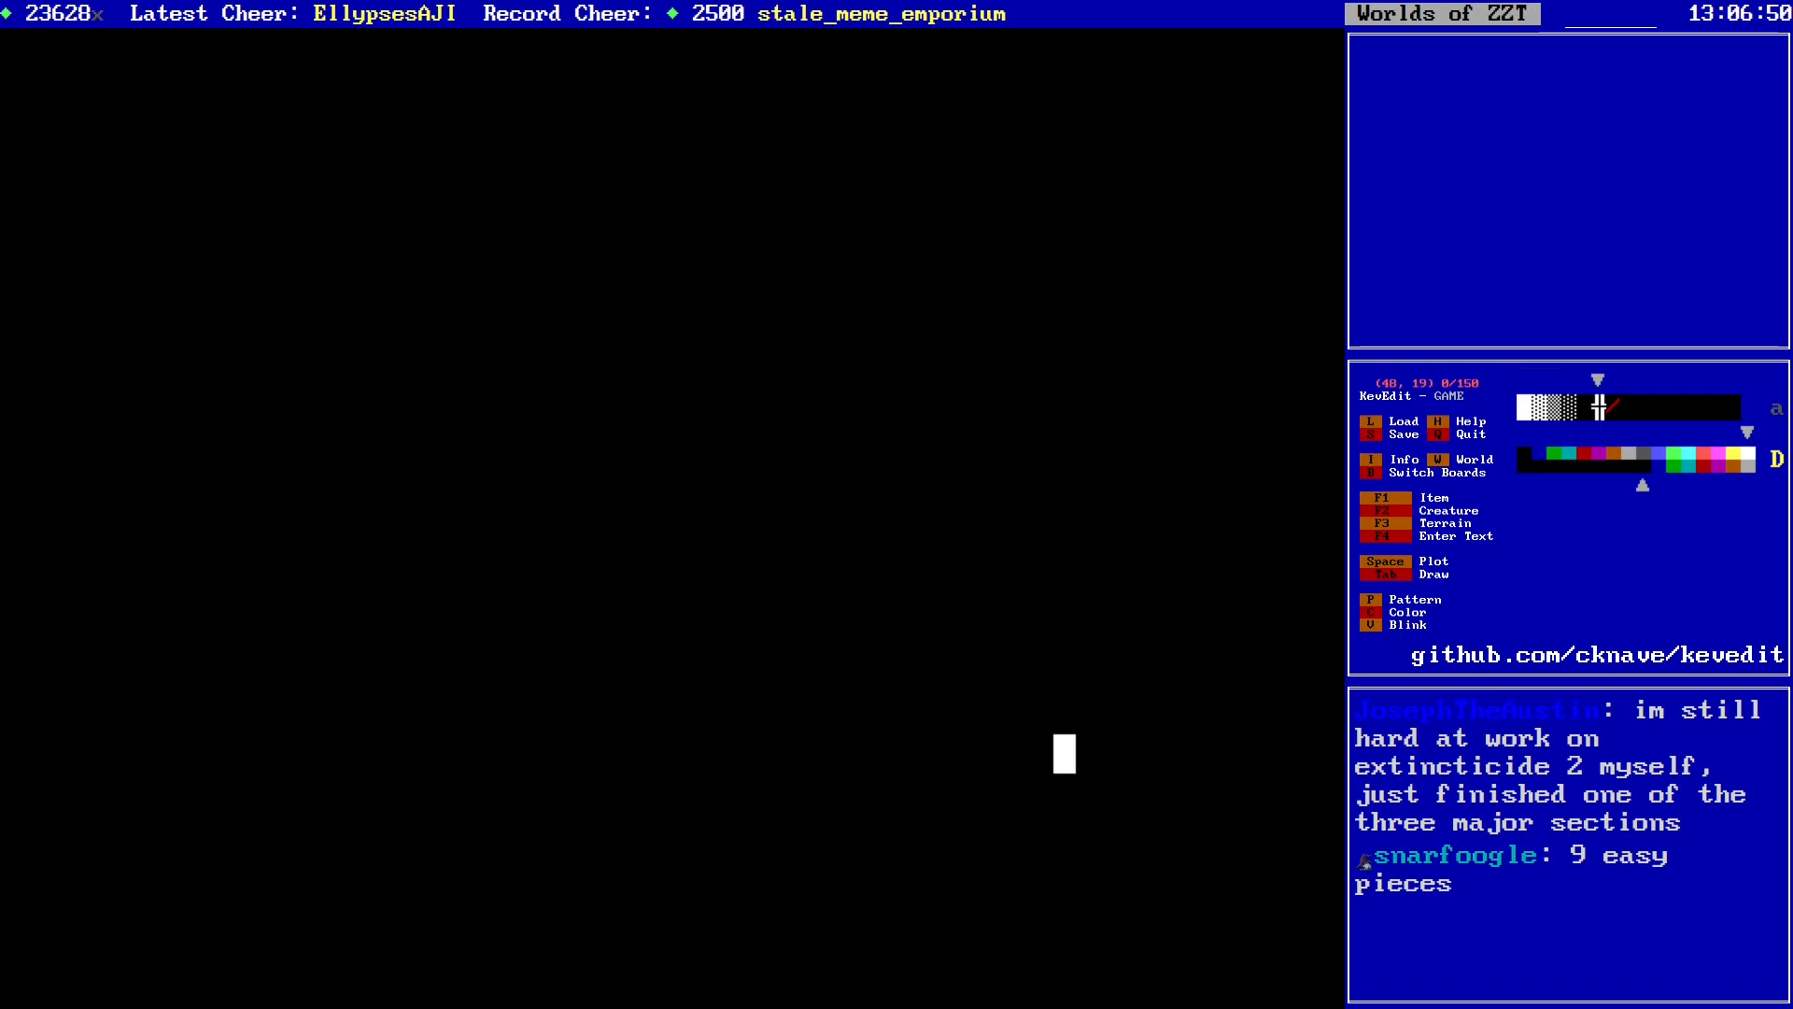
# Step: Save the GAME world with the new board
pyautogui.press('Down')
pyautogui.press('Down')
pyautogui.press('Down')
pyautogui.press('s')
pyautogui.press('Return')
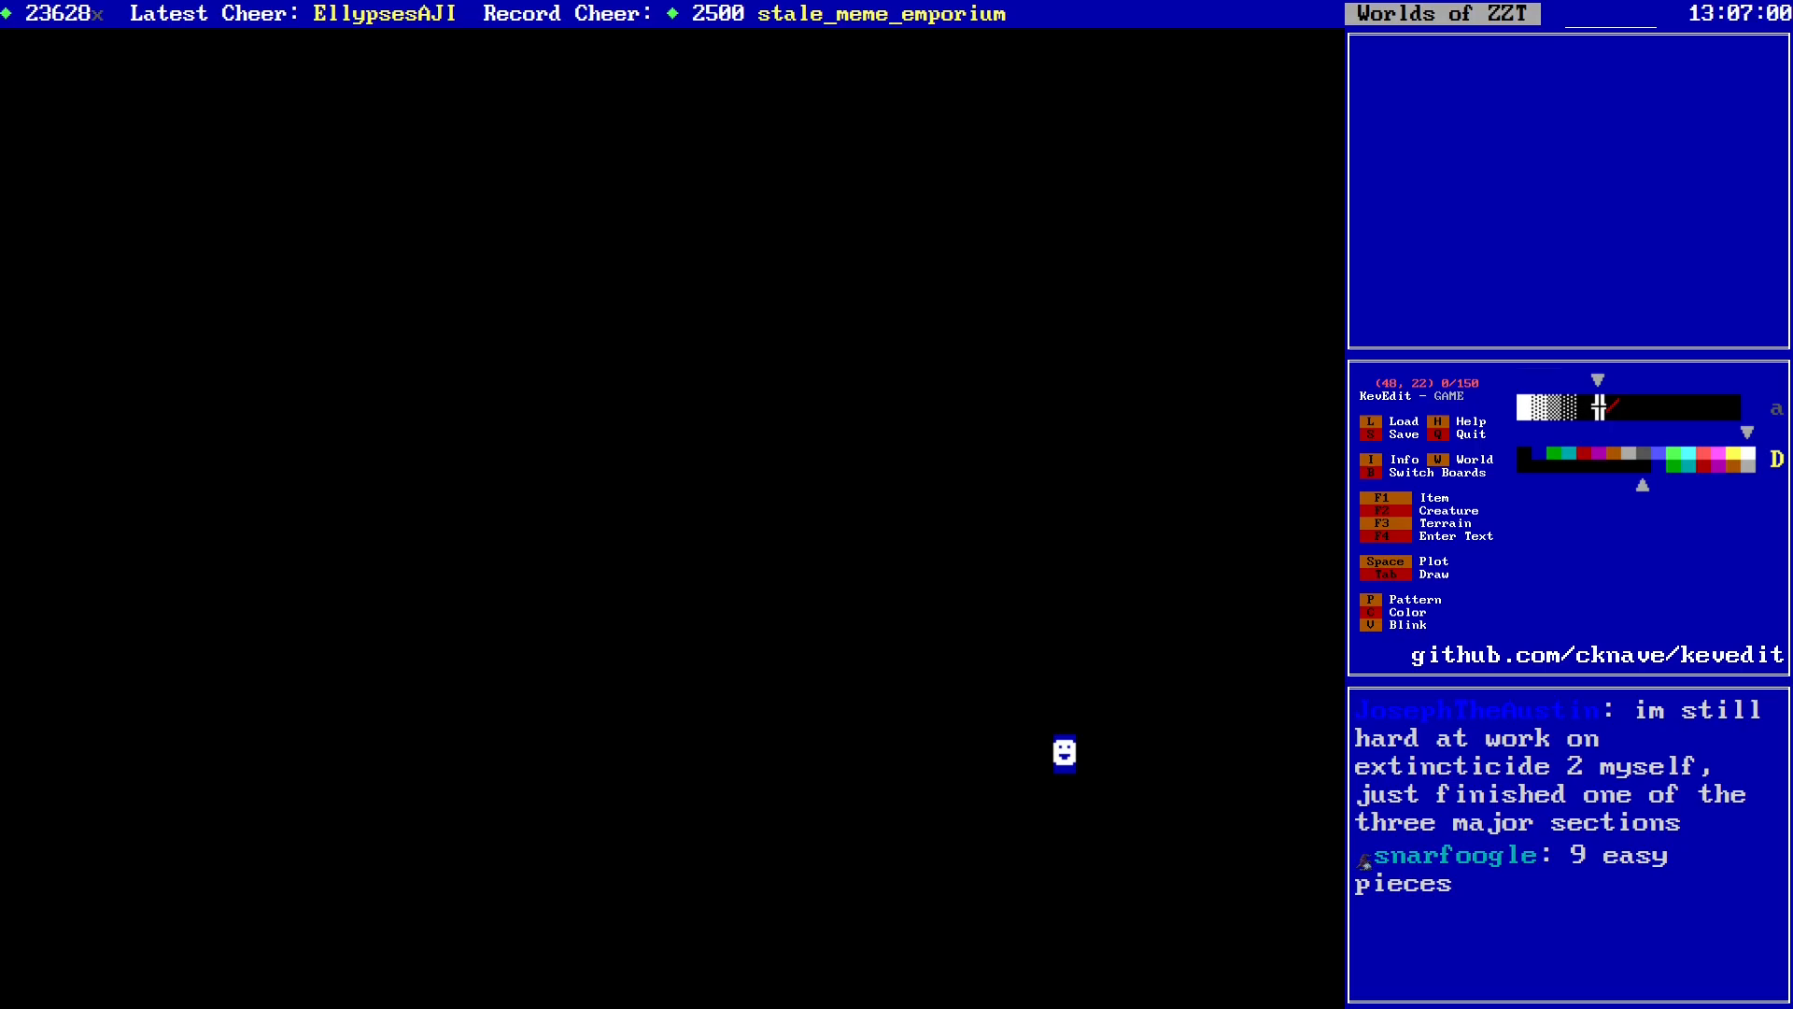
pyautogui.press('s')
pyautogui.press('Return')
pyautogui.press('Down')
# Step: Check the color chooser without changing the color and switch the drawing pattern to the second swatch in the palette
pyautogui.press('c')
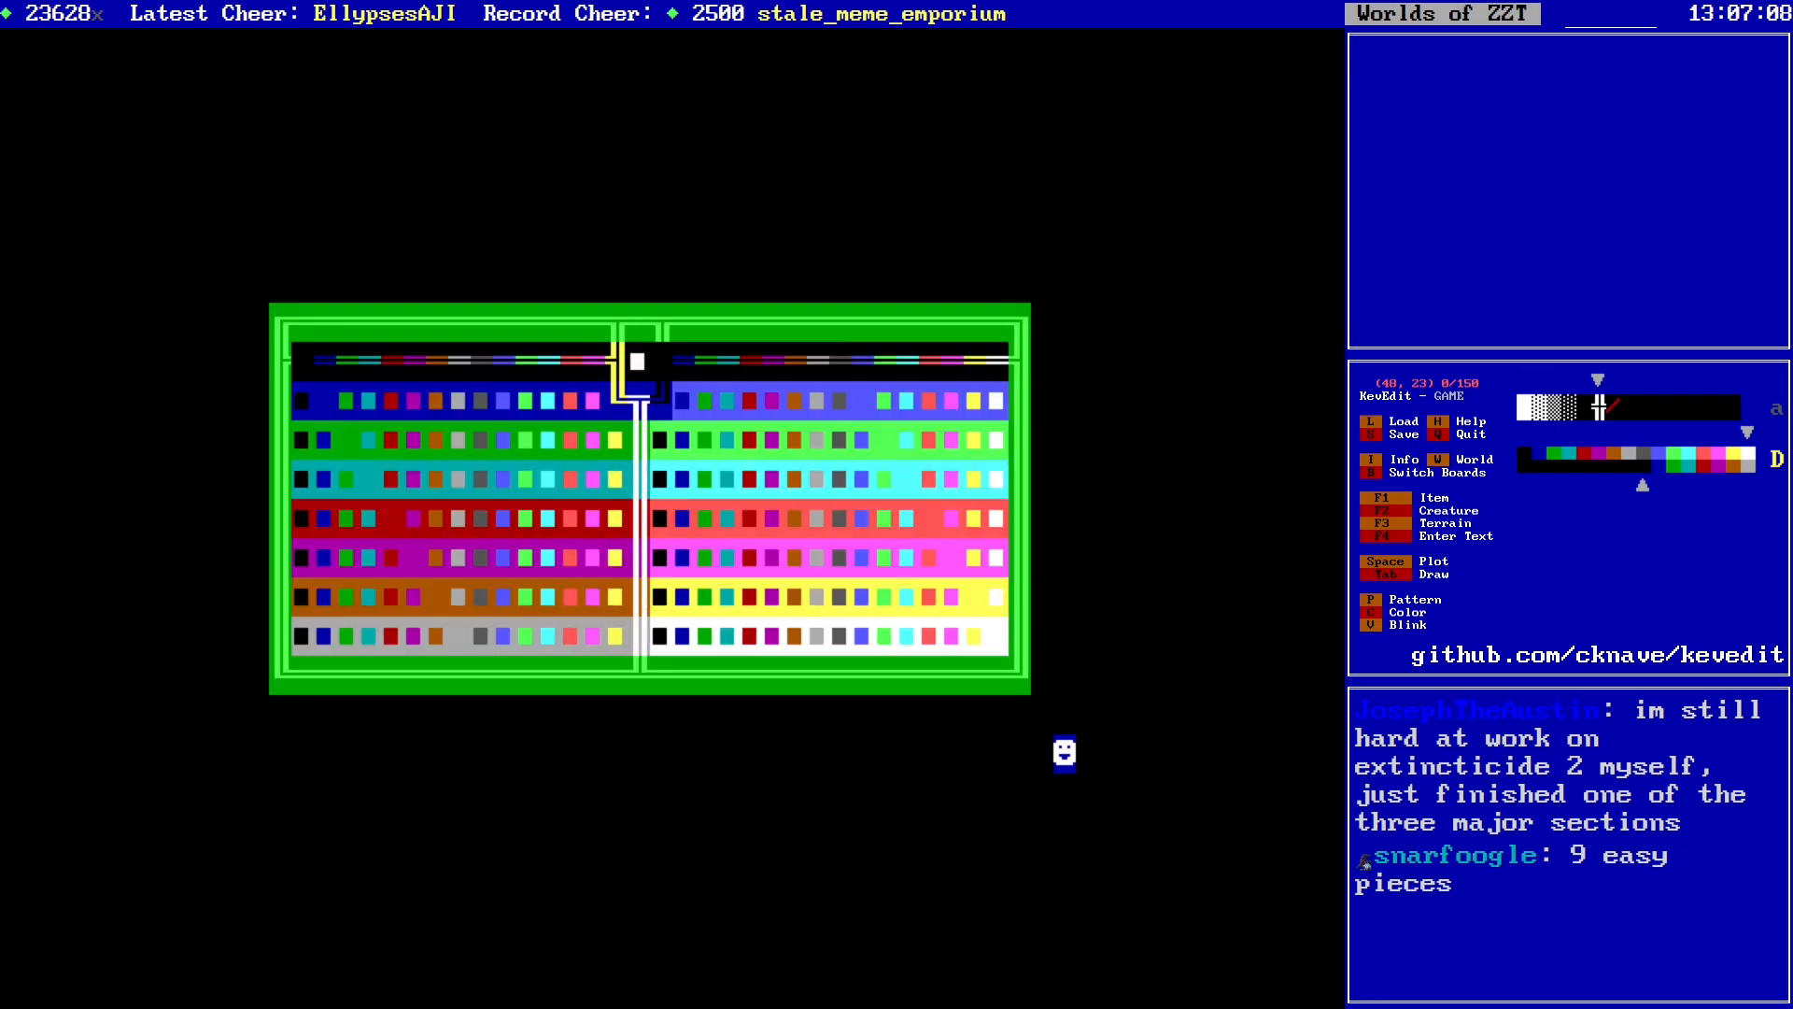
pyautogui.press('Escape')
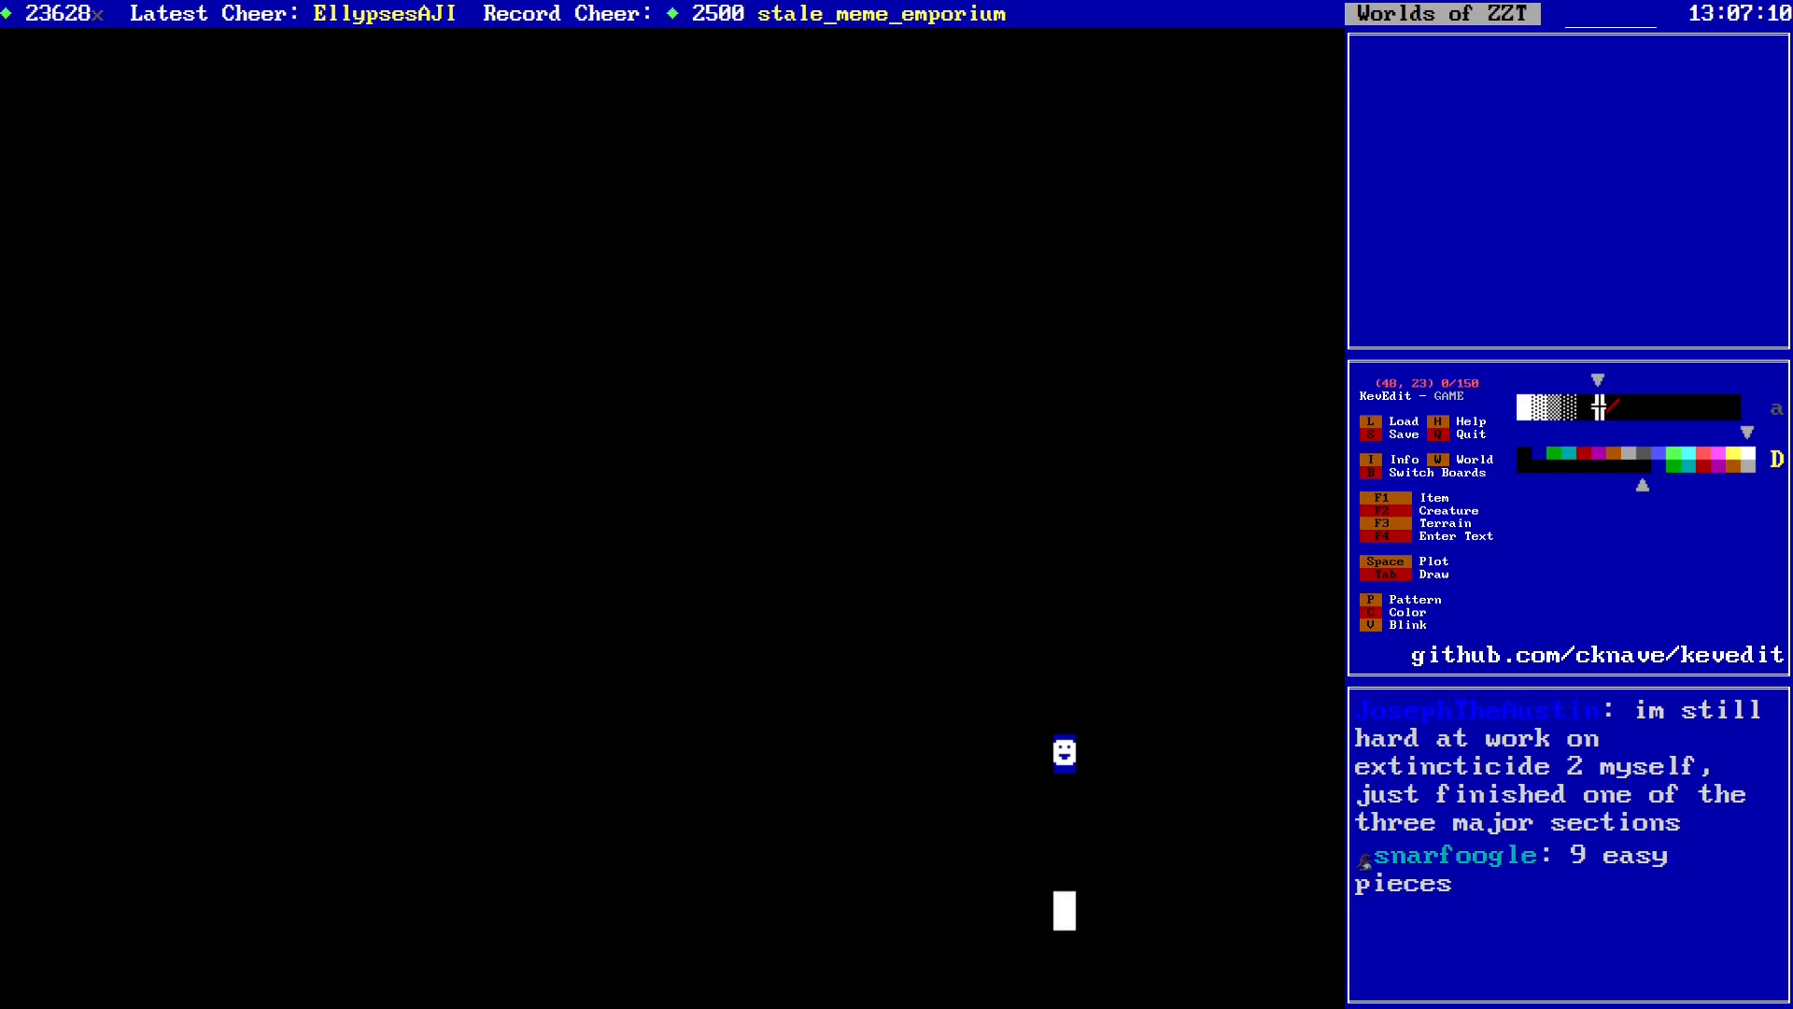
pyautogui.press('p')
pyautogui.press('p')
pyautogui.press('p')
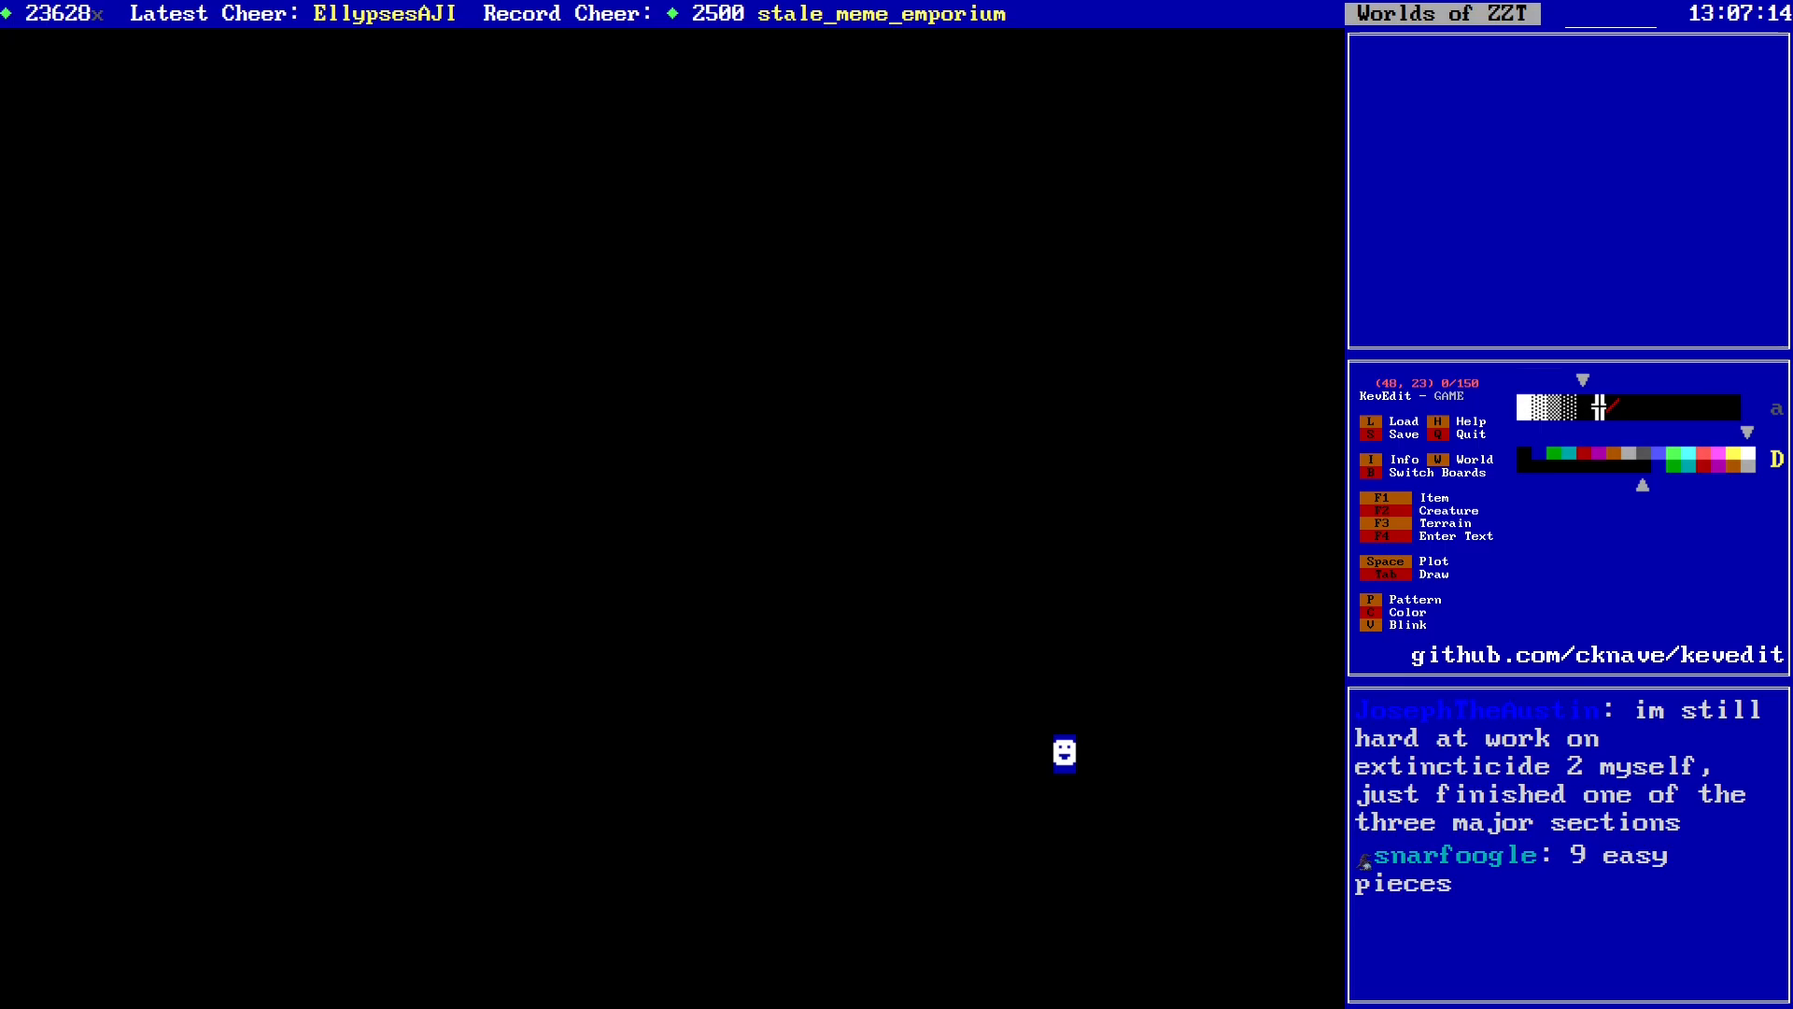
pyautogui.press('p')
pyautogui.press('p')
pyautogui.press('p')
pyautogui.press('p')
pyautogui.press('p')
pyautogui.press('p')
pyautogui.press('p')
pyautogui.hotkey('shift', 'p')
pyautogui.hotkey('shift', 'p')
pyautogui.hotkey('shift', 'p')
pyautogui.hotkey('shift', 'p')
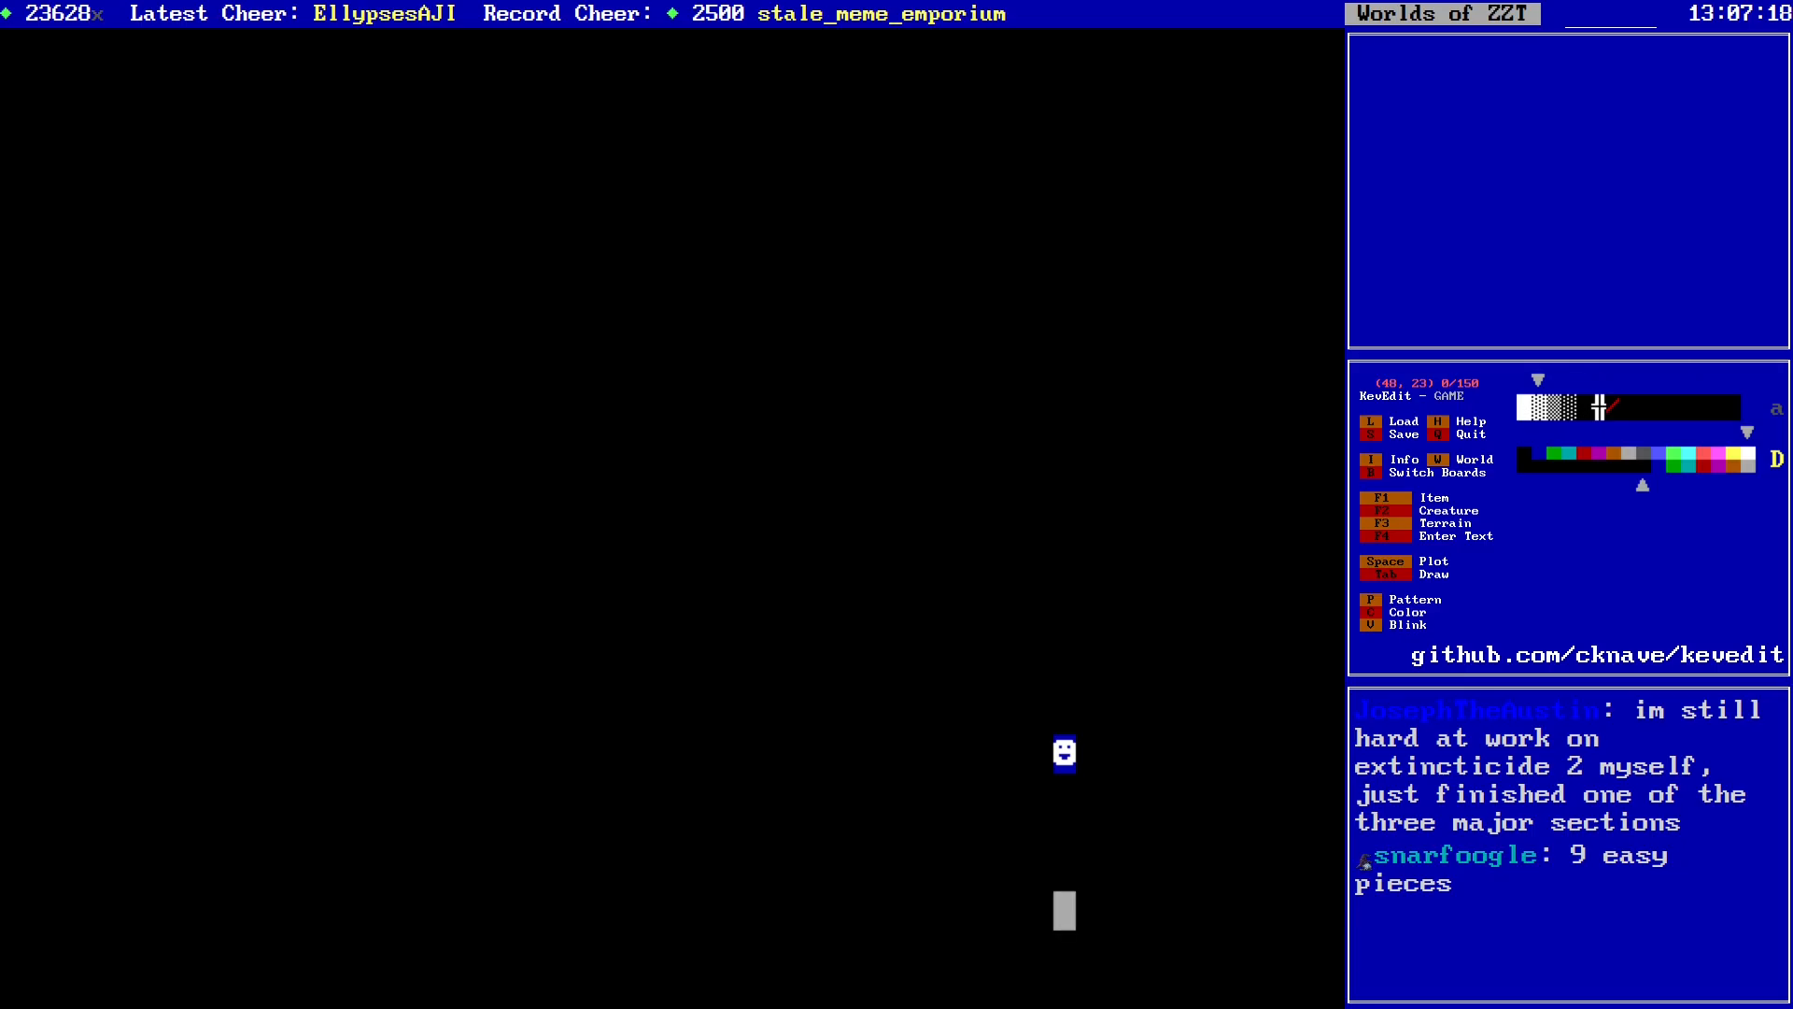
# Step: Draw a one-tile border in the second palette pattern along all four edges of the SE board, starting from the bottom-right corner
pyautogui.press('Right')
pyautogui.press('Right')
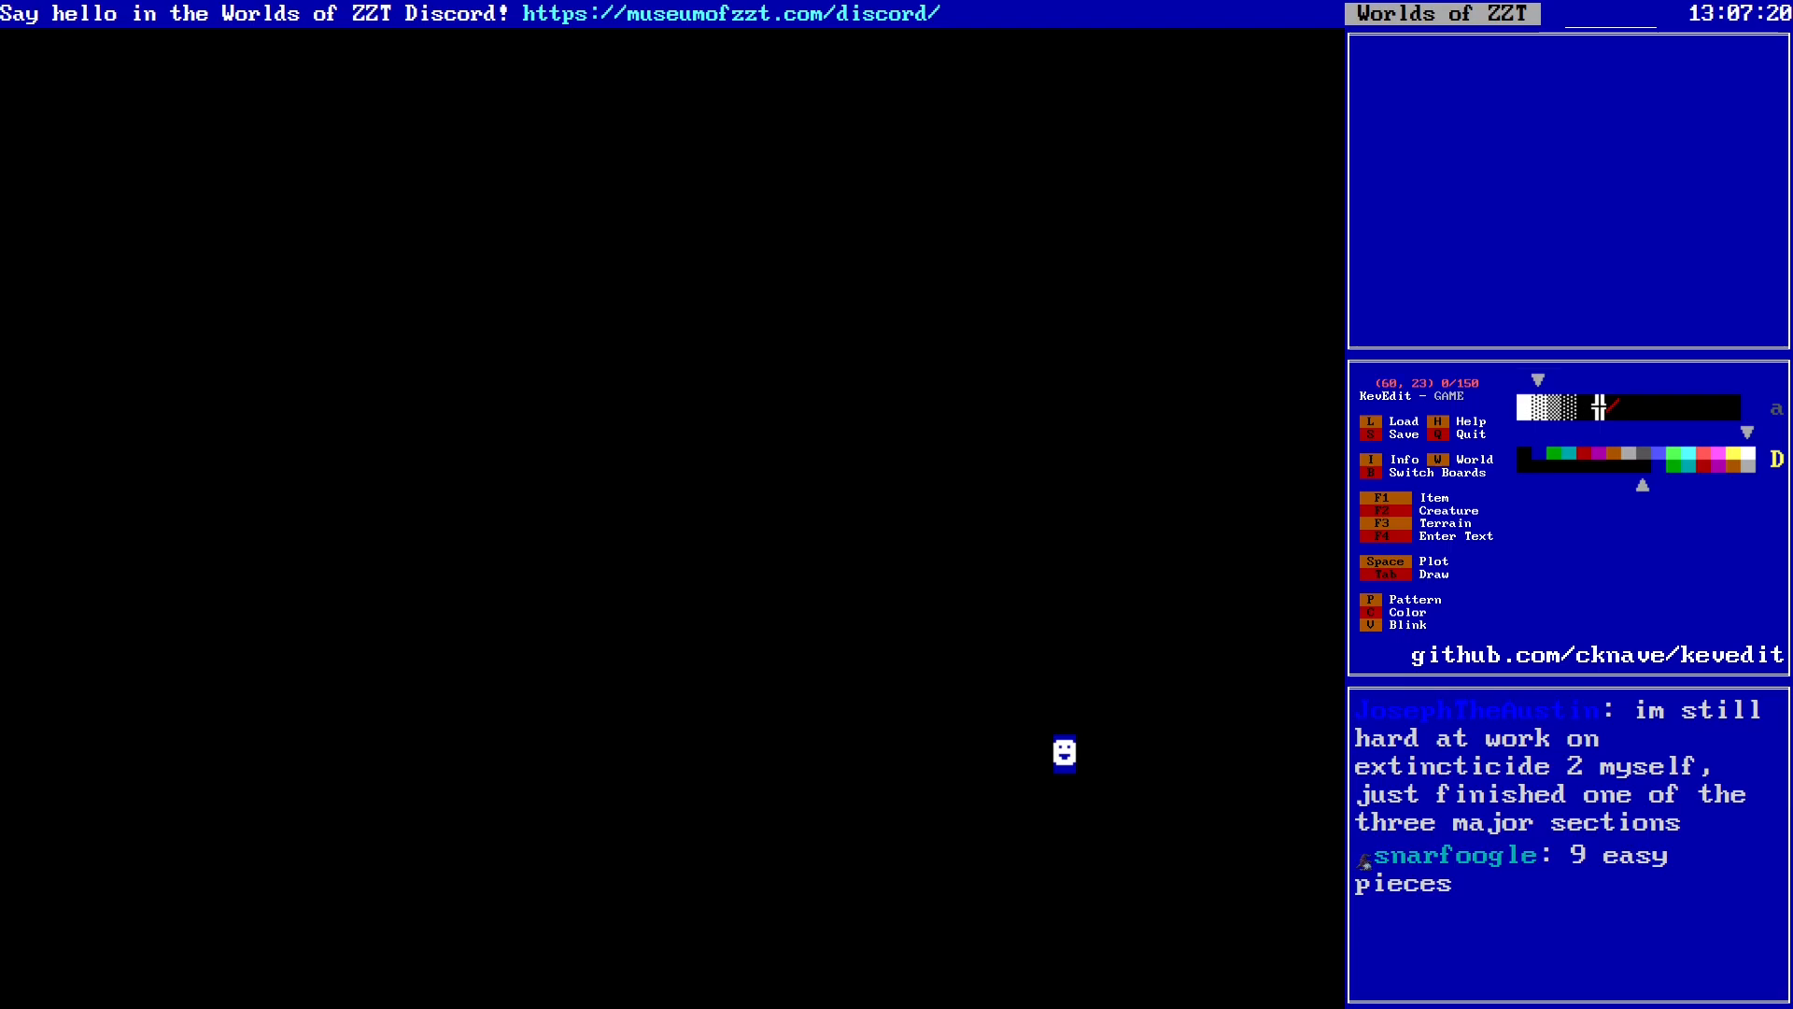
pyautogui.press('Down')
pyautogui.press('Down')
pyautogui.press('Left')
pyautogui.press('Left')
pyautogui.press('Left')
pyautogui.press('Left')
pyautogui.press('Left')
pyautogui.press('Left')
pyautogui.press('Left')
pyautogui.press('Left')
pyautogui.press('Left')
pyautogui.press('Left')
pyautogui.press('Left')
pyautogui.press('Left')
pyautogui.press('Left')
pyautogui.press('Left')
pyautogui.press('Left')
pyautogui.press('Left')
pyautogui.press('Left')
pyautogui.press('Left')
pyautogui.press('Left')
pyautogui.press('Left')
pyautogui.press('Up')
pyautogui.press('Up')
pyautogui.press('Up')
pyautogui.press('Up')
pyautogui.press('Up')
pyautogui.press('Up')
pyautogui.press('Up')
pyautogui.press('Up')
pyautogui.press('Up')
pyautogui.press('Up')
pyautogui.press('Up')
pyautogui.press('Up')
pyautogui.press('Up')
pyautogui.press('Up')
pyautogui.press('Up')
pyautogui.press('Up')
pyautogui.press('Up')
pyautogui.press('Up')
pyautogui.press('Up')
pyautogui.press('Up')
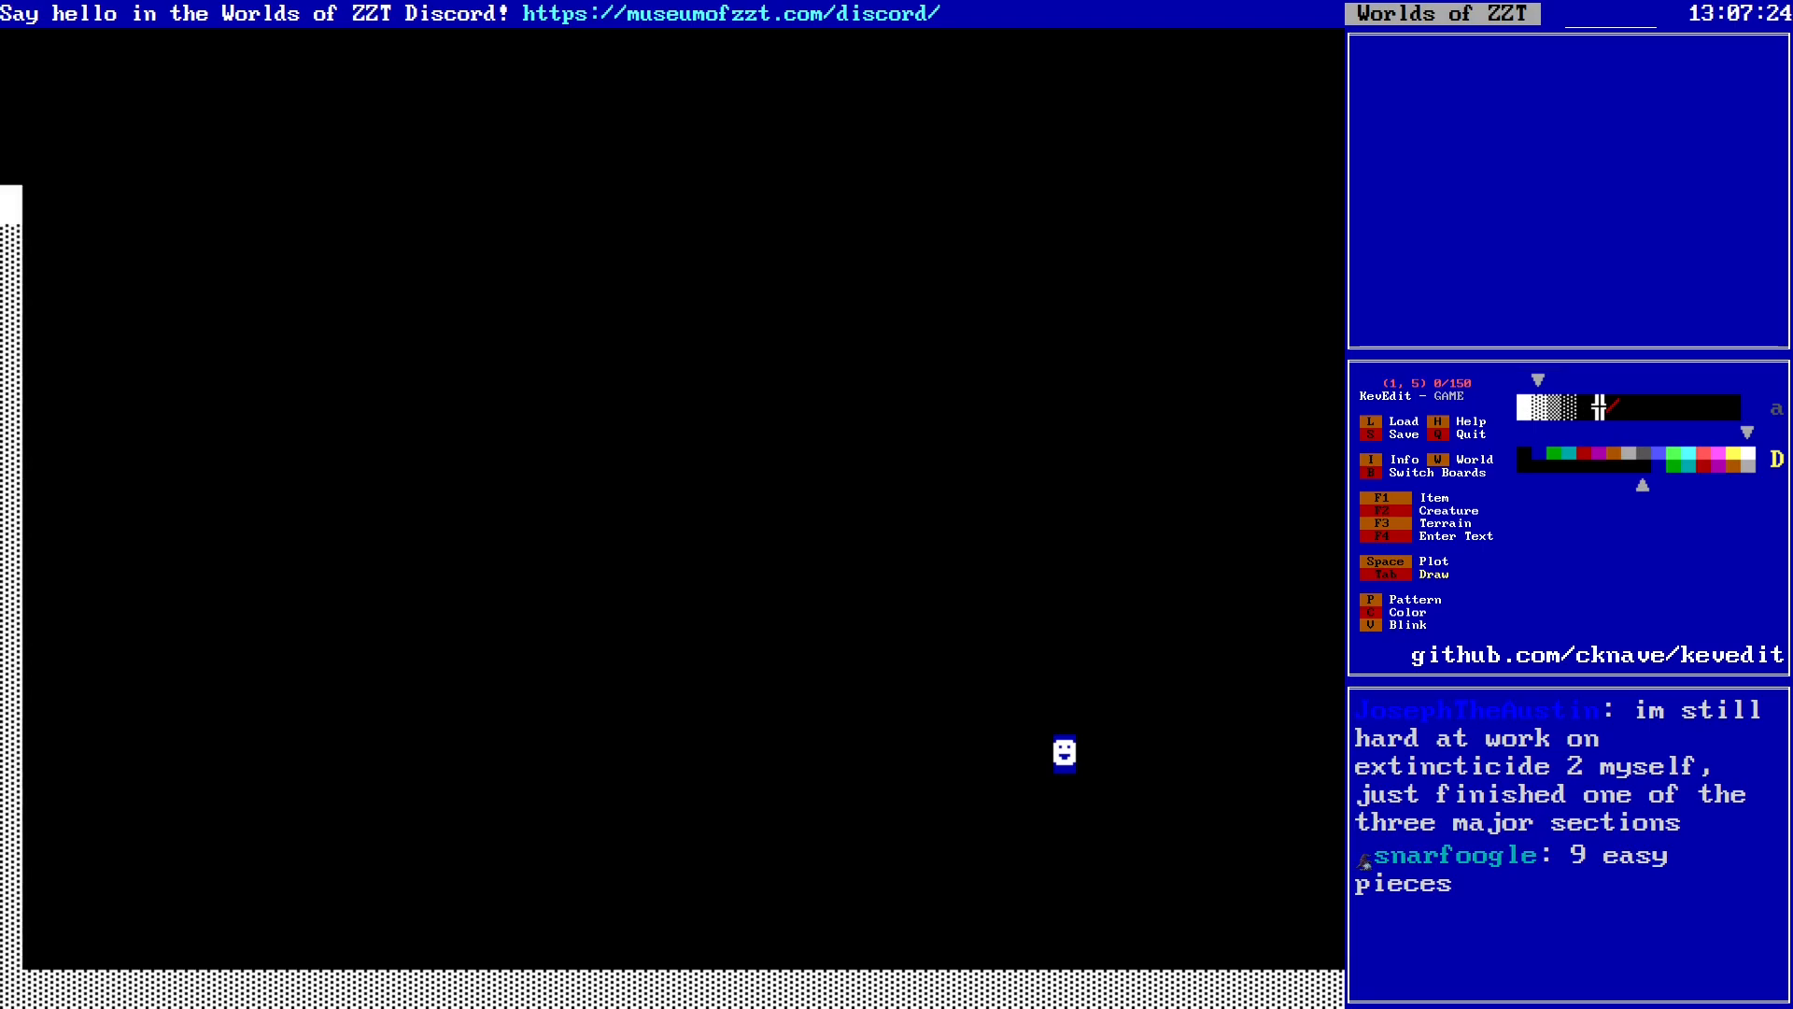
pyautogui.press('Up')
pyautogui.press('Up')
pyautogui.press('Up')
pyautogui.press('Up')
pyautogui.press('Right')
pyautogui.press('Right')
pyautogui.press('Right')
pyautogui.press('Right')
pyautogui.press('Right')
pyautogui.press('Right')
pyautogui.press('Right')
pyautogui.press('Right')
pyautogui.press('Right')
pyautogui.press('Right')
pyautogui.press('Right')
pyautogui.press('Right')
pyautogui.press('Right')
pyautogui.press('Right')
pyautogui.press('Right')
pyautogui.press('Right')
pyautogui.press('Right')
pyautogui.press('Right')
pyautogui.press('Right')
pyautogui.press('Right')
pyautogui.press('Down')
pyautogui.press('Down')
pyautogui.press('Down')
pyautogui.press('Down')
pyautogui.press('Down')
pyautogui.press('Down')
pyautogui.press('Down')
pyautogui.press('Down')
pyautogui.press('Down')
pyautogui.press('Down')
pyautogui.press('Down')
pyautogui.press('Down')
pyautogui.press('Down')
pyautogui.press('Down')
pyautogui.press('Down')
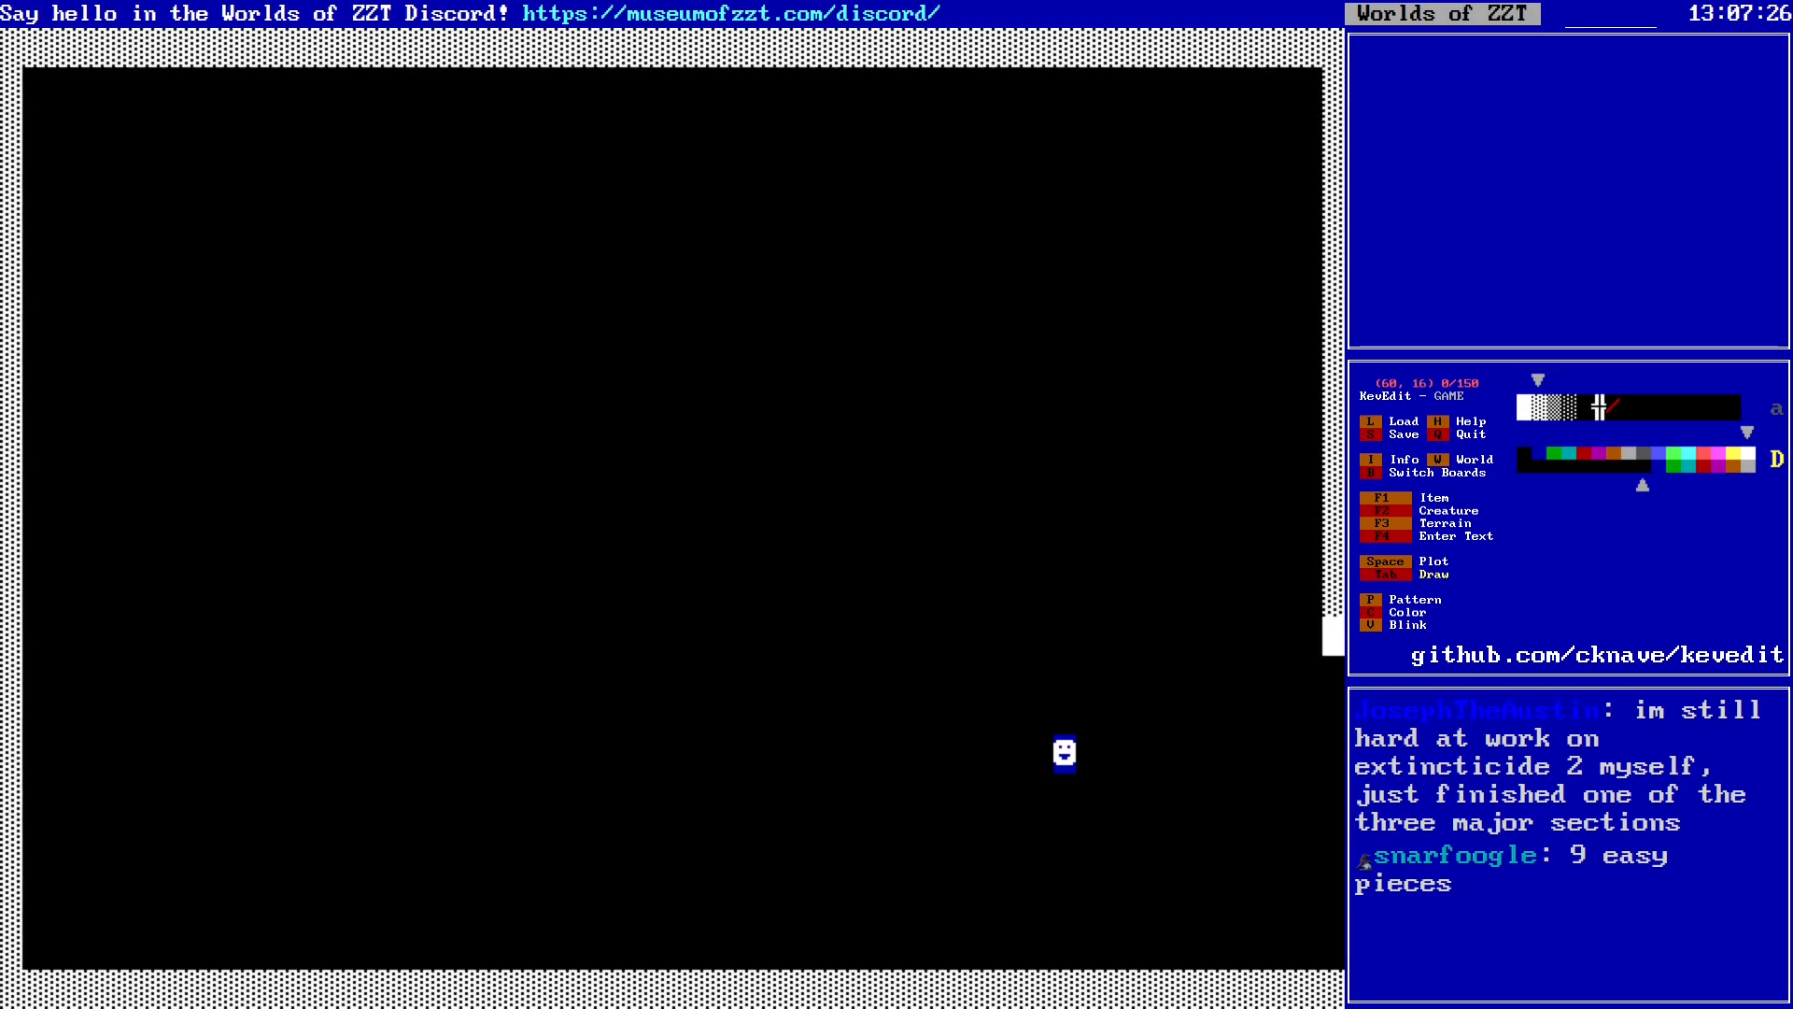
pyautogui.press('Down')
pyautogui.press('Down')
pyautogui.press('Down')
pyautogui.press('Down')
pyautogui.press('Down')
pyautogui.press('Down')
pyautogui.press('Down')
pyautogui.press('Down')
pyautogui.press('Down')
# Step: Save the world as GAME with the bordered SE board, overwriting the existing file
pyautogui.press('Left')
pyautogui.press('Left')
pyautogui.press('Left')
pyautogui.press('s')
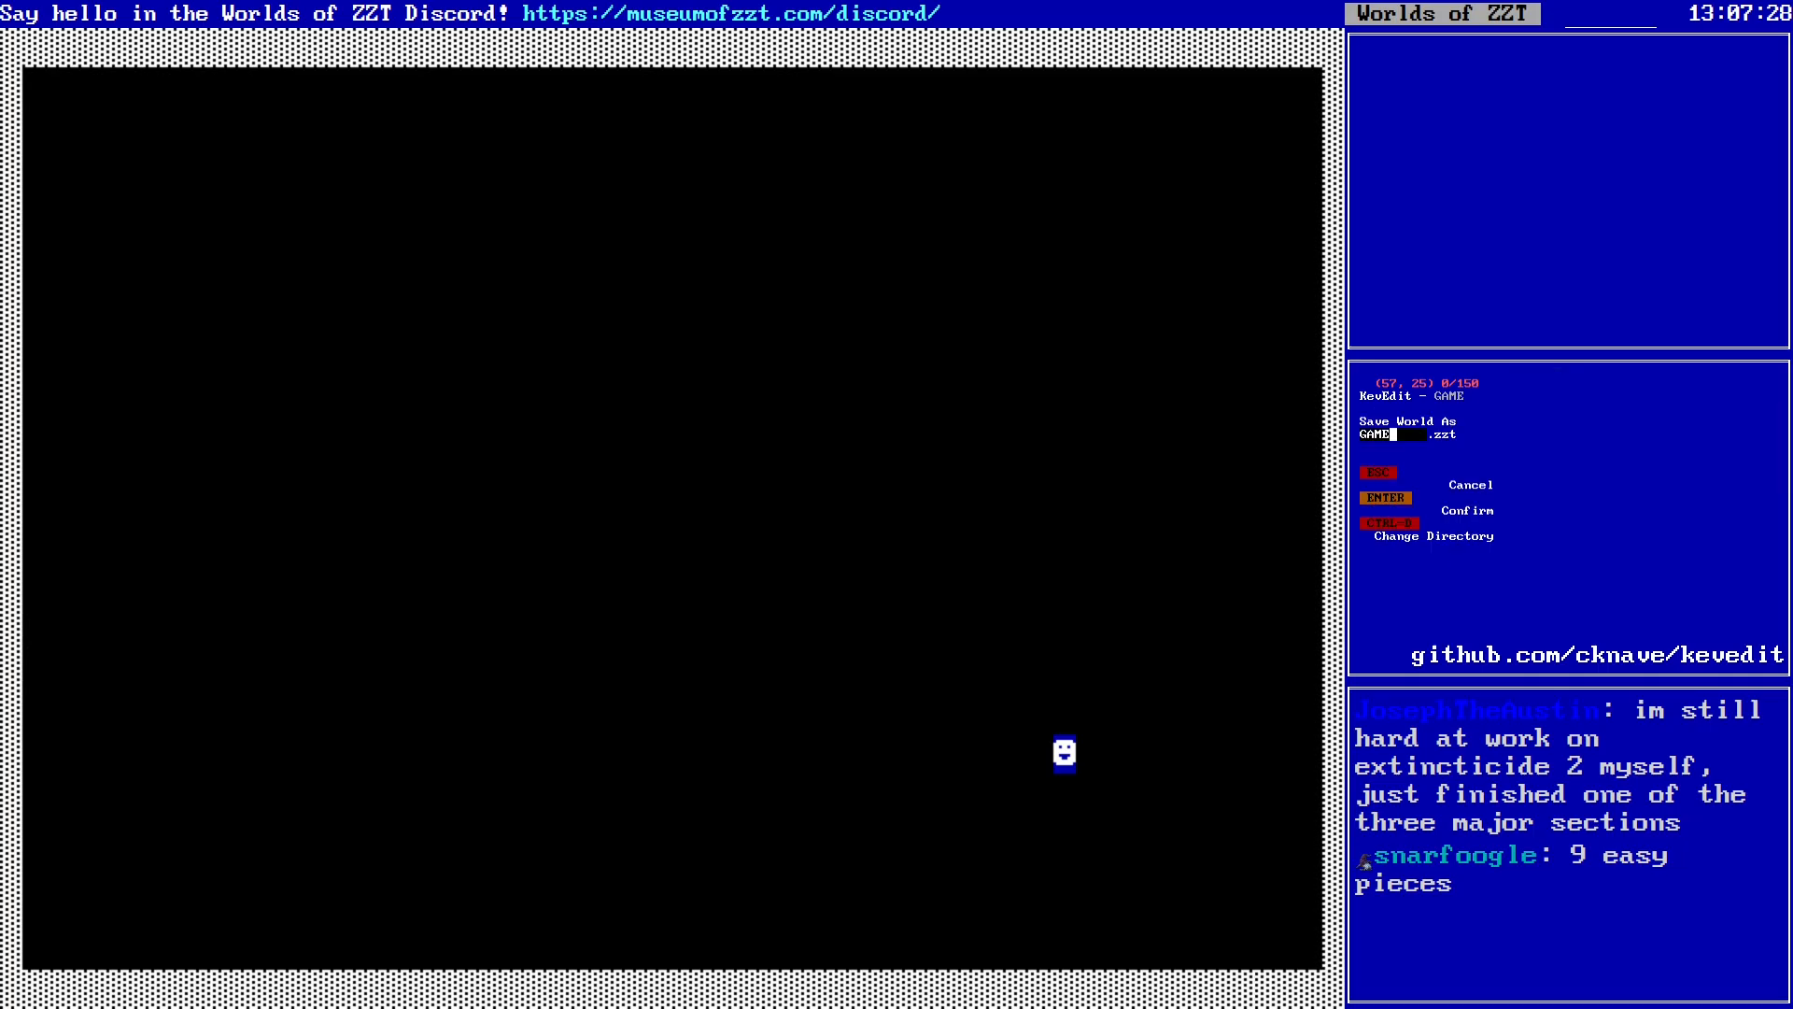
pyautogui.press('y')
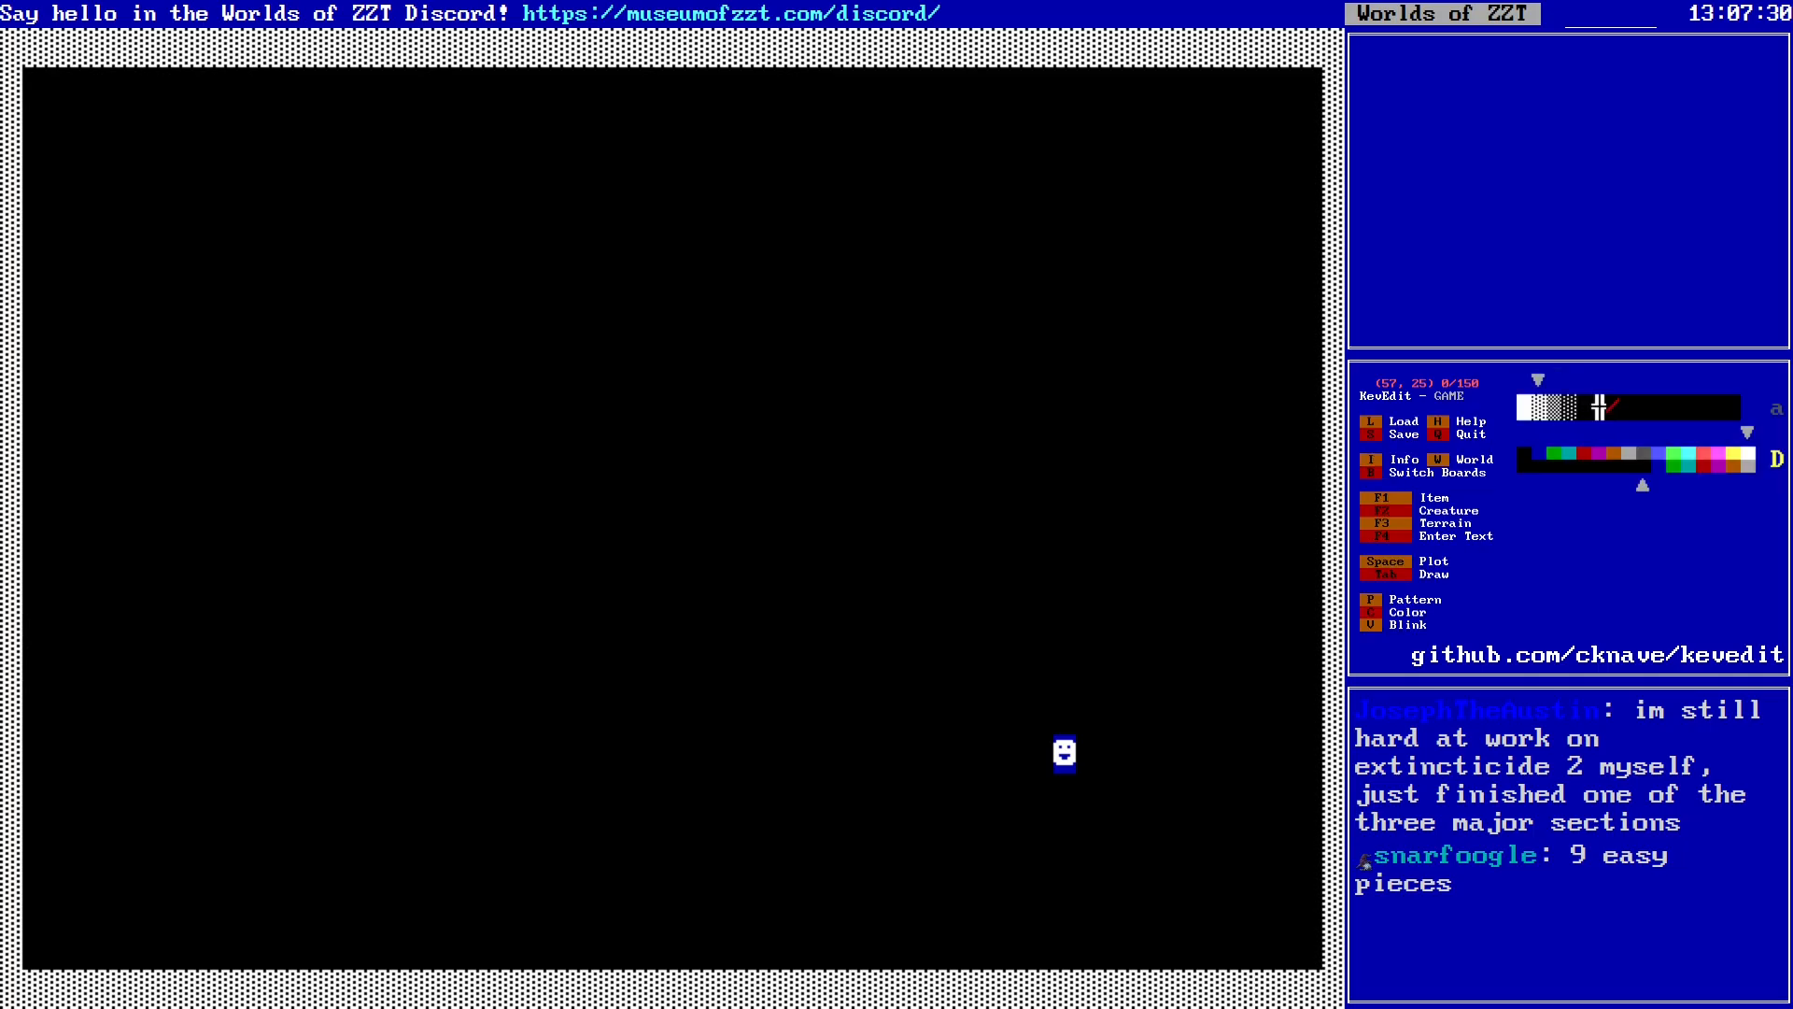
# Step: Set the drawing color to light red on a black background
pyautogui.press('Up')
pyautogui.press('Up')
pyautogui.press('Up')
pyautogui.press('Up')
pyautogui.press('Up')
pyautogui.press('Up')
pyautogui.press('Up')
pyautogui.press('Up')
pyautogui.press('Up')
pyautogui.press('Up')
pyautogui.press('Up')
pyautogui.press('Up')
pyautogui.press('Up')
pyautogui.press('Up')
pyautogui.press('Up')
pyautogui.press('Up')
pyautogui.press('Up')
pyautogui.press('Left')
pyautogui.press('Left')
pyautogui.press('Left')
pyautogui.press('Left')
pyautogui.press('Left')
pyautogui.press('Left')
pyautogui.press('Left')
pyautogui.press('Left')
pyautogui.press('Left')
pyautogui.press('Left')
pyautogui.press('Left')
pyautogui.press('Left')
pyautogui.press('Left')
pyautogui.press('Left')
pyautogui.press('Left')
pyautogui.press('Left')
pyautogui.press('Left')
pyautogui.press('Left')
pyautogui.press('Left')
pyautogui.press('Left')
pyautogui.press('Up')
pyautogui.press('Up')
pyautogui.press('Up')
pyautogui.press('Up')
pyautogui.press('Up')
pyautogui.press('Right')
pyautogui.press('Right')
pyautogui.press('Right')
pyautogui.press('Right')
pyautogui.press('Up')
pyautogui.press('Left')
pyautogui.press('Down')
pyautogui.press('Down')
pyautogui.press('Down')
pyautogui.press('Down')
pyautogui.press('Down')
pyautogui.press('Down')
pyautogui.press('Down')
pyautogui.press('Down')
pyautogui.press('Down')
pyautogui.press('Down')
pyautogui.press('Left')
pyautogui.press('Up')
pyautogui.press('Up')
pyautogui.press('c')
pyautogui.press('Left')
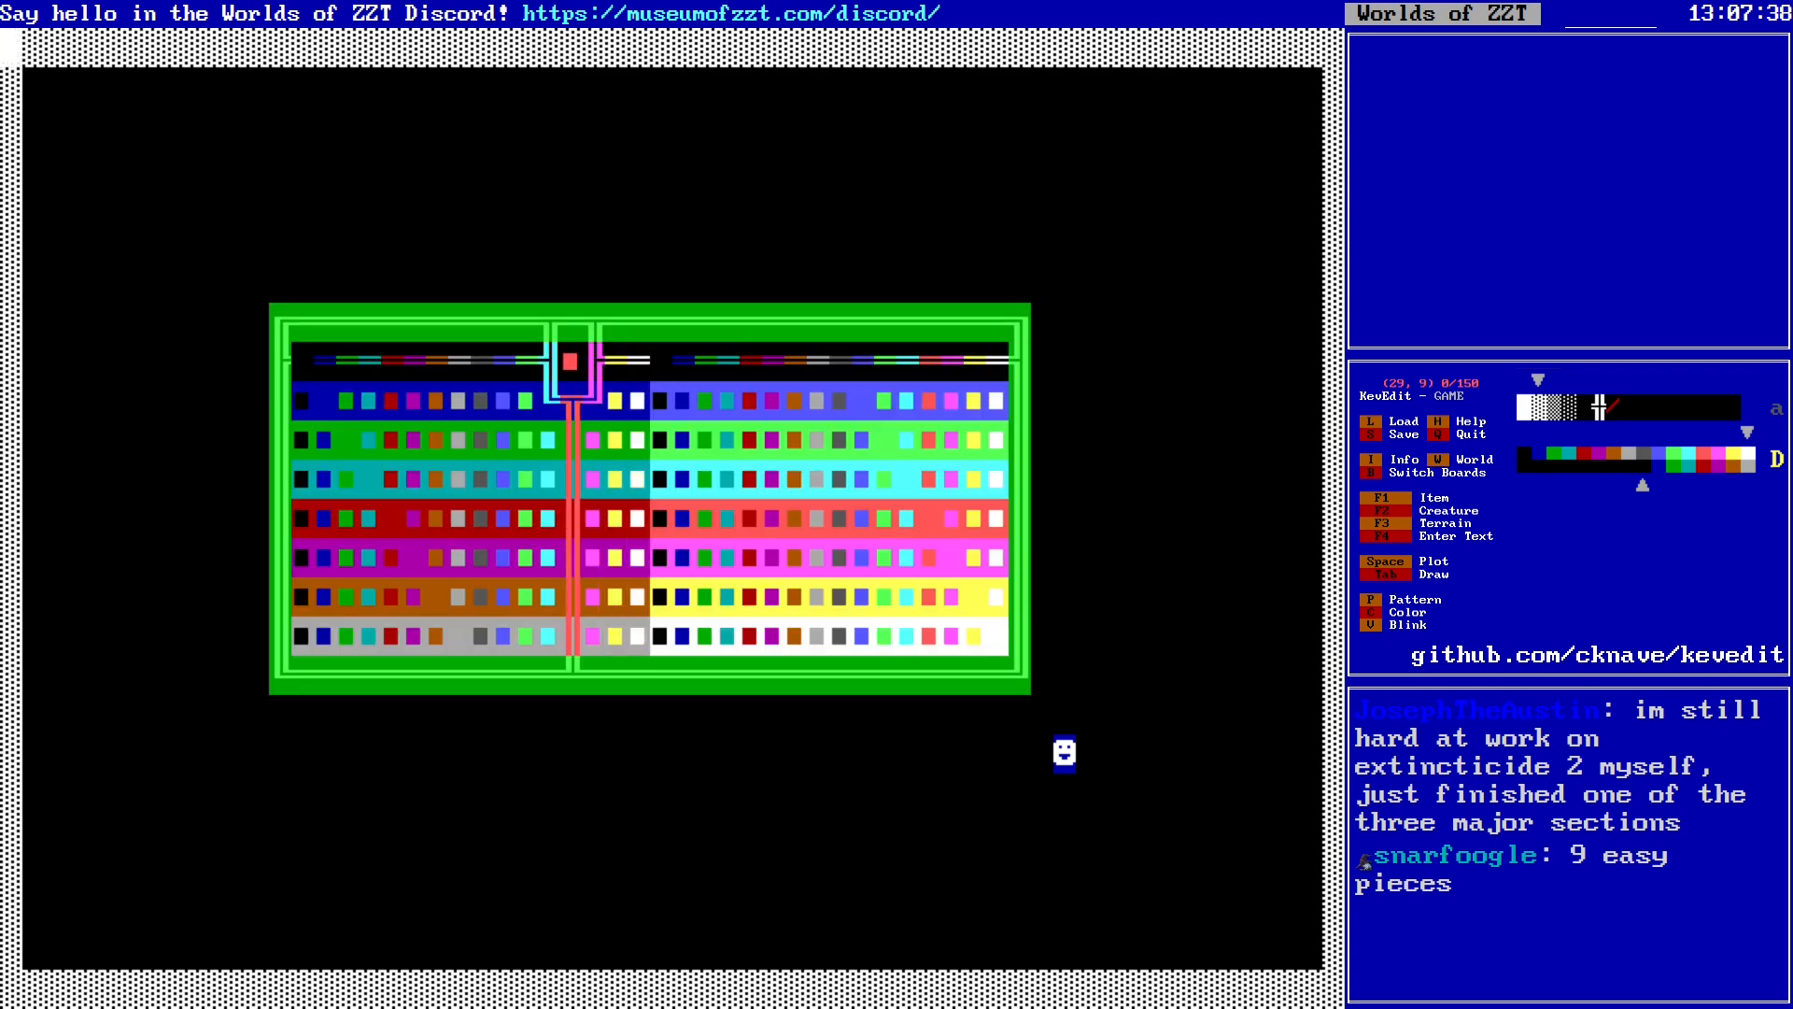
pyautogui.press('Return')
# Step: Place a light red object at column 28, row 10 of the board with its default settings
pyautogui.press('Left')
pyautogui.press('Down')
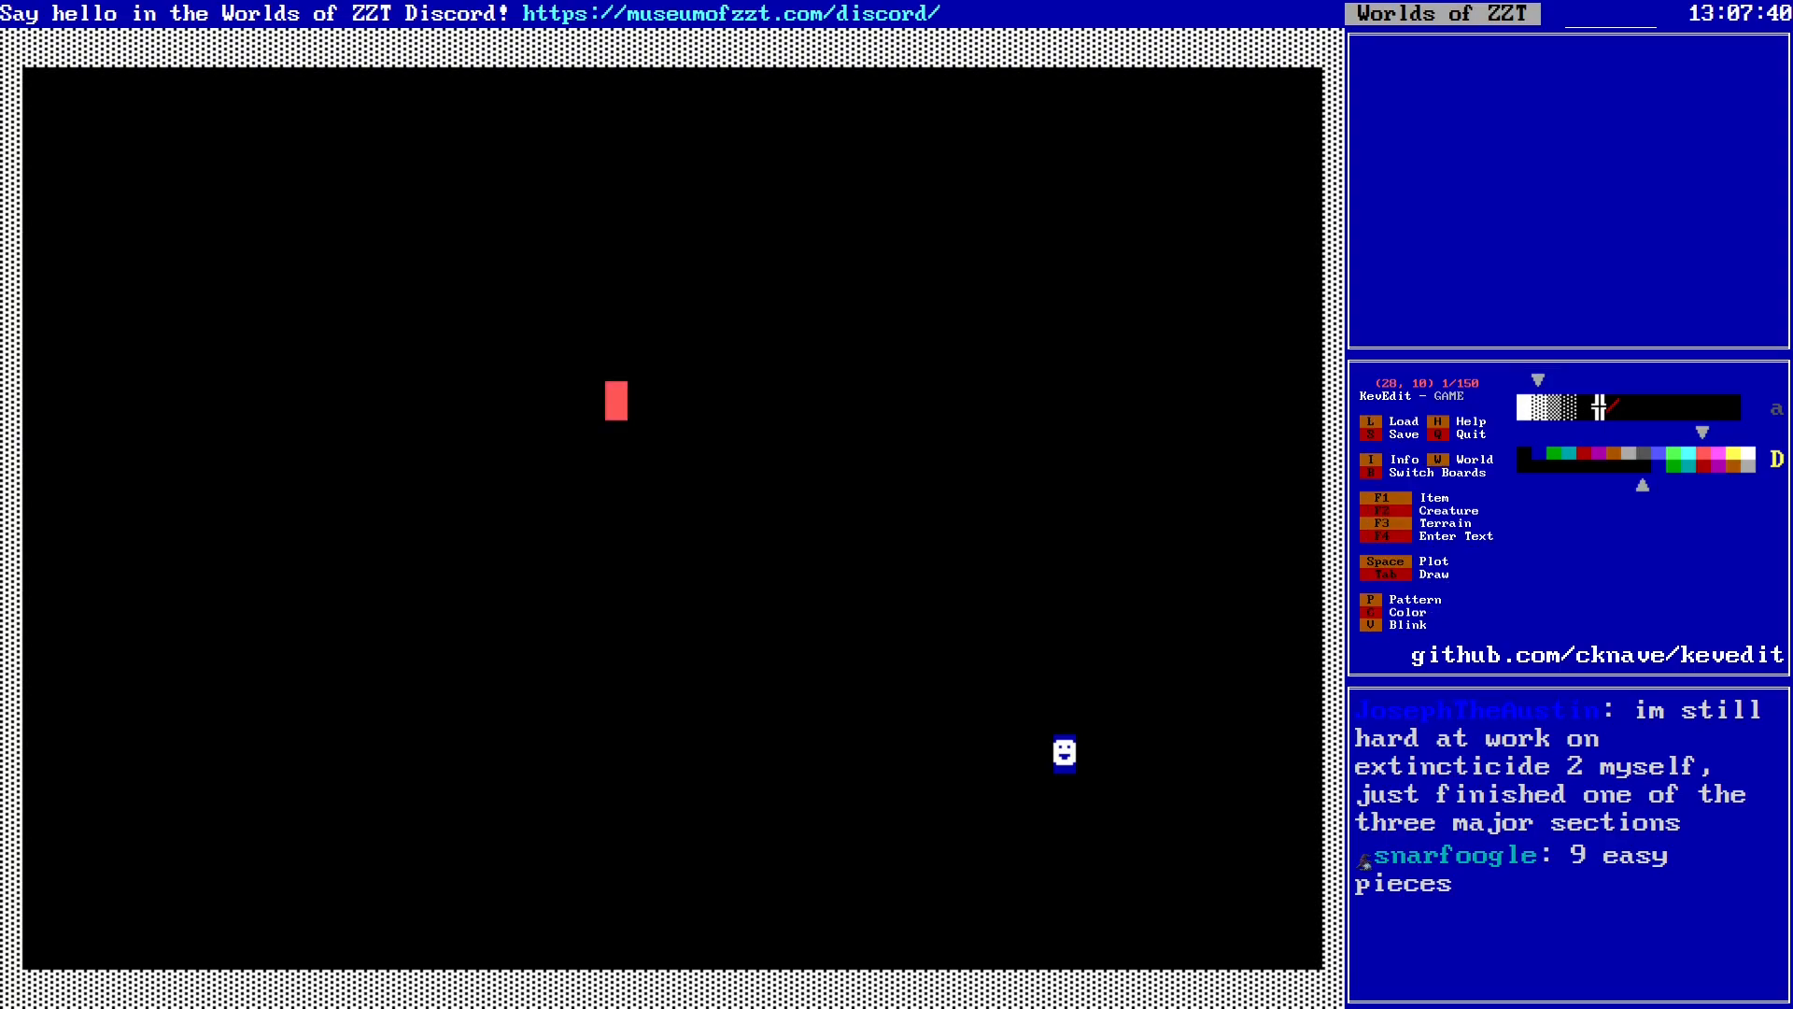
pyautogui.press('Return')
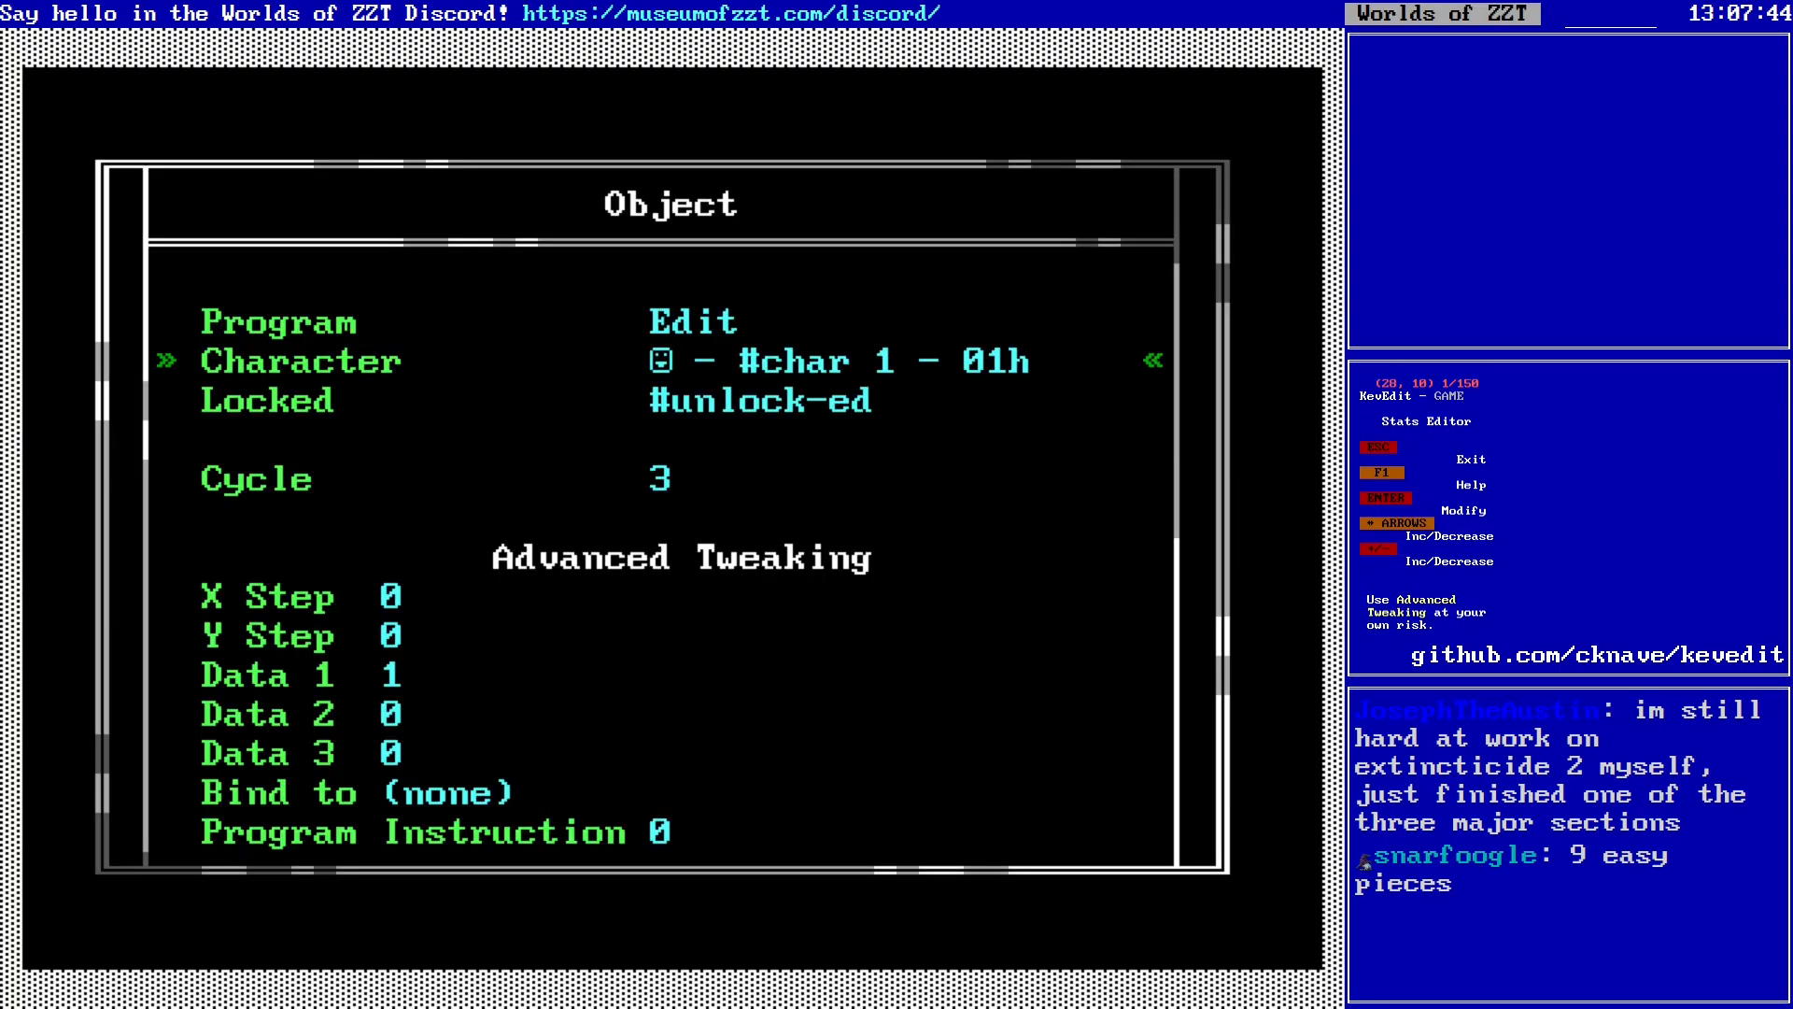
pyautogui.press('Escape')
pyautogui.press('F2')
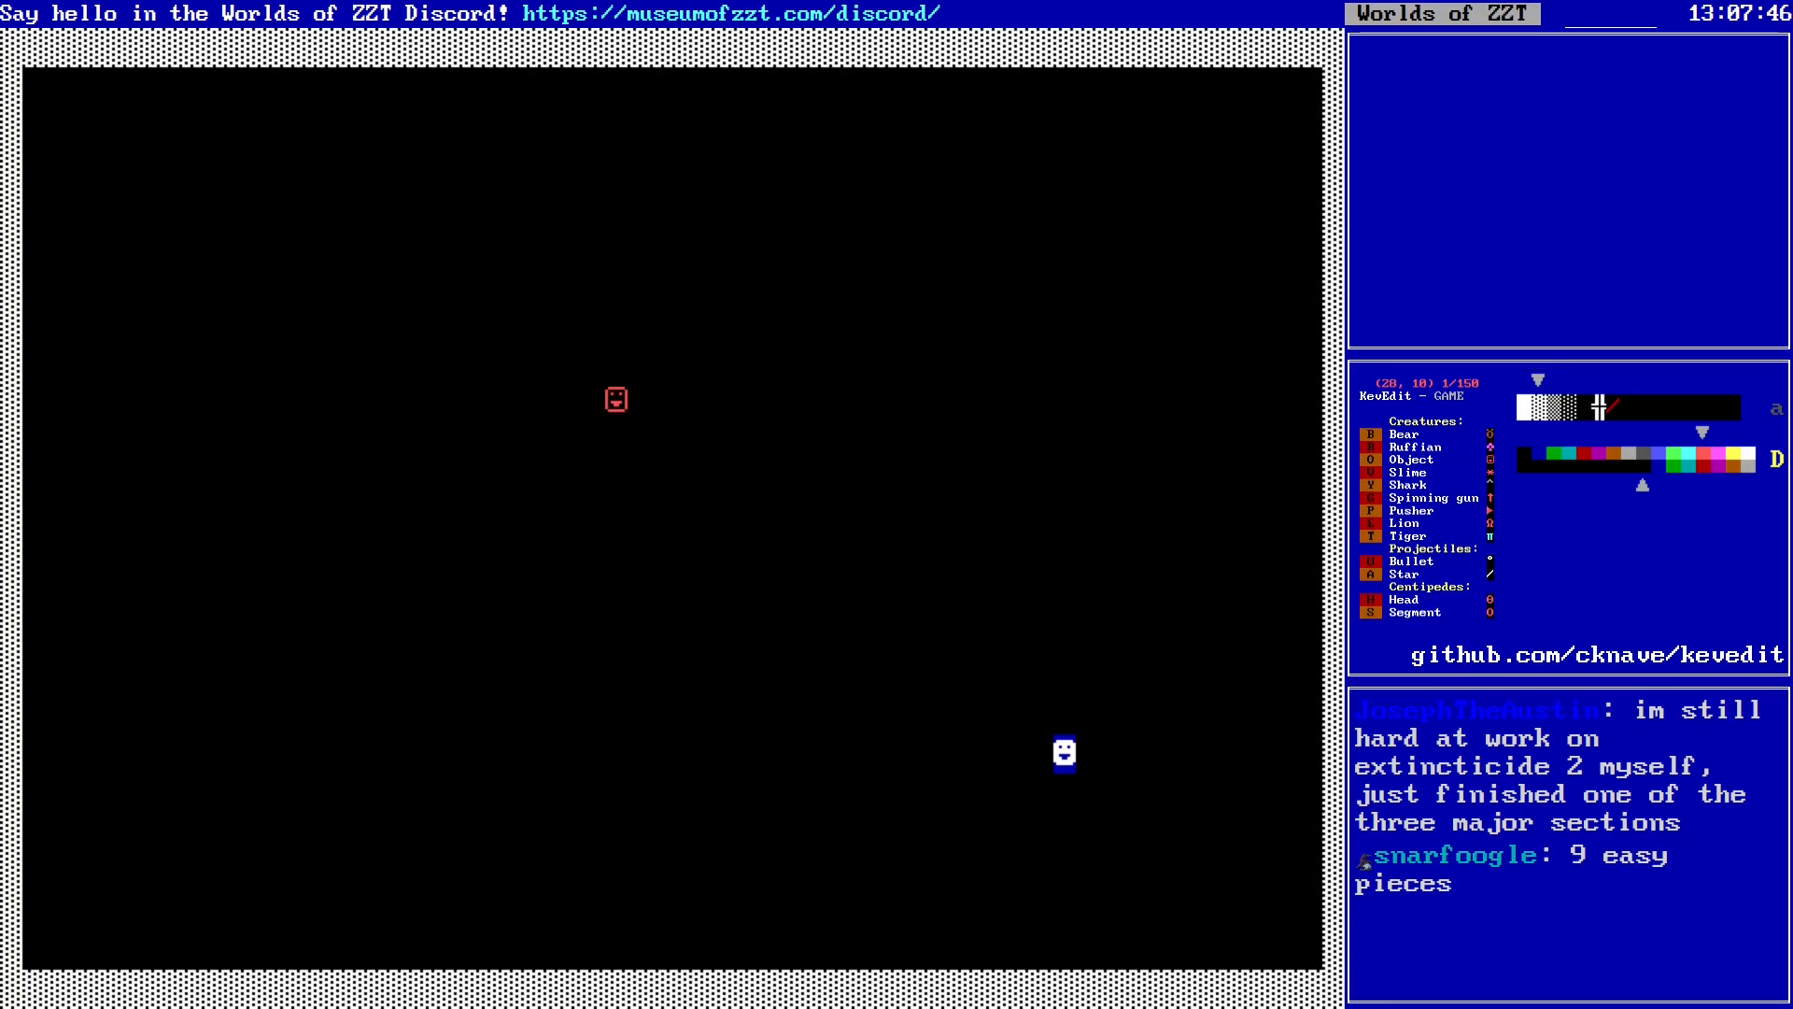
pyautogui.press('Escape')
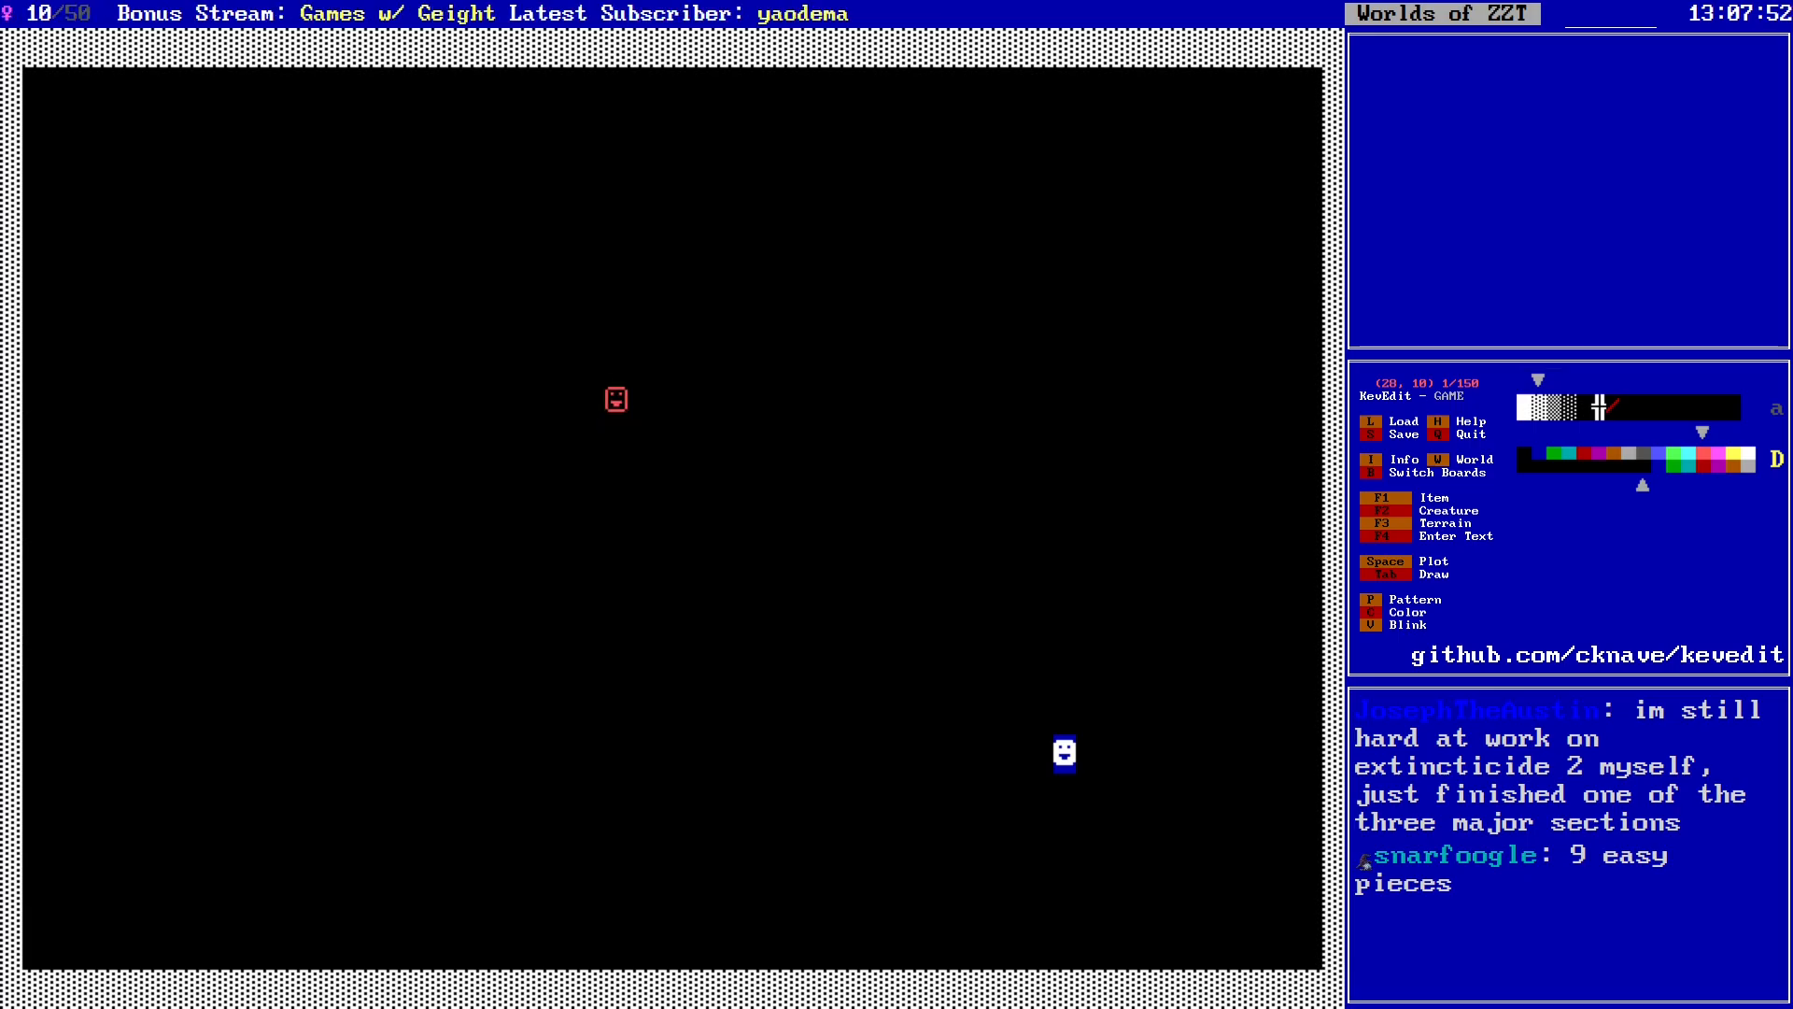
# Step: Set the red object's character to the upward triangle, #char 30
pyautogui.press('Return')
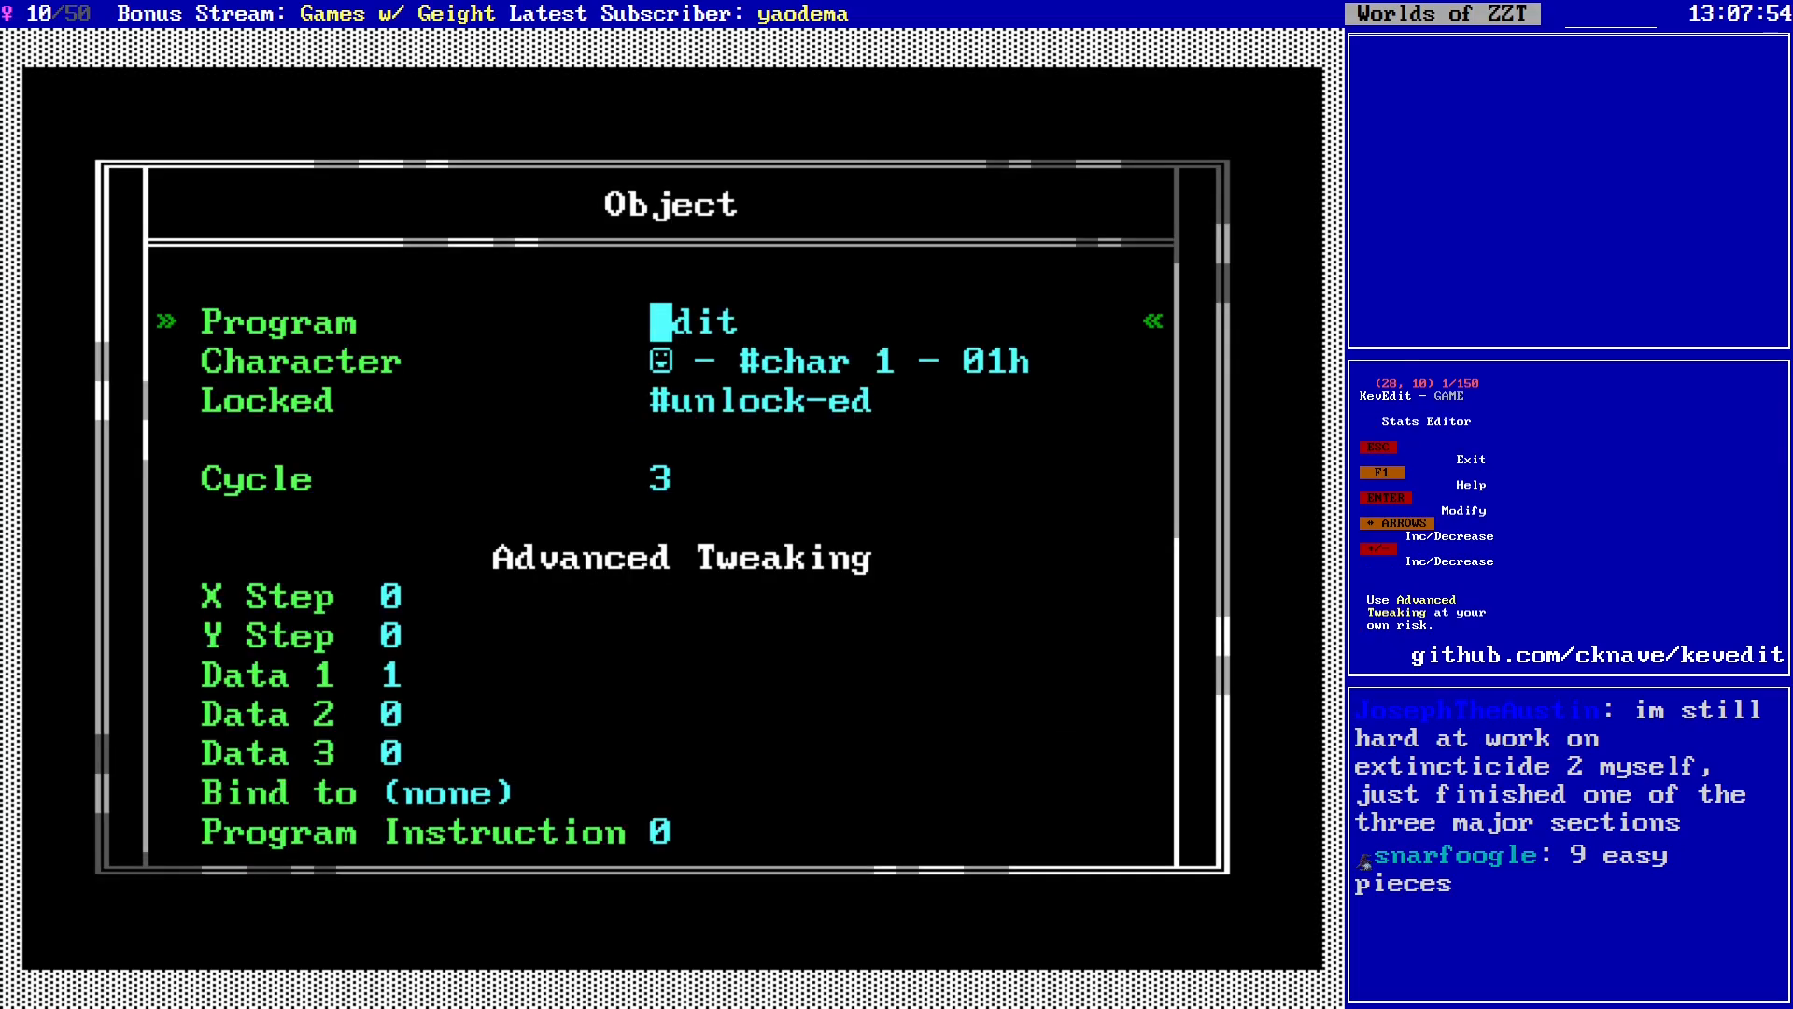
pyautogui.press('Down')
pyautogui.press('Return')
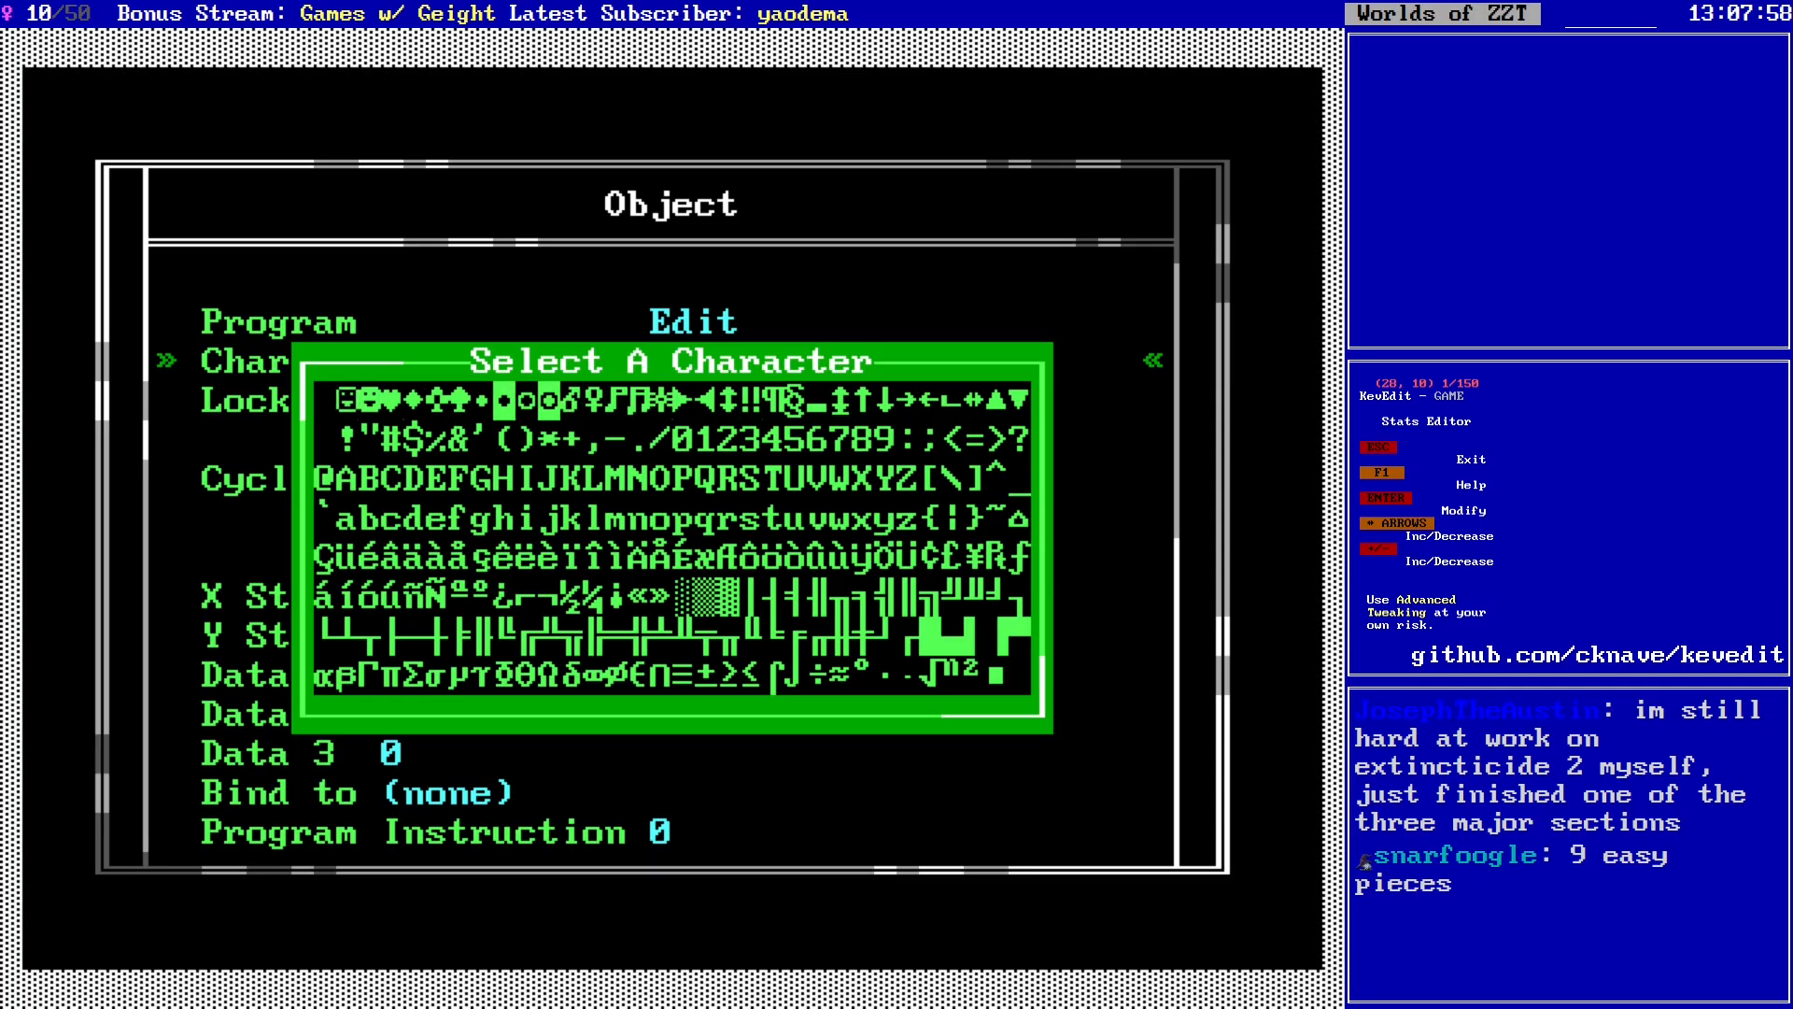
pyautogui.press('Down')
pyautogui.press('Down')
pyautogui.press('Down')
pyautogui.press('Down')
pyautogui.press('Down')
pyautogui.press('Down')
pyautogui.press('Right')
pyautogui.press('Right')
pyautogui.press('Right')
pyautogui.press('Right')
pyautogui.press('Right')
pyautogui.press('Down')
pyautogui.press('Right')
pyautogui.press('Down')
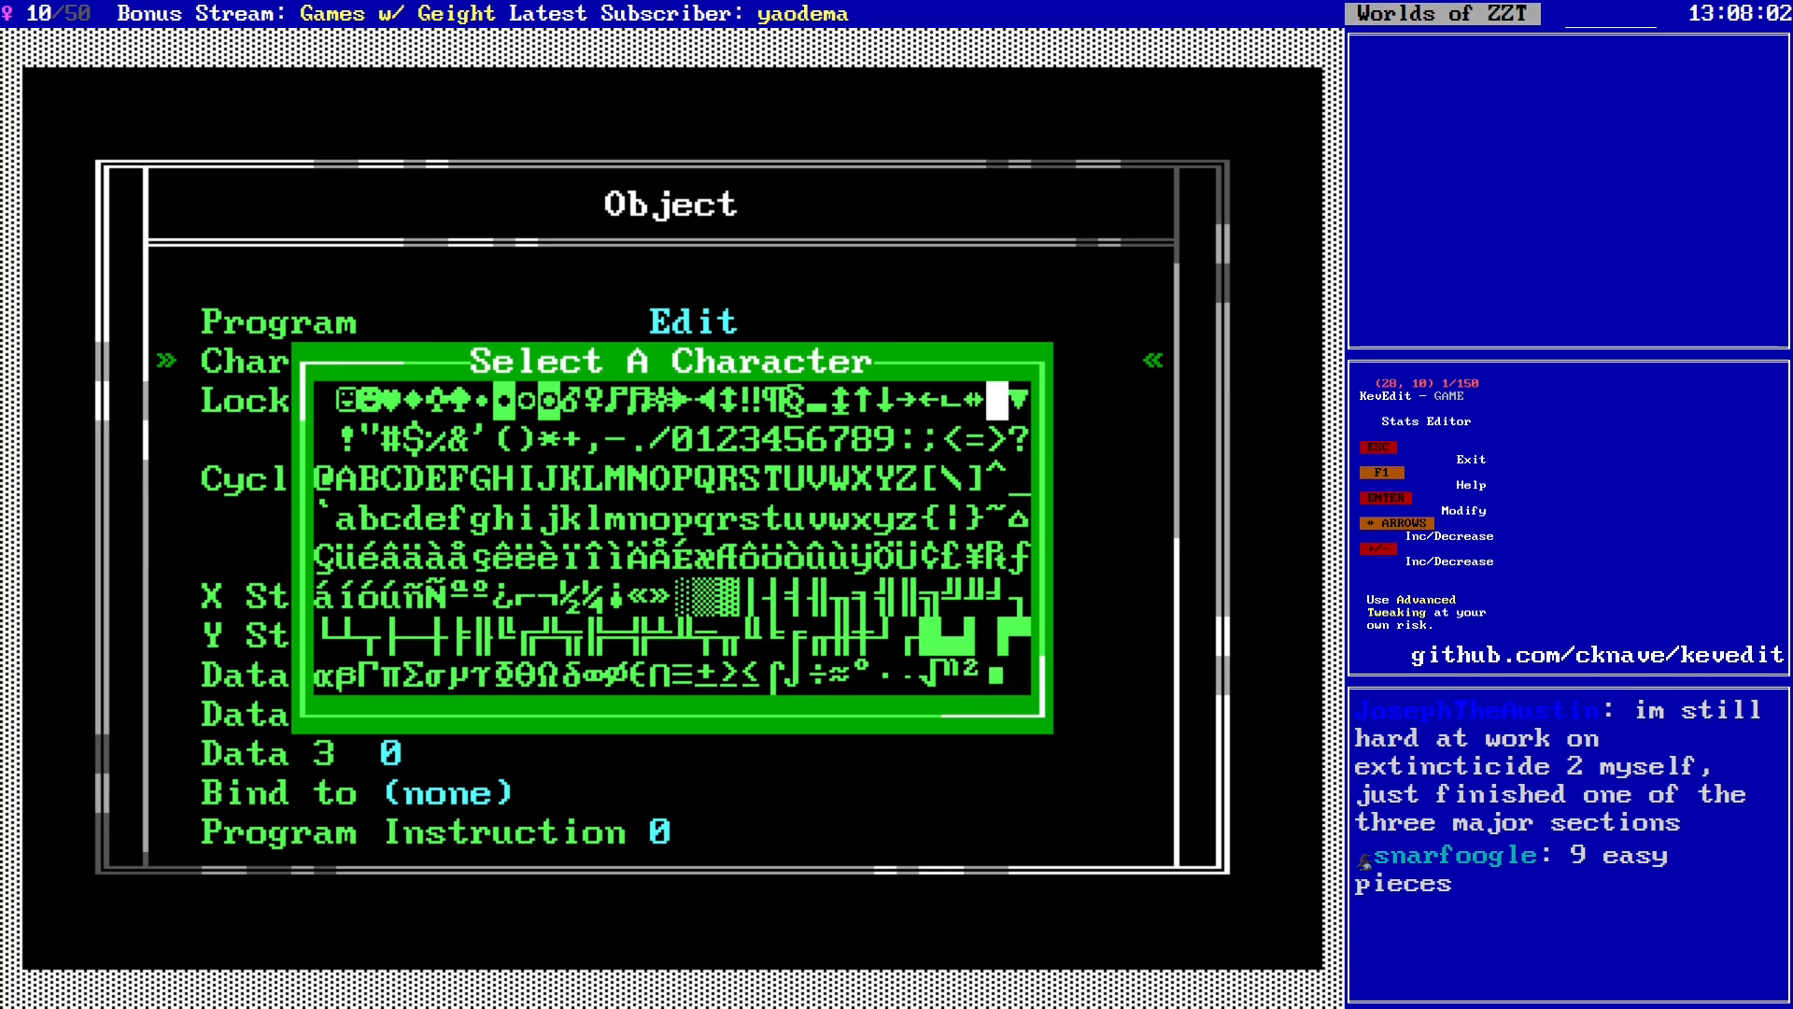
pyautogui.press('Return')
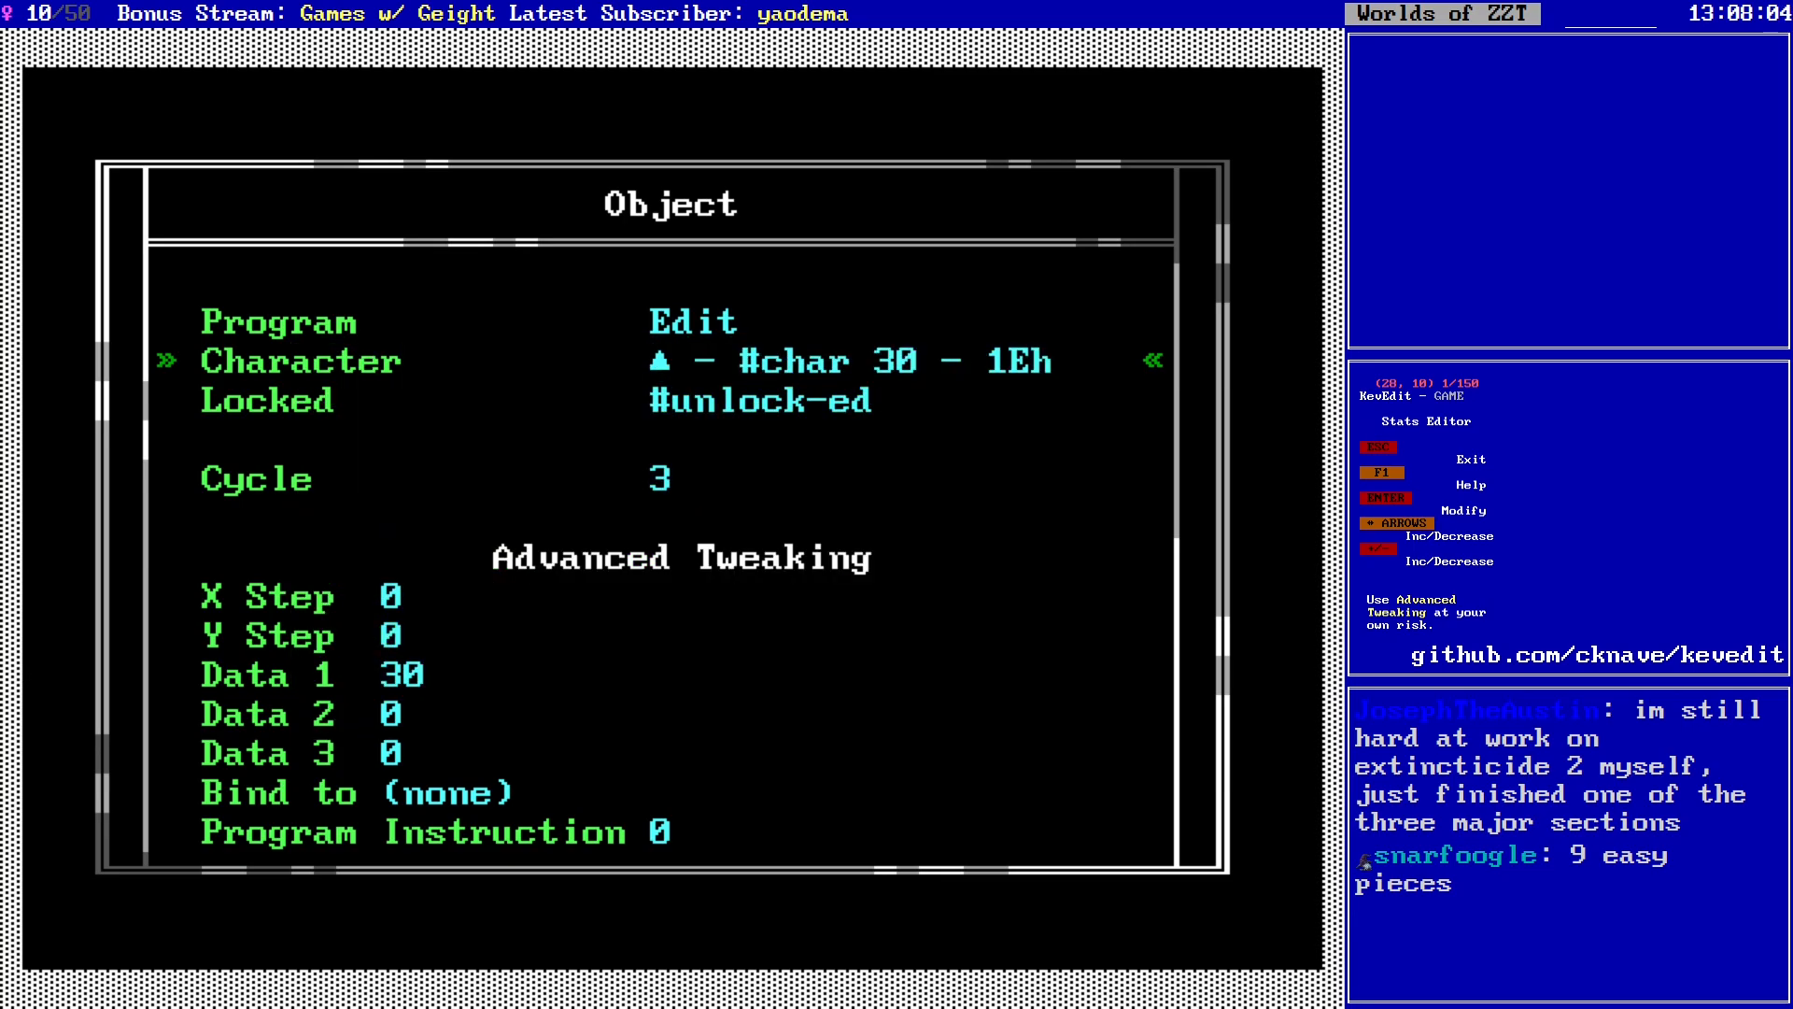
# Step: Begin the object's program with an #end line followed by a :touch label
pyautogui.press('Up')
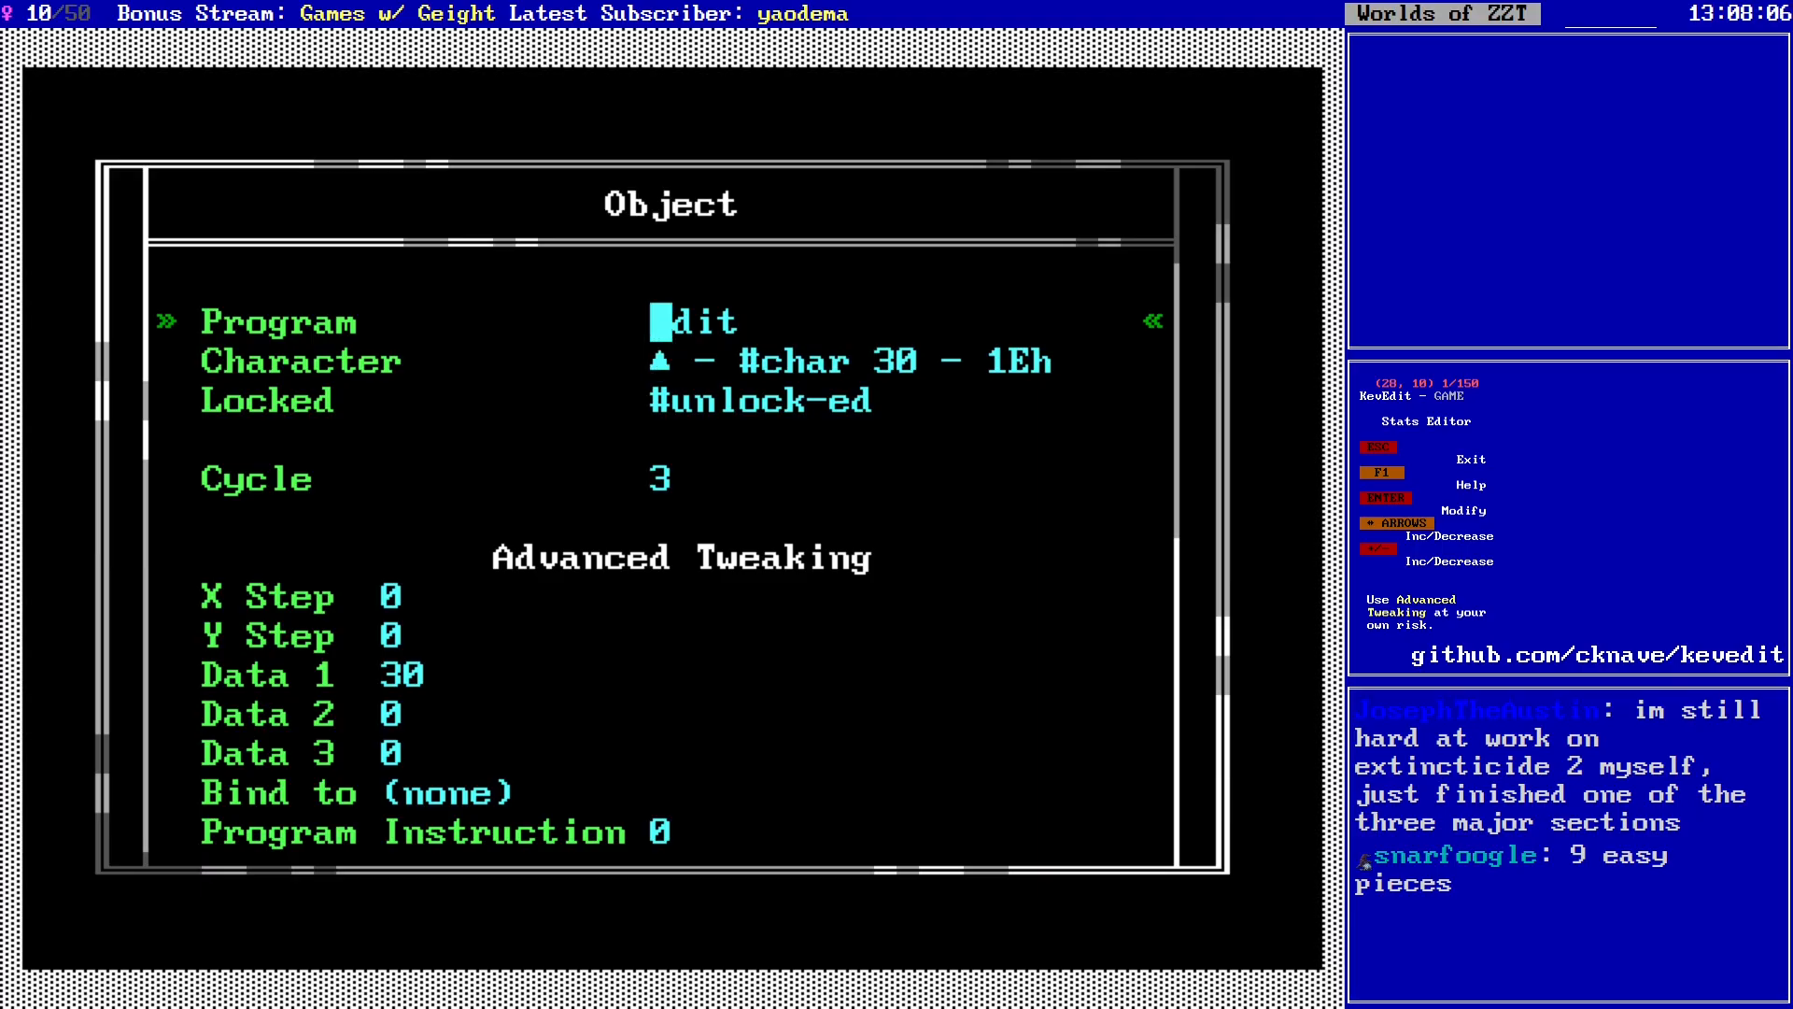
pyautogui.press('Return')
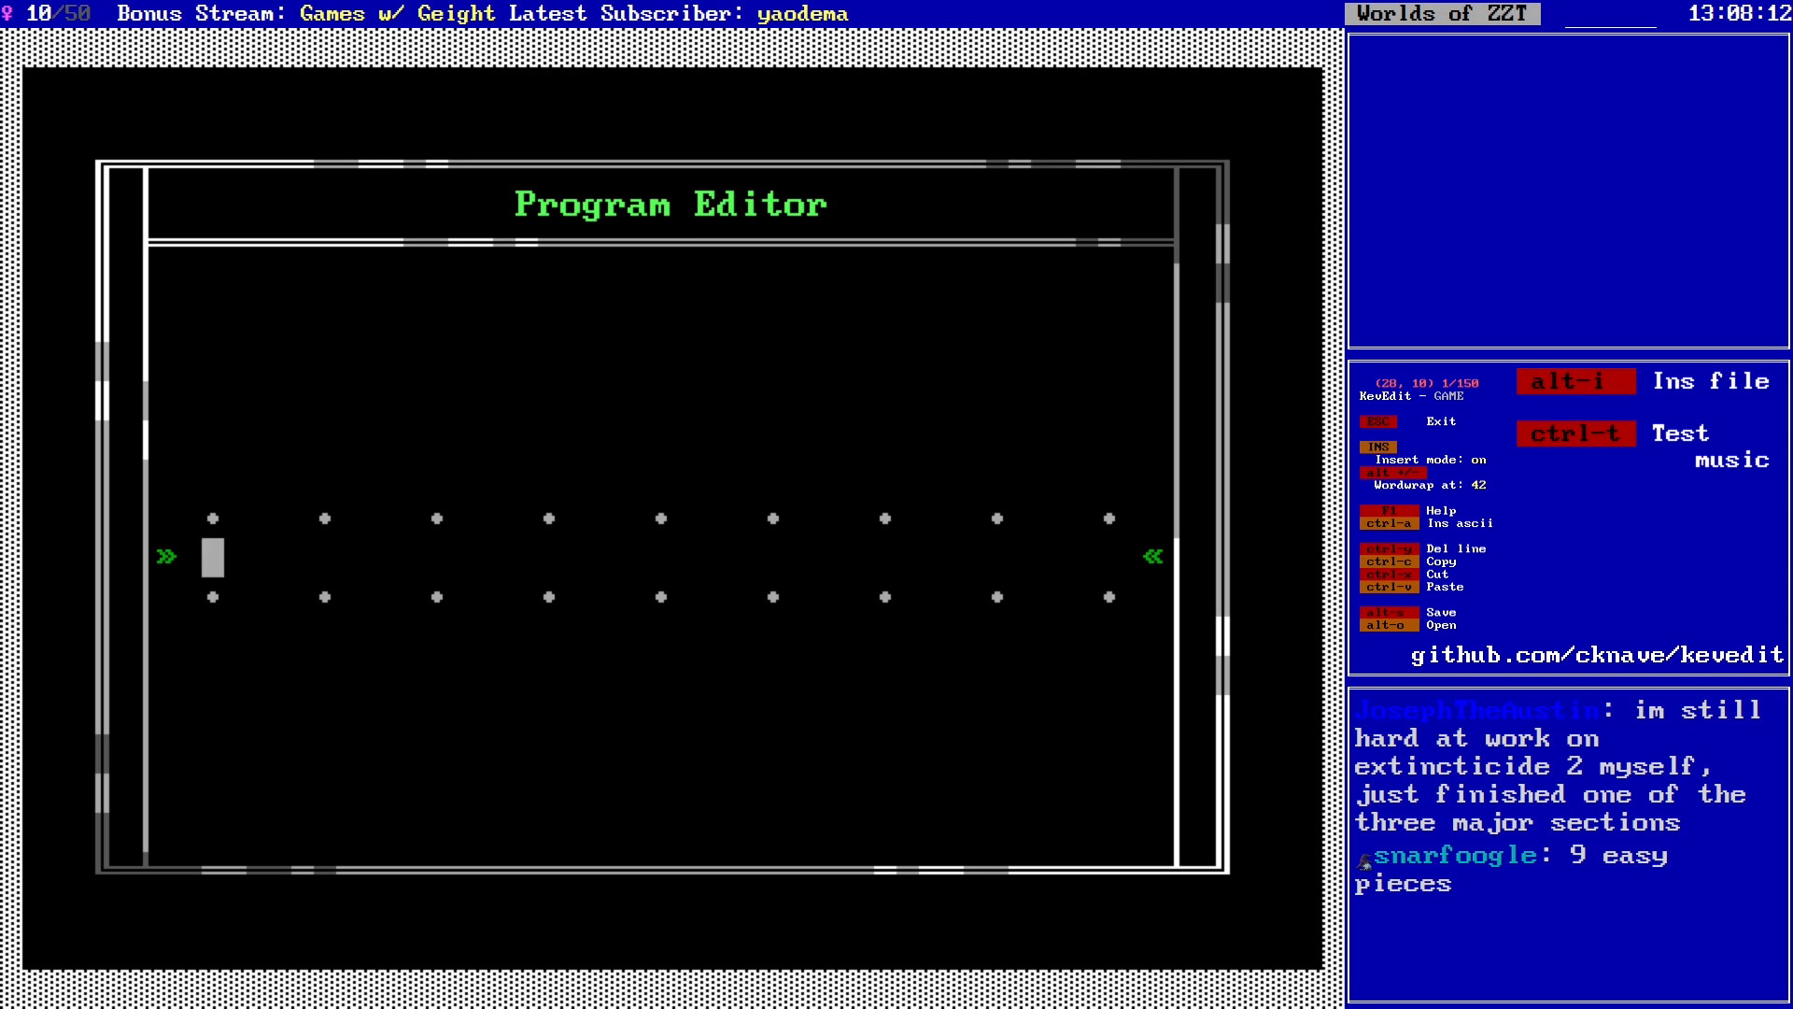
pyautogui.write('#end')
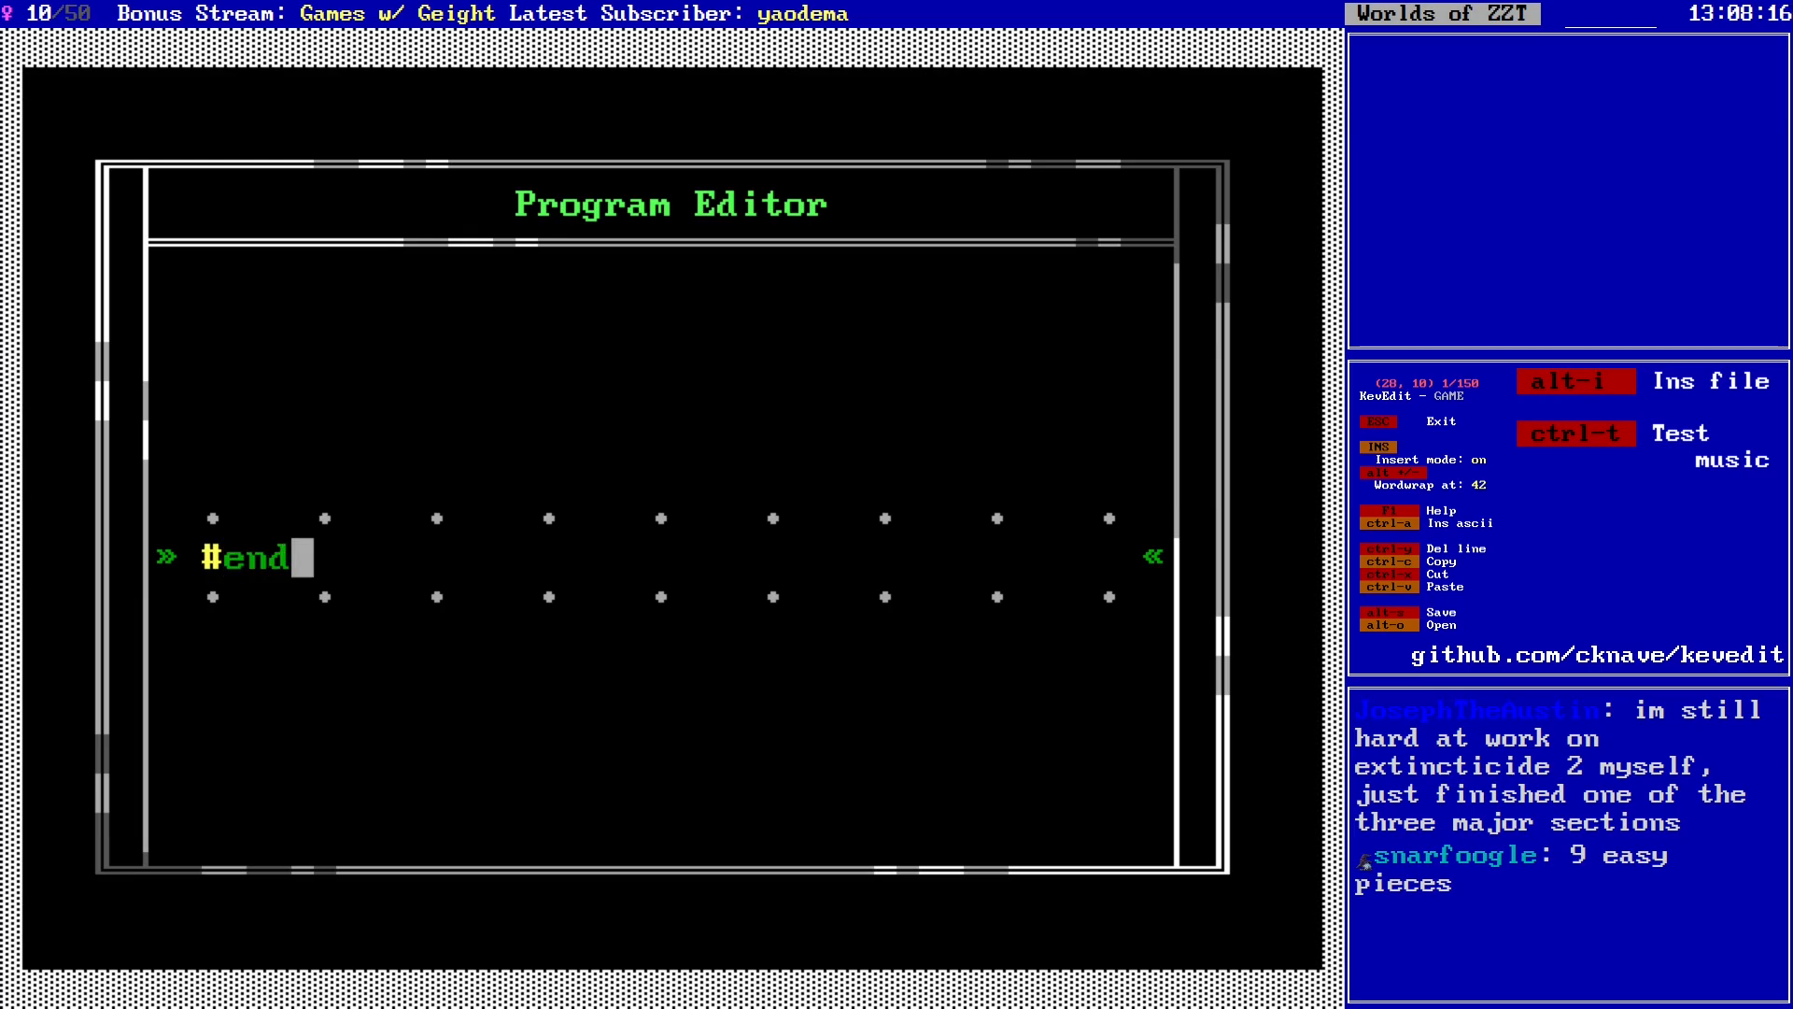
pyautogui.press('Return')
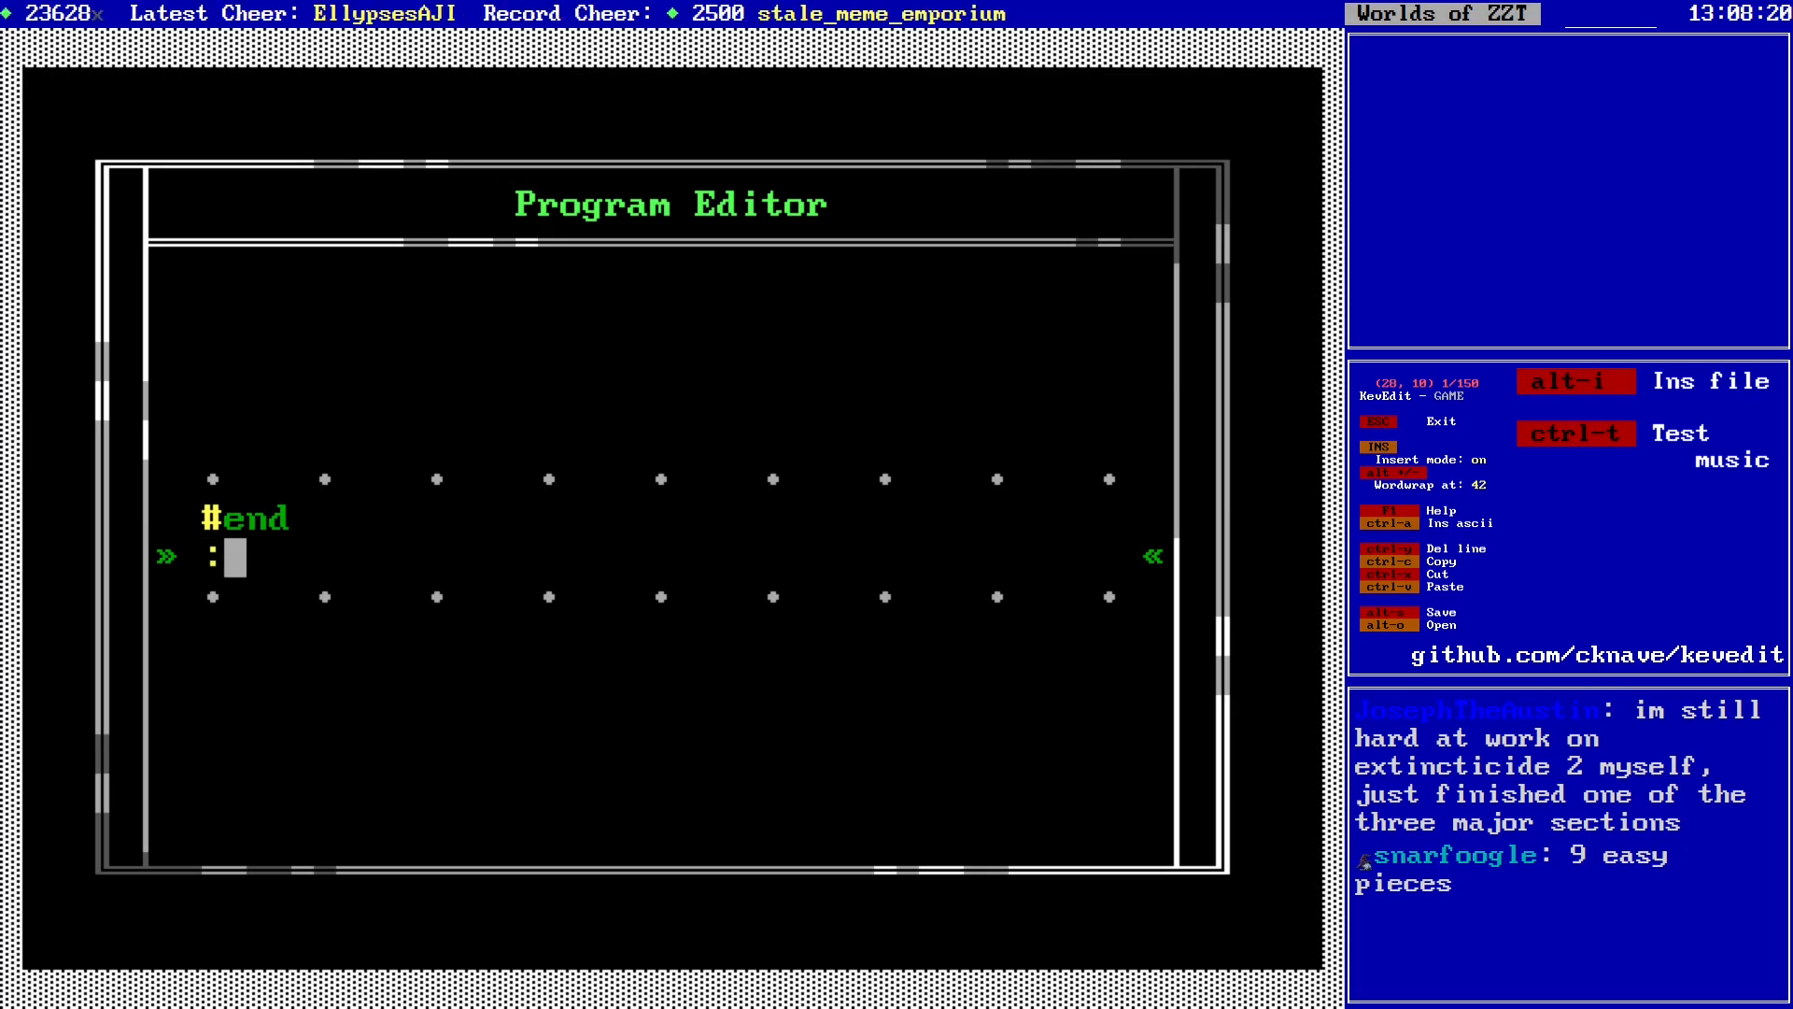
pyautogui.write(':touch')
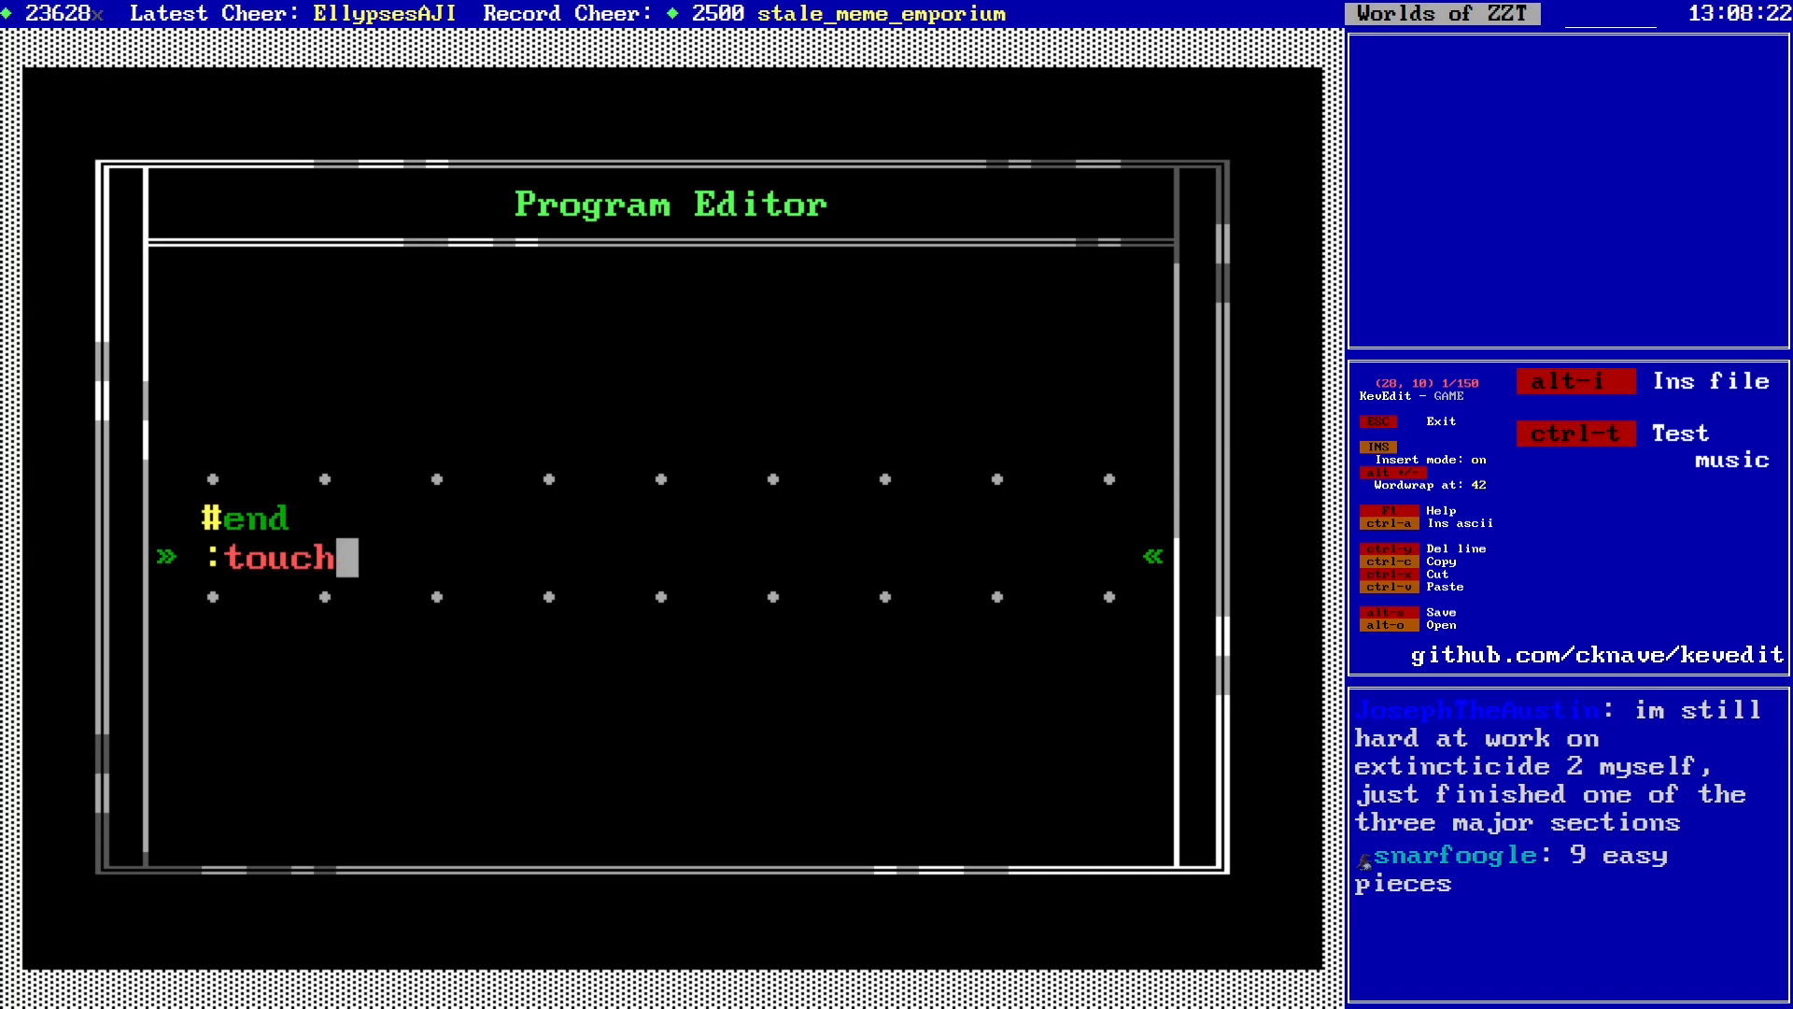
# Step: Look through the contents of the ZZT-OOP programming reference manual
pyautogui.press('F1')
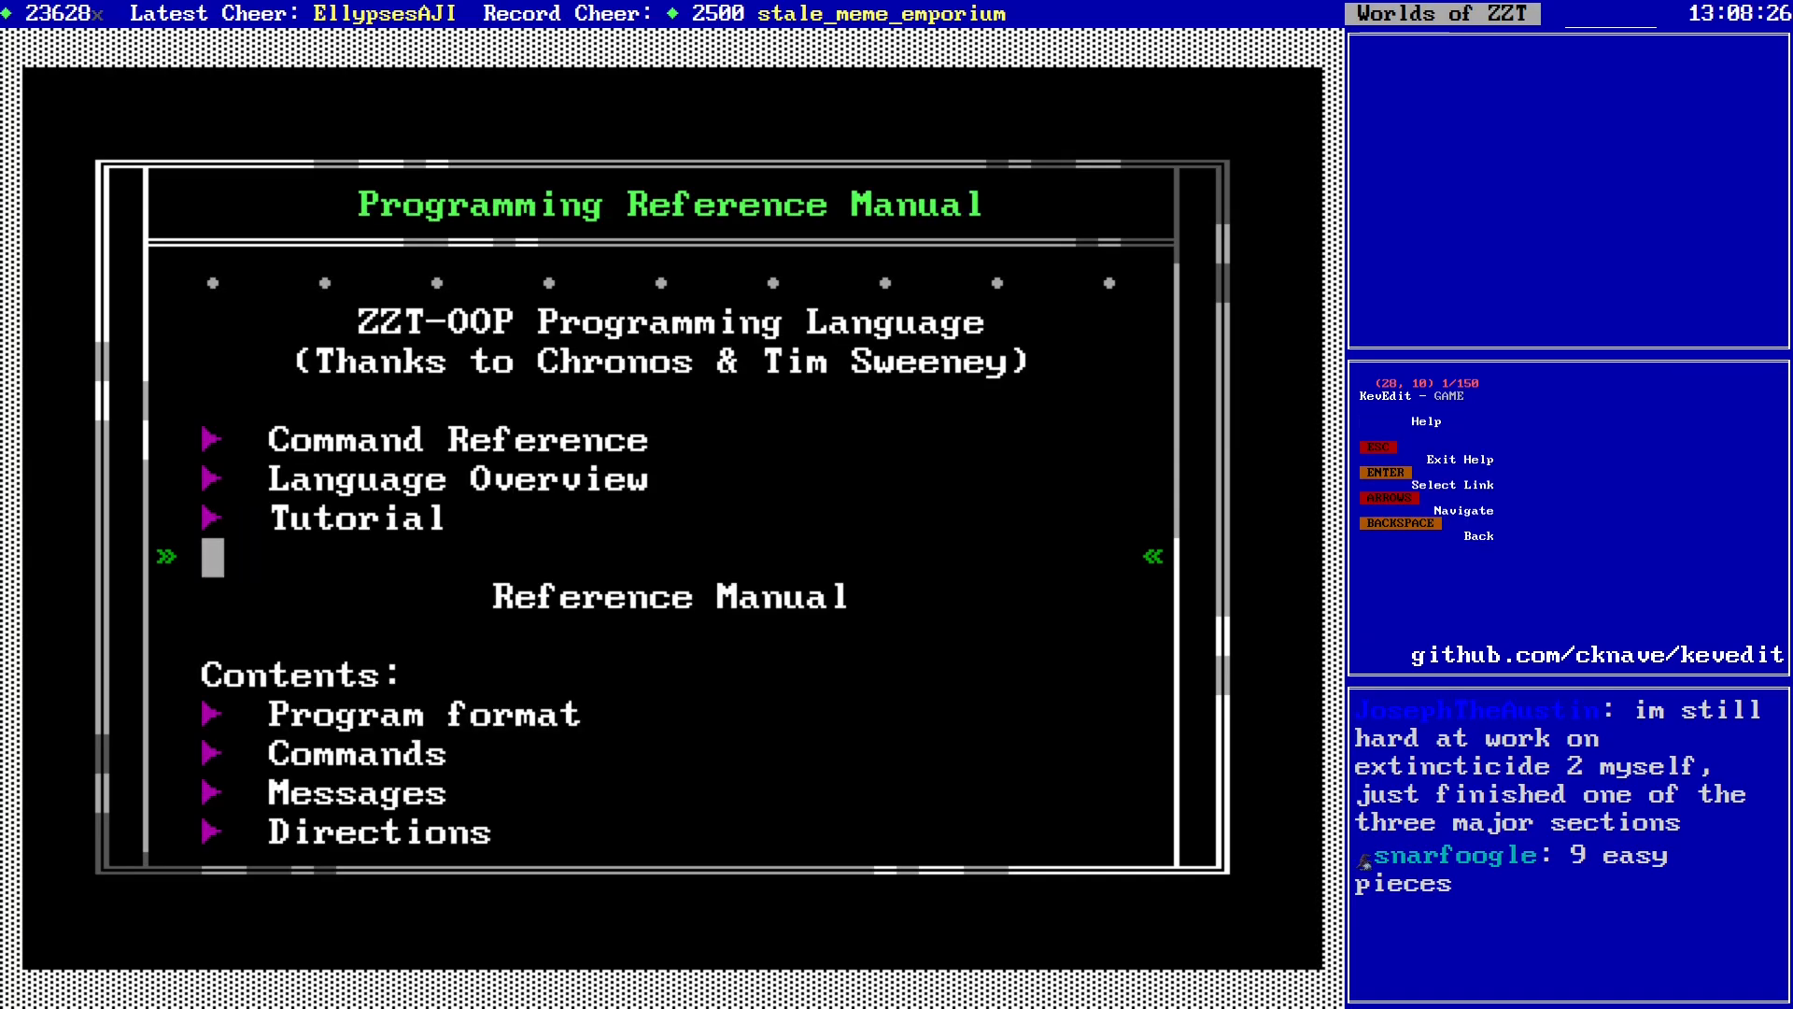
pyautogui.press('Down')
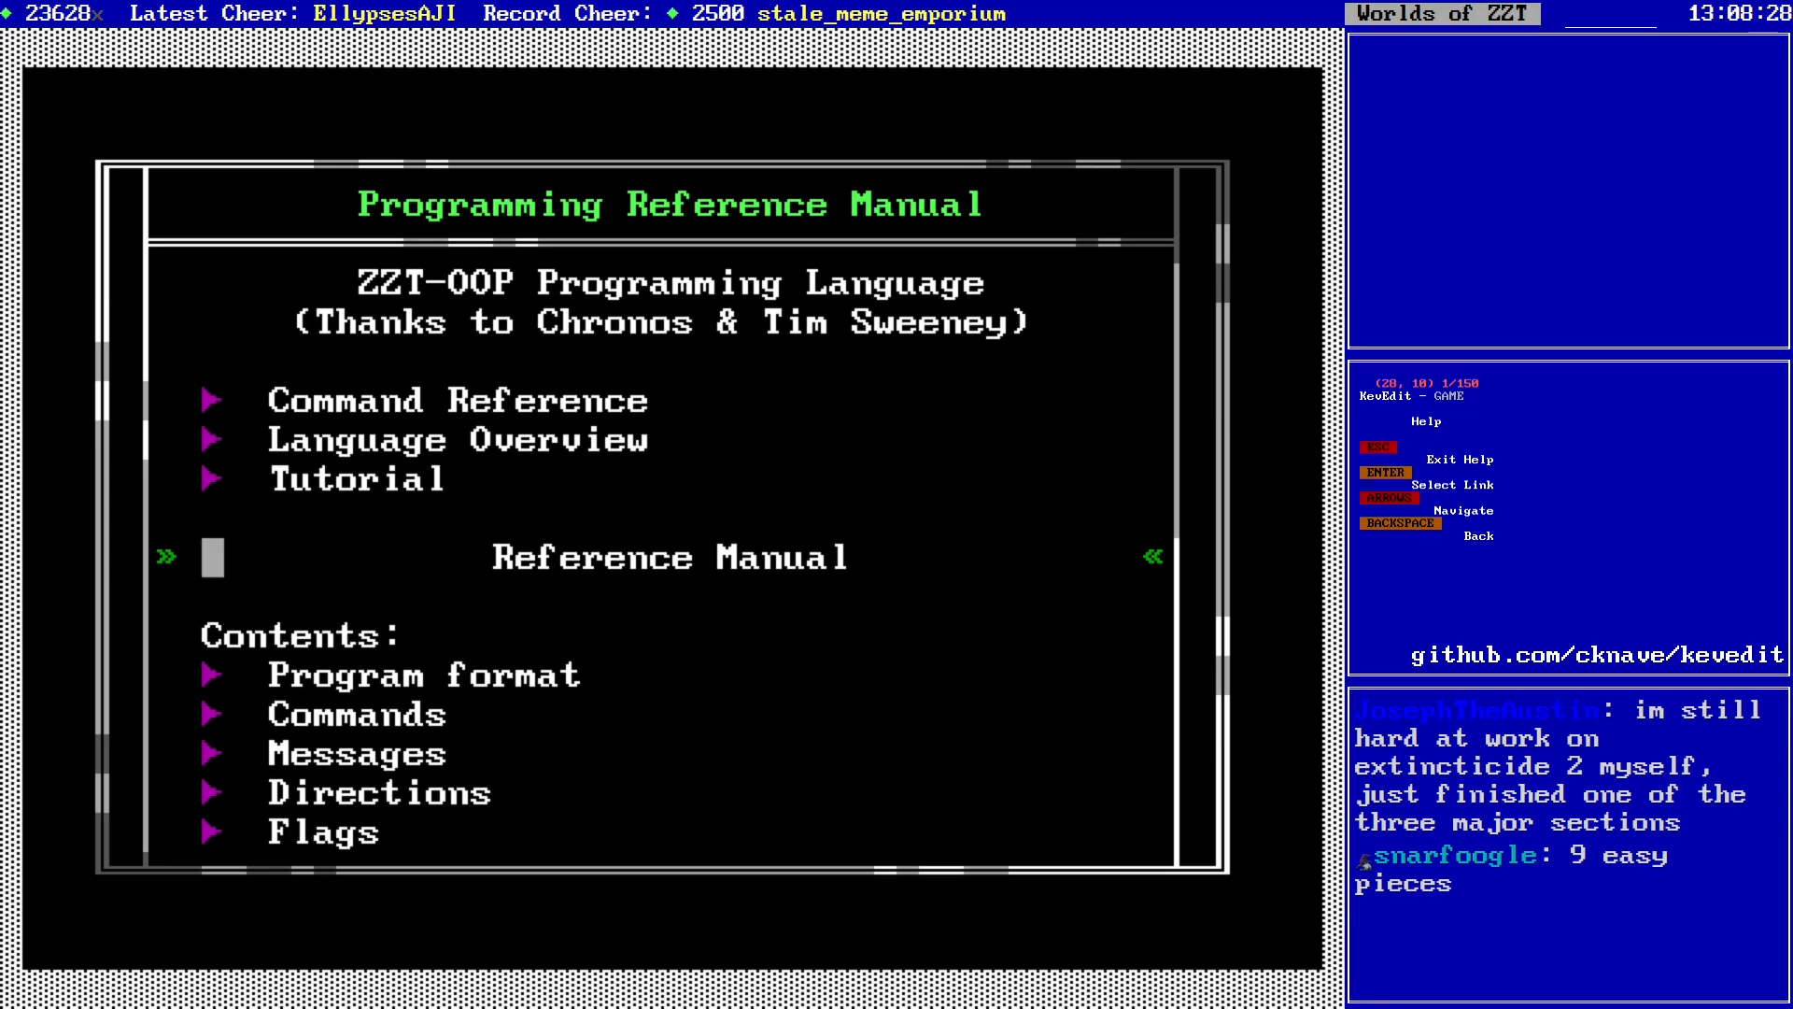
pyautogui.press('Down')
pyautogui.press('Down')
pyautogui.press('Down')
pyautogui.press('Down')
pyautogui.press('Down')
pyautogui.press('Down')
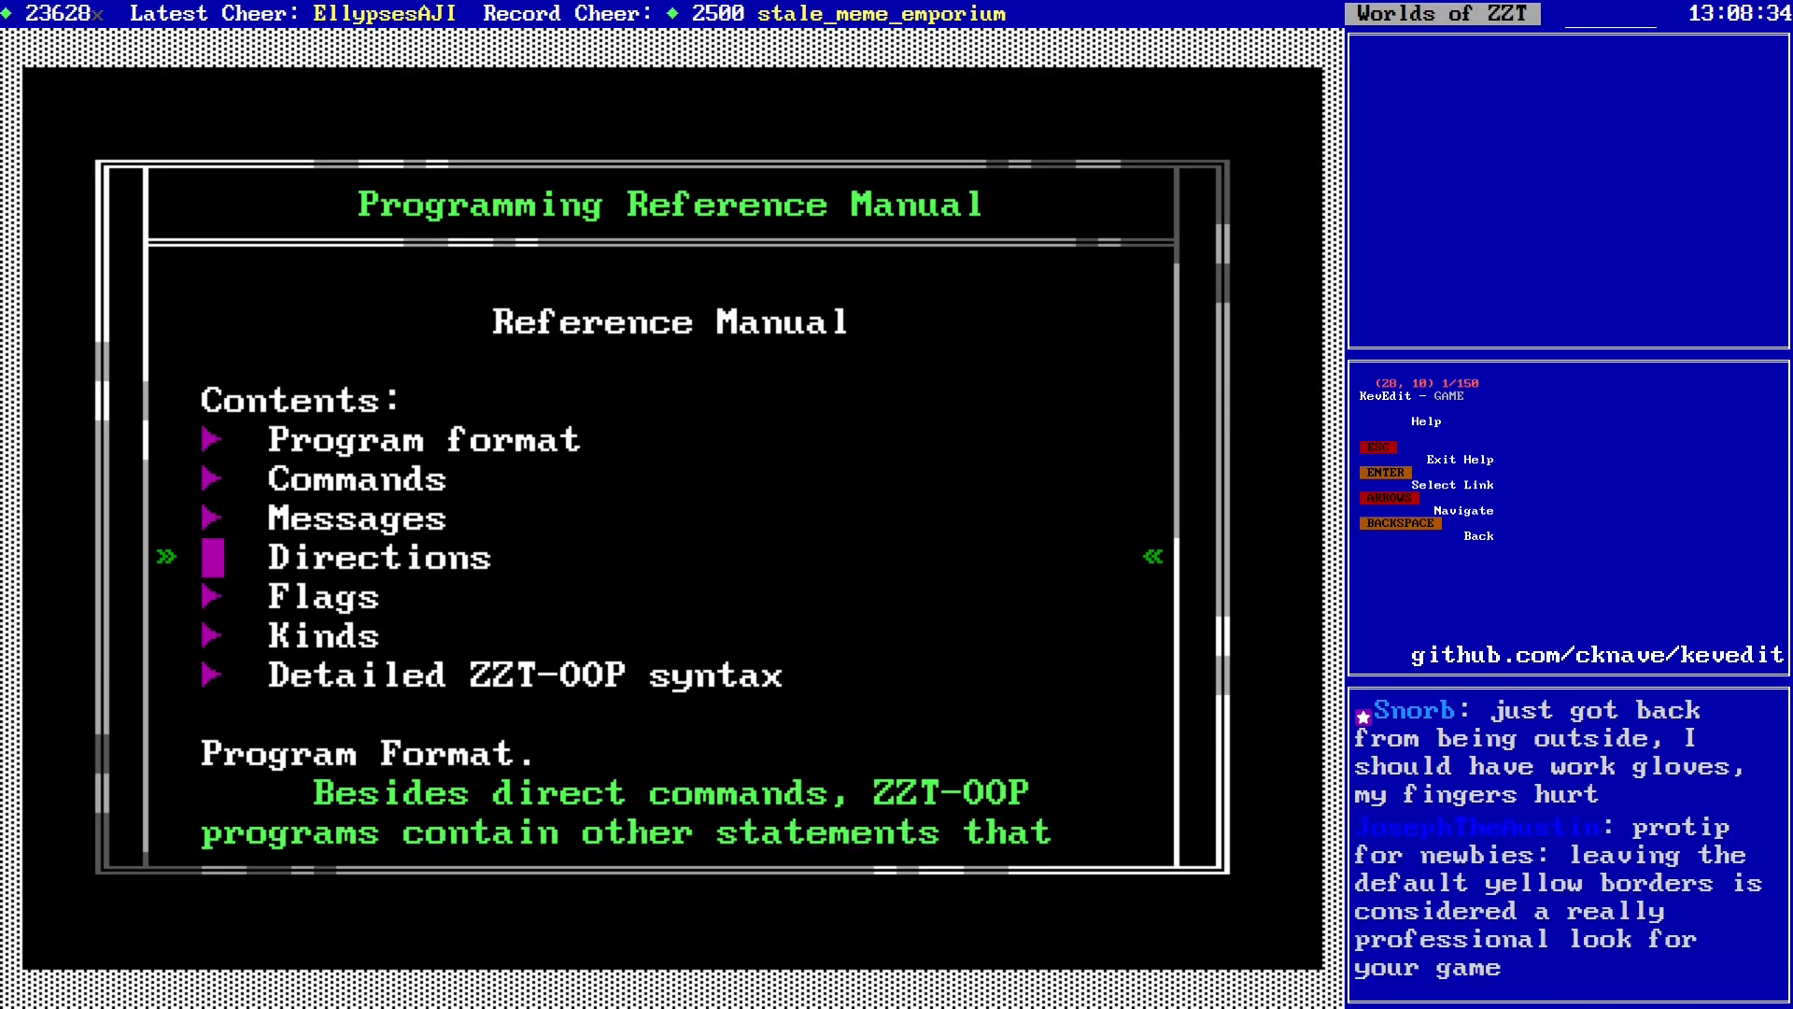
pyautogui.press('Down')
pyautogui.press('Down')
pyautogui.press('Down')
pyautogui.press('Escape')
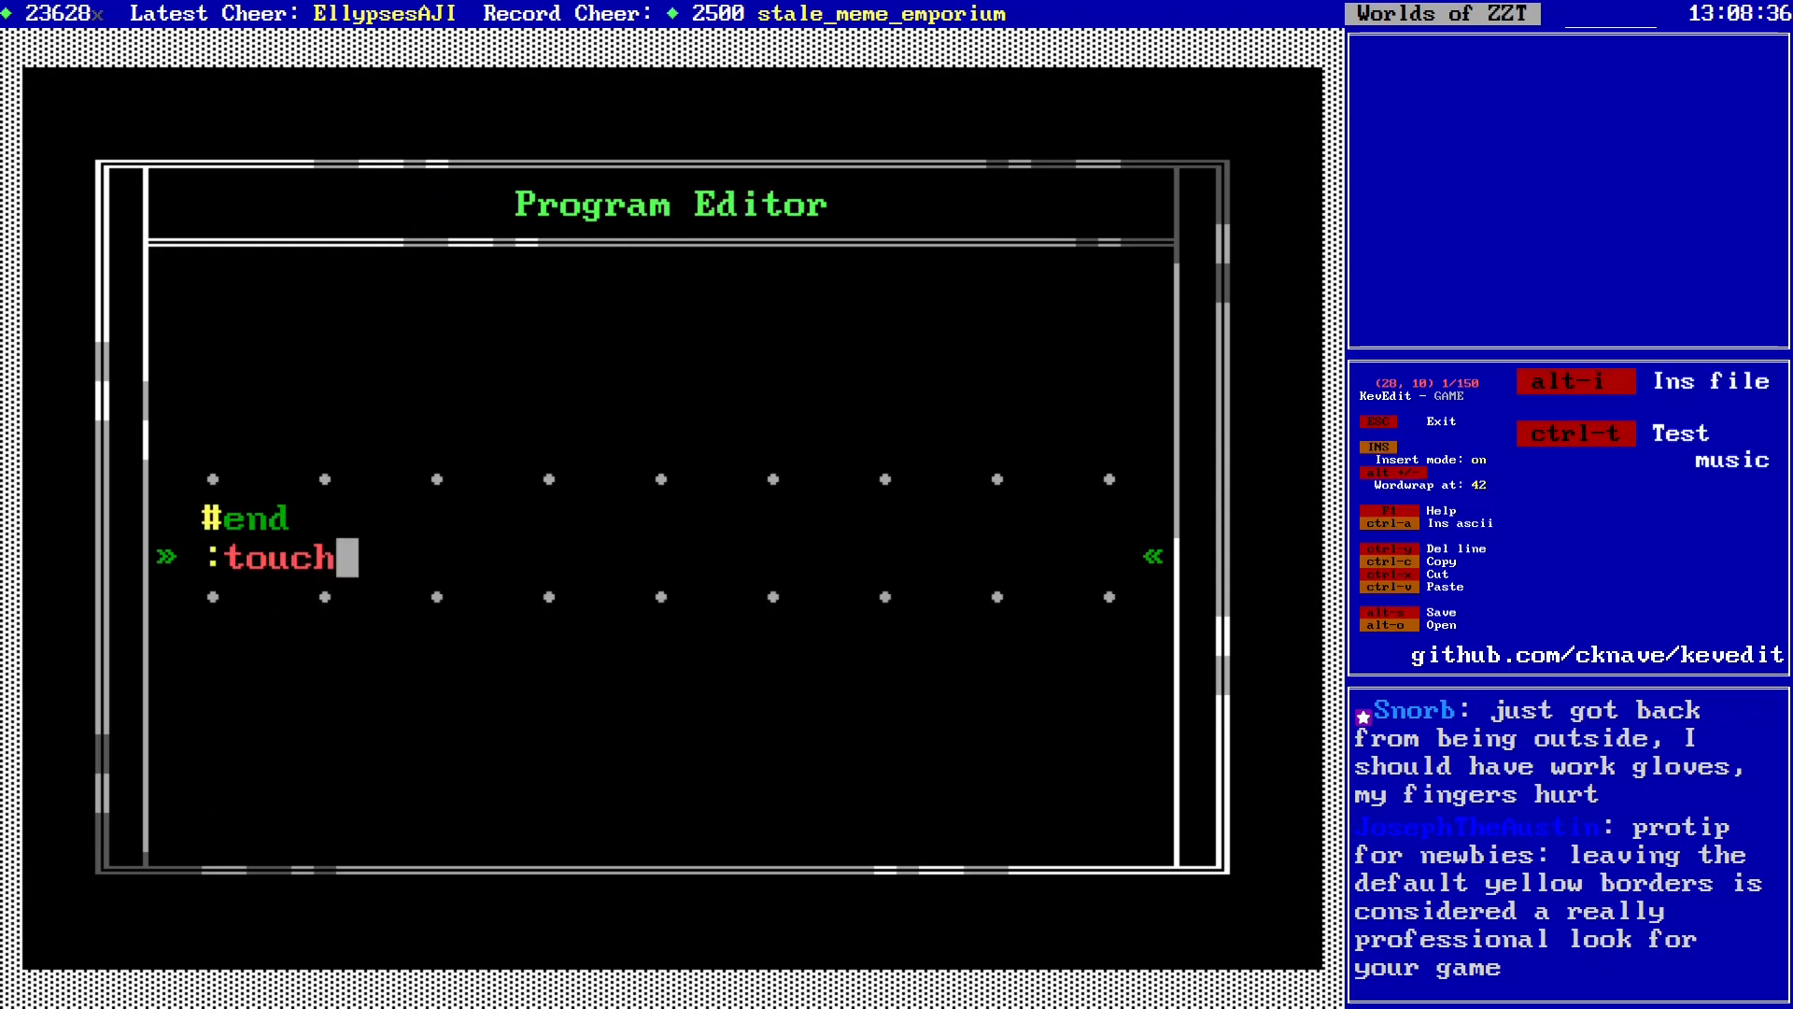
# Step: Add the message "A traffic cone." below the :touch label and finish editing the object
pyautogui.press('Return')
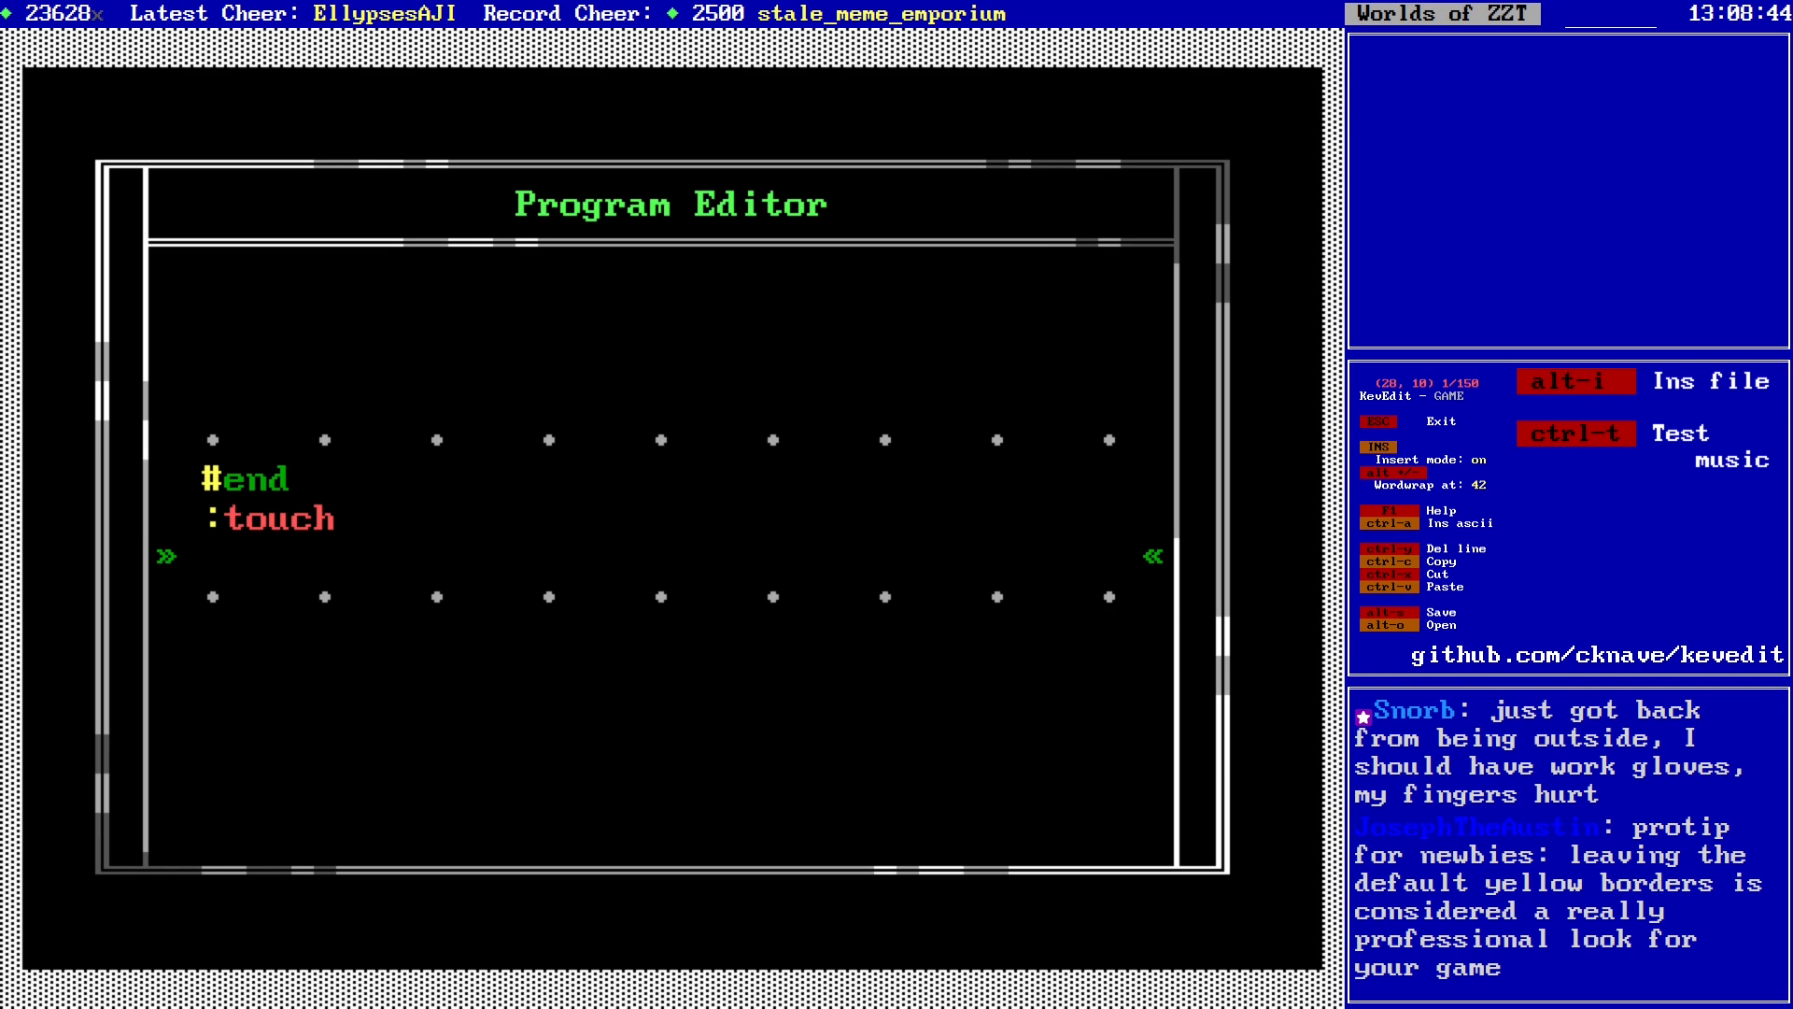
pyautogui.write('A tra')
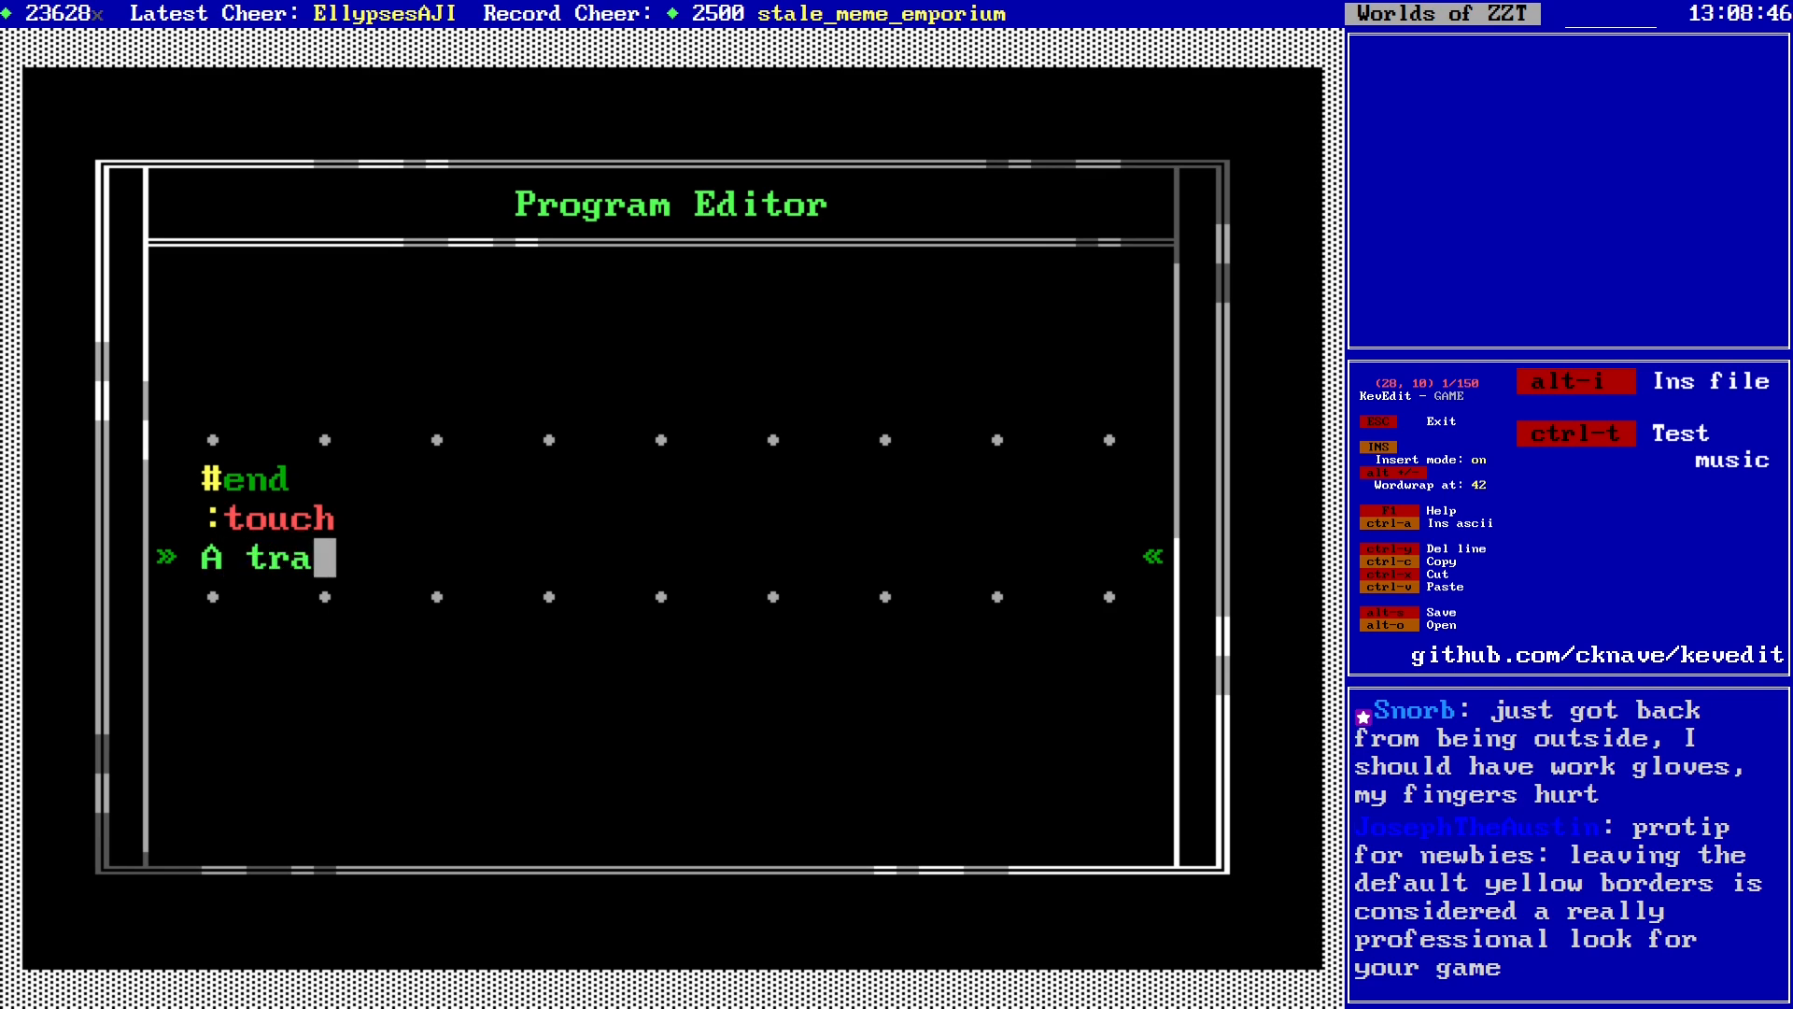
pyautogui.write('ffic cone.')
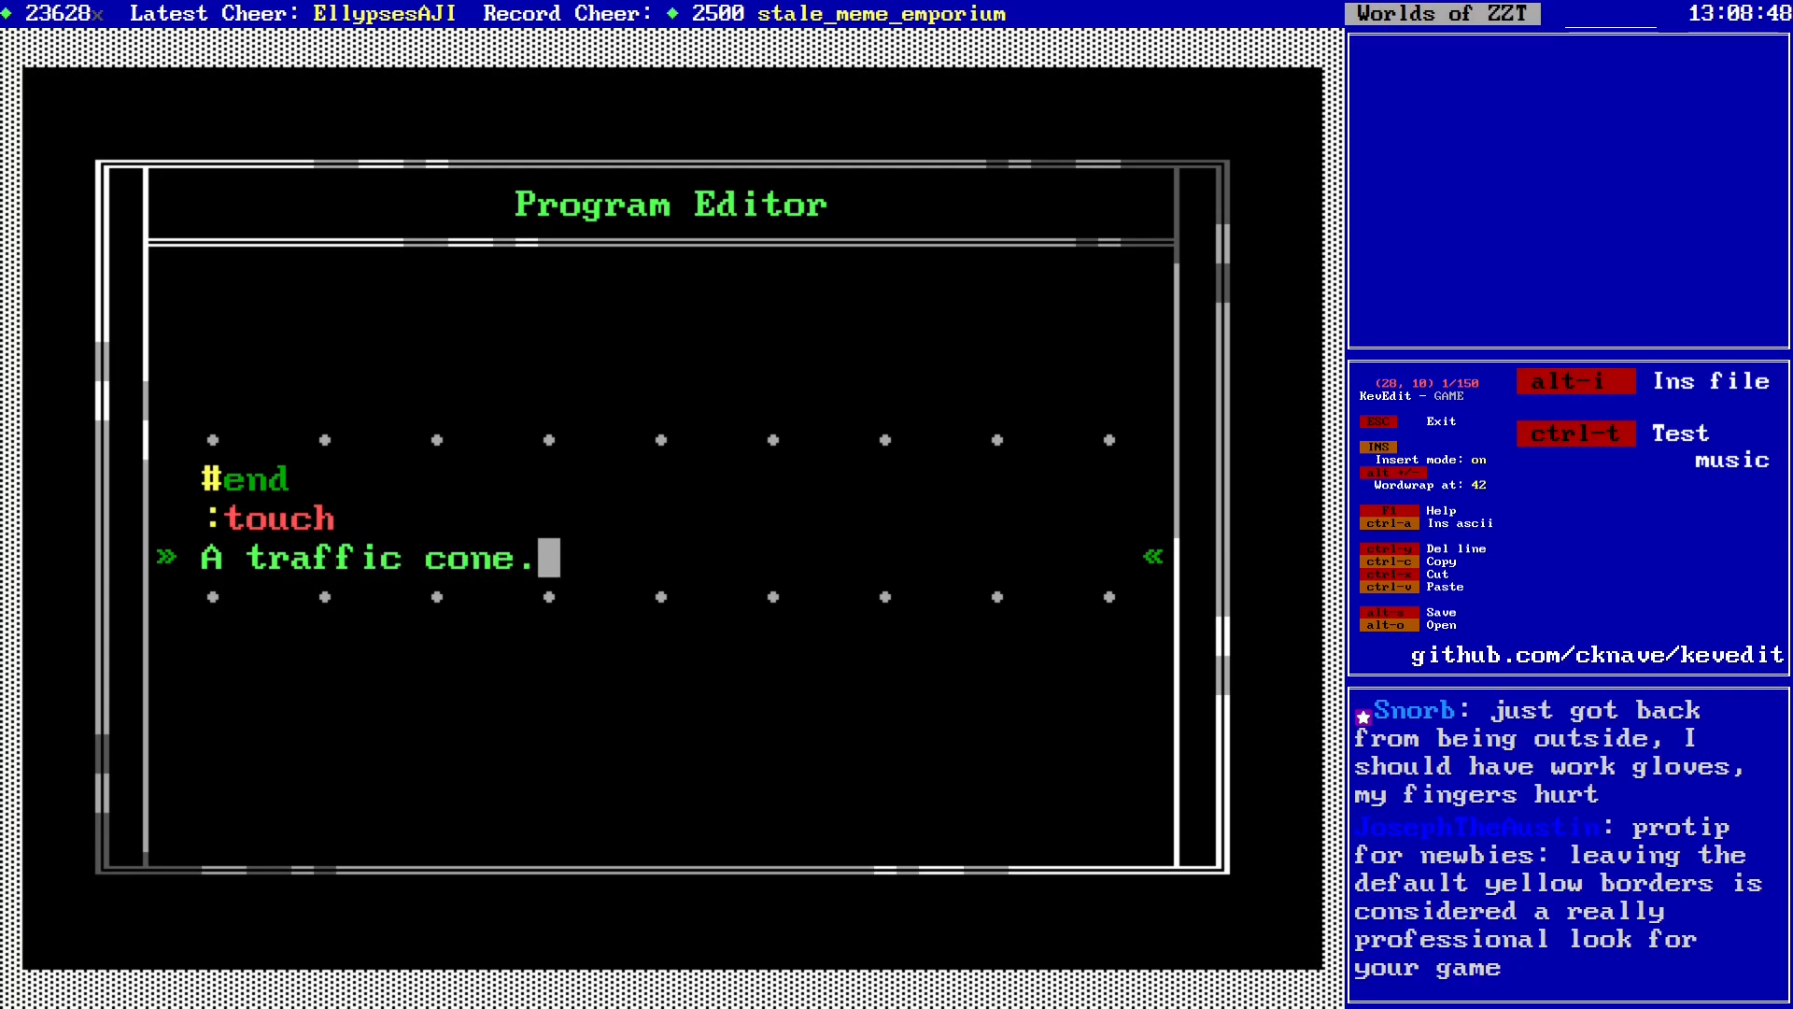
pyautogui.press('Return')
pyautogui.press('BackSpace')
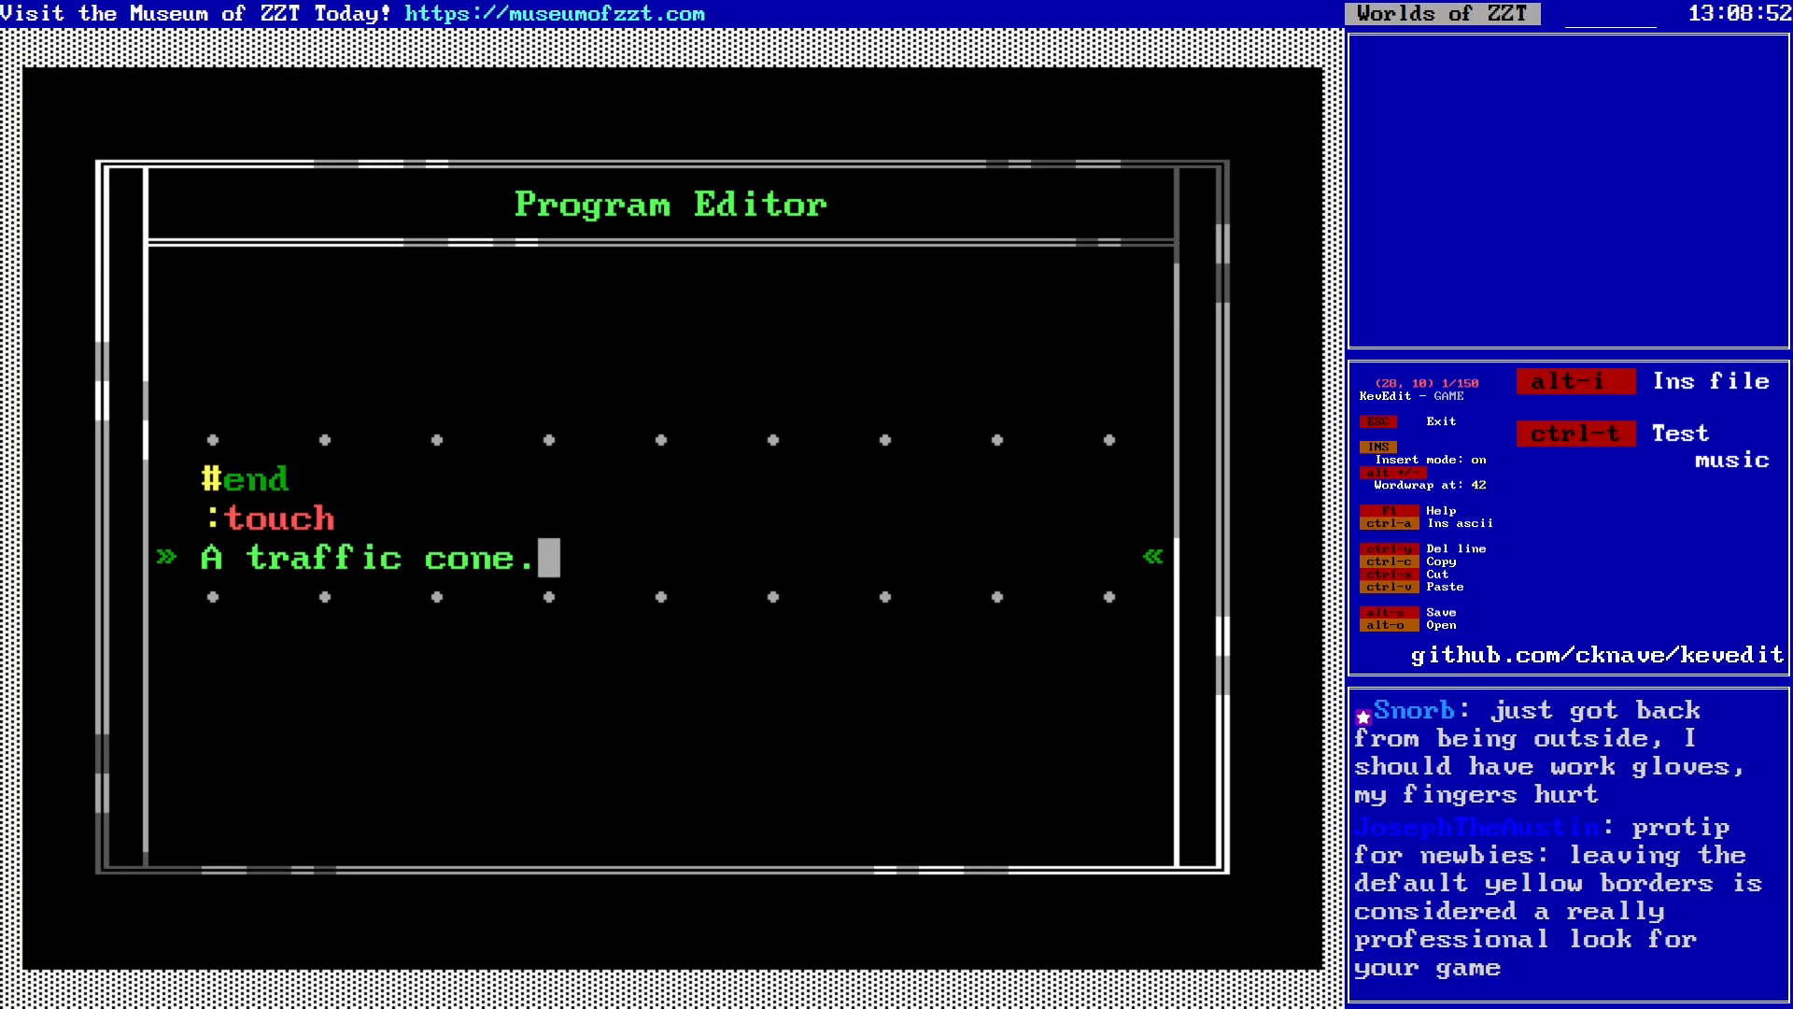
pyautogui.press('Home')
pyautogui.press('End')
pyautogui.press('Escape')
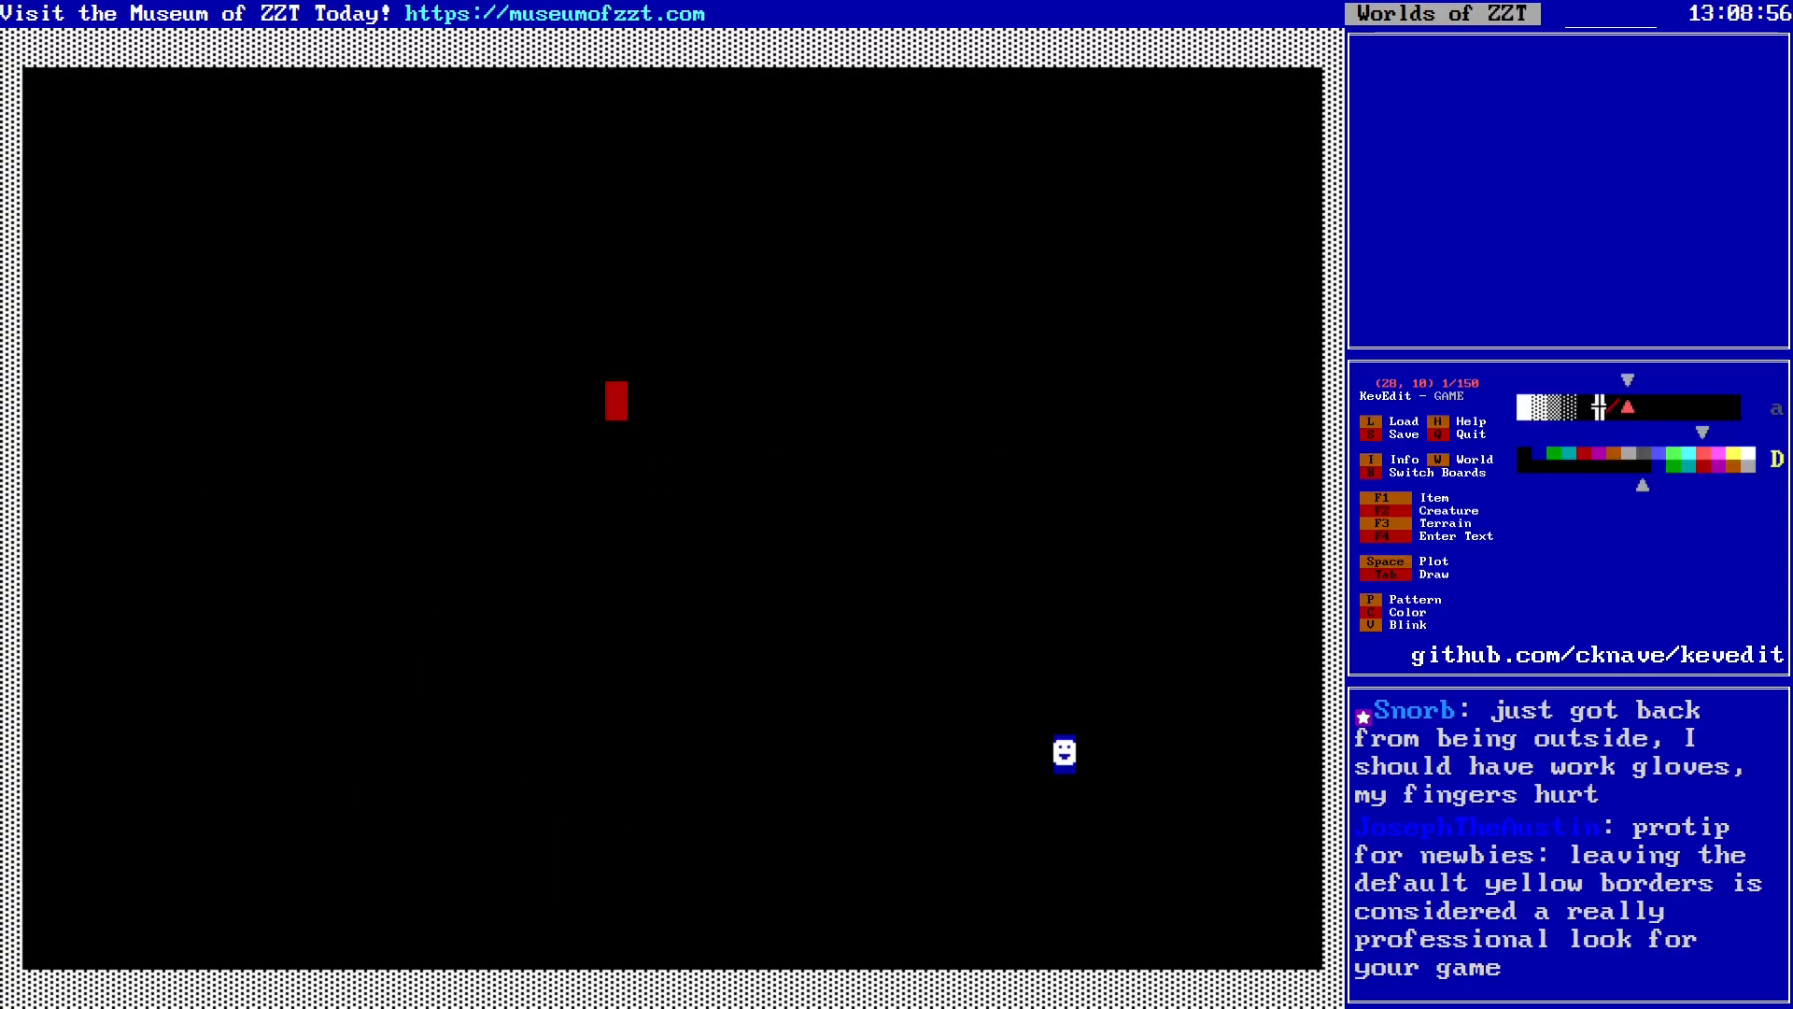
# Step: Place four copies of the traffic cone object in a zigzag across columns 29 to 32, alternating between rows 9 and 10
pyautogui.press('Right')
pyautogui.press('Up')
pyautogui.press('space')
pyautogui.press('Right')
pyautogui.press('Down')
pyautogui.press('space')
pyautogui.press('Right')
pyautogui.press('Up')
pyautogui.press('space')
pyautogui.press('Right')
pyautogui.press('Down')
pyautogui.press('space')
pyautogui.press('Right')
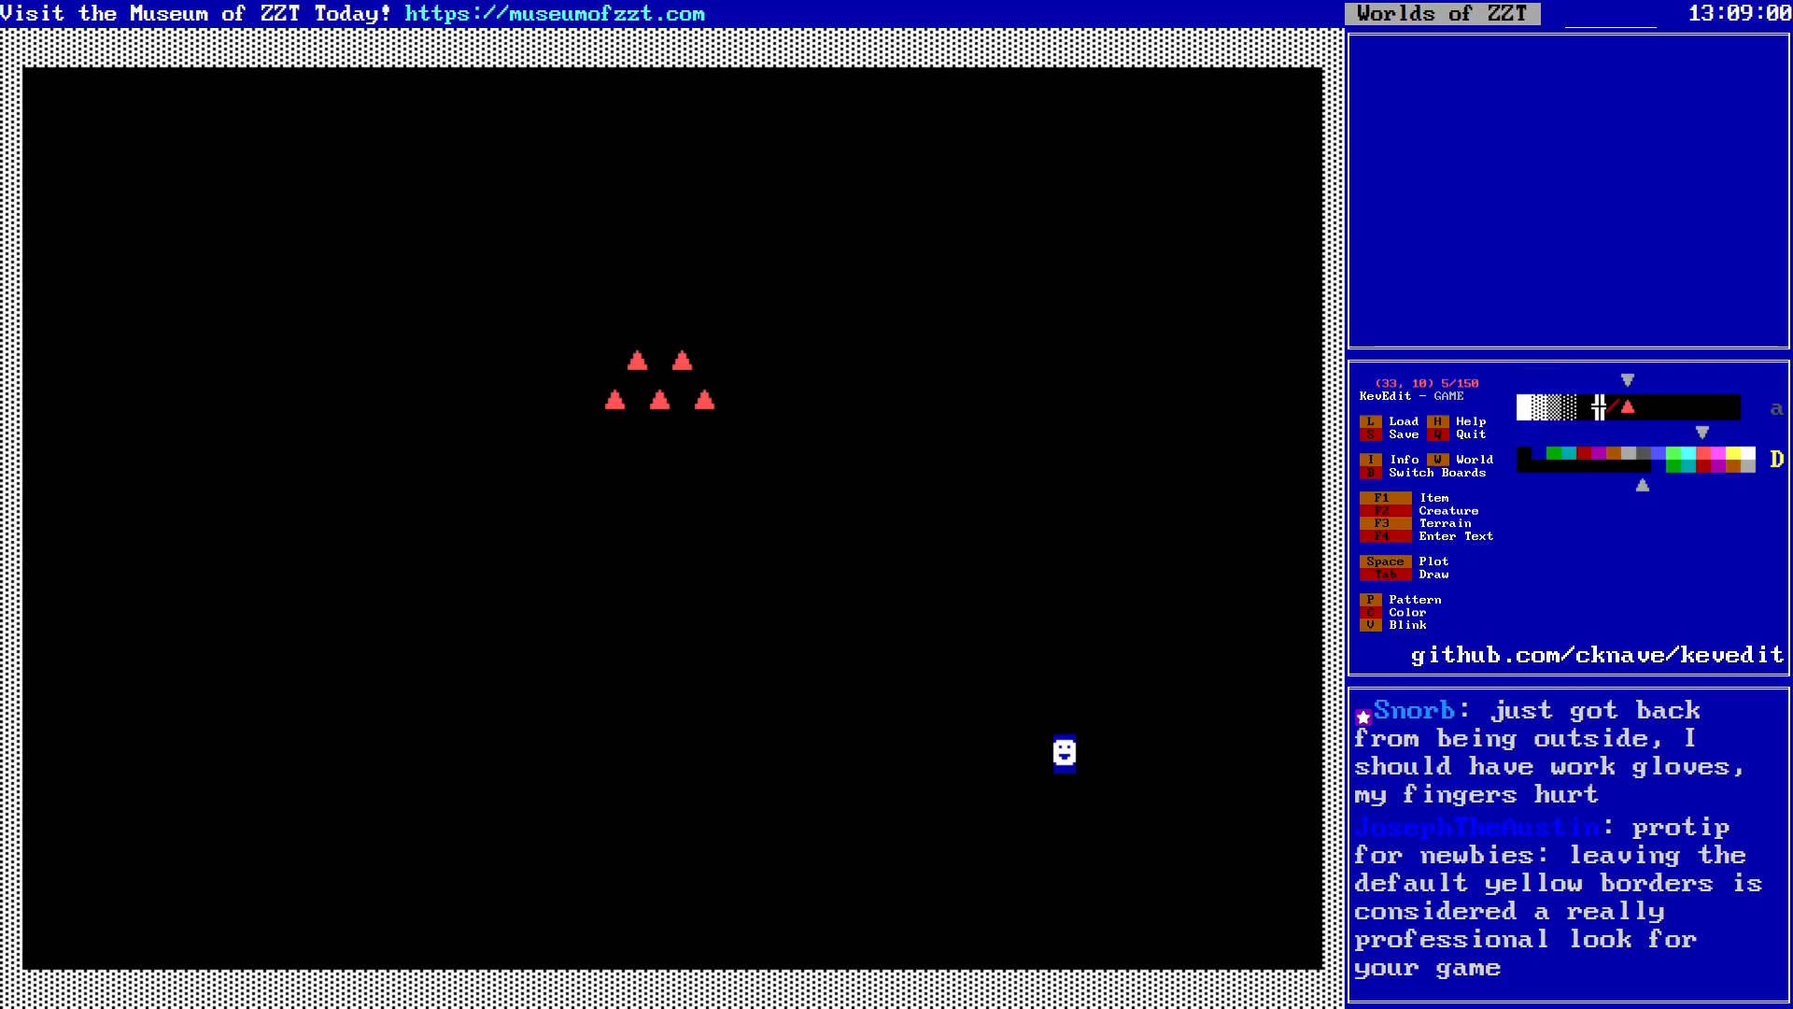
# Step: Save the world as GAME with the traffic cones, overwriting the existing file
pyautogui.press('s')
pyautogui.press('Return')
pyautogui.press('y')
# Step: Clear a five-tile gap in the board's upper border above the cones, from column 28 to column 32
pyautogui.press('Left')
pyautogui.press('Left')
pyautogui.press('Left')
pyautogui.press('Left')
pyautogui.press('Left')
pyautogui.press('Left')
pyautogui.press('c')
pyautogui.press('Escape')
pyautogui.press('Right')
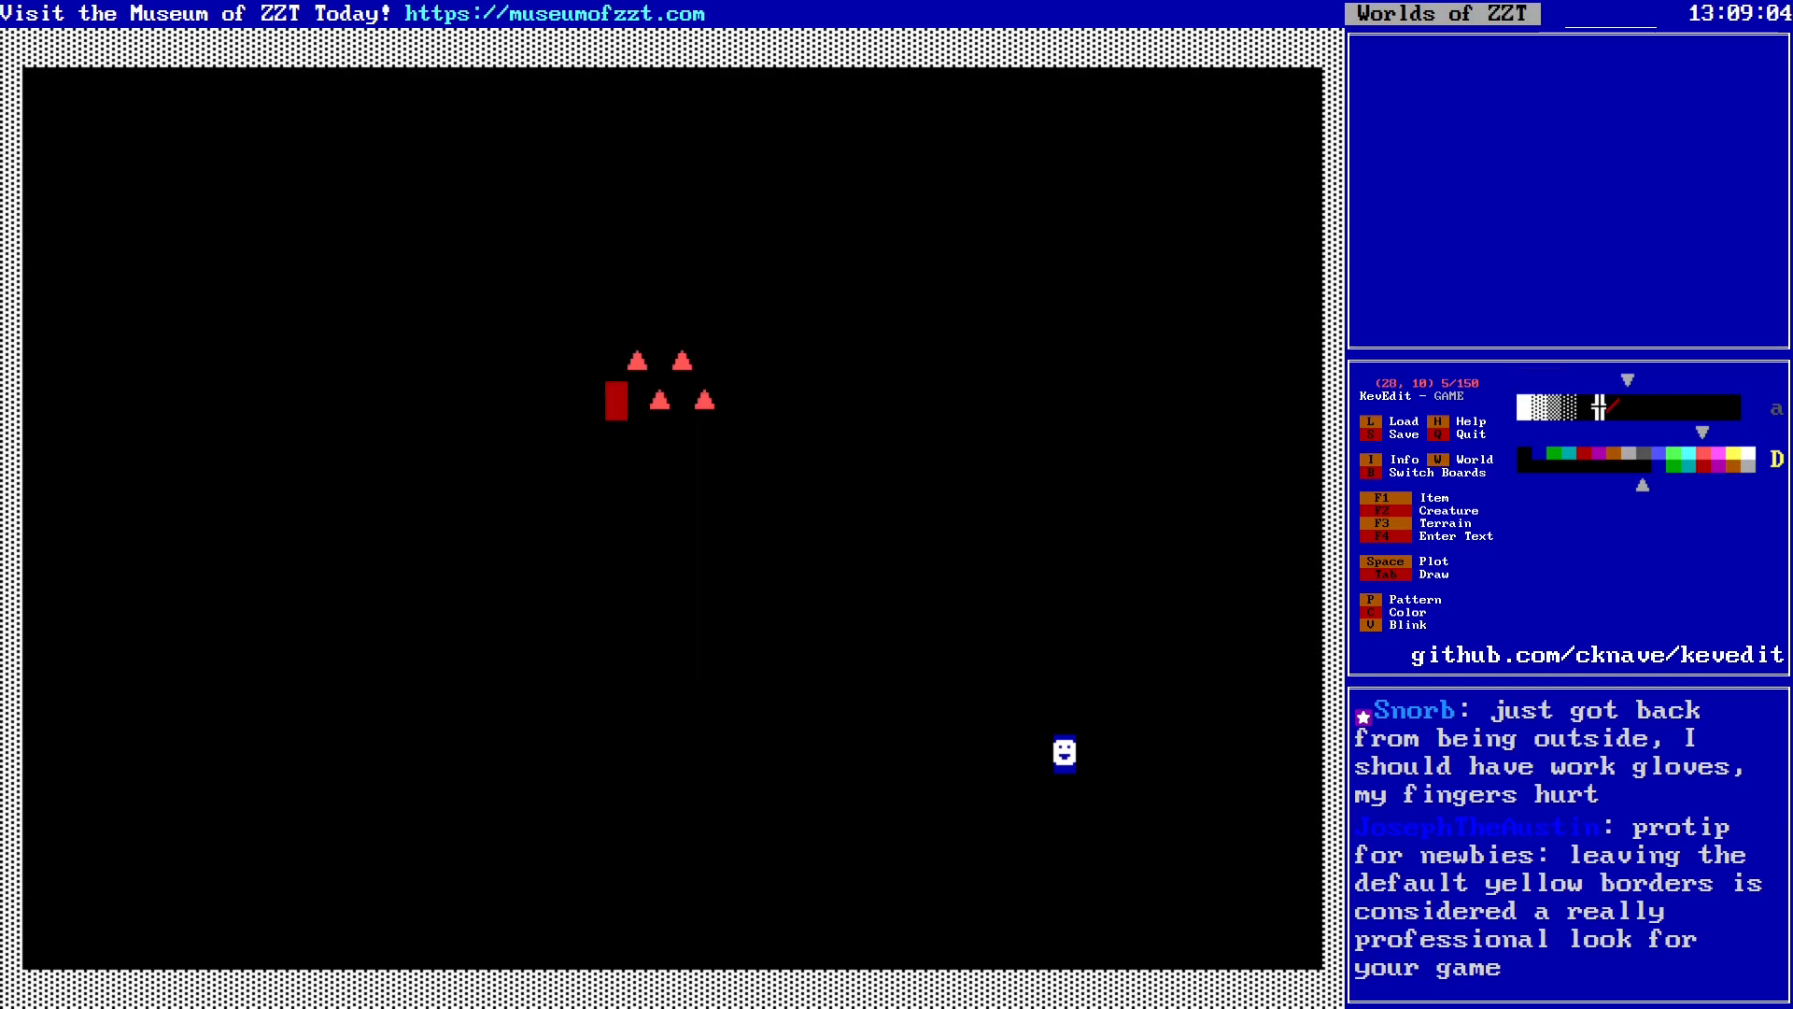
pyautogui.press('Up')
pyautogui.press('Up')
pyautogui.press('Up')
pyautogui.press('Up')
pyautogui.press('Up')
pyautogui.press('Up')
pyautogui.press('Up')
pyautogui.press('Up')
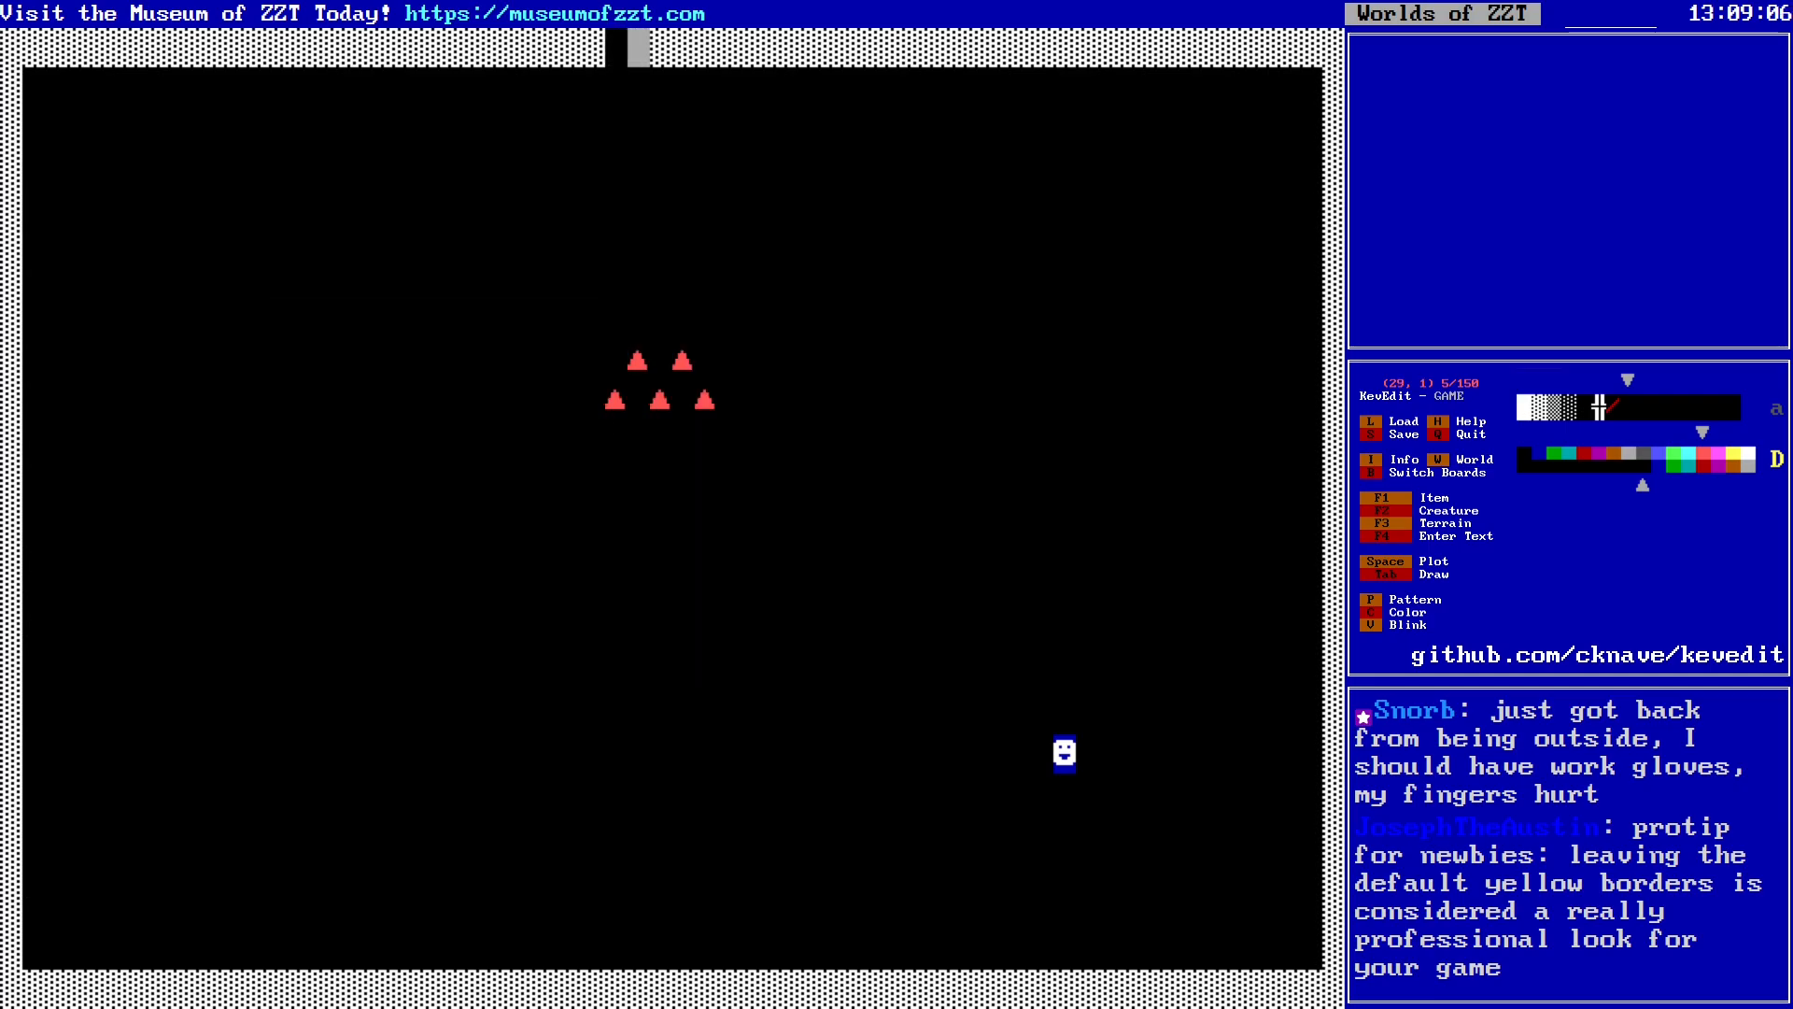
pyautogui.press('Right')
pyautogui.press('Right')
pyautogui.press('Right')
pyautogui.press('Down')
pyautogui.press('Down')
pyautogui.press('Down')
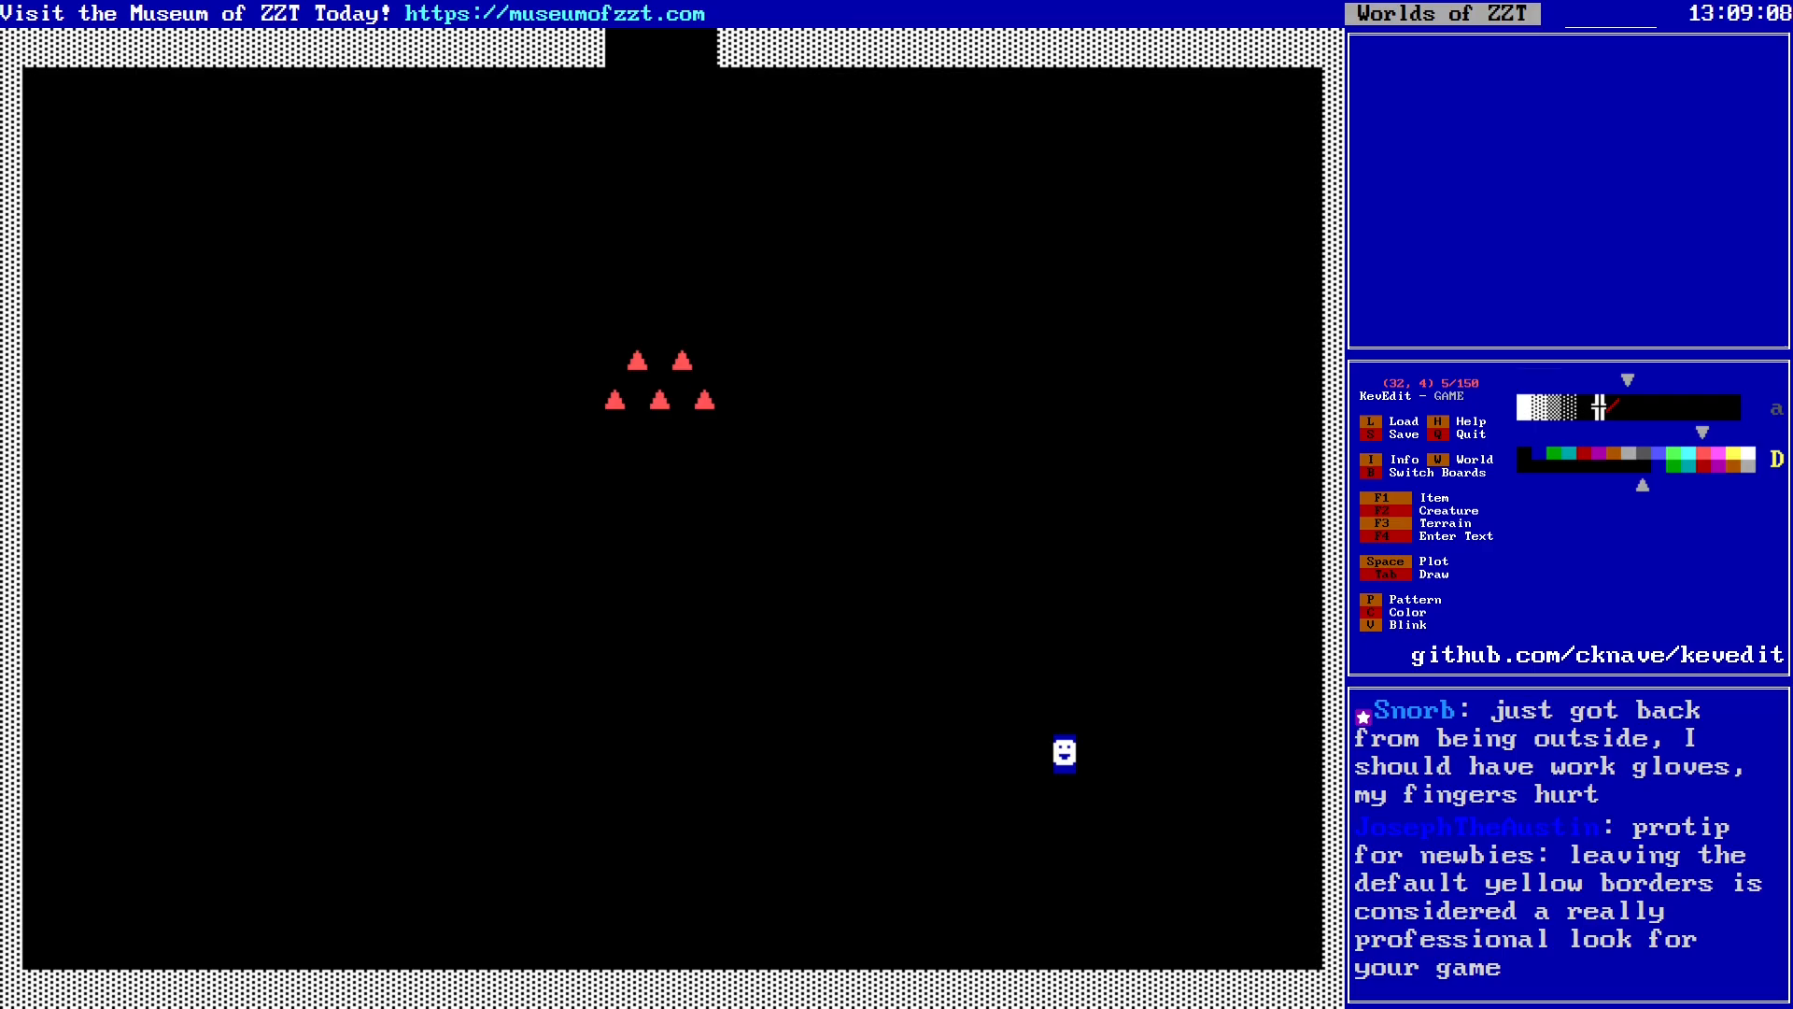
# Step: Save the world as GAME with the border gap, overwriting the existing file
pyautogui.press('Up')
pyautogui.press('Up')
pyautogui.press('Left')
pyautogui.press('Left')
pyautogui.press('Left')
pyautogui.press('Left')
pyautogui.press('Left')
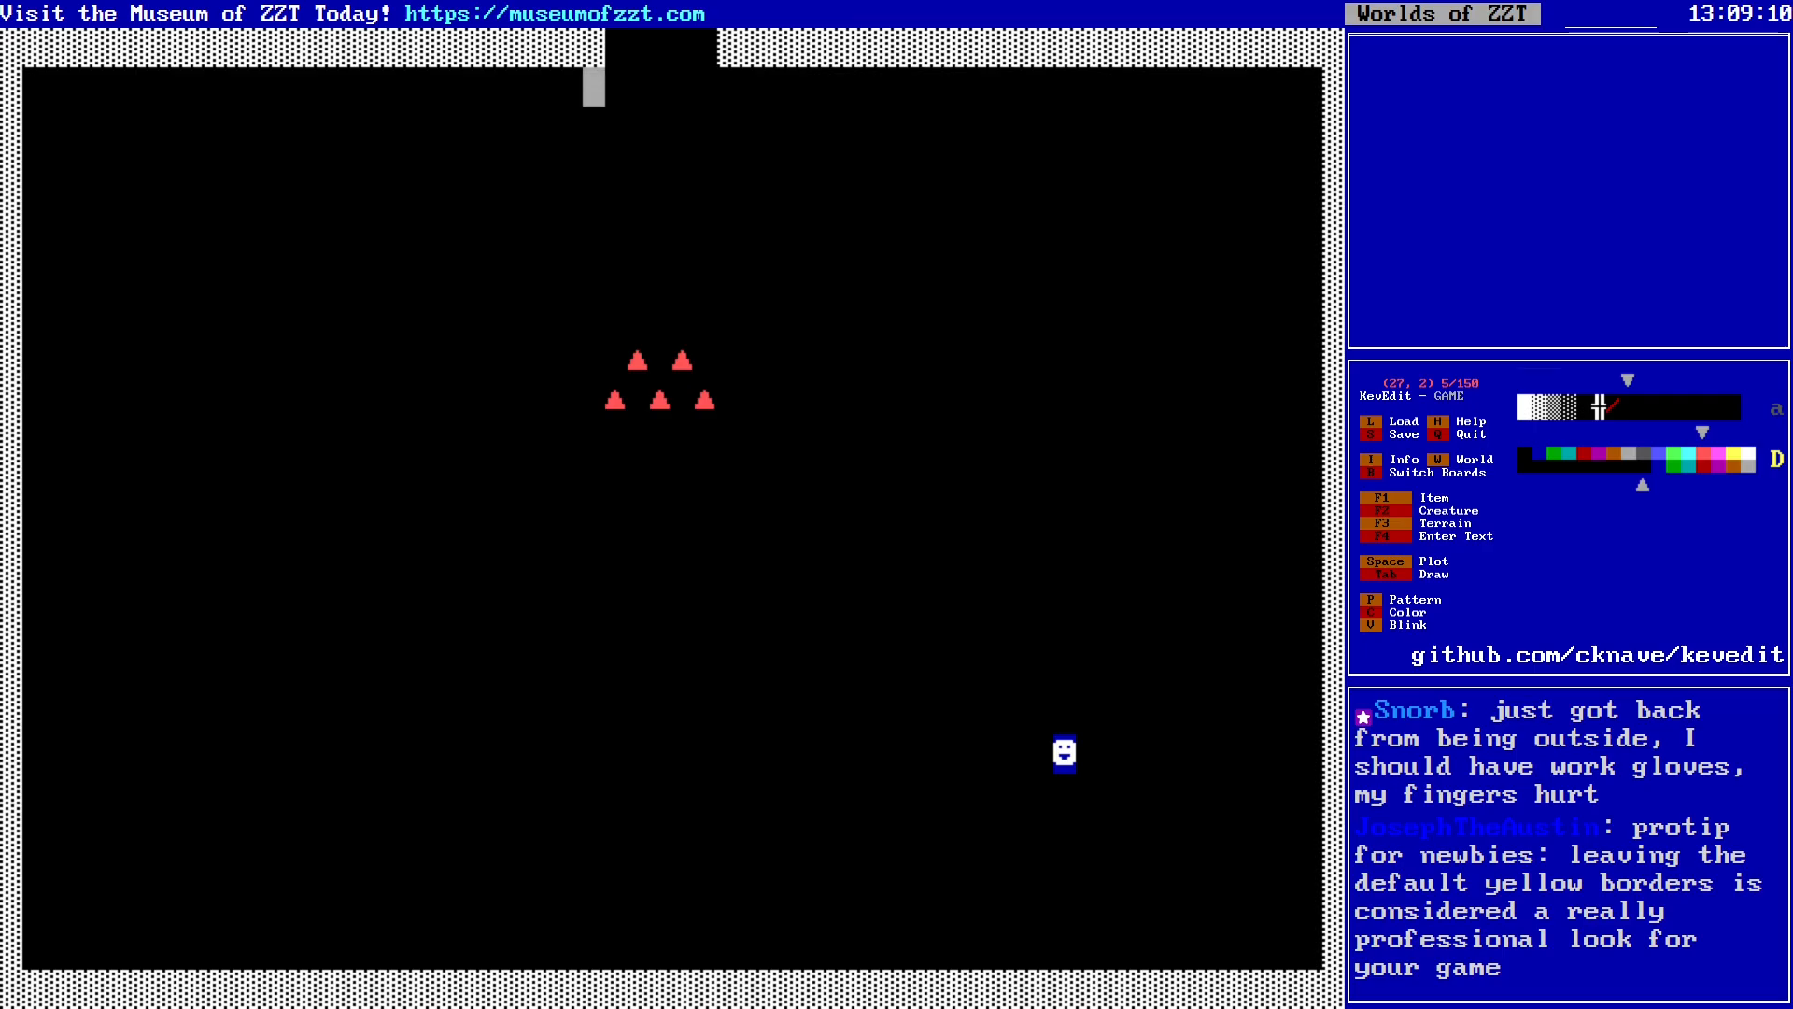
pyautogui.press('s')
pyautogui.press('y')
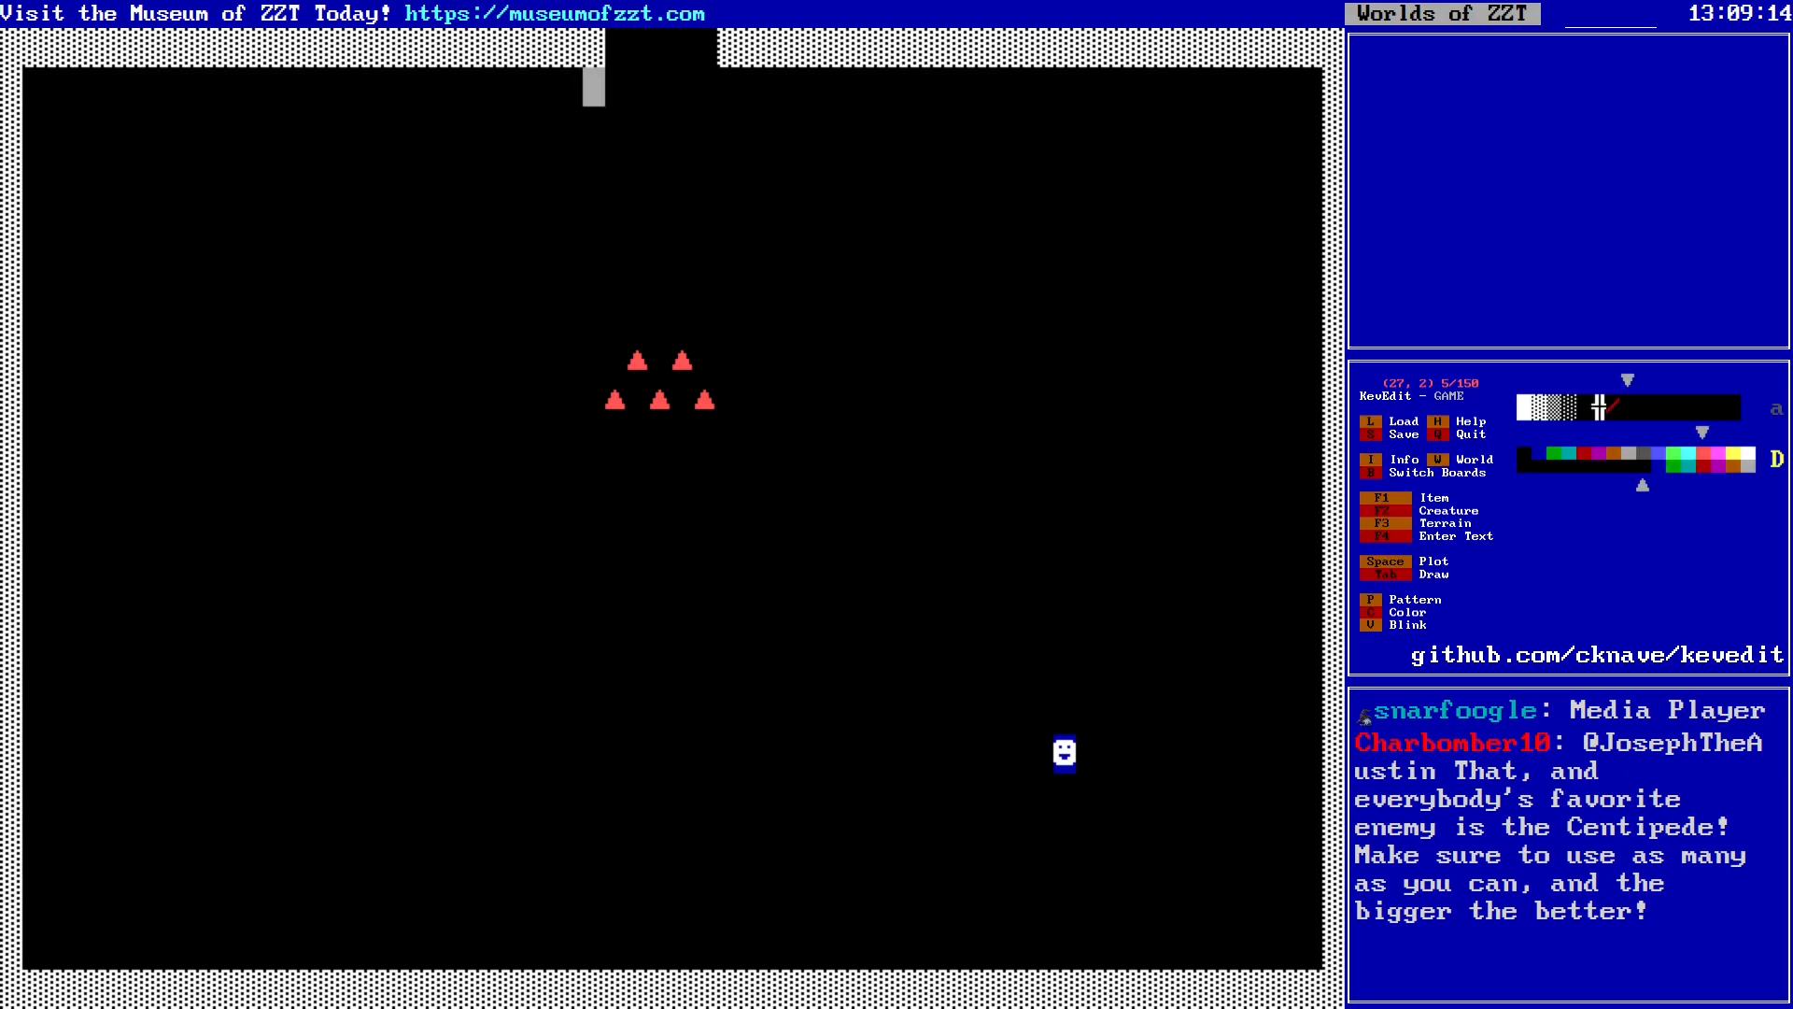
pyautogui.press('Down')
pyautogui.press('Down')
pyautogui.press('Down')
pyautogui.press('Down')
pyautogui.press('Left')
pyautogui.press('Up')
pyautogui.press('Up')
pyautogui.press('Up')
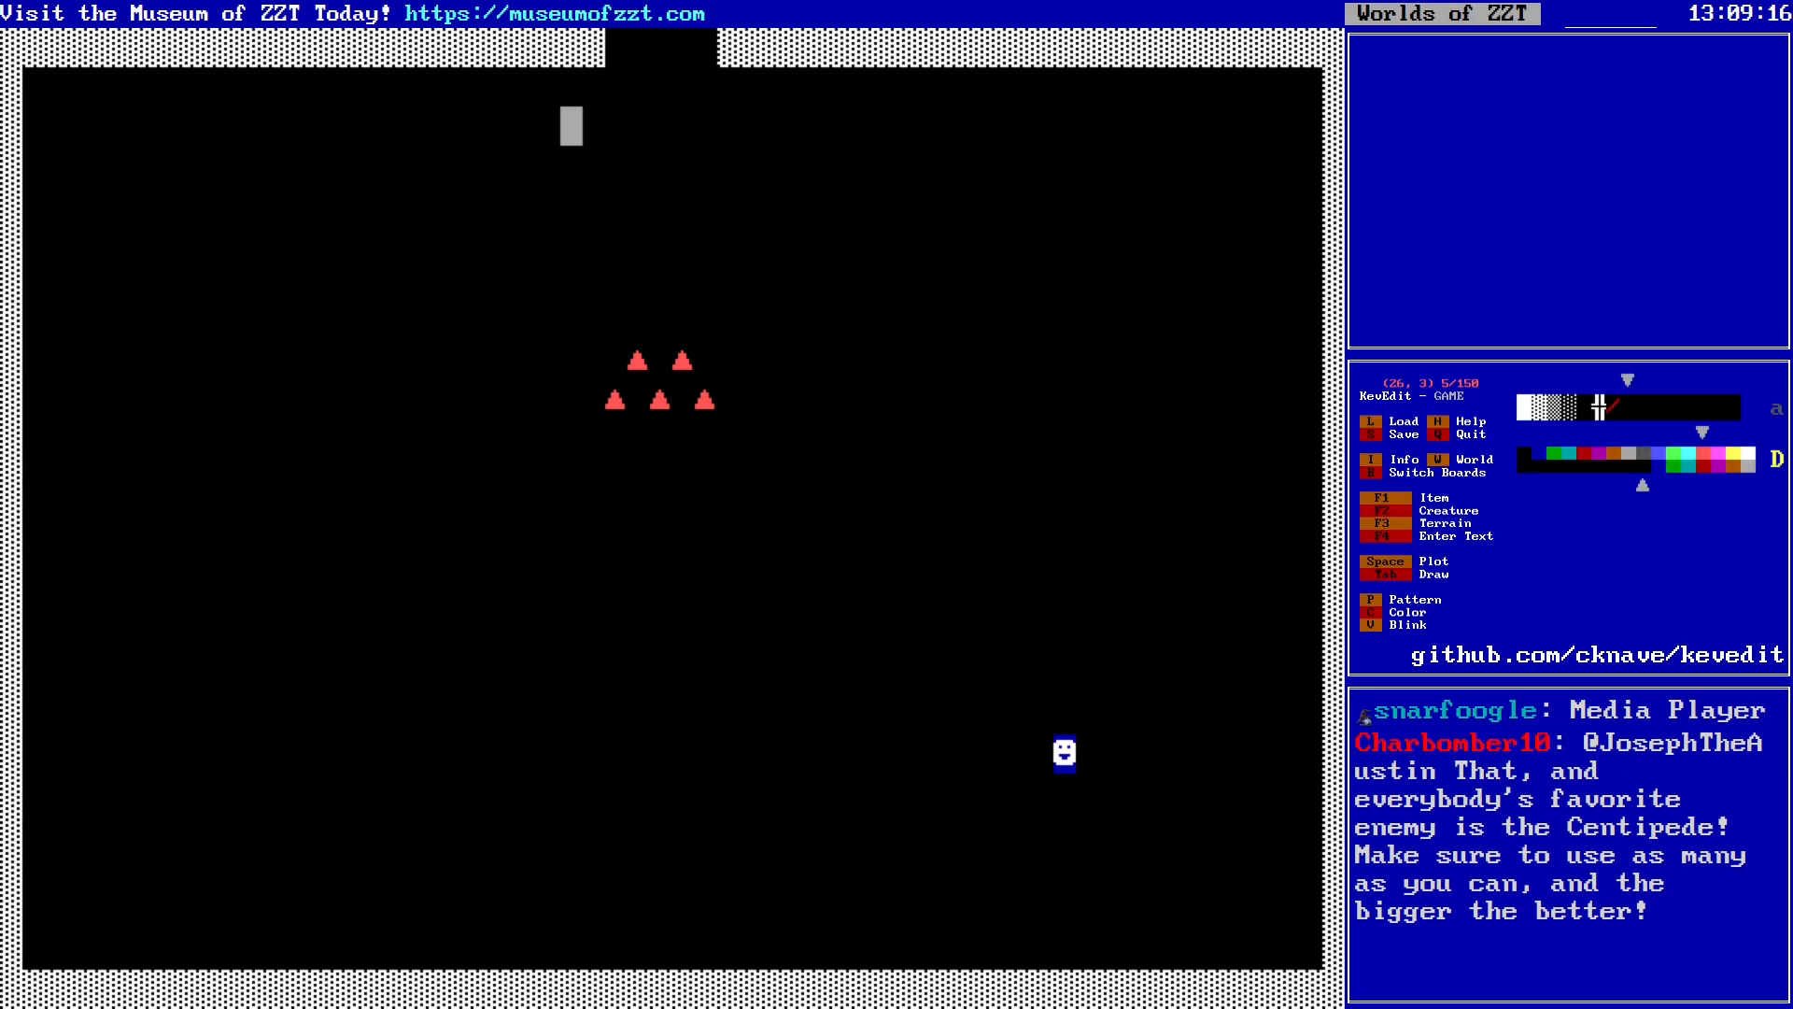
pyautogui.press('Up')
pyautogui.press('Right')
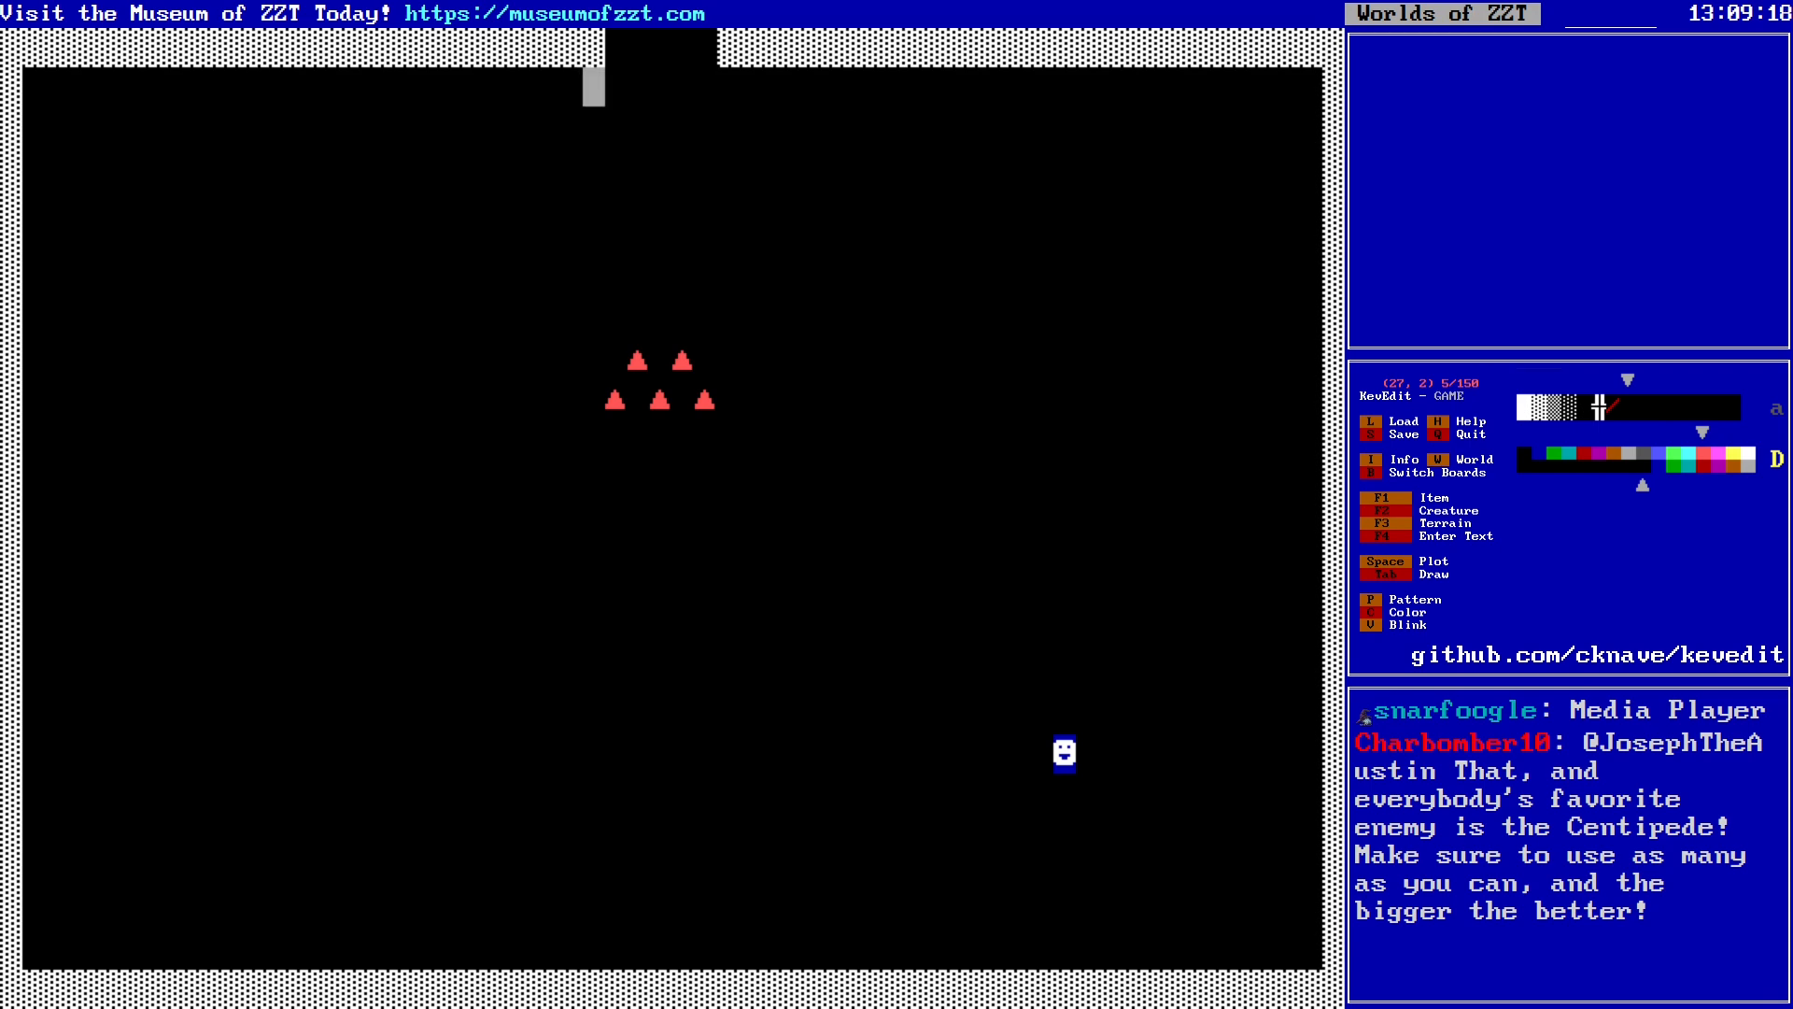
# Step: Draw a yellow line wall down column 27 from row 2 to row 10, left of the cones
pyautogui.press('c')
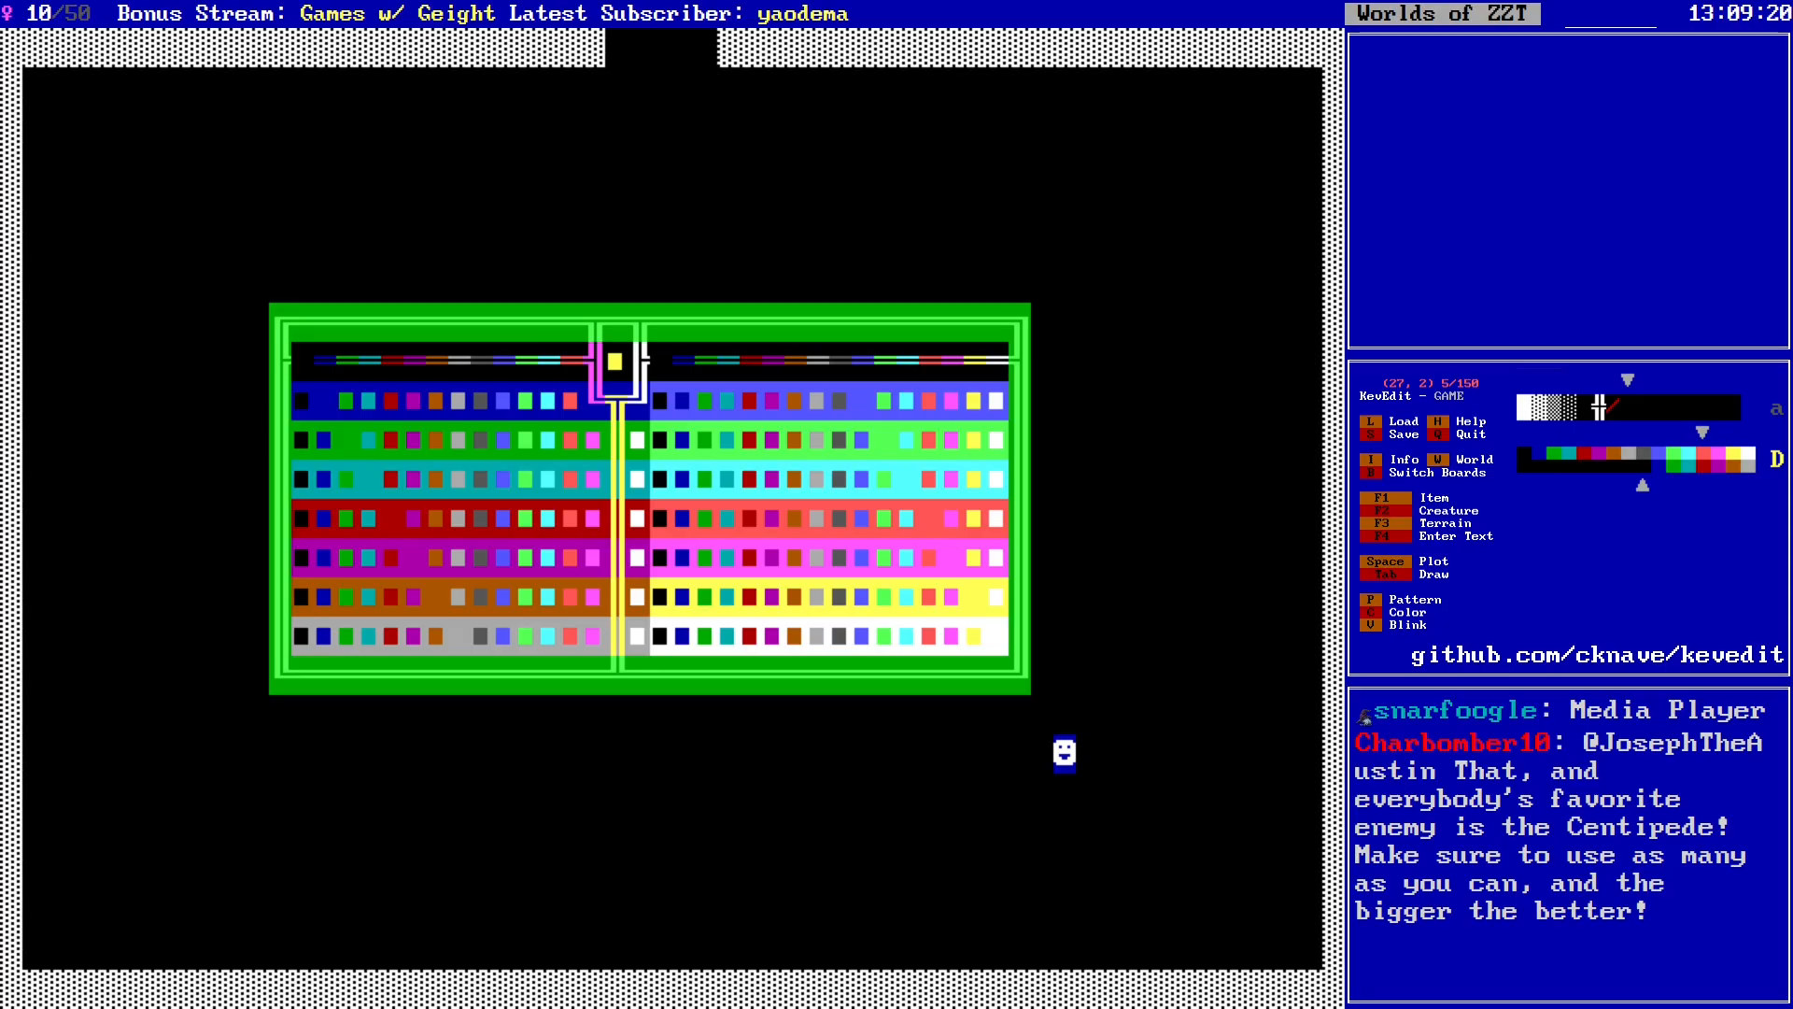
pyautogui.press('Return')
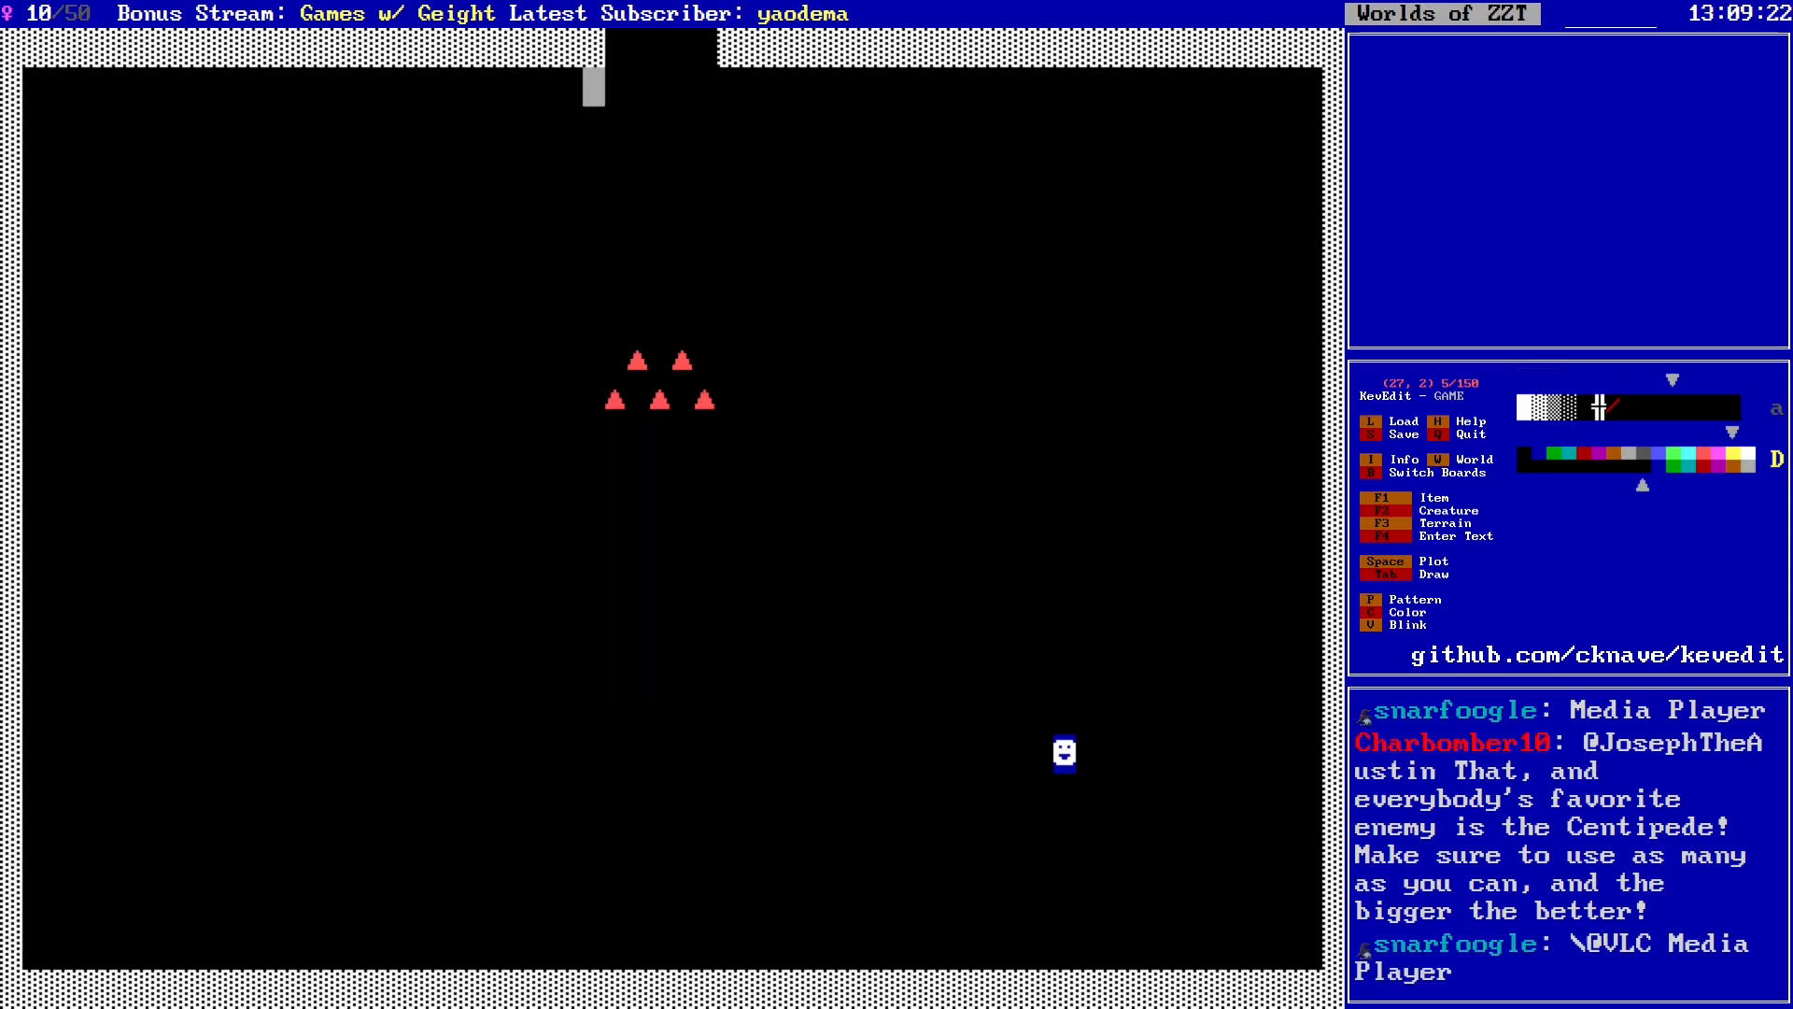
pyautogui.press('p')
pyautogui.press('p')
pyautogui.press('p')
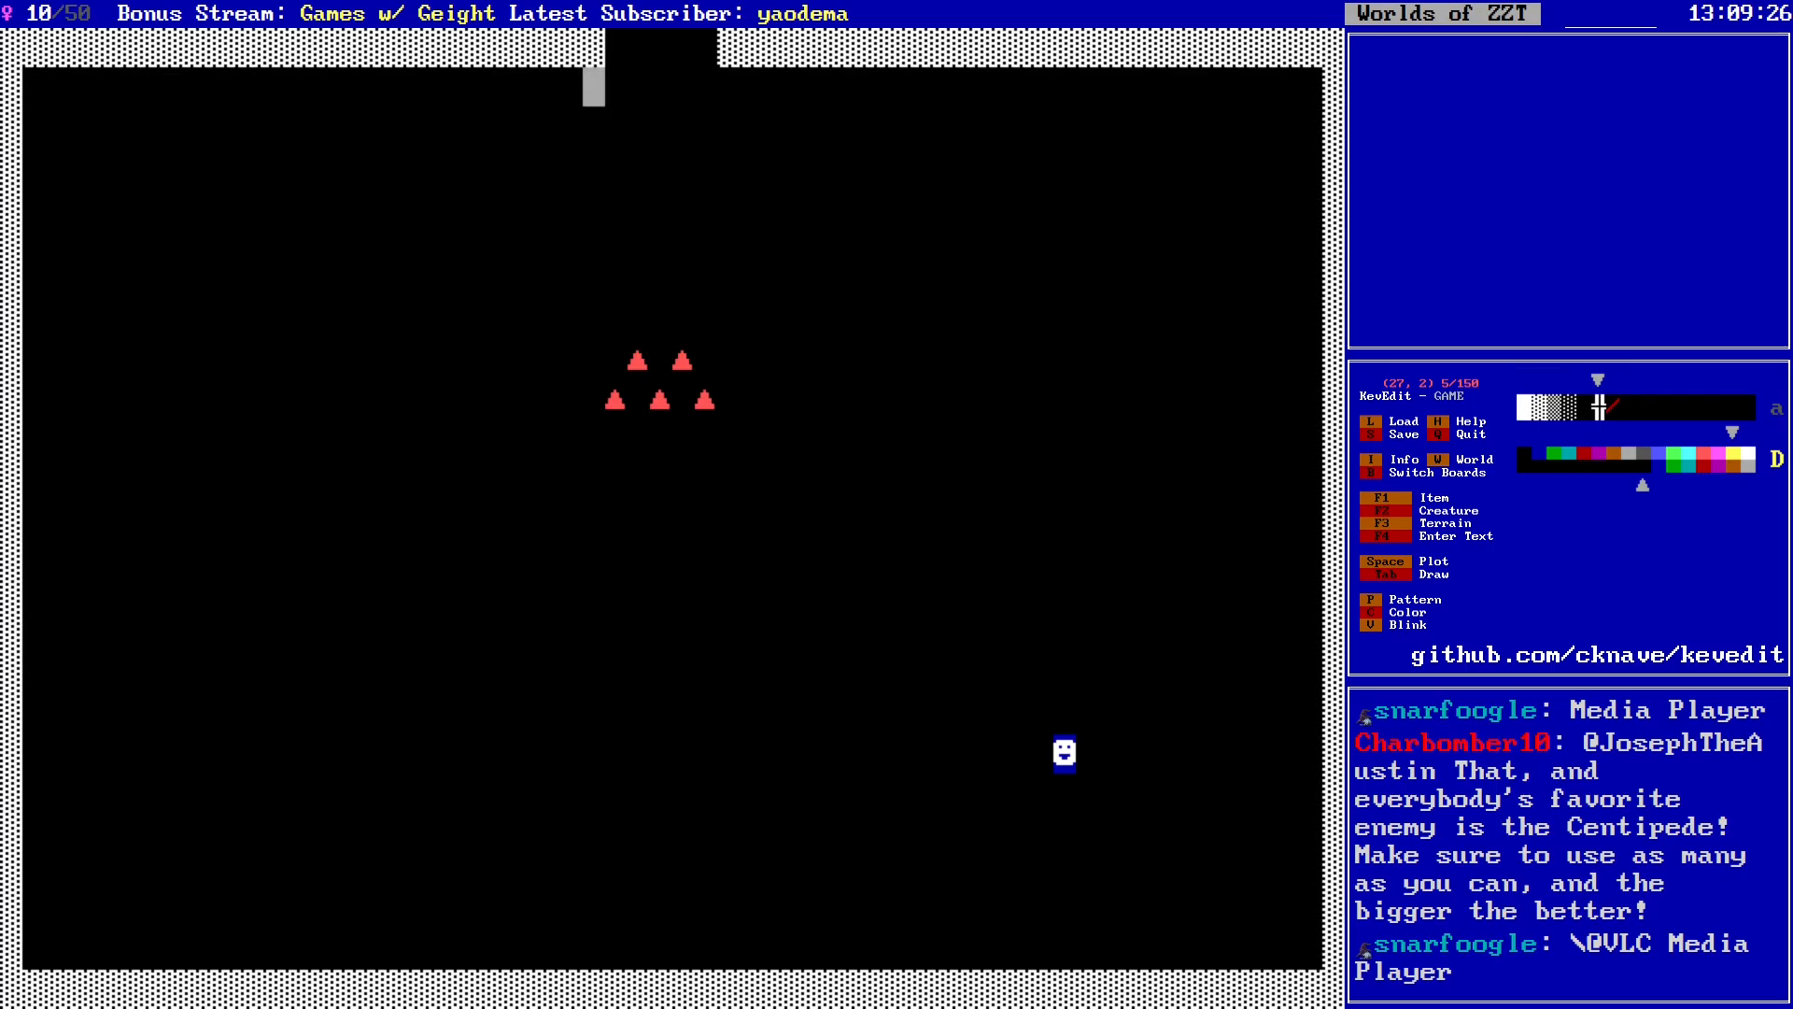
pyautogui.press('Tab')
pyautogui.press('Down')
pyautogui.press('Down')
pyautogui.press('Down')
pyautogui.press('Down')
pyautogui.press('Down')
pyautogui.press('Down')
pyautogui.press('Down')
pyautogui.press('Down')
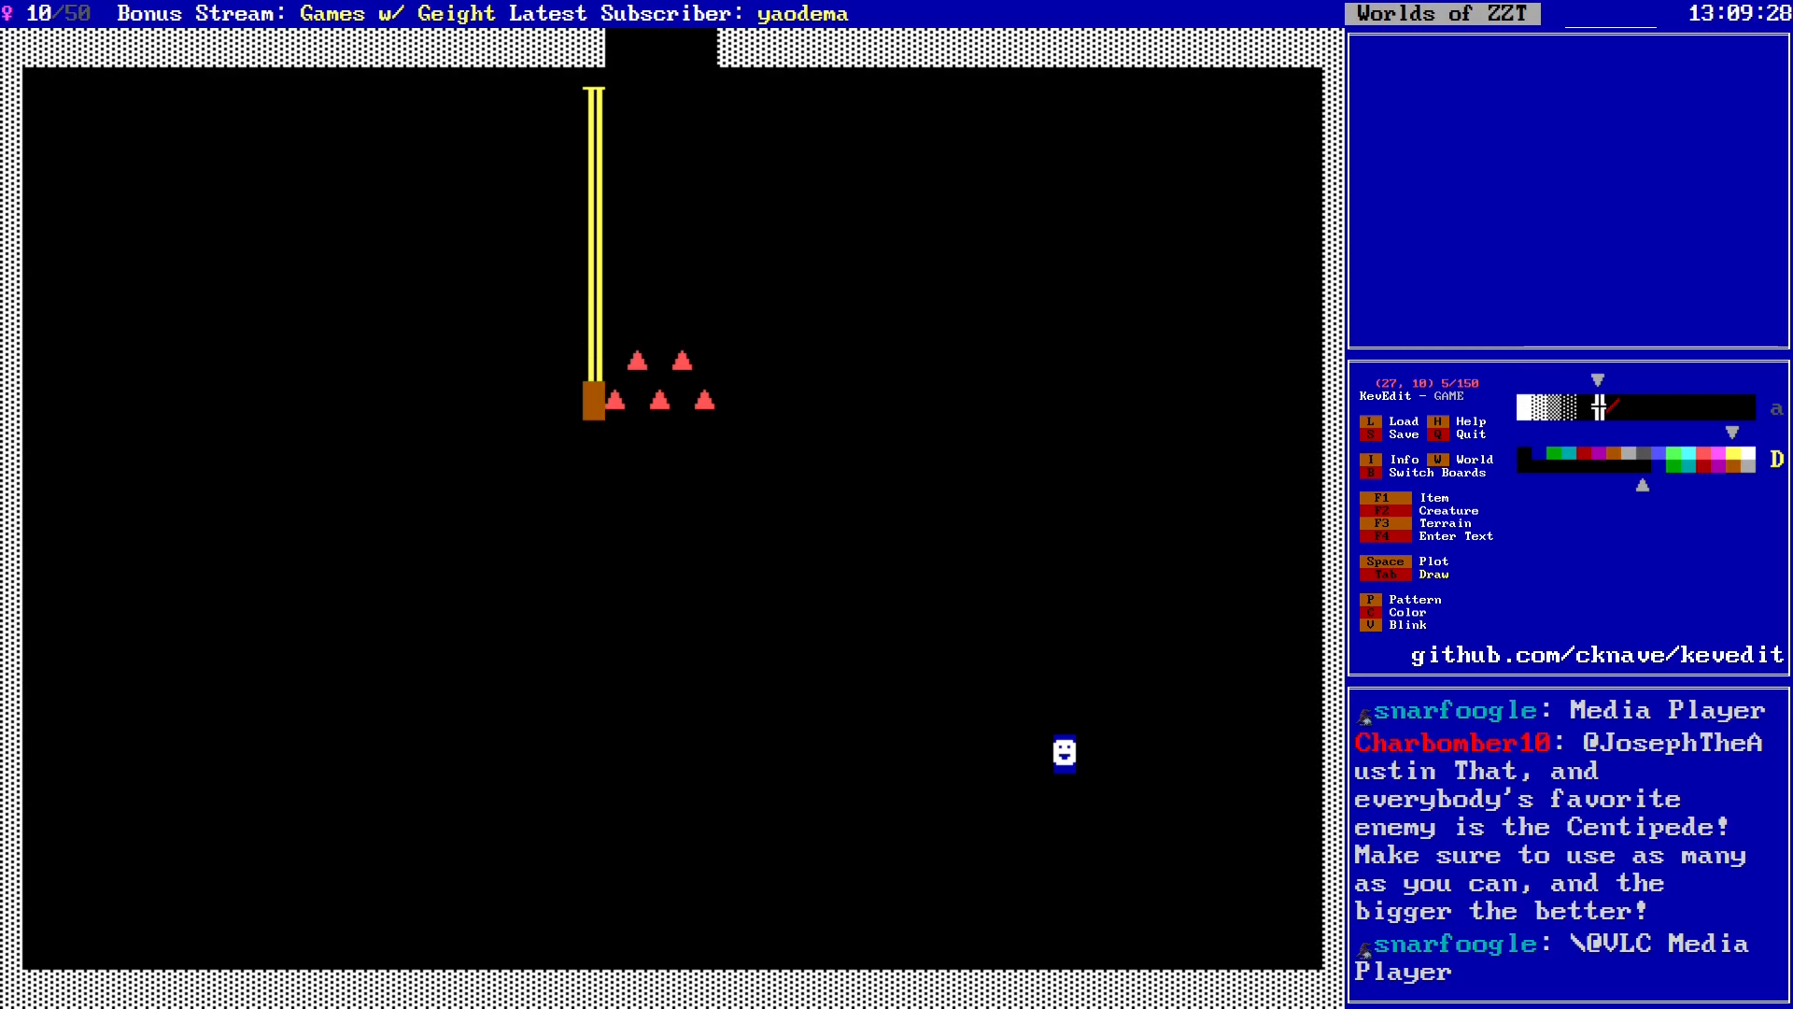
pyautogui.press('Tab')
# Step: Draw a matching yellow line wall up column 33 from row 10 to row 2, right of the cones
pyautogui.press('Right')
pyautogui.press('Right')
pyautogui.press('Right')
pyautogui.press('Right')
pyautogui.press('Right')
pyautogui.press('Right')
pyautogui.press('Tab')
pyautogui.press('Up')
pyautogui.press('Up')
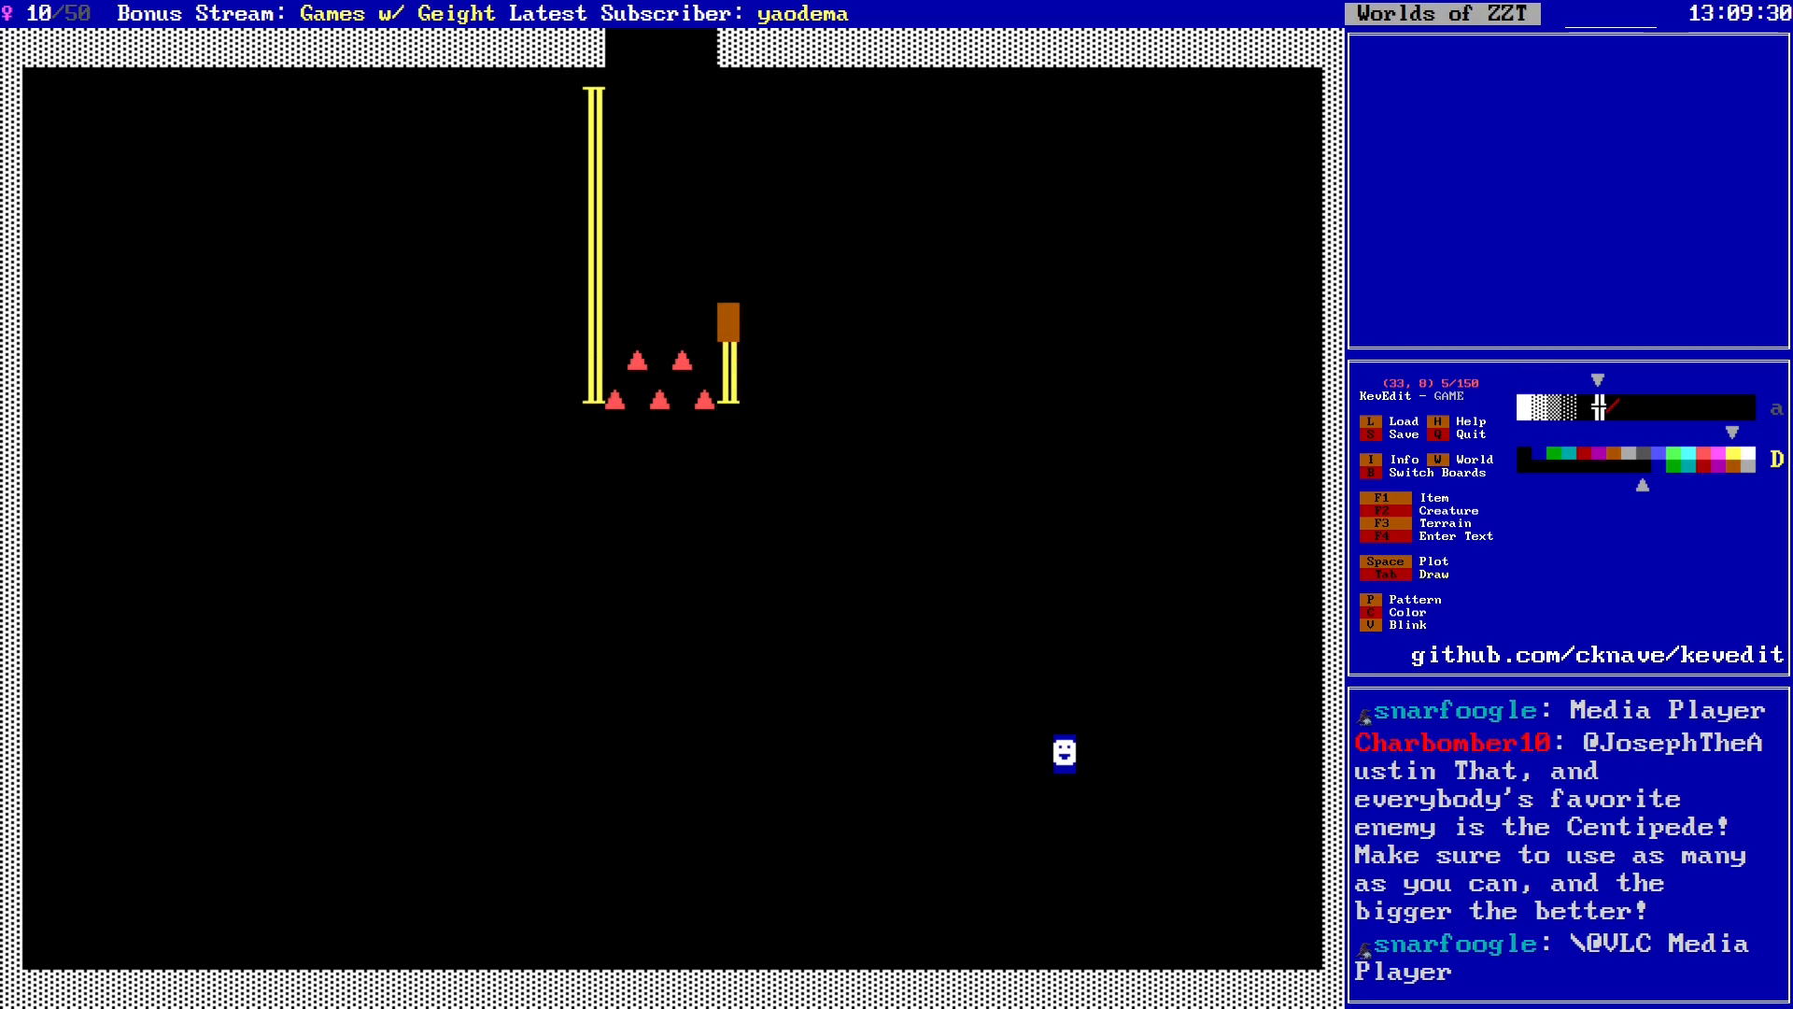
pyautogui.press('Up')
pyautogui.press('Up')
pyautogui.press('Up')
pyautogui.press('Up')
pyautogui.press('Up')
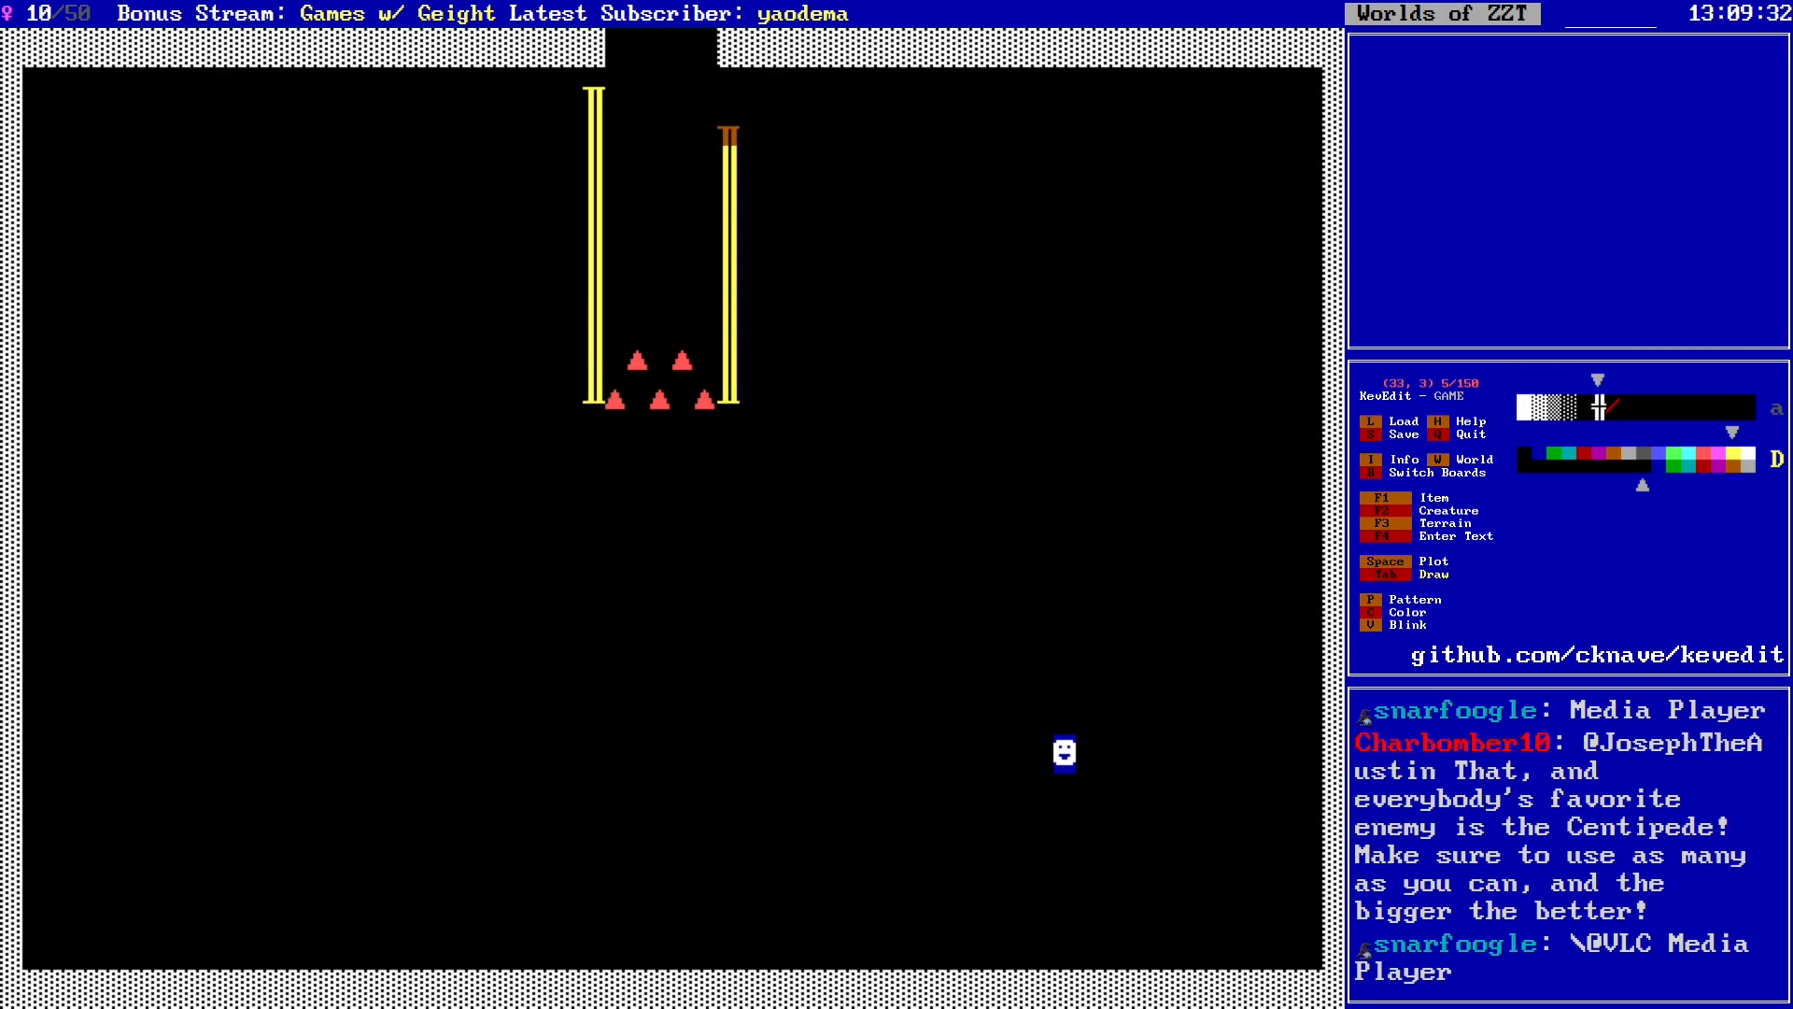
pyautogui.press('Up')
# Step: Erase the upper part of the column 33 wall, from row 7 up to row 2
pyautogui.press('Down')
pyautogui.press('Down')
pyautogui.press('Right')
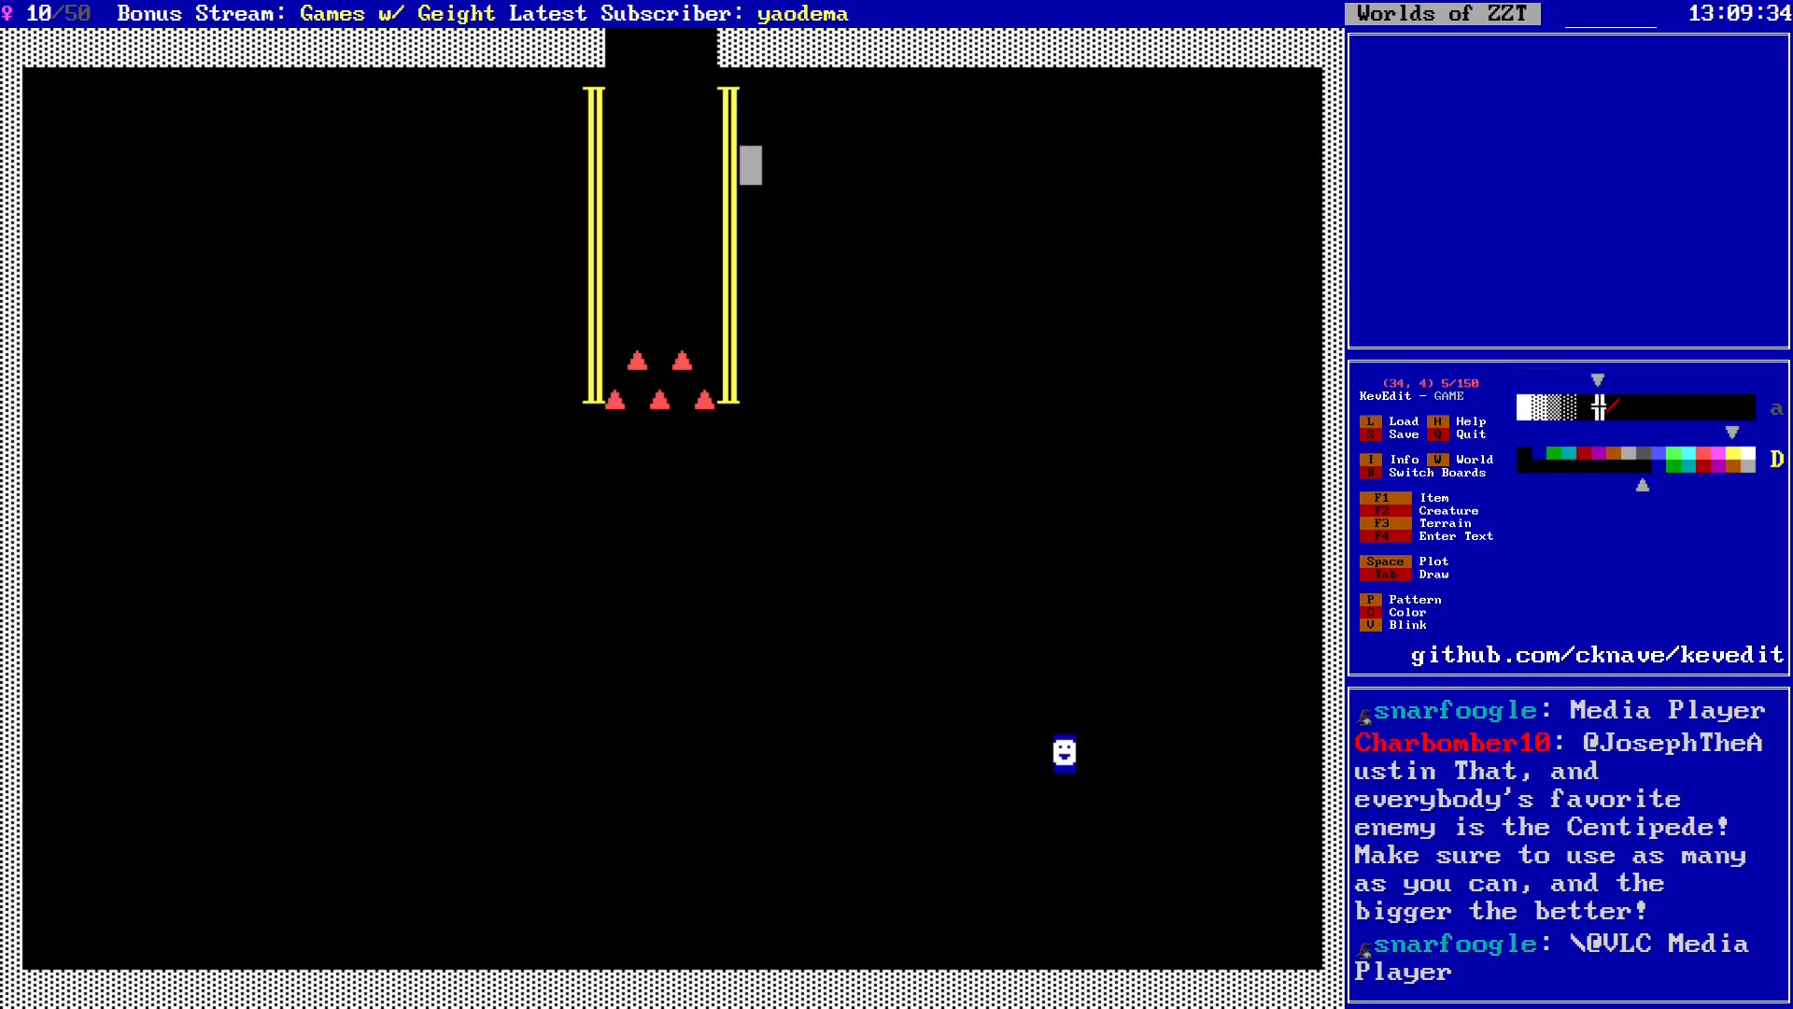
pyautogui.press('Down')
pyautogui.press('Down')
pyautogui.press('Down')
pyautogui.press('Down')
pyautogui.press('Left')
pyautogui.press('Left')
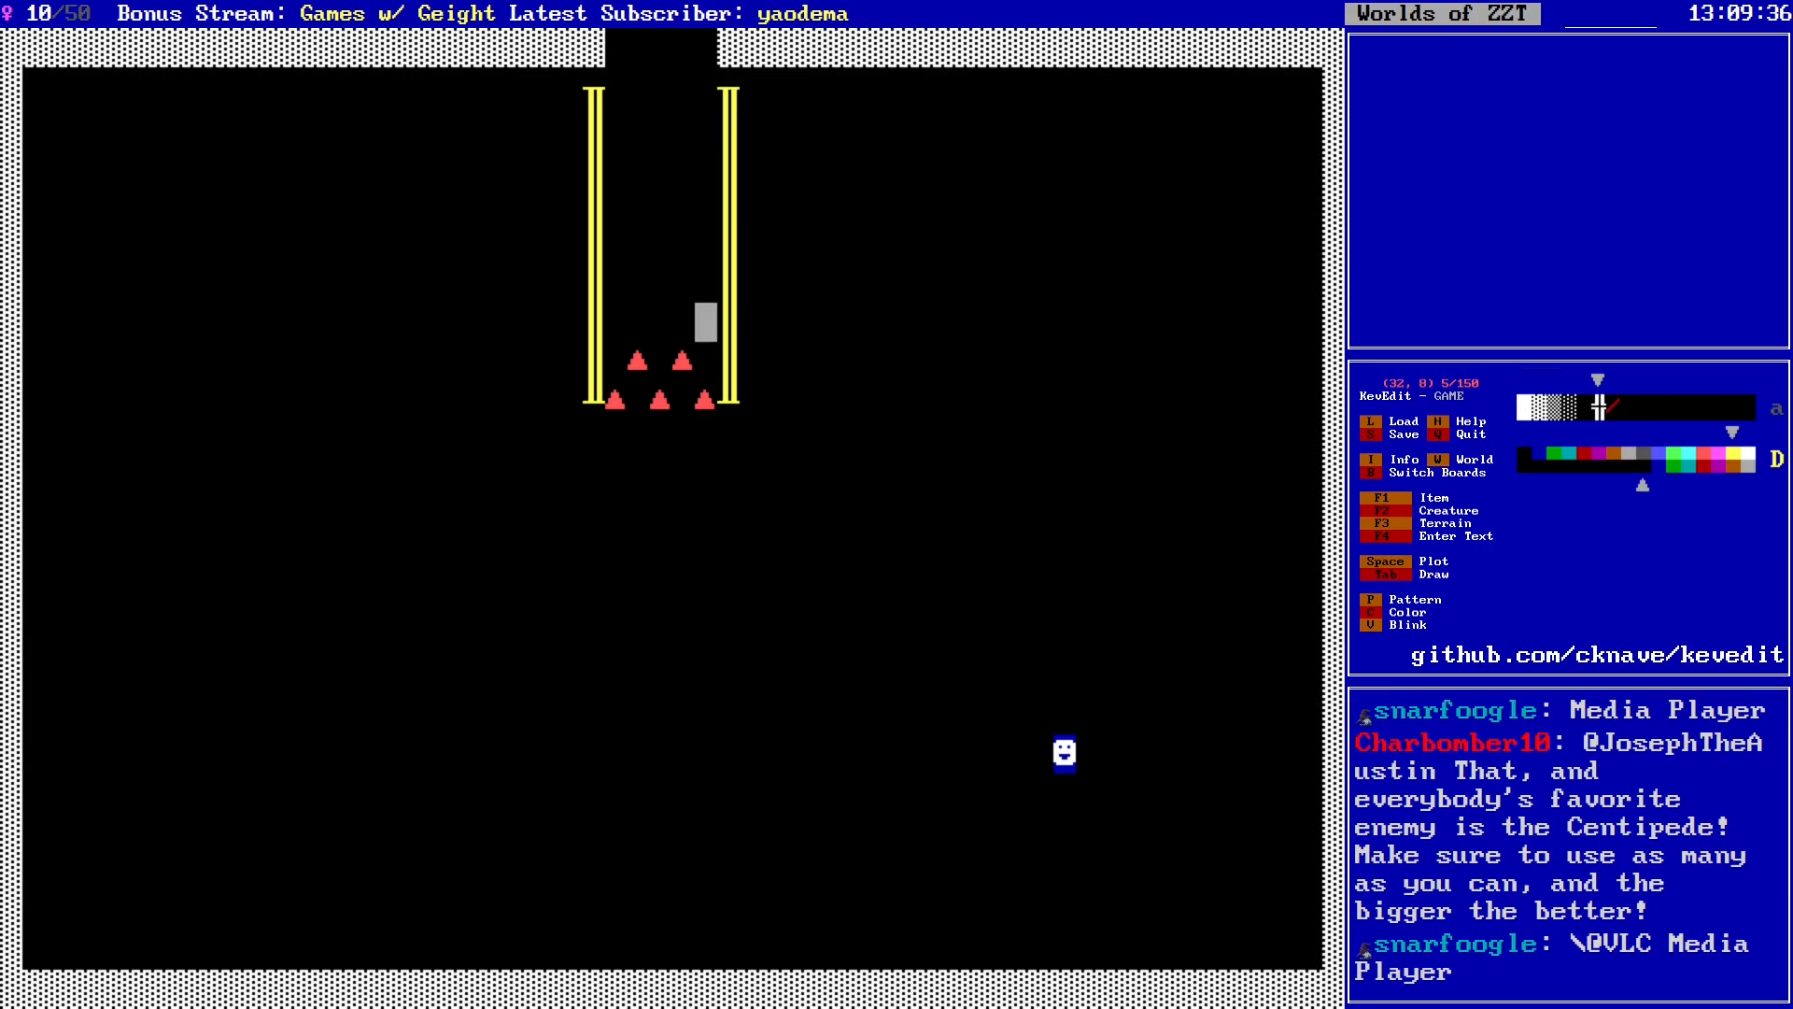
pyautogui.press('Down')
pyautogui.press('Right')
pyautogui.press('Up')
pyautogui.press('Up')
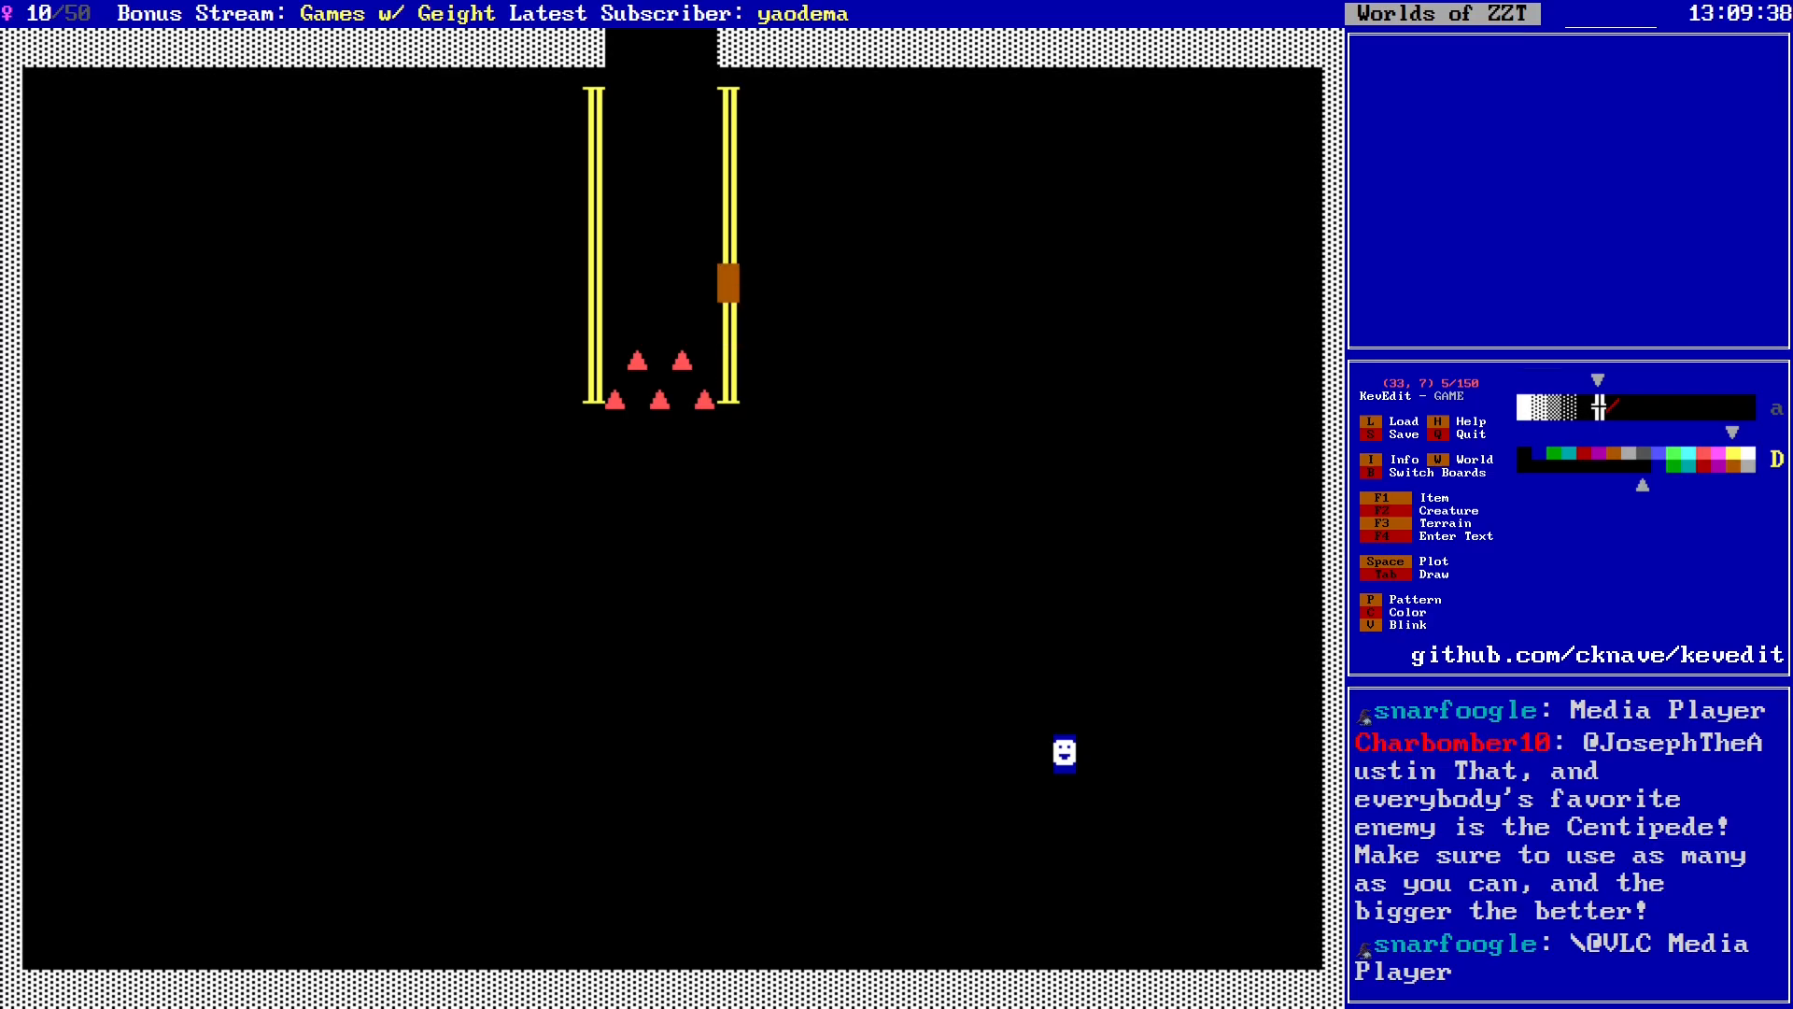
pyautogui.press('Delete')
pyautogui.press('Up')
pyautogui.press('Delete')
pyautogui.press('Up')
pyautogui.press('Delete')
pyautogui.press('Up')
pyautogui.press('Delete')
pyautogui.press('Up')
pyautogui.press('Delete')
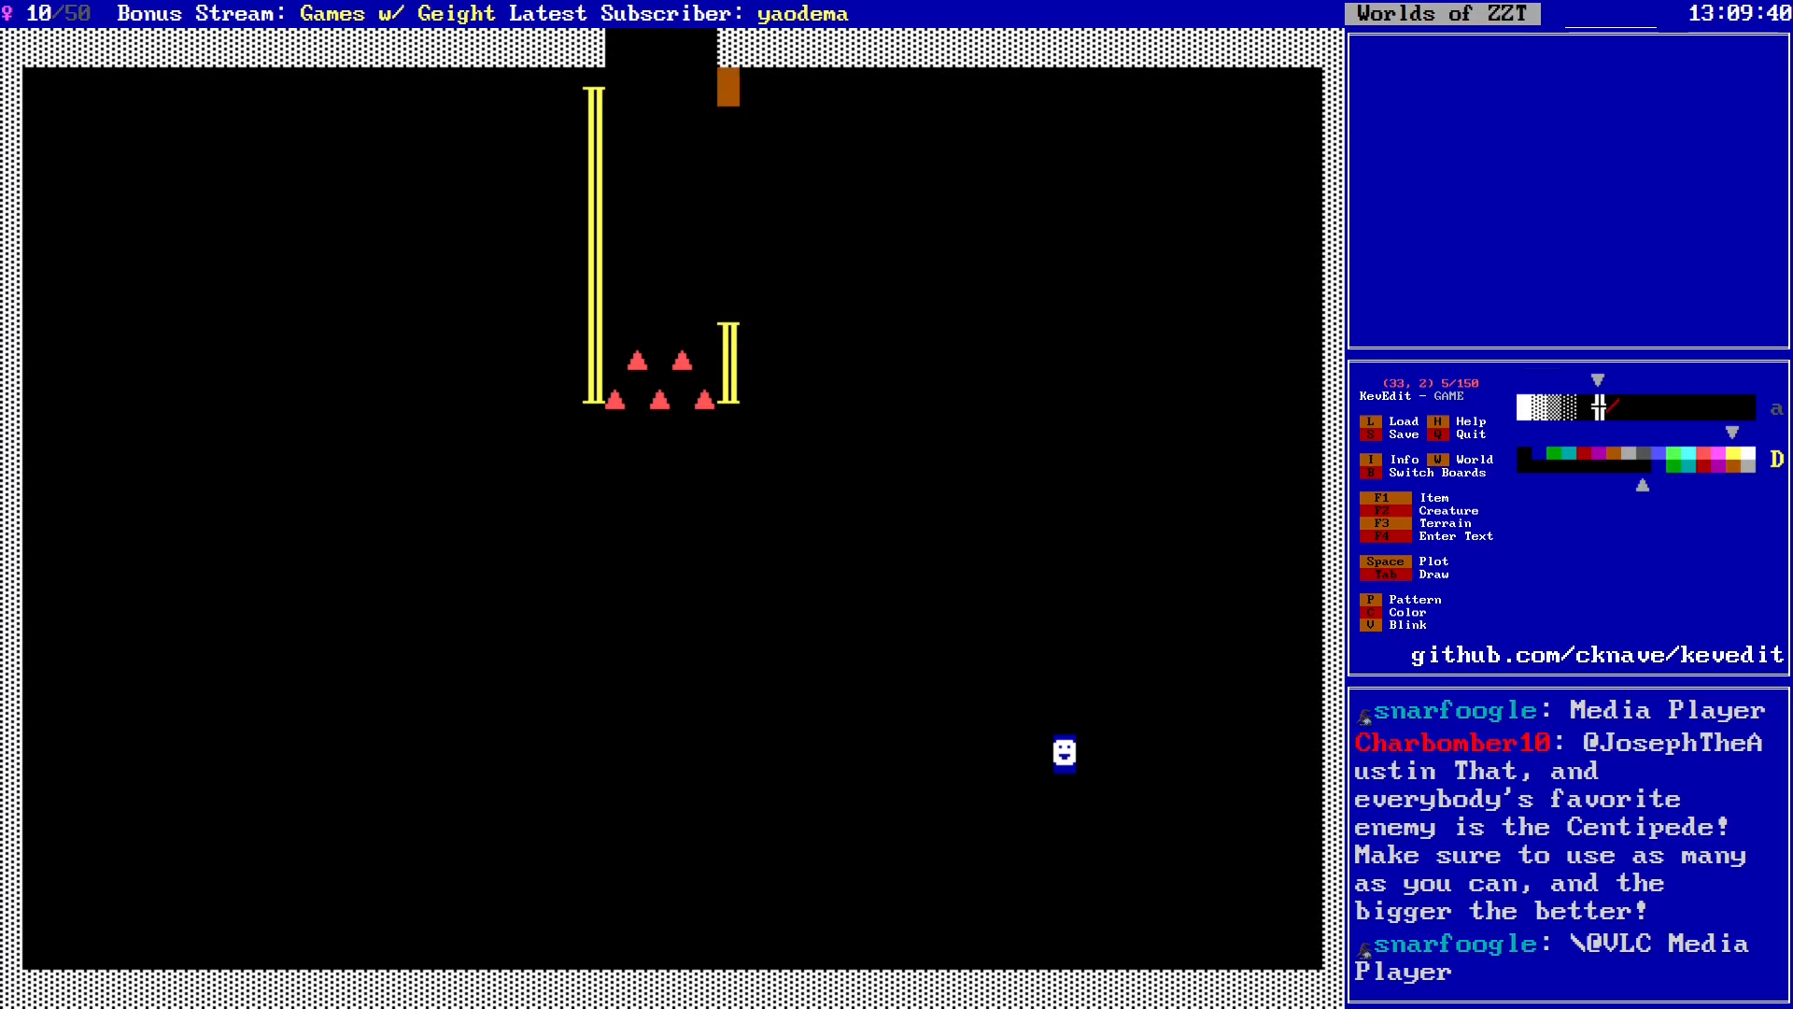
# Step: Extend the yellow line wall along row 8 from column 34 to column 59 at the board's right border
pyautogui.press('Down')
pyautogui.press('Down')
pyautogui.press('Right')
pyautogui.press('Down')
pyautogui.press('Down')
pyautogui.press('Down')
pyautogui.press('Down')
pyautogui.press('space')
pyautogui.press('Right')
pyautogui.press('space')
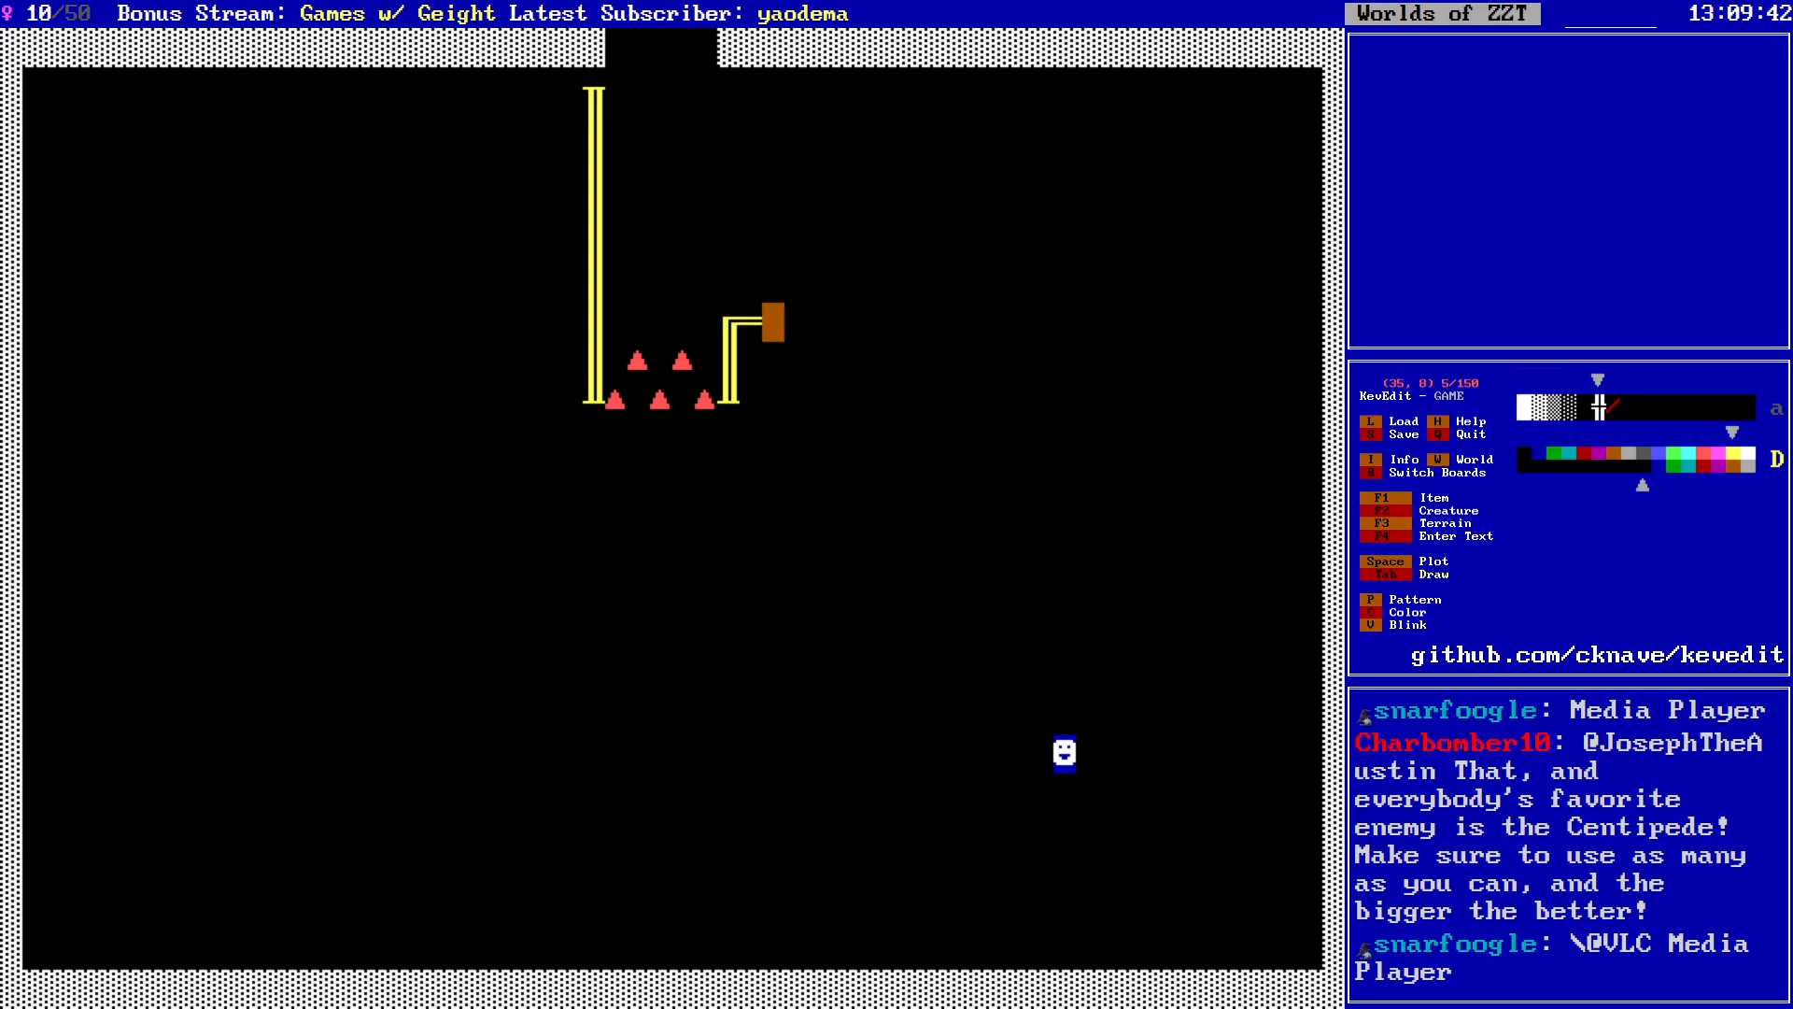
pyautogui.press('Right')
pyautogui.press('Right')
pyautogui.press('Right')
pyautogui.press('Right')
pyautogui.press('Right')
pyautogui.press('Right')
pyautogui.press('Right')
pyautogui.press('Right')
pyautogui.press('Right')
pyautogui.press('Right')
pyautogui.press('Right')
pyautogui.press('Right')
pyautogui.press('Right')
pyautogui.press('Right')
pyautogui.press('Right')
pyautogui.press('Right')
pyautogui.press('Right')
pyautogui.press('Right')
pyautogui.press('Right')
pyautogui.press('Right')
# Step: Continue the yellow wall up column 59 from row 8 to row 2, alongside the right border
pyautogui.press('Up')
pyautogui.press('Up')
pyautogui.press('Up')
pyautogui.press('Up')
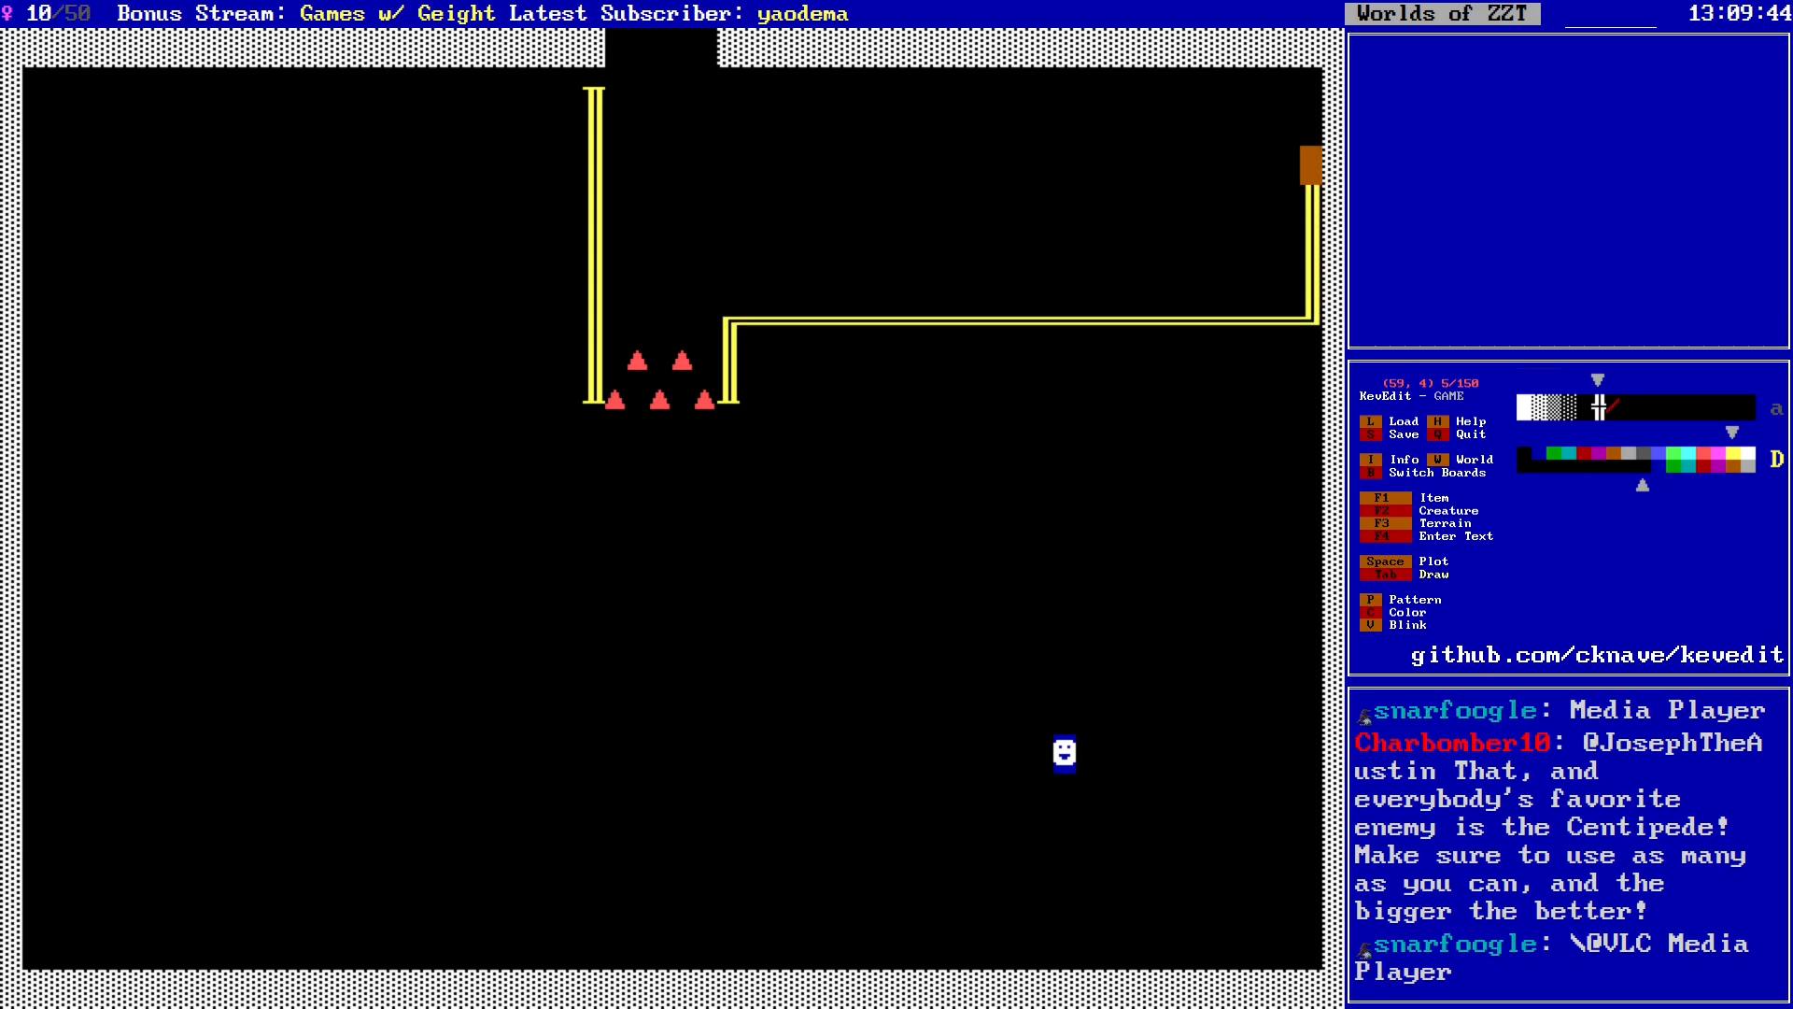
pyautogui.press('Up')
pyautogui.press('Up')
# Step: Run the yellow wall back along row 2 to column 33 and down to row 4, leaving a side opening above row 8
pyautogui.press('Left')
pyautogui.press('Left')
pyautogui.press('Left')
pyautogui.press('Left')
pyautogui.press('Left')
pyautogui.press('Left')
pyautogui.press('Left')
pyautogui.press('Left')
pyautogui.press('Left')
pyautogui.press('Left')
pyautogui.press('Left')
pyautogui.press('Left')
pyautogui.press('Left')
pyautogui.press('Left')
pyautogui.press('Left')
pyautogui.press('Left')
pyautogui.press('Left')
pyautogui.press('Left')
pyautogui.press('Left')
pyautogui.press('Left')
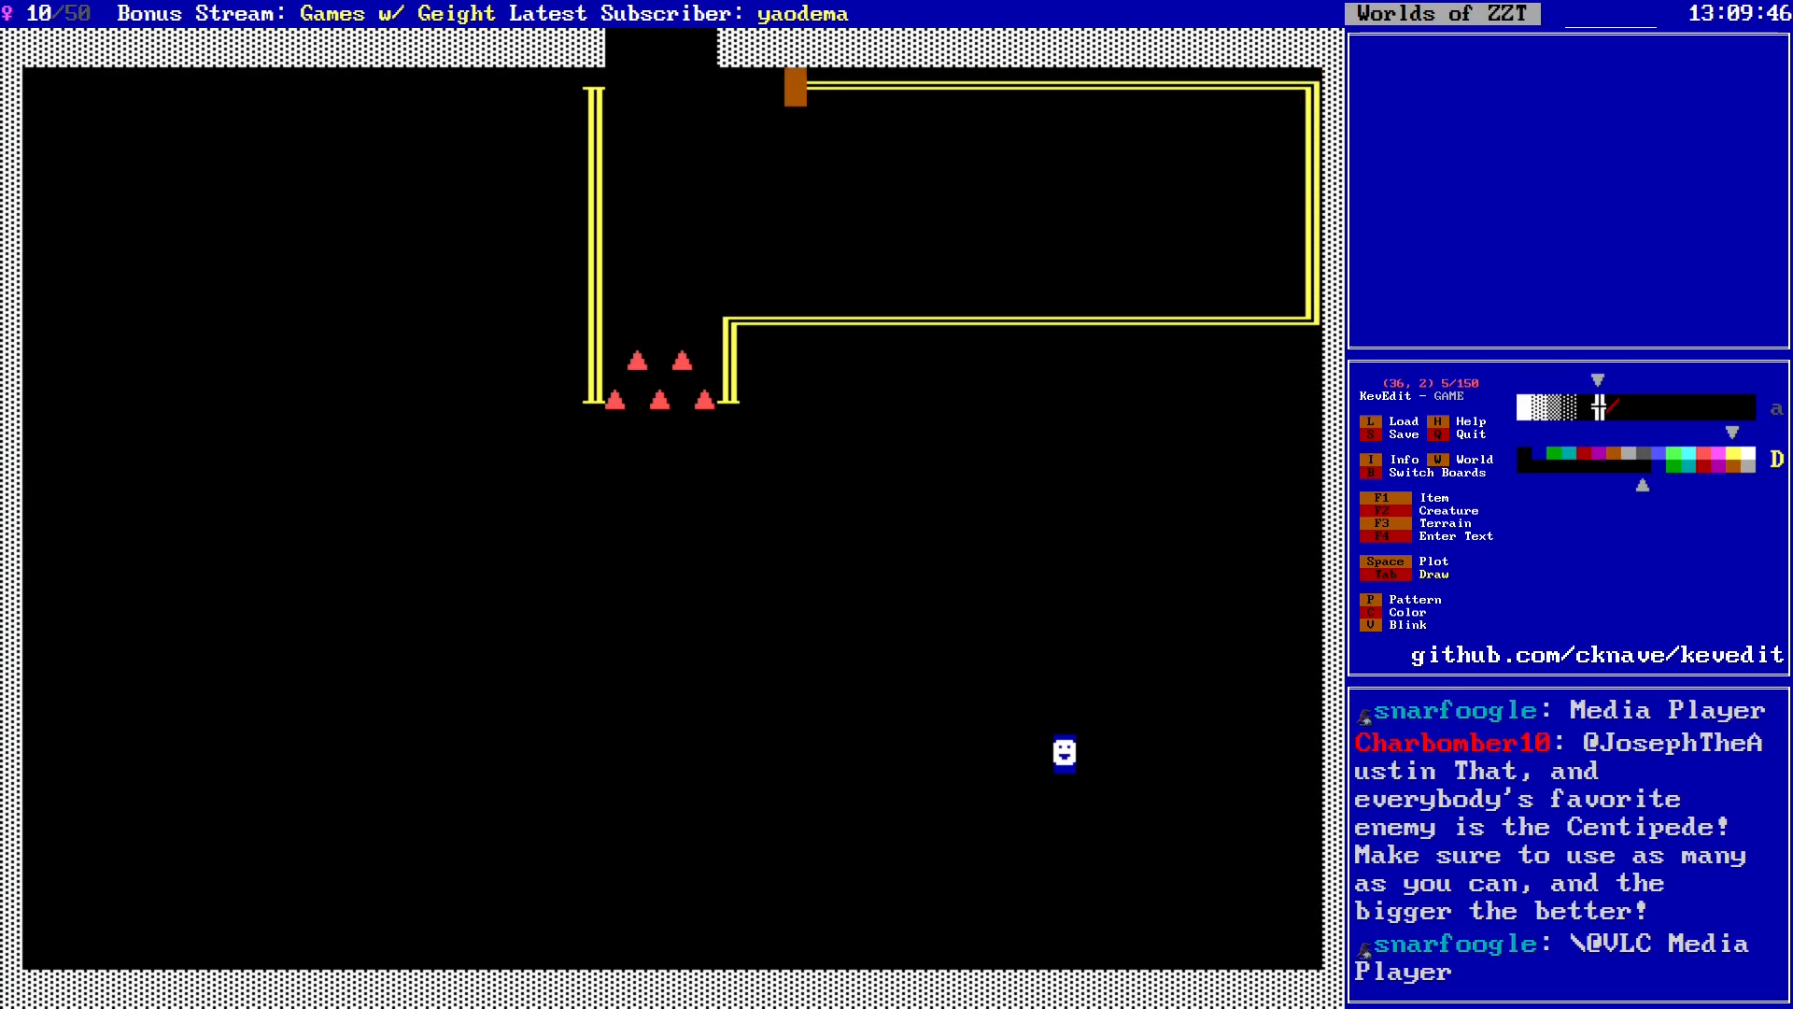
pyautogui.press('Left')
pyautogui.press('Left')
pyautogui.press('Left')
pyautogui.press('Down')
pyautogui.press('Down')
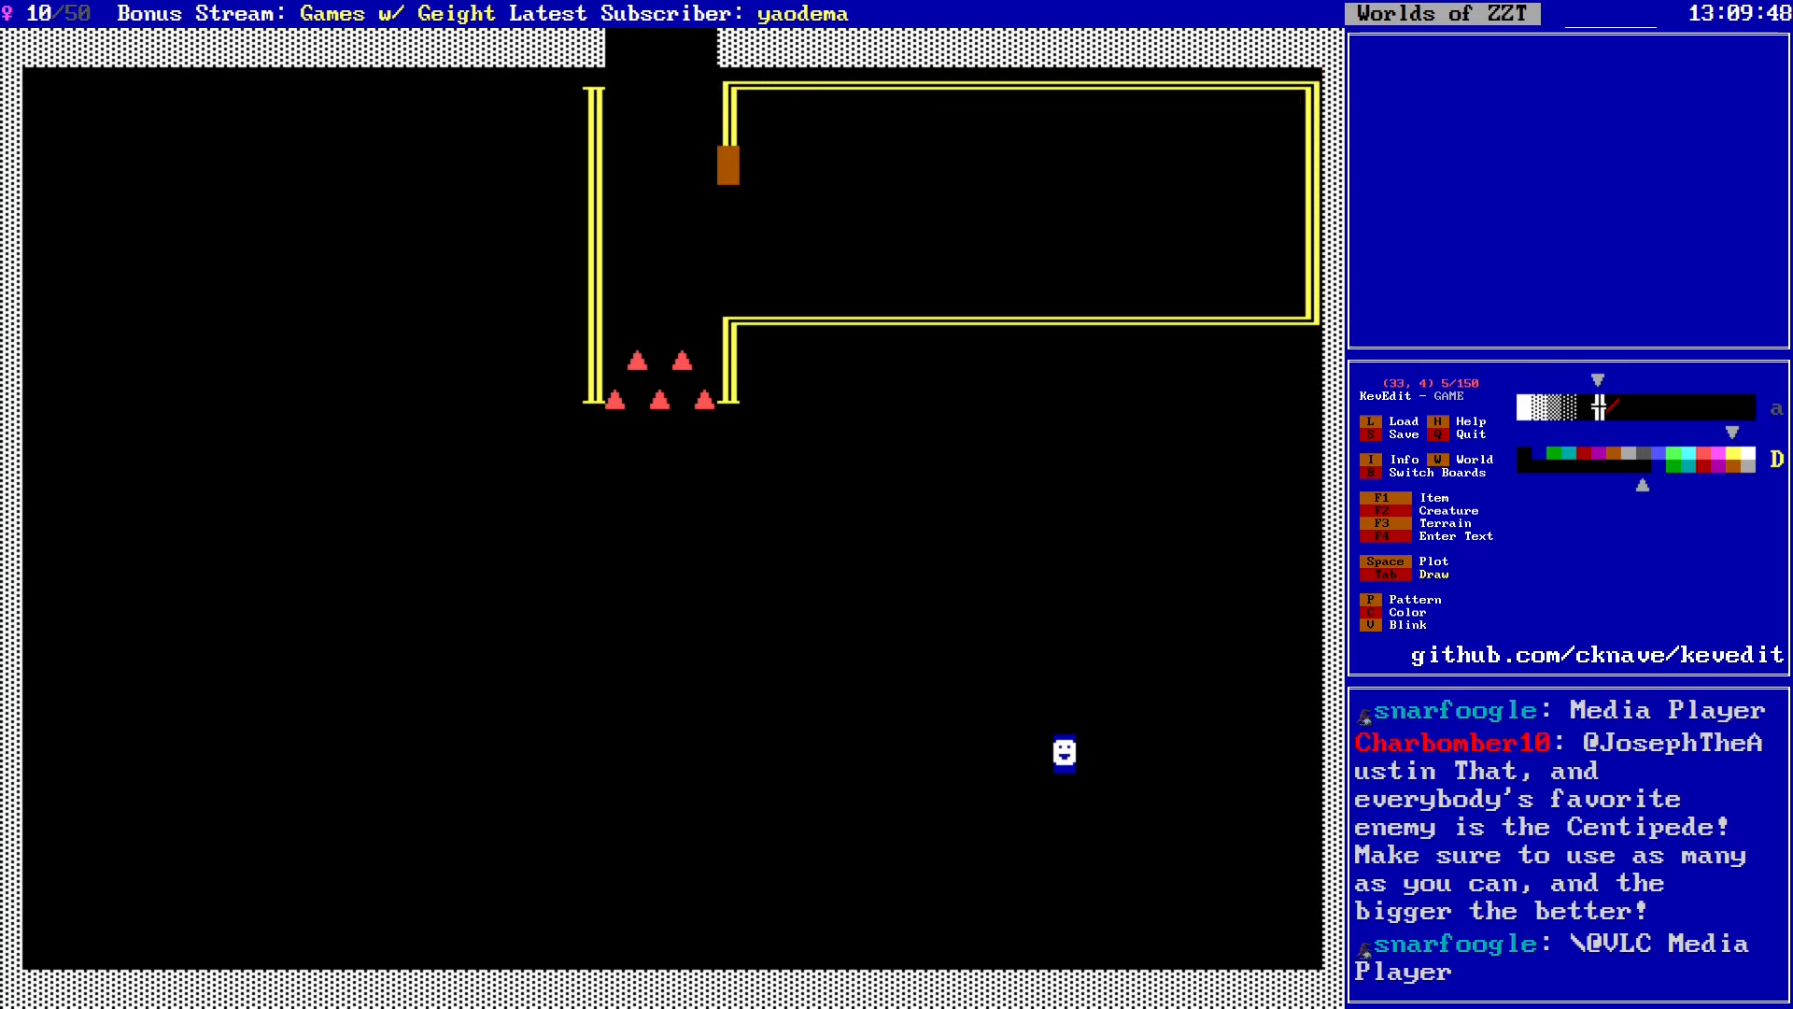
pyautogui.press('Tab')
# Step: Save the world as GAME with the new yellow line walls
pyautogui.press('Down')
pyautogui.press('Down')
pyautogui.press('Down')
pyautogui.press('Right')
pyautogui.press('Right')
pyautogui.press('Right')
pyautogui.press('s')
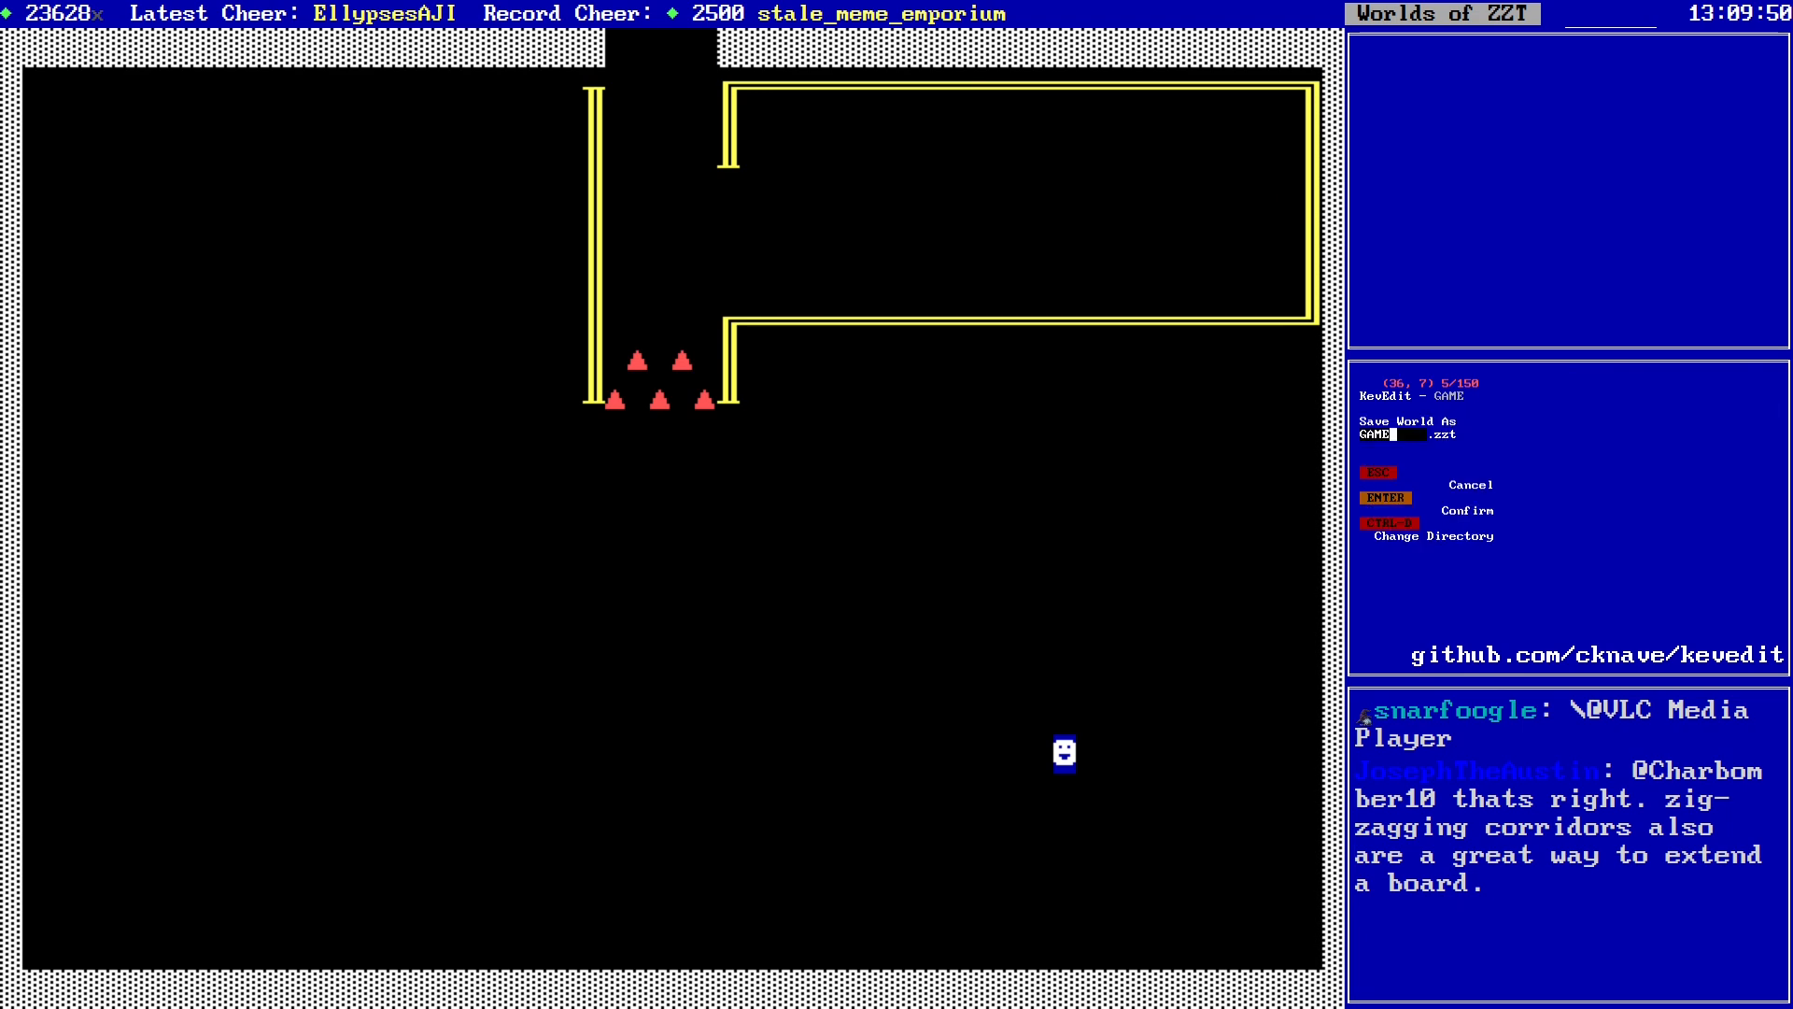
pyautogui.press('Return')
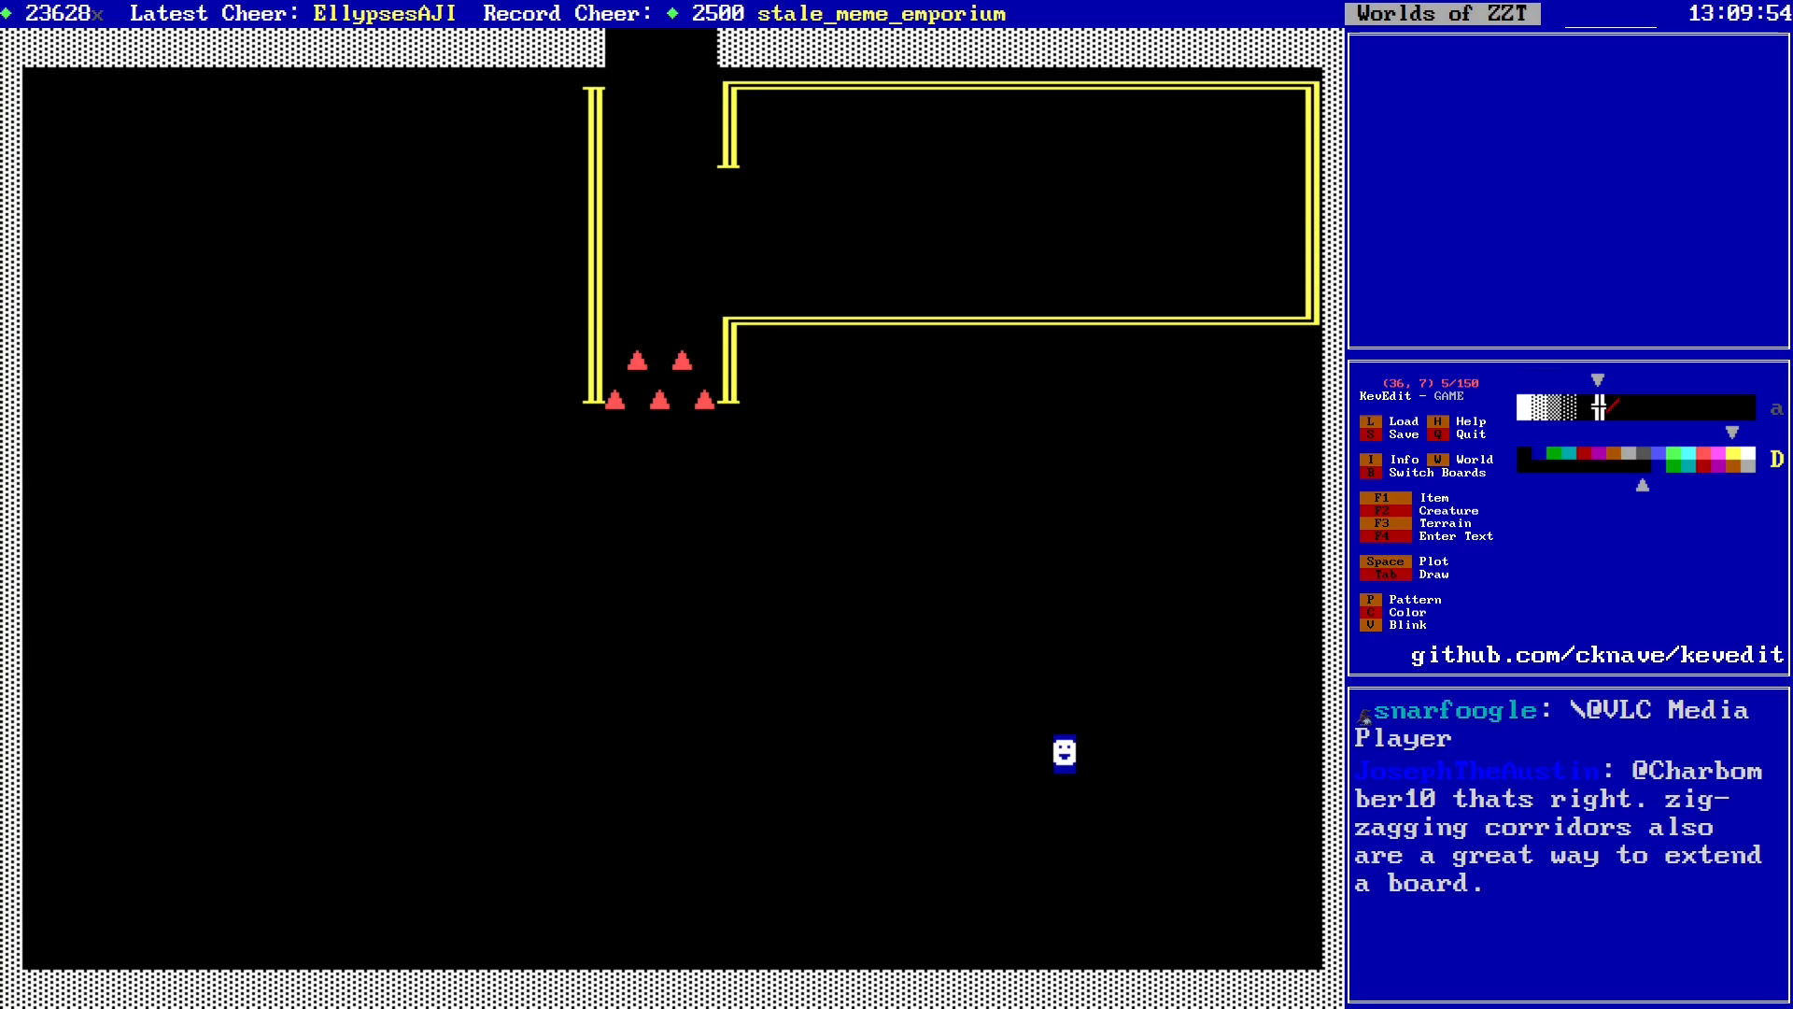
# Step: Change the drawing colour to light cyan for walls beside the lower end of the yellow wall in column 27
pyautogui.press('Left')
pyautogui.press('Left')
pyautogui.press('Left')
pyautogui.press('Left')
pyautogui.press('Left')
pyautogui.press('Left')
pyautogui.press('Left')
pyautogui.press('Left')
pyautogui.press('Left')
pyautogui.press('Left')
pyautogui.press('Up')
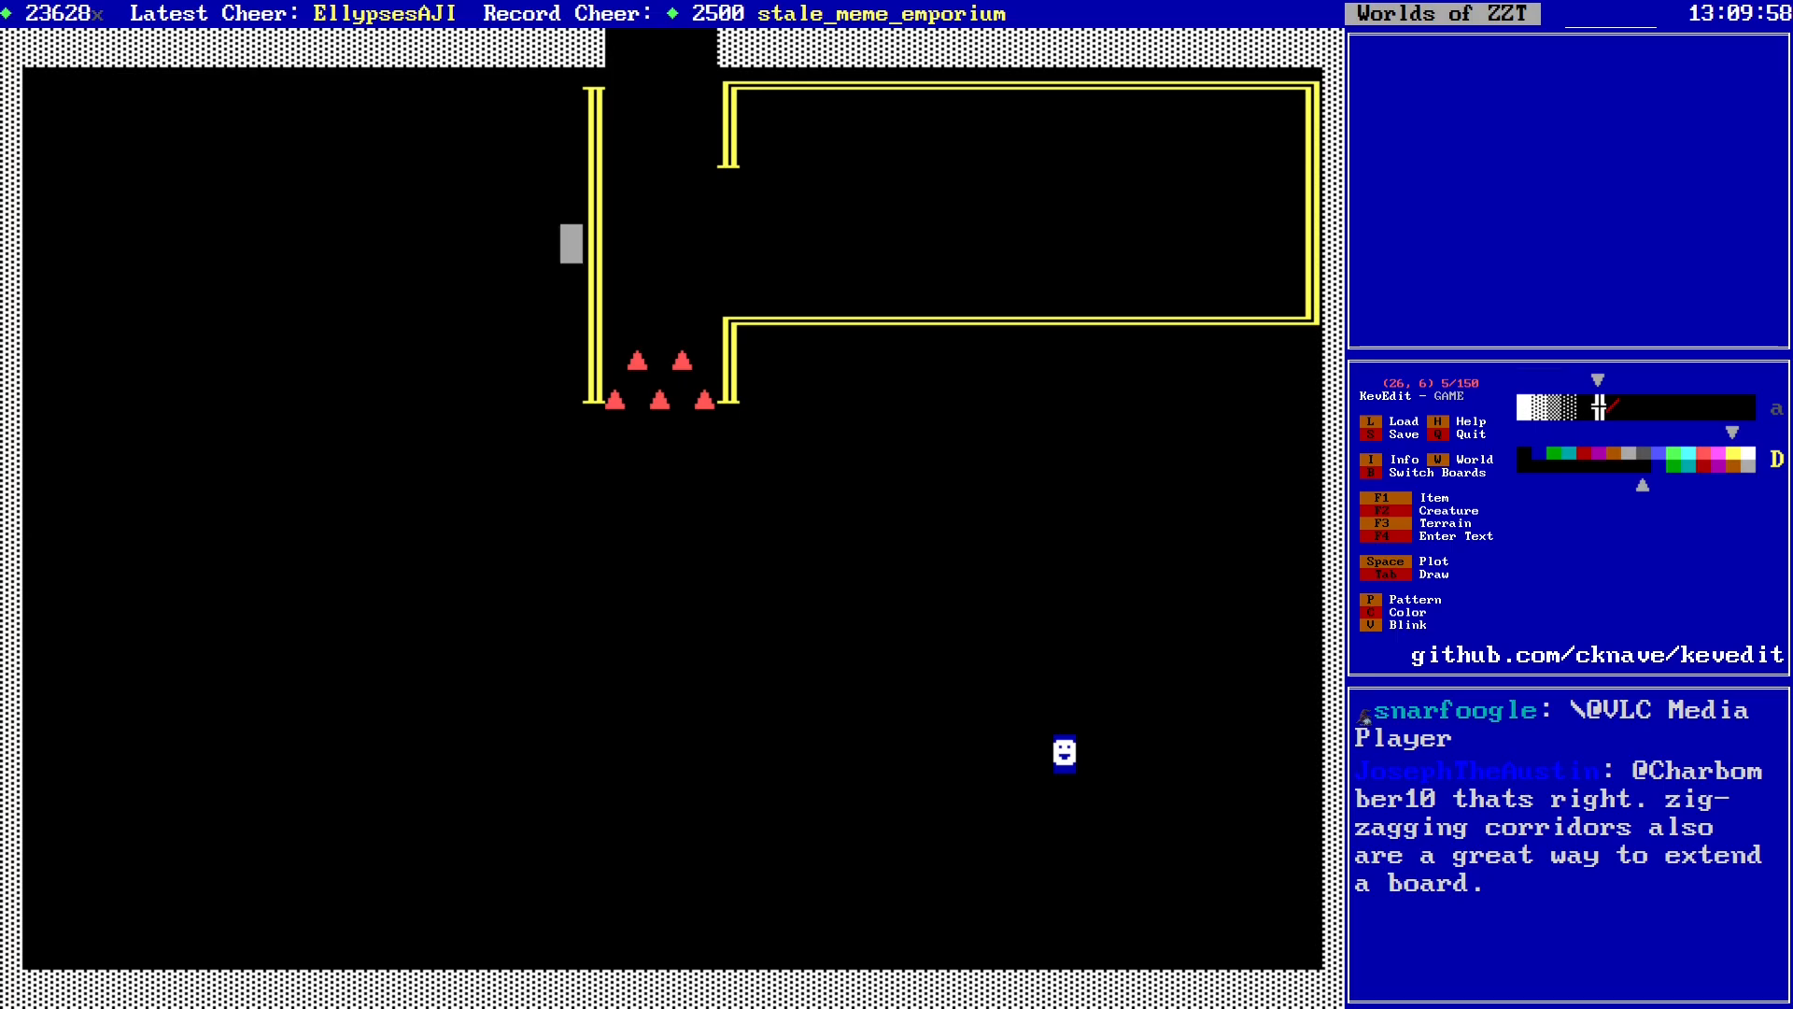
pyautogui.press('Left')
pyautogui.press('Down')
pyautogui.press('Down')
pyautogui.press('Down')
pyautogui.press('Down')
pyautogui.press('c')
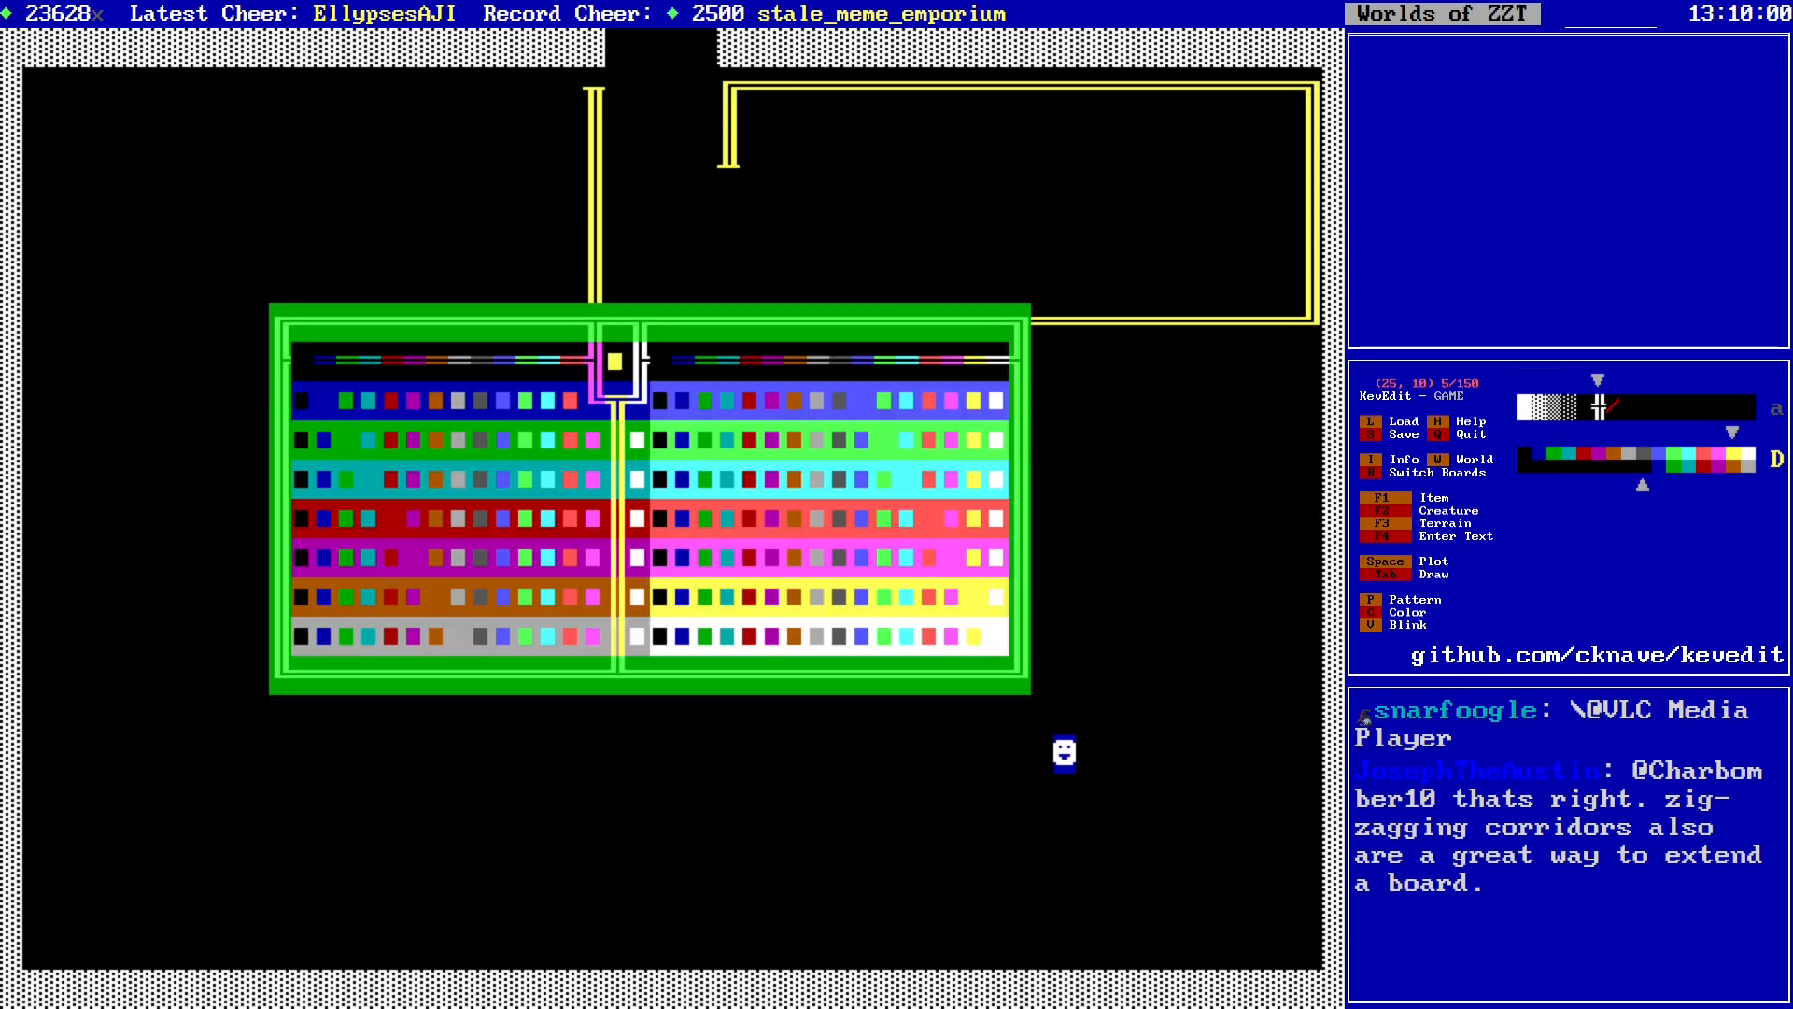
pyautogui.press('Left')
pyautogui.press('Return')
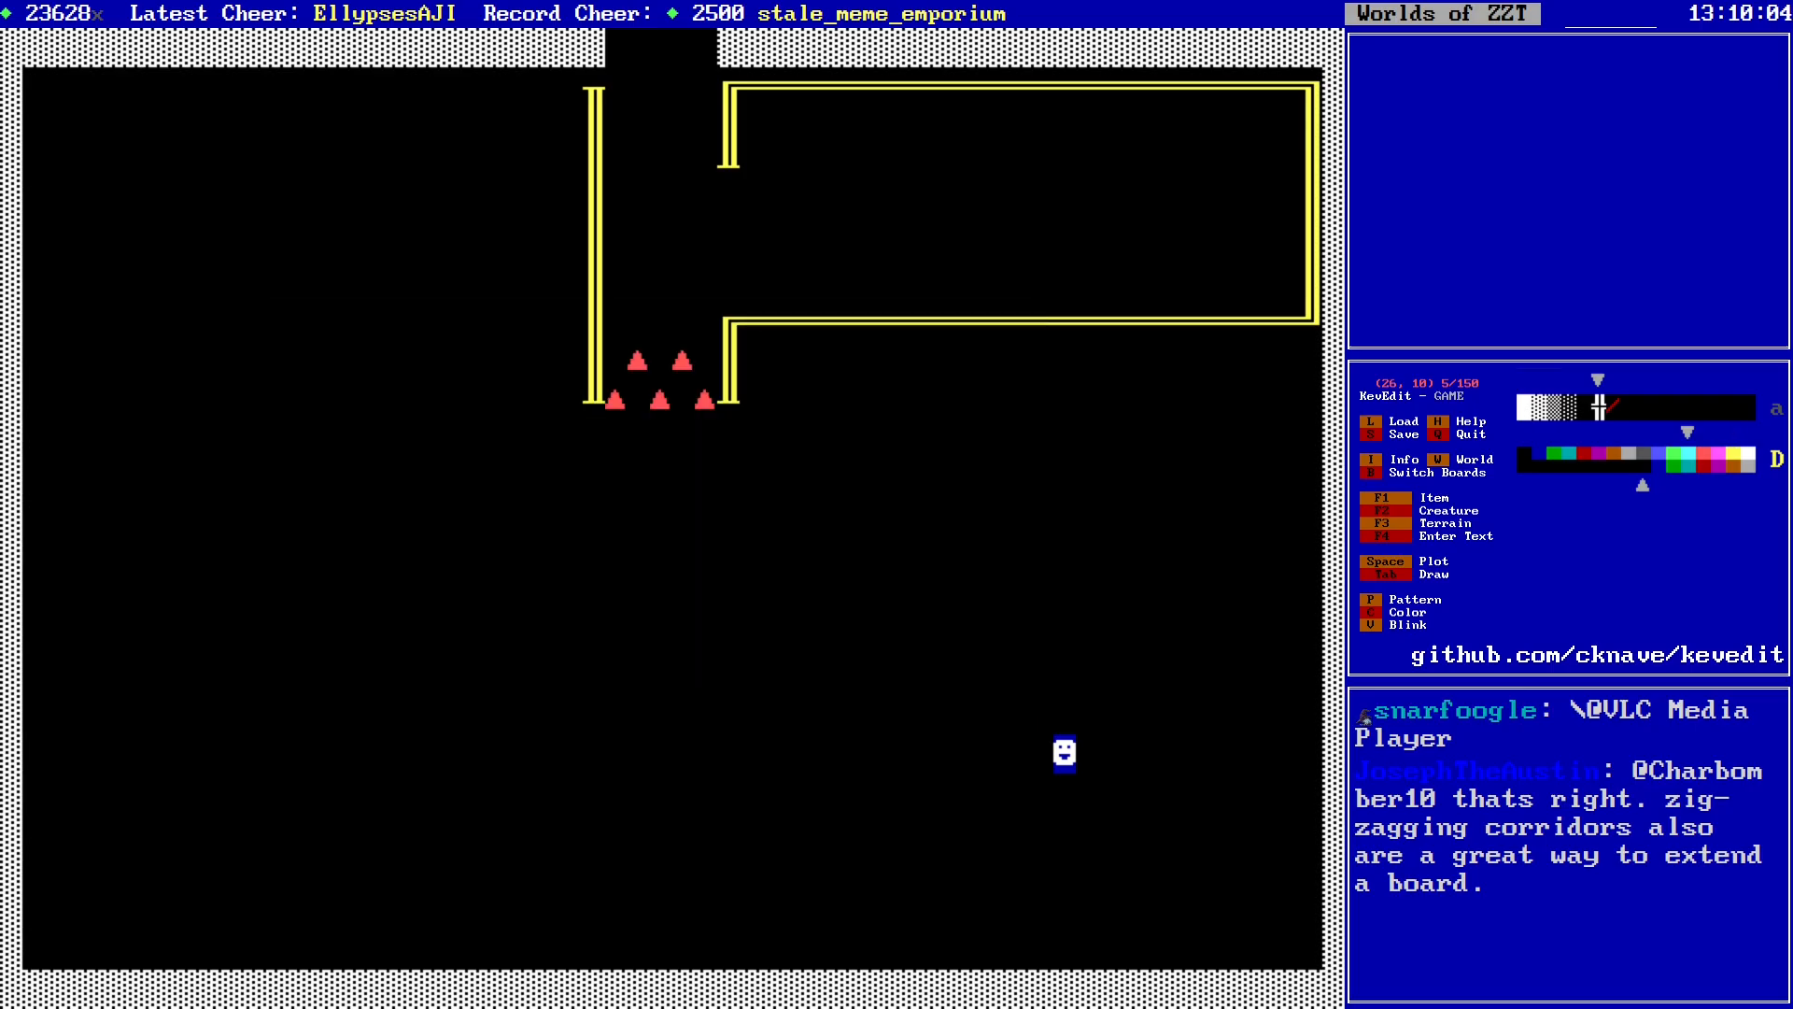
# Step: Draw a cyan line wall along row 10 from column 26 to column 20, joining the yellow wall
pyautogui.press('space')
pyautogui.press('Left')
pyautogui.press('Left')
pyautogui.press('Left')
pyautogui.press('Left')
pyautogui.press('Left')
pyautogui.press('Left')
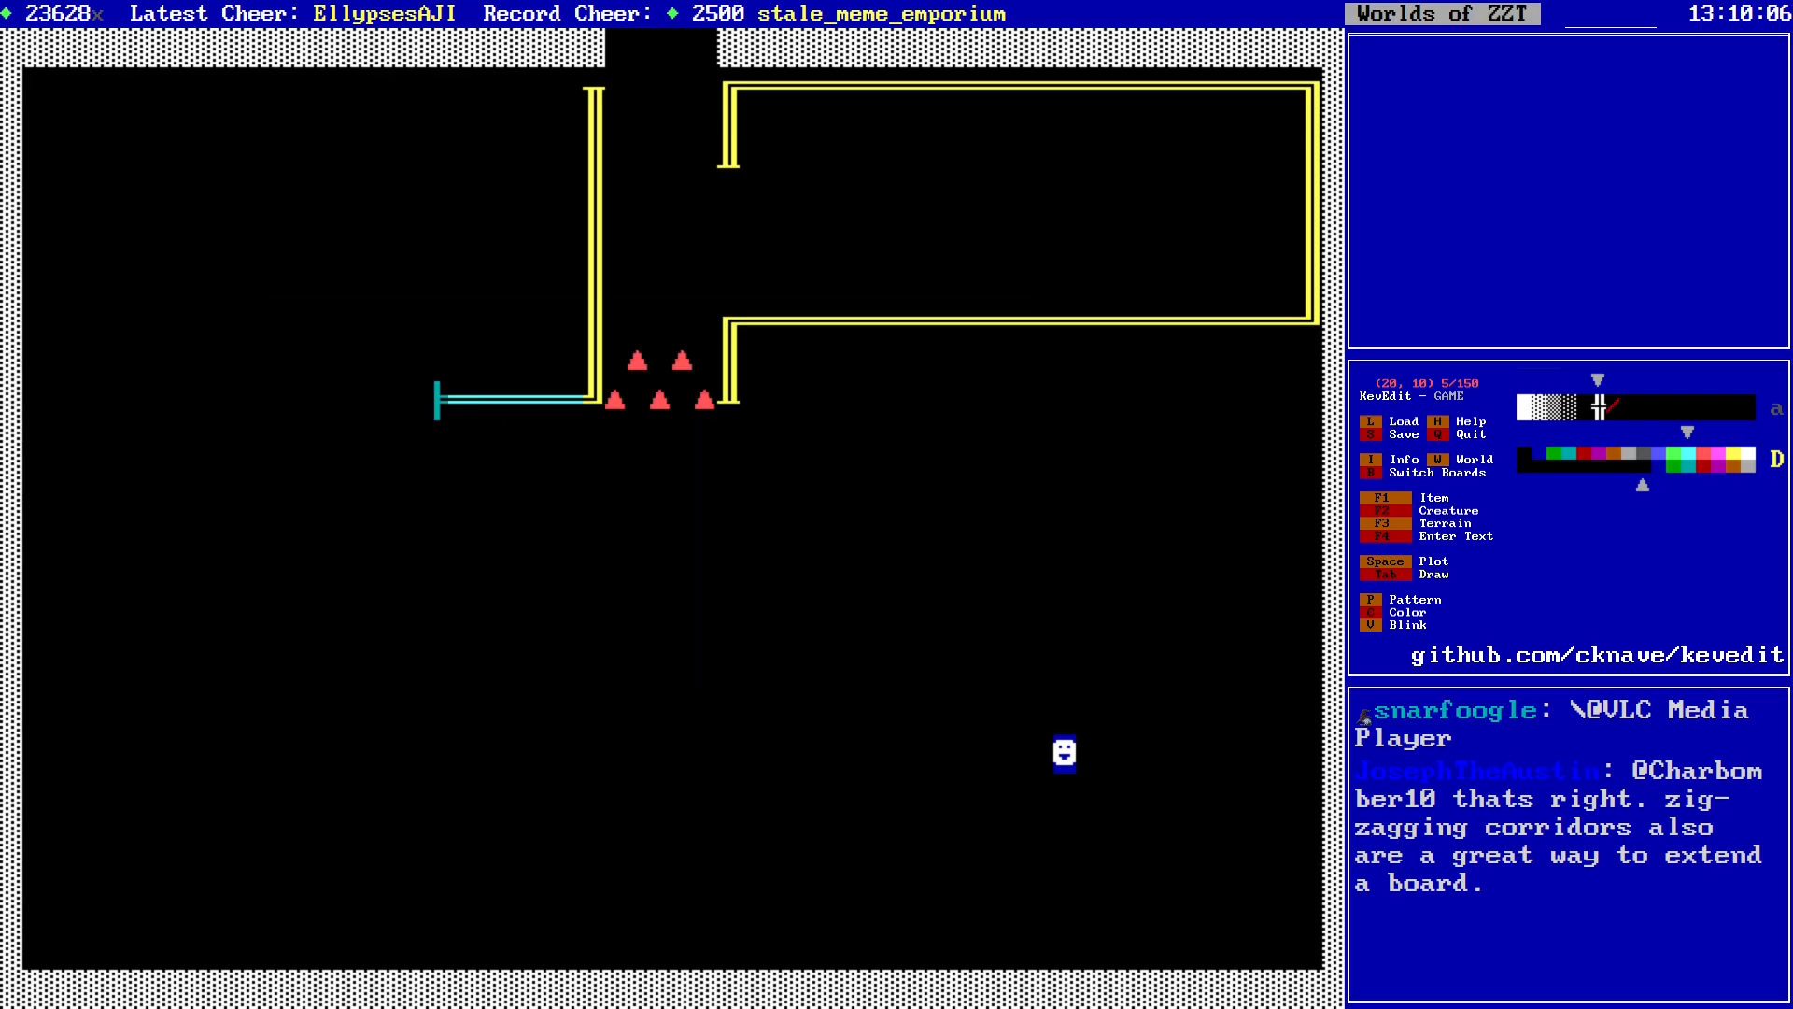
# Step: Thicken the cyan wall with two more rows, 9 and 8, between columns 20 and 26
pyautogui.press('Up')
pyautogui.press('Right')
pyautogui.press('Right')
pyautogui.press('Right')
pyautogui.press('Right')
pyautogui.press('Right')
pyautogui.press('Right')
pyautogui.press('Up')
pyautogui.press('Left')
pyautogui.press('Left')
pyautogui.press('Left')
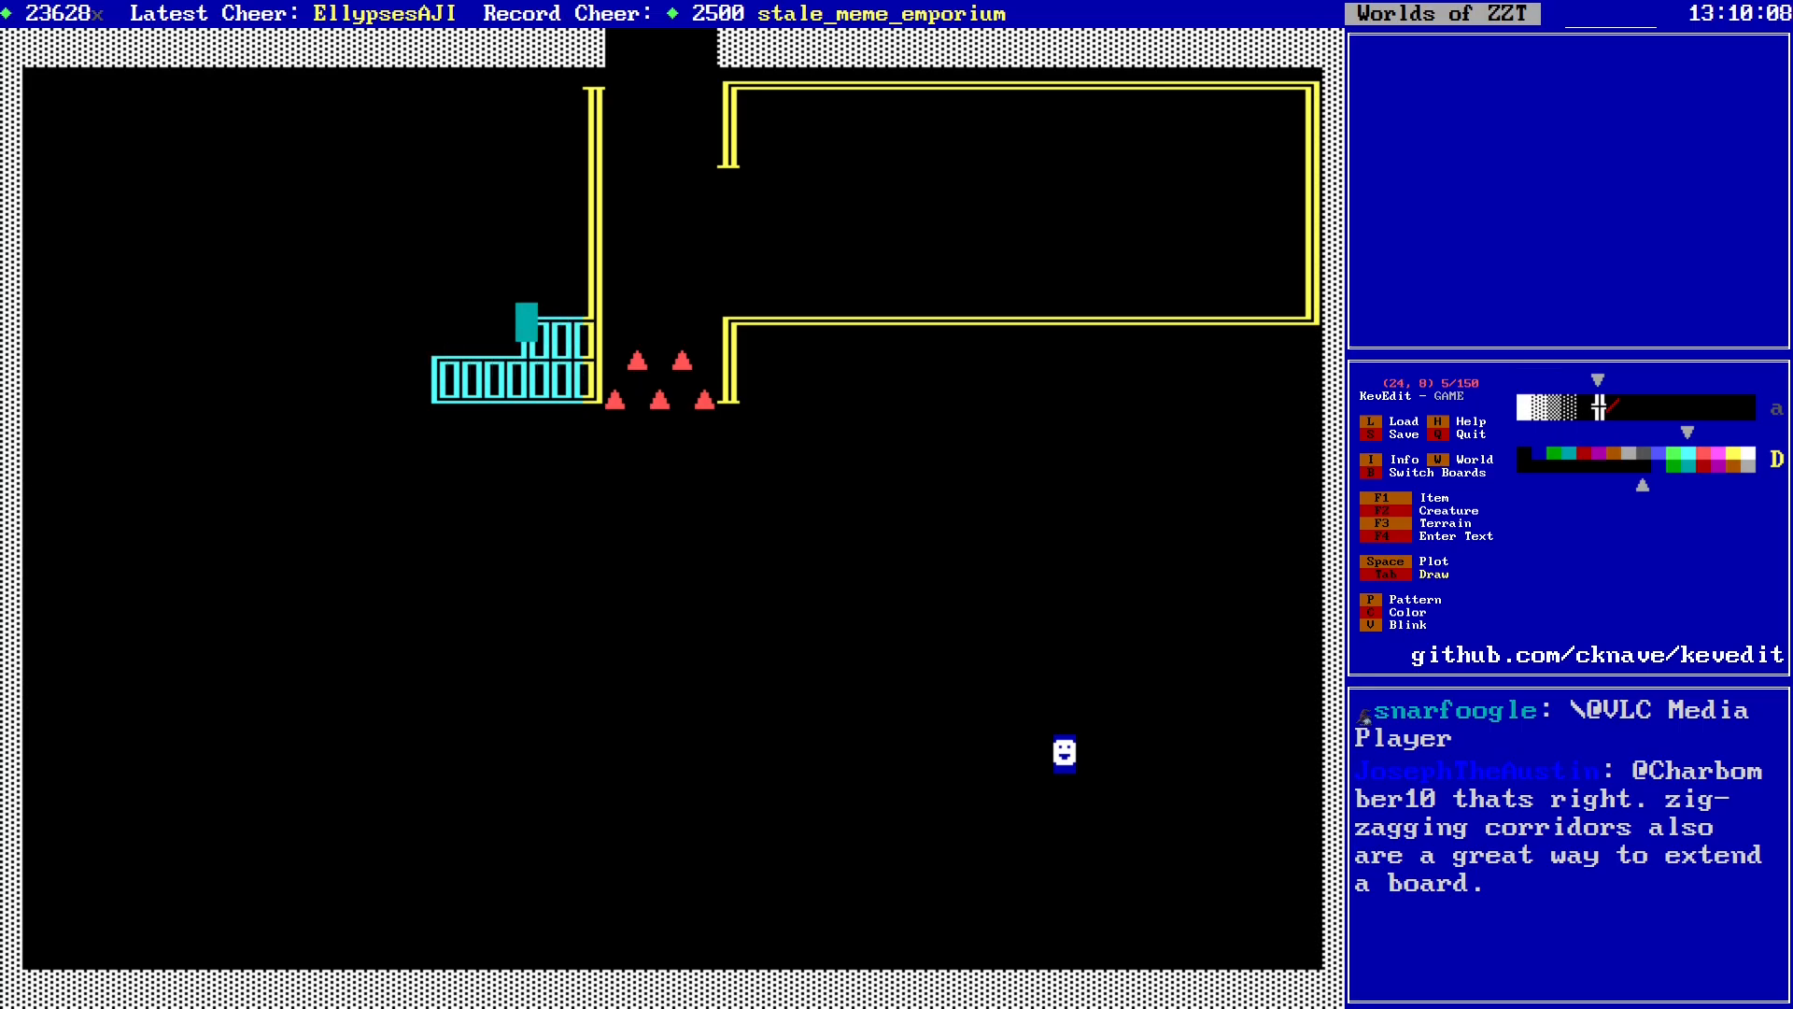
pyautogui.press('Left')
pyautogui.press('Left')
pyautogui.press('Left')
# Step: Run the cyan wall up column 20 to row 4 and westward along row 4, trimming its overshooting end
pyautogui.press('Up')
pyautogui.press('Up')
pyautogui.press('Up')
pyautogui.press('Up')
pyautogui.press('Left')
pyautogui.press('Left')
pyautogui.press('Left')
pyautogui.press('Left')
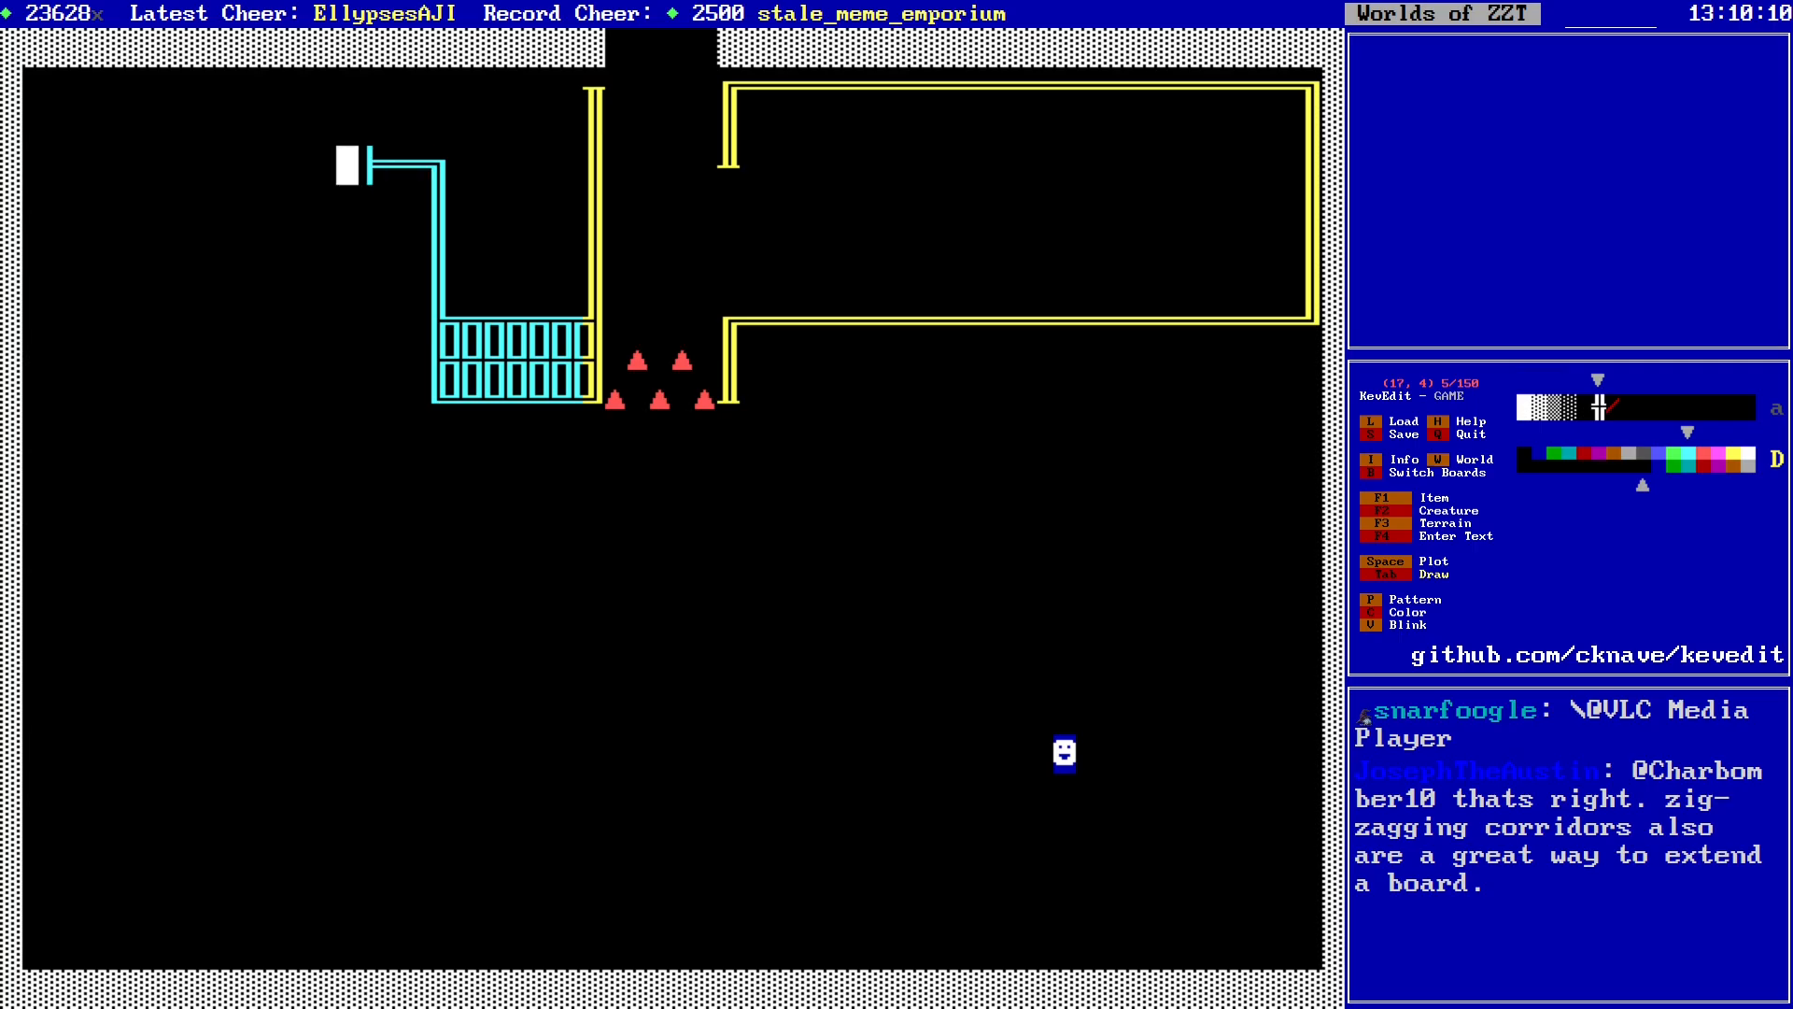
pyautogui.press('Left')
pyautogui.press('Left')
pyautogui.press('Left')
pyautogui.press('Left')
pyautogui.press('Left')
pyautogui.press('Left')
pyautogui.press('Delete')
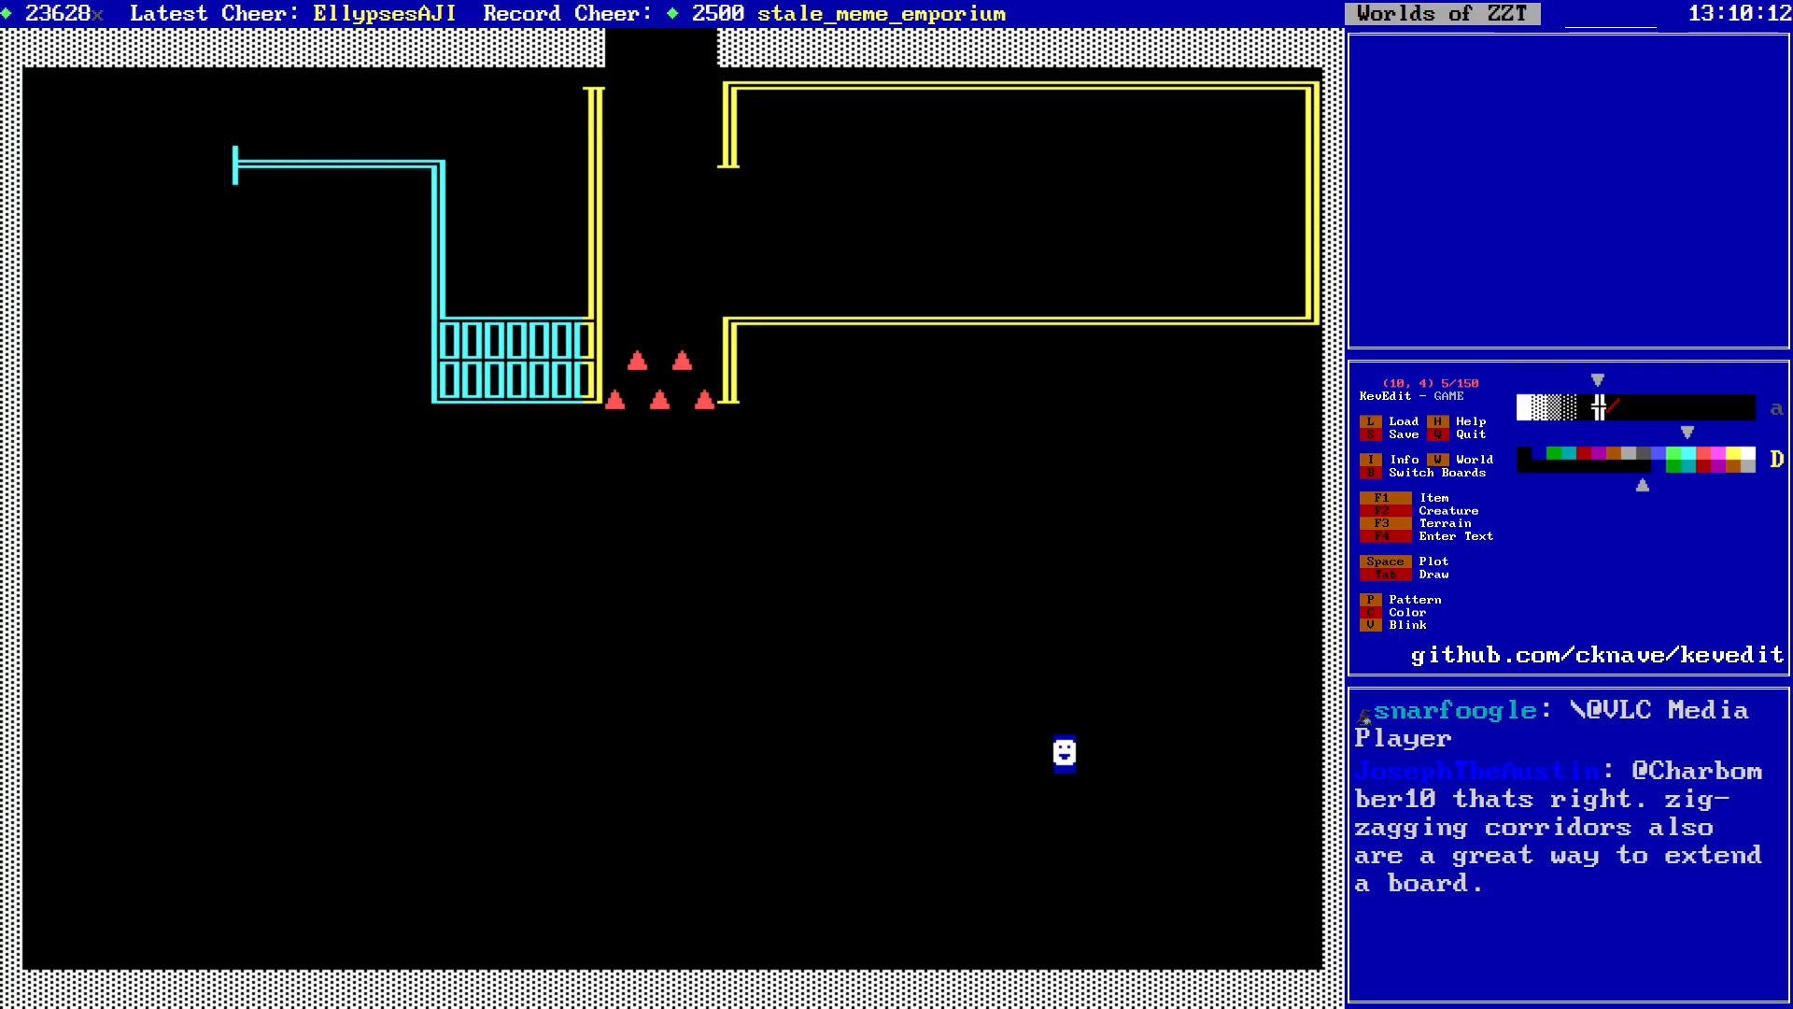
# Step: Continue the cyan wall down column 12 to row 10 and westward along row 10 to column 2 at the board's border
pyautogui.press('Right')
pyautogui.press('Down')
pyautogui.press('Down')
pyautogui.press('Down')
pyautogui.press('Down')
pyautogui.press('Down')
pyautogui.press('Down')
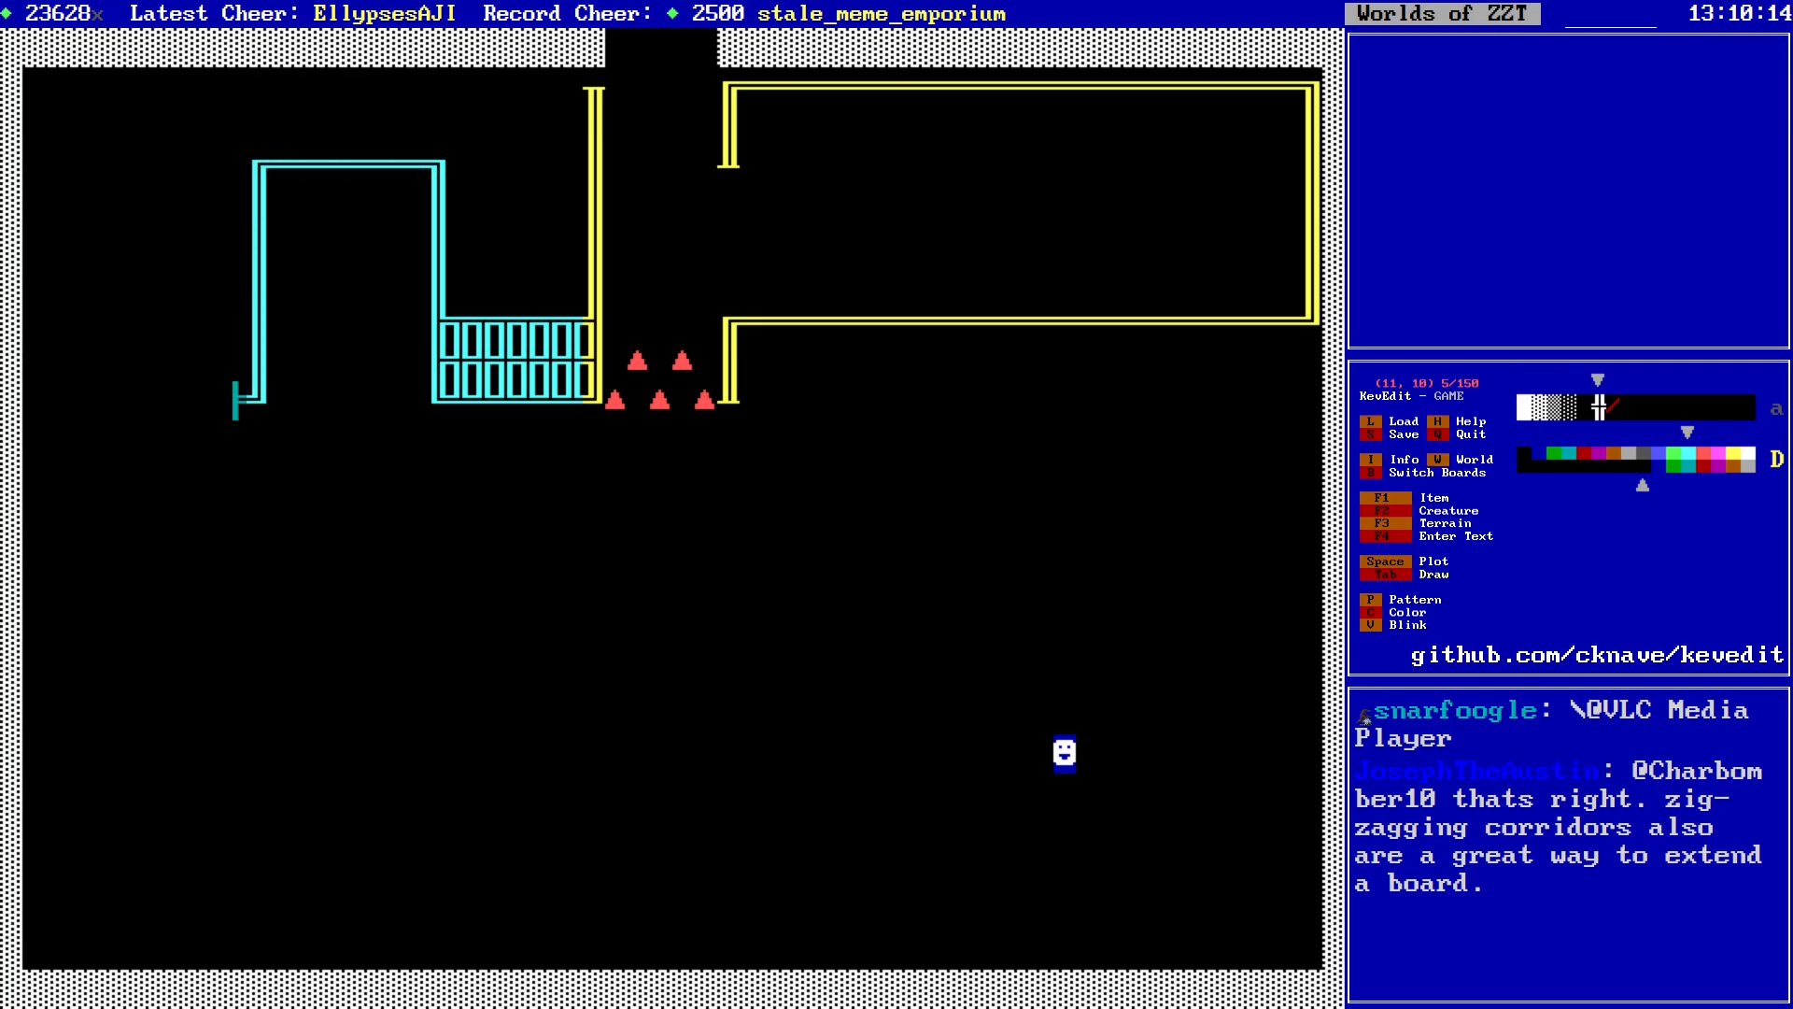
pyautogui.press('Left')
pyautogui.press('Left')
pyautogui.press('Left')
pyautogui.press('Left')
pyautogui.press('Left')
pyautogui.press('Left')
pyautogui.press('Left')
pyautogui.press('Left')
pyautogui.press('Left')
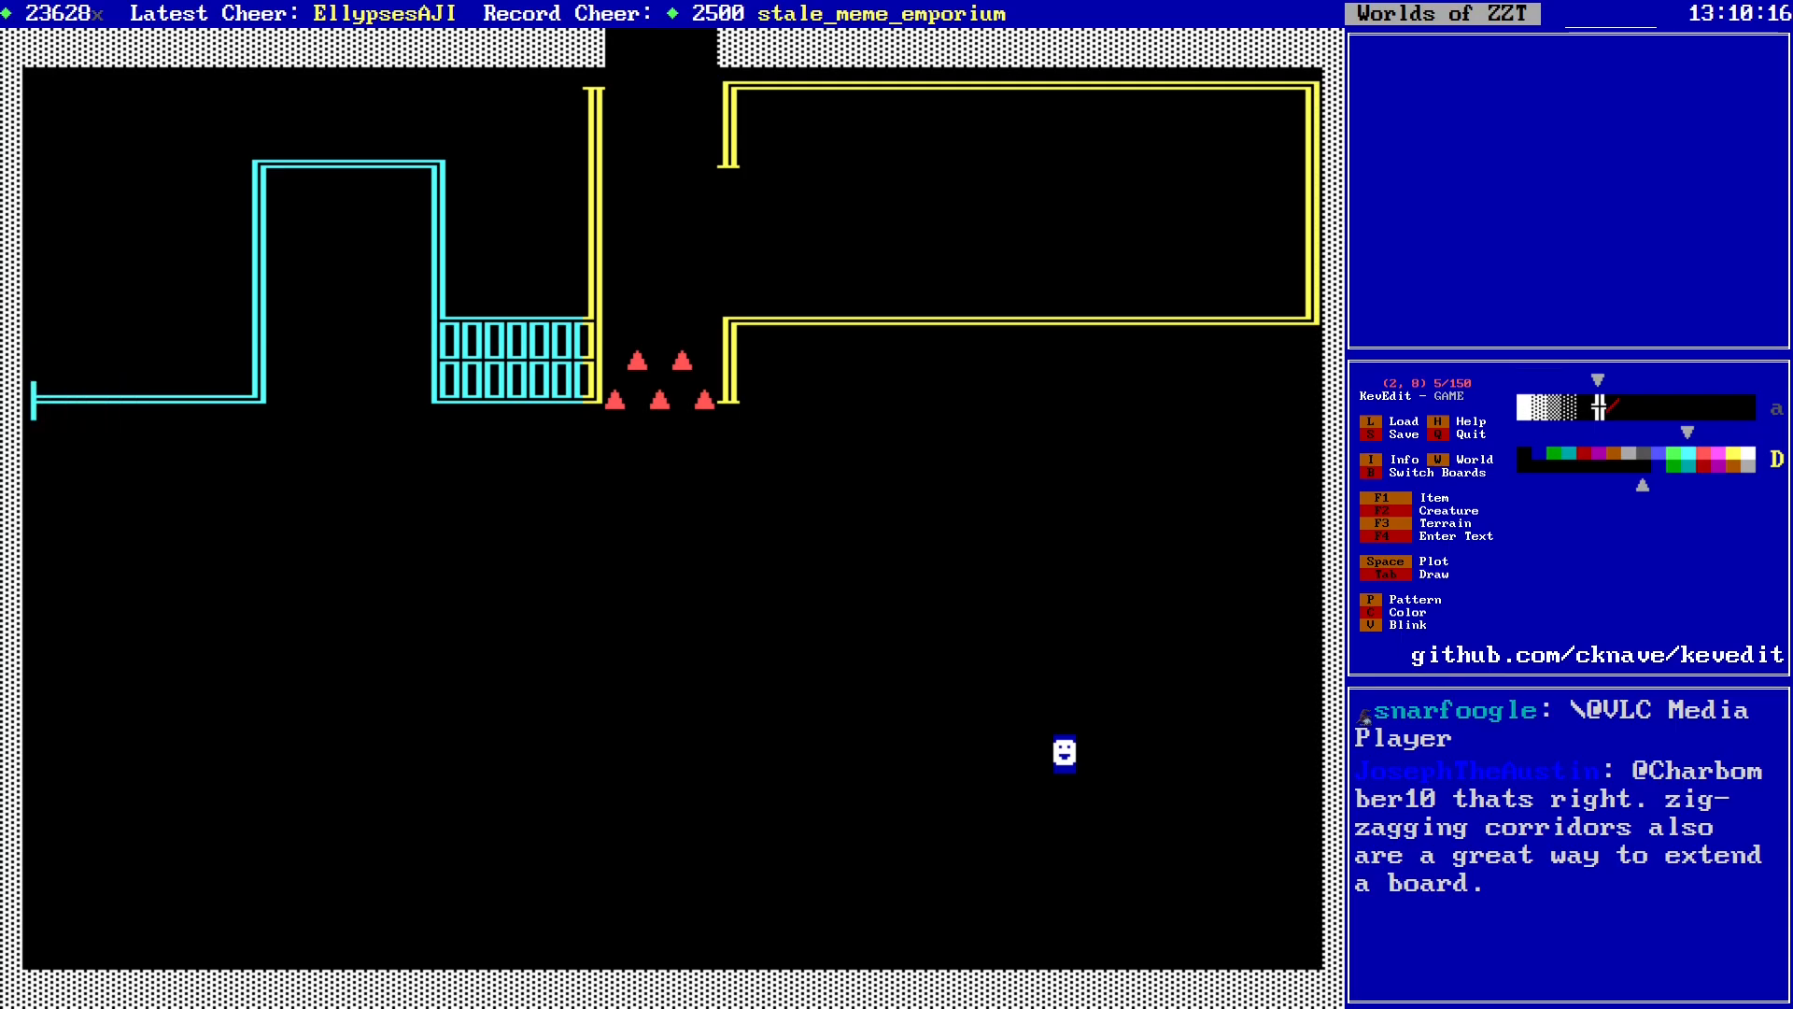
# Step: Flood-fill the area enclosed between the cyan outline, the board's border and the yellow wall with cyan line walls
pyautogui.press('f')
pyautogui.press('Right')
pyautogui.press('Right')
pyautogui.press('Right')
pyautogui.press('Right')
pyautogui.press('Right')
pyautogui.press('Right')
pyautogui.press('Right')
pyautogui.press('Right')
pyautogui.press('Right')
pyautogui.press('Right')
pyautogui.press('Right')
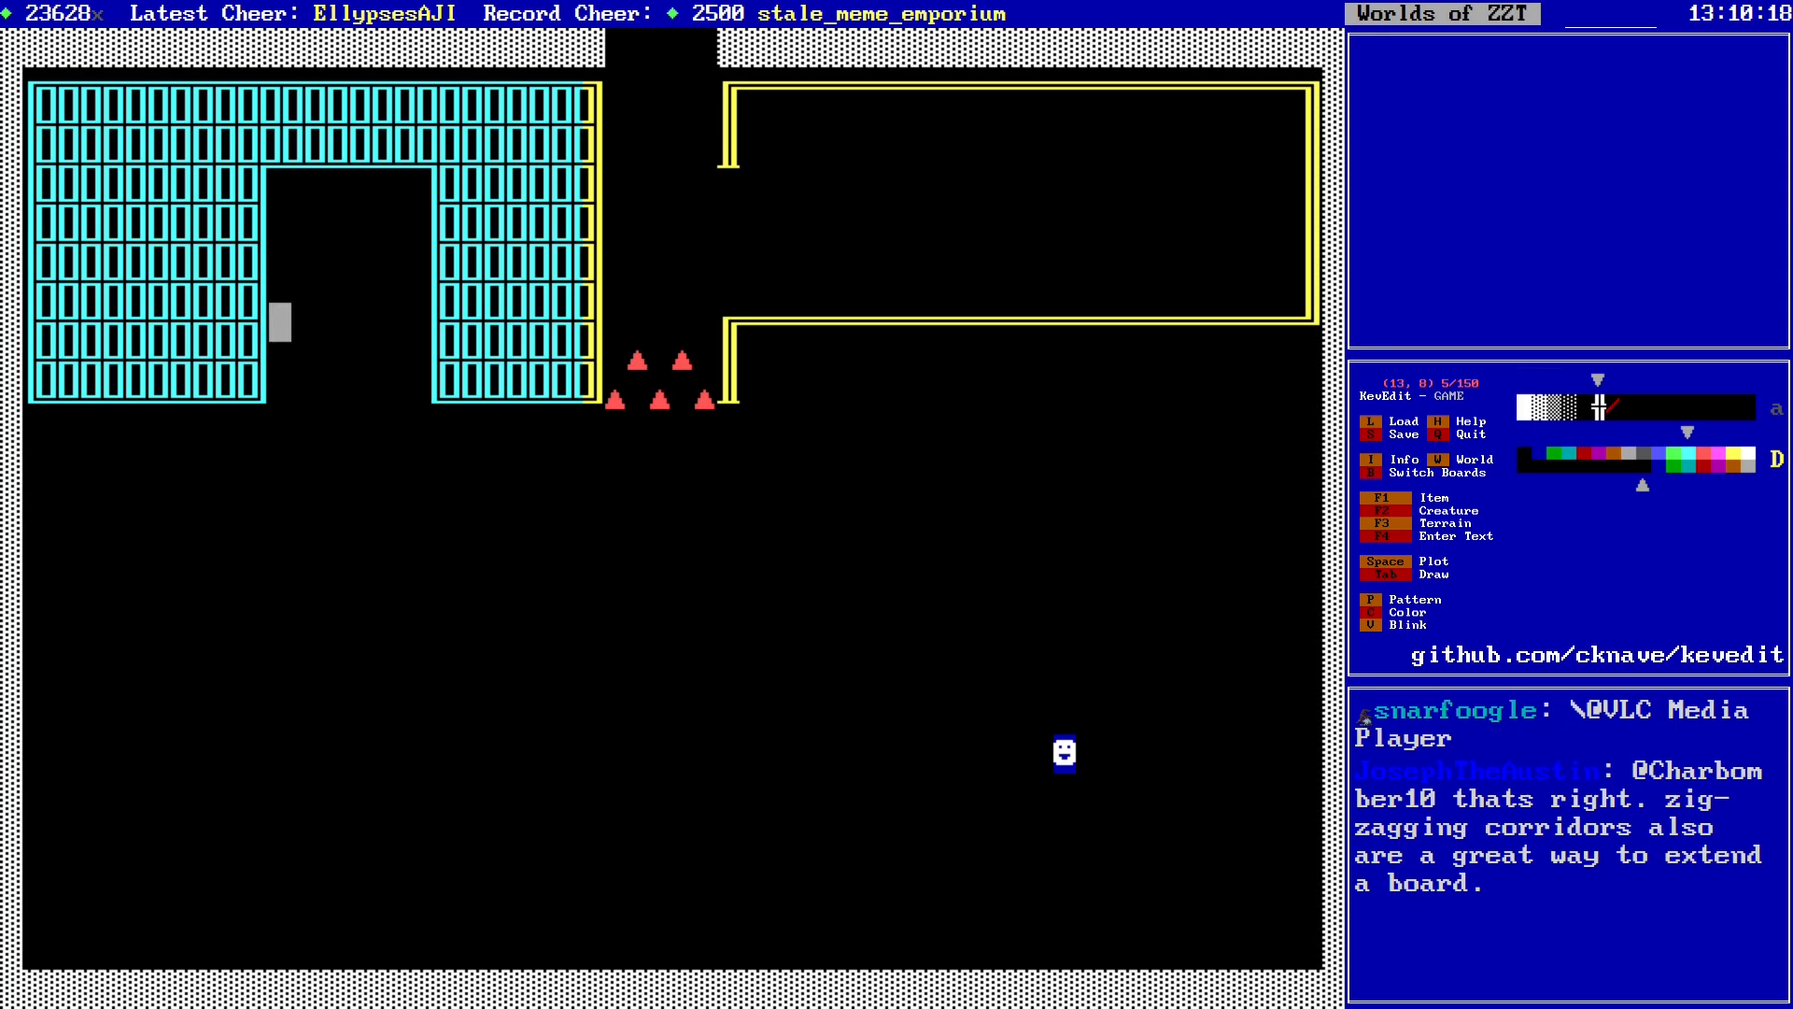
# Step: Erase the cyan wall tiles in column 12 from row 10 up to row 5 with the empty pattern, widening the alcove
pyautogui.press('Down')
pyautogui.press('Down')
pyautogui.press('p')
pyautogui.press('Left')
pyautogui.press('Tab')
pyautogui.press('Up')
pyautogui.press('Up')
pyautogui.press('Up')
pyautogui.press('Up')
pyautogui.press('Up')
# Step: Save the world as GAME with the new cyan wall block
pyautogui.press('Down')
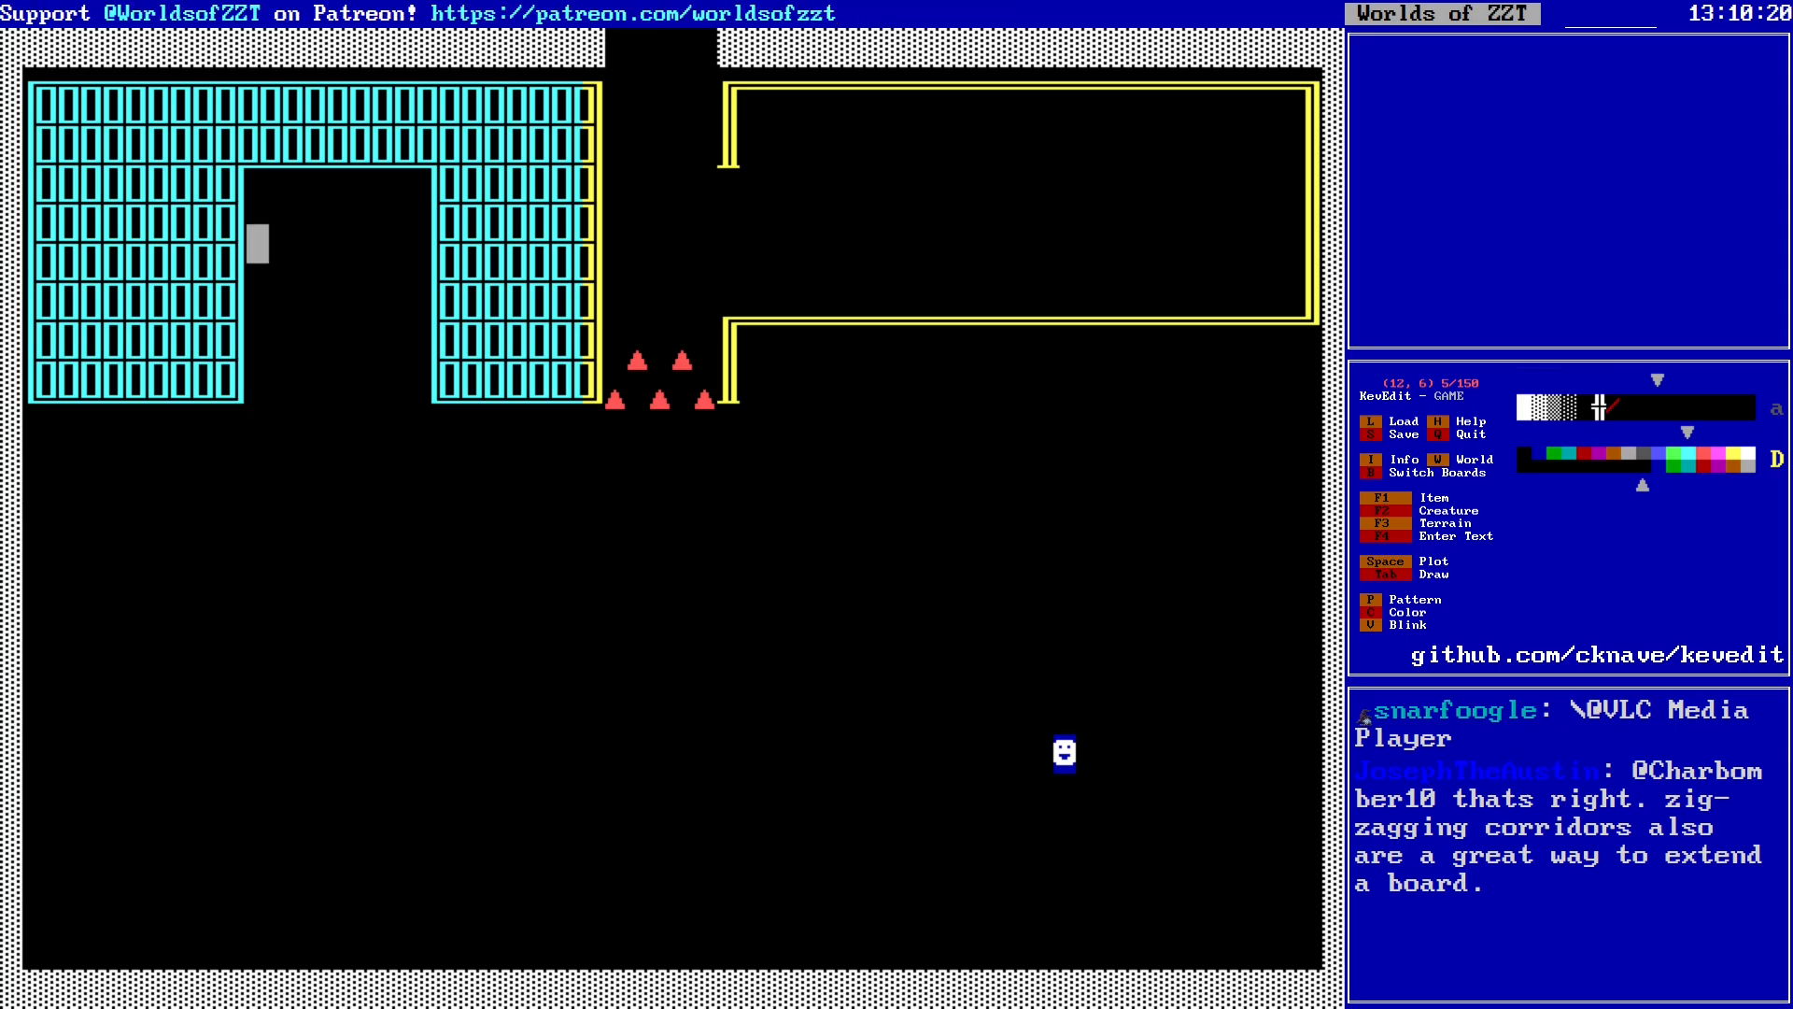
pyautogui.press('Down')
pyautogui.press('s')
pyautogui.press('y')
pyautogui.press('Down')
pyautogui.press('Up')
pyautogui.press('Up')
pyautogui.press('Up')
pyautogui.press('Right')
pyautogui.press('Right')
pyautogui.press('Right')
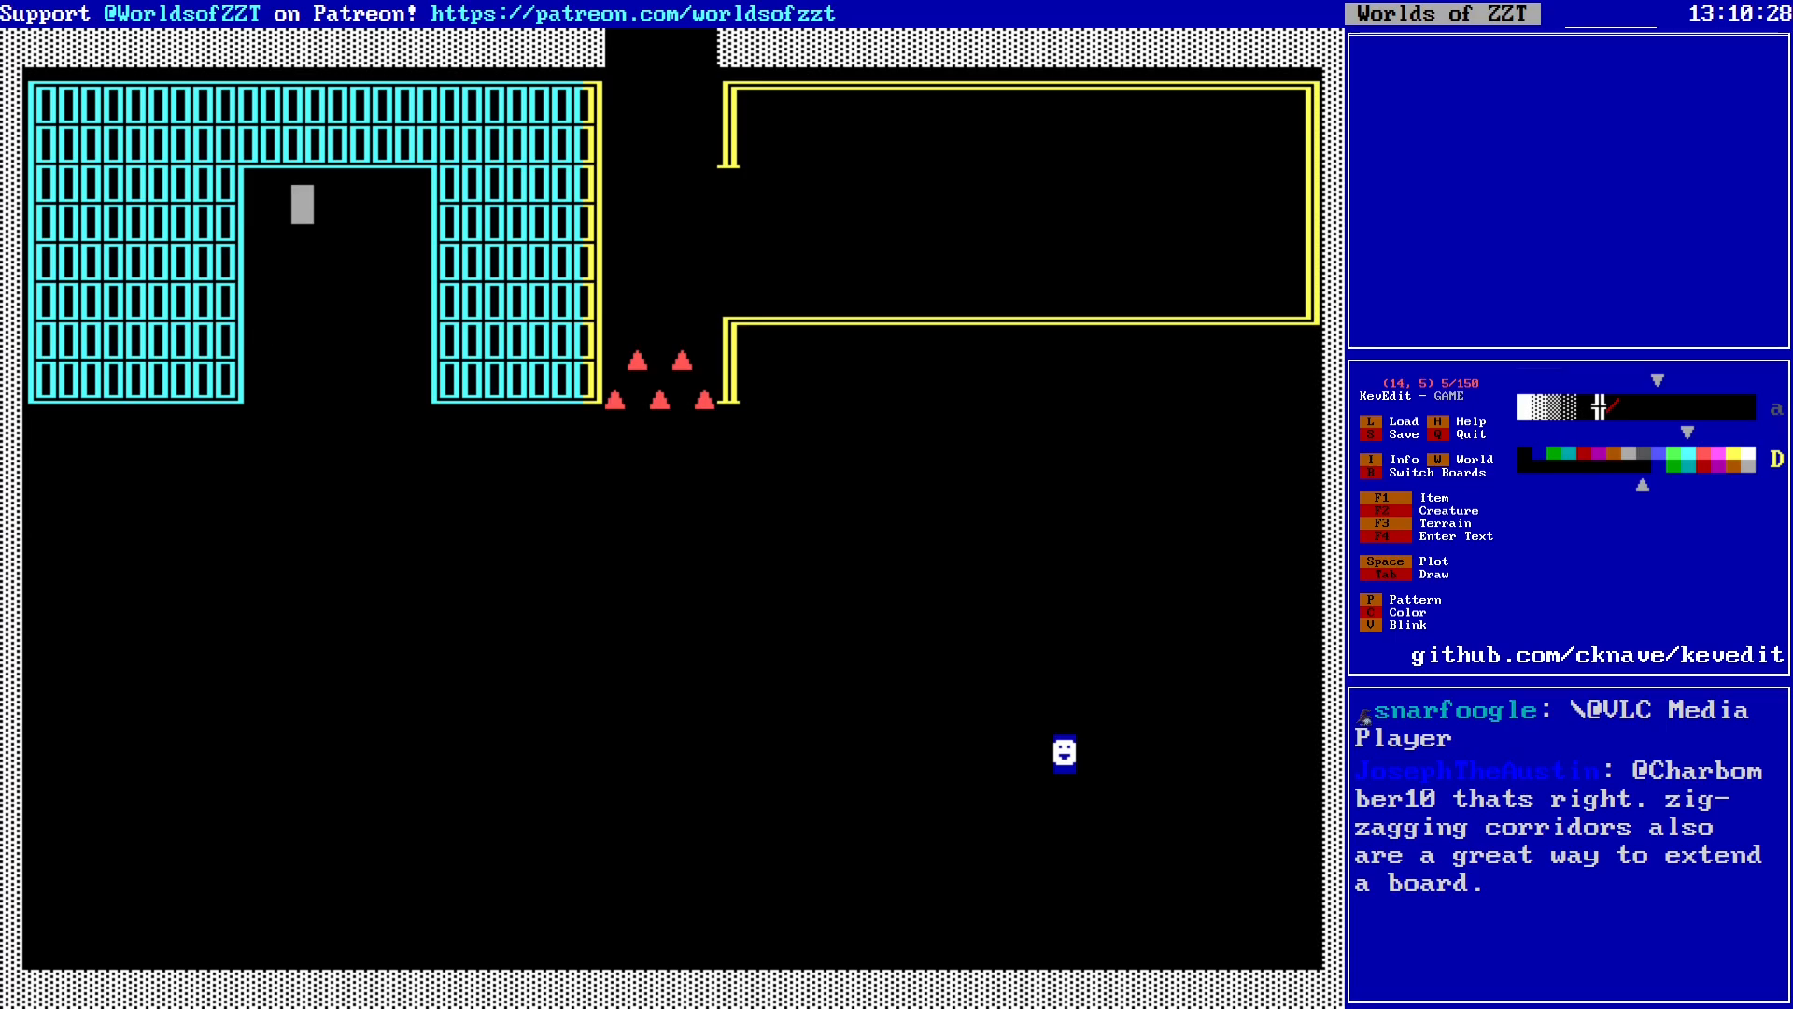
# Step: Switch from the SE board to the Title screen board
pyautogui.press('b')
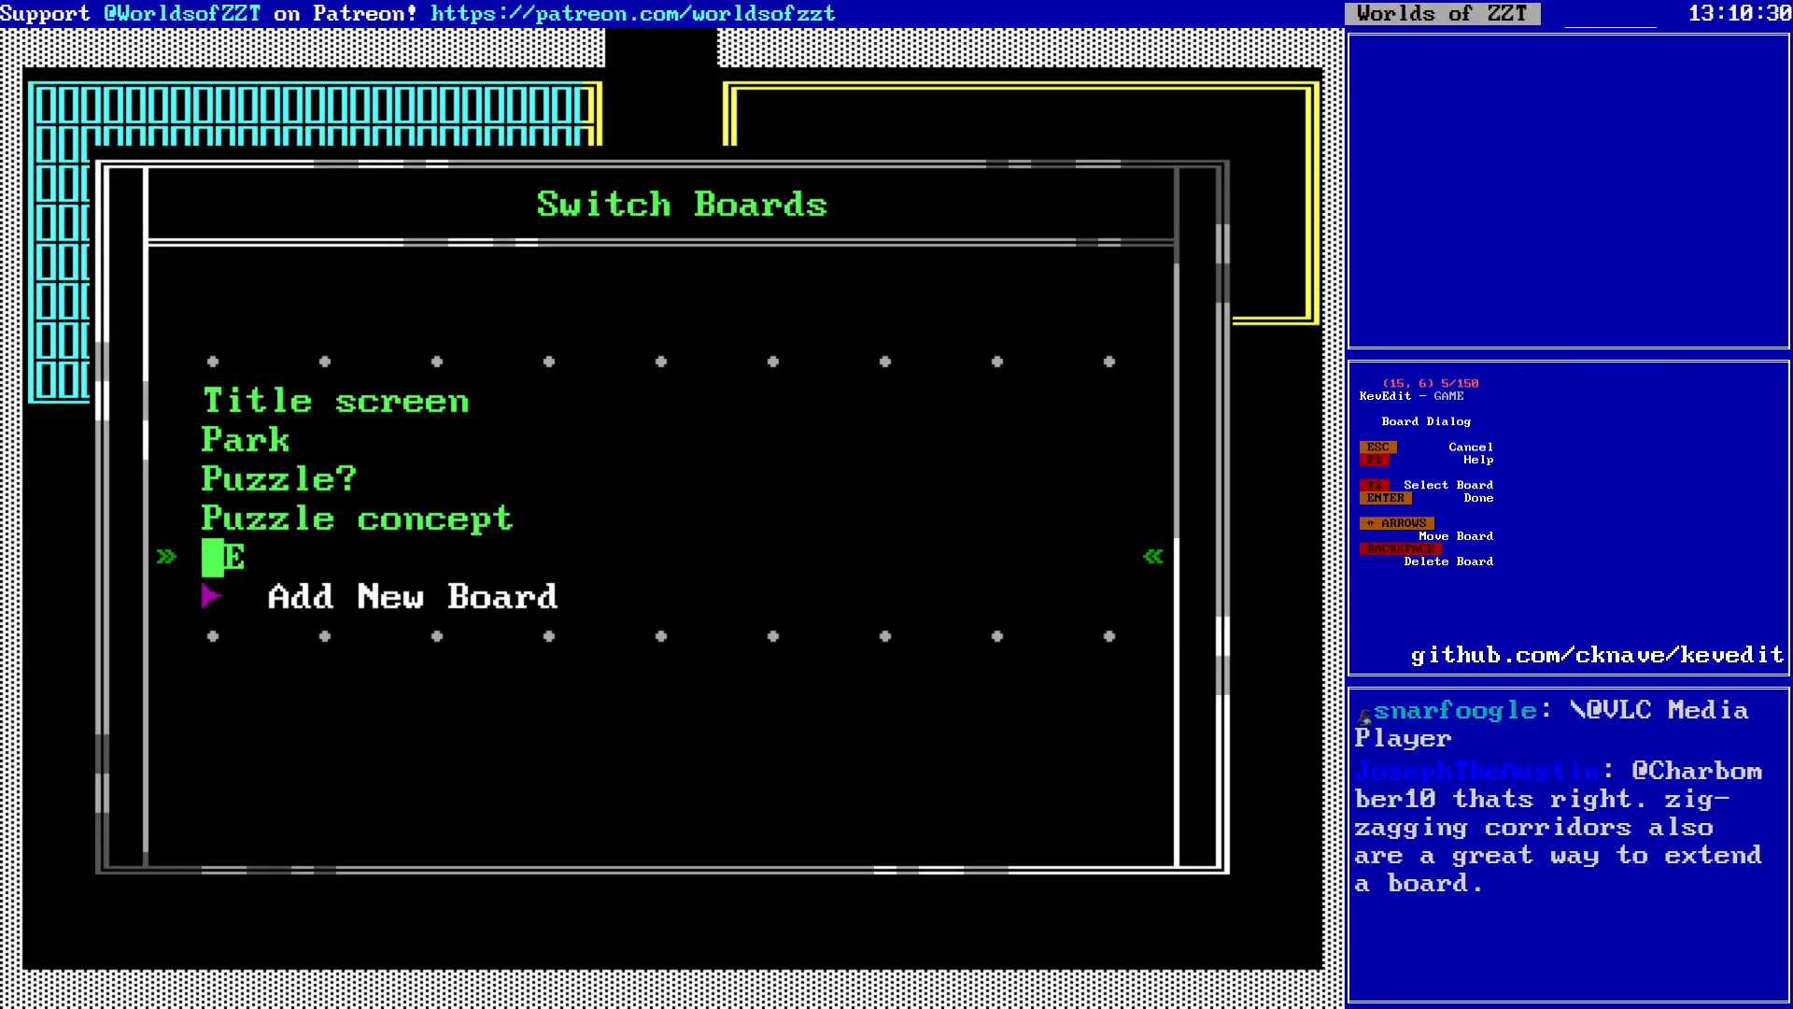
pyautogui.press('Up')
pyautogui.press('Up')
pyautogui.press('Up')
pyautogui.press('Up')
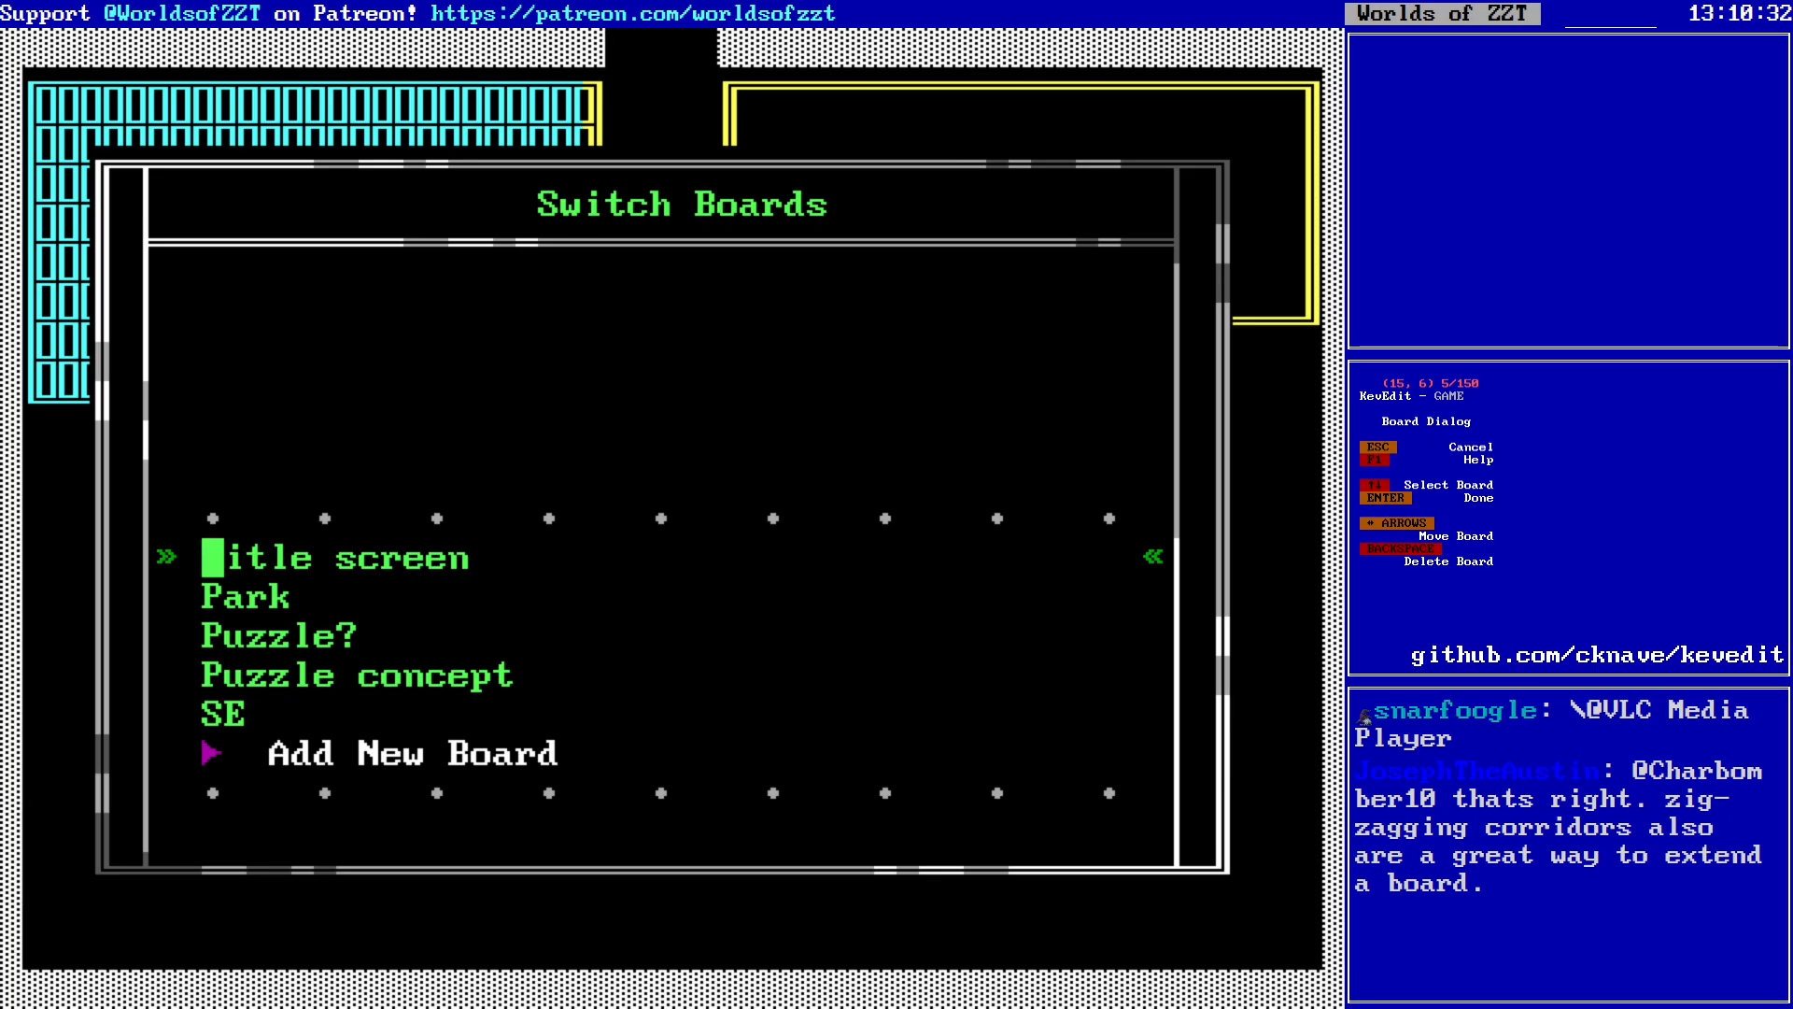
pyautogui.press('Down')
pyautogui.press('Down')
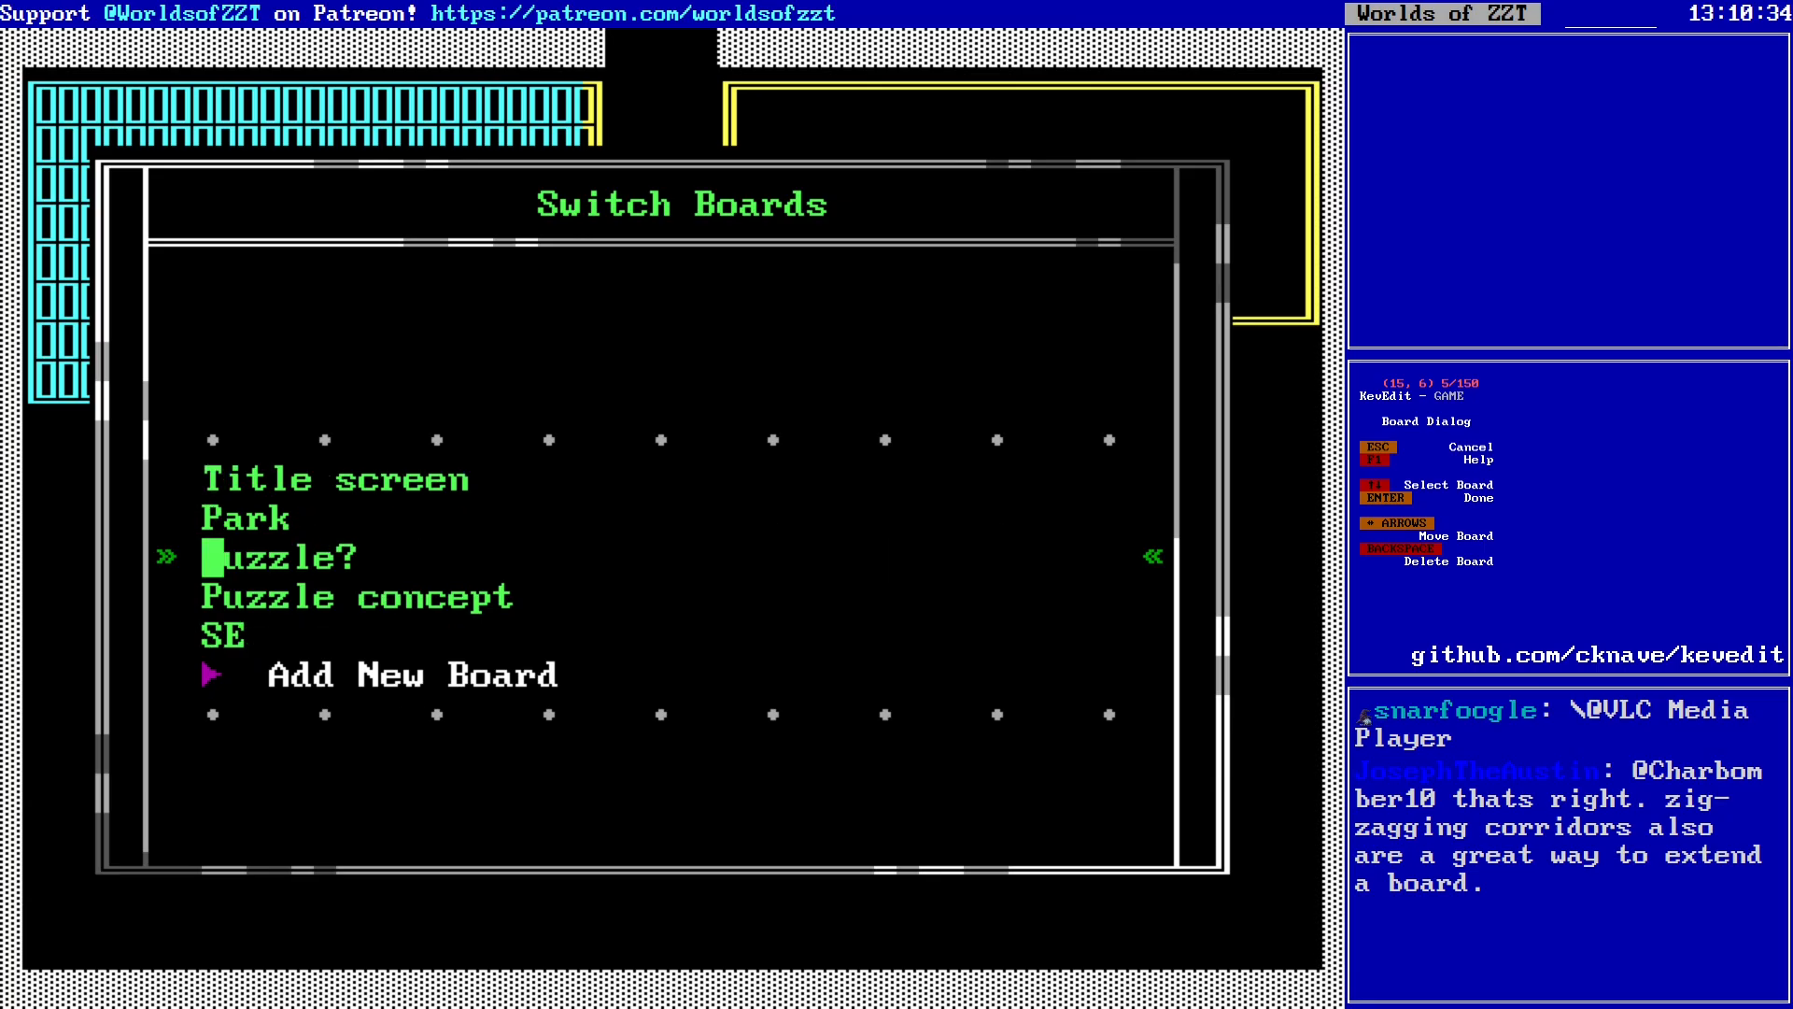
pyautogui.press('Up')
pyautogui.press('Up')
pyautogui.press('Return')
# Step: Examine the overview map's PUZZLE room and the room below it for the planned layout
pyautogui.hotkey('alt', 'Right')
pyautogui.hotkey('alt', 'Right')
pyautogui.hotkey('alt', 'Right')
pyautogui.hotkey('alt', 'Right')
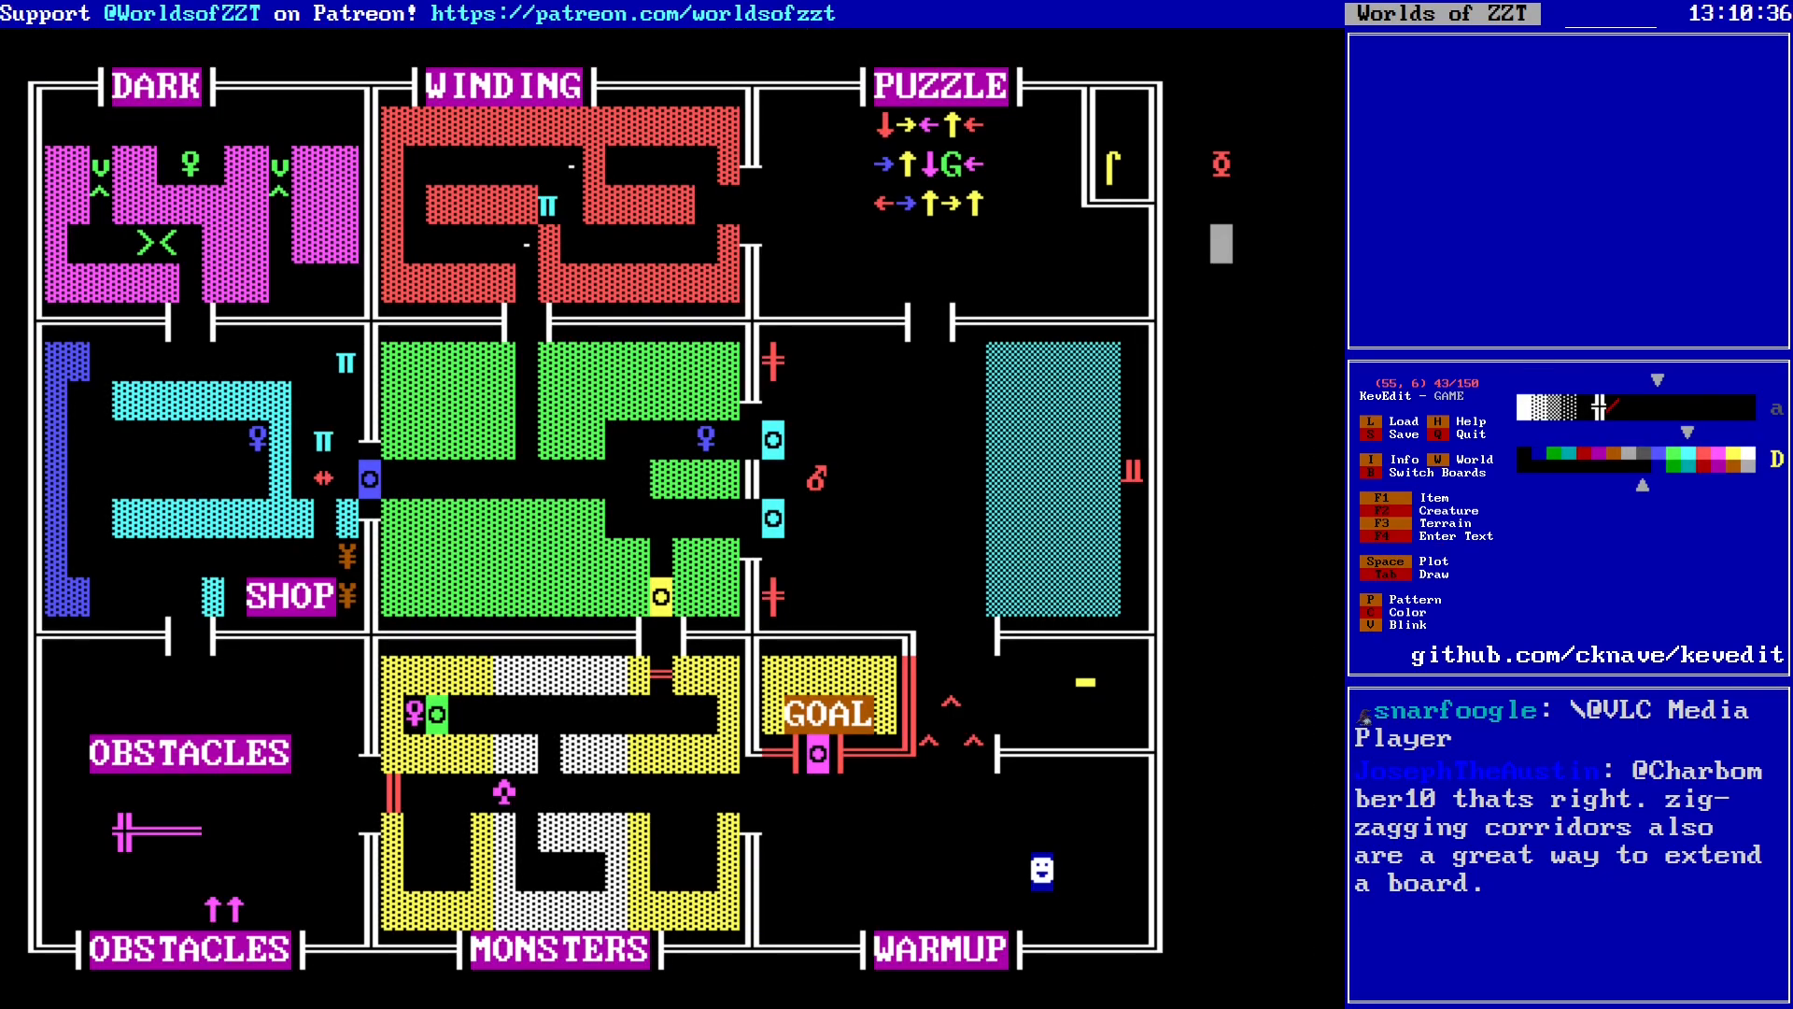
pyautogui.press('Left')
pyautogui.press('Left')
pyautogui.press('Up')
pyautogui.press('Up')
pyautogui.press('Left')
pyautogui.press('Left')
pyautogui.press('Down')
pyautogui.press('Down')
pyautogui.press('Down')
pyautogui.press('Down')
pyautogui.press('Down')
pyautogui.press('Down')
pyautogui.press('Down')
pyautogui.press('Down')
pyautogui.press('Right')
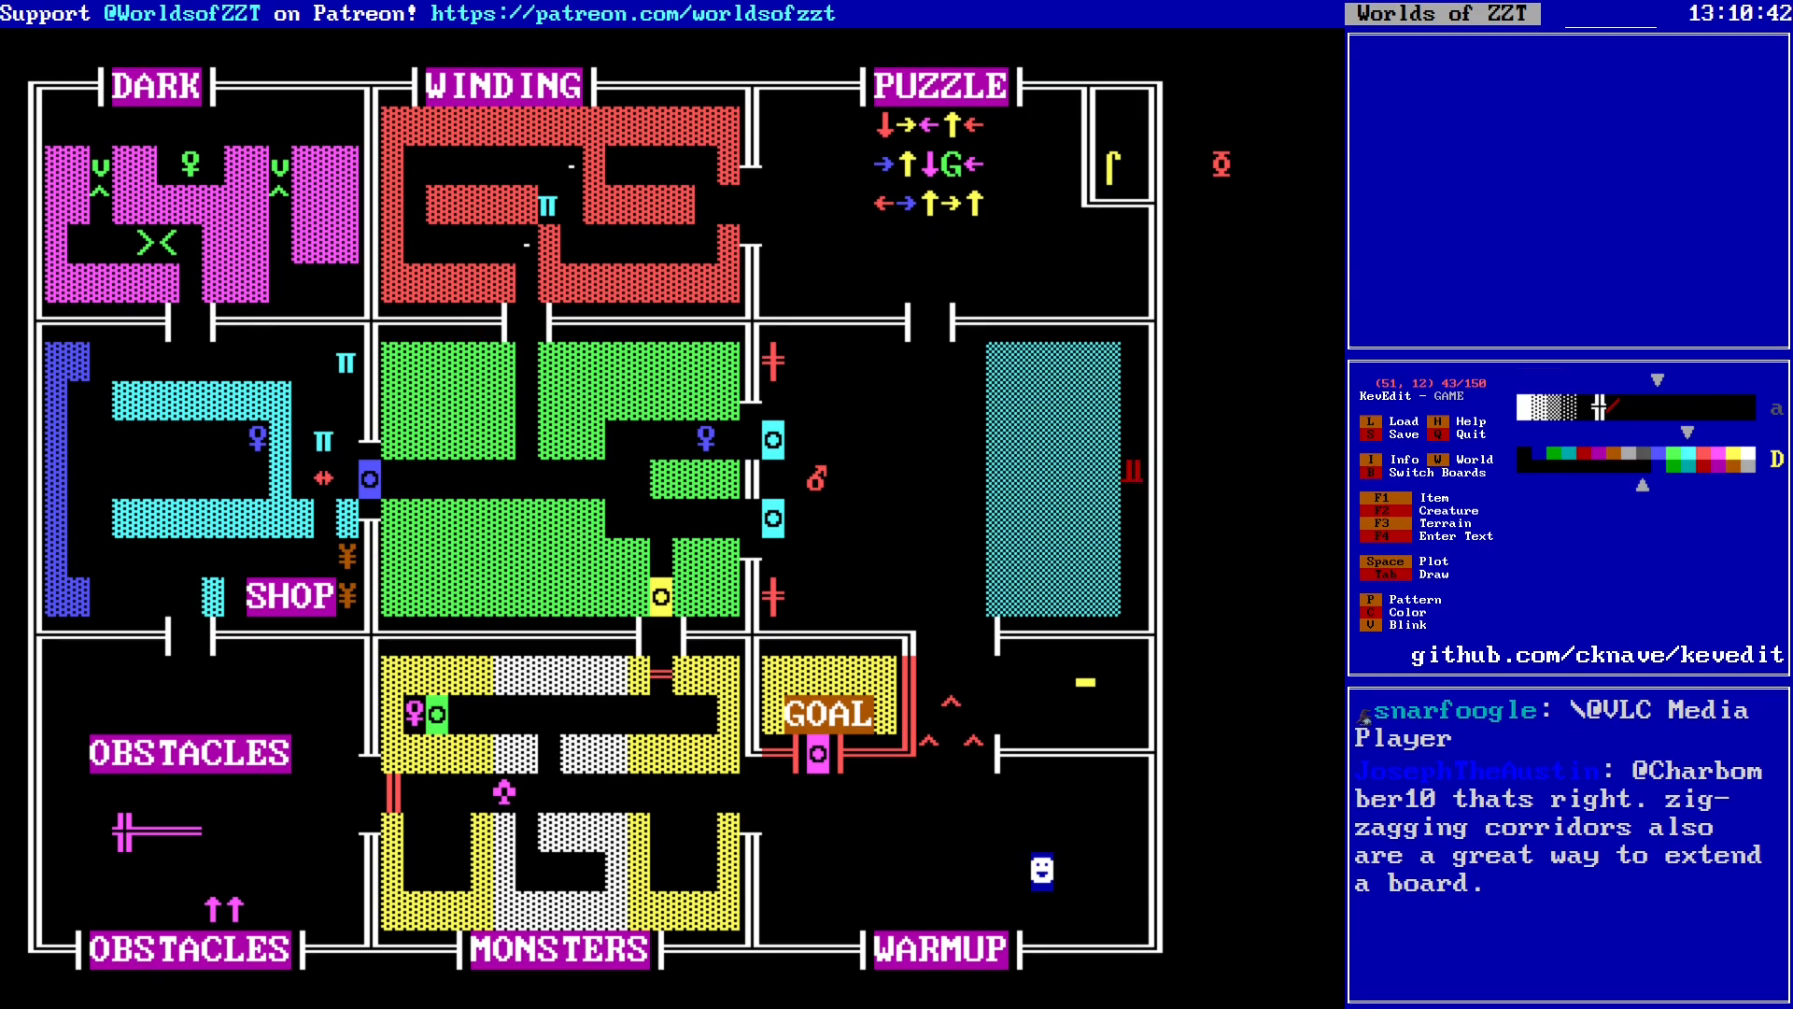
# Step: Examine the overview map's central green area and the MONSTERS room around the purple key and green door
pyautogui.press('Left')
pyautogui.press('Left')
pyautogui.press('Left')
pyautogui.press('Left')
pyautogui.press('Left')
pyautogui.press('Left')
pyautogui.press('Left')
pyautogui.press('Left')
pyautogui.press('Left')
pyautogui.press('Left')
pyautogui.press('Left')
pyautogui.press('Left')
pyautogui.press('Left')
pyautogui.press('Left')
pyautogui.press('Left')
pyautogui.press('Left')
pyautogui.press('Left')
pyautogui.press('Left')
pyautogui.press('Left')
pyautogui.press('Left')
pyautogui.press('Down')
pyautogui.press('Down')
pyautogui.press('Down')
pyautogui.press('Down')
pyautogui.press('Down')
pyautogui.press('Down')
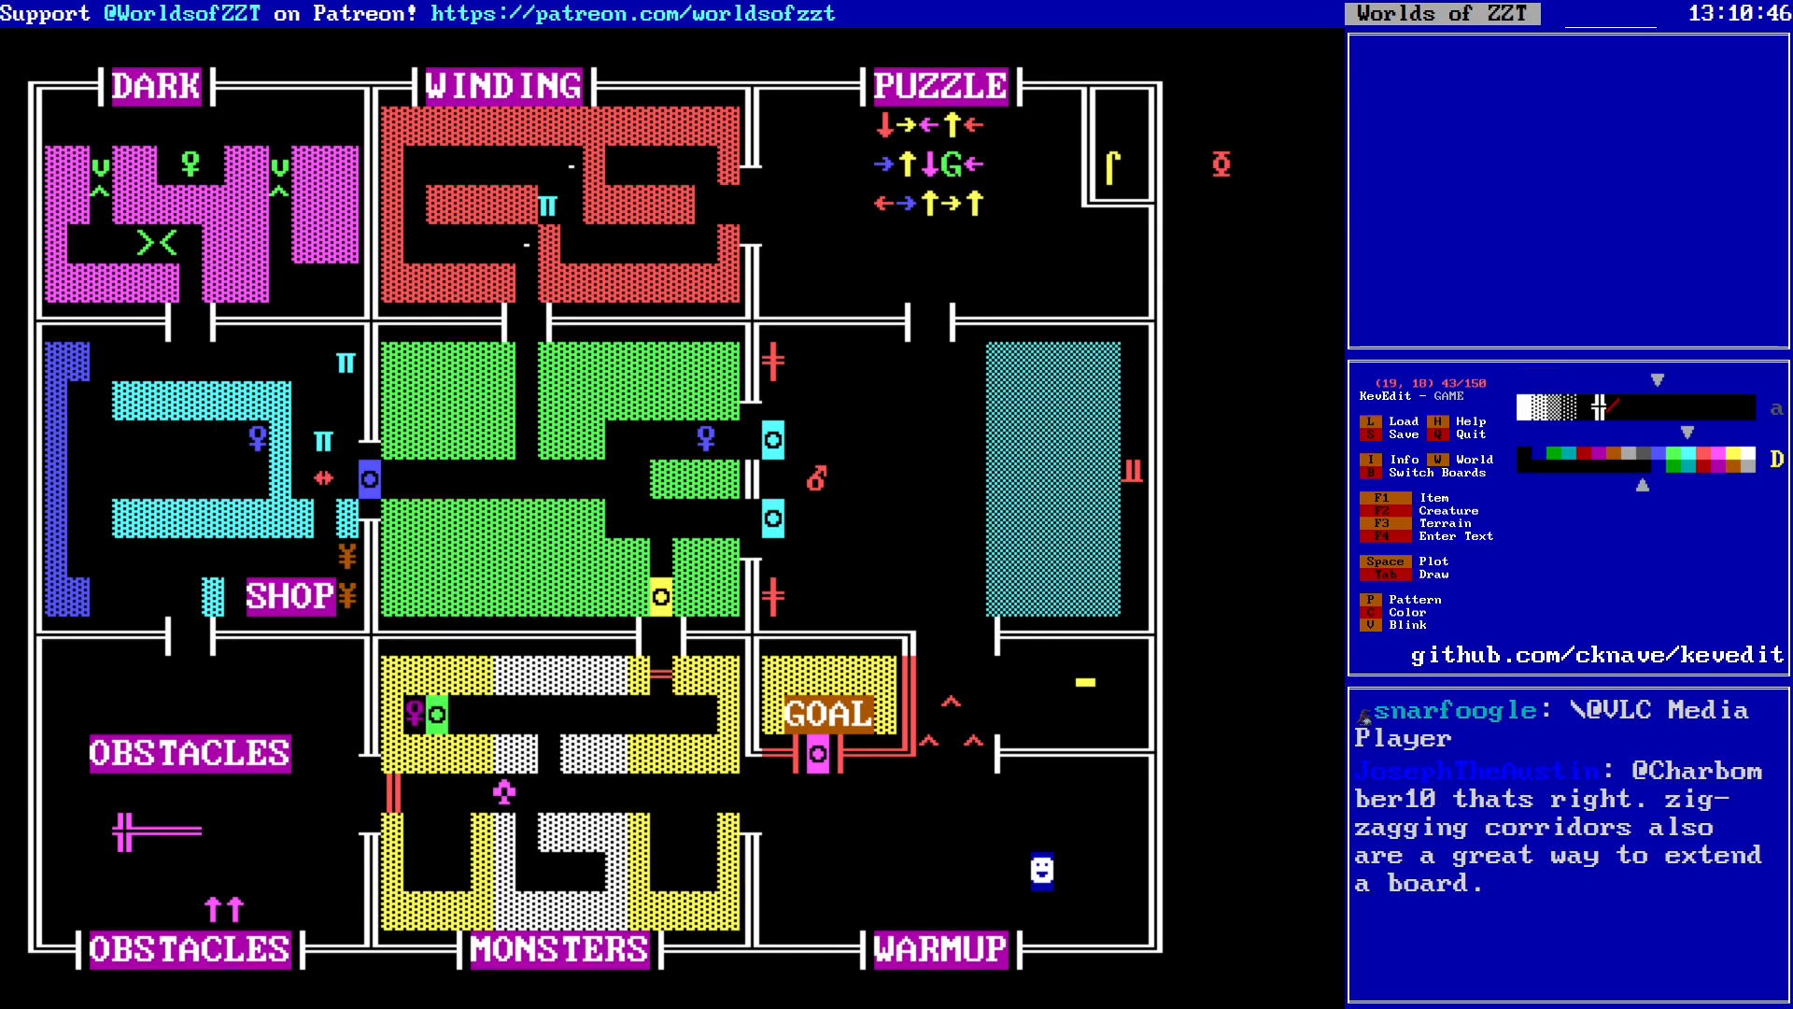
# Step: Switch from the Title screen board to the SE board
pyautogui.press('b')
pyautogui.press('Down')
pyautogui.press('Down')
pyautogui.press('Down')
pyautogui.press('Down')
pyautogui.press('Return')
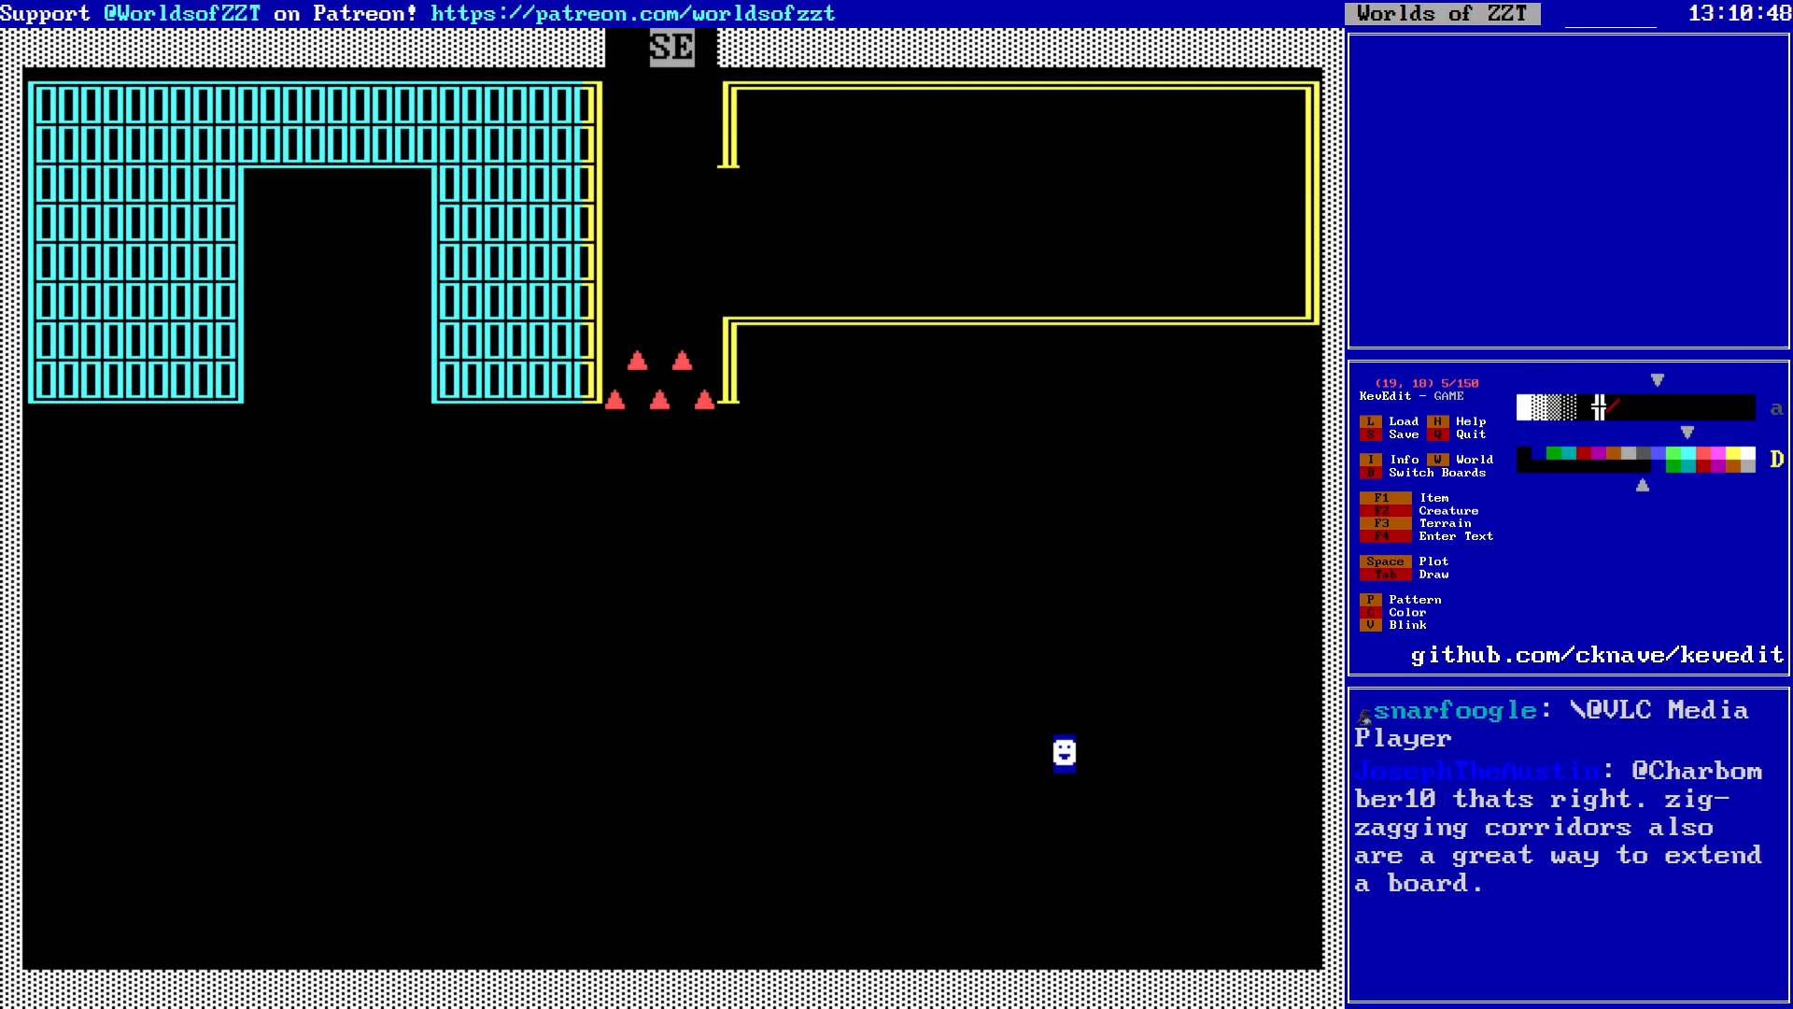
# Step: Place one dotted cyan terrain tile at (15, 5), inside the black alcove of the cyan wall block
pyautogui.press('Left')
pyautogui.press('Left')
pyautogui.press('Left')
pyautogui.press('Left')
pyautogui.press('Left')
pyautogui.press('Left')
pyautogui.press('Left')
pyautogui.press('Left')
pyautogui.press('Left')
pyautogui.press('Left')
pyautogui.press('Left')
pyautogui.press('Left')
pyautogui.press('Left')
pyautogui.press('Left')
pyautogui.press('Left')
pyautogui.press('Left')
pyautogui.press('Left')
pyautogui.press('Left')
pyautogui.press('Left')
pyautogui.press('Left')
pyautogui.press('Up')
pyautogui.press('Up')
pyautogui.press('Up')
pyautogui.press('Up')
pyautogui.press('Up')
pyautogui.press('Up')
pyautogui.press('Up')
pyautogui.press('Up')
pyautogui.press('Up')
pyautogui.press('Up')
pyautogui.press('Right')
pyautogui.press('Right')
pyautogui.press('Right')
pyautogui.press('Right')
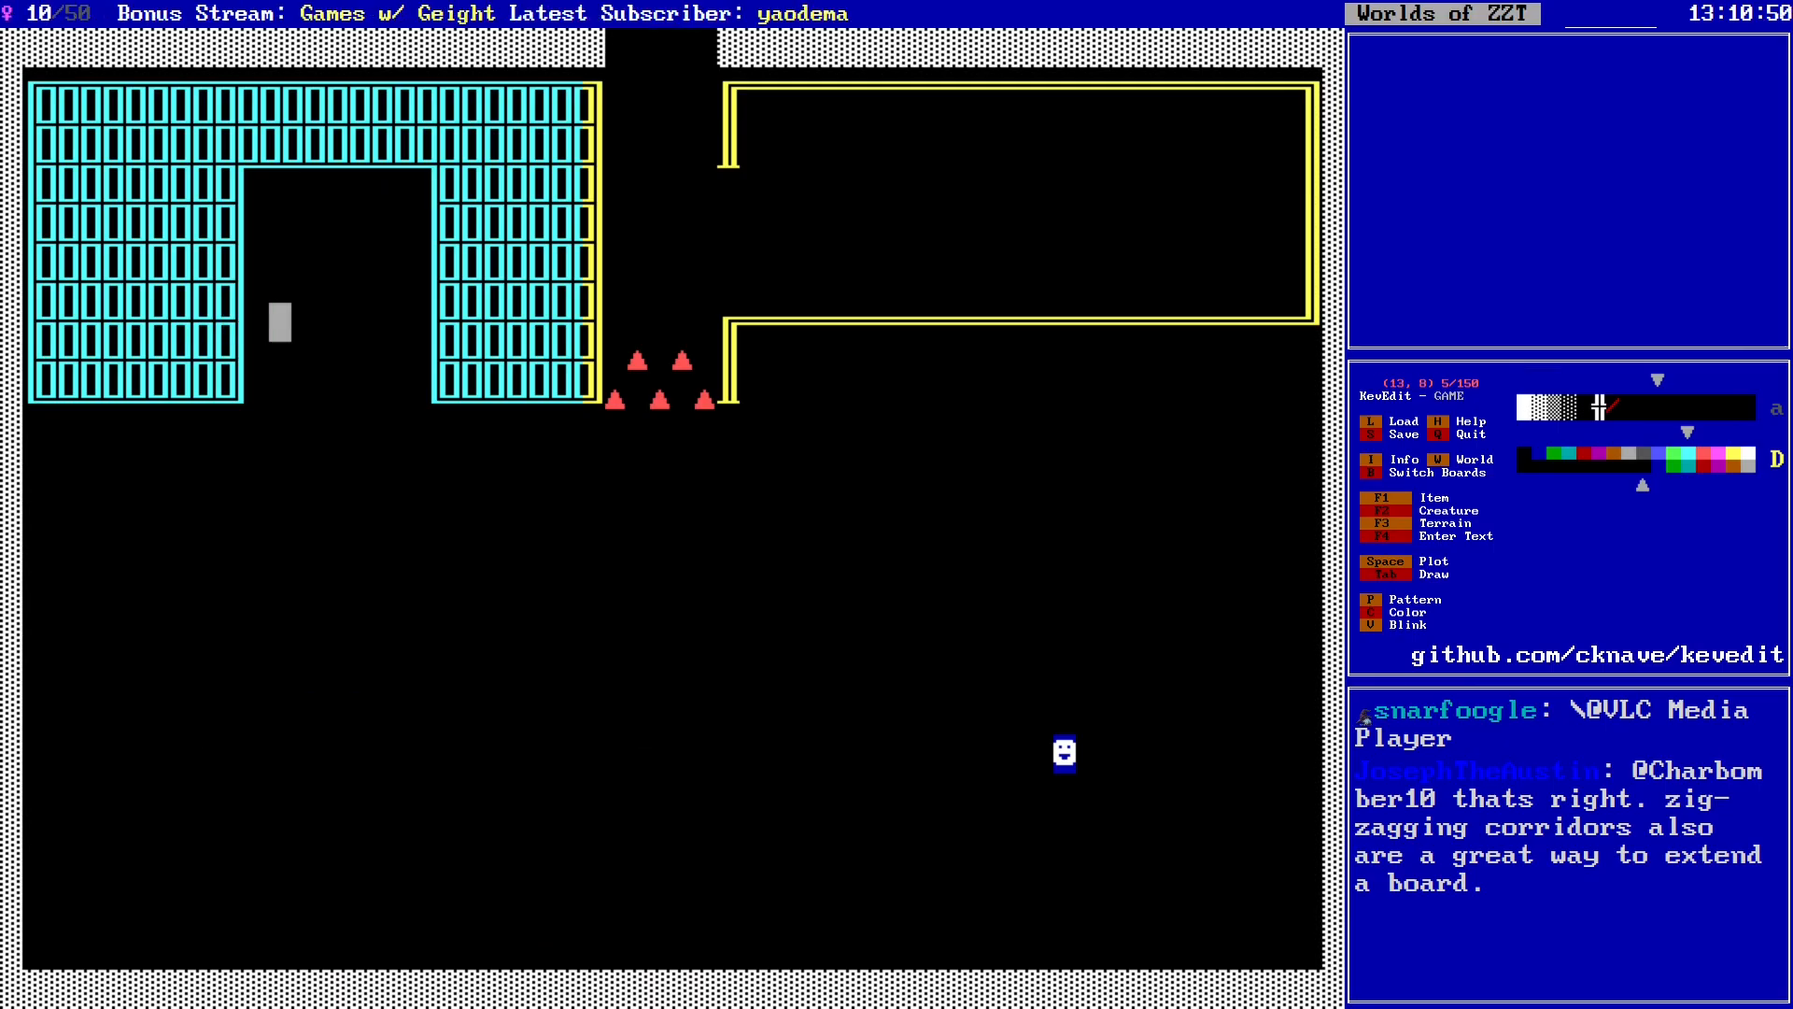
pyautogui.press('Right')
pyautogui.press('Right')
pyautogui.press('Right')
pyautogui.press('Up')
pyautogui.press('Up')
pyautogui.press('Up')
pyautogui.press('Left')
pyautogui.press('F3')
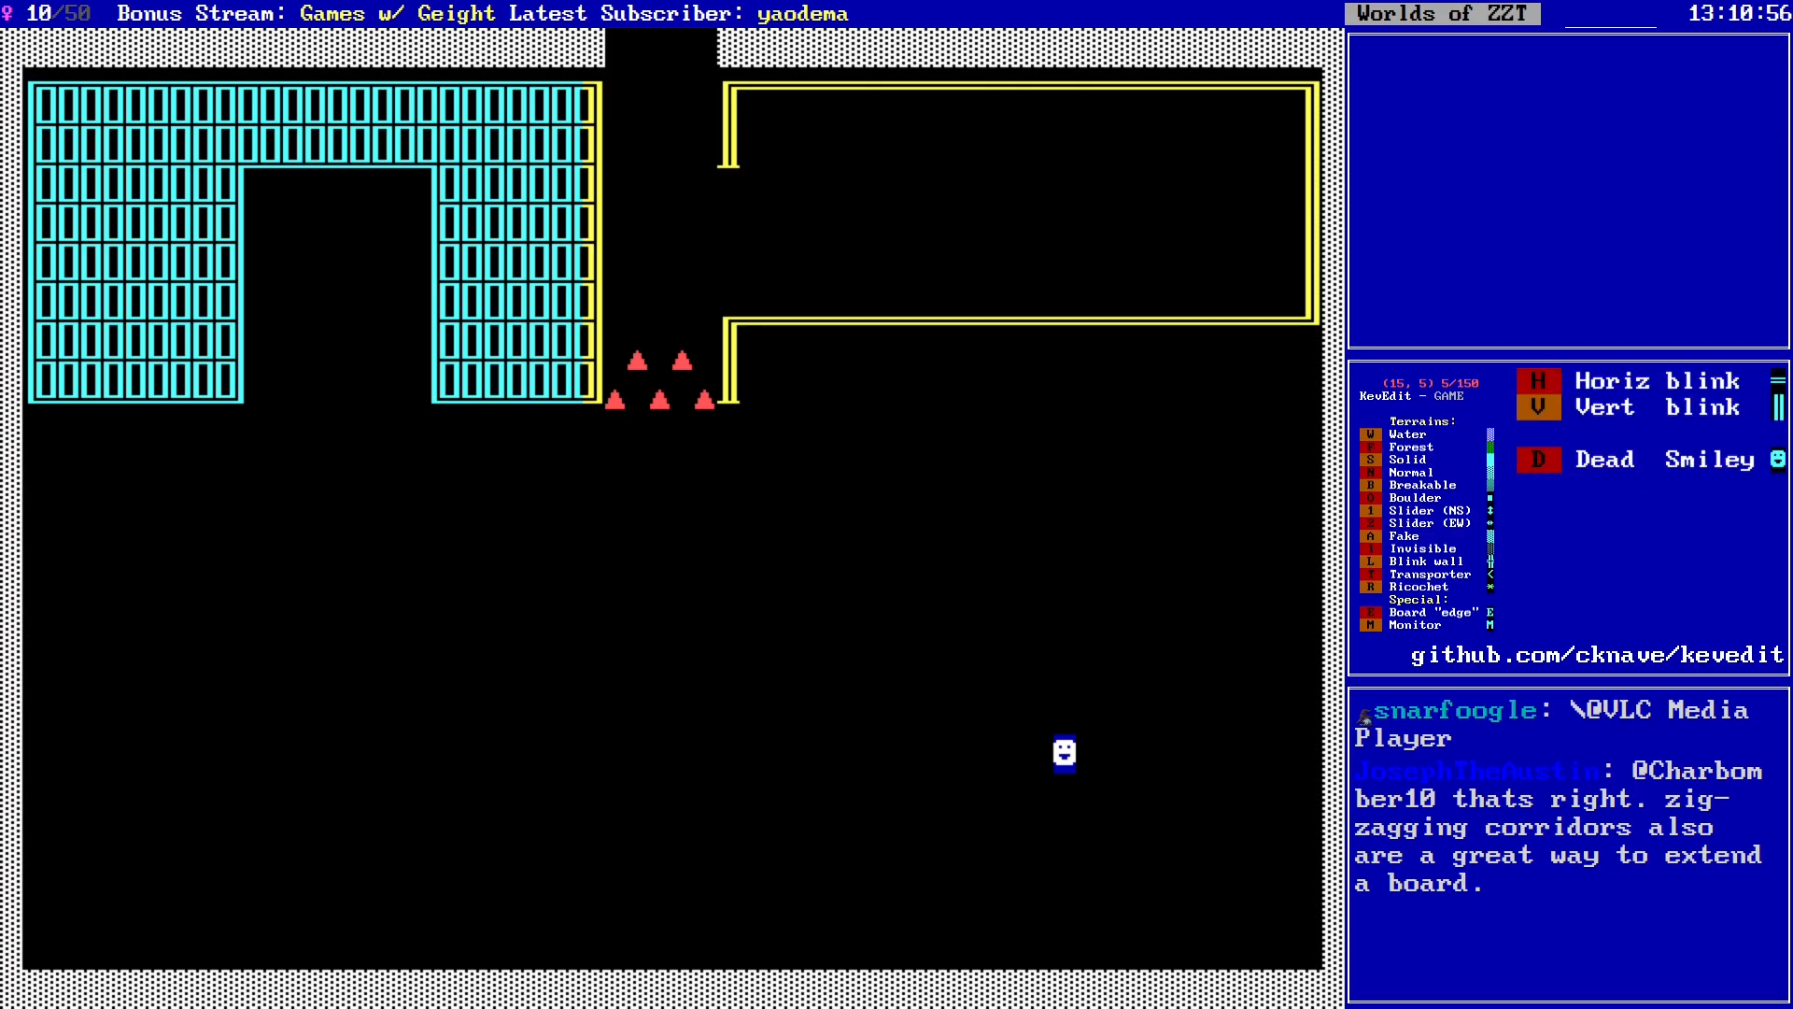
pyautogui.press('Escape')
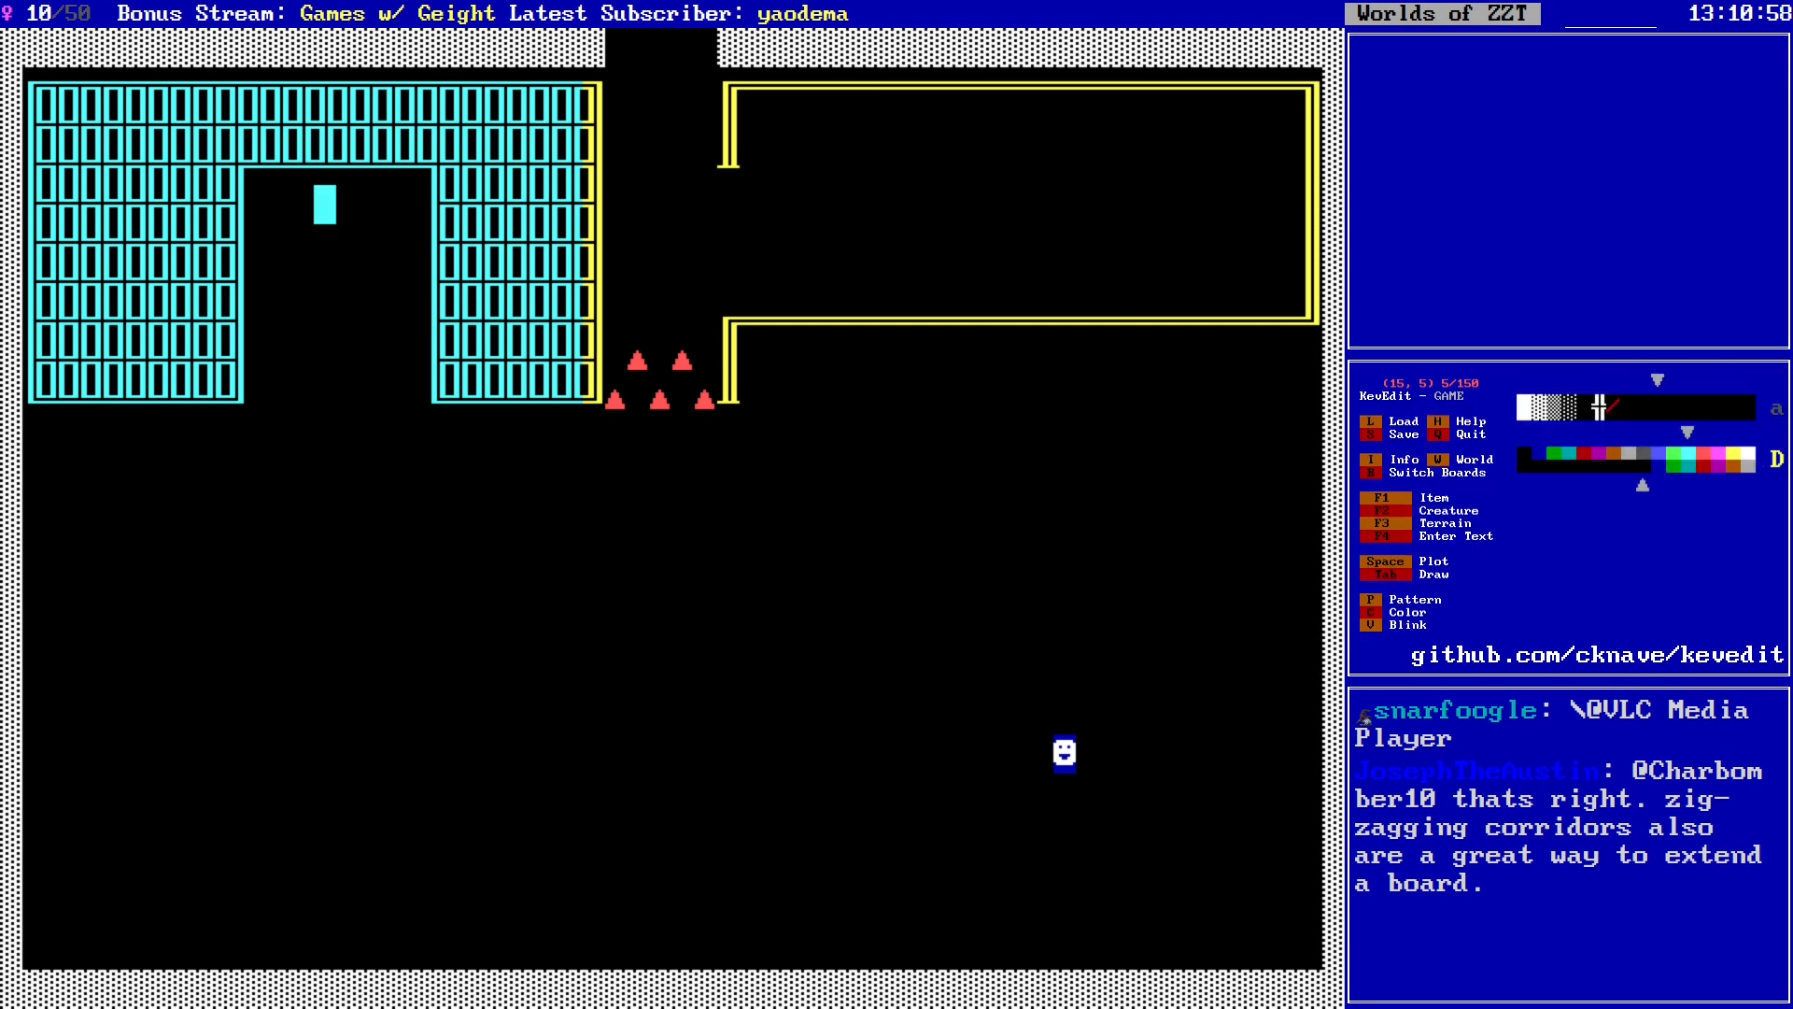
pyautogui.press('Down')
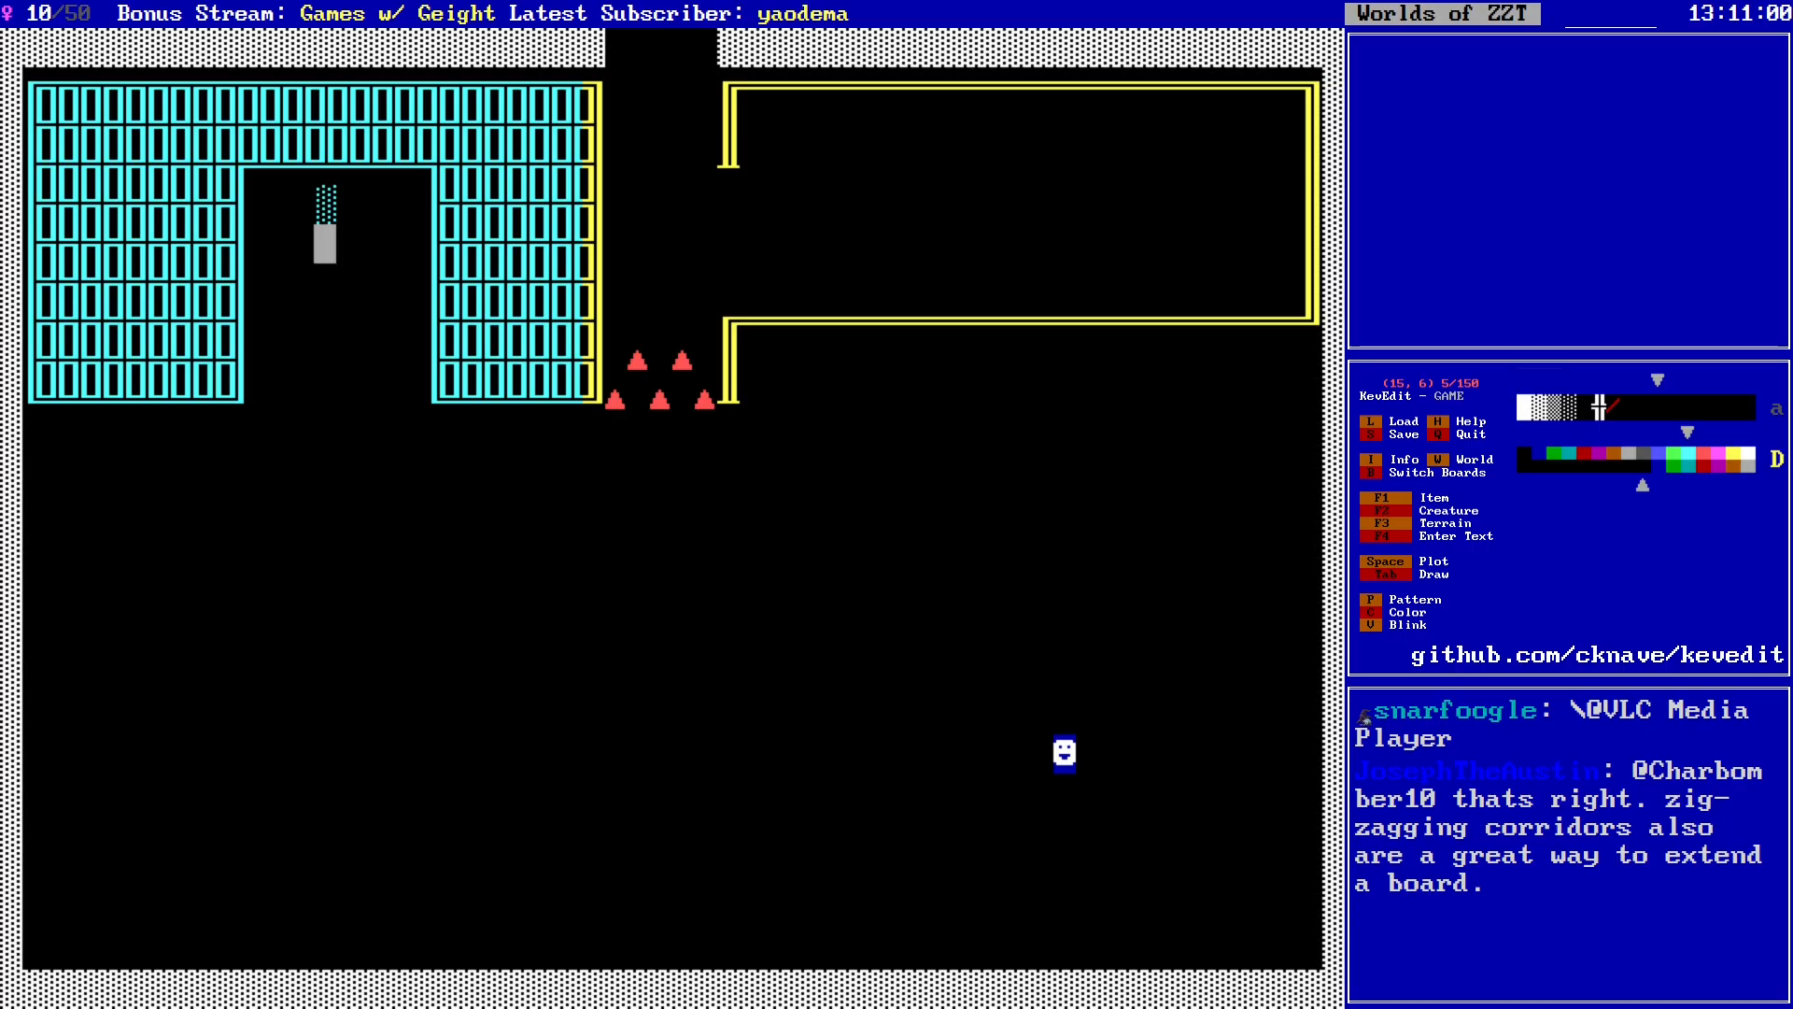
# Step: Set the drawing color to bright magenta on black and place a smiley-face object directly below the cyan tile at (15, 6)
pyautogui.press('c')
pyautogui.press('Right')
pyautogui.press('Right')
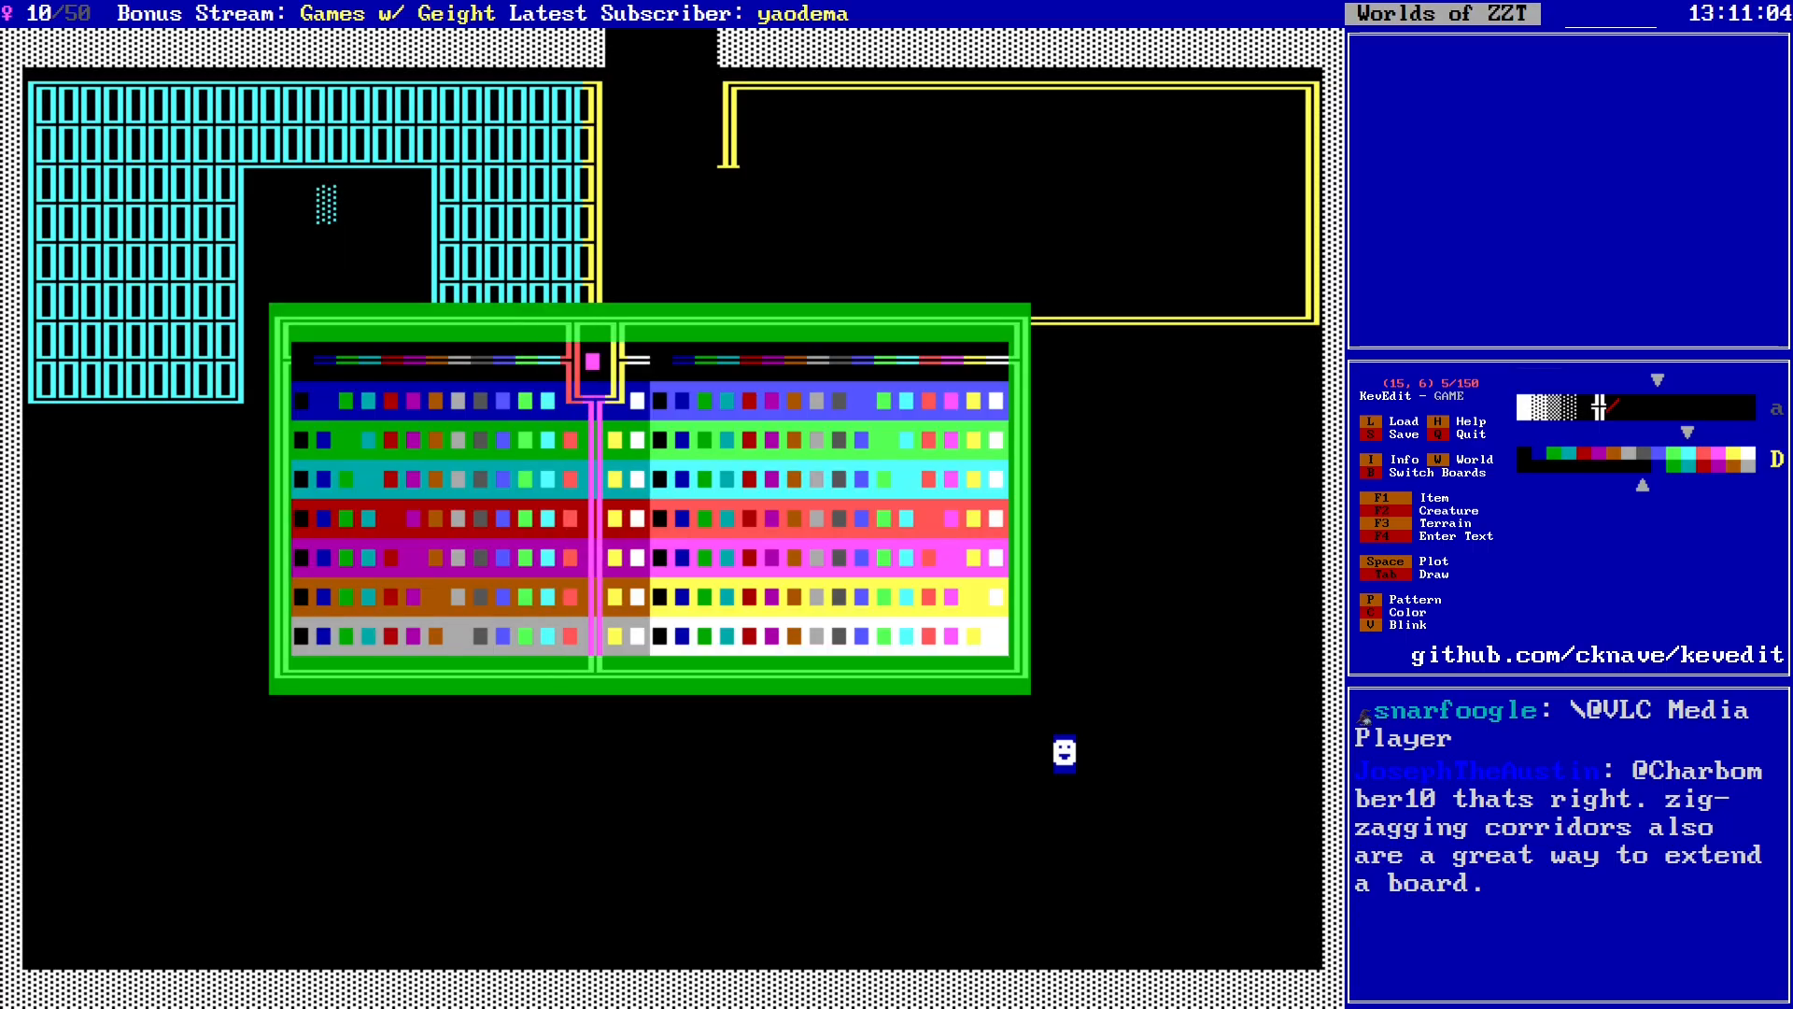
pyautogui.press('Return')
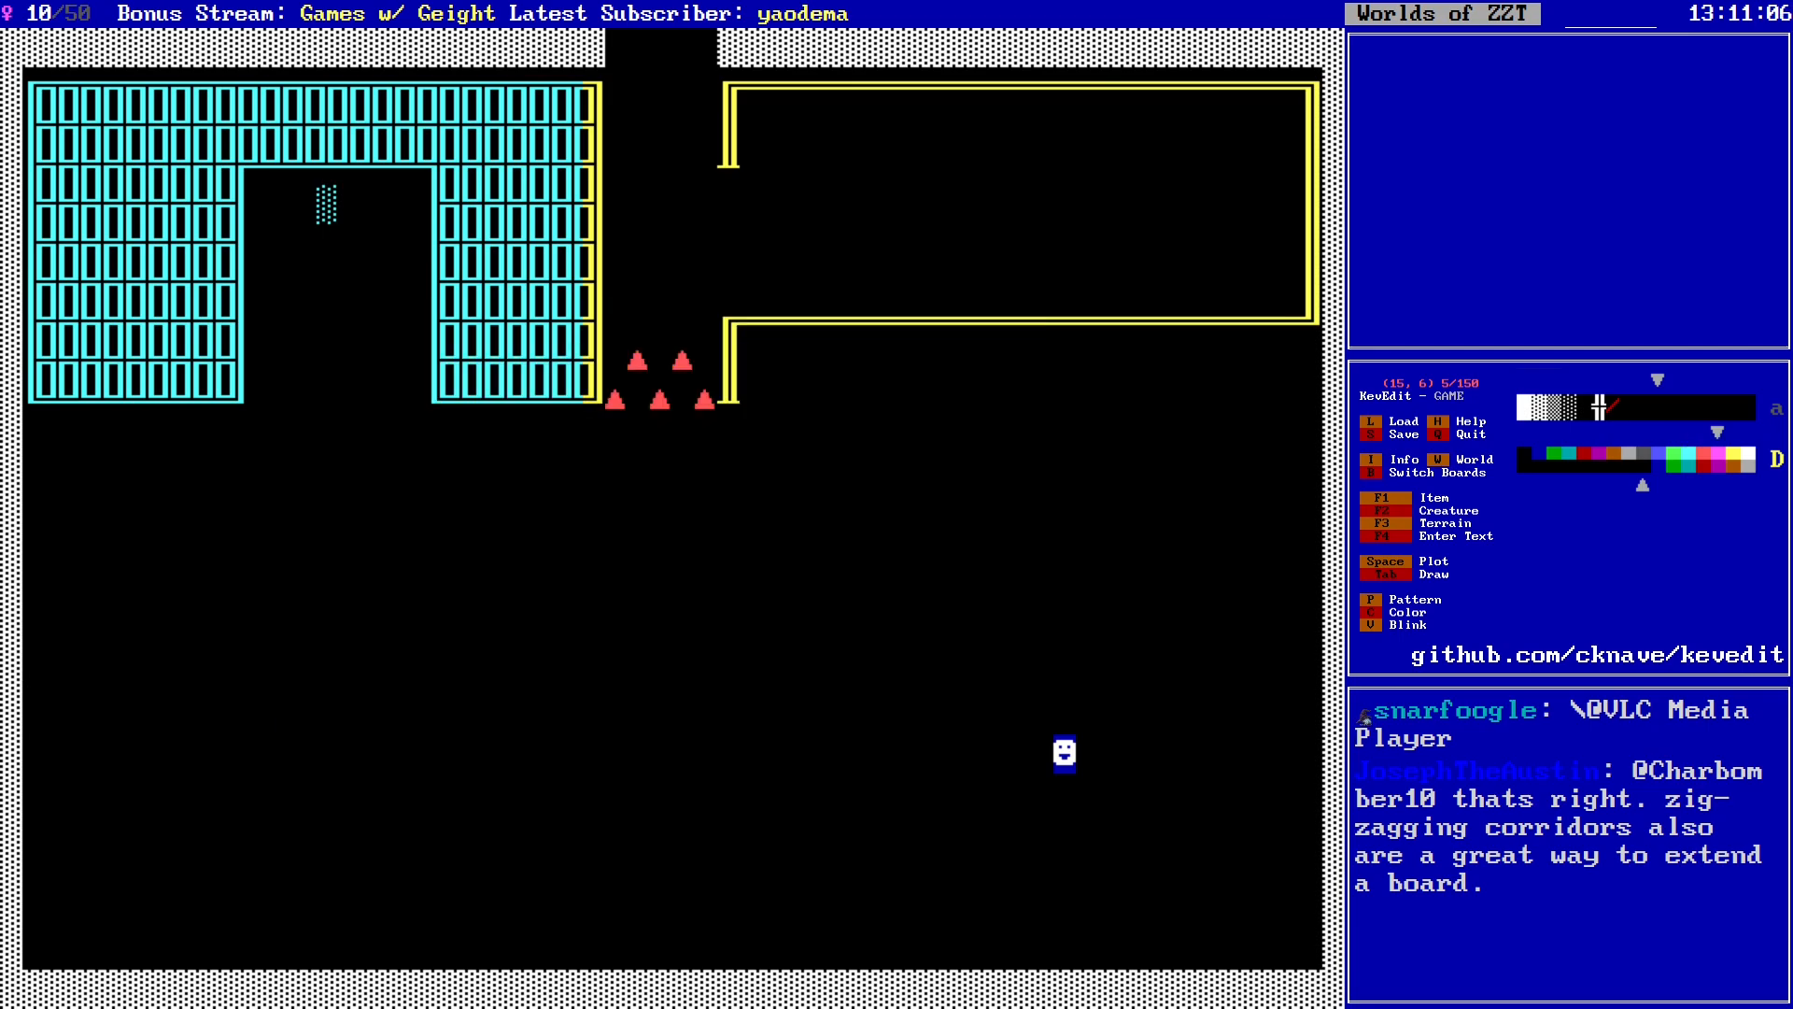
pyautogui.press('F2')
pyautogui.press('o')
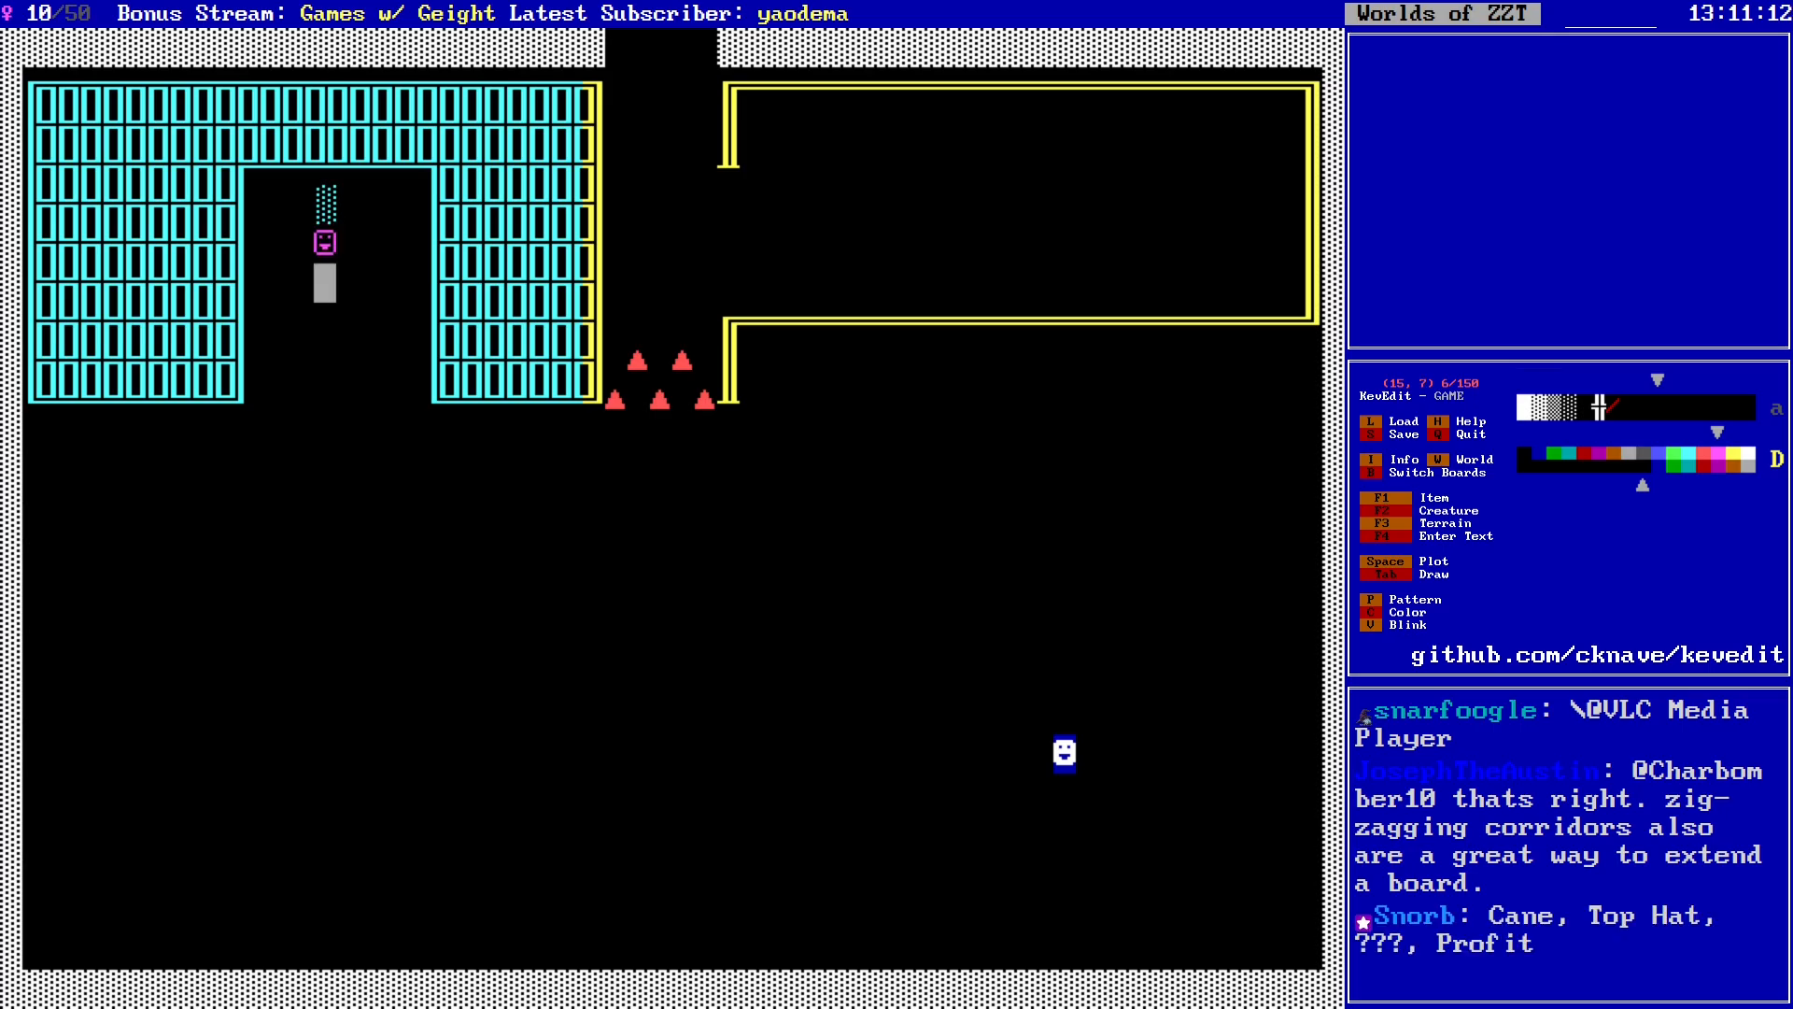
# Step: Place a magenta boulder as the figure's torso at (15, 7), directly below the face
pyautogui.press('F3')
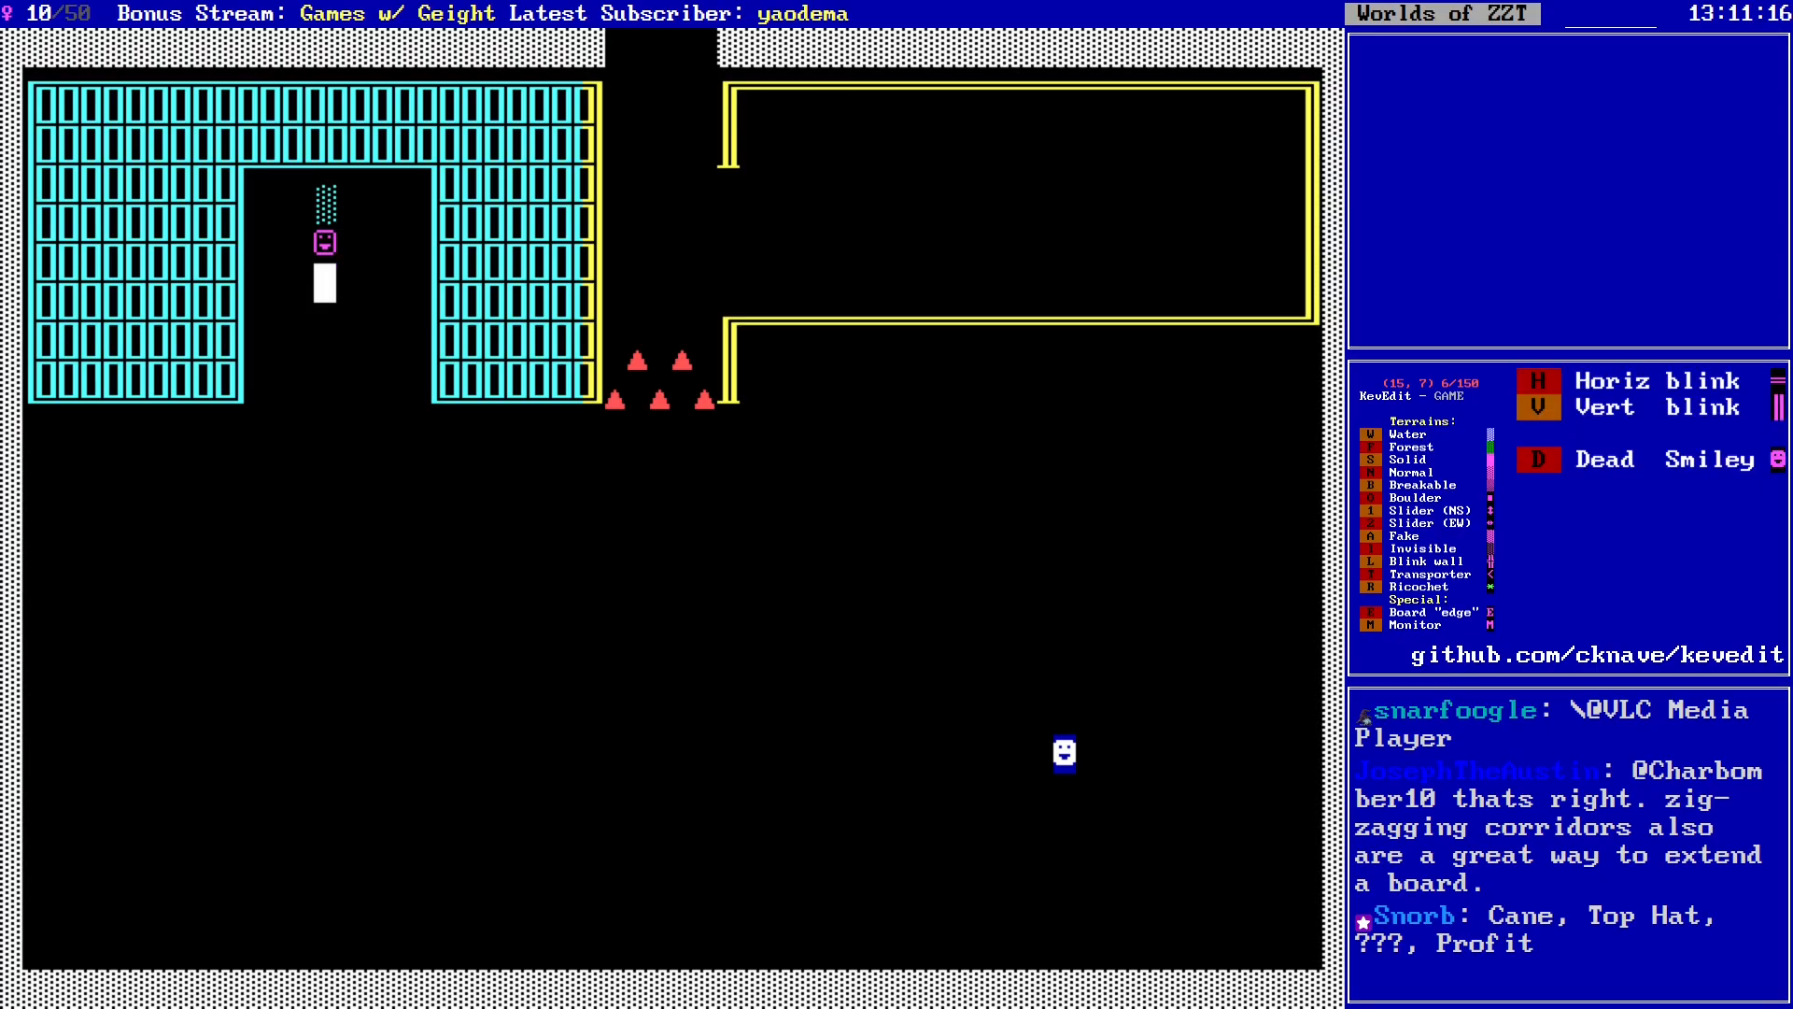
pyautogui.press('Escape')
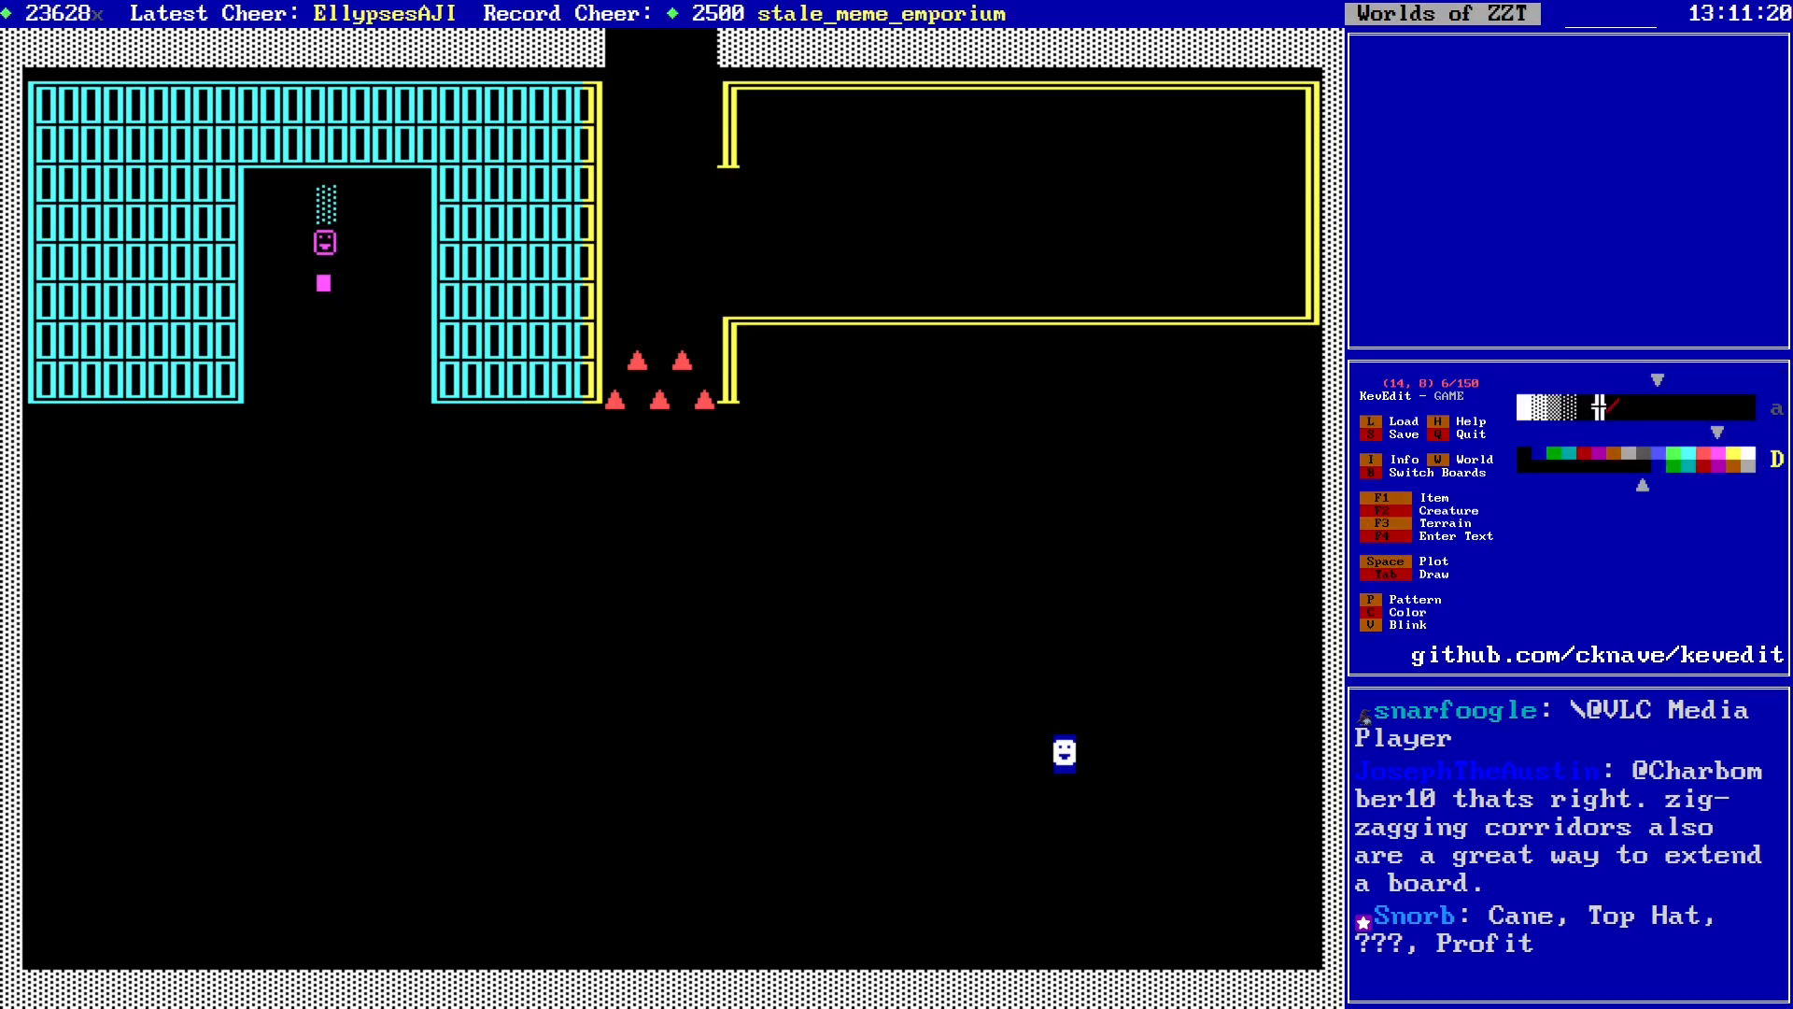
# Step: Add a magenta object with the / character at (14, 8) as the figure's left leg
pyautogui.press('F2')
pyautogui.press('o')
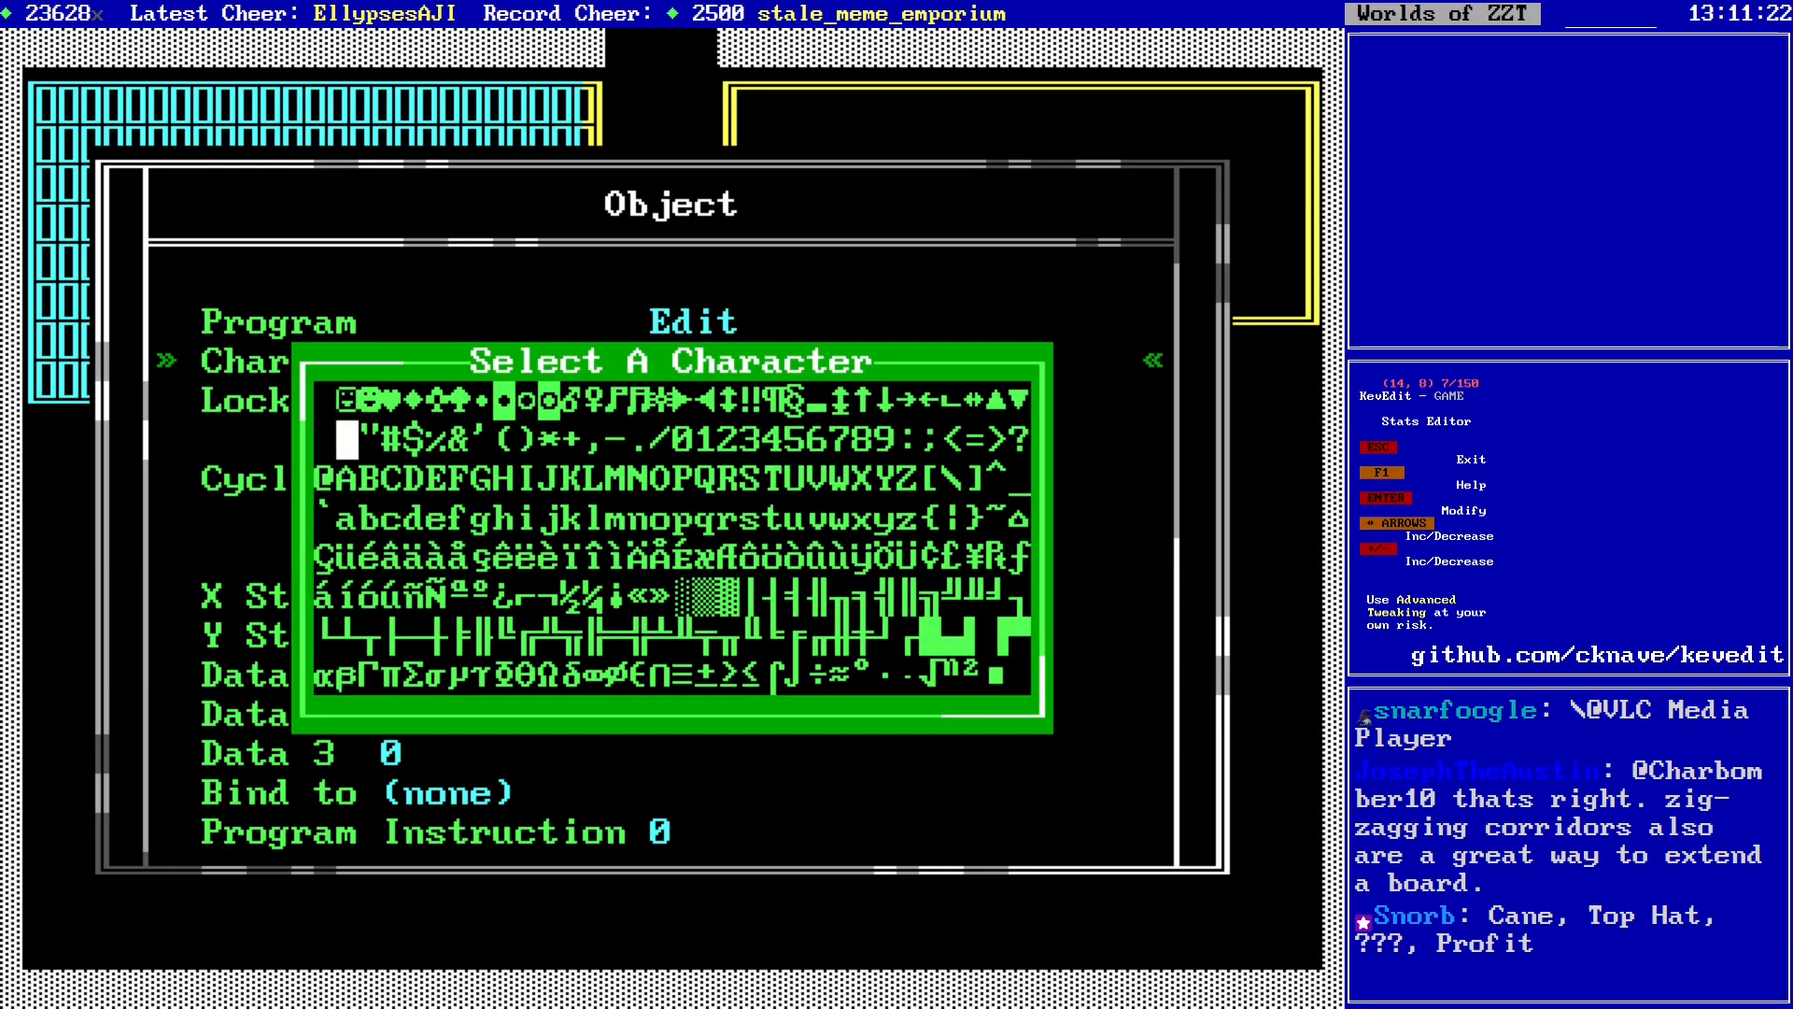
pyautogui.press('Left')
pyautogui.press('Left')
pyautogui.press('Left')
pyautogui.press('Left')
pyautogui.press('Left')
pyautogui.press('Left')
pyautogui.press('Left')
pyautogui.press('Left')
pyautogui.press('Left')
pyautogui.press('Left')
pyautogui.press('Left')
pyautogui.press('Left')
pyautogui.press('Left')
pyautogui.press('Left')
pyautogui.press('Left')
pyautogui.press('Left')
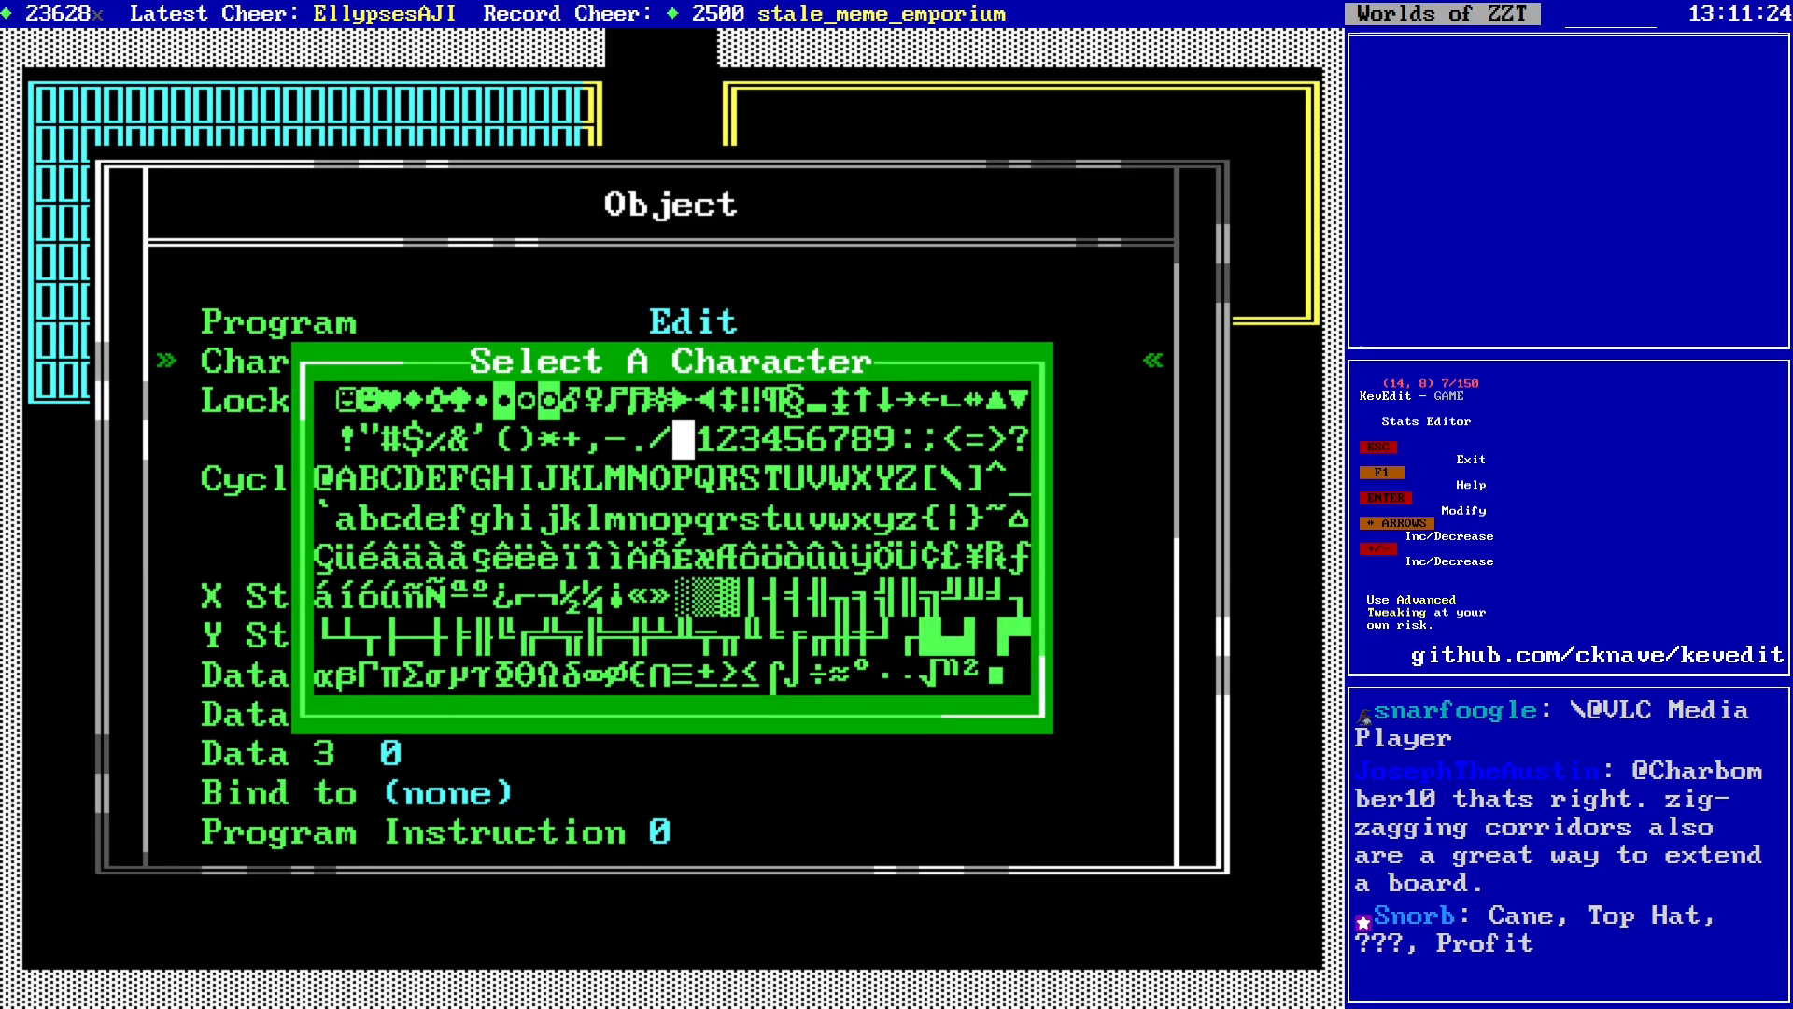
pyautogui.press('Left')
pyautogui.press('Return')
pyautogui.press('Escape')
# Step: Add a magenta object with the \ character at (16, 8) as the figure's right leg
pyautogui.press('Right')
pyautogui.press('Right')
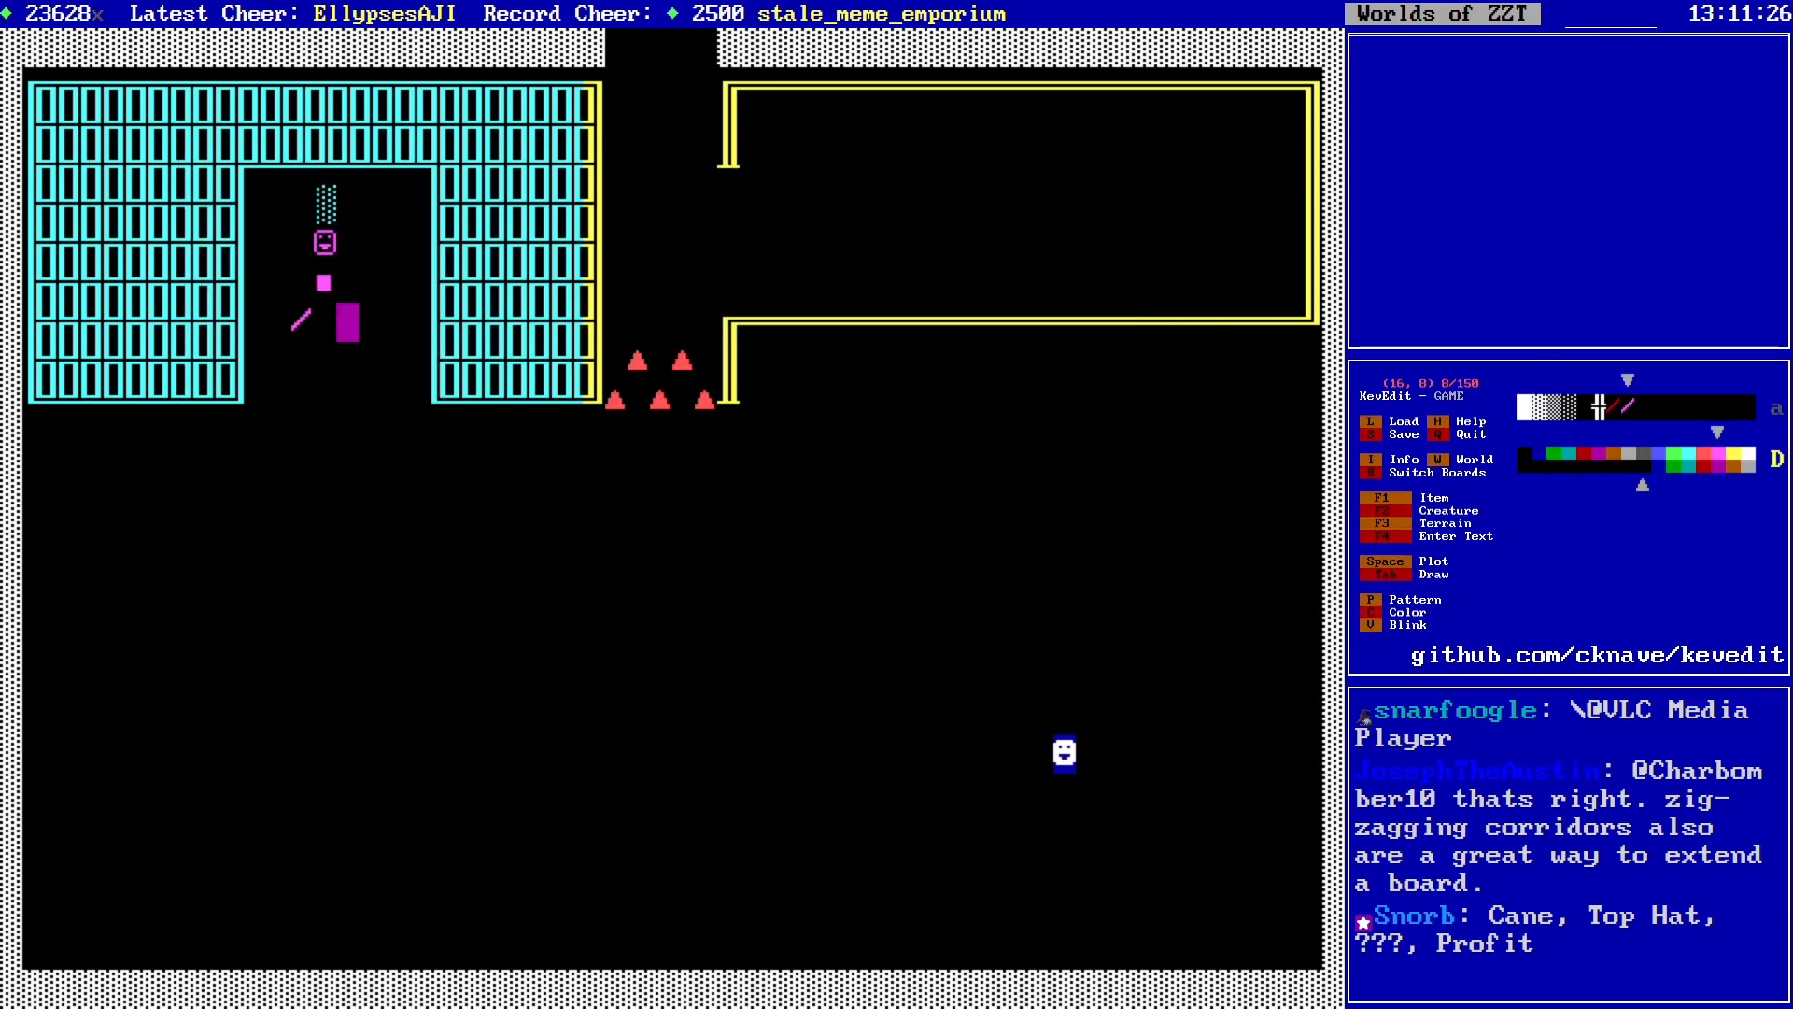
pyautogui.press('Return')
pyautogui.press('Down')
pyautogui.press('Return')
pyautogui.press('Right')
pyautogui.press('Right')
pyautogui.press('Right')
pyautogui.press('Right')
pyautogui.press('Right')
pyautogui.press('Right')
pyautogui.press('Right')
pyautogui.press('Right')
pyautogui.press('Right')
pyautogui.press('Right')
pyautogui.press('Right')
pyautogui.press('Right')
pyautogui.press('Down')
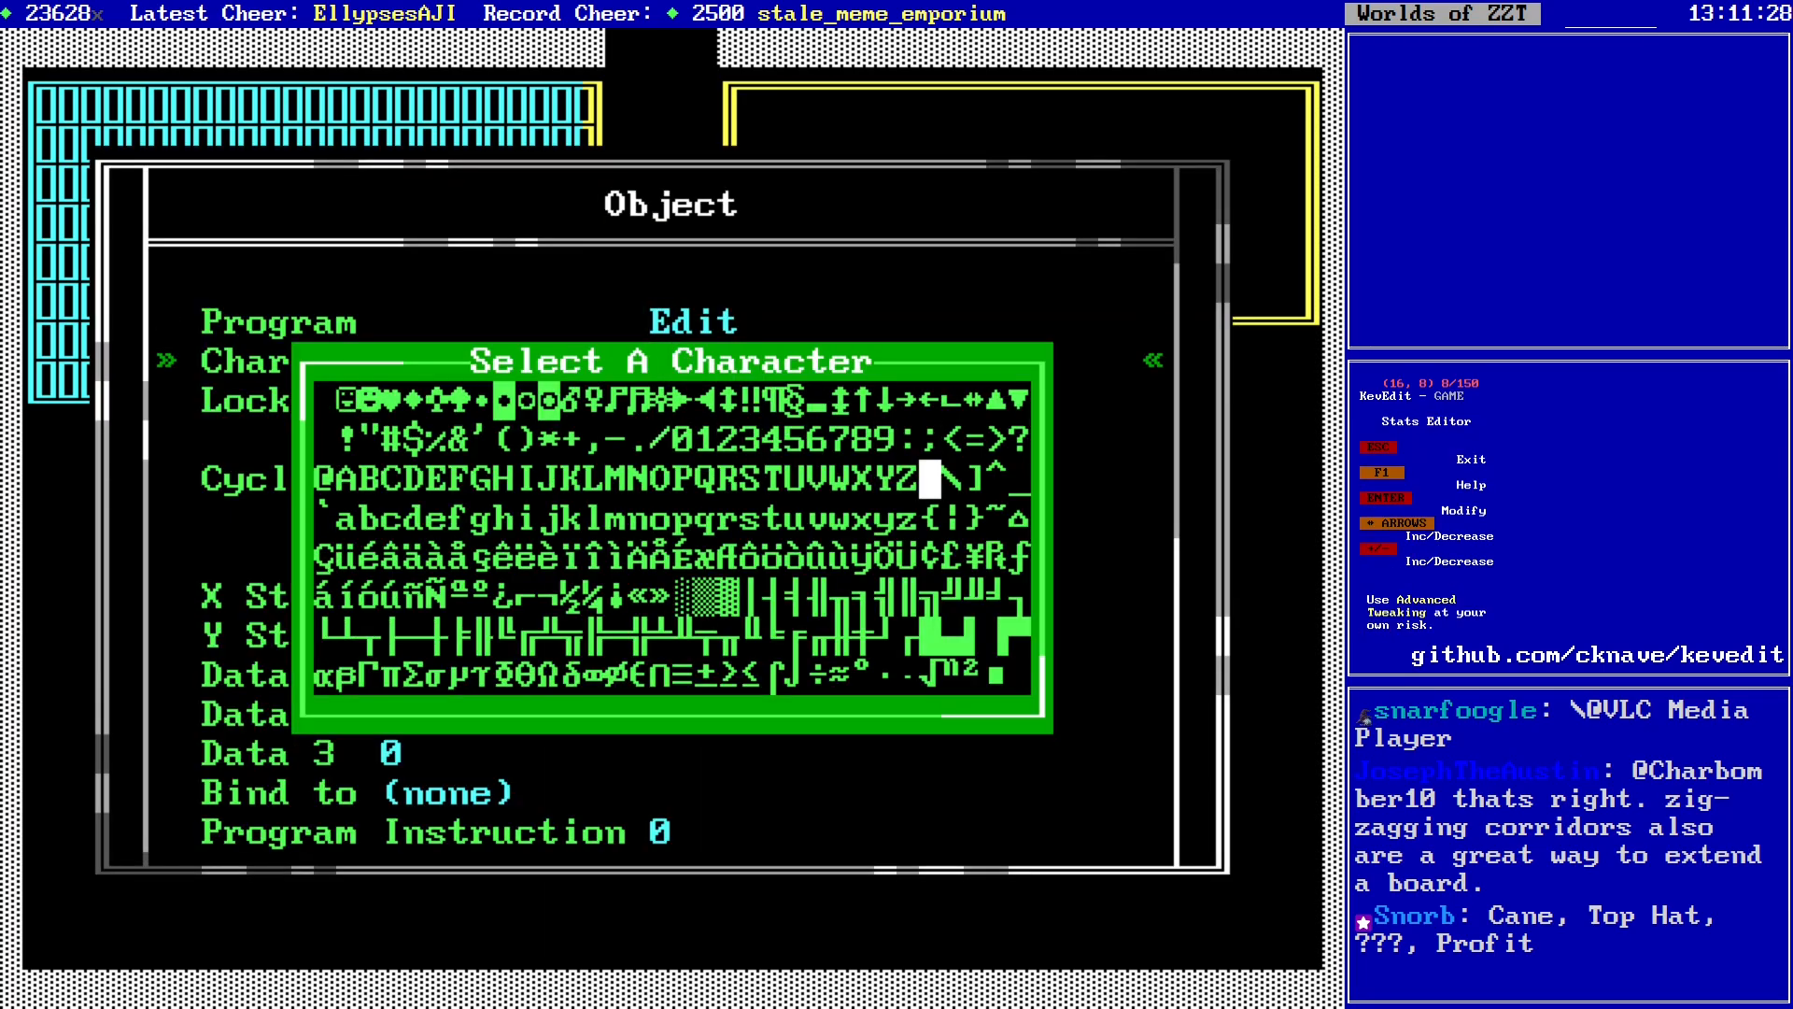
pyautogui.press('Right')
pyautogui.press('Return')
pyautogui.press('Escape')
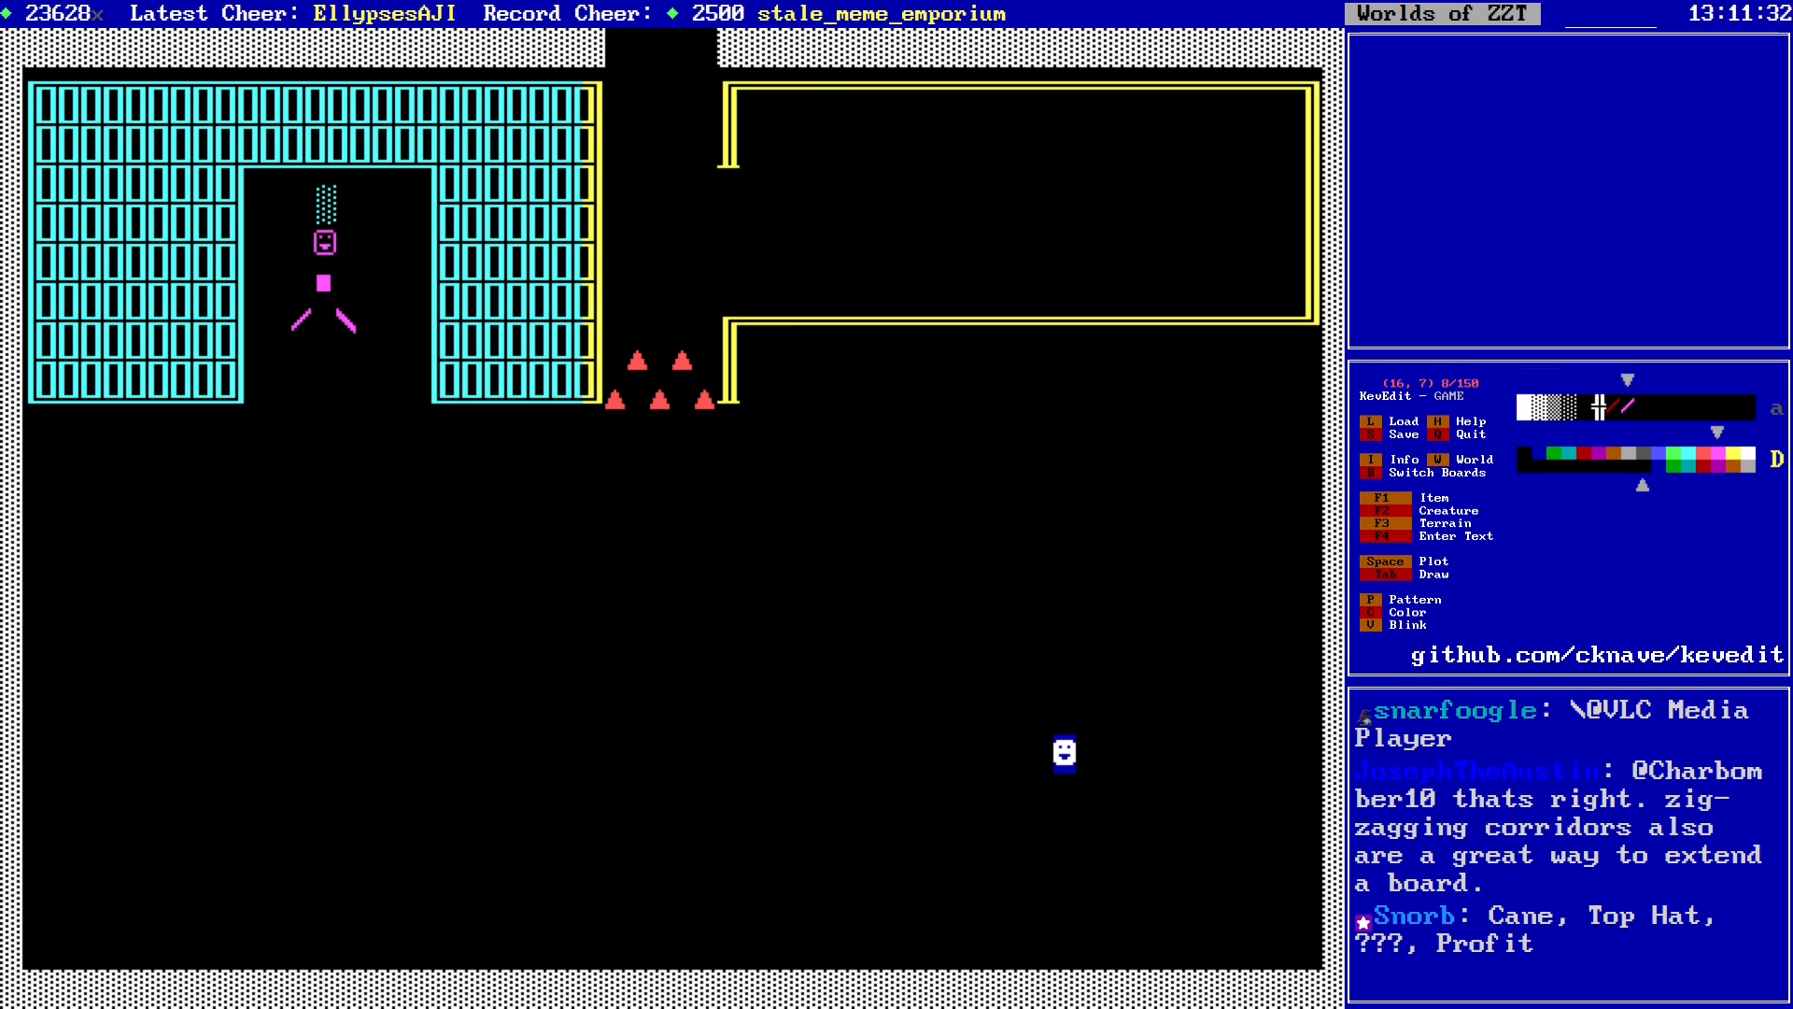
# Step: Add a magenta object with the horizontal line character ─ at (16, 7) as the figure's arm beside the torso
pyautogui.press('Right')
pyautogui.press('Return')
pyautogui.press('Down')
pyautogui.press('Return')
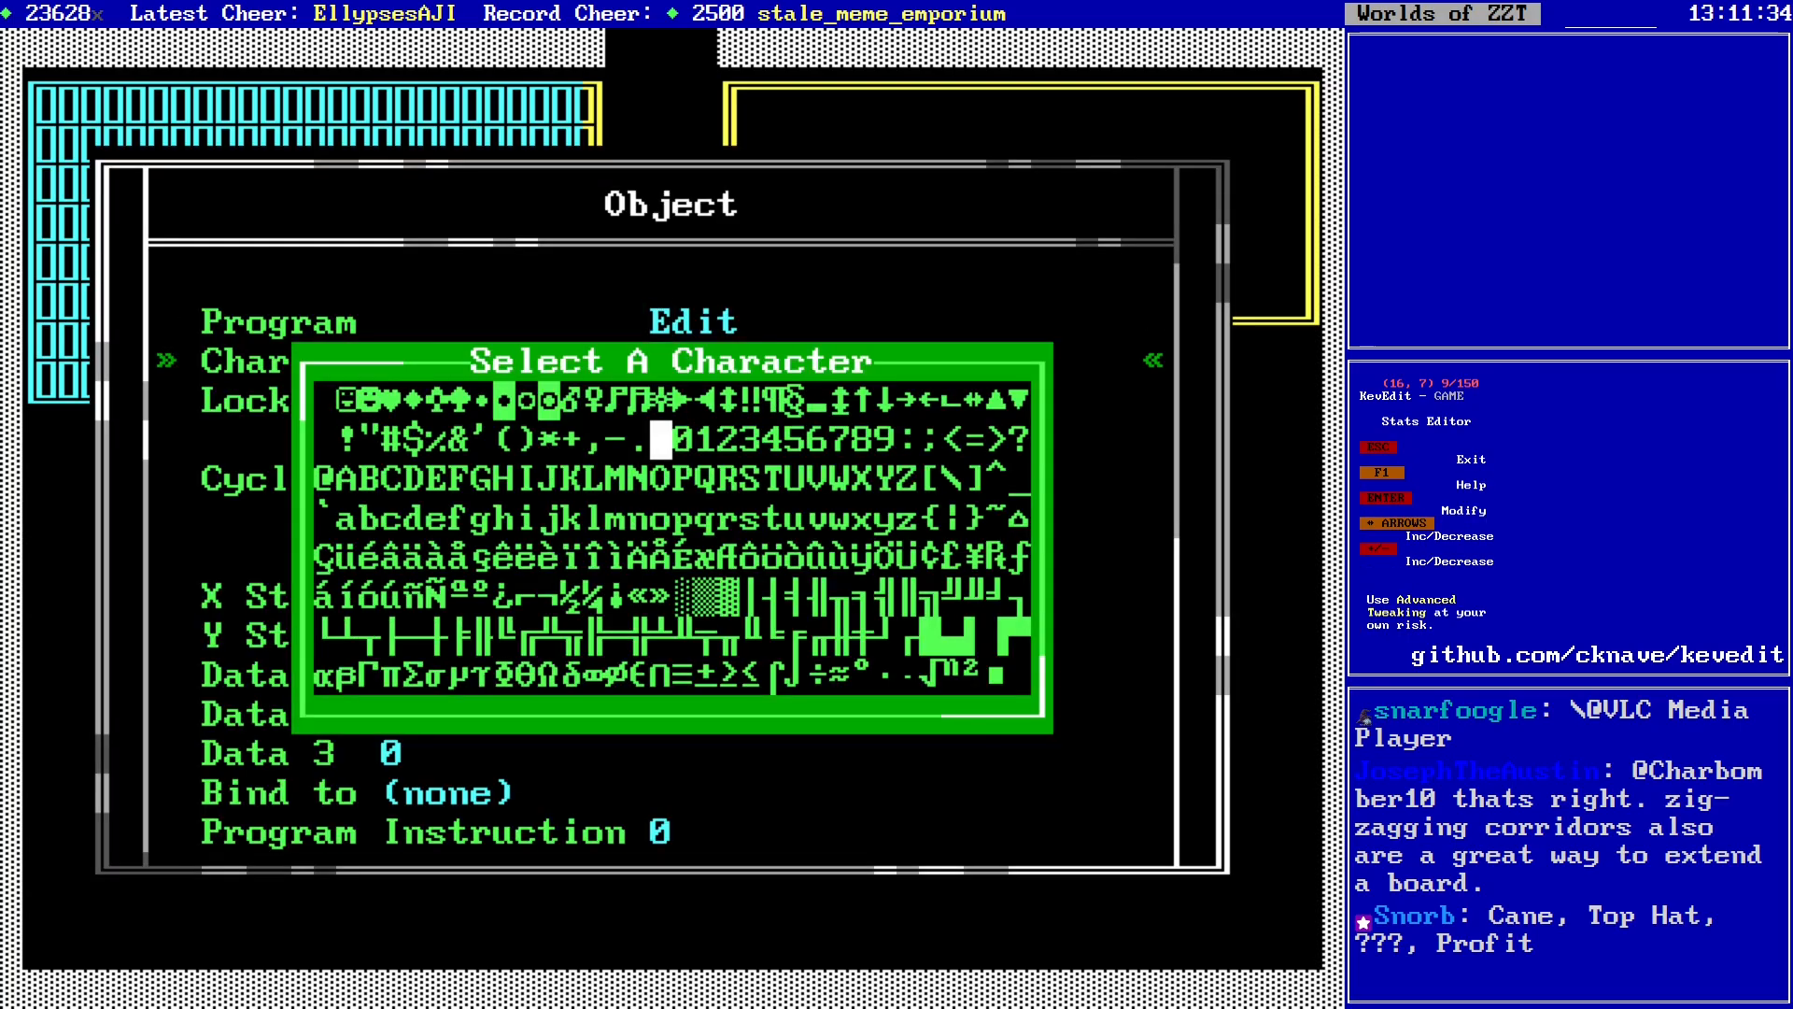
pyautogui.press('Right')
pyautogui.press('Down')
pyautogui.press('Left')
pyautogui.press('Left')
pyautogui.press('Up')
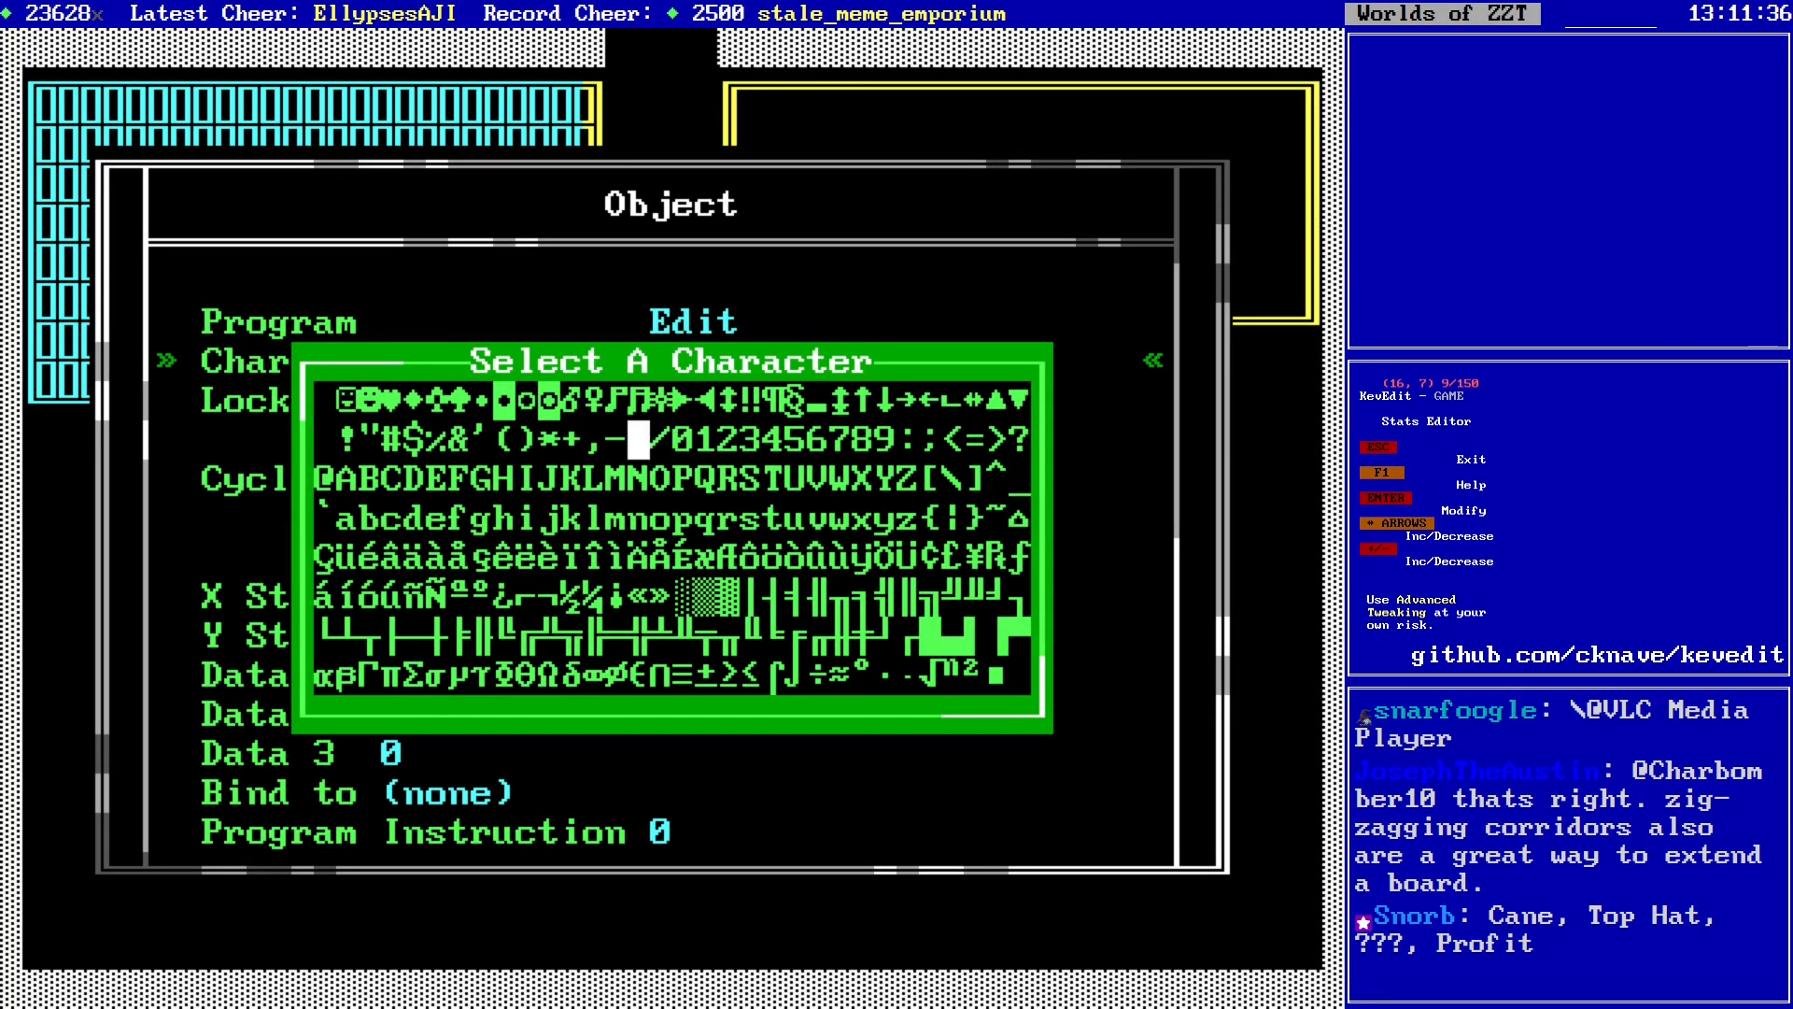
pyautogui.press('Left')
pyautogui.press('Down')
pyautogui.press('Down')
pyautogui.press('Left')
pyautogui.press('Left')
pyautogui.press('Left')
pyautogui.press('Left')
pyautogui.press('Down')
pyautogui.press('Down')
pyautogui.press('Down')
pyautogui.press('Left')
pyautogui.press('Down')
pyautogui.press('Left')
pyautogui.press('Left')
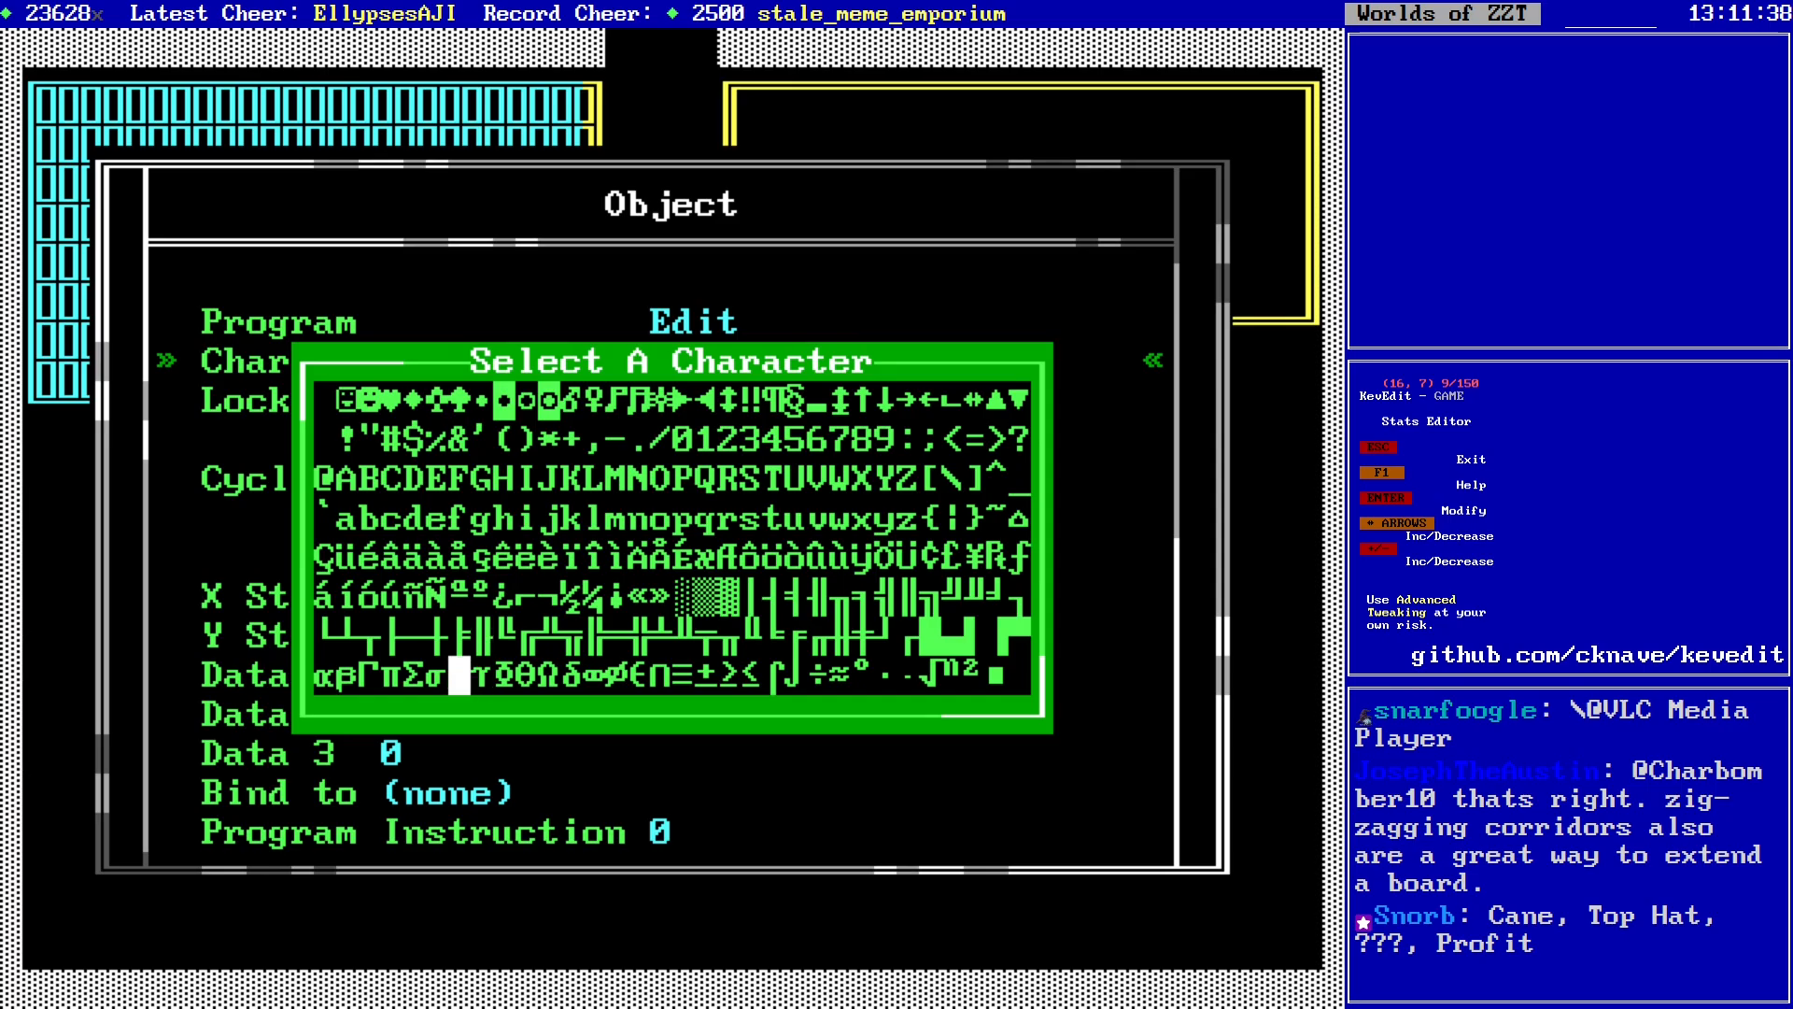
pyautogui.press('Left')
pyautogui.press('Left')
pyautogui.press('Up')
pyautogui.press('Return')
pyautogui.press('Escape')
# Step: Place two dotted magenta terrain tiles at (17, 7) and (17, 8) as a cane at the end of the arm
pyautogui.press('Right')
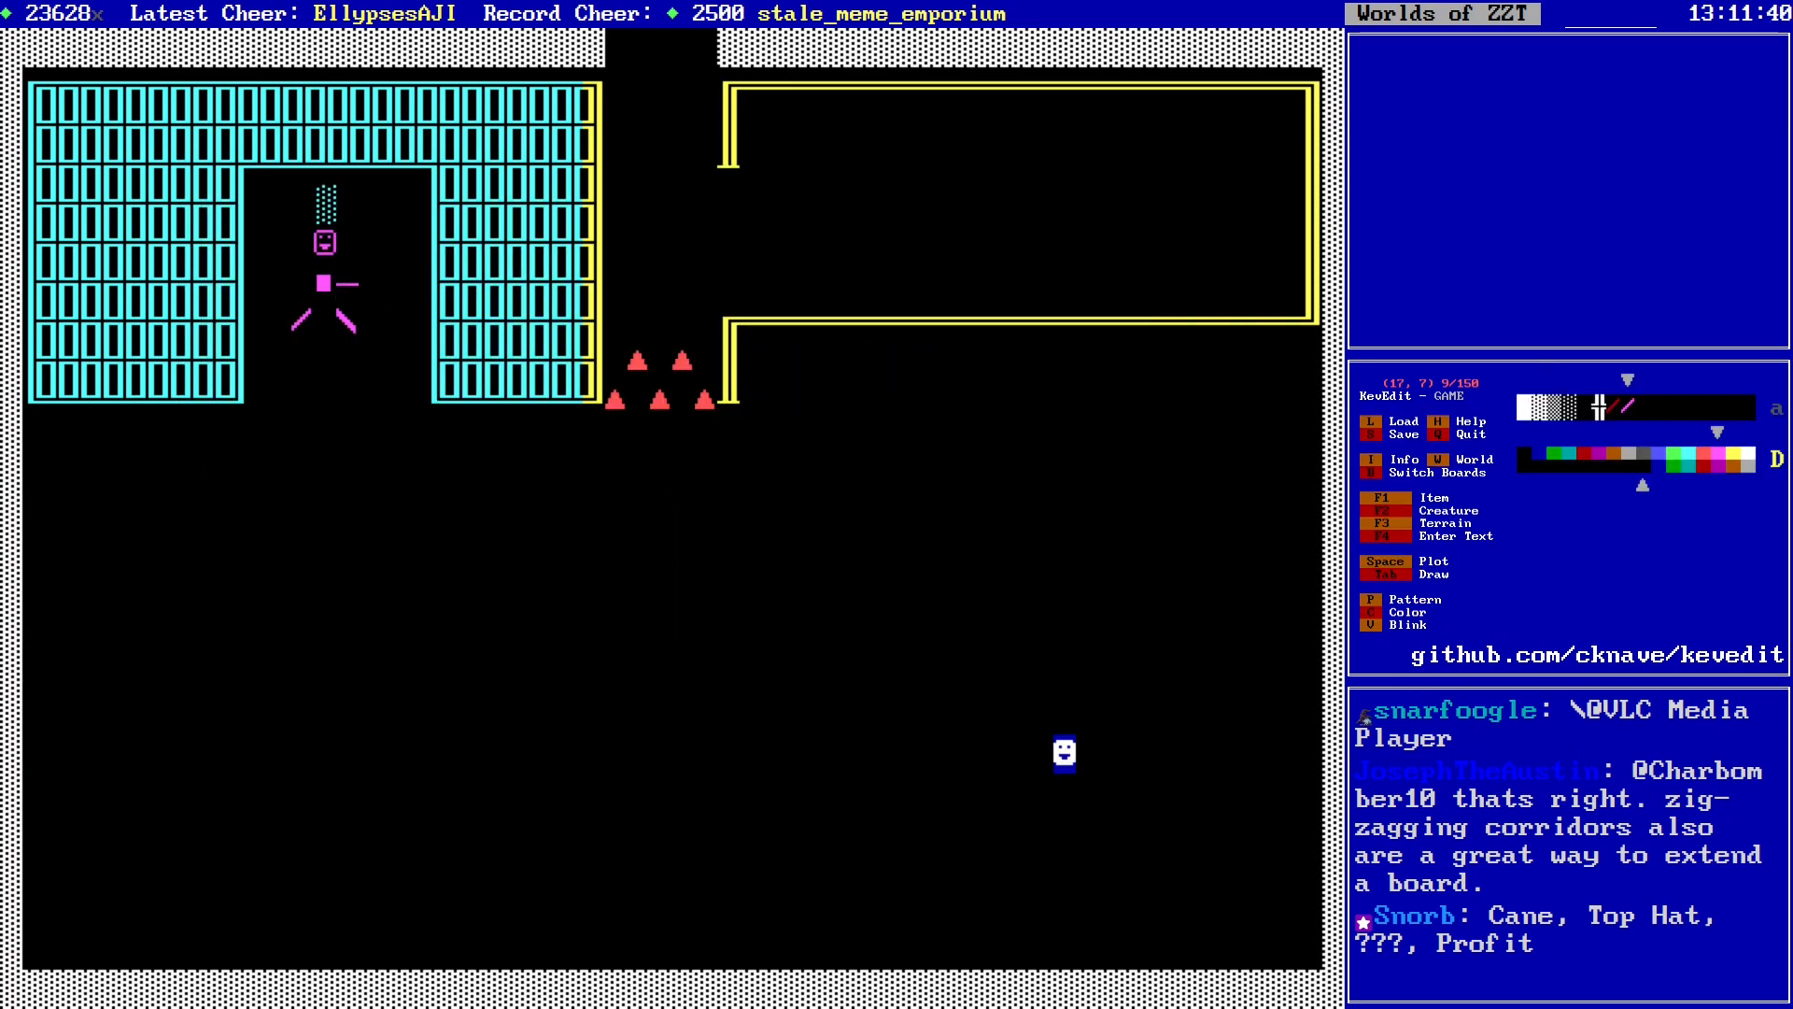
pyautogui.press('F3')
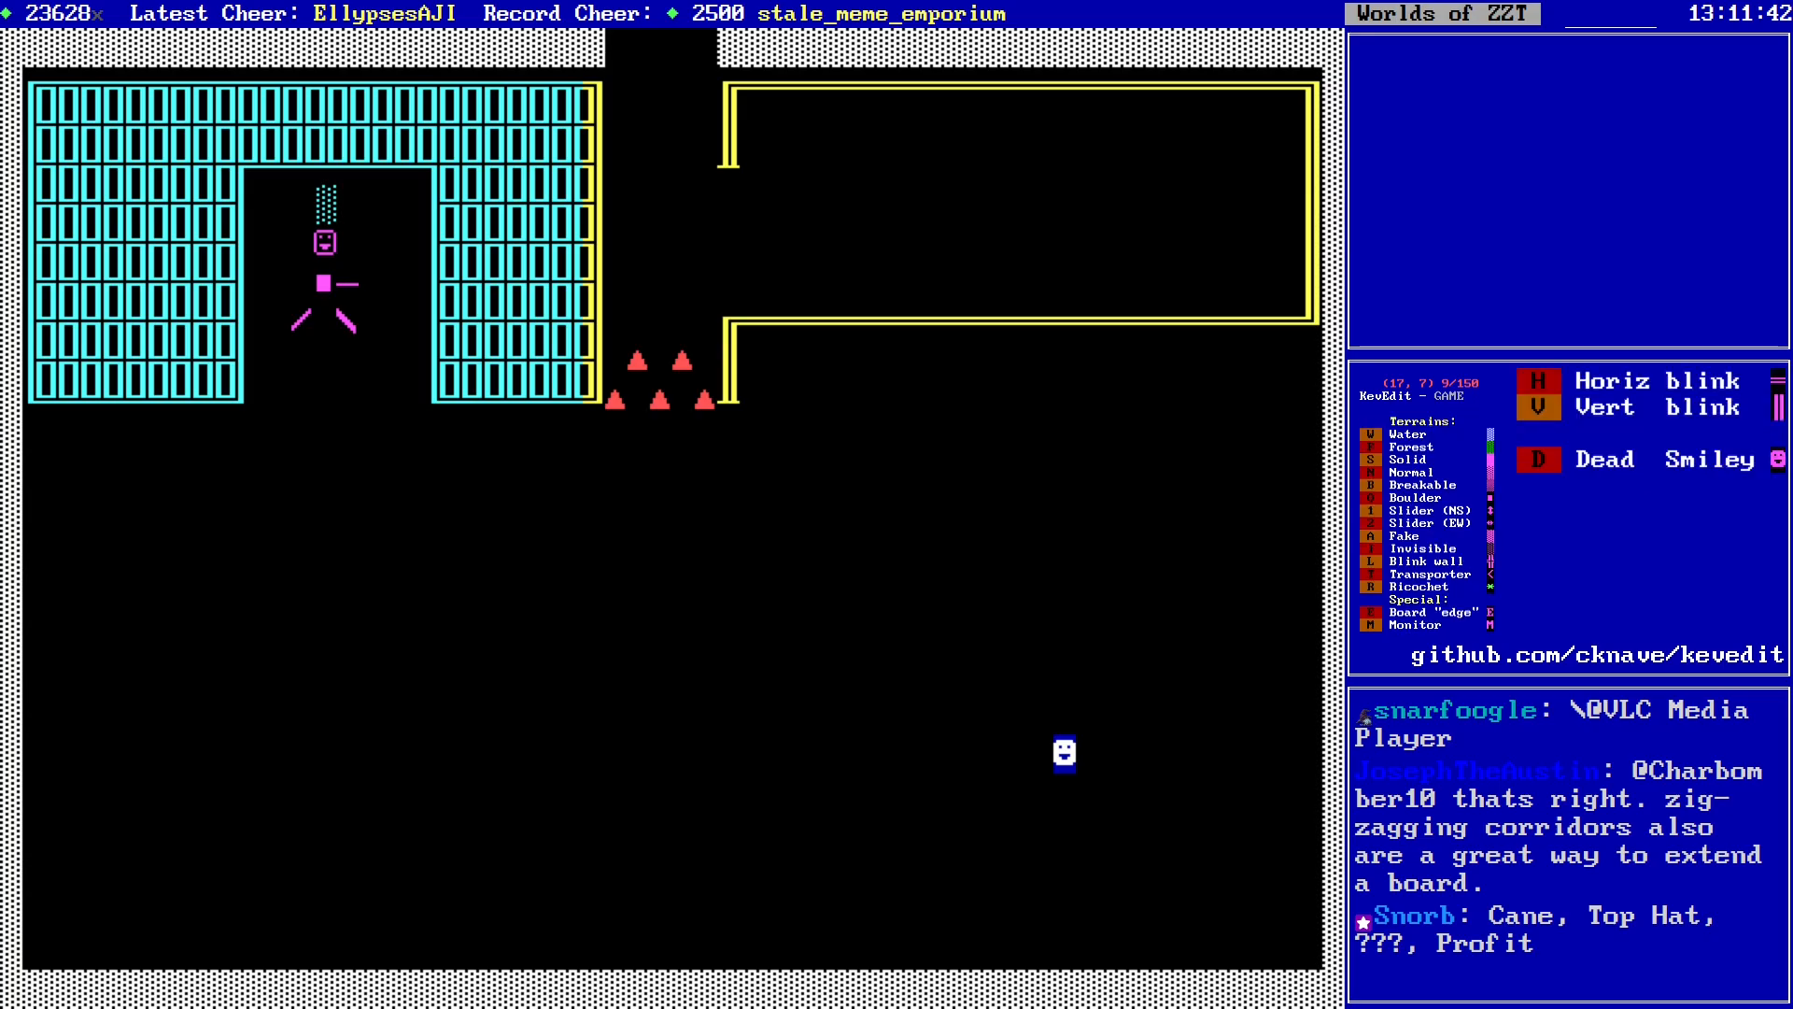
pyautogui.press('s')
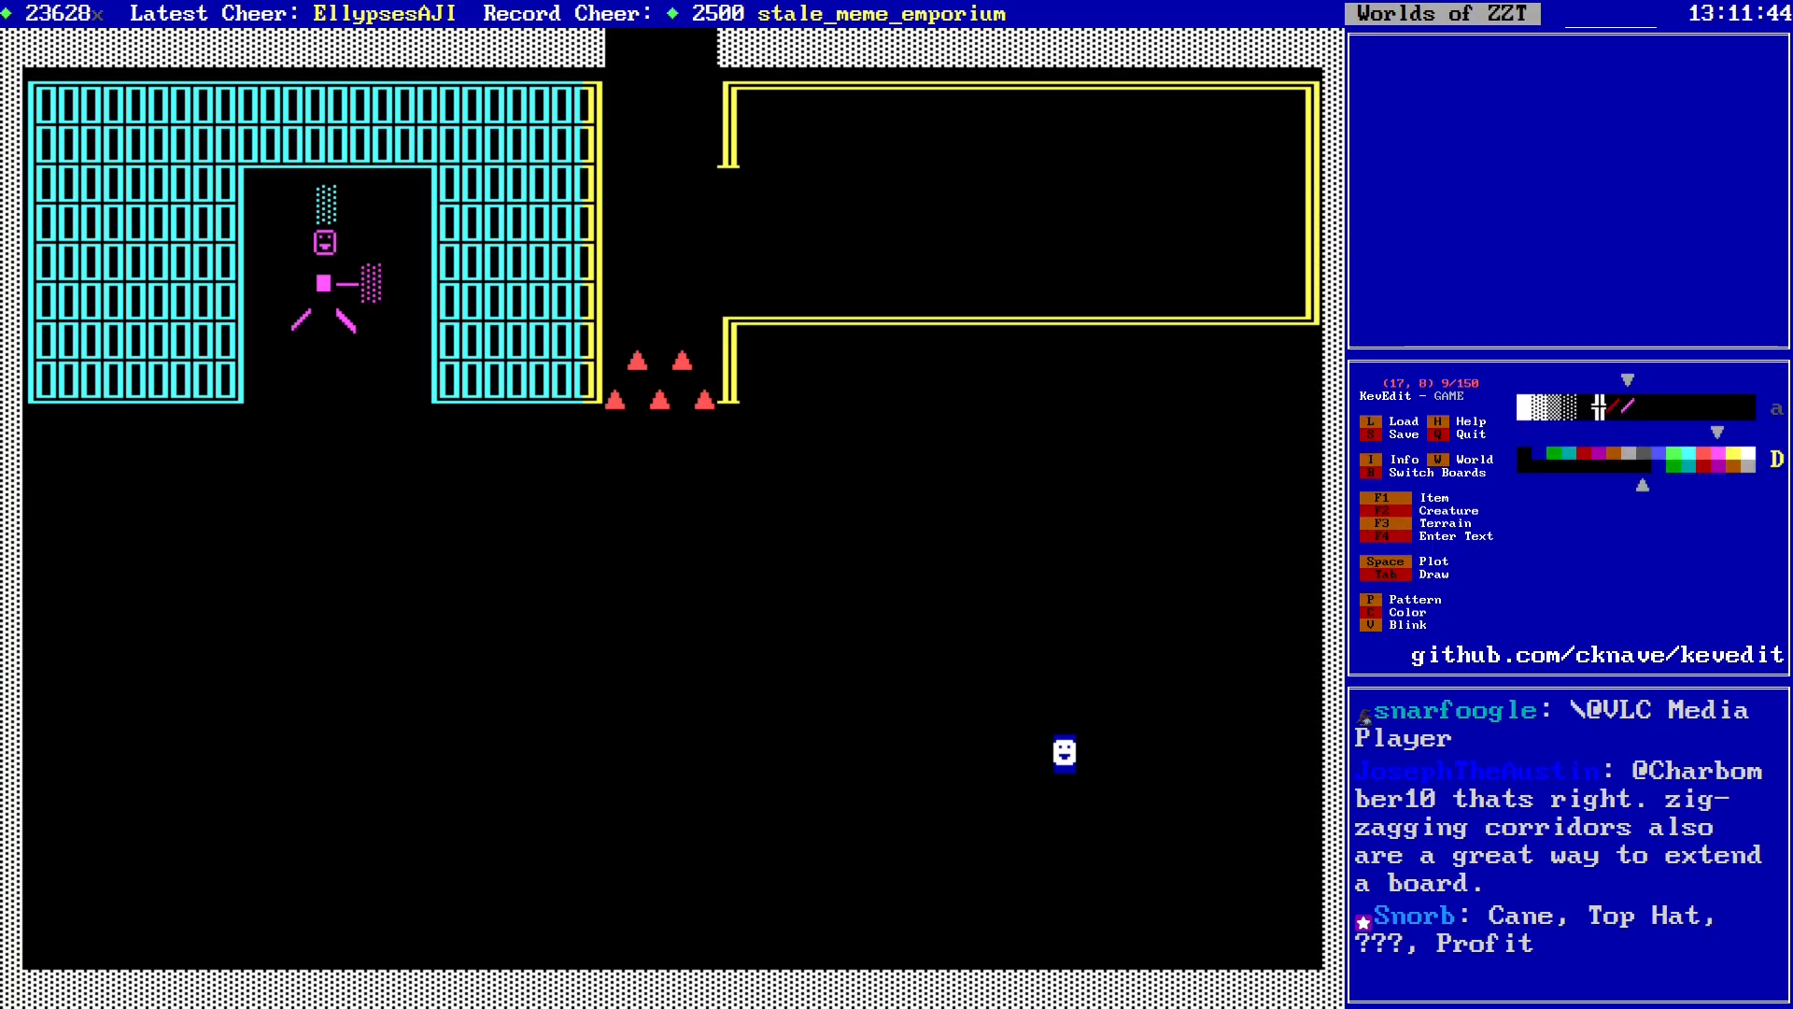
pyautogui.press('F3')
pyautogui.press('i')
pyautogui.press('Left')
pyautogui.press('Left')
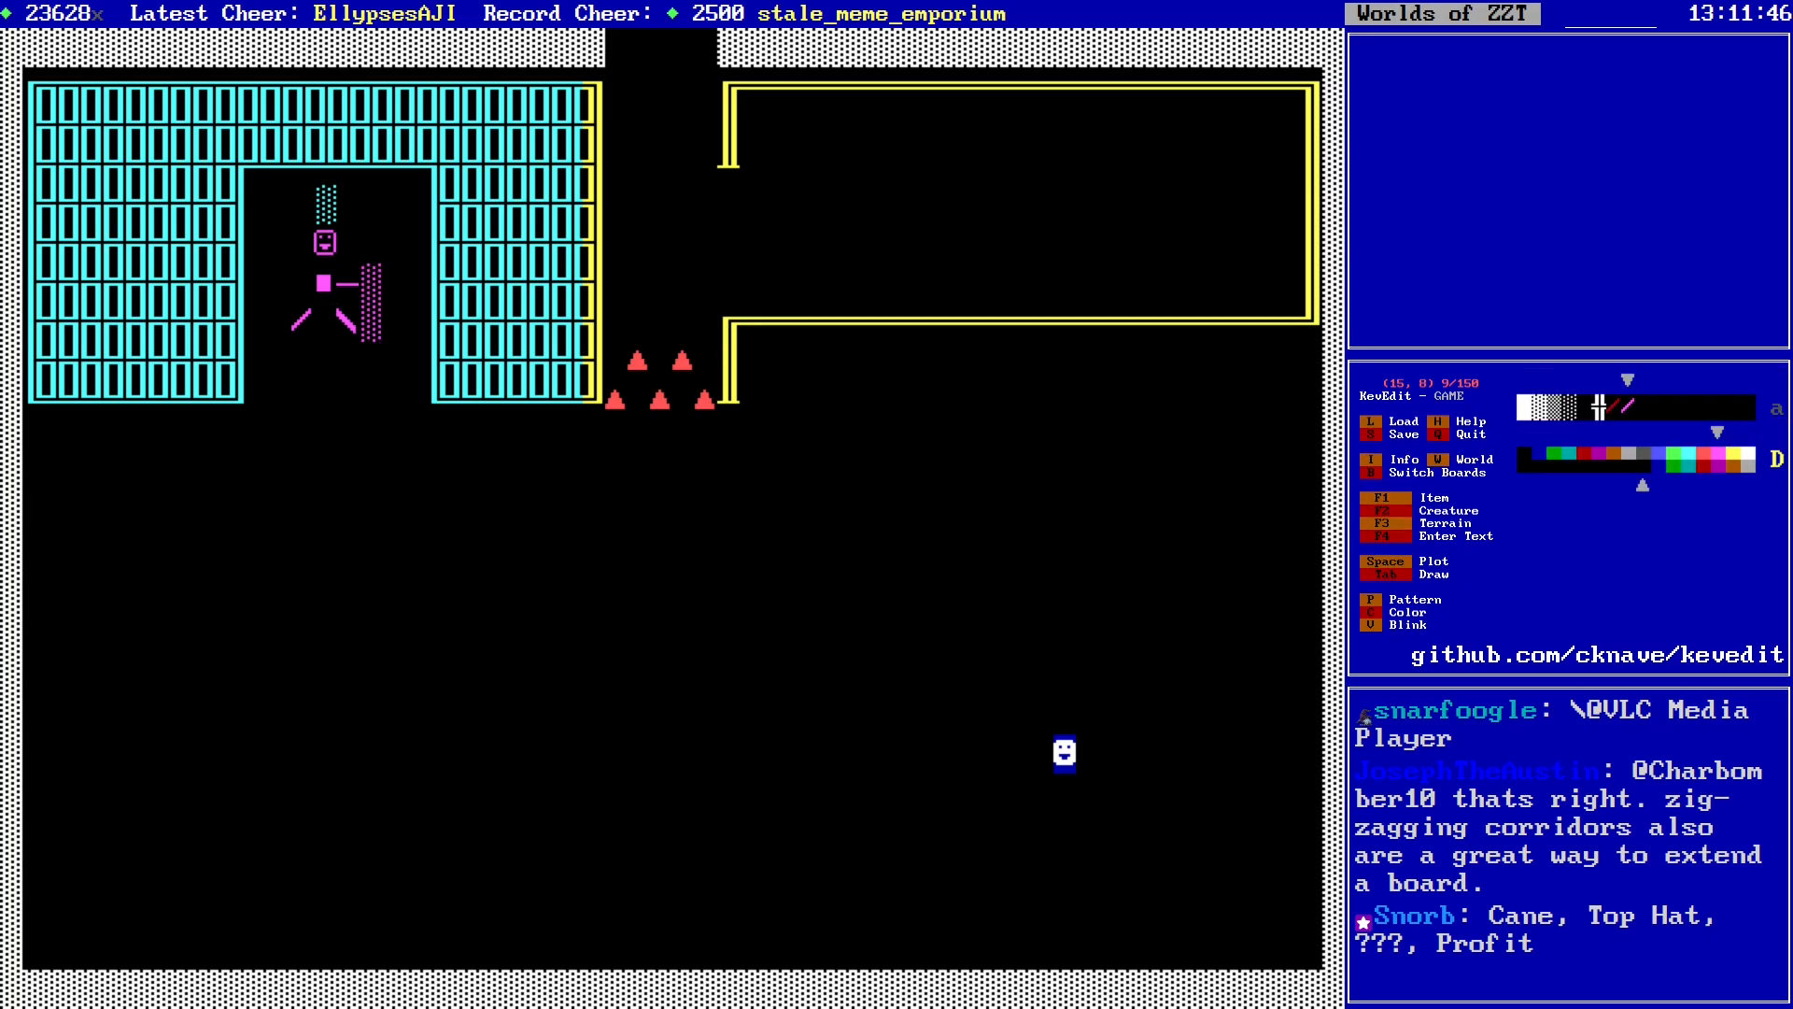
pyautogui.press('Up')
pyautogui.press('Left')
pyautogui.press('Down')
pyautogui.press('Down')
pyautogui.press('Down')
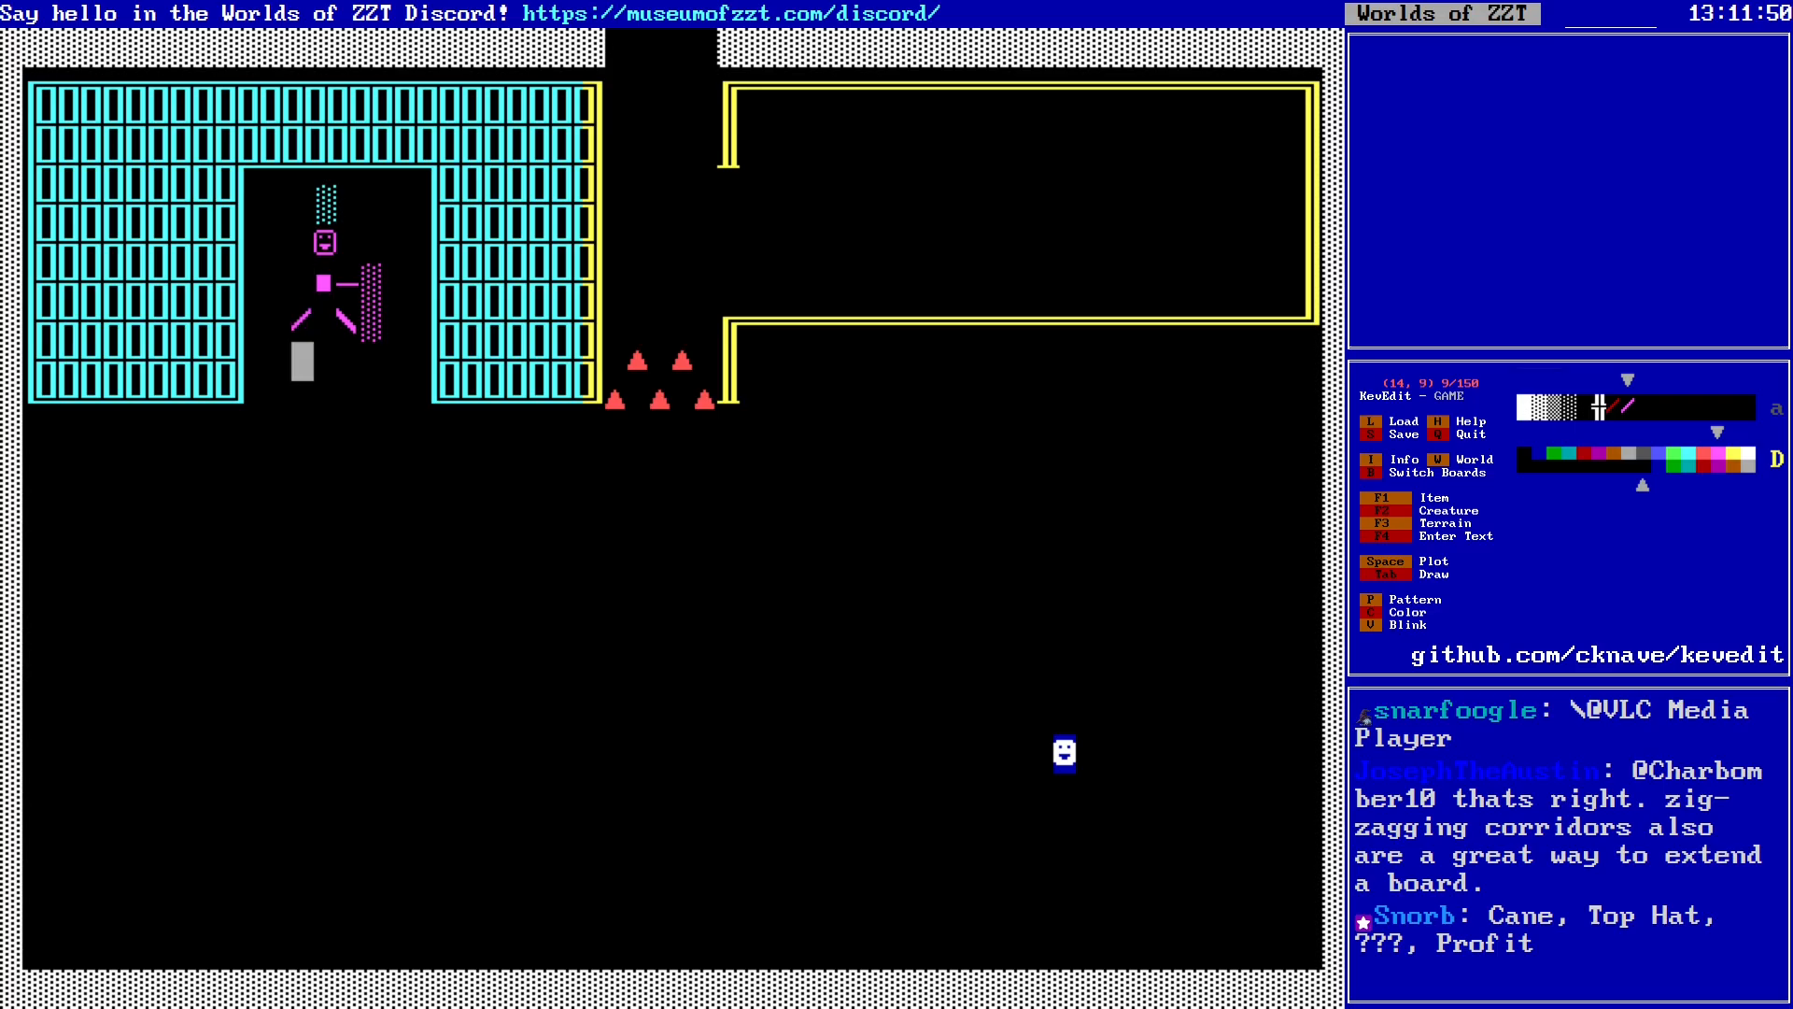
pyautogui.press('Left')
pyautogui.press('Right')
pyautogui.press('Right')
pyautogui.press('Right')
pyautogui.press('Right')
pyautogui.press('Left')
# Step: Select the figure's torso, arm, legs and cane and move them down one row, leaving the face and cyan tile in place
pyautogui.press('Up')
pyautogui.press('Left')
pyautogui.press('Up')
pyautogui.press('Left')
pyautogui.press('Left')
pyautogui.hotkey('shift', 'Down')
pyautogui.hotkey('shift', 'Right')
pyautogui.hotkey('shift', 'Right')
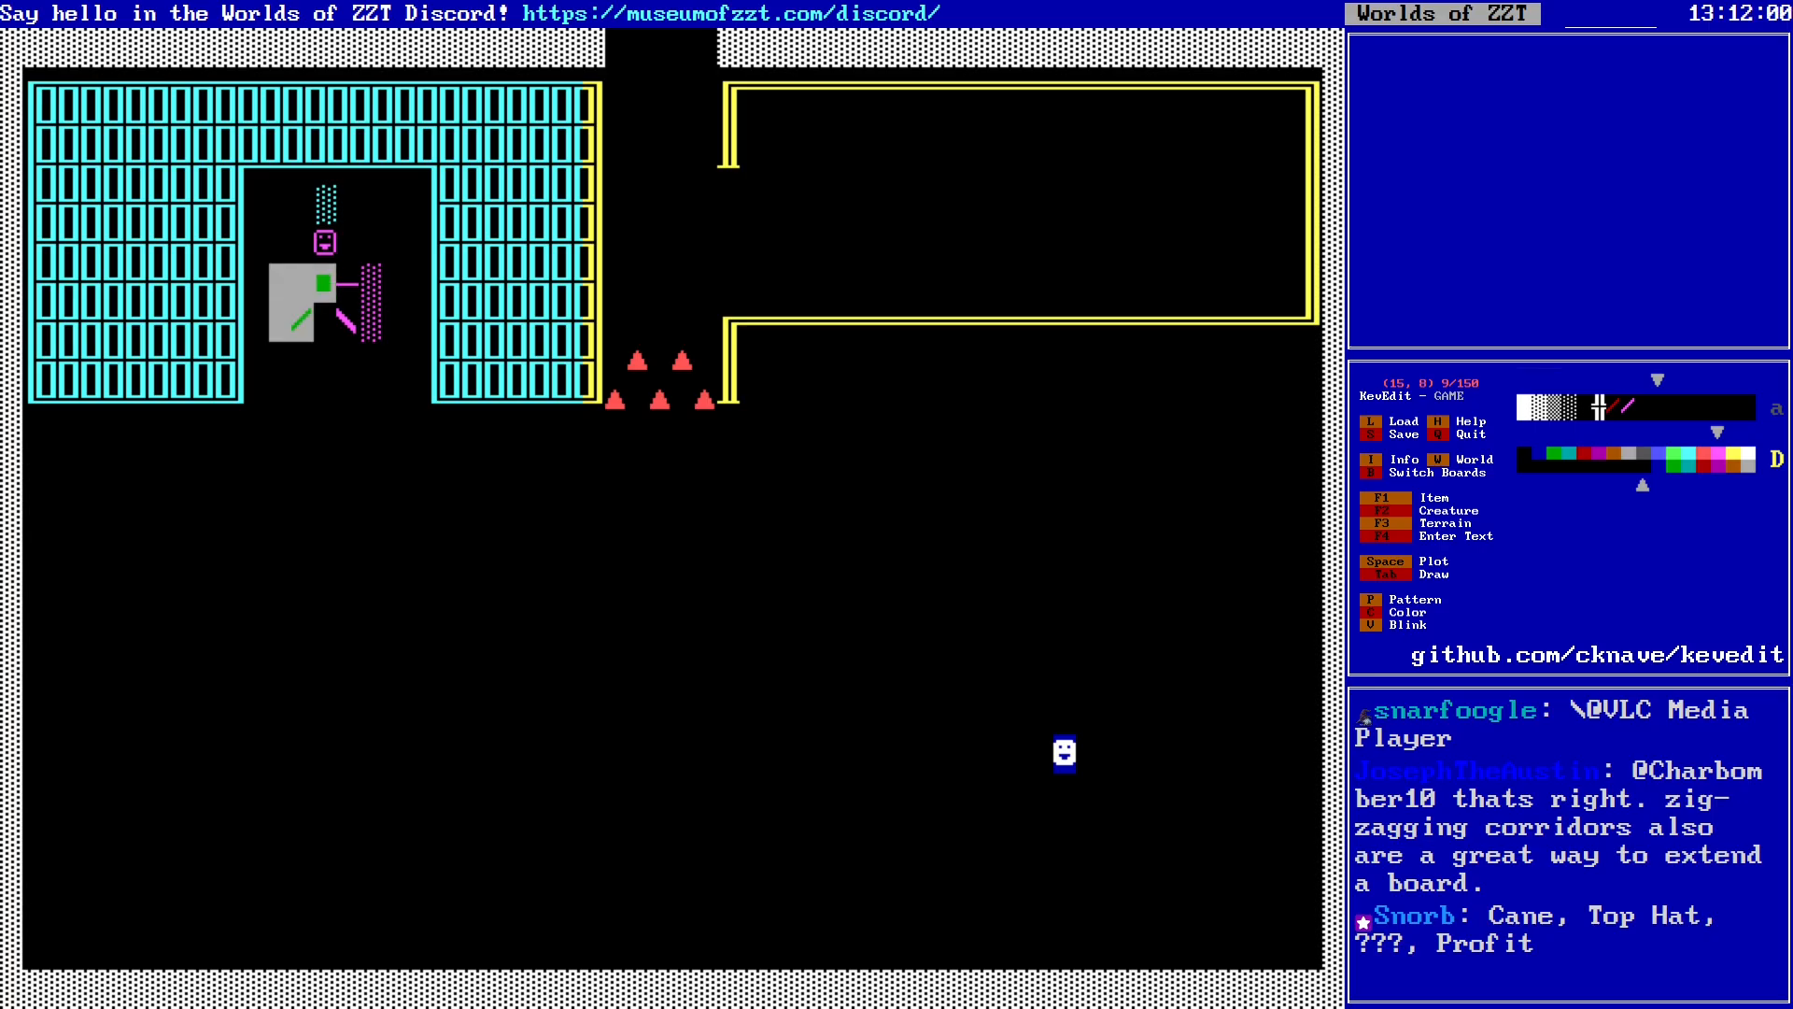
pyautogui.hotkey('shift', 'Right')
pyautogui.hotkey('shift', 'Right')
pyautogui.hotkey('shift', 'Right')
pyautogui.press('Delete')
pyautogui.hotkey('ctrl', 'v')
pyautogui.press('Down')
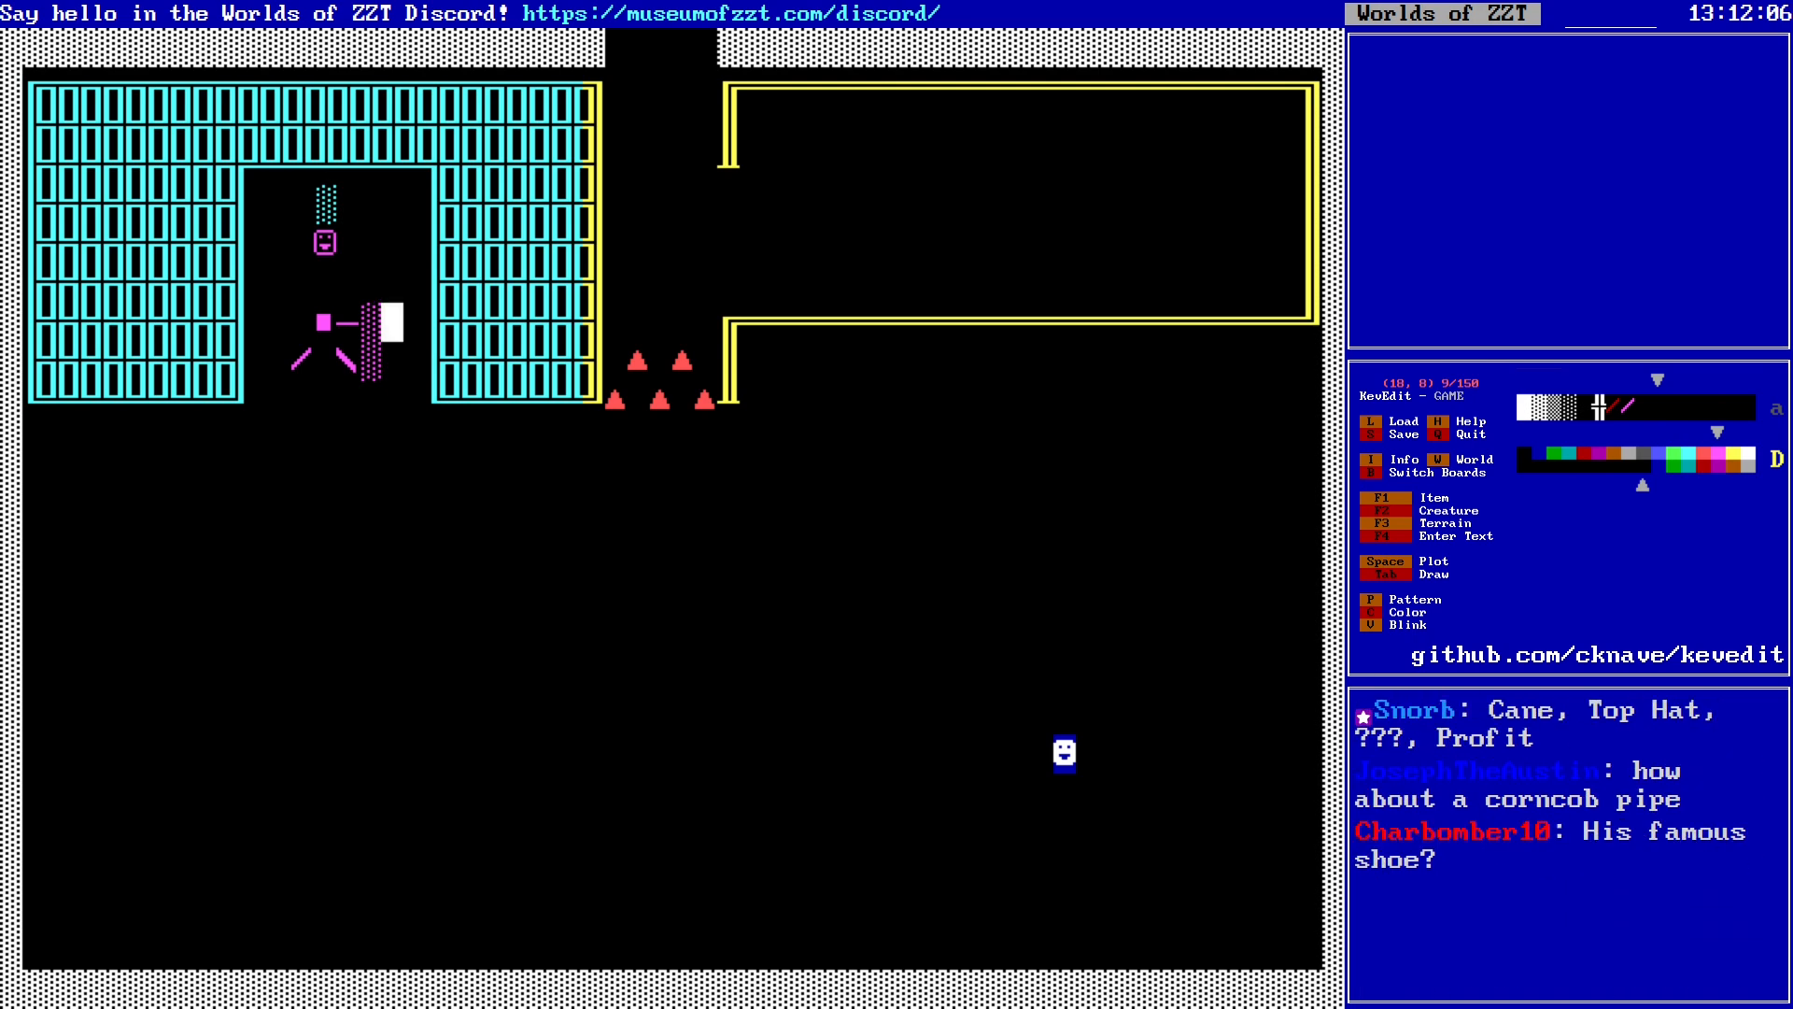
# Step: Place a yellow dotted terrain tile at (15, 7), between the figure's face and torso
pyautogui.press('Up')
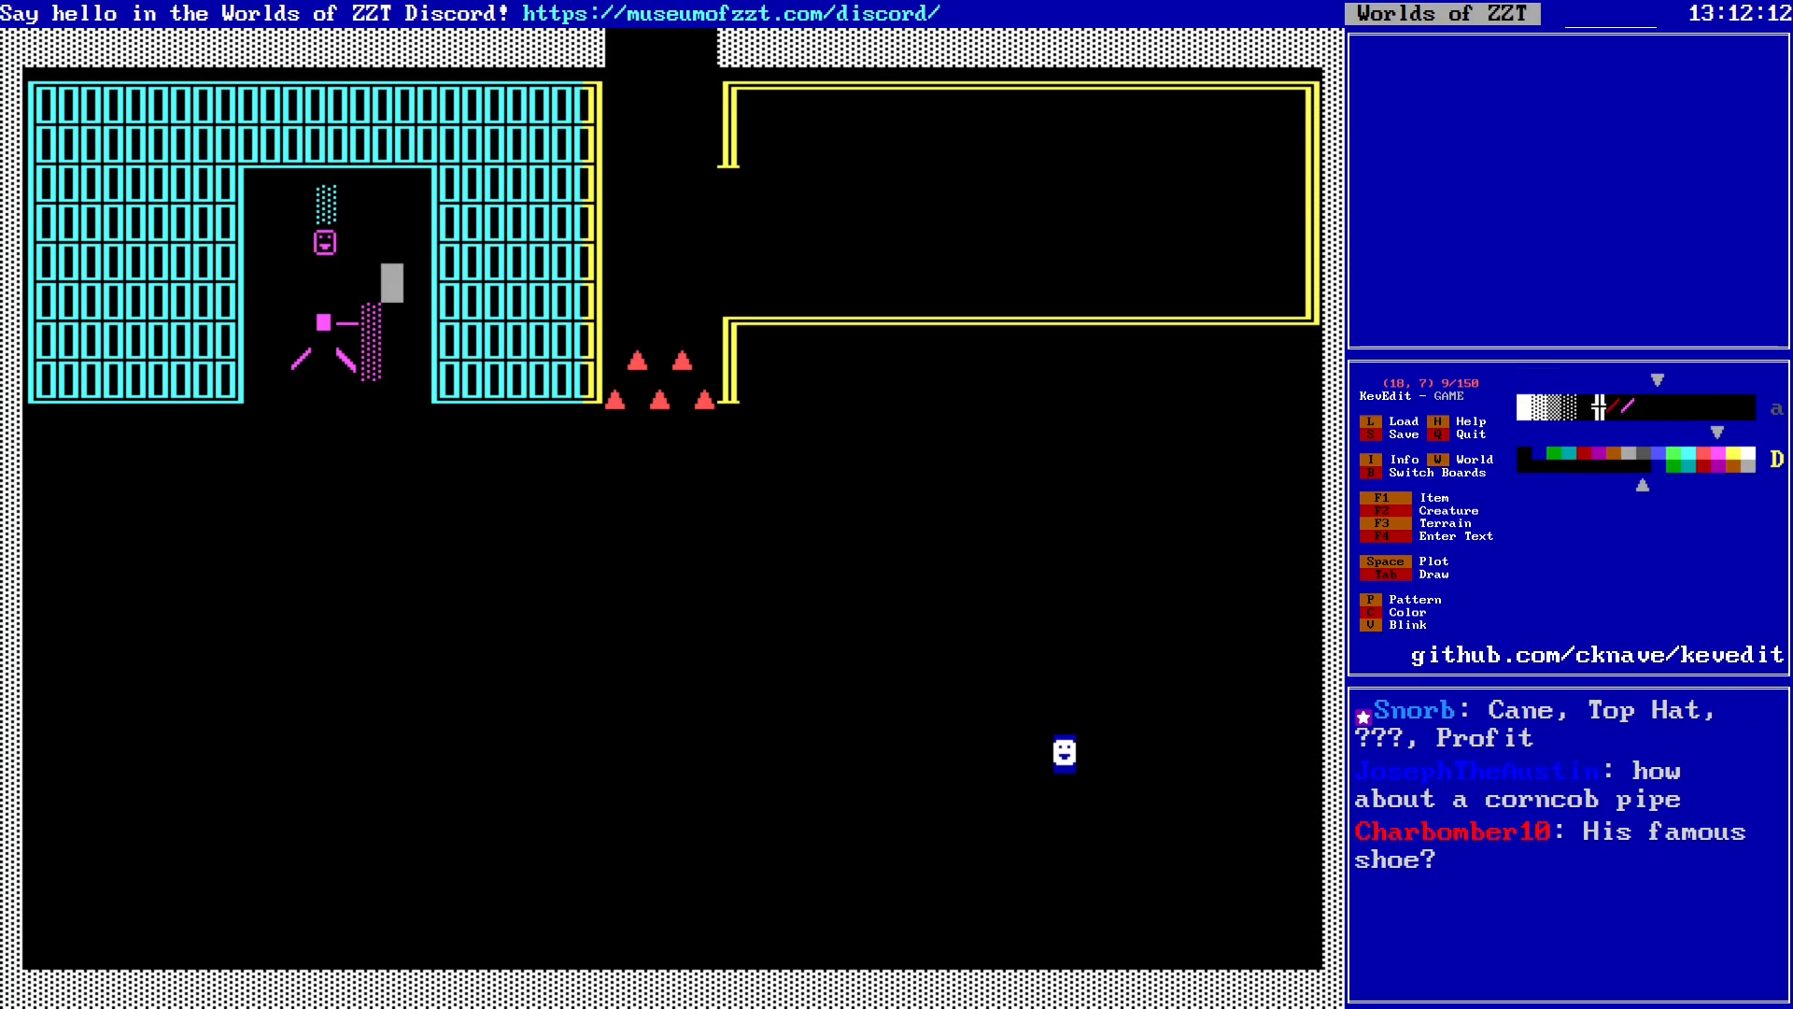
pyautogui.press('Left')
pyautogui.press('Left')
pyautogui.press('Left')
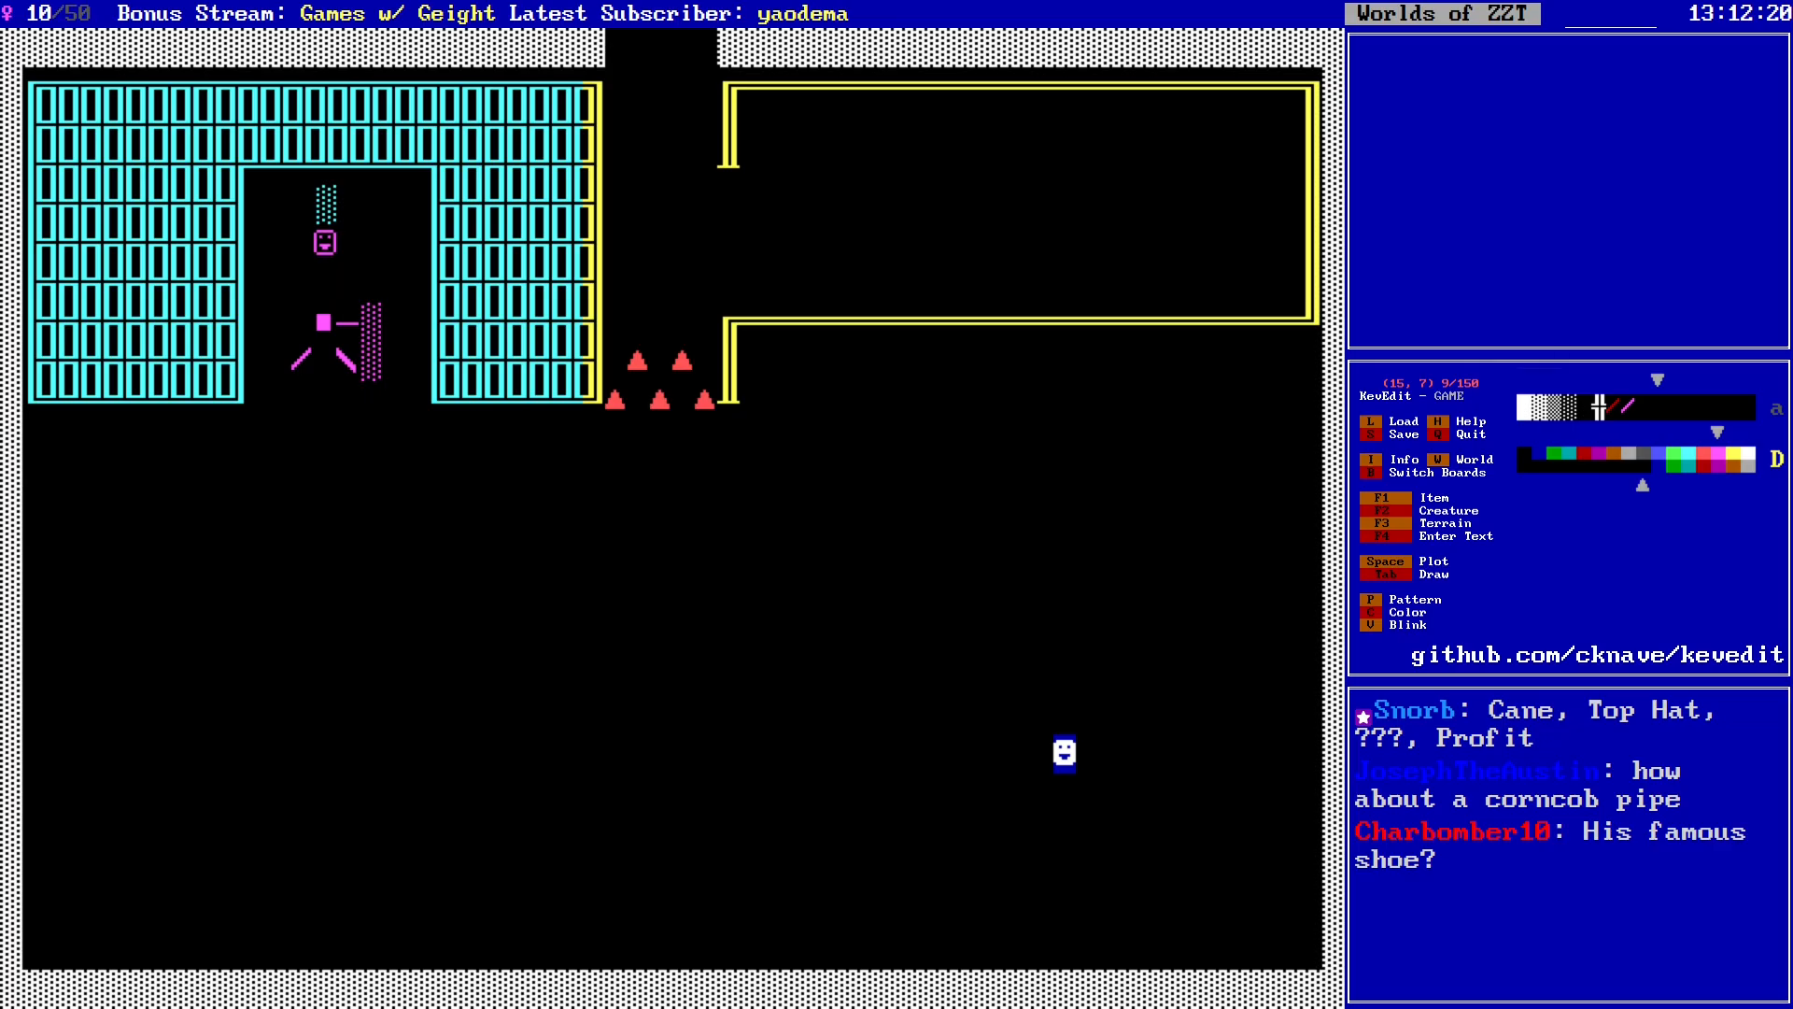
pyautogui.press('c')
pyautogui.press('space')
pyautogui.press('Down')
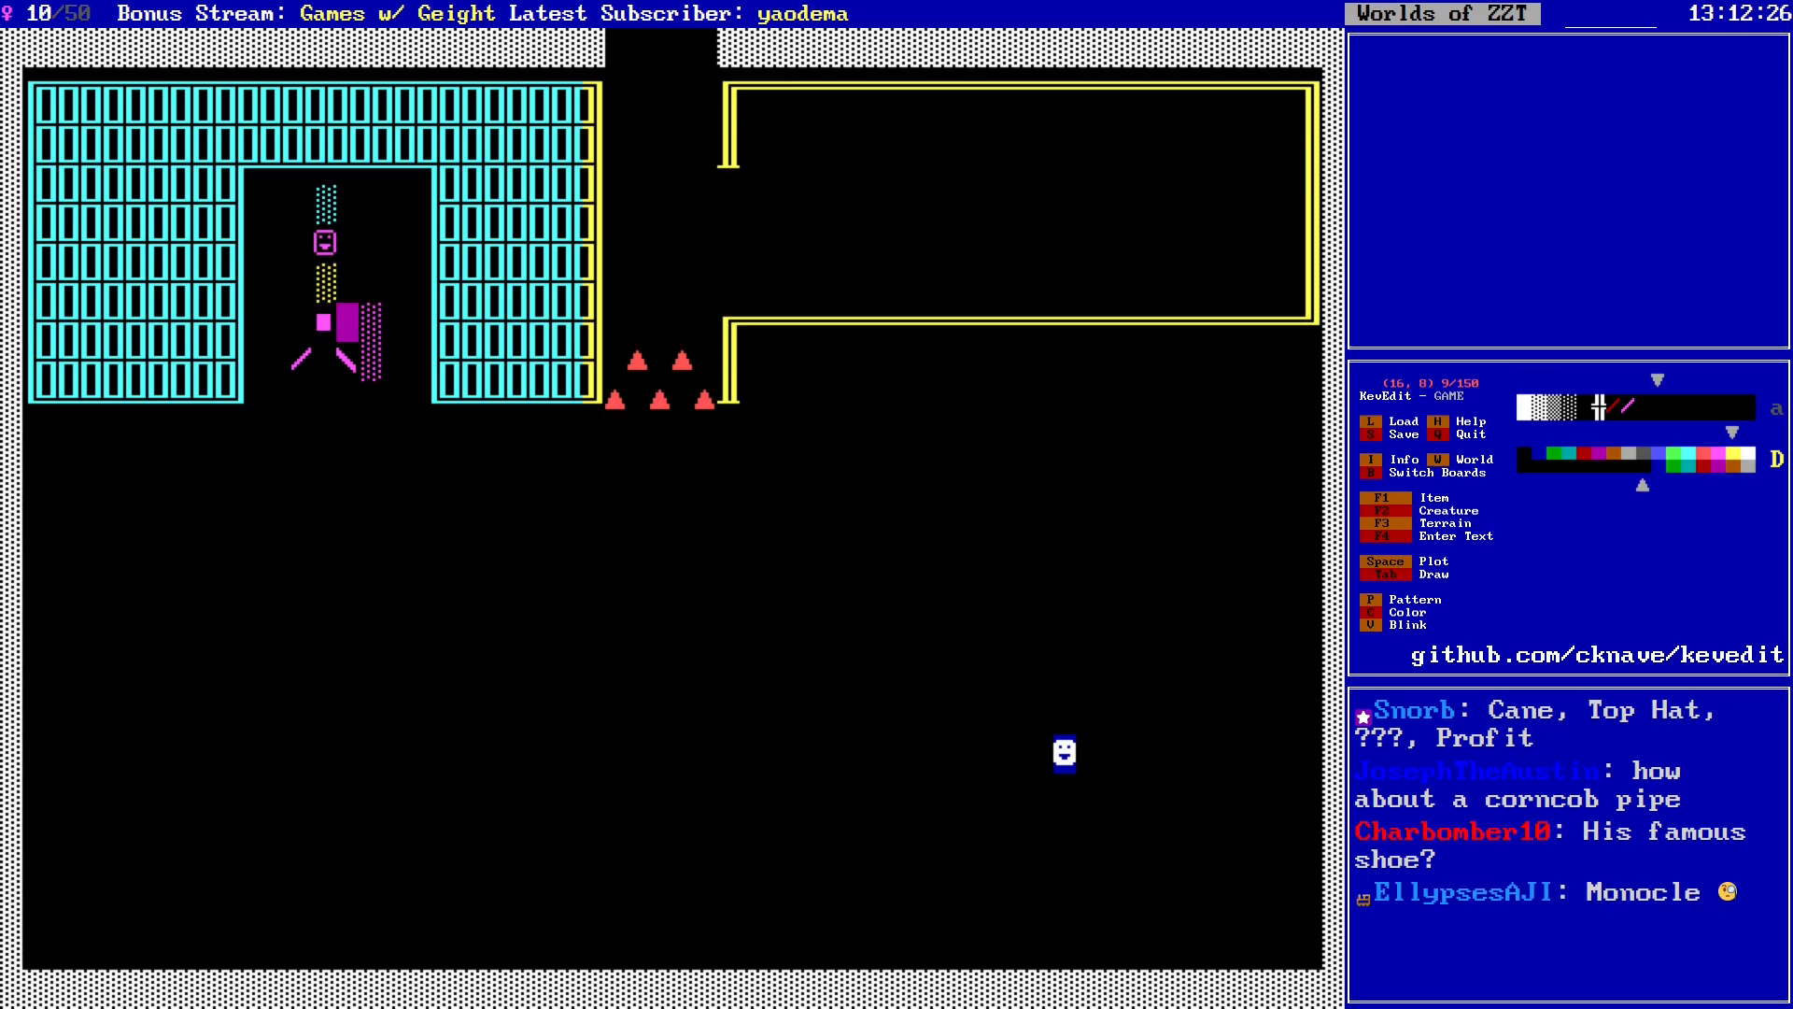
# Step: Place a copy of the figure's magenta horizontal-line arm object at (14, 8), on the other side of the torso
pyautogui.press('Left')
pyautogui.press('Left')
pyautogui.press('Right')
pyautogui.press('Right')
pyautogui.press('Right')
pyautogui.press('Right')
pyautogui.press('Right')
pyautogui.press('p')
pyautogui.press('p')
pyautogui.press('p')
pyautogui.press('p')
pyautogui.press('p')
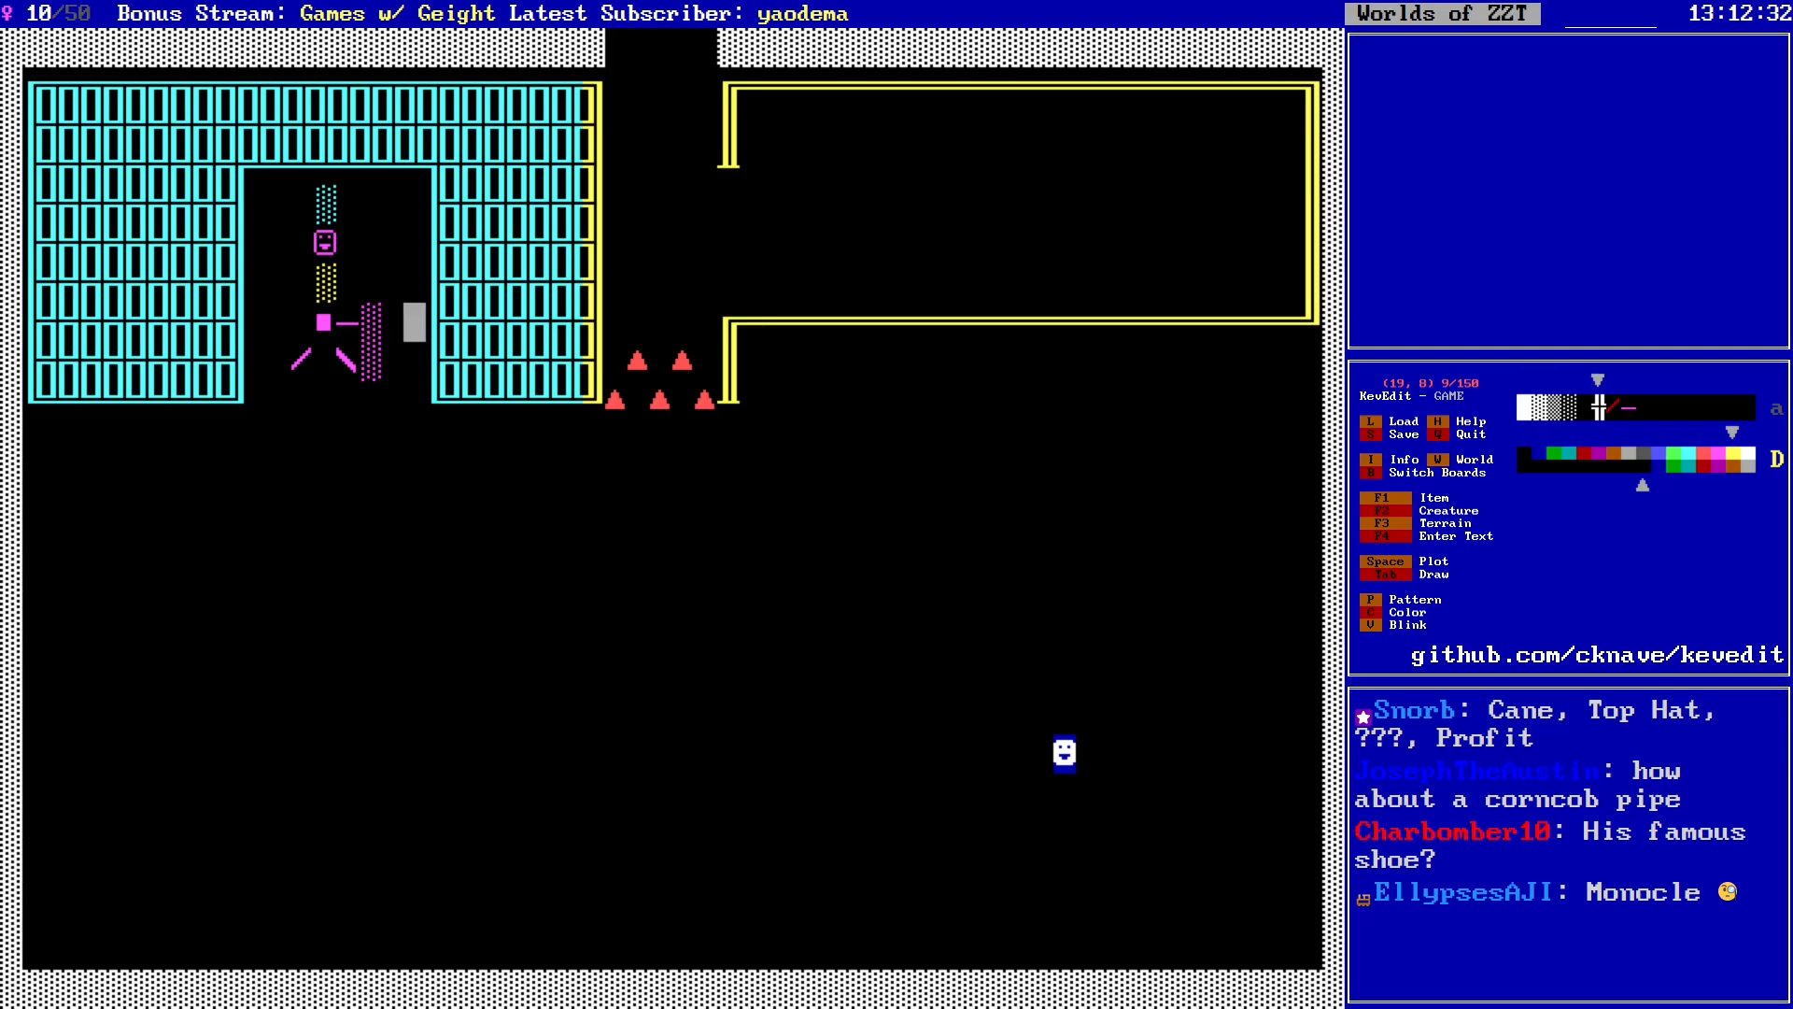
pyautogui.press('p')
pyautogui.press('p')
pyautogui.press('p')
pyautogui.press('Right')
pyautogui.press('Right')
pyautogui.press('Right')
pyautogui.press('Up')
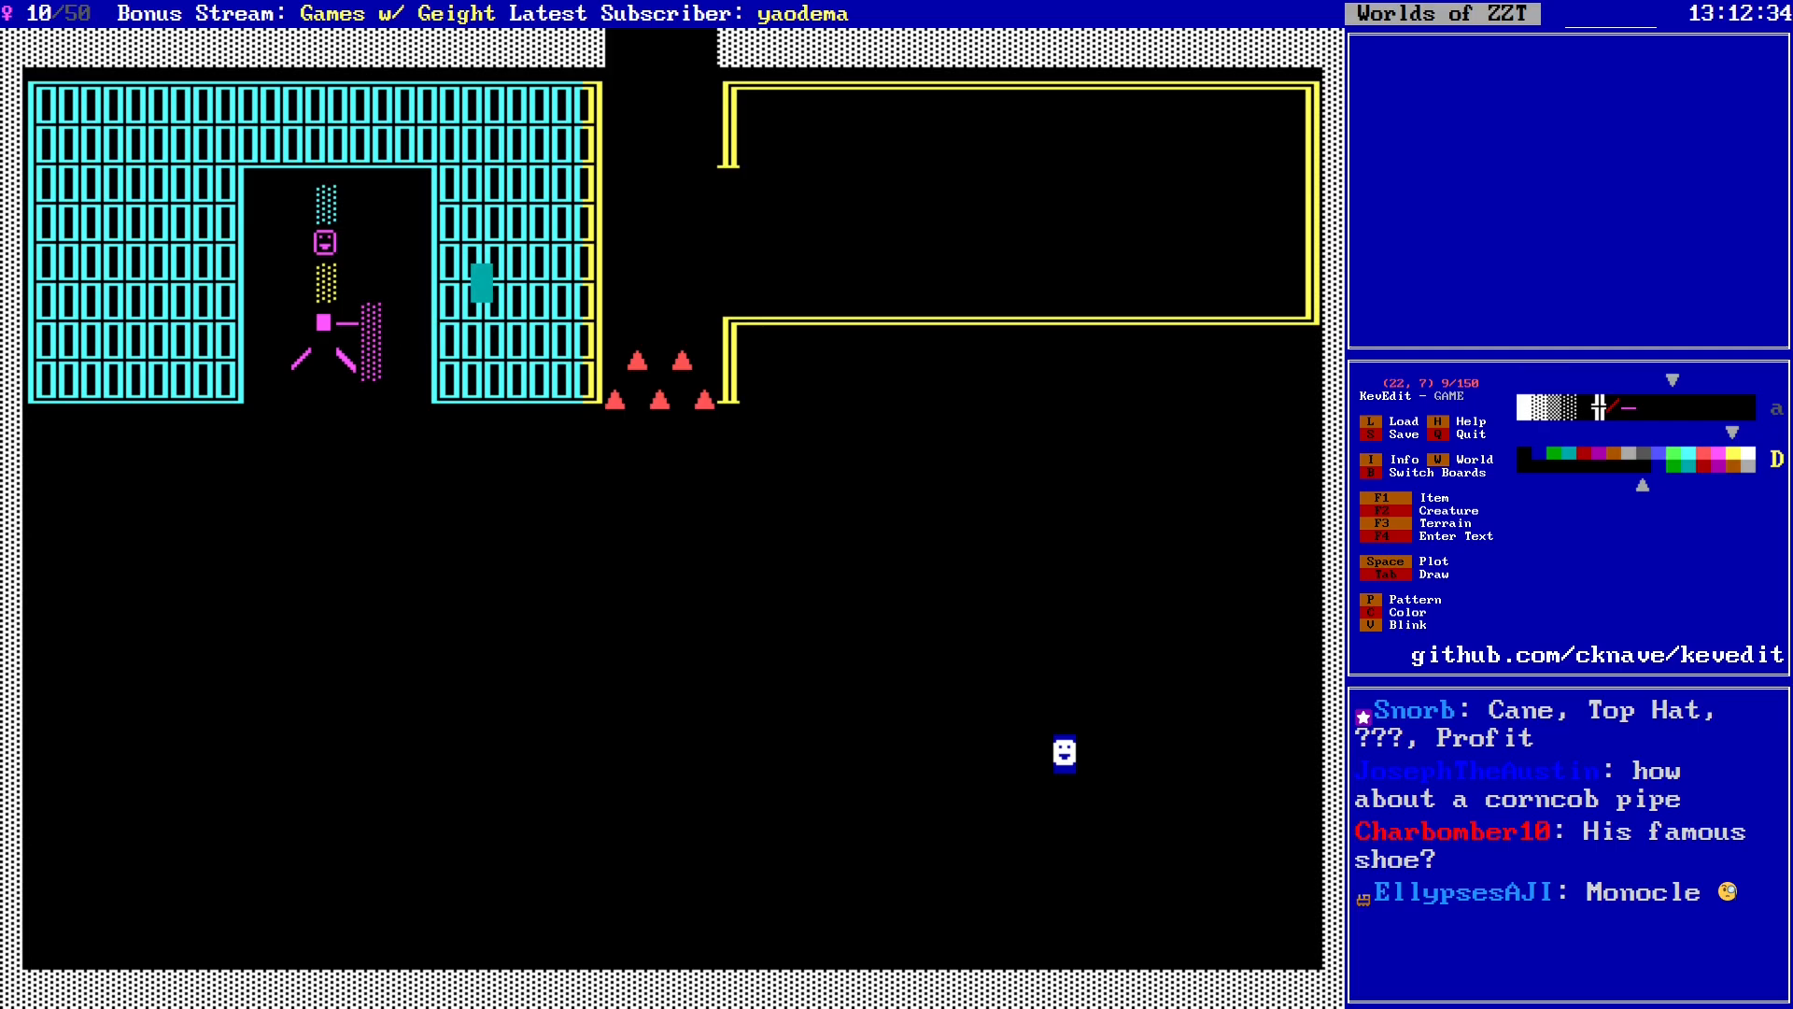
pyautogui.press('Left')
pyautogui.press('Left')
pyautogui.press('Left')
pyautogui.press('Left')
pyautogui.press('Left')
pyautogui.press('Left')
pyautogui.press('Left')
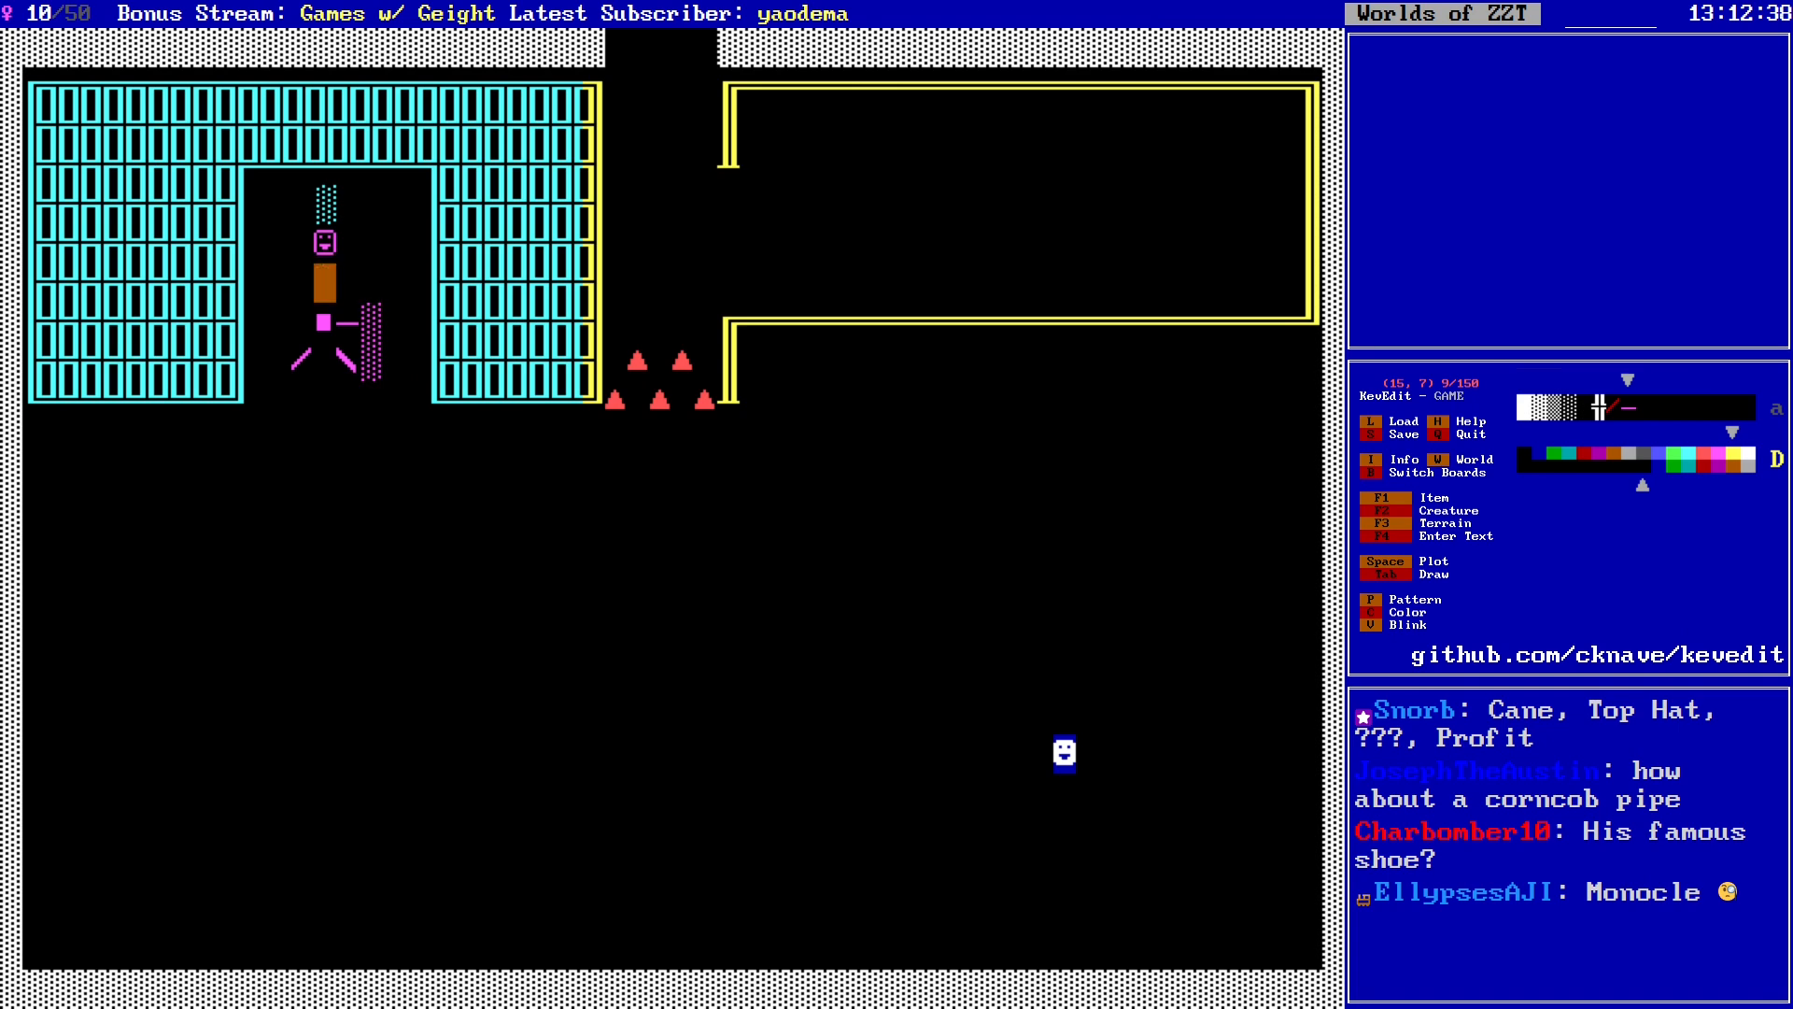
pyautogui.press('Left')
pyautogui.press('Down')
pyautogui.press('Left')
pyautogui.press('Right')
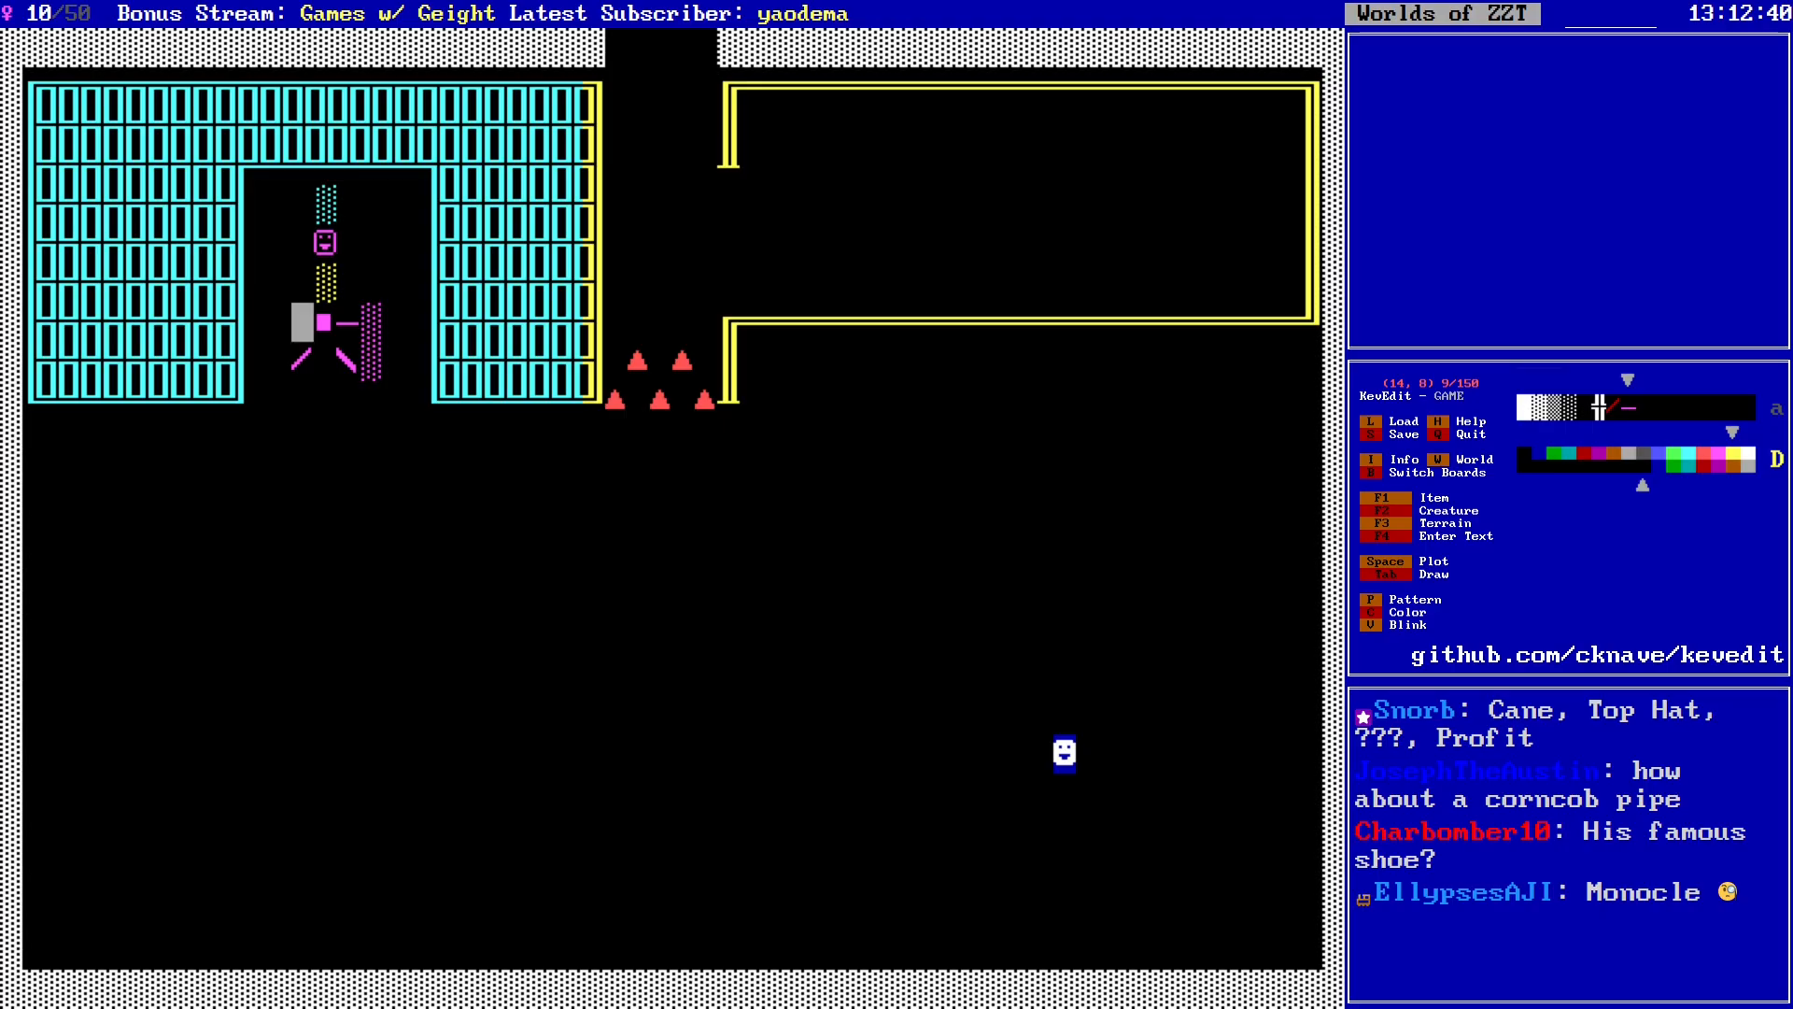
pyautogui.press('space')
pyautogui.press('Down')
pyautogui.press('Up')
# Step: Change the character of the arm object at (14, 8) to the < symbol
pyautogui.press('Return')
pyautogui.press('Down')
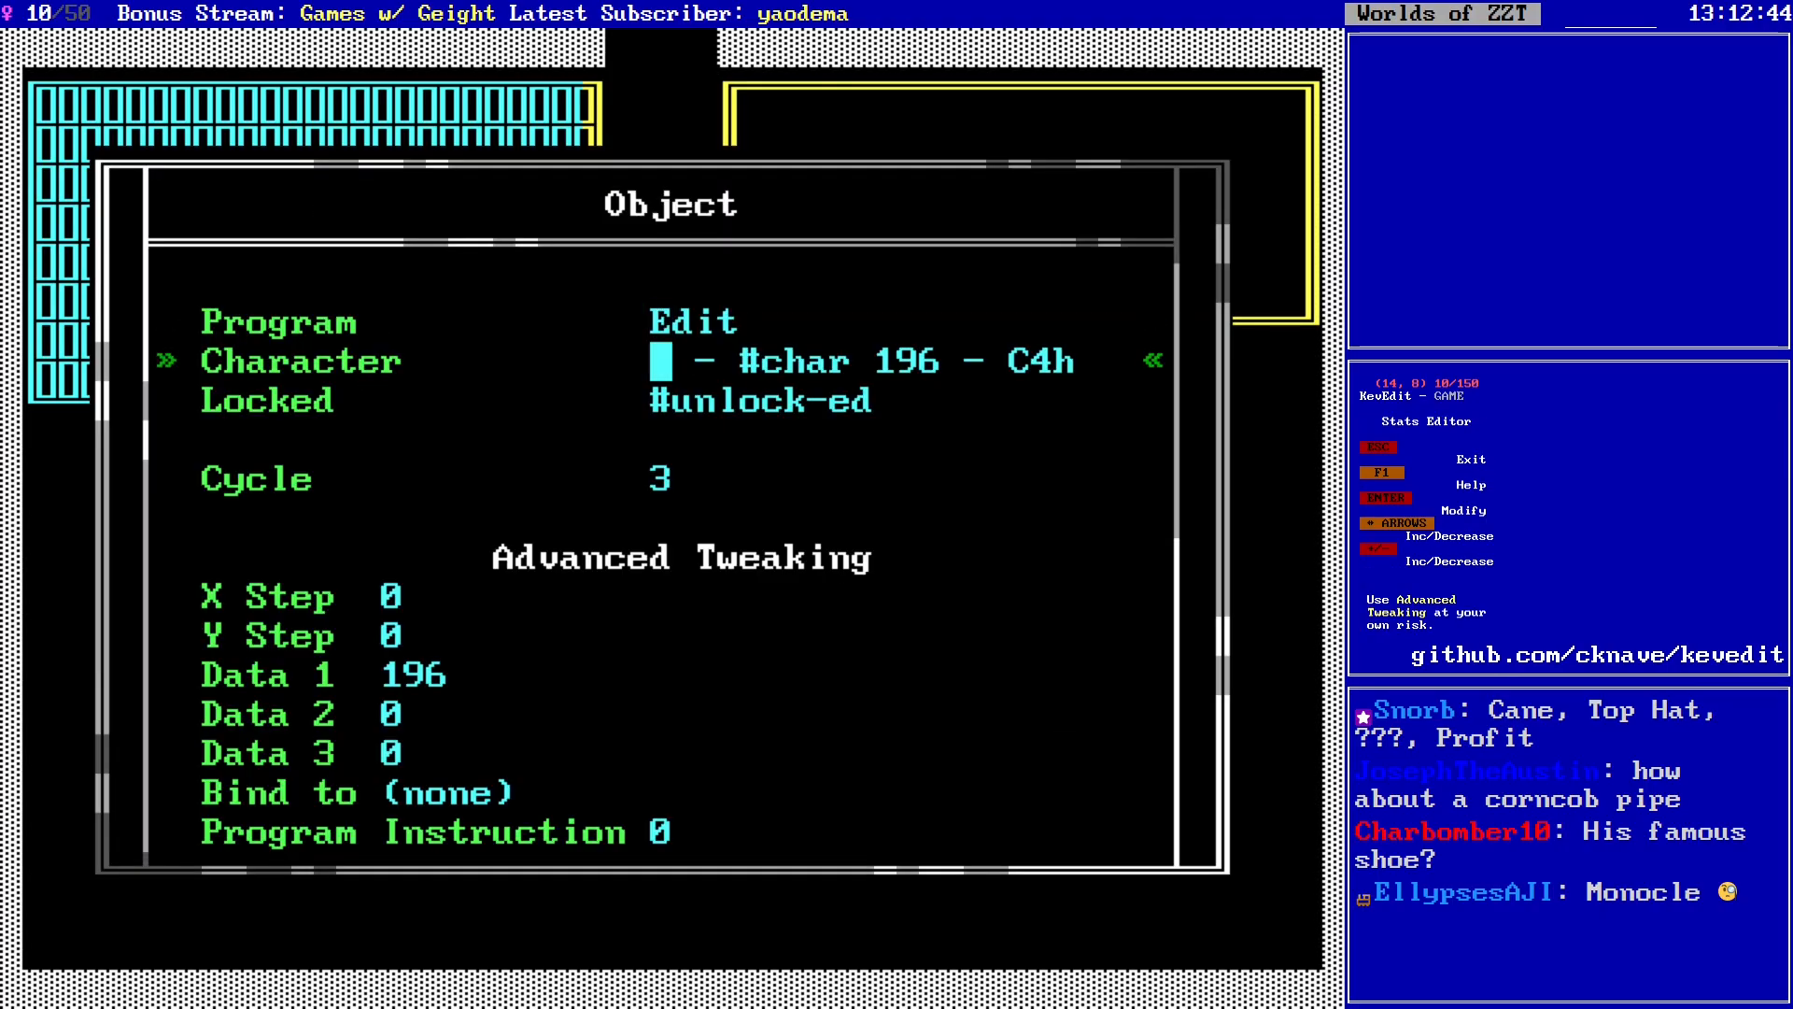
pyautogui.press('Return')
pyautogui.press('Right')
pyautogui.press('Right')
pyautogui.press('Right')
pyautogui.press('Right')
pyautogui.press('Right')
pyautogui.press('Right')
pyautogui.press('Right')
pyautogui.press('Right')
pyautogui.press('Right')
pyautogui.press('Right')
pyautogui.press('Right')
pyautogui.press('Right')
pyautogui.press('Right')
pyautogui.press('Right')
pyautogui.press('Right')
pyautogui.press('Right')
pyautogui.press('Right')
pyautogui.press('Right')
pyautogui.press('Right')
pyautogui.press('Right')
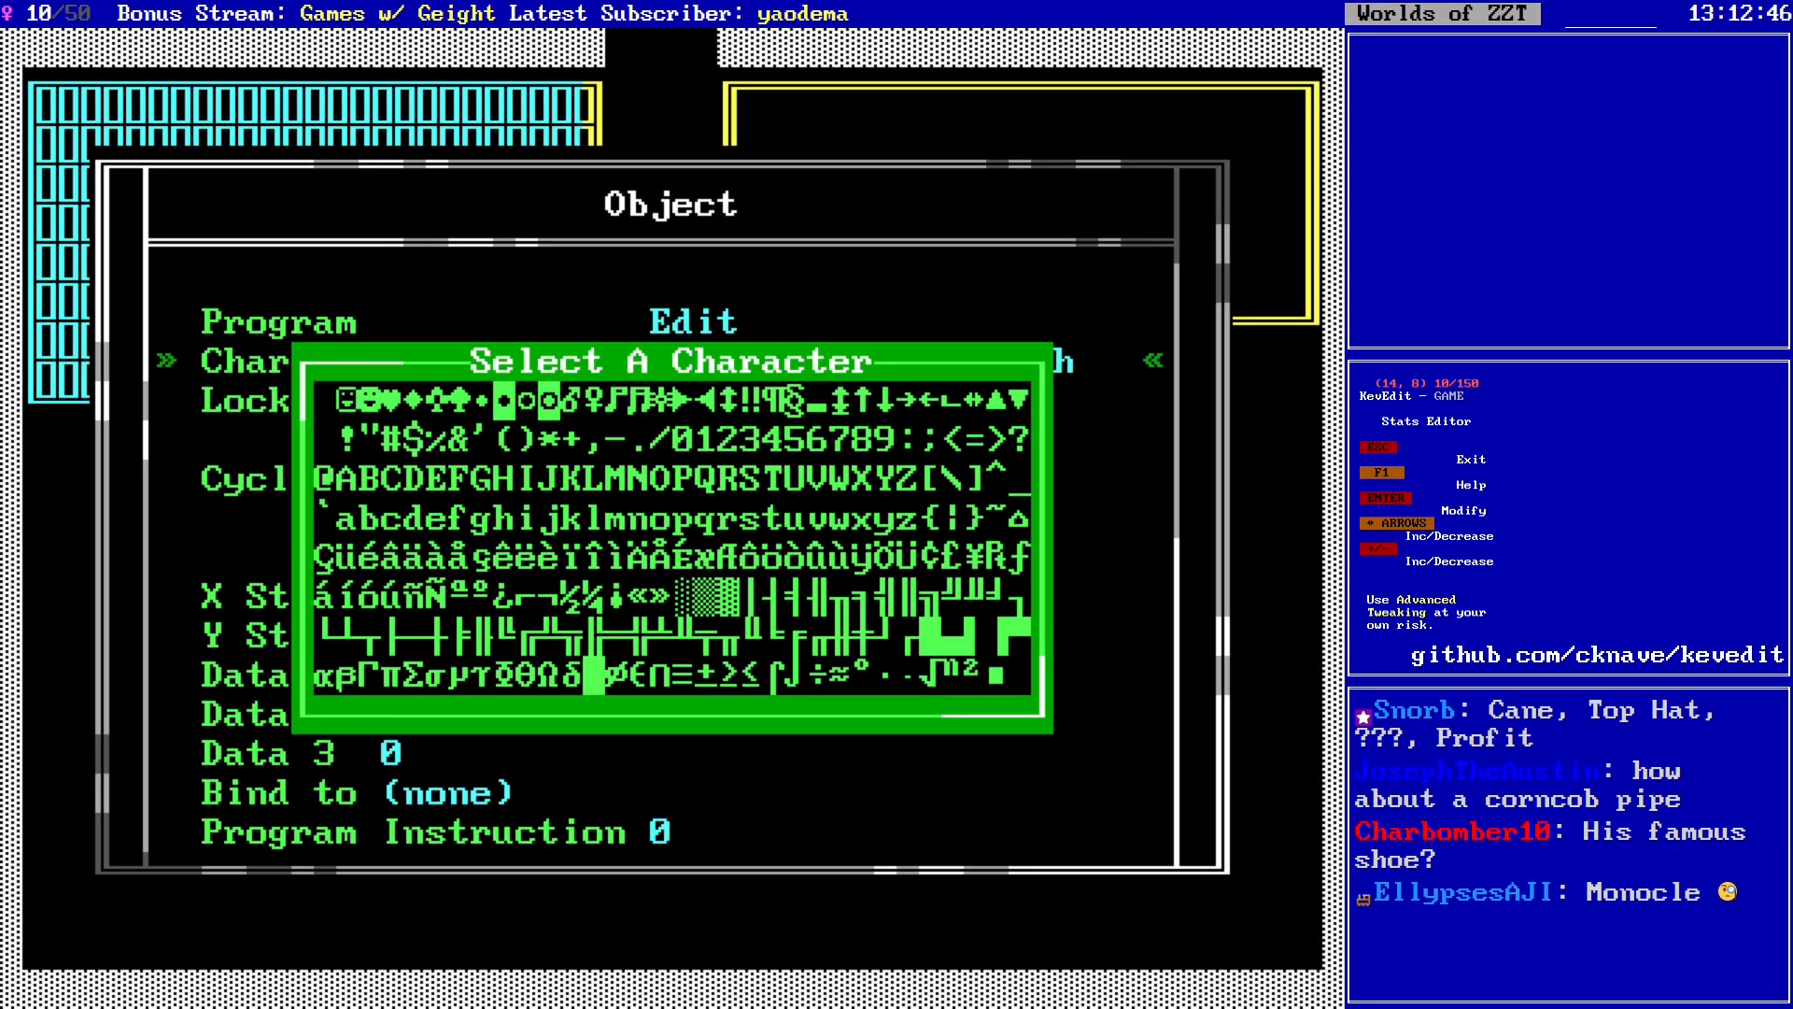
pyautogui.press('Up')
pyautogui.press('Up')
pyautogui.press('Up')
pyautogui.press('Left')
pyautogui.press('Left')
pyautogui.press('Left')
pyautogui.press('Up')
pyautogui.press('Up')
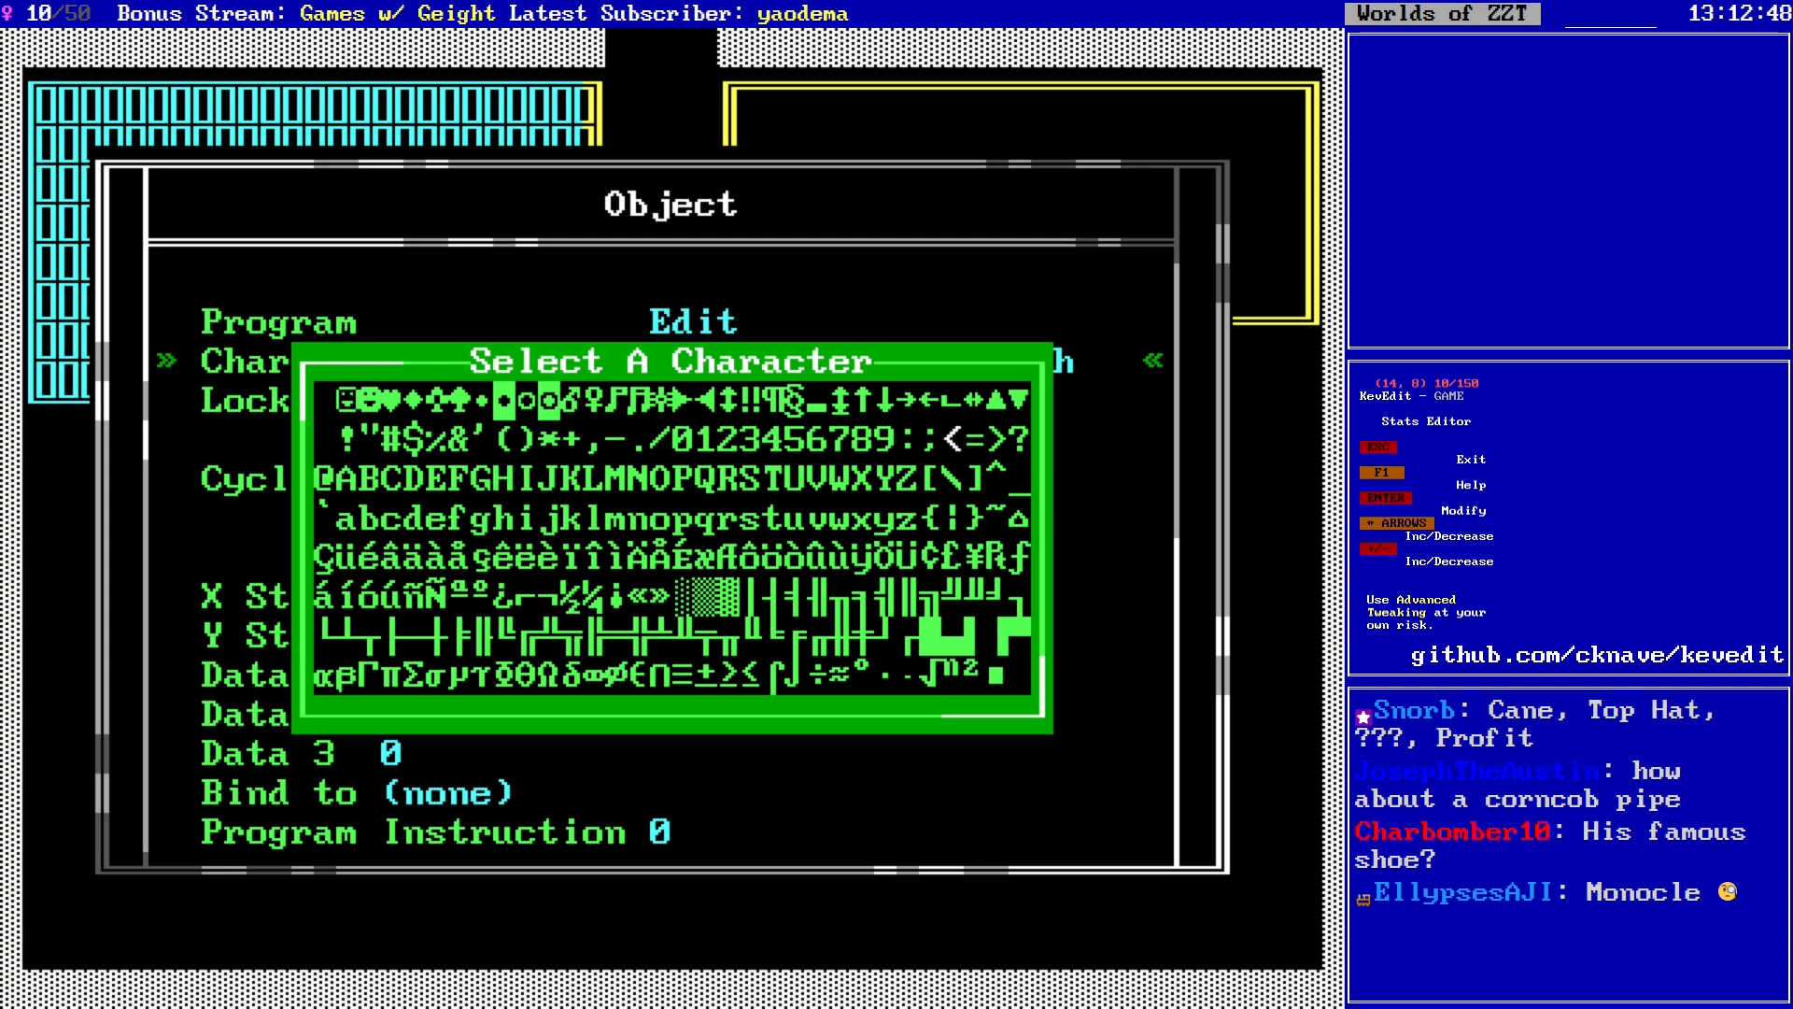
pyautogui.press('Return')
pyautogui.press('Escape')
pyautogui.press('Down')
pyautogui.press('Down')
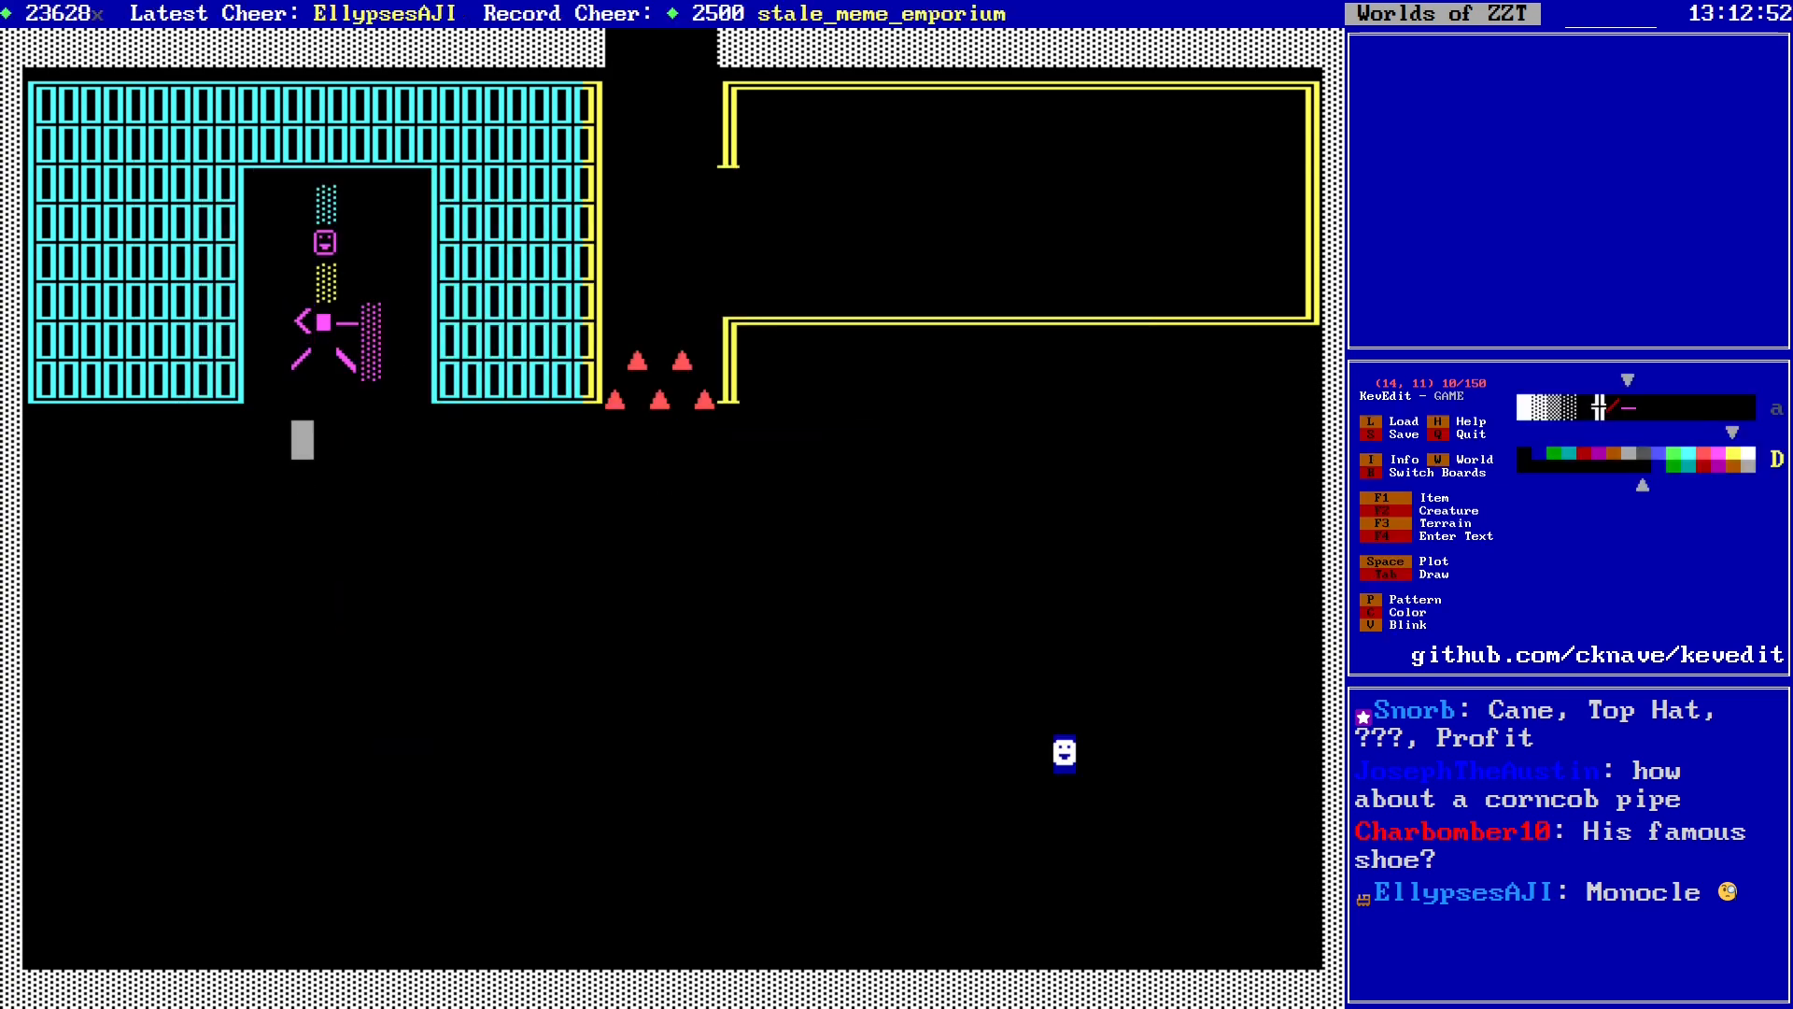
pyautogui.press('Up')
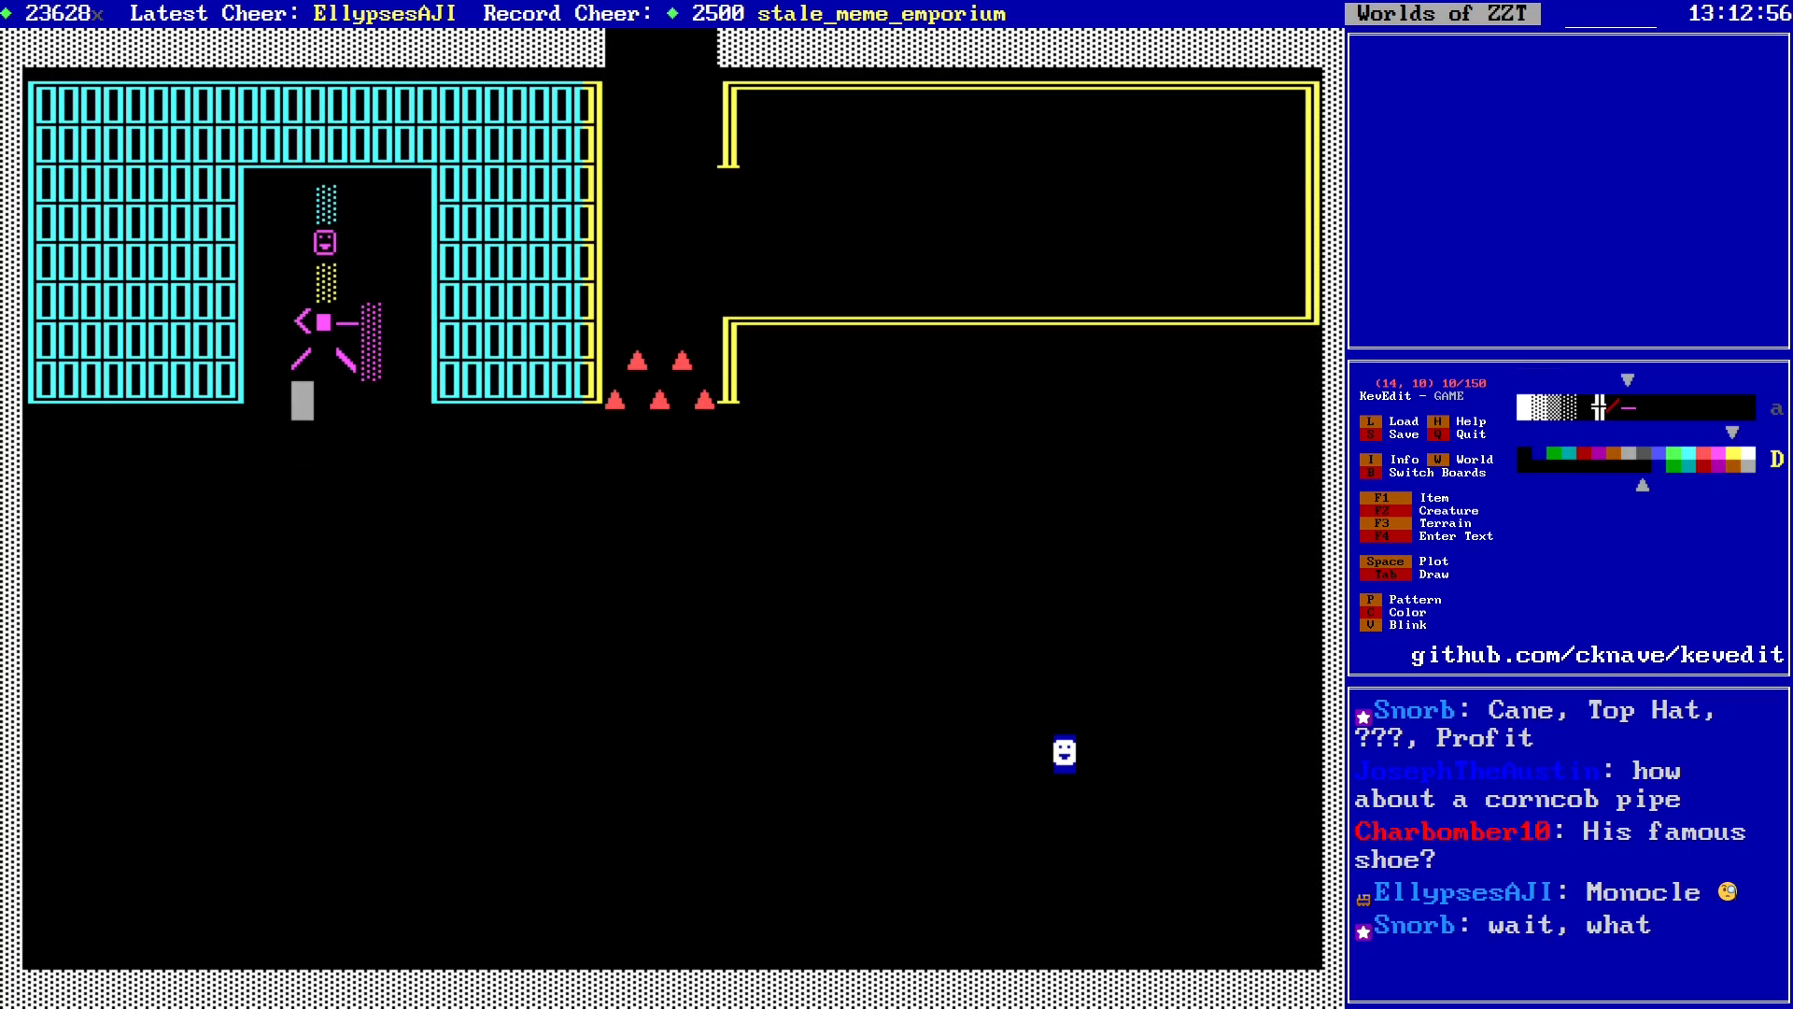
pyautogui.press('Down')
pyautogui.press('Down')
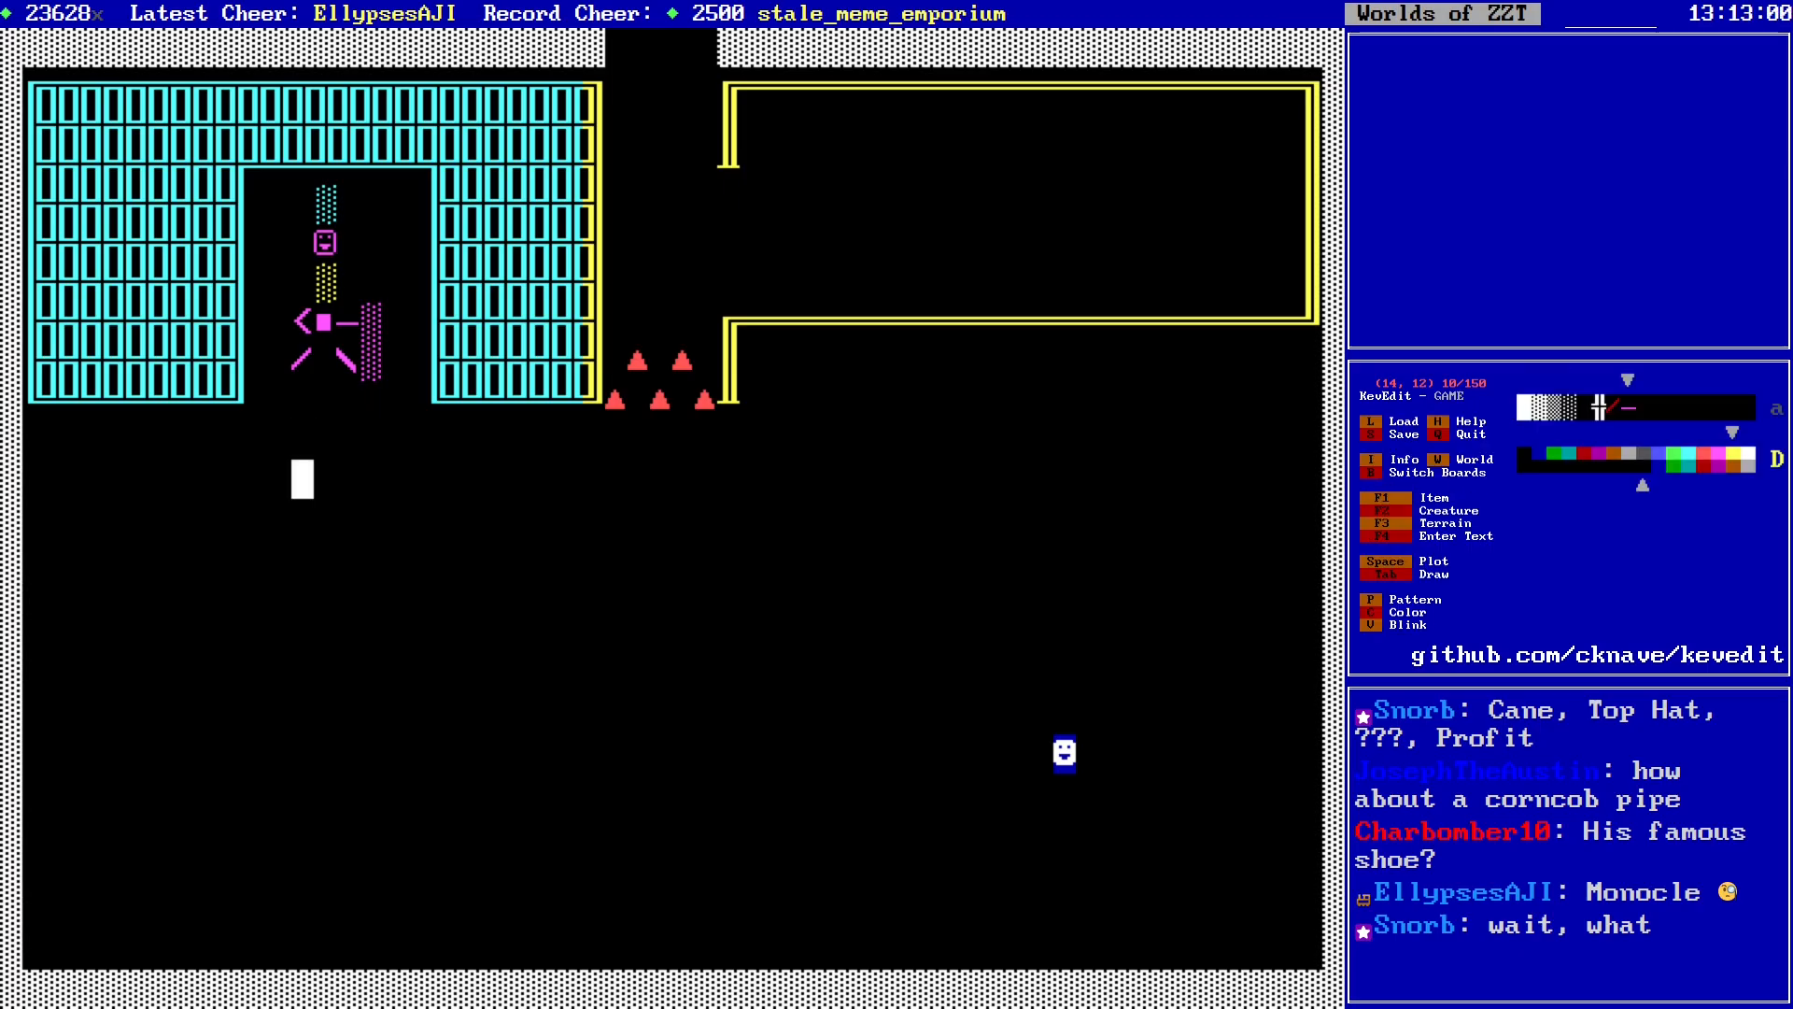
pyautogui.press('Left')
pyautogui.press('Left')
pyautogui.press('Left')
pyautogui.press('Left')
pyautogui.press('Left')
pyautogui.press('Left')
pyautogui.press('Left')
pyautogui.press('Left')
pyautogui.press('Left')
pyautogui.press('Left')
pyautogui.press('Left')
pyautogui.press('Up')
pyautogui.press('Left')
pyautogui.press('Up')
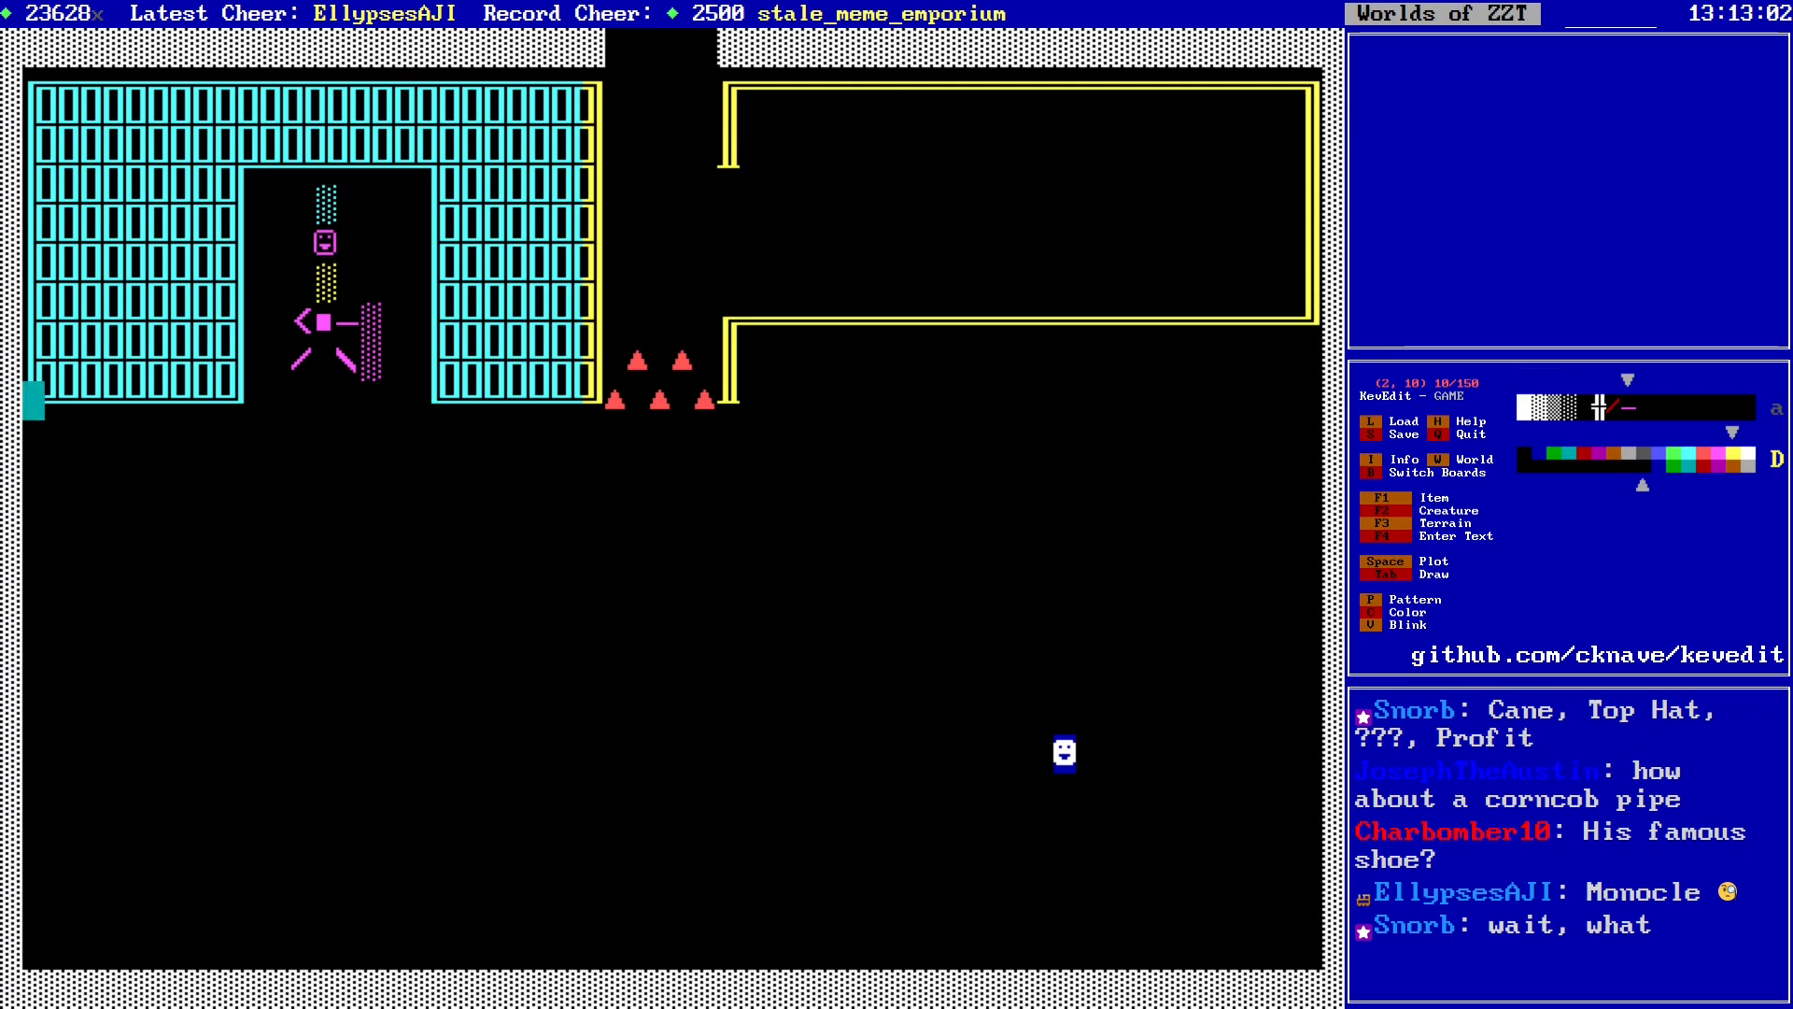
pyautogui.hotkey('alt', 'Right')
pyautogui.hotkey('alt', 'Right')
pyautogui.hotkey('alt', 'Left')
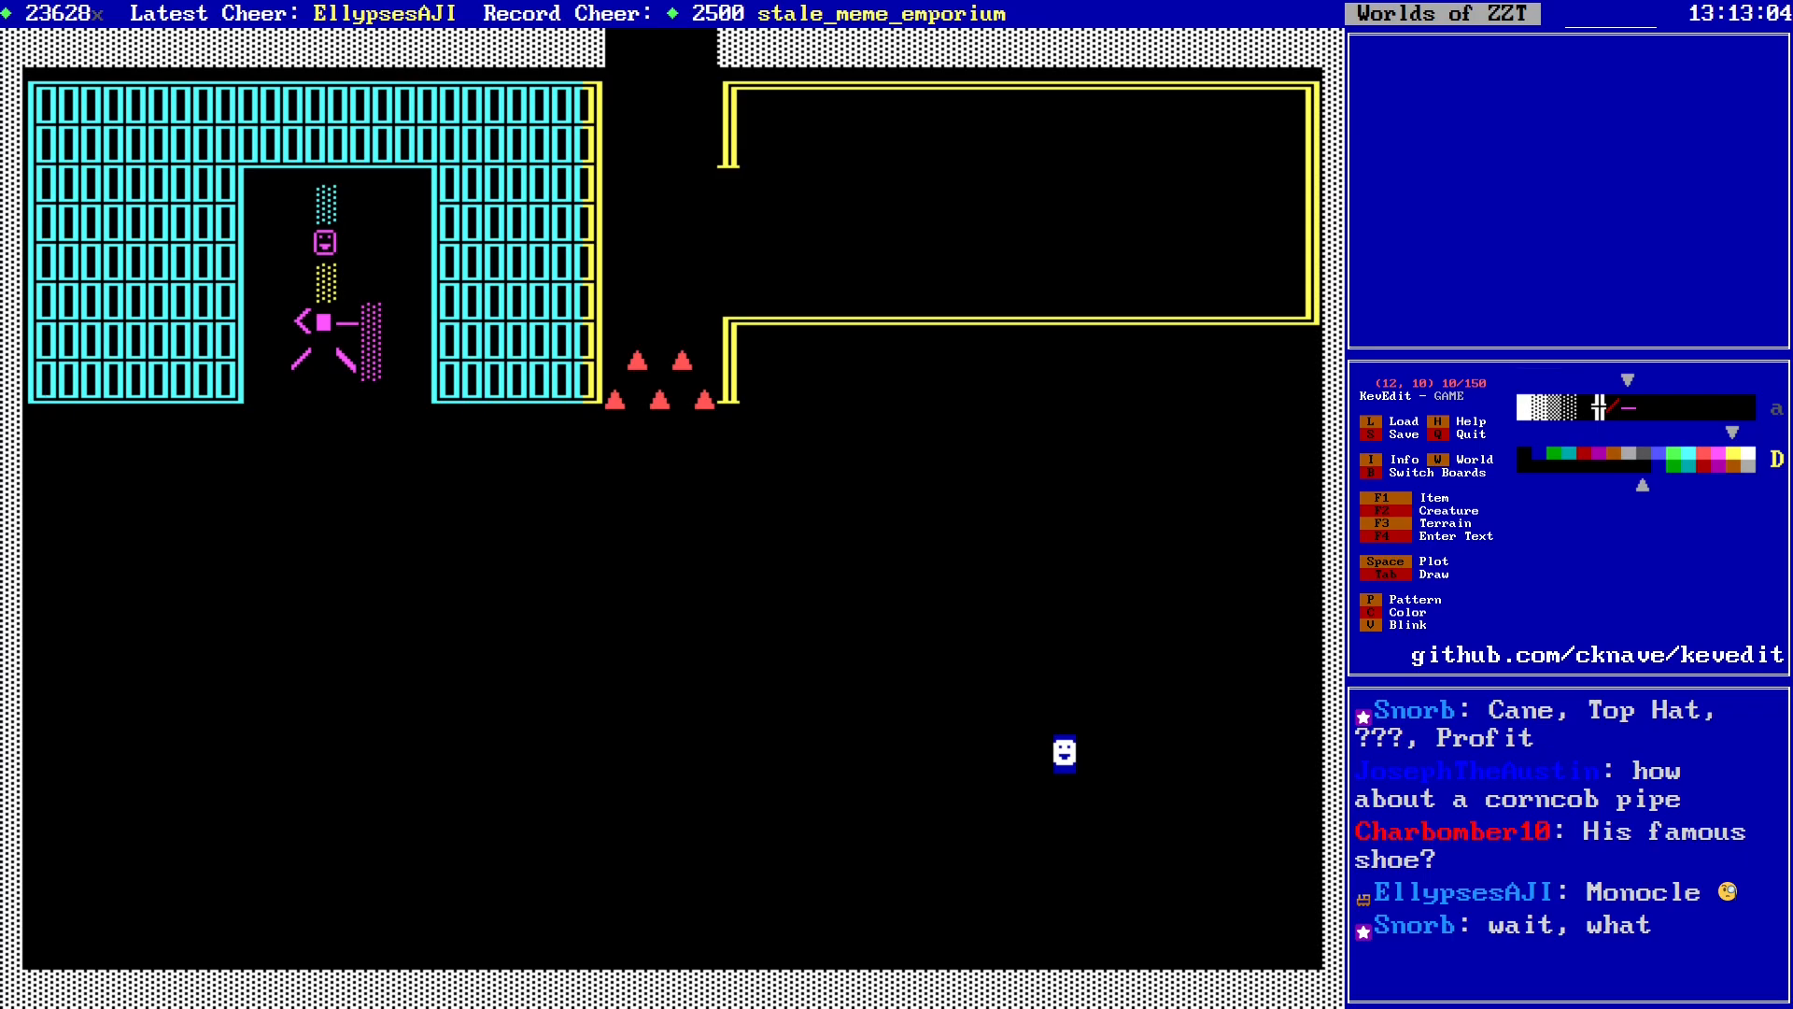
# Step: Draw cyan line wall from (26, 10) down to row 13, across to column 20 and back up to row 10, forming a box
pyautogui.press('Left')
pyautogui.press('Left')
pyautogui.press('Left')
pyautogui.press('Left')
pyautogui.press('Left')
pyautogui.press('Left')
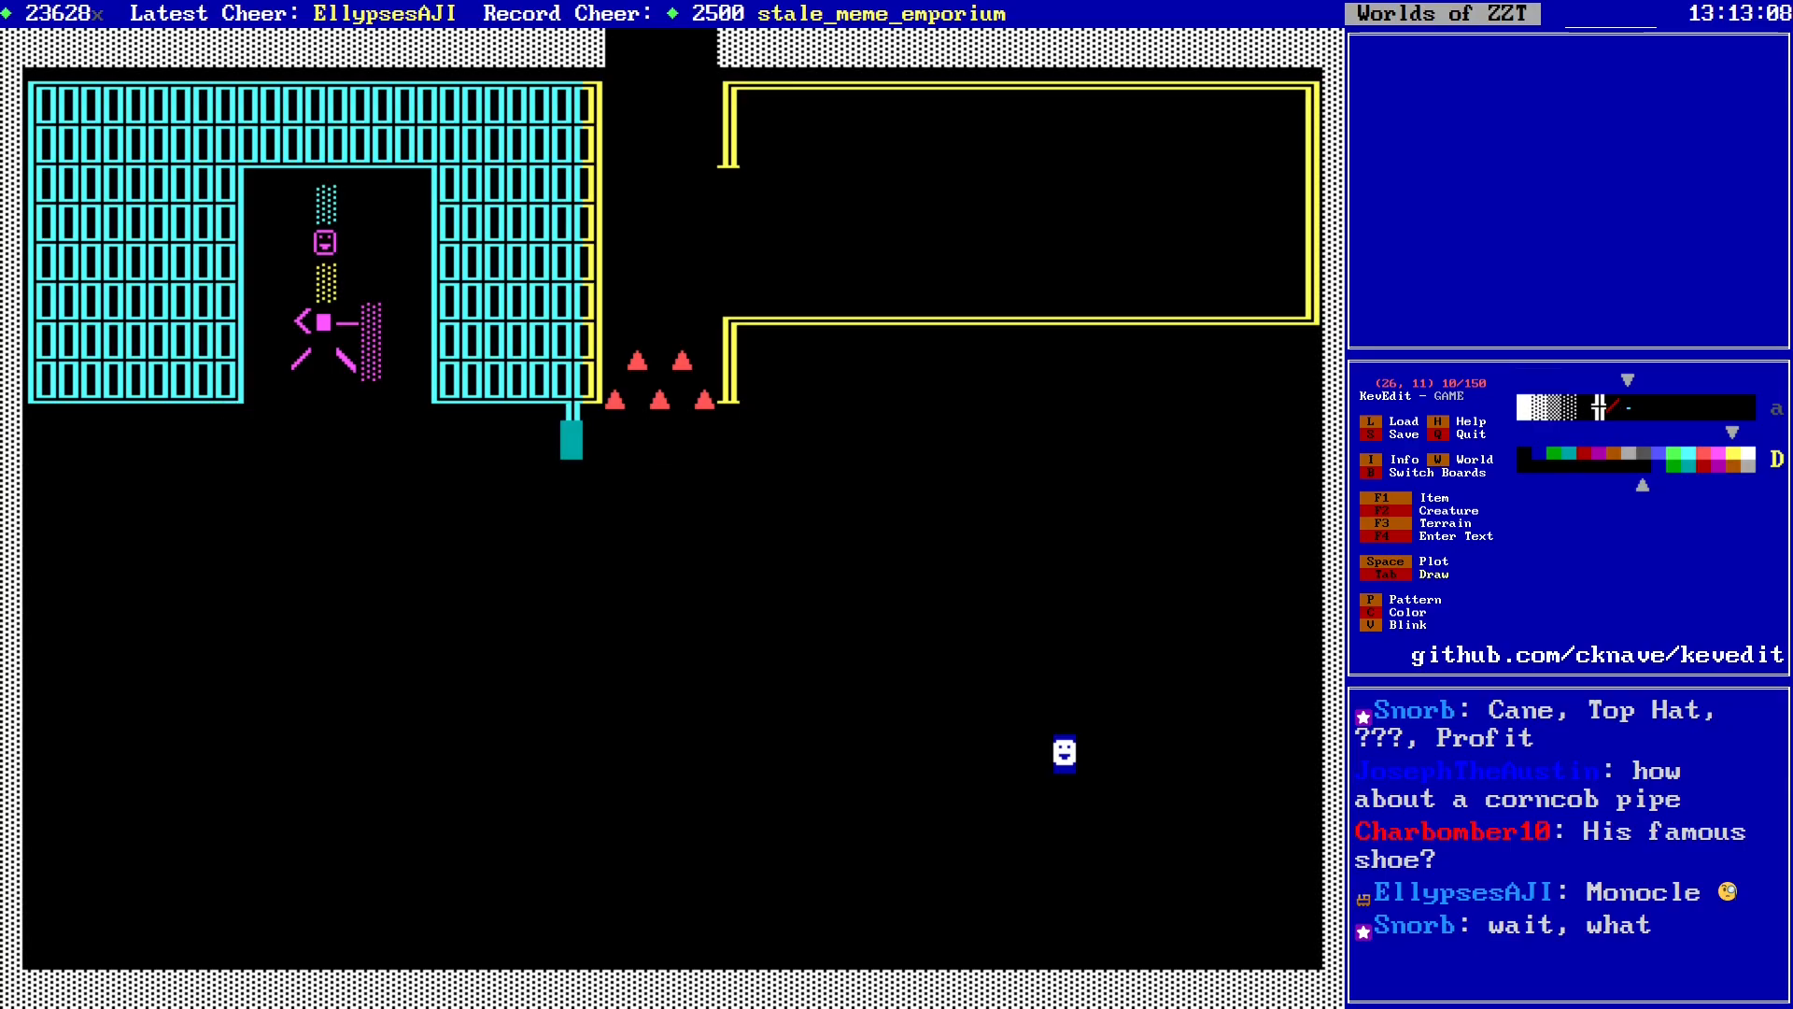
pyautogui.press('Down')
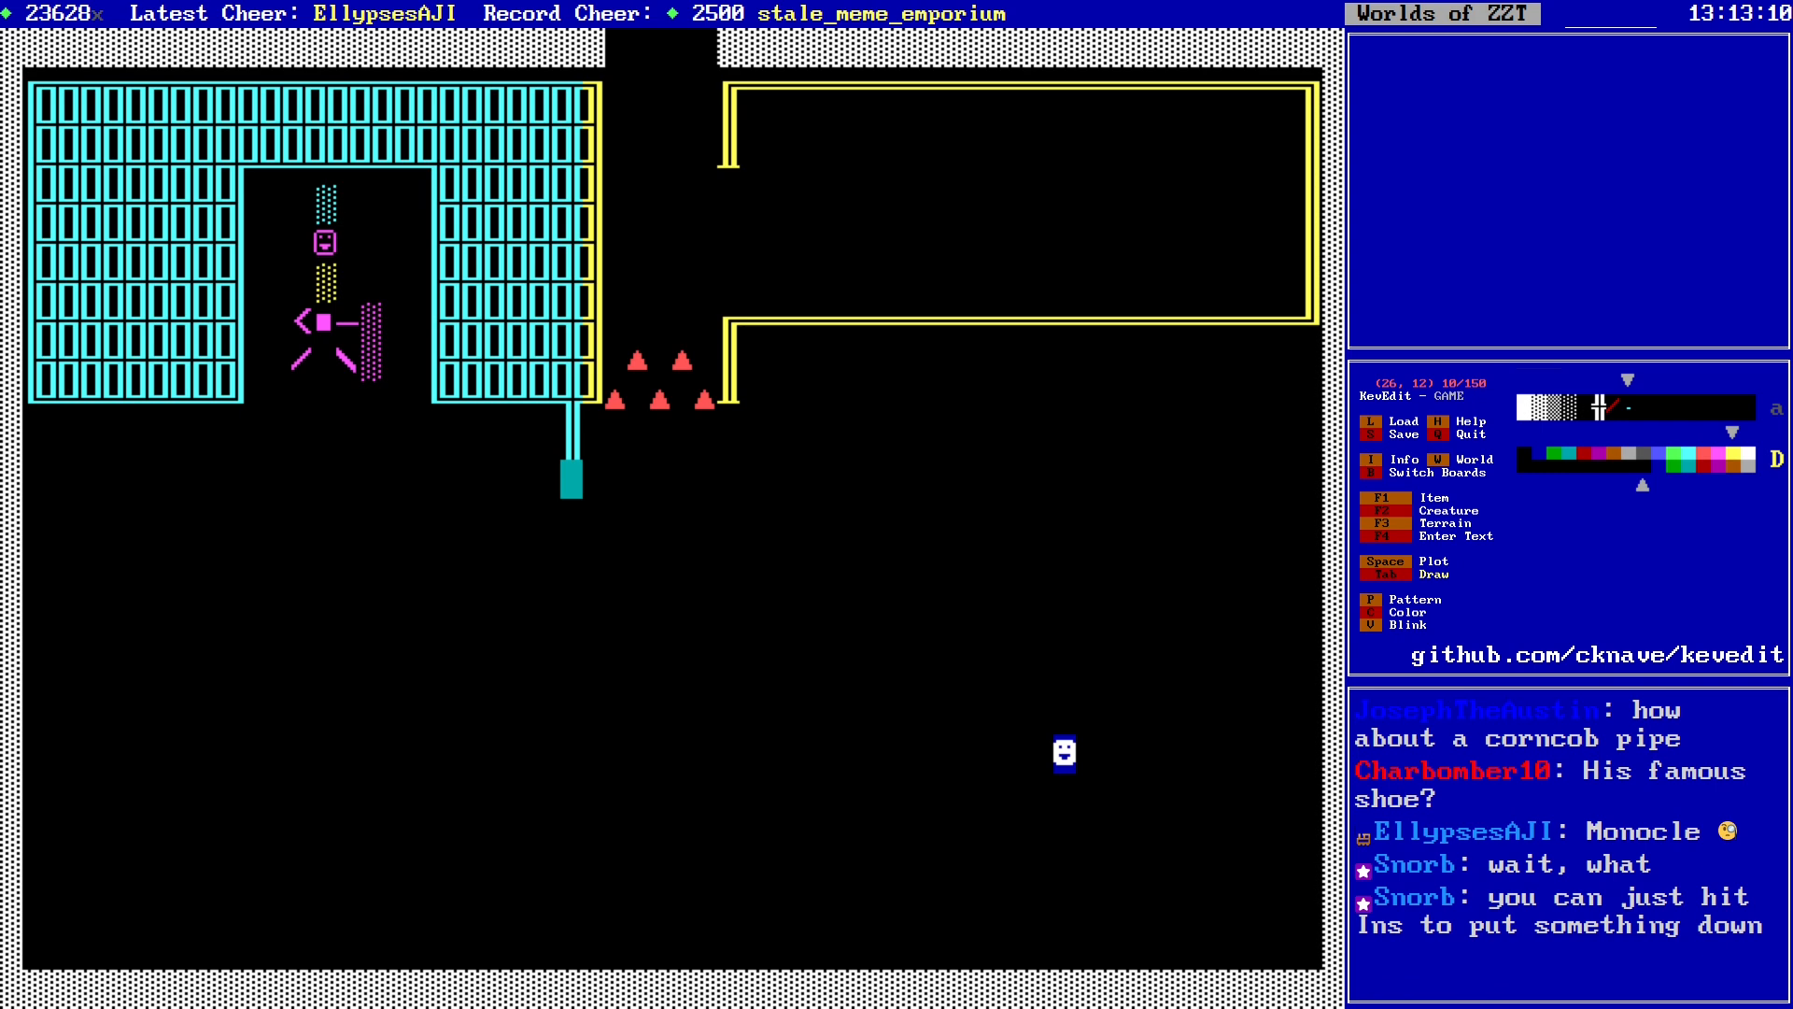
pyautogui.press('Down')
pyautogui.press('Left')
pyautogui.press('Left')
pyautogui.press('Left')
pyautogui.press('Left')
pyautogui.press('Left')
pyautogui.press('Left')
pyautogui.press('Up')
pyautogui.press('Up')
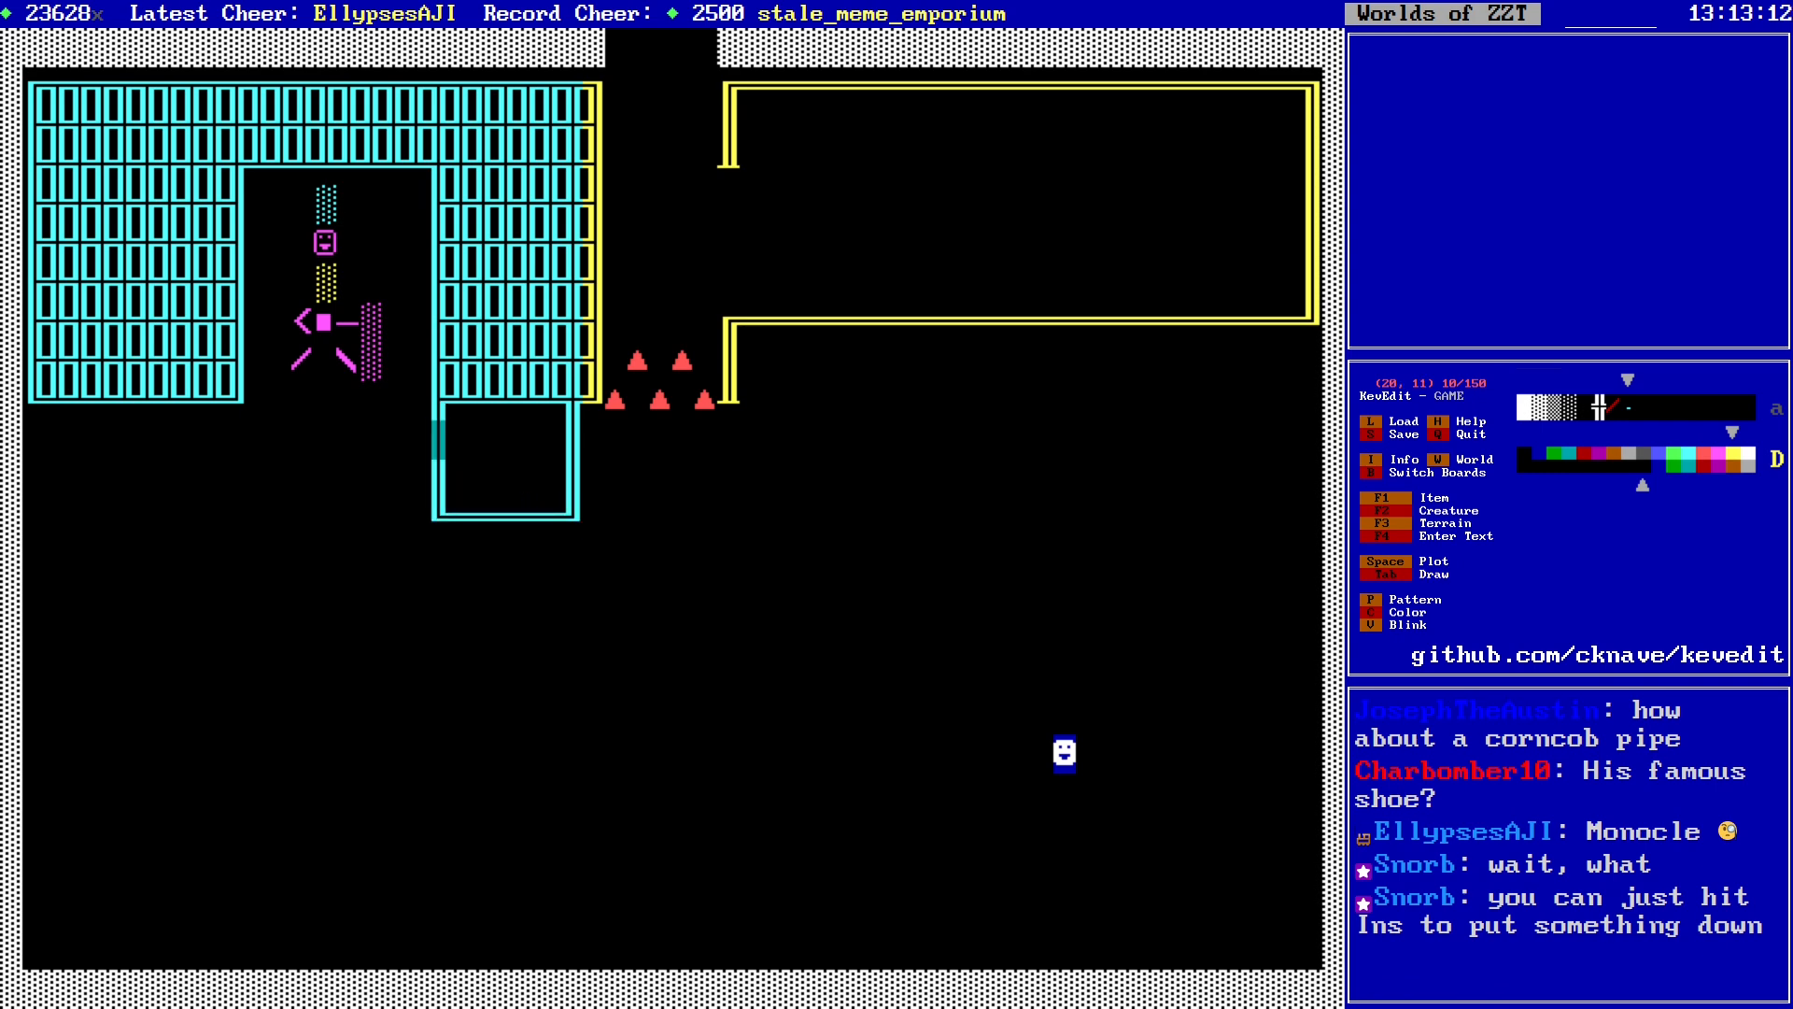
pyautogui.press('Up')
pyautogui.press('Right')
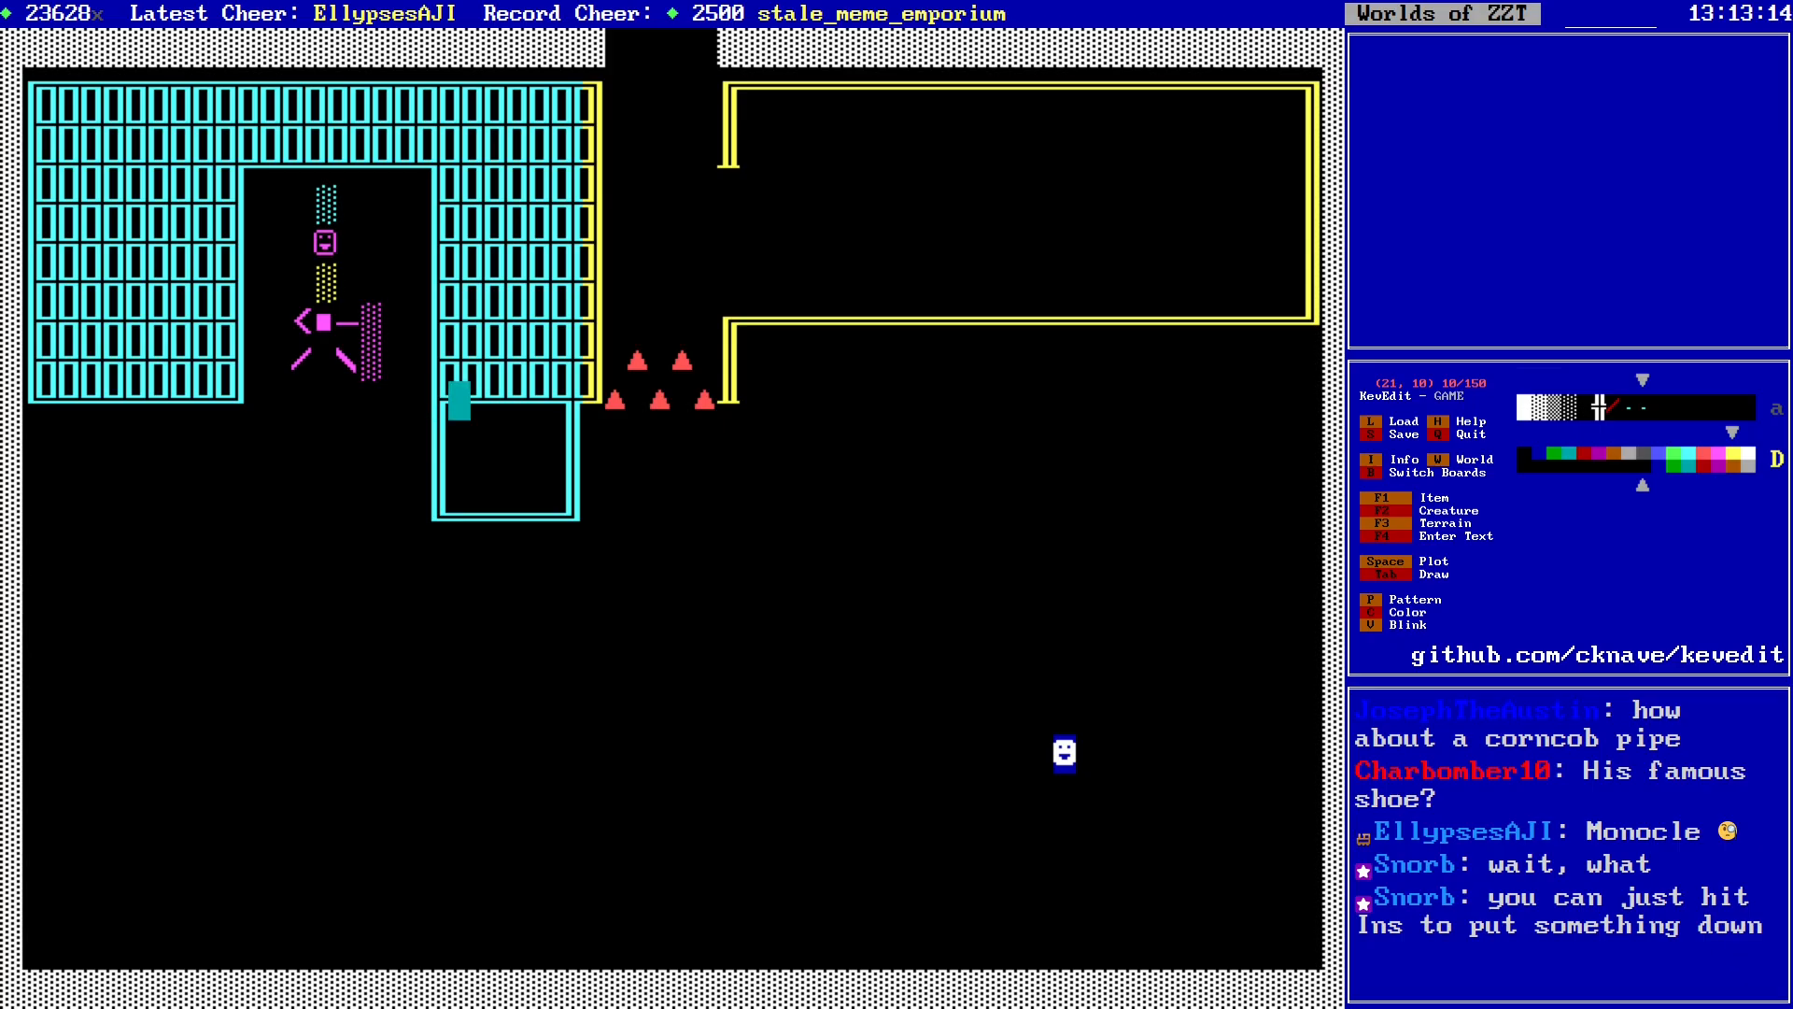
pyautogui.press('Left')
pyautogui.press('Down')
pyautogui.press('Down')
pyautogui.press('Left')
pyautogui.press('Left')
pyautogui.press('Left')
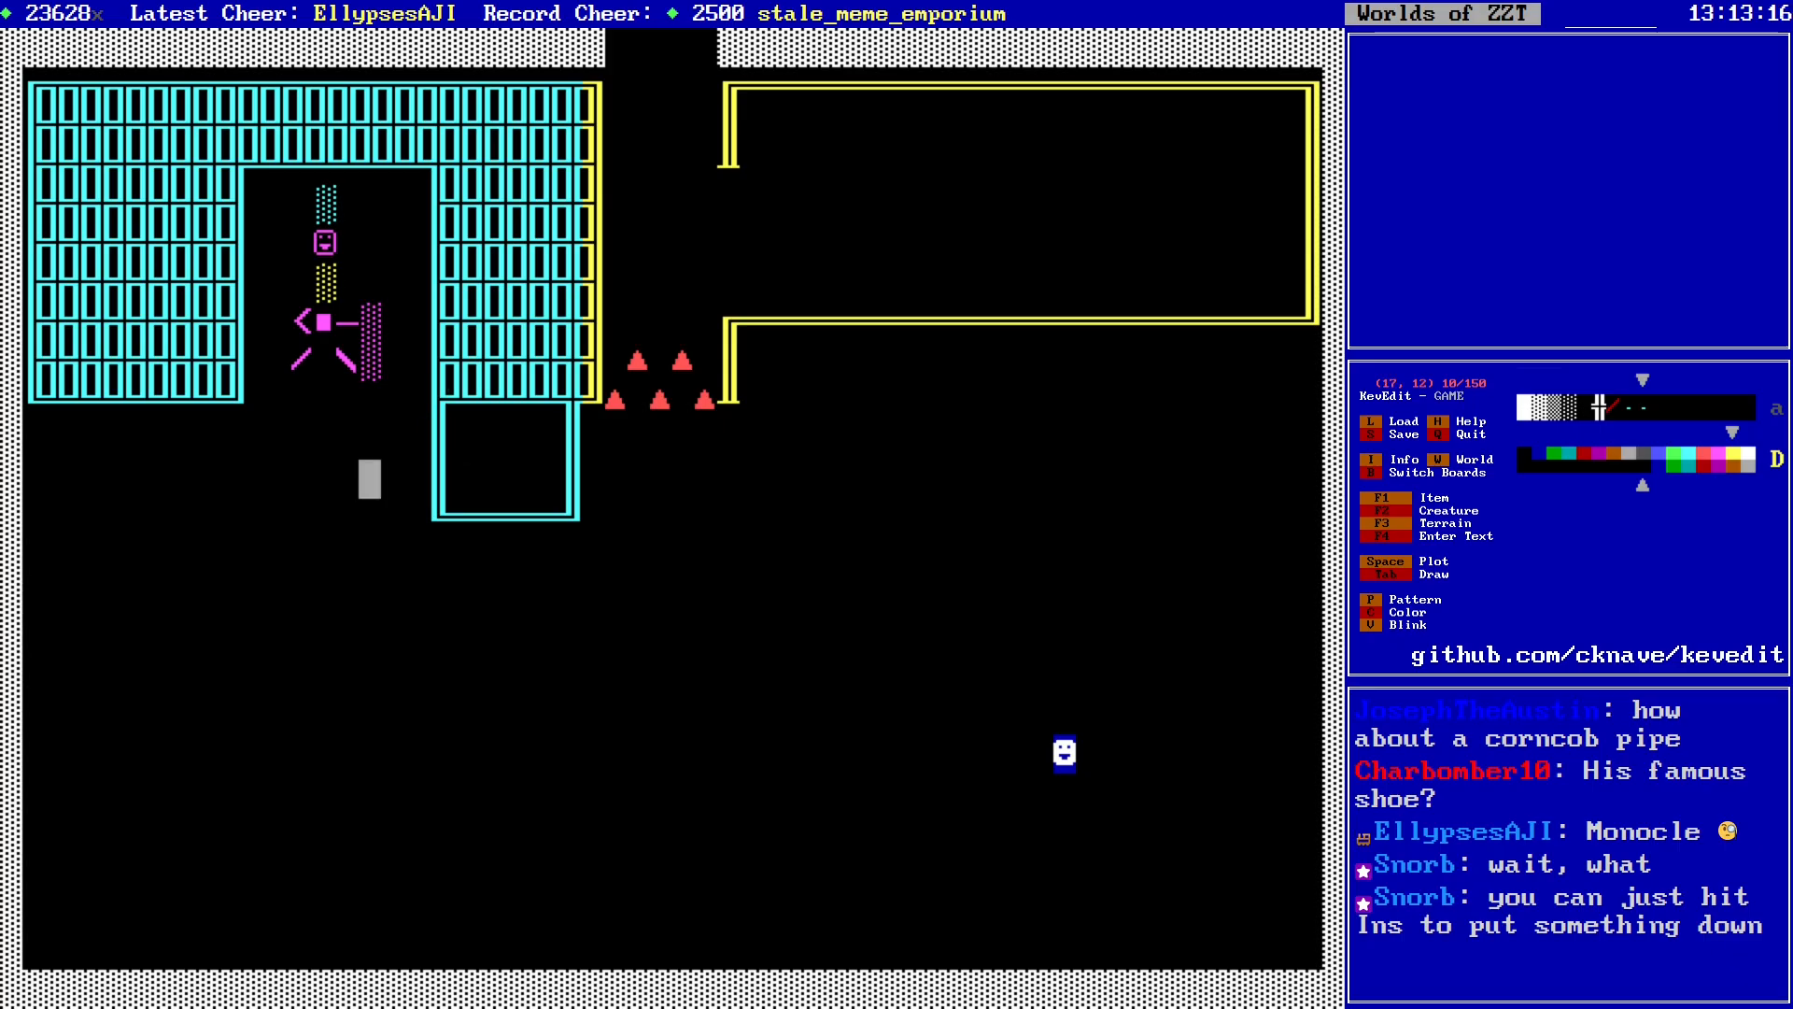
pyautogui.press('Tab')
pyautogui.press('Left')
pyautogui.press('Left')
pyautogui.press('Left')
pyautogui.press('Left')
pyautogui.press('Left')
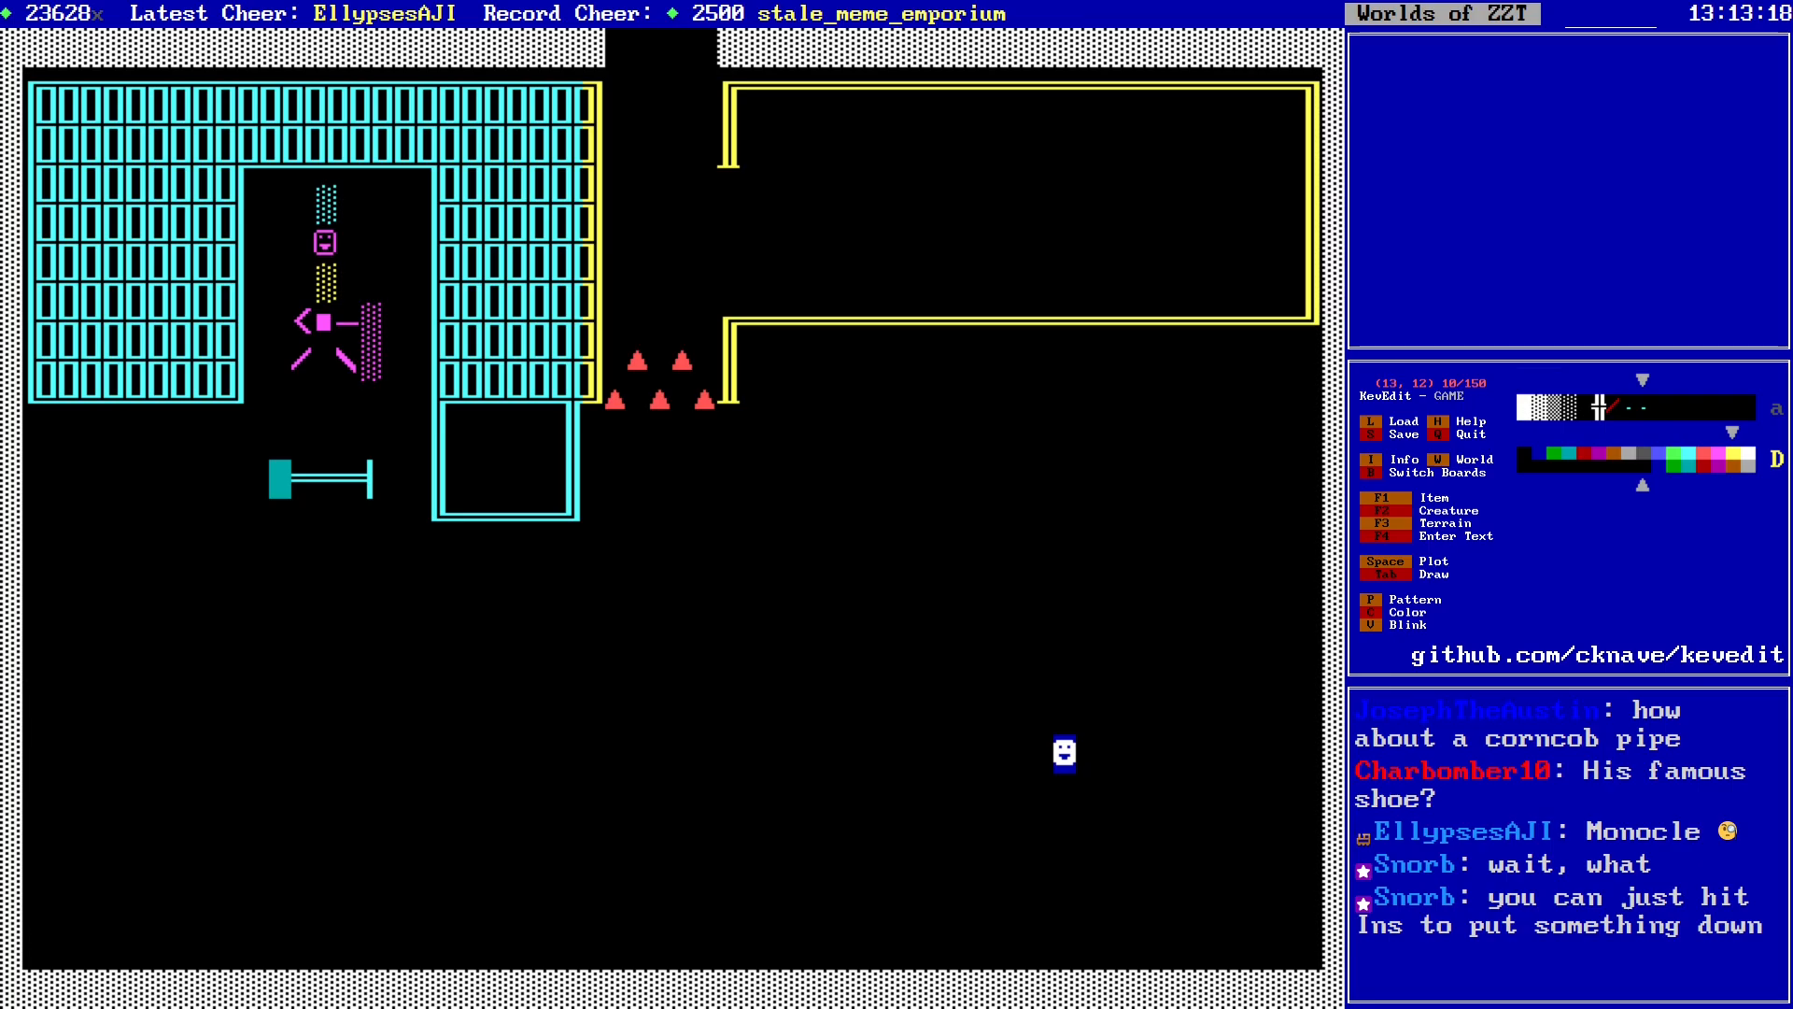
pyautogui.press('Tab')
pyautogui.press('Down')
pyautogui.press('Down')
pyautogui.press('Up')
pyautogui.press('Up')
pyautogui.press('Delete')
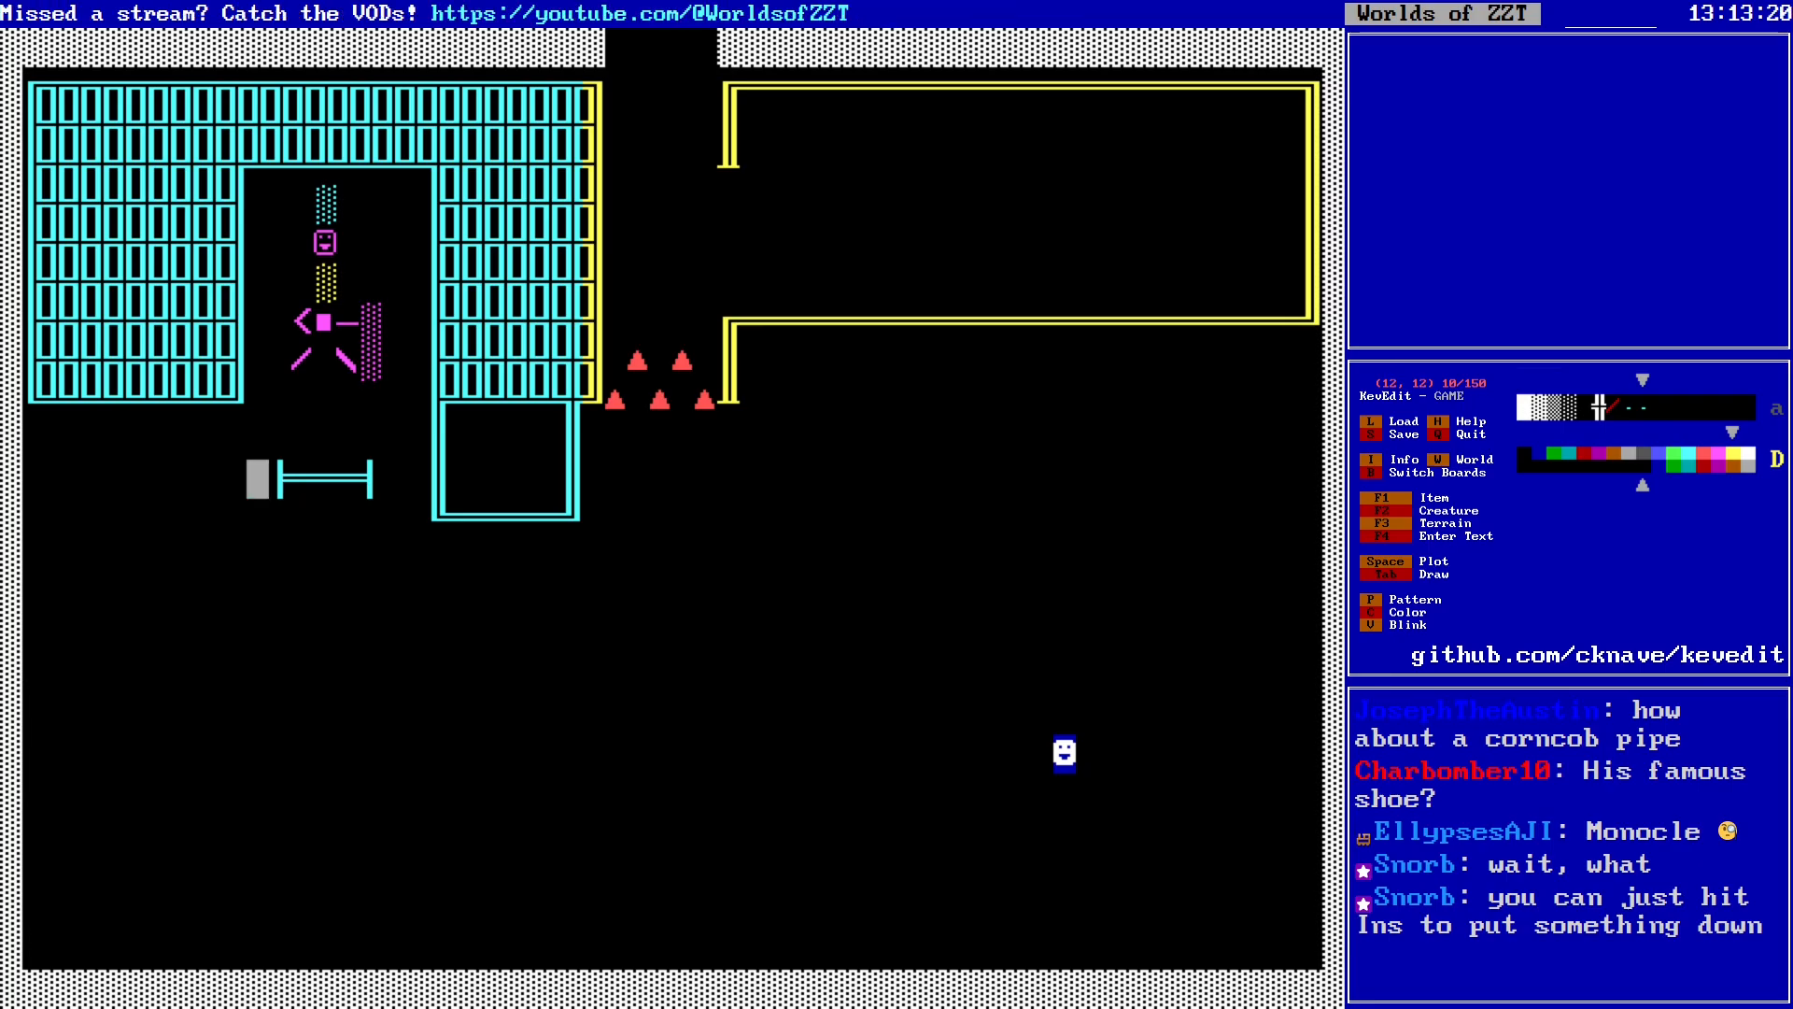
pyautogui.press('Right')
pyautogui.press('Delete')
pyautogui.press('Right')
pyautogui.press('Delete')
pyautogui.press('Right')
pyautogui.press('Delete')
pyautogui.press('Right')
pyautogui.press('Delete')
pyautogui.press('Right')
pyautogui.press('Right')
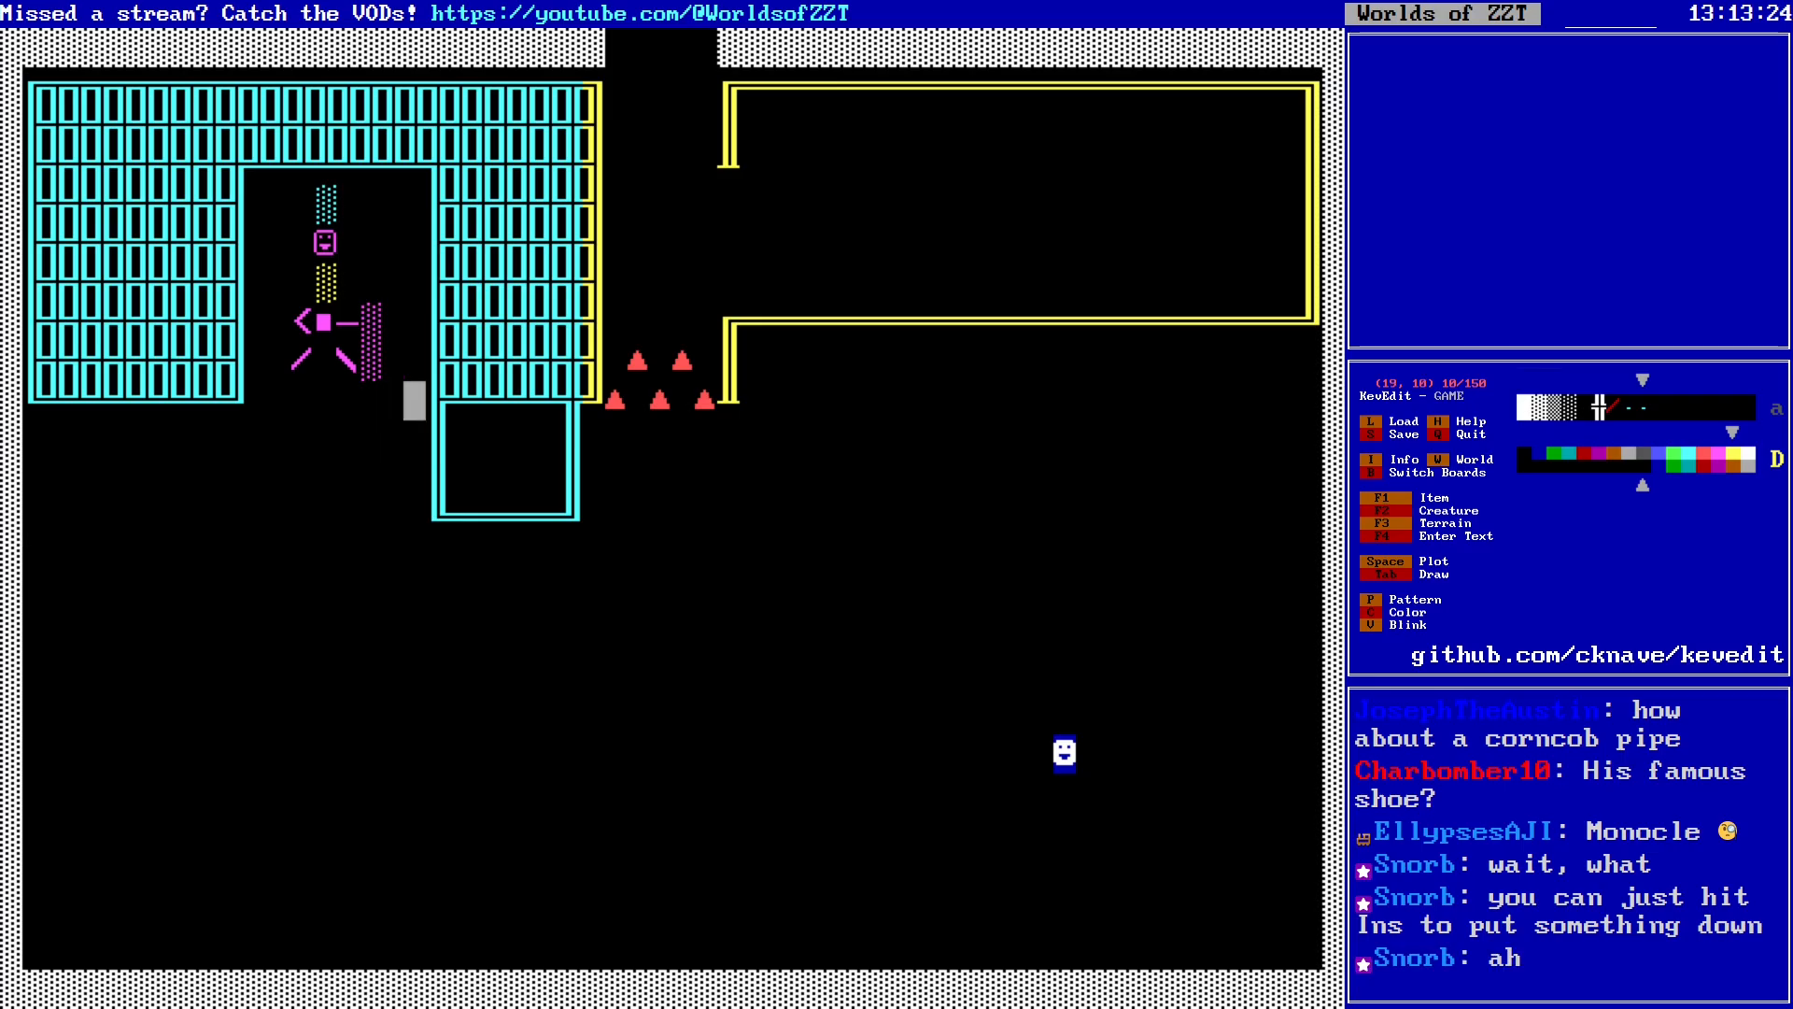
# Step: Write eight white text dashes along row 10 from column 12 to column 19, closing the opening beneath the figure
pyautogui.press('c')
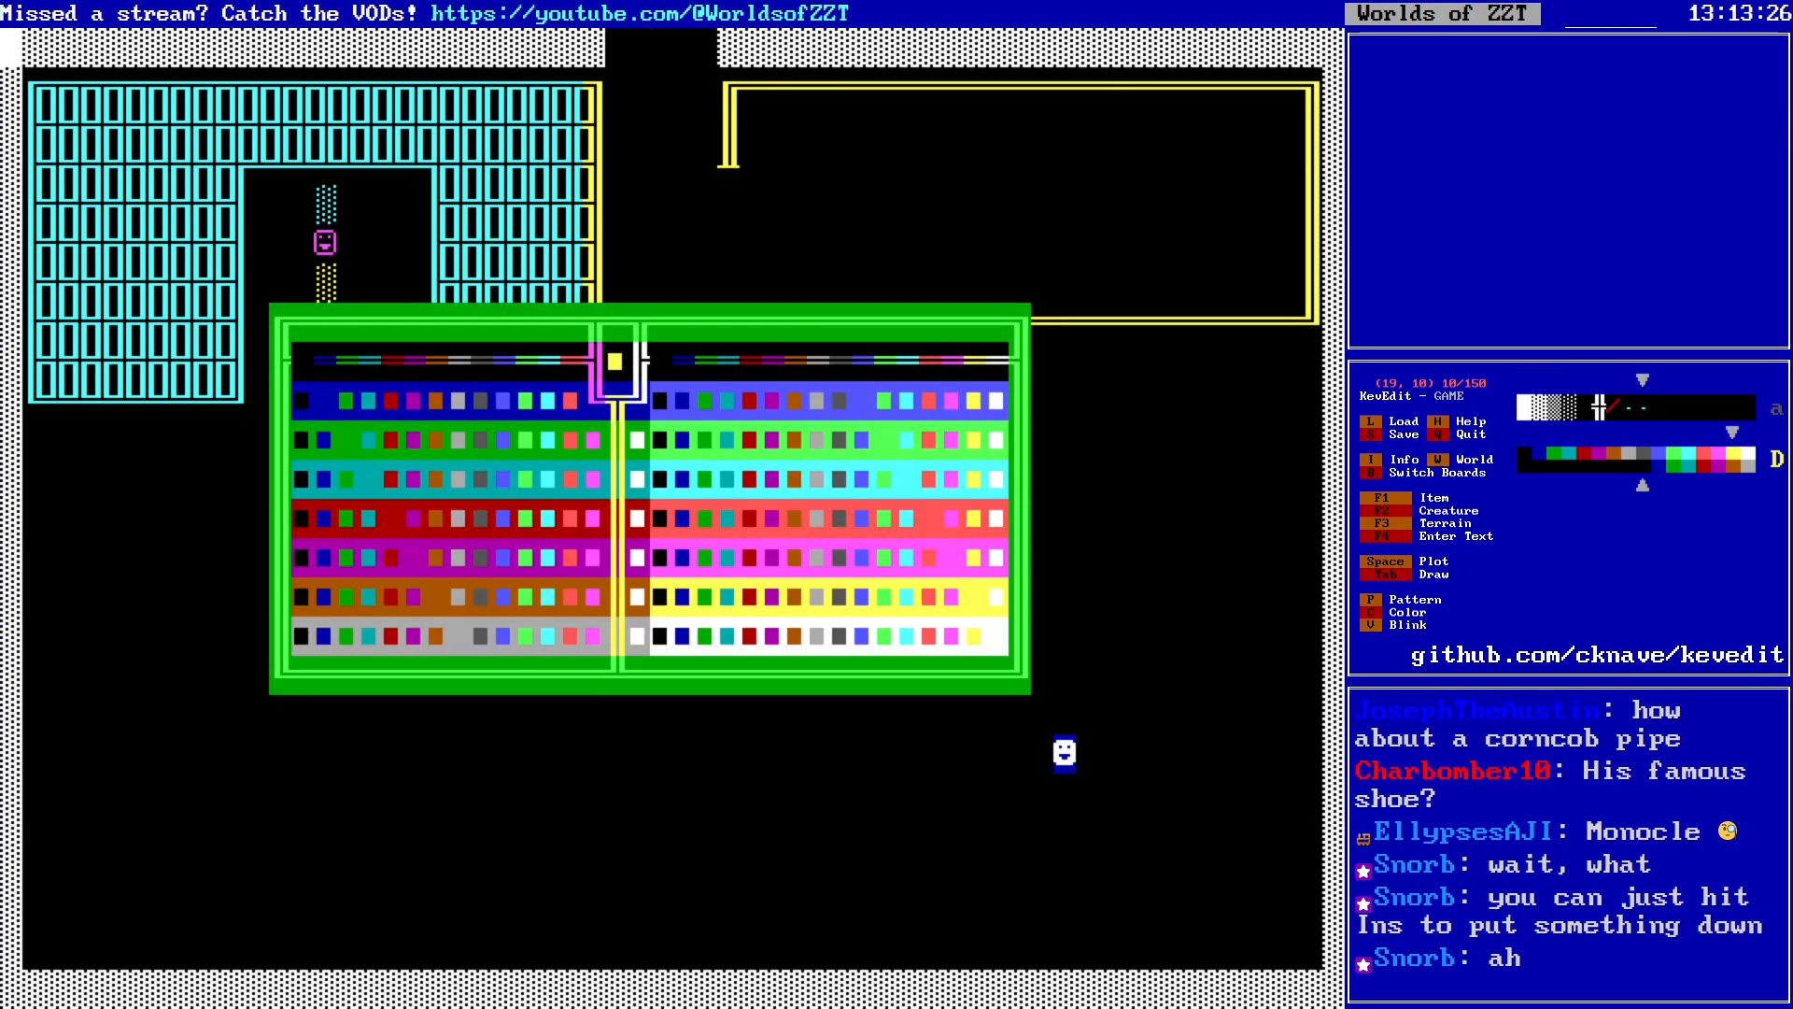
pyautogui.press('Right')
pyautogui.press('Return')
pyautogui.press('Left')
pyautogui.press('Left')
pyautogui.press('Left')
pyautogui.press('Left')
pyautogui.press('Left')
pyautogui.press('Left')
pyautogui.press('Left')
pyautogui.press('Left')
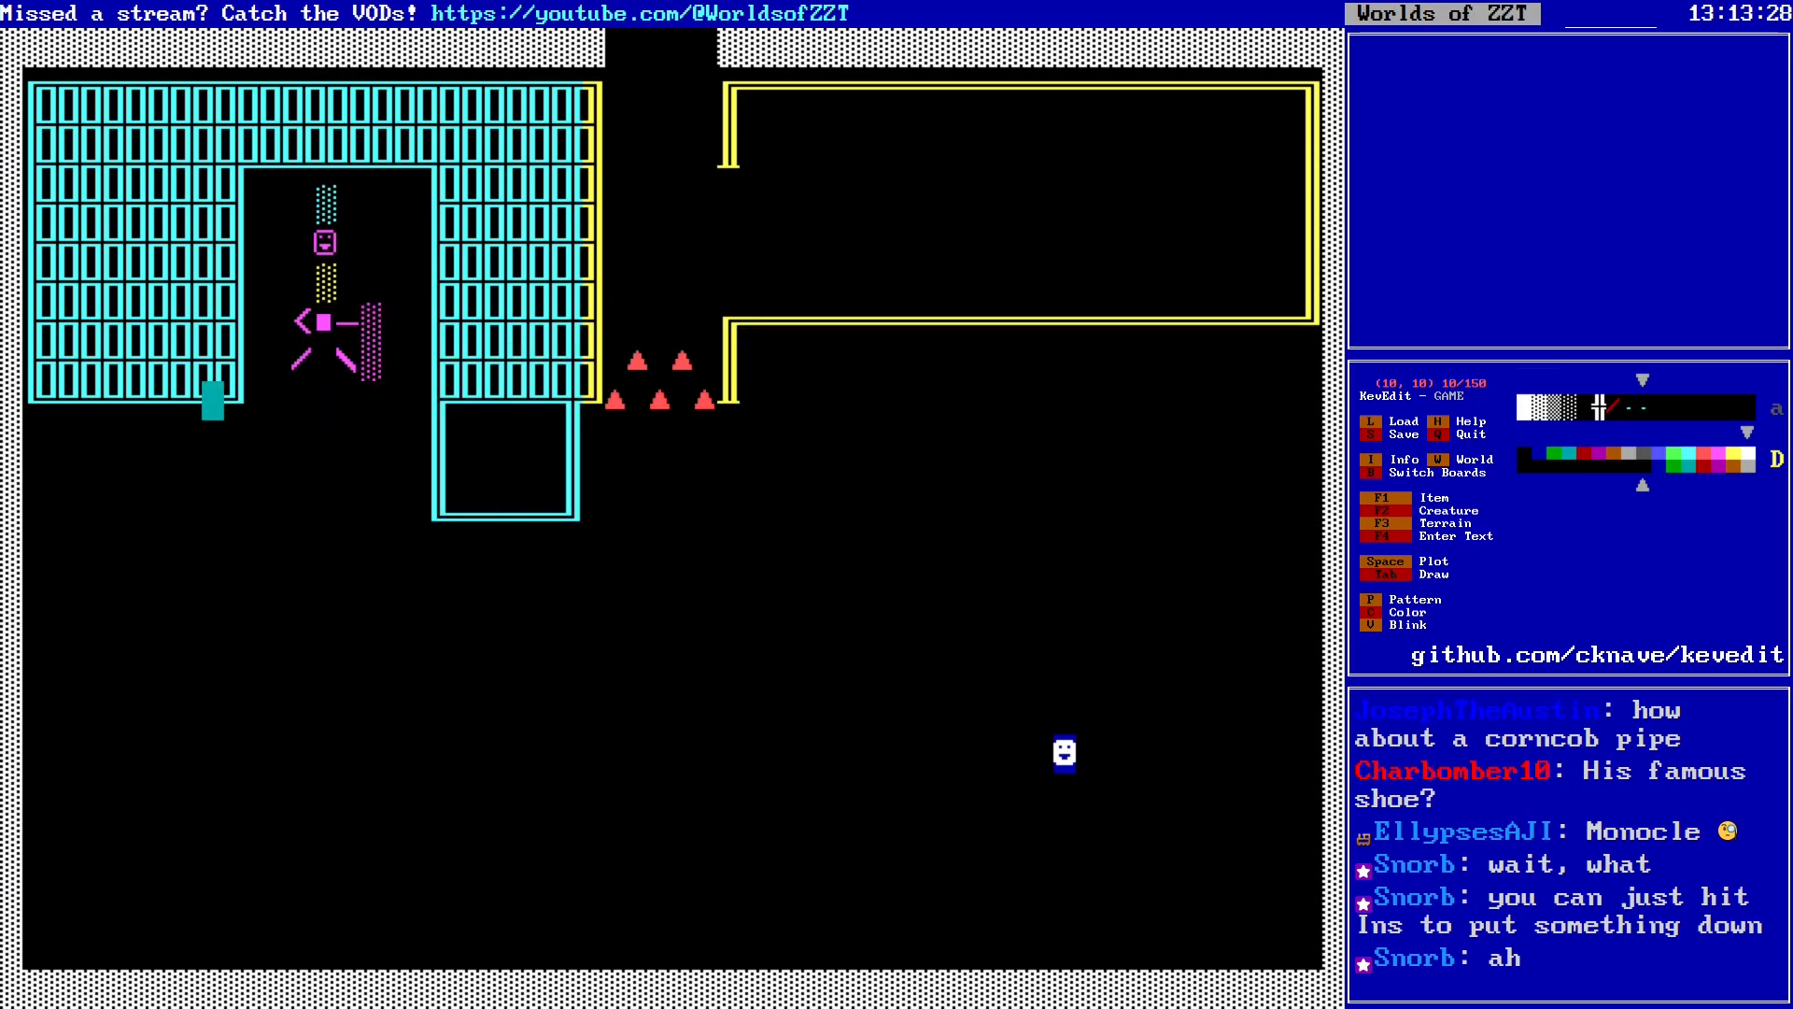
pyautogui.press('Right')
pyautogui.press('Right')
pyautogui.press('F4')
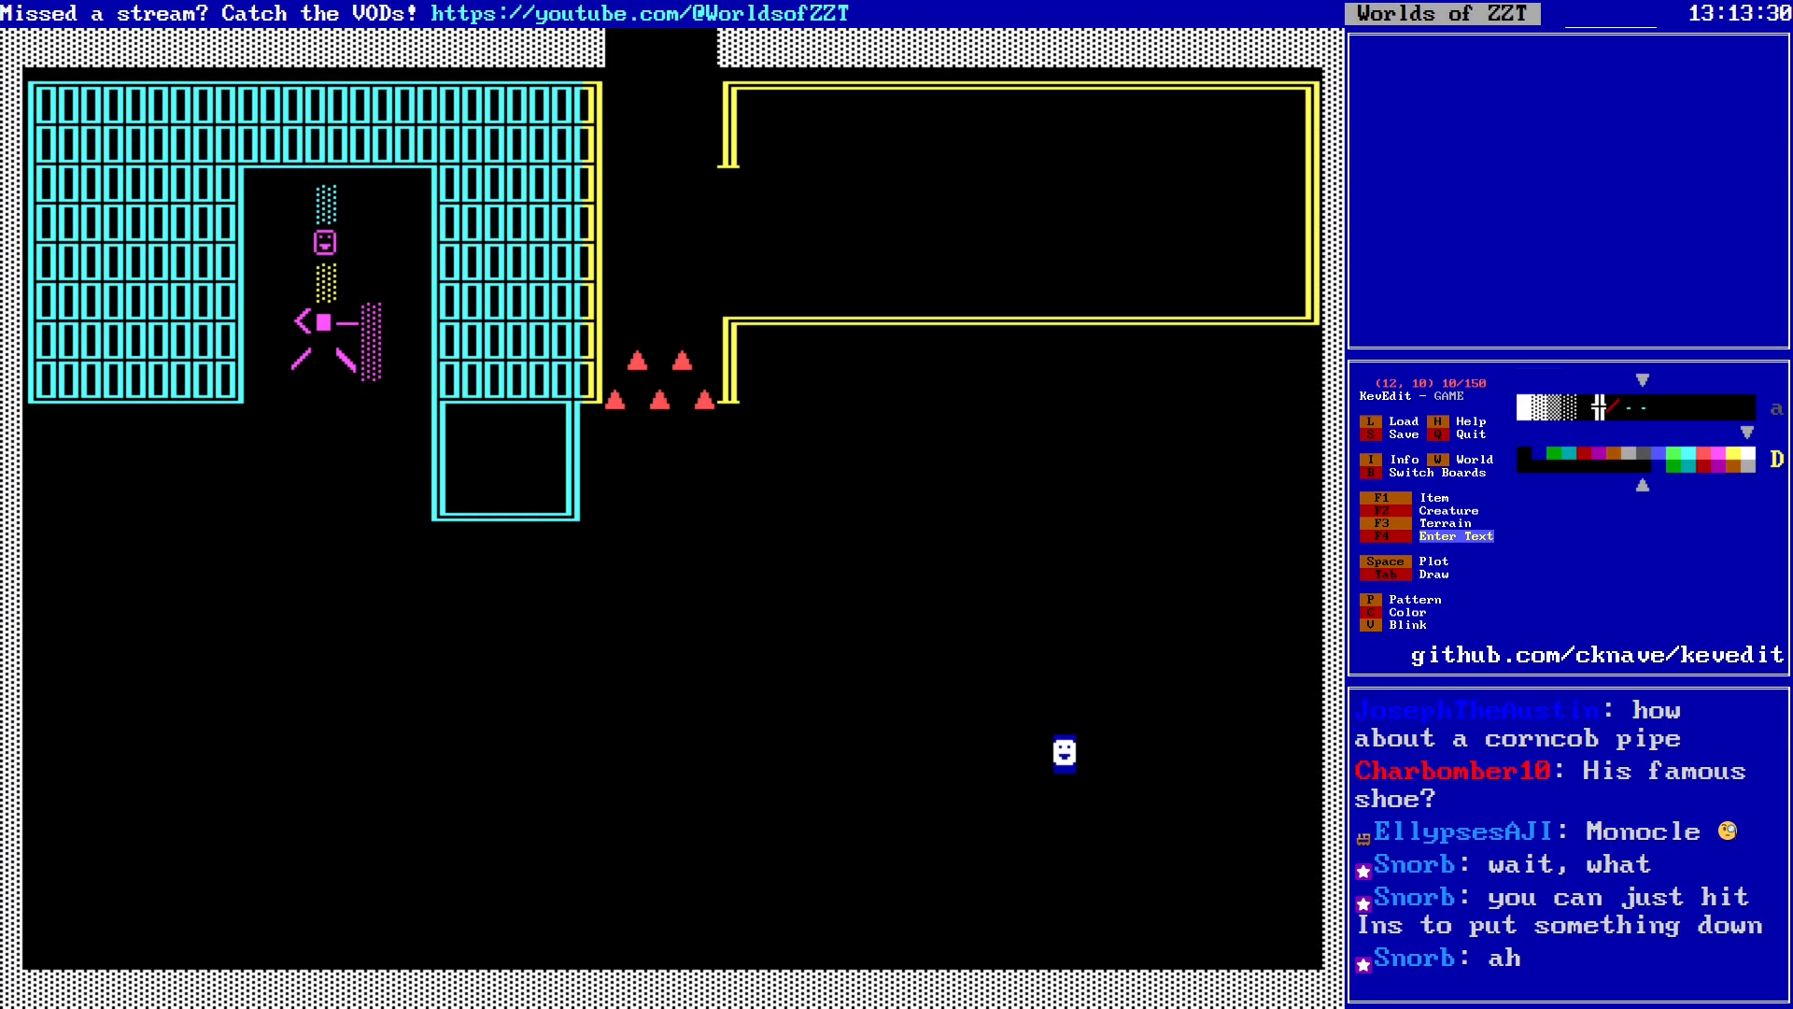
pyautogui.write('------')
# Step: Write "you cna type and spl." in white text on row 16, starting at column 20
pyautogui.press('Down')
pyautogui.press('Down')
pyautogui.press('Down')
pyautogui.press('Down')
pyautogui.press('Down')
pyautogui.press('Down')
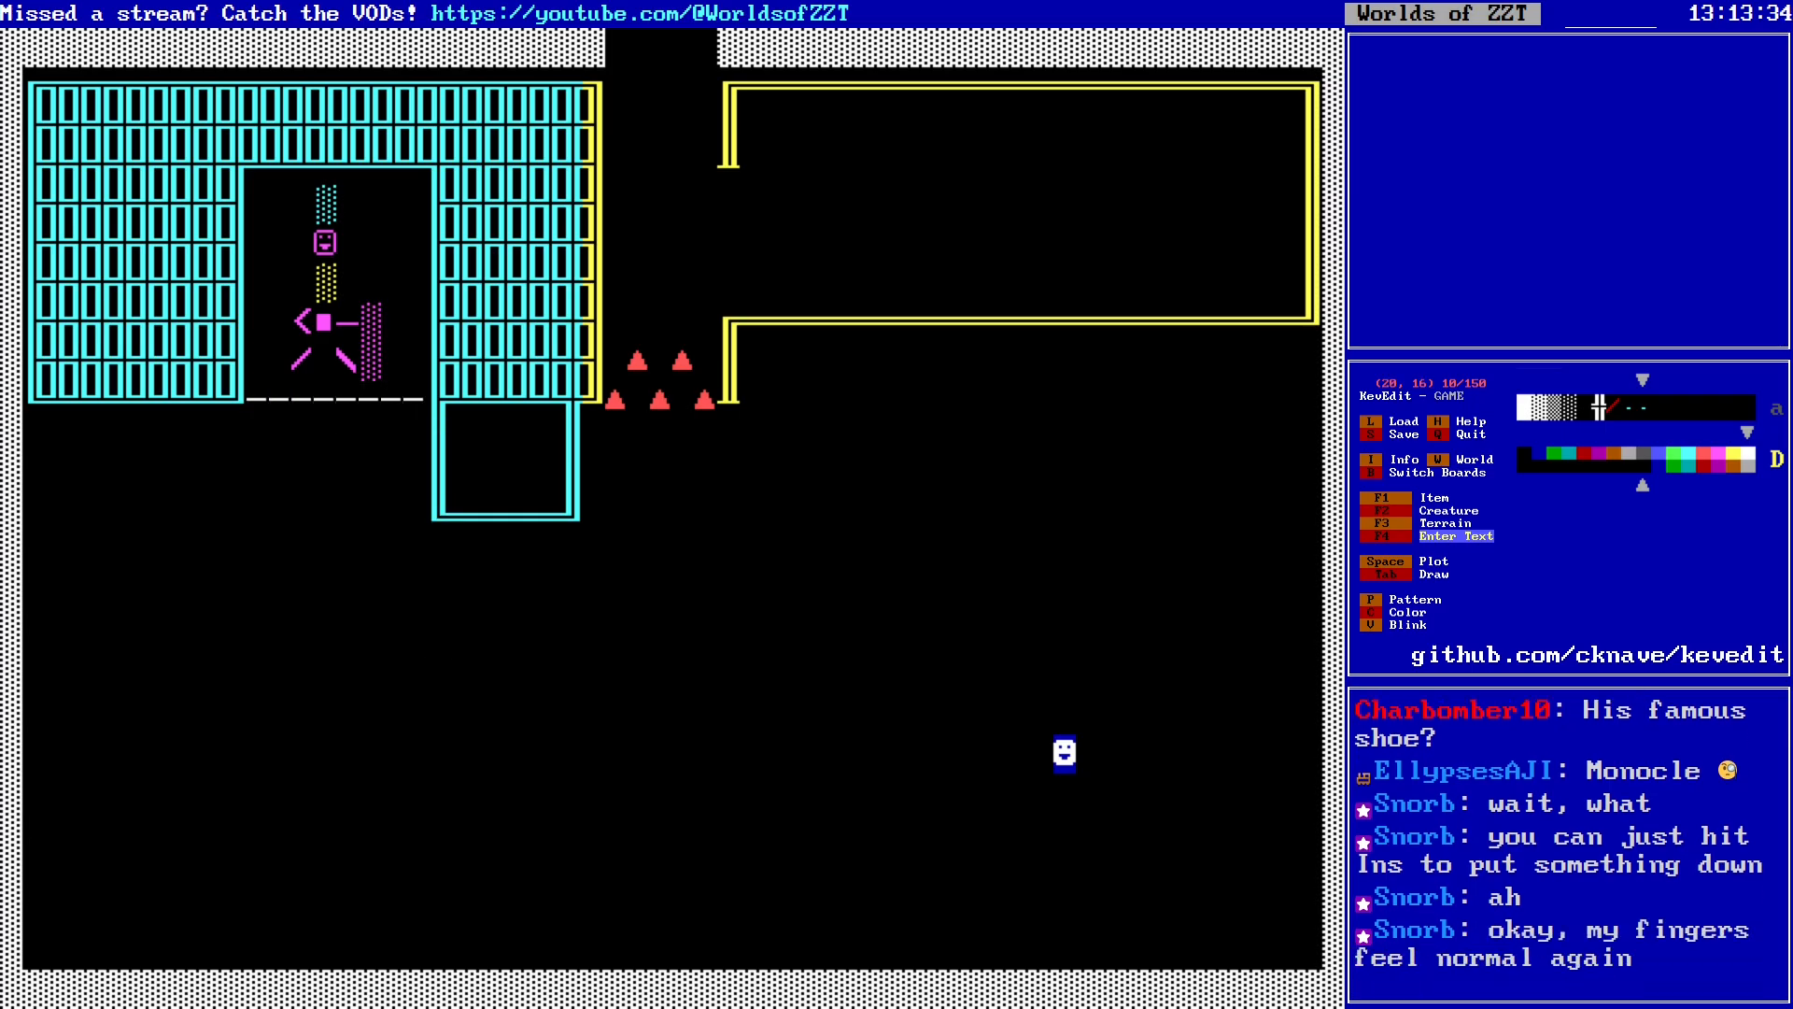
pyautogui.write('you cna type')
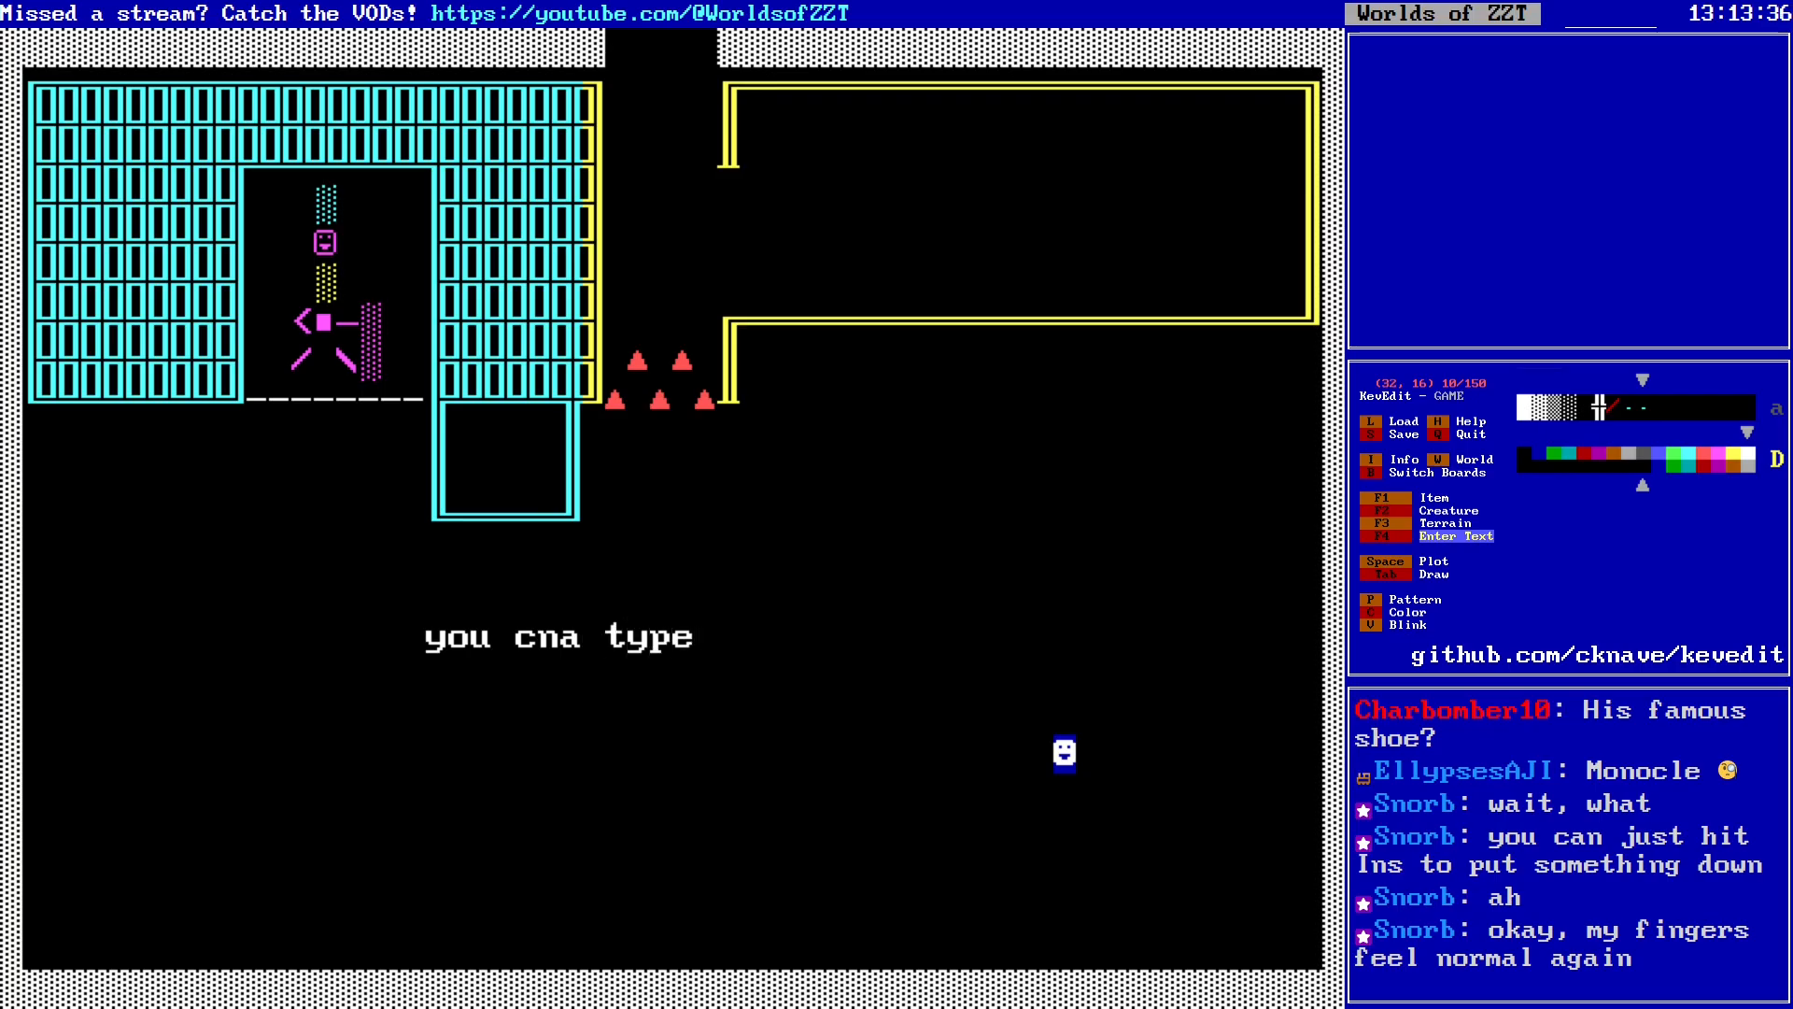
pyautogui.write(' and spl.')
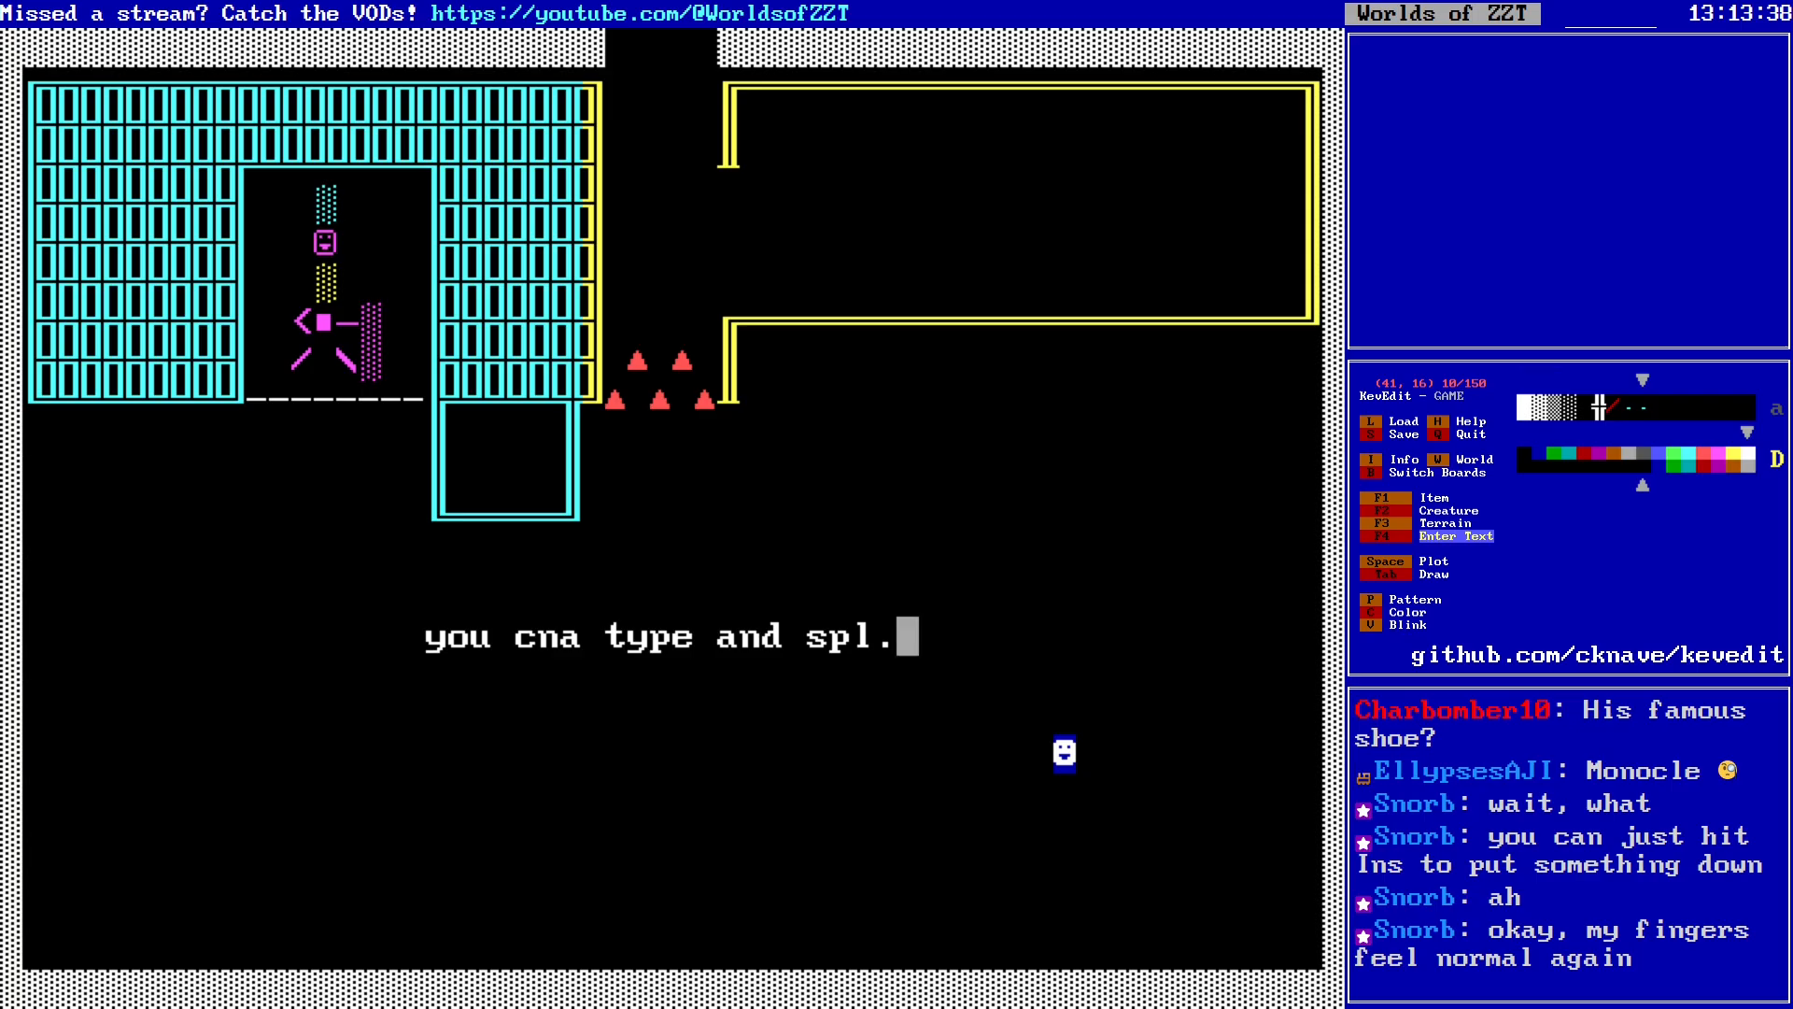
# Step: Erase the text on row 16 and leave text entry
pyautogui.press('BackSpace')
pyautogui.press('BackSpace')
pyautogui.press('BackSpace')
pyautogui.press('BackSpace')
pyautogui.press('BackSpace')
pyautogui.press('BackSpace')
pyautogui.press('BackSpace')
pyautogui.press('BackSpace')
pyautogui.press('BackSpace')
pyautogui.press('BackSpace')
pyautogui.press('BackSpace')
pyautogui.press('BackSpace')
pyautogui.press('BackSpace')
pyautogui.press('BackSpace')
pyautogui.press('BackSpace')
pyautogui.press('BackSpace')
pyautogui.press('BackSpace')
pyautogui.press('BackSpace')
pyautogui.press('BackSpace')
pyautogui.press('BackSpace')
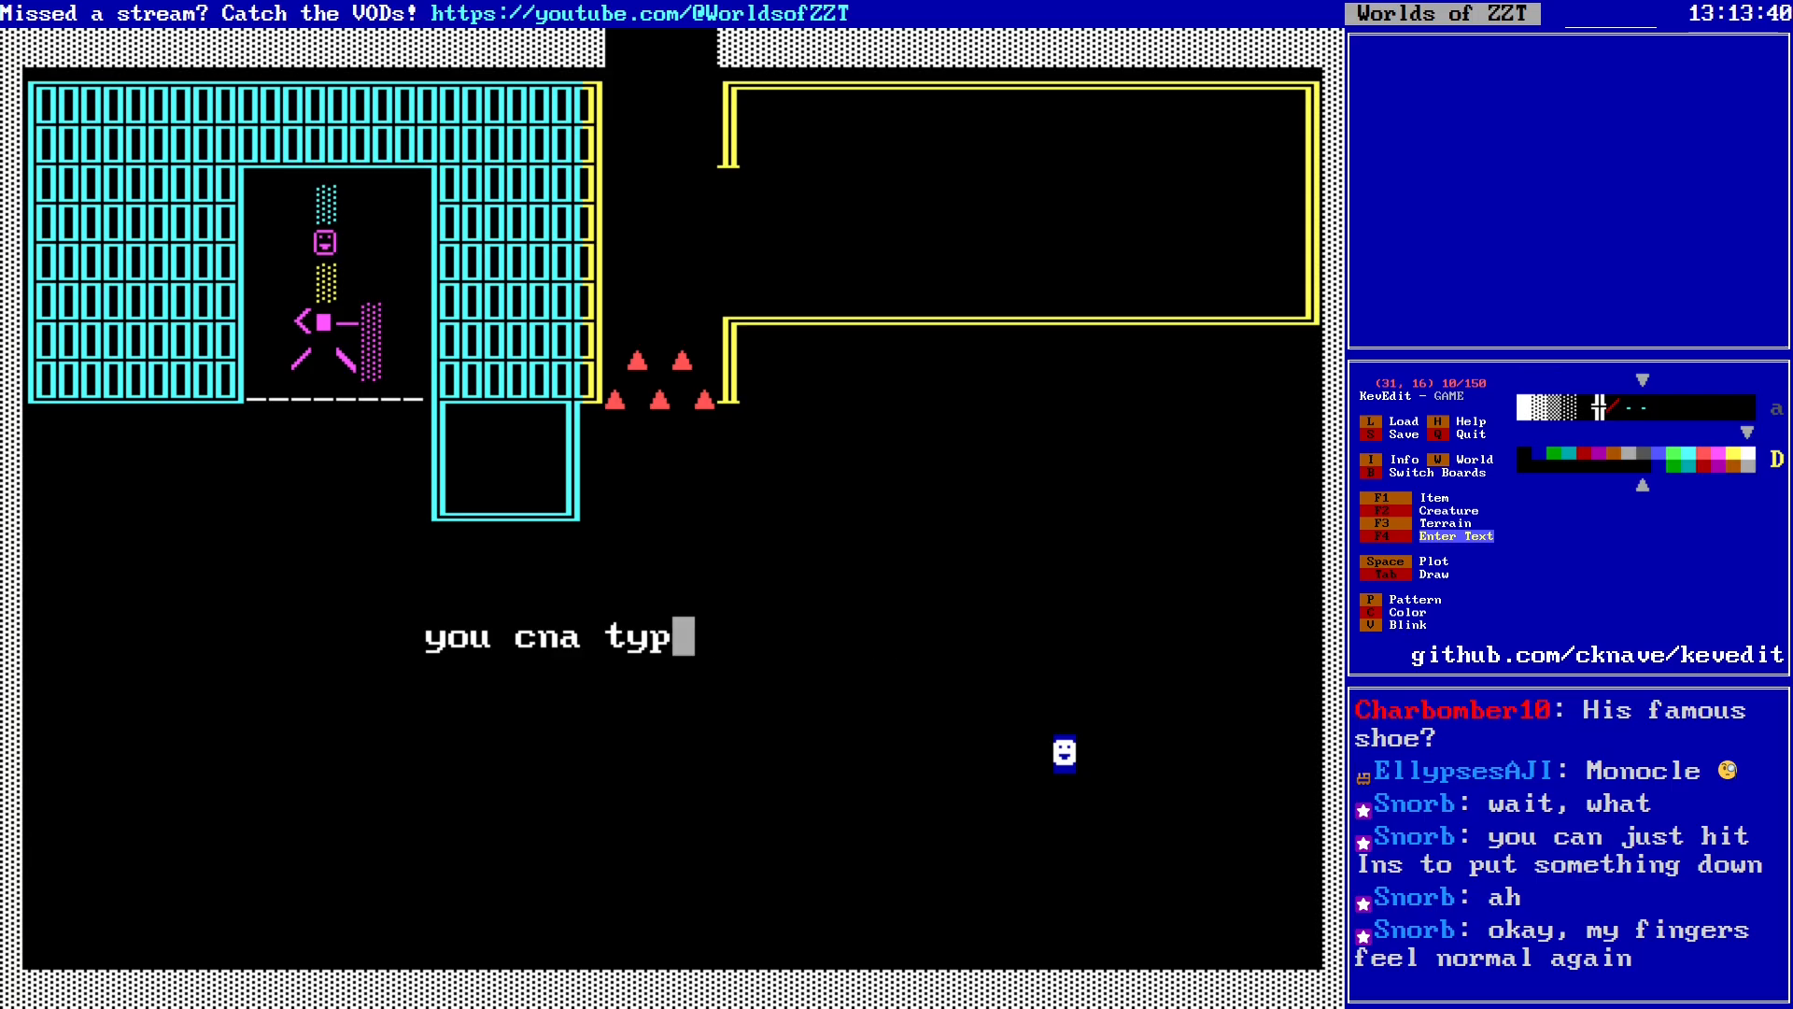
pyautogui.press('Escape')
# Step: Flood-fill the empty box around (23, 12) with cyan line wall
pyautogui.press('Left')
pyautogui.press('Up')
pyautogui.press('Right')
pyautogui.press('Right')
pyautogui.press('Right')
pyautogui.press('Right')
pyautogui.press('Right')
pyautogui.press('Right')
pyautogui.press('Up')
pyautogui.press('Up')
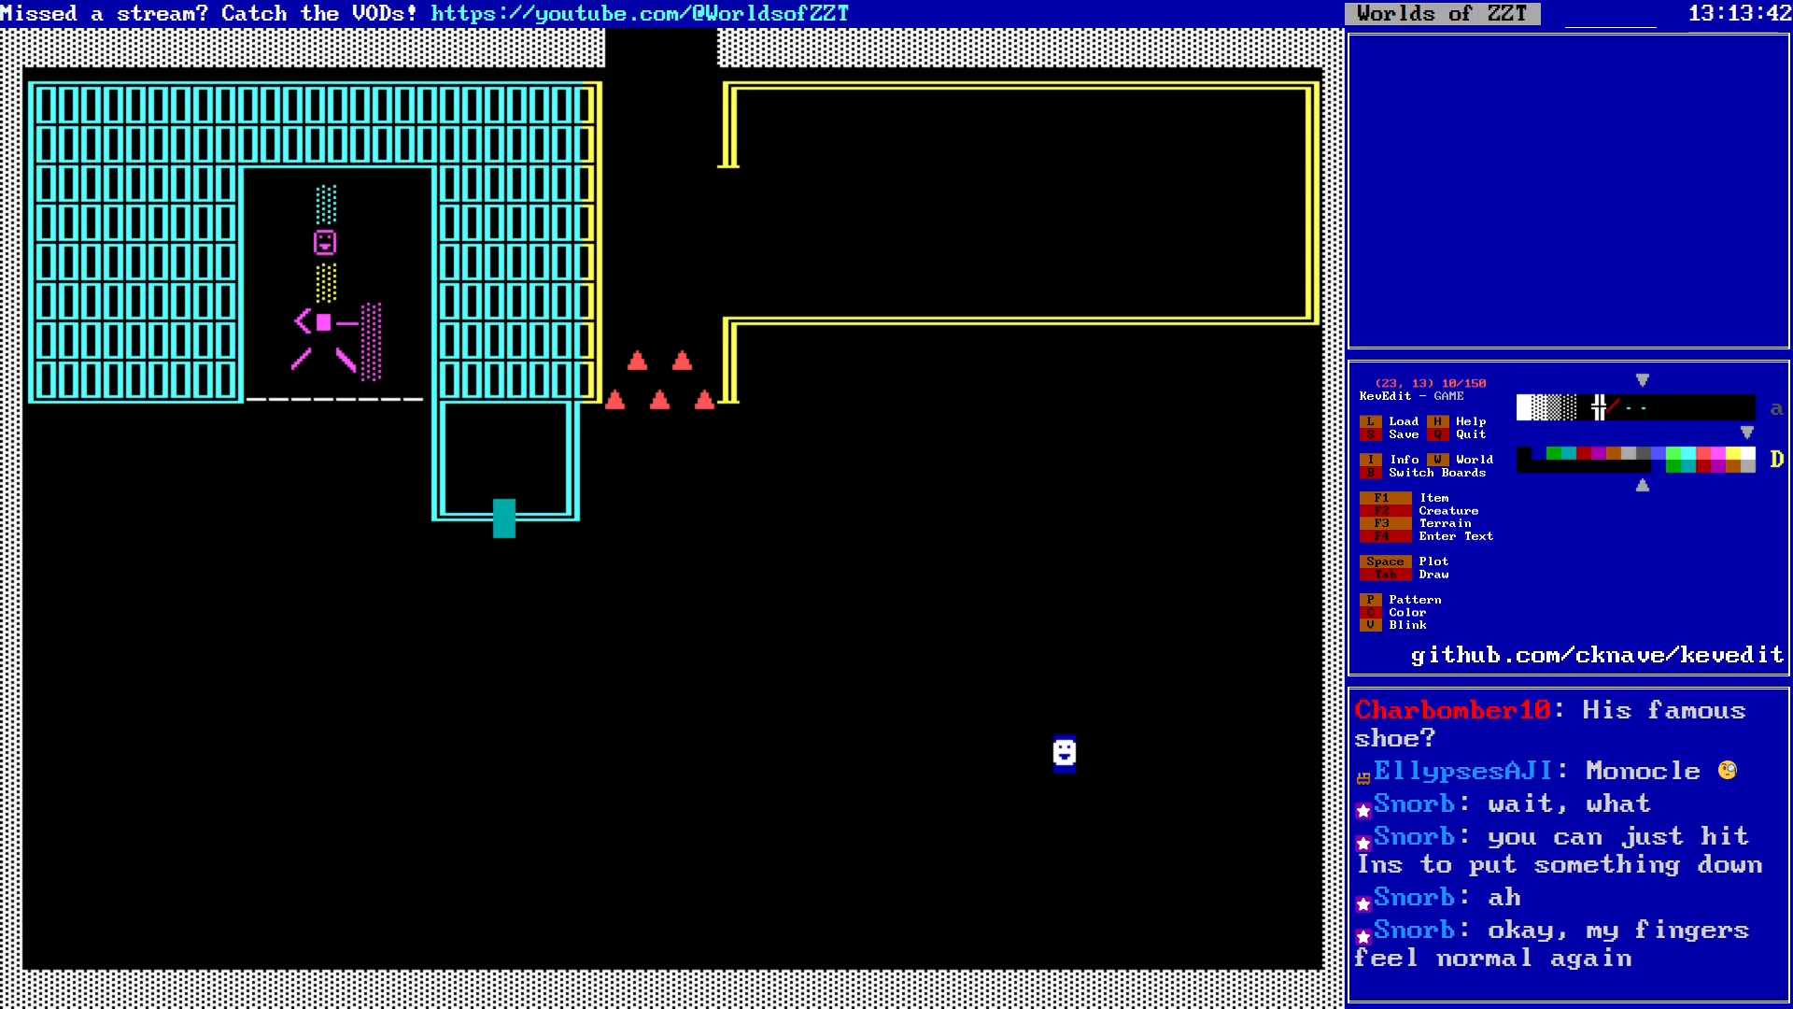
pyautogui.press('Up')
pyautogui.press('f')
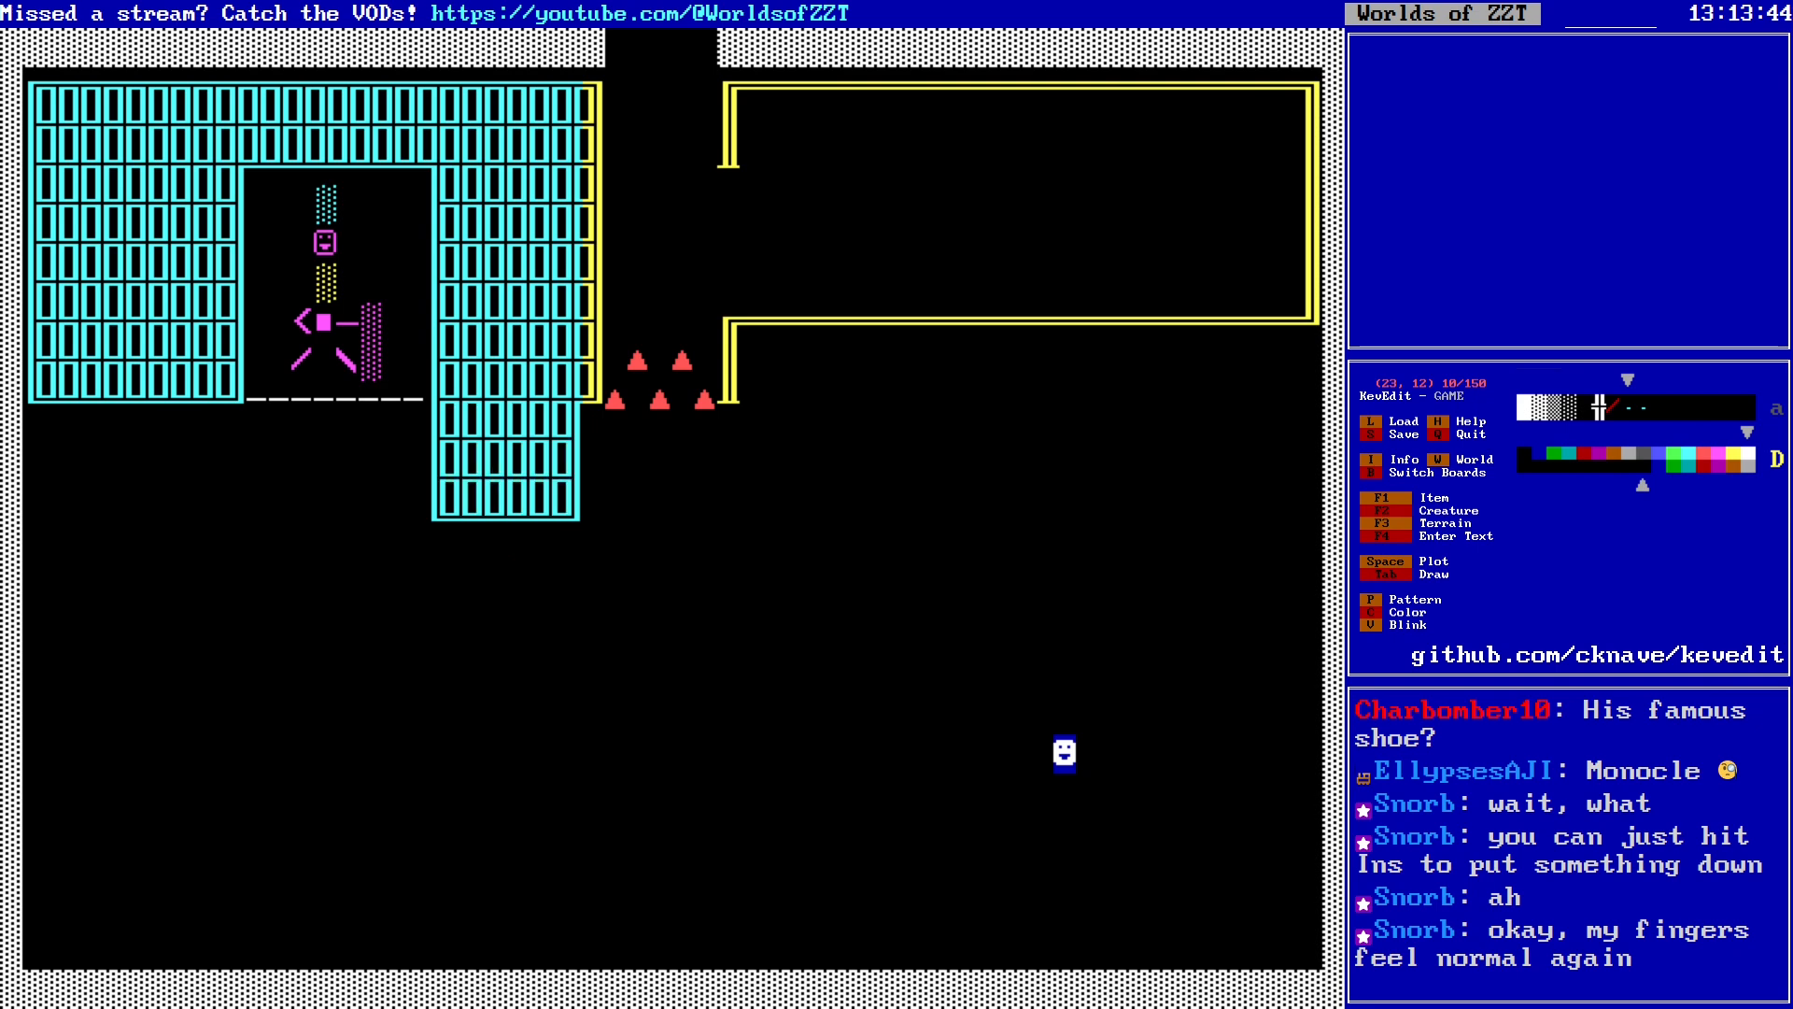
# Step: Draw cyan line wall from (11, 11) down to row 13, across to the board's edge, and up column 2 to row 10
pyautogui.press('Left')
pyautogui.press('Left')
pyautogui.press('Left')
pyautogui.press('Left')
pyautogui.press('Left')
pyautogui.press('Left')
pyautogui.press('Left')
pyautogui.press('Left')
pyautogui.press('Left')
pyautogui.press('Left')
pyautogui.press('Left')
pyautogui.press('Left')
pyautogui.press('Up')
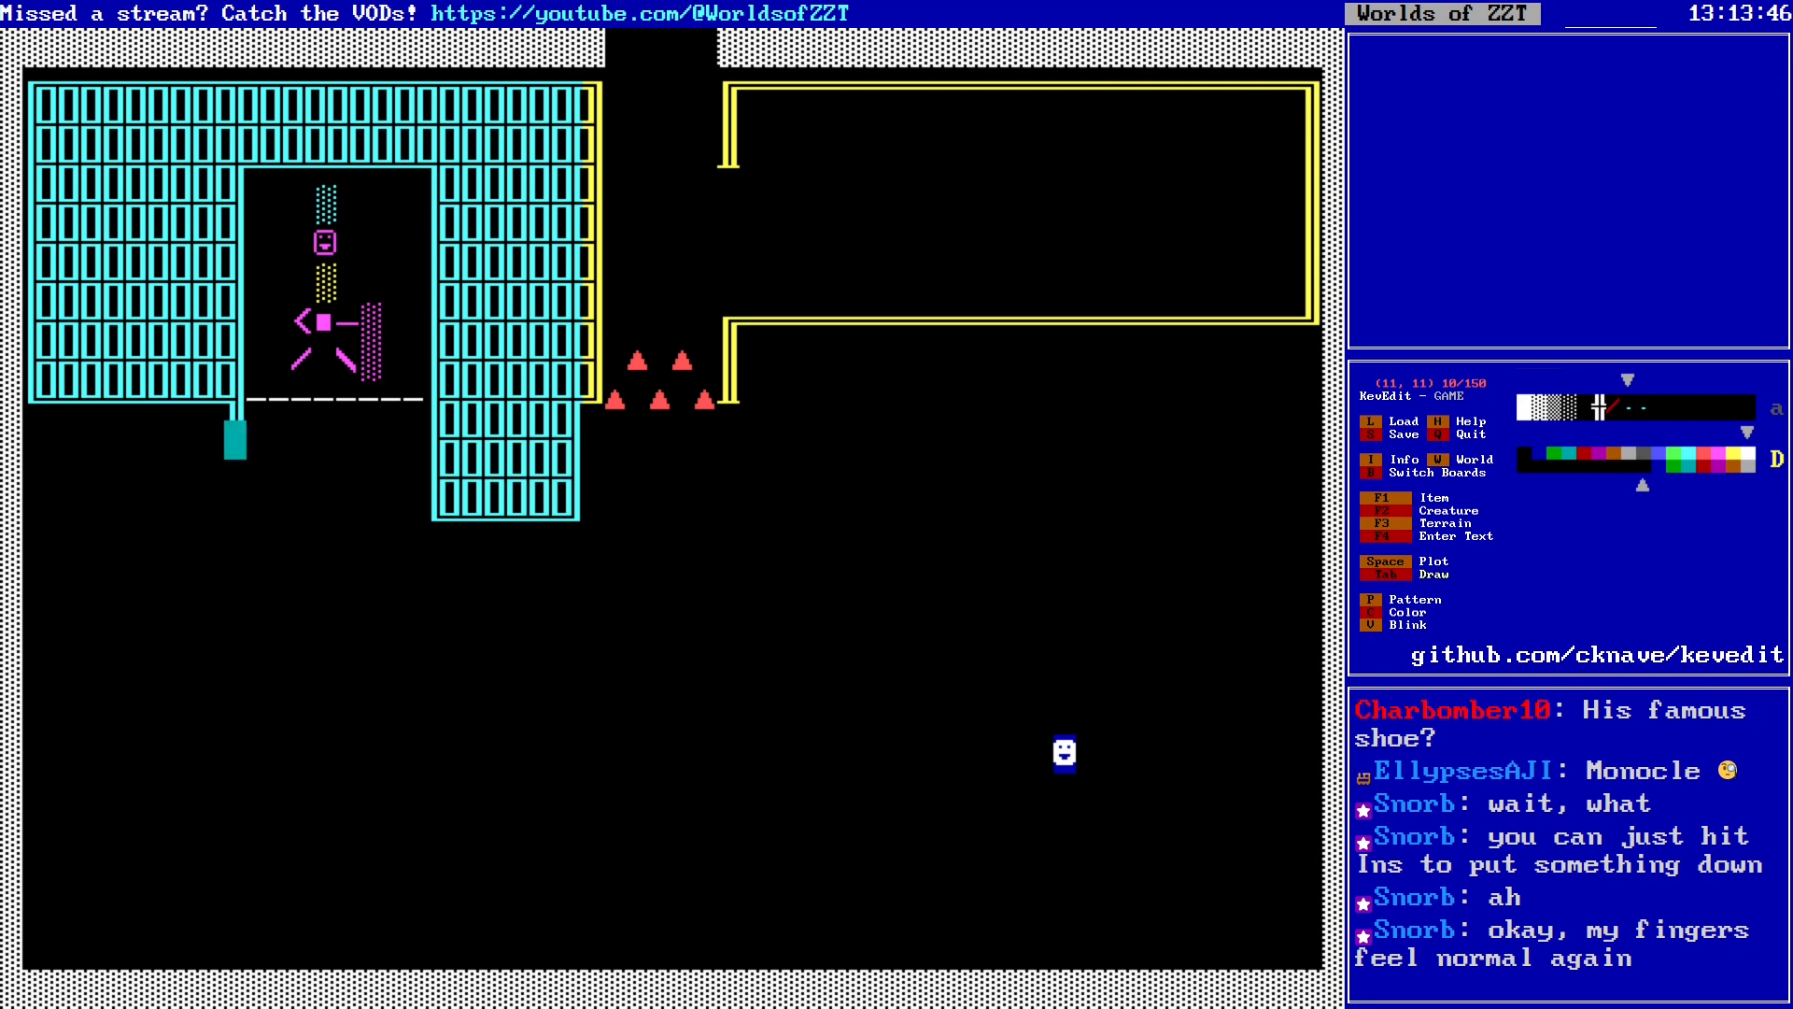
pyautogui.press('Down')
pyautogui.press('Down')
pyautogui.hotkey('alt', 'Left')
pyautogui.press('Right')
pyautogui.press('Up')
pyautogui.press('Up')
pyautogui.press('Up')
pyautogui.press('Right')
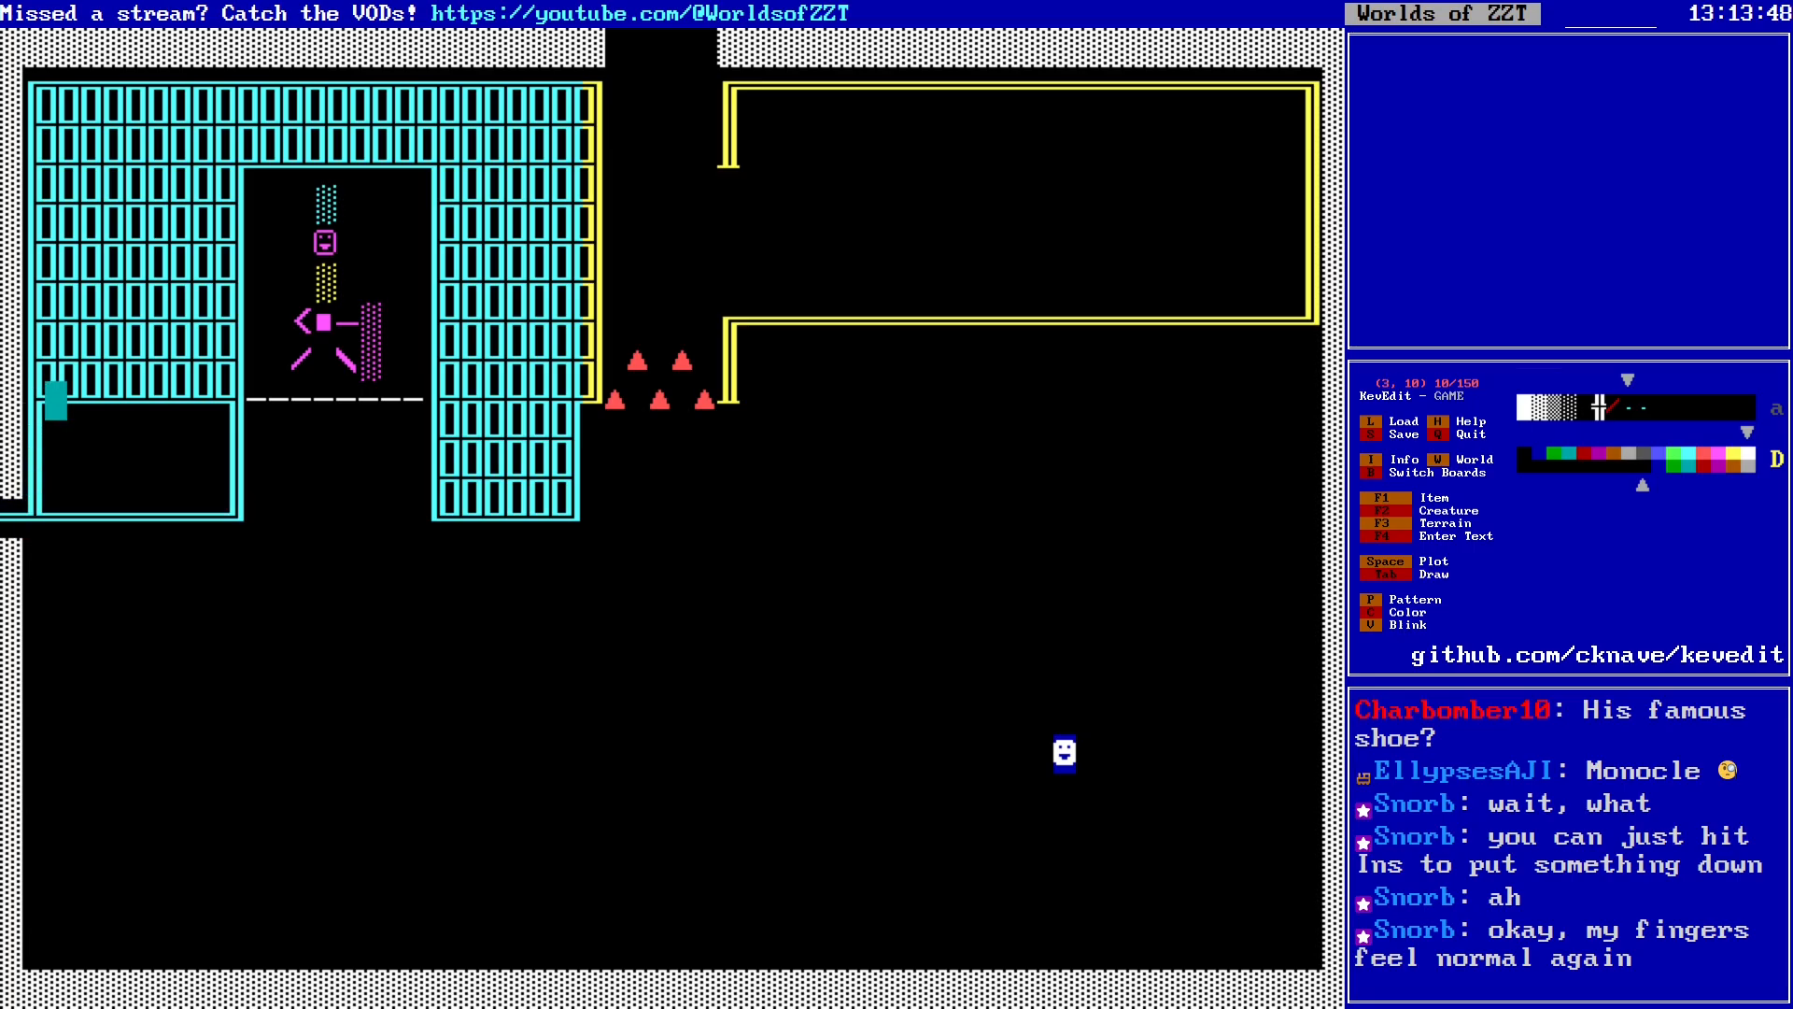
# Step: Flood-fill the new box around (4, 11) with cyan line wall
pyautogui.press('Right')
pyautogui.press('Down')
pyautogui.press('f')
# Step: Replace the stray wall tile at (1, 13) with a copy of the white border tile above it
pyautogui.press('Down')
pyautogui.press('Left')
pyautogui.press('Left')
pyautogui.press('Left')
pyautogui.press('Insert')
pyautogui.press('Down')
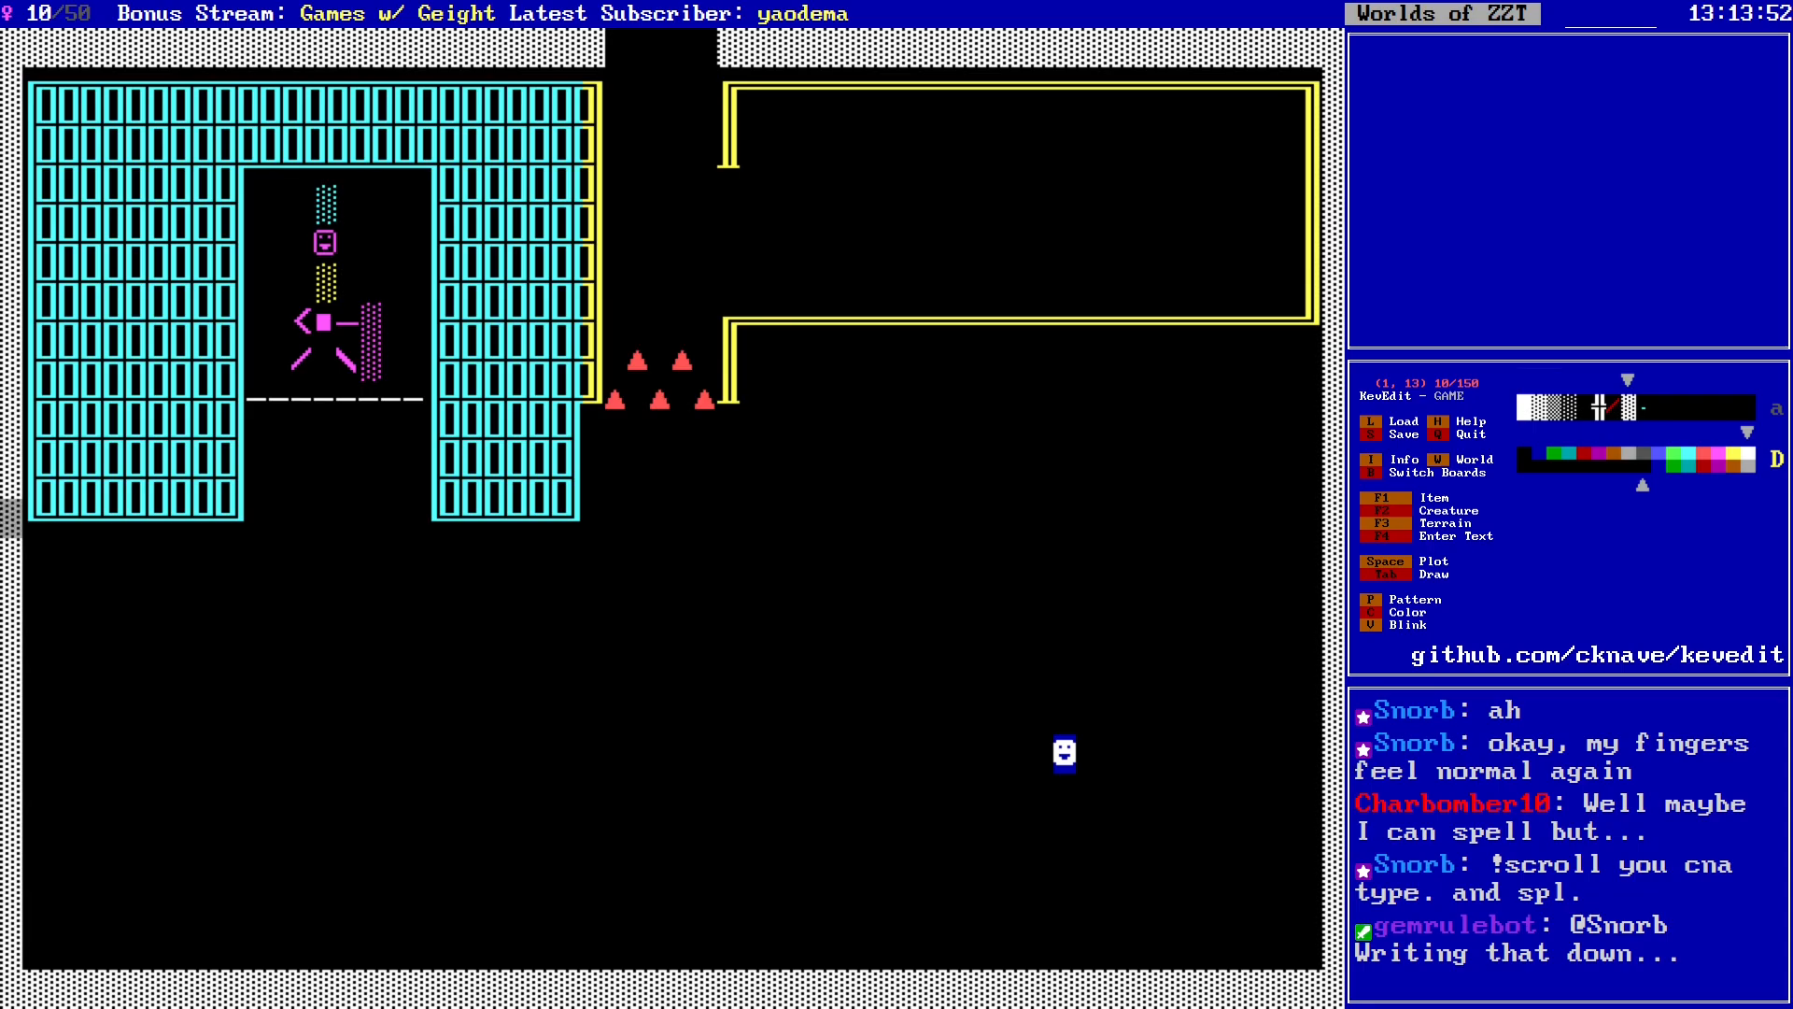
pyautogui.press('Right')
pyautogui.press('Right')
pyautogui.press('Right')
pyautogui.press('Right')
pyautogui.press('Right')
pyautogui.press('Right')
pyautogui.press('Right')
pyautogui.press('Right')
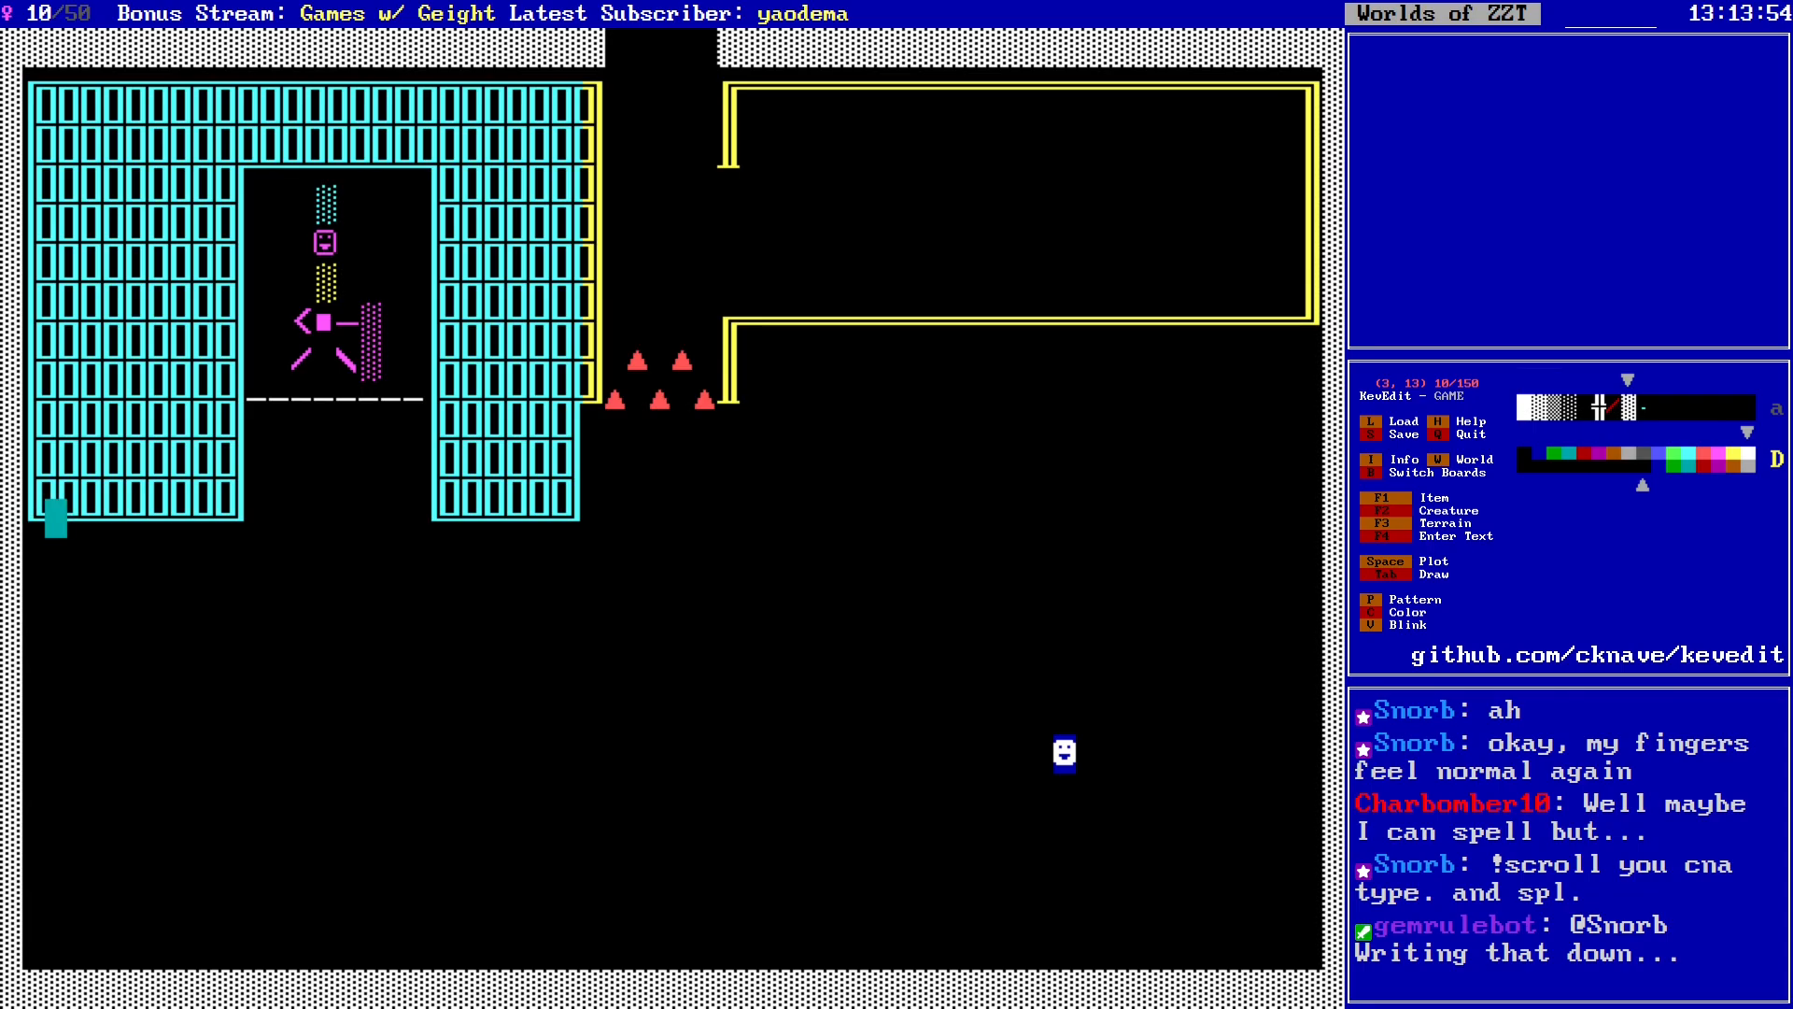
pyautogui.press('Right')
pyautogui.press('Right')
pyautogui.press('Right')
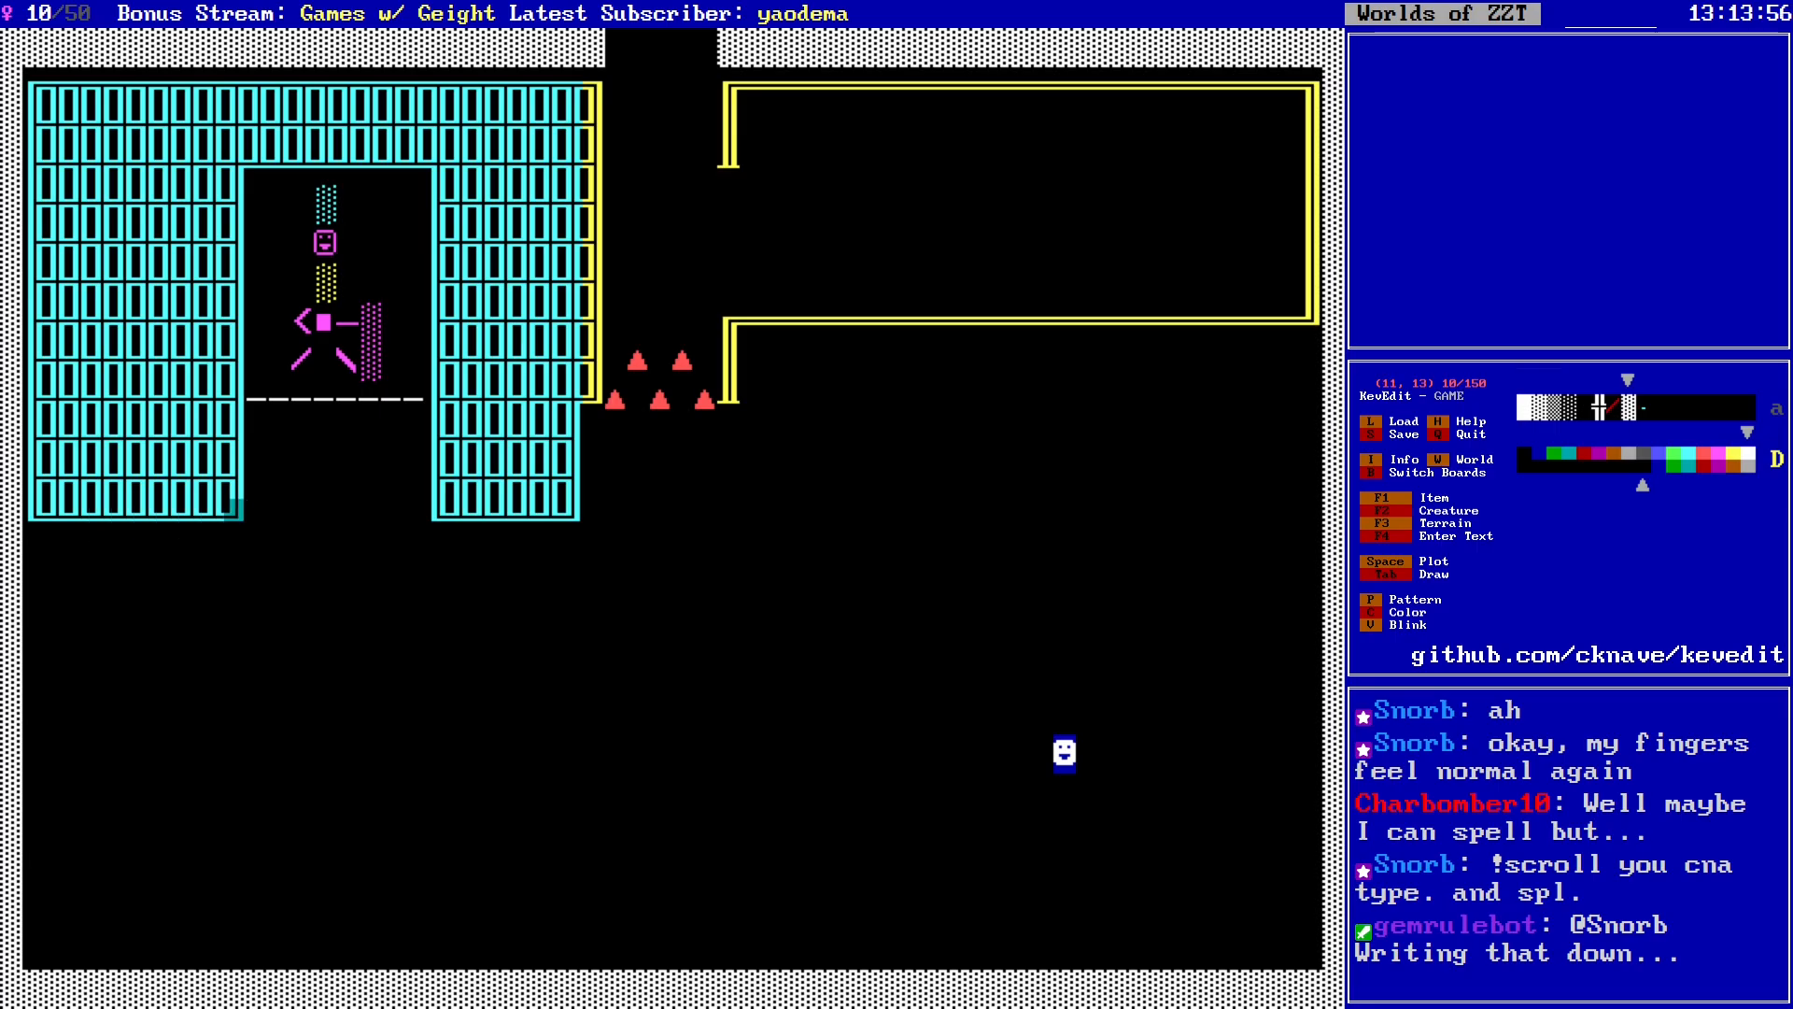
pyautogui.press('Right')
pyautogui.press('Right')
pyautogui.press('Right')
pyautogui.press('Right')
pyautogui.press('Right')
pyautogui.press('Right')
pyautogui.press('Right')
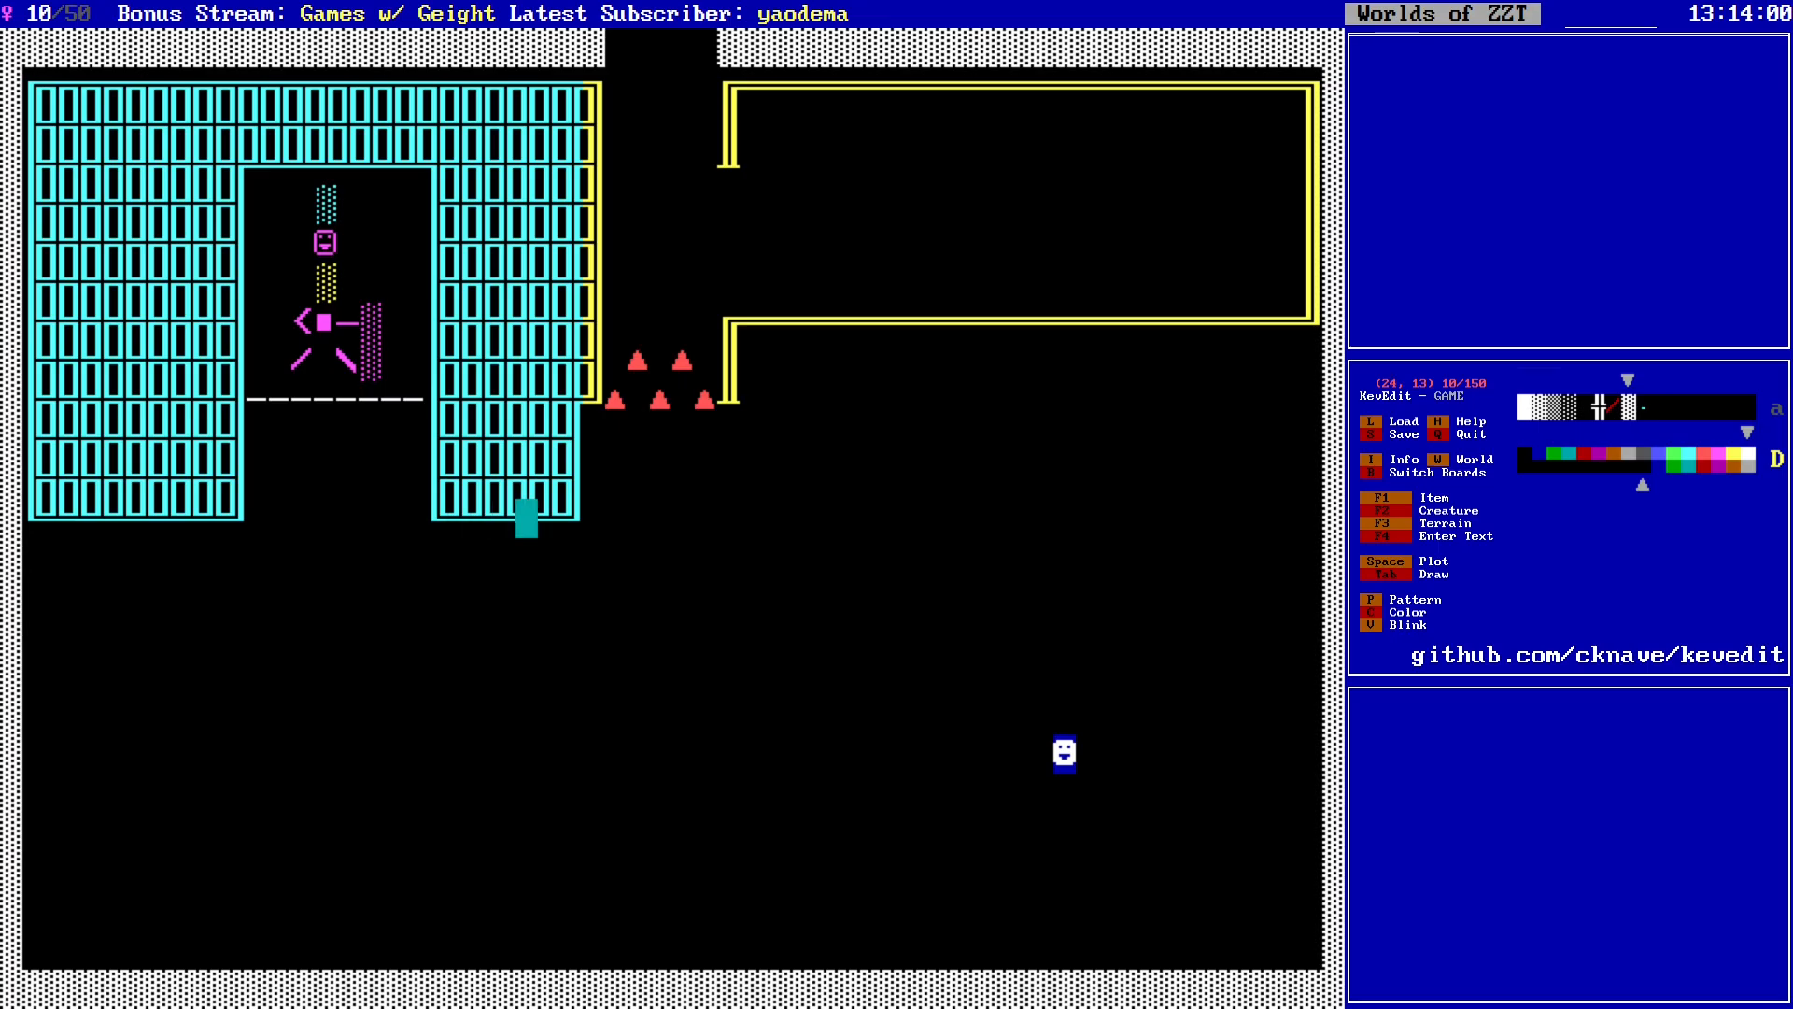
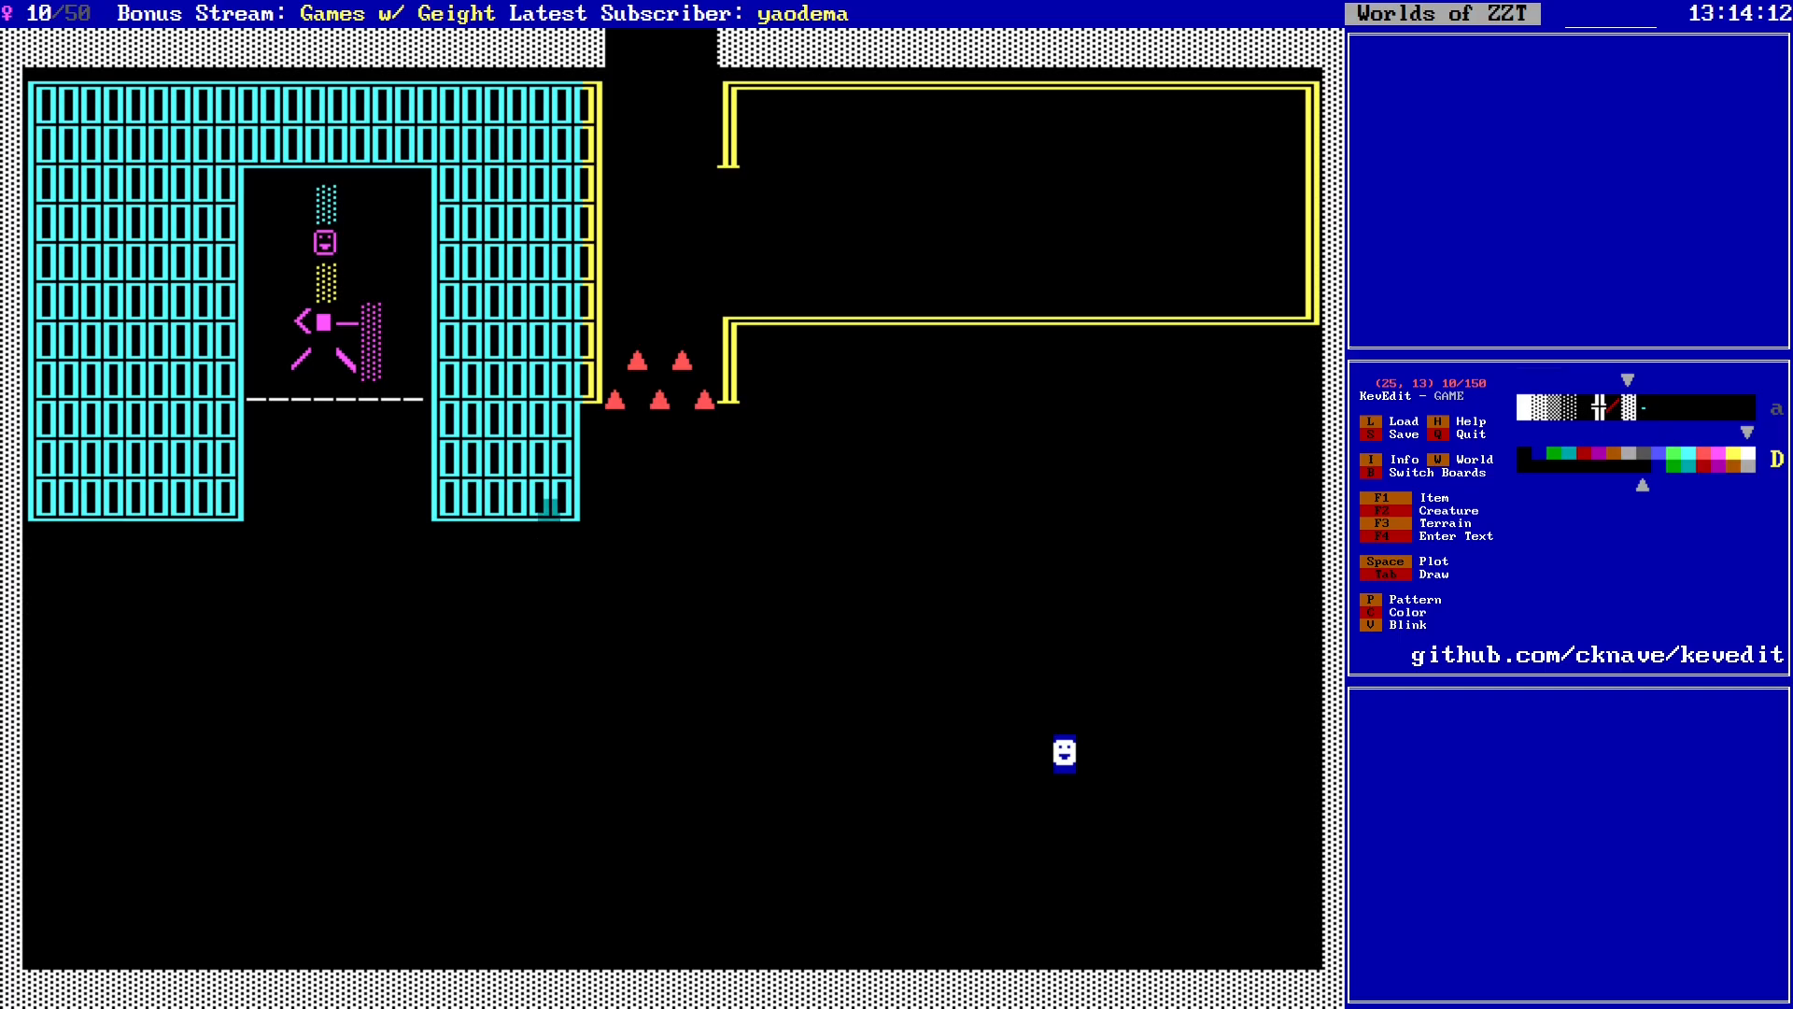
pyautogui.press('Left')
pyautogui.press('Left')
pyautogui.press('Left')
pyautogui.press('Left')
pyautogui.press('Left')
pyautogui.press('Left')
# Step: Cut the block from (24, 13) to (36, 1), covering the alcove's outer wall, the corridor and its red spikes
pyautogui.press('Right')
pyautogui.press('Right')
pyautogui.press('Right')
pyautogui.press('Right')
pyautogui.press('Right')
pyautogui.press('Right')
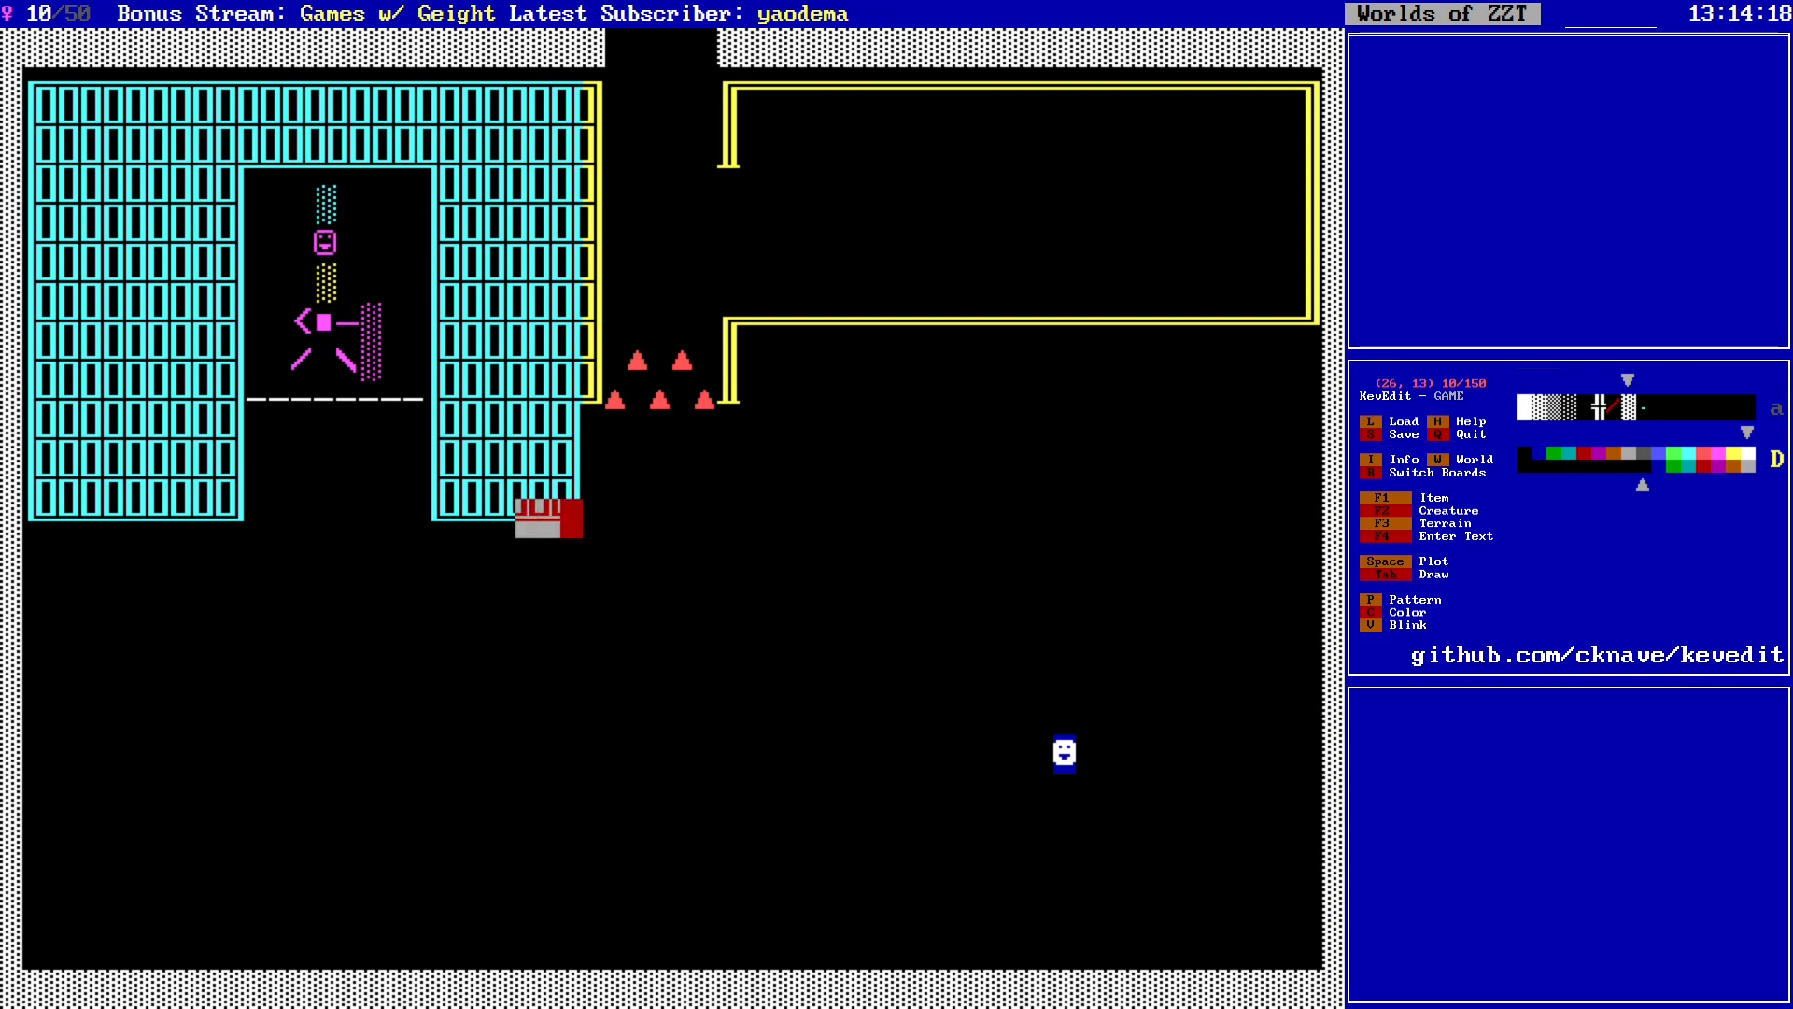
pyautogui.press('Up')
pyautogui.press('Up')
pyautogui.press('Up')
pyautogui.press('Up')
pyautogui.press('Up')
pyautogui.press('Up')
pyautogui.press('Up')
pyautogui.press('Up')
pyautogui.press('Up')
pyautogui.press('Up')
pyautogui.press('Up')
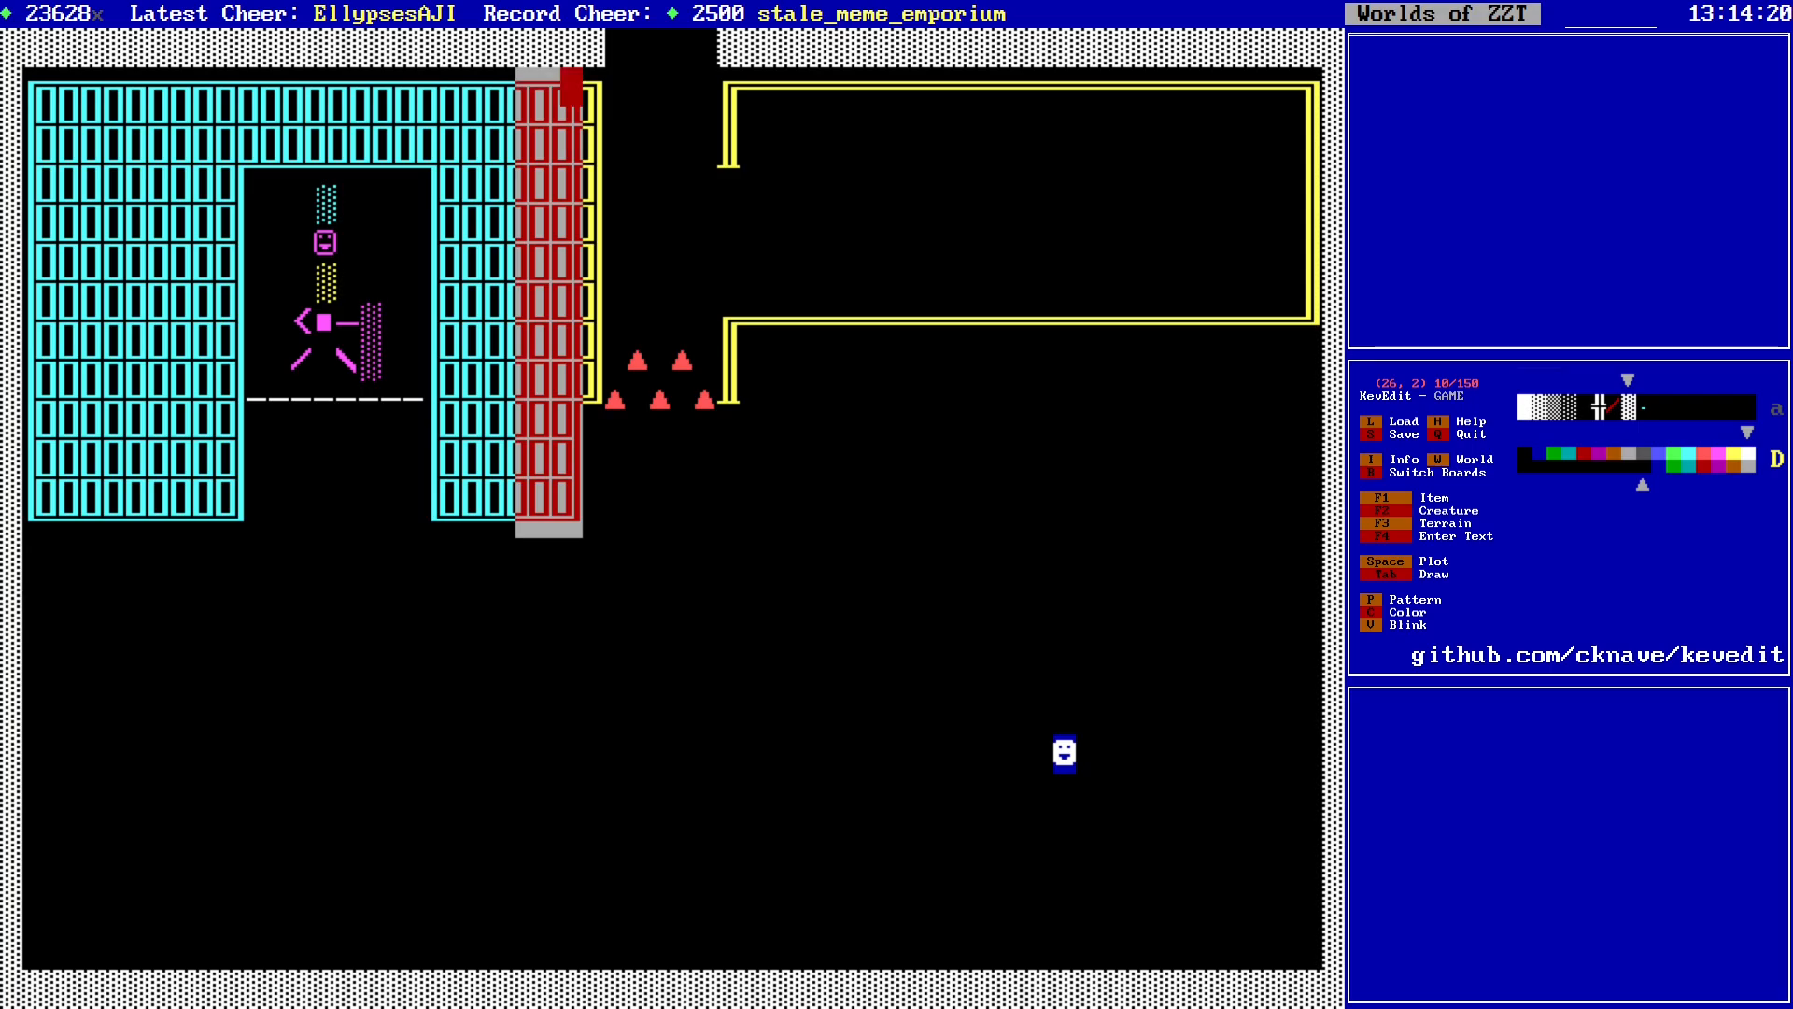
pyautogui.hotkey('shift', 'Right')
pyautogui.hotkey('shift', 'Right')
pyautogui.hotkey('shift', 'Right')
pyautogui.hotkey('shift', 'Right')
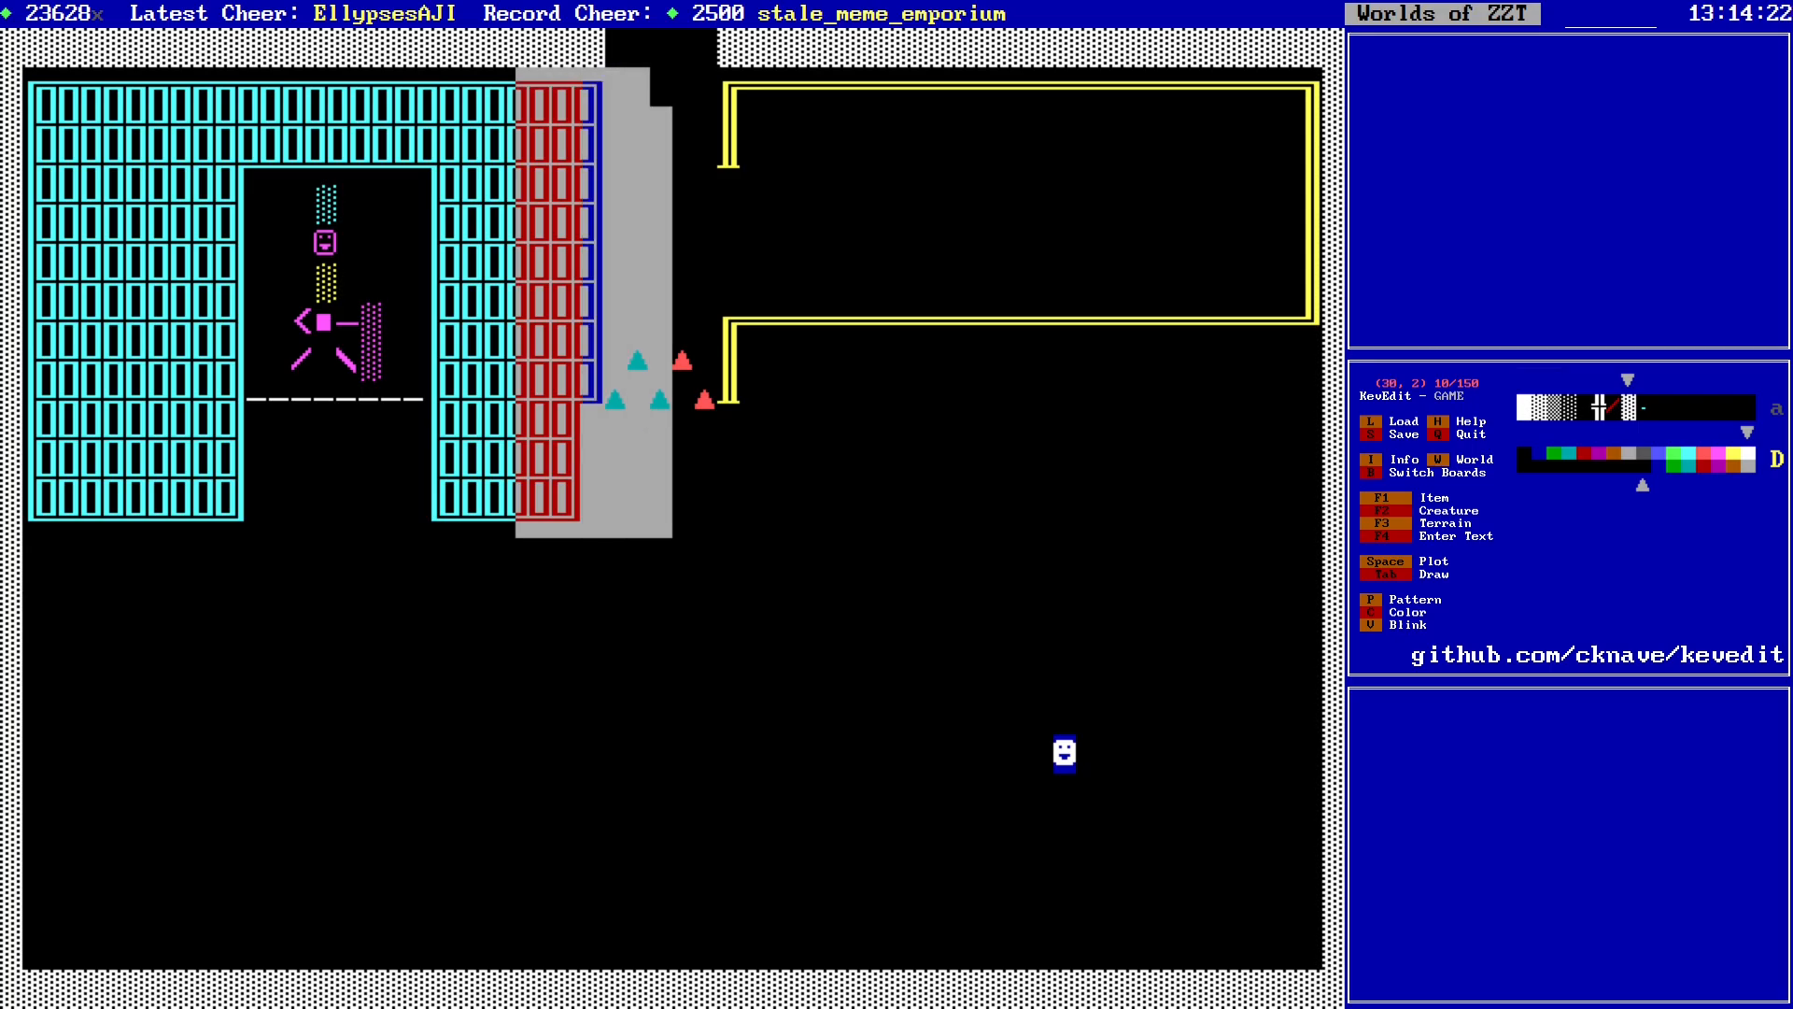
pyautogui.hotkey('shift', 'Up')
pyautogui.hotkey('shift', 'Right')
pyautogui.hotkey('shift', 'Right')
pyautogui.hotkey('shift', 'Right')
pyautogui.hotkey('shift', 'Right')
pyautogui.hotkey('shift', 'Right')
pyautogui.hotkey('shift', 'Right')
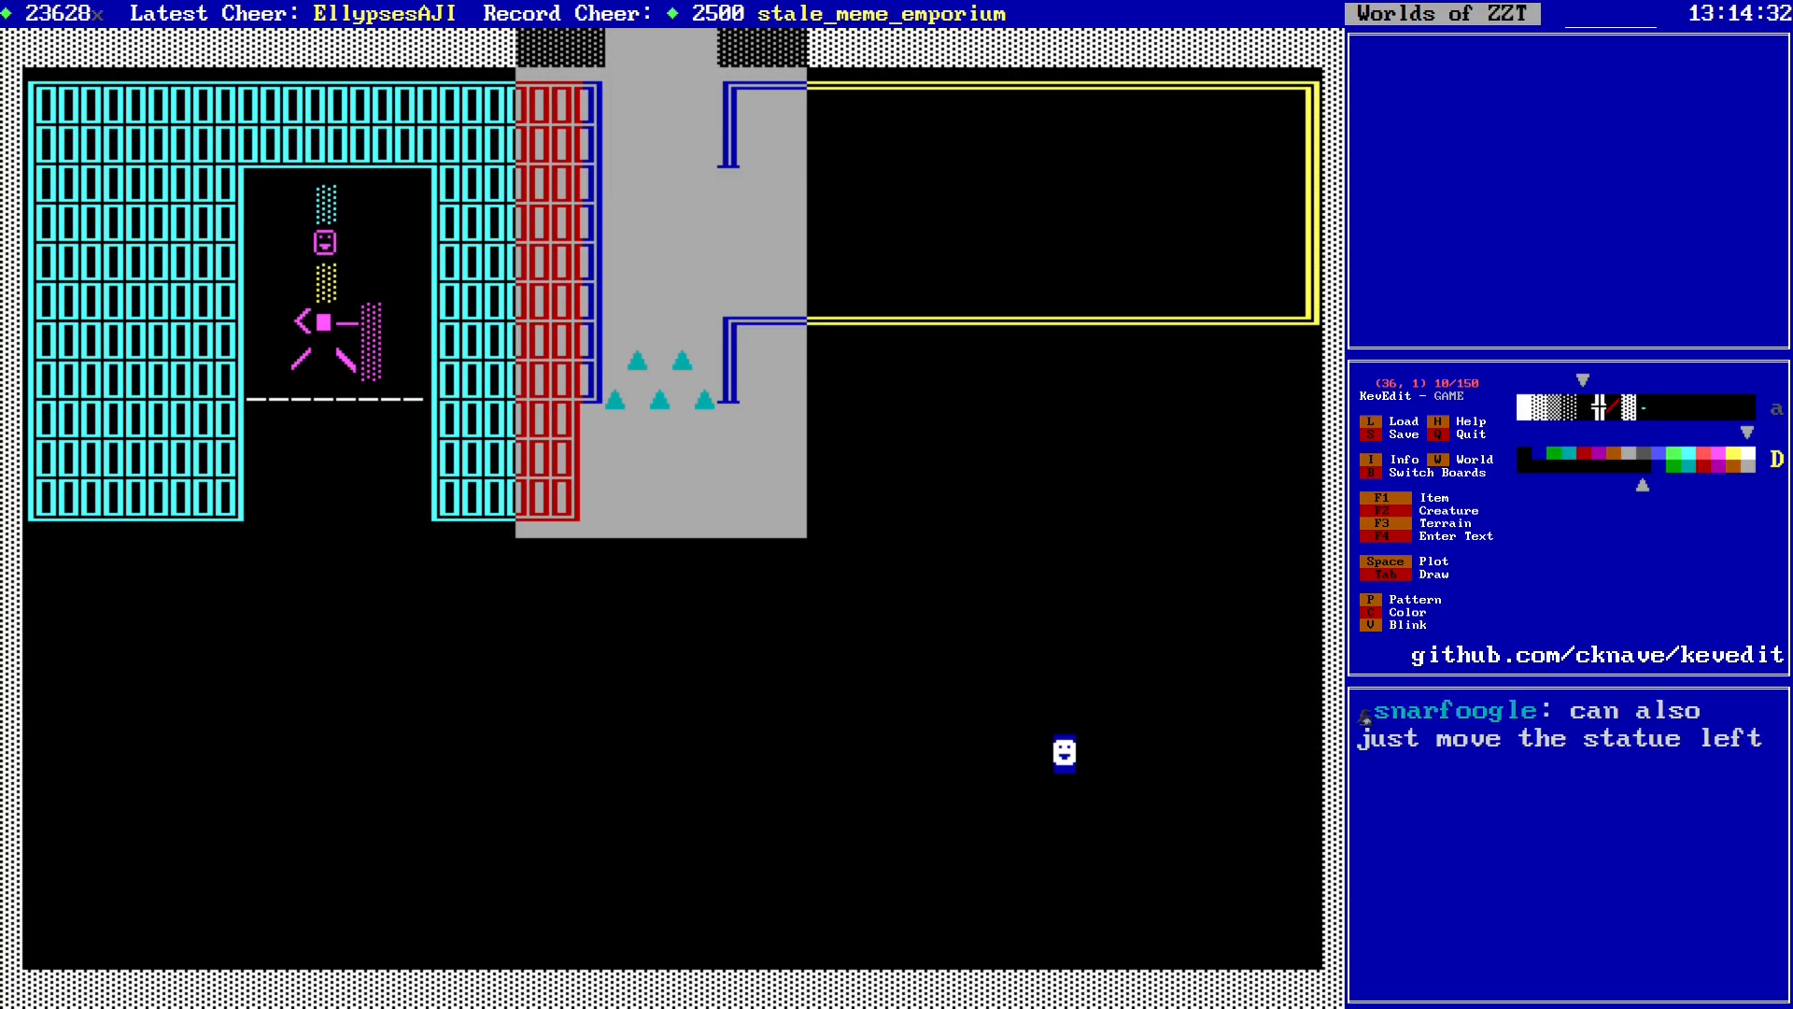
pyautogui.hotkey('ctrl', 'x')
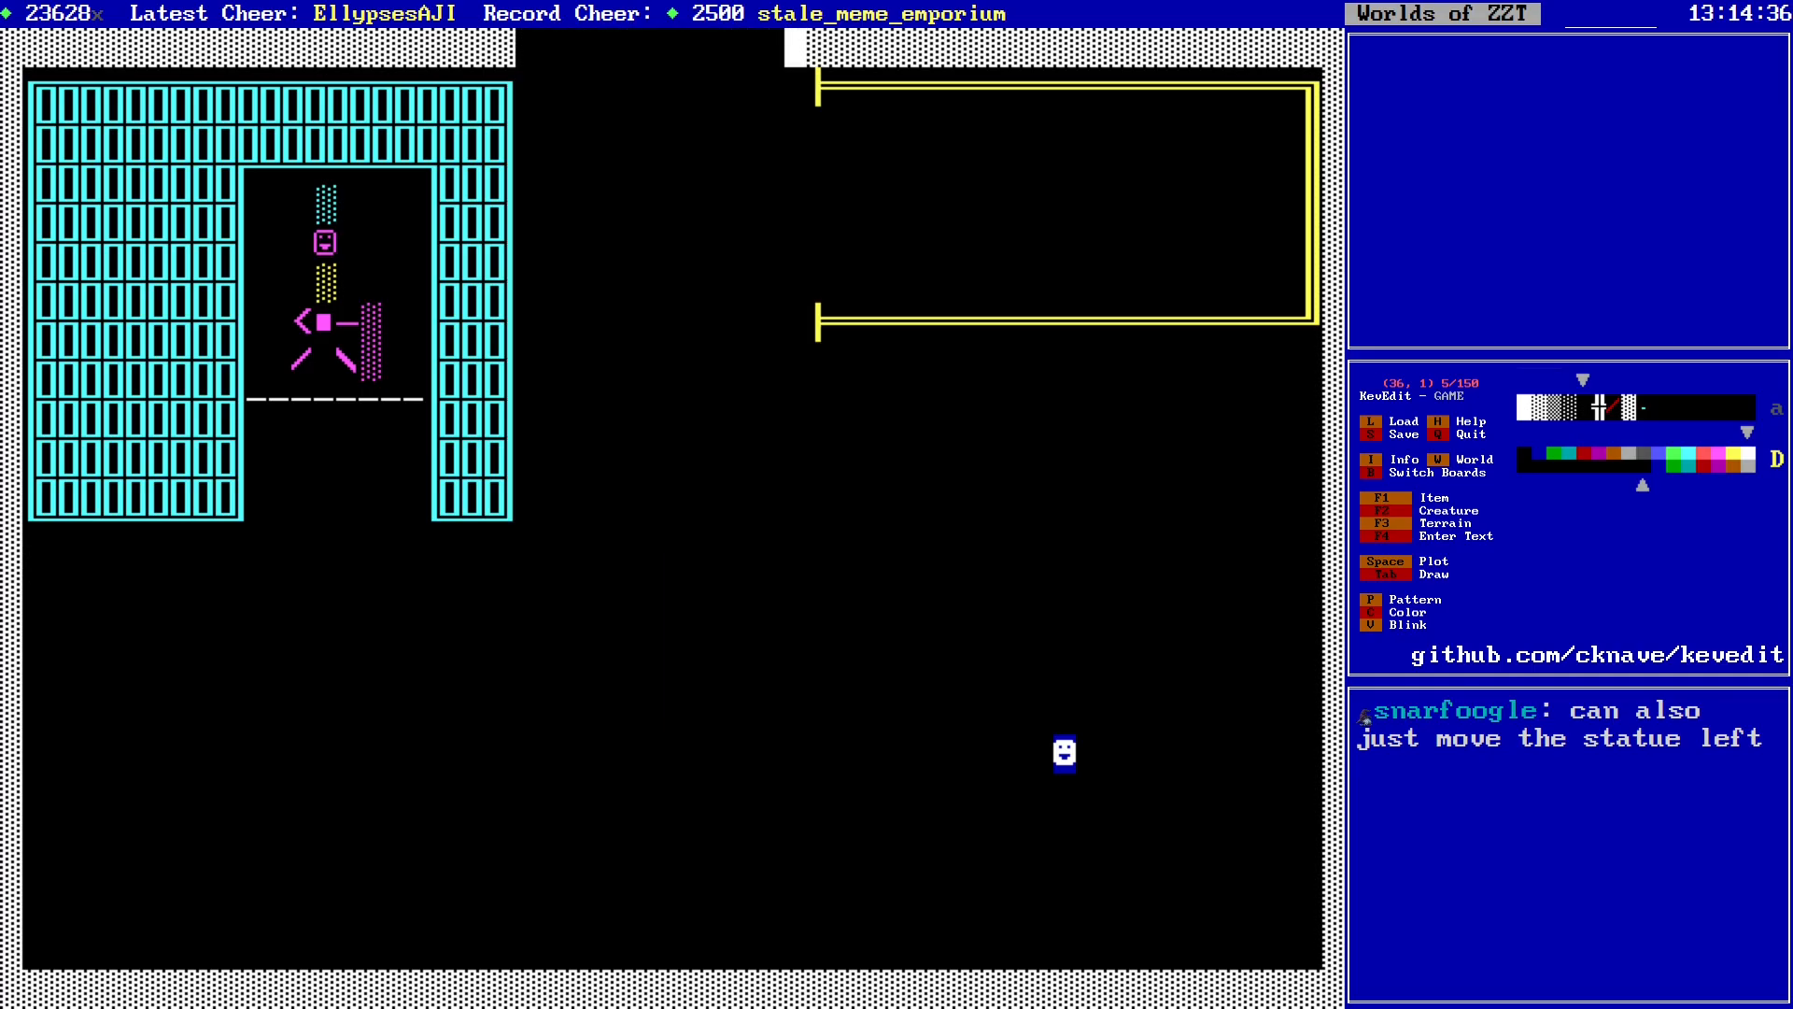
# Step: Paste the cut wall and corridor block three columns to the right, with its outer edge starting at column 27
pyautogui.hotkey('ctrl', 'v')
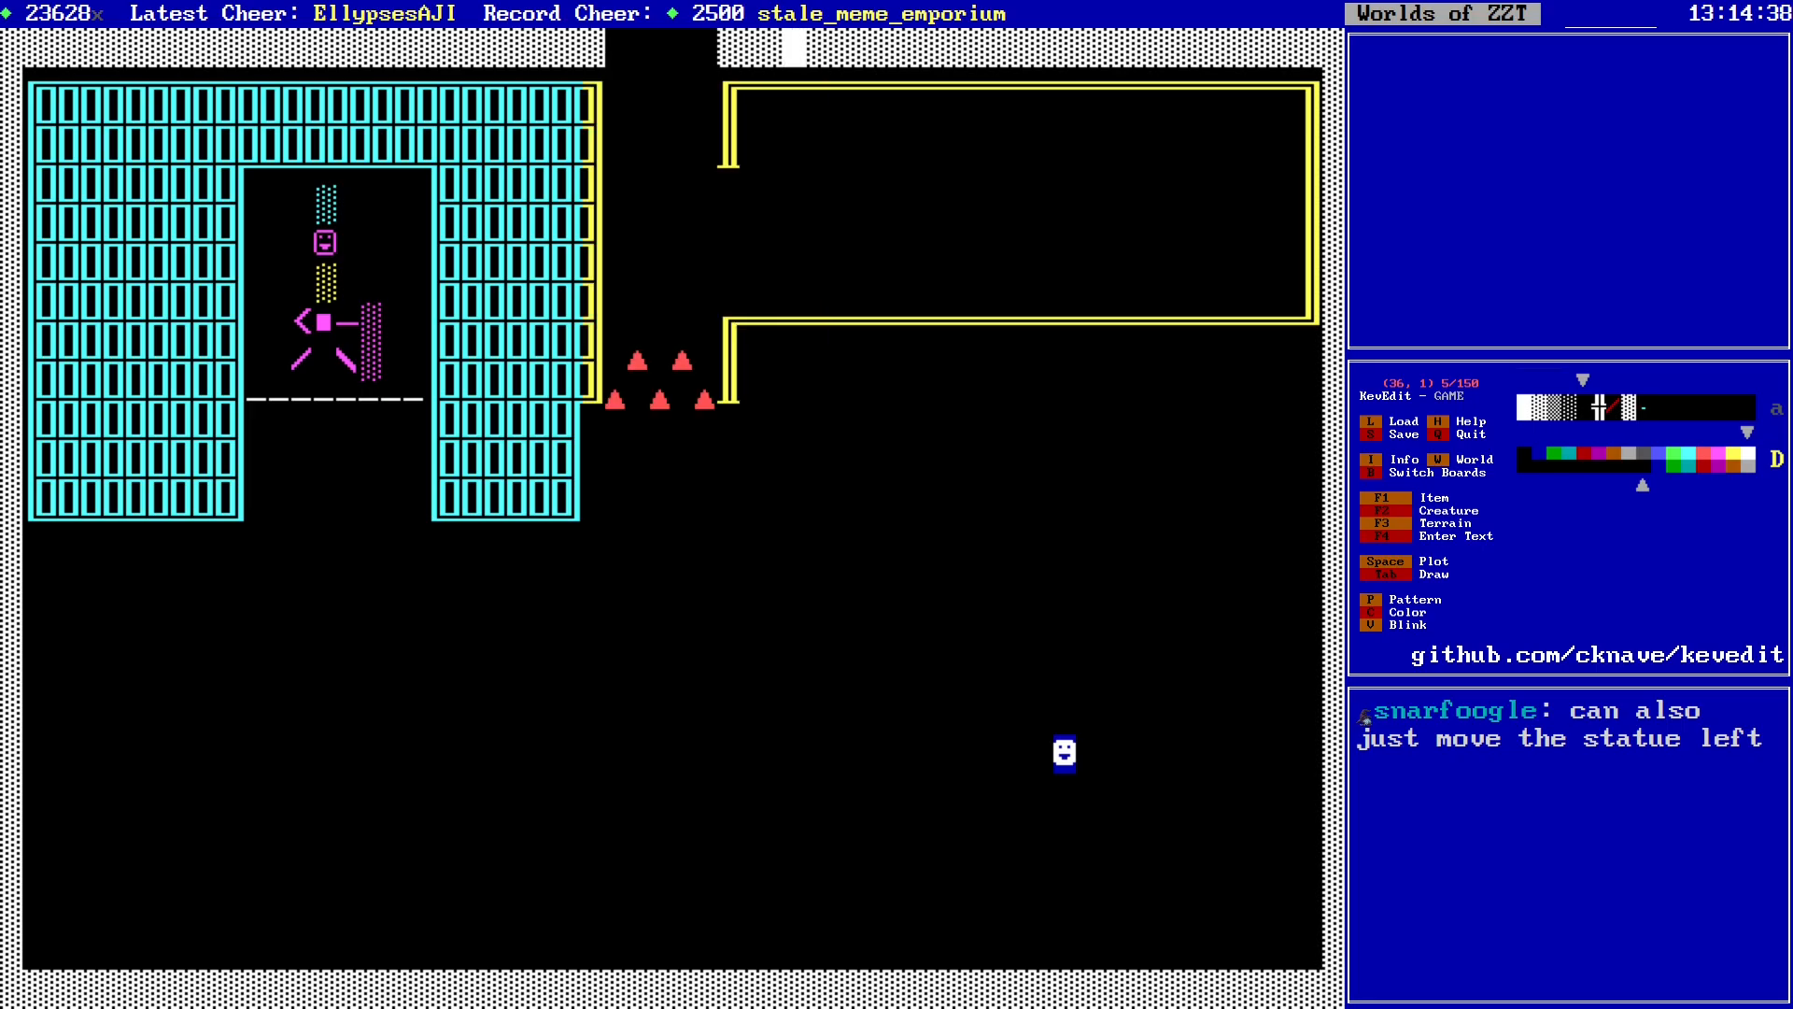
pyautogui.press('Right')
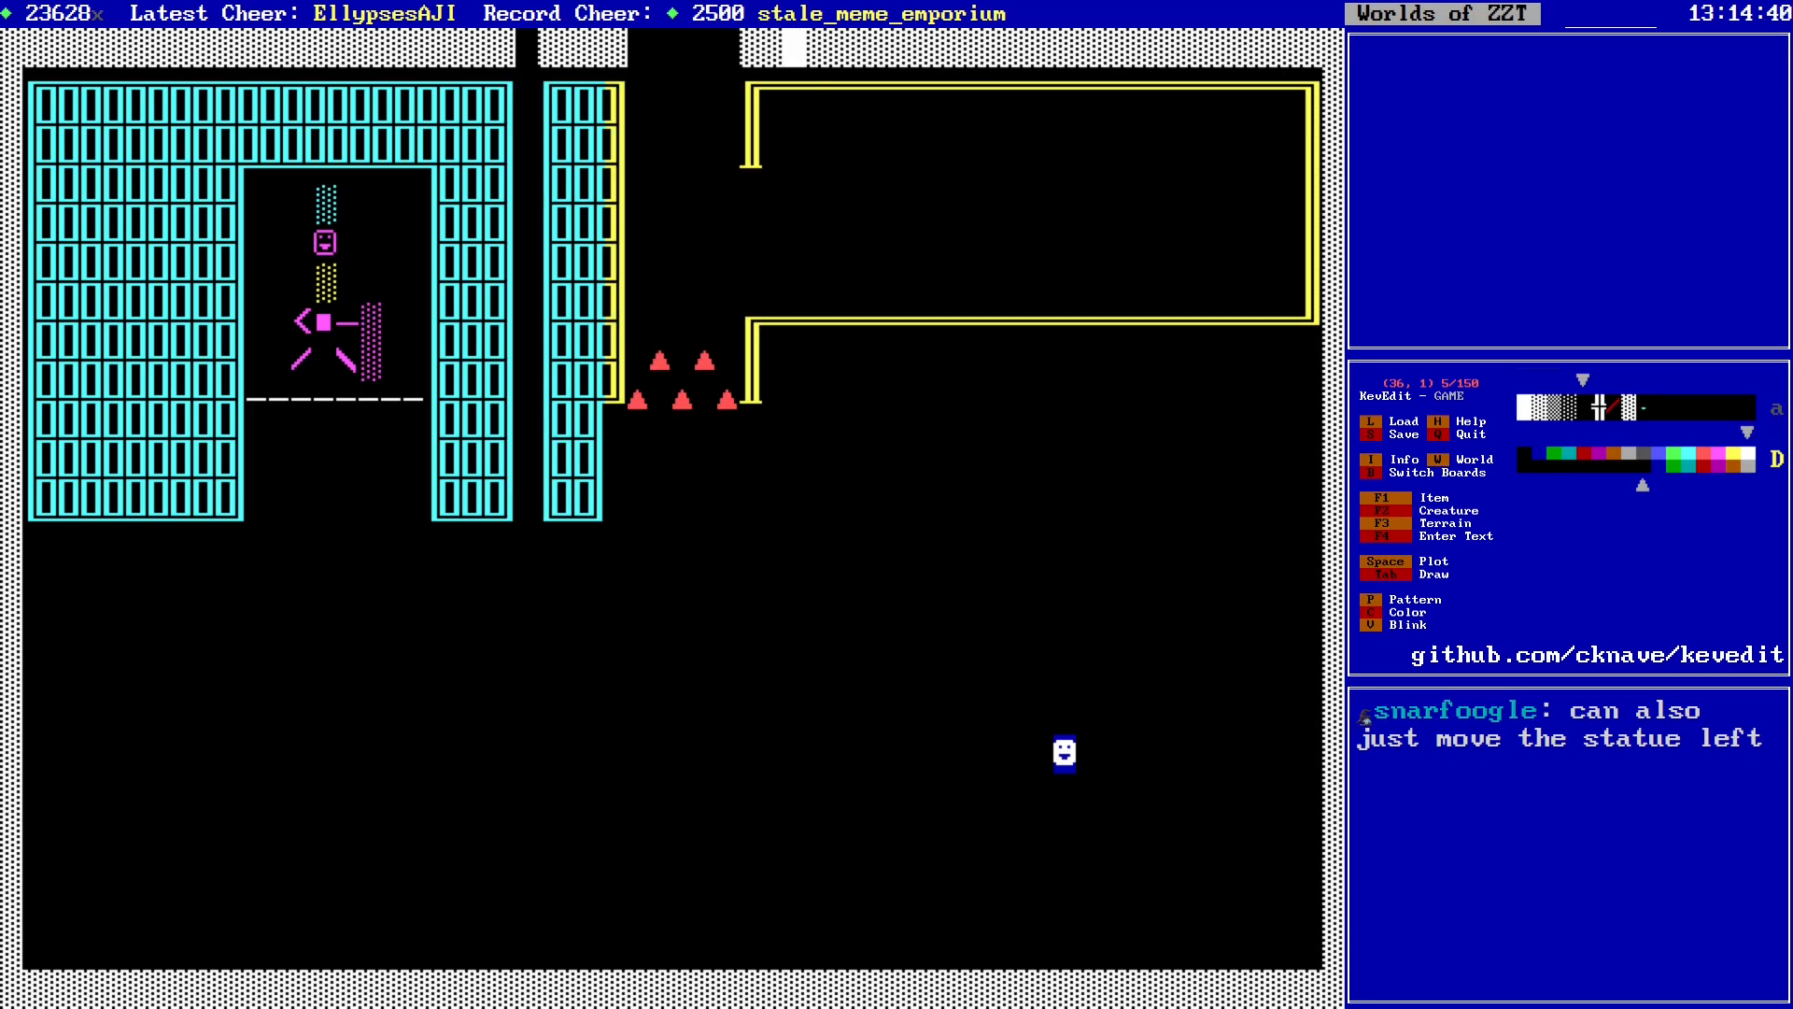
pyautogui.press('Right')
pyautogui.press('Right')
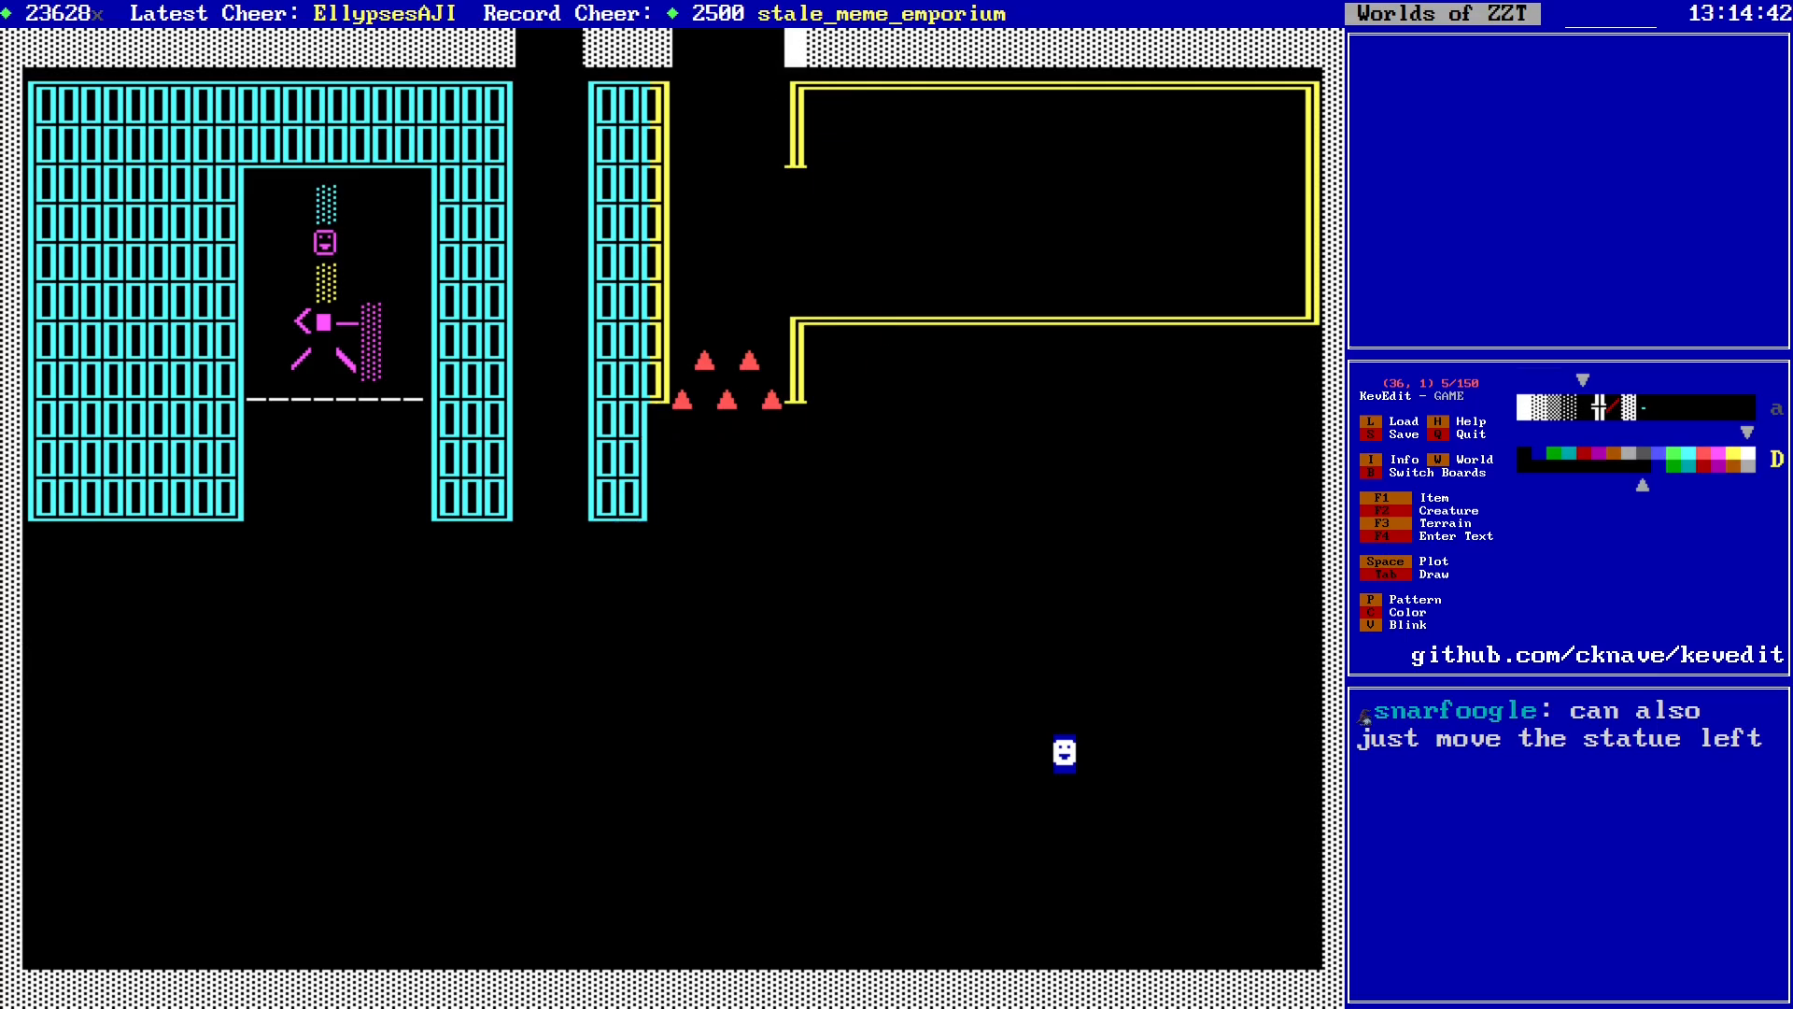
pyautogui.press('Right')
pyautogui.press('Right')
pyautogui.press('Right')
pyautogui.press('Left')
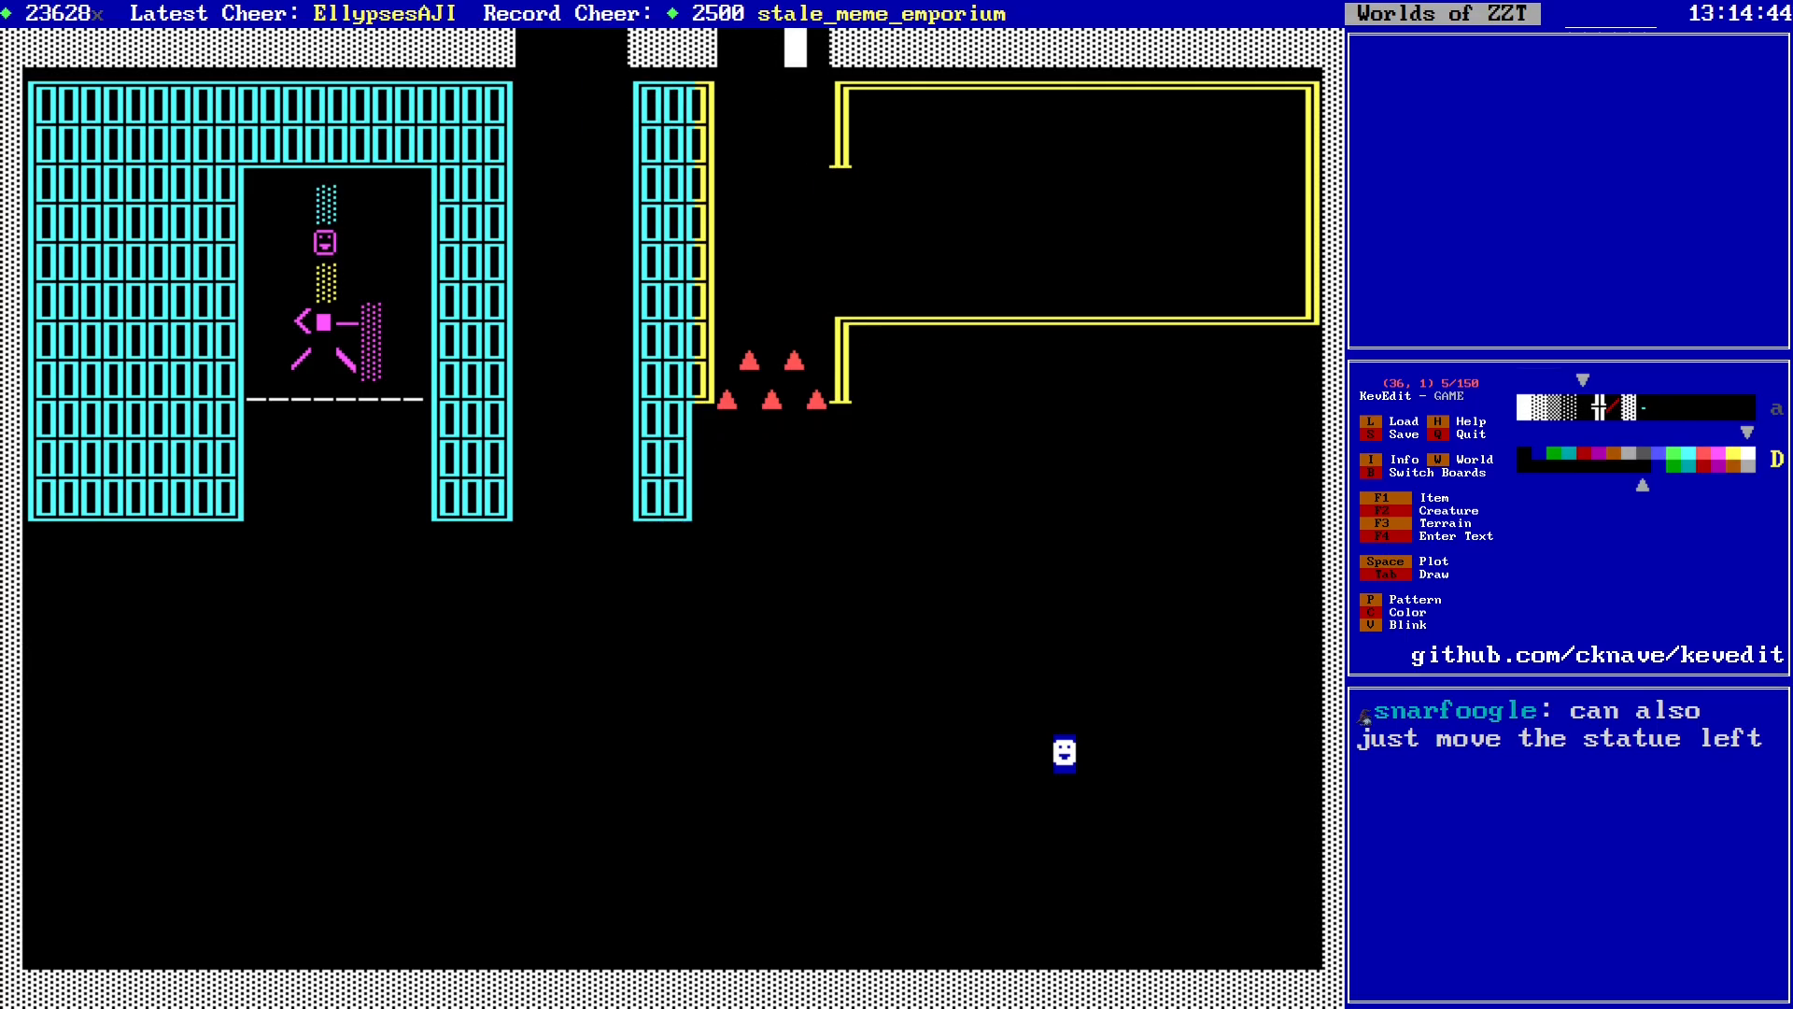
pyautogui.press('Left')
pyautogui.press('Left')
pyautogui.press('Right')
pyautogui.press('Left')
pyautogui.press('Left')
pyautogui.press('Left')
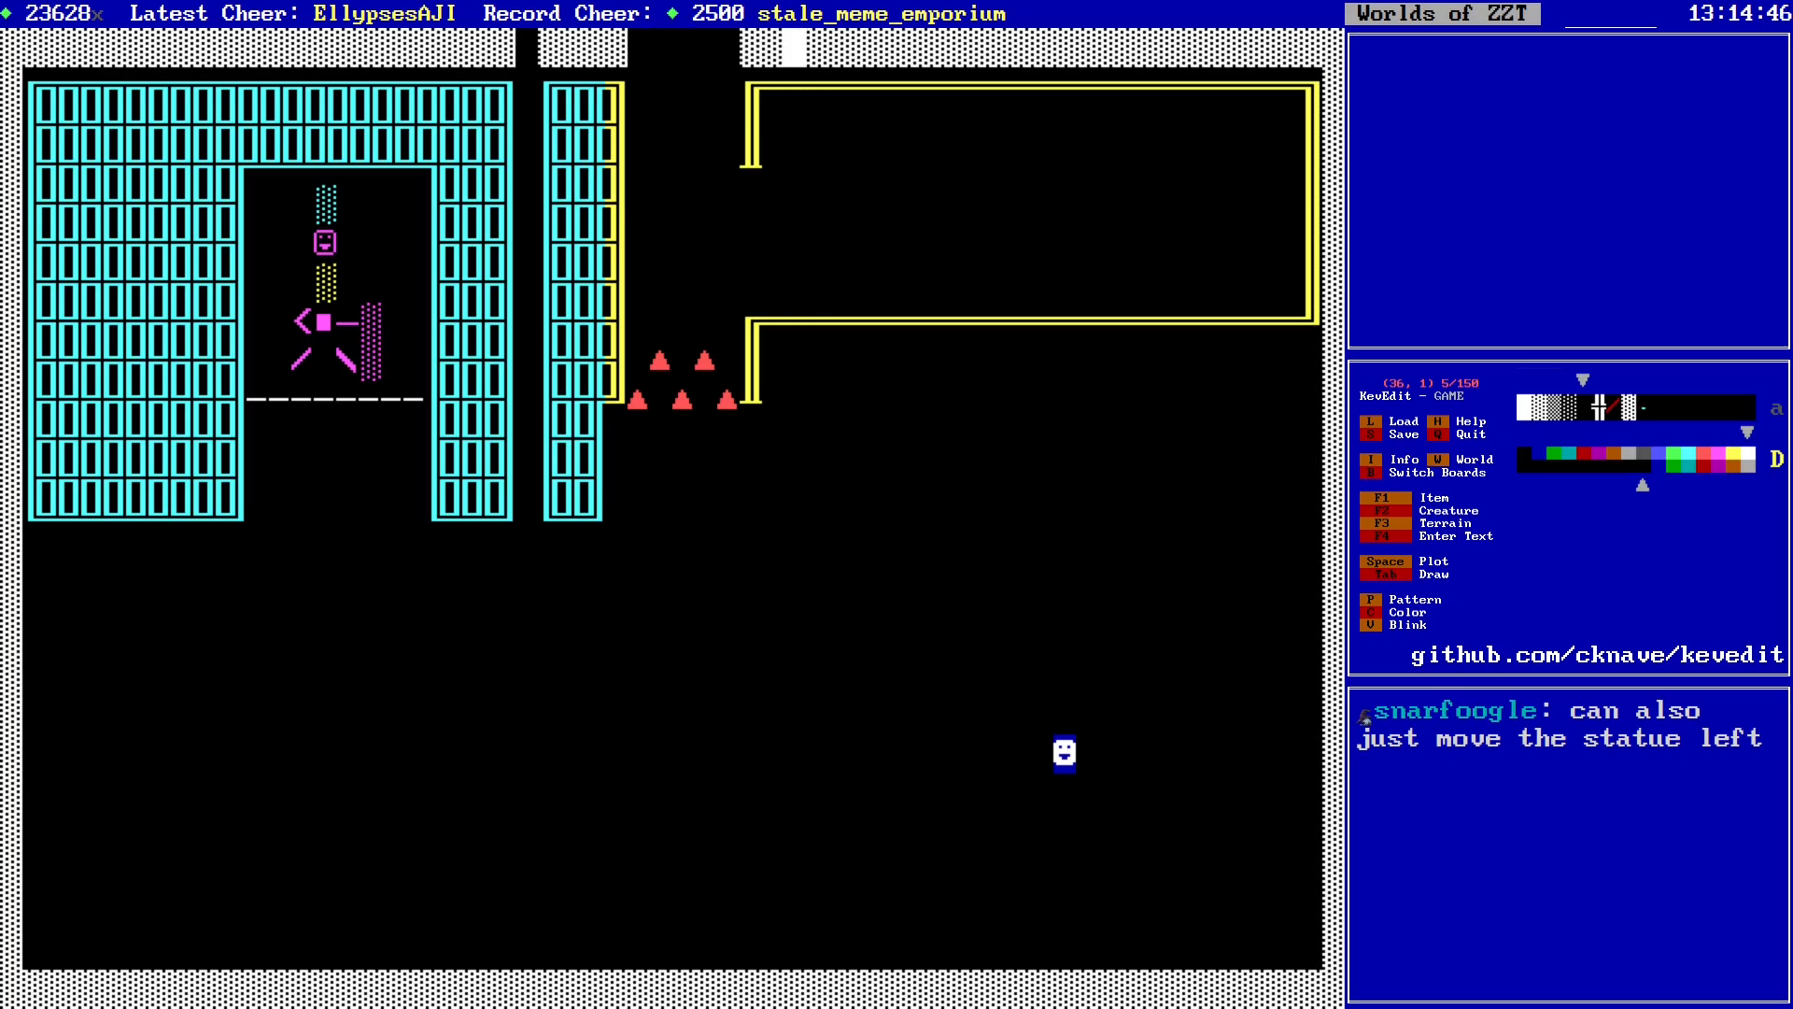
pyautogui.press('Left')
pyautogui.press('Right')
pyautogui.press('Right')
pyautogui.press('Right')
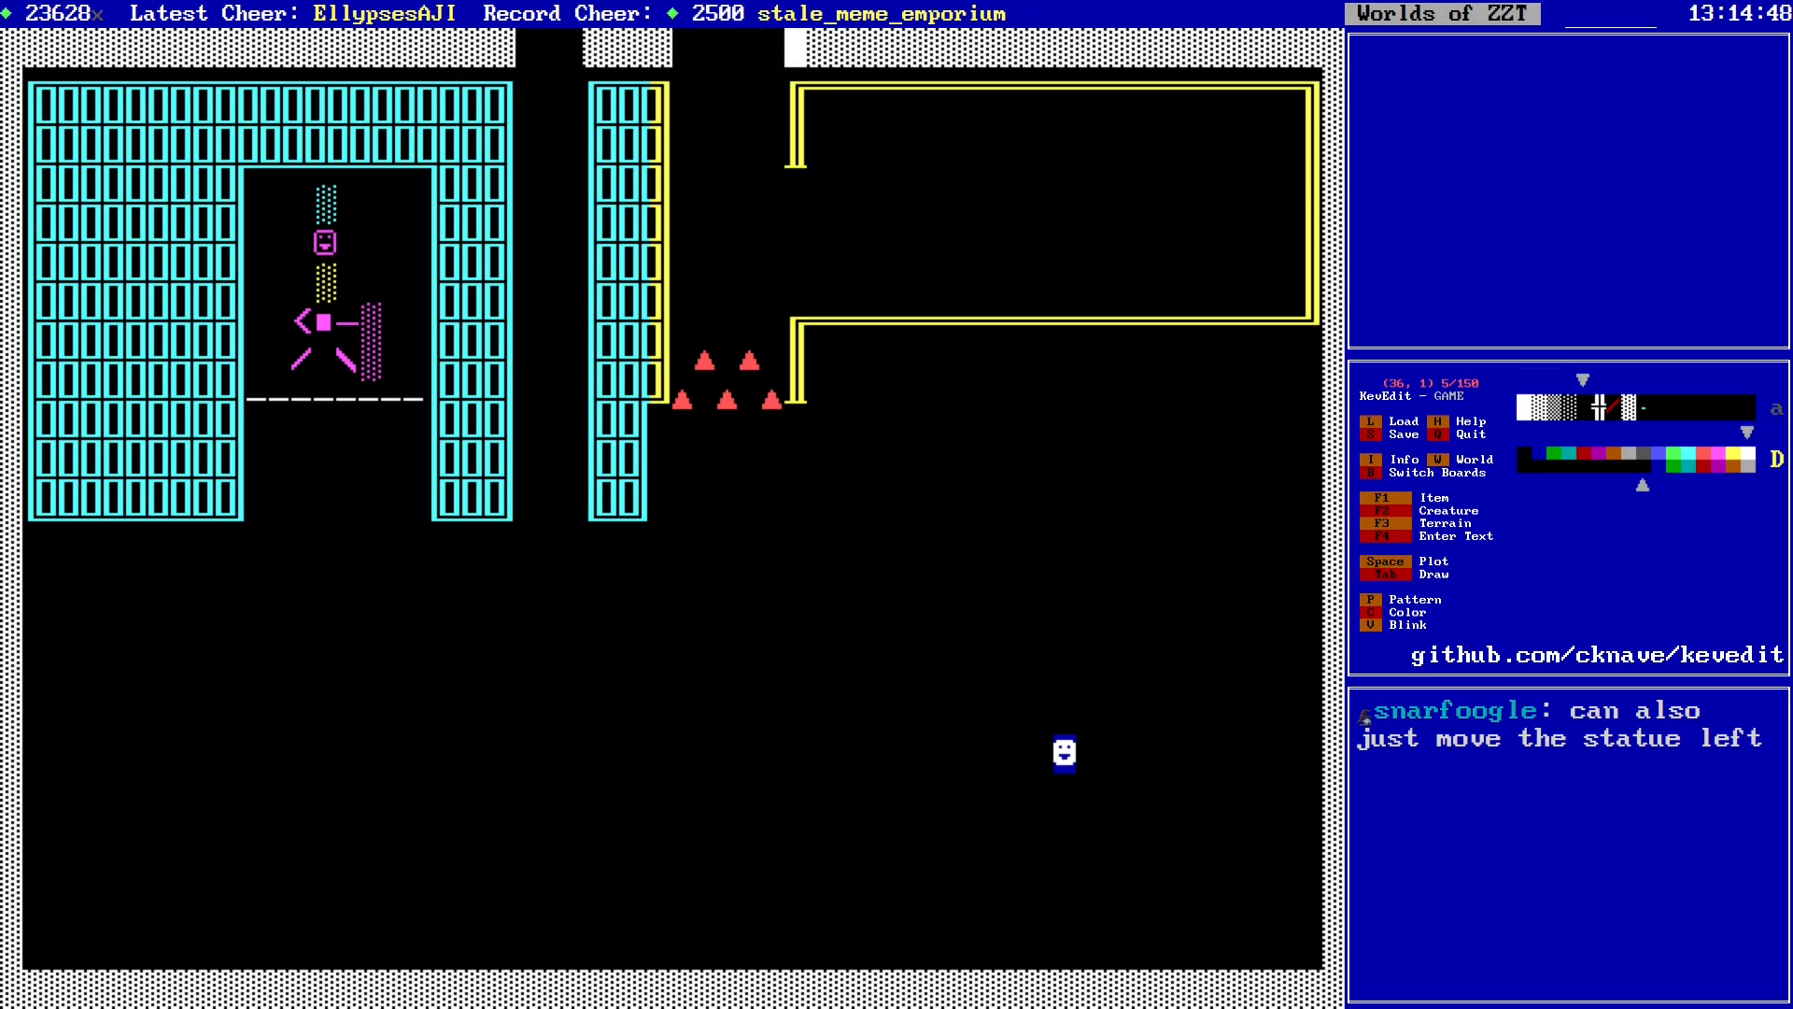
pyautogui.press('Return')
# Step: Copy the white border tile at (28, 1) into the border gap at columns 26, 25 and 24 of row 1
pyautogui.press('Left')
pyautogui.press('Left')
pyautogui.press('Left')
pyautogui.press('Left')
pyautogui.press('Left')
pyautogui.press('Left')
pyautogui.press('Left')
pyautogui.press('Left')
pyautogui.press('Return')
pyautogui.press('Left')
pyautogui.press('Left')
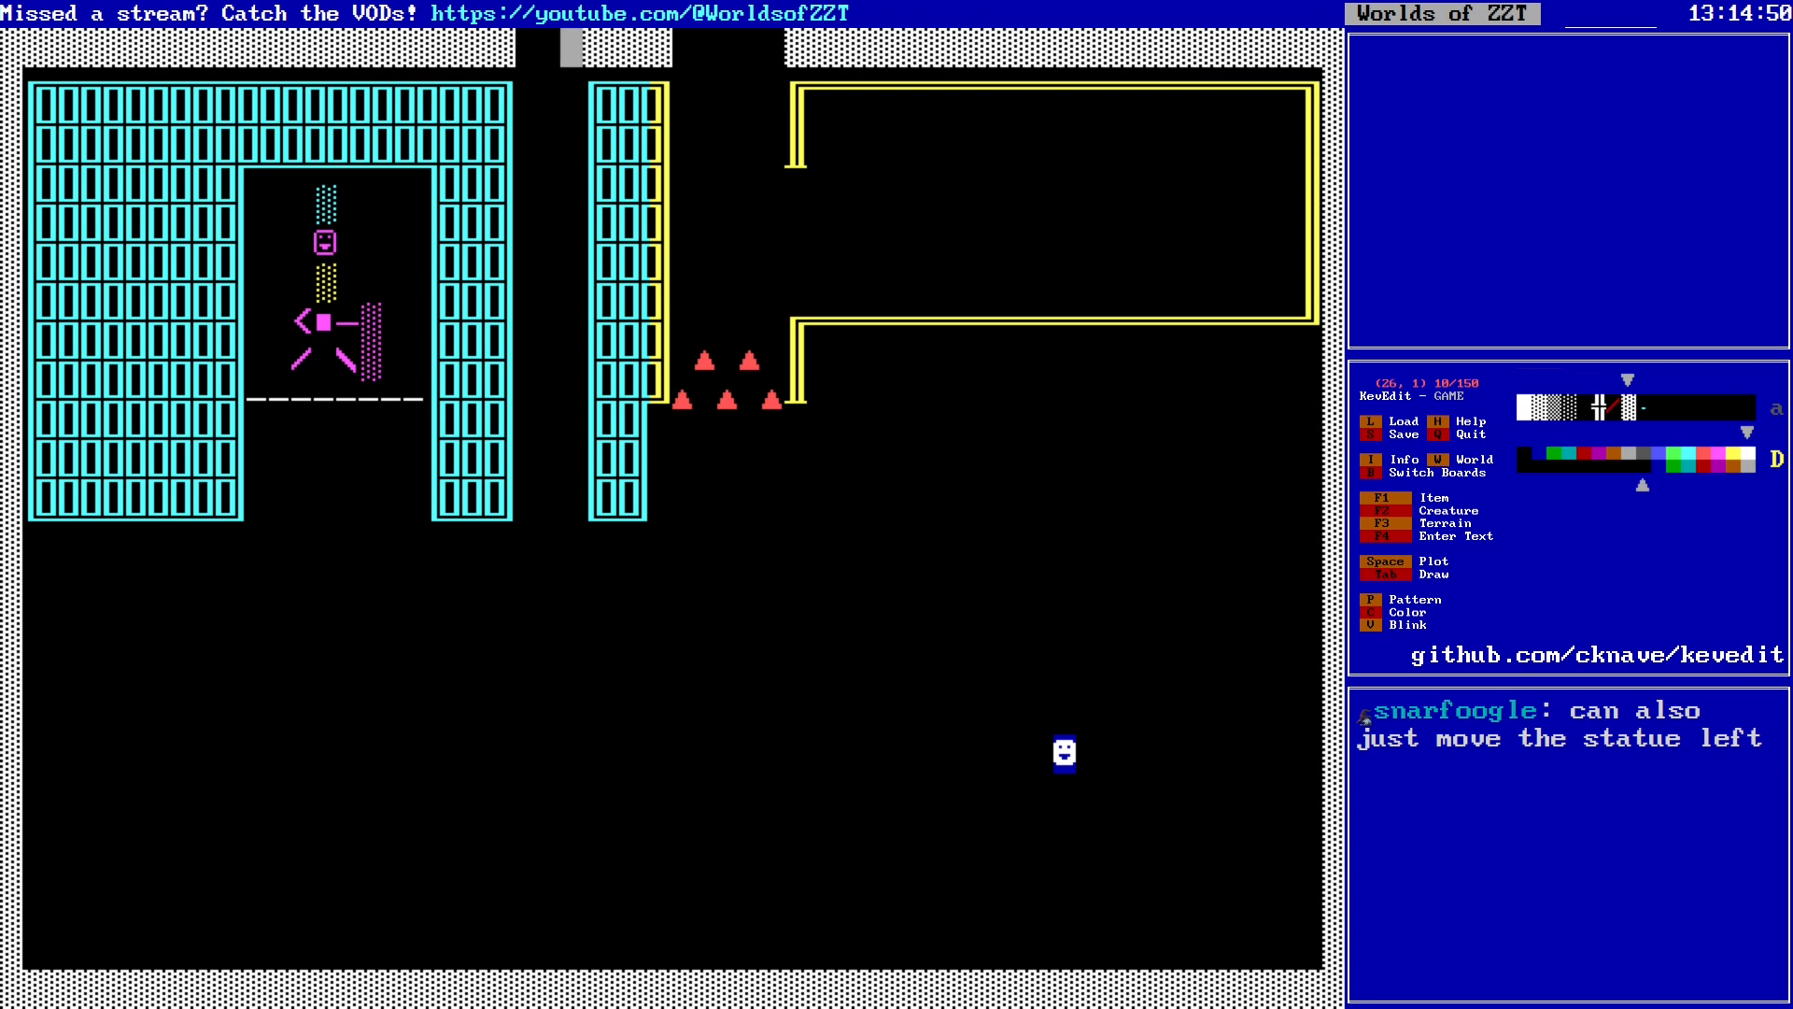
pyautogui.press('space')
pyautogui.press('Left')
pyautogui.press('space')
pyautogui.press('Left')
pyautogui.press('space')
# Step: Close the bottom of the gap at row 13, columns 26 to 24, with copied cyan line wall
pyautogui.press('Down')
pyautogui.press('Down')
pyautogui.press('Right')
pyautogui.press('Right')
pyautogui.press('Right')
pyautogui.press('Right')
pyautogui.press('Down')
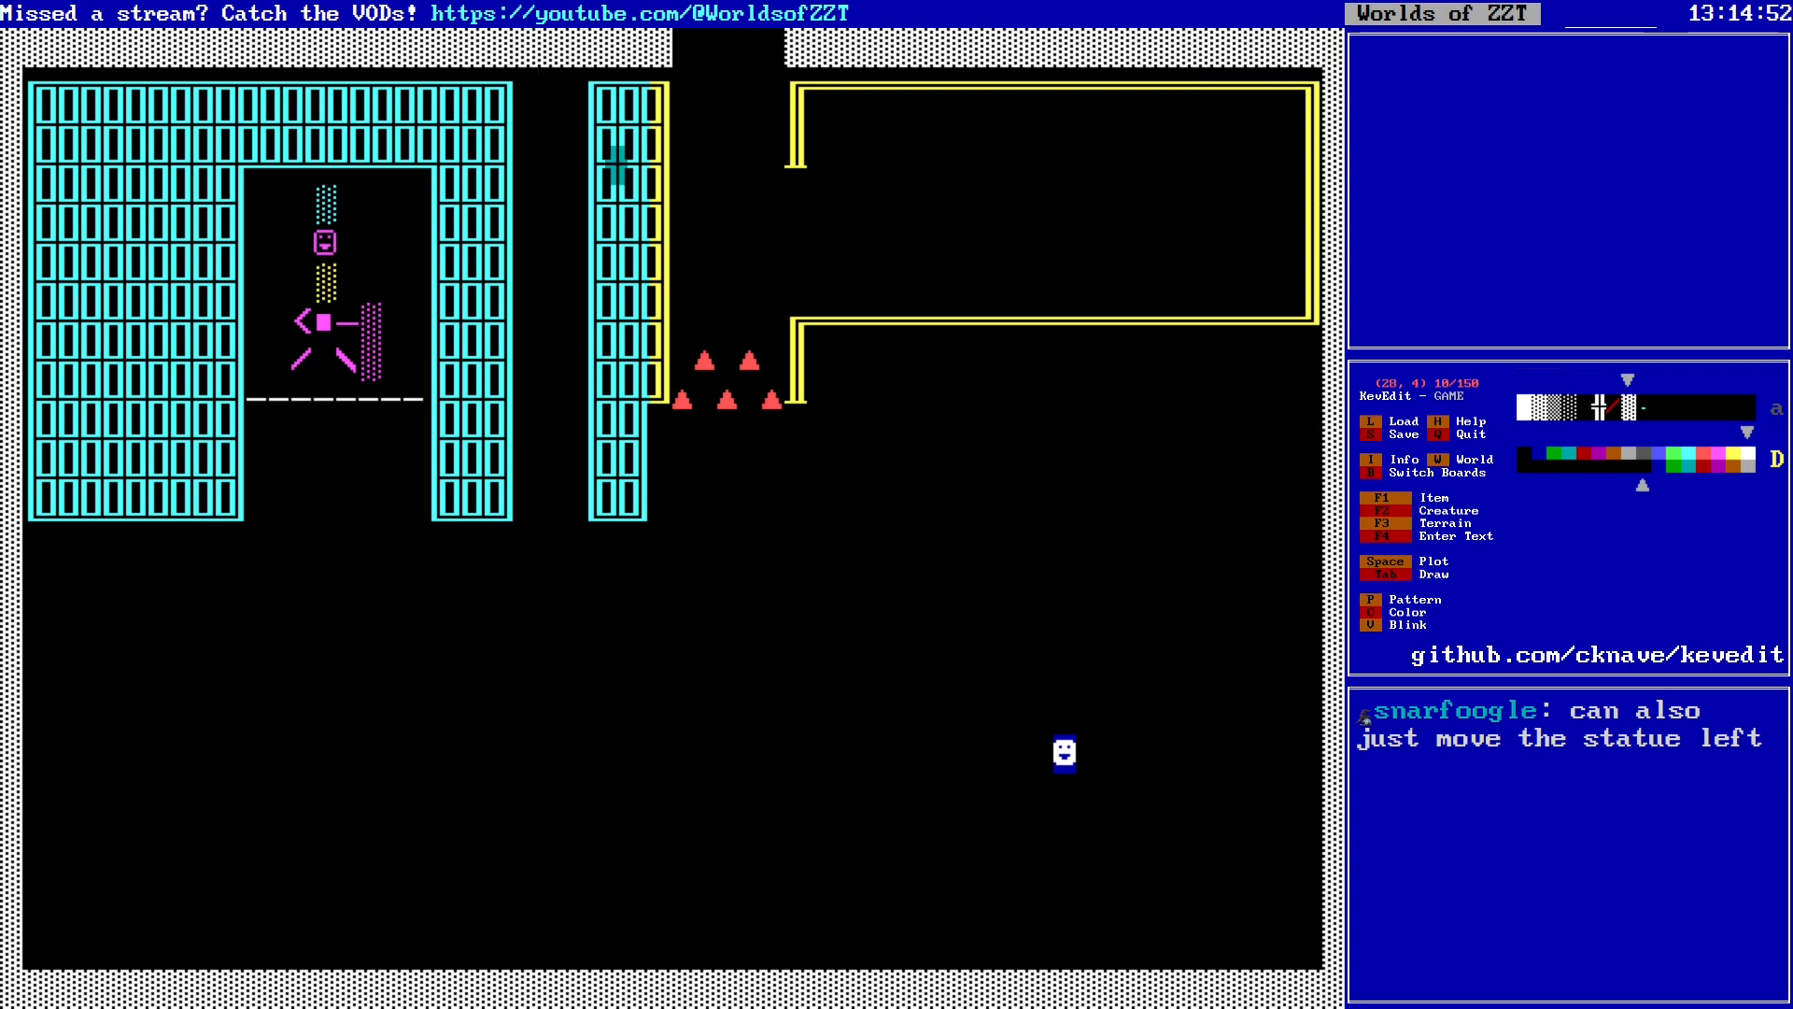
pyautogui.press('Down')
pyautogui.press('Down')
pyautogui.press('Down')
pyautogui.press('Down')
pyautogui.press('Down')
pyautogui.press('Down')
pyautogui.press('Down')
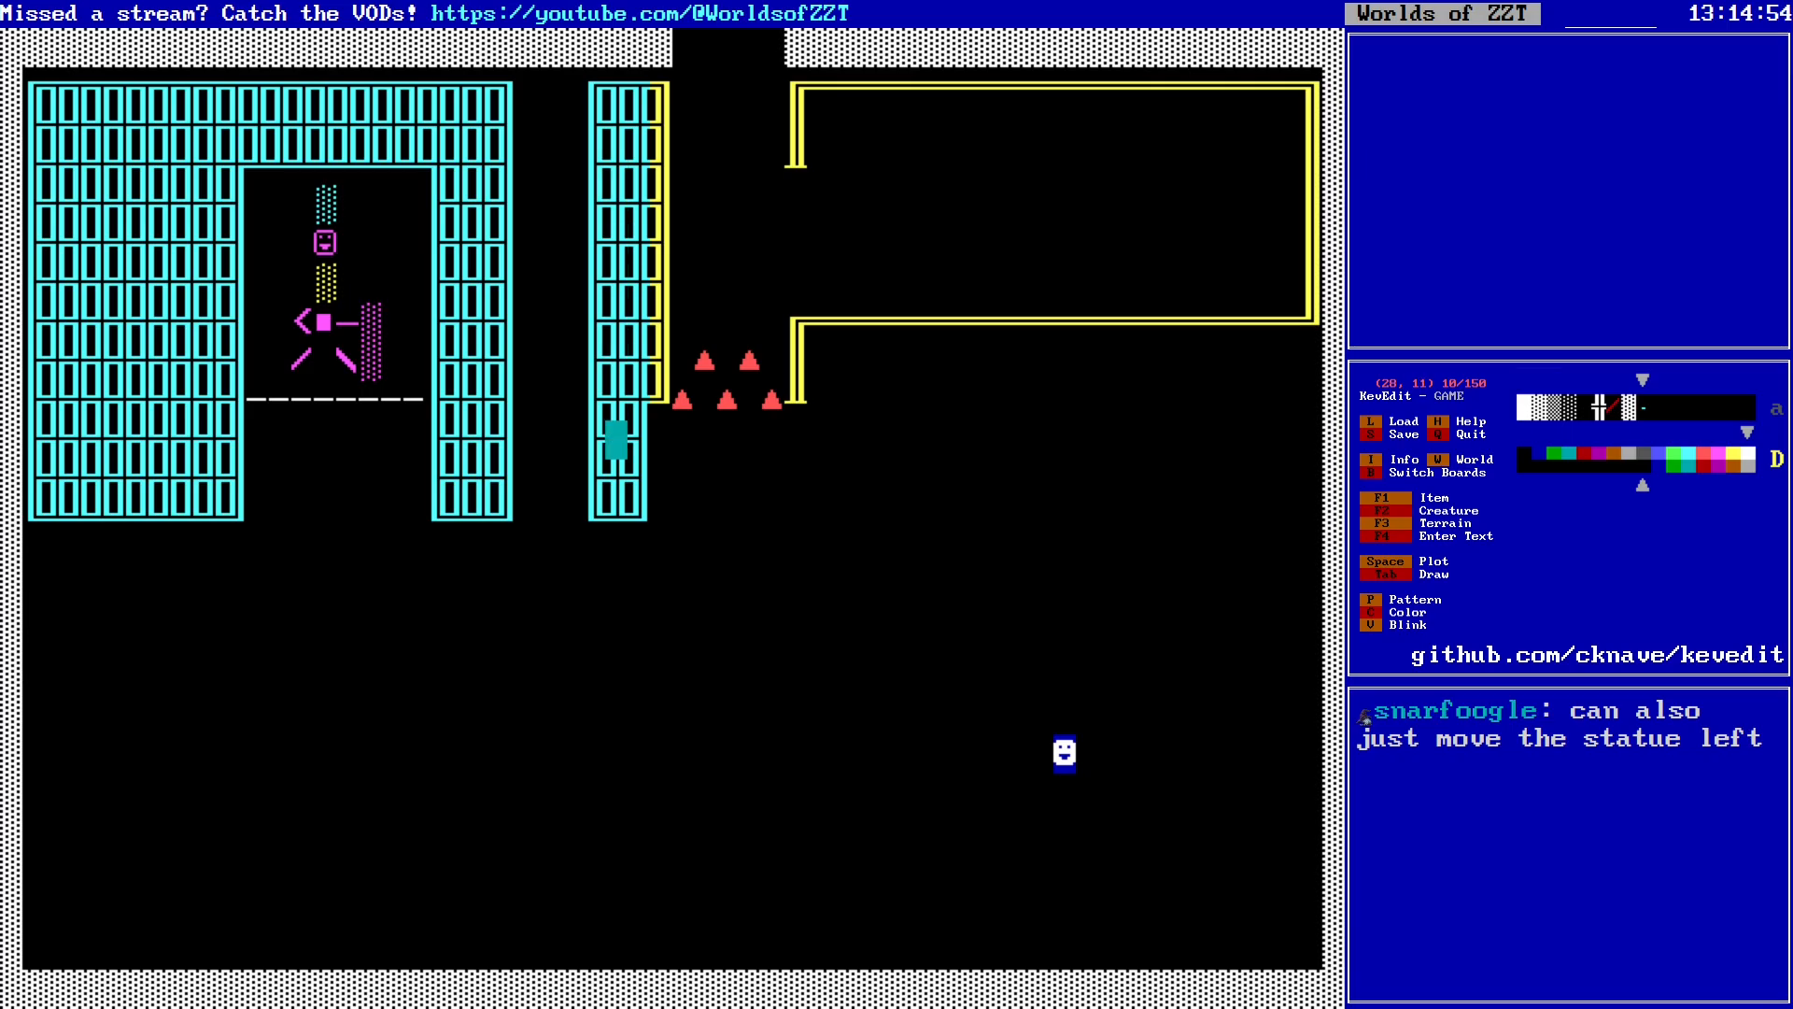
pyautogui.press('Left')
pyautogui.press('Down')
pyautogui.press('Down')
pyautogui.press('Down')
pyautogui.press('Left')
pyautogui.press('Up')
pyautogui.press('space')
pyautogui.press('Left')
pyautogui.press('space')
pyautogui.press('Left')
pyautogui.press('space')
# Step: Flood-fill the enclosed gap from (24, 11) with cyan line wall
pyautogui.press('Up')
pyautogui.press('Up')
pyautogui.press('f')
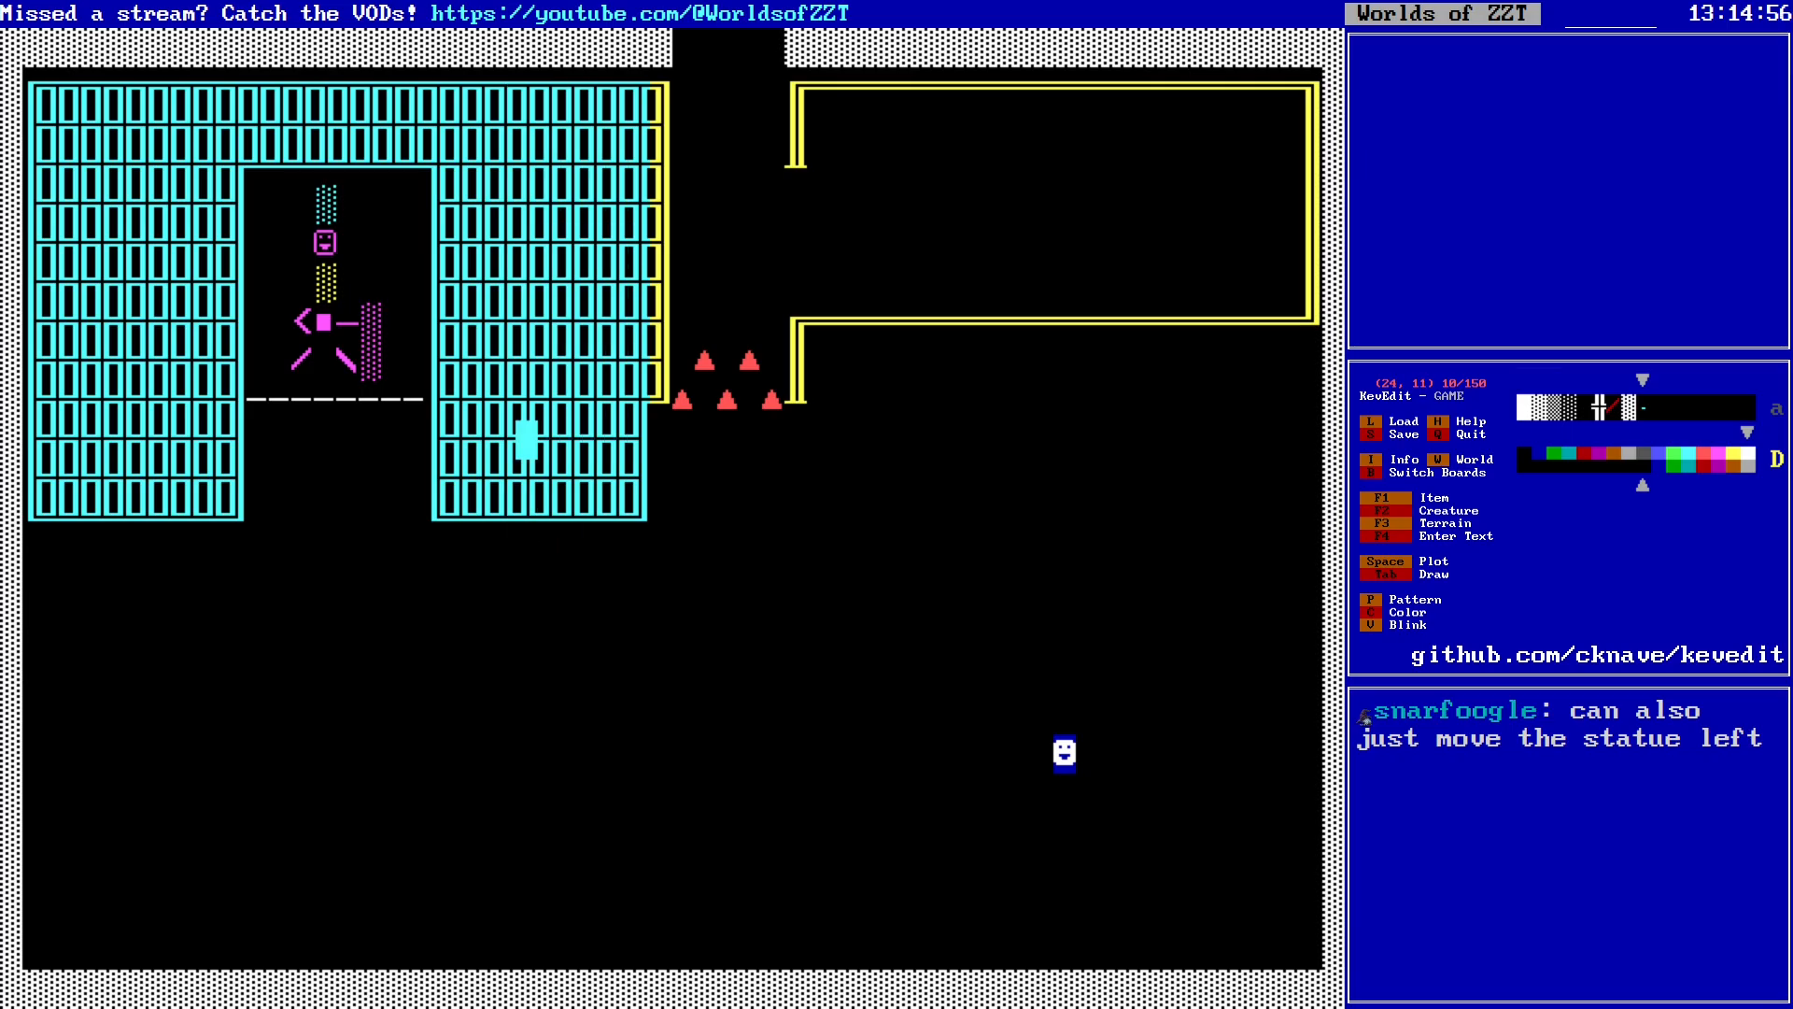
# Step: At the corridor wall's lower end (30, 10), set the drawing colour to yellow and the pattern to solid wall
pyautogui.press('Down')
pyautogui.press('Down')
pyautogui.press('Right')
pyautogui.press('Right')
pyautogui.press('Right')
pyautogui.press('Up')
pyautogui.press('Up')
pyautogui.press('Up')
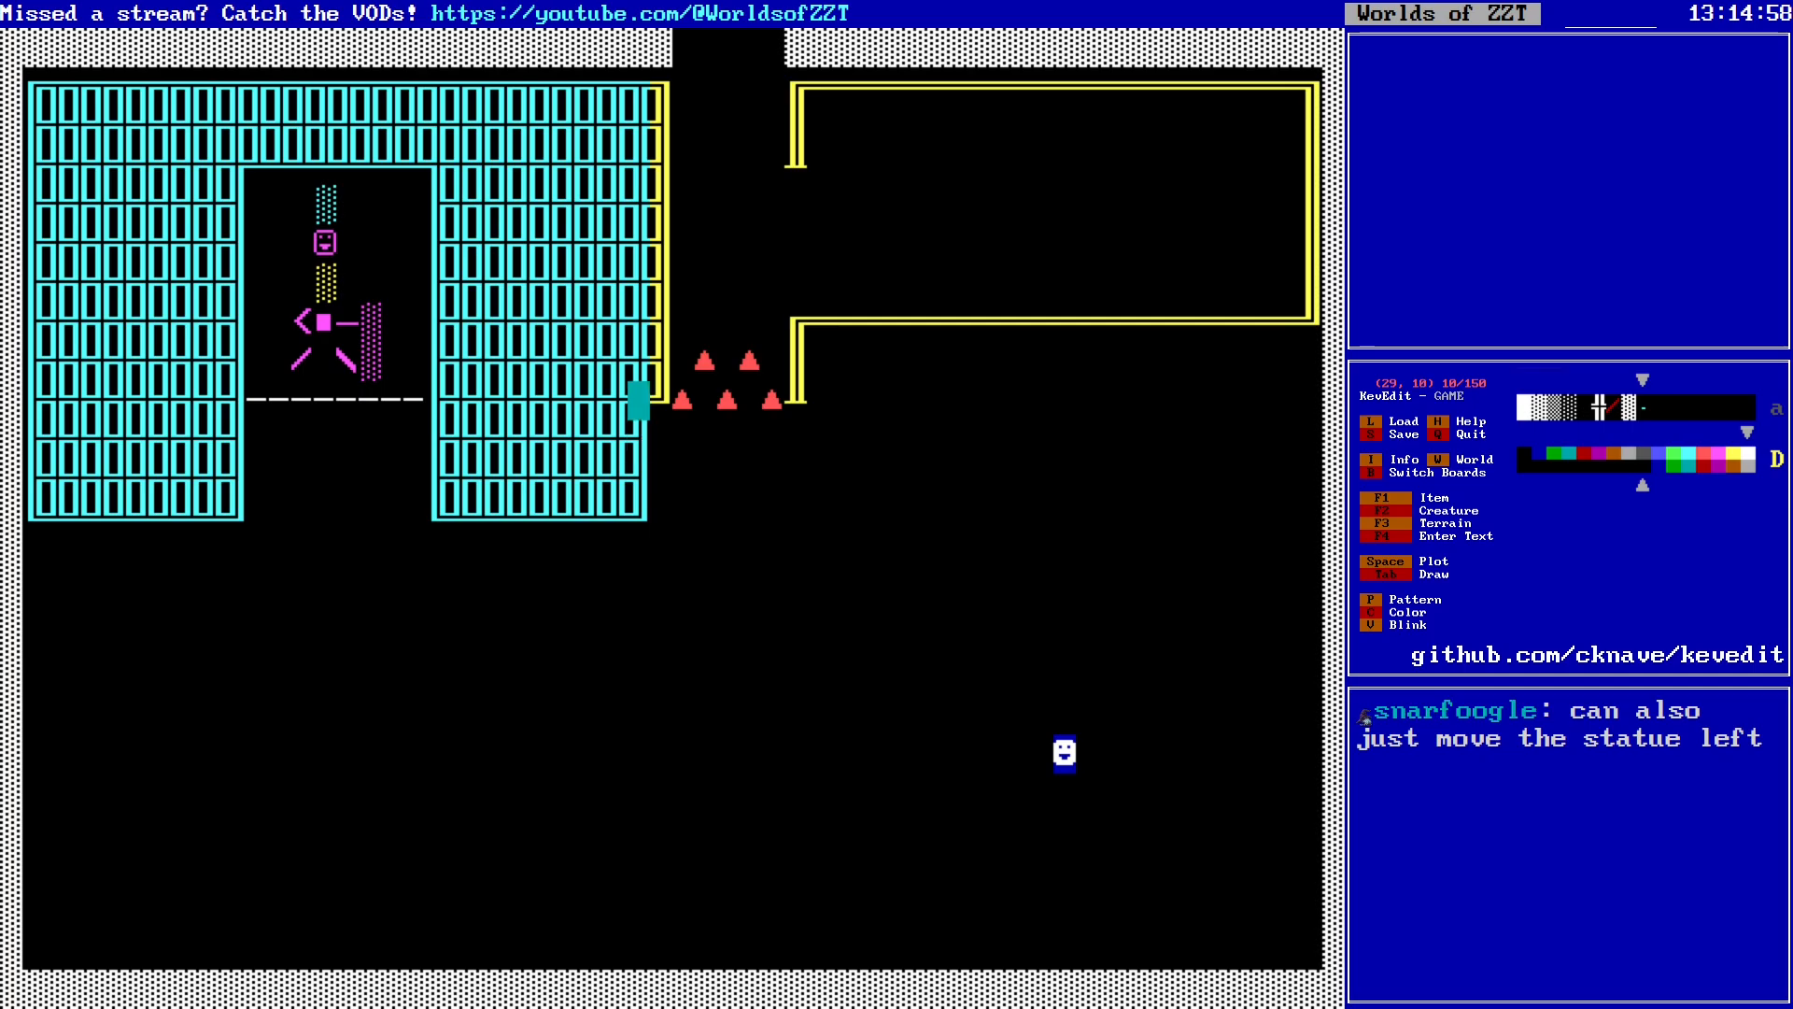
pyautogui.press('Right')
pyautogui.press('Up')
pyautogui.press('Up')
pyautogui.press('Up')
pyautogui.press('Up')
pyautogui.press('Up')
pyautogui.press('Up')
pyautogui.press('Up')
pyautogui.press('Up')
pyautogui.press('Down')
pyautogui.press('Down')
pyautogui.press('Down')
pyautogui.press('Down')
pyautogui.press('Down')
pyautogui.press('Down')
pyautogui.press('Down')
pyautogui.press('Down')
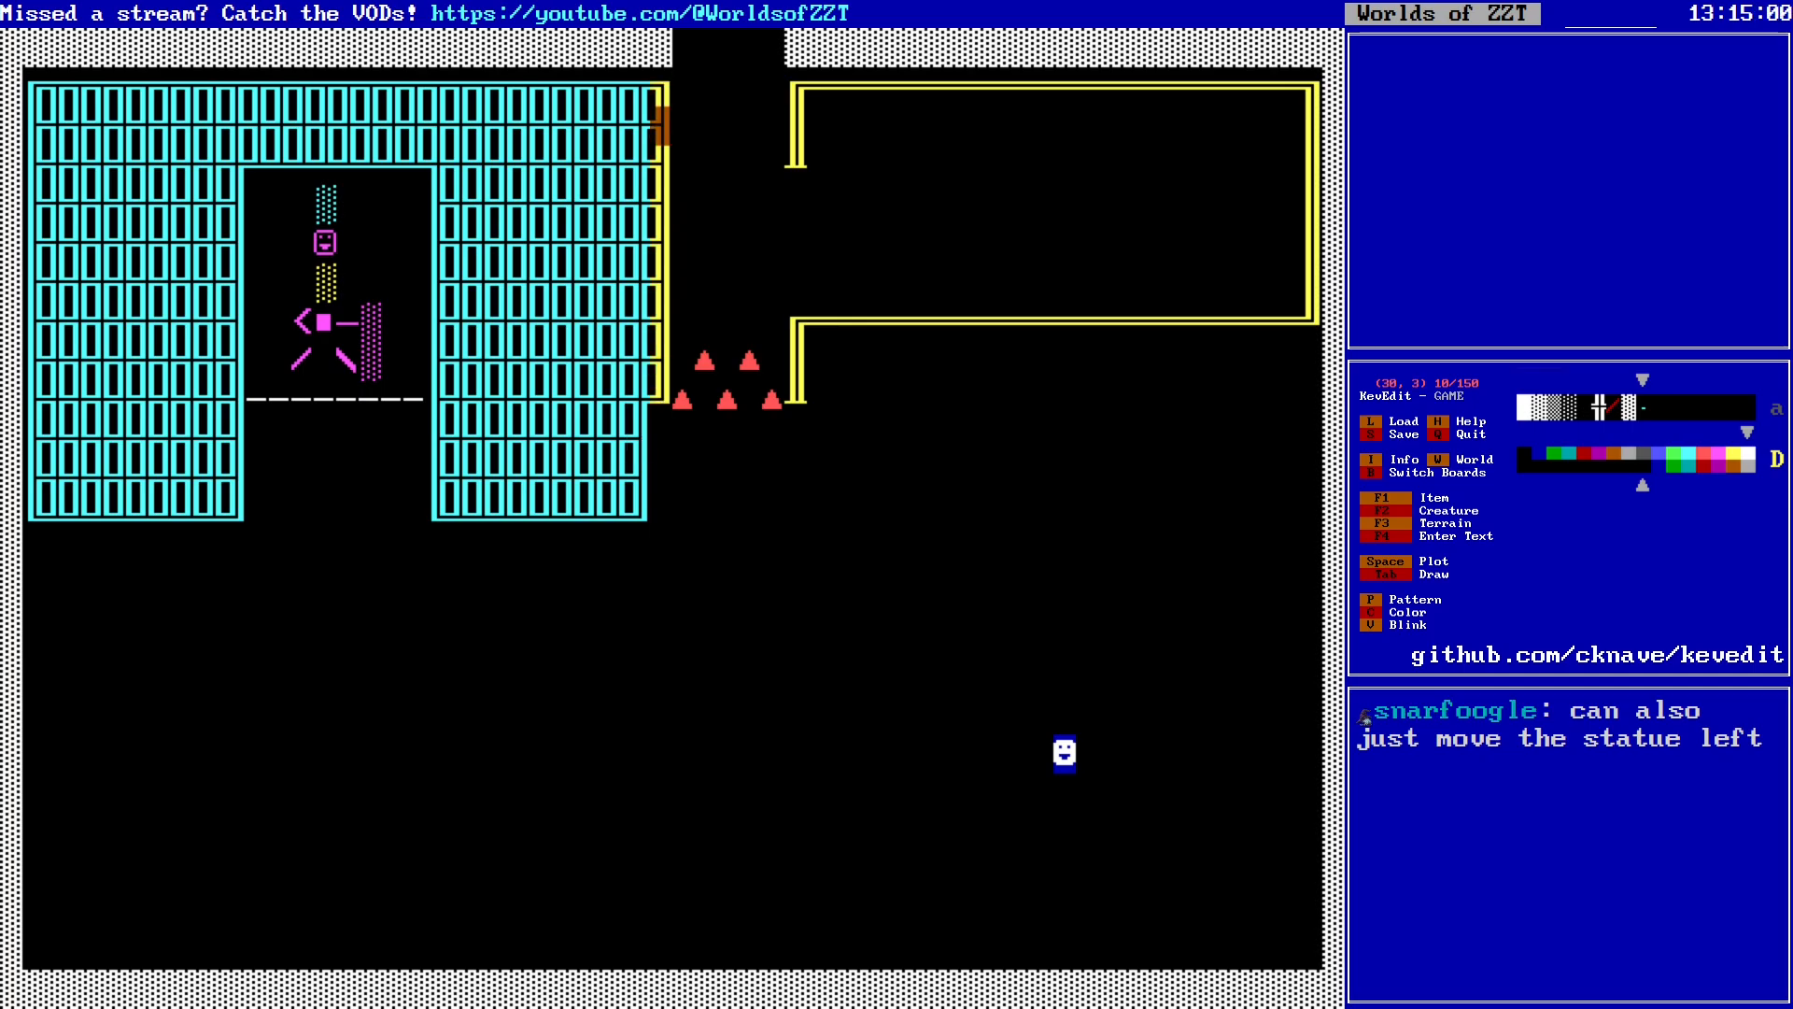
pyautogui.press('c')
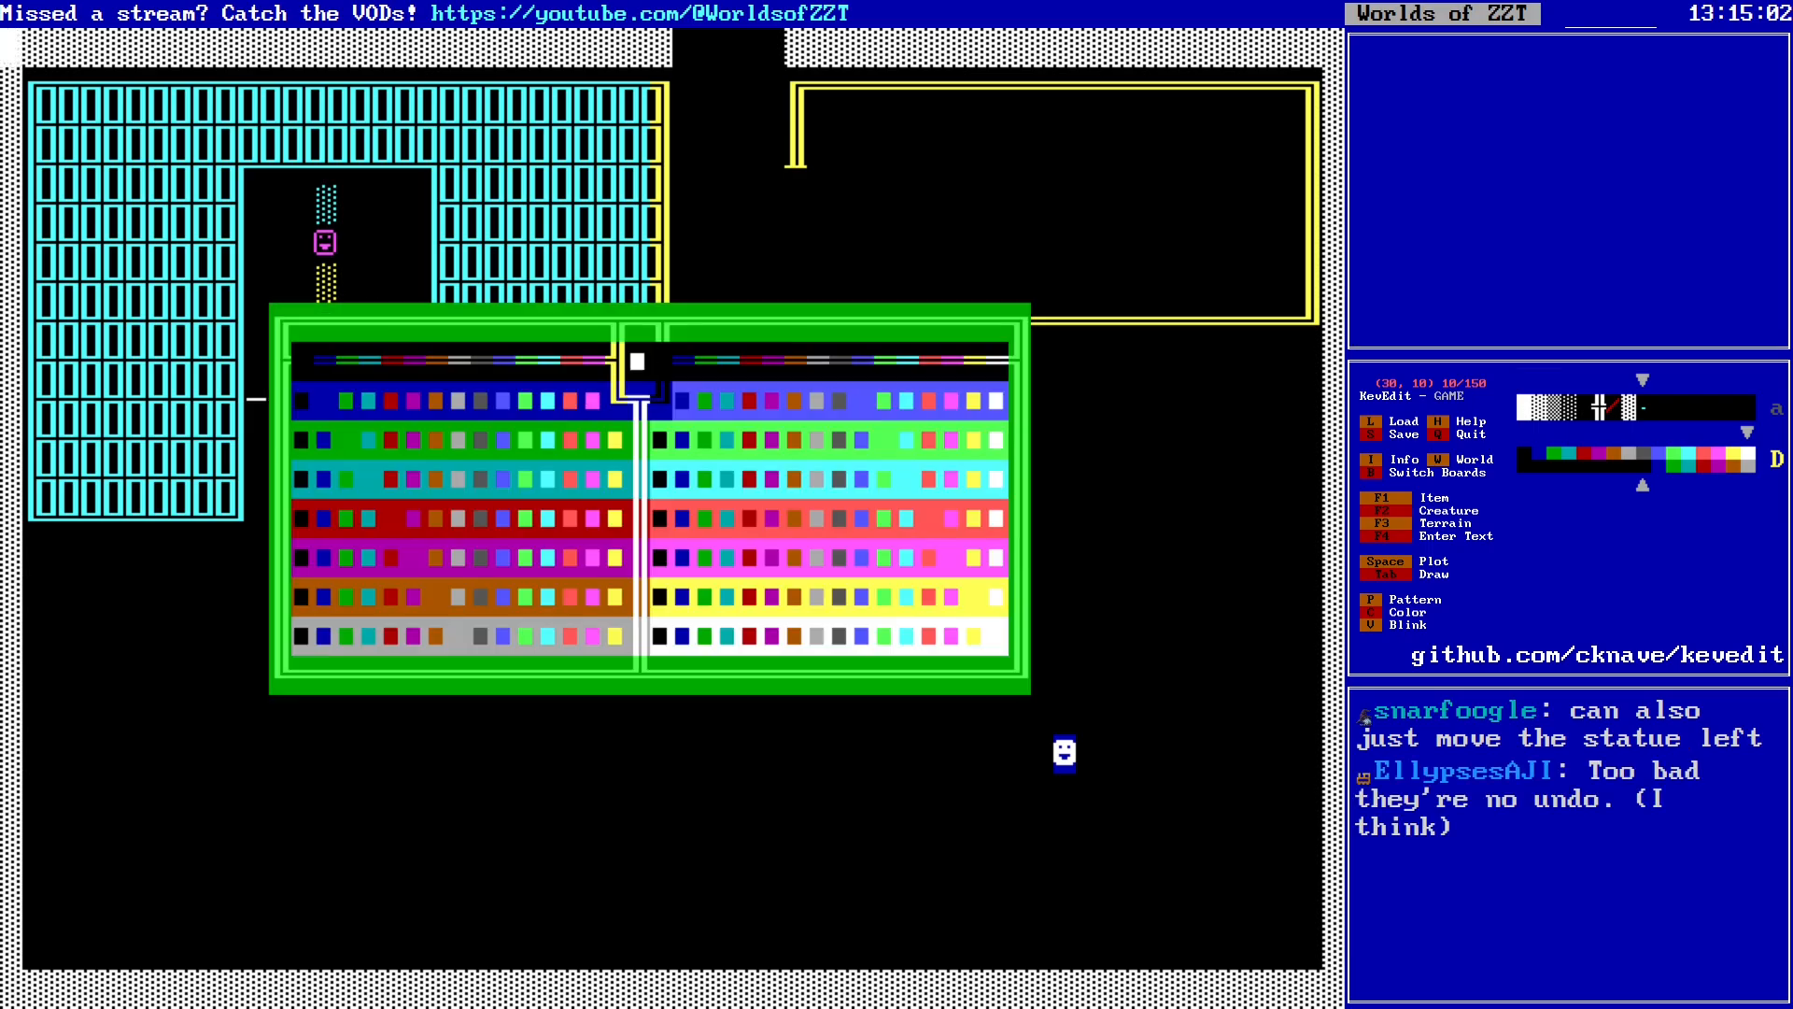
pyautogui.press('Return')
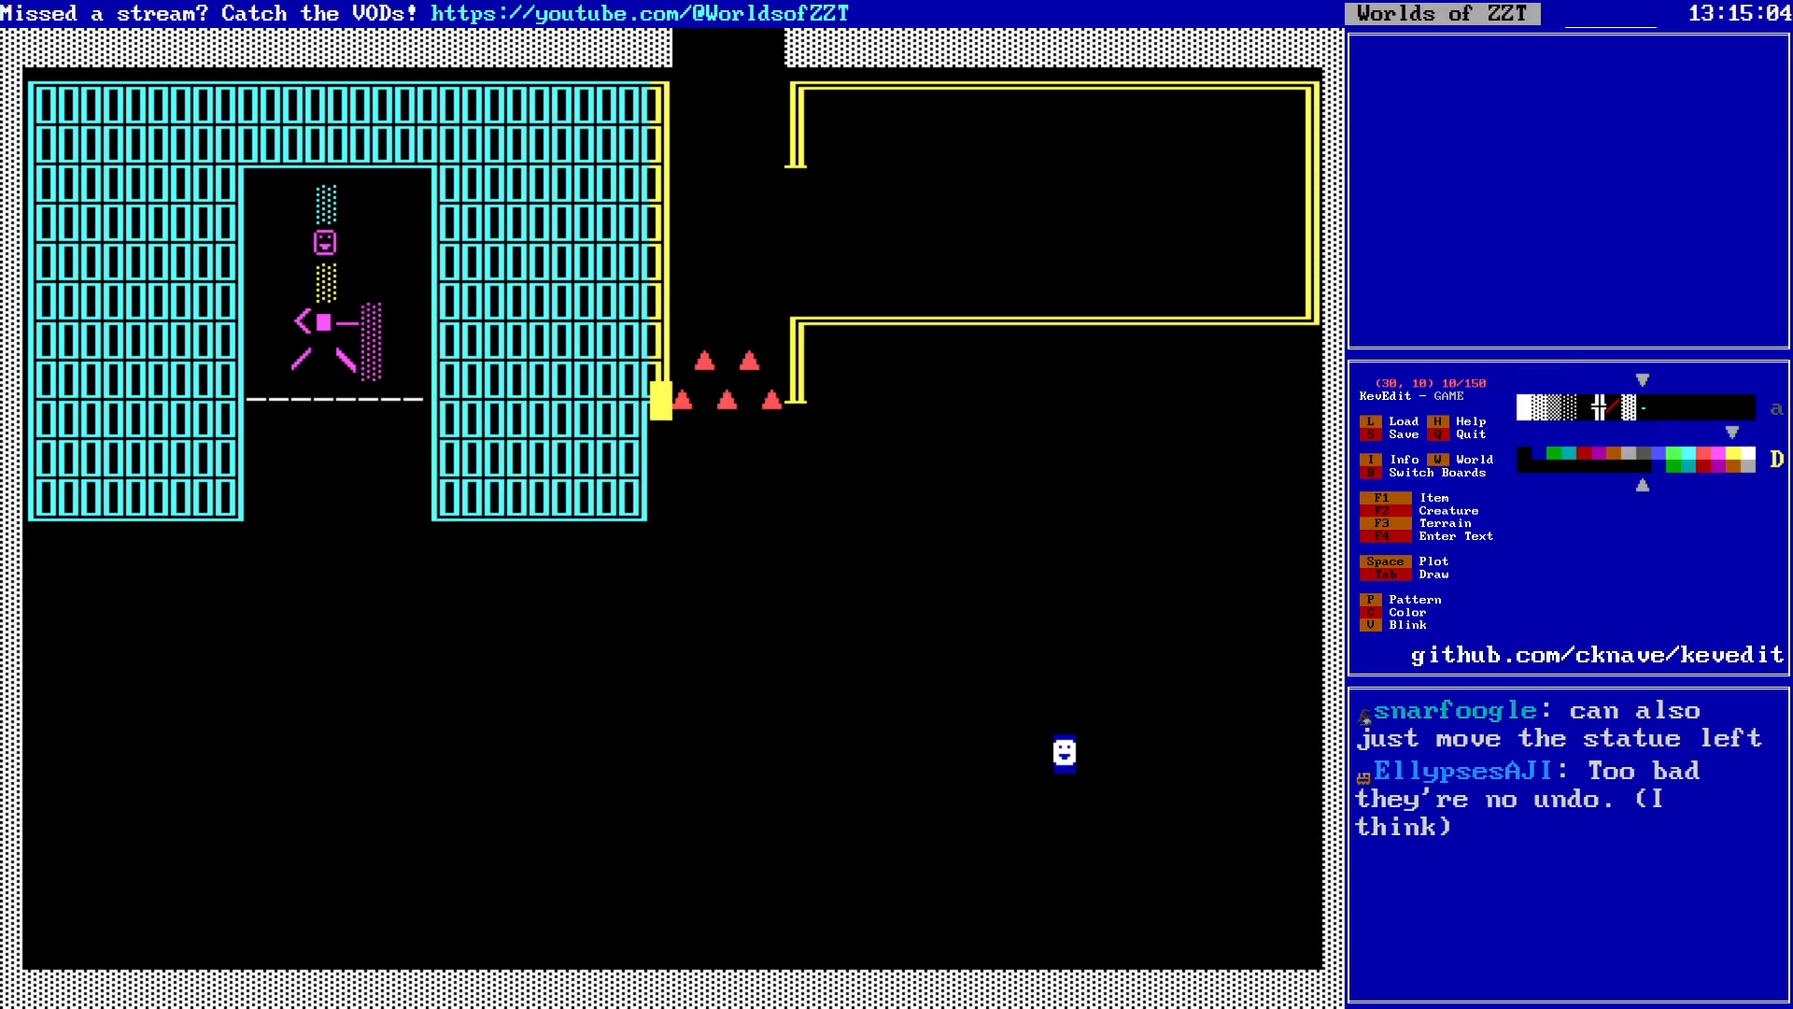
pyautogui.press('p')
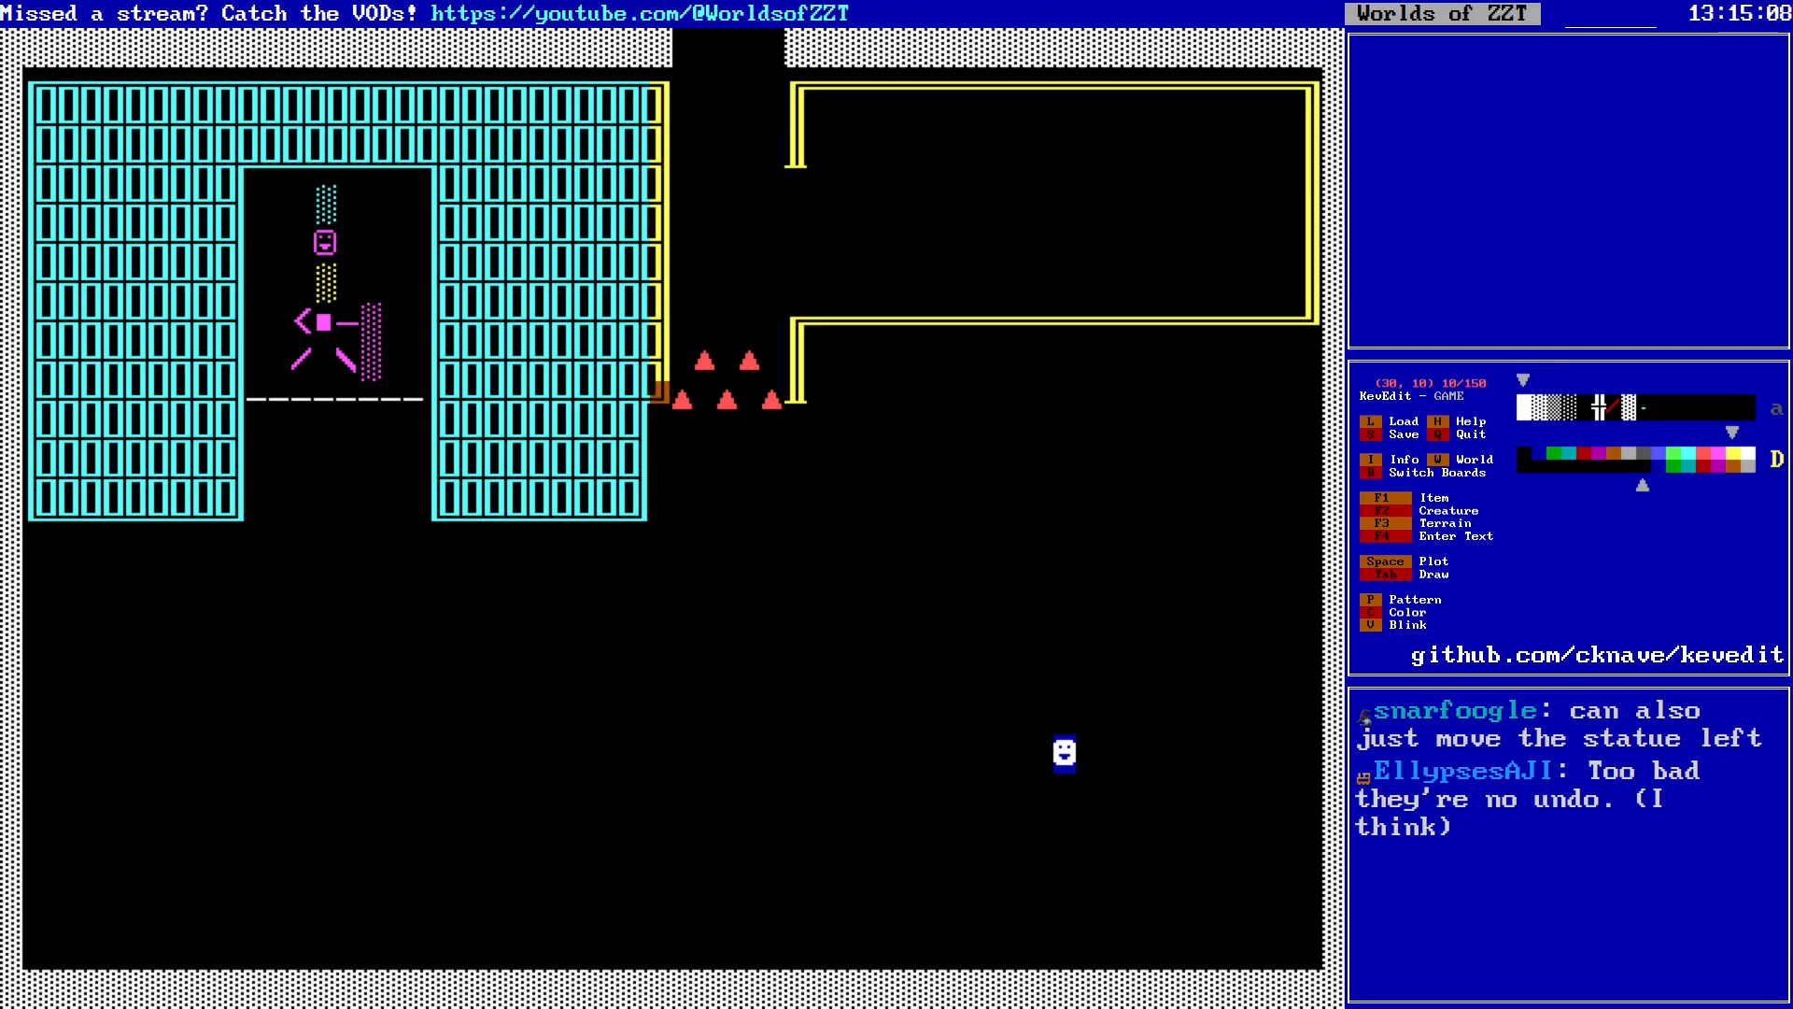
pyautogui.press('space')
# Step: Save the world as GAME, overwriting the existing file
pyautogui.press('Down')
pyautogui.press('Down')
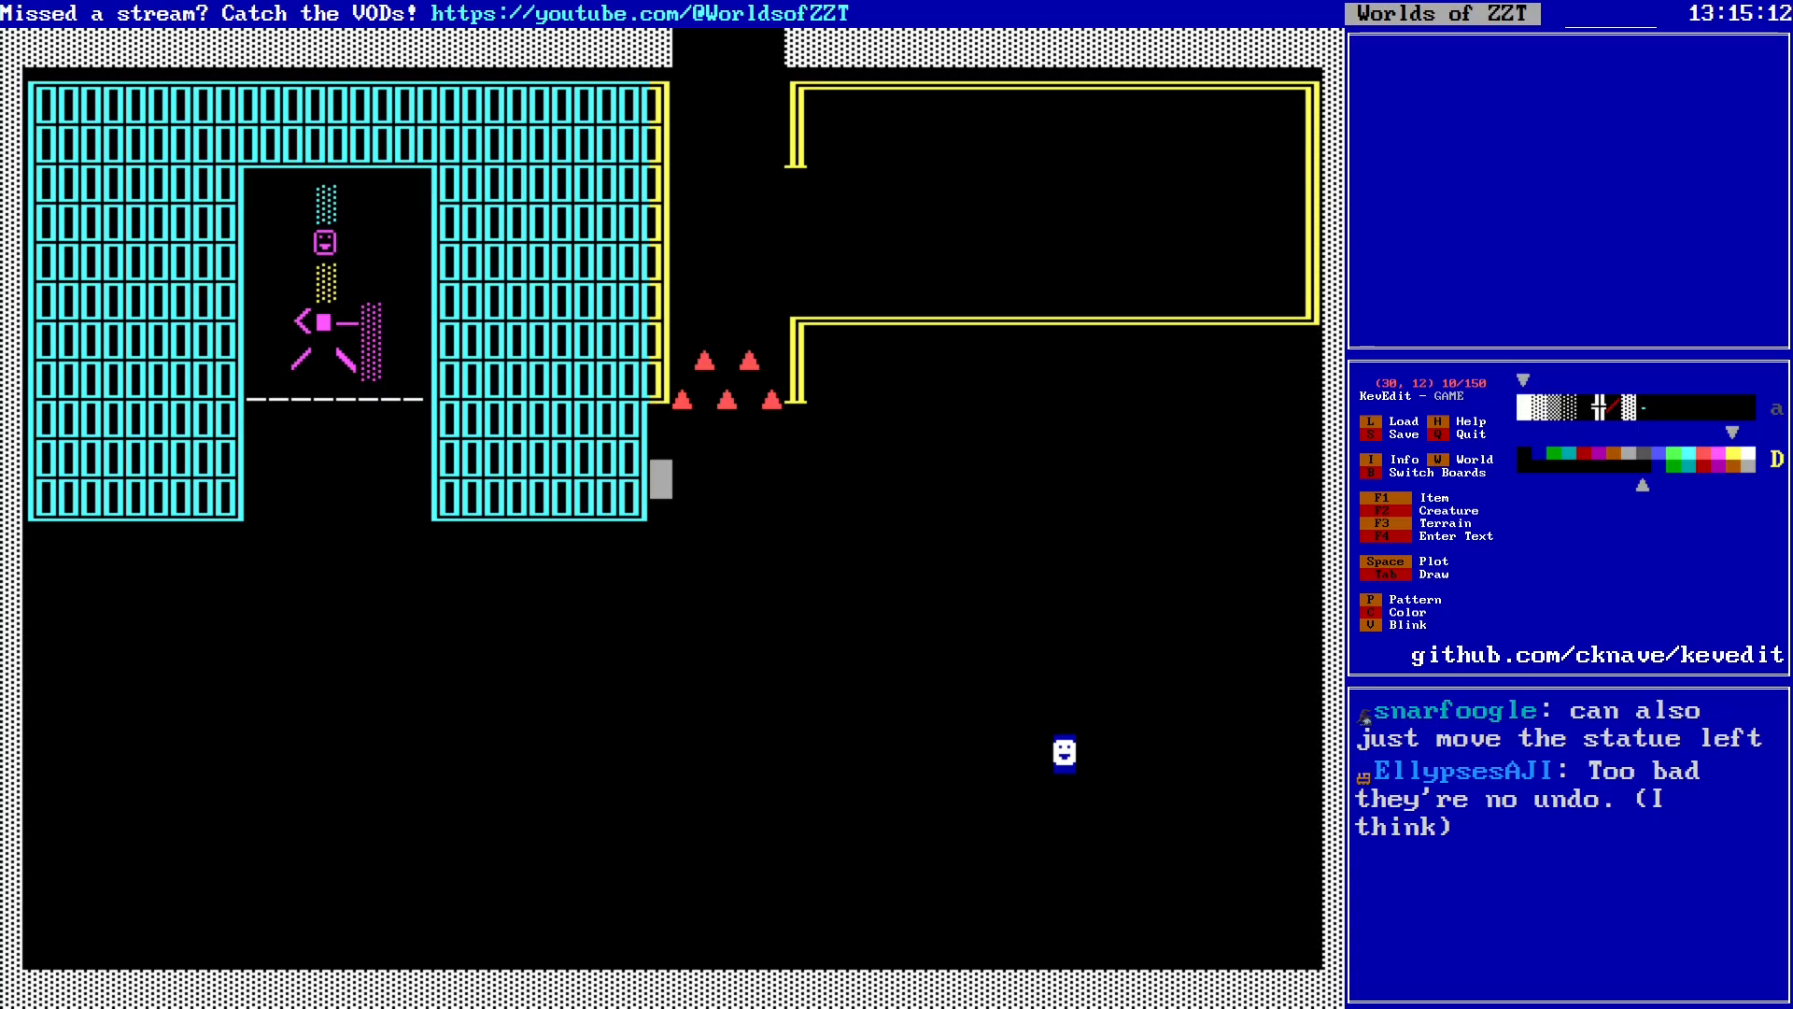
pyautogui.press('s')
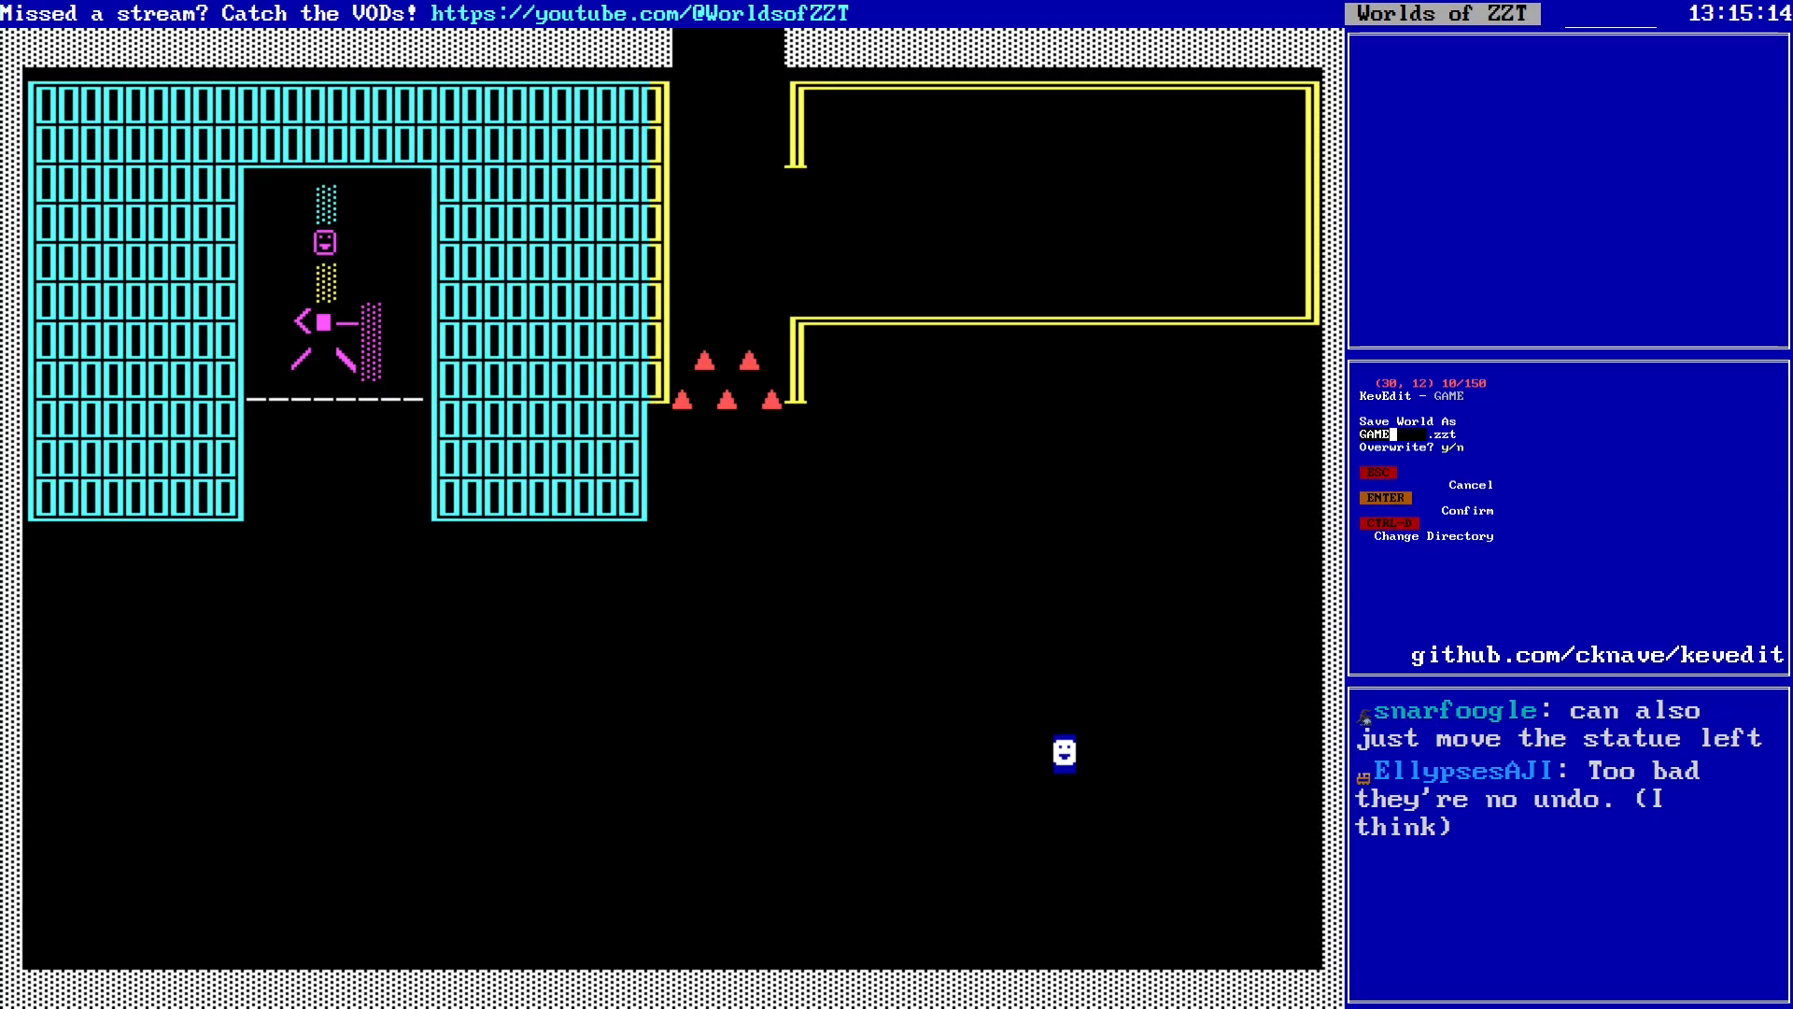
pyautogui.press('y')
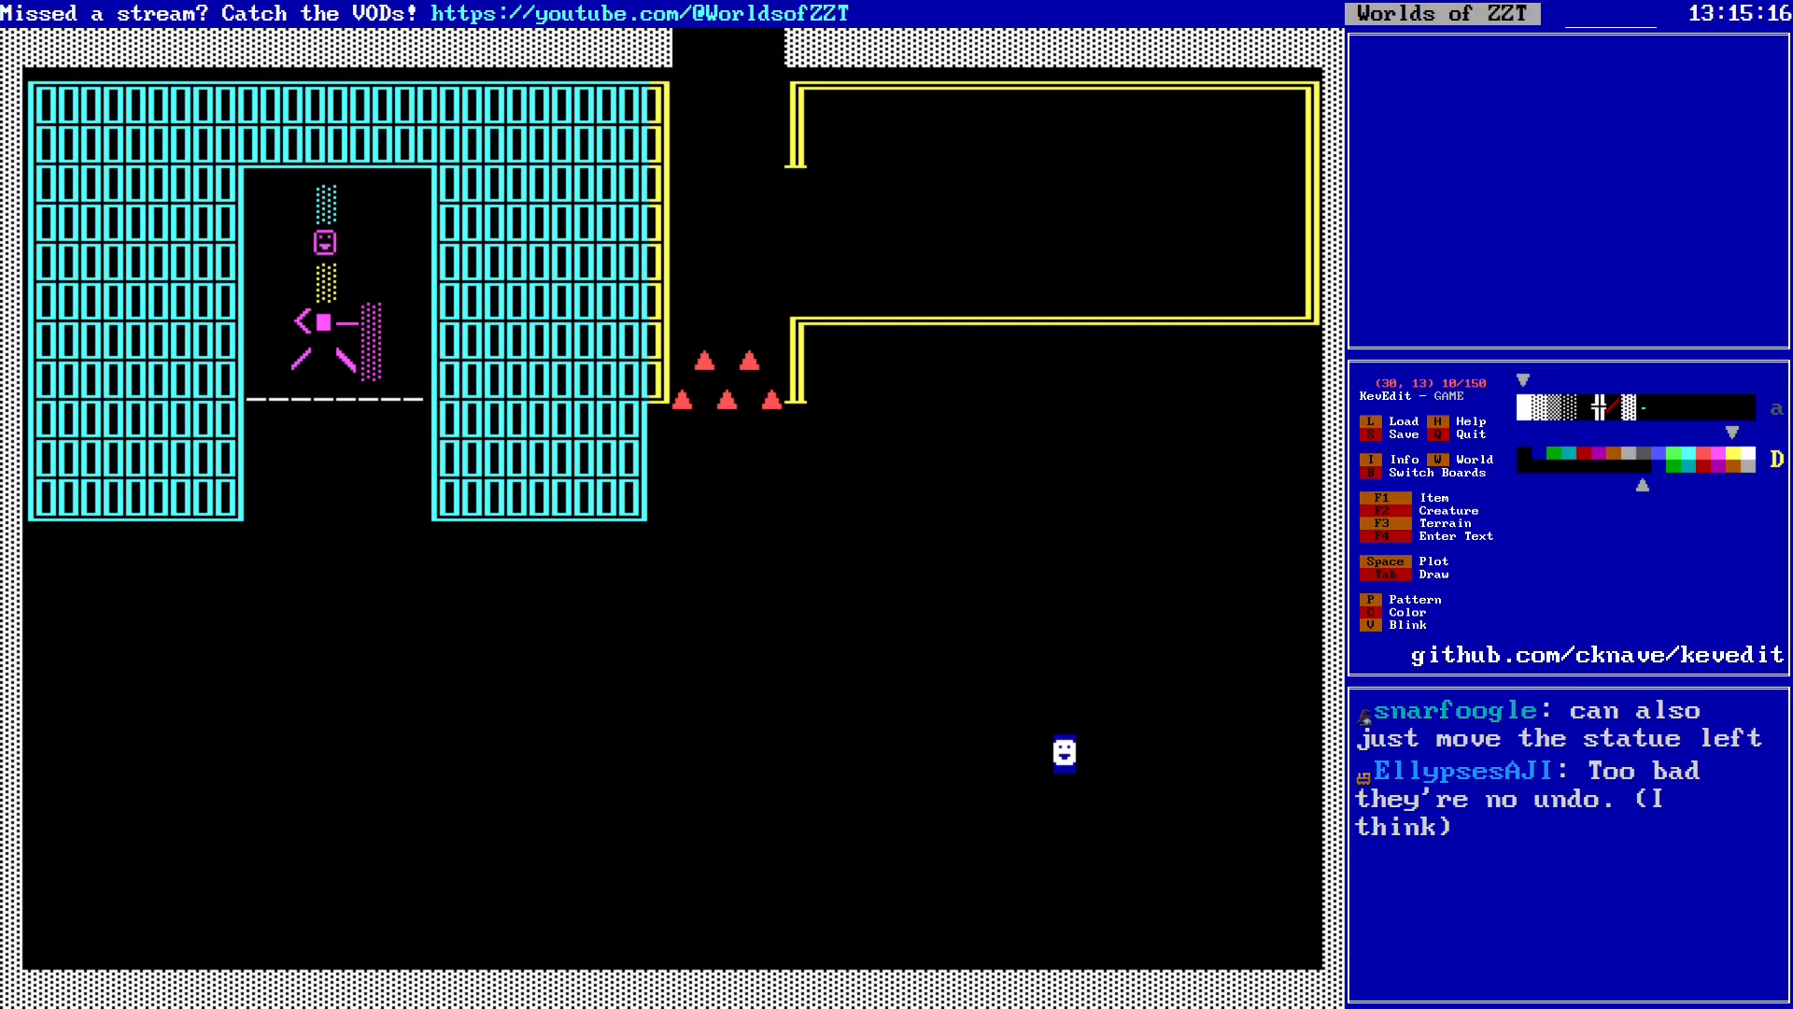
# Step: Draw solid yellow wall along column 30 from row 2 to row 13, replacing the line wall beside the cyan block
pyautogui.press('Up')
pyautogui.press('Down')
pyautogui.press('Up')
pyautogui.press('Up')
pyautogui.press('Up')
pyautogui.press('space')
pyautogui.press('Up')
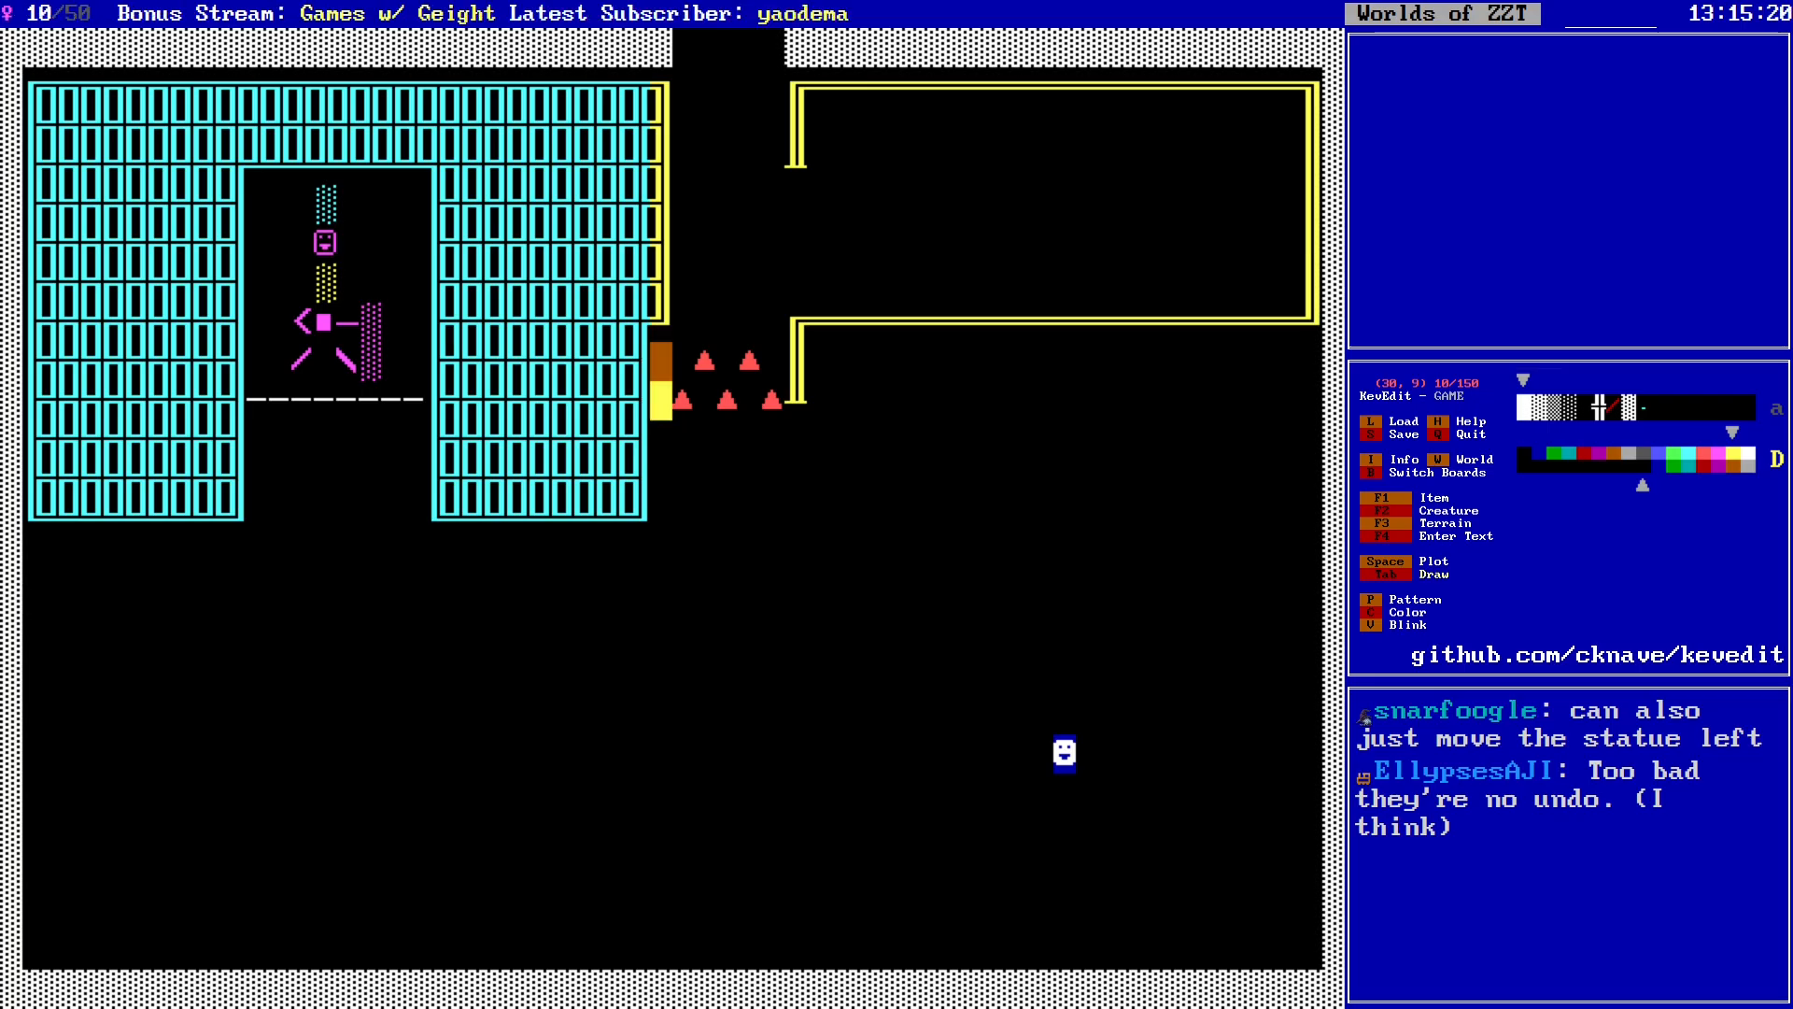
pyautogui.press('Up')
pyautogui.press('Up')
pyautogui.press('Up')
pyautogui.press('Up')
pyautogui.press('Up')
pyautogui.press('Up')
pyautogui.press('Up')
pyautogui.press('Down')
pyautogui.press('Down')
pyautogui.press('Down')
pyautogui.press('Down')
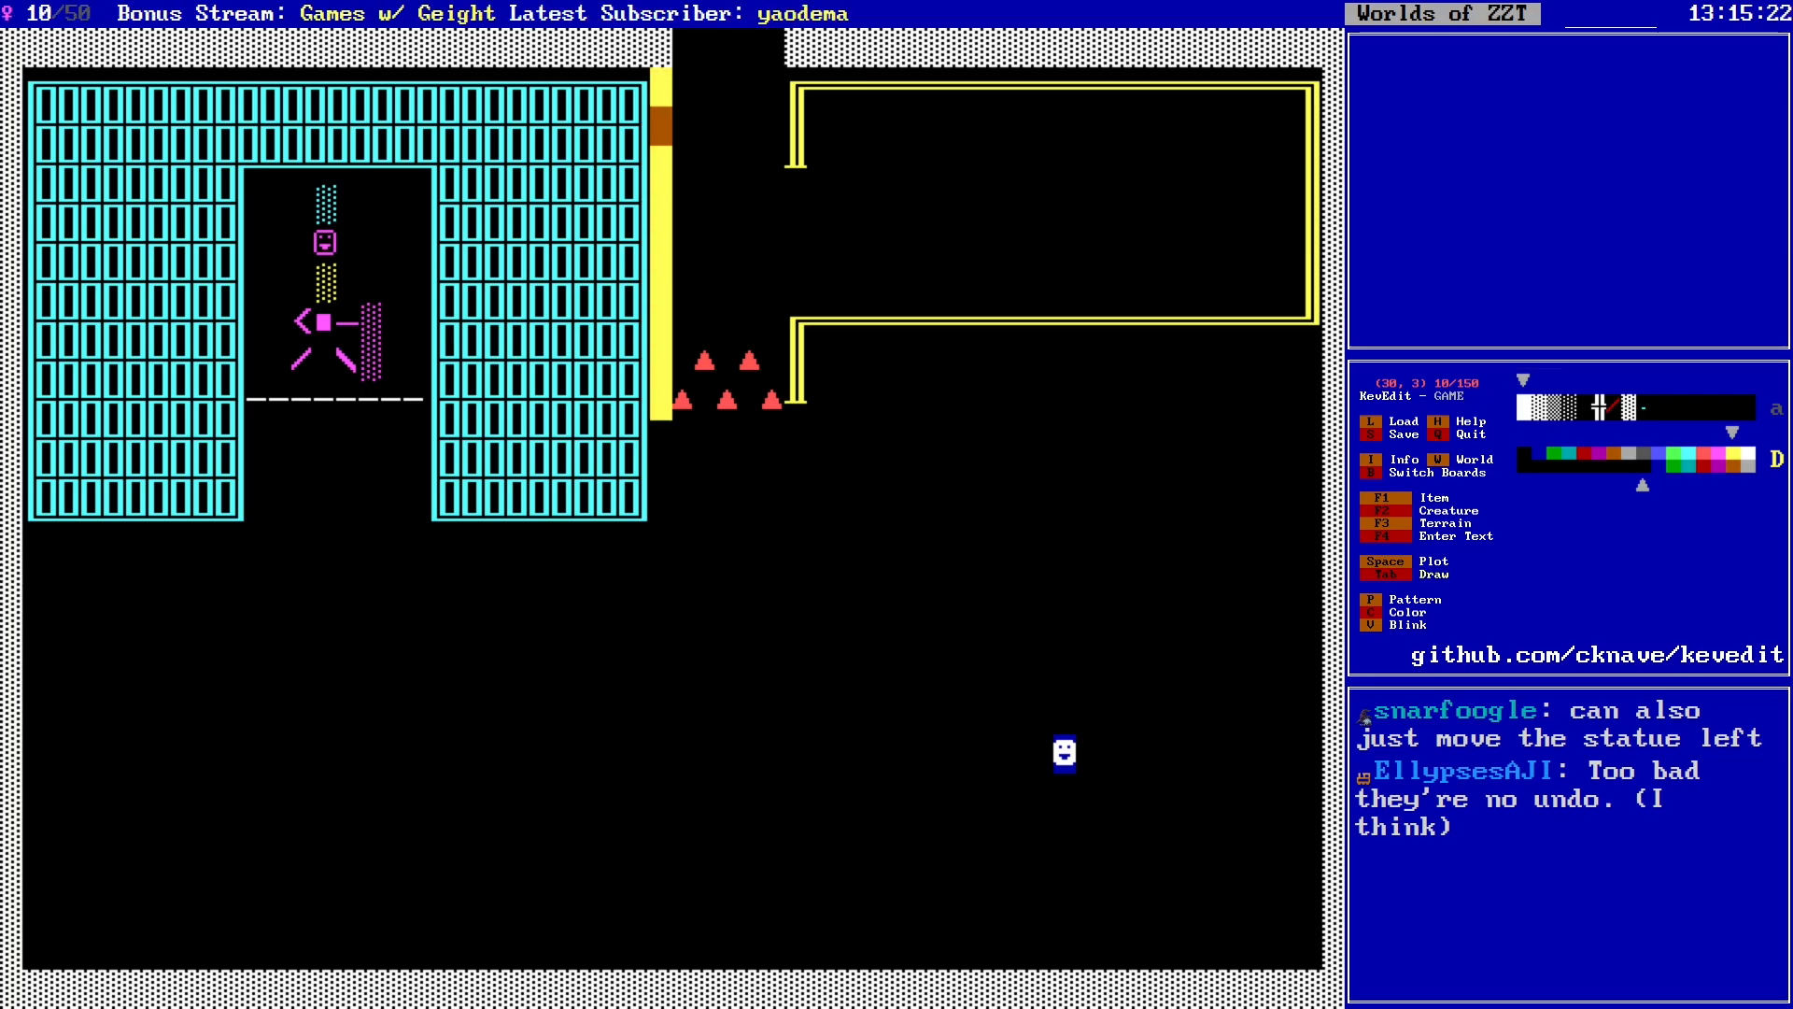
pyautogui.press('Down')
pyautogui.press('Down')
pyautogui.press('Down')
pyautogui.press('Down')
pyautogui.press('Down')
pyautogui.press('Down')
pyautogui.press('Down')
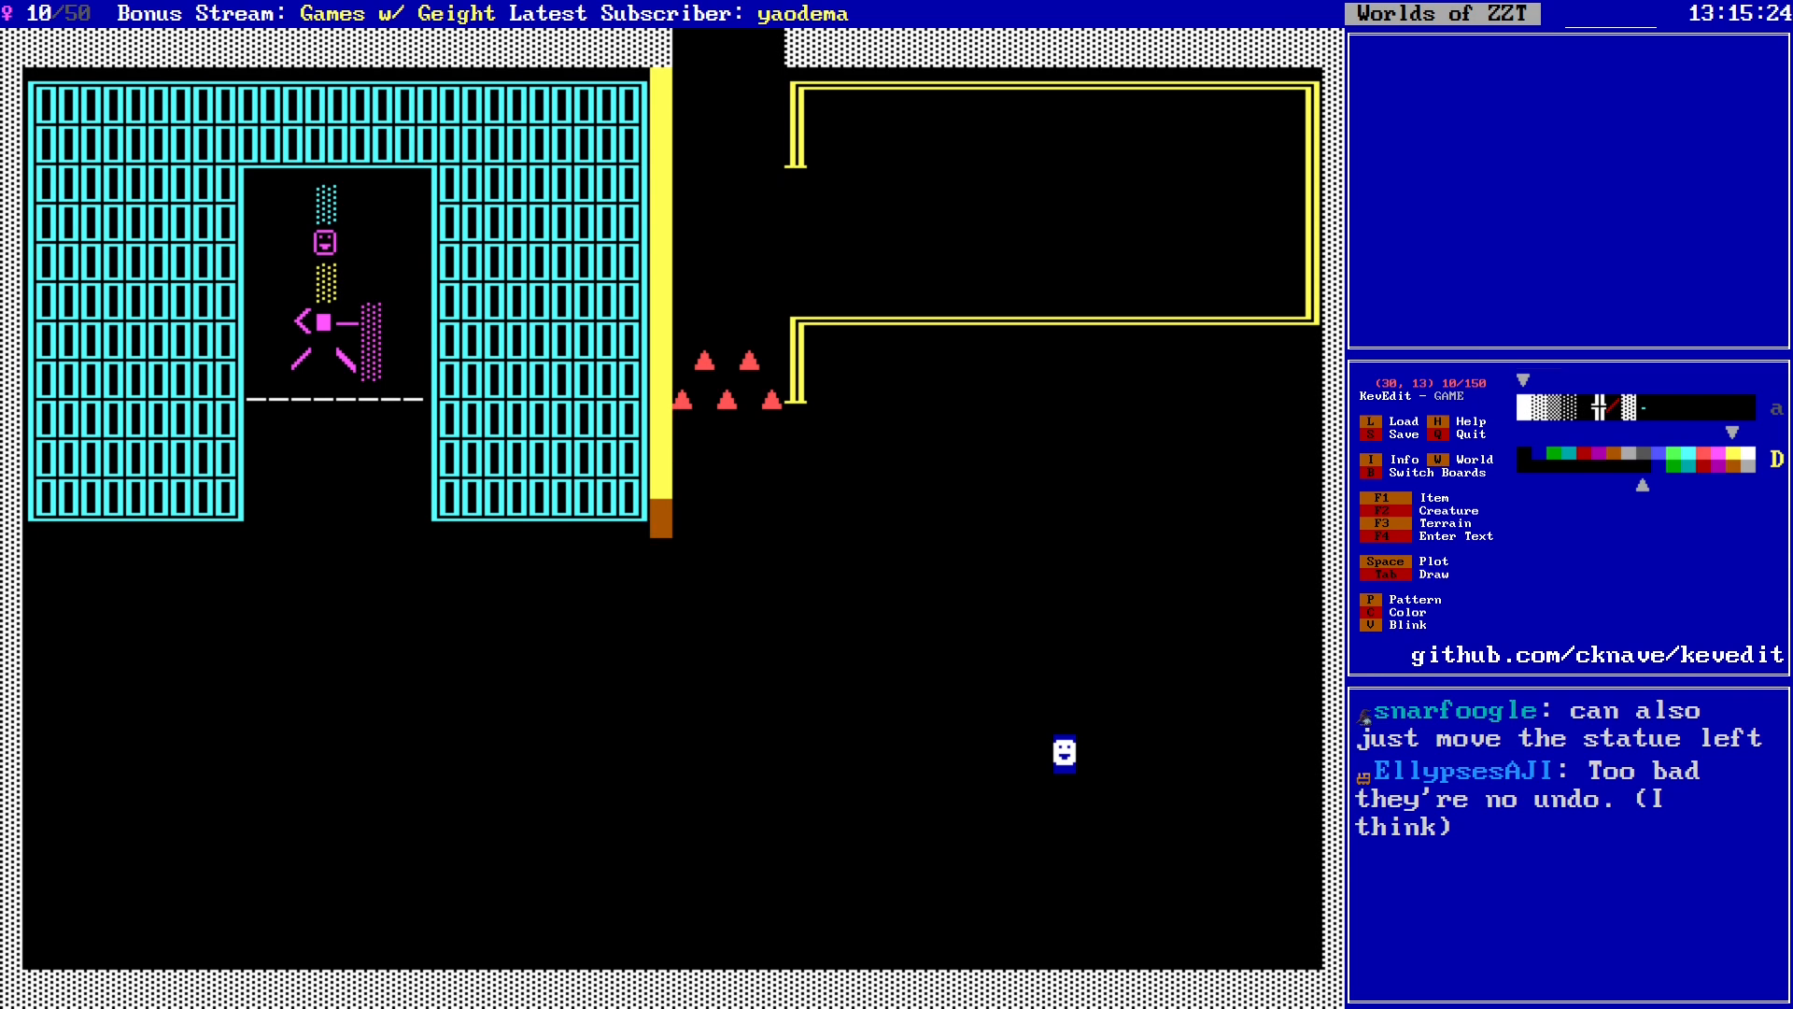
# Step: Draw solid yellow wall in column 36 from row 13 up to row 9, on the corridor's opposite side
pyautogui.press('Tab')
pyautogui.press('Right')
pyautogui.press('Right')
pyautogui.press('Right')
pyautogui.press('Right')
pyautogui.press('Right')
pyautogui.press('Right')
pyautogui.press('Down')
pyautogui.press('Down')
pyautogui.press('Down')
pyautogui.press('Down')
pyautogui.press('Down')
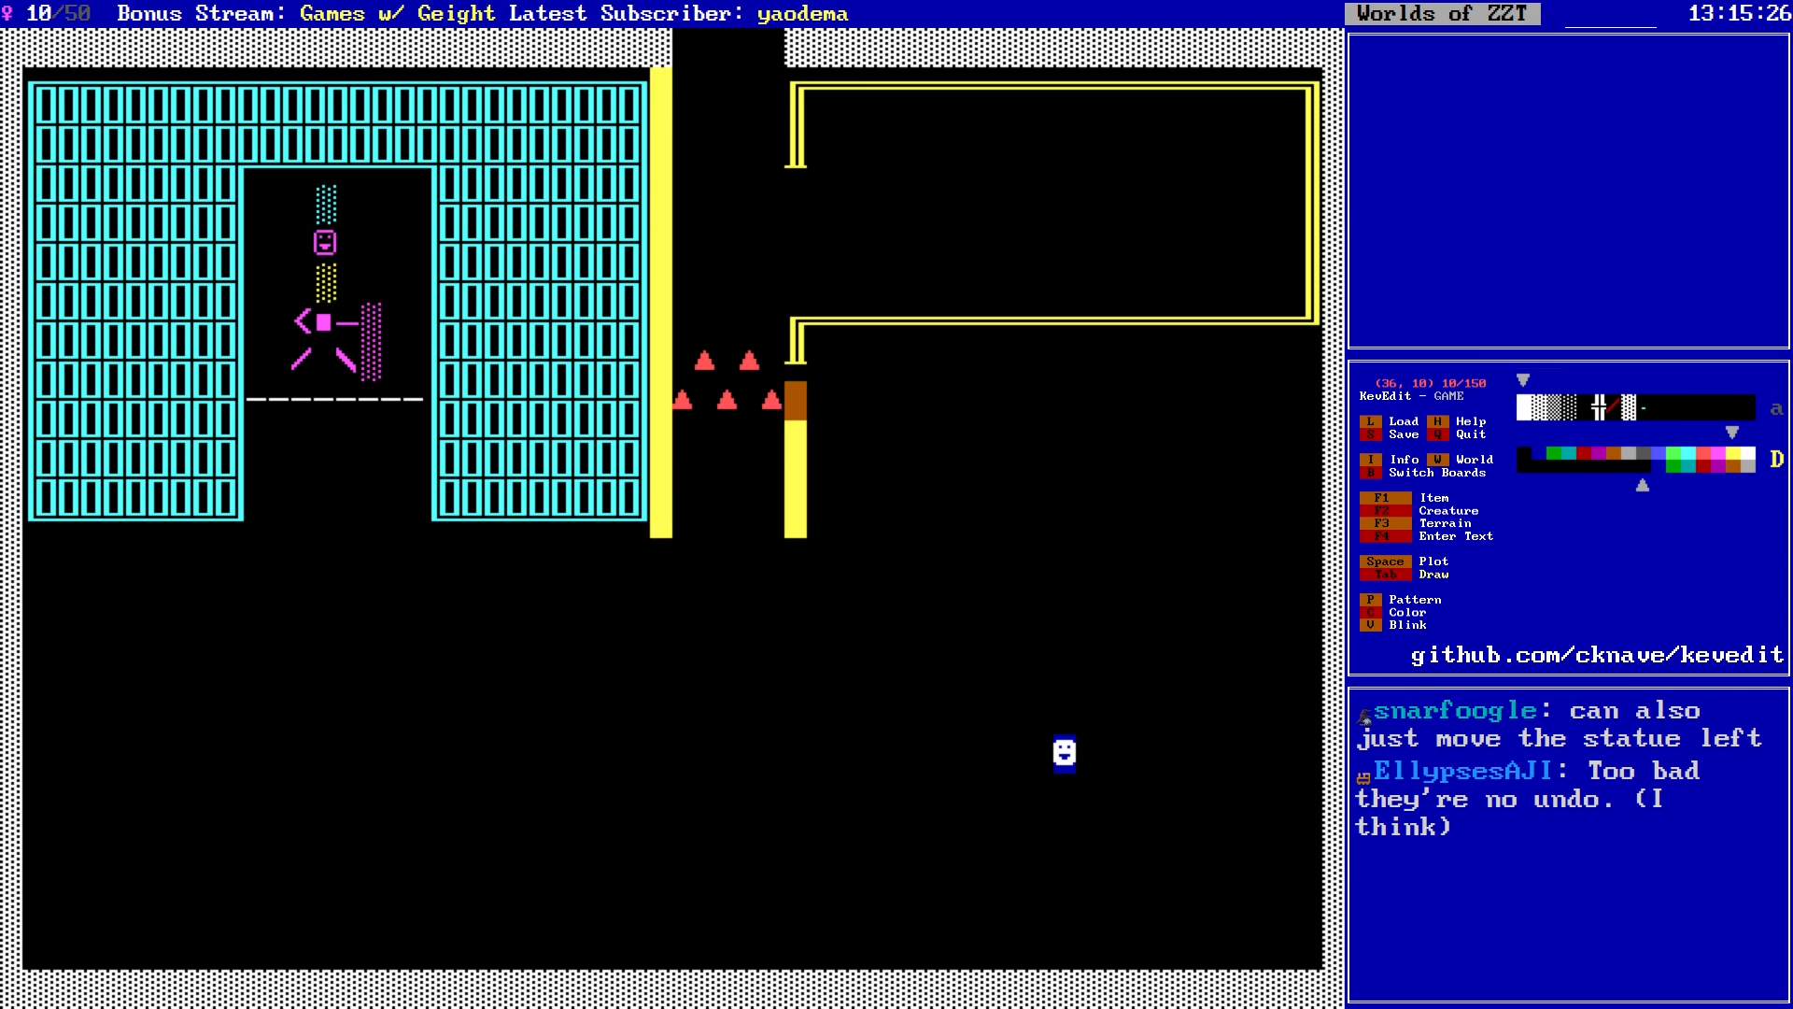
pyautogui.press('Up')
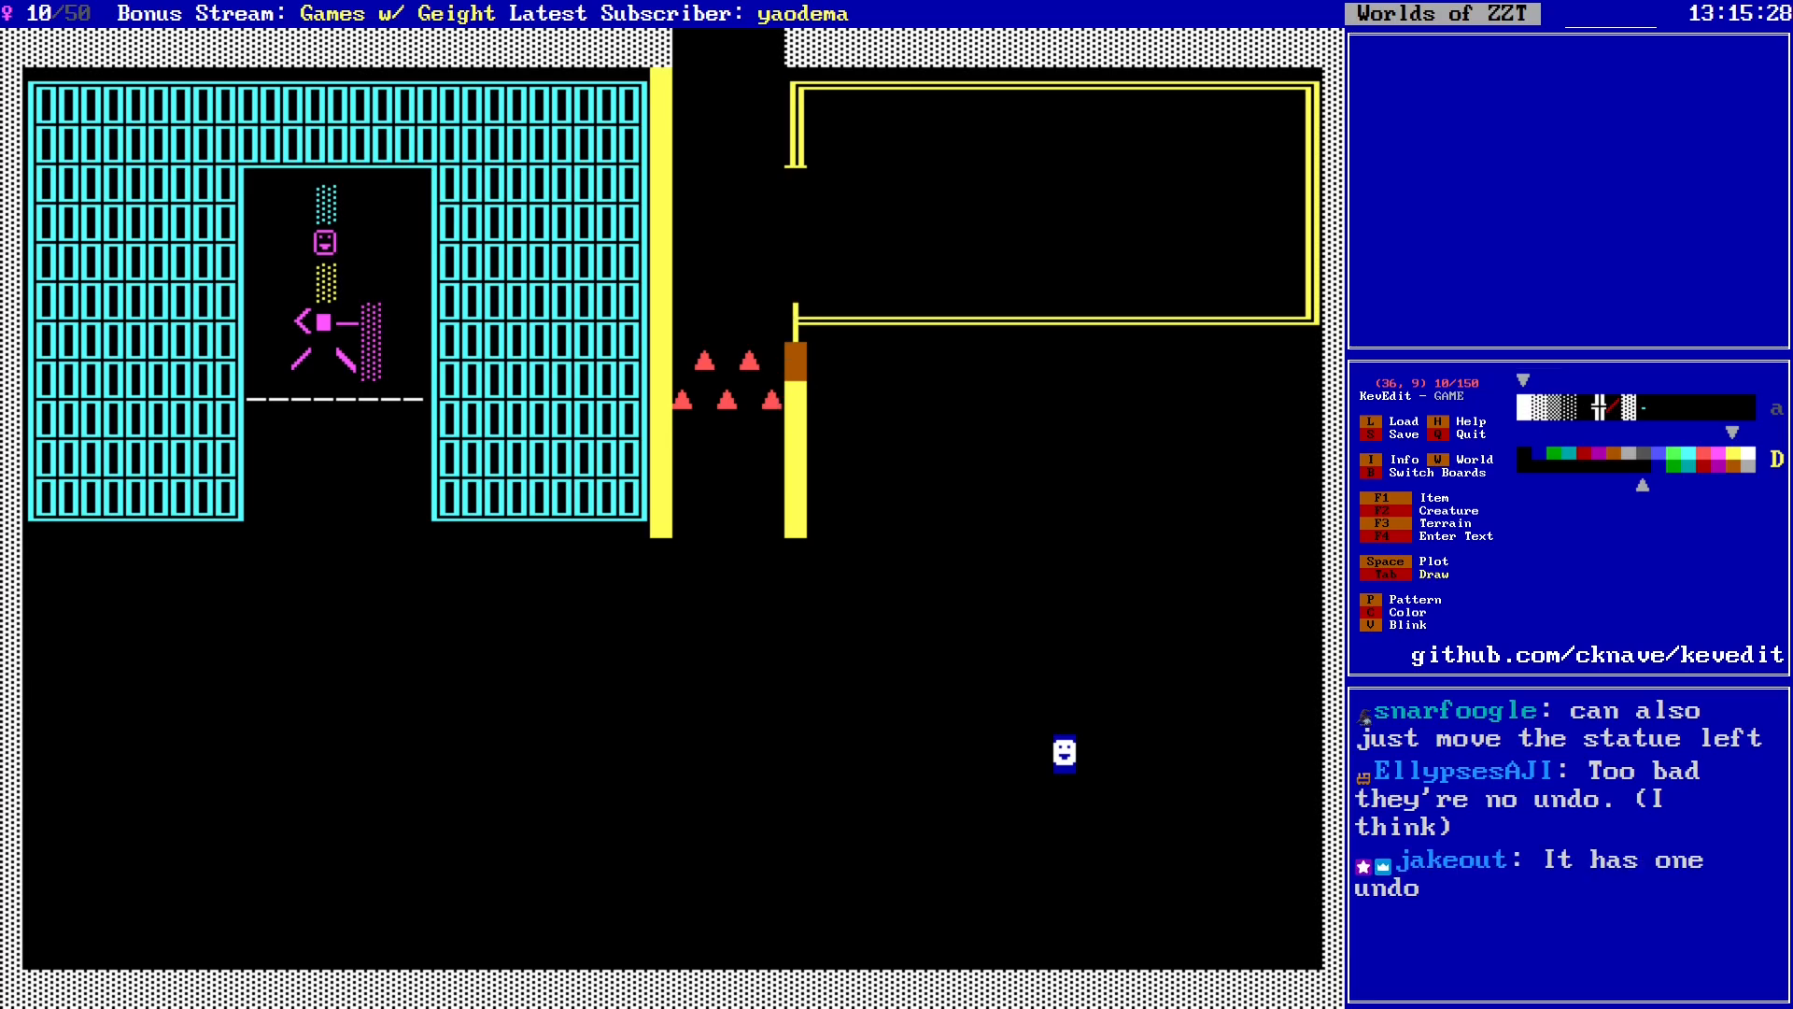
# Step: Draw a parallel solid yellow wall in column 42 from row 13 up to row 9
pyautogui.press('Right')
pyautogui.press('Left')
pyautogui.press('Down')
pyautogui.press('Down')
pyautogui.press('Down')
pyautogui.press('Down')
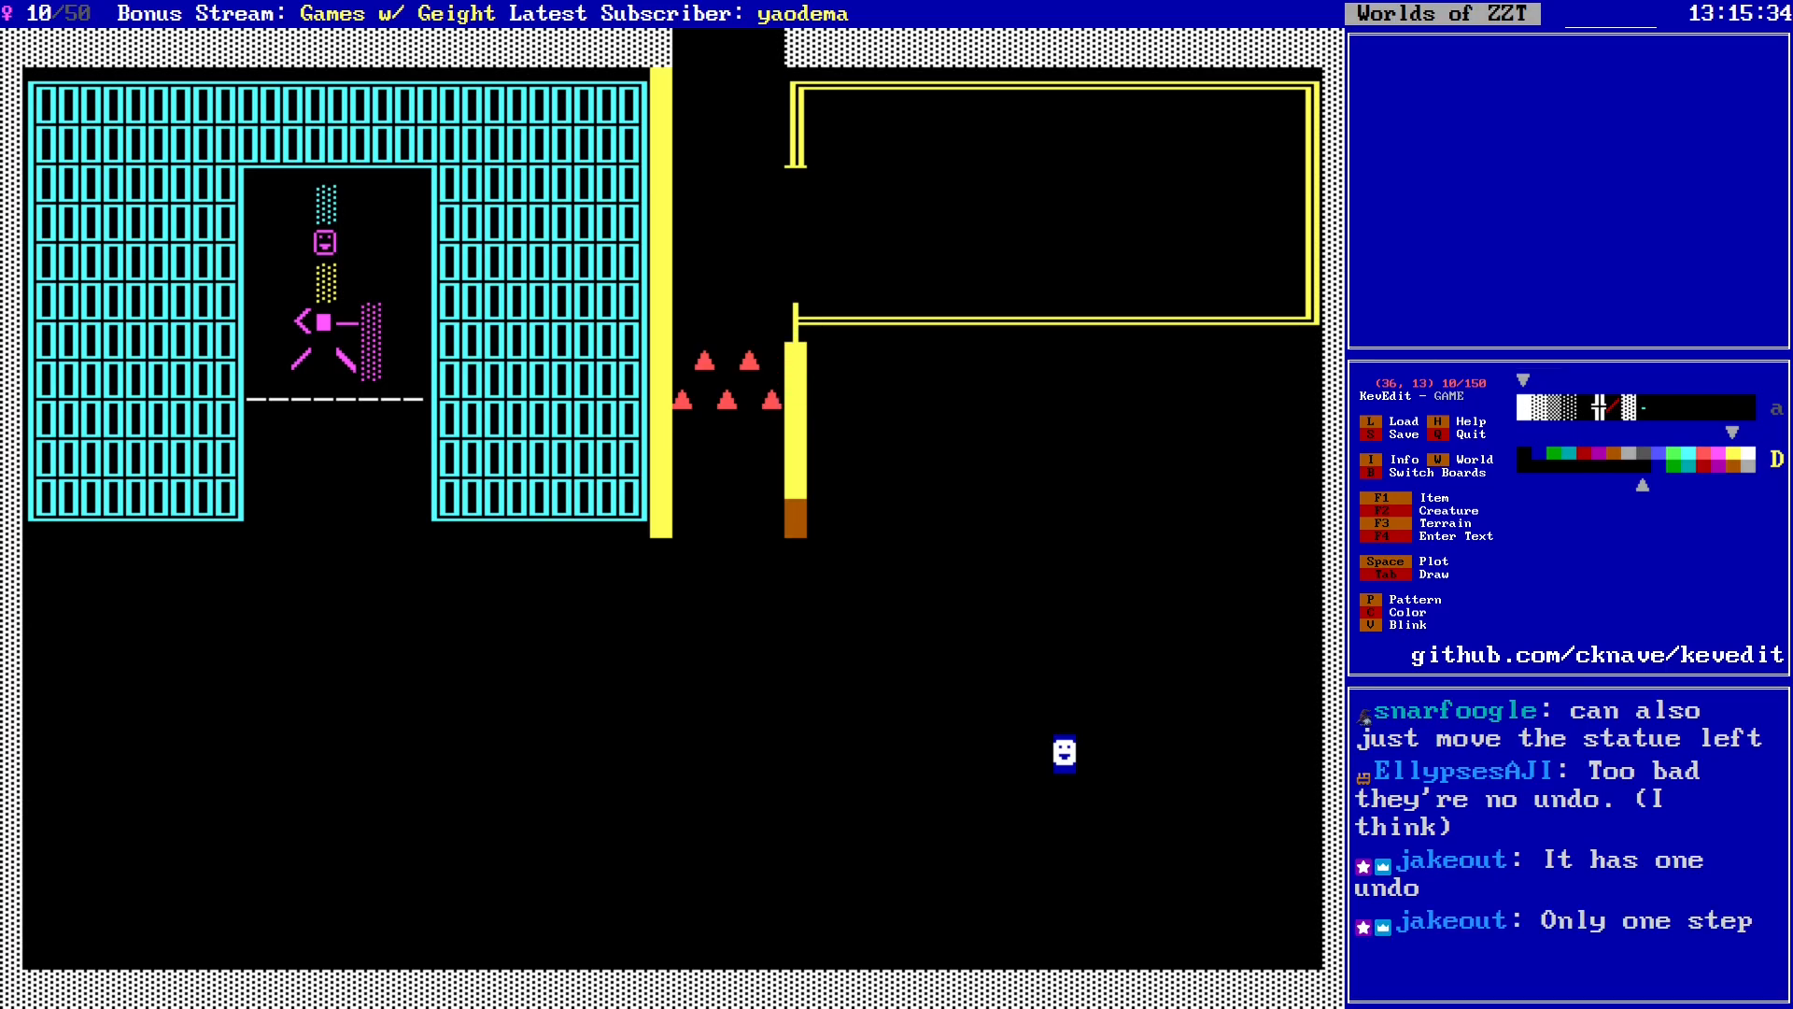
pyautogui.press('Right')
pyautogui.press('Right')
pyautogui.press('Right')
pyautogui.press('Right')
pyautogui.press('Right')
pyautogui.press('Right')
pyautogui.press('Right')
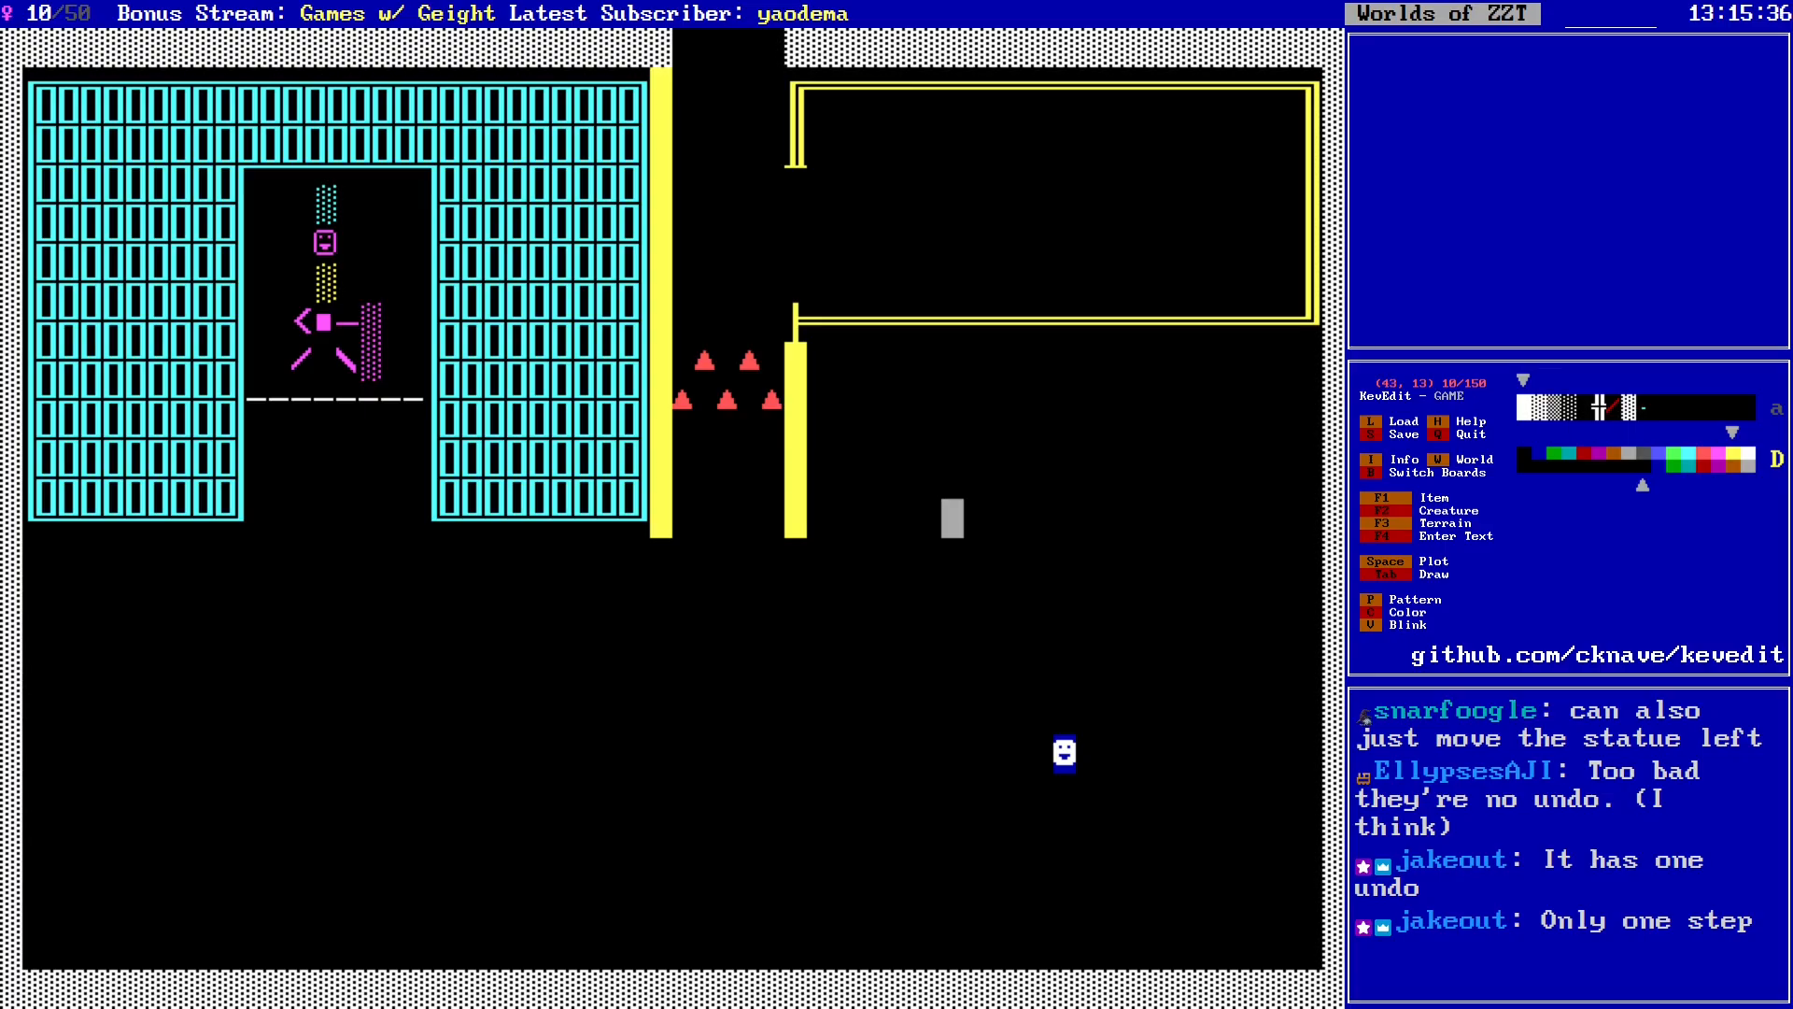
pyautogui.press('Left')
pyautogui.press('Tab')
pyautogui.press('Up')
pyautogui.press('Up')
pyautogui.press('Up')
pyautogui.press('Up')
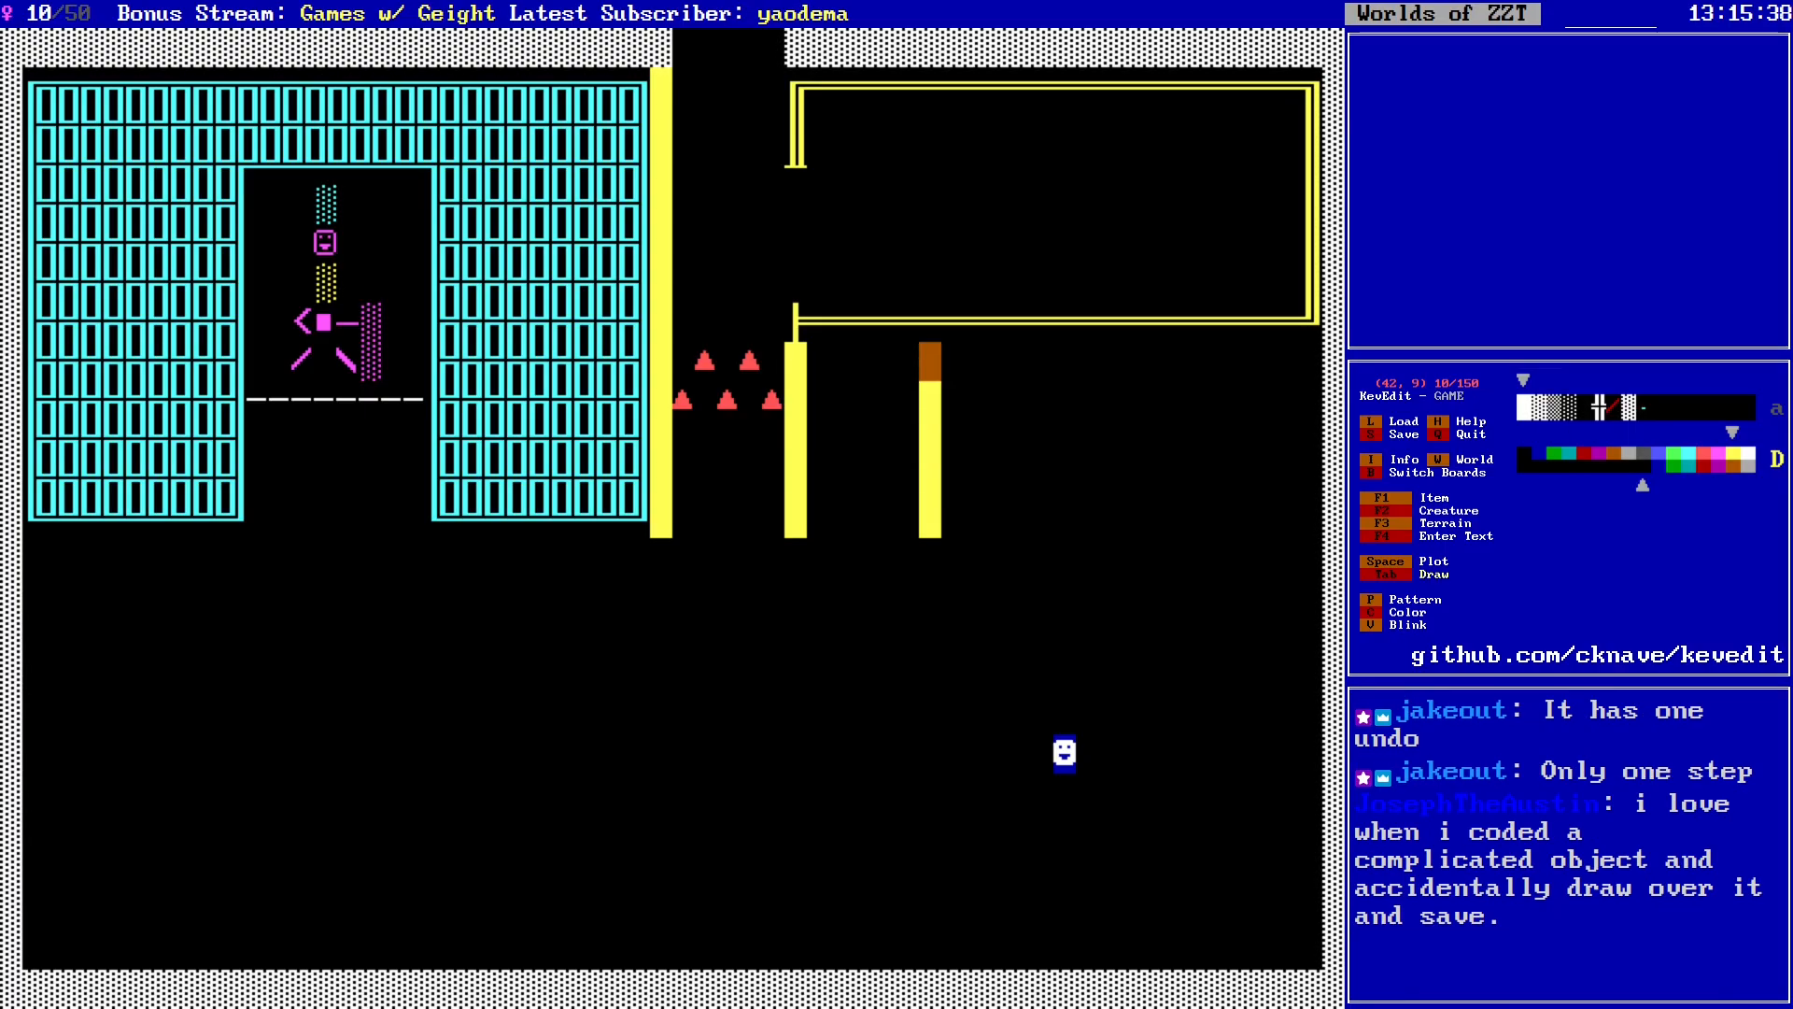
# Step: Draw a solid yellow wall in column 49 from row 9 down to row 13
pyautogui.press('Right')
pyautogui.press('Right')
pyautogui.press('Right')
pyautogui.press('Right')
pyautogui.press('Right')
pyautogui.press('Right')
pyautogui.press('Right')
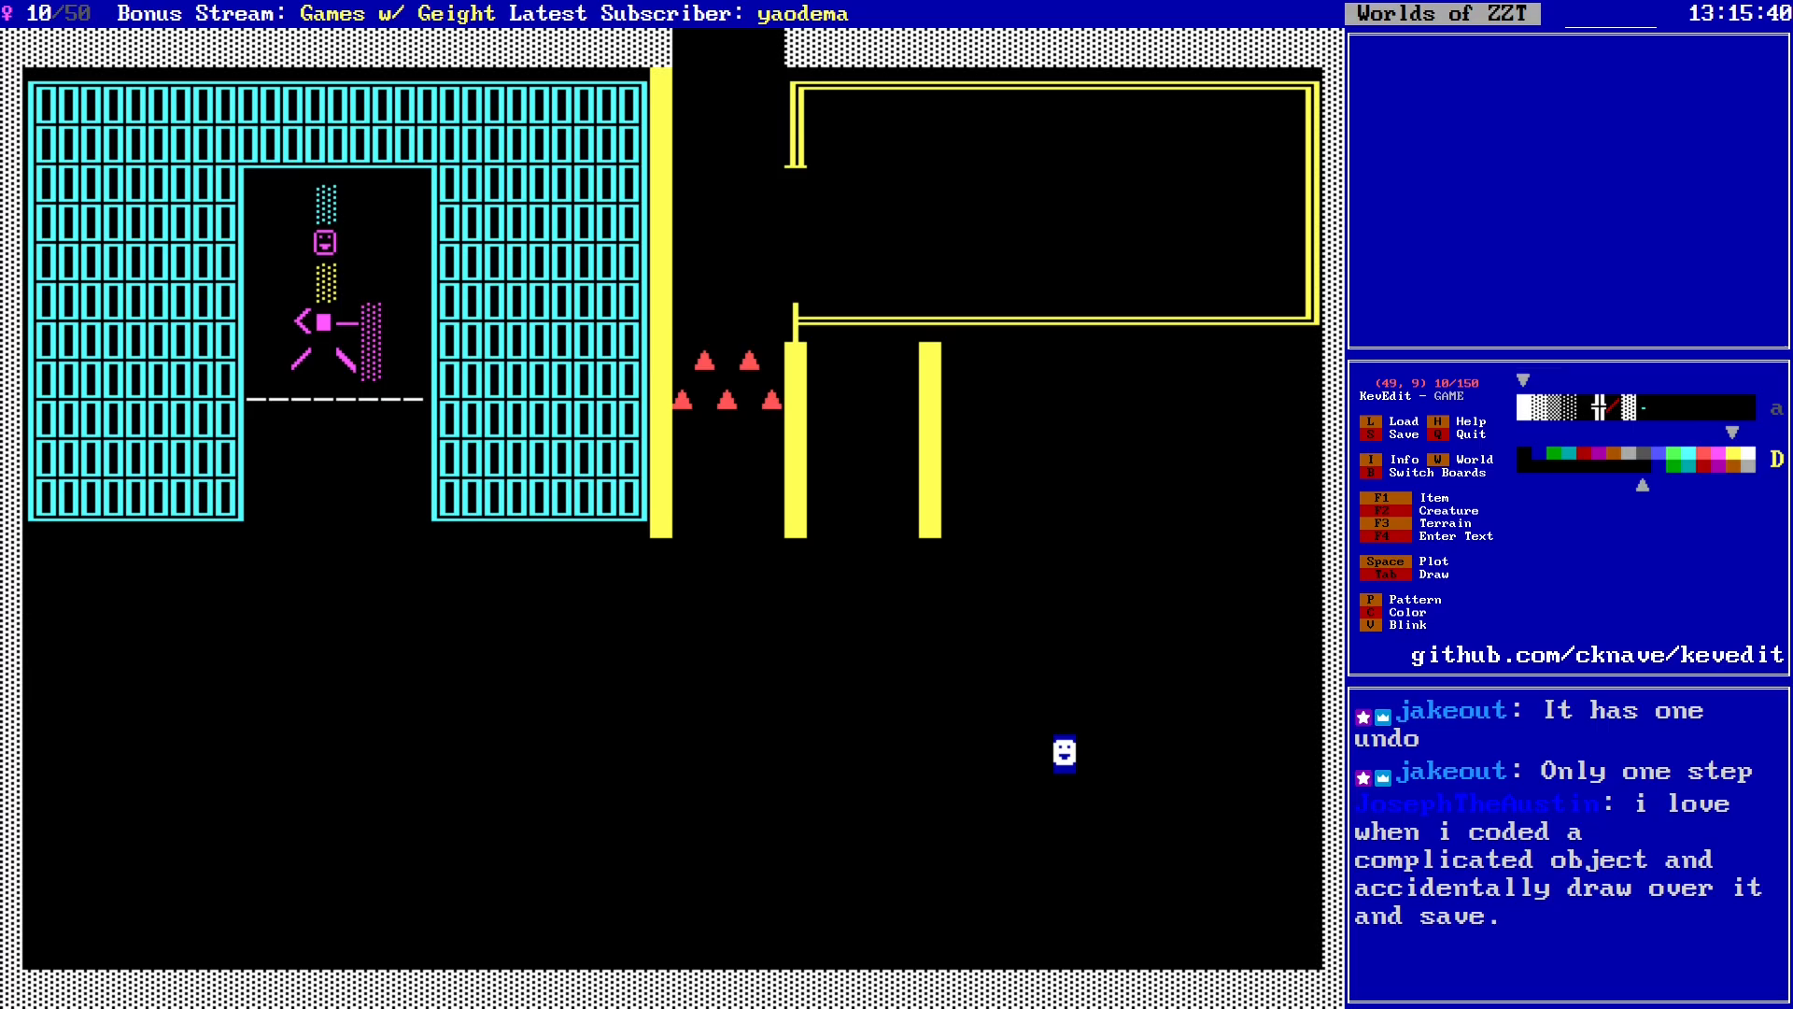
pyautogui.press('Tab')
pyautogui.press('Down')
pyautogui.press('Down')
pyautogui.press('Down')
pyautogui.press('Down')
pyautogui.press('Tab')
# Step: Erase the yellow wall in column 49 from row 13 up to row 9
pyautogui.press('Left')
pyautogui.press('Left')
pyautogui.press('Left')
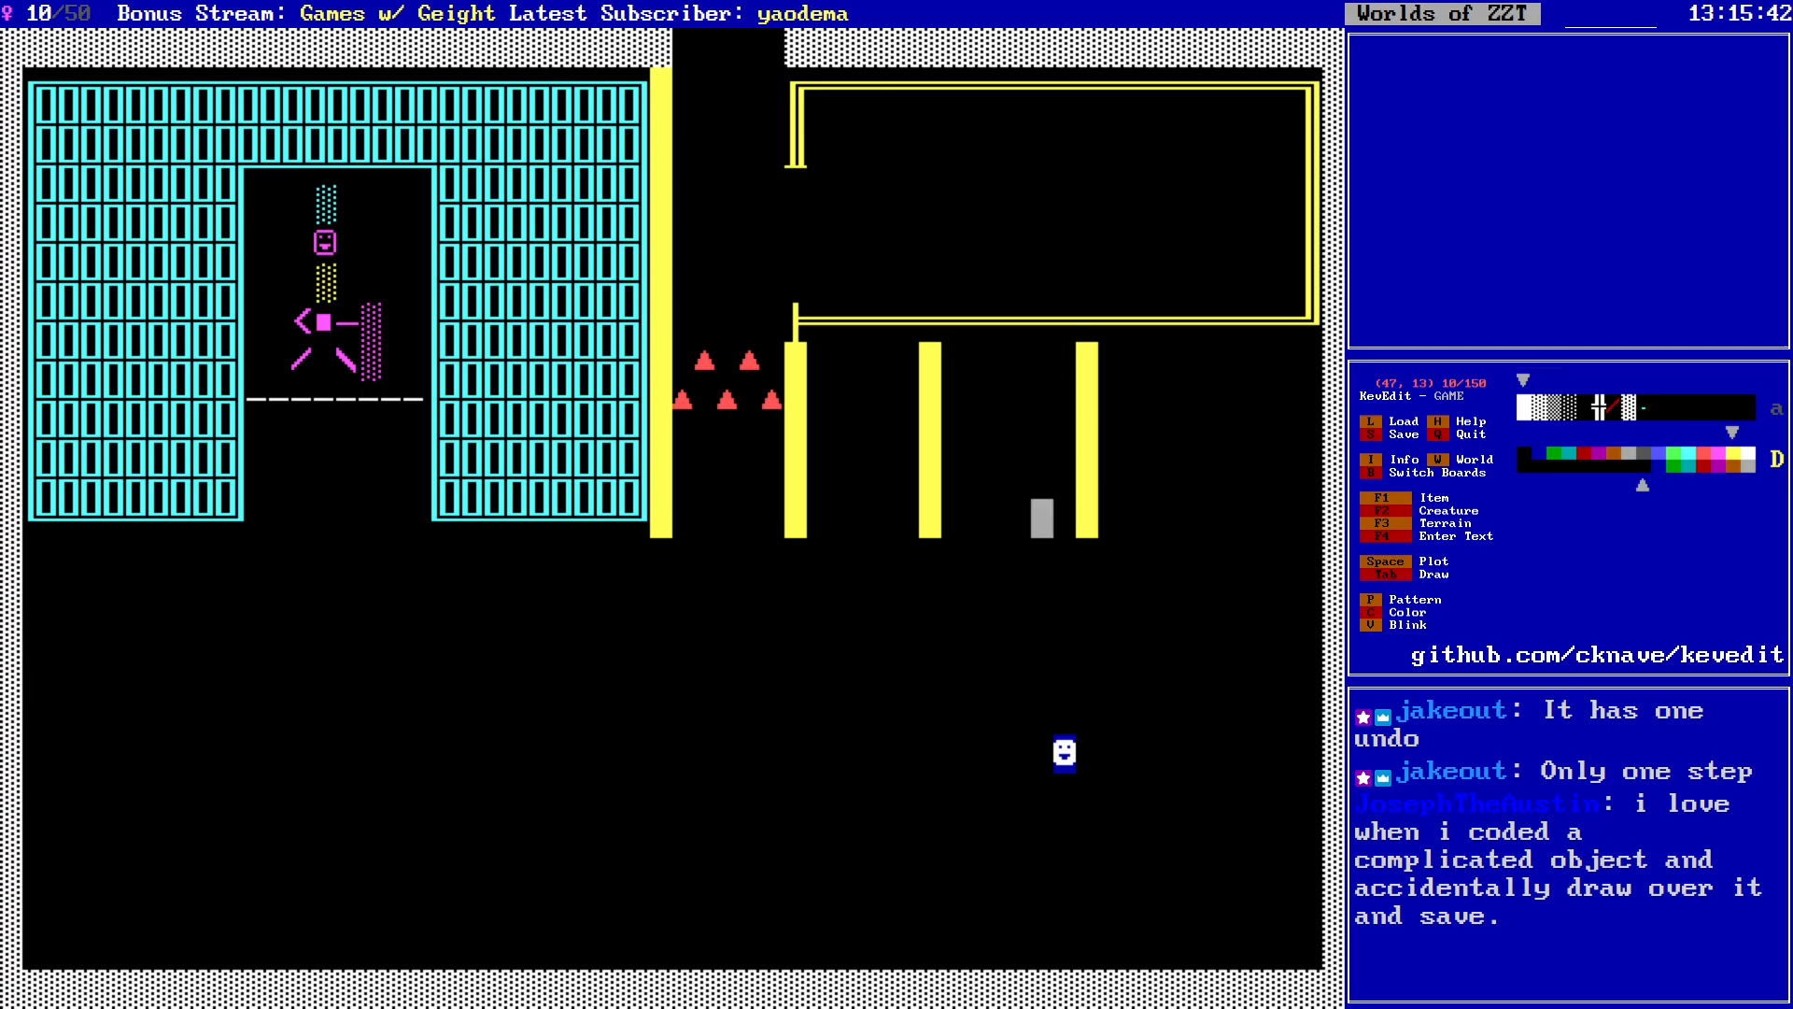
pyautogui.press('Right')
pyautogui.press('Right')
pyautogui.press('BackSpace')
pyautogui.press('Up')
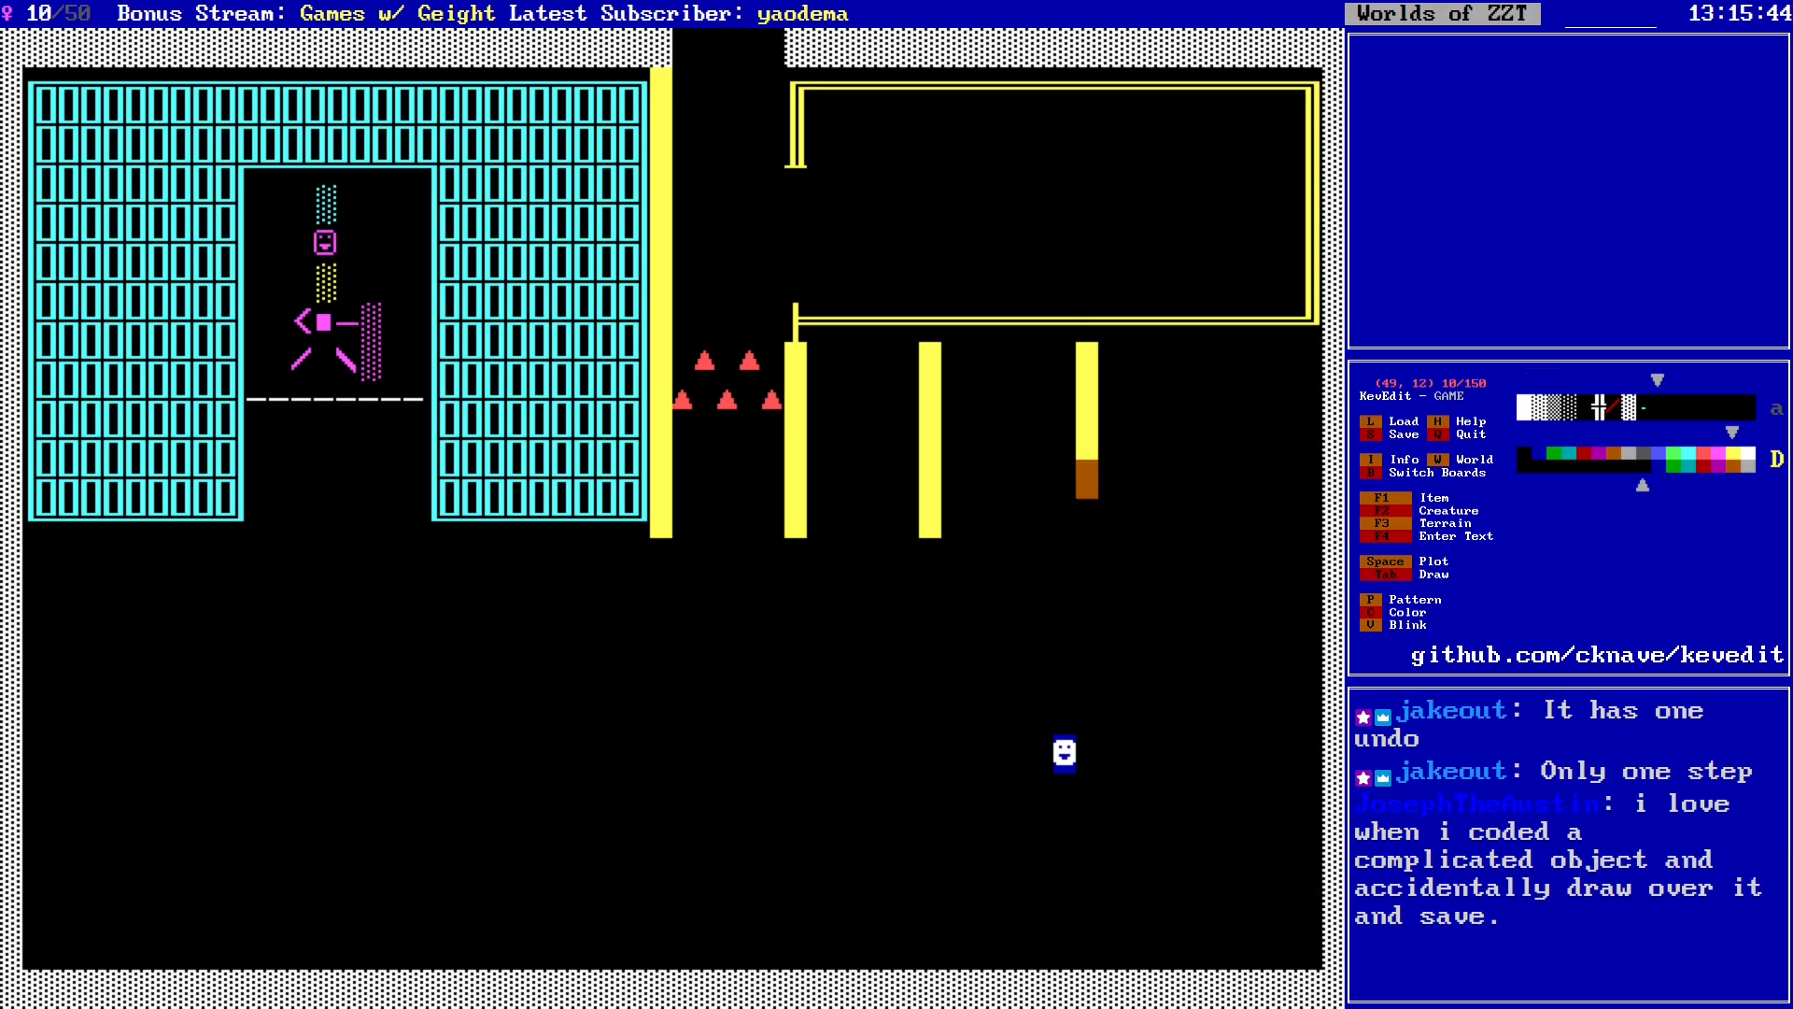
pyautogui.press('BackSpace')
pyautogui.press('Up')
pyautogui.press('BackSpace')
pyautogui.press('Up')
pyautogui.press('BackSpace')
pyautogui.press('Up')
pyautogui.press('BackSpace')
# Step: Copy the block spanning columns 36 to 42 and rows 9 to 13, including both yellow walls
pyautogui.hotkey('alt', 'Left')
pyautogui.press('Left')
pyautogui.press('Left')
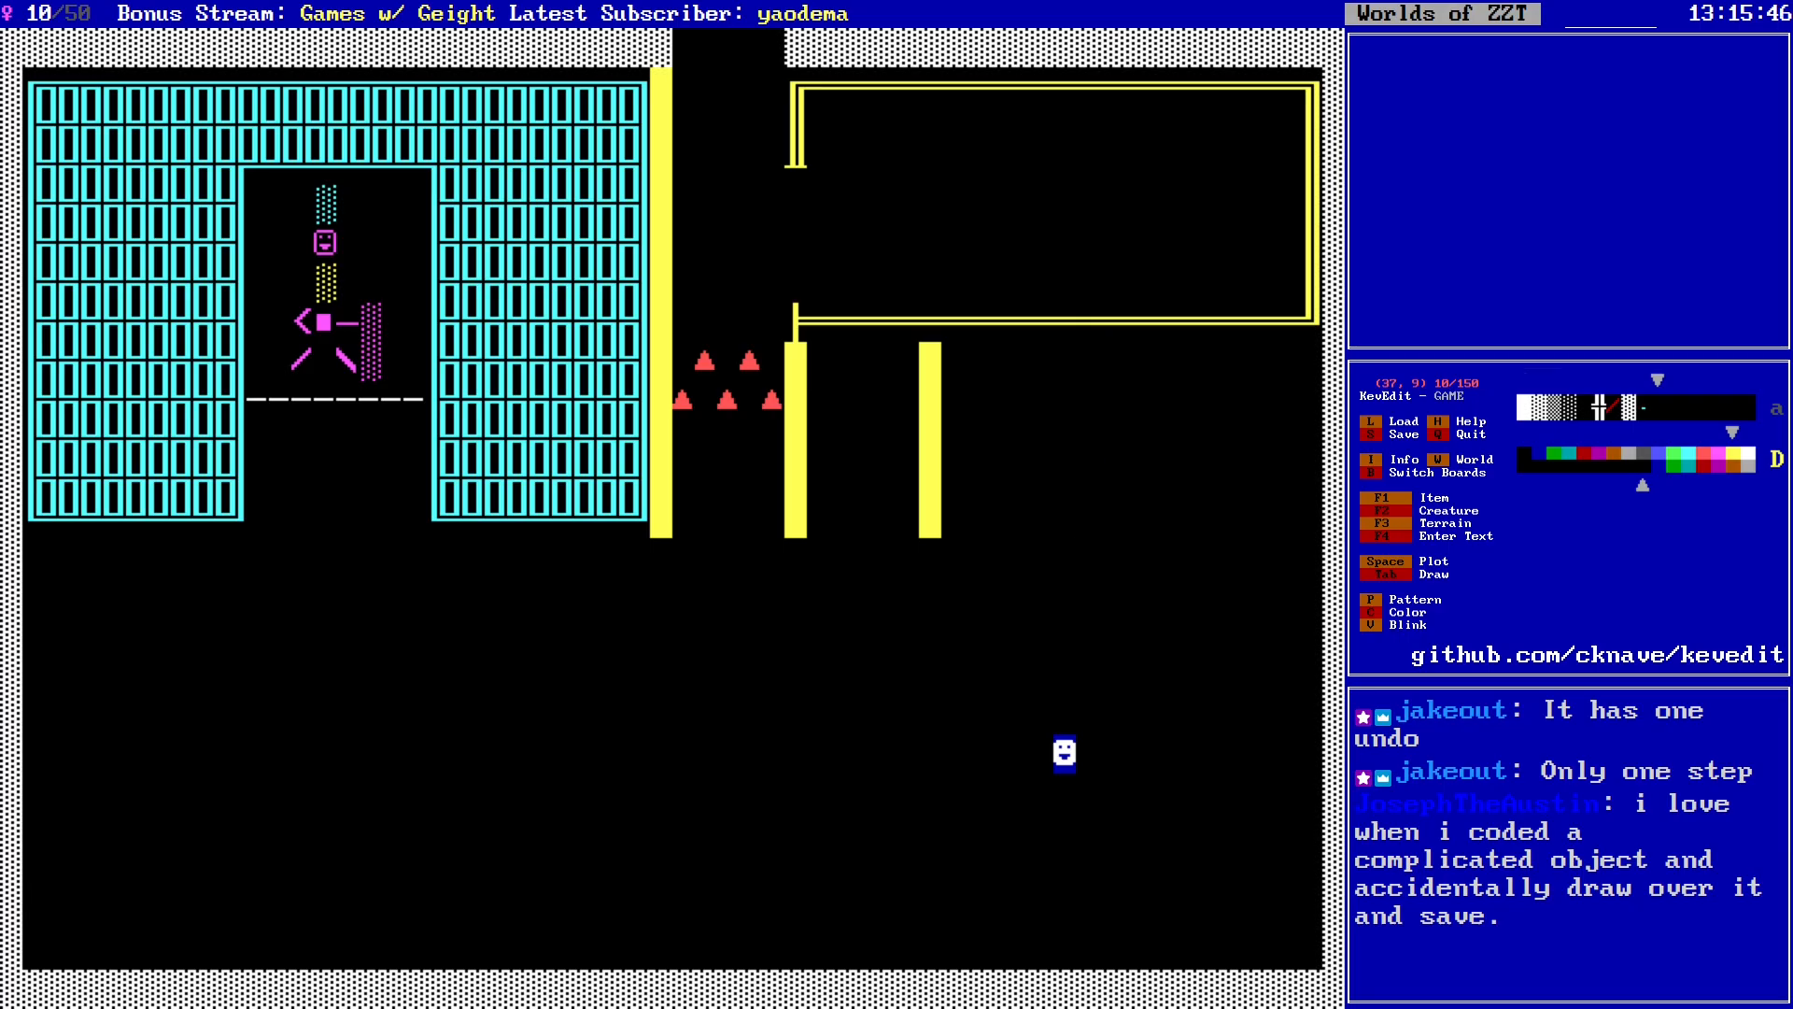
pyautogui.hotkey('shift', 'Down')
pyautogui.hotkey('shift', 'Down')
pyautogui.hotkey('shift', 'Right')
pyautogui.hotkey('shift', 'Down')
pyautogui.hotkey('shift', 'Right')
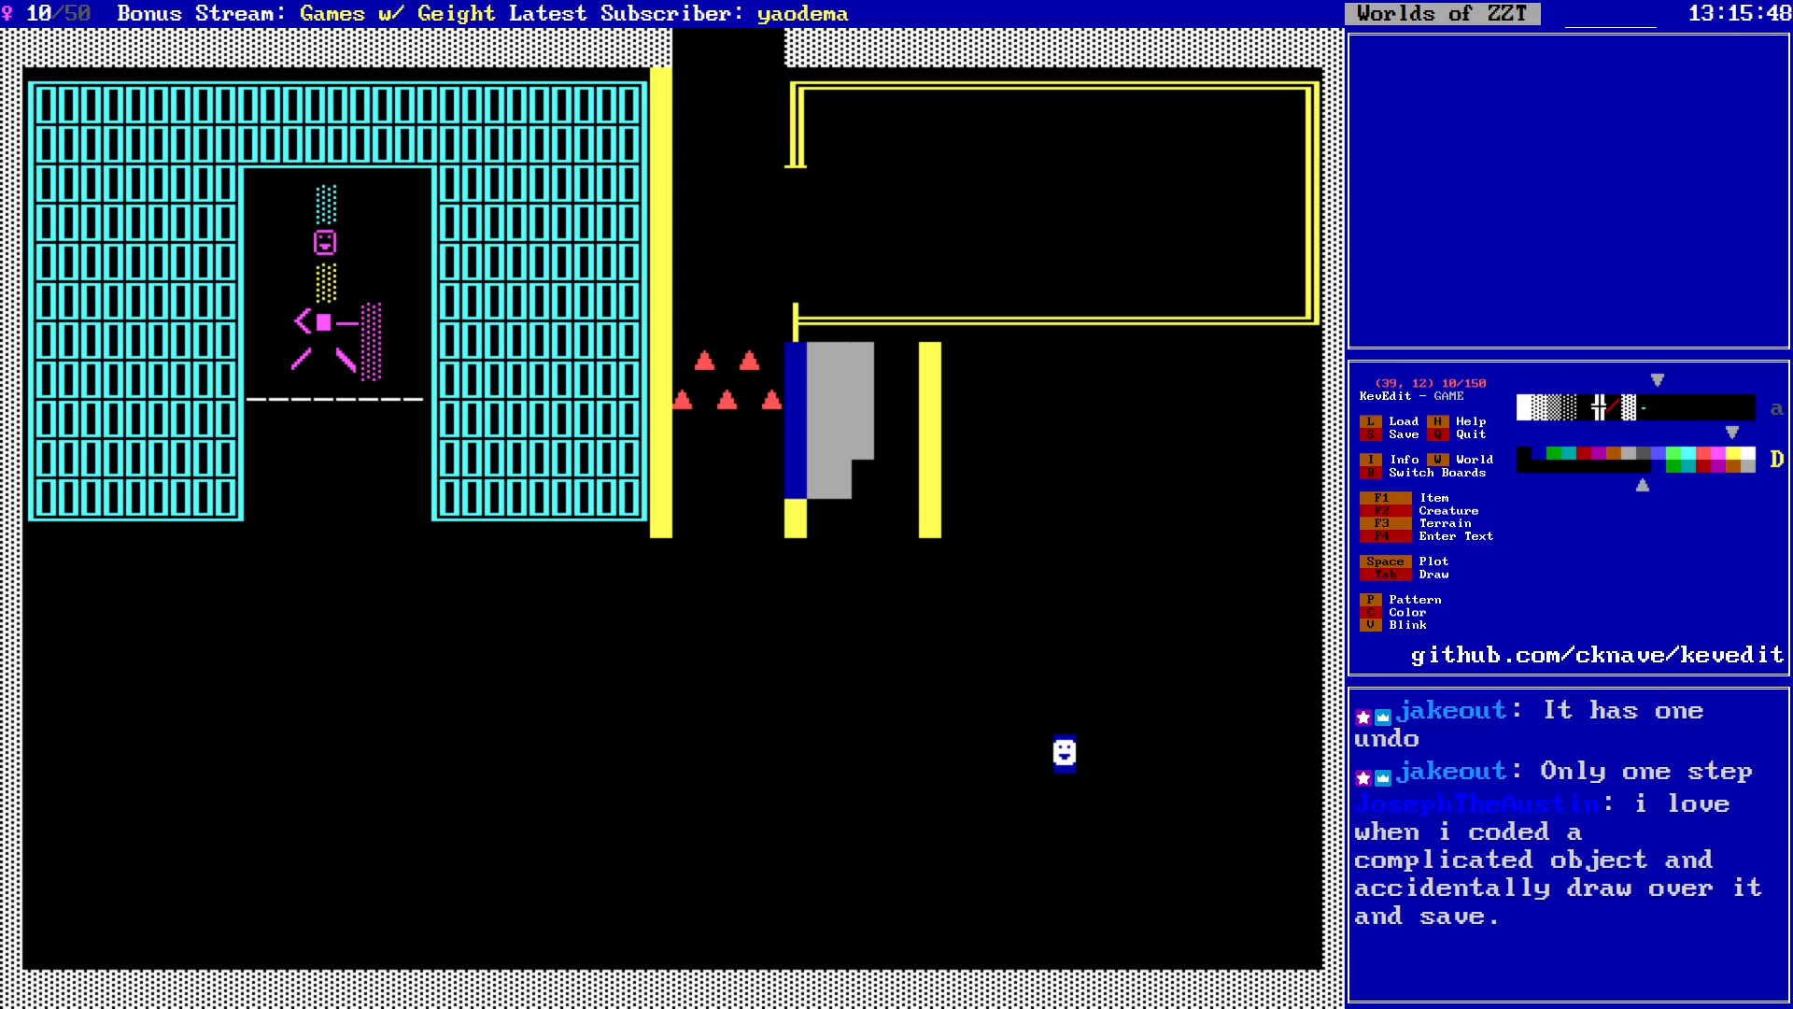
pyautogui.hotkey('shift', 'Right')
pyautogui.hotkey('shift', 'Down')
pyautogui.hotkey('shift', 'Right')
pyautogui.hotkey('shift', 'Right')
pyautogui.hotkey('ctrl', 'c')
# Step: Paste the copied block six columns east so its second wall lands in column 48, rows 9 to 13
pyautogui.hotkey('ctrl', 'v')
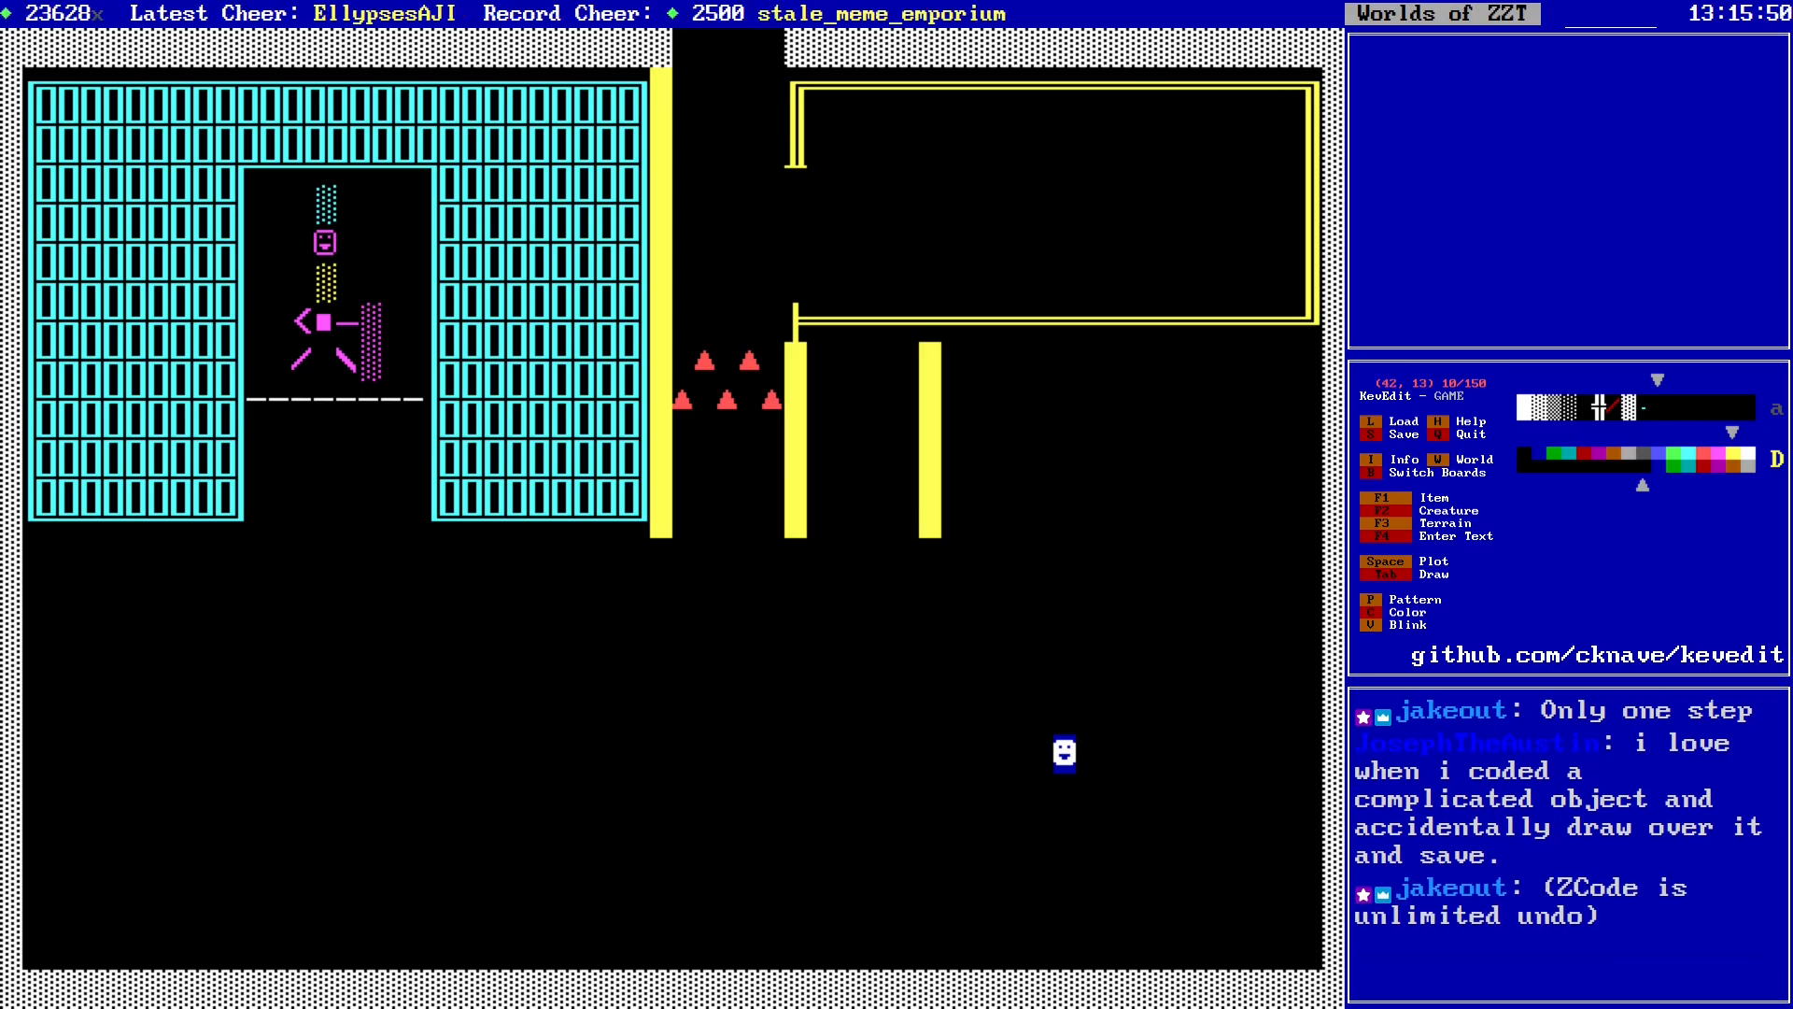
pyautogui.press('Right')
pyautogui.press('Right')
pyautogui.press('Right')
pyautogui.press('Right')
pyautogui.press('Right')
pyautogui.press('Right')
pyautogui.press('Right')
pyautogui.press('Right')
pyautogui.press('Left')
pyautogui.press('Left')
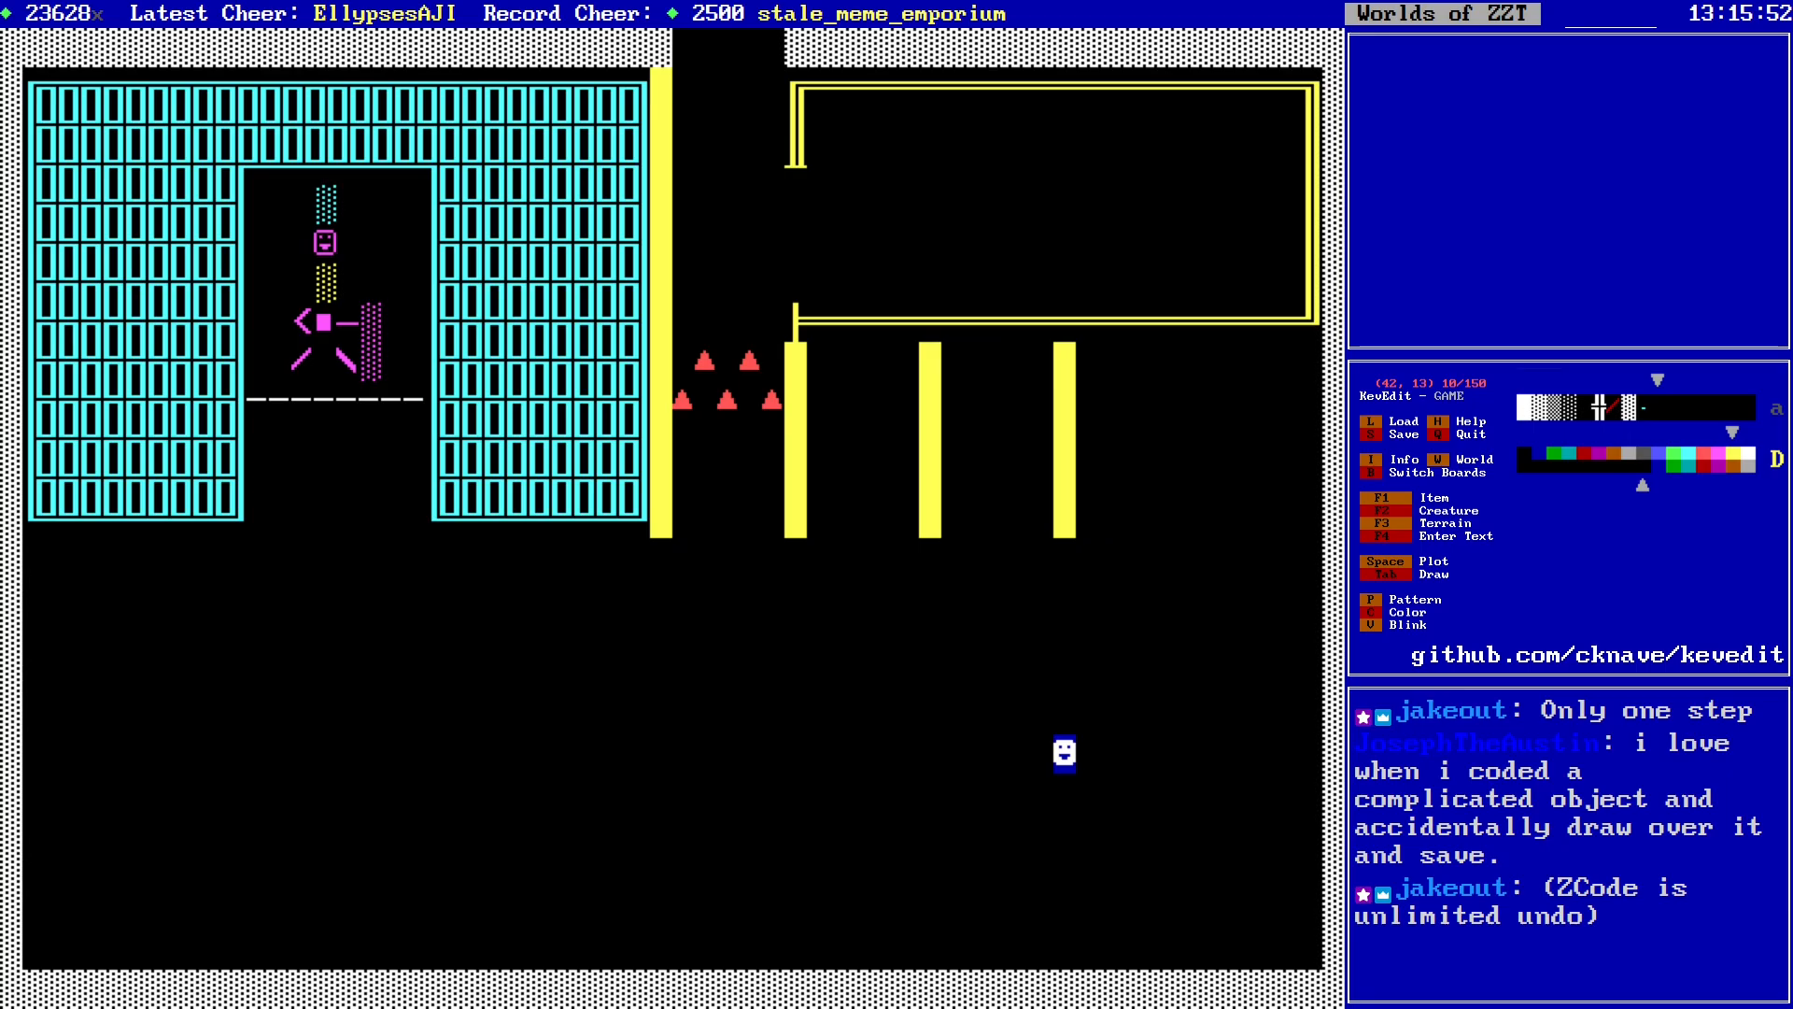
pyautogui.press('Return')
# Step: Paste the block again twelve columns east of the original, adding a yellow wall in column 54, rows 9 to 13
pyautogui.hotkey('ctrl', 'v')
pyautogui.press('Right')
pyautogui.press('Down')
pyautogui.press('Down')
pyautogui.press('Right')
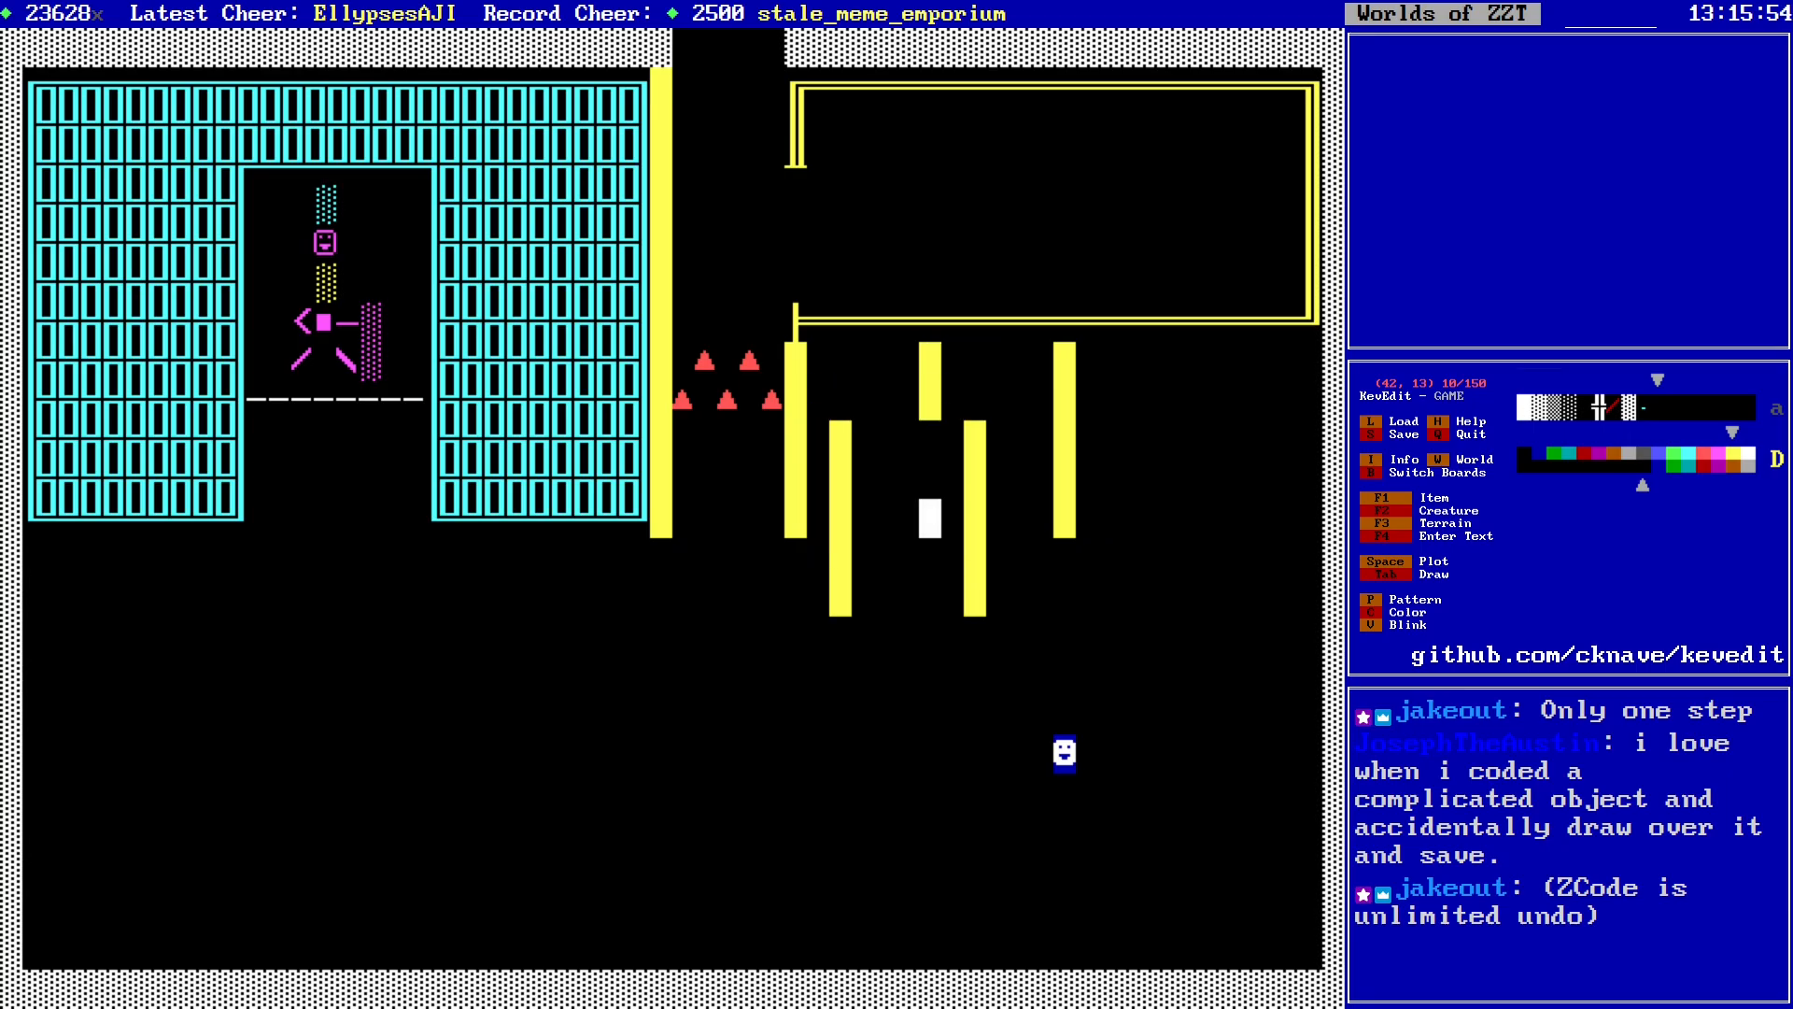
pyautogui.press('Right')
pyautogui.press('Right')
pyautogui.press('Right')
pyautogui.press('Right')
pyautogui.press('Right')
pyautogui.press('Right')
pyautogui.press('Right')
pyautogui.press('Right')
pyautogui.press('Right')
pyautogui.press('Right')
pyautogui.press('Up')
pyautogui.press('Up')
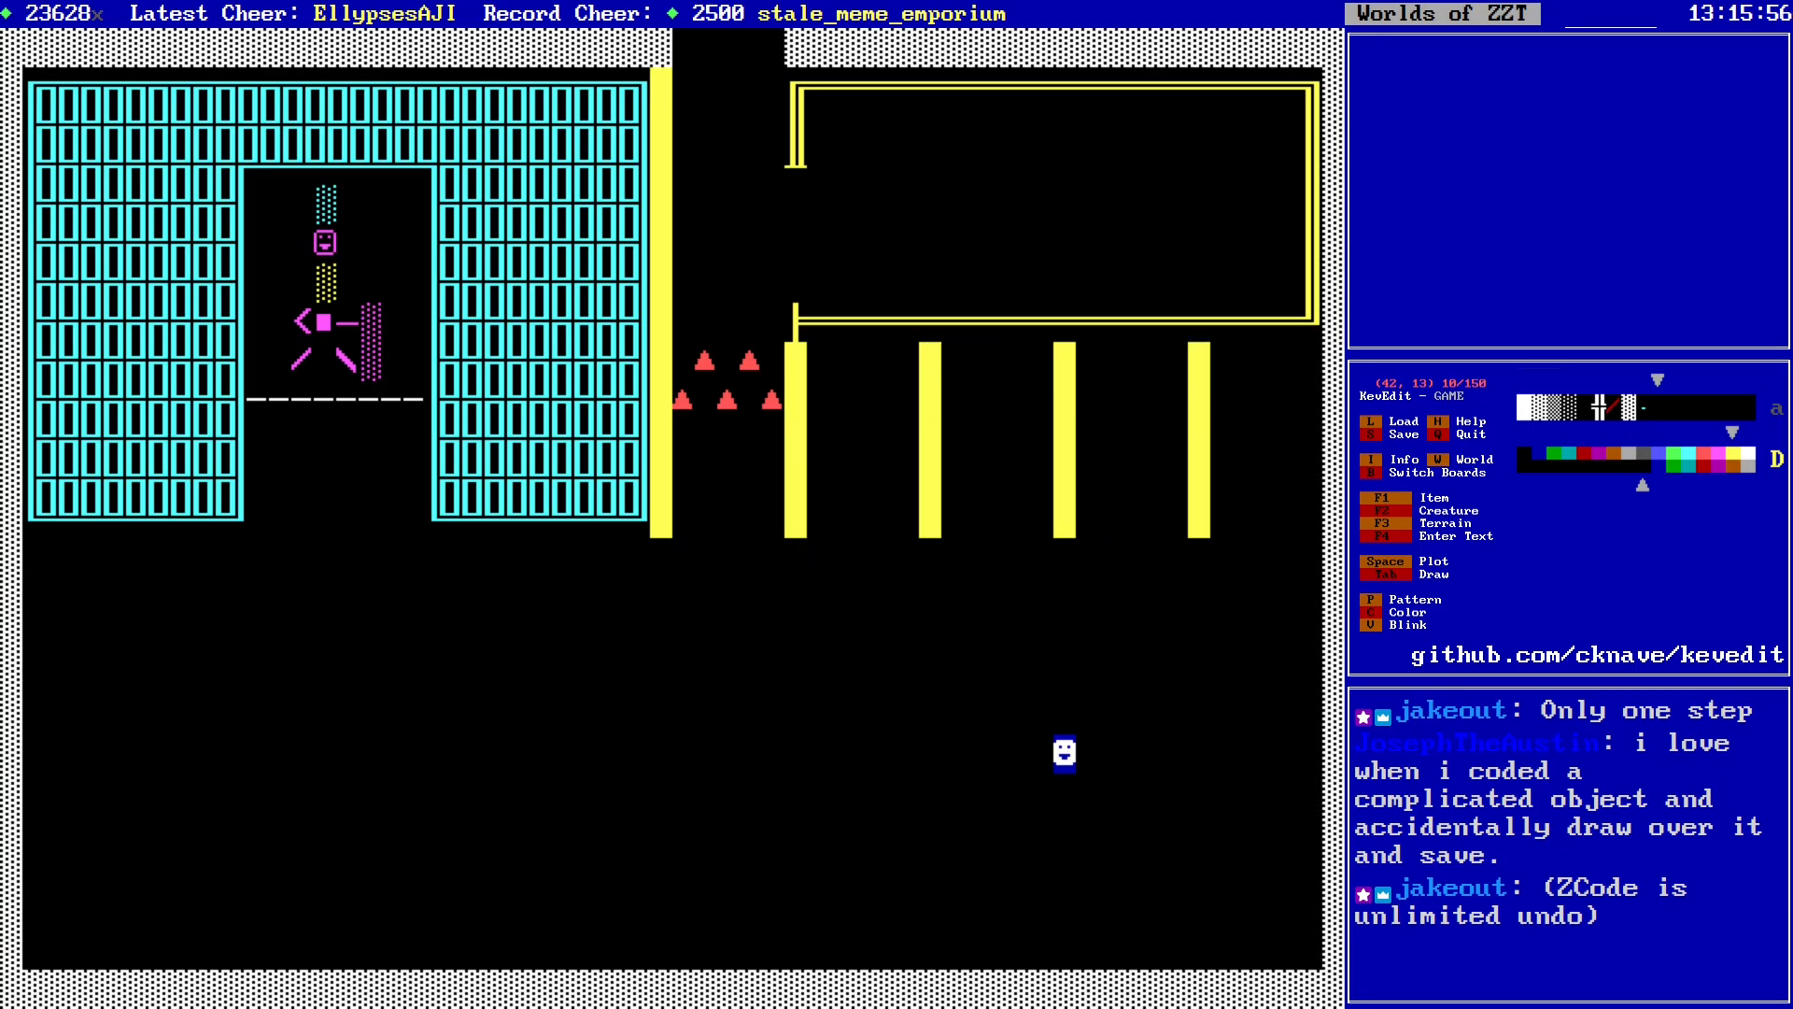
# Step: Check the spacing of the yellow wall columns along row 13 out to the board's east edge
pyautogui.press('Right')
pyautogui.press('Right')
pyautogui.press('Right')
pyautogui.press('Right')
pyautogui.press('Right')
pyautogui.press('Right')
pyautogui.press('Right')
pyautogui.press('Right')
pyautogui.press('Right')
pyautogui.press('Right')
pyautogui.press('Right')
pyautogui.press('Right')
pyautogui.press('Right')
pyautogui.press('Right')
pyautogui.press('Right')
pyautogui.press('Right')
pyautogui.press('Right')
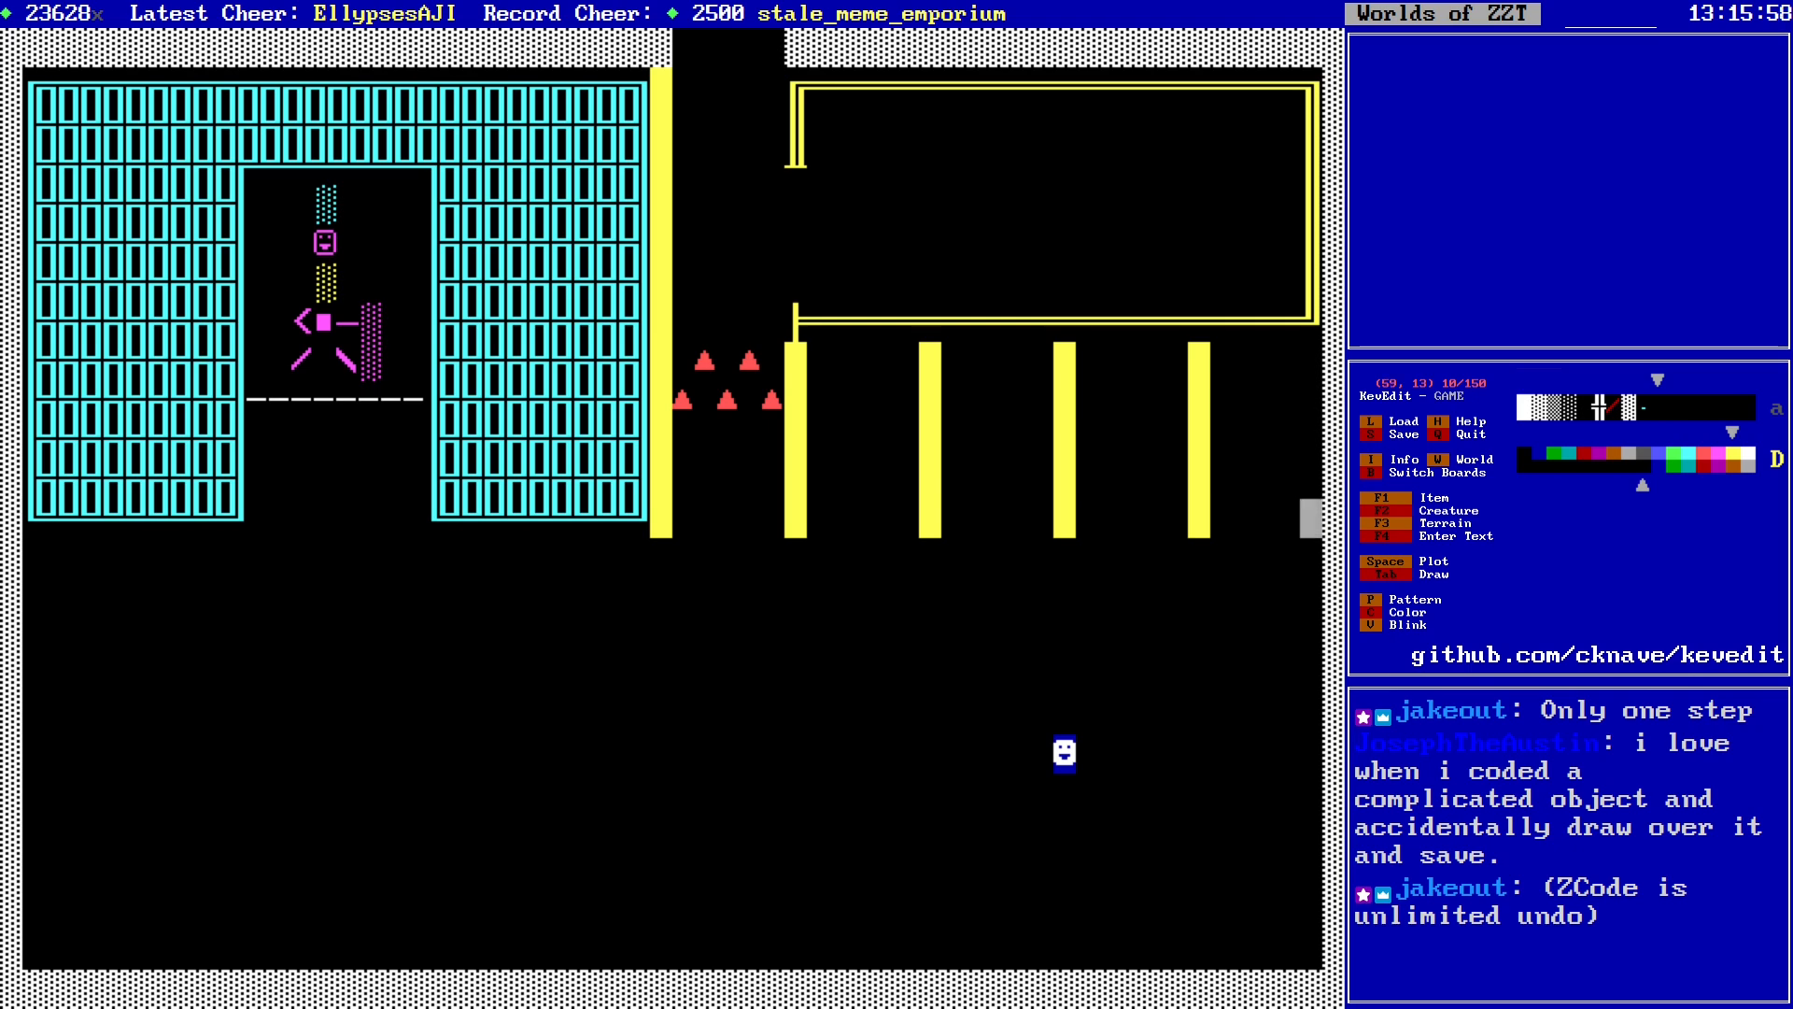
pyautogui.press('Left')
pyautogui.press('Left')
pyautogui.press('Left')
pyautogui.press('Left')
pyautogui.press('Left')
pyautogui.press('Left')
pyautogui.press('Left')
pyautogui.press('Left')
pyautogui.press('Right')
pyautogui.press('Right')
pyautogui.press('Right')
pyautogui.press('Right')
pyautogui.press('Right')
pyautogui.press('Right')
pyautogui.press('Right')
pyautogui.press('Right')
pyautogui.press('Right')
pyautogui.press('Right')
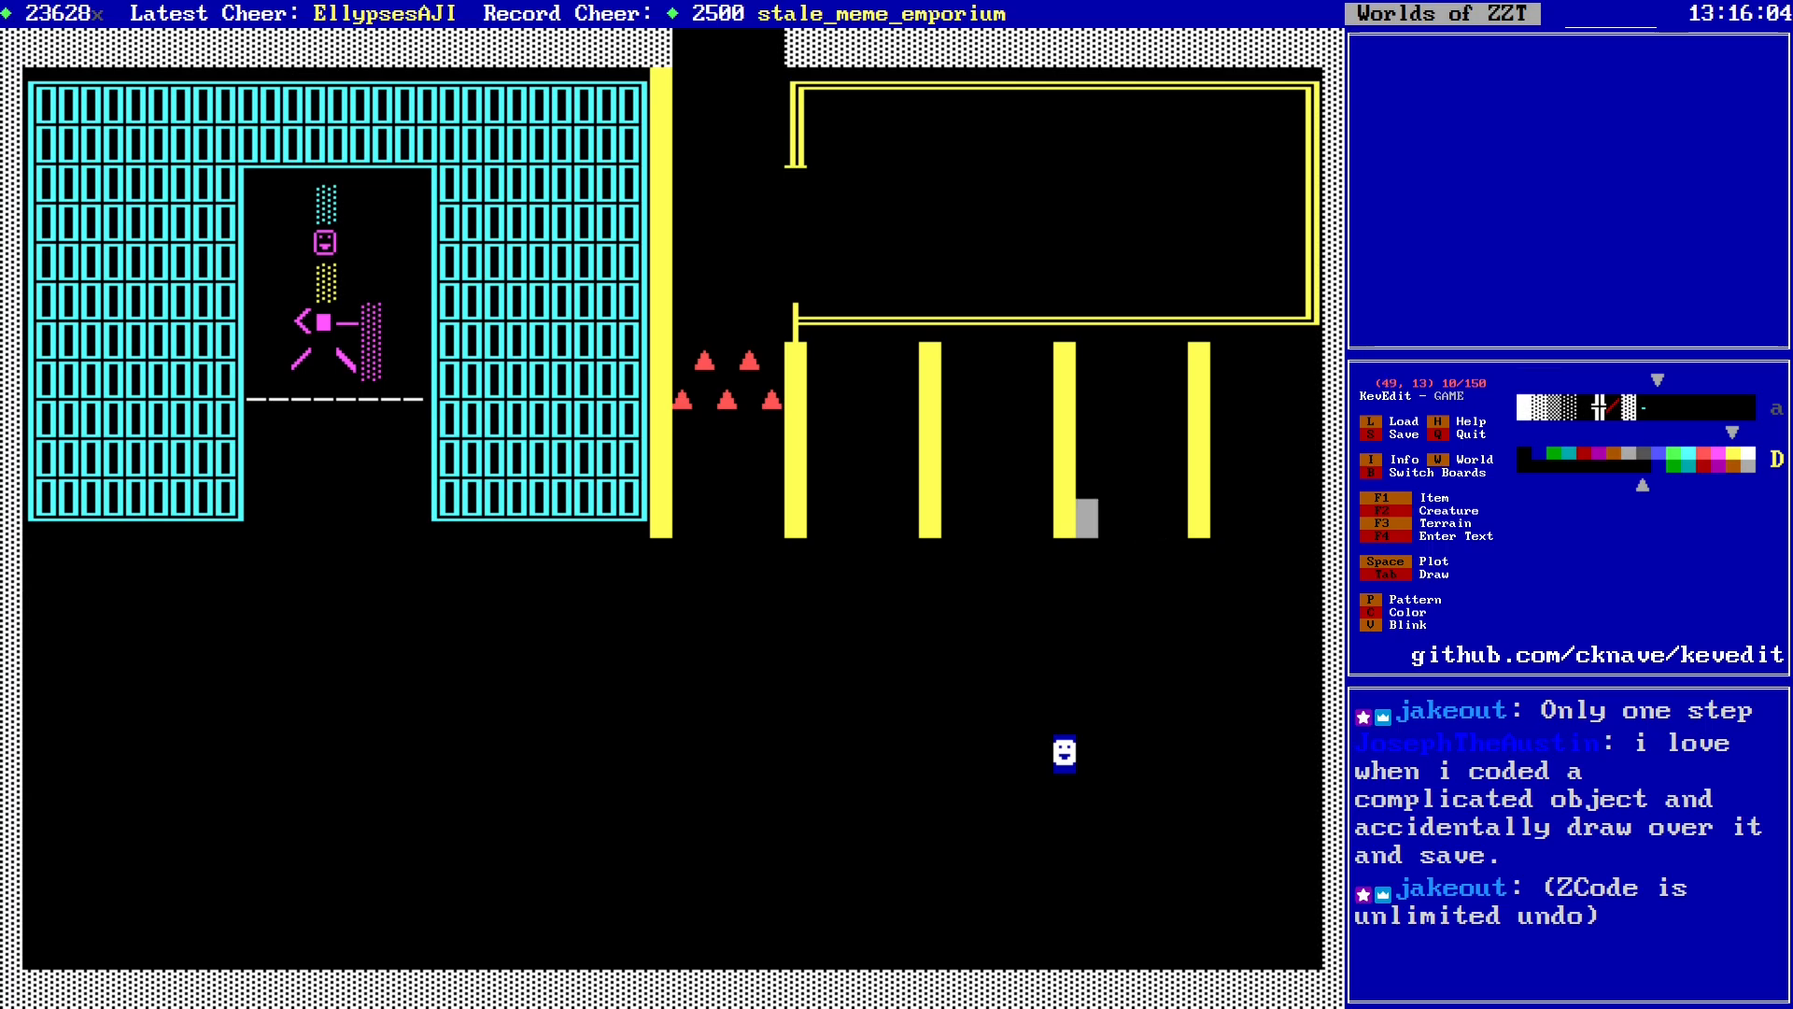
pyautogui.press('Left')
pyautogui.press('Left')
pyautogui.press('Left')
pyautogui.press('Left')
pyautogui.press('Left')
pyautogui.press('Left')
pyautogui.press('Left')
pyautogui.press('Left')
pyautogui.press('Left')
pyautogui.press('Left')
pyautogui.press('s')
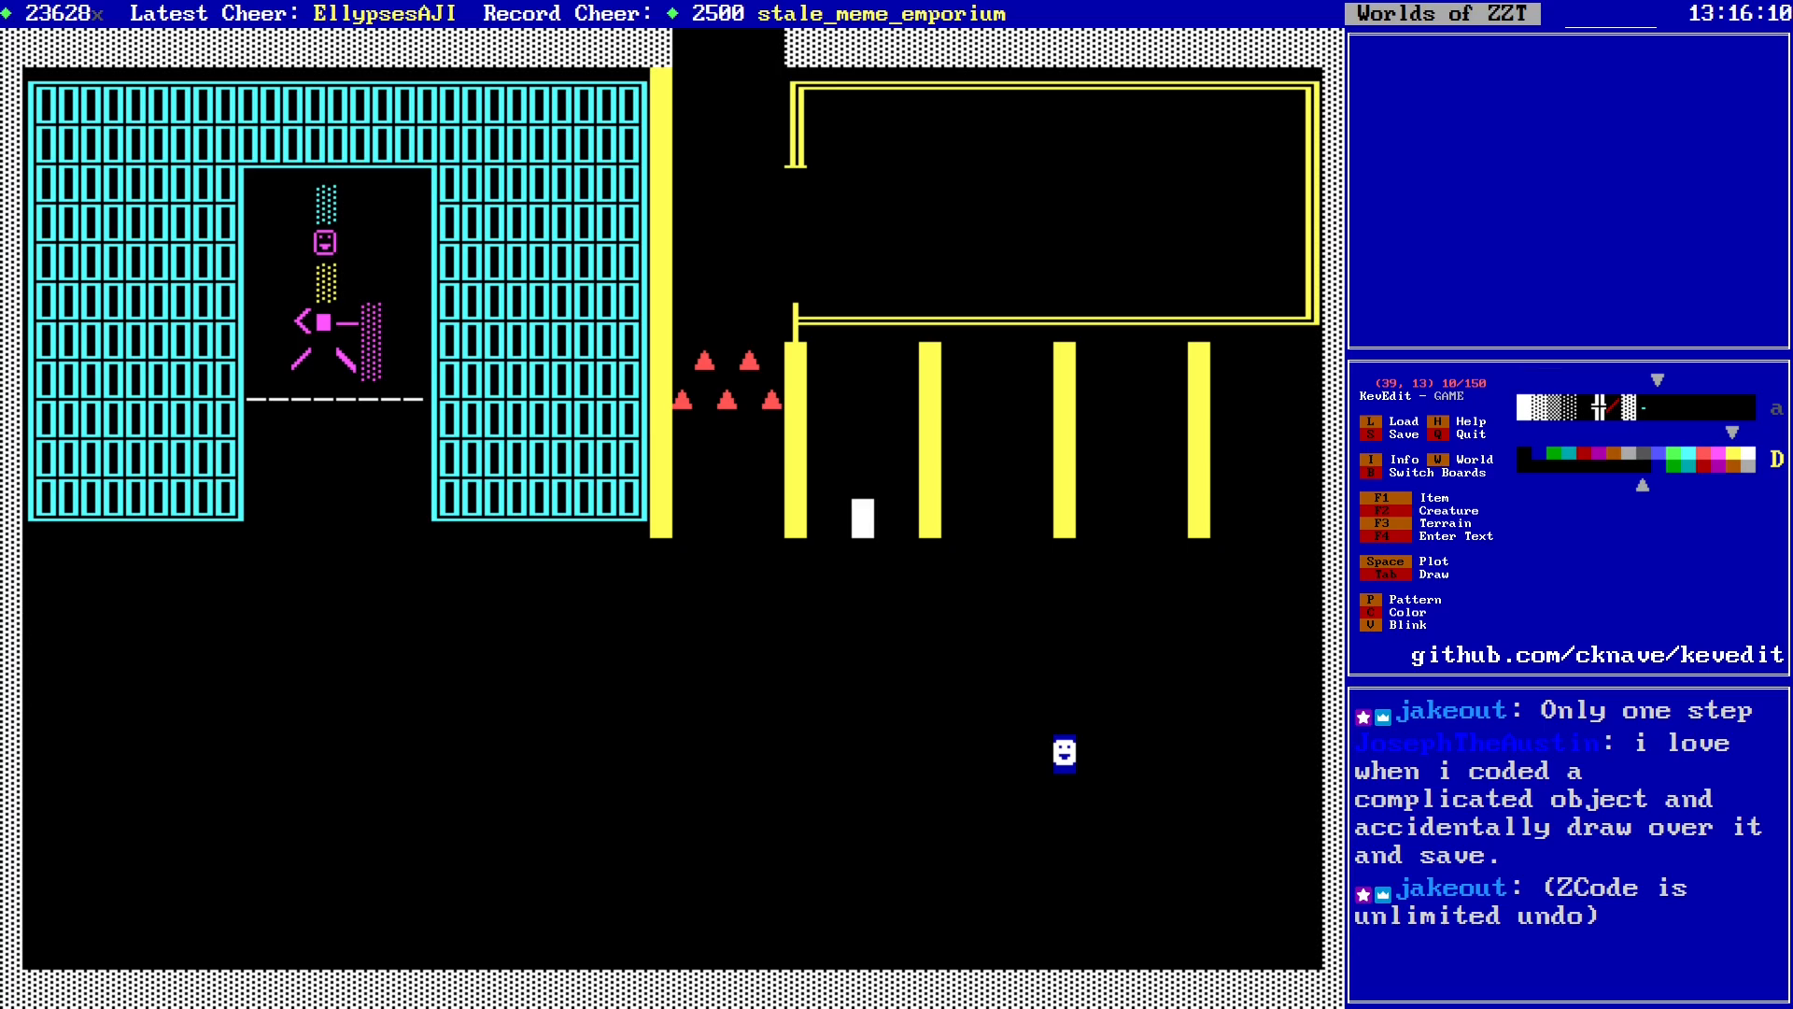
pyautogui.press('Up')
pyautogui.press('Up')
pyautogui.press('Left')
pyautogui.press('Up')
pyautogui.press('Up')
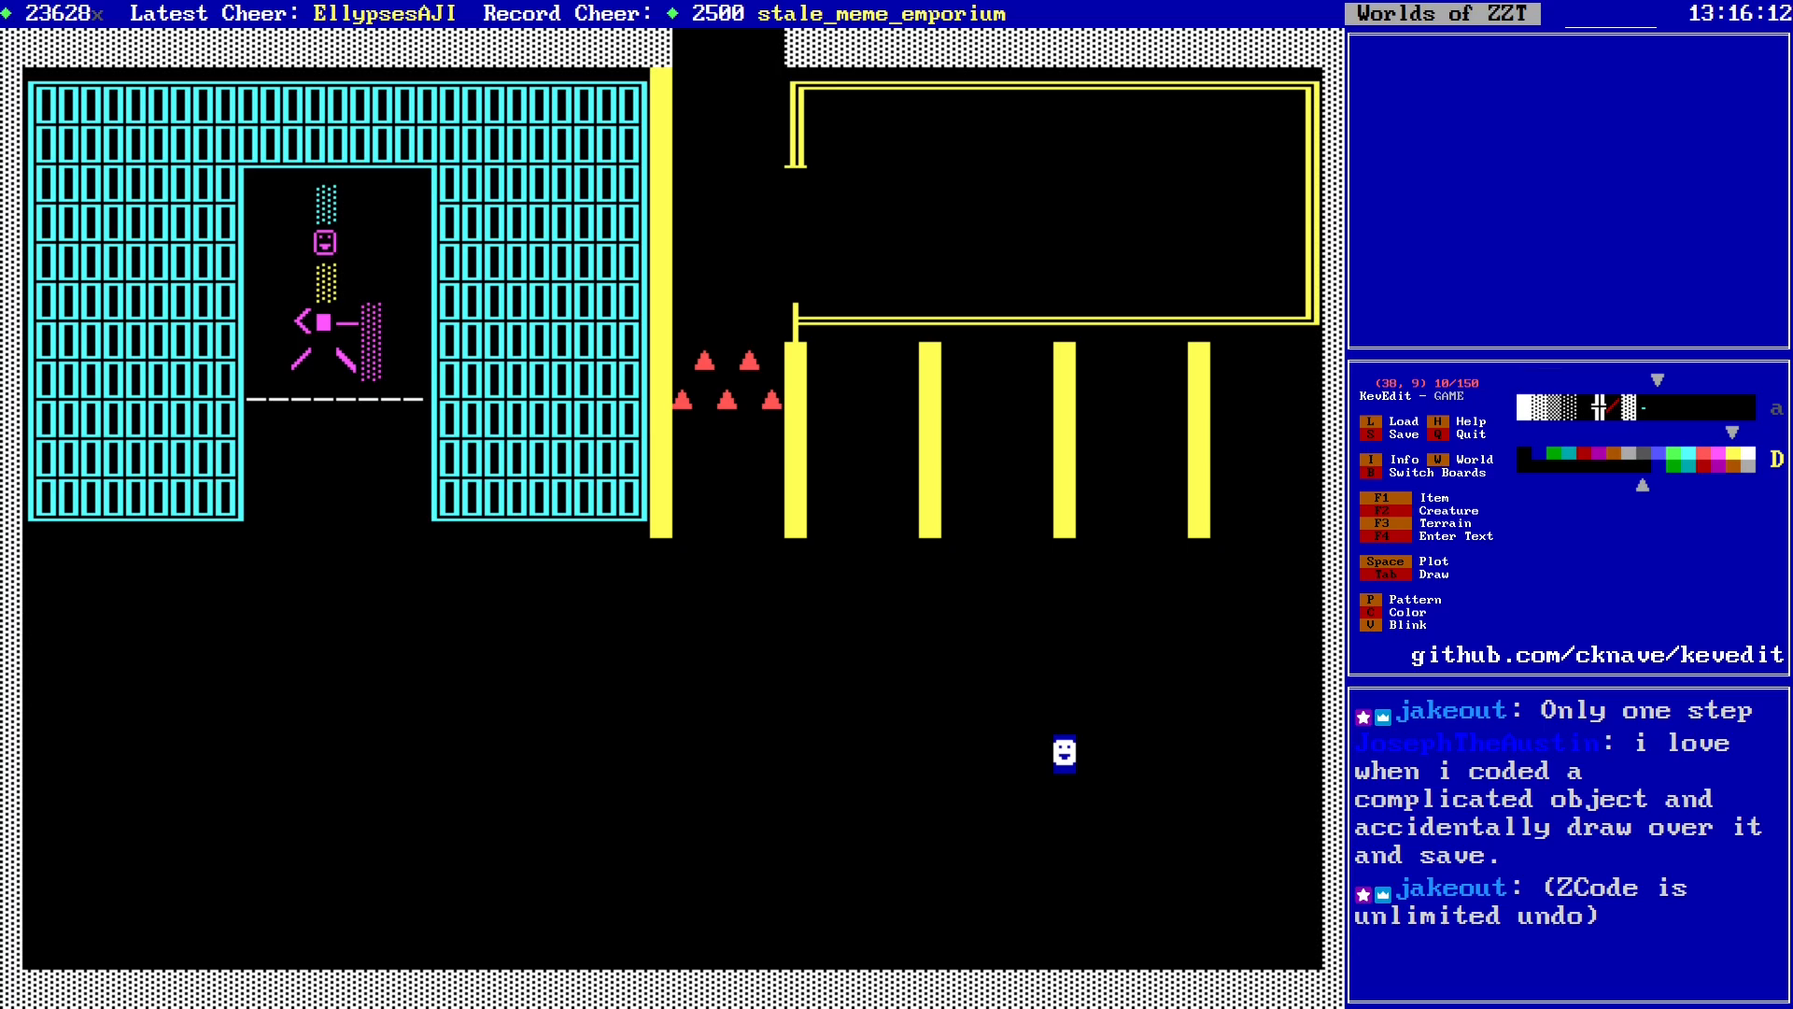
pyautogui.press('Down')
pyautogui.press('Down')
pyautogui.press('Down')
pyautogui.press('Left')
pyautogui.press('Left')
pyautogui.press('Down')
pyautogui.press('Right')
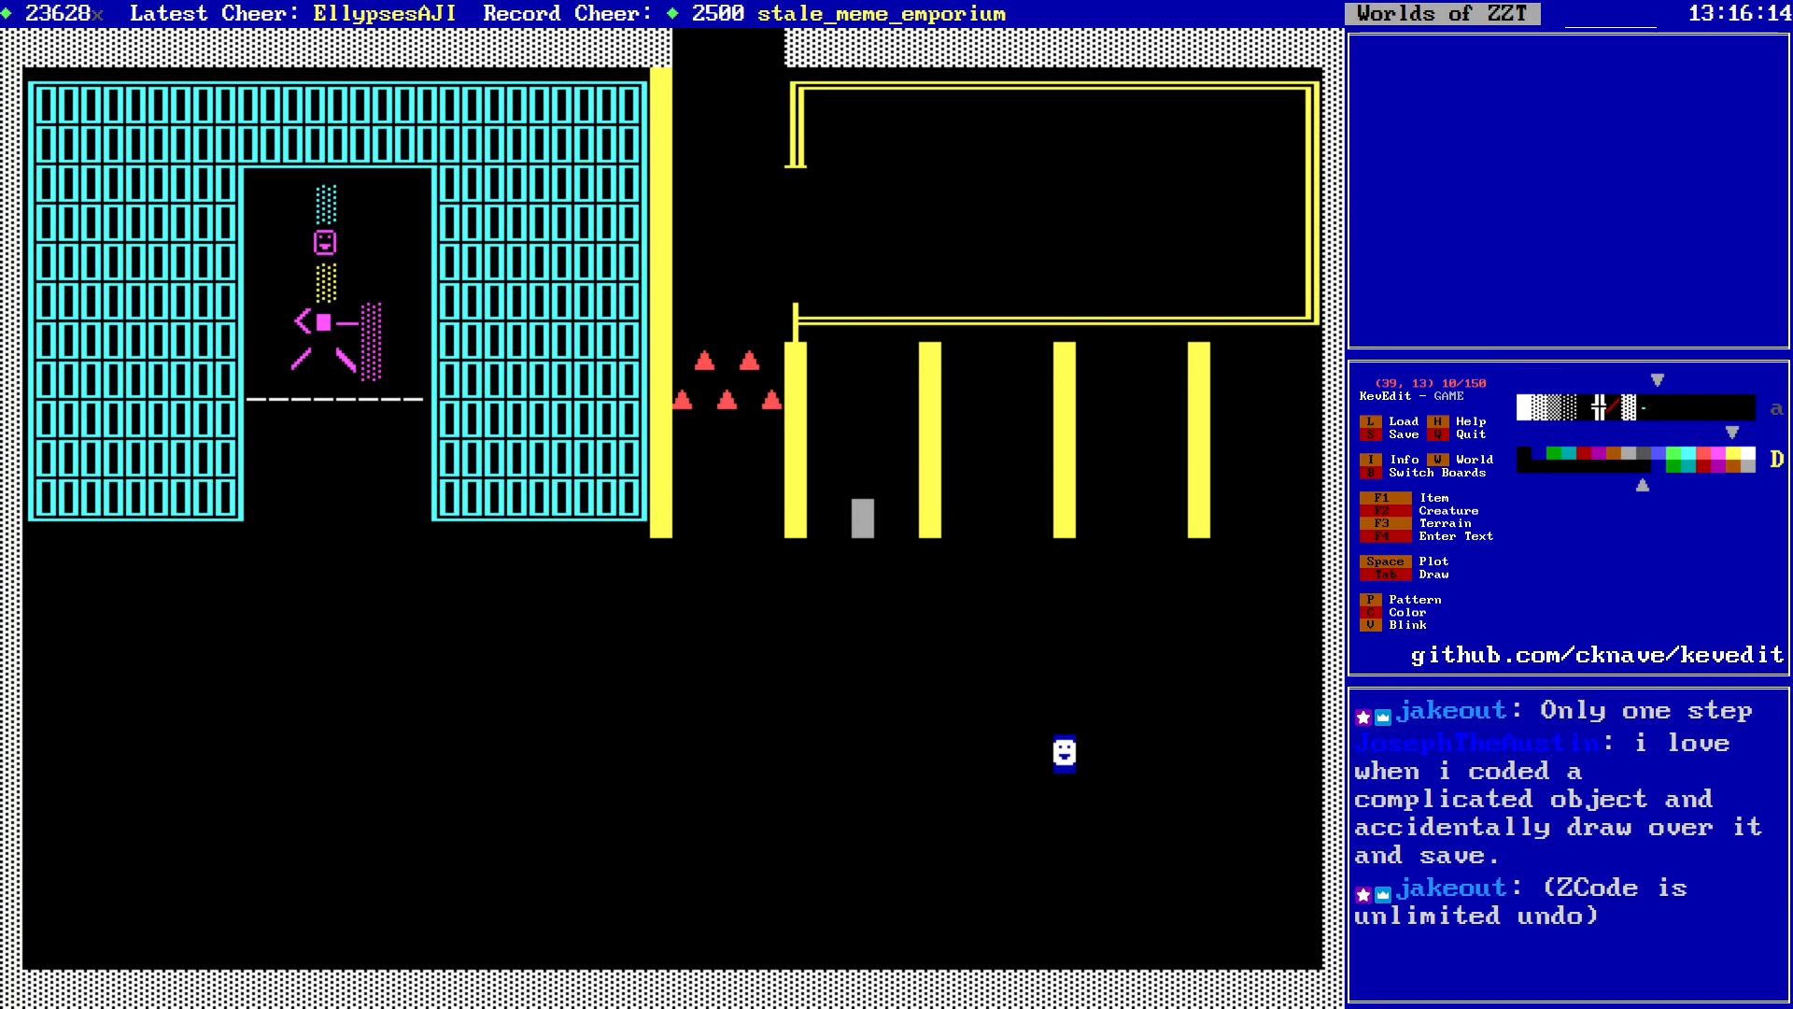
pyautogui.press('Up')
pyautogui.press('Up')
pyautogui.press('Right')
pyautogui.press('Up')
pyautogui.press('Up')
pyautogui.press('Left')
pyautogui.press('Left')
pyautogui.press('Left')
pyautogui.press('Right')
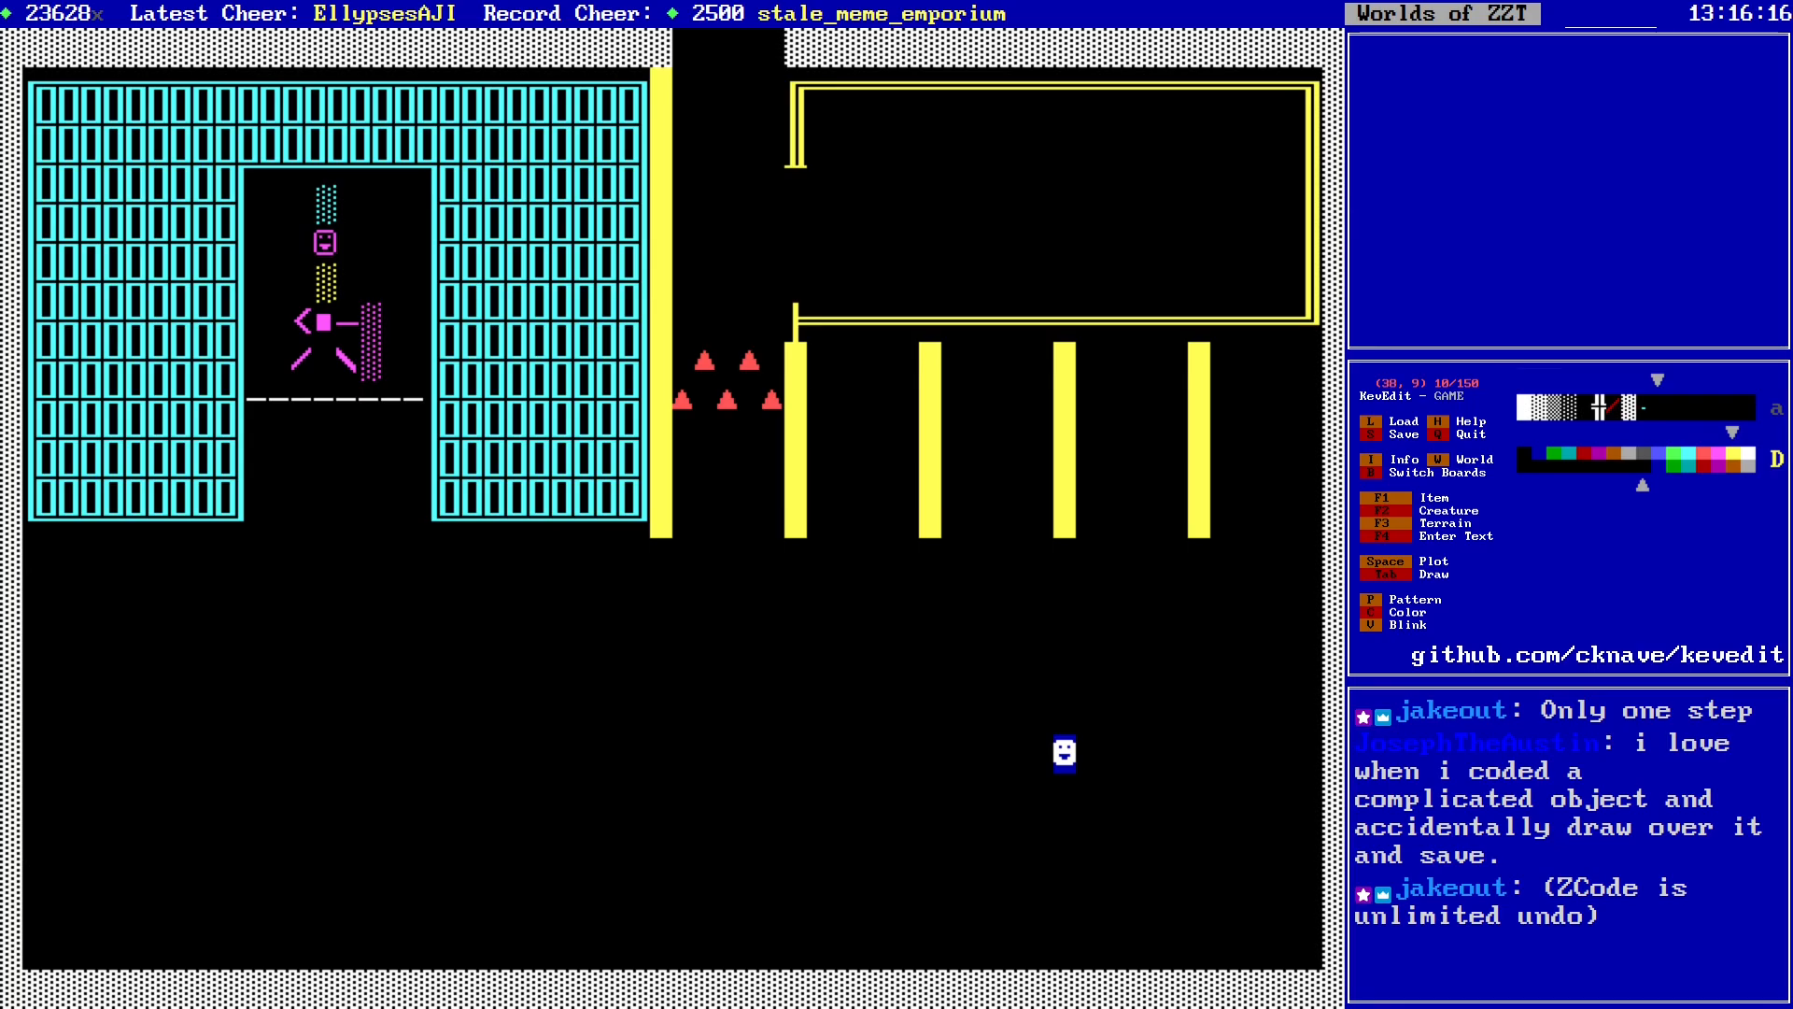
# Step: Save the world as GAME, overwriting the existing file
pyautogui.press('Down')
pyautogui.press('Down')
pyautogui.press('Down')
pyautogui.press('Down')
pyautogui.press('s')
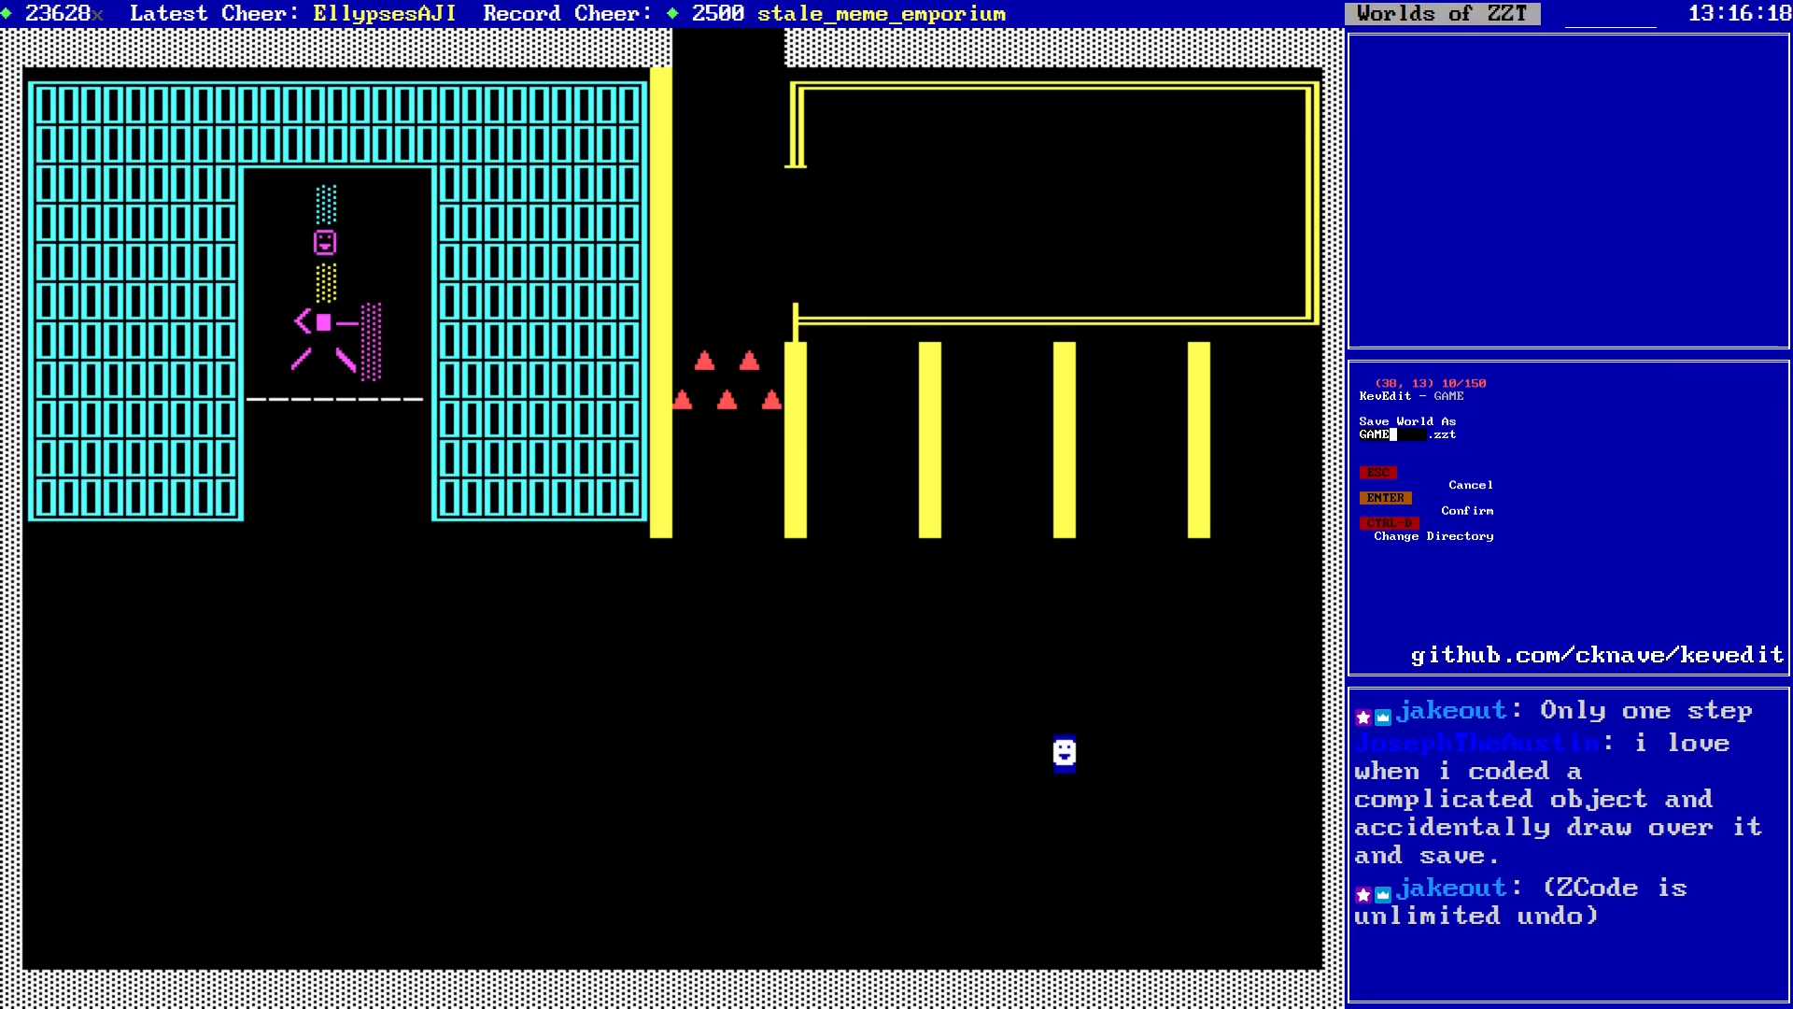
pyautogui.press('y')
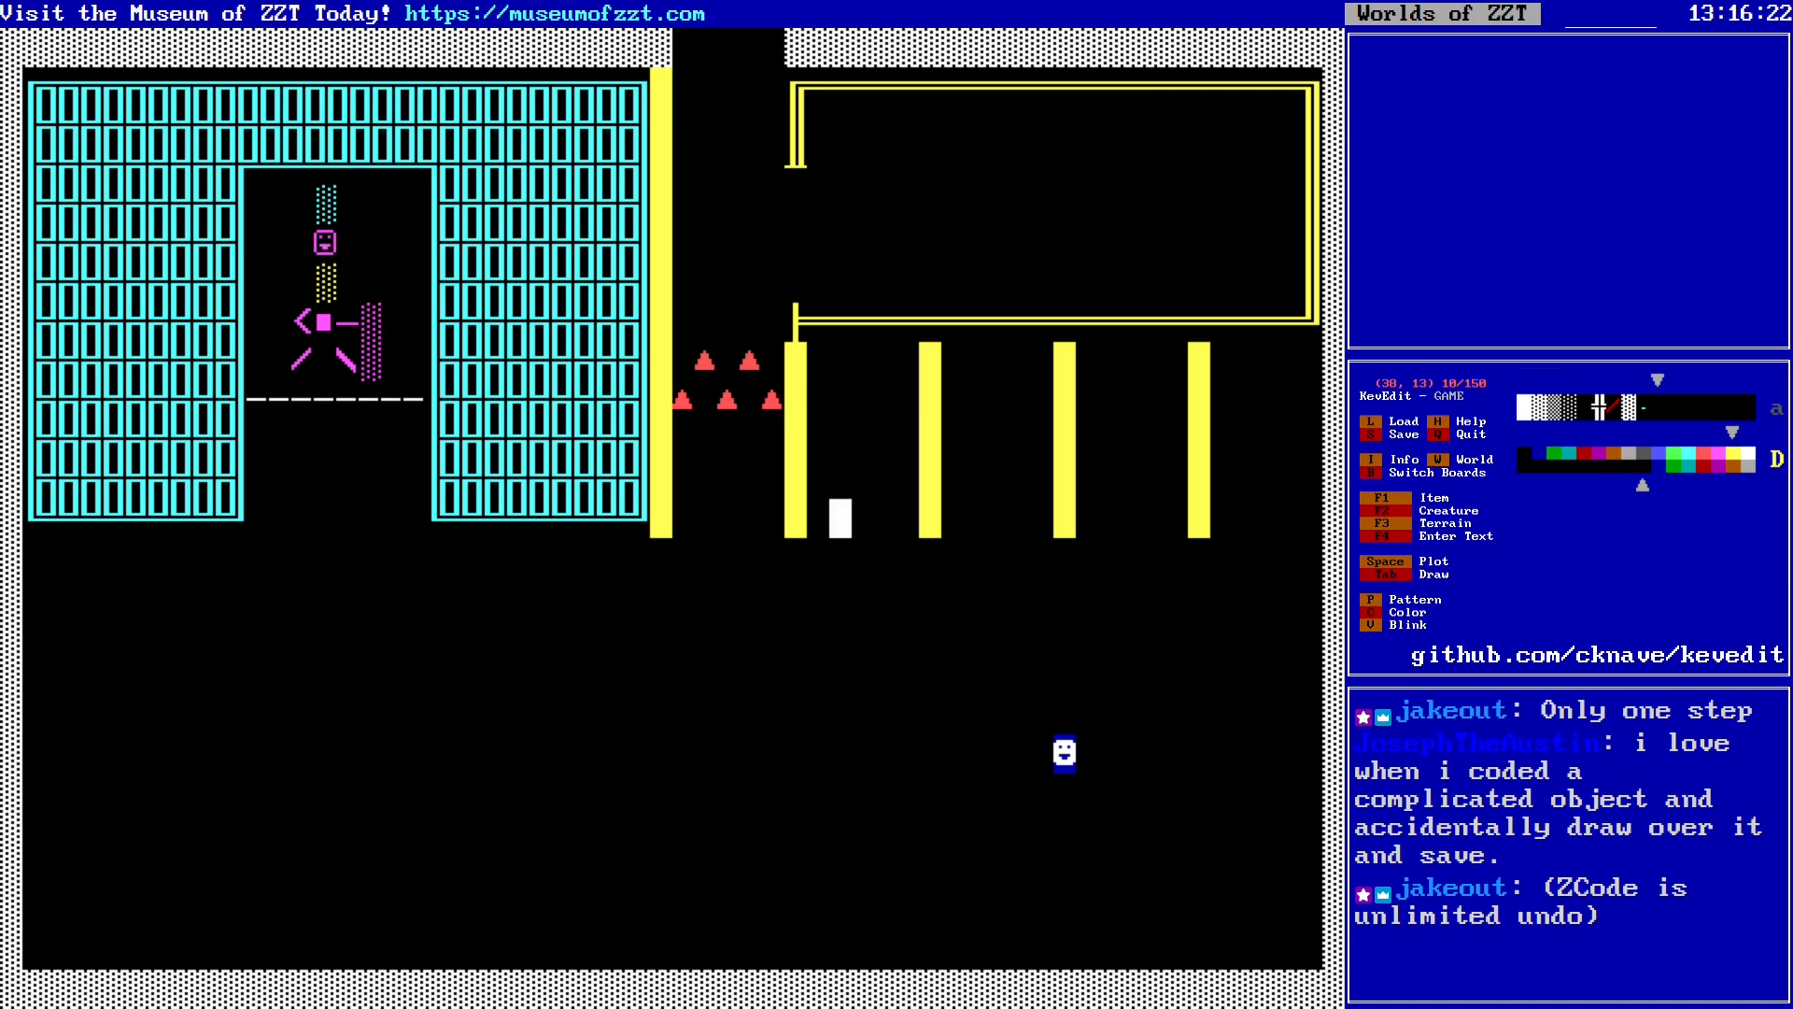
pyautogui.press('Left')
pyautogui.press('Left')
pyautogui.press('Left')
pyautogui.press('Left')
pyautogui.press('Left')
pyautogui.press('Left')
pyautogui.press('Left')
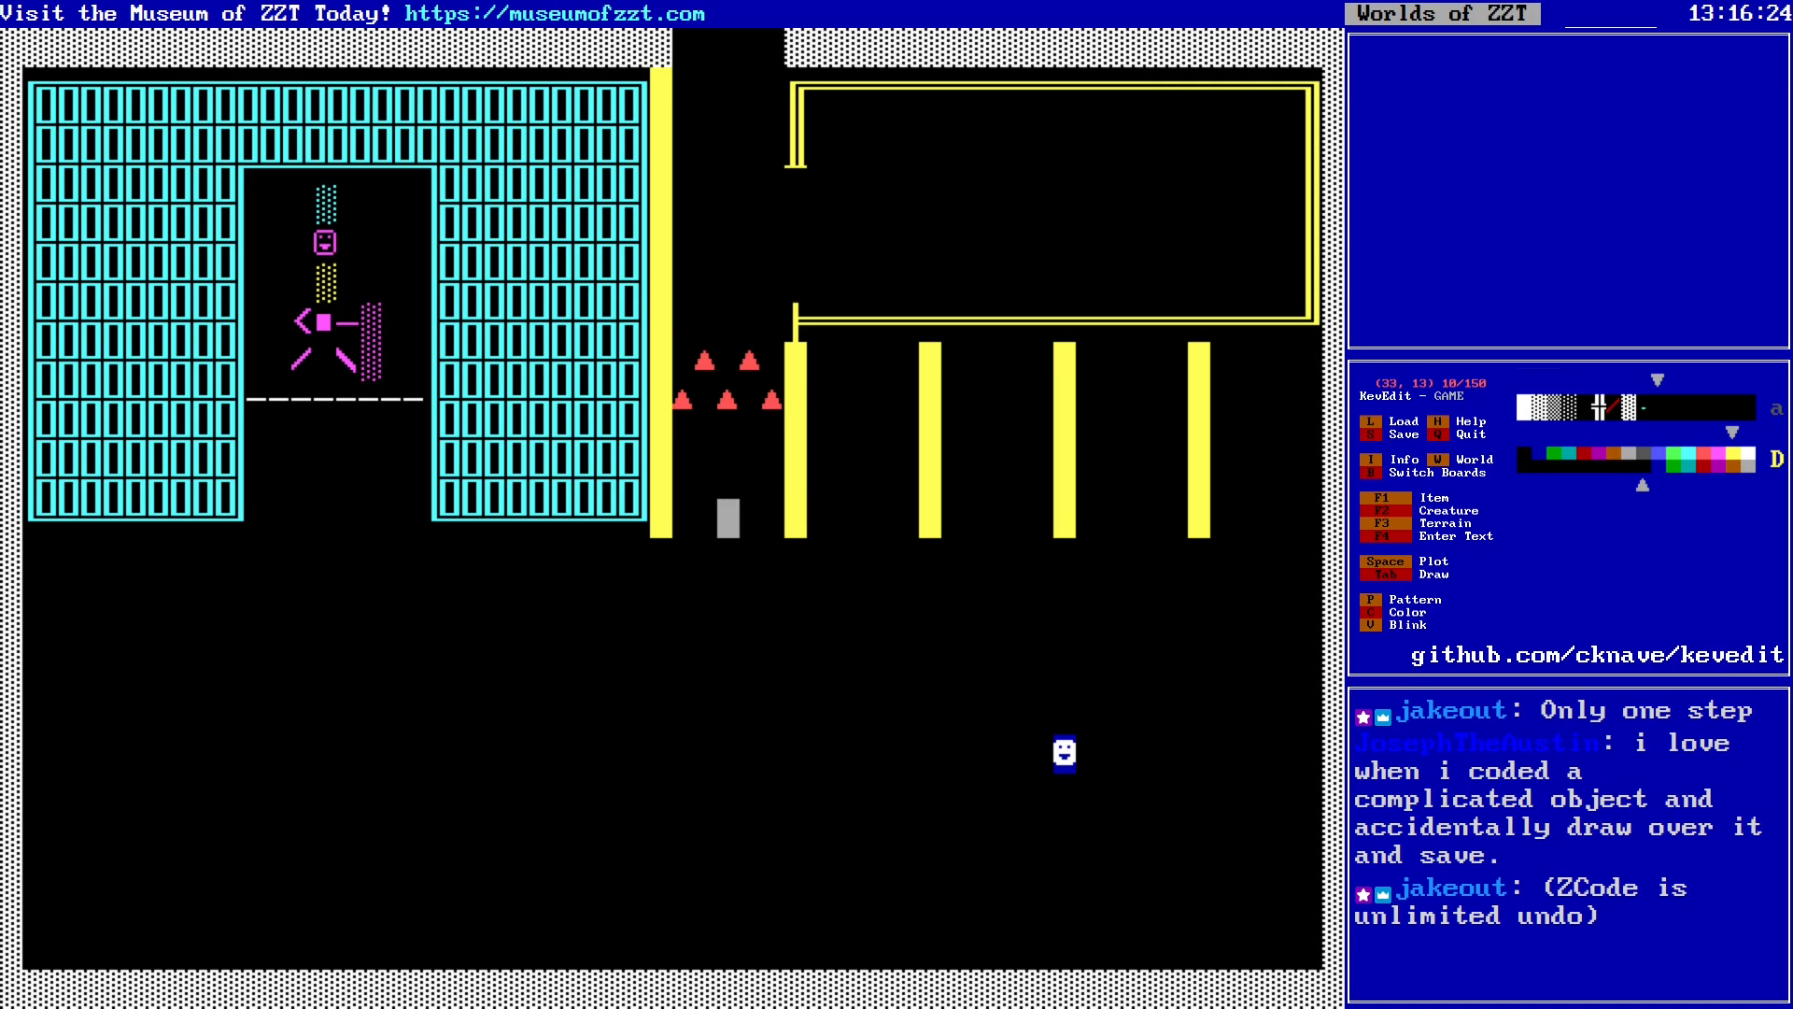
pyautogui.press('Up')
pyautogui.press('Up')
pyautogui.press('Up')
pyautogui.press('Up')
pyautogui.press('Up')
pyautogui.press('Up')
pyautogui.press('Up')
pyautogui.press('Up')
pyautogui.press('Up')
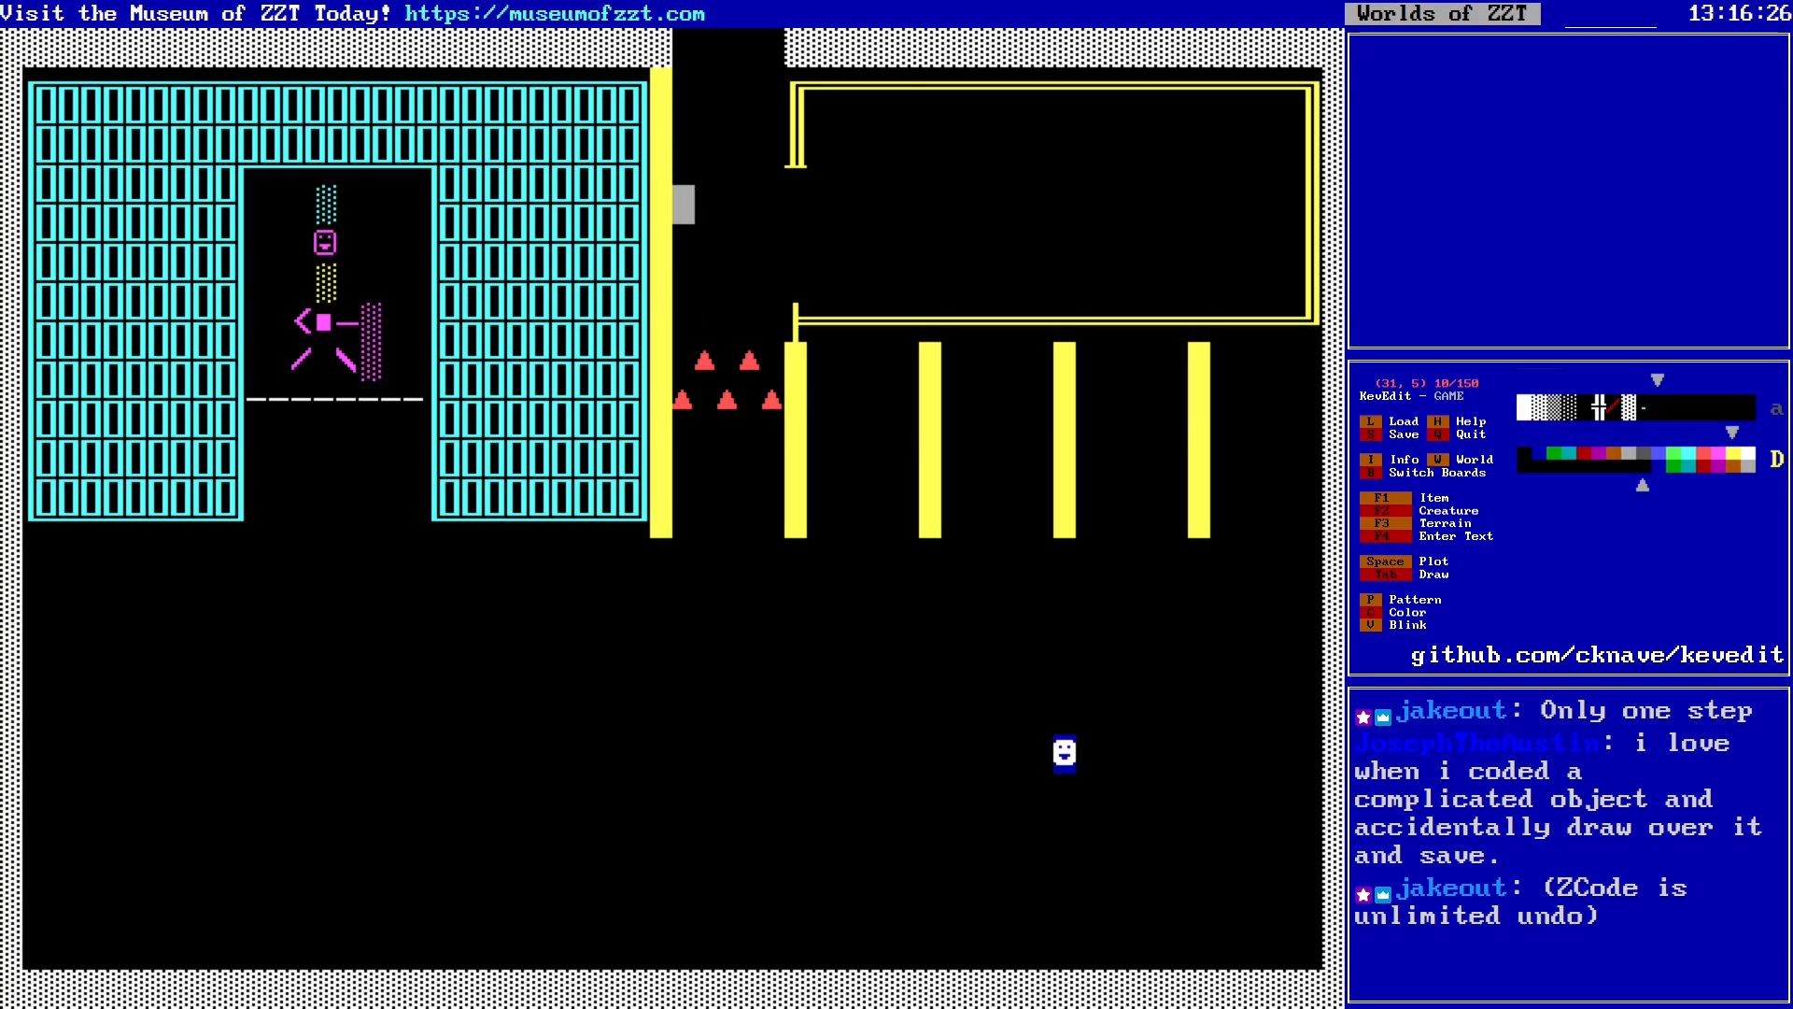
pyautogui.press('Down')
pyautogui.press('Right')
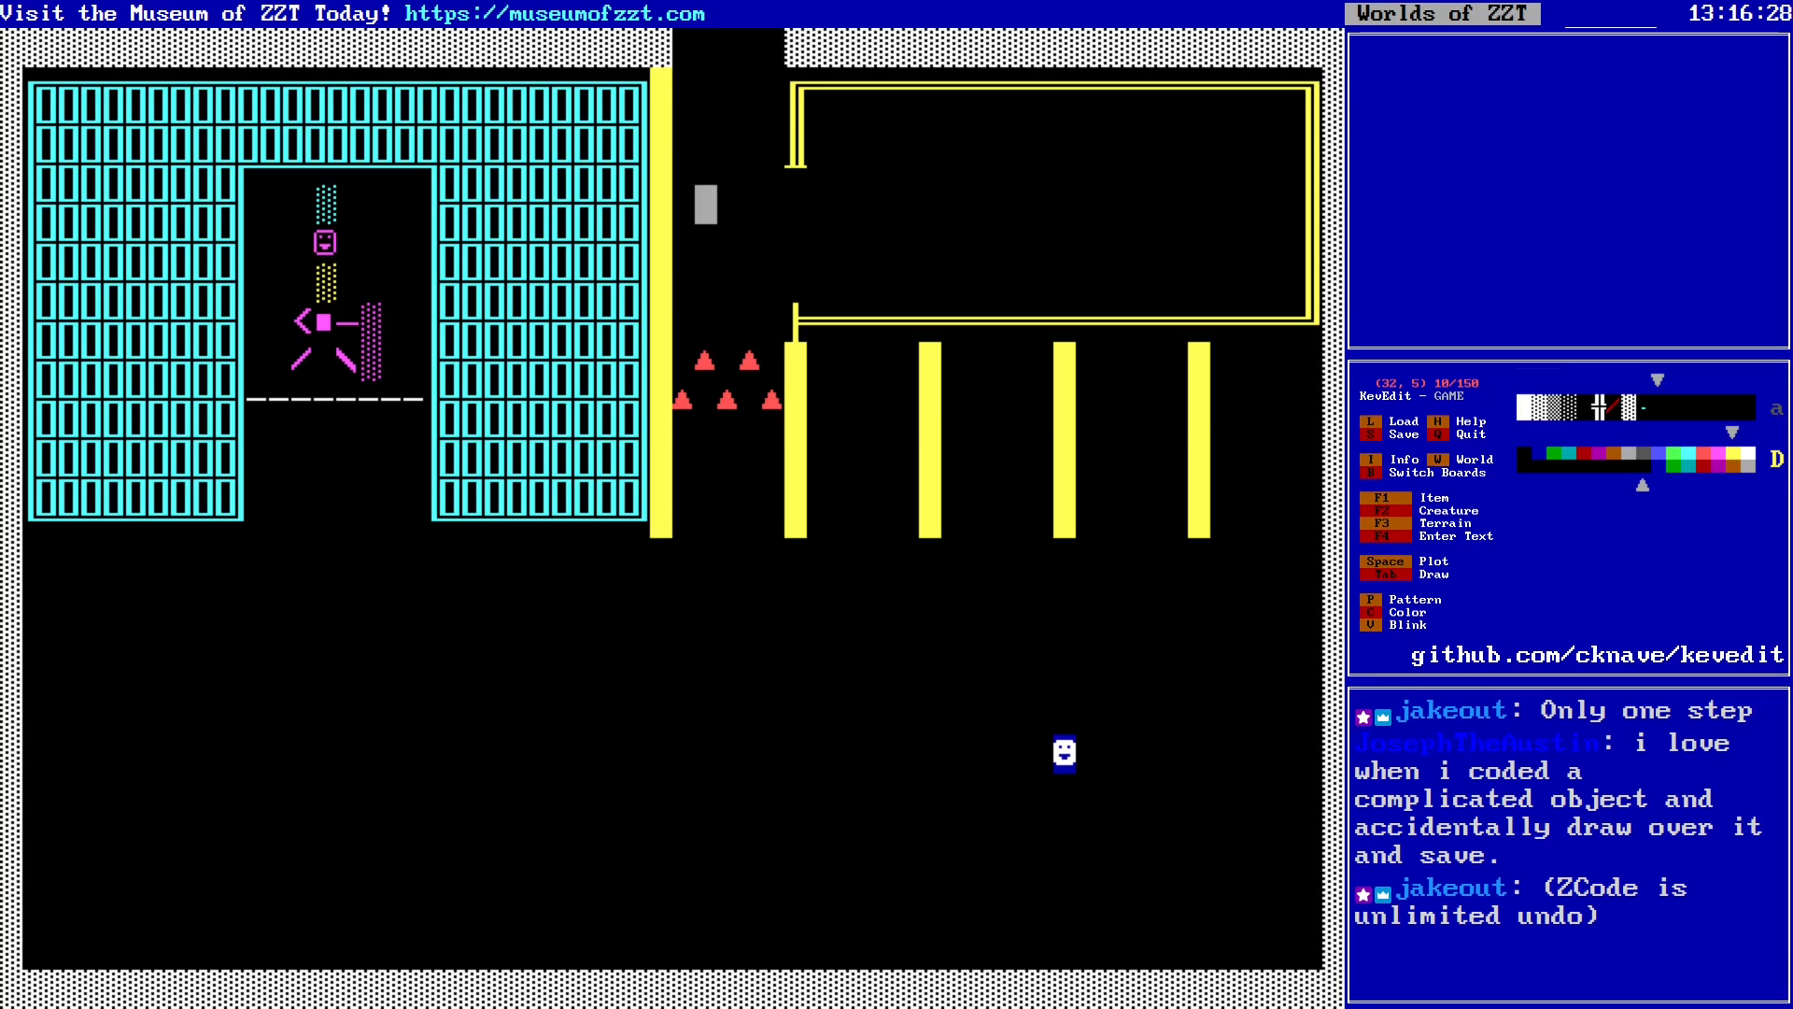
# Step: Save the world as GAME again, overwriting the existing file
pyautogui.press('Down')
pyautogui.press('Down')
pyautogui.press('Down')
pyautogui.press('Down')
pyautogui.press('Down')
pyautogui.press('Down')
pyautogui.press('Down')
pyautogui.press('Down')
pyautogui.press('Down')
pyautogui.press('Down')
pyautogui.press('Down')
pyautogui.press('Down')
pyautogui.press('Down')
pyautogui.press('Down')
pyautogui.press('Down')
pyautogui.press('Down')
pyautogui.press('s')
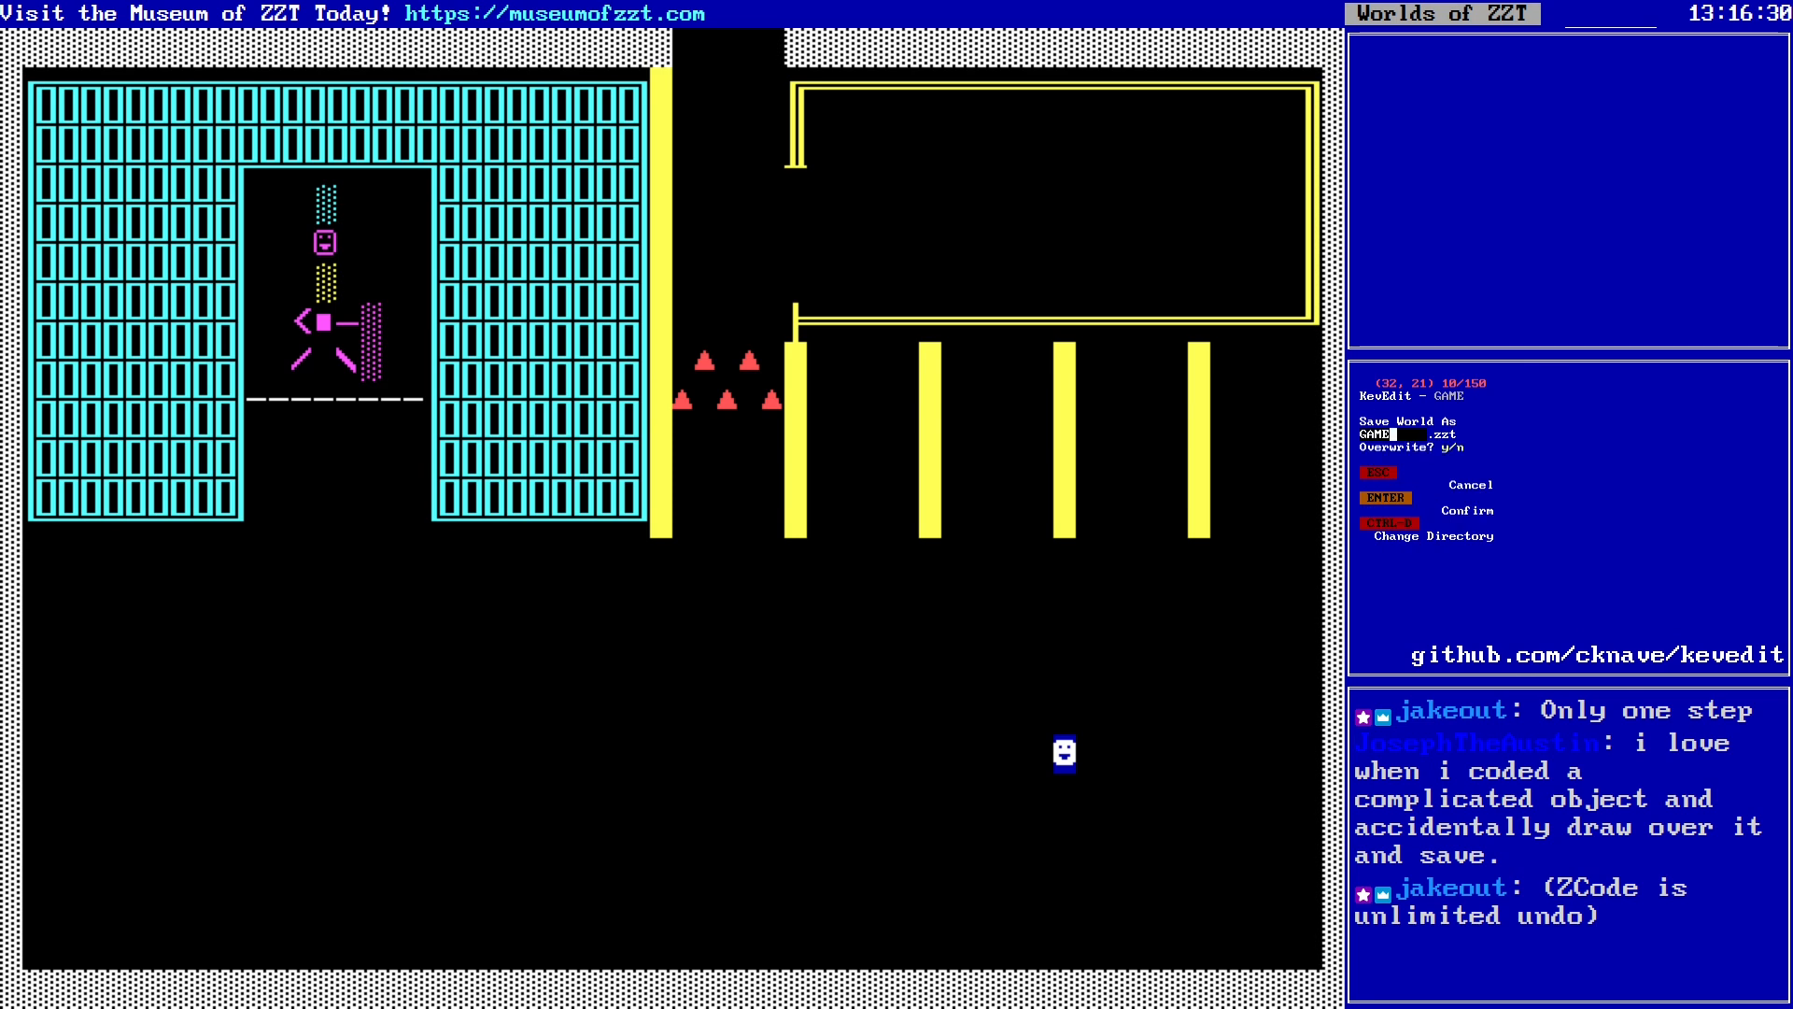
pyautogui.press('y')
# Step: Move the player to column 55, row 16
pyautogui.press('Up')
pyautogui.press('Up')
pyautogui.press('Up')
pyautogui.press('Up')
pyautogui.press('Up')
pyautogui.press('Right')
pyautogui.press('Right')
pyautogui.press('Right')
pyautogui.press('Right')
pyautogui.press('Right')
pyautogui.press('Right')
pyautogui.press('Right')
pyautogui.press('Right')
pyautogui.press('Right')
pyautogui.press('Right')
pyautogui.press('Right')
pyautogui.press('Right')
pyautogui.press('Right')
pyautogui.press('Right')
pyautogui.press('Right')
pyautogui.press('Right')
pyautogui.press('Right')
pyautogui.press('Right')
pyautogui.press('Right')
pyautogui.press('Right')
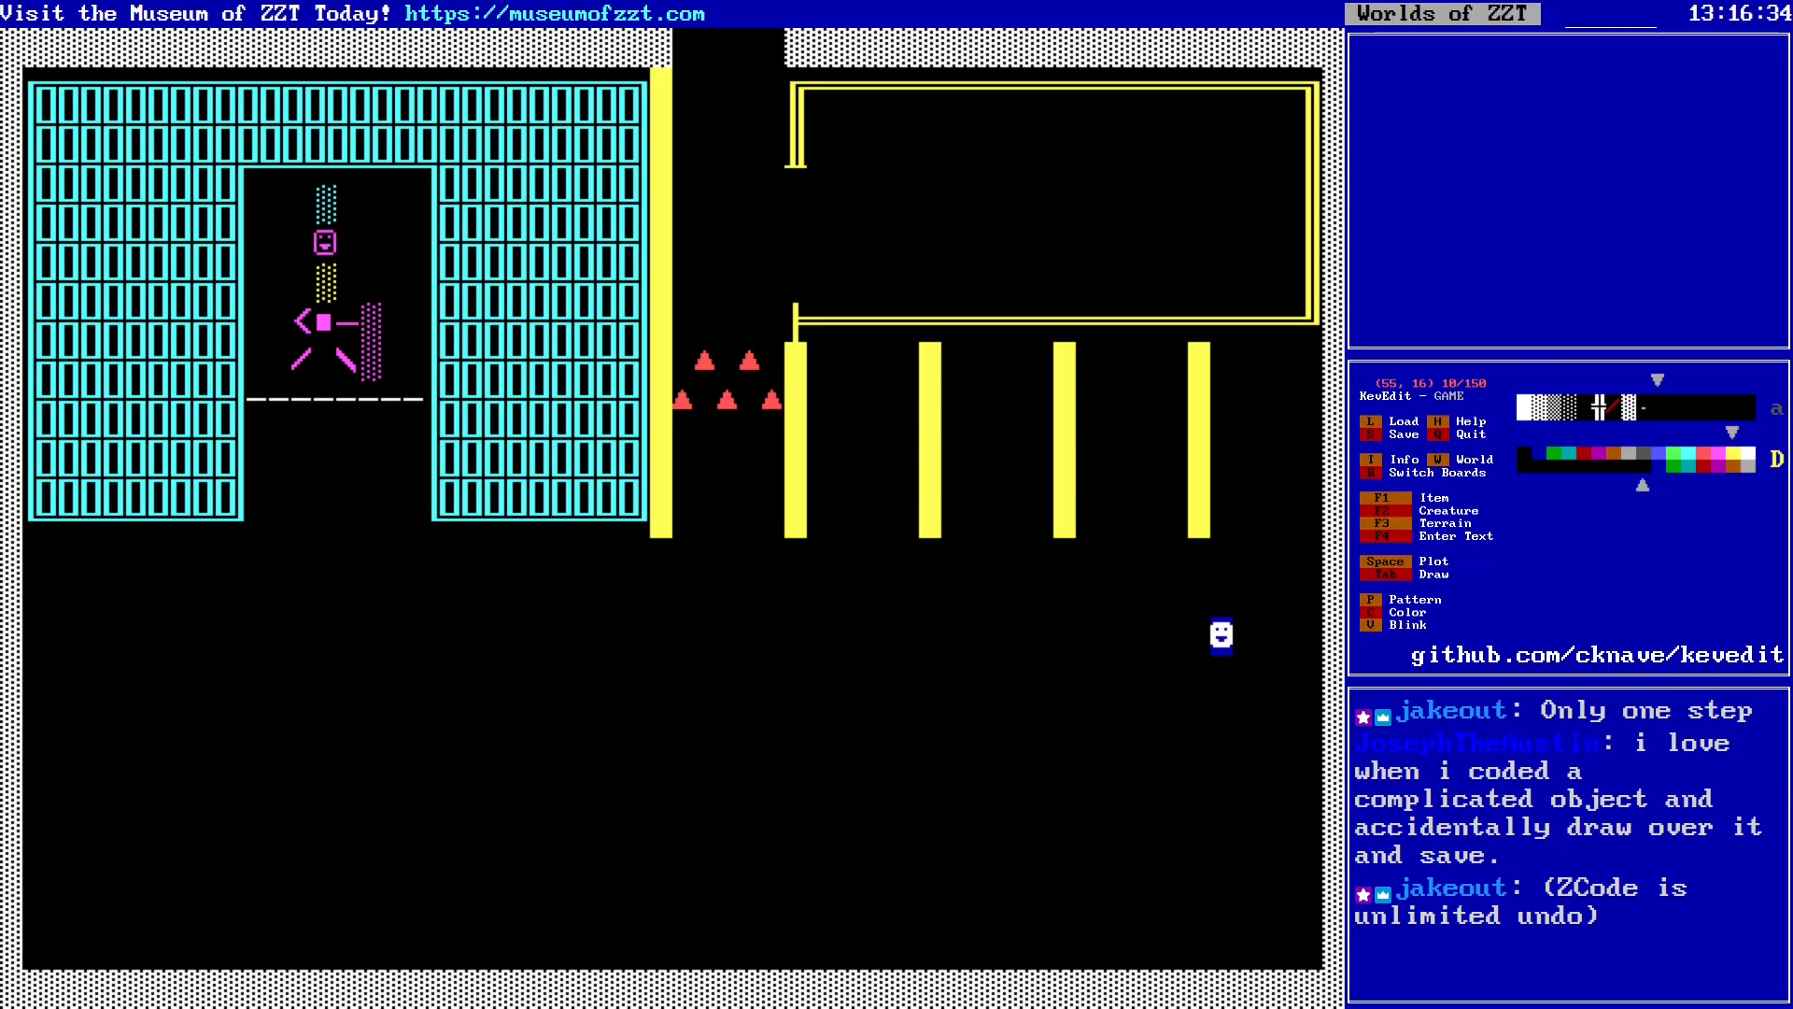
# Step: Clear an opening in the east border wall at column 60, rows 15 to 18
pyautogui.press('Up')
pyautogui.press('Right')
pyautogui.press('Right')
pyautogui.press('Right')
pyautogui.press('Right')
pyautogui.press('Right')
pyautogui.press('Down')
pyautogui.press('Down')
pyautogui.press('Down')
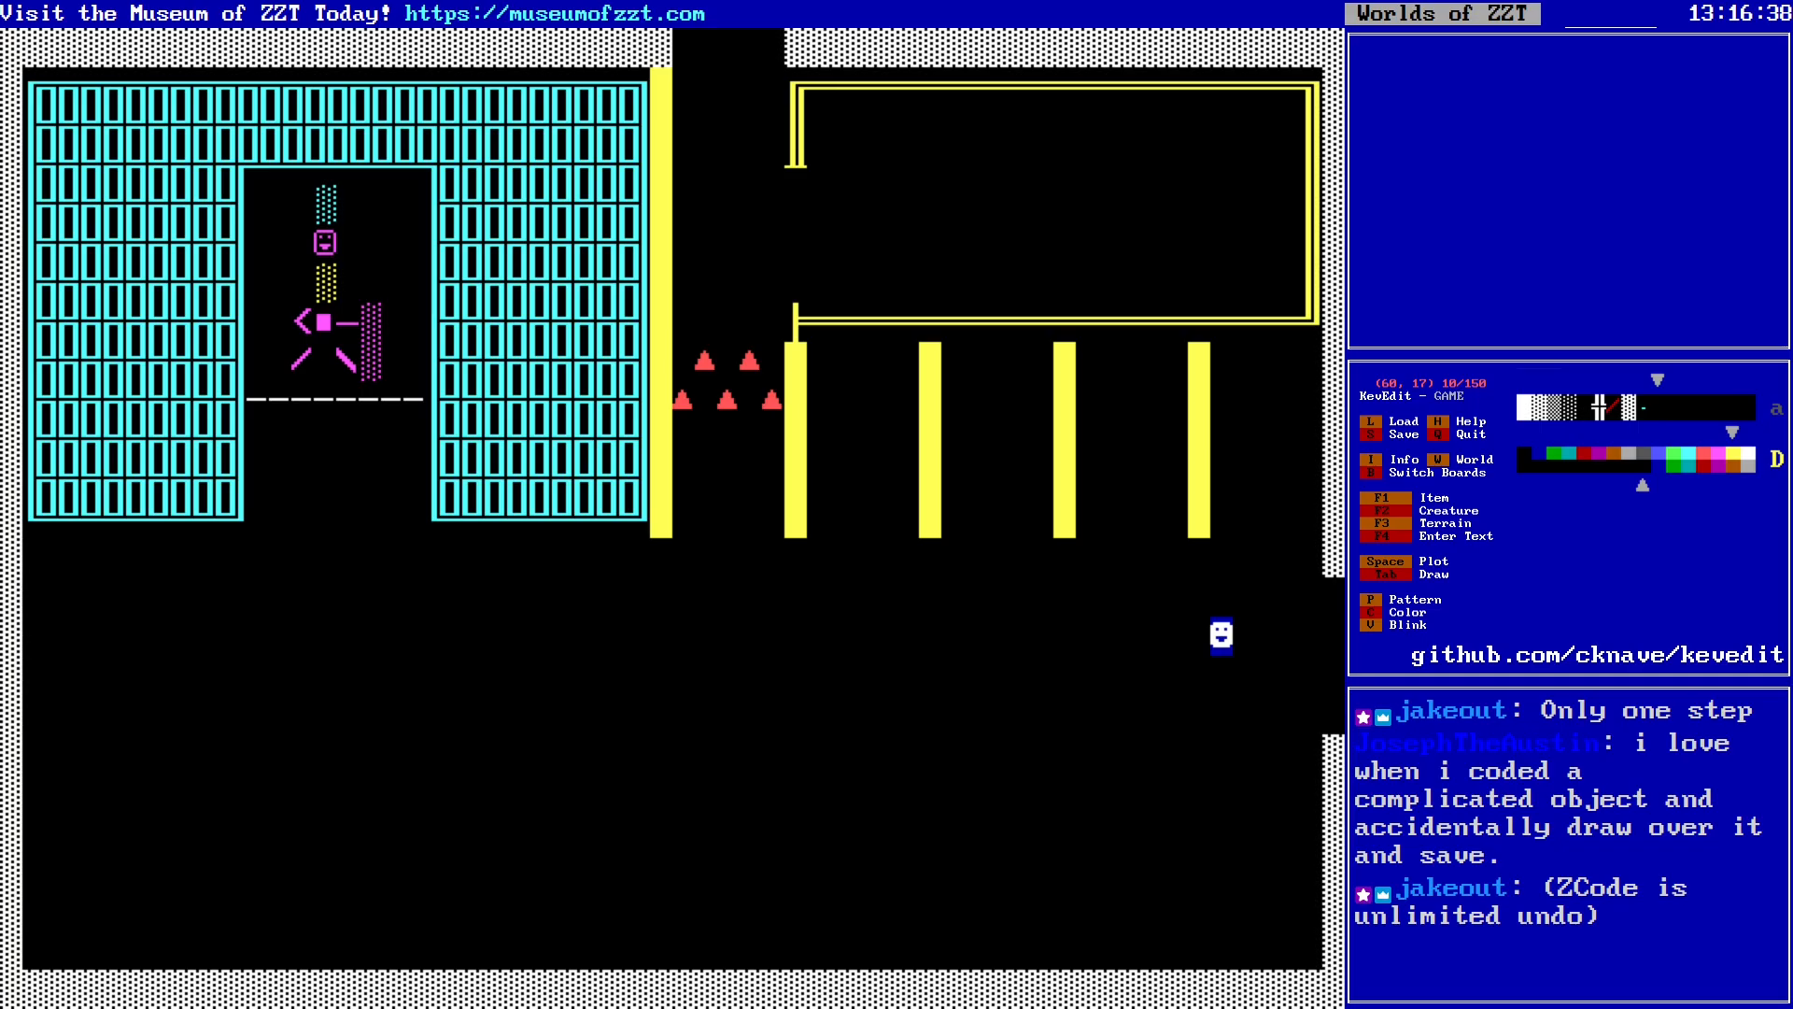
# Step: Place a light cyan Object with a thin vertical line character at column 60, row 18, in the east opening
pyautogui.press('c')
pyautogui.press('Left')
pyautogui.press('Left')
pyautogui.press('Left')
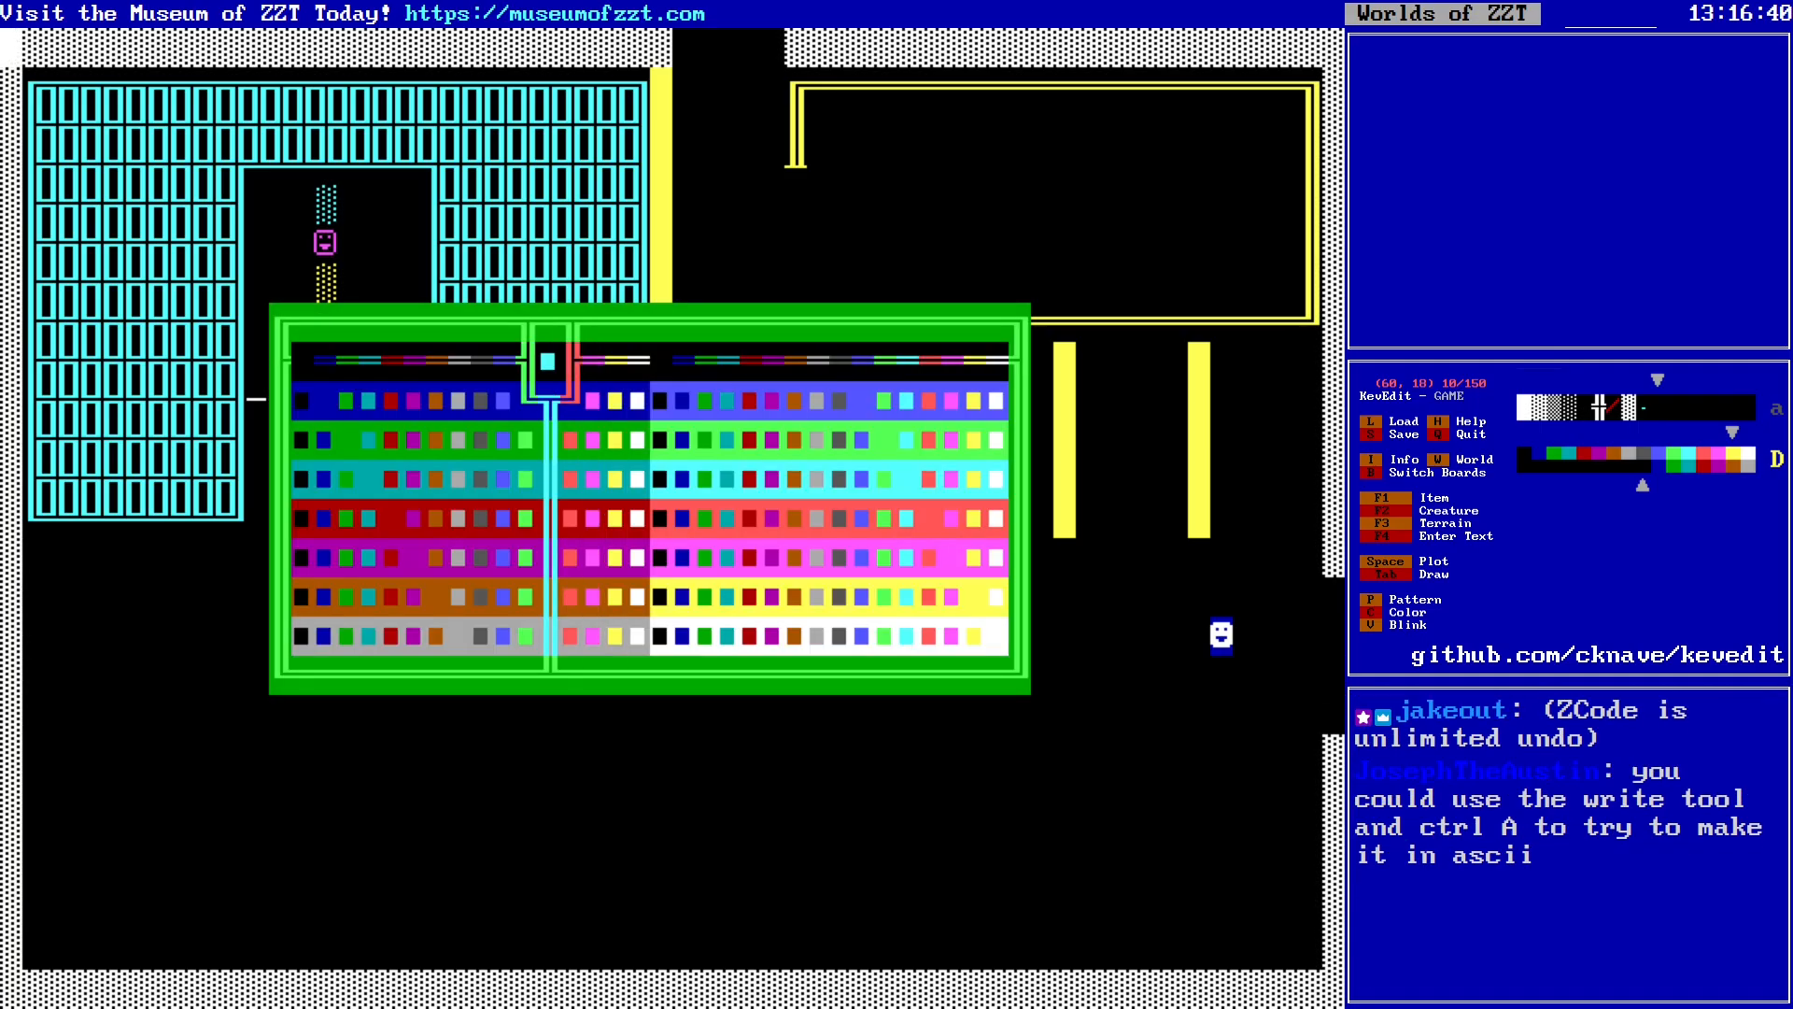
pyautogui.press('Return')
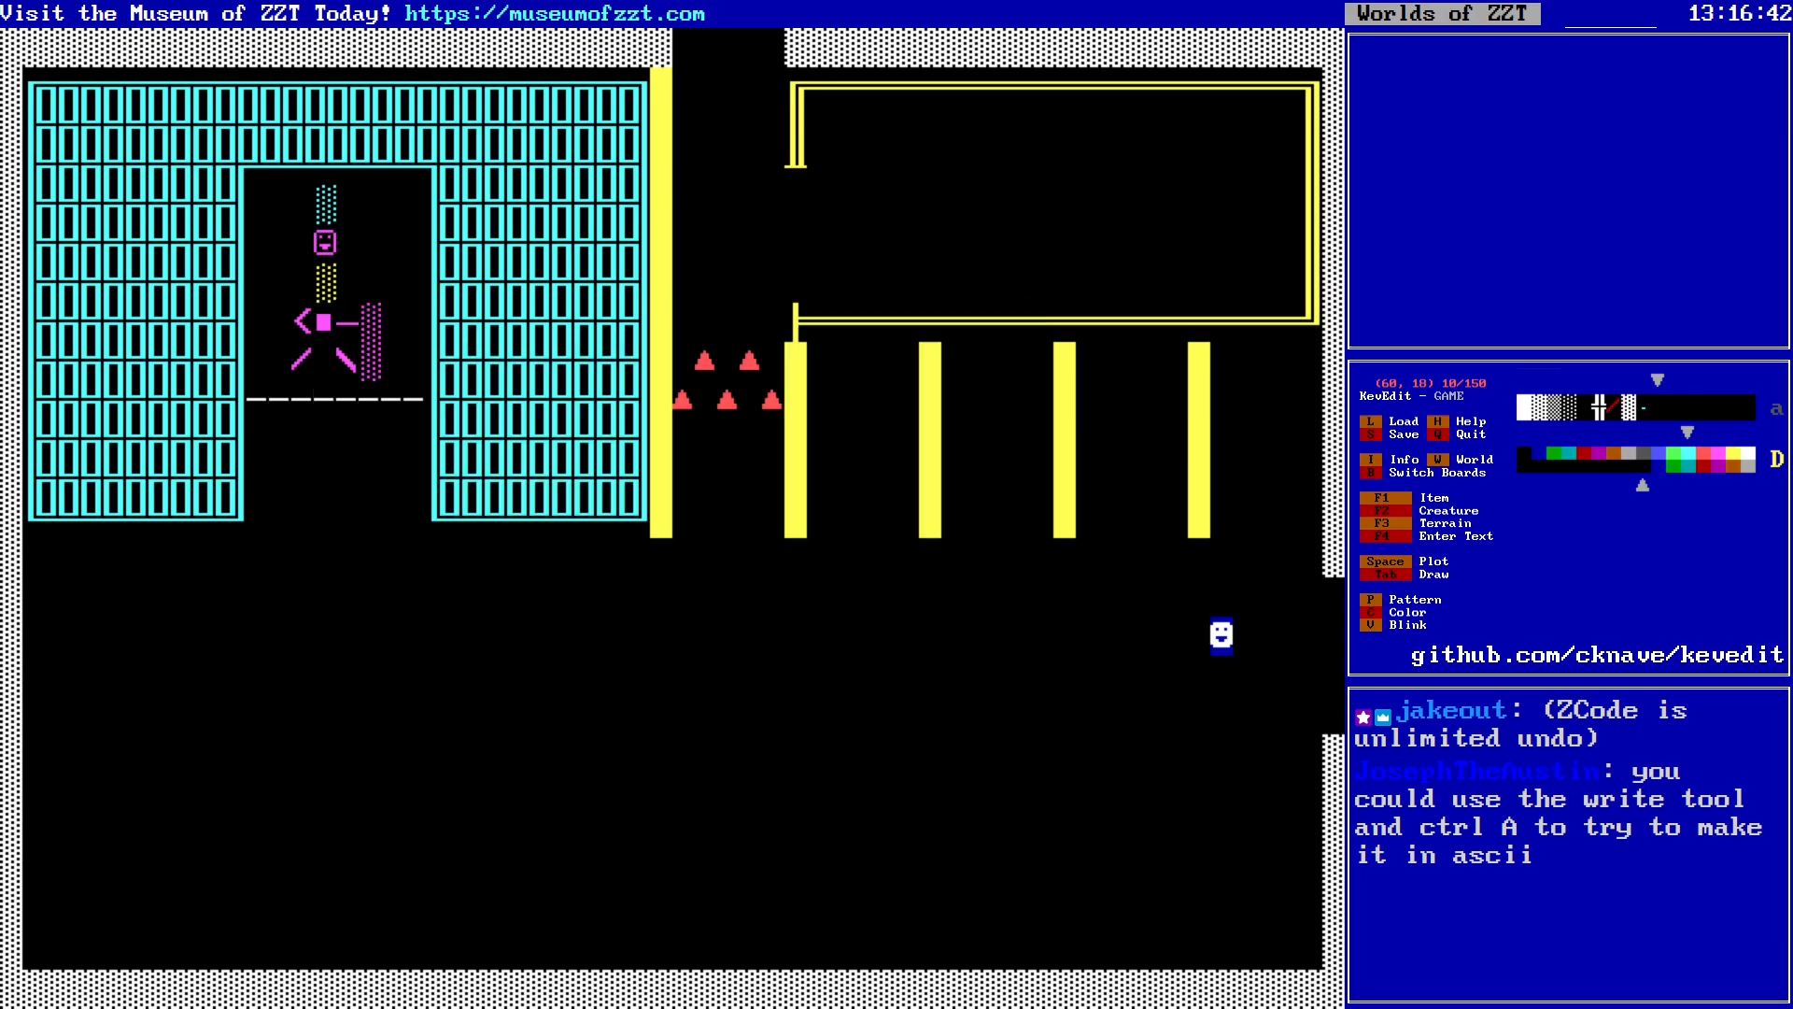
pyautogui.press('Left')
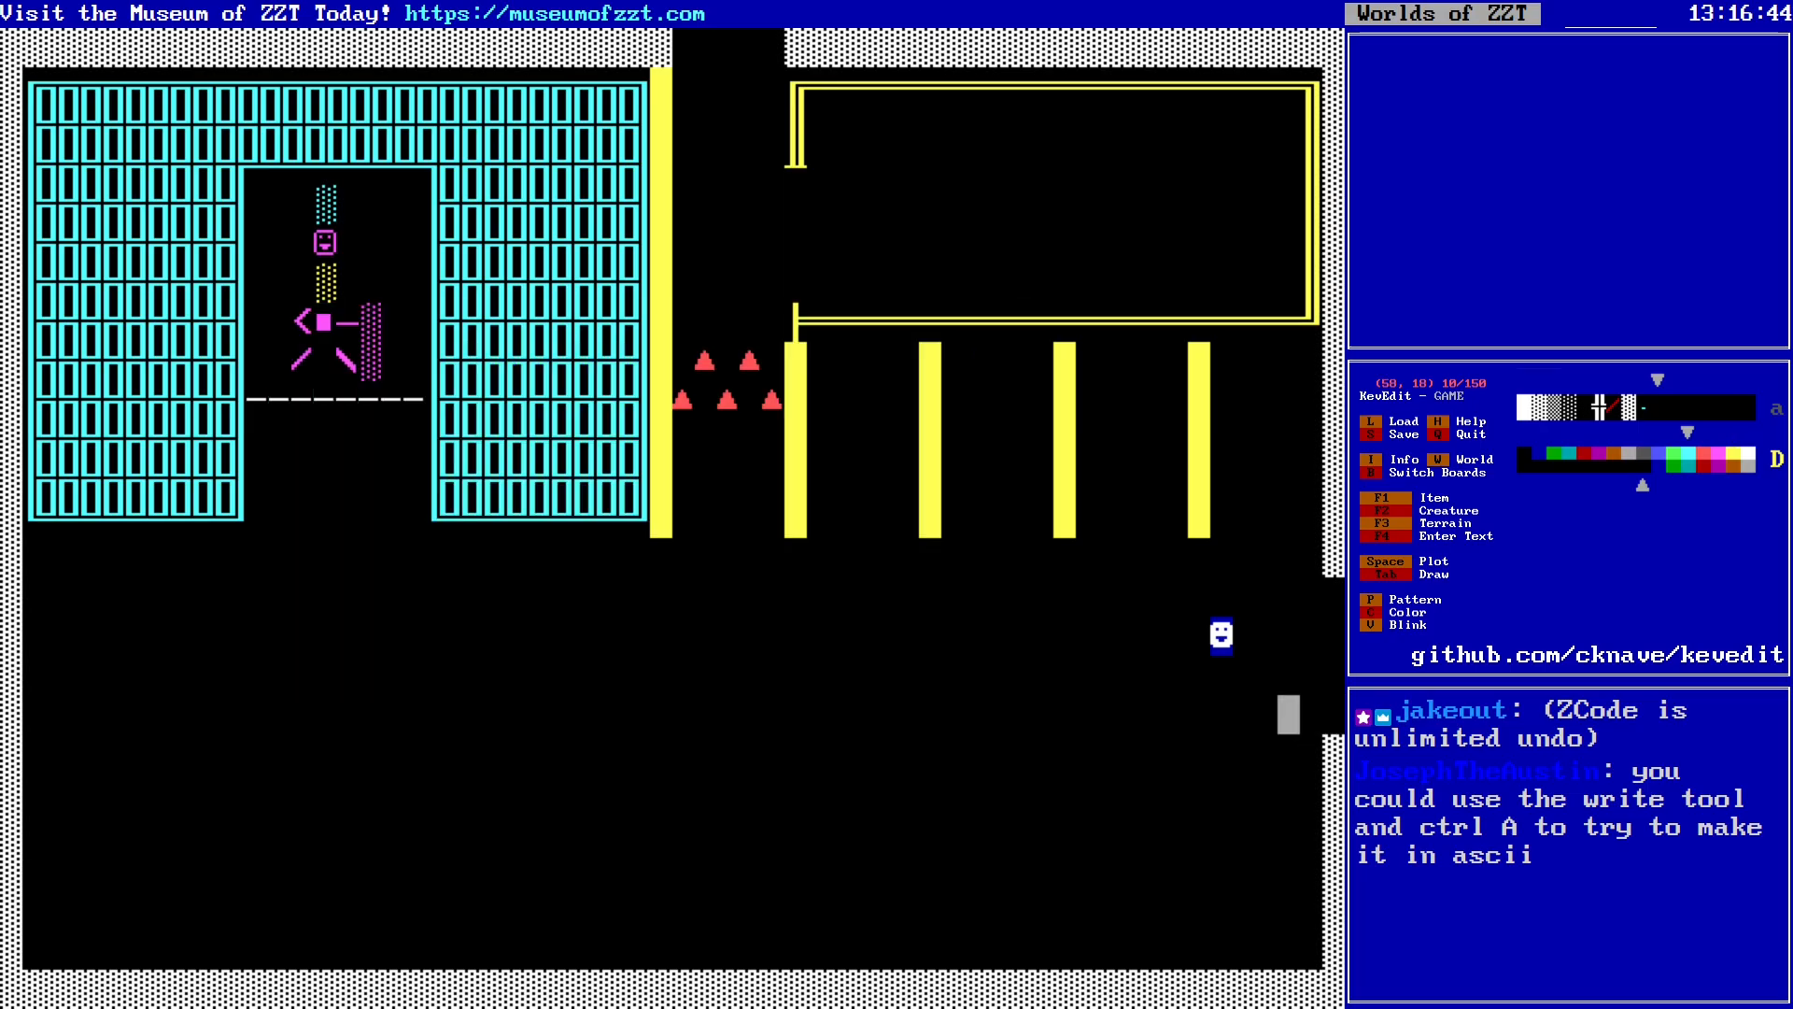
pyautogui.press('Right')
pyautogui.press('Right')
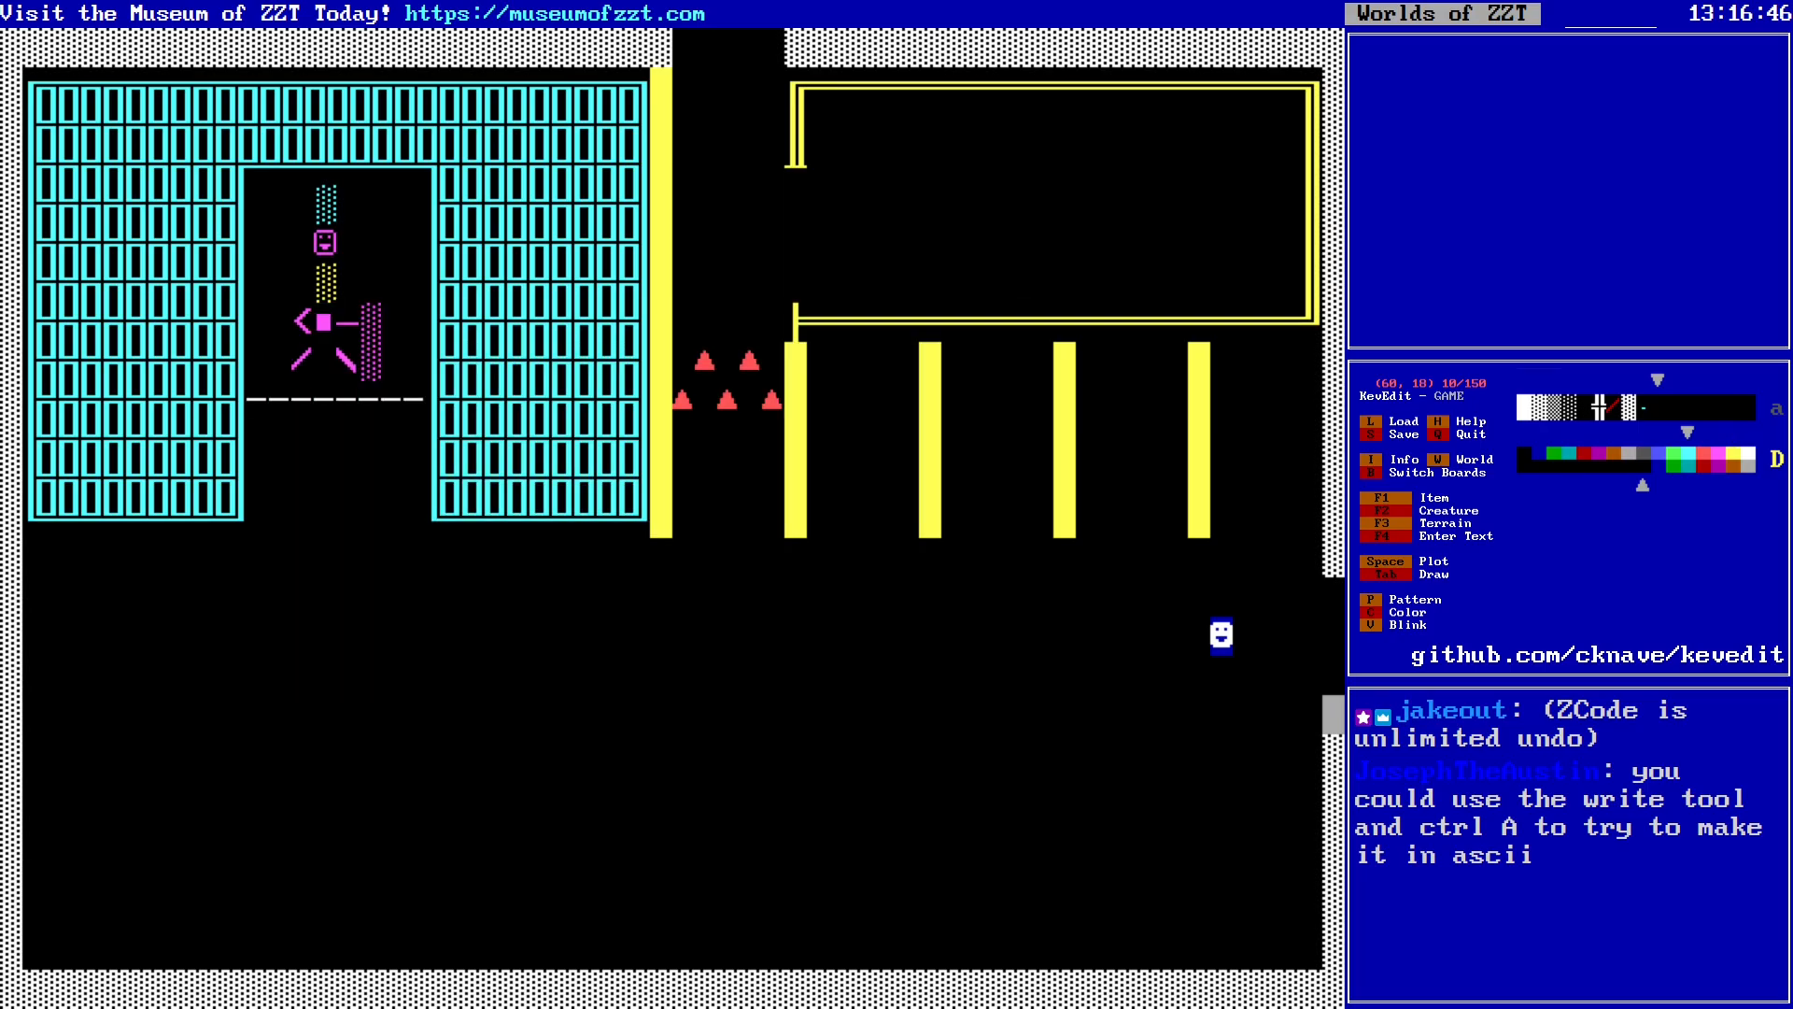
pyautogui.press('F2')
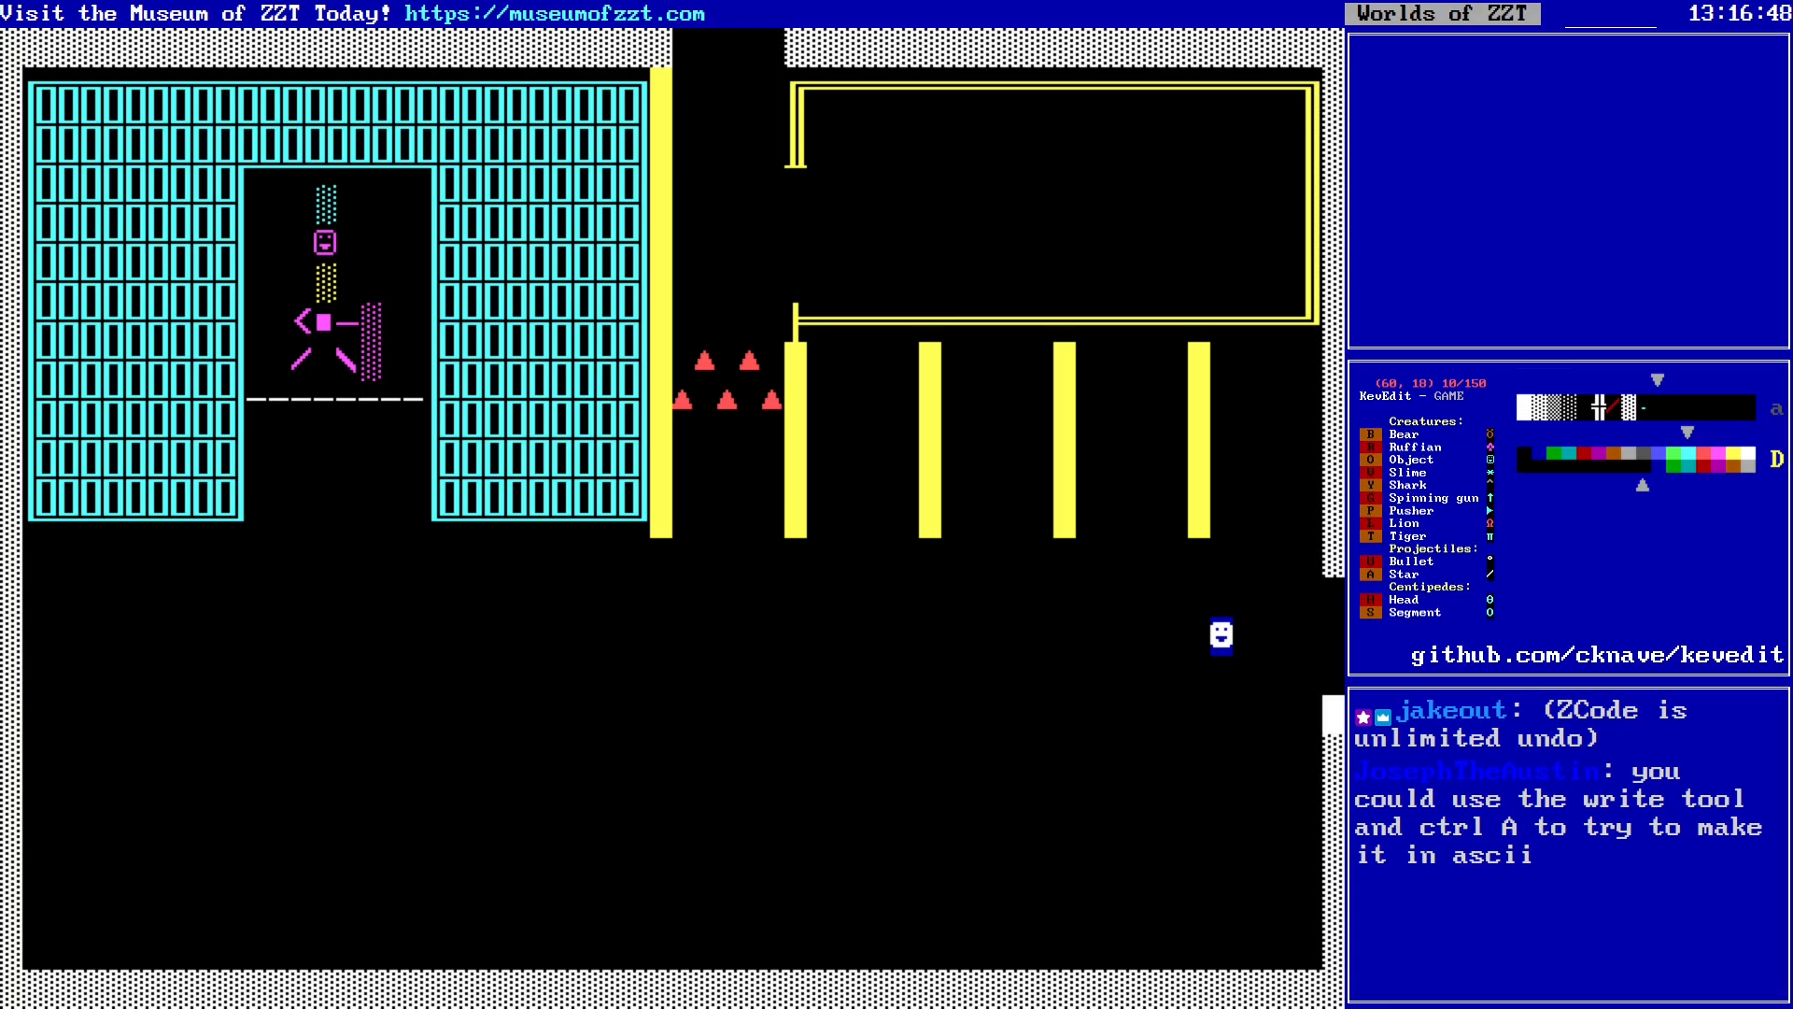
pyautogui.press('o')
pyautogui.press('Return')
pyautogui.press('Down')
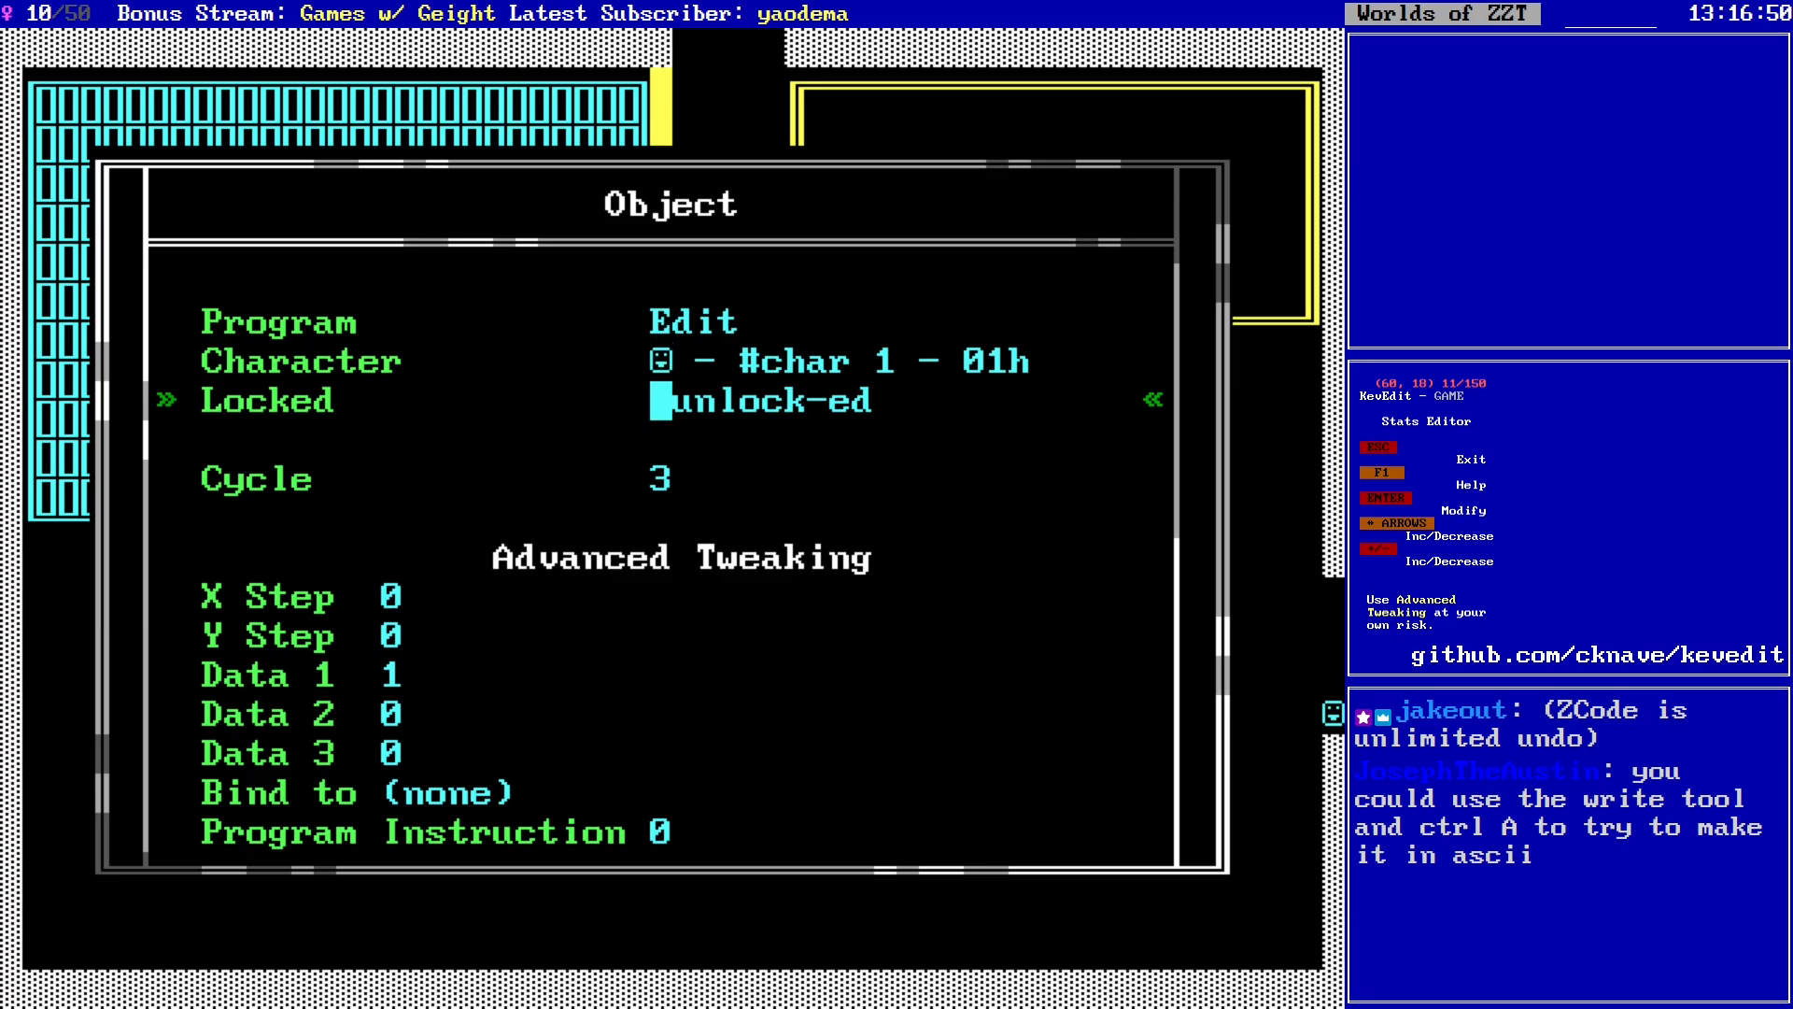
pyautogui.press('Return')
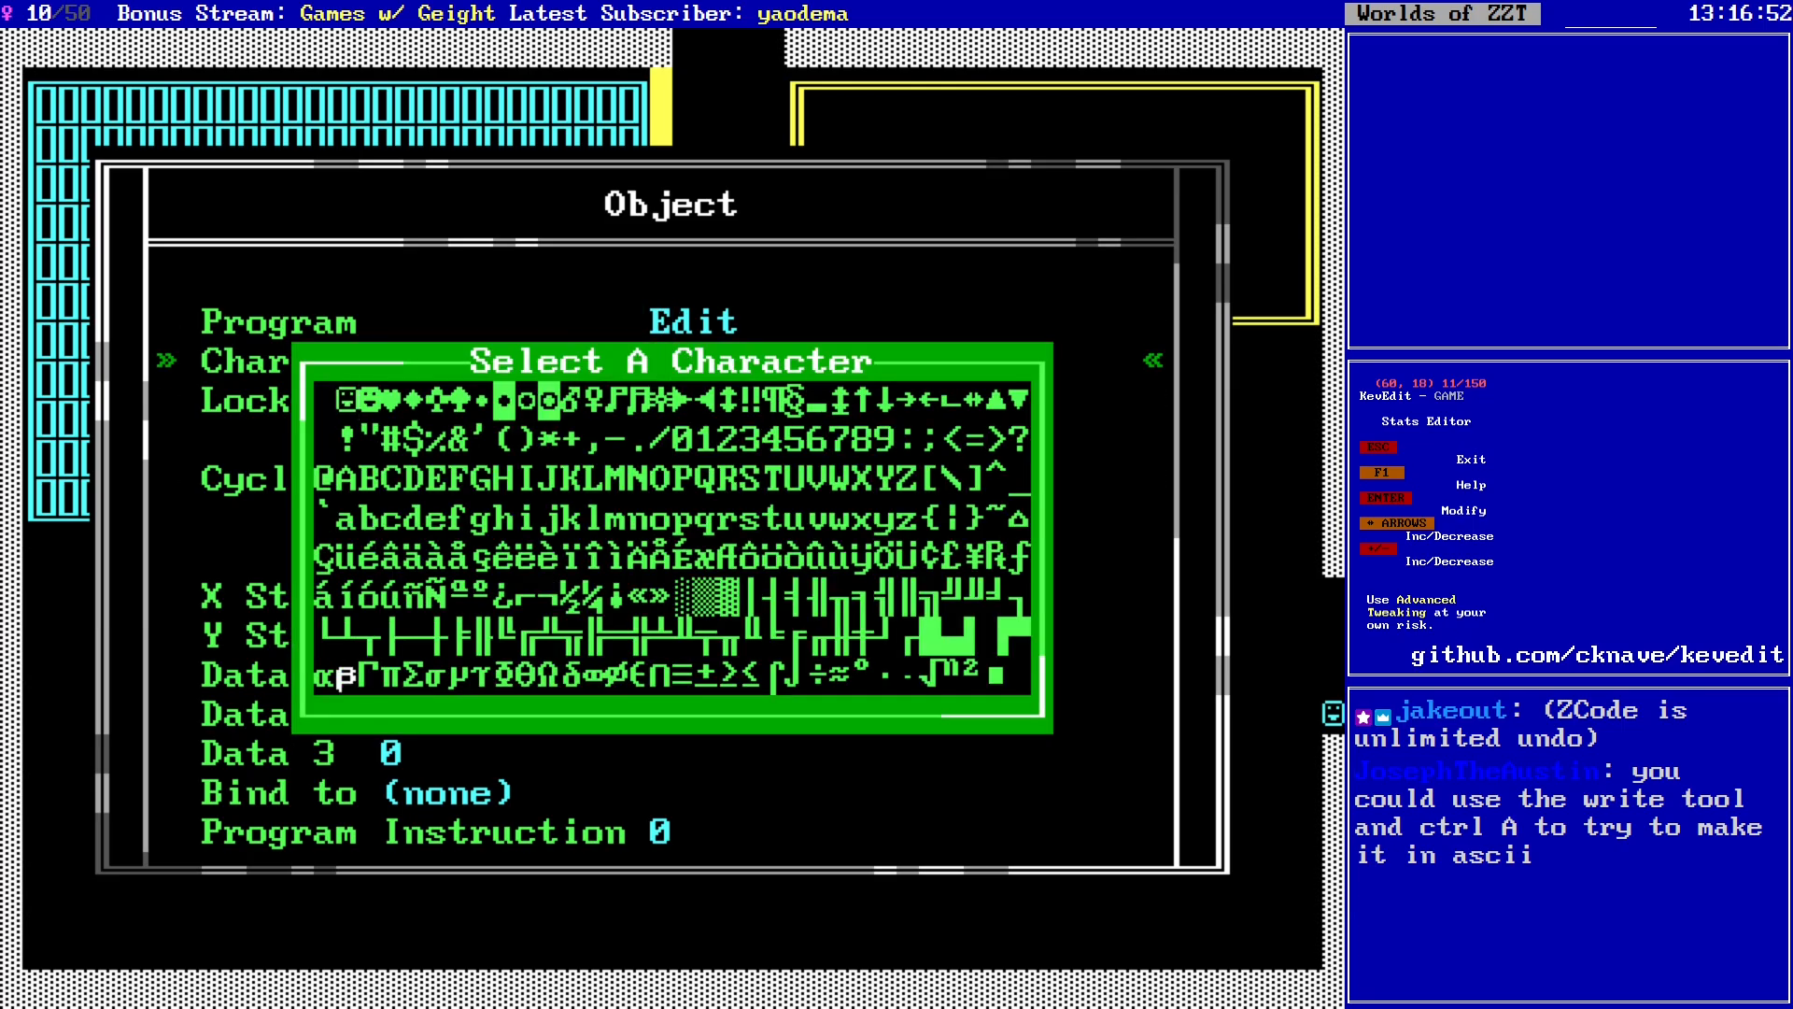
pyautogui.press('Up')
pyautogui.press('Right')
pyautogui.press('Right')
pyautogui.press('Right')
pyautogui.press('Right')
pyautogui.press('Right')
pyautogui.press('Right')
pyautogui.press('Right')
pyautogui.press('Right')
pyautogui.press('Right')
pyautogui.press('Right')
pyautogui.press('Right')
pyautogui.press('Right')
pyautogui.press('Right')
pyautogui.press('Right')
pyautogui.press('Right')
pyautogui.press('Right')
pyautogui.press('Right')
pyautogui.press('Right')
pyautogui.press('Right')
pyautogui.press('Right')
pyautogui.press('Left')
pyautogui.press('Left')
pyautogui.press('Left')
pyautogui.press('Left')
pyautogui.press('Left')
pyautogui.press('Left')
pyautogui.press('Up')
pyautogui.press('Return')
pyautogui.press('Escape')
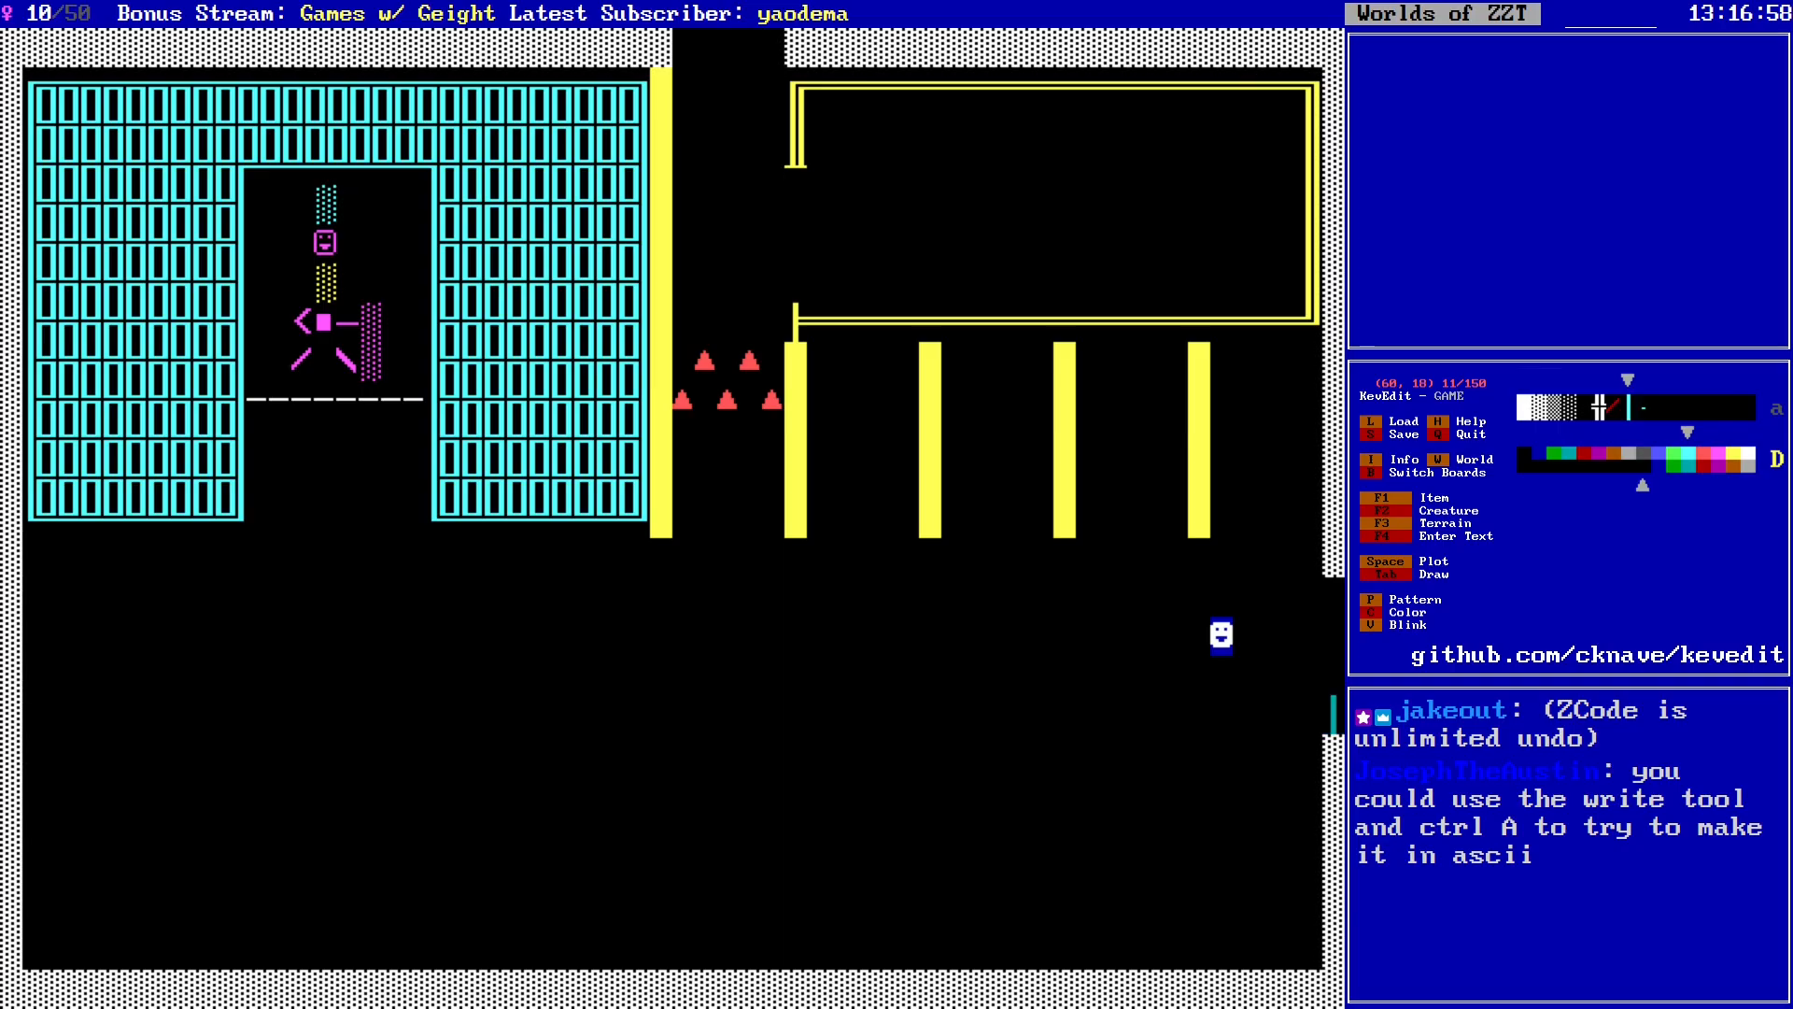
# Step: Place copies of the vertical line object in column 60, rows 17 to 15
pyautogui.press('Up')
pyautogui.press('space')
pyautogui.press('Up')
pyautogui.press('space')
pyautogui.press('Up')
pyautogui.press('space')
# Step: Remove the four vertical line objects from the east opening
pyautogui.press('Left')
pyautogui.press('Left')
pyautogui.press('Left')
pyautogui.press('Down')
pyautogui.press('Down')
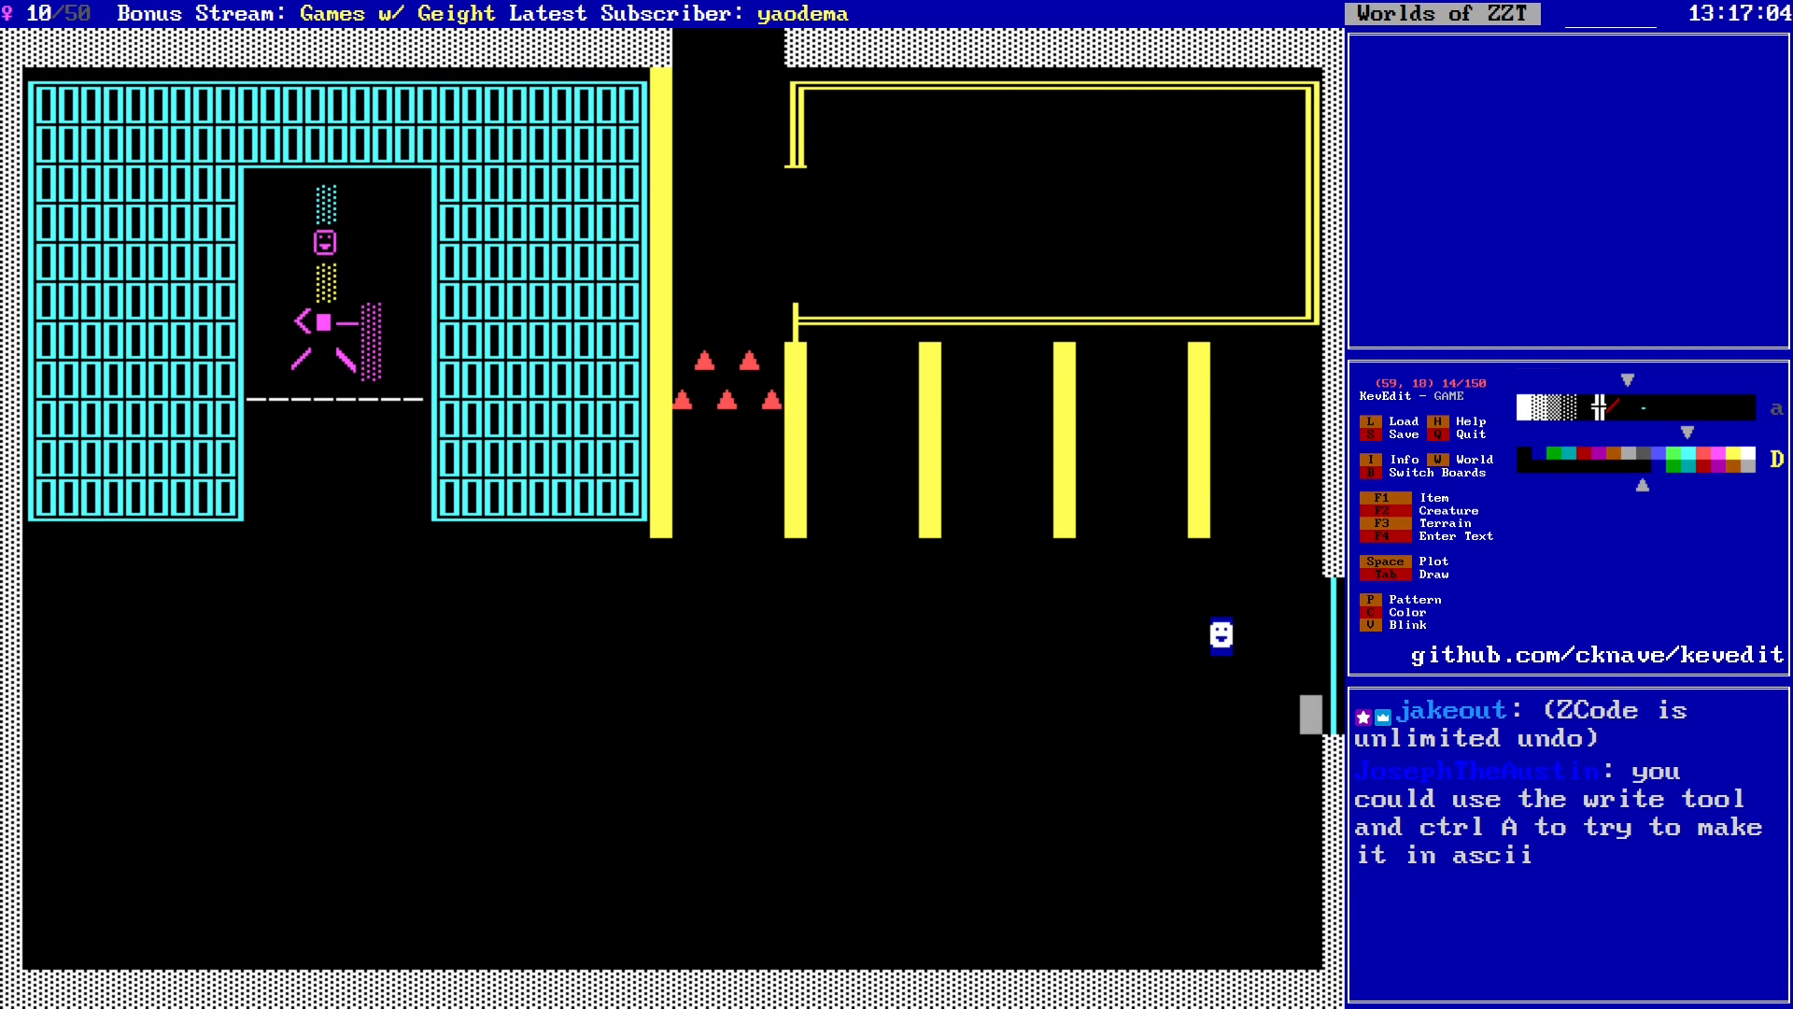
pyautogui.press('Right')
pyautogui.press('Up')
pyautogui.press('Up')
pyautogui.press('Up')
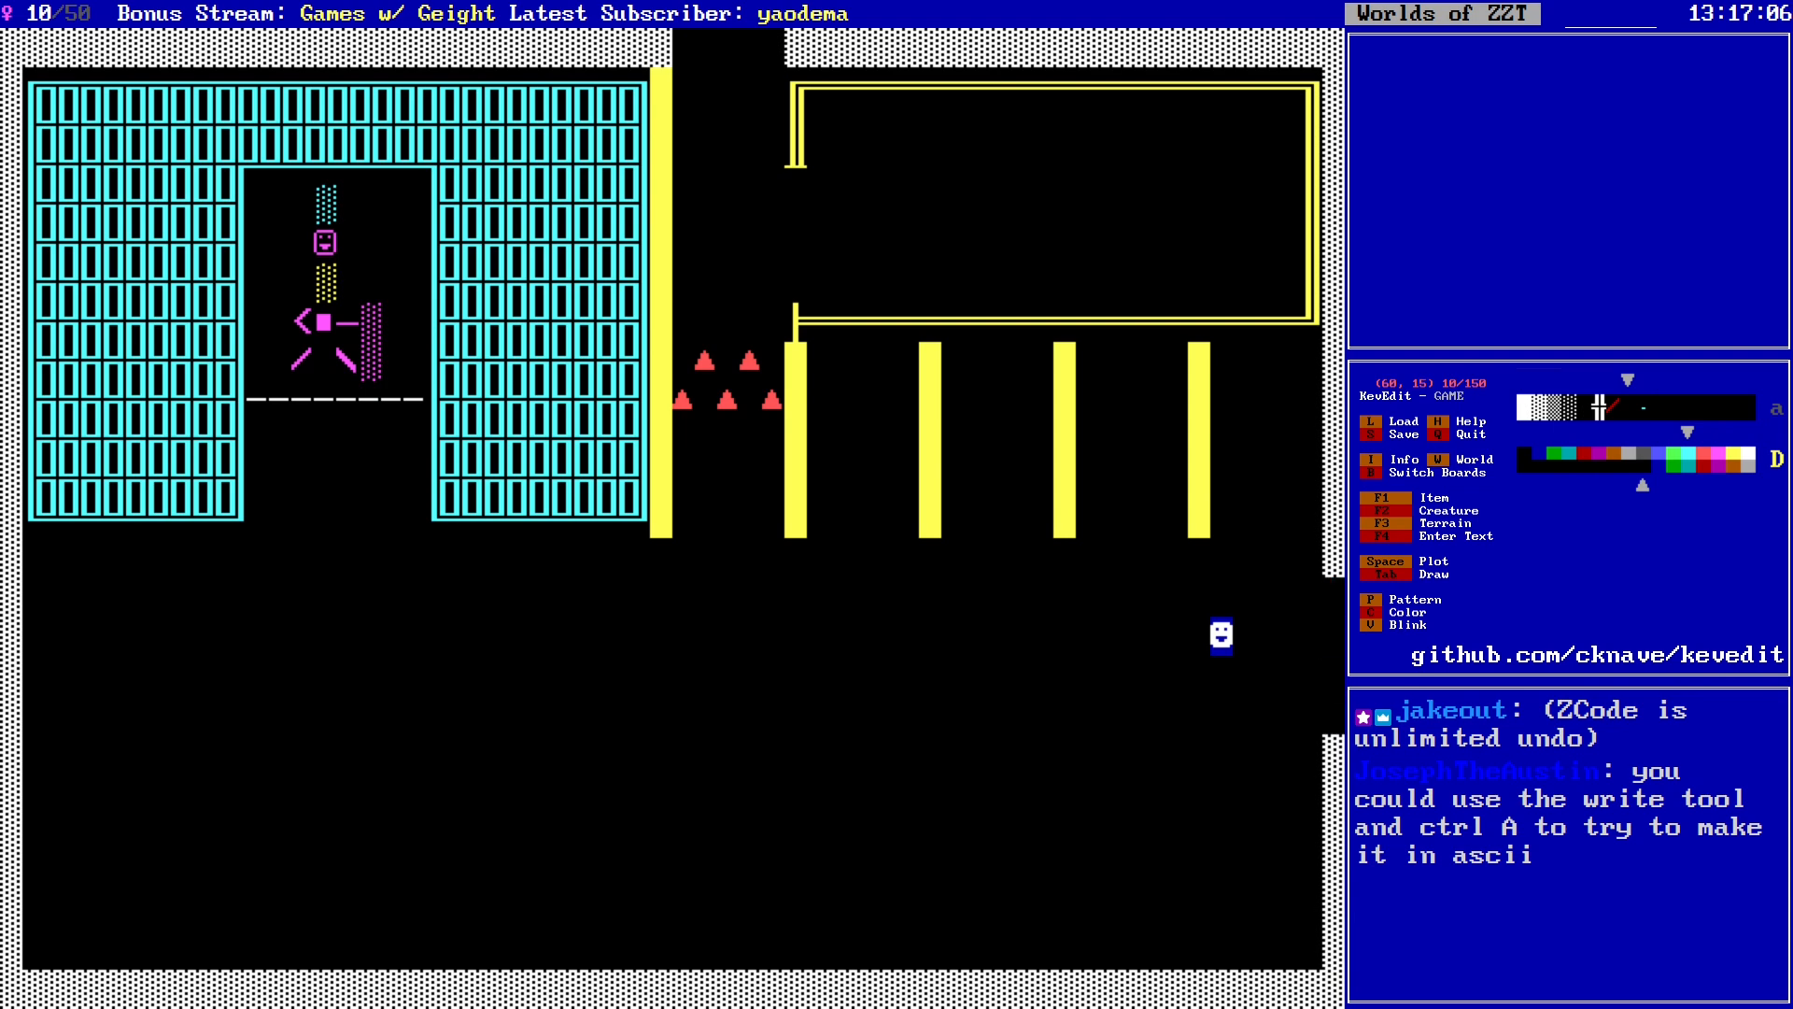
# Step: Fill the east opening at column 60, rows 15 to 18, with light red north-south sliders
pyautogui.press('F3')
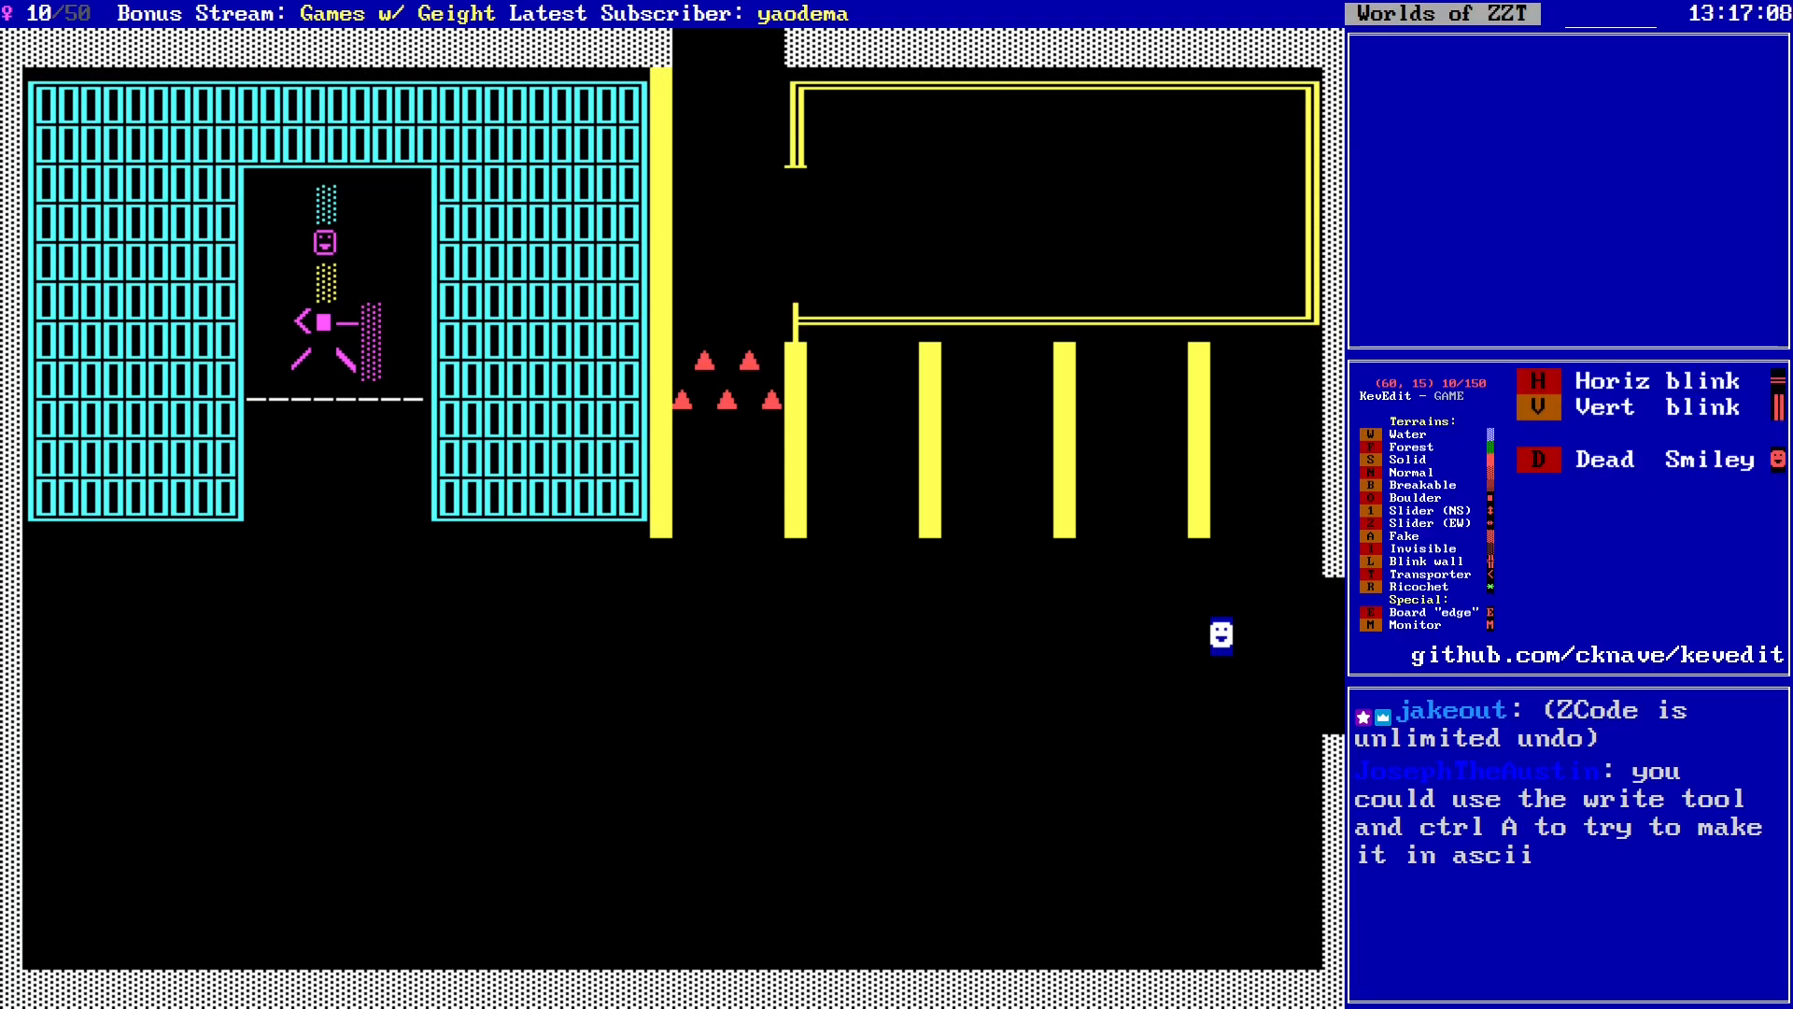
pyautogui.press('Escape')
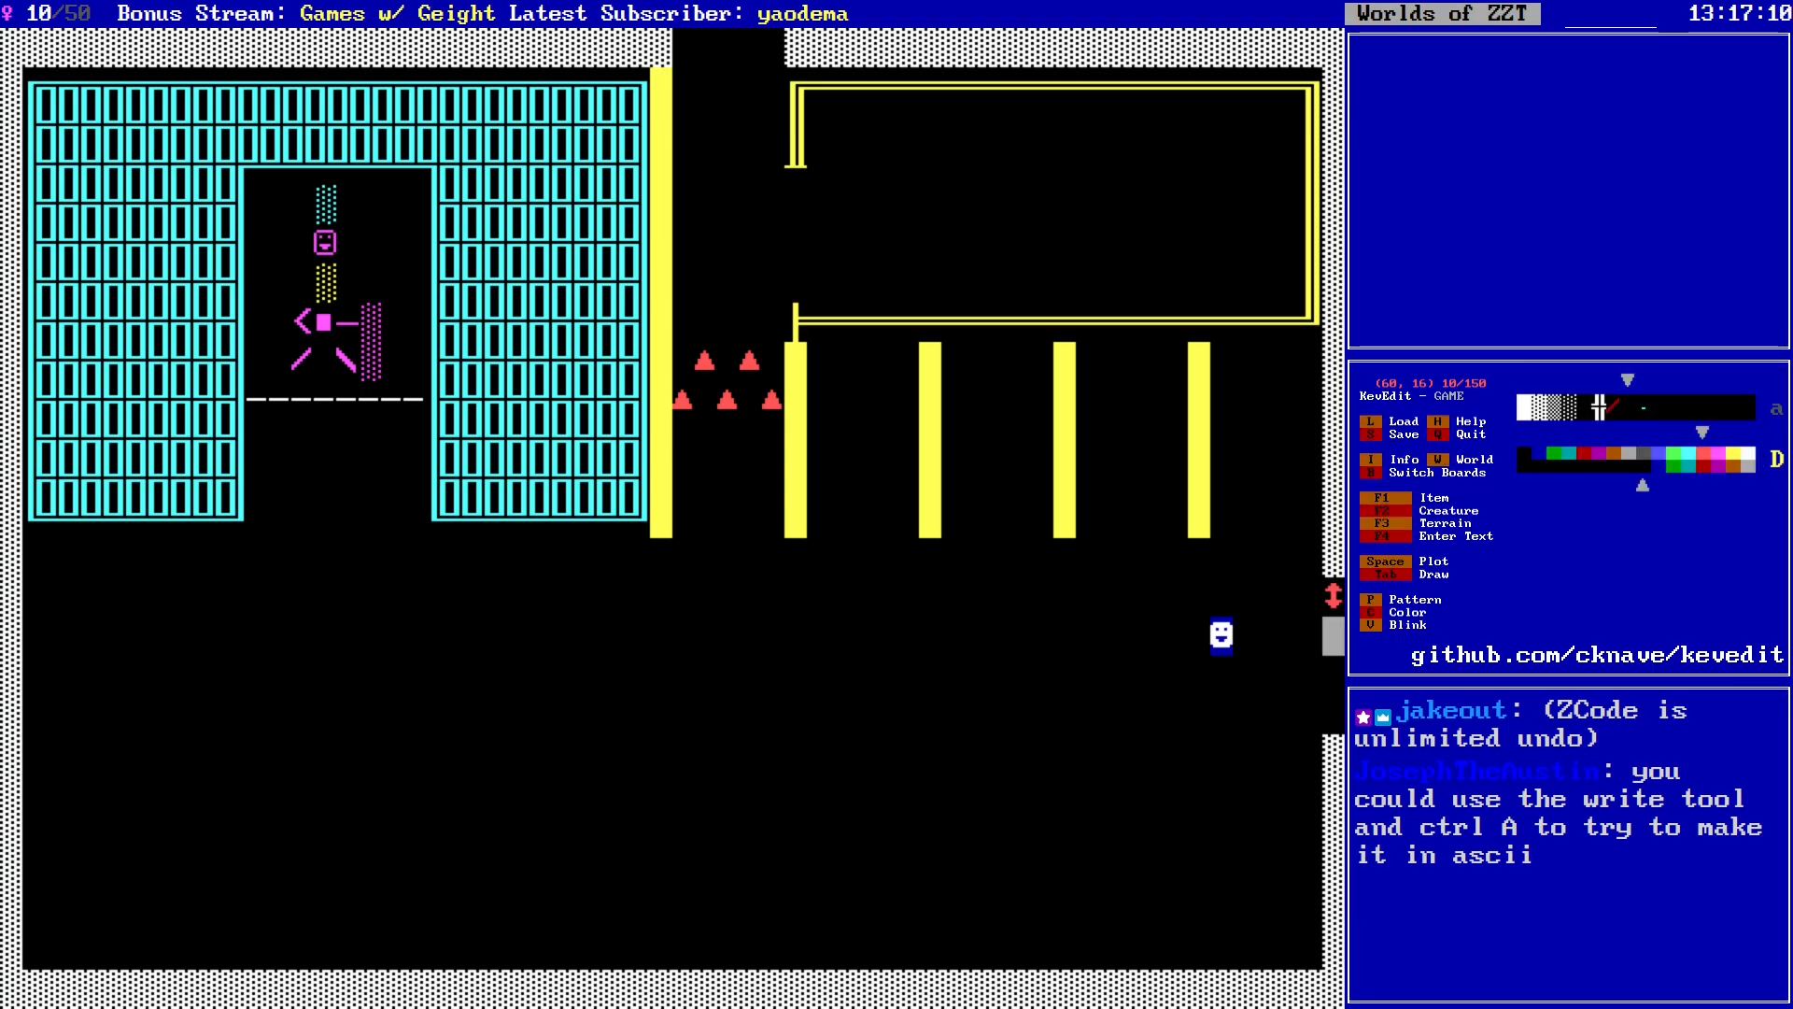
pyautogui.press('space')
pyautogui.press('Down')
pyautogui.press('space')
pyautogui.press('Down')
pyautogui.press('space')
pyautogui.press('Down')
# Step: Choose the empty pattern for drawing and save the world as GAME
pyautogui.press('Left')
pyautogui.press('Left')
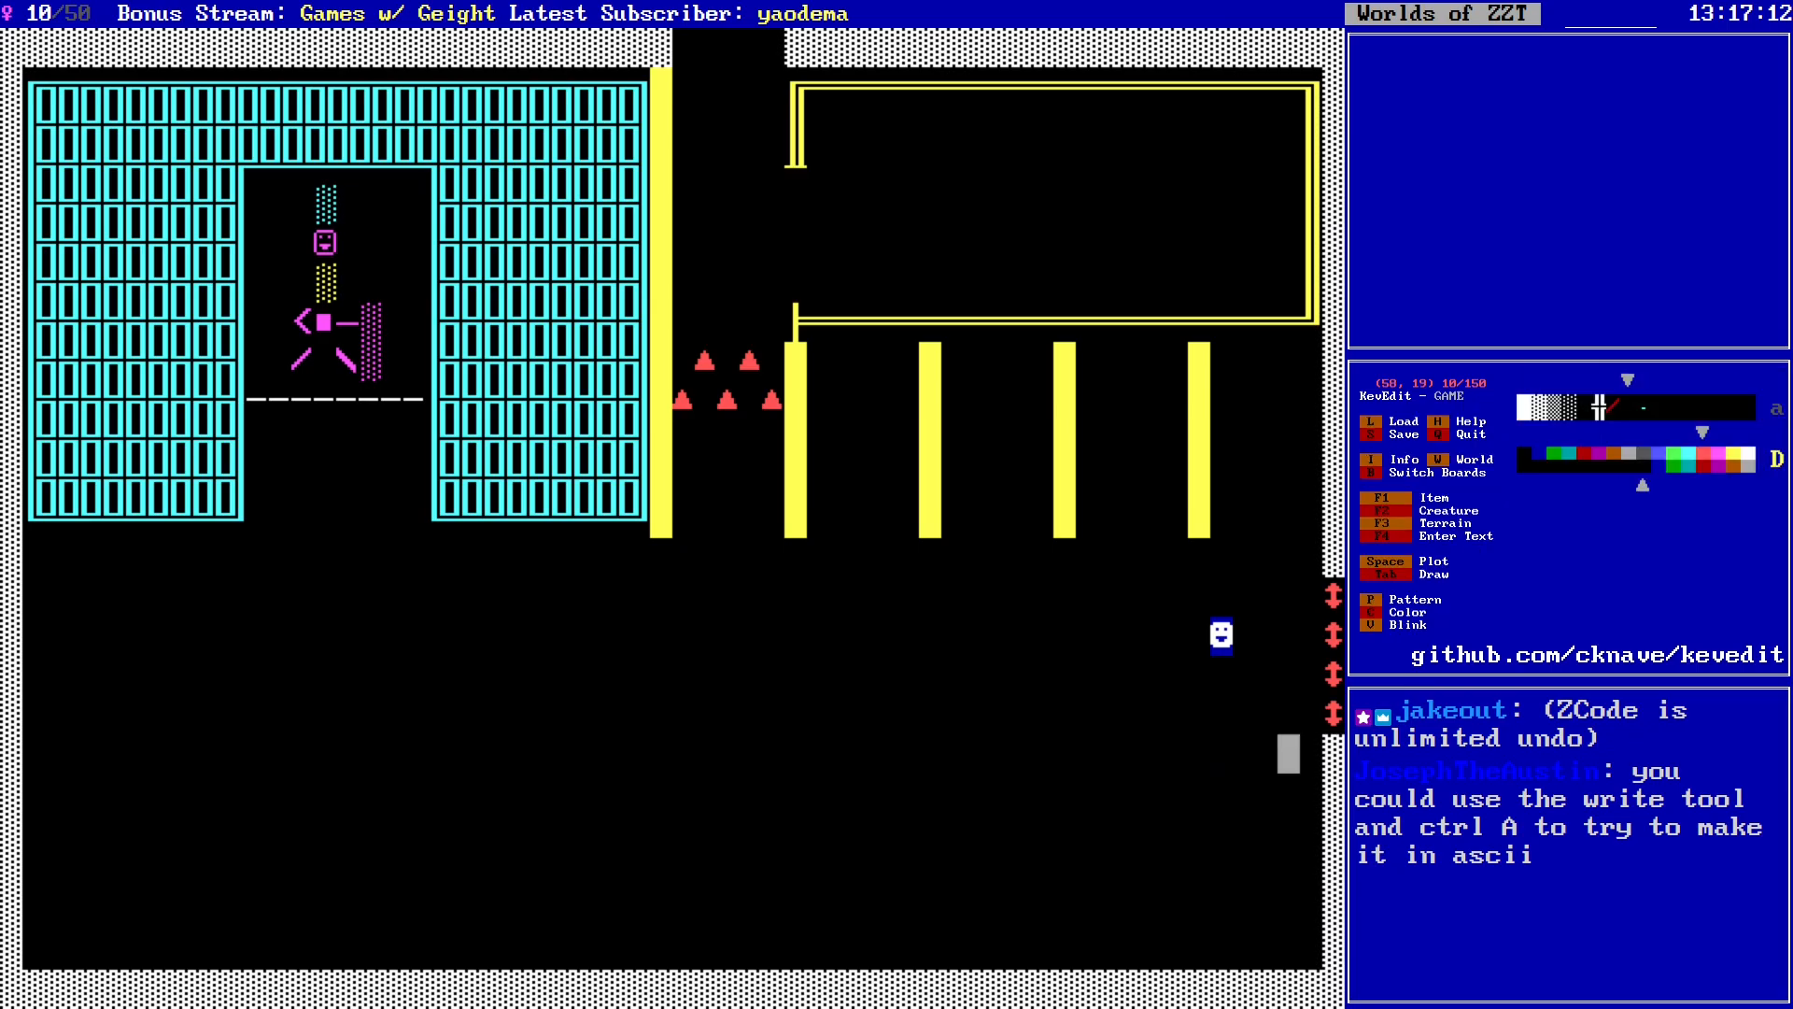
pyautogui.press('p')
pyautogui.press('s')
pyautogui.press('Return')
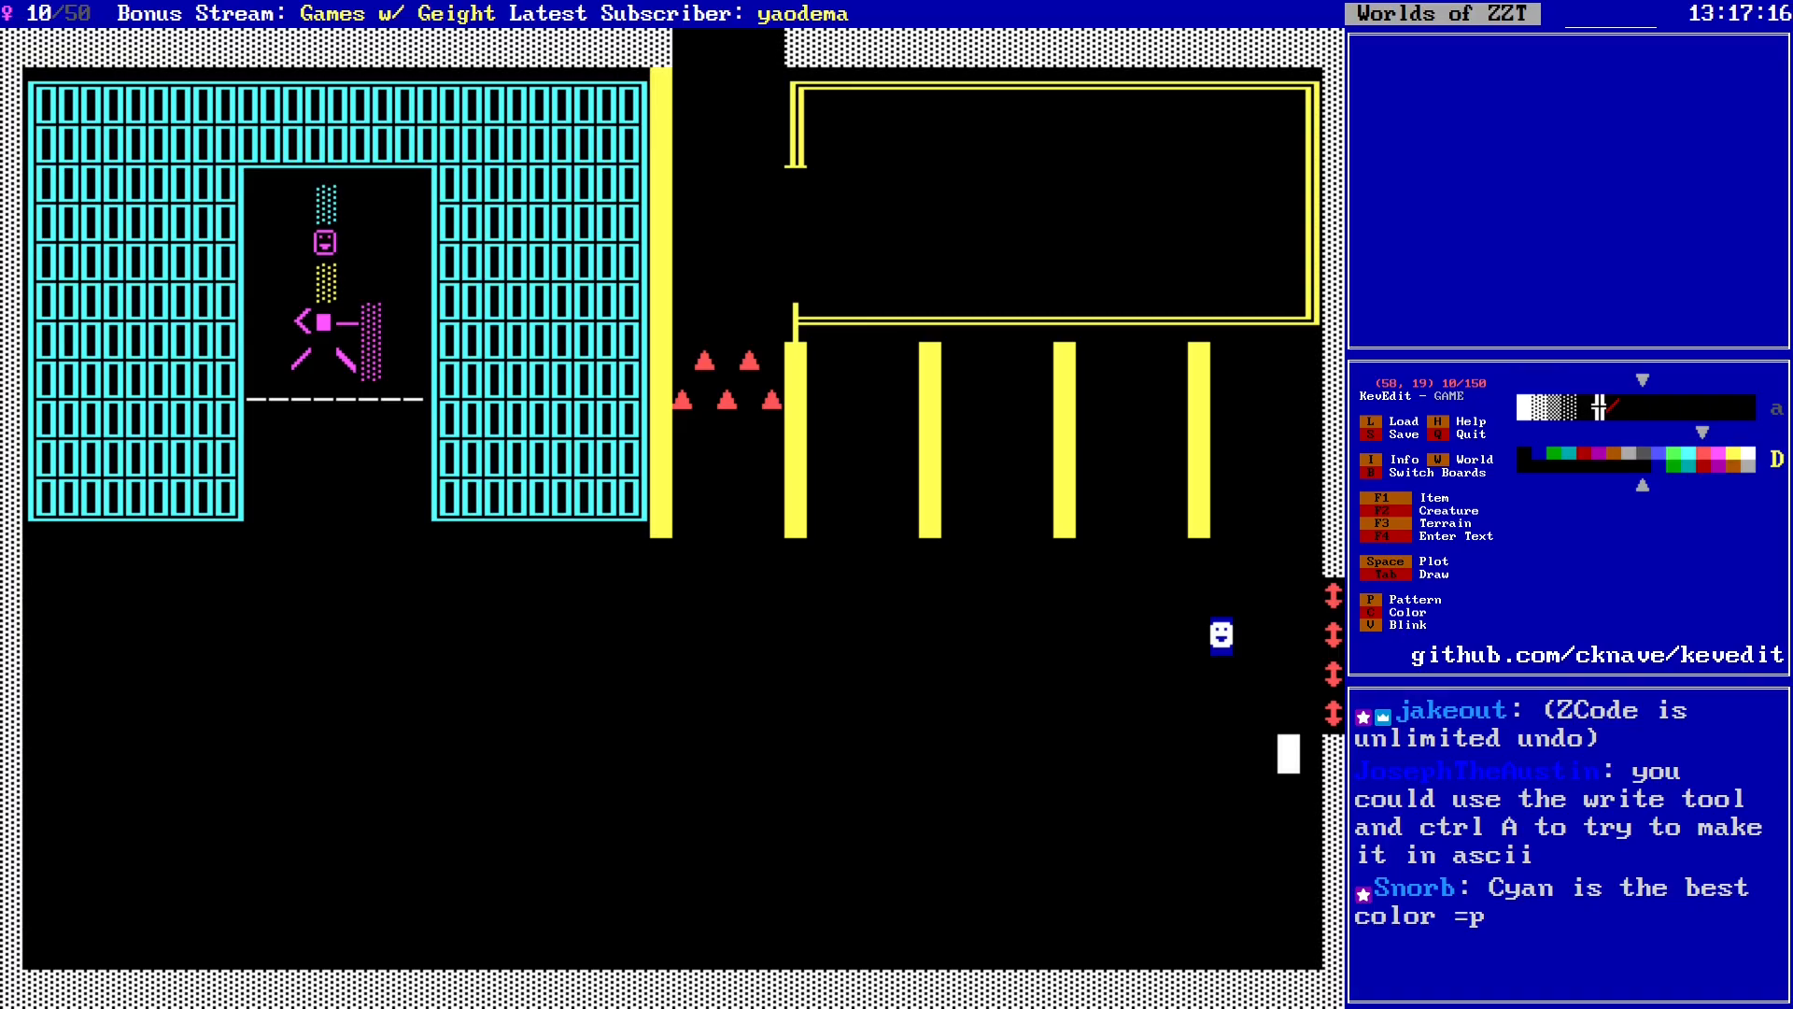
# Step: Clear an opening in the west border wall at column 1, rows 19 to 22
pyautogui.press('Down')
pyautogui.press('Right')
pyautogui.press('Right')
pyautogui.press('Up')
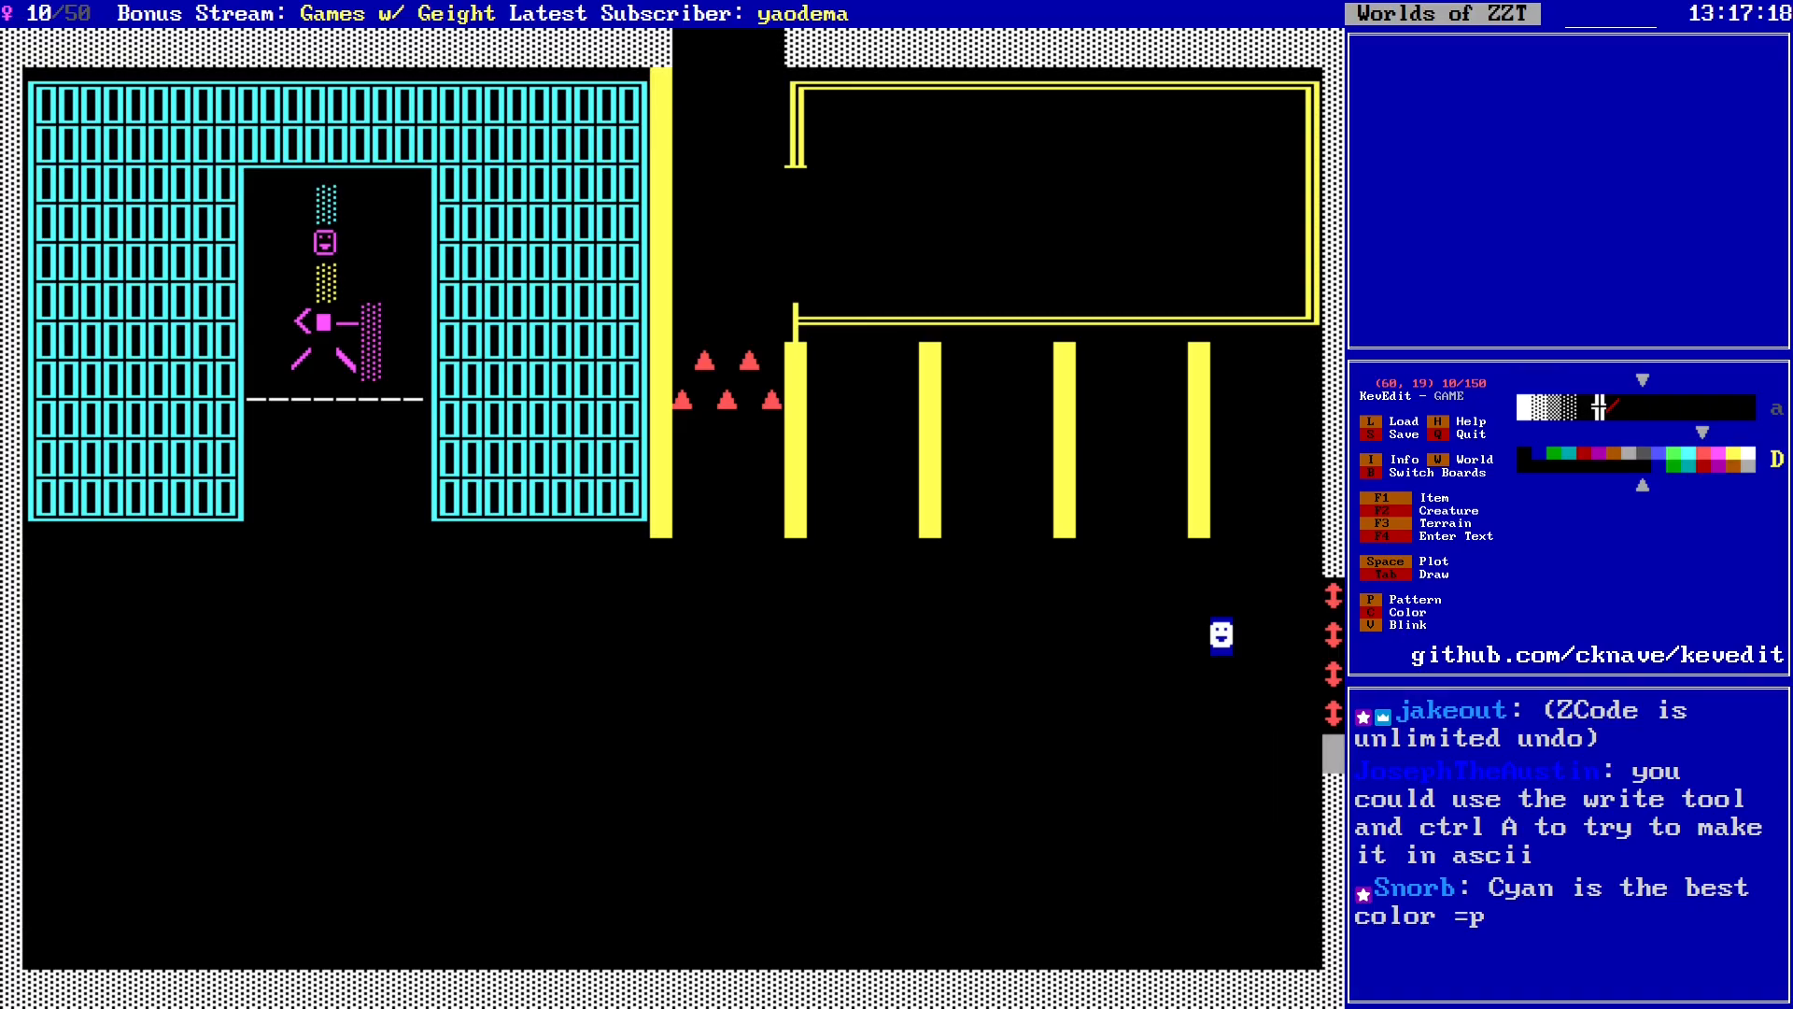
pyautogui.press('Left')
pyautogui.press('Left')
pyautogui.press('Left')
pyautogui.press('Left')
pyautogui.press('Left')
pyautogui.press('Left')
pyautogui.press('Left')
pyautogui.press('Left')
pyautogui.press('Left')
pyautogui.press('Left')
pyautogui.press('Left')
pyautogui.press('Left')
pyautogui.press('Left')
pyautogui.press('Left')
pyautogui.press('Left')
pyautogui.press('Left')
pyautogui.press('Left')
pyautogui.press('Left')
pyautogui.press('Left')
pyautogui.press('Left')
pyautogui.press('Left')
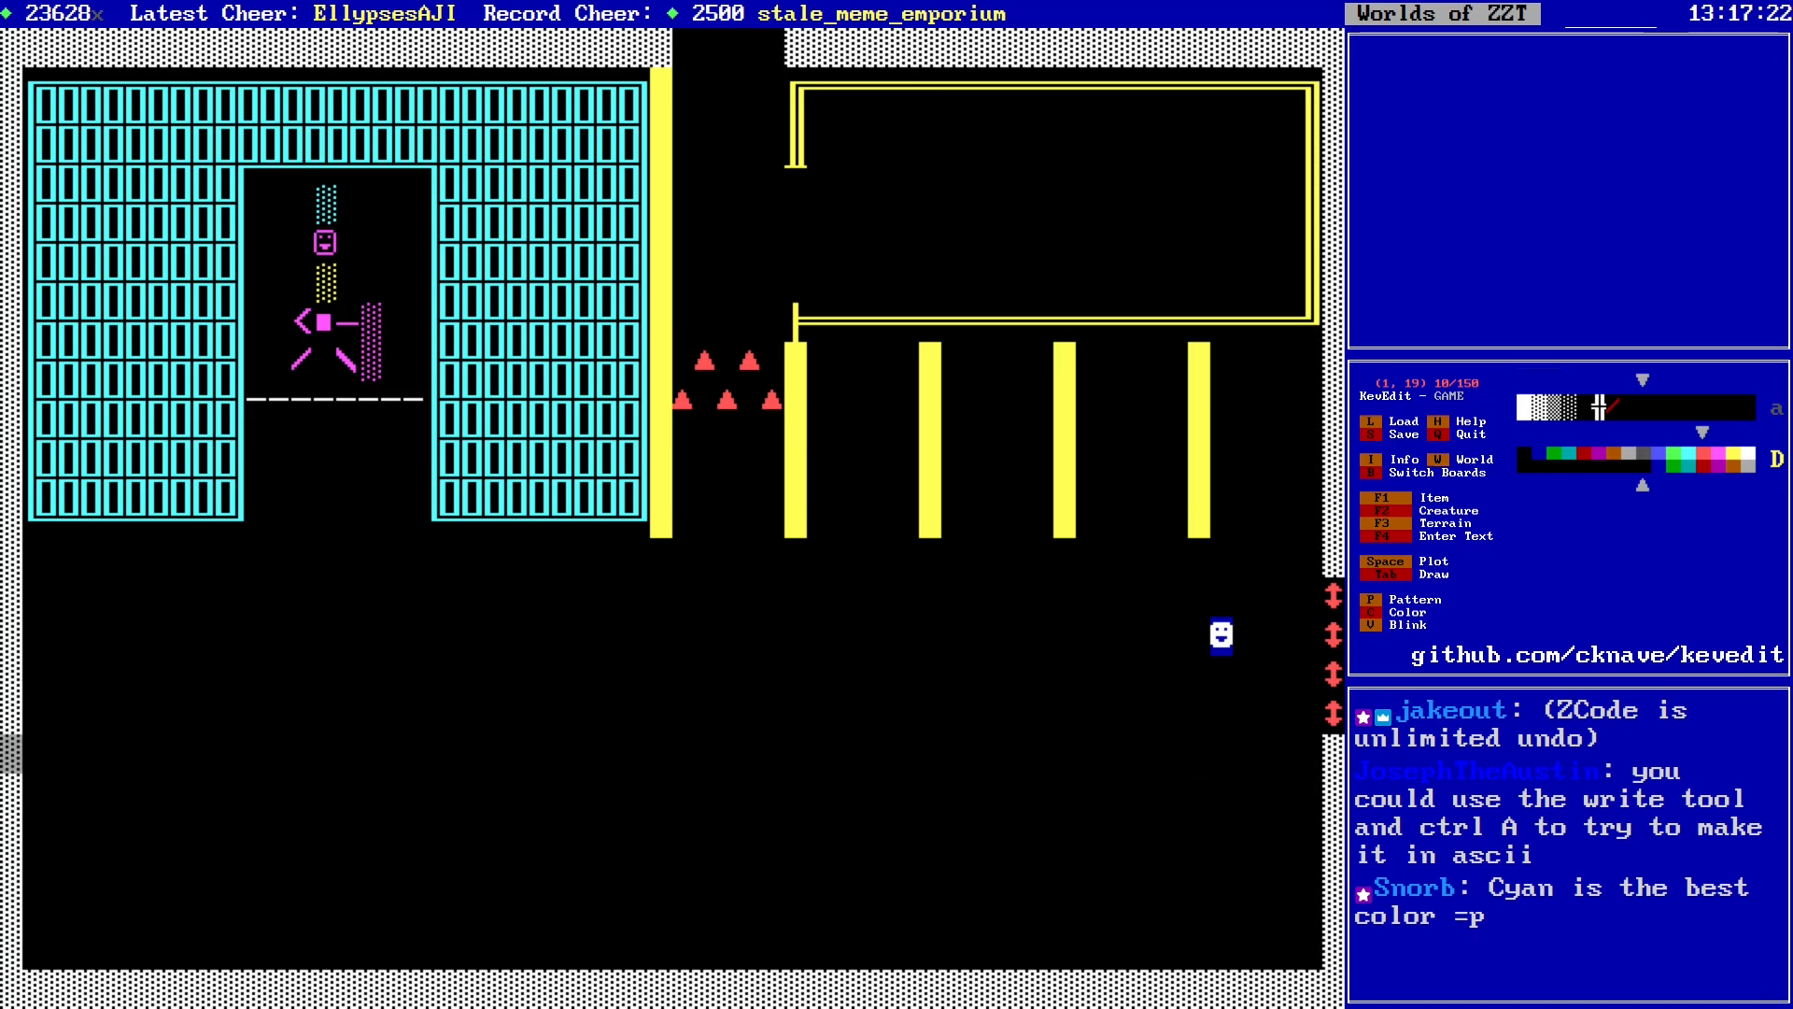
pyautogui.press('space')
pyautogui.press('Down')
pyautogui.press('space')
pyautogui.press('Down')
pyautogui.press('space')
pyautogui.press('Down')
pyautogui.press('space')
pyautogui.press('Down')
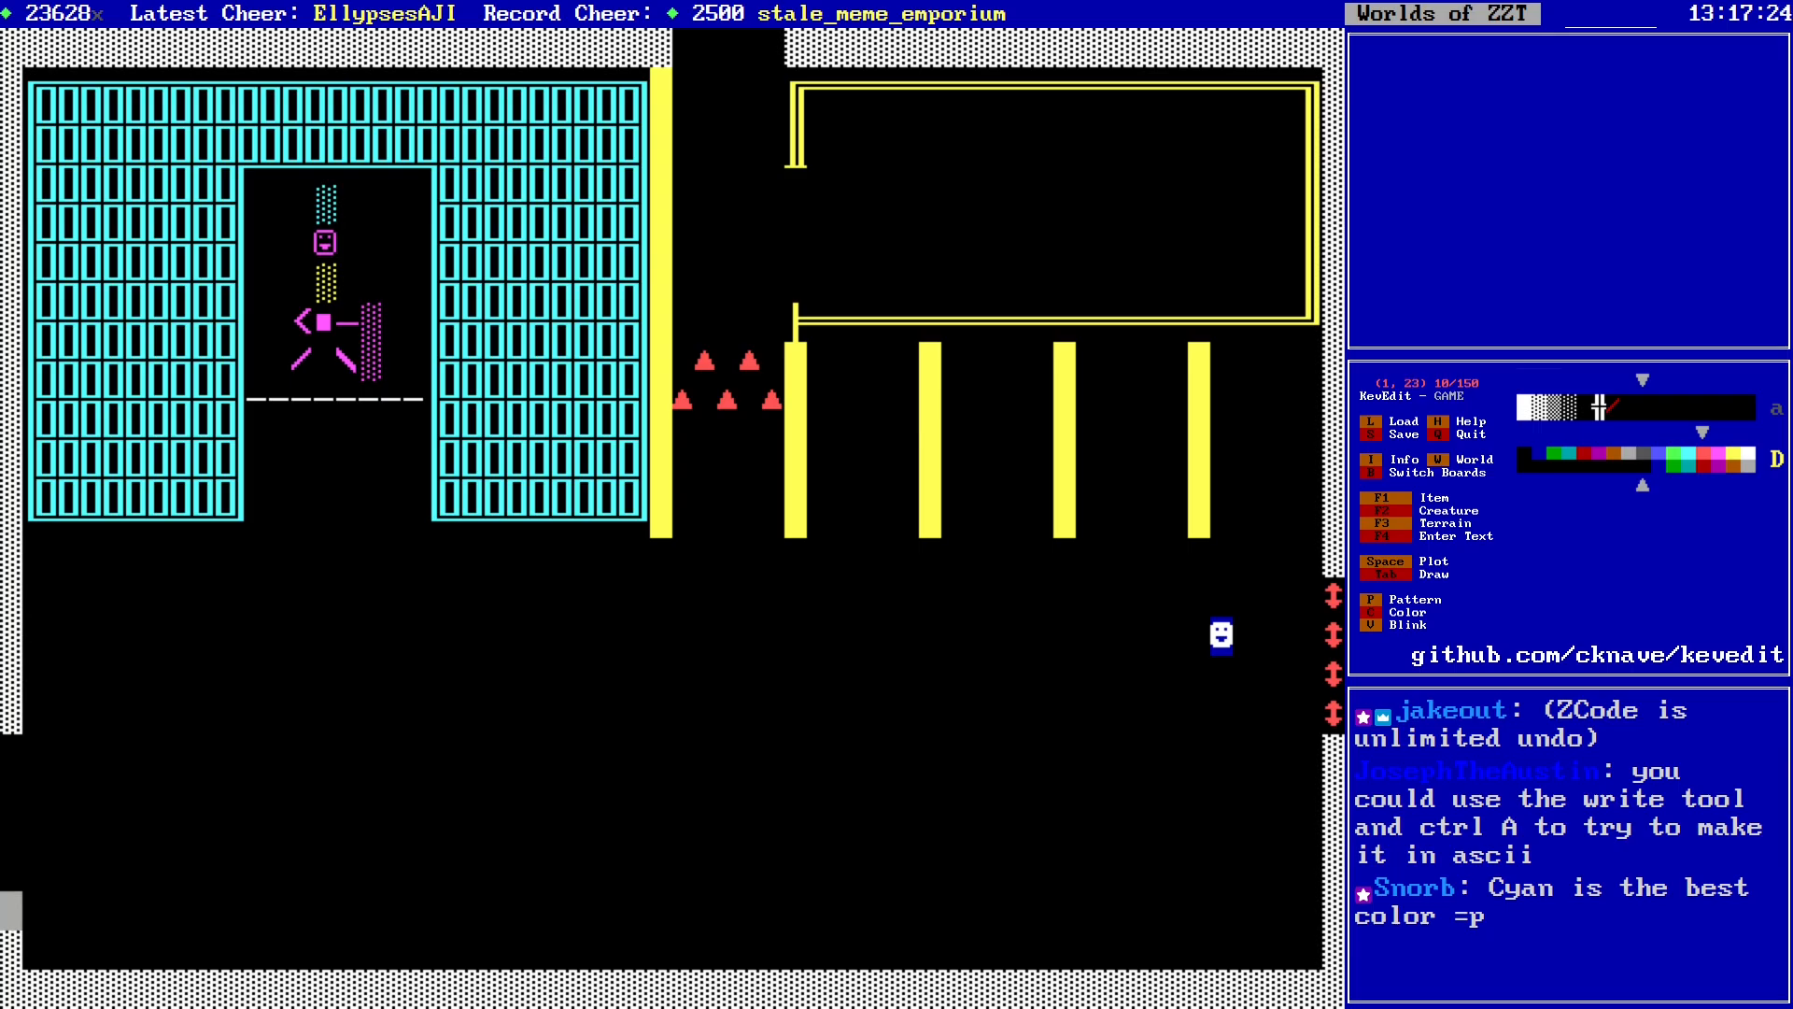
pyautogui.press('Right')
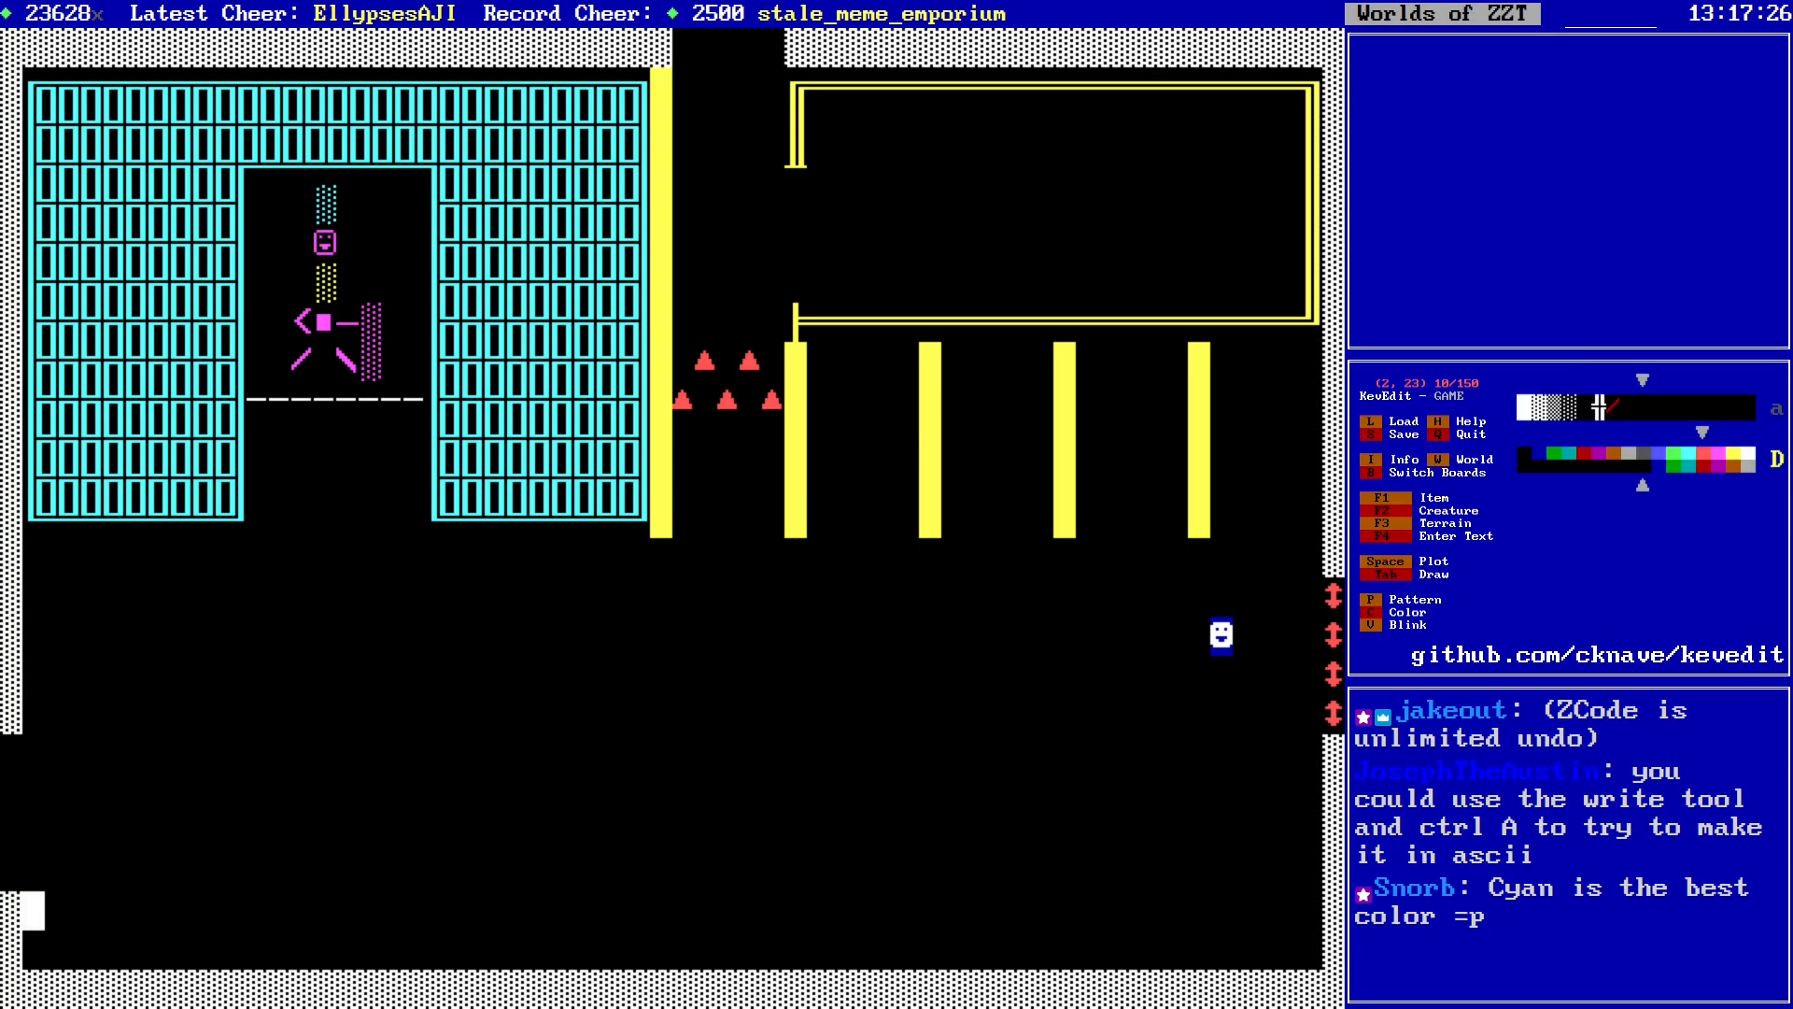
pyautogui.press('Right')
pyautogui.press('Right')
pyautogui.press('Right')
pyautogui.press('Right')
pyautogui.press('Right')
pyautogui.press('Right')
pyautogui.press('Right')
pyautogui.press('Right')
pyautogui.press('Right')
pyautogui.press('Right')
pyautogui.press('Right')
pyautogui.press('Right')
pyautogui.press('Right')
pyautogui.press('Right')
pyautogui.press('Right')
pyautogui.press('Right')
pyautogui.press('Right')
pyautogui.press('Right')
pyautogui.press('Right')
pyautogui.press('Right')
pyautogui.press('Right')
pyautogui.press('Right')
pyautogui.press('Right')
pyautogui.press('Right')
pyautogui.press('Right')
pyautogui.press('Right')
pyautogui.press('Right')
pyautogui.press('Right')
pyautogui.press('Right')
pyautogui.press('Right')
pyautogui.press('Up')
pyautogui.press('Up')
pyautogui.press('Up')
pyautogui.press('Up')
pyautogui.press('Up')
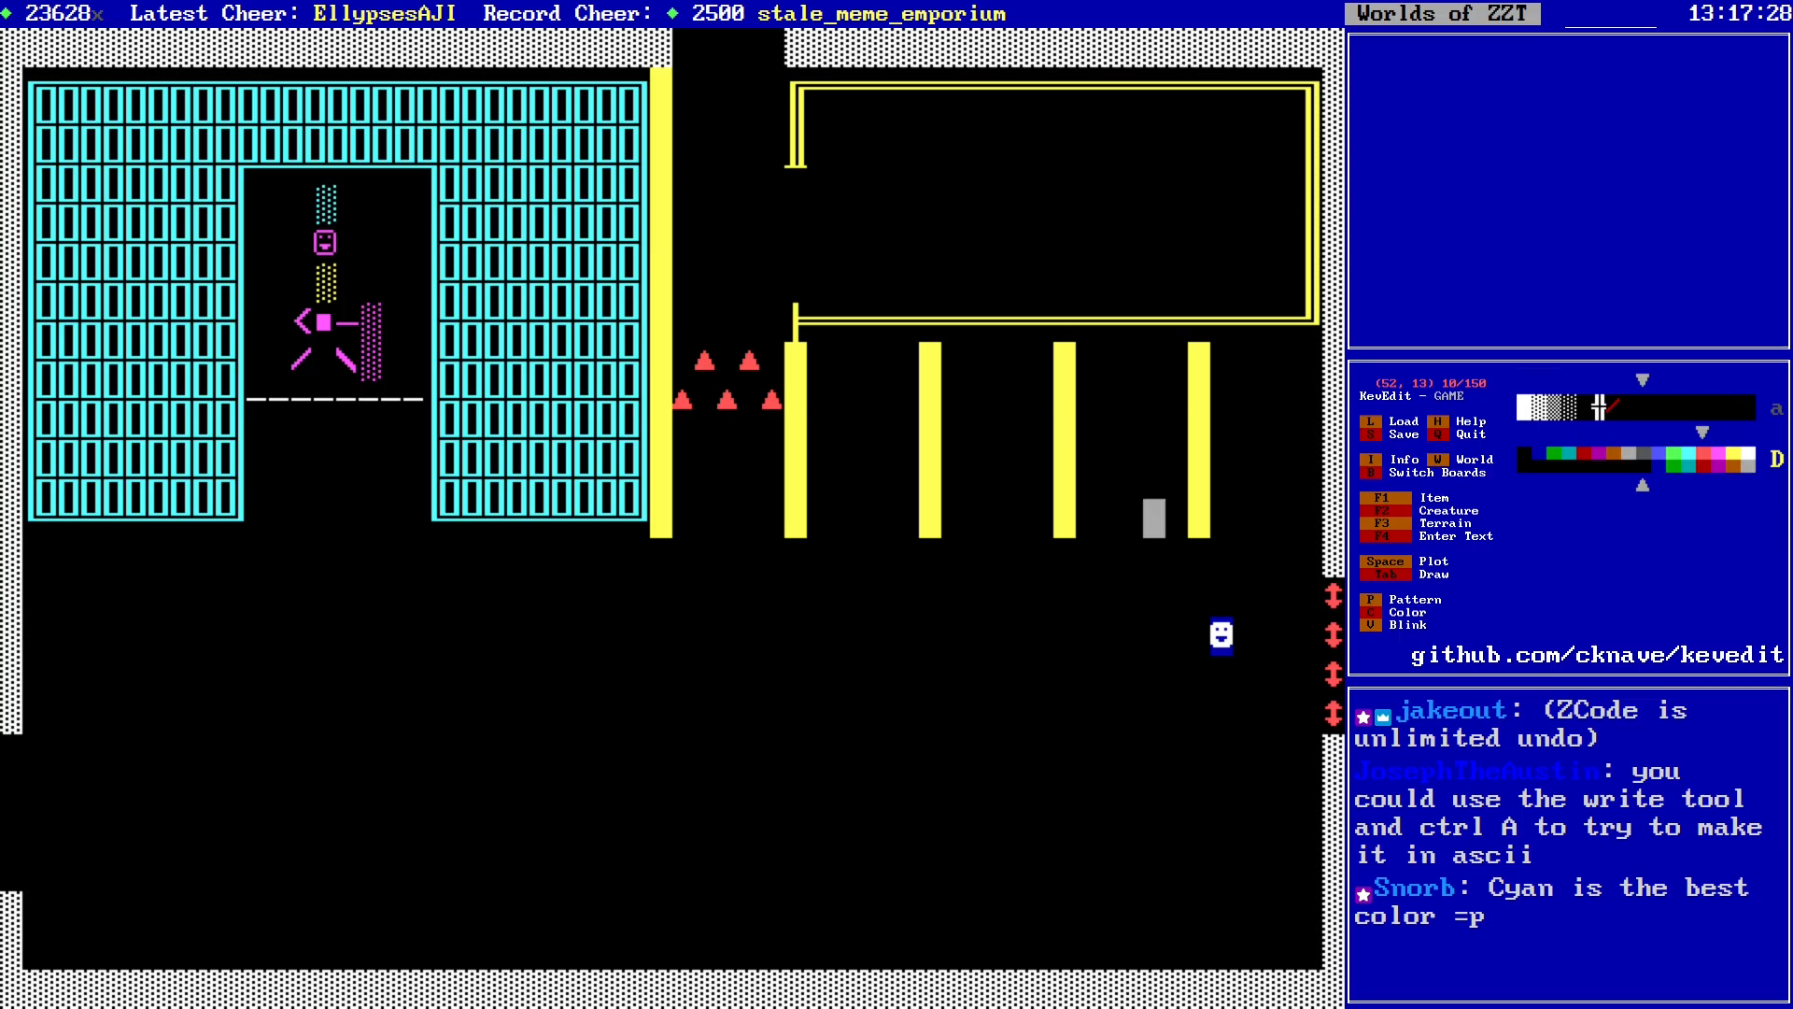
pyautogui.press('Right')
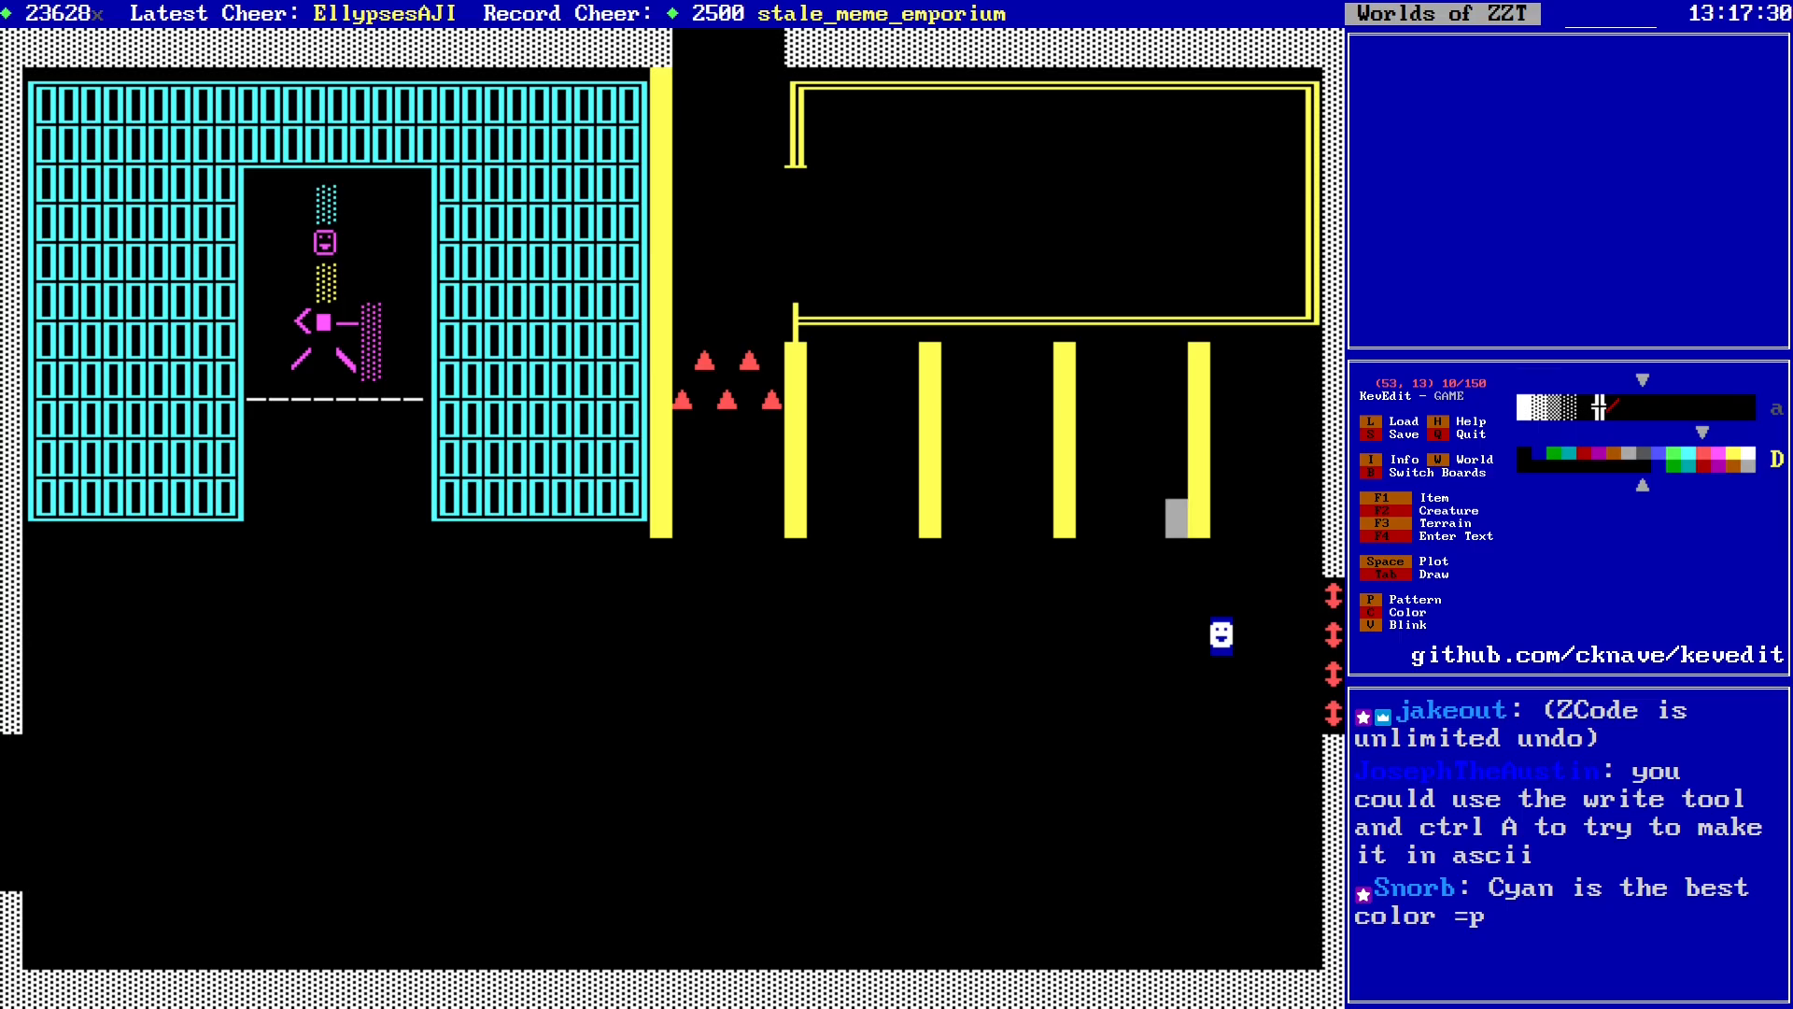
pyautogui.press('Right')
pyautogui.press('Right')
pyautogui.press('Right')
pyautogui.press('Right')
pyautogui.press('Up')
pyautogui.press('Up')
pyautogui.press('Left')
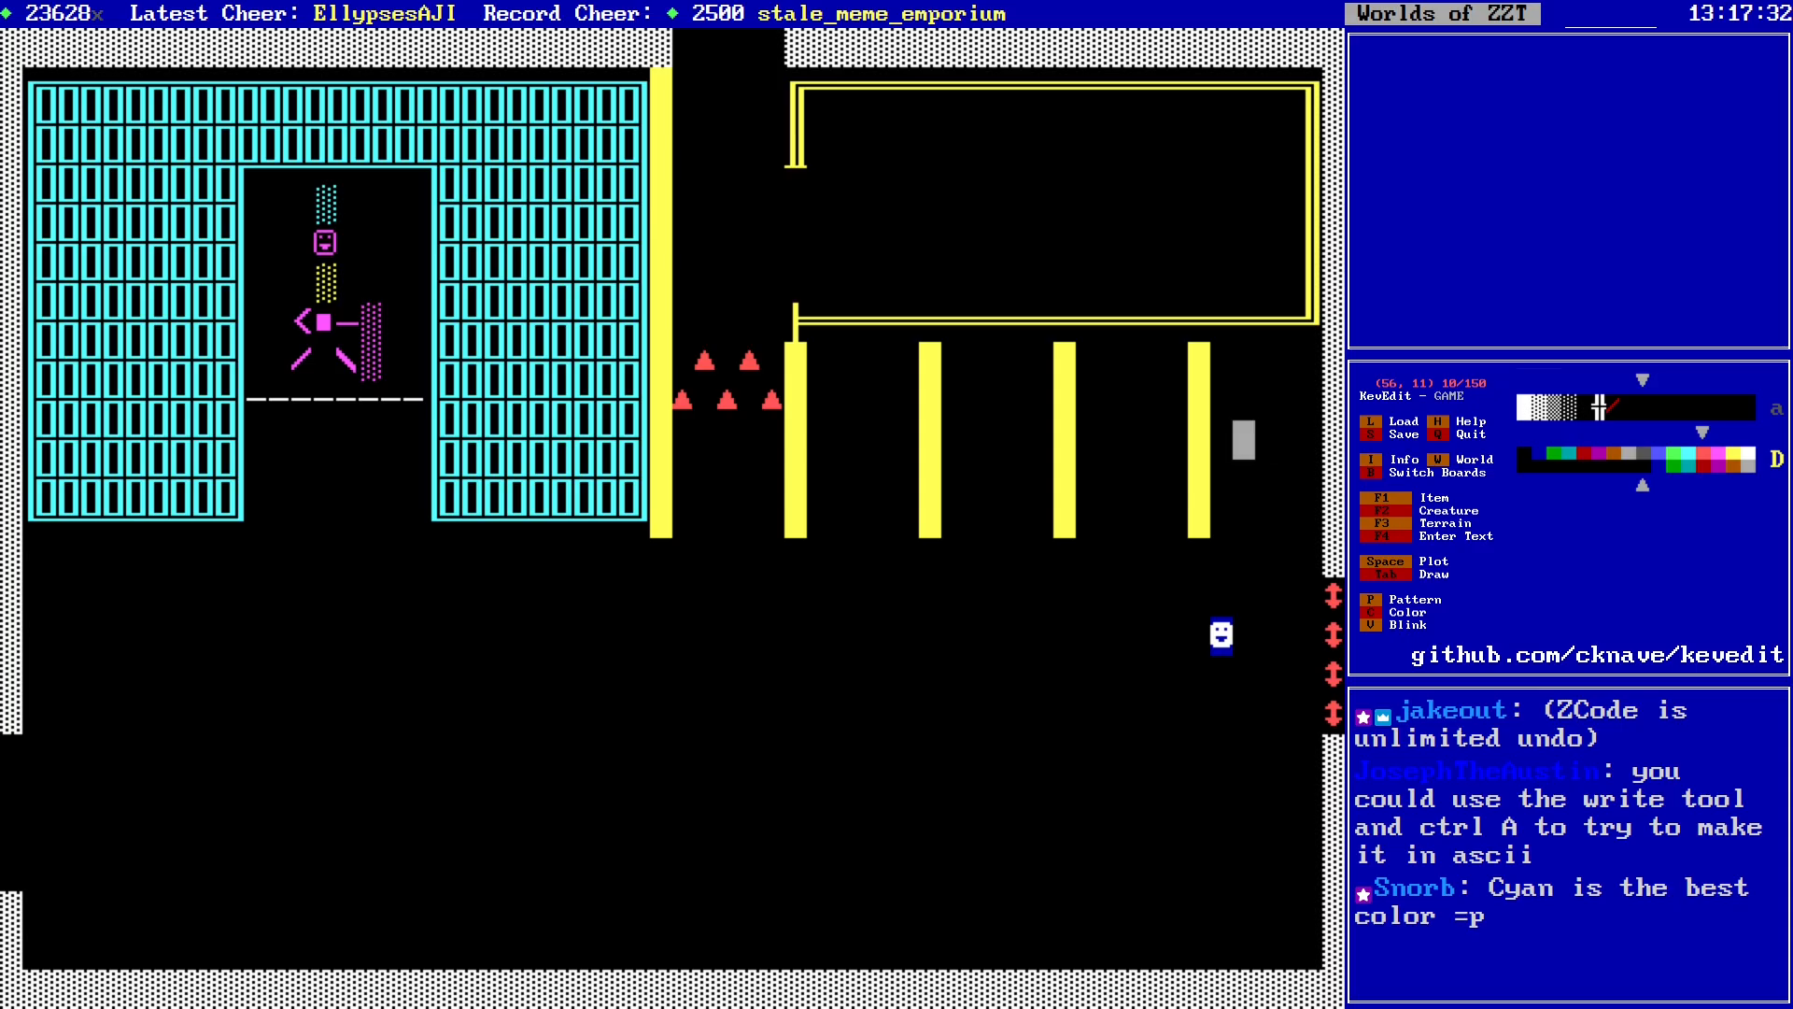
pyautogui.press('Left')
pyautogui.press('Left')
pyautogui.press('Left')
pyautogui.press('Left')
pyautogui.press('Left')
pyautogui.press('Left')
pyautogui.press('Left')
pyautogui.press('Left')
pyautogui.press('Left')
pyautogui.press('Left')
pyautogui.press('Left')
pyautogui.press('Left')
pyautogui.press('Left')
pyautogui.press('Left')
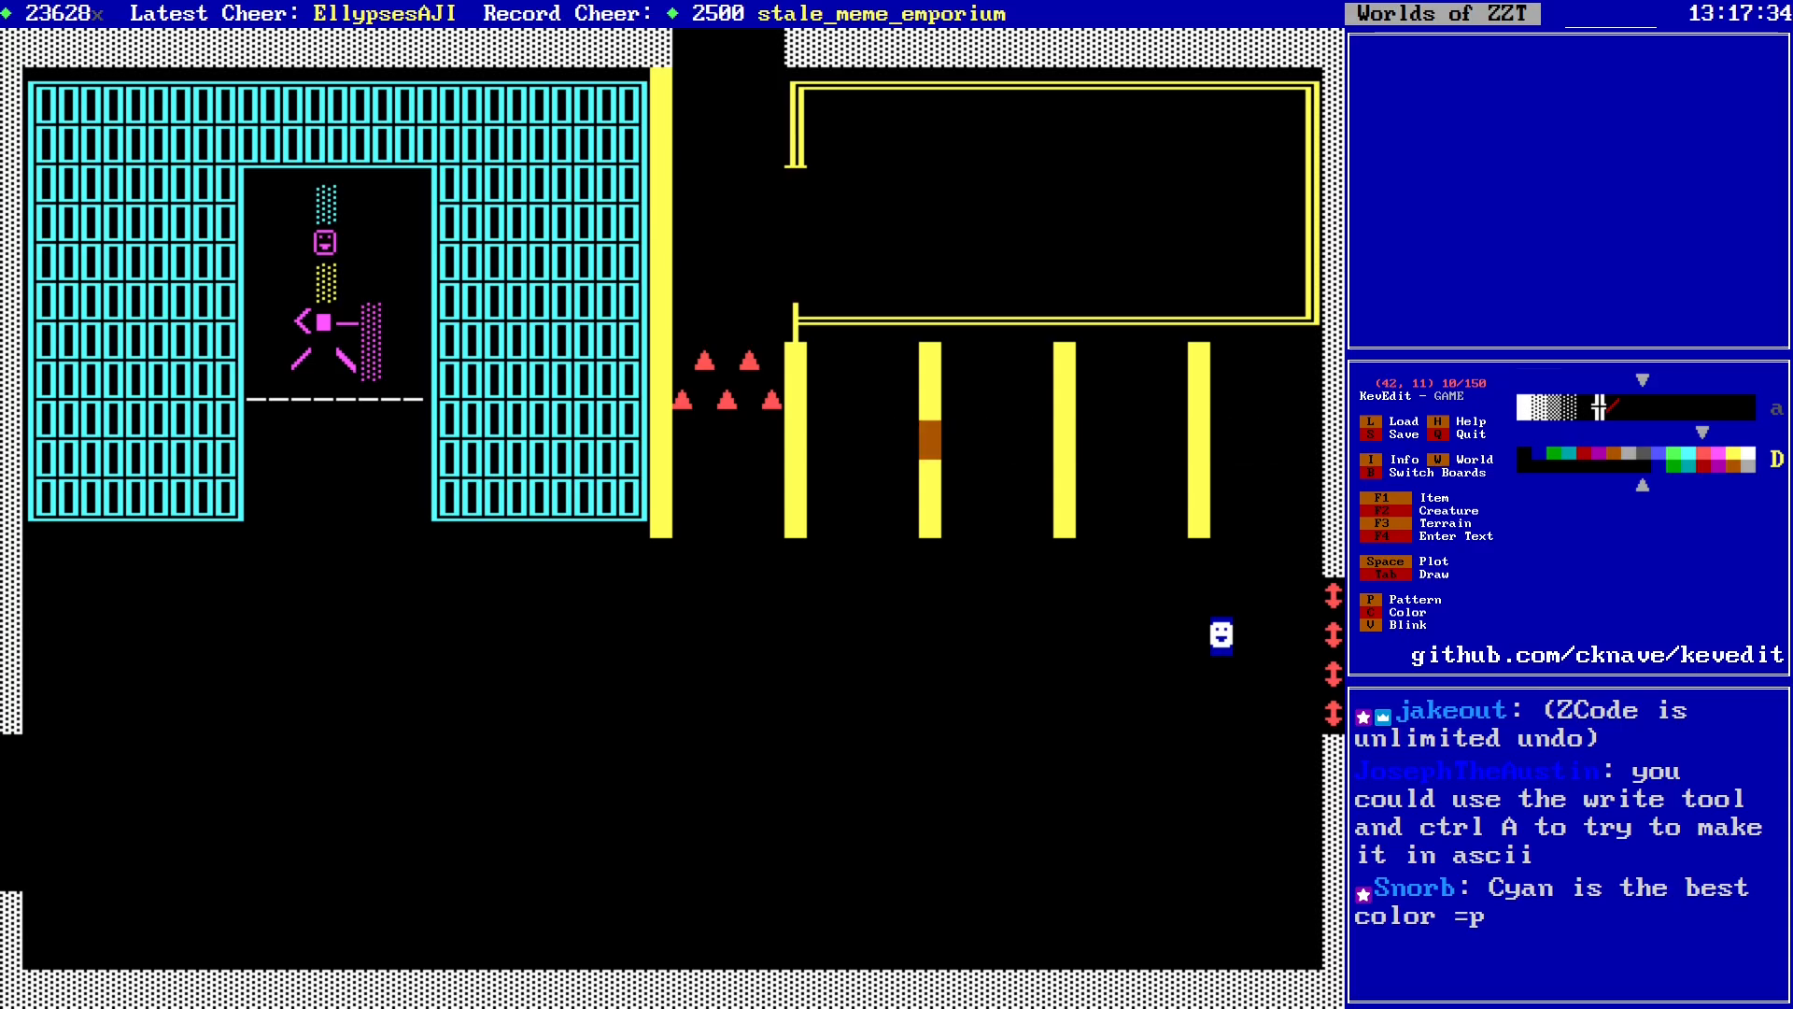
# Step: Place a row of three ammo items at columns 56 to 58, row 12, east of the last yellow wall
pyautogui.press('Right')
pyautogui.press('Right')
pyautogui.press('Right')
pyautogui.press('Right')
pyautogui.press('Right')
pyautogui.press('Right')
pyautogui.press('Right')
pyautogui.press('Right')
pyautogui.press('Right')
pyautogui.press('Right')
pyautogui.press('Right')
pyautogui.press('Right')
pyautogui.press('Right')
pyautogui.press('Right')
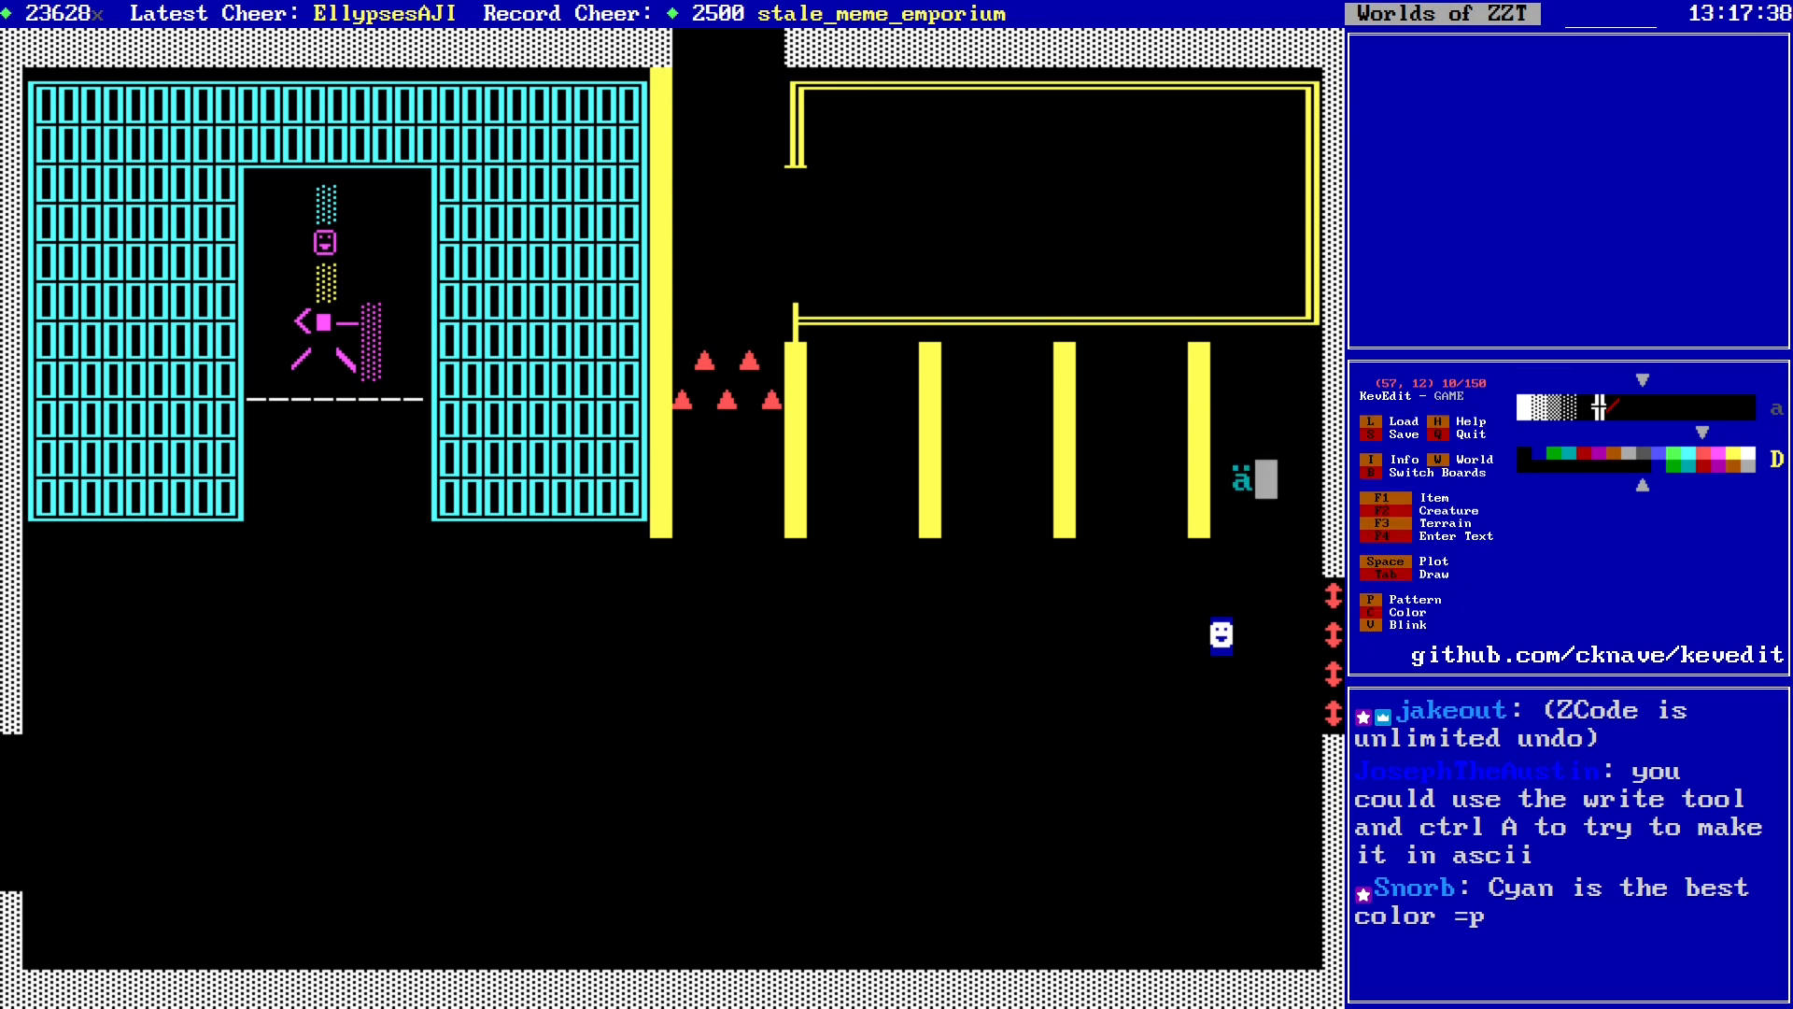
pyautogui.press('Left')
pyautogui.press('F1')
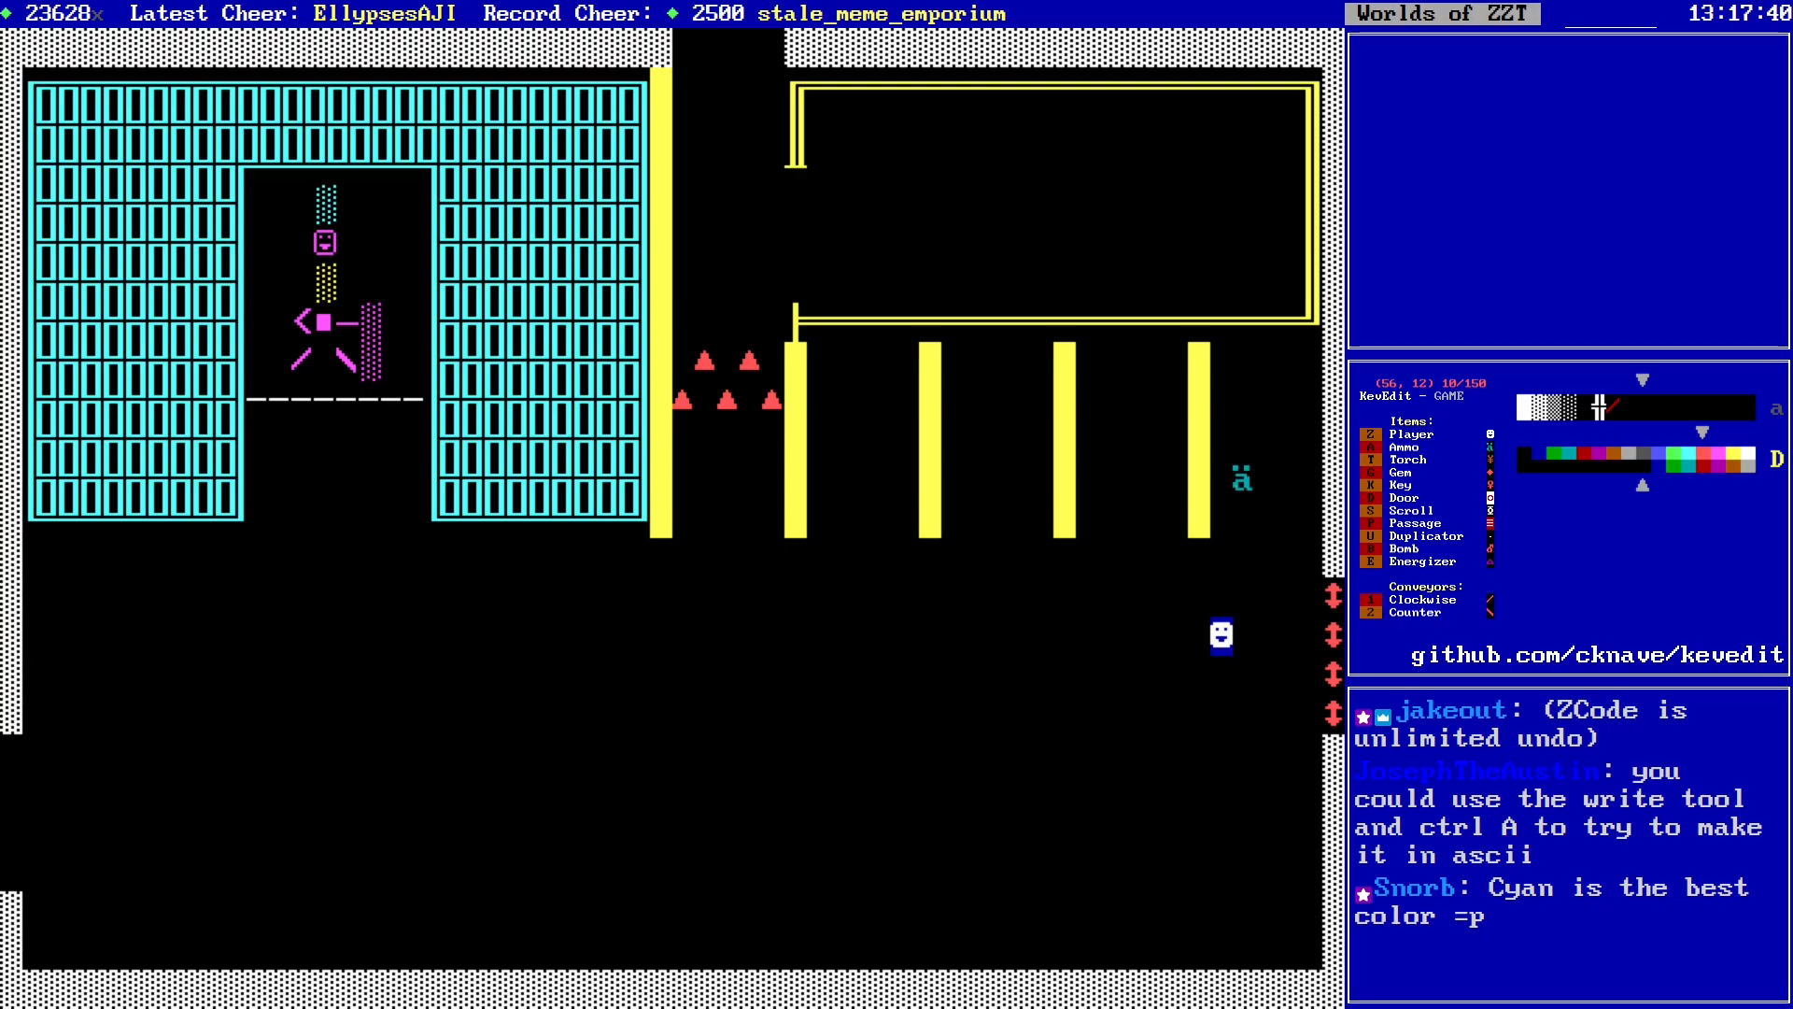
pyautogui.press('a')
pyautogui.press('Right')
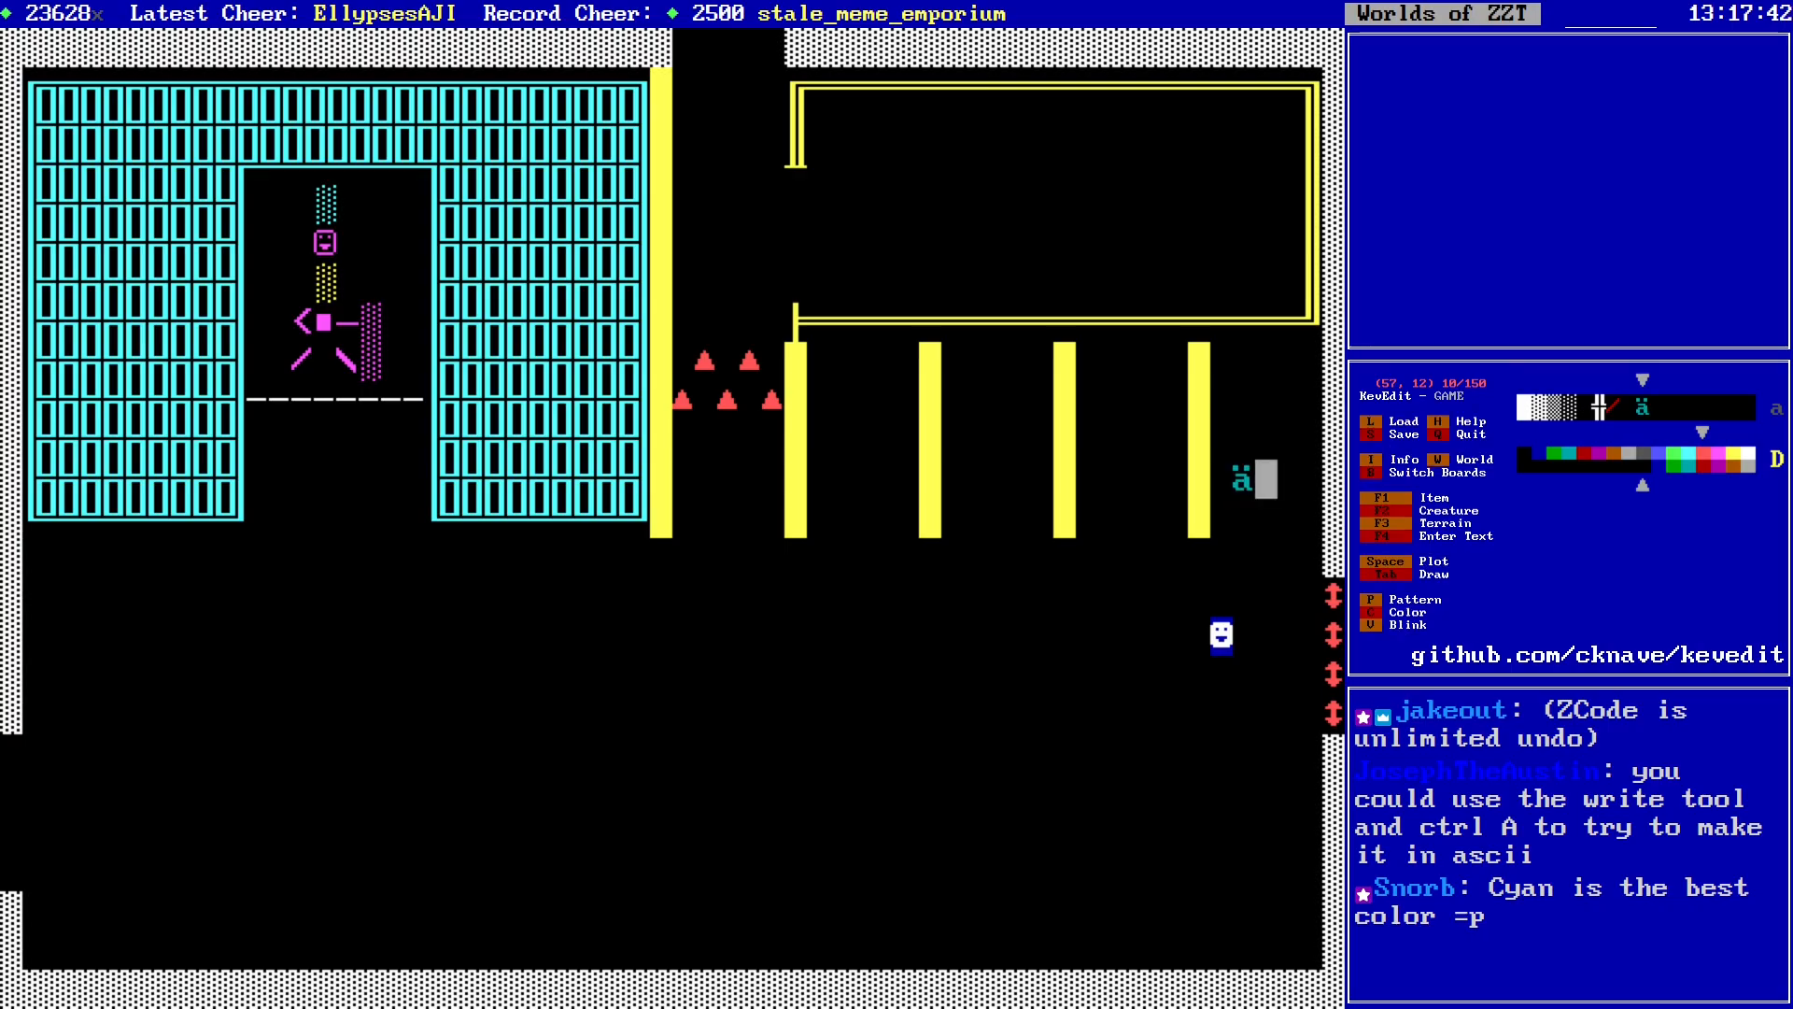
pyautogui.press('space')
pyautogui.press('Right')
pyautogui.press('Up')
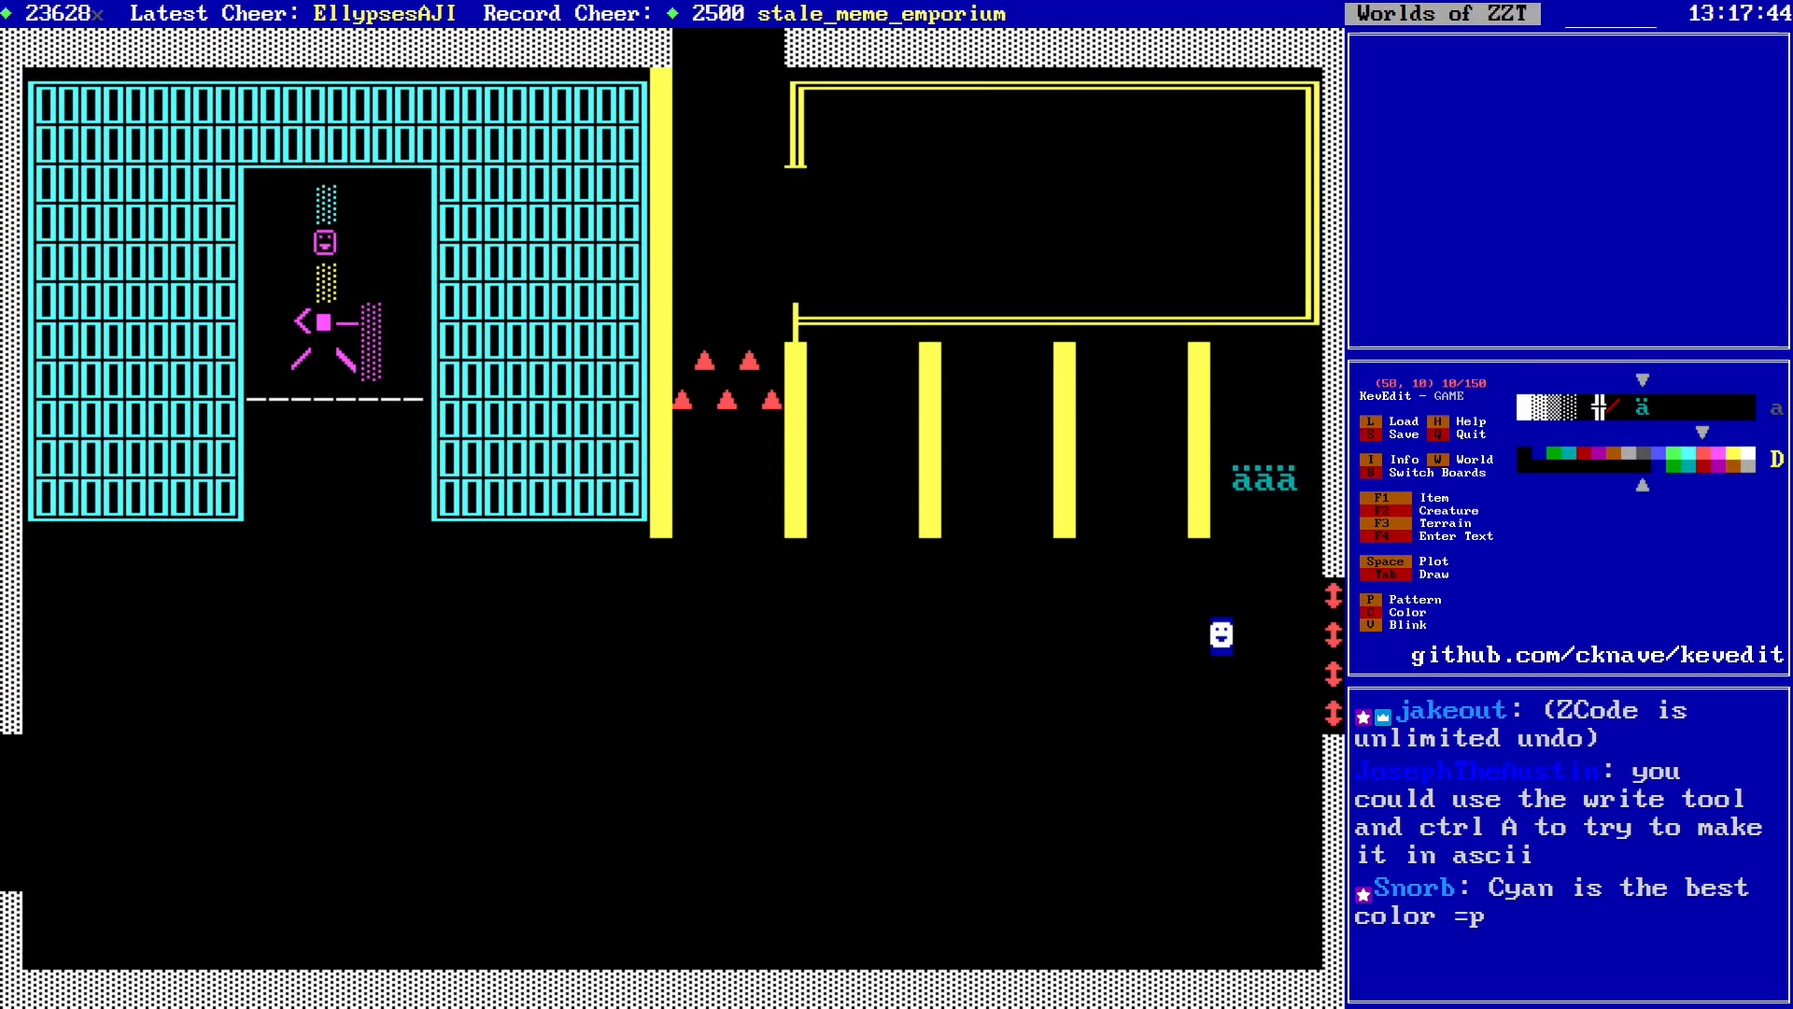
# Step: Place a second row of three ammo items at columns 56 to 58, row 10
pyautogui.press('Up')
pyautogui.press('space')
pyautogui.press('Left')
pyautogui.press('space')
pyautogui.press('Left')
pyautogui.press('space')
pyautogui.press('Left')
pyautogui.press('Down')
pyautogui.press('Down')
pyautogui.press('Down')
pyautogui.press('Down')
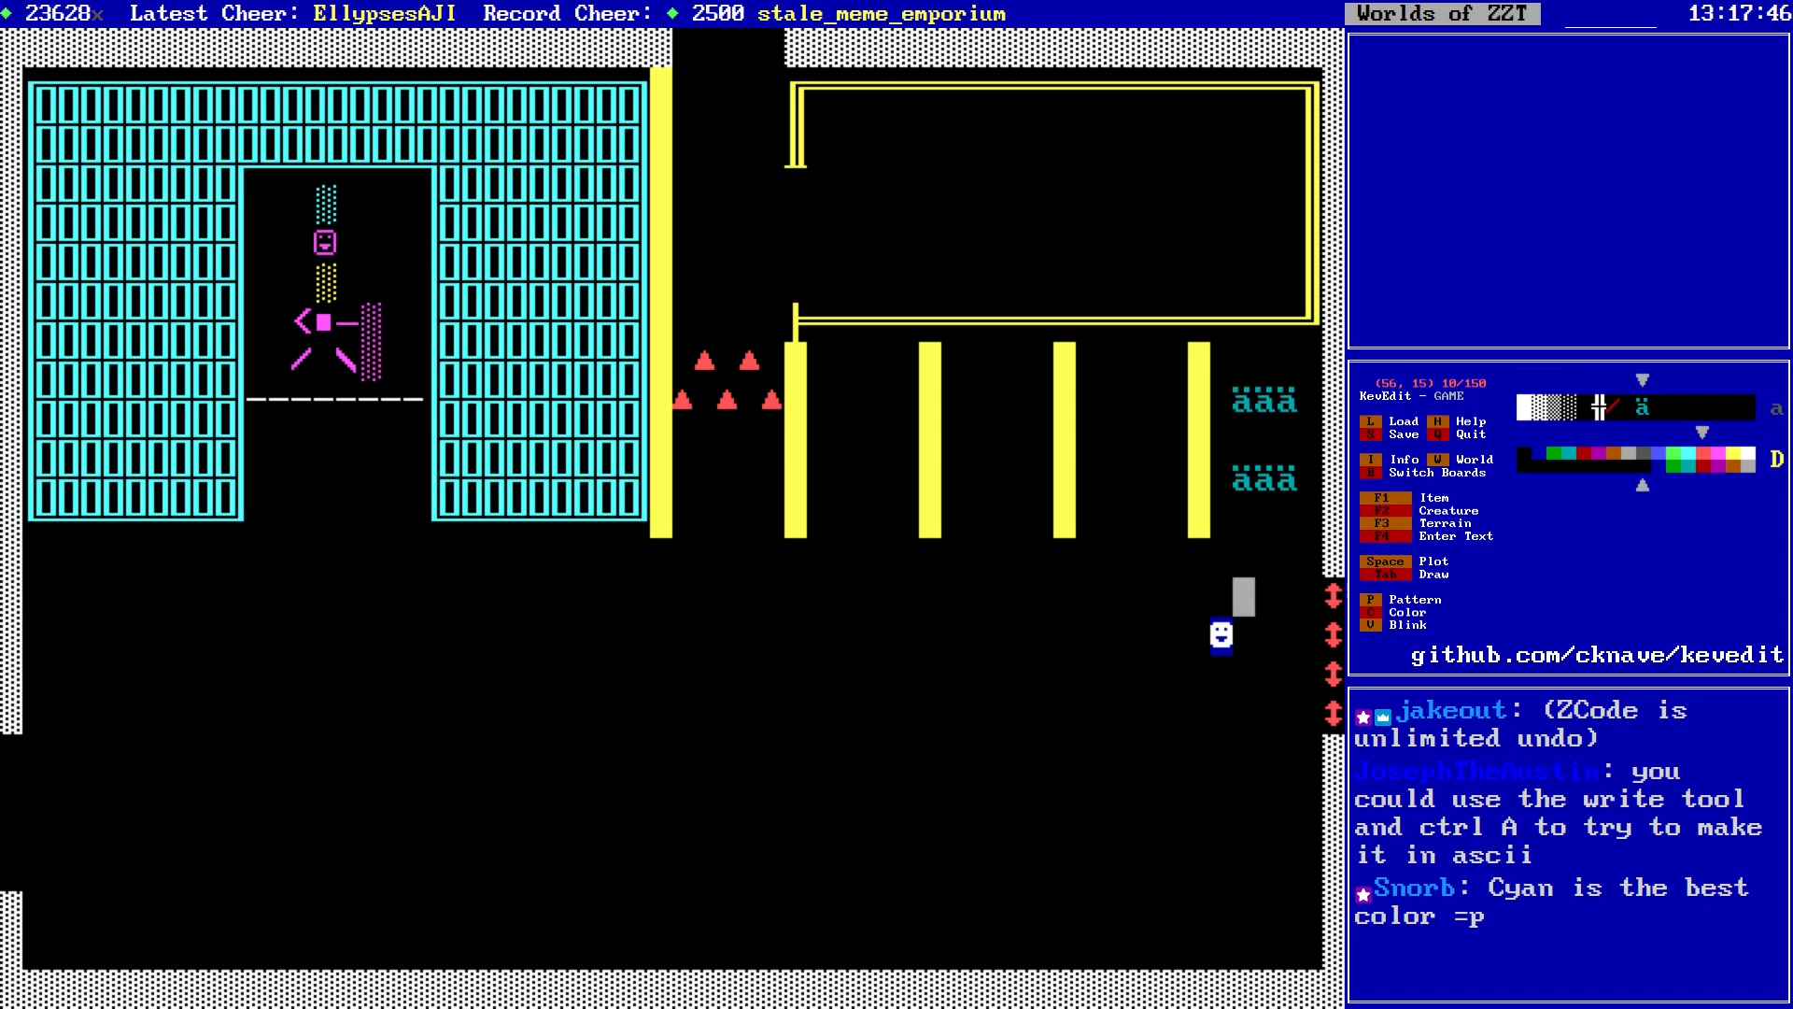
pyautogui.press('Right')
pyautogui.press('Right')
pyautogui.press('Left')
pyautogui.press('Left')
pyautogui.press('Left')
pyautogui.press('Left')
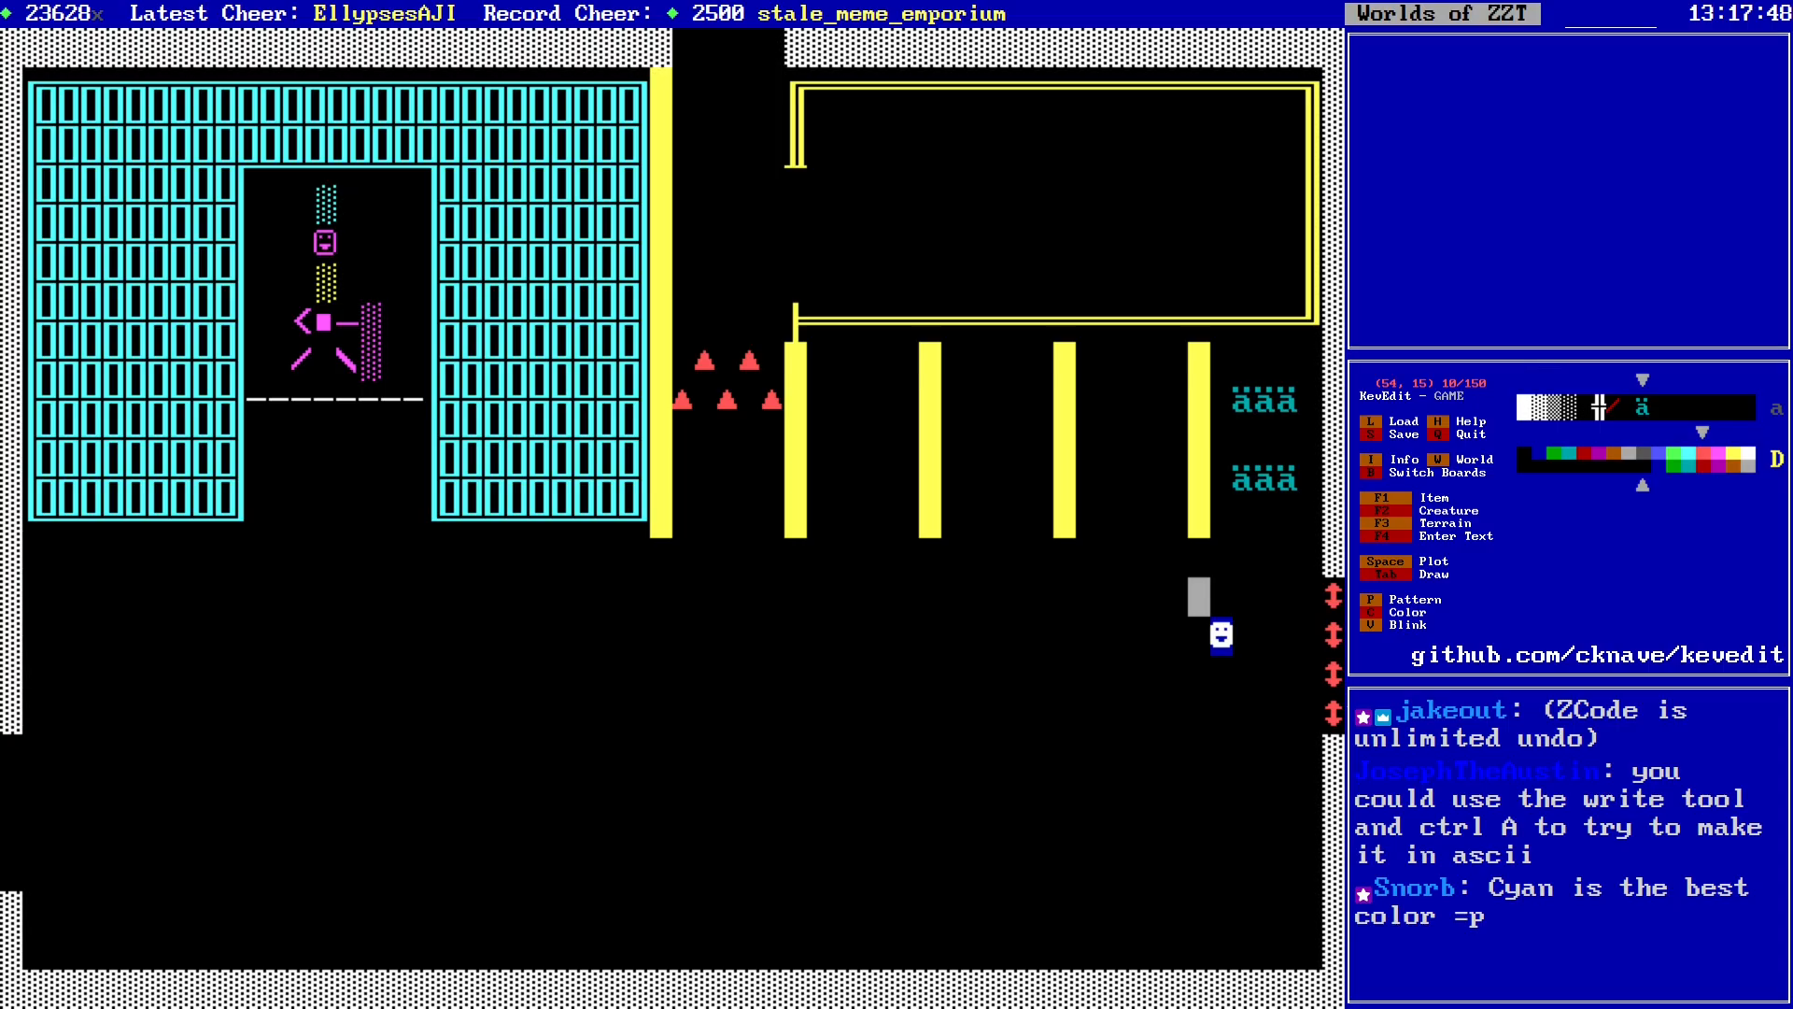
pyautogui.press('Up')
pyautogui.press('Left')
pyautogui.press('Left')
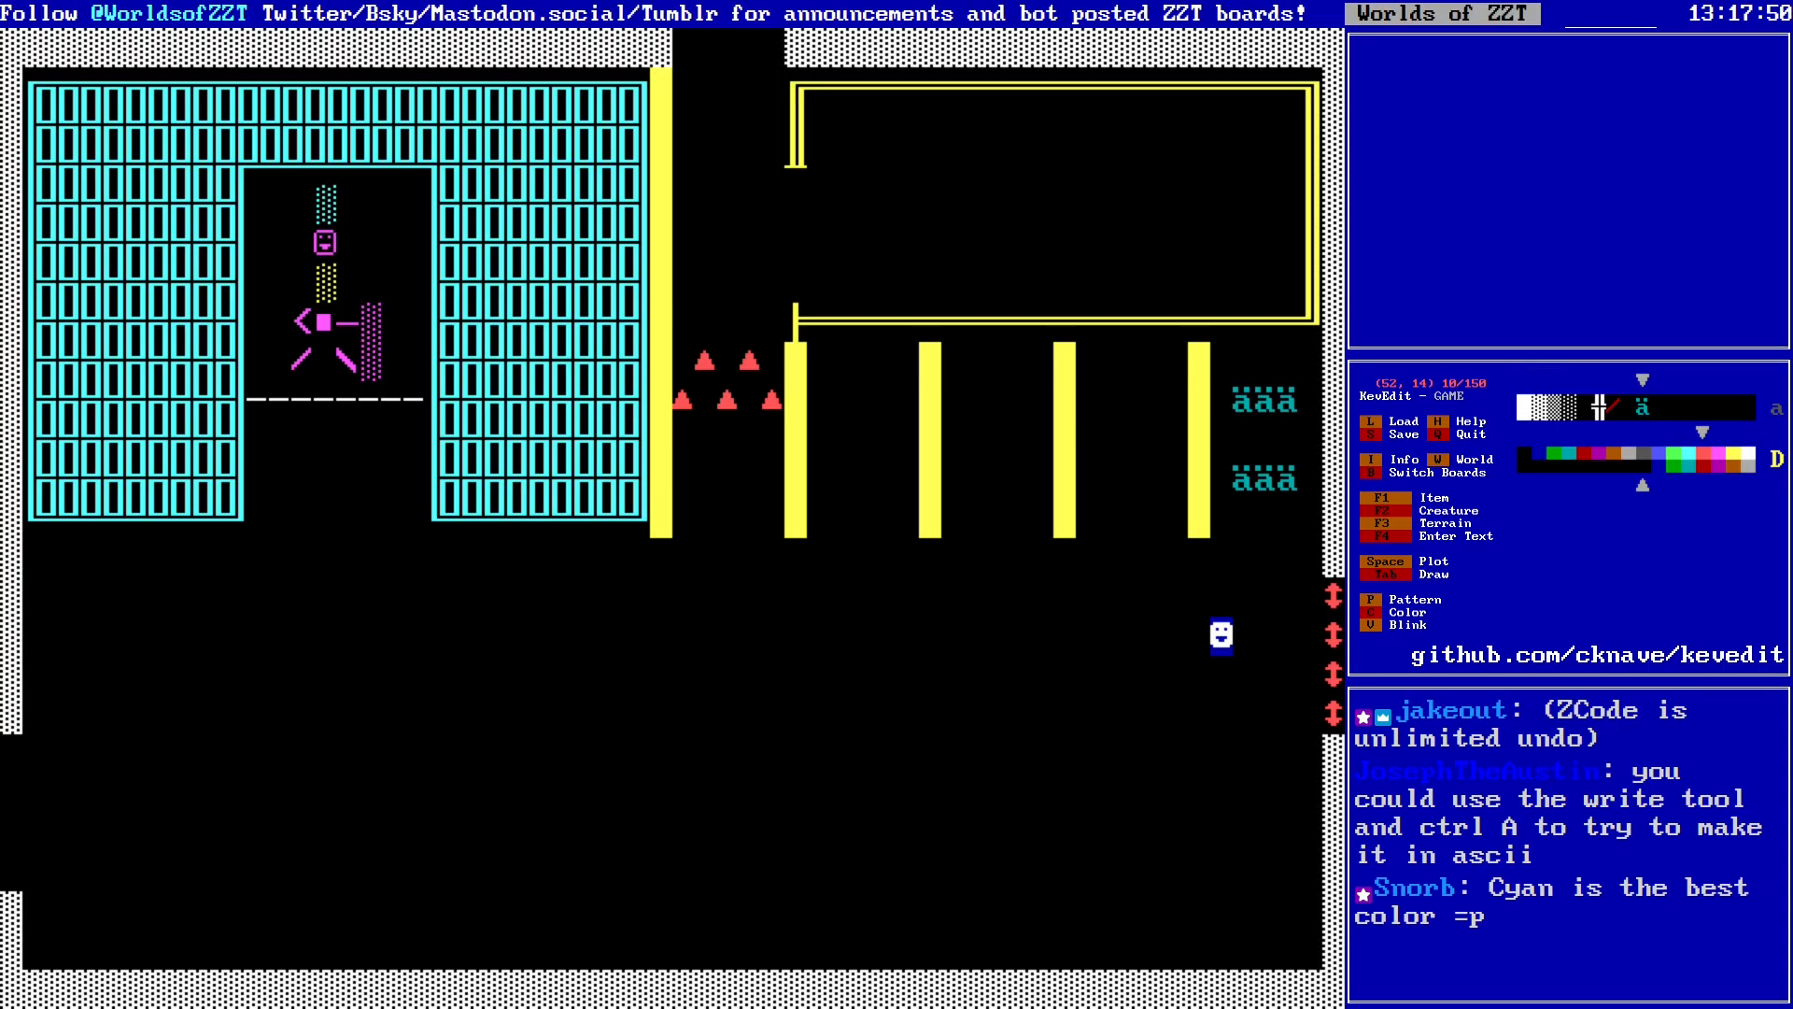
# Step: Choose the dithered yellow wall as the pattern and flood-fill the solid wall at column 54 with it
pyautogui.press('Right')
pyautogui.press('Right')
pyautogui.press('Up')
pyautogui.press('c')
pyautogui.press('c')
pyautogui.press('F3')
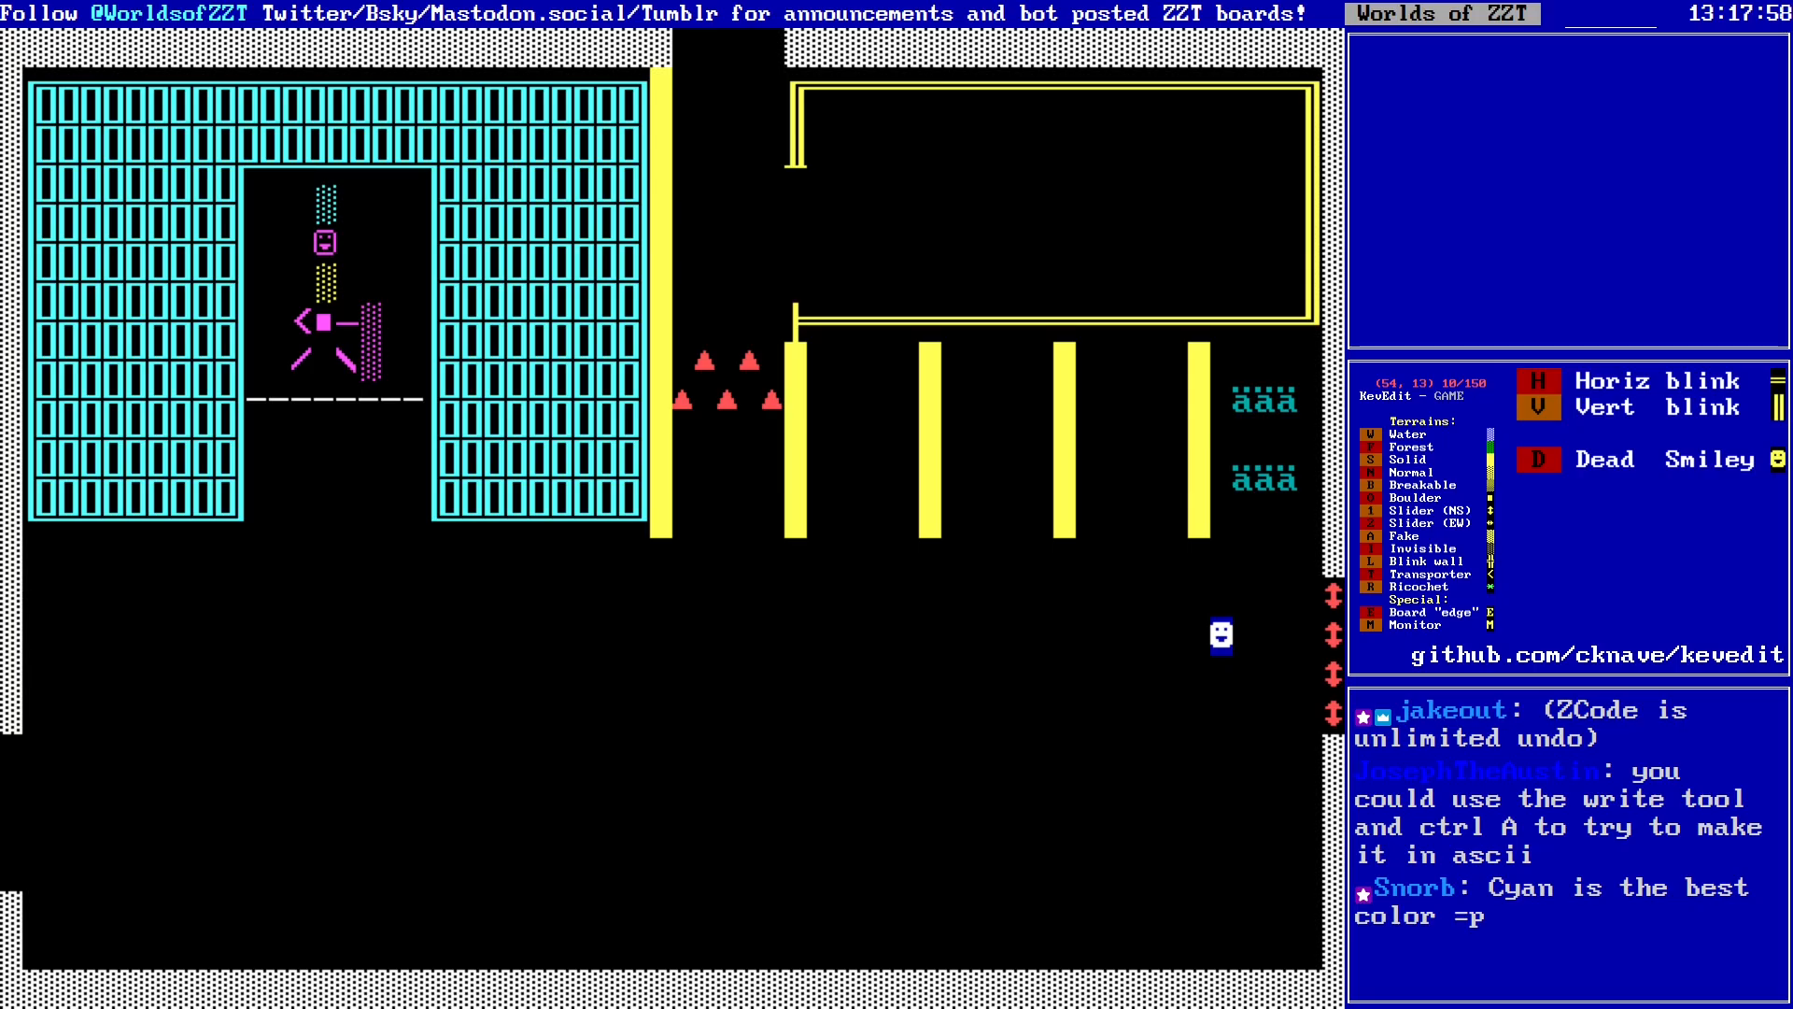
pyautogui.press('Escape')
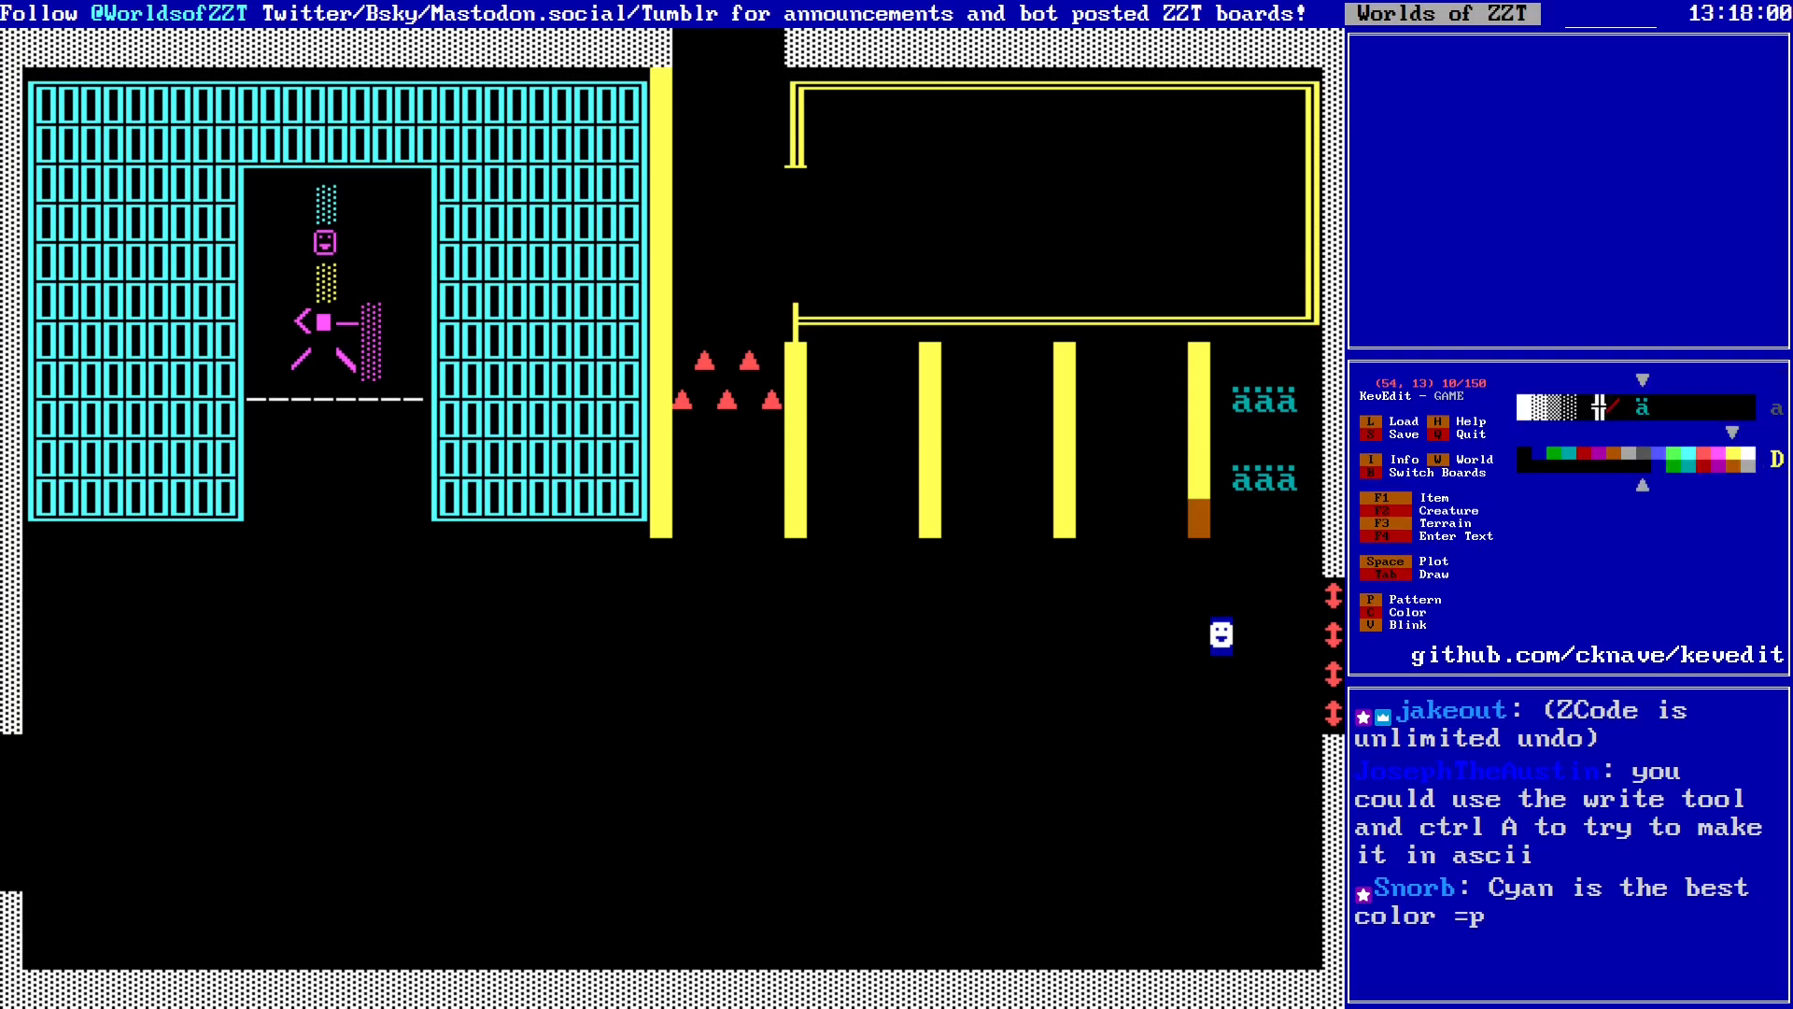
pyautogui.press('Return')
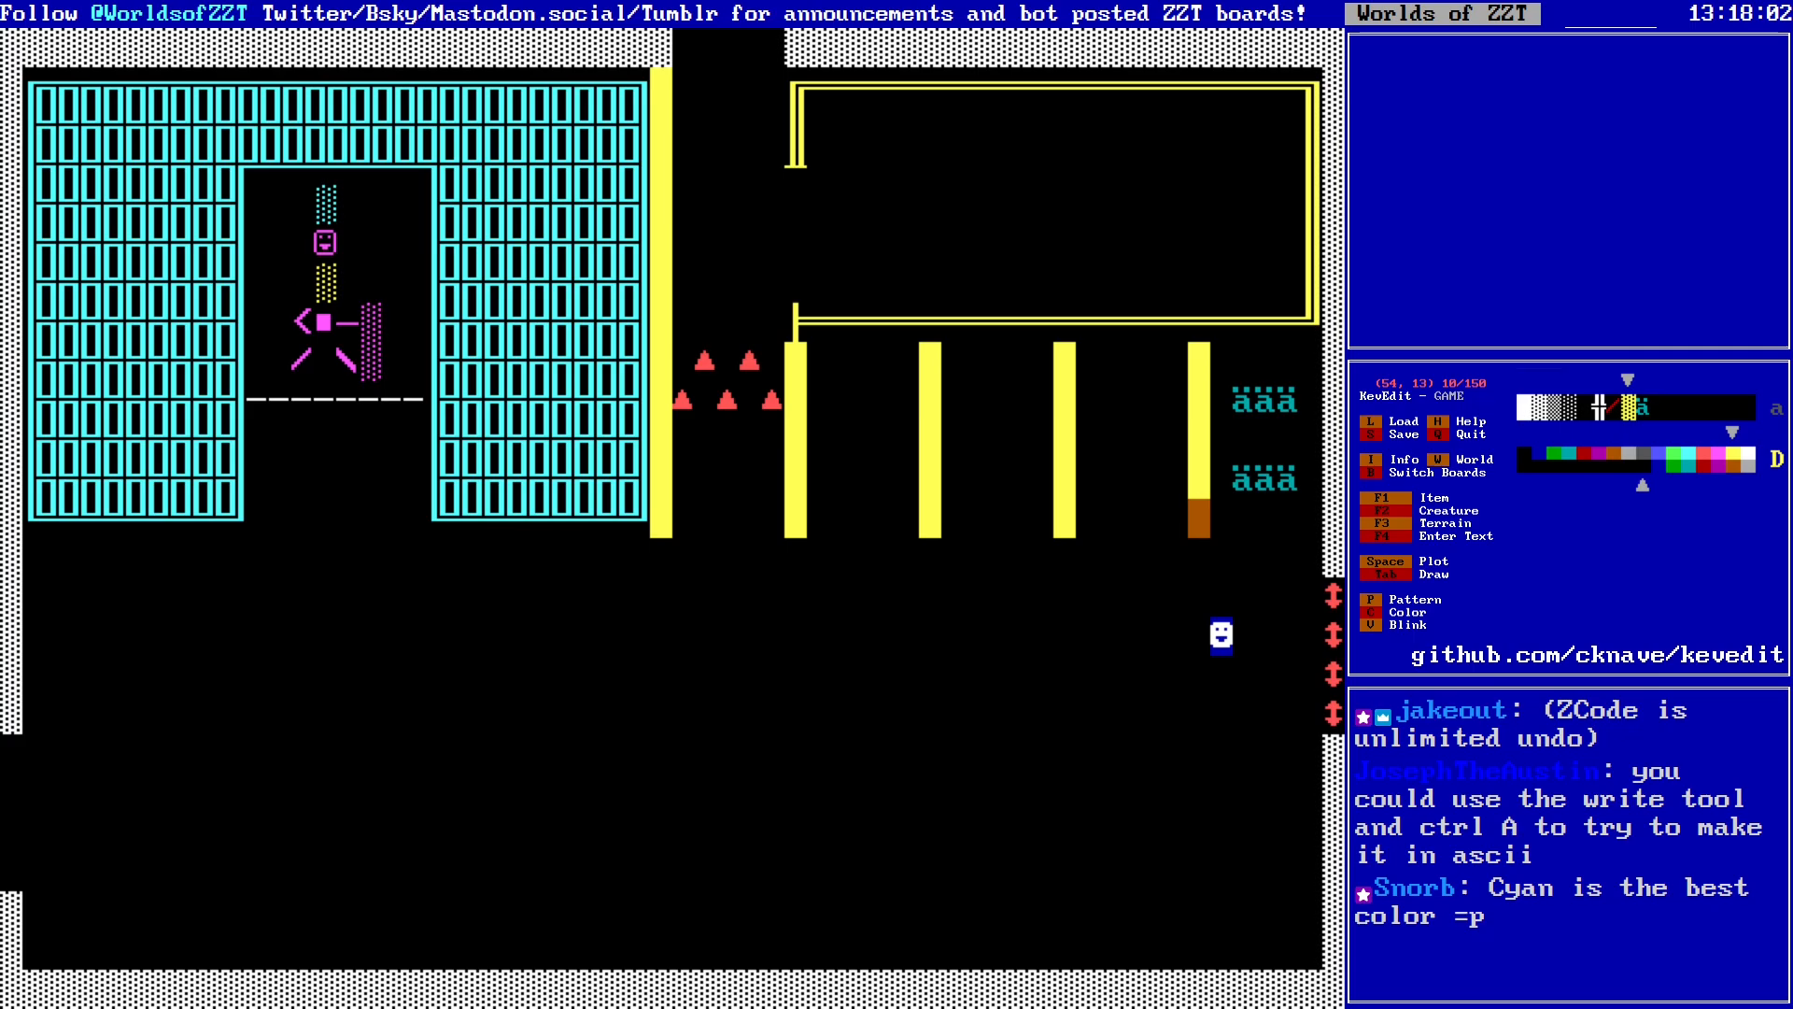
pyautogui.press('Up')
pyautogui.press('Up')
pyautogui.press('f')
# Step: Flood-fill the solid yellow walls at columns 48 and 42 with the dithered yellow wall pattern
pyautogui.press('Left')
pyautogui.press('Left')
pyautogui.press('Left')
pyautogui.press('Left')
pyautogui.press('Left')
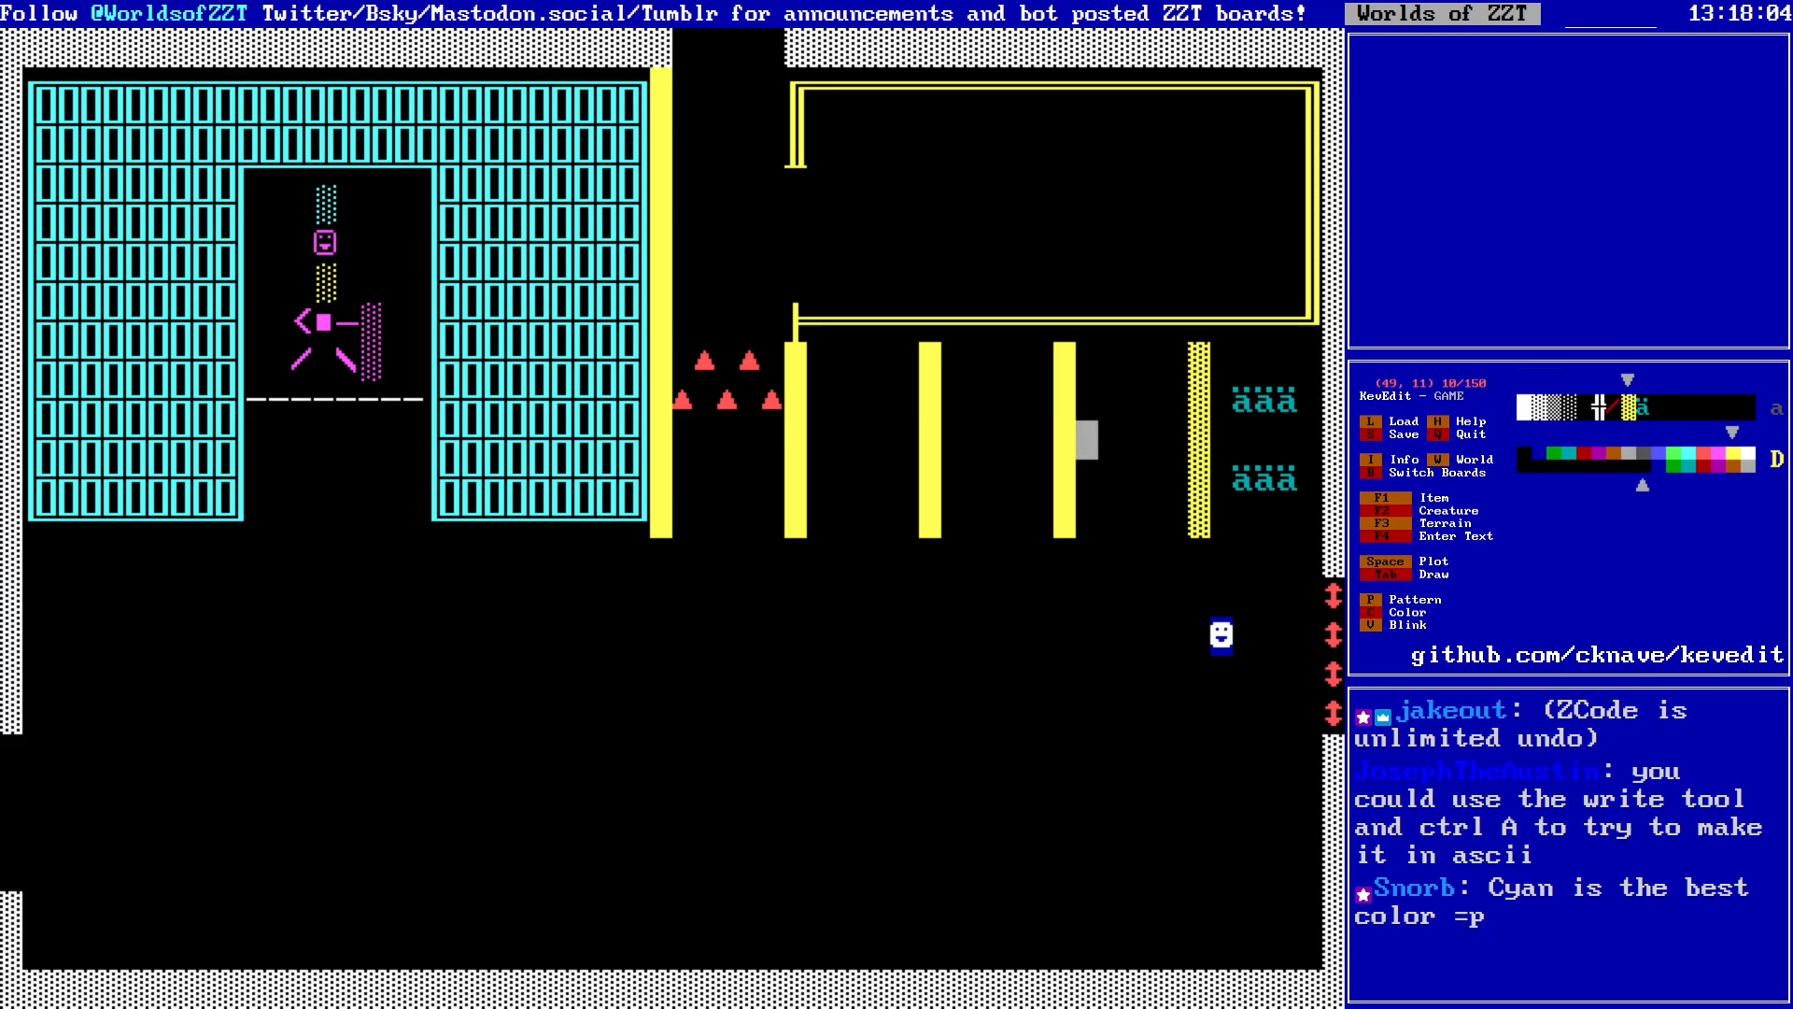
pyautogui.press('Left')
pyautogui.press('f')
pyautogui.press('Left')
pyautogui.press('Left')
pyautogui.press('Left')
pyautogui.press('Left')
pyautogui.press('Left')
pyautogui.press('Left')
pyautogui.press('f')
# Step: Flood-fill the solid yellow wall at column 36, rows 9 to 13, with the dithered yellow wall pattern
pyautogui.press('Left')
pyautogui.press('Left')
pyautogui.press('Left')
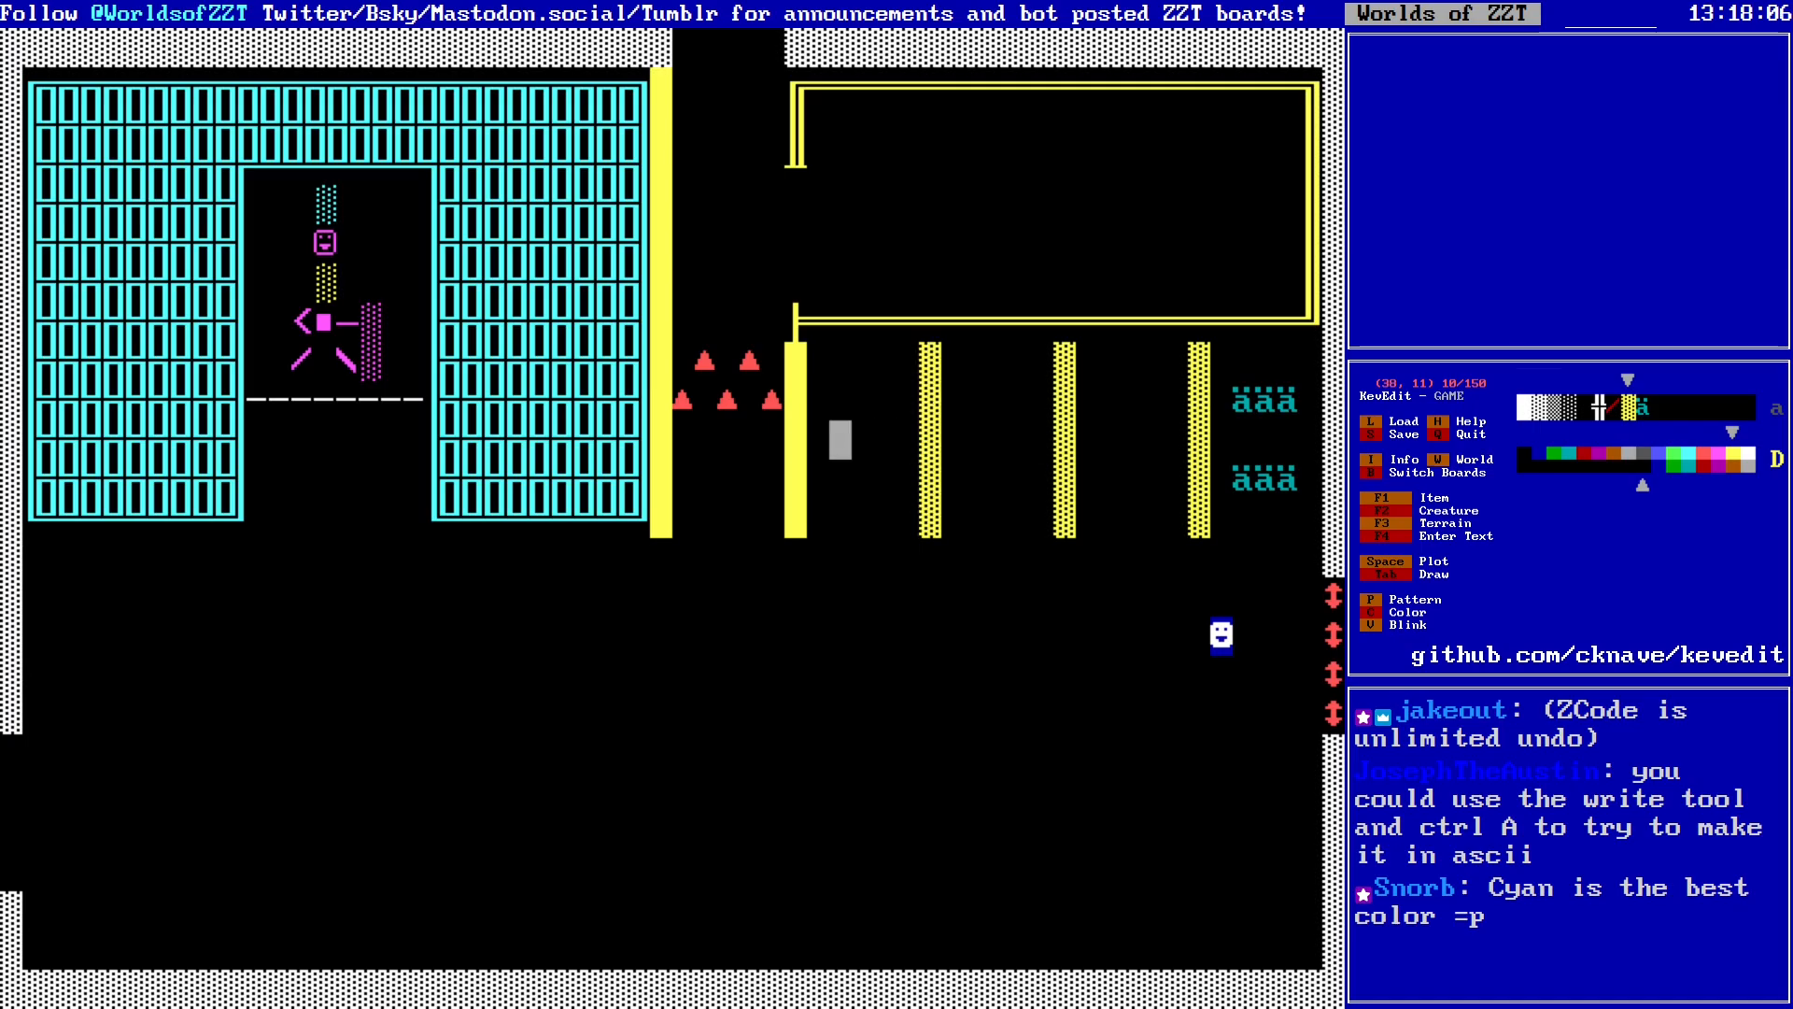
pyautogui.press('Left')
pyautogui.press('Left')
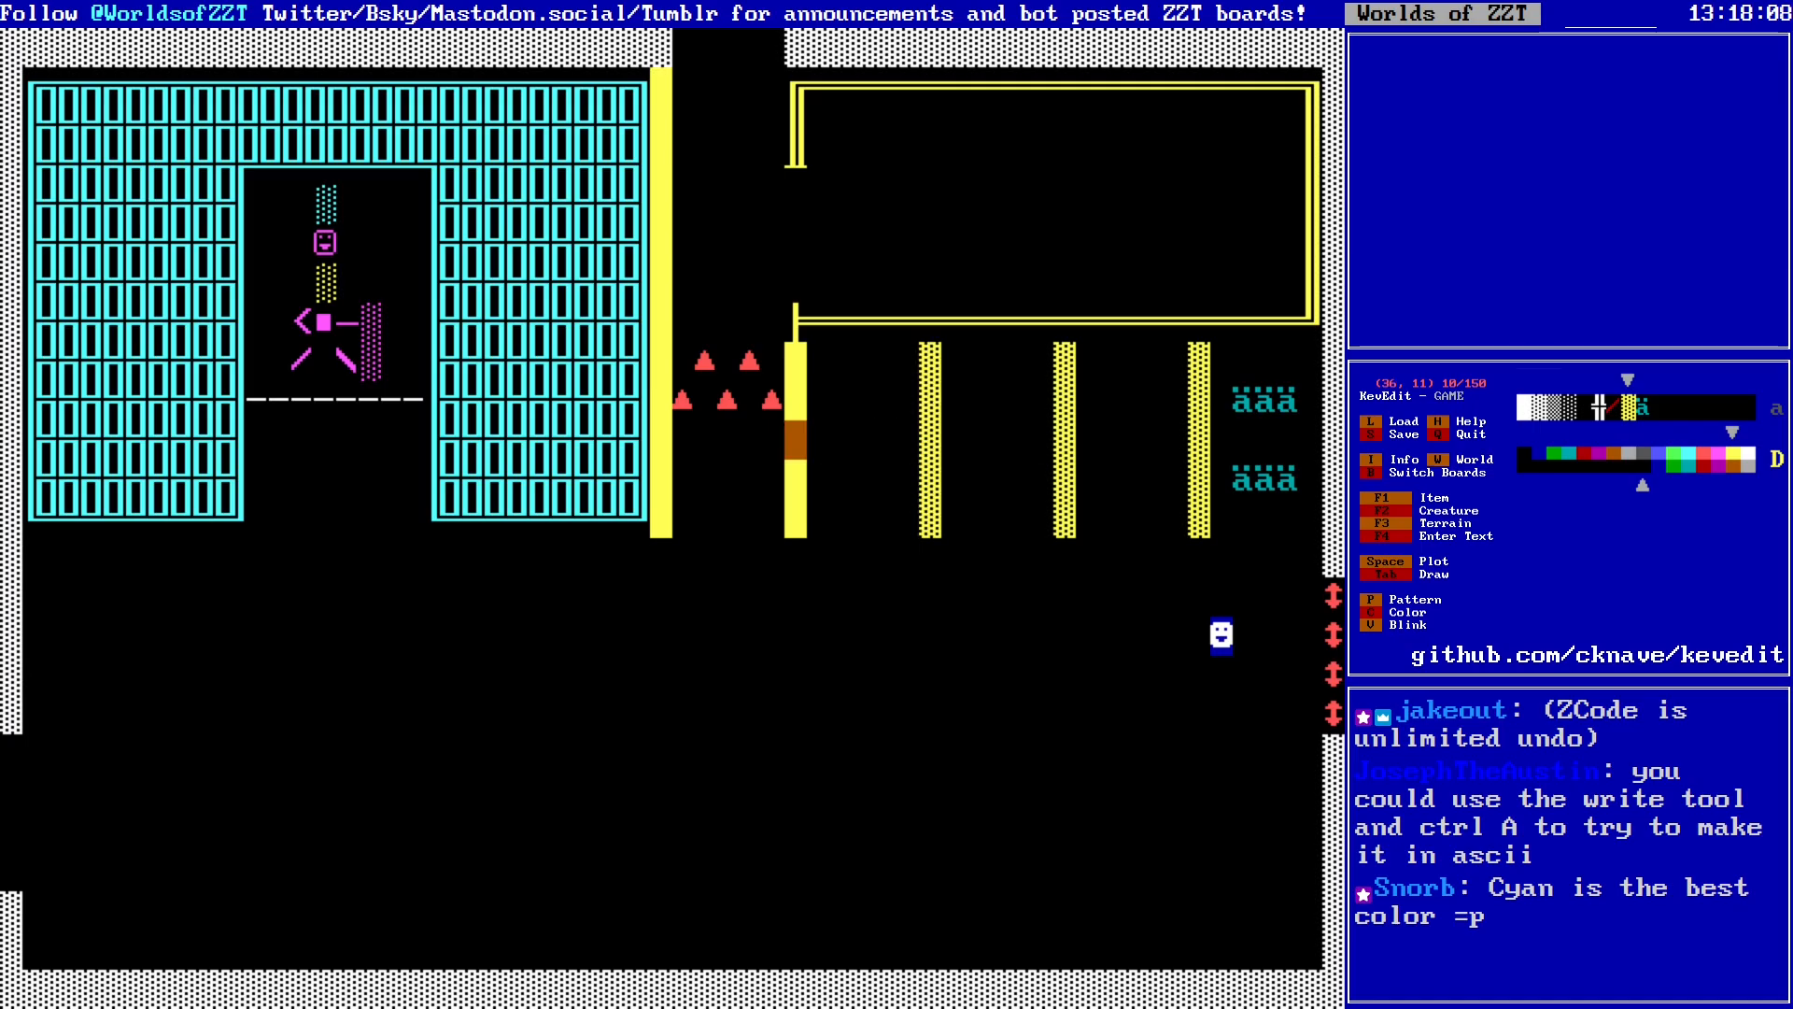
pyautogui.press('Up')
pyautogui.press('Up')
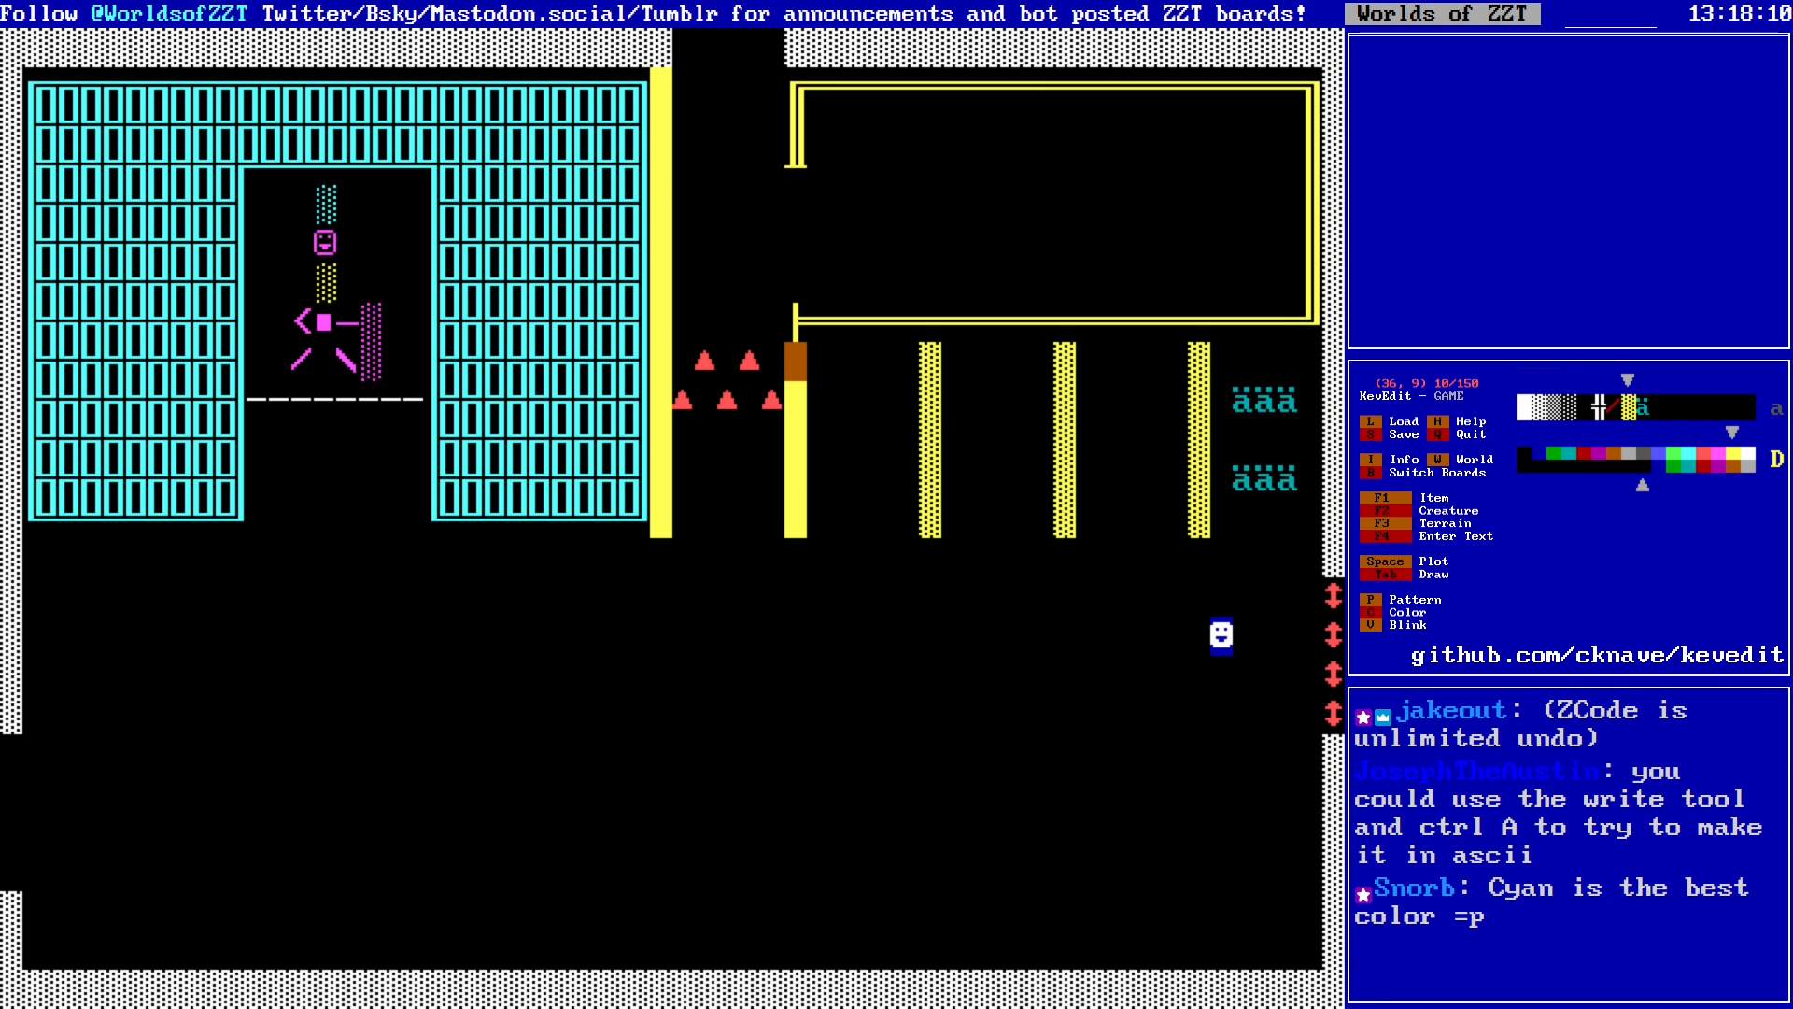
pyautogui.press('Down')
pyautogui.press('Down')
pyautogui.press('Down')
pyautogui.press('Down')
pyautogui.press('Up')
pyautogui.press('Up')
pyautogui.press('Up')
pyautogui.press('Up')
pyautogui.press('Left')
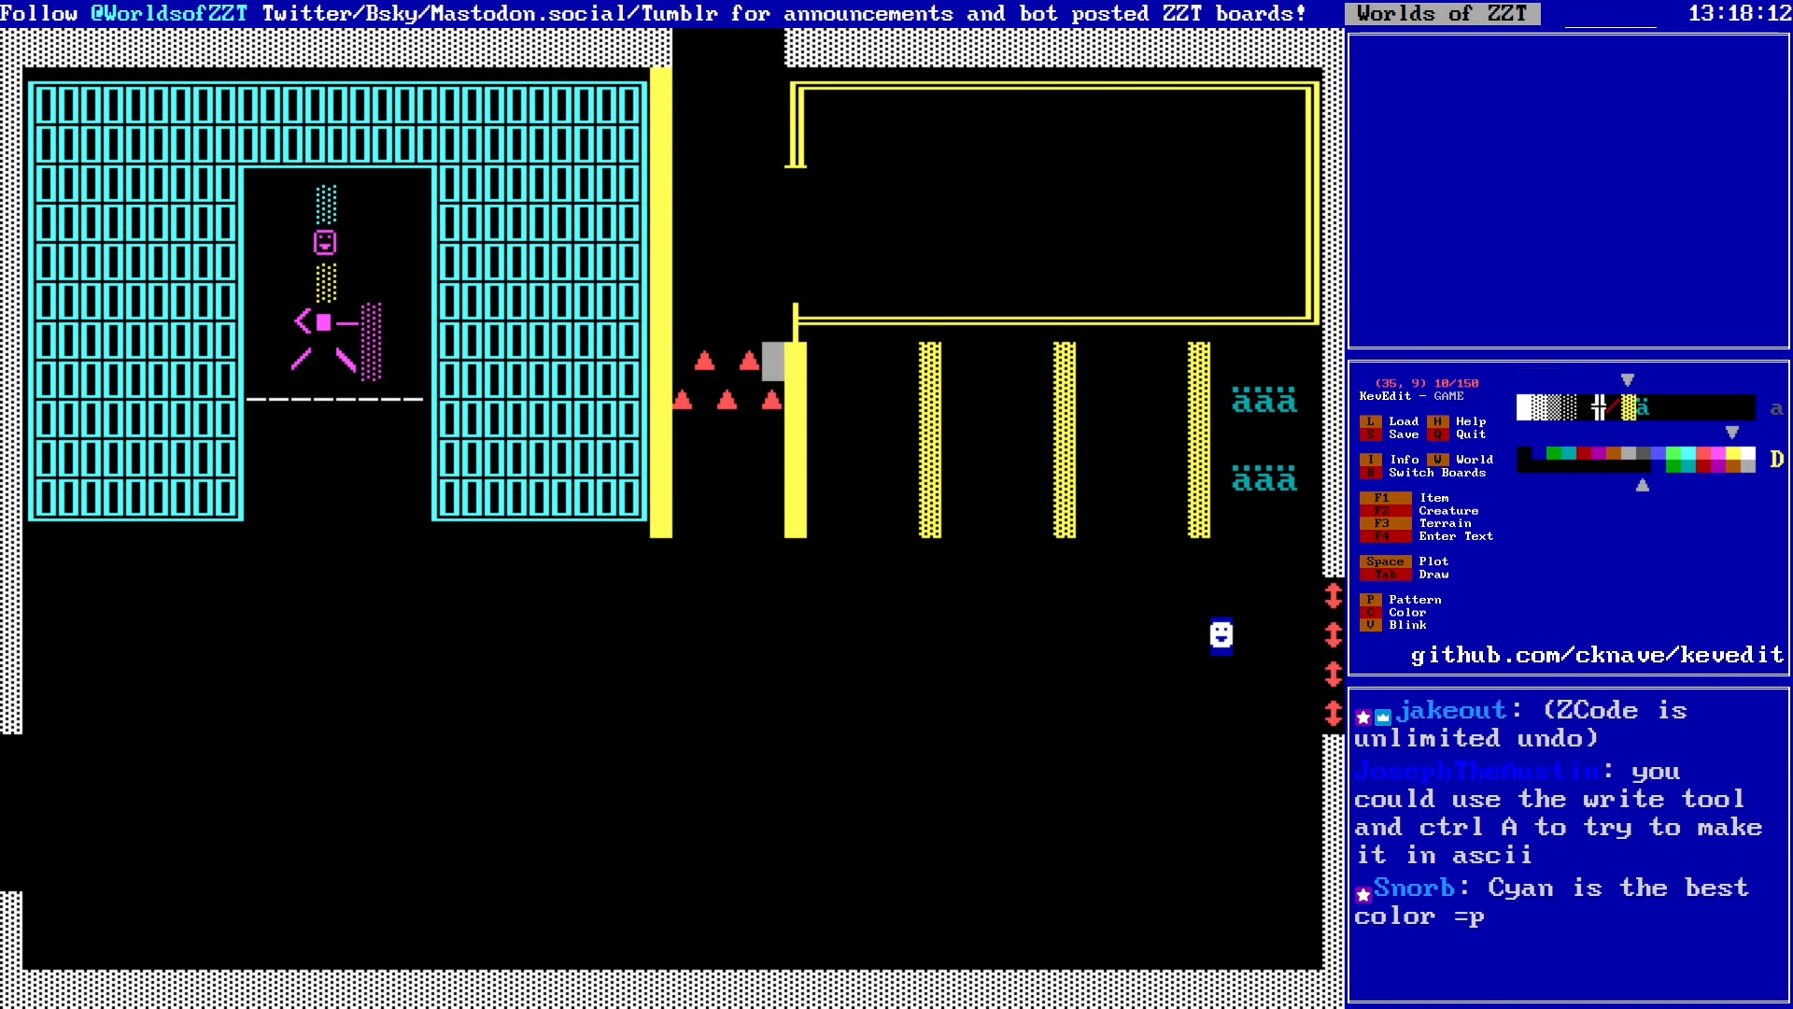
pyautogui.press('Right')
pyautogui.press('f')
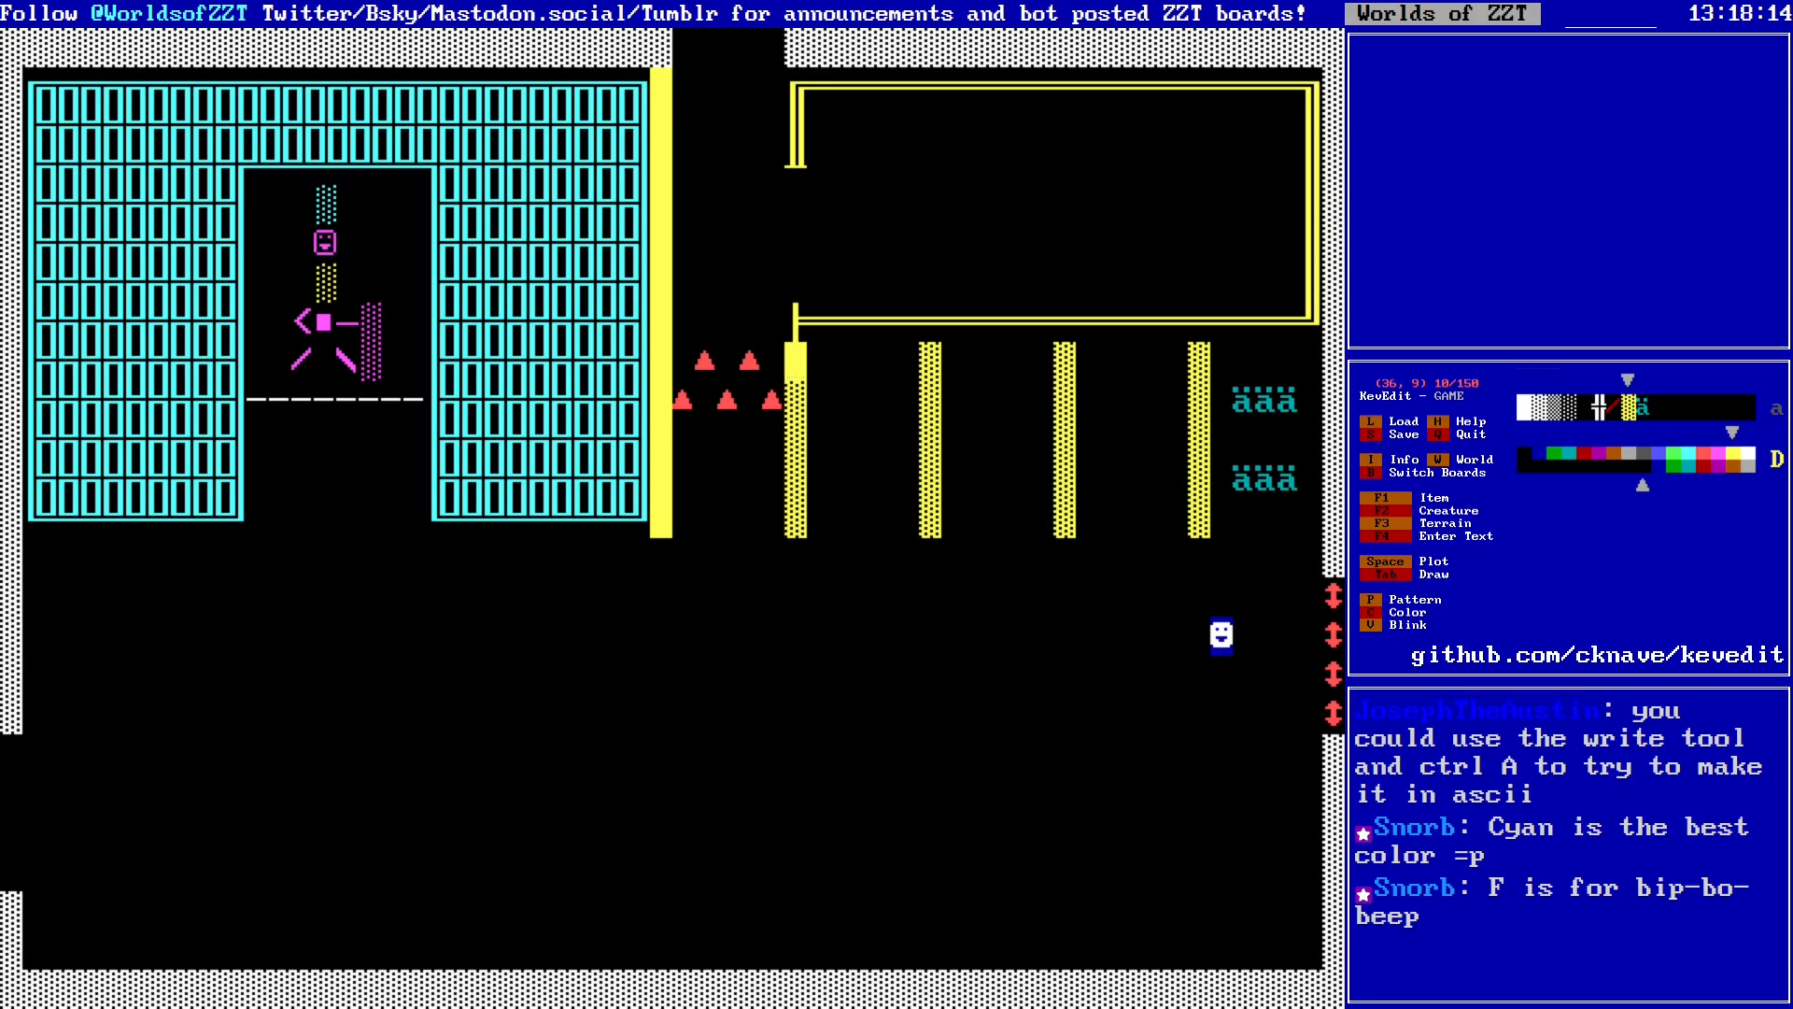
# Step: Select the five light red triangles at columns 31 to 35 and move them up one row to rows 8 and 9
pyautogui.press('Down')
pyautogui.press('Left')
pyautogui.press('Up')
pyautogui.press('Left')
pyautogui.press('Left')
pyautogui.press('Left')
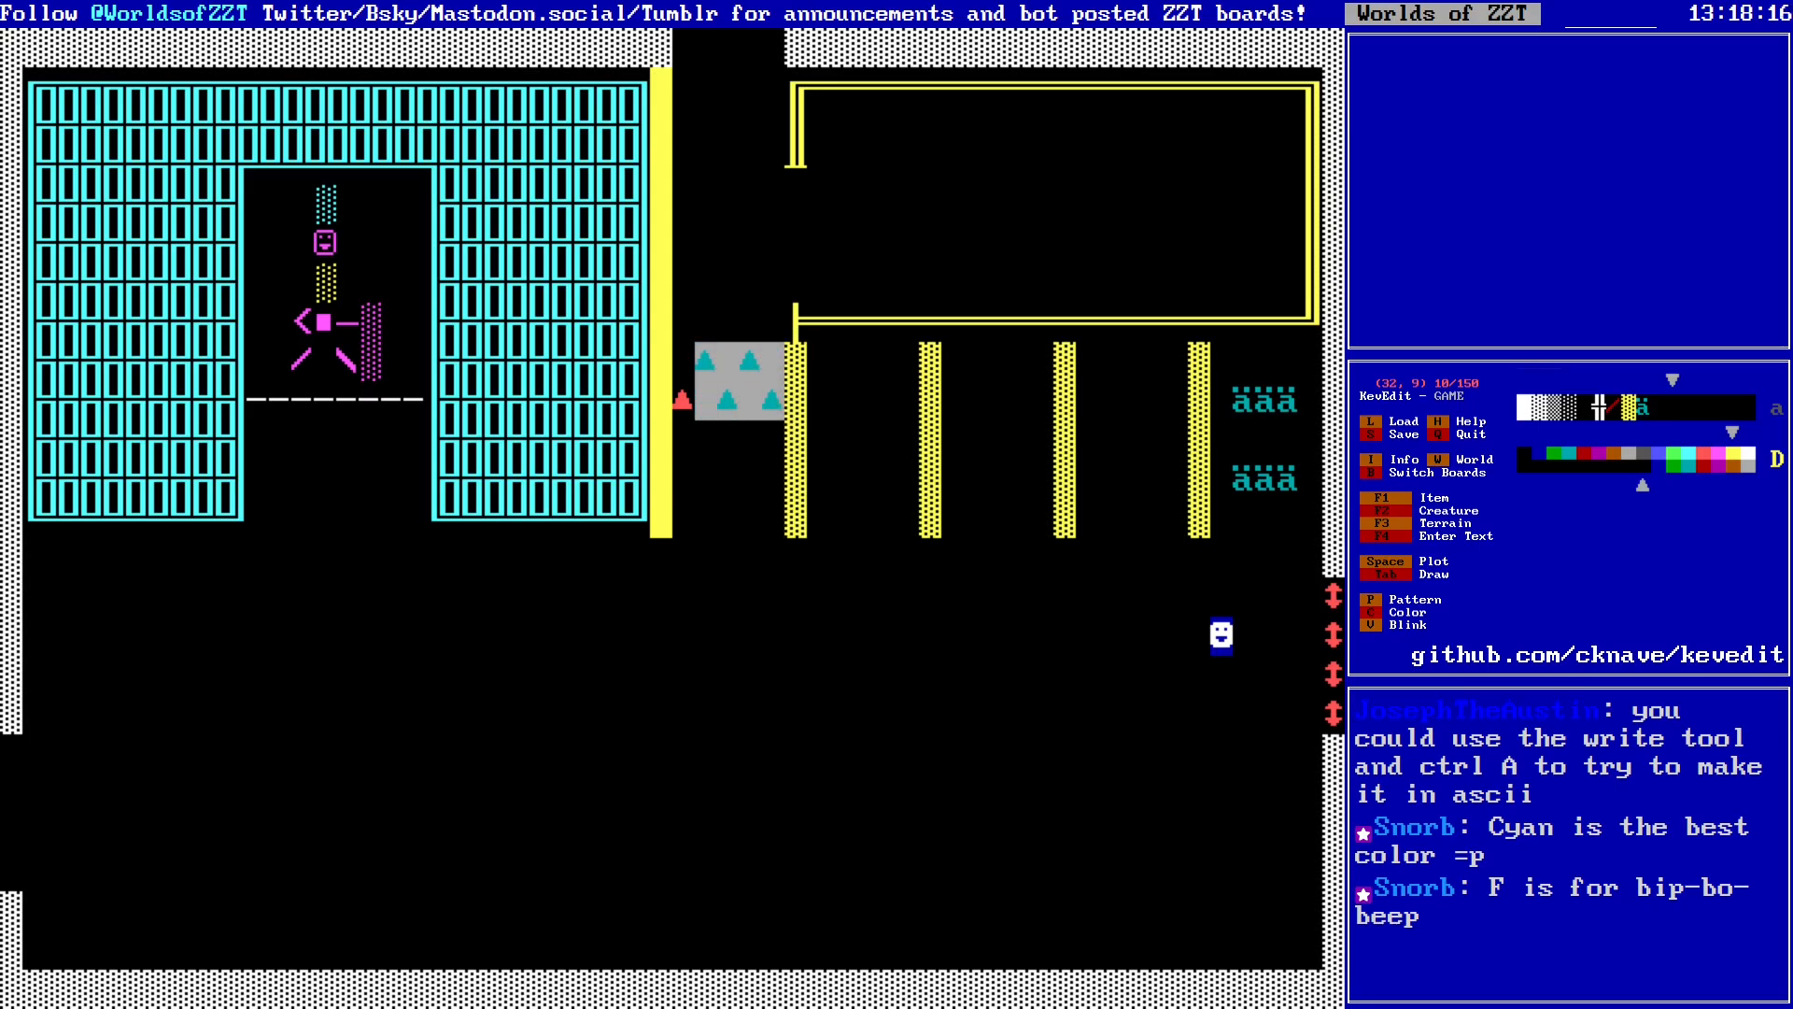
pyautogui.press('Return')
pyautogui.press('Up')
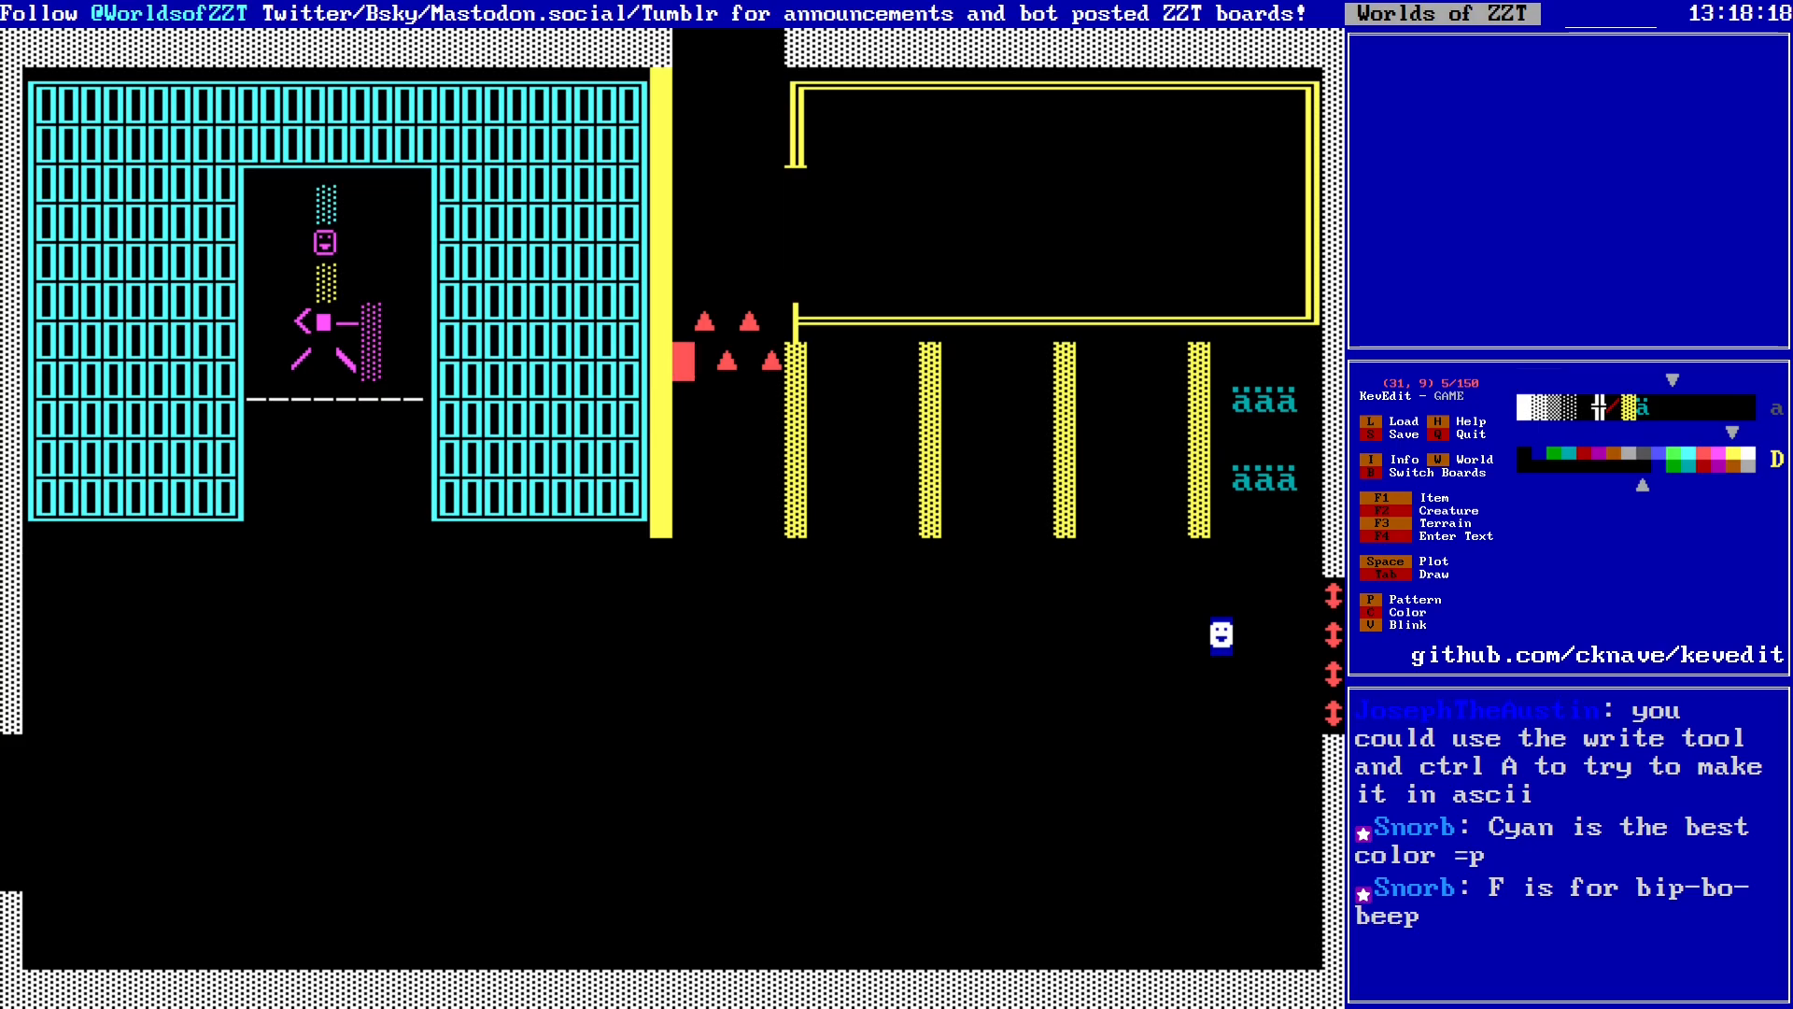
pyautogui.press('Down')
pyautogui.press('Down')
pyautogui.press('Down')
pyautogui.press('Down')
pyautogui.press('Down')
pyautogui.press('Right')
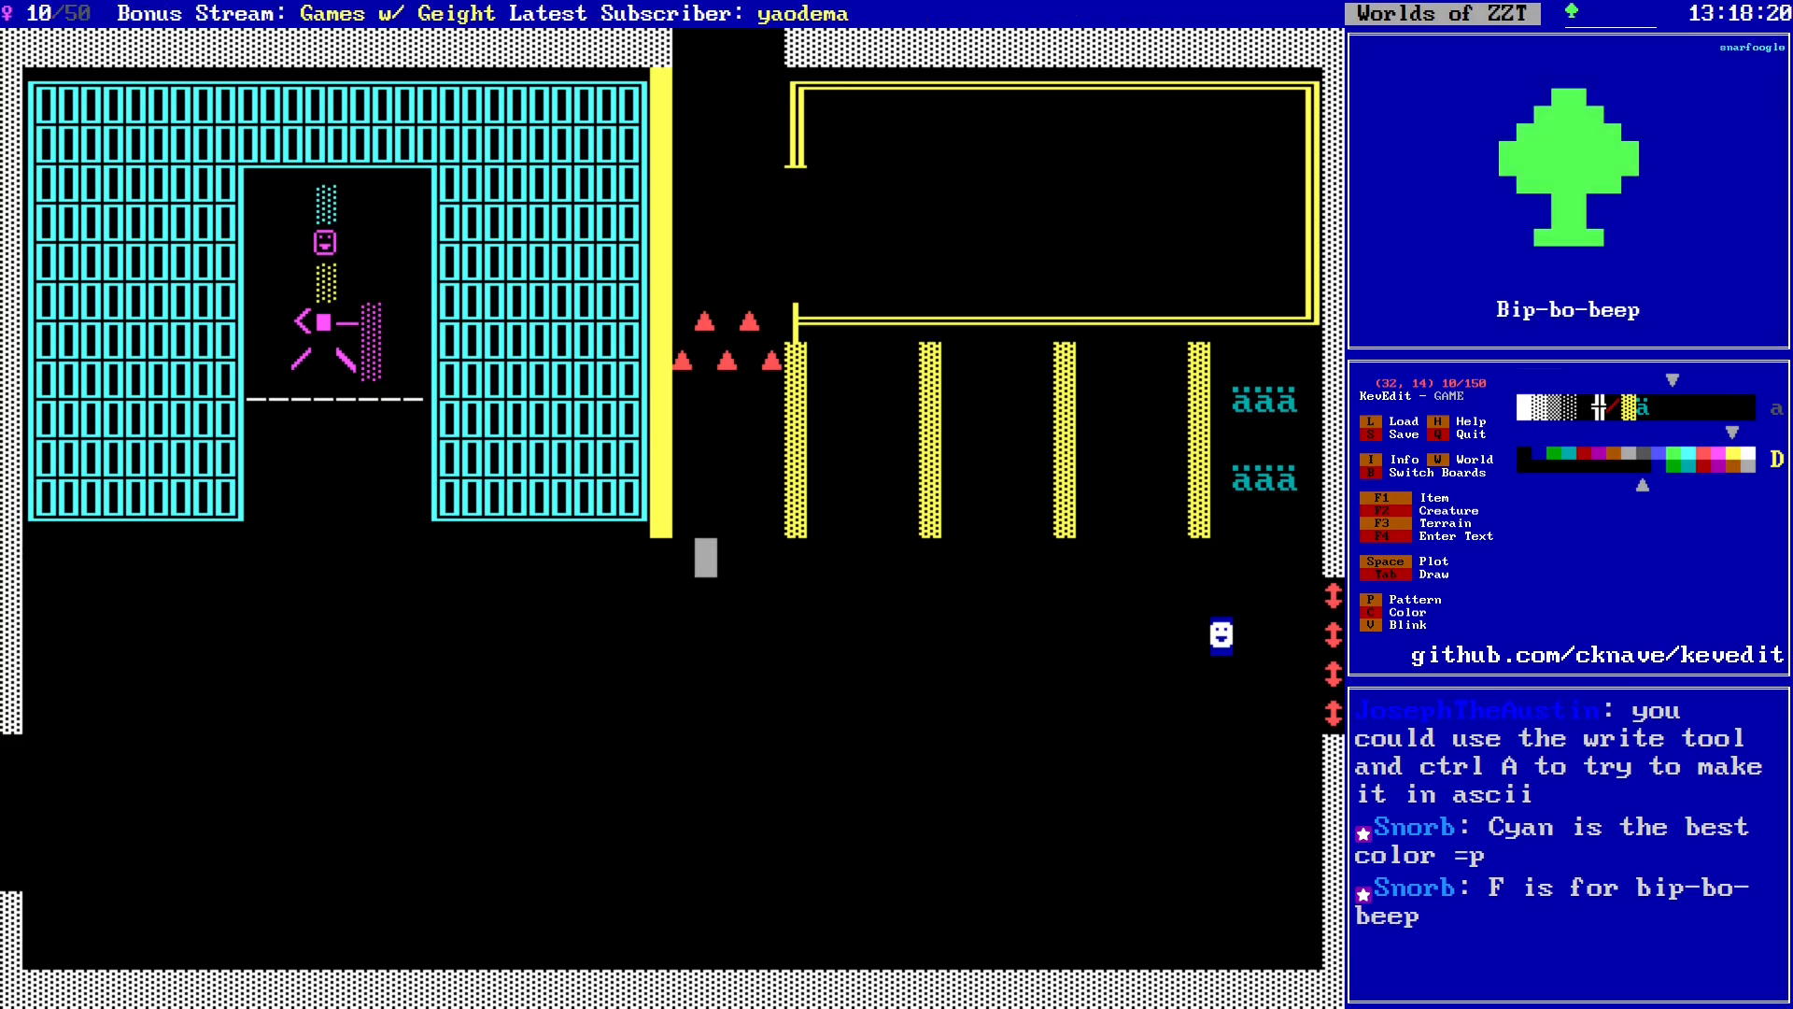
pyautogui.press('Right')
pyautogui.press('Right')
pyautogui.press('Right')
pyautogui.press('Right')
pyautogui.press('Right')
pyautogui.press('Right')
pyautogui.press('Right')
pyautogui.press('Right')
pyautogui.press('Right')
pyautogui.press('Left')
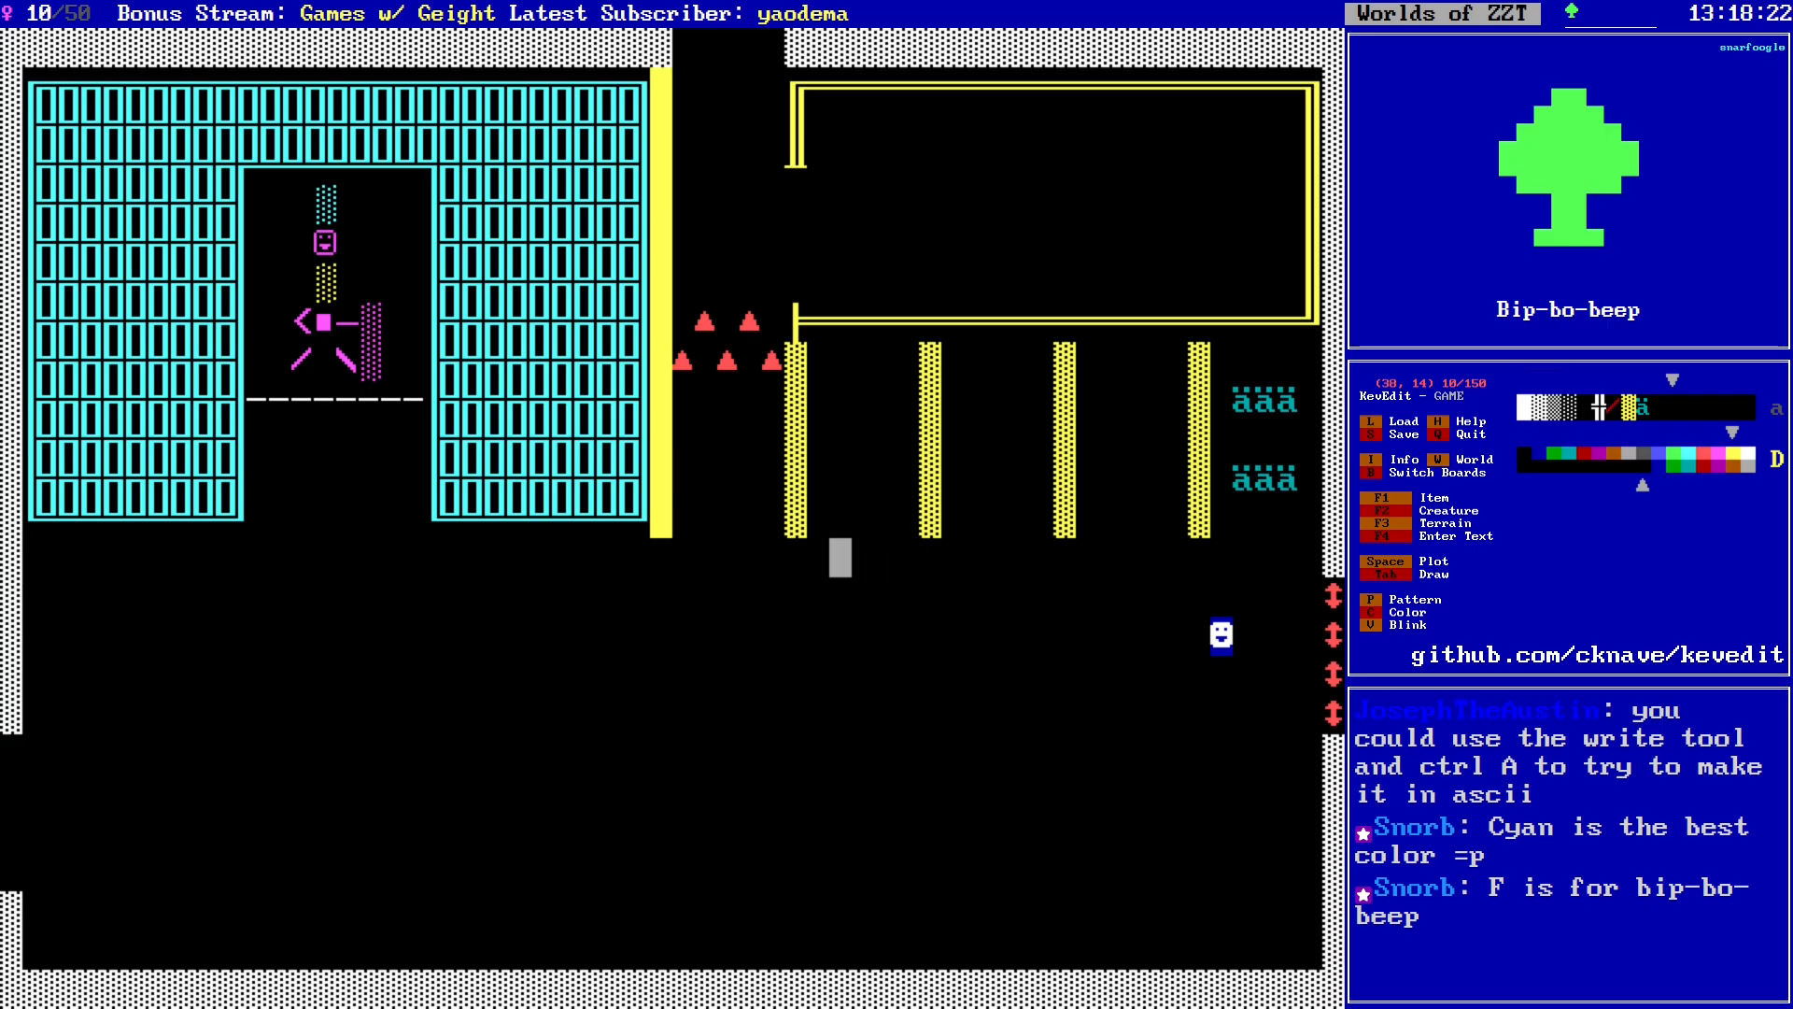
pyautogui.press('Left')
pyautogui.press('Left')
pyautogui.press('Left')
pyautogui.press('Left')
pyautogui.press('Left')
pyautogui.press('Left')
pyautogui.press('Left')
pyautogui.press('Left')
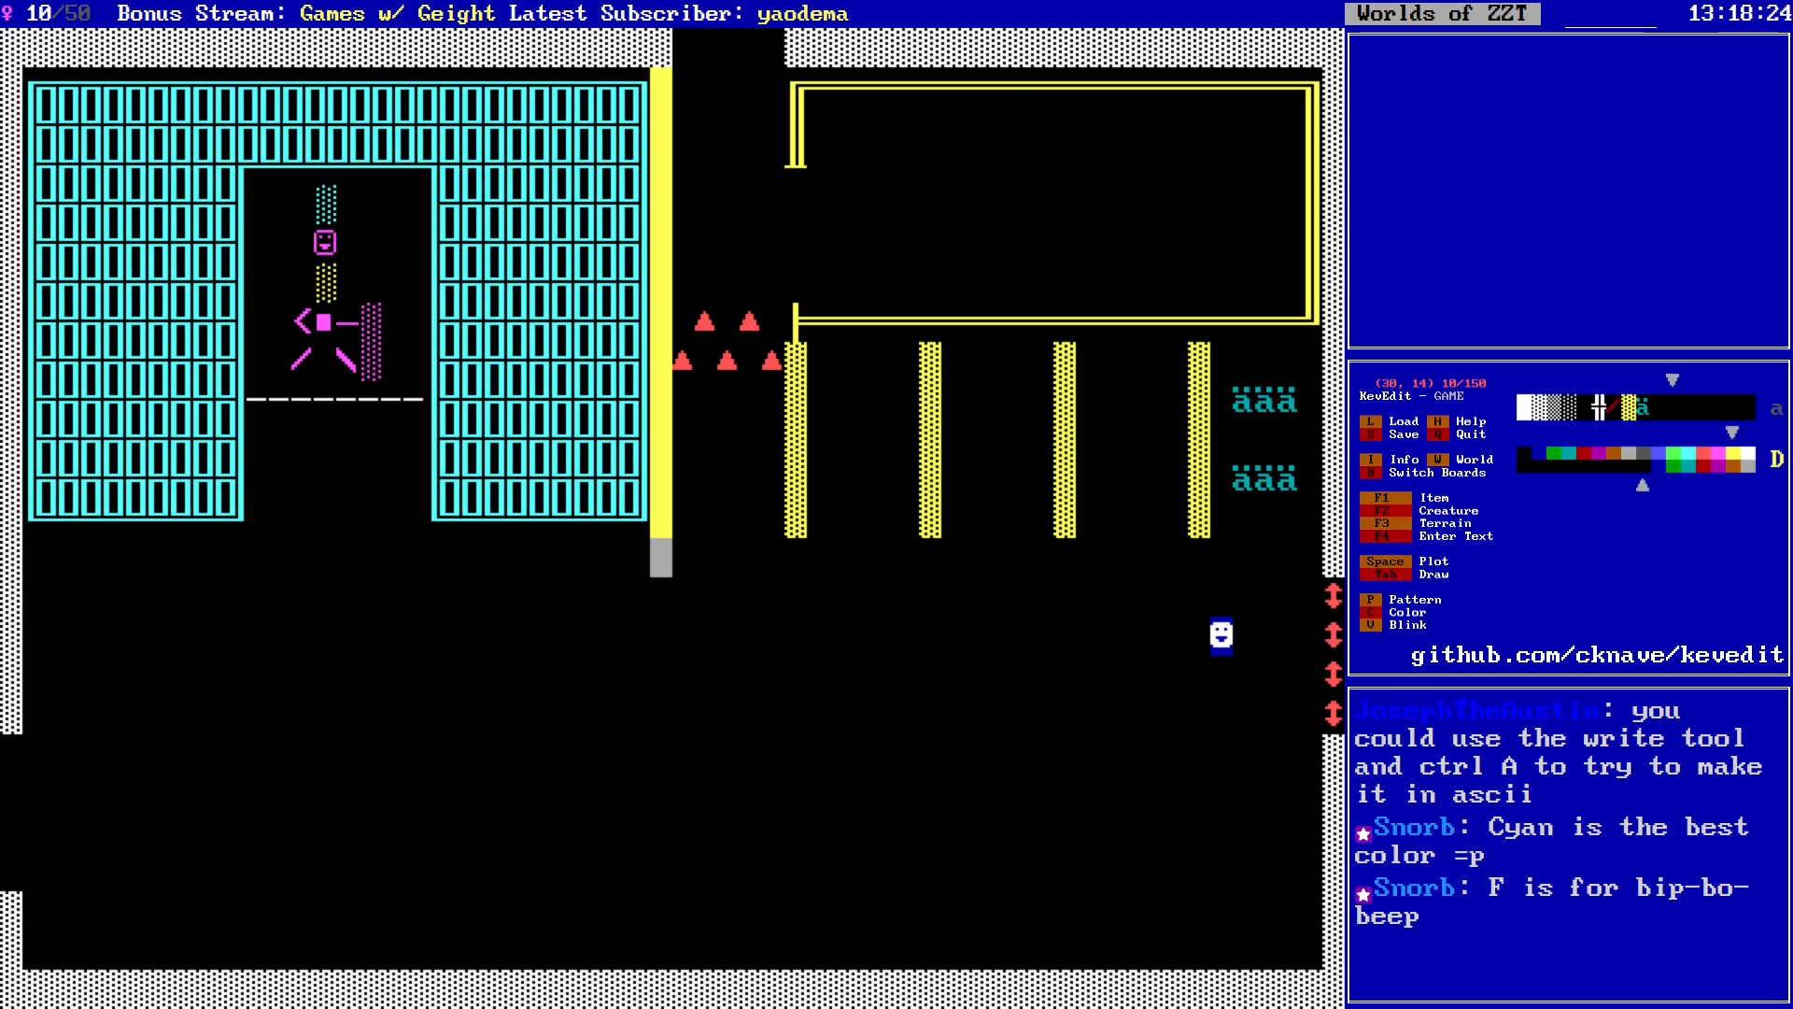
pyautogui.press('Right')
pyautogui.press('Right')
pyautogui.press('Right')
pyautogui.press('Right')
pyautogui.press('Right')
pyautogui.press('Right')
pyautogui.press('Right')
pyautogui.press('Right')
pyautogui.press('Right')
pyautogui.press('Right')
pyautogui.press('Right')
pyautogui.press('Right')
pyautogui.press('Right')
pyautogui.press('Right')
pyautogui.press('Right')
pyautogui.press('Right')
pyautogui.press('Right')
pyautogui.press('Right')
pyautogui.press('Right')
pyautogui.press('Right')
# Step: Switch to the Title screen board and examine its map of planned rooms
pyautogui.press('b')
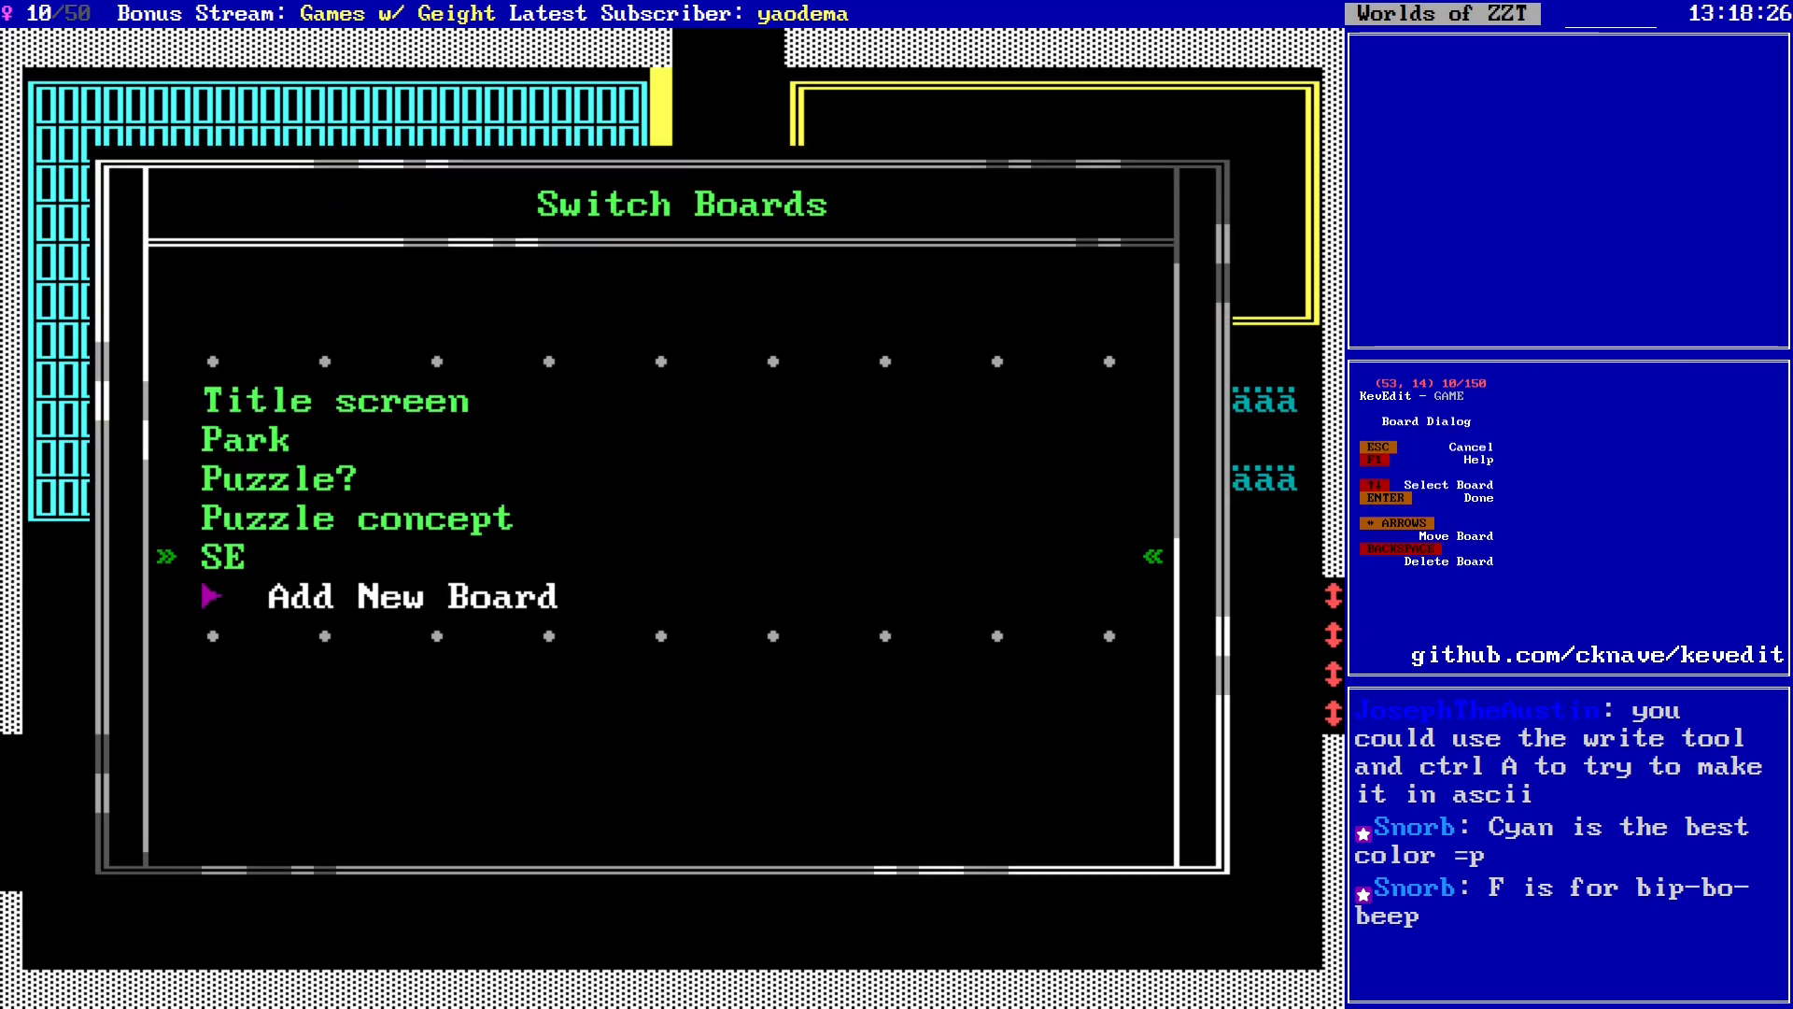
pyautogui.press('Up')
pyautogui.press('Up')
pyautogui.press('Up')
pyautogui.press('Up')
pyautogui.press('Return')
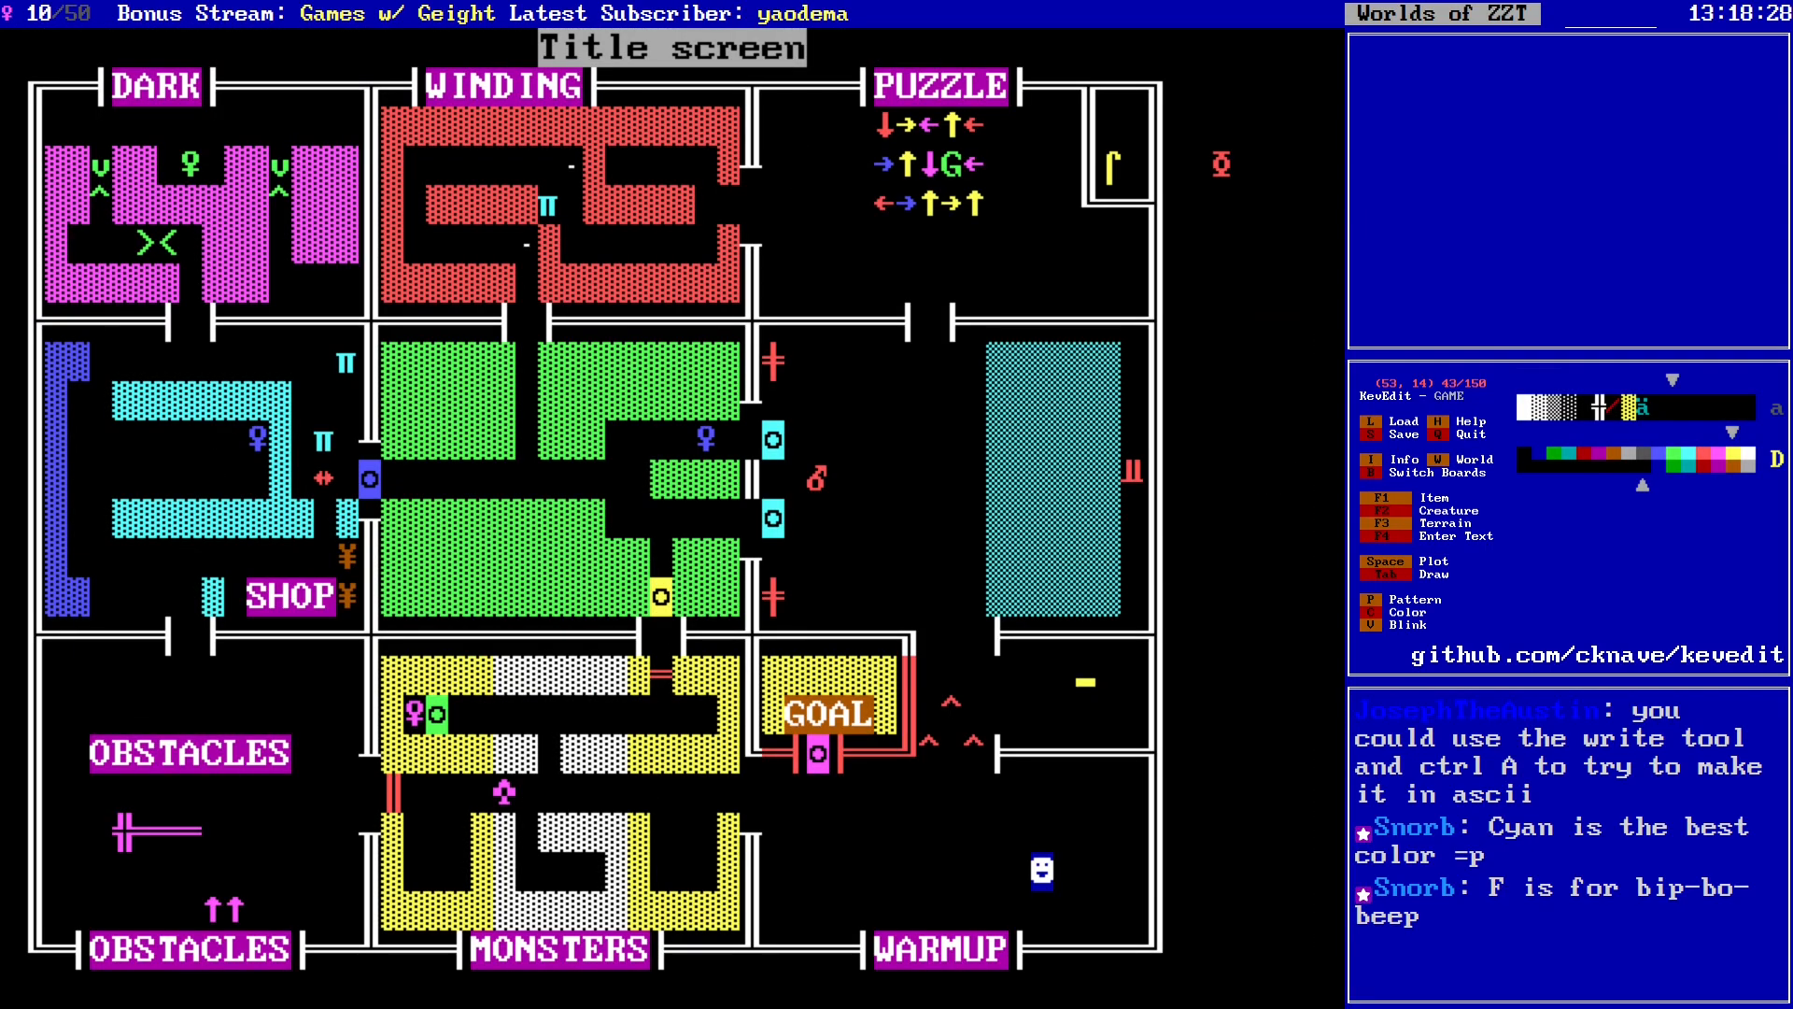
pyautogui.press('Left')
pyautogui.press('Left')
pyautogui.press('Left')
pyautogui.press('Left')
pyautogui.press('Left')
pyautogui.press('Left')
pyautogui.press('Left')
pyautogui.press('Left')
pyautogui.press('Left')
pyautogui.press('Left')
pyautogui.press('Left')
pyautogui.press('Left')
pyautogui.press('Left')
pyautogui.press('Left')
pyautogui.press('Left')
pyautogui.press('Left')
pyautogui.press('Left')
pyautogui.press('Left')
pyautogui.press('Left')
pyautogui.press('Left')
pyautogui.press('Left')
pyautogui.press('Left')
pyautogui.press('Left')
pyautogui.press('Left')
pyautogui.press('Left')
pyautogui.press('Left')
pyautogui.press('Left')
pyautogui.press('Left')
pyautogui.press('Left')
pyautogui.press('Left')
pyautogui.press('Left')
pyautogui.press('Left')
pyautogui.press('Left')
pyautogui.press('Left')
pyautogui.press('Left')
pyautogui.press('Left')
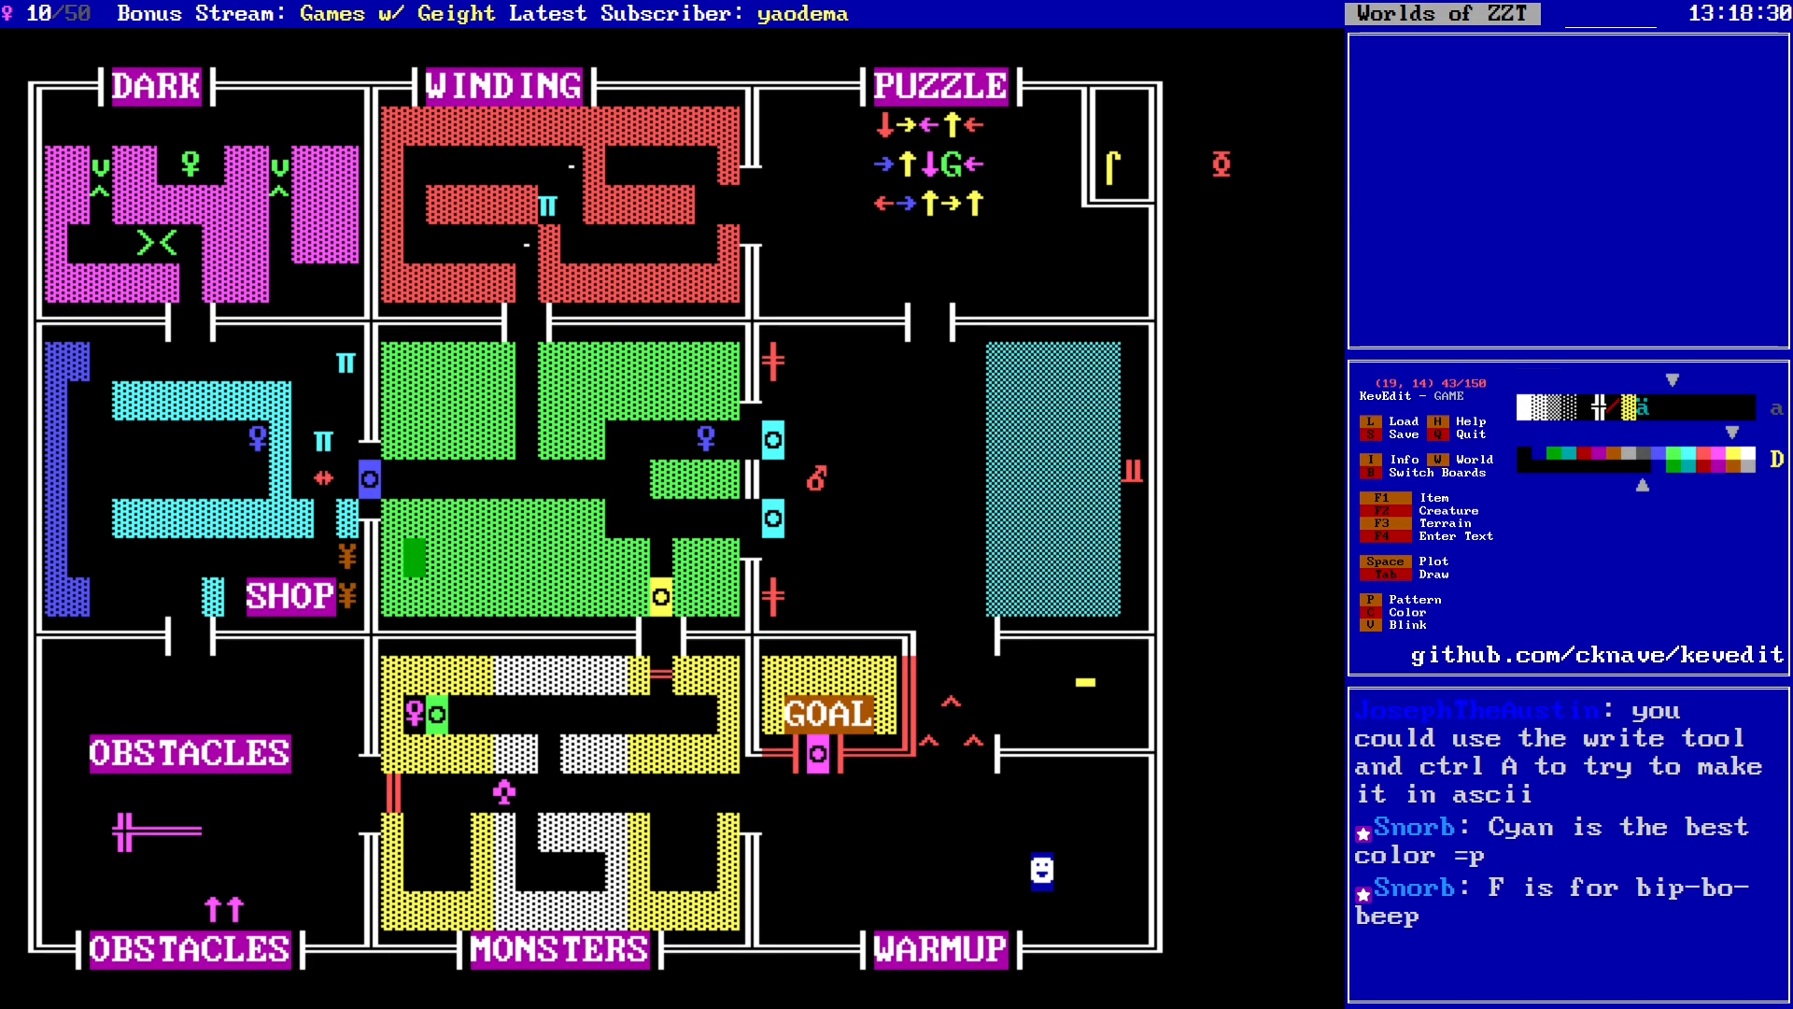
# Step: Switch back to the SE board
pyautogui.press('b')
pyautogui.press('Down')
pyautogui.press('Down')
pyautogui.press('Down')
pyautogui.press('Down')
pyautogui.press('Return')
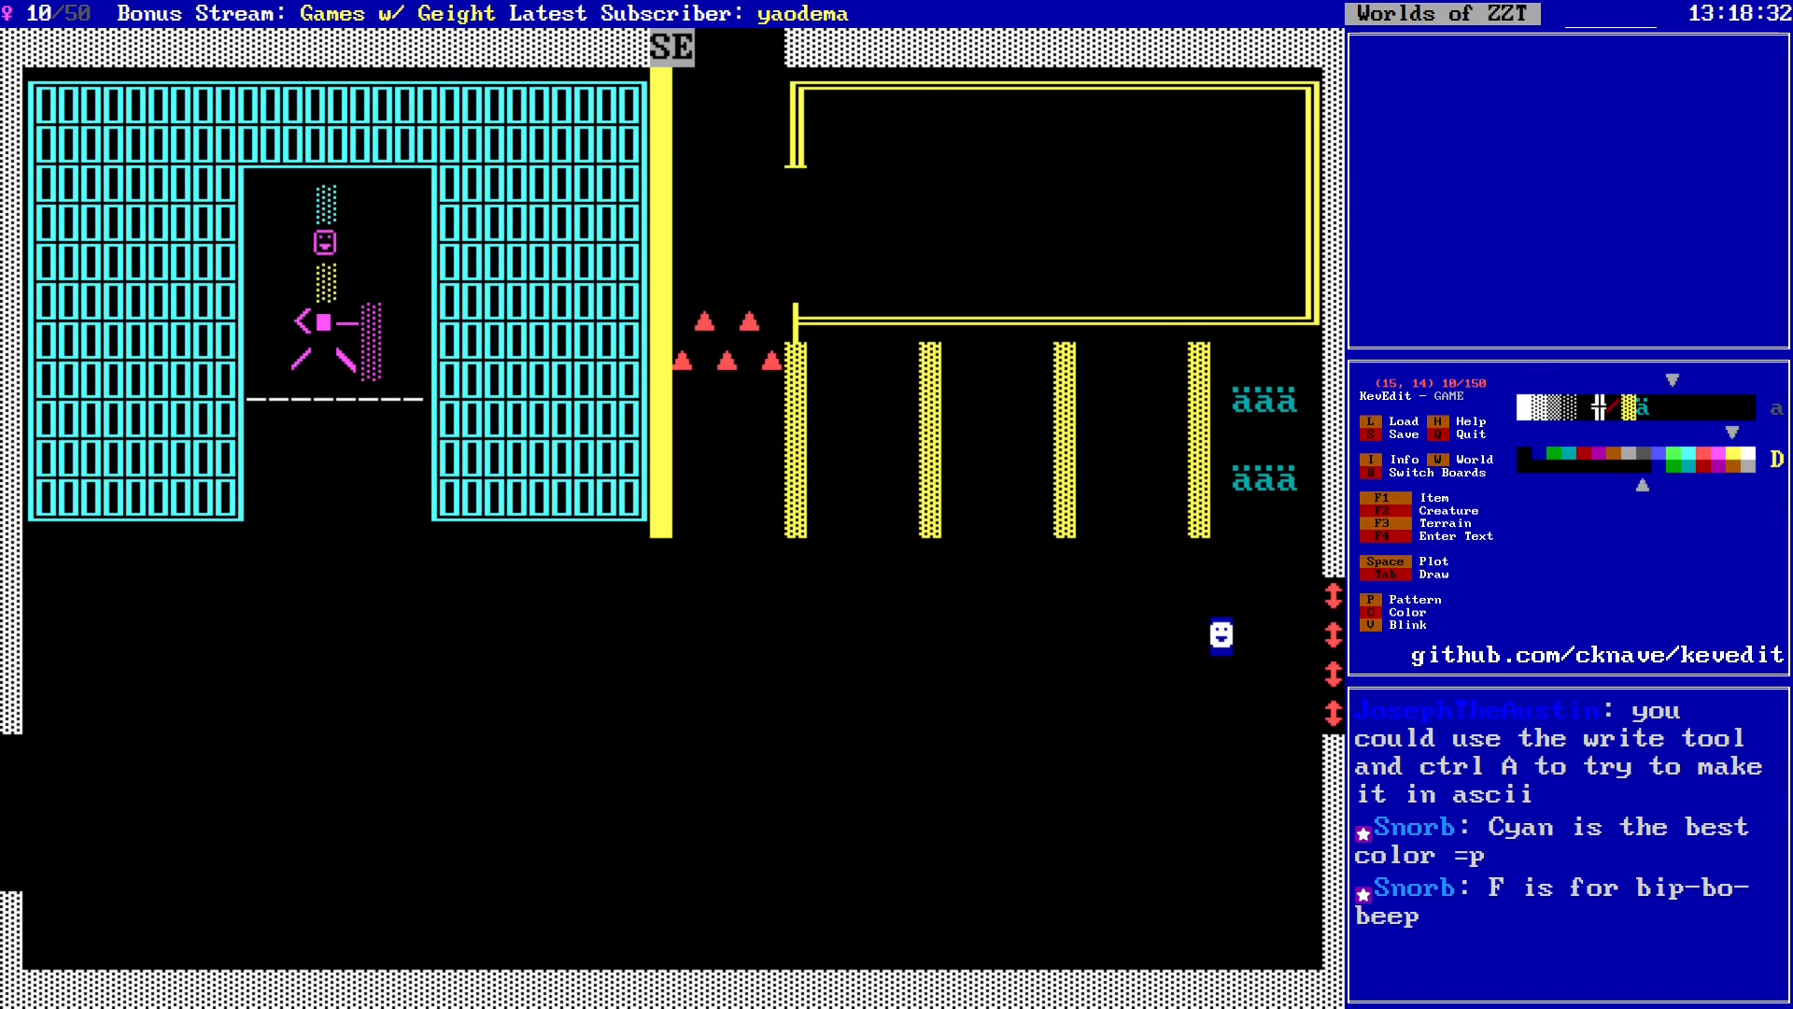
# Step: Set the drawing colour to light green and place three gems at columns 50 to 52 of row 12
pyautogui.press('Right')
pyautogui.press('Right')
pyautogui.press('Right')
pyautogui.press('Right')
pyautogui.press('Right')
pyautogui.press('Right')
pyautogui.press('Right')
pyautogui.press('Right')
pyautogui.press('Right')
pyautogui.press('Right')
pyautogui.press('Right')
pyautogui.press('Right')
pyautogui.press('Right')
pyautogui.press('Right')
pyautogui.press('Right')
pyautogui.press('Right')
pyautogui.press('Right')
pyautogui.press('Right')
pyautogui.press('Right')
pyautogui.press('Right')
pyautogui.press('Up')
pyautogui.press('Up')
pyautogui.press('Right')
pyautogui.press('Right')
pyautogui.press('Right')
pyautogui.press('Right')
pyautogui.press('Right')
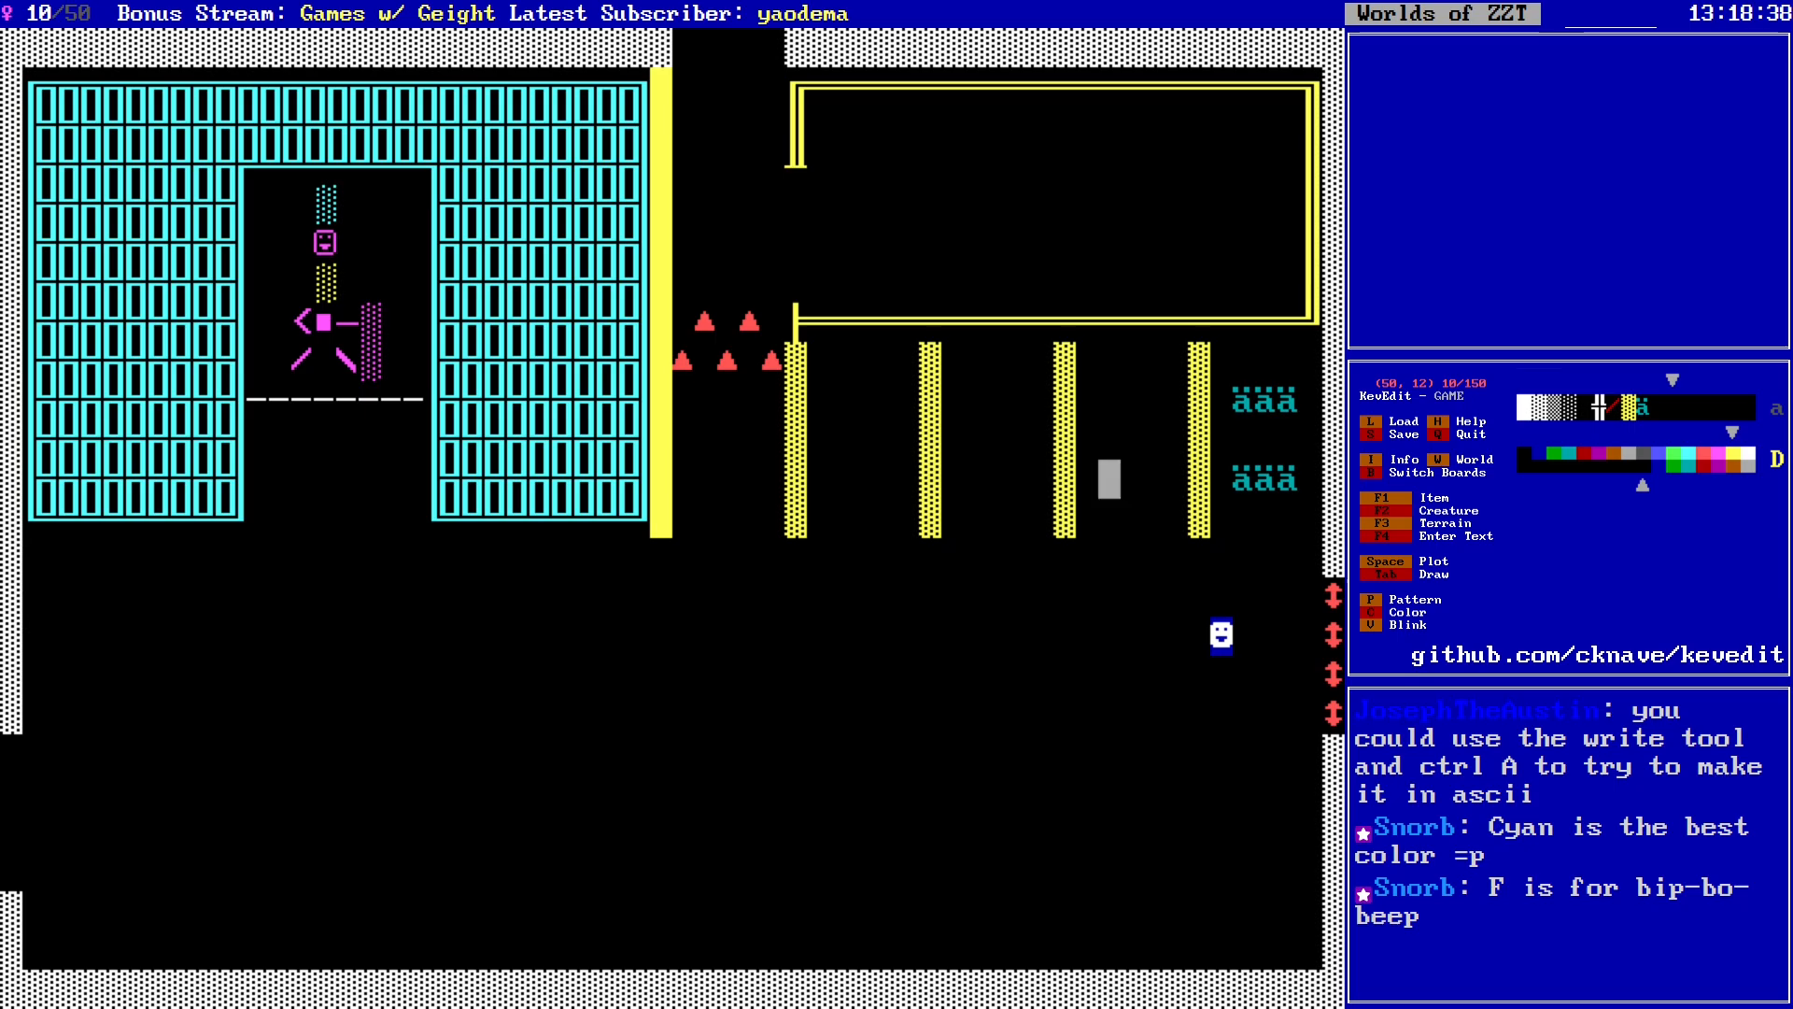
pyautogui.press('c')
pyautogui.press('Left')
pyautogui.press('Left')
pyautogui.press('Left')
pyautogui.press('Return')
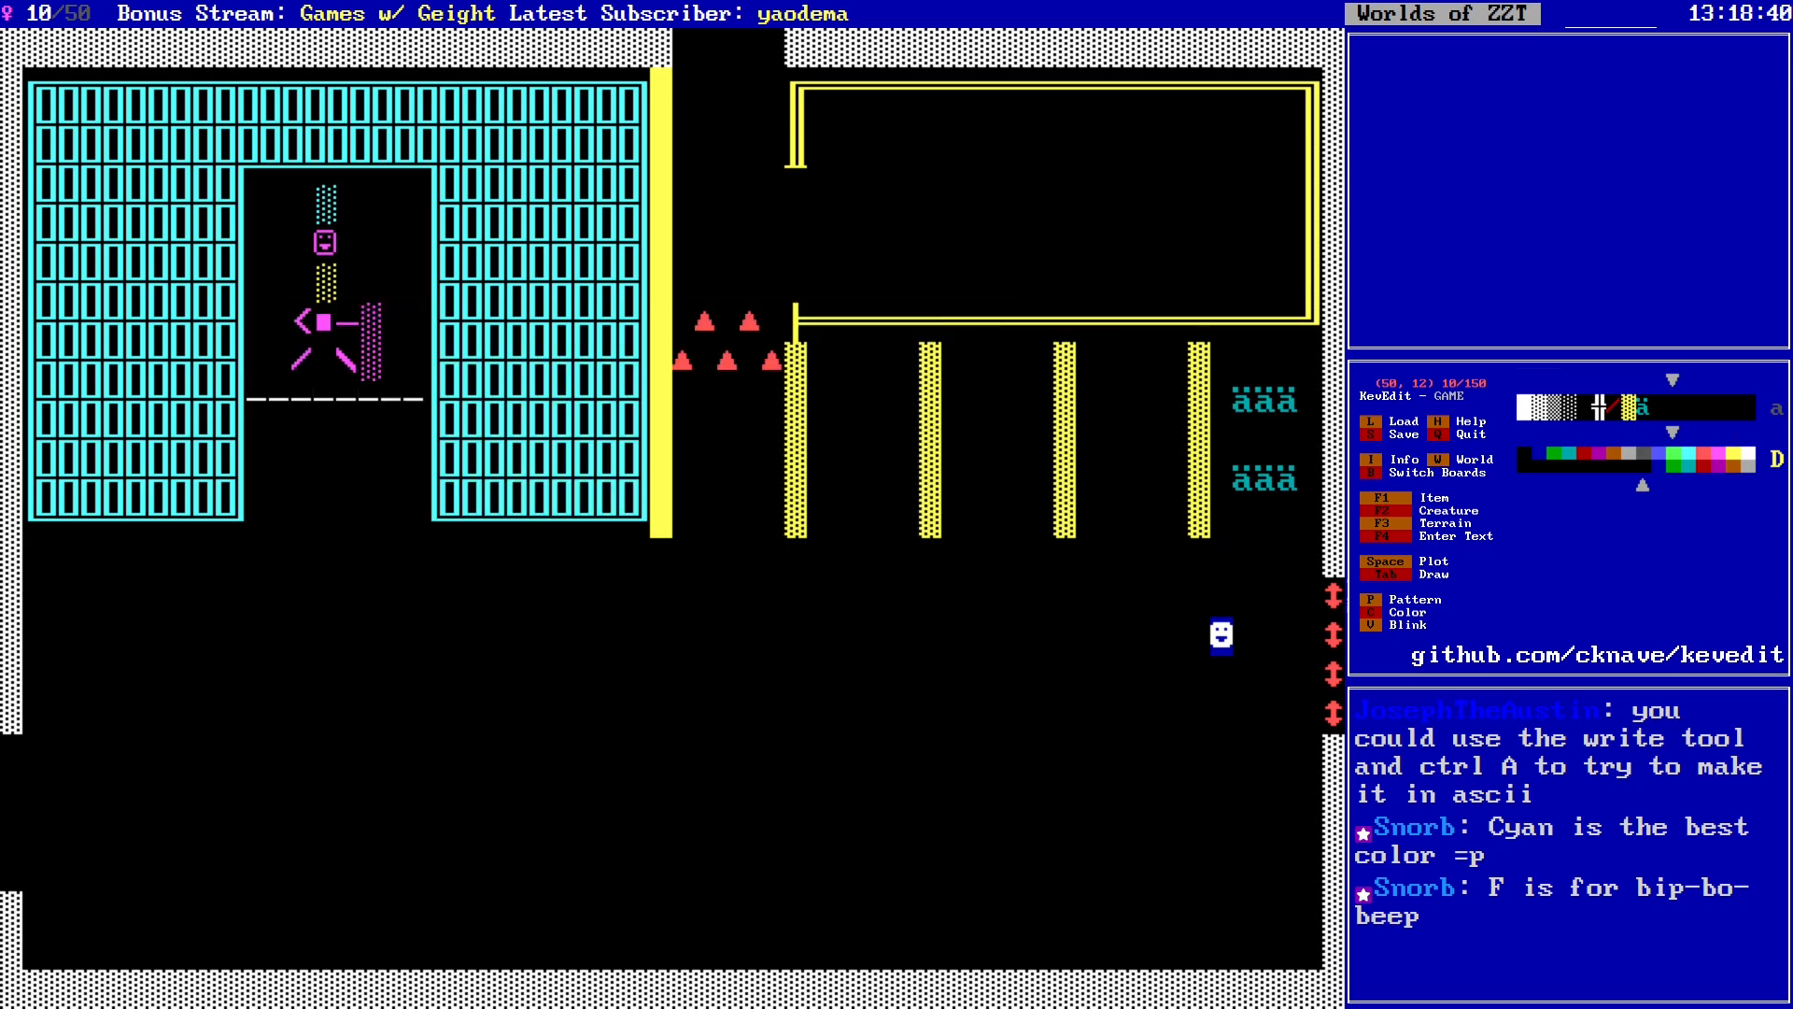
pyautogui.press('F1')
pyautogui.press('g')
pyautogui.press('Right')
pyautogui.press('Left')
pyautogui.press('Right')
pyautogui.press('space')
pyautogui.press('Right')
pyautogui.press('space')
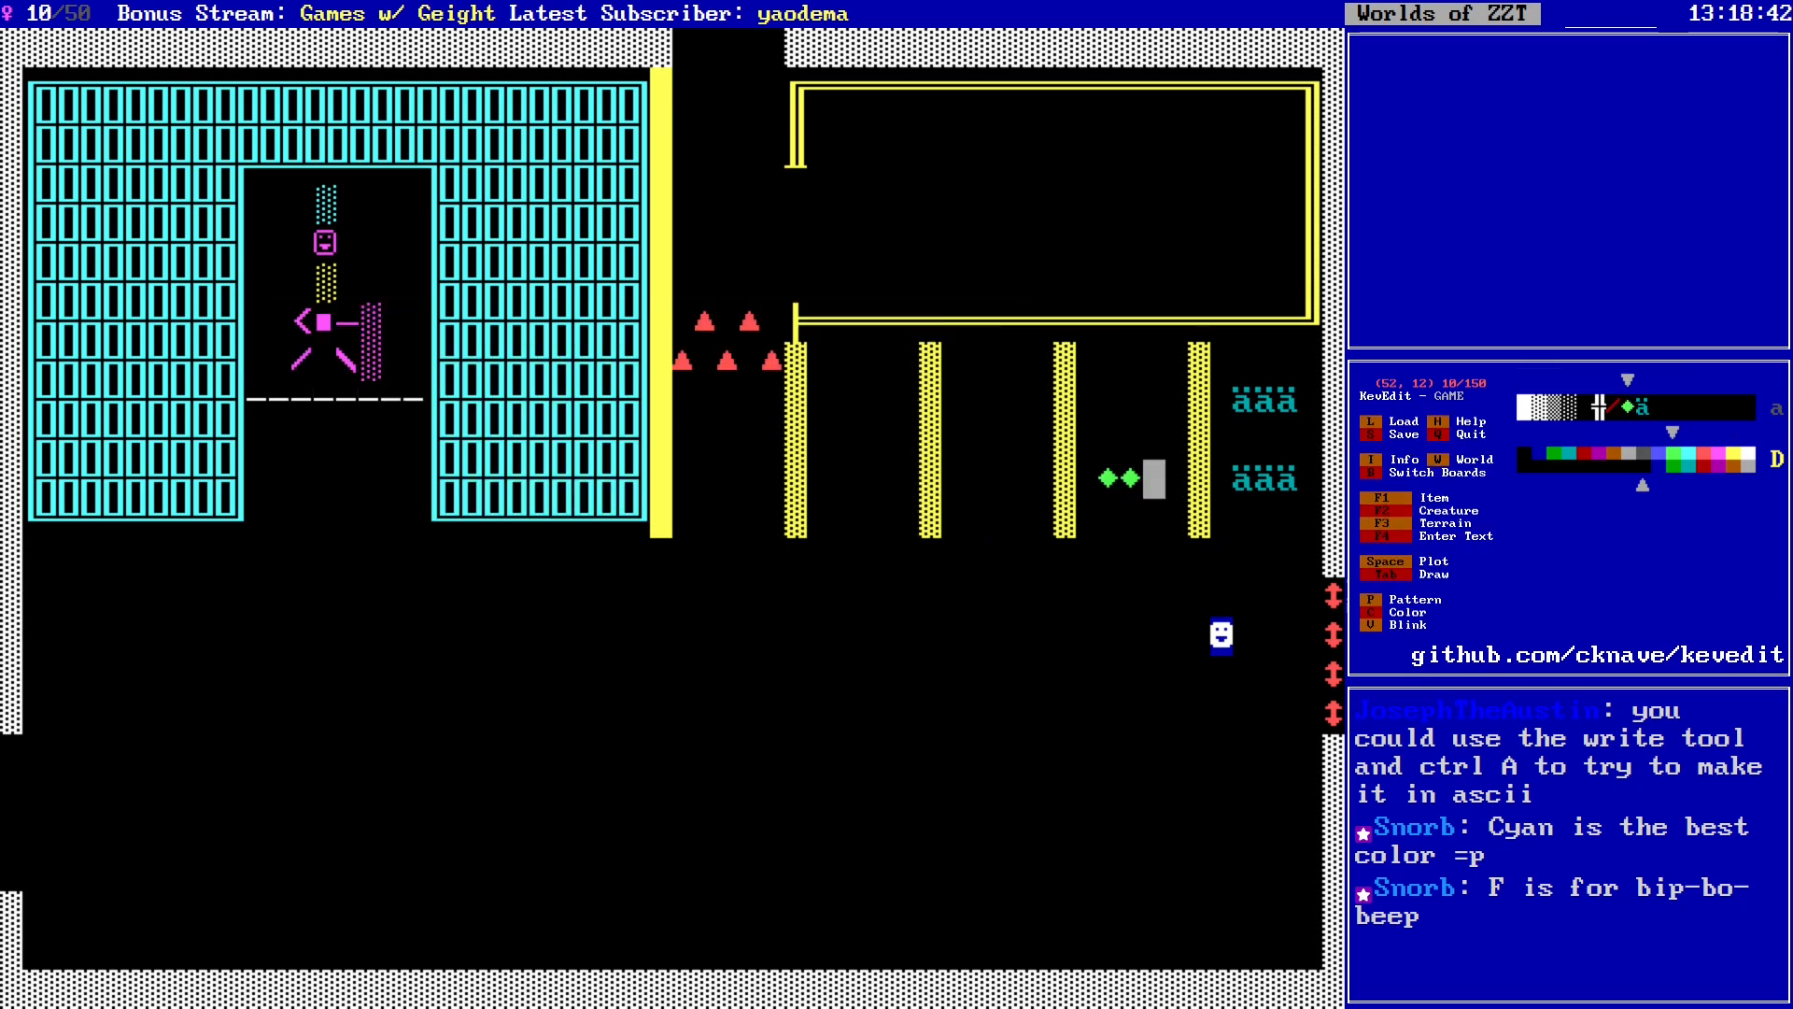
# Step: Plot three light green gems at columns 50 to 52 of row 10
pyautogui.press('Up')
pyautogui.press('Up')
pyautogui.press('space')
pyautogui.press('Left')
pyautogui.press('space')
pyautogui.press('Left')
pyautogui.press('space')
# Step: Plot three light green gems at columns 44 to 46 of row 10, in the bay between the walls at columns 42 and 48
pyautogui.press('Left')
pyautogui.press('Left')
pyautogui.press('Left')
pyautogui.press('Left')
pyautogui.press('Left')
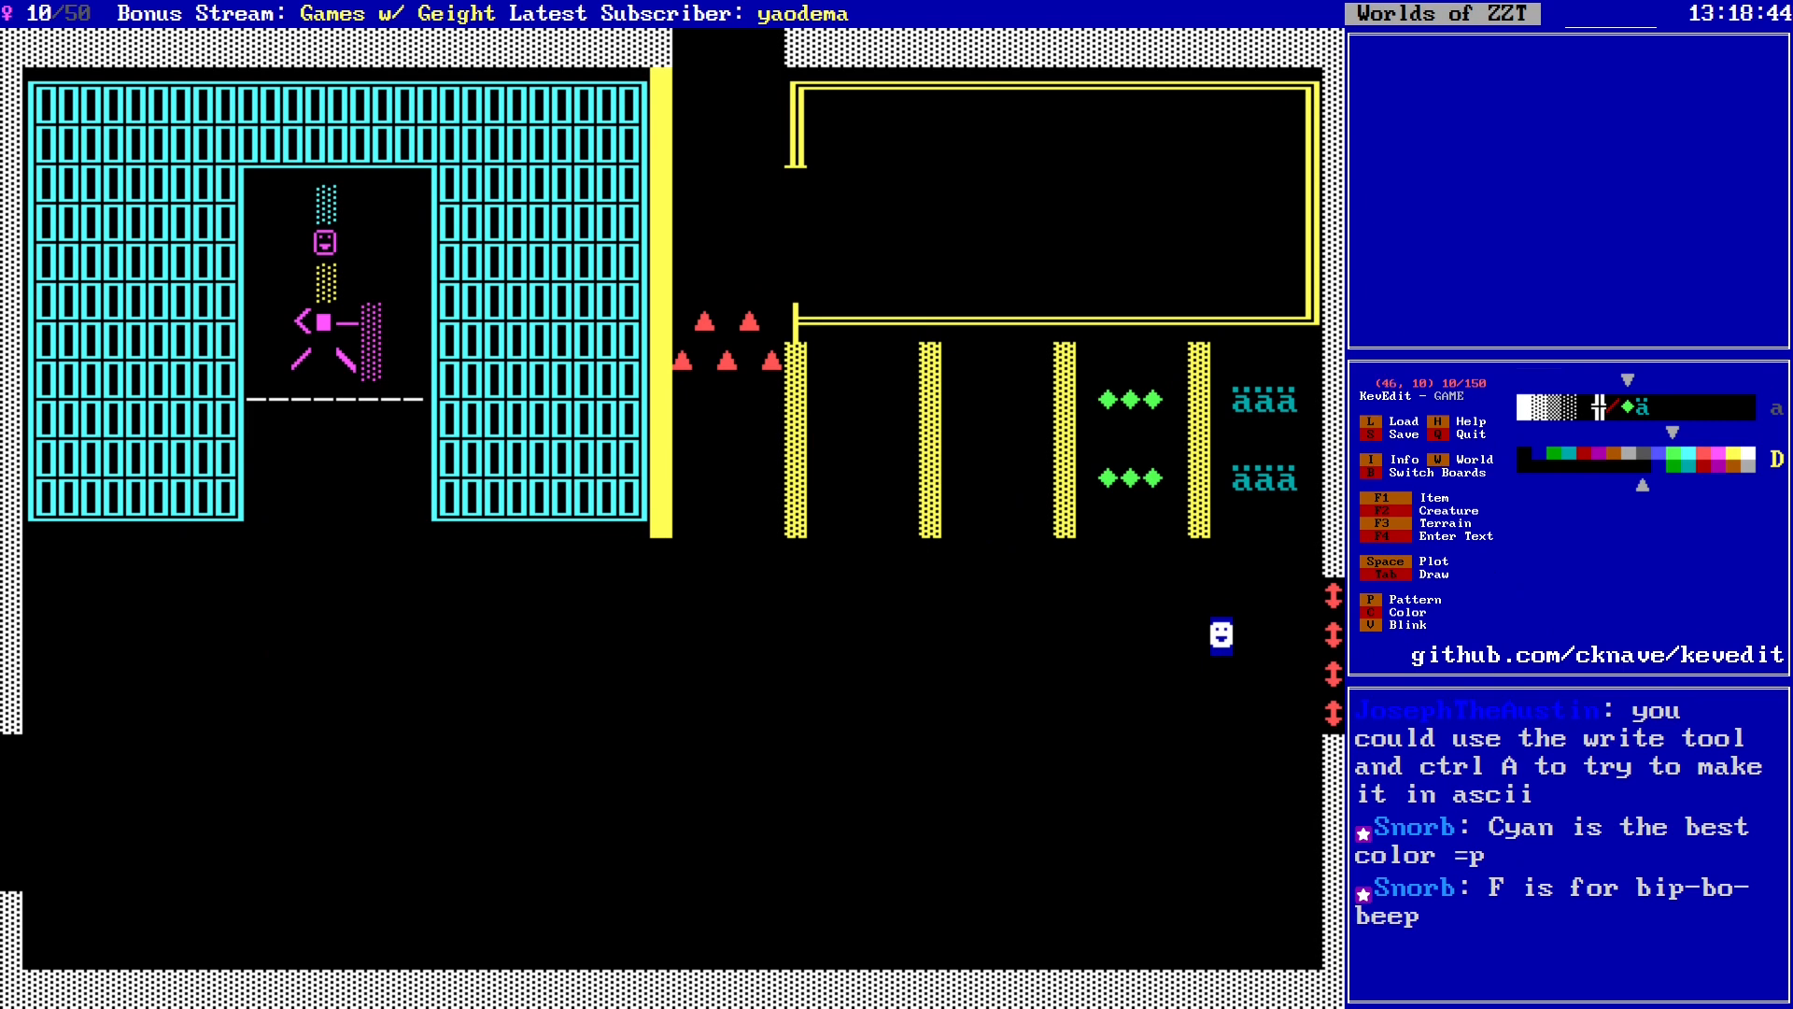
pyautogui.press('space')
pyautogui.press('Right')
pyautogui.press('space')
pyautogui.press('Right')
pyautogui.press('space')
# Step: Plot three light green gems at columns 44 to 46 of row 12, two rows below the previous gems
pyautogui.press('Down')
pyautogui.press('Down')
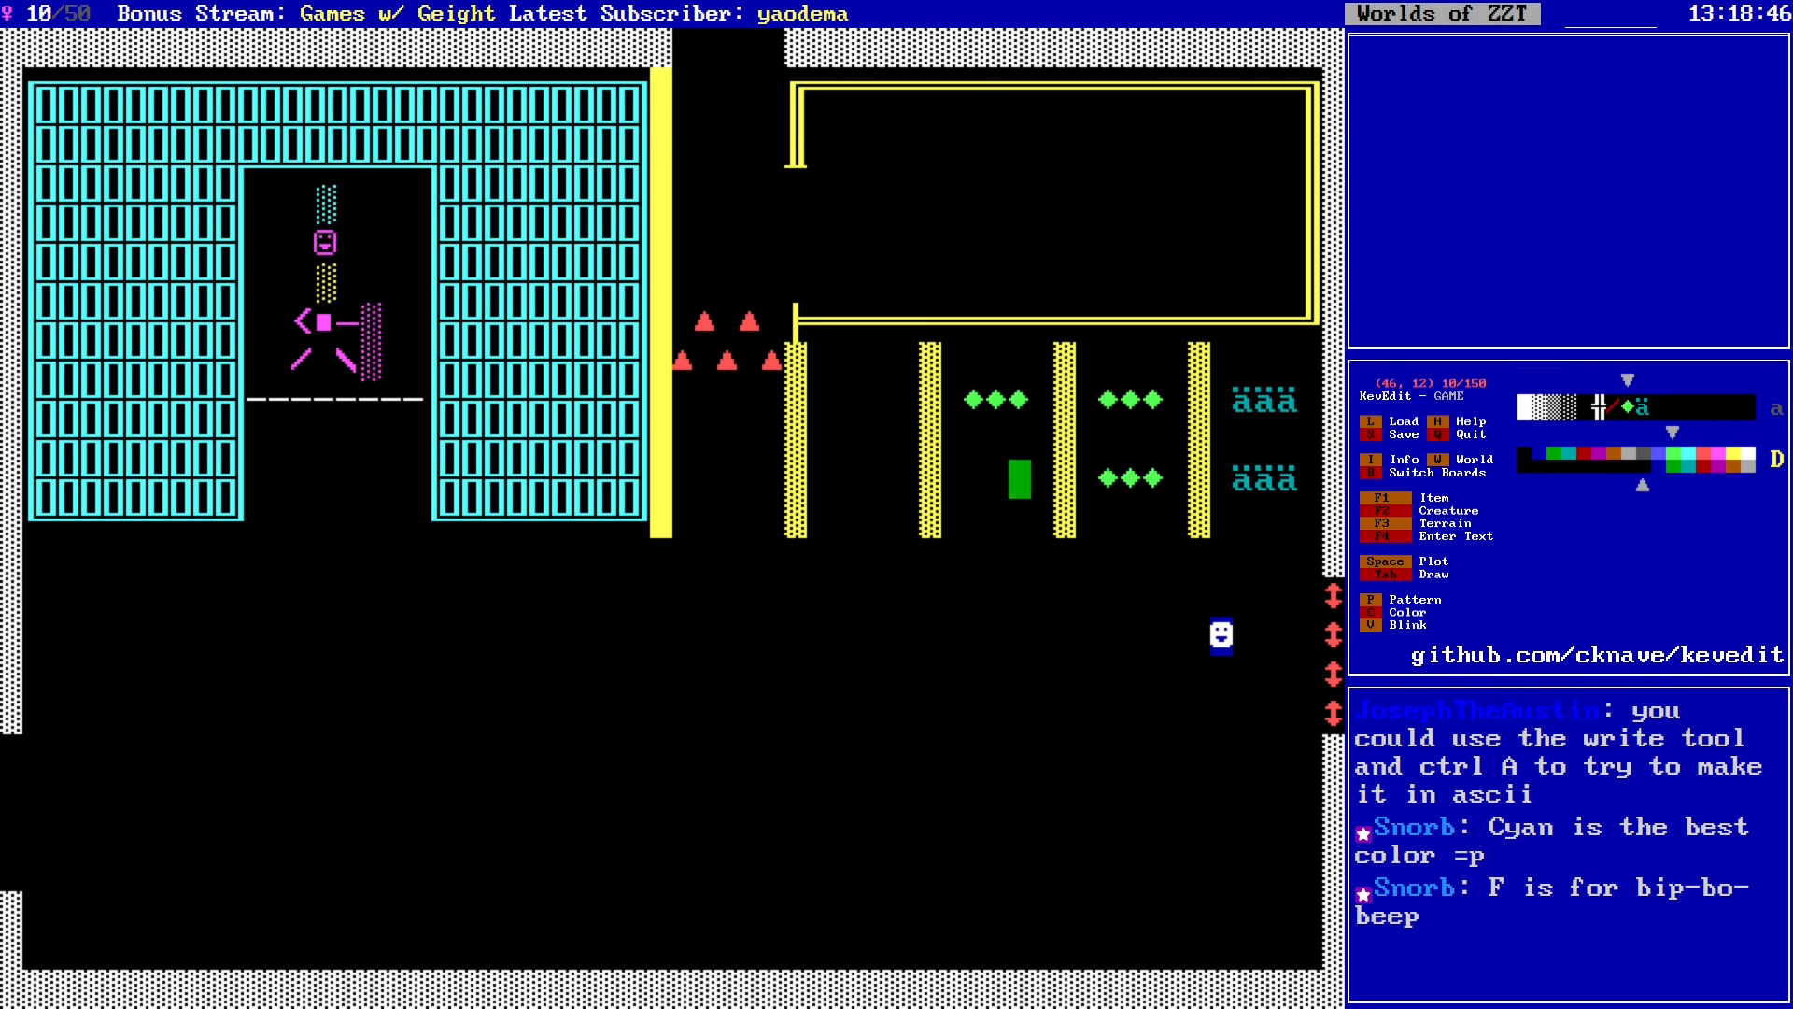
pyautogui.press('space')
pyautogui.press('Left')
pyautogui.press('space')
pyautogui.press('Left')
pyautogui.press('space')
# Step: Set the drawing colour to light red and place a key at column 39, row 11, in the empty bay beside the gems
pyautogui.press('Left')
pyautogui.press('Left')
pyautogui.press('Left')
pyautogui.press('Left')
pyautogui.press('Left')
pyautogui.press('Left')
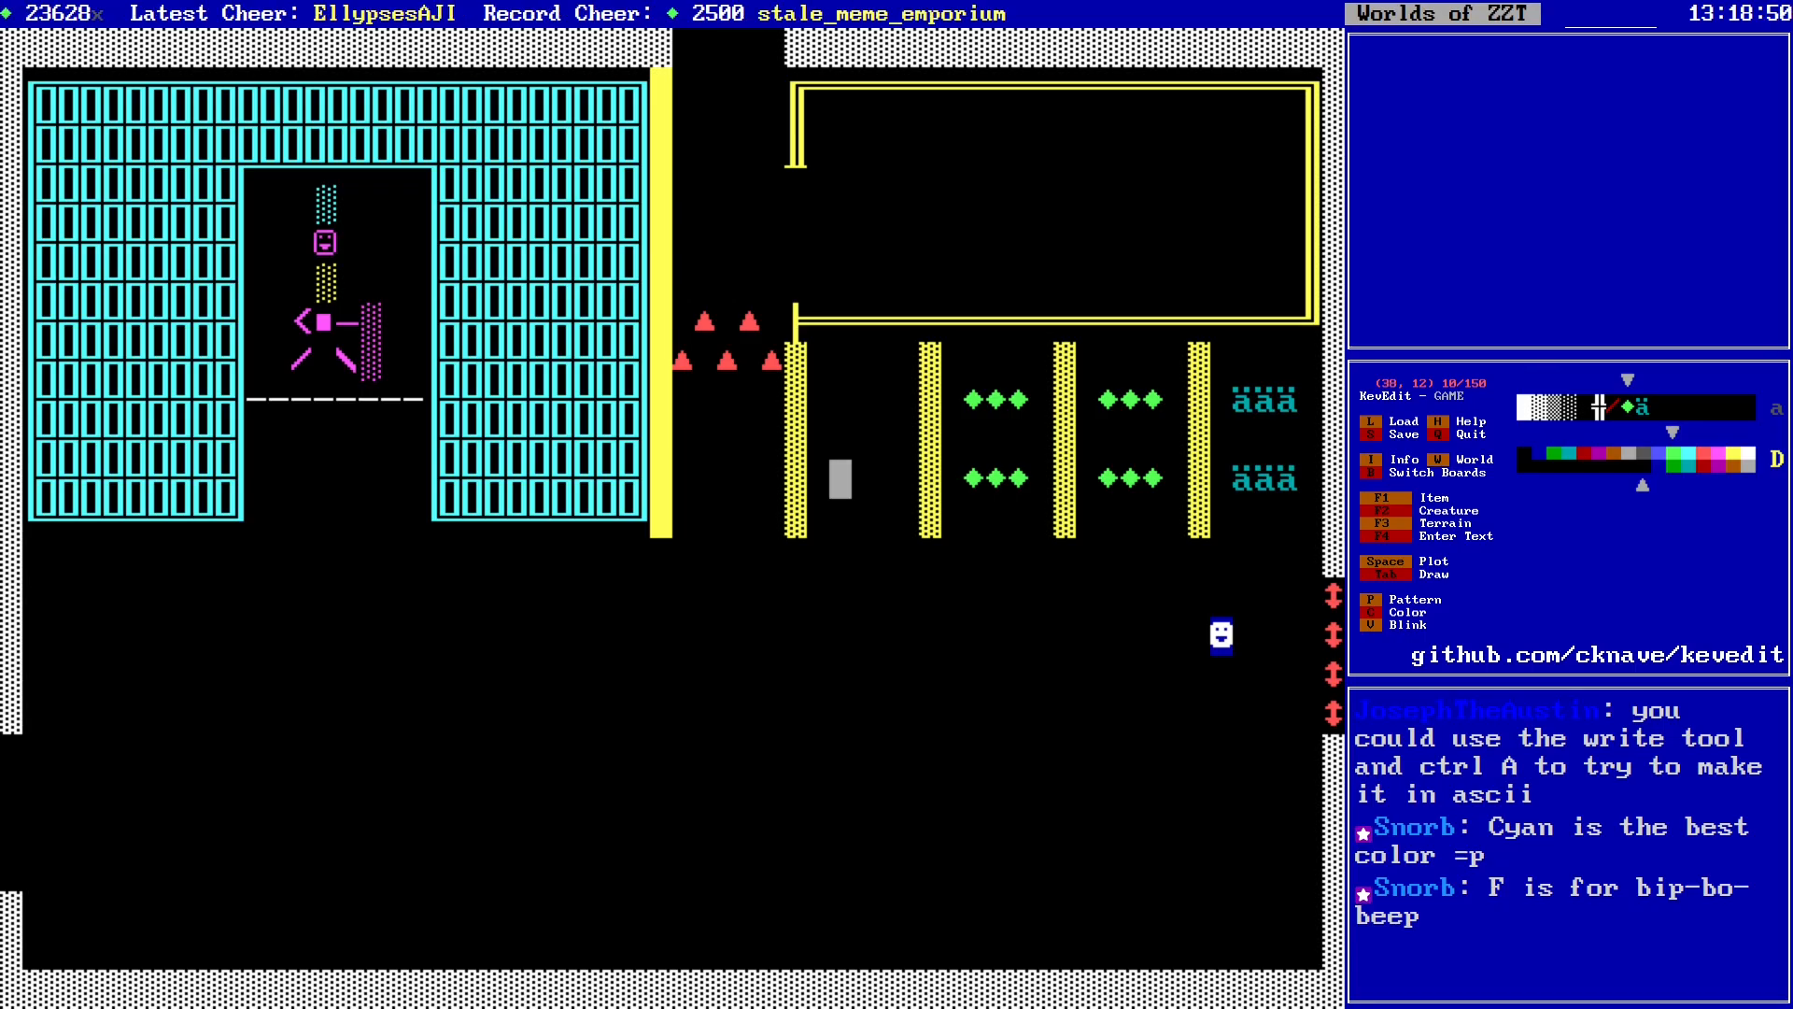
pyautogui.press('c')
pyautogui.press('c')
pyautogui.press('c')
pyautogui.press('c')
pyautogui.press('F1')
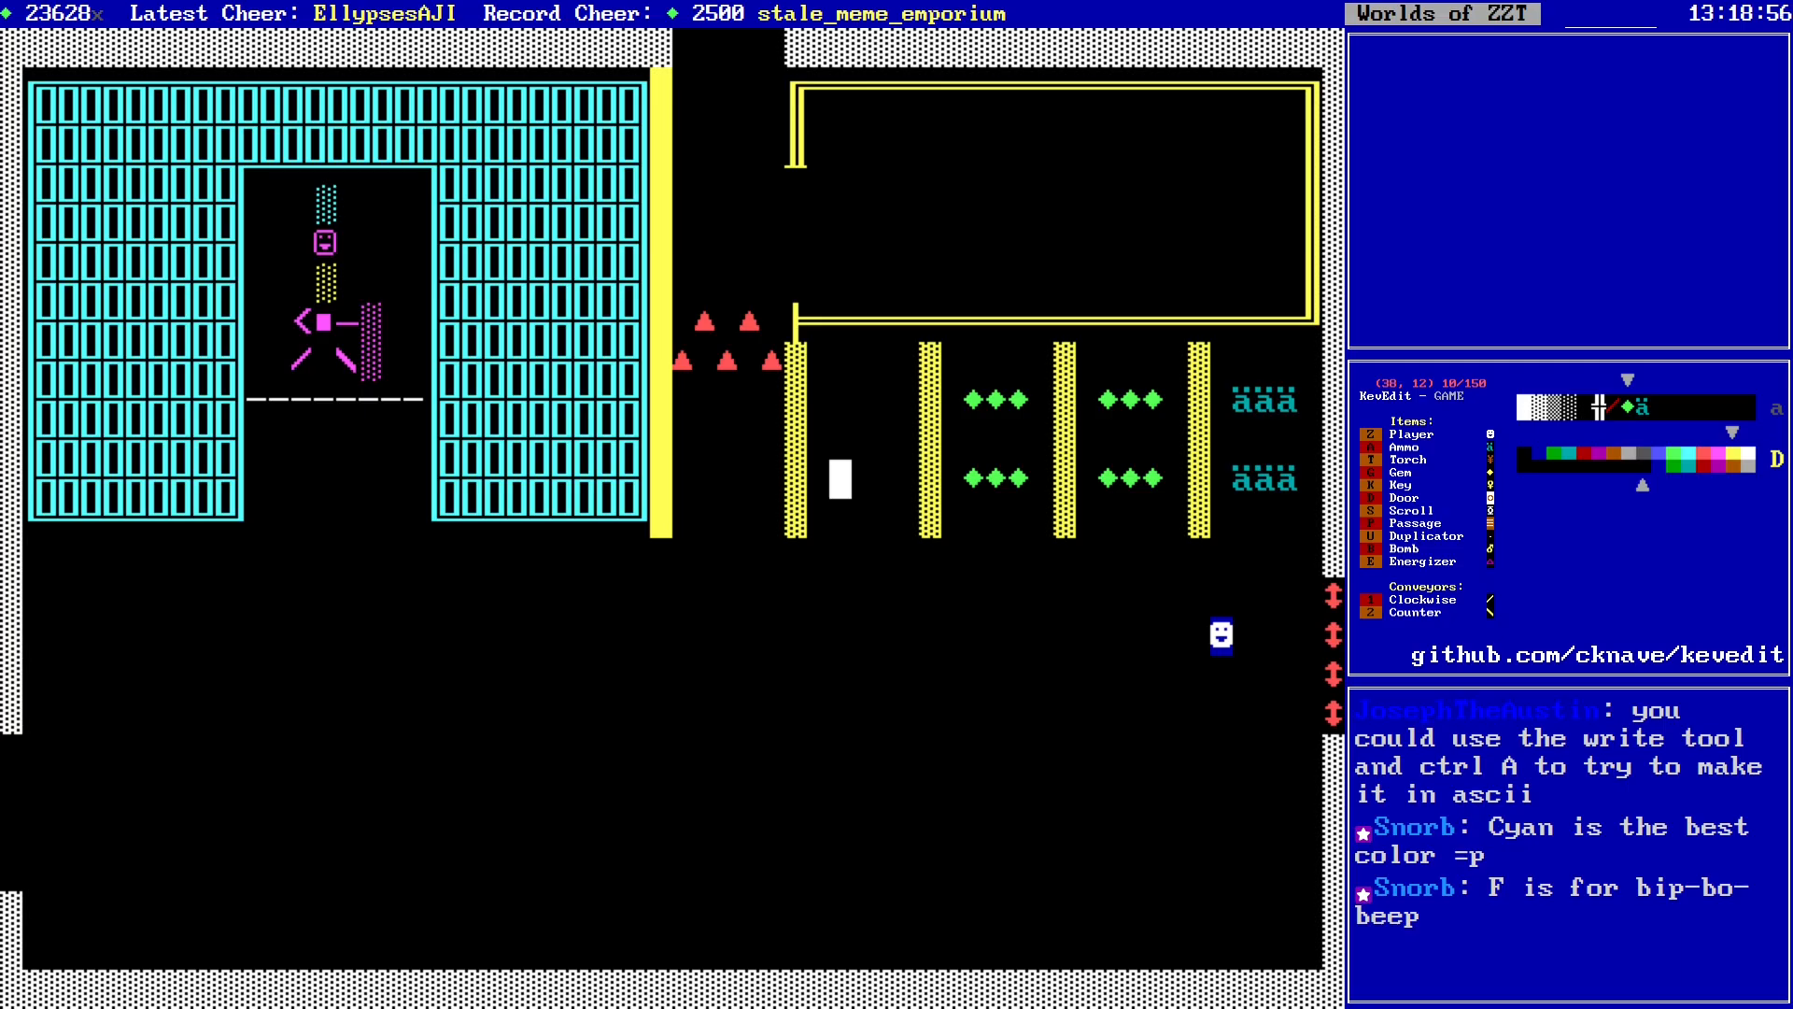
pyautogui.press('Escape')
pyautogui.press('Up')
pyautogui.press('Right')
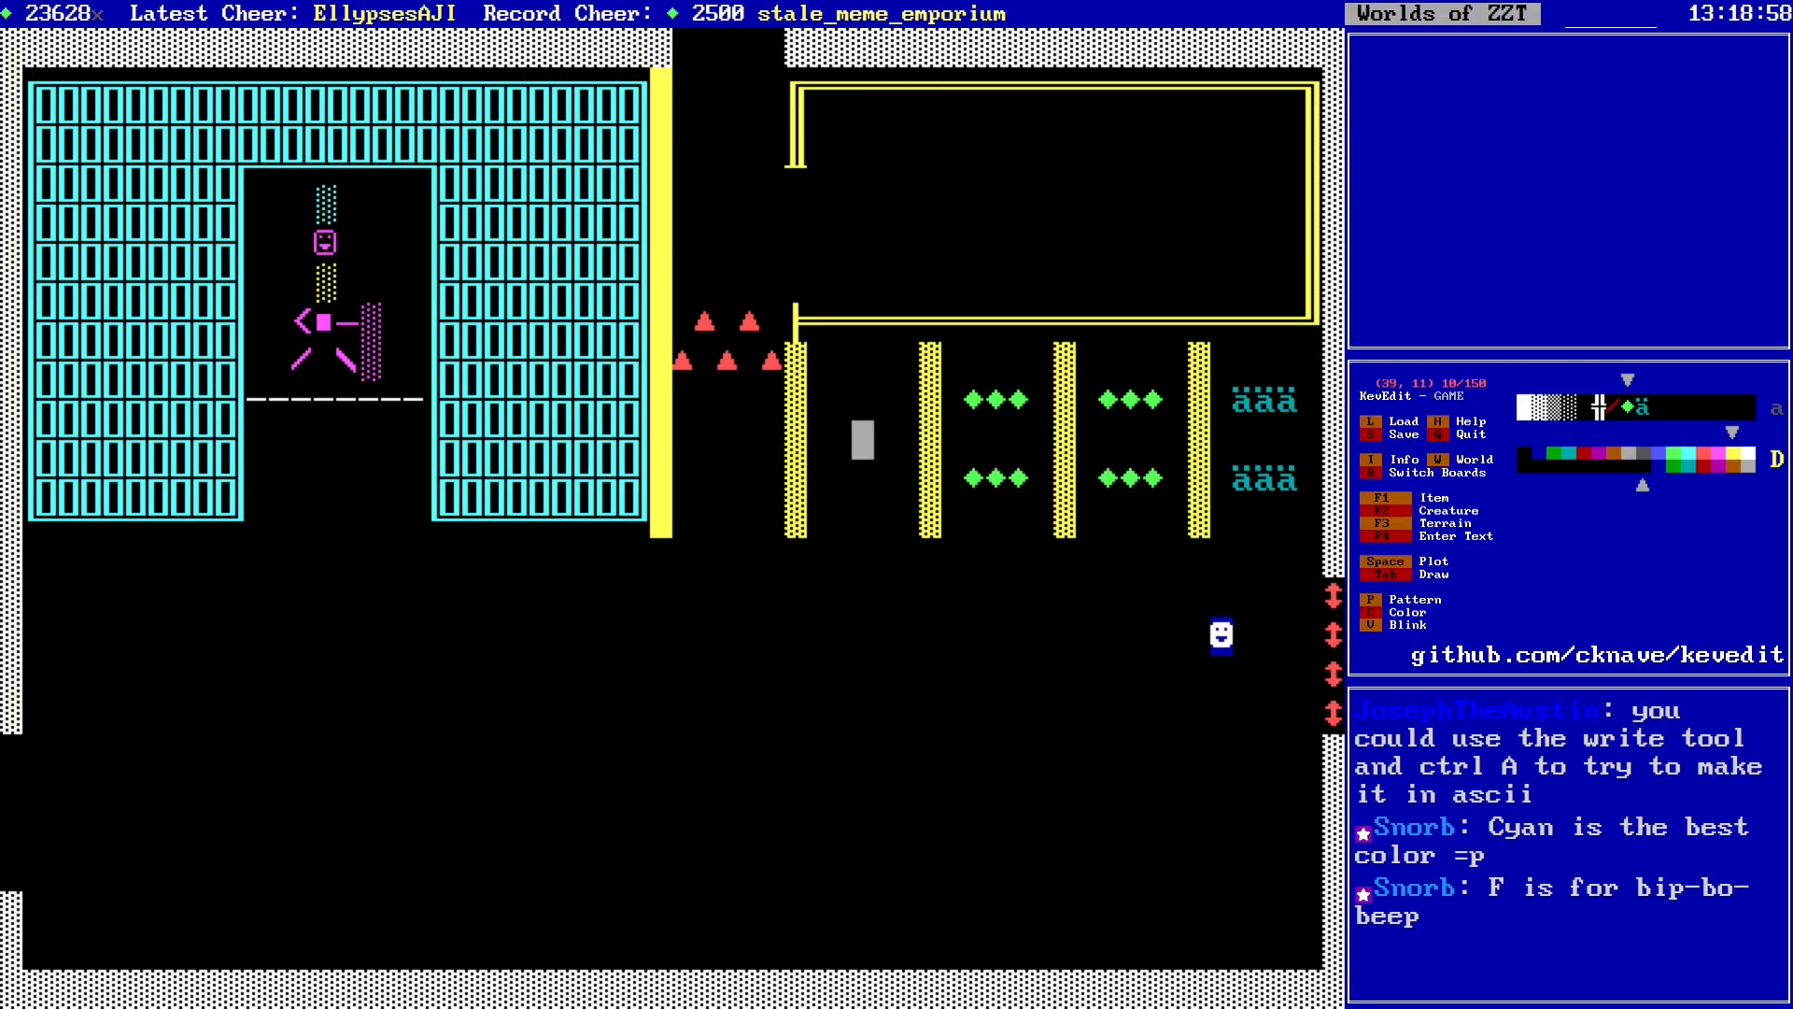
pyautogui.press('c')
pyautogui.press('Left')
pyautogui.press('Left')
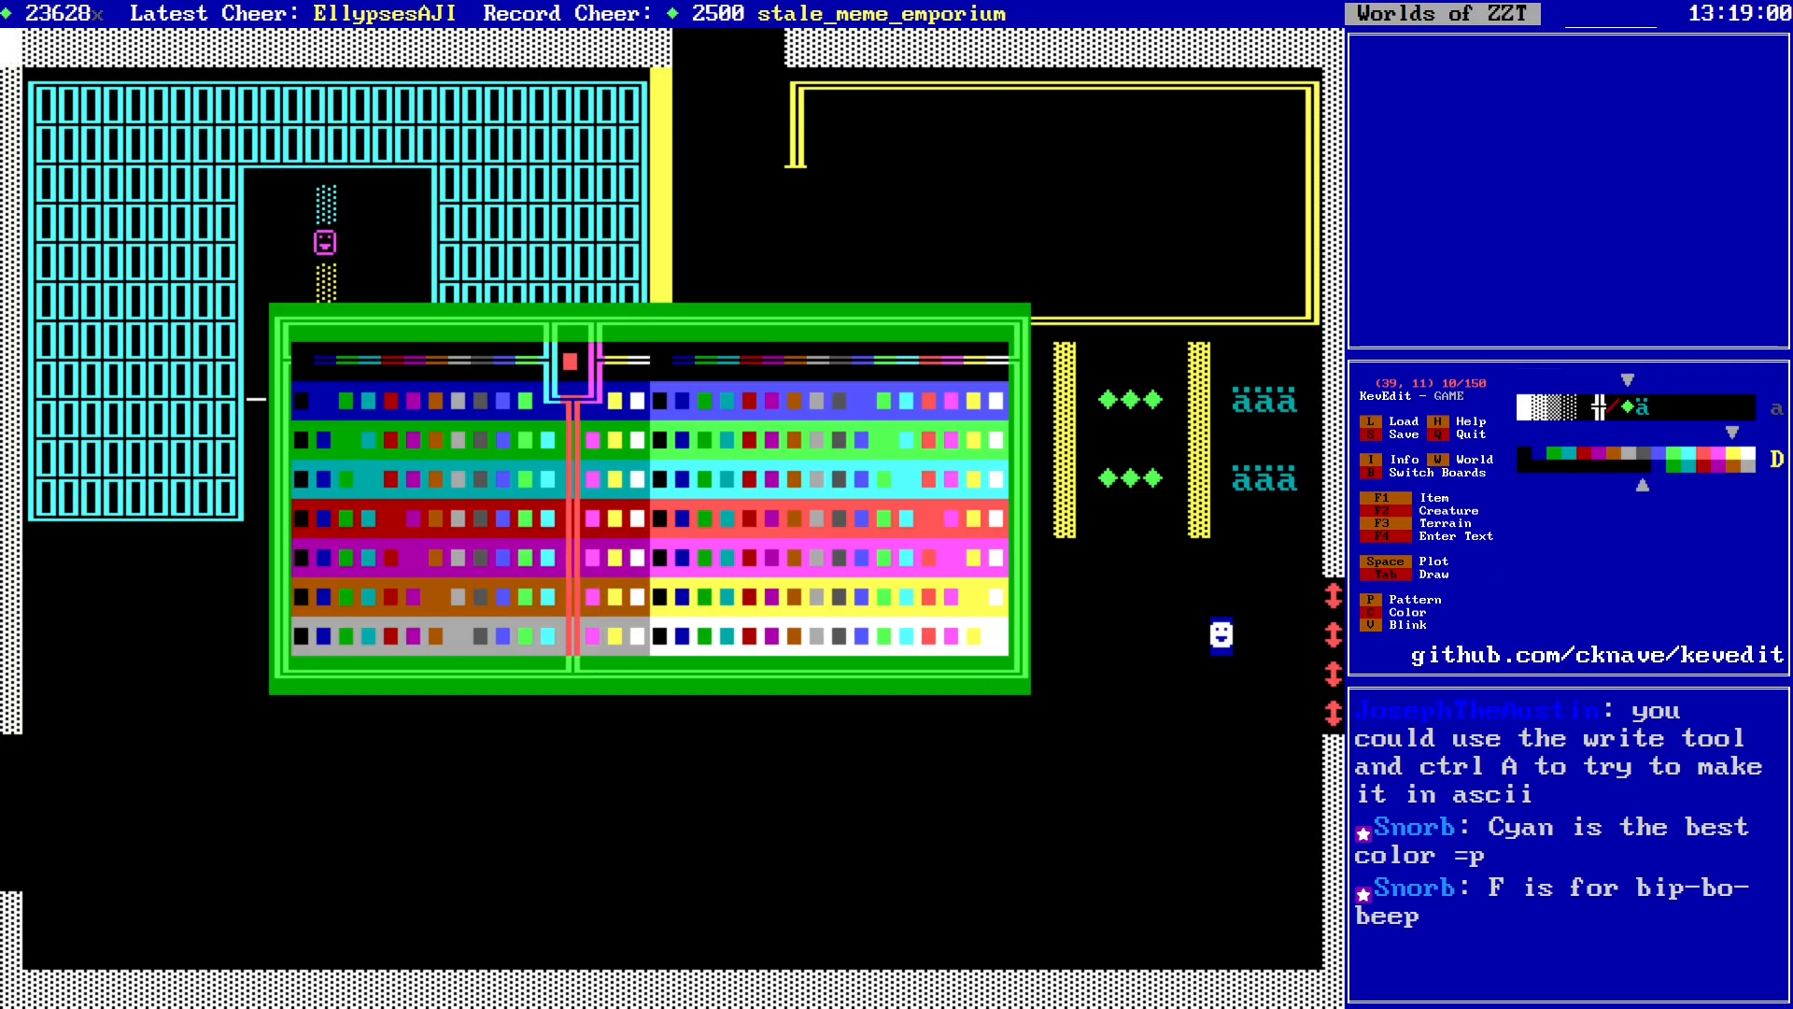
pyautogui.press('Return')
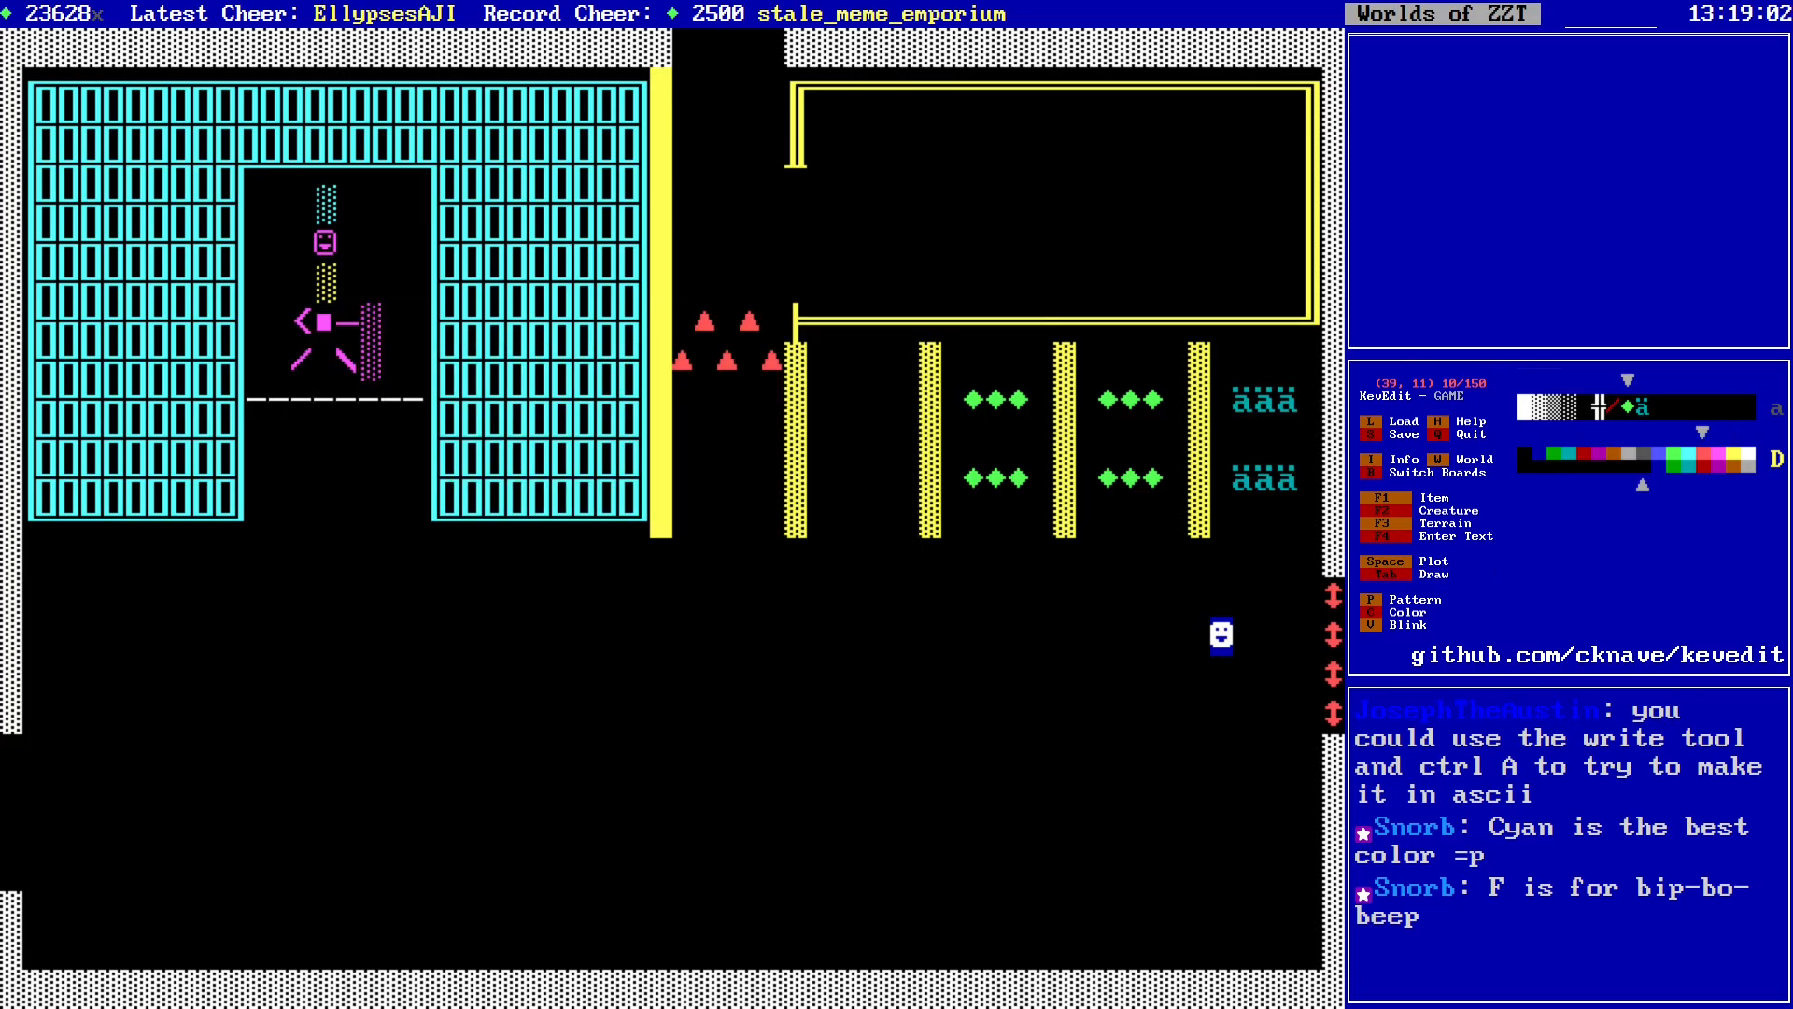
pyautogui.press('F1')
pyautogui.press('k')
# Step: Try placing doors side by side in row 21 from column 2, using different drawing colours
pyautogui.hotkey('alt', 'Down')
pyautogui.hotkey('alt', 'Left')
pyautogui.hotkey('alt', 'Left')
pyautogui.hotkey('alt', 'Left')
pyautogui.hotkey('alt', 'Left')
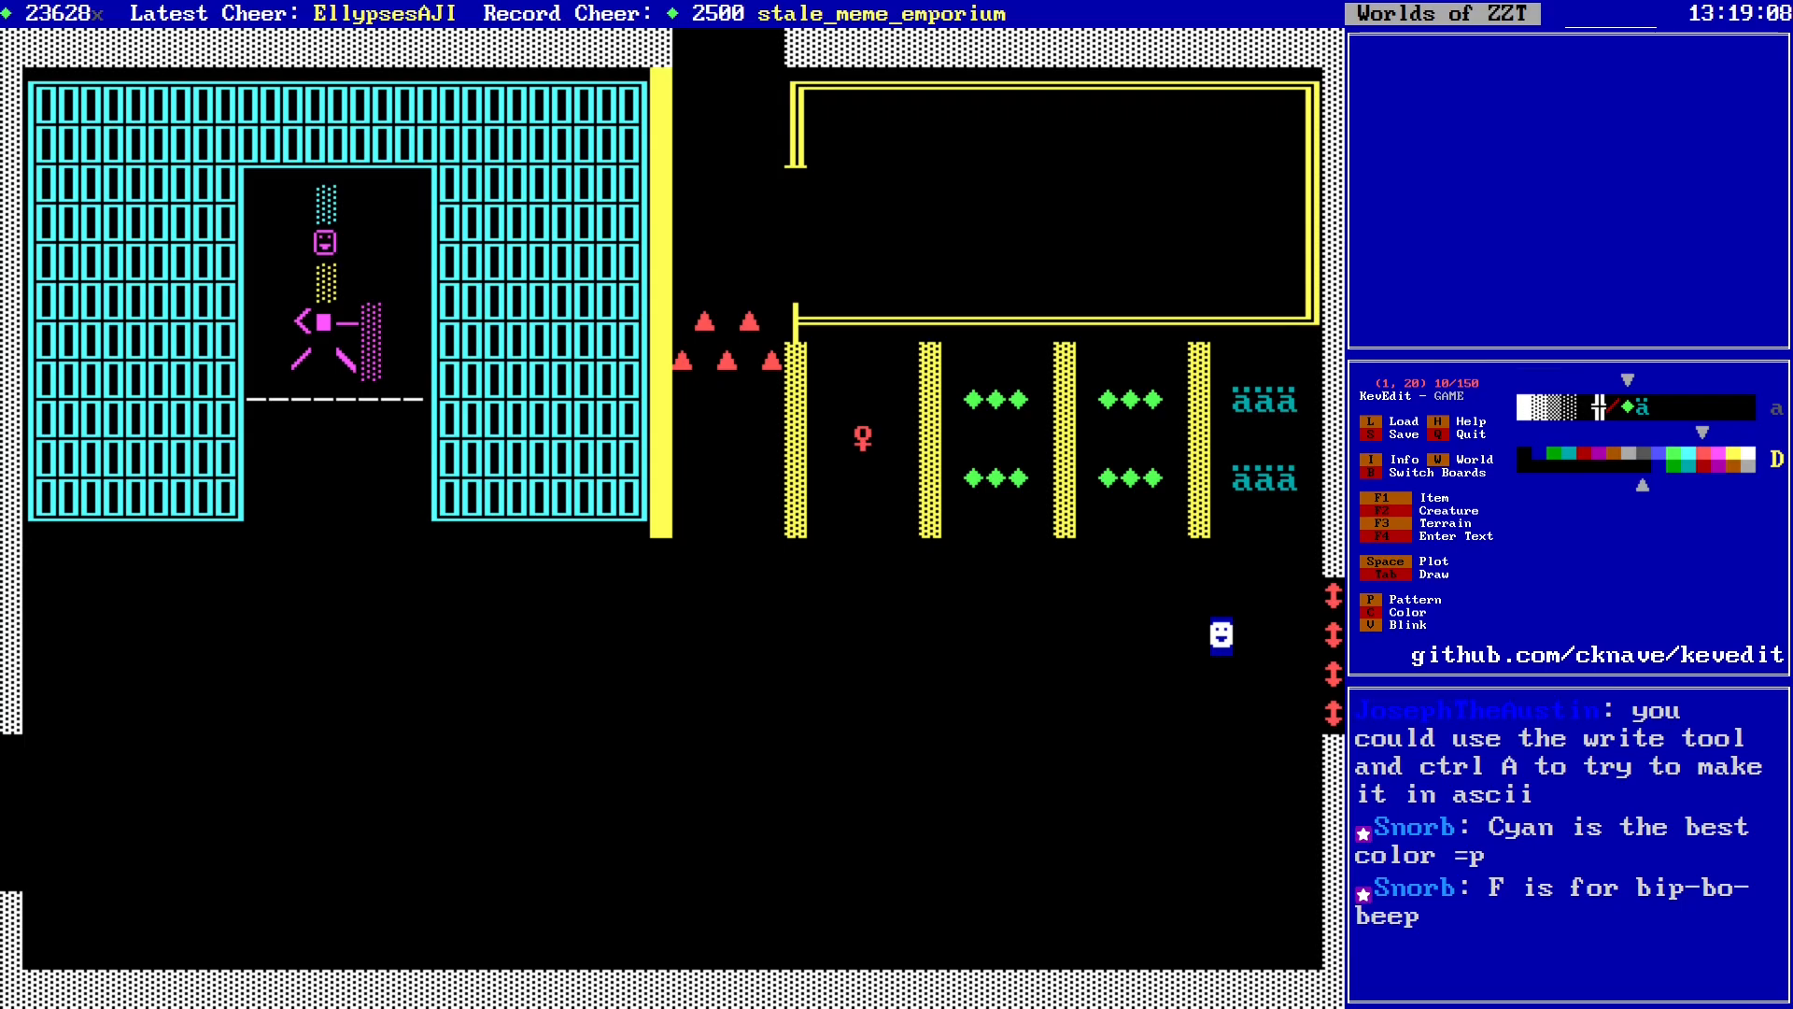
pyautogui.press('Right')
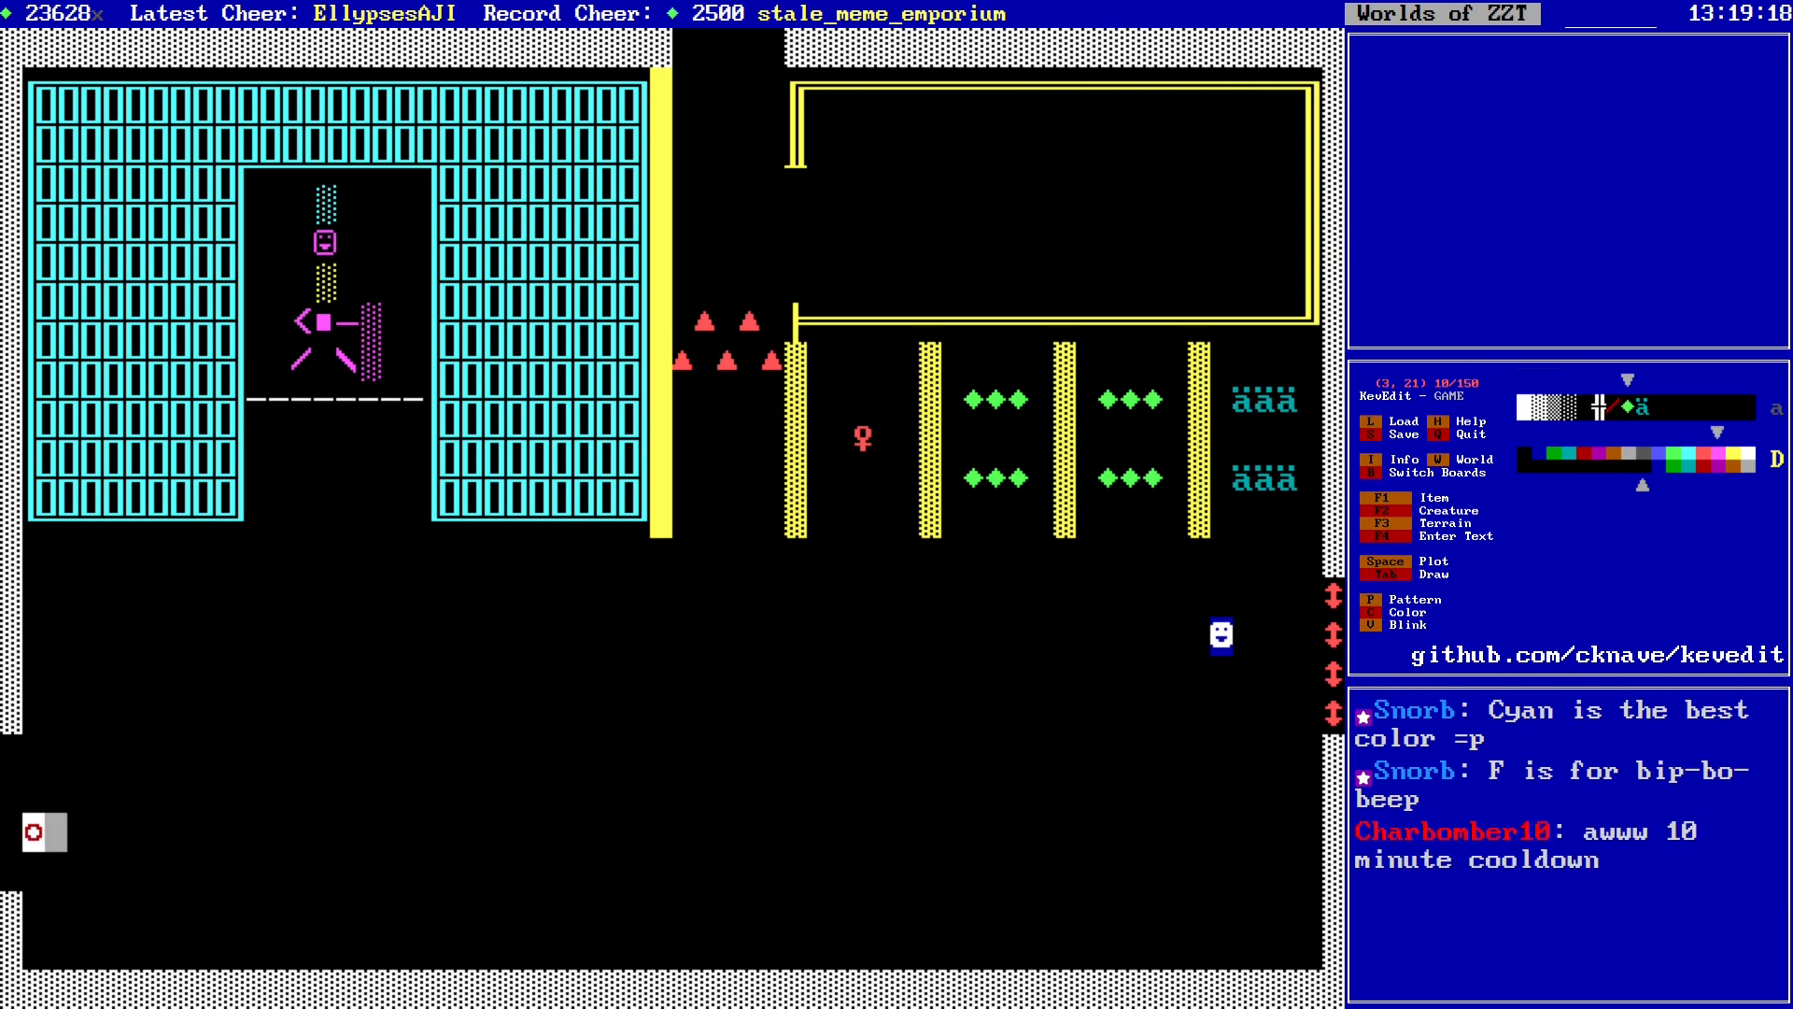
pyautogui.press('Up')
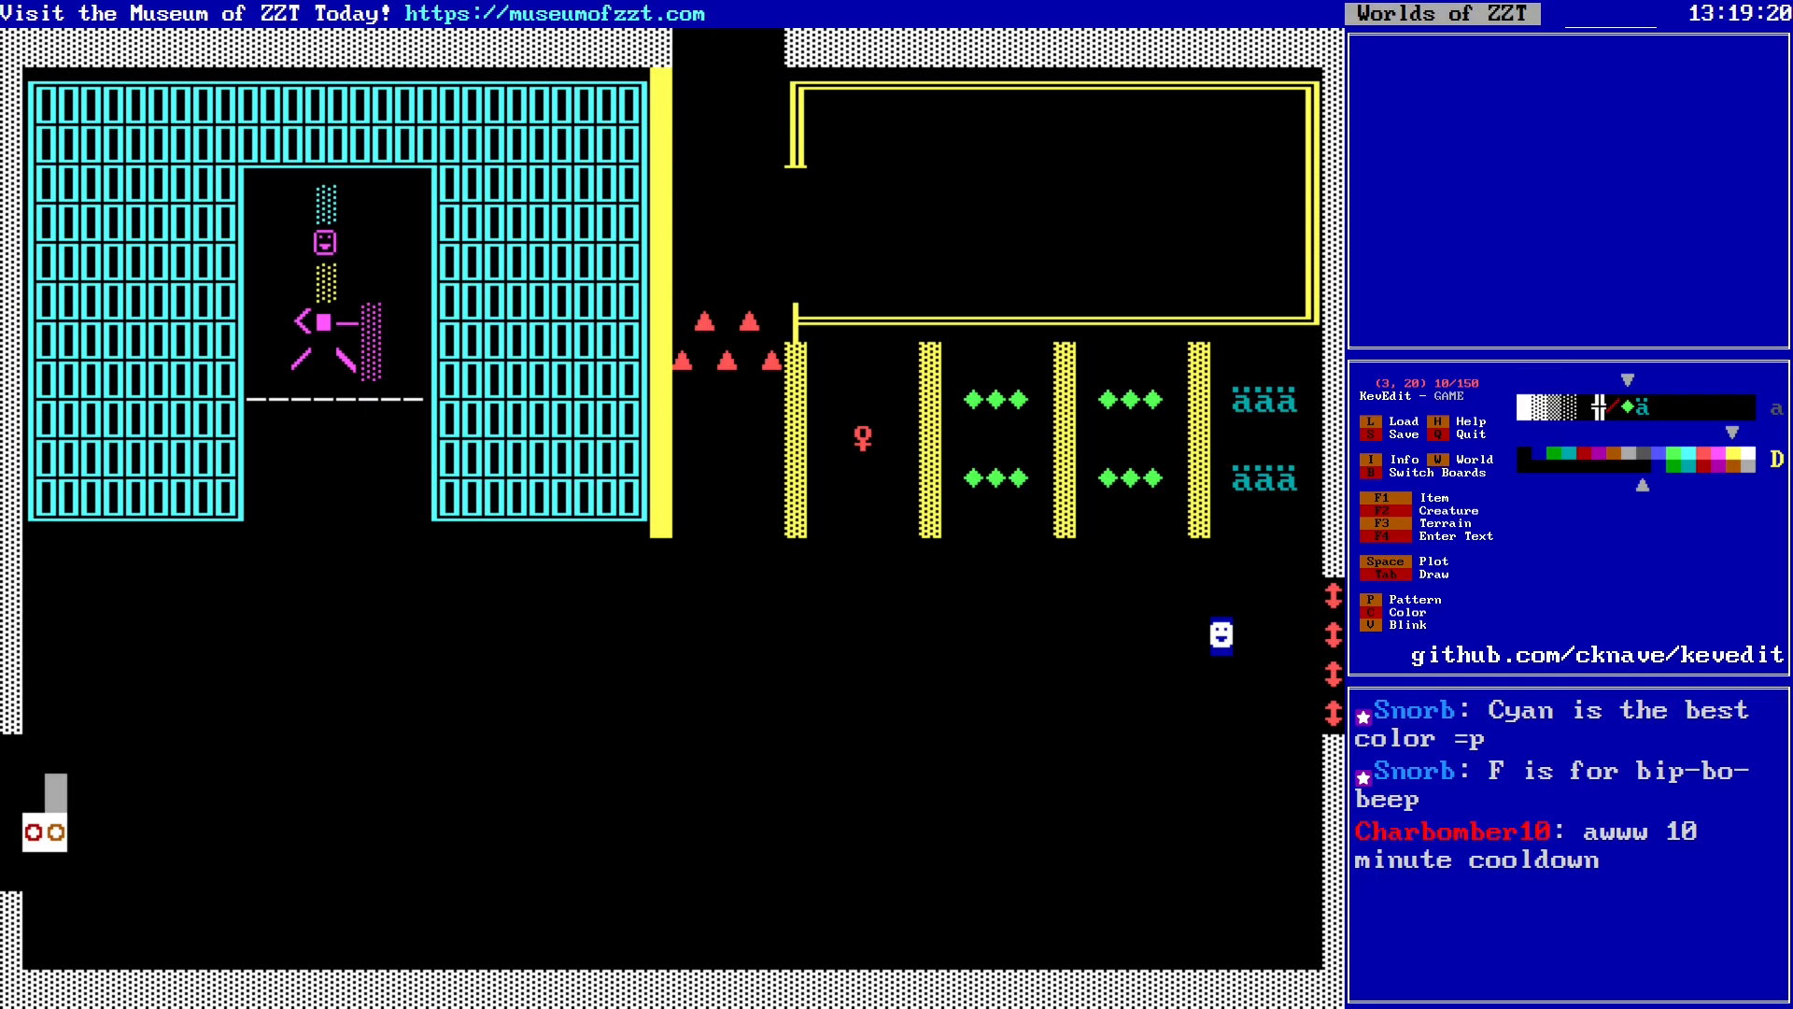
pyautogui.press('Down')
pyautogui.press('Right')
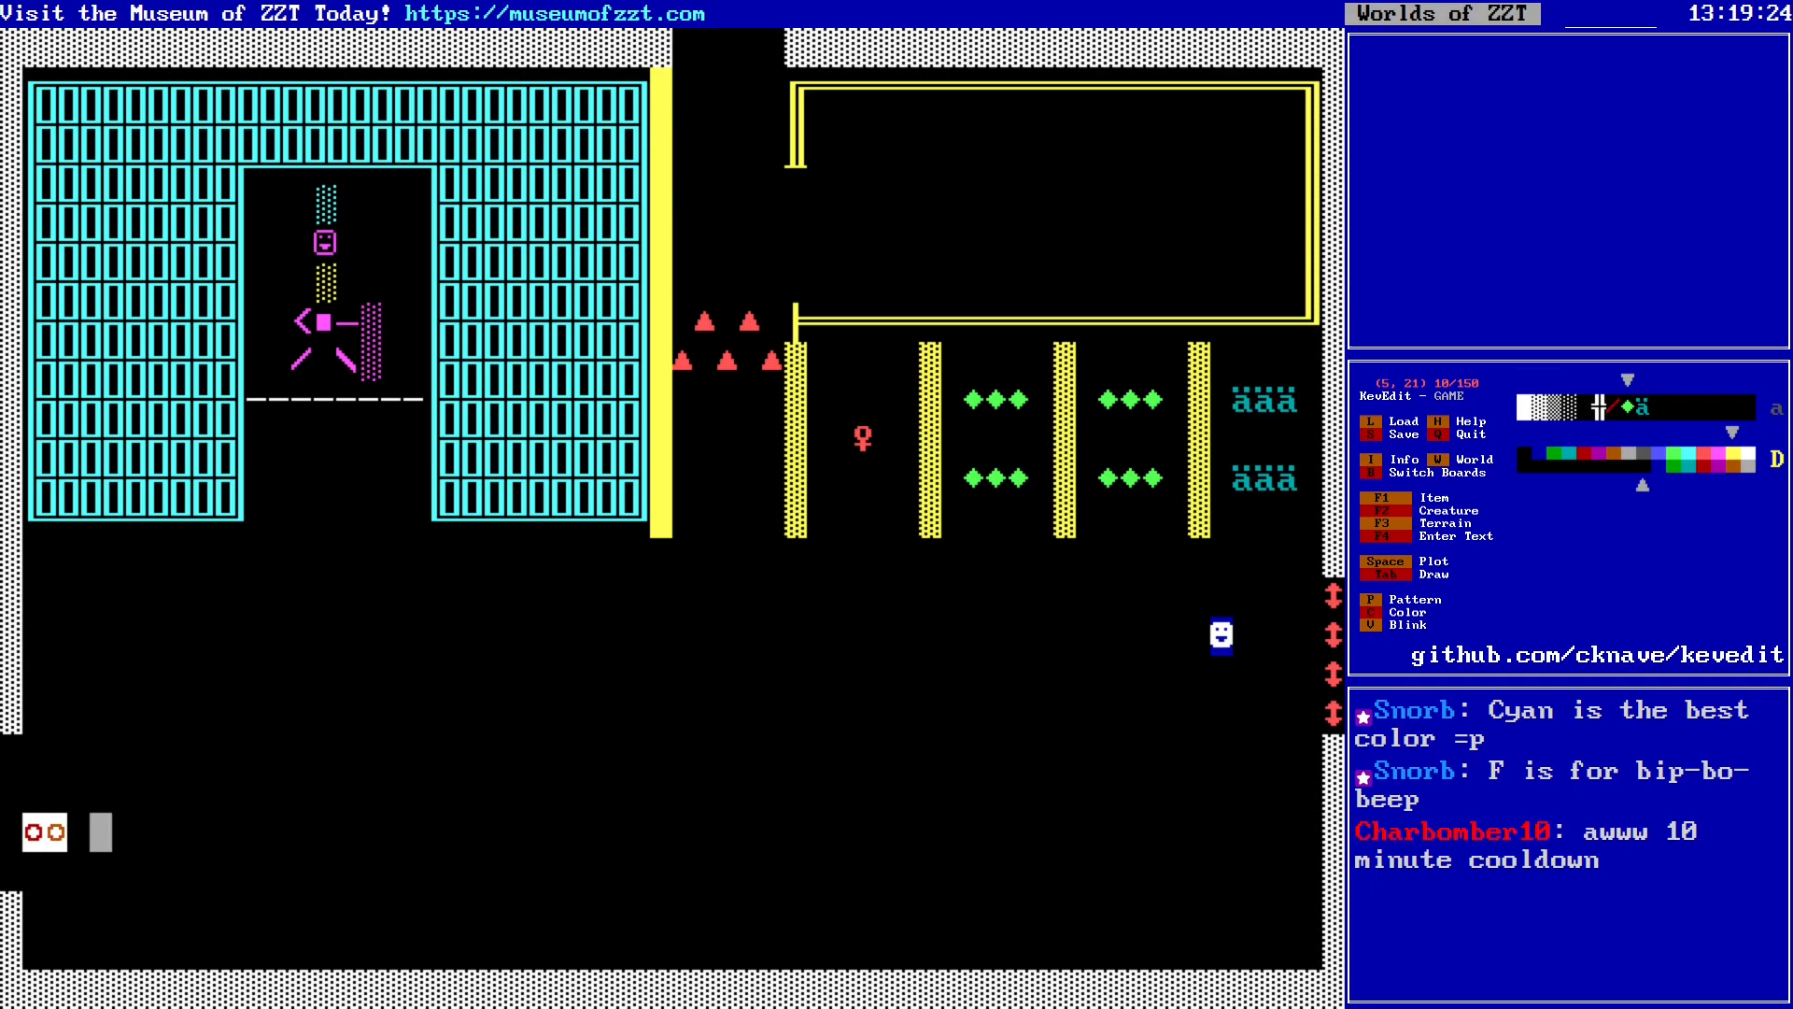
pyautogui.press('Down')
pyautogui.press('Left')
pyautogui.press('Up')
pyautogui.press('c')
pyautogui.press('Left')
pyautogui.press('Return')
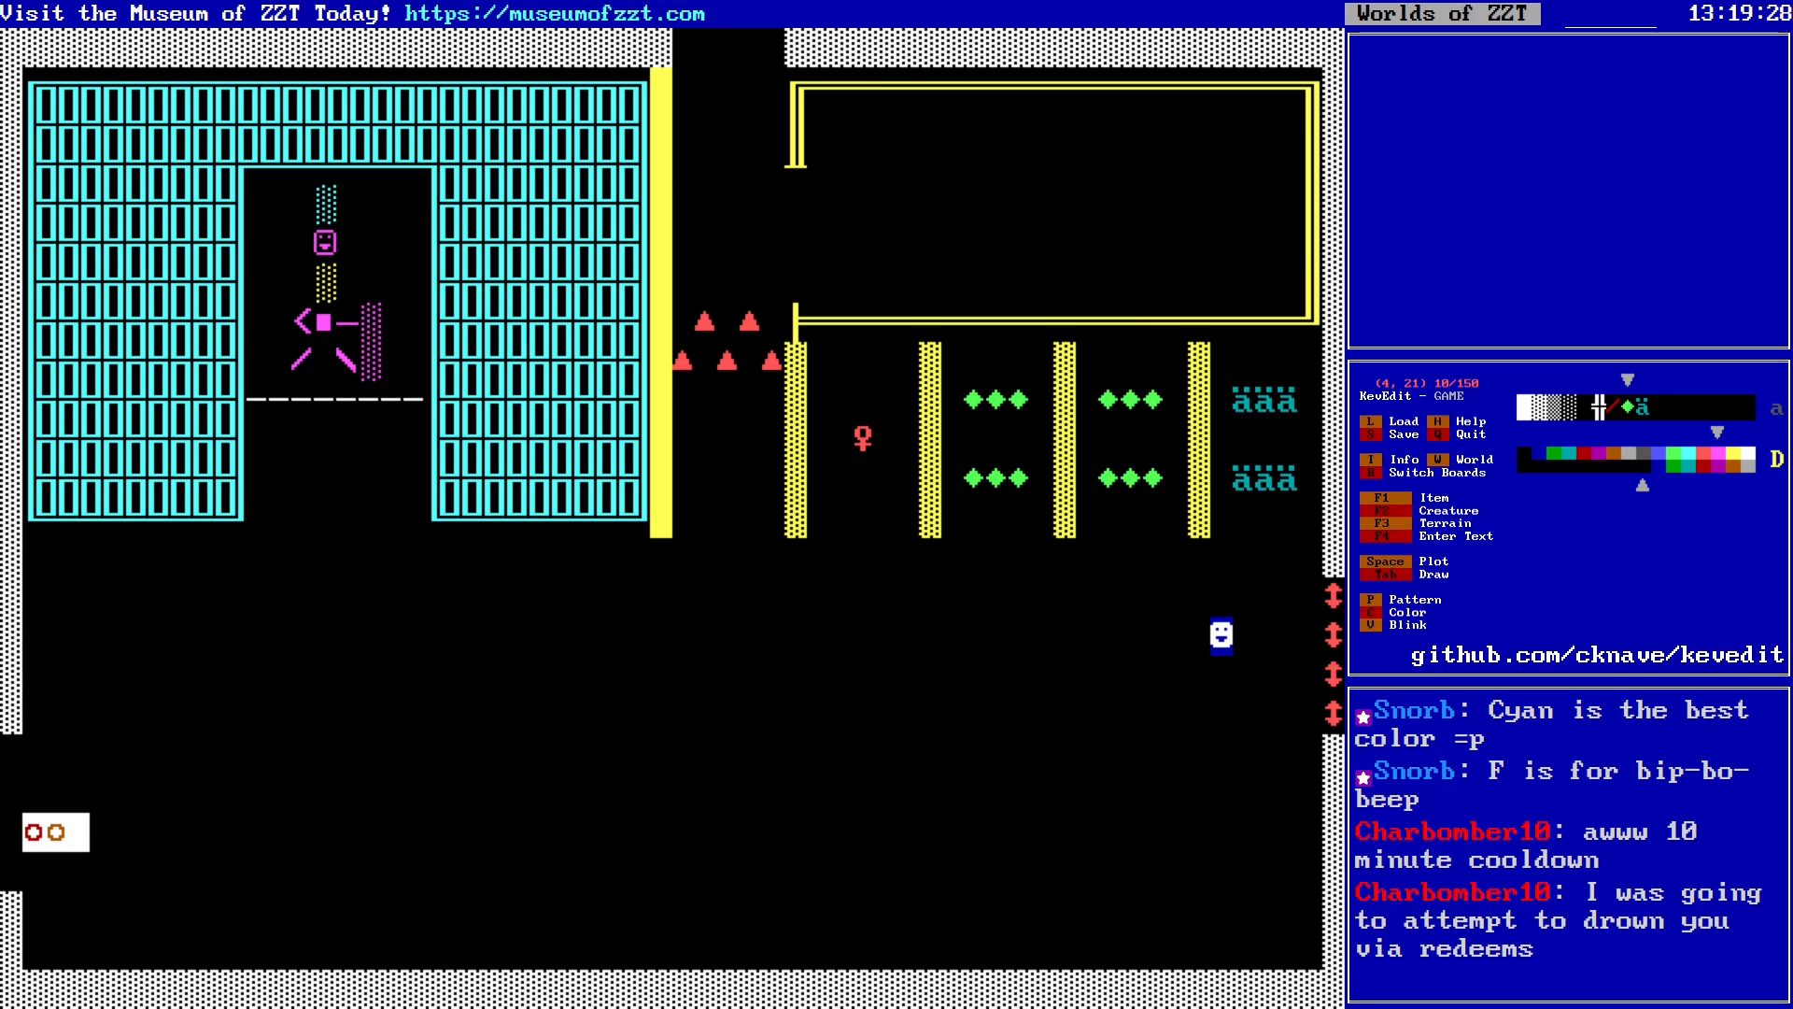
# Step: Clear the test doors from row 21 and turn off default colour mode
pyautogui.press('Down')
pyautogui.press('Down')
pyautogui.press('Left')
pyautogui.press('Left')
pyautogui.press('Left')
pyautogui.press('Up')
pyautogui.press('Up')
pyautogui.press('Up')
pyautogui.press('Down')
pyautogui.press('Down')
pyautogui.press('Right')
pyautogui.press('Left')
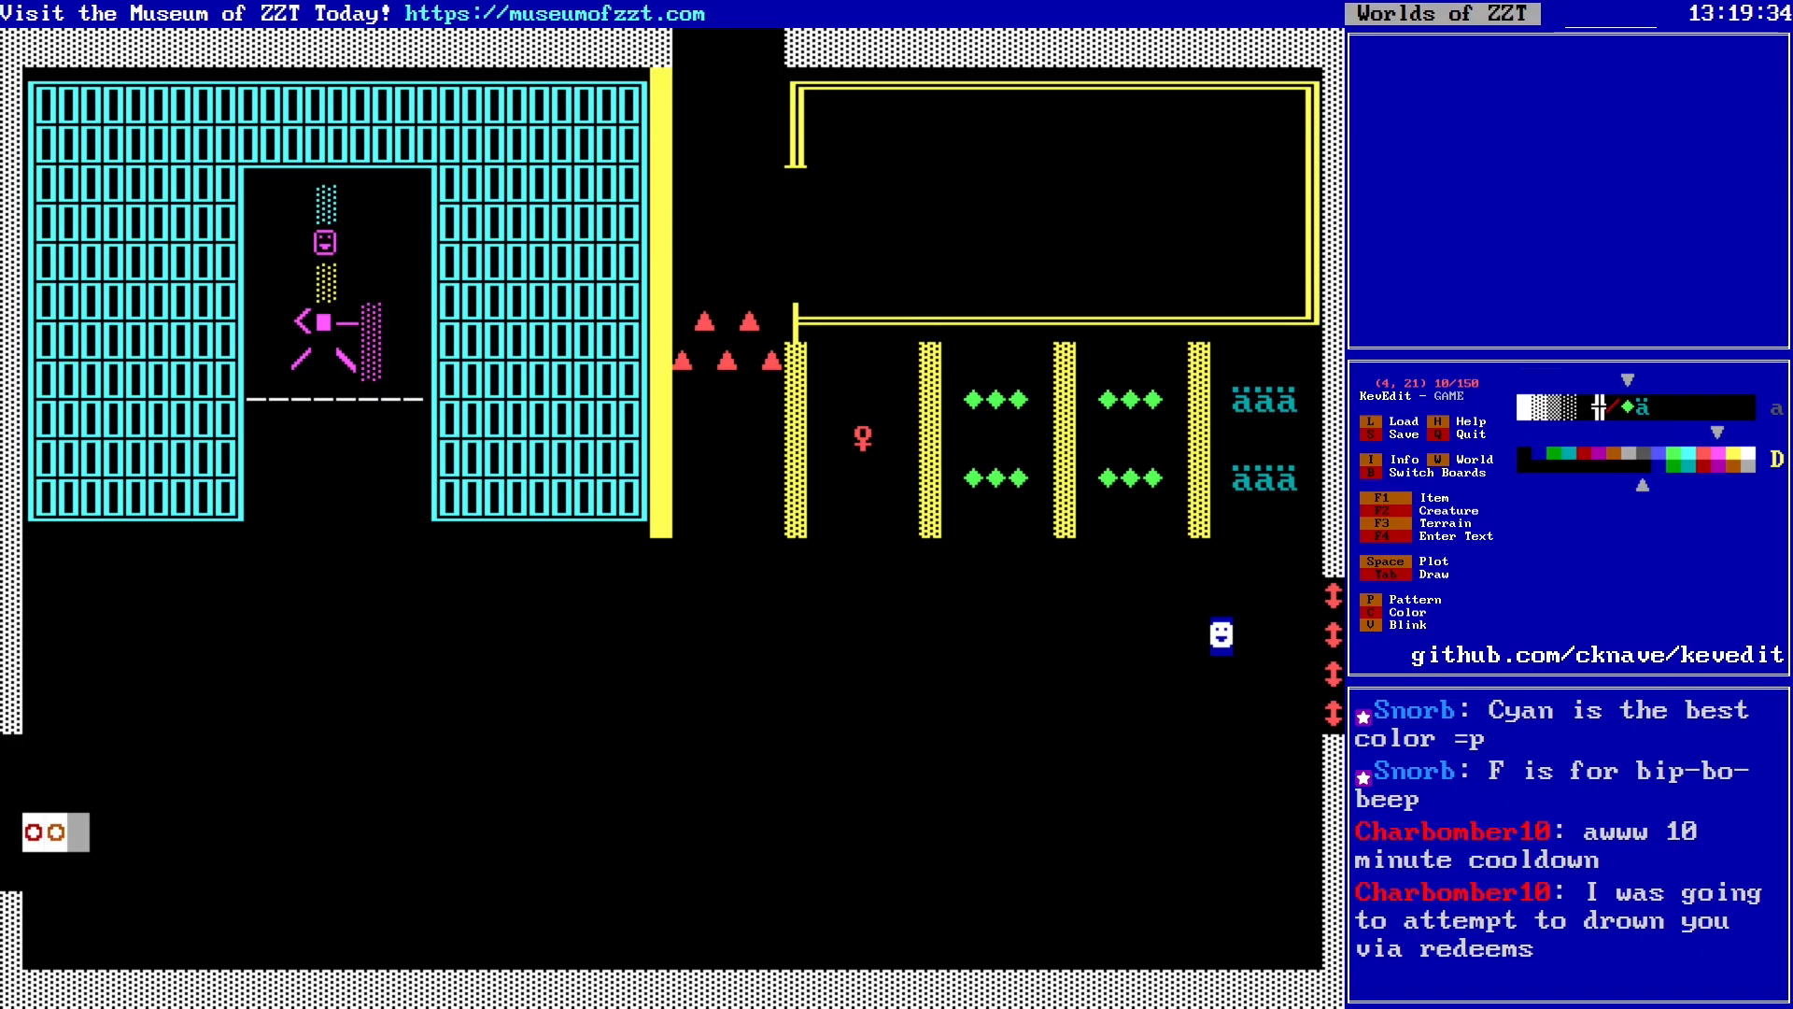
pyautogui.press('Left')
pyautogui.press('Left')
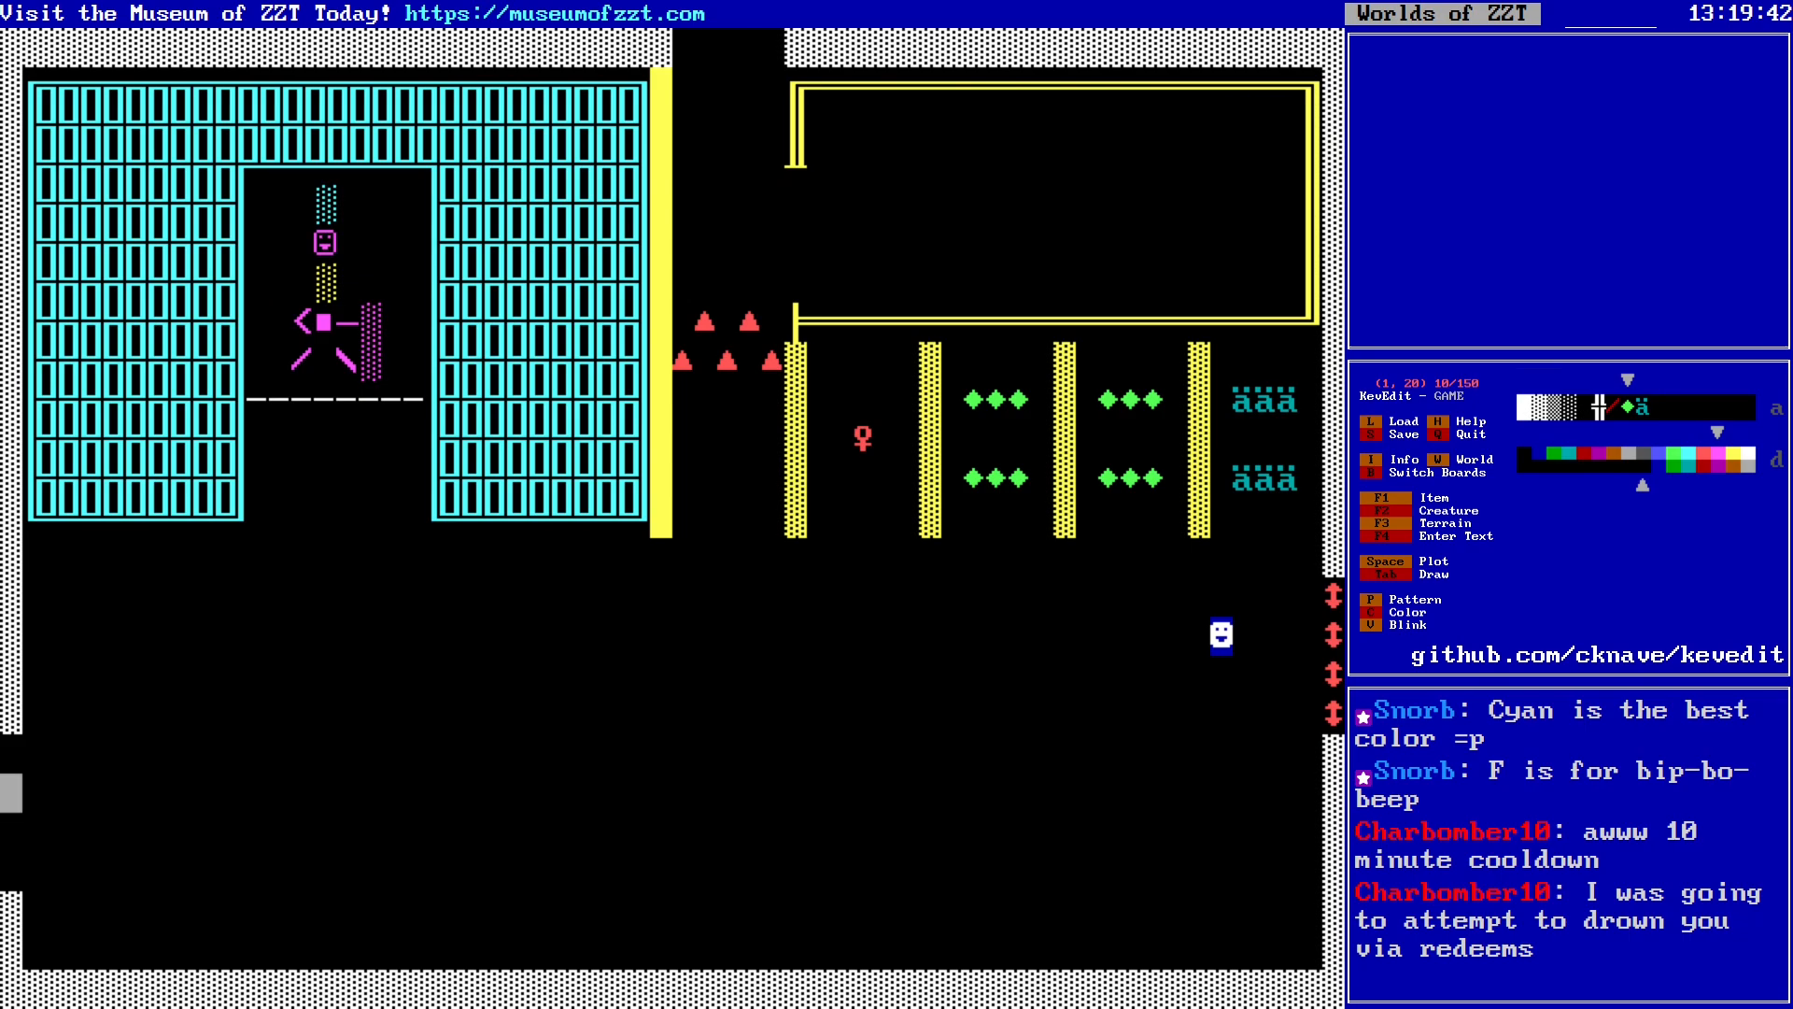
# Step: Set the drawing colour to light red on red and place a door at column 1, row 21, in the west opening
pyautogui.press('c')
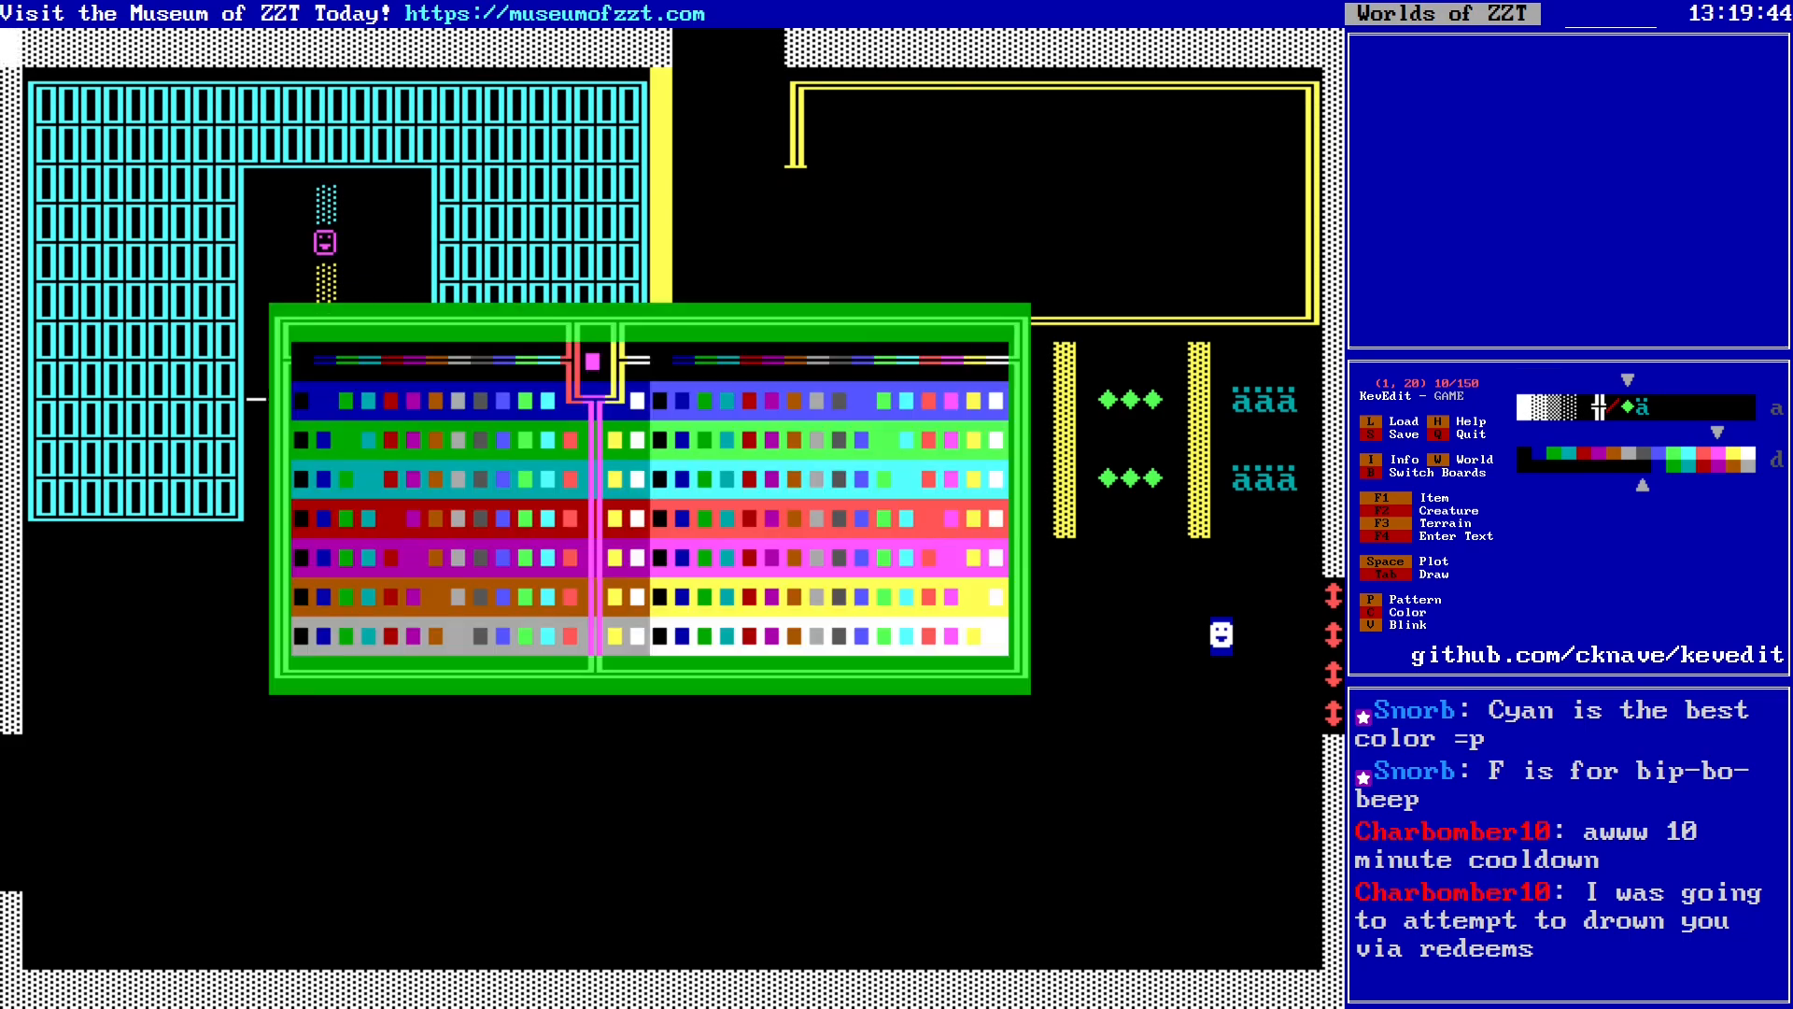
pyautogui.press('Down')
pyautogui.press('Down')
pyautogui.press('Down')
pyautogui.press('Down')
pyautogui.press('Left')
pyautogui.press('Return')
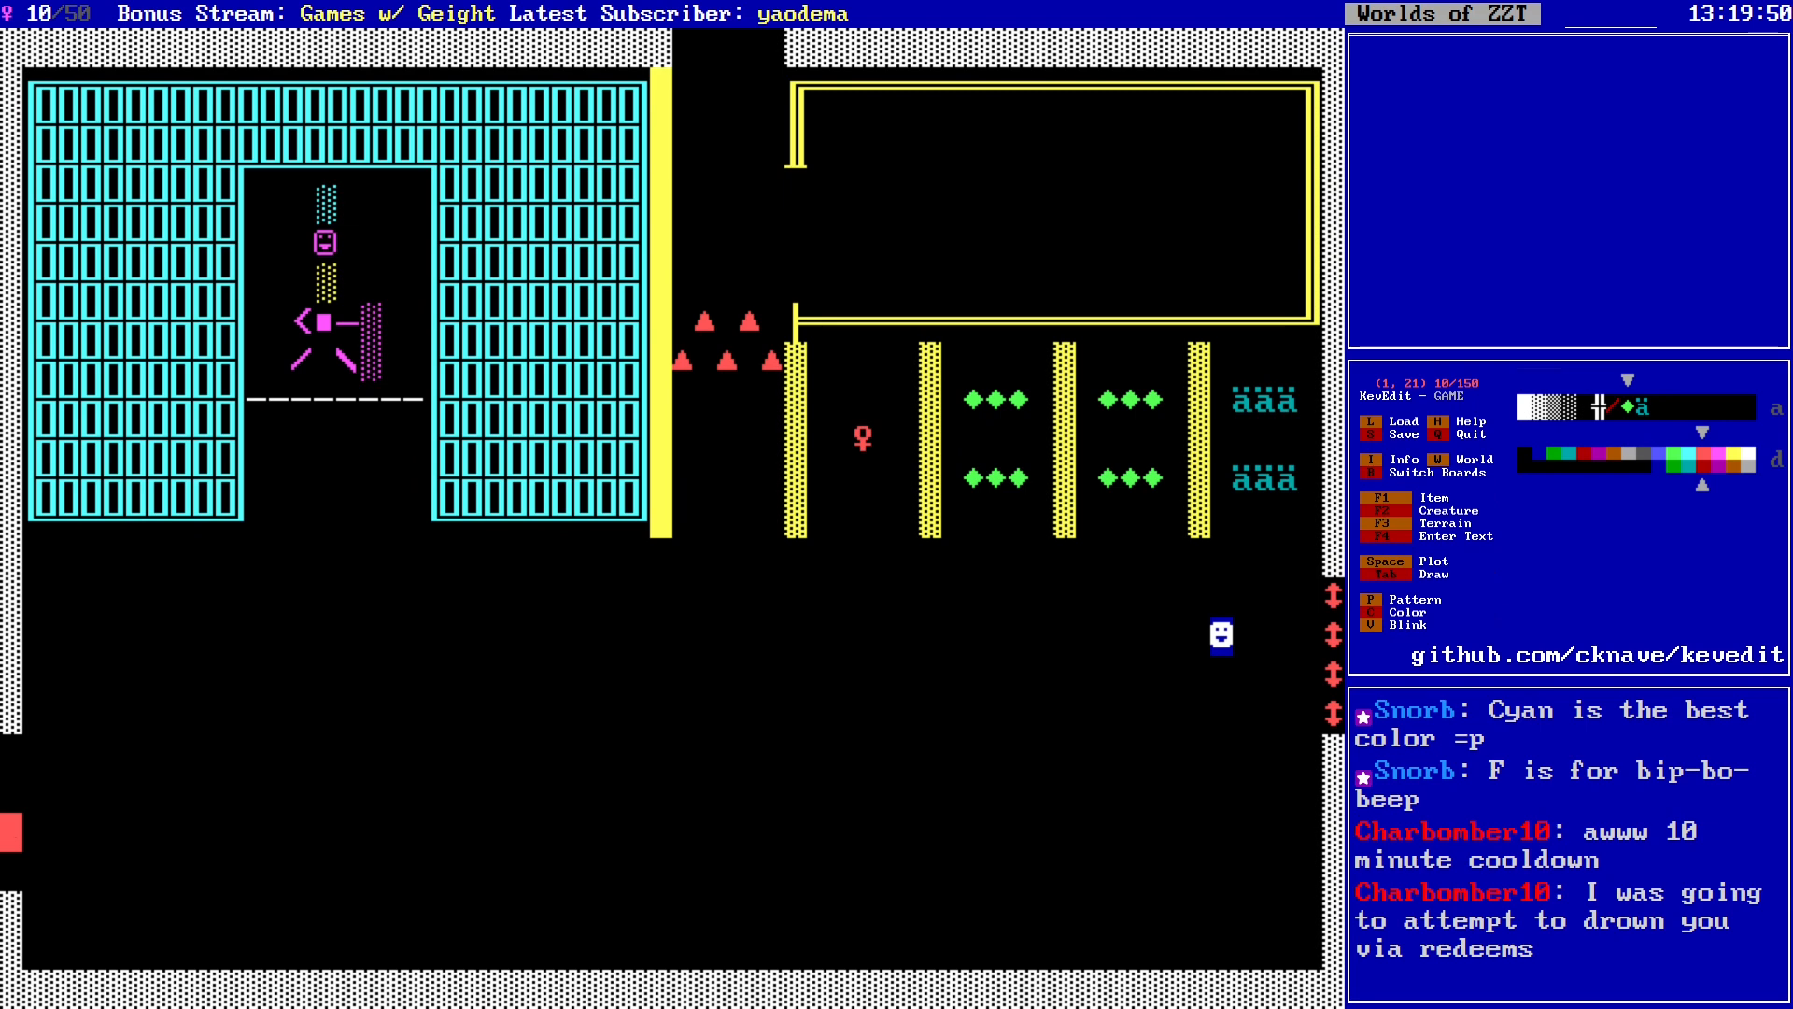
# Step: Clear the border tile at column 1, row 23, and plot light red solid walls at rows 19, 20, 22 and 23 around the door
pyautogui.press('Down')
pyautogui.press('Down')
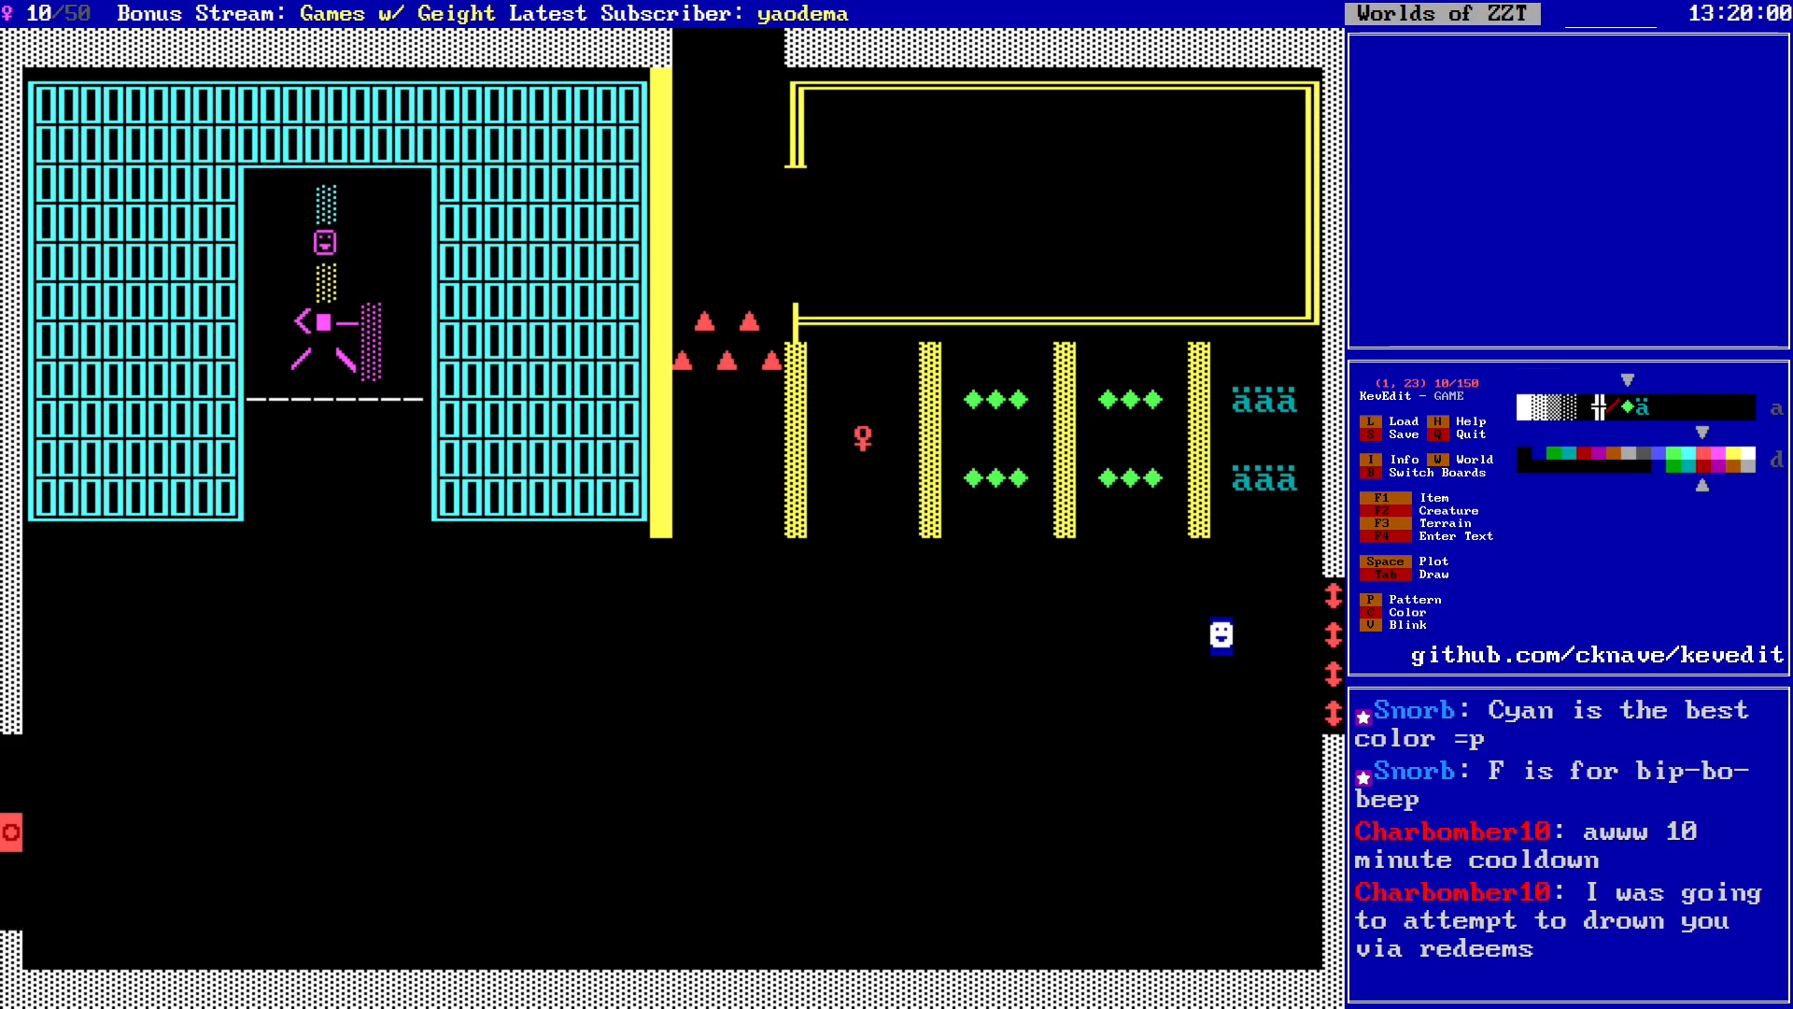
pyautogui.press('Right')
pyautogui.press('Up')
pyautogui.press('Up')
pyautogui.press('Up')
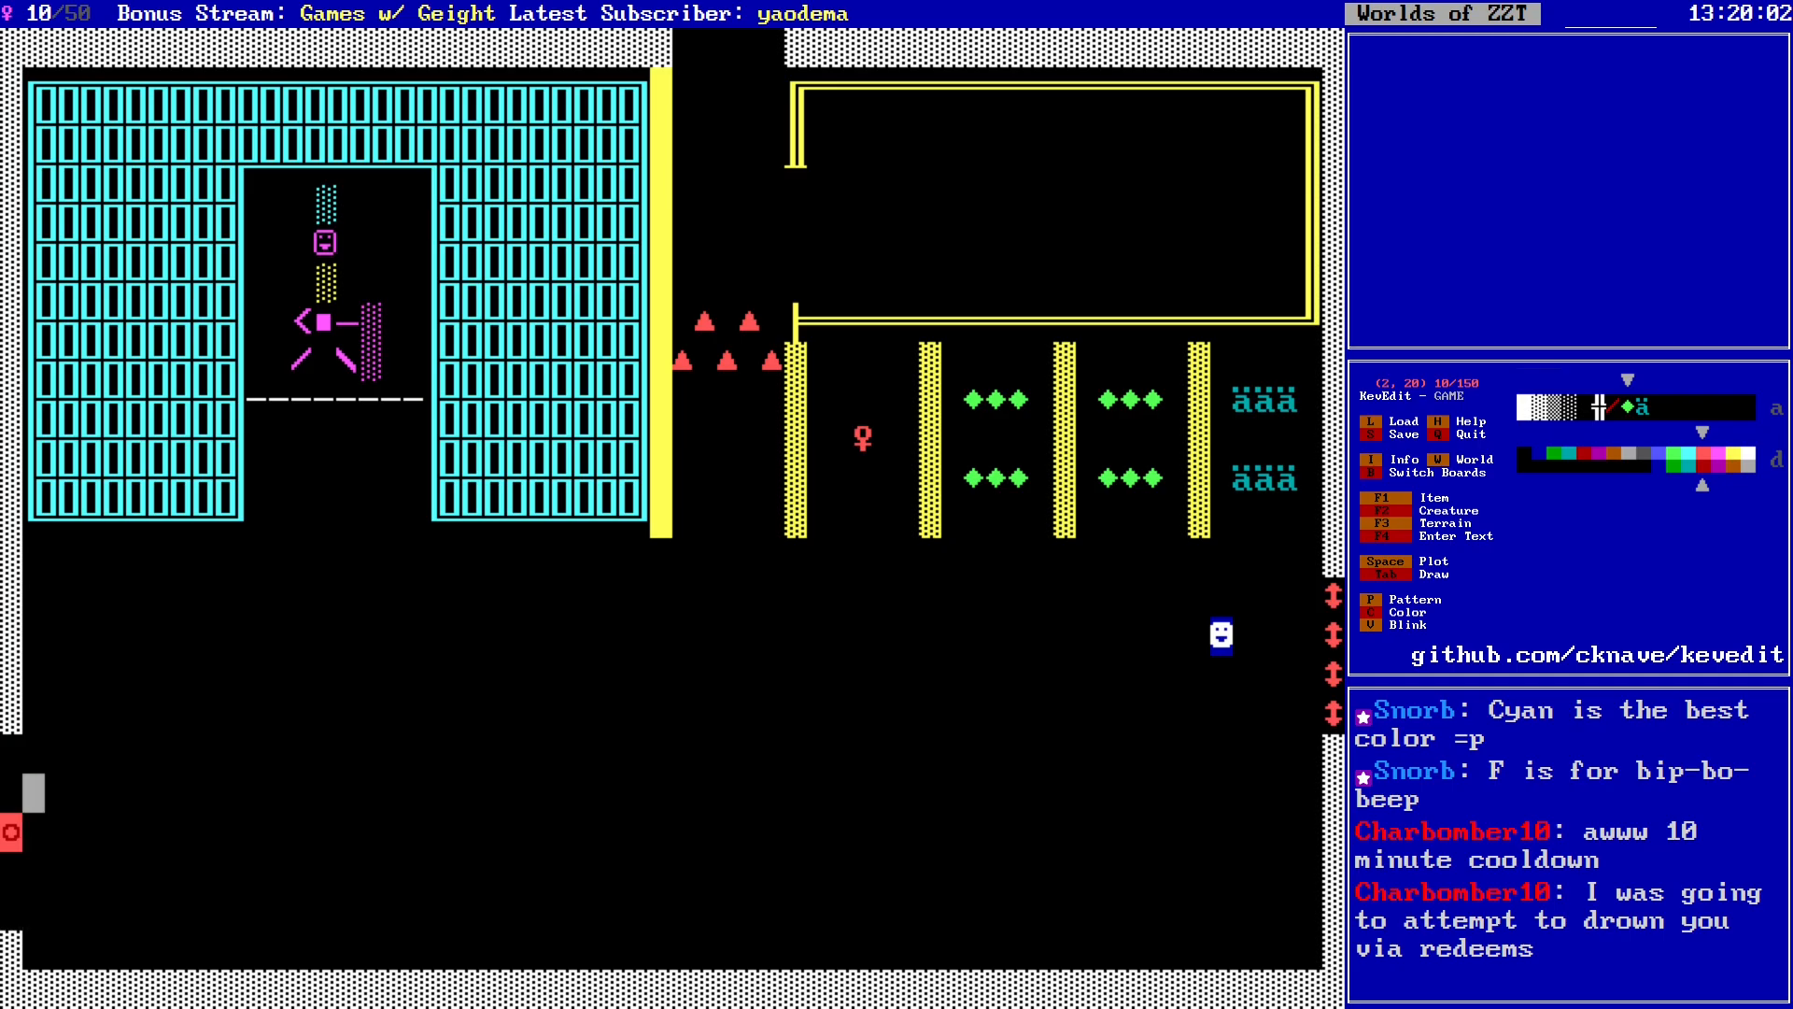
pyautogui.press('Up')
pyautogui.press('Left')
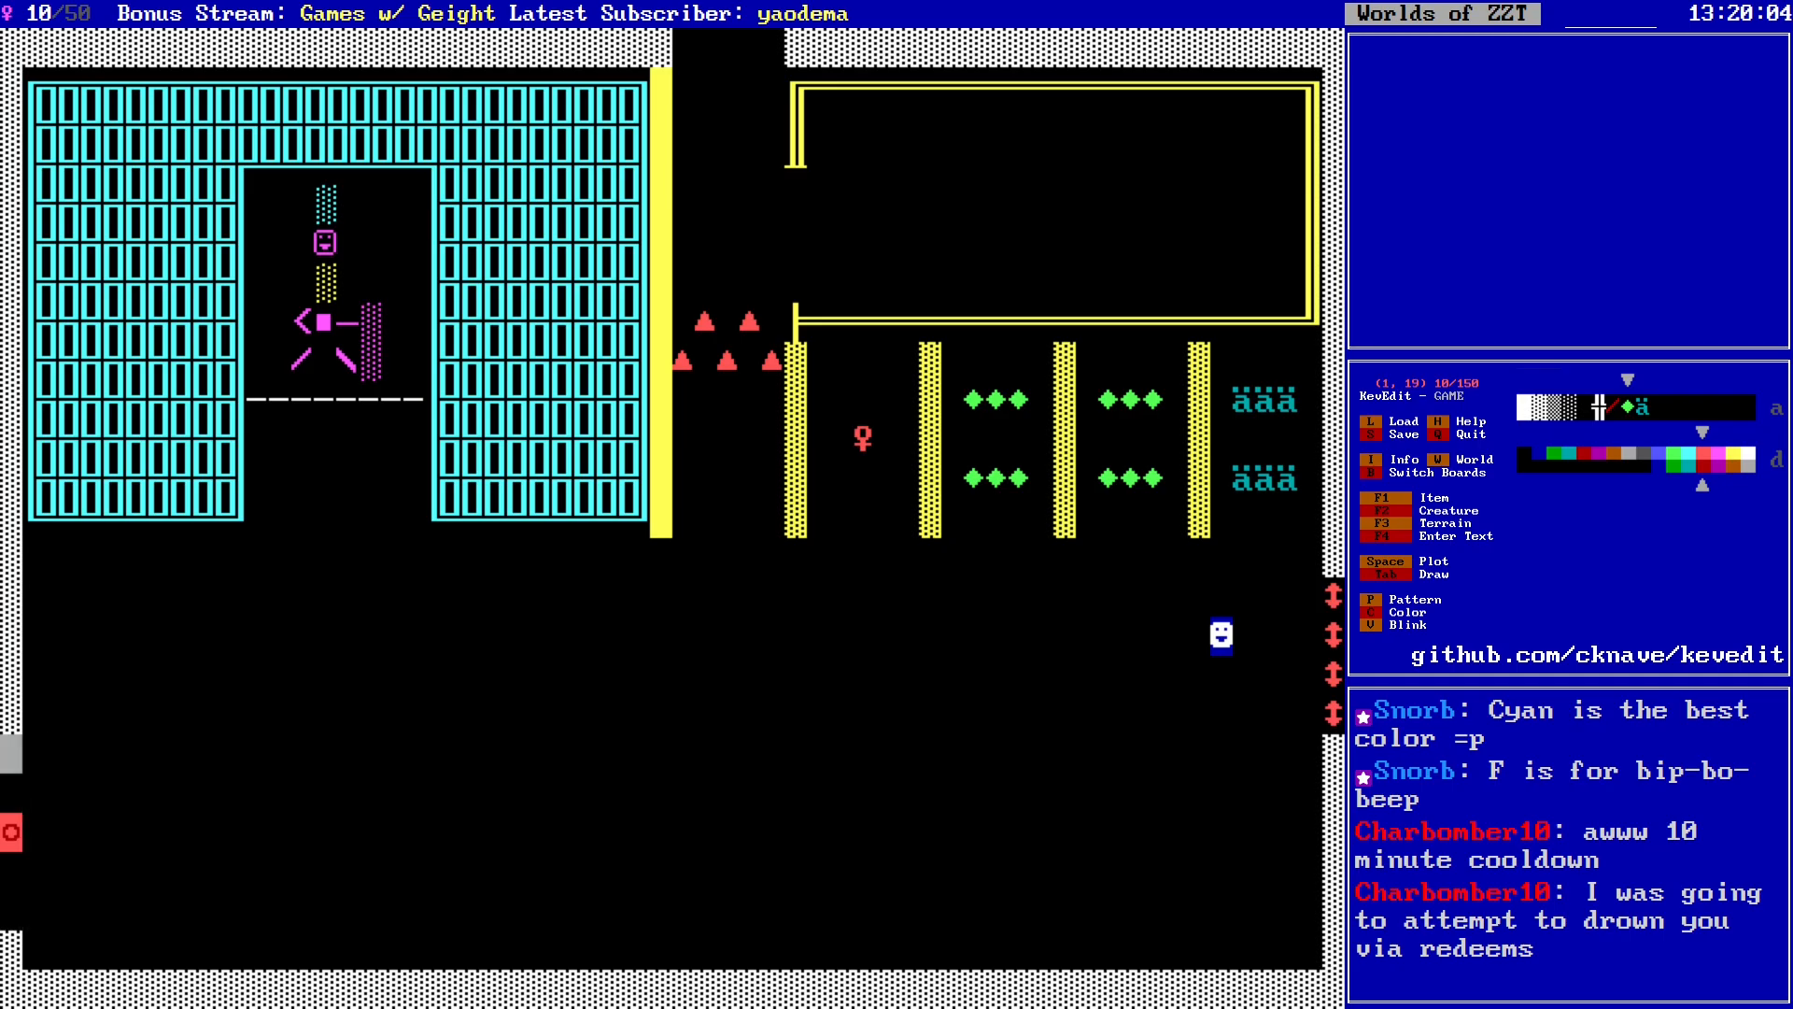
pyautogui.press('d')
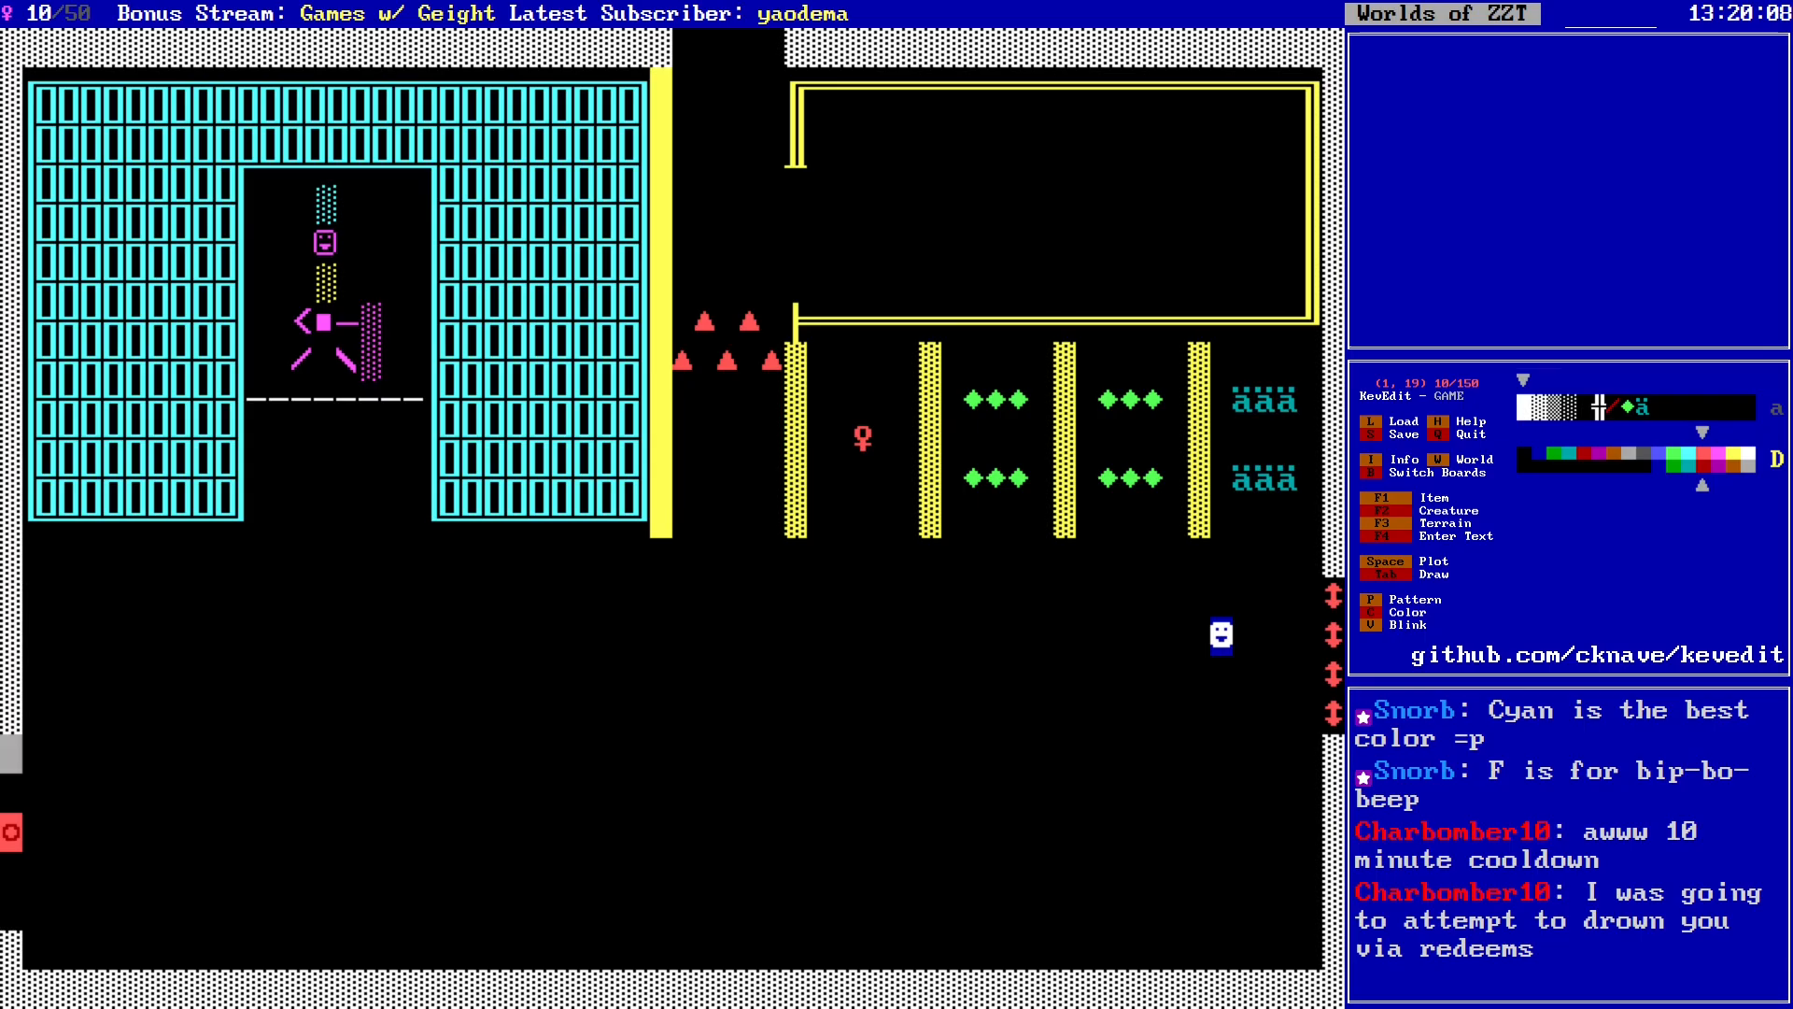
pyautogui.press('space')
pyautogui.press('Down')
pyautogui.press('Down')
pyautogui.press('space')
pyautogui.press('Right')
pyautogui.press('Right')
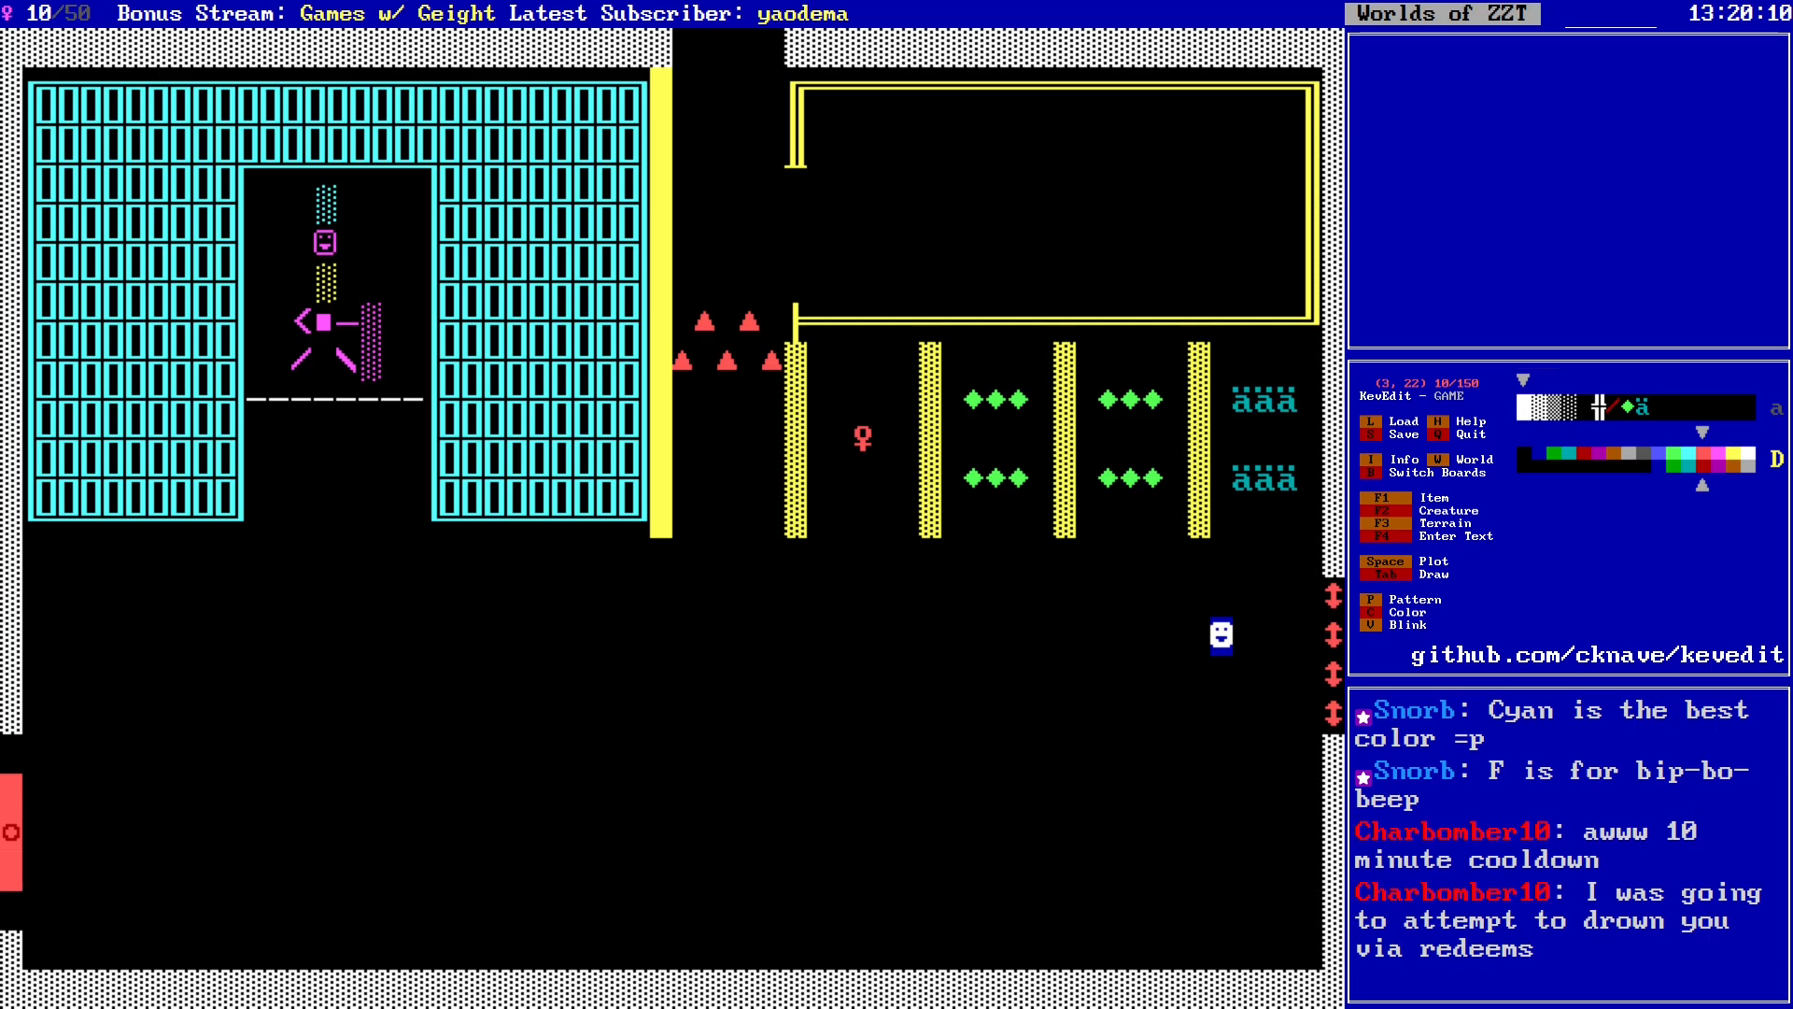
pyautogui.press('Down')
pyautogui.press('Left')
pyautogui.press('Left')
pyautogui.press('space')
pyautogui.press('Up')
pyautogui.press('Up')
pyautogui.press('Up')
pyautogui.press('Up')
pyautogui.press('space')
pyautogui.press('Right')
pyautogui.press('Right')
pyautogui.press('Right')
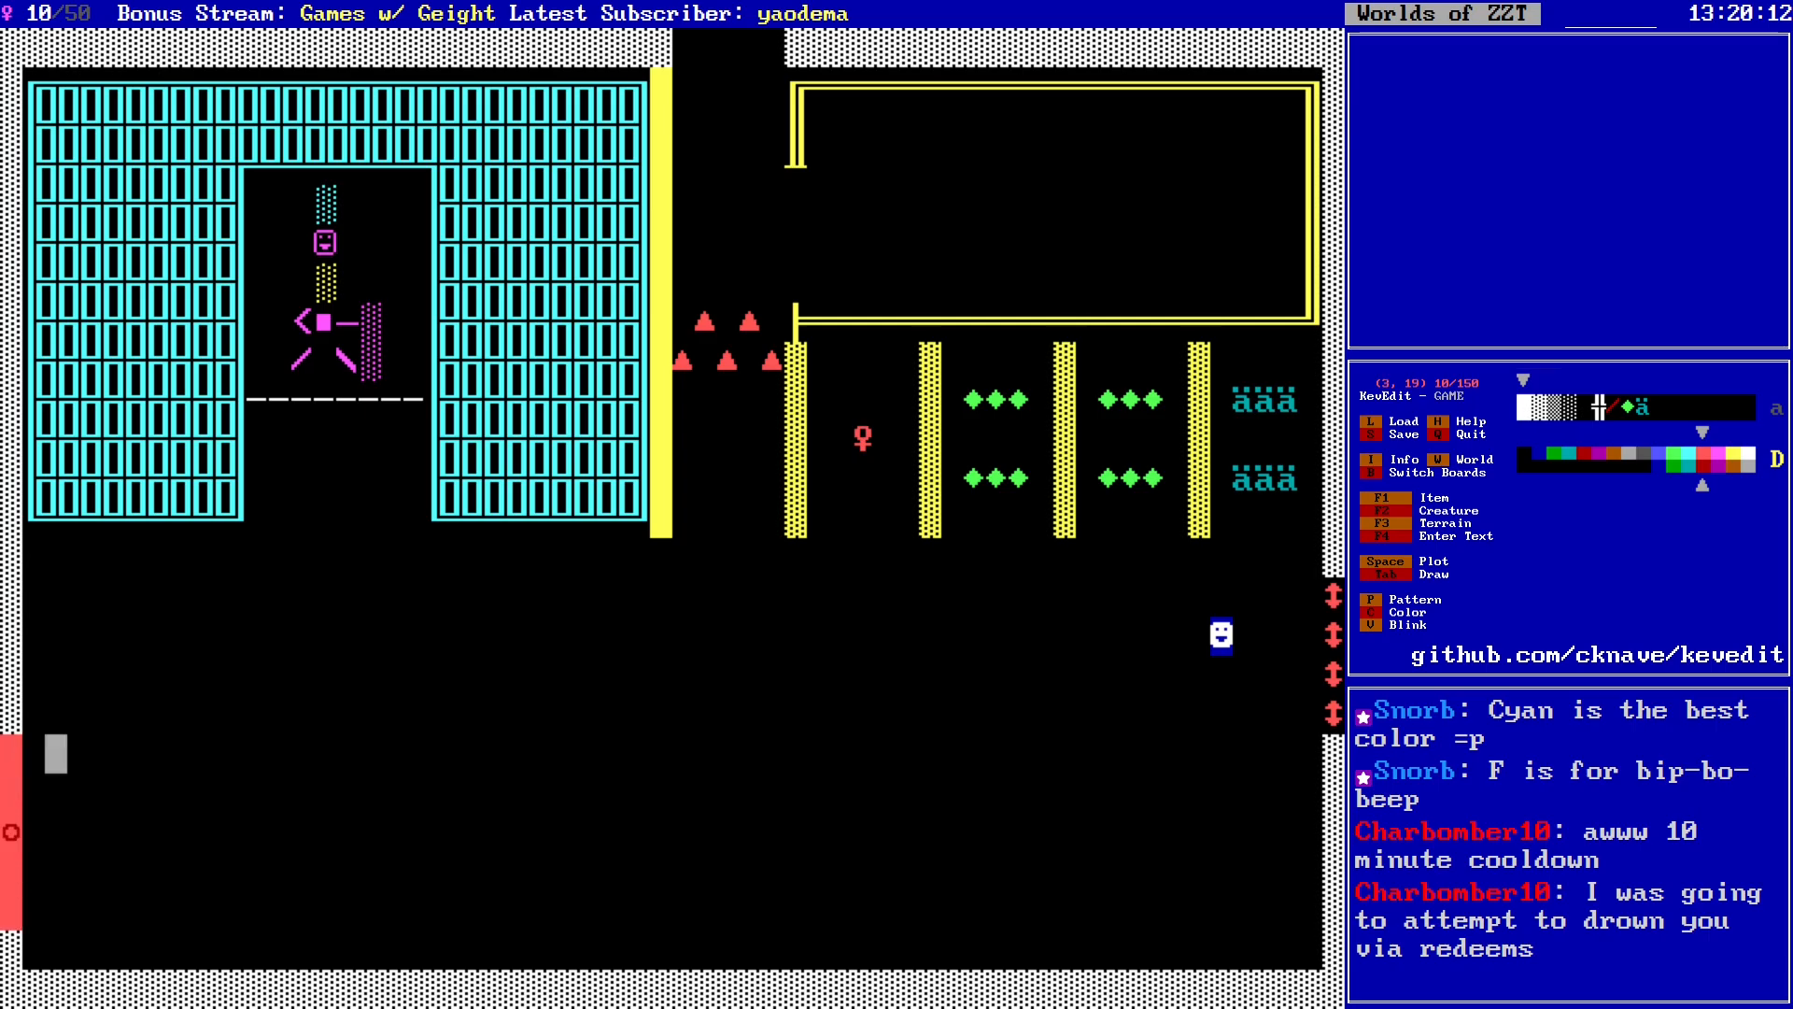
pyautogui.press('Down')
pyautogui.press('Left')
pyautogui.press('Left')
pyautogui.press('Left')
pyautogui.press('Up')
pyautogui.press('Down')
pyautogui.press('Down')
pyautogui.press('Down')
pyautogui.press('Down')
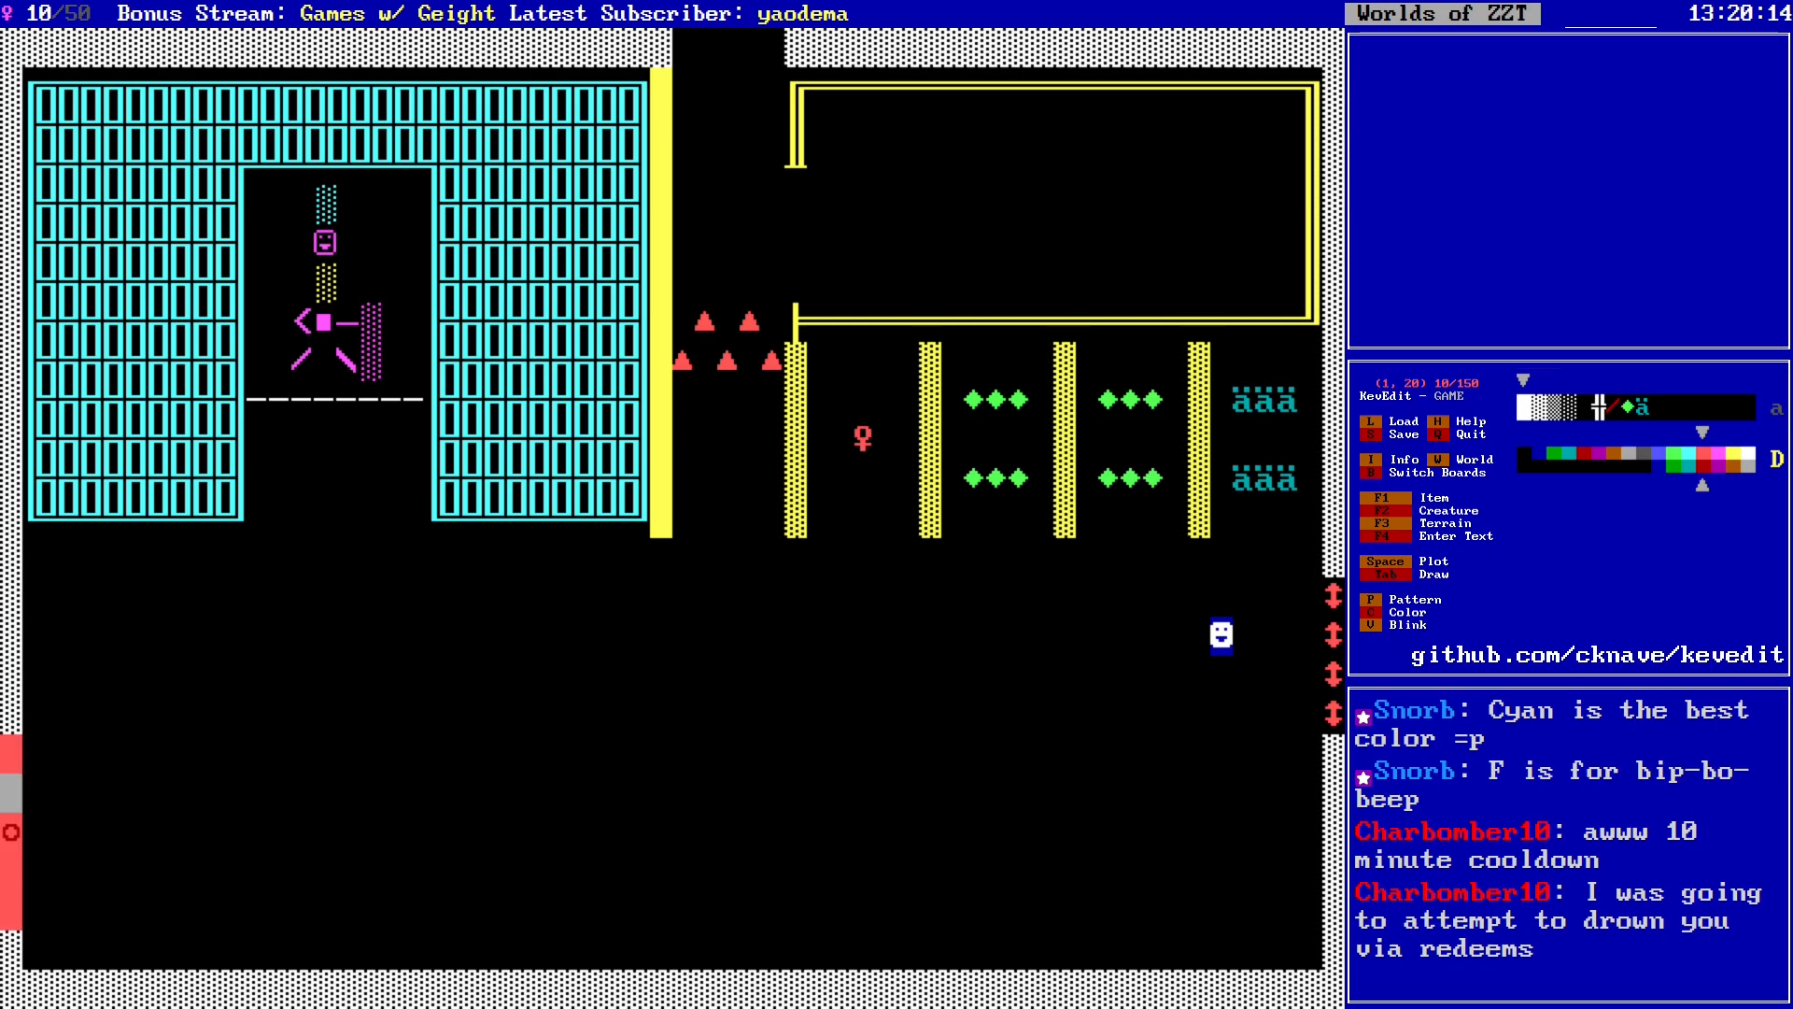
pyautogui.press('Up')
pyautogui.press('Up')
pyautogui.press('Up')
pyautogui.press('Up')
pyautogui.press('Down')
pyautogui.press('Down')
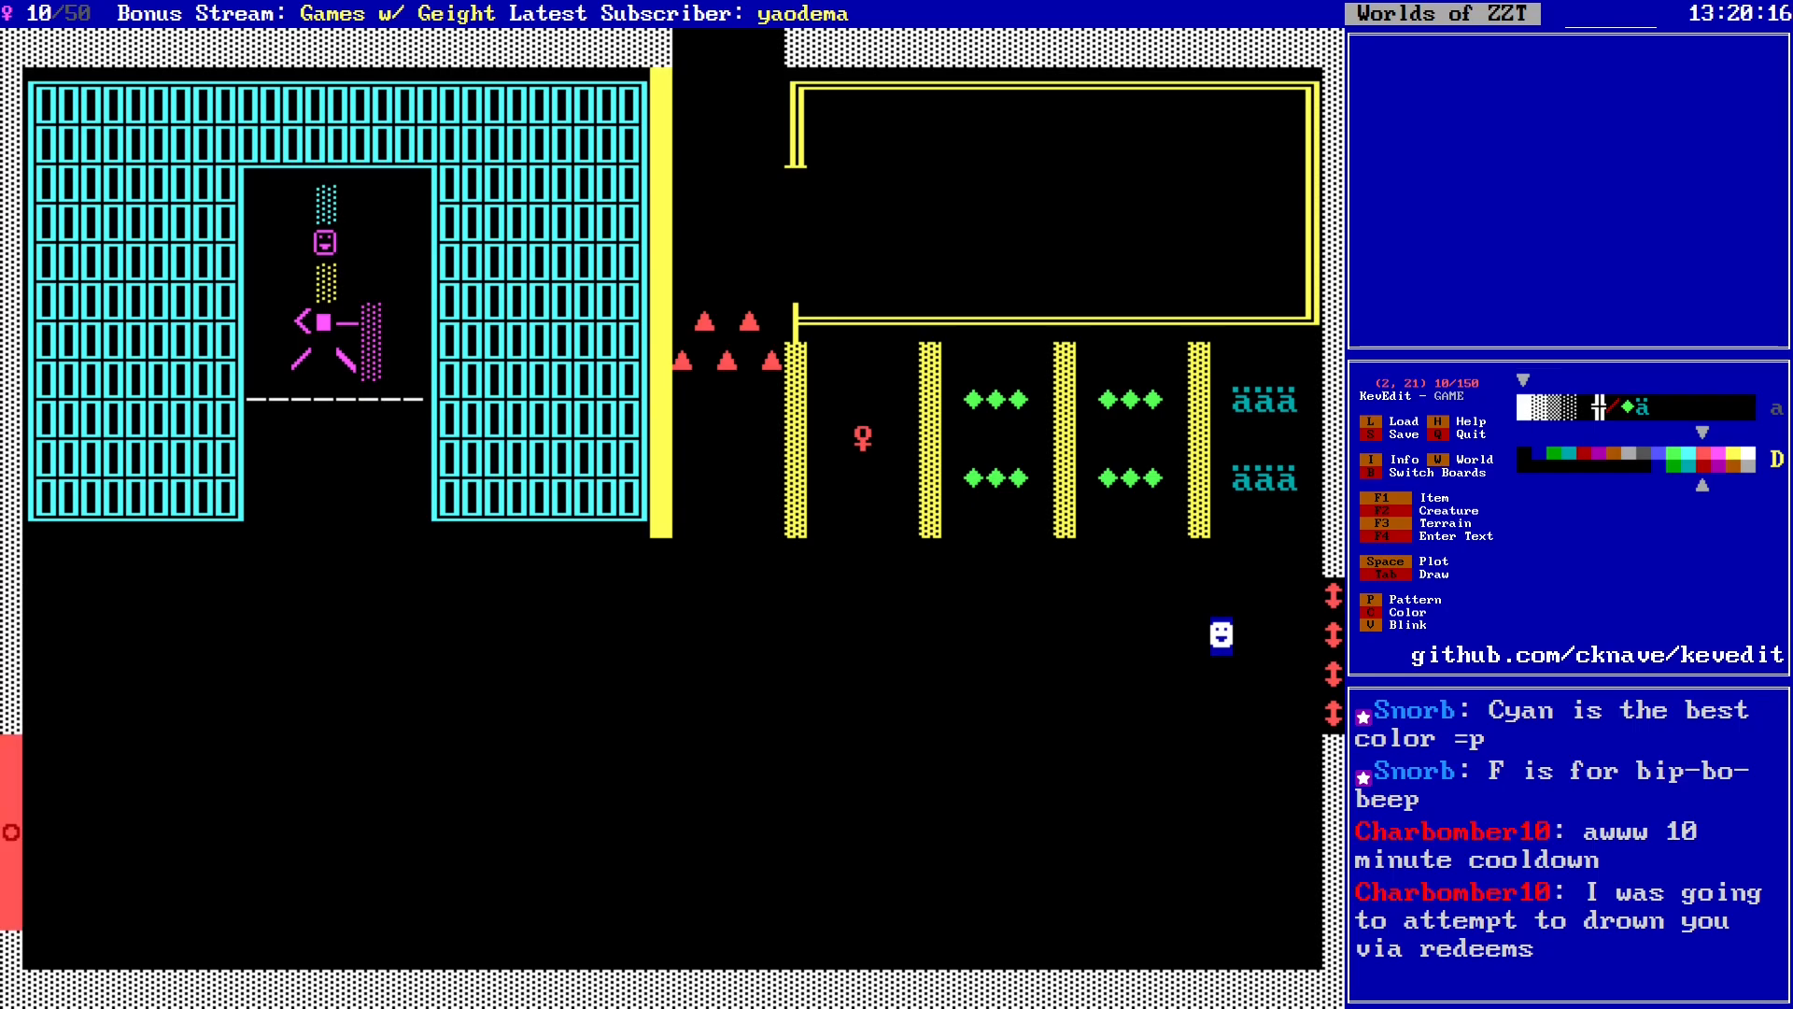
# Step: Place an object at column 15, row 12, below the white line in the alcove, and set the colour to yellow on black
pyautogui.press('Right')
pyautogui.press('Right')
pyautogui.press('Right')
pyautogui.press('Right')
pyautogui.press('Right')
pyautogui.press('Right')
pyautogui.press('Right')
pyautogui.press('Right')
pyautogui.press('Right')
pyautogui.press('Right')
pyautogui.press('Right')
pyautogui.press('Right')
pyautogui.press('Right')
pyautogui.press('Right')
pyautogui.press('Right')
pyautogui.press('Right')
pyautogui.press('Right')
pyautogui.press('Right')
pyautogui.press('Right')
pyautogui.press('Up')
pyautogui.press('Up')
pyautogui.press('Up')
pyautogui.press('Up')
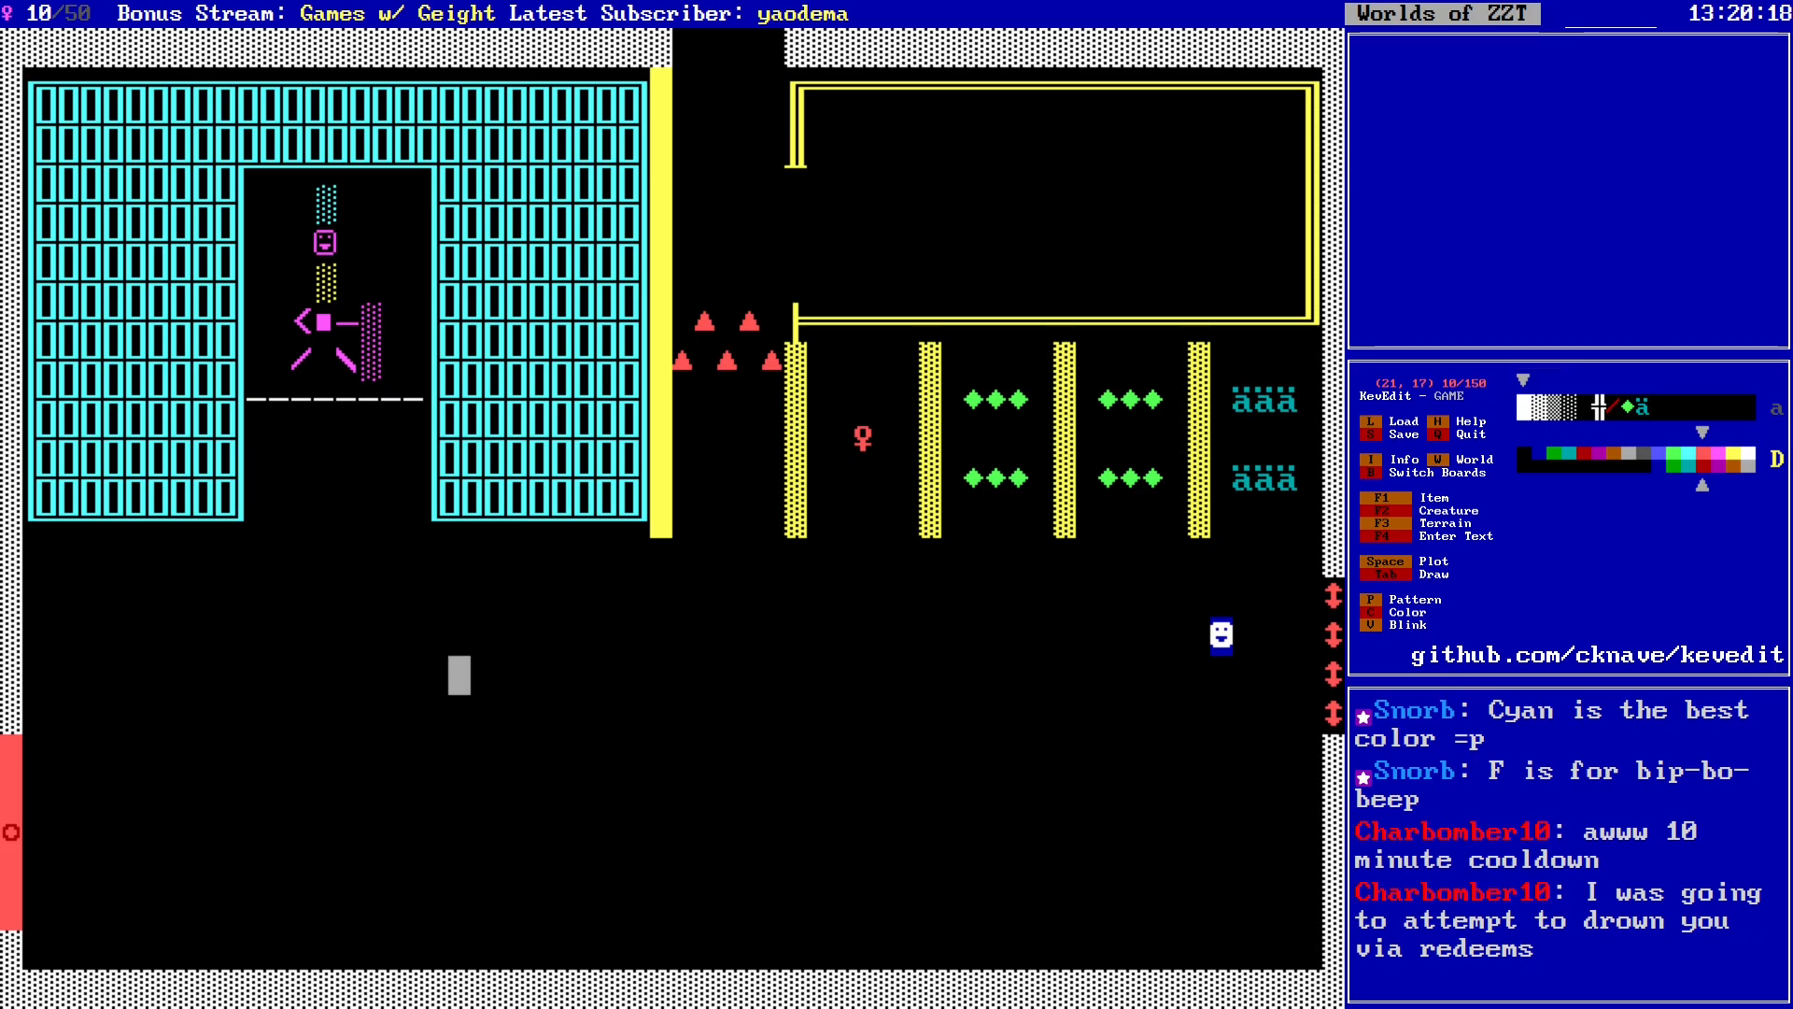
pyautogui.press('Up')
pyautogui.press('Up')
pyautogui.press('Up')
pyautogui.press('Up')
pyautogui.press('Up')
pyautogui.press('Left')
pyautogui.press('Left')
pyautogui.press('Left')
pyautogui.press('Left')
pyautogui.press('Left')
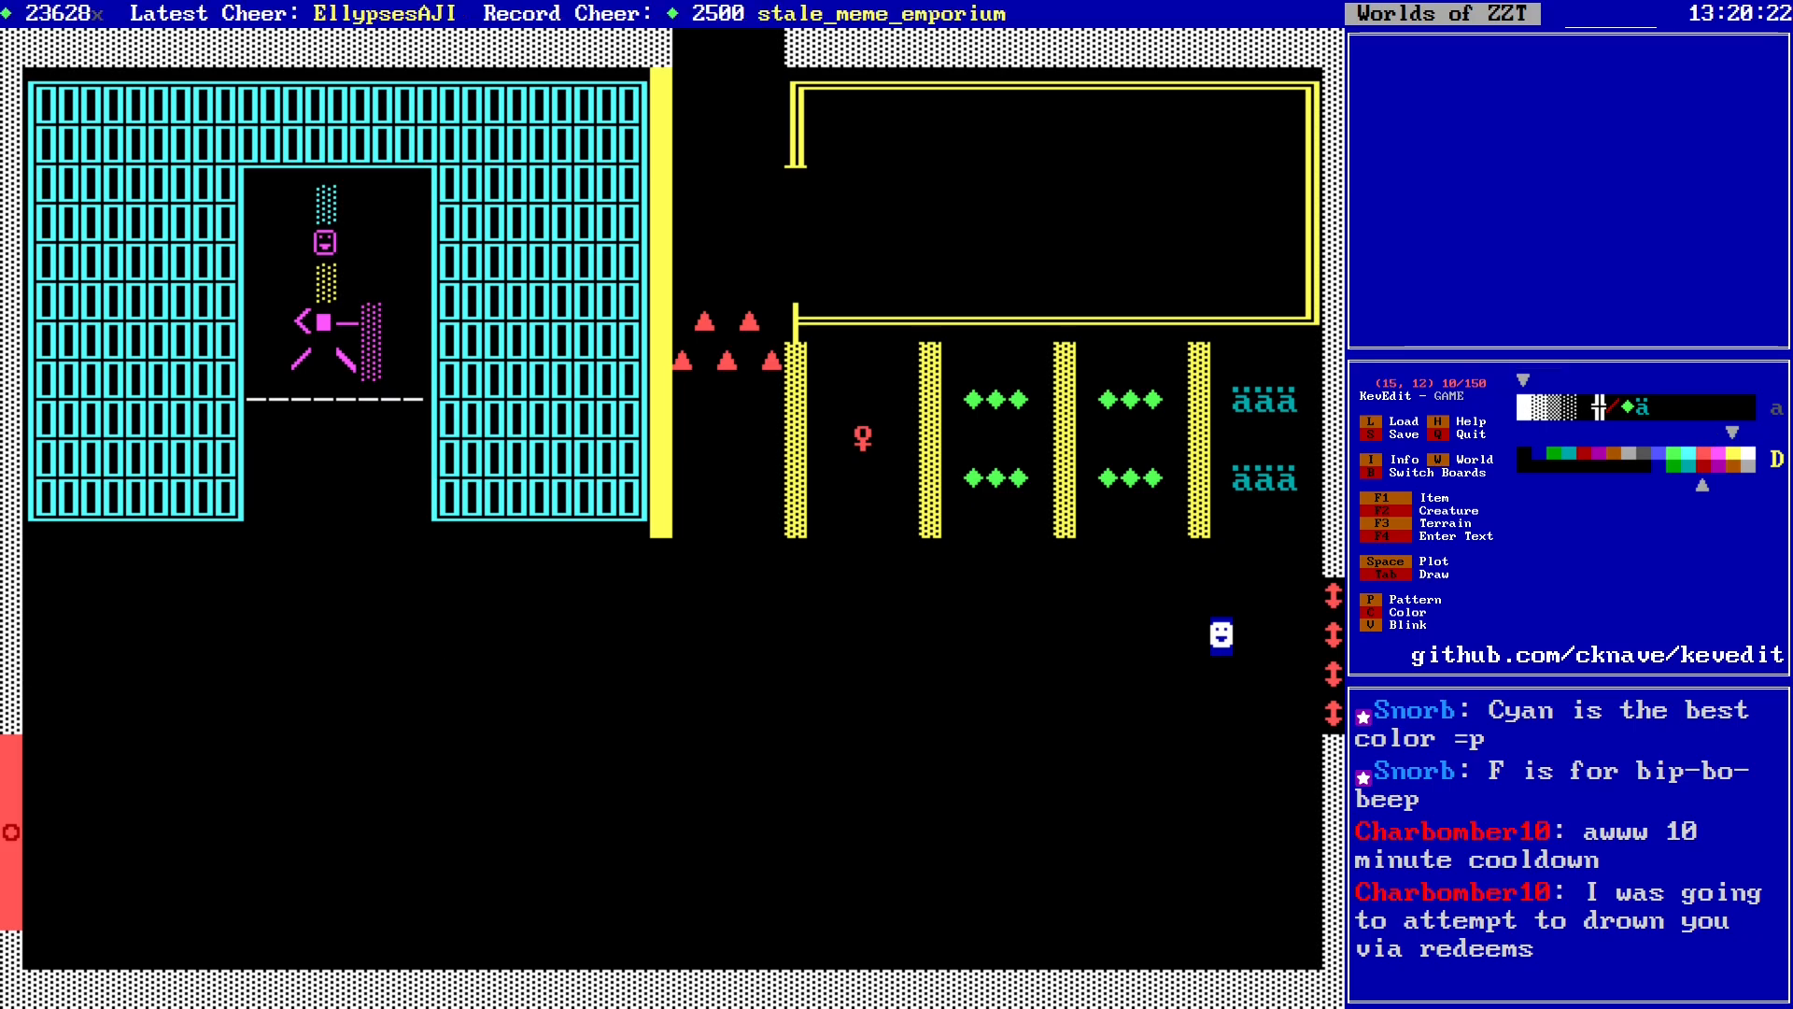
pyautogui.press('F2')
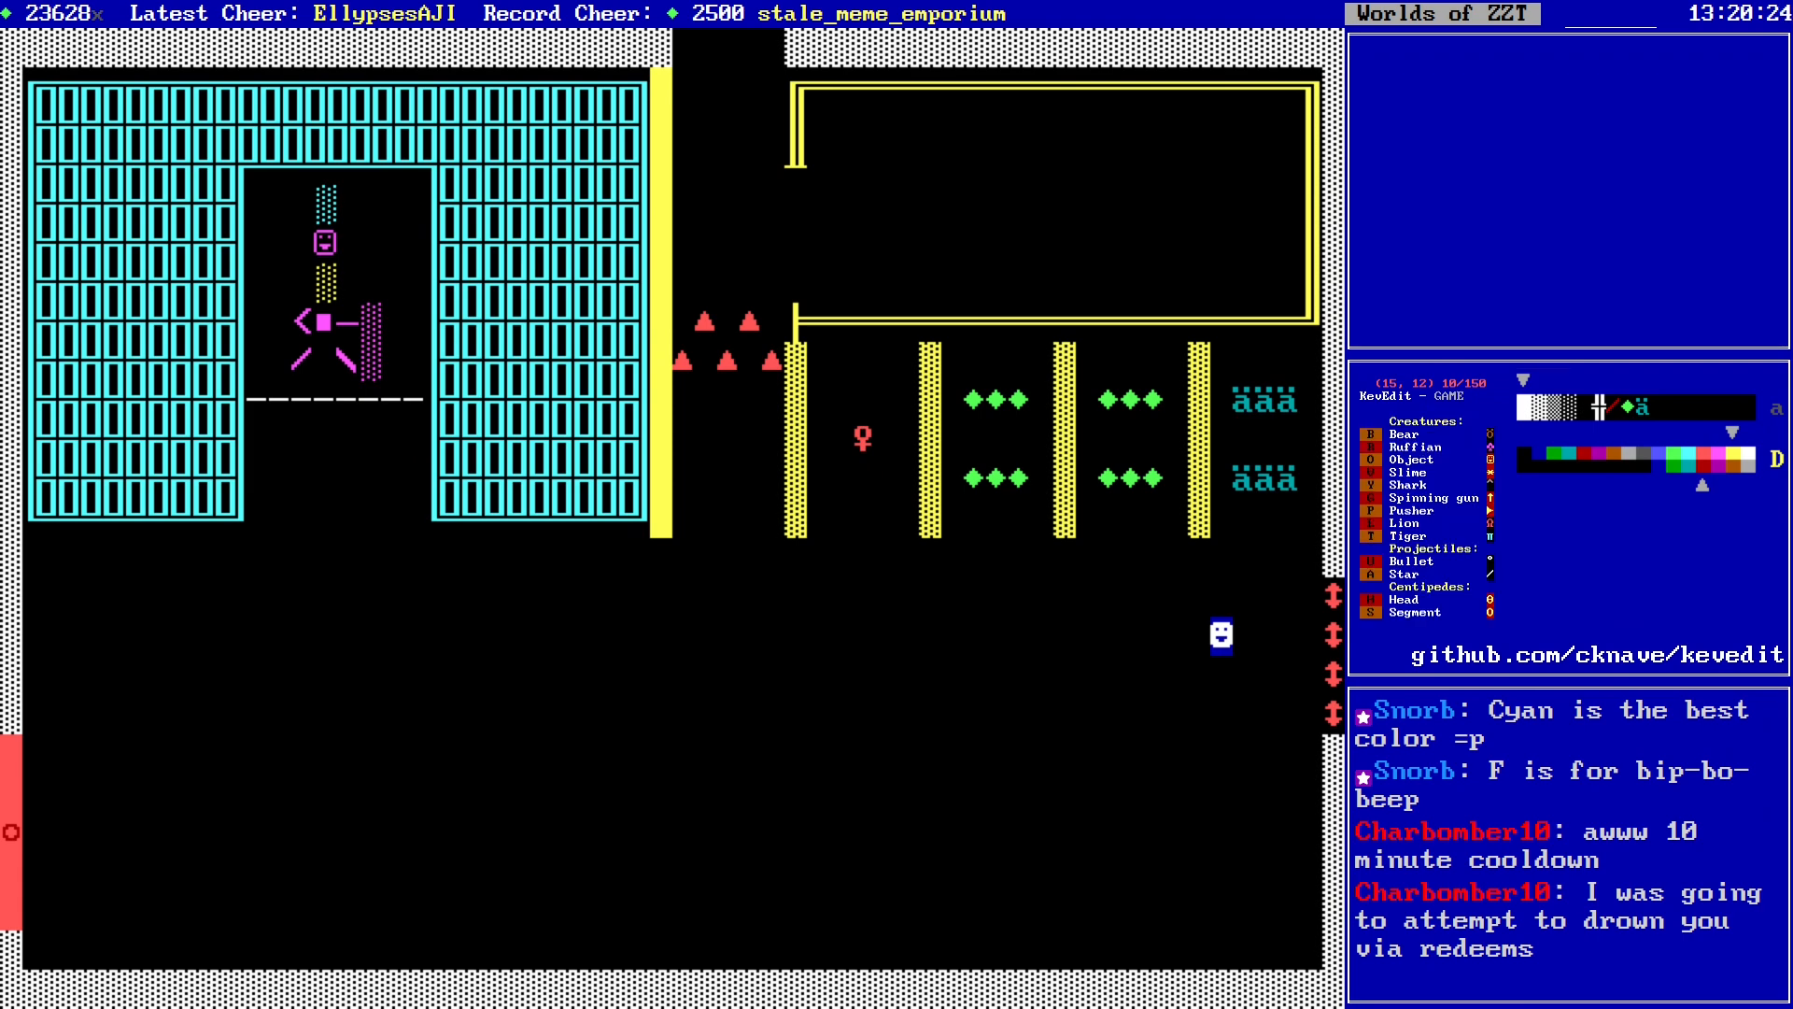
pyautogui.press('o')
pyautogui.press('c')
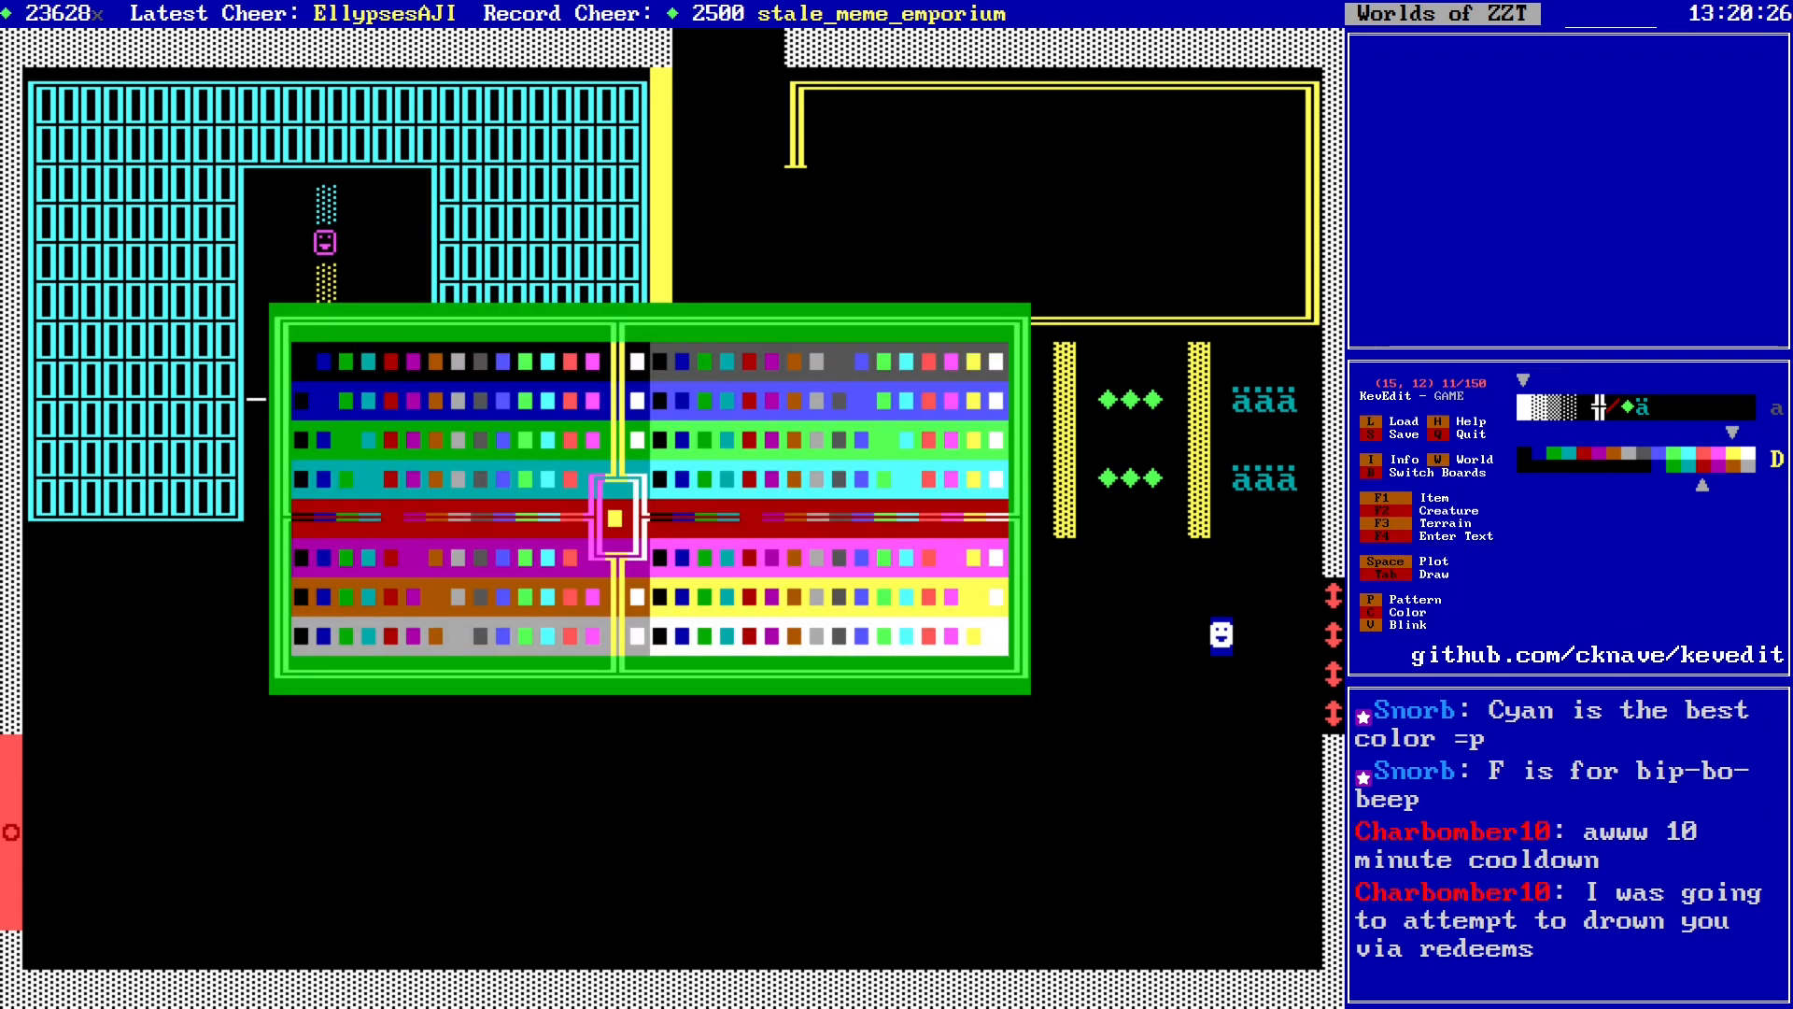
pyautogui.press('Up')
pyautogui.press('Up')
pyautogui.press('Up')
pyautogui.press('Up')
pyautogui.press('Return')
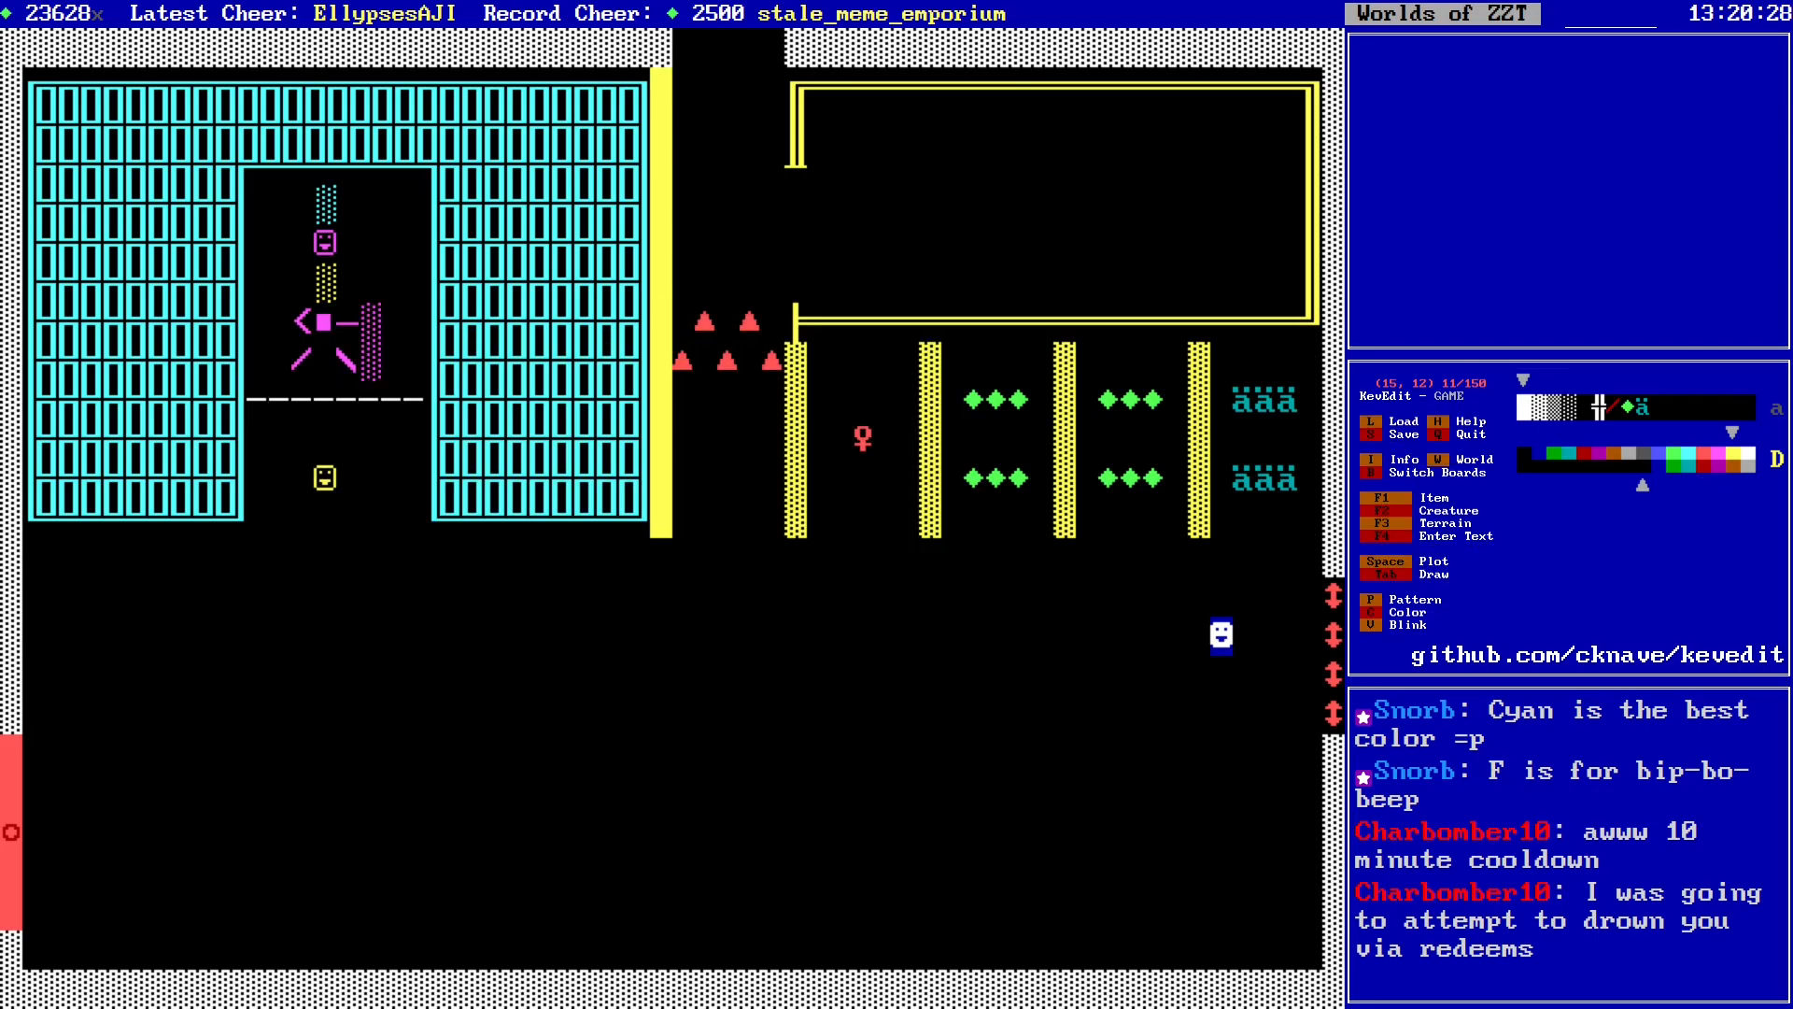
# Step: Set the yellow object's character to 2, the filled smiley face
pyautogui.press('Return')
pyautogui.press('Down')
pyautogui.press('Return')
pyautogui.press('Right')
pyautogui.press('Return')
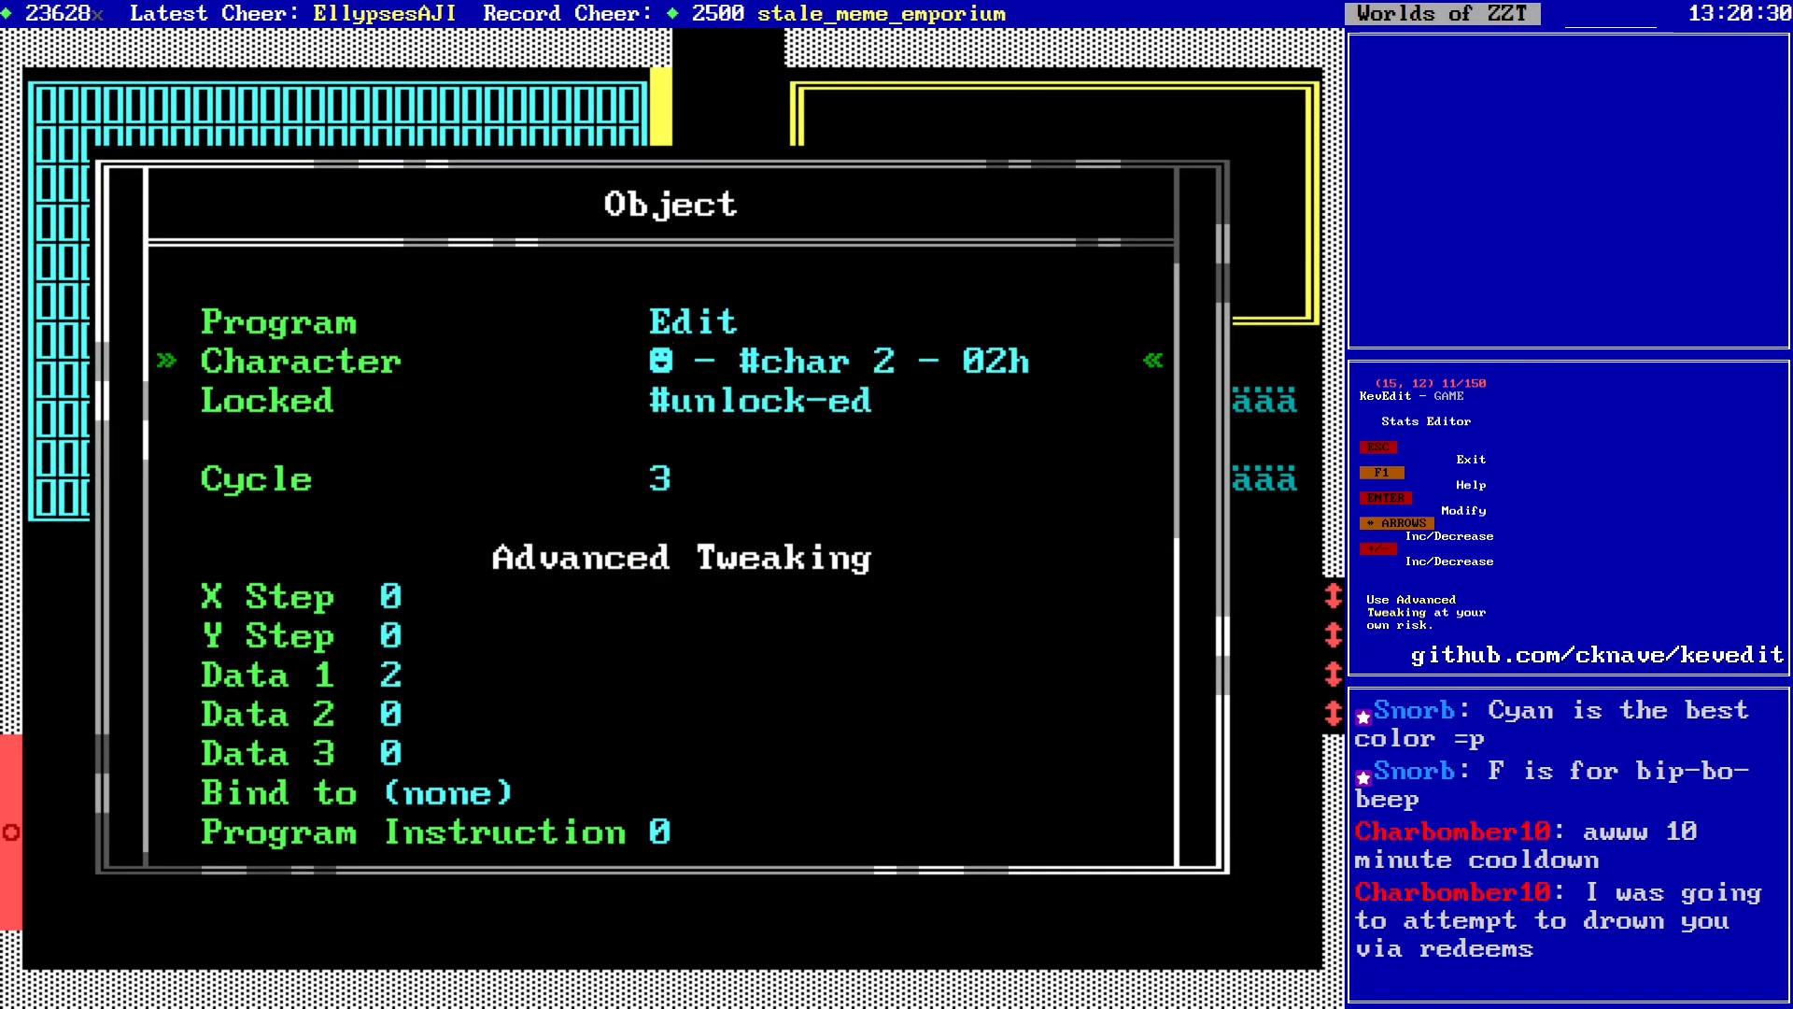
# Step: Enter "#end" as the yellow object's program and finish editing the object
pyautogui.press('Up')
pyautogui.press('Return')
pyautogui.write('#end')
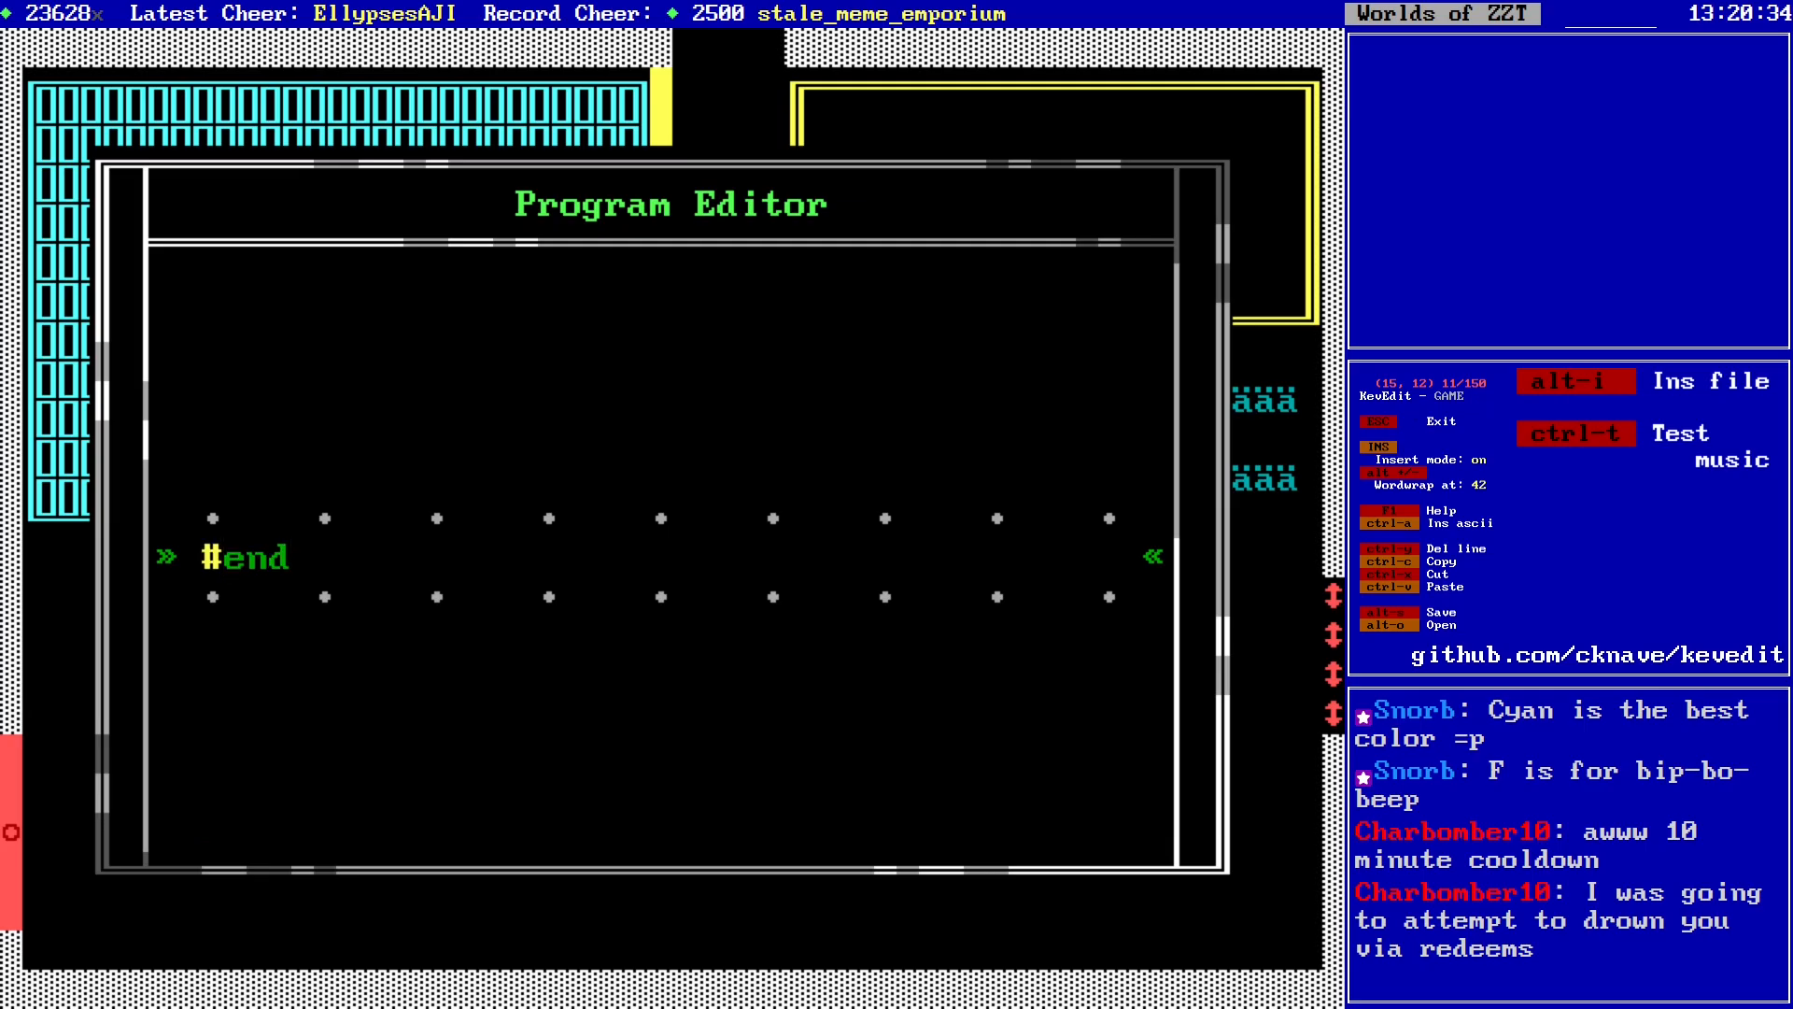
pyautogui.press('Escape')
pyautogui.press('Escape')
# Step: Save the world as GAME
pyautogui.hotkey('alt', 's')
pyautogui.press('Return')
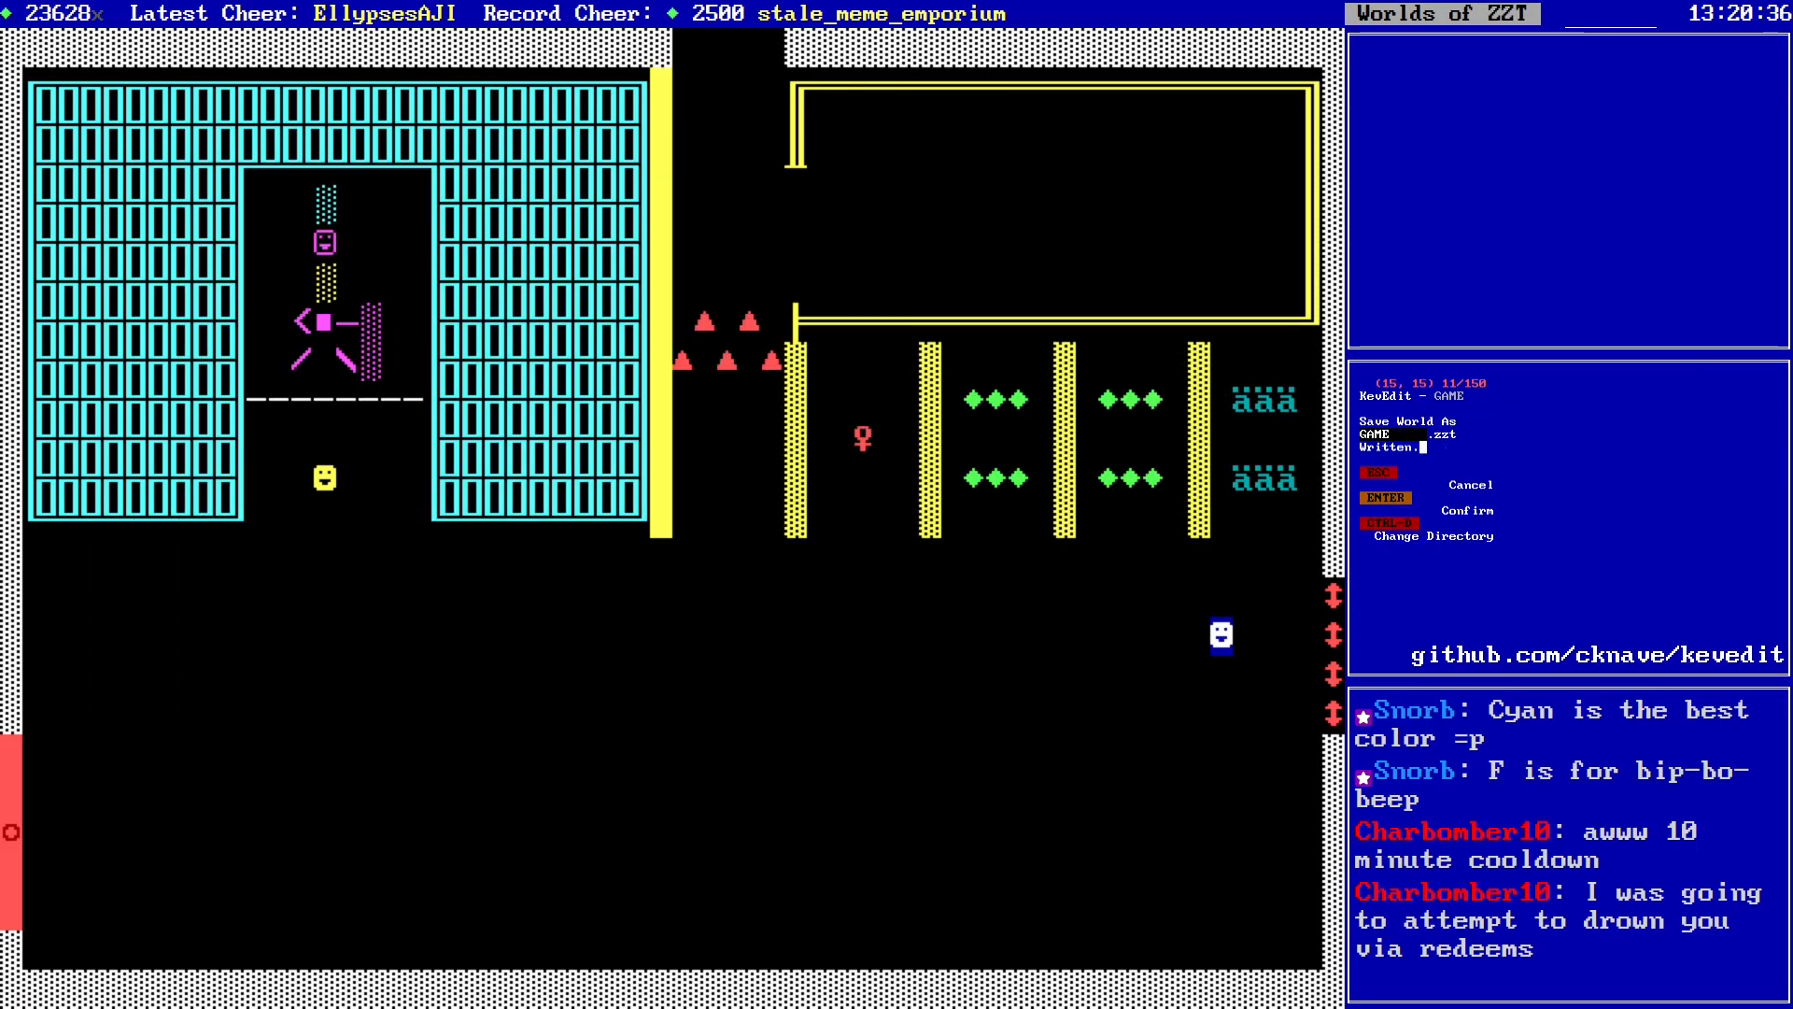
pyautogui.press('Up')
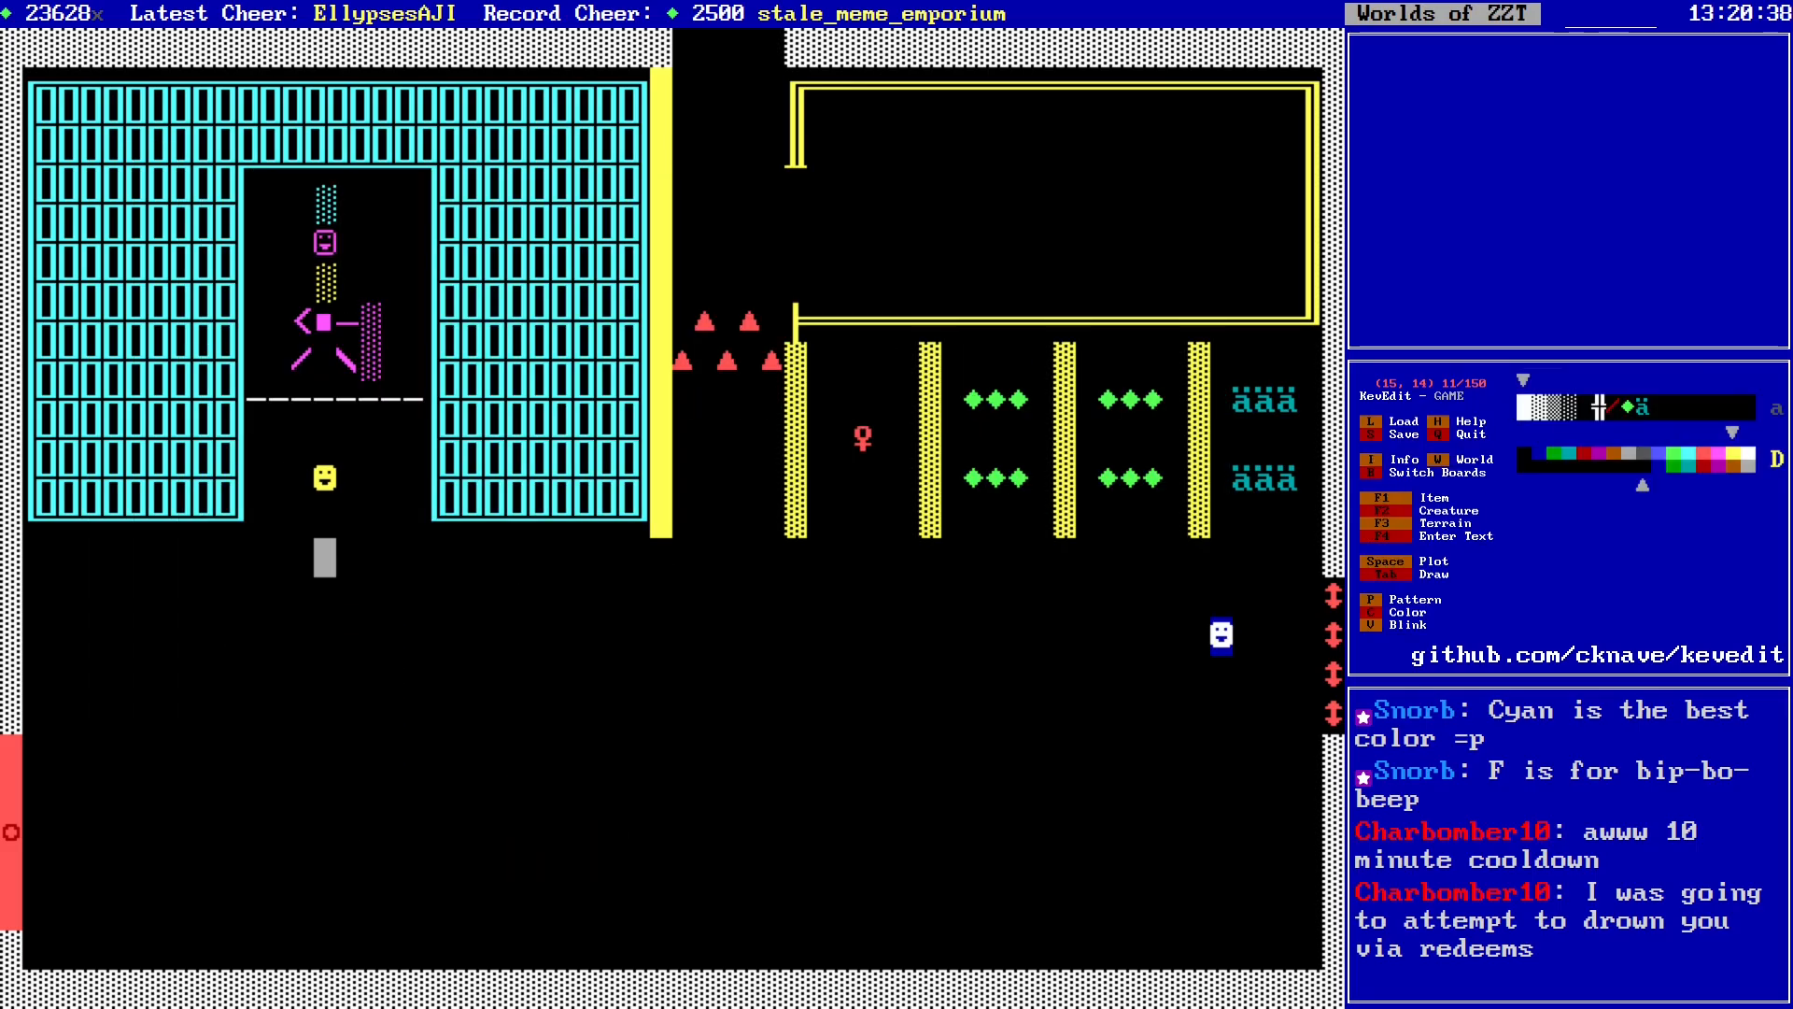
# Step: Set the colour to bright magenta on black and place an object at column 15, row 7, between the magenta face and body
pyautogui.press('Up')
pyautogui.press('Up')
pyautogui.press('Up')
pyautogui.press('Up')
pyautogui.press('Up')
pyautogui.press('Up')
pyautogui.press('Up')
pyautogui.press('Down')
pyautogui.press('Down')
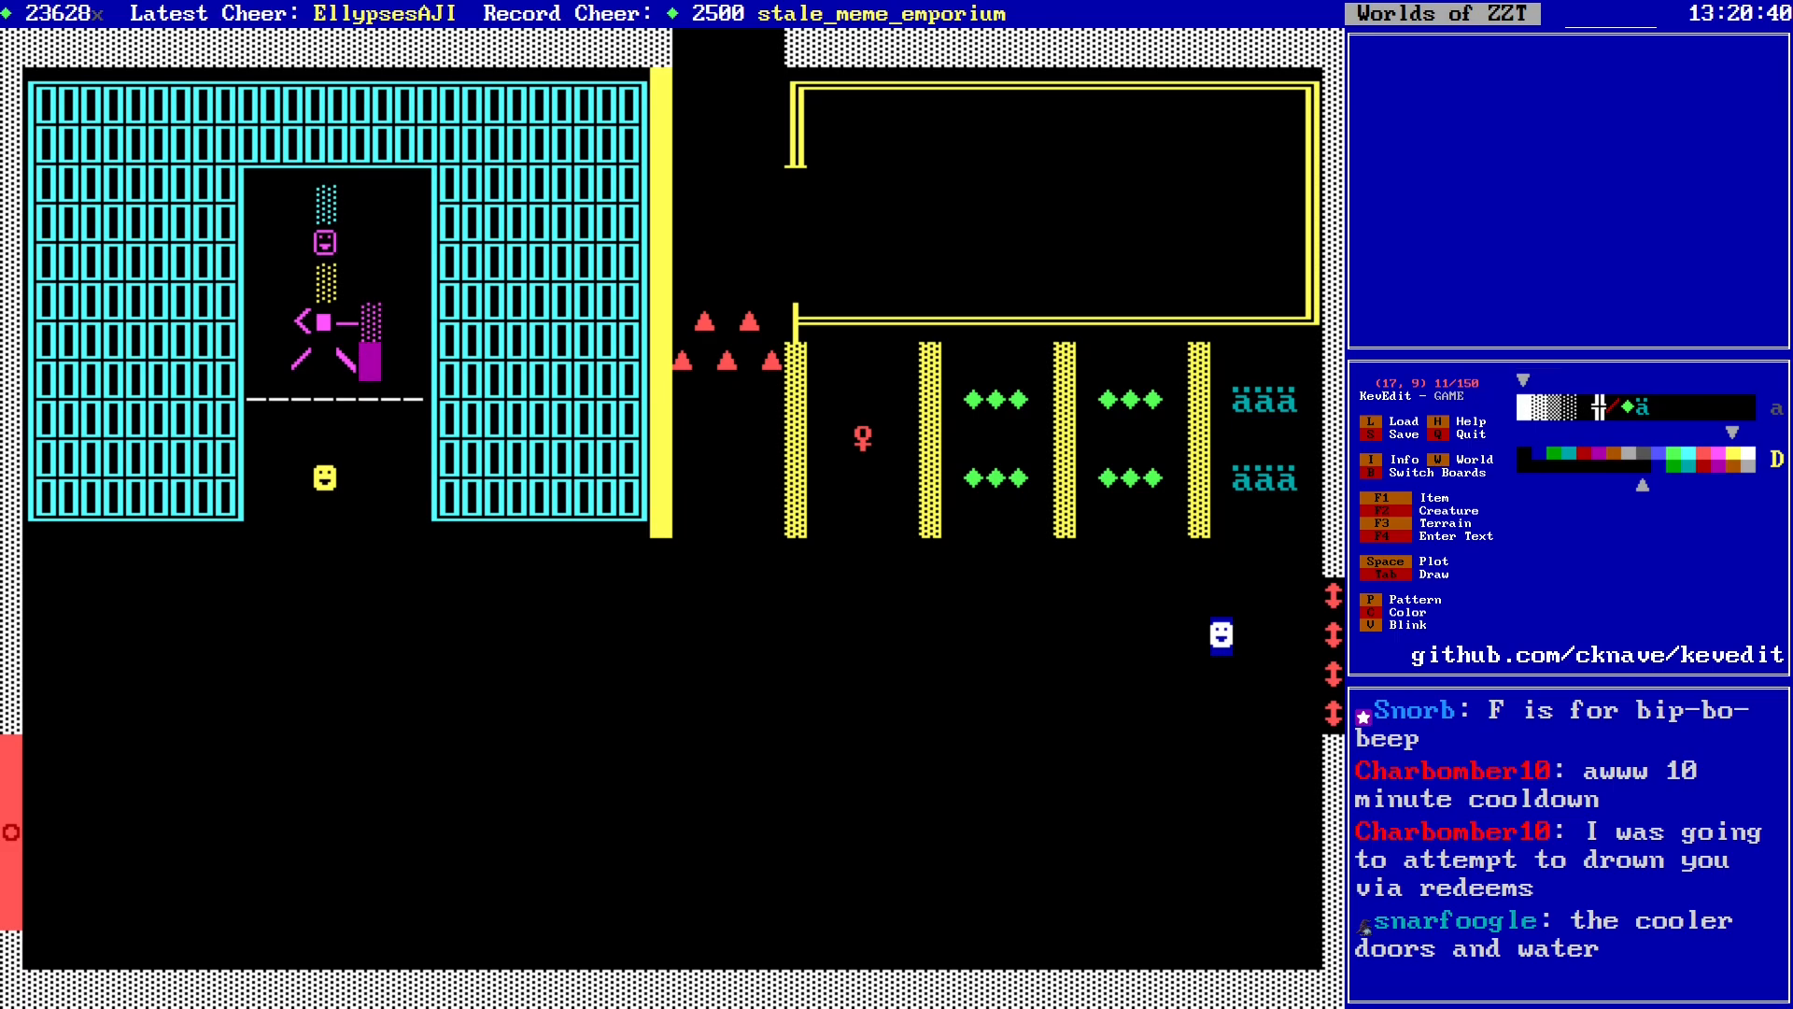
pyautogui.press('Up')
pyautogui.press('Up')
pyautogui.press('Left')
pyautogui.press('Left')
pyautogui.press('Up')
pyautogui.press('Up')
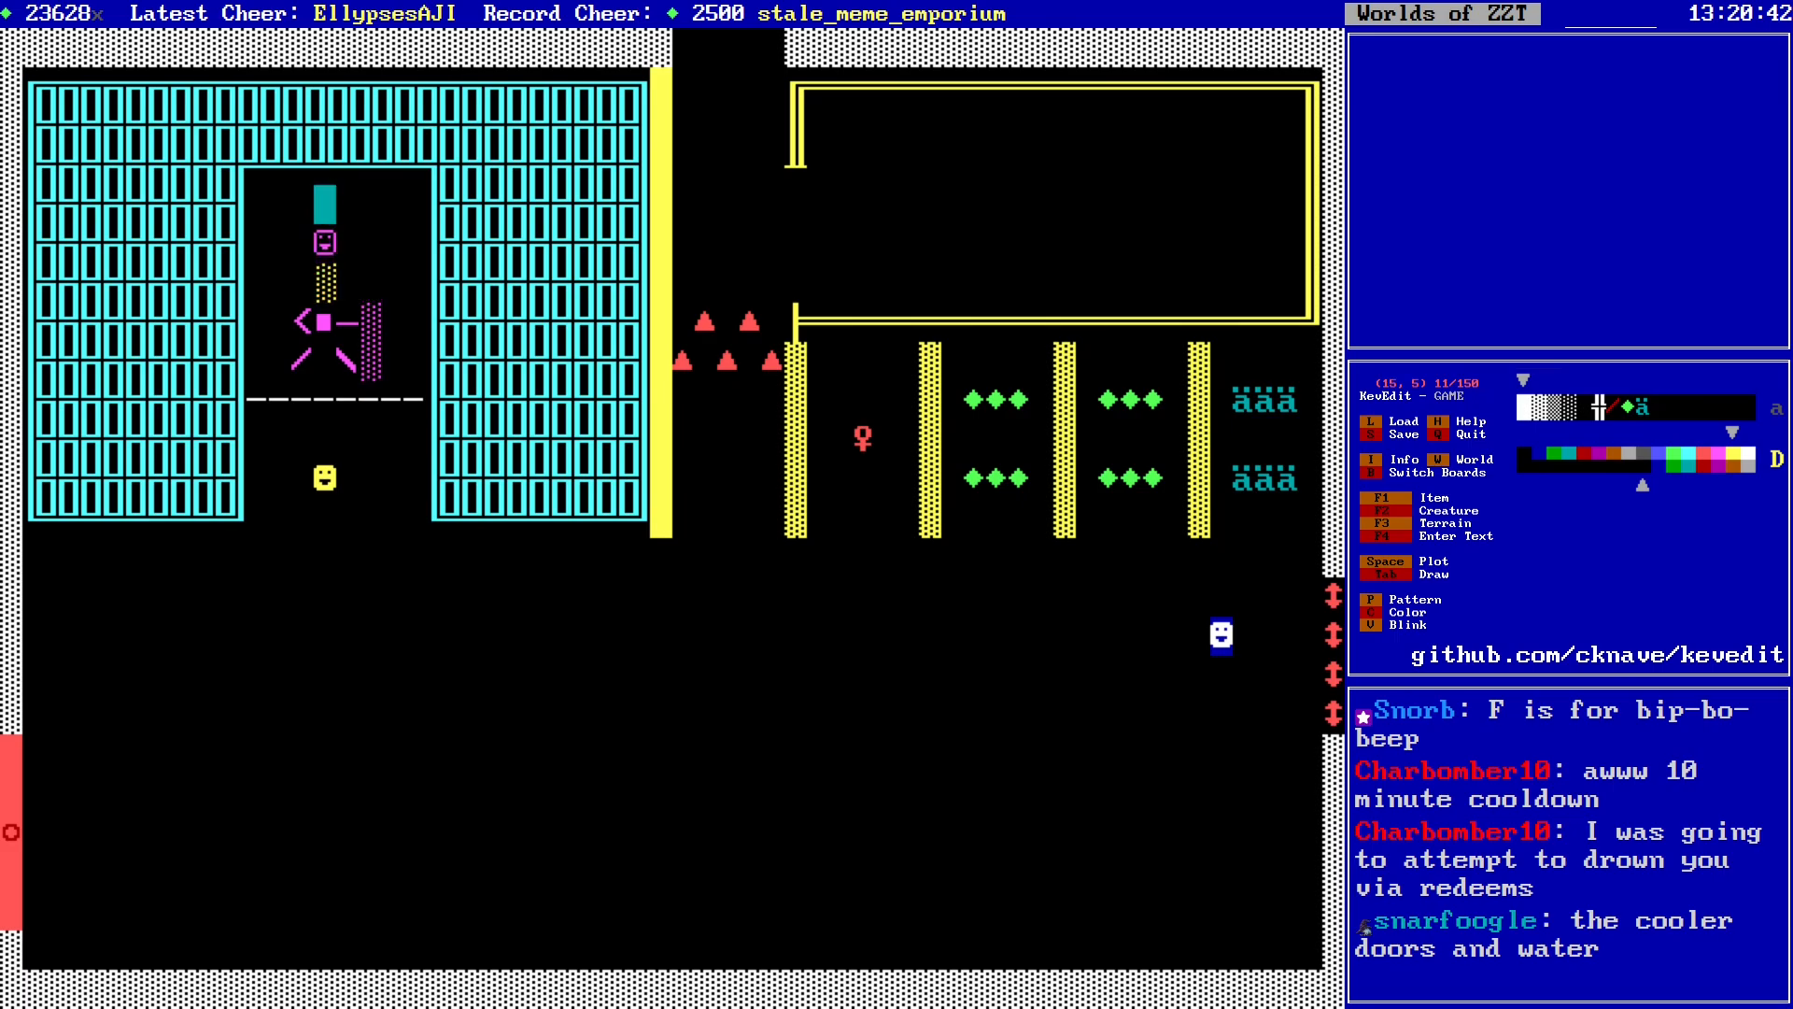
pyautogui.press('Left')
pyautogui.press('Down')
pyautogui.press('Down')
pyautogui.press('Right')
pyautogui.press('Up')
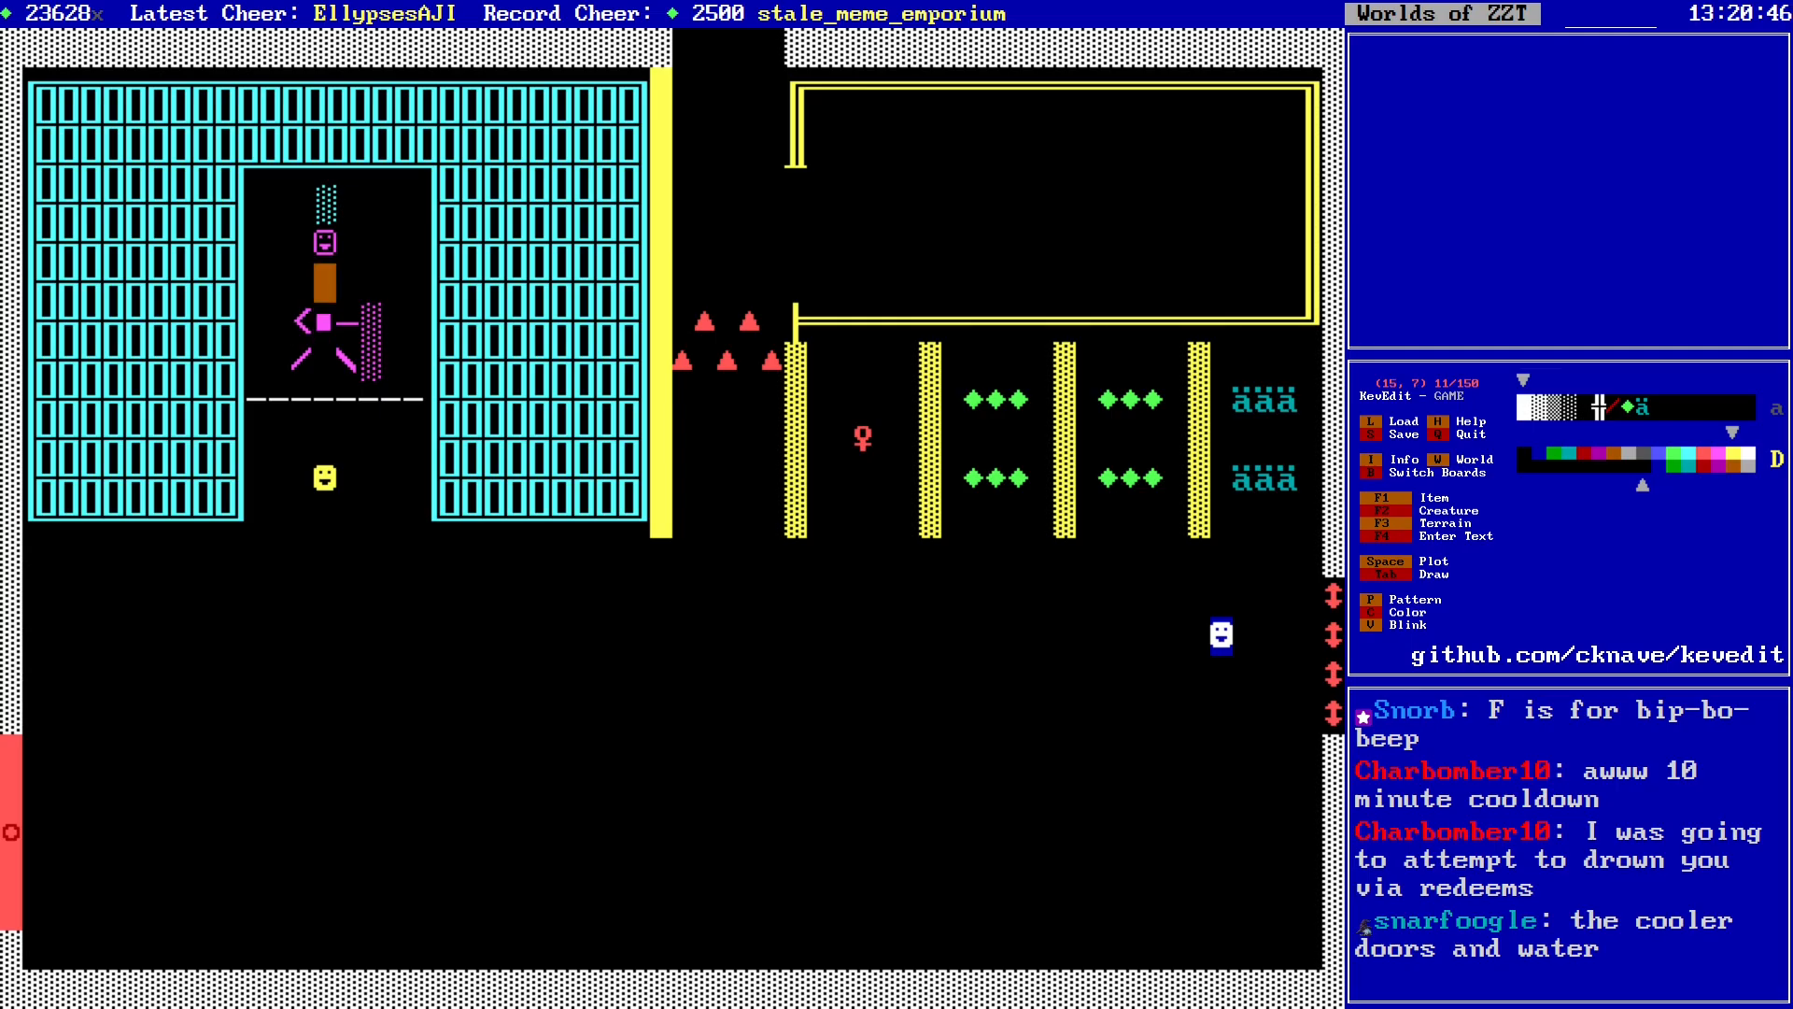
pyautogui.press('c')
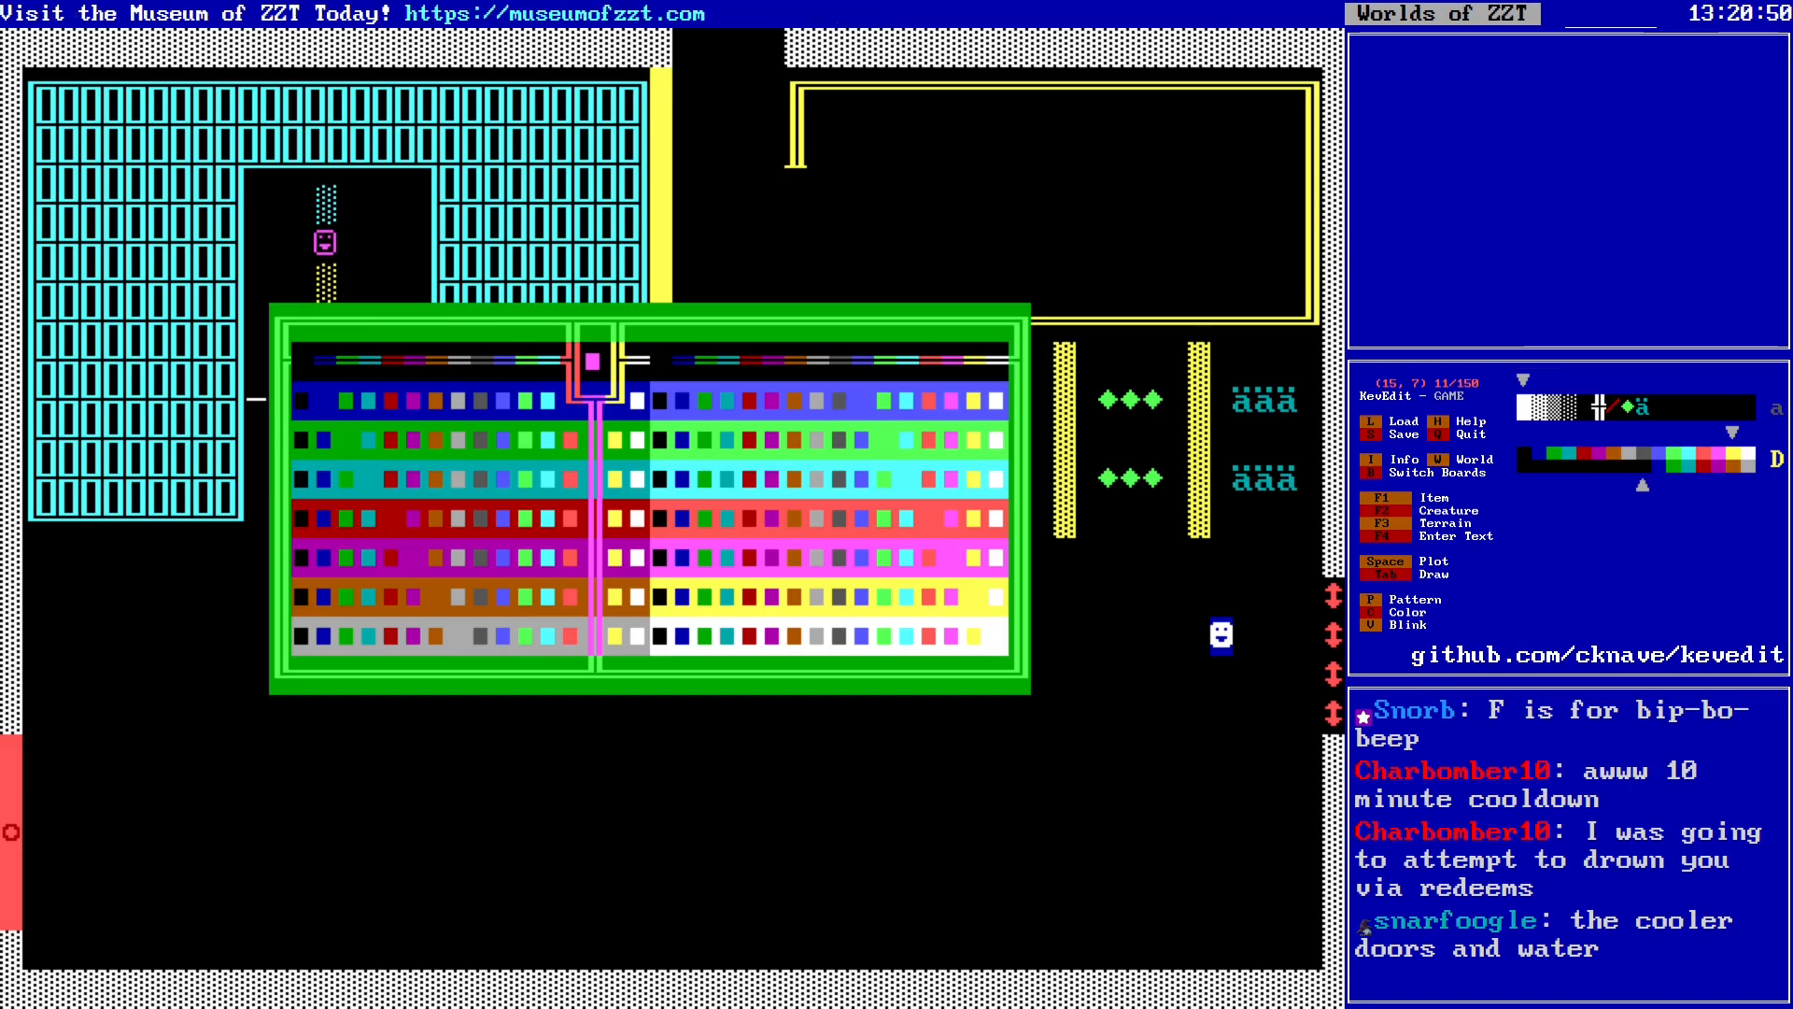
pyautogui.press('Return')
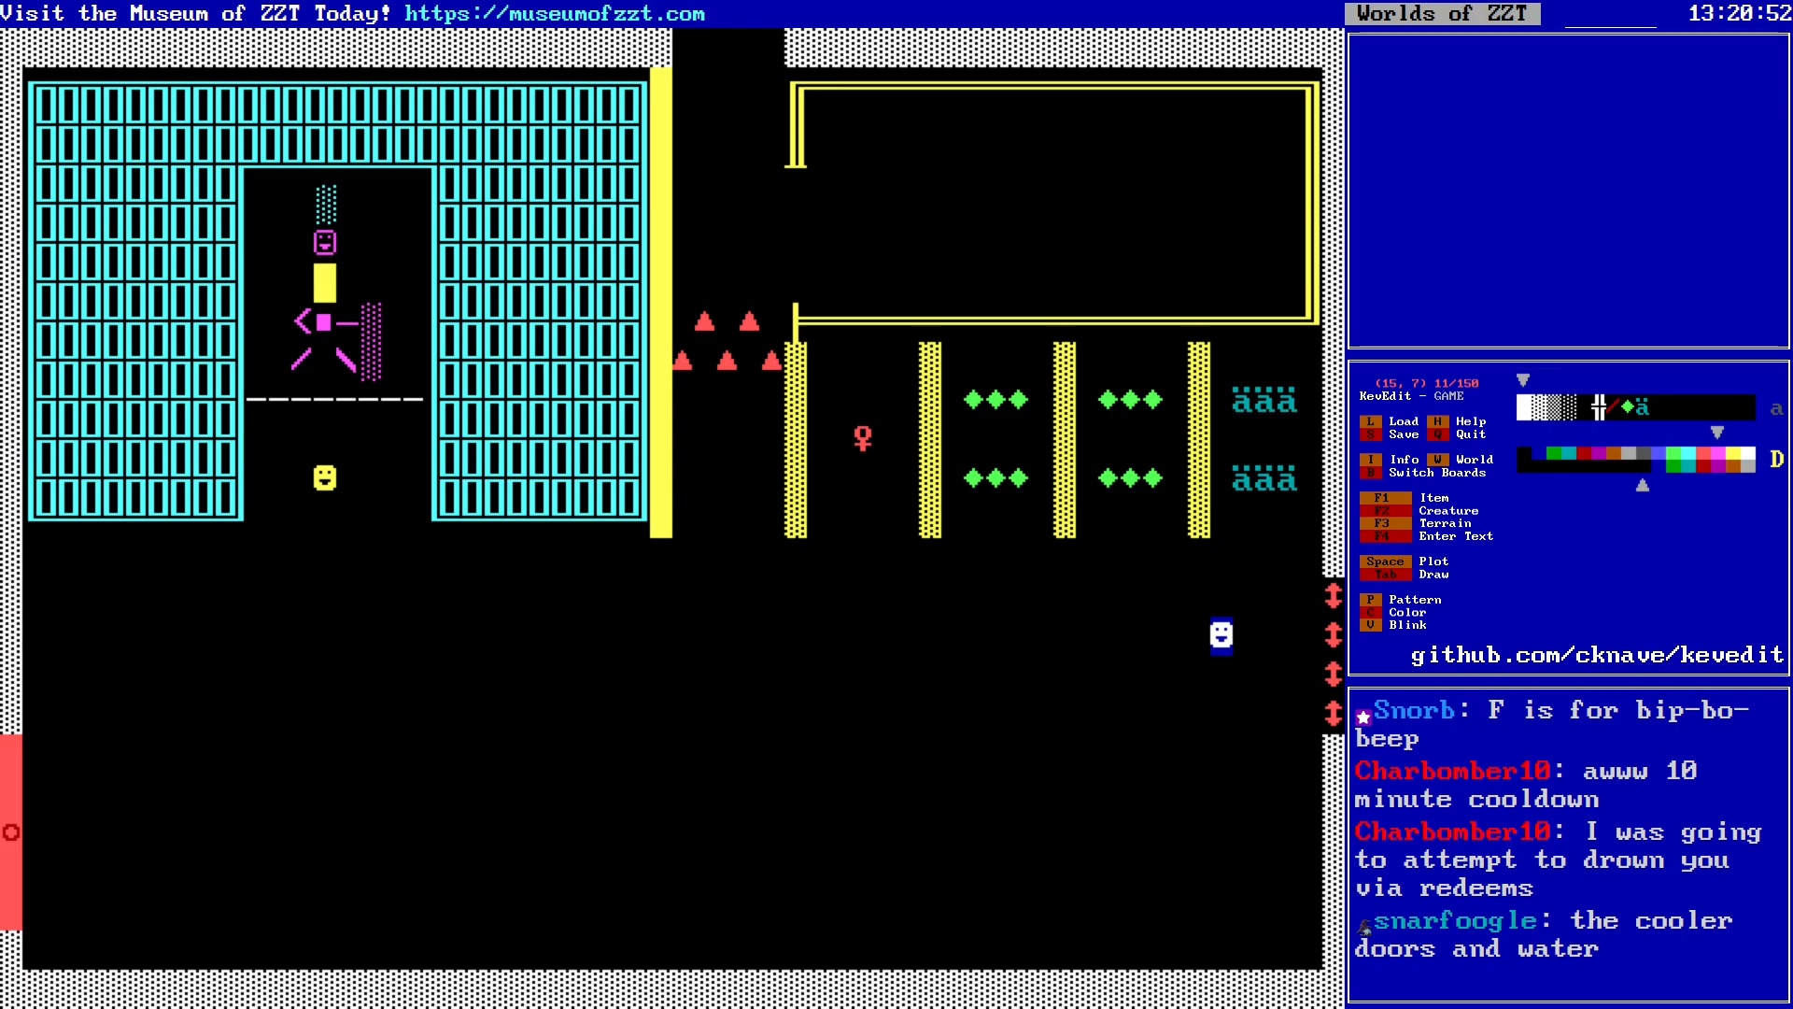
pyautogui.press('space')
pyautogui.press('Return')
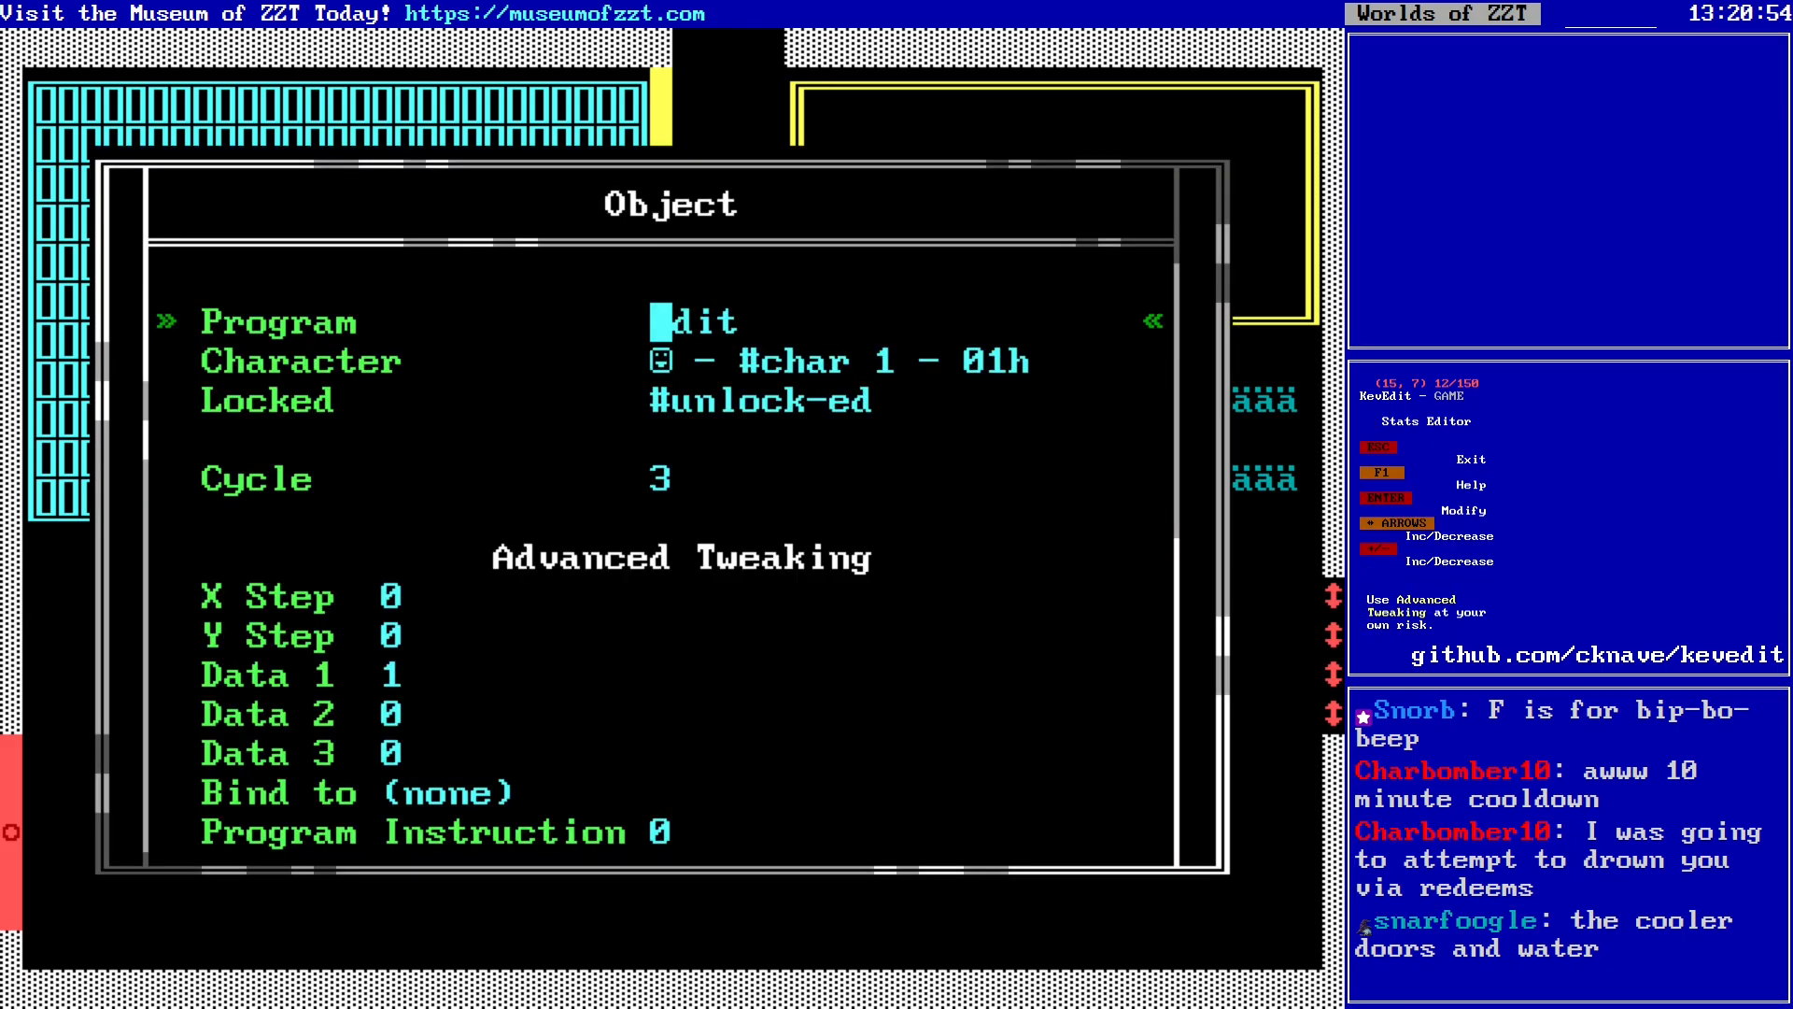
pyautogui.press('Down')
pyautogui.press('Return')
pyautogui.press('Up')
pyautogui.press('Up')
pyautogui.press('Left')
pyautogui.press('Left')
pyautogui.press('Left')
pyautogui.press('Left')
pyautogui.press('Left')
pyautogui.press('Left')
pyautogui.press('Left')
pyautogui.press('Left')
pyautogui.press('Left')
pyautogui.press('Left')
pyautogui.press('Left')
pyautogui.press('Left')
pyautogui.press('Left')
pyautogui.press('Left')
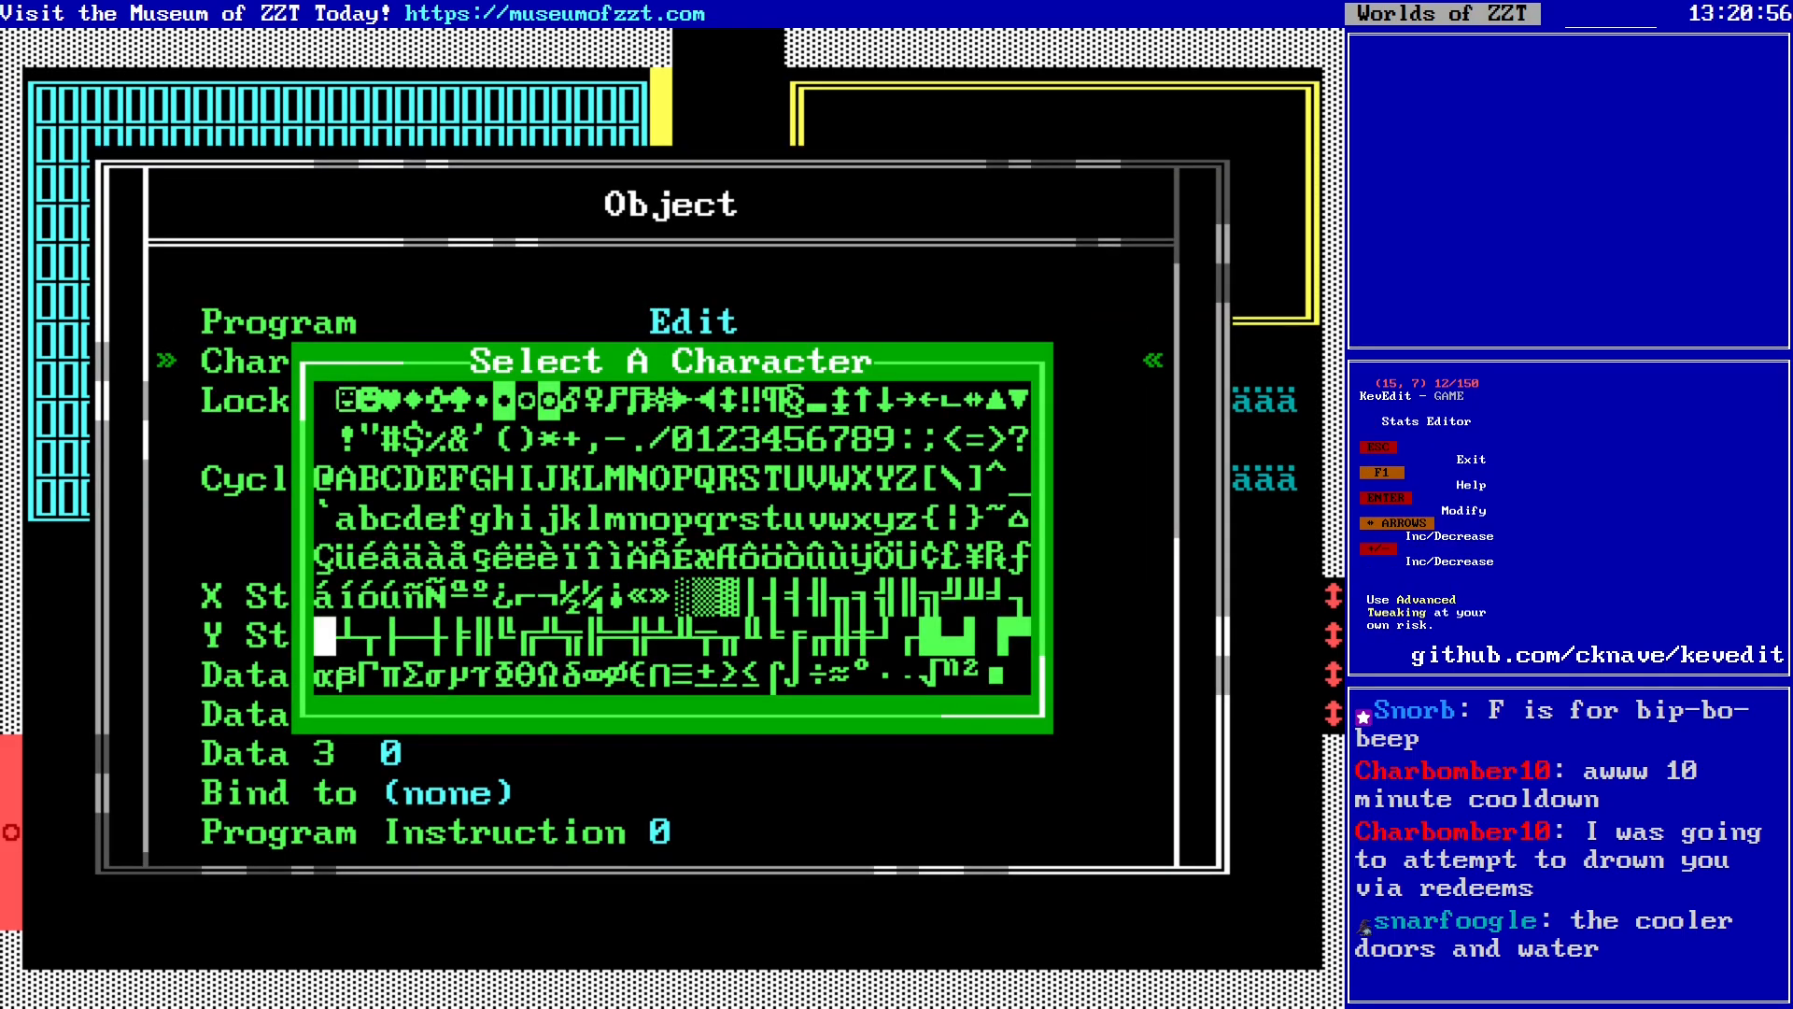
pyautogui.press('Up')
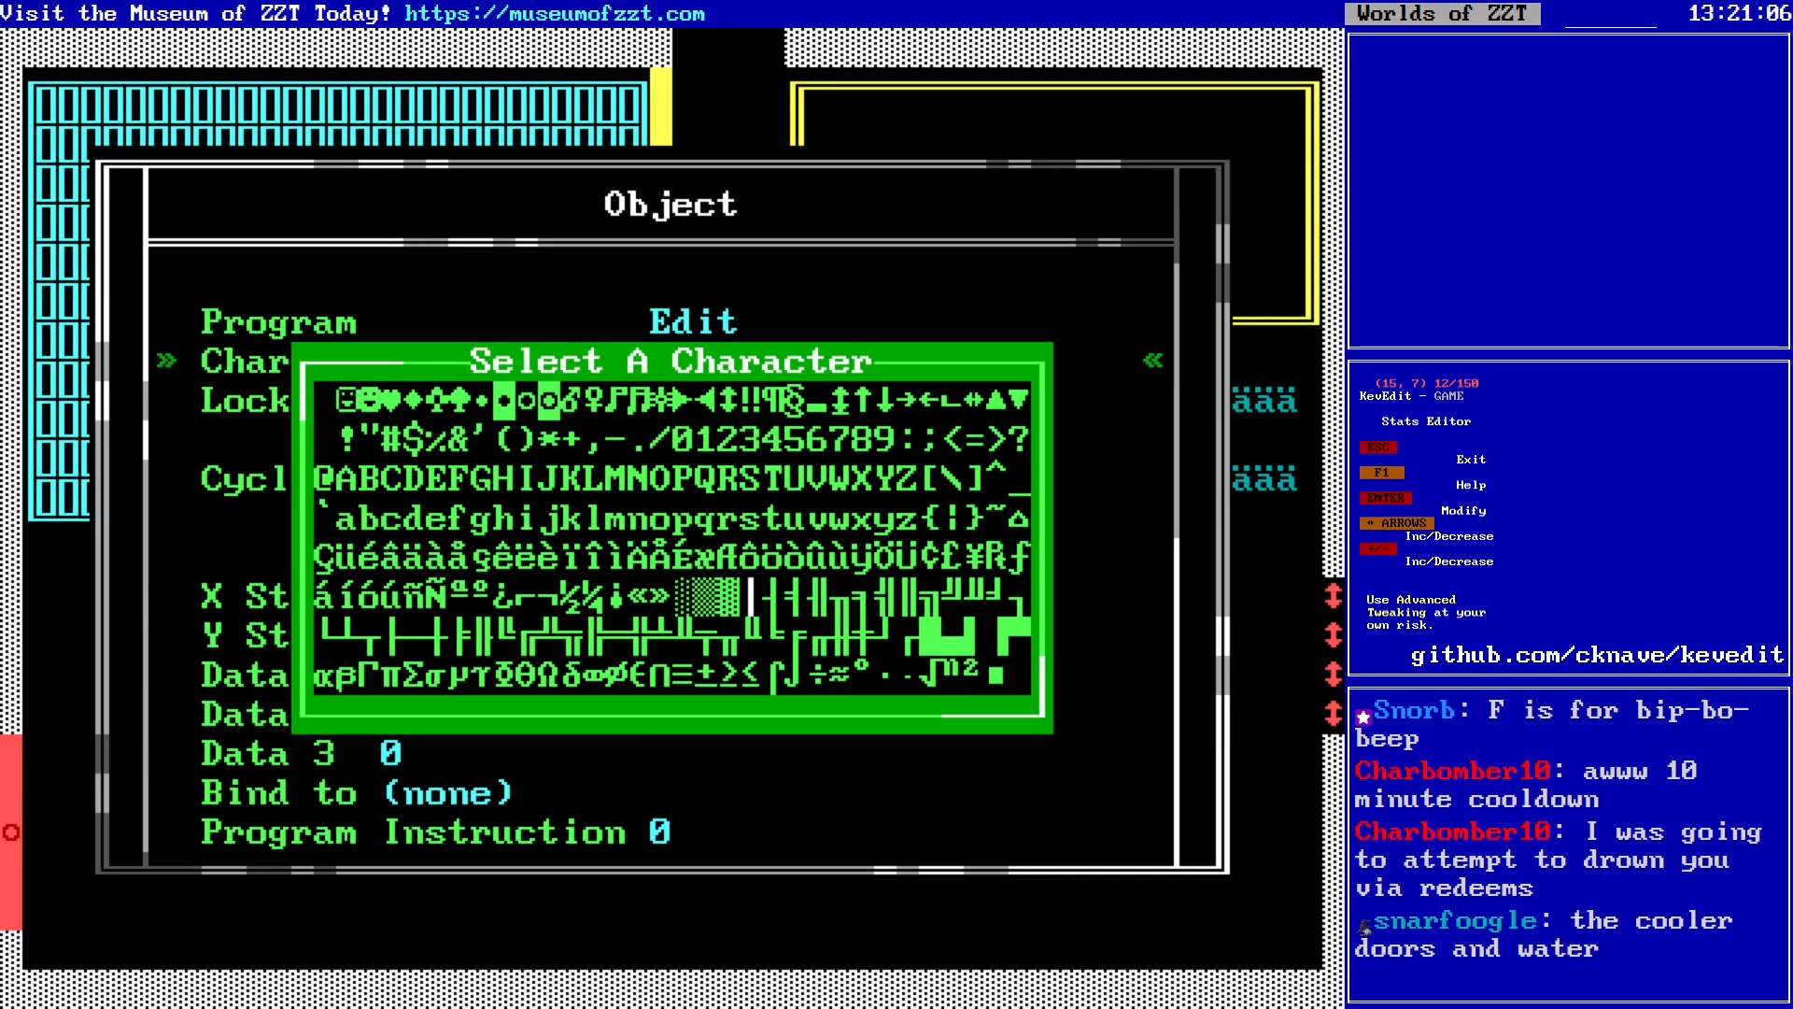
pyautogui.press('Left')
pyautogui.press('Left')
pyautogui.press('Left')
pyautogui.press('Left')
pyautogui.press('Left')
pyautogui.press('Escape')
pyautogui.press('Escape')
# Step: Set the new magenta object's character to the single vertical line and return the cursor to column 15, row 14, below the alcove
pyautogui.press('Return')
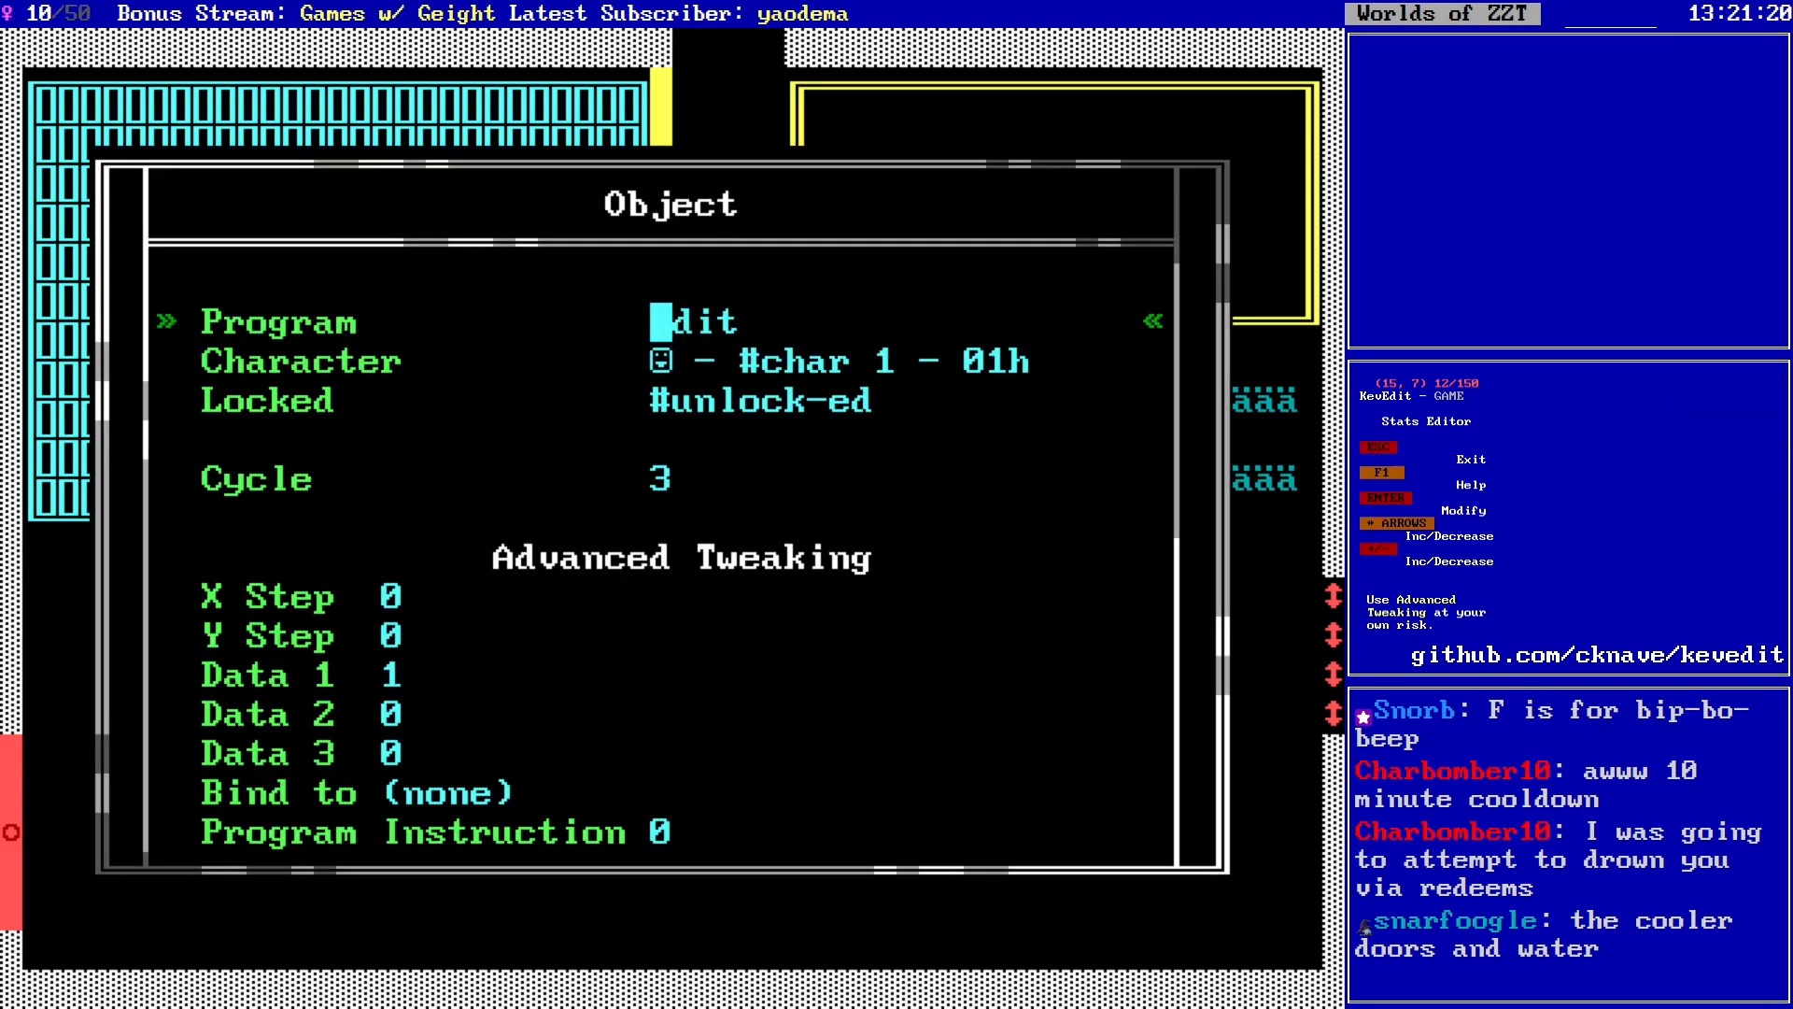
pyautogui.press('Down')
pyautogui.press('Return')
pyautogui.press('Right')
pyautogui.press('Right')
pyautogui.press('Right')
pyautogui.press('Right')
pyautogui.press('Right')
pyautogui.press('Right')
pyautogui.press('Right')
pyautogui.press('Right')
pyautogui.press('Right')
pyautogui.press('Right')
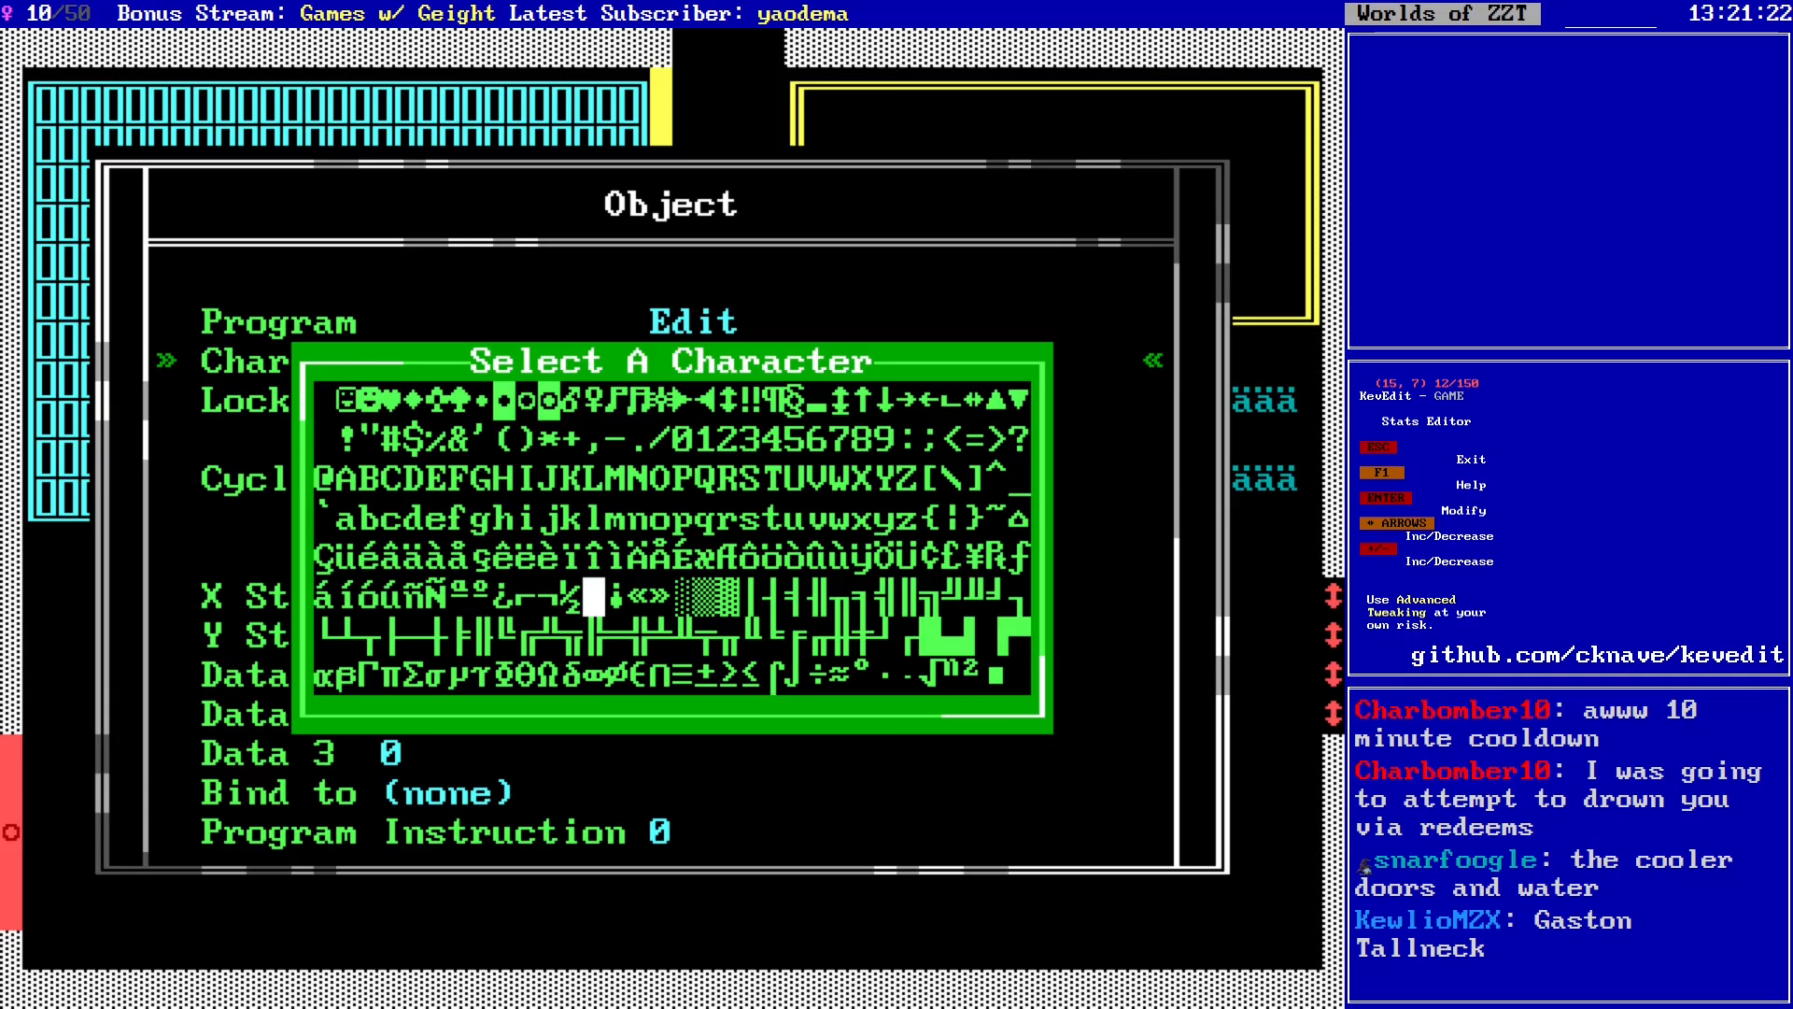
pyautogui.press('Right')
pyautogui.press('Right')
pyautogui.press('Right')
pyautogui.press('Right')
pyautogui.press('Right')
pyautogui.press('Right')
pyautogui.press('Right')
pyautogui.press('Right')
pyautogui.press('Return')
pyautogui.press('Escape')
pyautogui.press('Down')
pyautogui.press('Down')
pyautogui.press('Down')
pyautogui.press('Down')
pyautogui.press('Down')
pyautogui.press('Down')
pyautogui.press('Down')
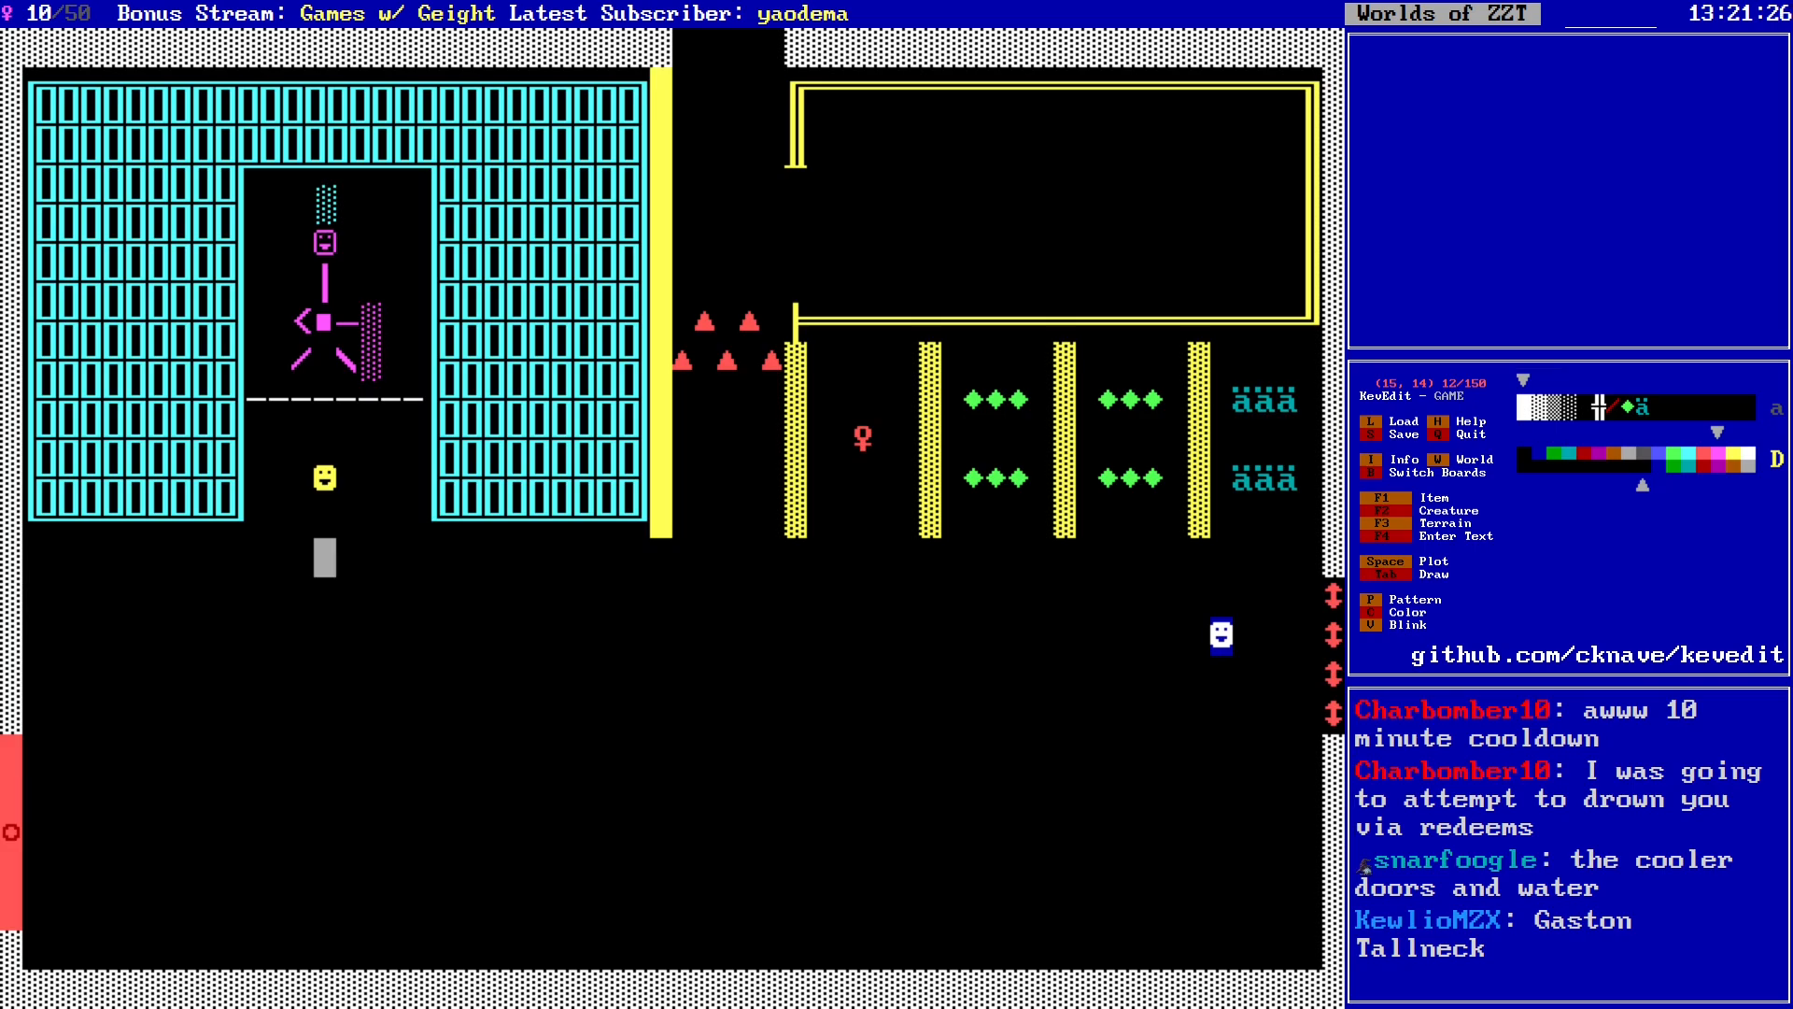
# Step: Move the magenta figure's smiley head down one tile to (15, 7), overwriting the vertical neck segment
pyautogui.press('Up')
pyautogui.press('Up')
pyautogui.press('Up')
pyautogui.press('Up')
pyautogui.press('Up')
pyautogui.press('Up')
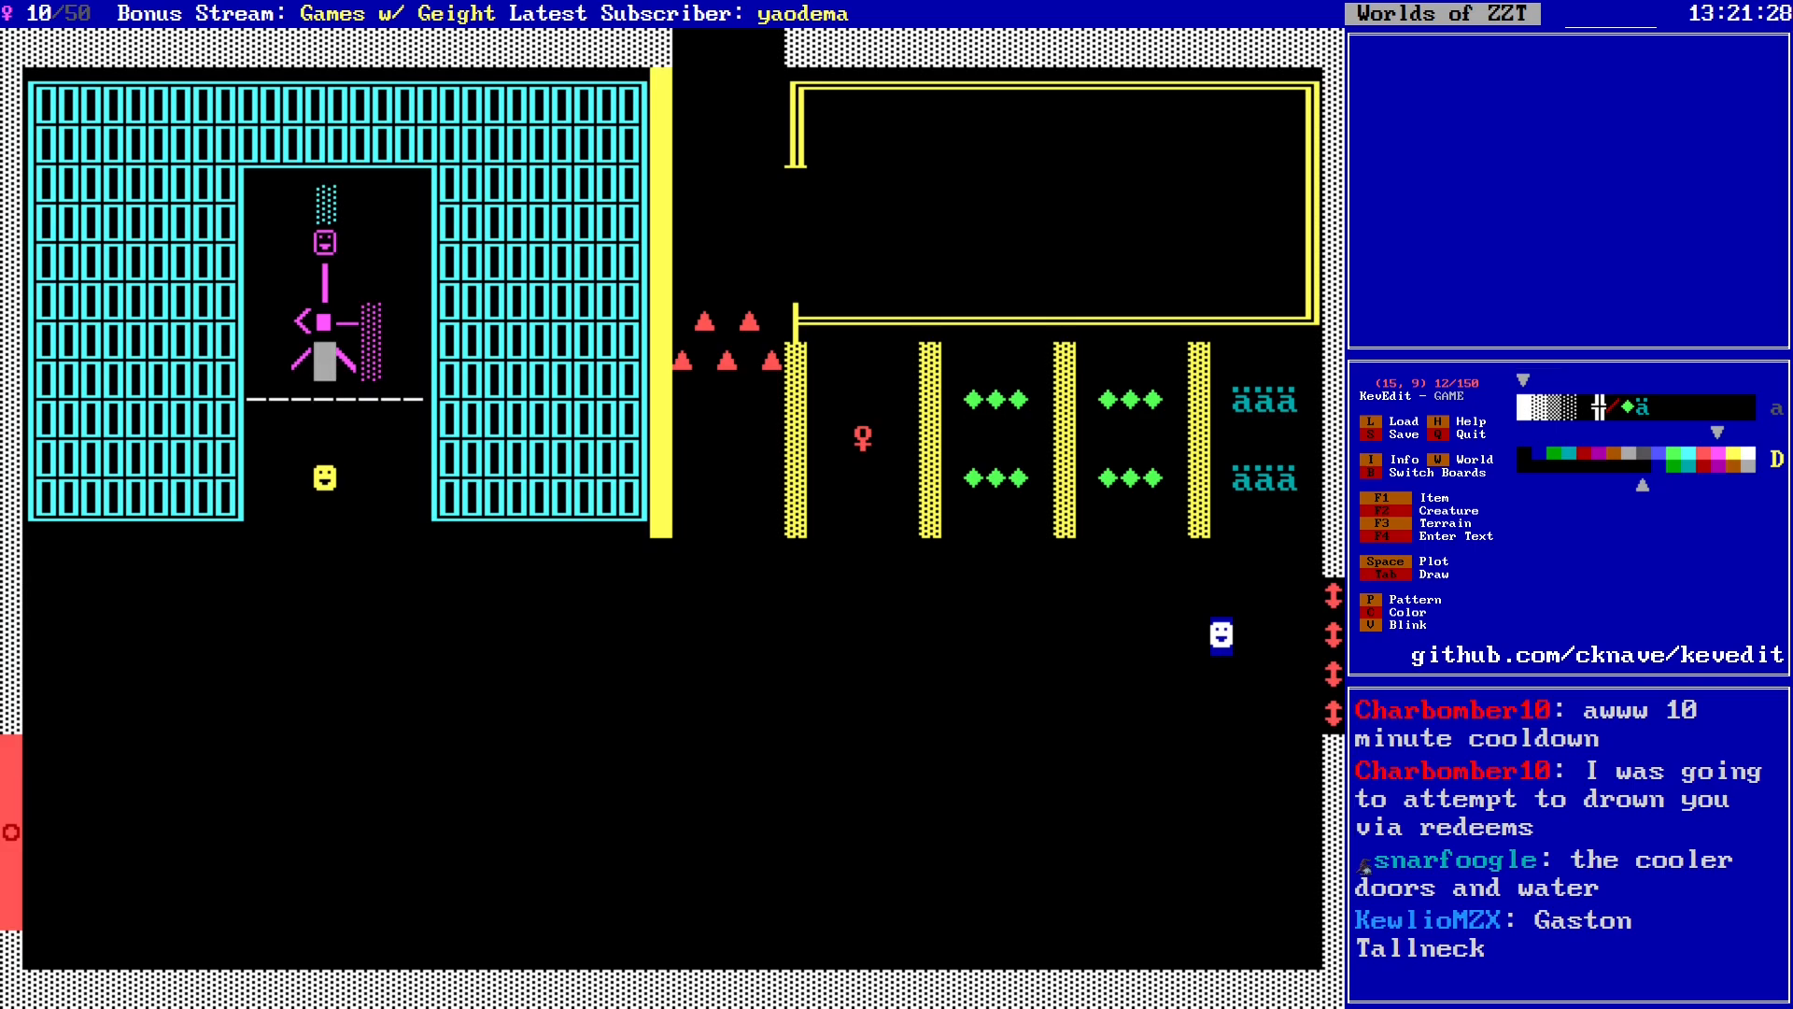
pyautogui.press('Up')
pyautogui.press('Return')
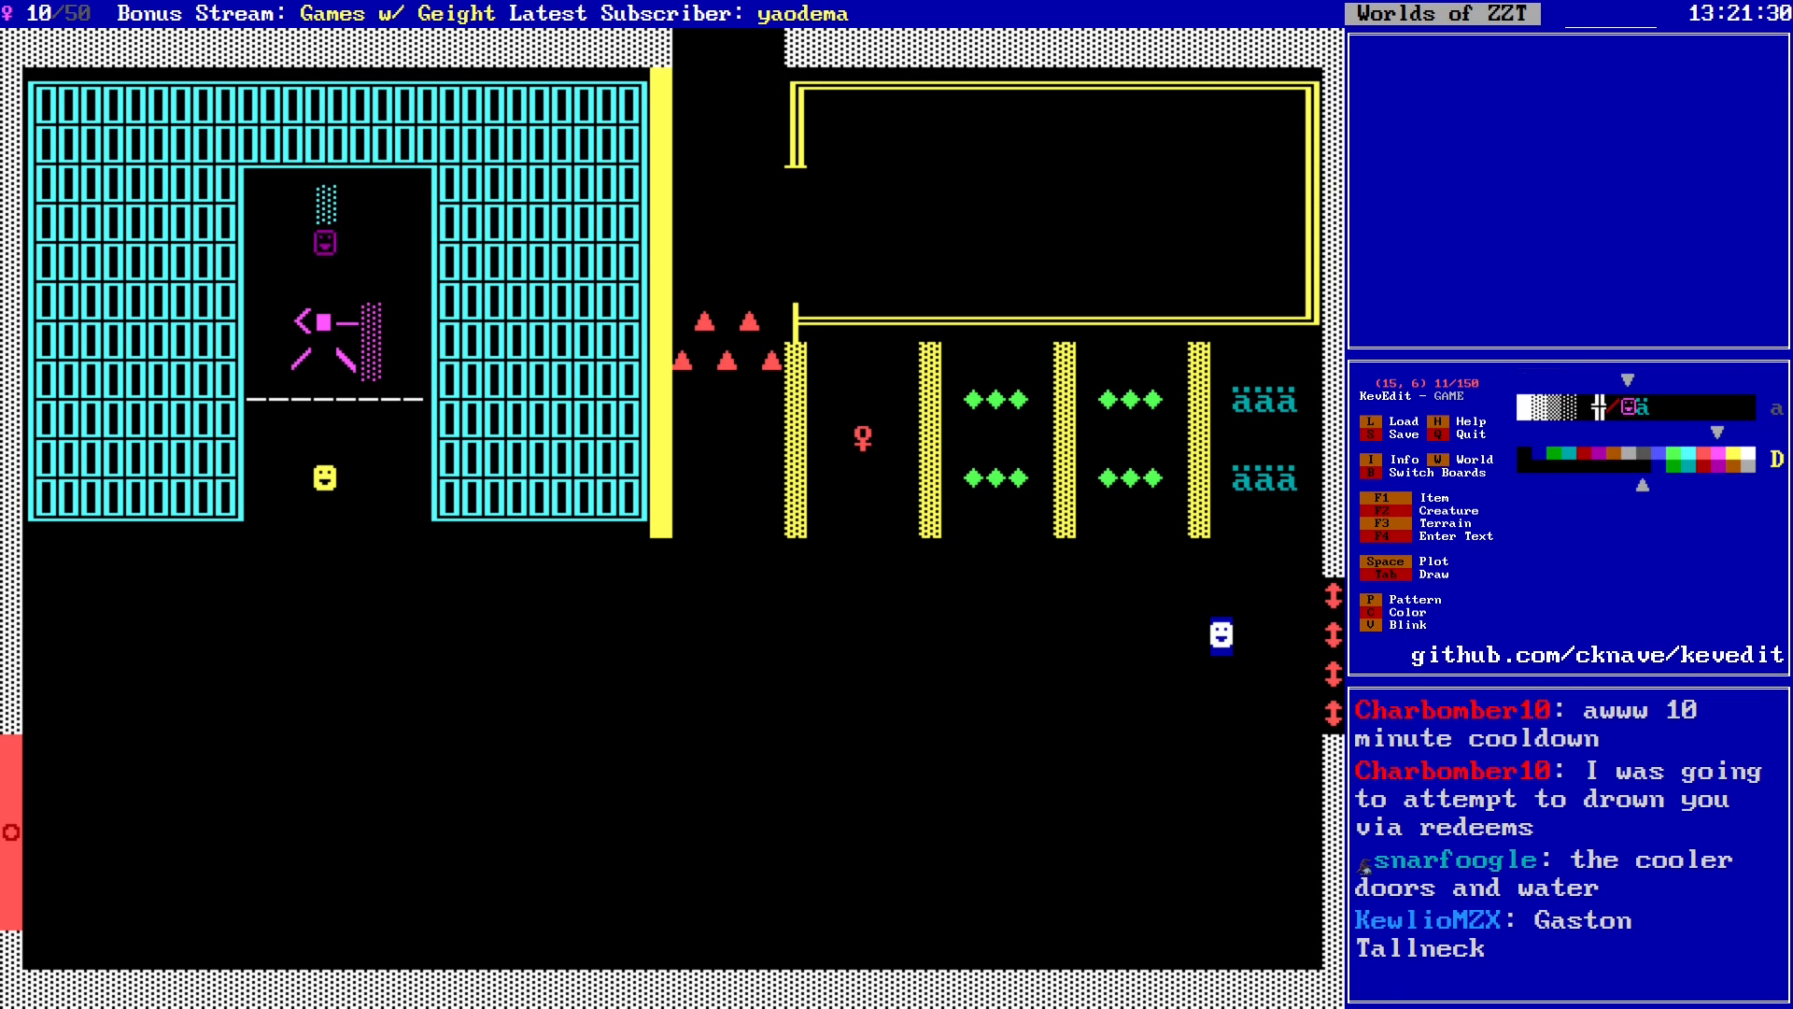
pyautogui.press('Down')
pyautogui.press('space')
# Step: Move the cyan shaded tile down one tile to (15, 6), so it sits directly on the magenta figure's head
pyautogui.press('Up')
pyautogui.press('Up')
pyautogui.press('Return')
pyautogui.press('Down')
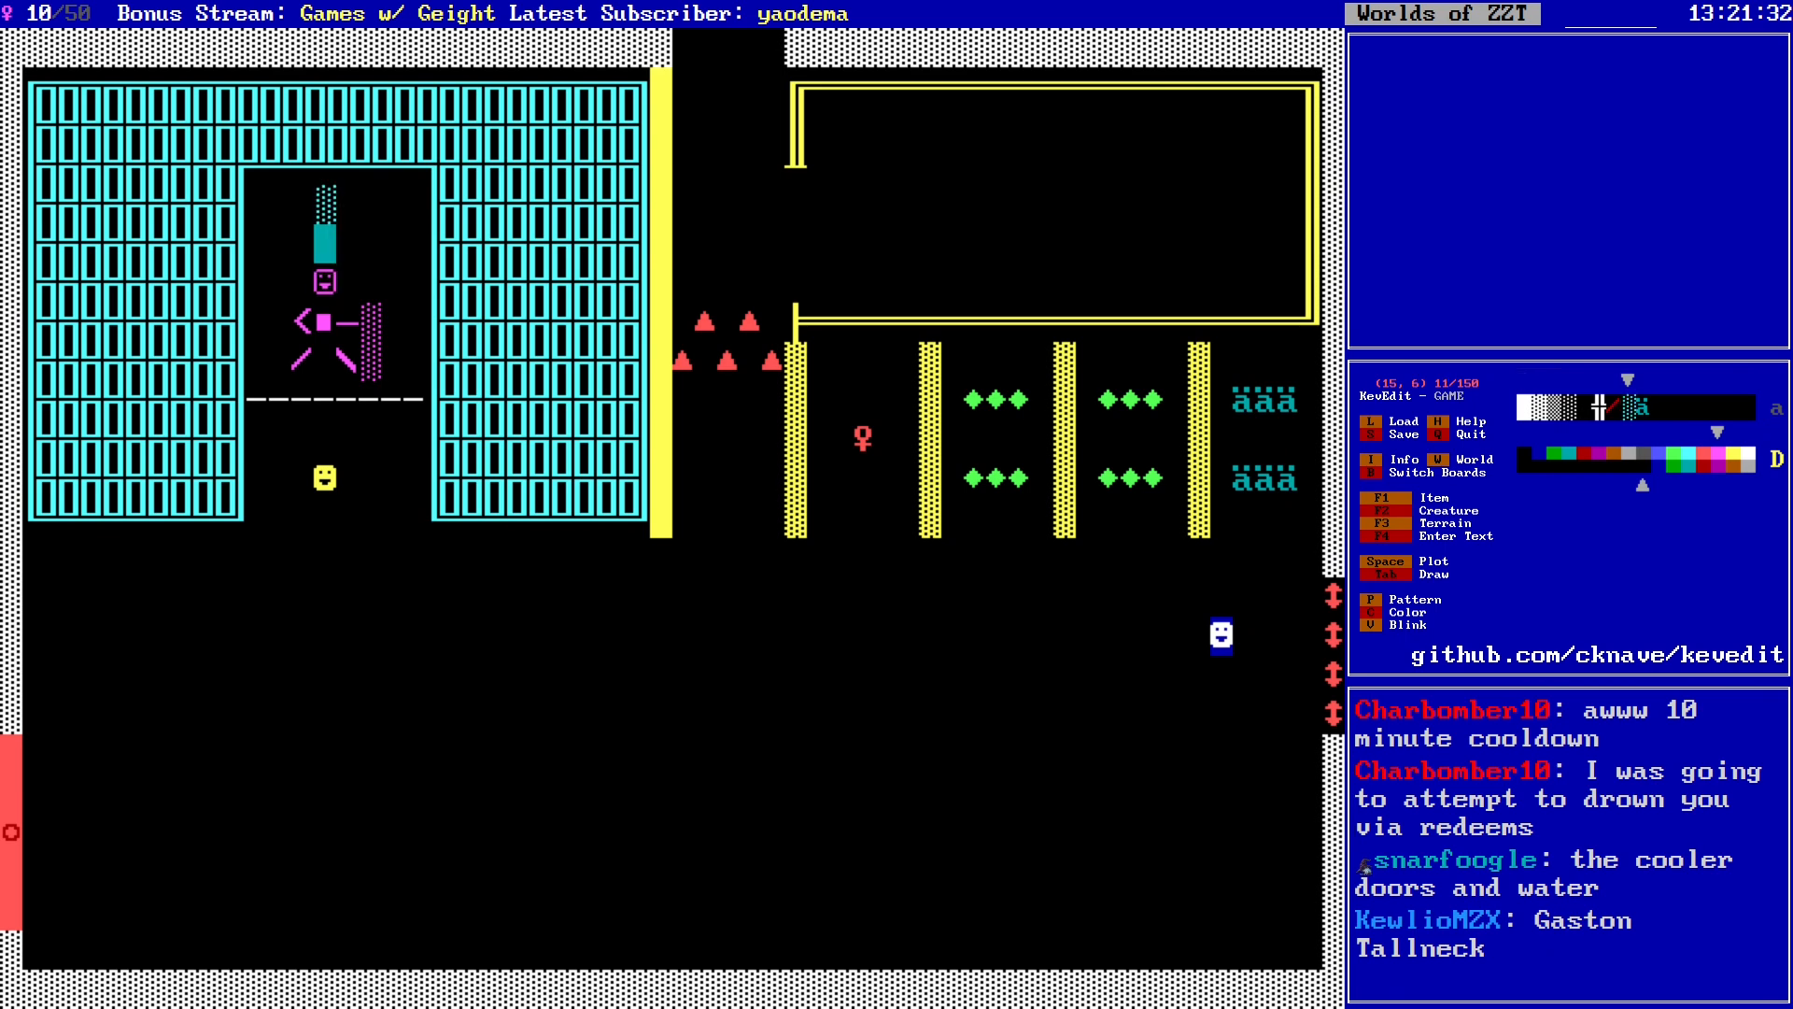
pyautogui.press('space')
pyautogui.press('Up')
pyautogui.press('Right')
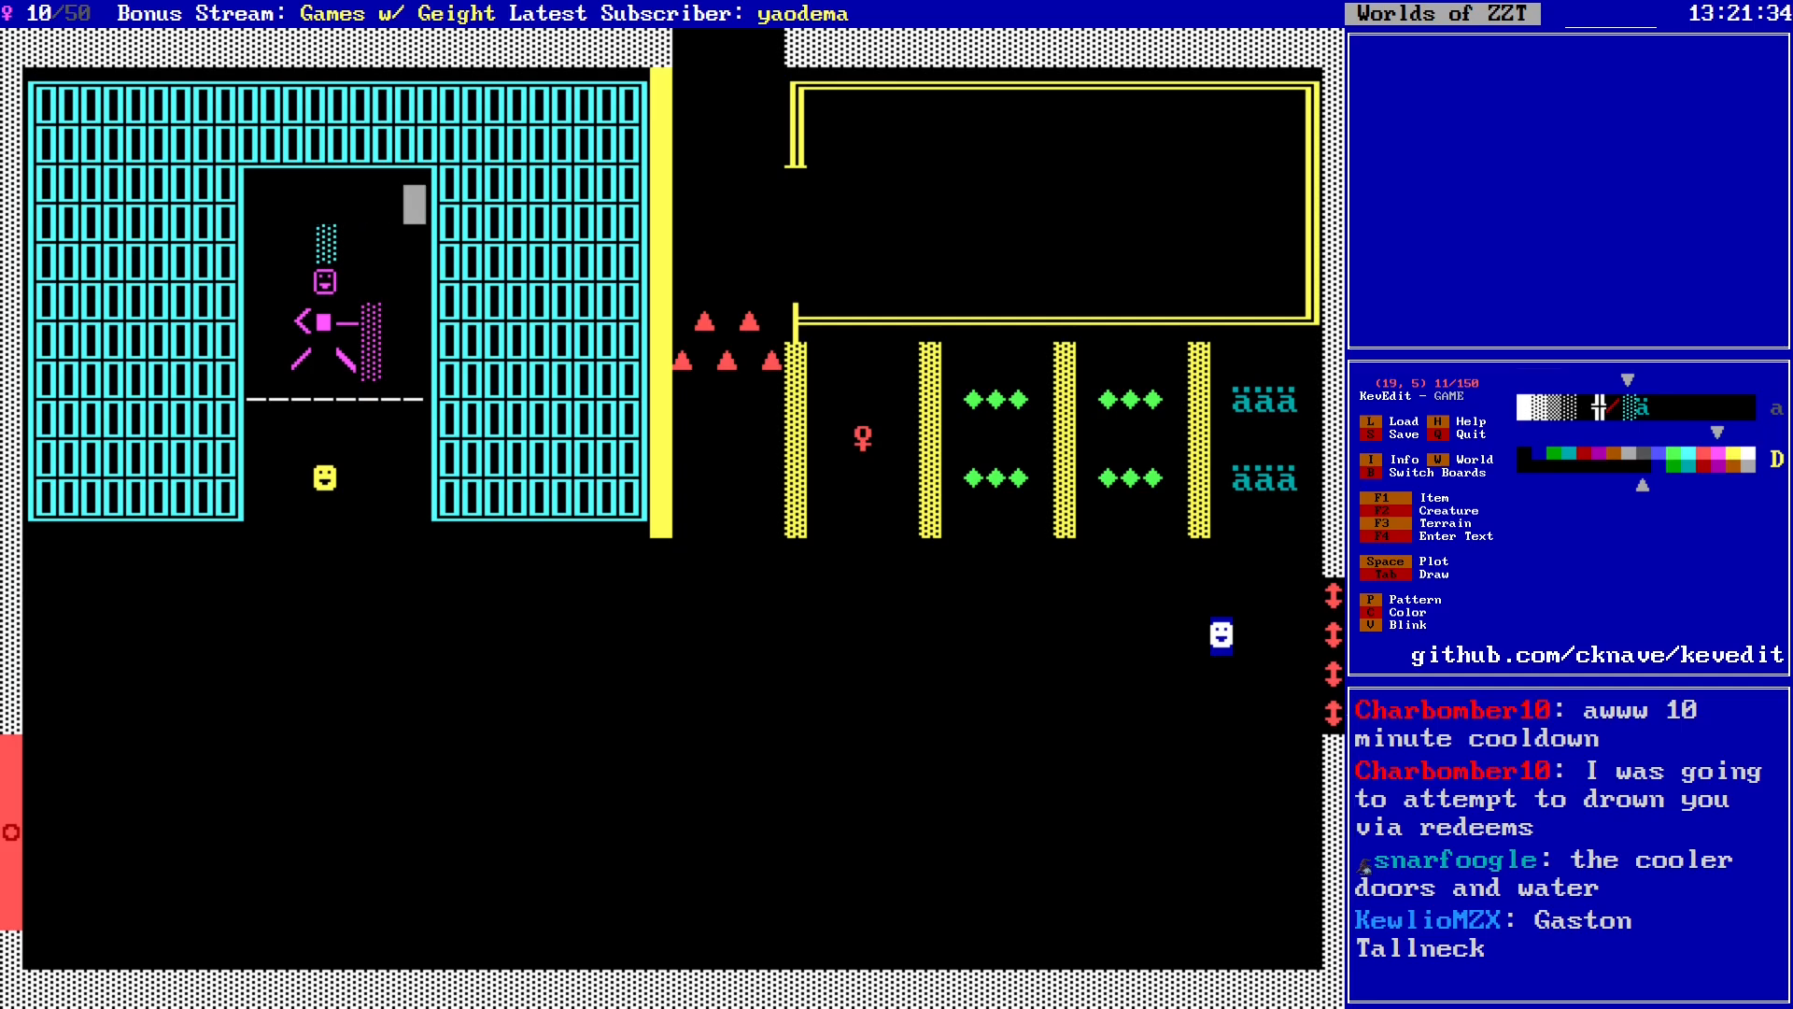
pyautogui.press('Right')
pyautogui.press('Down')
pyautogui.press('Down')
pyautogui.press('Down')
pyautogui.press('Down')
pyautogui.press('Left')
pyautogui.press('Left')
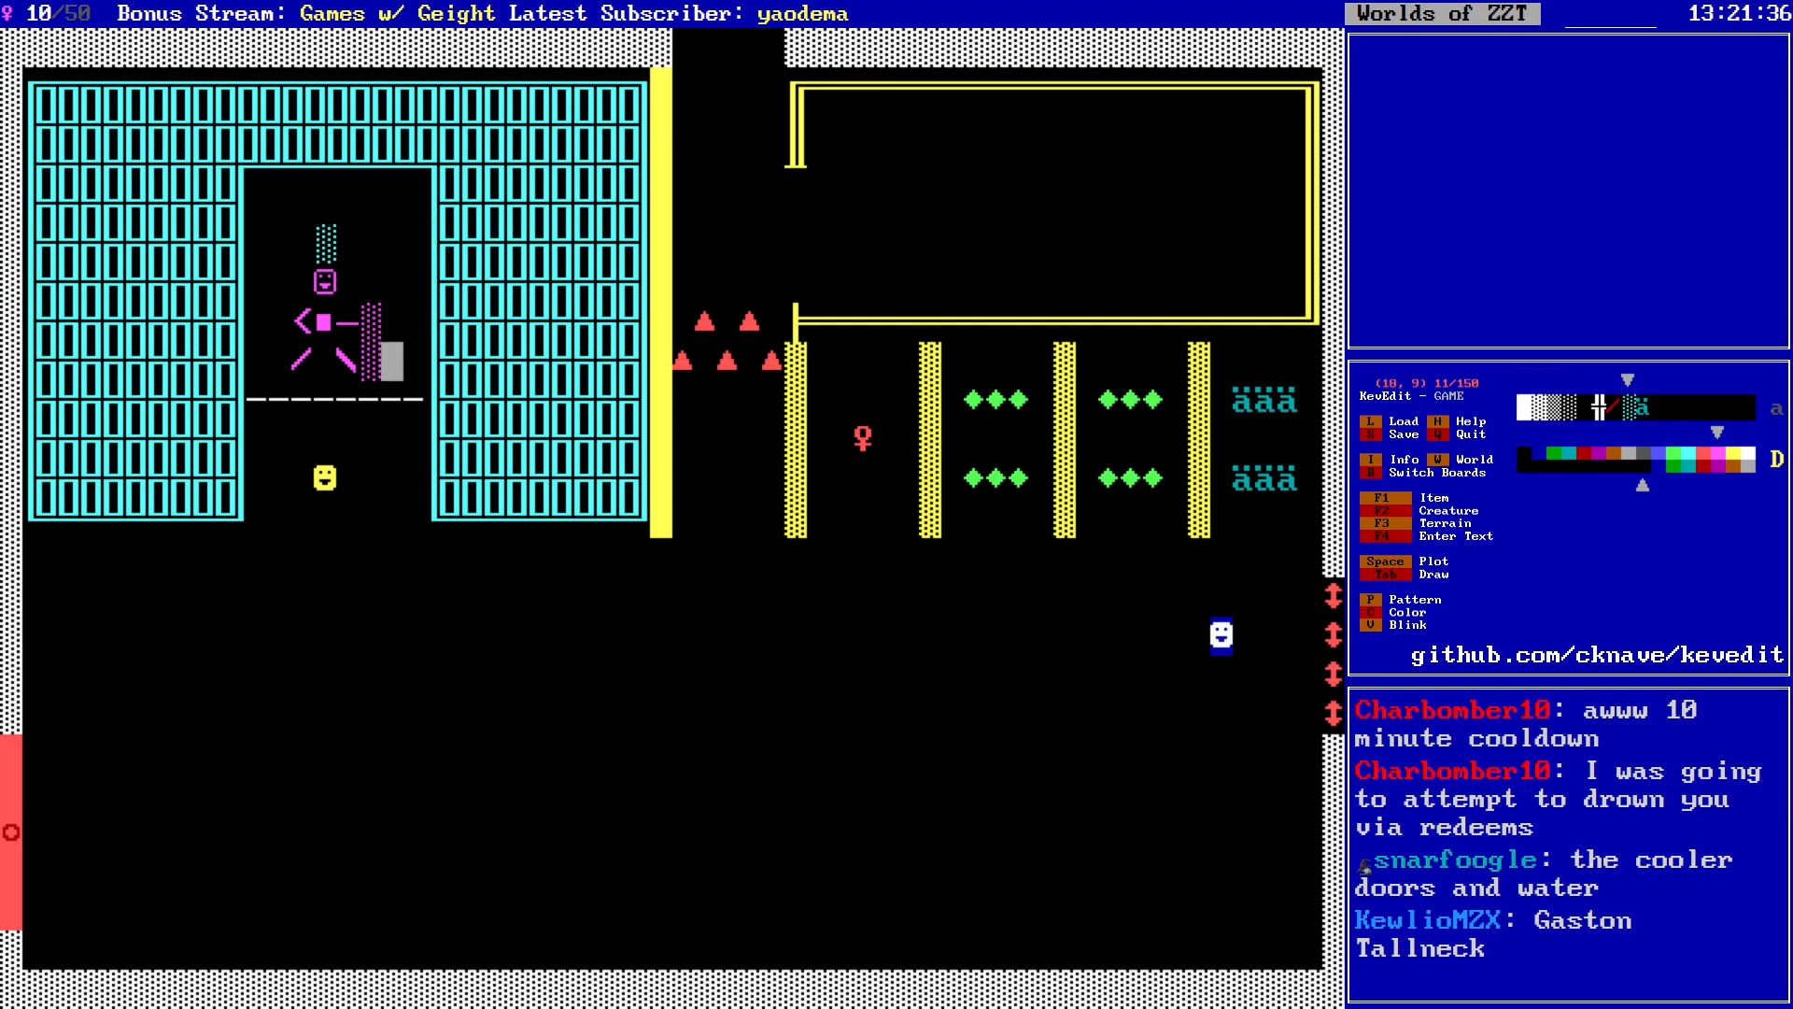
pyautogui.press('Left')
pyautogui.press('Down')
pyautogui.press('Down')
pyautogui.press('Down')
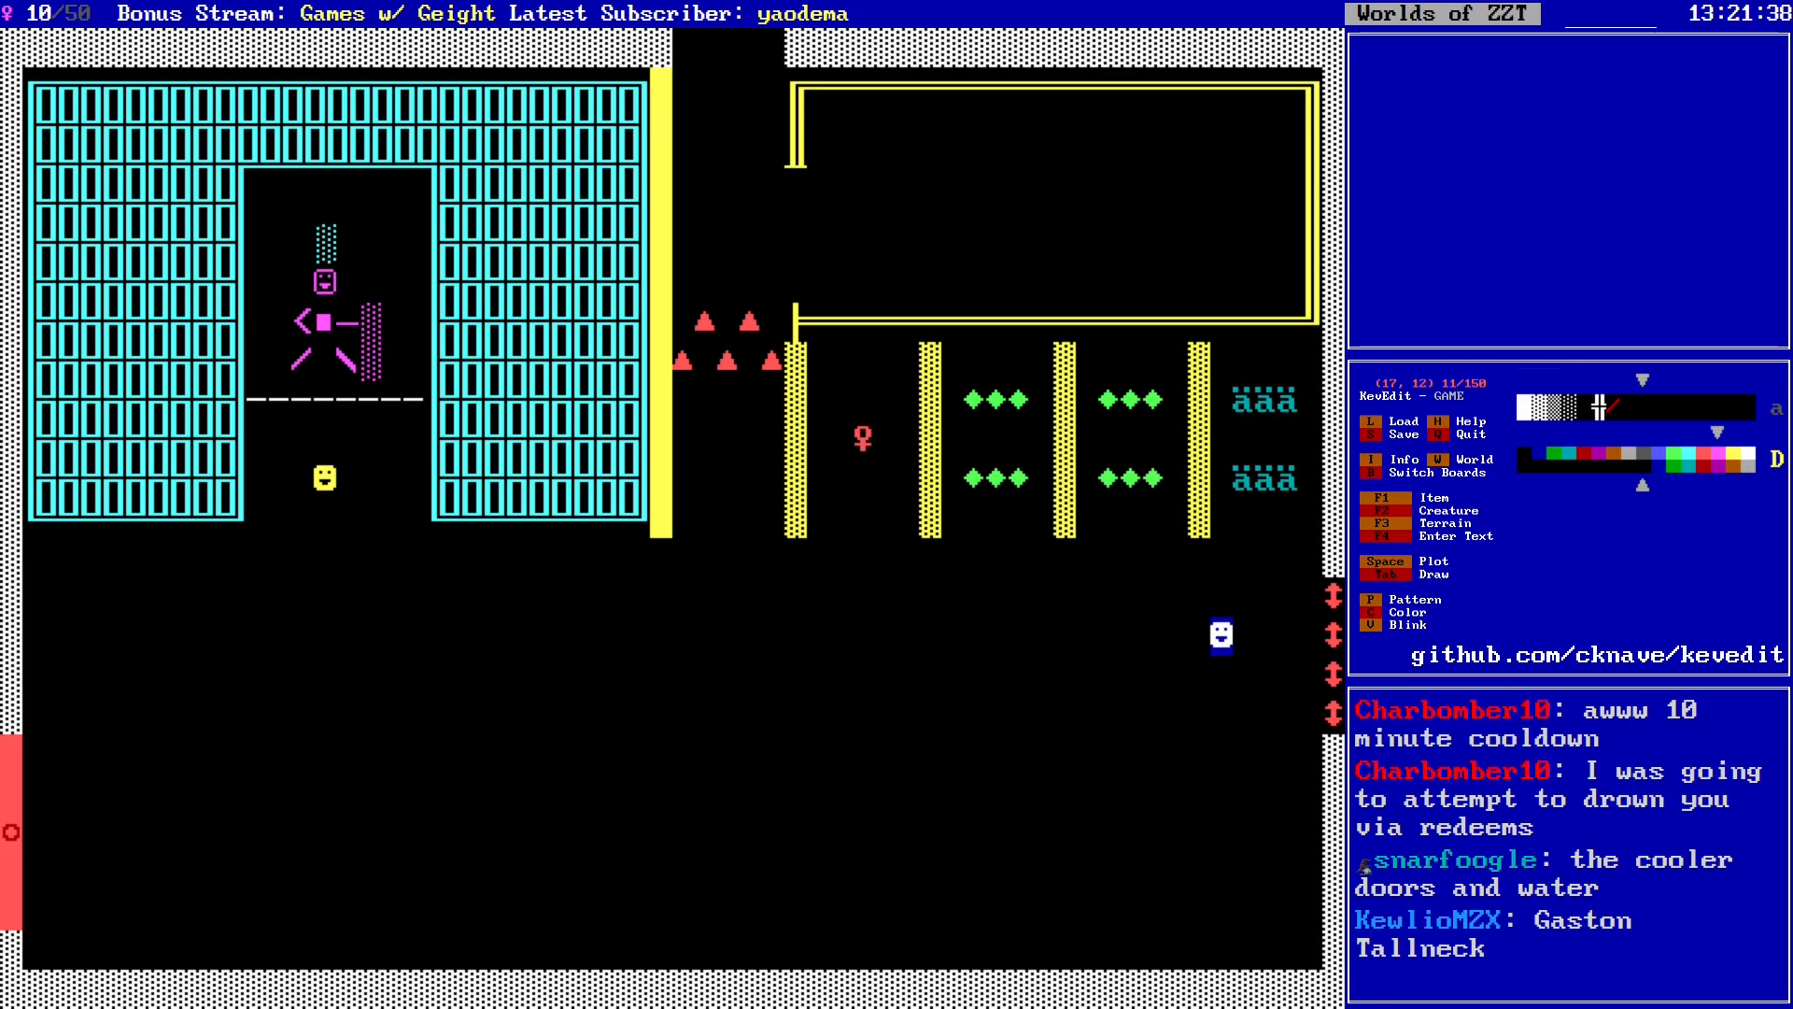
# Step: Save the world, overwriting its existing file
pyautogui.press('s')
pyautogui.press('y')
pyautogui.press('Up')
pyautogui.press('Up')
pyautogui.press('Up')
pyautogui.press('Left')
pyautogui.press('Left')
pyautogui.press('Up')
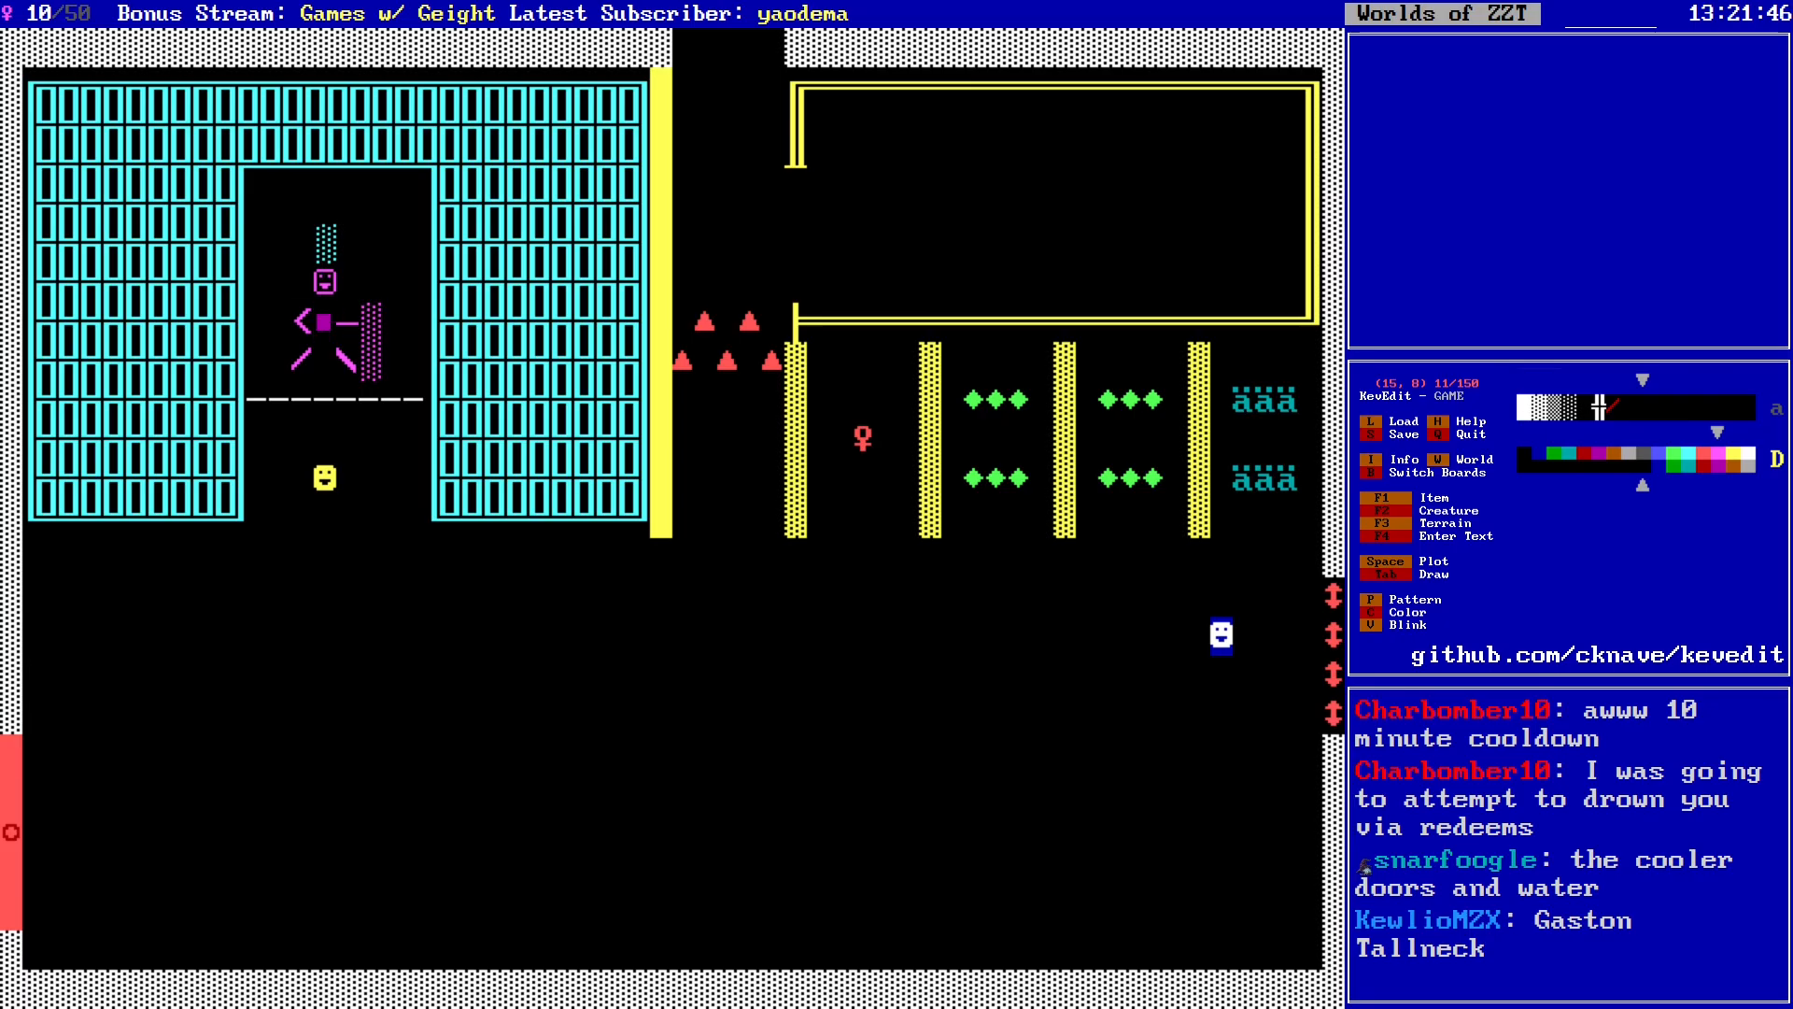
pyautogui.press('Down')
pyautogui.press('Down')
pyautogui.press('Down')
pyautogui.press('Down')
pyautogui.press('Down')
pyautogui.press('Down')
pyautogui.press('Down')
pyautogui.press('Down')
pyautogui.press('Down')
pyautogui.press('Down')
pyautogui.press('Down')
pyautogui.press('Down')
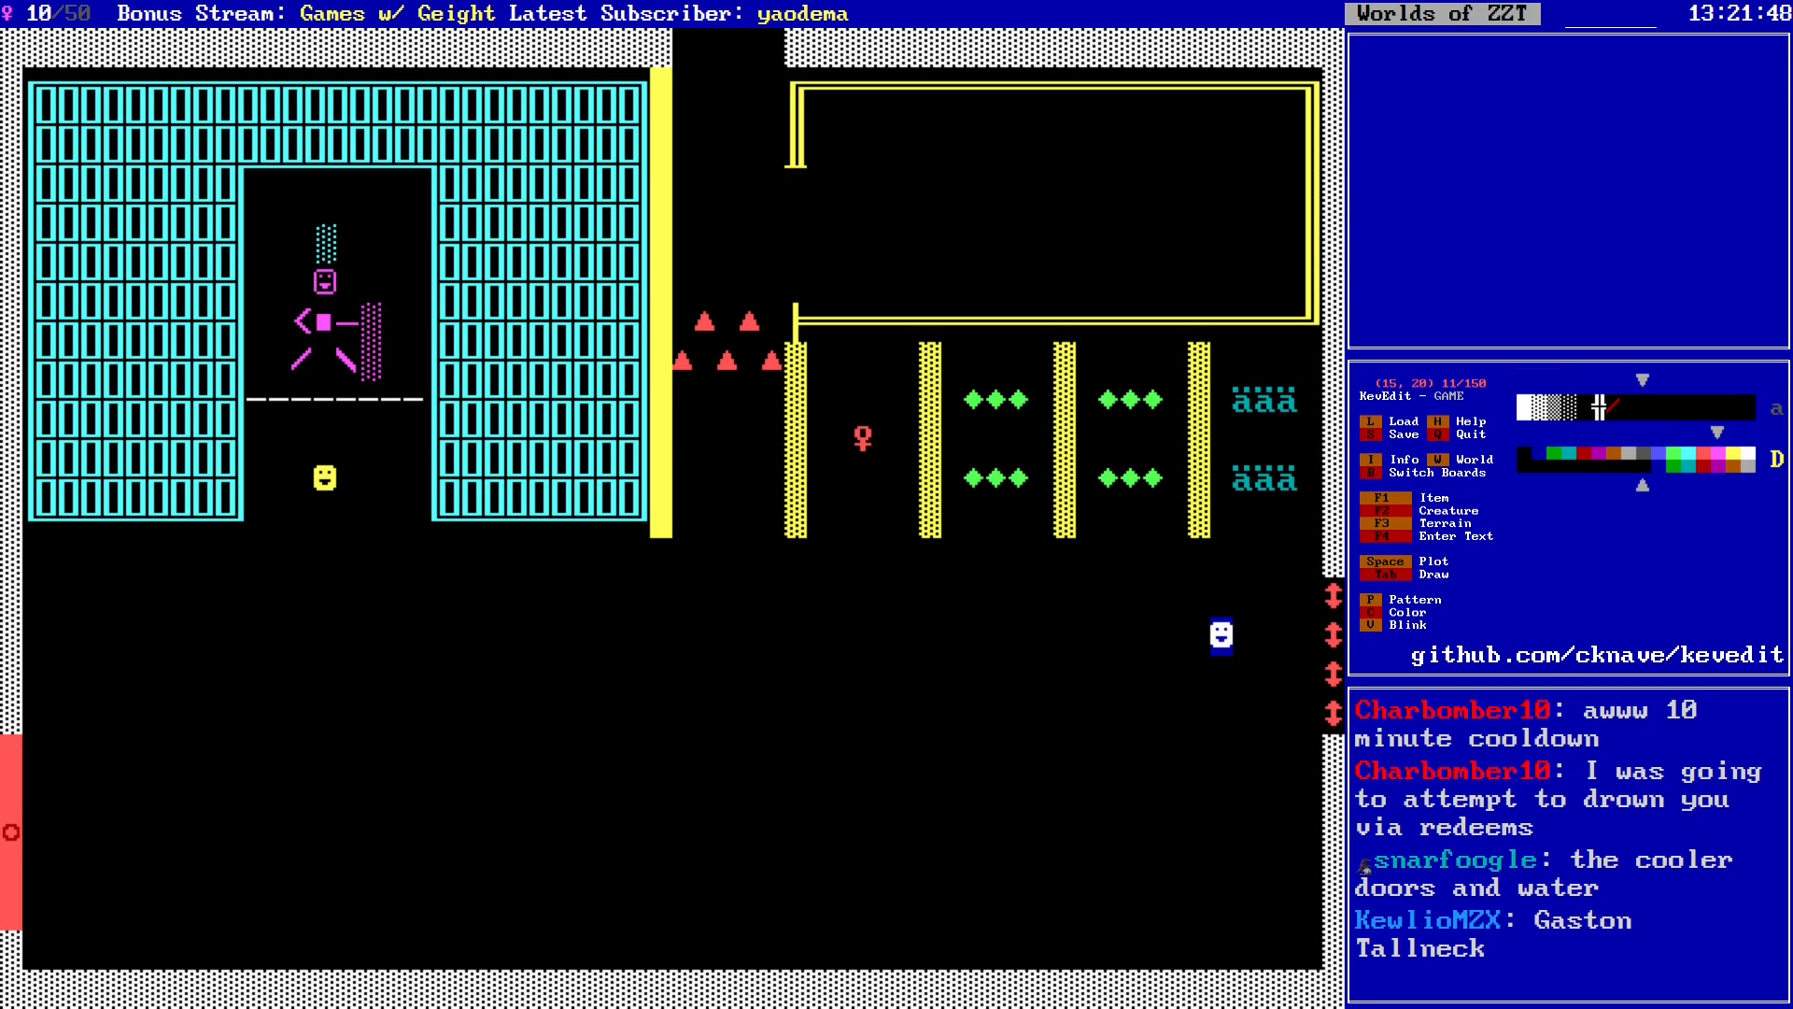
pyautogui.press('Right')
pyautogui.press('Right')
pyautogui.press('Right')
pyautogui.press('Right')
pyautogui.press('Right')
pyautogui.press('Right')
pyautogui.press('Right')
pyautogui.press('Right')
pyautogui.press('Right')
pyautogui.press('Right')
pyautogui.press('Right')
pyautogui.press('Right')
pyautogui.press('Right')
pyautogui.press('Right')
pyautogui.press('Right')
pyautogui.press('Right')
pyautogui.press('Right')
pyautogui.press('Right')
pyautogui.press('Right')
pyautogui.press('Right')
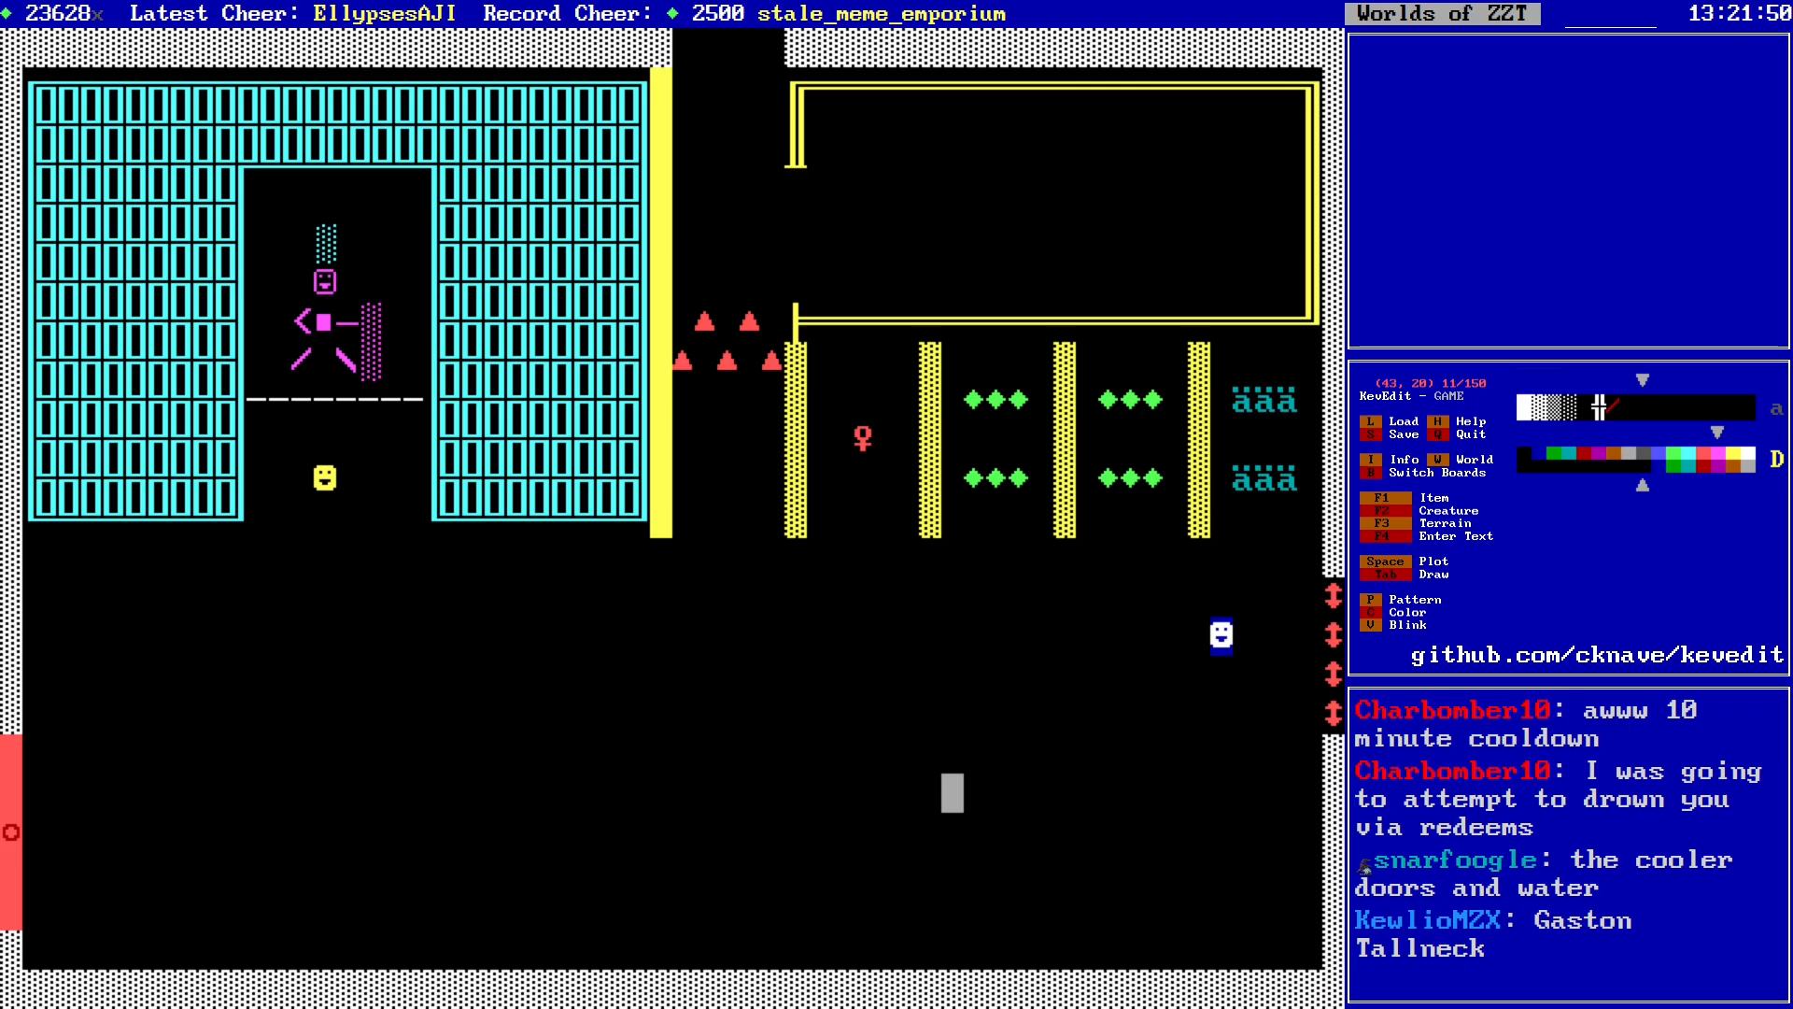
pyautogui.press('Right')
pyautogui.press('Right')
pyautogui.press('Right')
pyautogui.press('Right')
pyautogui.press('Right')
pyautogui.press('Right')
pyautogui.press('Right')
pyautogui.press('Left')
pyautogui.press('Left')
pyautogui.press('Left')
pyautogui.press('Left')
pyautogui.press('Left')
pyautogui.press('Left')
pyautogui.press('Left')
pyautogui.press('Left')
pyautogui.press('Left')
pyautogui.press('Left')
pyautogui.press('Left')
pyautogui.press('Left')
pyautogui.press('Left')
pyautogui.press('Left')
pyautogui.press('Left')
pyautogui.press('Left')
pyautogui.press('Left')
pyautogui.press('Left')
pyautogui.press('Left')
pyautogui.press('Left')
# Step: Pick up the white dotted wall tile from the board's east border at row 19 as the drawing pattern
pyautogui.press('Right')
pyautogui.press('Right')
pyautogui.press('Right')
pyautogui.press('Right')
pyautogui.press('Right')
pyautogui.press('Right')
pyautogui.press('Right')
pyautogui.press('Right')
pyautogui.press('Right')
pyautogui.press('Right')
pyautogui.press('Right')
pyautogui.press('Right')
pyautogui.press('Right')
pyautogui.press('Right')
pyautogui.press('Right')
pyautogui.press('Right')
pyautogui.press('Right')
pyautogui.press('Right')
pyautogui.press('Right')
pyautogui.press('Right')
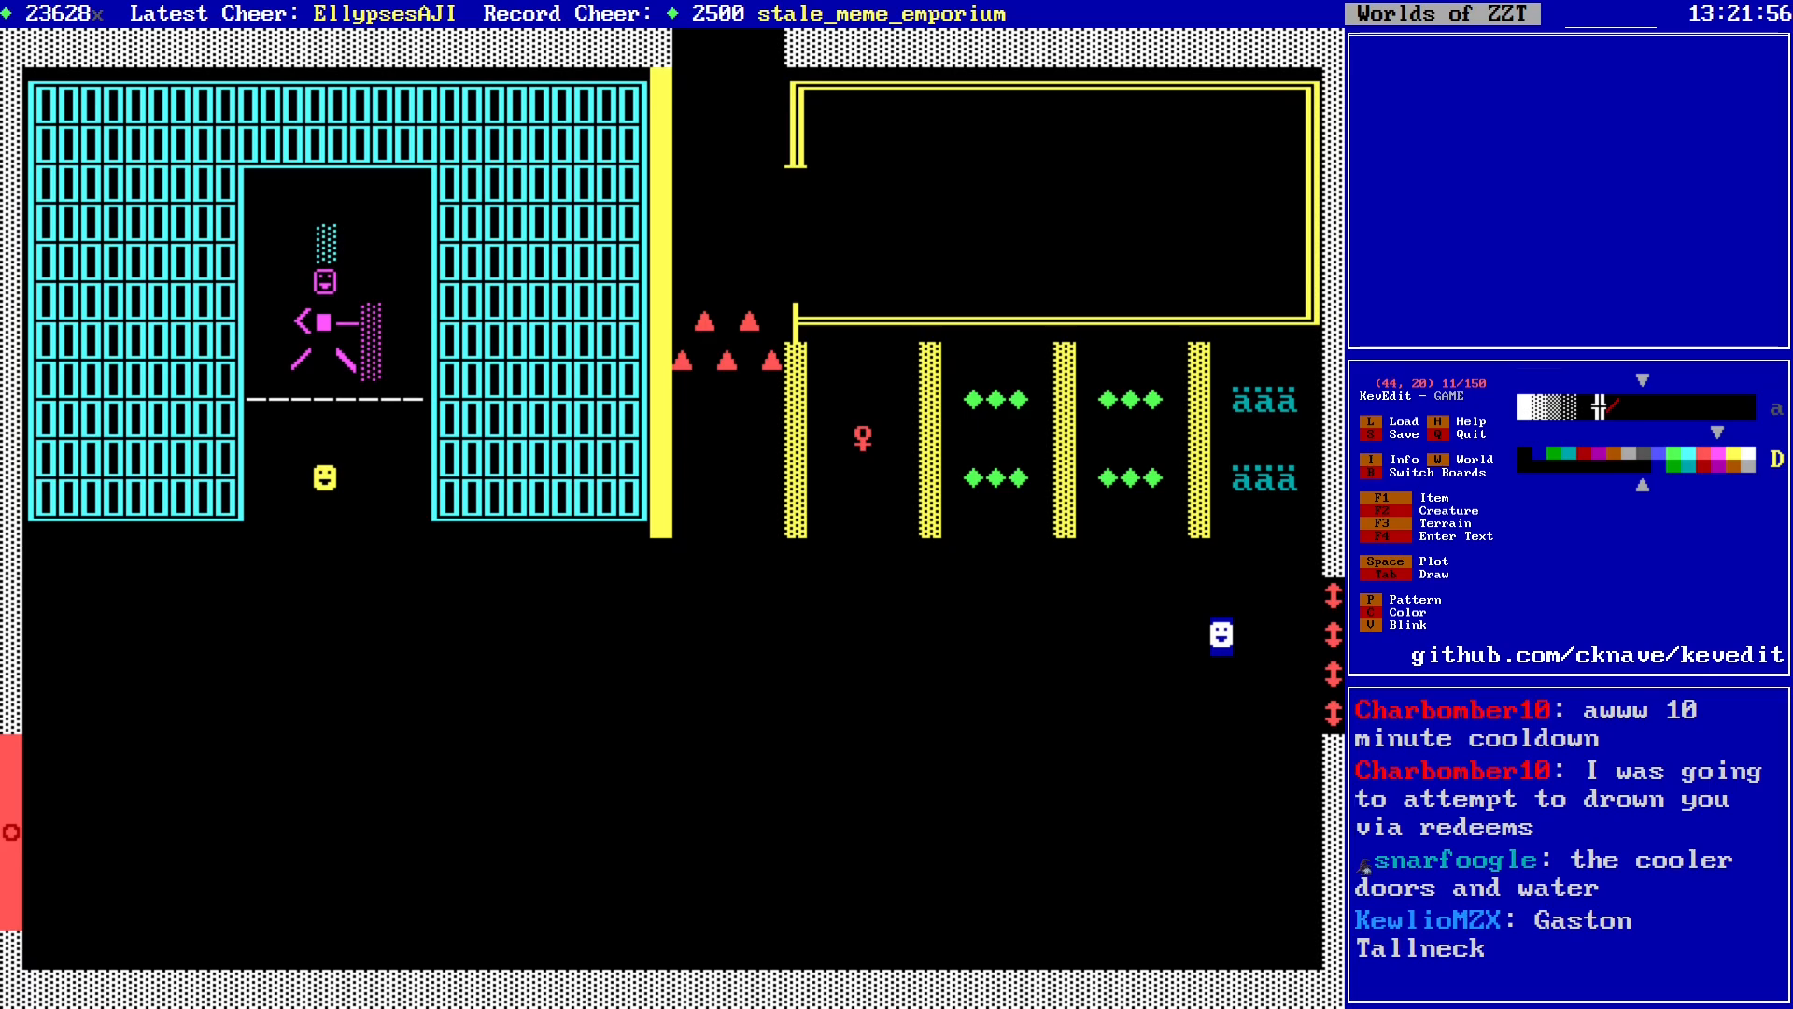
pyautogui.press('Up')
pyautogui.press('Return')
pyautogui.press('Left')
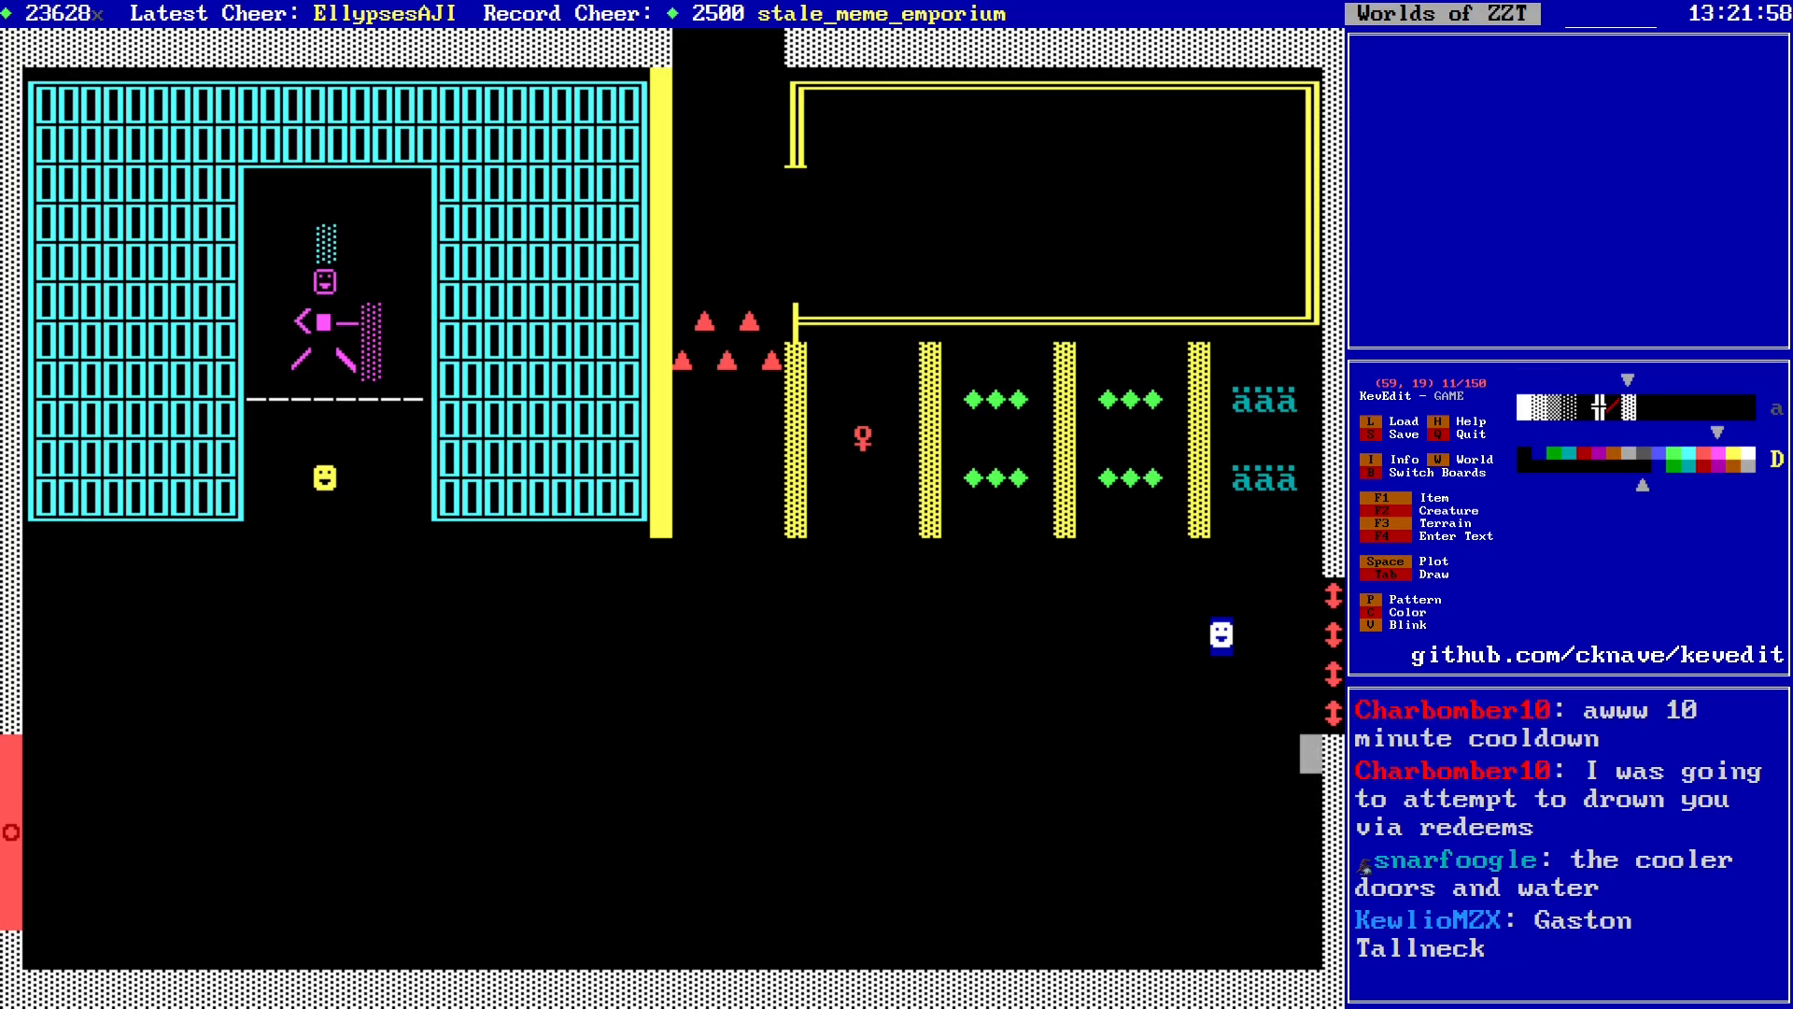
# Step: Draw a white dotted wall westward along row 19 from the east border at column 59 to column 42
pyautogui.press('Tab')
pyautogui.press('Left')
pyautogui.press('Left')
pyautogui.press('Left')
pyautogui.press('Left')
pyautogui.press('Left')
pyautogui.press('Left')
pyautogui.press('Left')
pyautogui.press('Left')
pyautogui.press('Left')
pyautogui.press('Left')
pyautogui.press('Left')
pyautogui.press('Left')
pyautogui.press('Left')
pyautogui.press('Left')
pyautogui.press('Left')
pyautogui.press('Left')
pyautogui.press('Left')
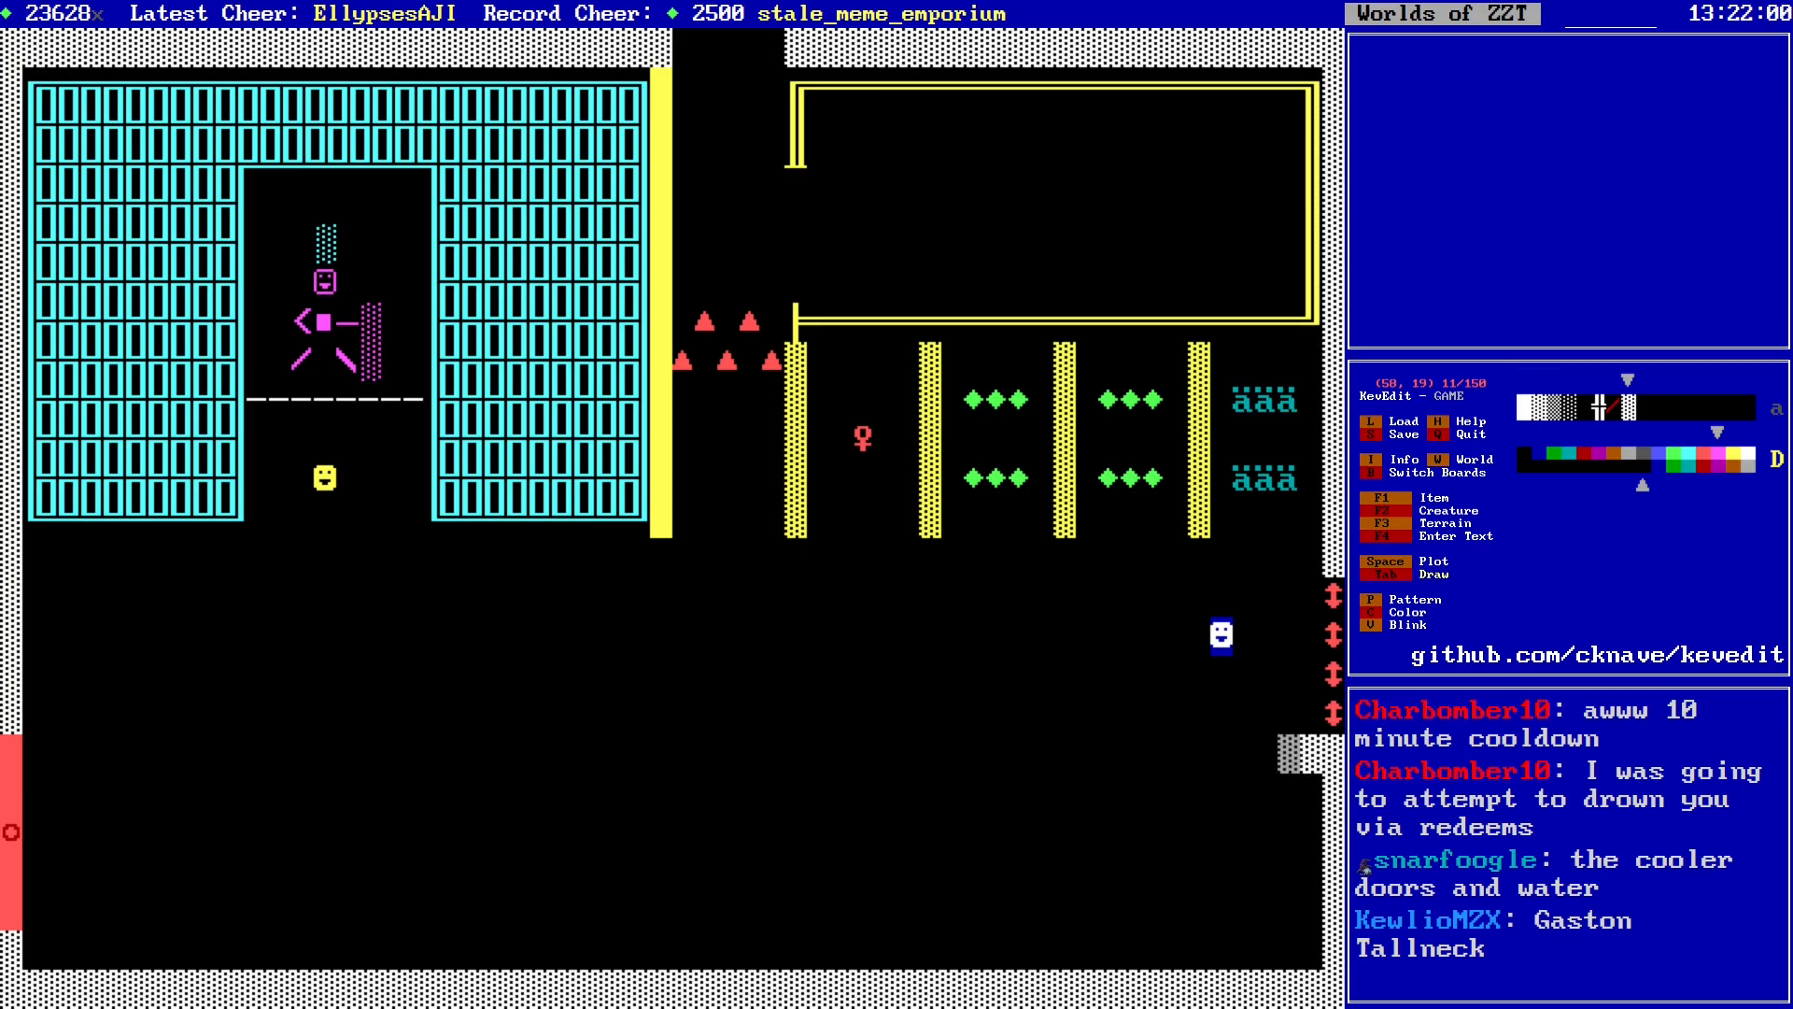
# Step: Step the dotted wall down to row 20 and continue it westward from column 42 to column 35
pyautogui.press('Down')
pyautogui.press('Left')
pyautogui.press('Left')
pyautogui.press('Left')
pyautogui.press('Left')
pyautogui.press('Left')
pyautogui.press('Left')
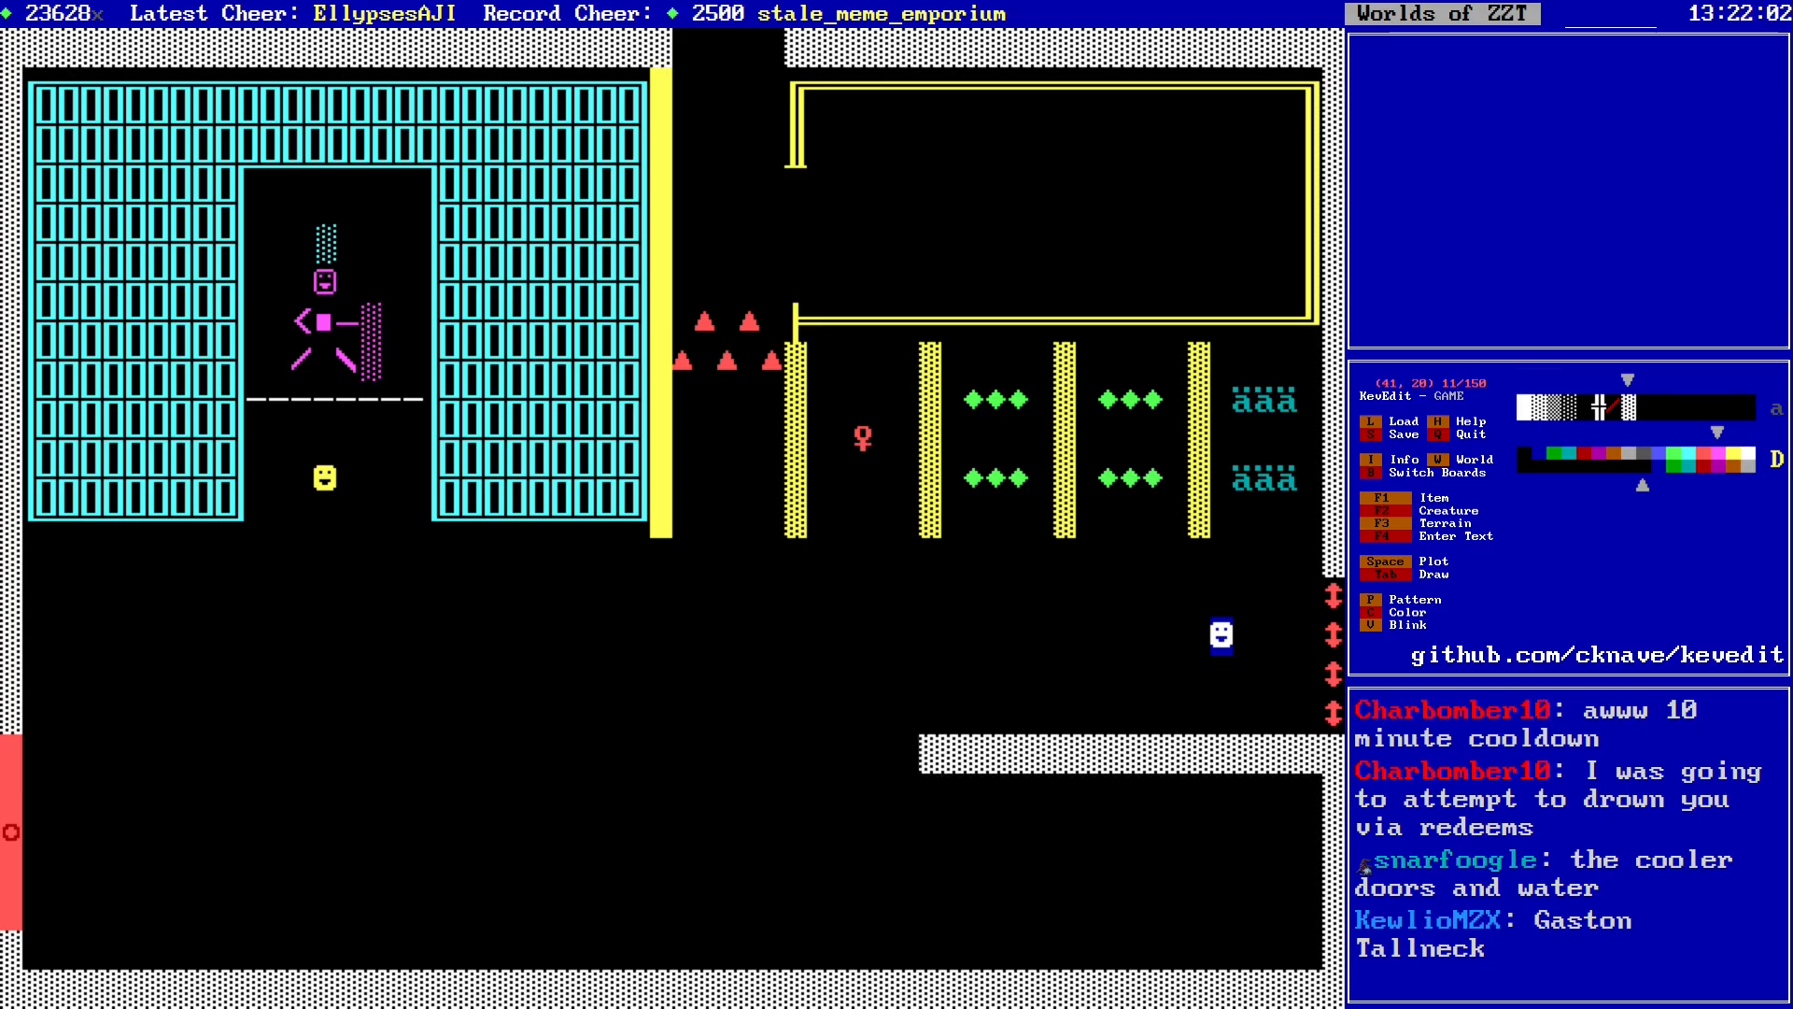
pyautogui.press('Left')
# Step: Step the dotted wall down to row 21, extend it westward to about column 29, and erase its overshooting end tile
pyautogui.press('Down')
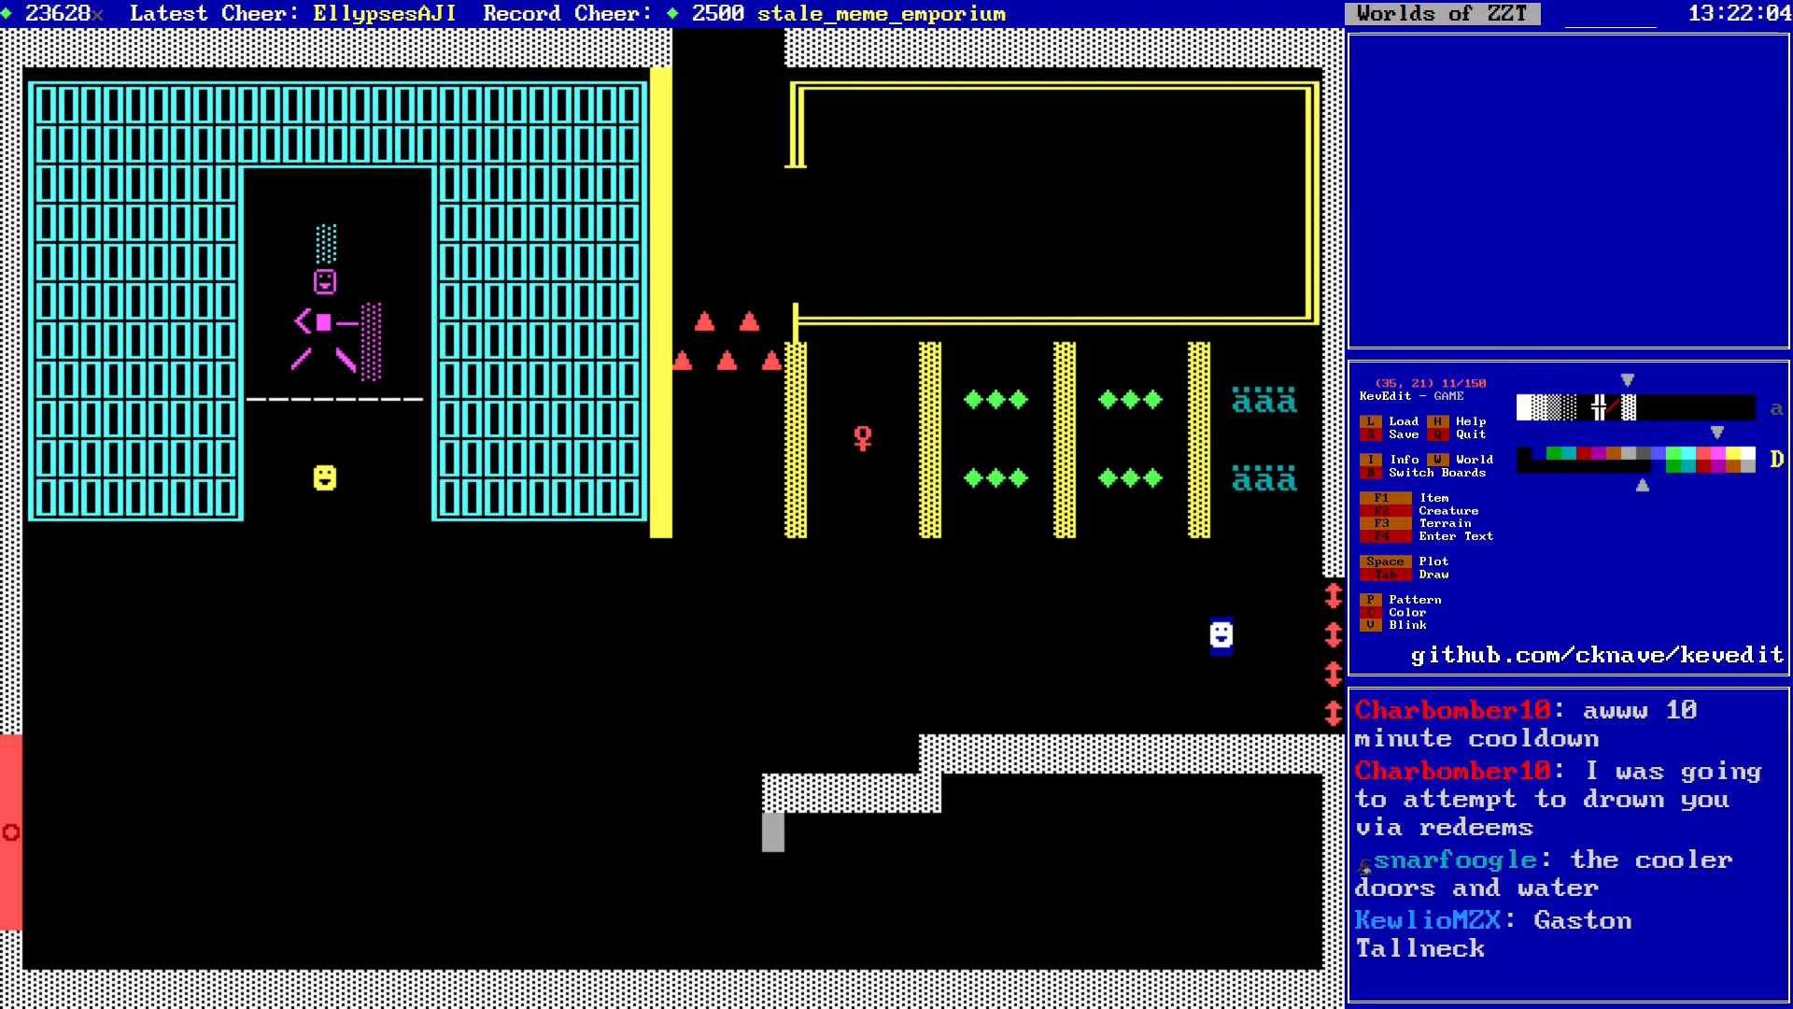
pyautogui.press('Left')
pyautogui.press('Left')
pyautogui.press('Left')
pyautogui.press('Left')
pyautogui.press('Left')
pyautogui.press('Left')
pyautogui.press('Left')
pyautogui.press('Left')
pyautogui.press('Delete')
pyautogui.press('Right')
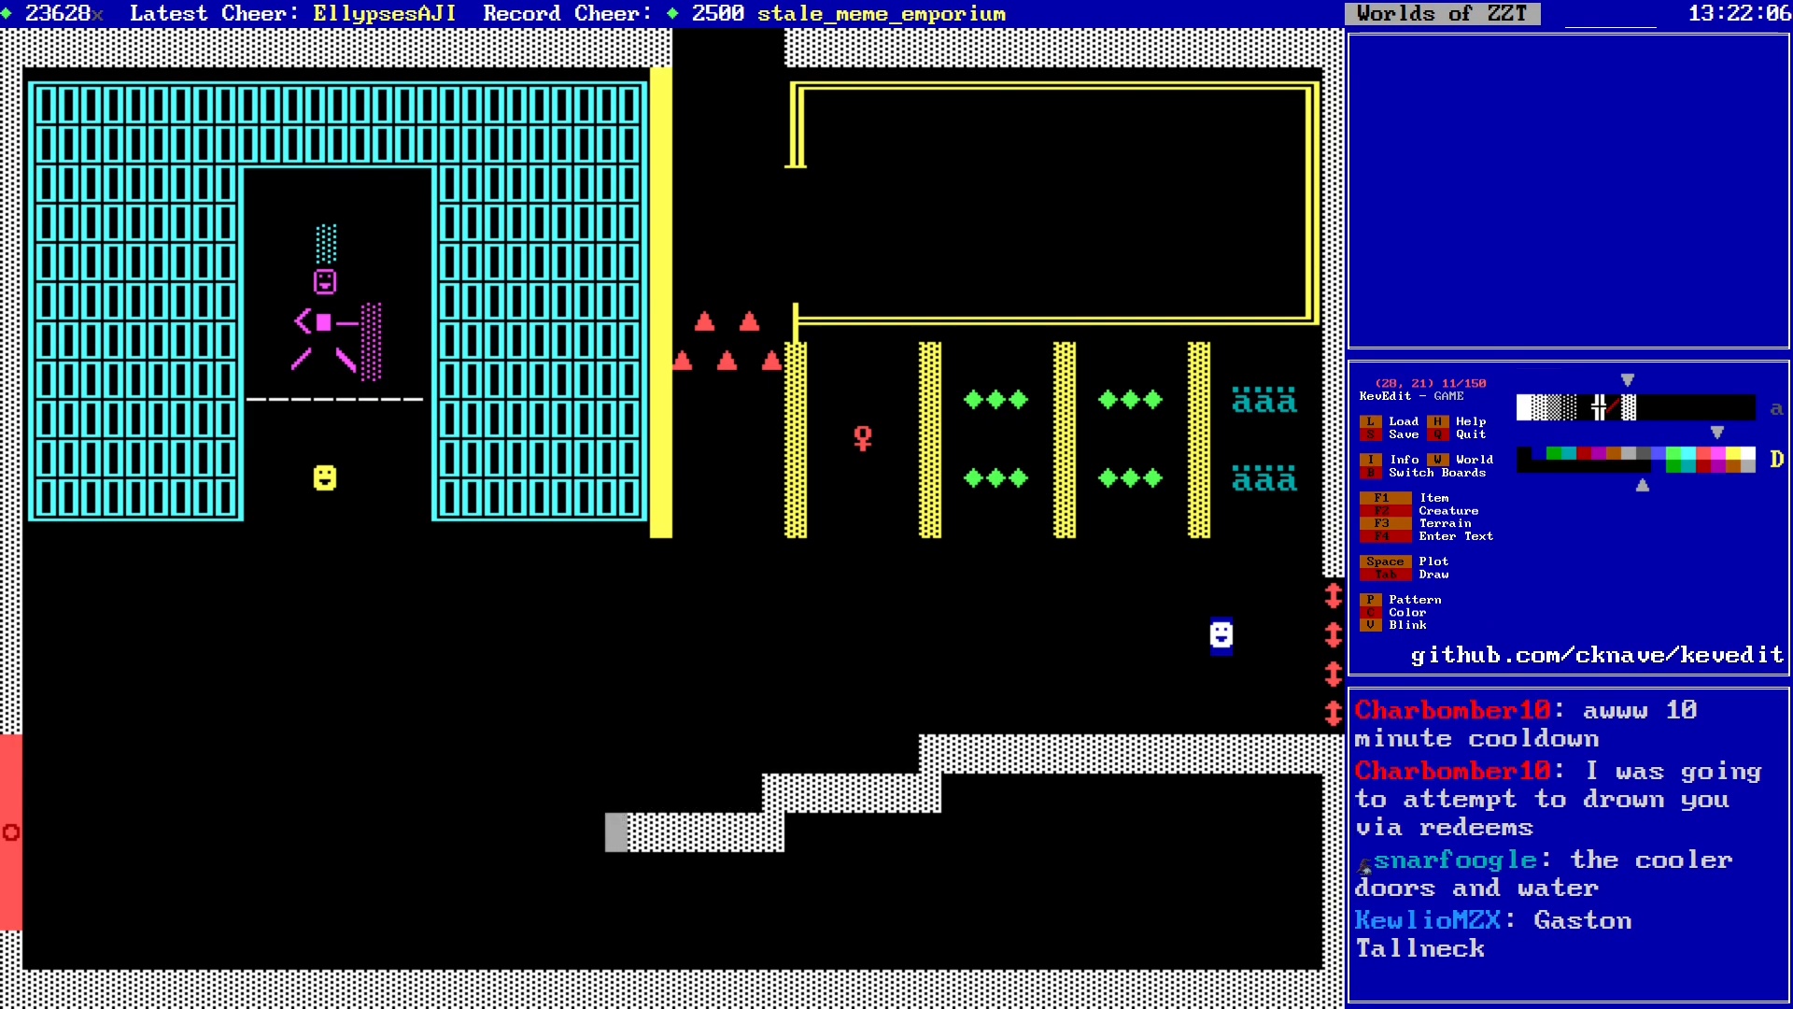
# Step: Erase the west end of the dotted wall on row 21 so that it starts at column 32
pyautogui.press('Delete')
pyautogui.press('Right')
pyautogui.press('Delete')
pyautogui.press('Right')
pyautogui.press('Delete')
pyautogui.press('Right')
pyautogui.press('Delete')
# Step: Continue the dotted wall as steps down rows 22, 23 and 24, from column 32 to column 27 at the south border
pyautogui.press('Down')
pyautogui.press('Right')
pyautogui.press('Left')
pyautogui.press('Left')
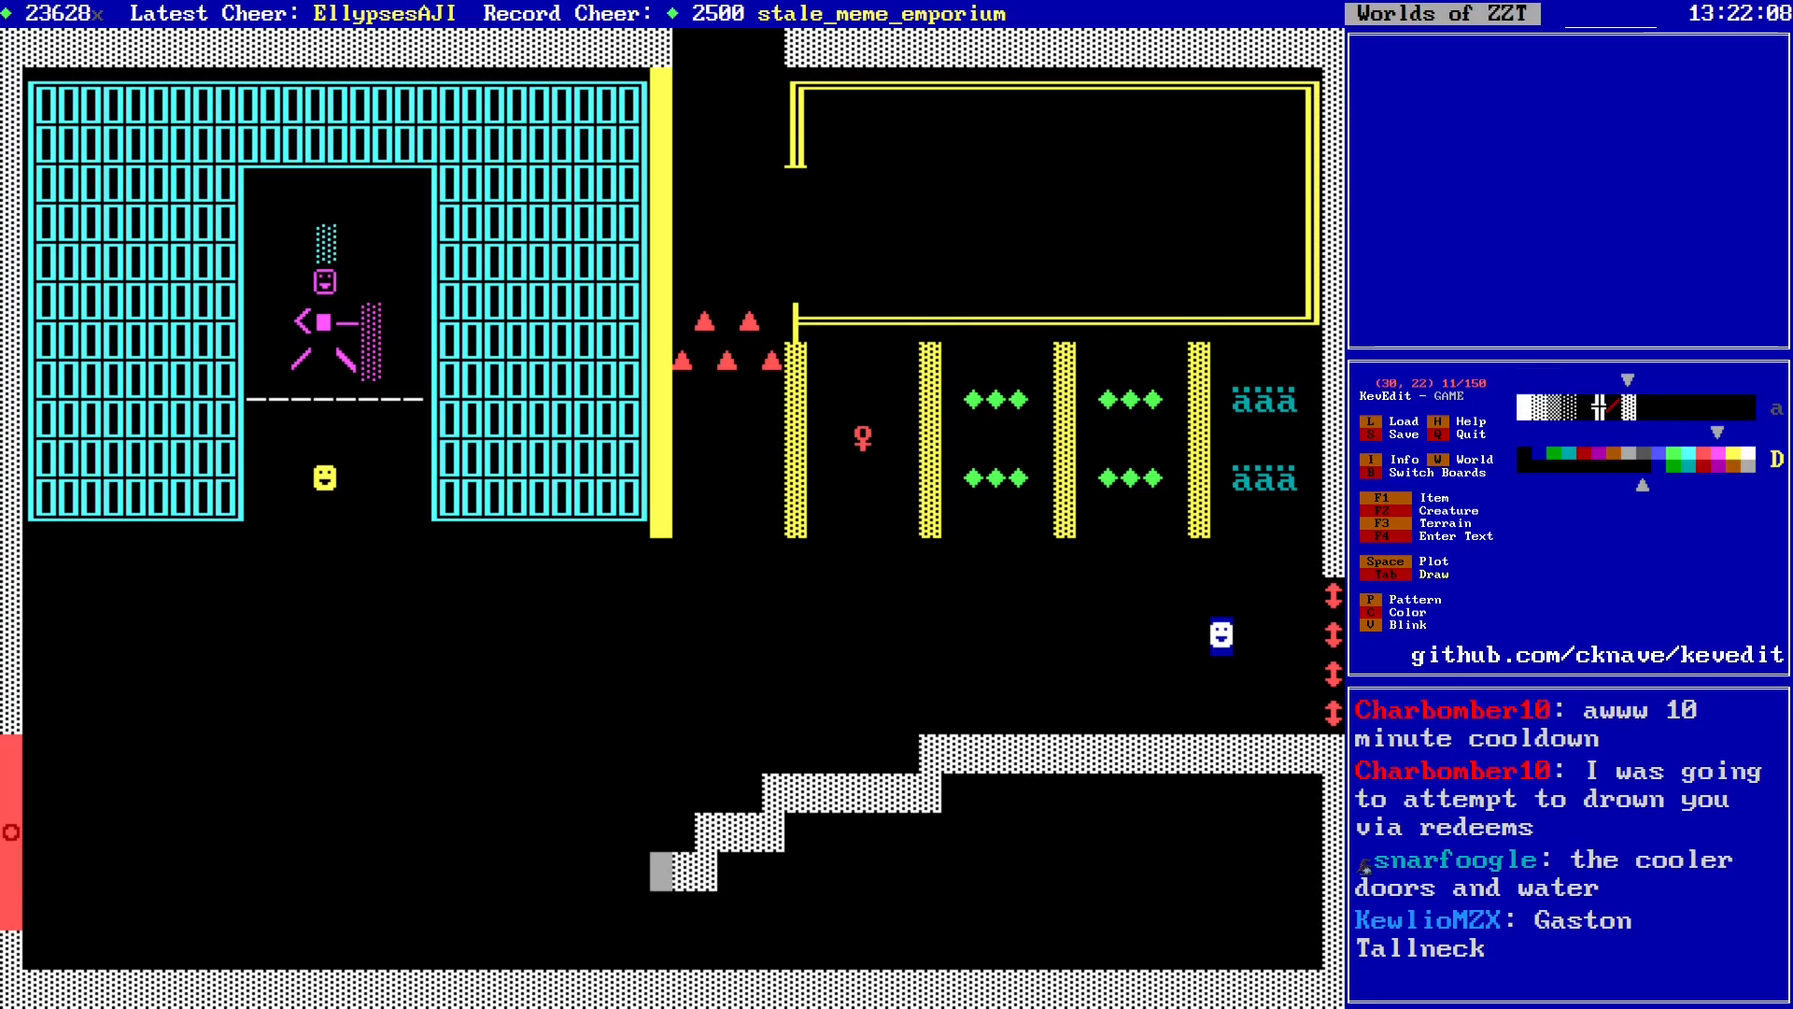
pyautogui.press('Down')
pyautogui.press('Left')
pyautogui.press('Left')
pyautogui.press('Down')
pyautogui.press('Left')
# Step: Flood-fill the enclosed area below the stepped wall with the breakable wall pattern and refill it in white
pyautogui.press('Right')
pyautogui.press('Right')
pyautogui.press('Right')
pyautogui.press('Right')
pyautogui.press('Right')
pyautogui.press('Right')
pyautogui.press('Right')
pyautogui.press('Right')
pyautogui.press('Right')
pyautogui.press('Right')
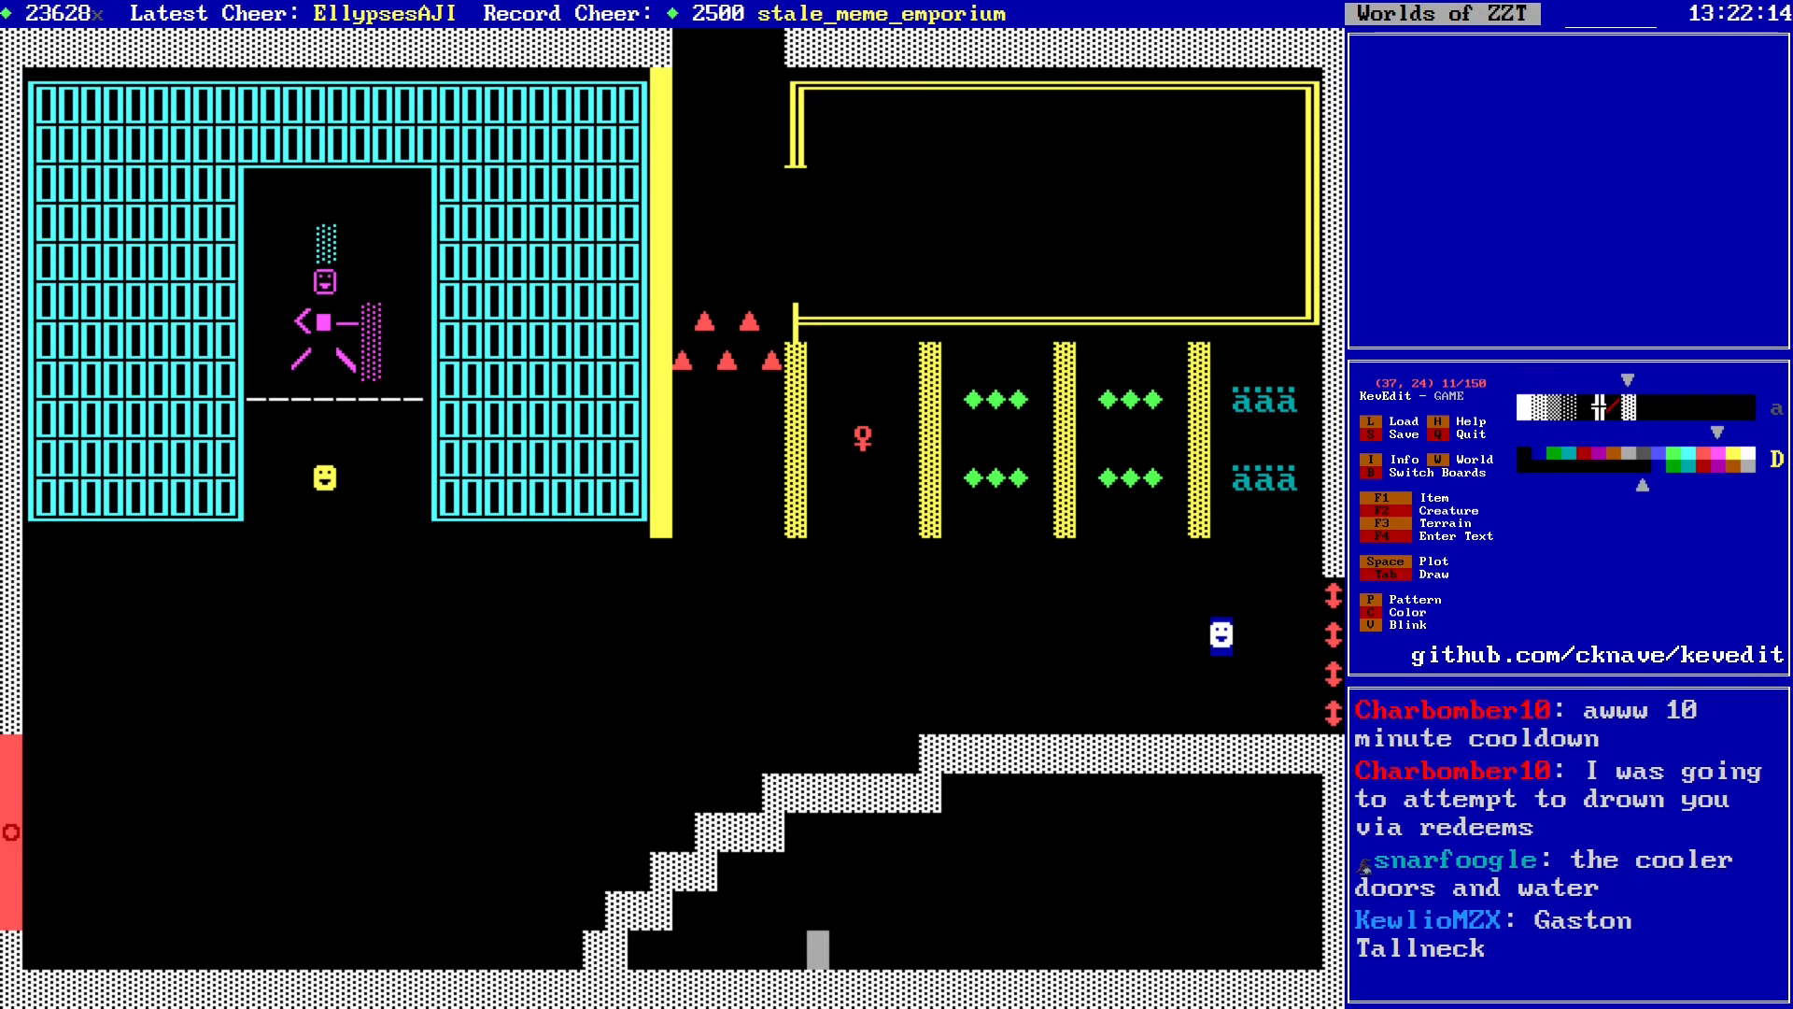
pyautogui.press('p')
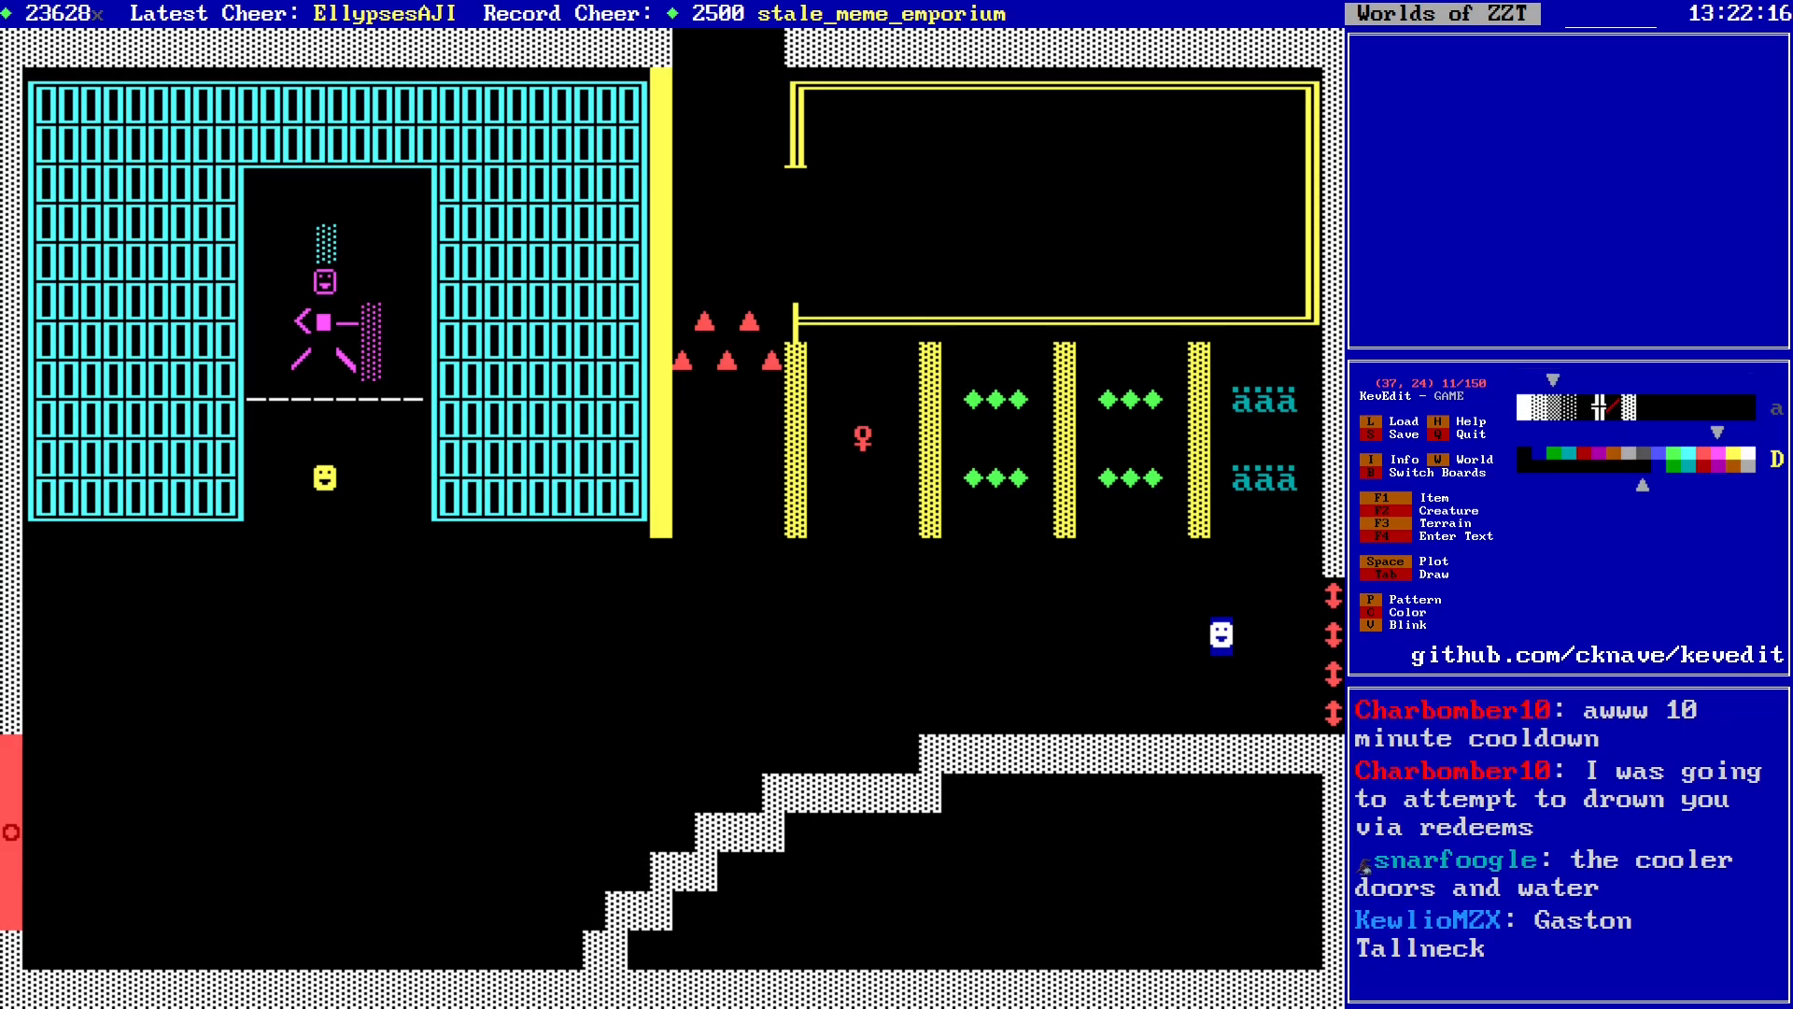
pyautogui.press('Right')
pyautogui.press('Right')
pyautogui.press('Up')
pyautogui.press('f')
pyautogui.press('Right')
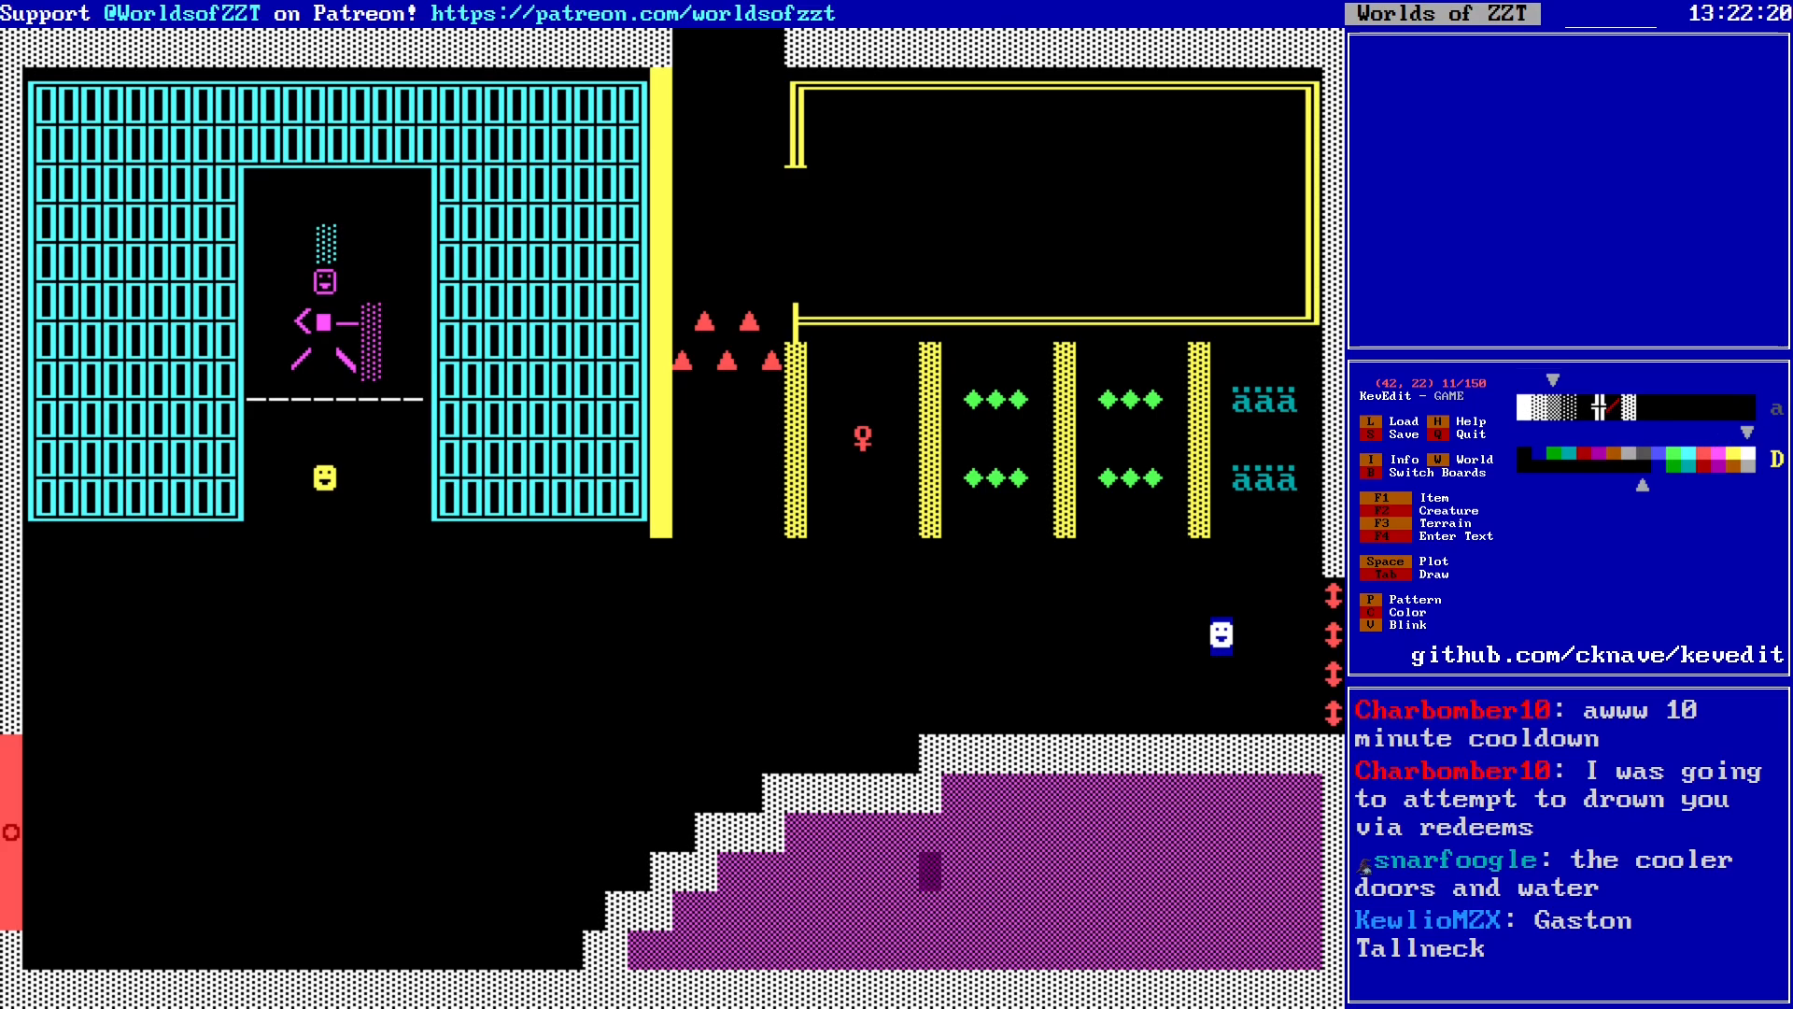
pyautogui.press('f')
pyautogui.press('Left')
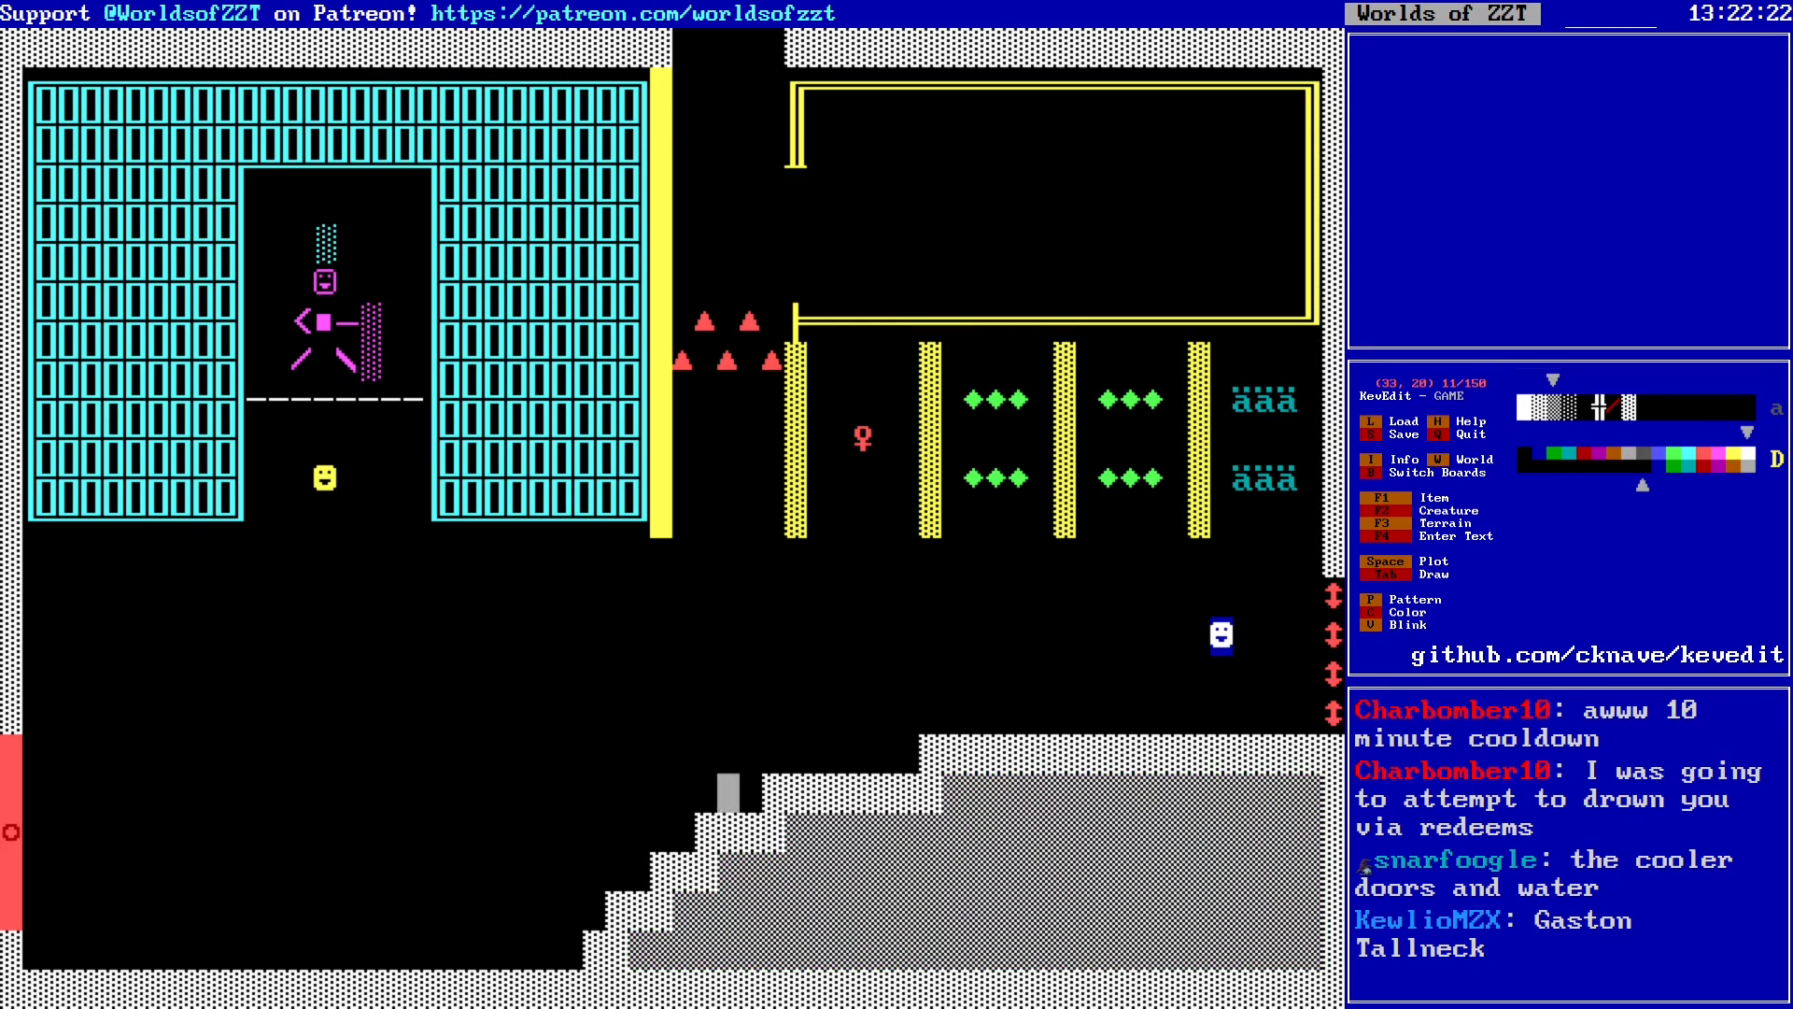
pyautogui.press('Left')
pyautogui.press('Left')
pyautogui.press('Left')
pyautogui.press('Left')
pyautogui.press('Left')
pyautogui.press('Left')
pyautogui.press('Left')
pyautogui.press('Left')
pyautogui.press('Left')
pyautogui.press('Left')
pyautogui.press('Left')
pyautogui.press('Left')
pyautogui.press('Left')
pyautogui.press('Left')
pyautogui.press('Left')
pyautogui.press('Left')
pyautogui.press('Left')
pyautogui.press('Left')
pyautogui.press('Left')
pyautogui.press('Left')
pyautogui.press('Right')
pyautogui.press('Right')
pyautogui.press('Right')
pyautogui.press('Right')
pyautogui.press('Right')
pyautogui.press('Right')
pyautogui.press('Right')
pyautogui.press('Right')
pyautogui.press('Right')
pyautogui.press('Right')
pyautogui.press('Right')
pyautogui.press('Right')
pyautogui.press('Right')
pyautogui.press('Right')
pyautogui.press('Right')
pyautogui.press('Right')
pyautogui.press('Right')
pyautogui.press('Right')
pyautogui.press('Right')
pyautogui.press('Right')
pyautogui.press('Left')
pyautogui.press('Left')
pyautogui.press('Left')
pyautogui.press('Left')
pyautogui.press('Left')
pyautogui.press('Left')
pyautogui.press('Left')
pyautogui.press('Left')
pyautogui.press('Left')
pyautogui.press('Left')
pyautogui.press('Left')
pyautogui.press('Left')
pyautogui.press('Left')
pyautogui.press('Left')
pyautogui.press('Left')
pyautogui.press('Left')
pyautogui.press('Left')
pyautogui.press('Left')
pyautogui.press('Left')
pyautogui.press('Left')
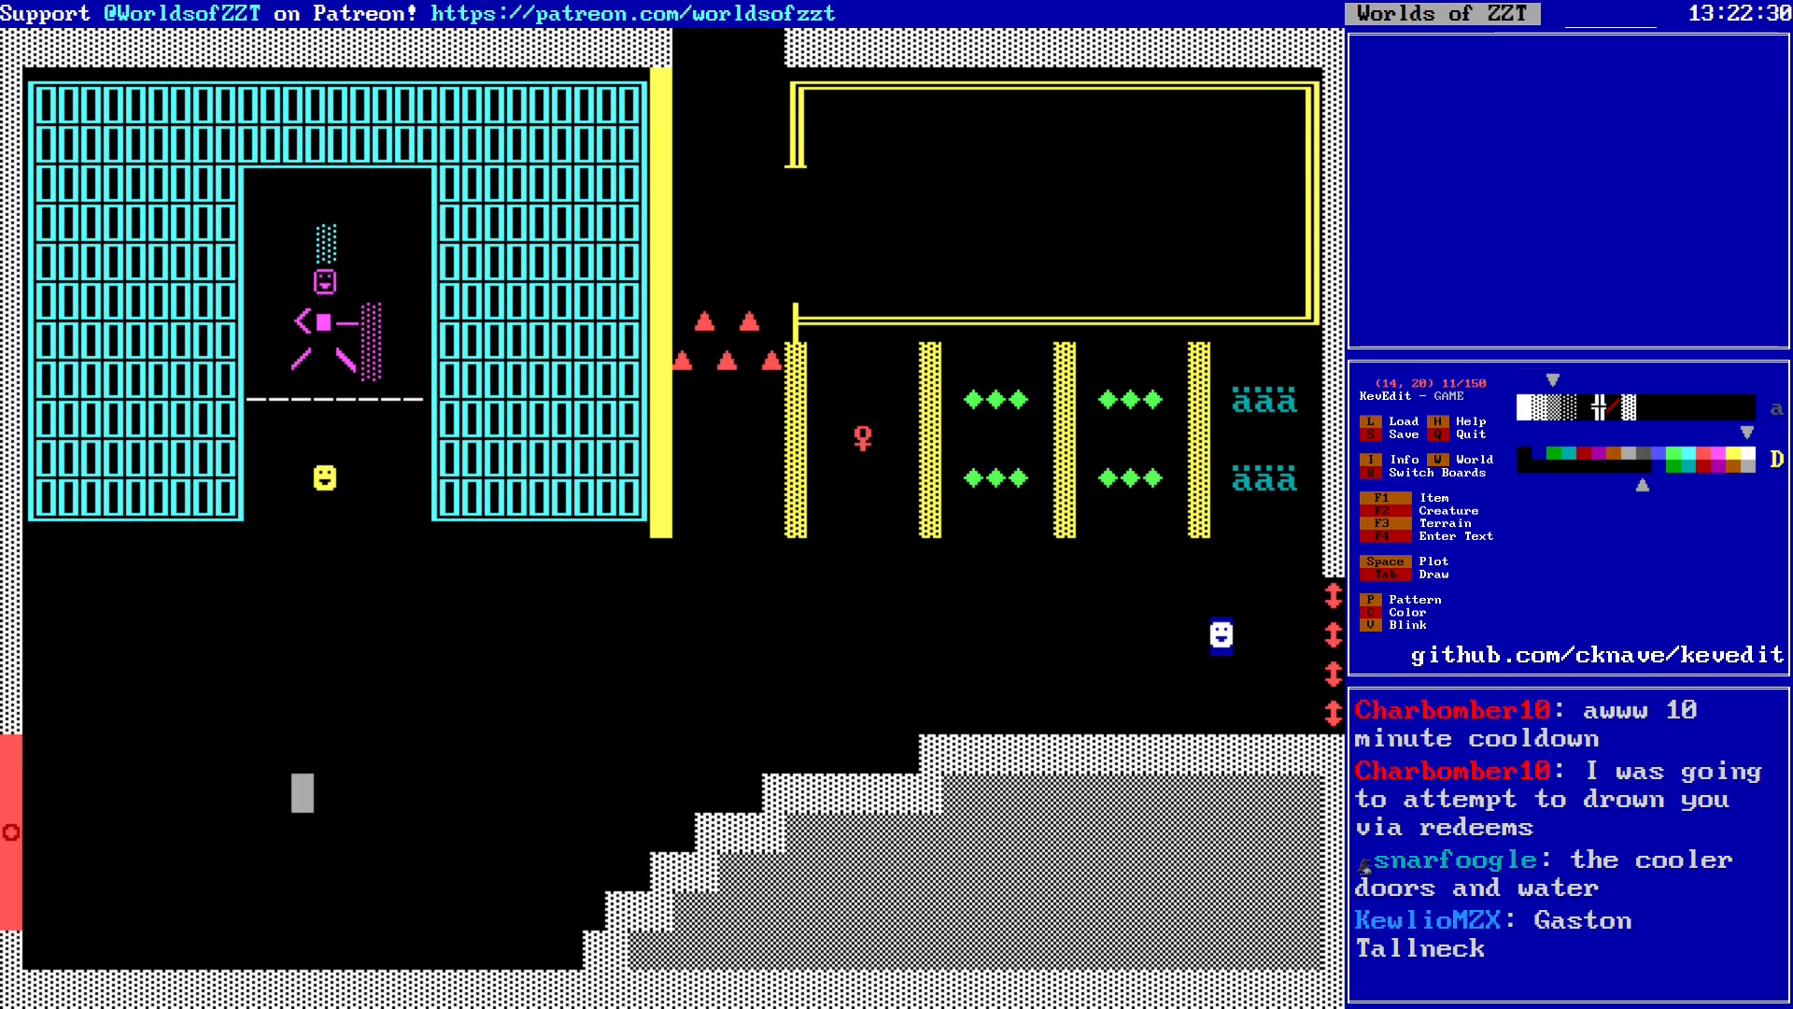
pyautogui.press('Left')
pyautogui.press('Right')
pyautogui.press('Right')
pyautogui.press('Right')
pyautogui.press('Right')
pyautogui.press('Right')
pyautogui.press('Right')
pyautogui.press('Right')
pyautogui.press('Right')
pyautogui.press('Right')
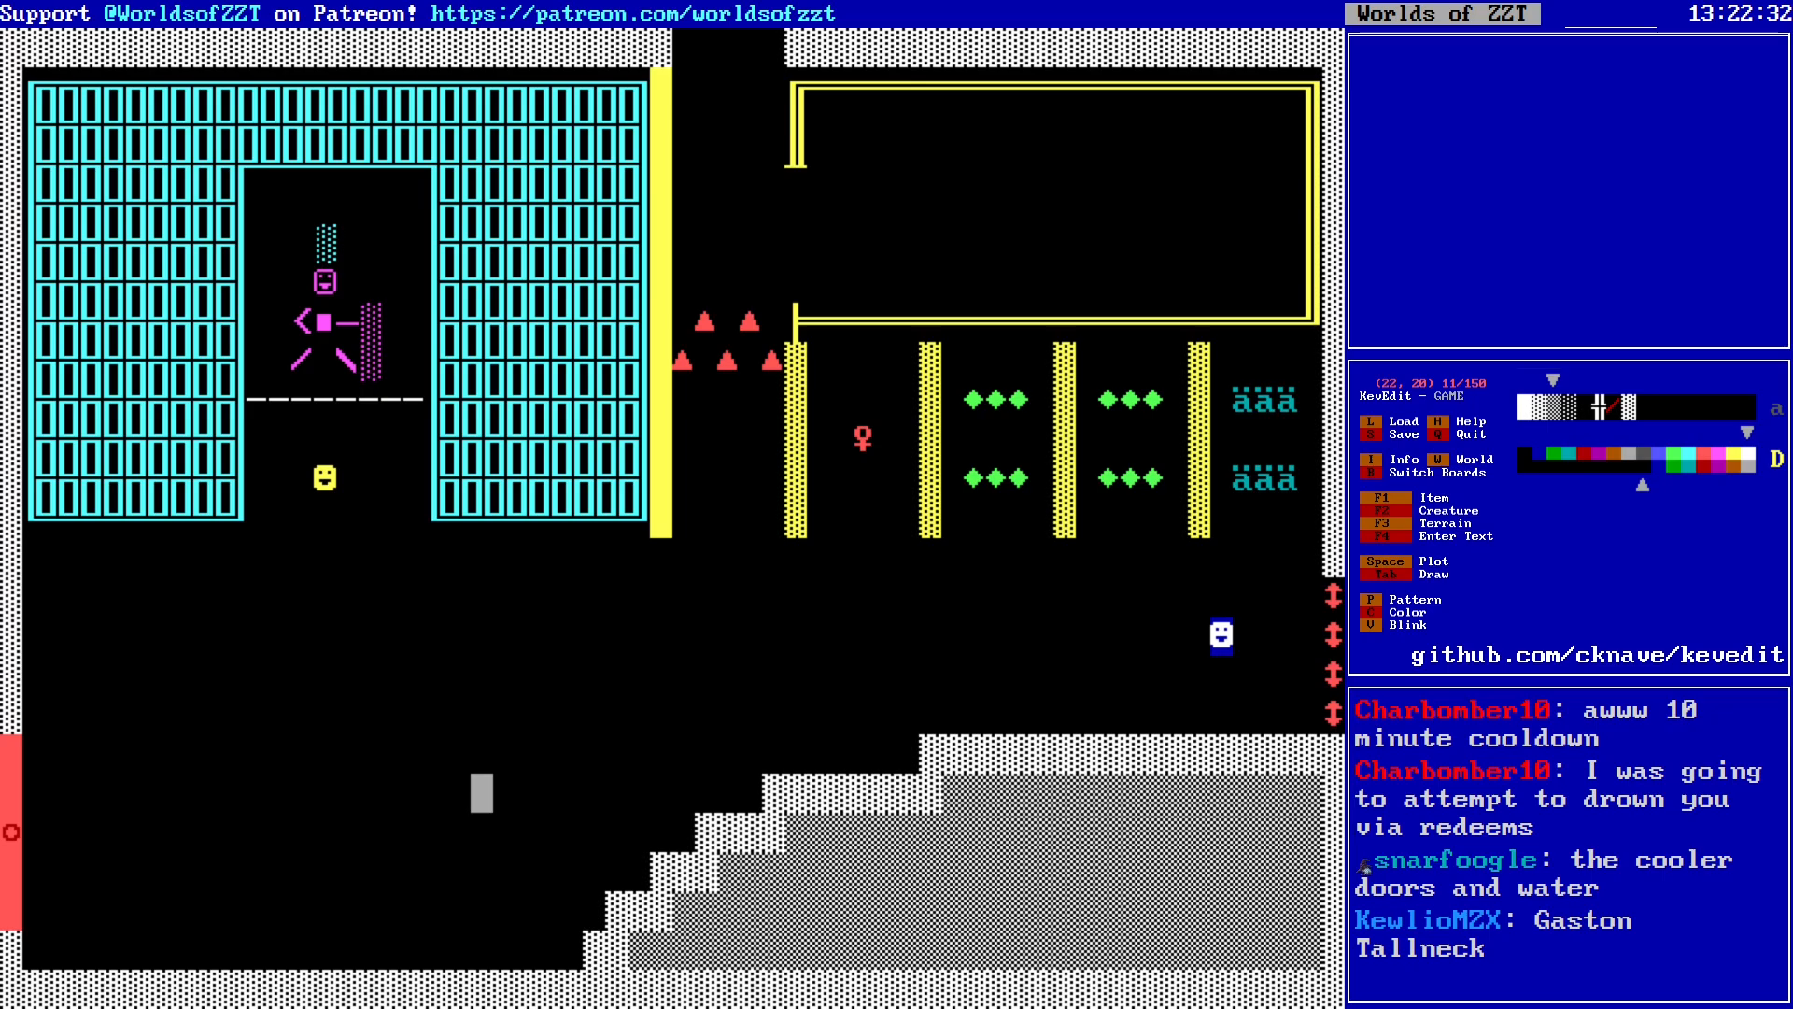
pyautogui.press('Right')
pyautogui.press('Right')
pyautogui.press('Right')
pyautogui.press('Right')
pyautogui.press('Right')
pyautogui.press('Right')
pyautogui.press('Right')
pyautogui.press('Right')
pyautogui.press('Right')
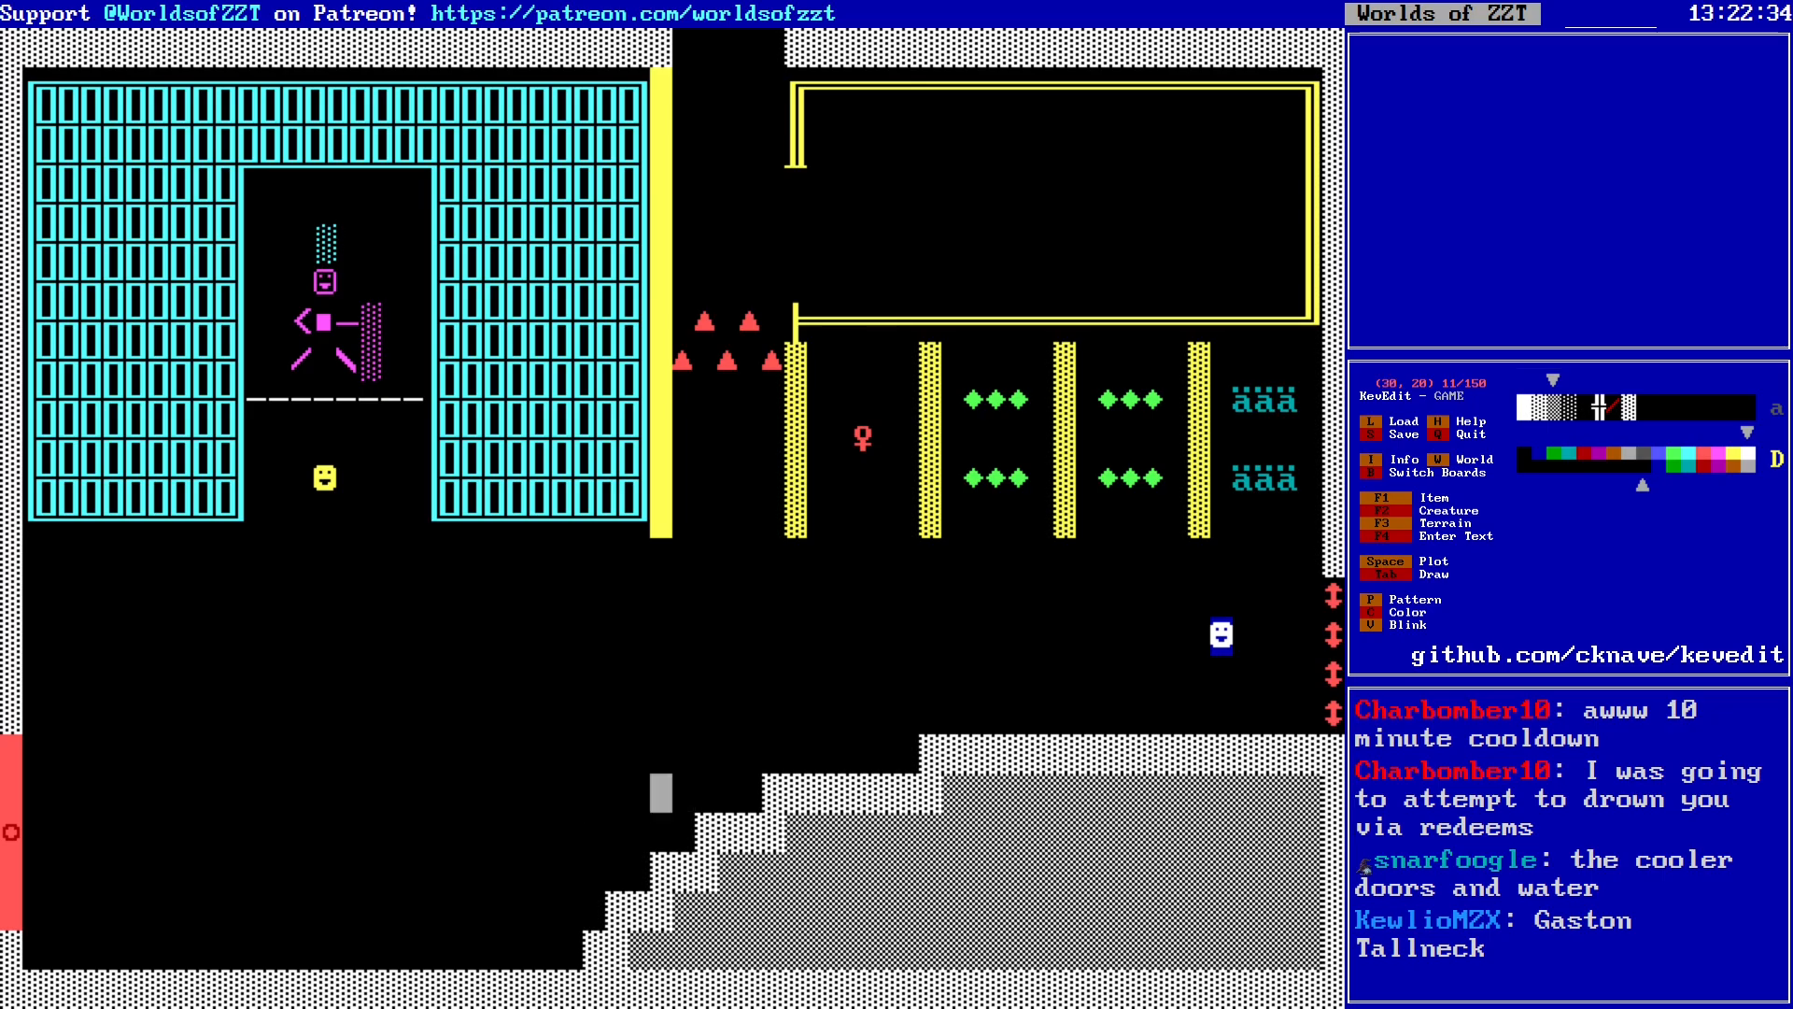
pyautogui.press('Left')
pyautogui.press('Left')
pyautogui.press('Left')
pyautogui.press('Left')
pyautogui.press('Left')
pyautogui.press('Left')
pyautogui.press('Left')
pyautogui.press('Left')
pyautogui.press('Left')
pyautogui.press('Left')
pyautogui.press('Left')
pyautogui.press('Left')
pyautogui.press('Left')
pyautogui.press('F2')
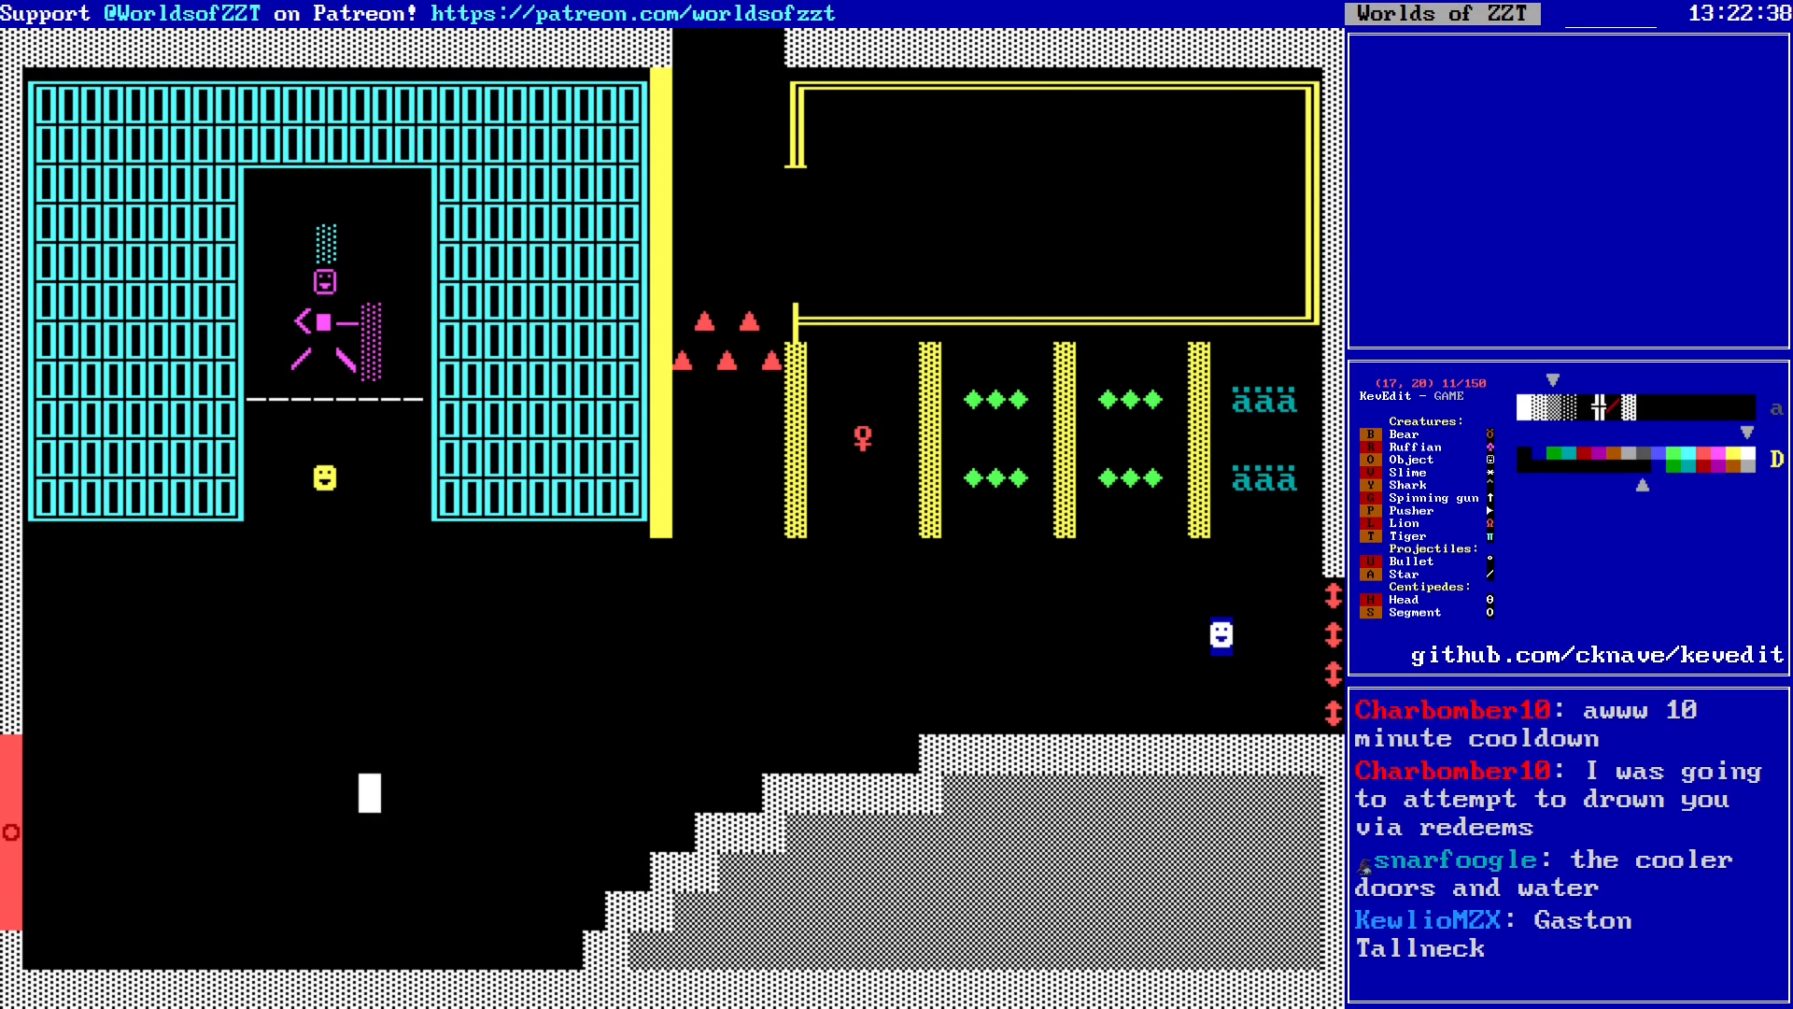
pyautogui.press('Escape')
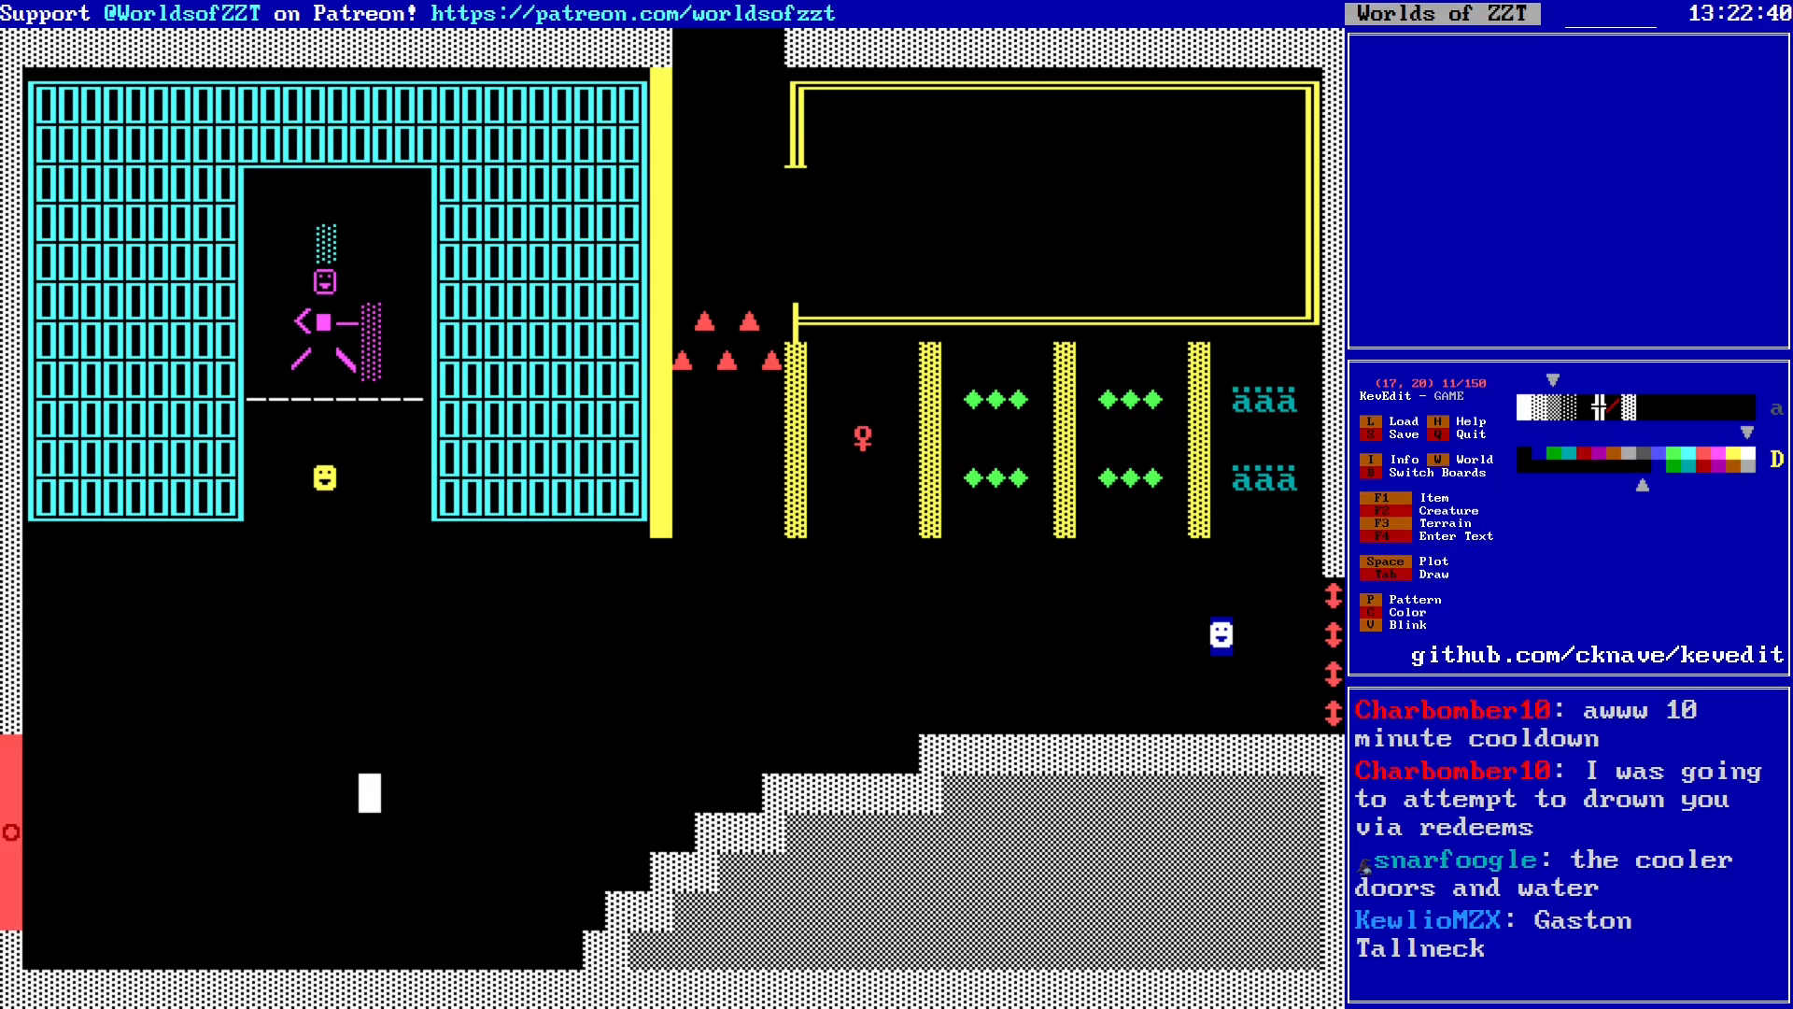
# Step: Pick up the dotted wall tile from the west border at row 18 as the drawing pattern
pyautogui.press('Left')
pyautogui.press('Left')
pyautogui.press('Left')
pyautogui.press('Left')
pyautogui.press('Left')
pyautogui.press('Left')
pyautogui.press('Left')
pyautogui.press('Left')
pyautogui.press('Left')
pyautogui.press('Left')
pyautogui.press('Left')
pyautogui.press('Left')
pyautogui.press('Left')
pyautogui.press('Left')
pyautogui.press('Left')
pyautogui.press('Left')
pyautogui.press('Up')
pyautogui.press('Up')
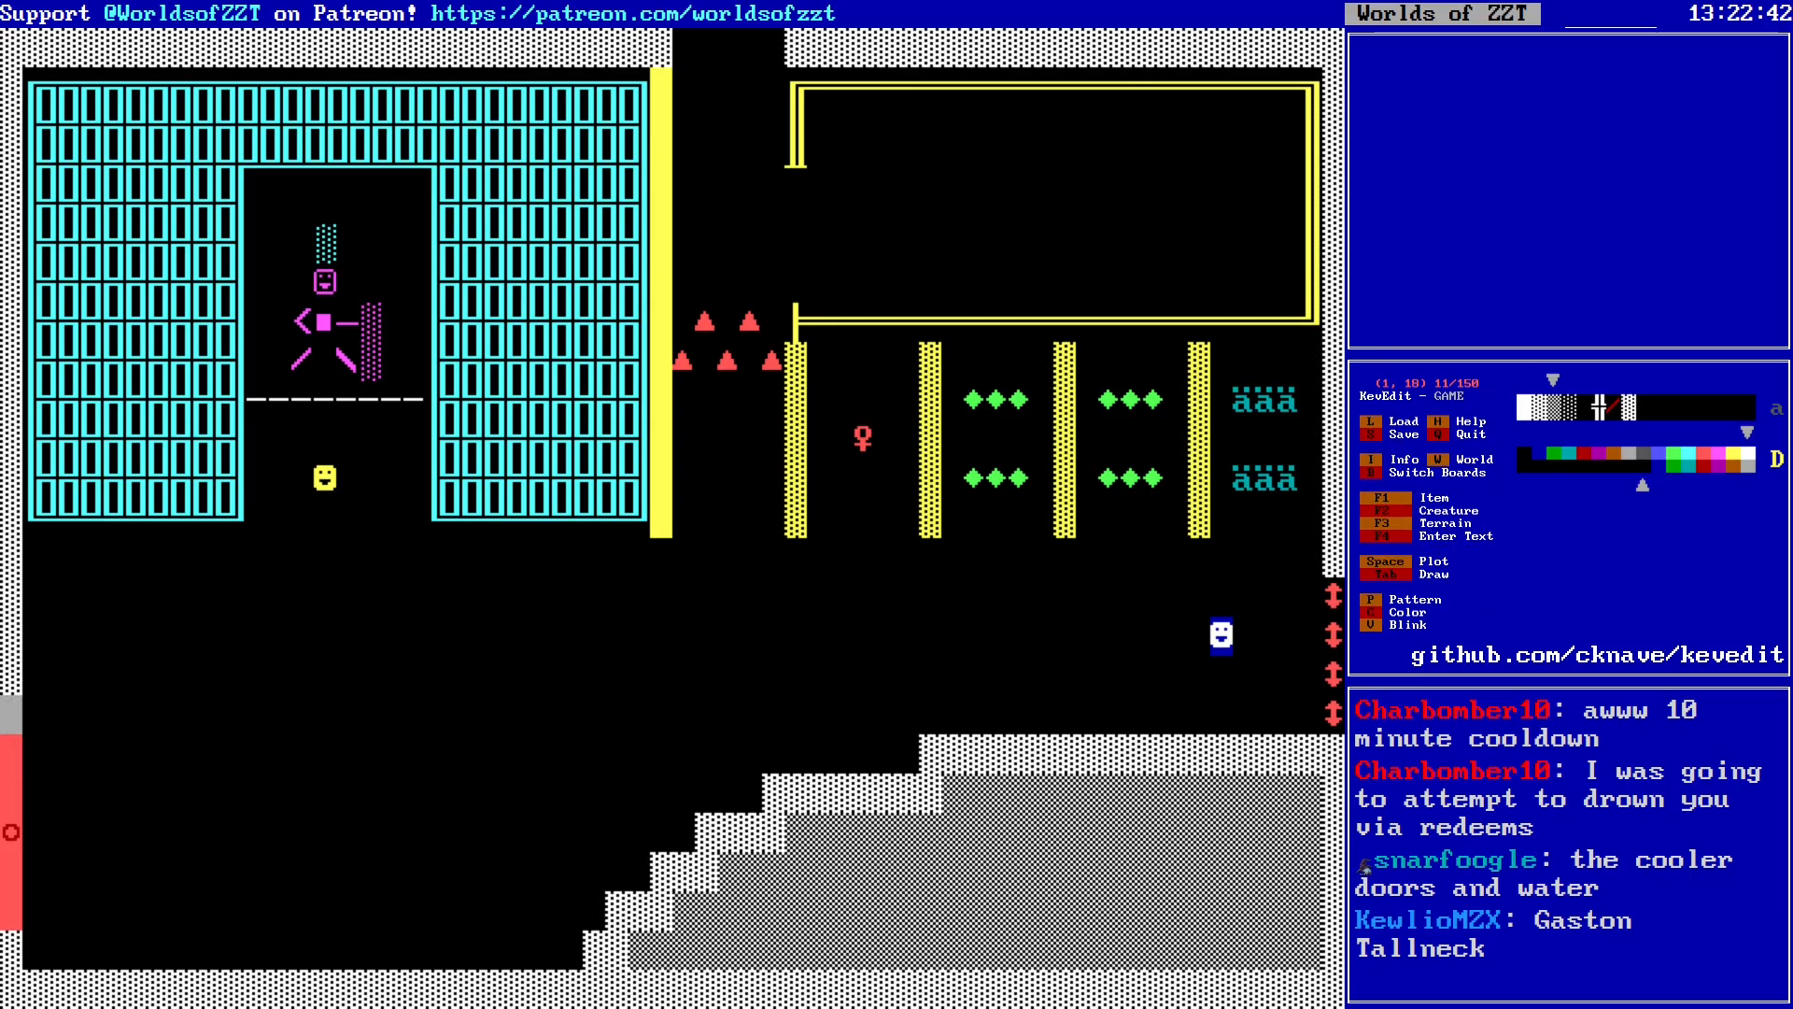
# Step: Draw the dotted wall along row 14 between column 11 and the west border
pyautogui.press('Right')
pyautogui.press('Right')
pyautogui.press('Right')
pyautogui.press('Right')
pyautogui.press('Right')
pyautogui.press('Right')
pyautogui.press('Right')
pyautogui.press('Right')
pyautogui.press('Right')
pyautogui.press('Right')
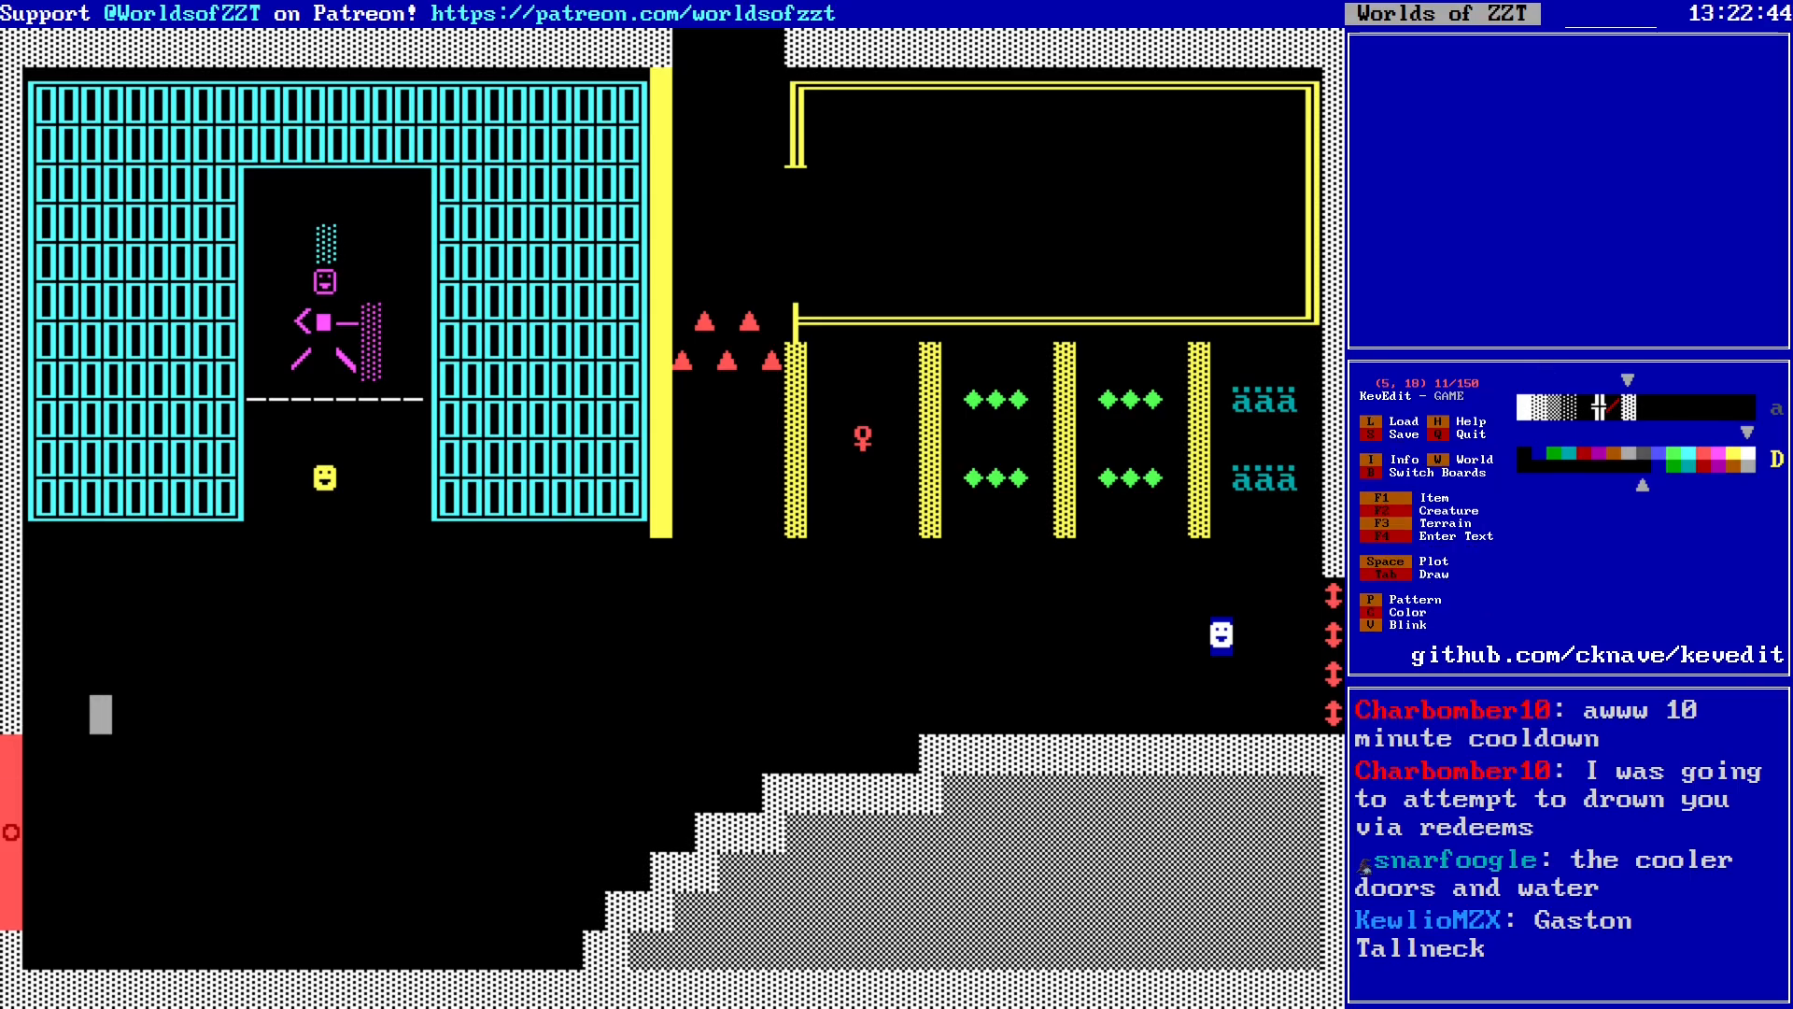
pyautogui.press('Up')
pyautogui.press('Up')
pyautogui.press('Up')
pyautogui.press('Up')
pyautogui.press('Tab')
pyautogui.press('Left')
pyautogui.press('Left')
pyautogui.press('Left')
pyautogui.press('Left')
pyautogui.press('Left')
pyautogui.press('Left')
pyautogui.press('Left')
pyautogui.press('Left')
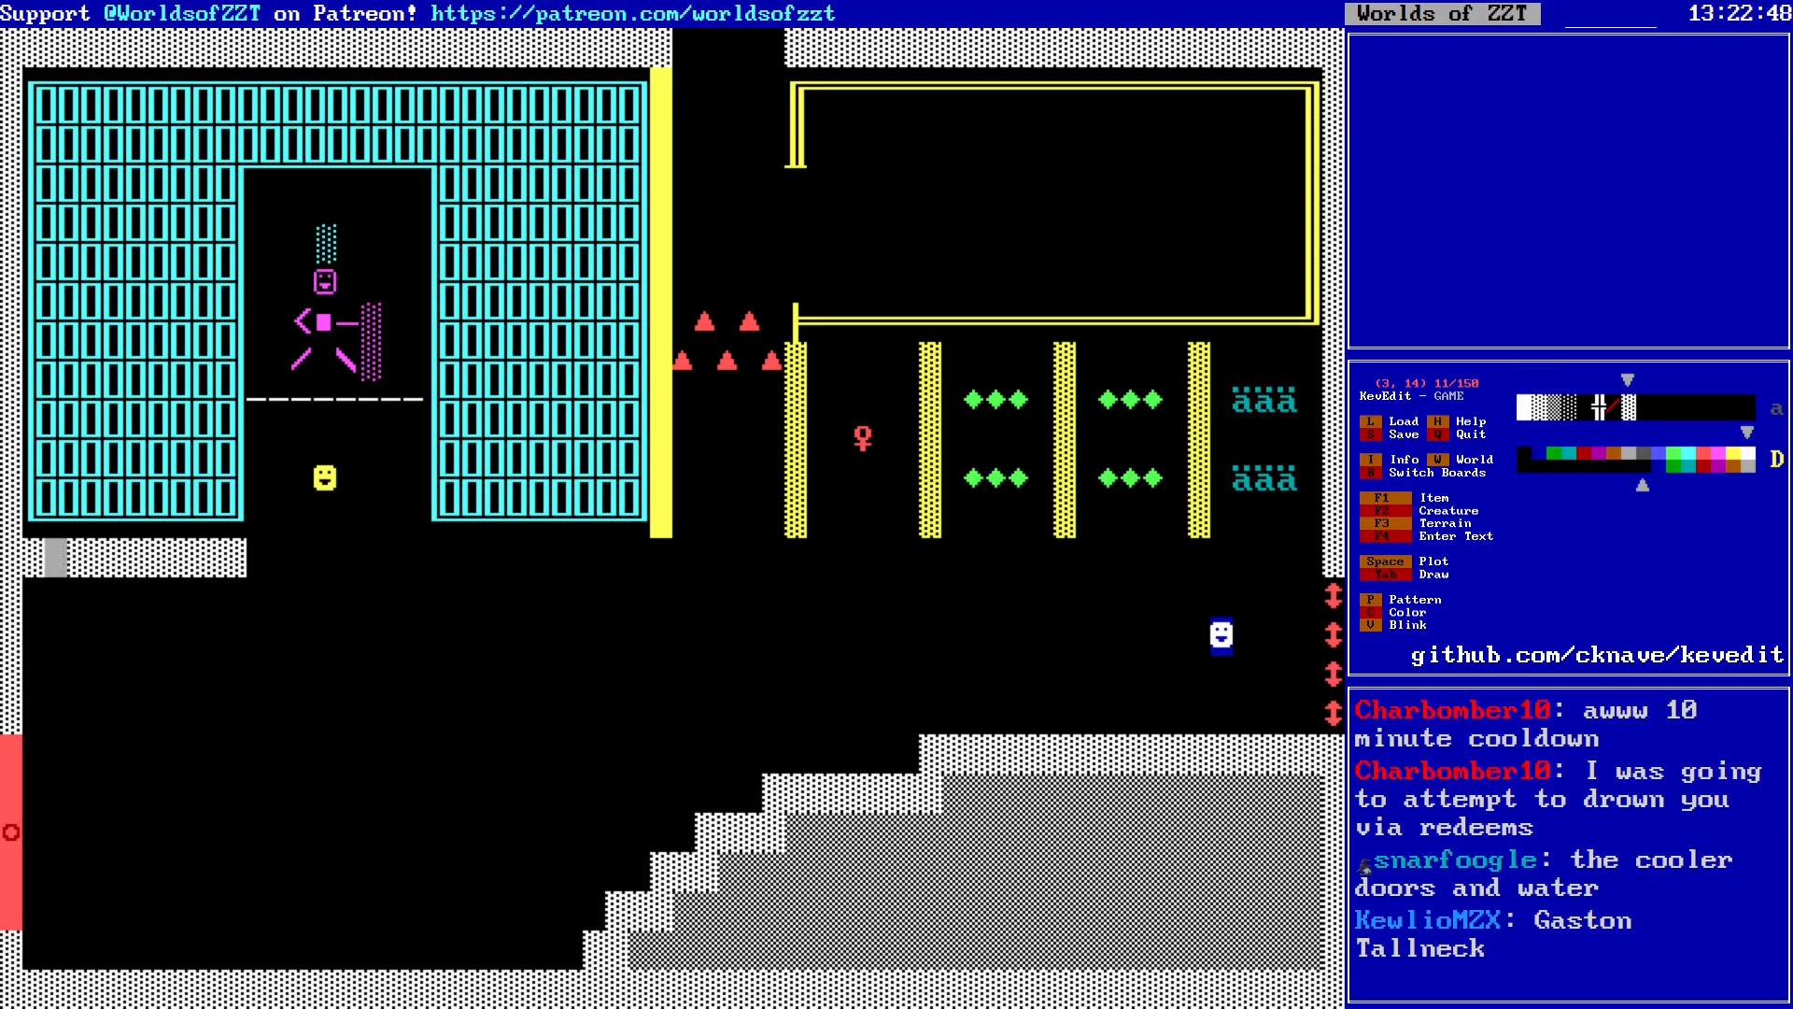
# Step: Draw the dotted wall down column 11 from row 15 to row 24, meeting the south border
pyautogui.press('Right')
pyautogui.press('Right')
pyautogui.press('Right')
pyautogui.press('Right')
pyautogui.press('Right')
pyautogui.press('Right')
pyautogui.press('Right')
pyautogui.press('Up')
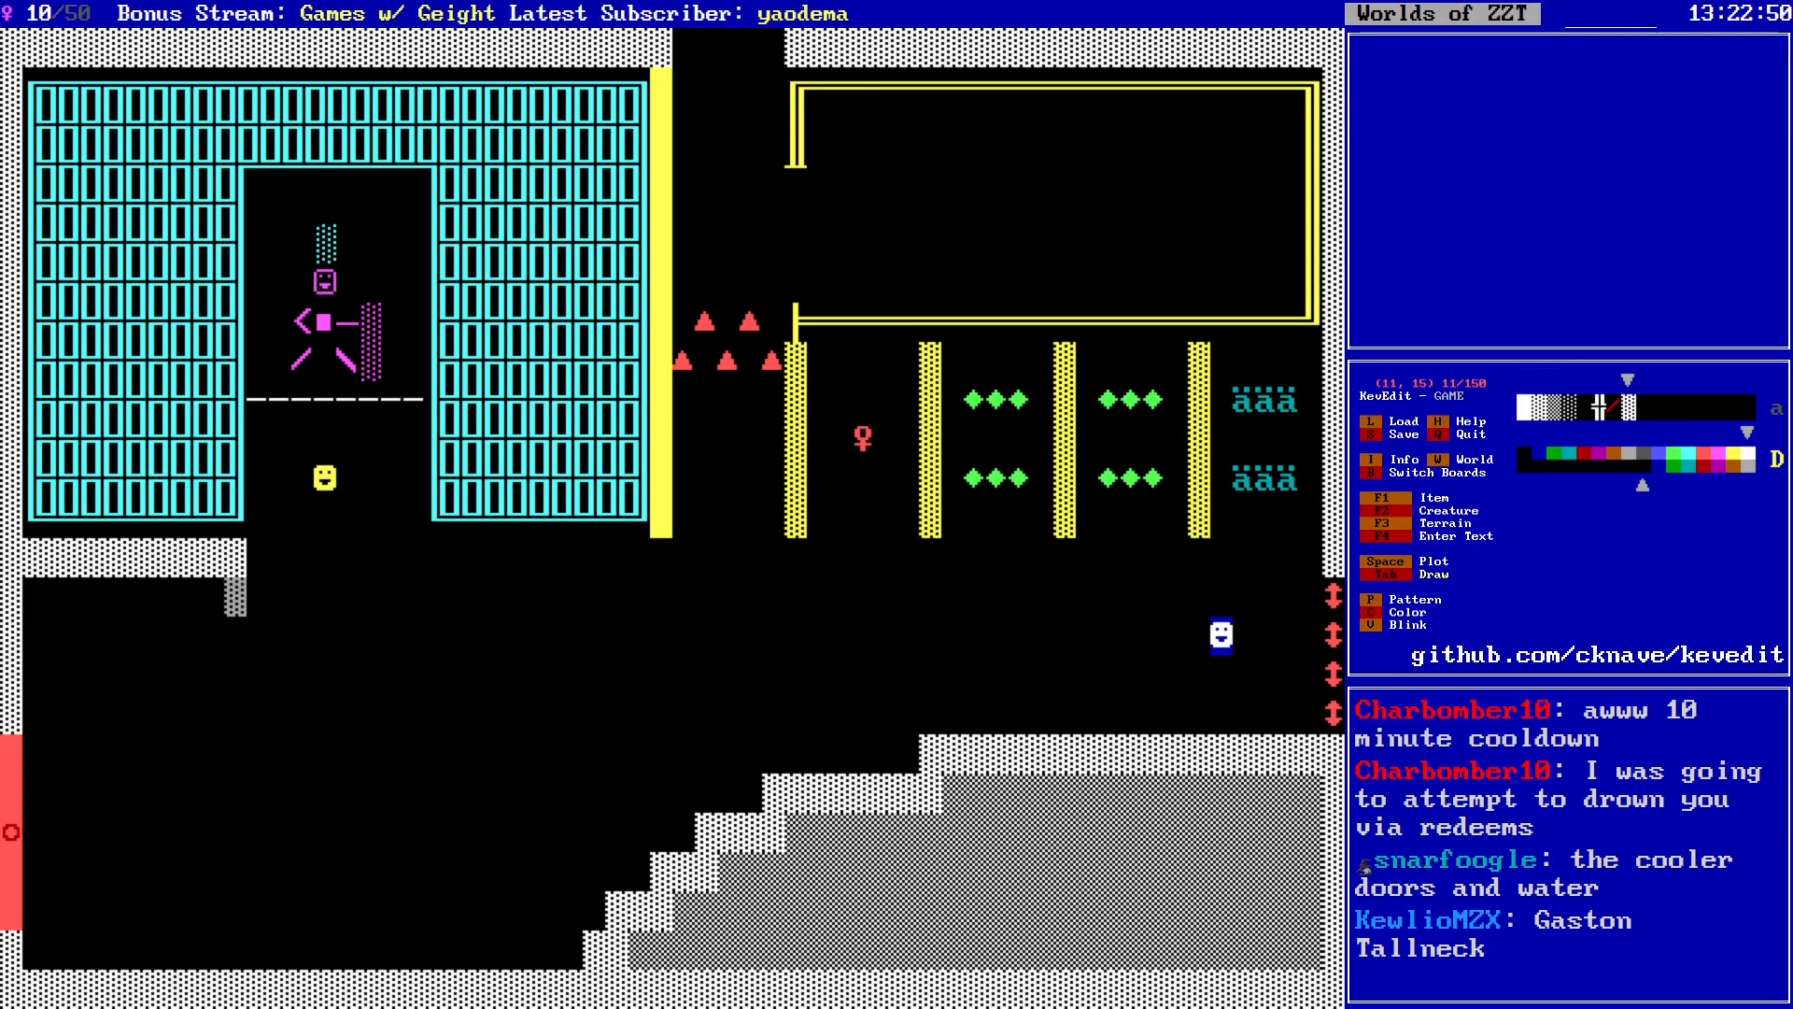
pyautogui.press('Down')
pyautogui.press('Down')
pyautogui.press('Down')
pyautogui.press('Down')
pyautogui.press('Down')
pyautogui.press('Down')
pyautogui.press('Down')
pyautogui.press('Down')
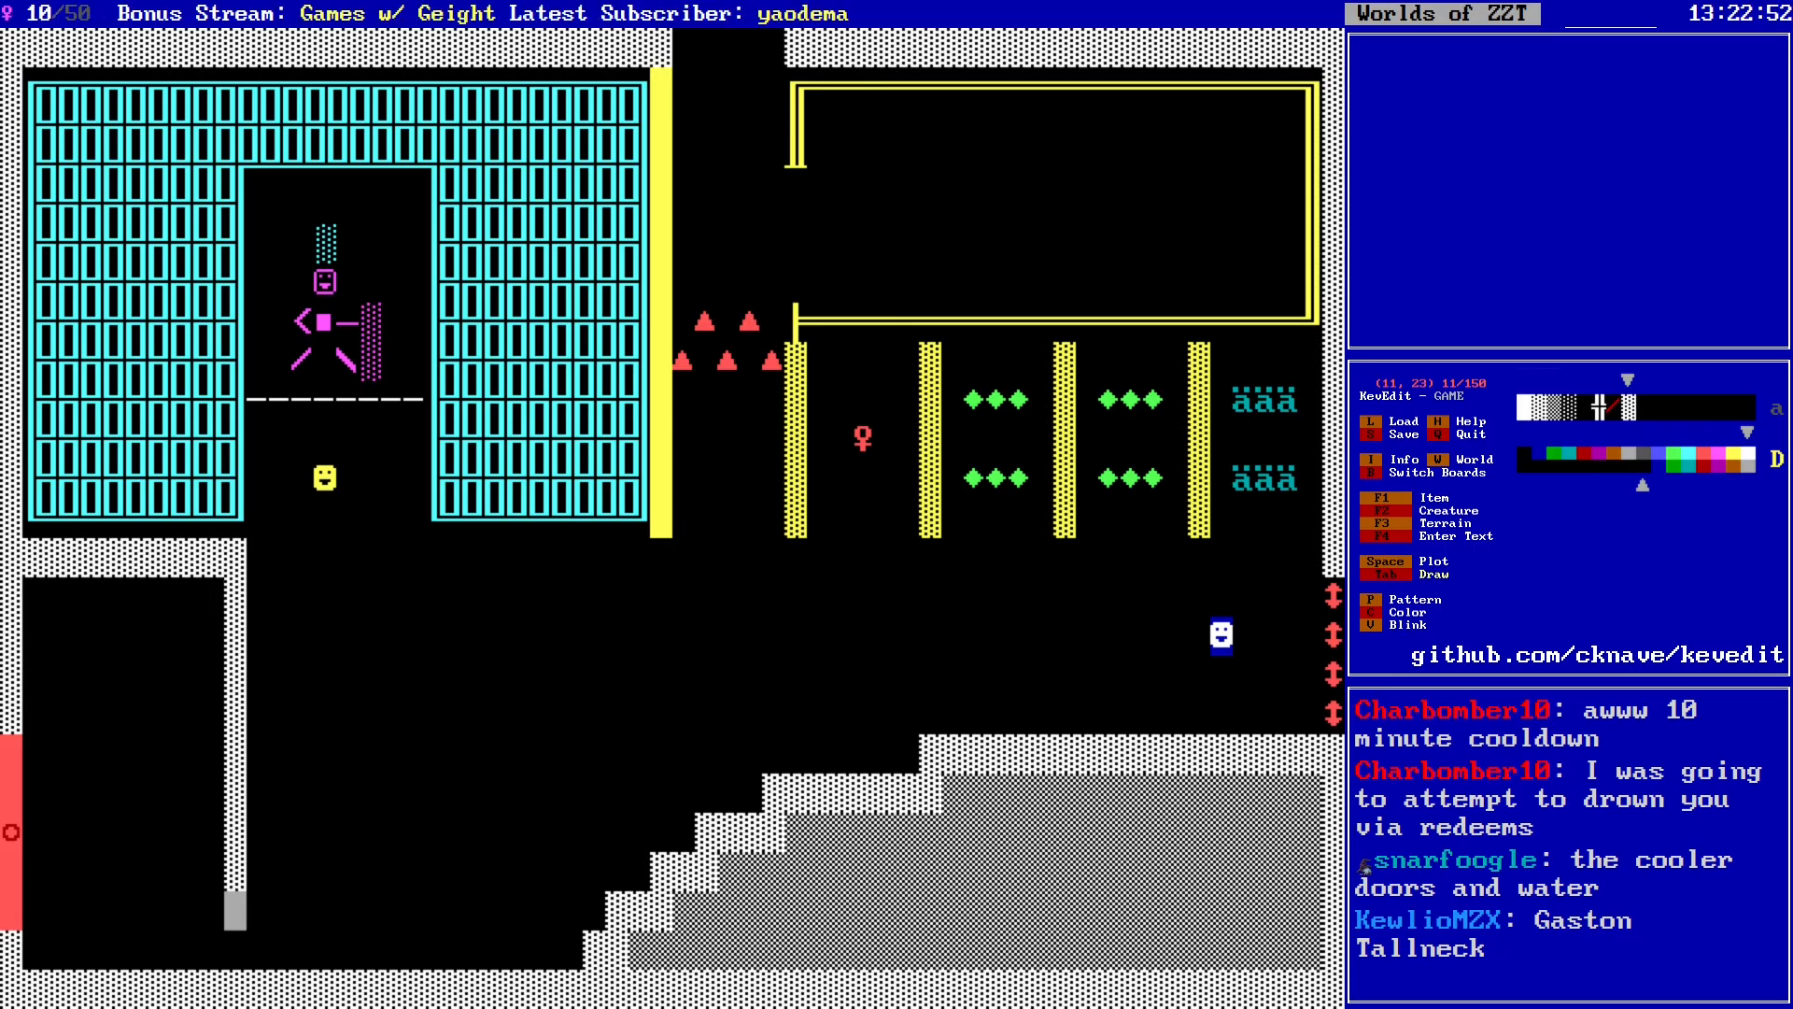
pyautogui.press('Down')
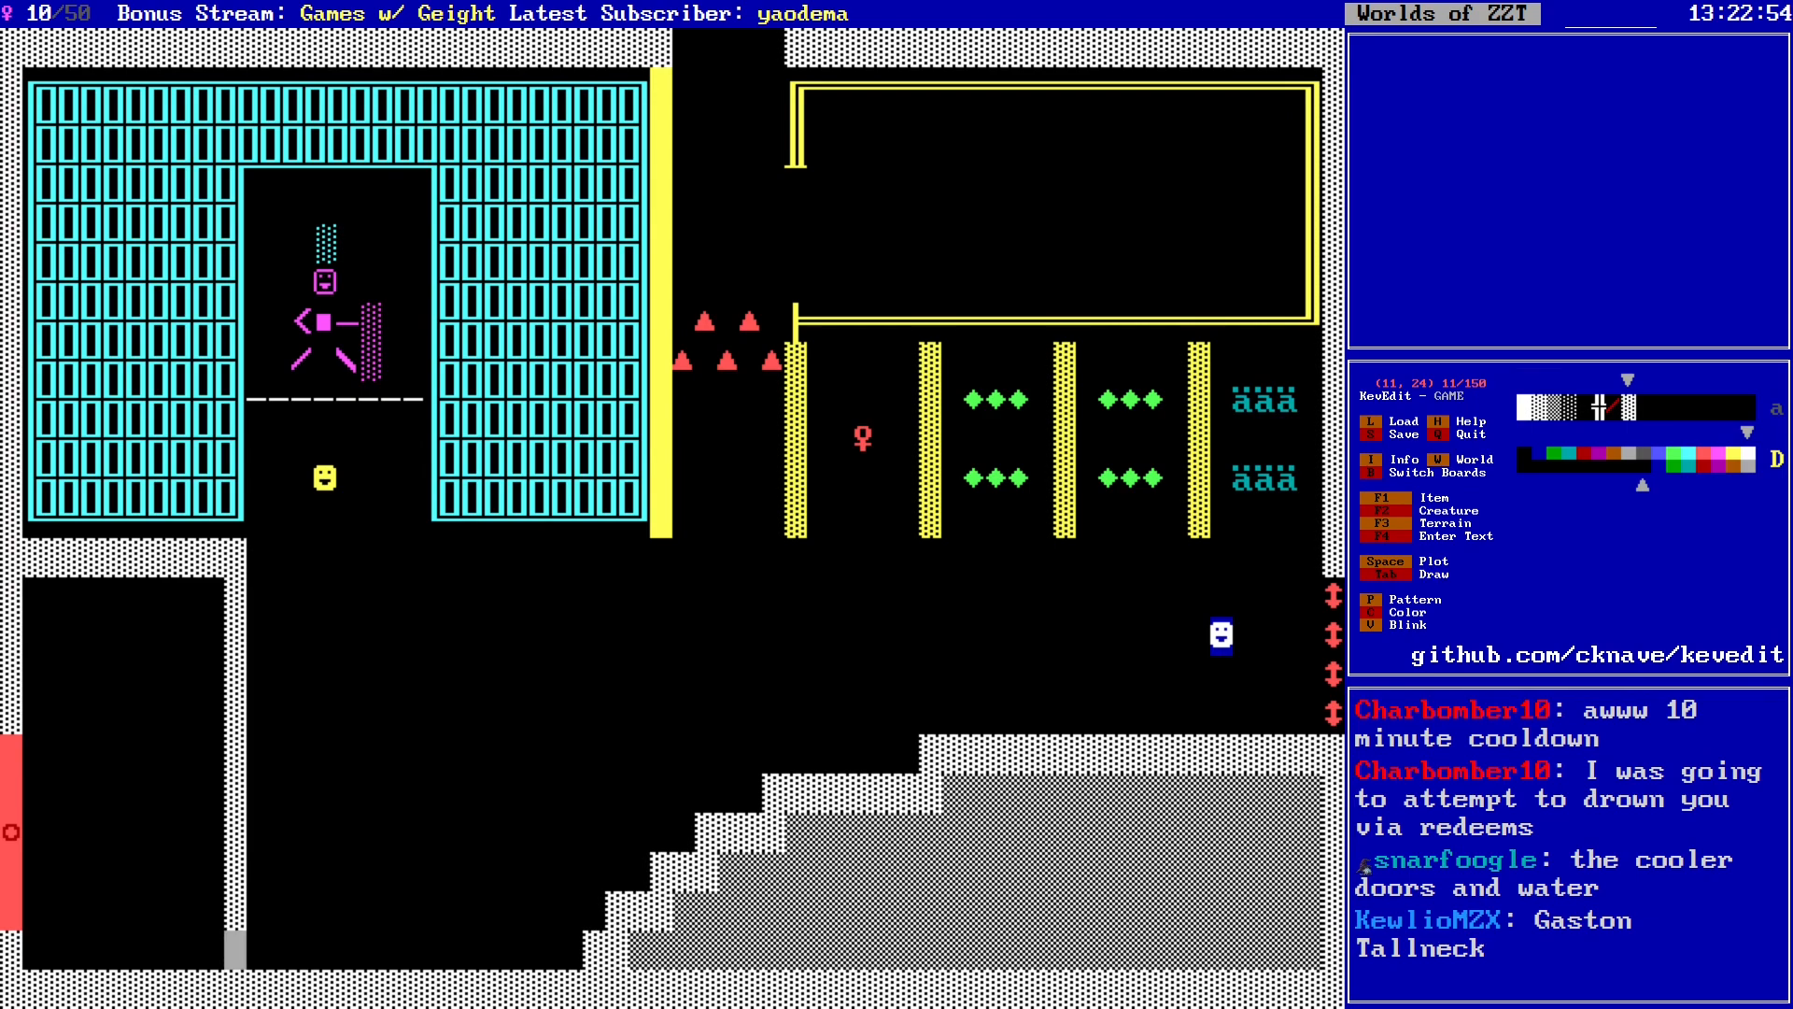
# Step: Plot a magenta breakable wall three tiles tall in column 12, rows 18 to 20, beside the new vertical wall
pyautogui.press('Up')
pyautogui.press('Left')
pyautogui.press('Up')
pyautogui.press('Up')
pyautogui.press('Up')
pyautogui.press('Up')
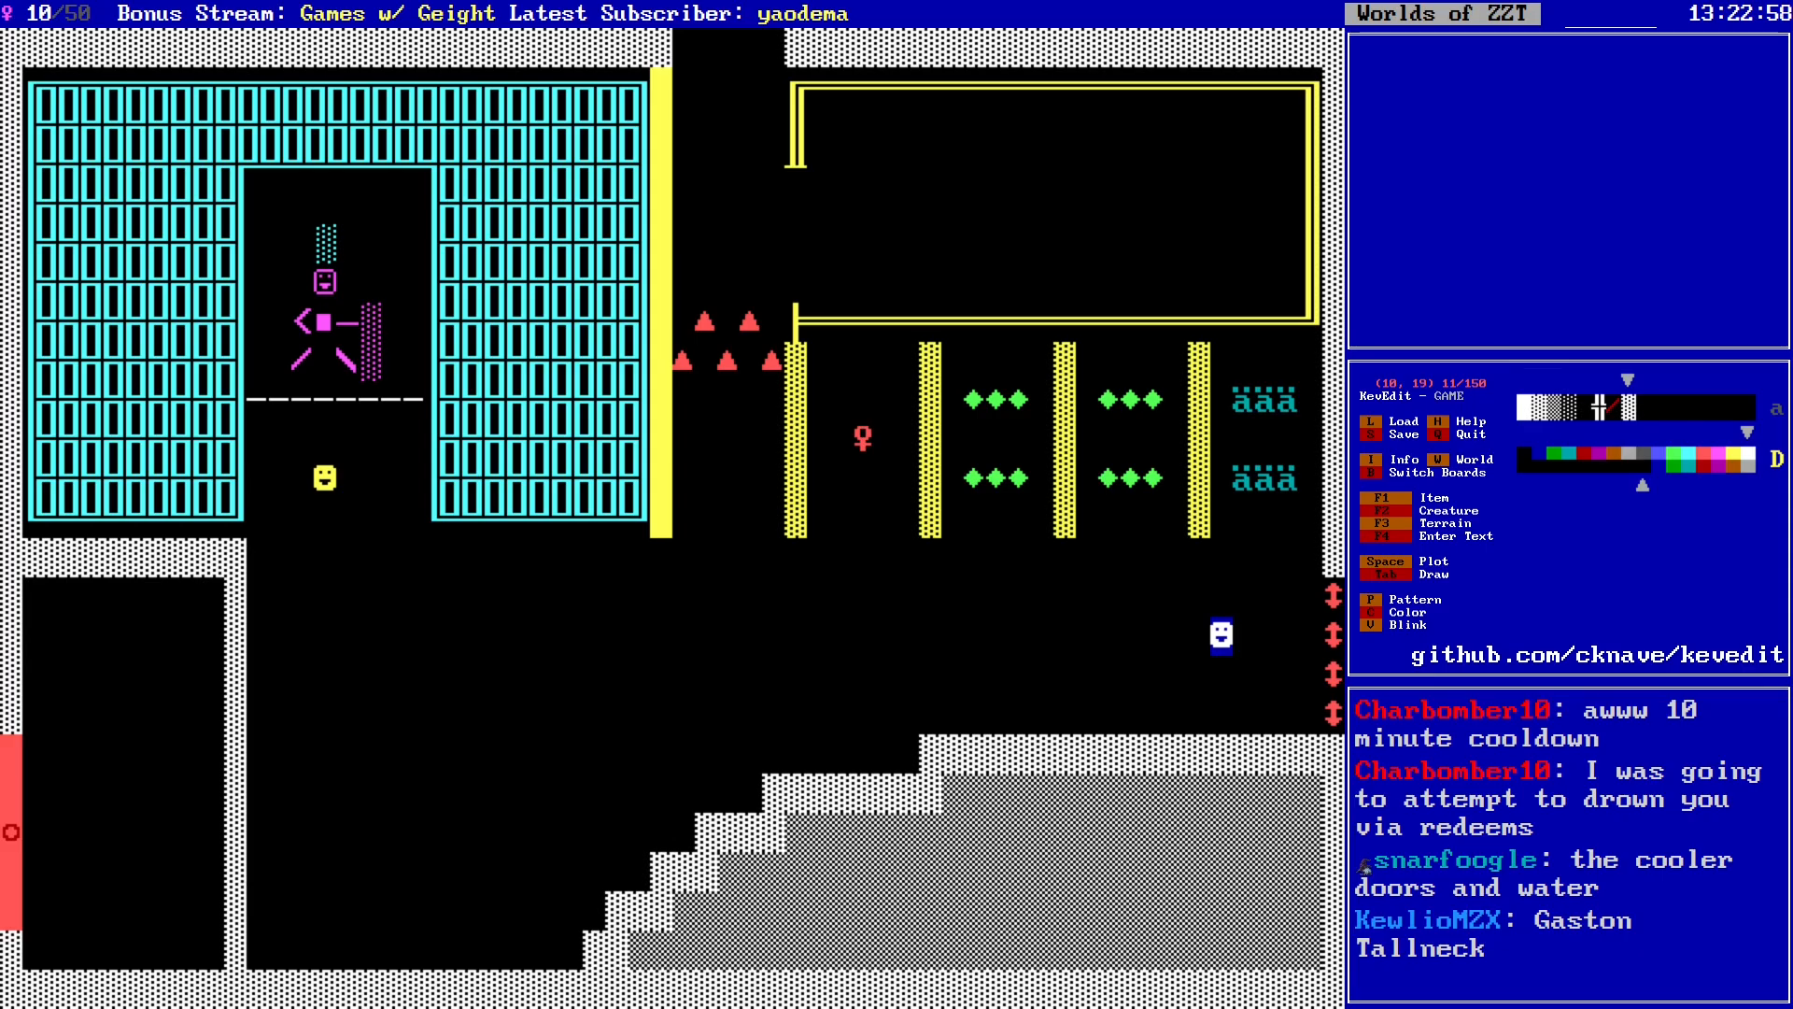
pyautogui.press('Left')
pyautogui.press('Left')
pyautogui.press('Left')
pyautogui.press('Left')
pyautogui.press('Right')
pyautogui.press('Right')
pyautogui.press('Right')
pyautogui.press('Right')
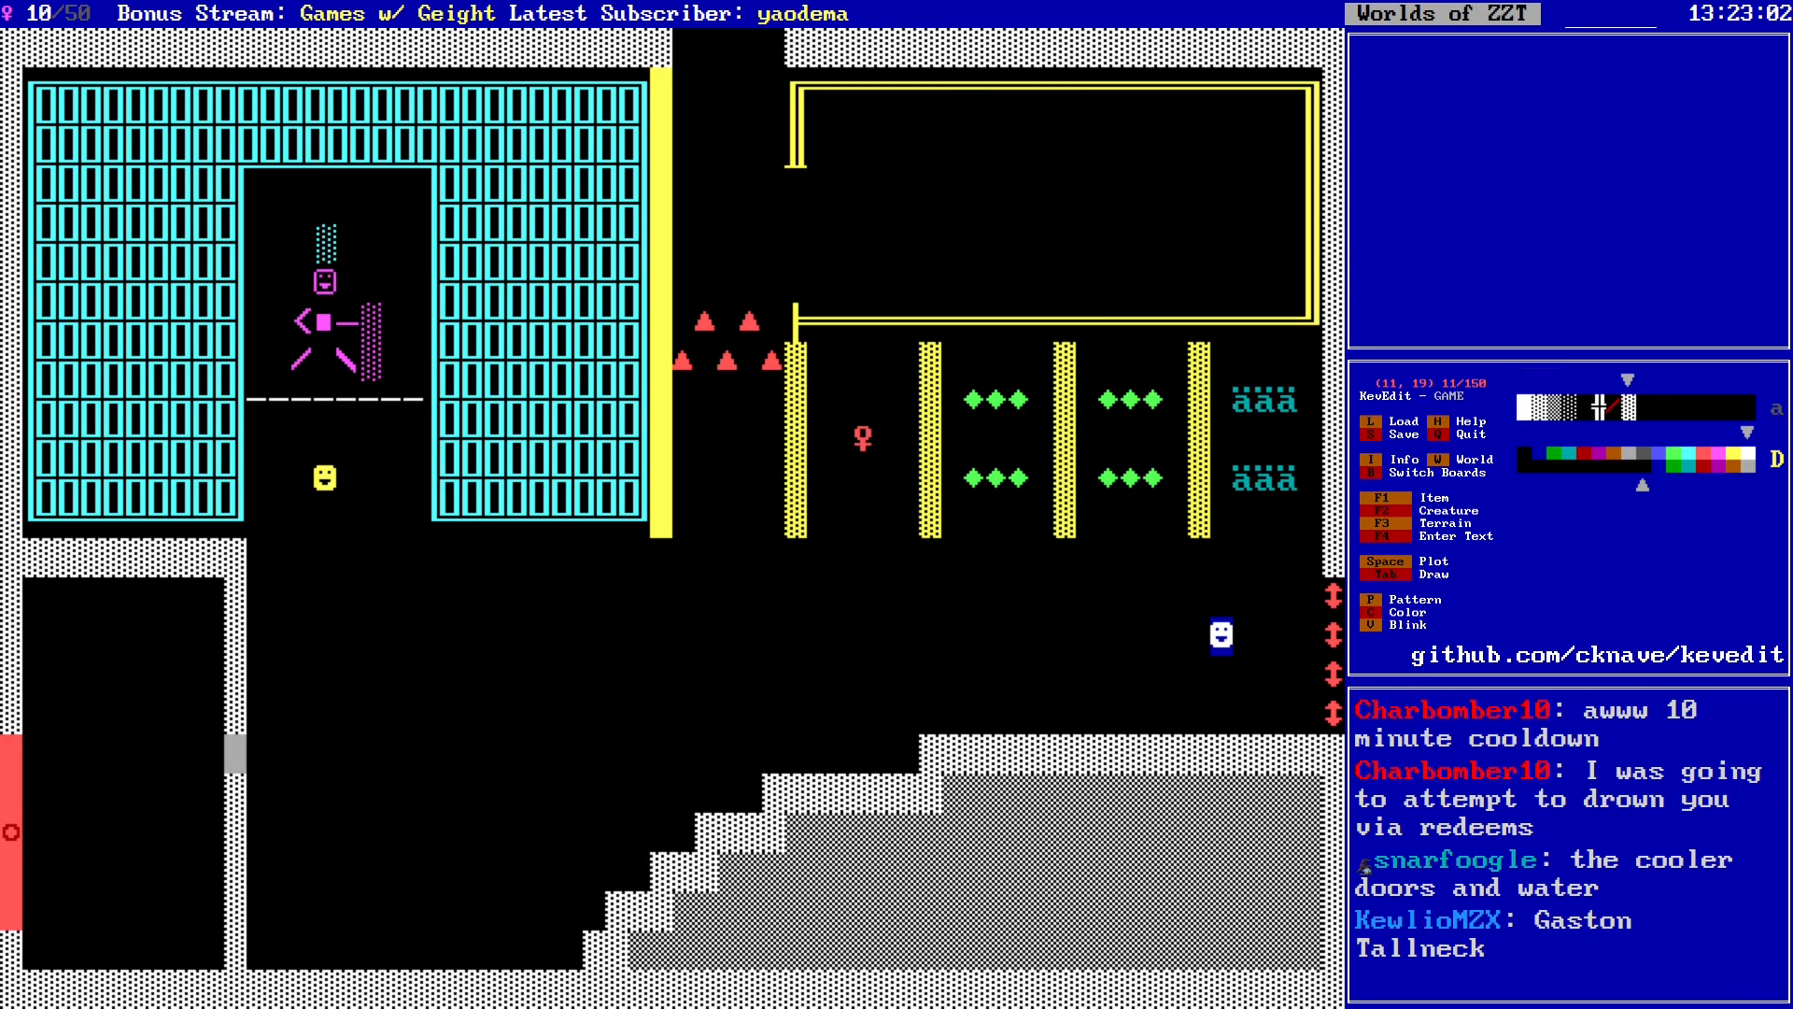
pyautogui.press('c')
pyautogui.press('Left')
pyautogui.press('Left')
pyautogui.press('Left')
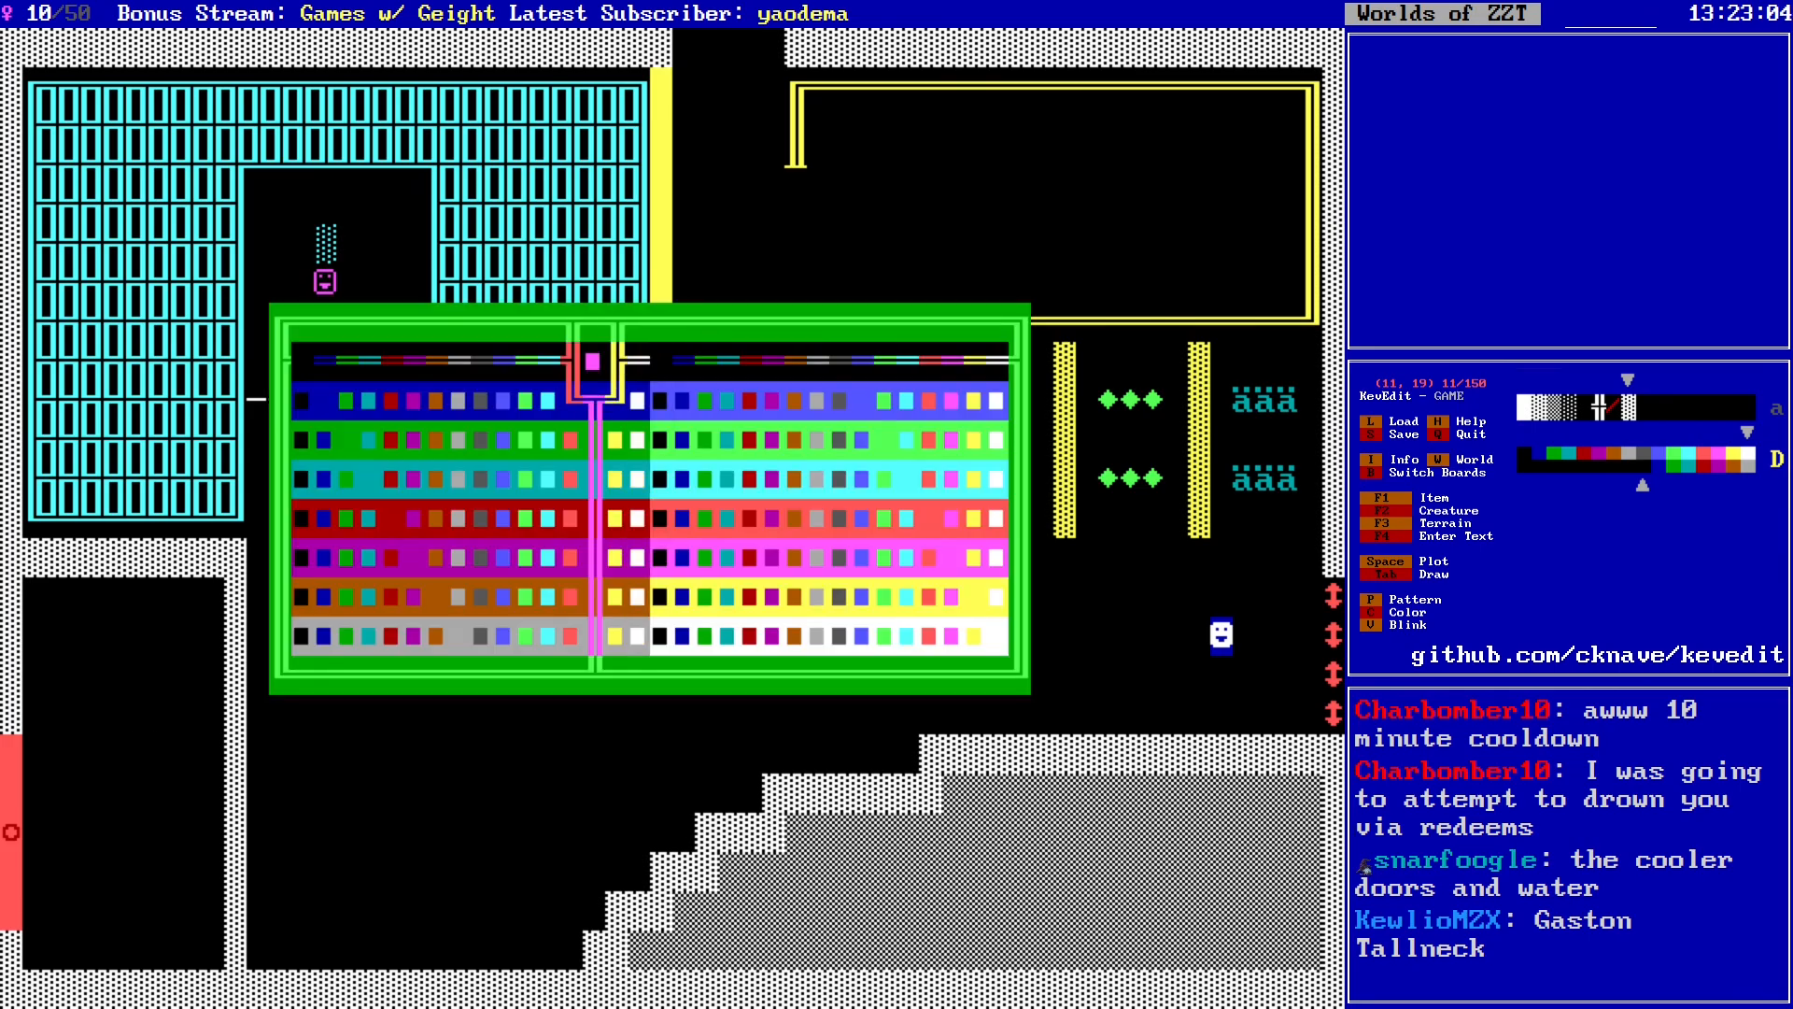
pyautogui.press('Right')
pyautogui.press('Return')
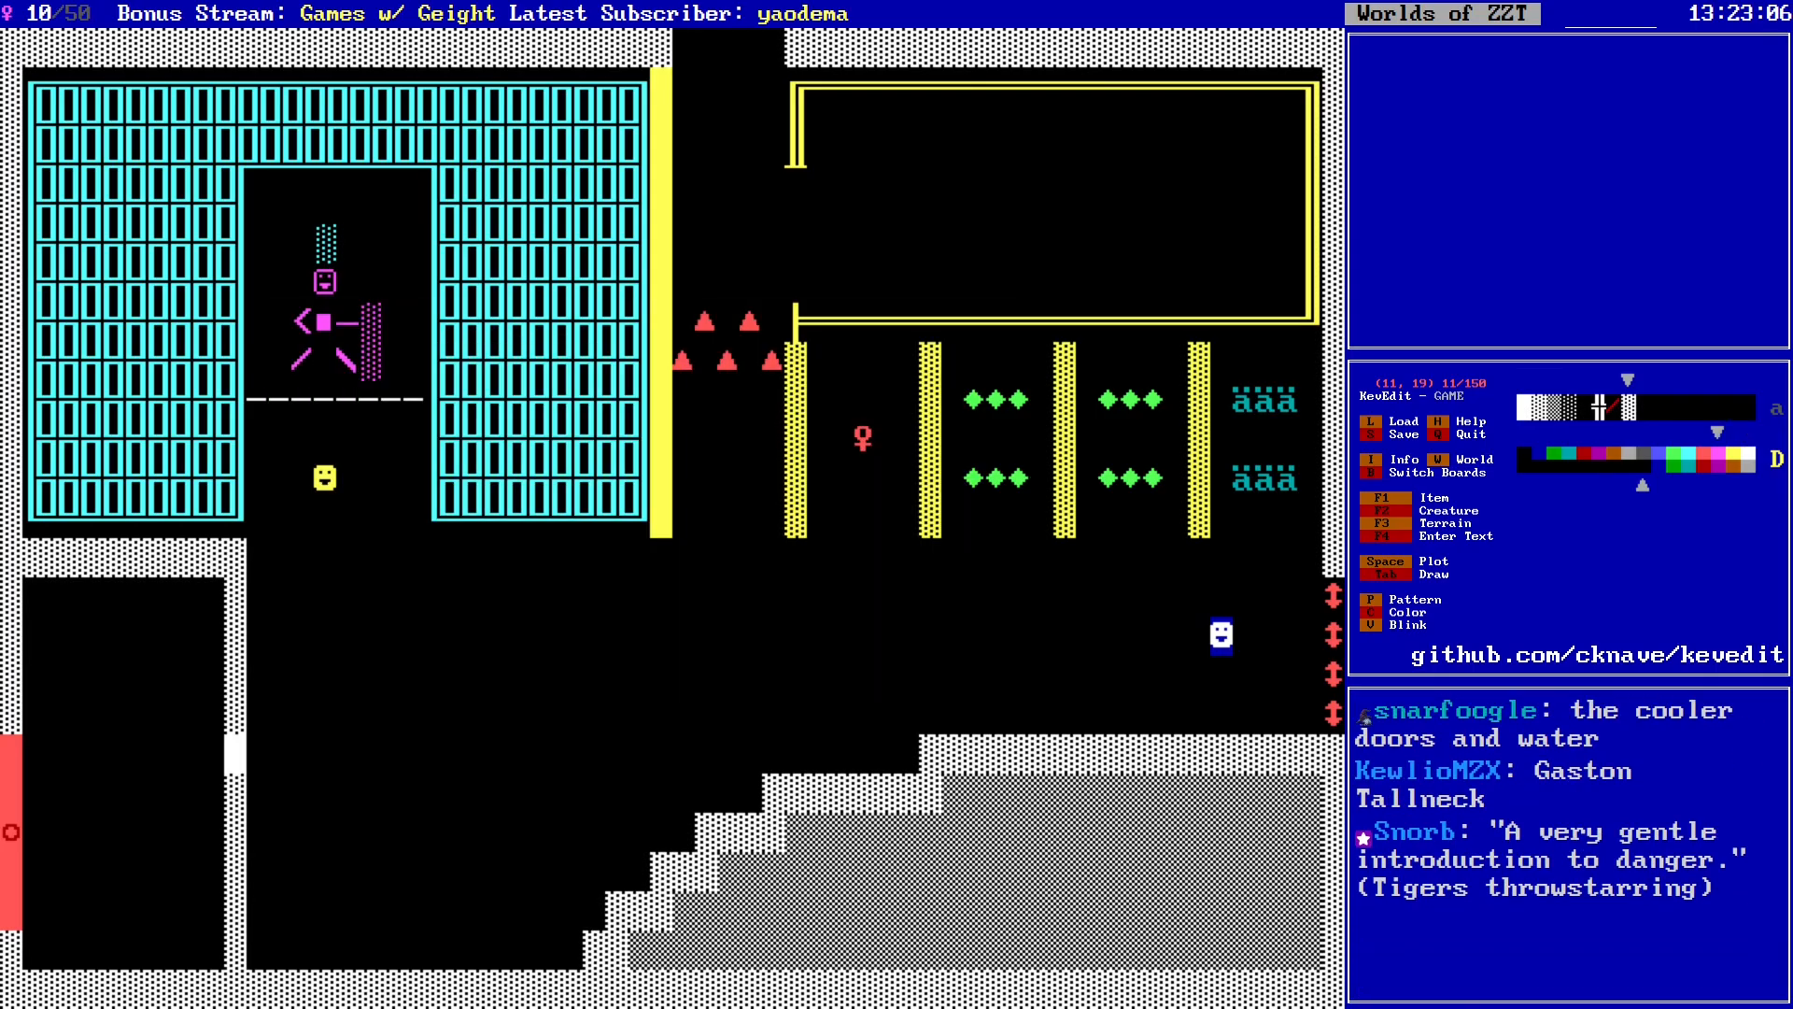
pyautogui.press('p')
pyautogui.press('p')
pyautogui.press('p')
pyautogui.press('p')
pyautogui.press('p')
pyautogui.press('p')
pyautogui.press('p')
pyautogui.press('p')
pyautogui.press('p')
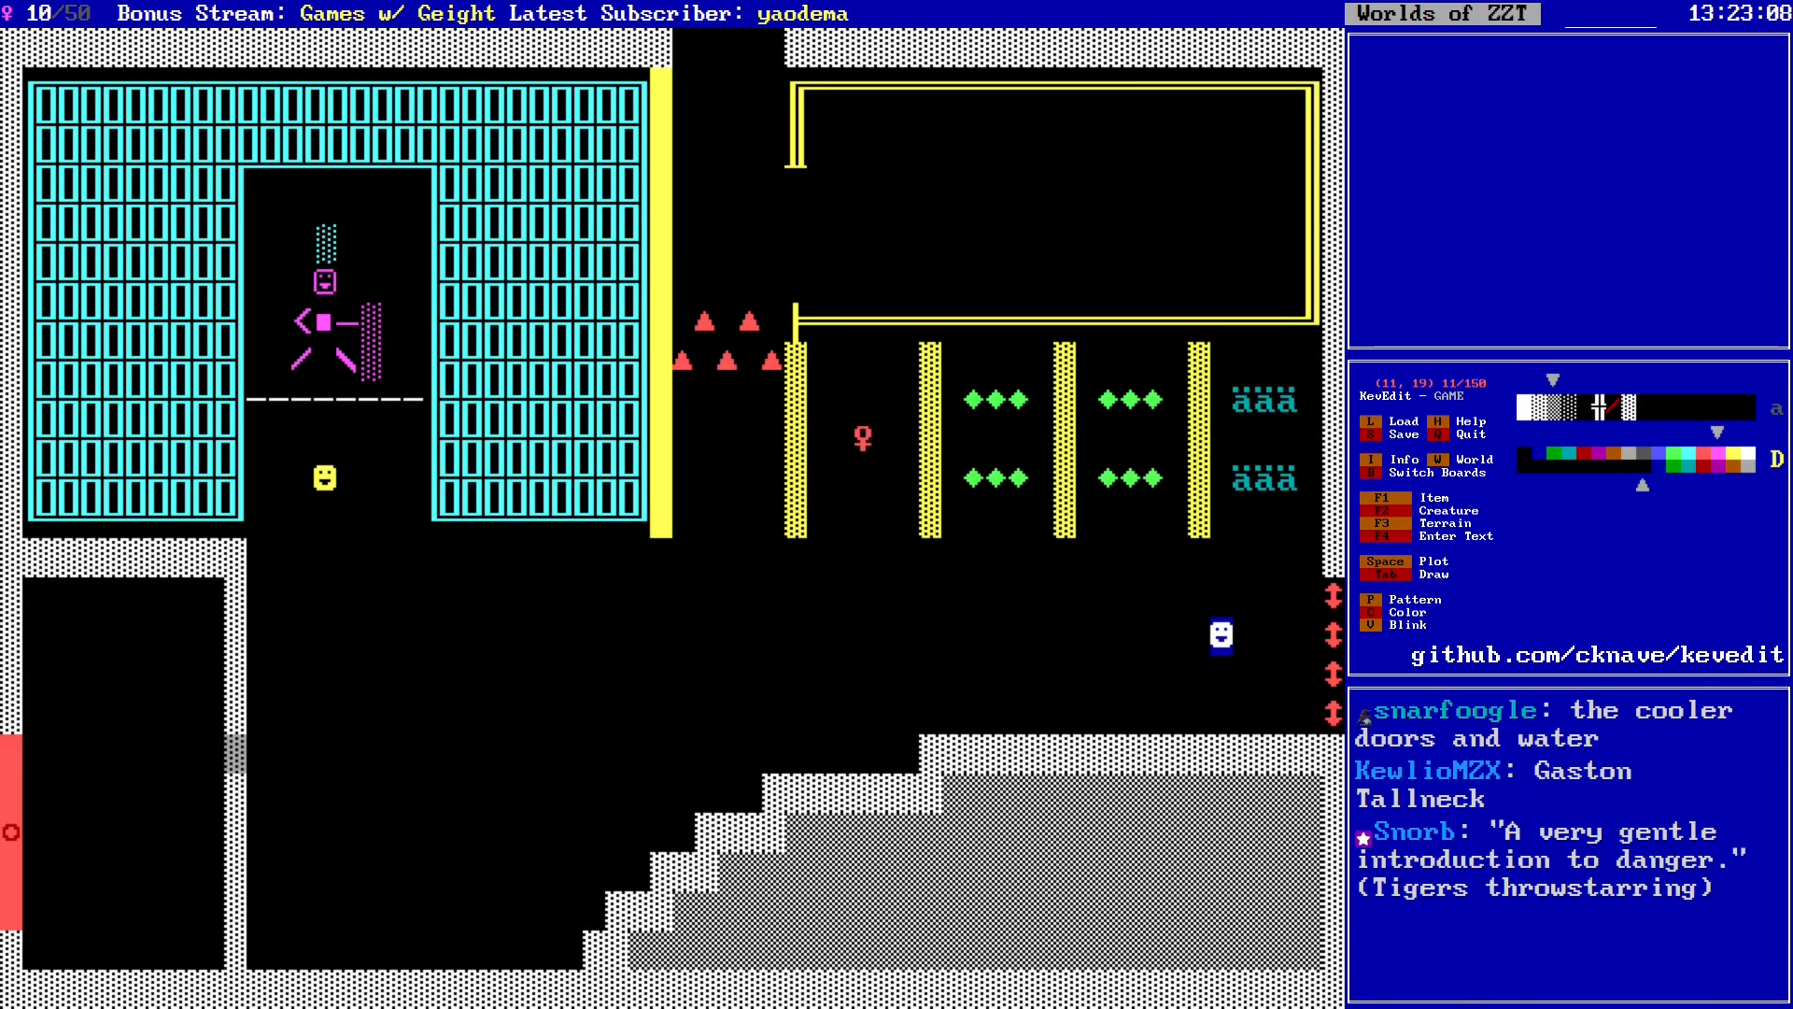
pyautogui.press('Right')
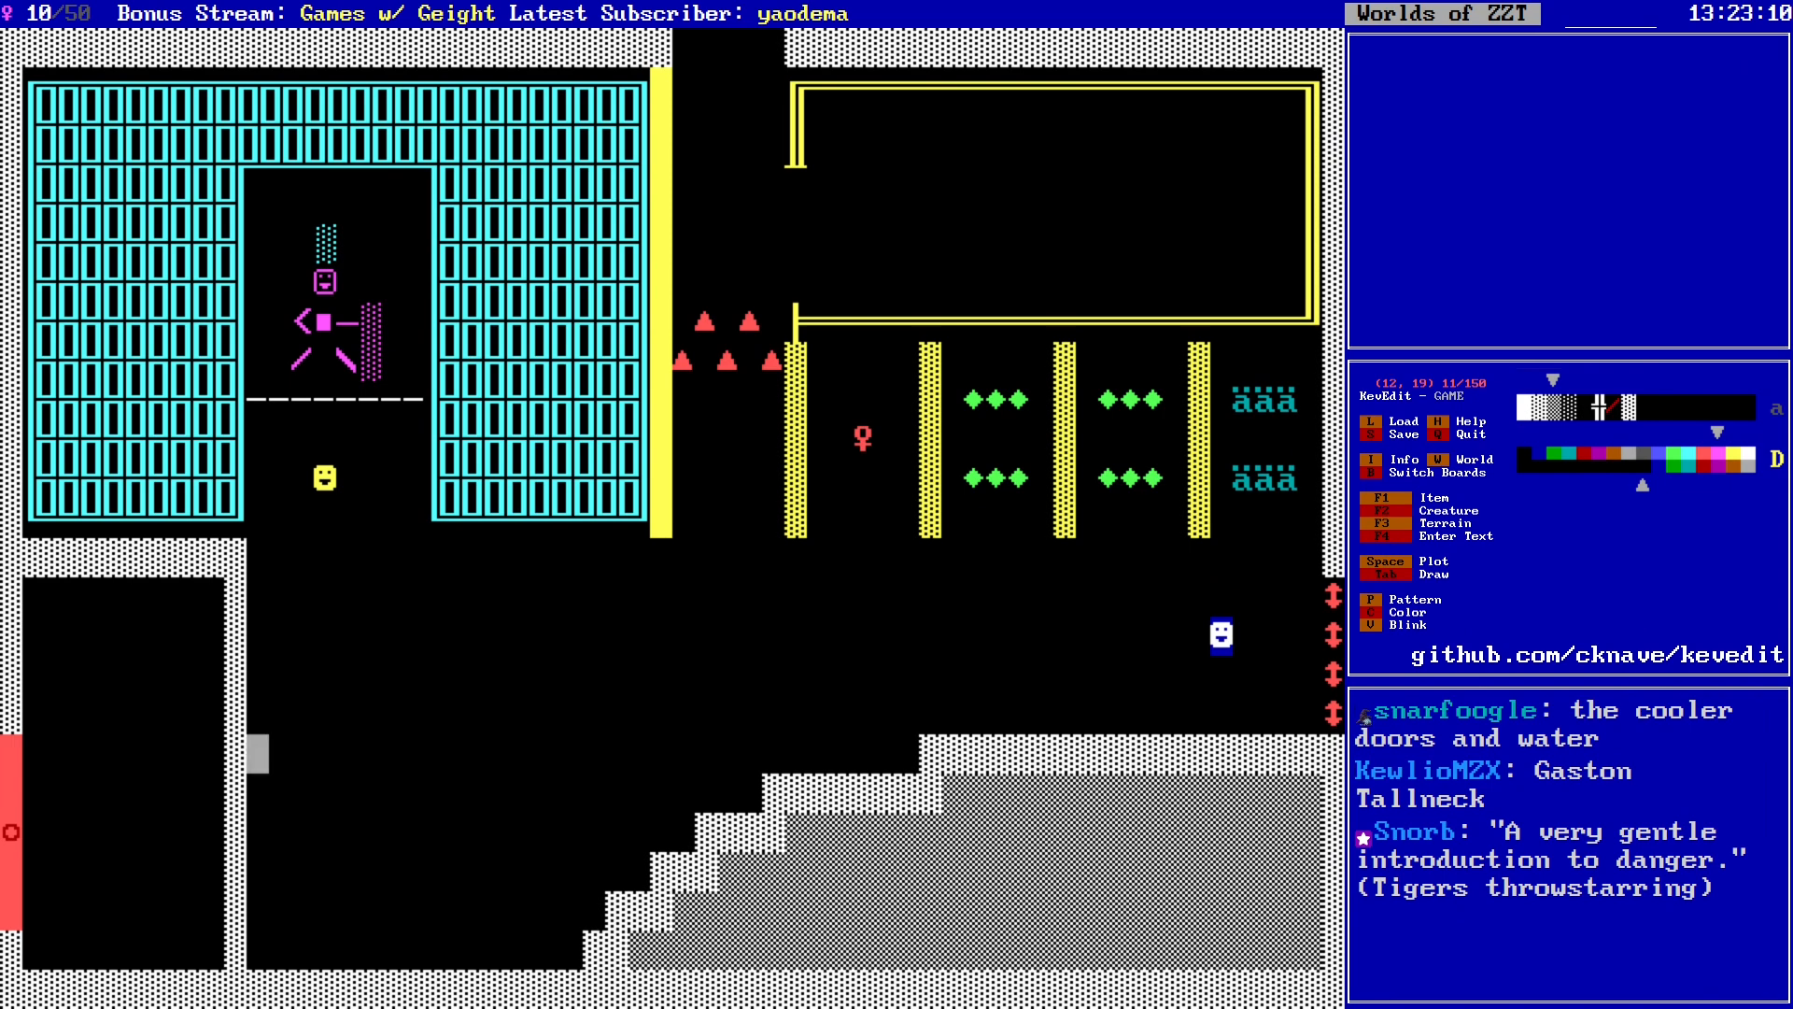
pyautogui.press('Up')
pyautogui.hotkey('shift', 'Down')
pyautogui.hotkey('shift', 'Down')
# Step: Plot a cyan breakable wall in column 13, rows 18 to 20, alongside the magenta one
pyautogui.press('Right')
pyautogui.press('c')
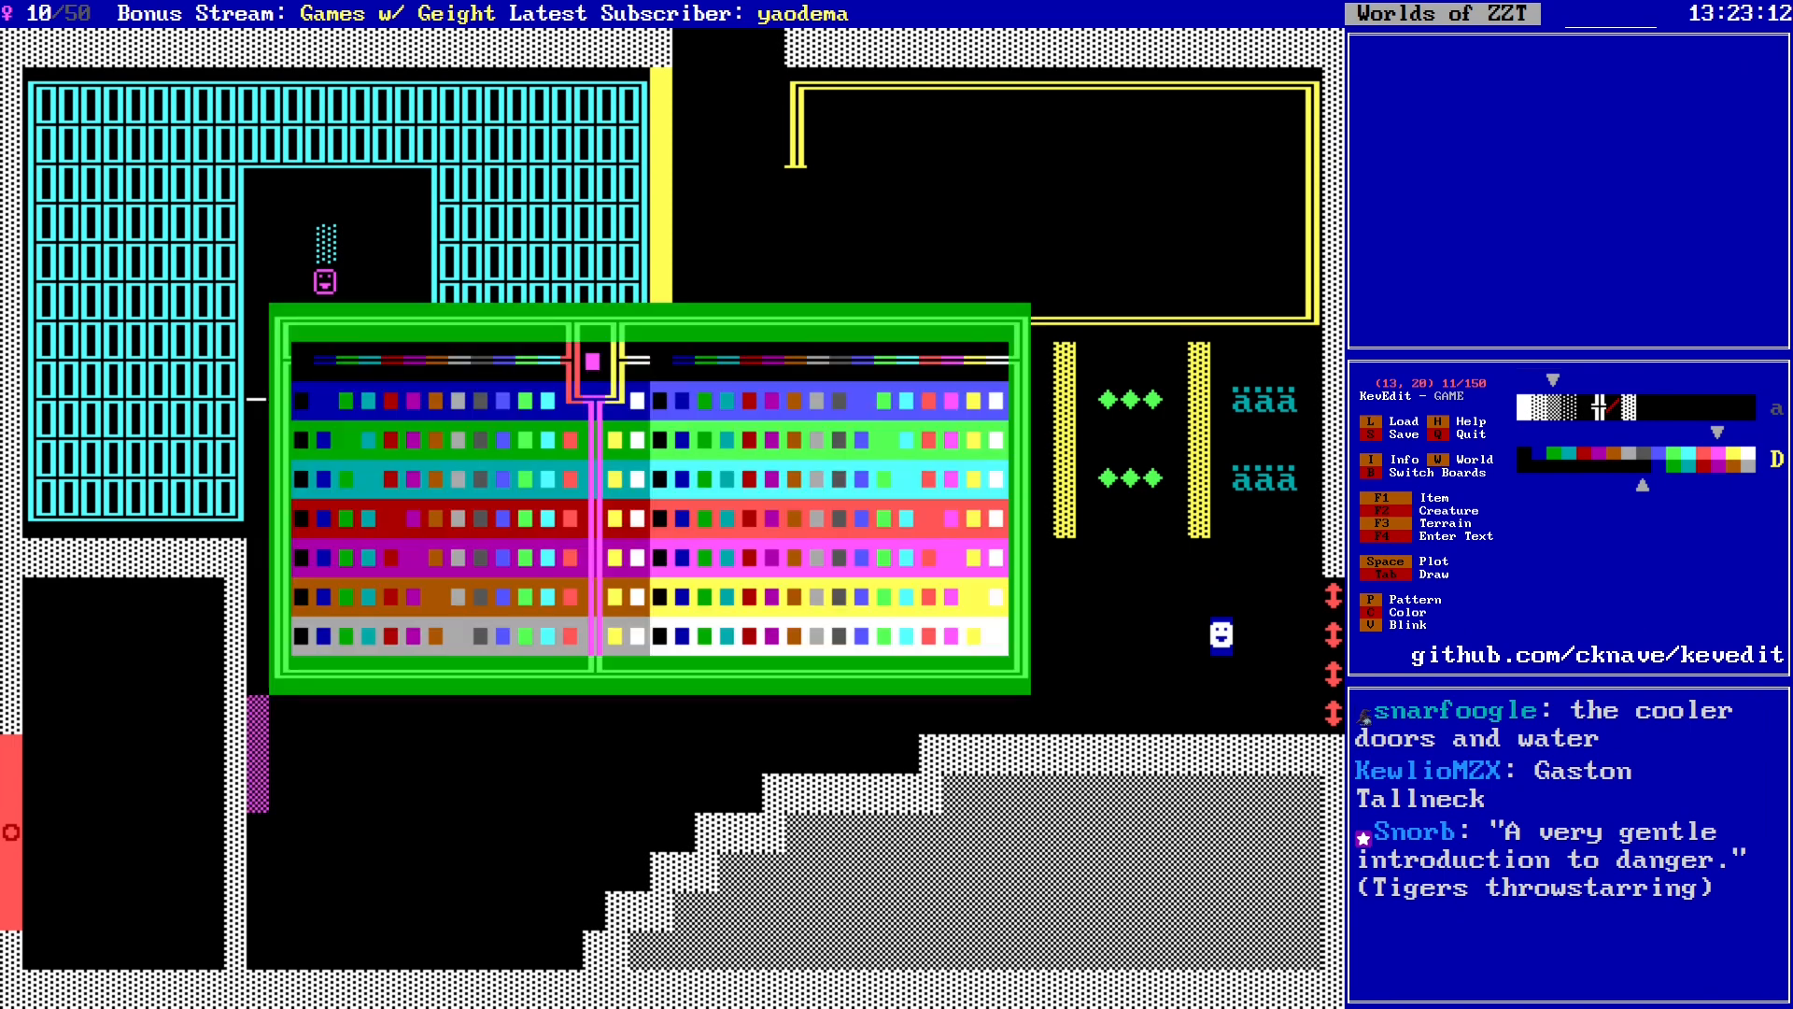
pyautogui.press('Left')
pyautogui.press('Return')
pyautogui.hotkey('shift', 'Up')
pyautogui.hotkey('shift', 'Up')
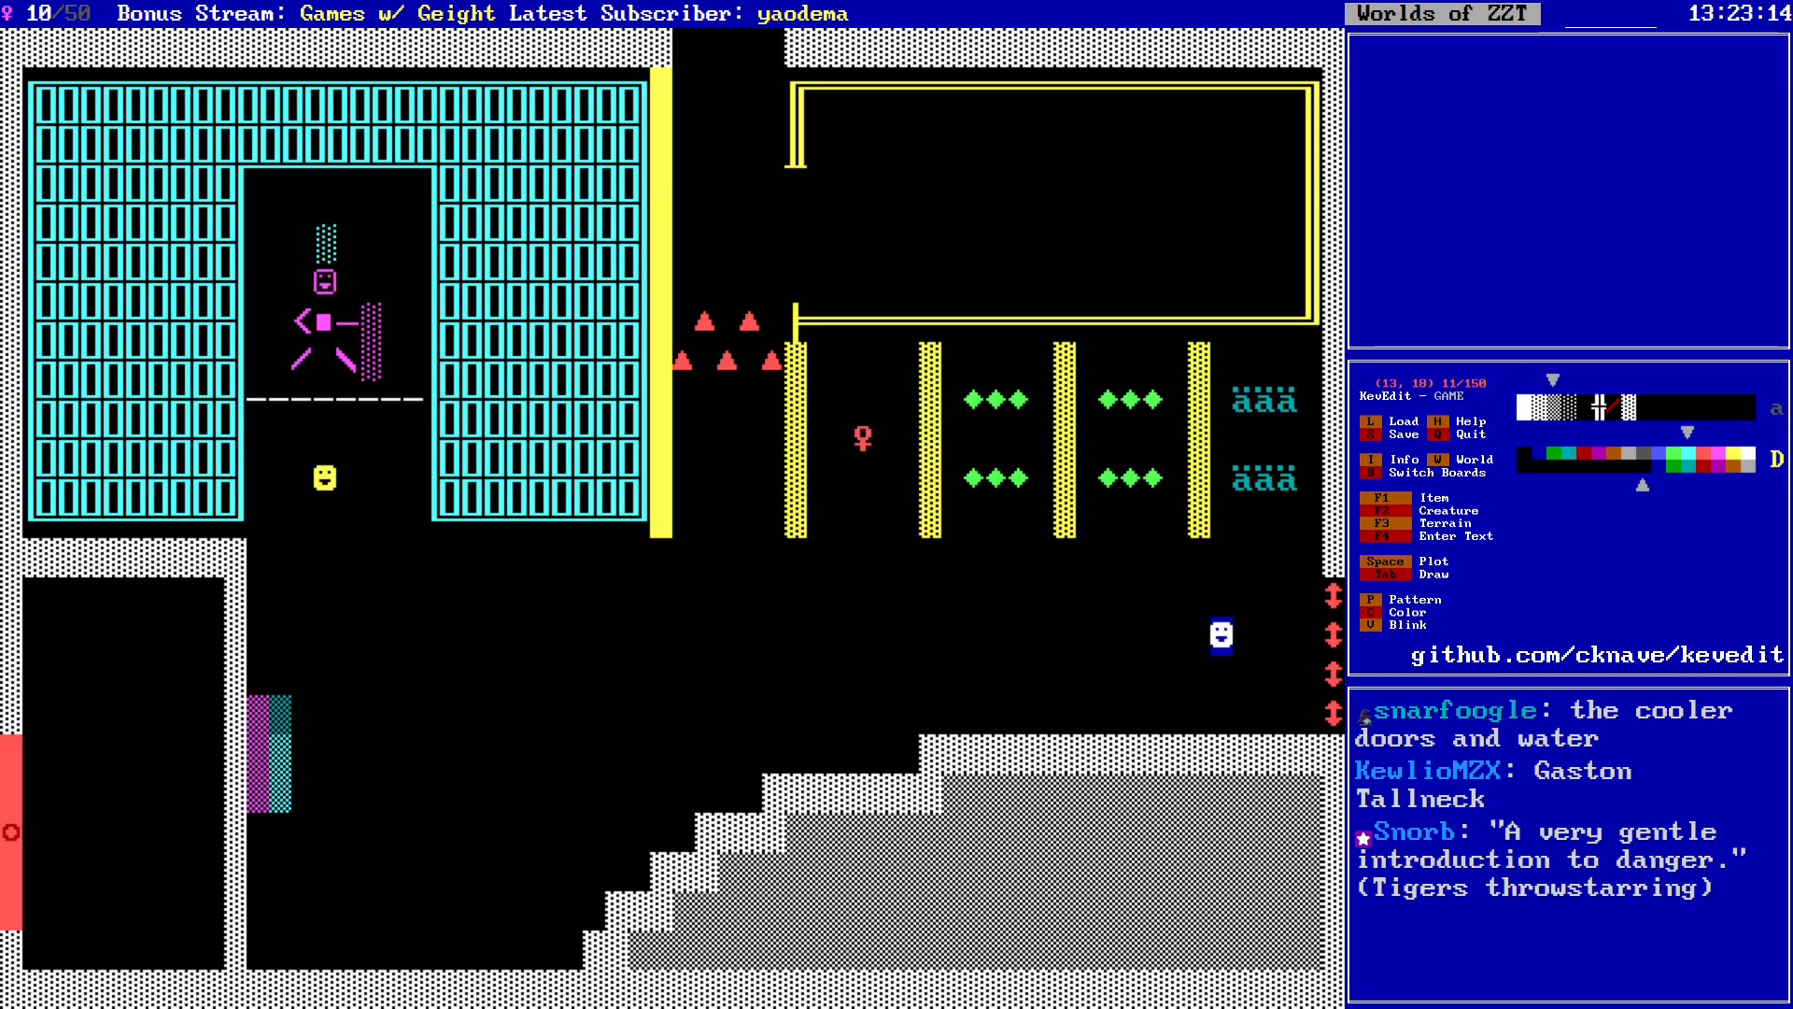
# Step: Erase the dotted wall tile at column 11, row 19 to open a doorway behind the coloured walls
pyautogui.press('Right')
pyautogui.press('Down')
pyautogui.press('Left')
pyautogui.press('Left')
pyautogui.press('Left')
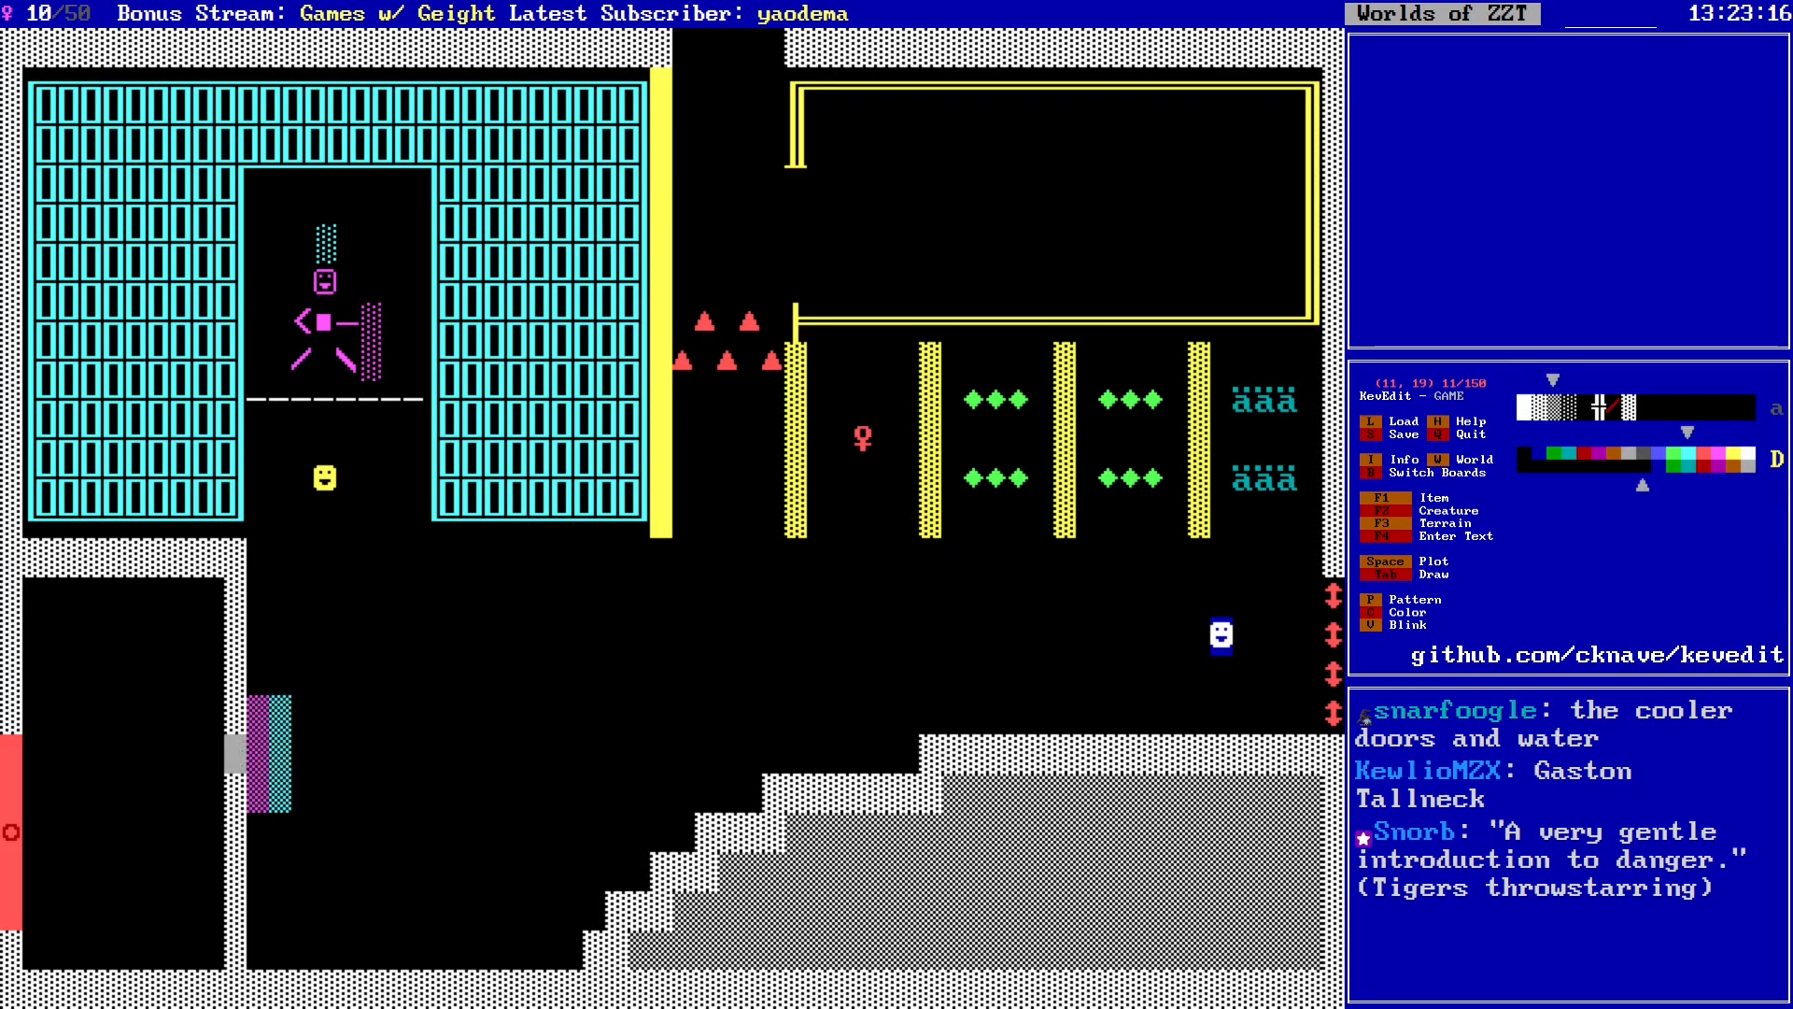
pyautogui.press('Right')
pyautogui.press('Right')
pyautogui.press('Right')
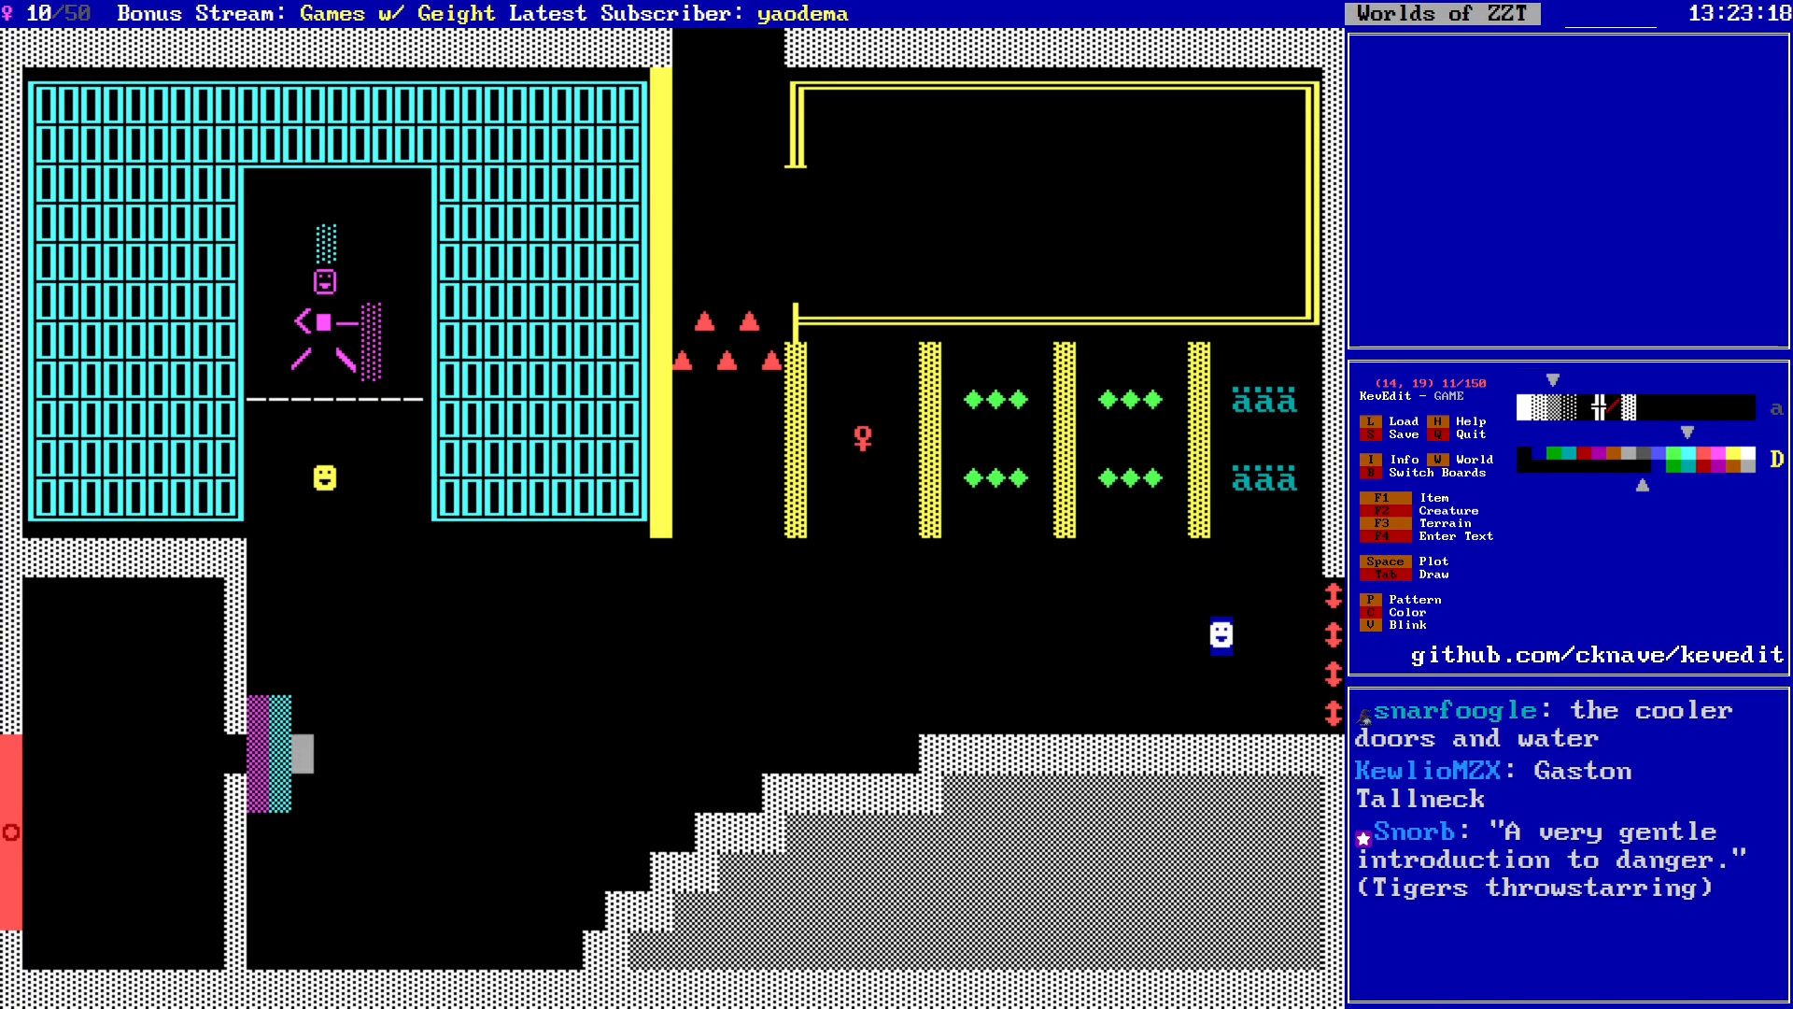
pyautogui.press('Left')
pyautogui.press('Left')
pyautogui.press('Left')
pyautogui.press('Left')
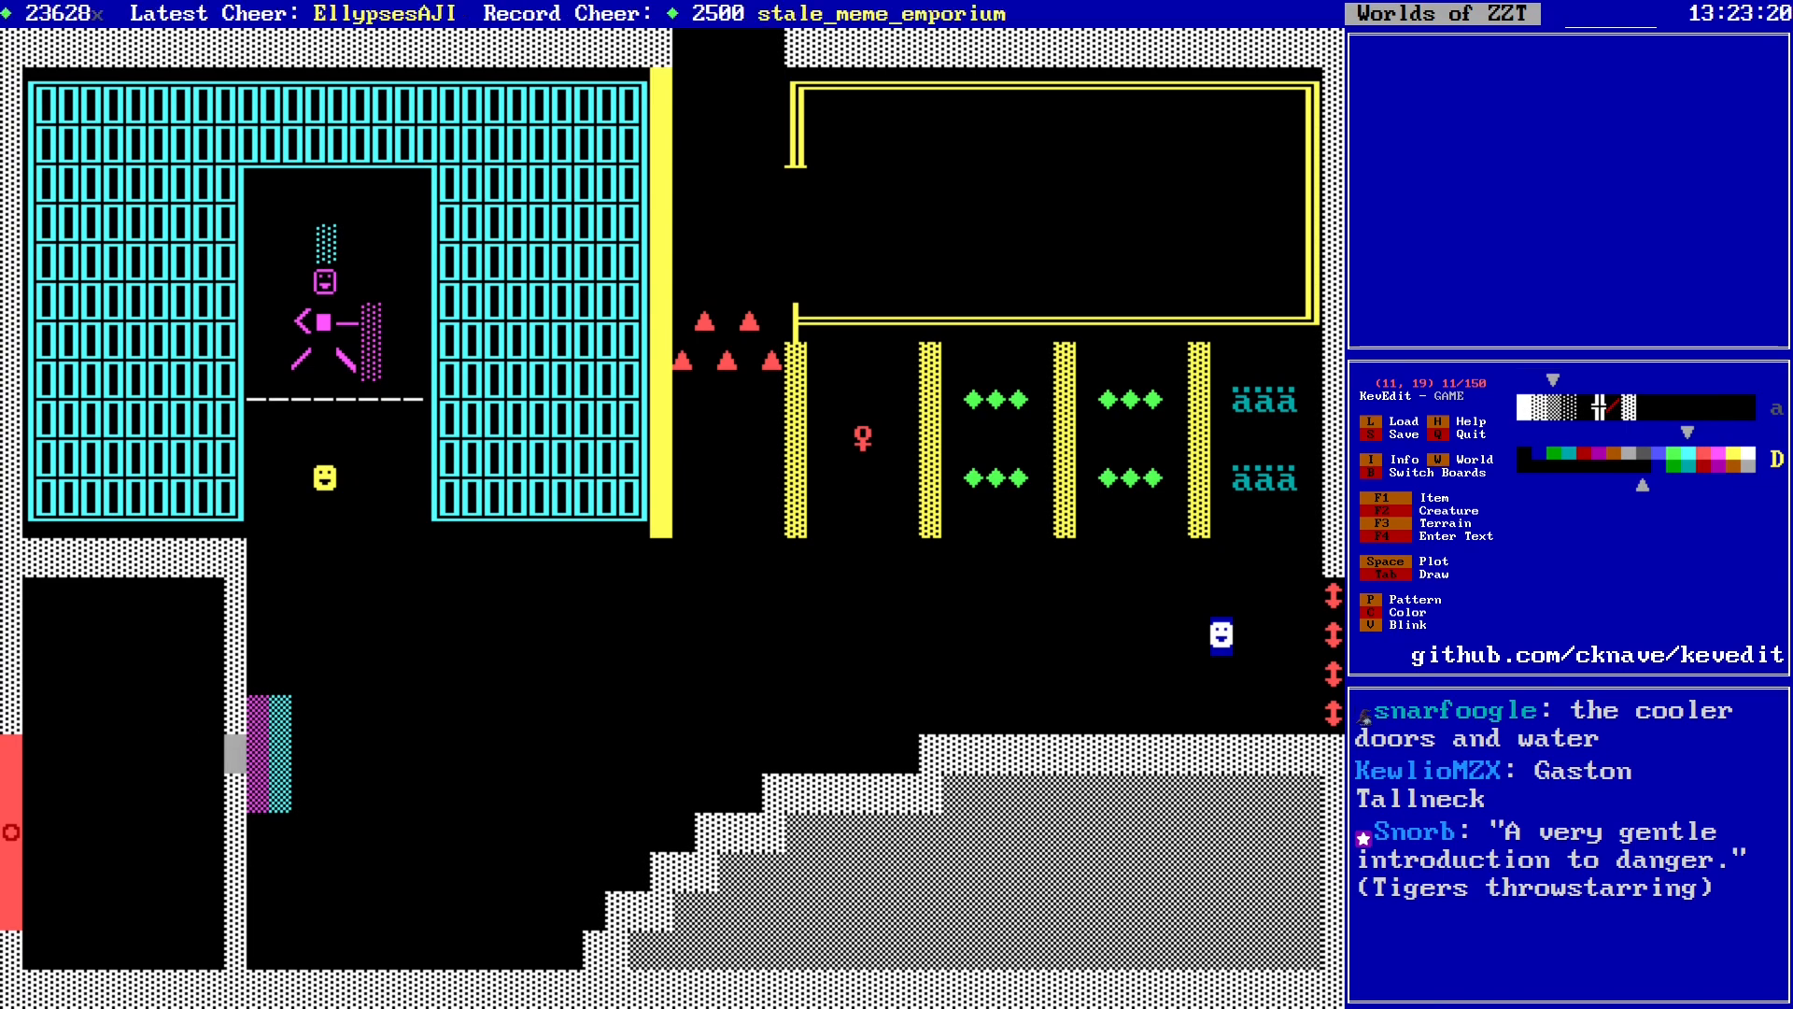
# Step: Save the world as GAME.zzt
pyautogui.press('Left')
pyautogui.press('Left')
pyautogui.press('s')
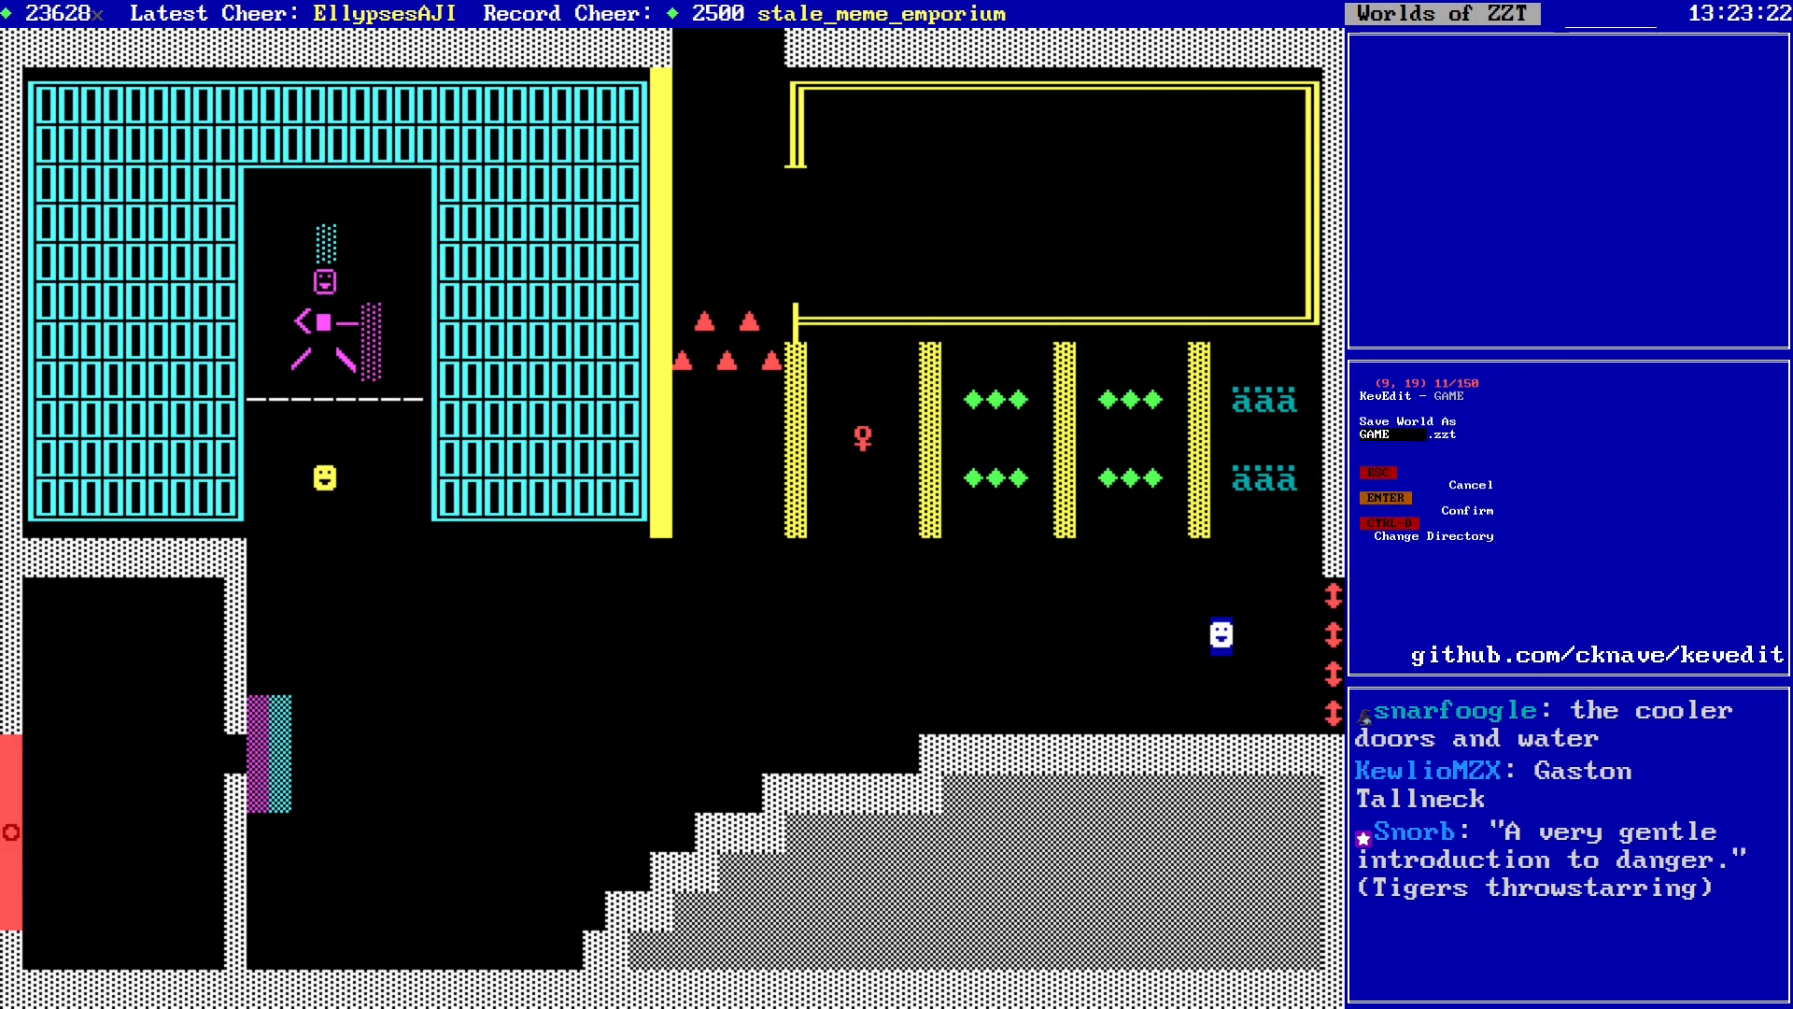
pyautogui.press('Return')
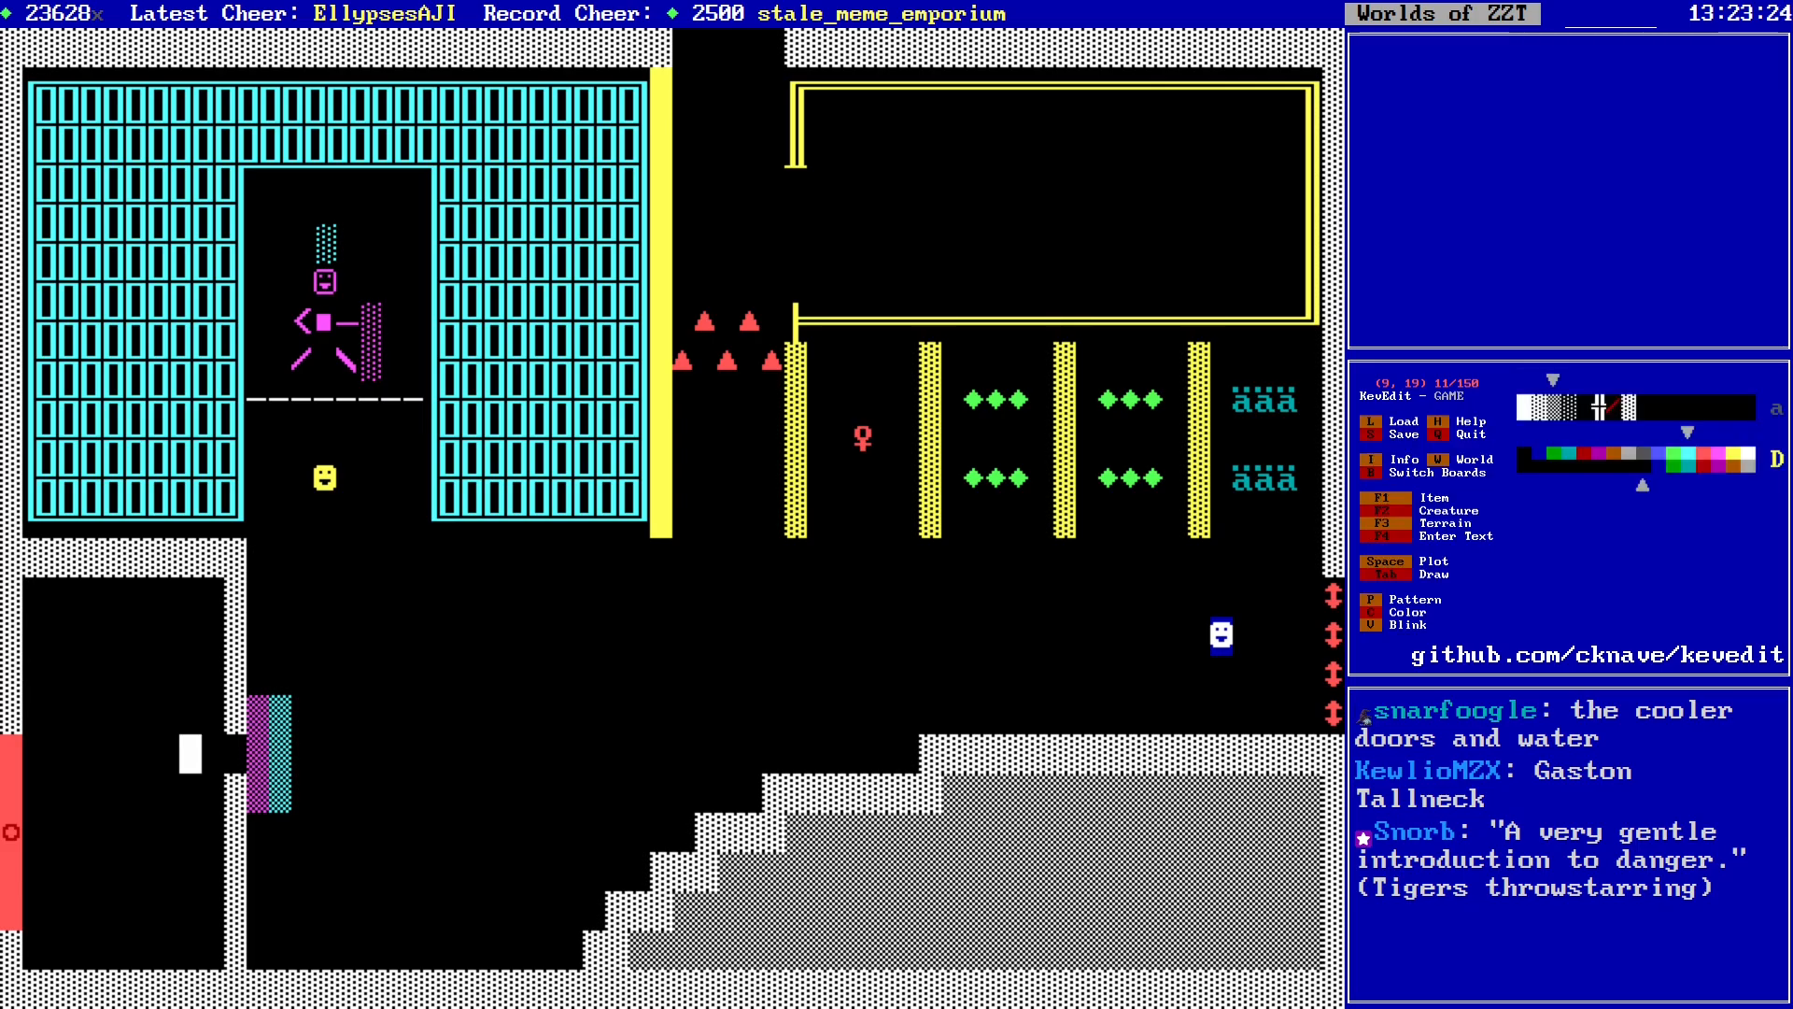
# Step: Place a lion inside the southwest room at column 3, row 20
pyautogui.press('Left')
pyautogui.press('Down')
pyautogui.press('Down')
pyautogui.press('Left')
pyautogui.press('Left')
pyautogui.press('Left')
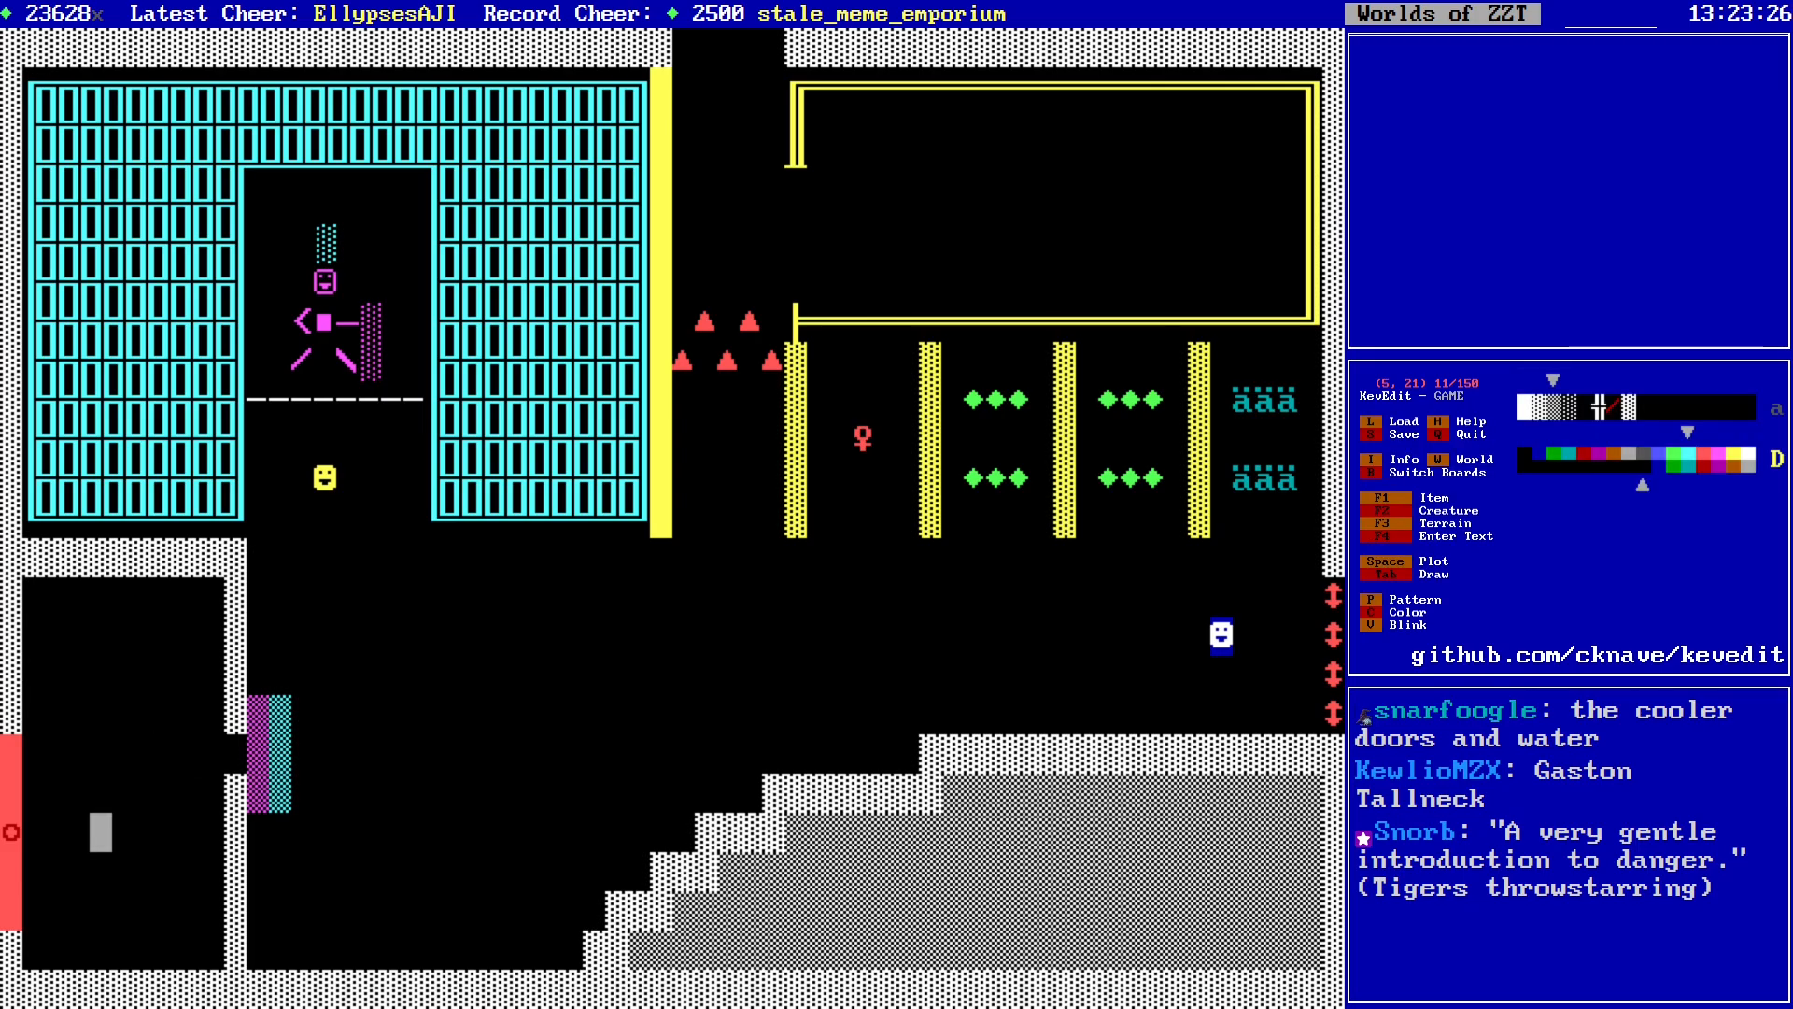
pyautogui.press('Down')
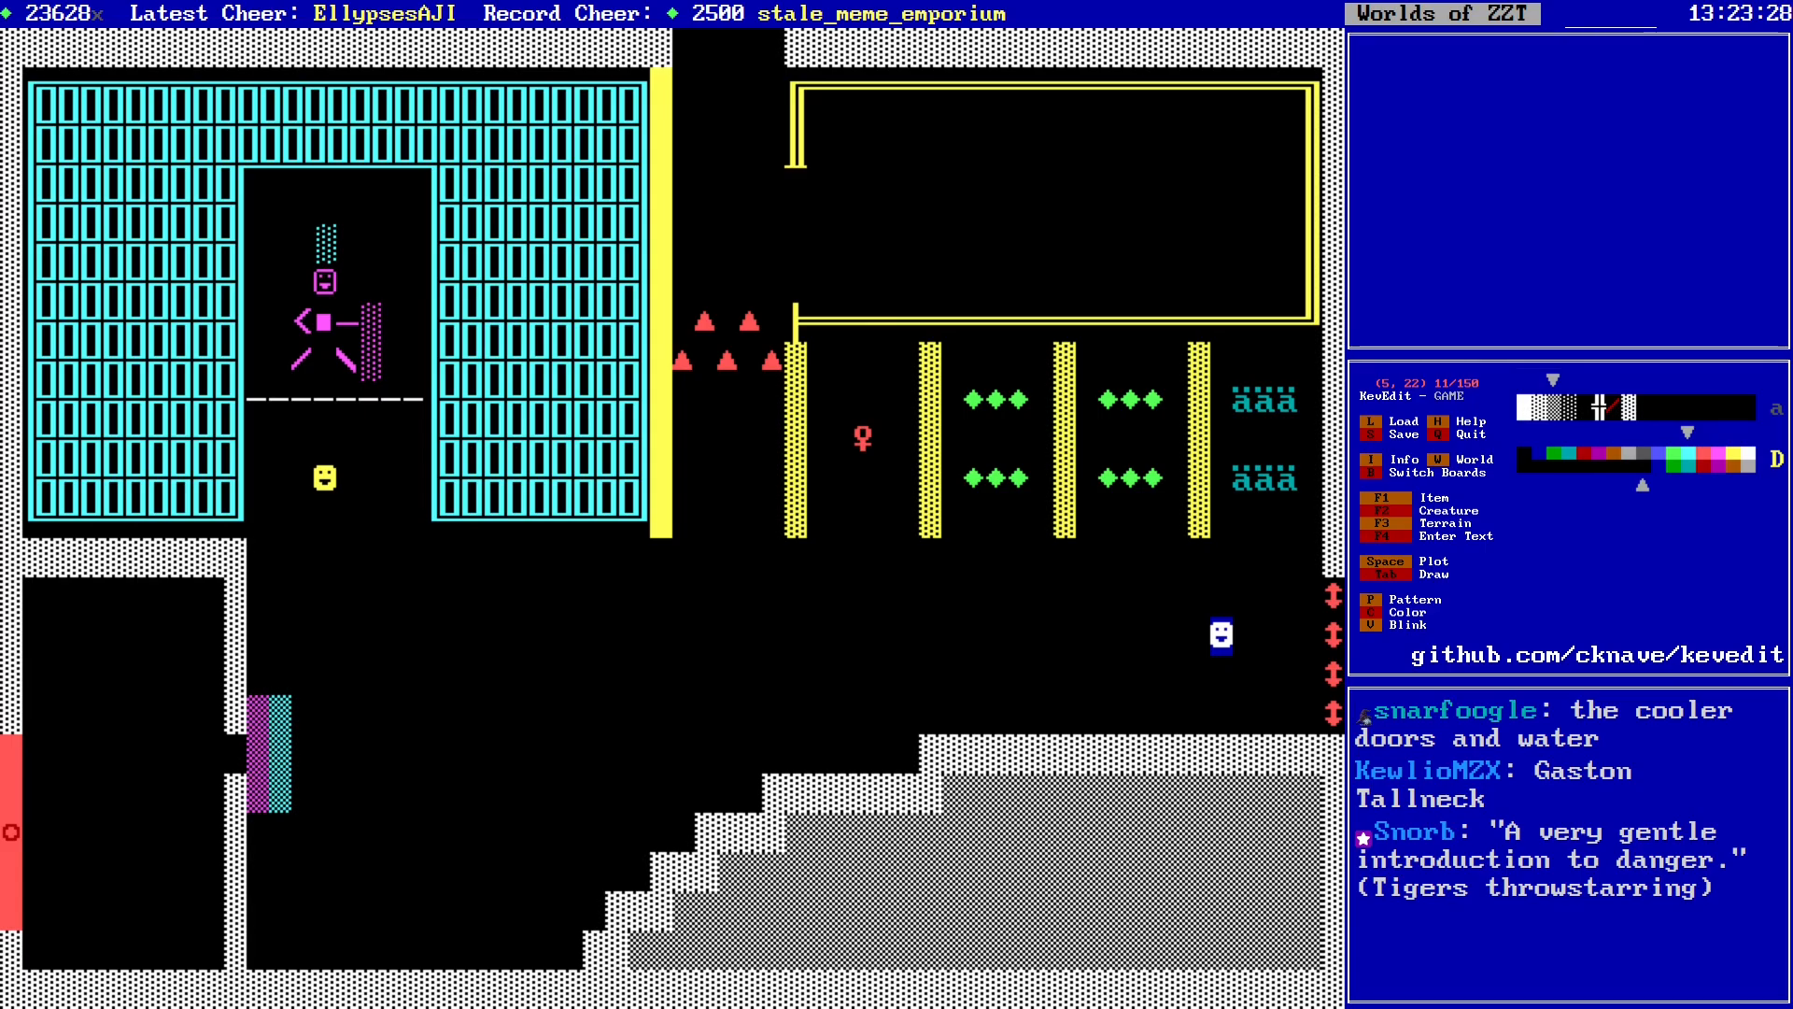
pyautogui.press('Left')
pyautogui.press('Up')
pyautogui.press('Up')
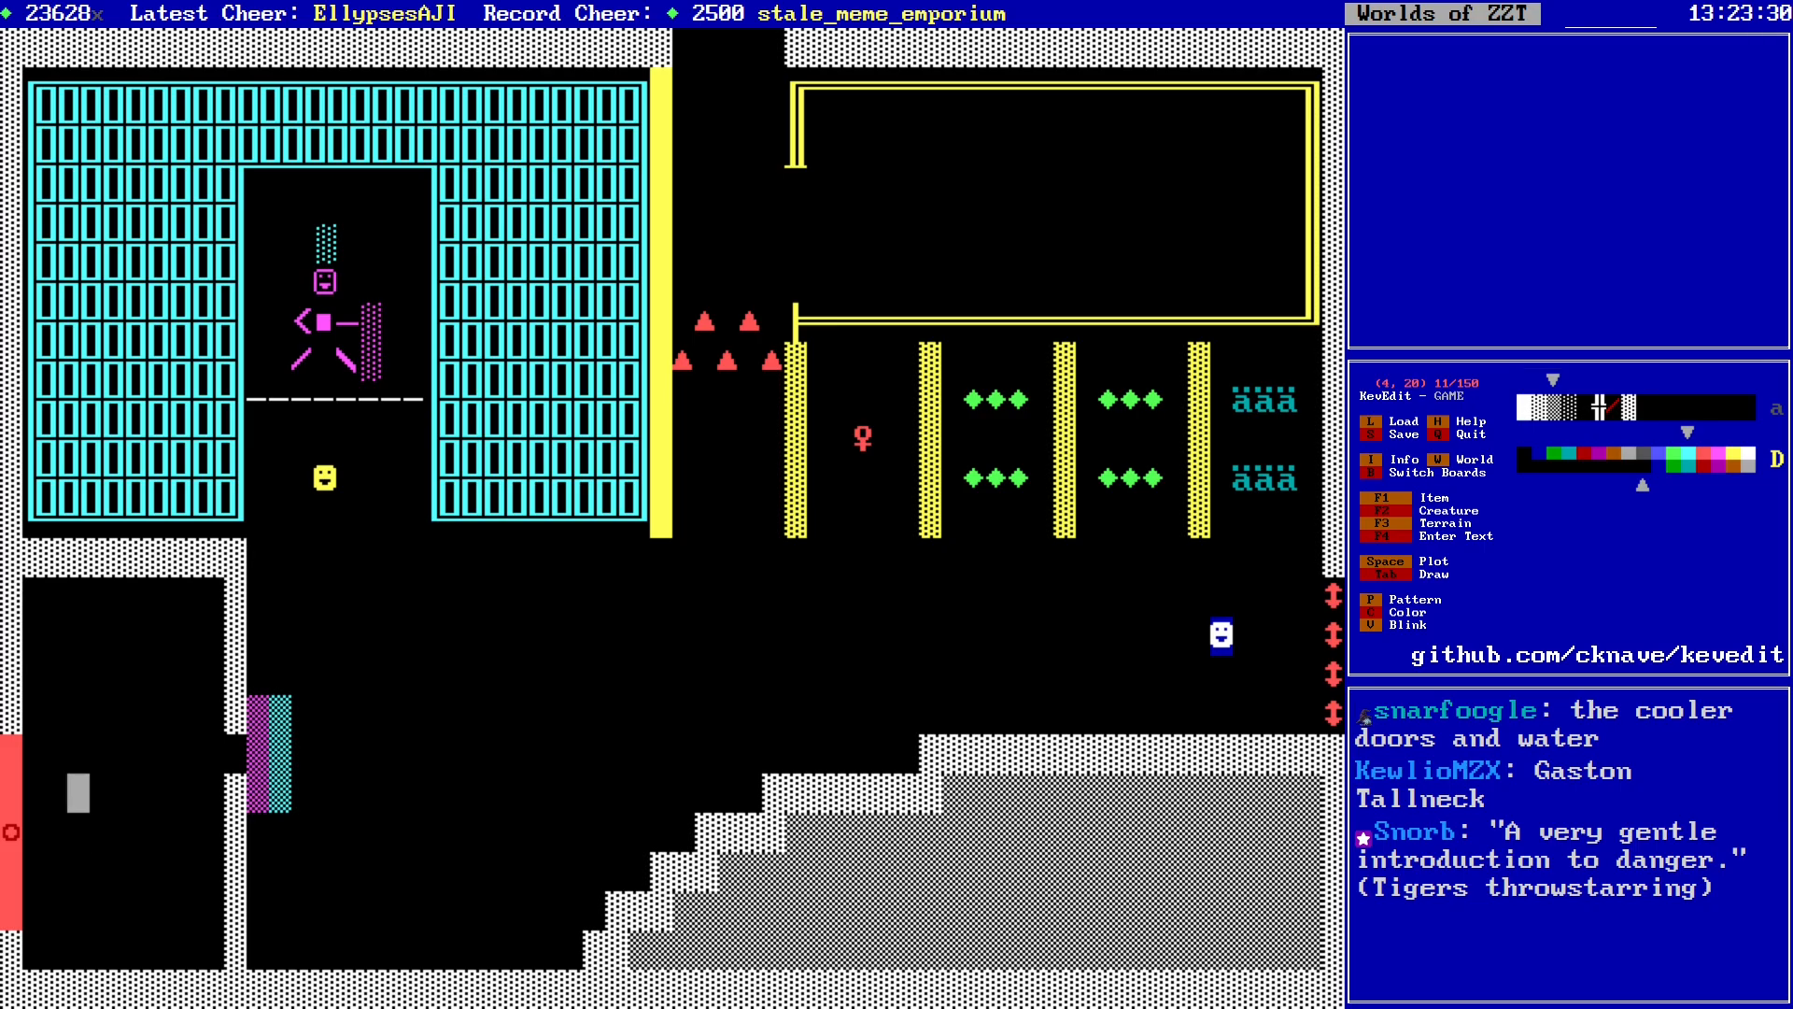
pyautogui.press('Up')
pyautogui.press('Left')
pyautogui.press('Down')
pyautogui.press('F2')
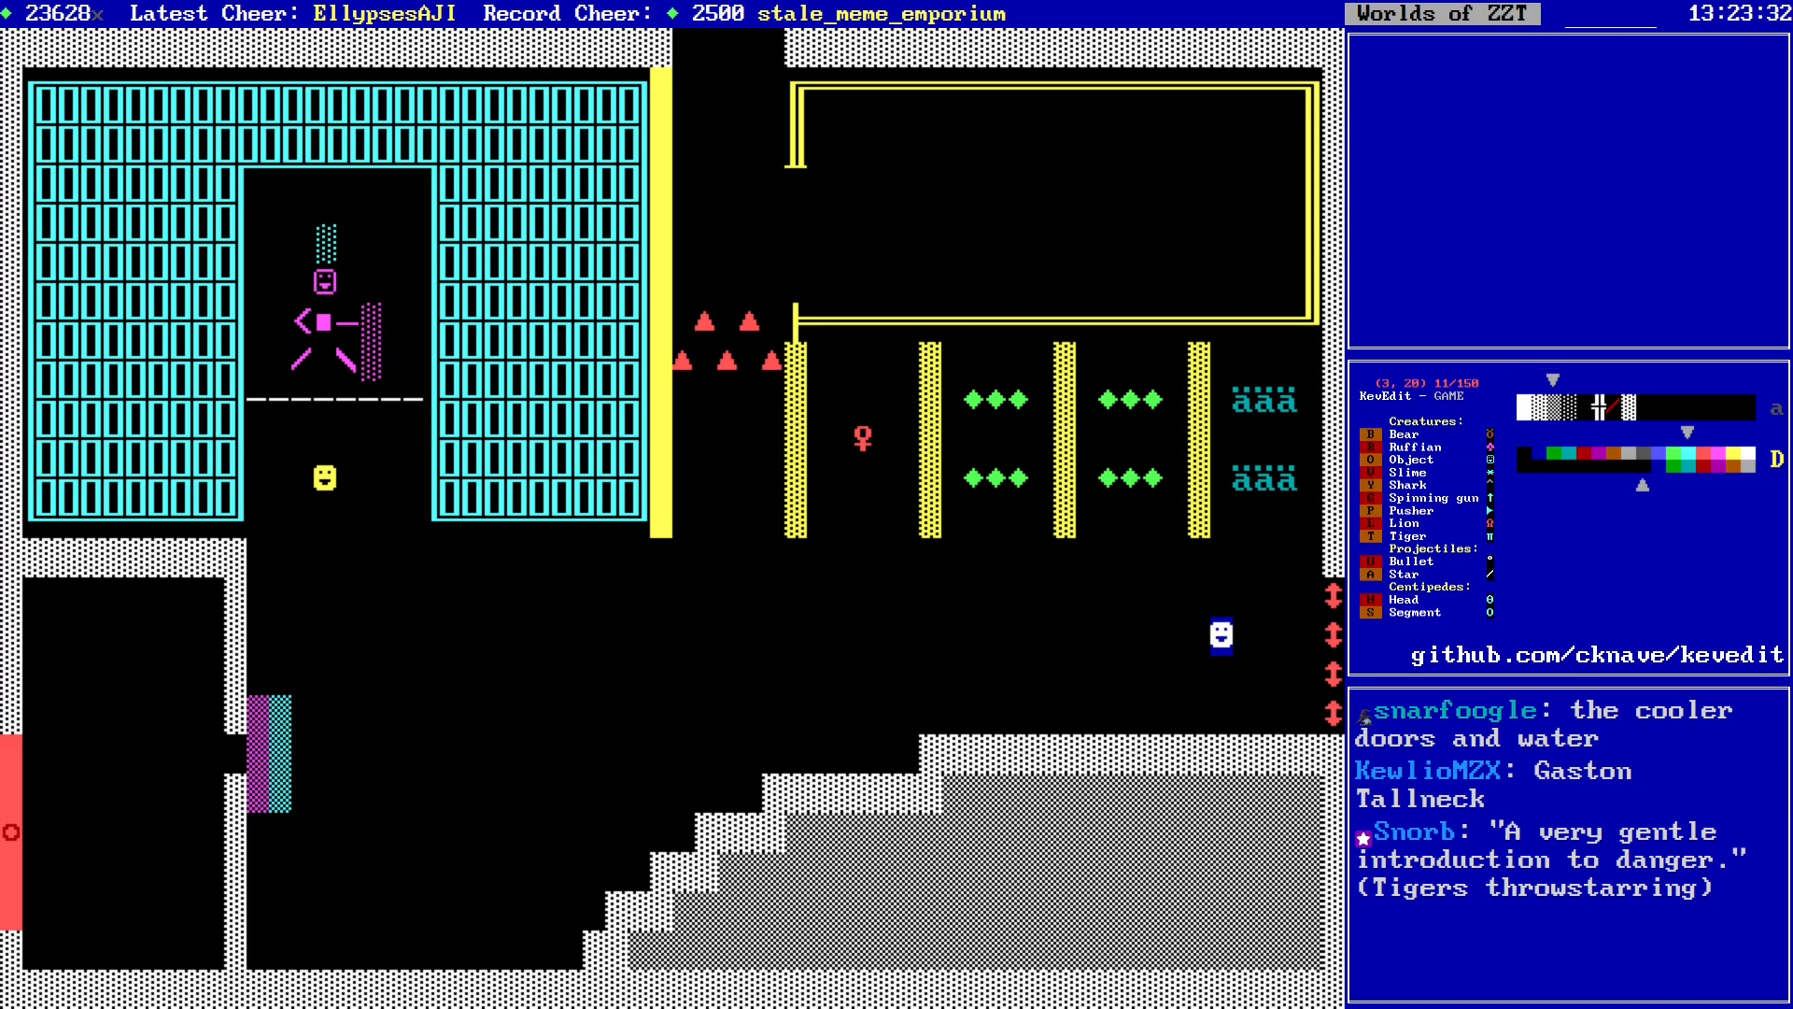
pyautogui.press('l')
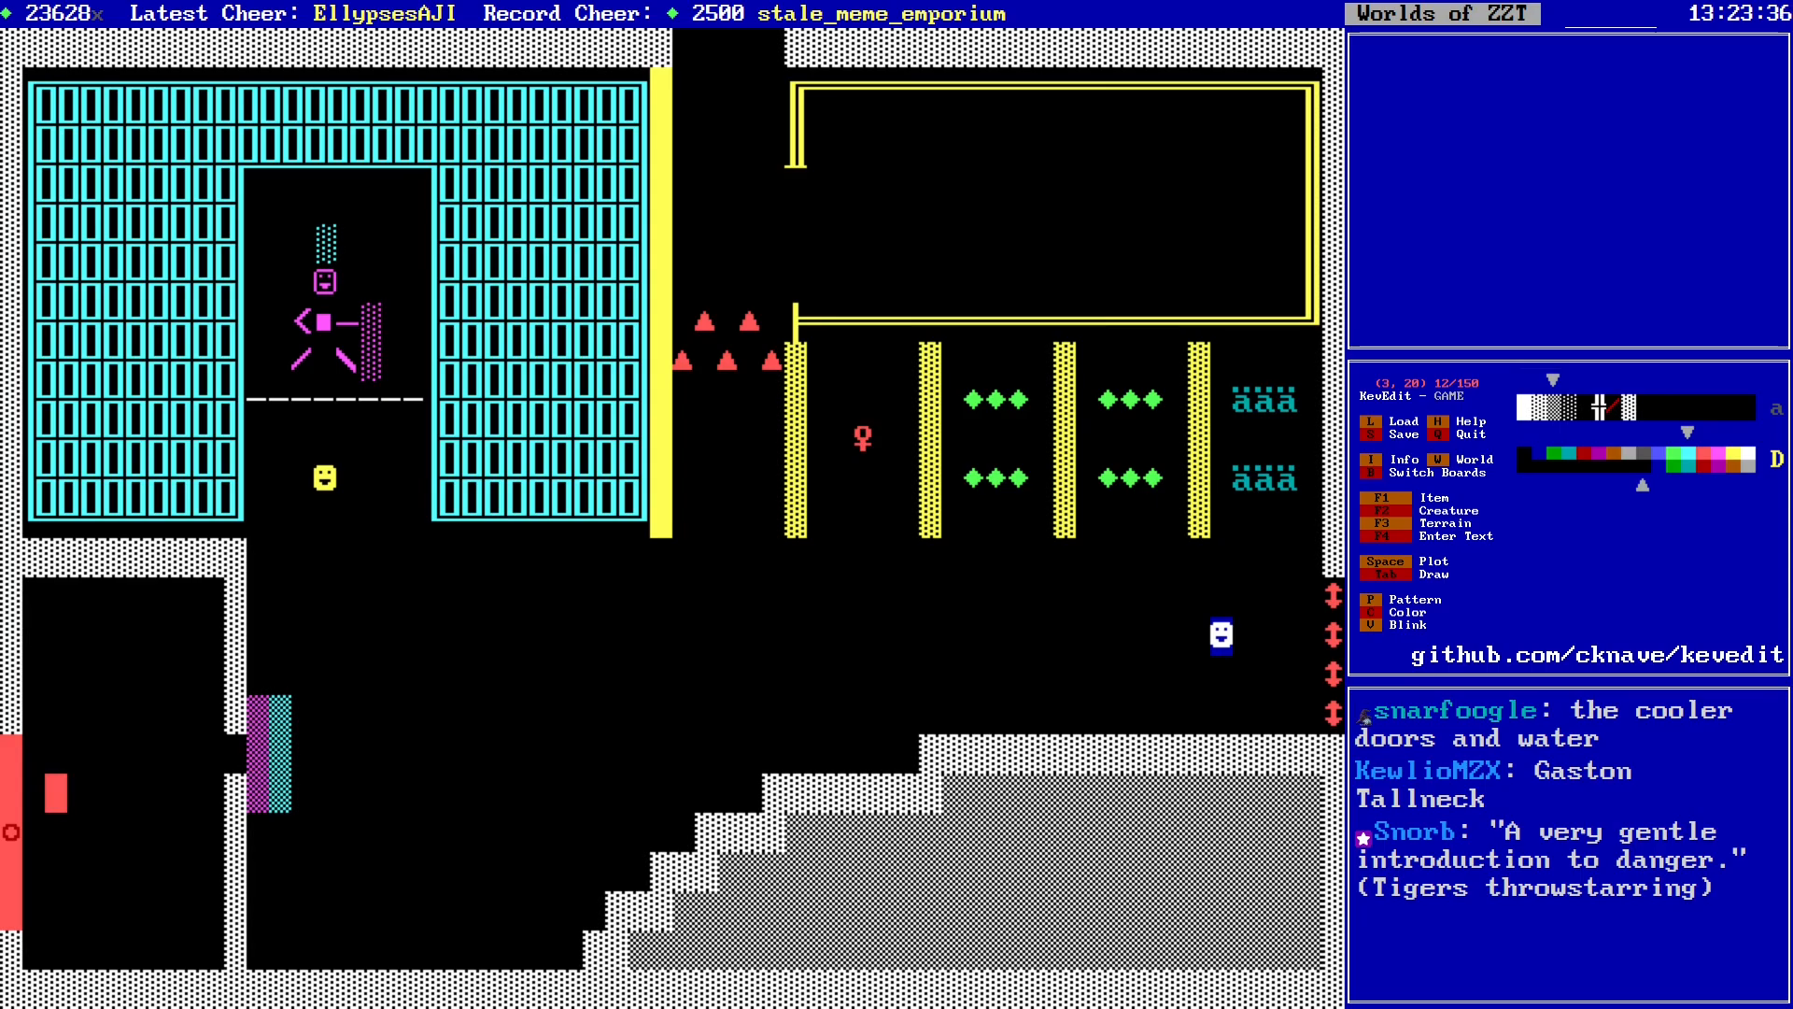
# Step: Set the new lion's intelligence to 1
pyautogui.press('Return')
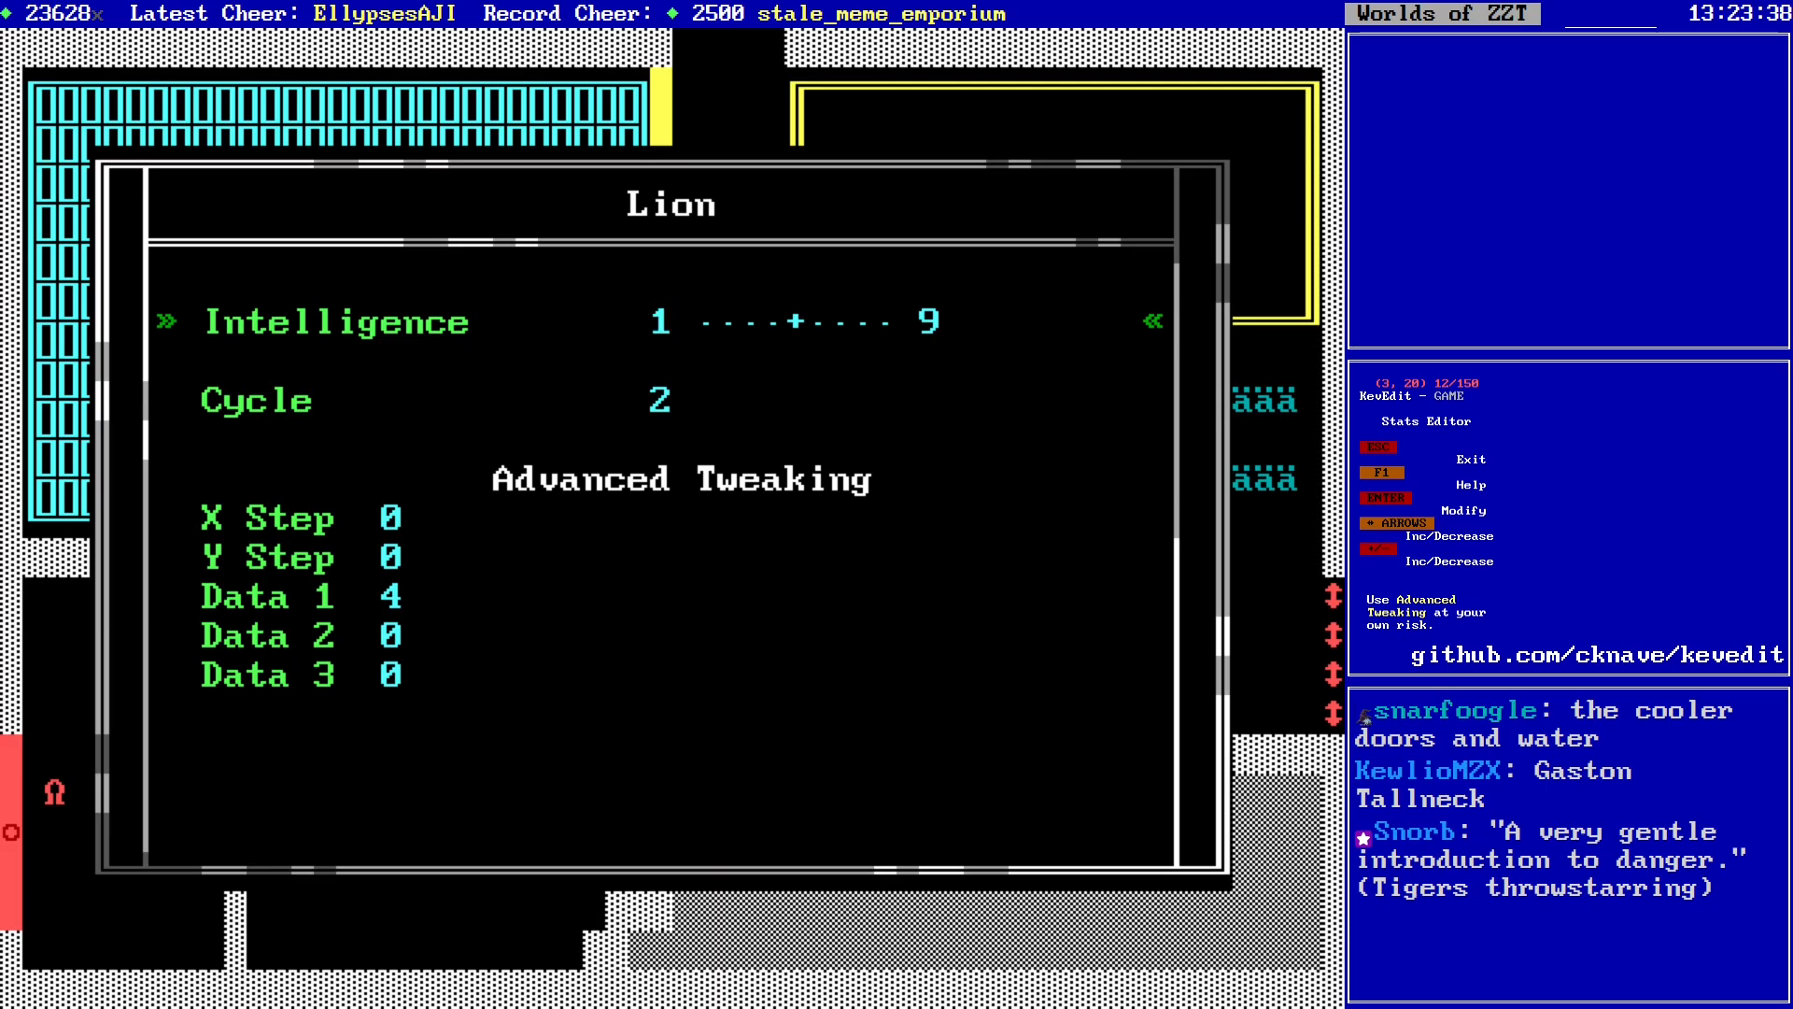
pyautogui.press('Left')
pyautogui.press('Left')
pyautogui.press('Left')
pyautogui.press('Left')
pyautogui.press('Escape')
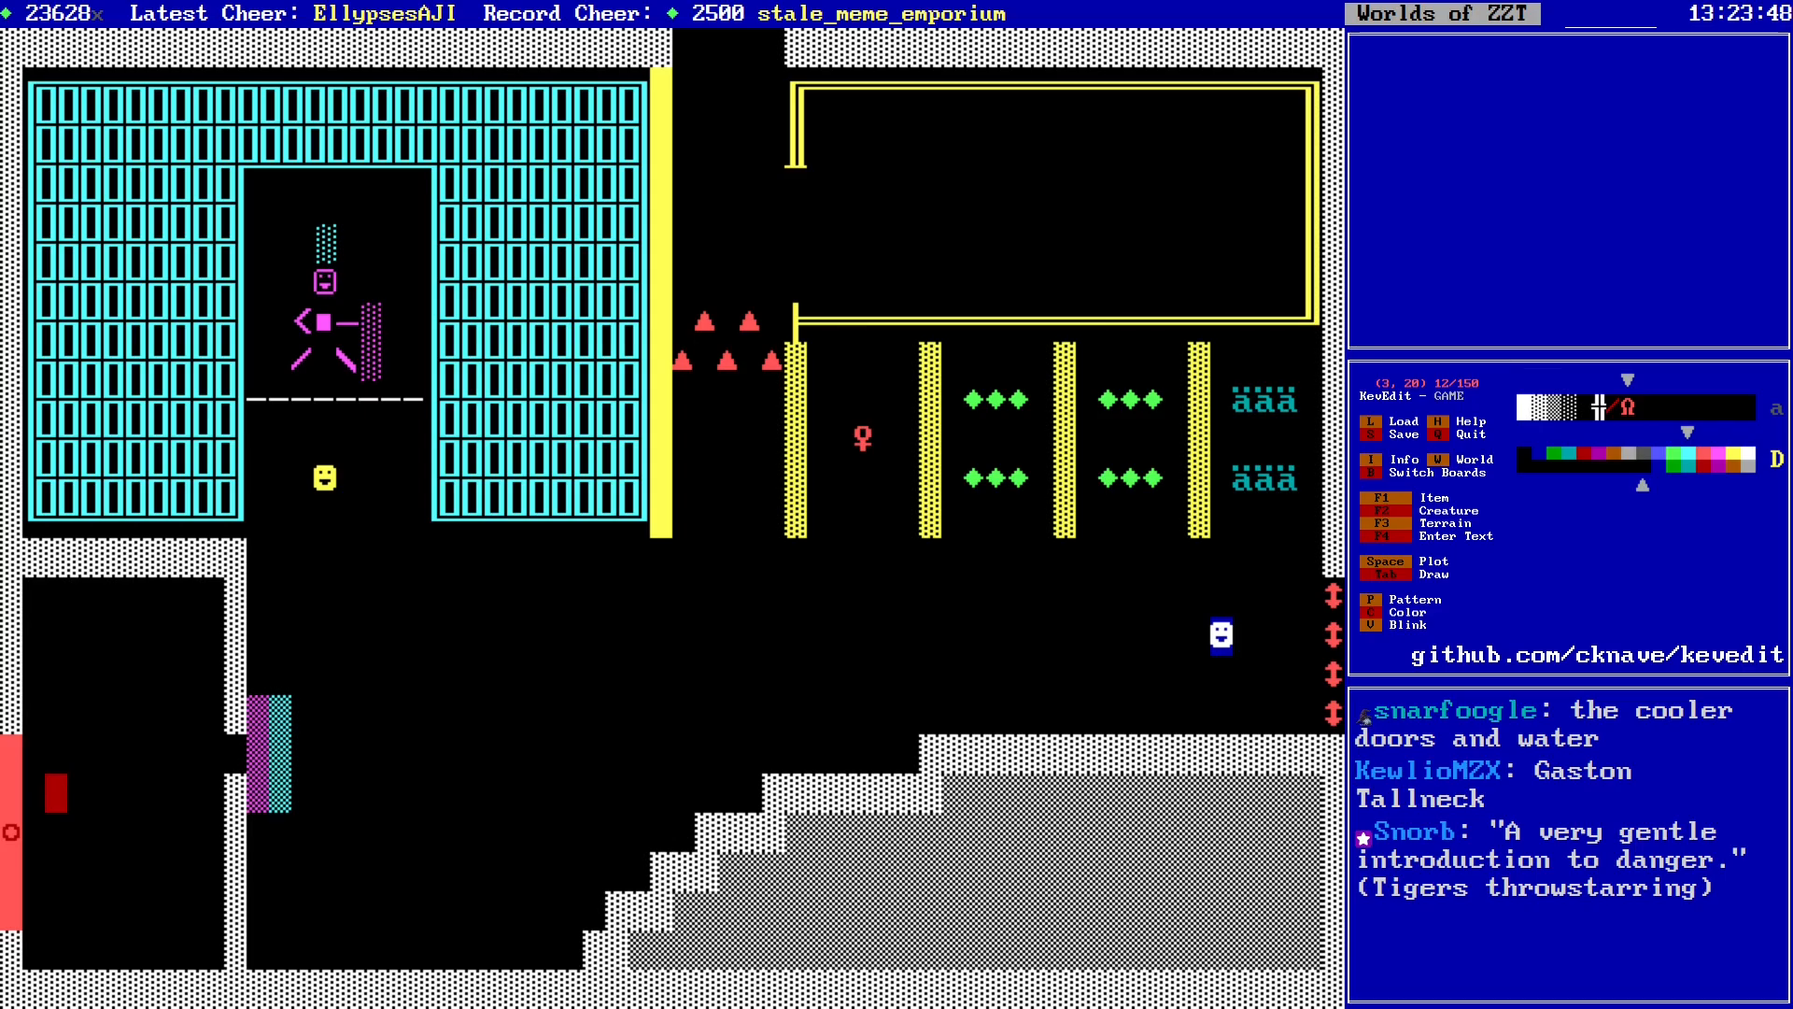
# Step: Plot two copies of the lion in the southwest room, at column 6, row 18 and column 8, row 22
pyautogui.press('Right')
pyautogui.press('Right')
pyautogui.press('Up')
pyautogui.press('Up')
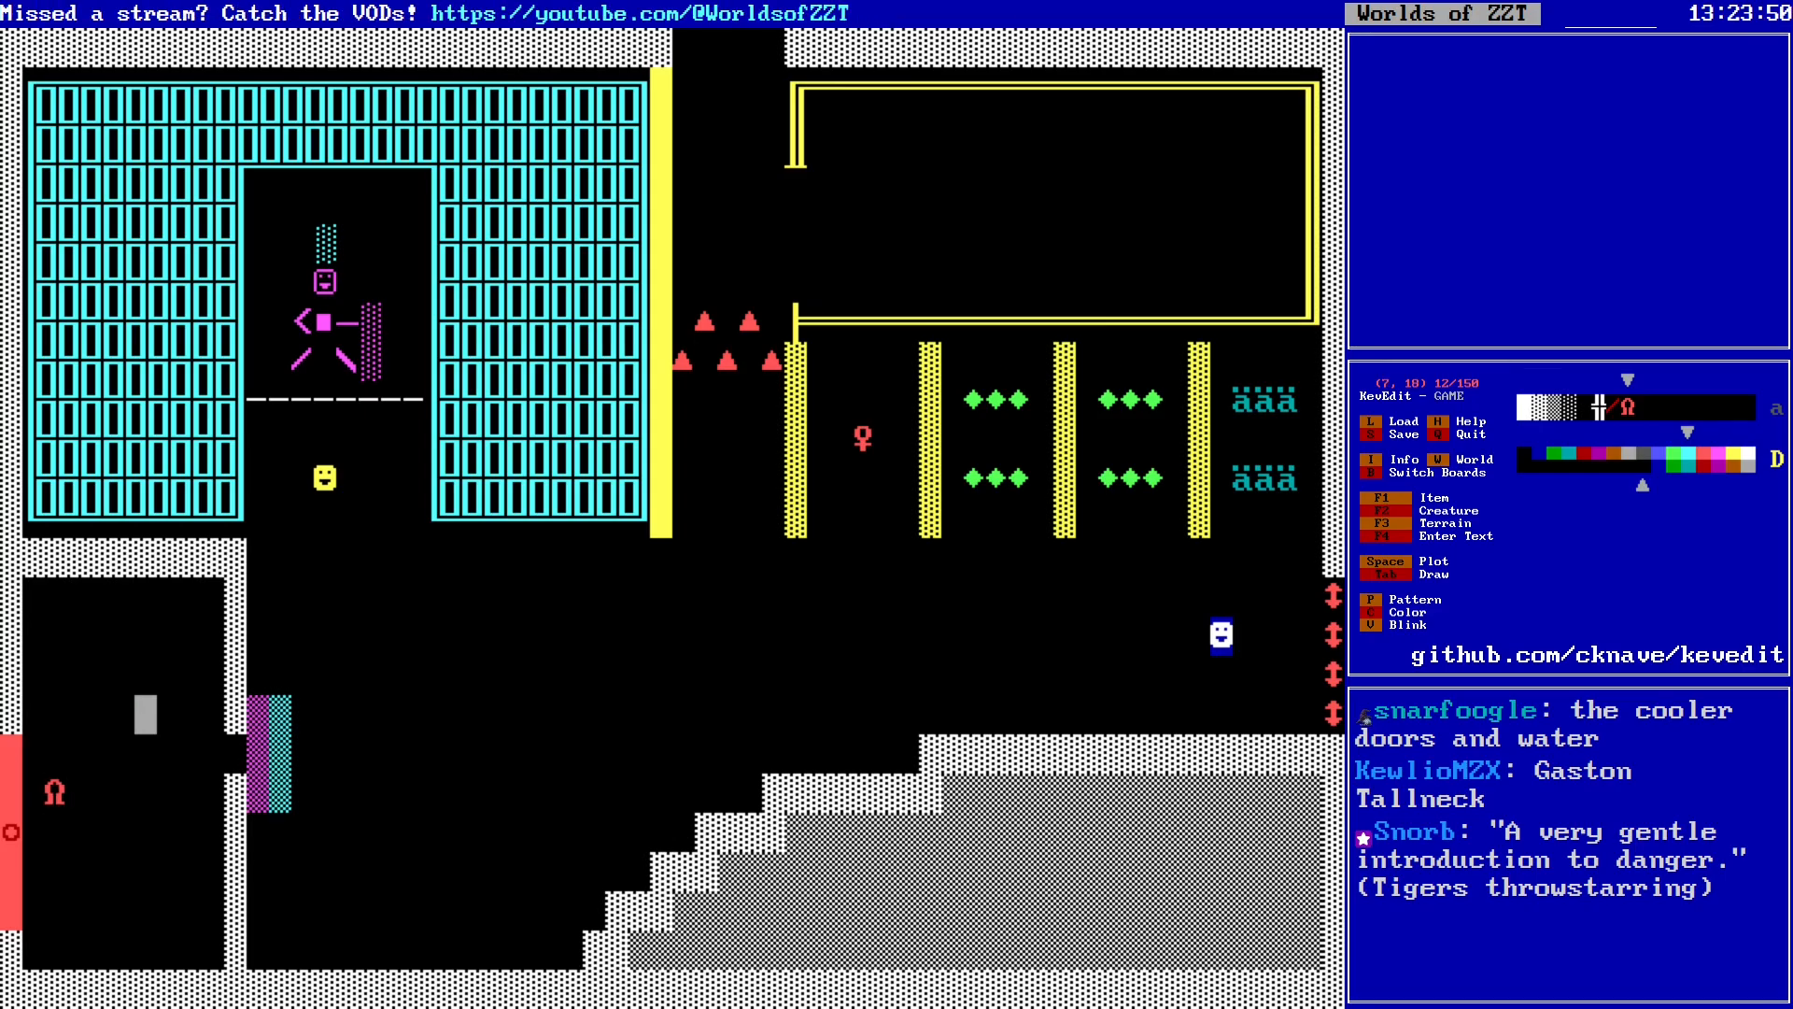
pyautogui.press('Down')
pyautogui.press('Down')
pyautogui.press('Left')
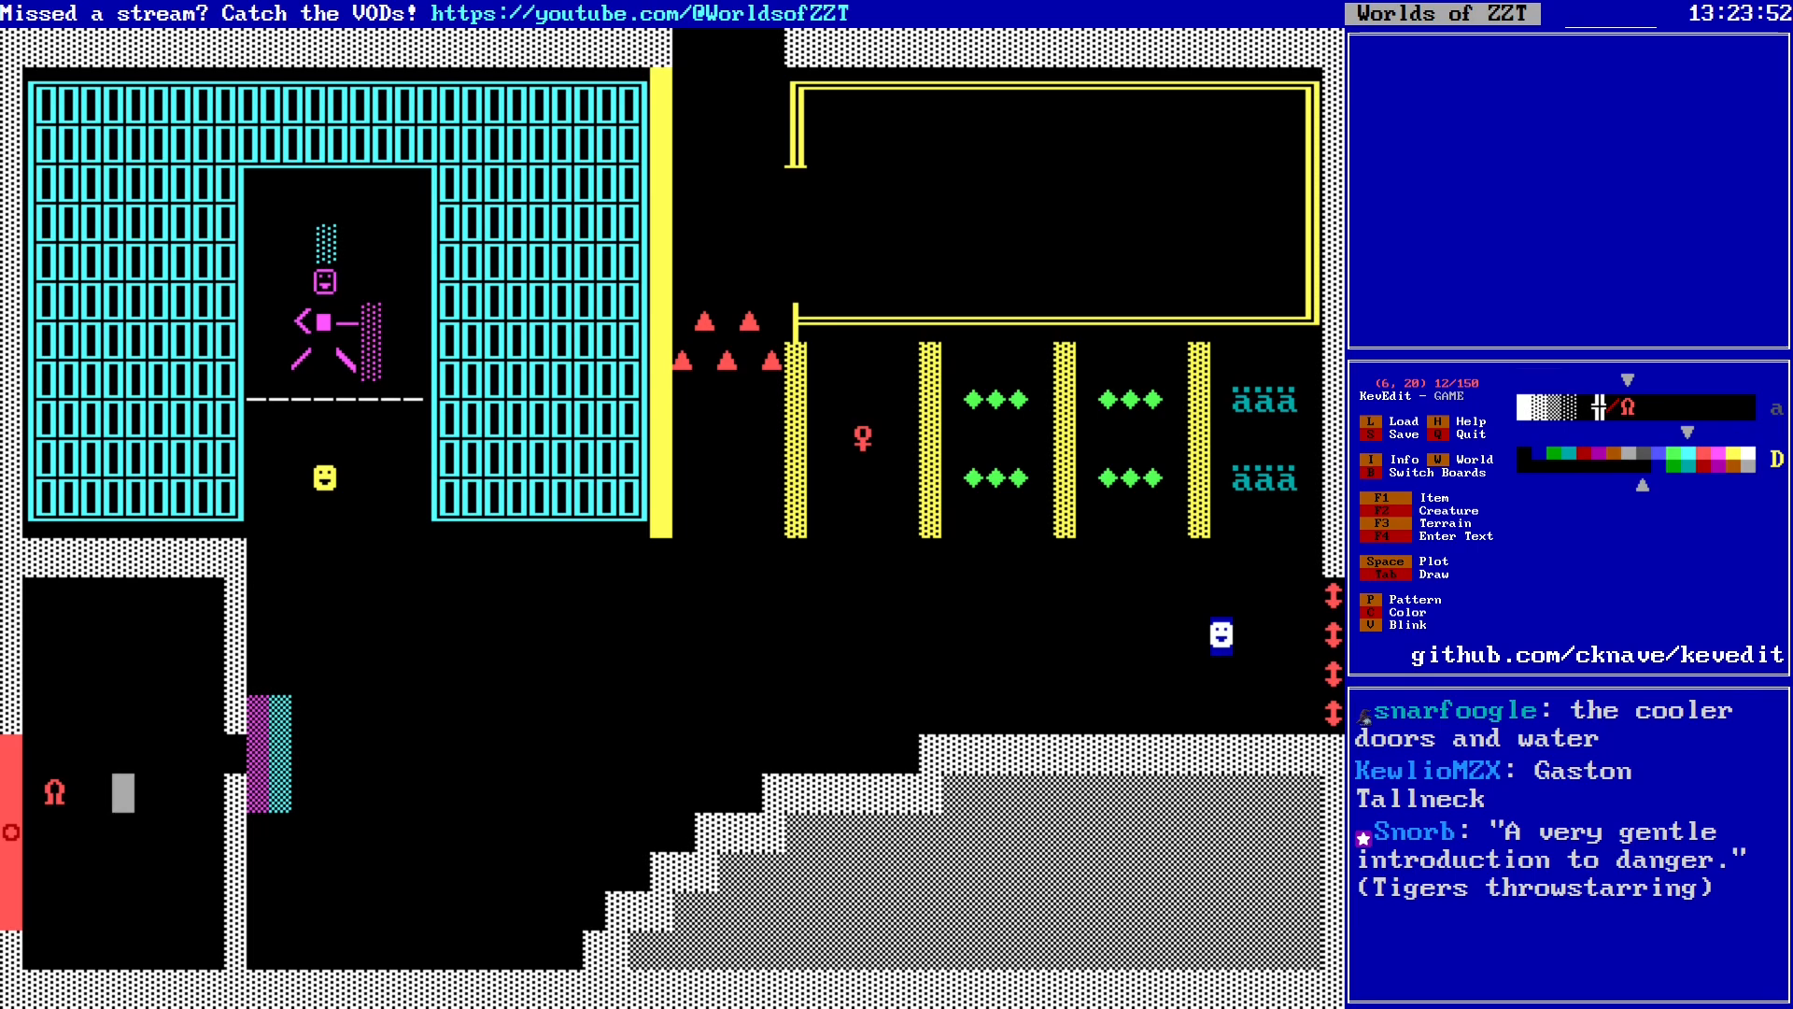
pyautogui.press('Up')
pyautogui.press('Up')
pyautogui.press('space')
pyautogui.press('Down')
pyautogui.press('Down')
pyautogui.press('Right')
pyautogui.press('Down')
pyautogui.press('Right')
pyautogui.press('Down')
pyautogui.press('space')
# Step: Save the world as GAME.zzt, overwriting the existing file
pyautogui.press('Down')
pyautogui.press('Down')
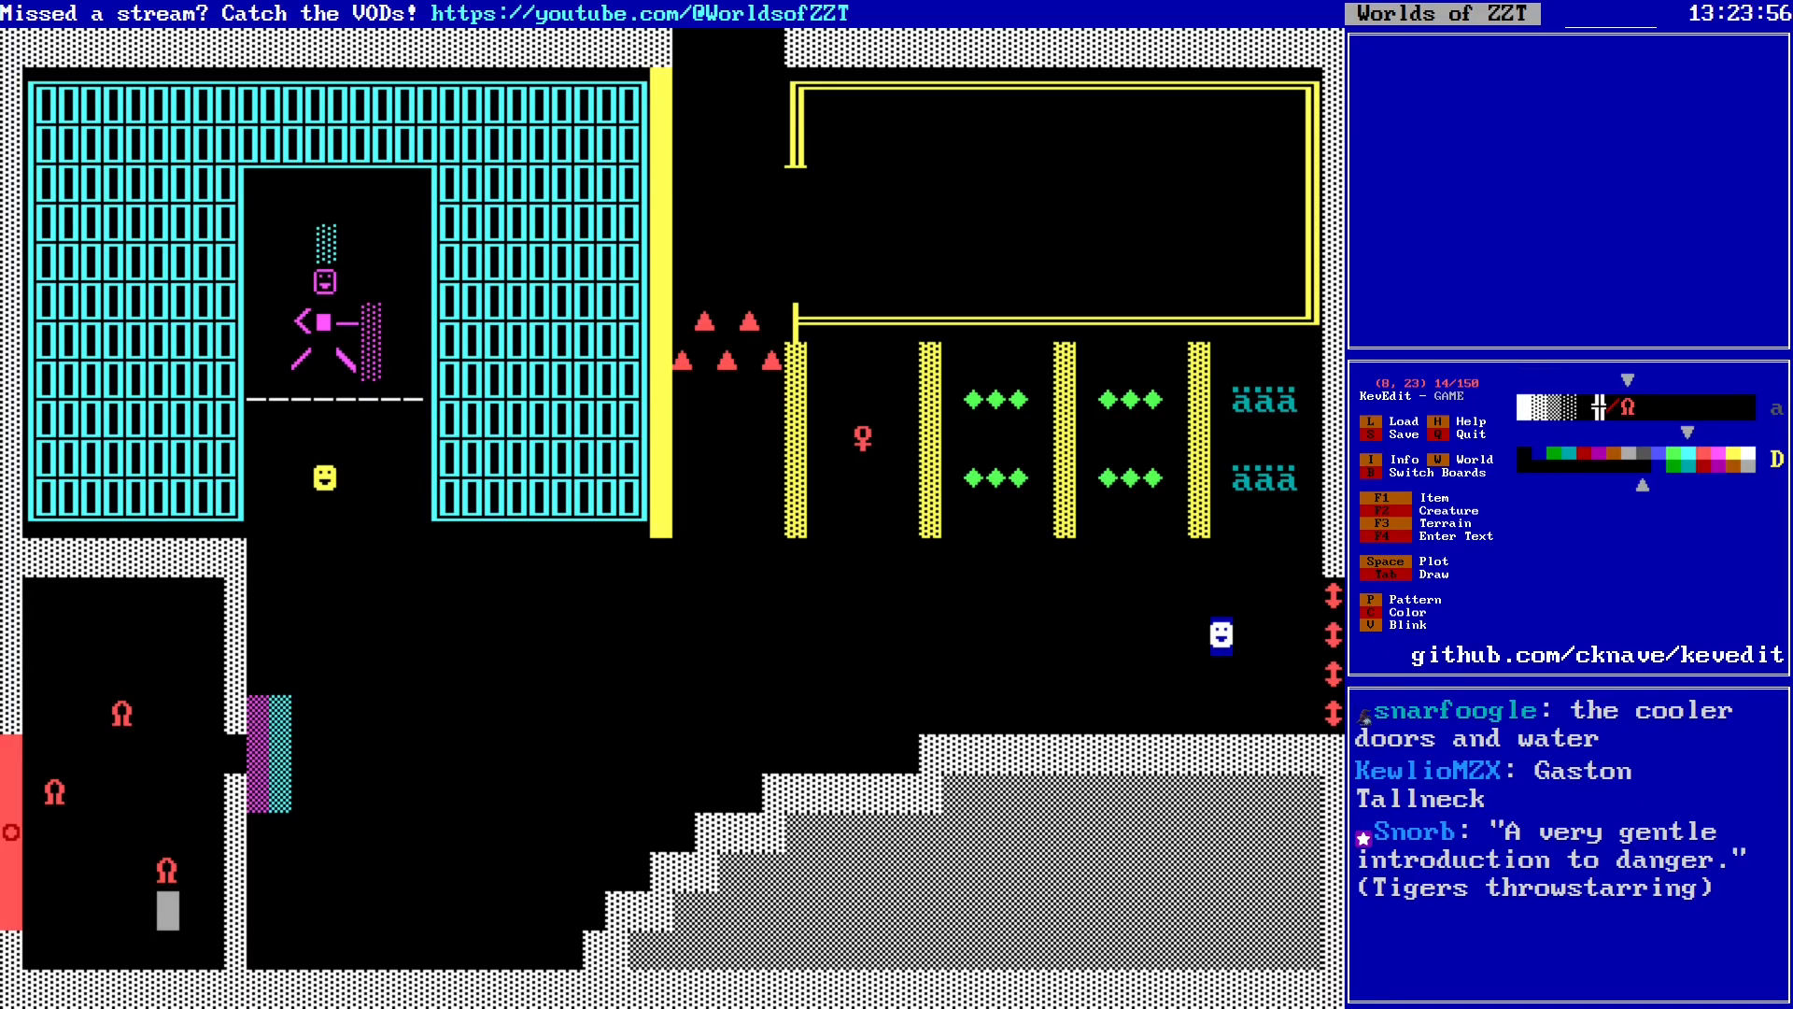
pyautogui.press('Right')
pyautogui.press('Right')
pyautogui.press('Right')
pyautogui.press('Right')
pyautogui.press('Right')
pyautogui.press('Right')
pyautogui.press('s')
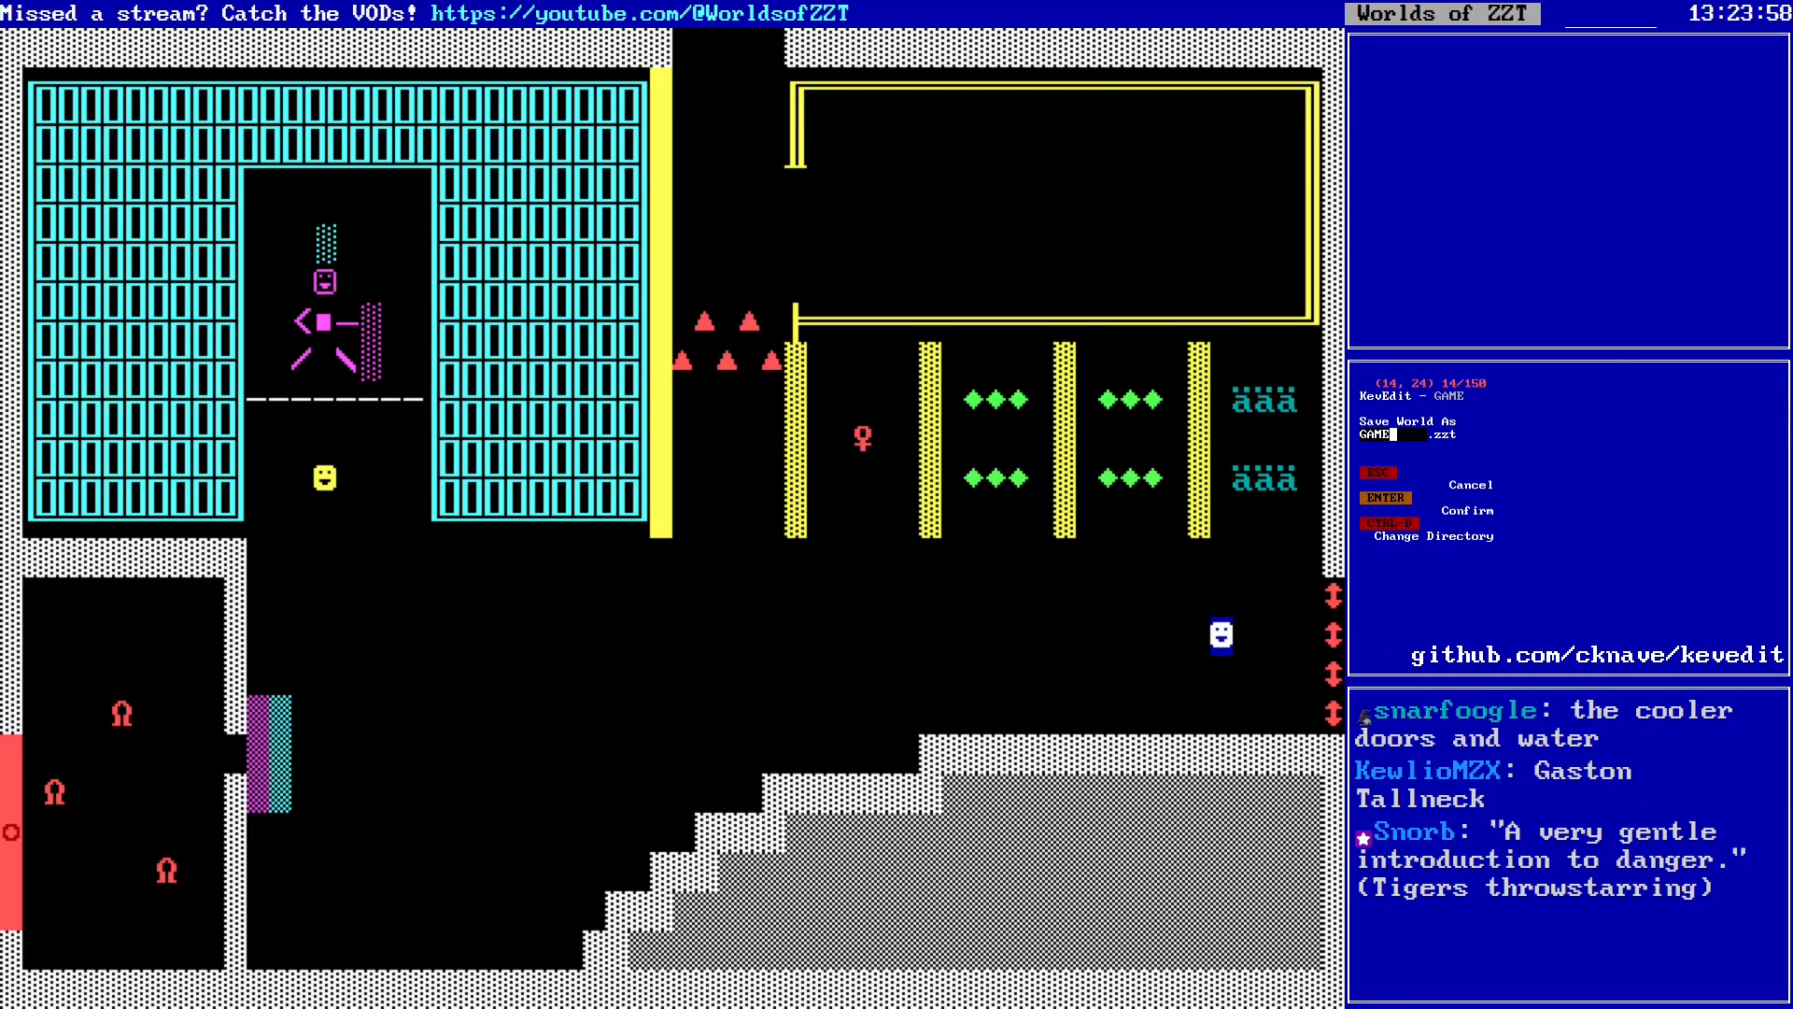
pyautogui.press('y')
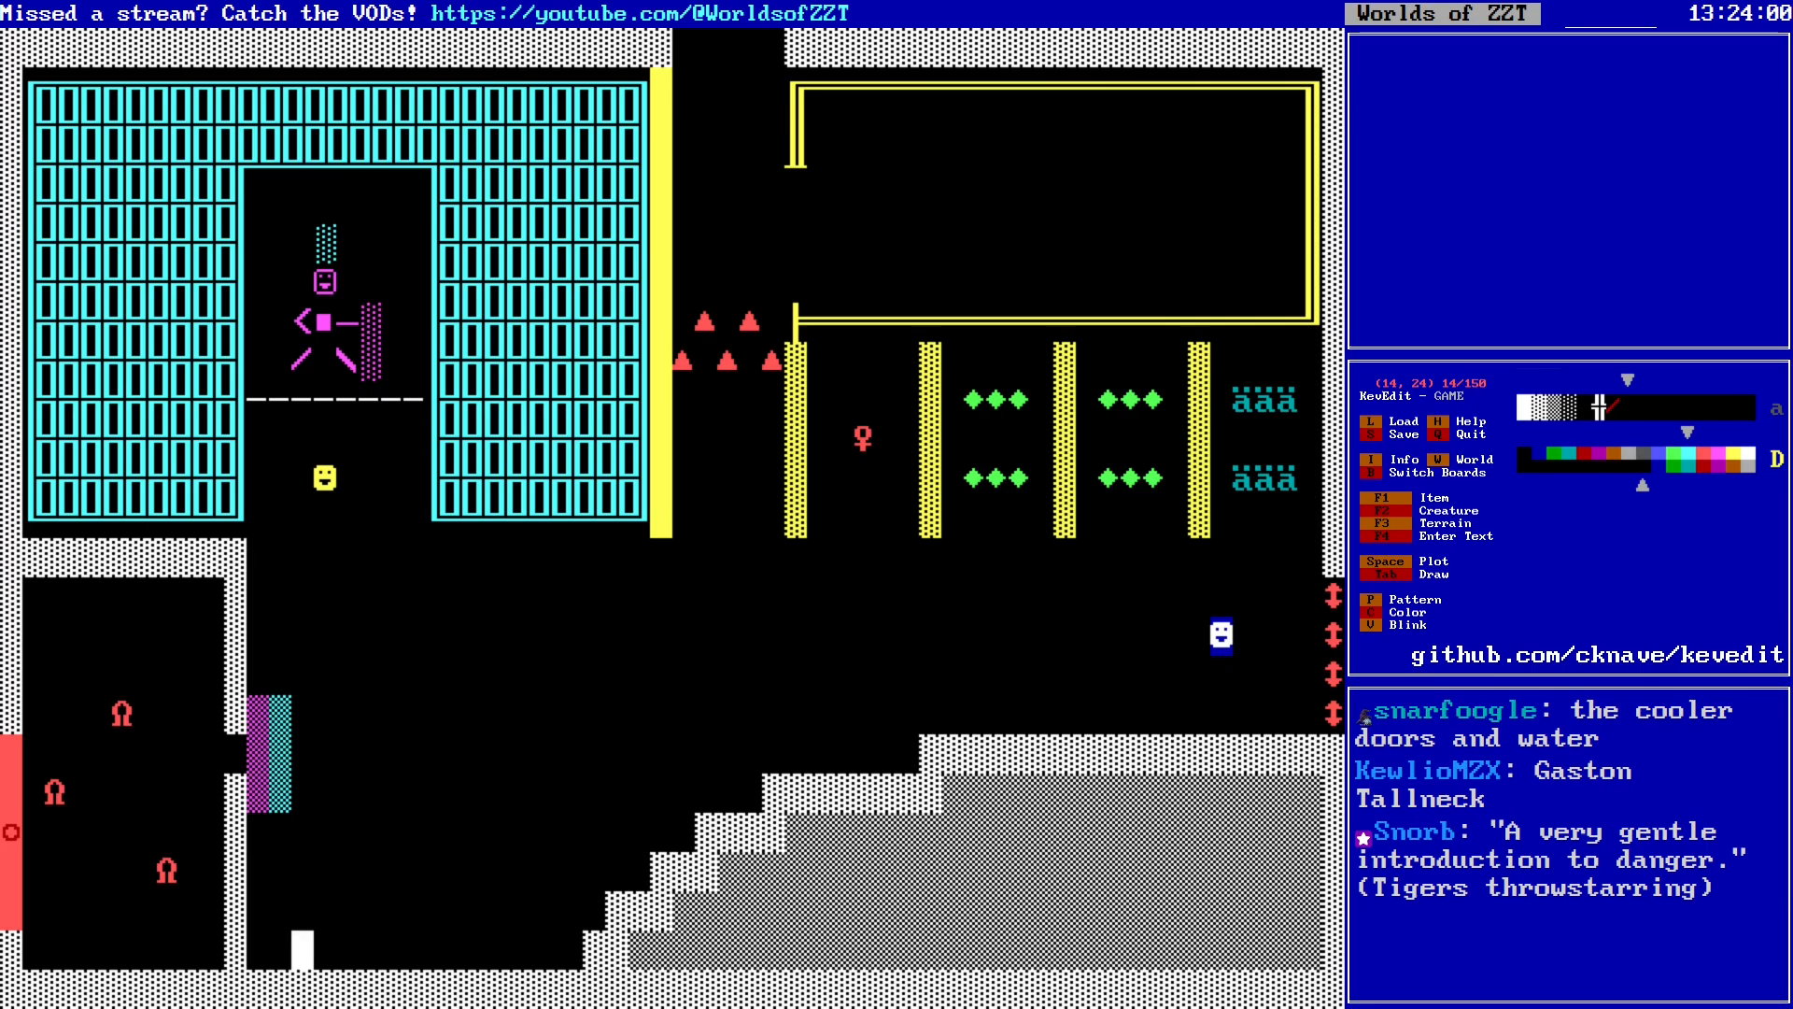
# Step: Set the drawing colour to light red and return to the upper part of the southwest room
pyautogui.hotkey('alt', 'Left')
pyautogui.hotkey('alt', 'Up')
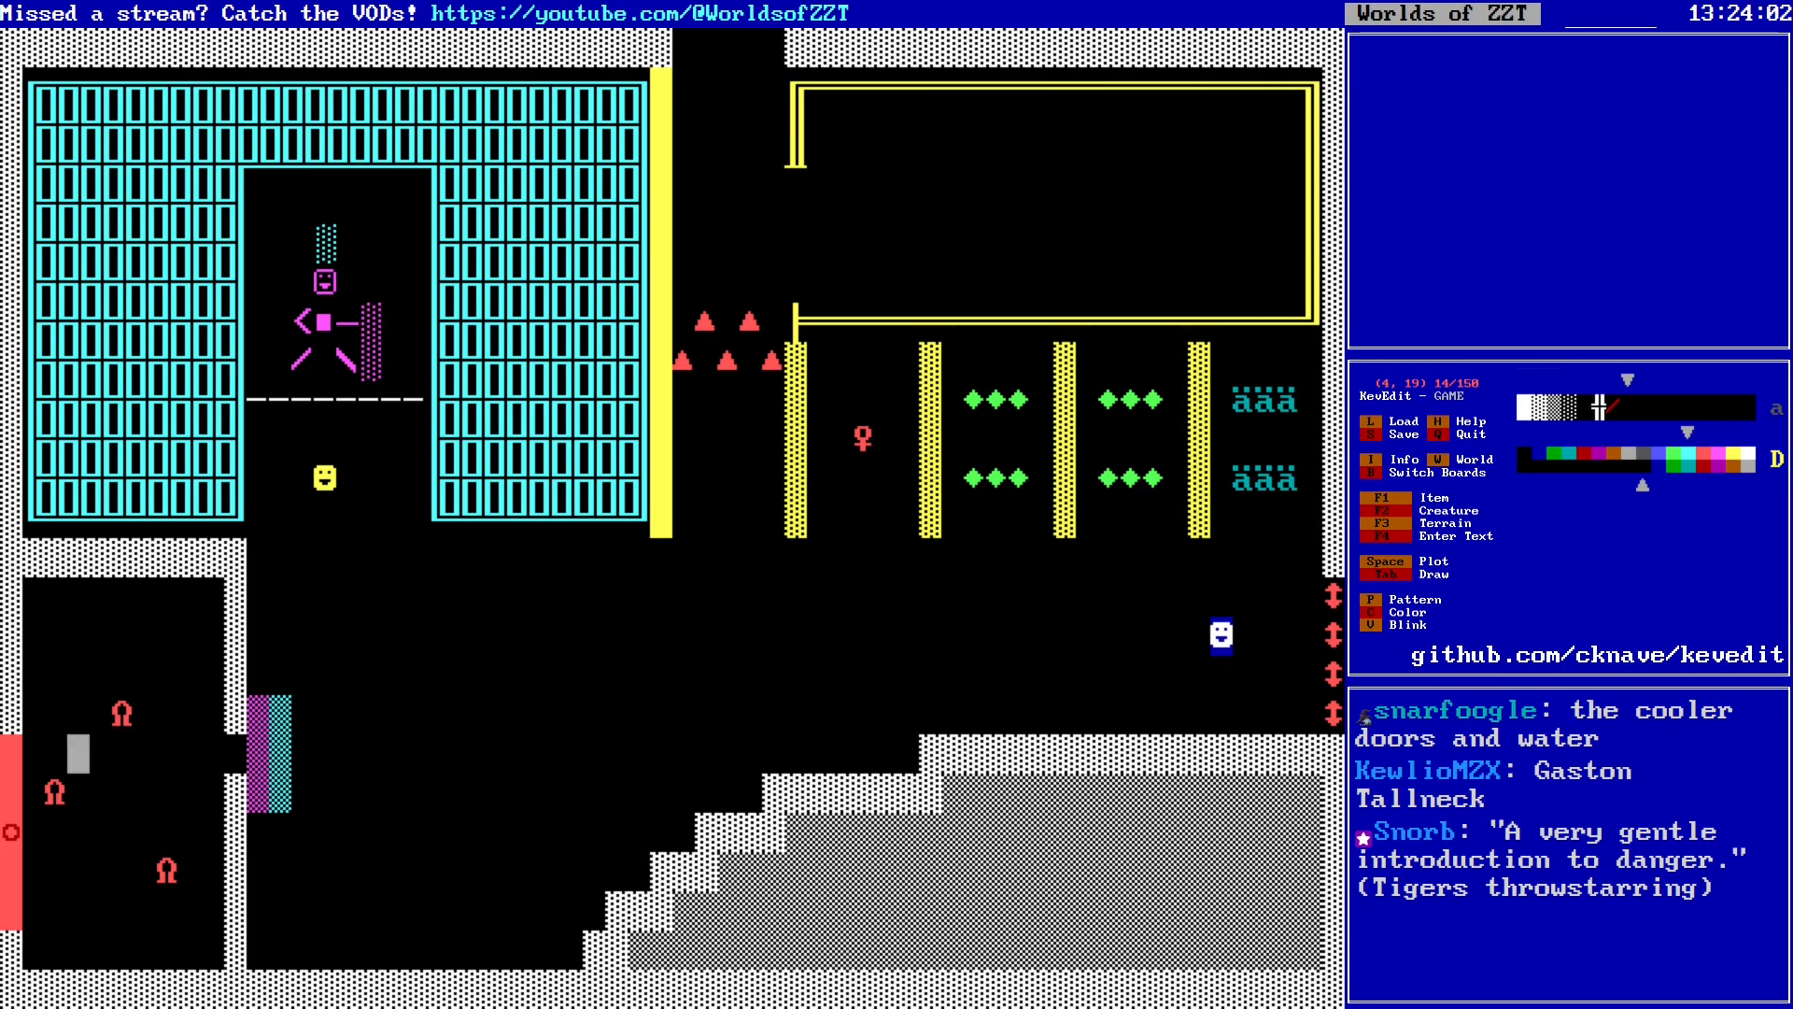
pyautogui.press('Up')
pyautogui.press('Up')
pyautogui.press('Up')
pyautogui.press('Up')
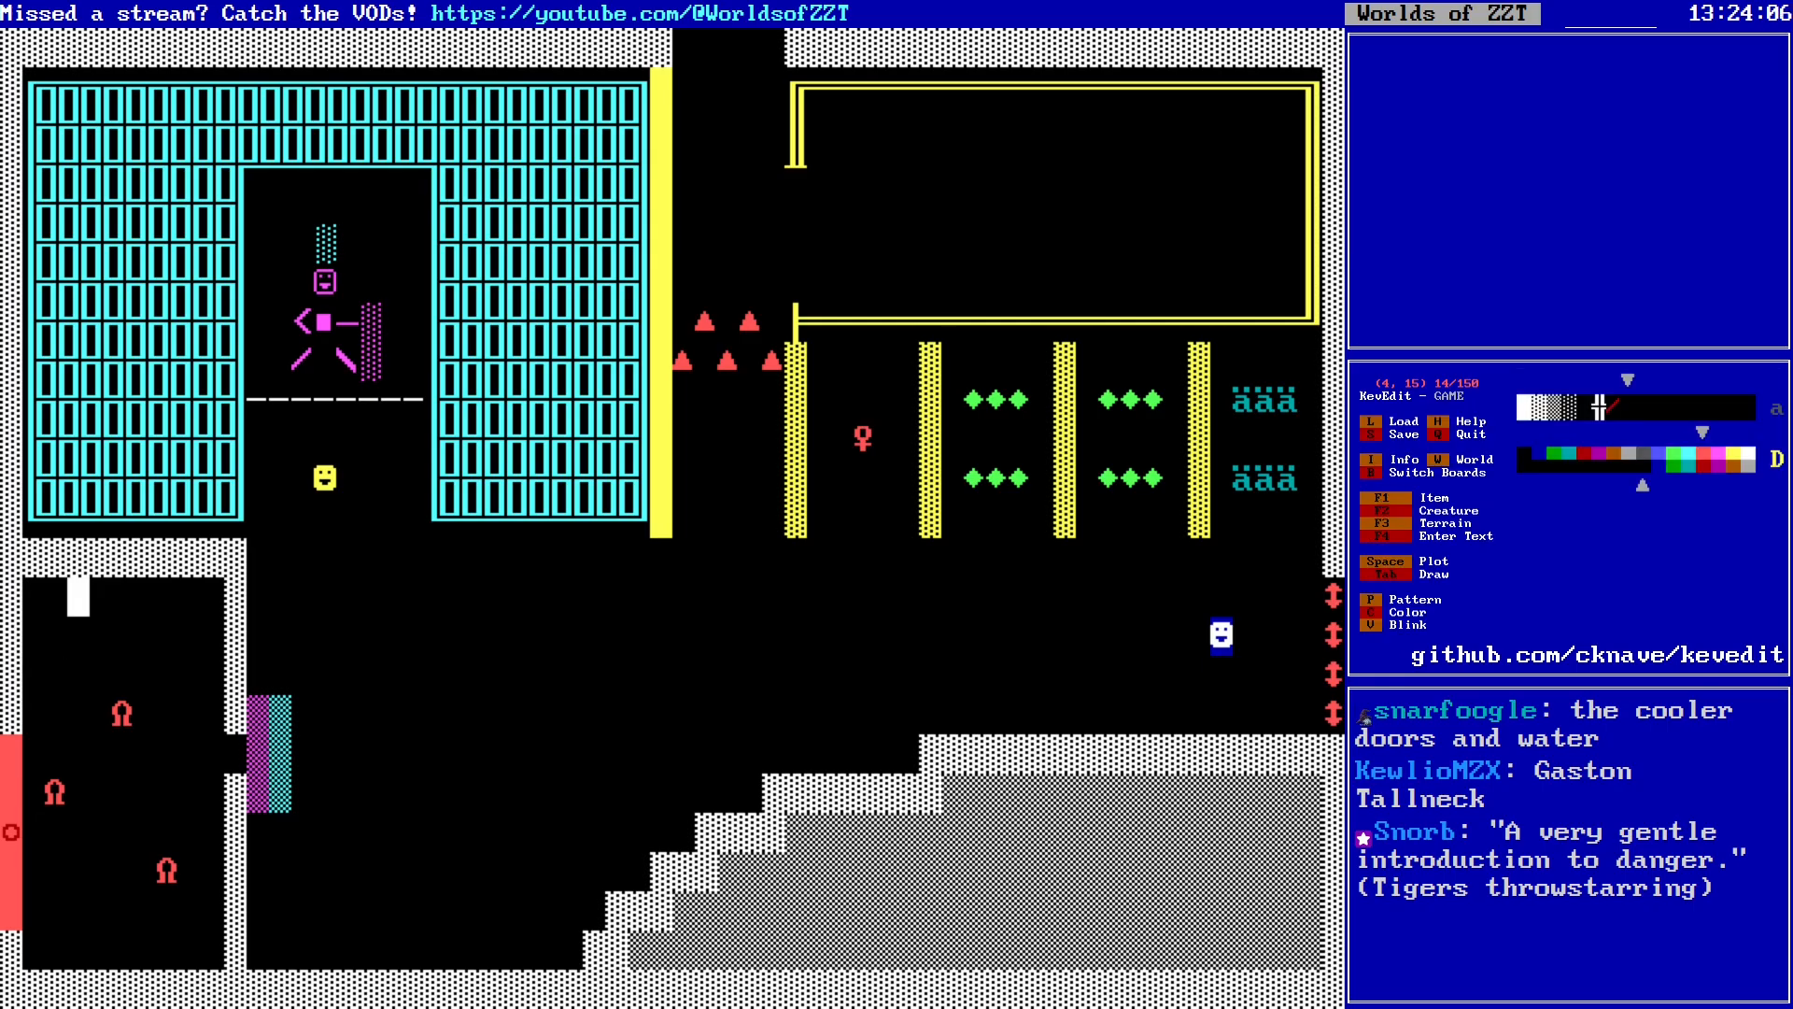
pyautogui.press('Right')
pyautogui.press('Right')
pyautogui.press('Right')
pyautogui.press('Right')
pyautogui.press('Right')
pyautogui.press('Right')
pyautogui.press('Right')
pyautogui.press('Right')
pyautogui.press('Right')
pyautogui.press('Right')
pyautogui.press('Right')
pyautogui.press('Right')
pyautogui.press('Right')
pyautogui.press('Right')
pyautogui.press('Right')
pyautogui.press('Right')
pyautogui.press('Right')
pyautogui.press('Right')
pyautogui.press('Right')
pyautogui.press('Right')
pyautogui.press('Right')
pyautogui.press('Right')
pyautogui.press('Right')
pyautogui.press('Right')
pyautogui.press('Right')
pyautogui.press('Right')
pyautogui.press('Right')
pyautogui.press('Right')
pyautogui.press('Right')
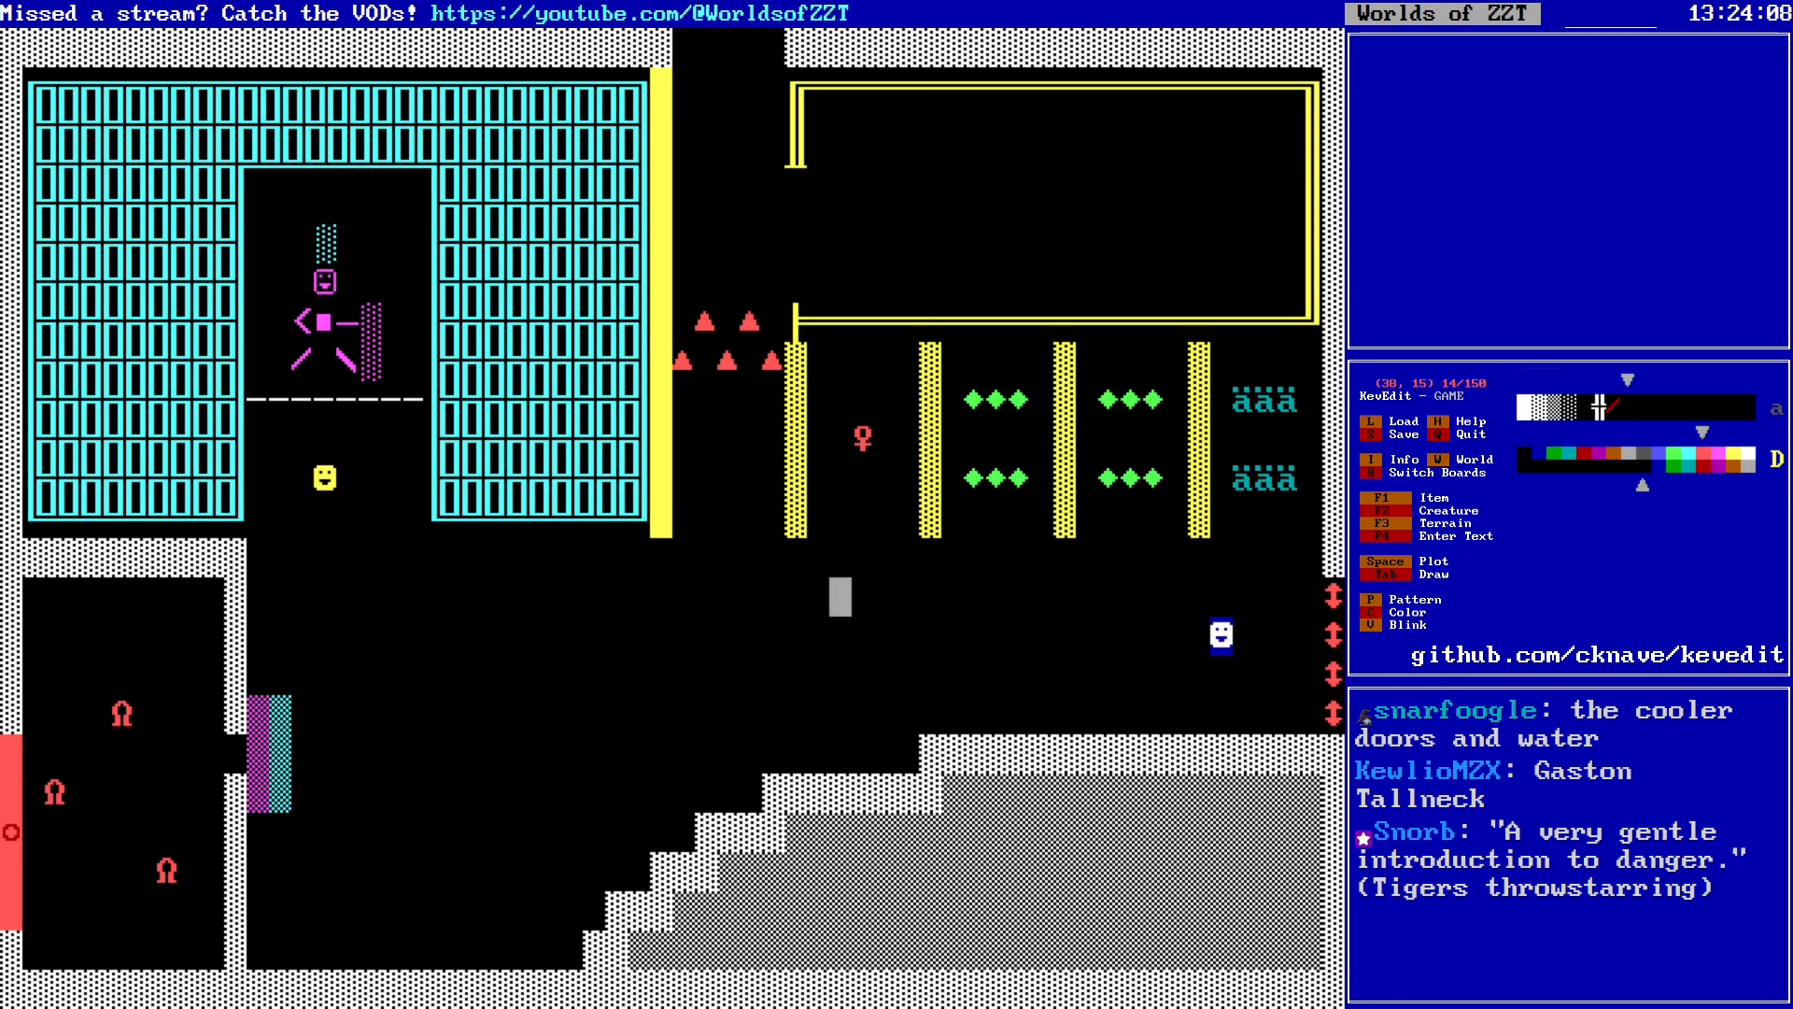
pyautogui.press('Up')
pyautogui.press('Up')
pyautogui.press('Up')
pyautogui.press('Right')
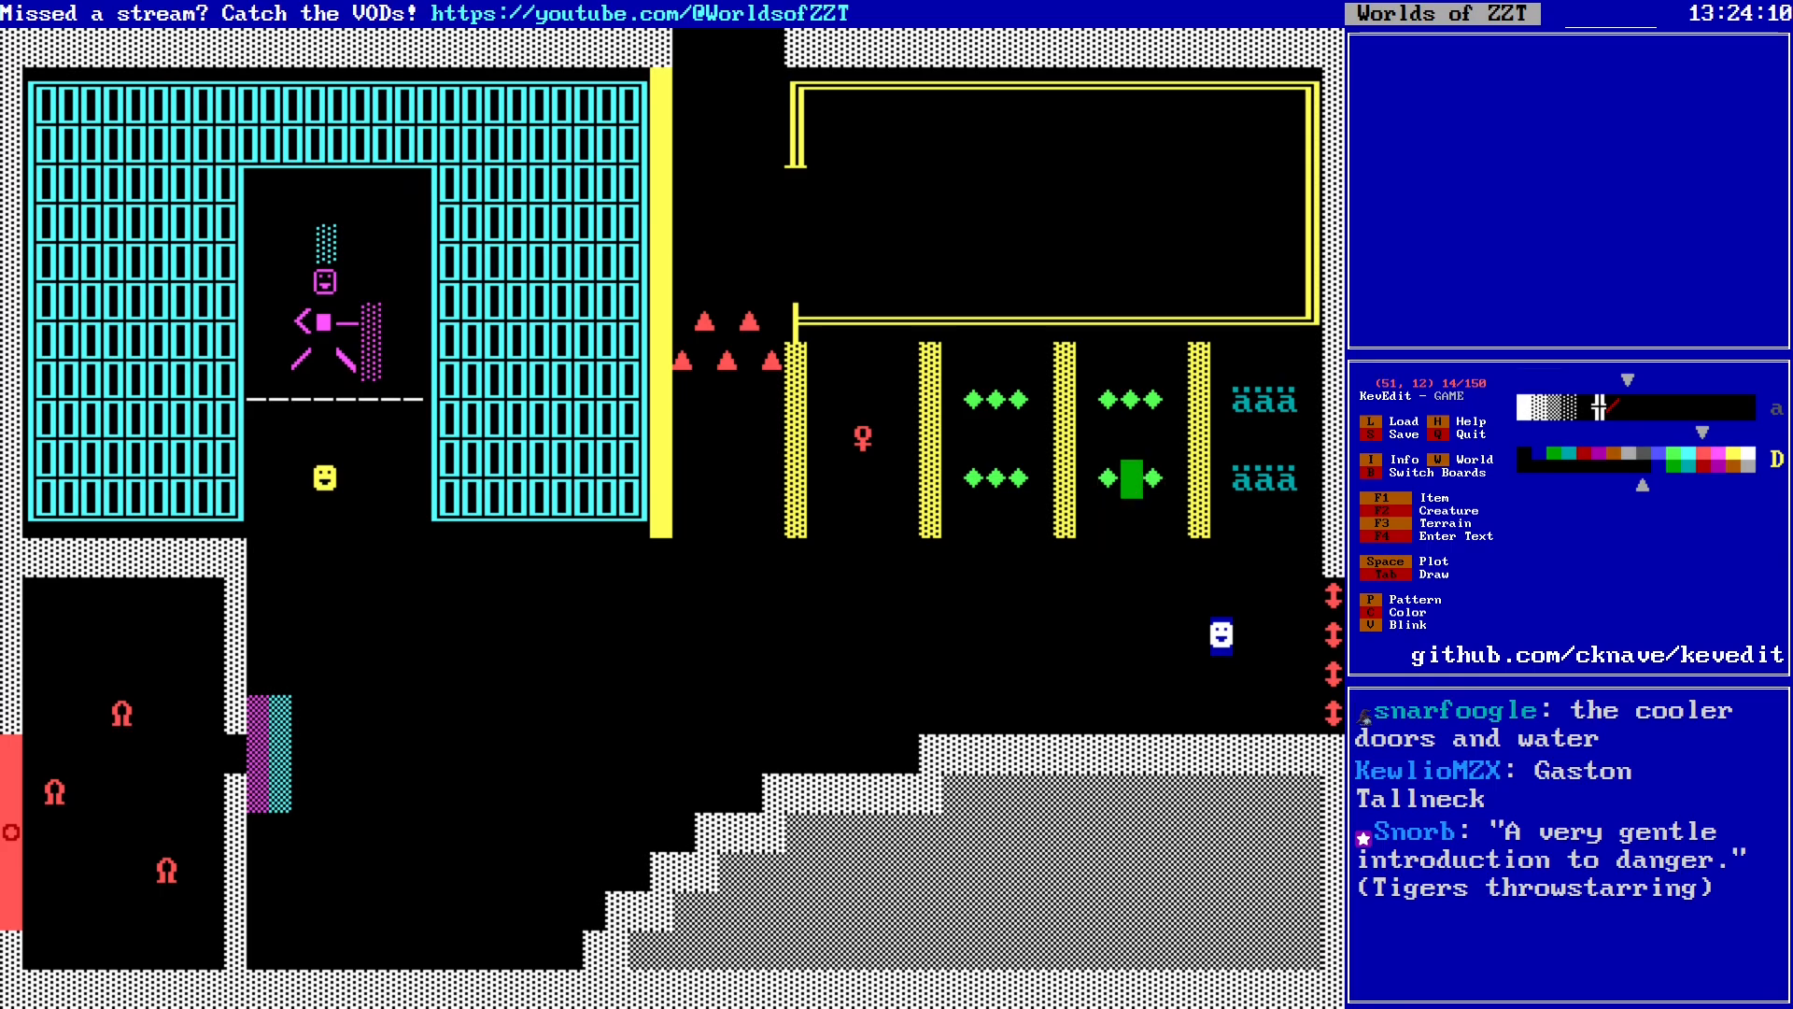
pyautogui.press('Left')
pyautogui.press('Left')
pyautogui.press('Left')
pyautogui.press('Left')
pyautogui.press('Left')
pyautogui.press('Left')
pyautogui.press('Left')
pyautogui.press('Left')
pyautogui.press('Left')
pyautogui.press('Left')
pyautogui.press('Left')
pyautogui.press('Left')
pyautogui.press('Left')
pyautogui.press('Left')
pyautogui.press('Left')
pyautogui.press('Left')
pyautogui.press('Left')
pyautogui.press('Left')
pyautogui.press('Left')
pyautogui.press('Left')
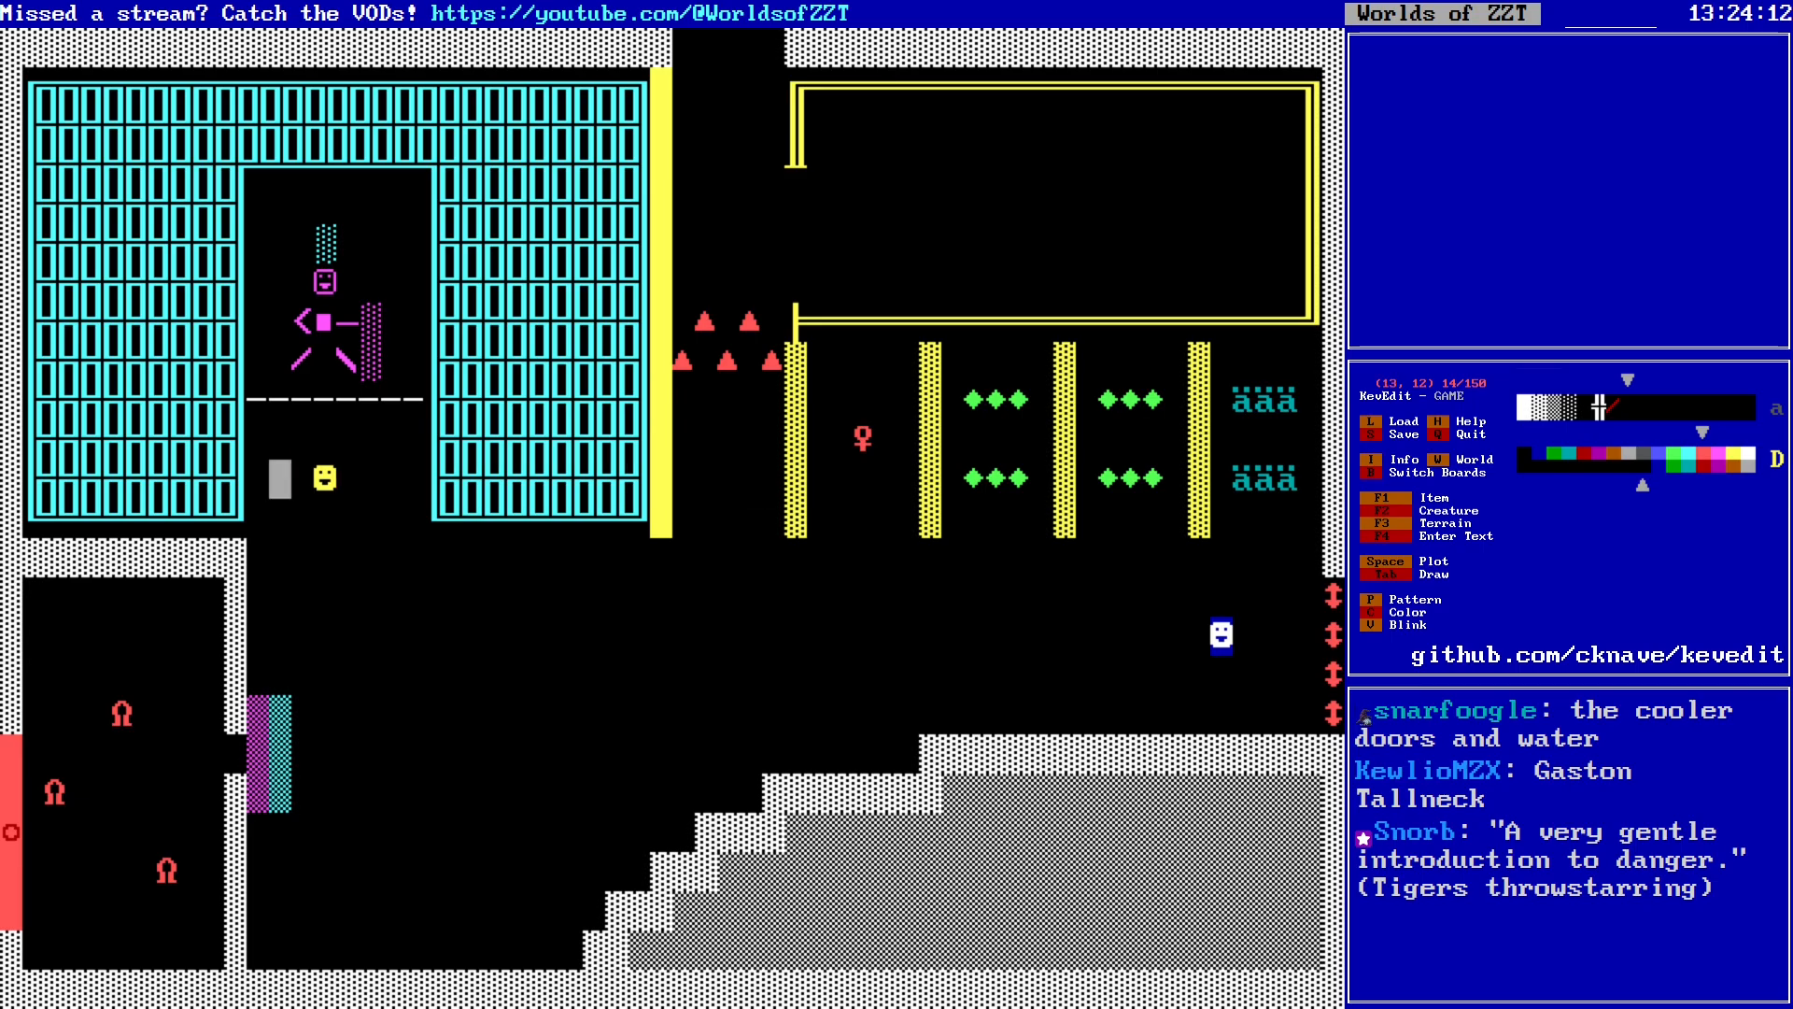
pyautogui.press('Down')
pyautogui.press('Down')
pyautogui.press('Down')
pyautogui.press('Down')
pyautogui.press('Down')
pyautogui.press('Down')
pyautogui.press('Down')
pyautogui.press('Down')
pyautogui.press('Down')
pyautogui.press('Down')
pyautogui.press('Down')
pyautogui.press('Down')
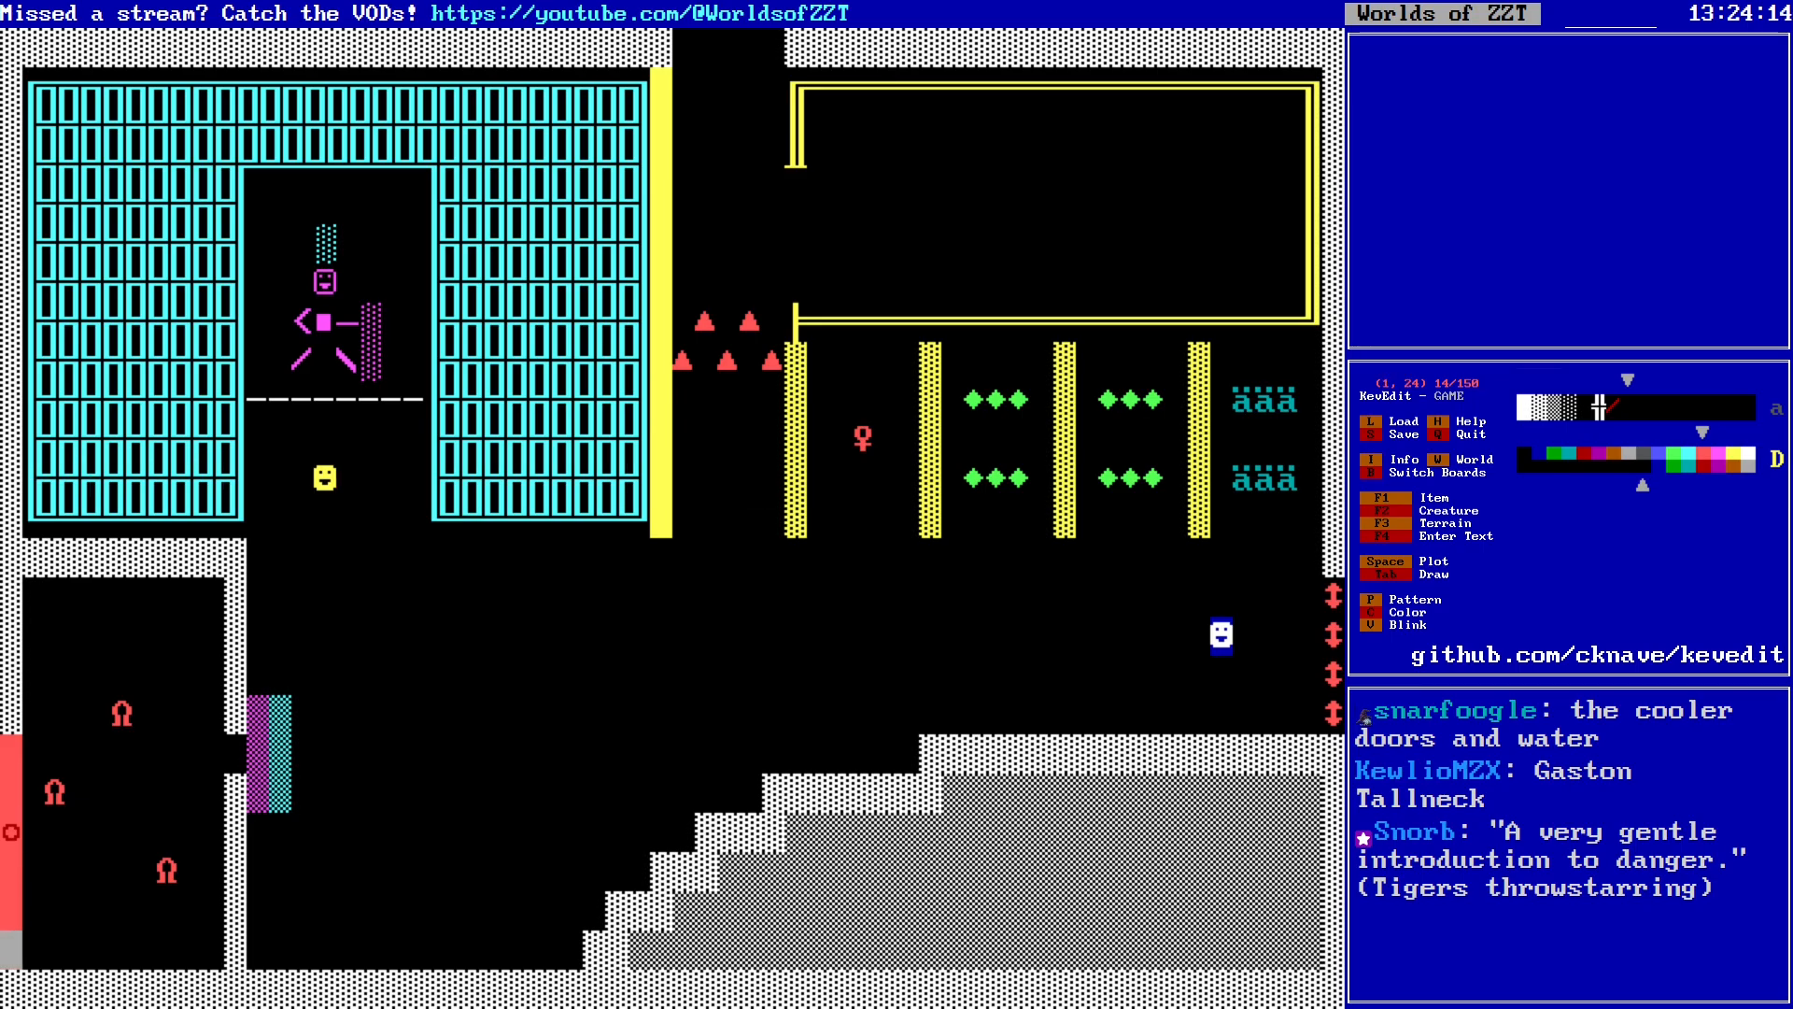
pyautogui.press('Right')
pyautogui.press('Right')
pyautogui.press('Right')
pyautogui.press('Right')
pyautogui.press('Right')
pyautogui.press('Right')
pyautogui.press('Right')
pyautogui.press('Up')
pyautogui.press('Up')
pyautogui.press('Up')
pyautogui.press('Up')
pyautogui.press('Up')
pyautogui.press('Up')
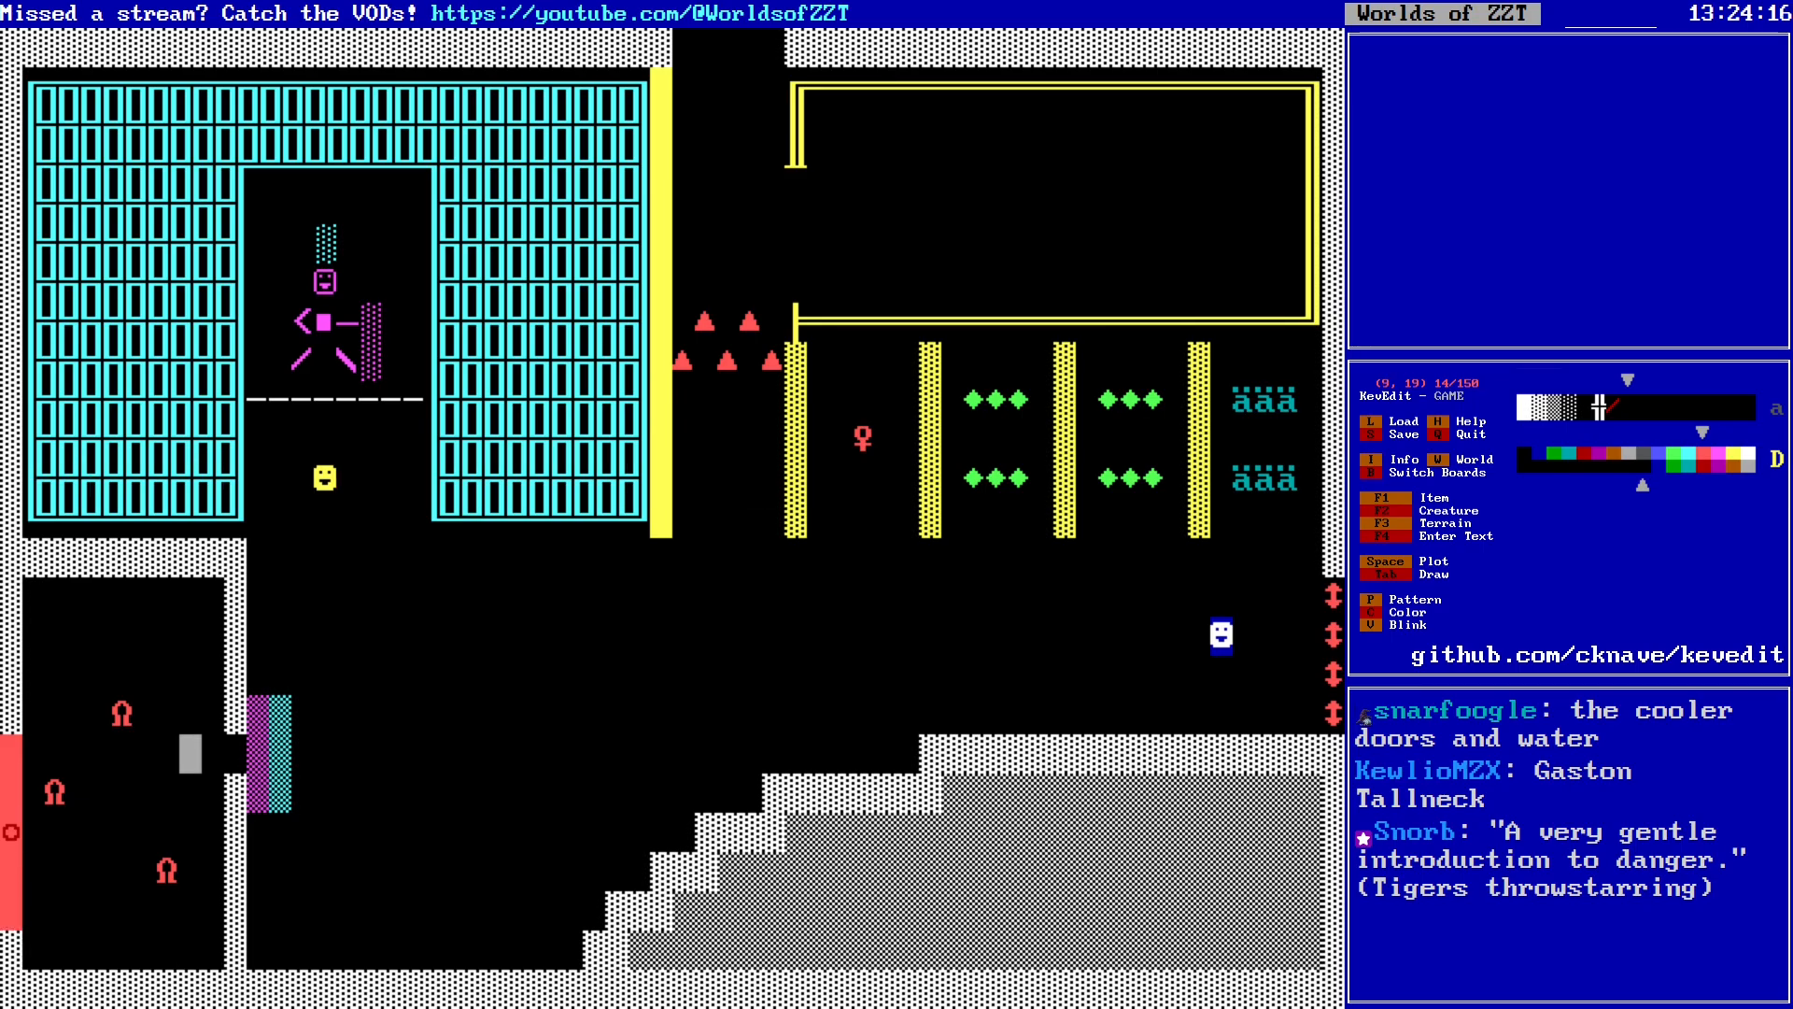
# Step: Place a light red object inside the southwest room at column 6, row 15
pyautogui.press('Left')
pyautogui.press('Left')
pyautogui.press('Left')
pyautogui.press('Left')
pyautogui.press('Up')
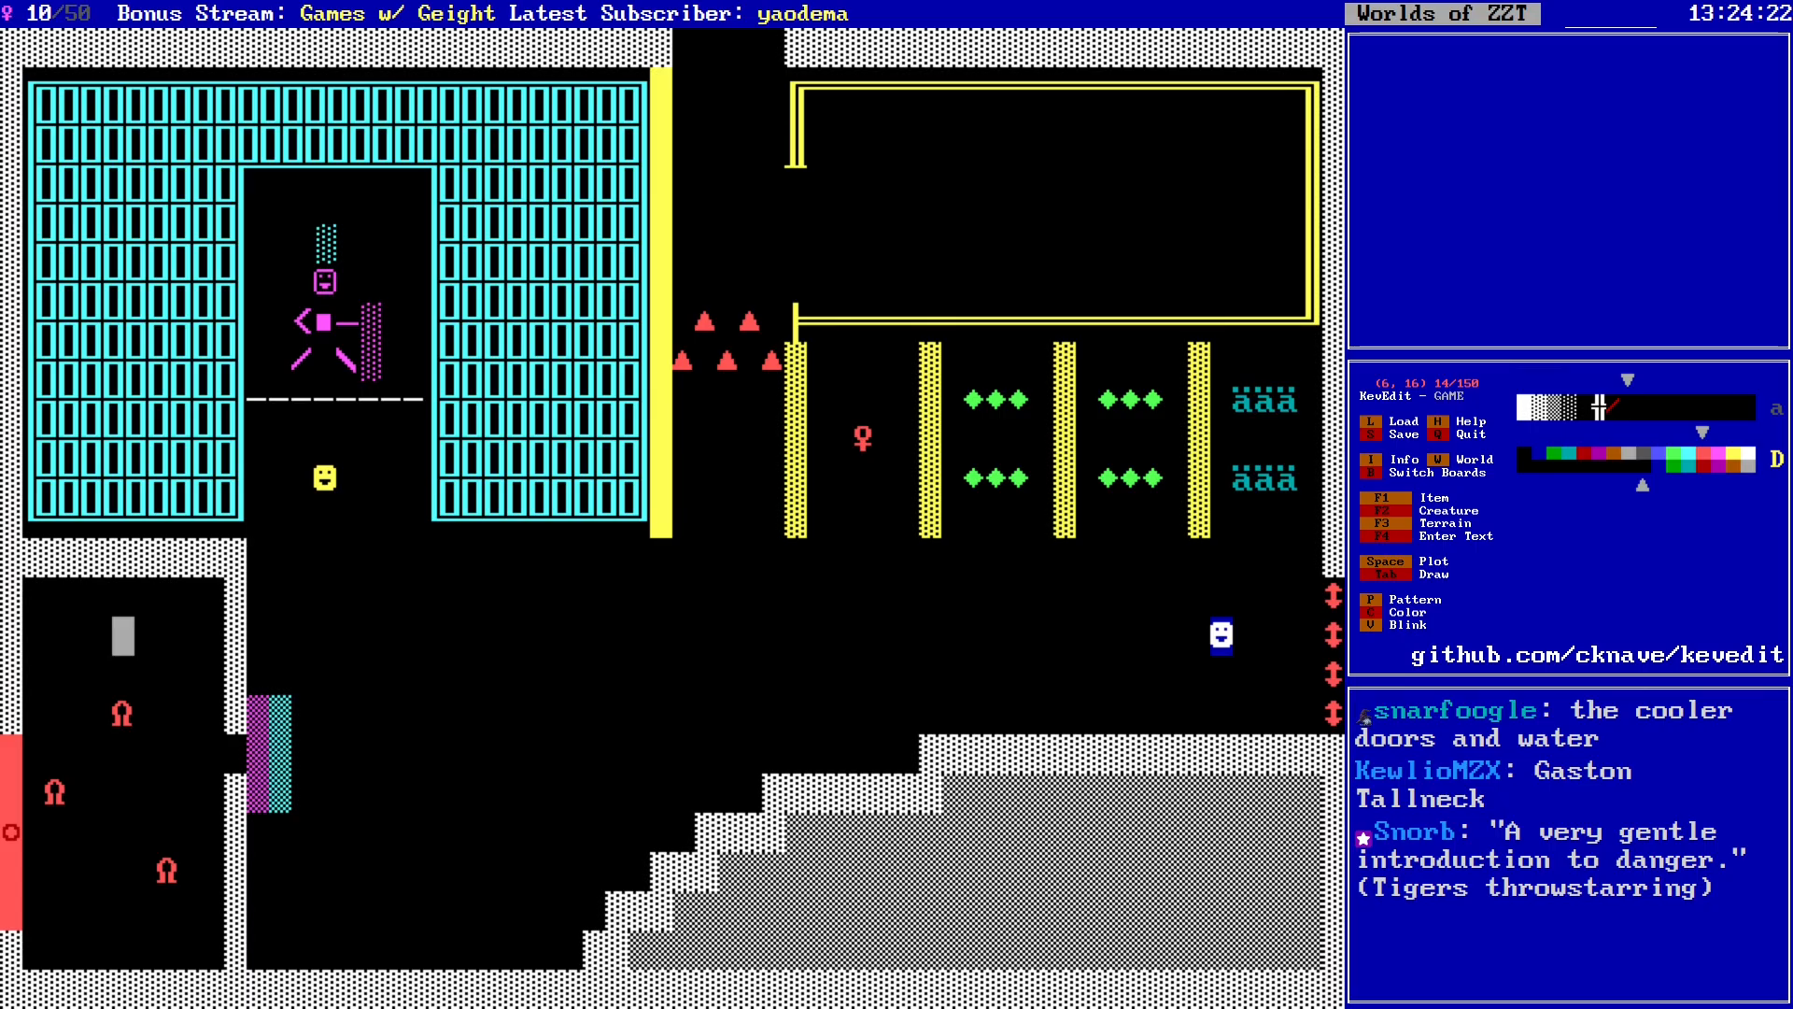
pyautogui.press('Up')
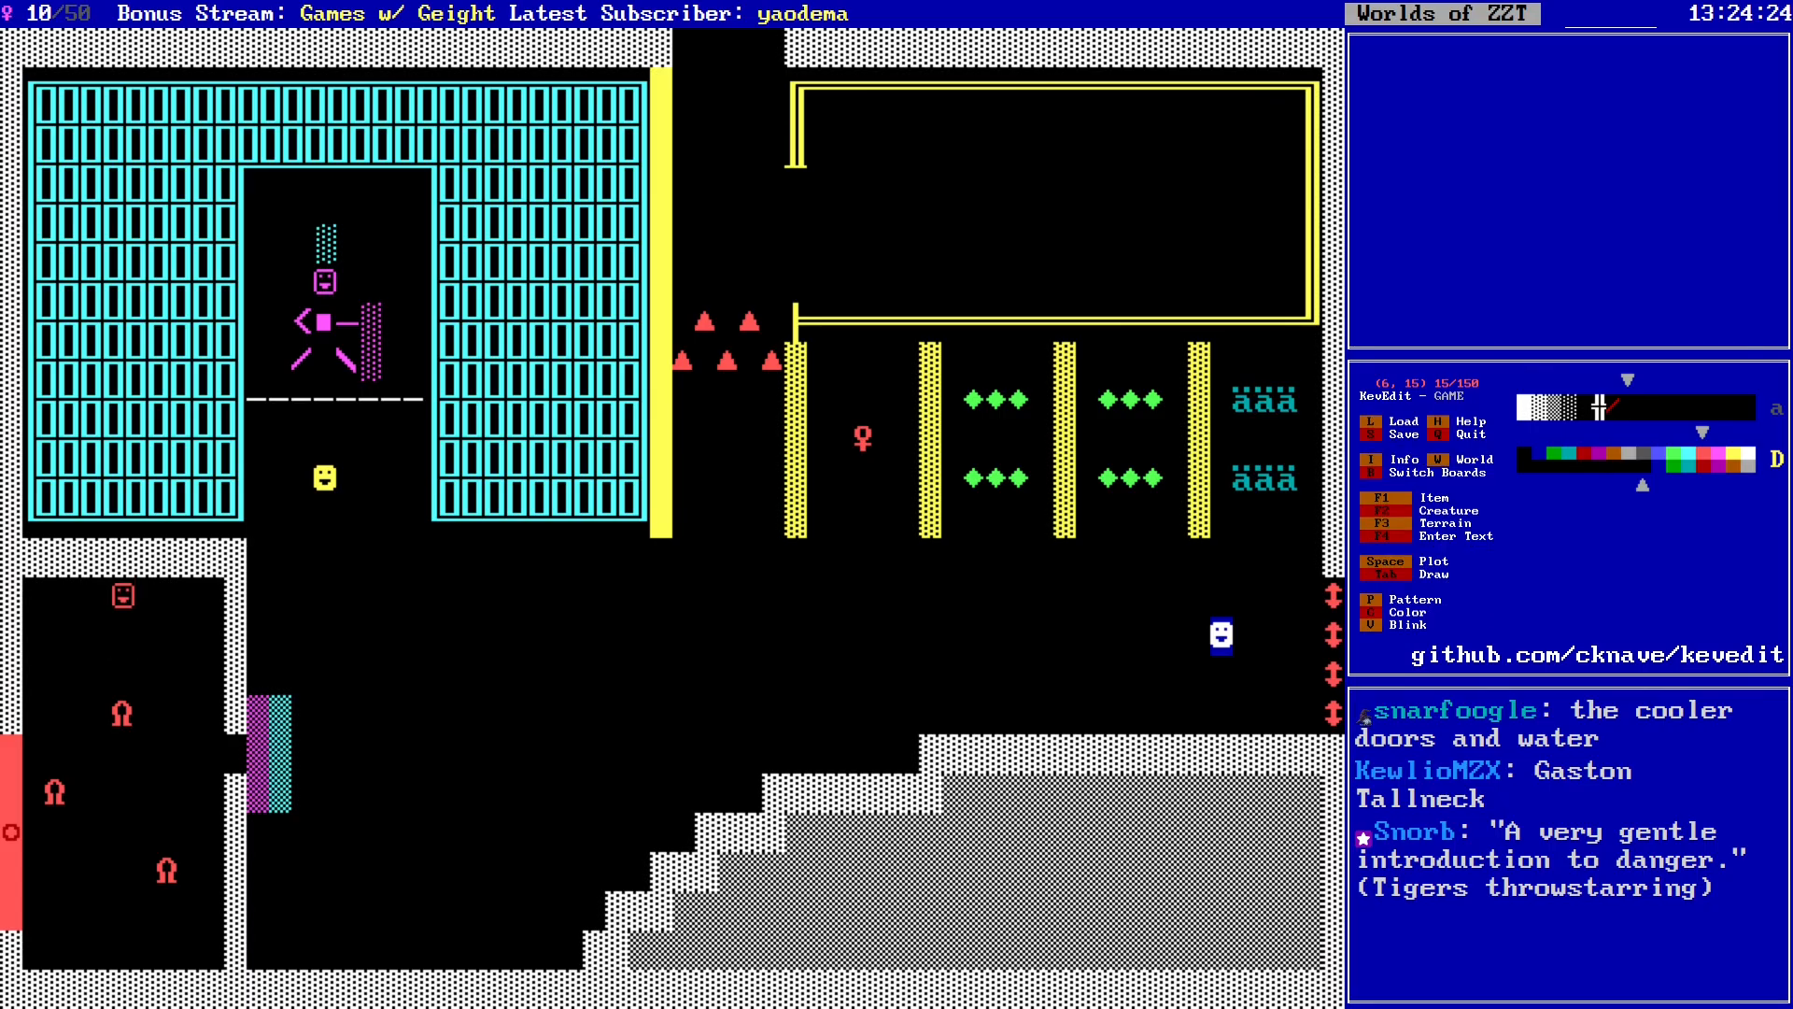
# Step: Open the character selection for the light red object at column 6, row 15 and examine the character table for a suitable symbol
pyautogui.press('Return')
pyautogui.press('Down')
pyautogui.press('Return')
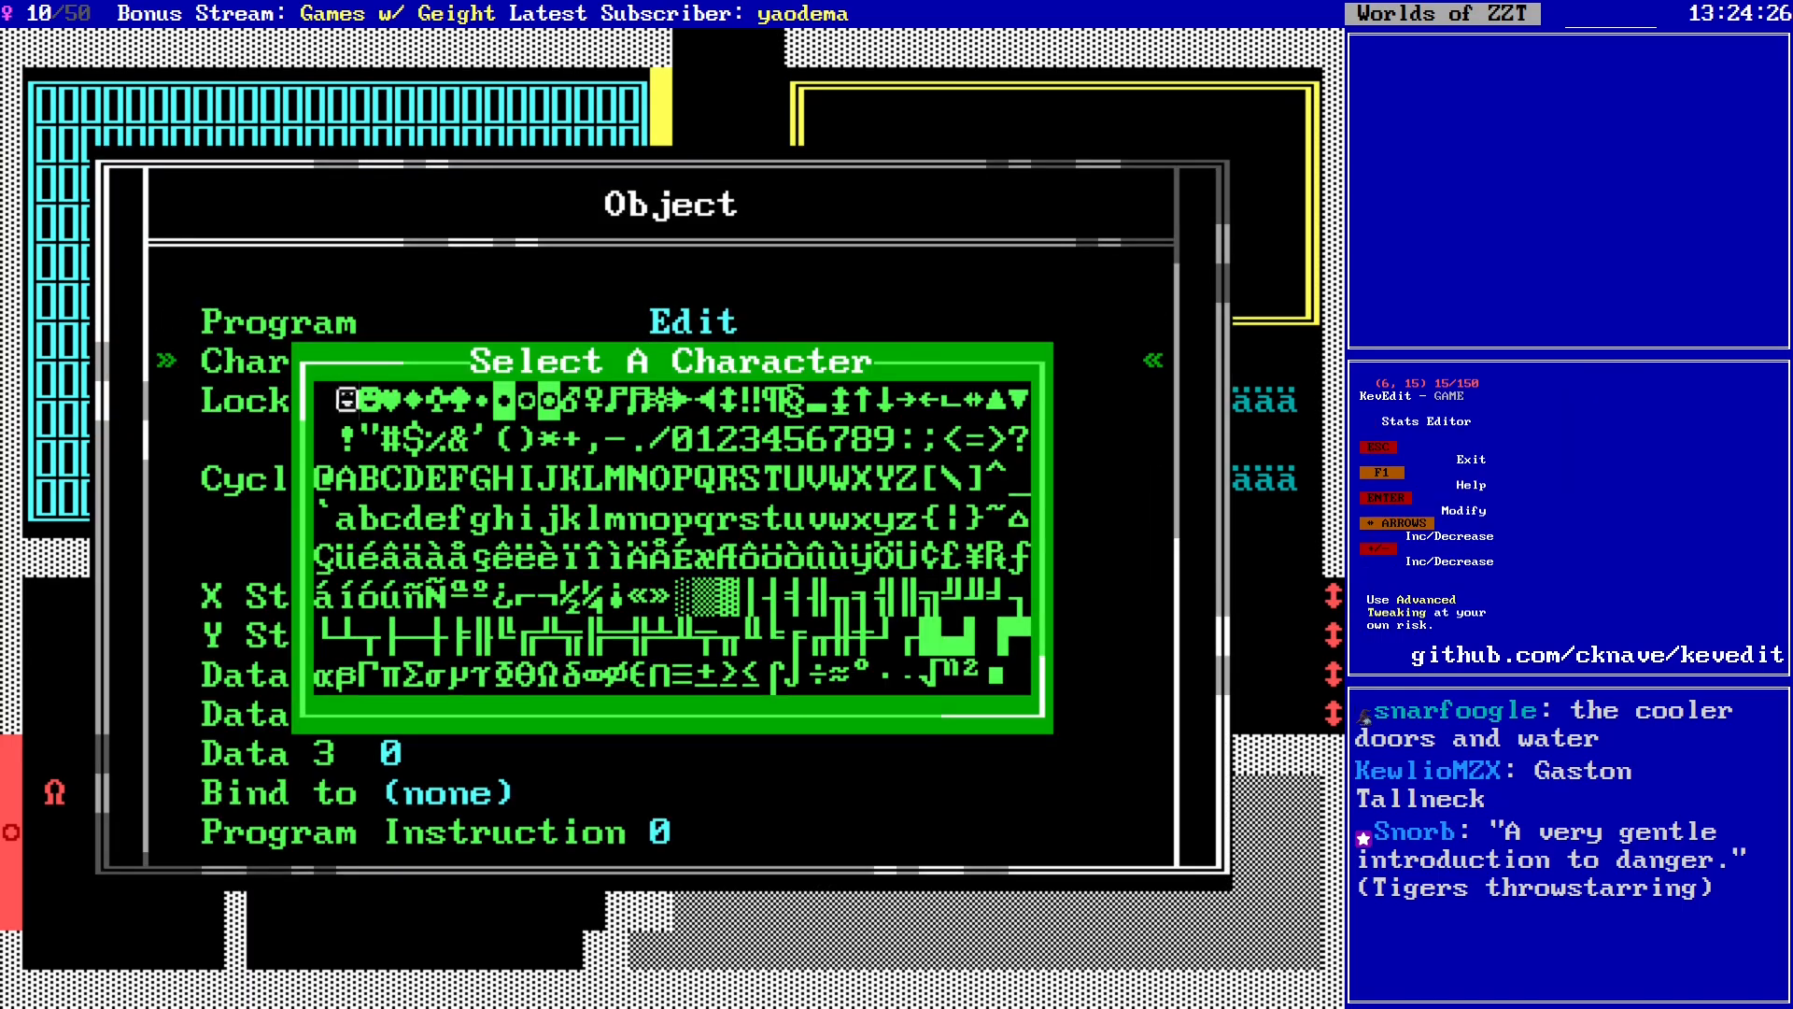
pyautogui.press('Right')
pyautogui.press('Right')
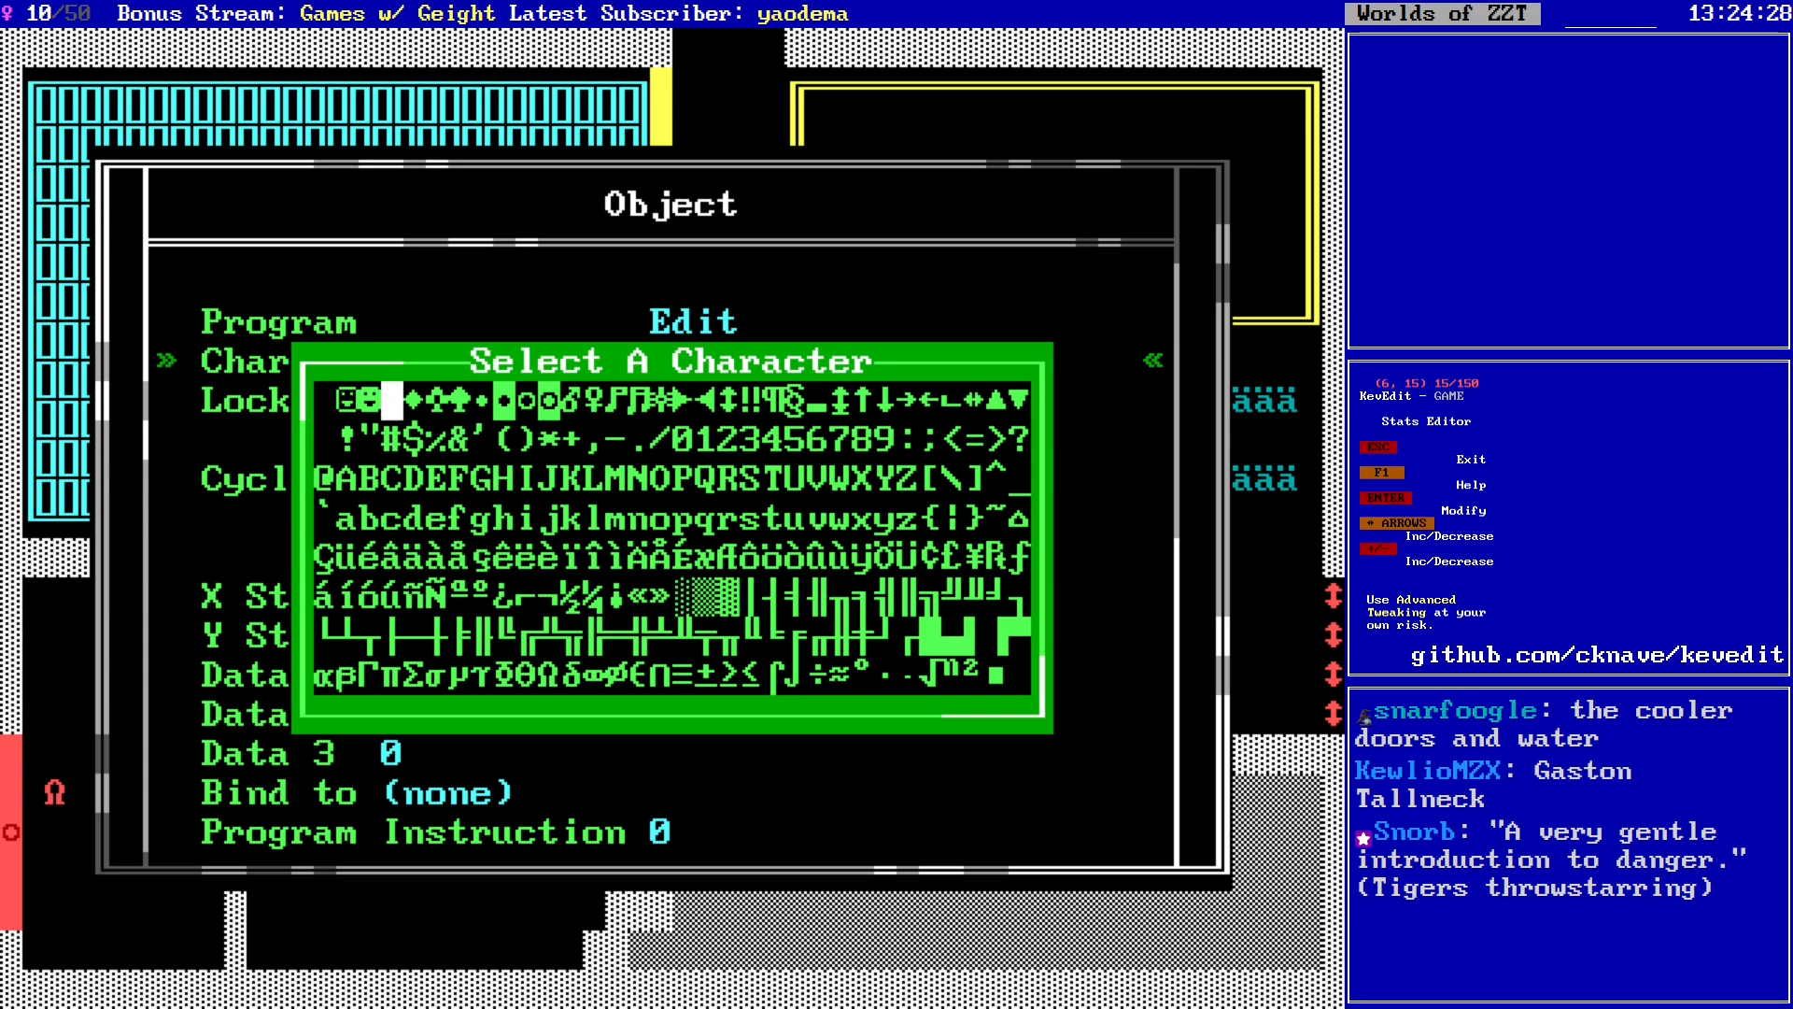
pyautogui.press('Down')
pyautogui.press('Right')
pyautogui.press('Down')
pyautogui.press('Right')
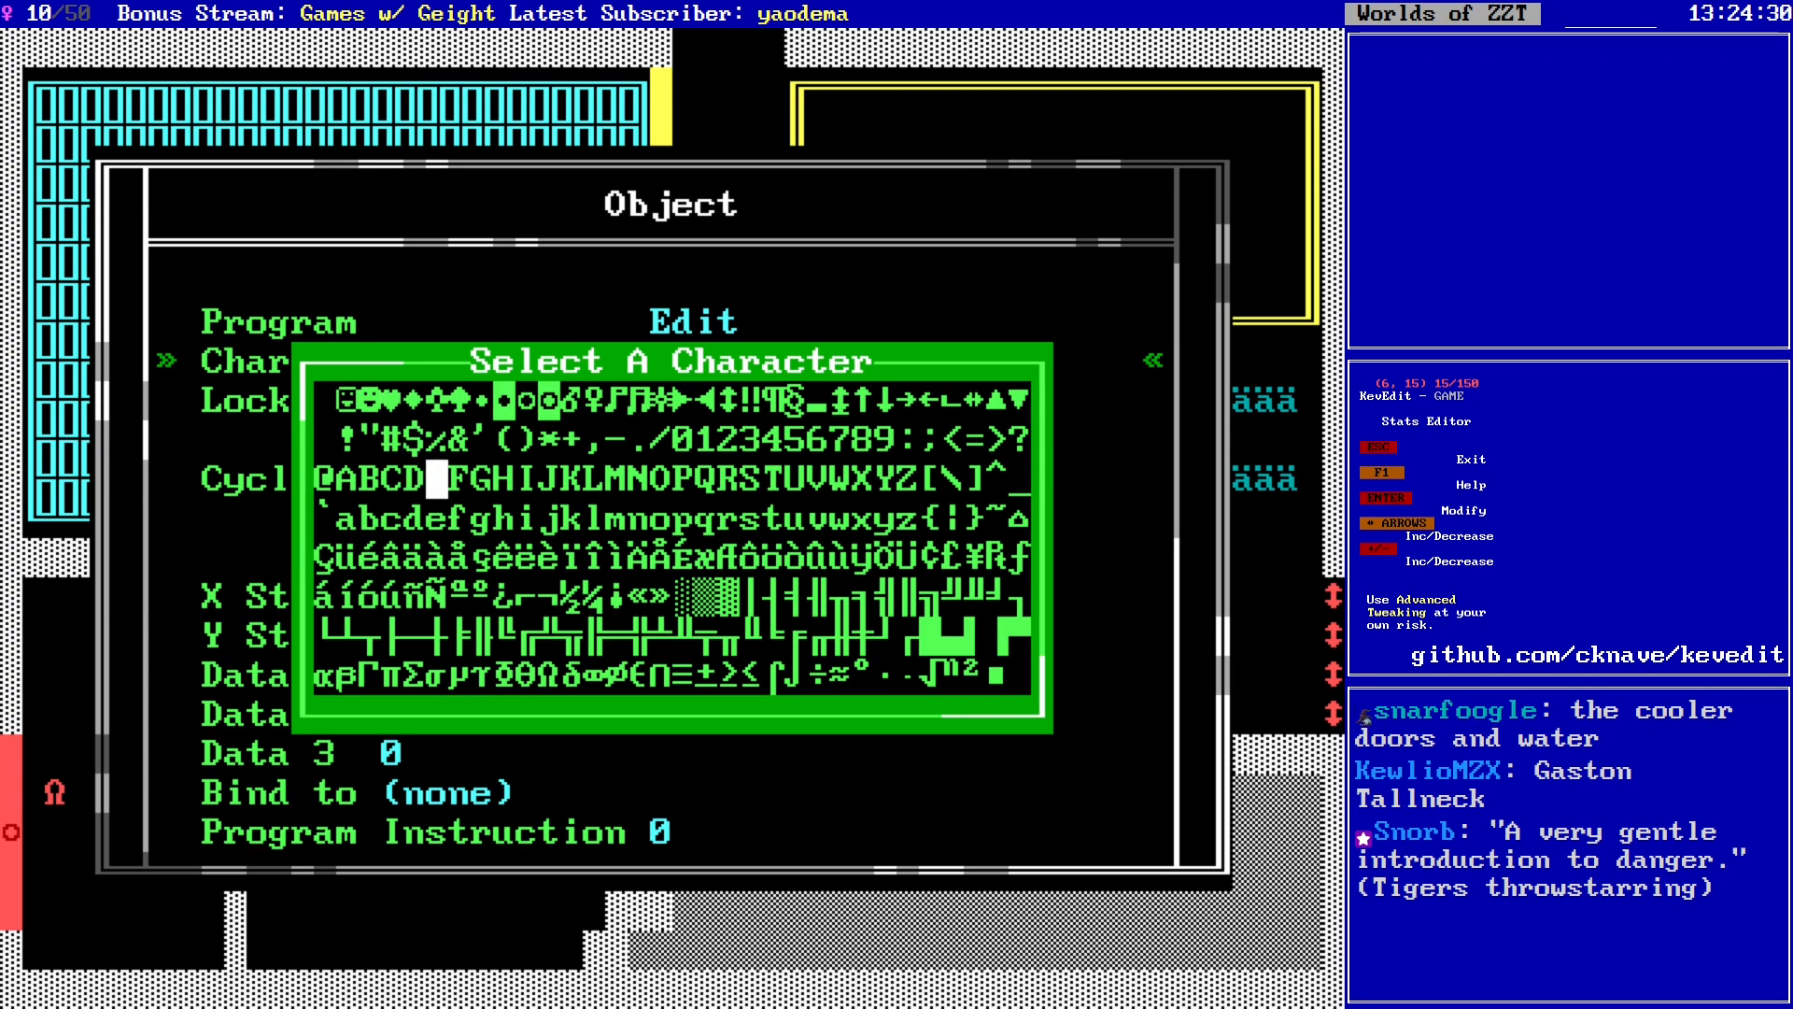
pyautogui.press('Down')
pyautogui.press('Down')
pyautogui.press('Down')
pyautogui.press('Right')
pyautogui.press('Right')
pyautogui.press('Right')
pyautogui.press('Right')
pyautogui.press('Right')
pyautogui.press('Right')
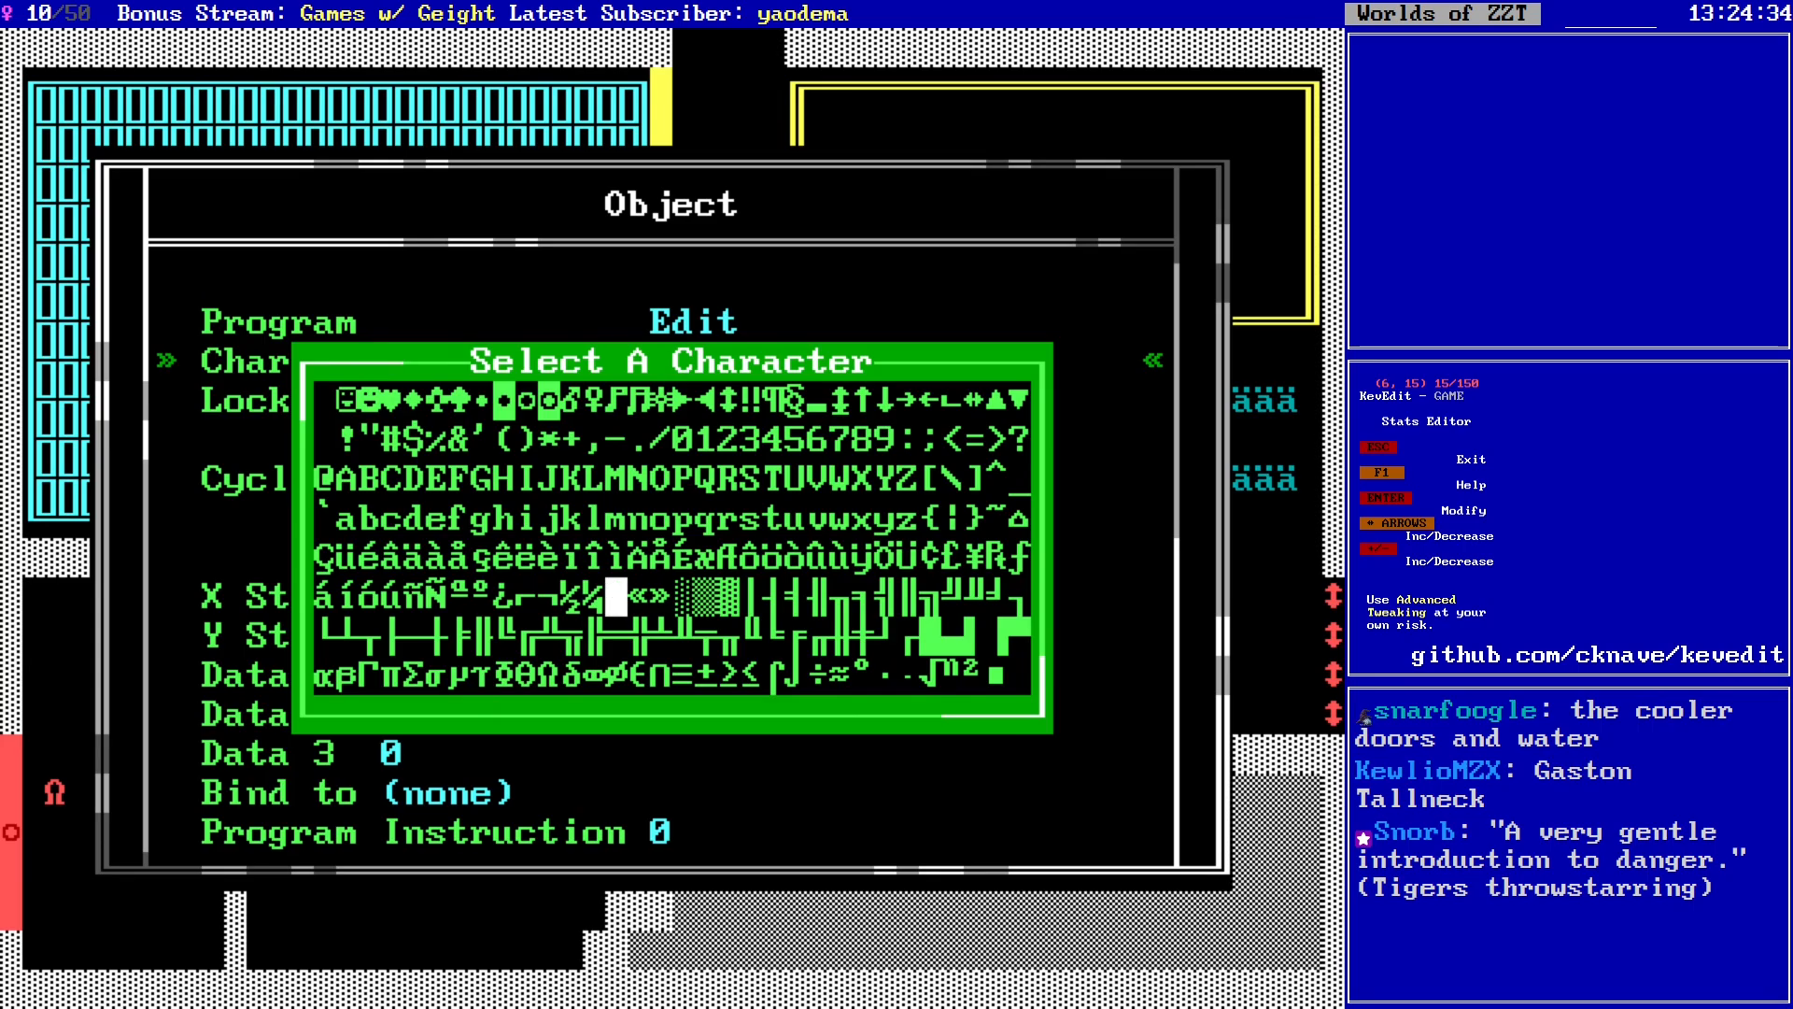
pyautogui.press('Right')
pyautogui.press('Right')
pyautogui.press('Right')
pyautogui.press('Right')
pyautogui.press('Right')
pyautogui.press('Right')
pyautogui.press('Right')
pyautogui.press('Right')
pyautogui.press('Right')
pyautogui.press('Right')
pyautogui.press('Right')
pyautogui.press('Right')
pyautogui.press('Right')
pyautogui.press('Right')
pyautogui.press('Right')
pyautogui.press('Right')
pyautogui.press('Right')
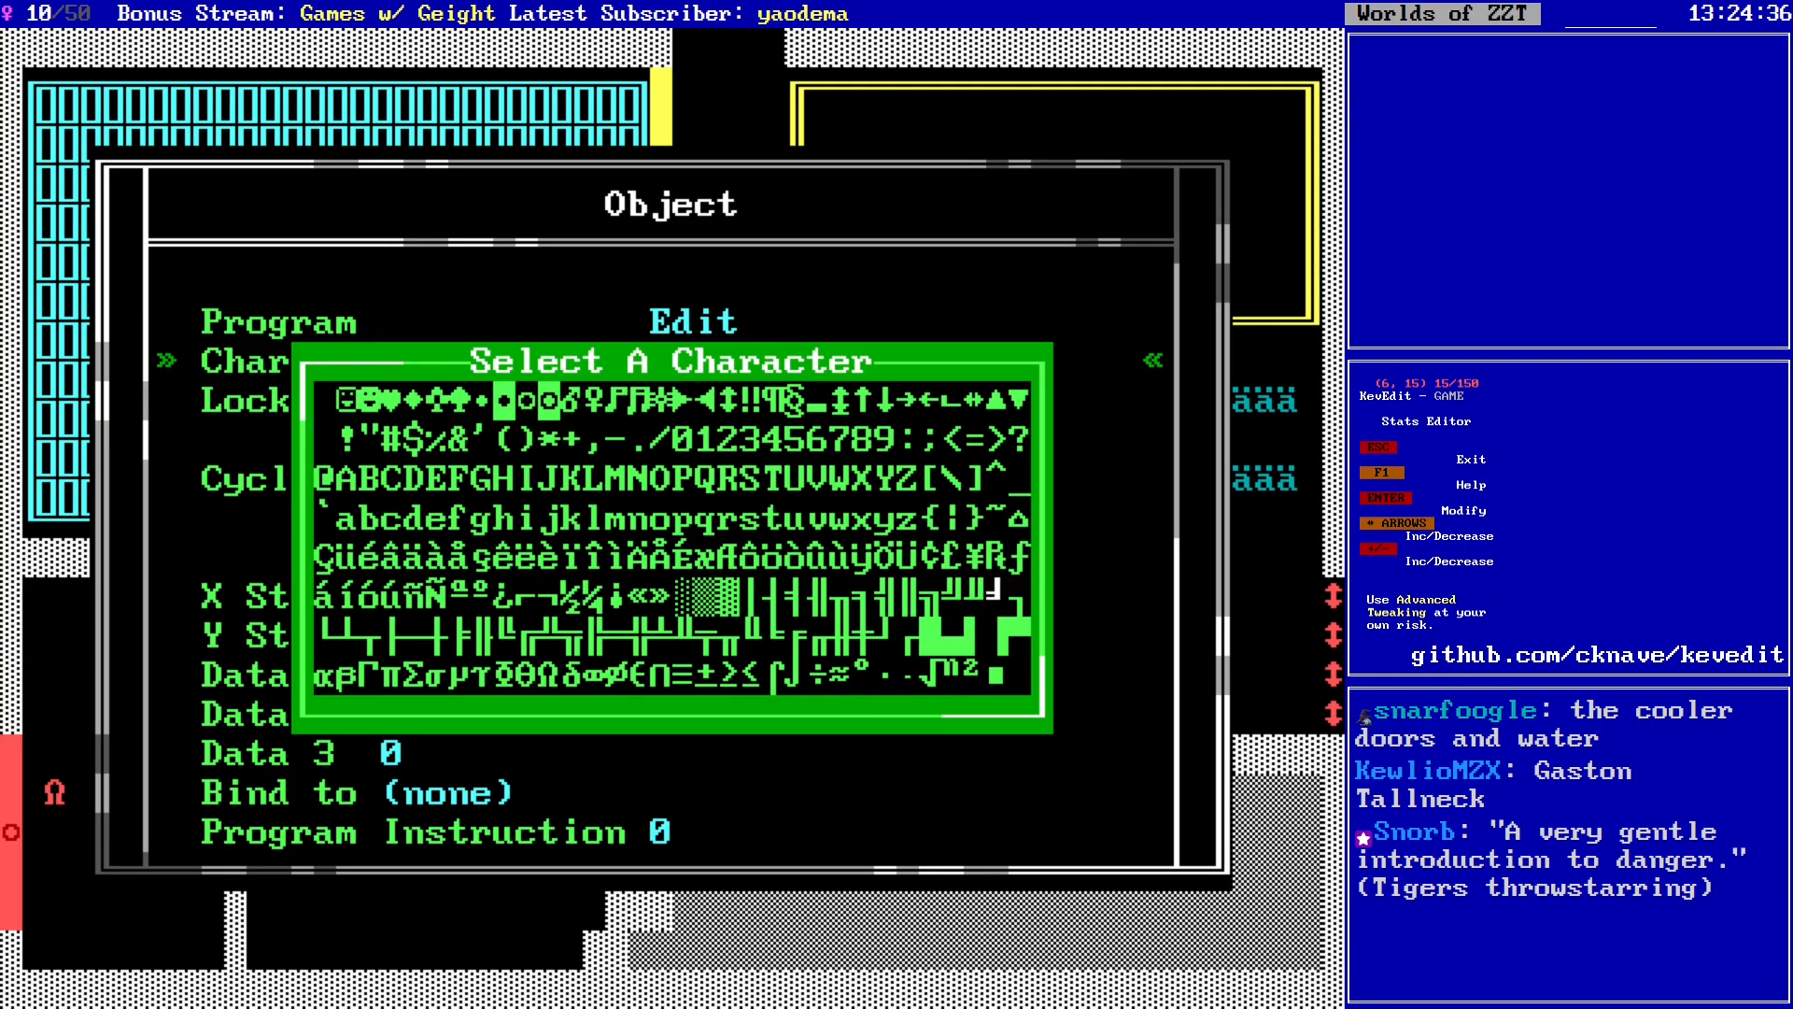
pyautogui.press('Up')
pyautogui.press('Right')
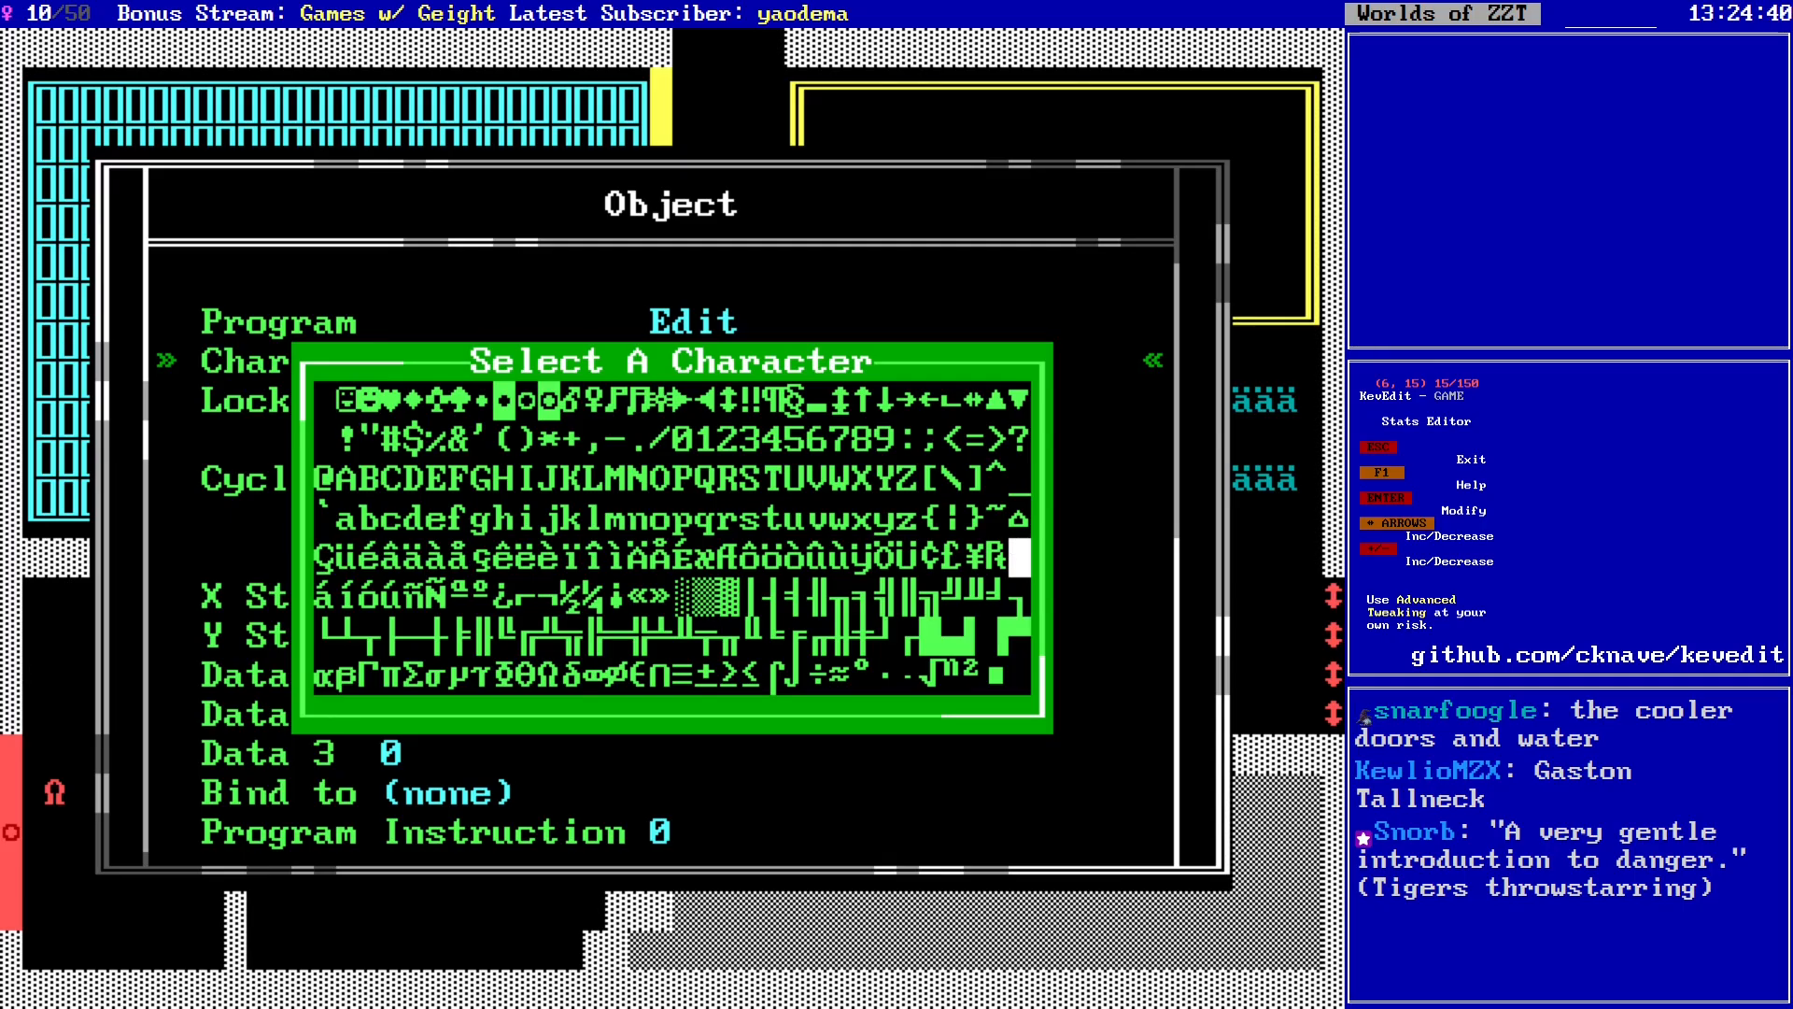
pyautogui.press('Left')
pyautogui.press('Left')
pyautogui.press('Left')
pyautogui.press('Left')
pyautogui.press('Left')
pyautogui.press('Left')
pyautogui.press('Left')
pyautogui.press('Left')
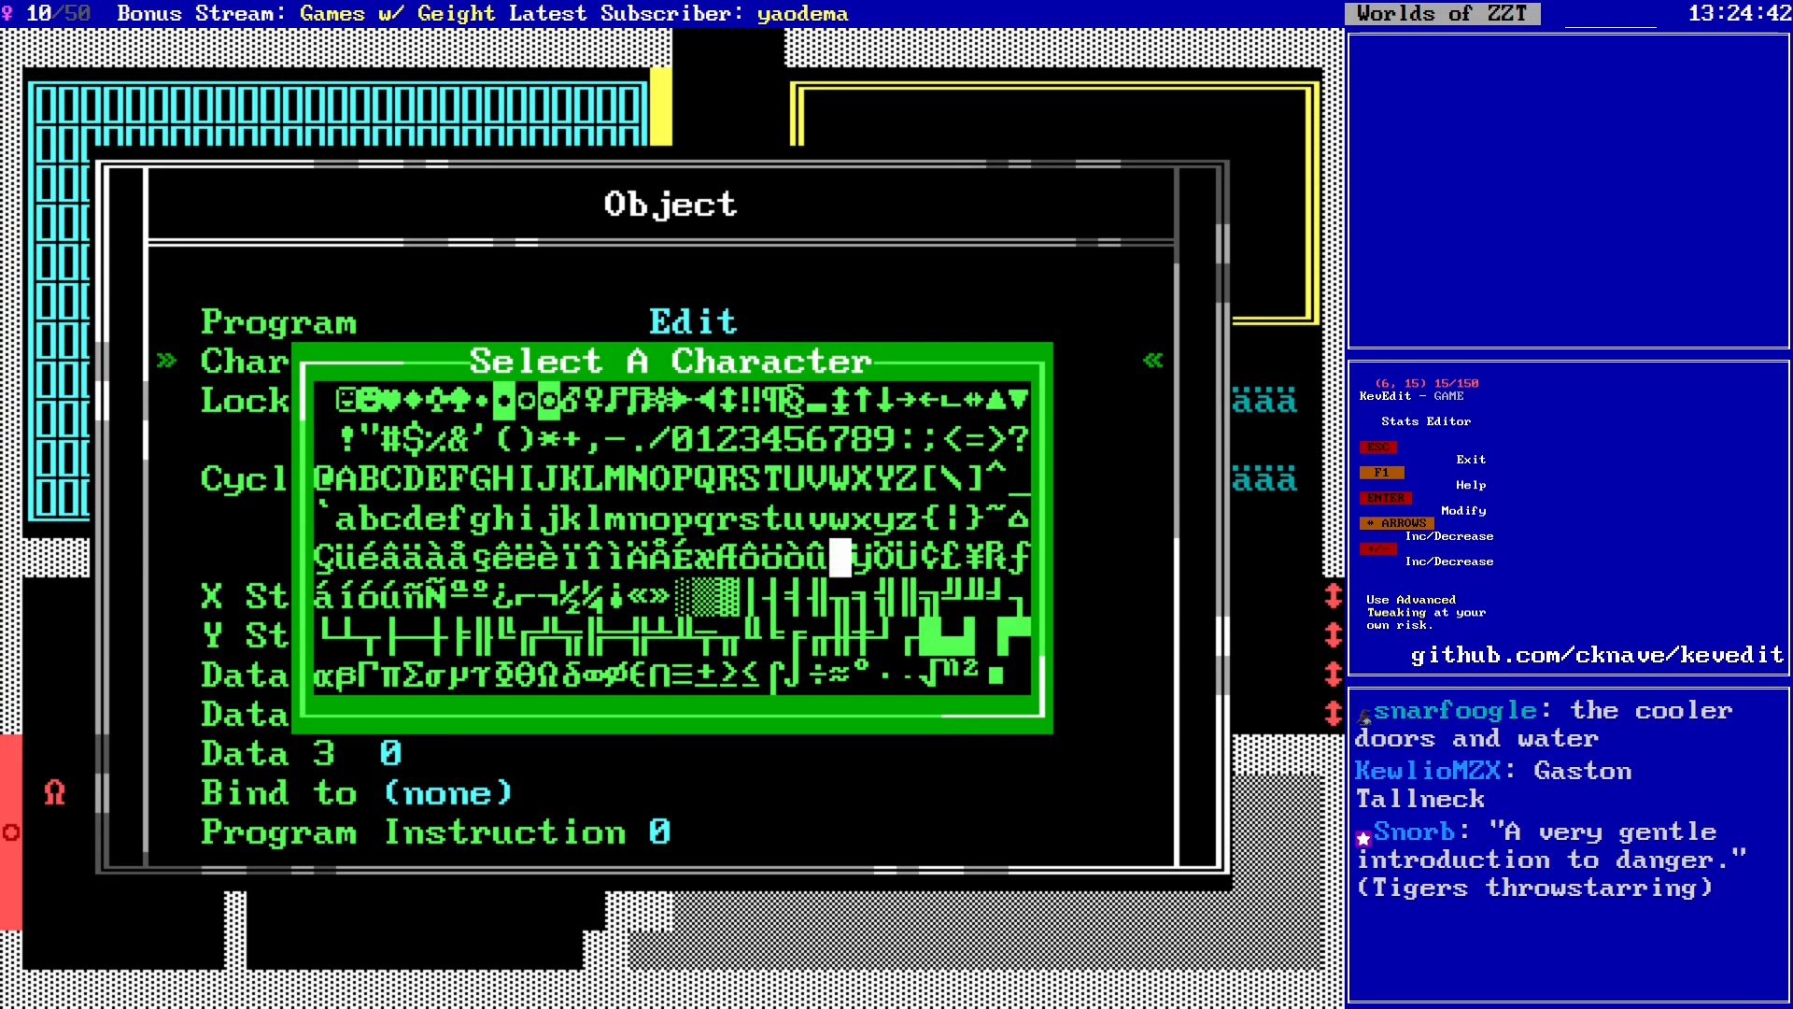
pyautogui.press('Left')
pyautogui.press('Left')
pyautogui.press('Left')
pyautogui.press('Left')
pyautogui.press('Left')
pyautogui.press('Left')
pyautogui.press('Up')
pyautogui.press('Left')
pyautogui.press('Left')
pyautogui.press('Left')
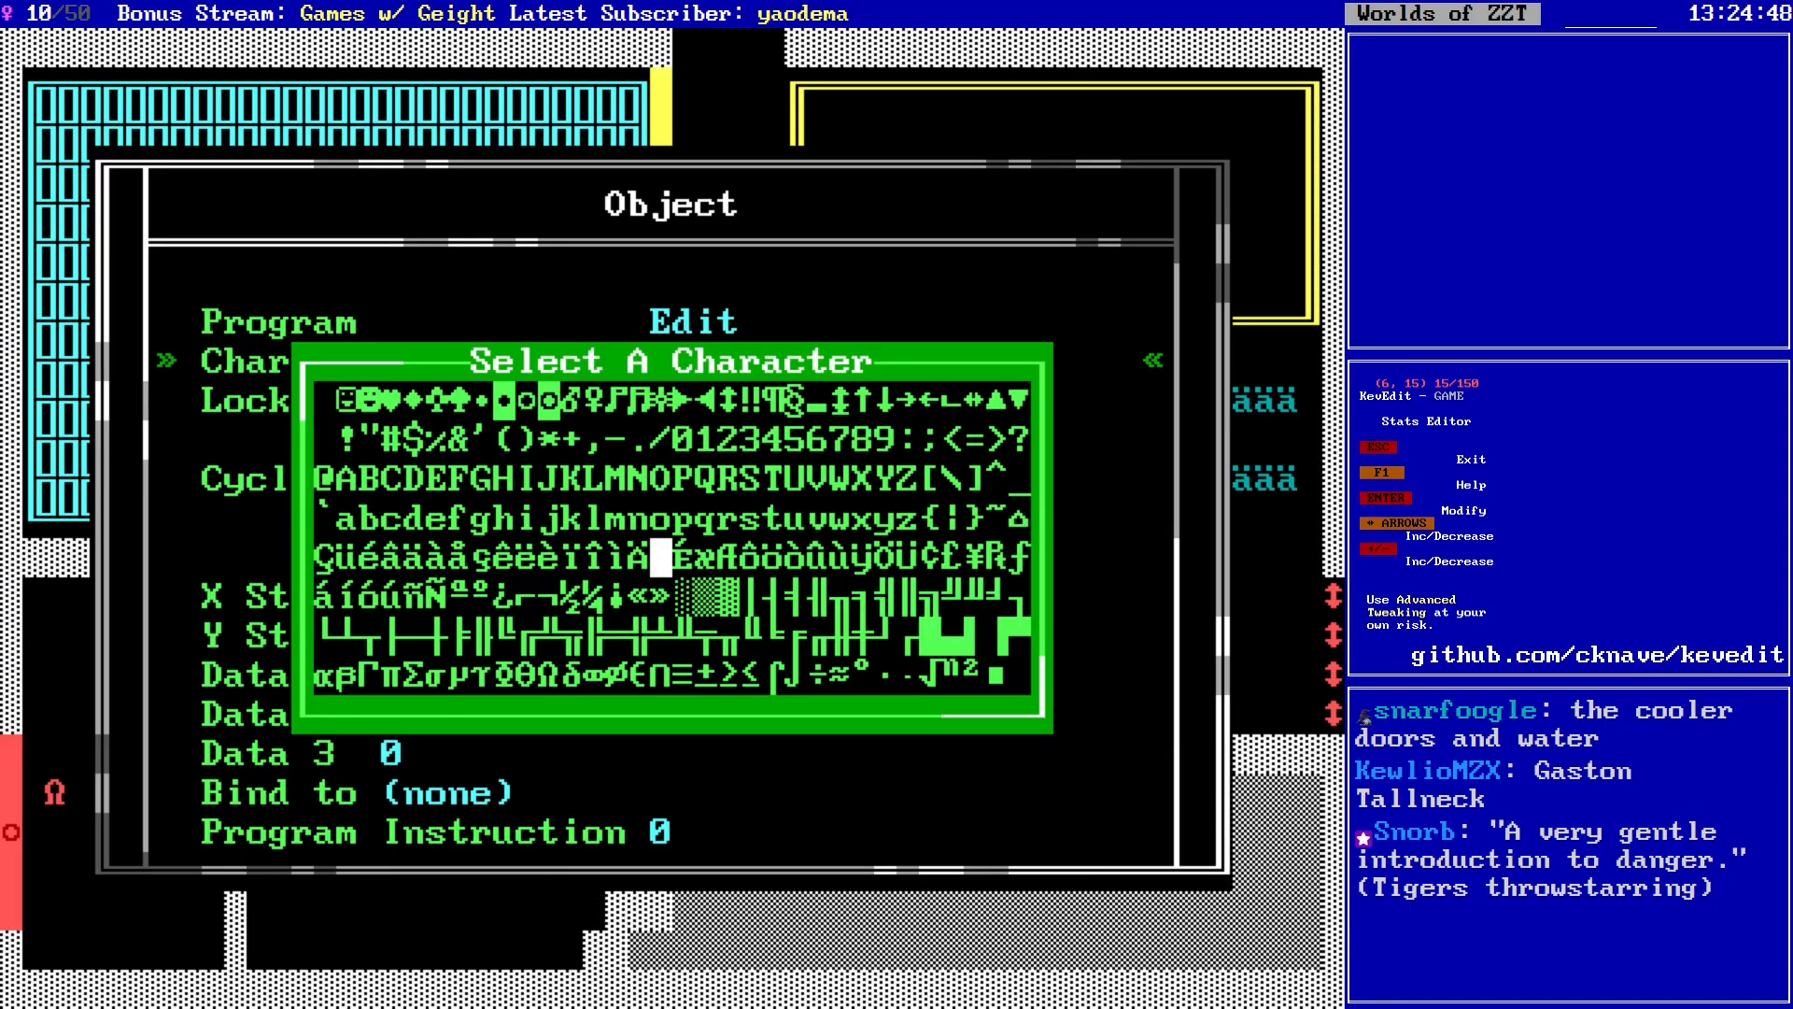
pyautogui.press('Left')
pyautogui.press('Left')
pyautogui.press('Left')
pyautogui.press('Left')
pyautogui.press('Left')
pyautogui.press('Left')
pyautogui.press('Left')
pyautogui.press('Left')
pyautogui.press('Left')
pyautogui.press('Left')
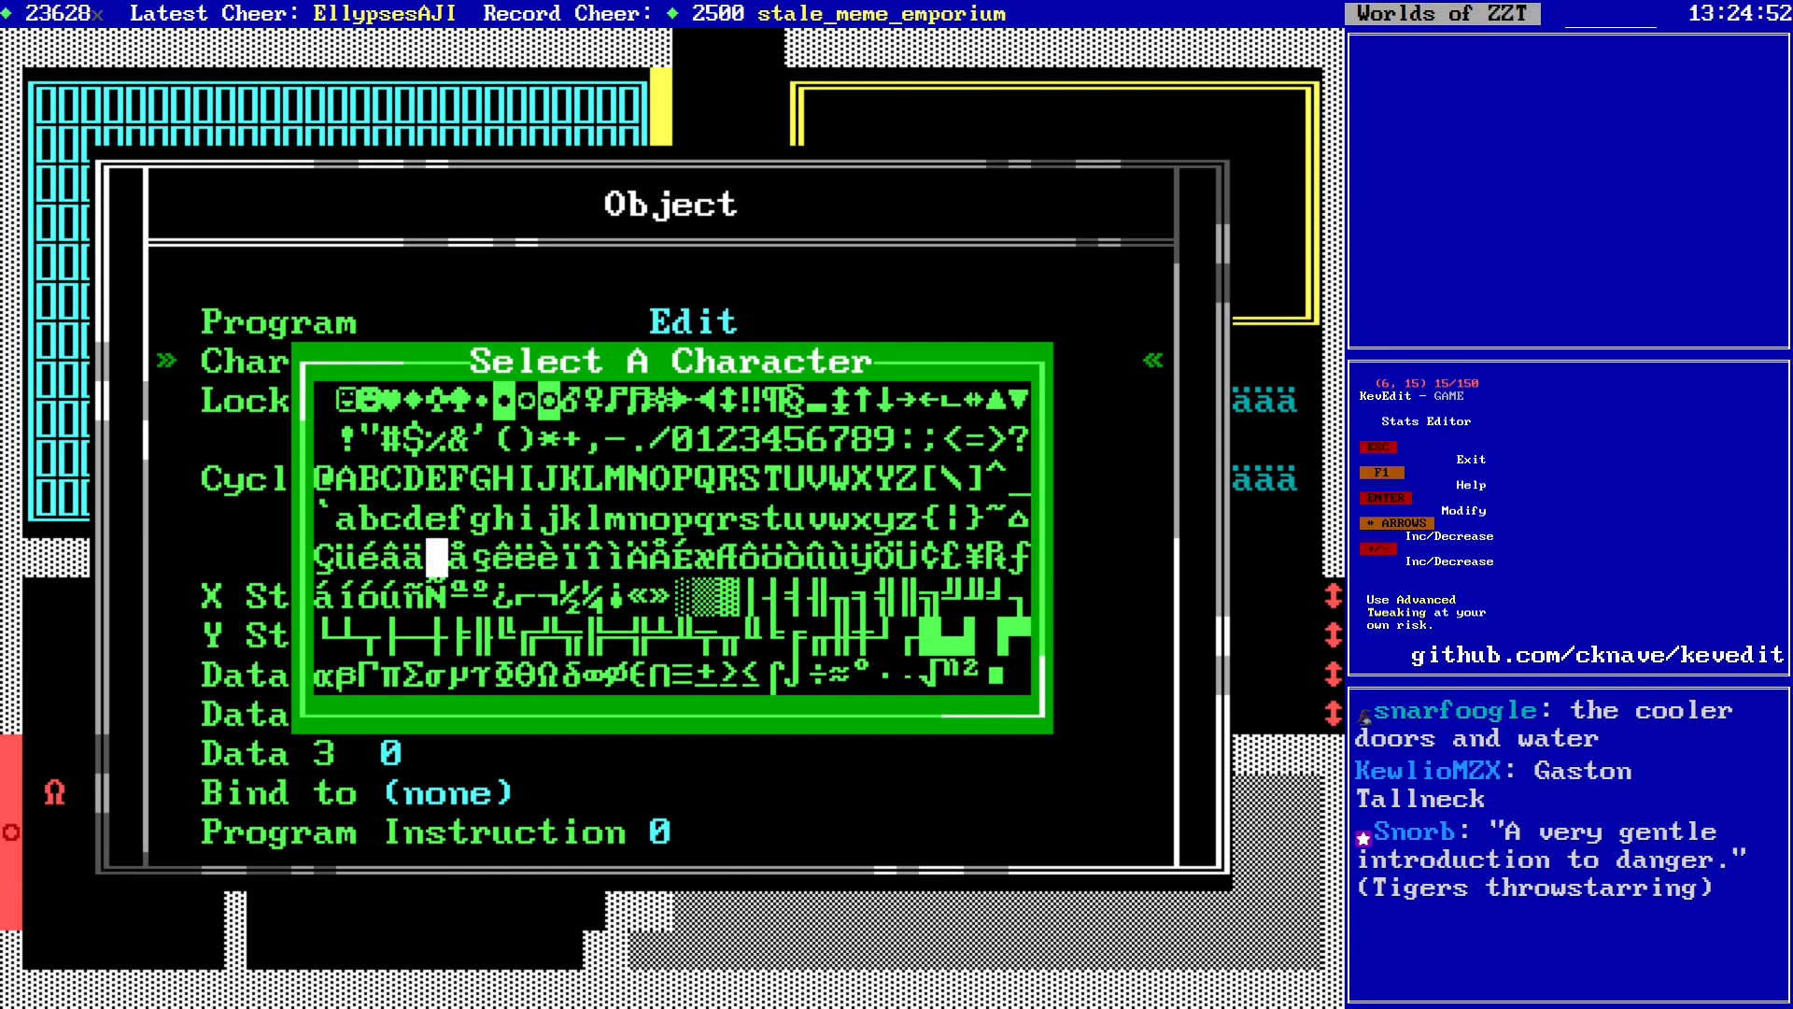
pyautogui.press('Up')
pyautogui.press('Up')
pyautogui.press('Up')
pyautogui.press('Right')
pyautogui.press('Right')
pyautogui.press('Right')
pyautogui.press('Right')
pyautogui.press('Right')
pyautogui.press('Right')
pyautogui.press('Right')
pyautogui.press('Right')
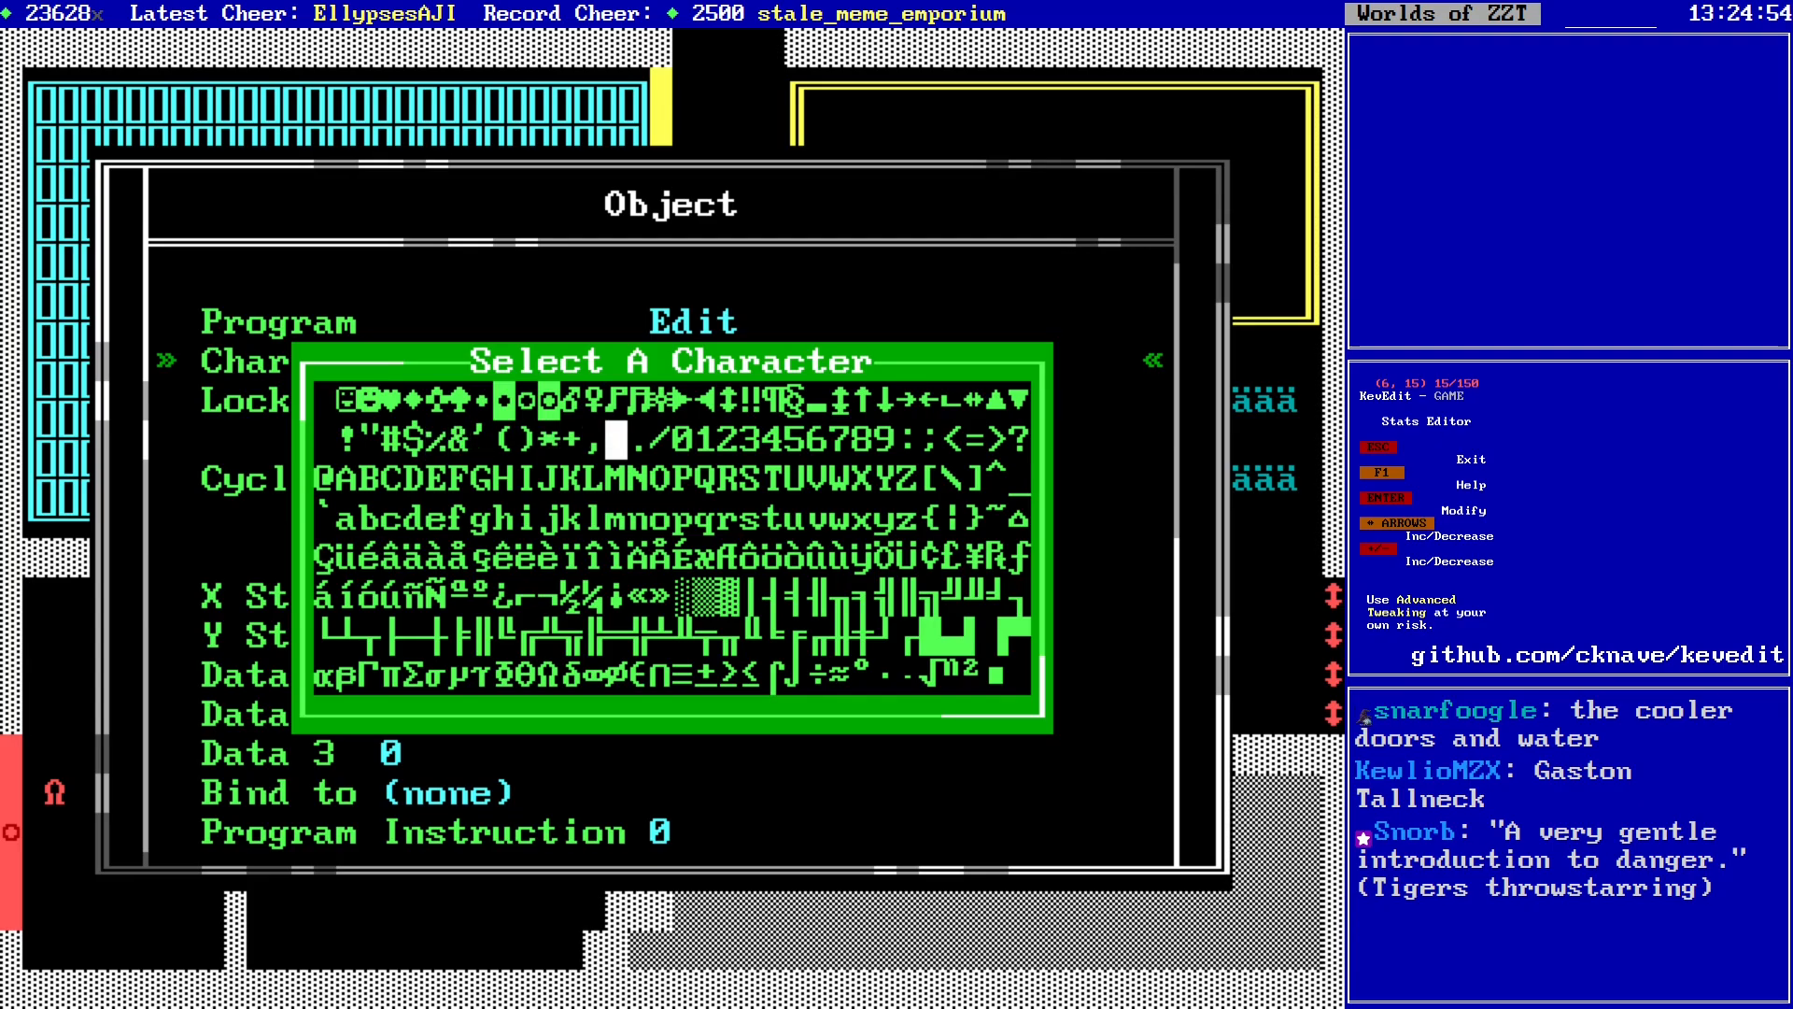
pyautogui.press('Right')
pyautogui.press('Right')
pyautogui.press('Right')
pyautogui.press('Right')
pyautogui.press('Right')
pyautogui.press('Right')
pyautogui.press('Right')
pyautogui.press('Right')
pyautogui.press('Right')
pyautogui.press('Right')
pyautogui.press('Right')
pyautogui.press('Right')
pyautogui.press('Right')
pyautogui.press('Right')
pyautogui.press('Right')
pyautogui.press('Right')
pyautogui.press('Right')
pyautogui.press('Right')
pyautogui.press('Right')
pyautogui.press('Right')
pyautogui.press('Right')
pyautogui.press('Right')
pyautogui.press('Right')
pyautogui.press('Right')
pyautogui.press('Right')
pyautogui.press('Right')
pyautogui.press('Down')
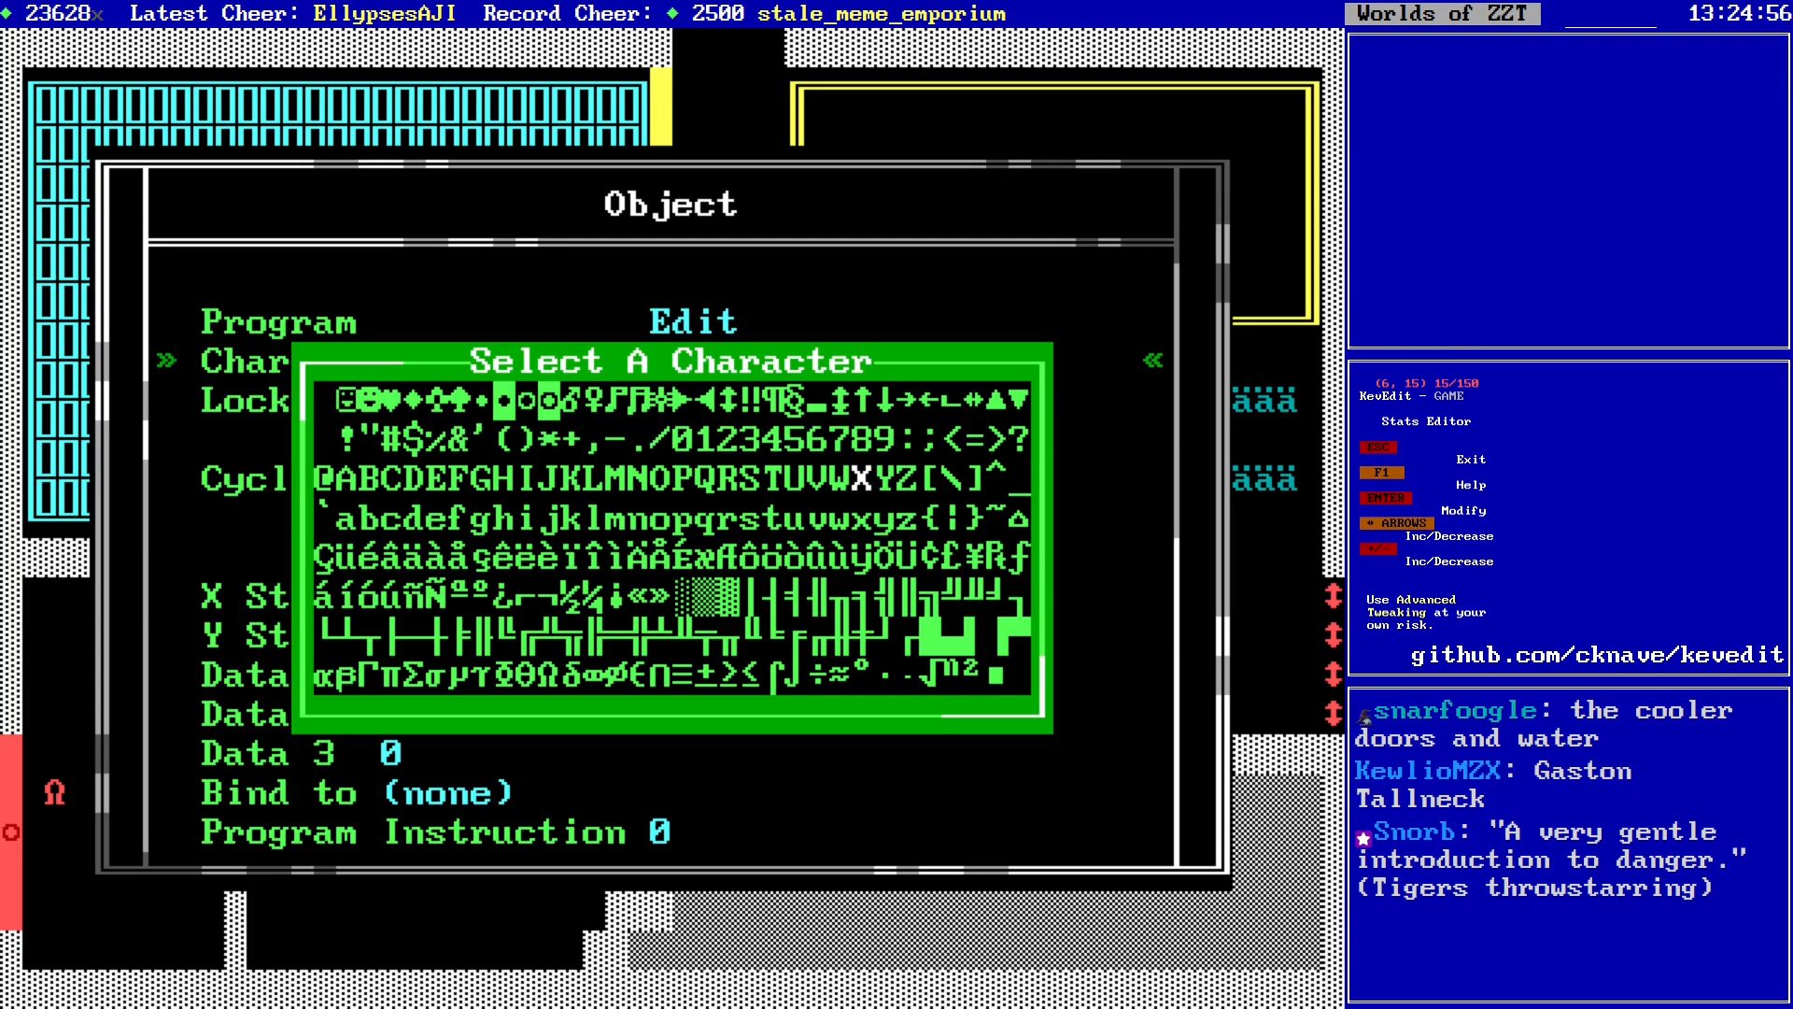
pyautogui.press('Up')
pyautogui.press('Up')
pyautogui.press('Left')
pyautogui.press('Left')
pyautogui.press('Left')
pyautogui.press('Left')
pyautogui.press('Left')
pyautogui.press('Left')
pyautogui.press('Left')
pyautogui.press('Left')
pyautogui.press('Left')
pyautogui.press('Left')
pyautogui.press('Left')
pyautogui.press('Left')
pyautogui.press('Left')
pyautogui.press('Left')
pyautogui.press('Left')
pyautogui.press('Up')
pyautogui.press('Right')
pyautogui.press('Right')
pyautogui.press('Right')
pyautogui.press('Right')
pyautogui.press('Right')
pyautogui.press('Right')
pyautogui.press('Right')
pyautogui.press('Right')
pyautogui.press('Right')
pyautogui.press('Right')
pyautogui.press('Right')
pyautogui.press('Right')
pyautogui.press('Right')
pyautogui.press('Right')
pyautogui.press('Right')
pyautogui.press('Right')
pyautogui.press('Right')
pyautogui.press('Right')
pyautogui.press('Right')
pyautogui.press('Right')
pyautogui.press('Right')
pyautogui.press('Right')
pyautogui.press('Right')
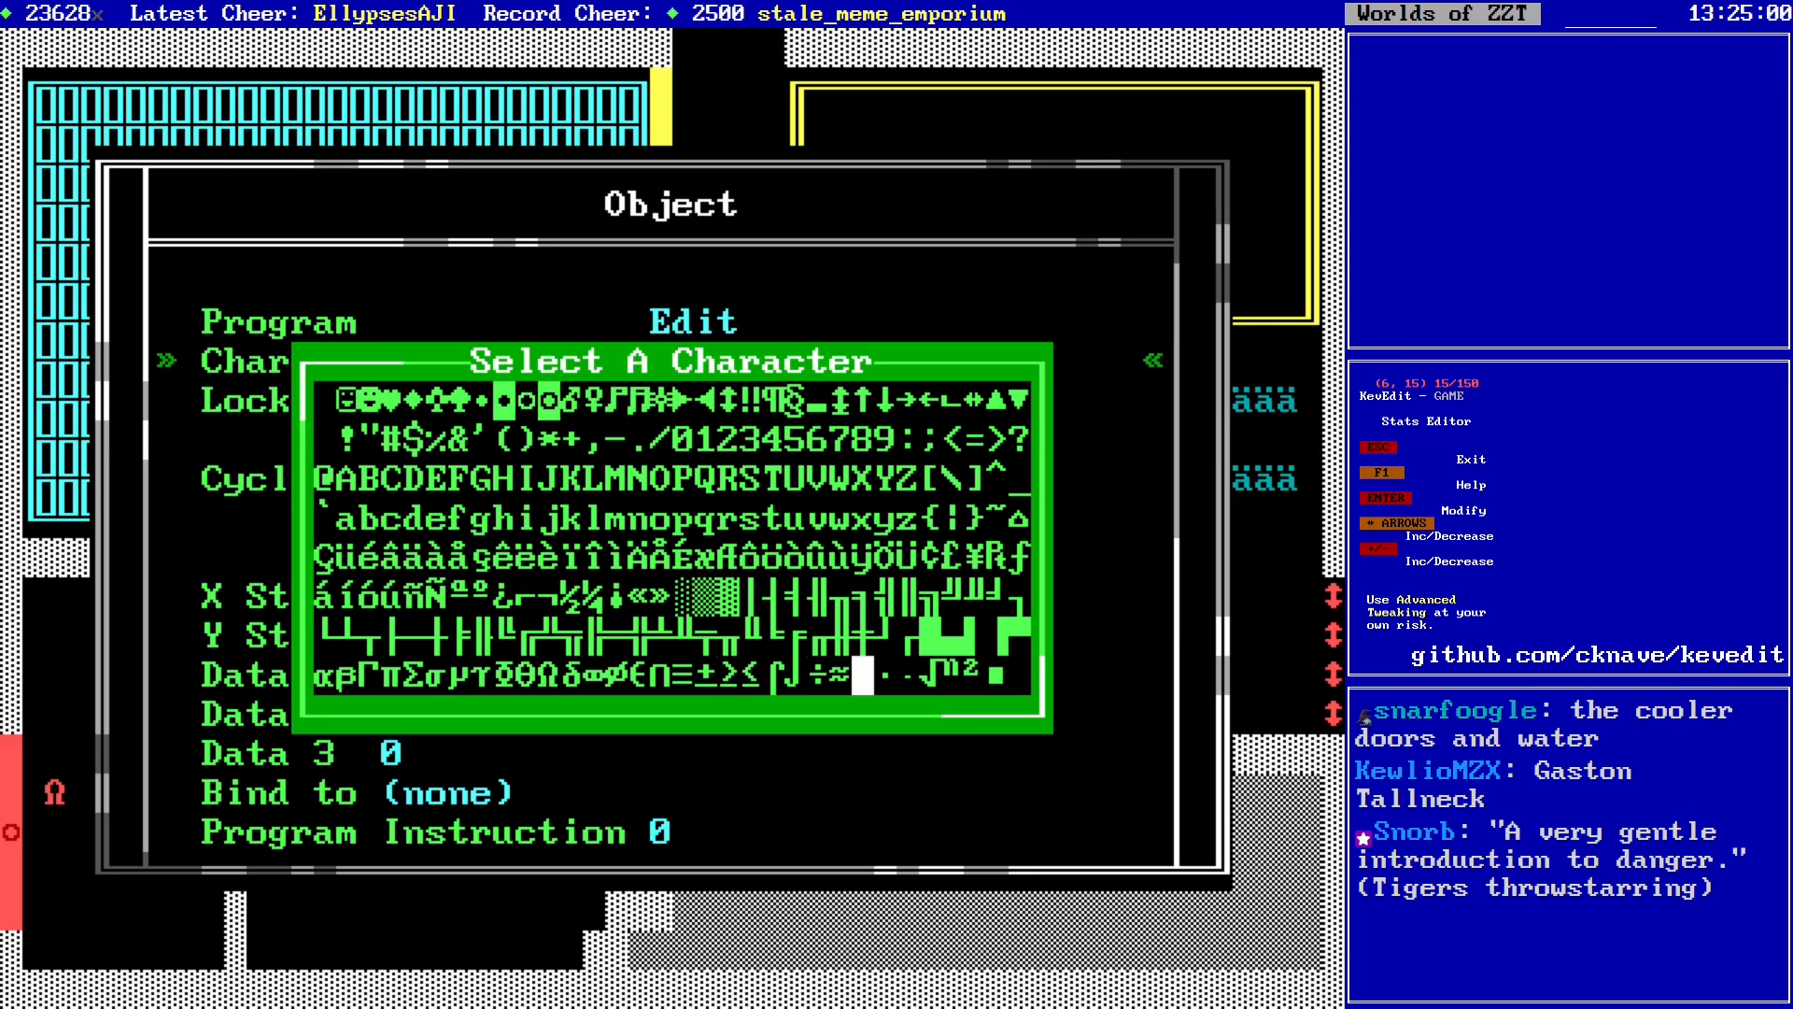
# Step: Compare the Greek, accented-letter and line-drawing symbols in the character table for one that suits the light red object
pyautogui.press('Right')
pyautogui.press('Right')
pyautogui.press('Right')
pyautogui.press('Right')
pyautogui.press('Right')
pyautogui.press('Right')
pyautogui.press('Right')
pyautogui.press('Right')
pyautogui.press('Right')
pyautogui.press('Right')
pyautogui.press('Right')
pyautogui.press('Right')
pyautogui.press('Right')
pyautogui.press('Right')
pyautogui.press('Right')
pyautogui.press('Right')
pyautogui.press('Right')
pyautogui.press('Right')
pyautogui.press('Right')
pyautogui.press('Right')
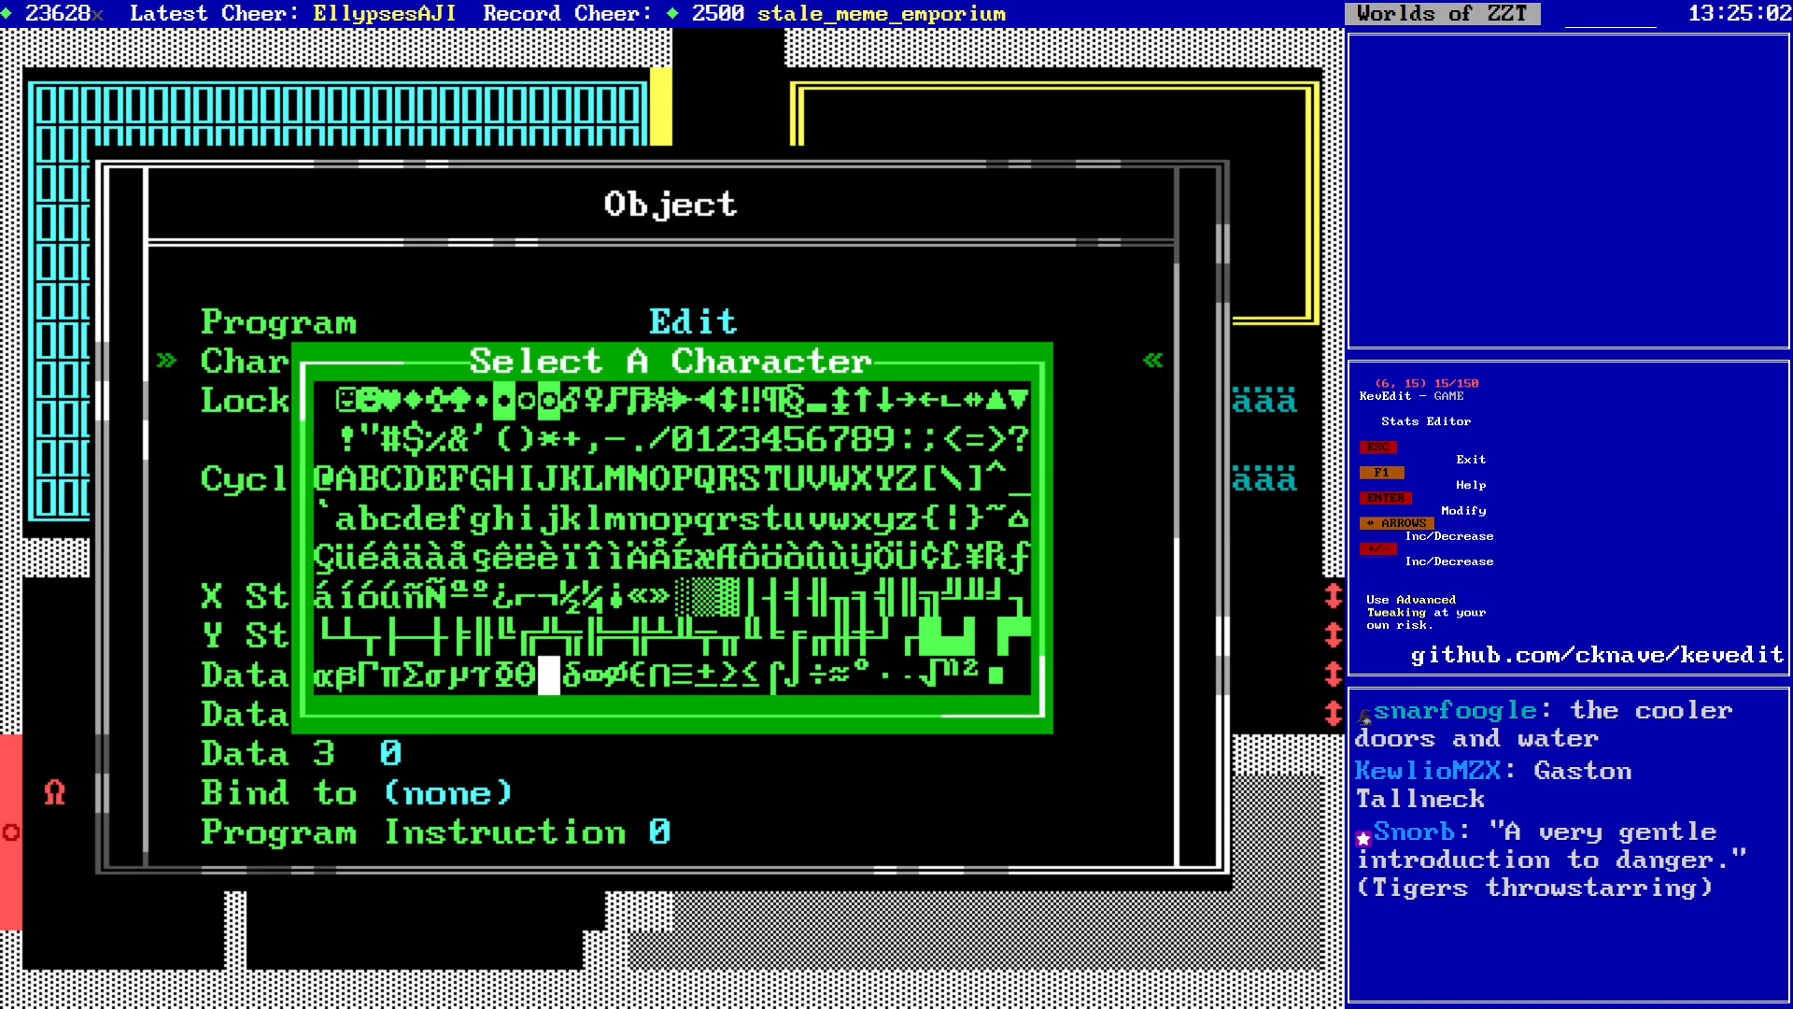
pyautogui.press('Right')
pyautogui.press('Up')
pyautogui.press('Right')
pyautogui.press('Right')
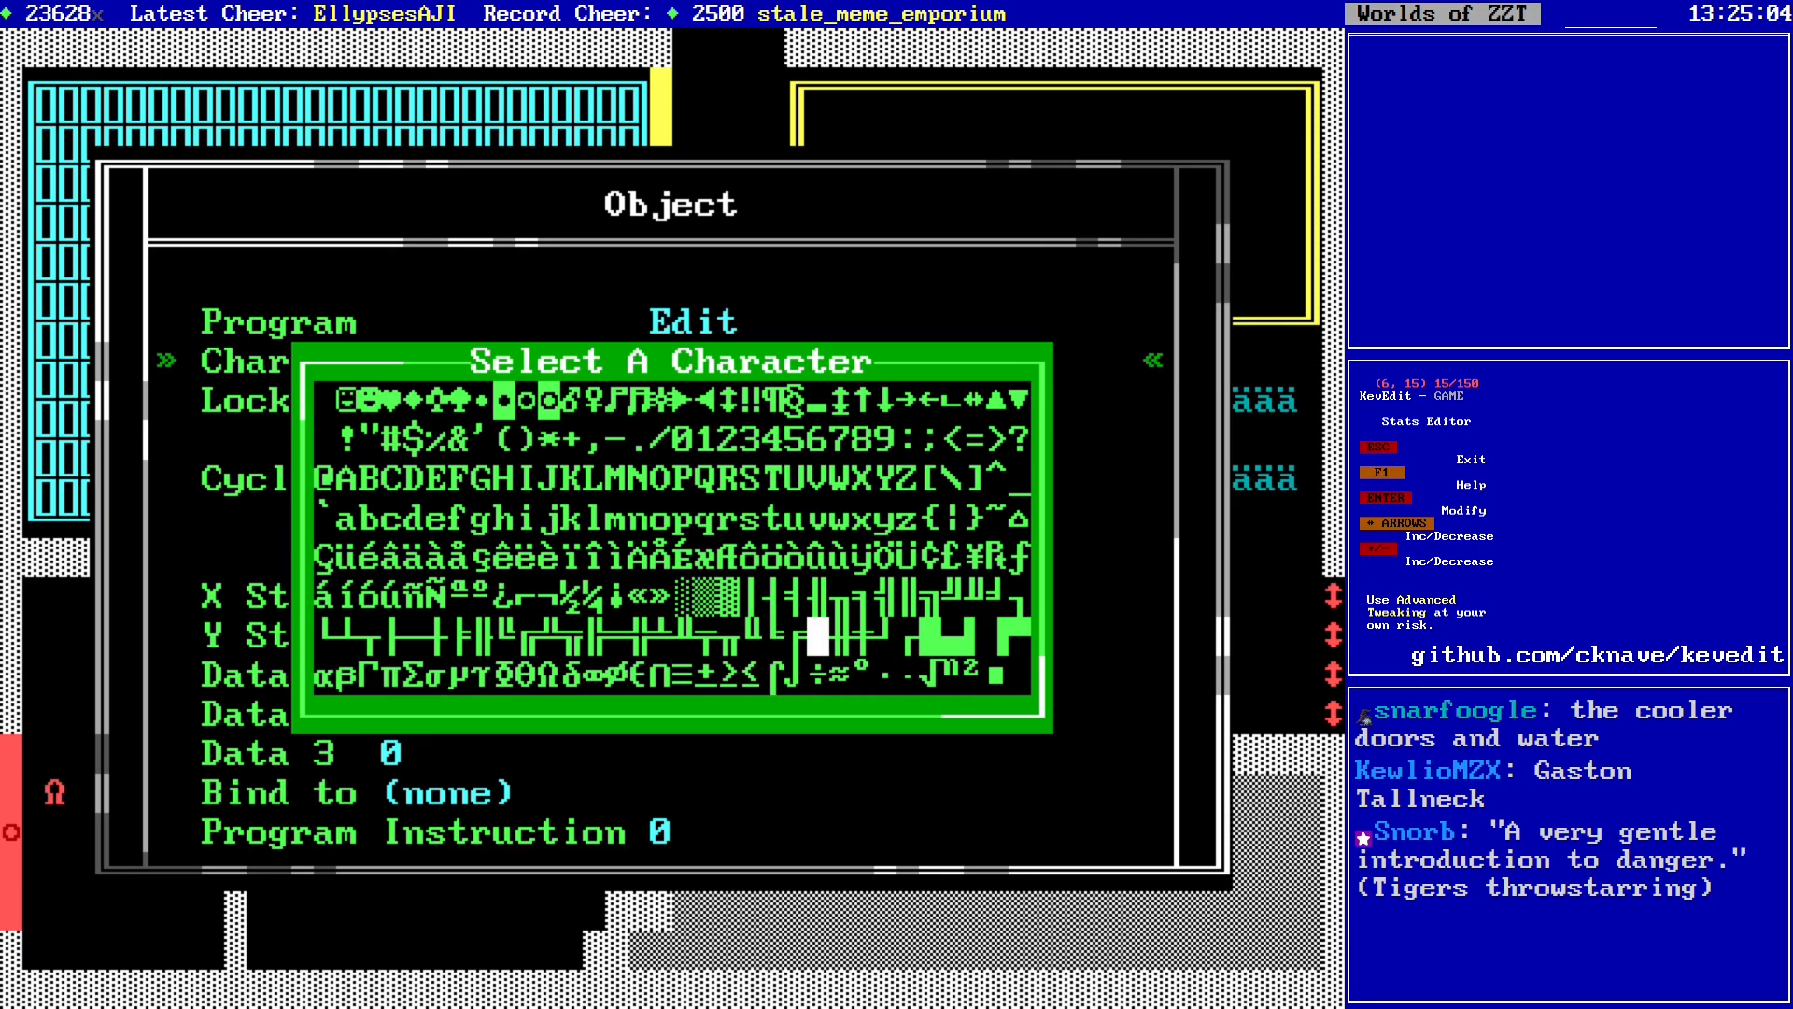
pyautogui.press('Up')
pyautogui.press('Right')
pyautogui.press('Right')
pyautogui.press('Right')
pyautogui.press('Right')
pyautogui.press('Up')
pyautogui.press('Right')
pyautogui.press('Right')
pyautogui.press('Right')
pyautogui.press('Right')
pyautogui.press('Right')
pyautogui.press('Right')
pyautogui.press('Right')
pyautogui.press('Right')
pyautogui.press('Right')
pyautogui.press('Right')
pyautogui.press('Right')
pyautogui.press('Right')
pyautogui.press('Right')
pyautogui.press('Right')
pyautogui.press('Right')
pyautogui.press('Right')
pyautogui.press('Right')
pyautogui.press('Right')
pyautogui.press('Right')
pyautogui.press('Right')
pyautogui.press('Right')
pyautogui.press('Right')
pyautogui.press('Right')
pyautogui.press('Right')
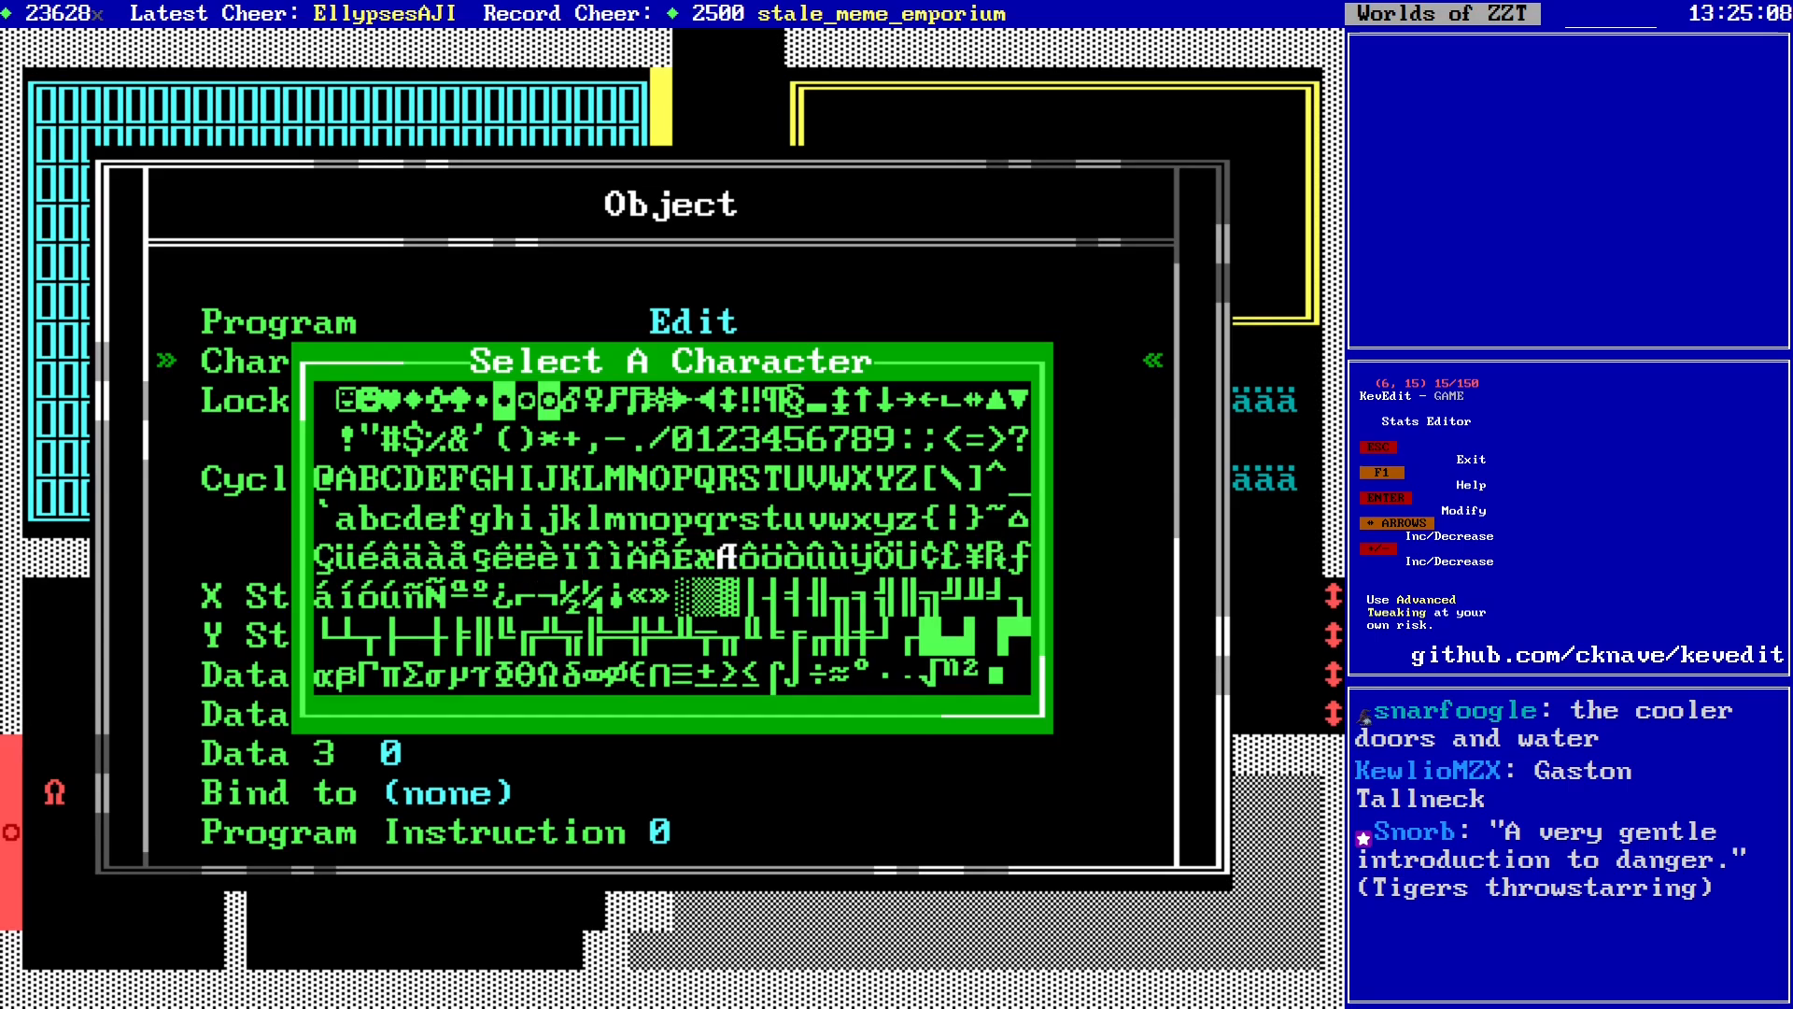
pyautogui.press('Down')
pyautogui.press('Left')
pyautogui.press('Left')
pyautogui.press('Left')
pyautogui.press('Left')
pyautogui.press('Left')
pyautogui.press('Left')
pyautogui.press('Left')
pyautogui.press('Left')
pyautogui.press('Left')
pyautogui.press('Left')
pyautogui.press('Left')
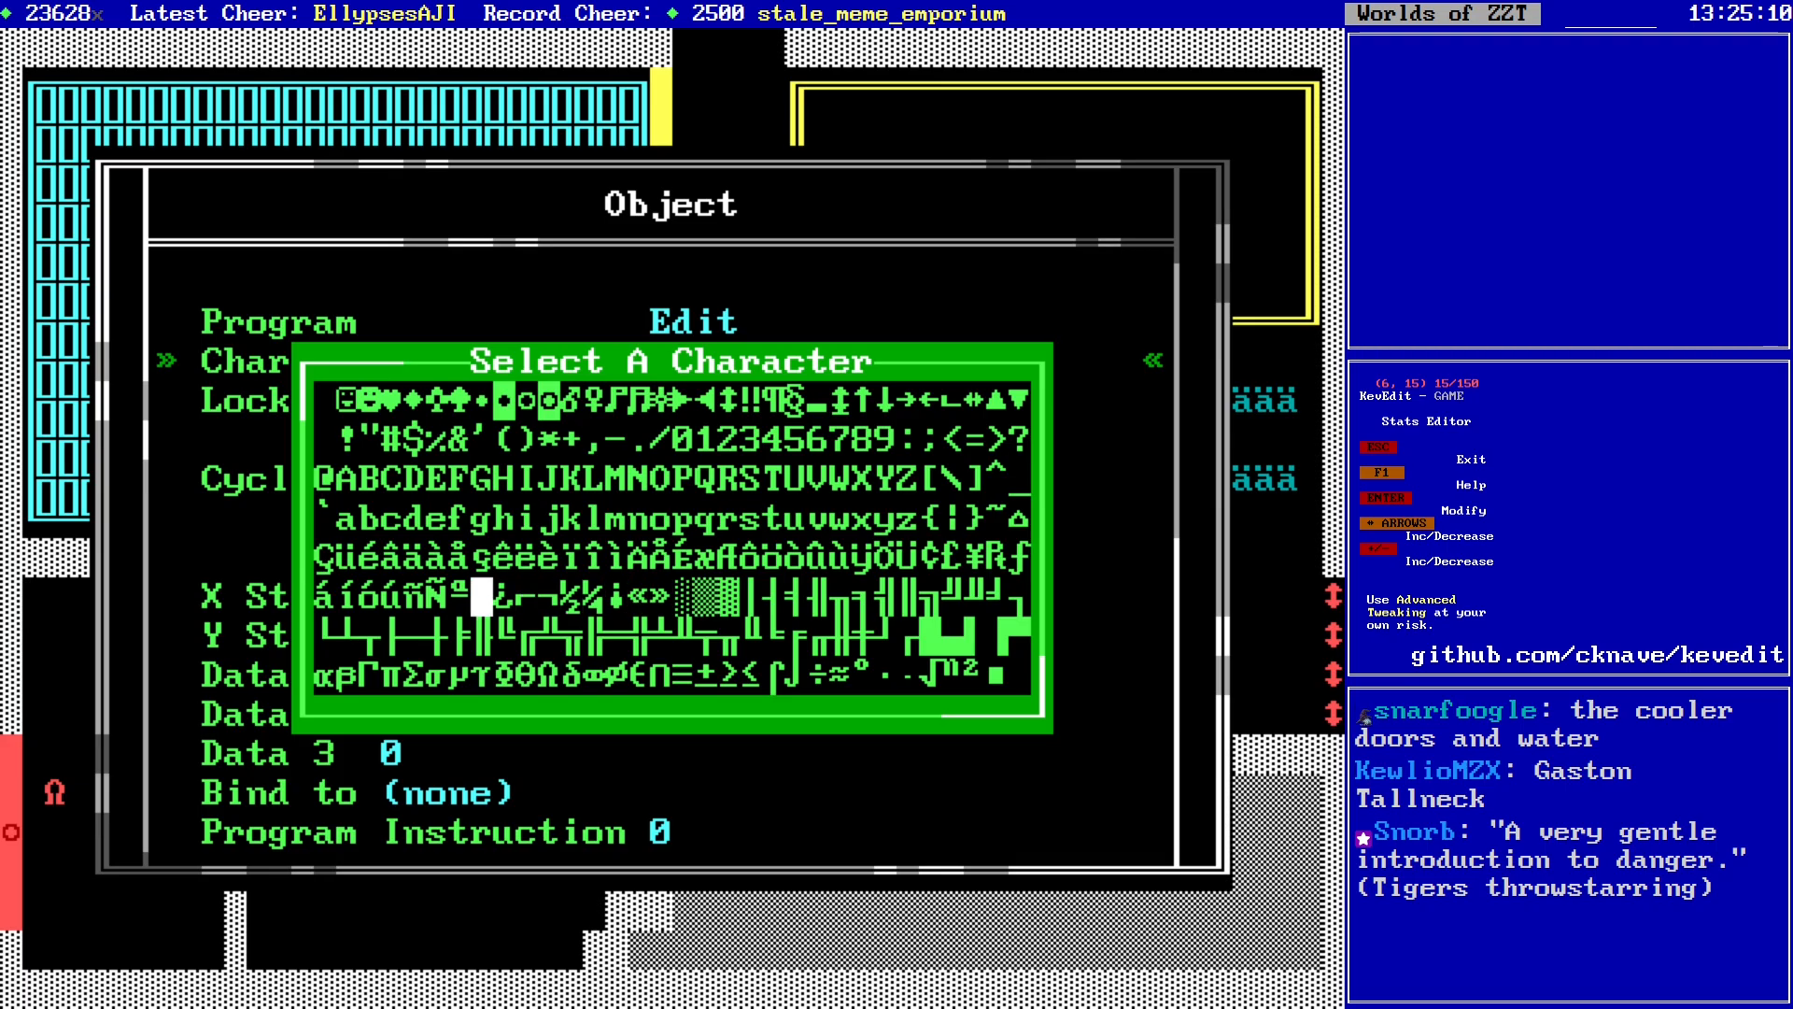
pyautogui.press('Up')
pyautogui.press('Up')
pyautogui.press('Left')
pyautogui.press('Left')
pyautogui.press('Up')
pyautogui.press('Up')
pyautogui.press('Up')
pyautogui.press('Left')
pyautogui.press('Left')
pyautogui.press('Down')
pyautogui.press('Down')
pyautogui.press('Down')
pyautogui.press('Down')
pyautogui.press('Down')
pyautogui.press('Down')
pyautogui.press('Right')
pyautogui.press('Right')
pyautogui.press('Right')
pyautogui.press('Right')
pyautogui.press('Right')
pyautogui.press('Right')
pyautogui.press('Right')
pyautogui.press('Right')
pyautogui.press('Right')
pyautogui.press('Right')
pyautogui.press('Right')
pyautogui.press('Right')
pyautogui.press('Right')
pyautogui.press('Right')
pyautogui.press('Right')
pyautogui.press('Right')
pyautogui.press('Right')
pyautogui.press('Right')
pyautogui.press('Right')
pyautogui.press('Right')
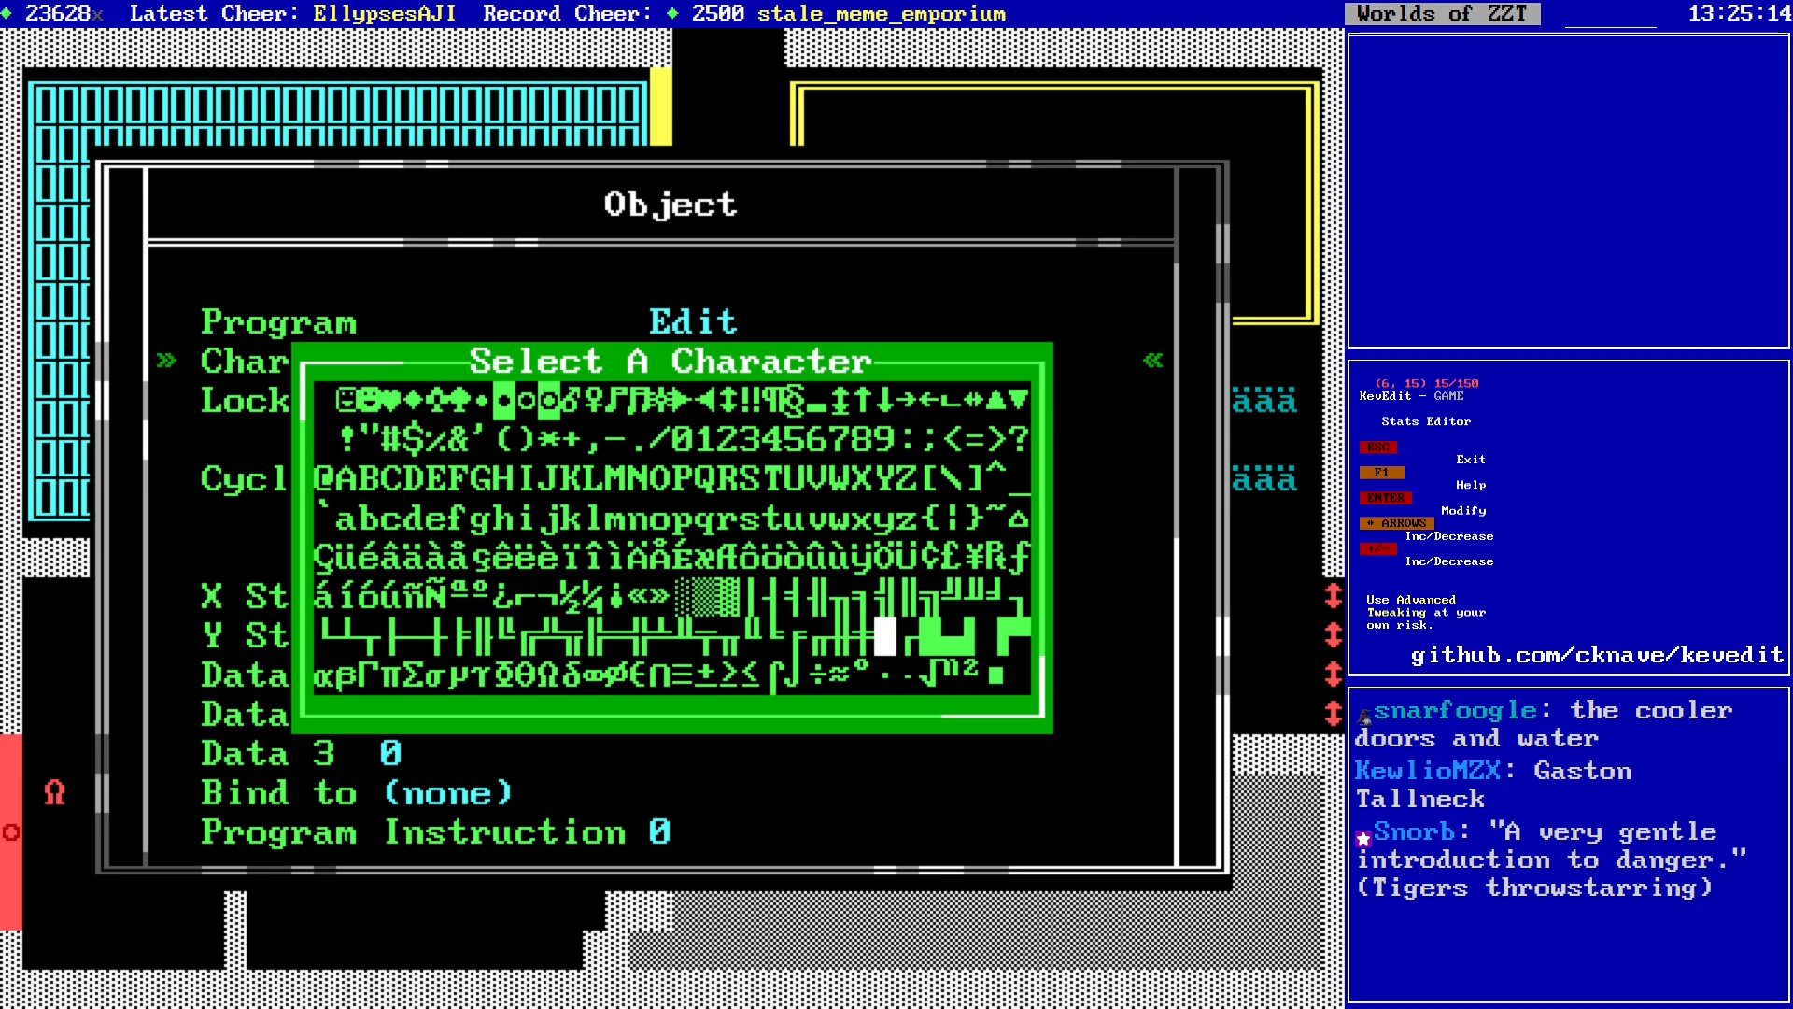
pyautogui.press('Right')
pyautogui.press('Right')
pyautogui.press('Right')
pyautogui.press('Right')
pyautogui.press('Right')
pyautogui.press('Right')
pyautogui.press('Right')
pyautogui.press('Right')
pyautogui.press('Right')
pyautogui.press('Right')
pyautogui.press('Right')
pyautogui.press('Right')
pyautogui.press('Down')
pyautogui.press('Left')
pyautogui.press('Left')
pyautogui.press('Left')
pyautogui.press('Left')
pyautogui.press('Left')
pyautogui.press('Left')
pyautogui.press('Left')
pyautogui.press('Left')
pyautogui.press('Left')
pyautogui.press('Left')
pyautogui.press('Left')
pyautogui.press('Left')
pyautogui.press('Left')
pyautogui.press('Left')
pyautogui.press('Left')
pyautogui.press('Left')
pyautogui.press('Left')
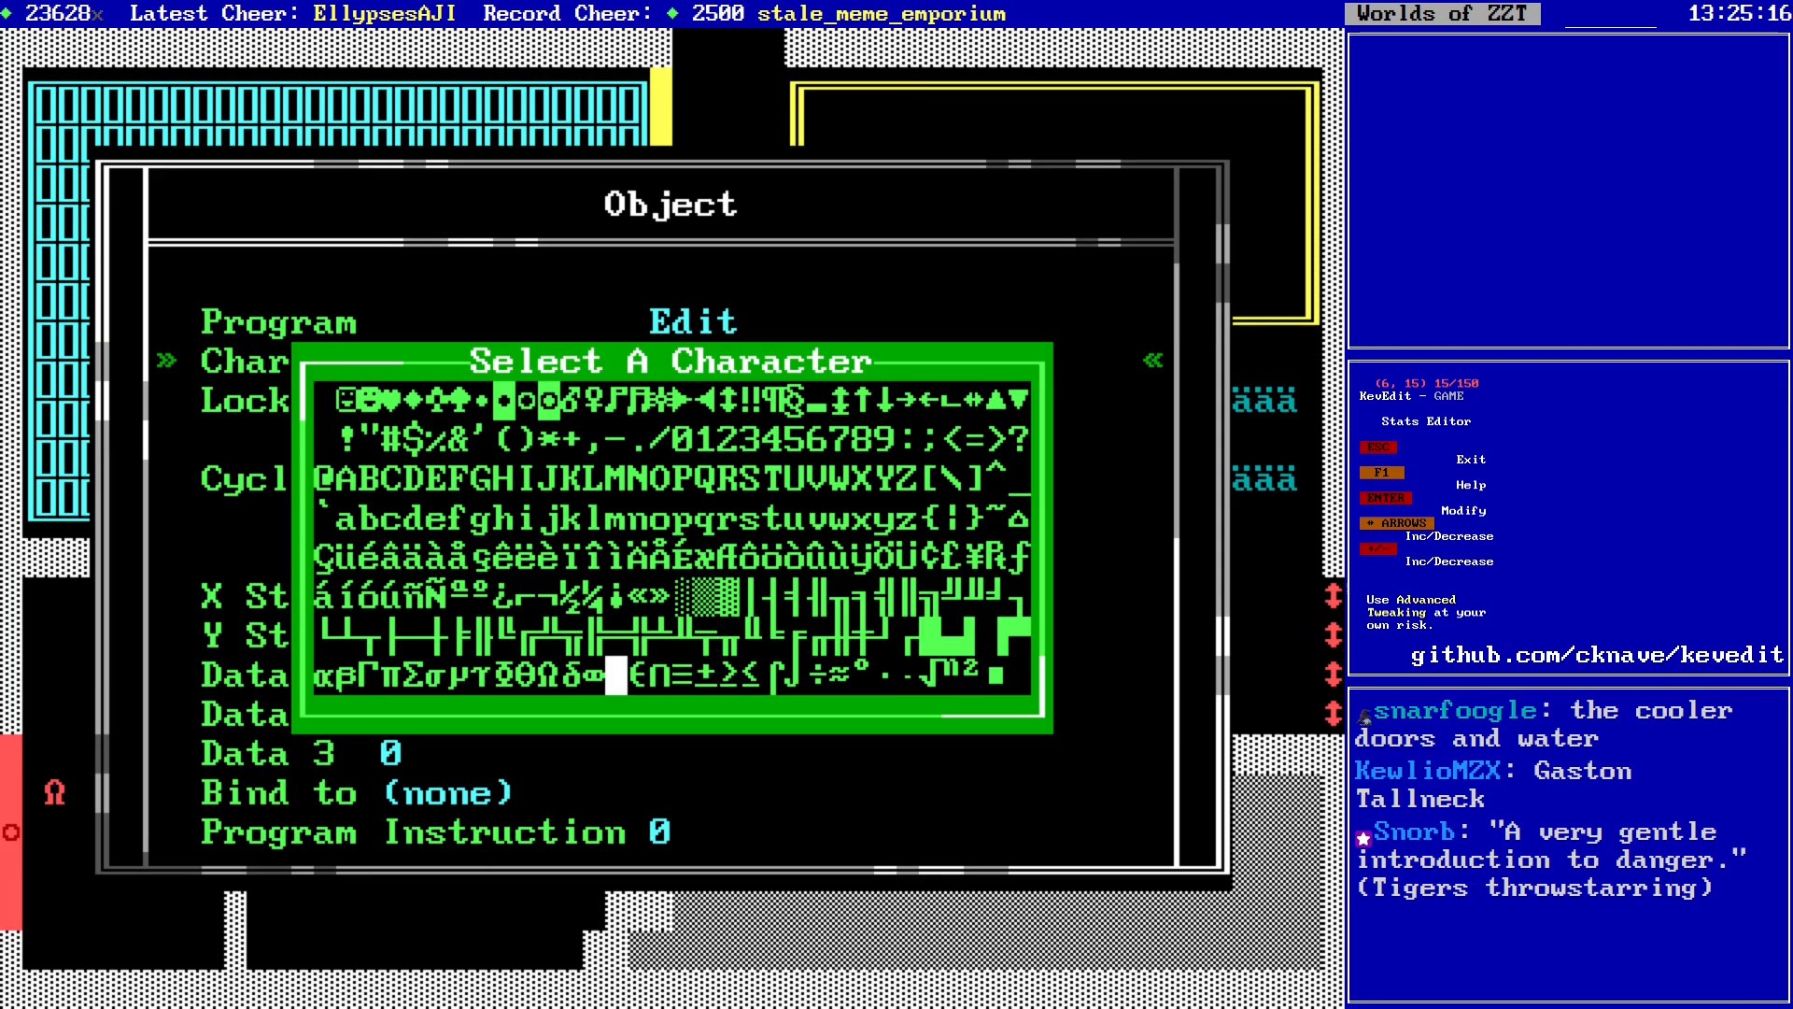
pyautogui.press('Left')
pyautogui.press('Left')
pyautogui.press('Up')
pyautogui.press('Right')
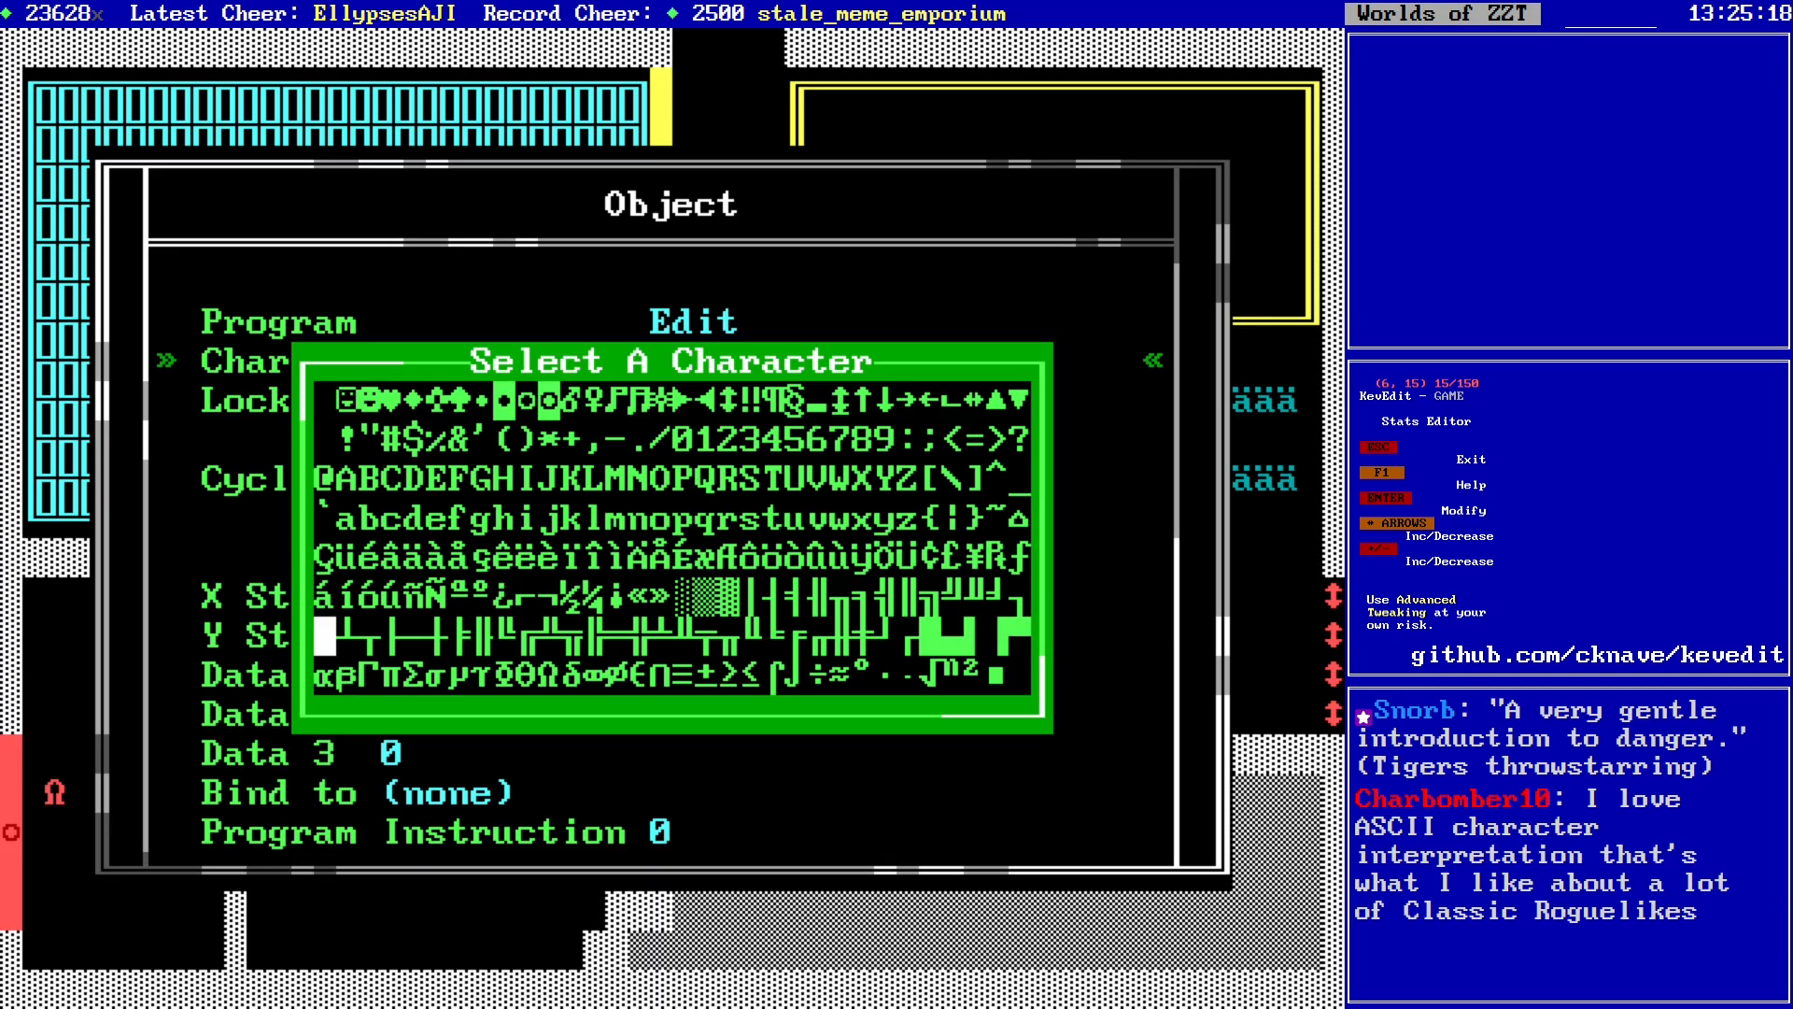
pyautogui.press('Right')
pyautogui.press('Right')
pyautogui.press('Right')
pyautogui.press('Right')
pyautogui.press('Right')
pyautogui.press('Right')
pyautogui.press('Right')
pyautogui.press('Right')
pyautogui.press('Right')
pyautogui.press('Right')
pyautogui.press('Right')
pyautogui.press('Right')
pyautogui.press('Right')
pyautogui.press('Right')
pyautogui.press('Right')
pyautogui.press('Right')
pyautogui.press('Right')
pyautogui.press('Right')
pyautogui.press('Right')
pyautogui.press('Right')
pyautogui.press('Right')
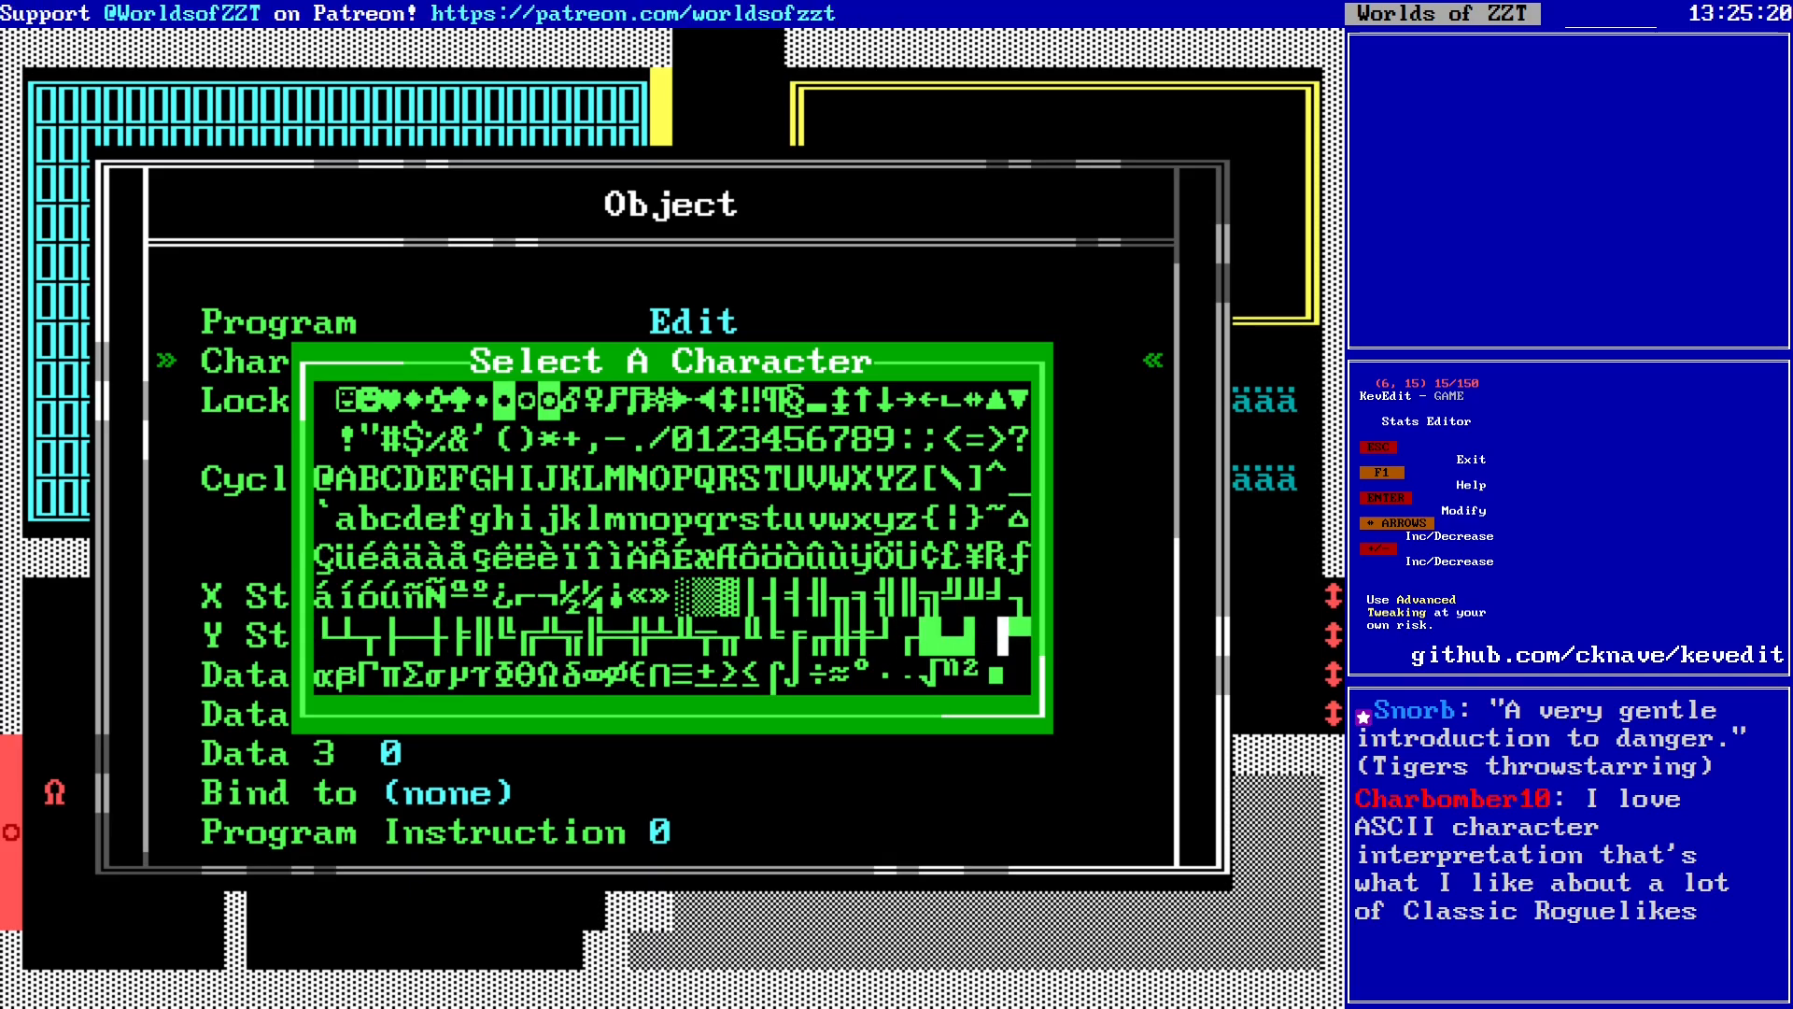
pyautogui.press('Up')
pyautogui.press('Left')
pyautogui.press('Left')
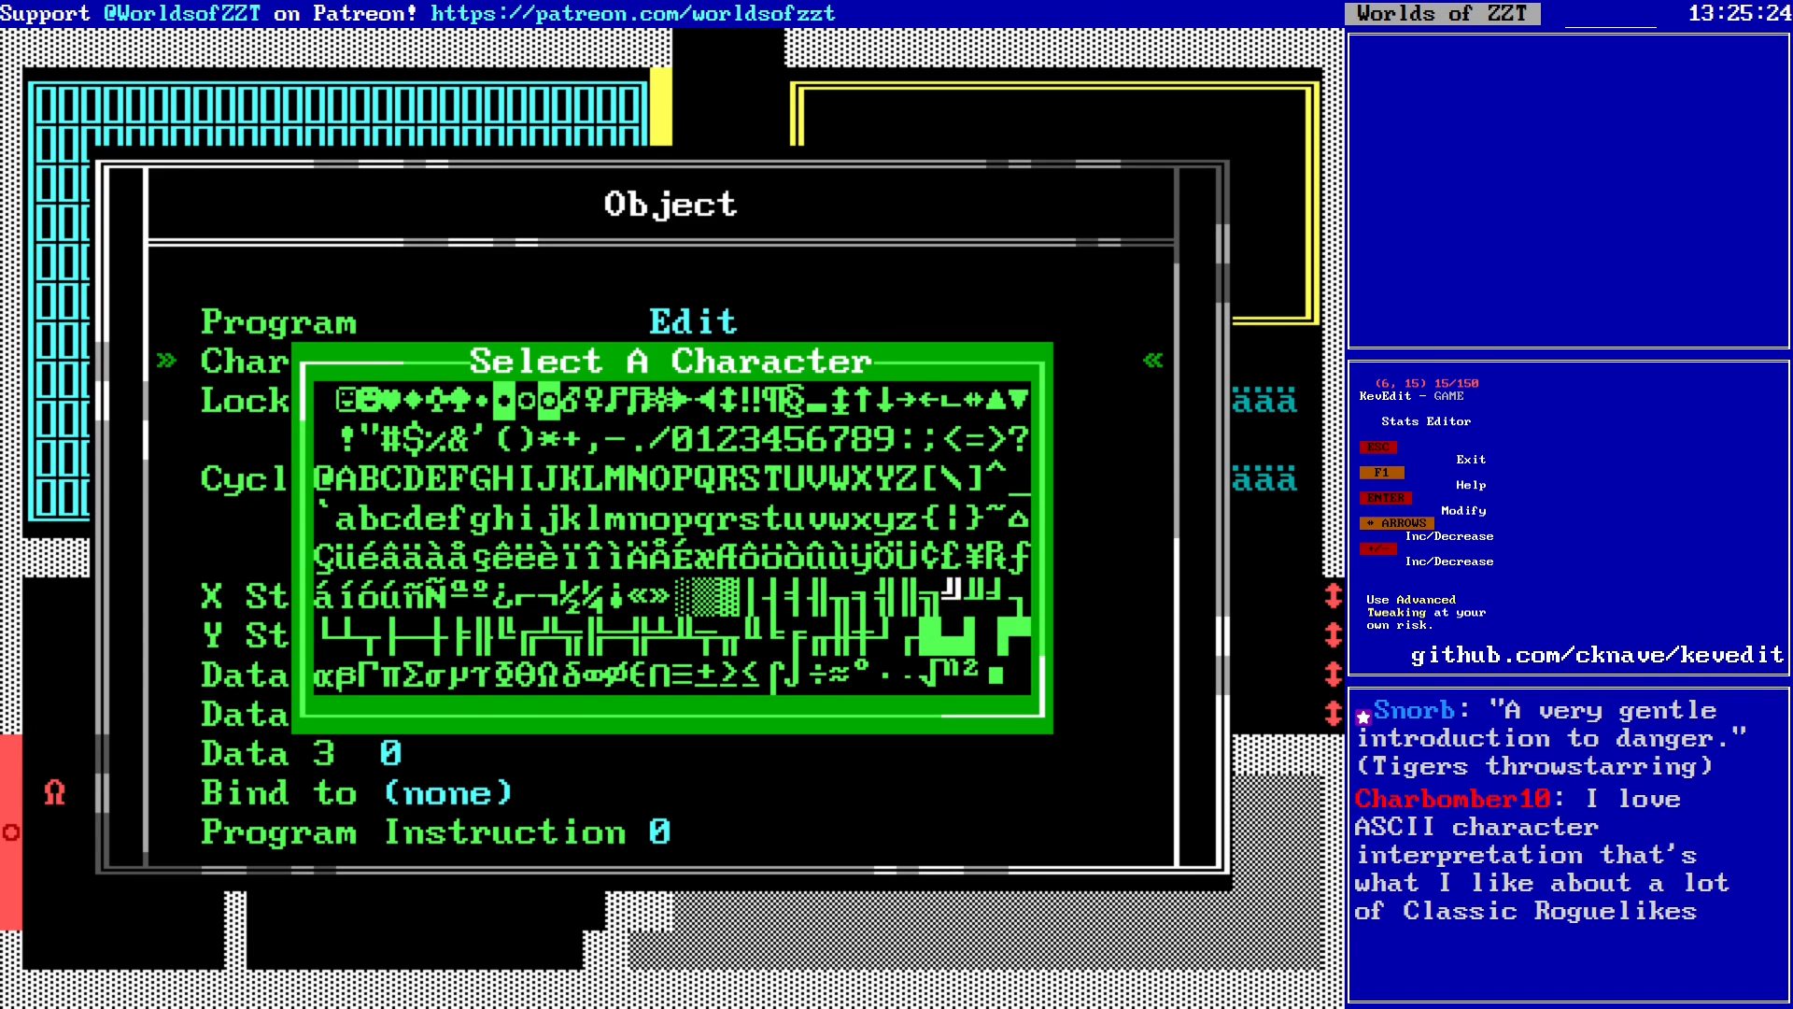
# Step: Compare the accented letters, punctuation and shading symbols in the character table for one that suits the light red object
pyautogui.press('Left')
pyautogui.press('Left')
pyautogui.press('Left')
pyautogui.press('Left')
pyautogui.press('Left')
pyautogui.press('Left')
pyautogui.press('Left')
pyautogui.press('Left')
pyautogui.press('Left')
pyautogui.press('Left')
pyautogui.press('Left')
pyautogui.press('Left')
pyautogui.press('Left')
pyautogui.press('Left')
pyautogui.press('Left')
pyautogui.press('Left')
pyautogui.press('Left')
pyautogui.press('Left')
pyautogui.press('Left')
pyautogui.press('Left')
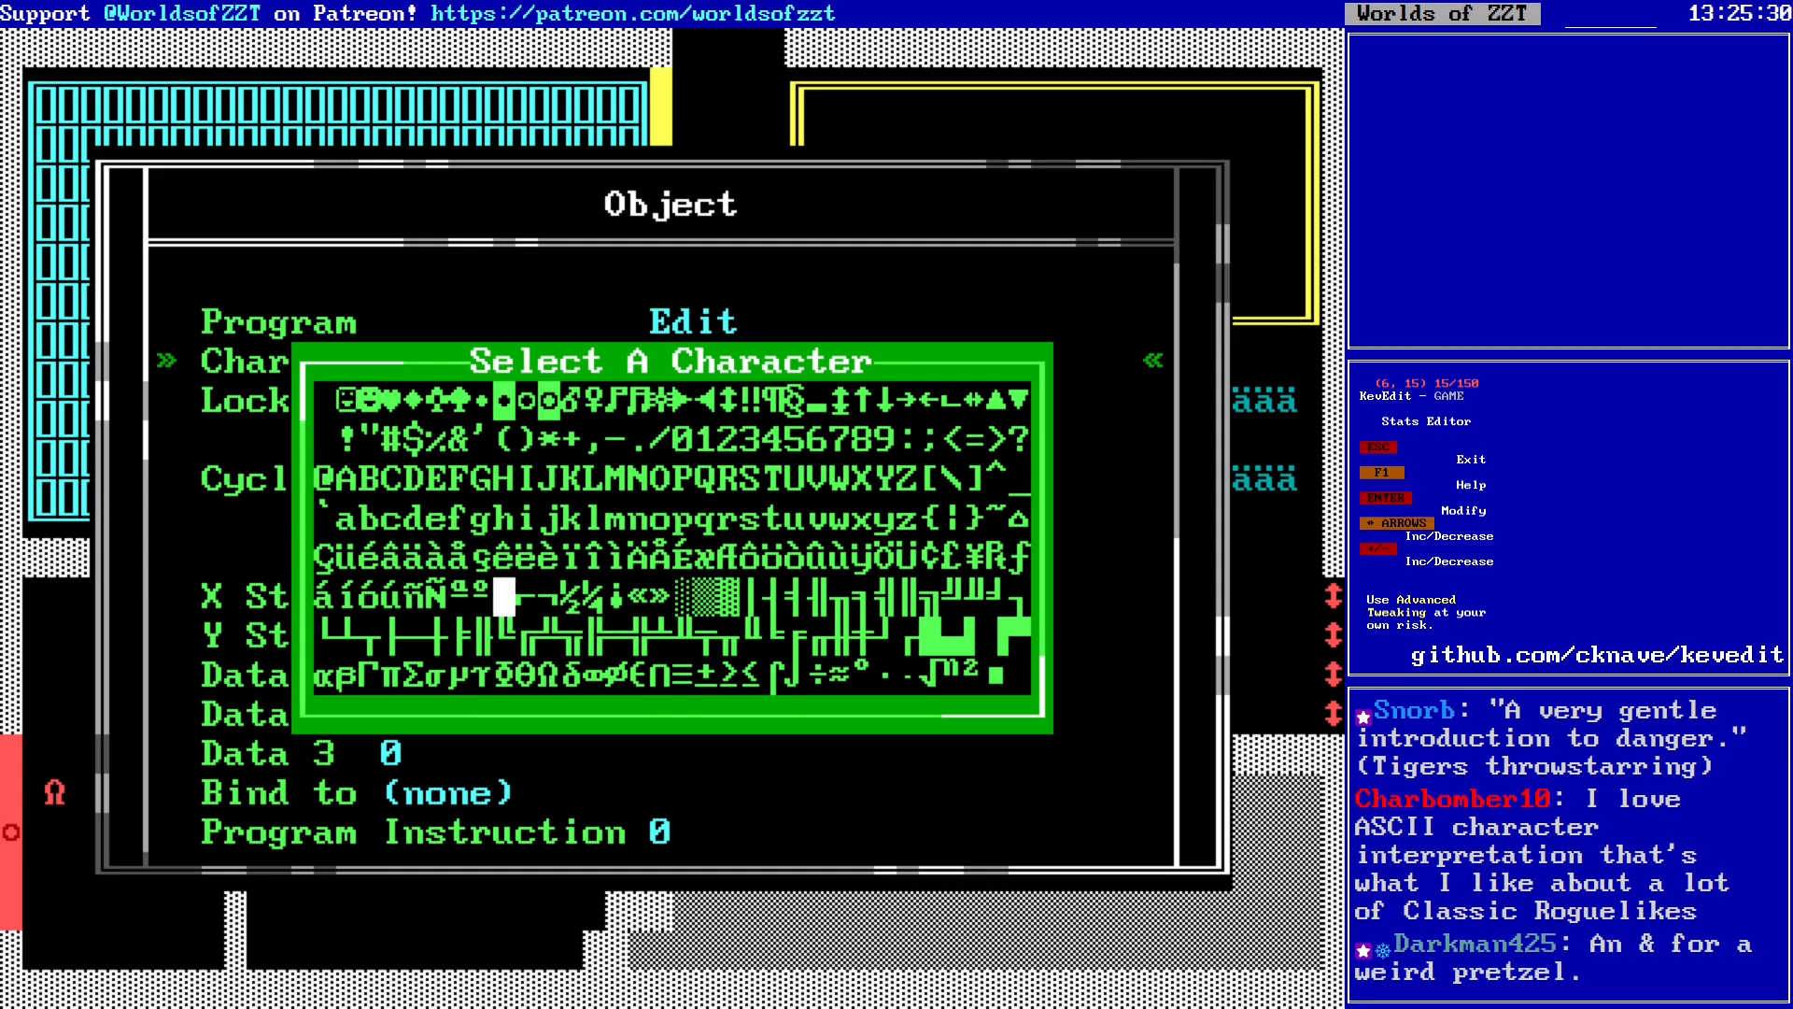
pyautogui.press('Right')
pyautogui.press('Right')
pyautogui.press('Right')
pyautogui.press('Right')
pyautogui.press('Right')
pyautogui.press('Right')
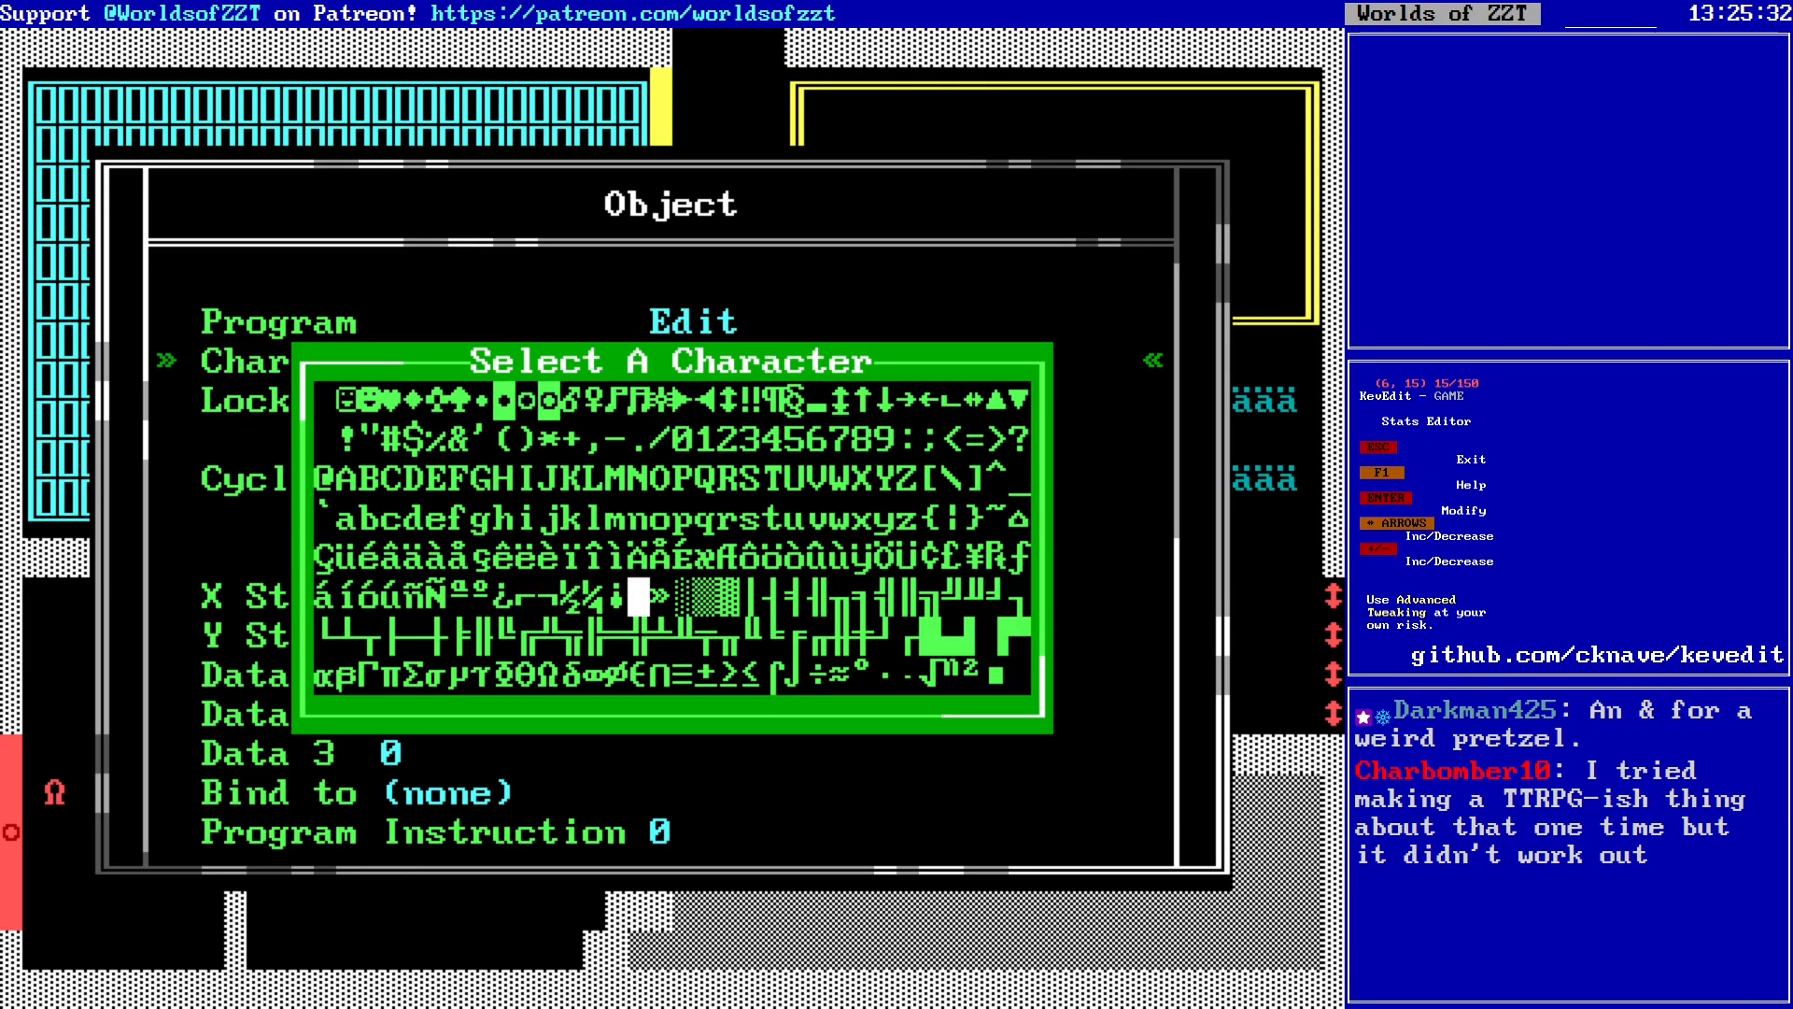
pyautogui.press('Right')
pyautogui.press('Right')
pyautogui.press('Right')
pyautogui.press('Right')
pyautogui.press('Right')
pyautogui.press('Right')
pyautogui.press('Right')
pyautogui.press('Right')
pyautogui.press('Right')
pyautogui.press('Right')
pyautogui.press('Right')
pyautogui.press('Right')
pyautogui.press('Right')
pyautogui.press('Right')
# Step: Set the character of the light red object at column 6, row 15 to & and save the world
pyautogui.press('Up')
pyautogui.press('Up')
pyautogui.press('Right')
pyautogui.press('Up')
pyautogui.press('Right')
pyautogui.press('Up')
pyautogui.press('Right')
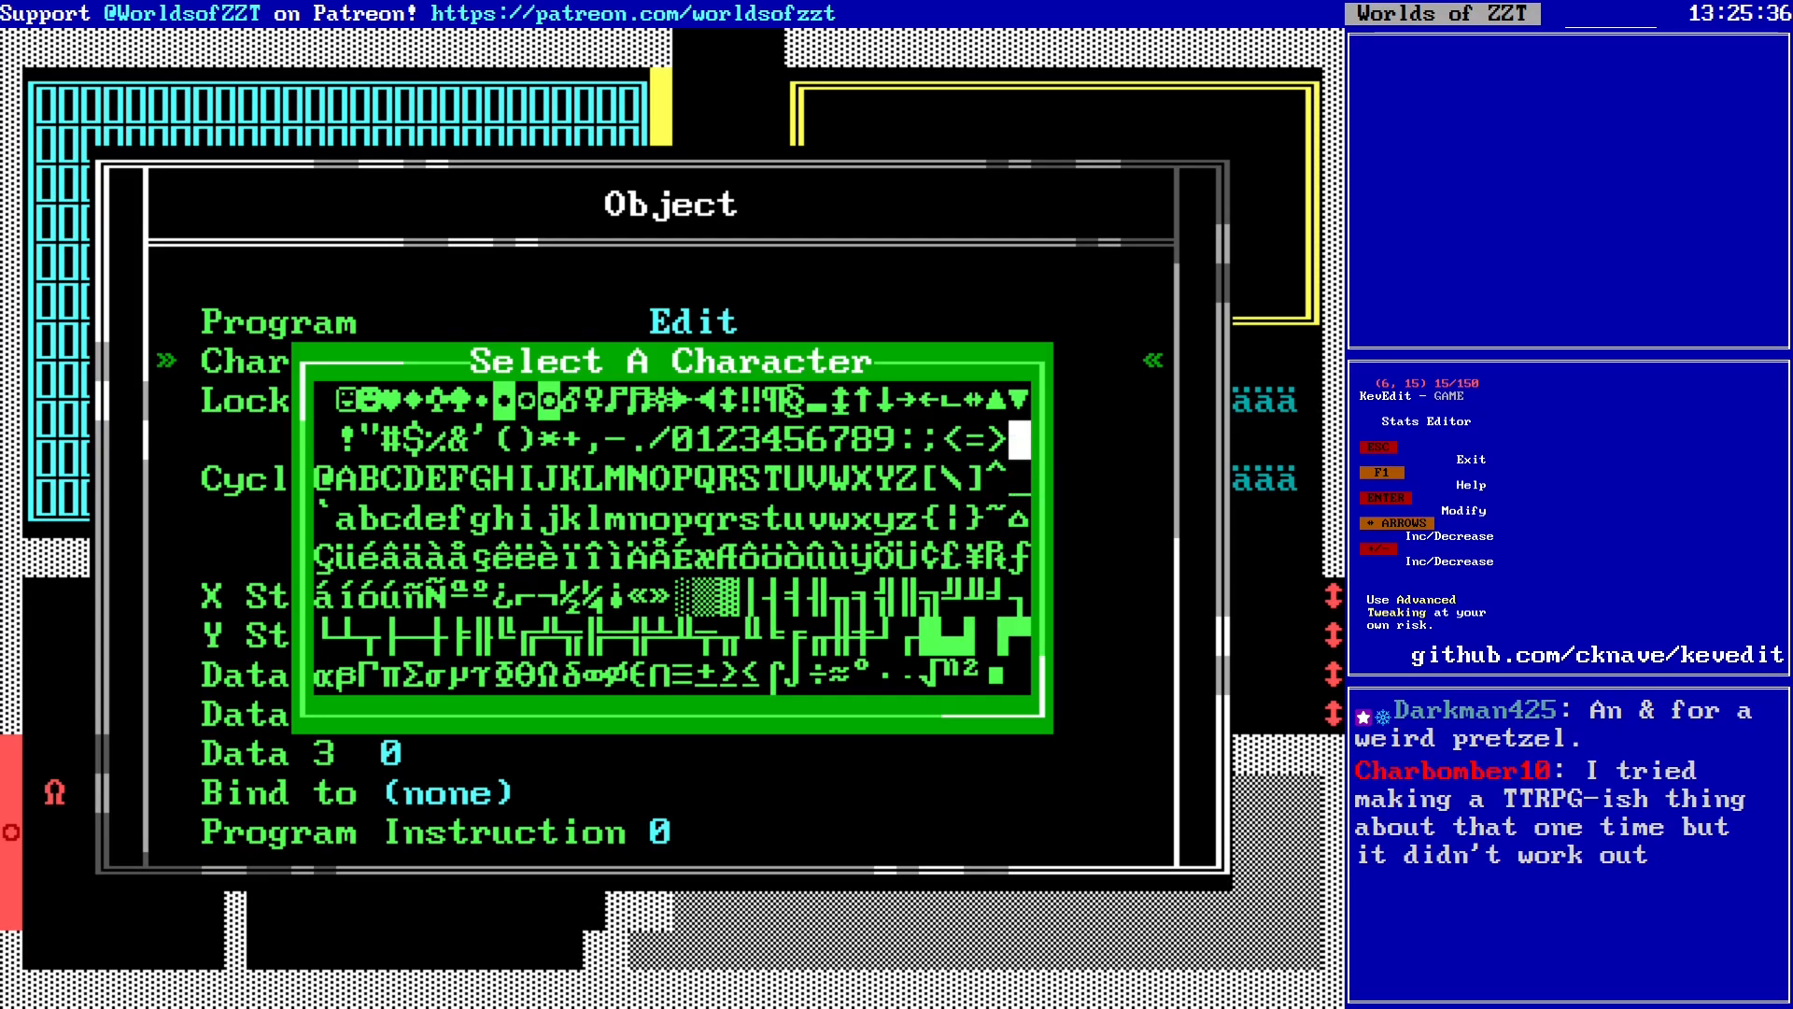
pyautogui.press('Right')
pyautogui.press('Right')
pyautogui.press('Right')
pyautogui.press('Right')
pyautogui.press('Right')
pyautogui.press('Right')
pyautogui.press('Right')
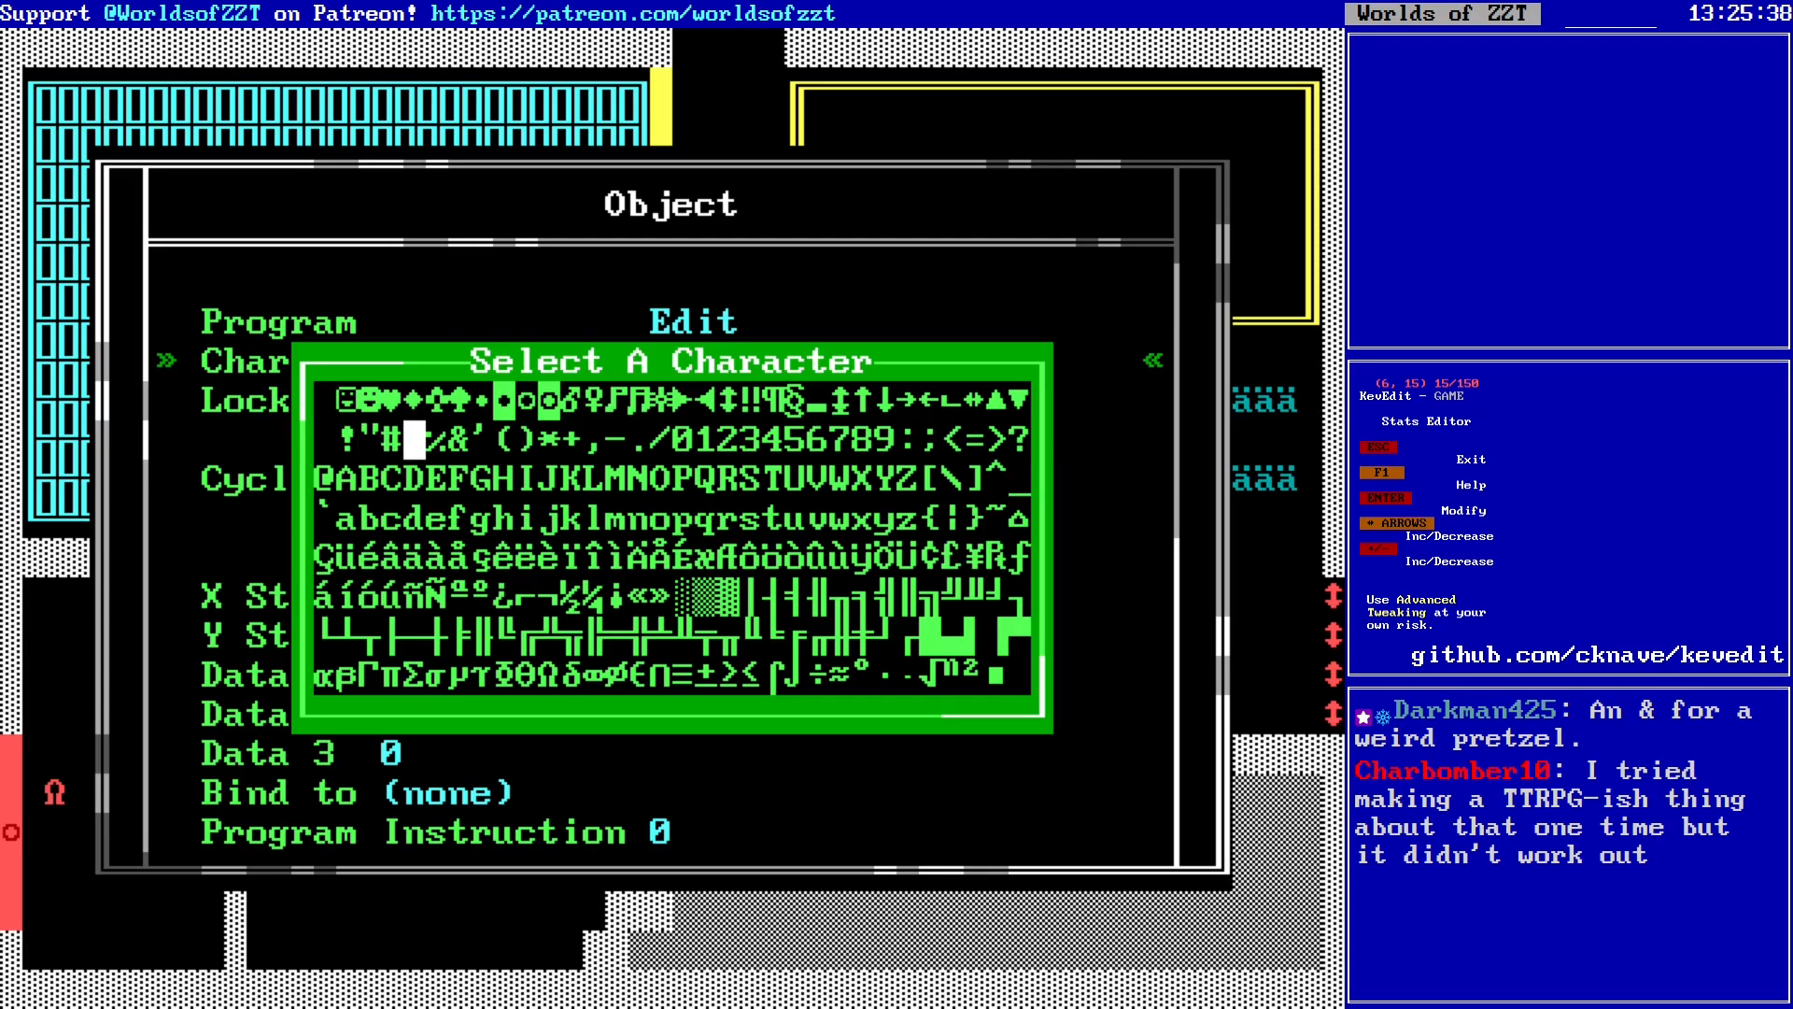
pyautogui.press('Return')
pyautogui.press('Escape')
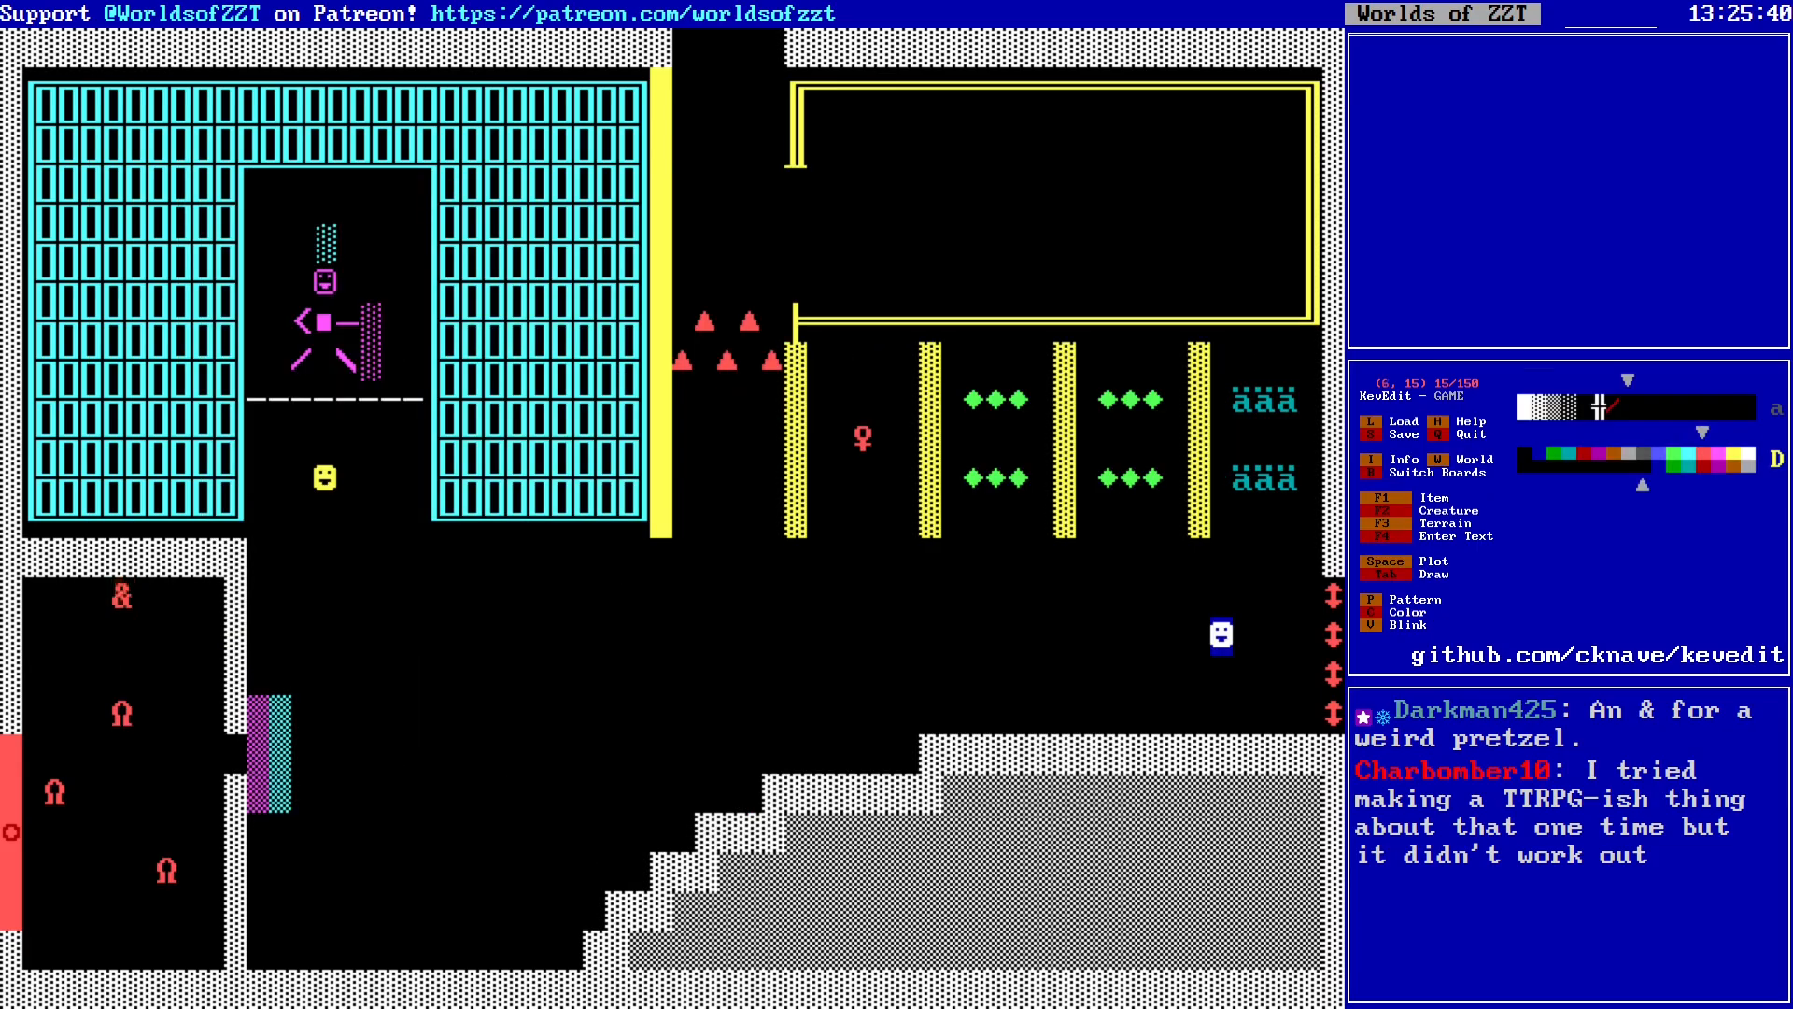
pyautogui.press('Right')
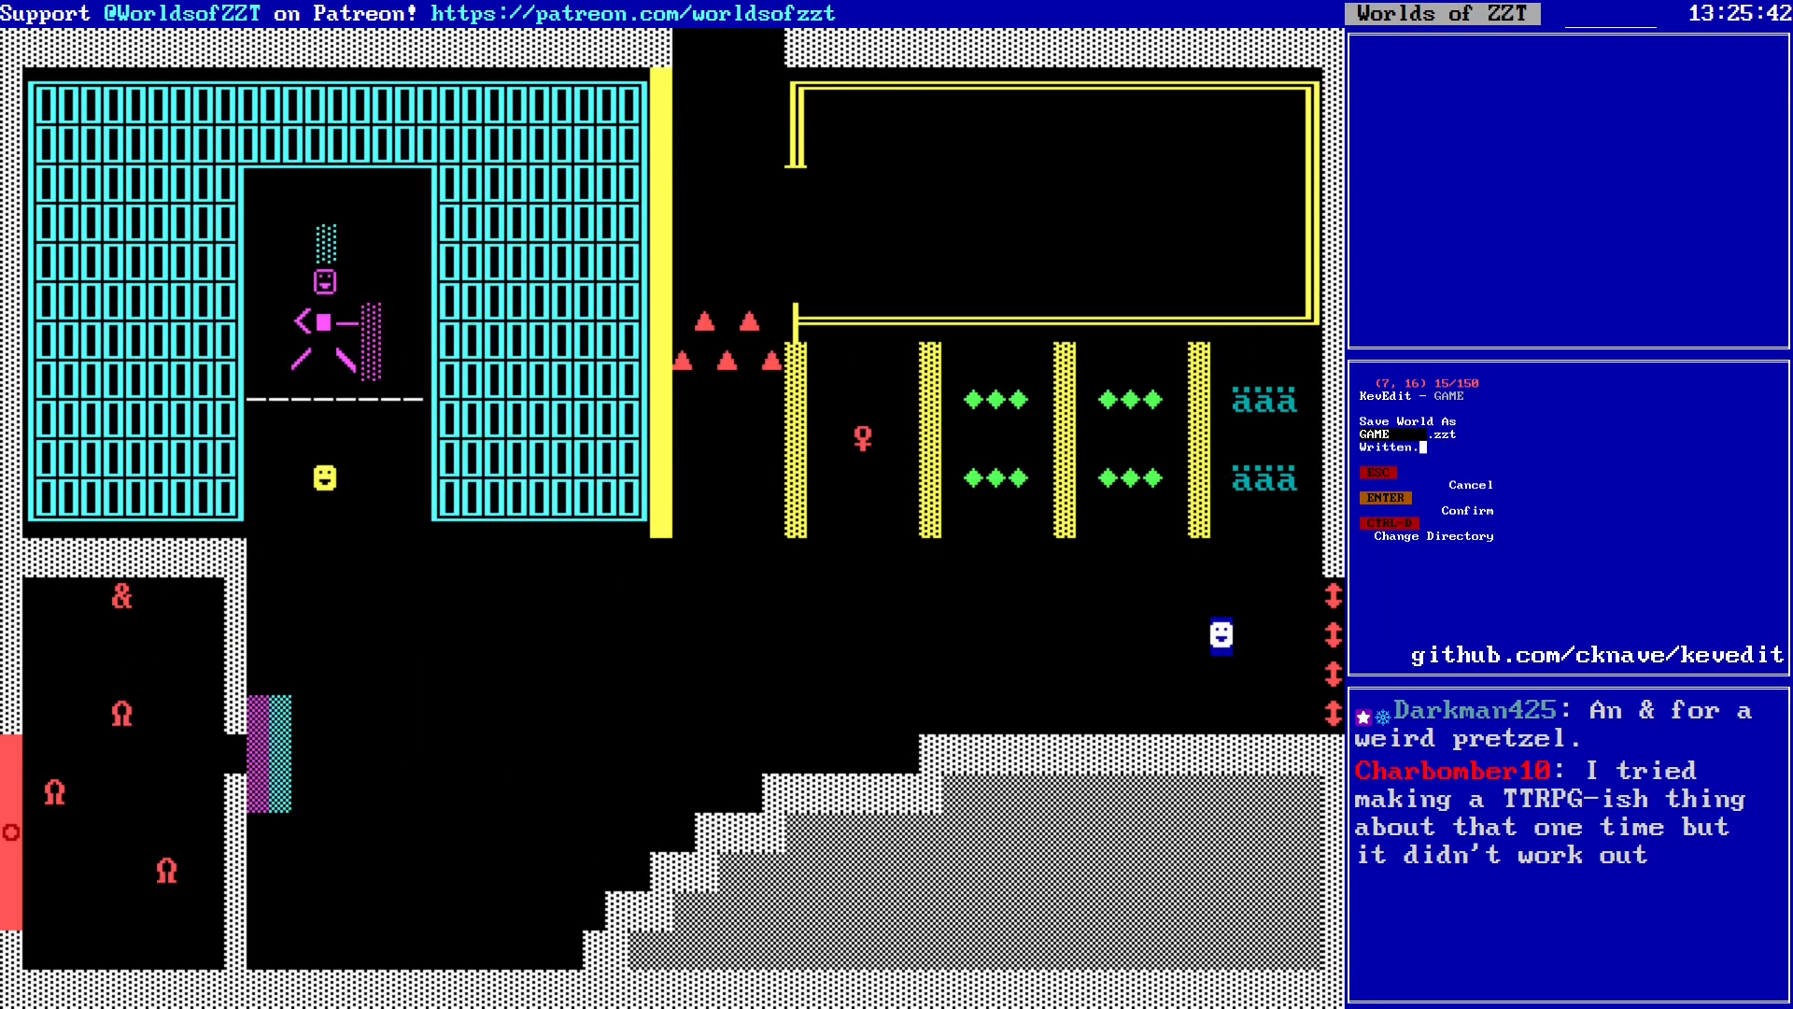
pyautogui.press('Left')
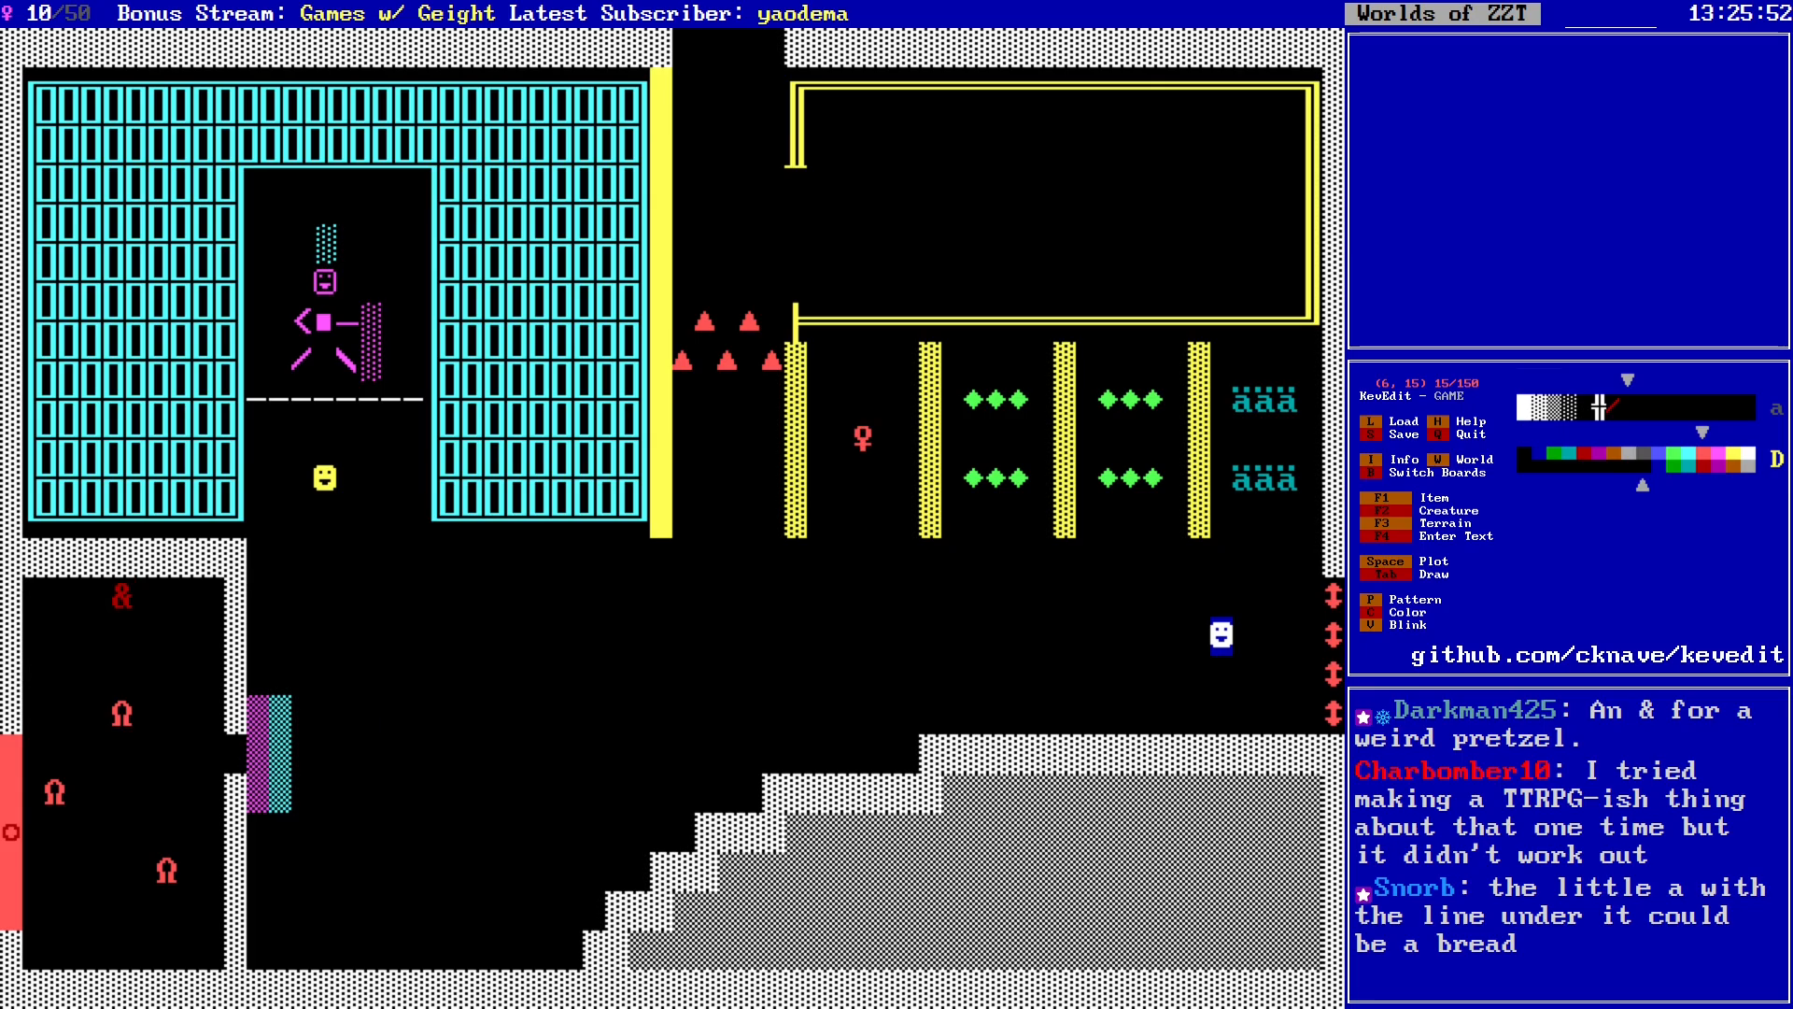
# Step: Reopen the & object's character table, examine the accented letters and ordinal symbols in the columns around &, and keep &
pyautogui.press('Return')
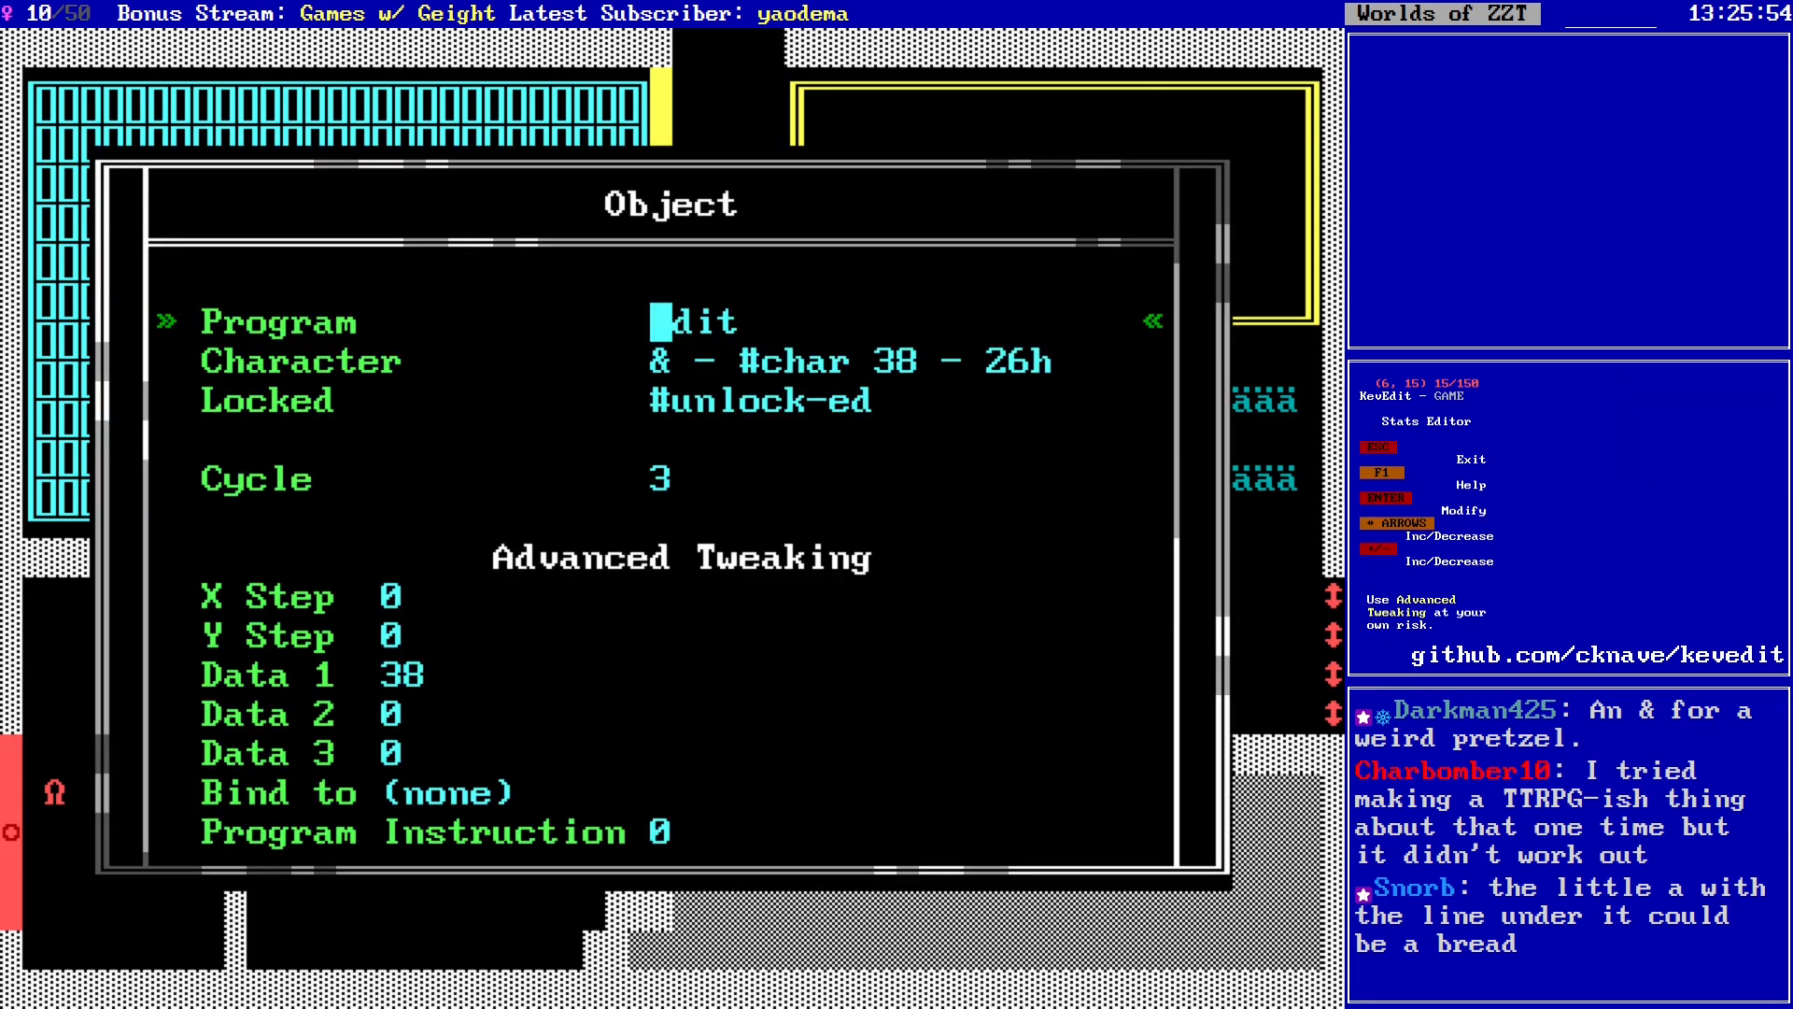
pyautogui.press('Down')
pyautogui.press('Return')
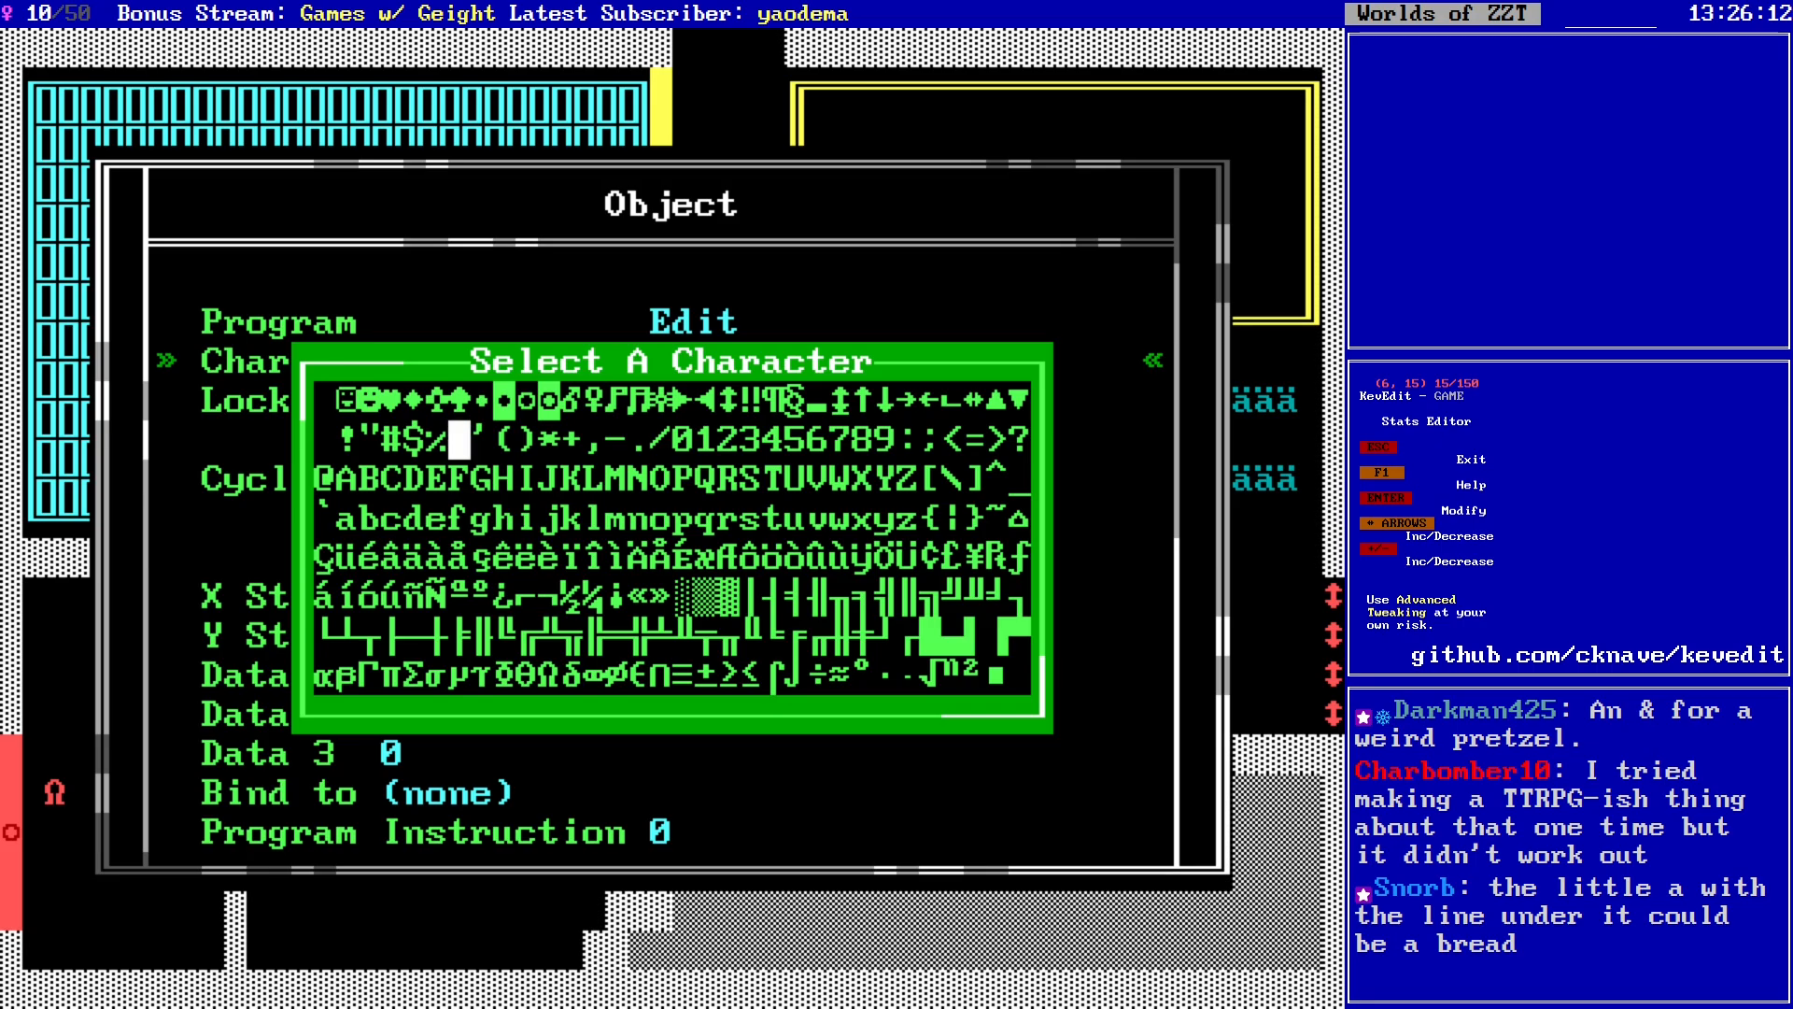
pyautogui.press('Down')
pyautogui.press('Down')
pyautogui.press('Down')
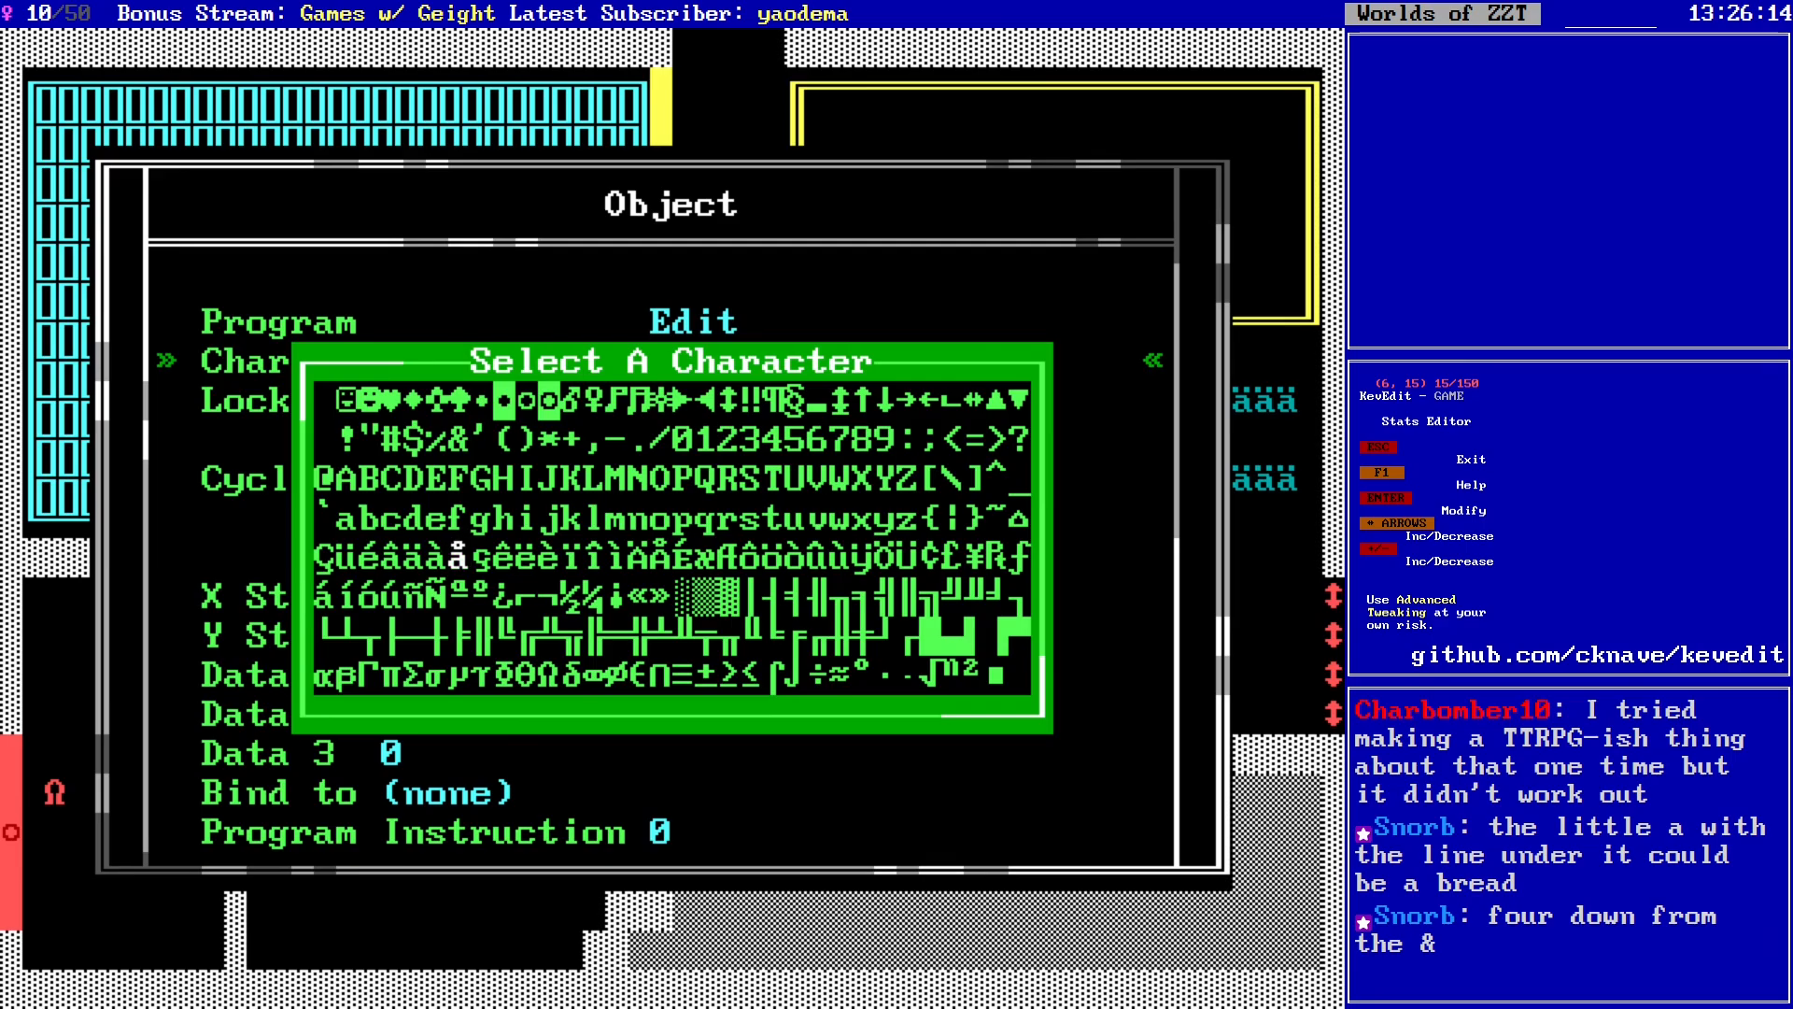
pyautogui.press('Up')
pyautogui.press('Up')
pyautogui.press('Up')
pyautogui.press('Down')
pyautogui.press('Down')
pyautogui.press('Down')
pyautogui.press('Down')
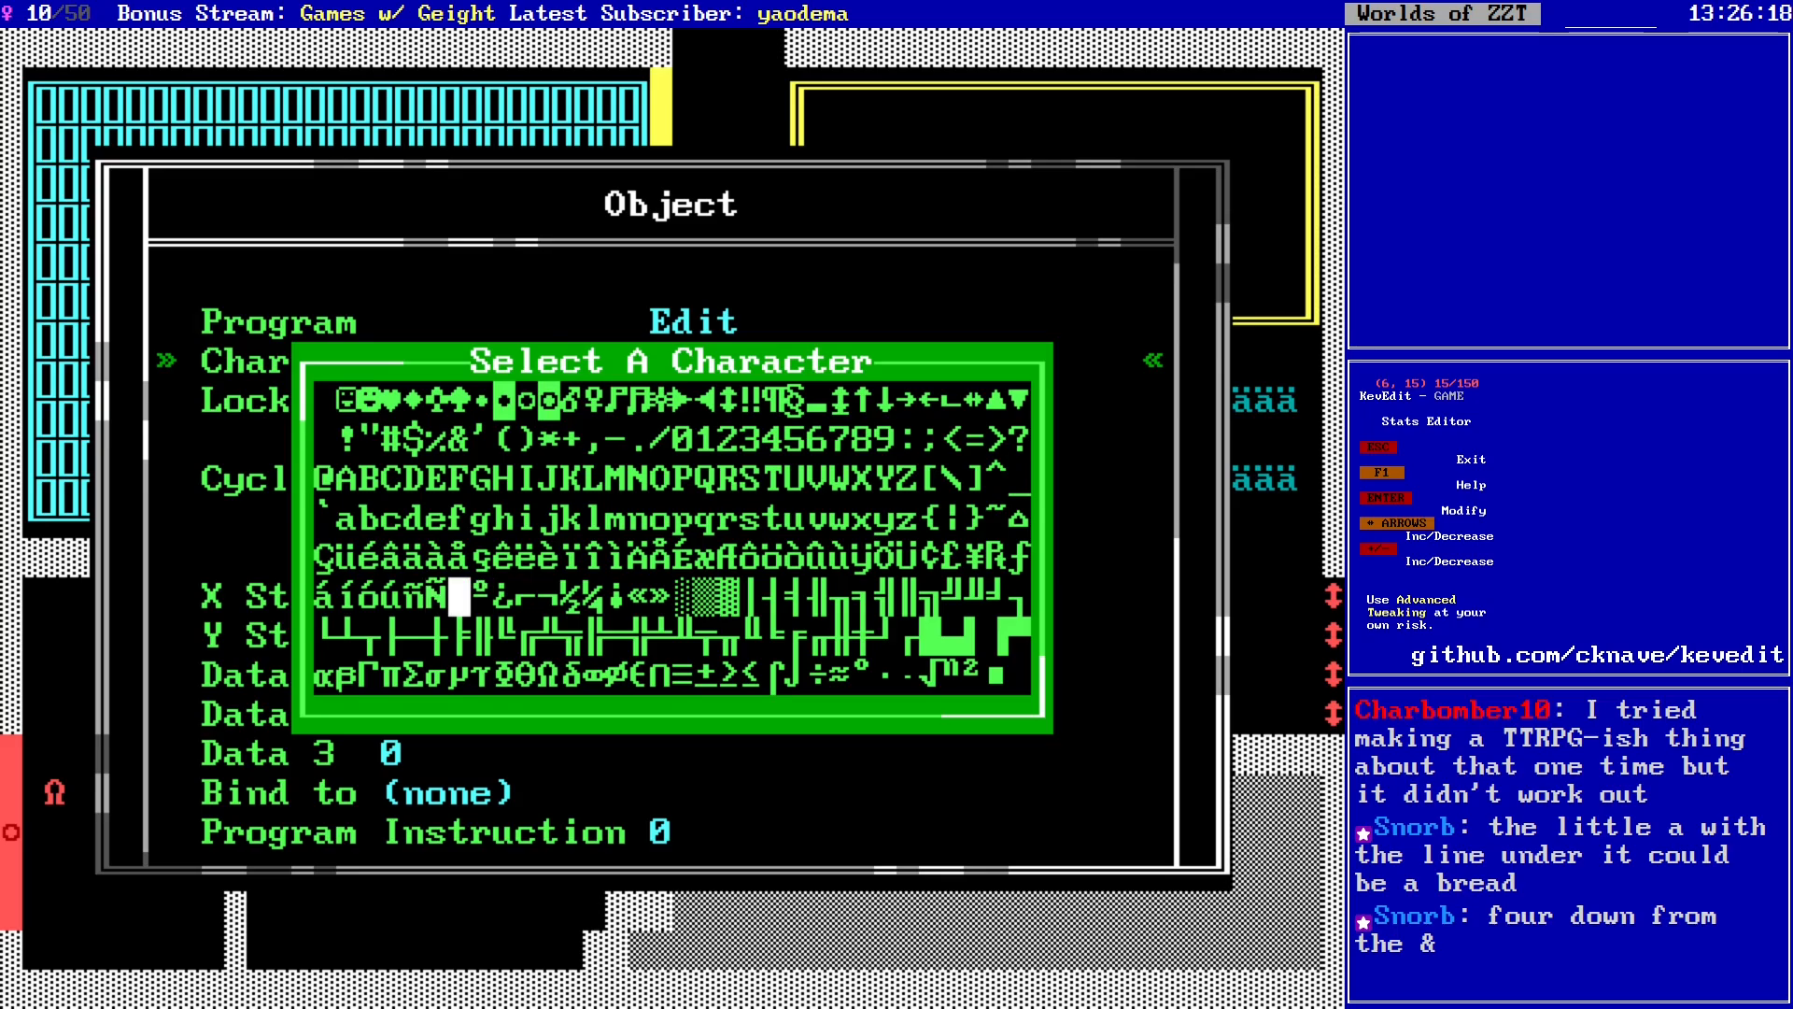
pyautogui.press('Left')
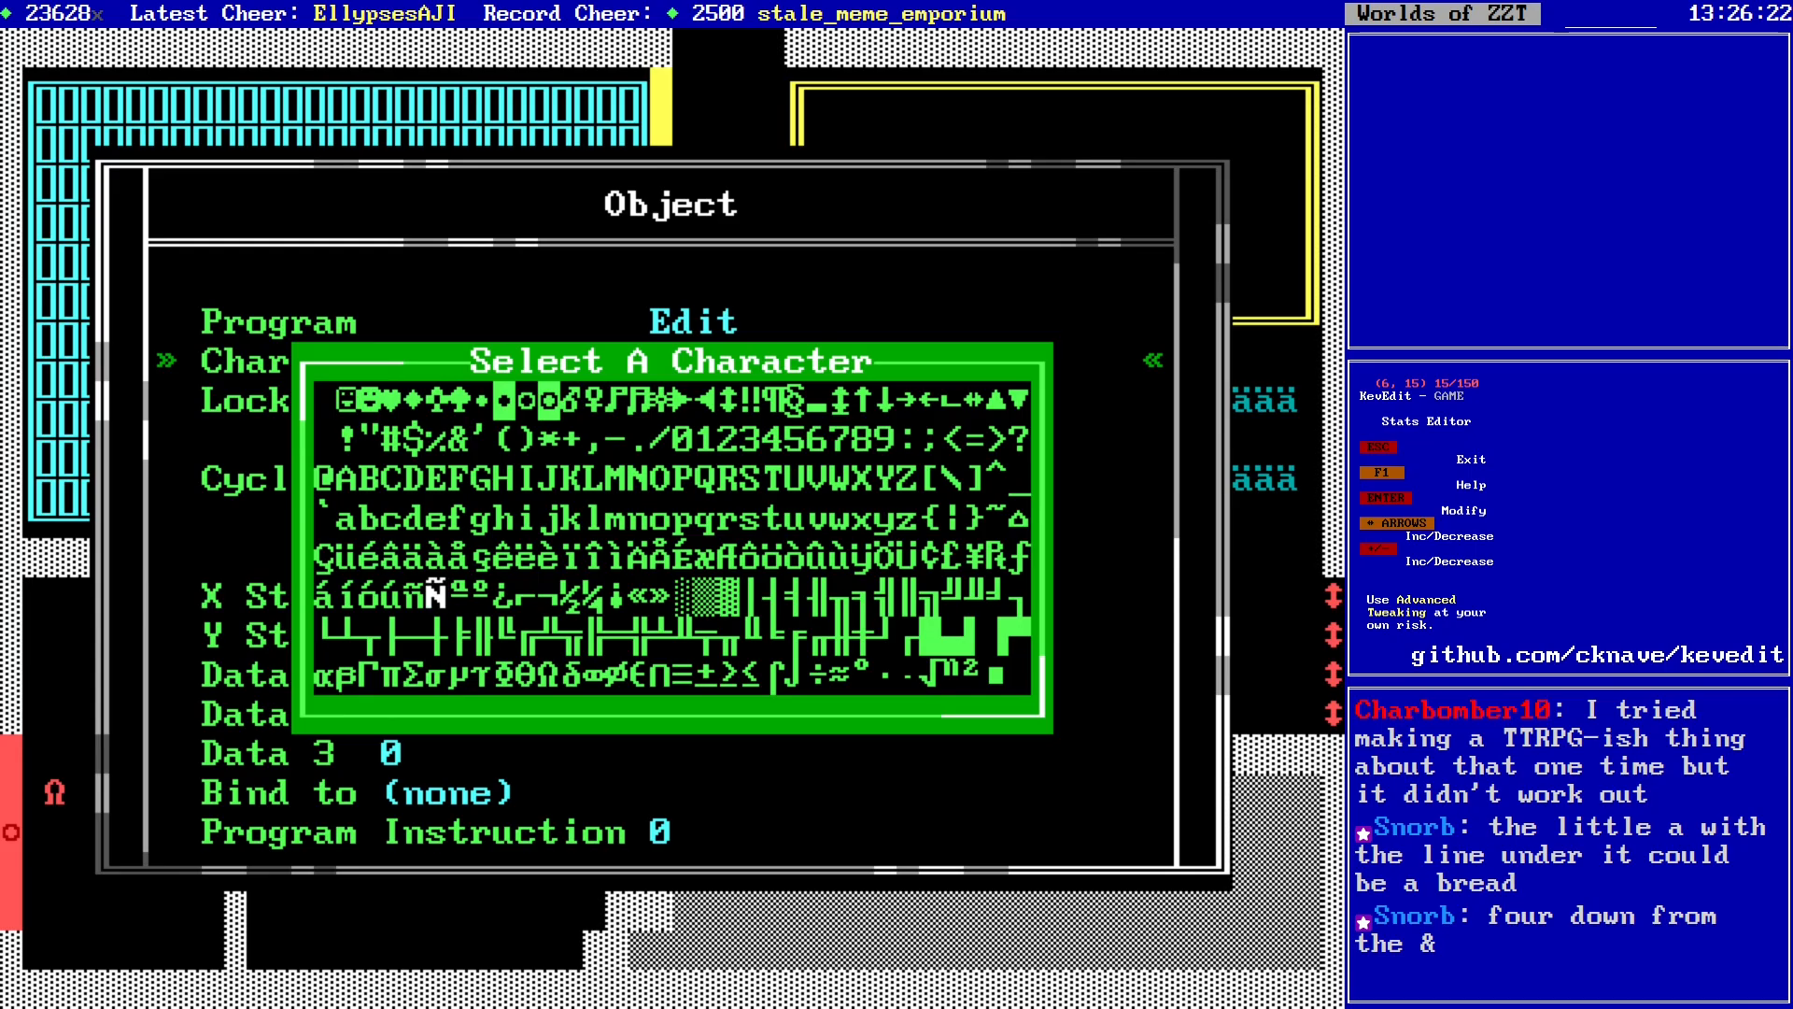
pyautogui.press('Right')
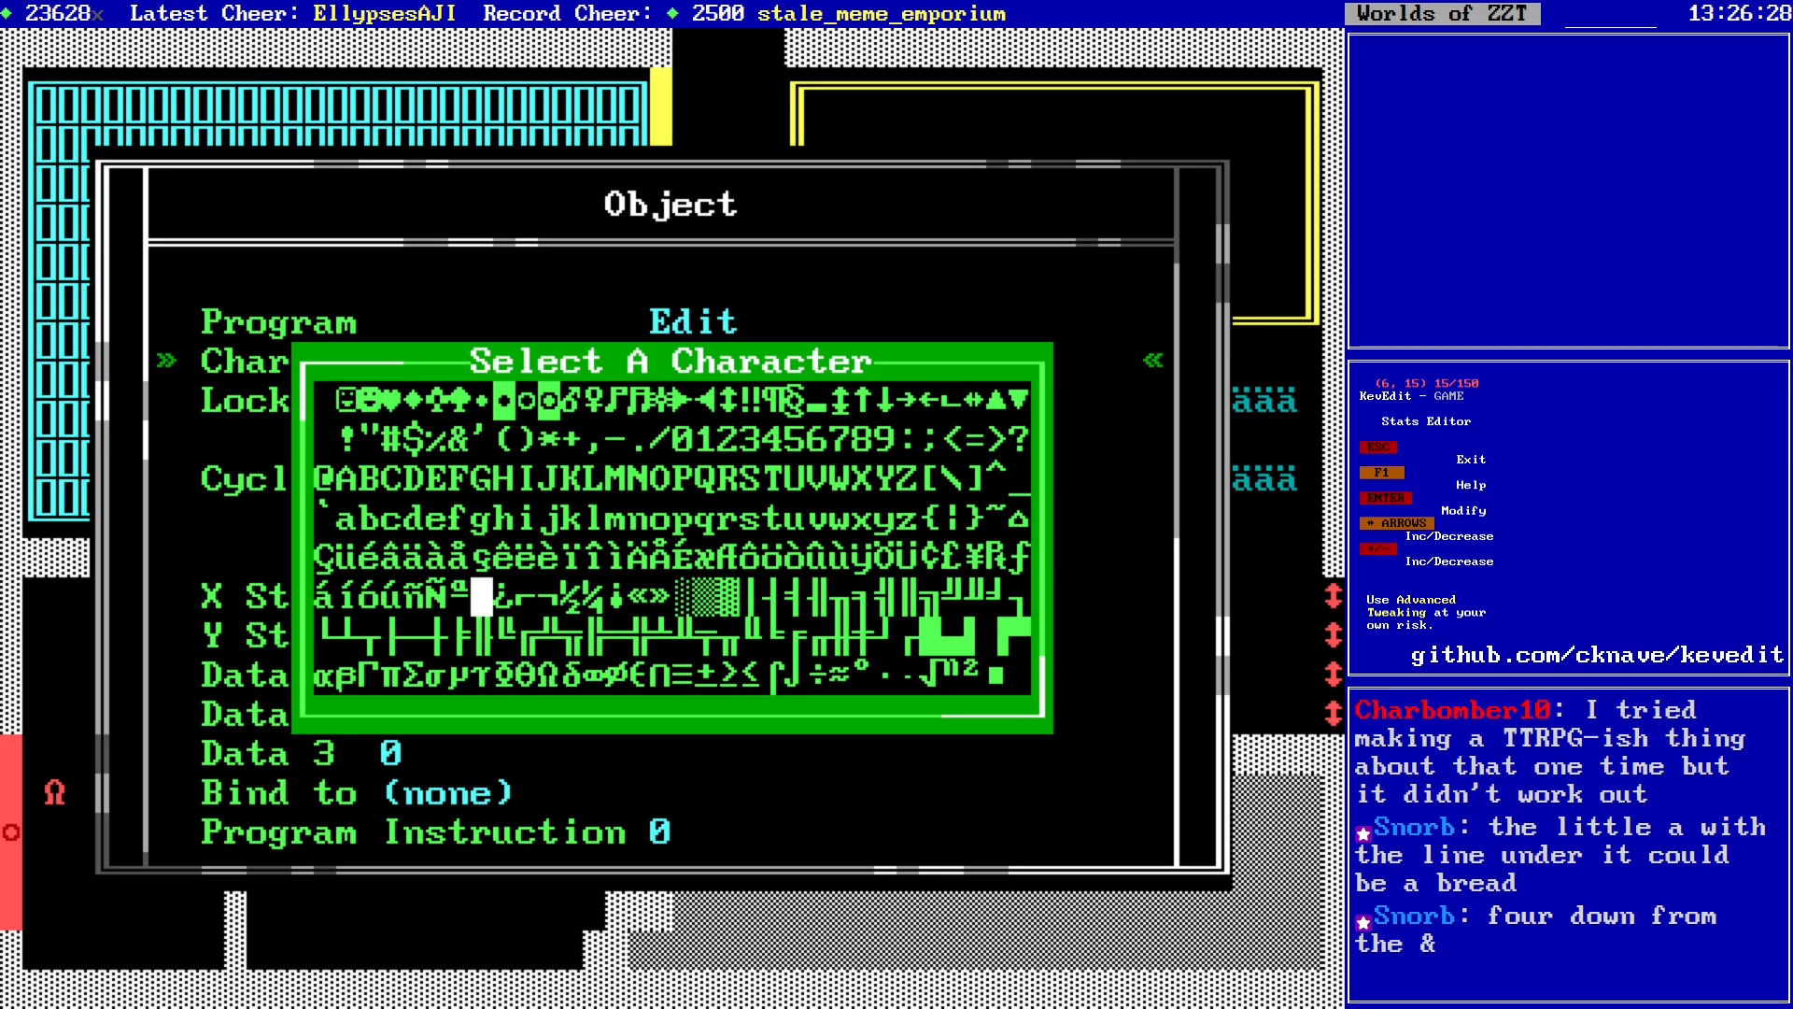
pyautogui.press('Up')
pyautogui.press('Up')
pyautogui.press('Up')
pyautogui.press('Up')
pyautogui.press('Return')
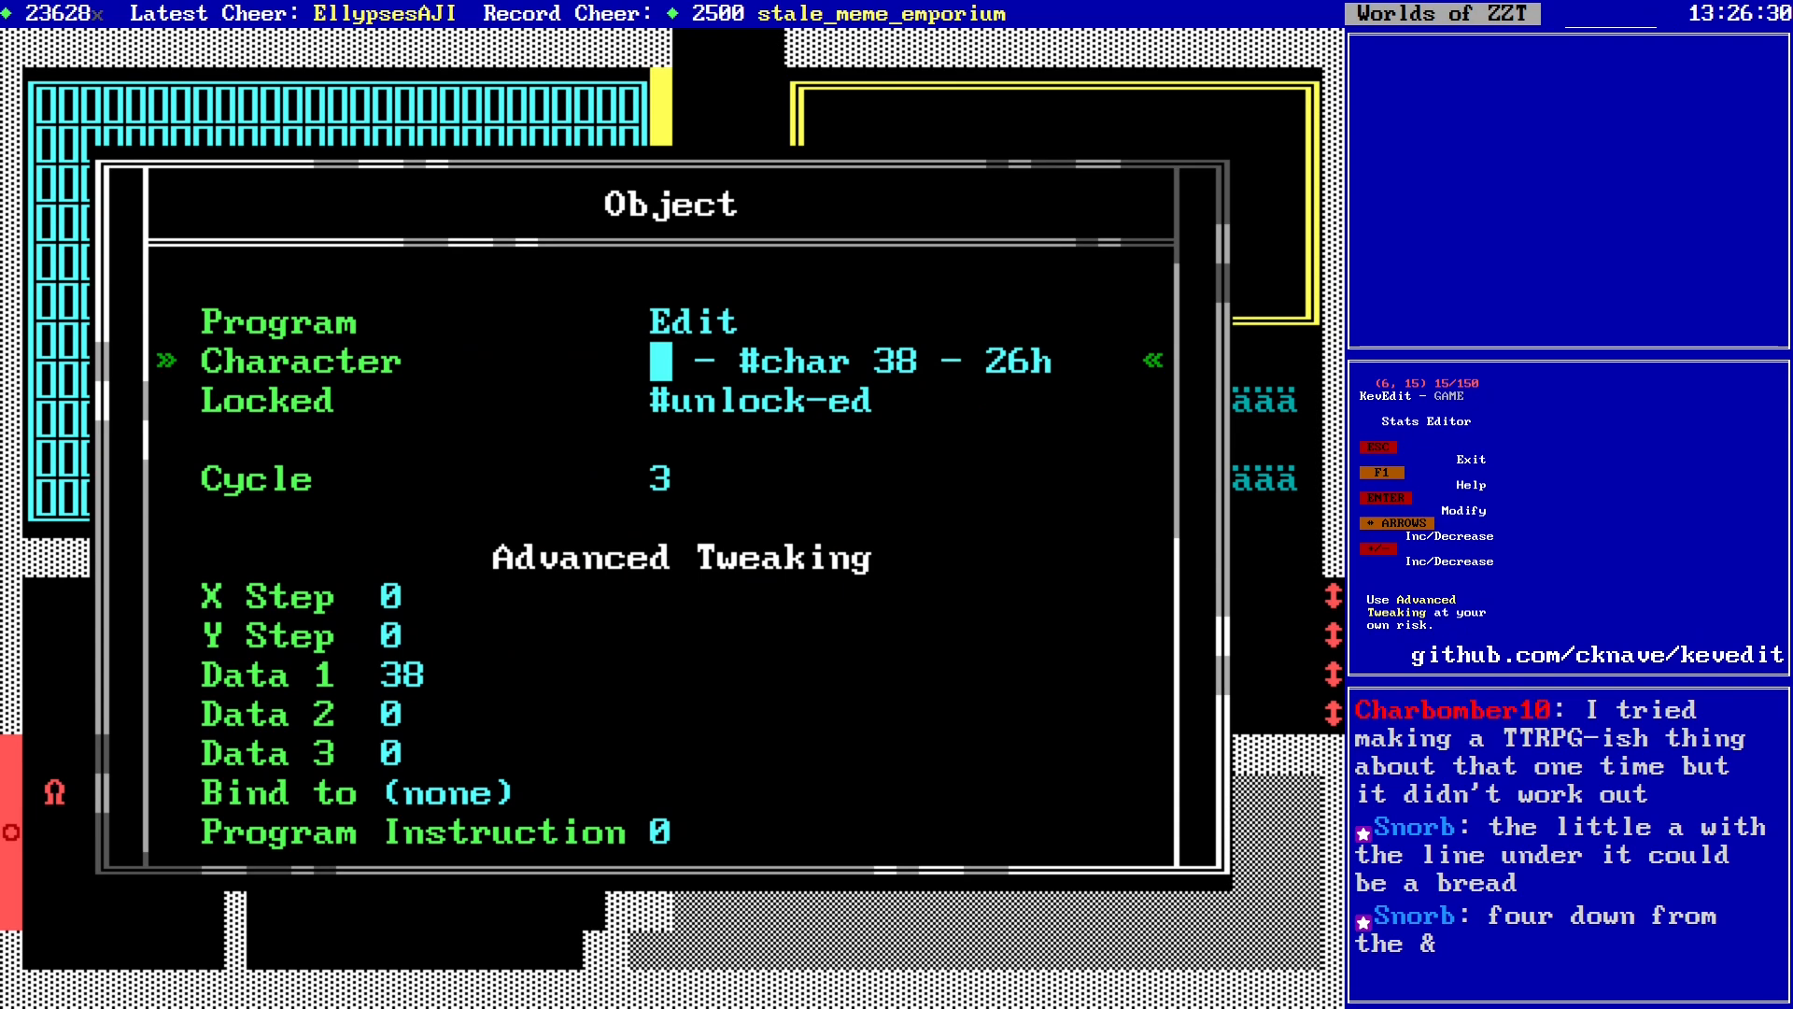
pyautogui.press('Up')
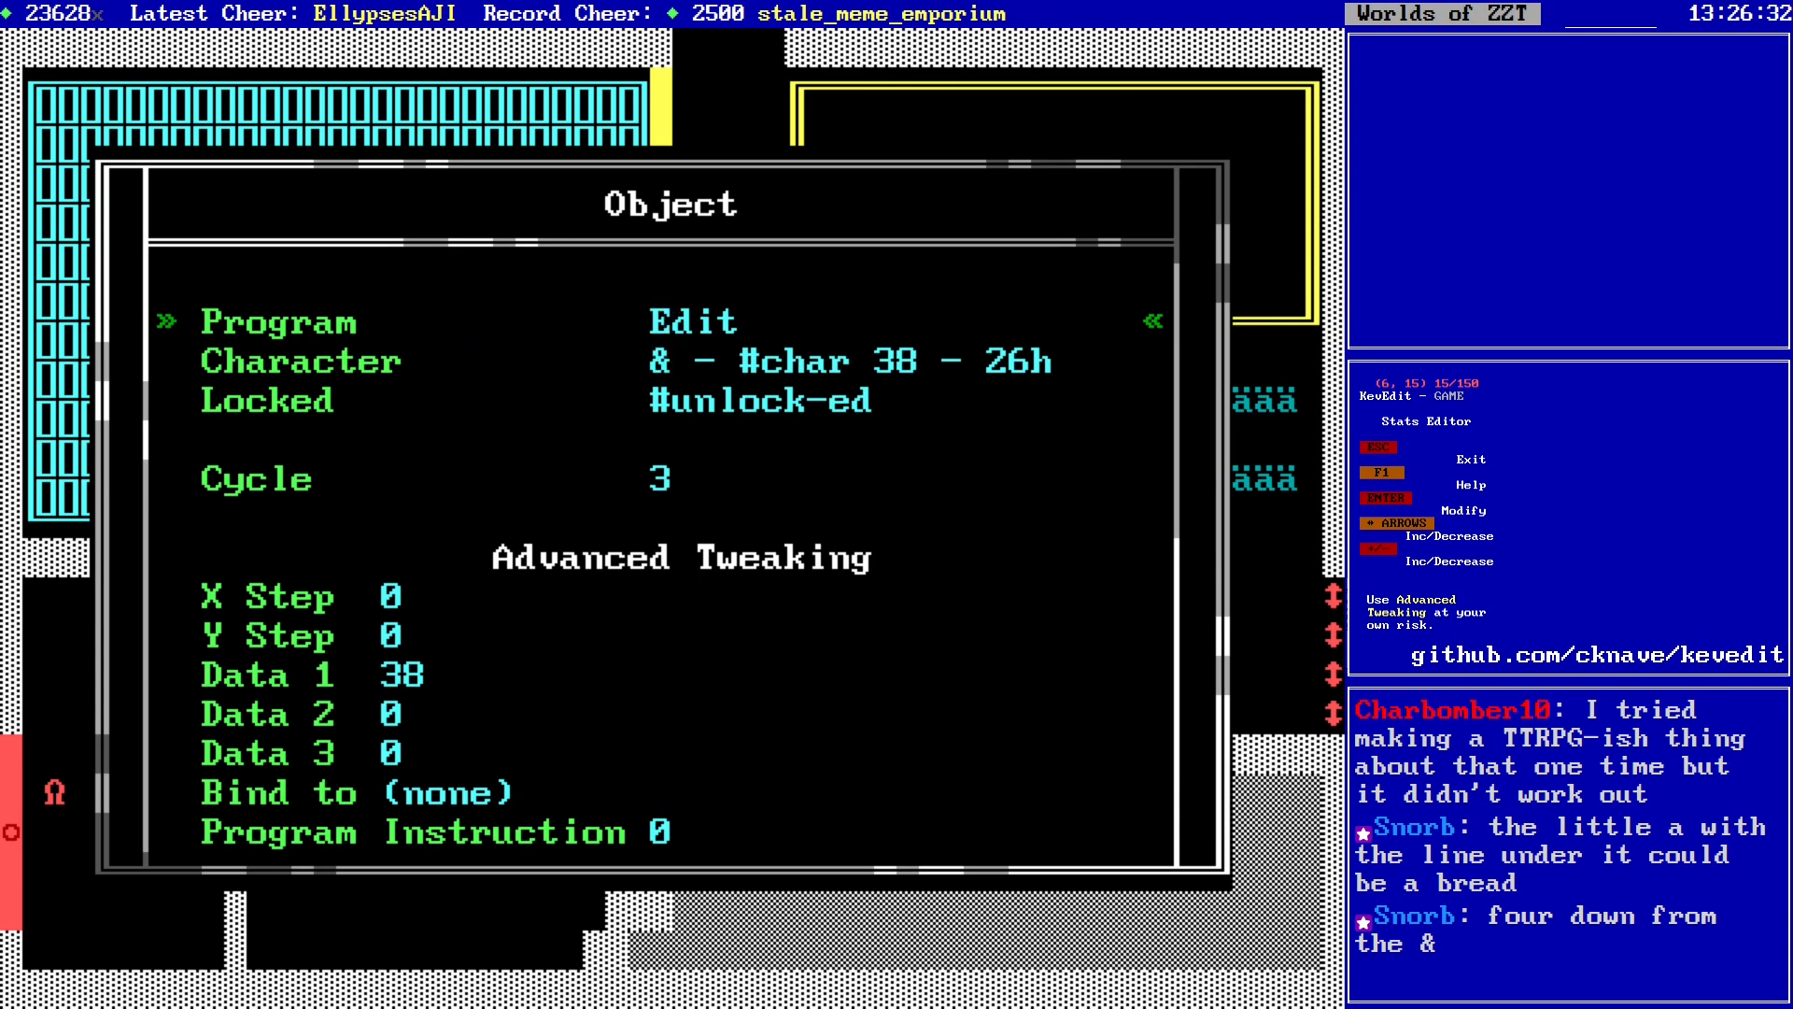
pyautogui.press('Return')
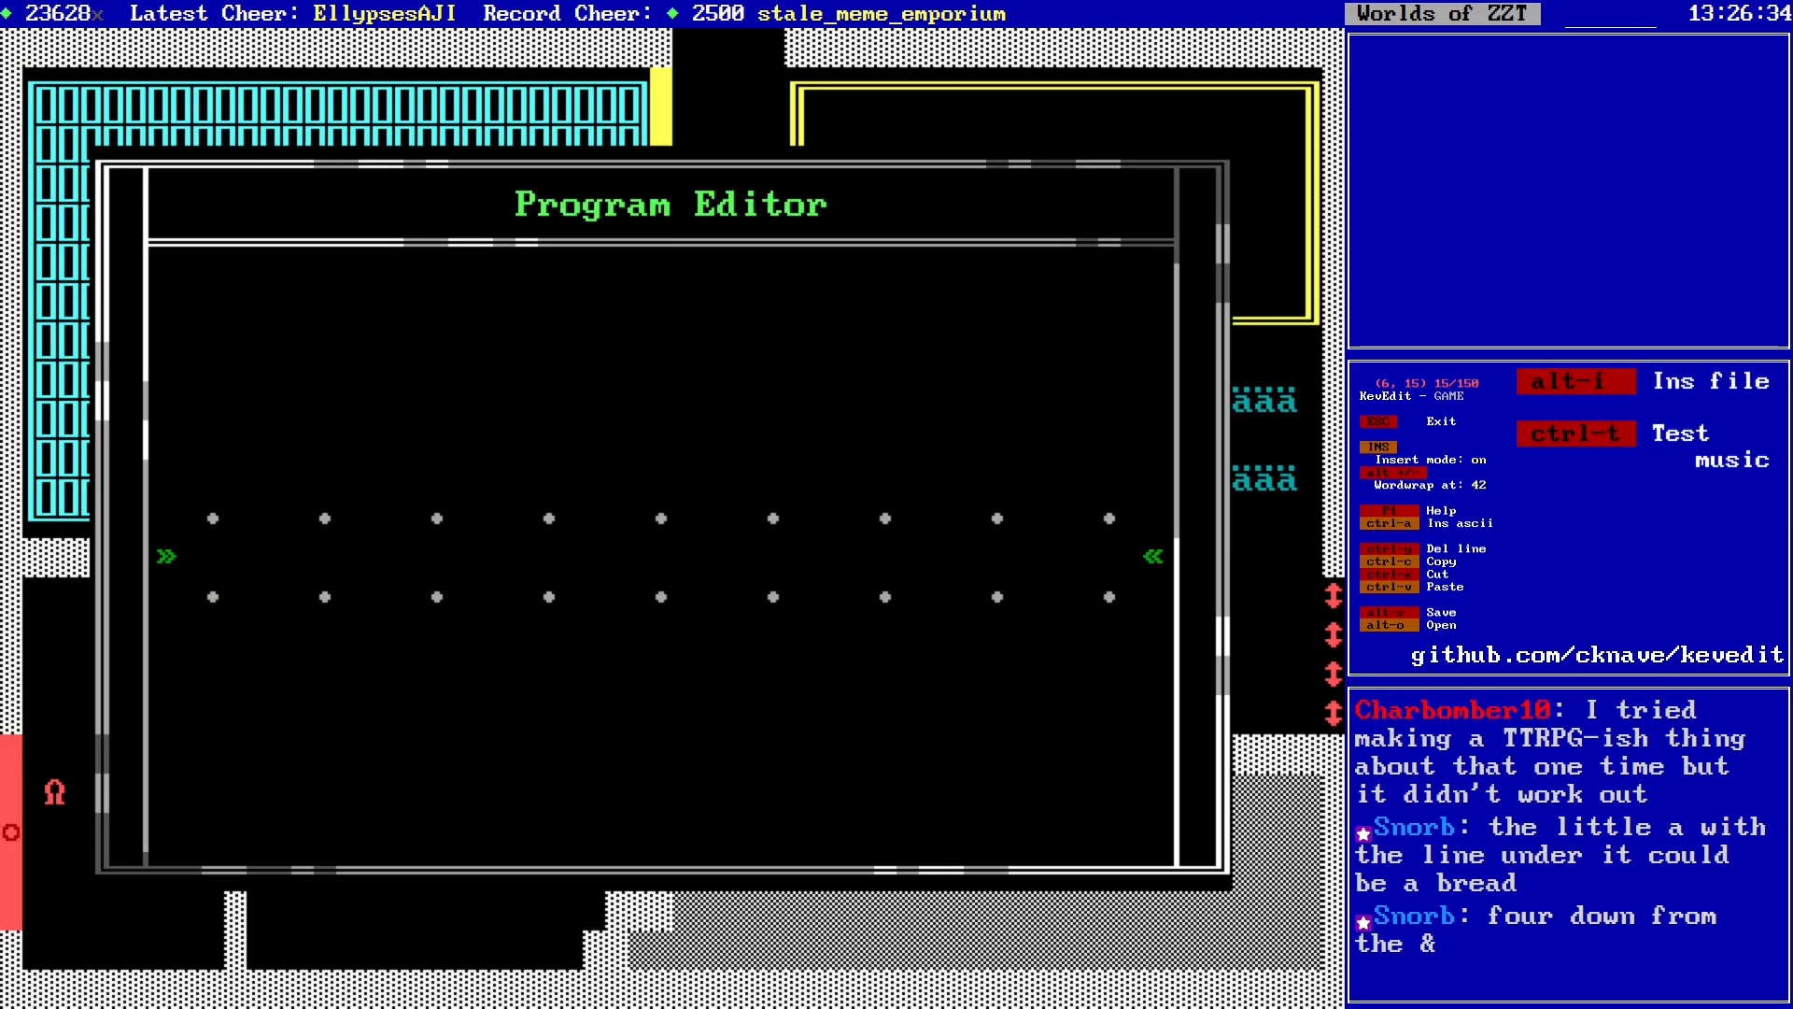
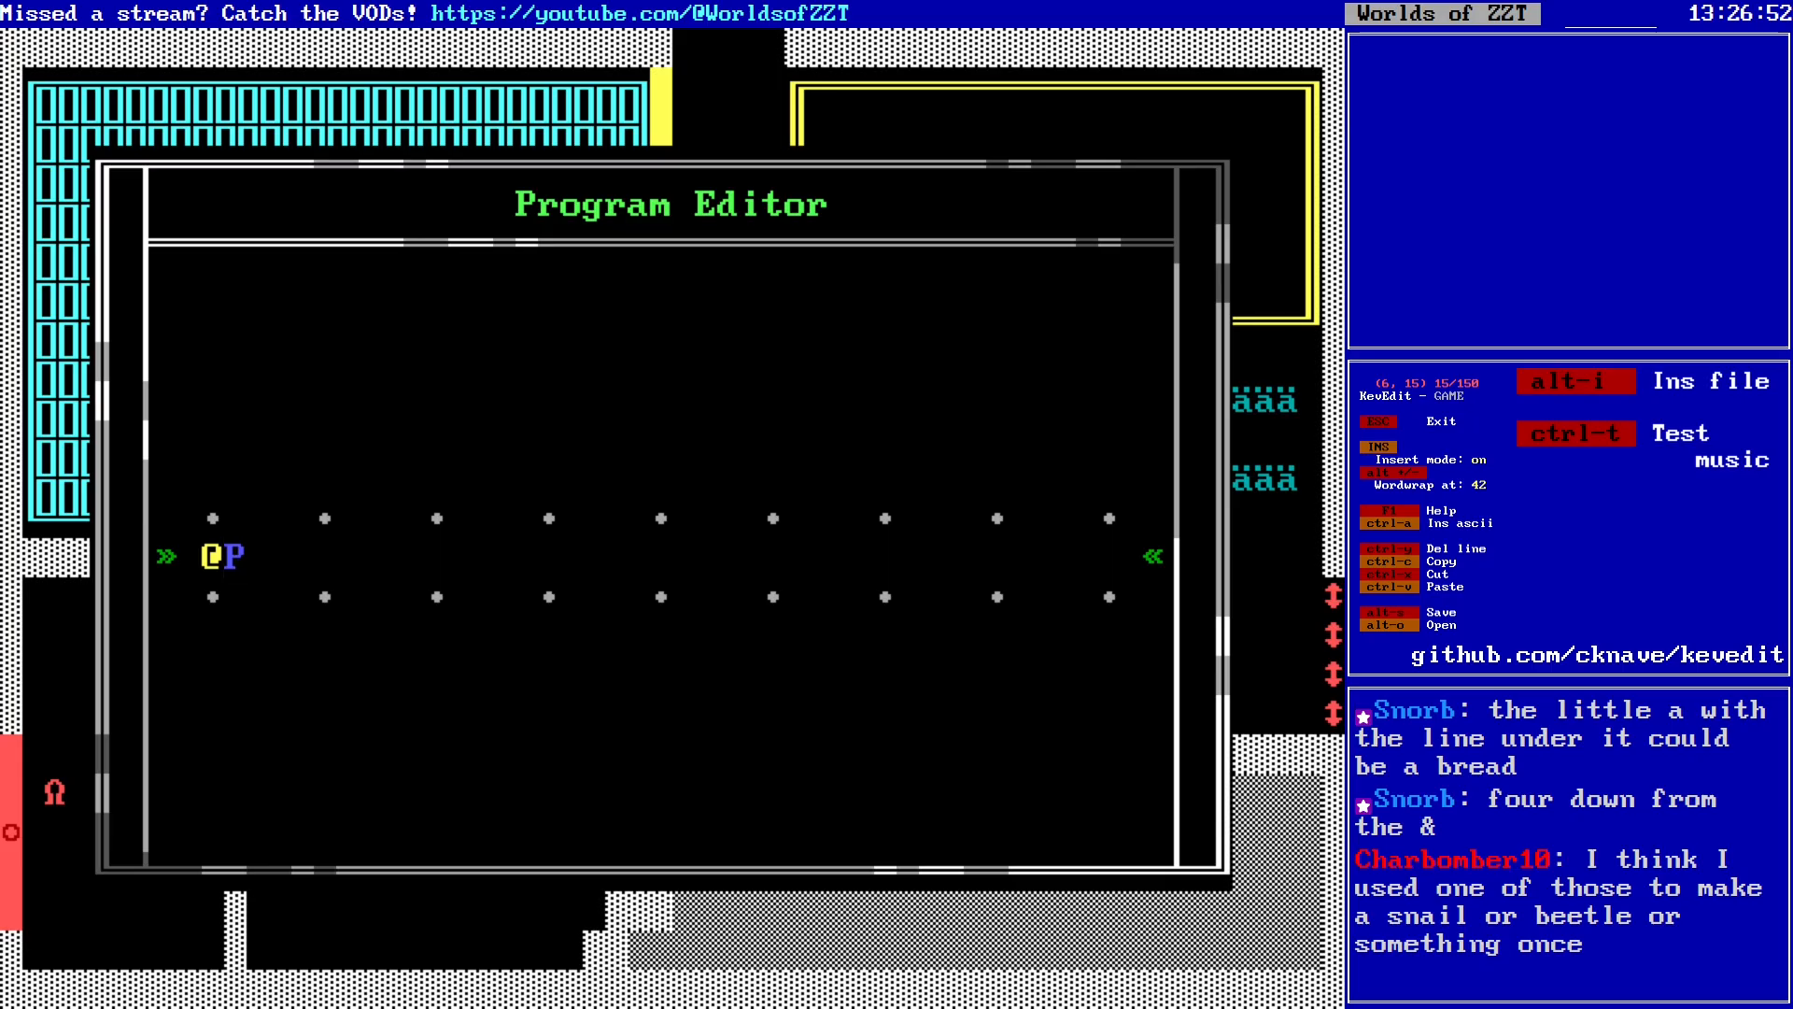
pyautogui.write('retzel')
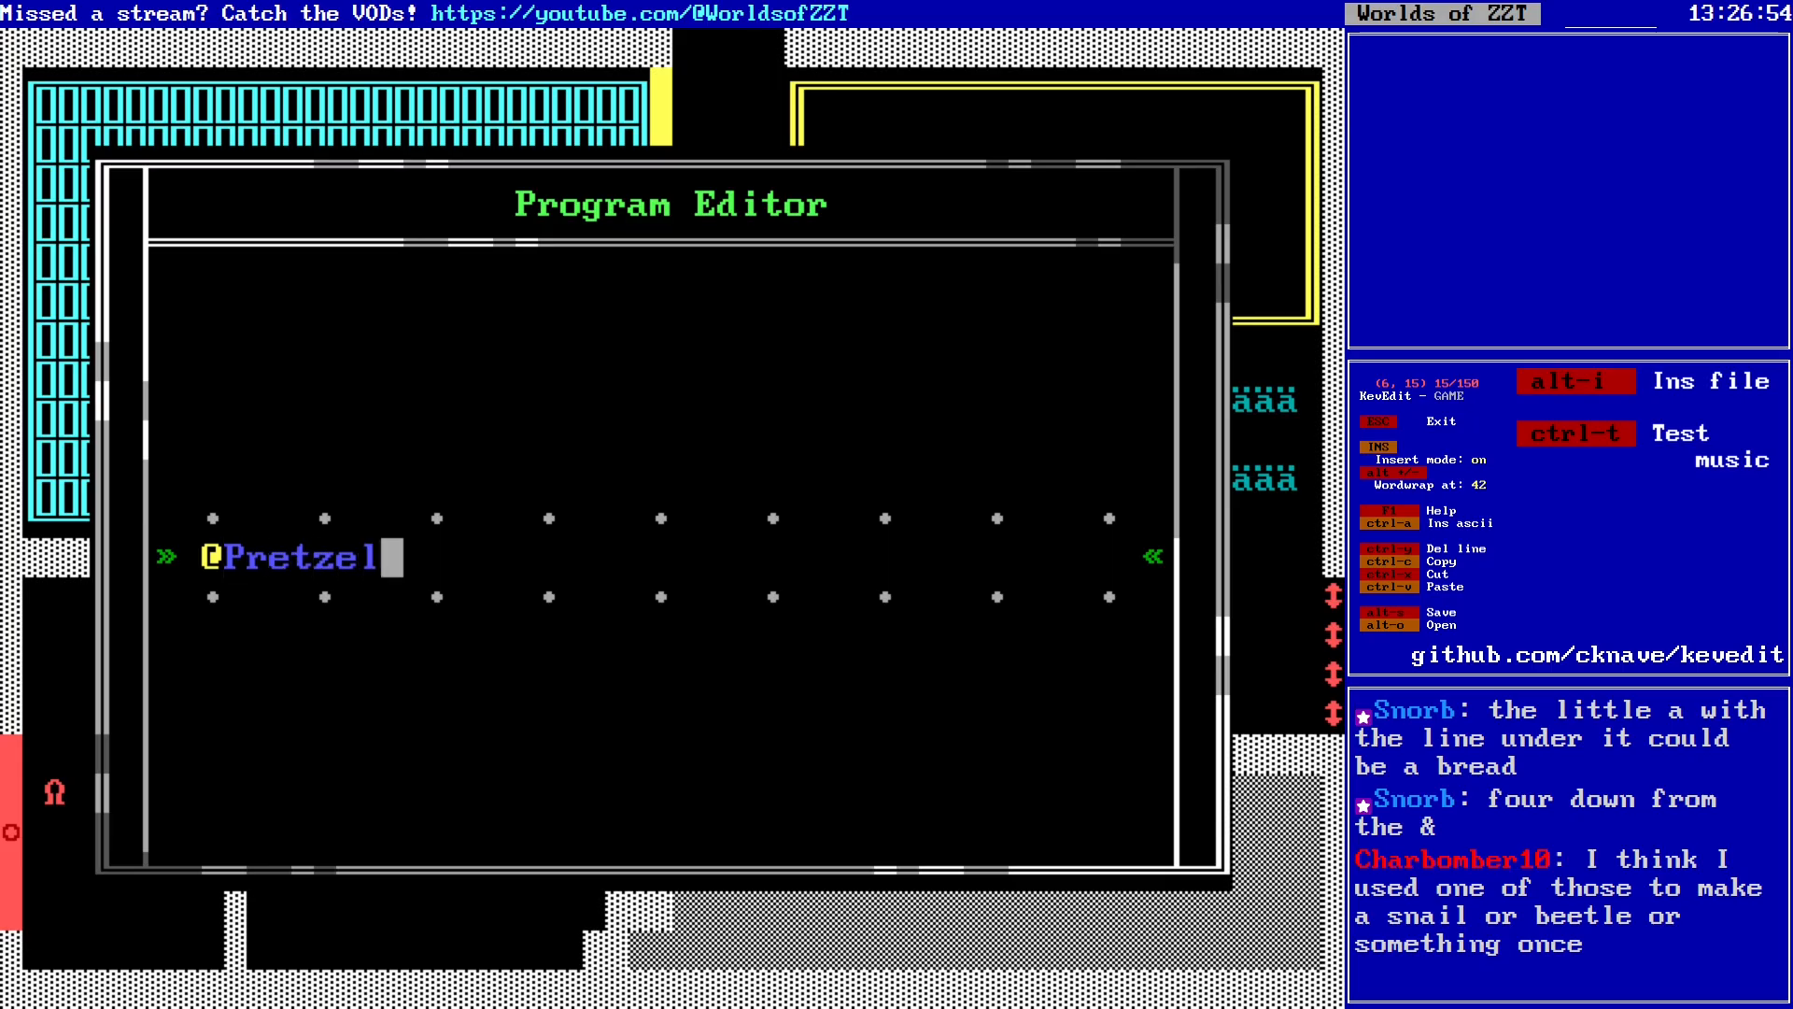
pyautogui.press('Return')
pyautogui.write('#')
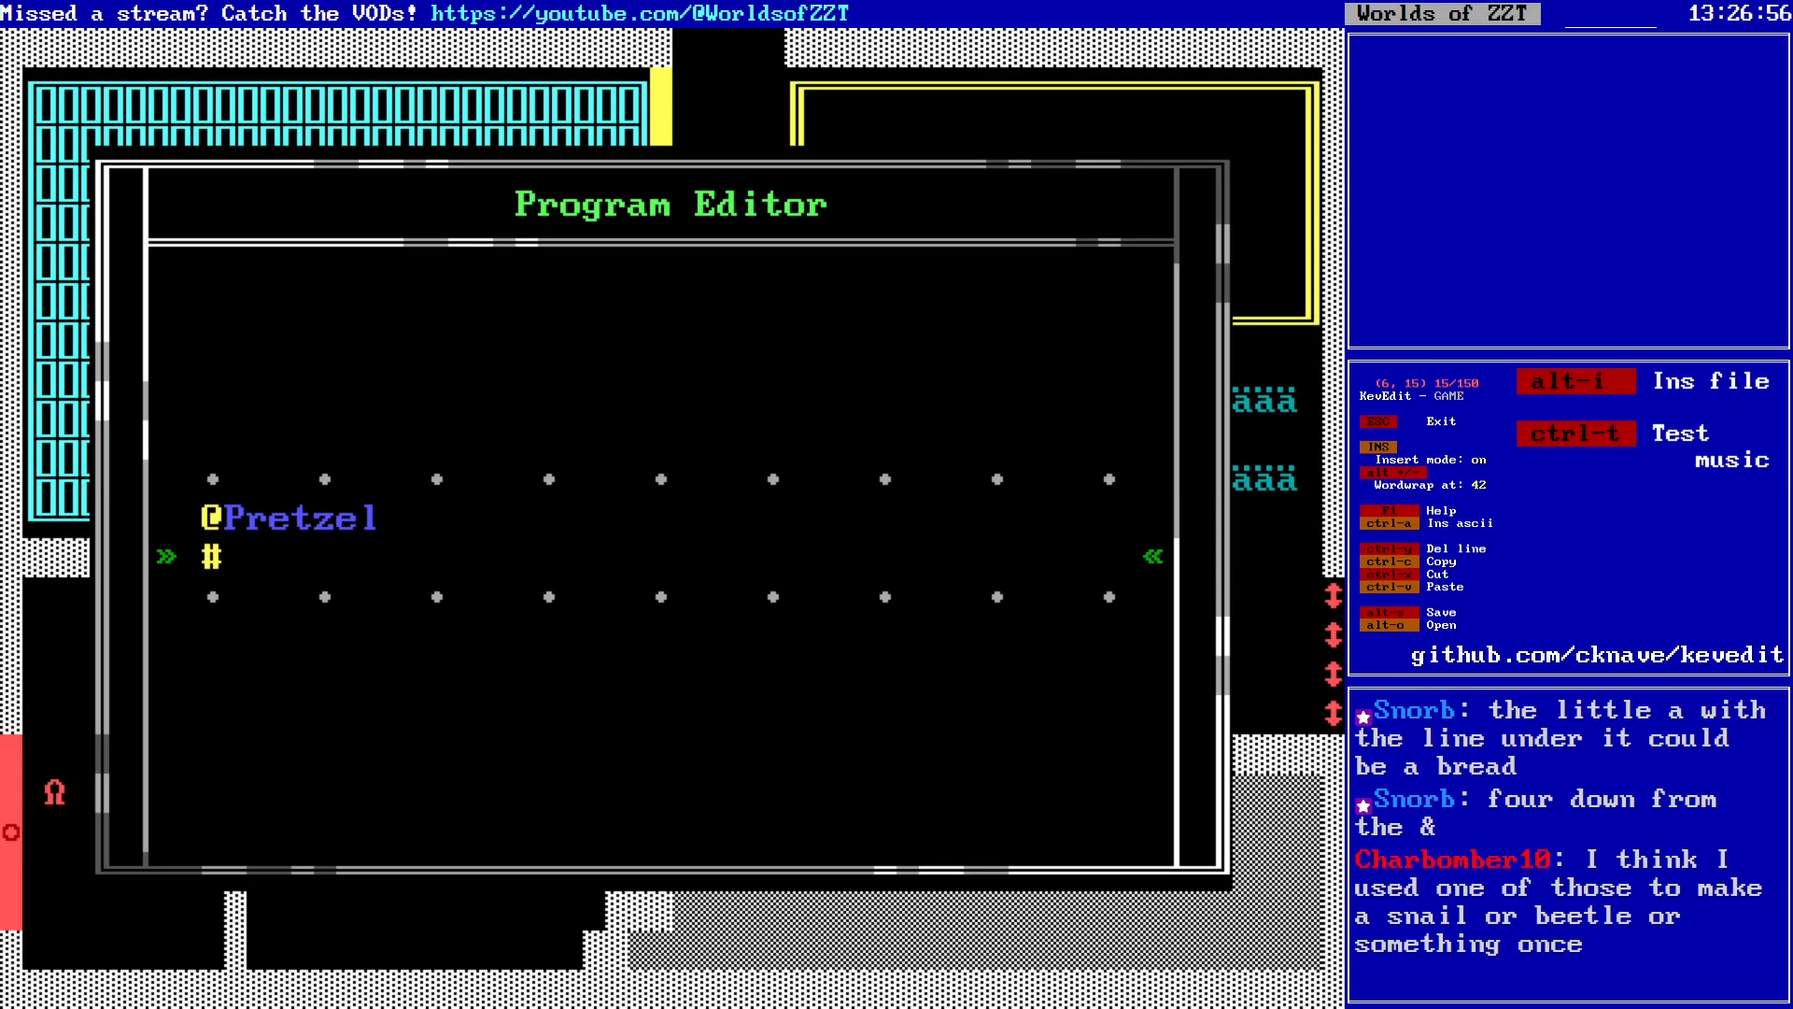
pyautogui.write('end')
pyautogui.press('Return')
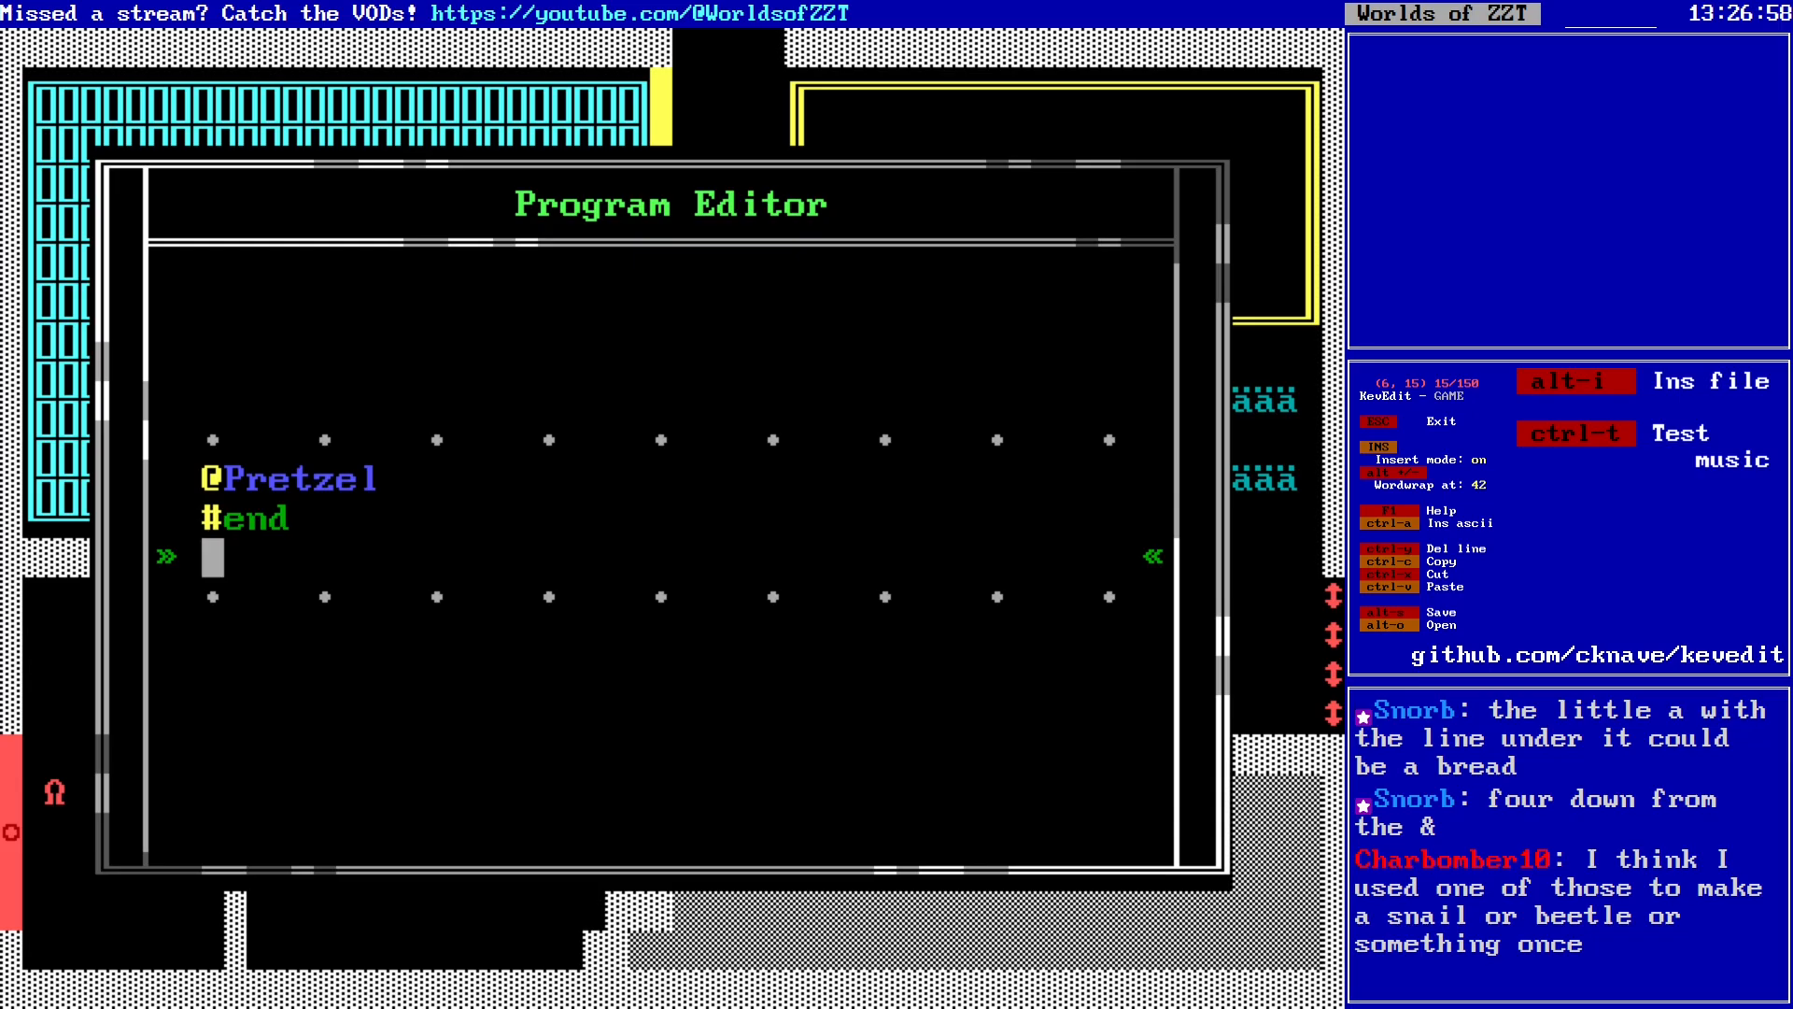
# Step: Add a :touch label below #end in the Pretzel program and continue on a new line
pyautogui.write(':t')
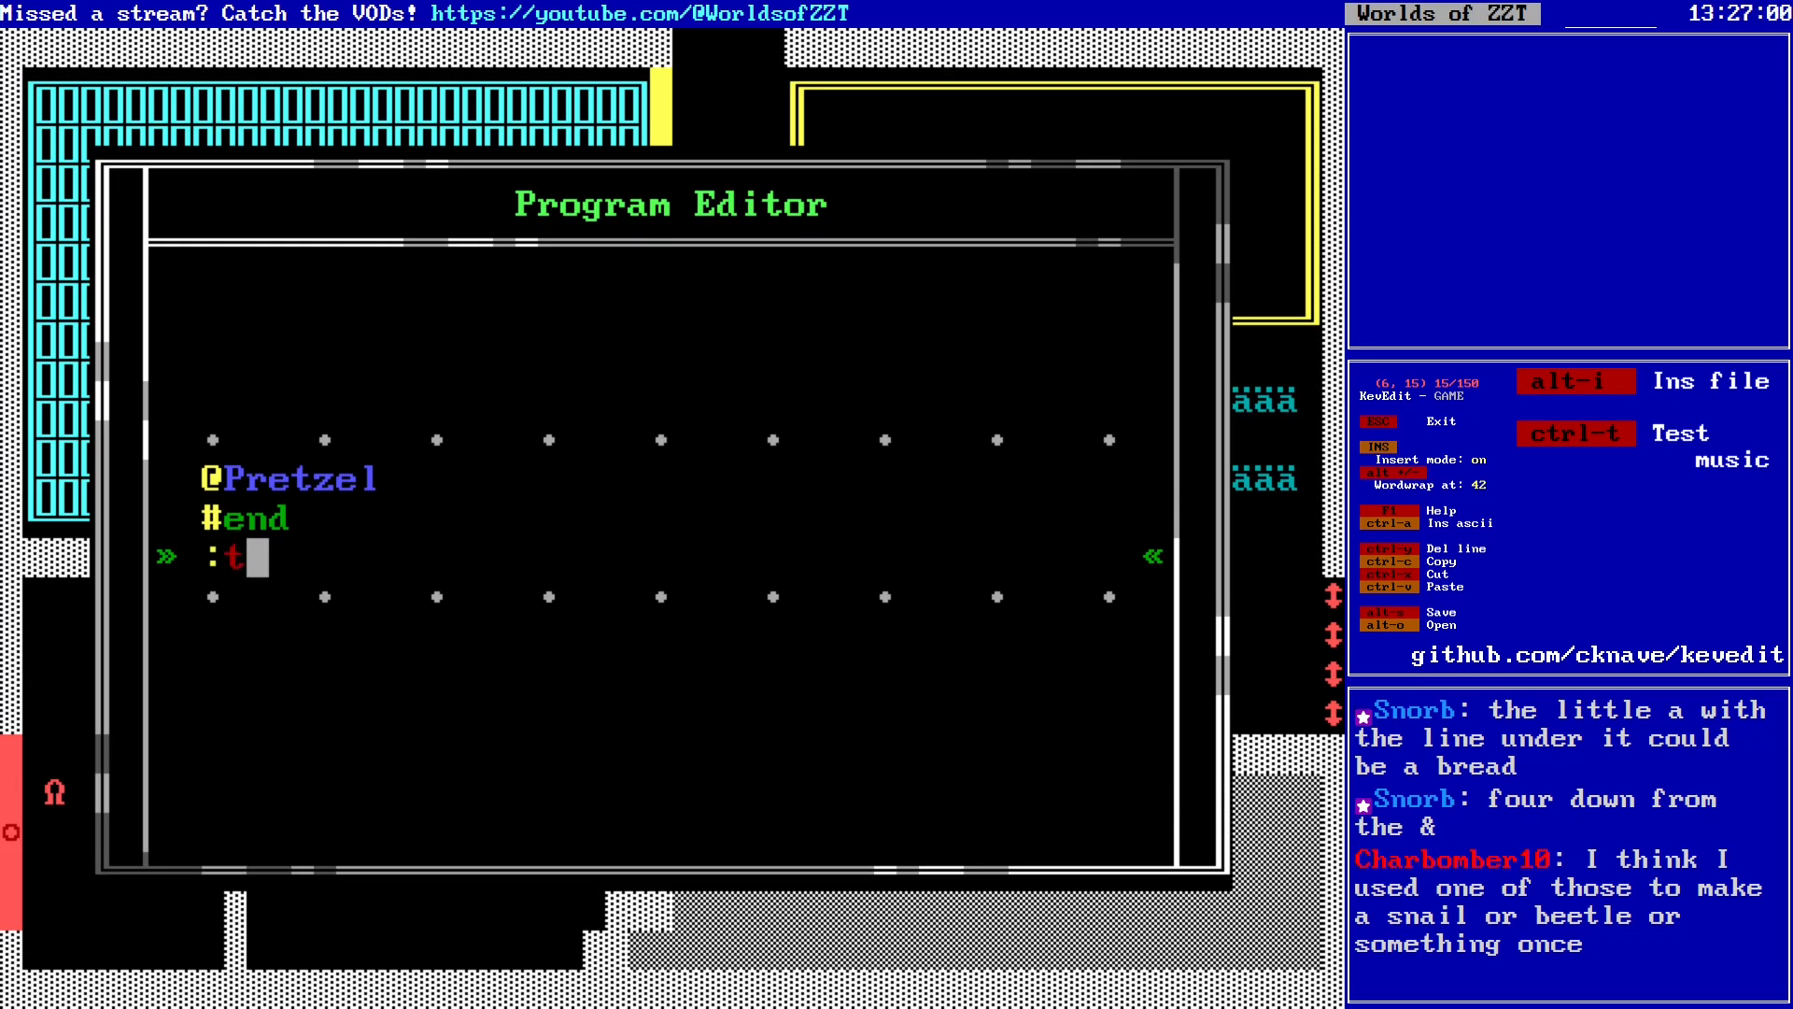
pyautogui.write('ouch')
pyautogui.press('Return')
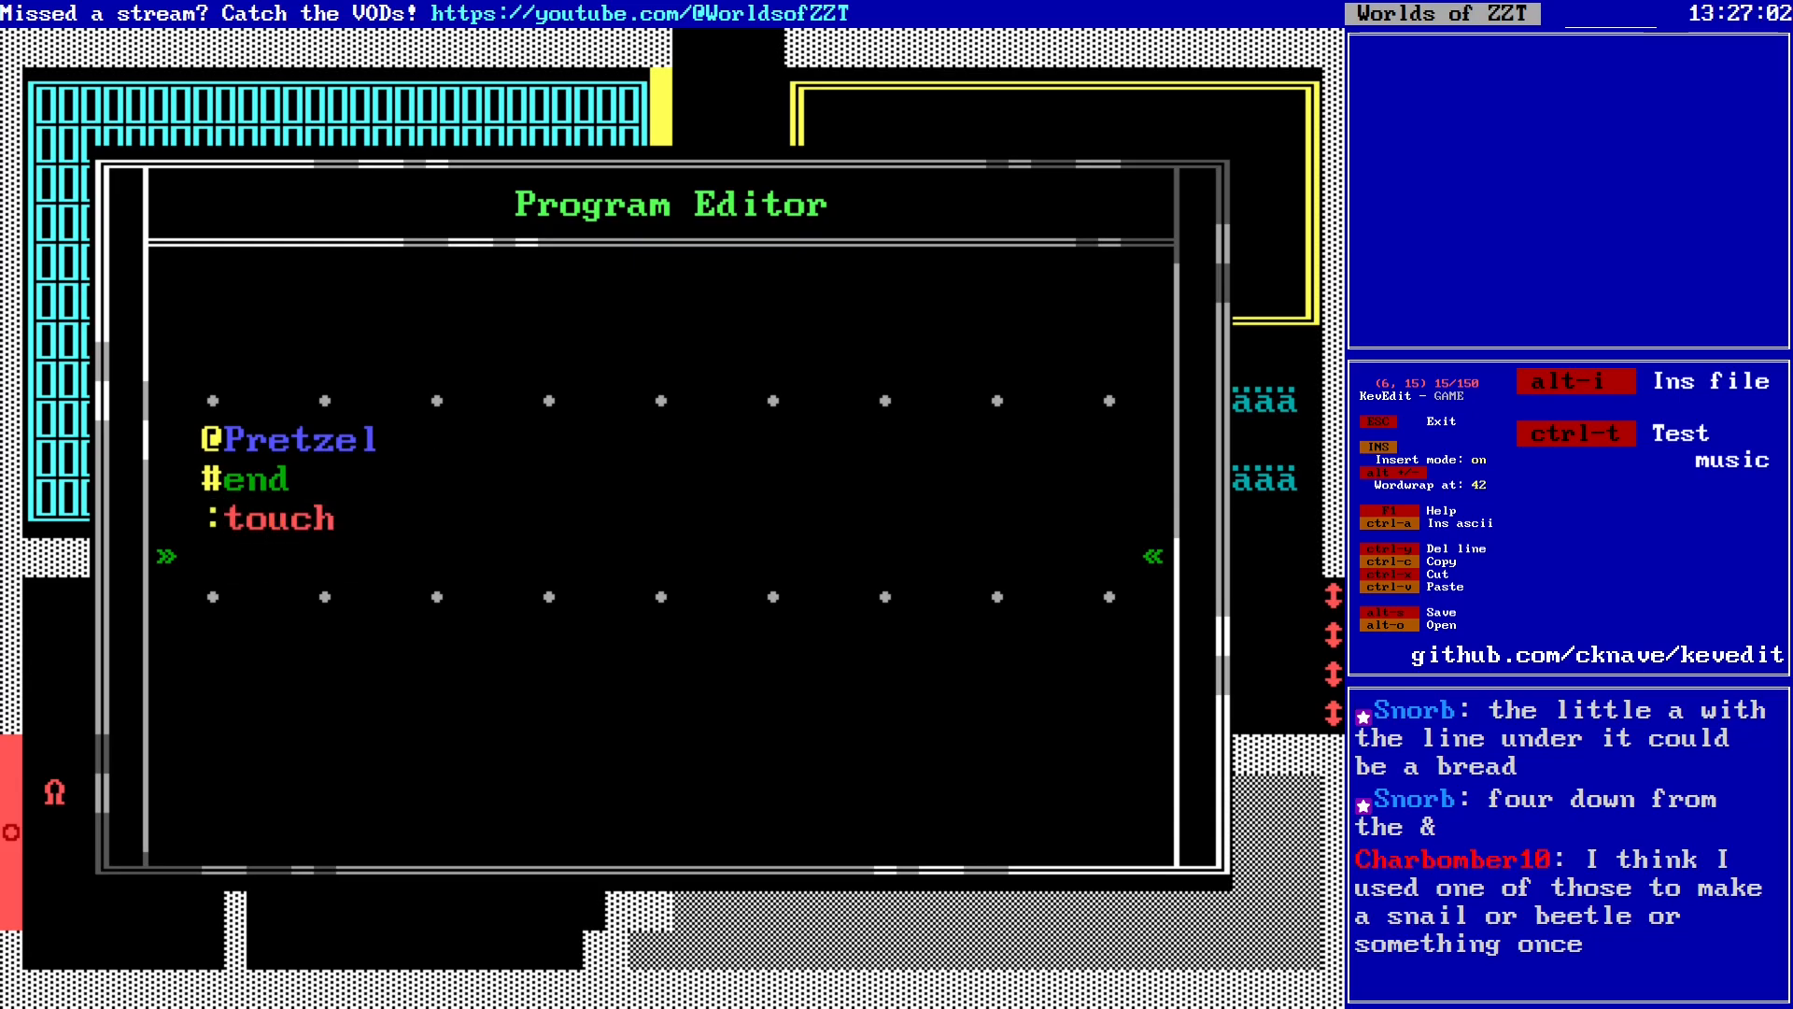
pyautogui.press('Up')
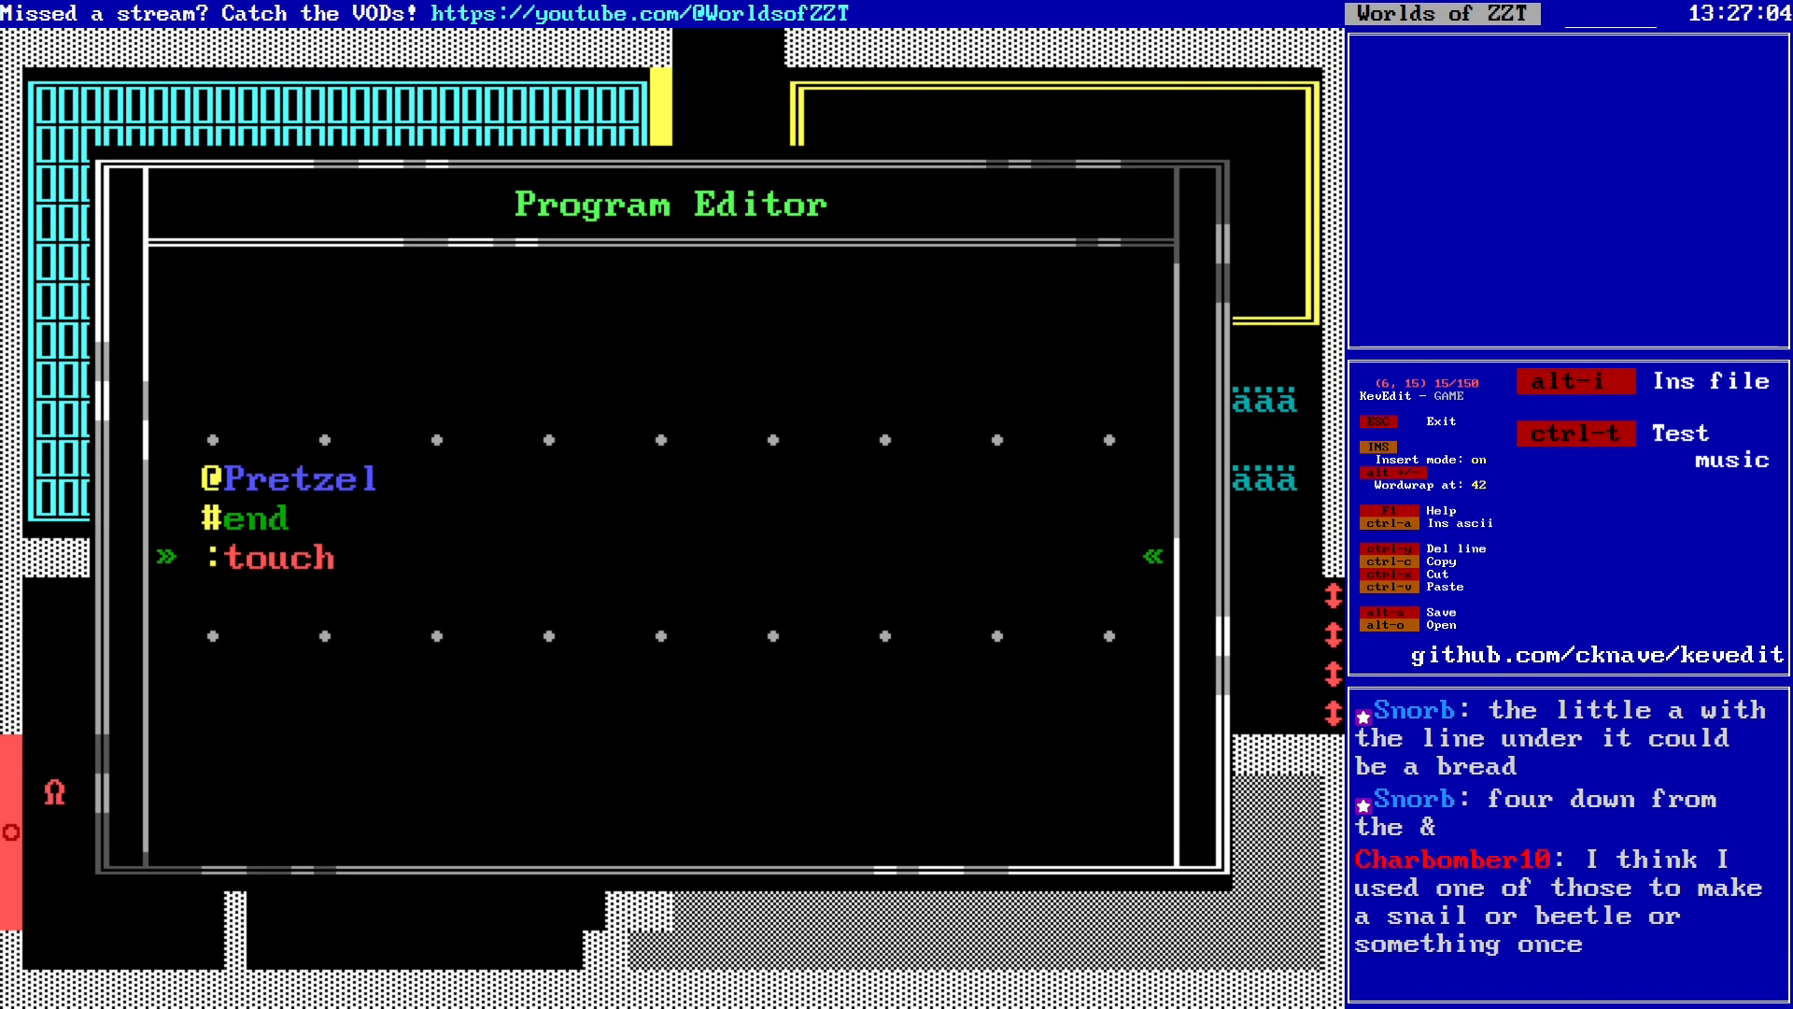
pyautogui.press('Right')
pyautogui.press('Right')
pyautogui.press('Right')
pyautogui.press('Right')
pyautogui.press('Right')
pyautogui.press('Down')
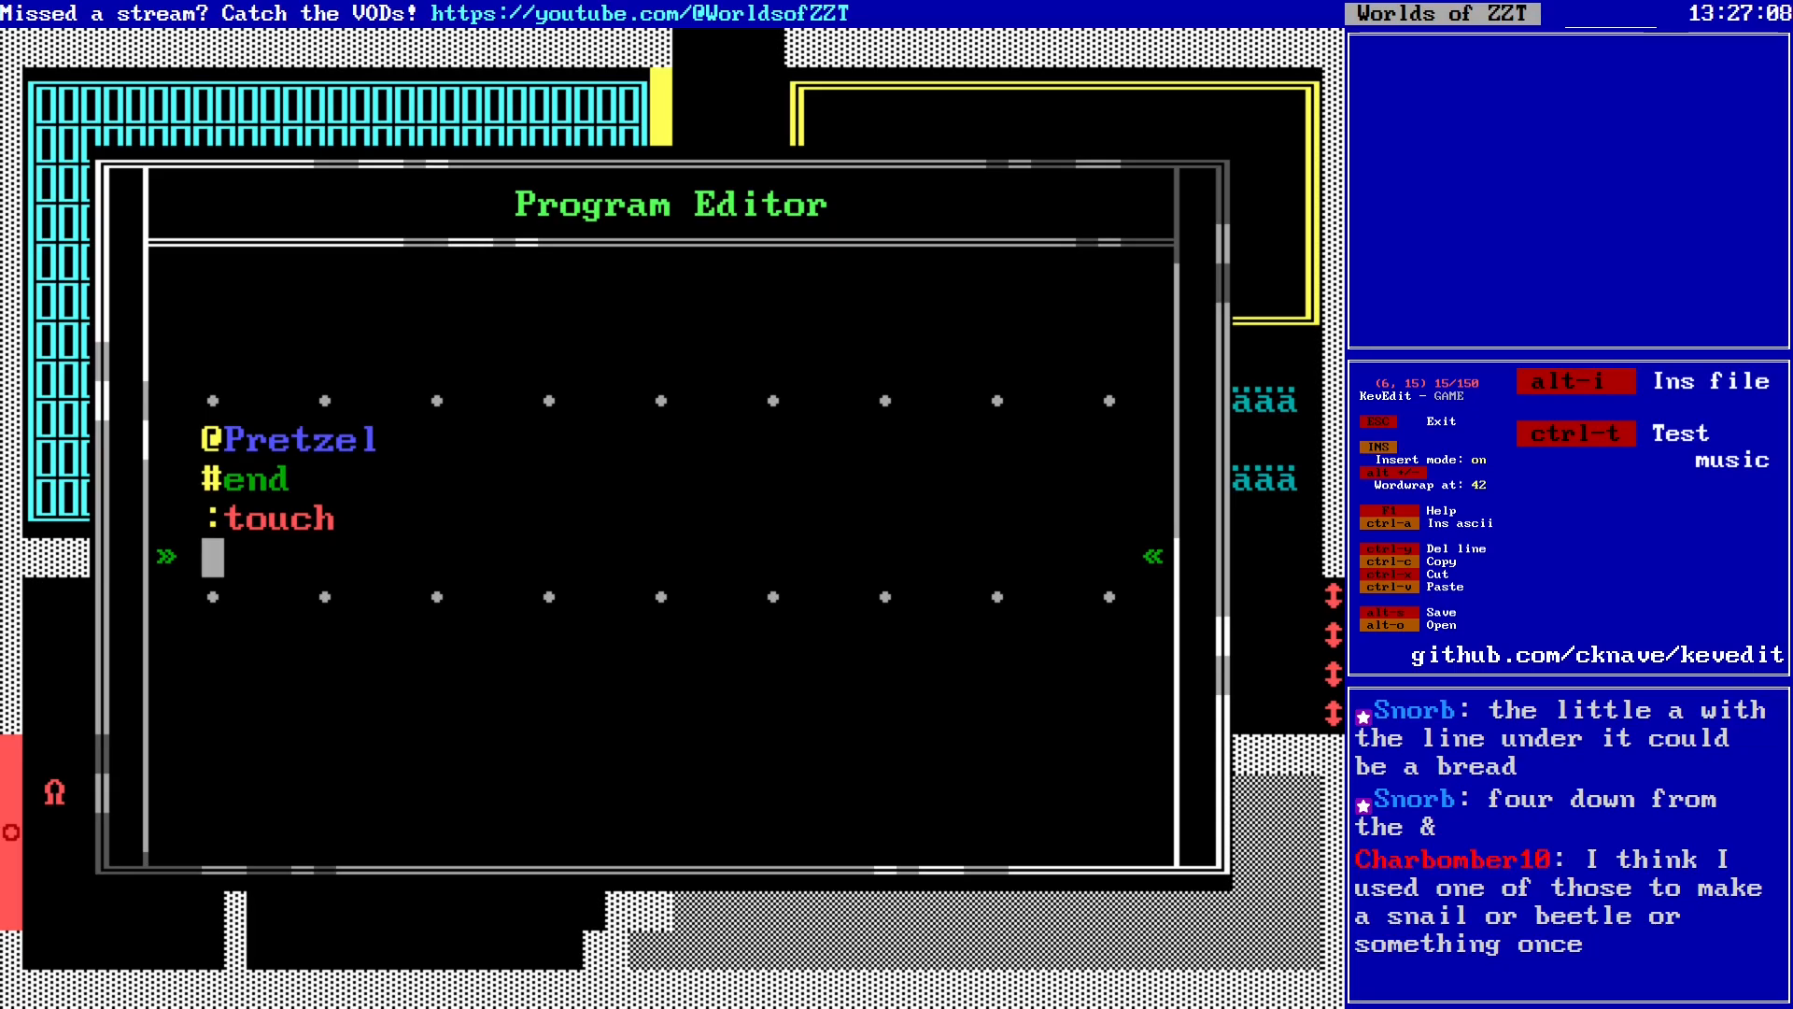
# Step: Add the message "A delicious pretzel! +20 Health!" under the :touch label
pyautogui.write('A delicious pre')
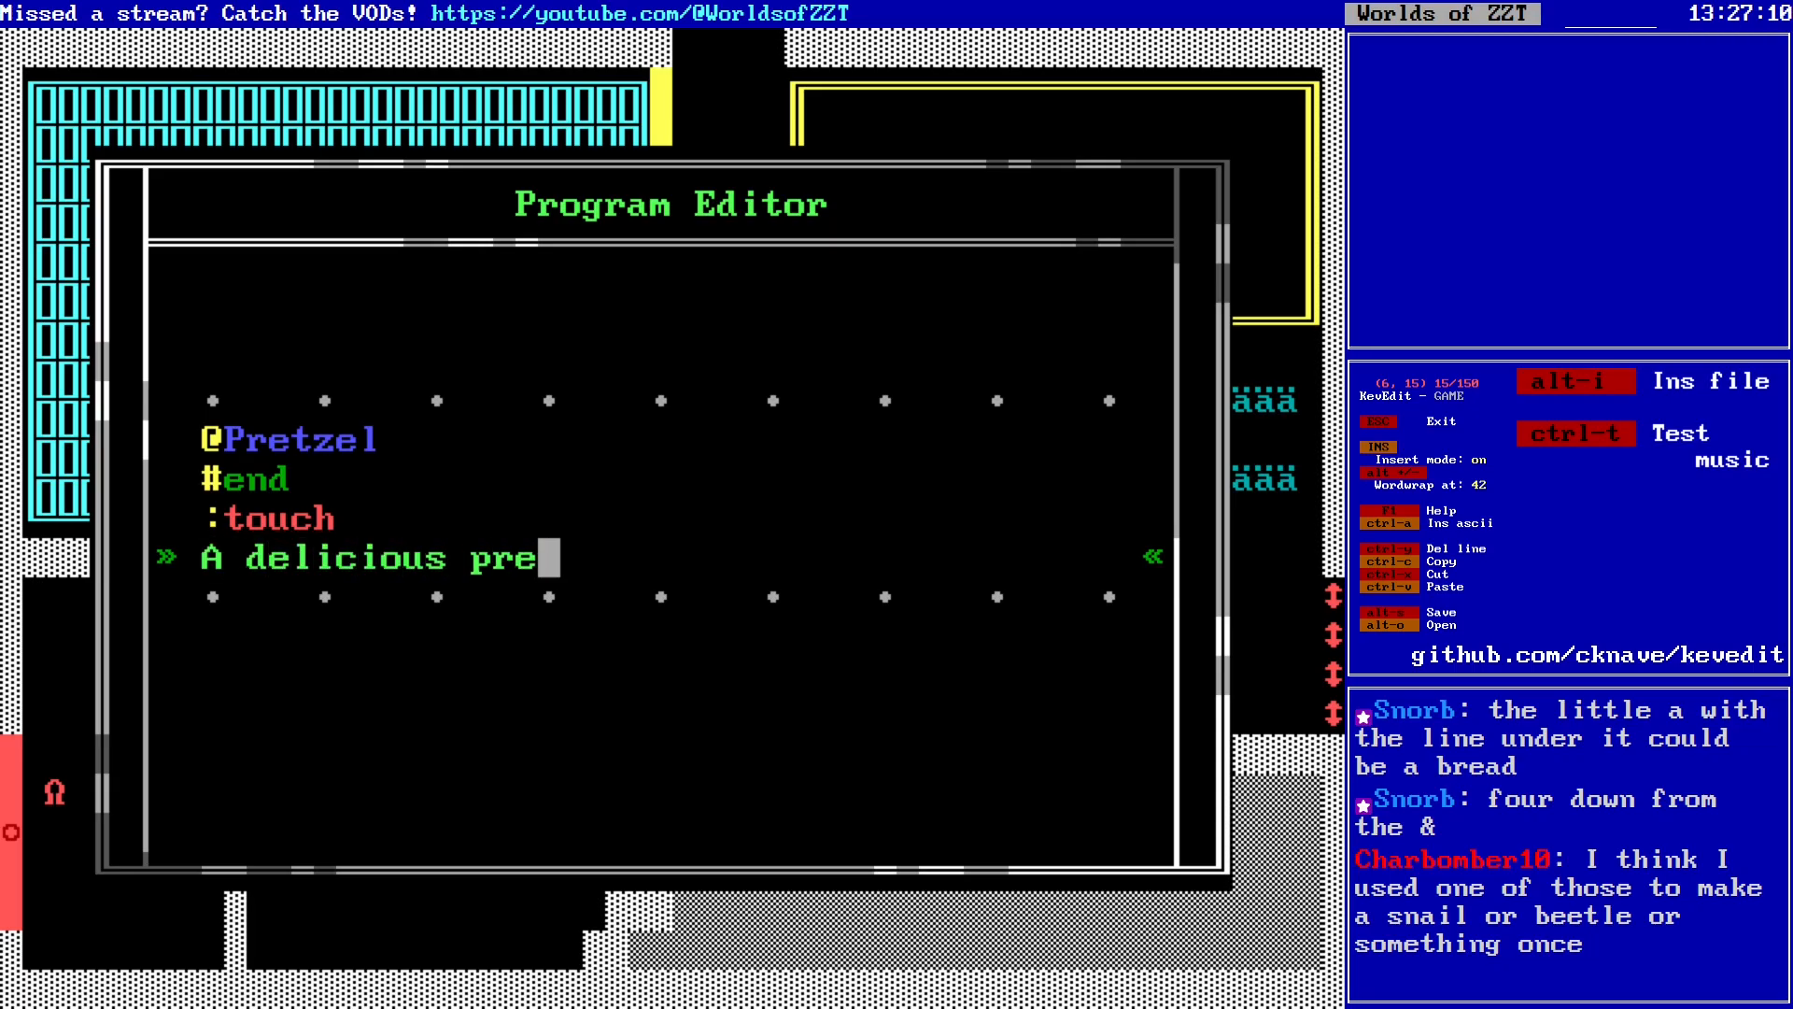
pyautogui.write('tzel! +')
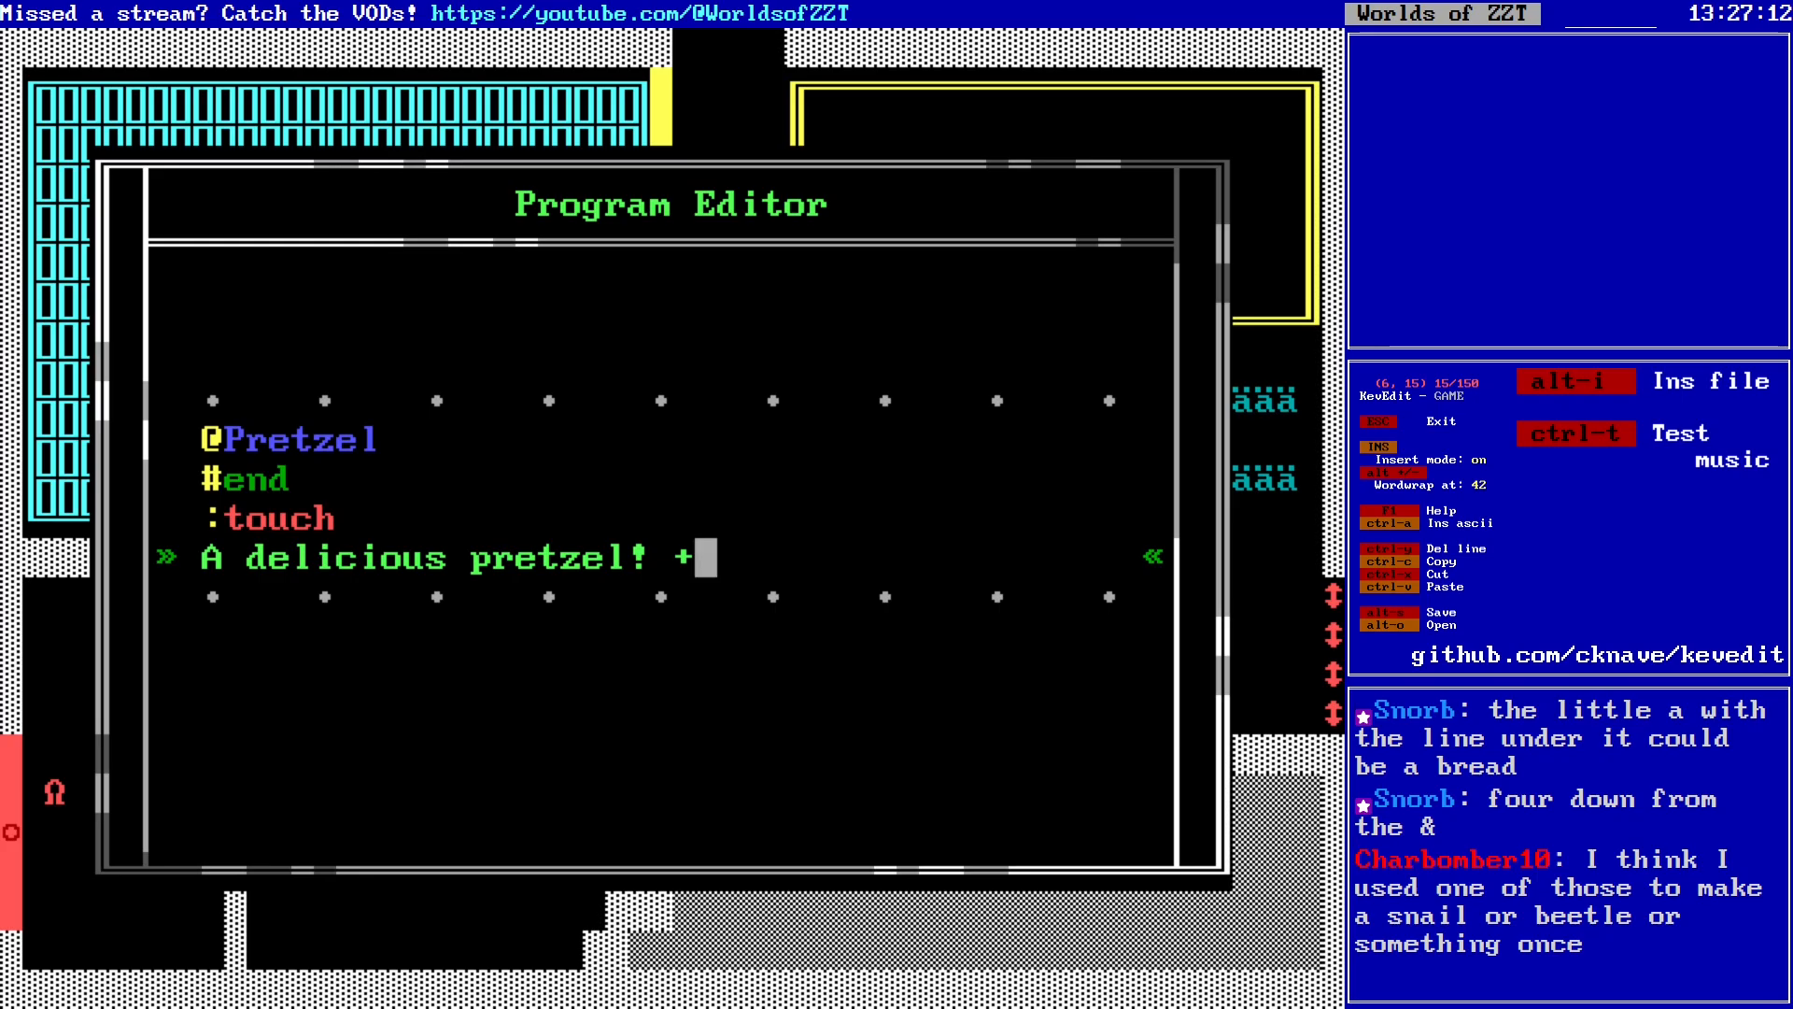
pyautogui.write('20 Health')
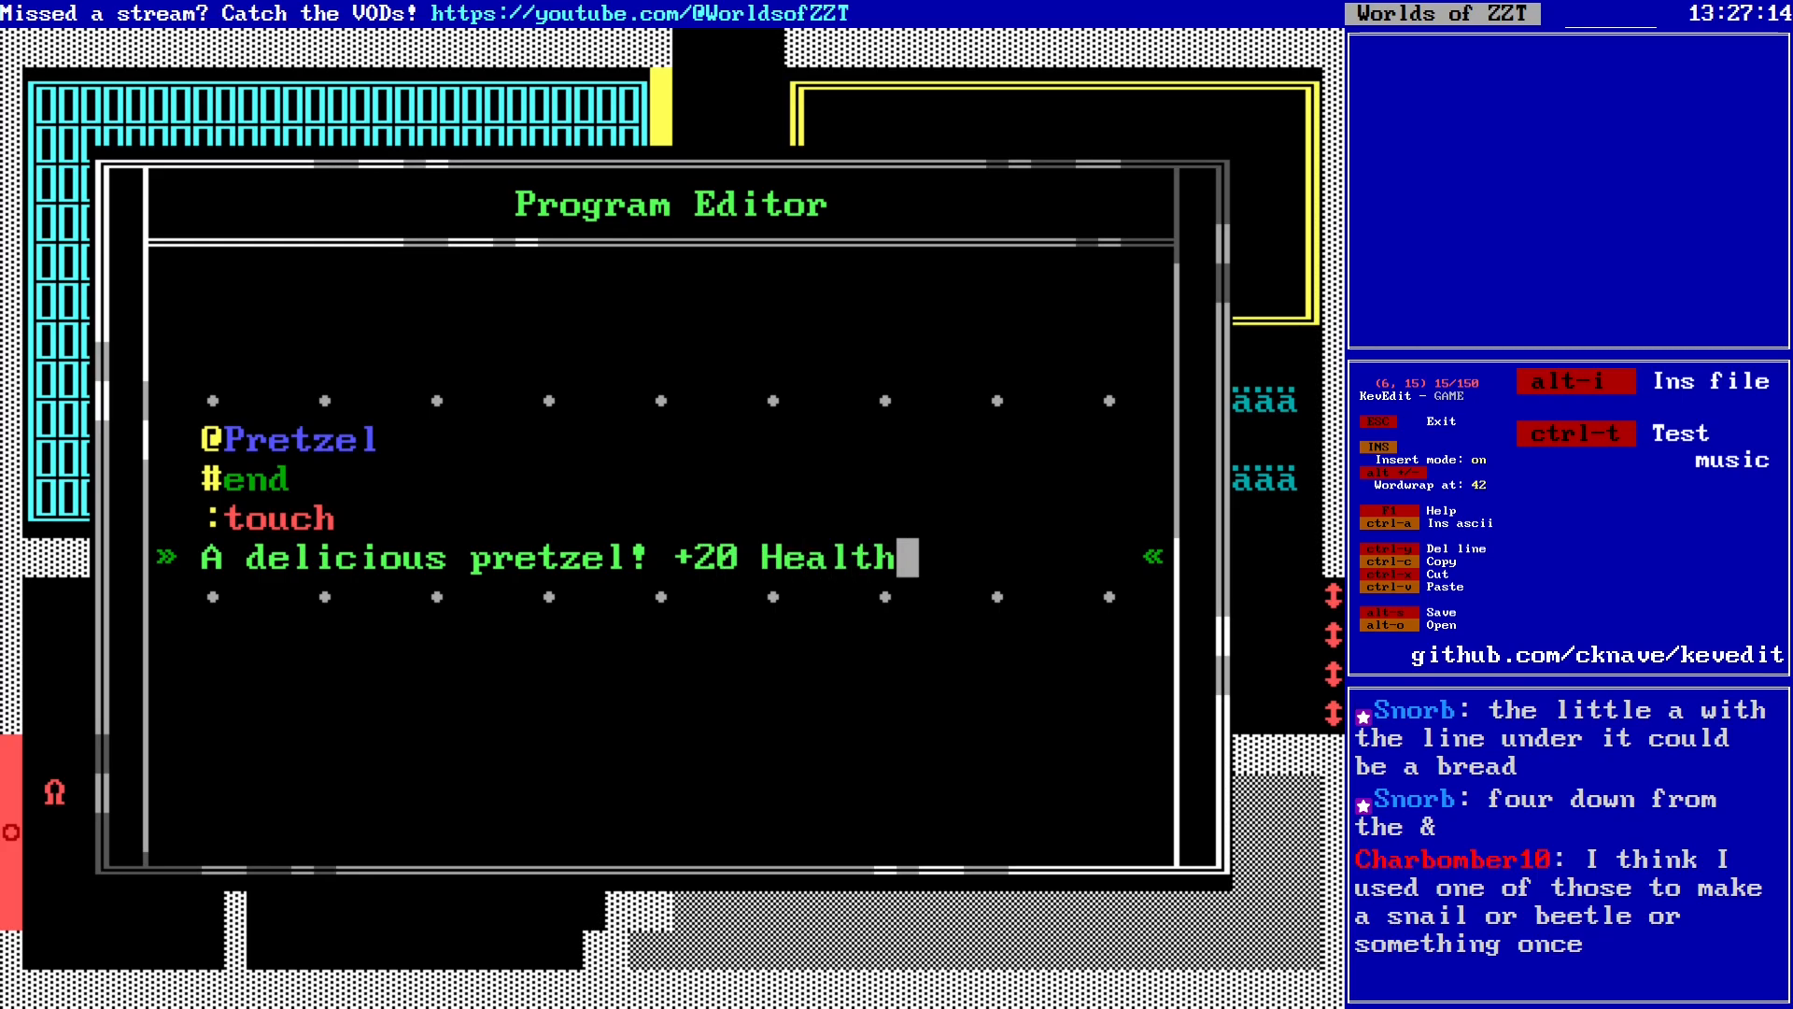
pyautogui.write('!')
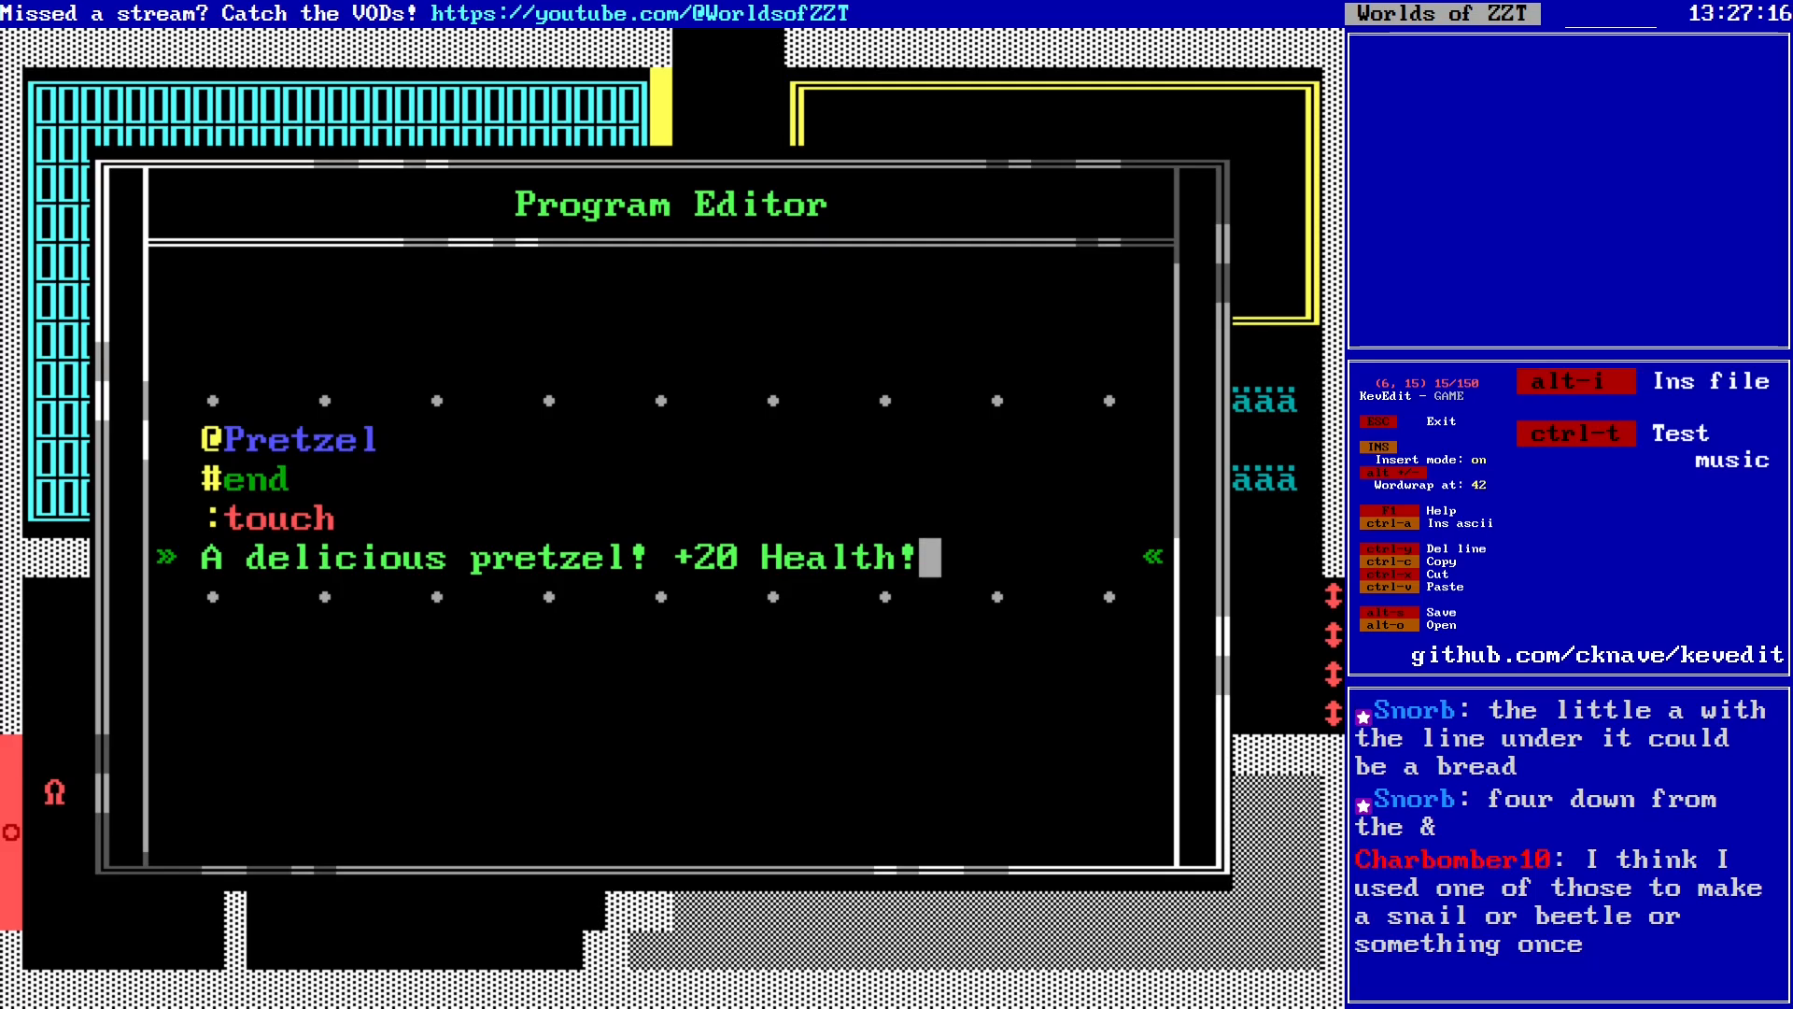
pyautogui.press('Return')
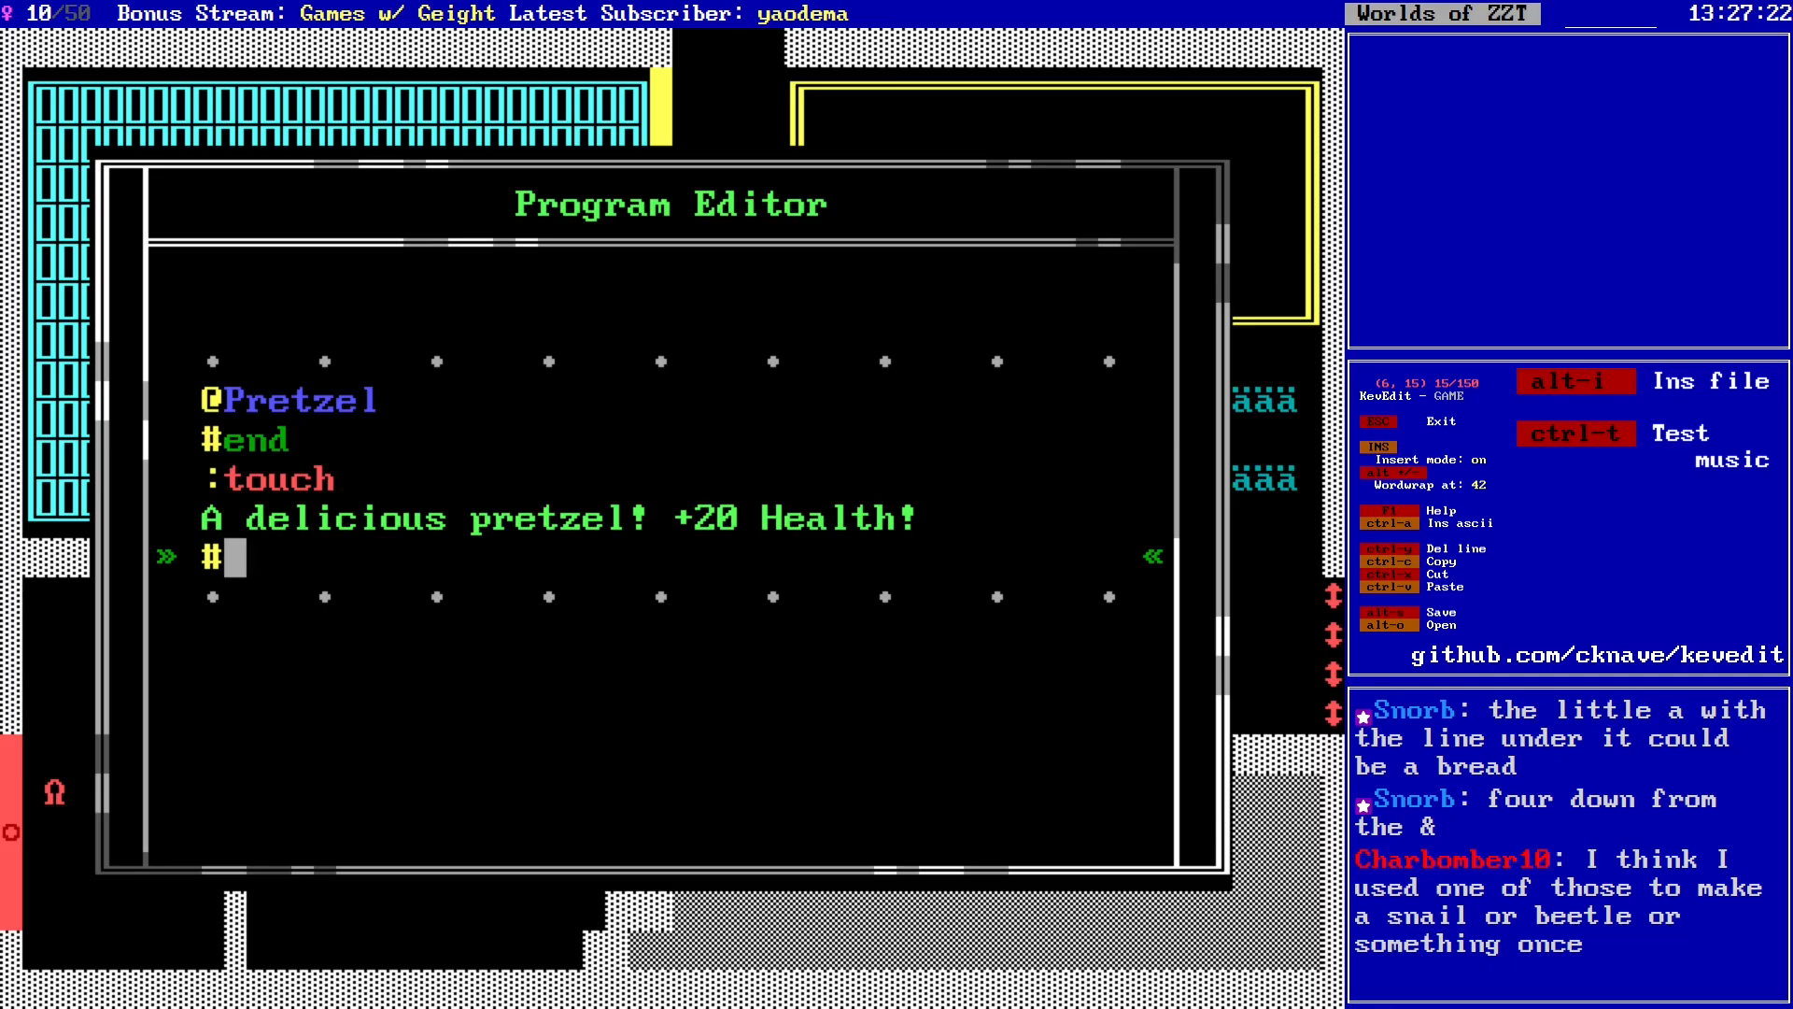
# Step: Finish the touch routine with the commands #give health 20 and #die on separate lines
pyautogui.write('give')
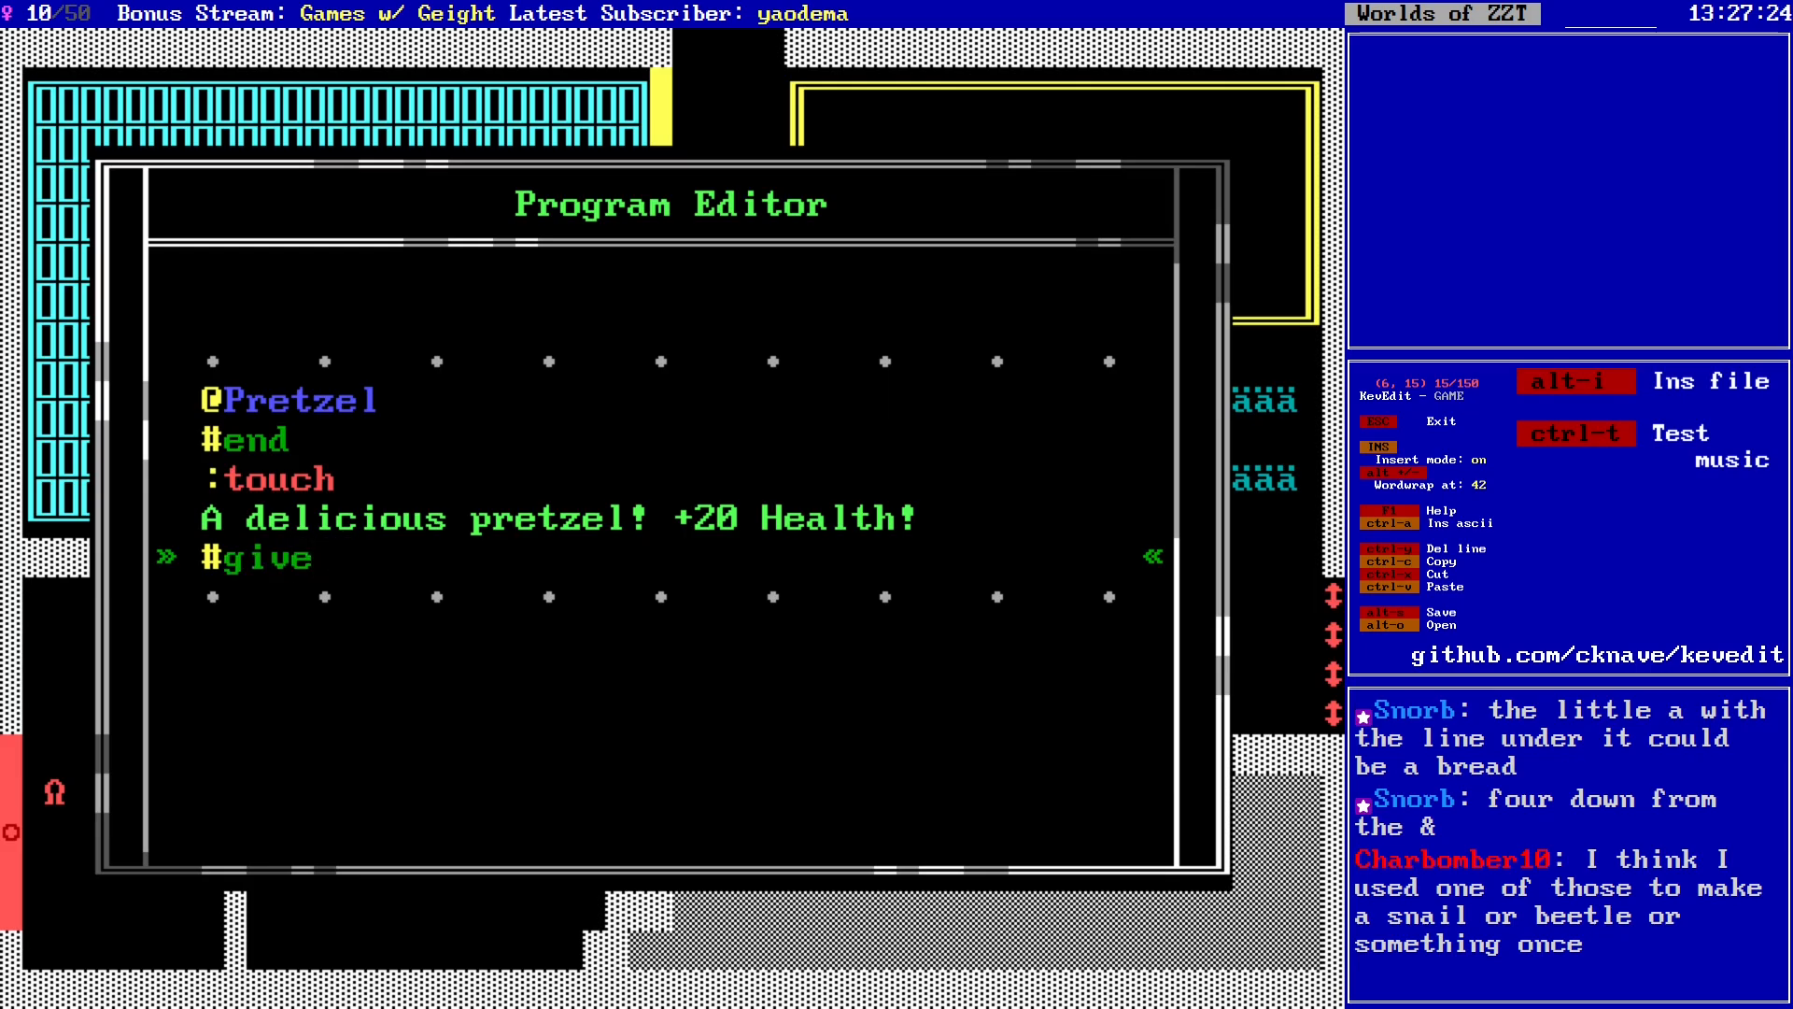
pyautogui.write(' health')
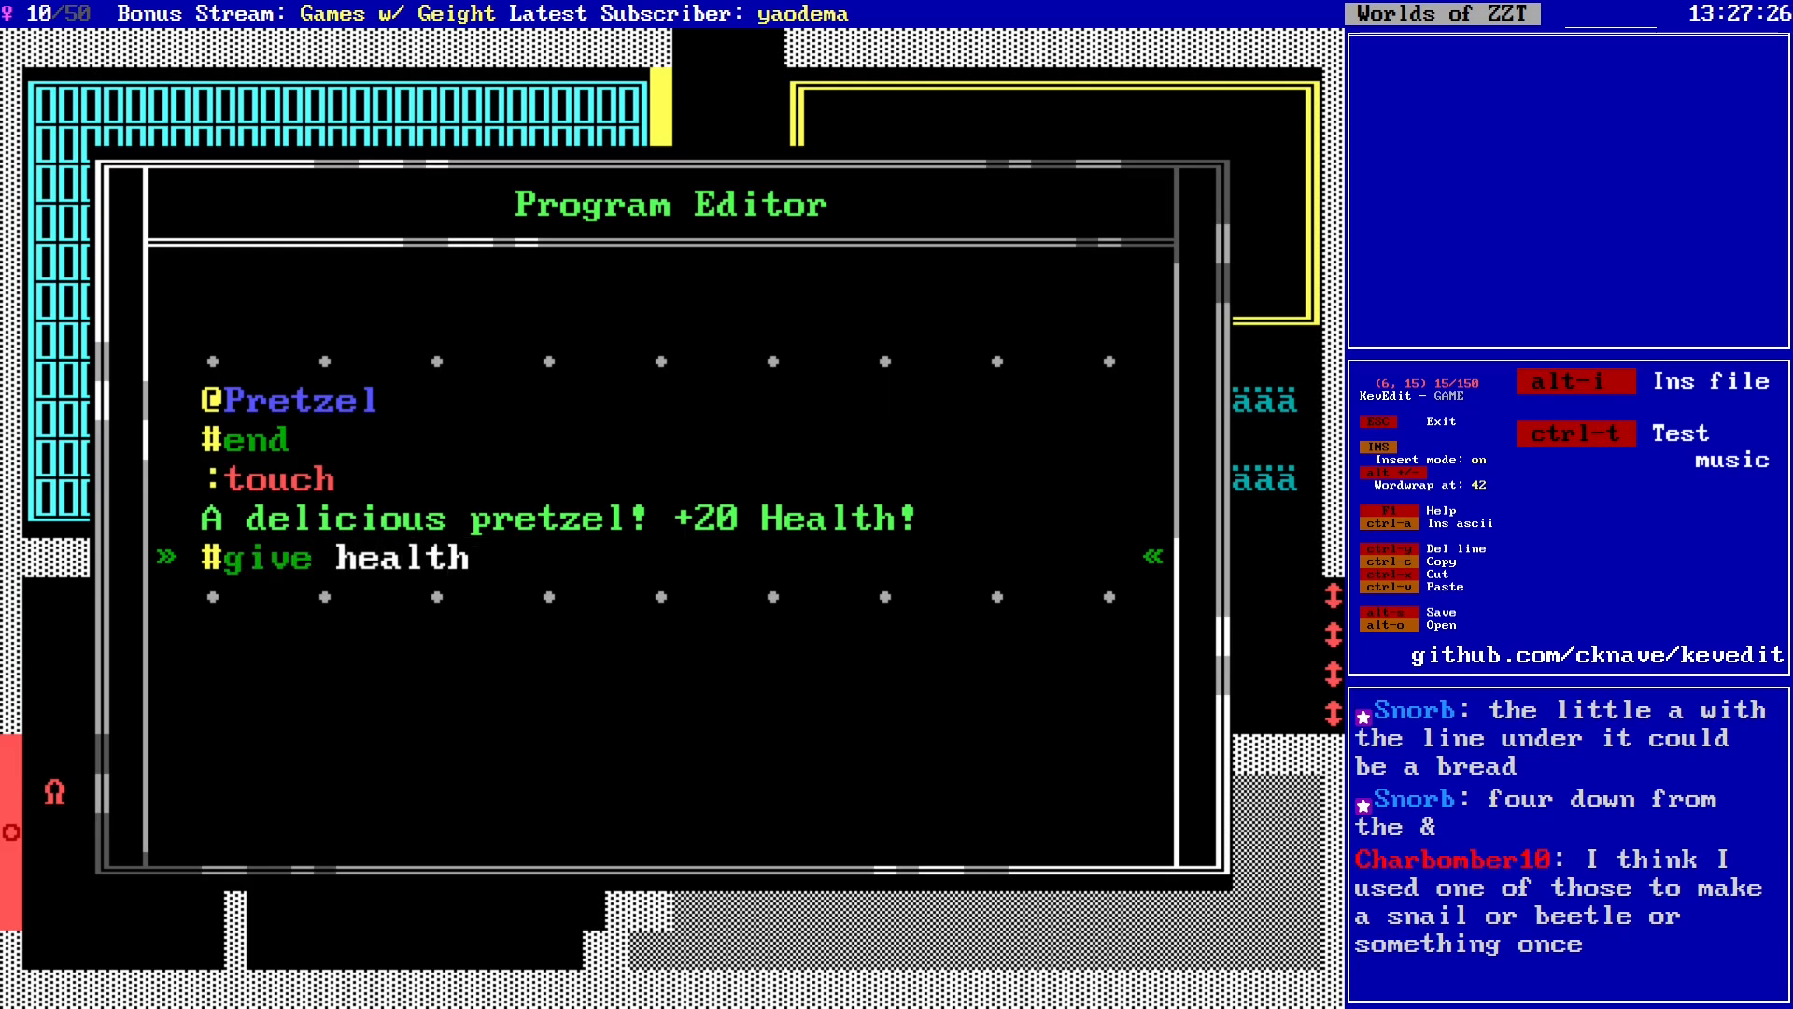
pyautogui.write(' 20')
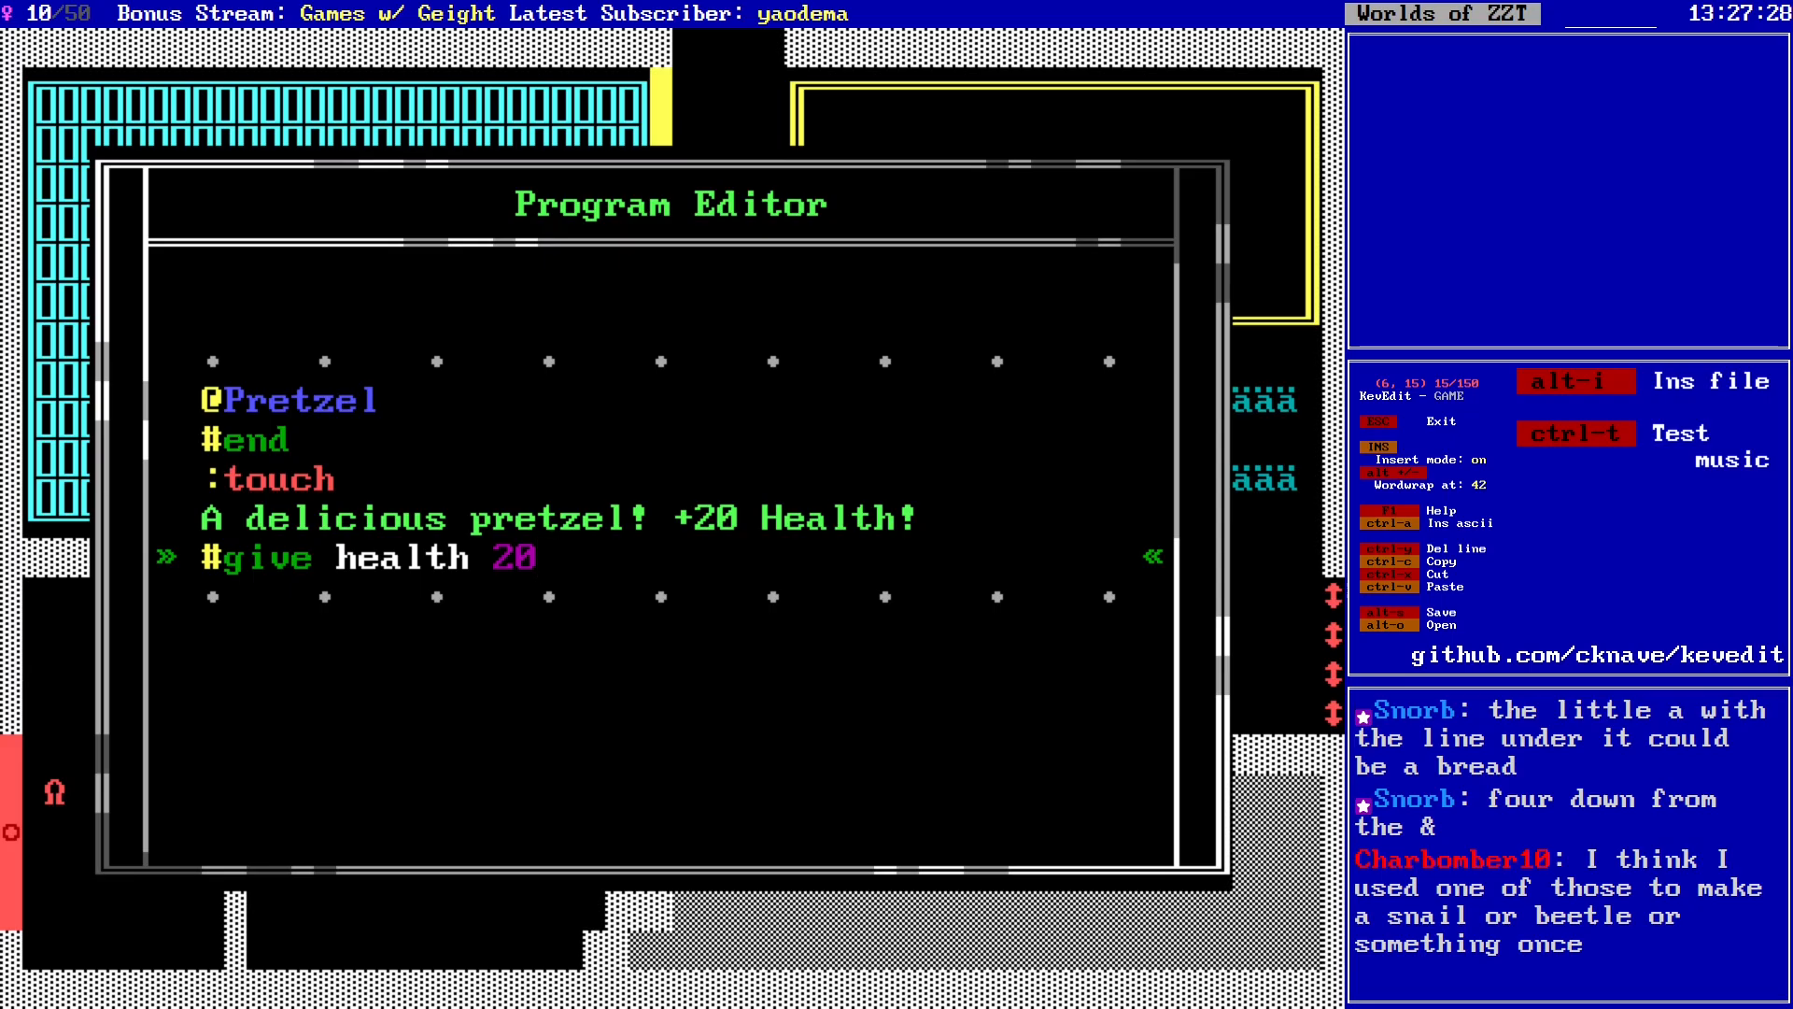
pyautogui.press('Return')
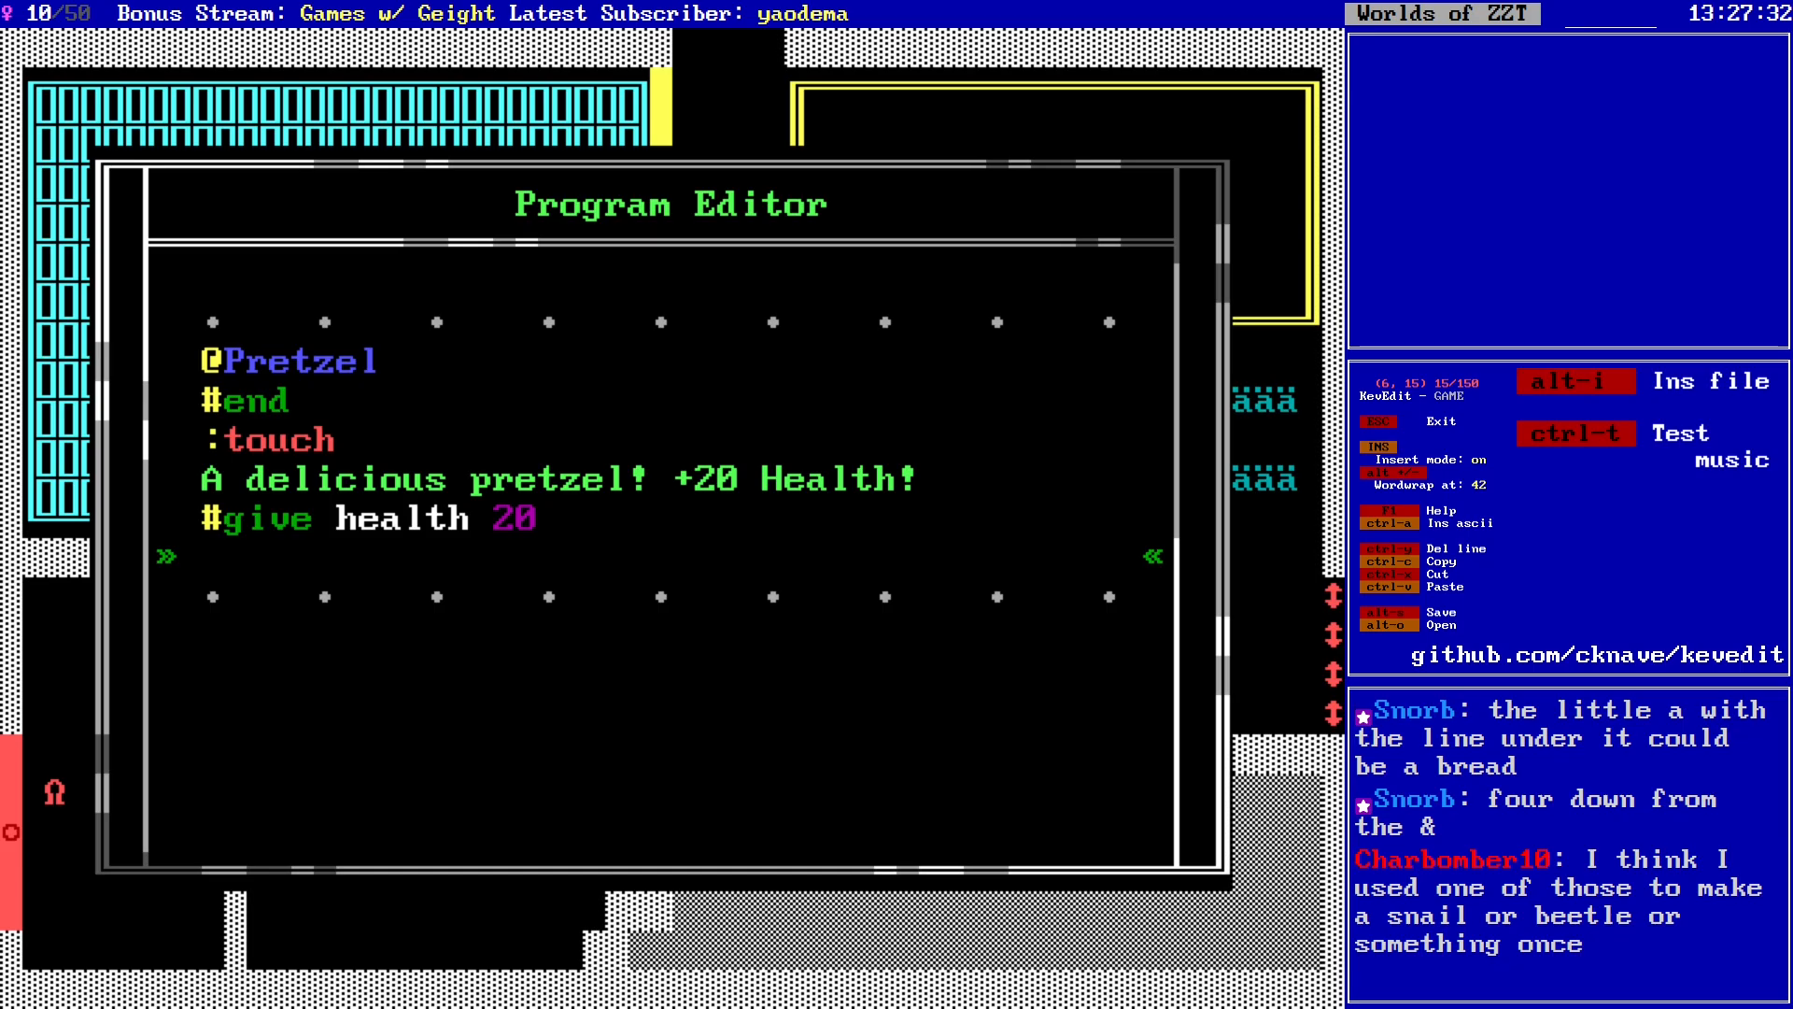
pyautogui.write('#')
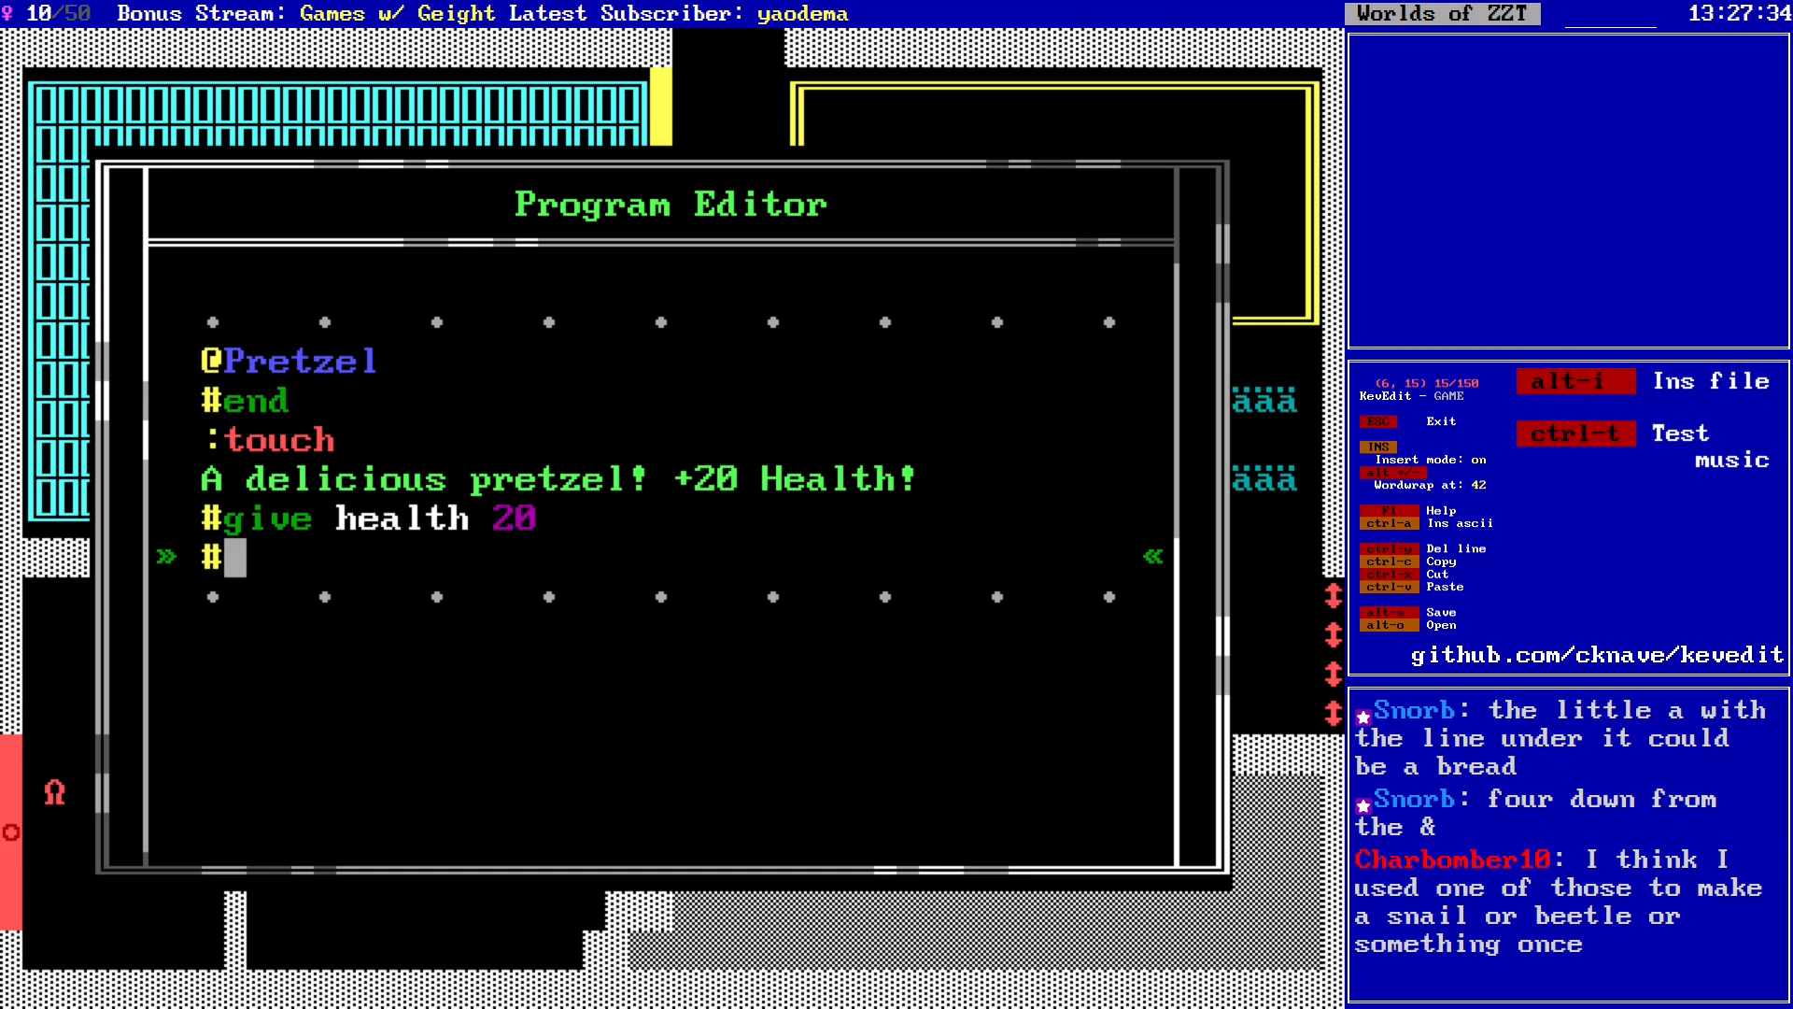
pyautogui.write('die')
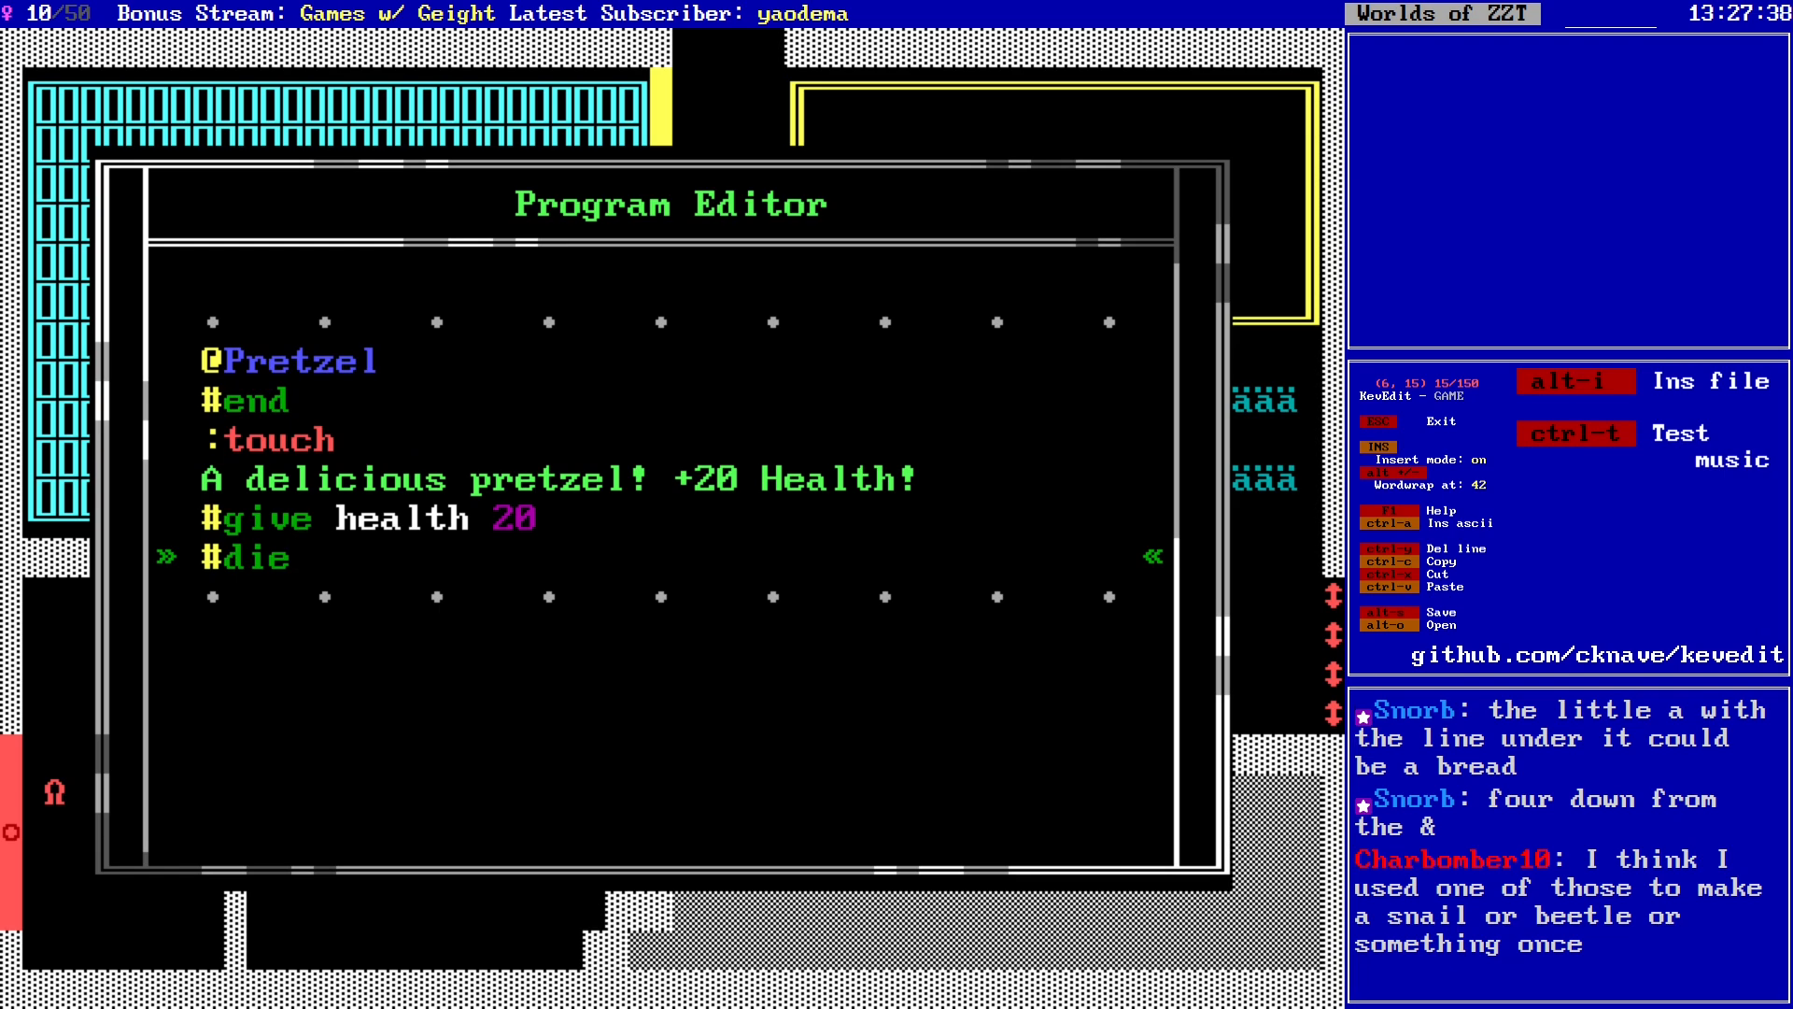
# Step: Close the Pretzel object's program and settings to return to the board
pyautogui.press('Escape')
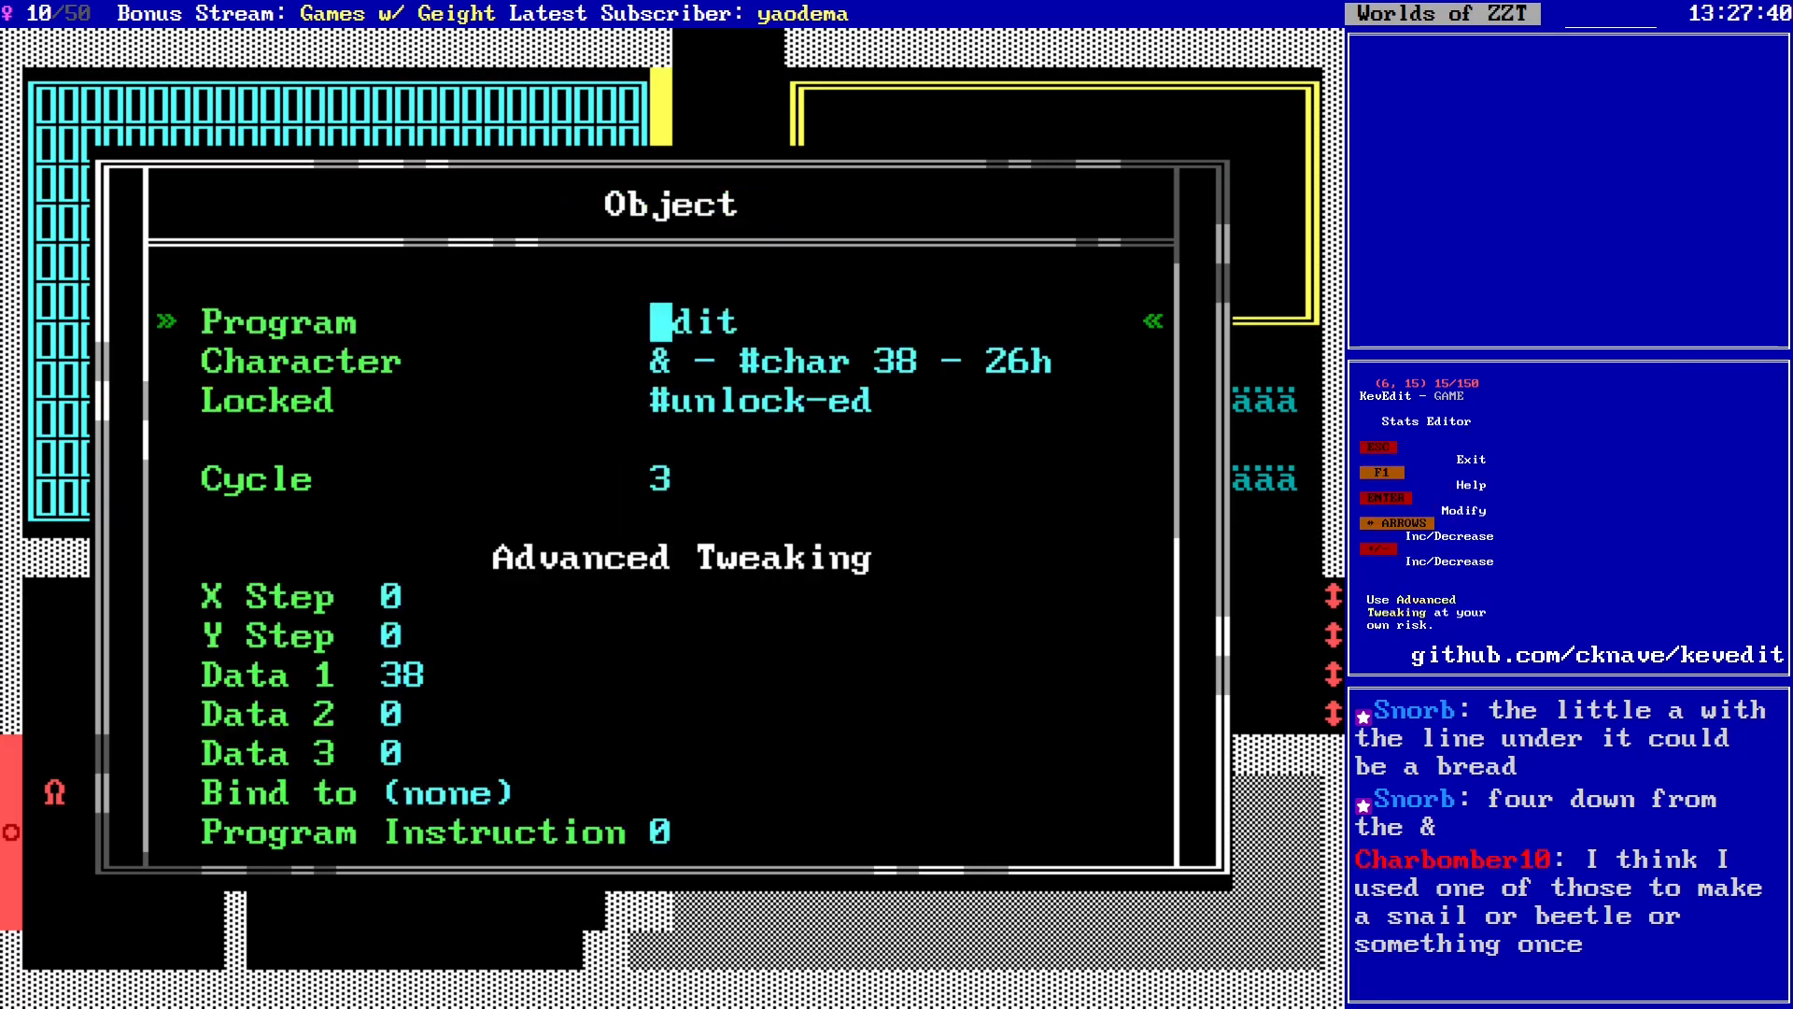
pyautogui.press('Escape')
pyautogui.press('Down')
pyautogui.press('s')
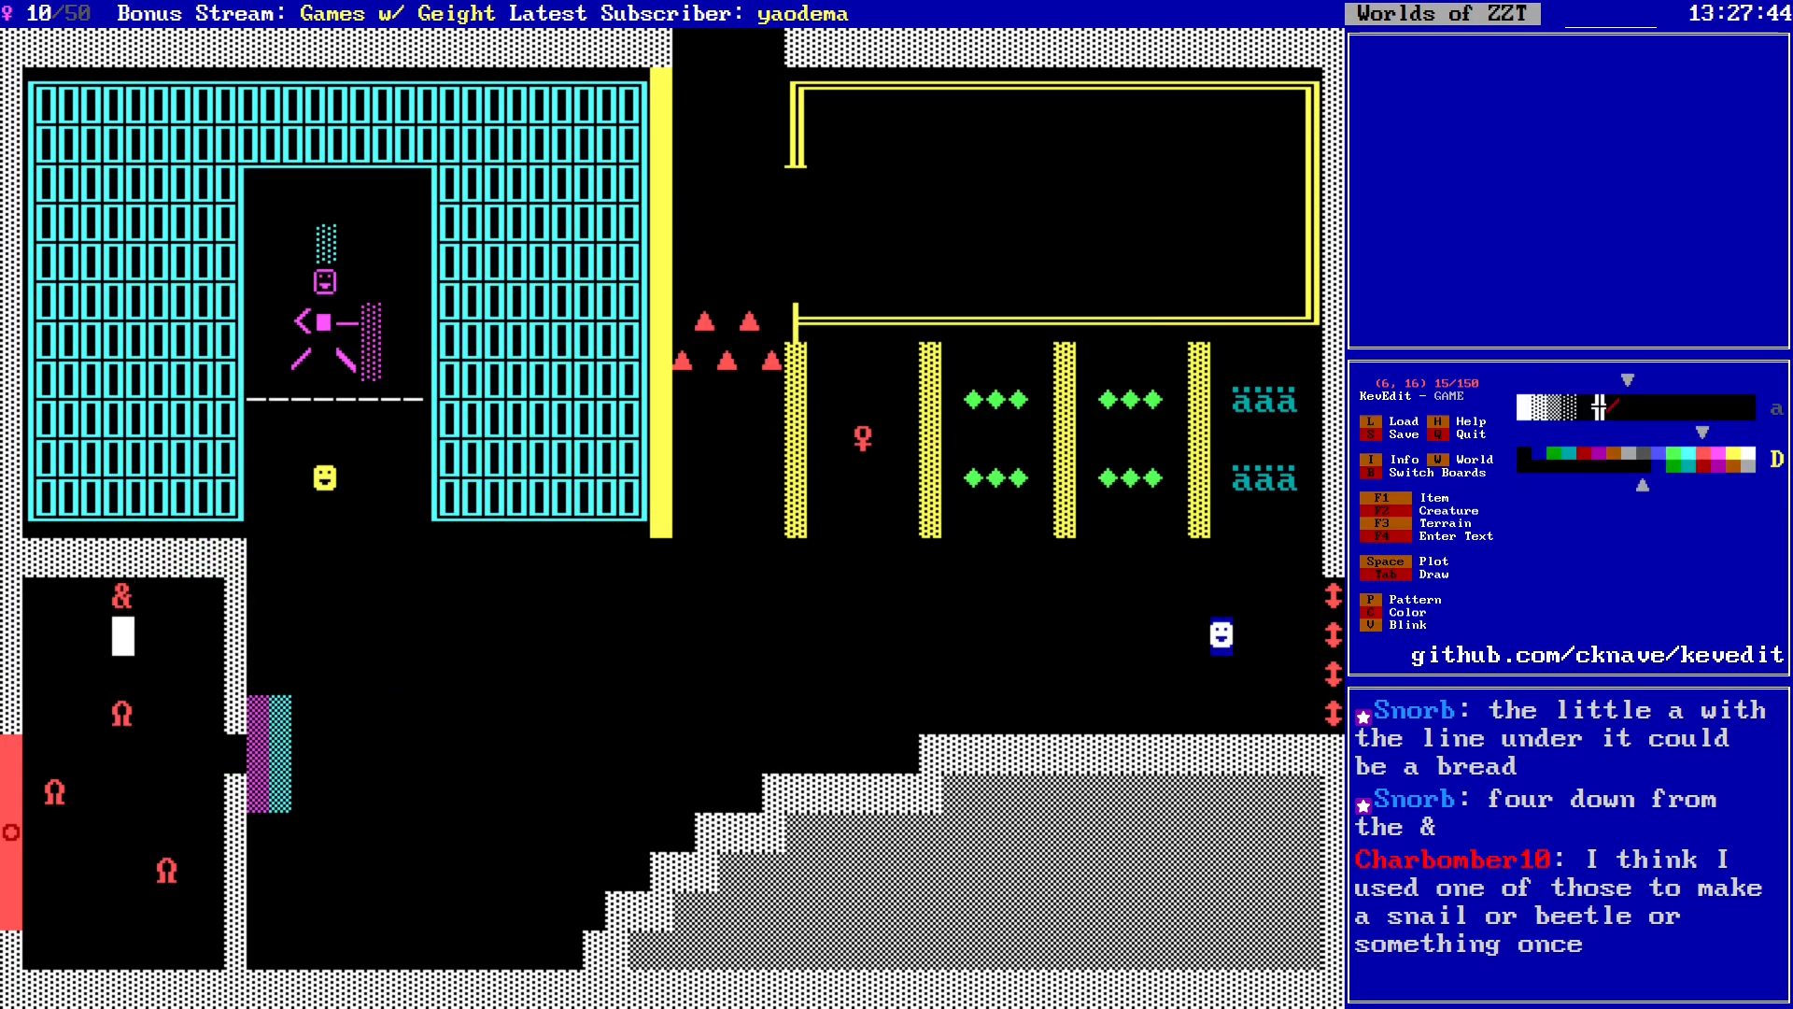
# Step: Reopen the & object's settings and set its cycle to 1
pyautogui.press('Up')
pyautogui.press('Return')
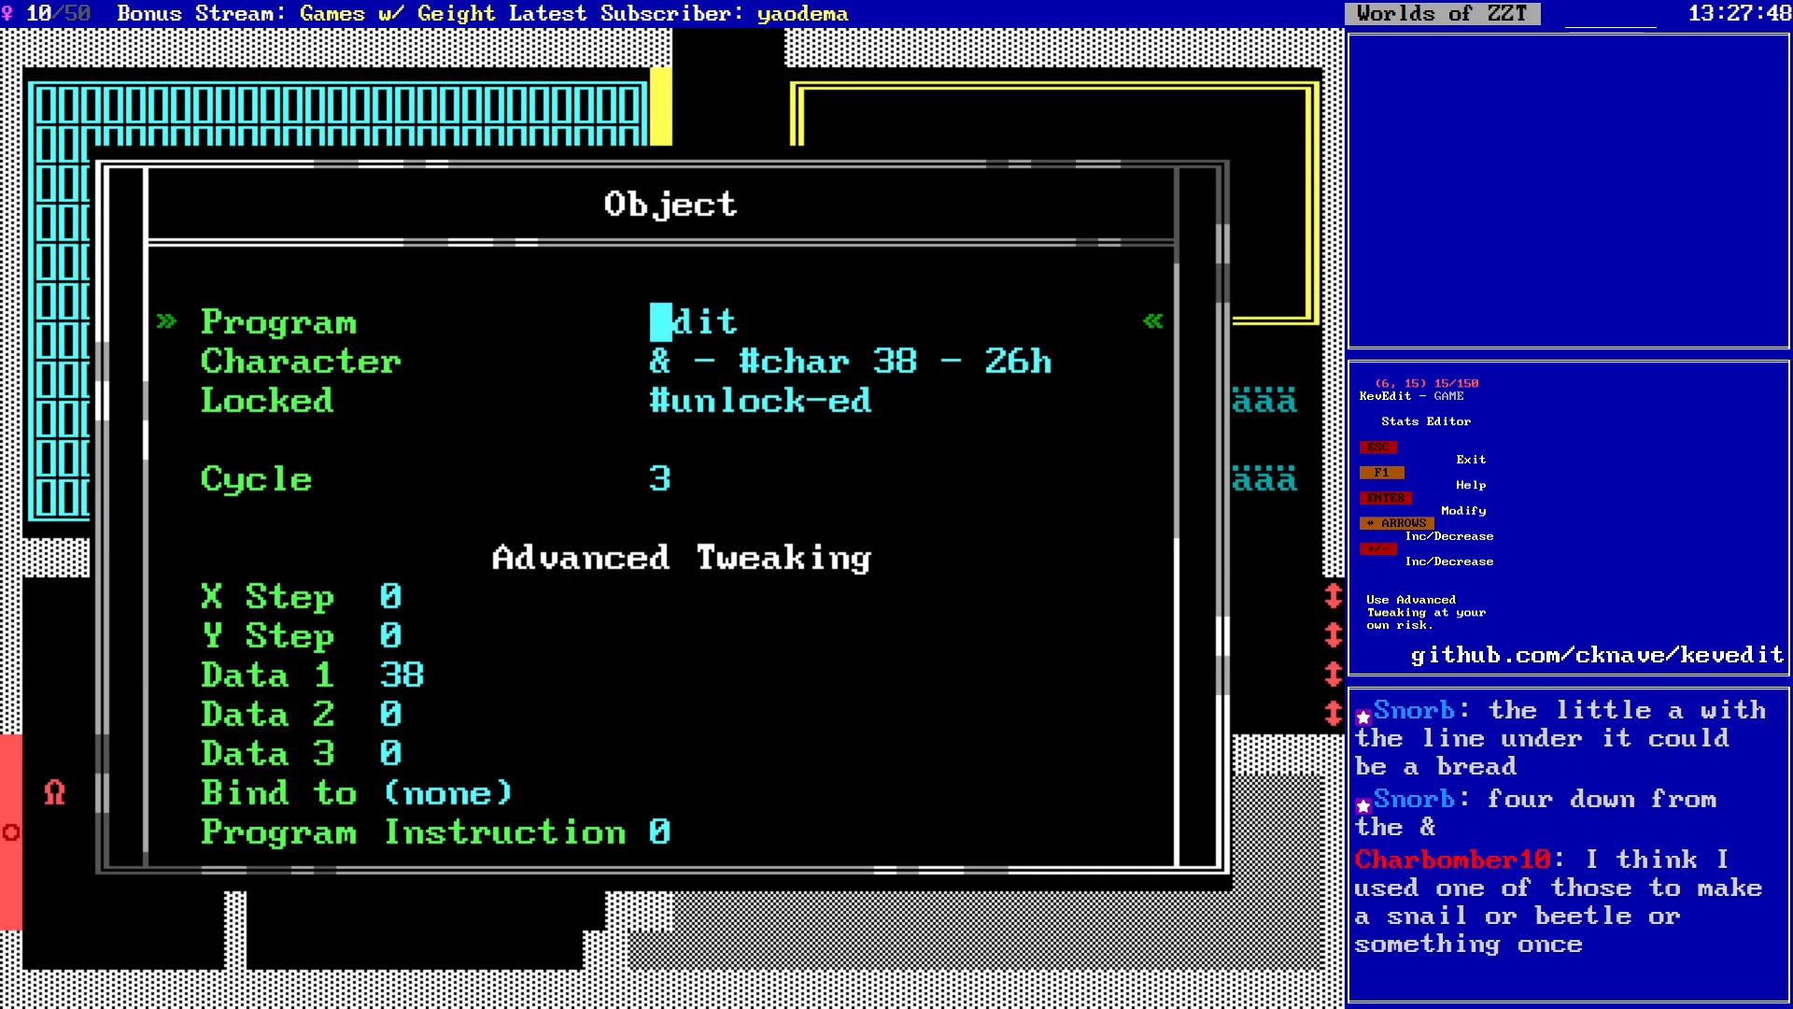
pyautogui.press('Down')
pyautogui.press('Down')
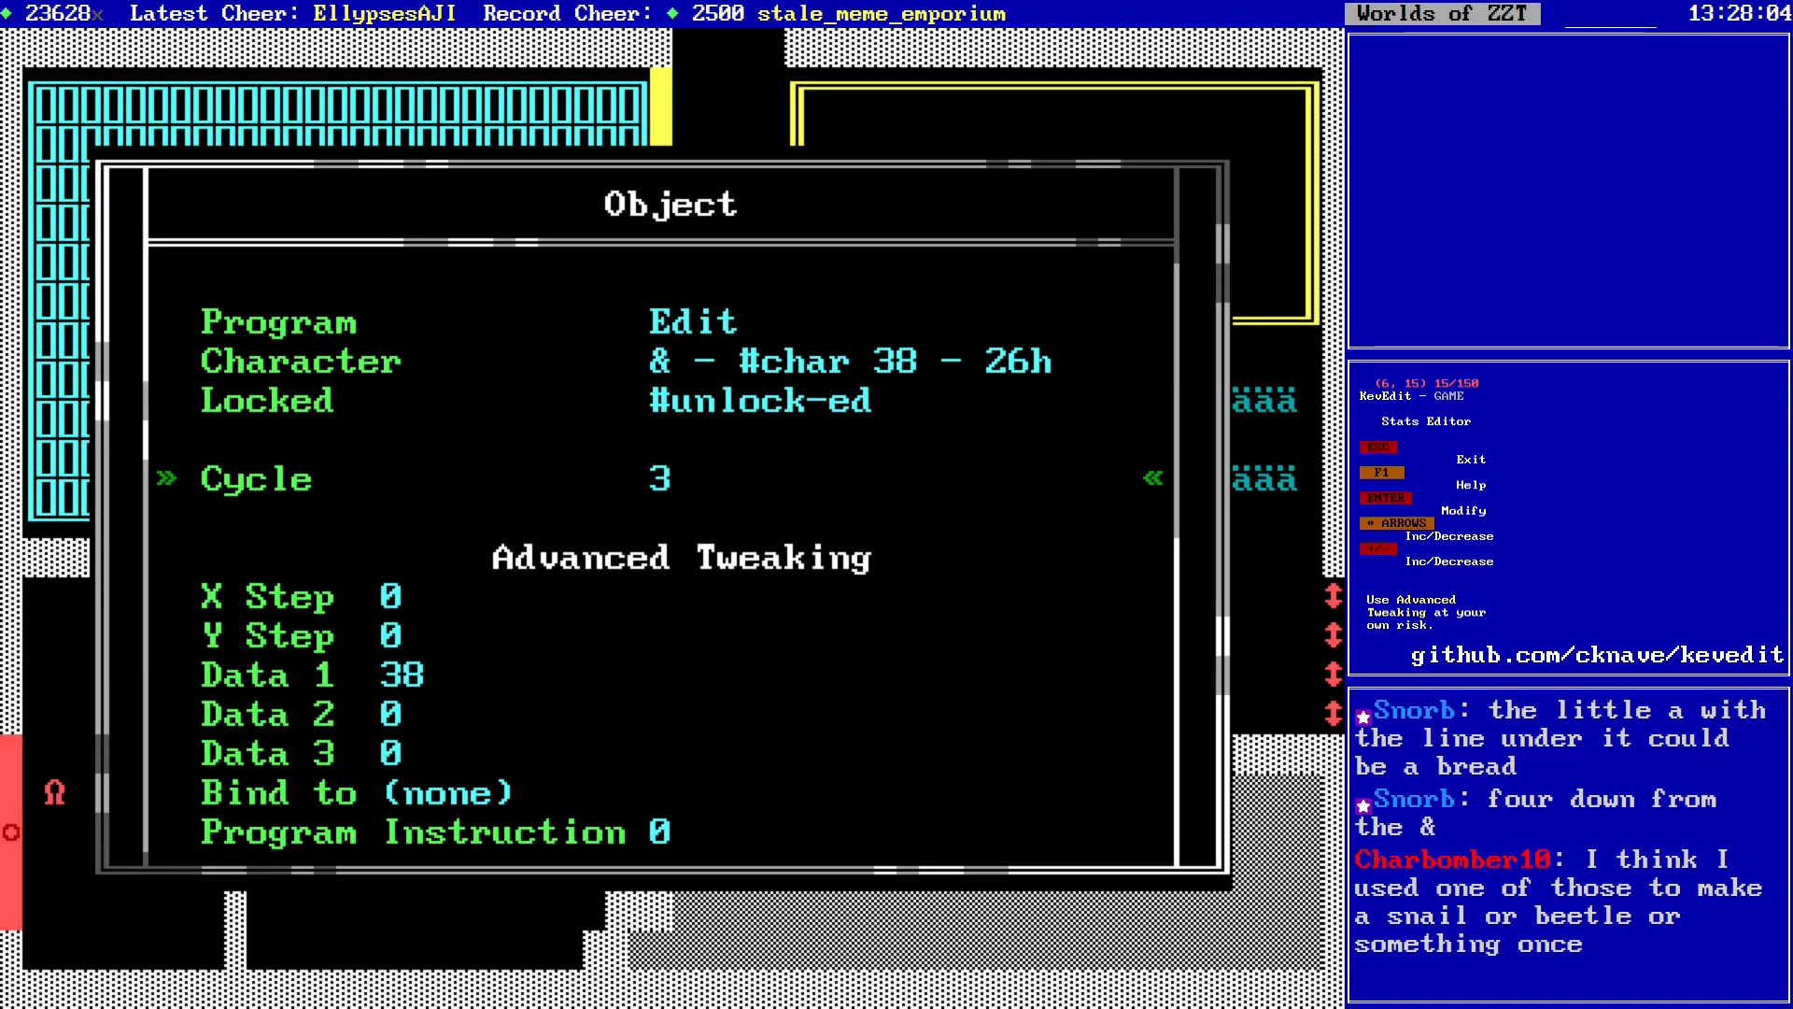
pyautogui.press('Left')
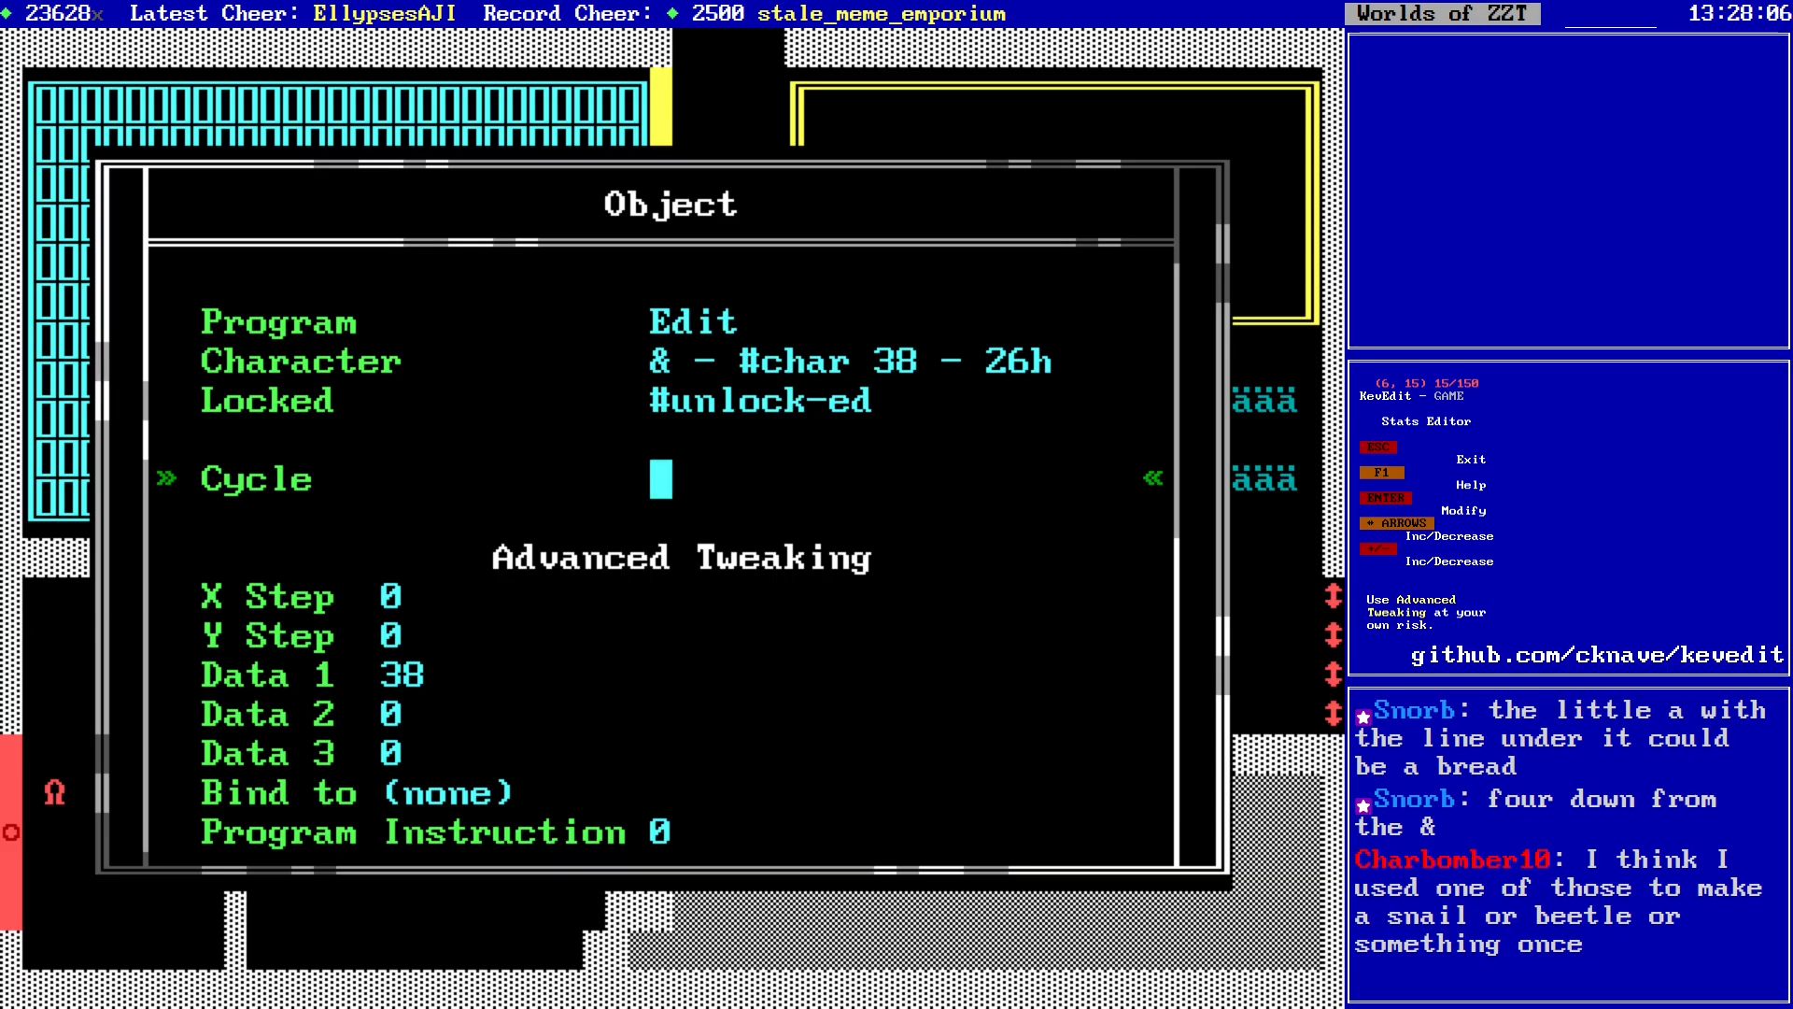
pyautogui.press('Left')
pyautogui.press('Up')
pyautogui.press('Up')
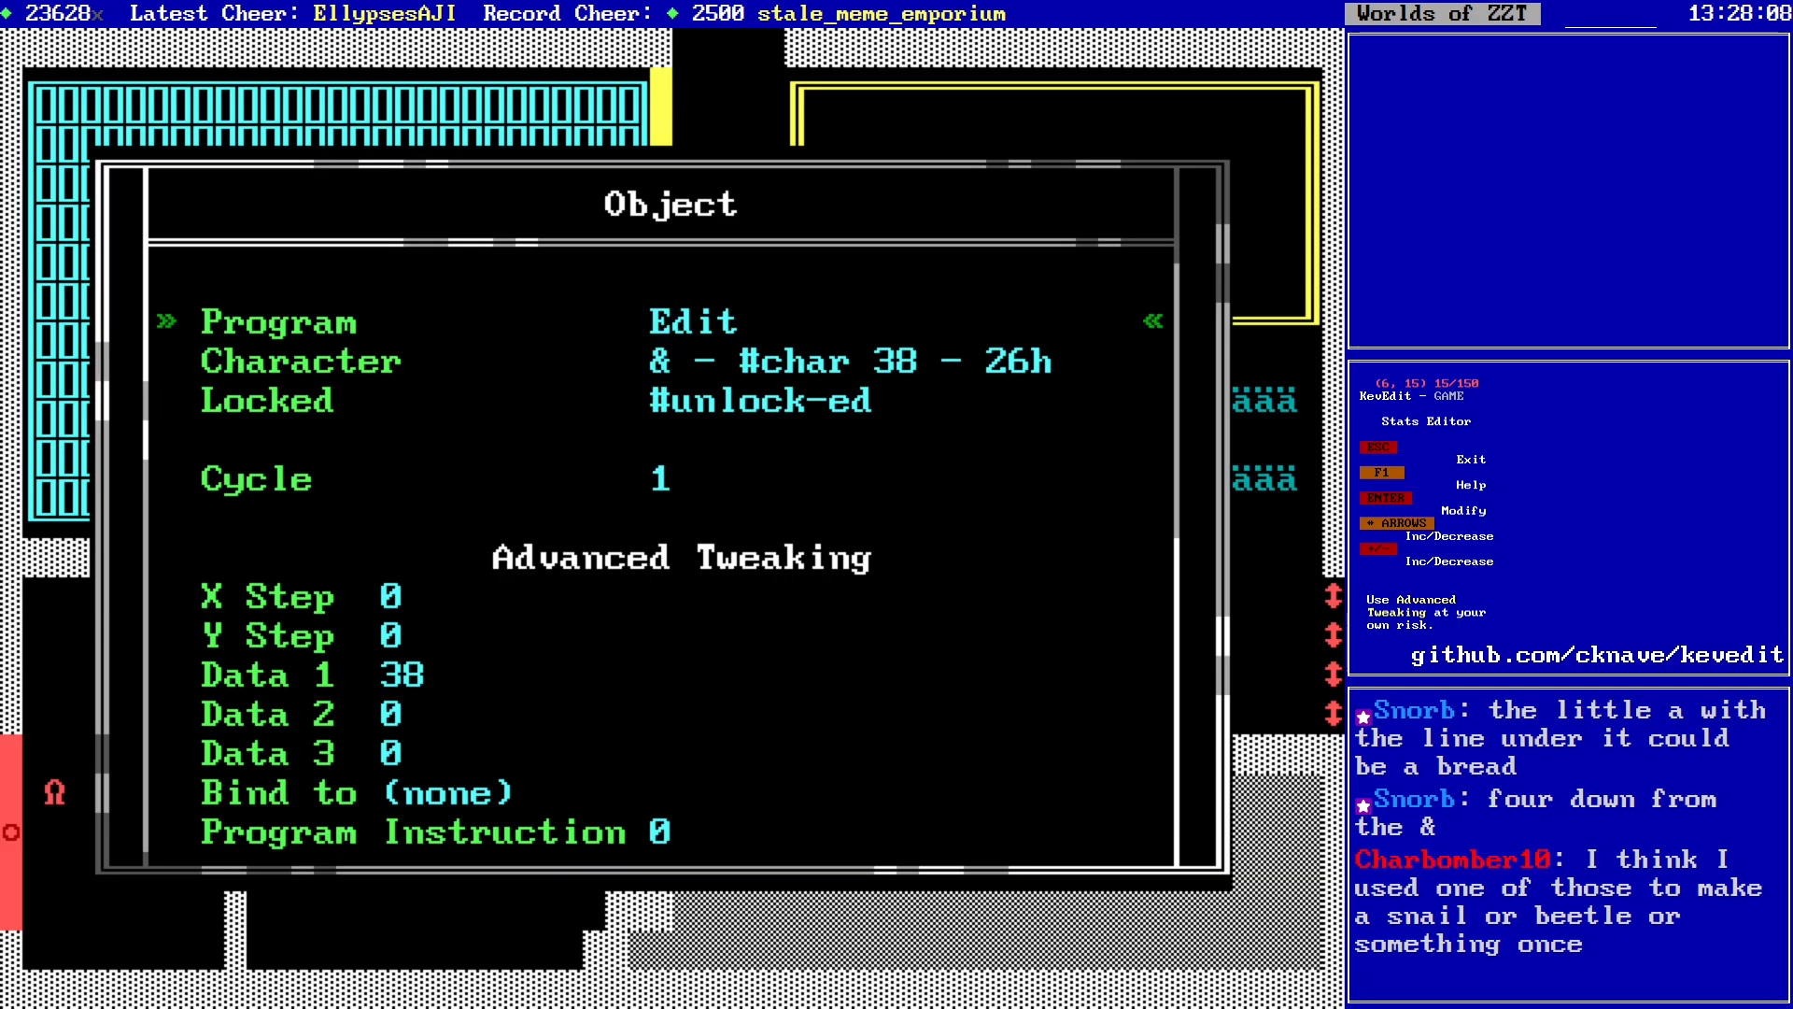
pyautogui.press('Return')
pyautogui.press('Down')
pyautogui.press('Down')
pyautogui.press('Down')
pyautogui.press('Down')
pyautogui.press('Down')
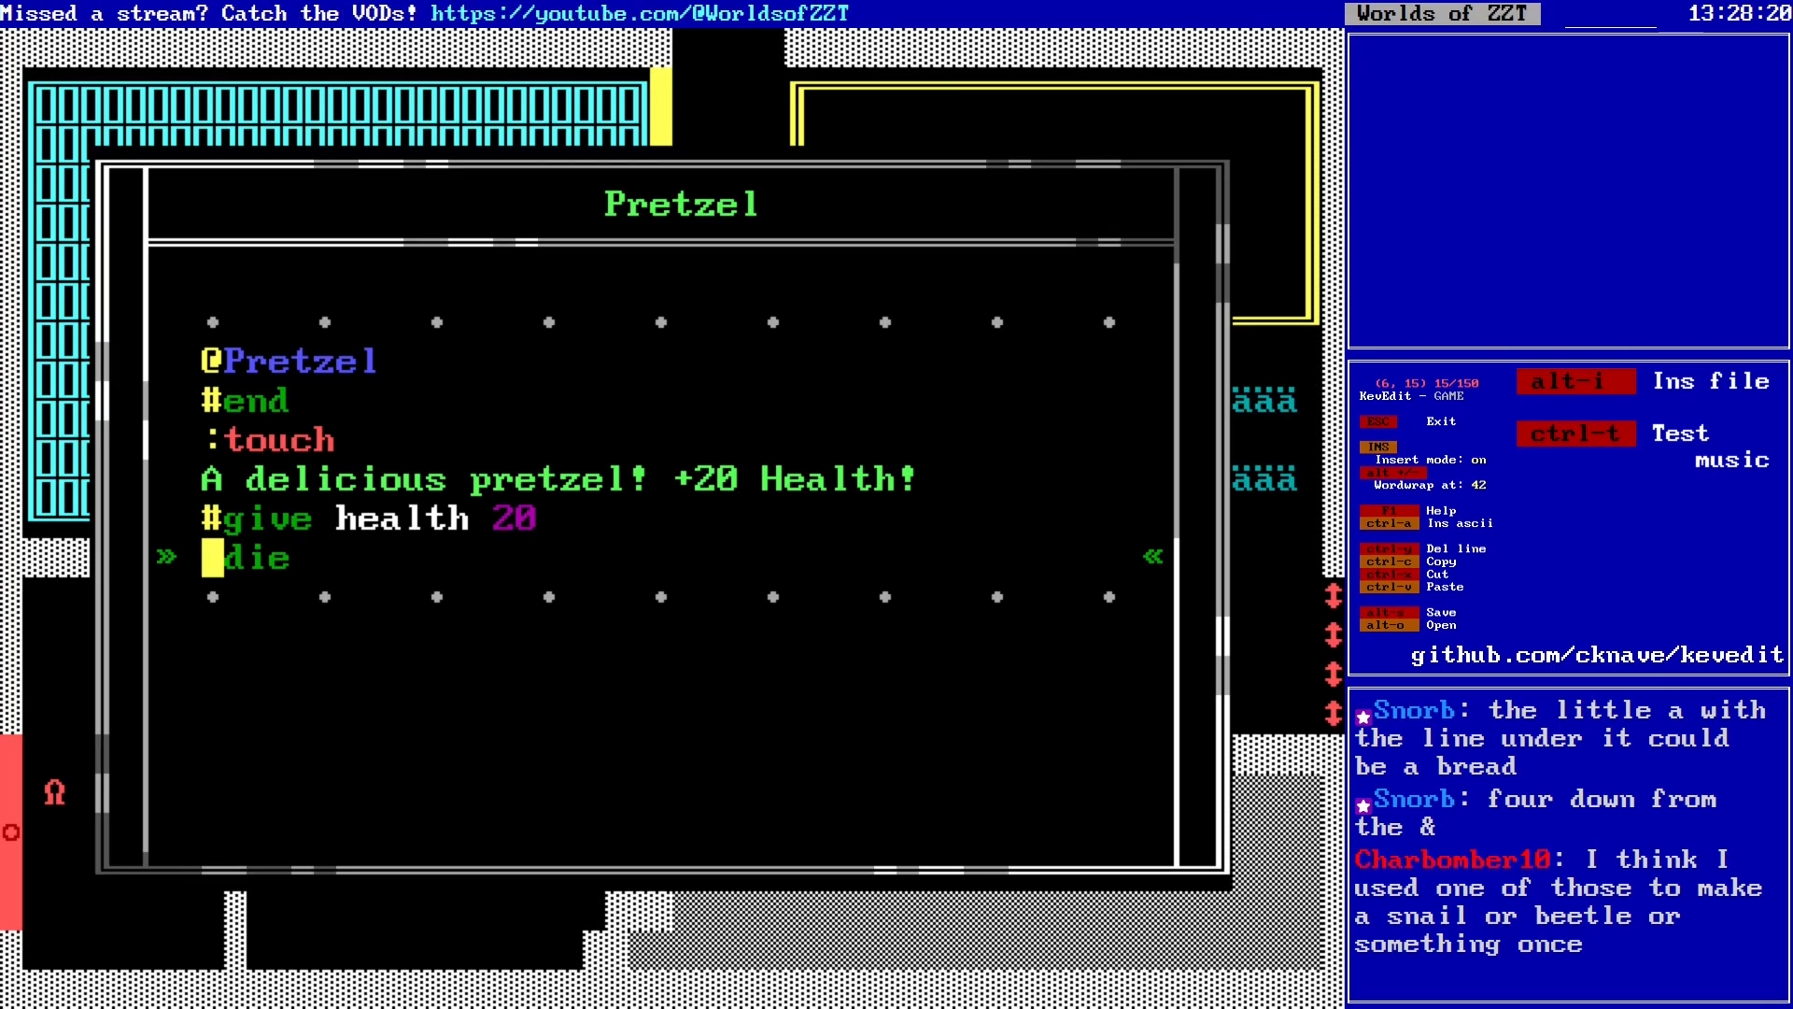
pyautogui.press('End')
pyautogui.press('Up')
pyautogui.press('End')
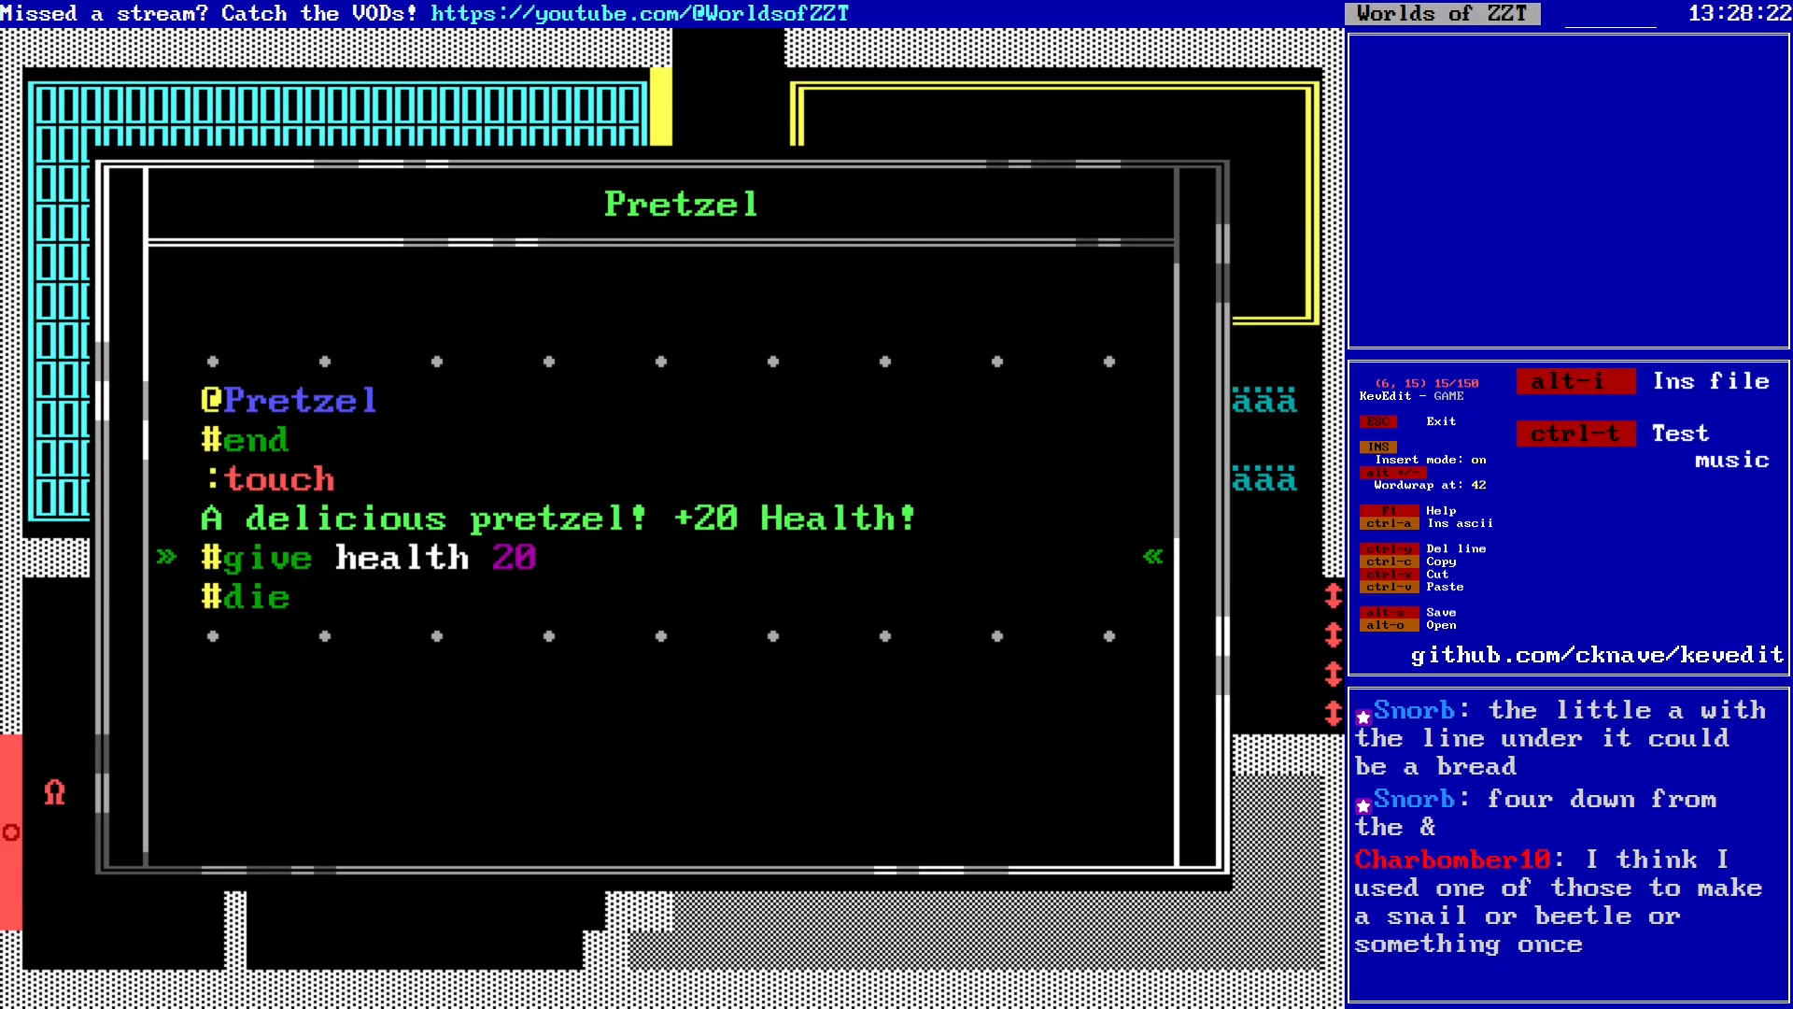
pyautogui.press('Down')
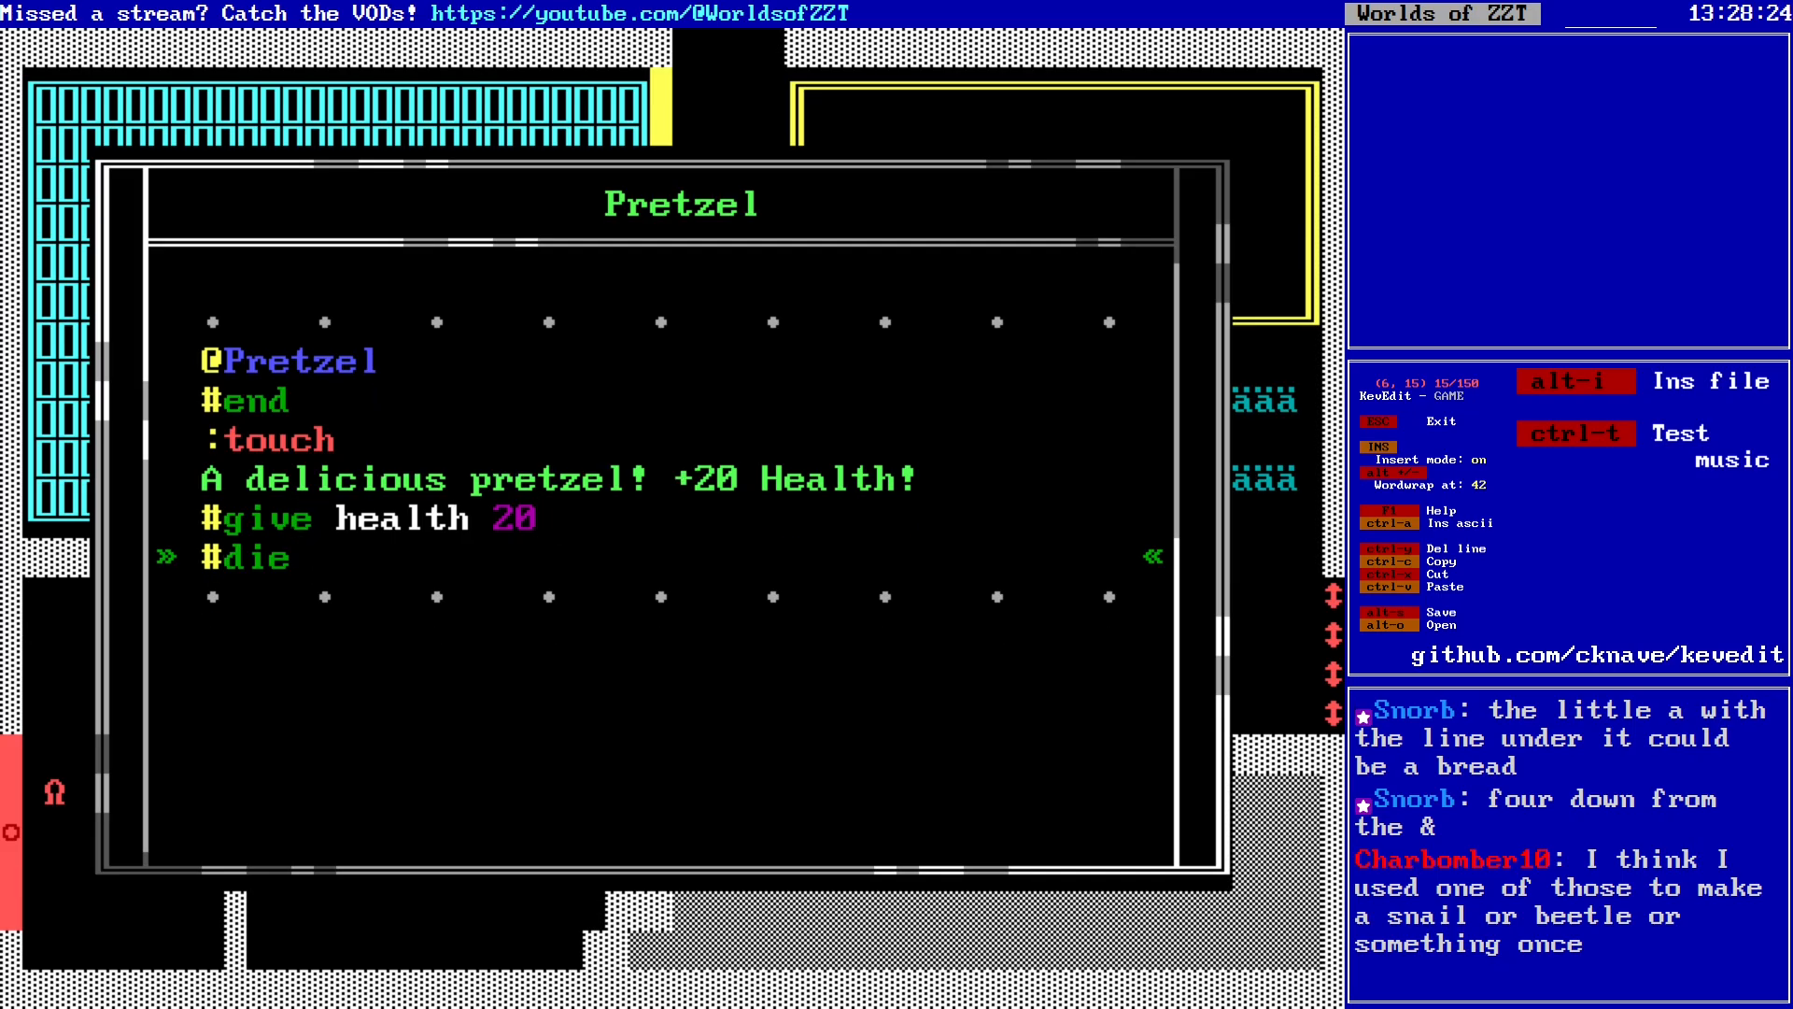
pyautogui.press('Return')
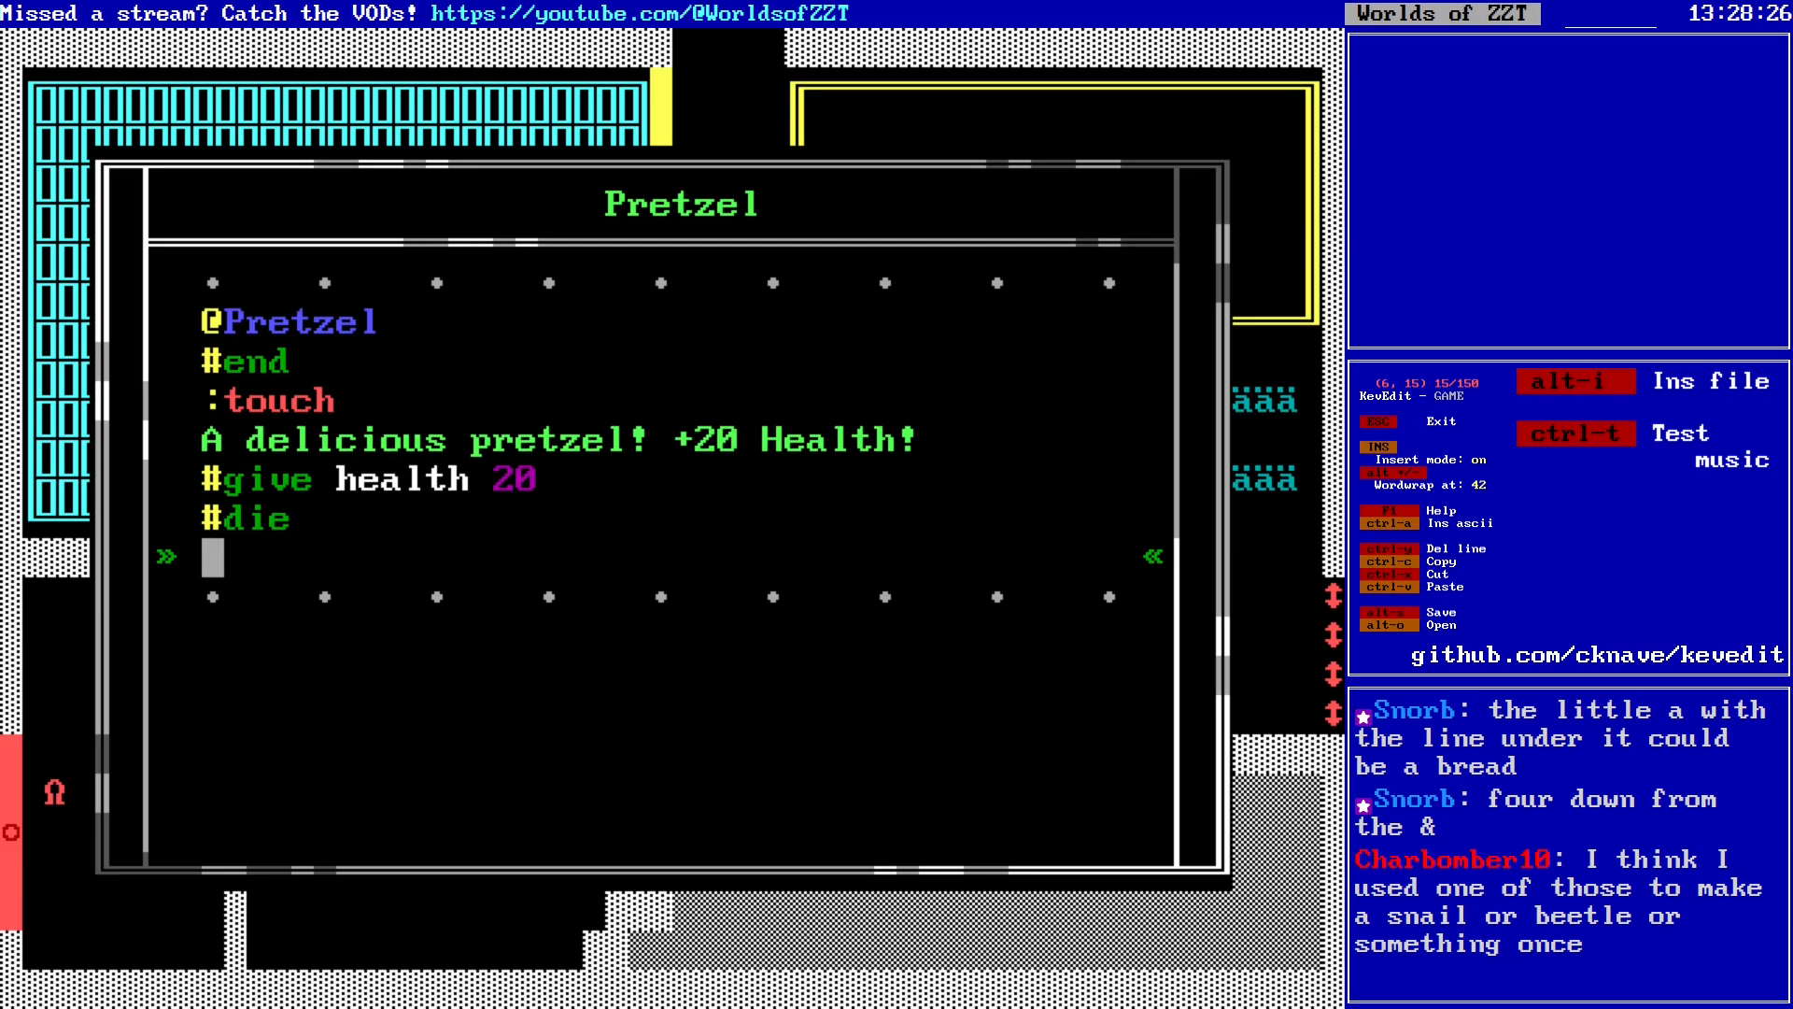
pyautogui.press('BackSpace')
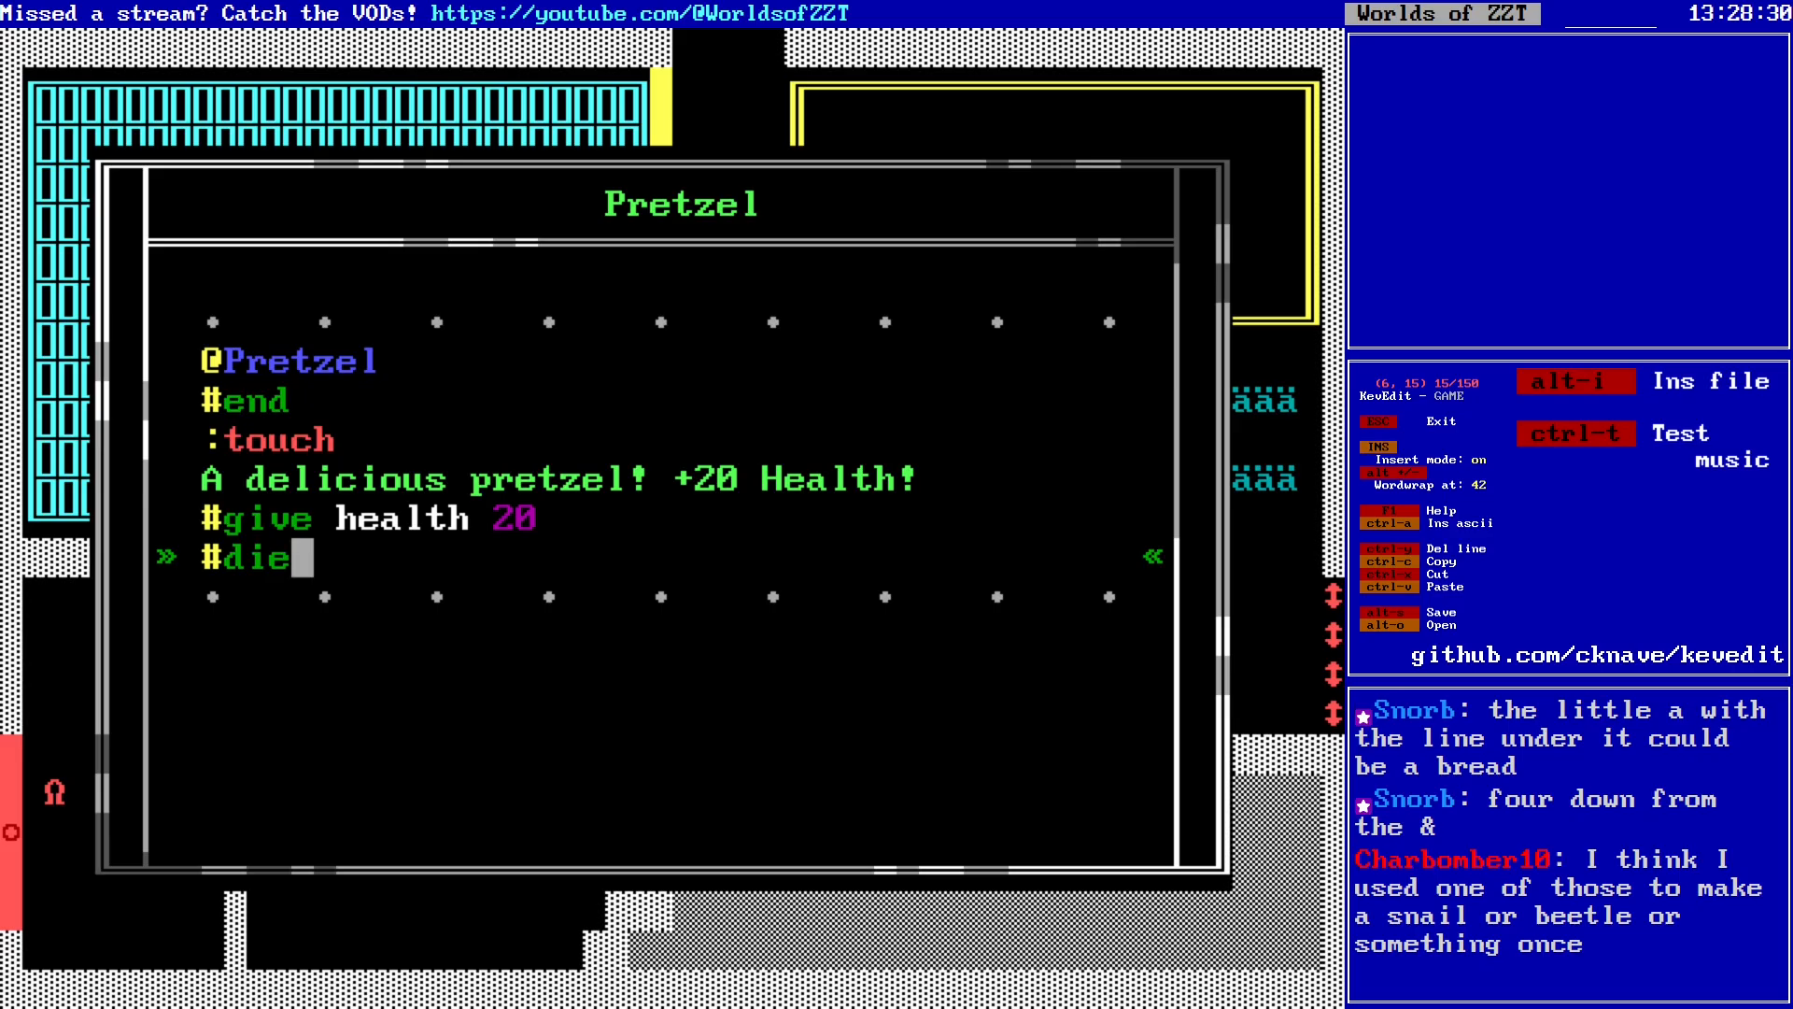
pyautogui.press('Escape')
# Step: Reopen the Pretzel program and insert a #play line between #give health 20 and #die
pyautogui.press('Return')
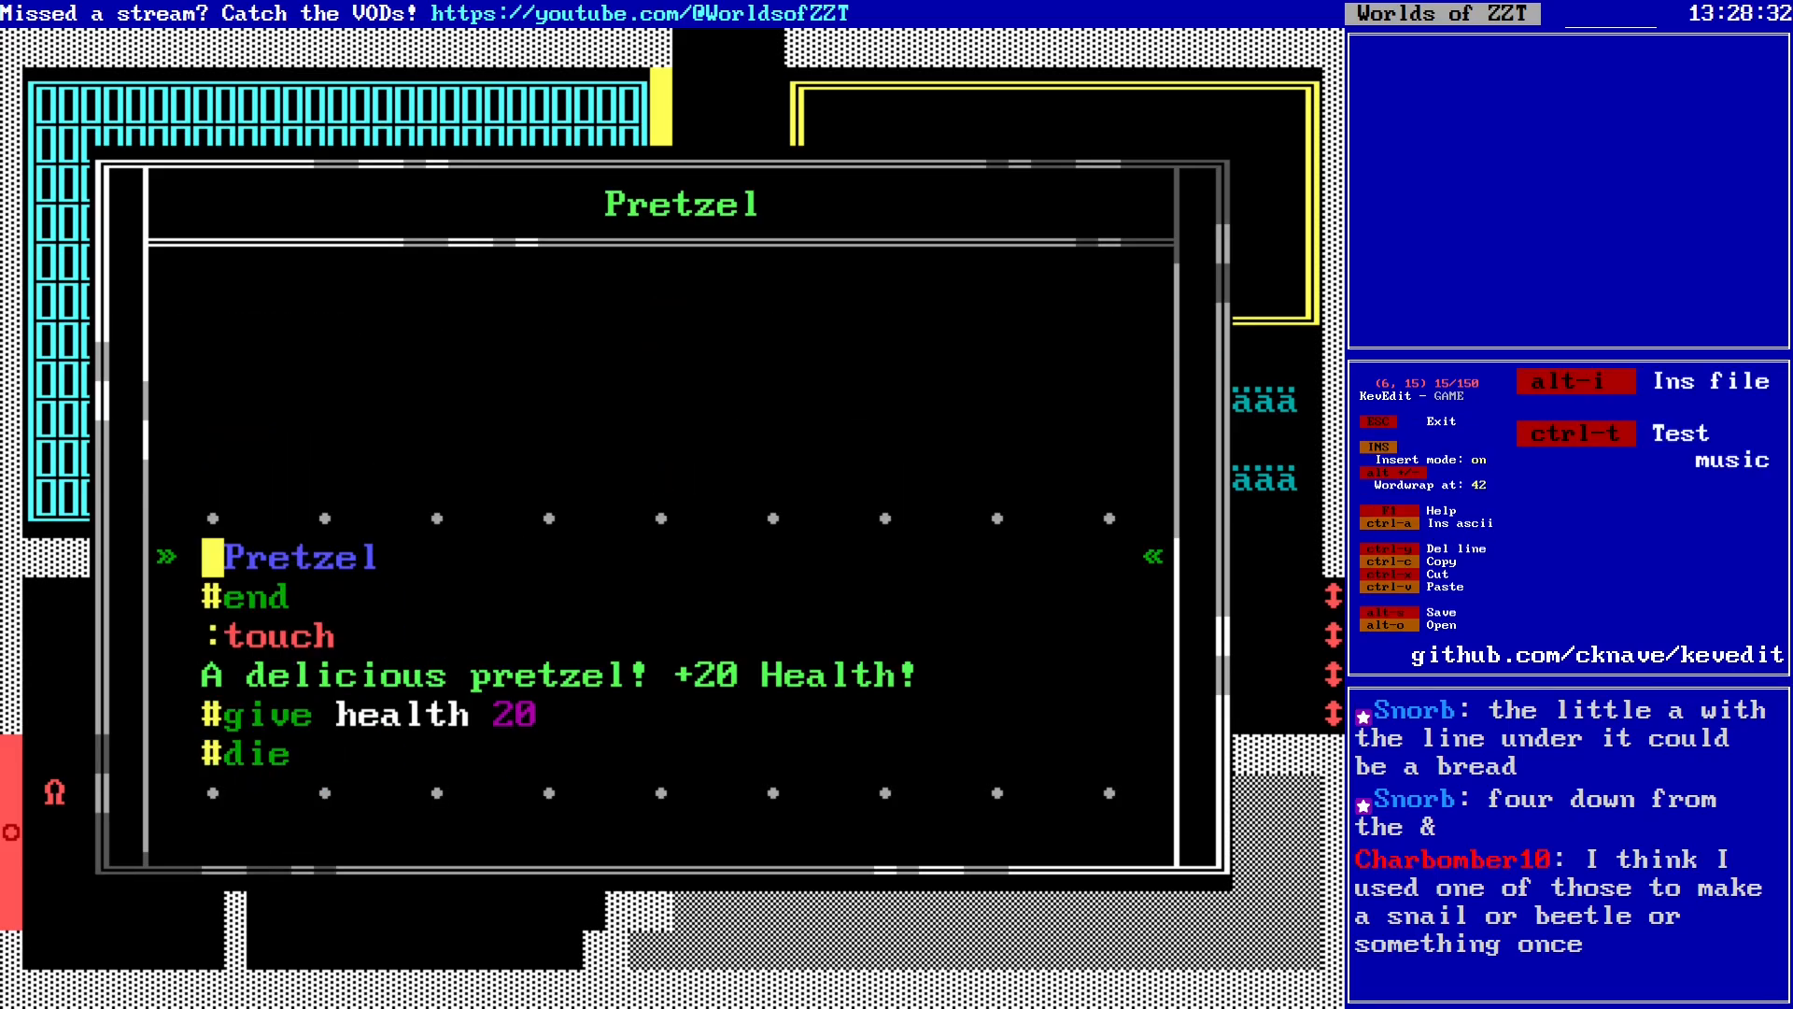
pyautogui.press('Down')
pyautogui.press('Down')
pyautogui.press('Down')
pyautogui.press('Down')
pyautogui.press('Down')
pyautogui.press('Up')
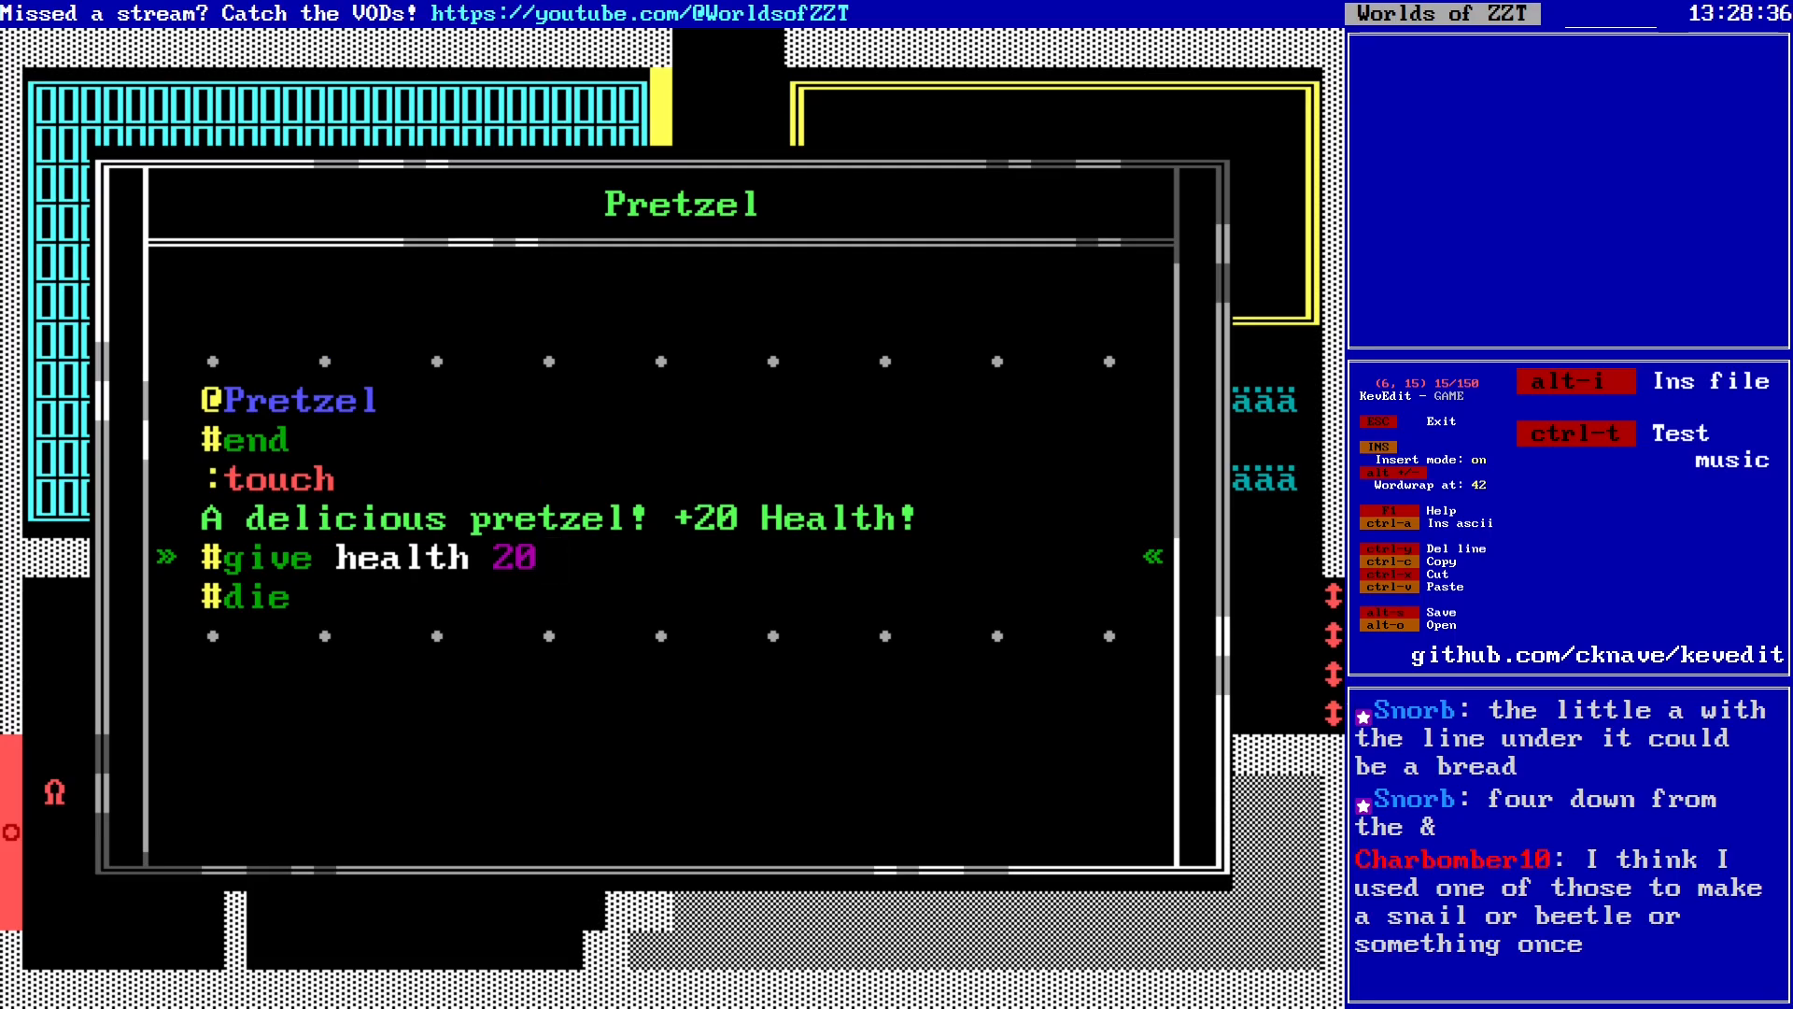
pyautogui.press('Return')
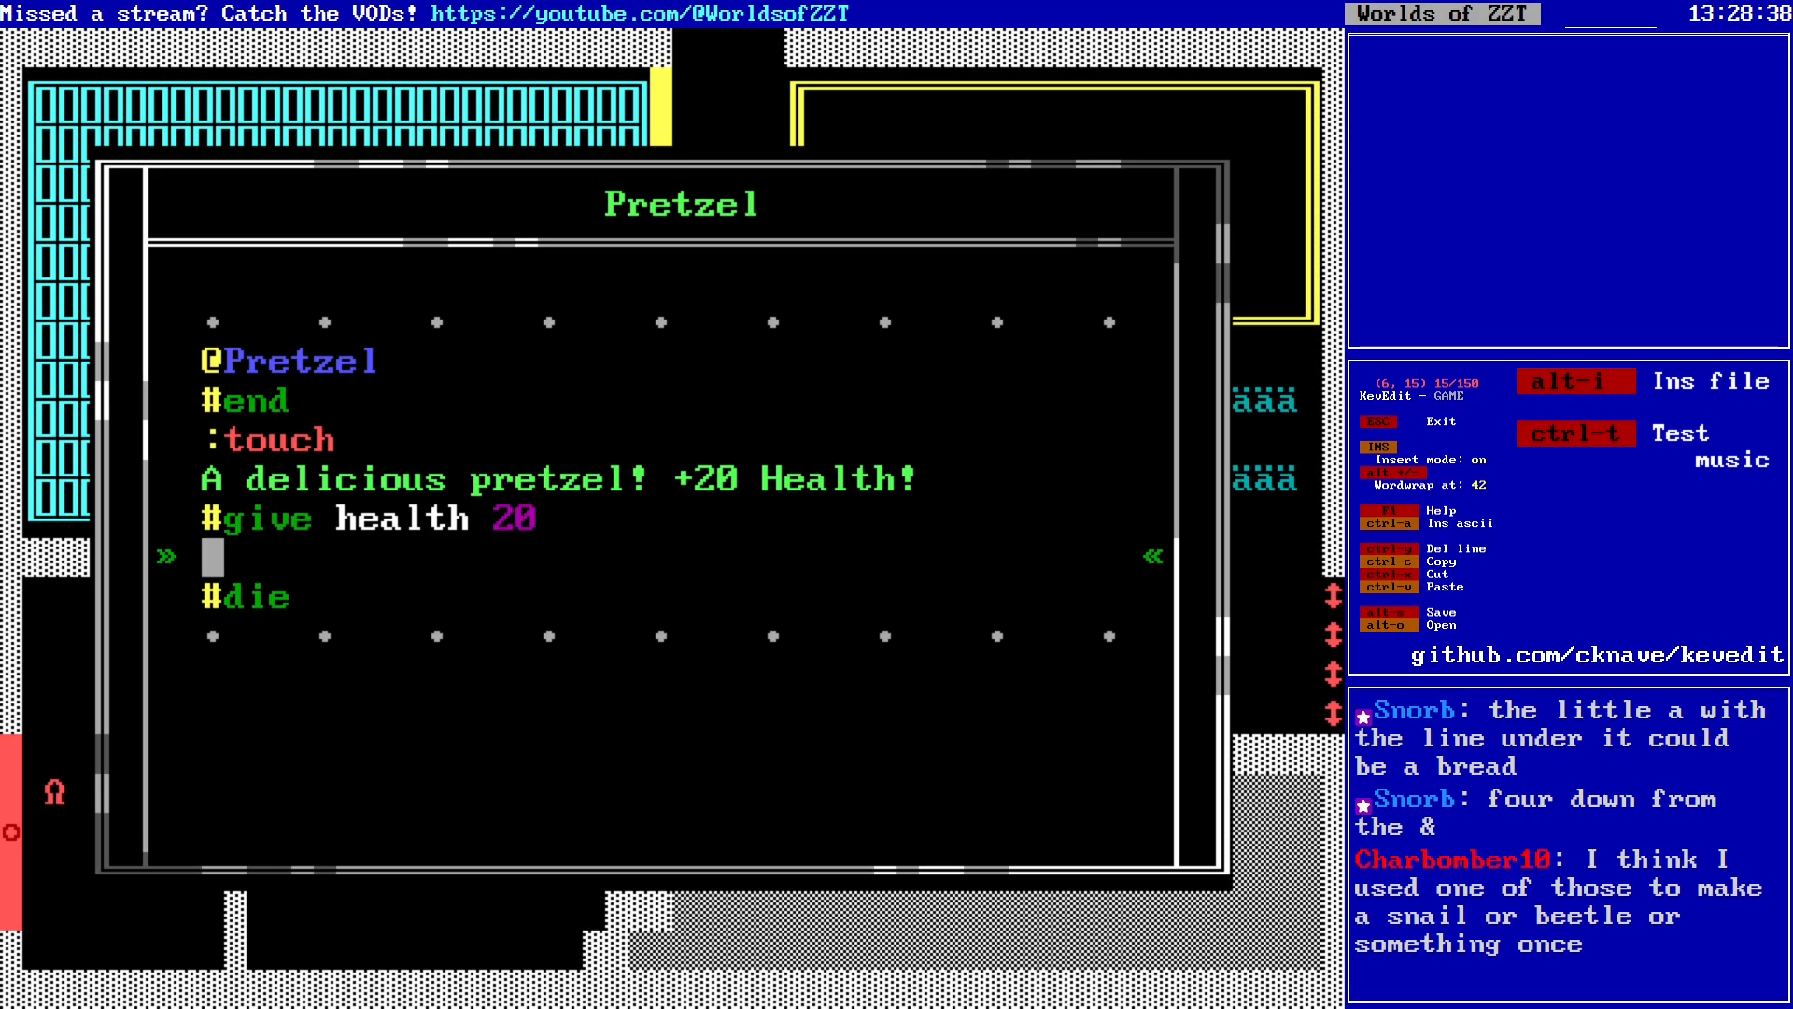
pyautogui.write('#play')
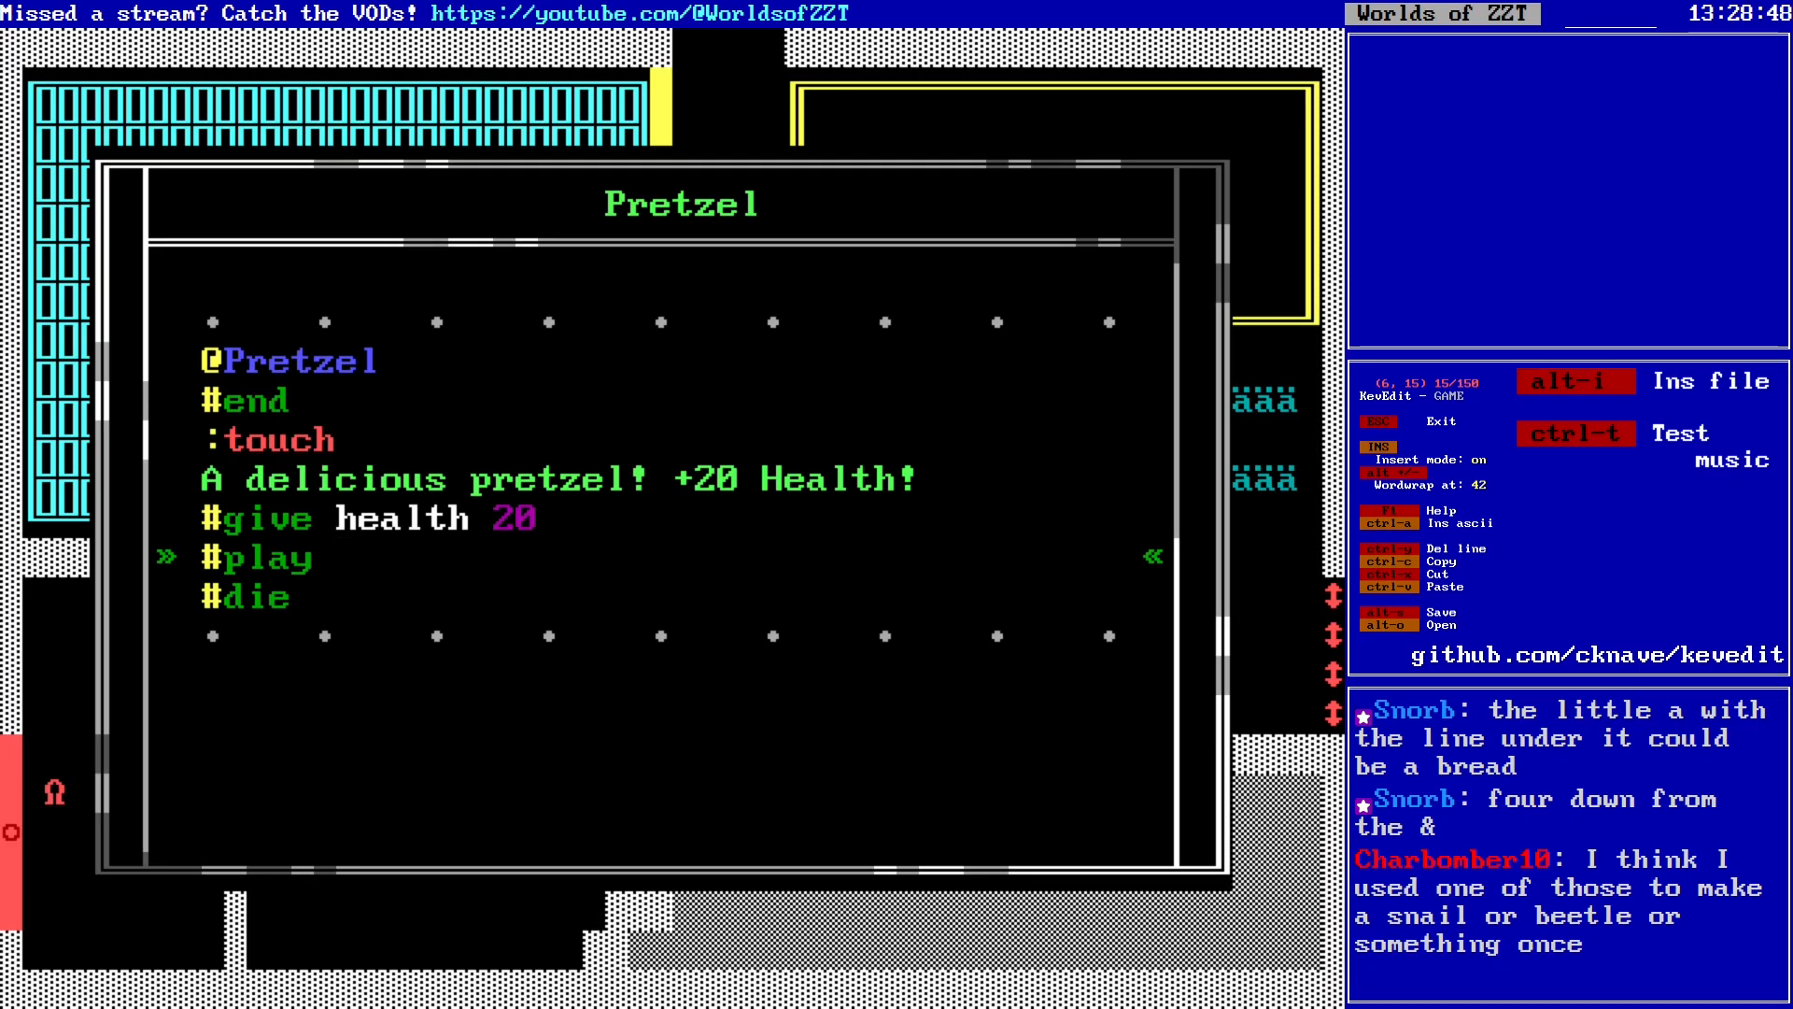
# Step: Look up #PLAY in the Programming Reference Manual and read its note duration and octave parameters
pyautogui.press('F1')
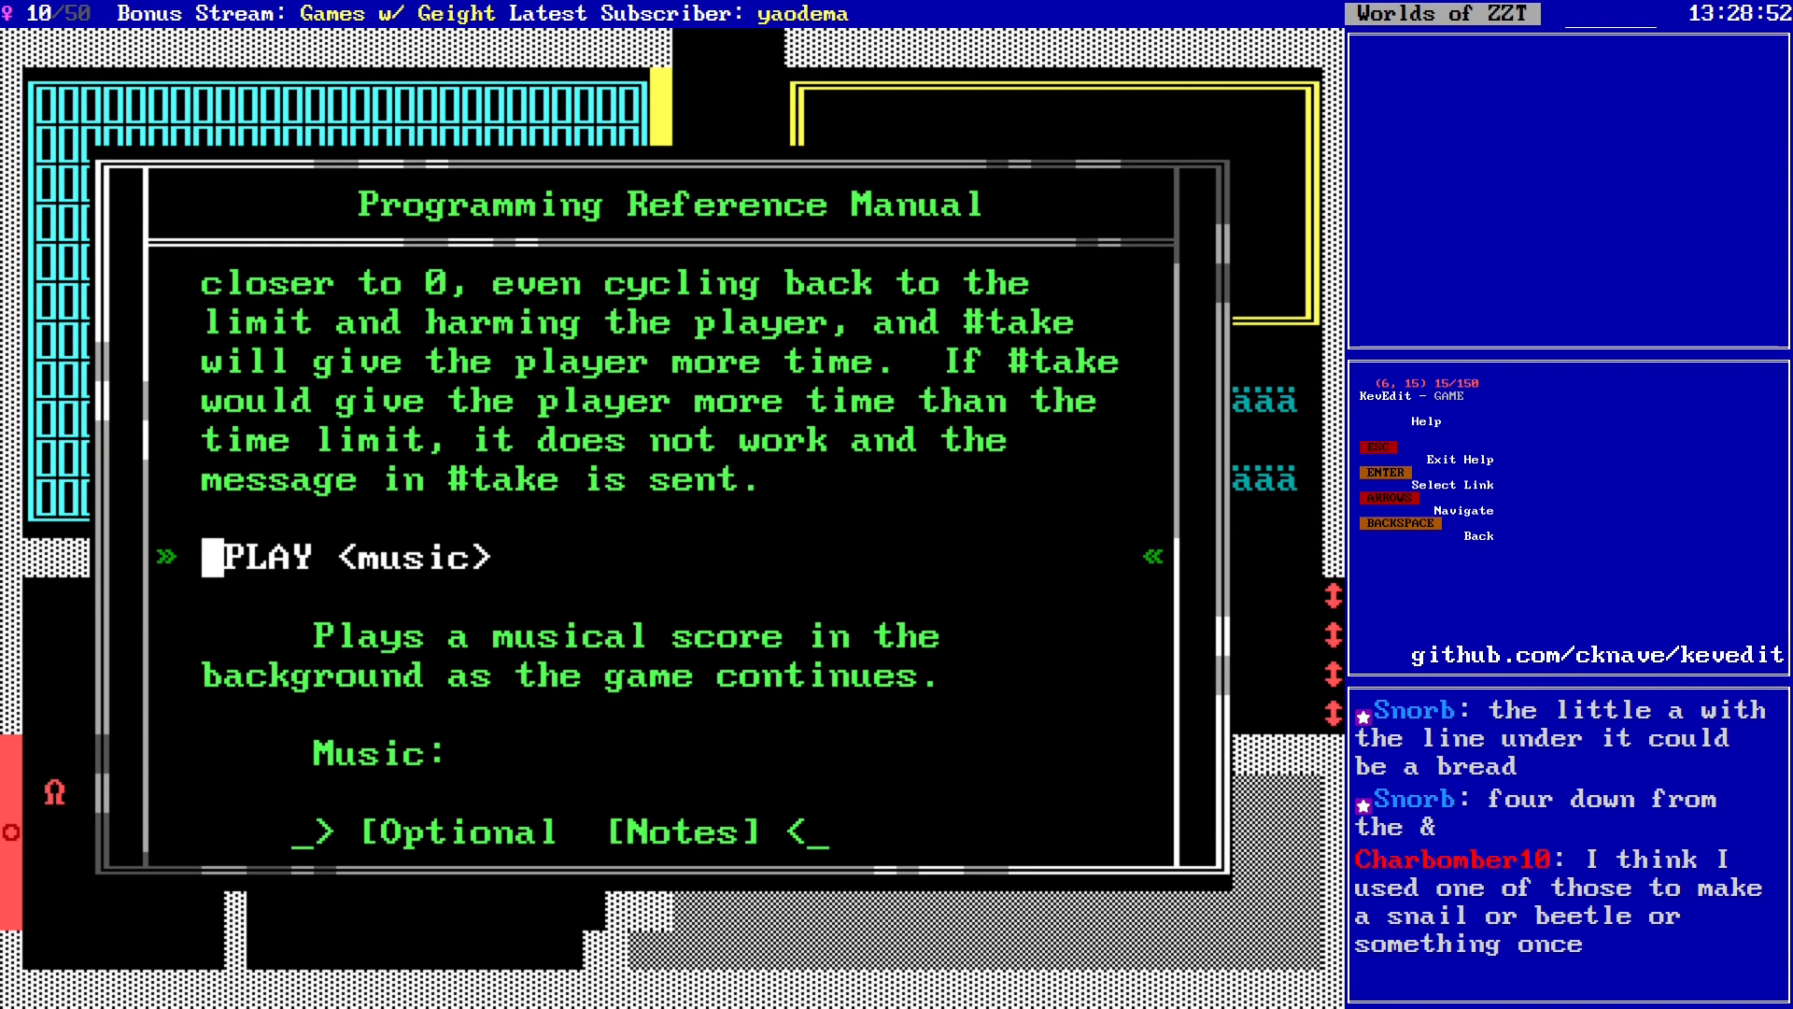
pyautogui.press('Down')
pyautogui.press('Down')
pyautogui.press('Down')
pyautogui.press('Down')
pyautogui.press('Down')
pyautogui.press('Down')
pyautogui.press('Down')
pyautogui.press('Down')
pyautogui.press('Down')
pyautogui.press('Down')
pyautogui.press('Down')
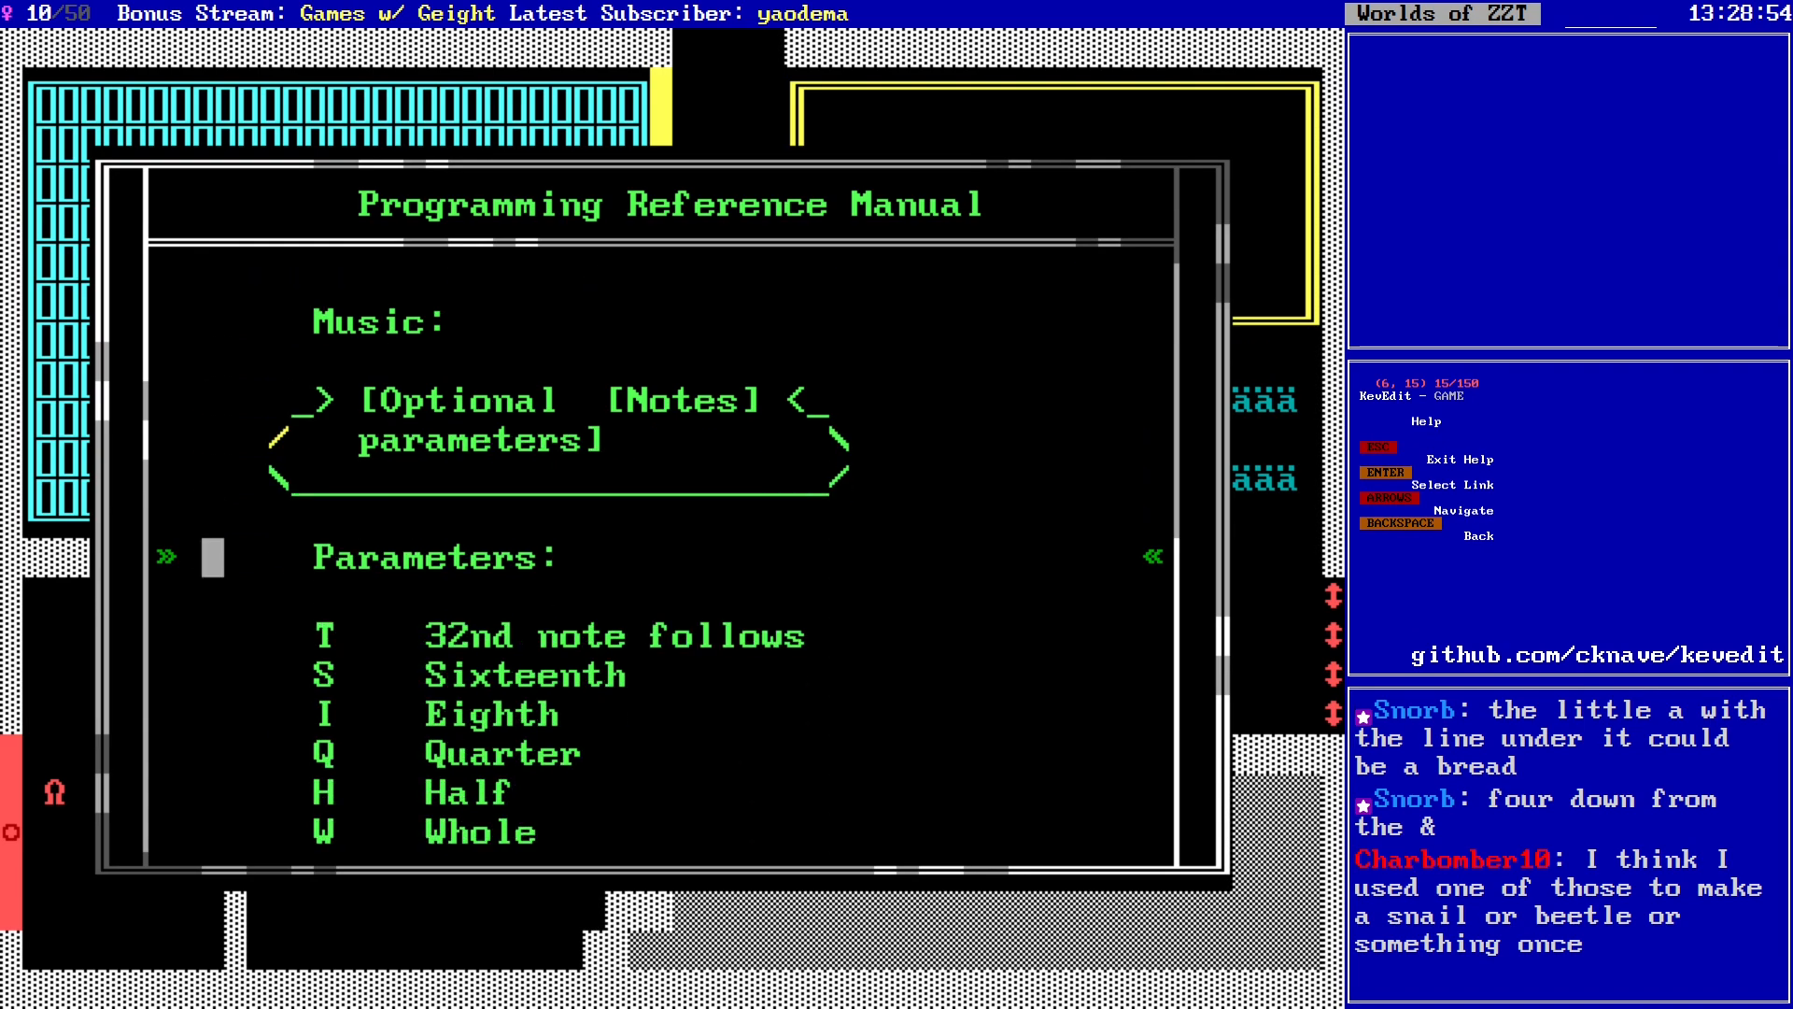
pyautogui.press('Down')
pyautogui.press('Down')
pyautogui.press('Down')
pyautogui.press('Down')
pyautogui.press('Down')
pyautogui.press('Down')
pyautogui.press('Down')
pyautogui.press('Down')
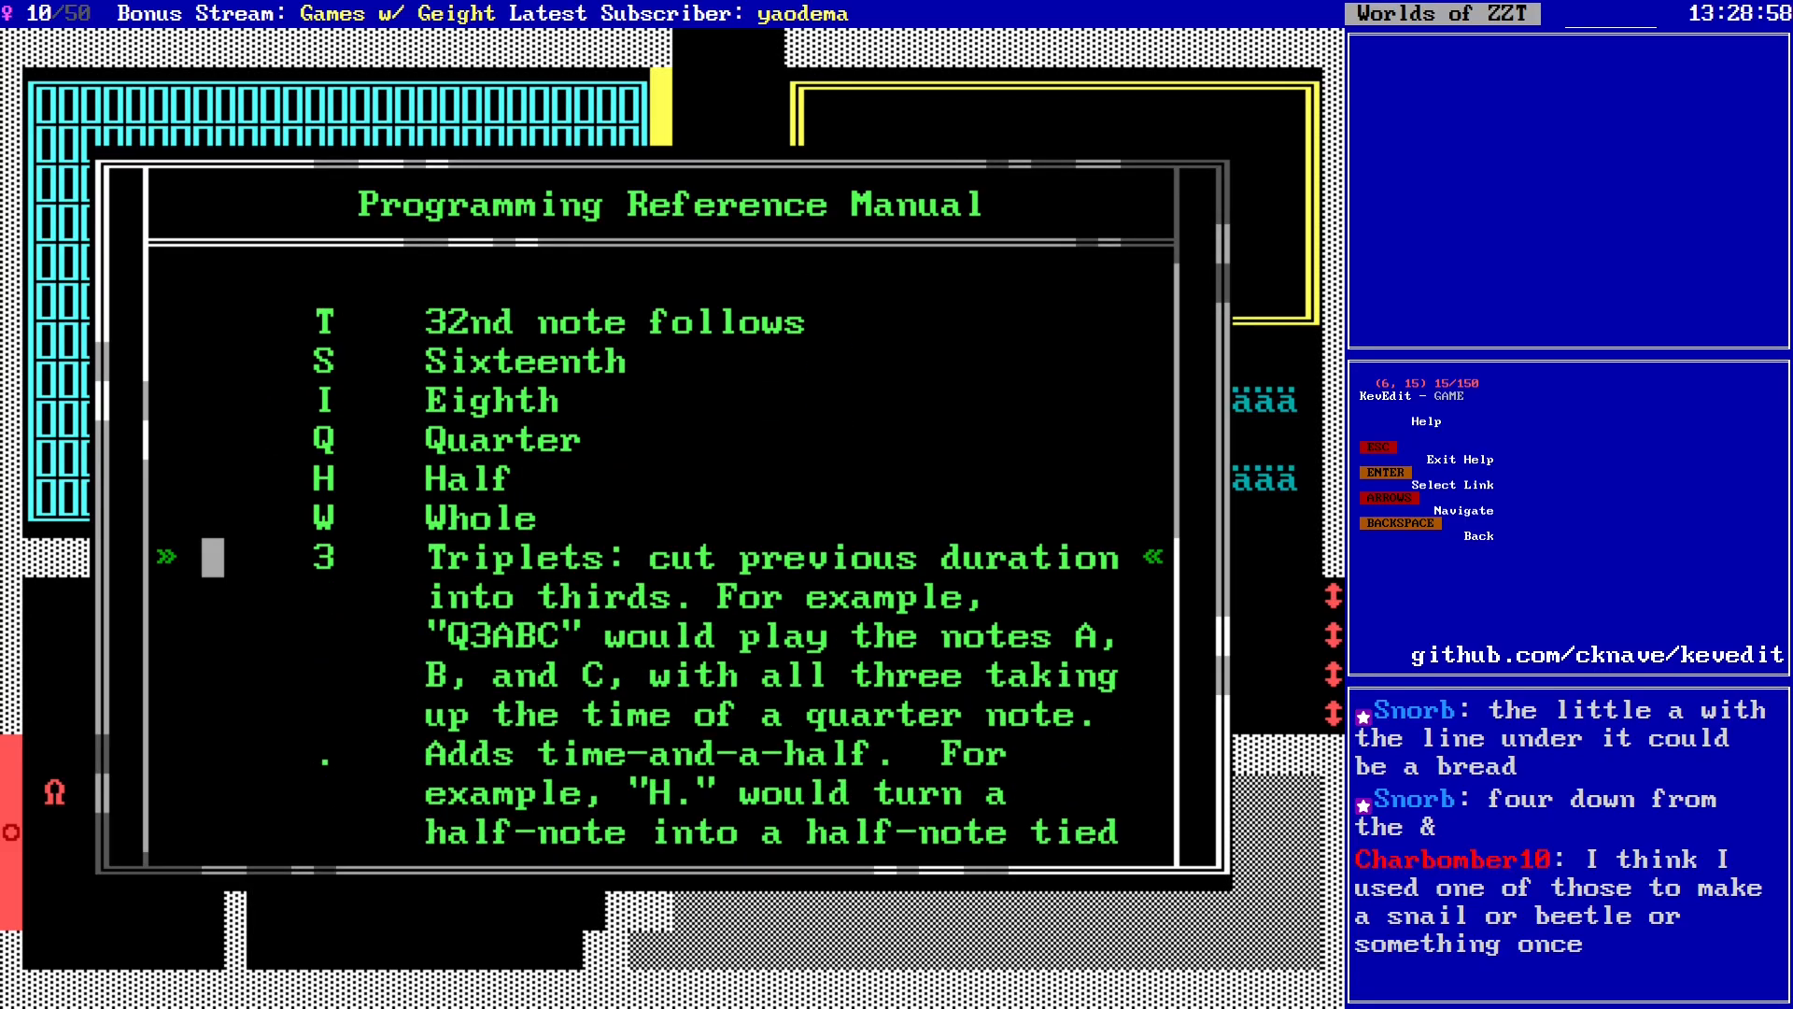
pyautogui.press('Down')
pyautogui.press('Down')
pyautogui.press('Down')
pyautogui.press('Down')
pyautogui.press('Down')
pyautogui.press('Down')
pyautogui.press('Down')
pyautogui.press('Down')
pyautogui.press('Down')
pyautogui.press('Down')
pyautogui.press('Down')
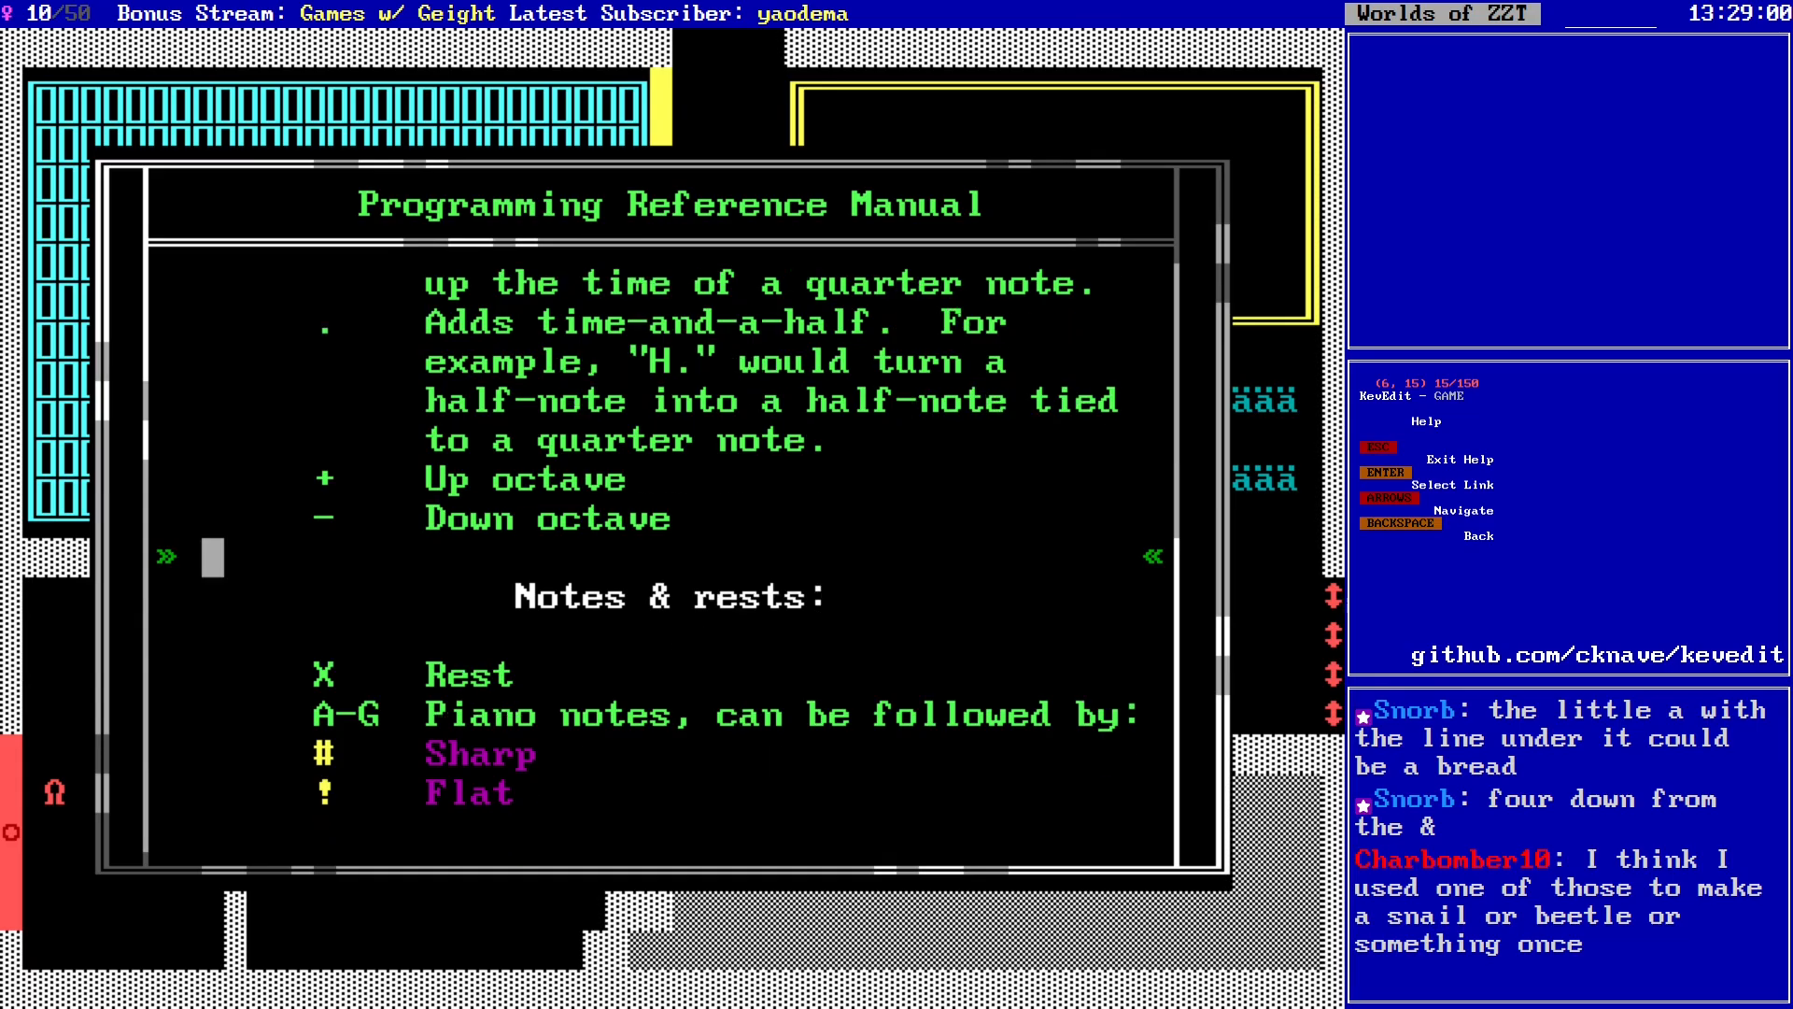
# Step: Read the manual's entries on notes, rests, rhythmic sound effects and brackets for #PLAY music
pyautogui.press('Down')
pyautogui.press('Down')
pyautogui.press('Down')
pyautogui.press('Down')
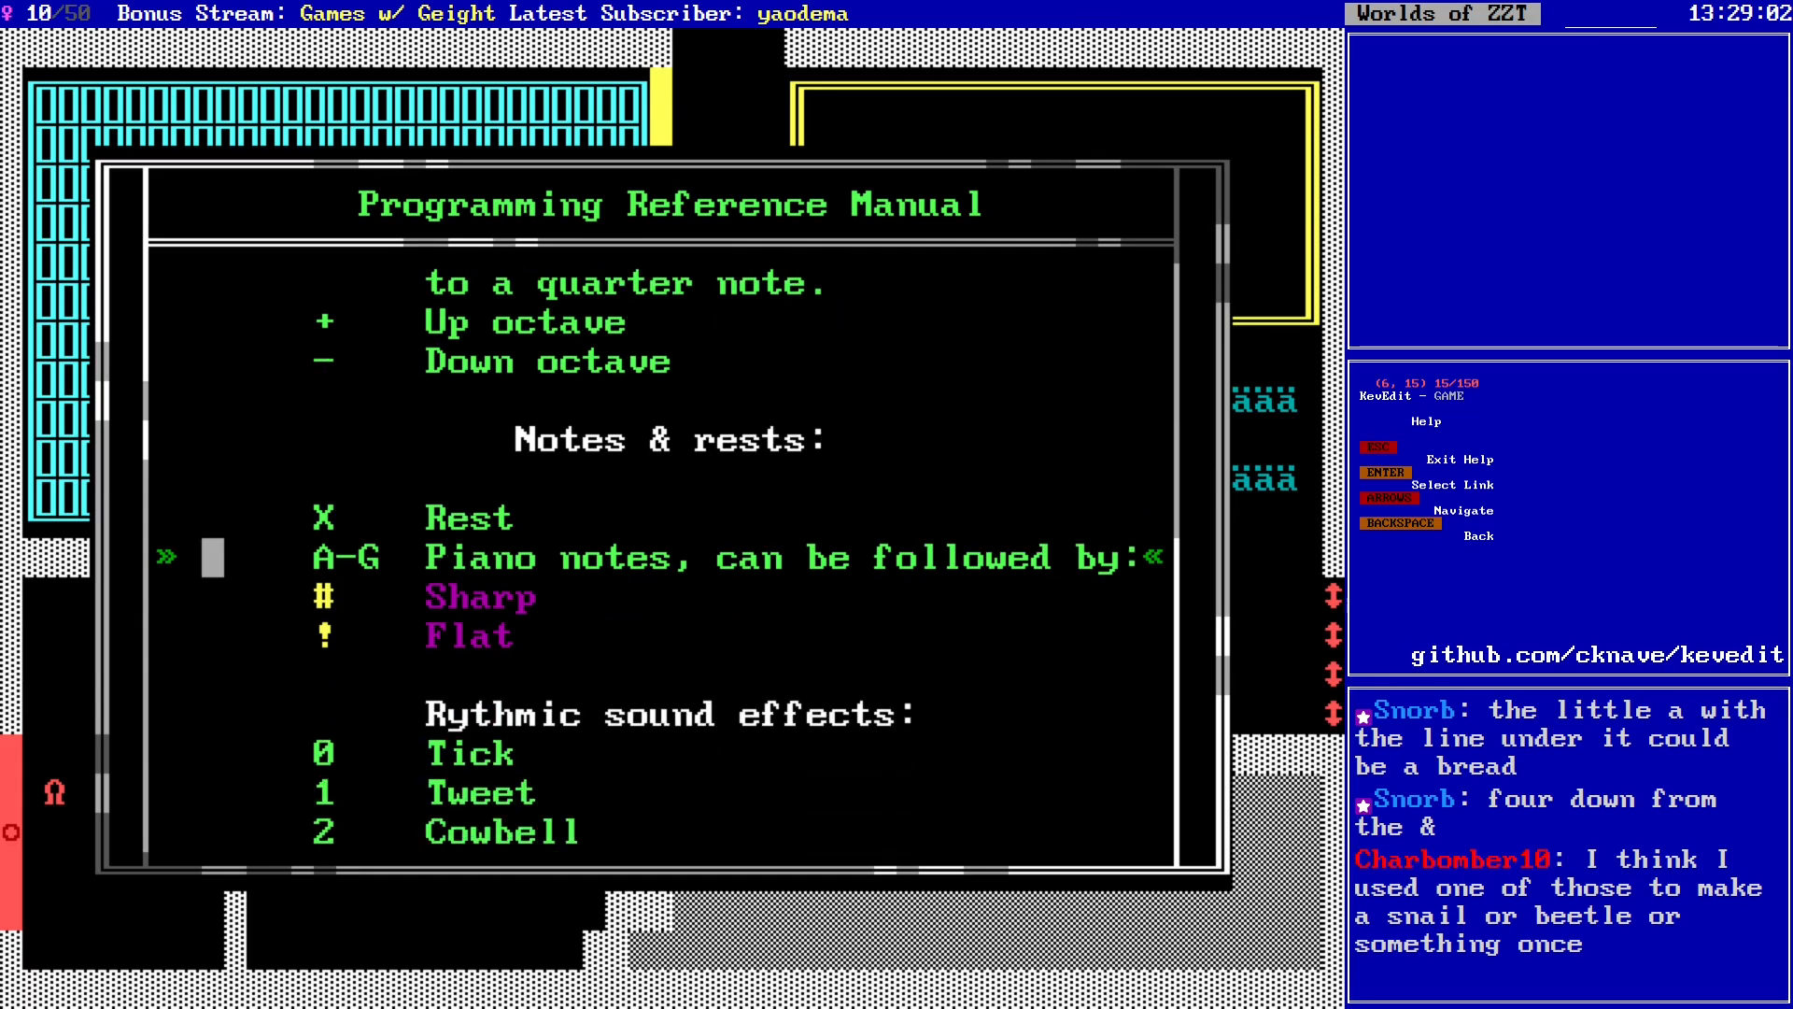
pyautogui.press('Down')
pyautogui.press('Down')
pyautogui.press('Down')
pyautogui.press('Down')
pyautogui.press('Down')
pyautogui.press('Down')
pyautogui.press('Down')
pyautogui.press('Down')
pyautogui.press('Down')
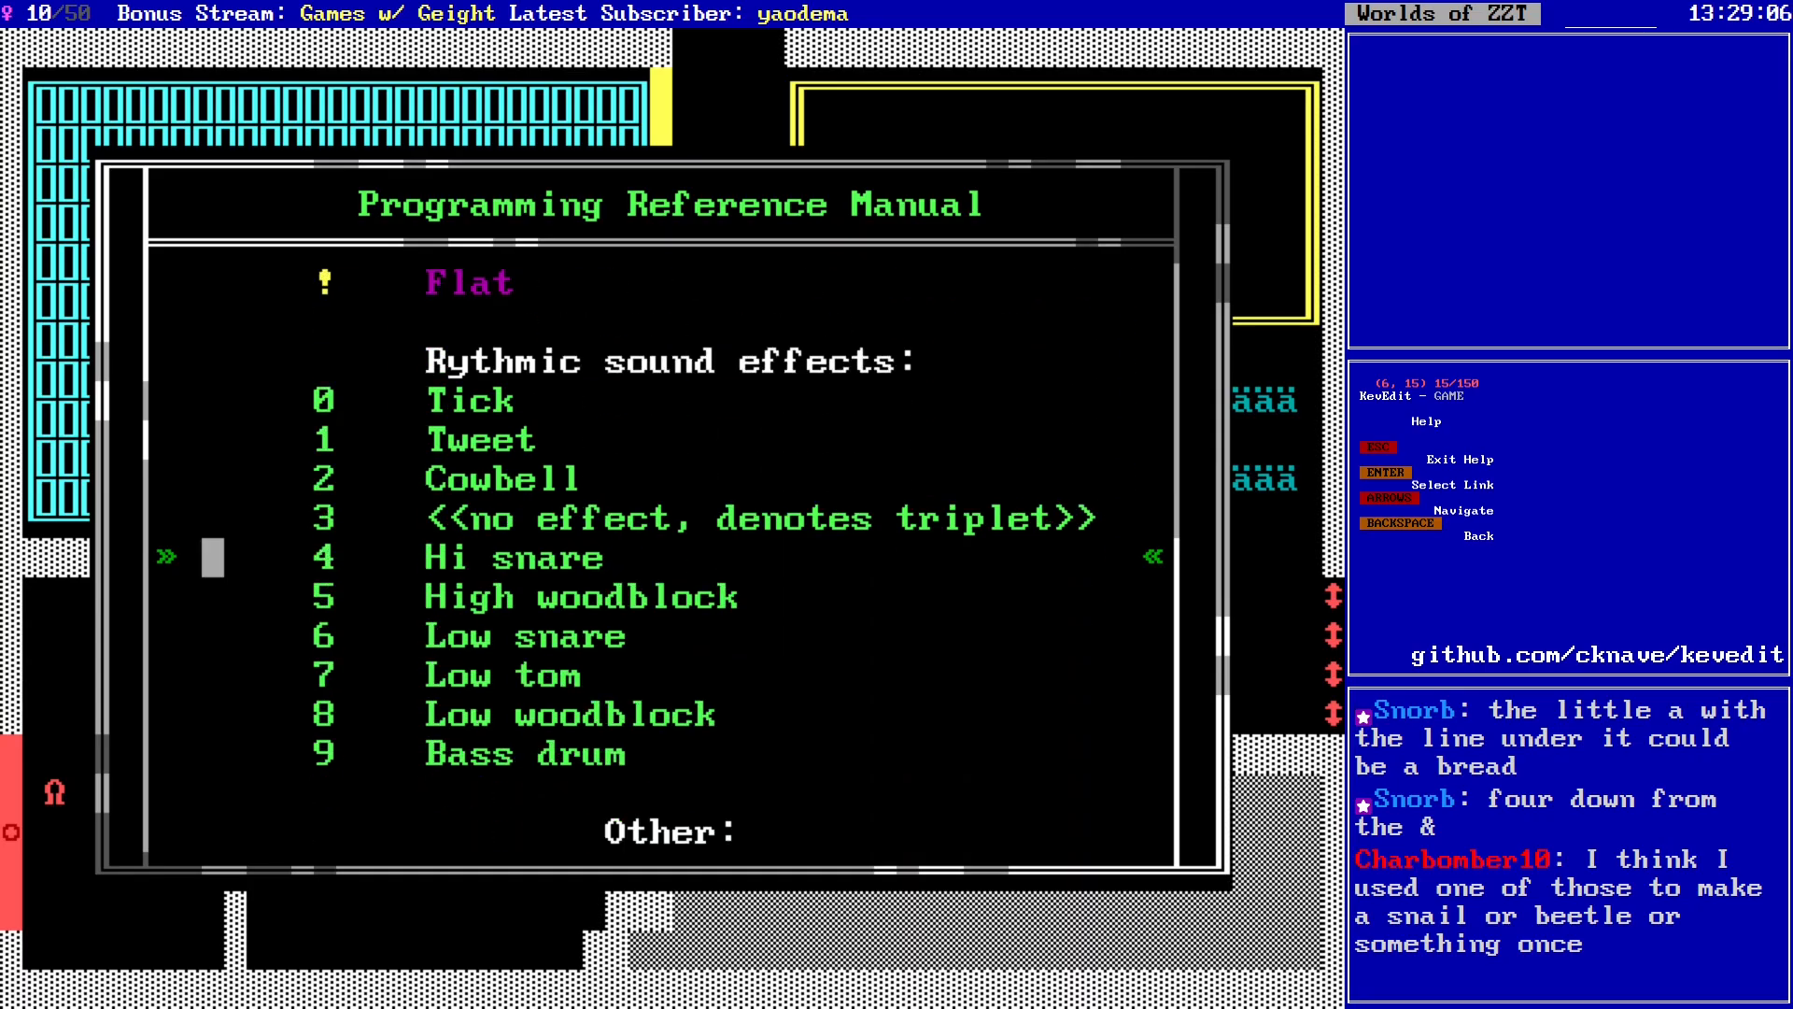
pyautogui.press('Down')
pyautogui.press('Down')
pyautogui.press('Down')
pyautogui.press('Down')
pyautogui.press('Down')
pyautogui.press('Down')
pyautogui.press('Down')
pyautogui.press('Down')
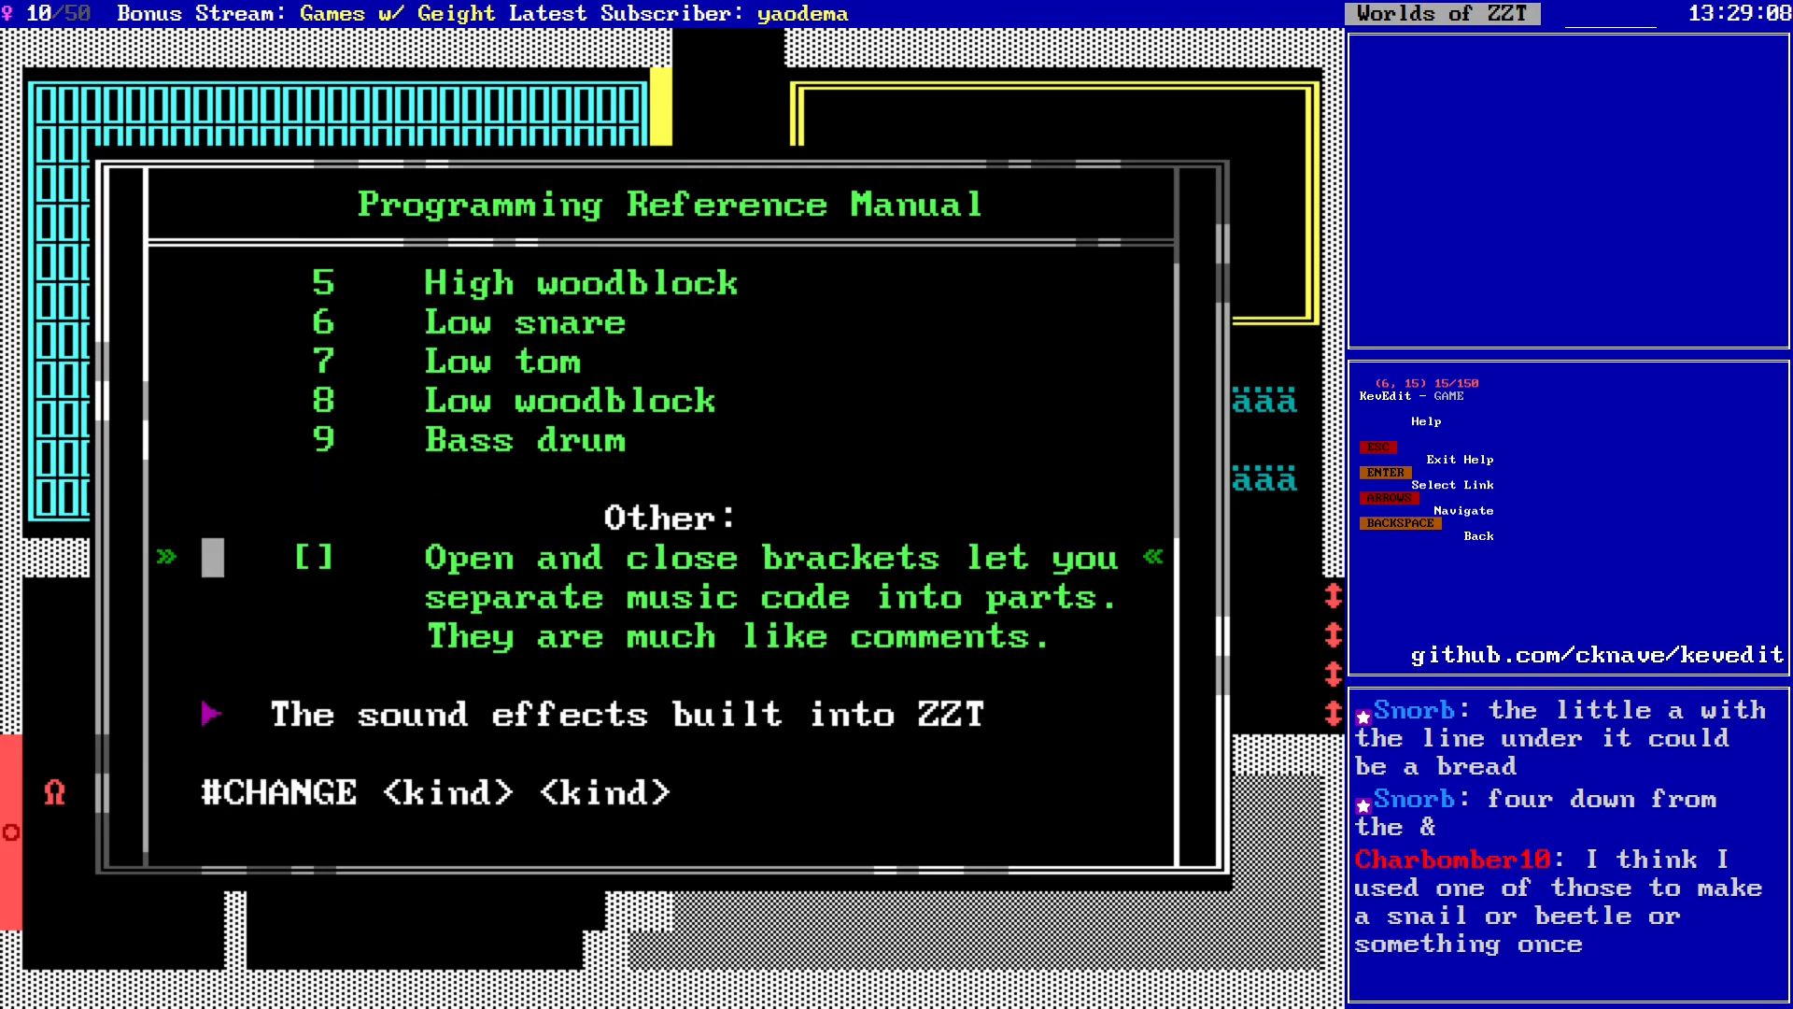
# Step: Check the manual past the built-in sound effects link into the #CHANGE entry, and return to the Pretzel program
pyautogui.press('Down')
pyautogui.press('Down')
pyautogui.press('Down')
pyautogui.press('Down')
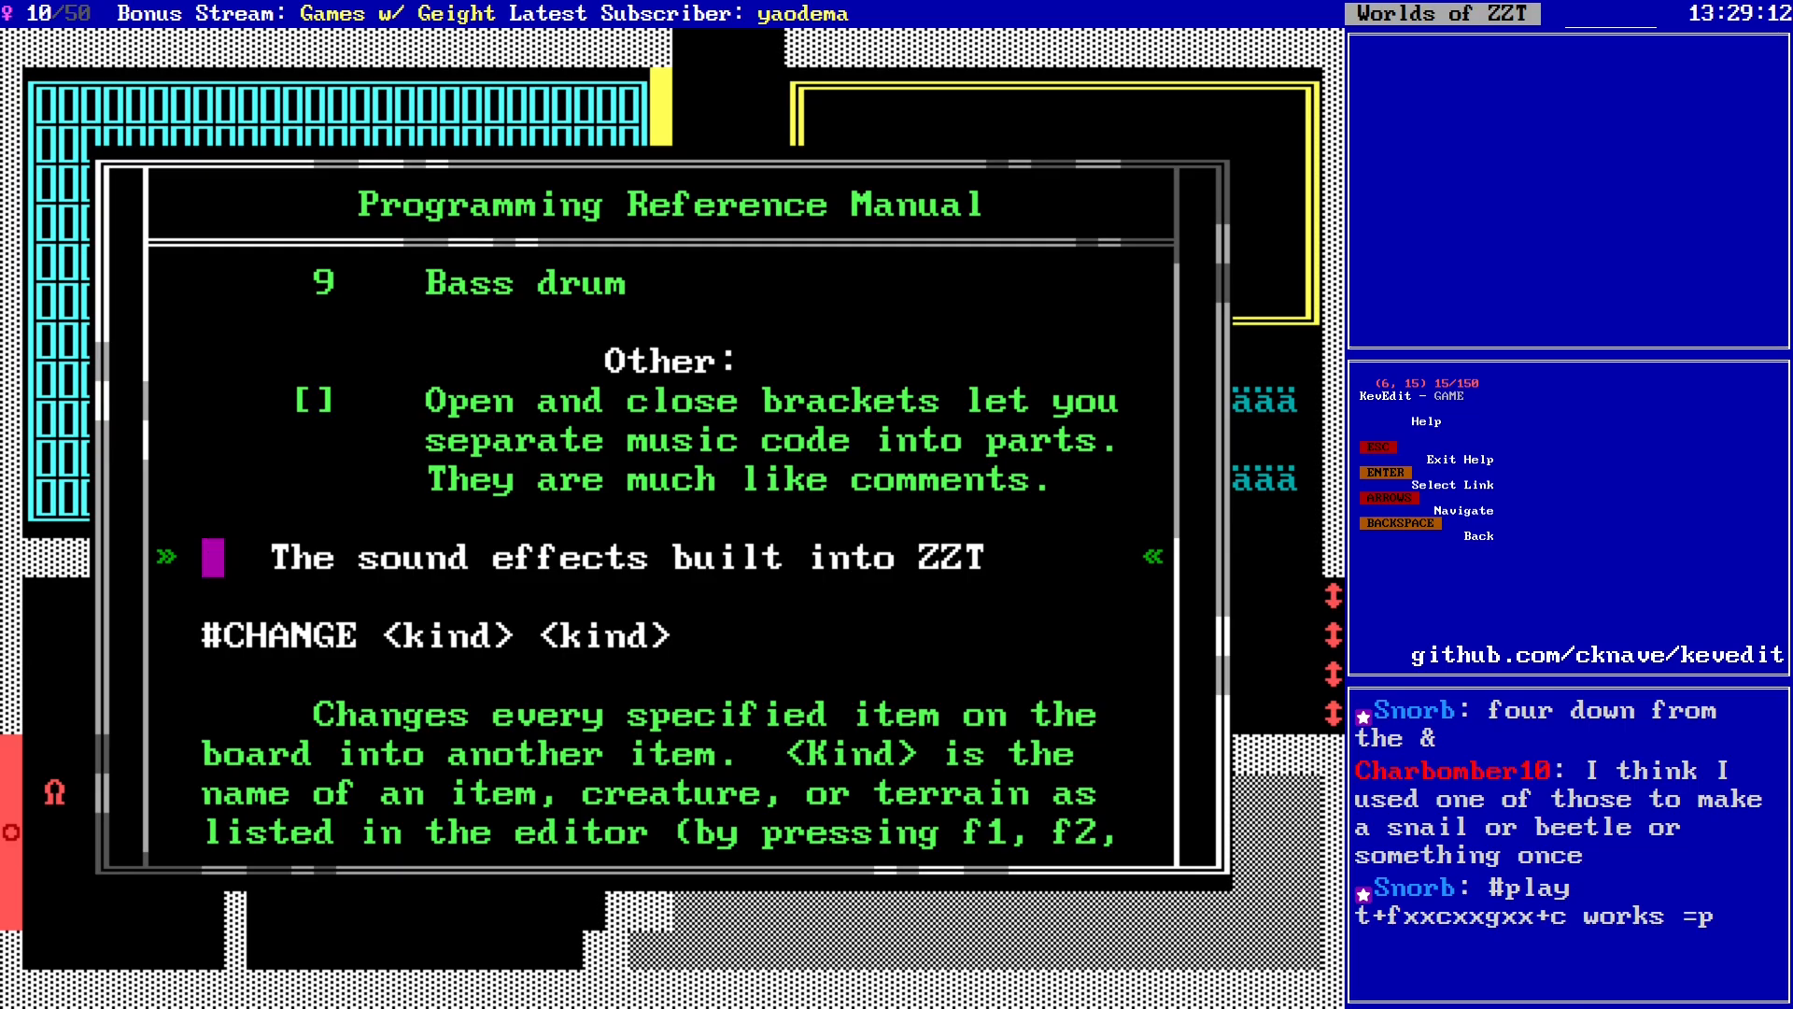
pyautogui.press('Down')
pyautogui.press('Up')
pyautogui.press('Down')
pyautogui.press('Down')
pyautogui.press('Down')
pyautogui.press('Down')
pyautogui.press('Down')
pyautogui.press('Down')
pyautogui.press('Down')
pyautogui.press('Down')
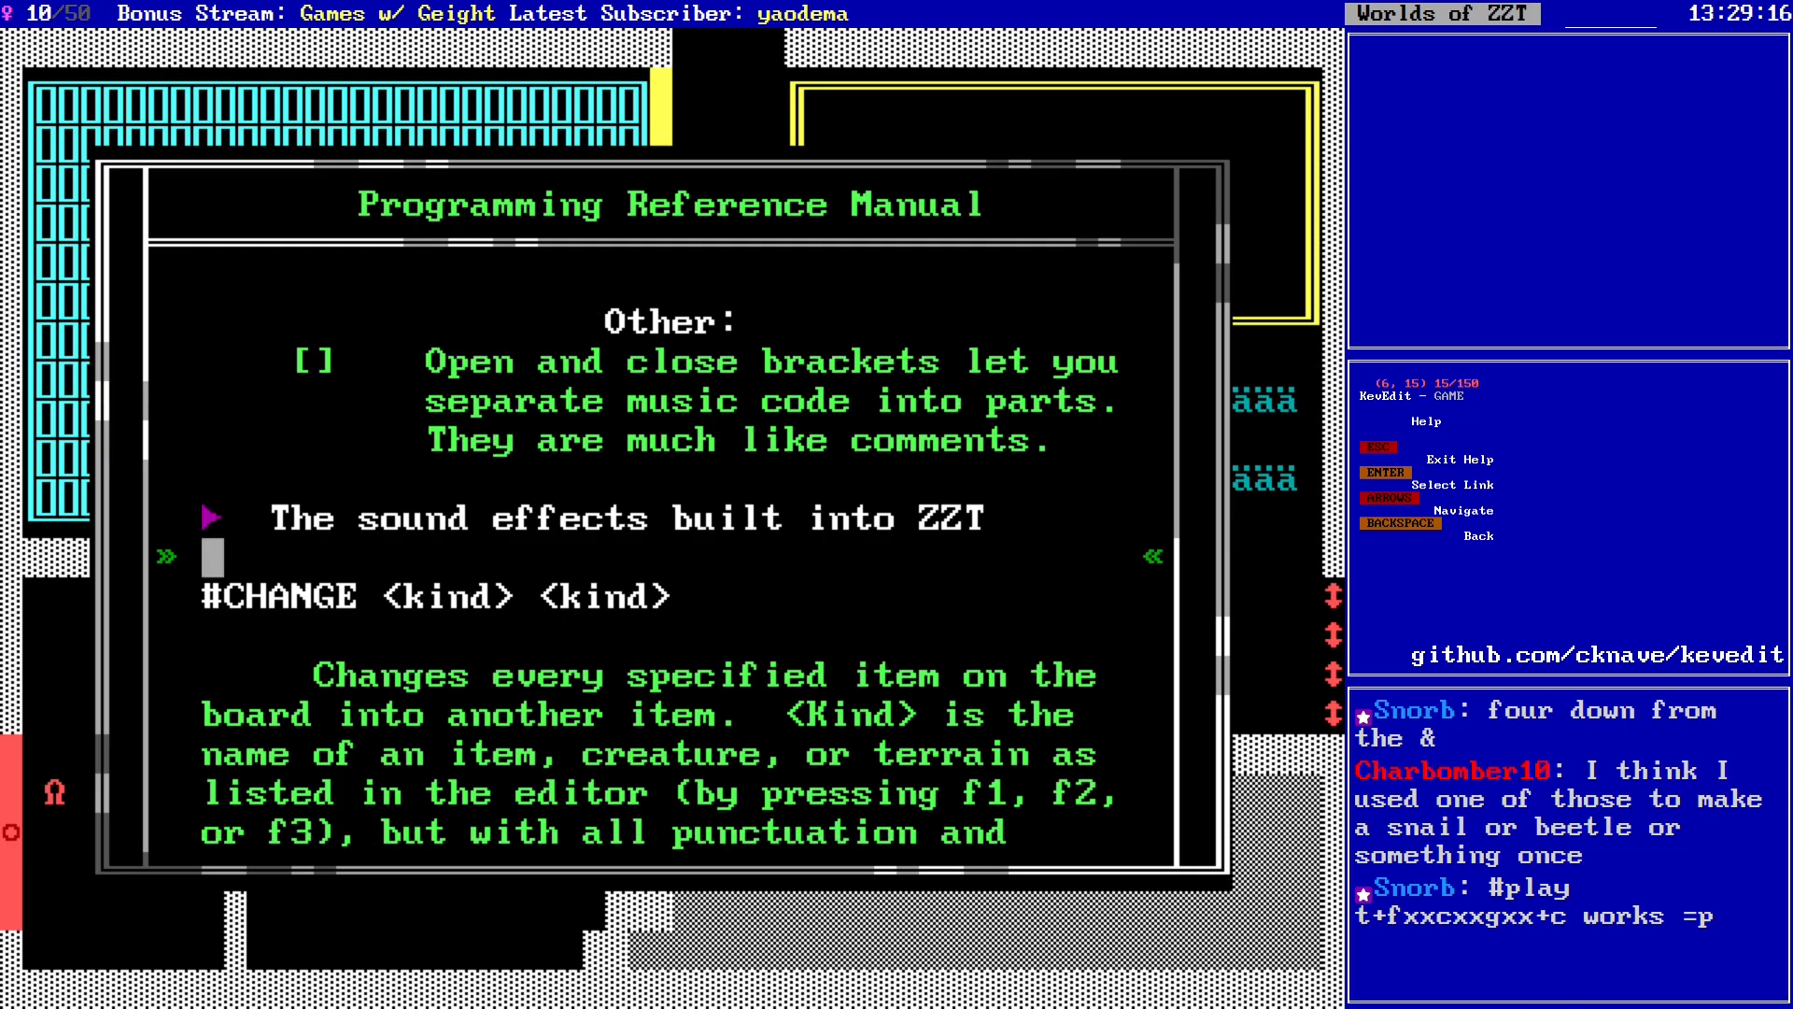
pyautogui.press('Down')
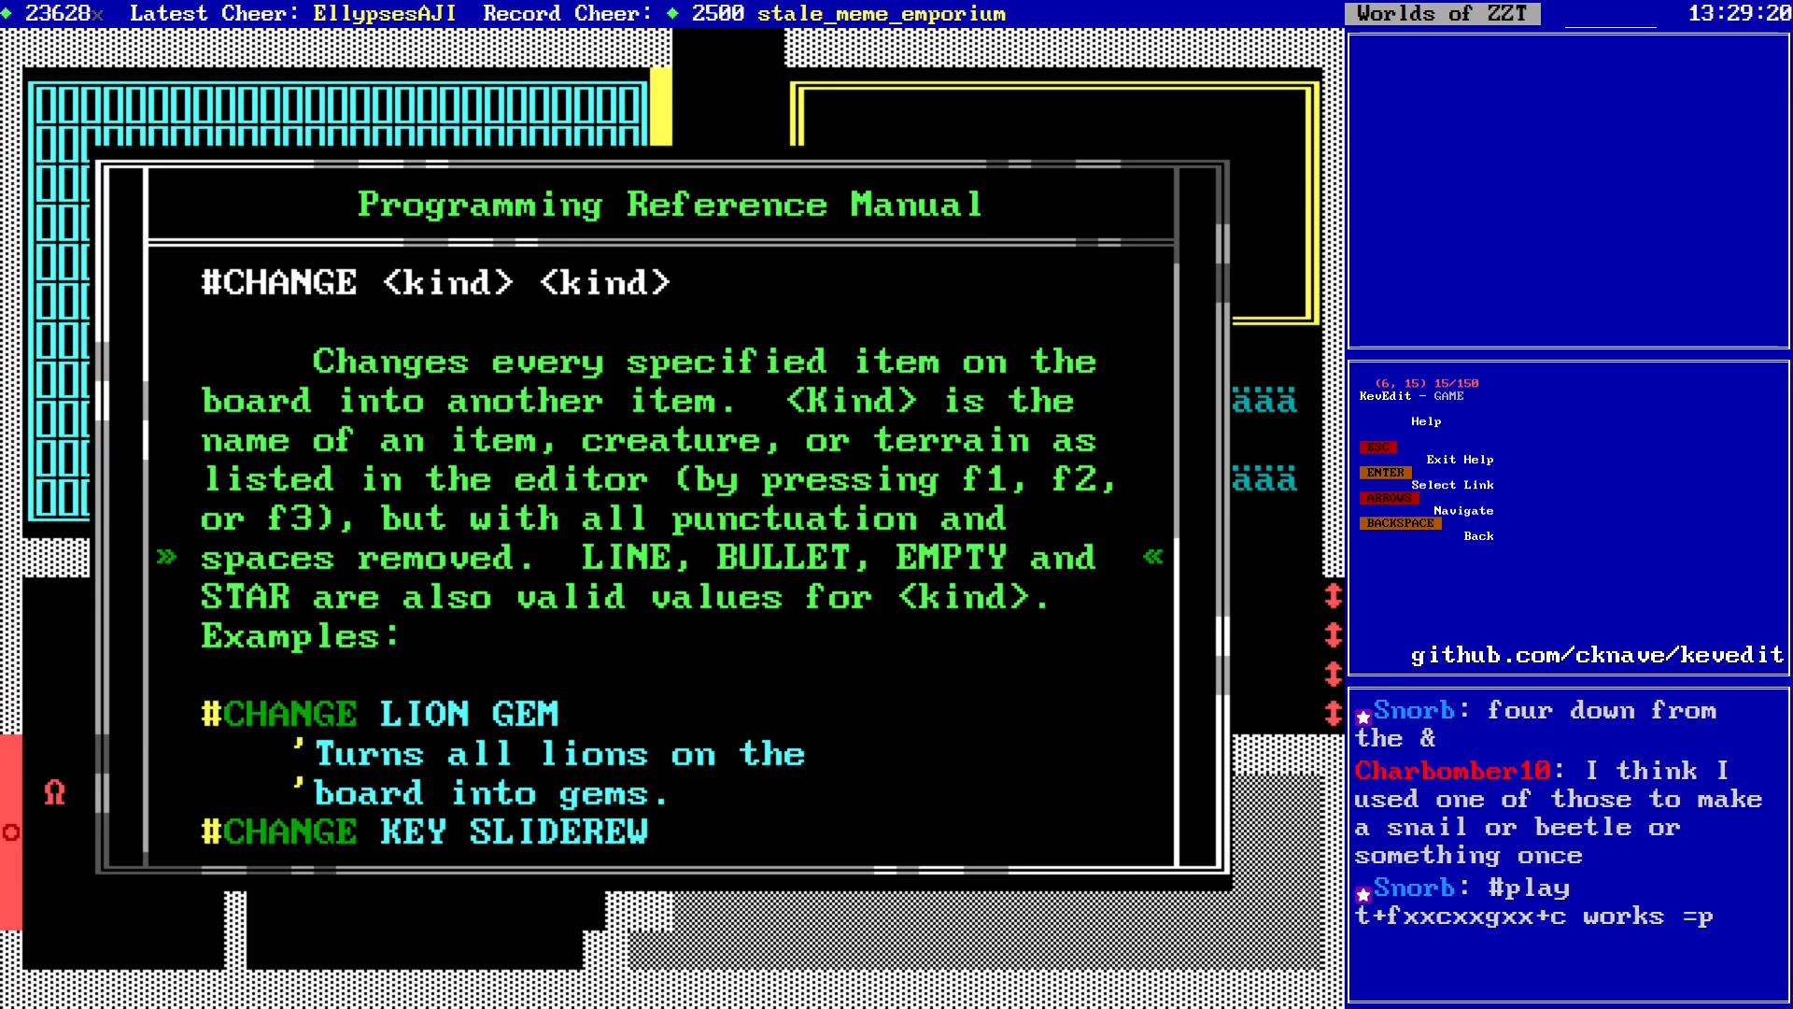
pyautogui.press('Down')
pyautogui.press('Down')
pyautogui.press('Down')
pyautogui.press('Down')
pyautogui.press('Down')
pyautogui.press('Down')
pyautogui.press('Down')
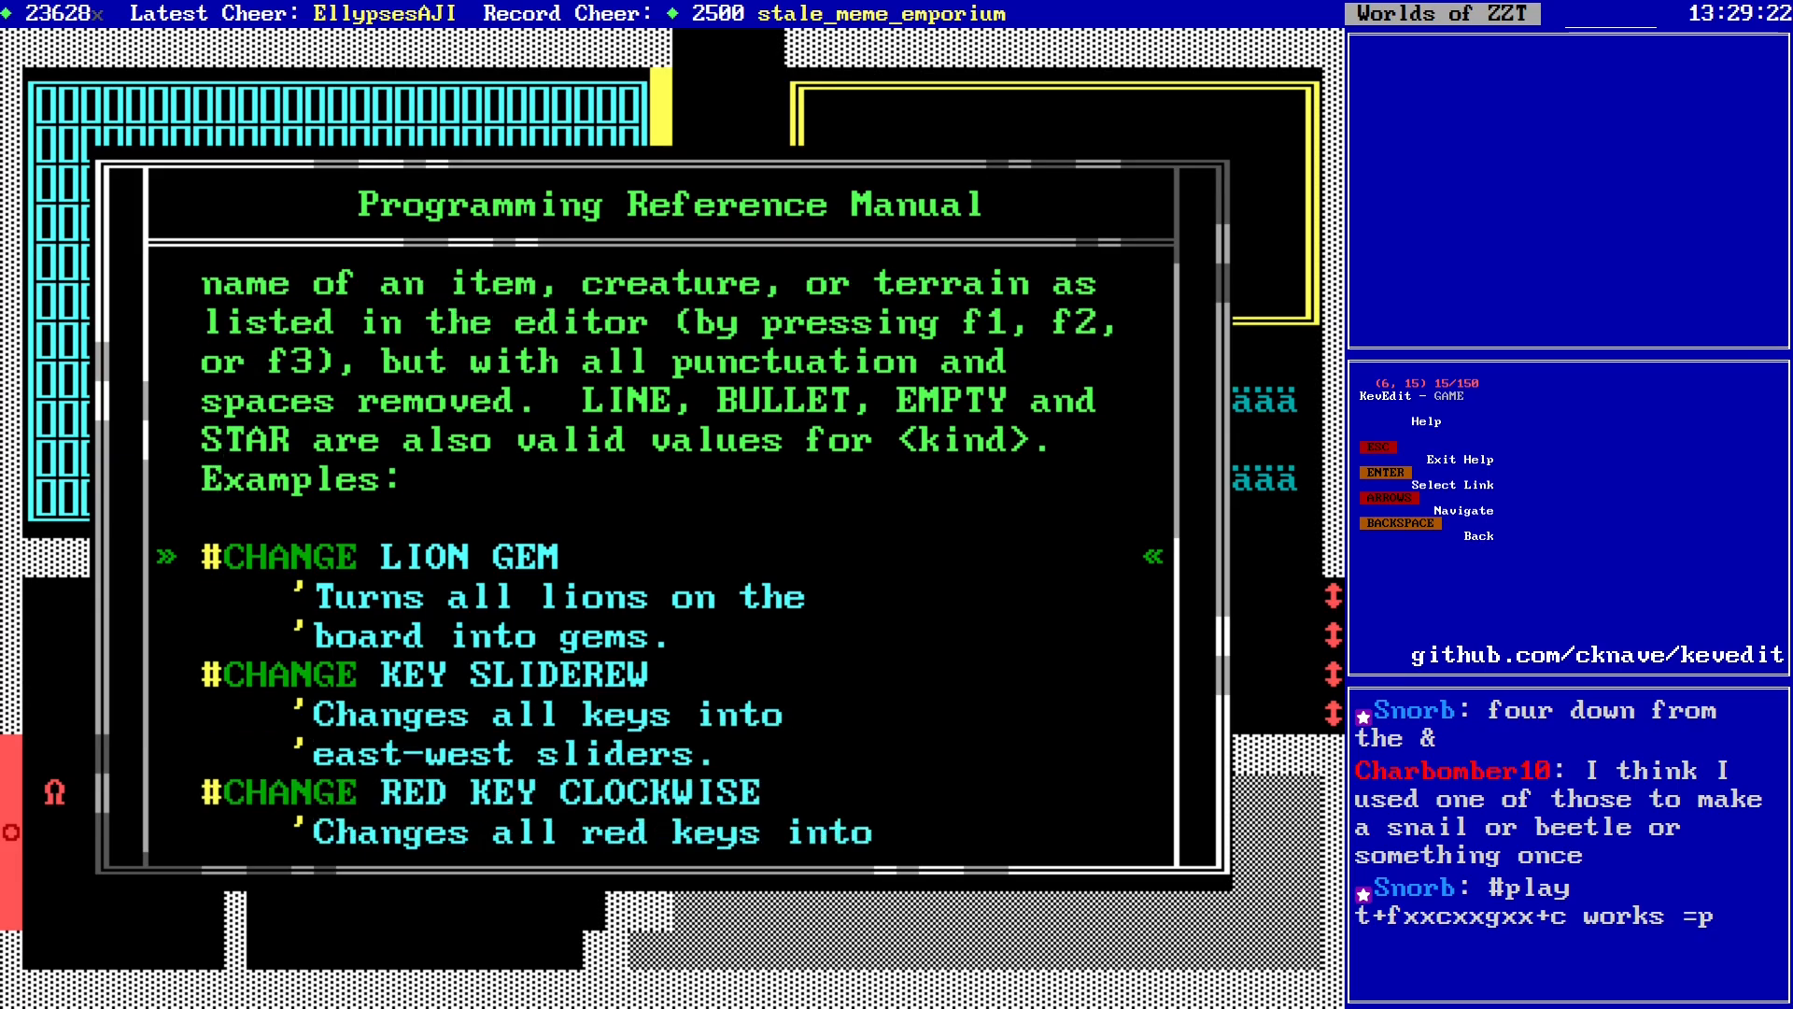
pyautogui.press('Escape')
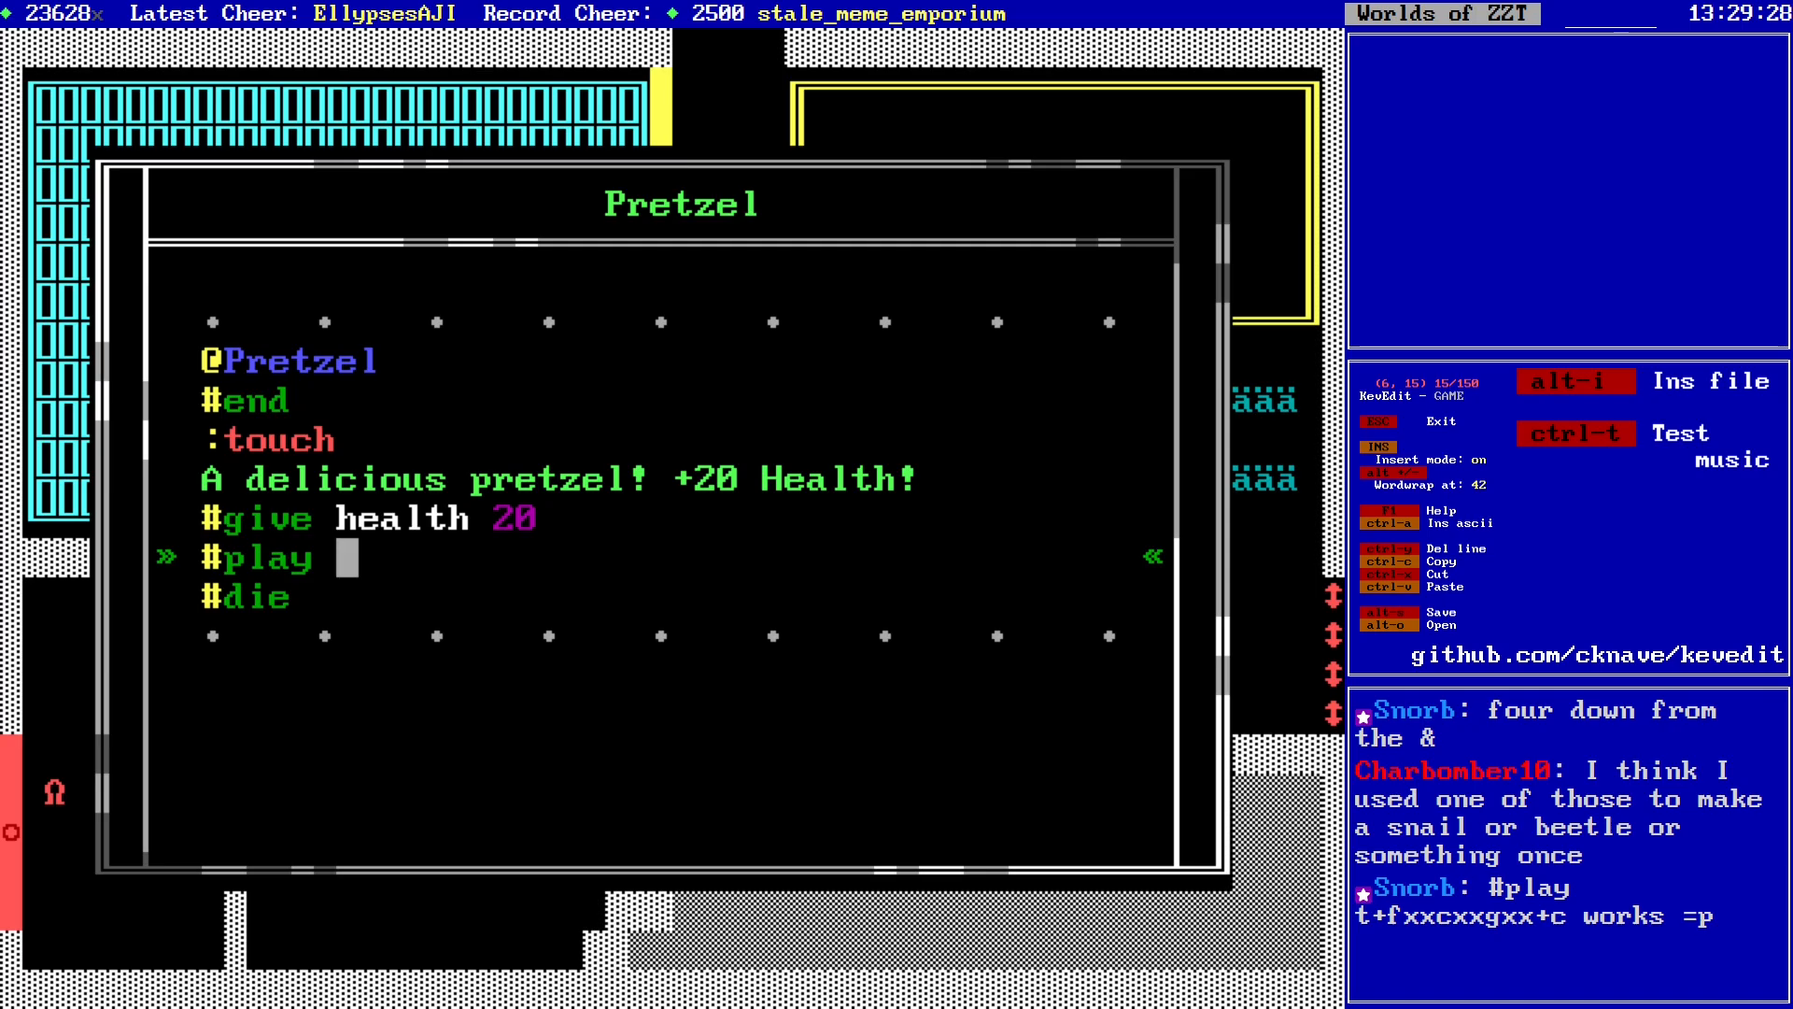
# Step: Complete the Pretzel's #play line with the notes cg+e
pyautogui.write('cg')
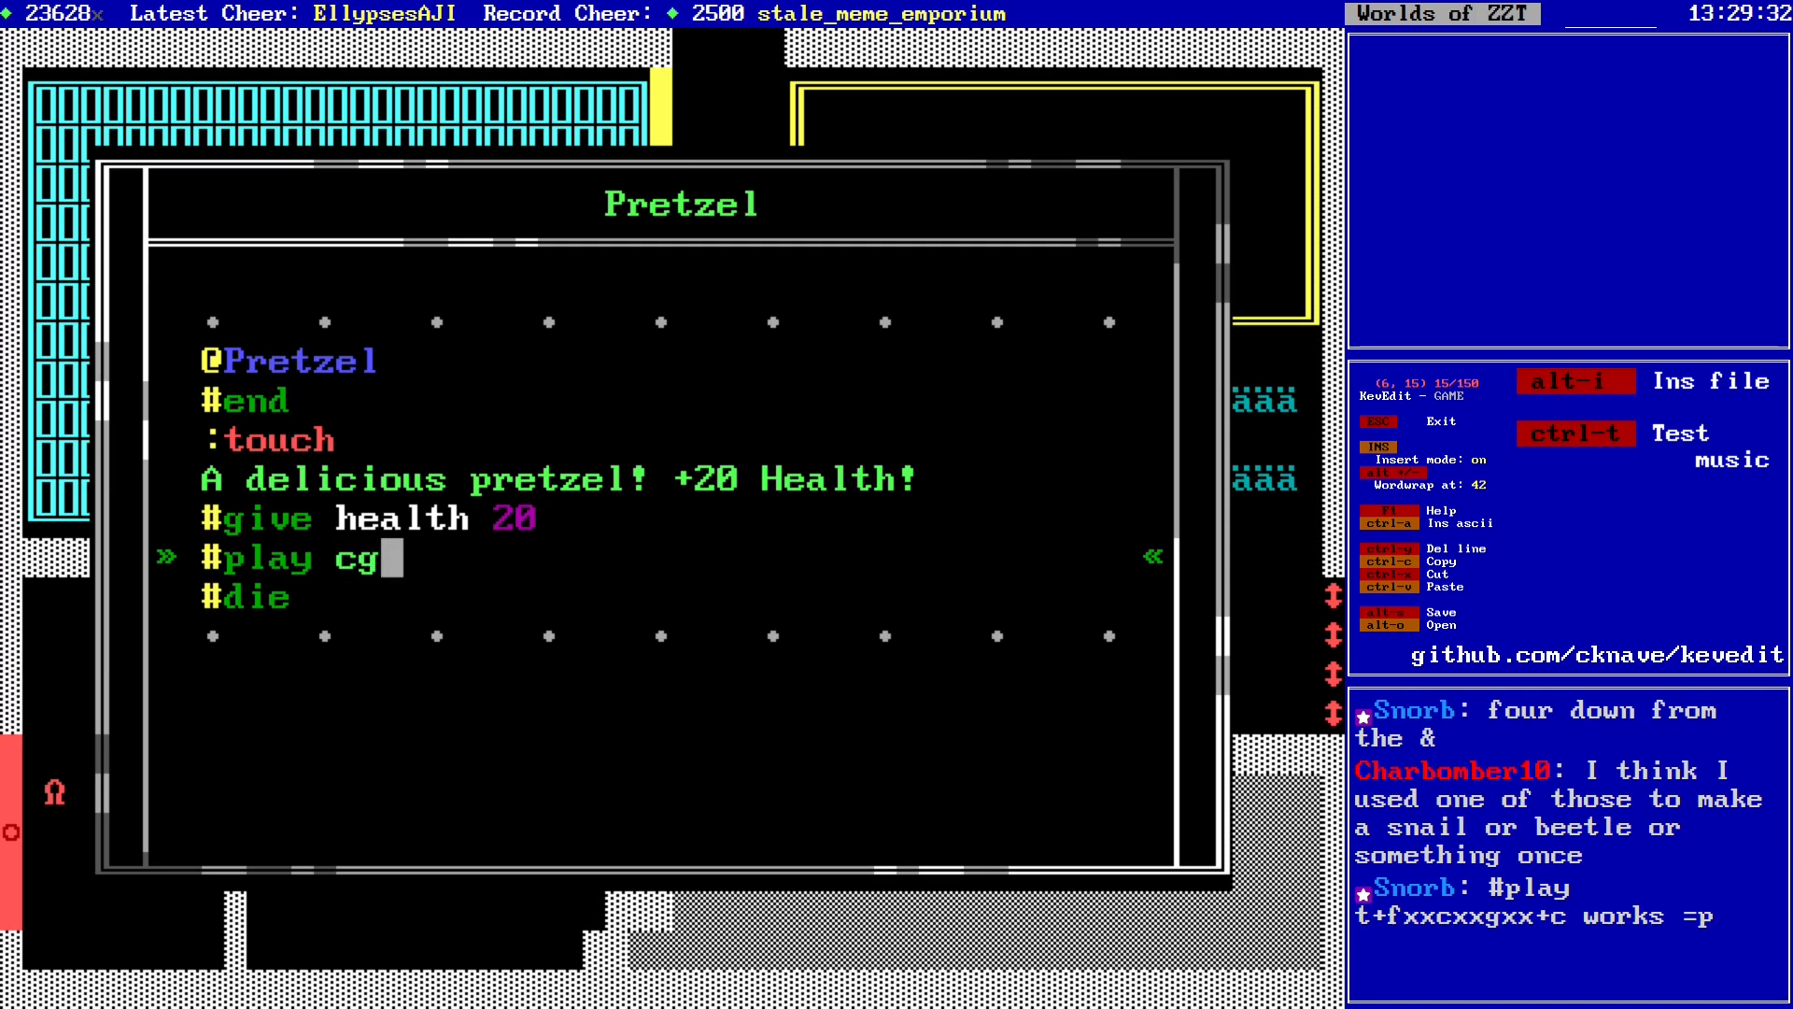
pyautogui.write('+')
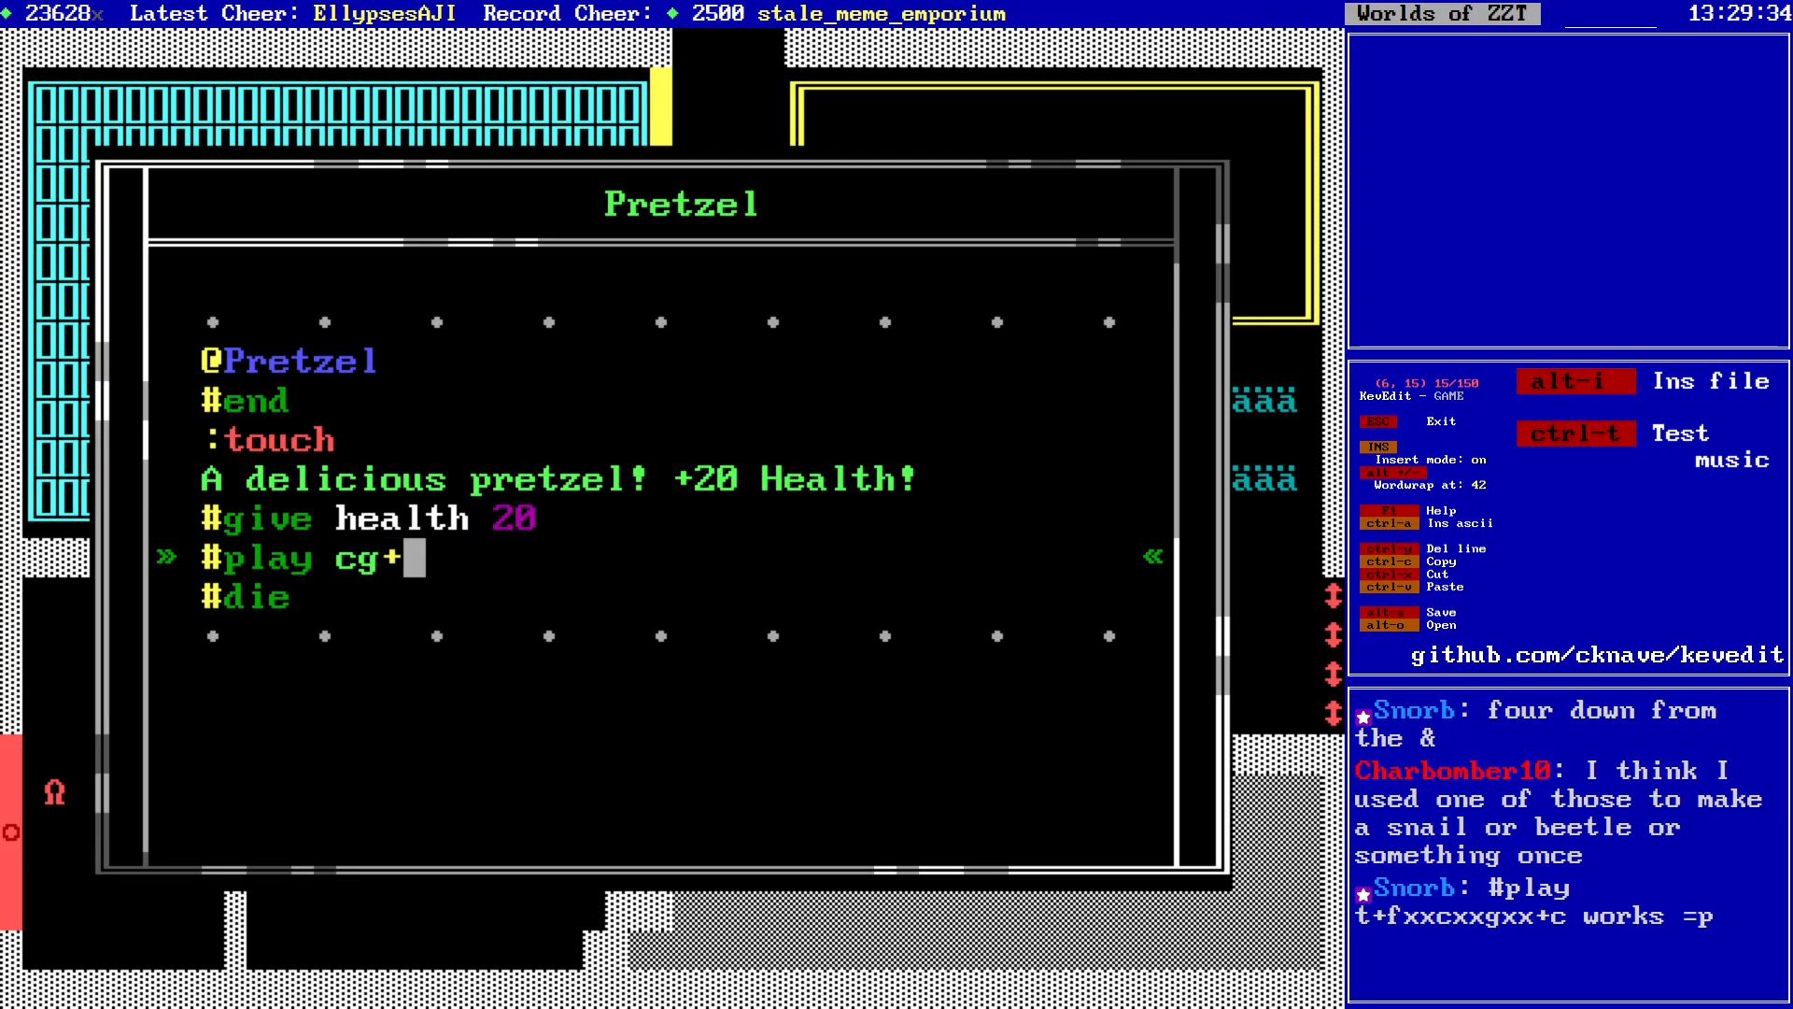
pyautogui.write('e')
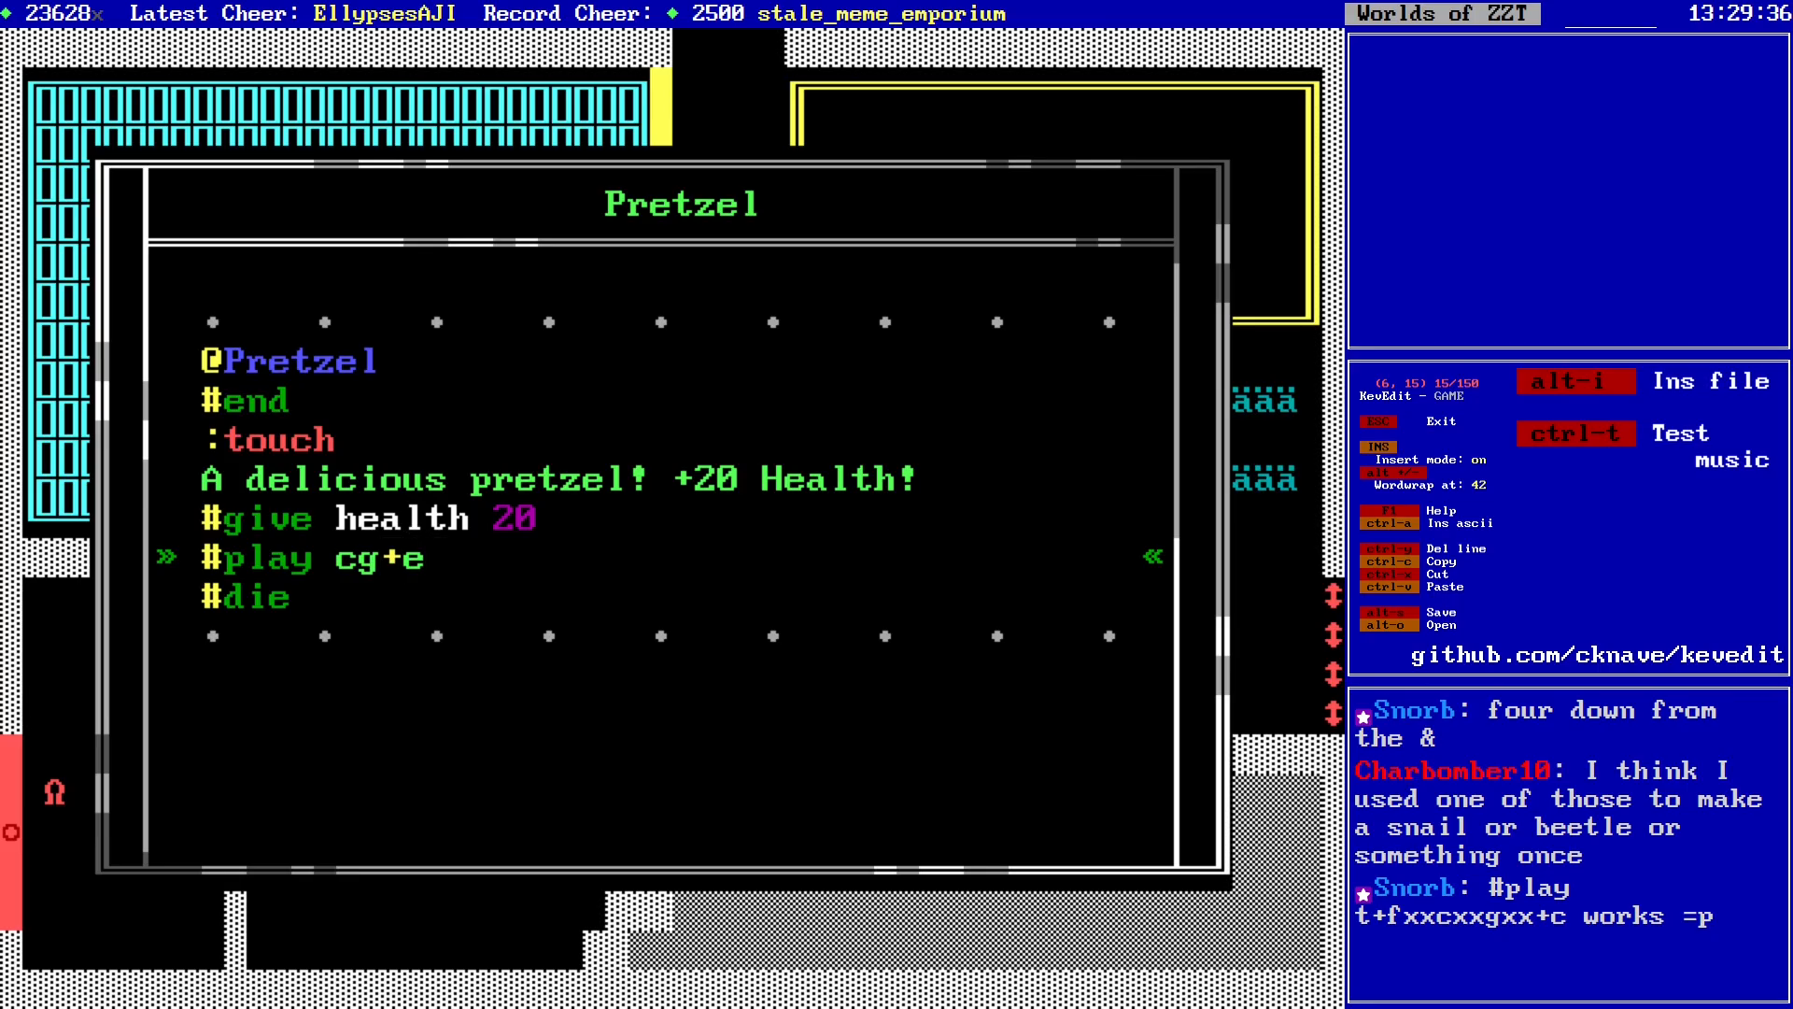
pyautogui.press('Home')
pyautogui.press('Down')
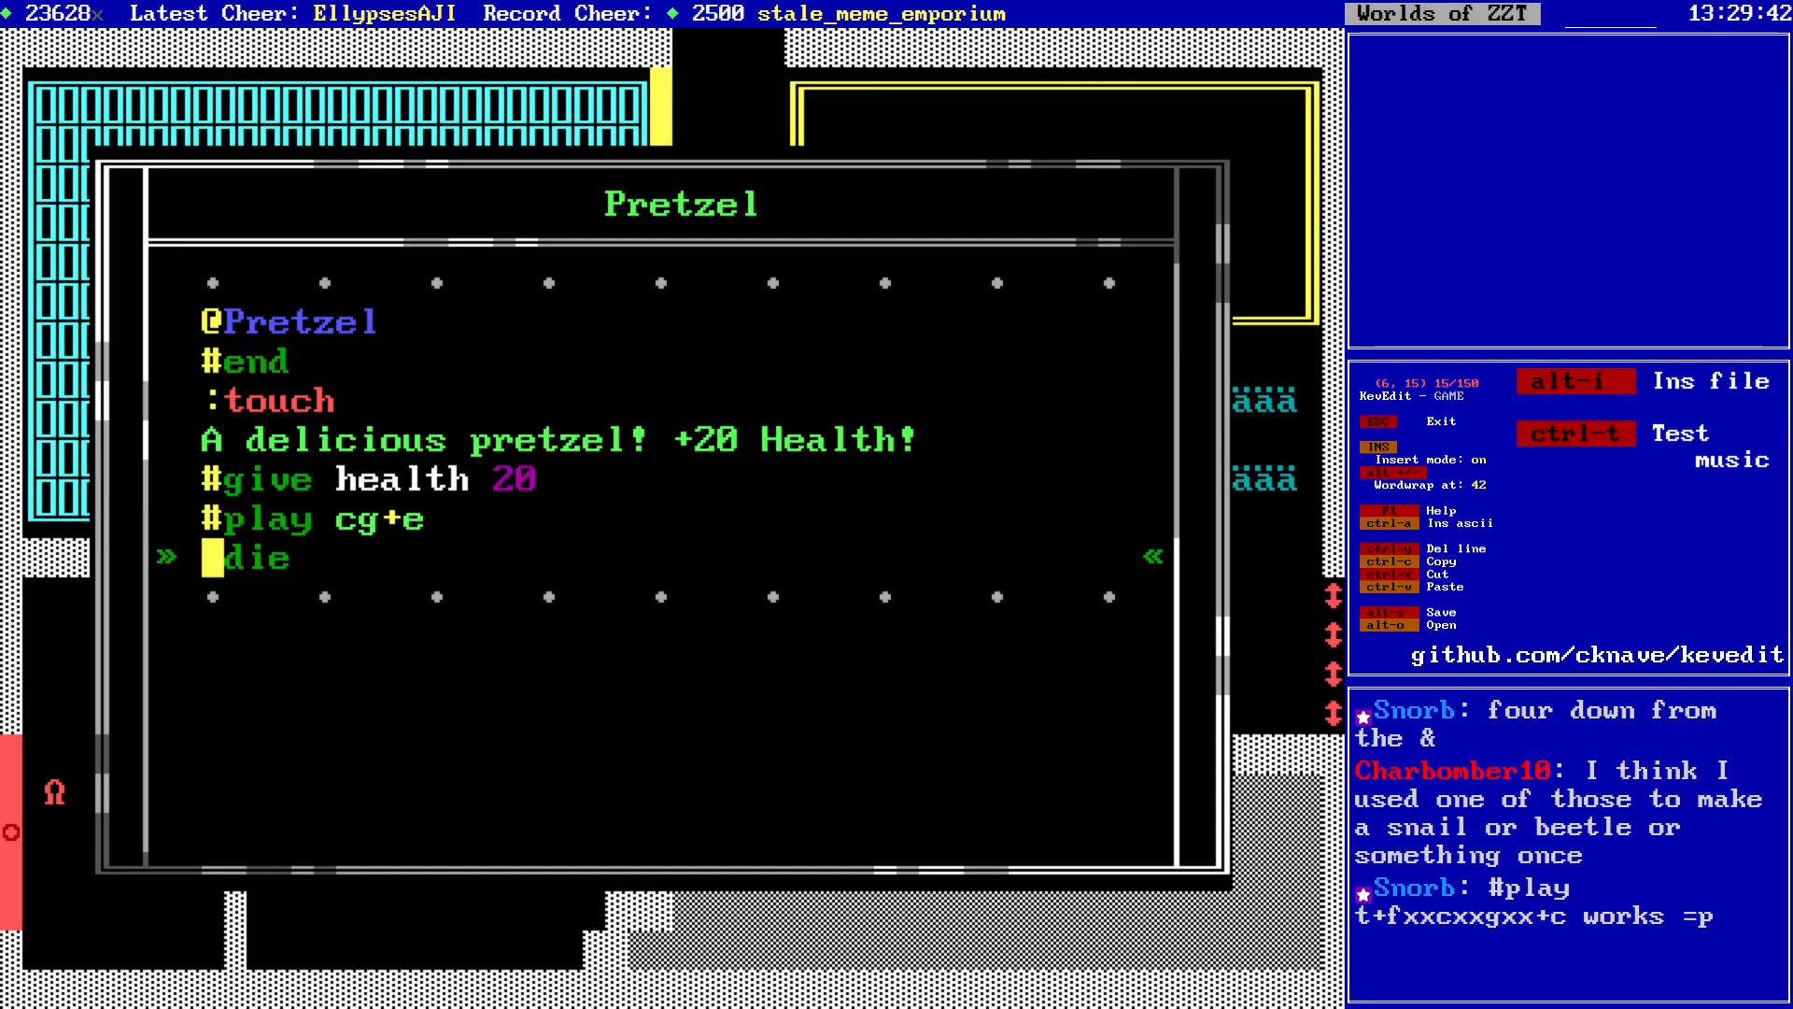
# Step: Test the music on the #play cg+e line and return to the end of the #die line
pyautogui.press('Up')
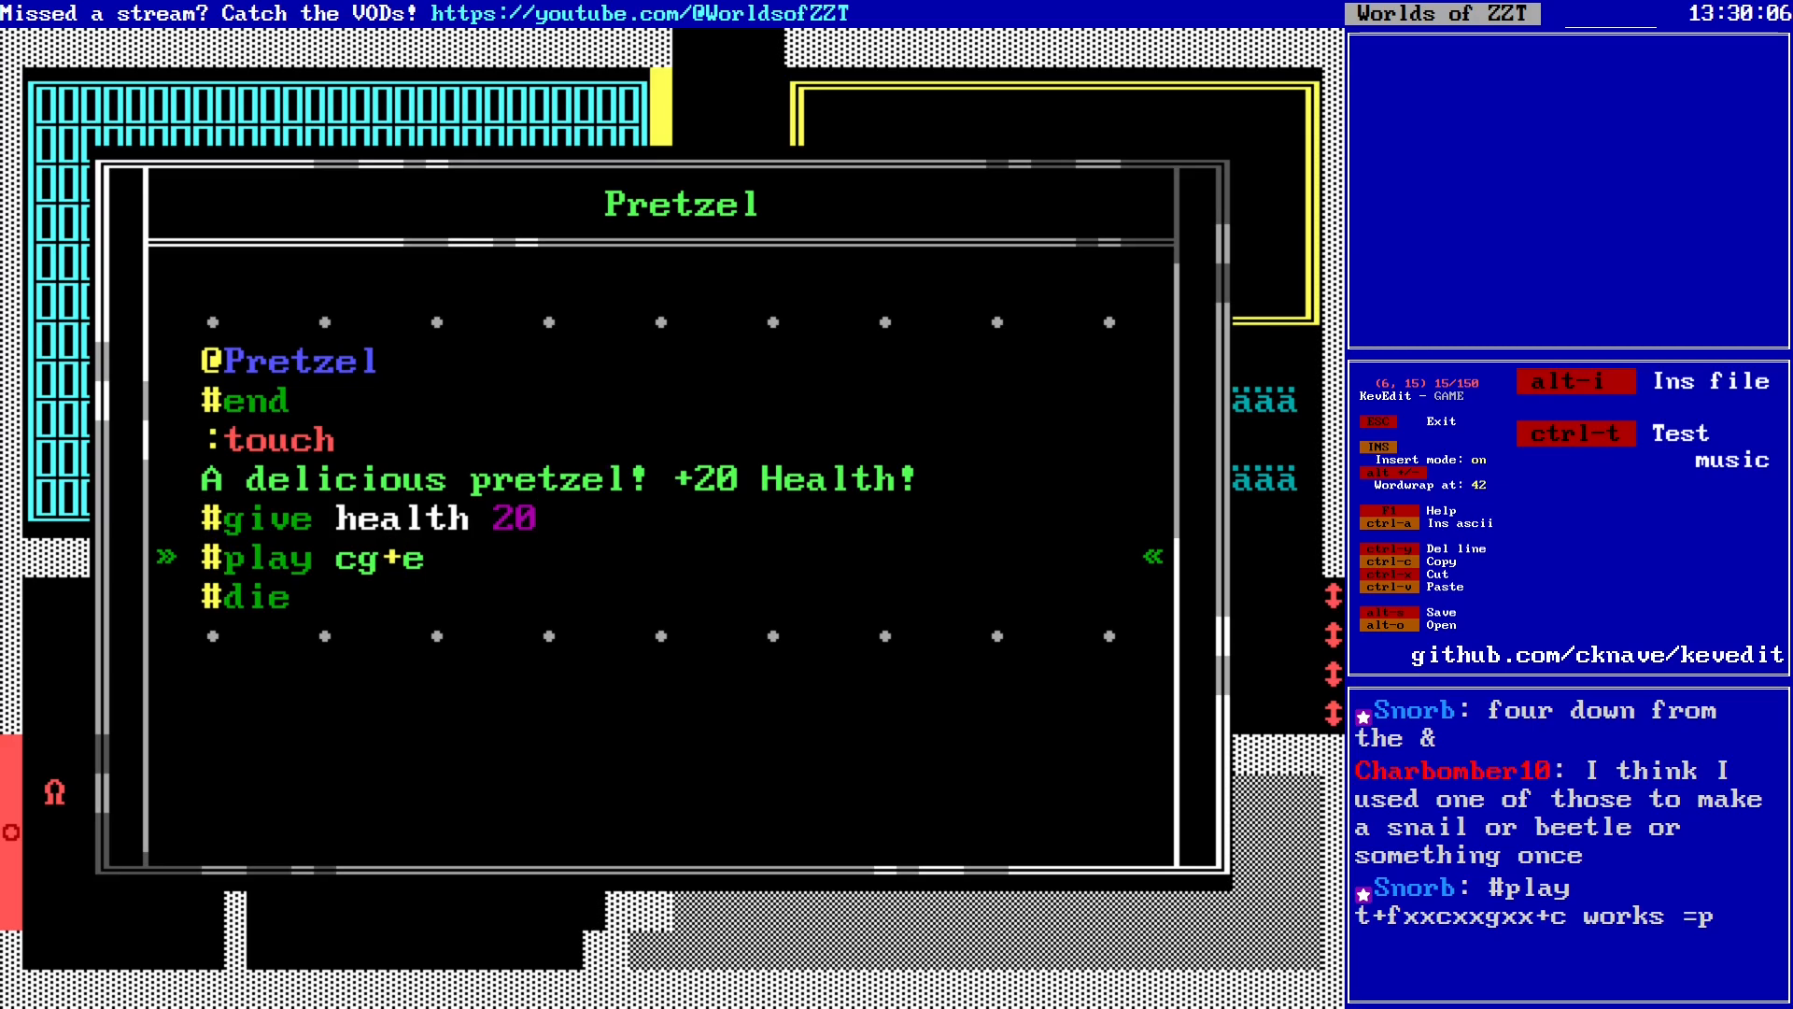
pyautogui.press('Up')
pyautogui.press('Home')
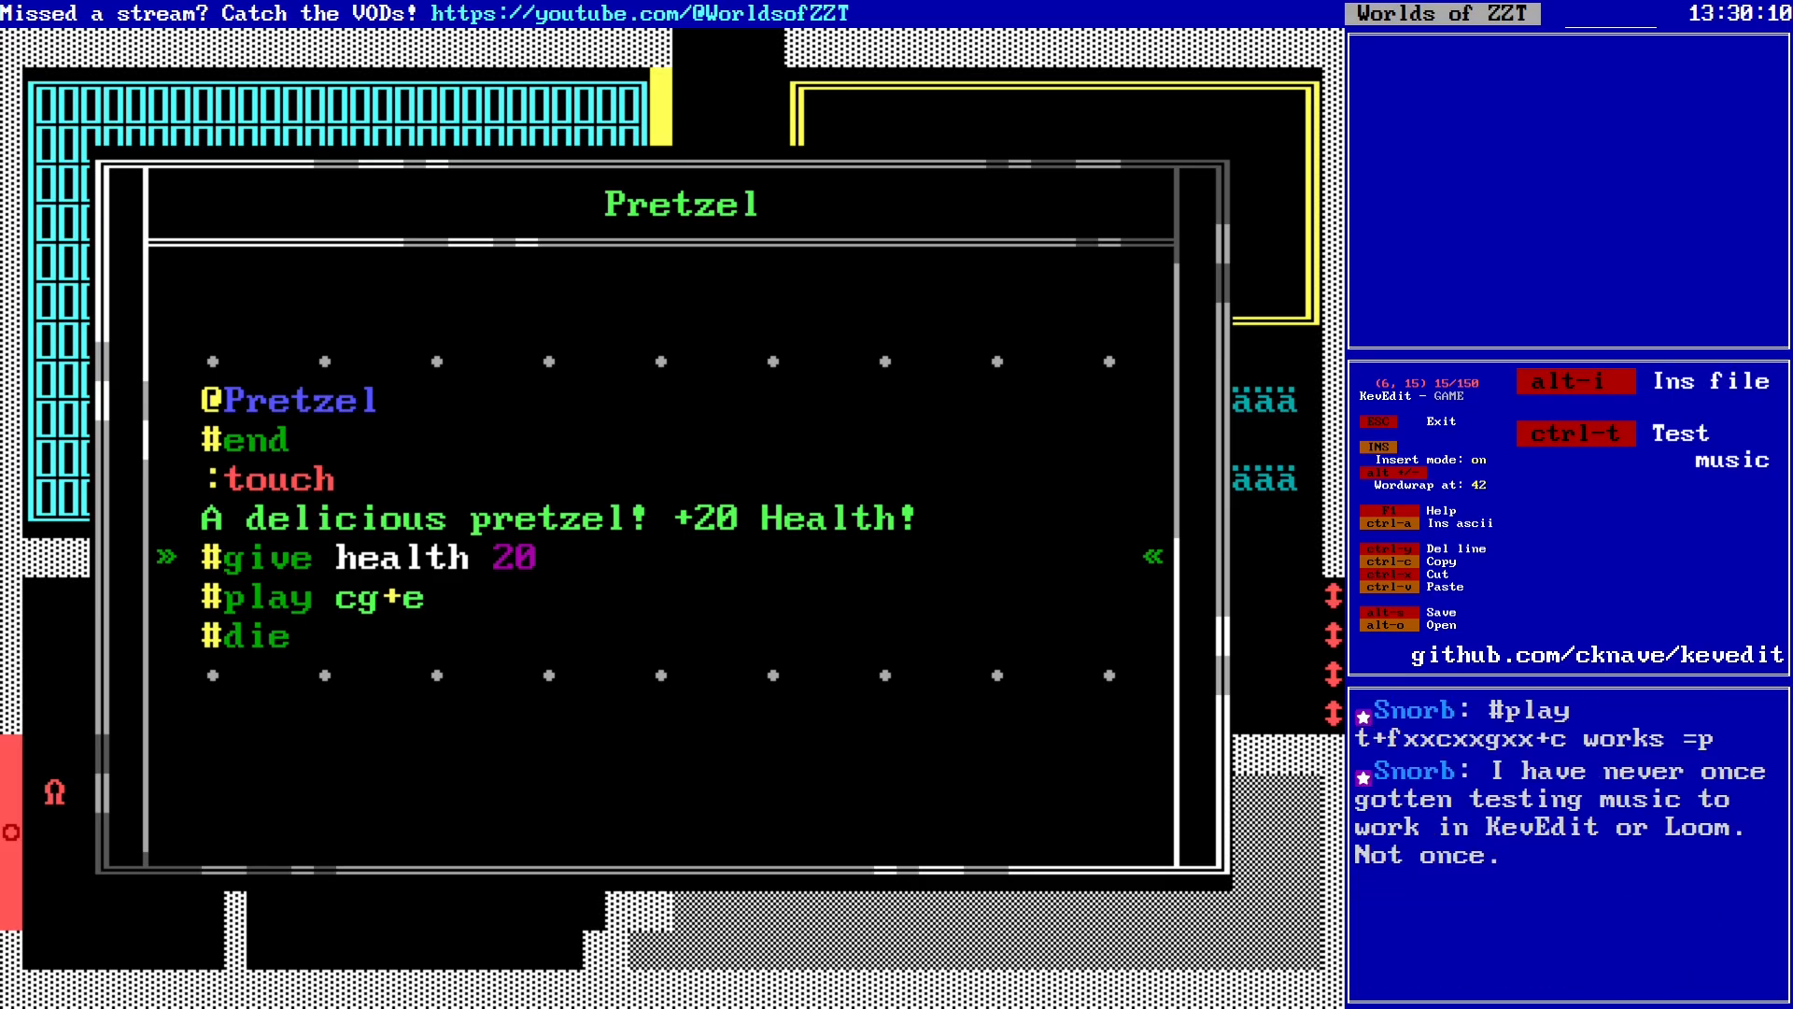
pyautogui.press('Down')
pyautogui.hotkey('ctrl', 't')
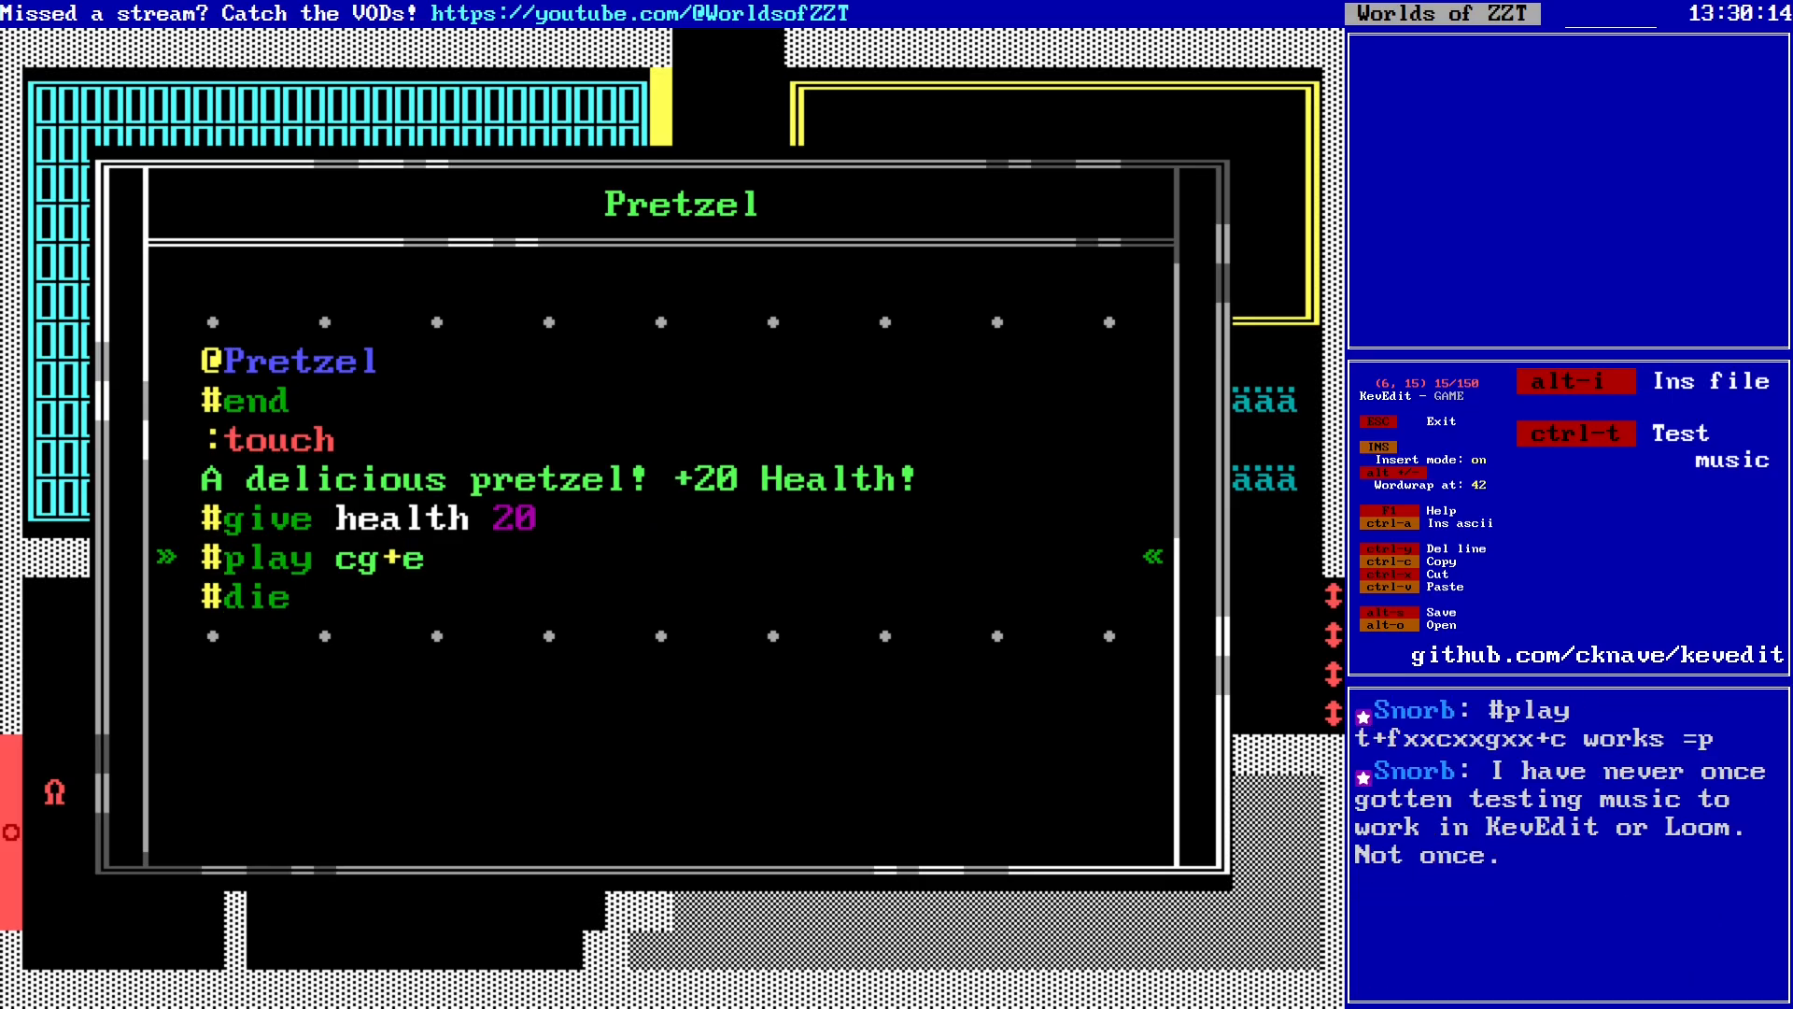
pyautogui.press('Down')
pyautogui.press('End')
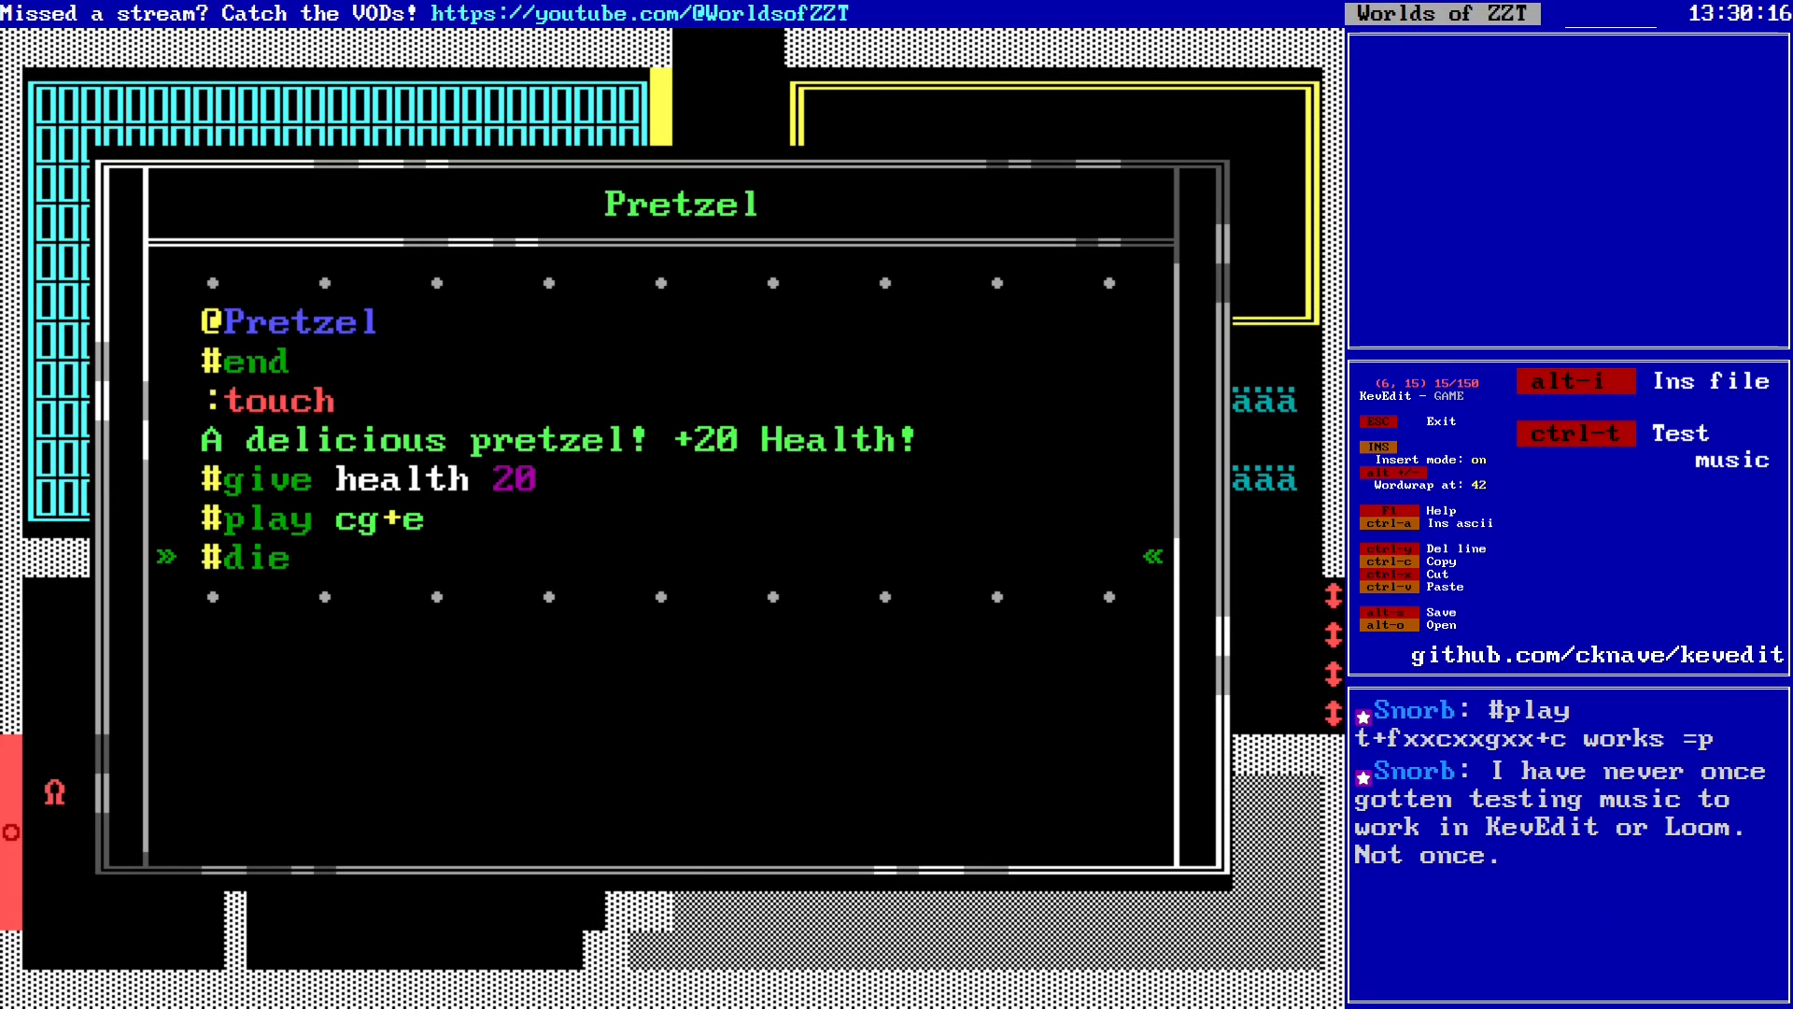
# Step: Finish editing the Pretzel's program and return to the board
pyautogui.press('Escape')
pyautogui.press('Escape')
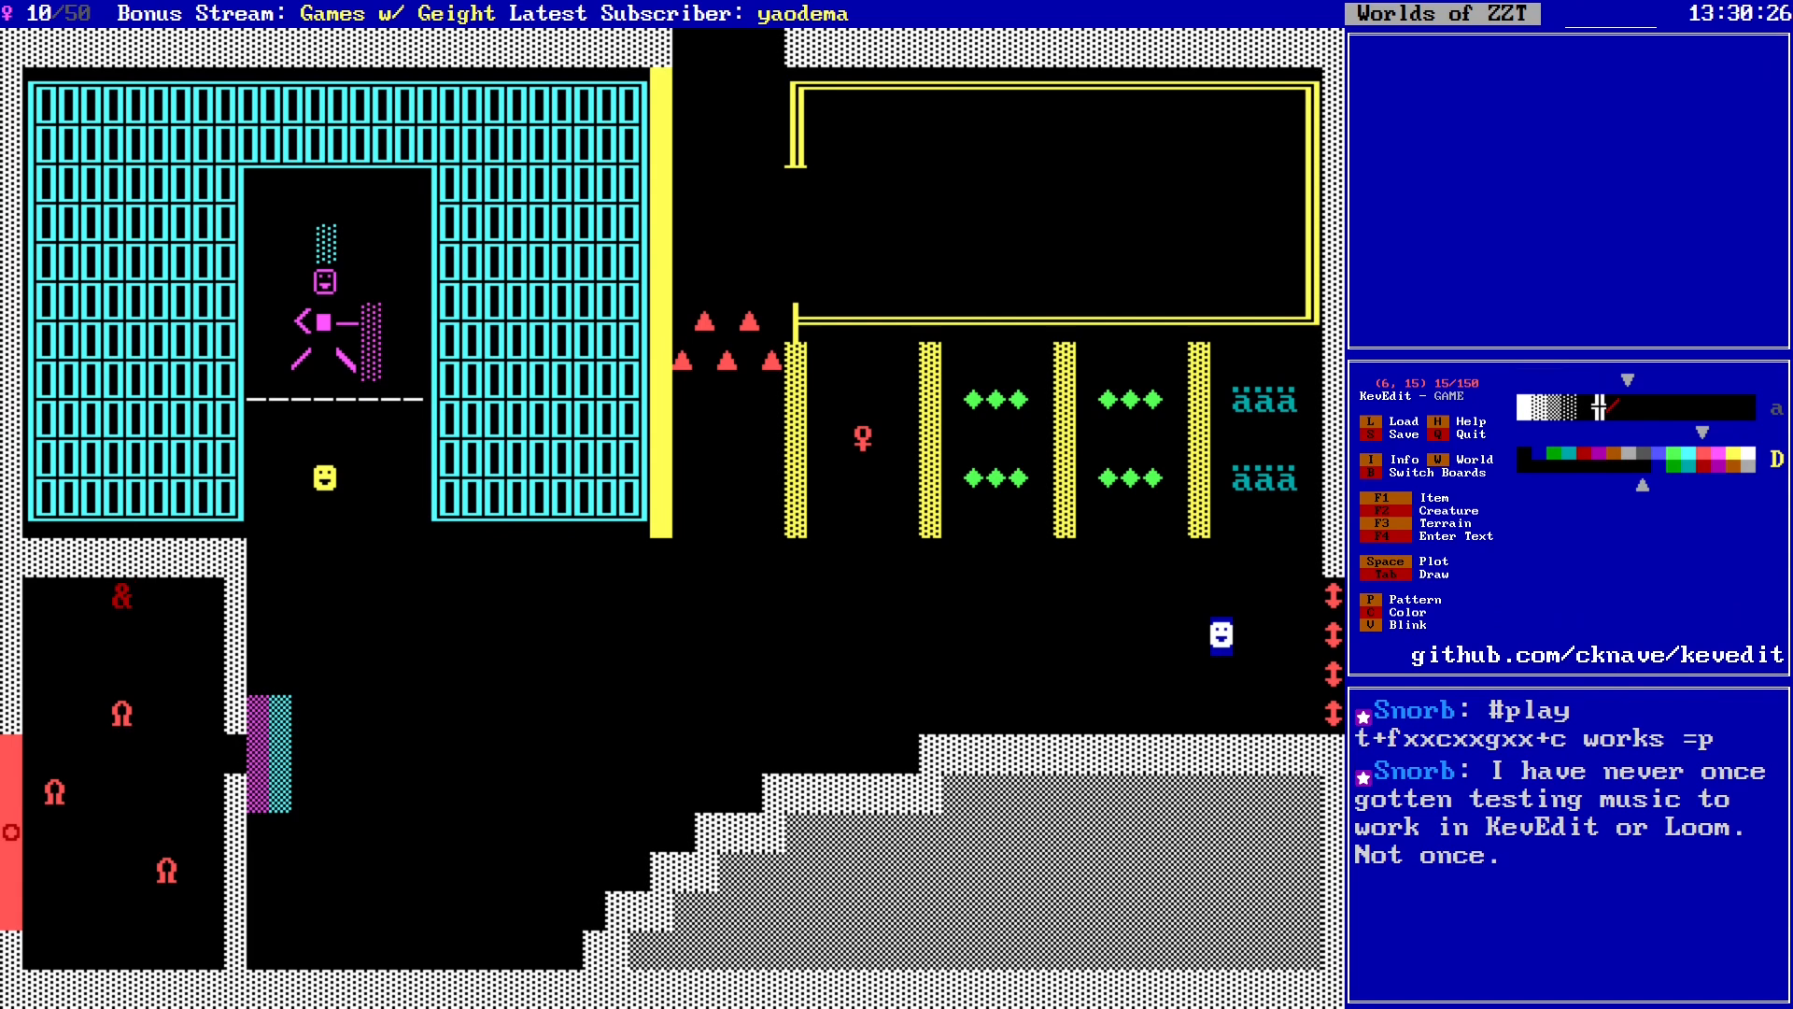
pyautogui.press('Return')
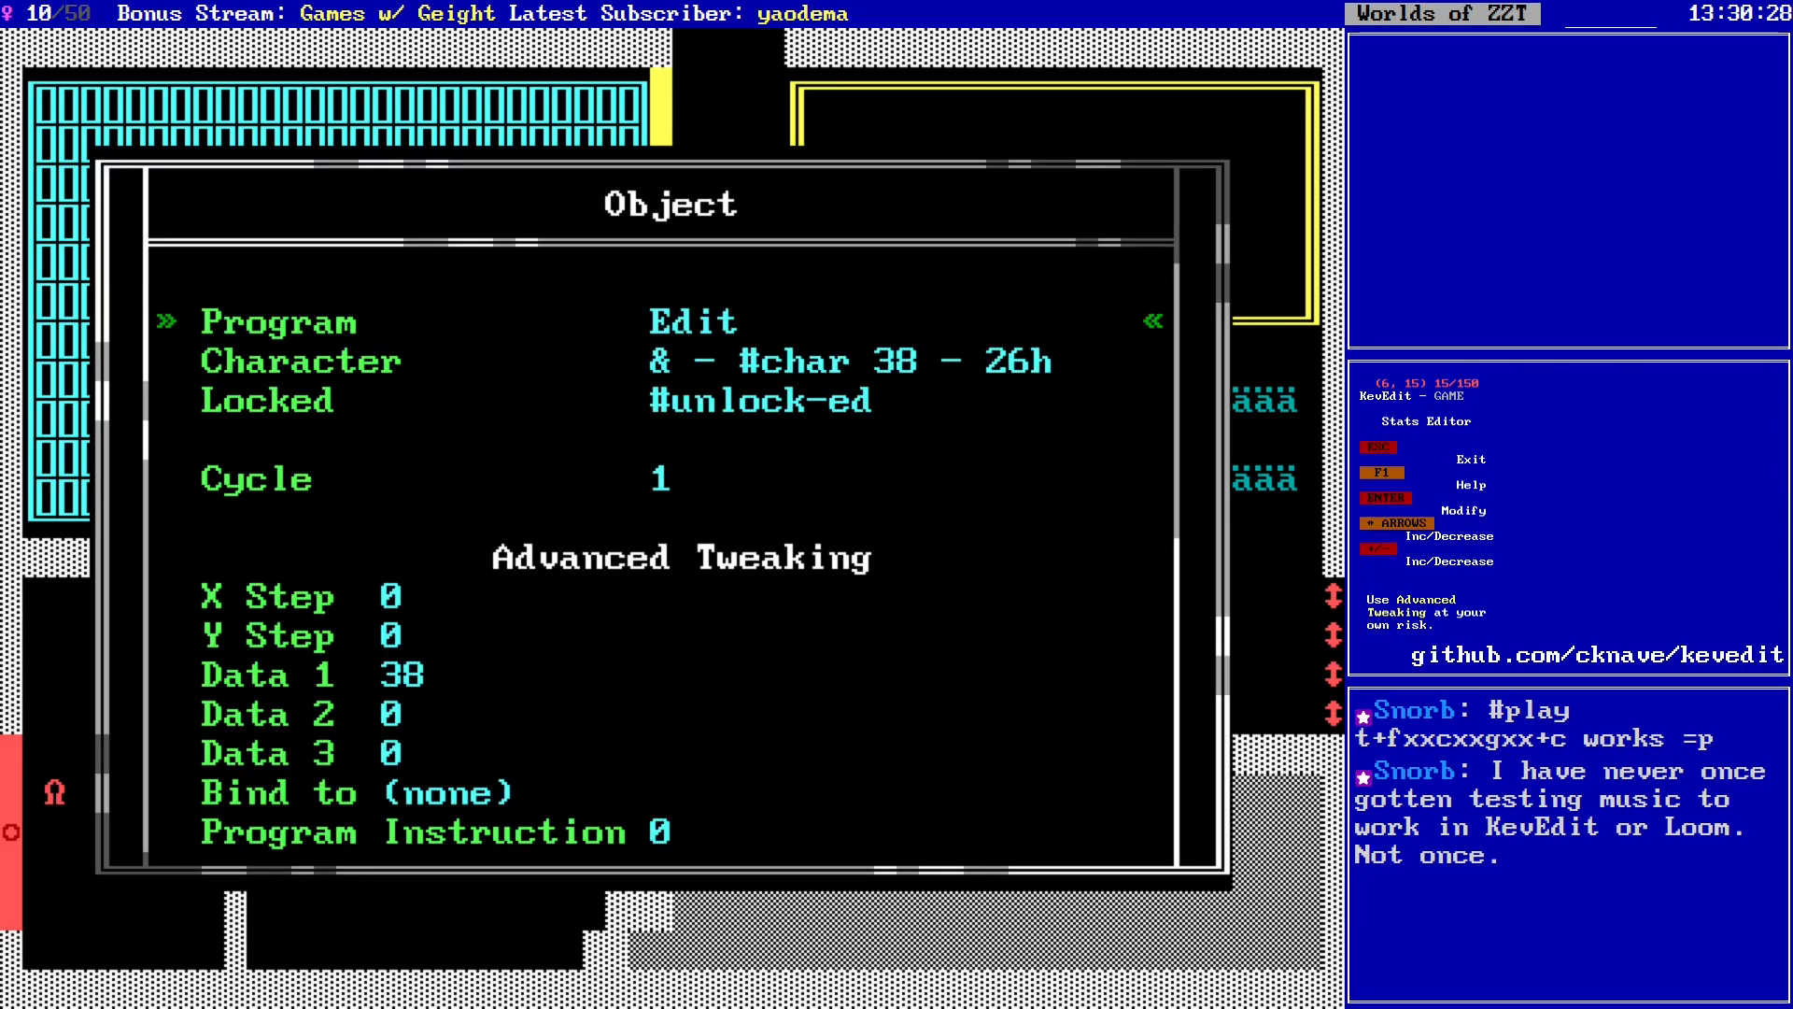
pyautogui.press('Escape')
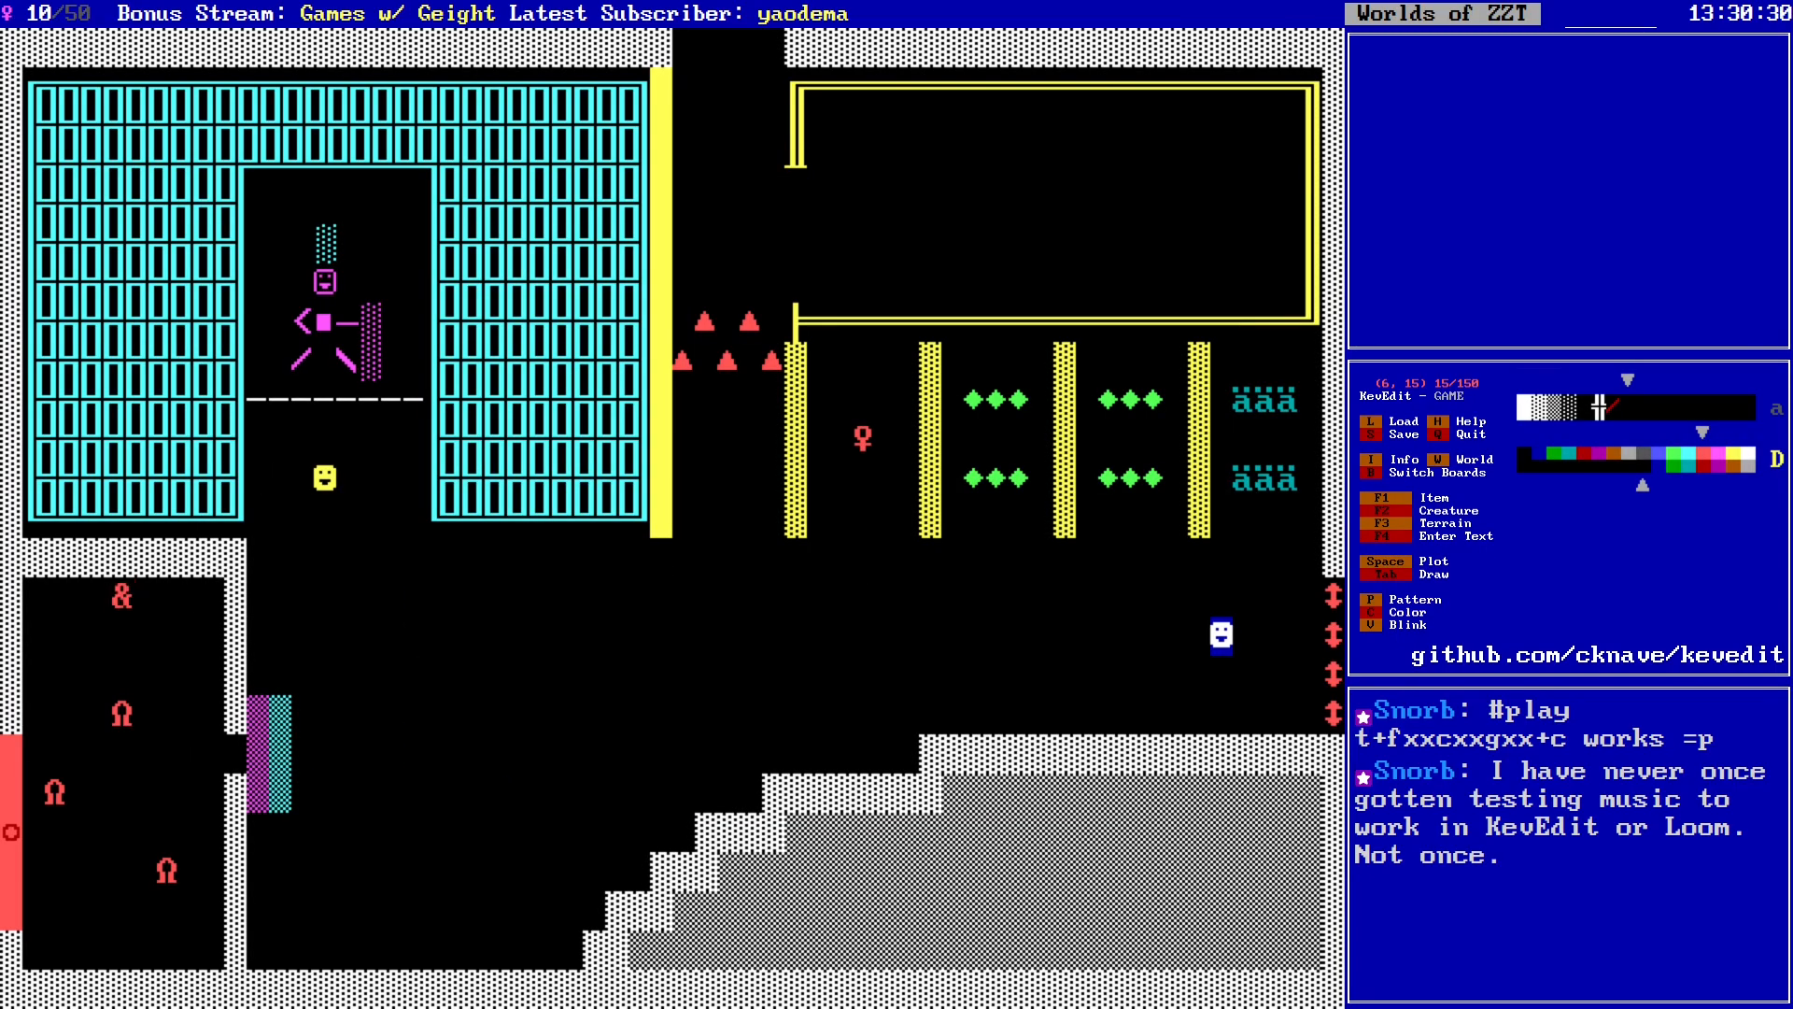
# Step: Look through the tile types available in the Pretzel's tile info, keeping Object as its type
pyautogui.press('Return')
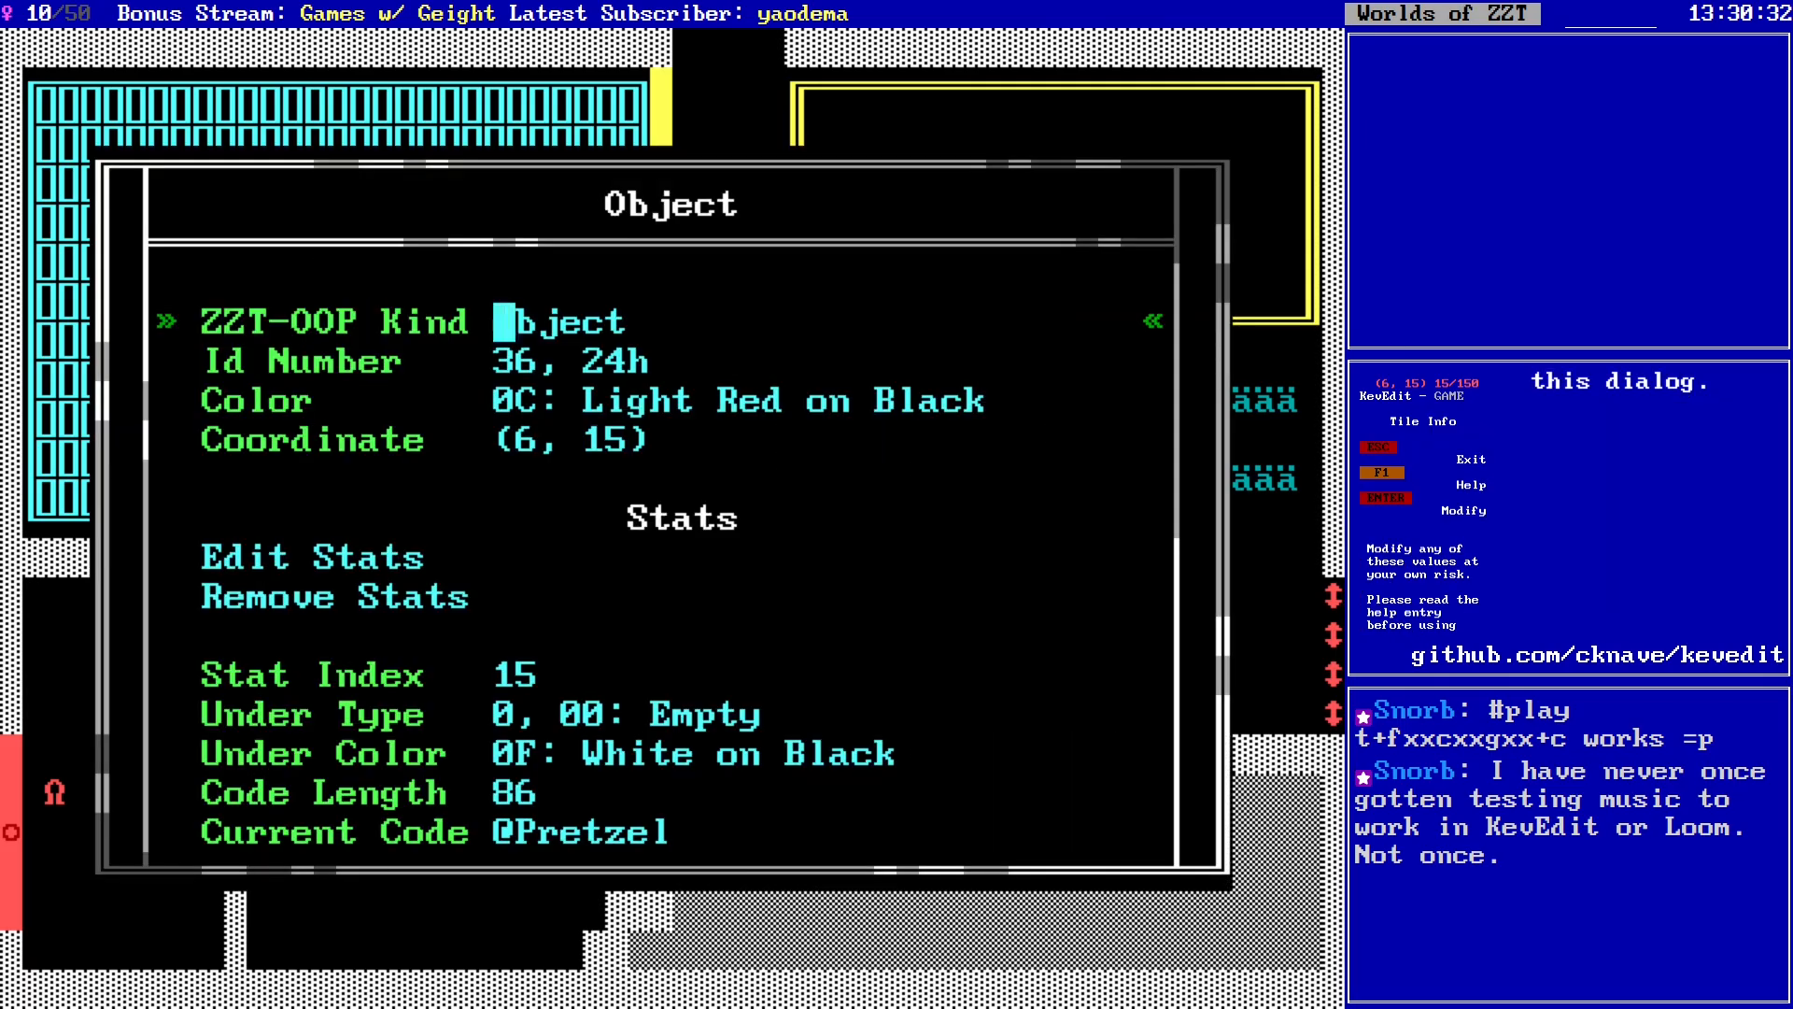
pyautogui.press('Down')
pyautogui.press('Down')
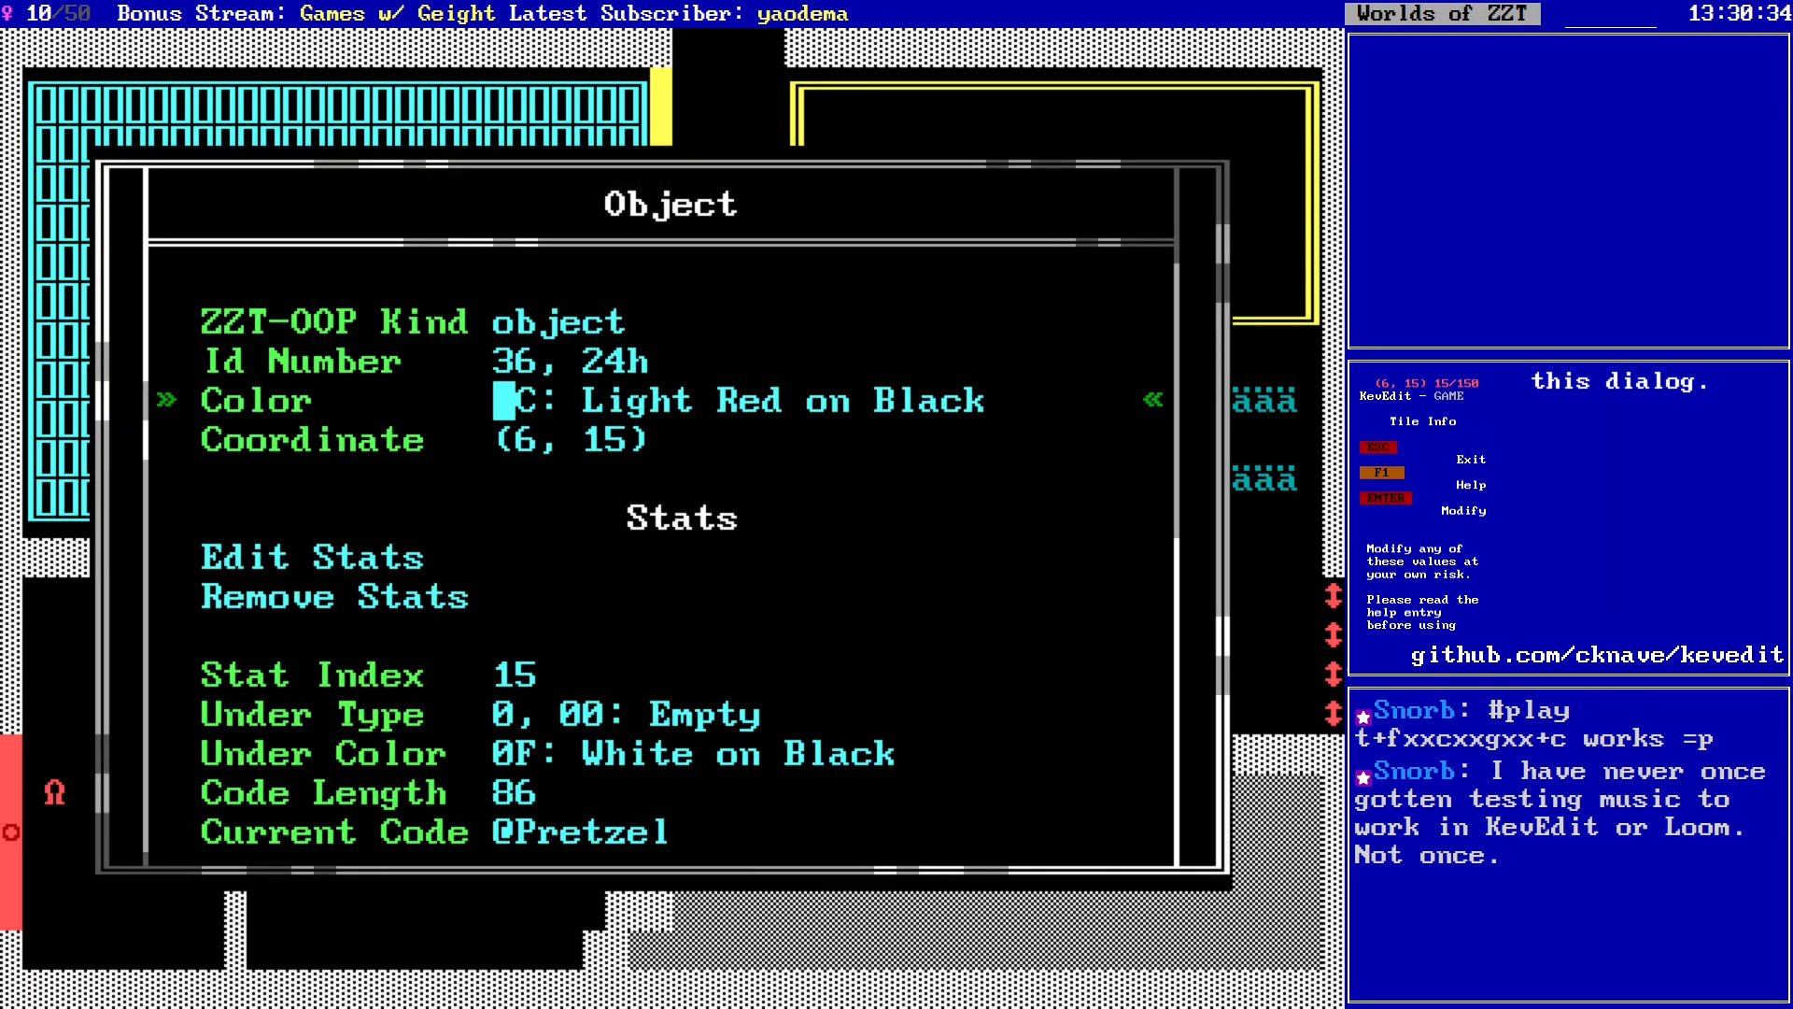
pyautogui.press('Up')
pyautogui.press('Up')
pyautogui.press('Return')
pyautogui.press('Up')
pyautogui.press('Up')
pyautogui.press('Up')
pyautogui.press('Up')
pyautogui.press('Up')
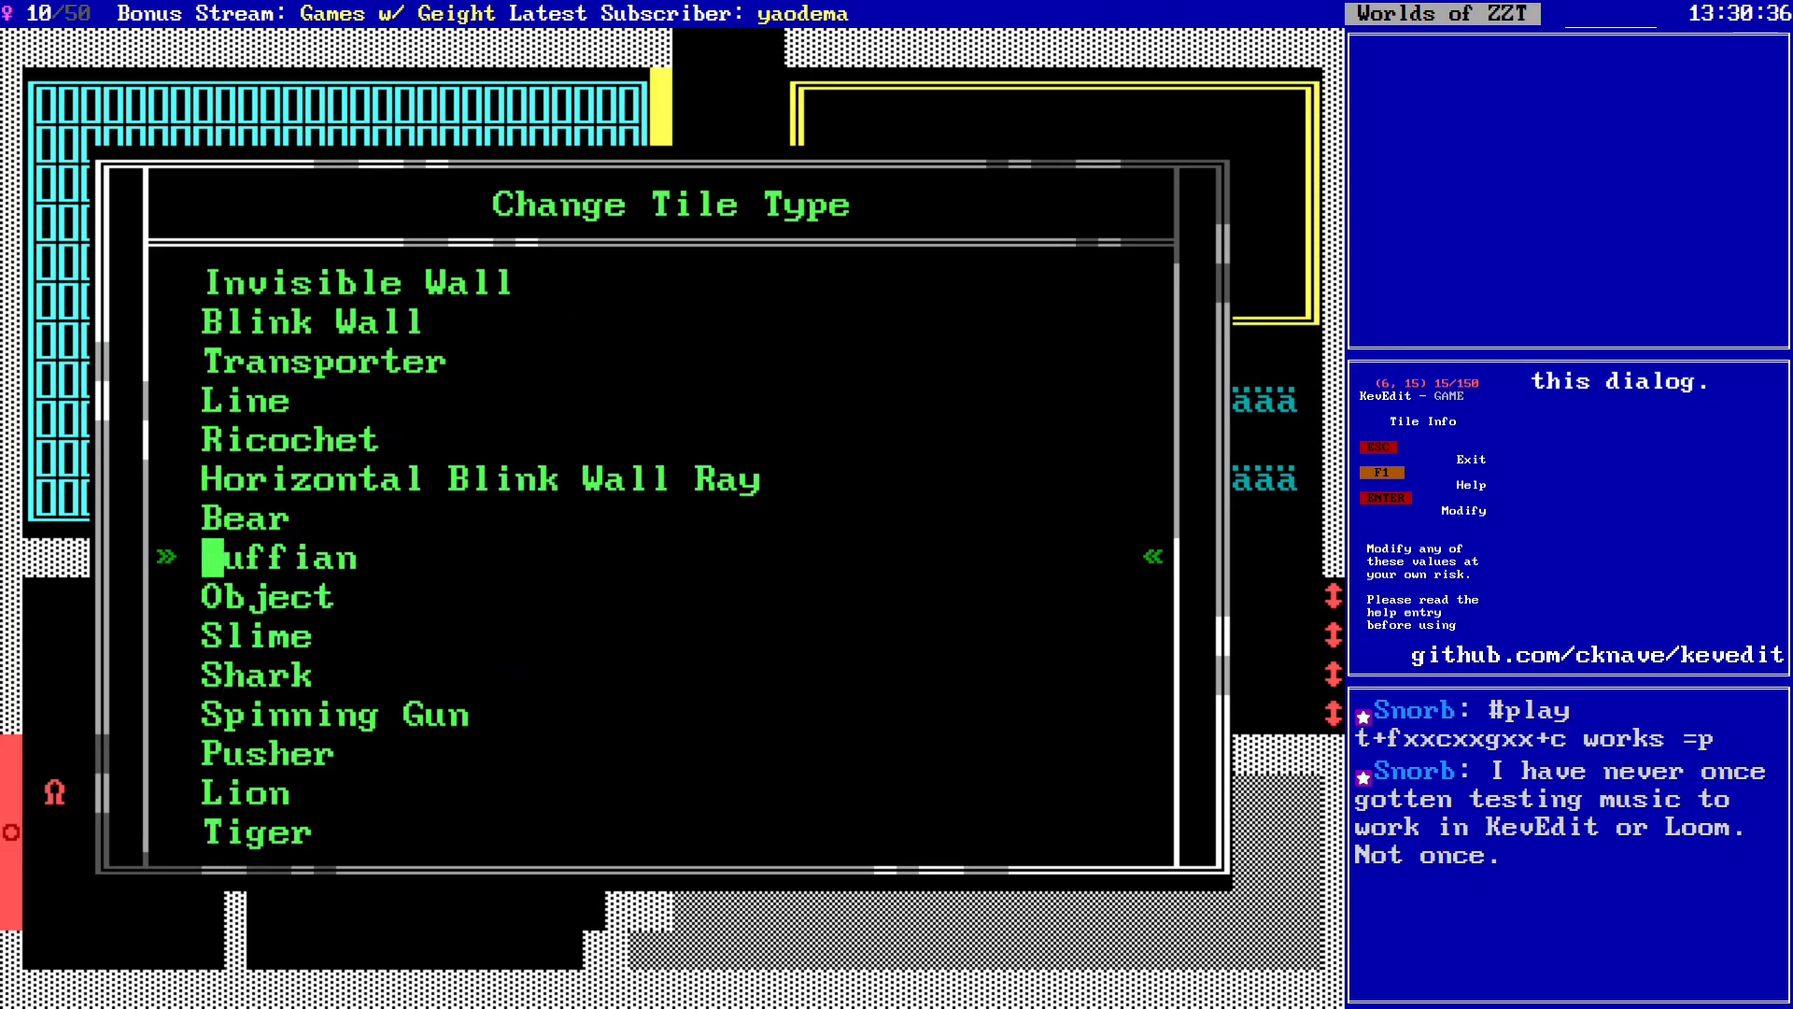
pyautogui.press('Down')
pyautogui.press('Down')
pyautogui.press('Down')
pyautogui.press('Down')
pyautogui.press('Down')
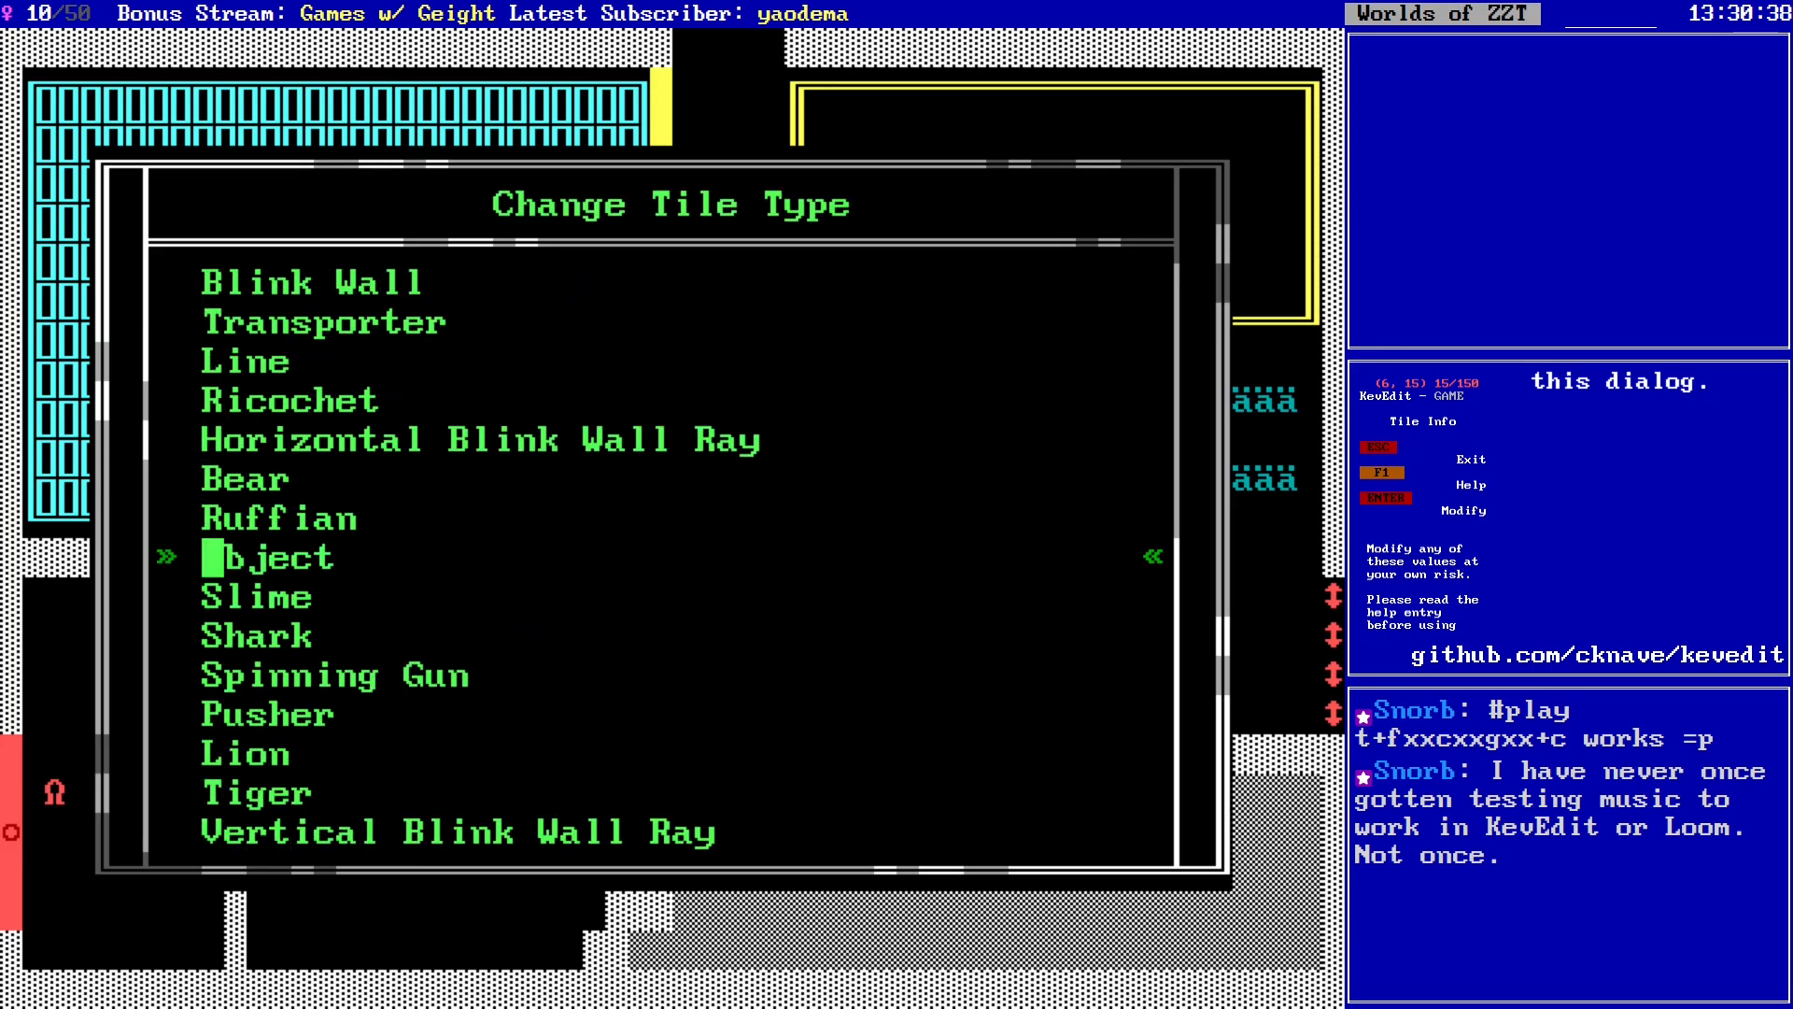
pyautogui.press('Return')
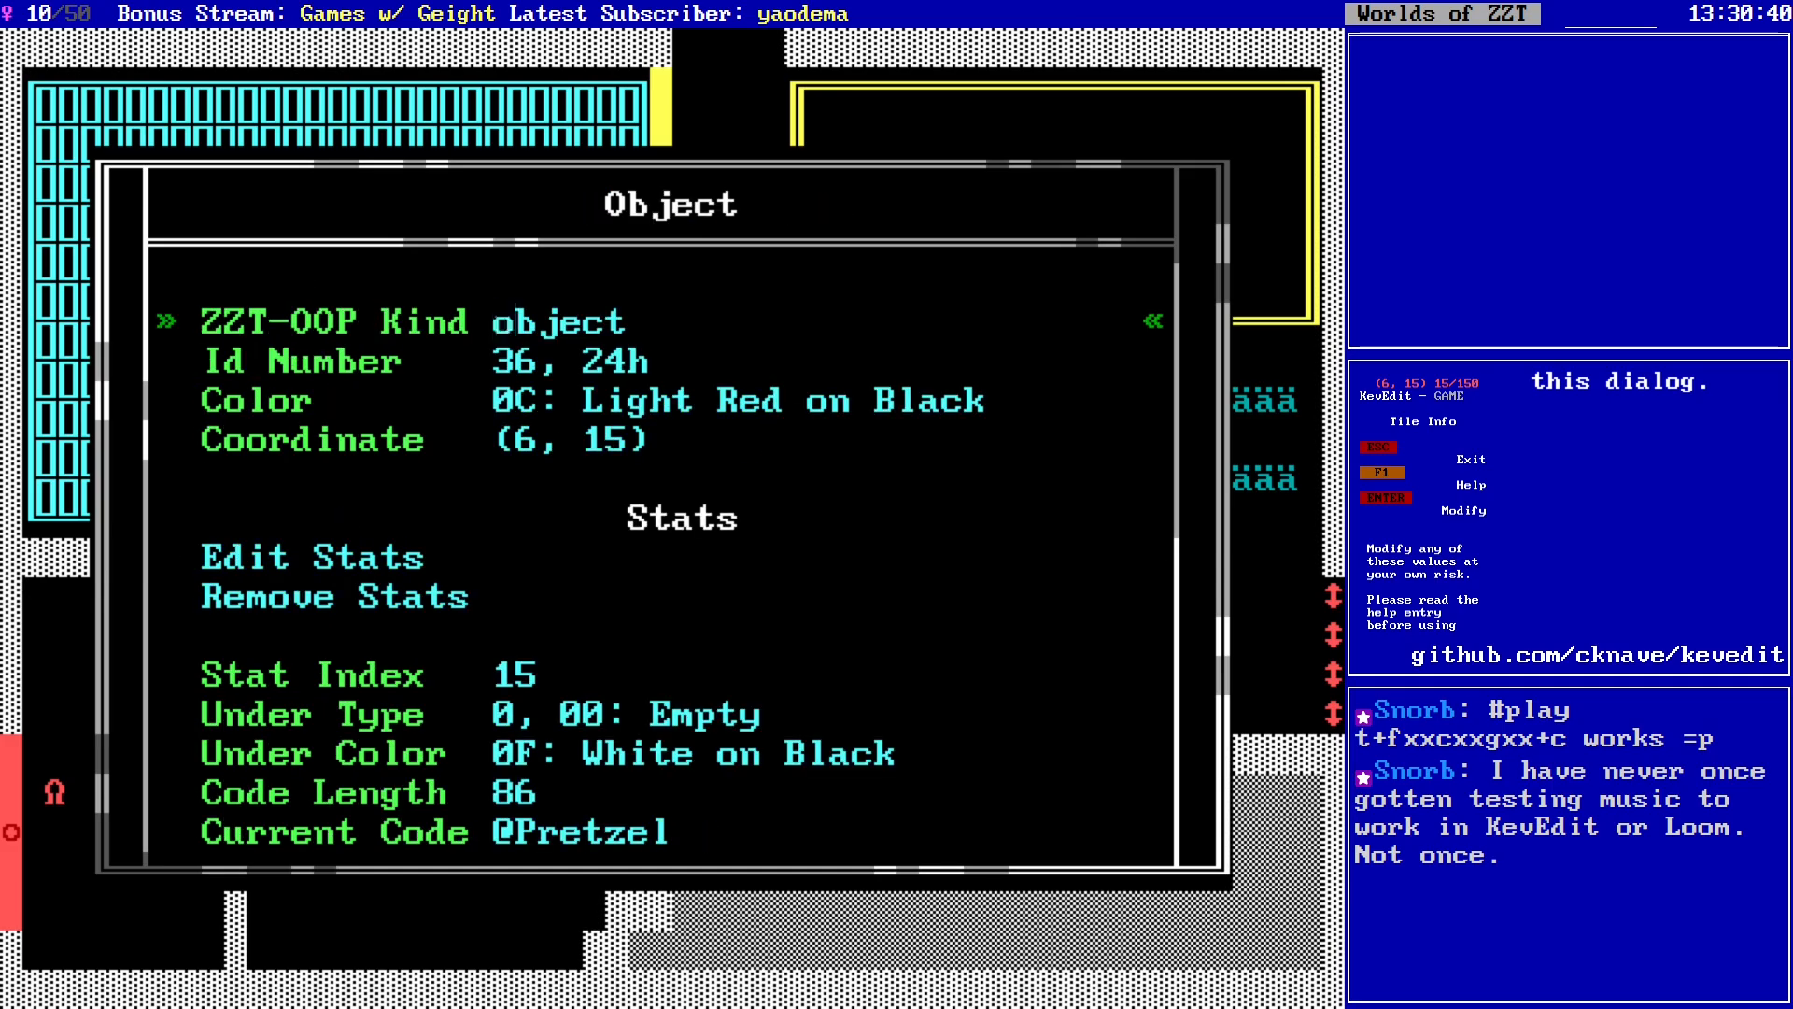
# Step: Set the Pretzel object's color to Yellow on Black in its tile info
pyautogui.press('Down')
pyautogui.press('Down')
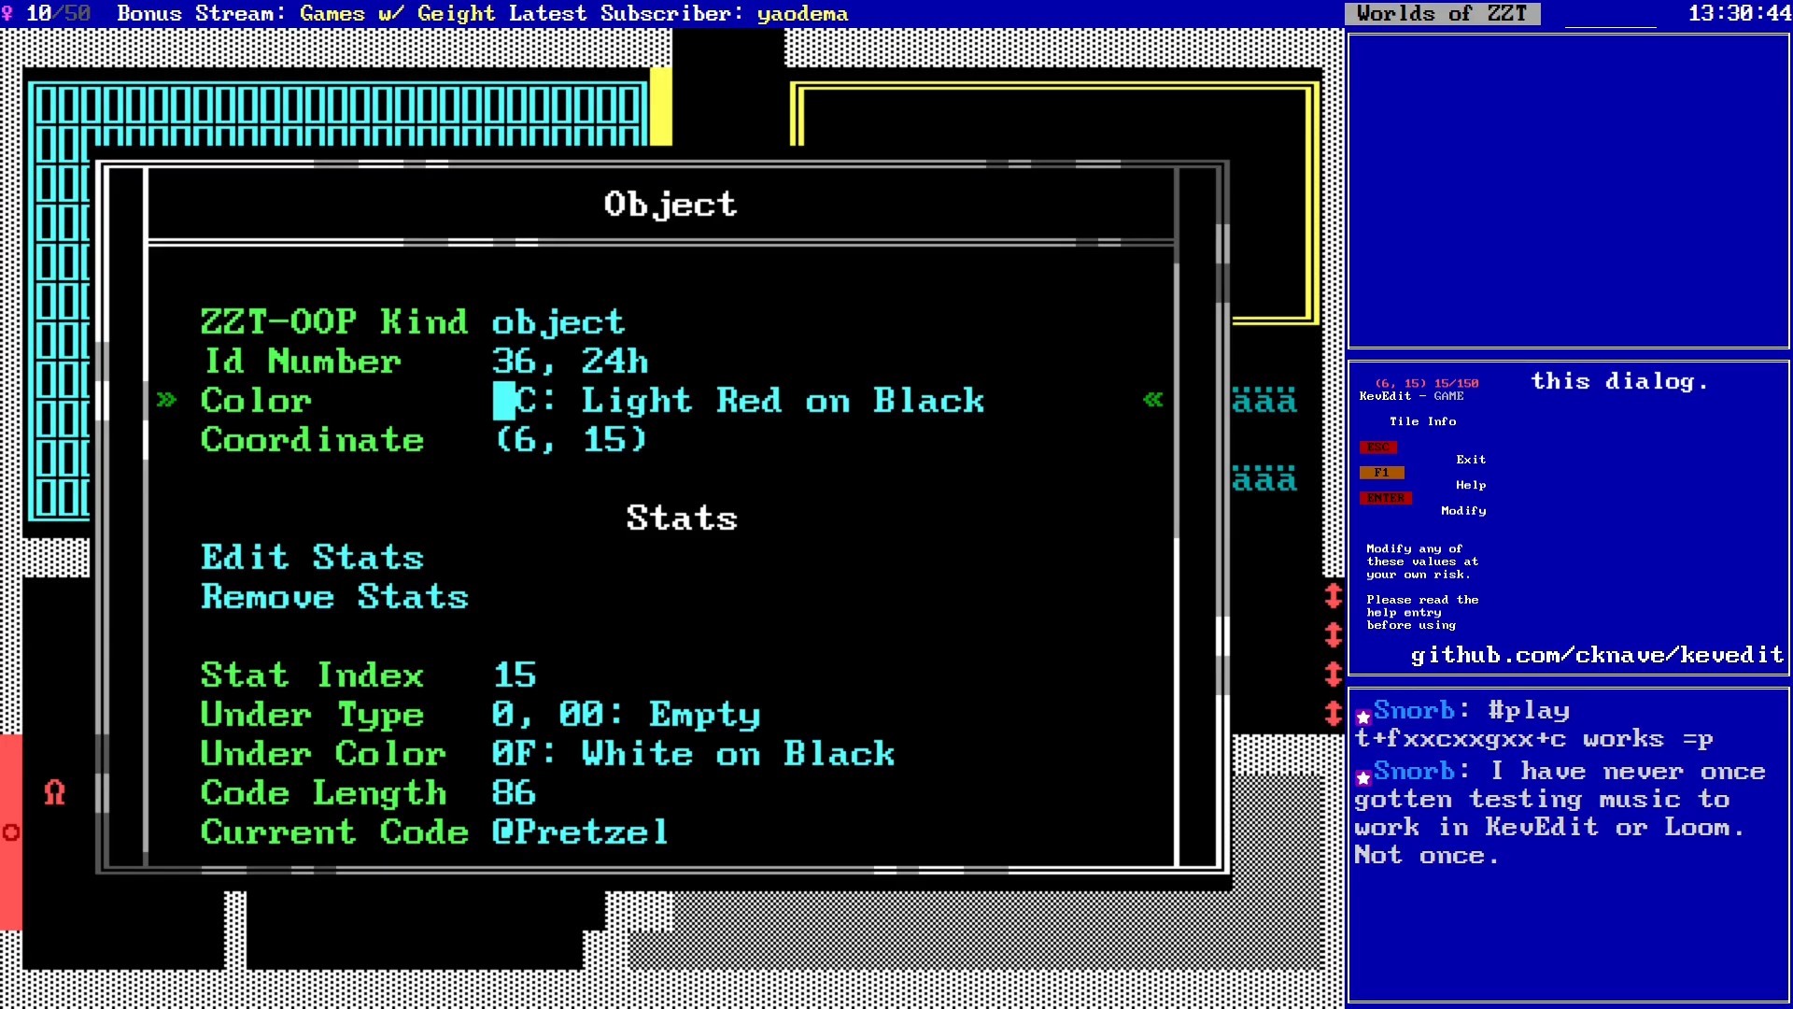
pyautogui.press('Return')
pyautogui.press('Right')
pyautogui.press('Right')
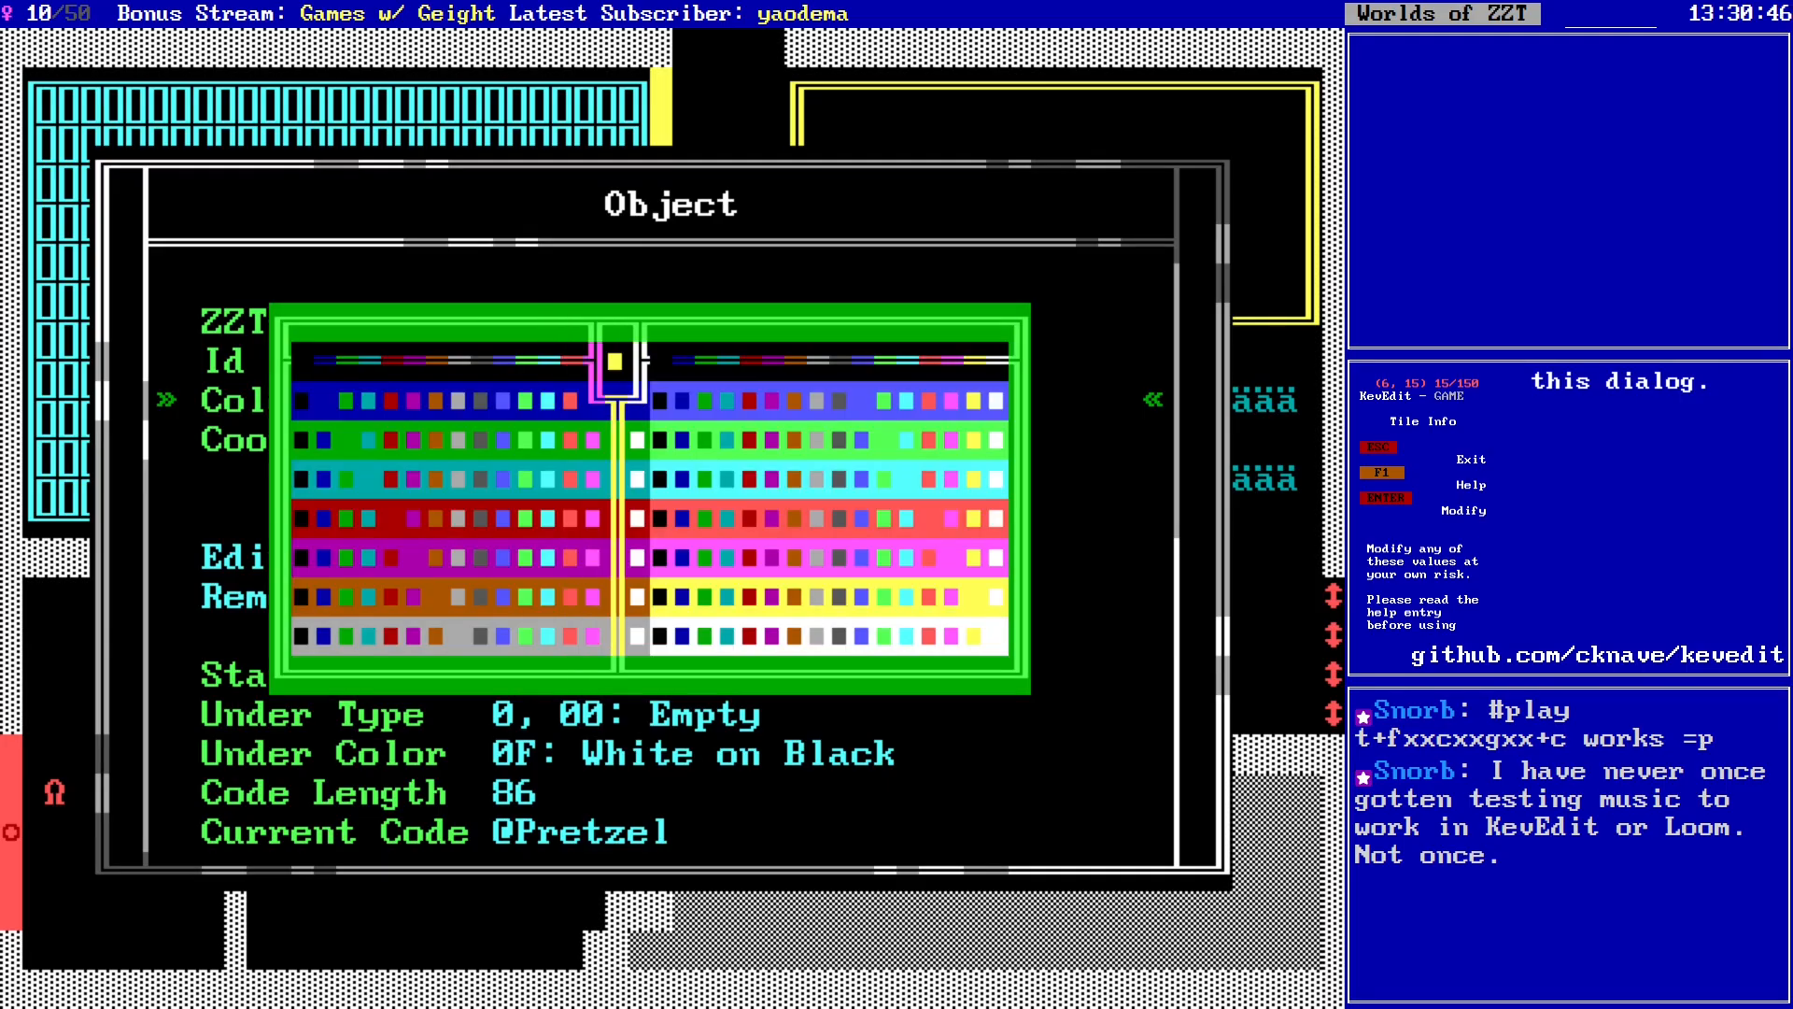
pyautogui.press('Return')
# Step: Review the remaining fields in the Pretzel's tile info and return to the board
pyautogui.press('Down')
pyautogui.press('Down')
pyautogui.press('Down')
pyautogui.press('Down')
pyautogui.press('Down')
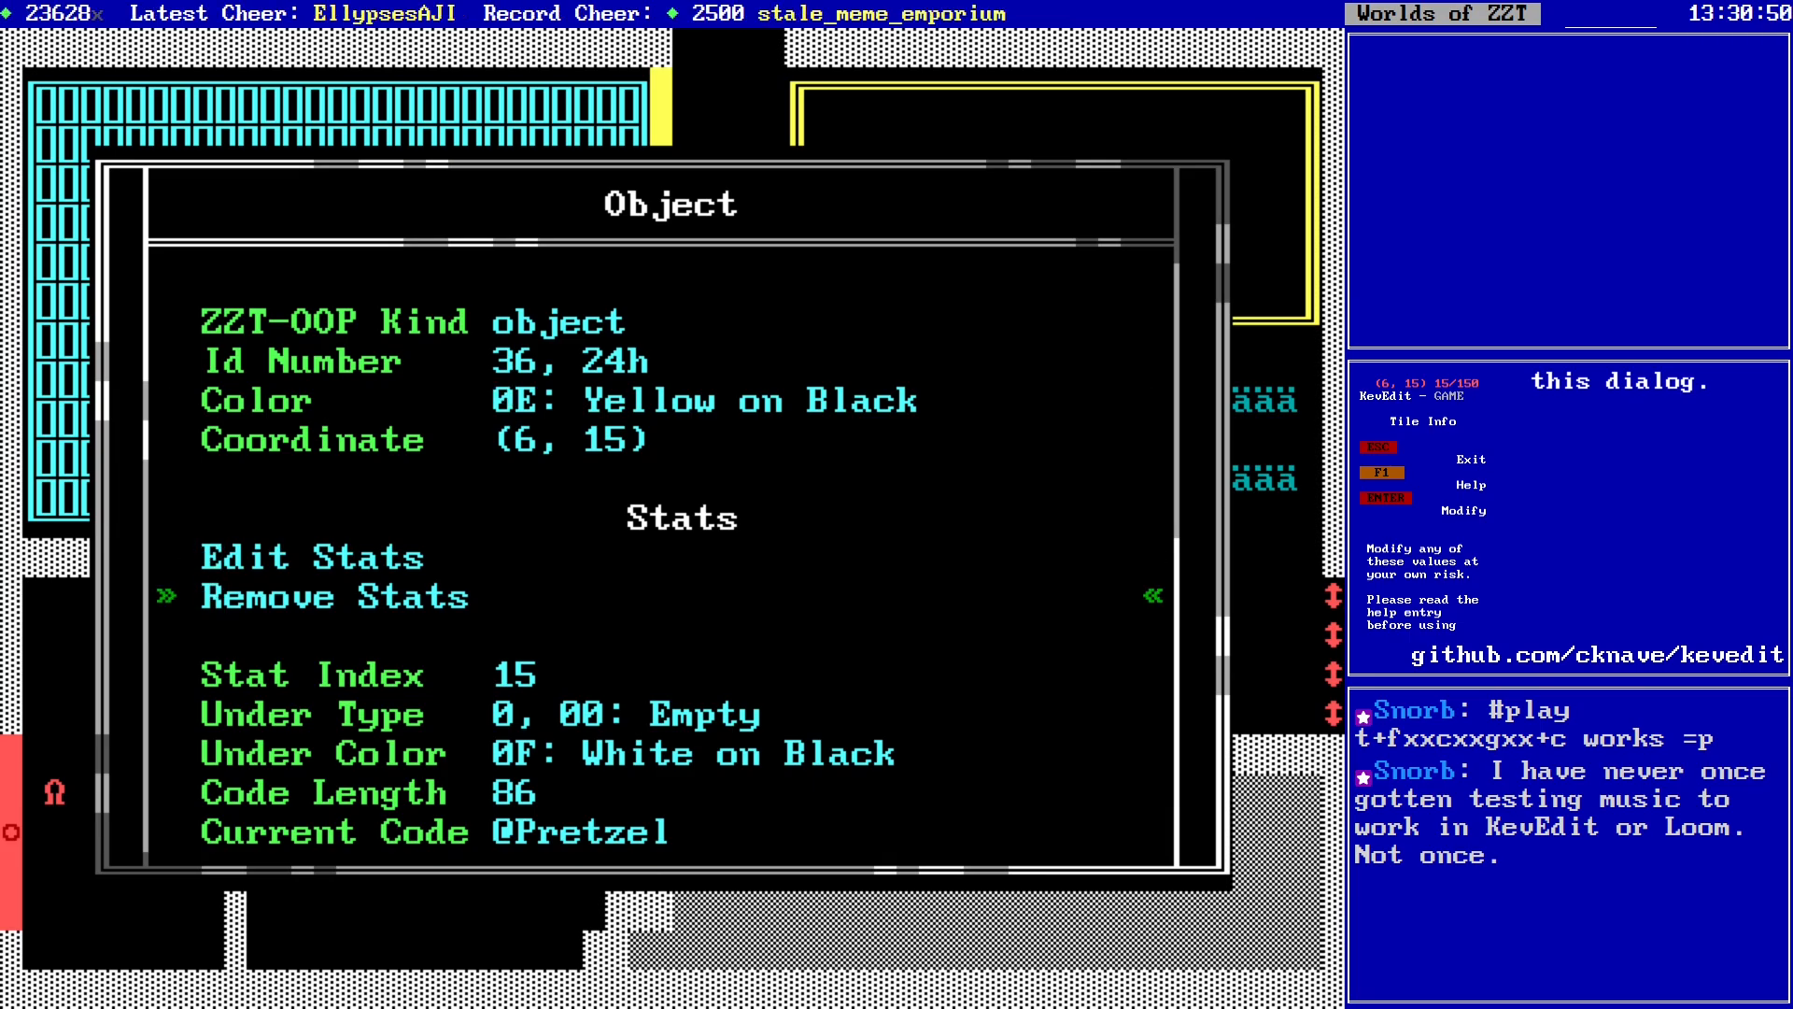
pyautogui.press('Up')
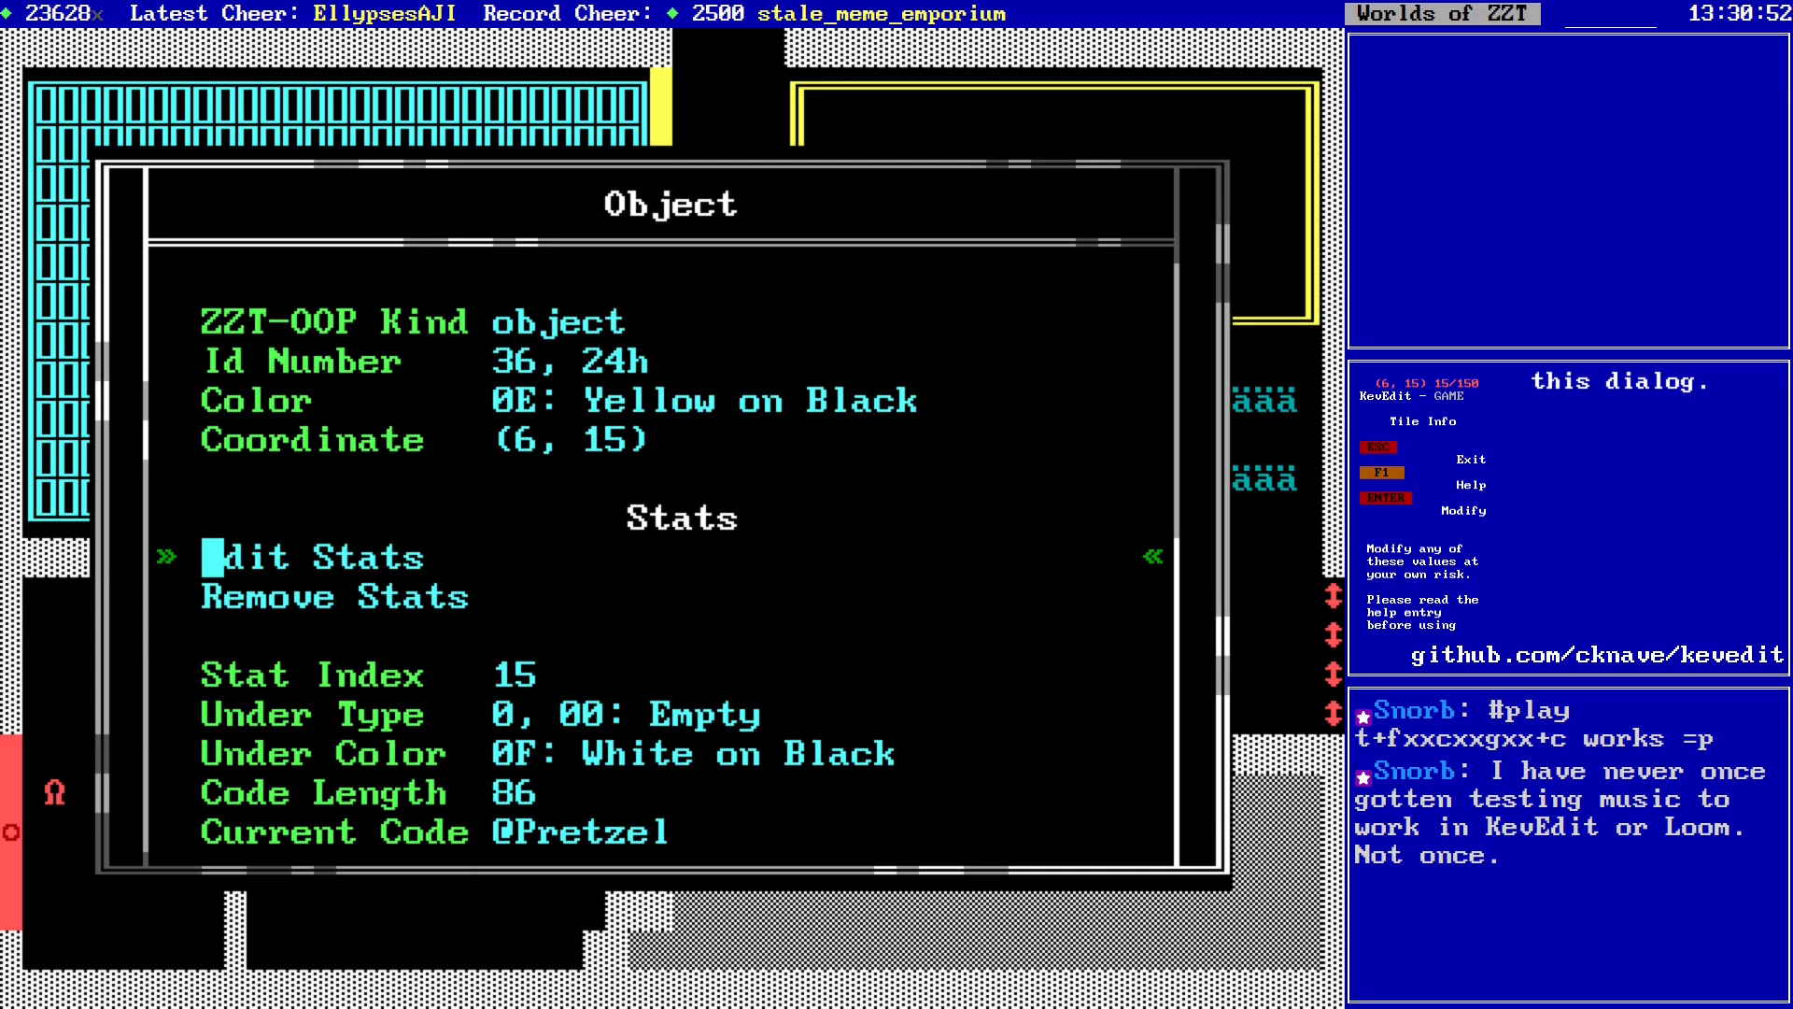
pyautogui.press('Up')
pyautogui.press('Up')
pyautogui.press('Up')
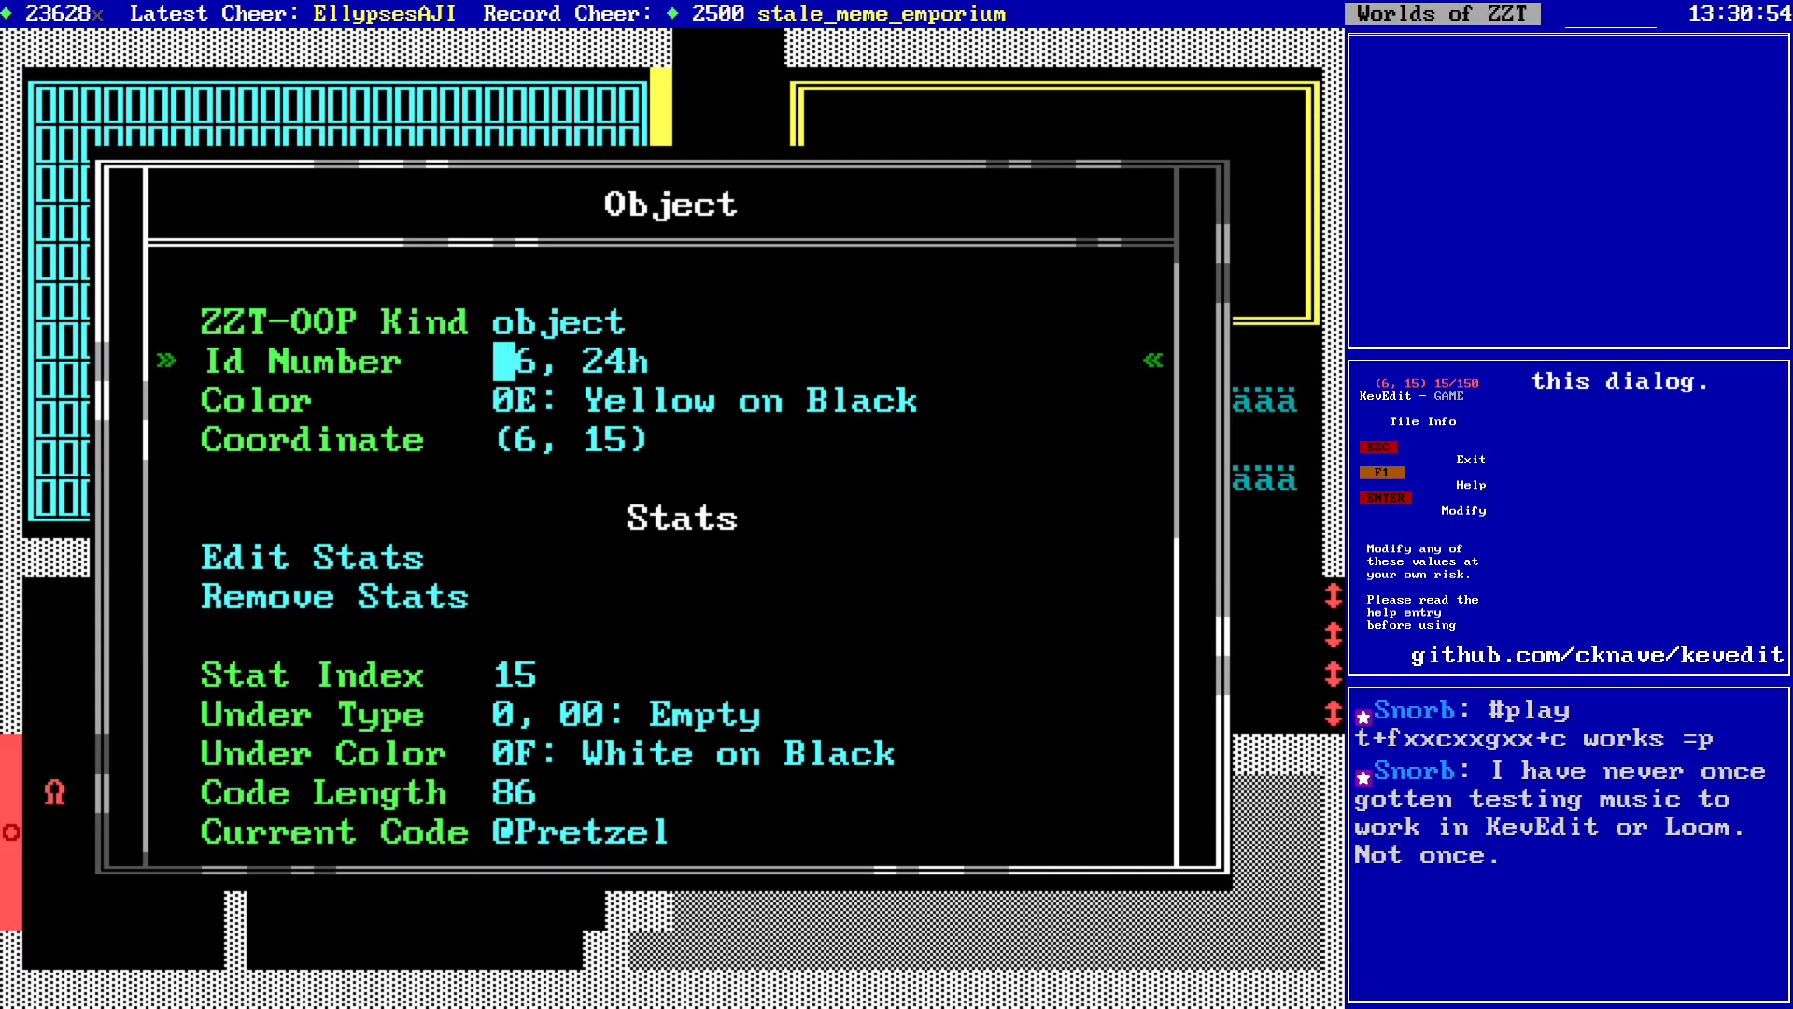
pyautogui.press('Down')
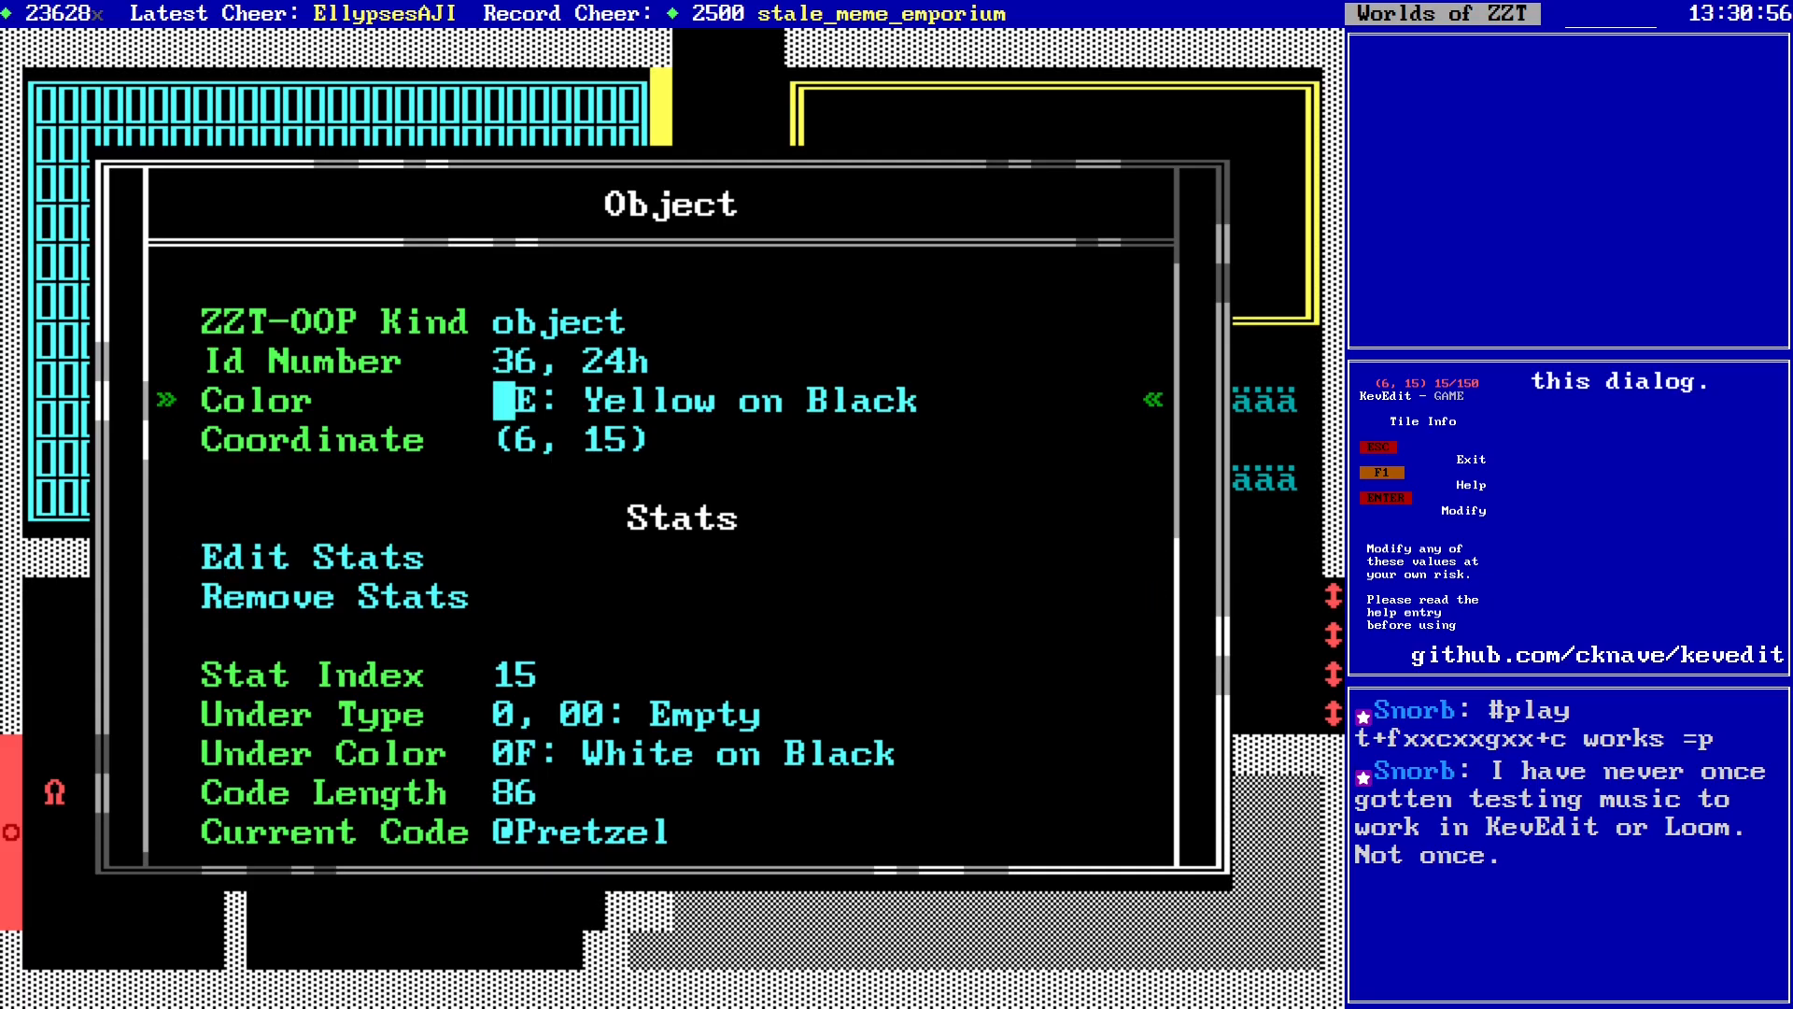
pyautogui.press('Down')
pyautogui.press('Down')
pyautogui.press('Up')
pyautogui.press('Up')
pyautogui.press('Escape')
# Step: Save the world, overwriting the existing GAME.zzt file
pyautogui.press('Down')
pyautogui.press('Down')
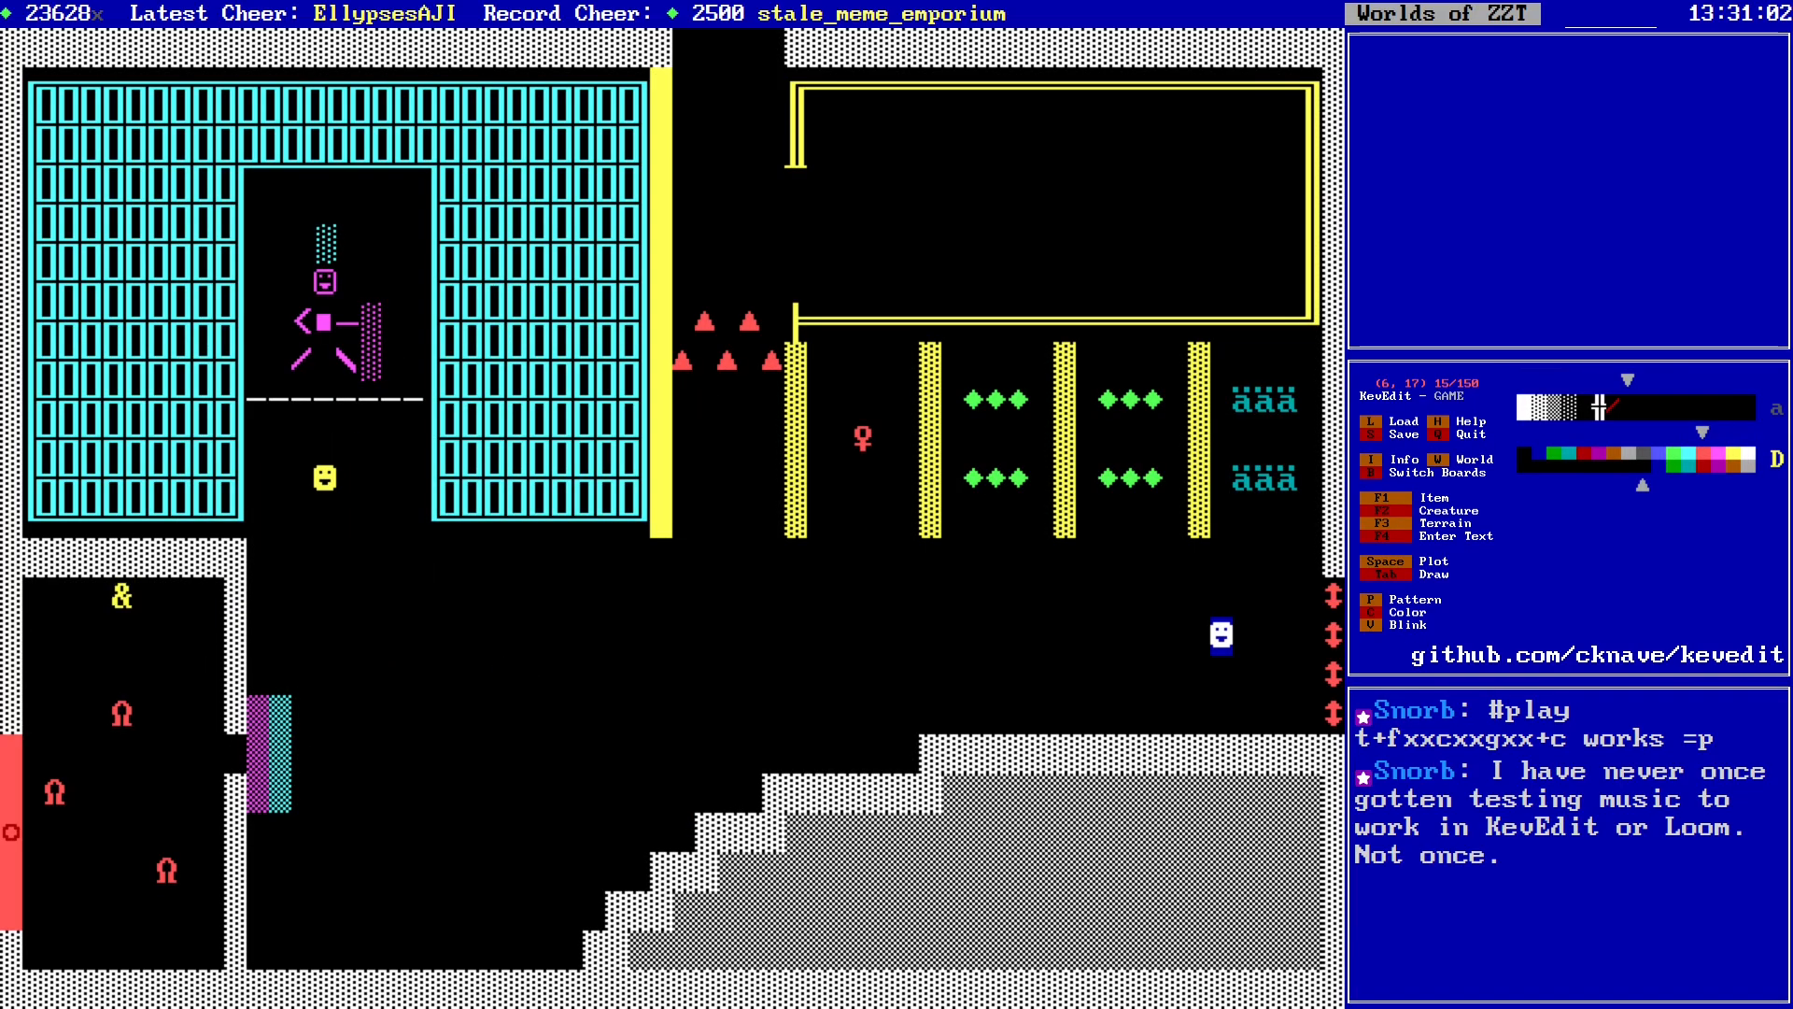
pyautogui.press('s')
pyautogui.press('y')
pyautogui.press('Right')
pyautogui.press('Right')
pyautogui.press('Right')
pyautogui.press('Right')
pyautogui.press('Right')
pyautogui.press('Right')
pyautogui.press('Right')
pyautogui.press('Right')
pyautogui.press('Right')
pyautogui.press('Right')
pyautogui.press('Right')
pyautogui.press('Right')
pyautogui.press('Right')
pyautogui.press('Right')
pyautogui.press('Right')
pyautogui.press('Right')
pyautogui.press('Right')
pyautogui.press('Right')
pyautogui.press('Right')
pyautogui.press('Right')
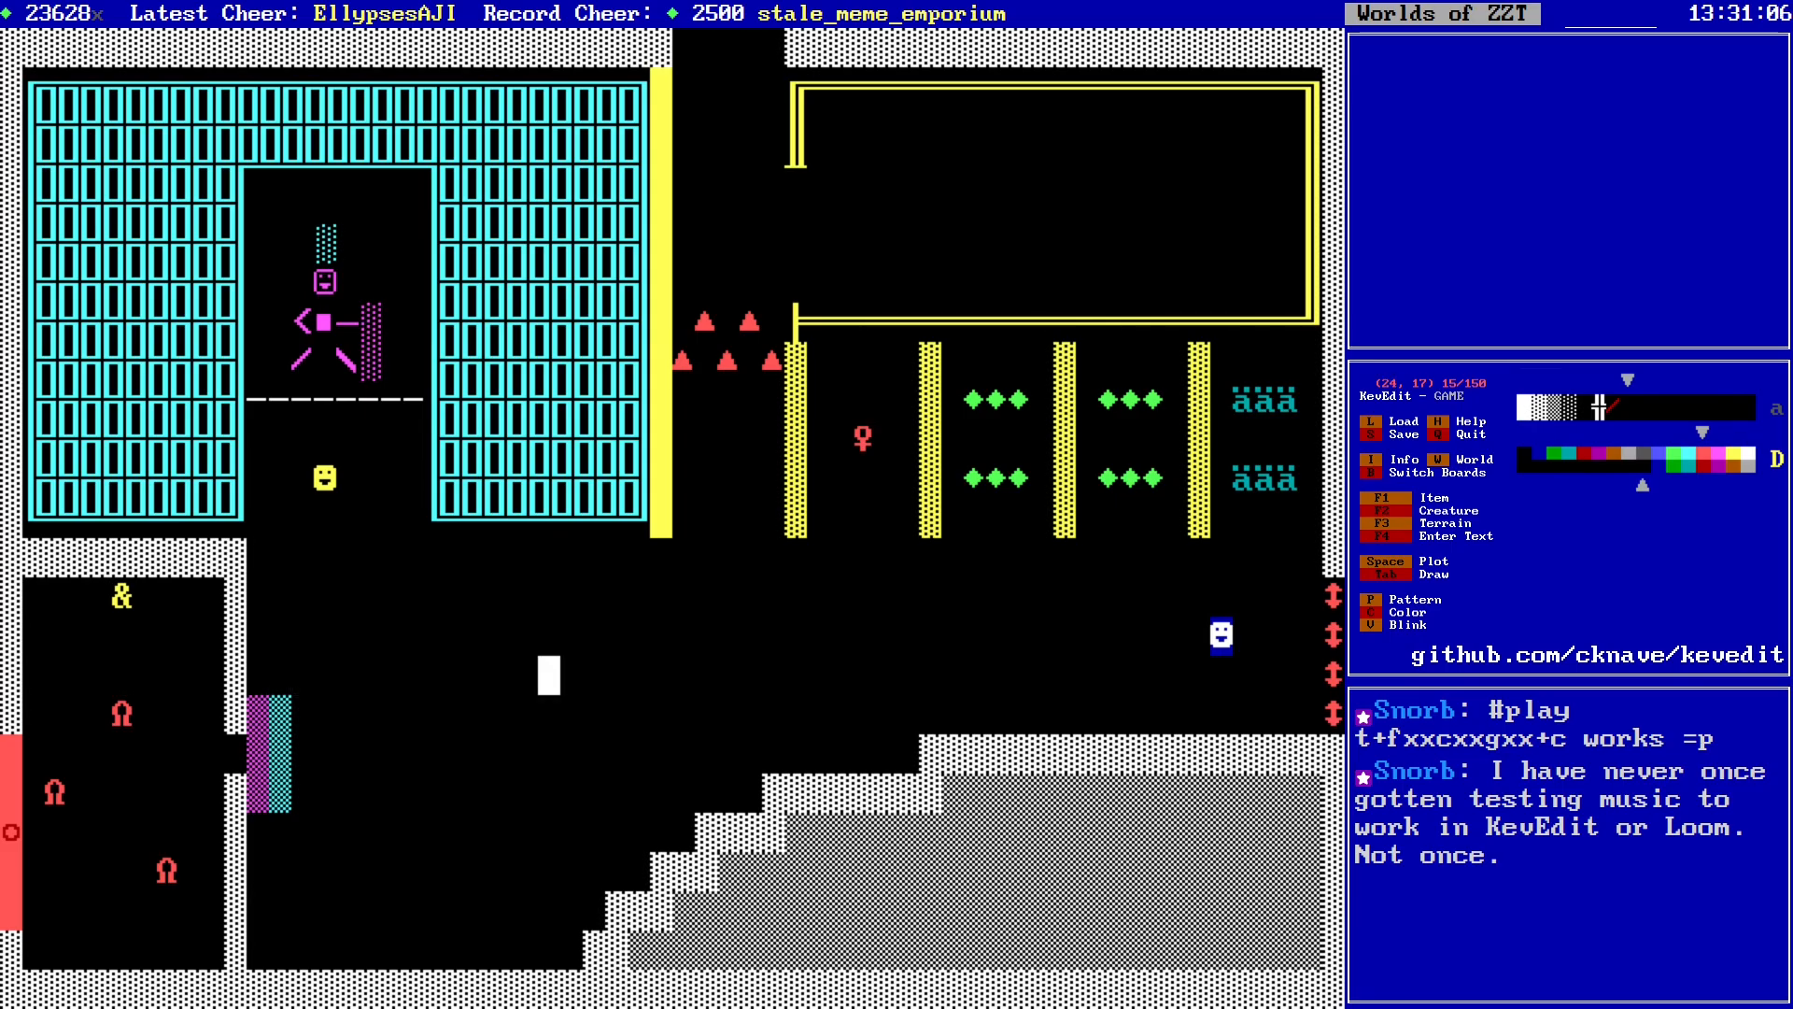
pyautogui.press('Down')
pyautogui.press('Left')
pyautogui.press('Left')
pyautogui.press('Left')
pyautogui.press('Left')
pyautogui.press('Left')
pyautogui.press('Left')
pyautogui.press('Left')
pyautogui.press('Left')
pyautogui.press('Left')
pyautogui.press('Left')
pyautogui.press('Left')
pyautogui.press('Left')
pyautogui.press('Left')
pyautogui.press('Left')
pyautogui.press('Left')
pyautogui.press('Left')
pyautogui.press('Left')
pyautogui.press('Left')
pyautogui.press('Left')
pyautogui.press('Left')
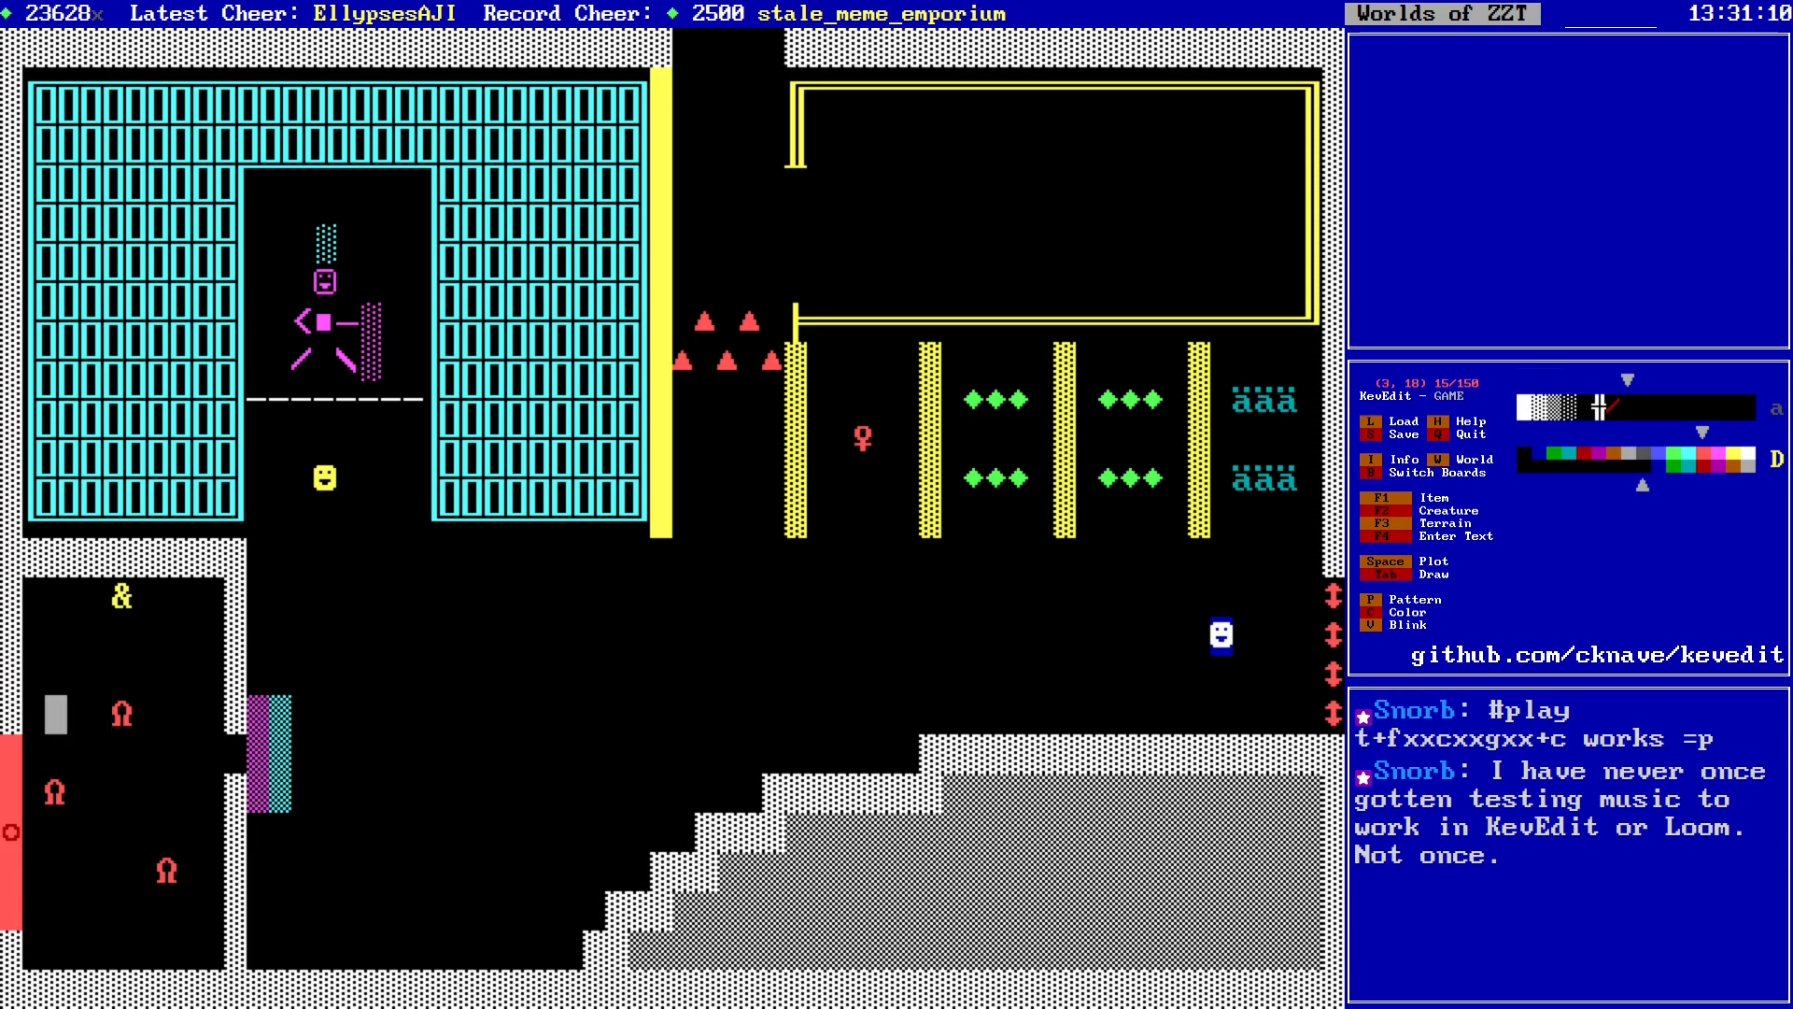
# Step: Draw a row of forest across the full width of the southwest room, on row 17 between the Pretzel and the lions
pyautogui.press('Down')
pyautogui.press('Up')
pyautogui.press('Up')
pyautogui.press('Left')
pyautogui.press('F3')
pyautogui.press('Escape')
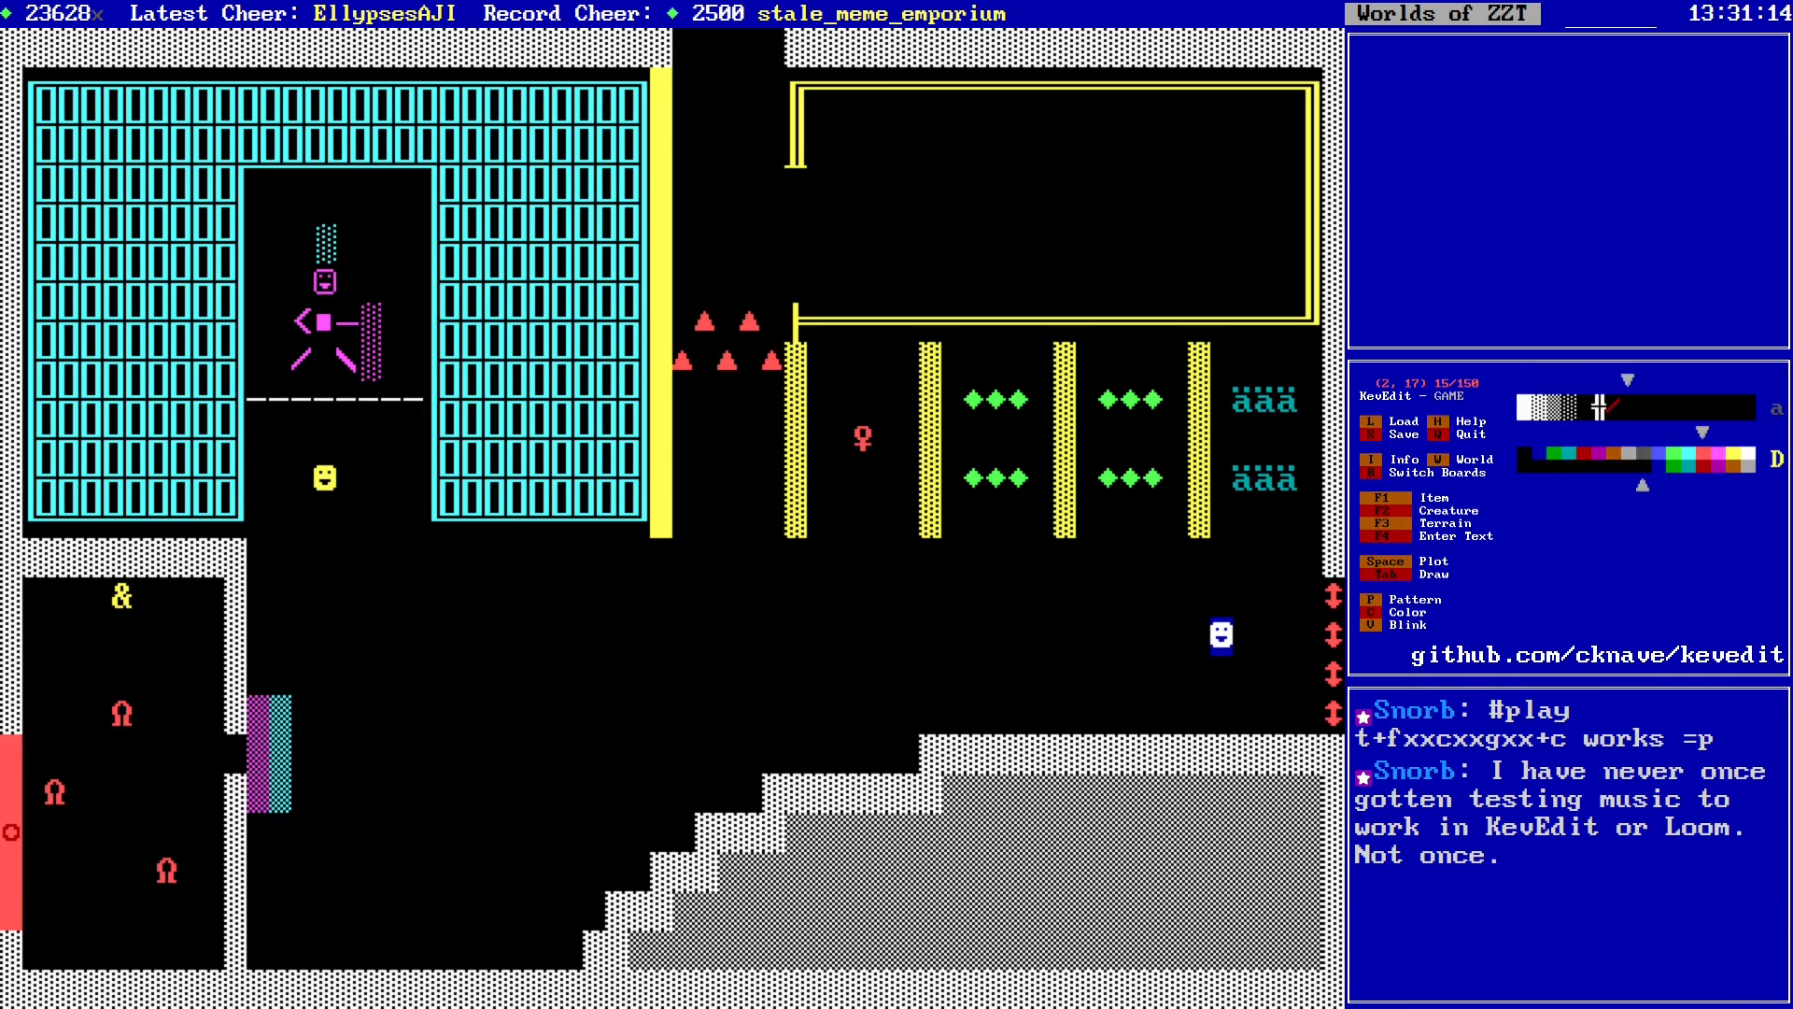
pyautogui.press('Right')
pyautogui.press('Right')
pyautogui.press('Right')
pyautogui.press('Right')
pyautogui.press('Right')
pyautogui.press('Right')
pyautogui.press('Right')
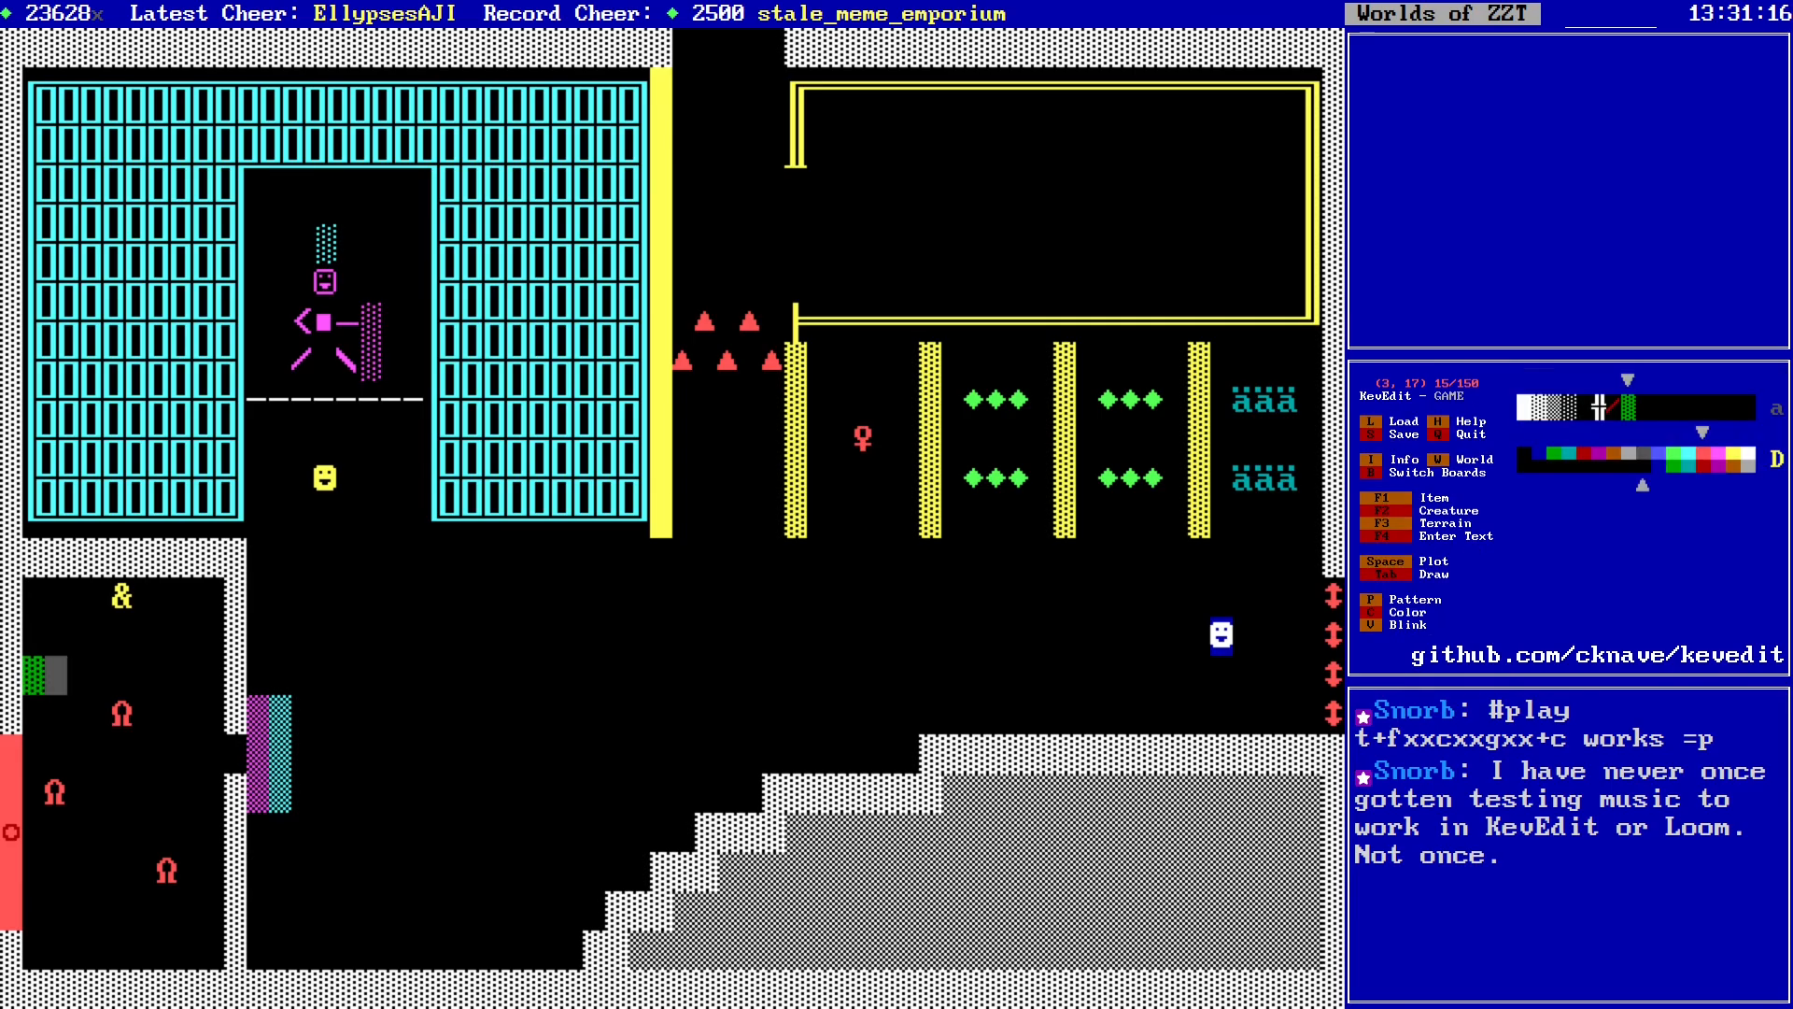
pyautogui.press('Down')
pyautogui.press('Down')
pyautogui.press('Down')
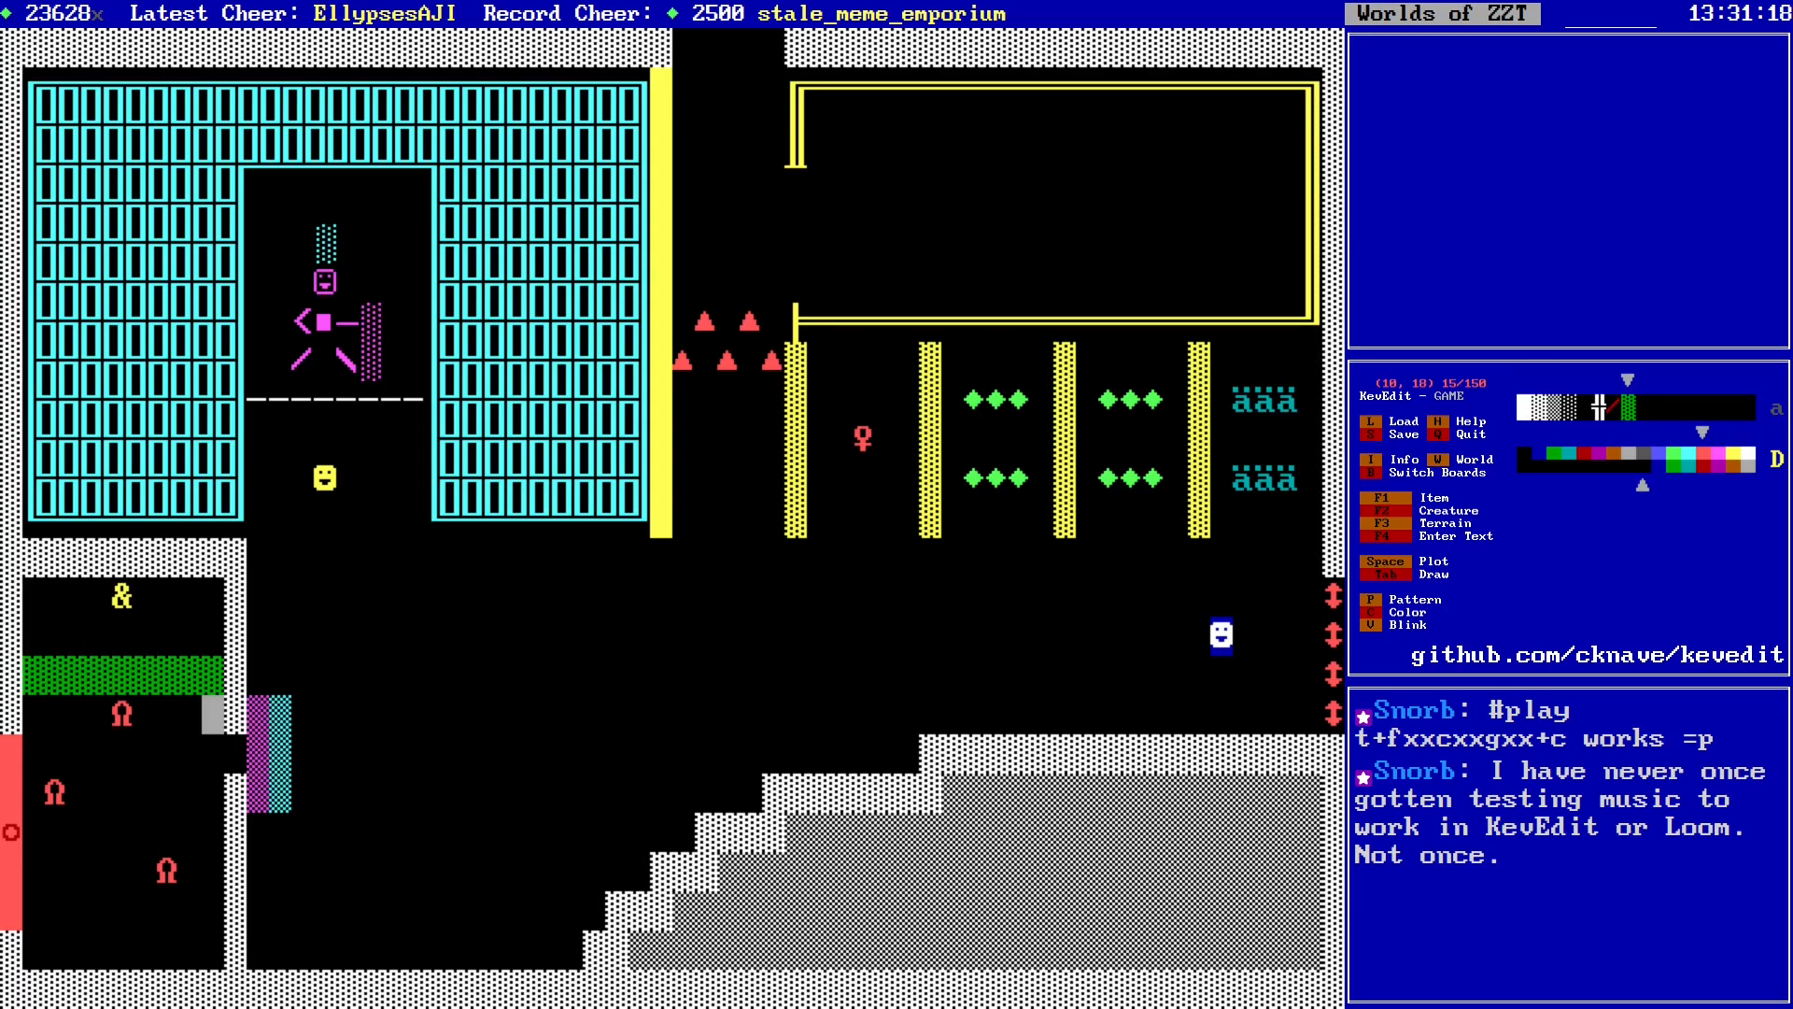
# Step: Save the world with the forest row as GAME.zzt, confirming the overwrite
pyautogui.press('Left')
pyautogui.press('Left')
pyautogui.press('Left')
pyautogui.press('s')
pyautogui.press('Return')
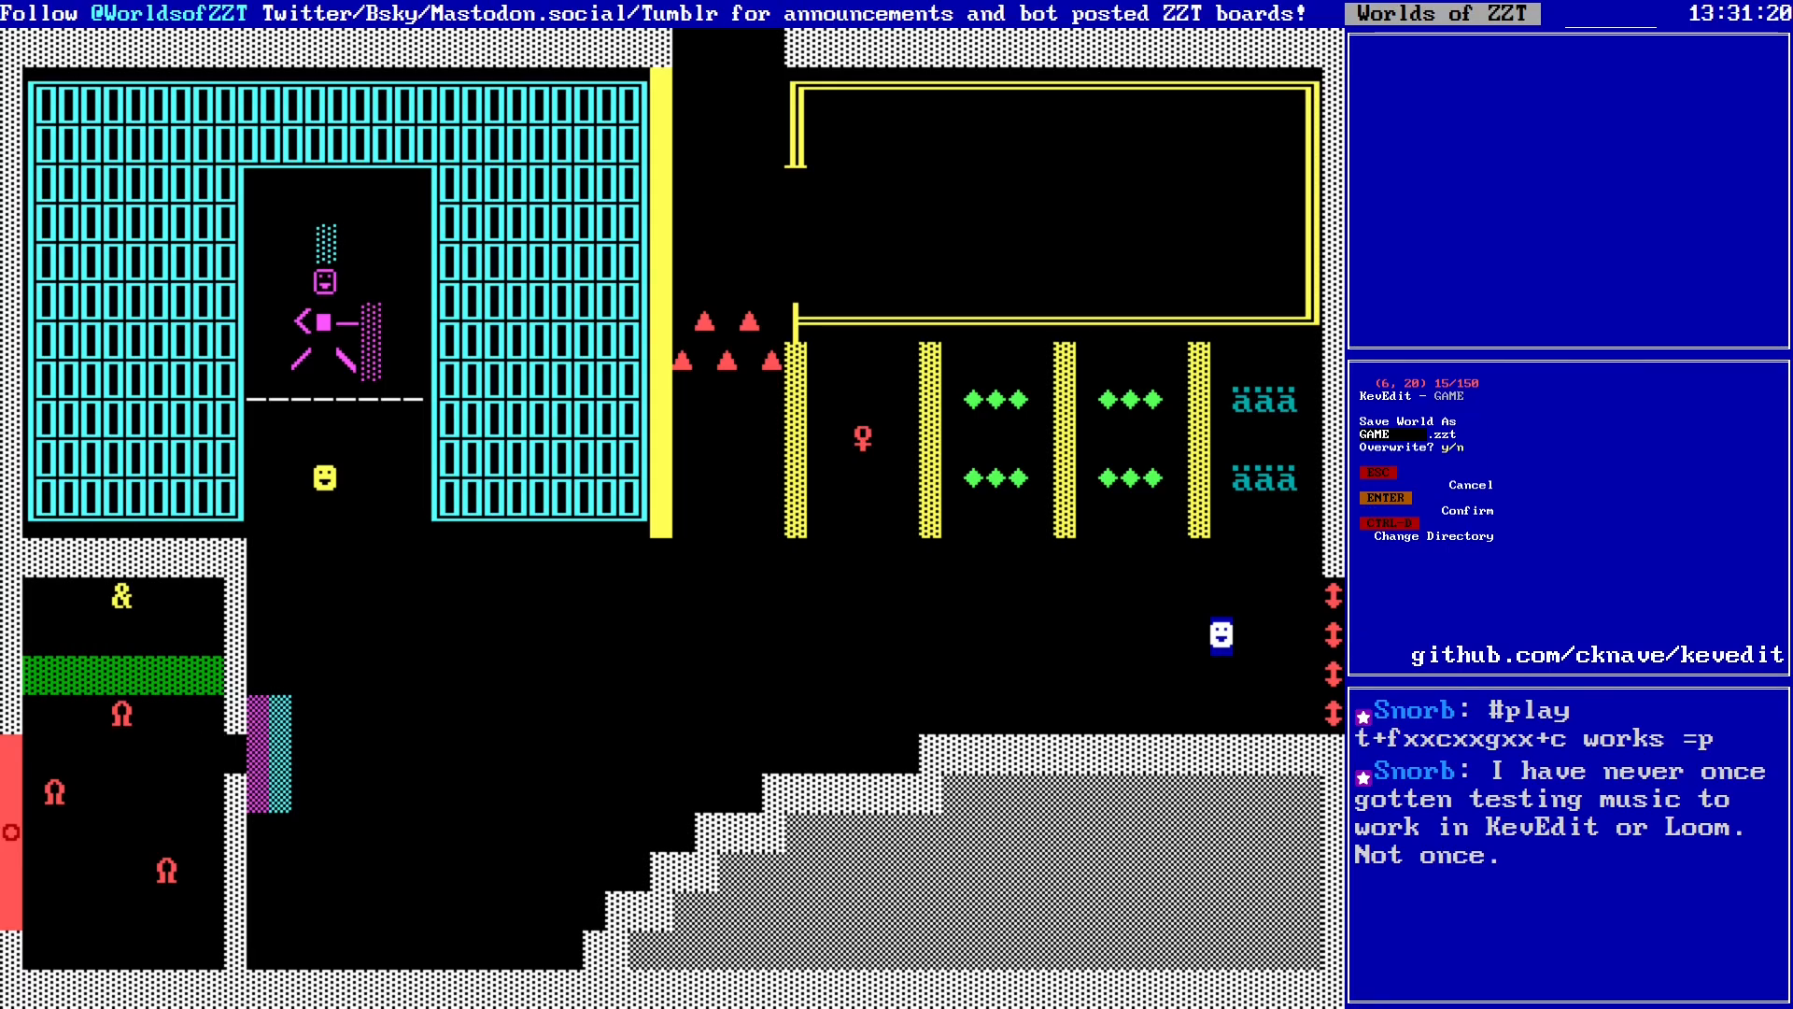
pyautogui.press('y')
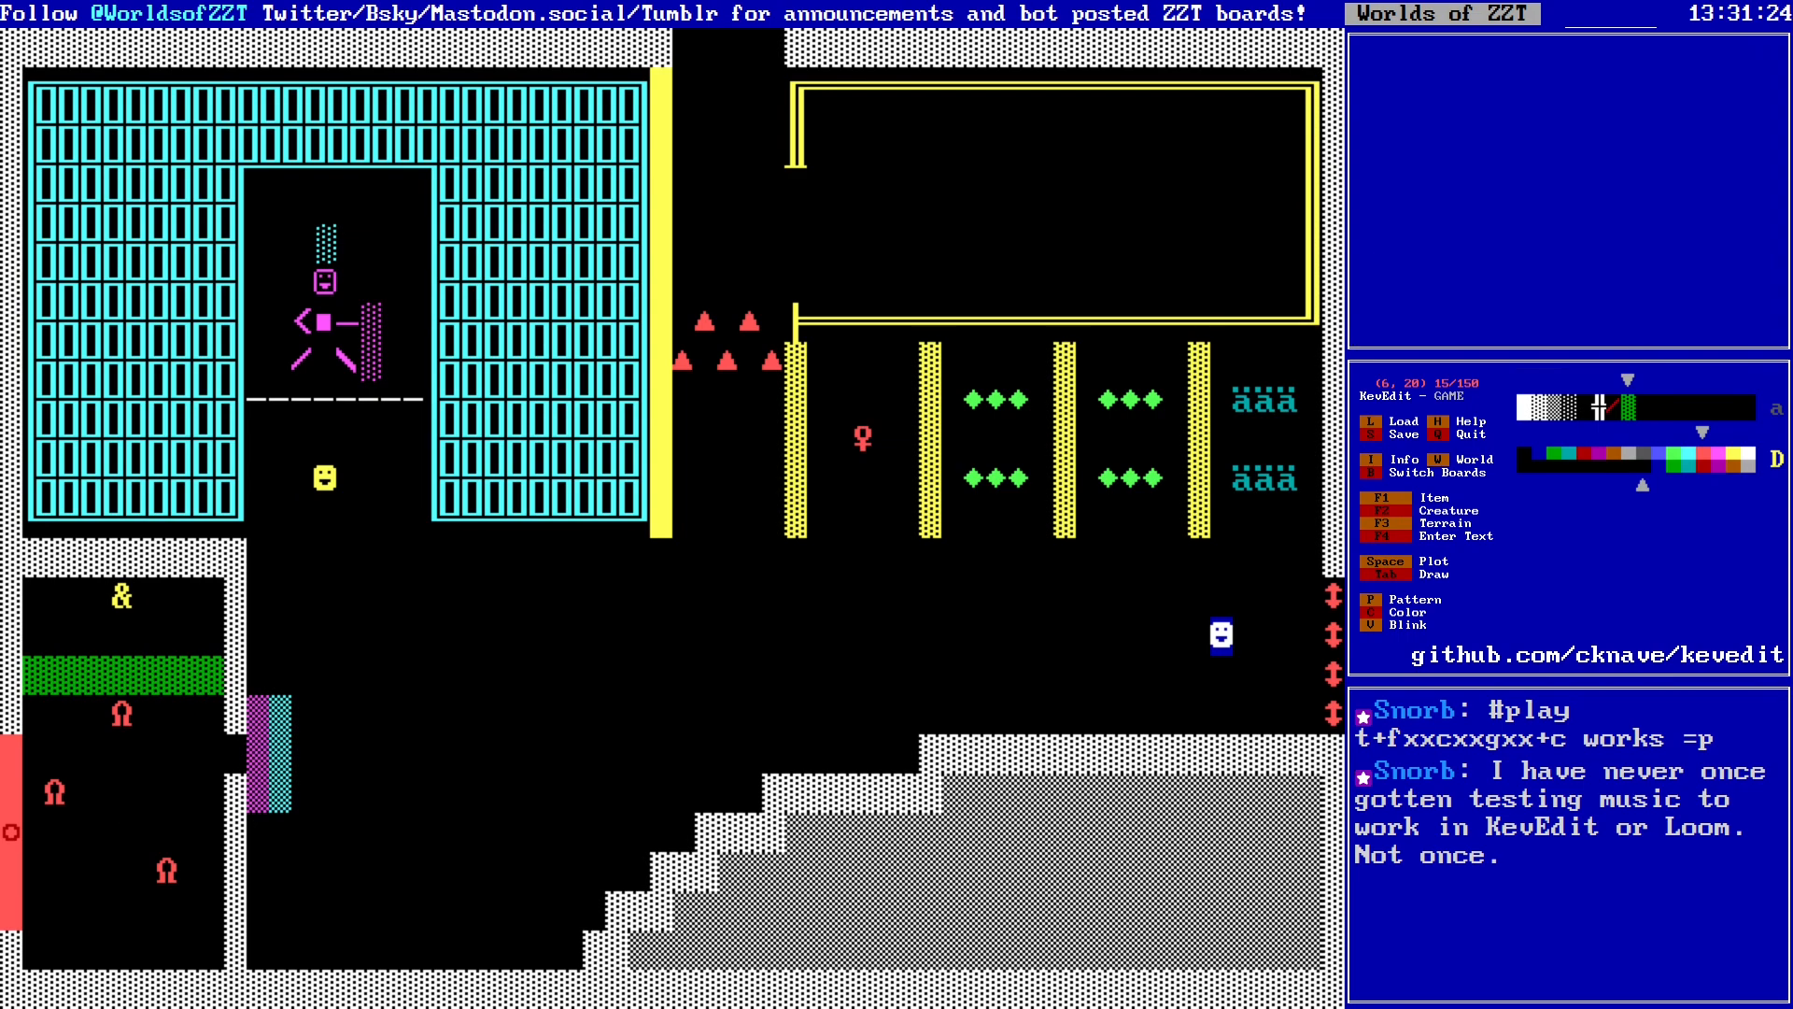
pyautogui.press('Right')
pyautogui.press('Right')
pyautogui.press('Right')
pyautogui.press('Right')
pyautogui.press('Right')
pyautogui.press('Right')
pyautogui.press('Right')
pyautogui.press('Right')
pyautogui.press('Right')
pyautogui.press('Right')
pyautogui.press('Right')
pyautogui.press('Right')
pyautogui.press('Right')
pyautogui.press('Right')
pyautogui.press('Right')
pyautogui.press('Right')
pyautogui.press('Right')
pyautogui.press('Right')
pyautogui.press('Right')
pyautogui.press('Right')
pyautogui.press('Right')
pyautogui.press('Right')
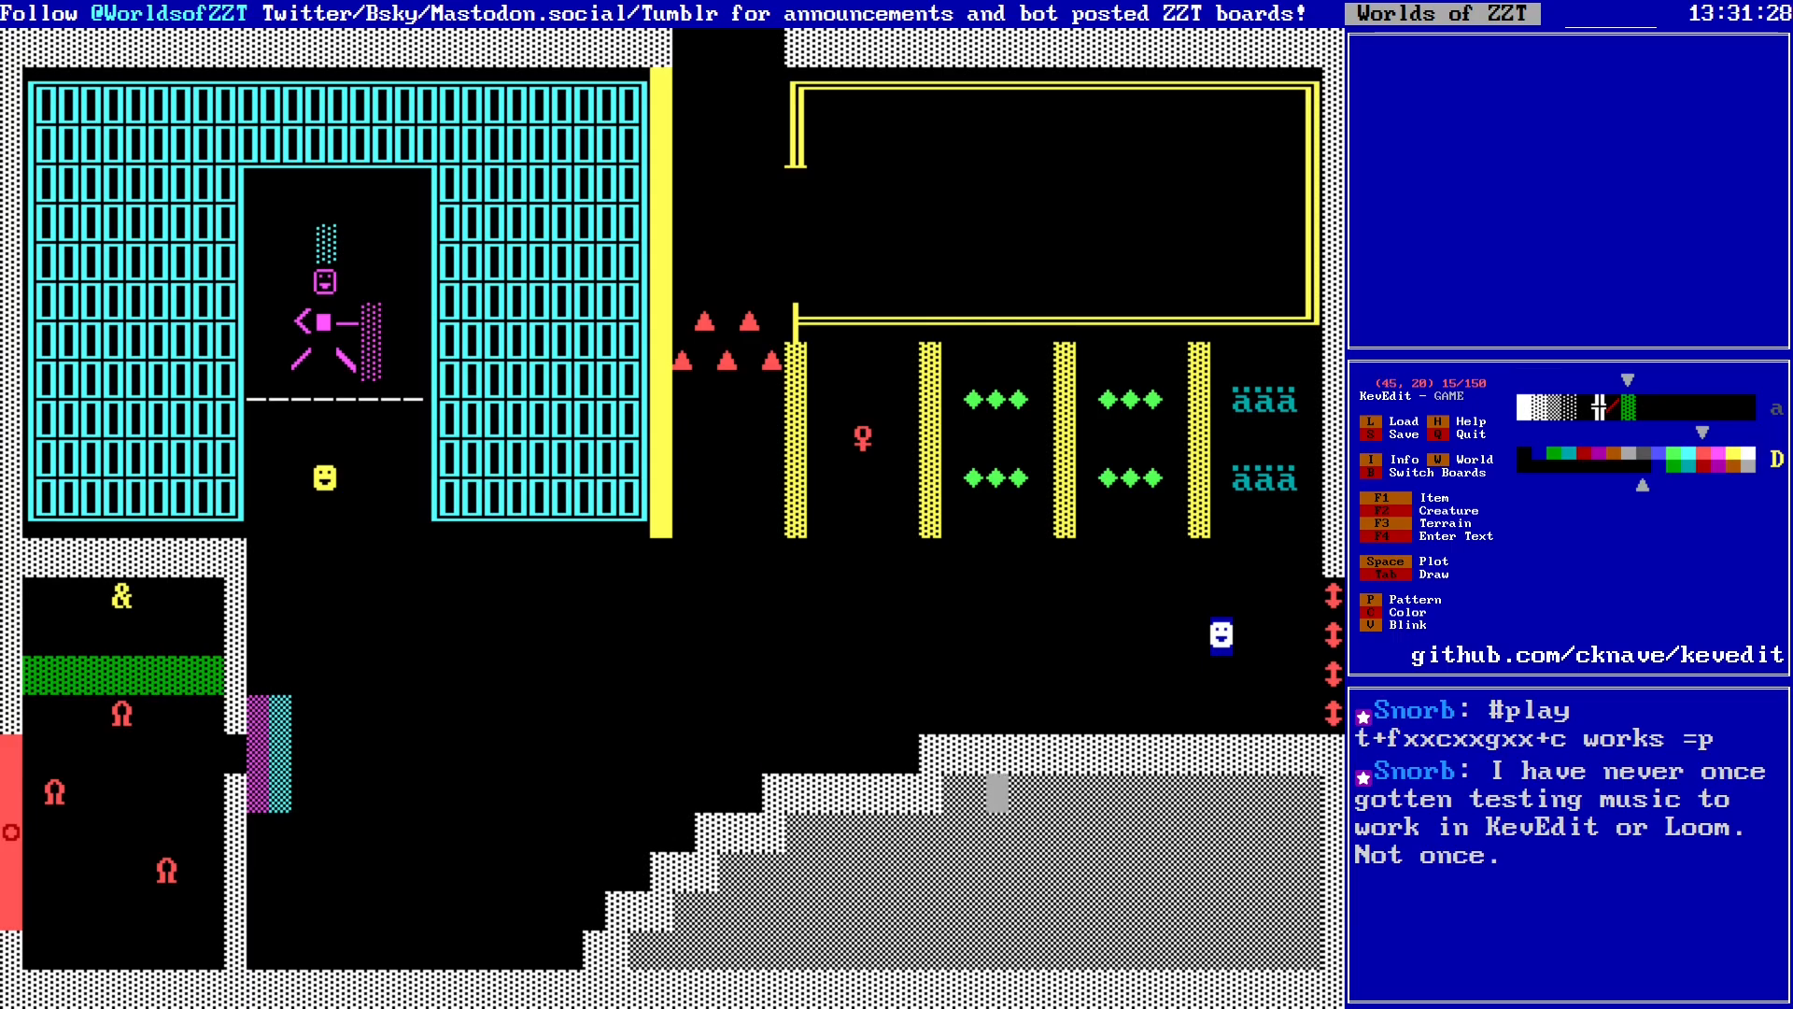
pyautogui.press('Right')
pyautogui.press('Right')
pyautogui.press('Right')
pyautogui.press('Up')
pyautogui.press('Up')
pyautogui.press('Up')
pyautogui.press('Up')
pyautogui.press('Up')
pyautogui.press('Up')
pyautogui.press('Up')
pyautogui.press('Up')
pyautogui.press('Up')
pyautogui.press('Up')
pyautogui.press('Up')
pyautogui.press('Up')
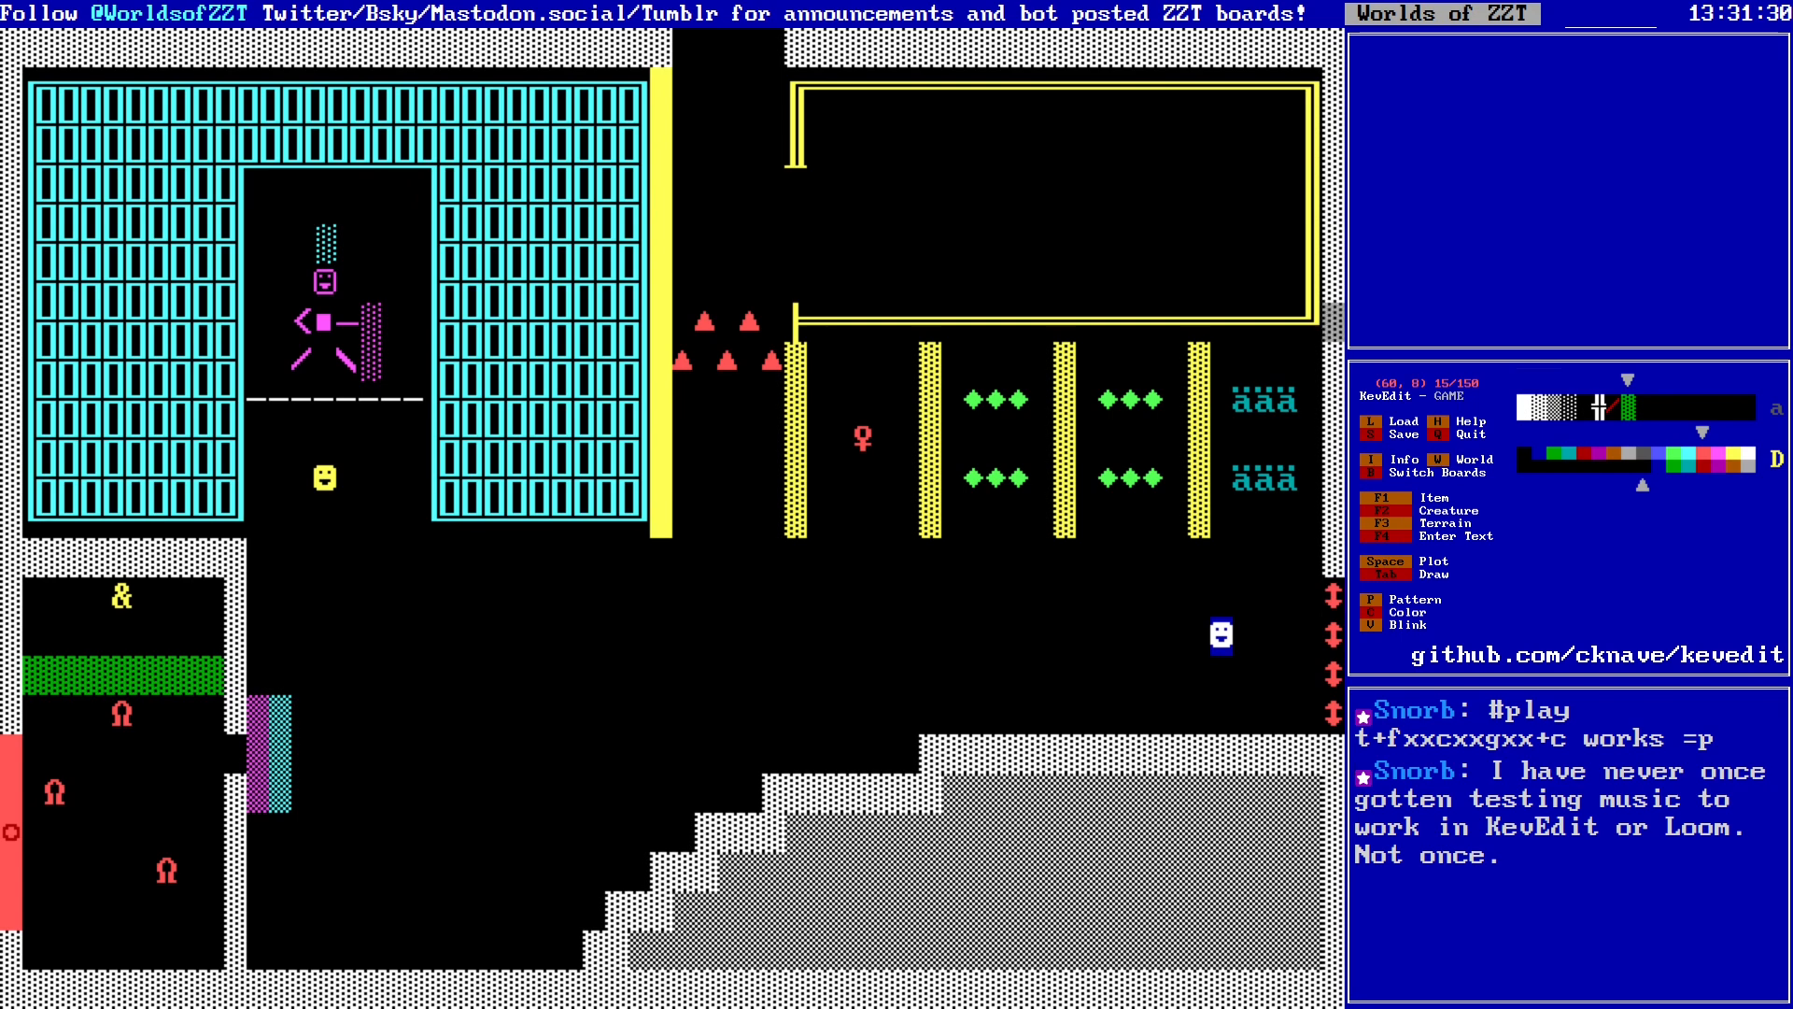
pyautogui.press('Left')
pyautogui.press('Left')
pyautogui.press('Left')
pyautogui.press('Left')
pyautogui.press('Left')
pyautogui.press('Left')
pyautogui.press('Left')
pyautogui.press('Left')
pyautogui.press('Left')
pyautogui.press('Left')
pyautogui.press('Left')
pyautogui.press('Left')
pyautogui.press('Left')
pyautogui.press('Left')
pyautogui.press('Left')
pyautogui.press('Left')
pyautogui.press('Left')
pyautogui.press('Left')
pyautogui.press('Left')
pyautogui.press('Left')
pyautogui.press('Left')
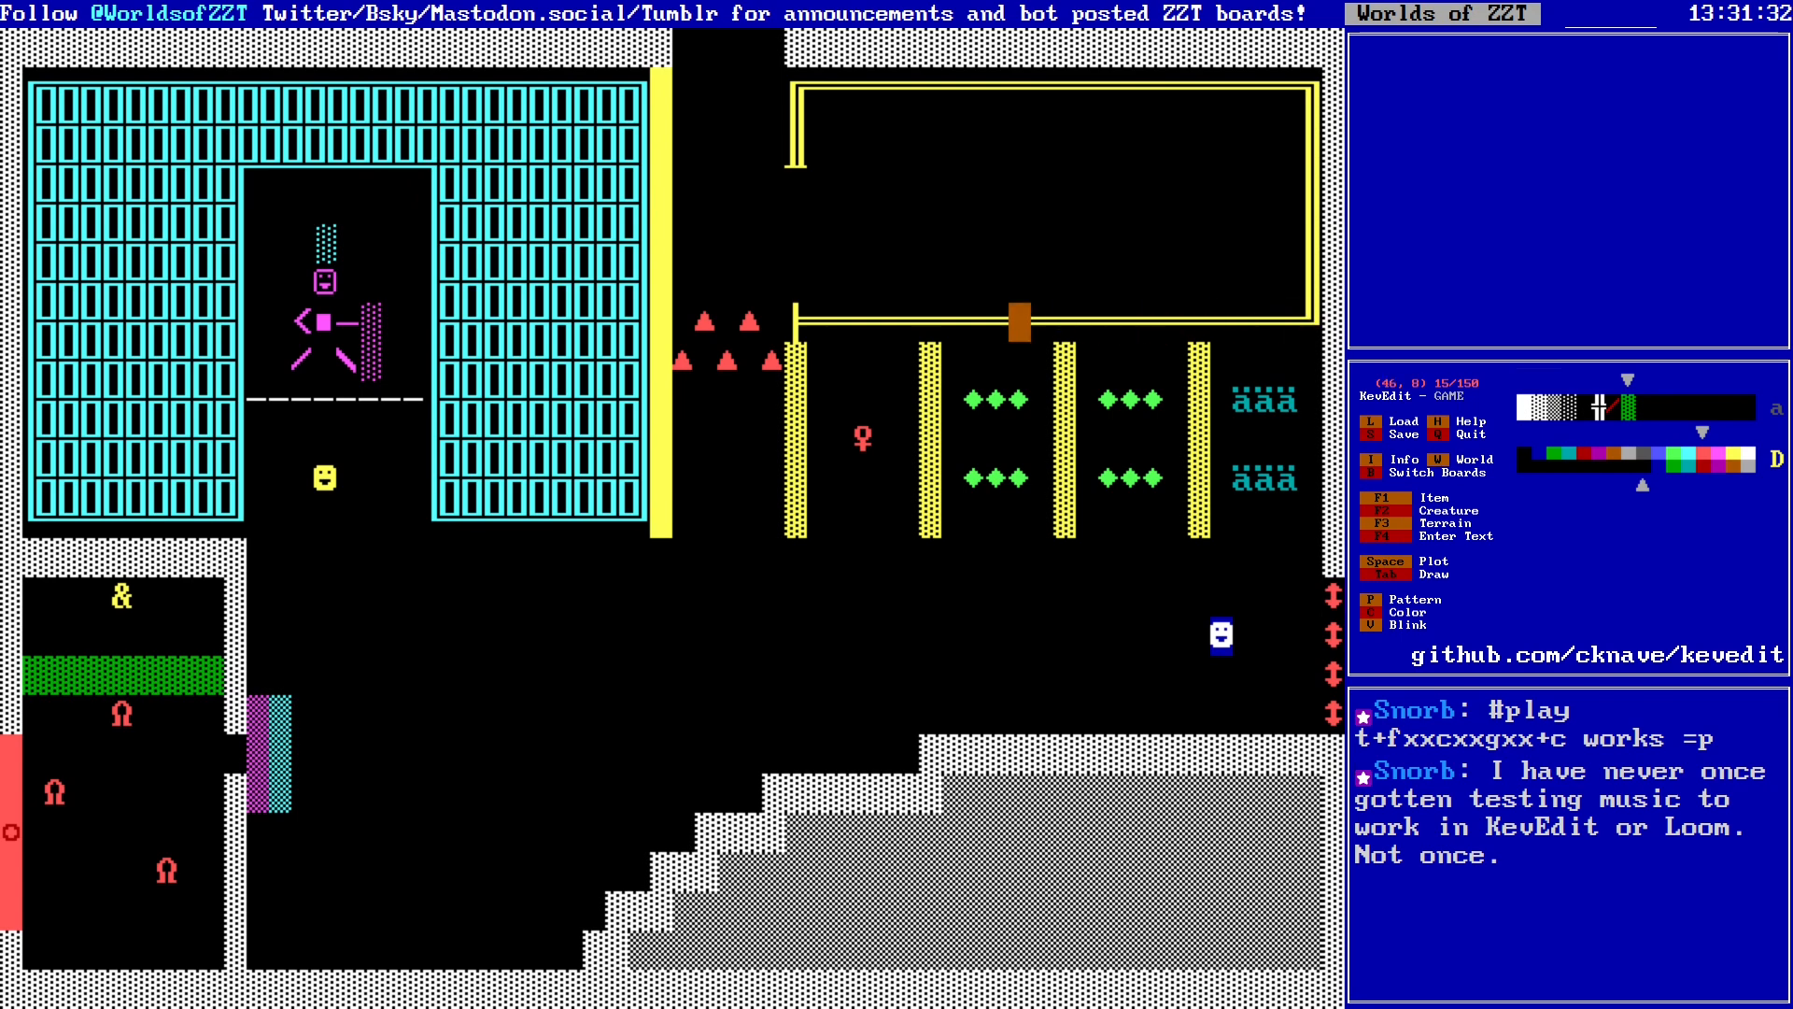
pyautogui.press('Down')
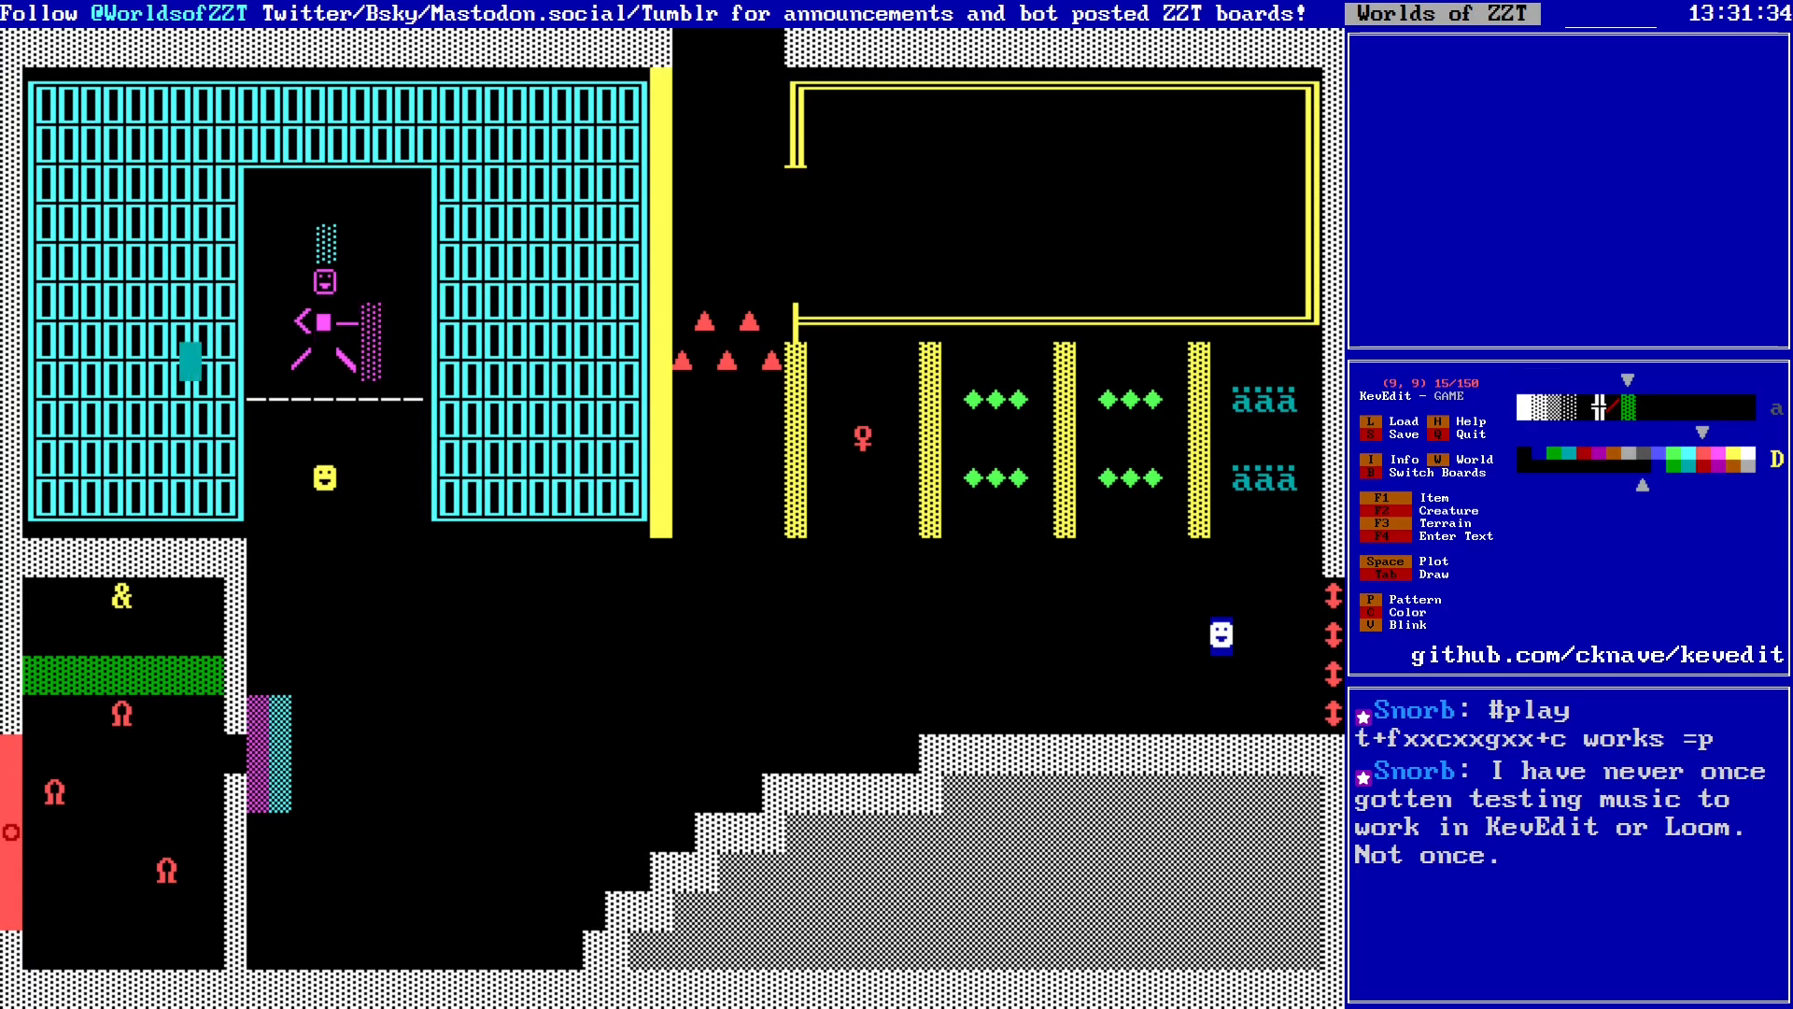
pyautogui.press('Down')
pyautogui.press('Down')
pyautogui.press('Down')
pyautogui.press('Down')
pyautogui.press('Down')
pyautogui.press('Down')
pyautogui.press('Down')
pyautogui.press('Down')
pyautogui.press('Down')
pyautogui.press('Down')
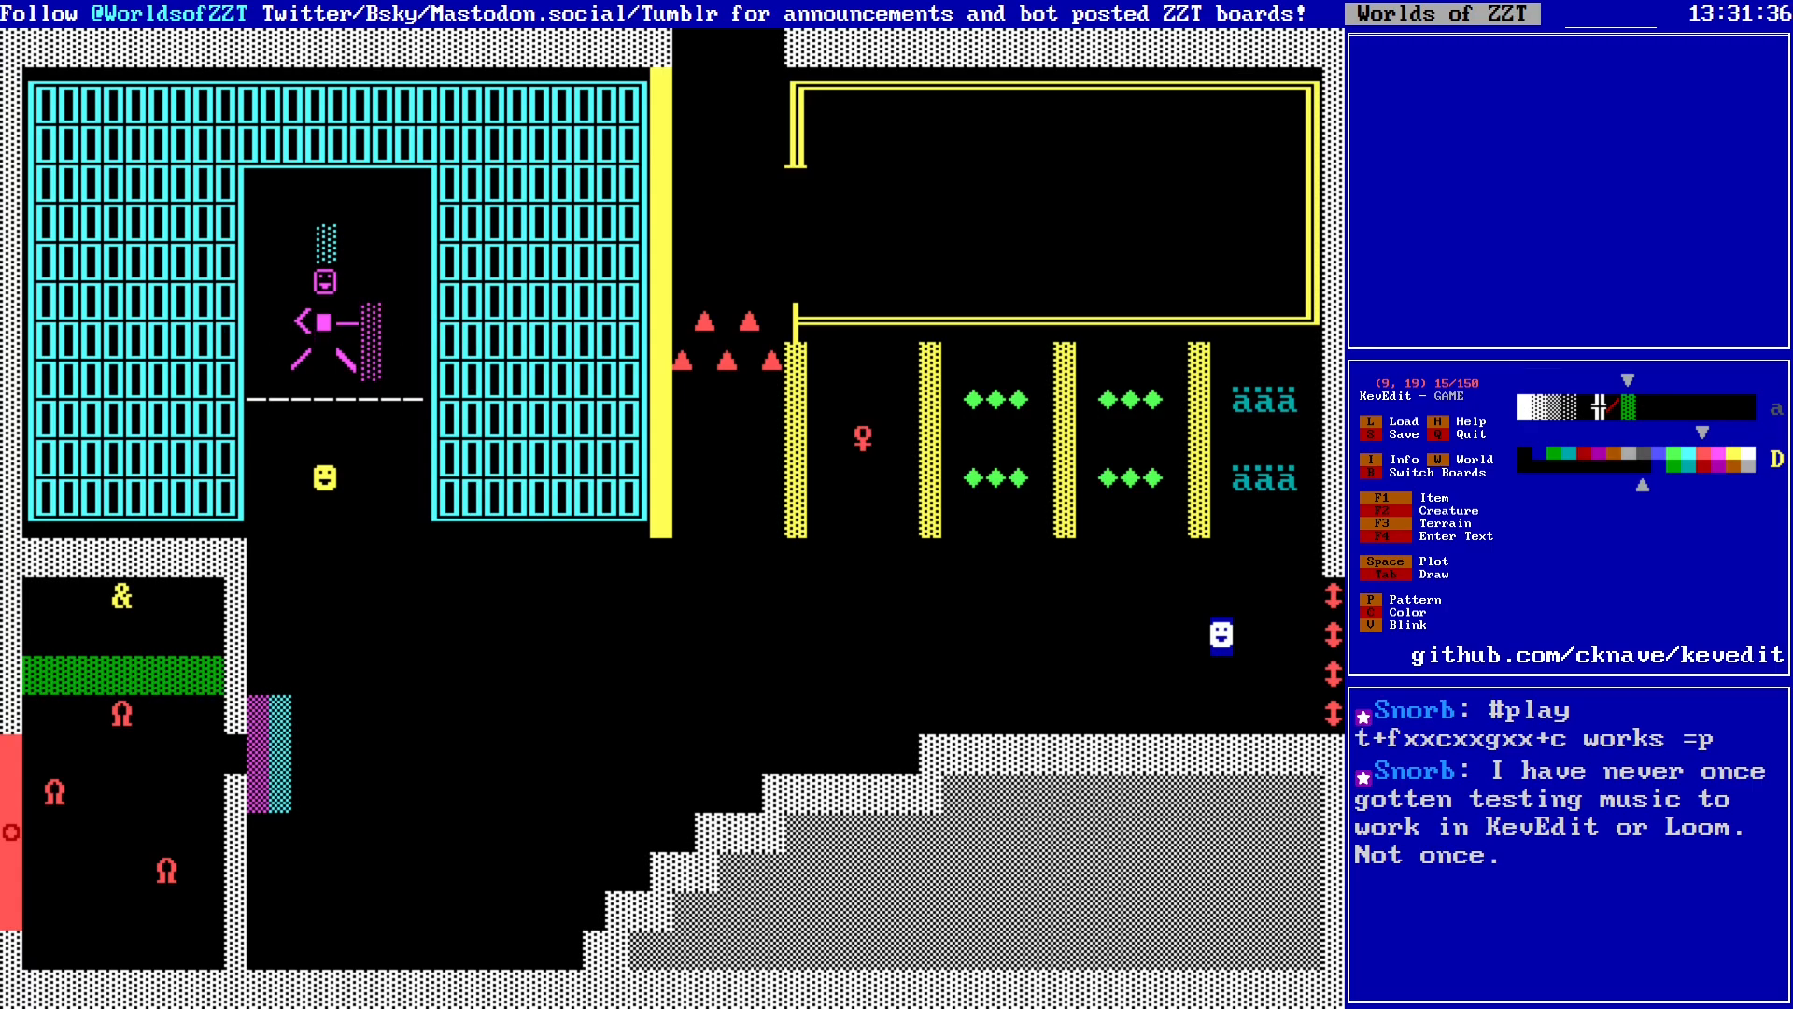
pyautogui.press('Right')
pyautogui.press('Right')
pyautogui.press('Right')
pyautogui.press('Right')
pyautogui.press('Right')
pyautogui.press('Right')
pyautogui.press('Right')
pyautogui.press('Right')
pyautogui.press('Right')
pyautogui.press('Up')
pyautogui.press('Up')
pyautogui.press('Up')
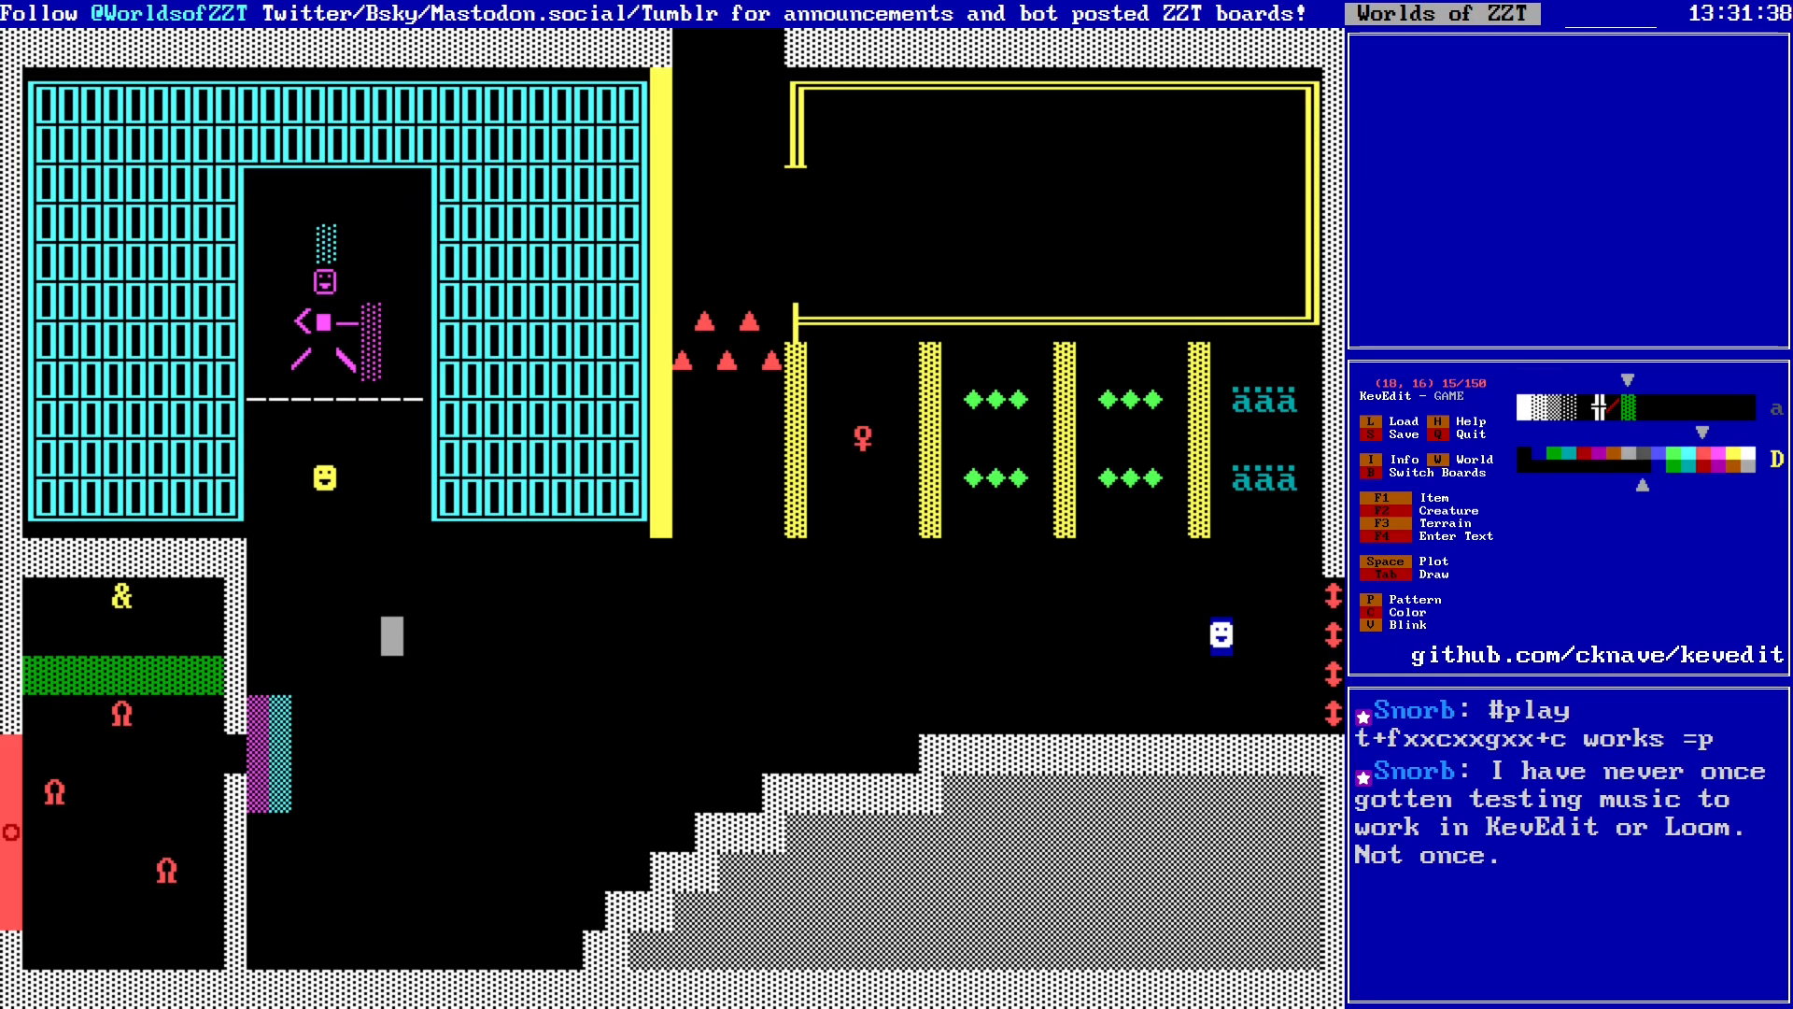
pyautogui.press('Right')
pyautogui.press('Left')
pyautogui.press('Left')
pyautogui.press('Left')
pyautogui.press('Down')
pyautogui.press('Down')
pyautogui.press('Left')
pyautogui.press('Left')
pyautogui.press('Down')
pyautogui.press('Left')
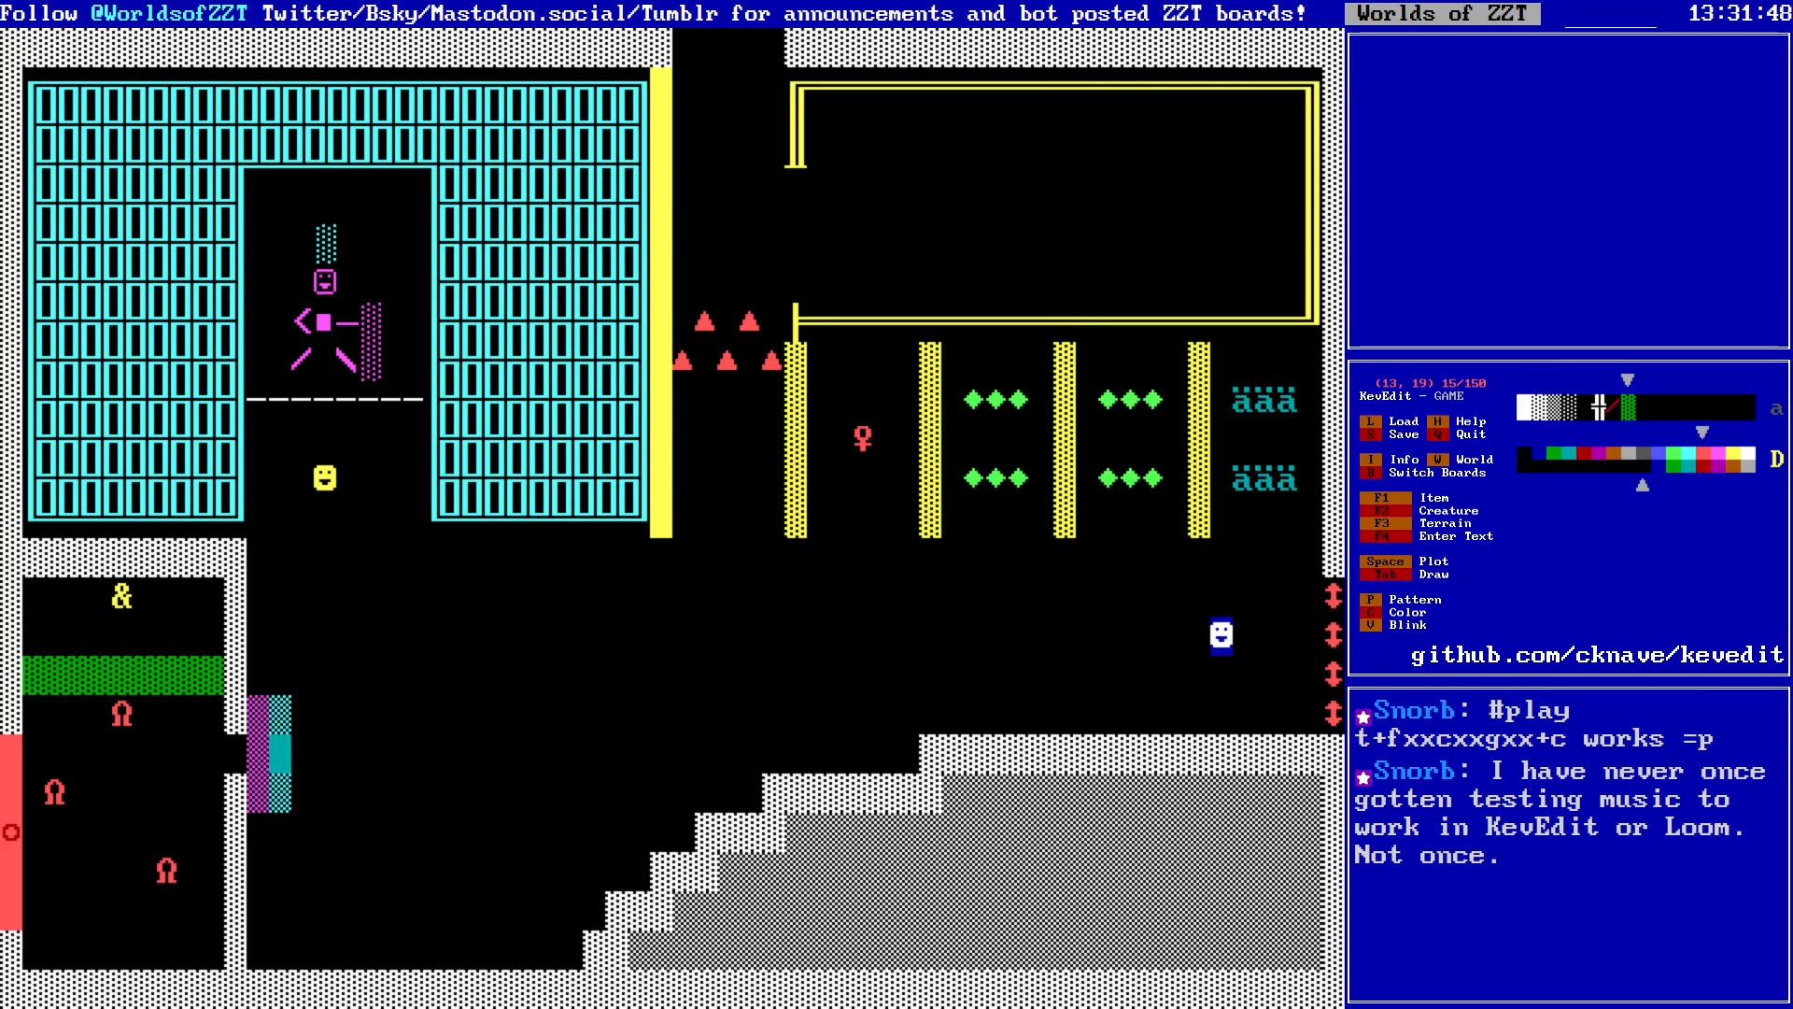
pyautogui.press('Down')
pyautogui.press('Down')
pyautogui.press('Down')
pyautogui.press('Right')
pyautogui.press('s')
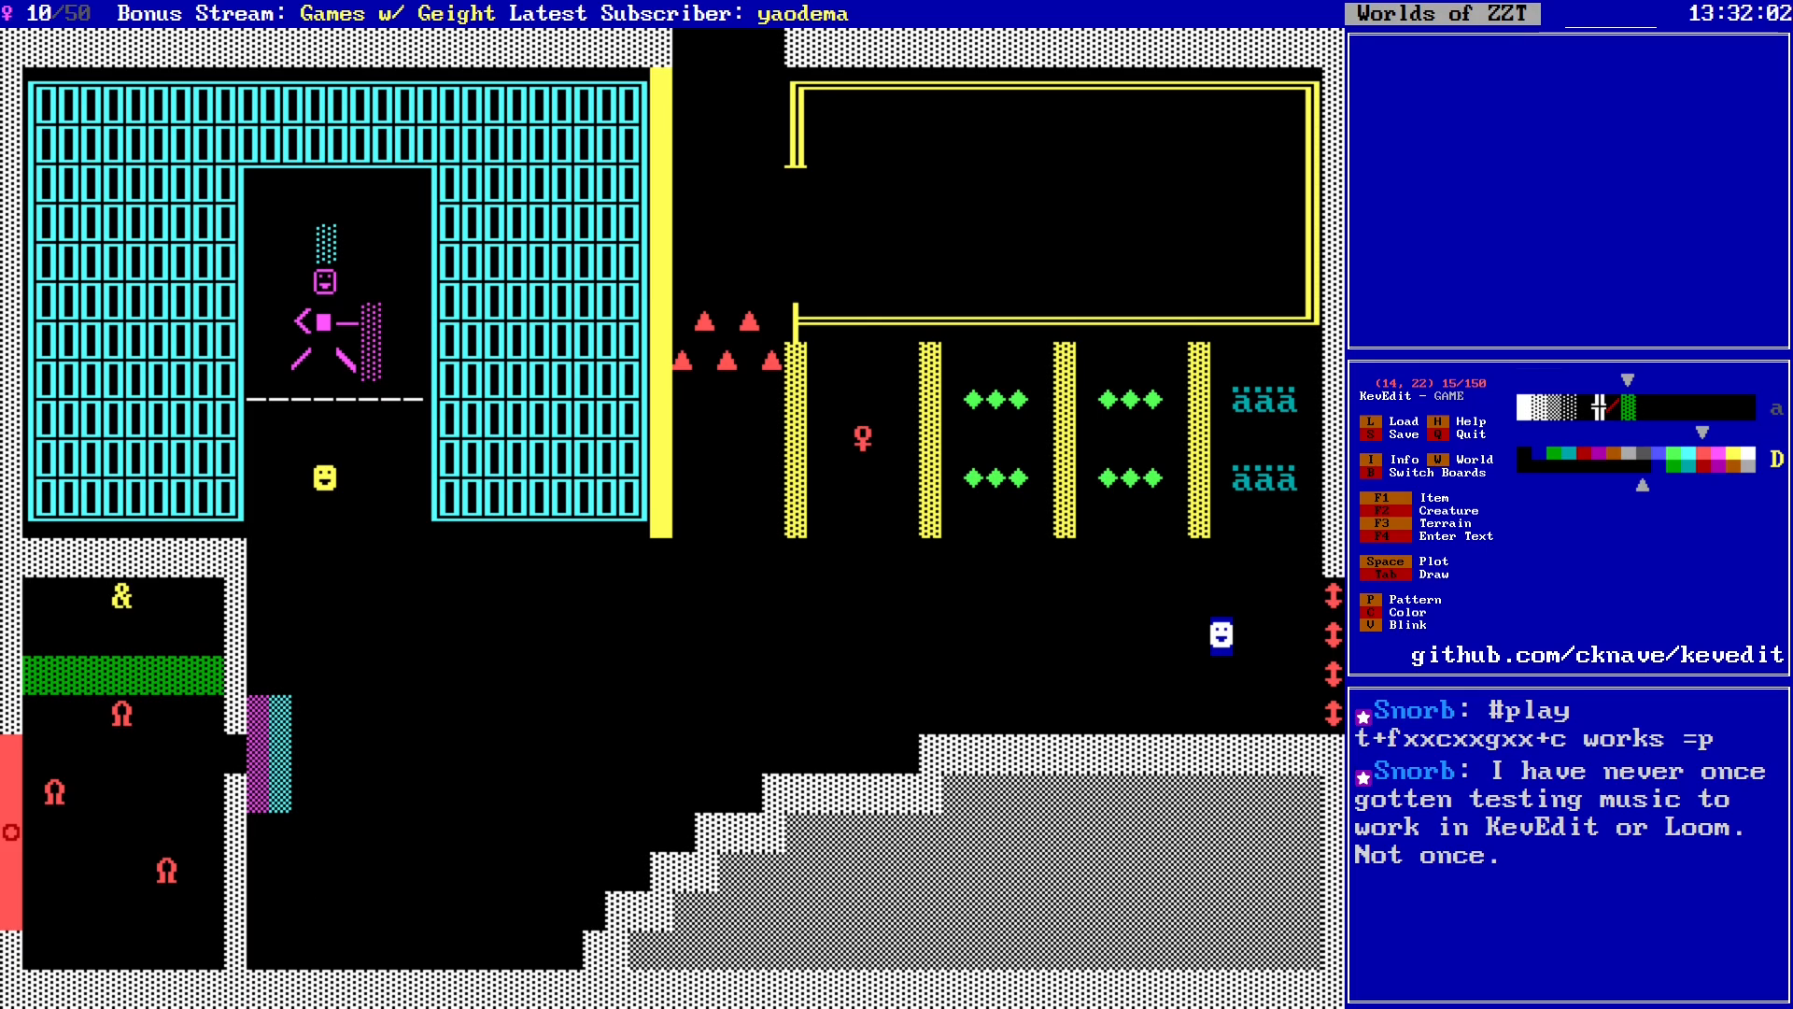
pyautogui.press('Up')
pyautogui.press('Up')
pyautogui.press('Up')
pyautogui.press('Up')
pyautogui.press('Up')
pyautogui.press('Up')
pyautogui.press('Down')
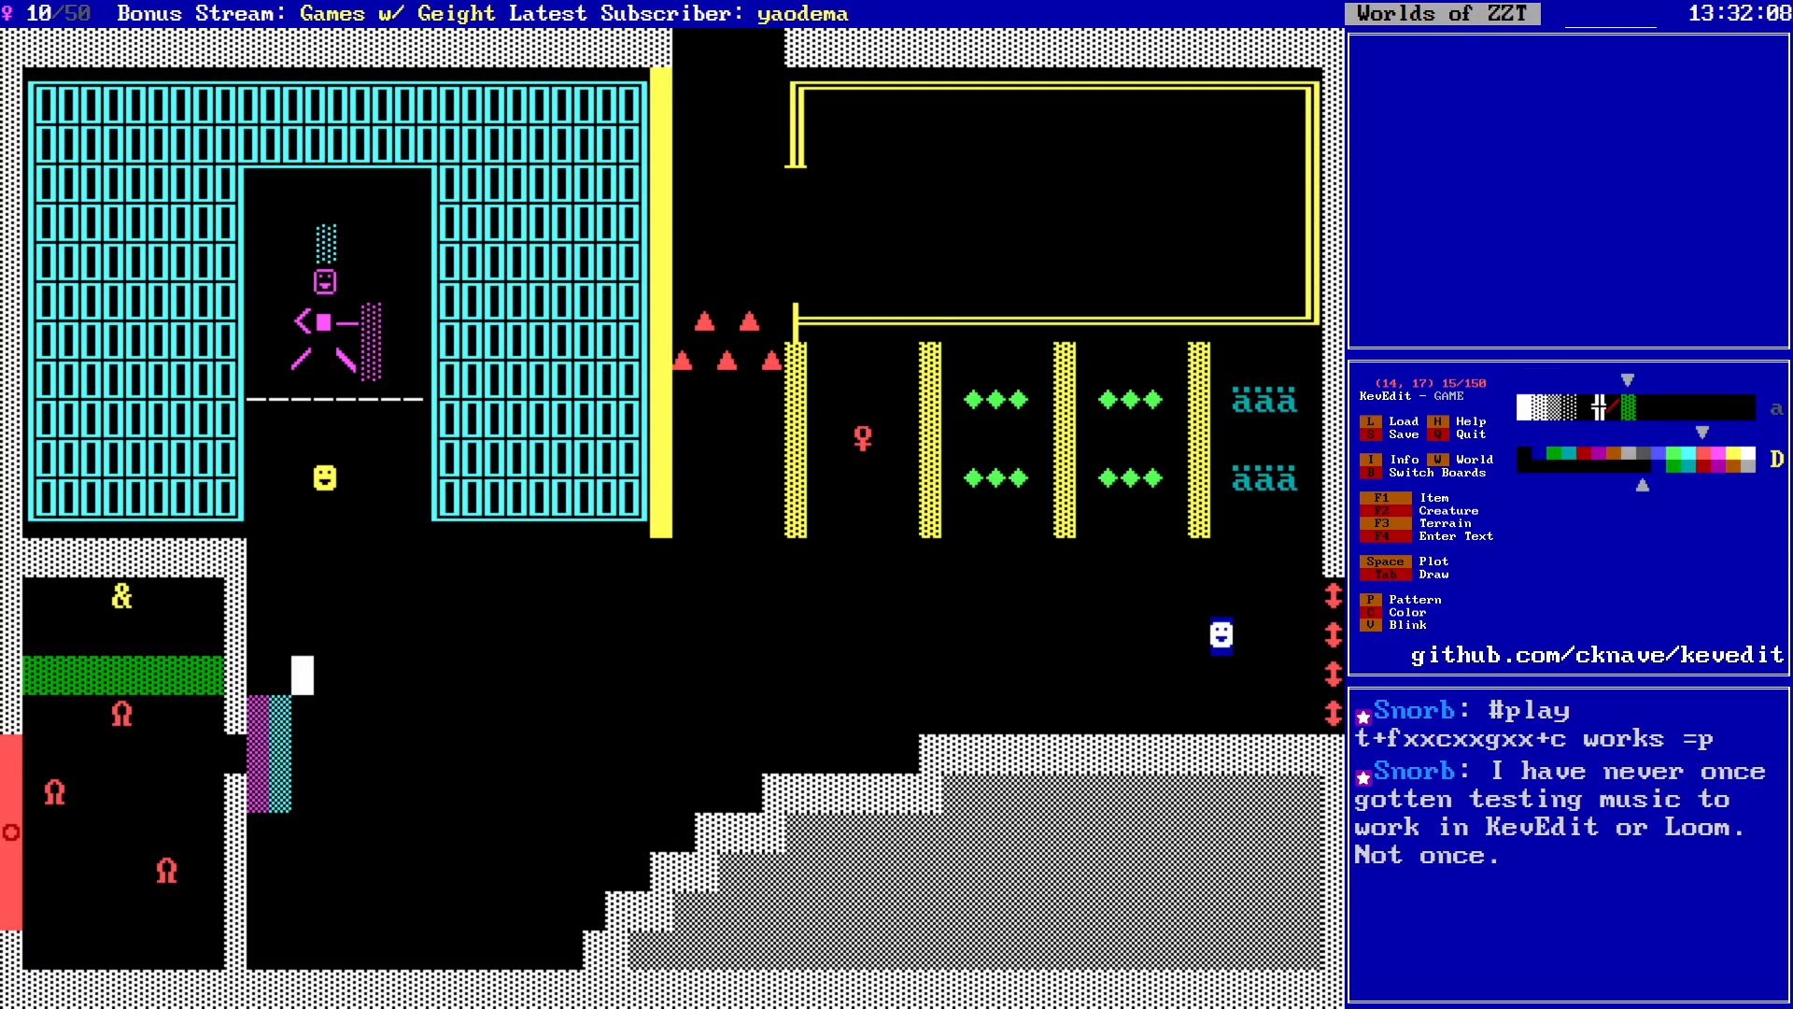
pyautogui.press('Down')
pyautogui.press('Right')
pyautogui.press('Right')
pyautogui.press('Right')
pyautogui.press('Right')
pyautogui.press('Right')
pyautogui.press('Right')
pyautogui.press('Right')
pyautogui.press('Right')
pyautogui.press('Right')
pyautogui.press('Right')
pyautogui.press('Right')
pyautogui.press('Right')
pyautogui.press('Right')
pyautogui.press('Right')
pyautogui.press('Right')
pyautogui.press('Right')
pyautogui.press('Right')
pyautogui.press('Right')
pyautogui.press('Right')
pyautogui.press('Right')
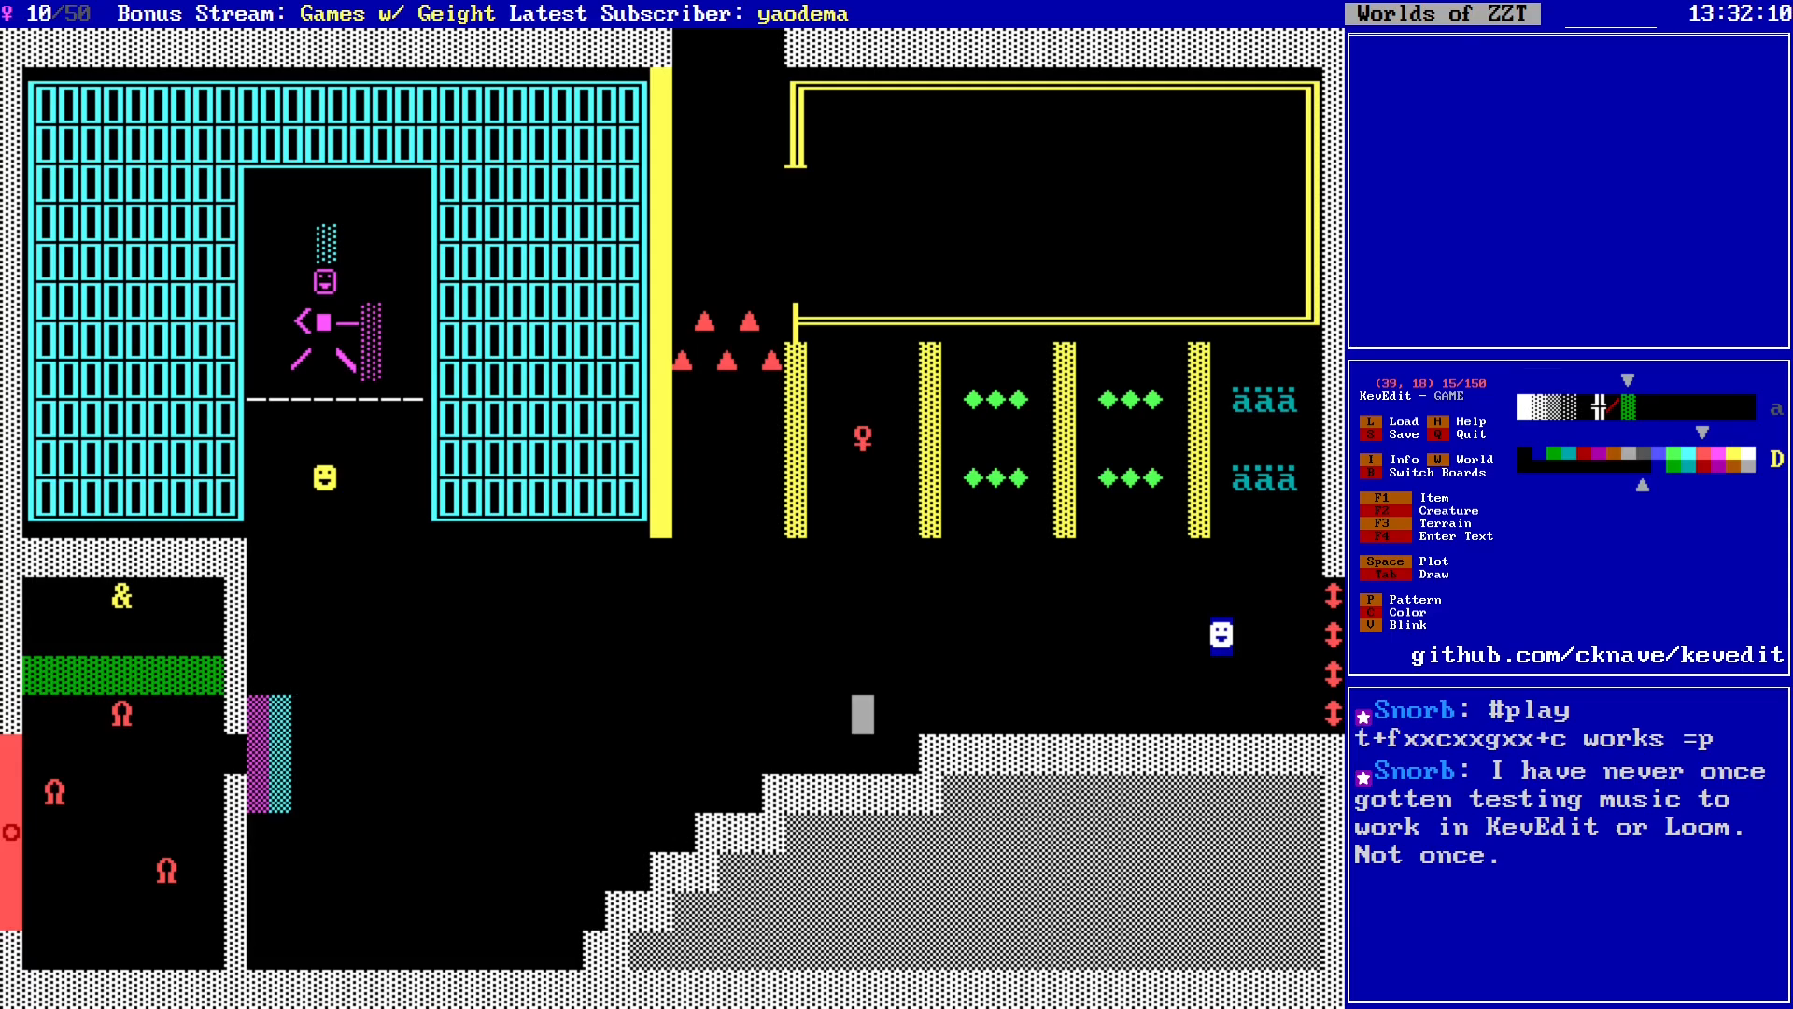
pyautogui.press('Right')
pyautogui.press('Right')
pyautogui.press('Right')
pyautogui.press('Right')
pyautogui.press('Right')
pyautogui.press('Right')
pyautogui.press('Right')
pyautogui.press('Right')
pyautogui.press('Right')
pyautogui.press('Right')
pyautogui.press('Left')
pyautogui.press('Left')
pyautogui.press('Left')
pyautogui.press('Left')
pyautogui.press('Left')
pyautogui.press('Left')
pyautogui.press('Left')
pyautogui.press('Left')
pyautogui.press('Left')
pyautogui.press('Left')
pyautogui.press('Left')
pyautogui.press('Left')
pyautogui.press('Left')
pyautogui.press('Left')
pyautogui.press('Left')
pyautogui.press('Left')
pyautogui.press('Left')
pyautogui.press('Left')
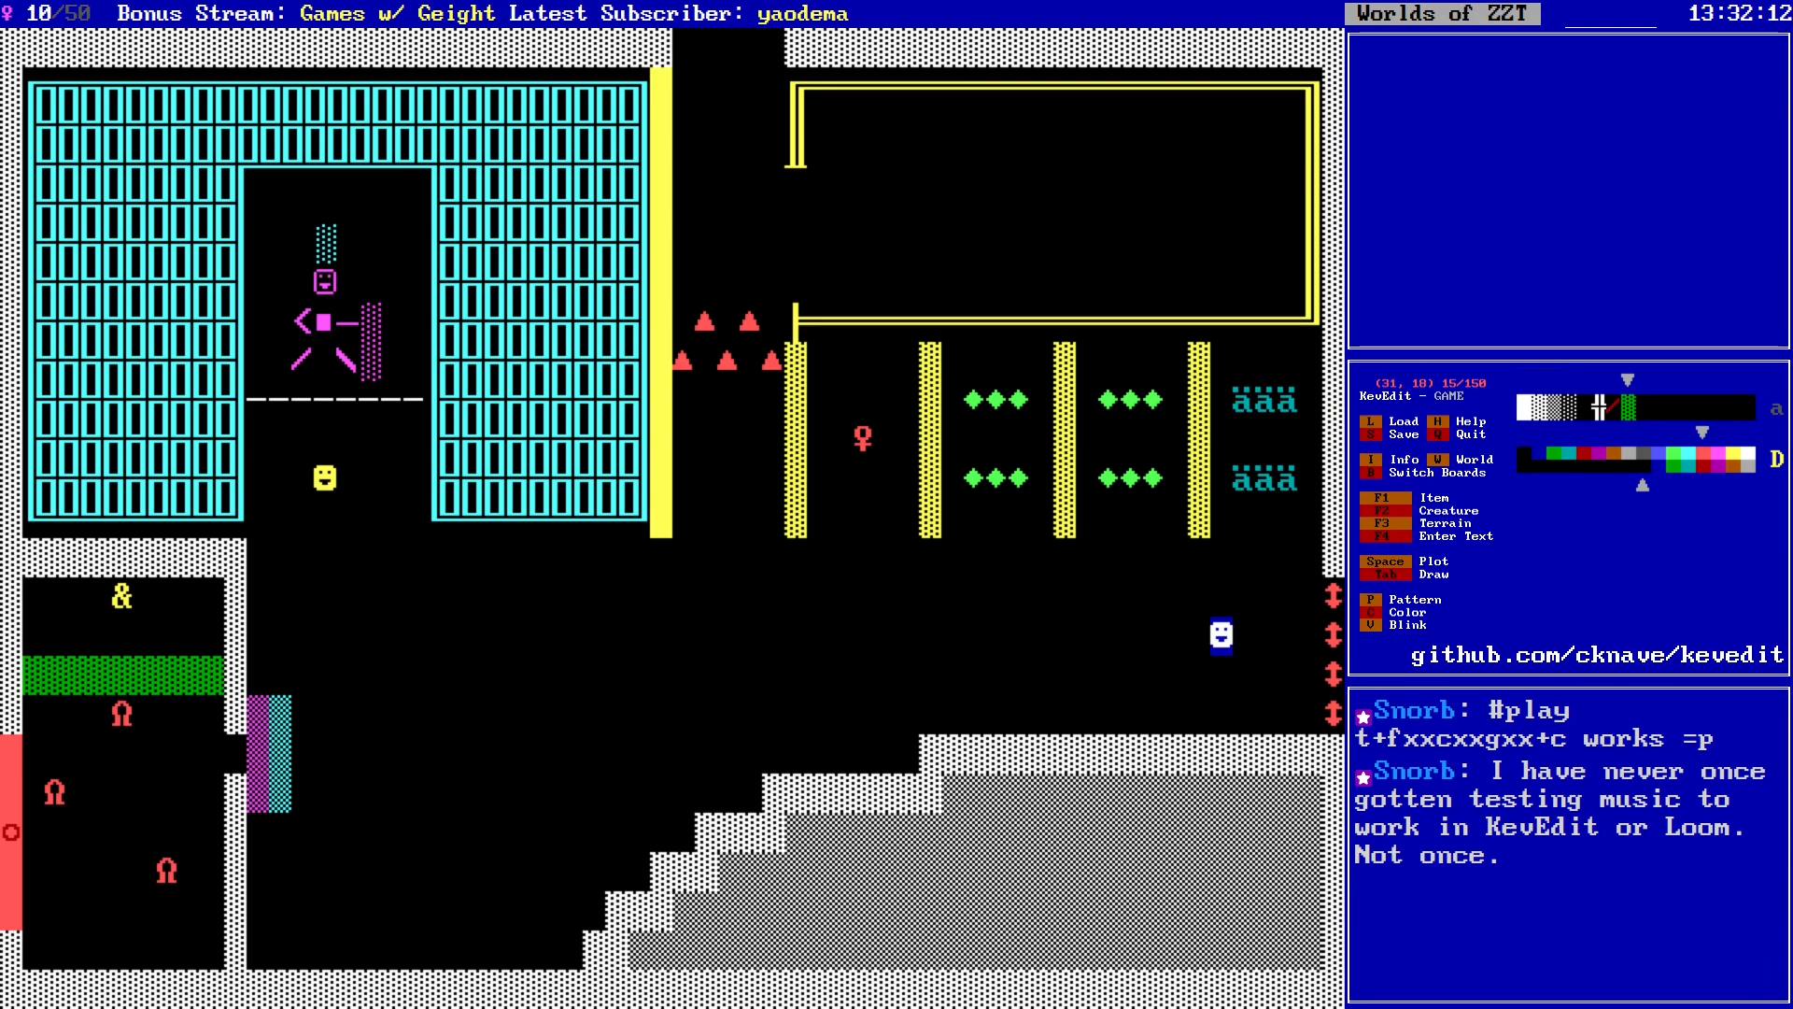
pyautogui.press('Left')
pyautogui.press('Left')
pyautogui.press('Left')
pyautogui.press('Left')
pyautogui.press('Left')
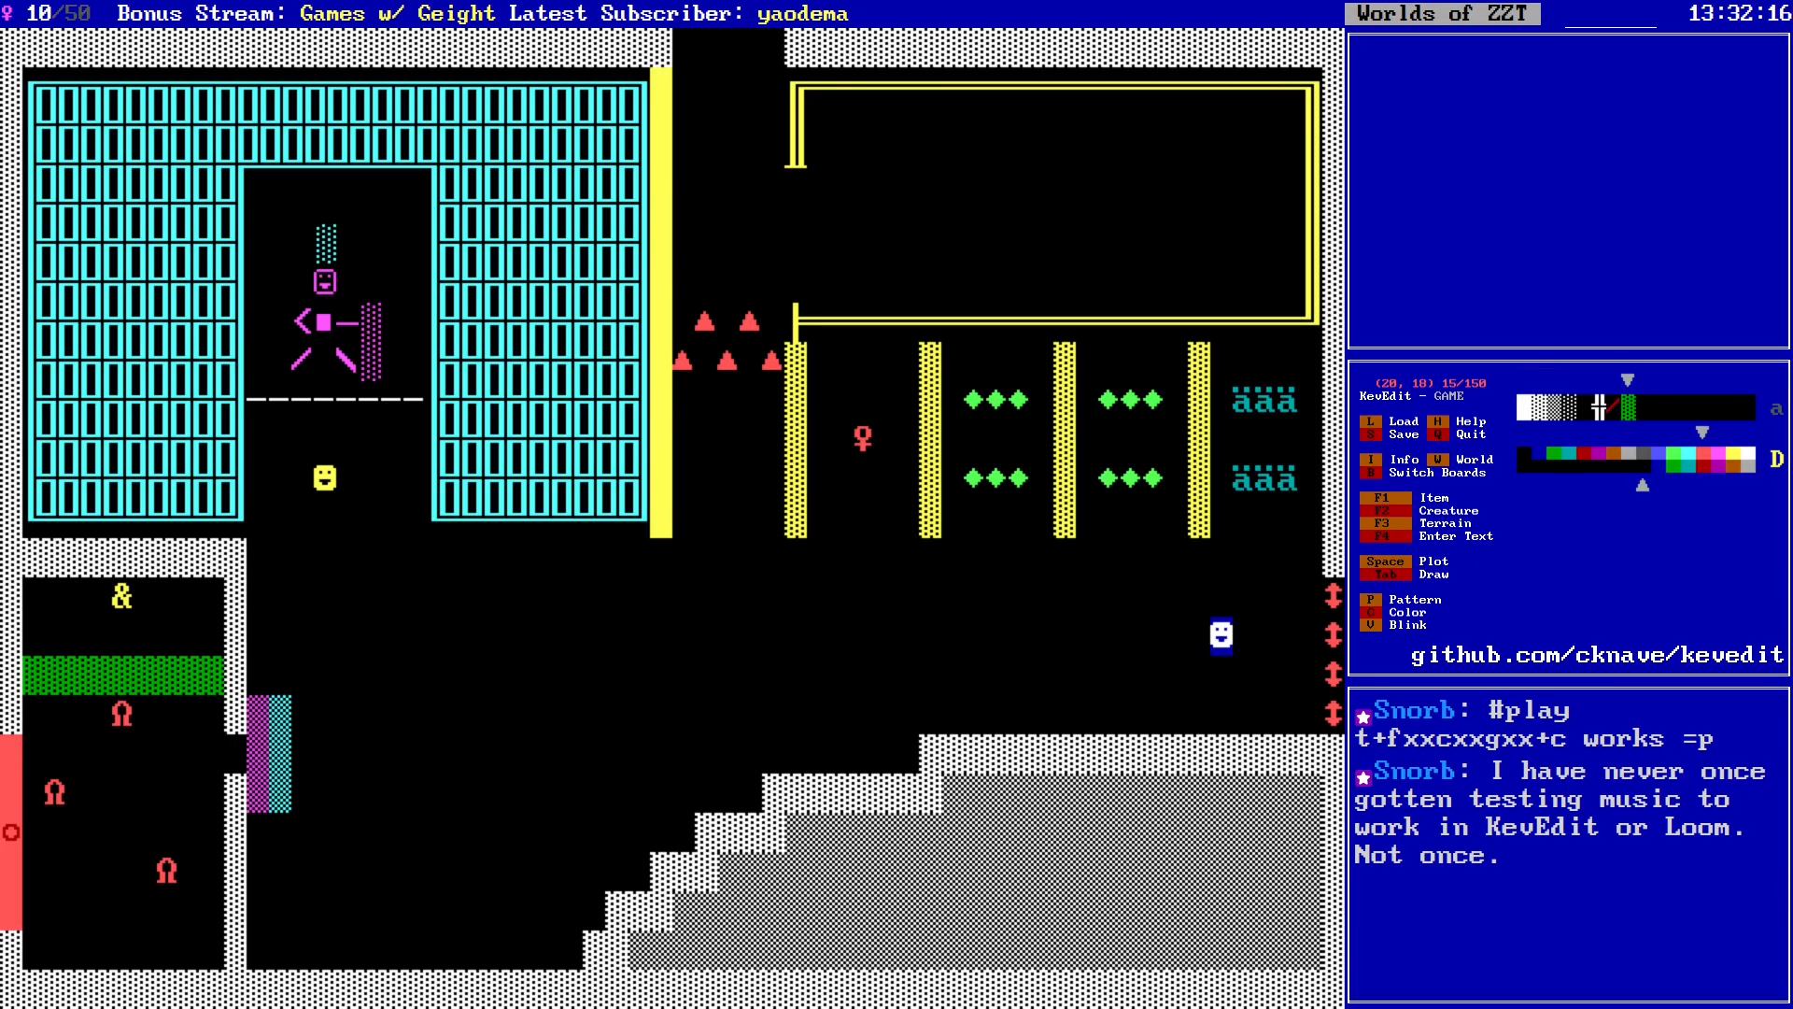
pyautogui.press('Left')
pyautogui.press('Left')
pyautogui.press('Left')
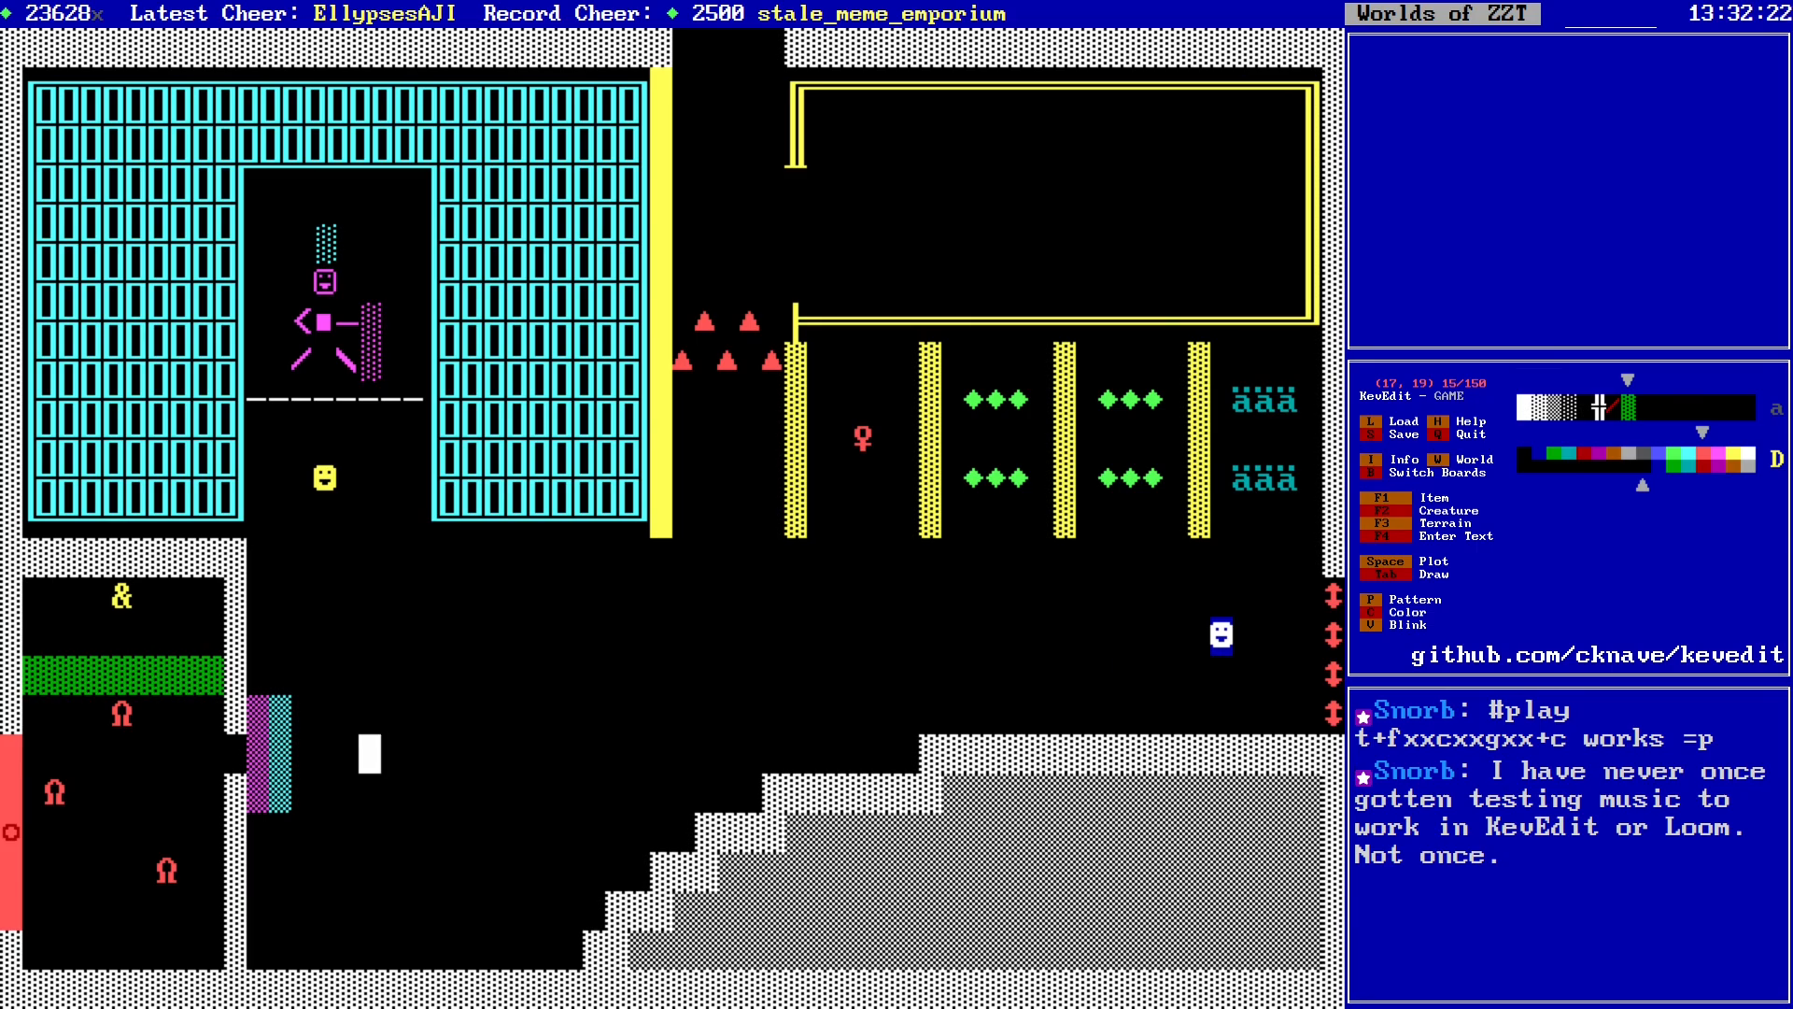
pyautogui.press('Down')
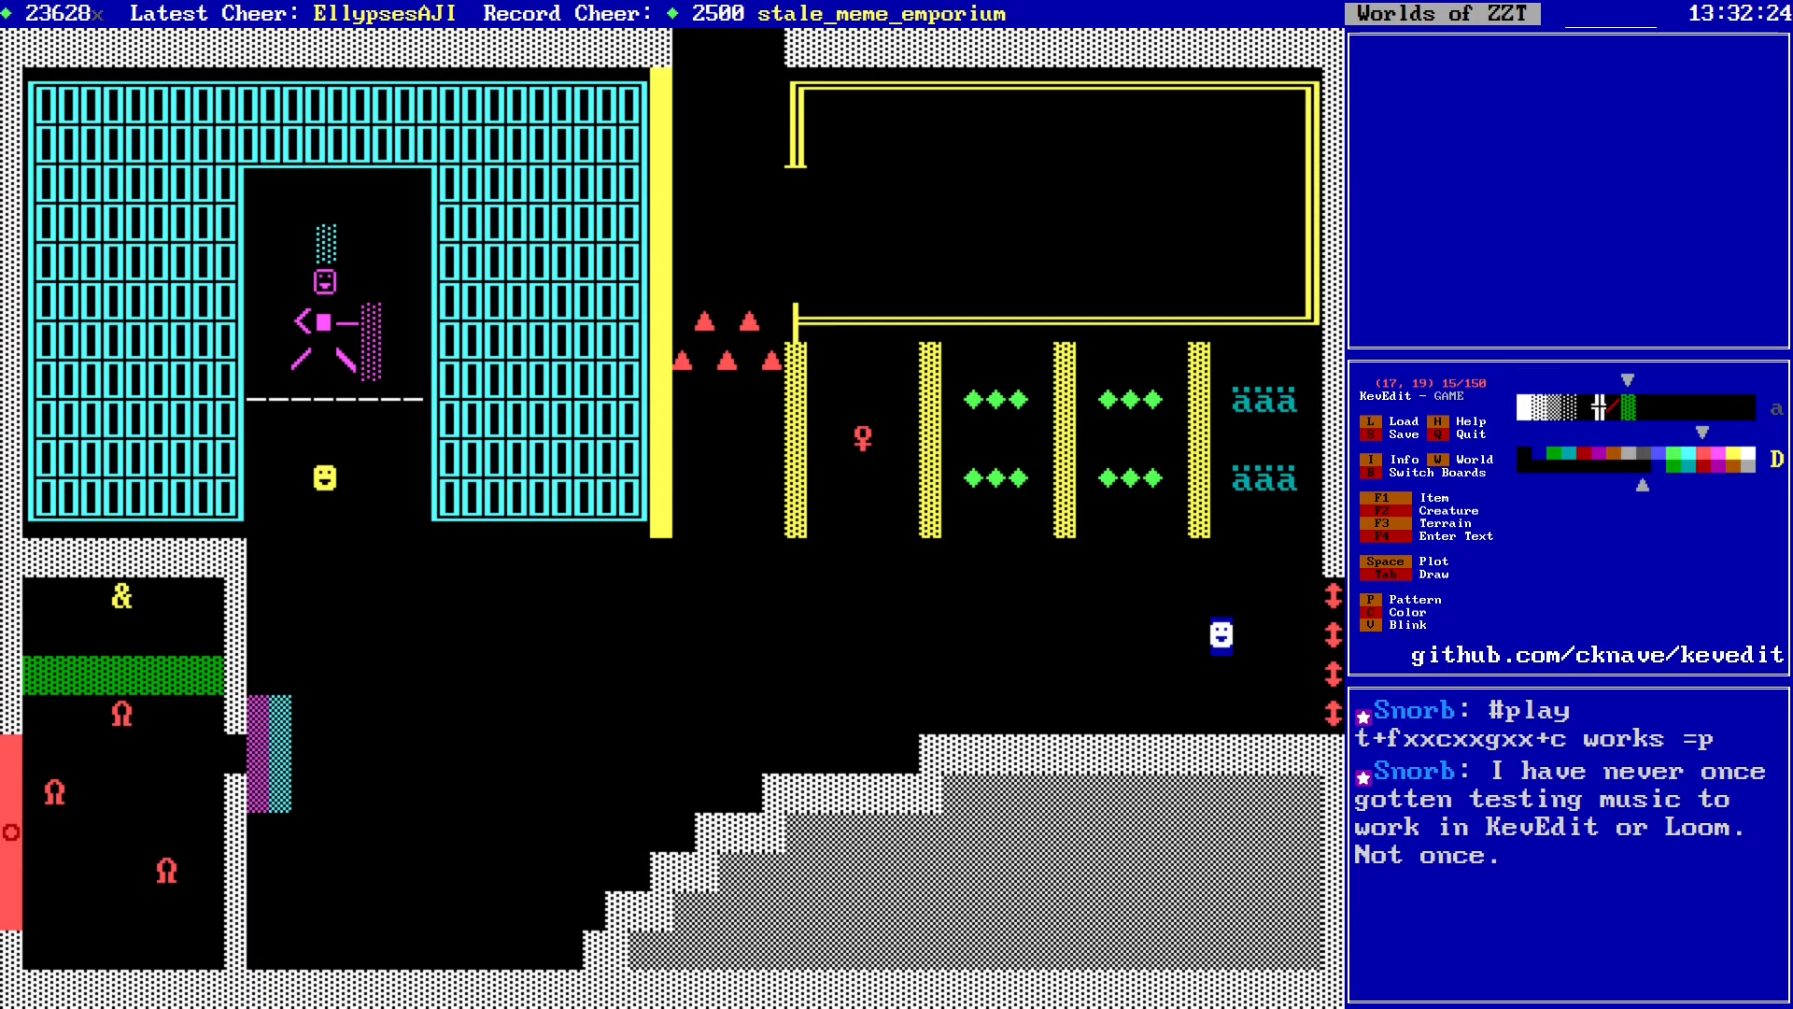
pyautogui.press('Up')
pyautogui.press('Up')
pyautogui.press('Up')
pyautogui.press('Up')
pyautogui.press('Up')
pyautogui.press('Up')
pyautogui.press('Up')
pyautogui.press('Up')
pyautogui.press('Up')
pyautogui.press('Up')
pyautogui.press('Up')
pyautogui.press('Up')
pyautogui.press('Up')
pyautogui.press('Left')
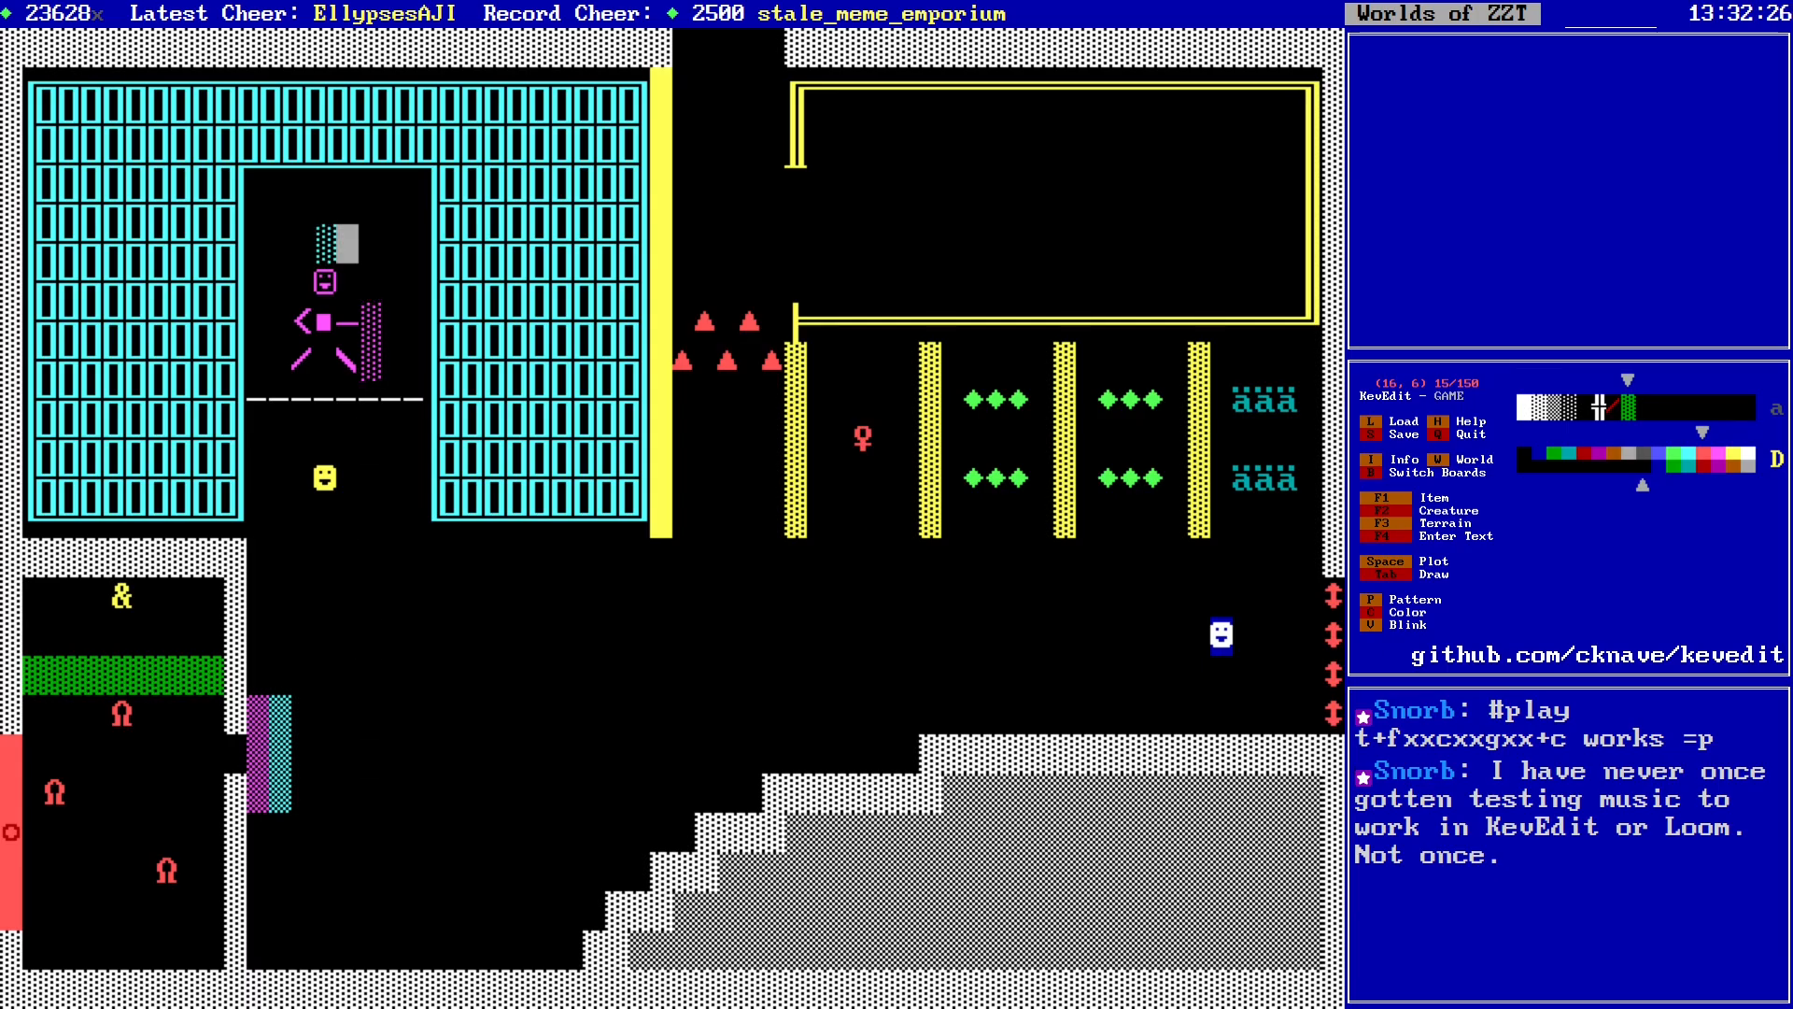
pyautogui.press('Right')
pyautogui.press('Down')
pyautogui.press('Down')
pyautogui.press('Left')
pyautogui.press('Left')
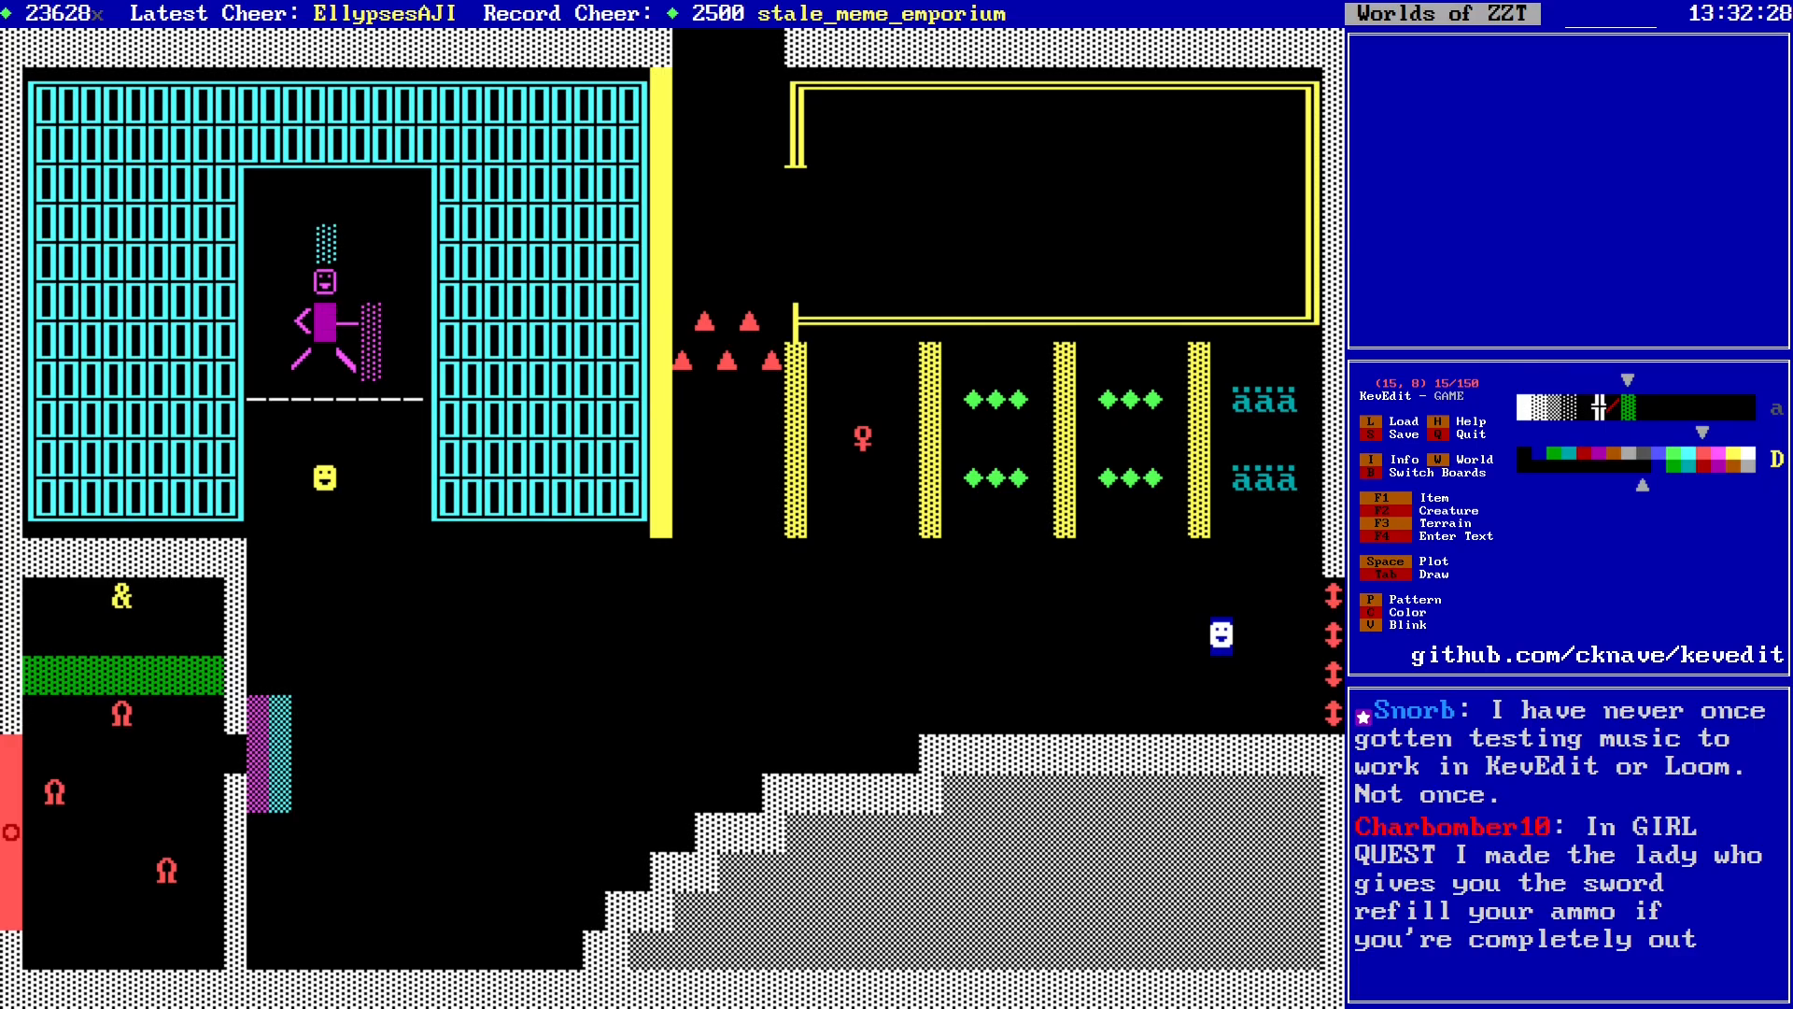
pyautogui.press('Down')
pyautogui.press('Down')
pyautogui.press('Down')
pyautogui.press('Down')
pyautogui.press('Down')
pyautogui.press('Down')
pyautogui.press('Down')
pyautogui.press('Down')
pyautogui.press('Down')
pyautogui.press('Down')
pyautogui.press('Down')
pyautogui.press('Down')
pyautogui.press('Down')
pyautogui.press('Down')
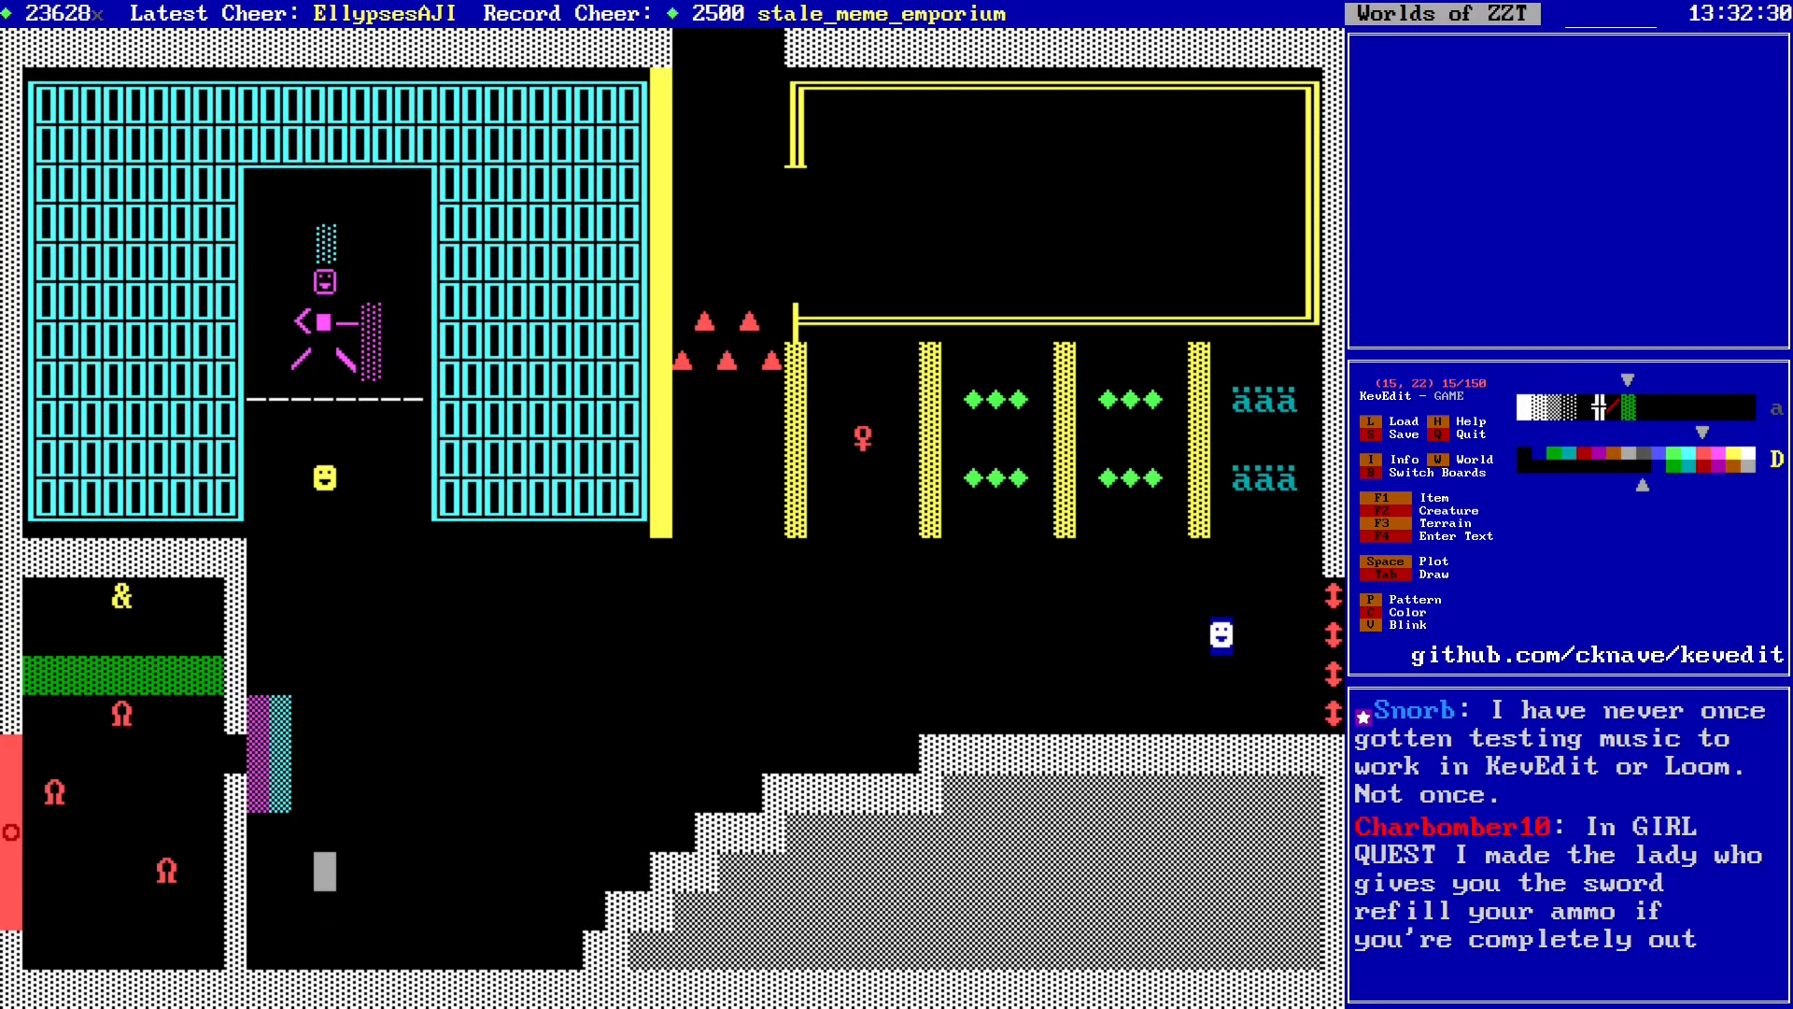
pyautogui.press('Up')
pyautogui.press('Up')
pyautogui.press('Up')
pyautogui.press('Up')
pyautogui.press('Up')
pyautogui.press('Up')
pyautogui.press('Up')
pyautogui.press('Up')
pyautogui.press('Up')
pyautogui.press('Up')
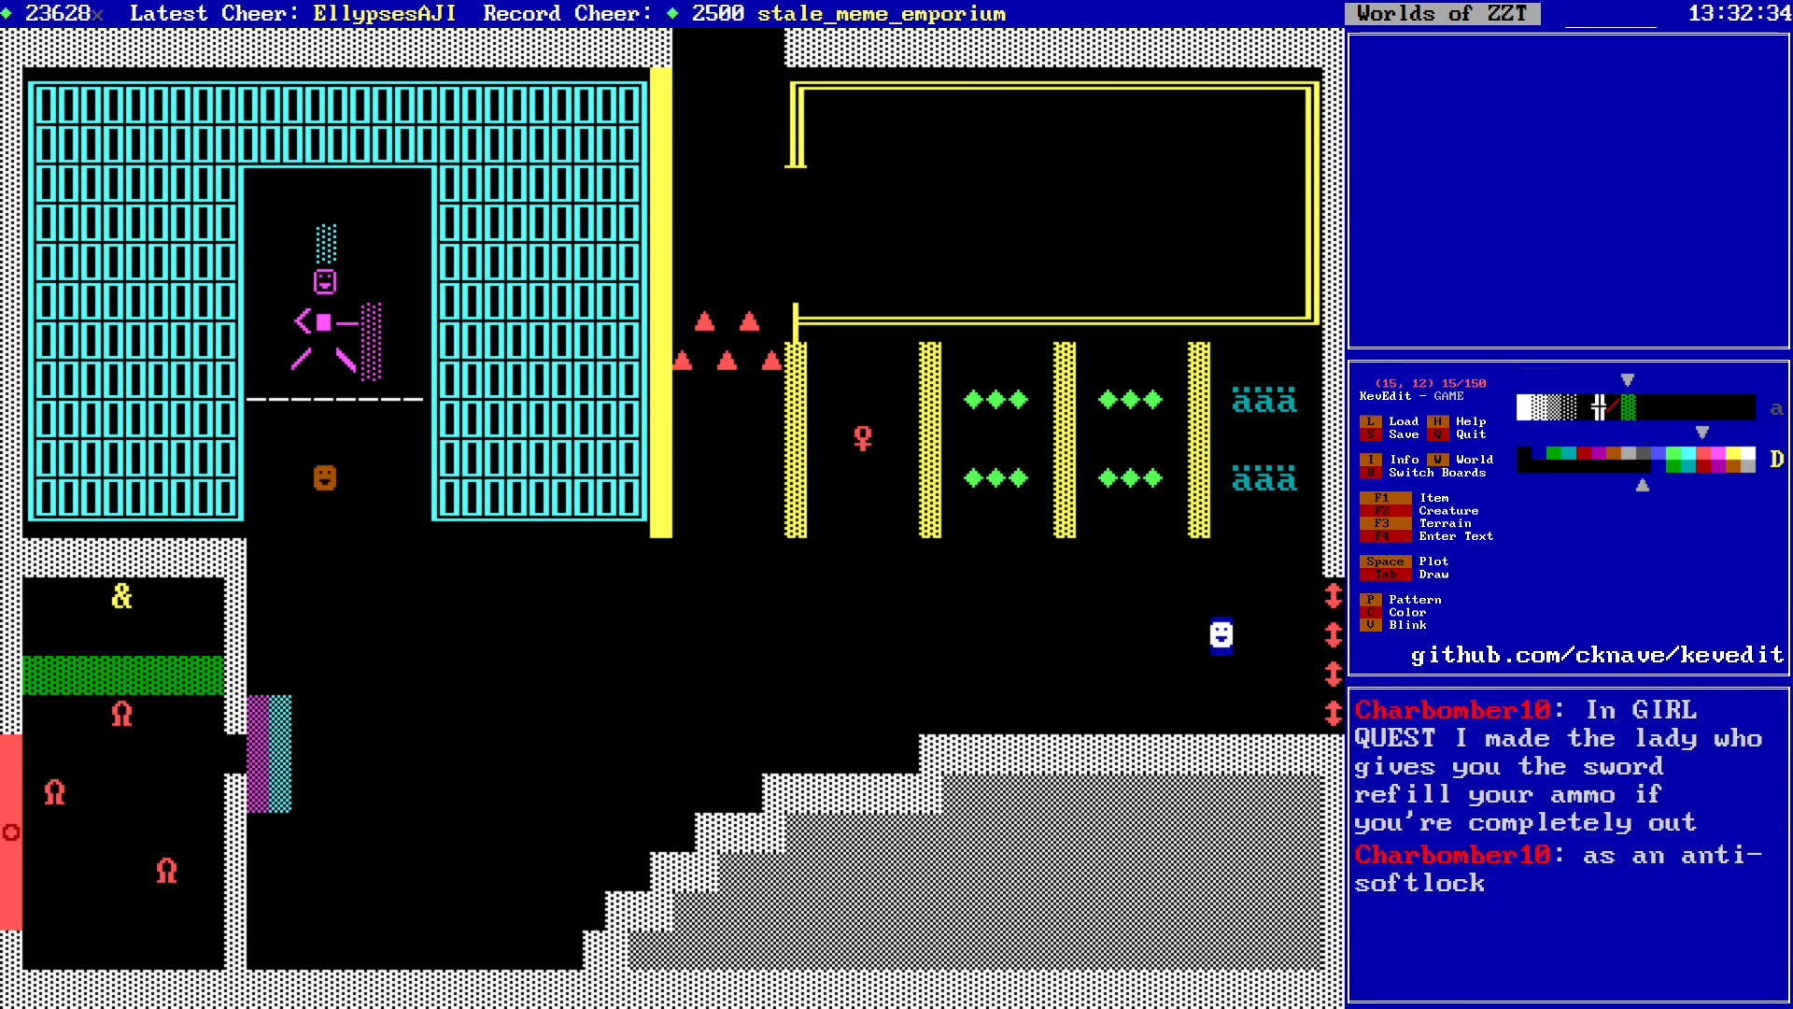
# Step: Move the cursor beside the red door on the southwest room's west edge, at (2, 21), and save the world over GAME.zzt
pyautogui.press('Down')
pyautogui.press('Down')
pyautogui.press('Down')
pyautogui.press('Down')
pyautogui.press('Down')
pyautogui.press('Down')
pyautogui.press('Down')
pyautogui.press('Down')
pyautogui.press('Left')
pyautogui.press('Left')
pyautogui.press('Left')
pyautogui.press('Left')
pyautogui.press('Left')
pyautogui.press('Left')
pyautogui.press('Left')
pyautogui.press('Left')
pyautogui.press('Left')
pyautogui.press('Left')
pyautogui.press('Left')
pyautogui.press('Left')
pyautogui.press('Left')
pyautogui.press('Down')
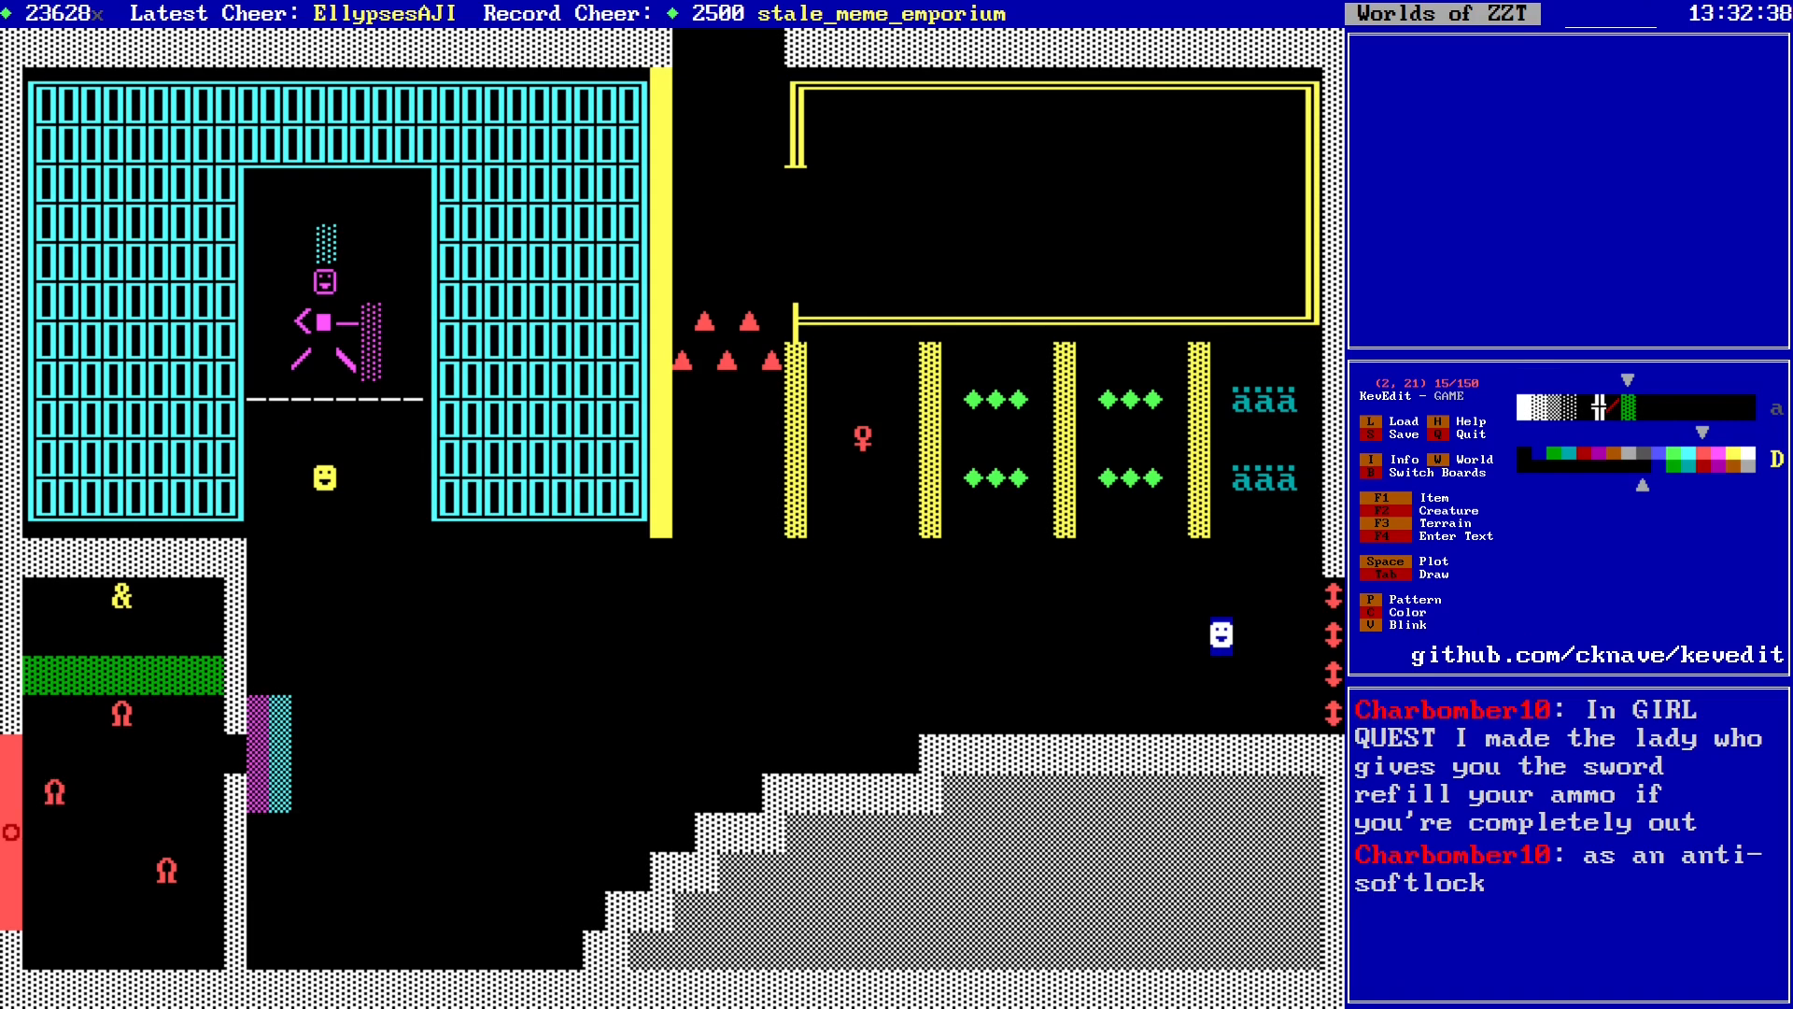
pyautogui.press('s')
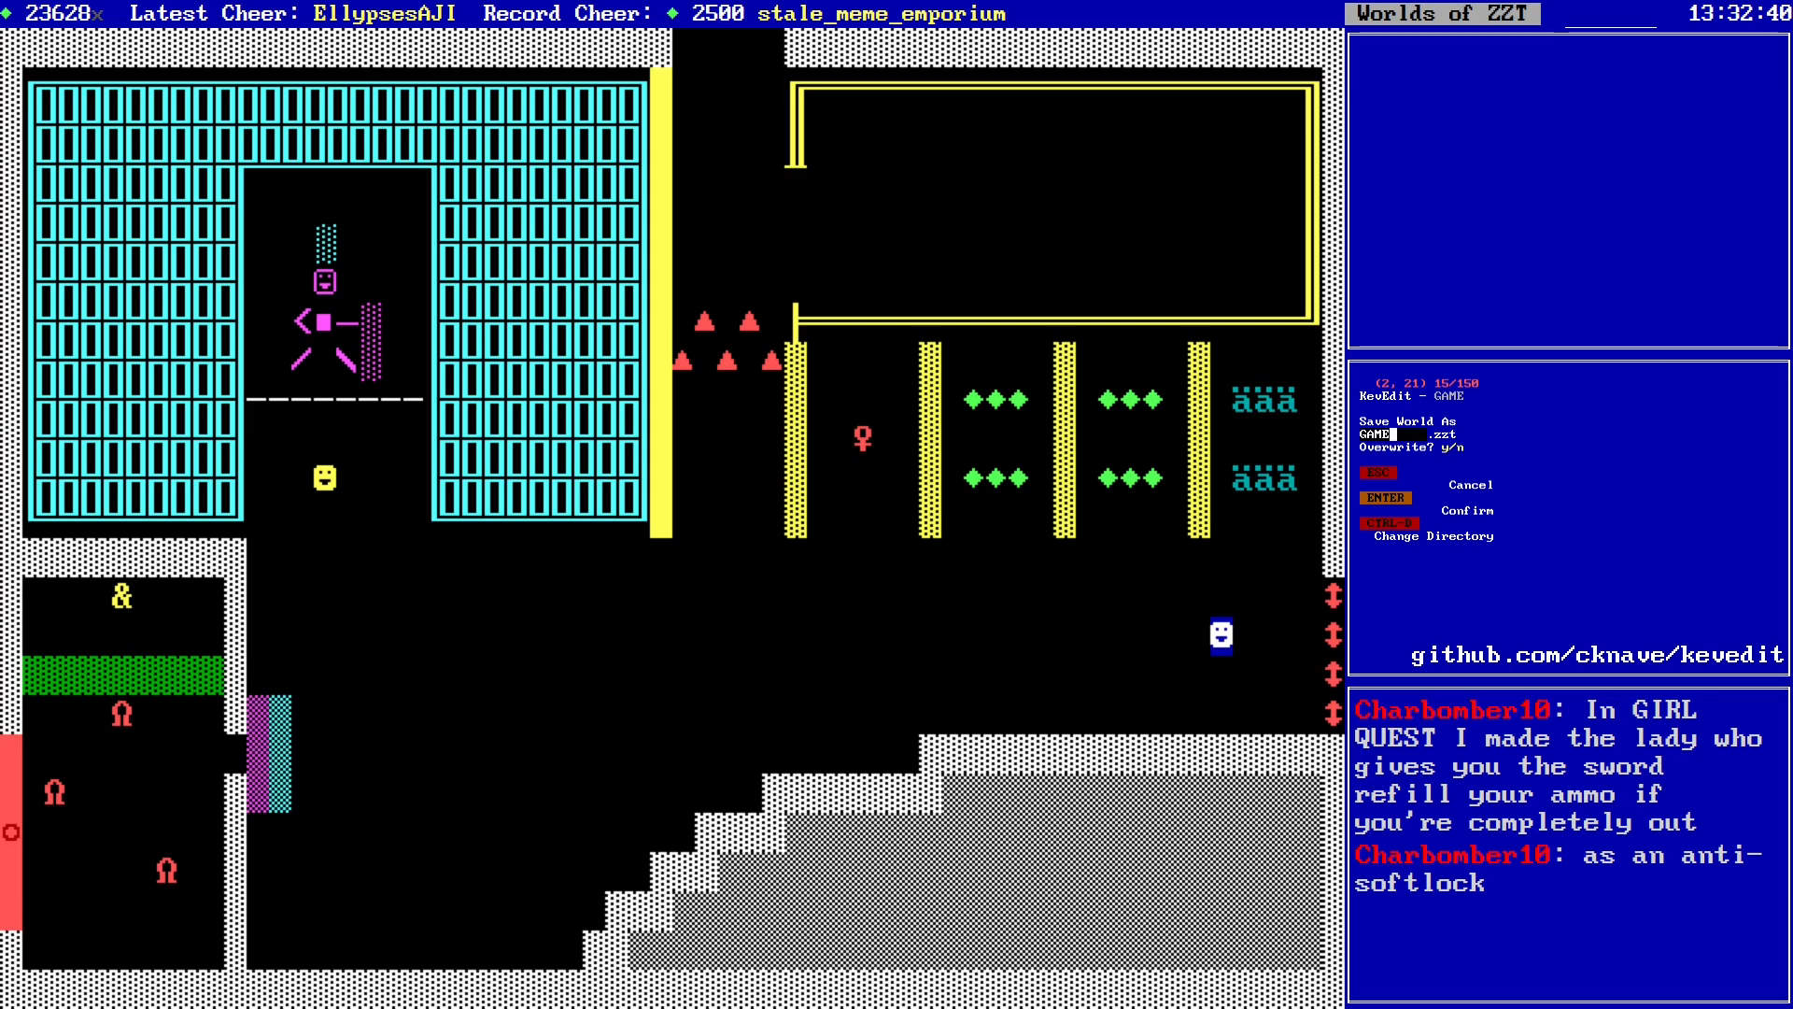
pyautogui.press('y')
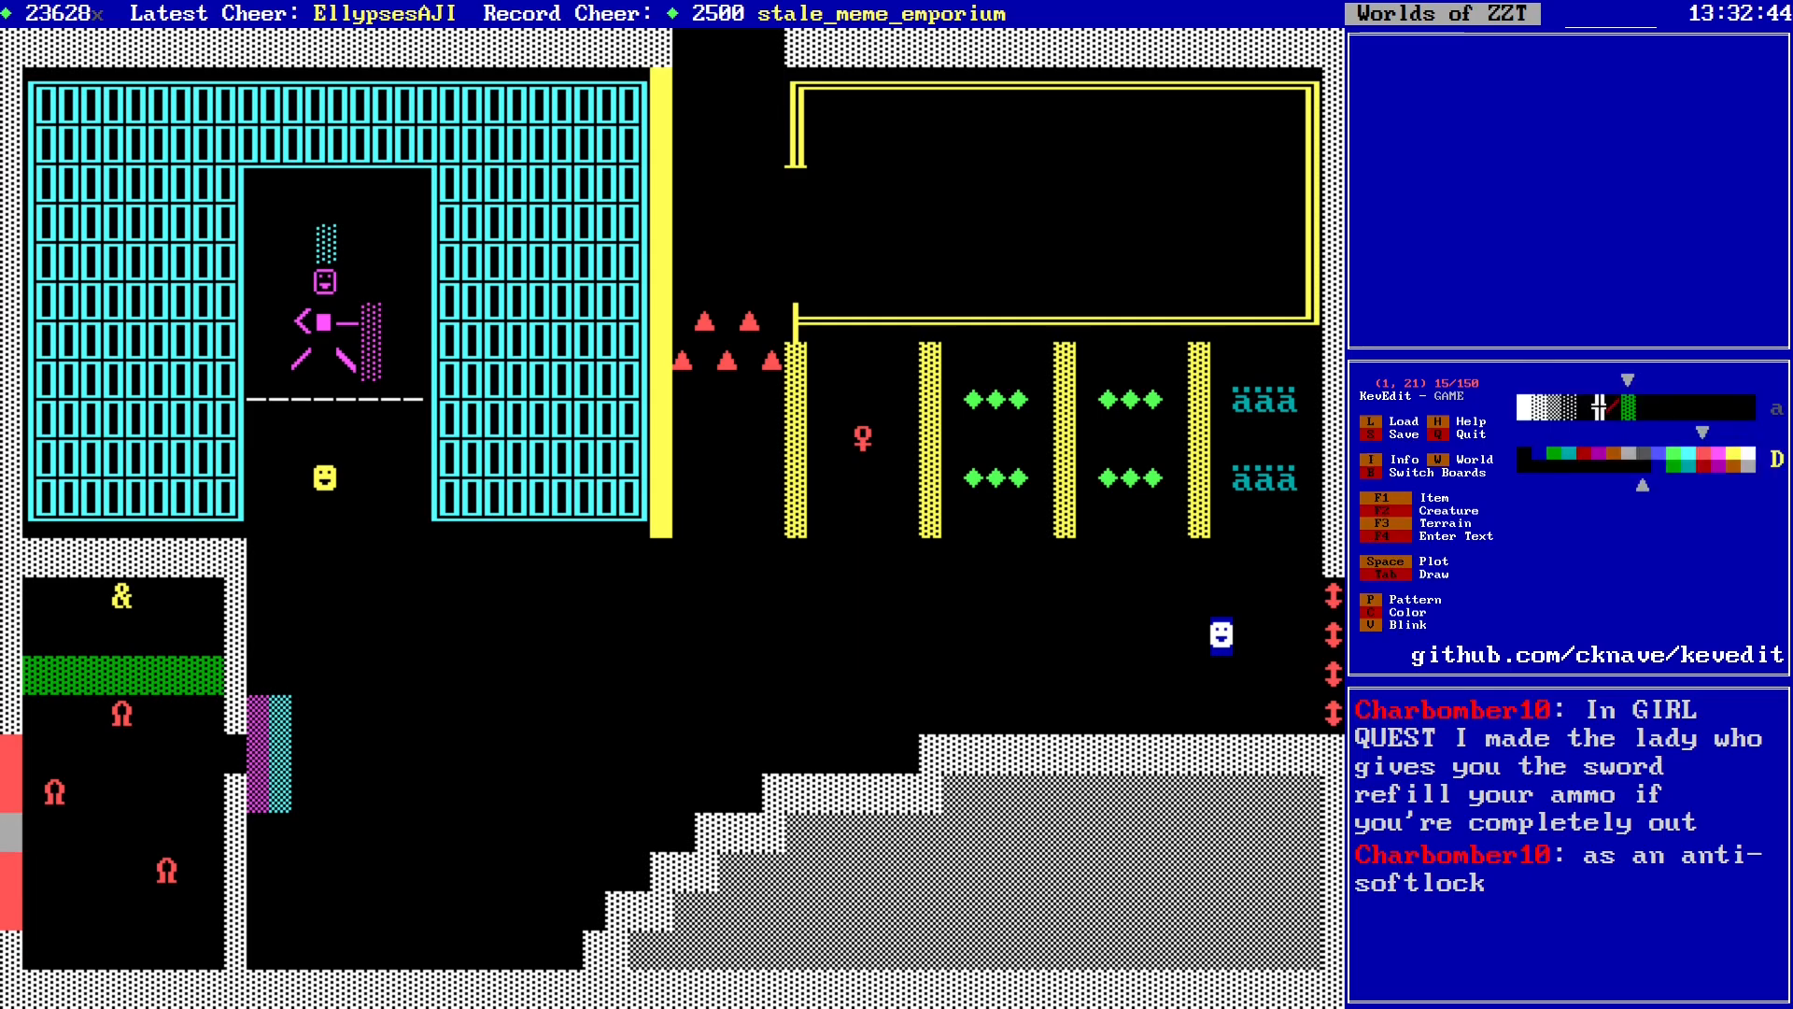
# Step: Copy the red door from the southwest room's west edge into the gap in its east wall at (11, 19)
pyautogui.press('Right')
pyautogui.press('Right')
pyautogui.press('Right')
pyautogui.press('Right')
pyautogui.press('Right')
pyautogui.press('Right')
pyautogui.press('Right')
pyautogui.press('Right')
pyautogui.press('Right')
pyautogui.press('Right')
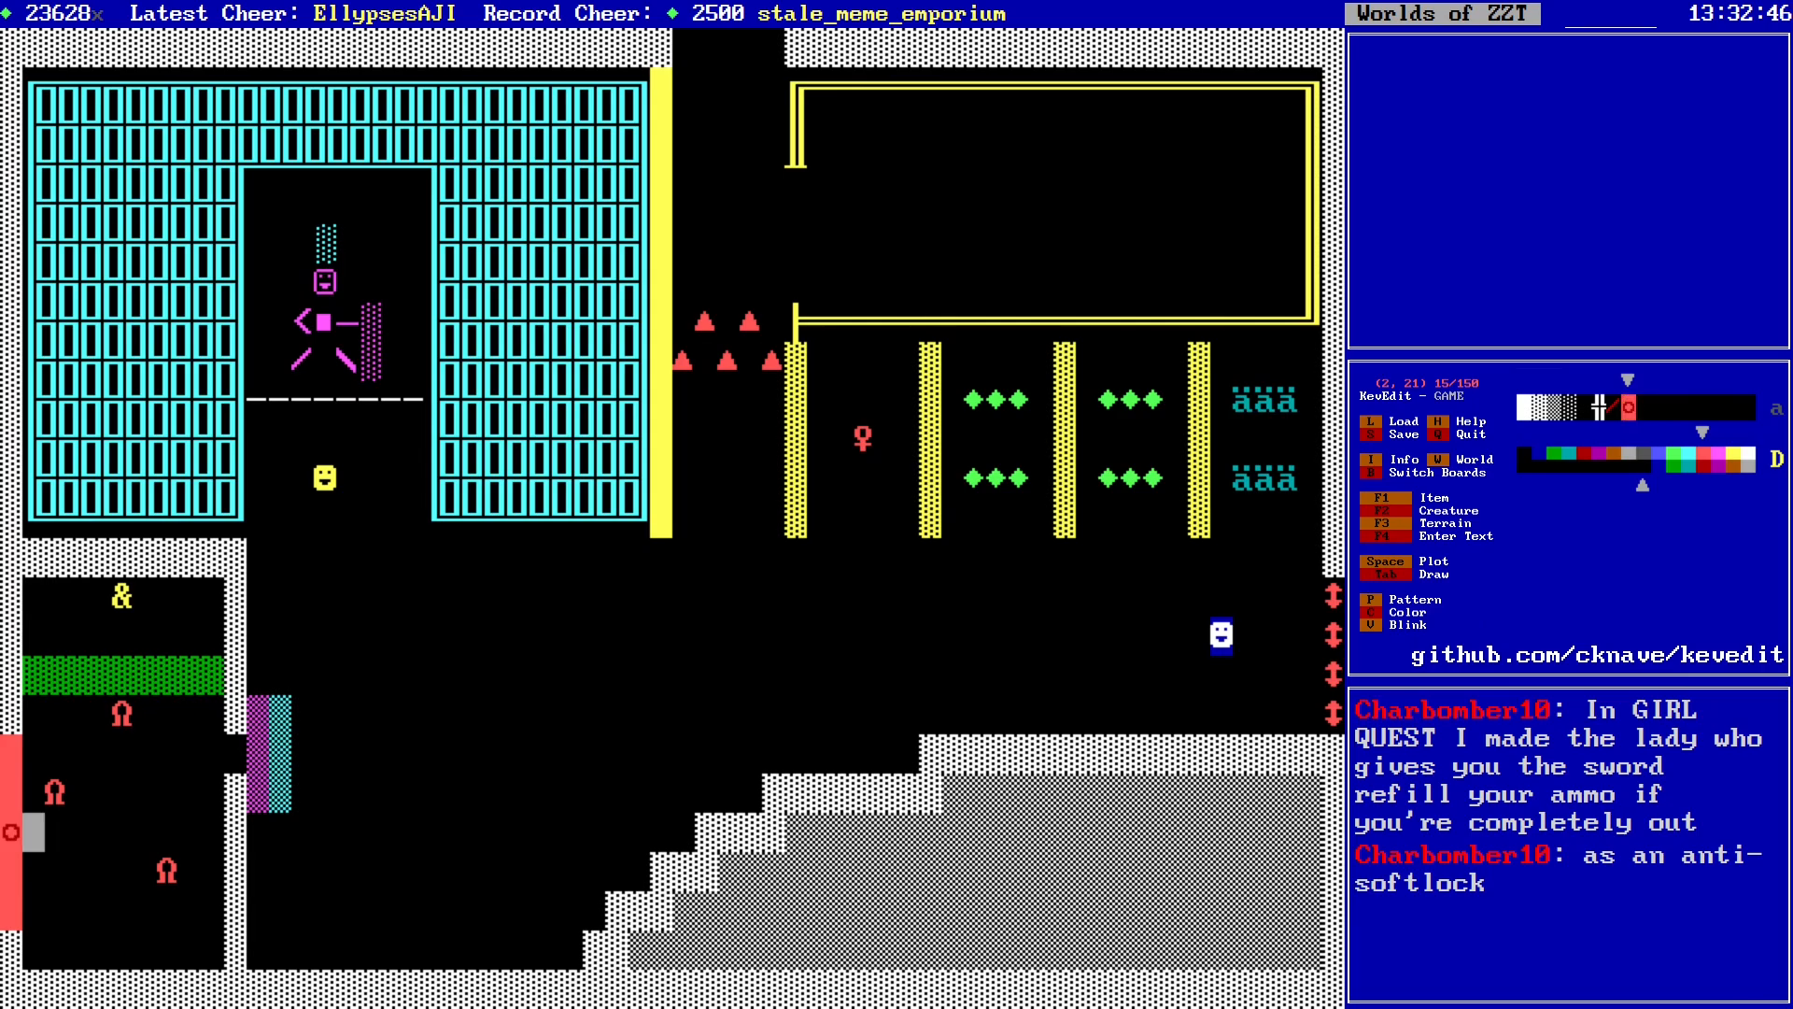
pyautogui.press('Up')
pyautogui.press('Up')
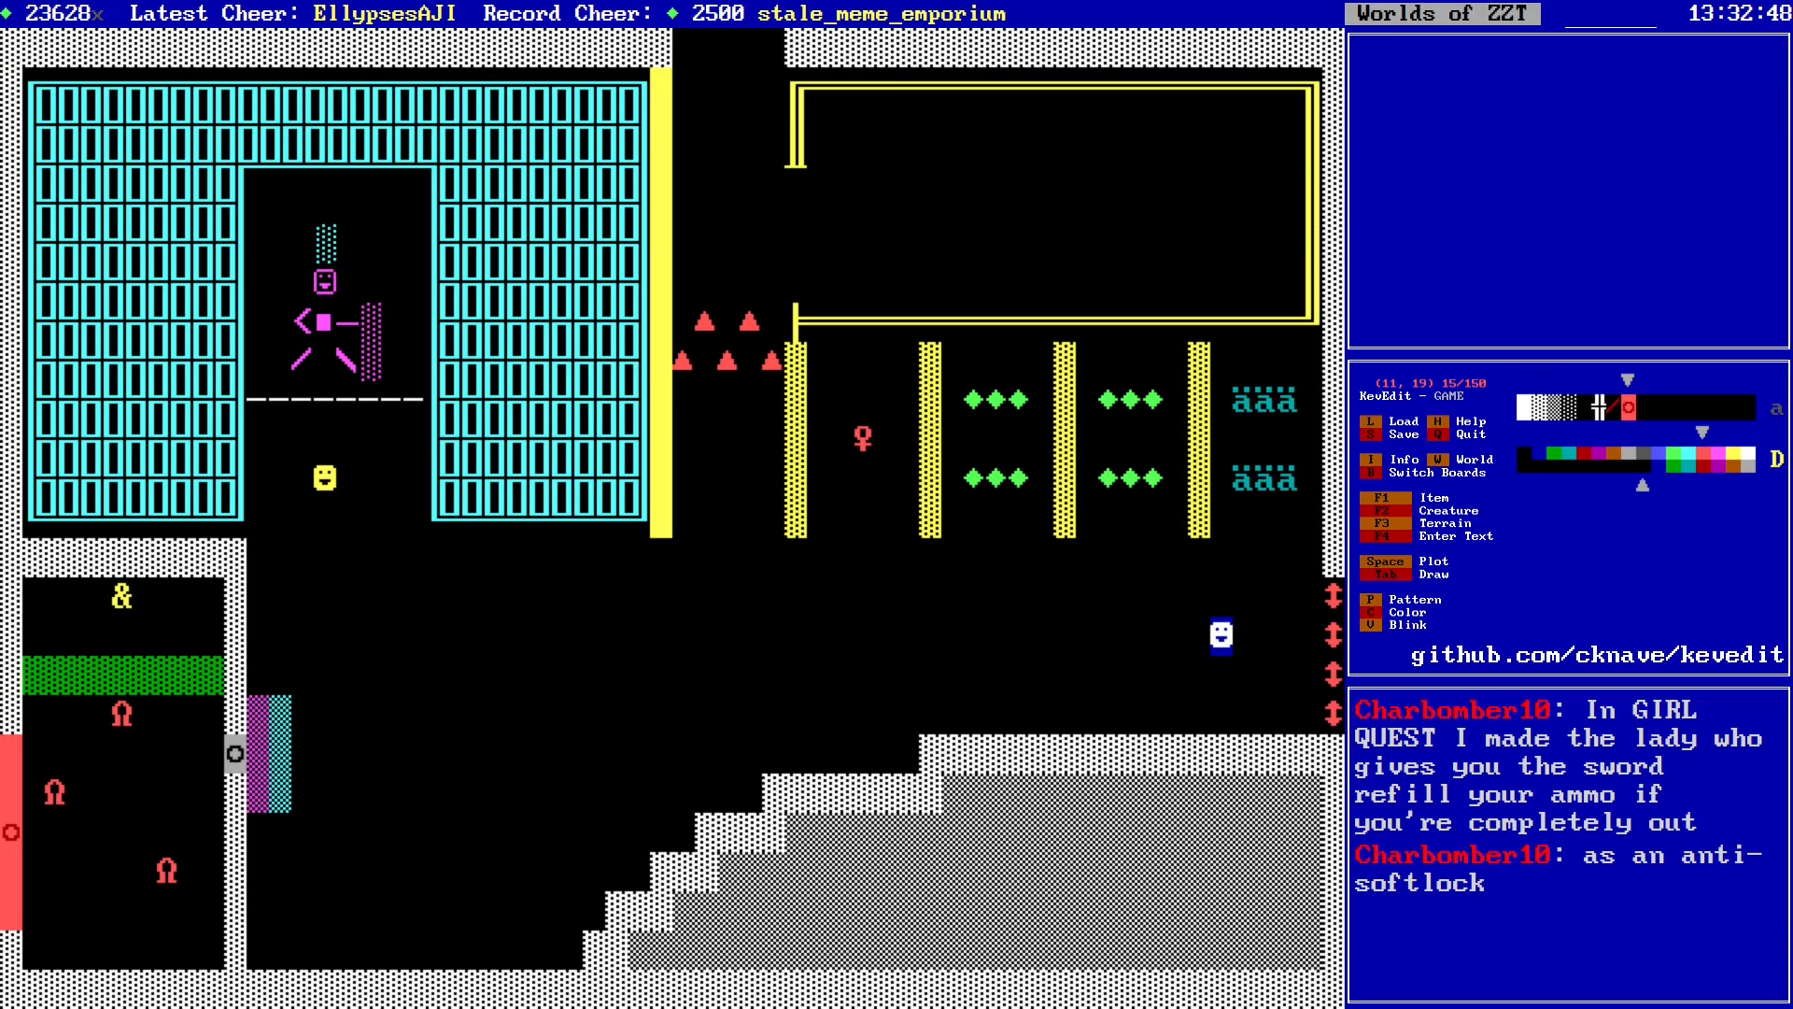
# Step: Replace the red tiles at (1, 19) and (1, 23) on the west edge with the adjoining white wall
pyautogui.press('Left')
pyautogui.press('Left')
pyautogui.press('Left')
pyautogui.press('Down')
pyautogui.press('Left')
pyautogui.press('Left')
pyautogui.press('Left')
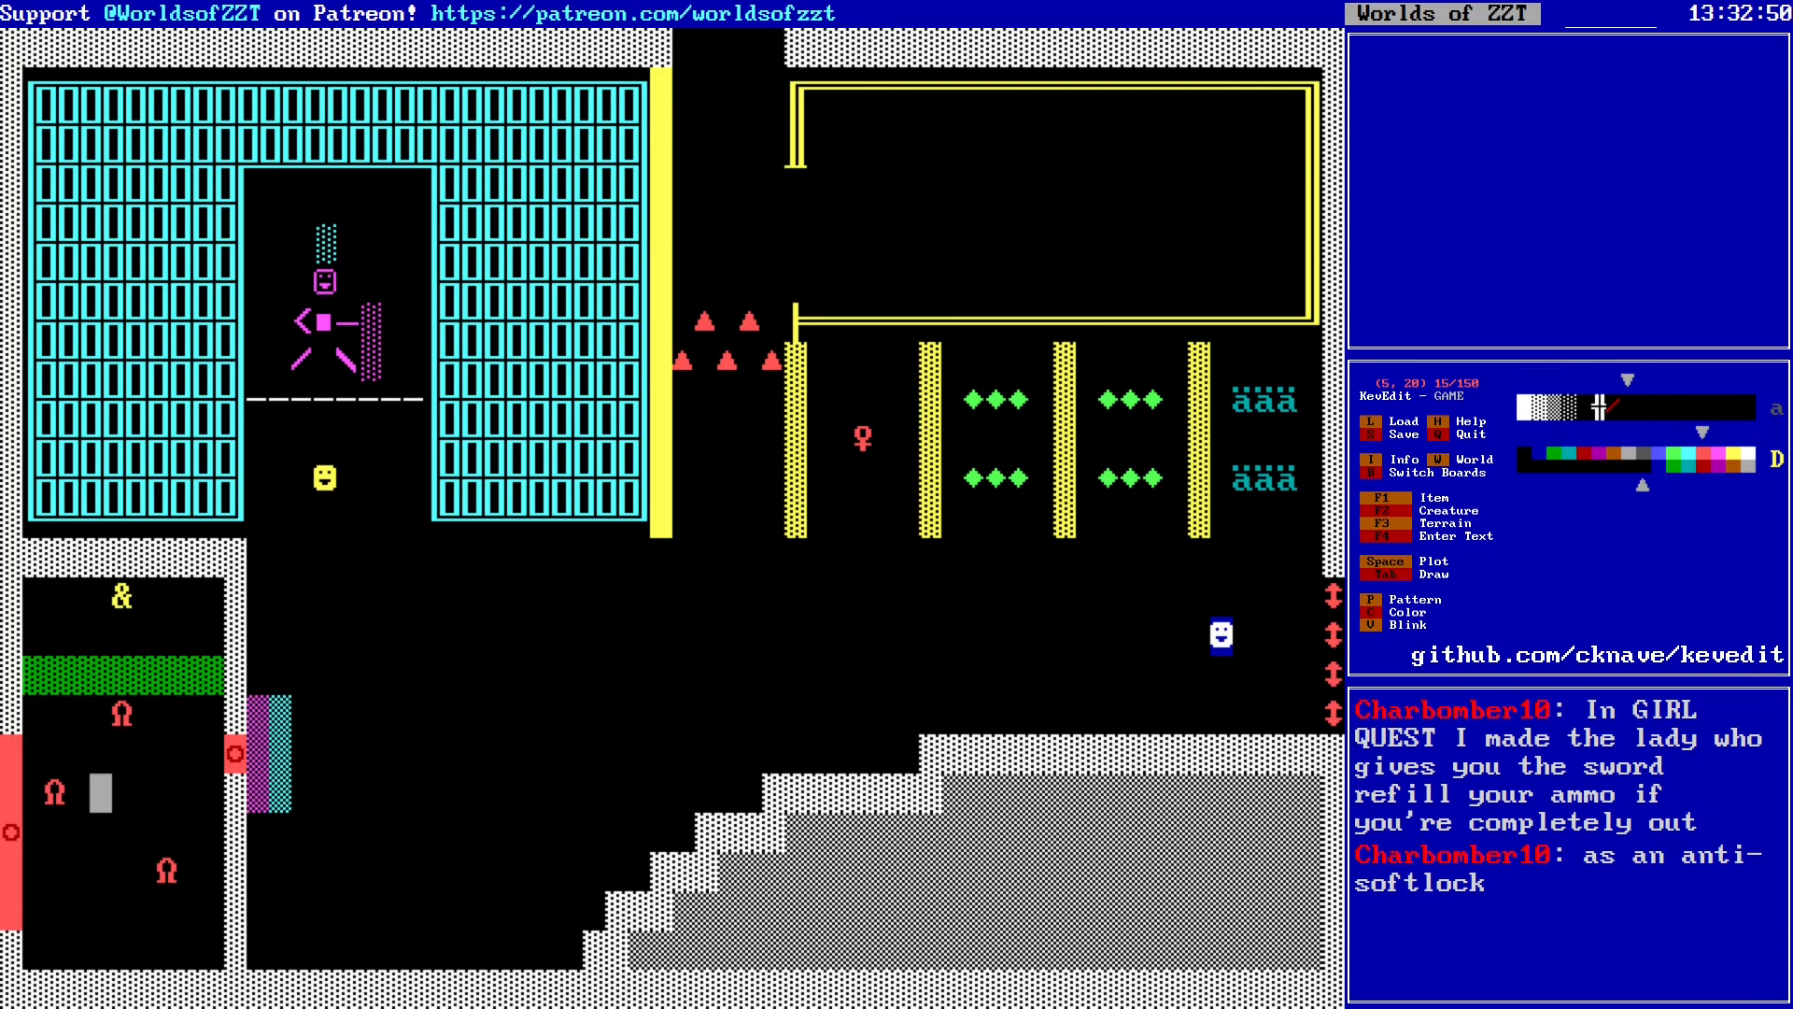
pyautogui.press('Left')
pyautogui.press('Left')
pyautogui.press('Left')
pyautogui.press('Left')
pyautogui.press('Up')
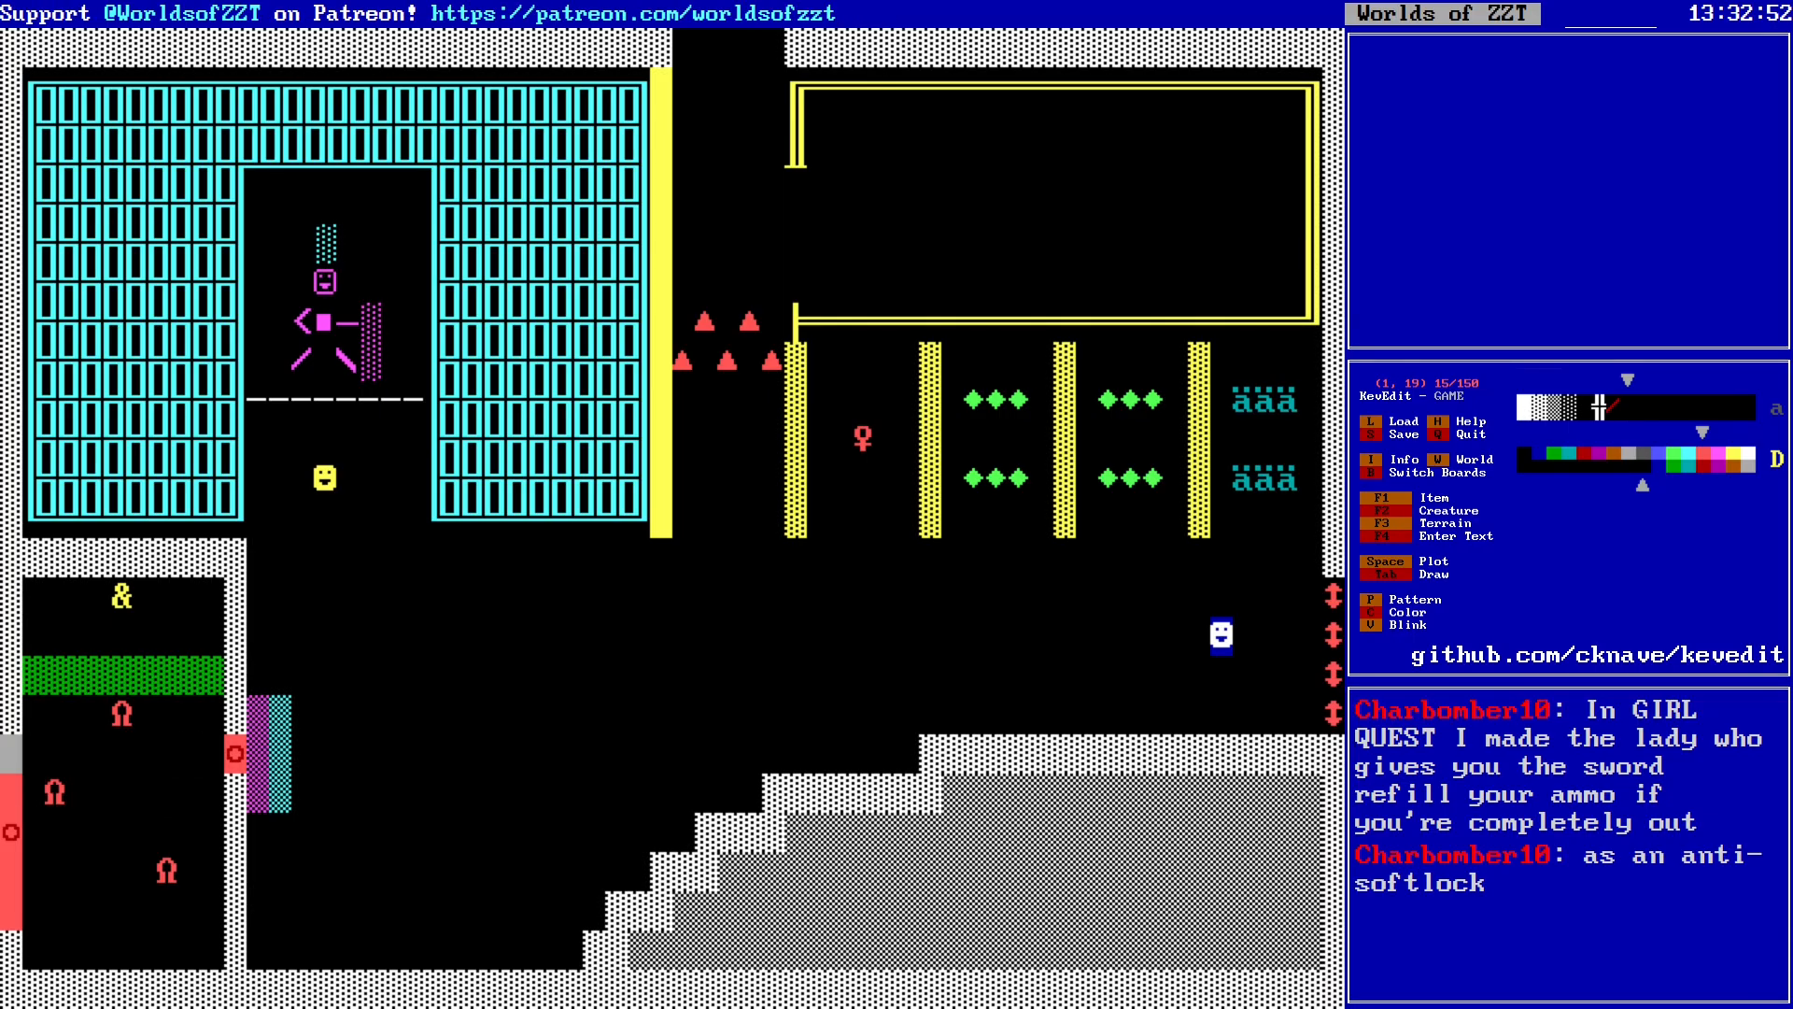
pyautogui.press('Up')
pyautogui.press('Return')
pyautogui.press('Down')
pyautogui.press('Down')
pyautogui.press('Down')
pyautogui.press('Down')
pyautogui.press('Down')
pyautogui.press('space')
pyautogui.press('Up')
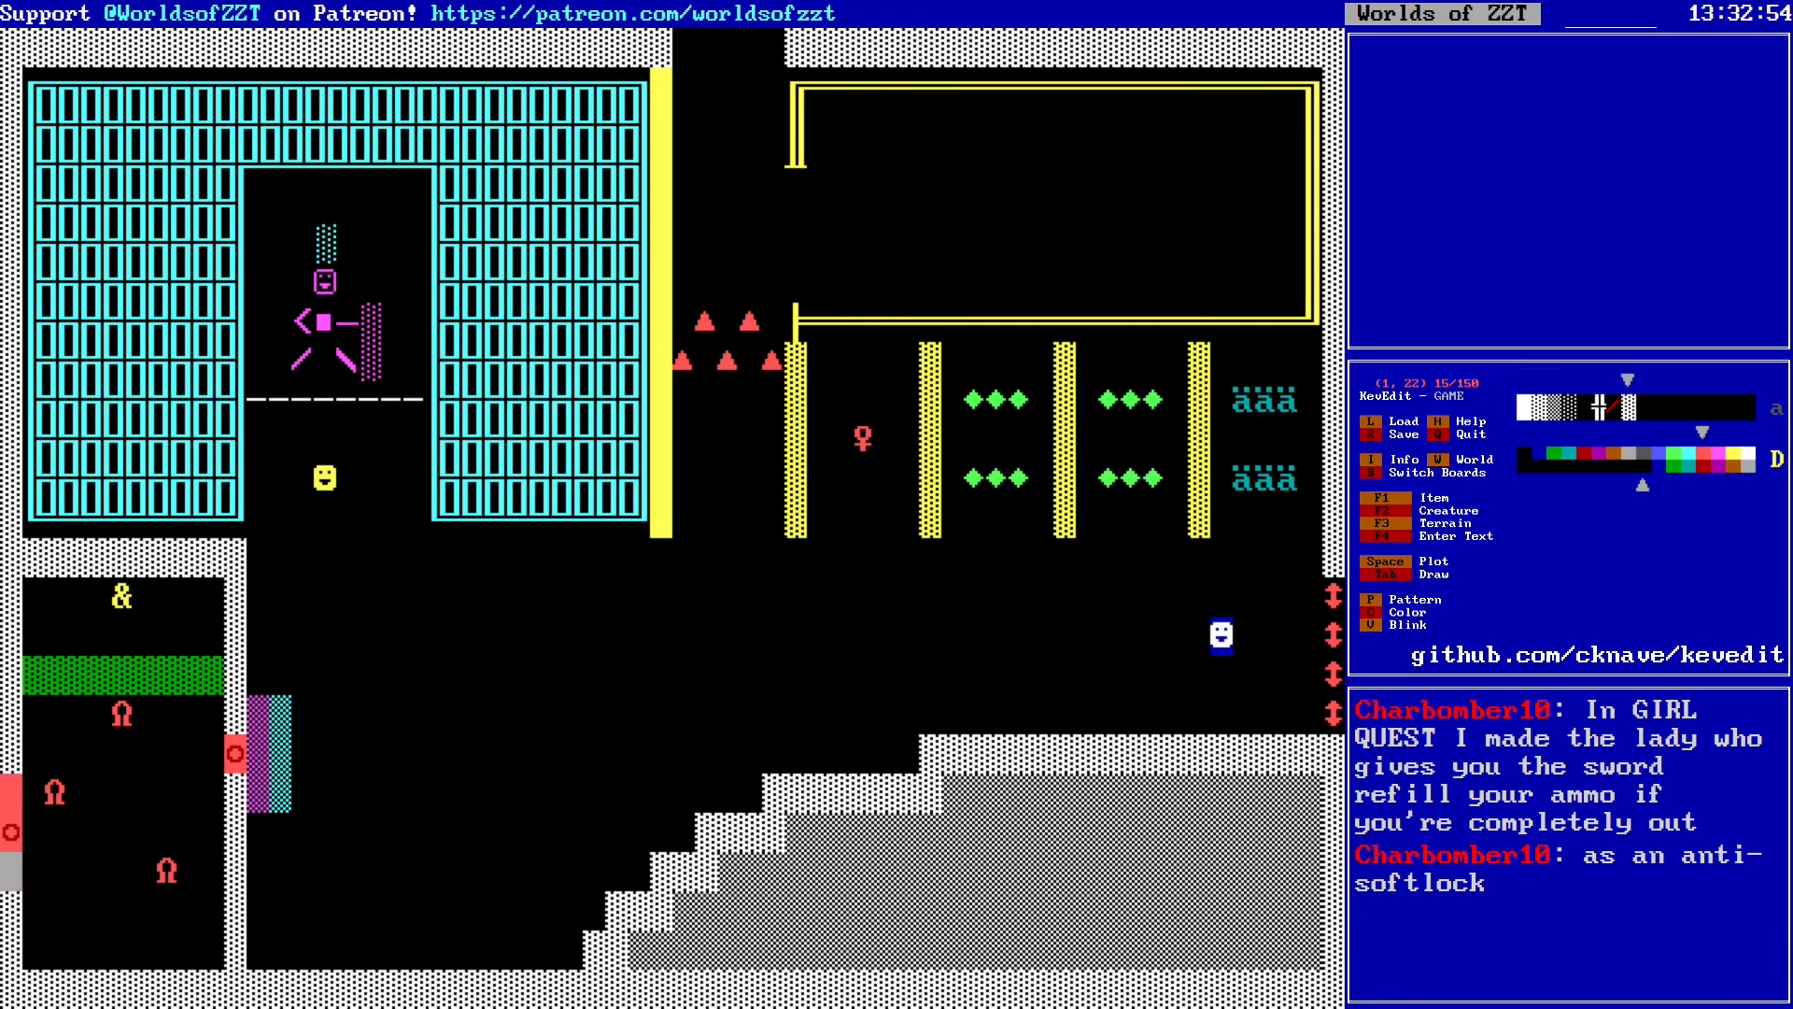
# Step: Clear the remaining red tiles and the old door from the west edge, (1, 20) to (1, 22), leaving an open passage
pyautogui.press('Delete')
pyautogui.press('Up')
pyautogui.press('Delete')
pyautogui.press('Up')
pyautogui.press('Delete')
pyautogui.press('Up')
pyautogui.press('Right')
pyautogui.press('Right')
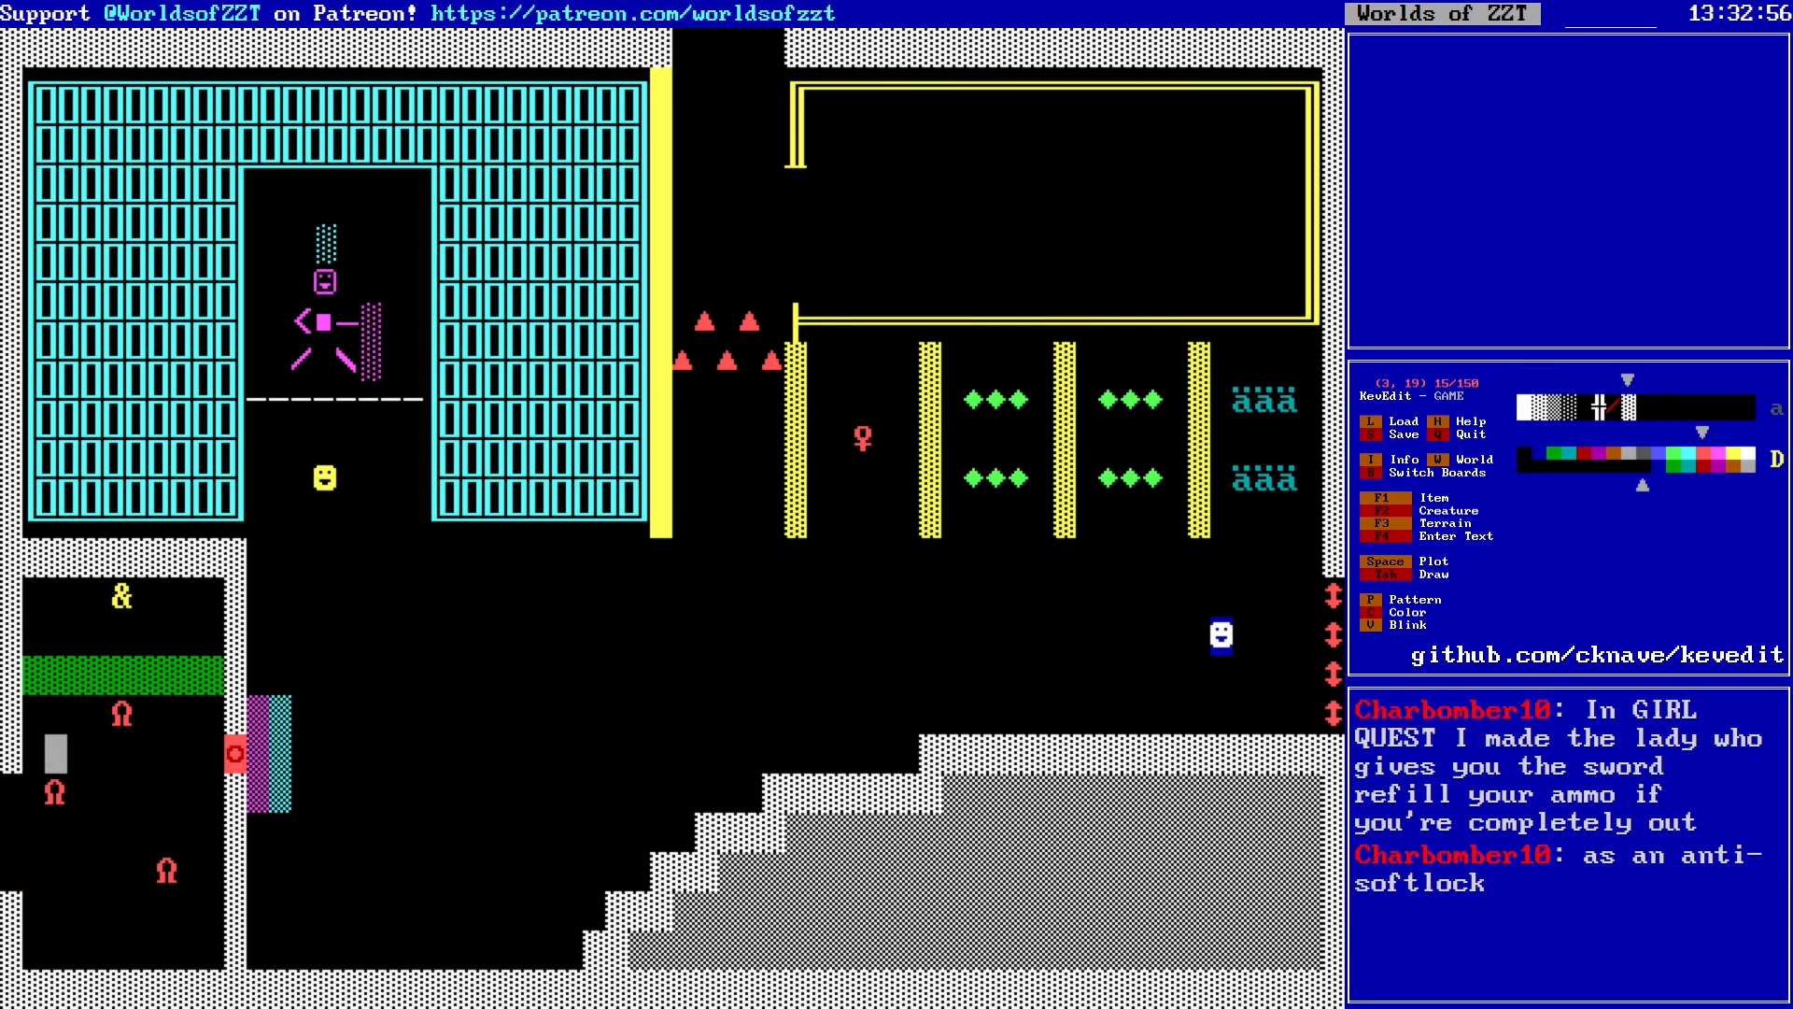
# Step: Save the world with the opened west edge and relocated red door, overwriting GAME.zzt
pyautogui.press('Return')
pyautogui.press('s')
pyautogui.press('Return')
pyautogui.press('Return')
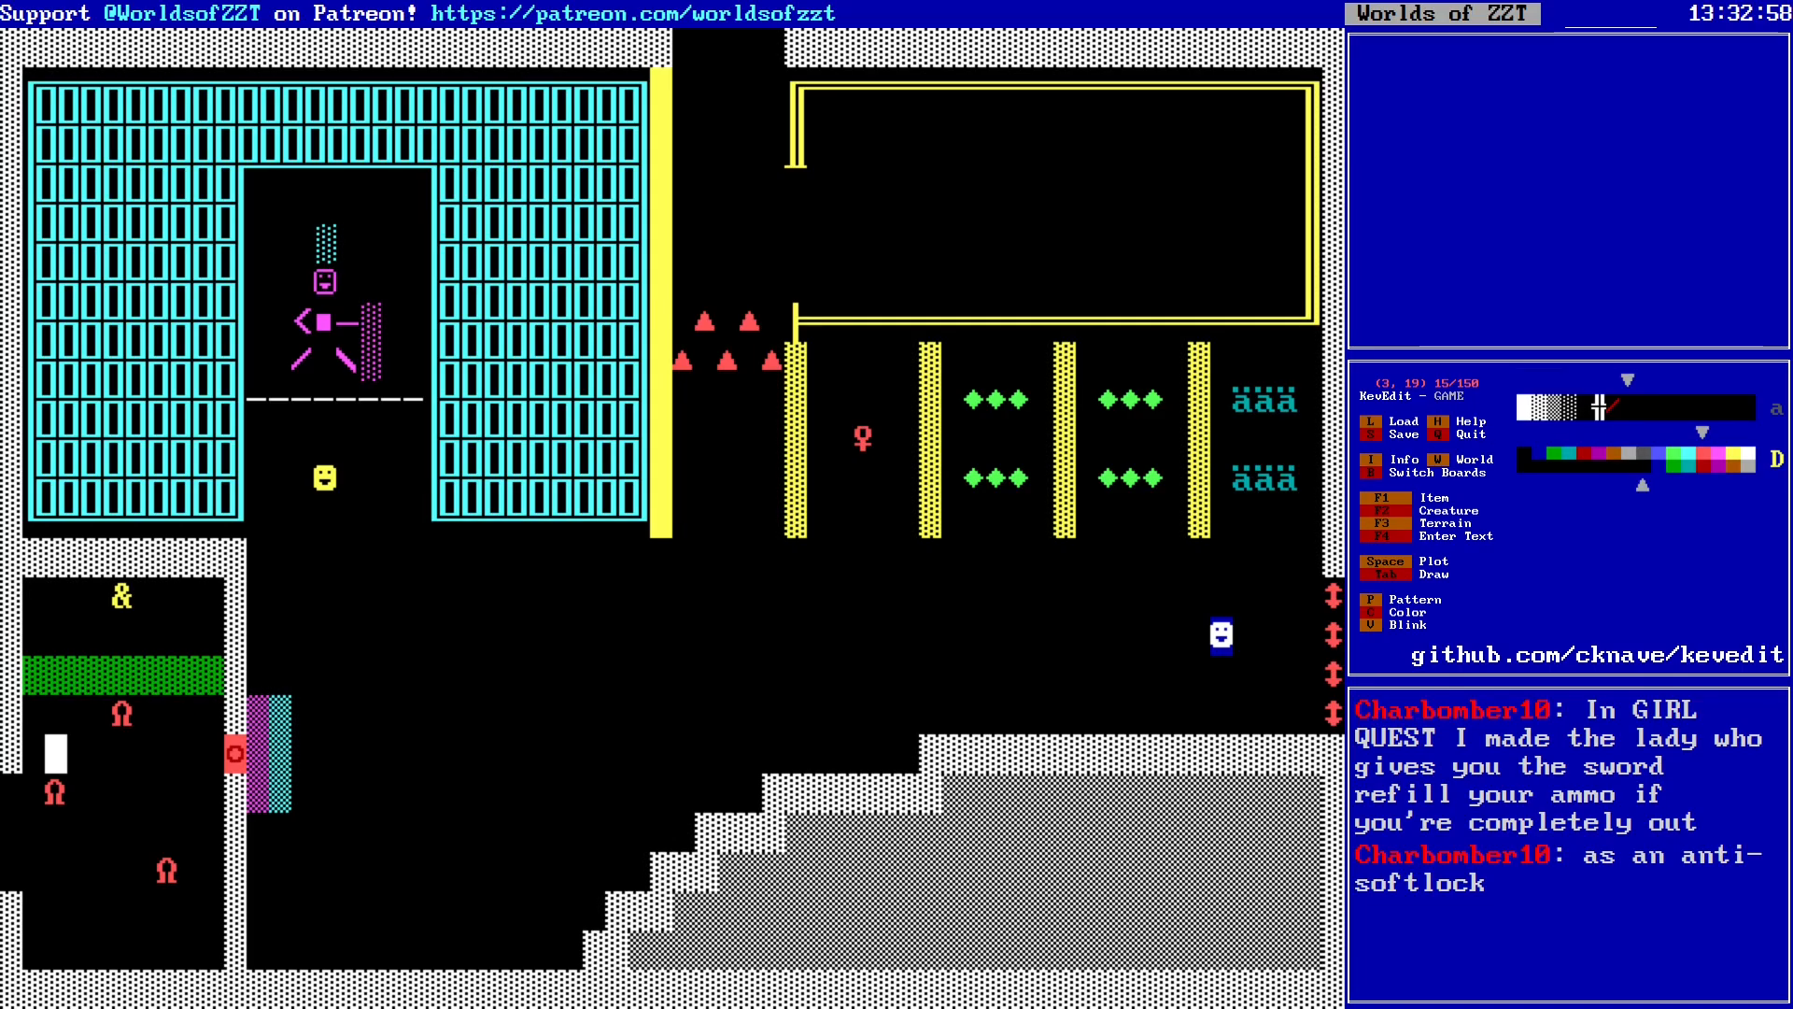
pyautogui.press('Down')
pyautogui.press('Down')
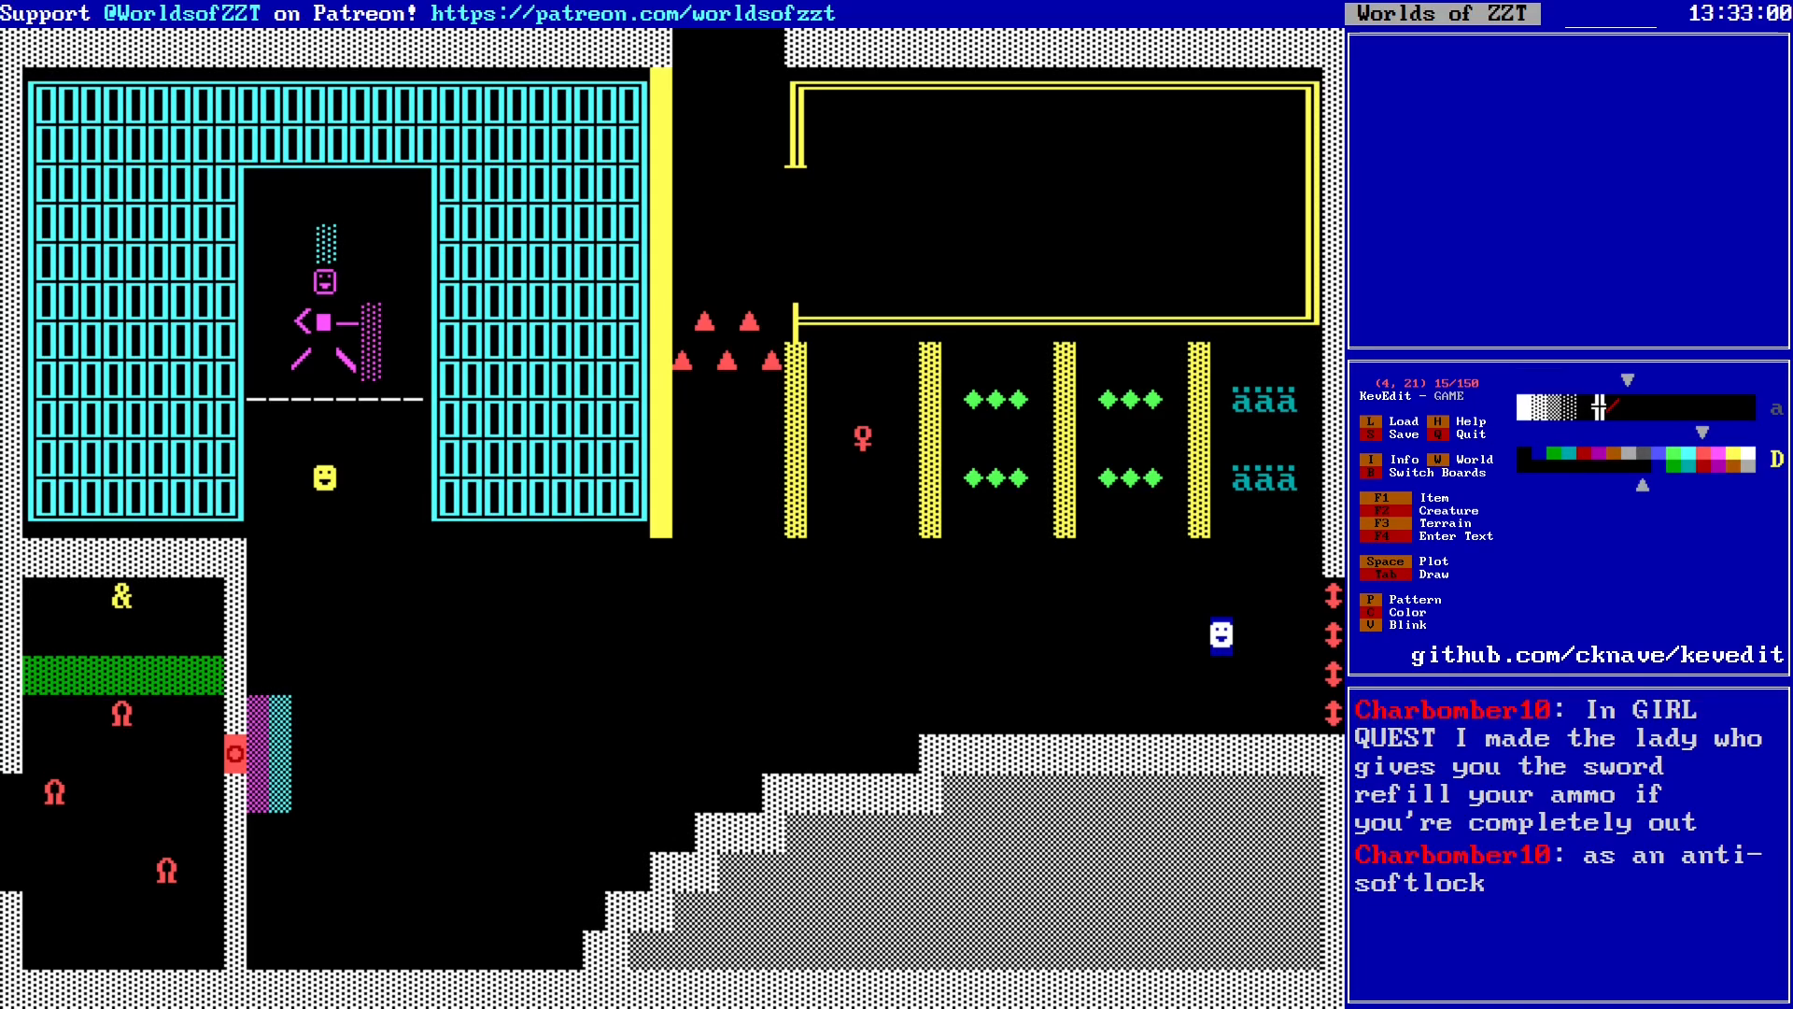
pyautogui.press('Right')
pyautogui.press('Right')
pyautogui.press('Right')
pyautogui.press('Right')
pyautogui.press('Right')
pyautogui.press('Right')
pyautogui.press('Right')
pyautogui.press('Right')
pyautogui.press('Right')
pyautogui.press('Right')
pyautogui.press('Right')
pyautogui.press('Right')
pyautogui.press('Right')
pyautogui.press('Right')
pyautogui.press('Right')
pyautogui.press('Right')
pyautogui.press('Right')
pyautogui.press('Right')
pyautogui.press('Right')
pyautogui.press('Right')
pyautogui.press('Left')
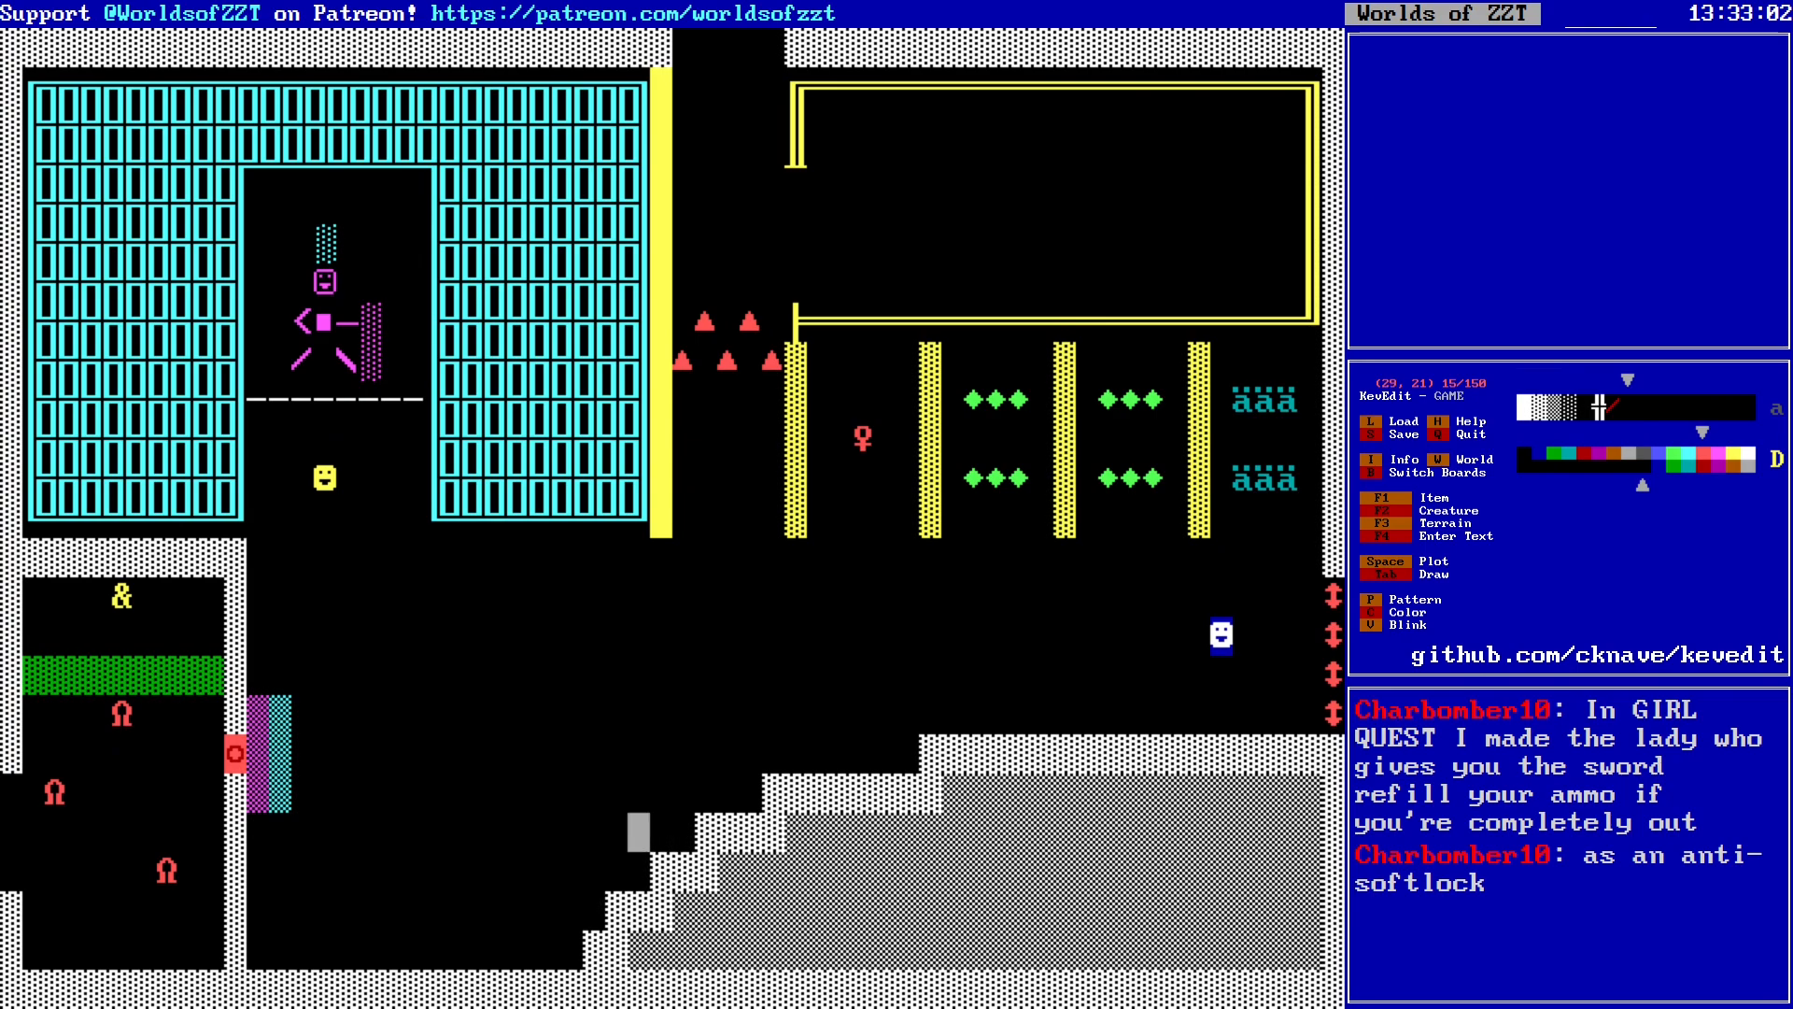
pyautogui.press('Left')
pyautogui.press('Left')
pyautogui.press('Left')
pyautogui.press('Left')
# Step: Save the world over GAME.zzt and add a new board titled Monster Room
pyautogui.press('s')
pyautogui.press('y')
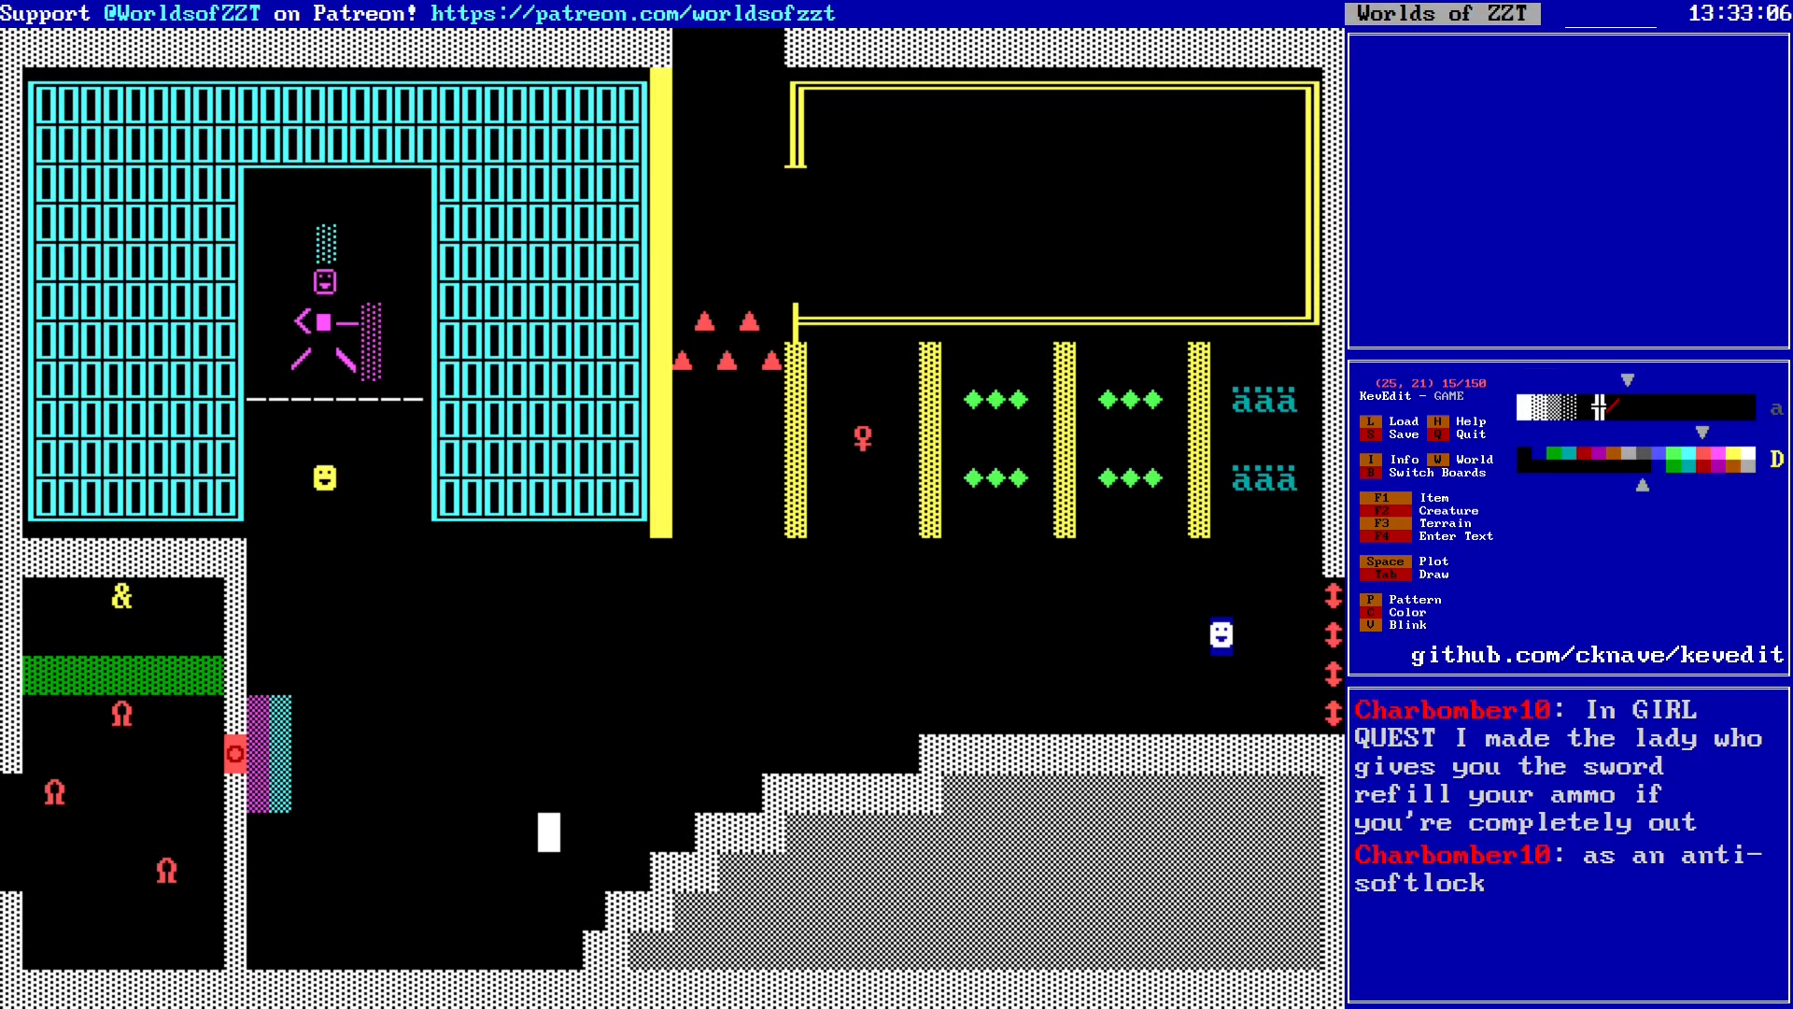
pyautogui.press('b')
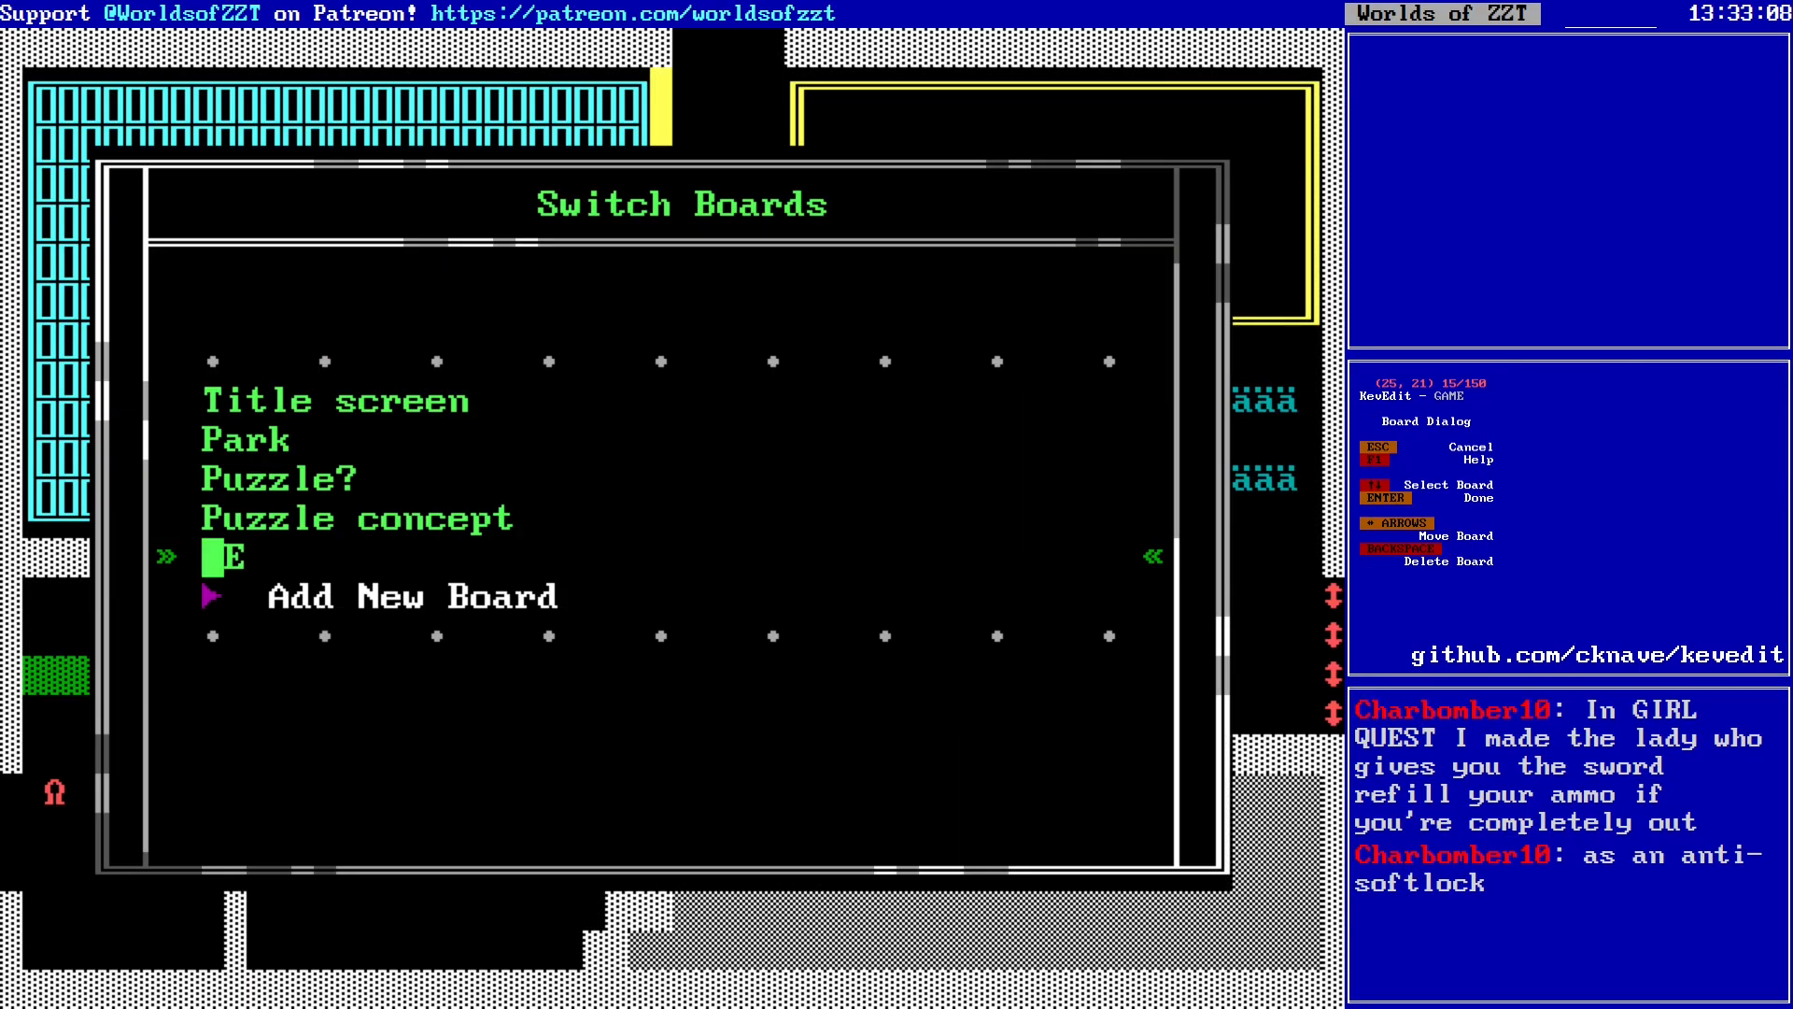
pyautogui.press('Down')
pyautogui.press('Up')
pyautogui.press('Down')
pyautogui.press('Return')
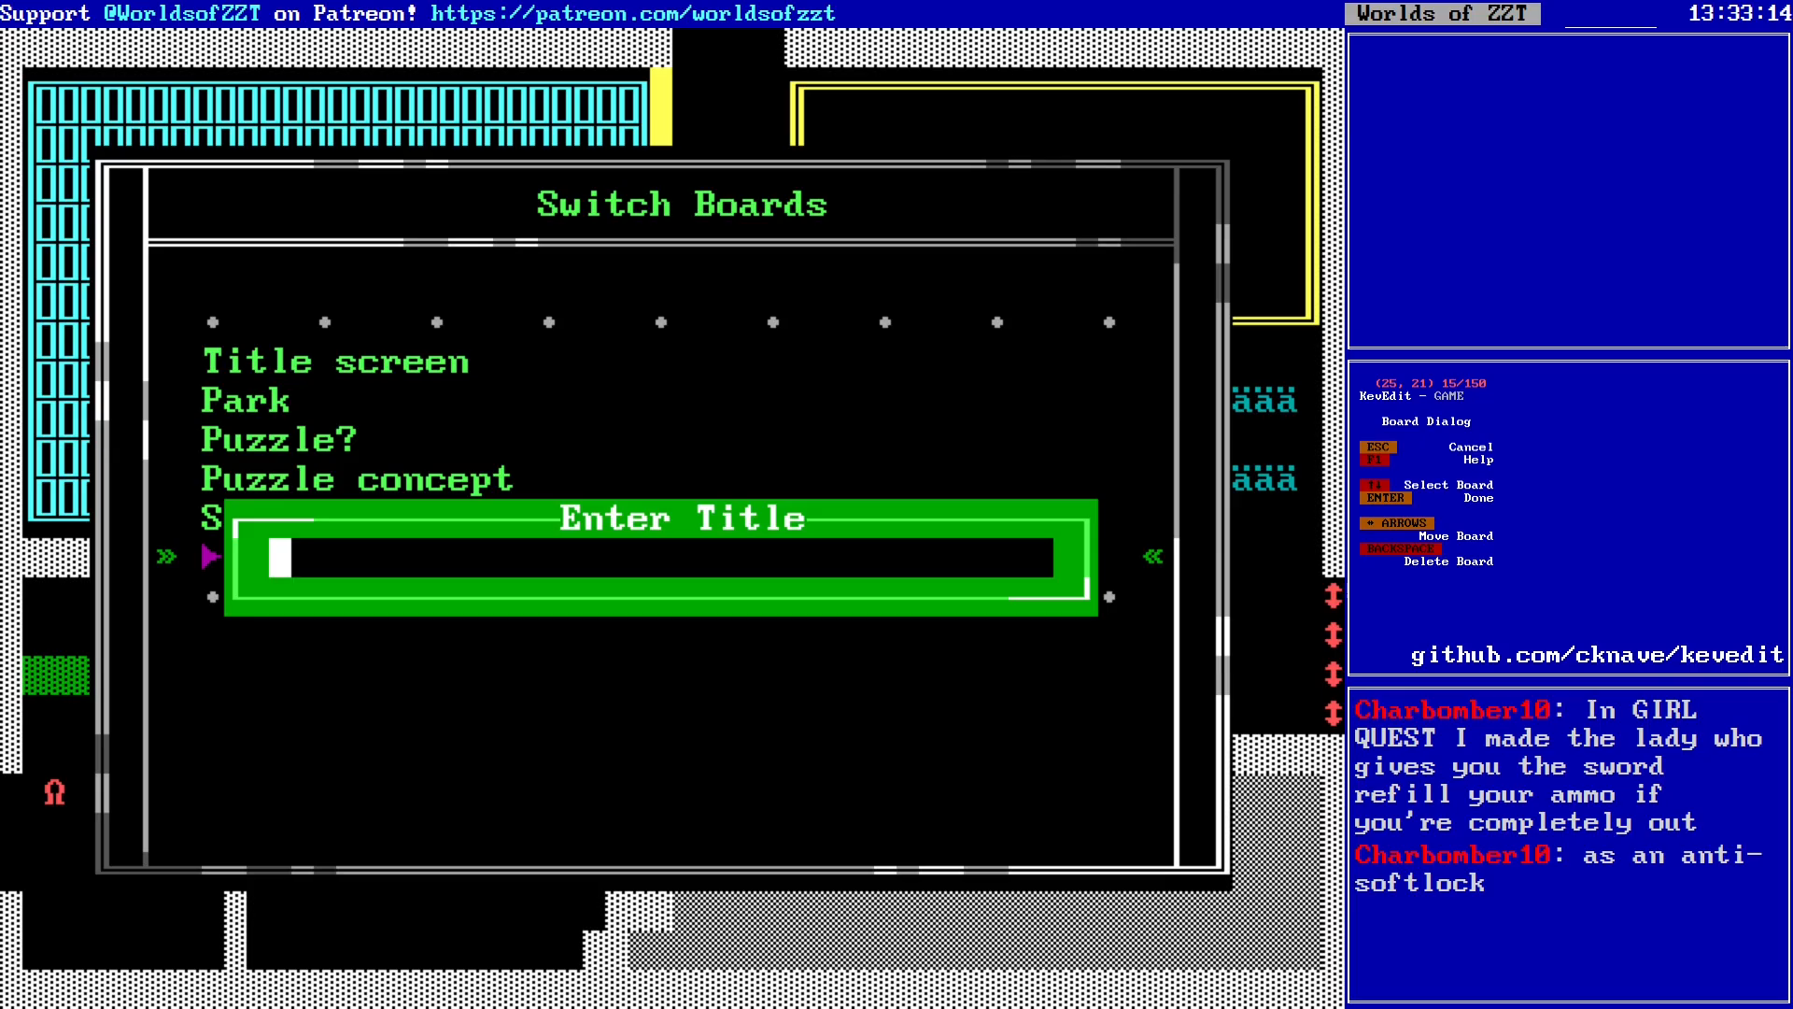
pyautogui.write('Monster Room')
pyautogui.press('Return')
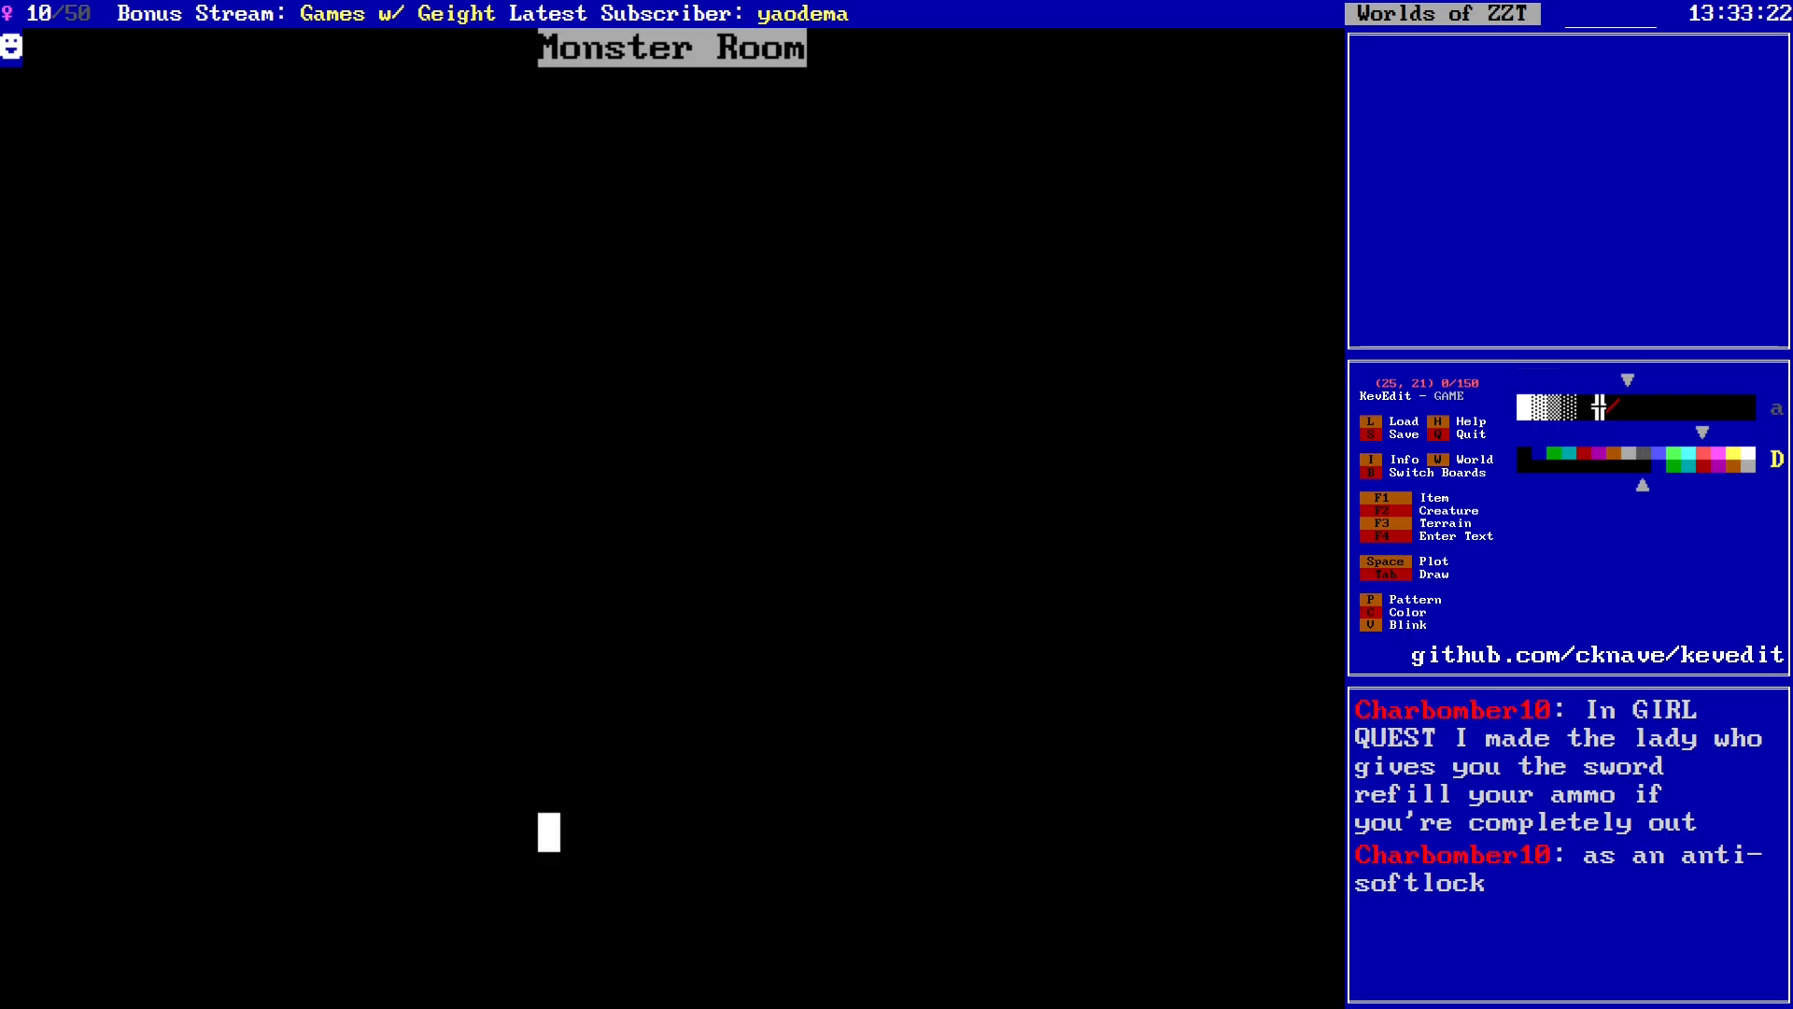
# Step: In Monster Room's board info, set SE as the board to the east with a reciprocal link back
pyautogui.press('i')
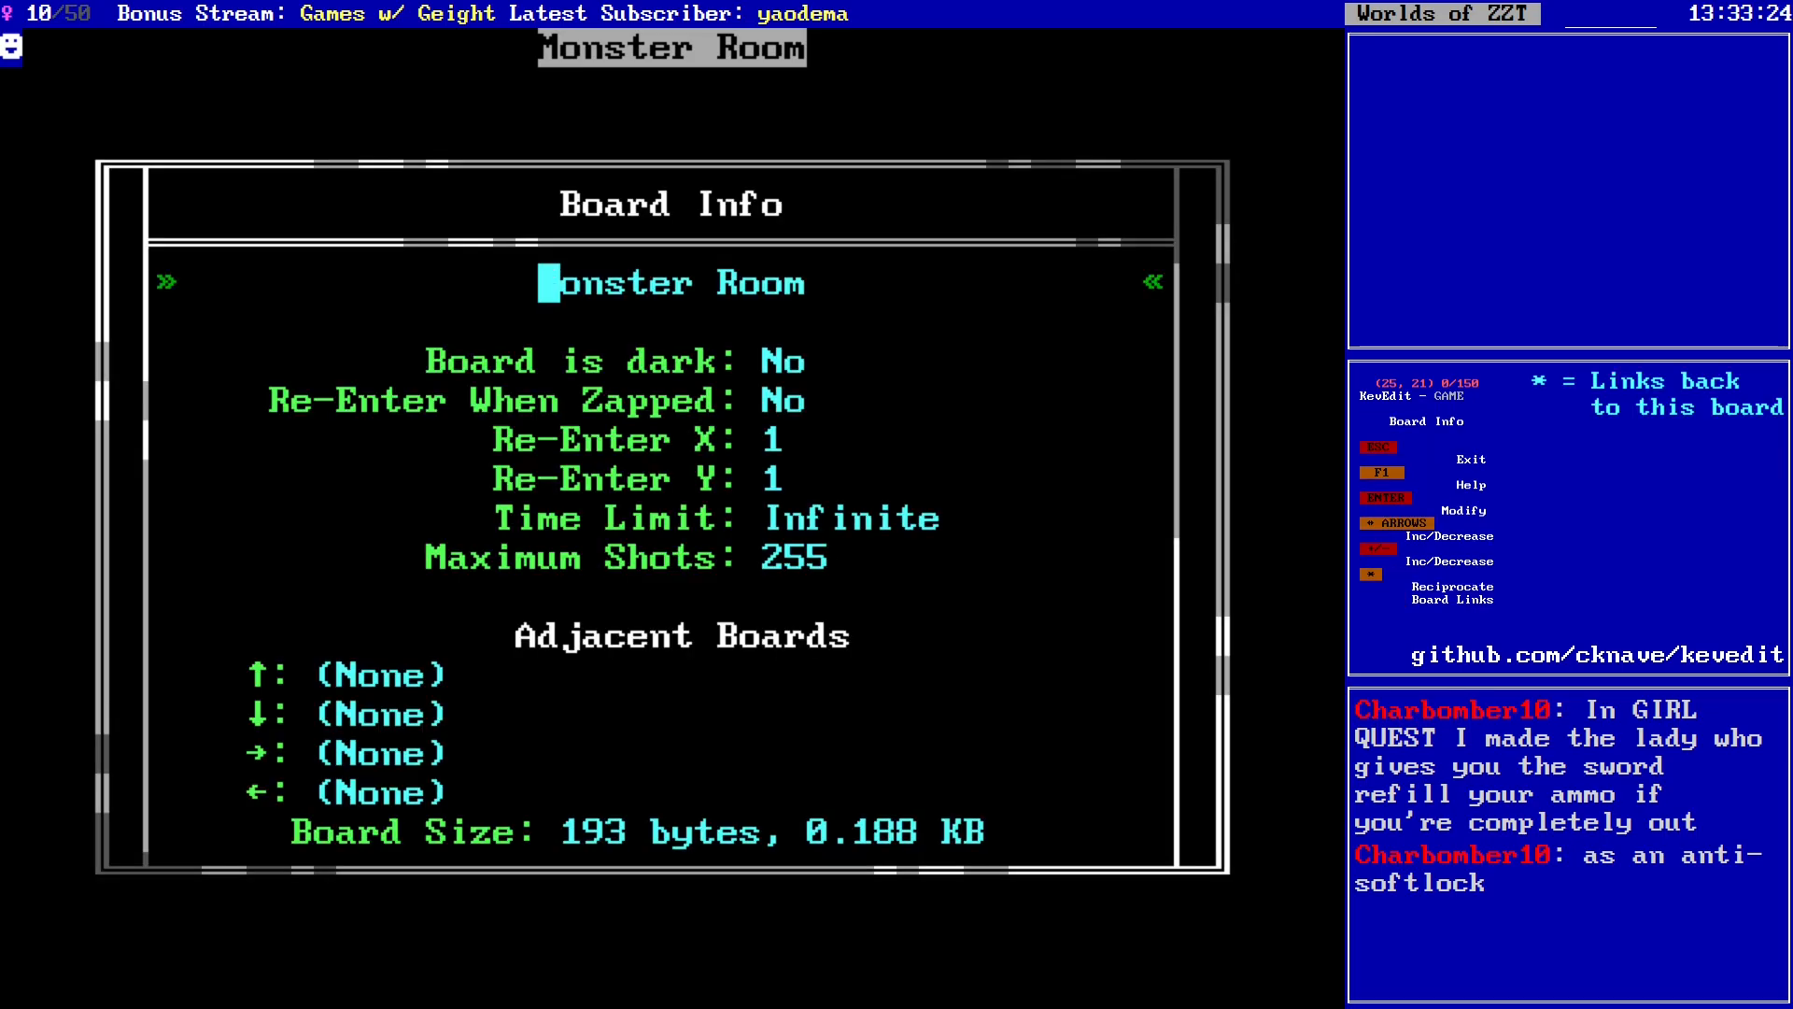
pyautogui.press('Down')
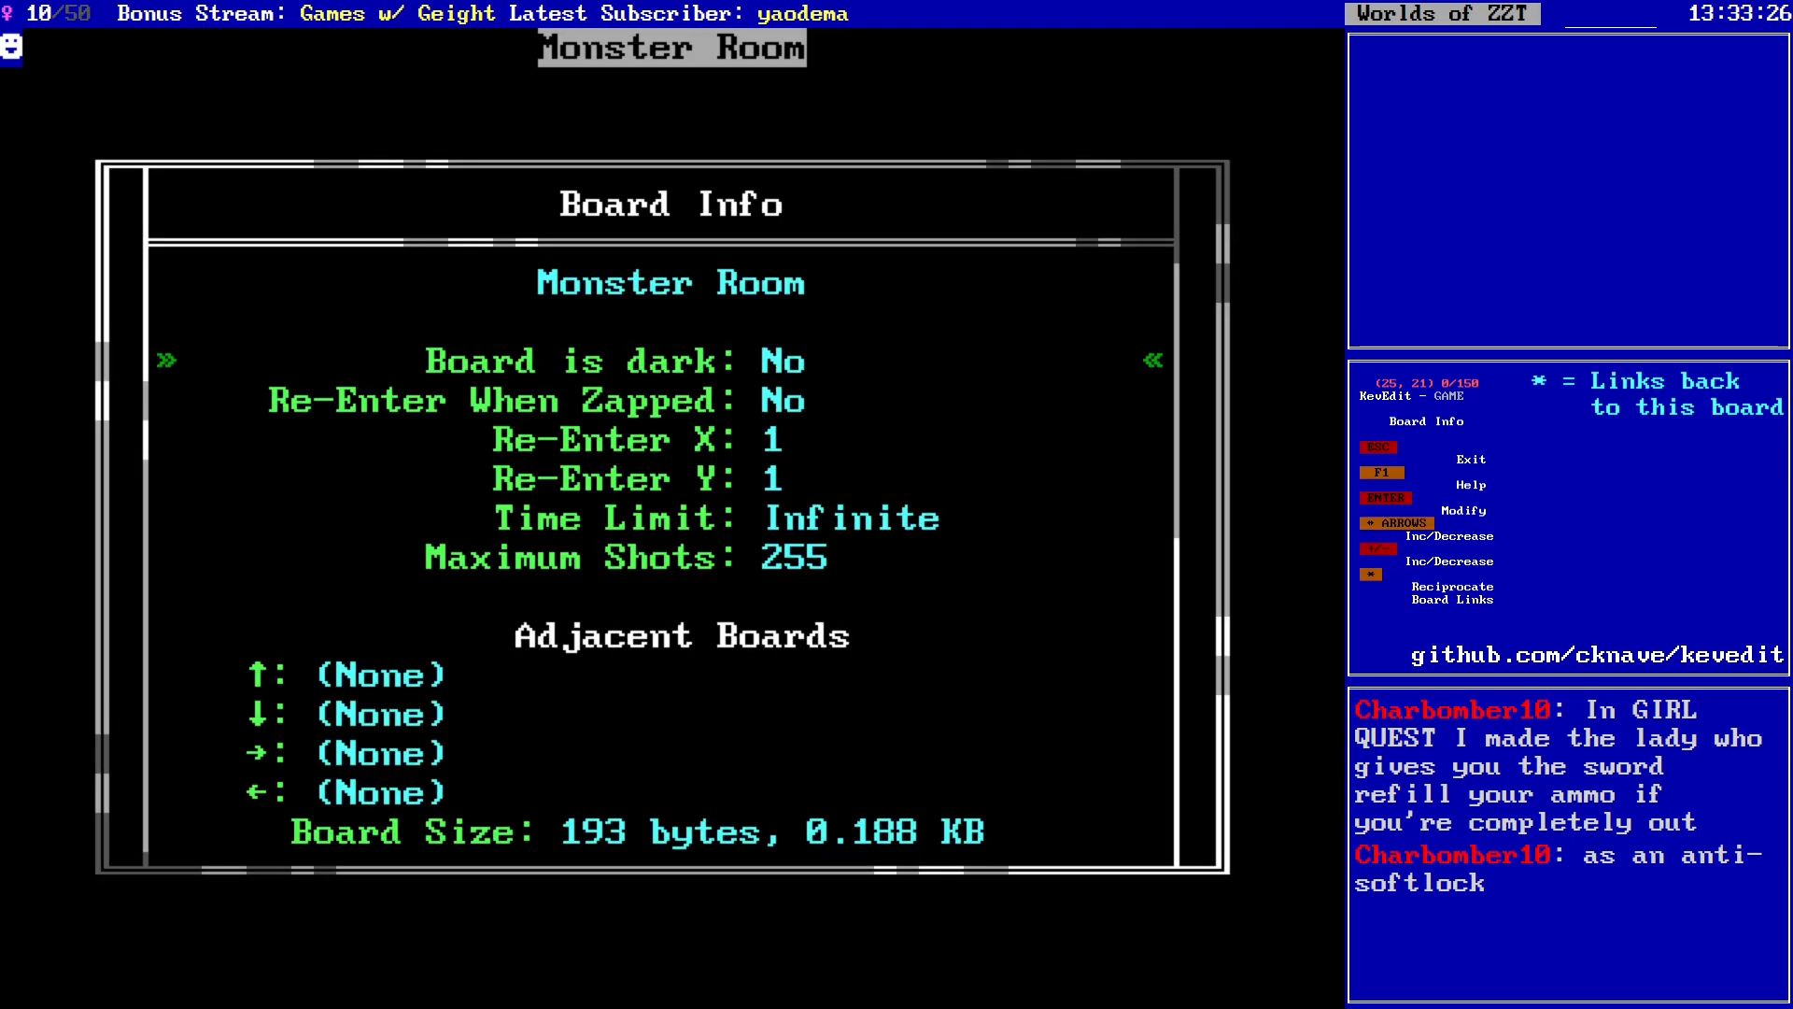
pyautogui.press('Down')
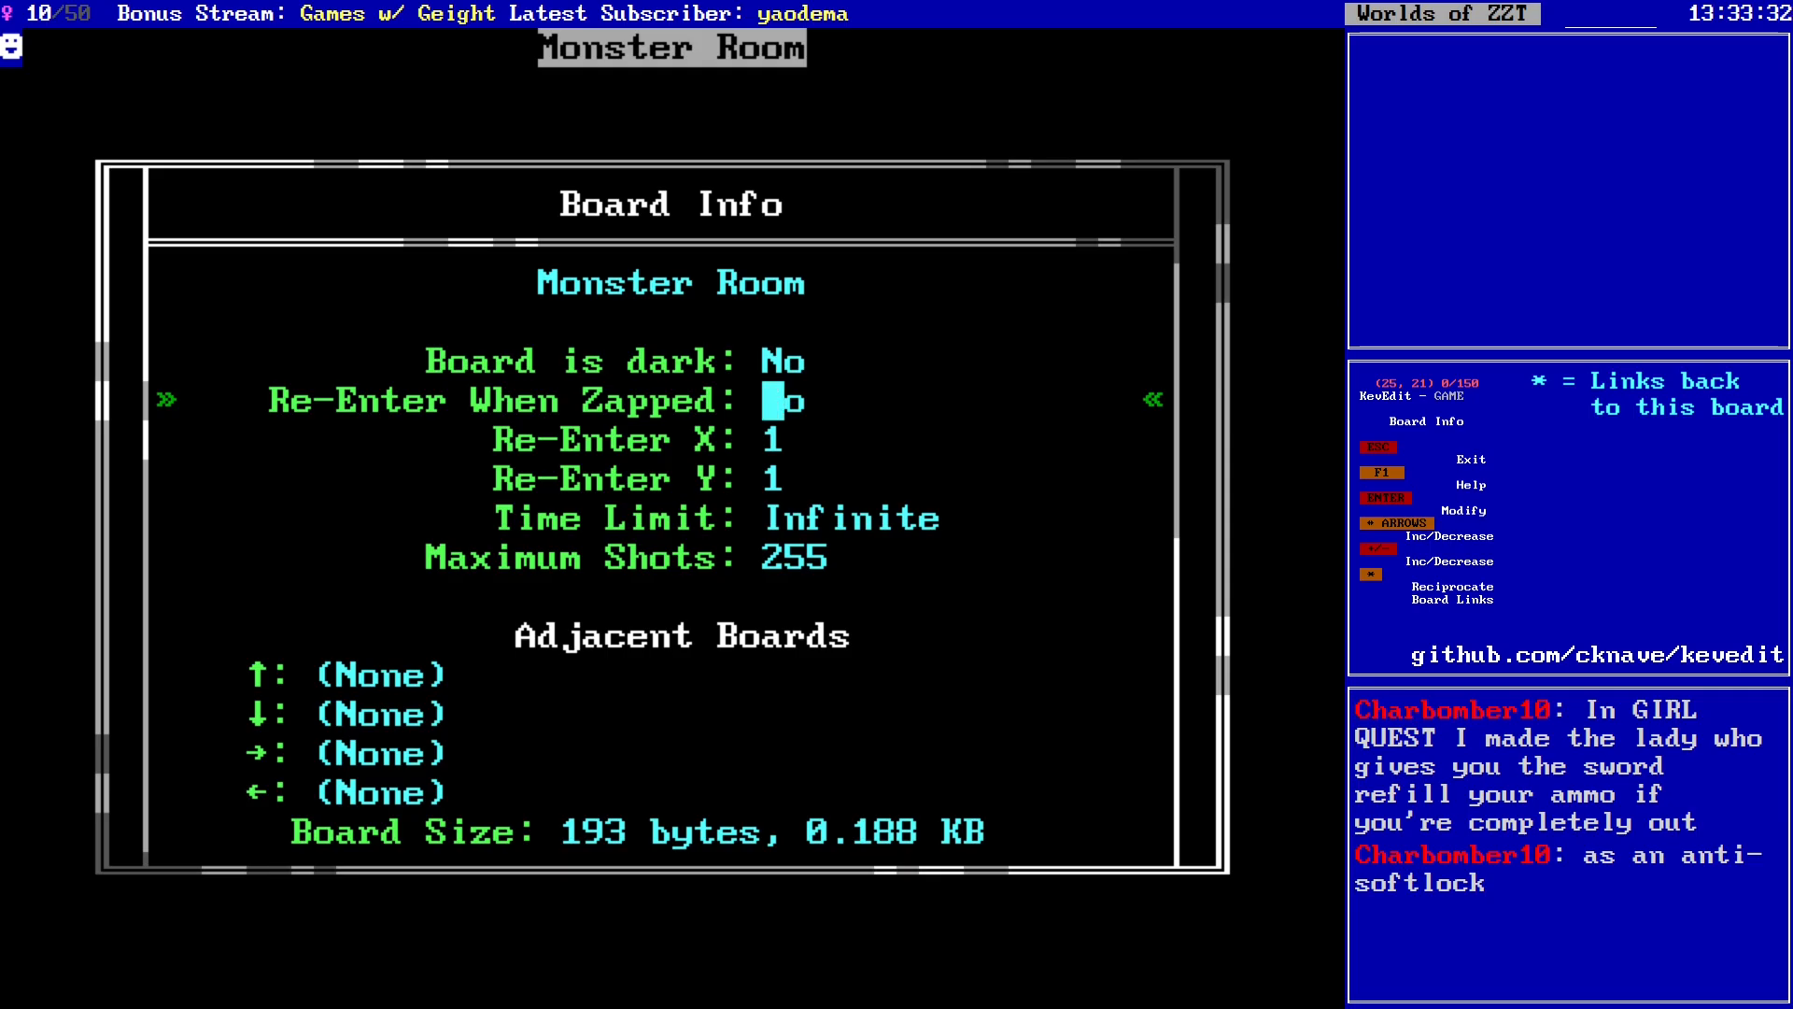
pyautogui.press('Down')
pyautogui.press('Down')
pyautogui.press('Down')
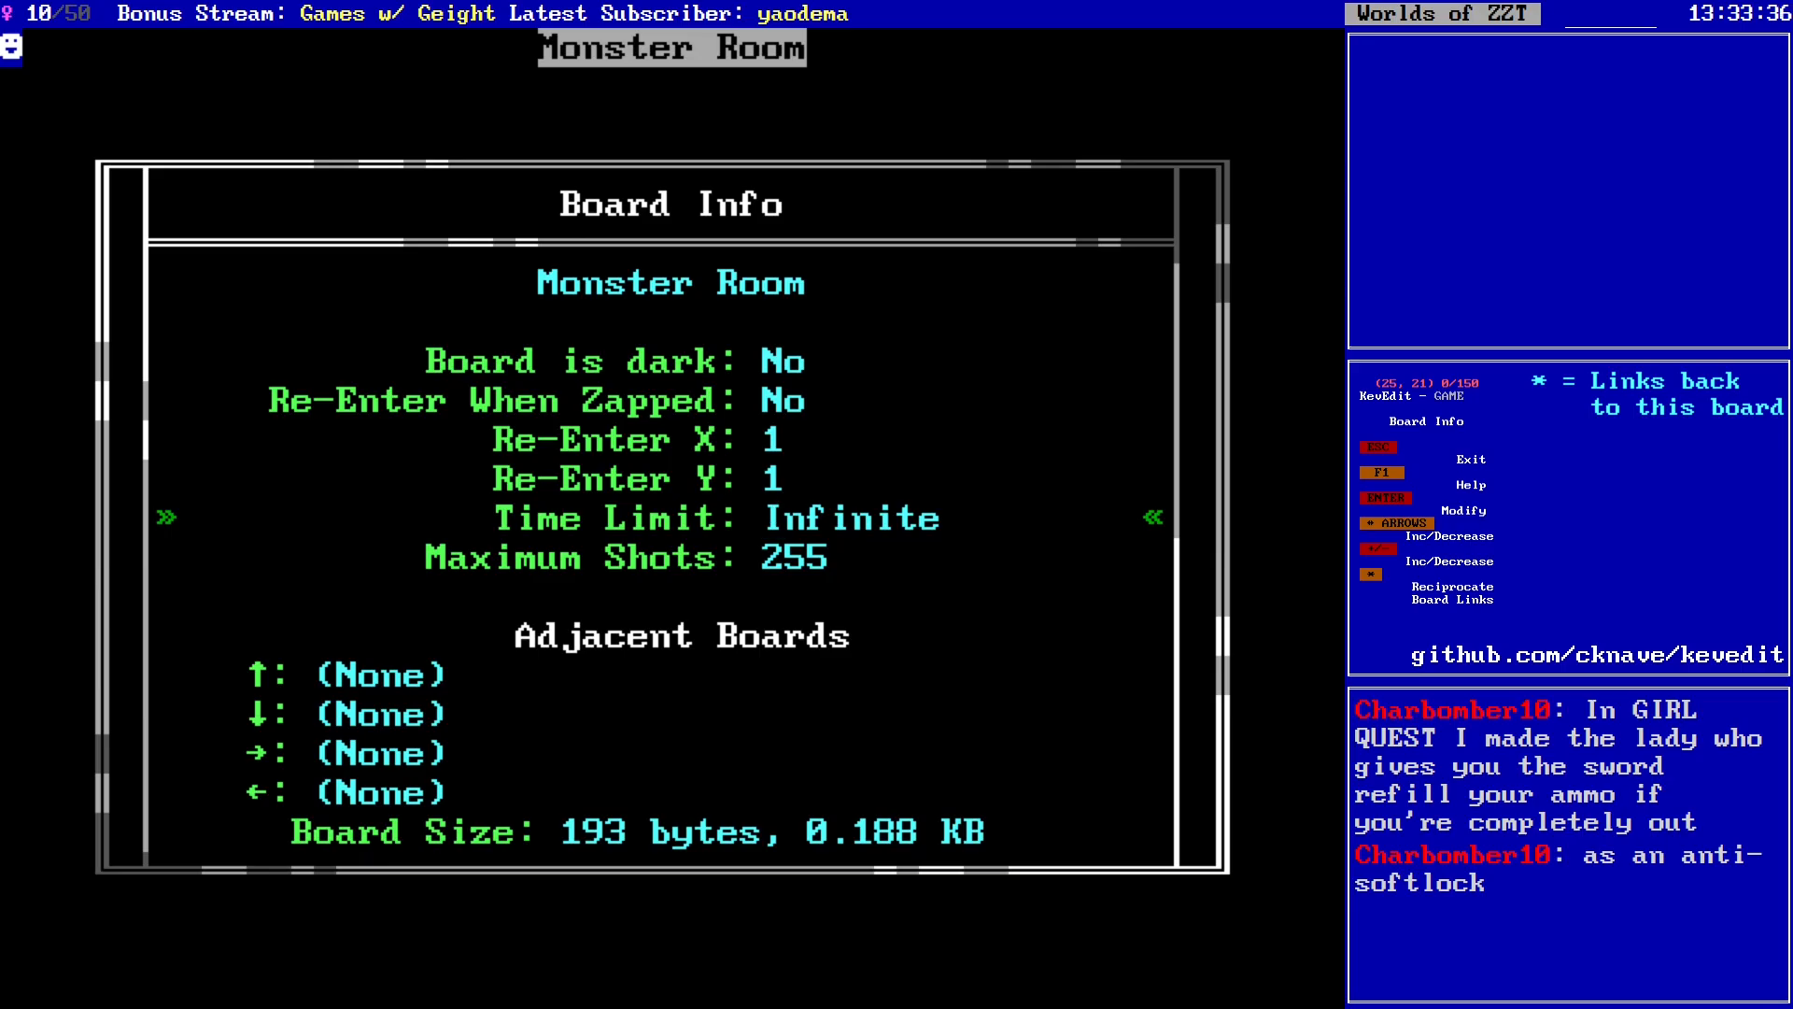
pyautogui.press('Down')
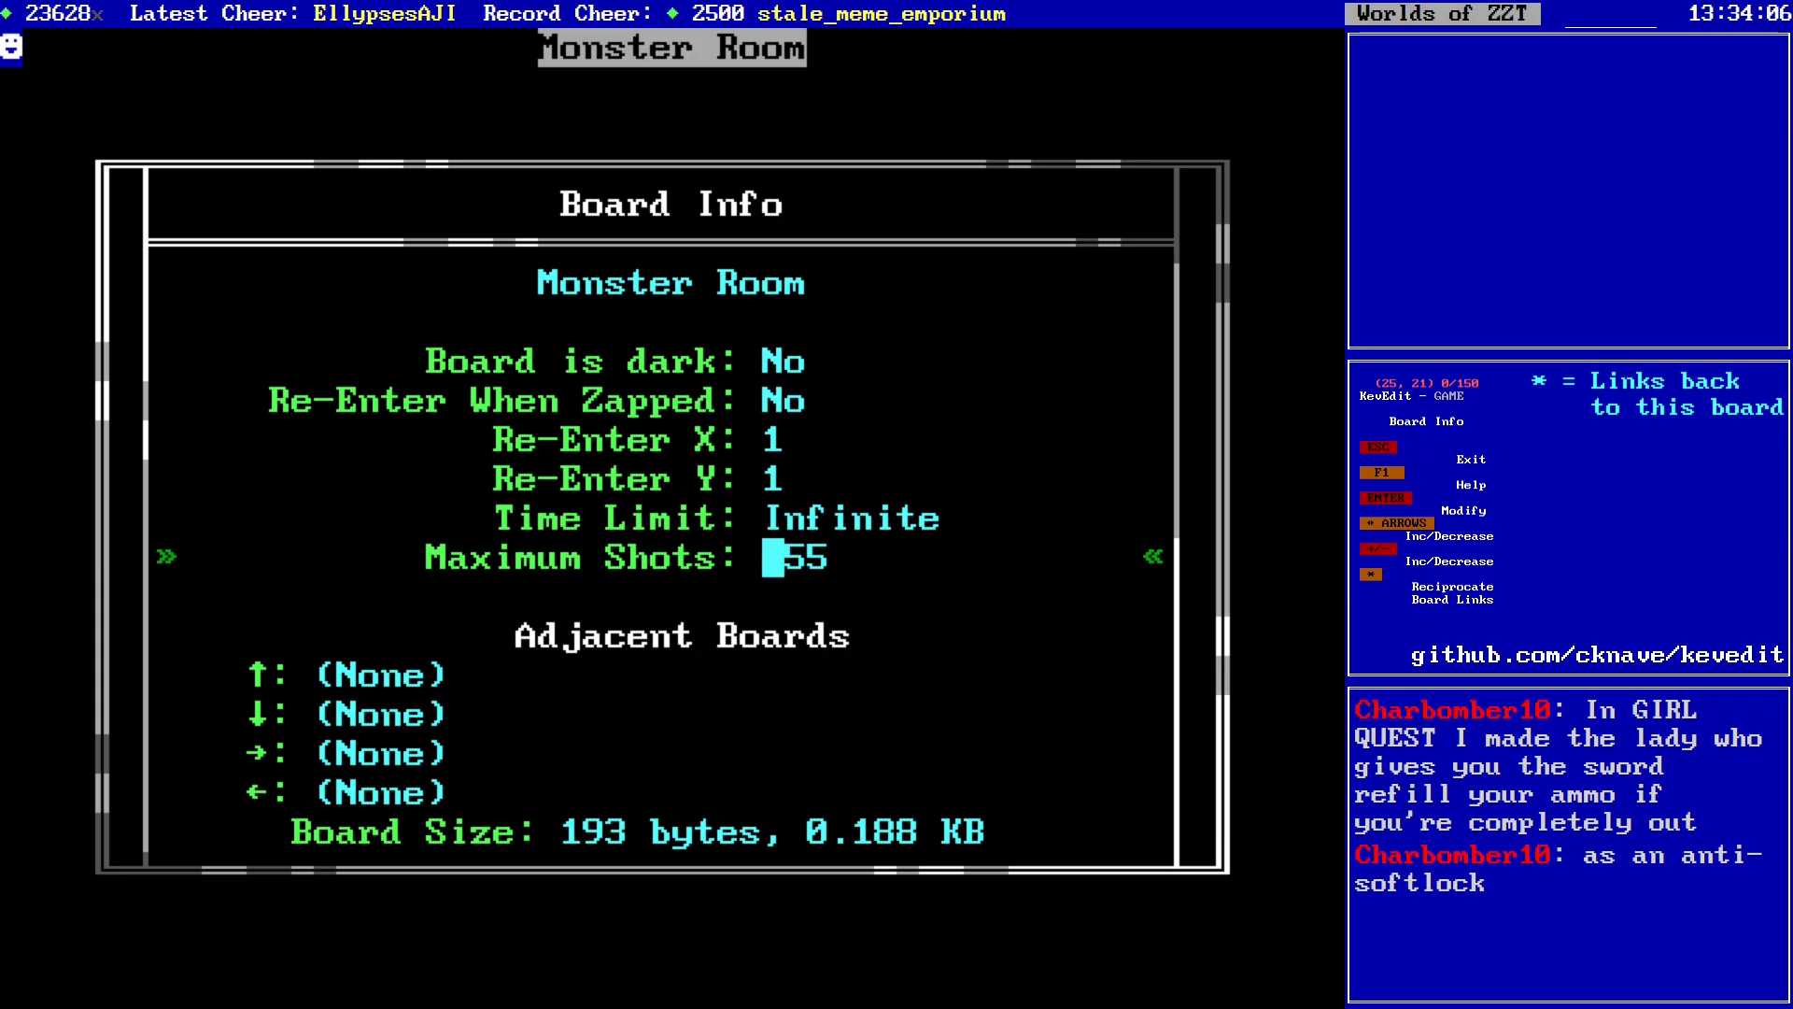
pyautogui.press('Down')
pyautogui.press('Down')
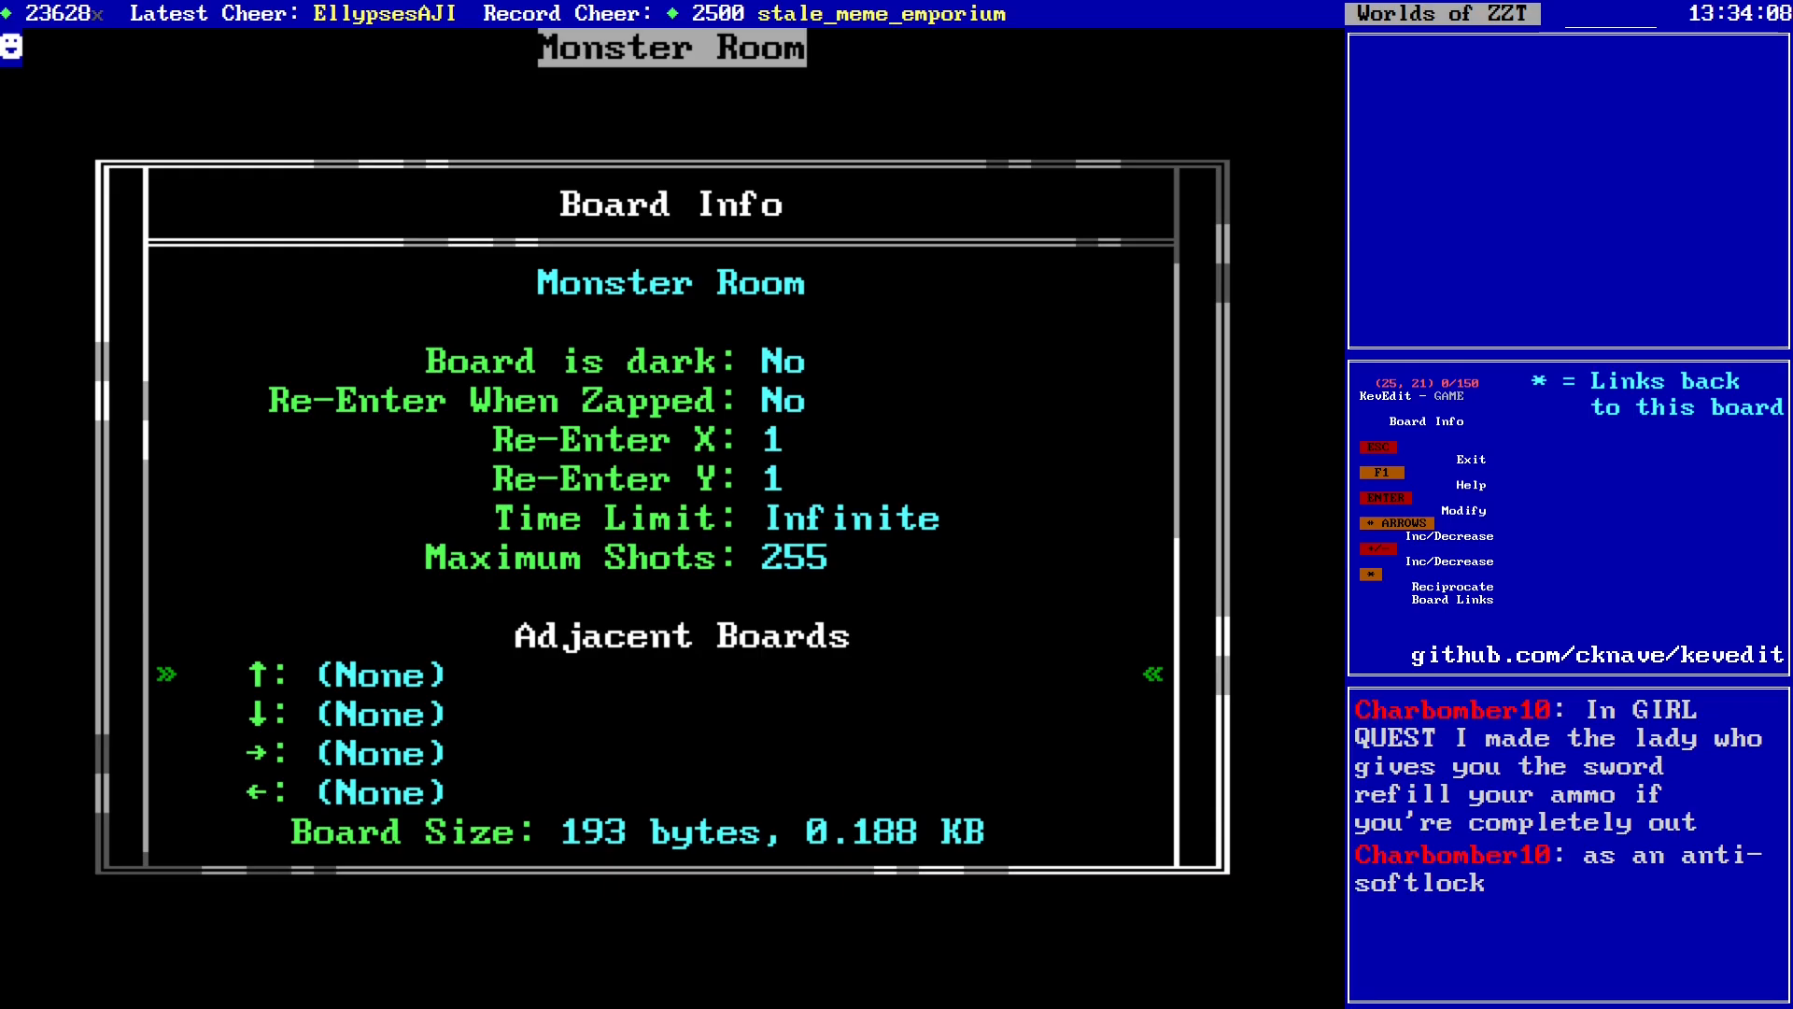
pyautogui.press('Down')
pyautogui.press('Down')
pyautogui.press('Up')
pyautogui.press('Return')
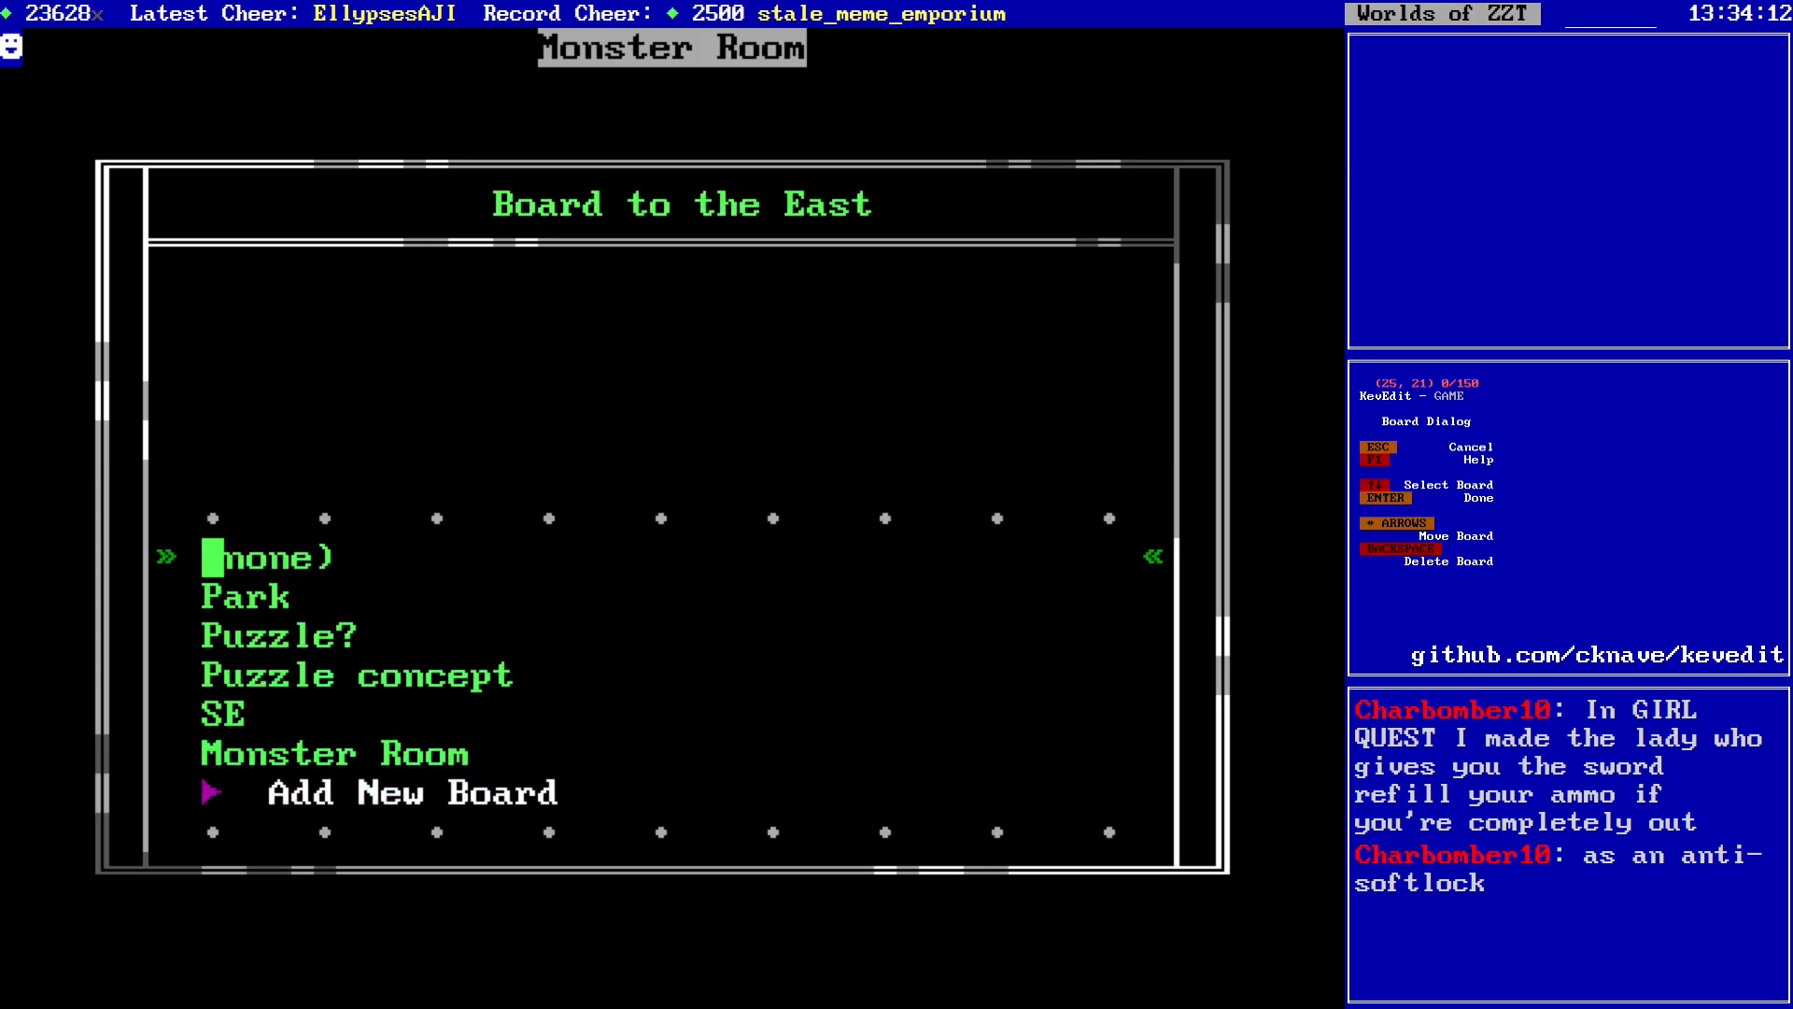
pyautogui.press('Down')
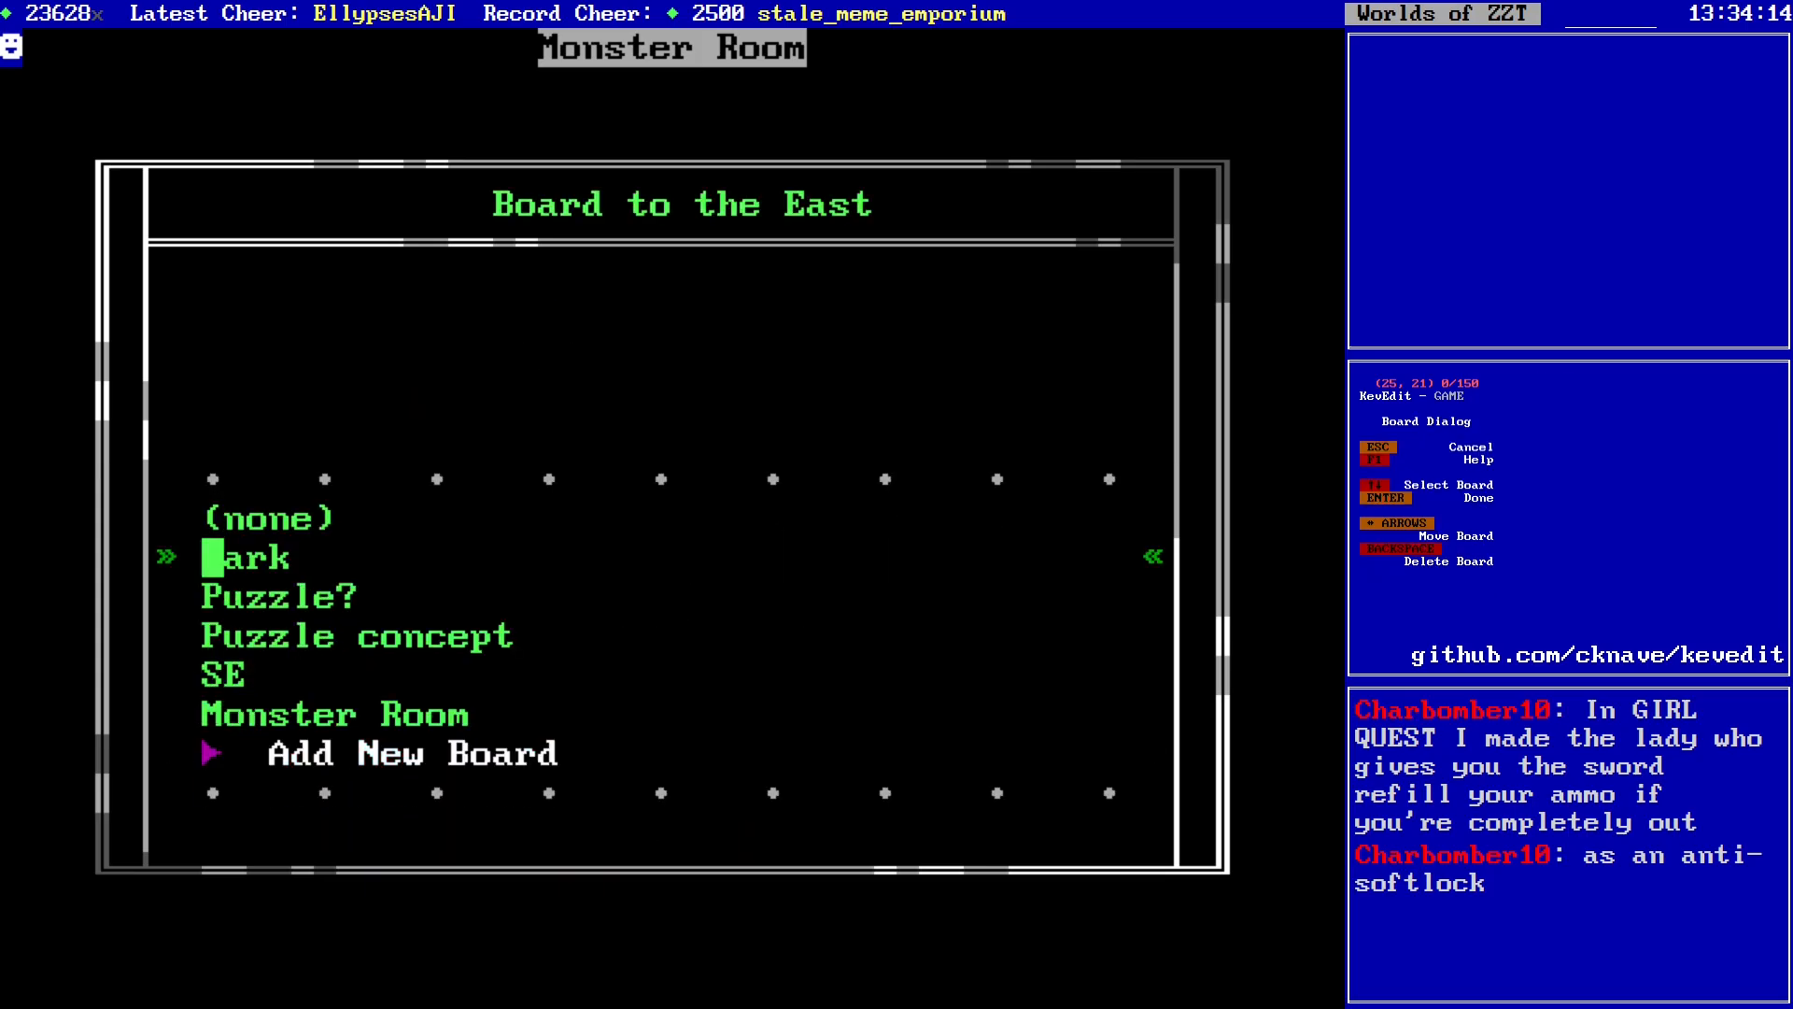
pyautogui.press('Down')
pyautogui.press('Down')
pyautogui.press('Down')
pyautogui.press('Return')
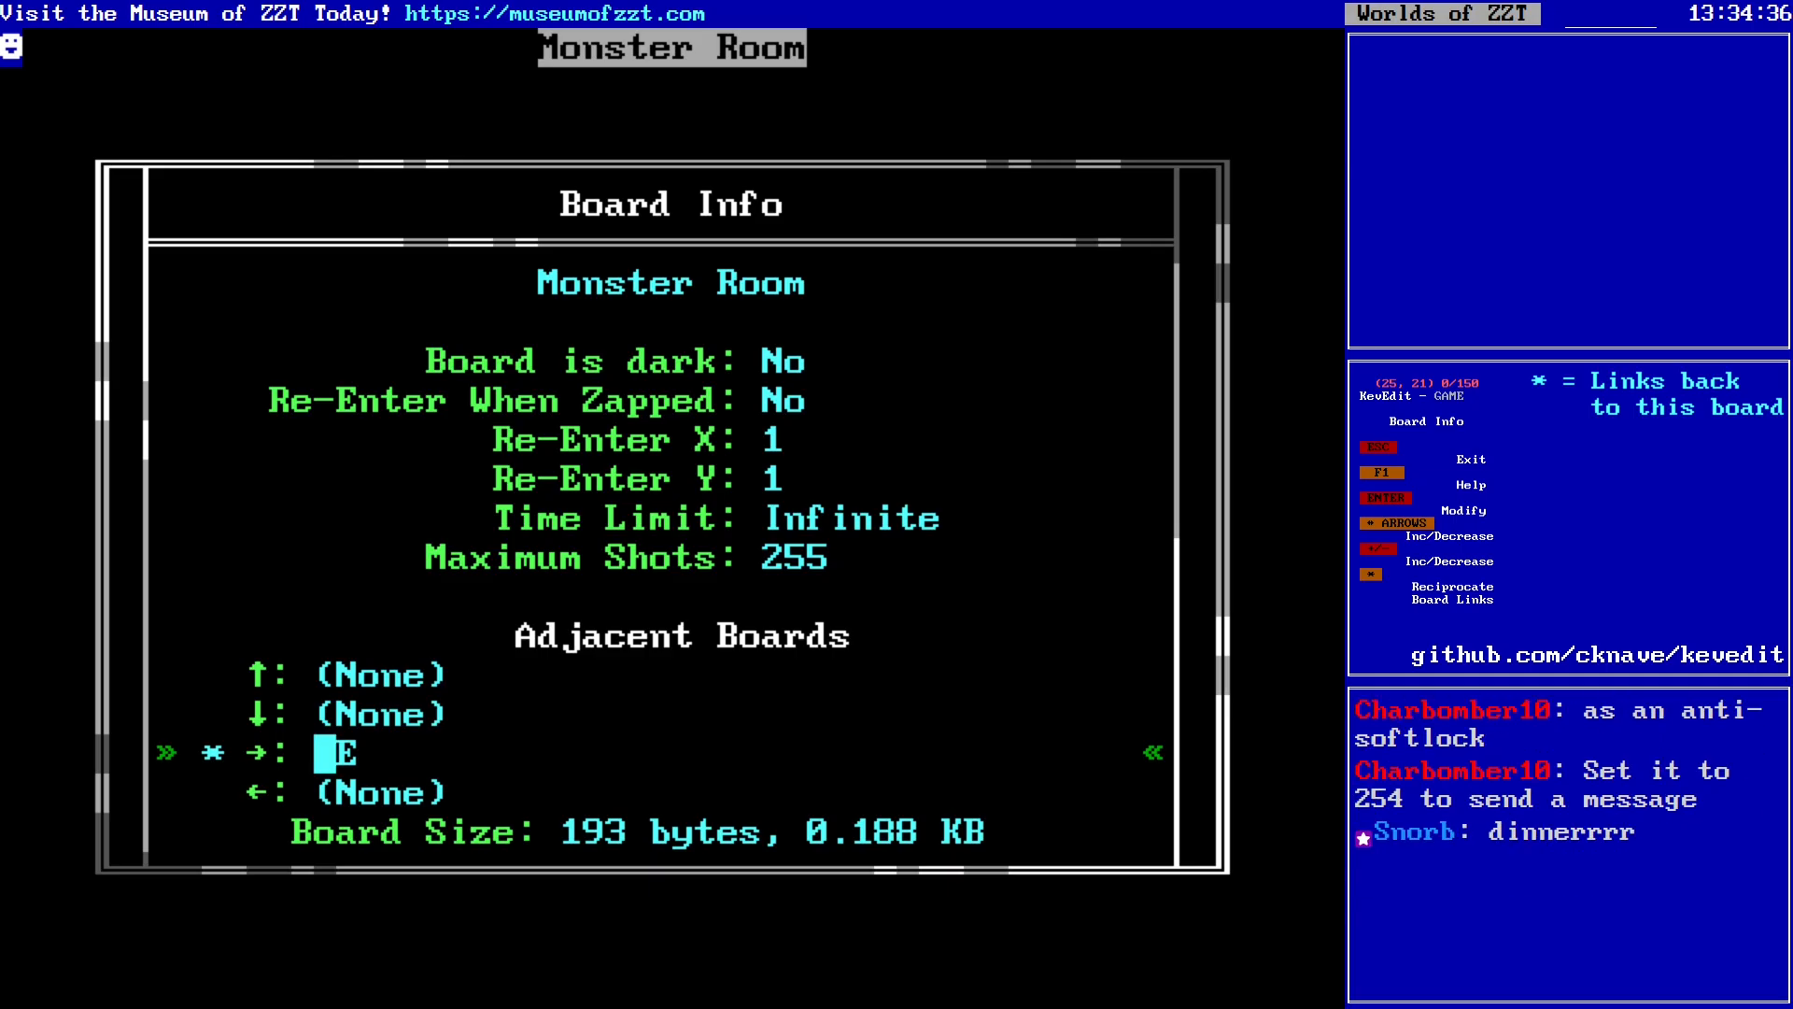
# Step: Switch to the SE board and check the west board link in its board info
pyautogui.press('Escape')
pyautogui.press('b')
pyautogui.press('Up')
pyautogui.press('Return')
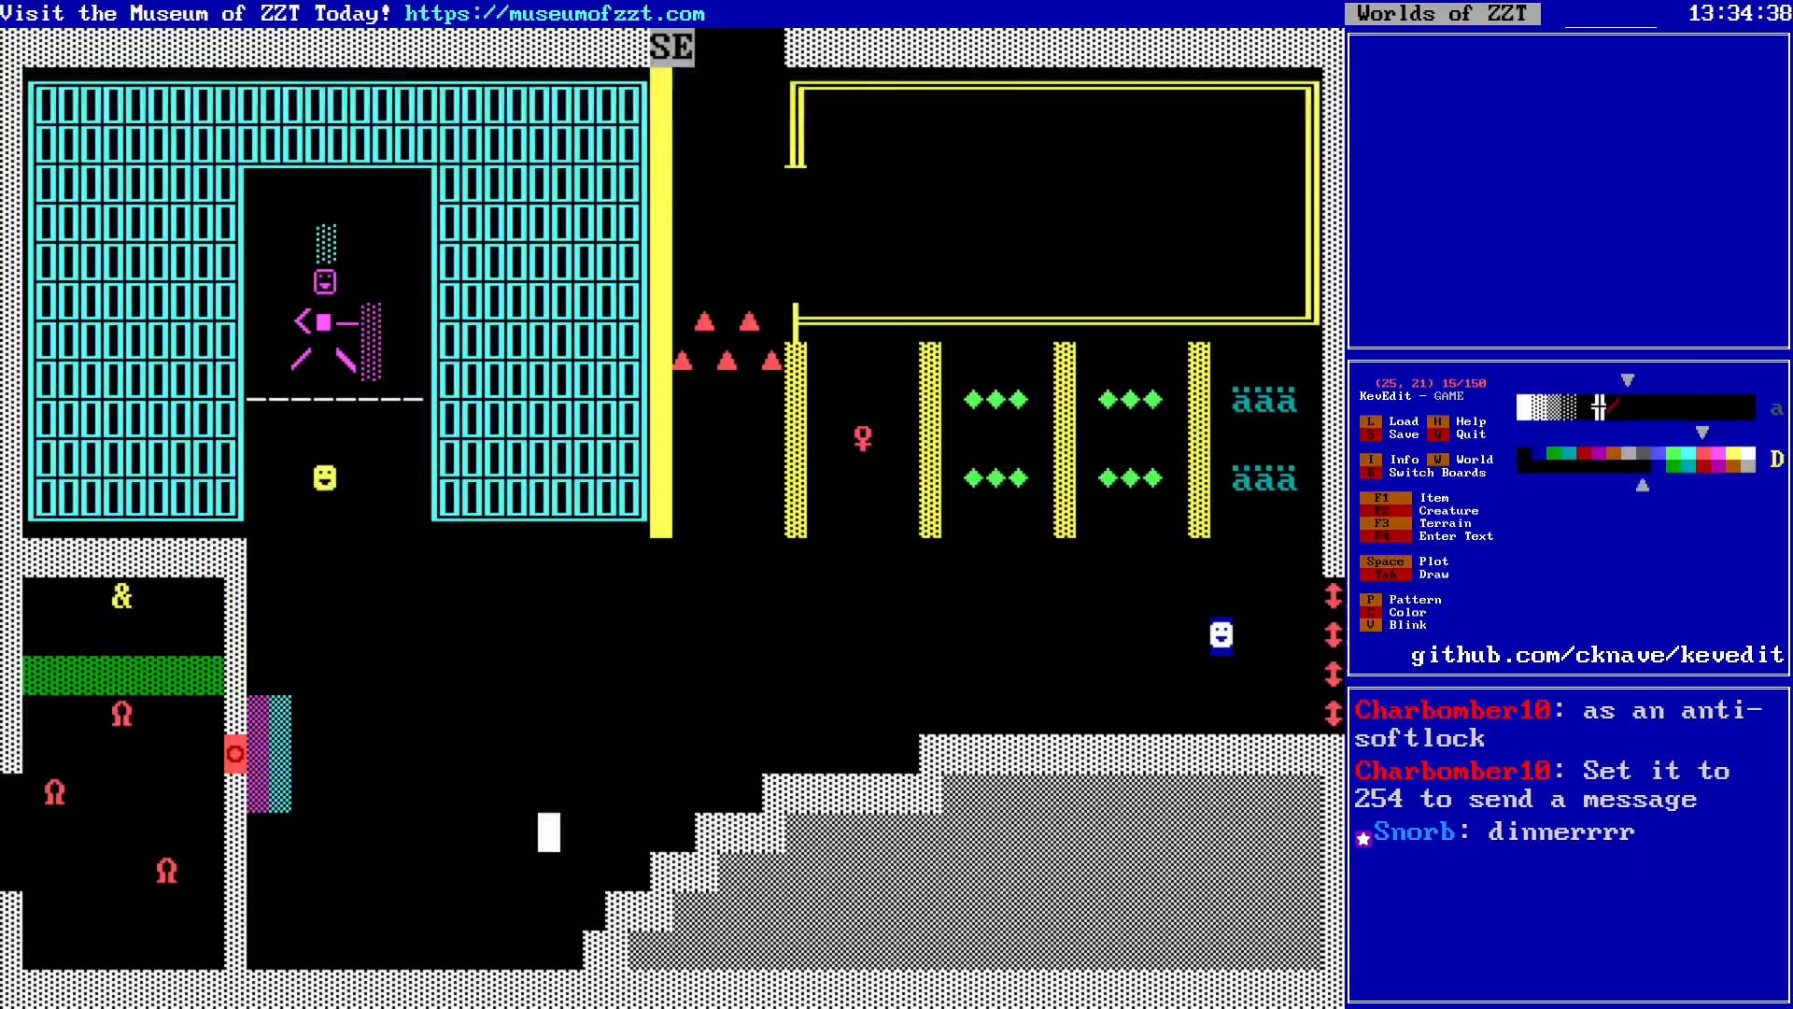
pyautogui.press('i')
pyautogui.press('Up')
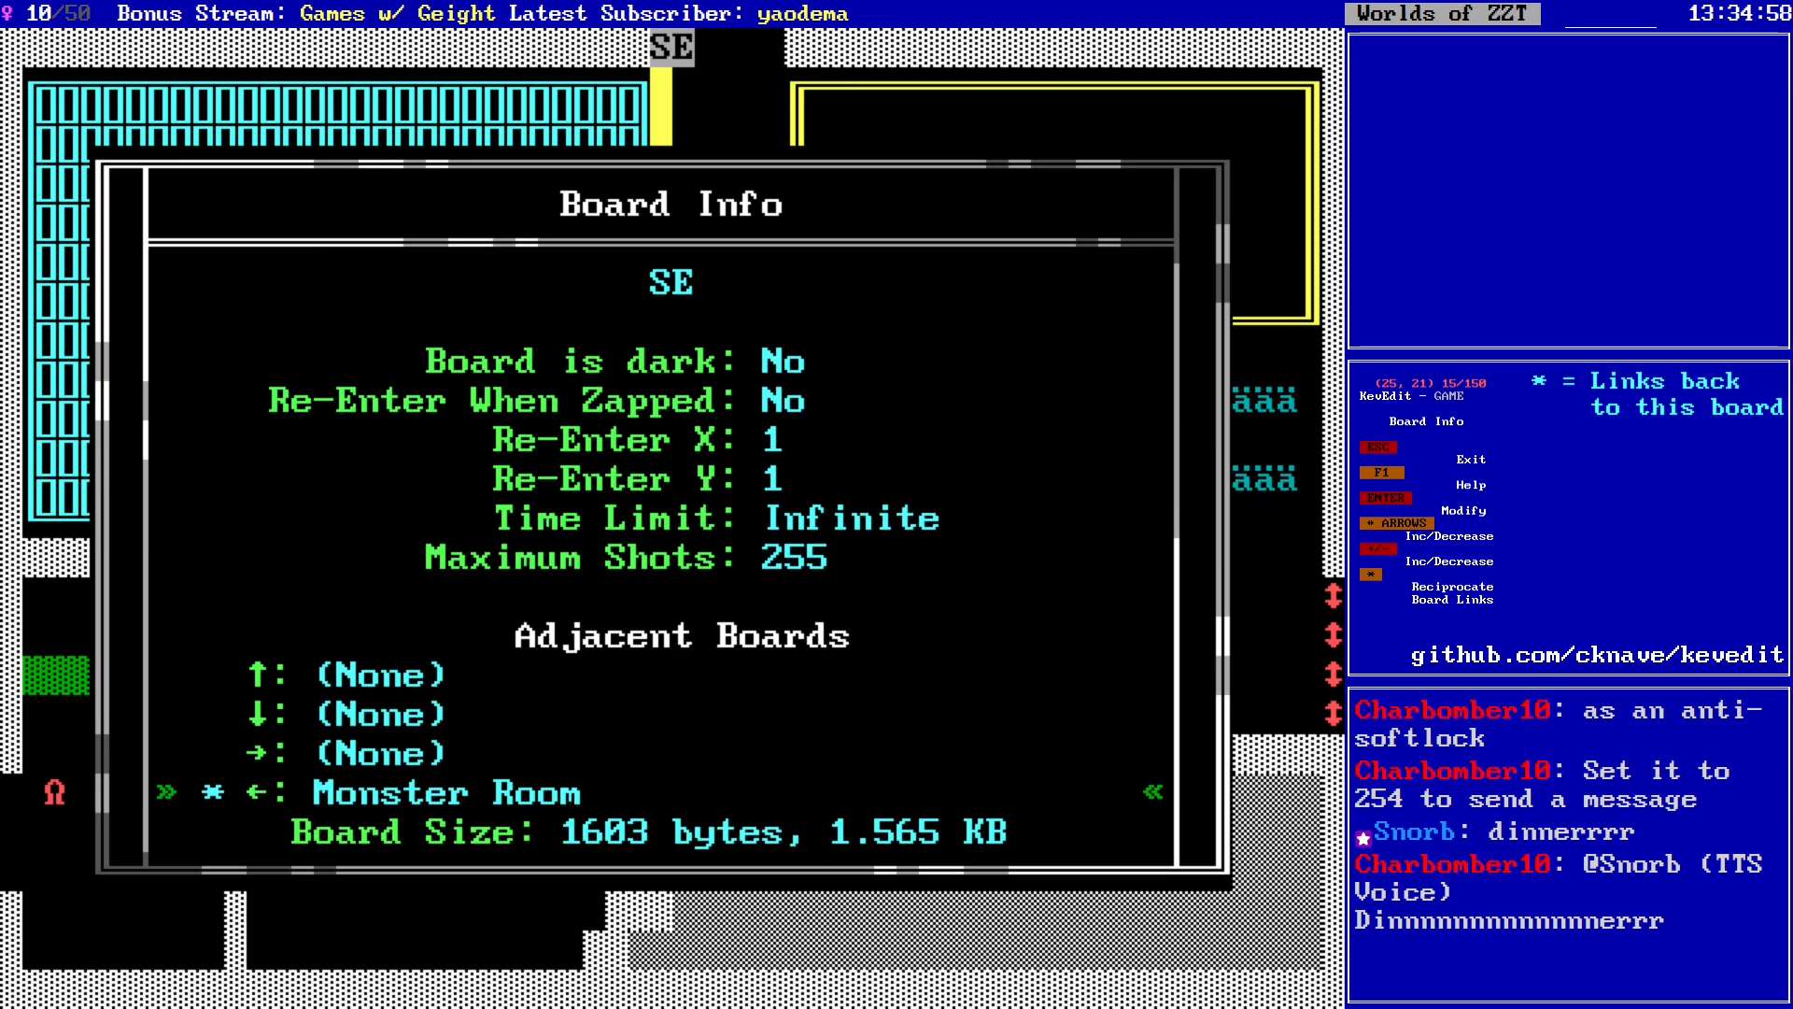
pyautogui.press('Escape')
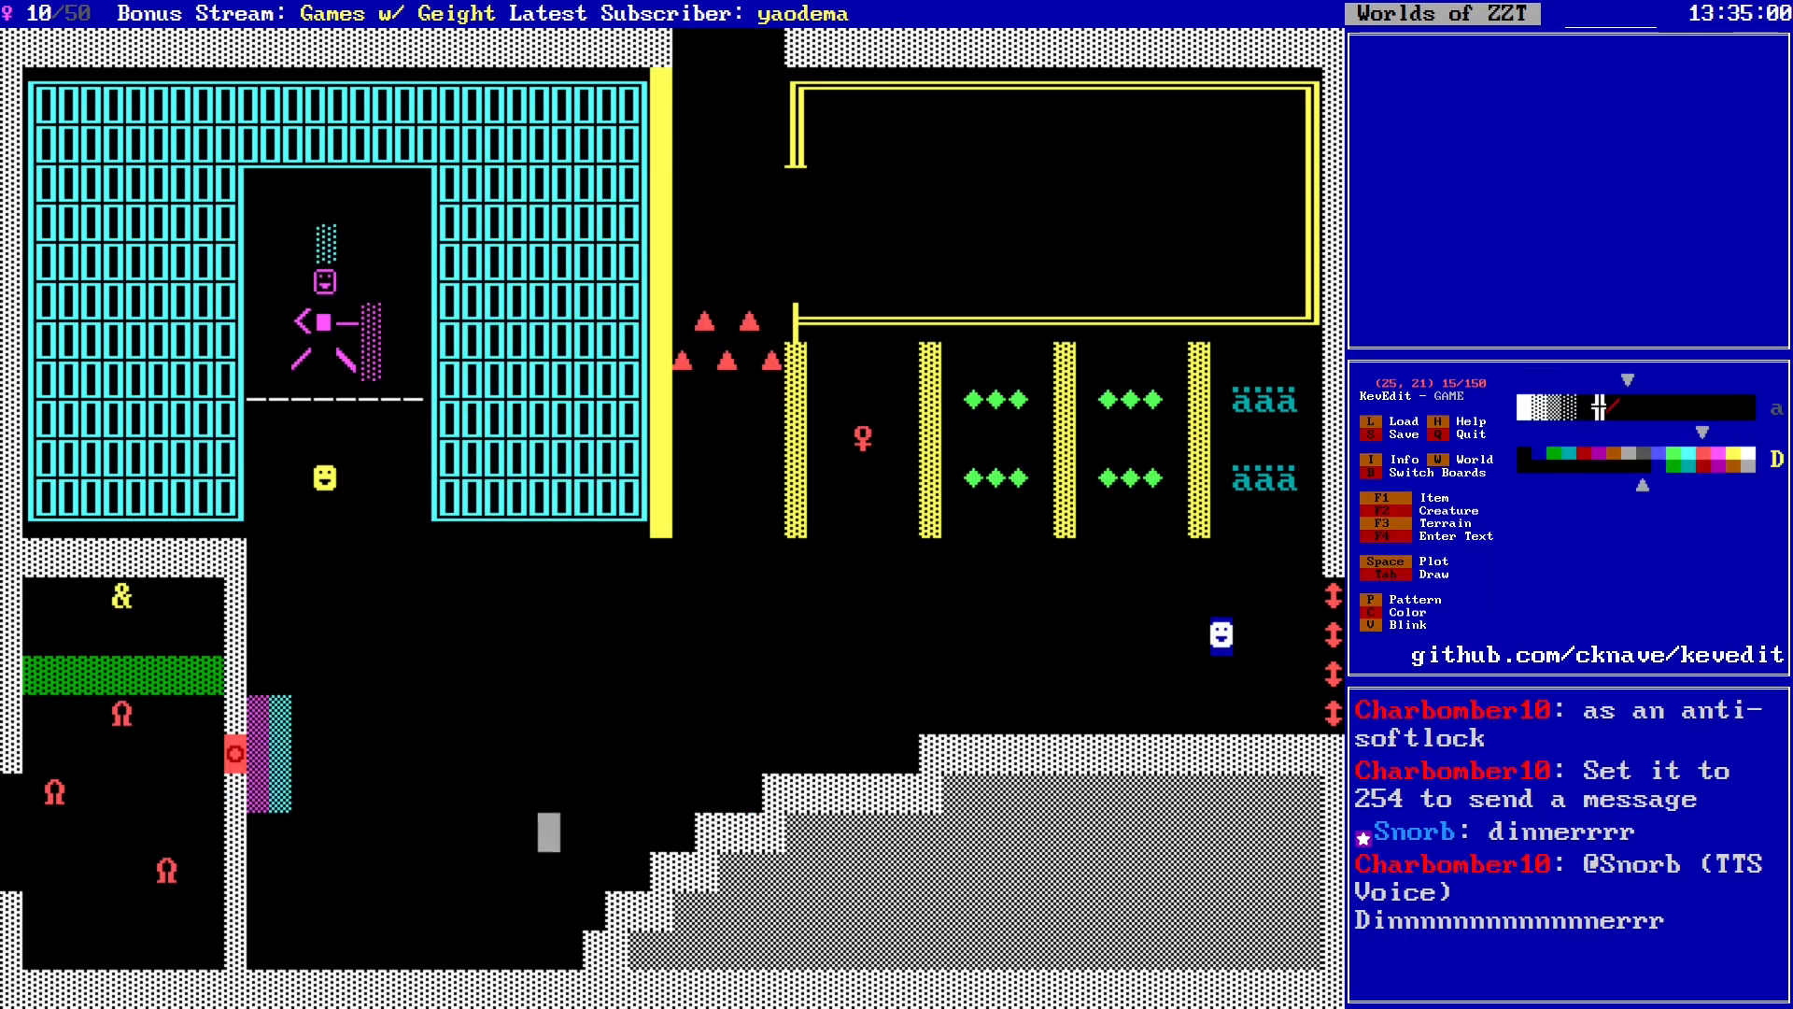
# Step: Save the world with the linked boards as GAME.zzt and select the SE board in the board list
pyautogui.press('s')
pyautogui.press('Return')
pyautogui.press('b')
pyautogui.press('Down')
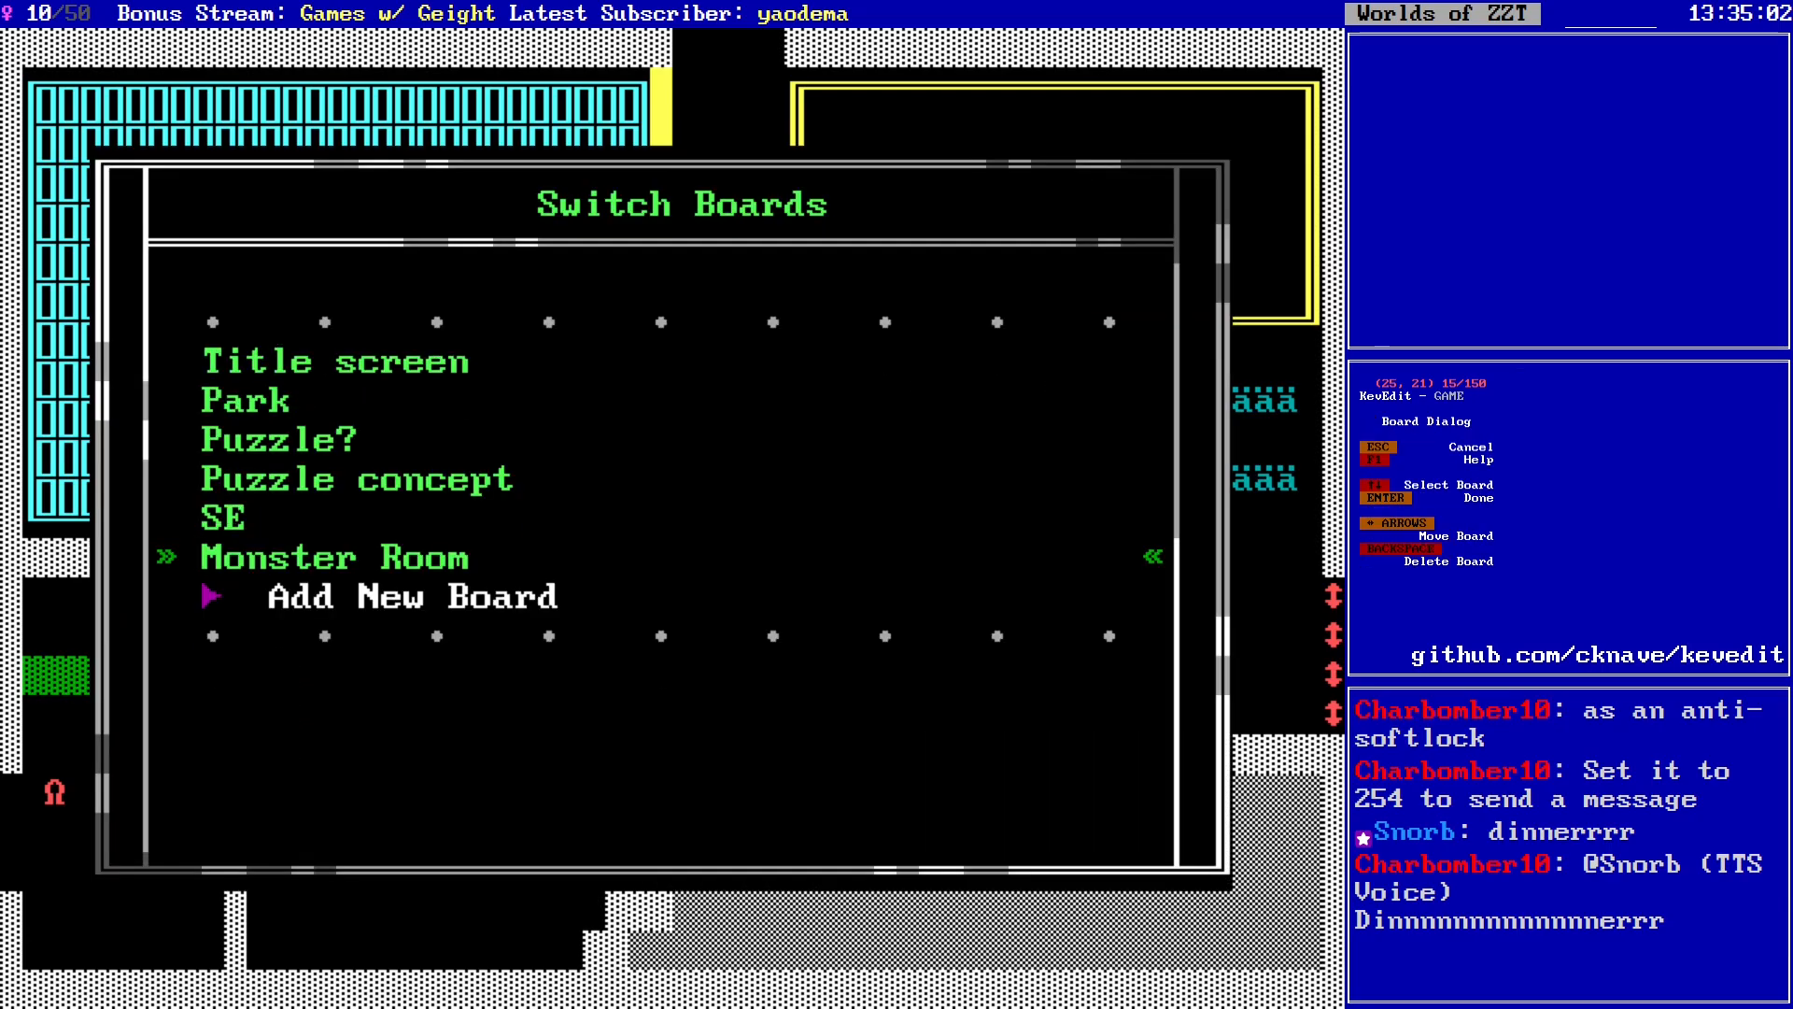
pyautogui.press('Up')
pyautogui.press('Return')
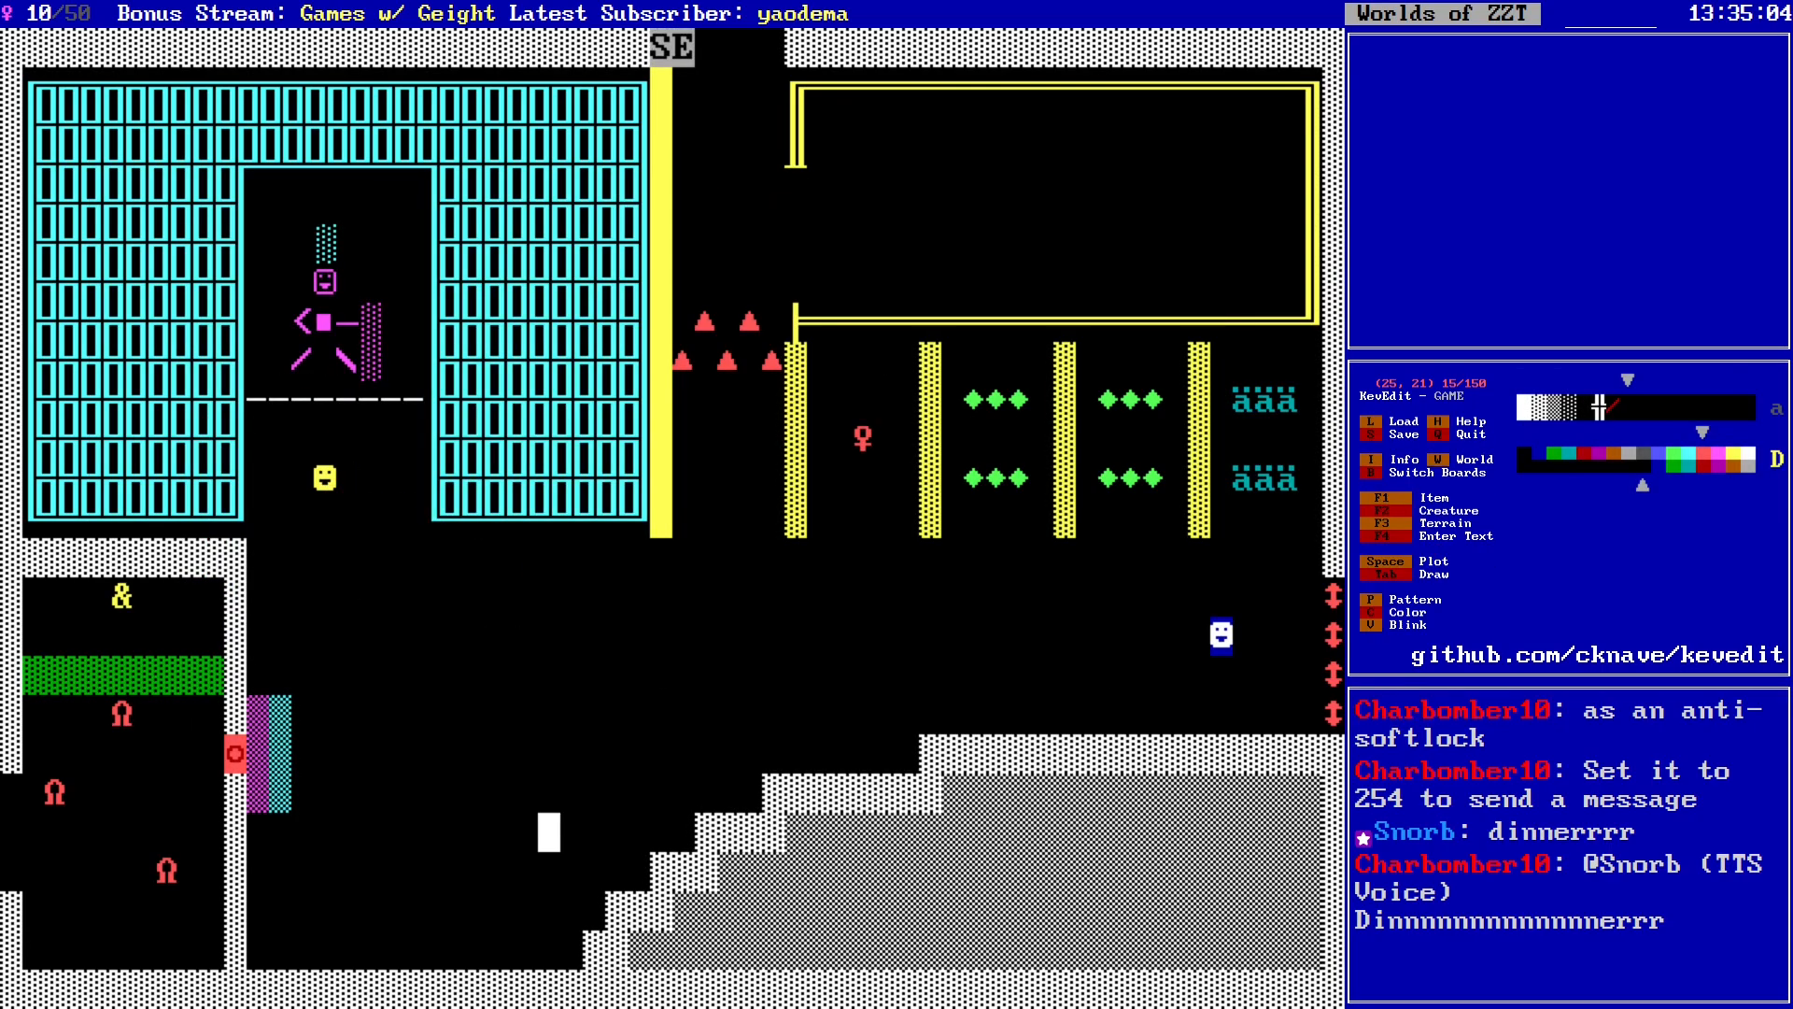
# Step: Copy the white wall tile beside the west opening of the SE board into the pattern buffer
pyautogui.press('Left')
pyautogui.press('Left')
pyautogui.press('Left')
pyautogui.press('Left')
pyautogui.press('Left')
pyautogui.press('Left')
pyautogui.press('Left')
pyautogui.press('Left')
pyautogui.press('Left')
pyautogui.press('Left')
pyautogui.press('Left')
pyautogui.press('Left')
pyautogui.press('Left')
pyautogui.press('Left')
pyautogui.press('Left')
pyautogui.press('Left')
pyautogui.press('Left')
pyautogui.press('Left')
pyautogui.press('Left')
pyautogui.press('Left')
pyautogui.press('Up')
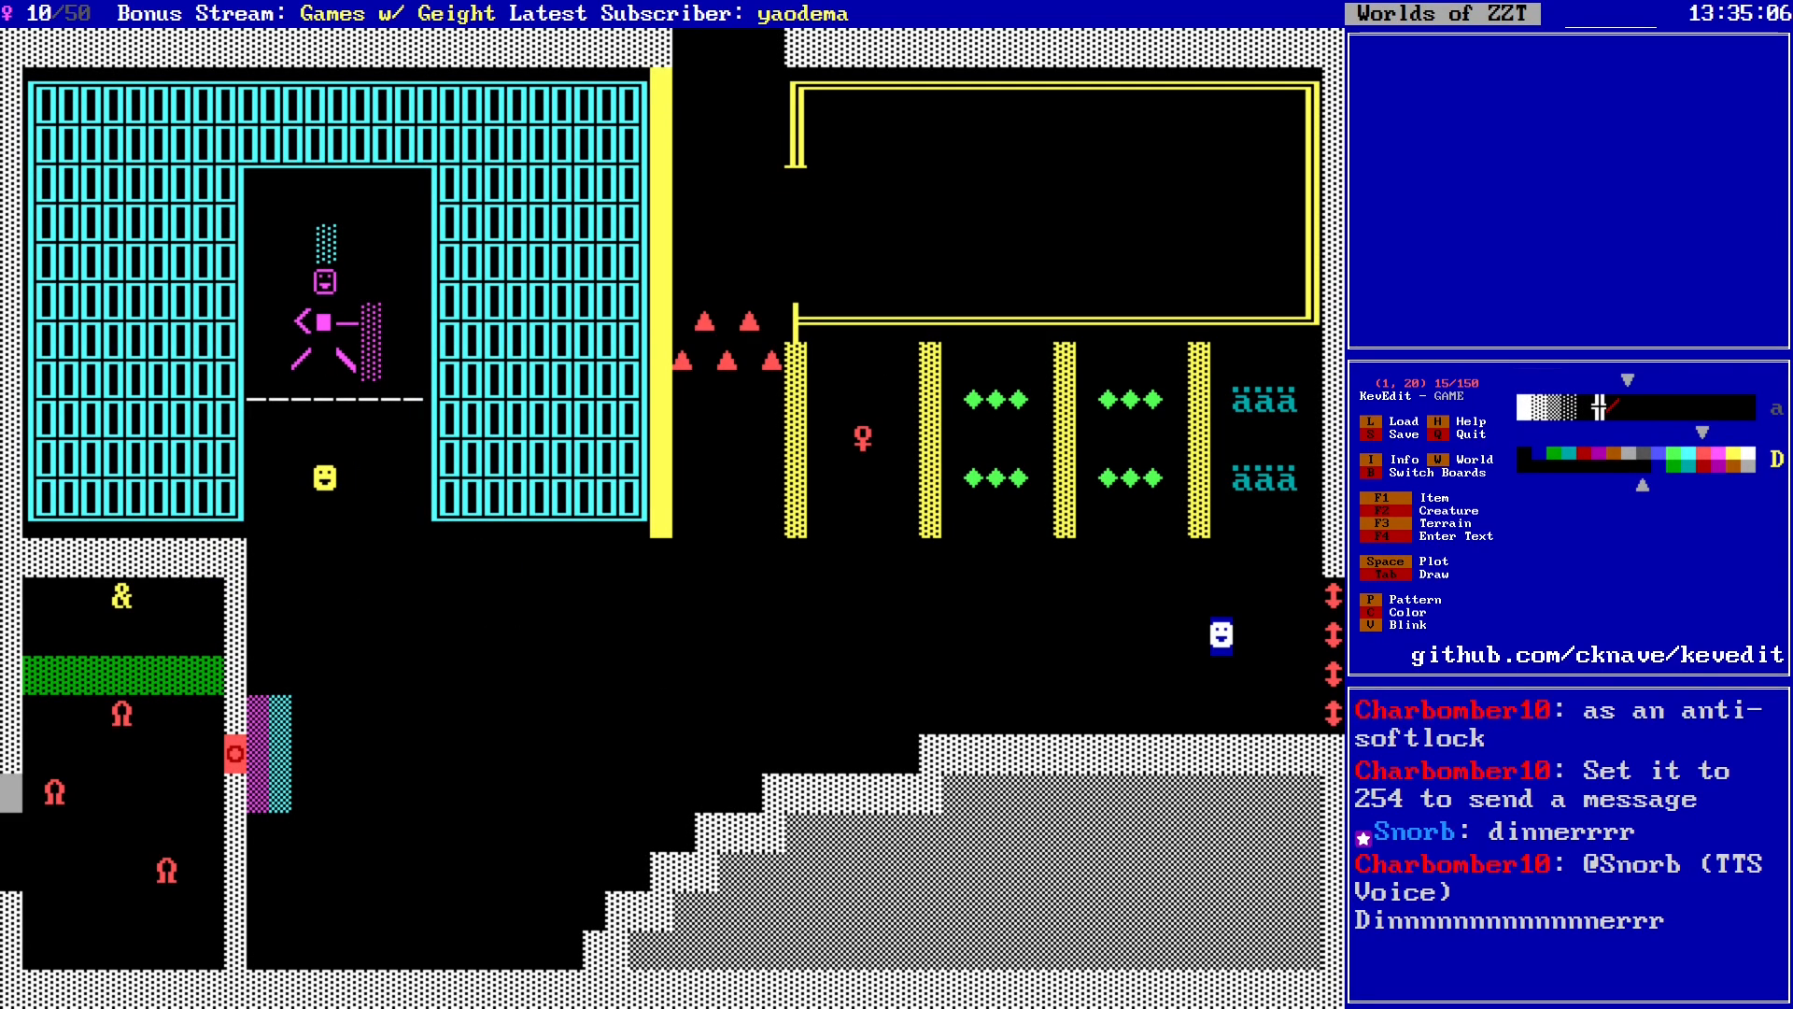
pyautogui.press('Return')
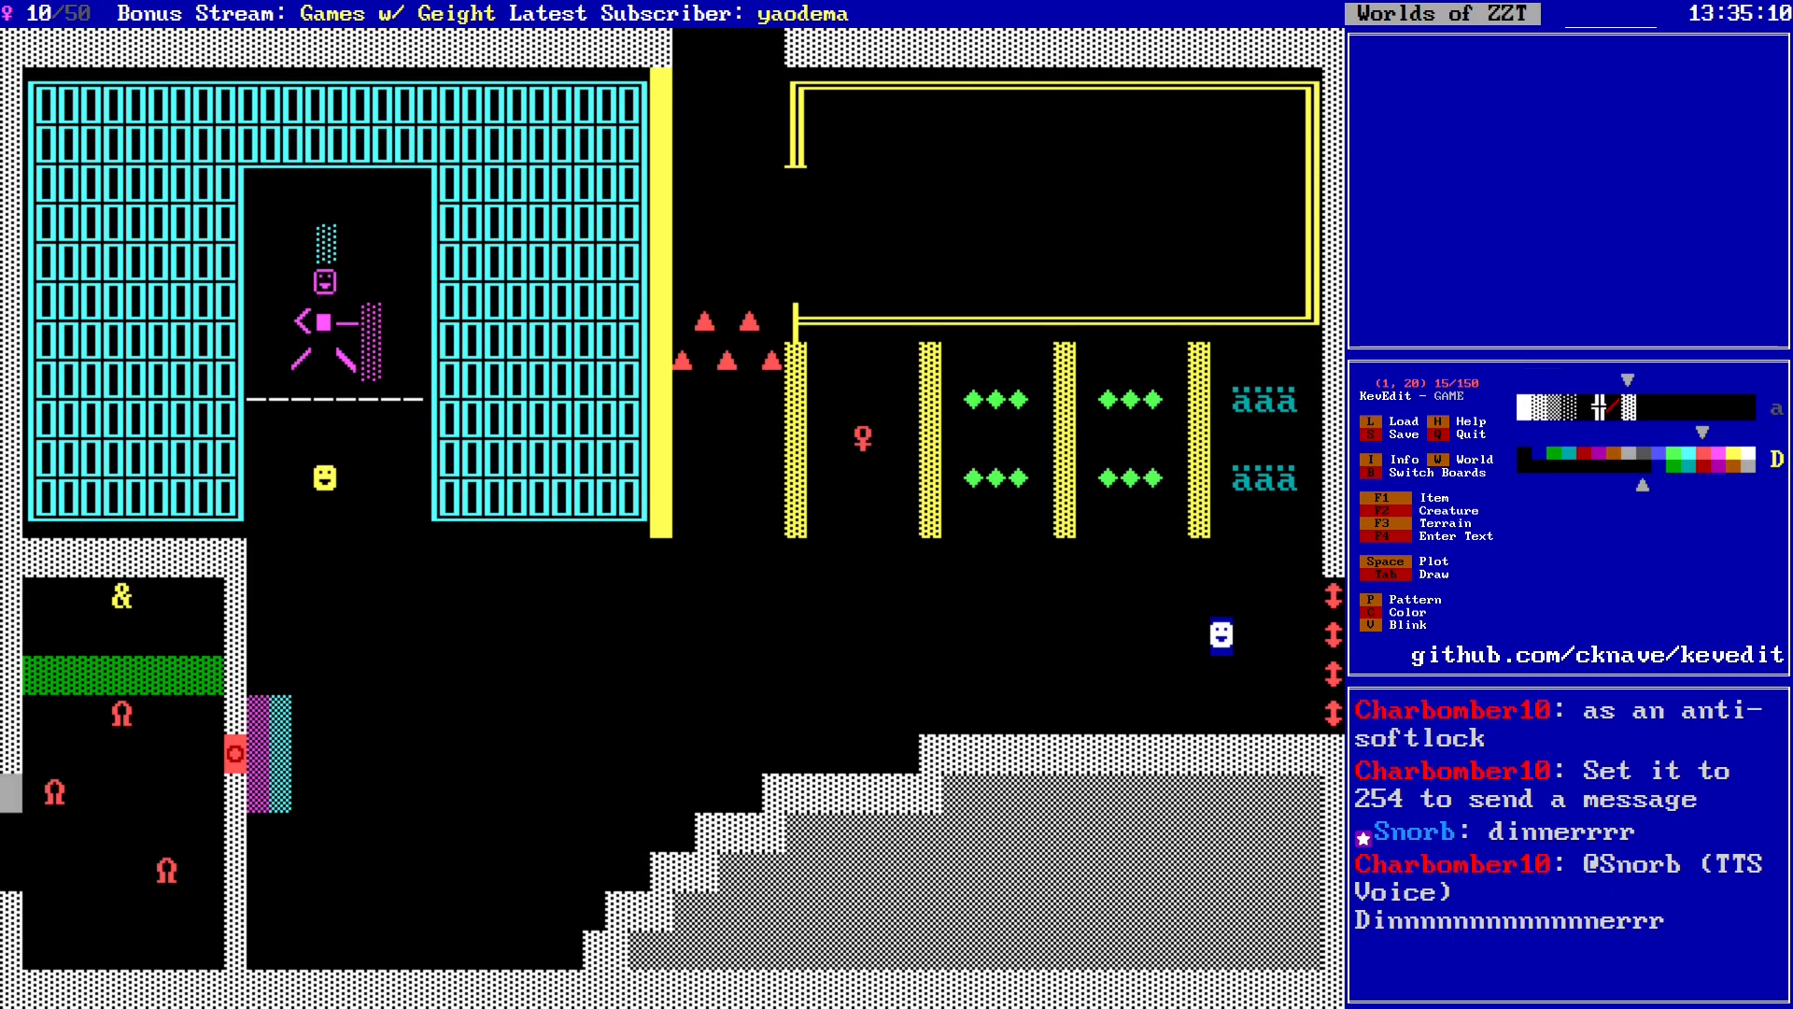
# Step: Mark the opening on Monster Room's east edge with white wall tiles at (60, 19) and (60, 23)
pyautogui.press('Right')
pyautogui.press('Right')
pyautogui.press('Right')
pyautogui.press('Right')
pyautogui.press('Right')
pyautogui.press('Right')
pyautogui.press('Right')
pyautogui.press('Right')
pyautogui.press('Right')
pyautogui.press('Right')
pyautogui.hotkey('alt', 'Right')
pyautogui.hotkey('alt', 'Right')
pyautogui.hotkey('alt', 'Right')
pyautogui.hotkey('alt', 'Right')
pyautogui.hotkey('alt', 'Right')
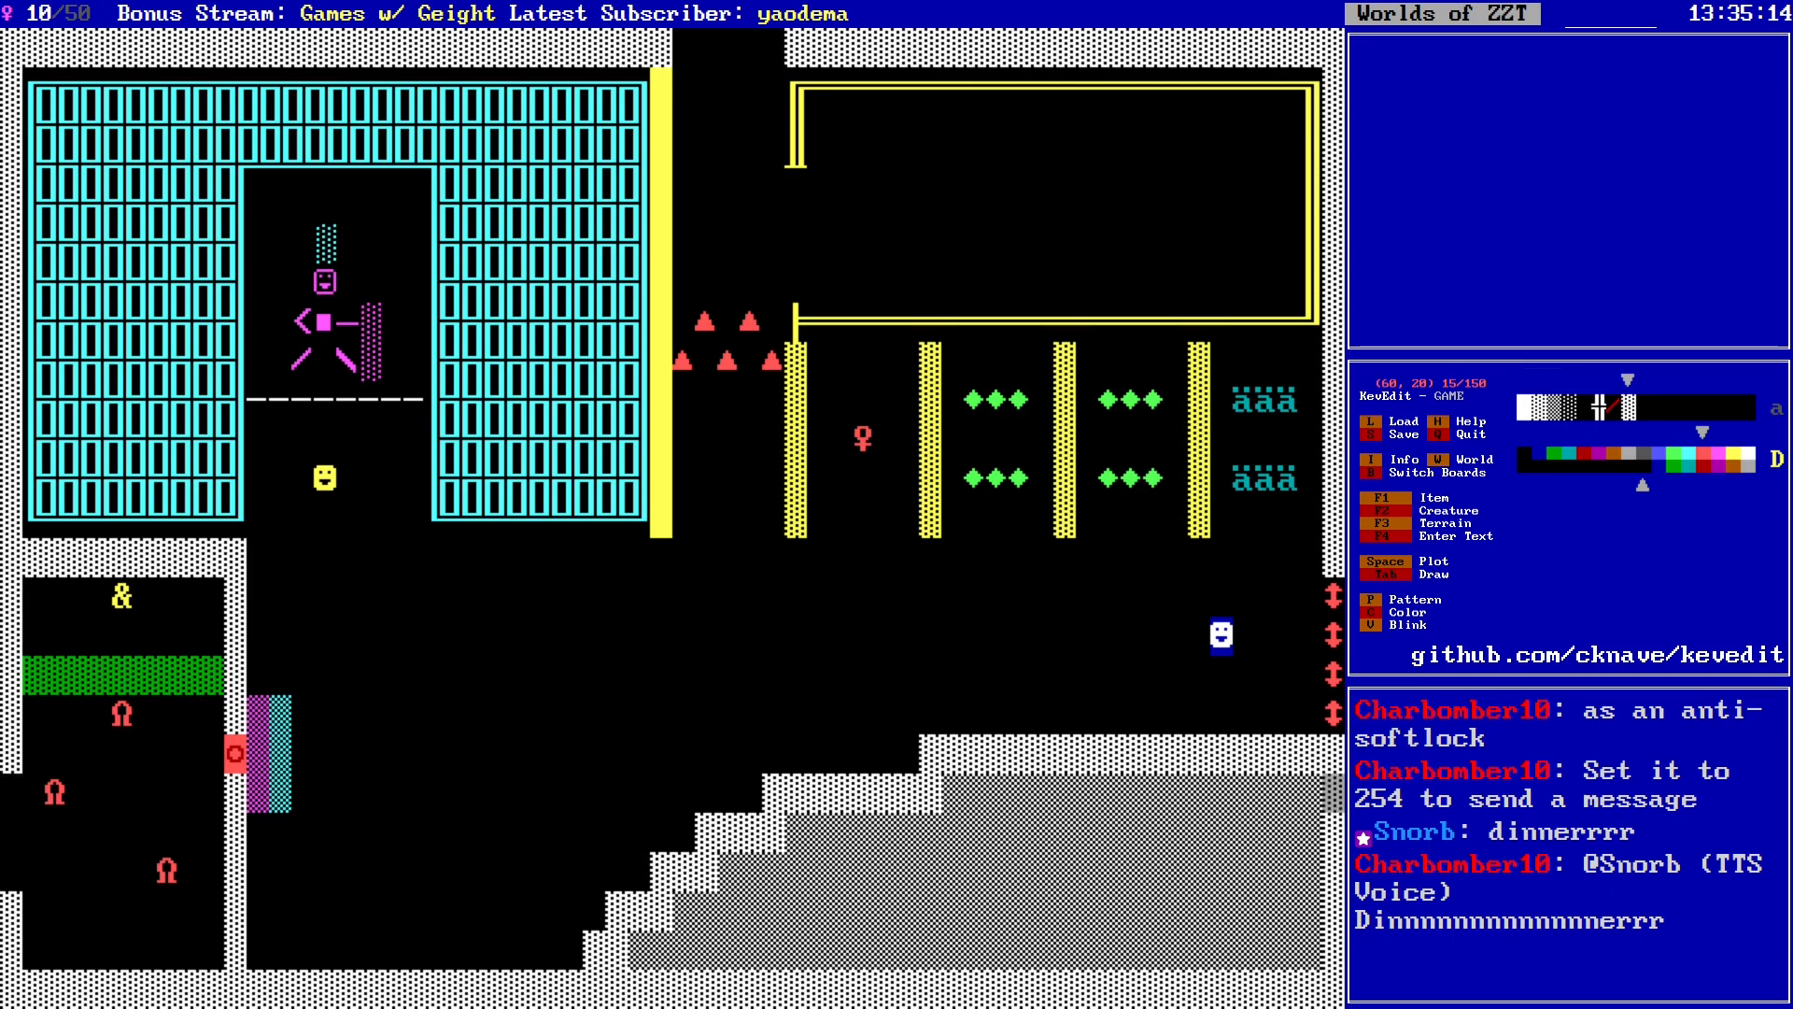
pyautogui.press('b')
pyautogui.press('Down')
pyautogui.press('Return')
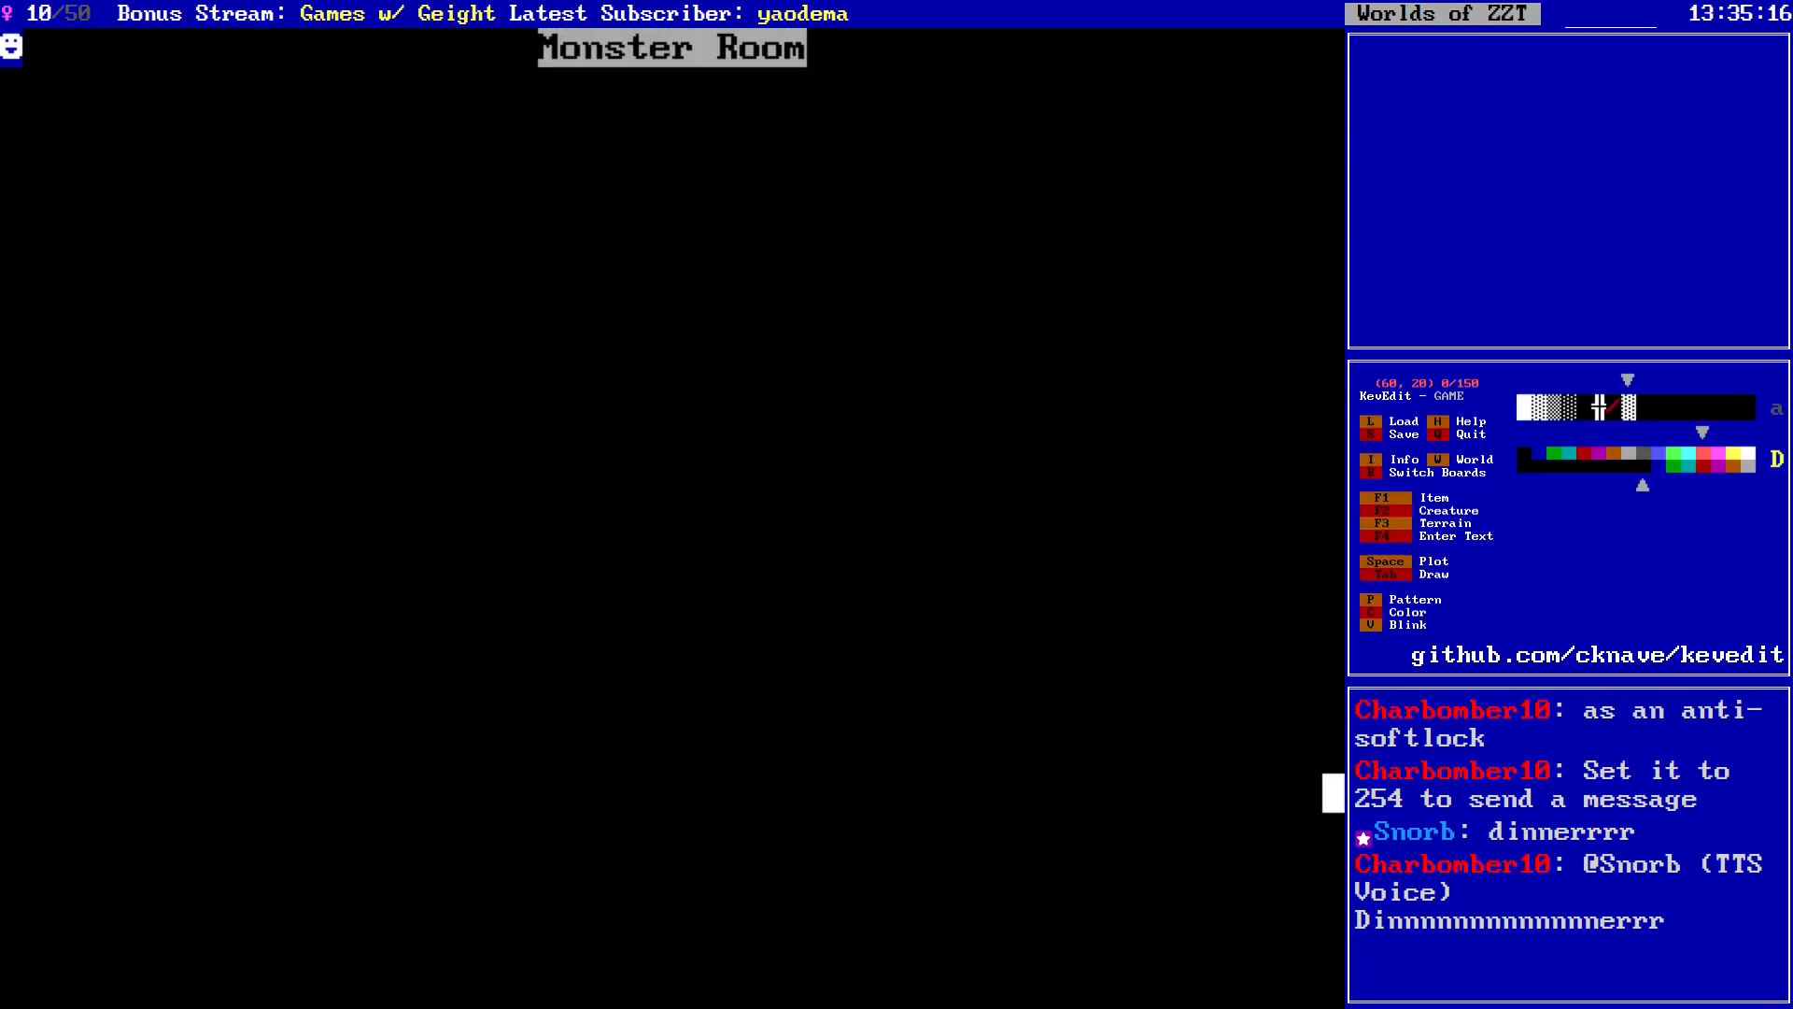
pyautogui.press('Up')
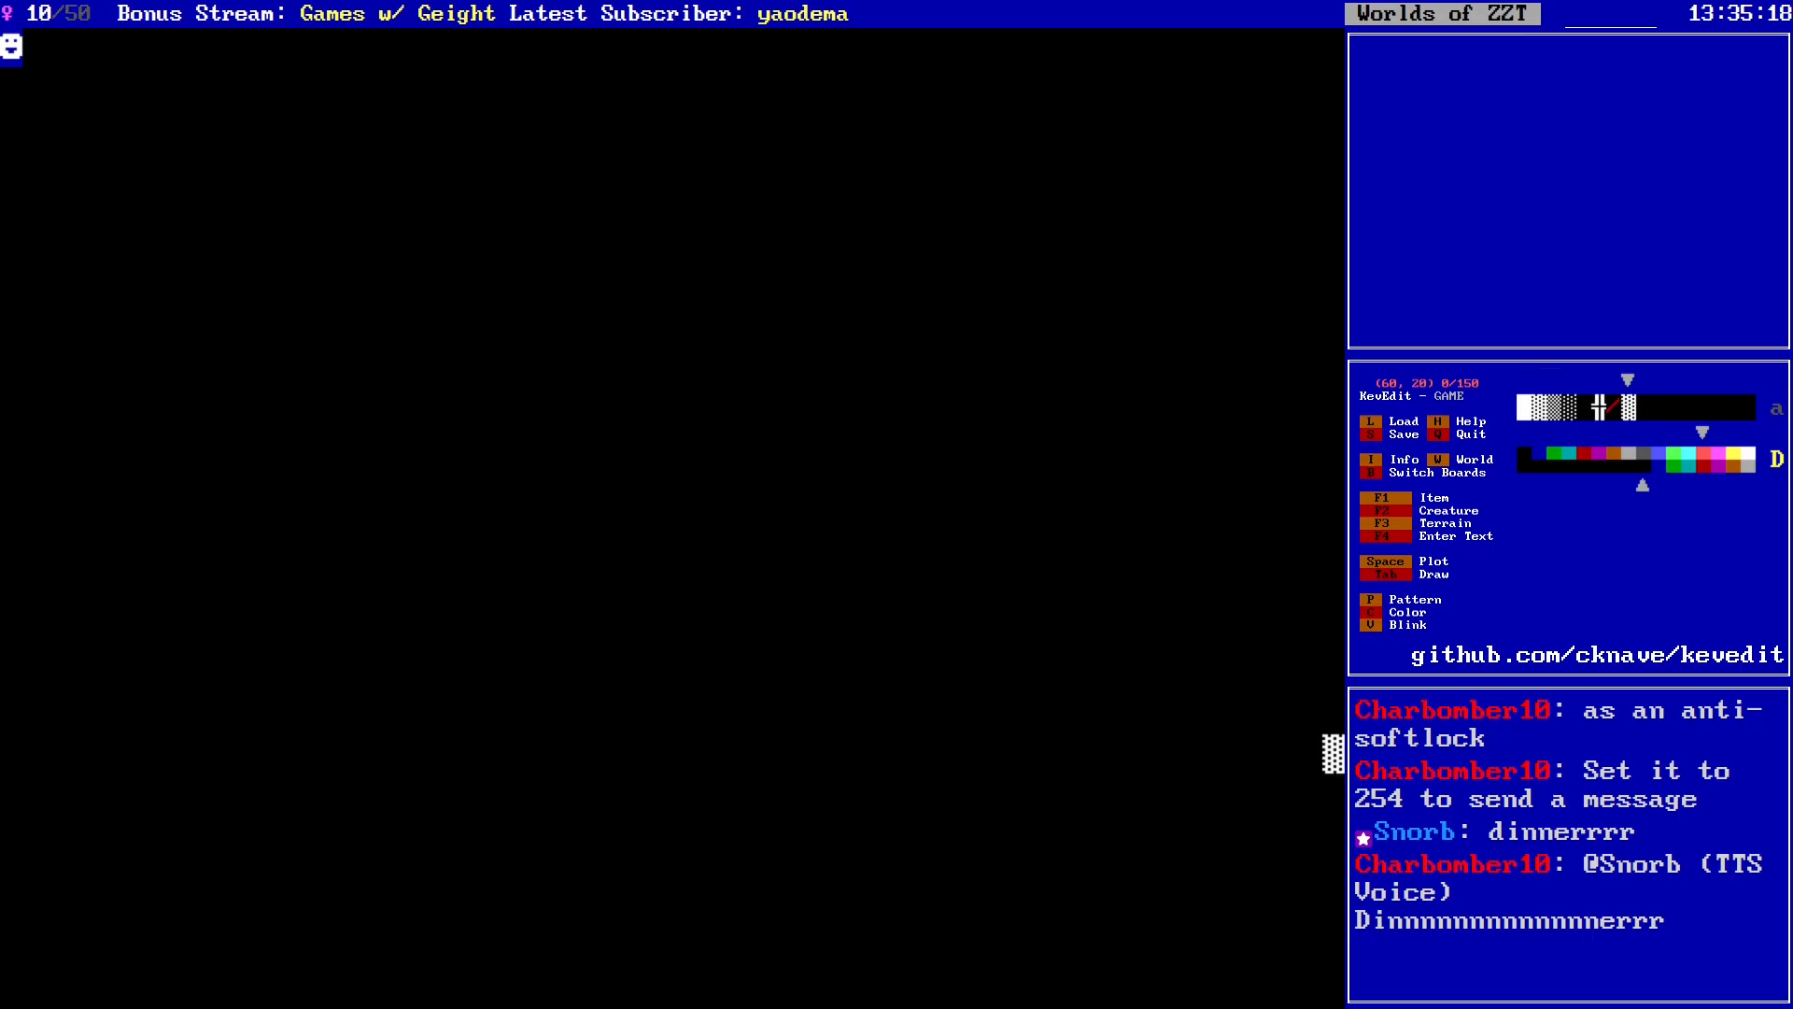
pyautogui.press('Down')
pyautogui.press('Down')
pyautogui.press('space')
pyautogui.press('Left')
pyautogui.press('Left')
pyautogui.press('Up')
pyautogui.press('Up')
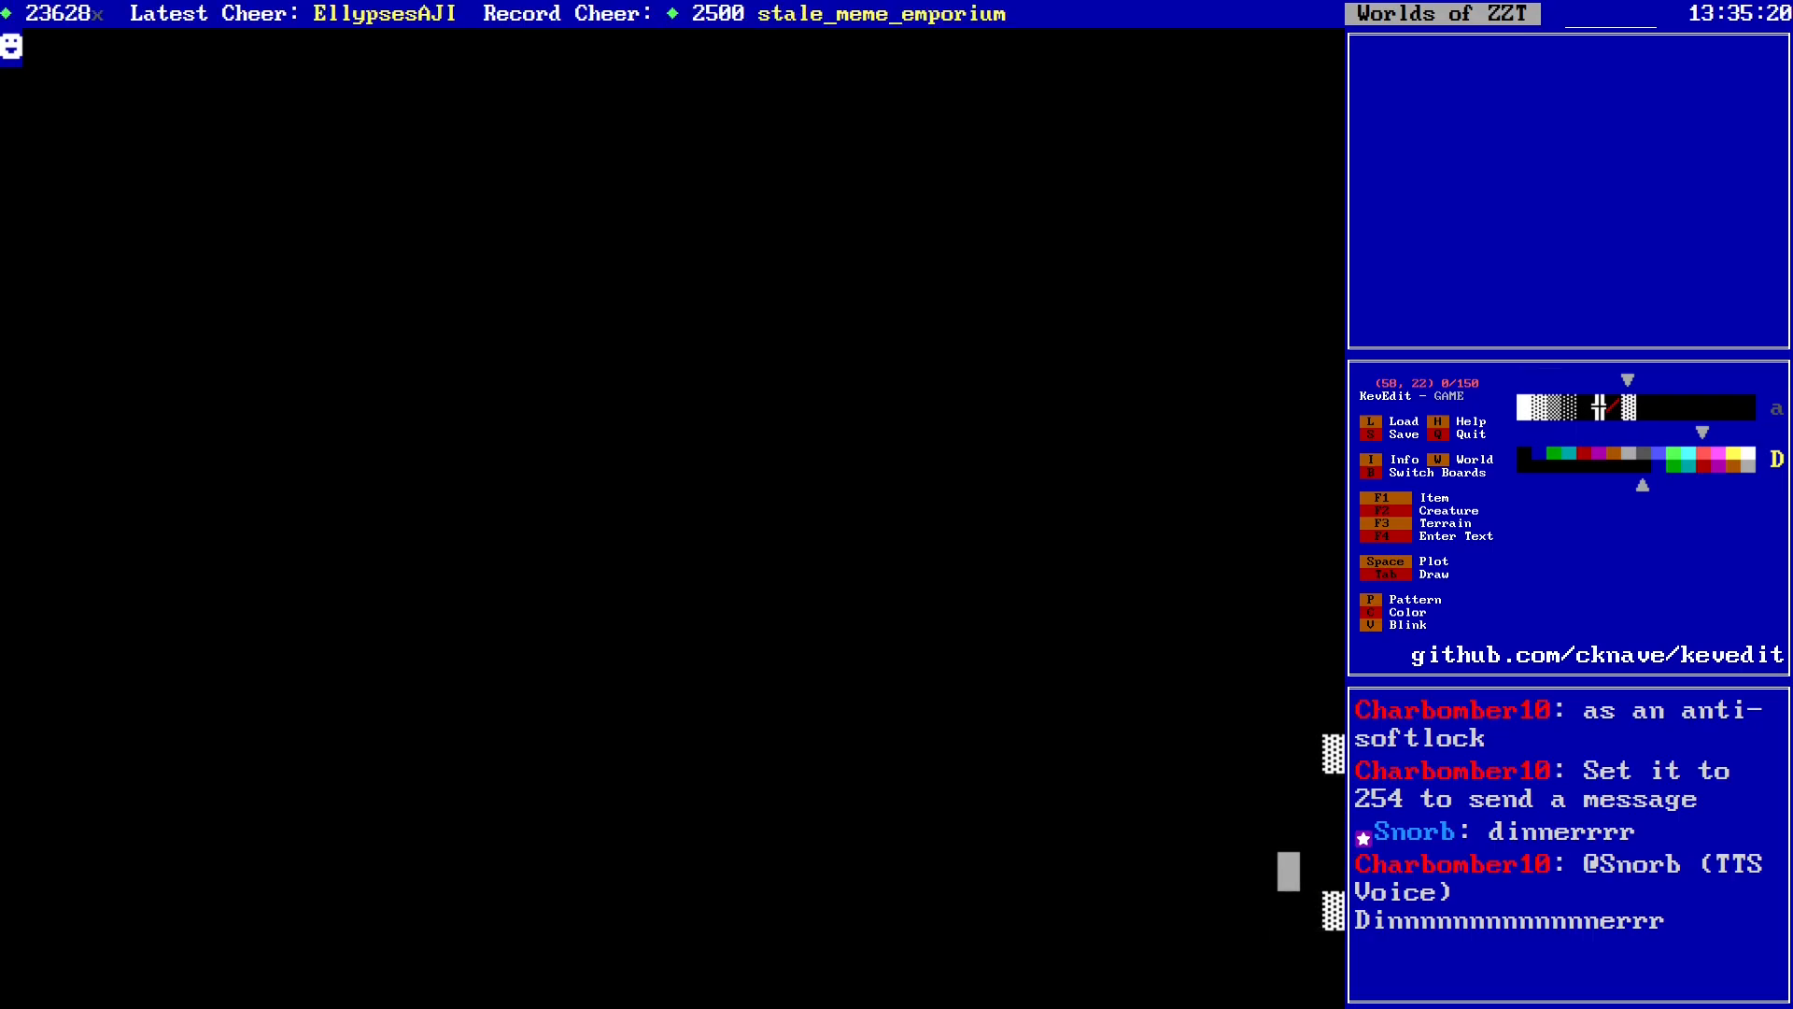
# Step: Check the SE board's west opening against the wall markers on Monster Room's east edge
pyautogui.press('Right')
pyautogui.press('Down')
pyautogui.press('Right')
pyautogui.press('pageup')
pyautogui.hotkey('alt', 'Left')
pyautogui.hotkey('alt', 'Left')
pyautogui.hotkey('alt', 'Left')
pyautogui.hotkey('alt', 'Left')
pyautogui.hotkey('alt', 'Left')
pyautogui.hotkey('alt', 'Left')
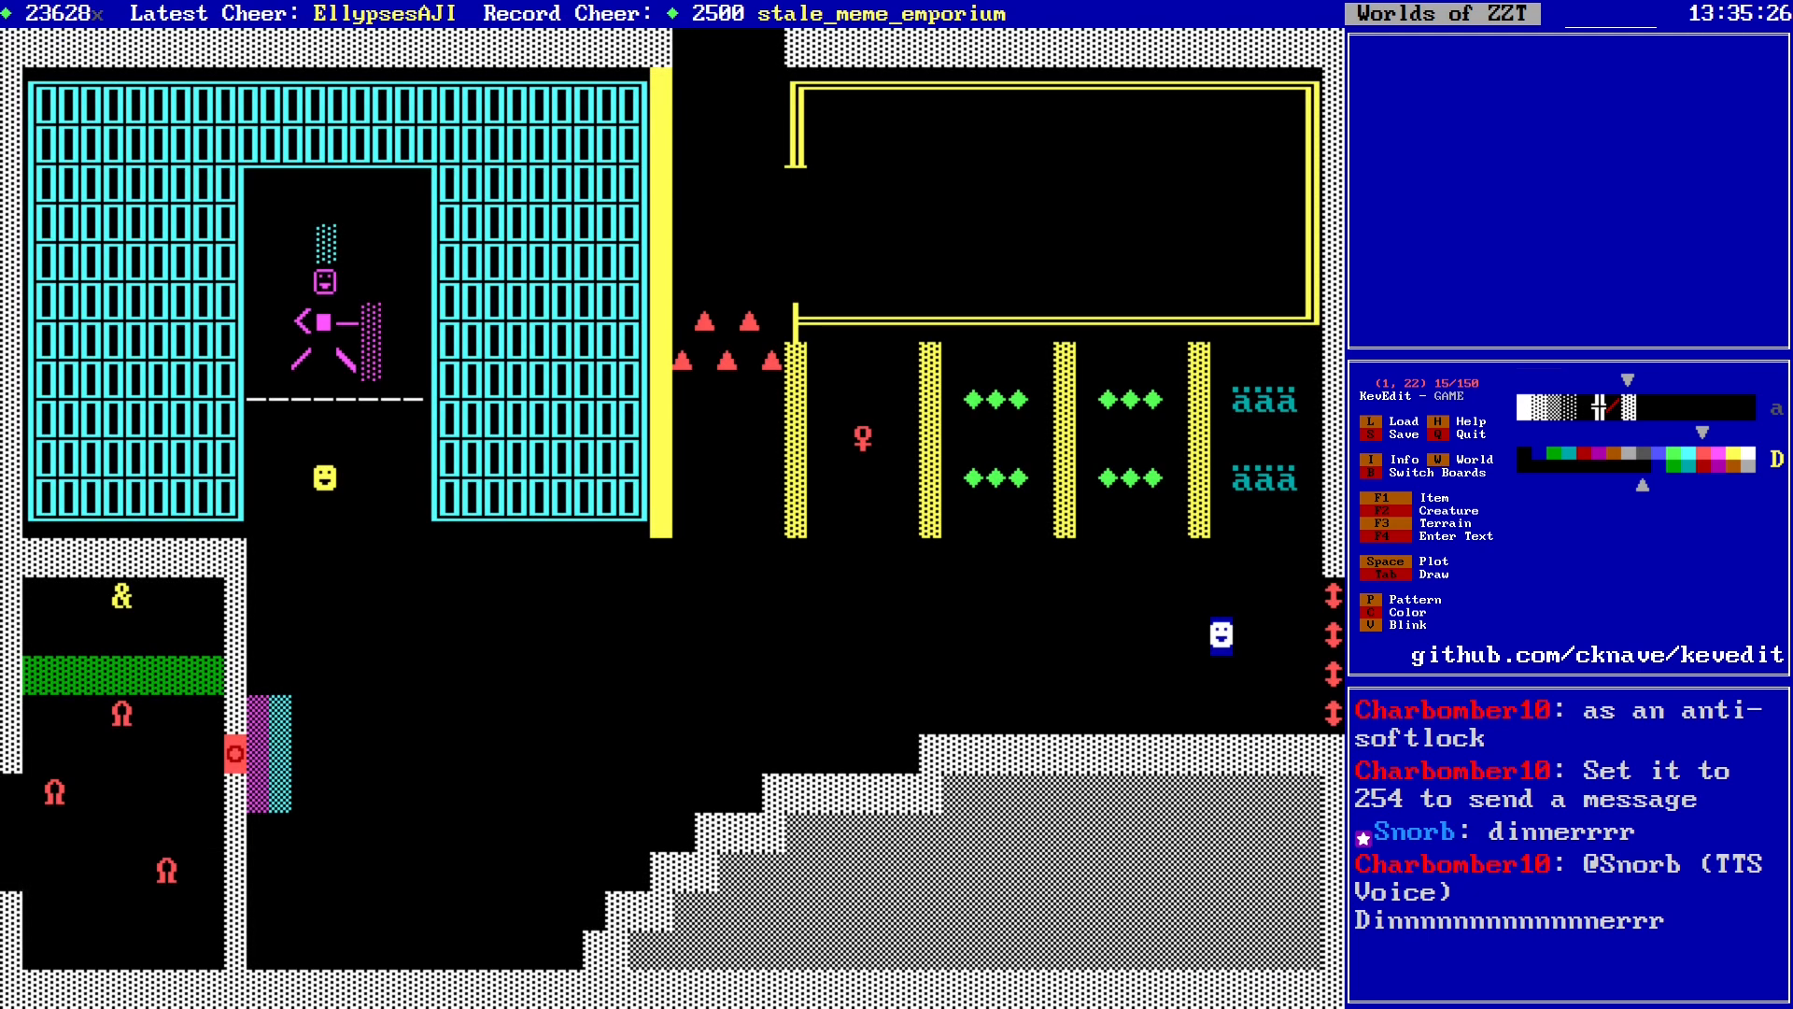
pyautogui.press('Up')
pyautogui.press('Up')
pyautogui.press('pageup')
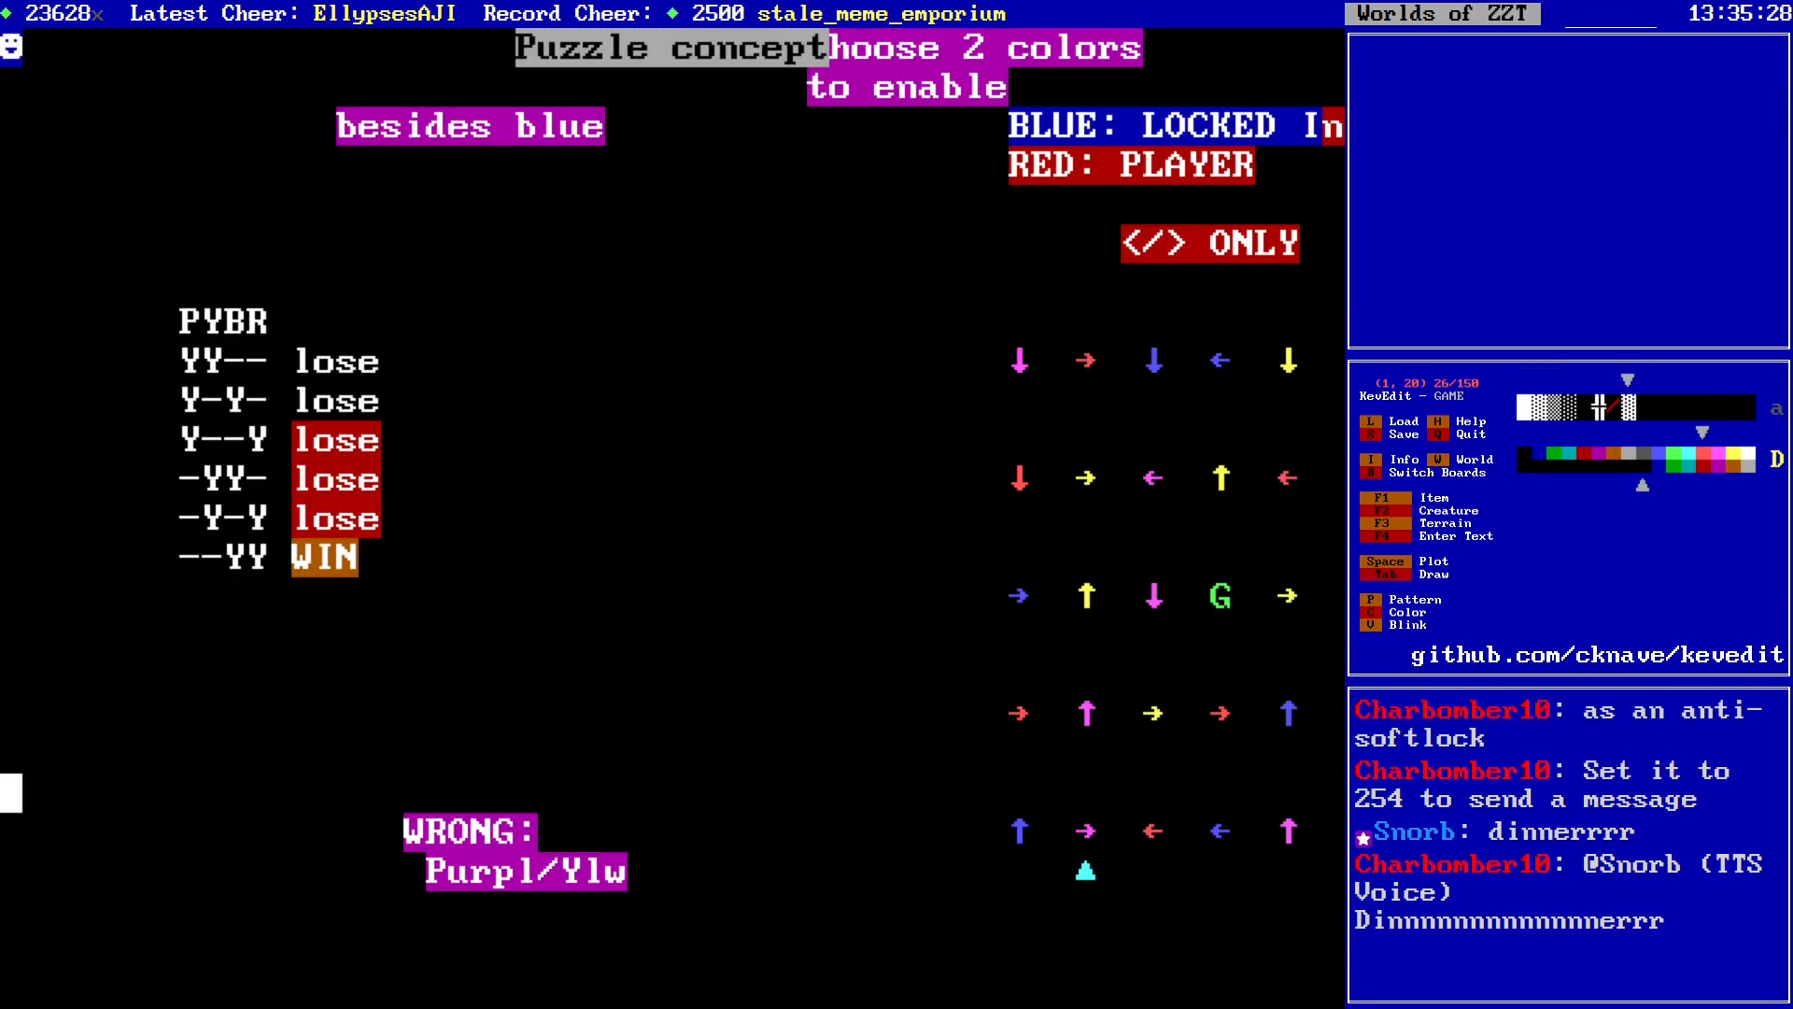
pyautogui.press('pagedown')
pyautogui.press('pagedown')
# Step: Save the world as GAME.zzt and view the room plan on the Title screen board
pyautogui.press('s')
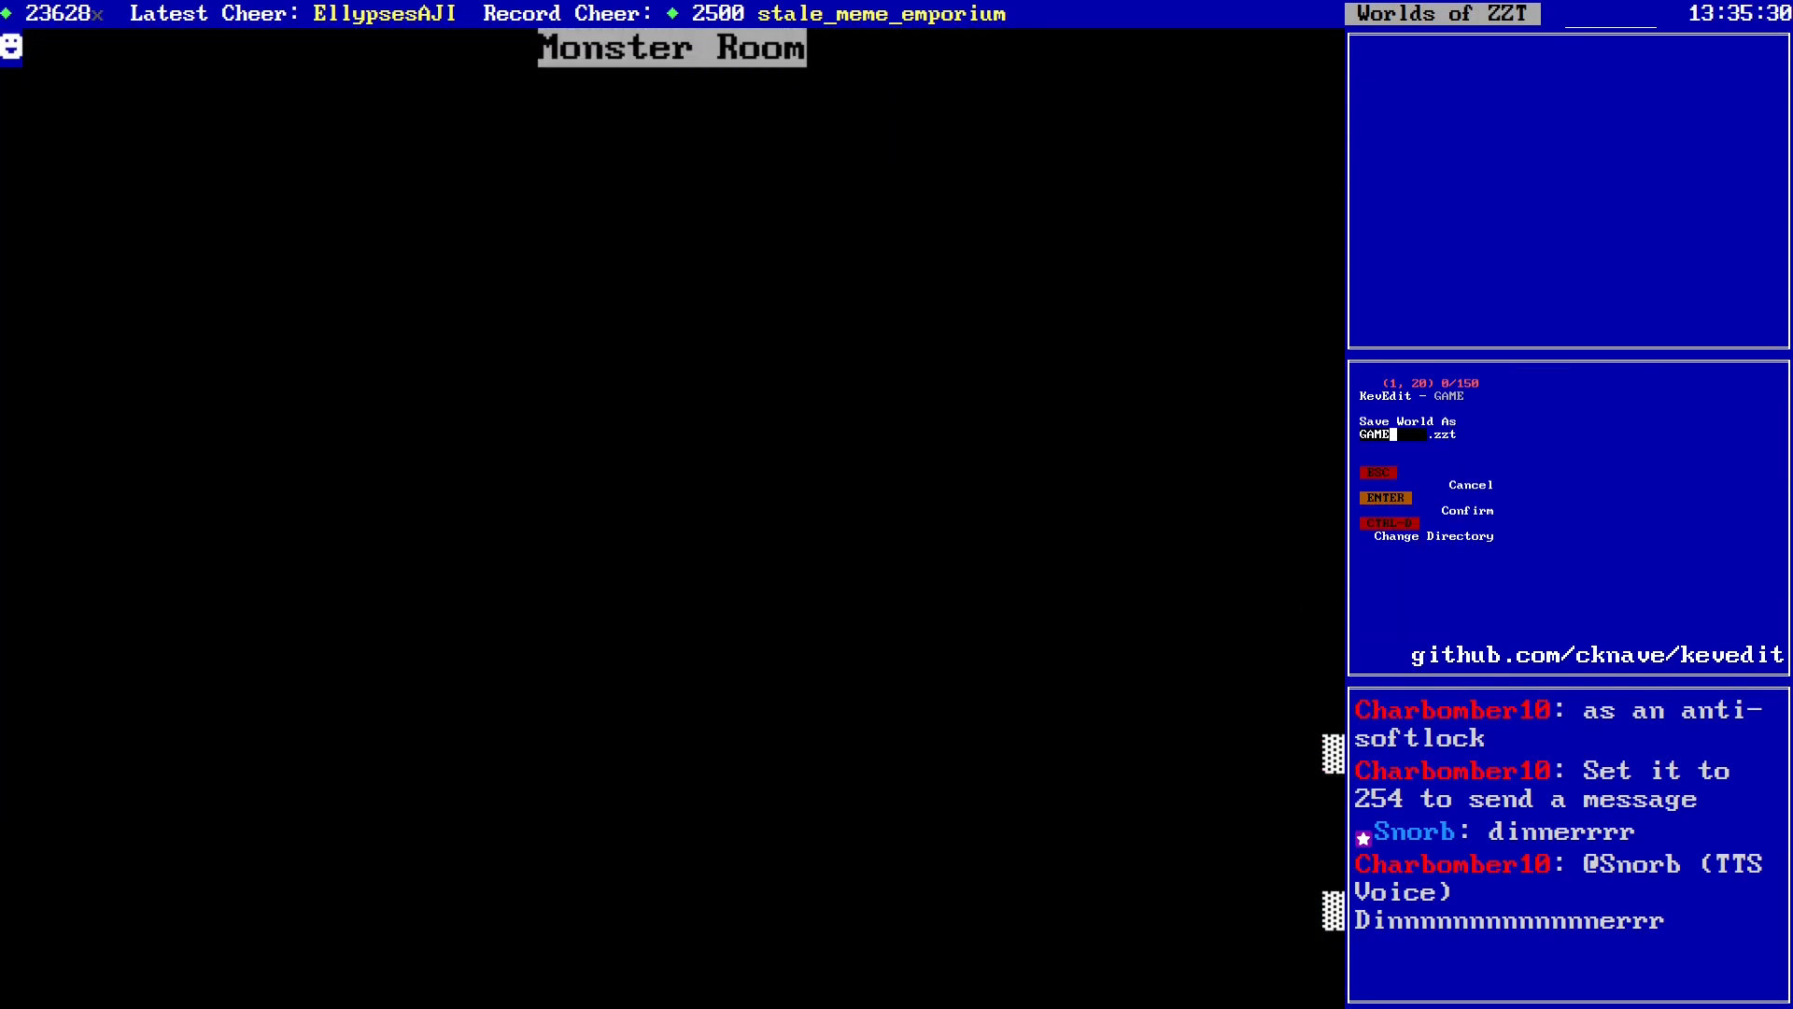
pyautogui.press('Return')
pyautogui.press('Right')
pyautogui.press('Right')
pyautogui.press('Right')
pyautogui.press('Right')
pyautogui.press('Right')
pyautogui.press('Right')
pyautogui.press('Right')
pyautogui.press('Right')
pyautogui.press('Right')
pyautogui.press('Right')
pyautogui.press('Right')
pyautogui.press('Right')
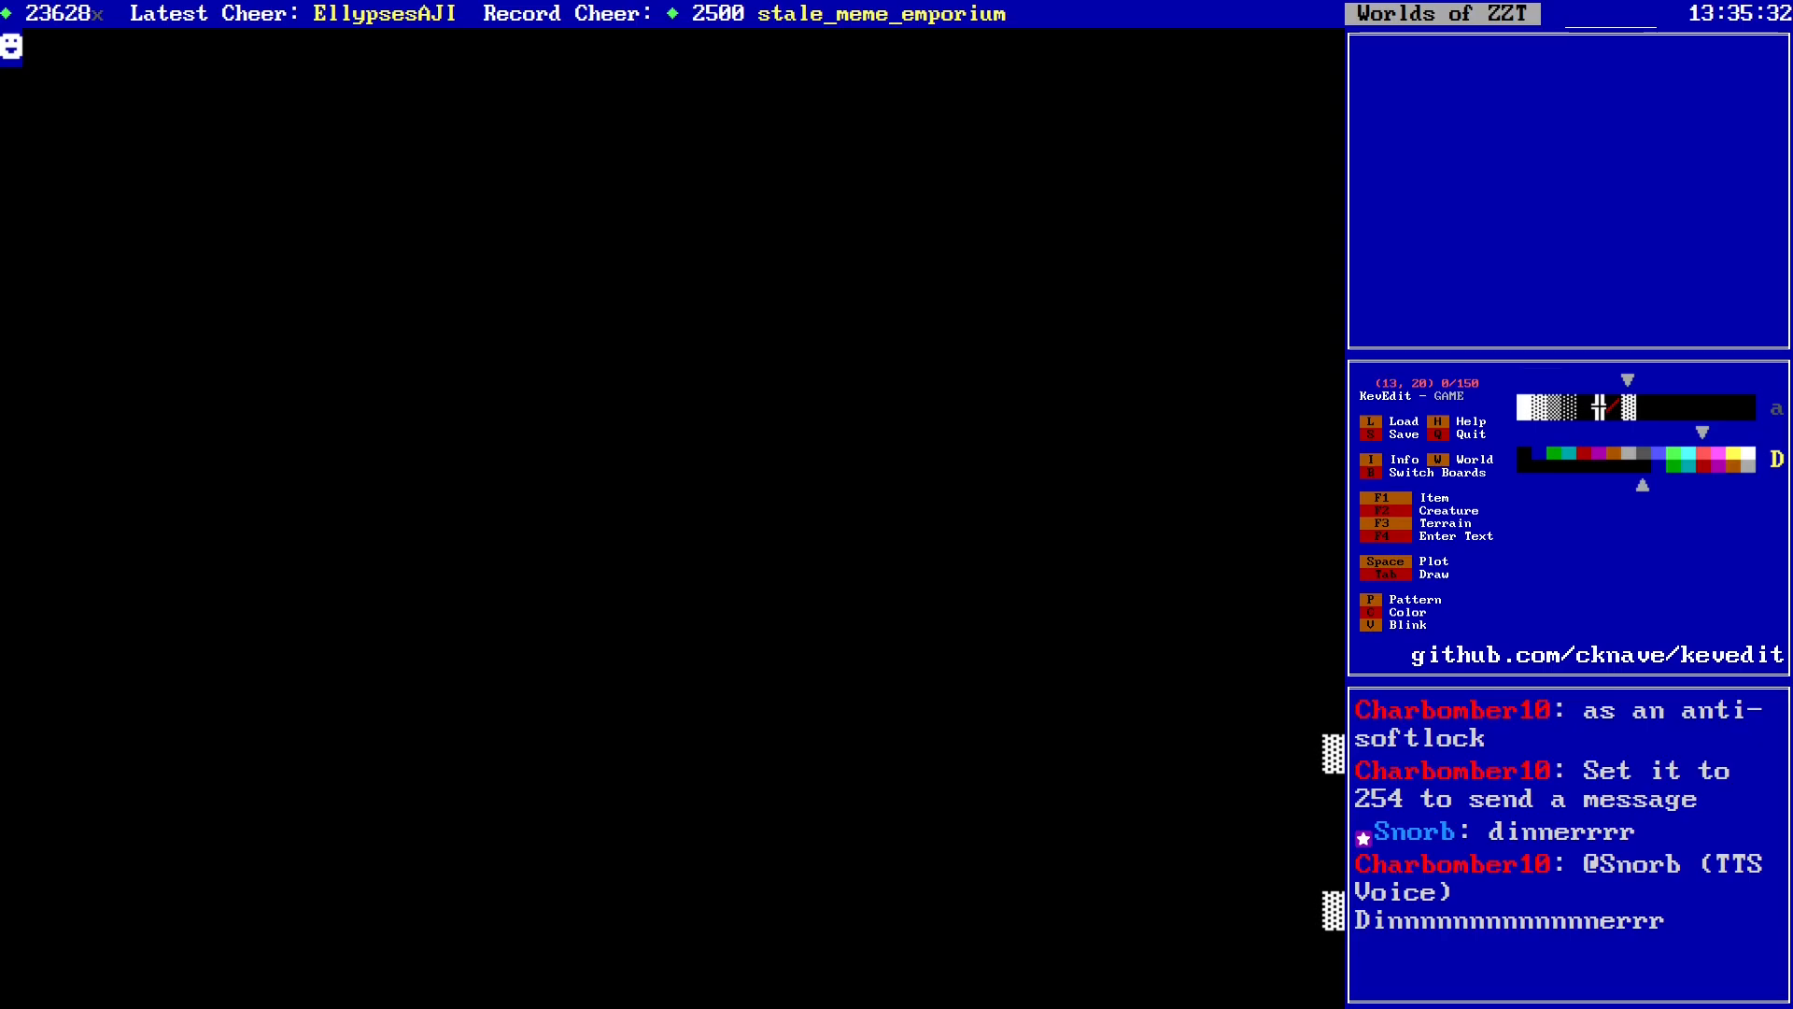
pyautogui.press('b')
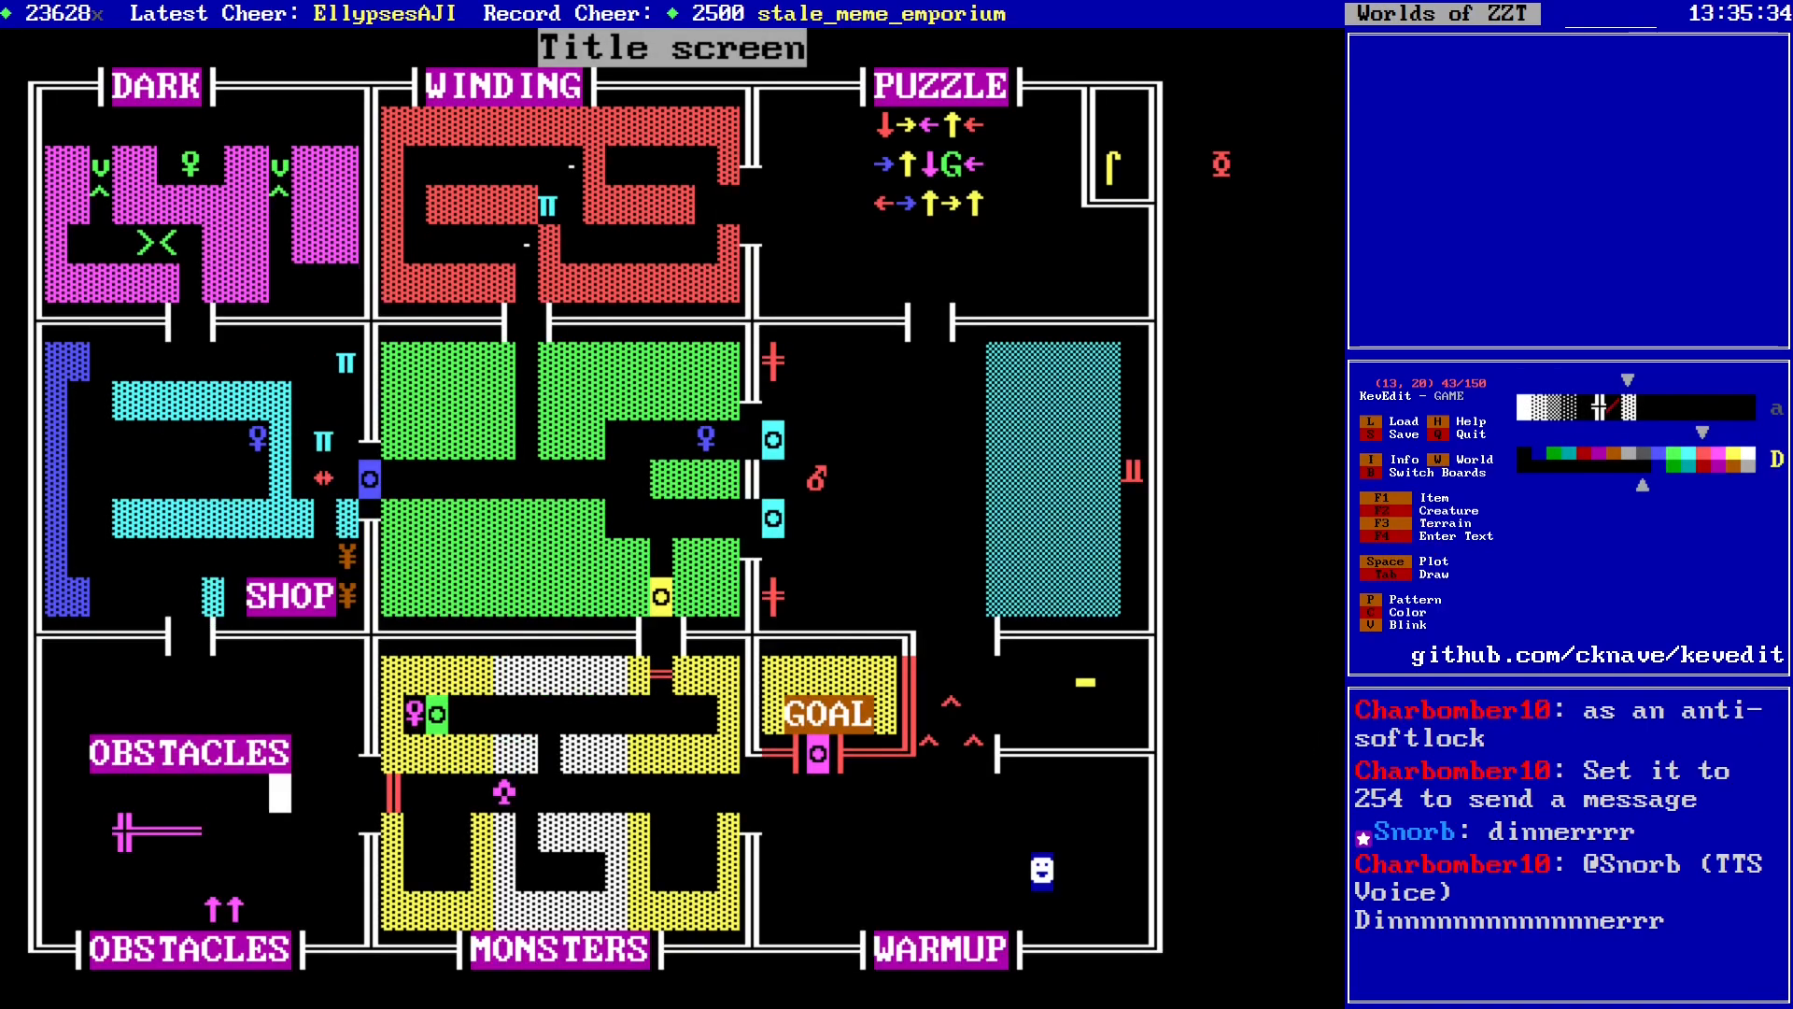
pyautogui.press('Return')
# Step: Return to Monster Room and set the drawing tile to a bright yellow normal wall on black
pyautogui.press('b')
pyautogui.press('Up')
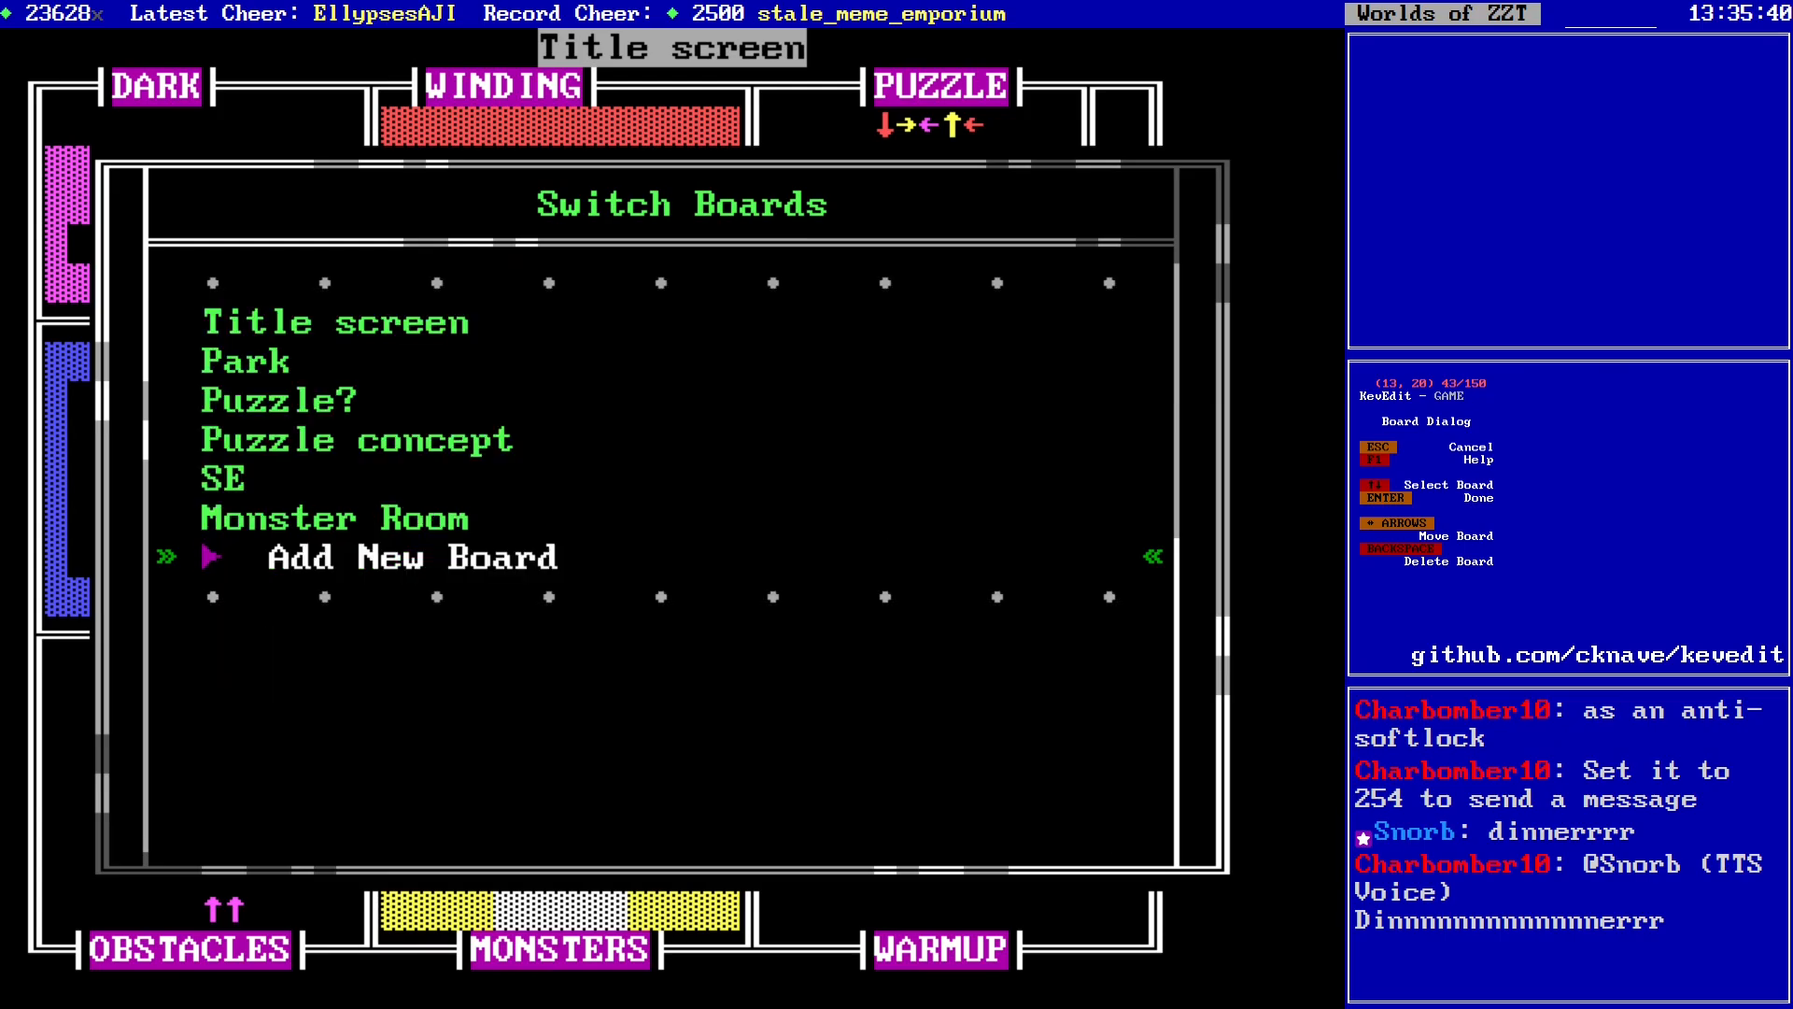
pyautogui.press('Up')
pyautogui.press('Return')
pyautogui.press('c')
pyautogui.press('Right')
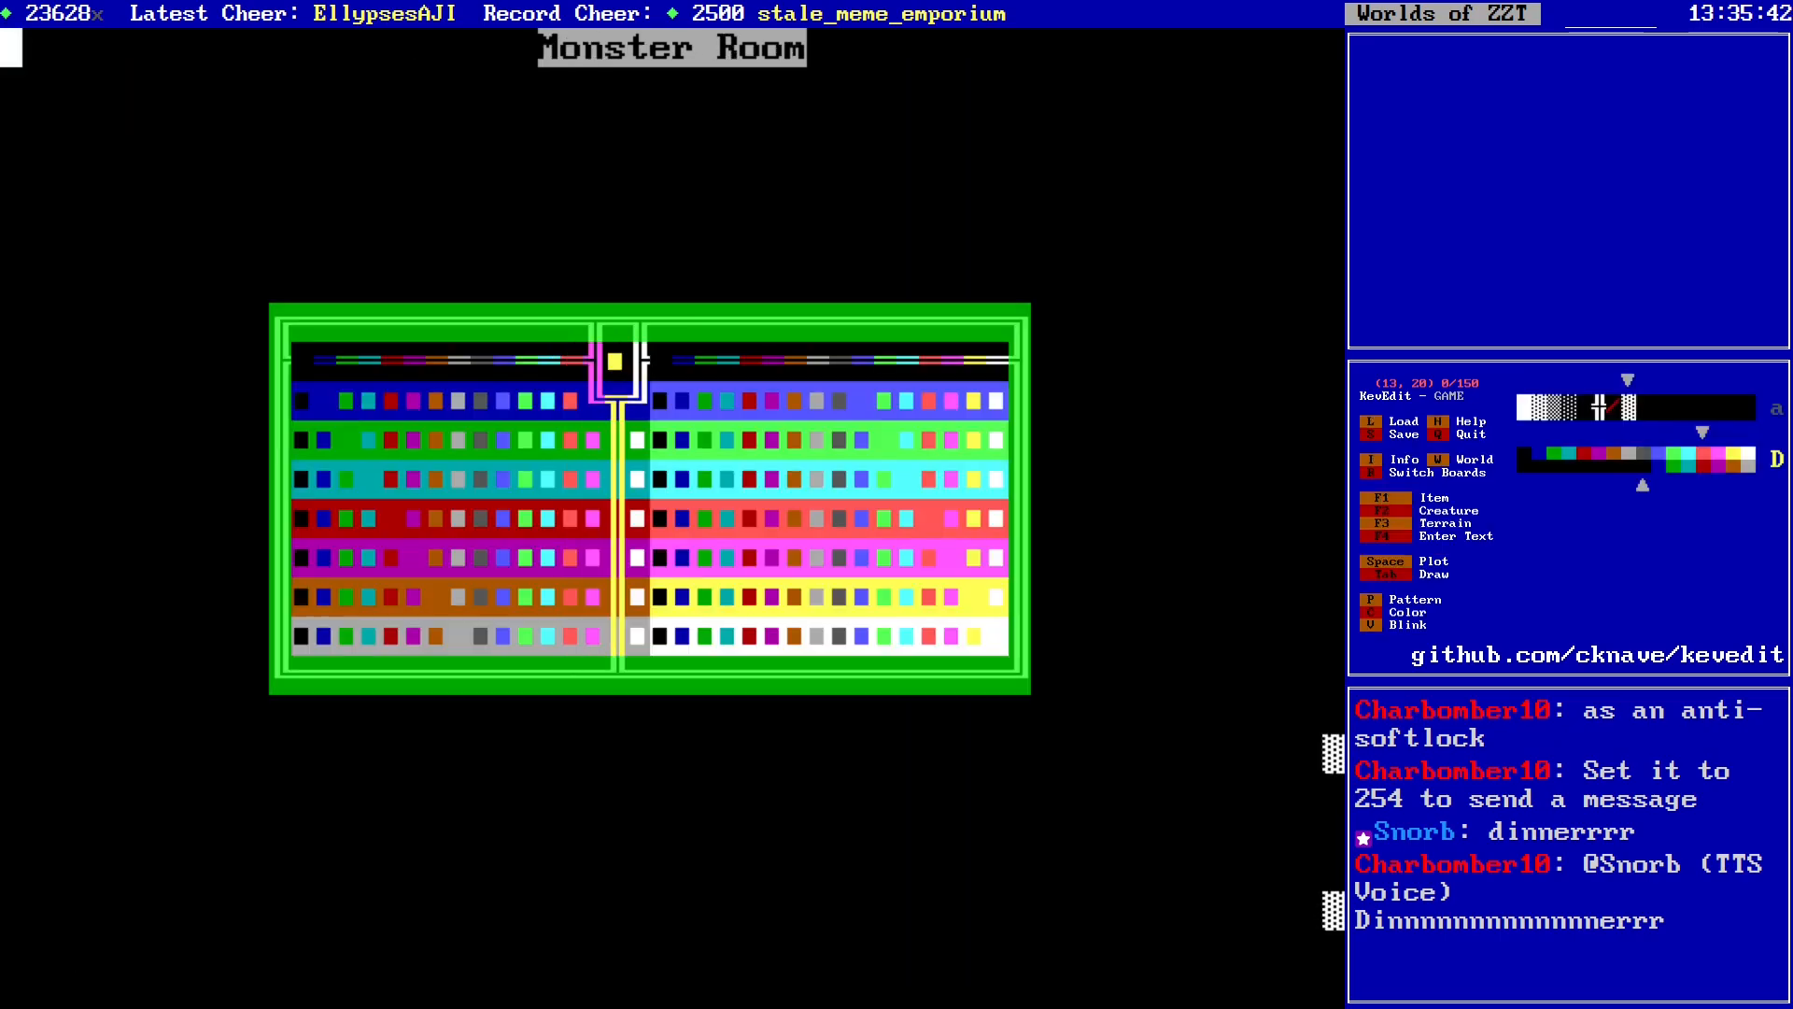
pyautogui.press('Return')
pyautogui.press('p')
pyautogui.press('p')
pyautogui.press('p')
pyautogui.press('p')
pyautogui.press('p')
pyautogui.press('p')
pyautogui.press('p')
pyautogui.press('p')
pyautogui.press('p')
pyautogui.press('p')
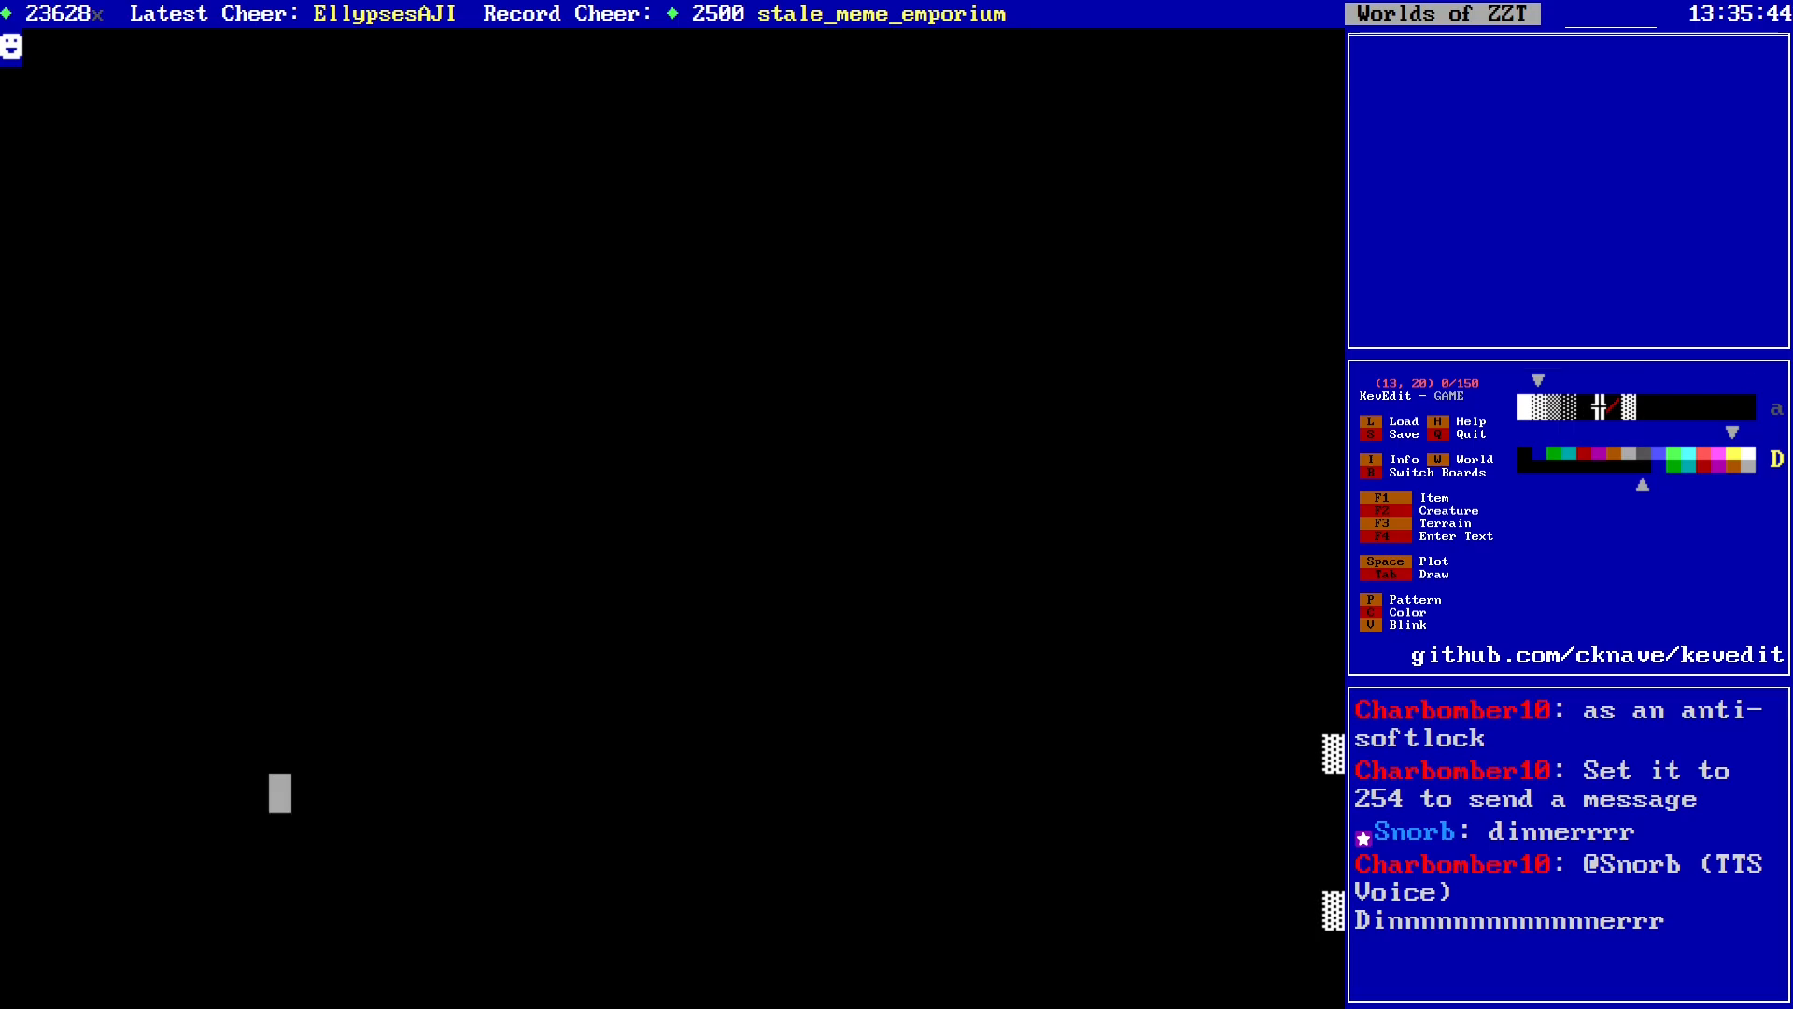
# Step: Save the world over the existing GAME.zzt
pyautogui.press('s')
pyautogui.press('Return')
pyautogui.press('y')
# Step: Draw a yellow wall in Monster Room down the east edge from row 23 to 25 and along the bottom row to column 1
pyautogui.press('Right')
pyautogui.press('Right')
pyautogui.press('Right')
pyautogui.press('Right')
pyautogui.press('Right')
pyautogui.press('Right')
pyautogui.press('Right')
pyautogui.press('Right')
pyautogui.press('Right')
pyautogui.press('Right')
pyautogui.press('Right')
pyautogui.press('Right')
pyautogui.press('Right')
pyautogui.press('Right')
pyautogui.press('Right')
pyautogui.press('Right')
pyautogui.press('Right')
pyautogui.press('Right')
pyautogui.press('Right')
pyautogui.press('Right')
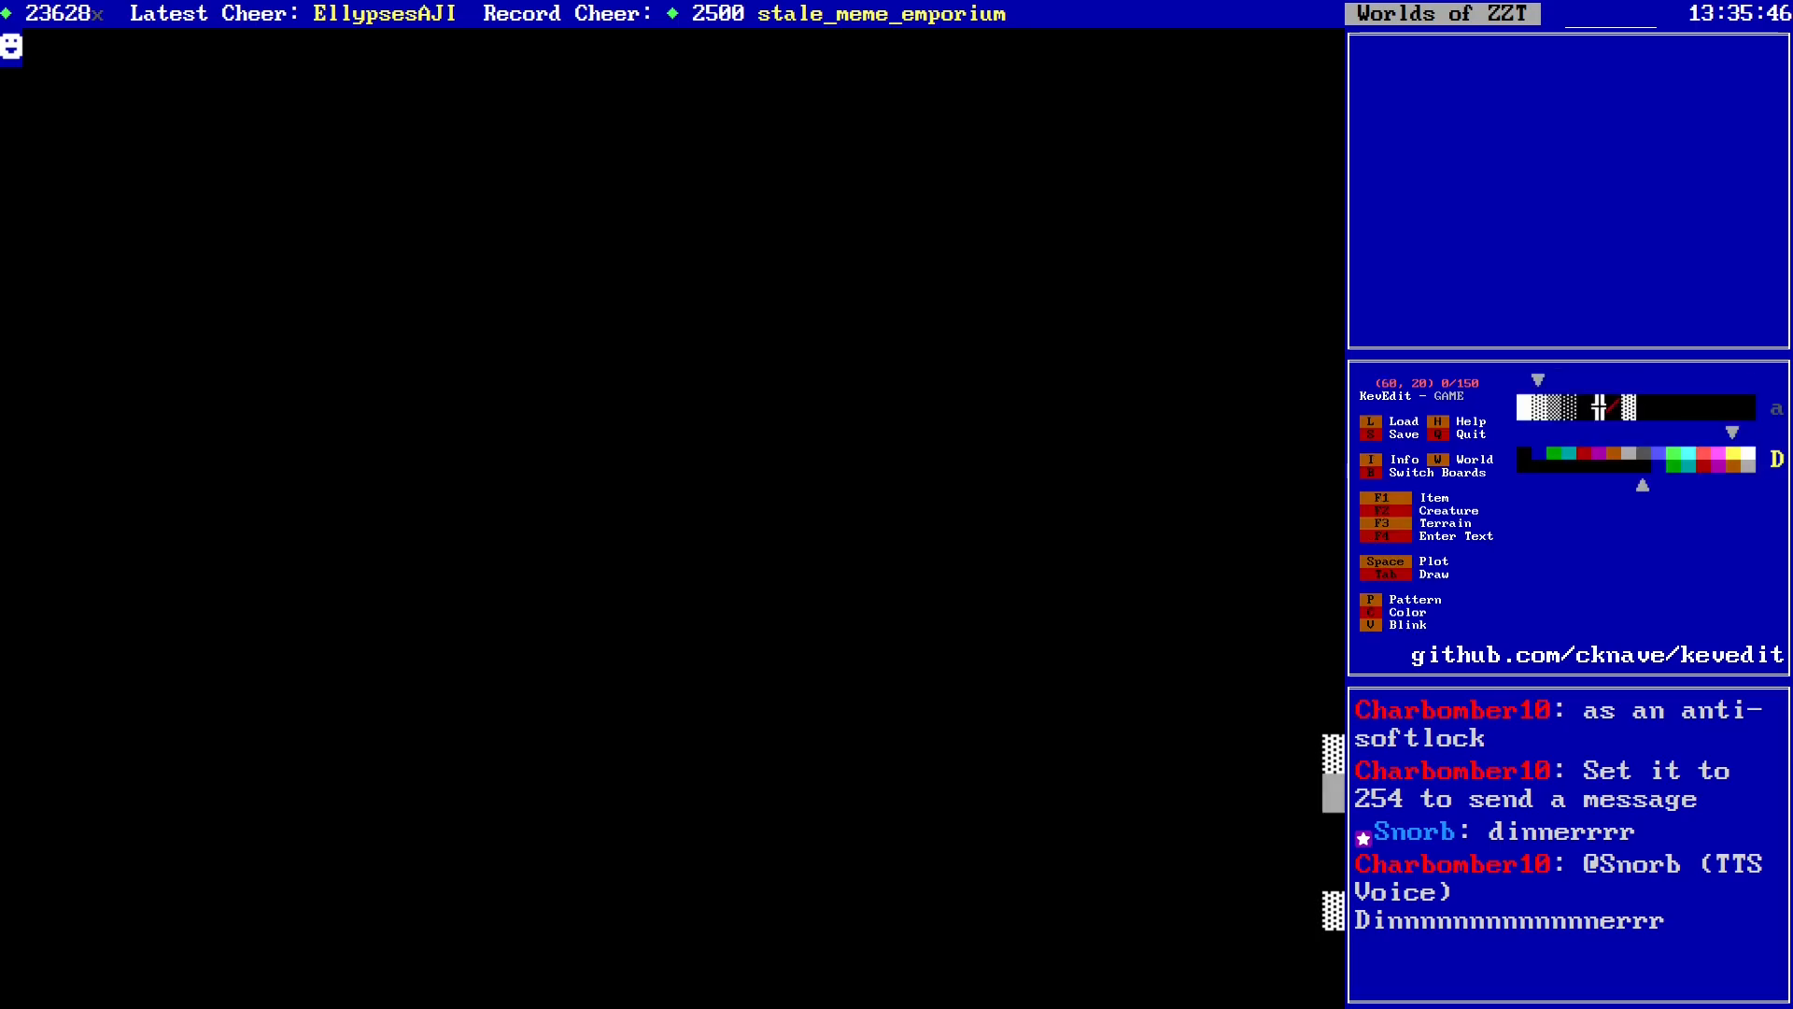
pyautogui.press('Down')
pyautogui.press('Down')
pyautogui.press('Down')
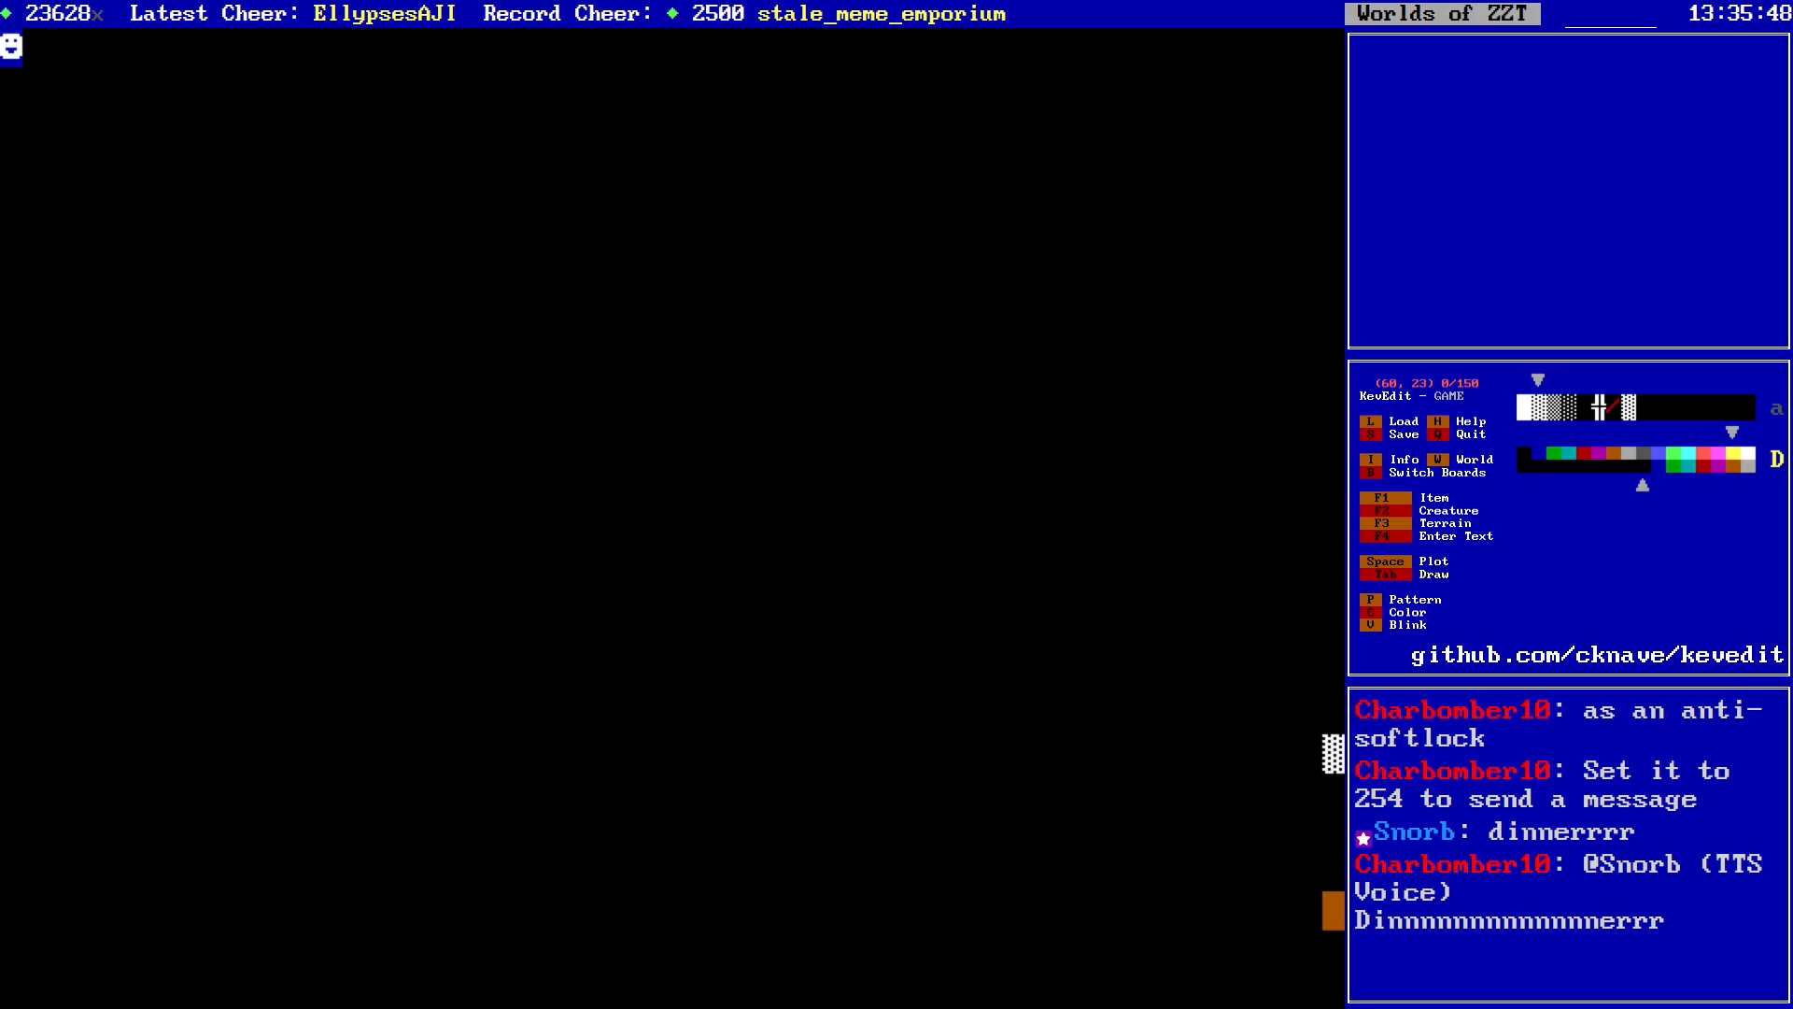
pyautogui.press('Tab')
pyautogui.press('Down')
pyautogui.press('Down')
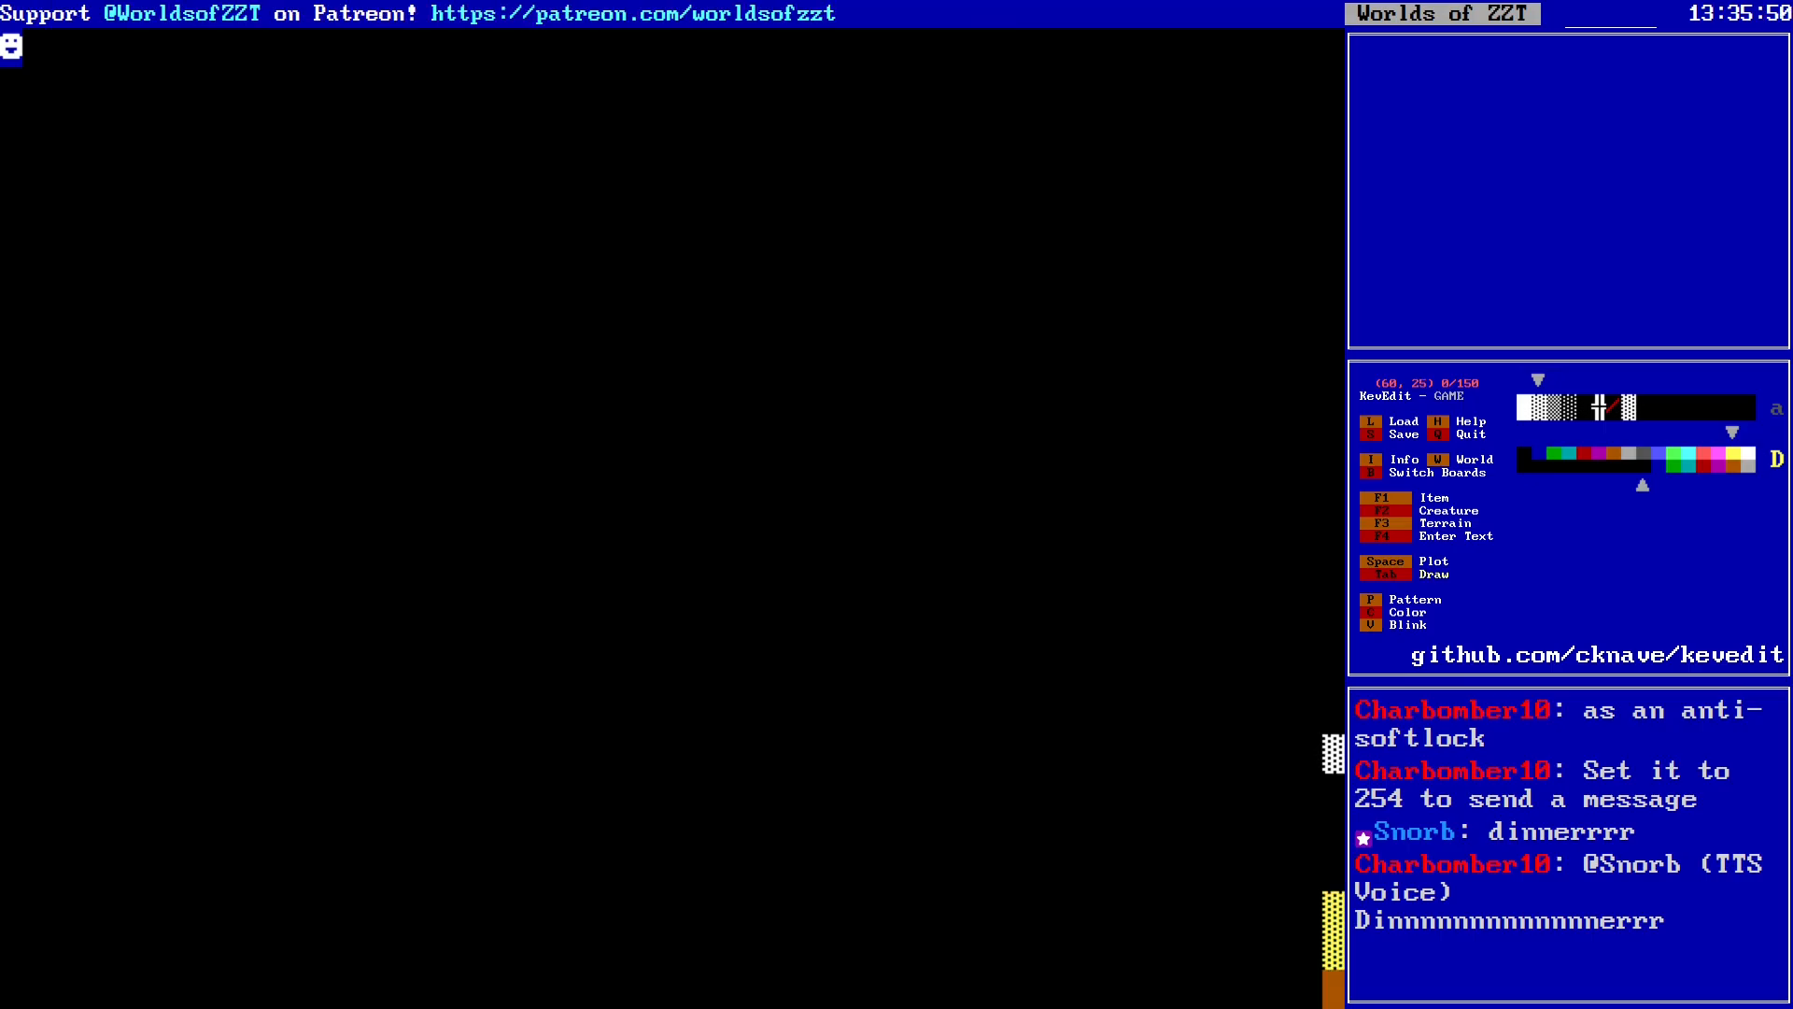
pyautogui.press('Left')
pyautogui.press('Left')
pyautogui.press('Left')
pyautogui.press('Left')
pyautogui.press('Left')
pyautogui.press('Left')
pyautogui.press('Left')
pyautogui.press('Left')
pyautogui.press('Left')
pyautogui.press('Left')
pyautogui.press('Left')
pyautogui.press('Left')
pyautogui.press('Left')
pyautogui.press('Left')
pyautogui.press('Left')
pyautogui.press('Left')
pyautogui.press('Left')
pyautogui.press('Left')
pyautogui.press('Left')
pyautogui.press('Left')
# Step: Consult the Title screen board's plan for the layout of the monsters room
pyautogui.press('b')
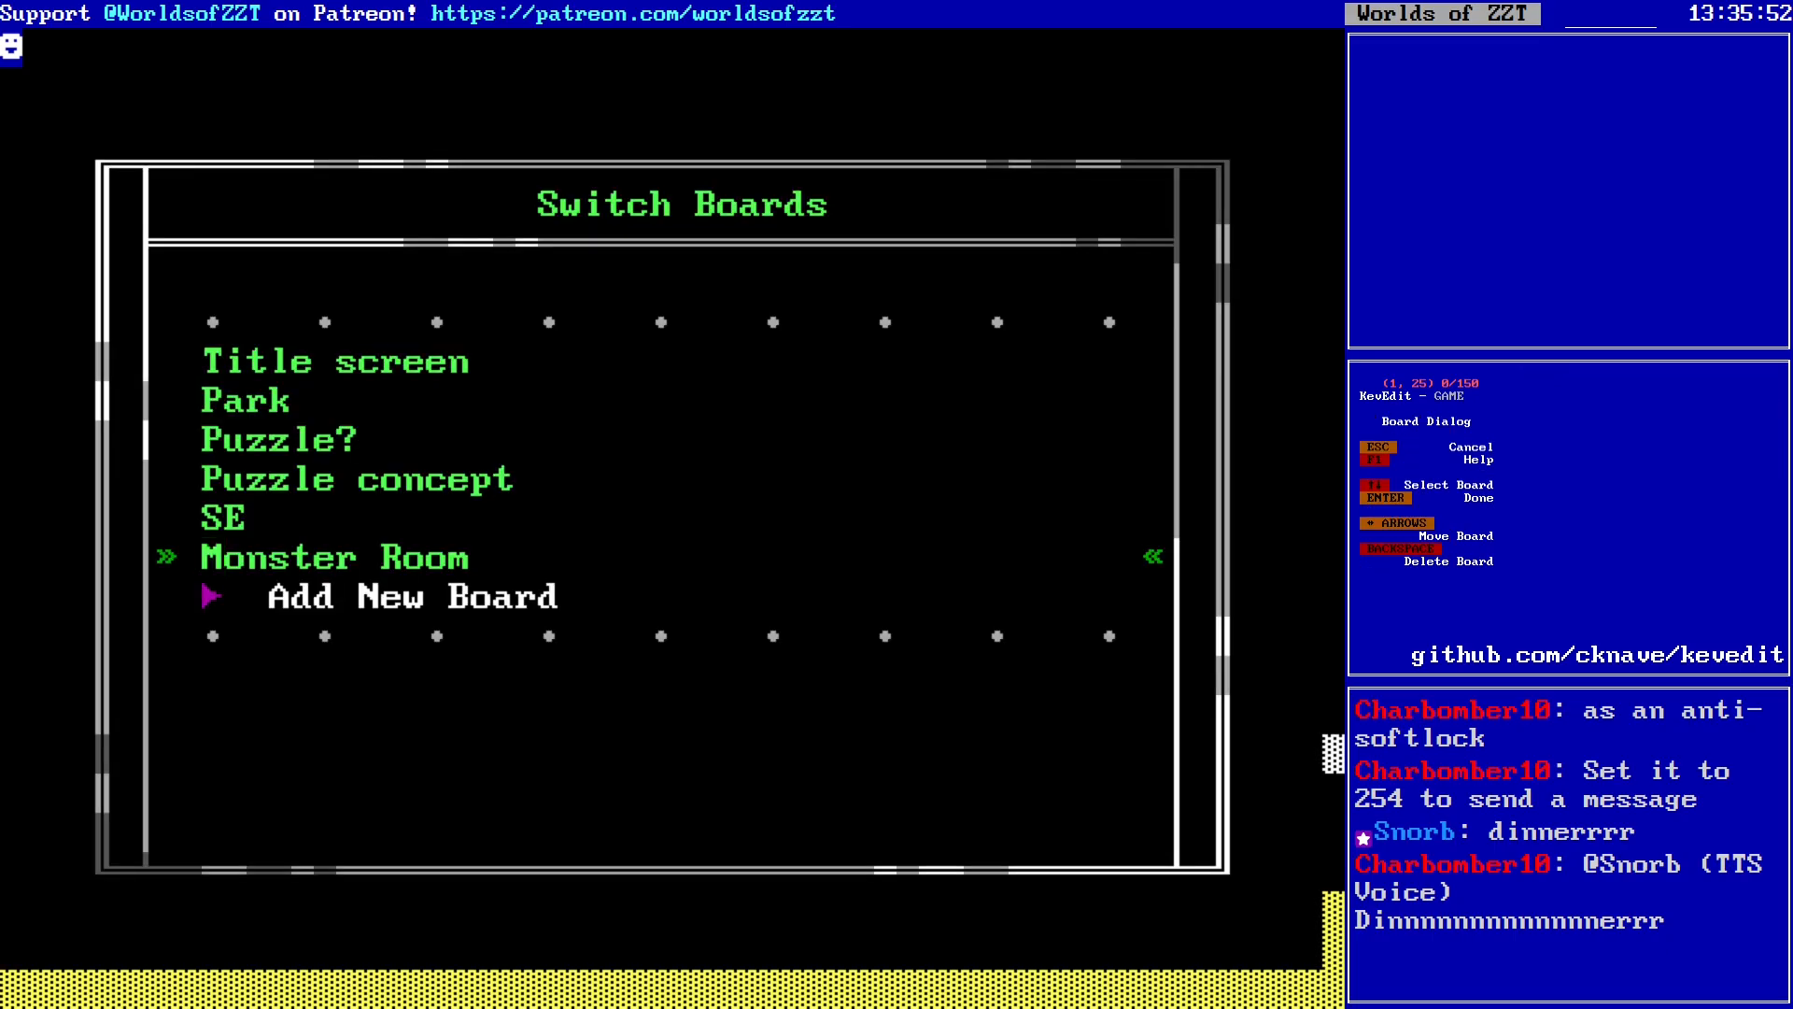
pyautogui.press('Up')
pyautogui.press('Up')
pyautogui.press('Up')
pyautogui.press('Up')
pyautogui.press('Up')
pyautogui.press('Return')
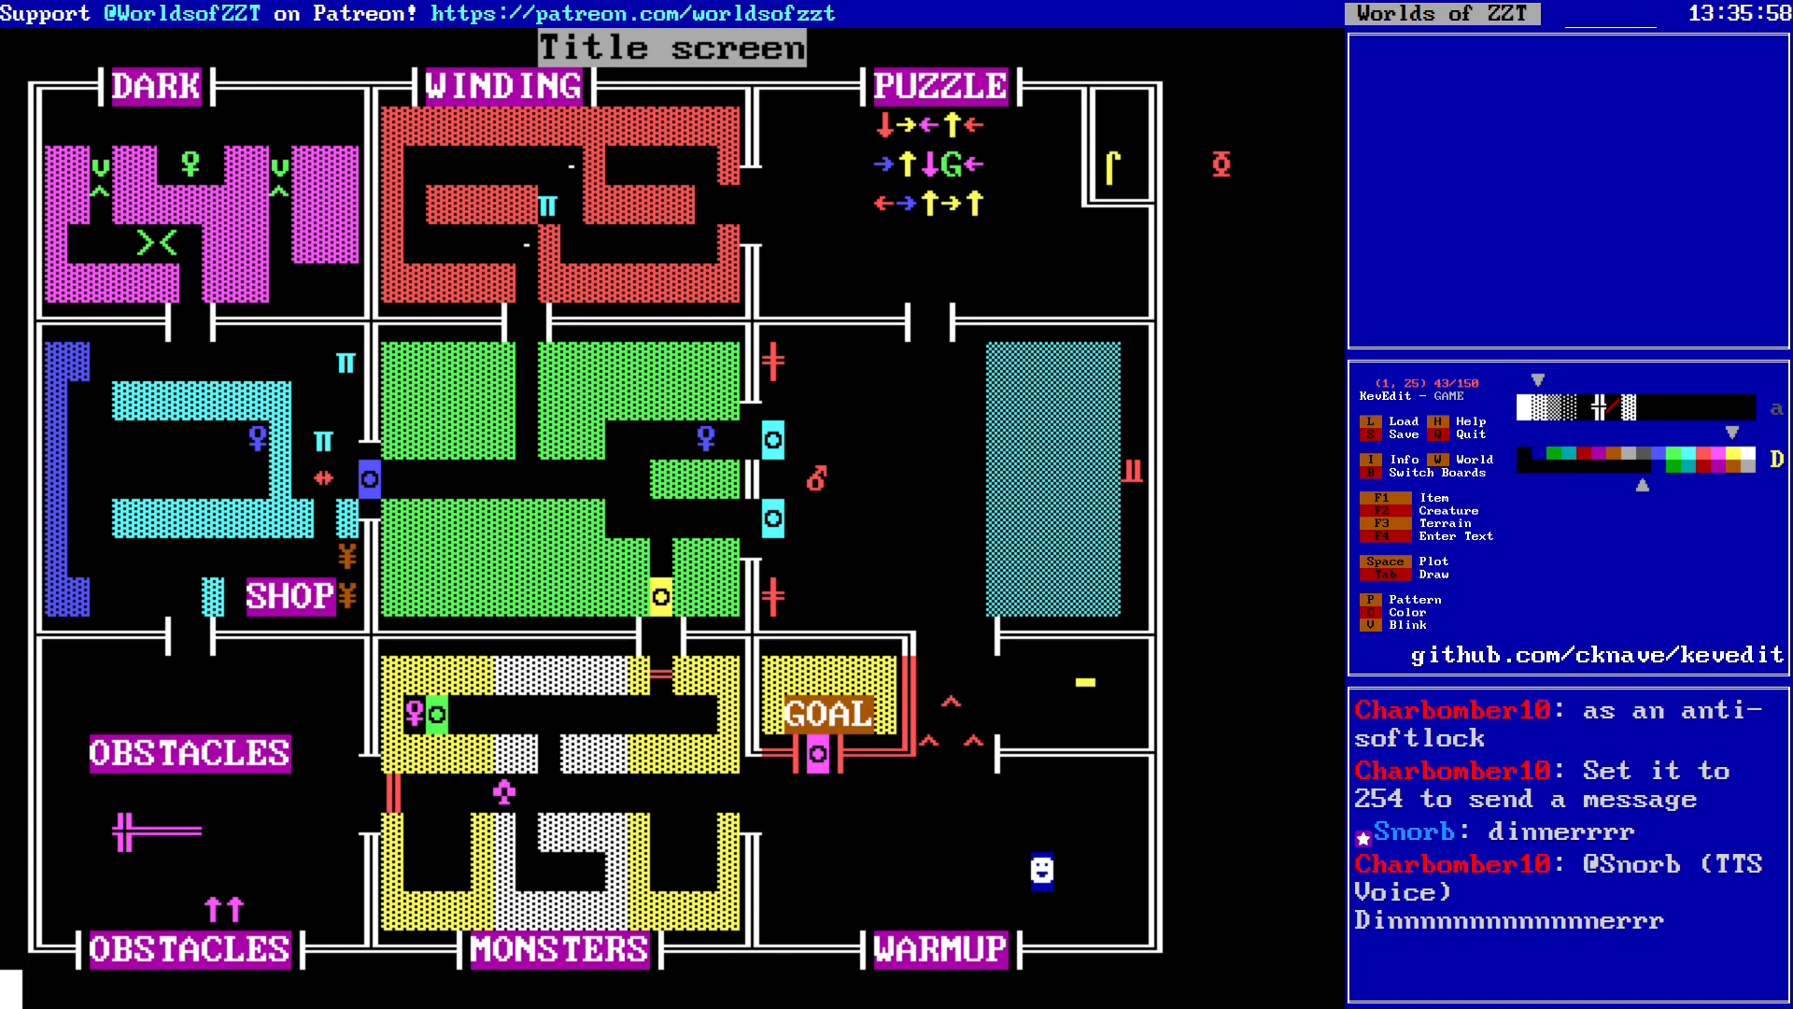
# Step: Examine the west side of the monsters area in the Title screen plan, around the gap between its yellow walls
pyautogui.press('Right')
pyautogui.press('Right')
pyautogui.press('Right')
pyautogui.press('Right')
pyautogui.press('Right')
pyautogui.press('Right')
pyautogui.press('Right')
pyautogui.press('Right')
pyautogui.press('Right')
pyautogui.press('Right')
pyautogui.press('Right')
pyautogui.press('Right')
pyautogui.press('Right')
pyautogui.press('Right')
pyautogui.press('Right')
pyautogui.press('Right')
pyautogui.press('Right')
pyautogui.press('Right')
pyautogui.press('Right')
pyautogui.press('Right')
pyautogui.press('Up')
pyautogui.press('Up')
pyautogui.press('Up')
pyautogui.press('Up')
pyautogui.press('Up')
pyautogui.press('Left')
pyautogui.press('Left')
pyautogui.press('Left')
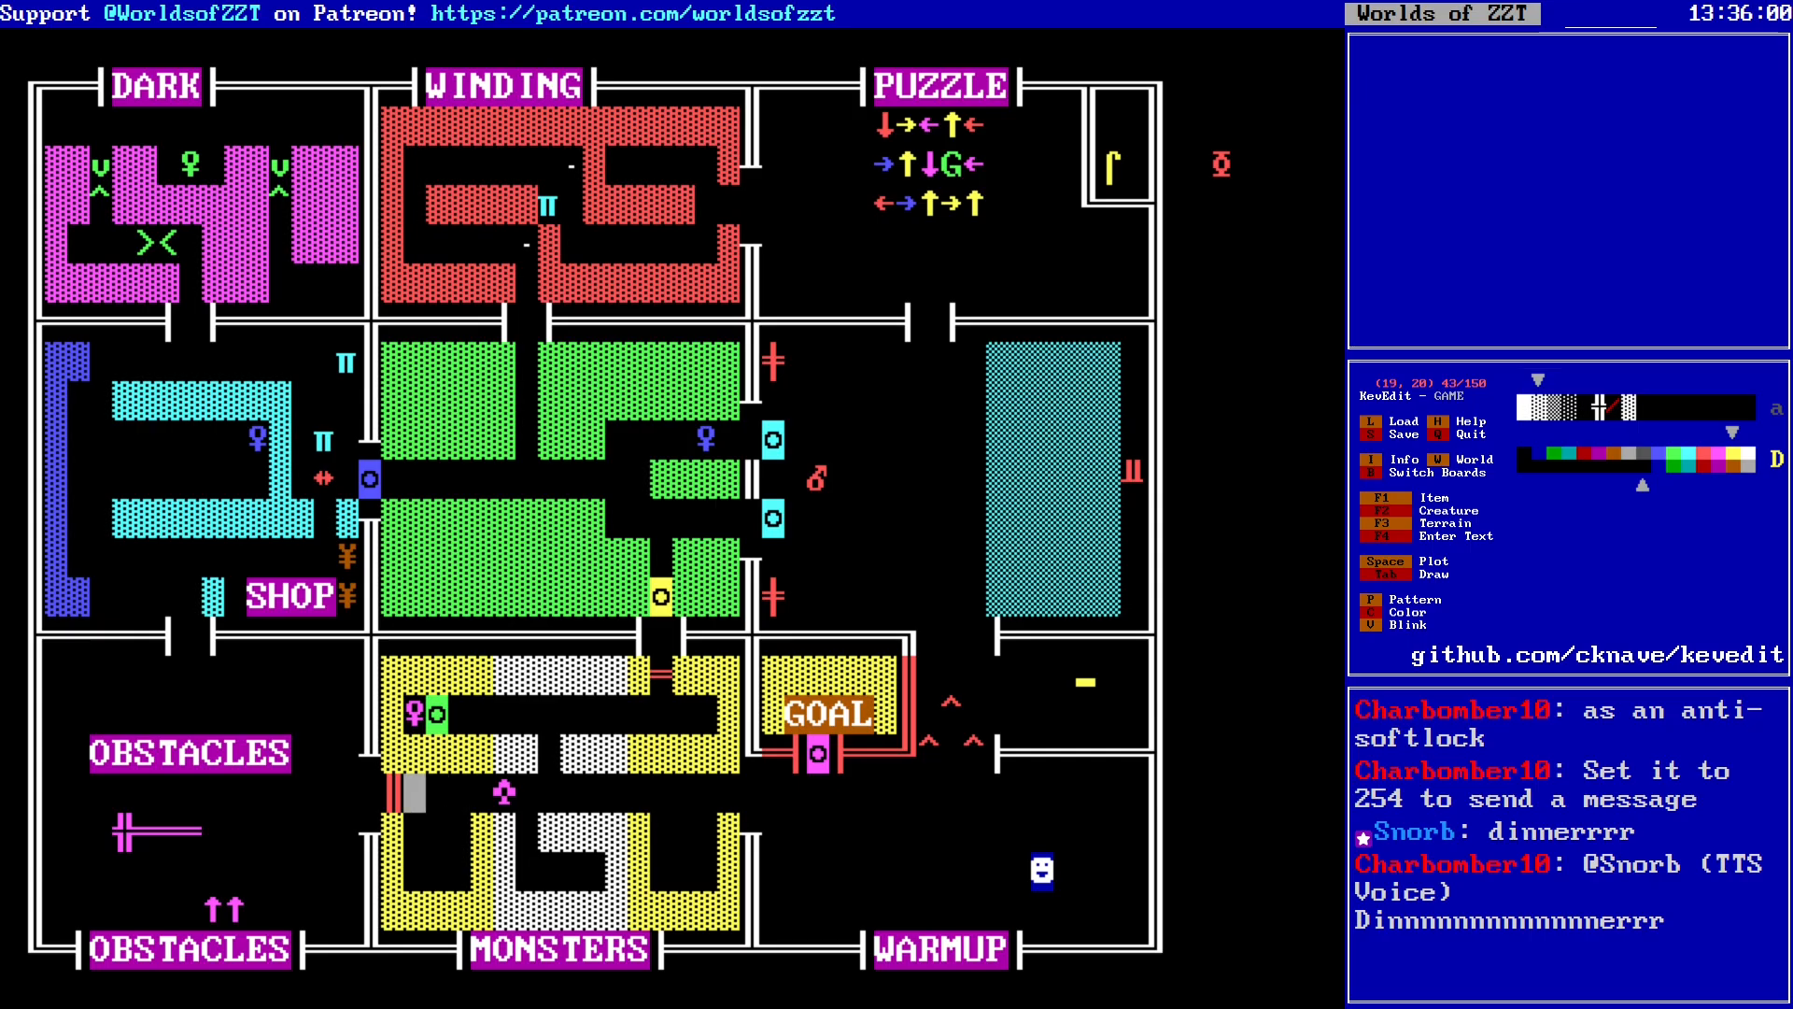
pyautogui.press('Left')
# Step: Return to Monster Room and draw a yellow normal wall along row 21 from column 1 to column 9
pyautogui.press('b')
pyautogui.press('Up')
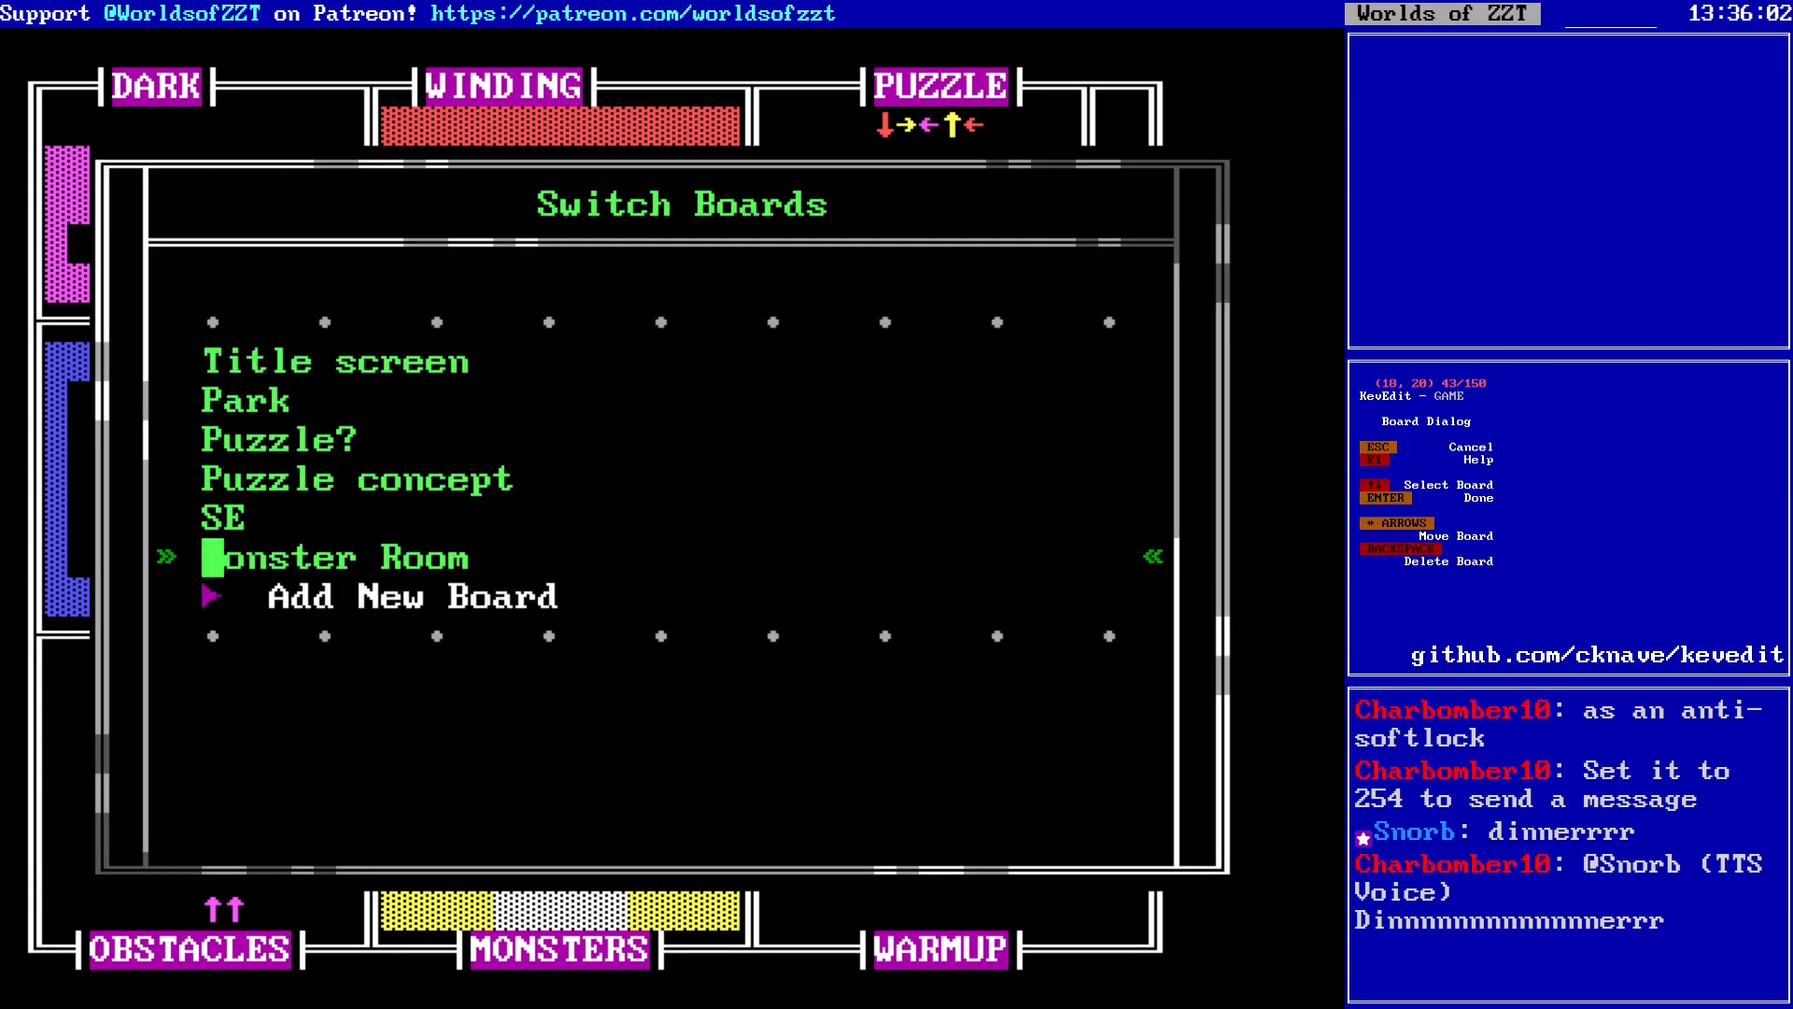
pyautogui.press('Return')
pyautogui.press('Up')
pyautogui.press('Up')
pyautogui.press('Up')
pyautogui.press('Up')
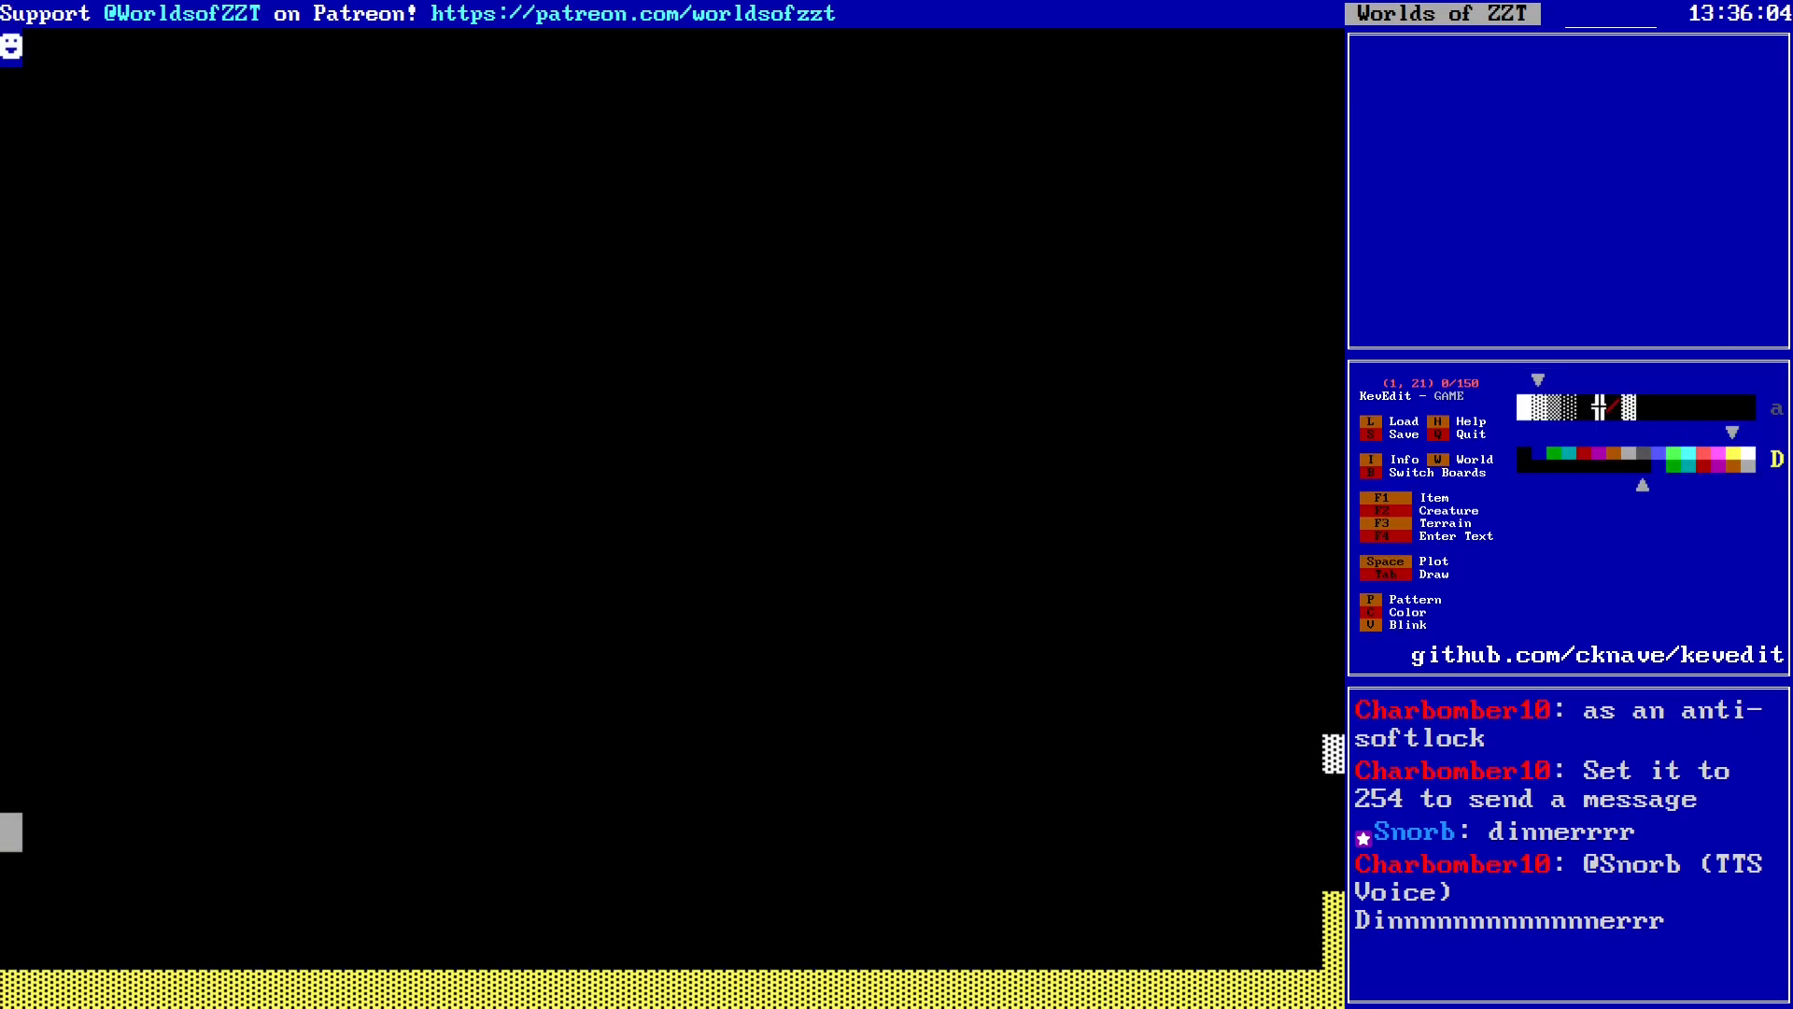
pyautogui.press('Tab')
pyautogui.press('Right')
pyautogui.press('Right')
pyautogui.press('Right')
pyautogui.press('Right')
pyautogui.press('Right')
pyautogui.press('Right')
pyautogui.press('Right')
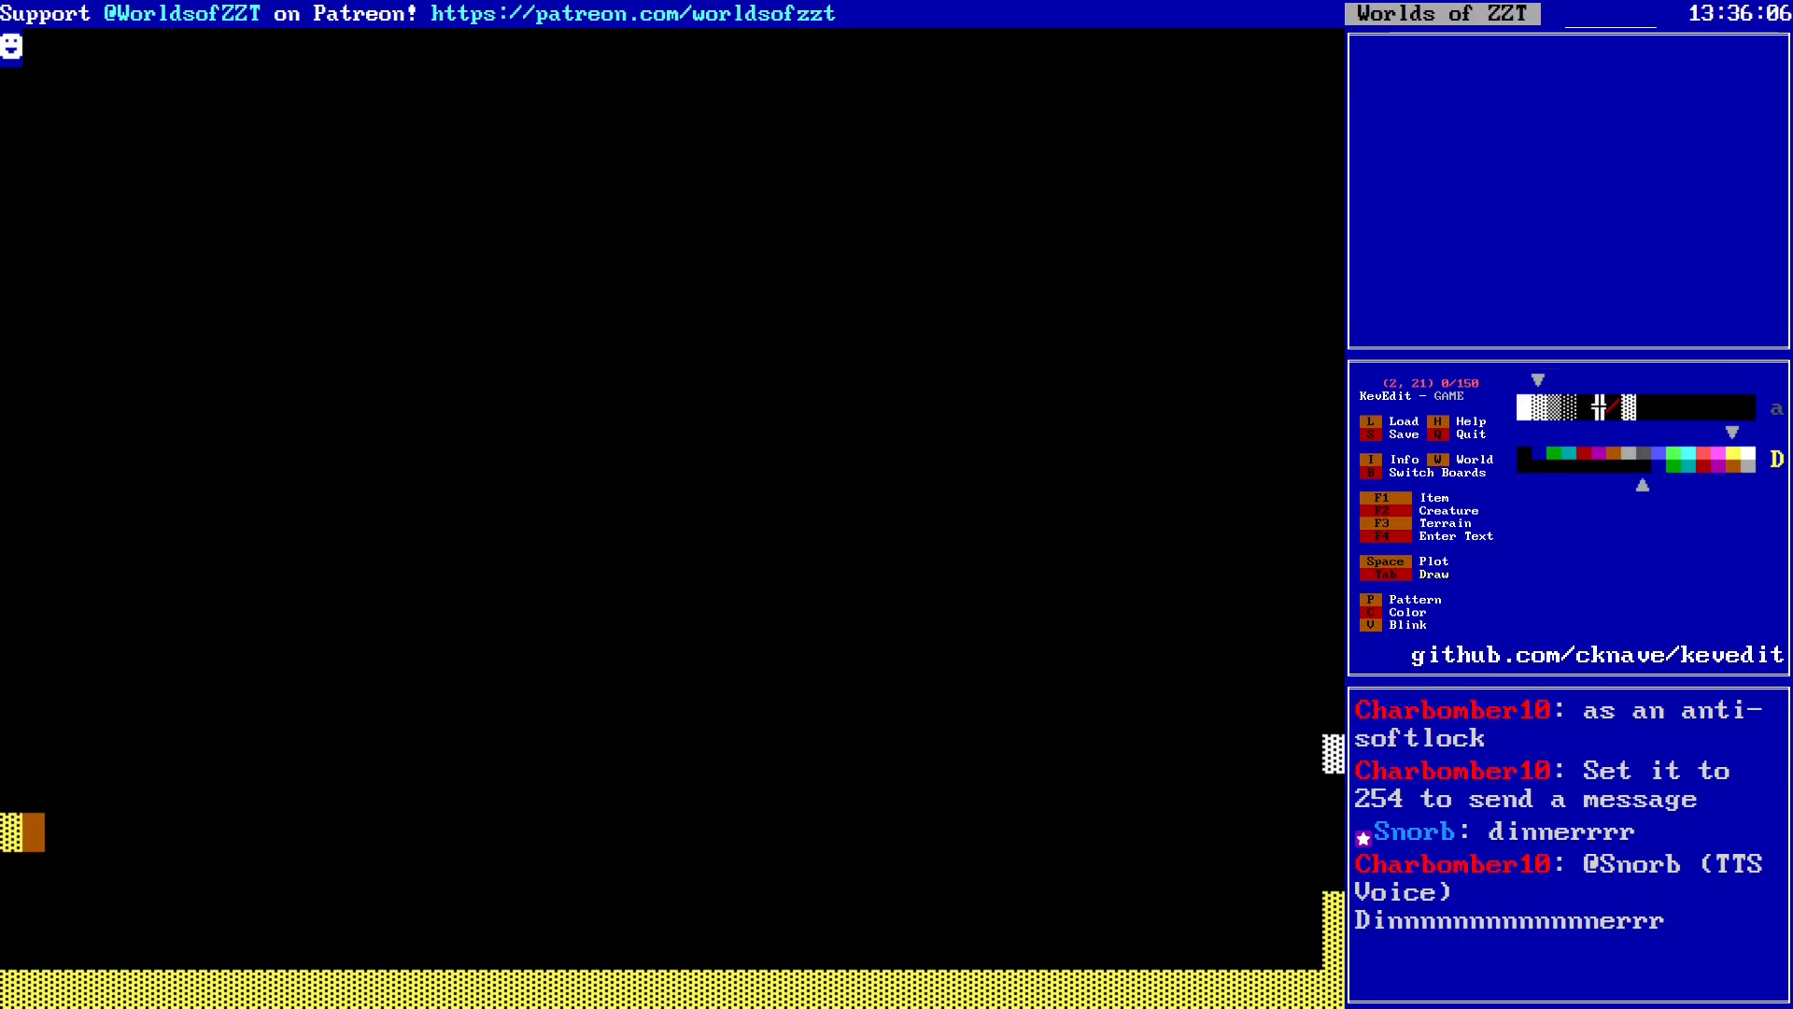
pyautogui.press('Right')
pyautogui.press('Tab')
# Step: Draw a small yellow line-wall figure over columns 4 and 5 in rows 22 to 24, and reselect the normal wall pattern
pyautogui.press('Left')
pyautogui.press('Down')
pyautogui.press('Left')
pyautogui.press('Left')
pyautogui.press('Left')
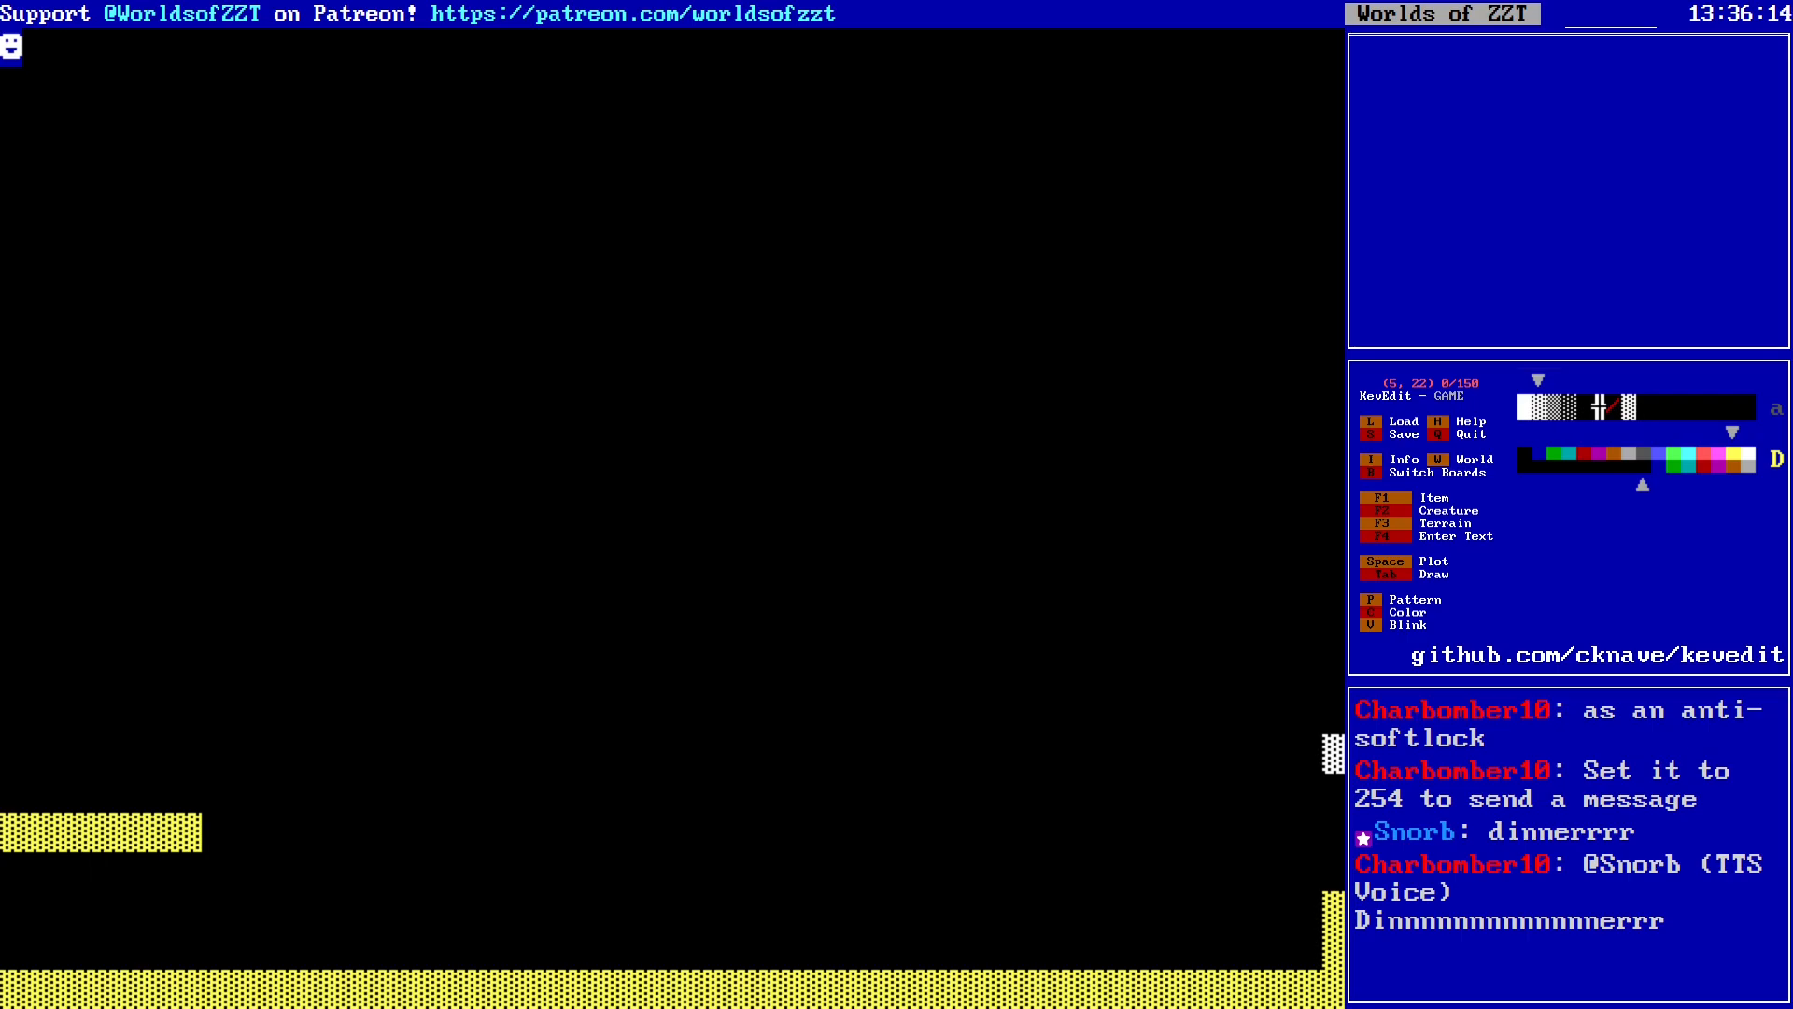
pyautogui.press('p')
pyautogui.press('p')
pyautogui.press('p')
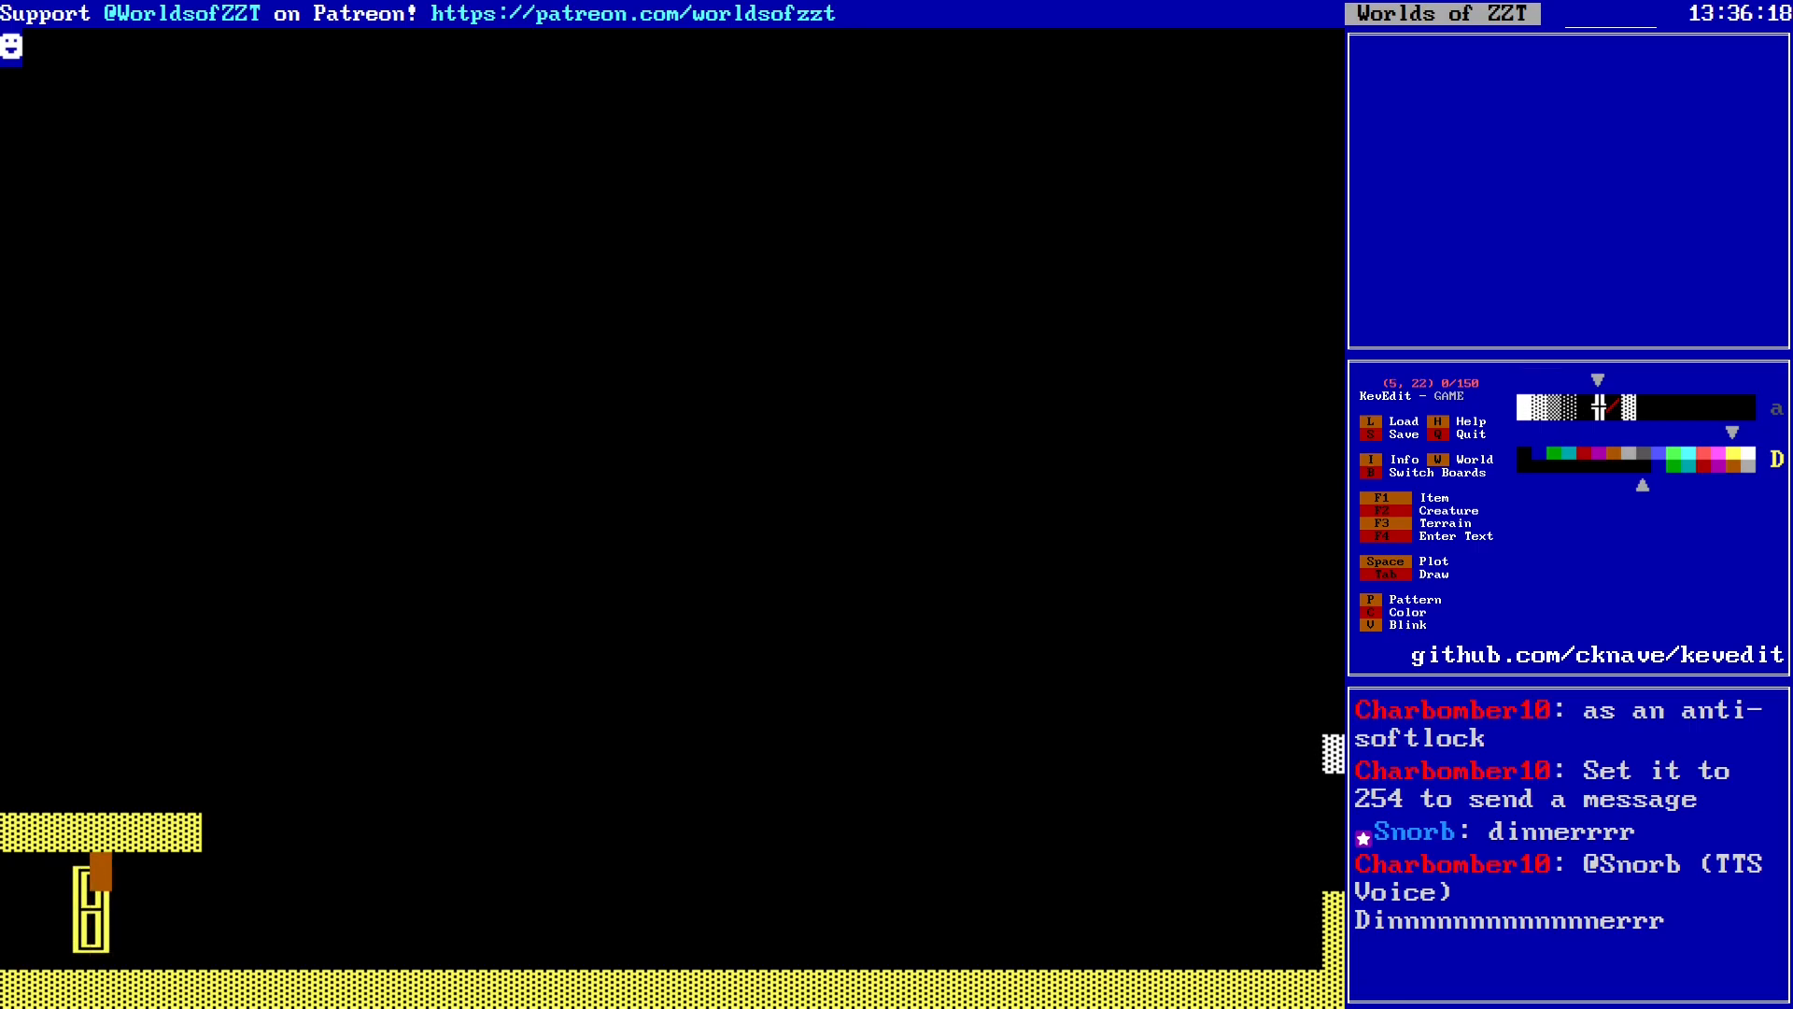
pyautogui.press('Right')
pyautogui.press('Right')
pyautogui.press('Right')
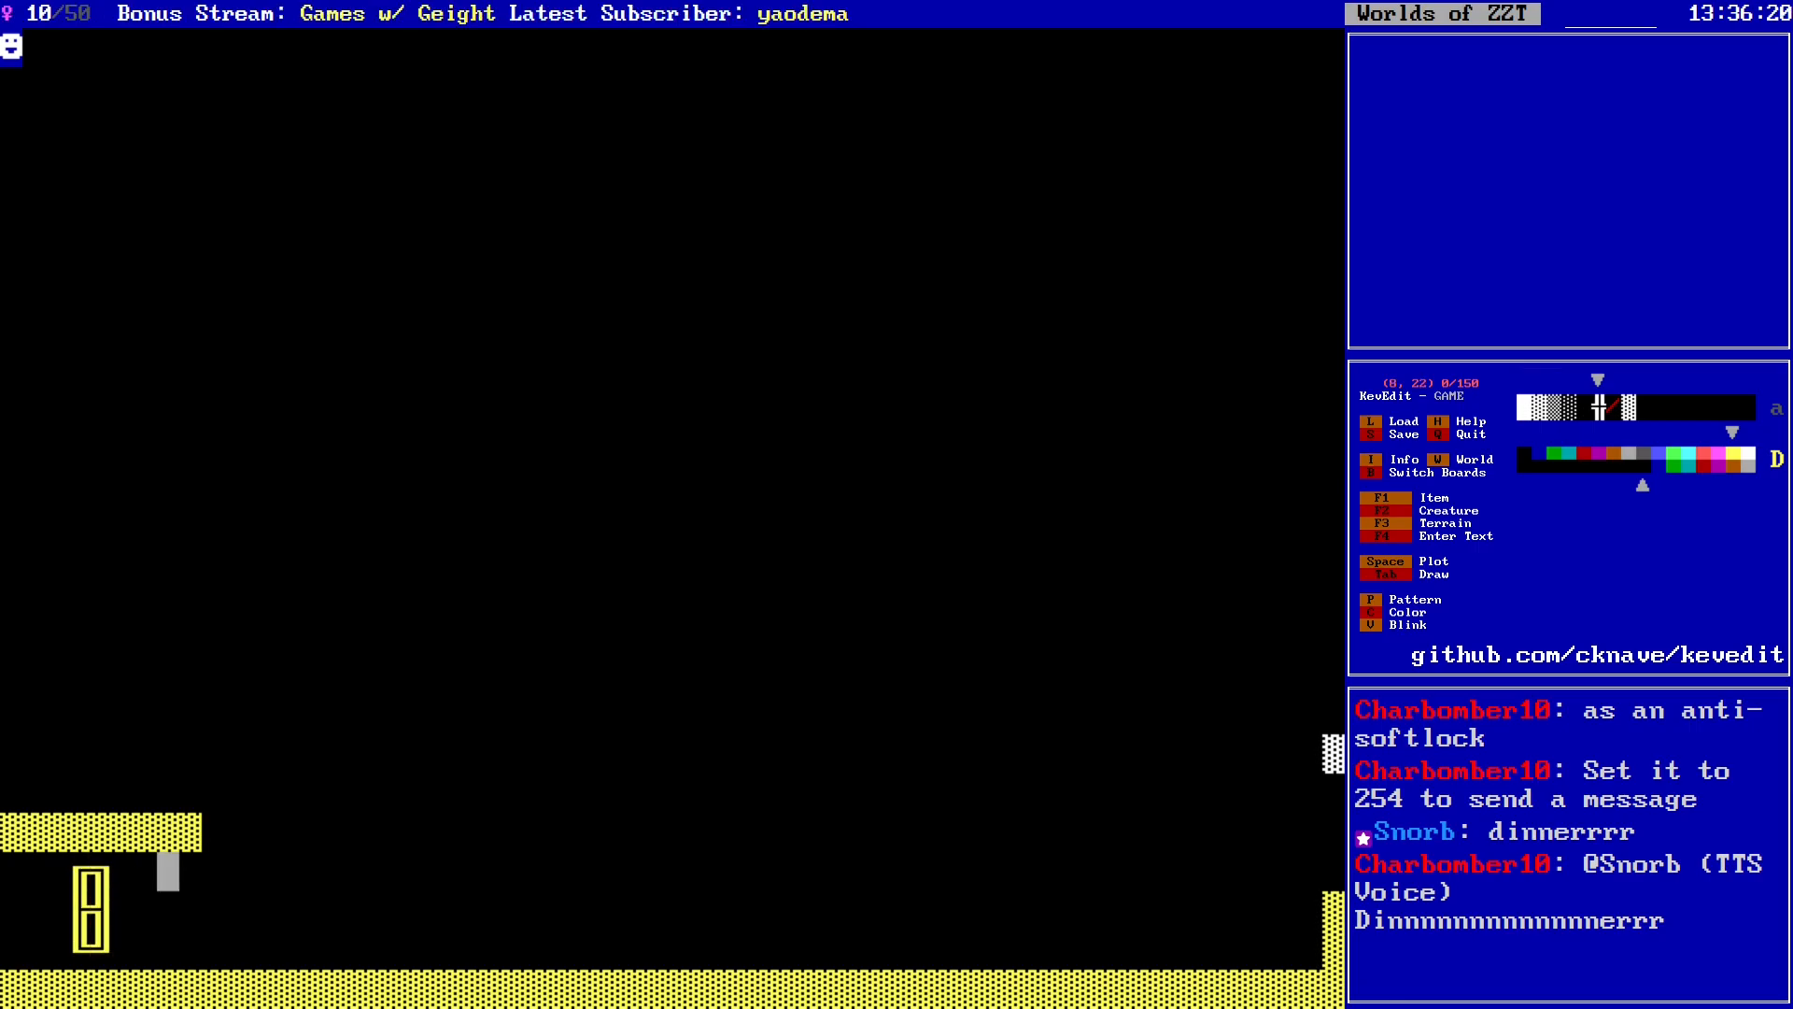
pyautogui.press('p')
pyautogui.press('p')
# Step: Reopen the Title screen board and examine the monsters area's north entrance and wall layout
pyautogui.press('b')
pyautogui.press('Up')
pyautogui.press('Up')
pyautogui.press('Up')
pyautogui.press('Up')
pyautogui.press('Up')
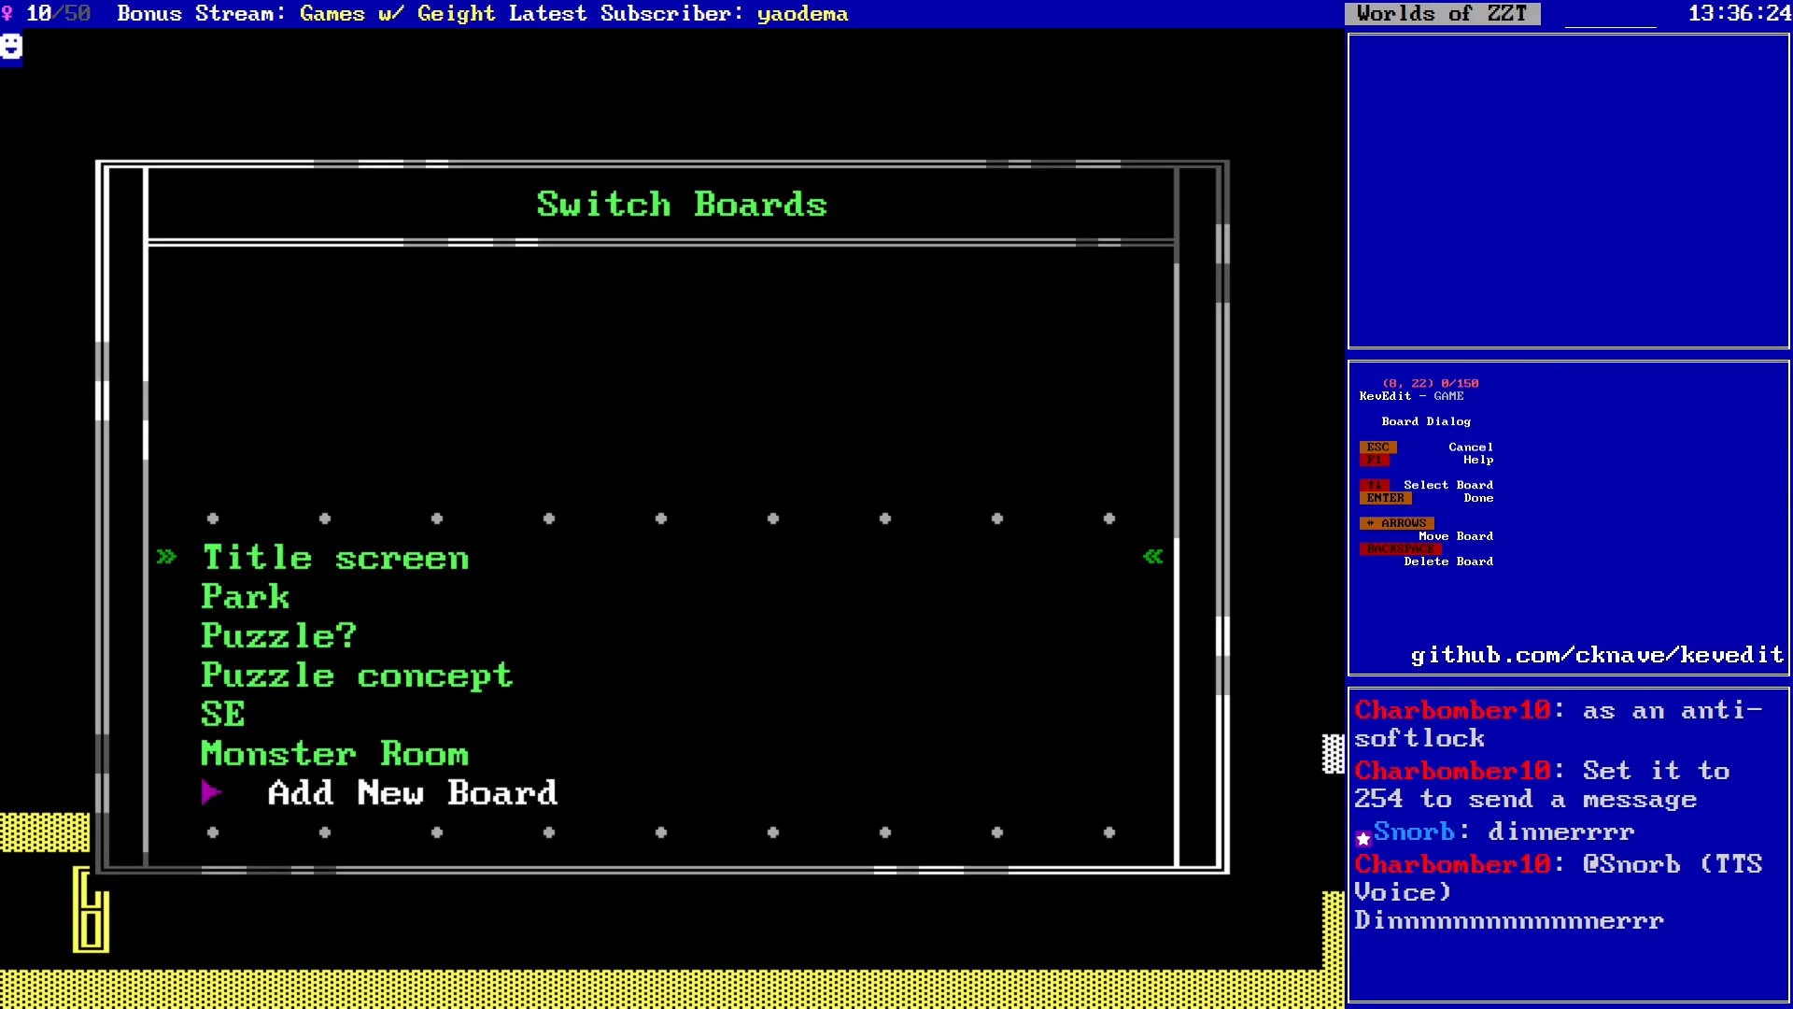
pyautogui.press('Return')
pyautogui.hotkey('alt', 'Right')
pyautogui.hotkey('alt', 'Right')
pyautogui.hotkey('alt', 'Up')
pyautogui.press('Right')
pyautogui.press('Right')
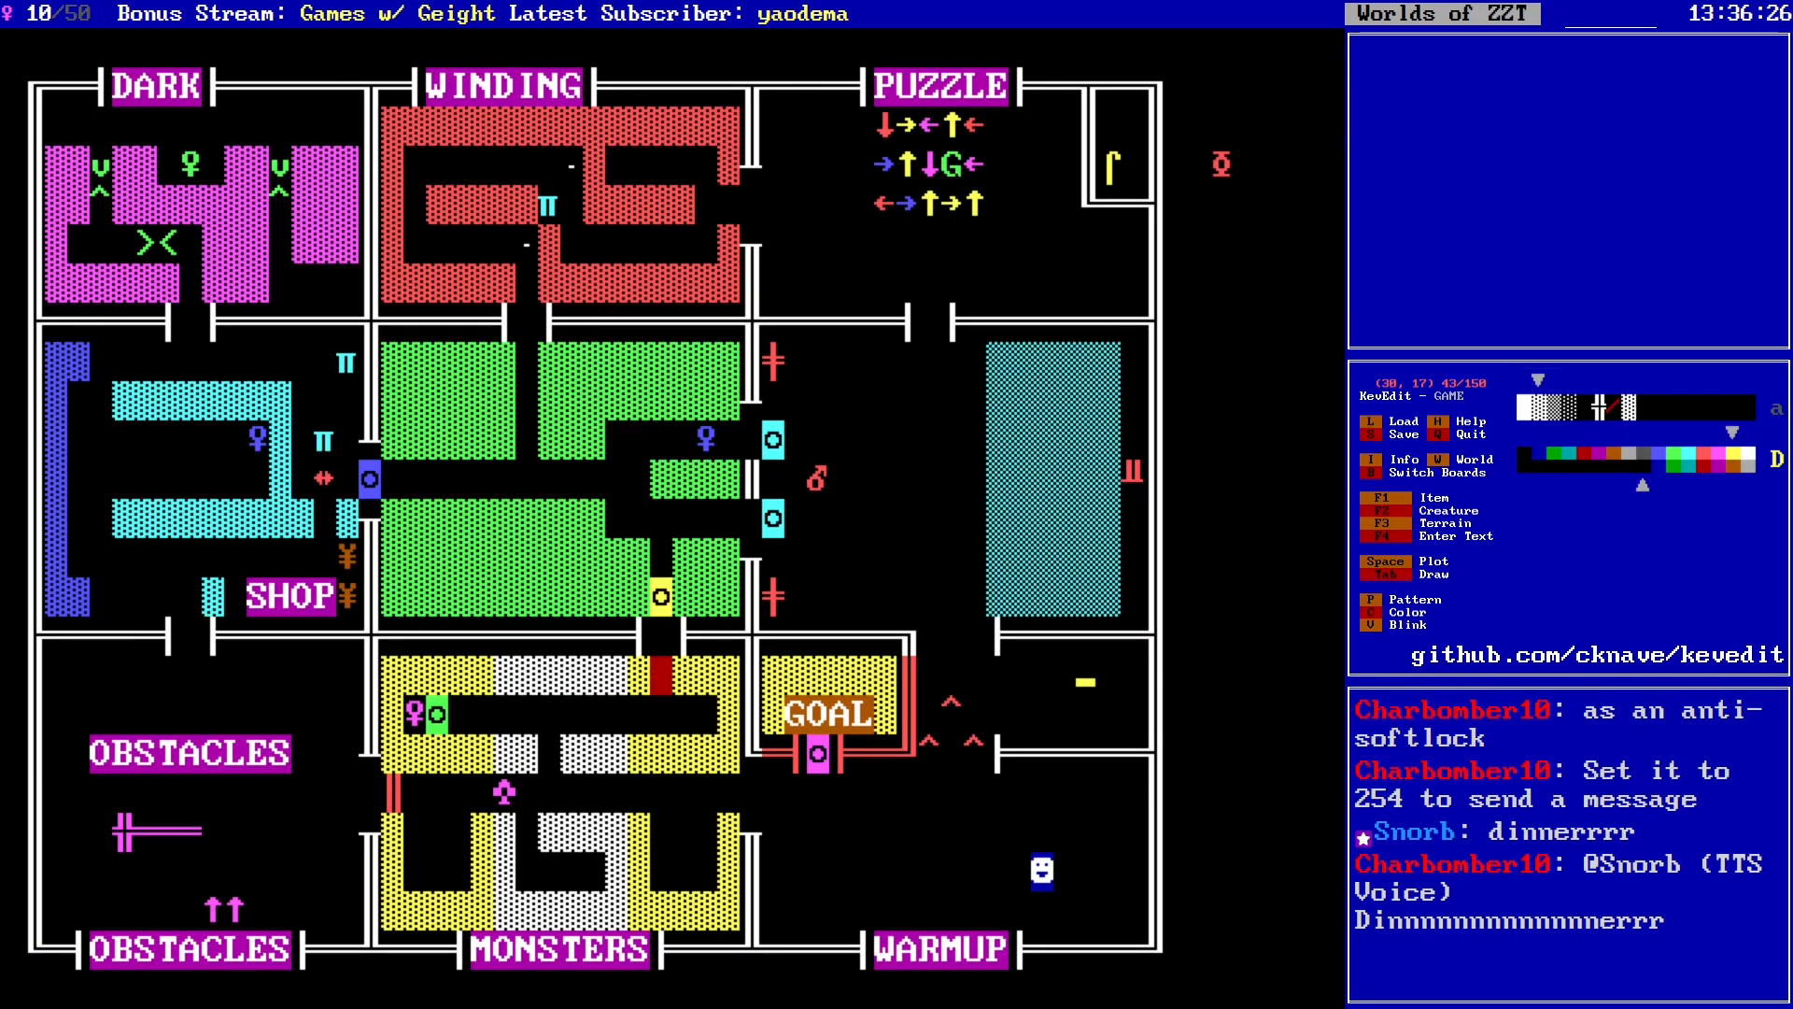
pyautogui.press('Up')
pyautogui.press('Up')
pyautogui.press('Down')
pyautogui.press('Down')
# Step: Return to Monster Room and set the drawing colour to bright white on black
pyautogui.press('b')
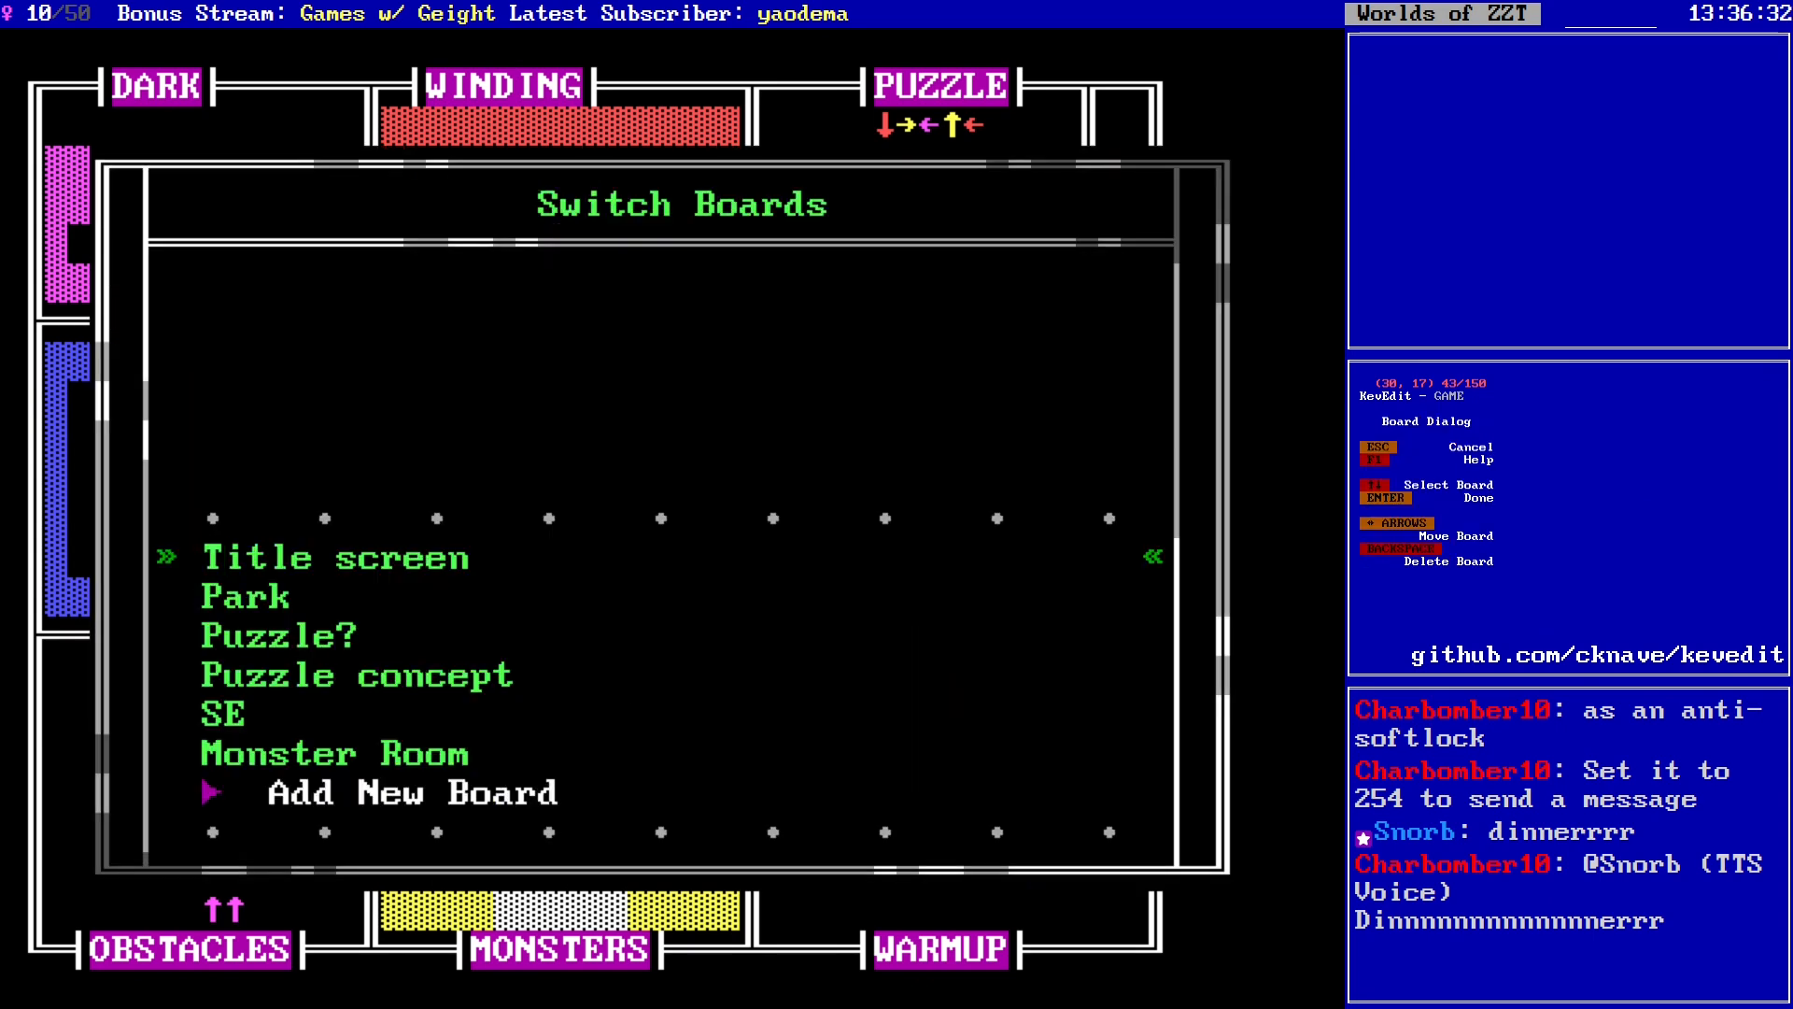
pyautogui.press('Up')
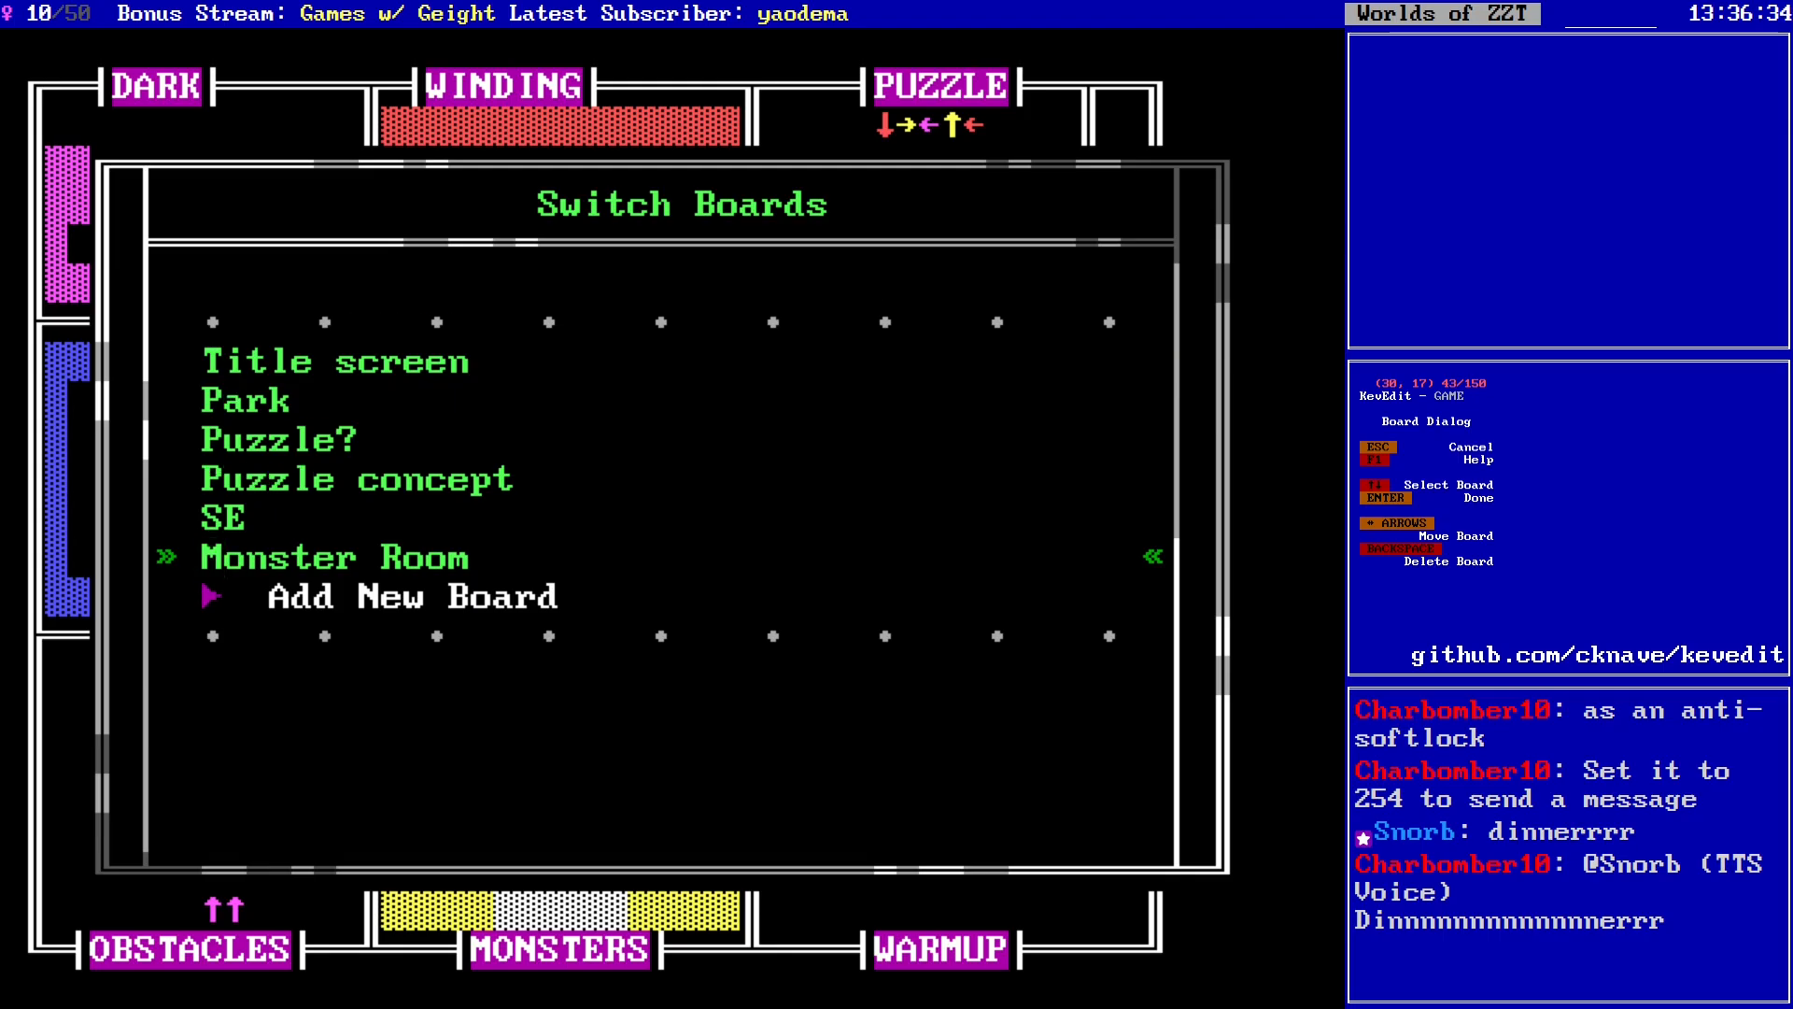
pyautogui.press('Return')
pyautogui.press('Down')
pyautogui.press('Down')
pyautogui.press('Down')
pyautogui.press('Down')
pyautogui.press('Down')
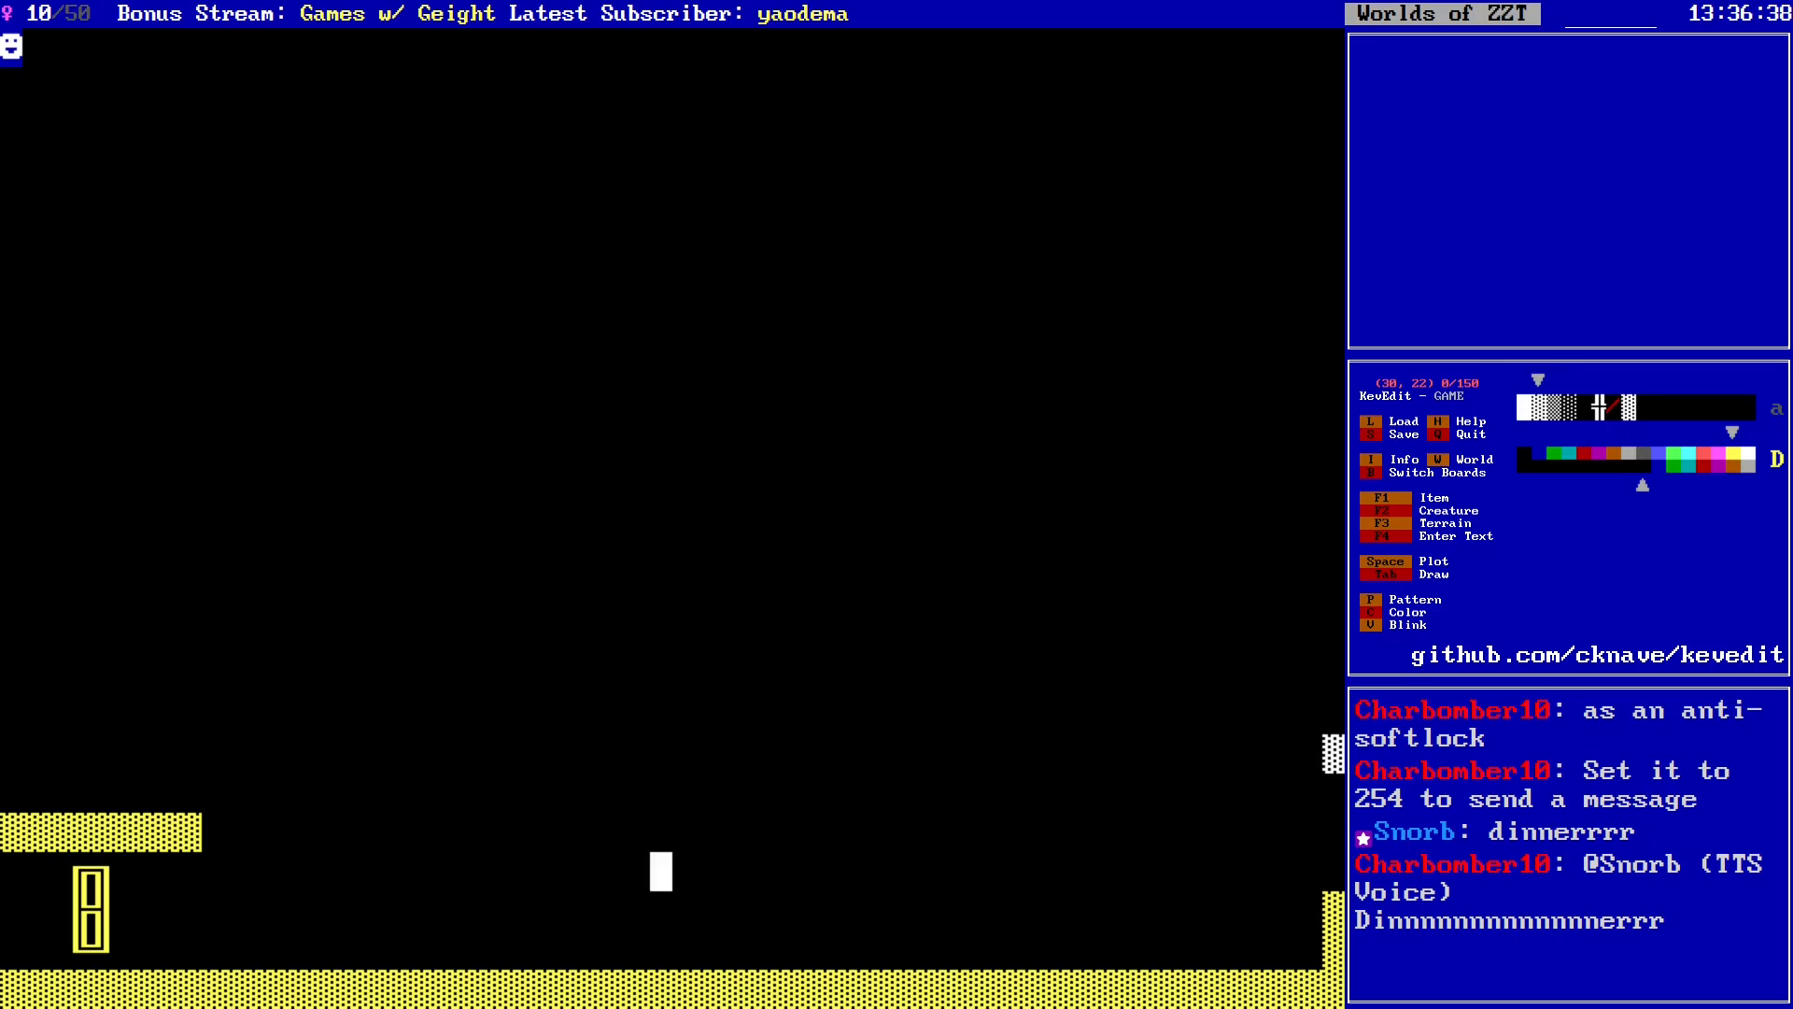
pyautogui.press('c')
pyautogui.press('Right')
pyautogui.press('Return')
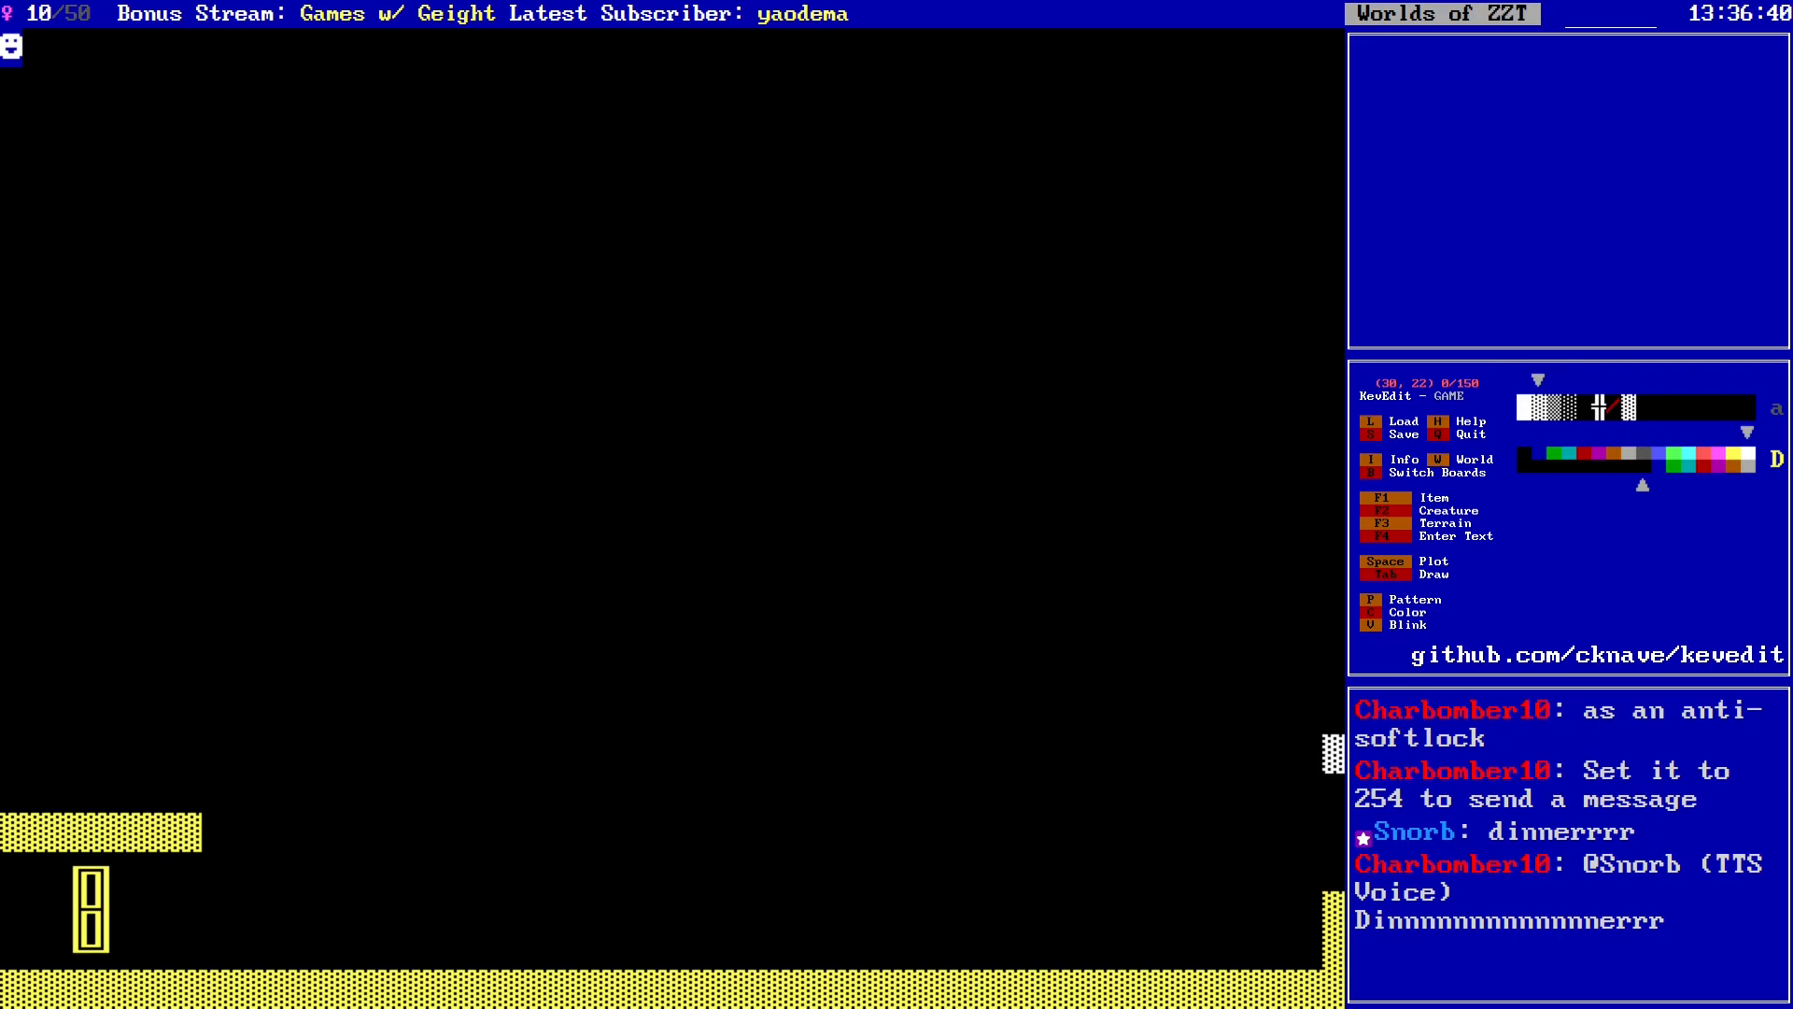
# Step: Draw a white normal wall over the yellow one along bottom row 25 from column 23 to column 43
pyautogui.hotkey('alt', 'Down')
pyautogui.hotkey('alt', 'Left')
pyautogui.press('Right')
pyautogui.press('Right')
pyautogui.press('Right')
pyautogui.press('Tab')
pyautogui.press('Right')
pyautogui.press('Right')
pyautogui.press('Right')
pyautogui.press('Right')
pyautogui.press('Right')
pyautogui.press('Right')
pyautogui.press('Right')
pyautogui.press('Right')
pyautogui.press('Right')
pyautogui.press('Right')
pyautogui.press('Right')
pyautogui.press('Right')
pyautogui.press('Right')
pyautogui.press('Right')
pyautogui.press('Right')
pyautogui.press('Right')
pyautogui.press('Right')
pyautogui.press('Right')
pyautogui.press('Right')
pyautogui.press('Right')
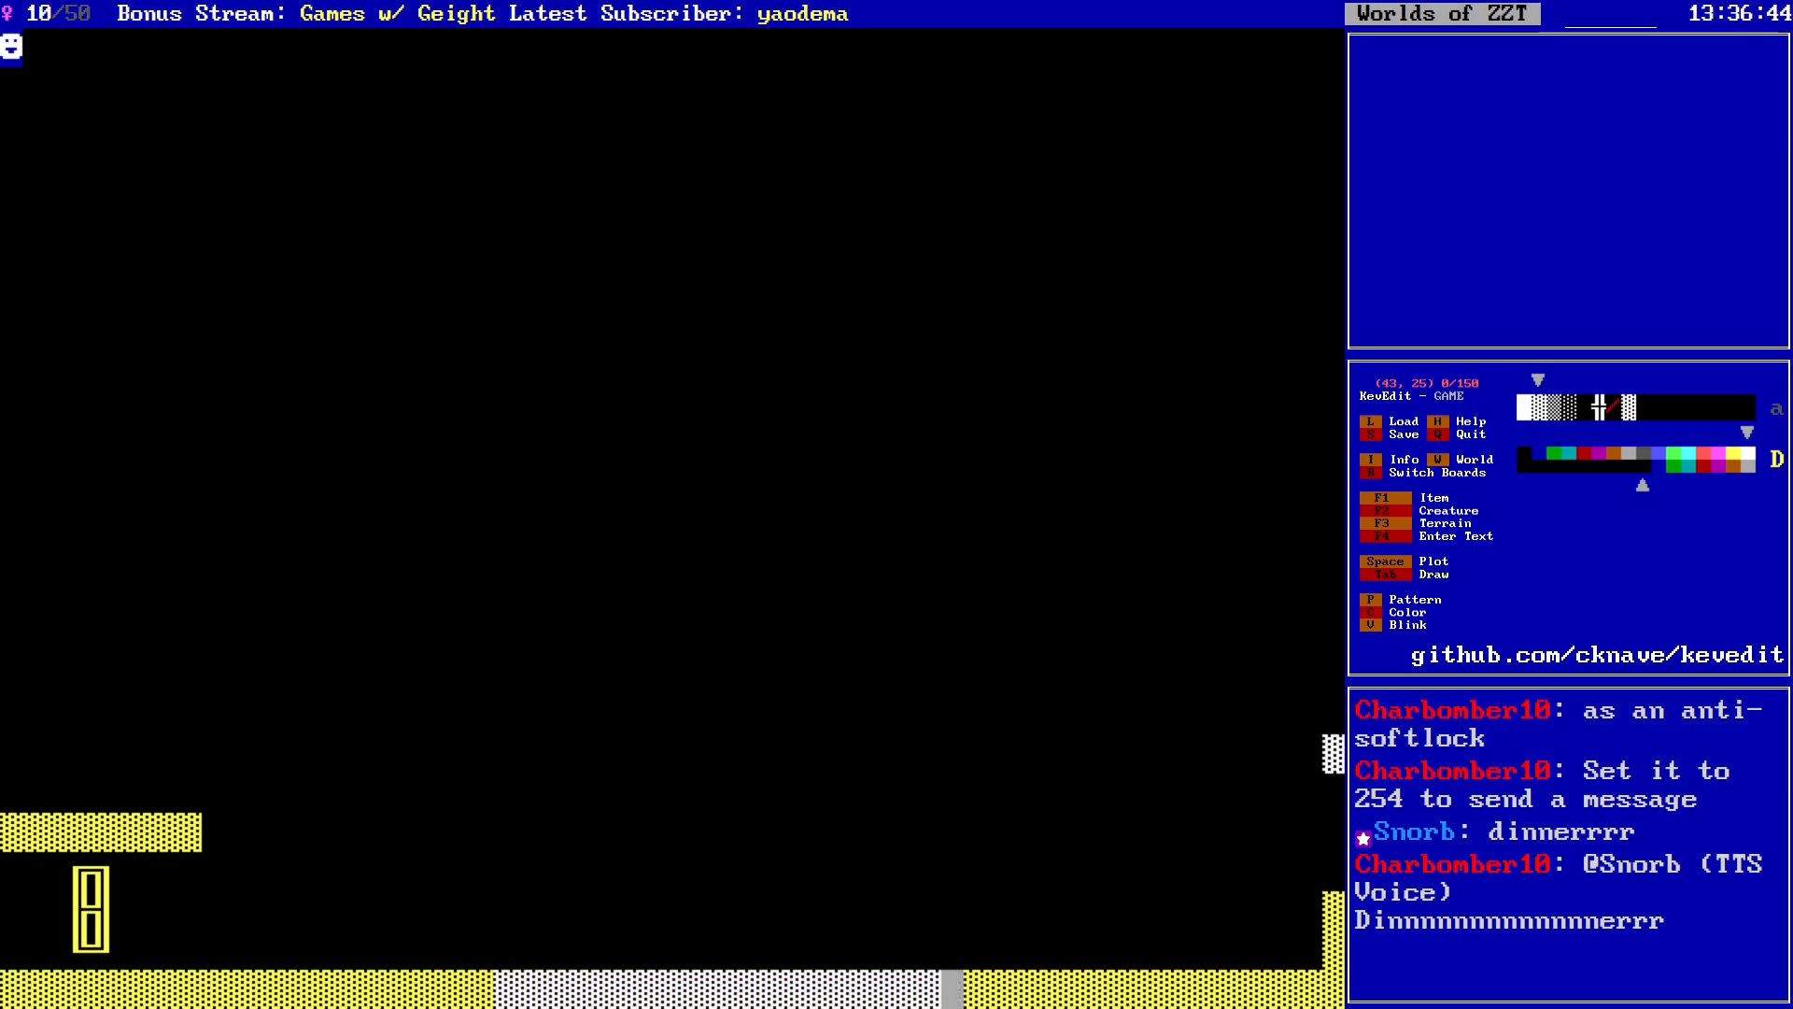
# Step: Draw a white normal wall along top row 1 from column 23 to column 43
pyautogui.hotkey('alt', 'Left')
pyautogui.hotkey('alt', 'Left')
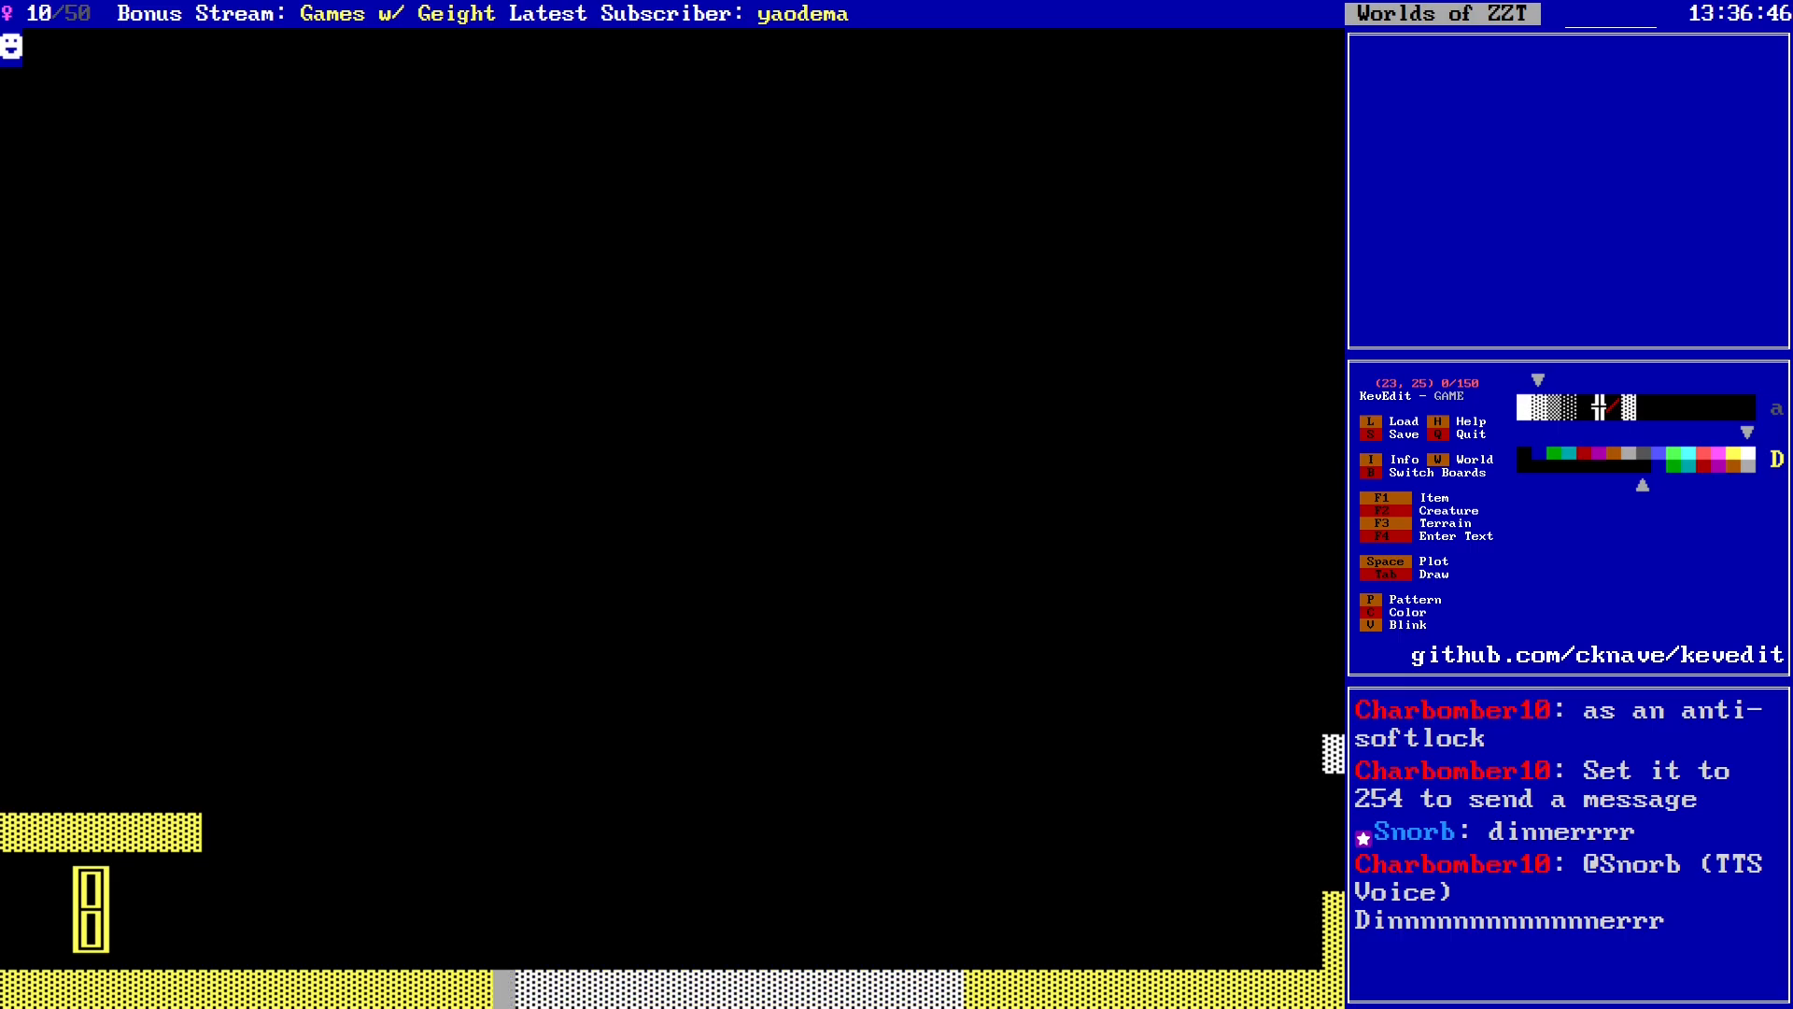
pyautogui.press('Up')
pyautogui.press('Up')
pyautogui.press('Up')
pyautogui.press('Up')
pyautogui.press('Up')
pyautogui.press('Up')
pyautogui.press('Up')
pyautogui.press('Up')
pyautogui.press('Up')
pyautogui.press('Up')
pyautogui.press('Up')
pyautogui.press('Up')
pyautogui.press('Up')
pyautogui.press('Up')
pyautogui.press('Up')
pyautogui.press('Up')
pyautogui.press('Up')
pyautogui.press('Up')
pyautogui.press('Up')
pyautogui.press('Up')
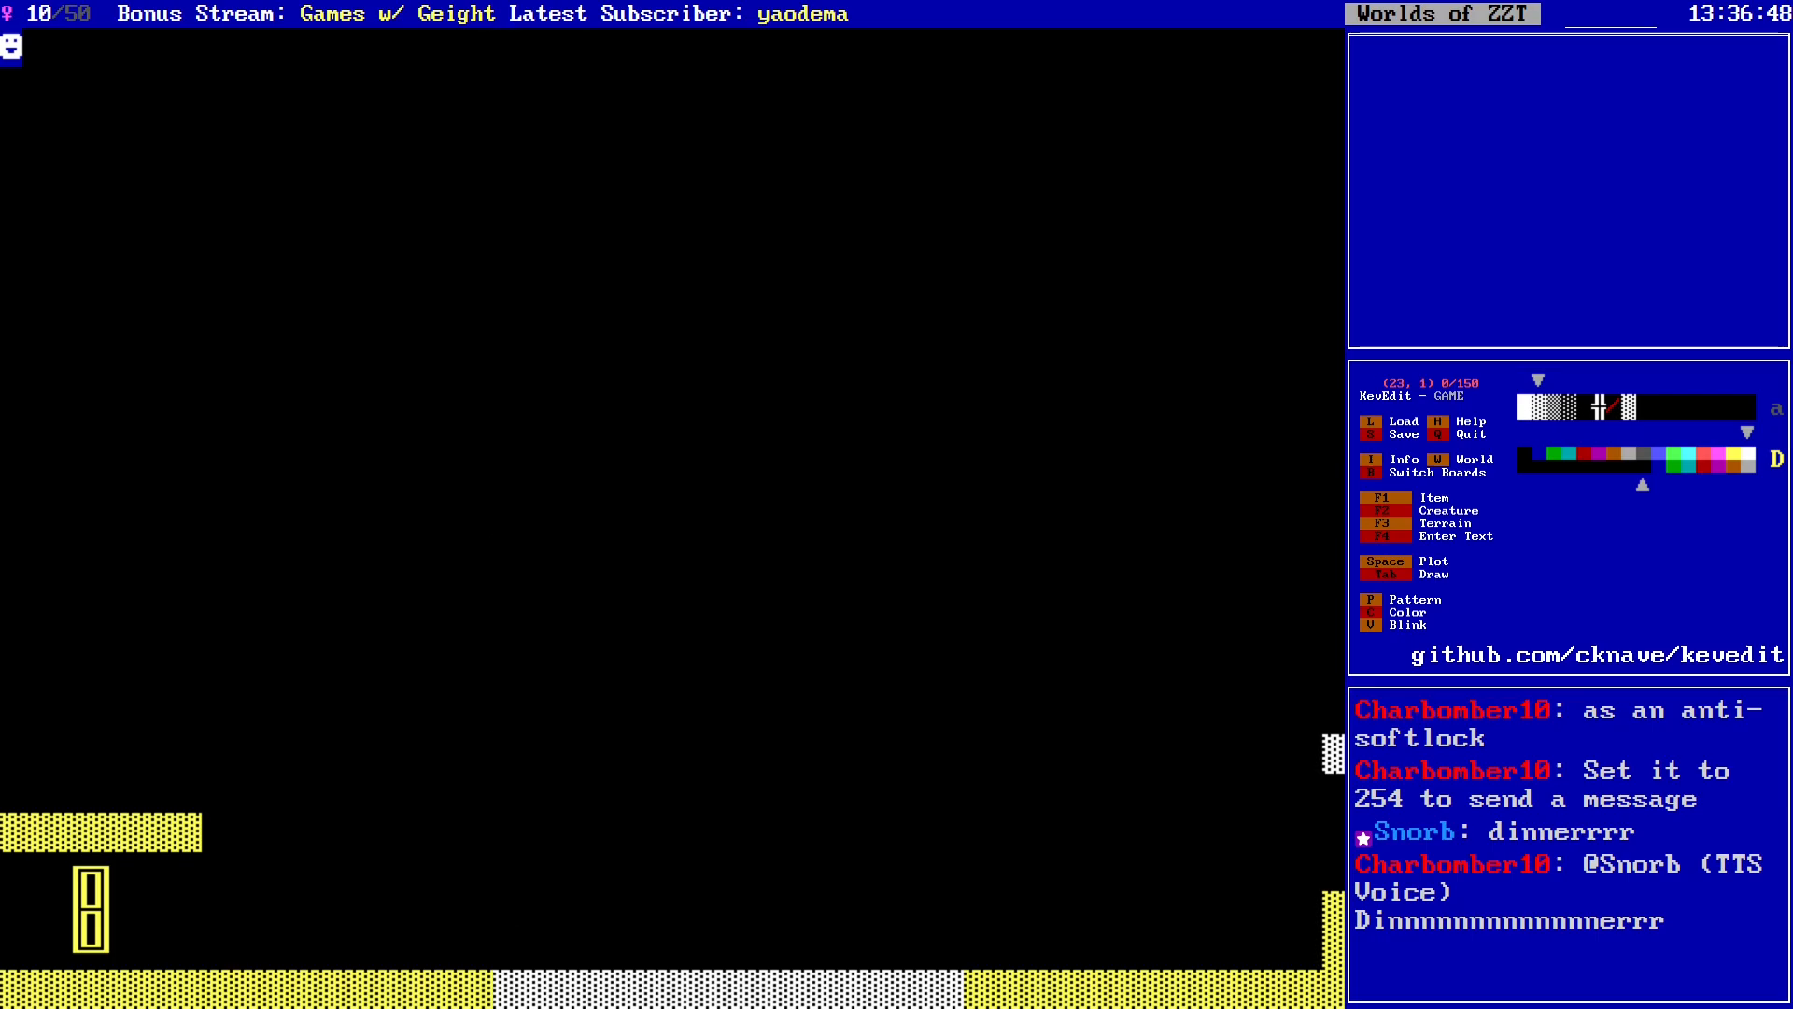
pyautogui.press('Right')
pyautogui.press('Right')
pyautogui.press('Right')
pyautogui.press('Right')
pyautogui.press('Right')
pyautogui.press('Right')
pyautogui.press('Right')
pyautogui.press('Right')
pyautogui.press('Right')
pyautogui.press('Right')
pyautogui.press('Right')
pyautogui.press('Right')
pyautogui.press('Right')
pyautogui.press('Right')
pyautogui.press('Right')
pyautogui.press('Right')
pyautogui.press('Right')
pyautogui.press('Right')
pyautogui.press('Right')
pyautogui.press('Right')
pyautogui.press('Tab')
pyautogui.press('Down')
pyautogui.press('Down')
pyautogui.press('Down')
pyautogui.press('Down')
pyautogui.press('Down')
pyautogui.press('Down')
pyautogui.press('Down')
pyautogui.press('Down')
pyautogui.press('Down')
pyautogui.press('Down')
pyautogui.press('Down')
pyautogui.press('Down')
pyautogui.press('Down')
pyautogui.press('Down')
pyautogui.press('Down')
pyautogui.press('Down')
pyautogui.press('Down')
pyautogui.press('Down')
pyautogui.press('Down')
pyautogui.press('Down')
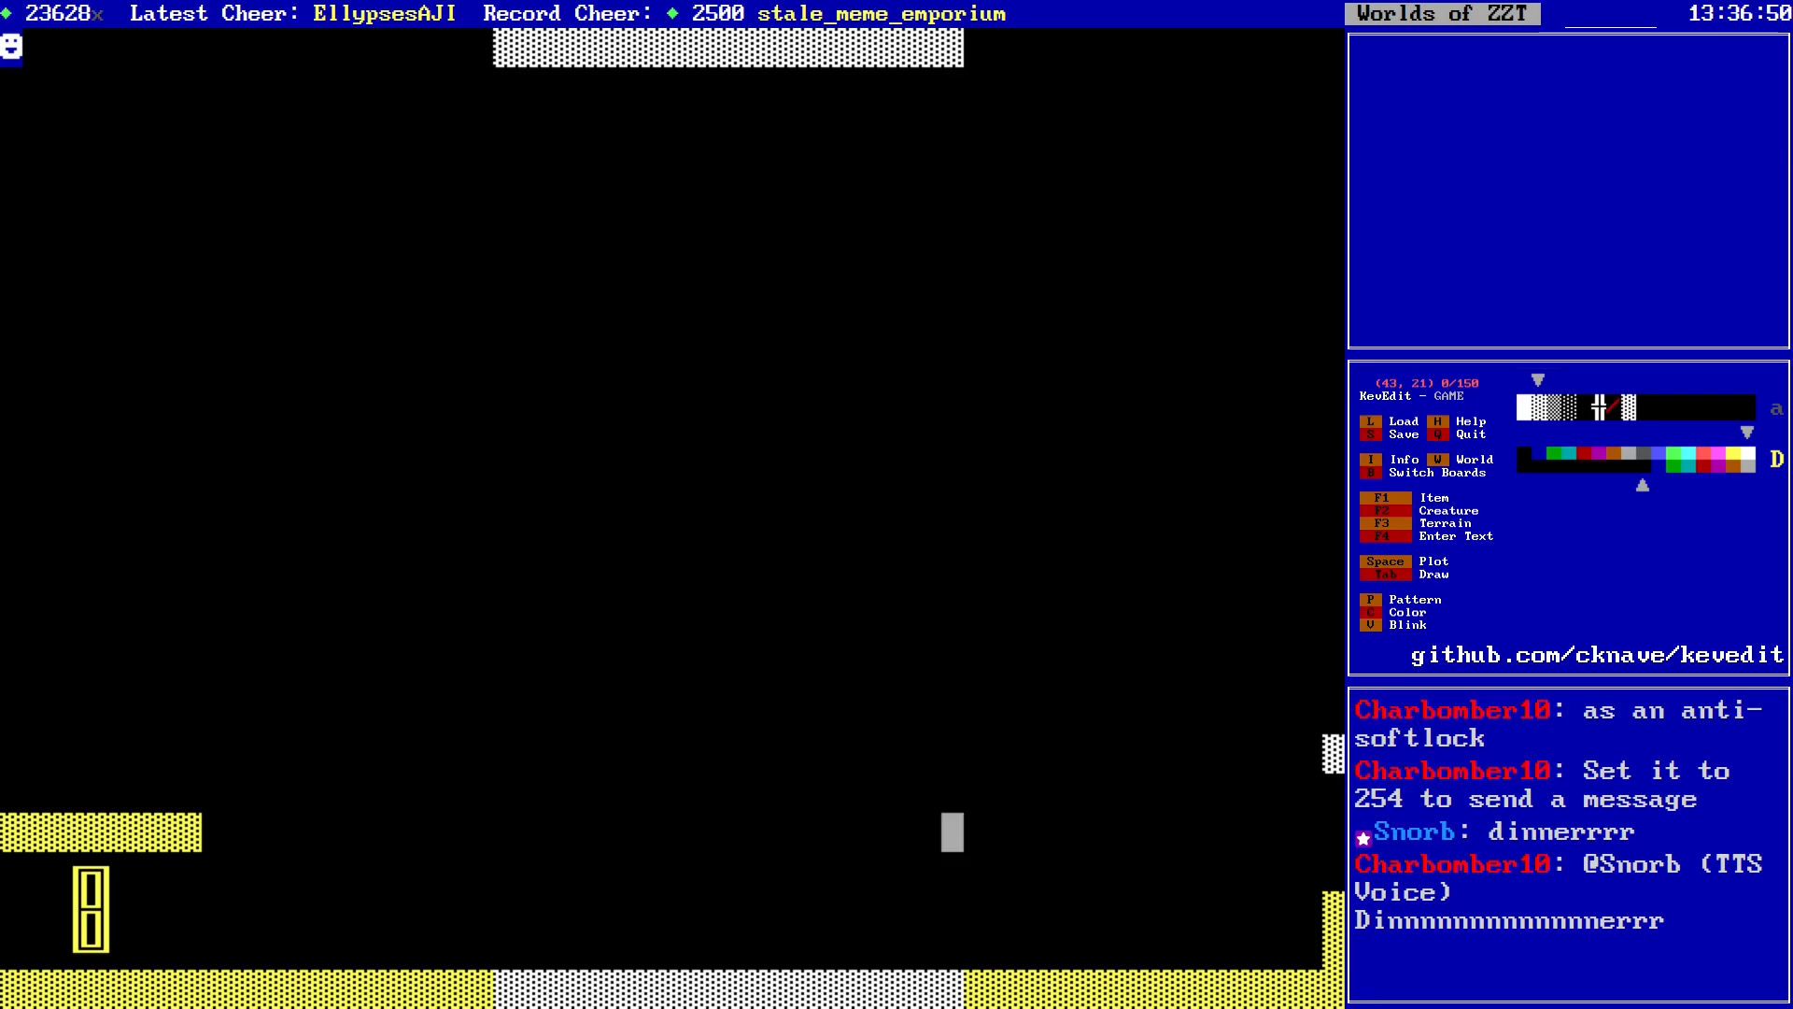
pyautogui.press('Up')
pyautogui.press('Up')
pyautogui.press('Up')
pyautogui.press('Up')
pyautogui.press('Up')
pyautogui.press('Up')
pyautogui.press('Up')
pyautogui.press('Up')
pyautogui.press('Up')
pyautogui.press('Up')
pyautogui.press('Up')
pyautogui.press('Up')
pyautogui.press('Up')
pyautogui.press('Up')
pyautogui.press('Up')
pyautogui.press('Up')
pyautogui.press('Up')
pyautogui.press('Up')
pyautogui.press('Up')
pyautogui.press('Up')
# Step: Set the drawing colour to yellow on black and plot normal walls at columns 44 and 45 in row 1
pyautogui.press('Right')
pyautogui.press('c')
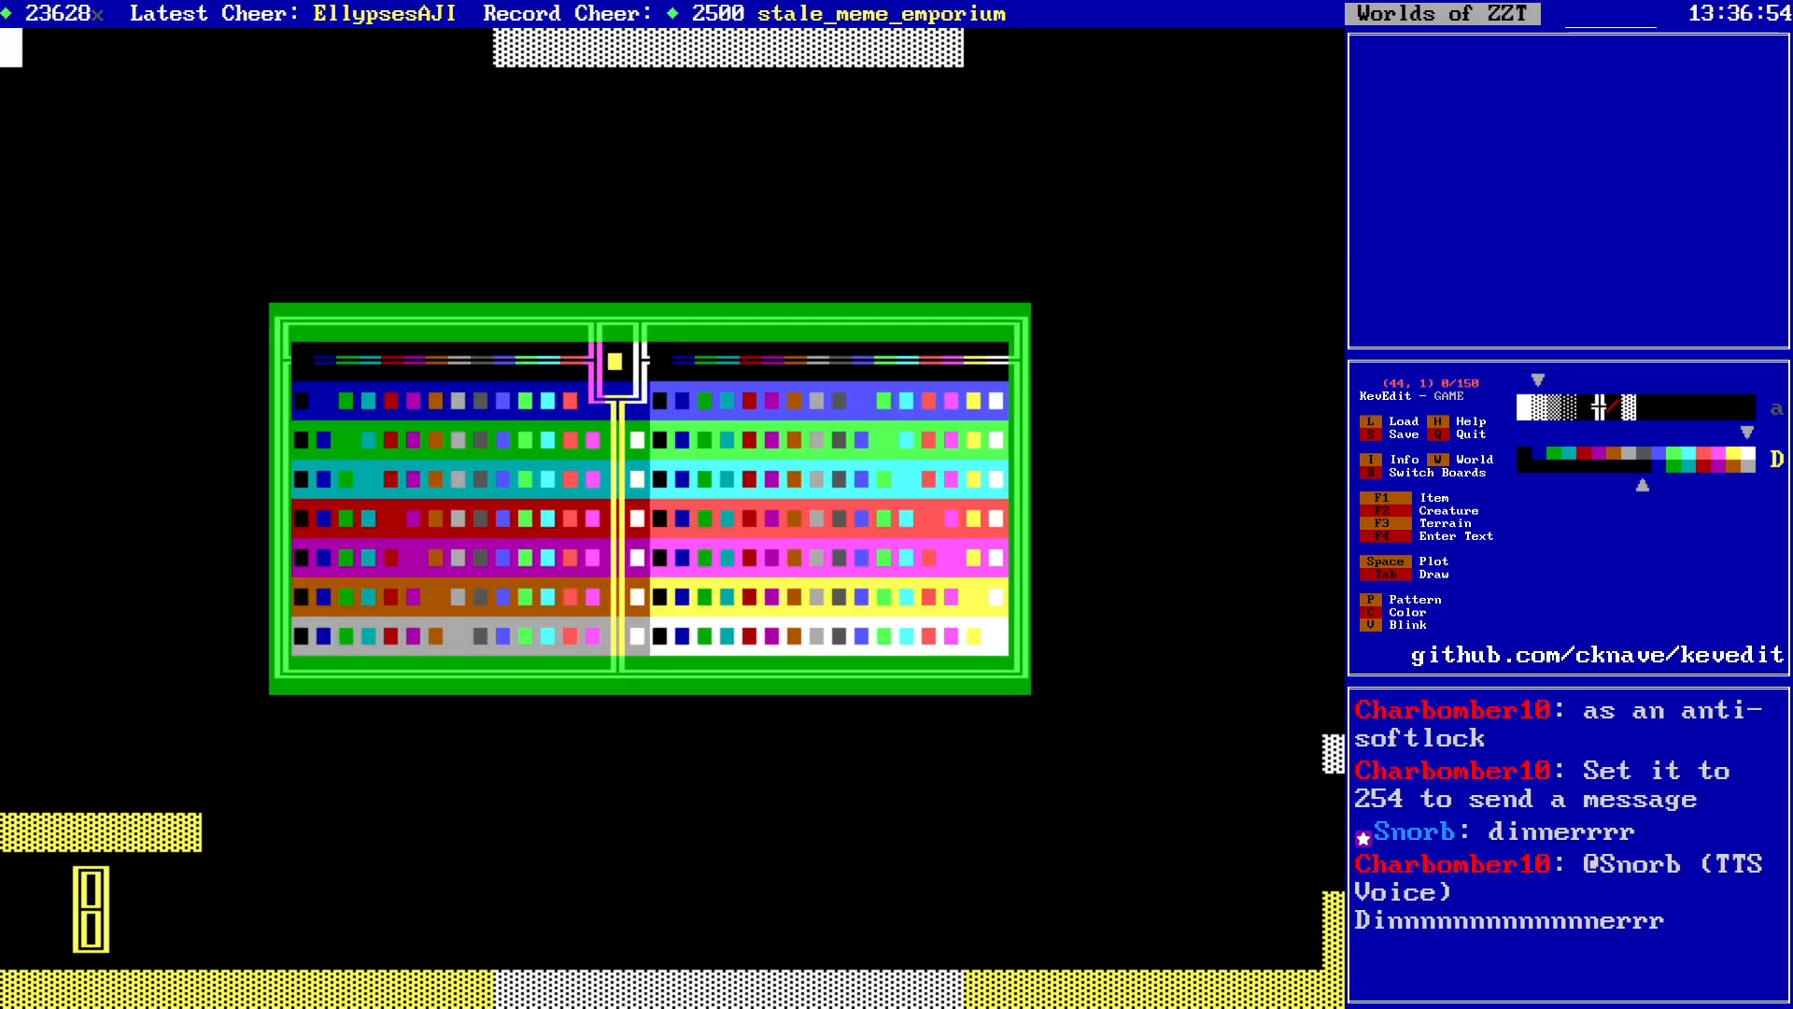
pyautogui.press('Return')
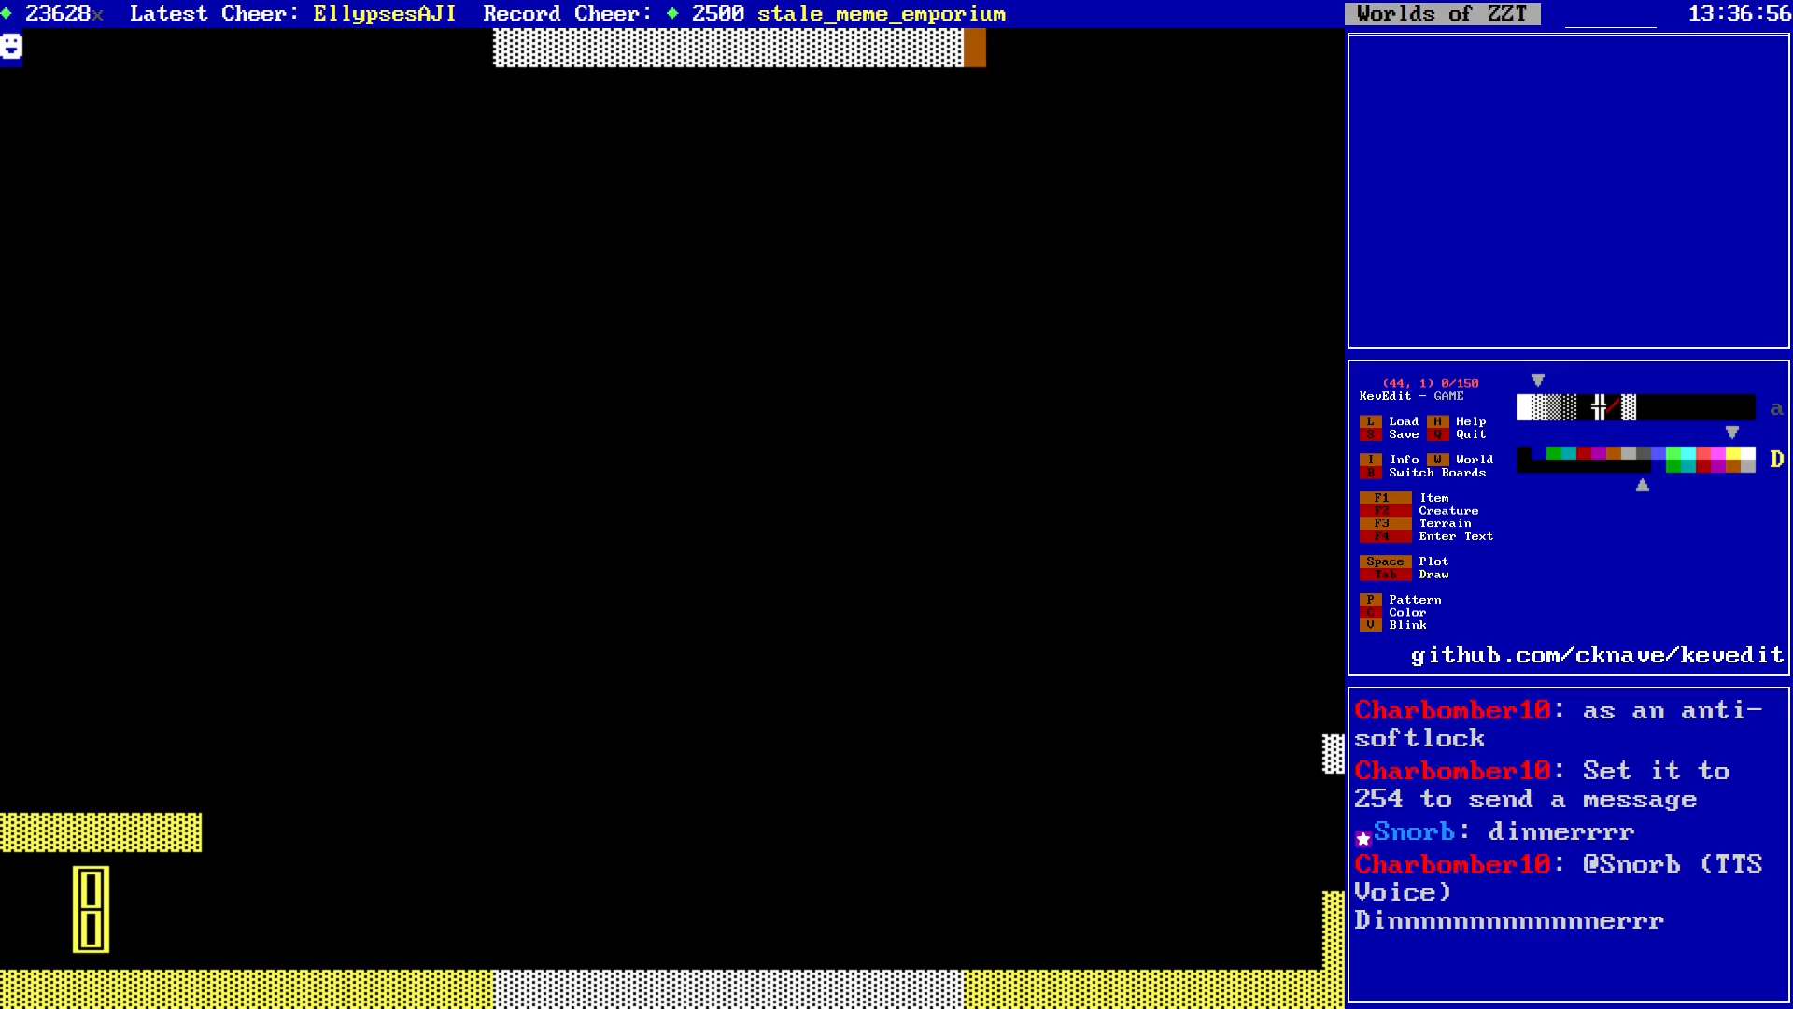
pyautogui.press('Right')
pyautogui.press('space')
# Step: Draw a yellow normal wall along row 1 from column 49 to column 60, leaving columns 46 to 48 open
pyautogui.press('Right')
pyautogui.press('Right')
pyautogui.press('Right')
pyautogui.press('Right')
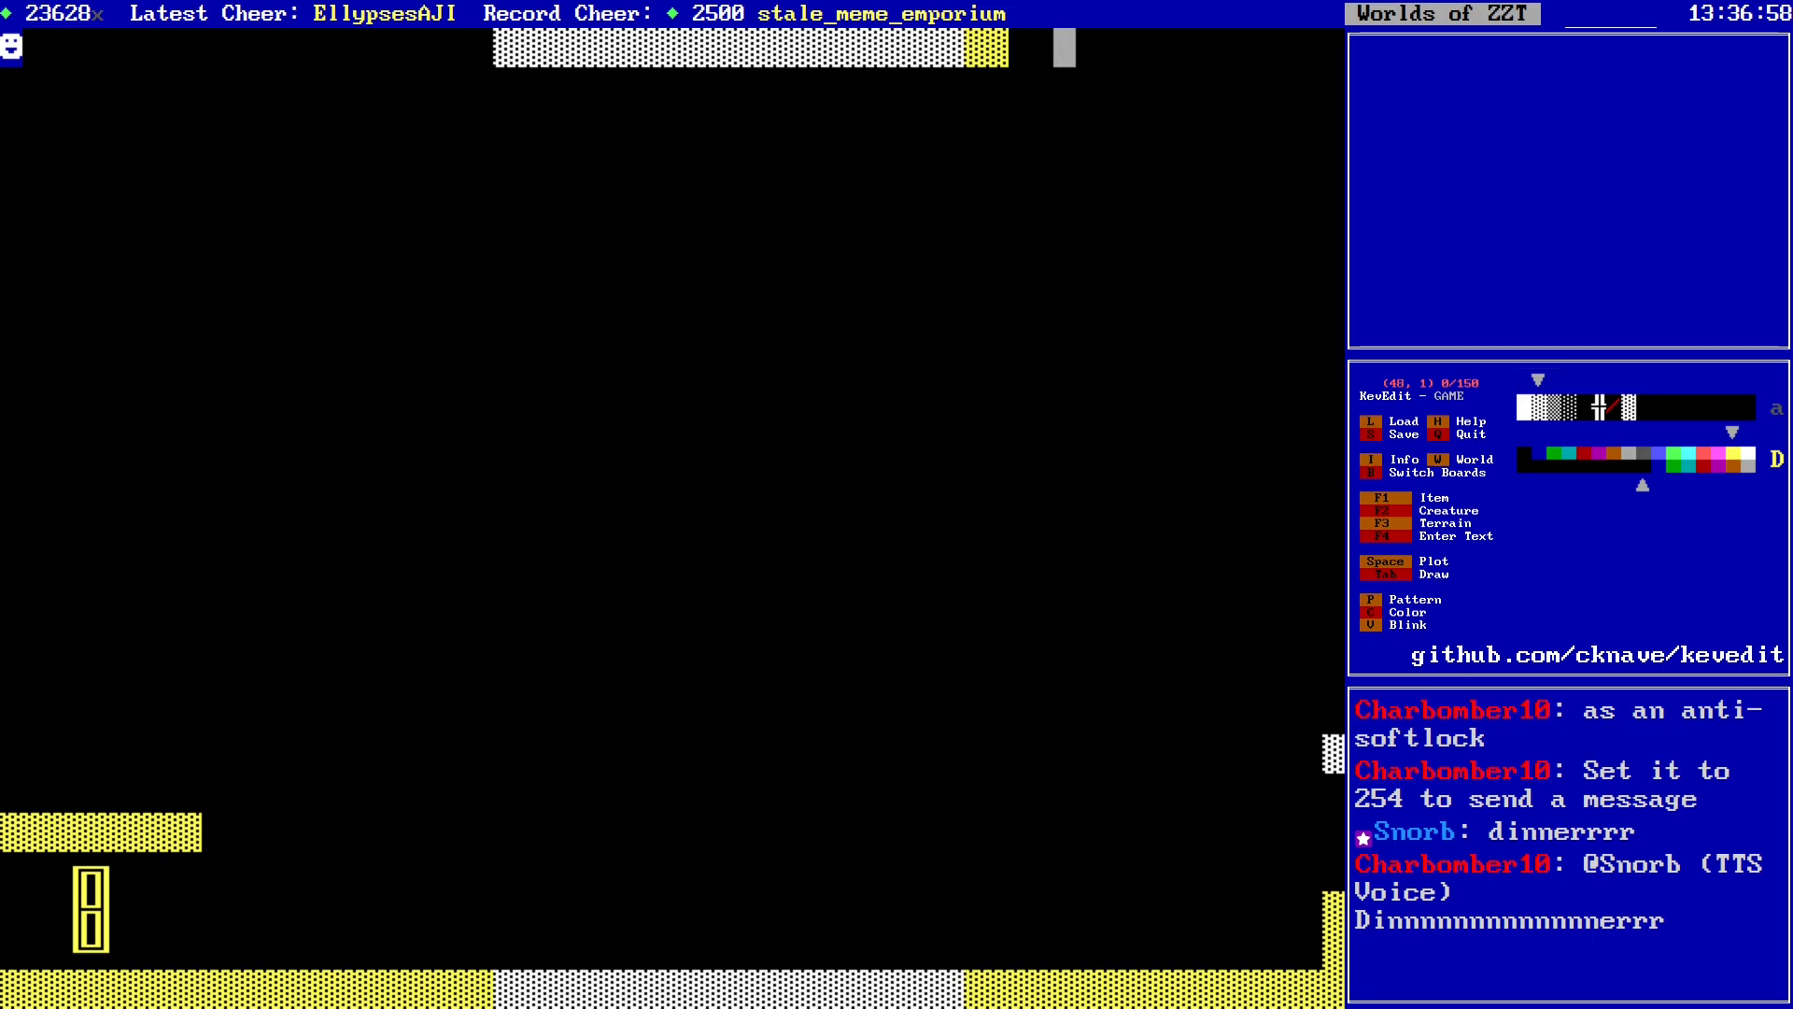
pyautogui.press('Left')
pyautogui.press('Tab')
pyautogui.press('Right')
pyautogui.press('Right')
pyautogui.press('Right')
pyautogui.press('Right')
pyautogui.press('Right')
pyautogui.press('Right')
pyautogui.press('Right')
pyautogui.press('Right')
pyautogui.press('Right')
pyautogui.press('Right')
pyautogui.press('Right')
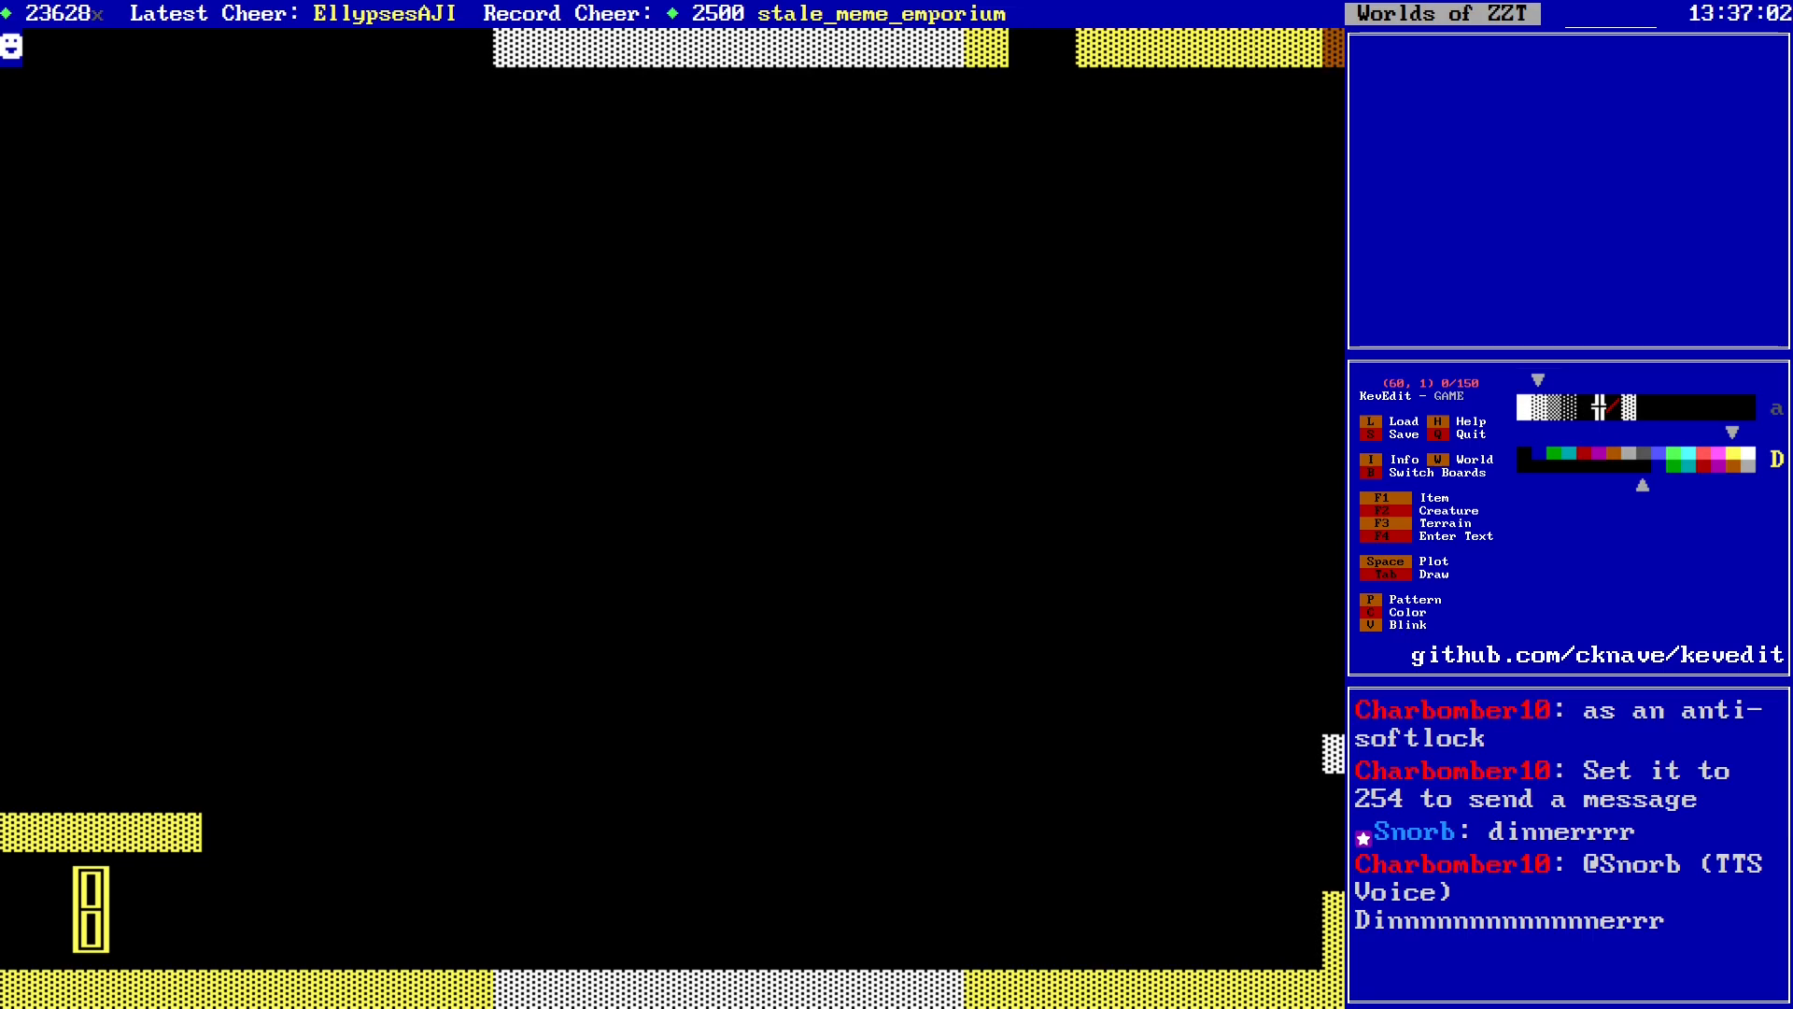
# Step: Open the Title screen board and copy the monsters area block from column 18, row 17 to column 33, row 23
pyautogui.press('b')
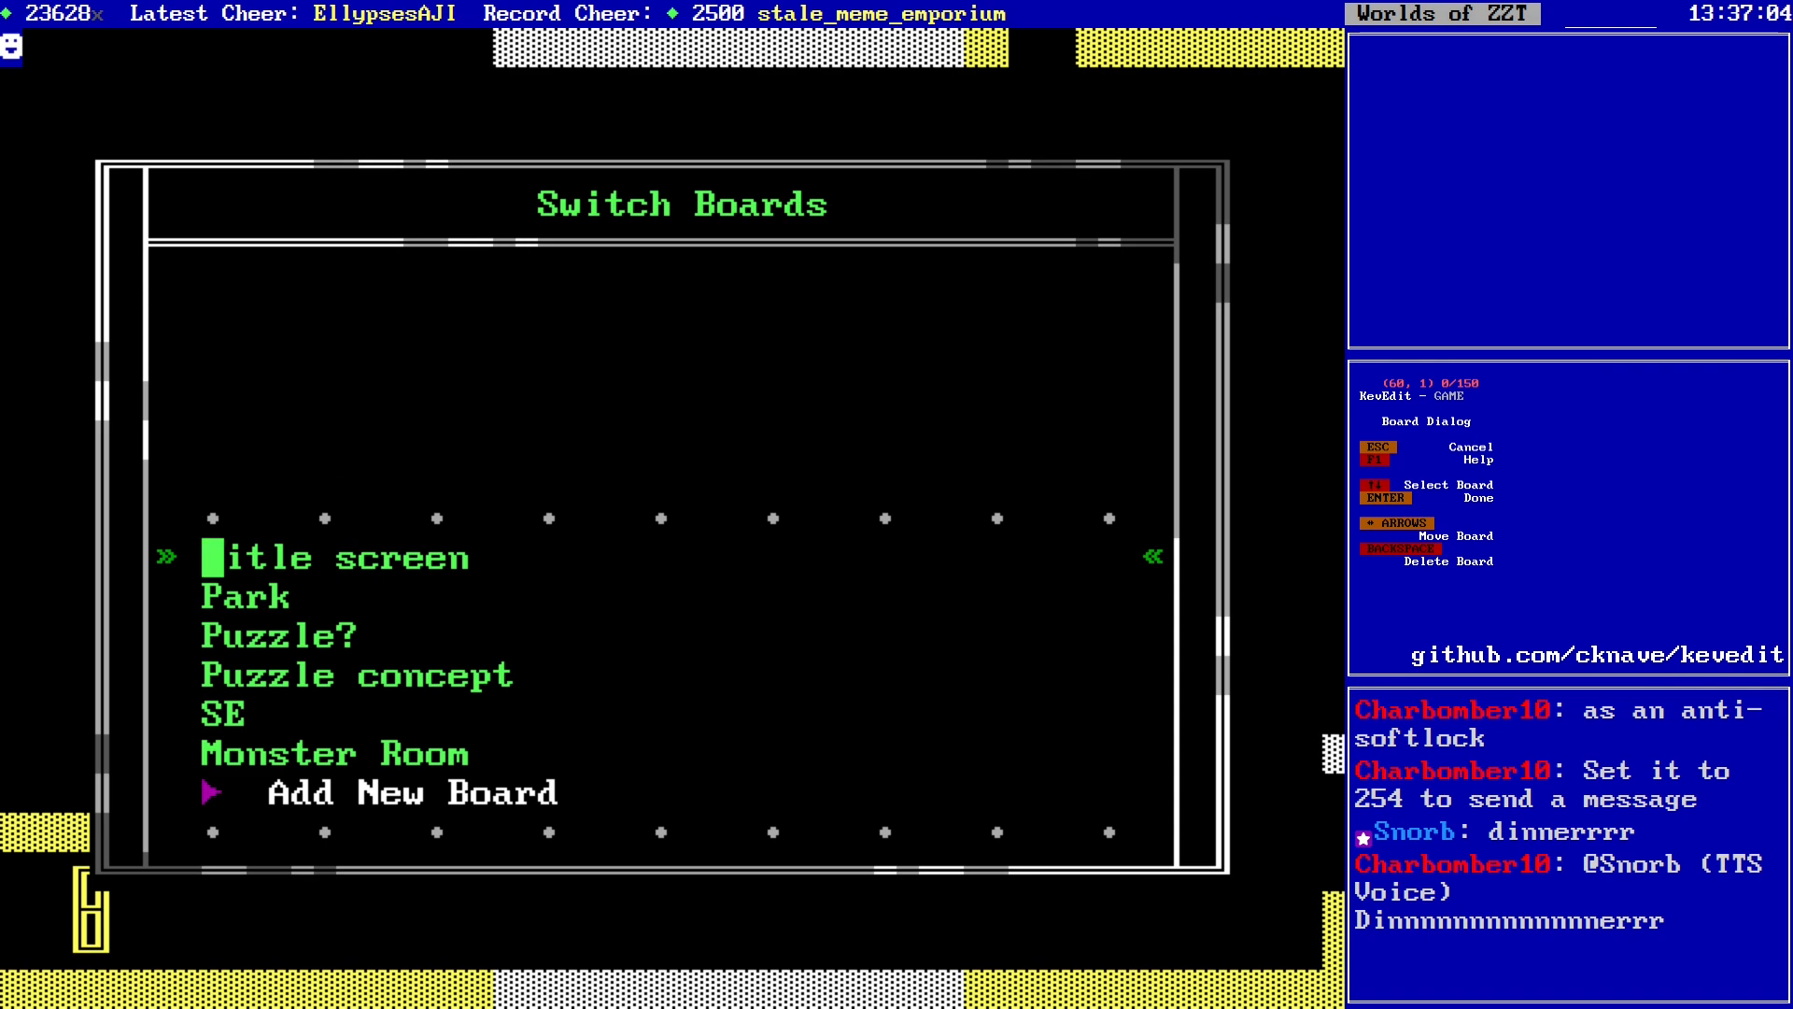
pyautogui.press('Return')
pyautogui.hotkey('alt', 'Left')
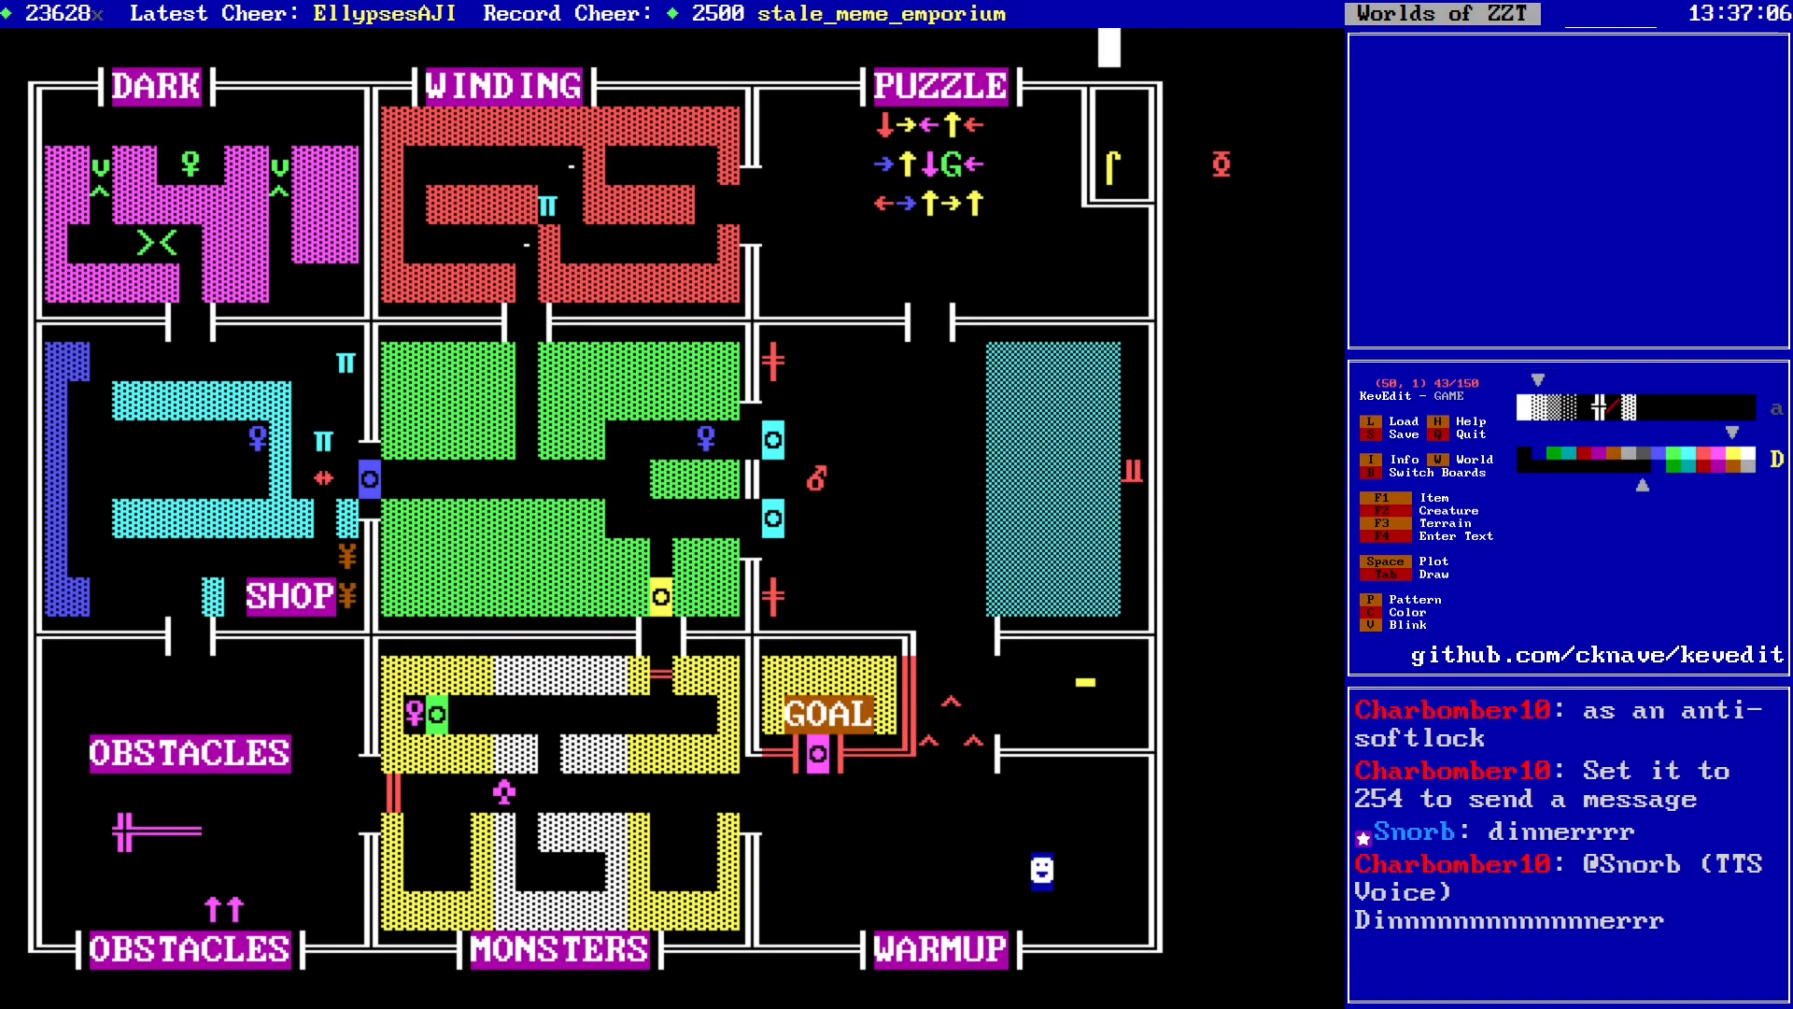
pyautogui.hotkey('alt', 'Left')
pyautogui.hotkey('alt', 'Down')
pyautogui.hotkey('alt', 'Left')
pyautogui.hotkey('alt', 'Down')
pyautogui.hotkey('alt', 'Down')
pyautogui.hotkey('alt', 'Left')
pyautogui.press('Left')
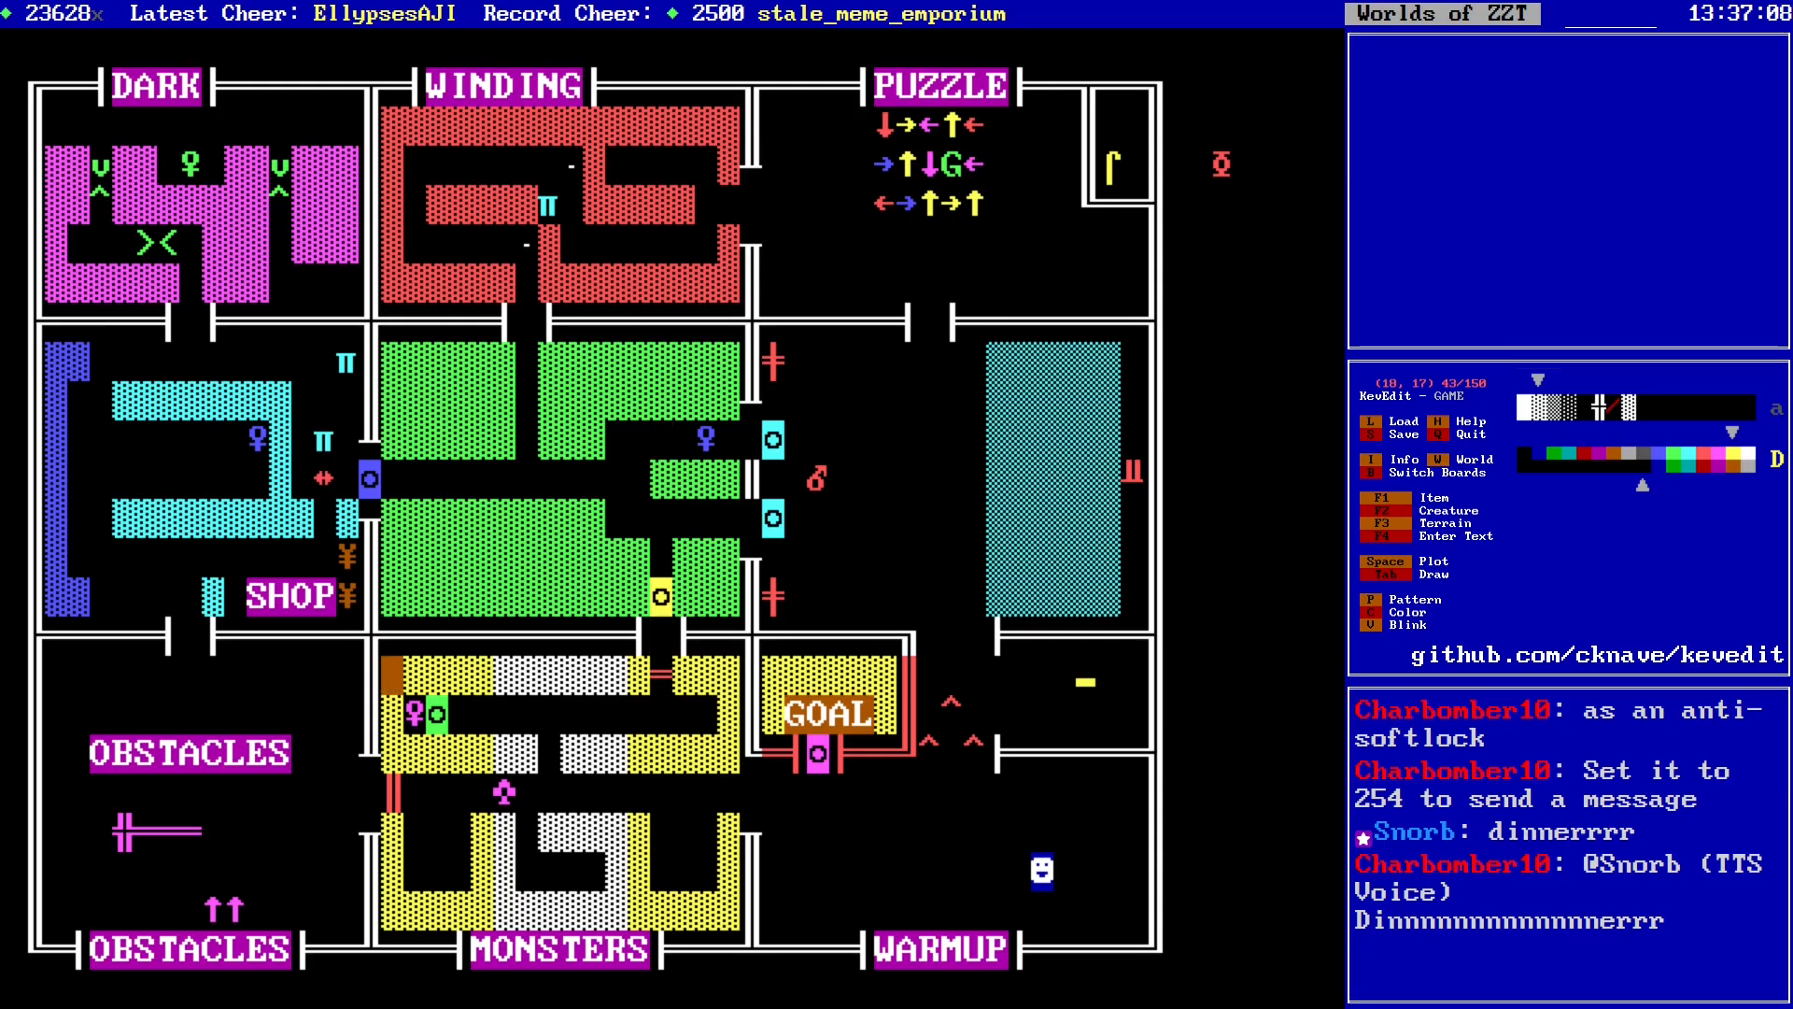
pyautogui.hotkey('shift', 'Right')
pyautogui.hotkey('shift', 'Right')
pyautogui.hotkey('shift', 'Down')
pyautogui.hotkey('shift', 'Right')
pyautogui.hotkey('shift', 'Down')
pyautogui.hotkey('shift', 'Right')
pyautogui.hotkey('shift', 'Right')
pyautogui.hotkey('shift', 'Down')
pyautogui.hotkey('shift', 'Down')
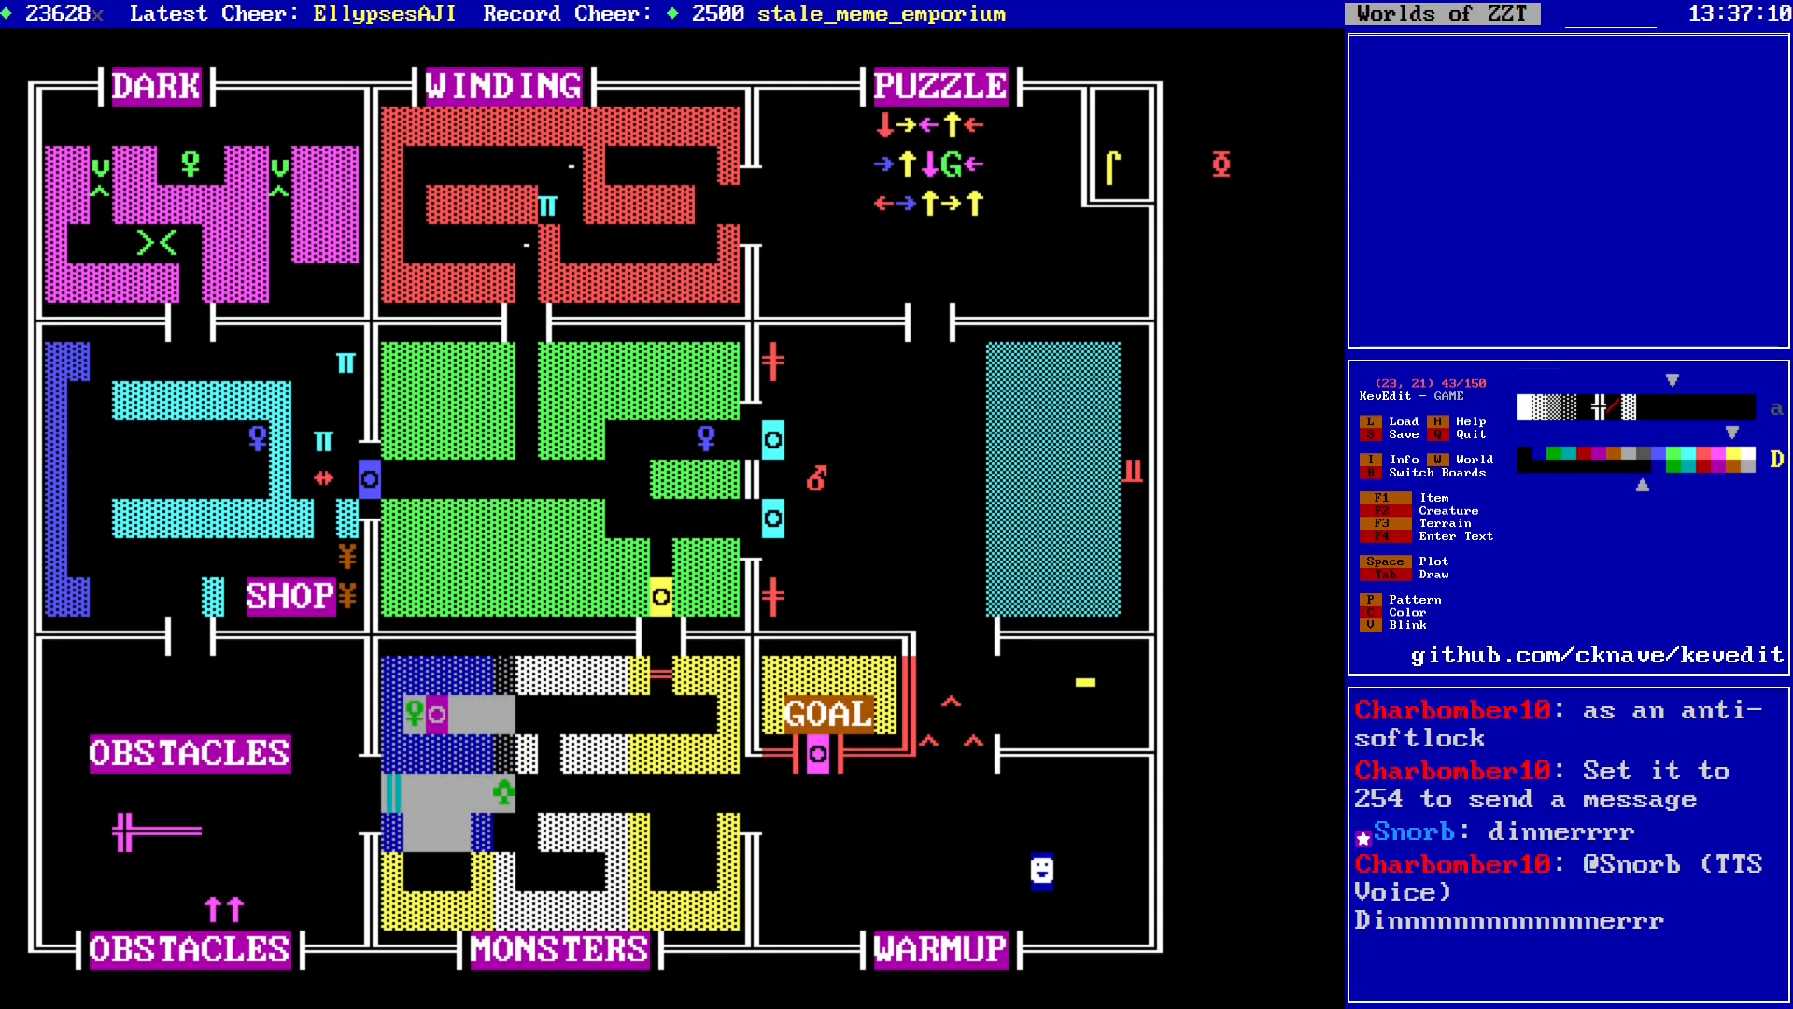
pyautogui.hotkey('shift', 'Right')
pyautogui.hotkey('shift', 'Right')
pyautogui.hotkey('shift', 'Down')
pyautogui.hotkey('shift', 'Down')
pyautogui.hotkey('shift', 'Right')
pyautogui.hotkey('shift', 'Right')
pyautogui.hotkey('shift', 'Right')
pyautogui.hotkey('shift', 'Right')
pyautogui.hotkey('shift', 'Right')
pyautogui.hotkey('shift', 'Right')
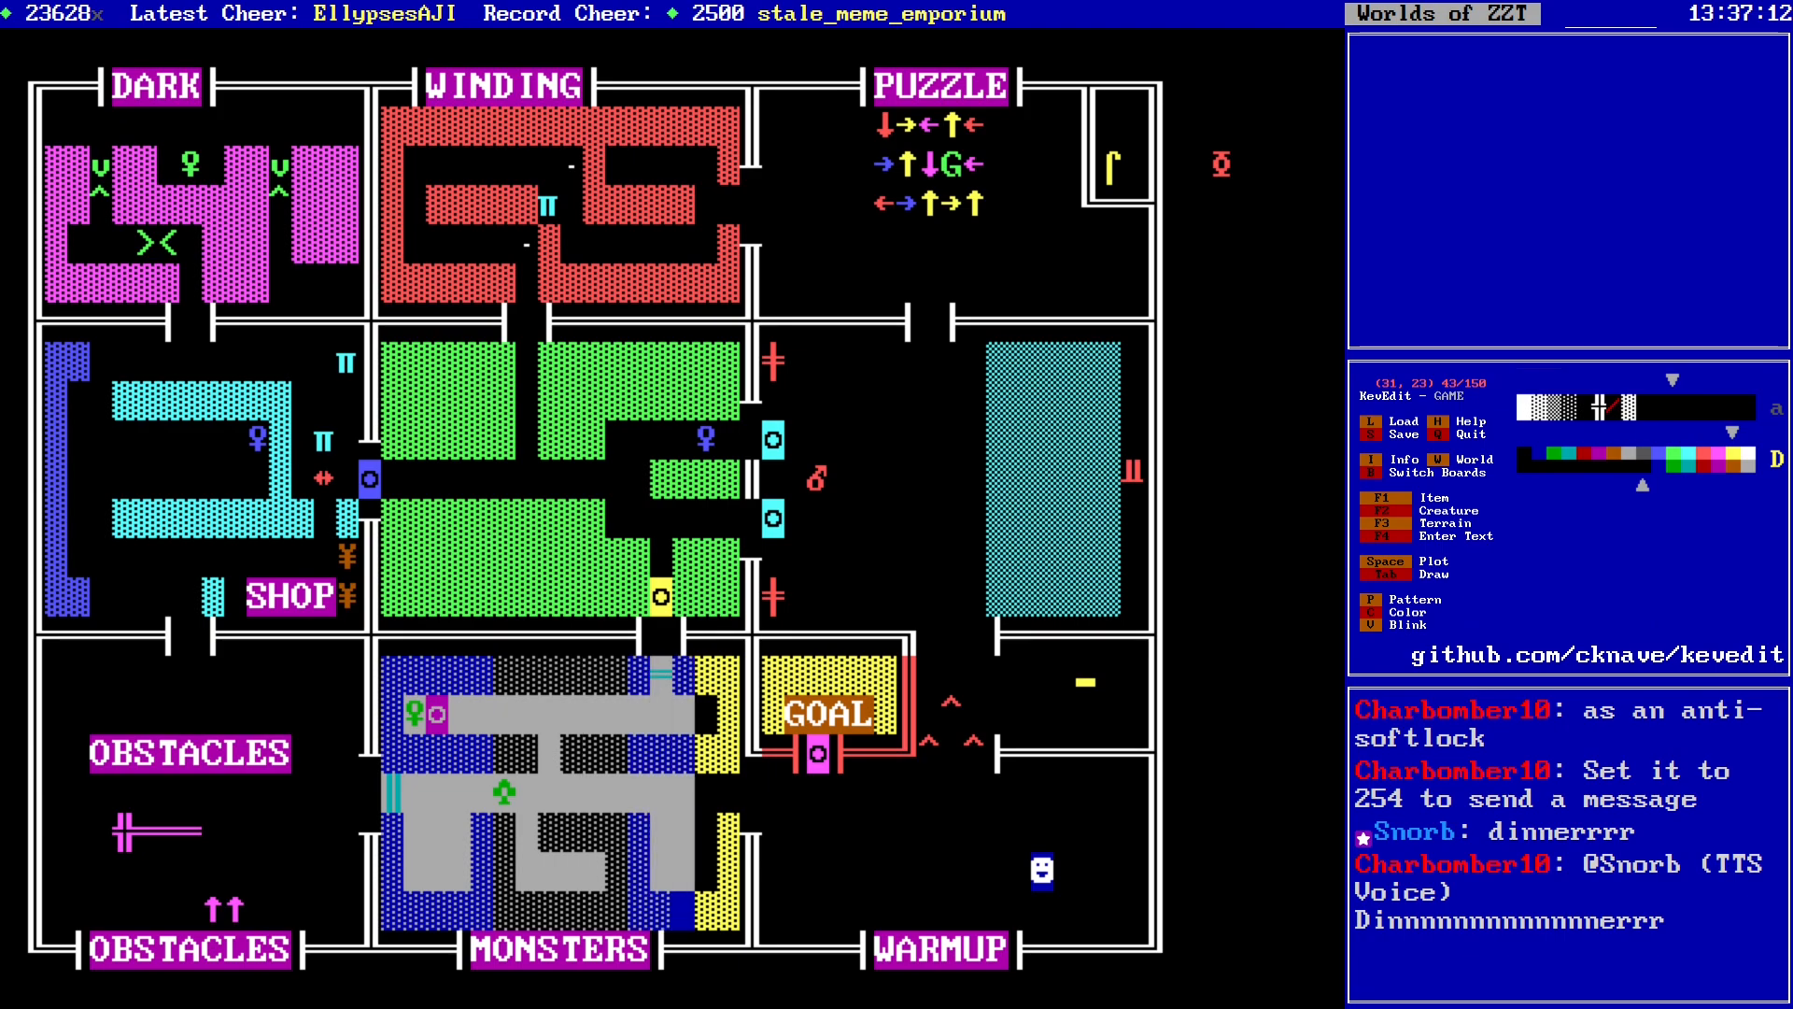
pyautogui.hotkey('shift', 'Right')
pyautogui.hotkey('shift', 'Right')
pyautogui.hotkey('ctrl', 'c')
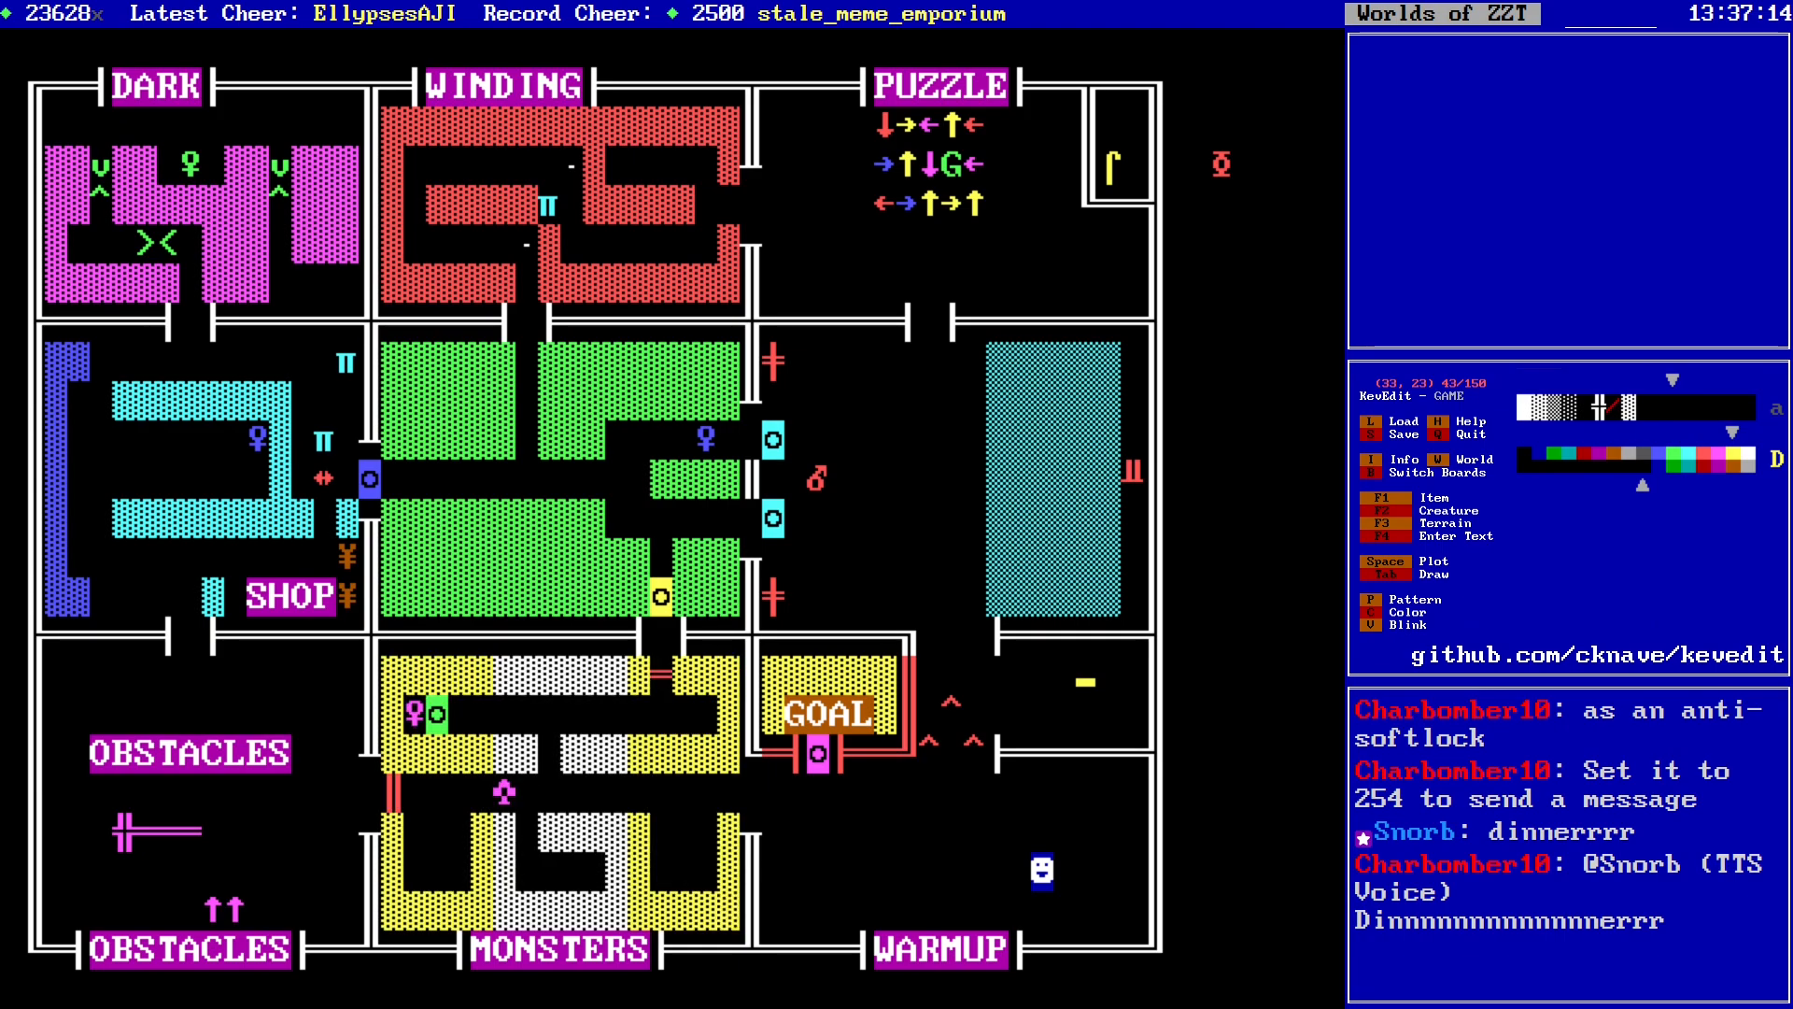
# Step: Return to Monster Room and paste the copied monsters layout over columns 26 to 41 in rows 17 to 23
pyautogui.press('b')
pyautogui.press('Up')
pyautogui.press('Return')
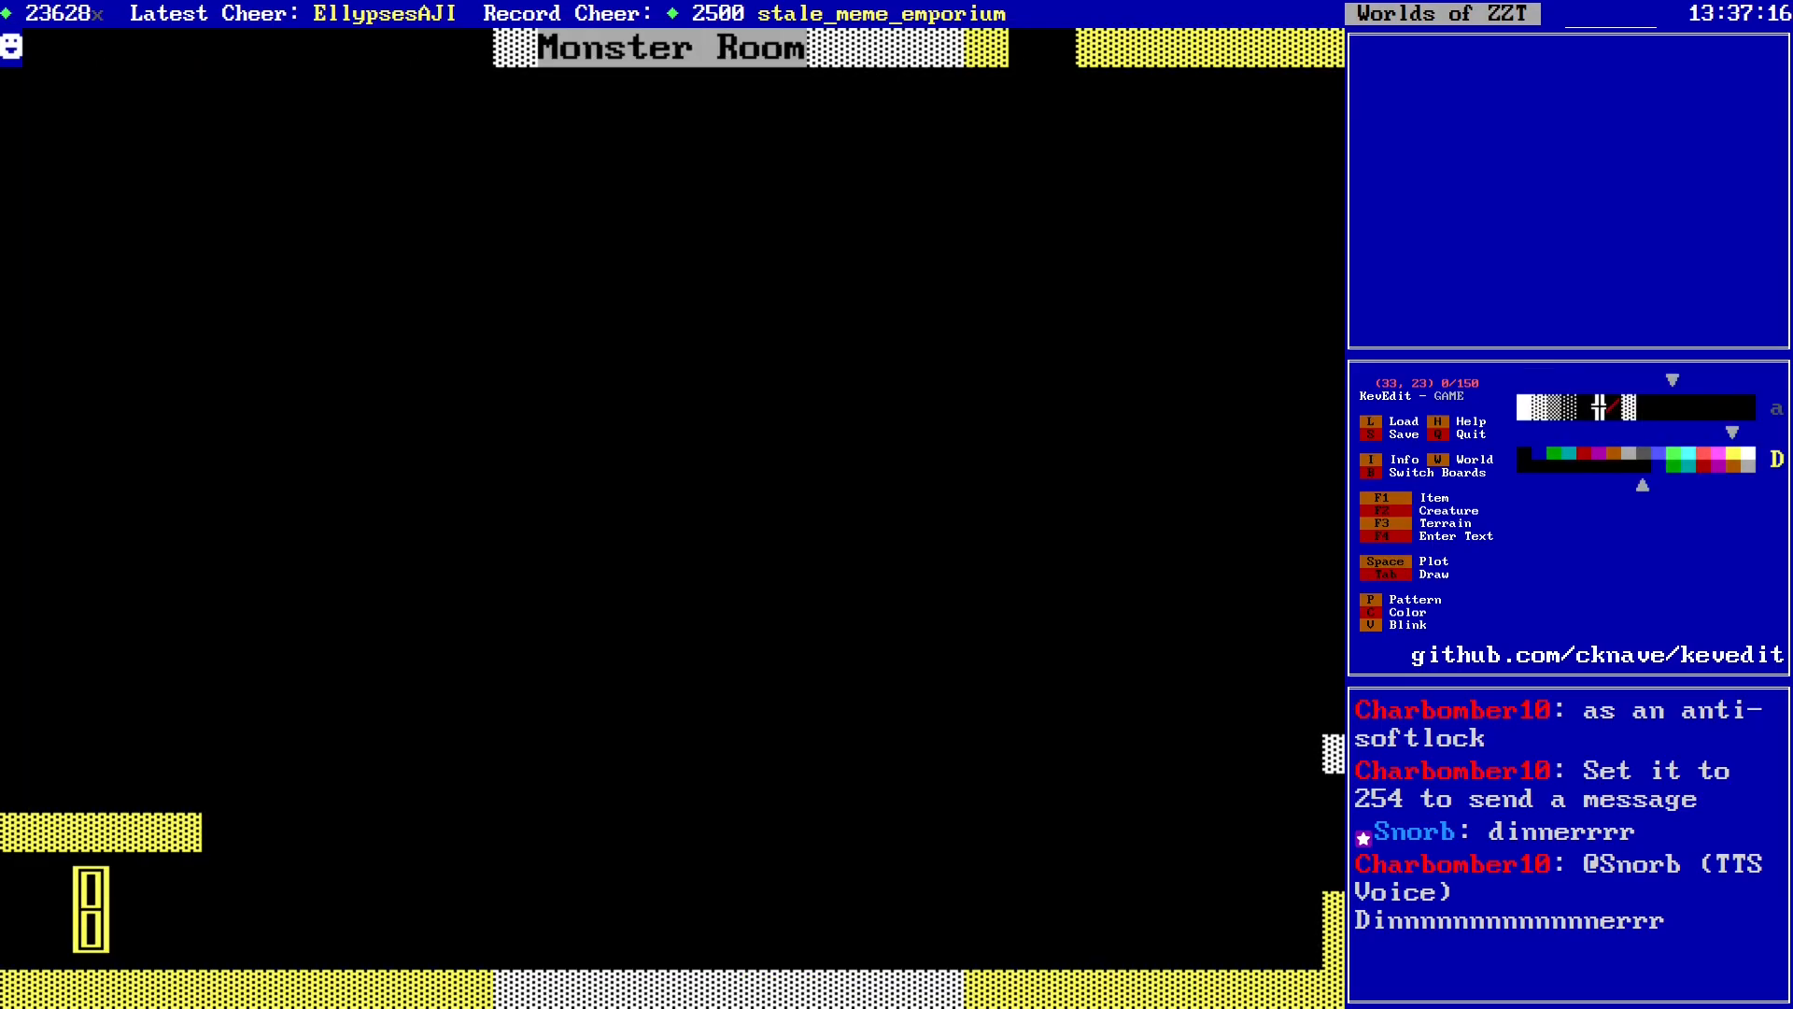
pyautogui.hotkey('ctrl', 'v')
pyautogui.press('Right')
pyautogui.press('Right')
pyautogui.press('Right')
pyautogui.press('Right')
pyautogui.press('Right')
pyautogui.press('Right')
pyautogui.press('Right')
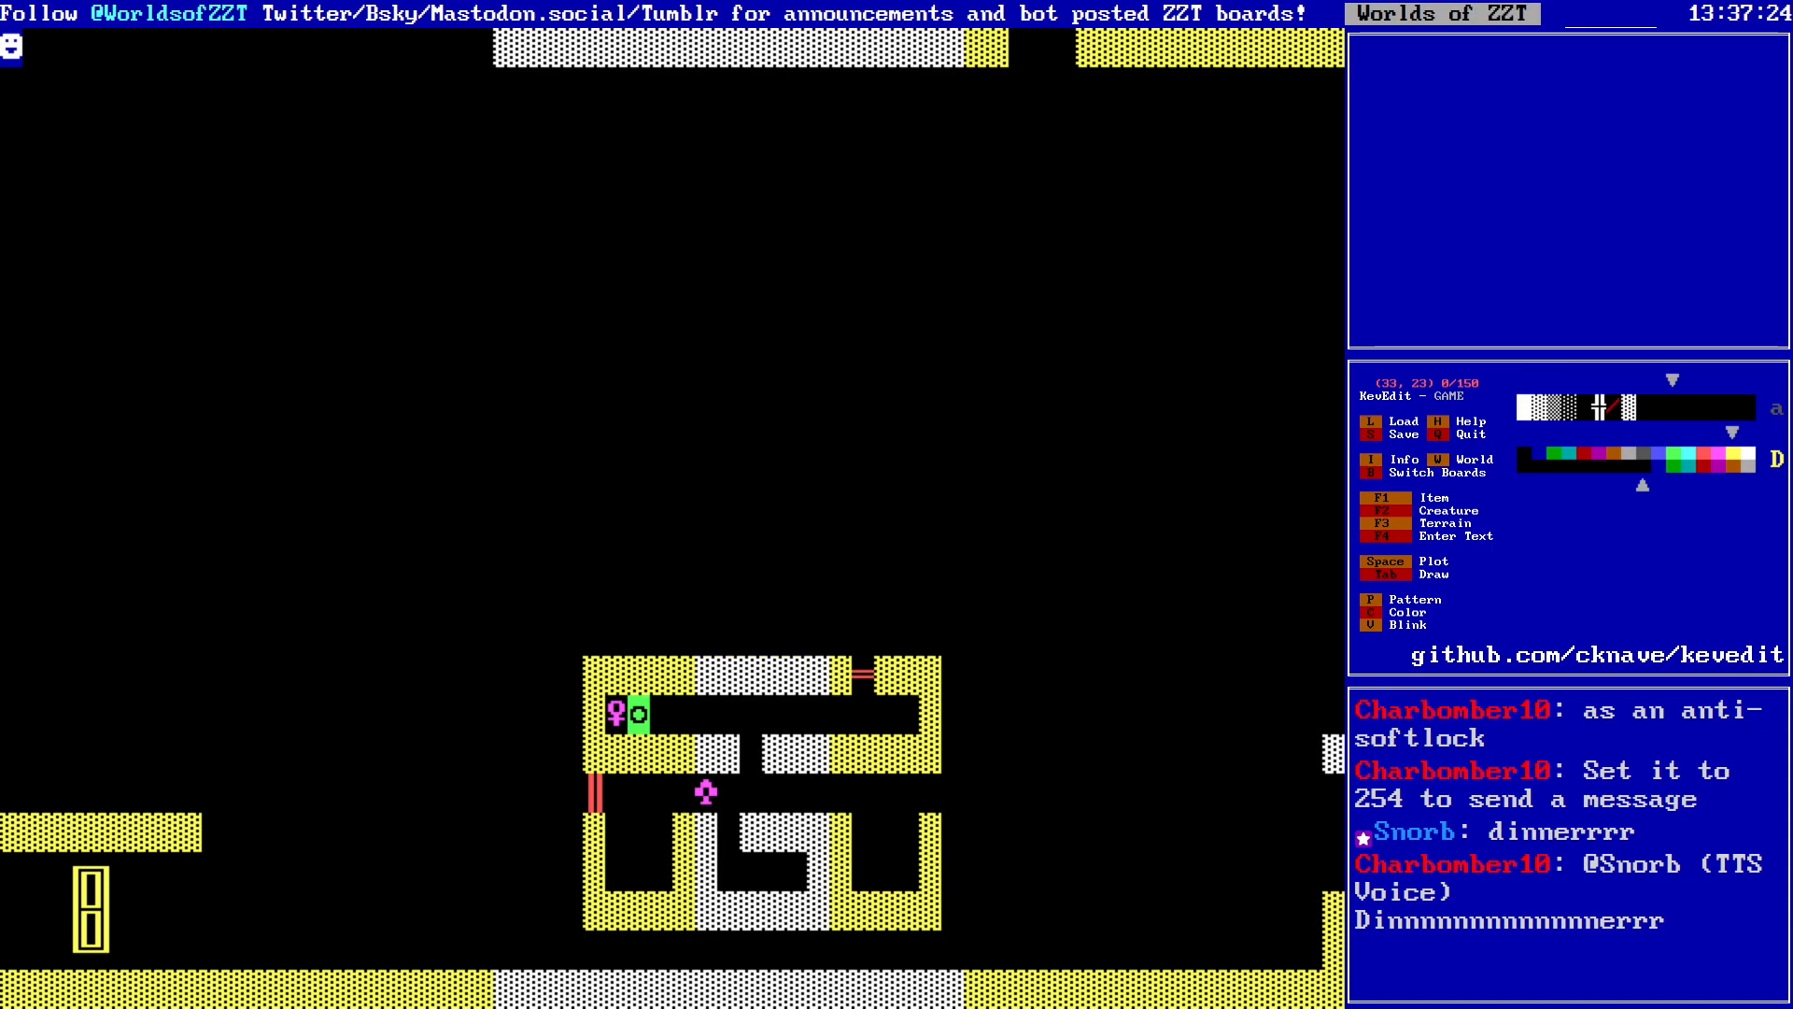
pyautogui.press('Left')
pyautogui.press('Return')
# Step: Save the world, overwriting the existing file
pyautogui.press('s')
pyautogui.press('Return')
pyautogui.press('y')
pyautogui.hotkey('alt', 'Right')
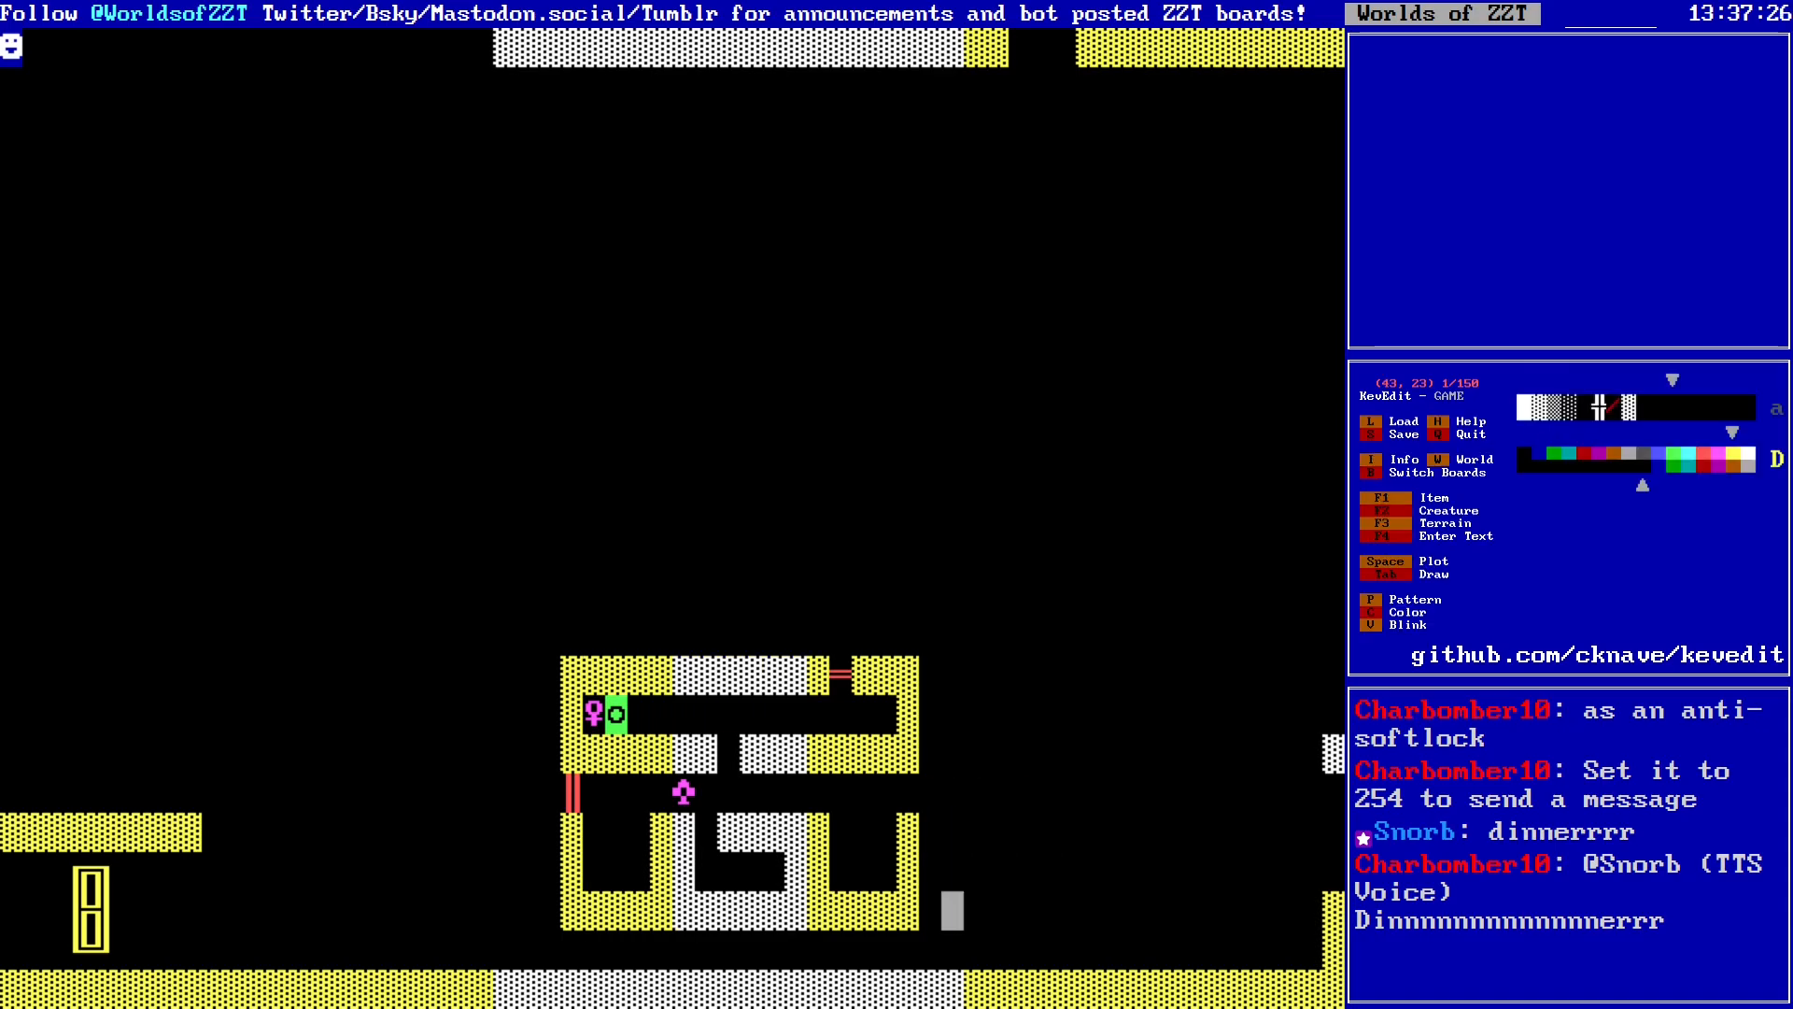
# Step: Pick up the yellow normal wall at column 60, row 1 and draw it down column 60 to row 6
pyautogui.hotkey('alt', 'Right')
pyautogui.hotkey('alt', 'Up')
pyautogui.hotkey('alt', 'Up')
pyautogui.hotkey('alt', 'Up')
pyautogui.hotkey('alt', 'Up')
pyautogui.hotkey('alt', 'Right')
pyautogui.press('Return')
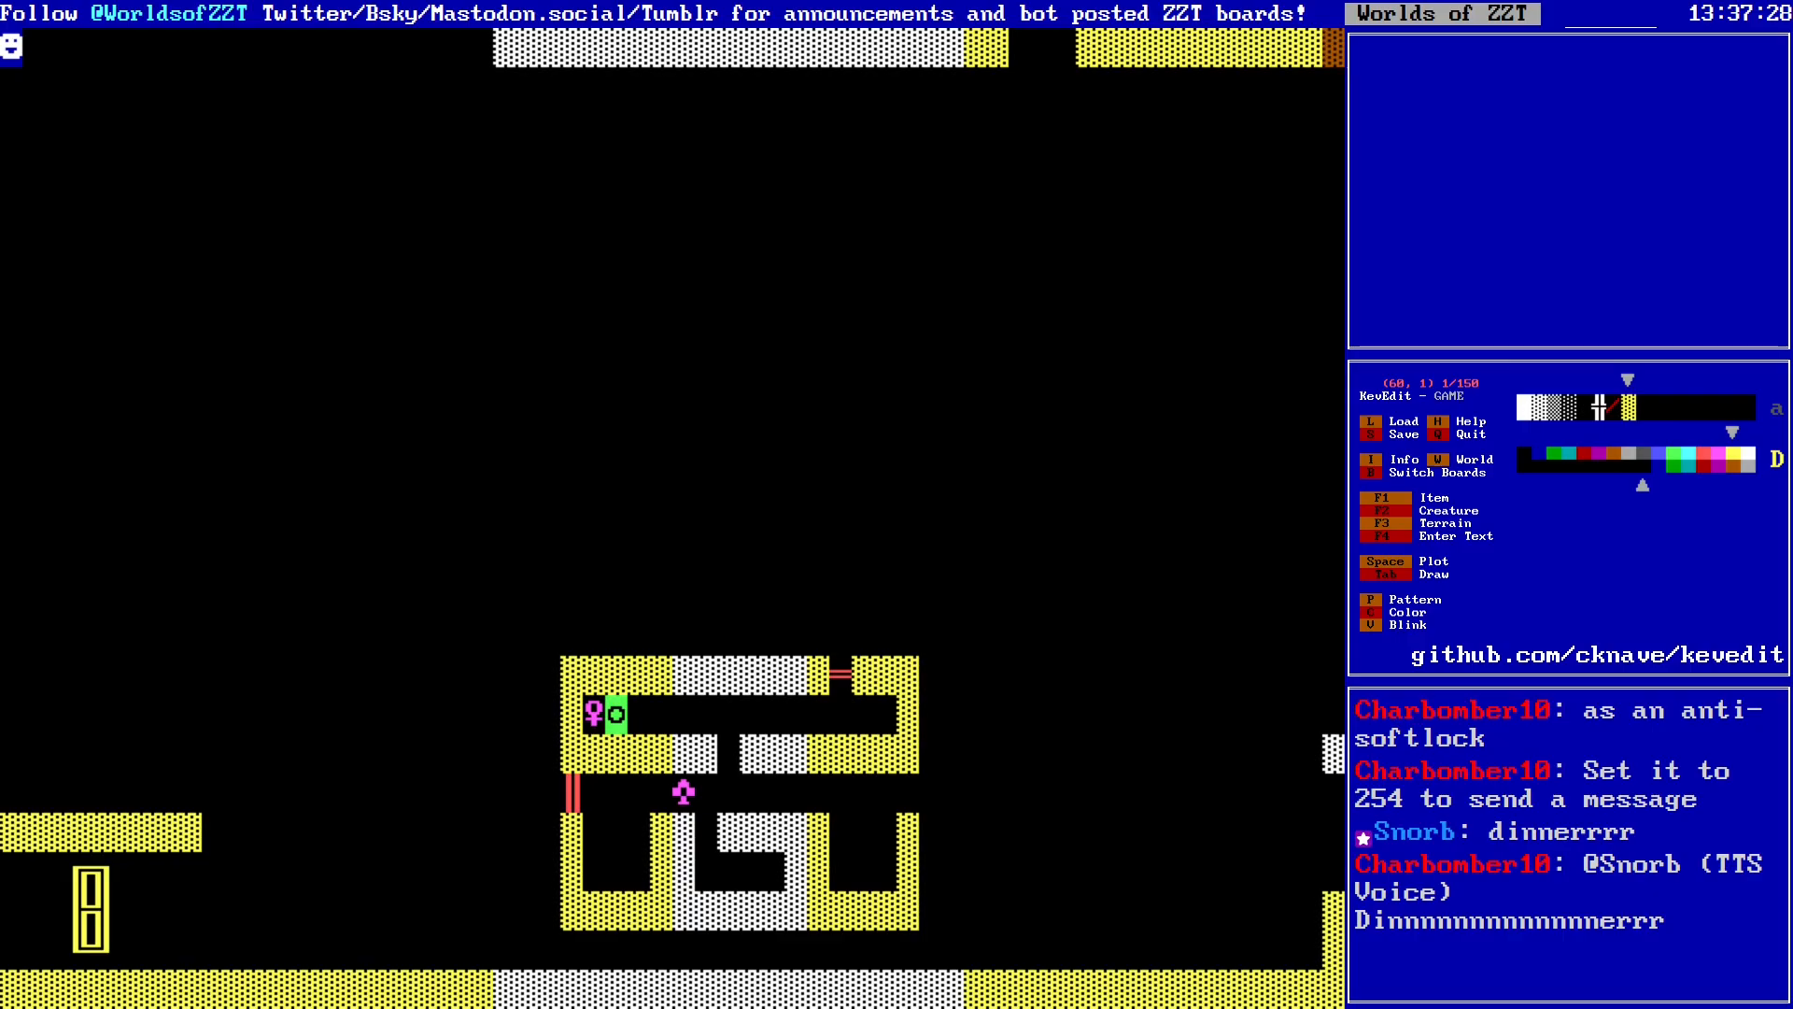
pyautogui.press('Down')
pyautogui.press('Tab')
pyautogui.press('Down')
pyautogui.press('Down')
pyautogui.press('Down')
pyautogui.press('Down')
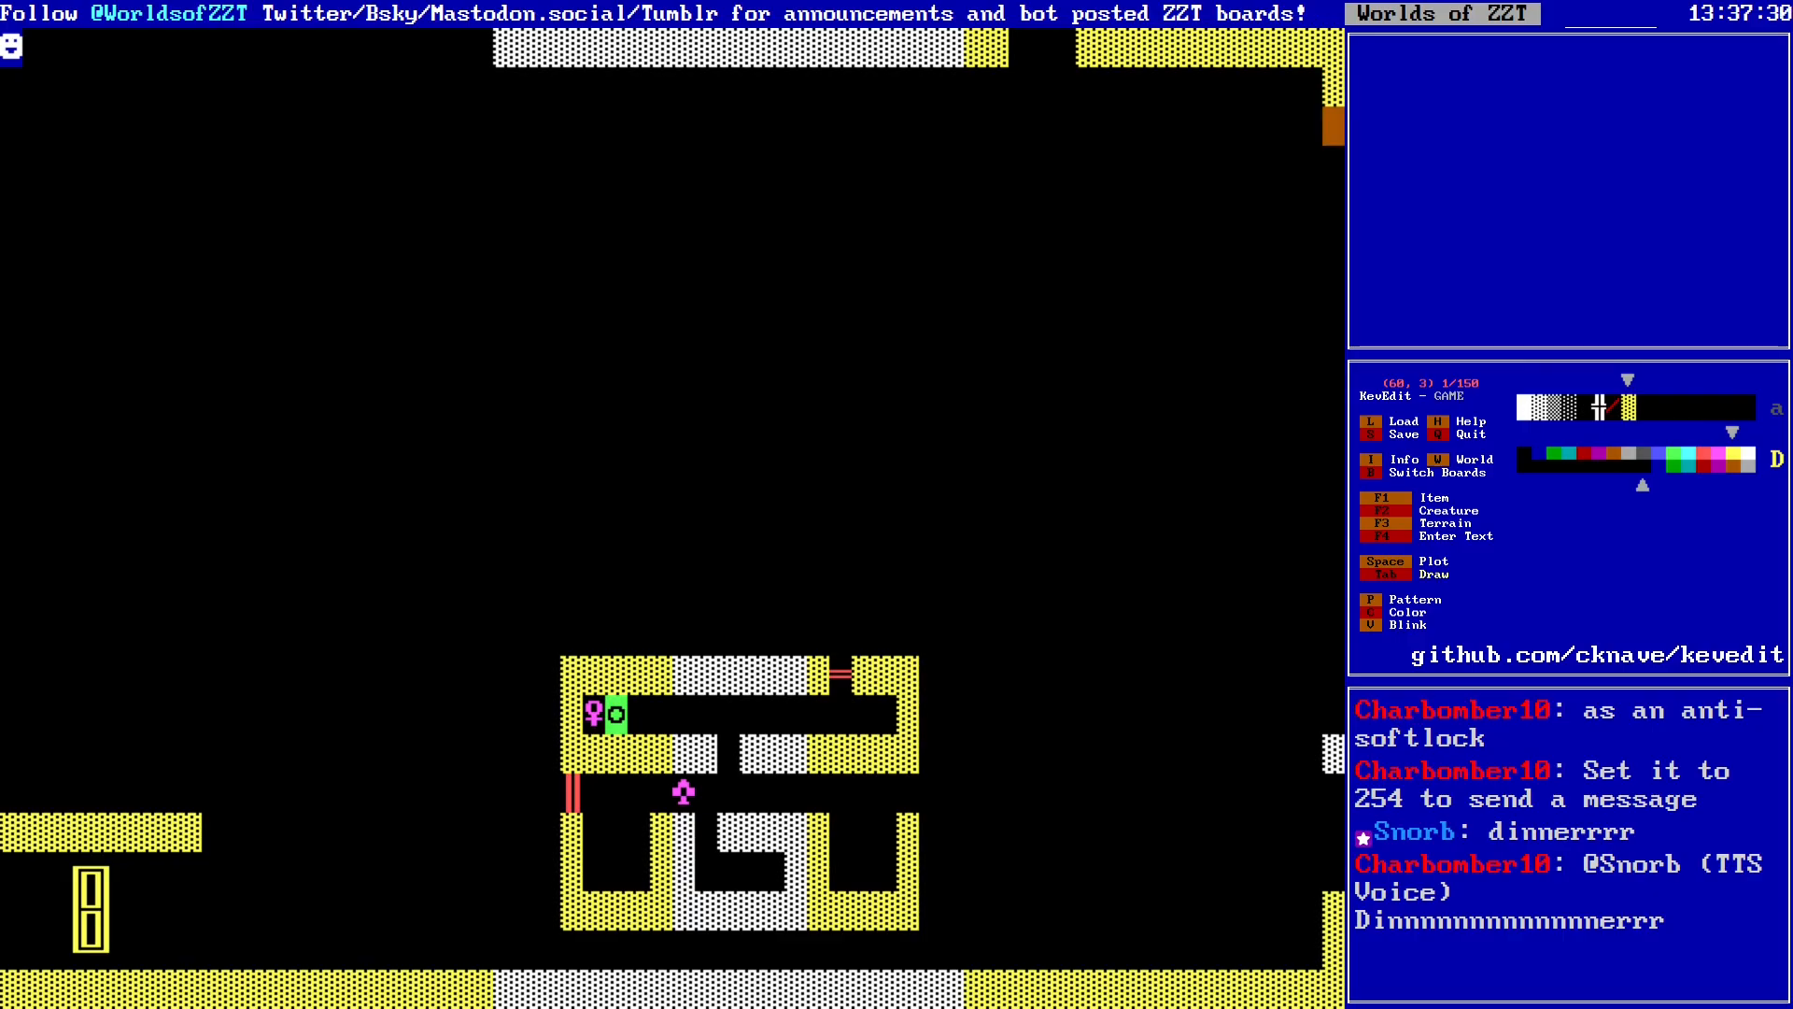
# Step: Draw a yellow normal wall along row 6 from column 59 to column 1
pyautogui.press('Left')
pyautogui.press('Left')
pyautogui.press('Left')
pyautogui.press('Left')
pyautogui.press('Left')
pyautogui.press('Left')
pyautogui.press('Left')
pyautogui.press('Left')
pyautogui.press('Left')
pyautogui.press('Left')
pyautogui.press('Left')
pyautogui.press('Left')
pyautogui.press('Left')
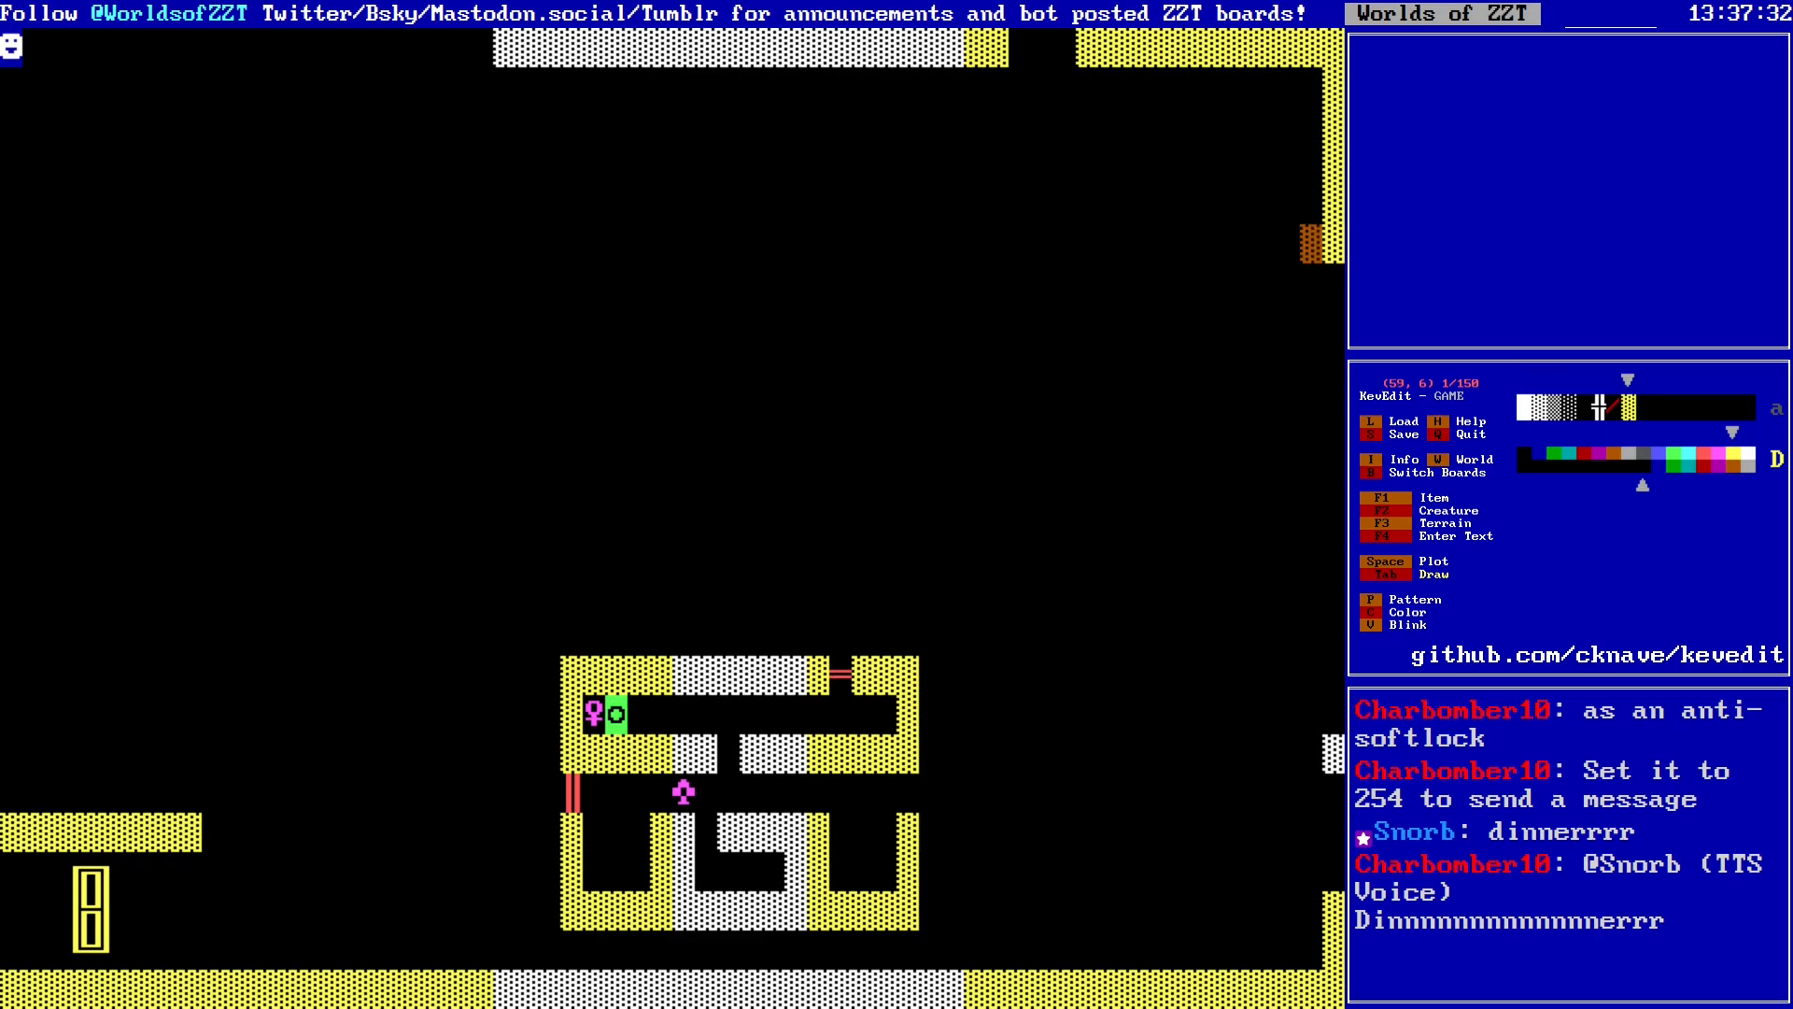
pyautogui.press('Left')
pyautogui.press('Left')
pyautogui.press('Left')
pyautogui.press('Left')
pyautogui.press('Left')
pyautogui.press('Left')
pyautogui.press('Left')
pyautogui.press('Left')
pyautogui.press('Left')
pyautogui.press('Left')
pyautogui.press('Left')
pyautogui.press('Left')
pyautogui.press('Left')
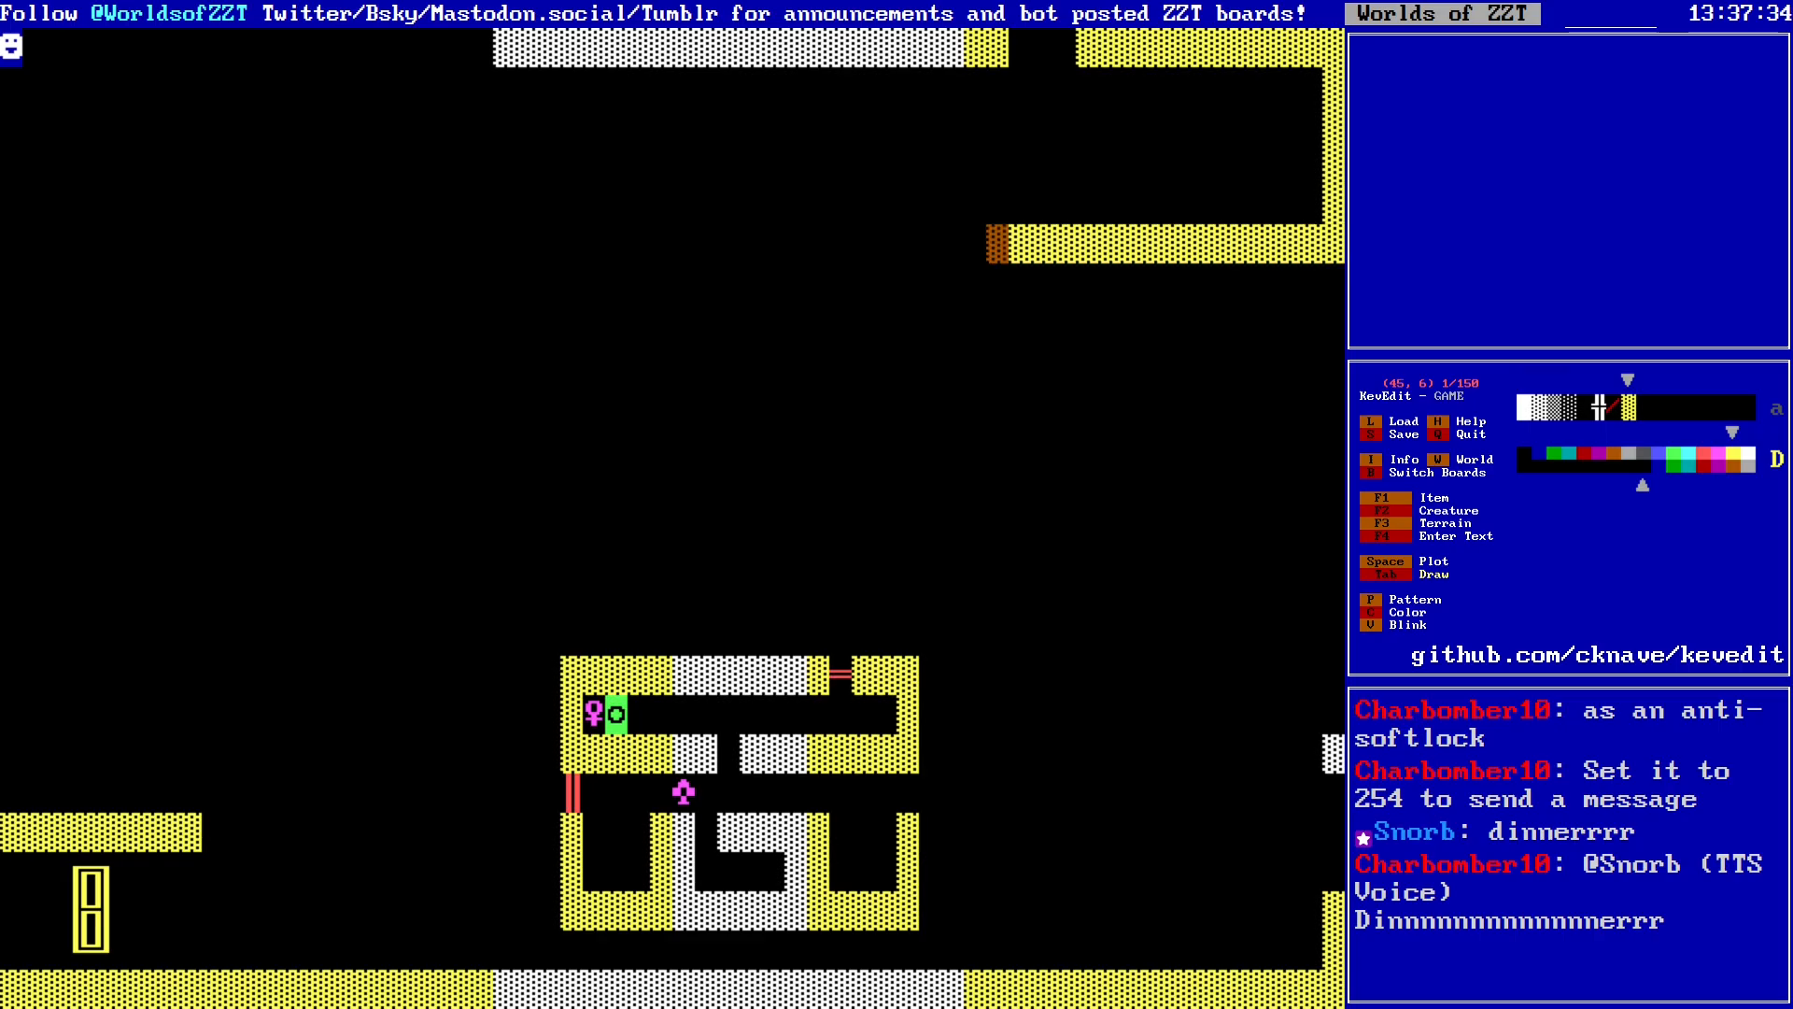
pyautogui.press('Left')
pyautogui.press('Left')
pyautogui.press('Left')
pyautogui.press('Left')
pyautogui.press('Left')
pyautogui.press('Left')
pyautogui.press('Left')
pyautogui.press('Left')
pyautogui.press('Left')
pyautogui.press('Left')
pyautogui.press('Left')
pyautogui.press('Left')
pyautogui.press('Left')
pyautogui.press('Left')
pyautogui.press('Left')
pyautogui.press('Left')
pyautogui.press('Left')
pyautogui.press('Left')
pyautogui.press('Left')
pyautogui.press('Left')
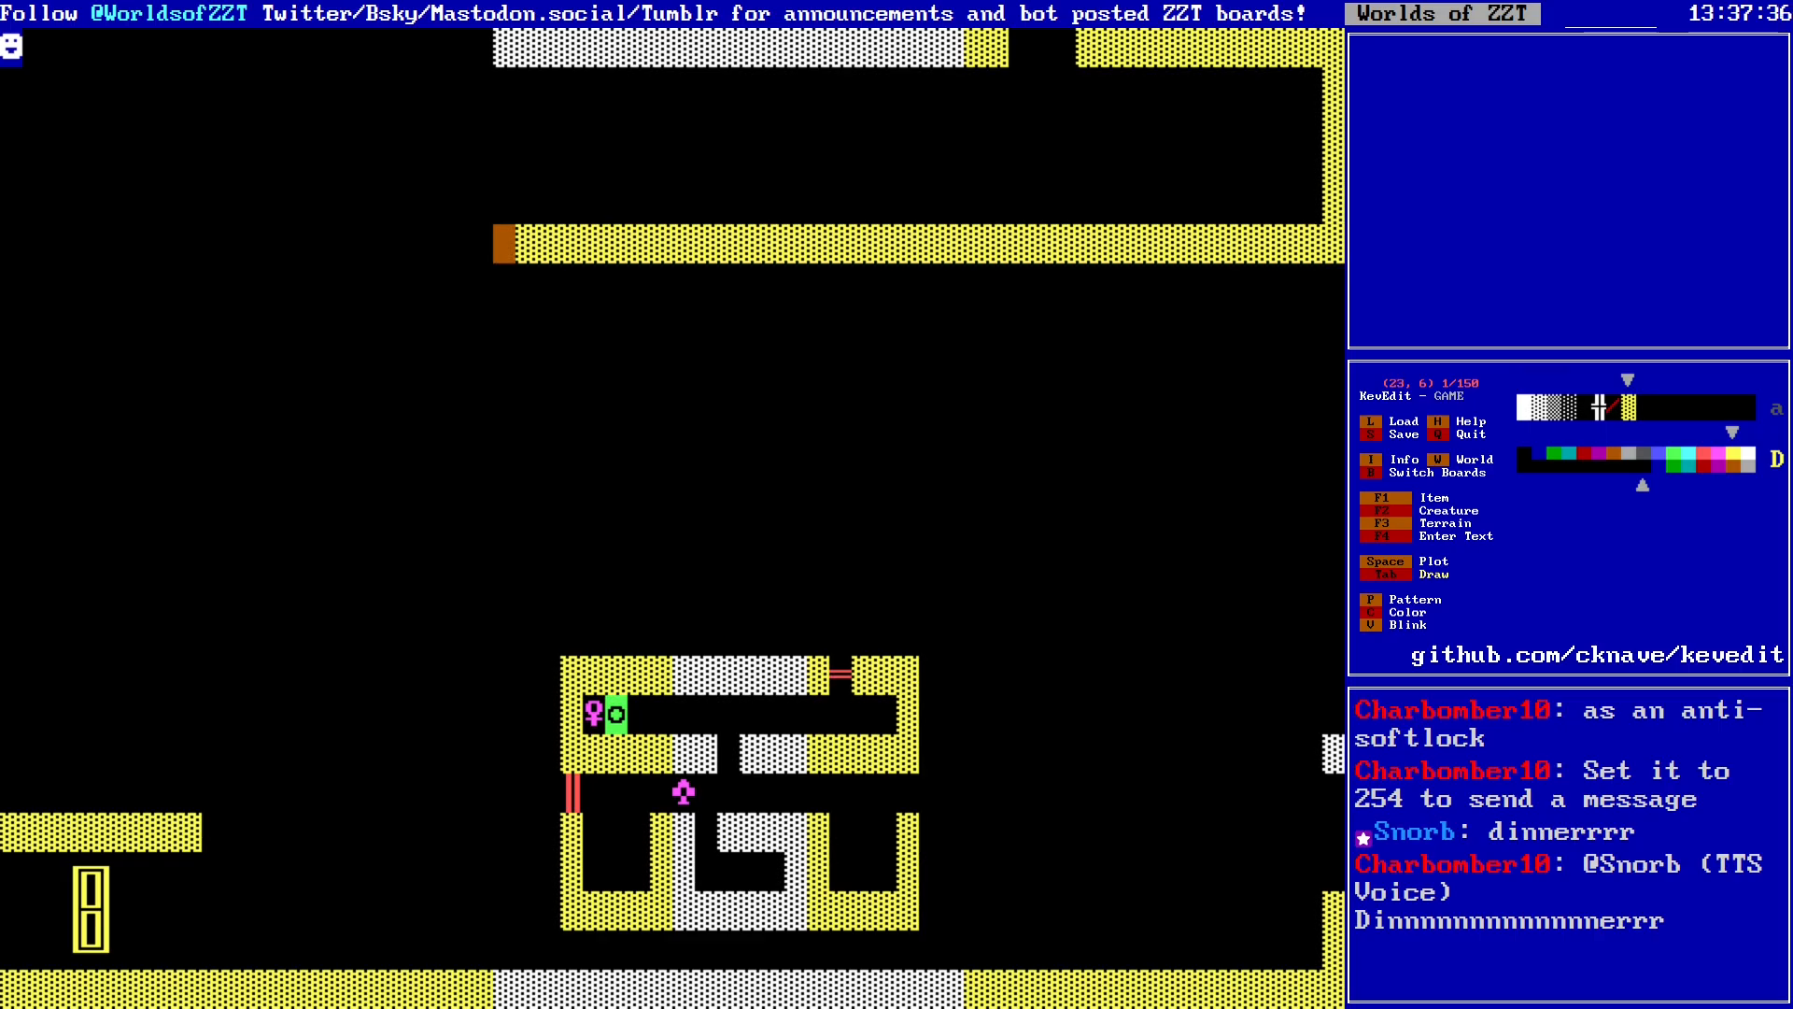
pyautogui.press('Left')
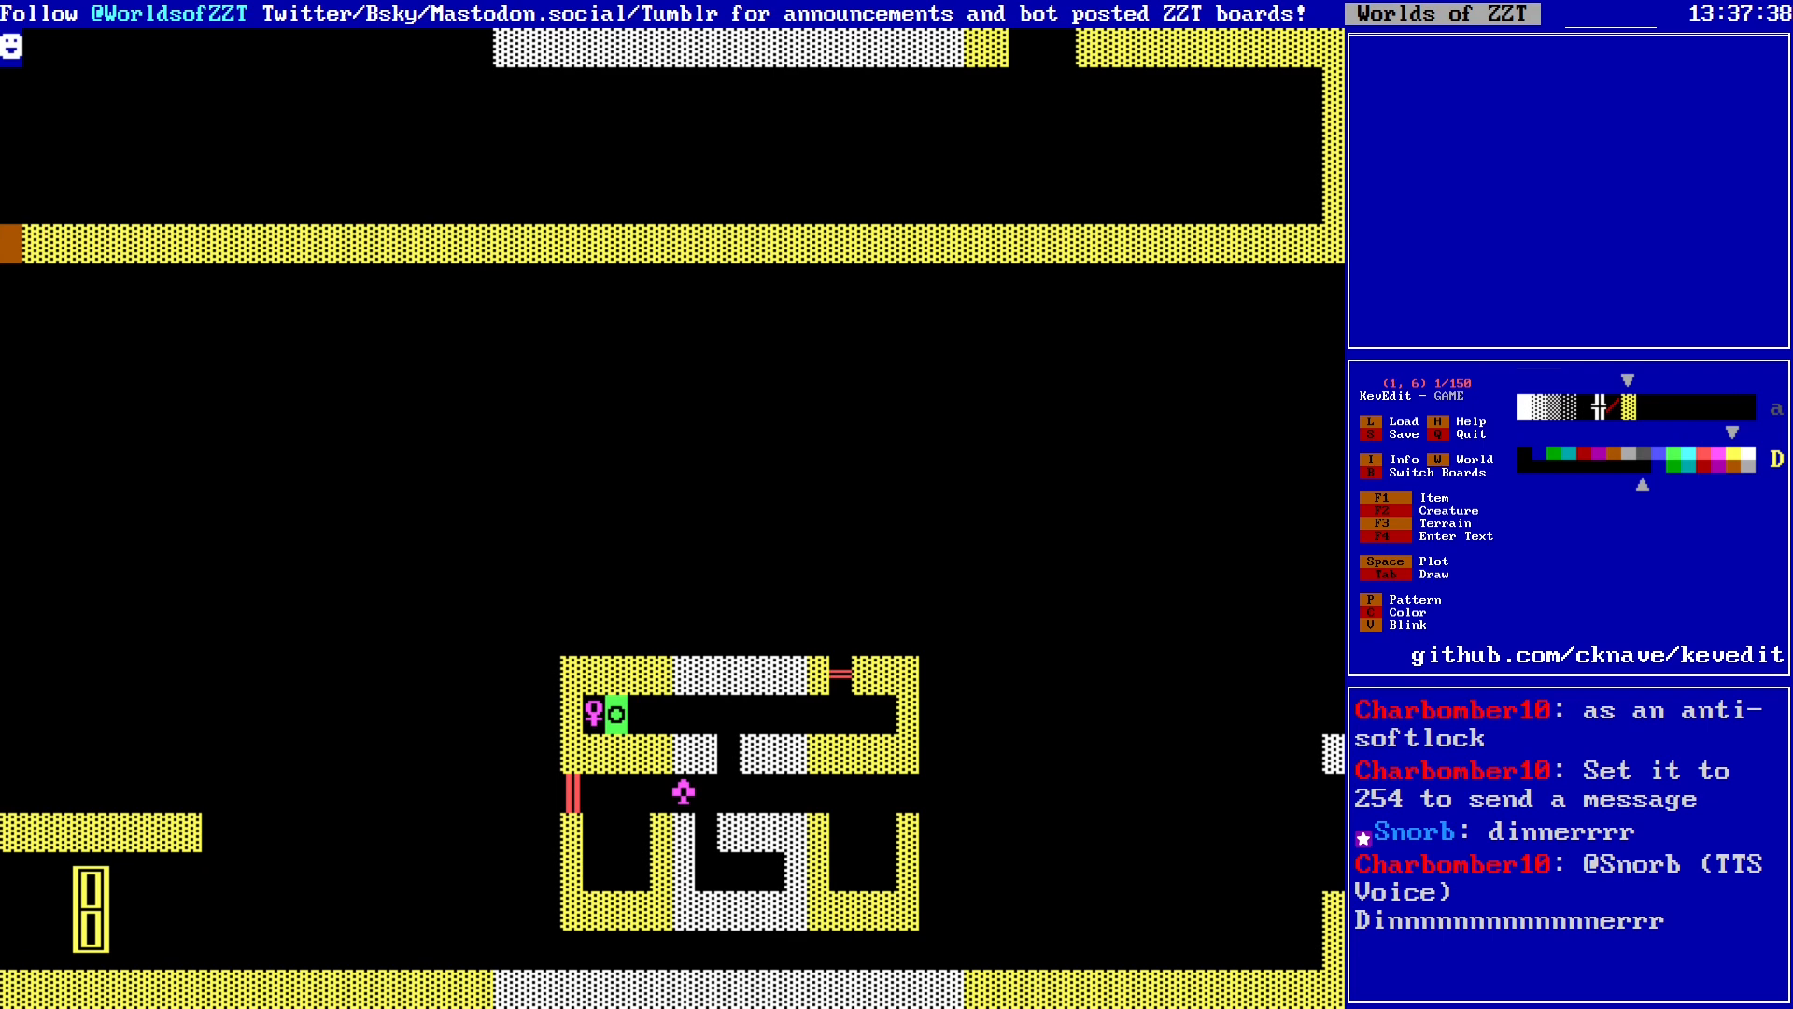
# Step: Place the player at column 60, row 21, in the opening of the east edge
pyautogui.press('Up')
pyautogui.hotkey('alt', 'Right')
pyautogui.hotkey('alt', 'Right')
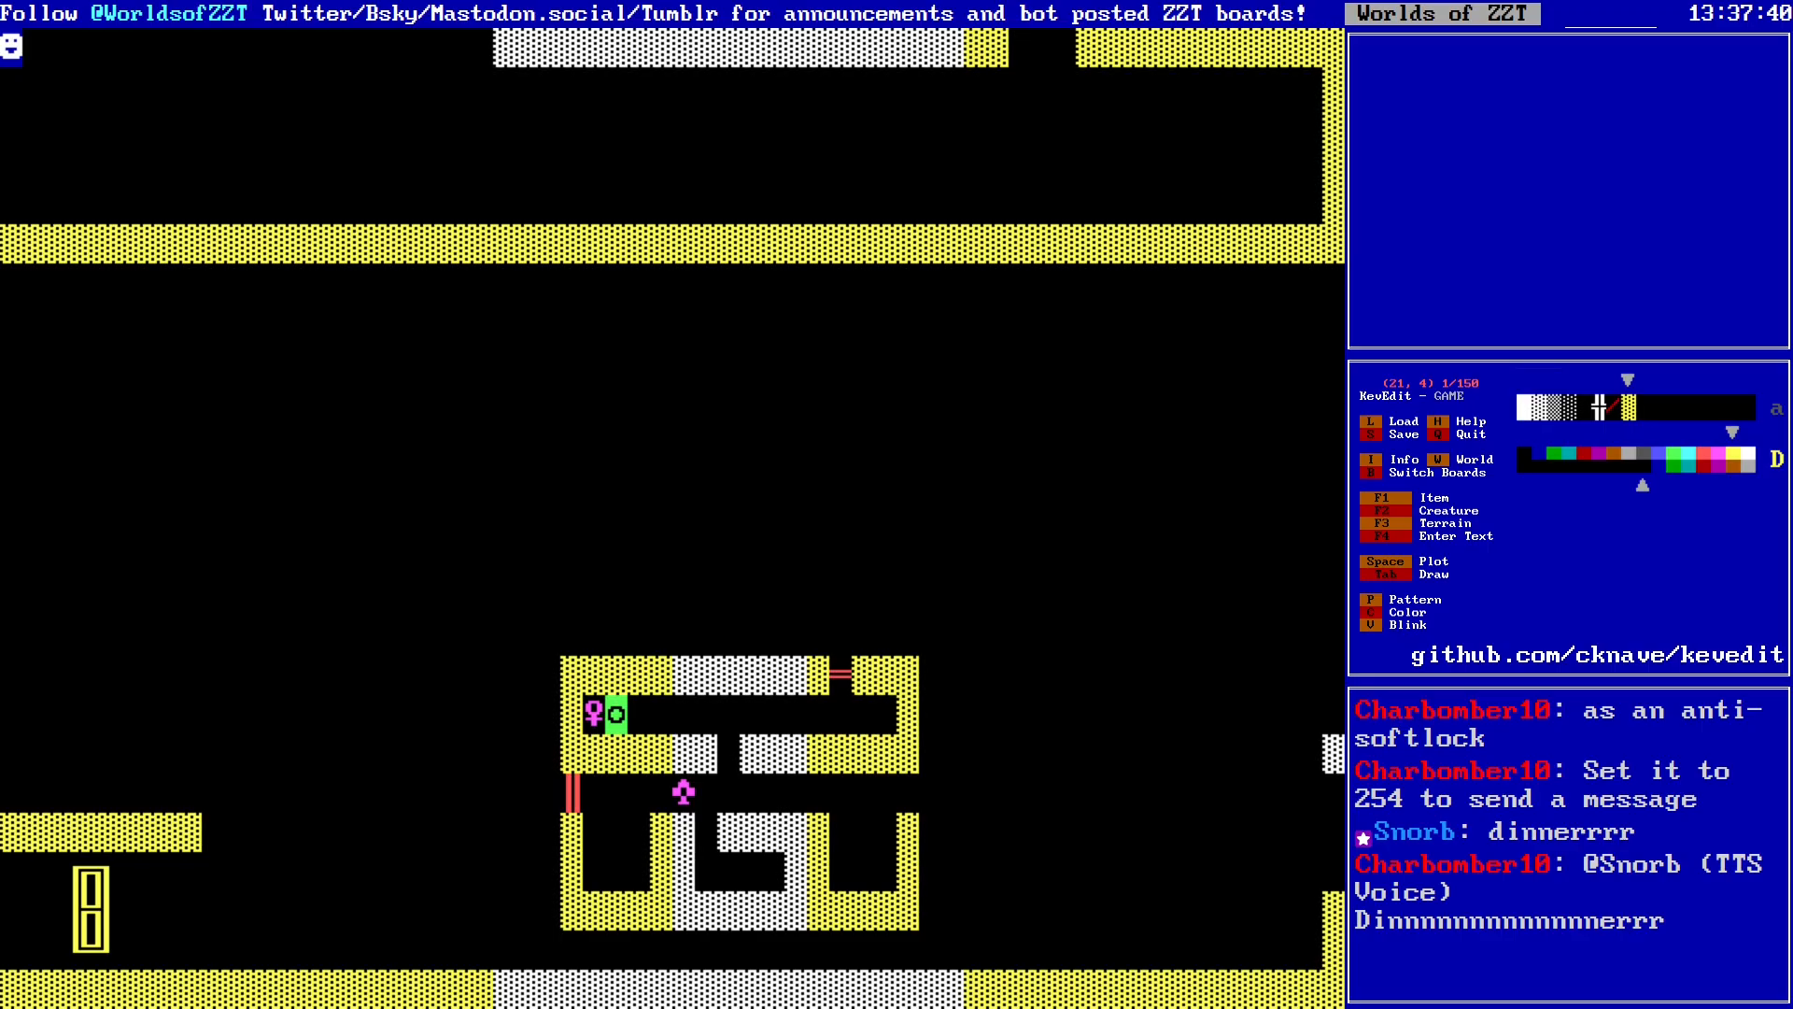
pyautogui.hotkey('alt', 'Down')
pyautogui.hotkey('alt', 'Down')
pyautogui.hotkey('alt', 'Right')
pyautogui.hotkey('alt', 'Right')
pyautogui.hotkey('alt', 'Right')
pyautogui.hotkey('alt', 'Down')
pyautogui.hotkey('alt', 'Right')
pyautogui.press('Down')
pyautogui.press('Down')
pyautogui.press('F1')
pyautogui.press('z')
pyautogui.press('Left')
pyautogui.press('Left')
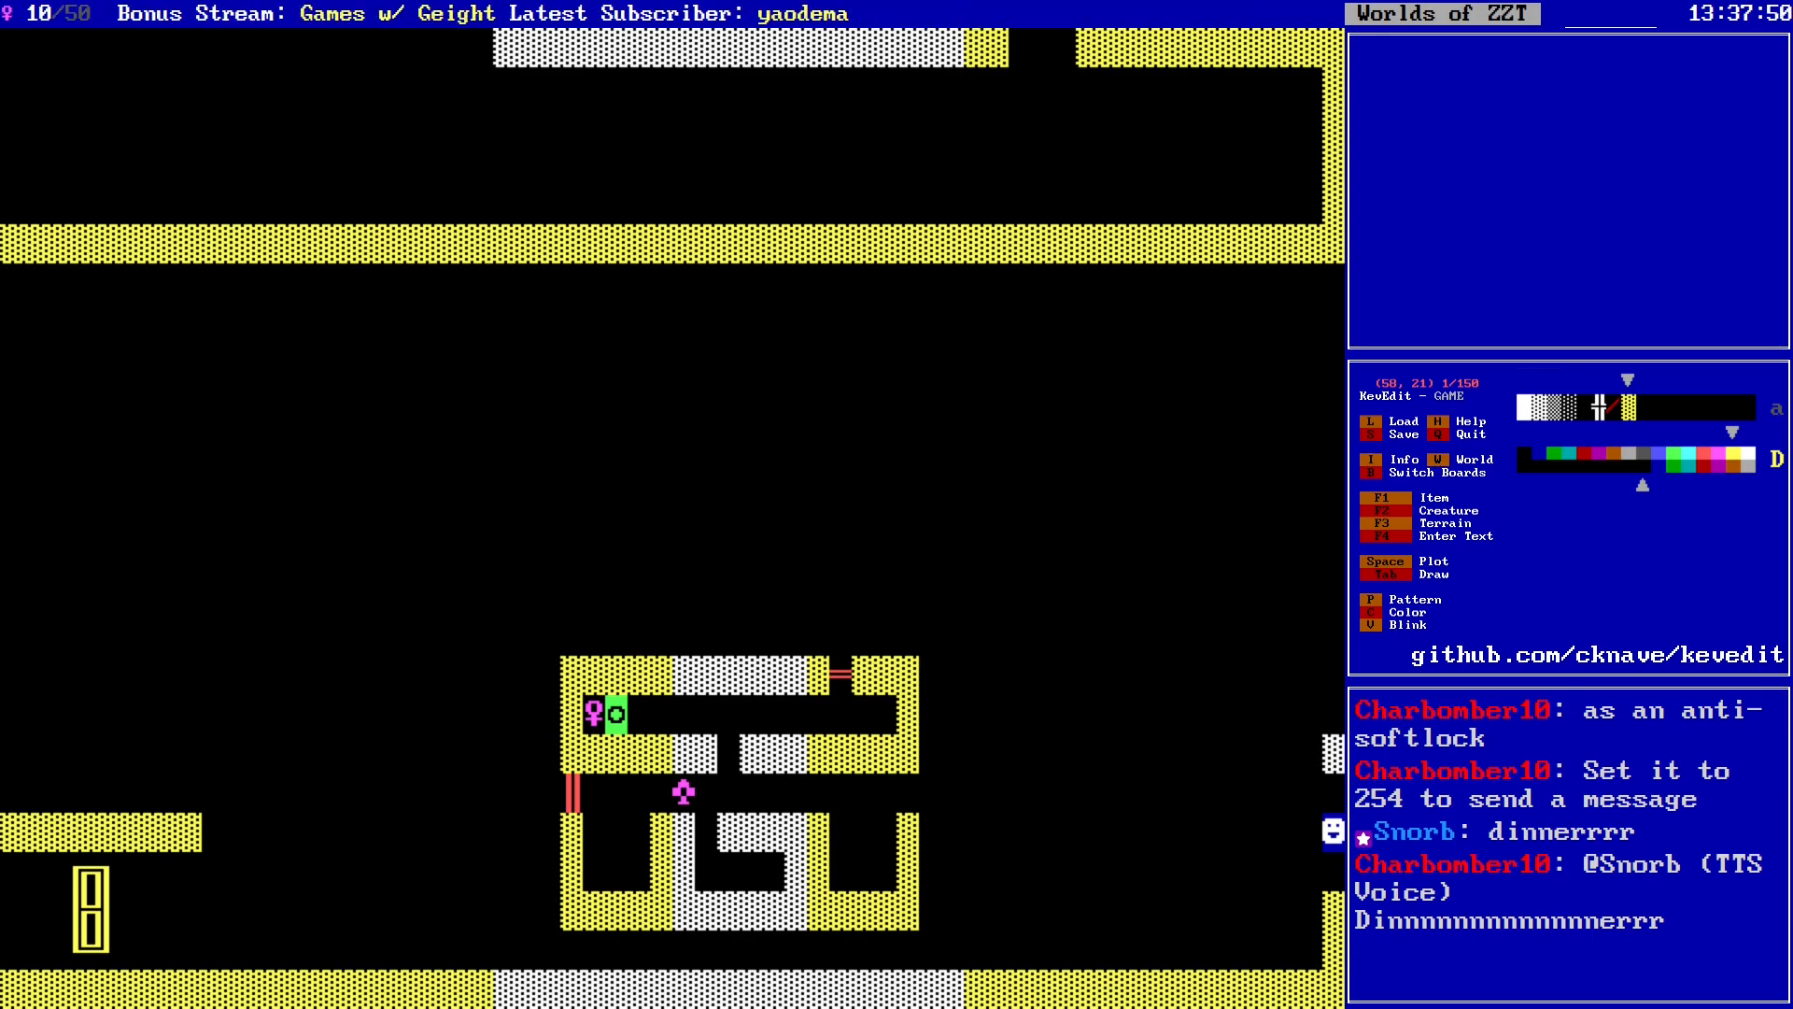
# Step: Draw a yellow normal wall up column 1 from row 5 to row 1
pyautogui.hotkey('alt', 'Left')
pyautogui.hotkey('alt', 'Left')
pyautogui.hotkey('alt', 'Left')
pyautogui.hotkey('alt', 'Up')
pyautogui.hotkey('alt', 'Left')
pyautogui.hotkey('alt', 'Up')
pyautogui.hotkey('alt', 'Left')
pyautogui.hotkey('alt', 'Up')
pyautogui.hotkey('alt', 'Left')
pyautogui.press('Tab')
pyautogui.press('Up')
pyautogui.press('Up')
pyautogui.press('Up')
pyautogui.press('Up')
pyautogui.press('Up')
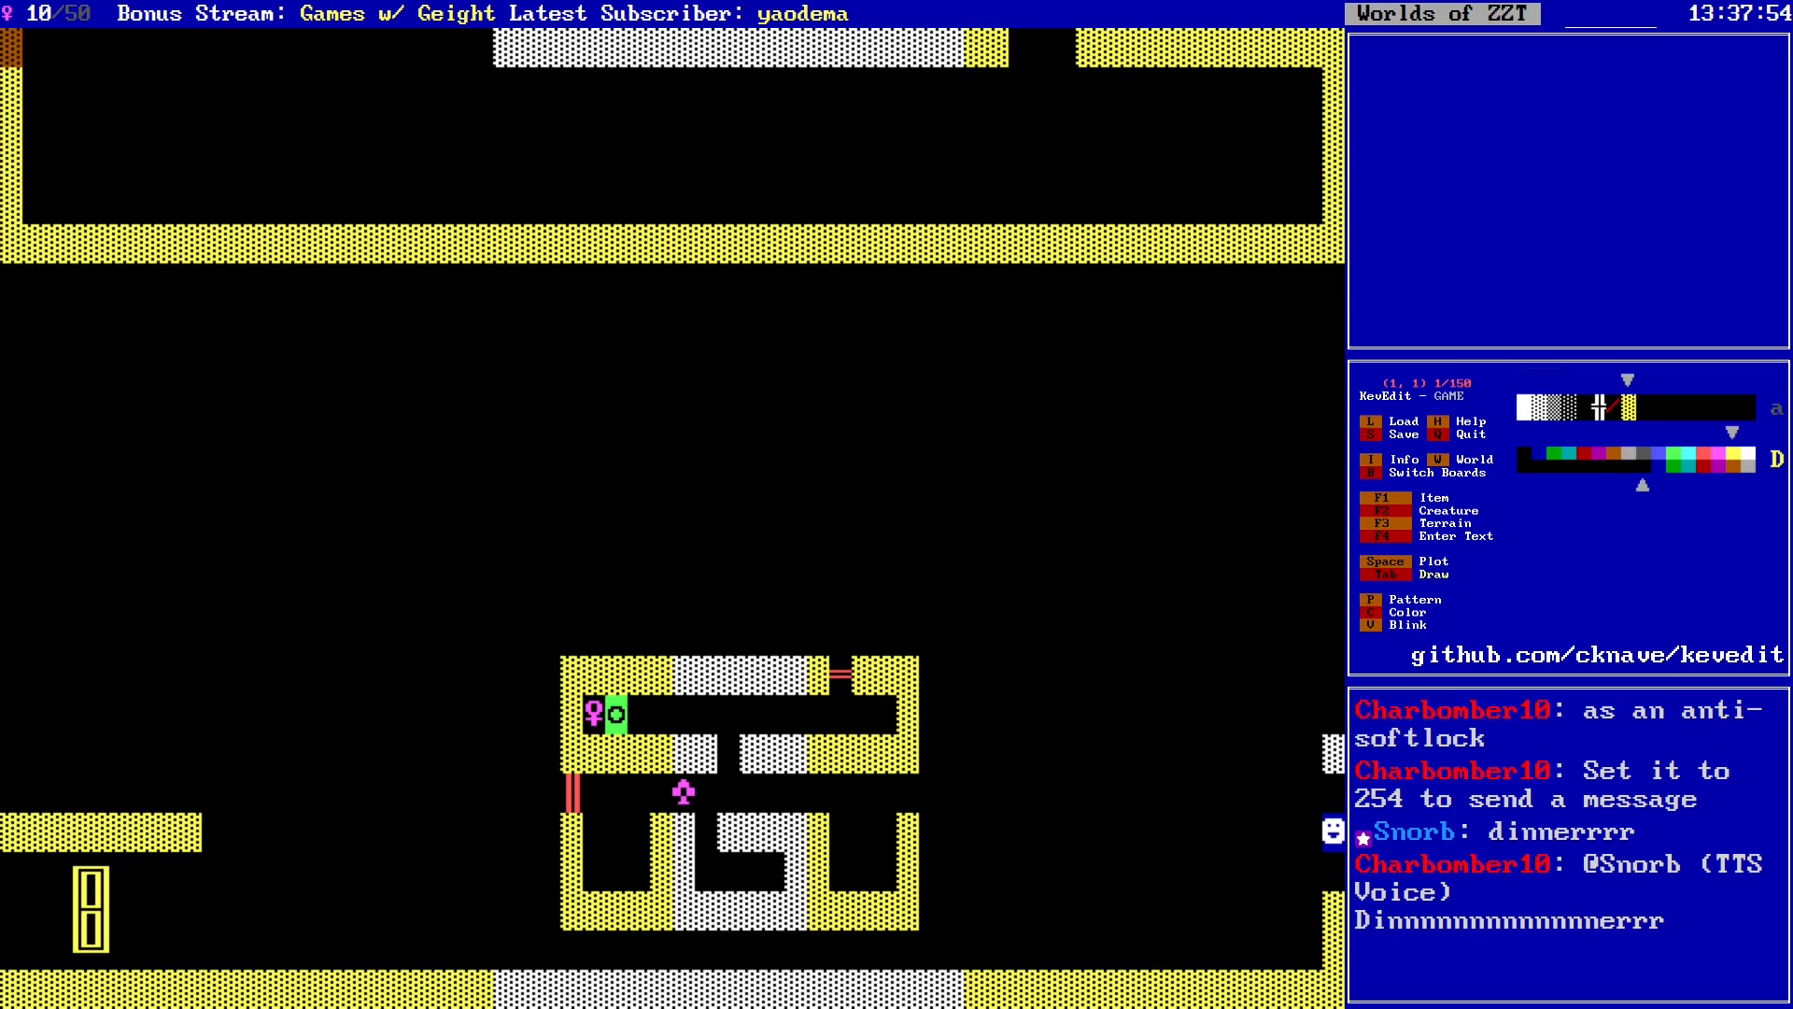
# Step: Draw a yellow normal wall along row 1 from column 2 to column 22, meeting the white section
pyautogui.press('Right')
pyautogui.press('Right')
pyautogui.press('Right')
pyautogui.press('Right')
pyautogui.press('Right')
pyautogui.press('Right')
pyautogui.press('Right')
pyautogui.press('Right')
pyautogui.press('Right')
pyautogui.press('Right')
pyautogui.press('Right')
pyautogui.press('Right')
pyautogui.press('Right')
pyautogui.press('Right')
pyautogui.press('Right')
pyautogui.press('Right')
pyautogui.press('Right')
pyautogui.press('Right')
pyautogui.press('Right')
pyautogui.press('Right')
pyautogui.press('Right')
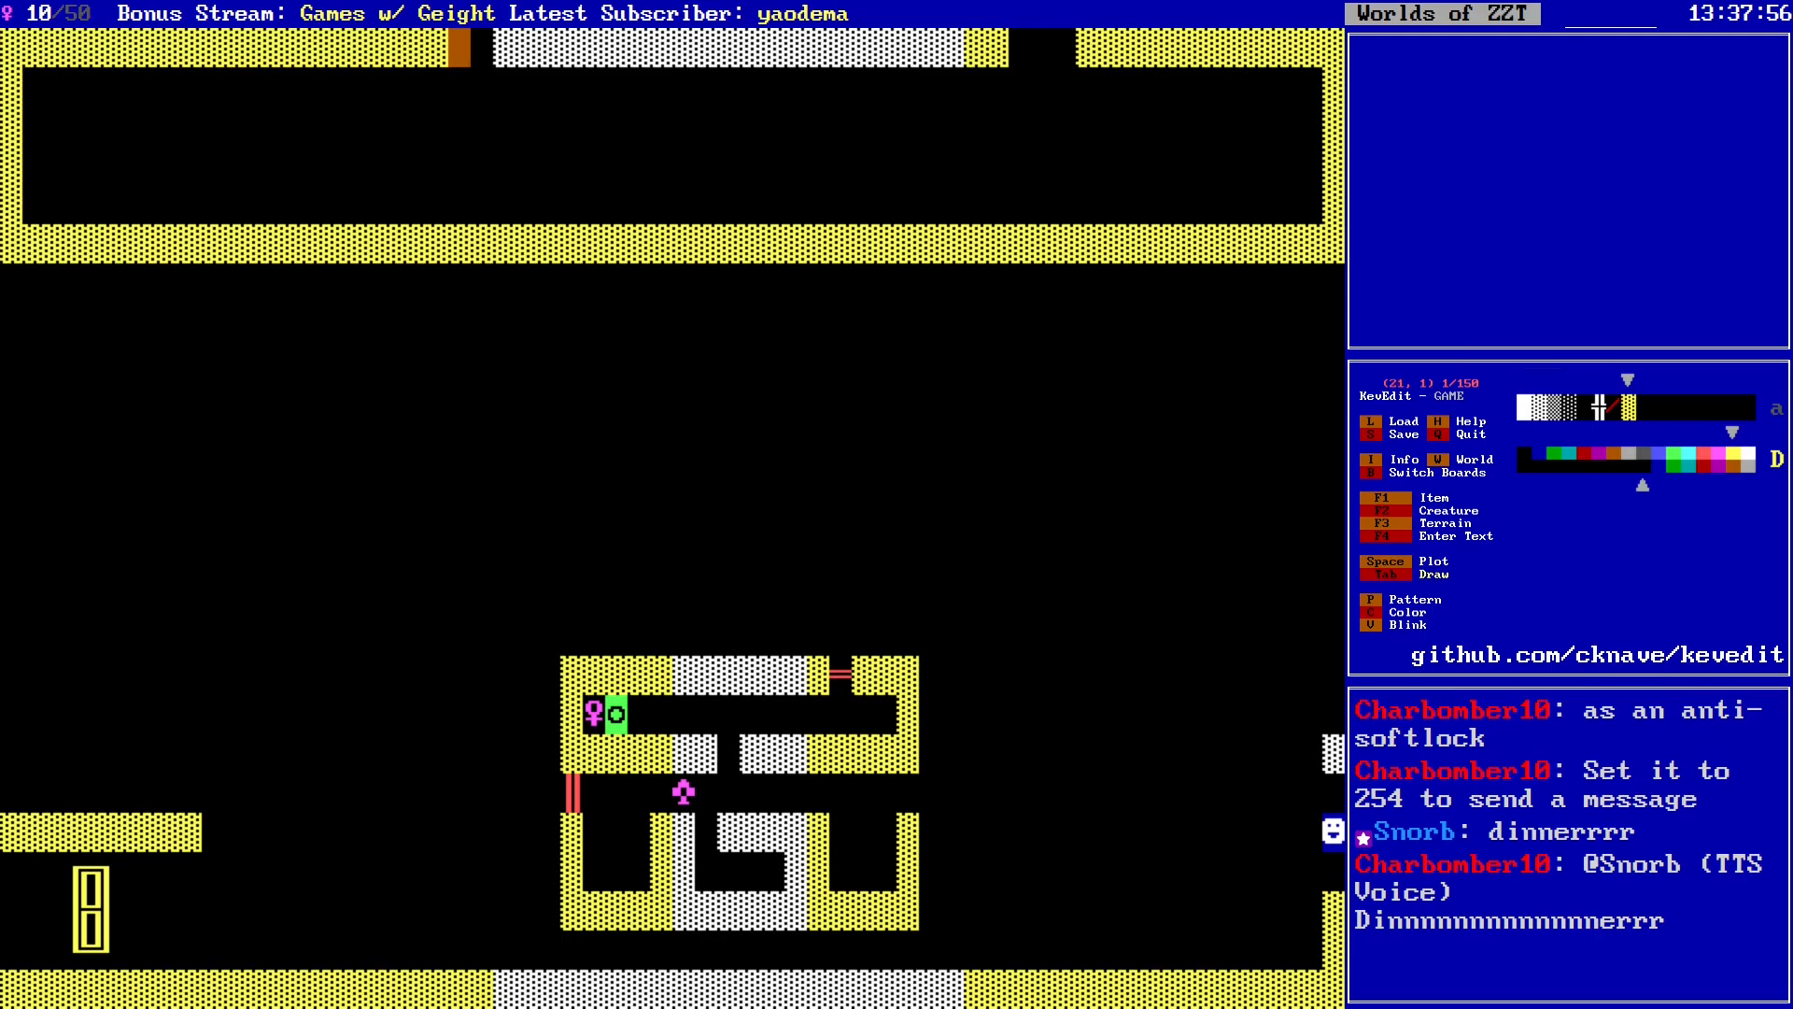
pyautogui.press('Tab')
# Step: Replace the yellow wall in row 6 with white normal wall from column 23 to column 43
pyautogui.press('Right')
pyautogui.press('Down')
pyautogui.press('Down')
pyautogui.press('Down')
pyautogui.press('Down')
pyautogui.press('Down')
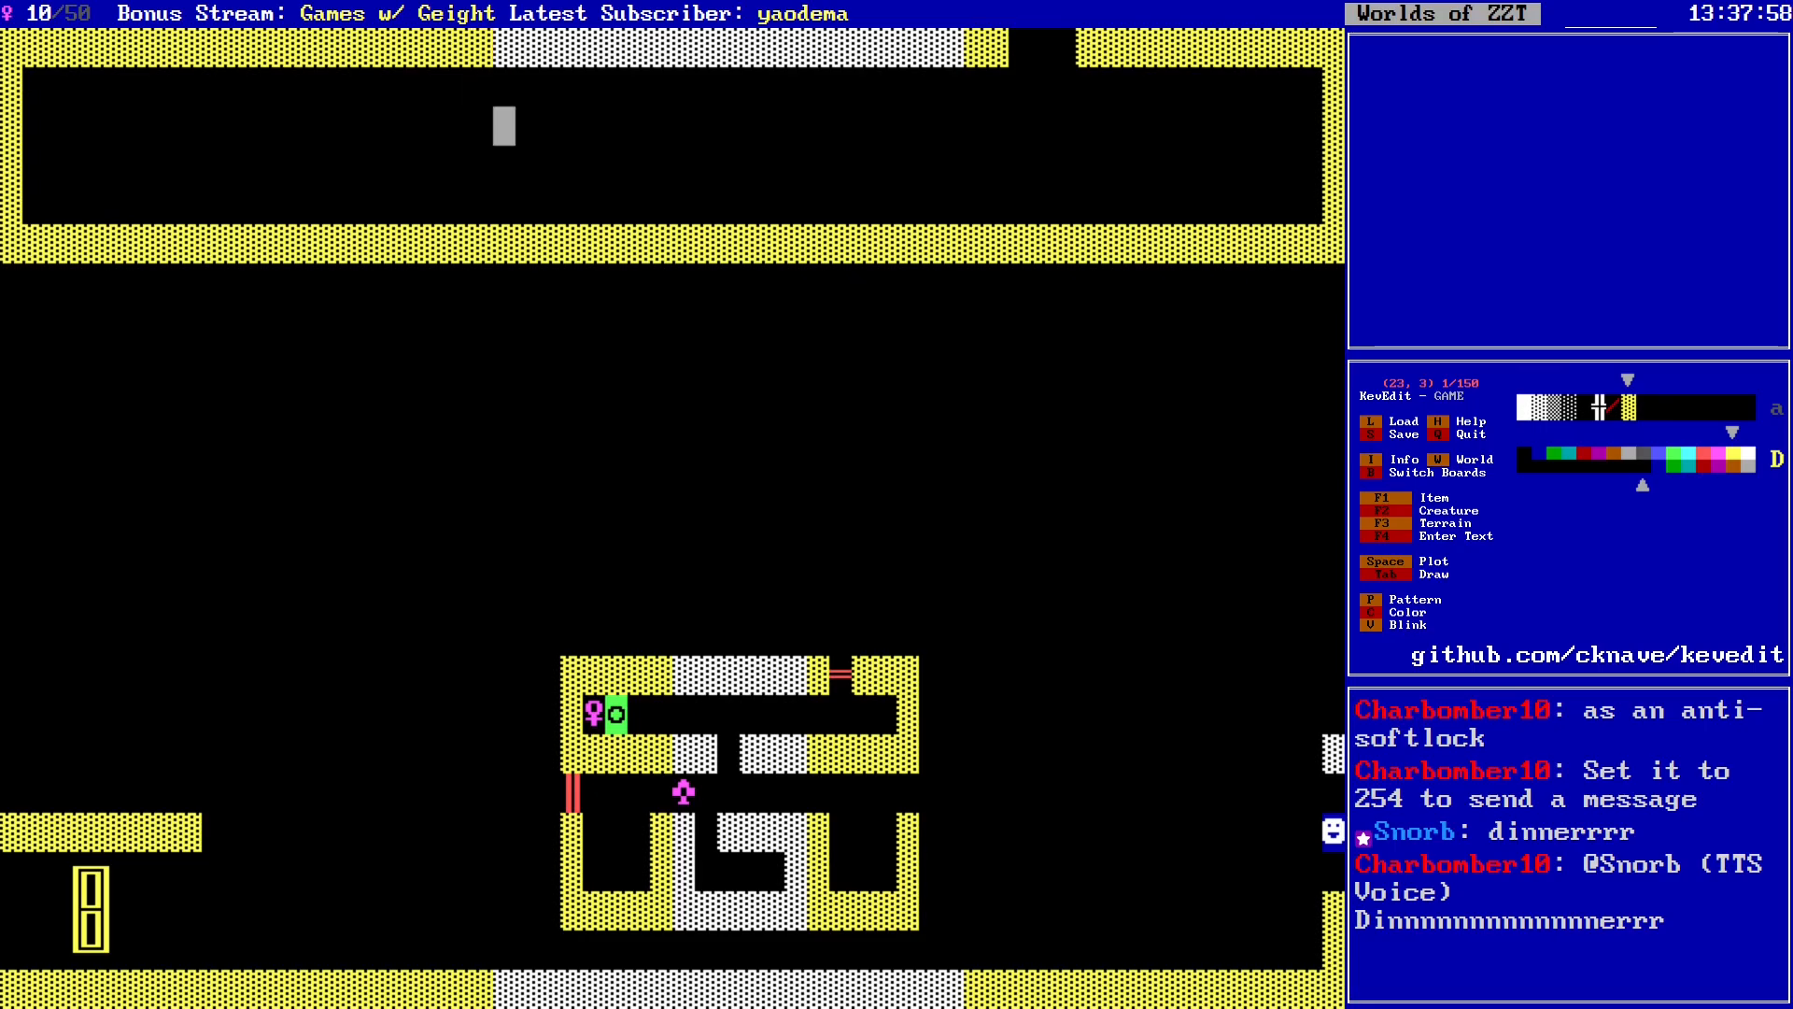
pyautogui.press('f')
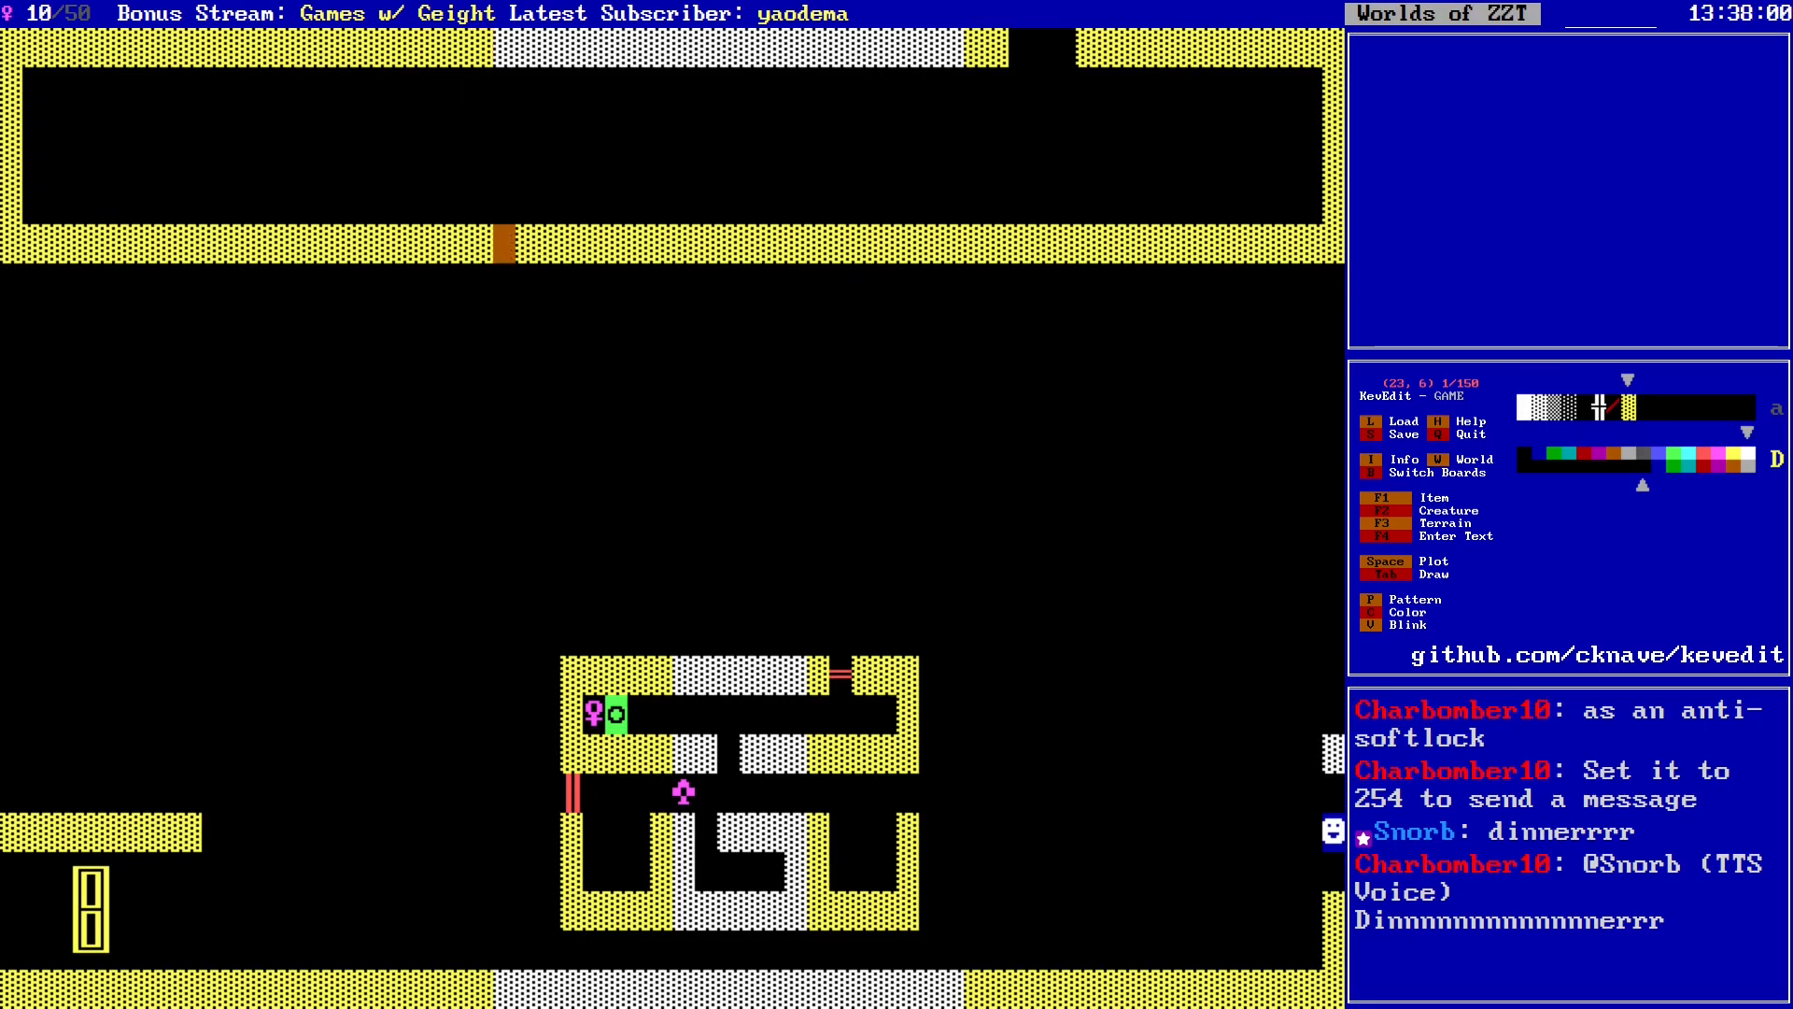
pyautogui.press('0')
pyautogui.press('p')
pyautogui.press('p')
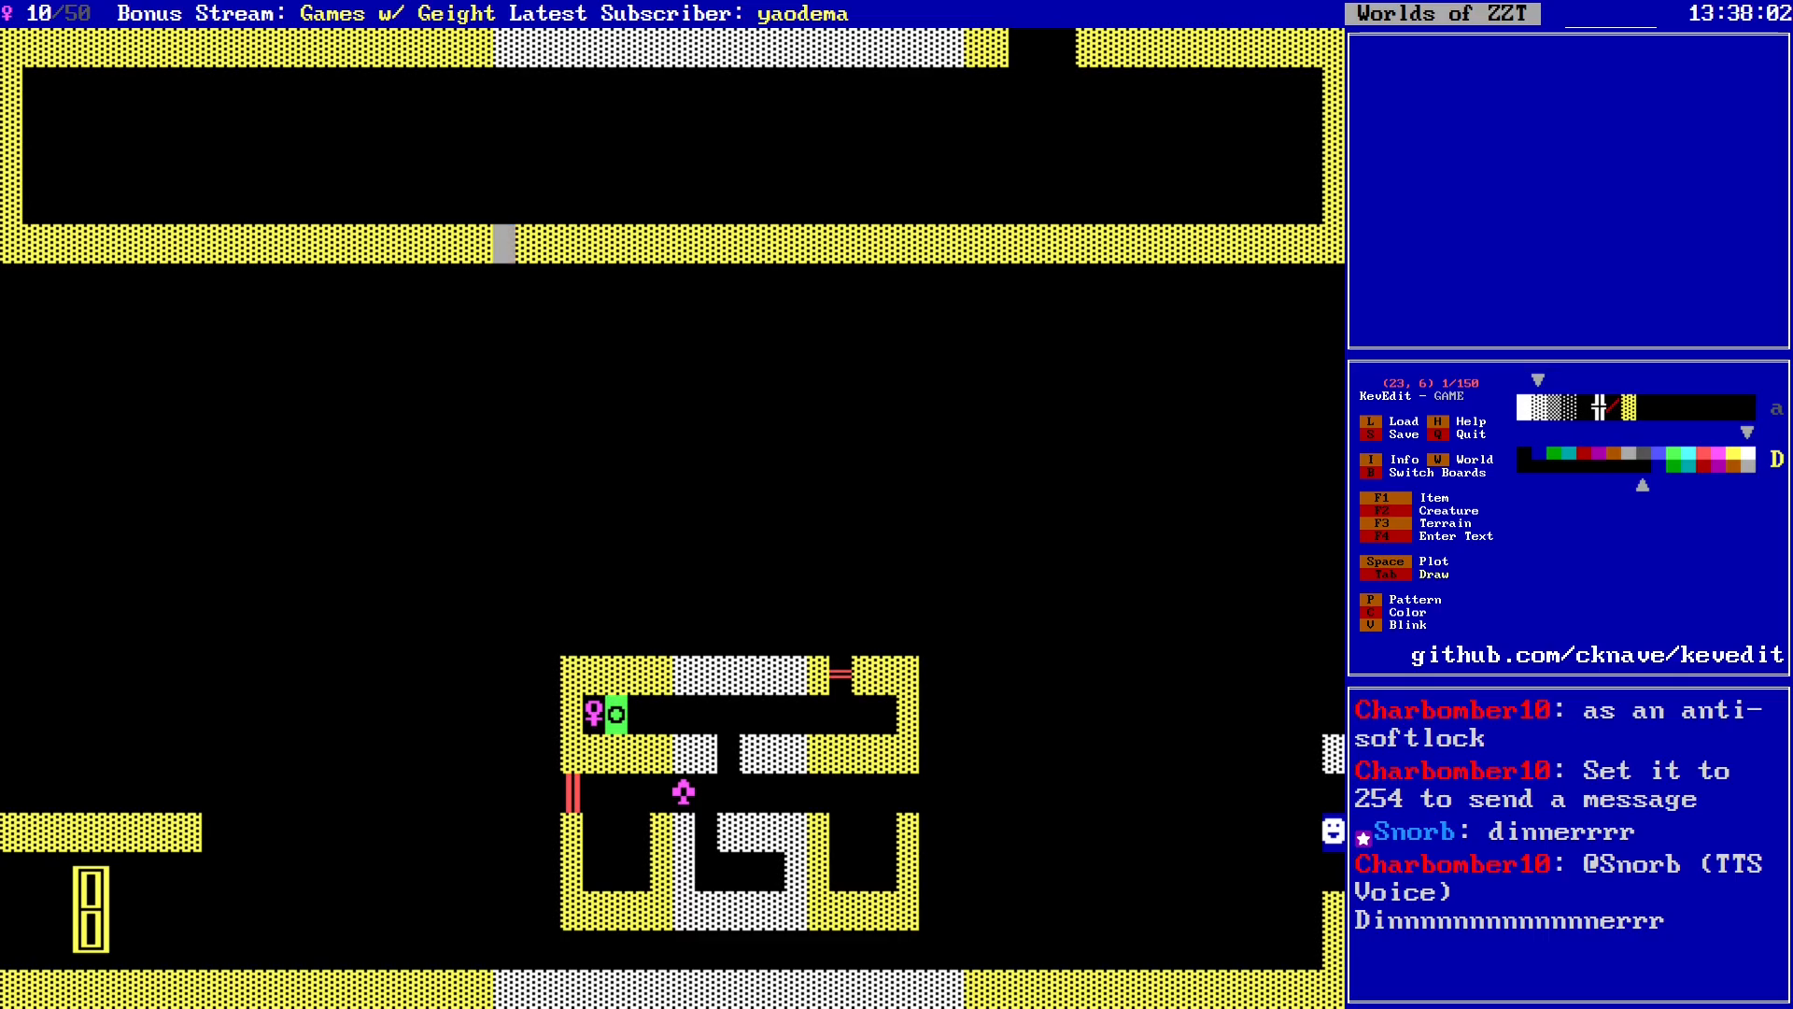
pyautogui.press('Tab')
pyautogui.press('Right')
pyautogui.press('Right')
pyautogui.press('Right')
pyautogui.press('Right')
pyautogui.press('Right')
pyautogui.press('Right')
pyautogui.press('Right')
pyautogui.press('Right')
pyautogui.press('Right')
pyautogui.press('Right')
pyautogui.press('Right')
pyautogui.press('Right')
pyautogui.press('Right')
pyautogui.press('Right')
pyautogui.press('Right')
pyautogui.press('Right')
pyautogui.press('Right')
pyautogui.press('Right')
pyautogui.press('Right')
pyautogui.press('Right')
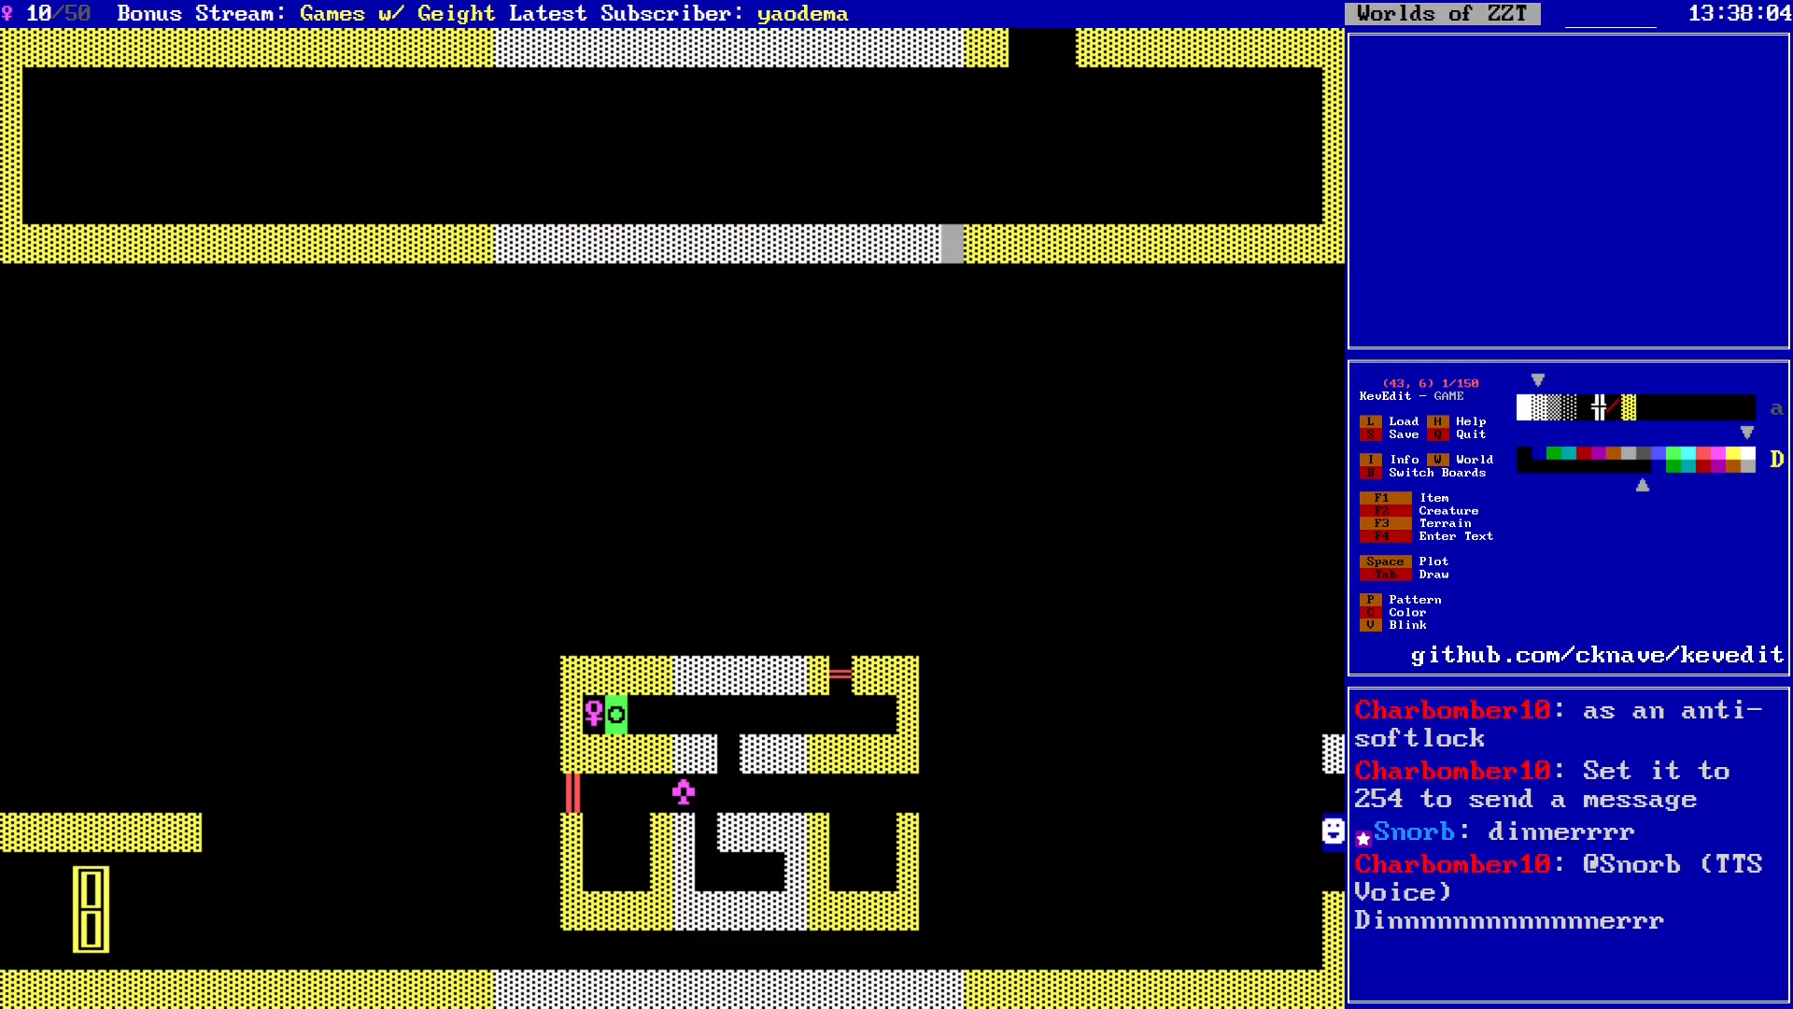
# Step: Clear a three-tile opening in the white wall of row 6, from column 30 to column 32
pyautogui.press('Left')
pyautogui.press('Left')
pyautogui.press('Left')
pyautogui.press('Left')
pyautogui.press('Left')
pyautogui.press('Left')
pyautogui.press('Left')
pyautogui.press('Left')
pyautogui.press('Left')
pyautogui.press('Left')
pyautogui.press('Left')
pyautogui.press('Left')
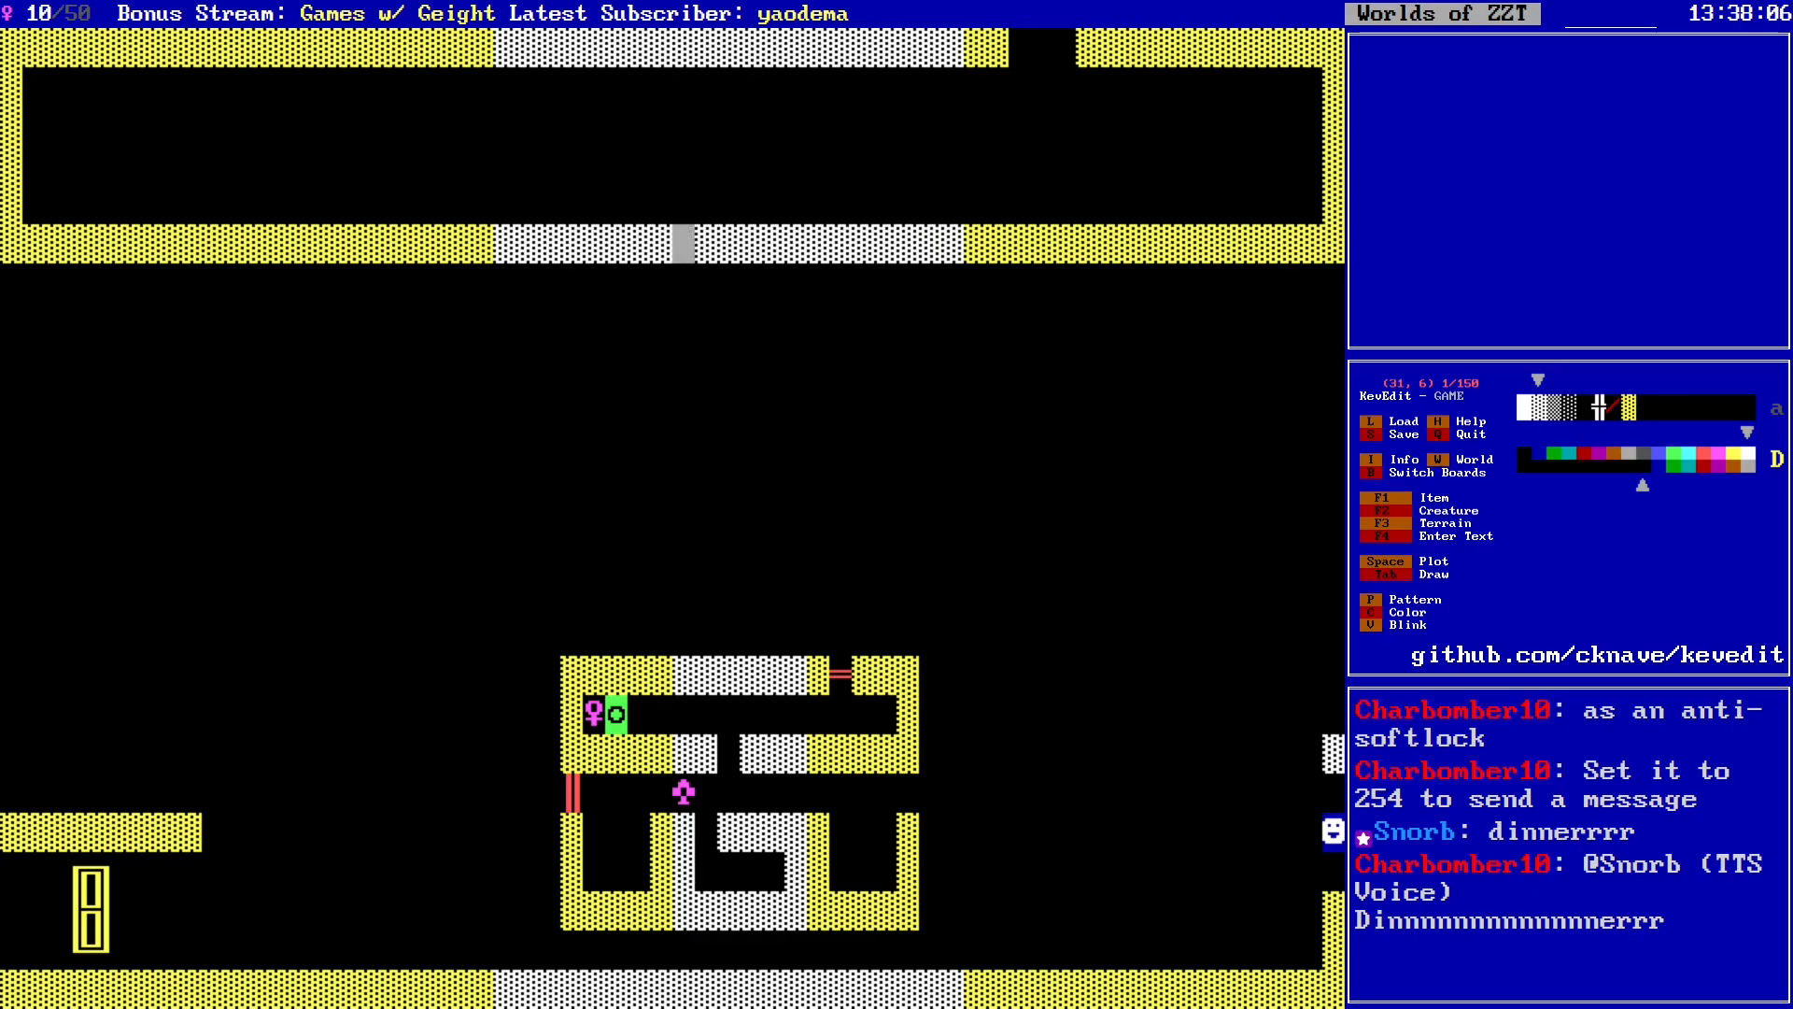
pyautogui.press('Delete')
pyautogui.press('Left')
pyautogui.press('Delete')
pyautogui.press('Right')
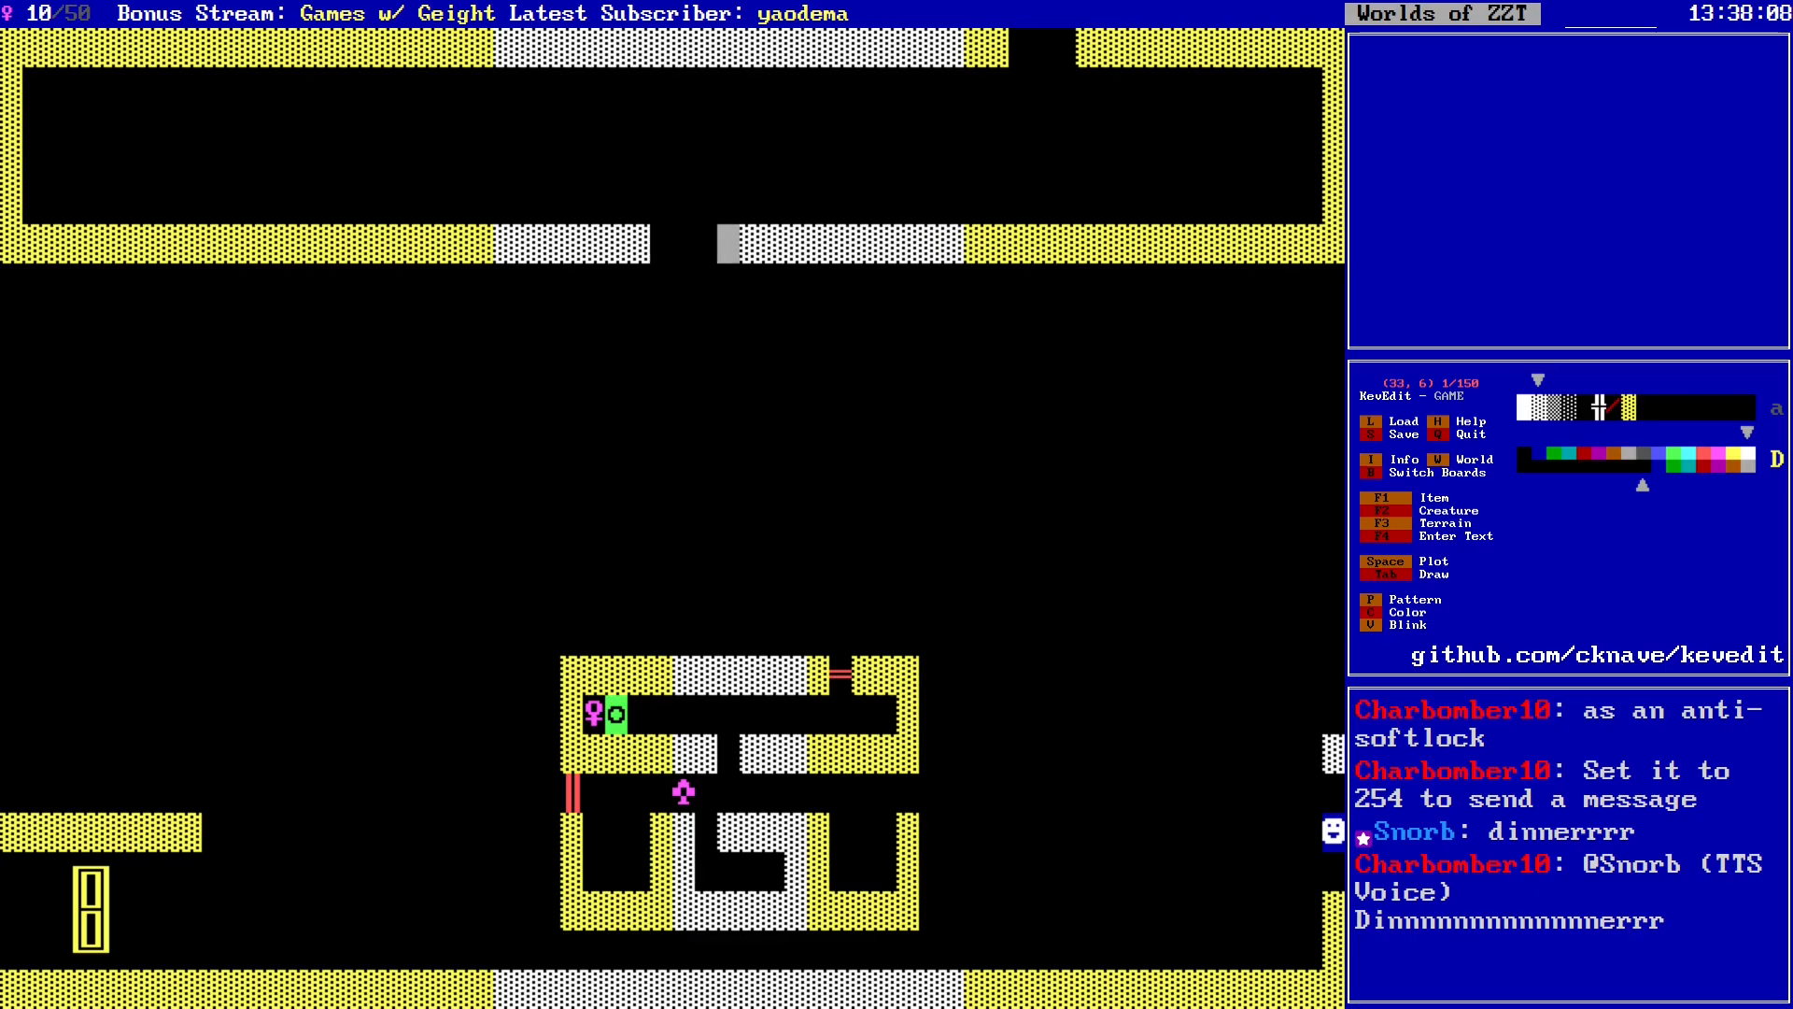
# Step: Widen the opening in row 6's white wall by clearing the tiles at columns 29 and 33
pyautogui.press('Delete')
pyautogui.press('Left')
pyautogui.press('Left')
pyautogui.press('Left')
pyautogui.press('Left')
pyautogui.press('Delete')
pyautogui.press('Down')
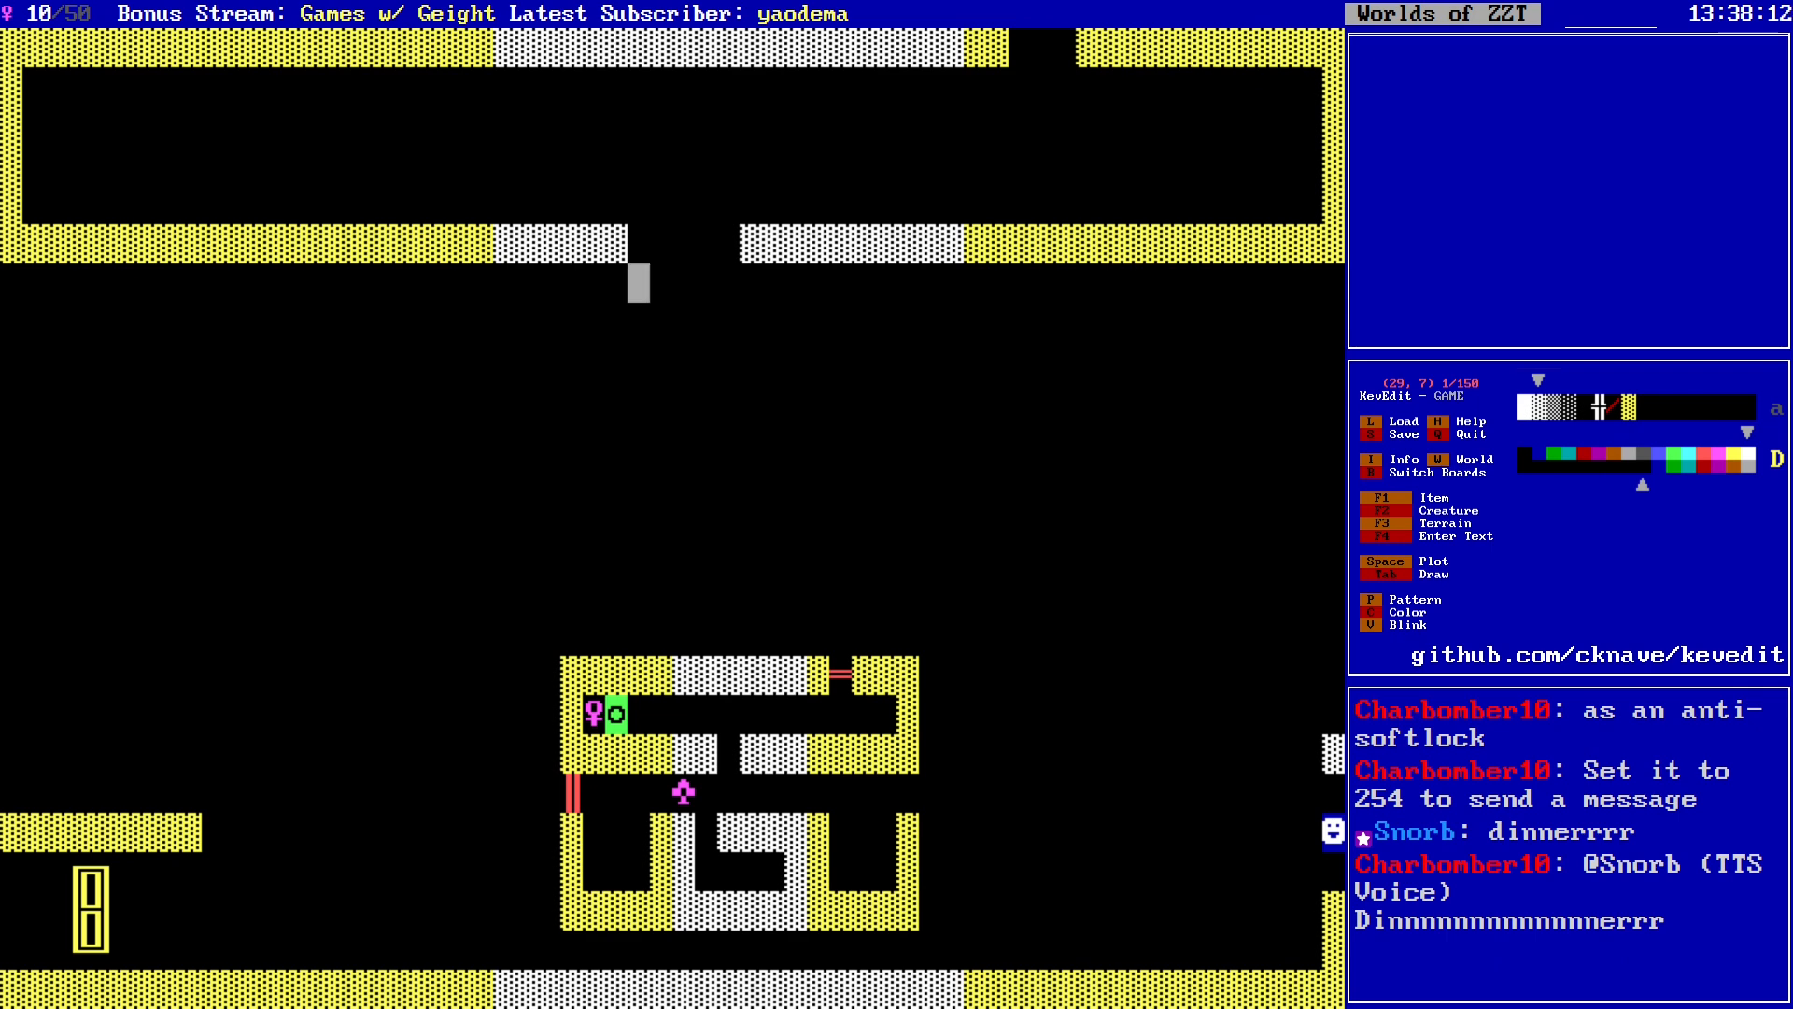
# Step: Draw a yellow normal wall up column 44 from row 24 to row 17
pyautogui.hotkey('shift', 'Down')
pyautogui.hotkey('shift', 'Down')
pyautogui.hotkey('shift', 'Down')
pyautogui.hotkey('shift', 'Right')
pyautogui.hotkey('shift', 'Right')
pyautogui.press('Left')
pyautogui.press('Down')
pyautogui.press('Left')
pyautogui.press('Down')
pyautogui.press('Left')
pyautogui.press('Left')
pyautogui.press('Left')
pyautogui.press('Down')
pyautogui.press('Up')
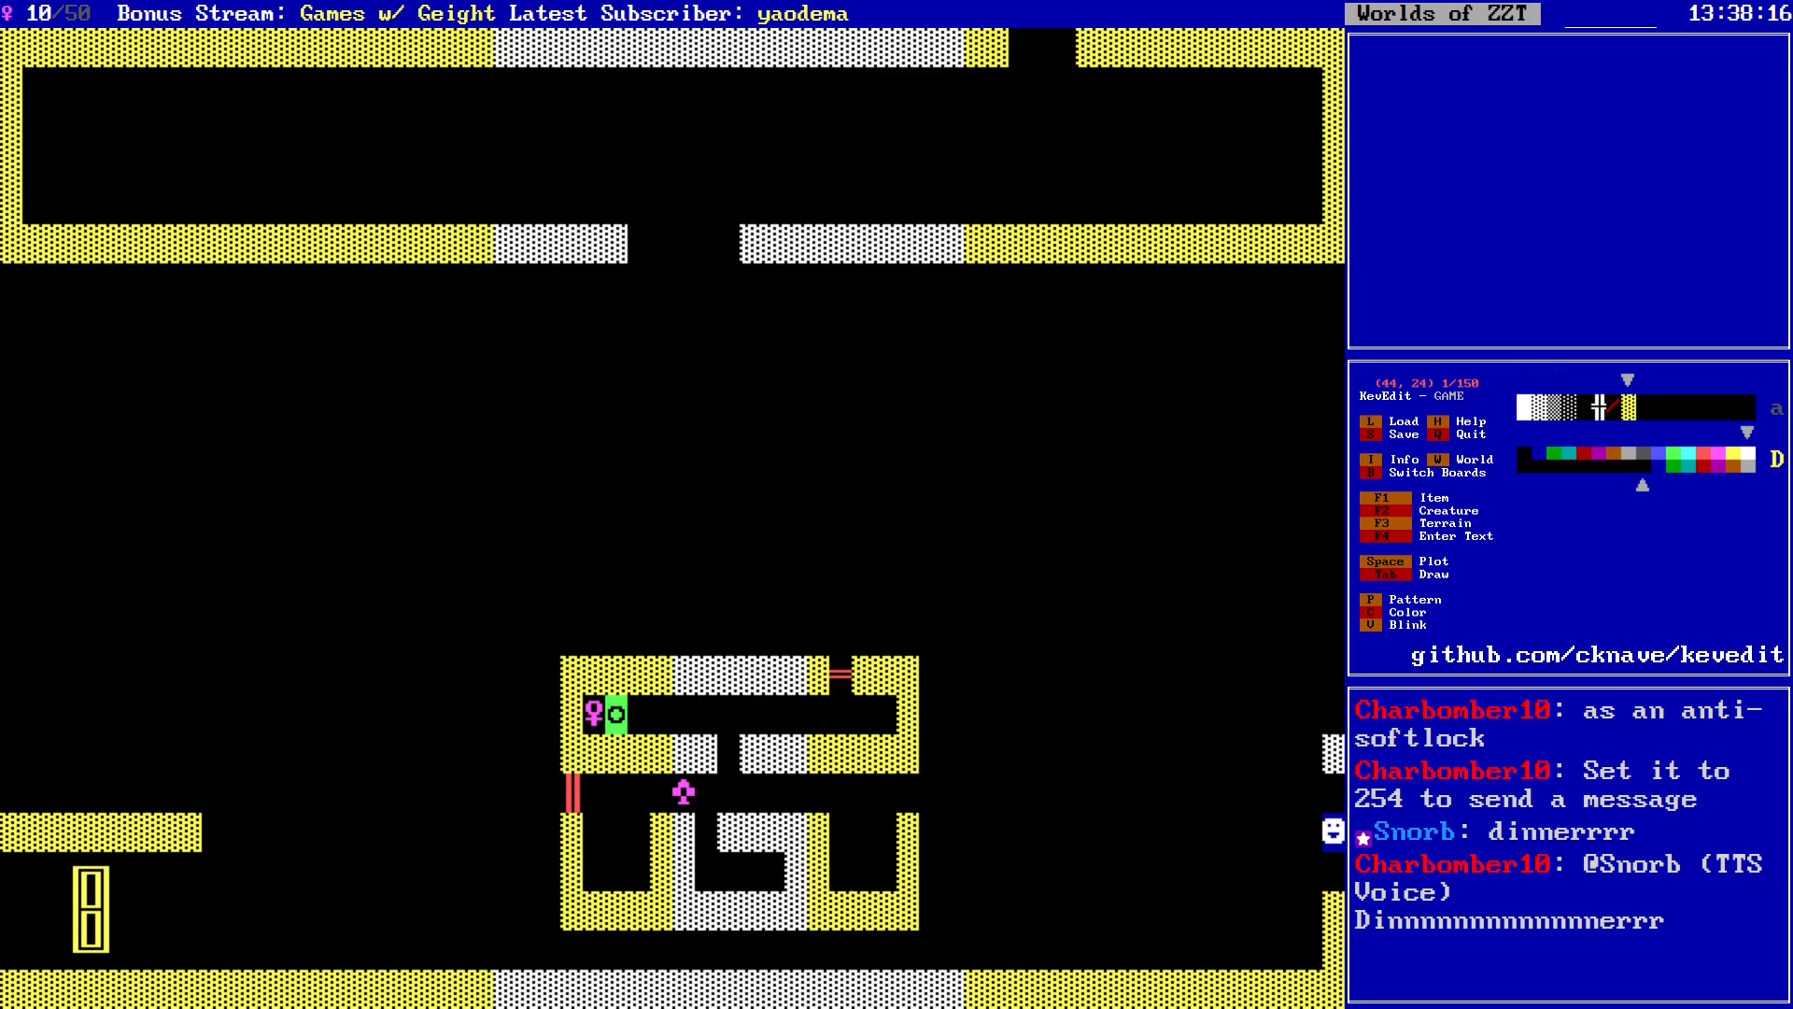
pyautogui.press('Tab')
pyautogui.press('Up')
pyautogui.press('Up')
pyautogui.press('Up')
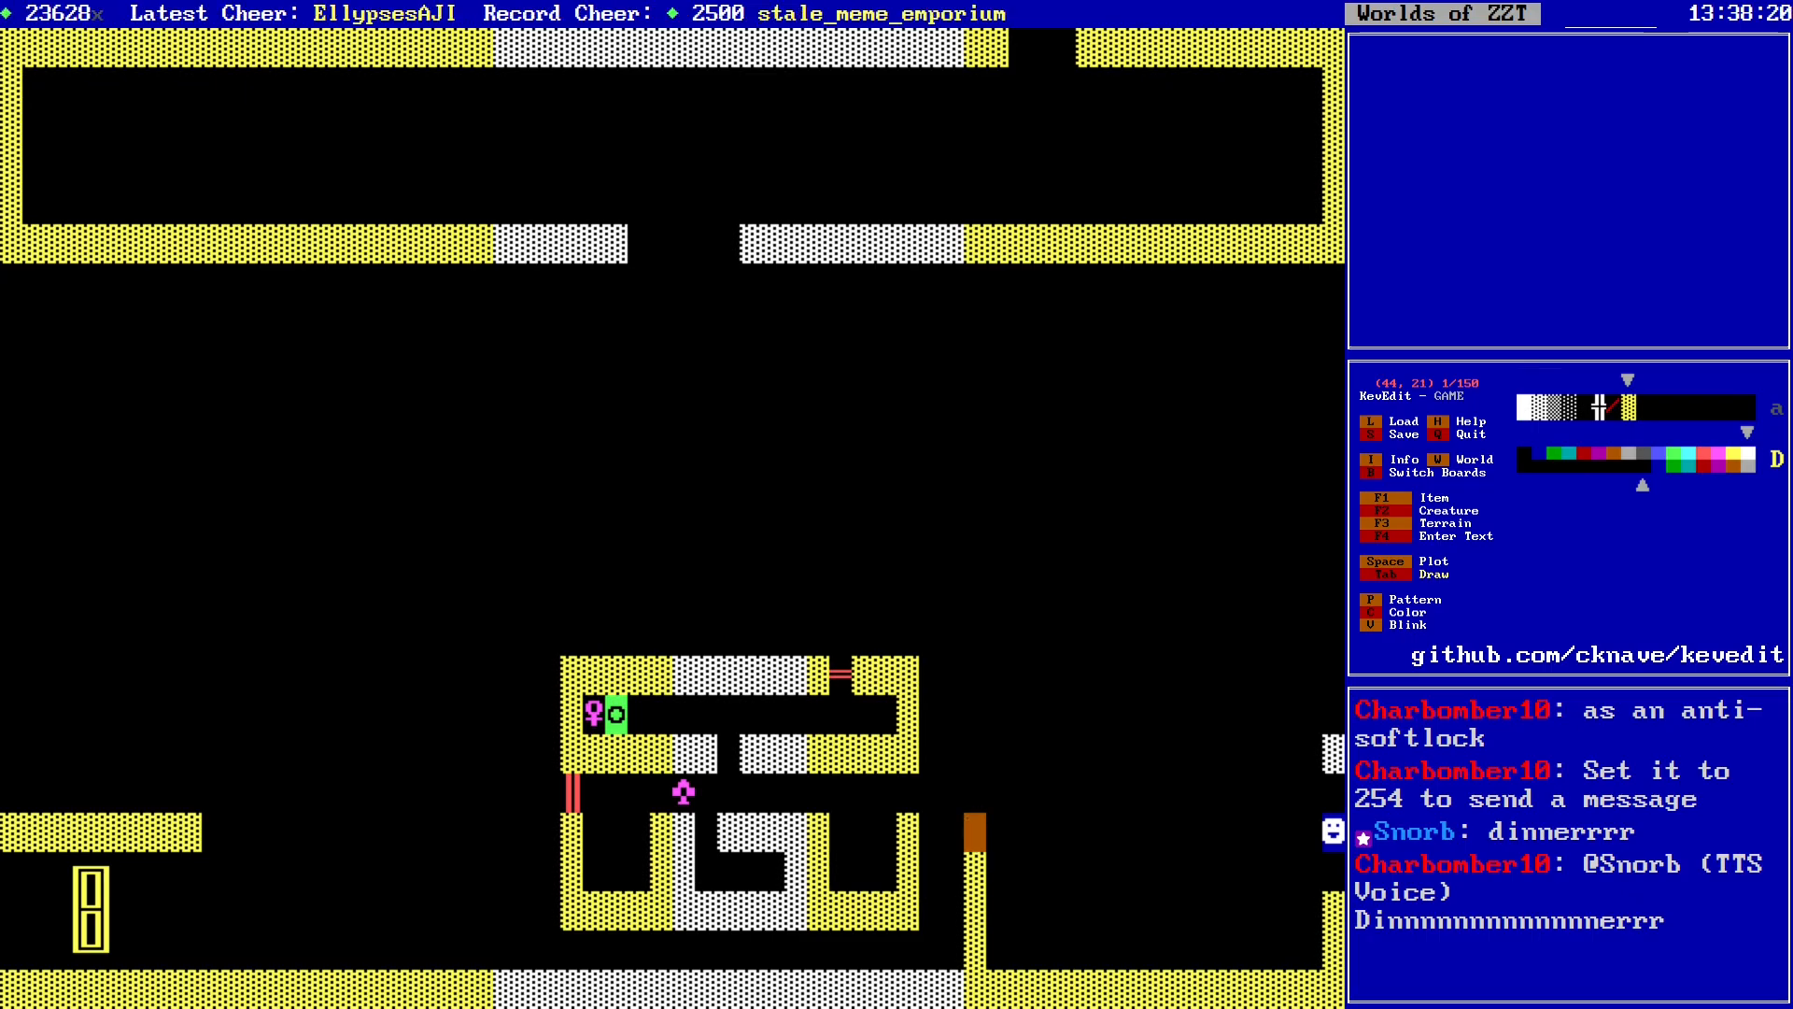
pyautogui.press('Up')
pyautogui.press('Up')
pyautogui.press('Up')
pyautogui.press('Up')
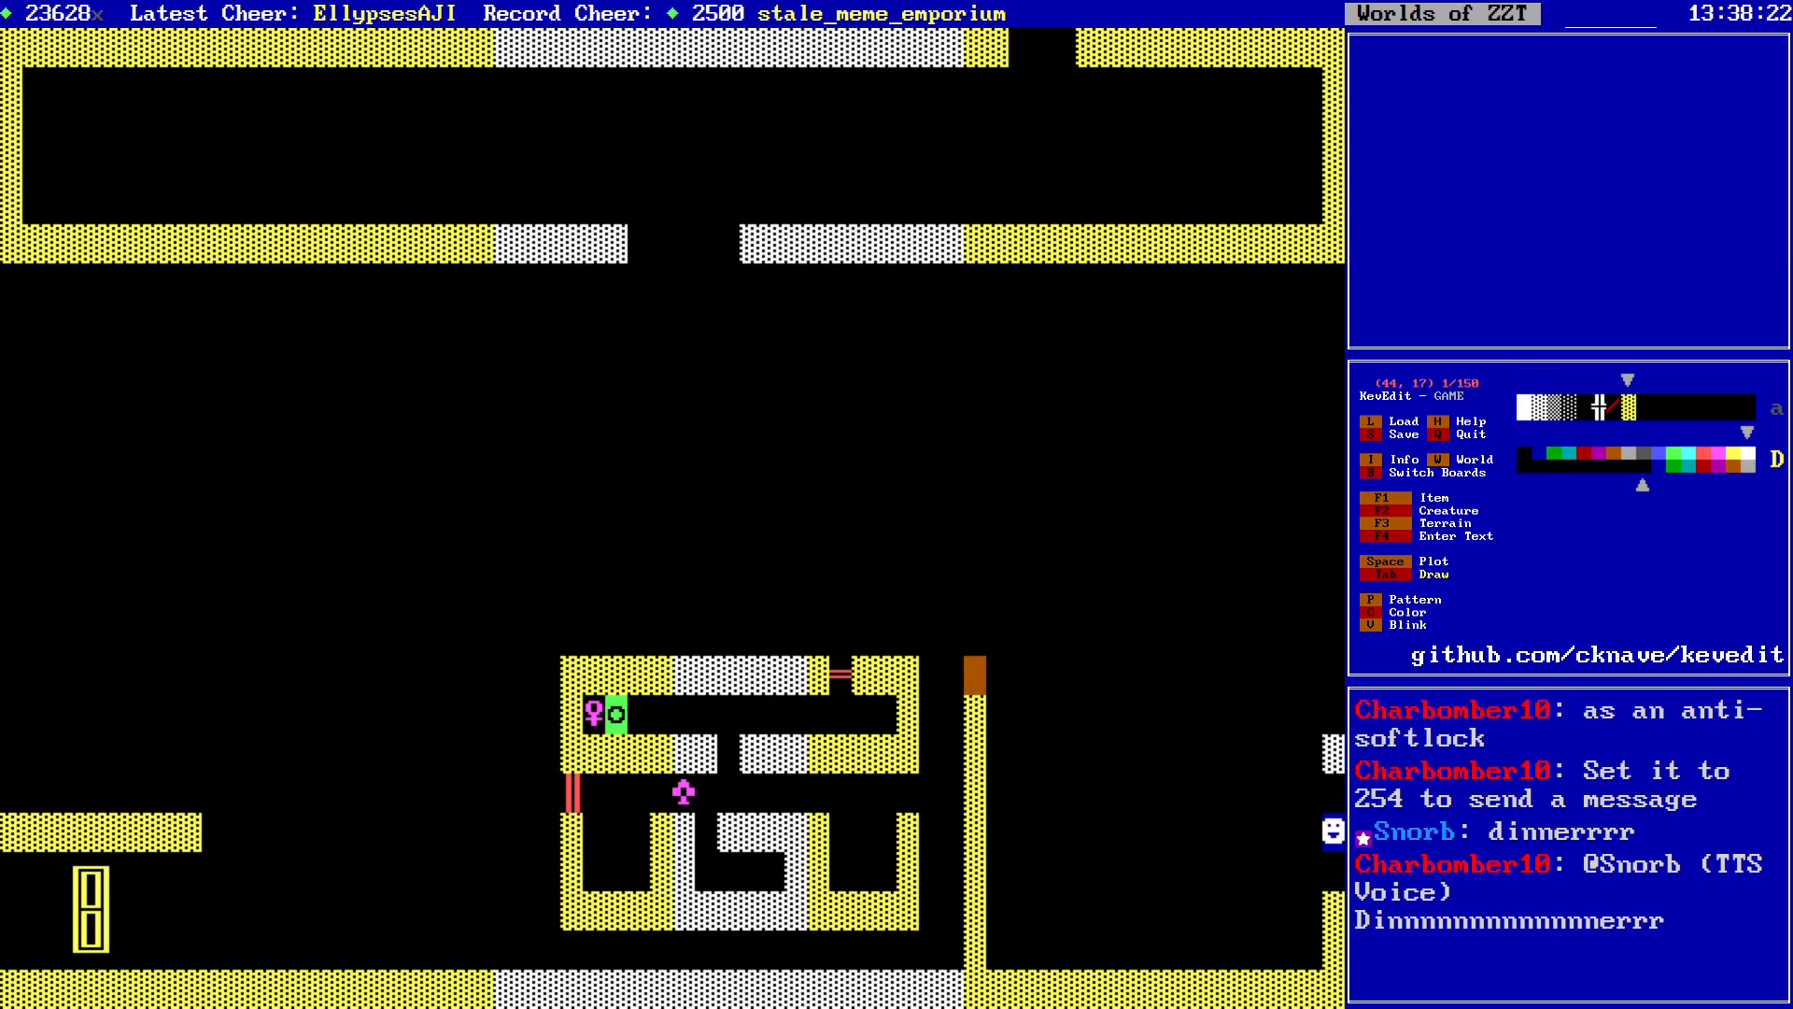
# Step: Draw a yellow normal wall down column 56 from row 17 to row 23, continuing along row 23 to column 60
pyautogui.hotkey('alt', 'Right')
pyautogui.press('Right')
pyautogui.press('Right')
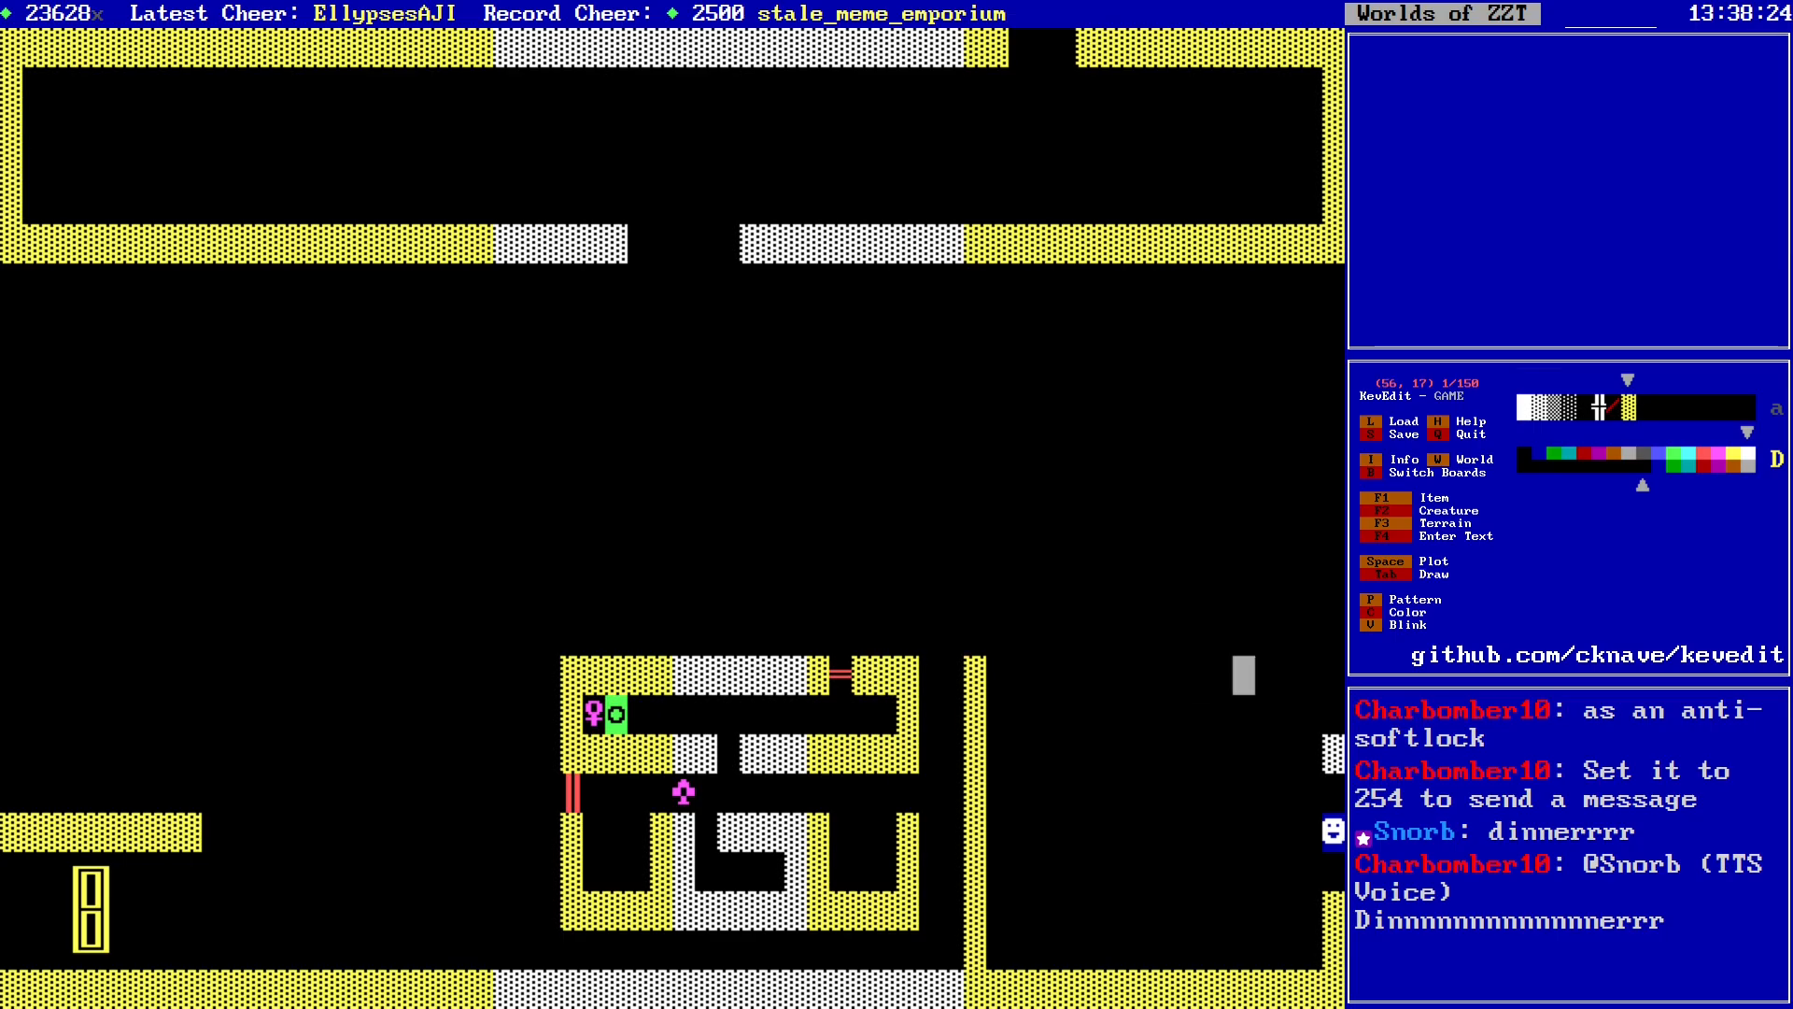
pyautogui.press('Tab')
pyautogui.press('Down')
pyautogui.press('Down')
pyautogui.press('Down')
pyautogui.press('Down')
pyautogui.press('Down')
pyautogui.press('Down')
pyautogui.press('Right')
pyautogui.press('Right')
pyautogui.press('Right')
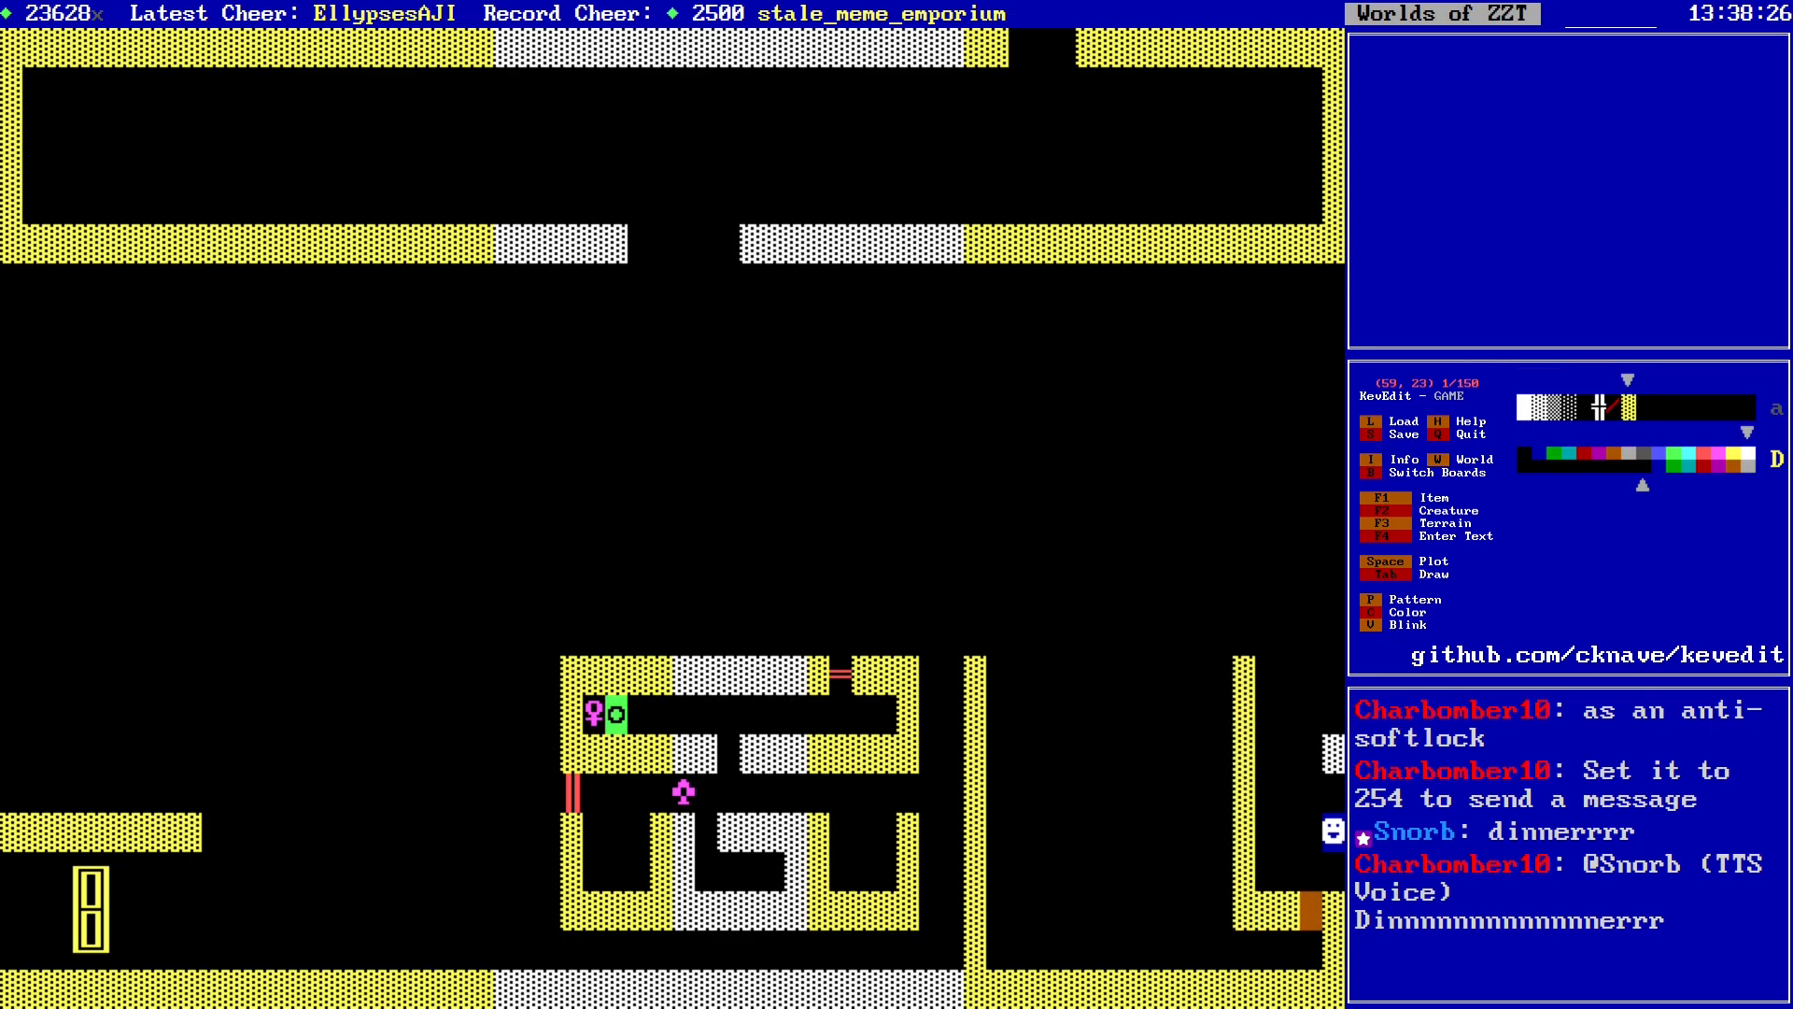
pyautogui.press('Right')
pyautogui.press('Up')
pyautogui.press('Up')
pyautogui.press('Up')
pyautogui.press('Up')
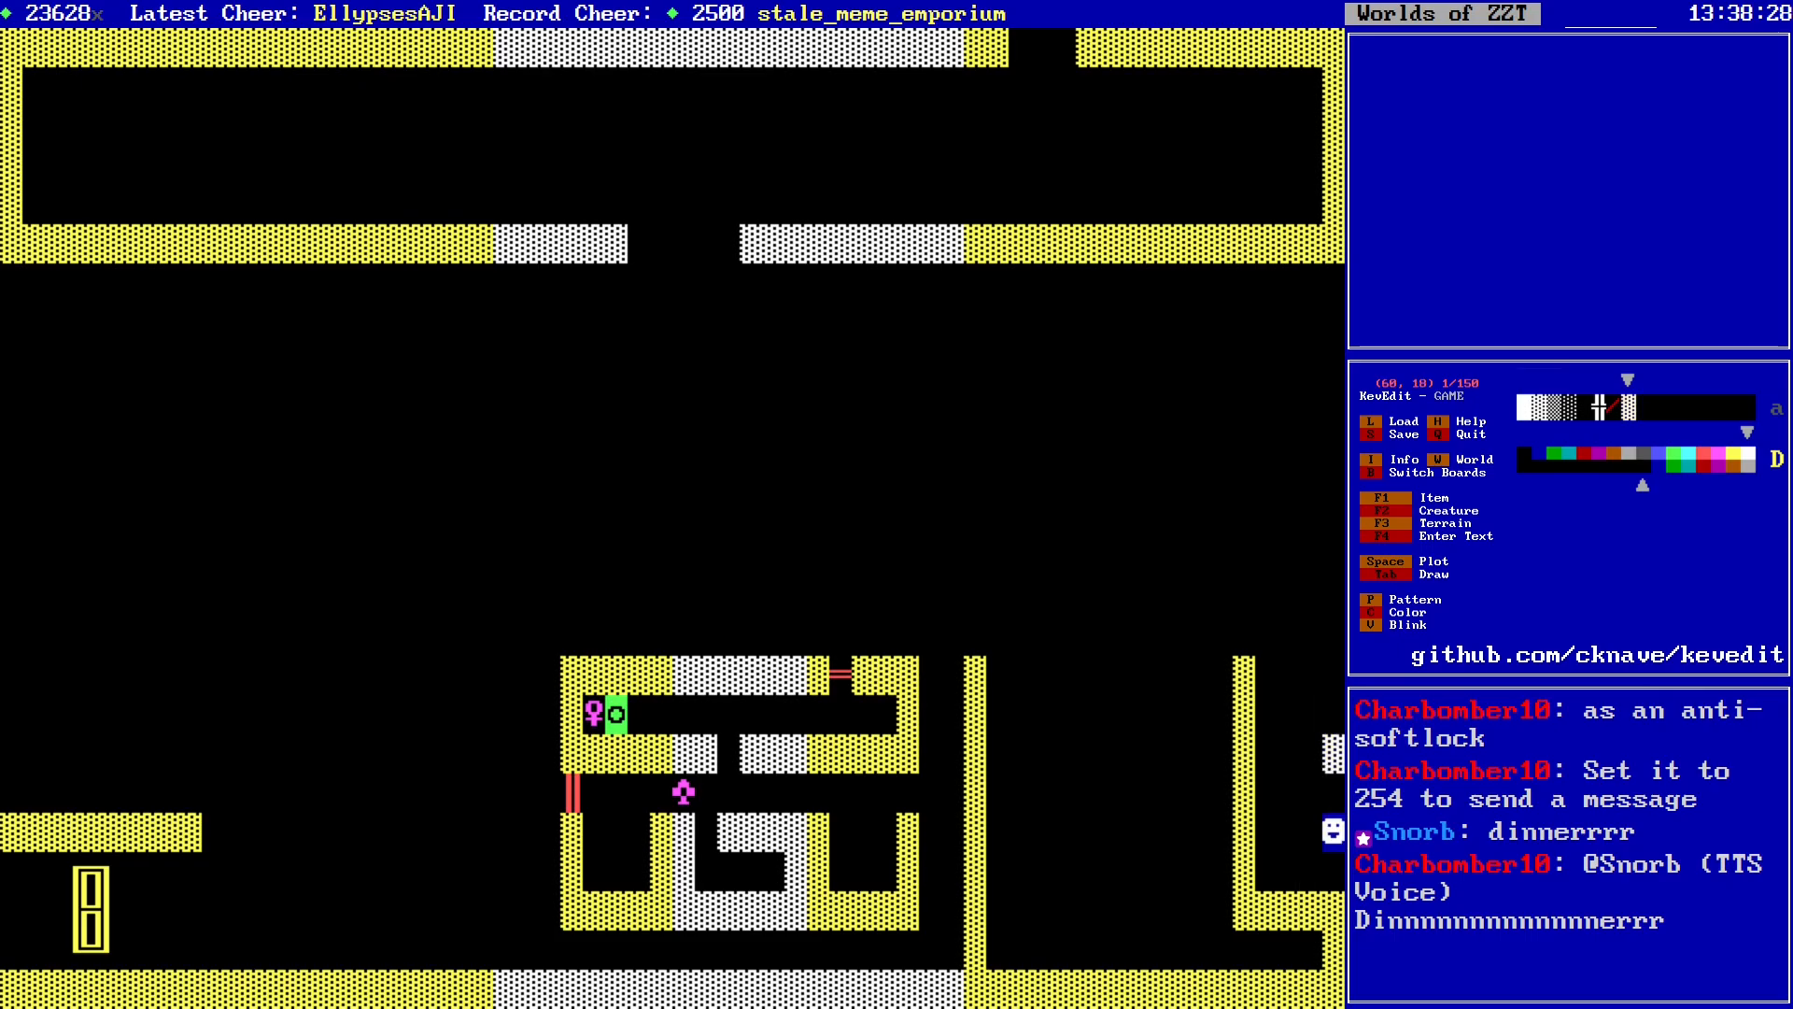
# Step: Pick up the yellow normal wall at column 60, row 23, and draw it up column 60 from row 19 to row 7
pyautogui.press('Down')
pyautogui.press('Down')
pyautogui.press('Down')
pyautogui.press('Down')
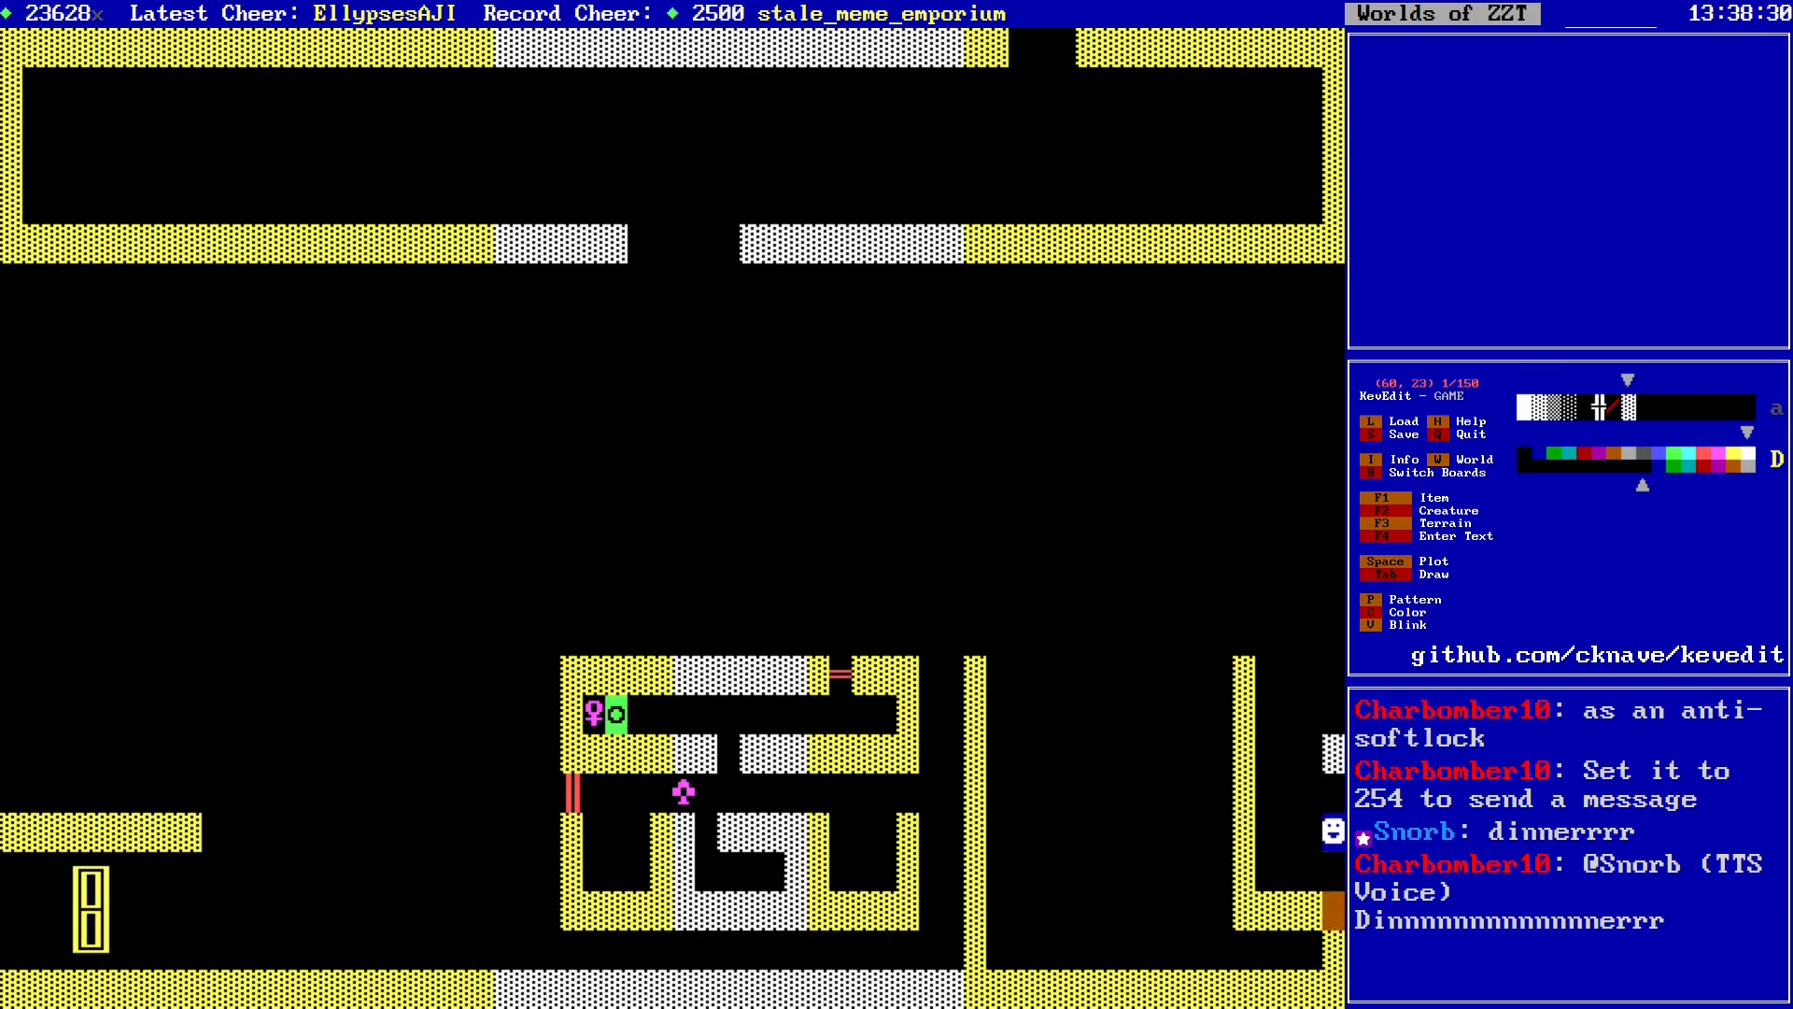
pyautogui.press('Return')
pyautogui.press('Up')
pyautogui.press('Up')
pyautogui.press('Up')
pyautogui.press('Up')
pyautogui.press('Tab')
pyautogui.press('Up')
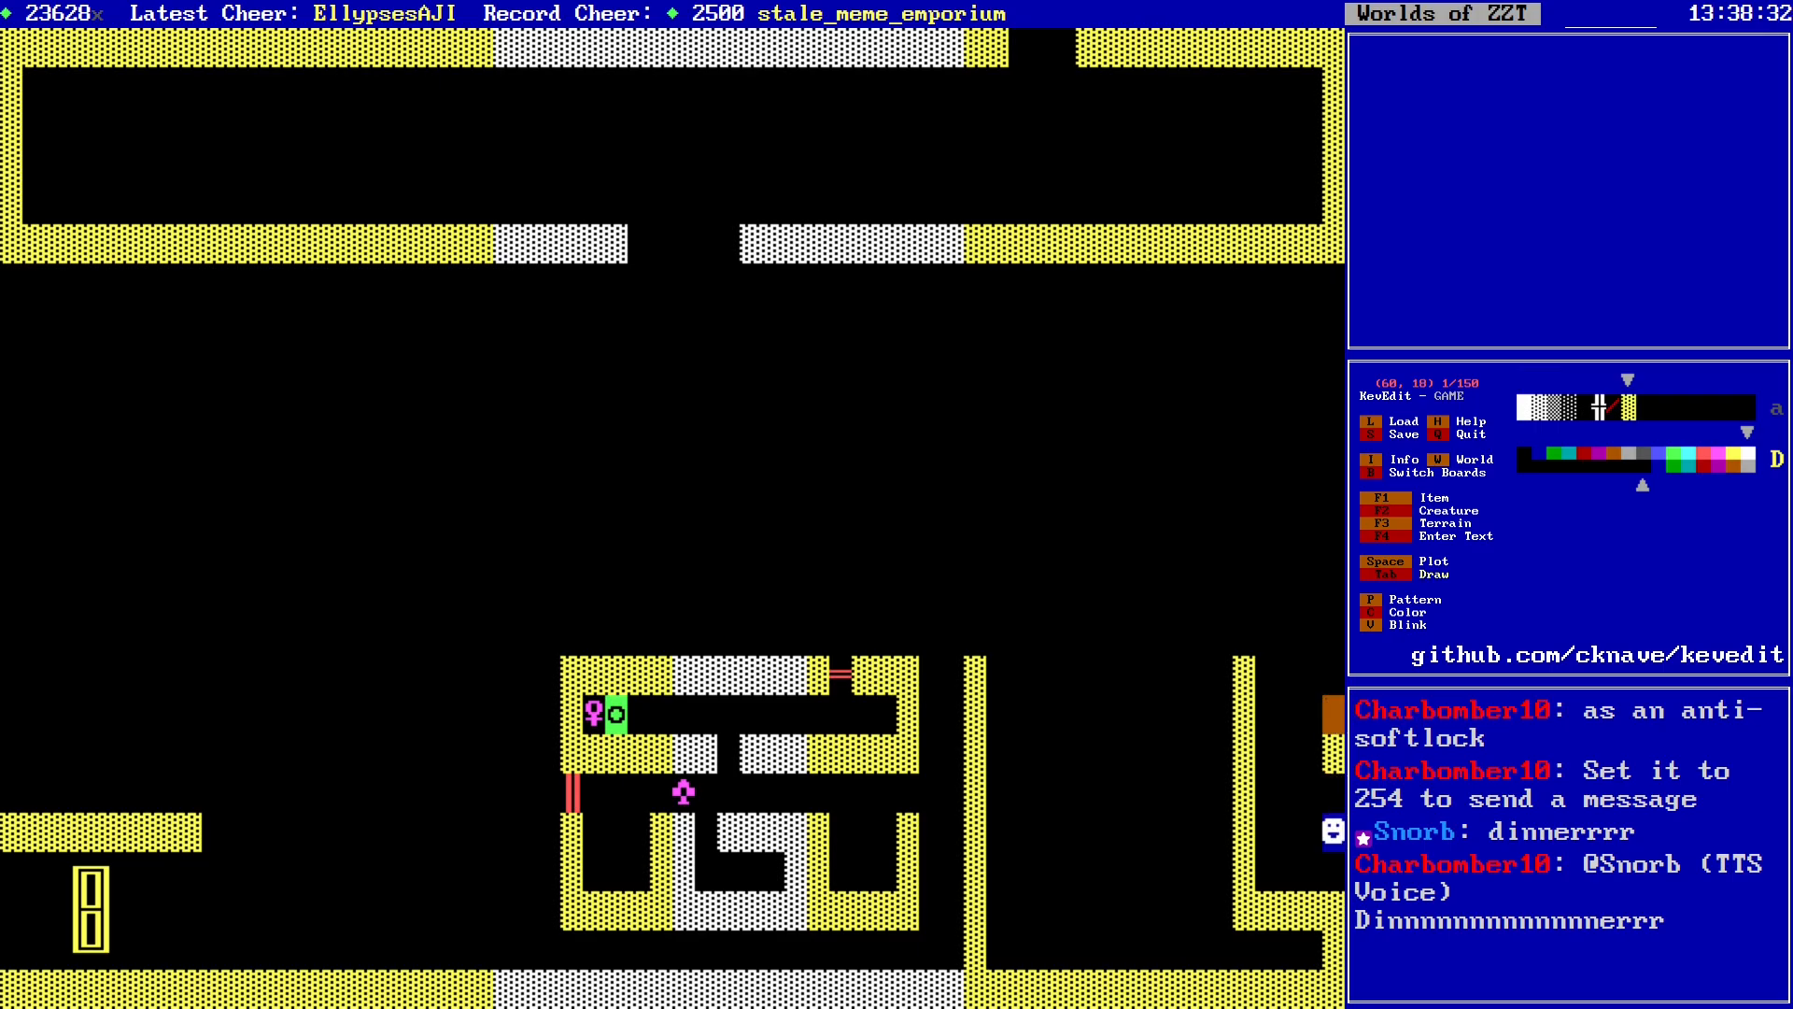
pyautogui.press('Up')
pyautogui.press('Up')
pyautogui.press('Up')
pyautogui.press('Up')
pyautogui.press('Up')
pyautogui.press('Up')
pyautogui.press('Up')
pyautogui.press('Up')
pyautogui.press('Up')
pyautogui.press('Up')
pyautogui.press('Up')
pyautogui.press('Tab')
# Step: Extend the yellow wall in column 56 upward from row 16 to row 13
pyautogui.hotkey('alt', 'Left')
pyautogui.hotkey('alt', 'Down')
pyautogui.hotkey('alt', 'Down')
pyautogui.press('Right')
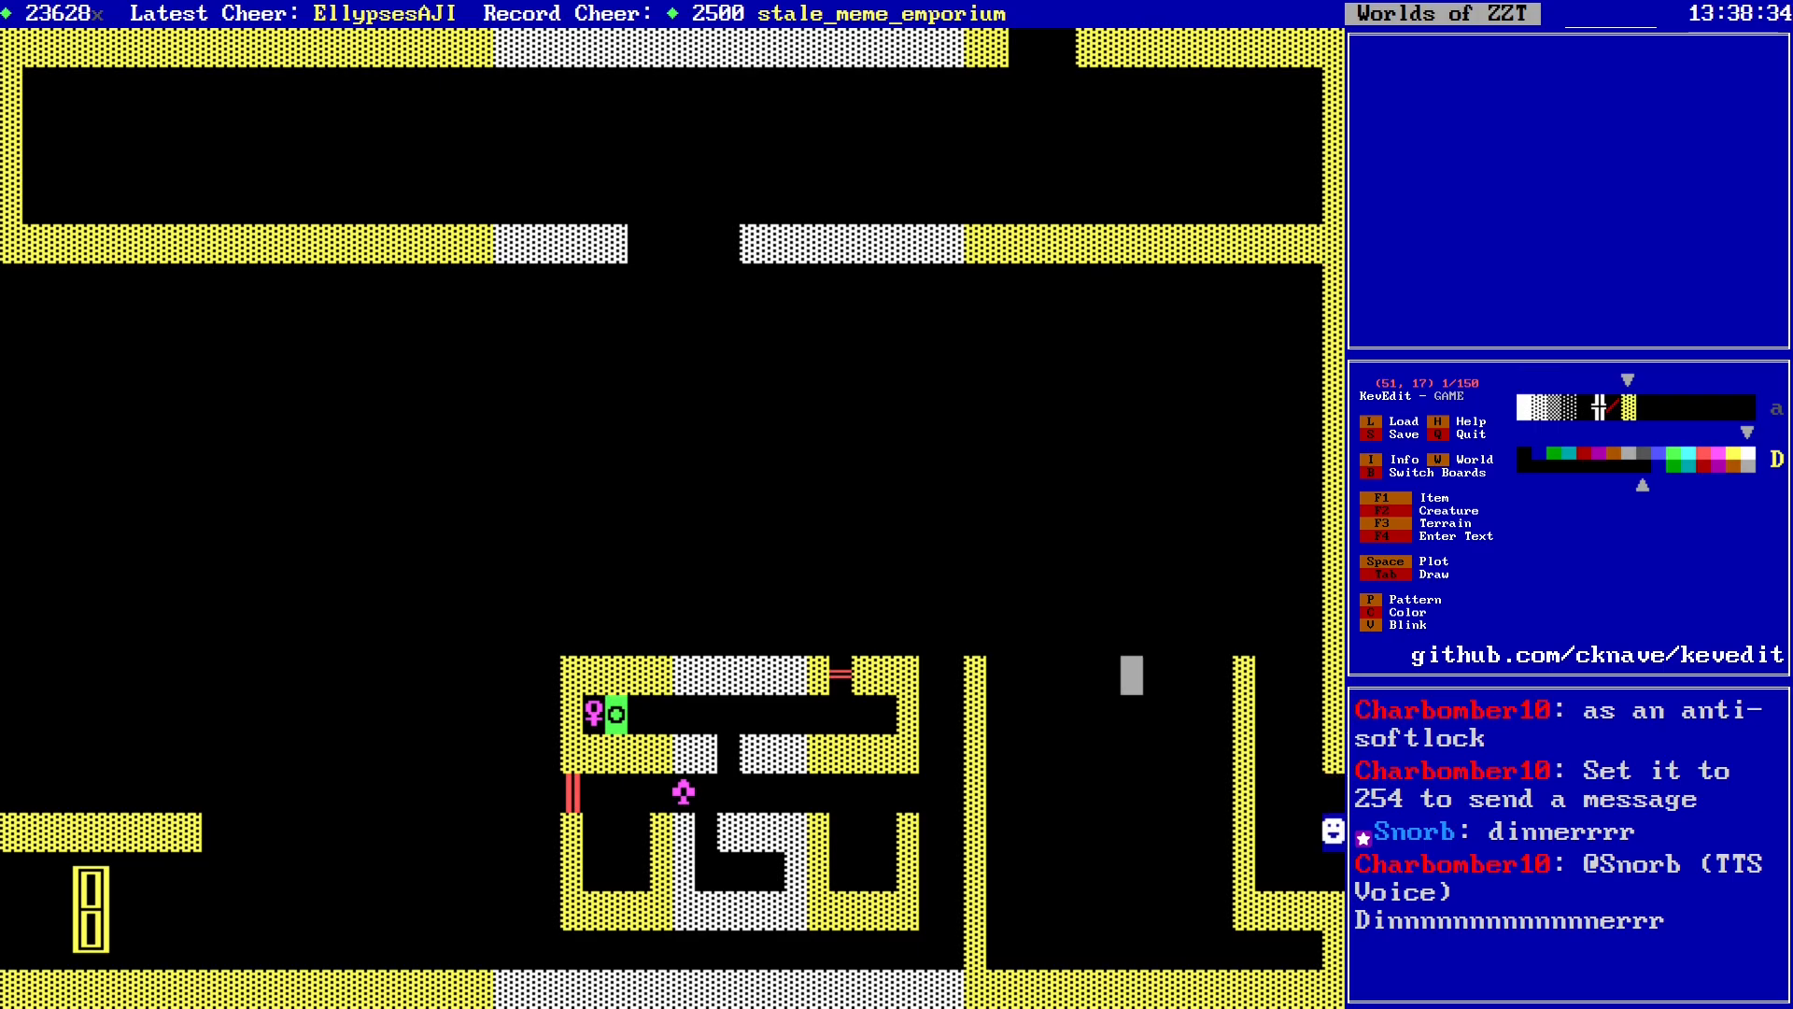
pyautogui.press('Right')
pyautogui.press('Right')
pyautogui.press('Right')
pyautogui.press('Right')
pyautogui.press('Right')
pyautogui.press('Up')
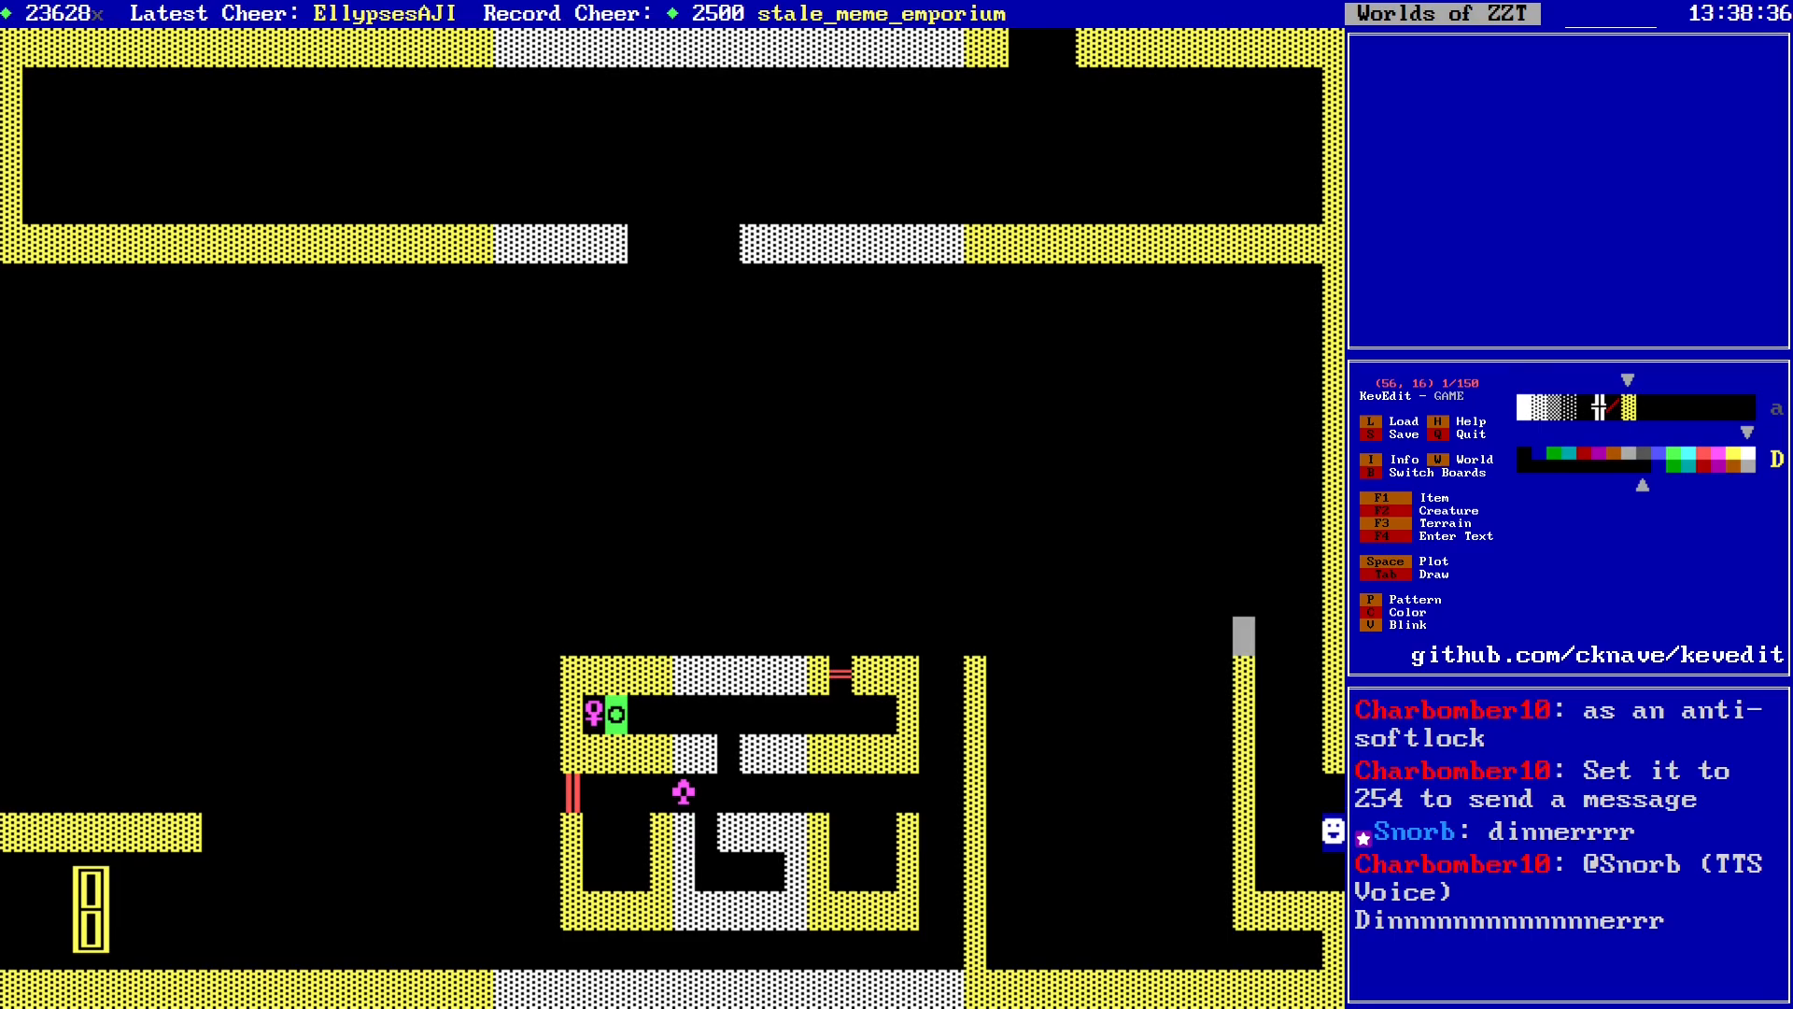
pyautogui.press('Tab')
pyautogui.press('Up')
pyautogui.press('Up')
pyautogui.press('Up')
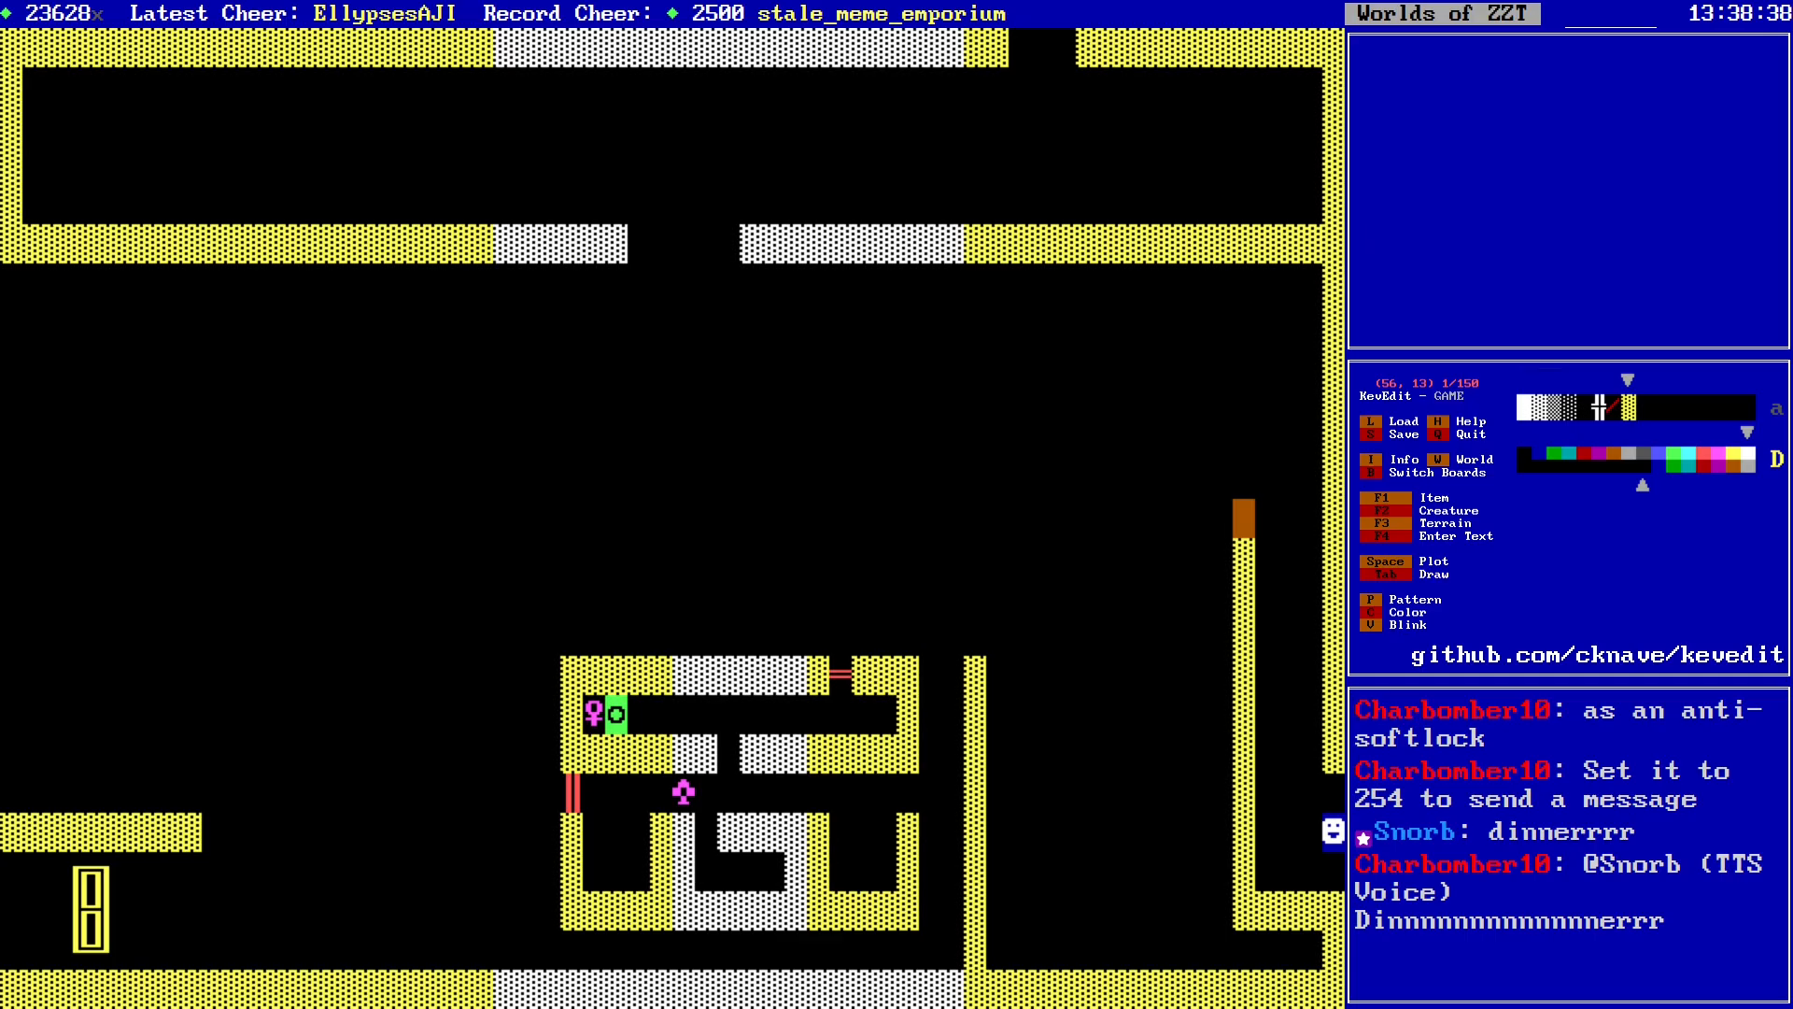
pyautogui.press('Tab')
# Step: Extend the yellow wall in column 44 upward from row 16 to row 13
pyautogui.hotkey('alt', 'Left')
pyautogui.press('Down')
pyautogui.press('Down')
pyautogui.press('Down')
pyautogui.press('Left')
pyautogui.press('Left')
pyautogui.press('Tab')
pyautogui.press('Up')
pyautogui.press('Up')
pyautogui.press('Up')
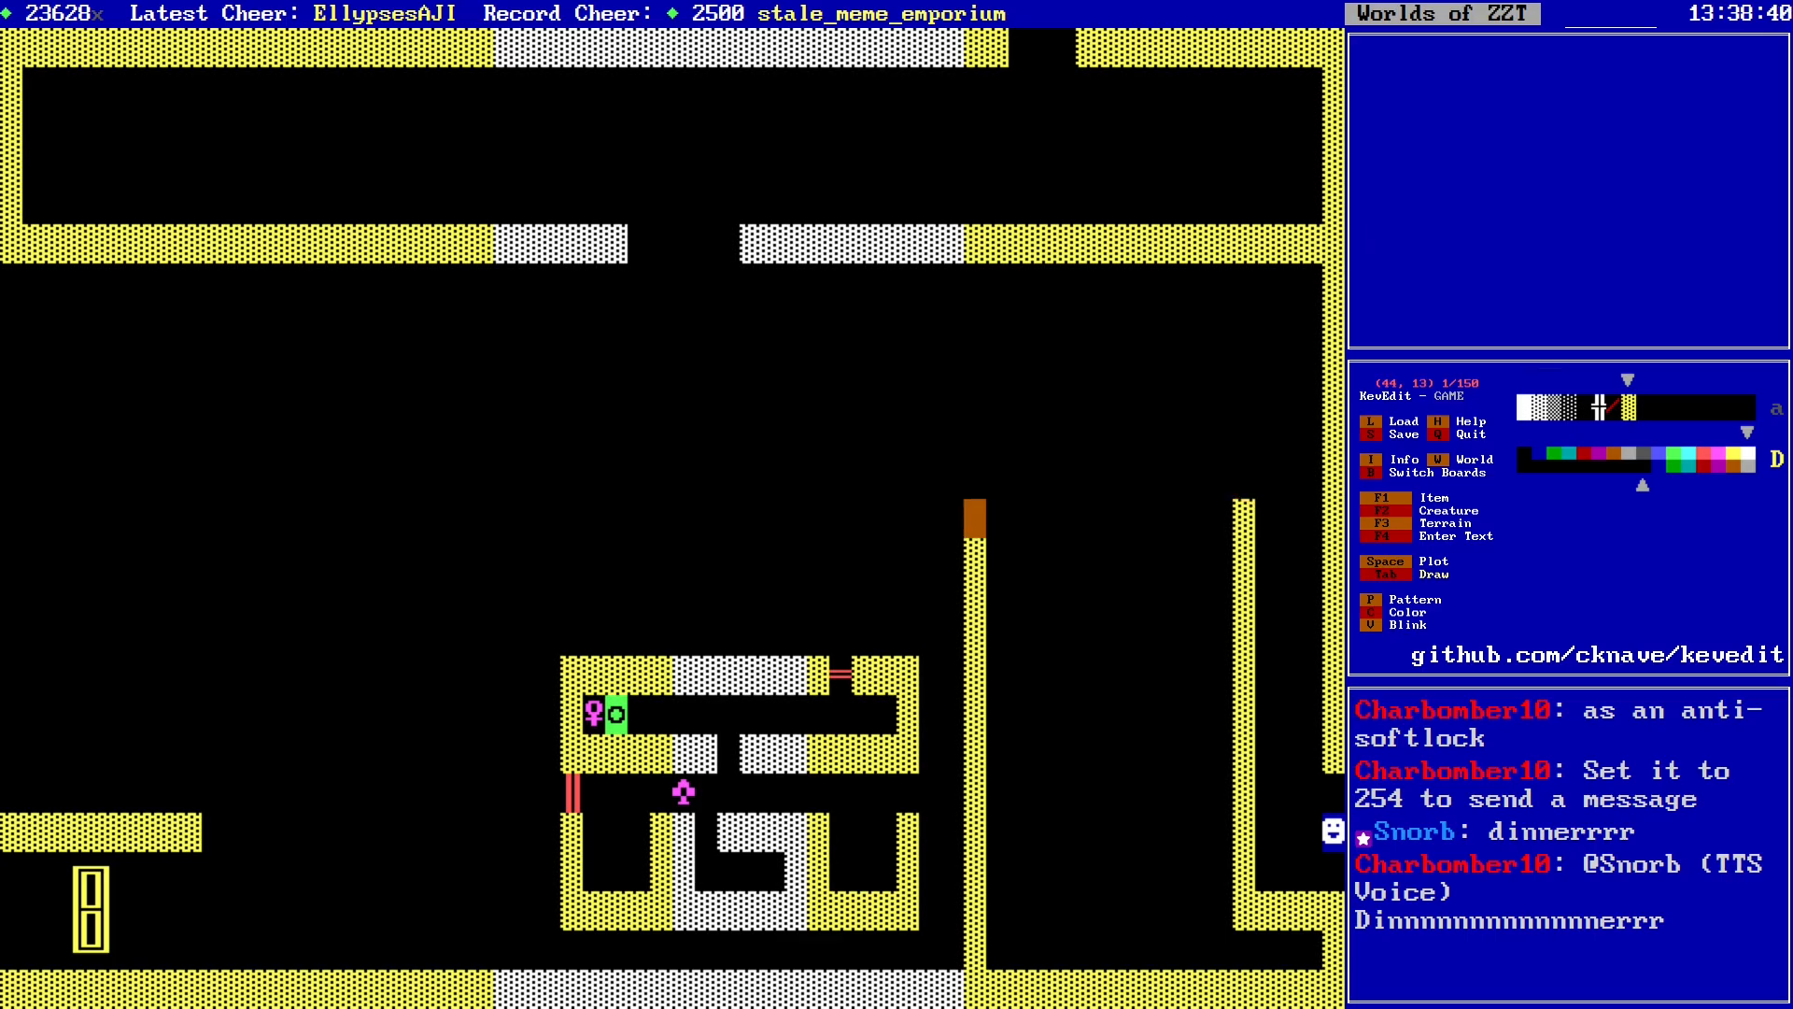
# Step: Draw a yellow normal wall up column 22 from row 24 to row 13
pyautogui.press('Right')
pyautogui.press('Down')
pyautogui.press('Left')
pyautogui.press('Left')
pyautogui.press('Left')
pyautogui.press('Tab')
pyautogui.press('Up')
pyautogui.press('Up')
pyautogui.press('Up')
pyautogui.press('Up')
pyautogui.press('Up')
pyautogui.press('Up')
pyautogui.press('Up')
pyautogui.press('Up')
pyautogui.press('Up')
pyautogui.press('Up')
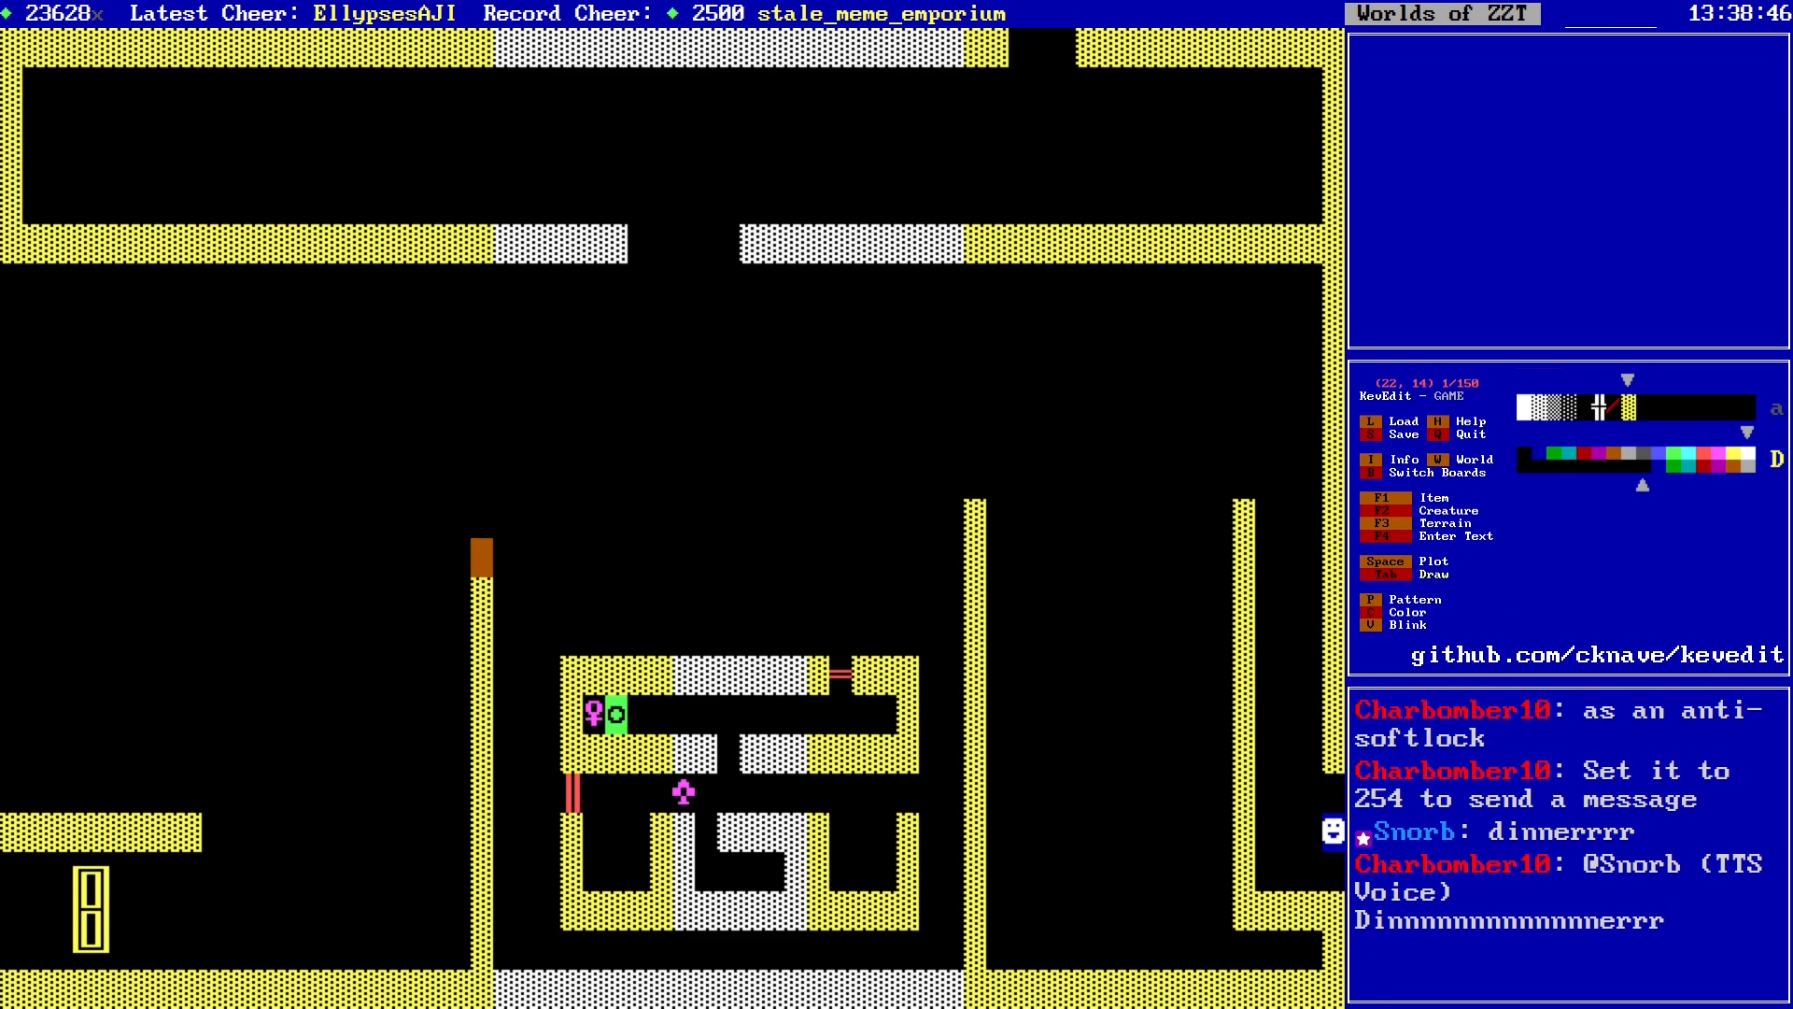
pyautogui.press('Up')
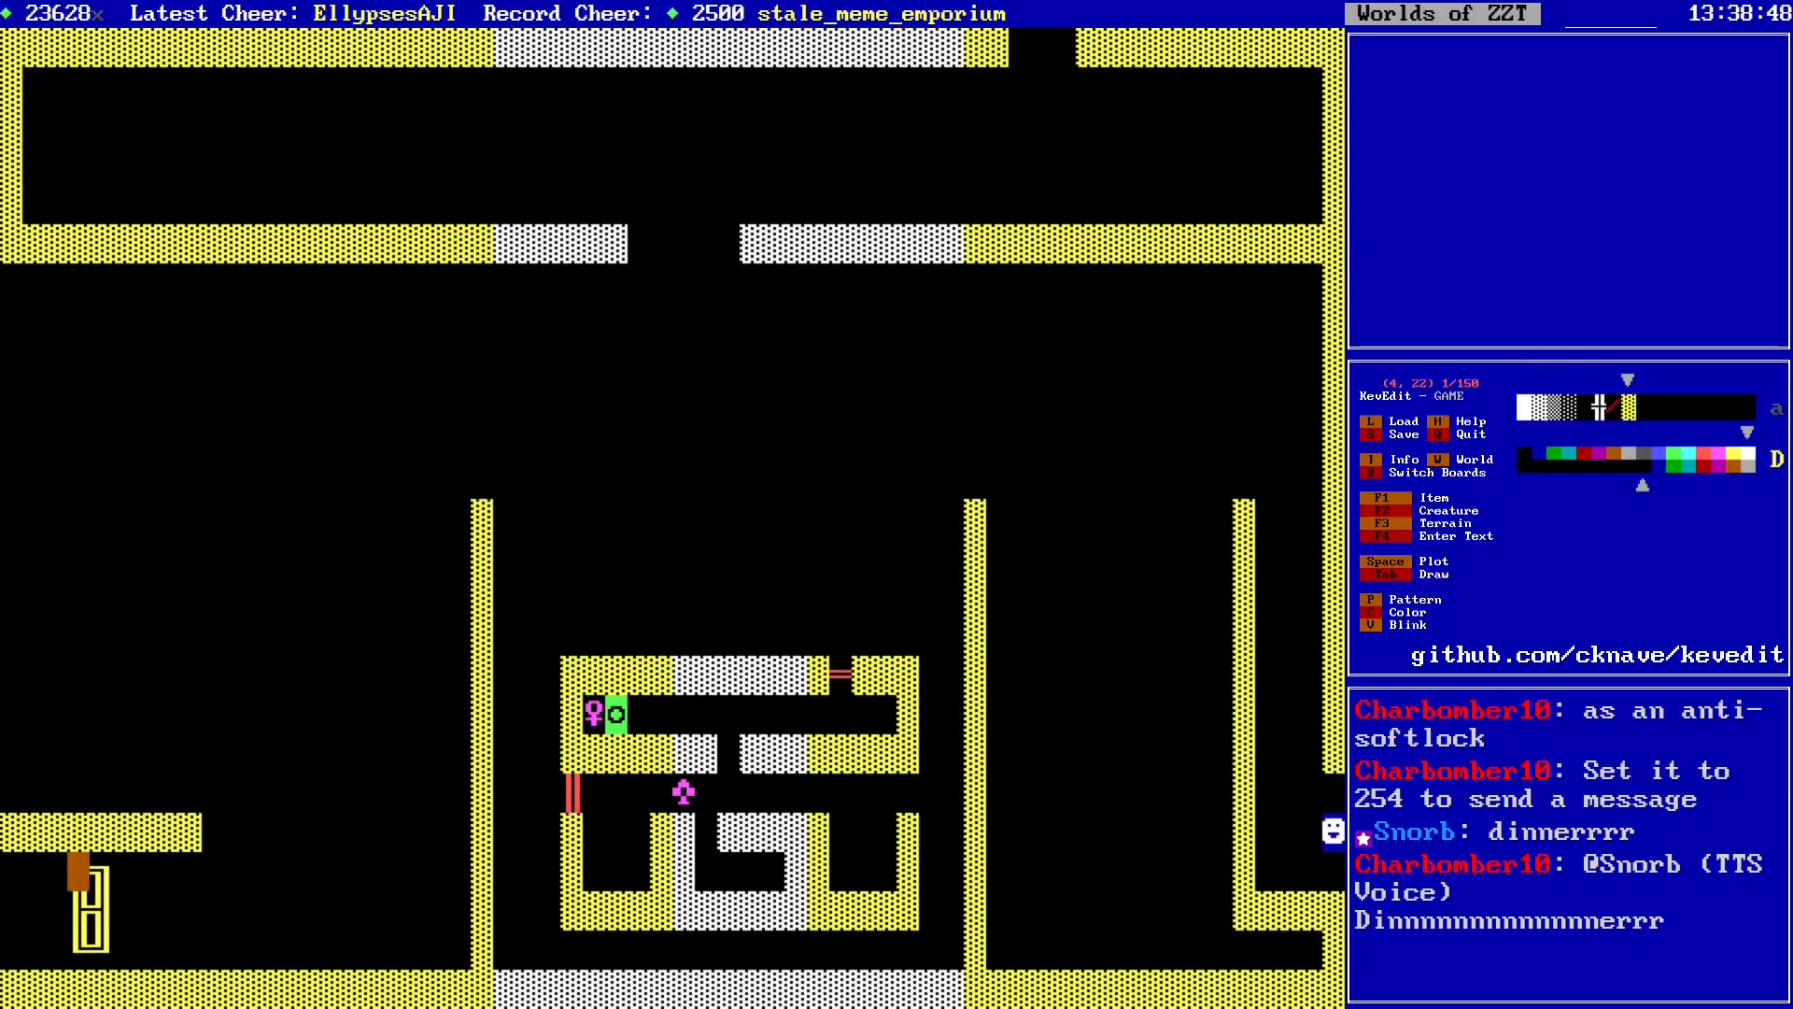
# Step: Draw a yellow normal wall up column 1 from row 20 to row 7, joining the existing walls
pyautogui.press('Up')
pyautogui.press('Up')
pyautogui.press('Left')
pyautogui.press('Left')
pyautogui.press('Left')
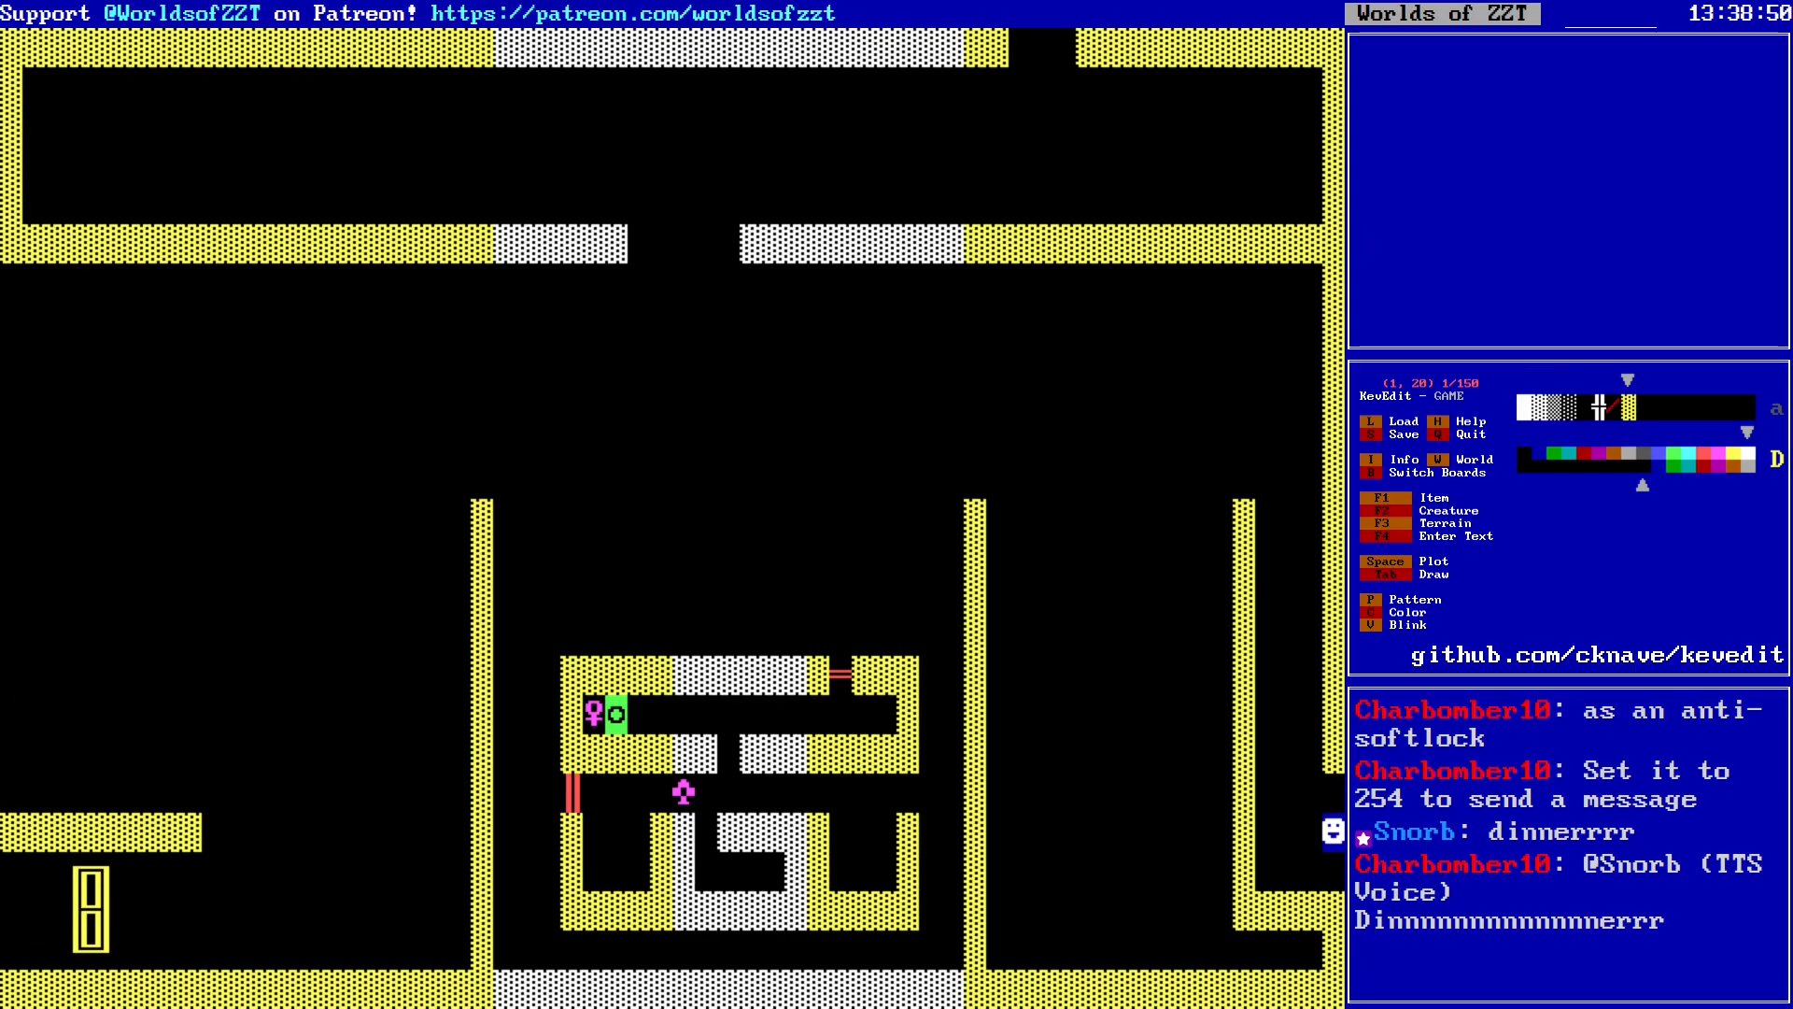
pyautogui.press('Tab')
pyautogui.press('Up')
pyautogui.press('Up')
pyautogui.press('Up')
pyautogui.press('Up')
pyautogui.press('Up')
pyautogui.press('Up')
pyautogui.press('Up')
pyautogui.press('Up')
pyautogui.press('Up')
pyautogui.press('Up')
pyautogui.press('Up')
pyautogui.press('Up')
pyautogui.press('Up')
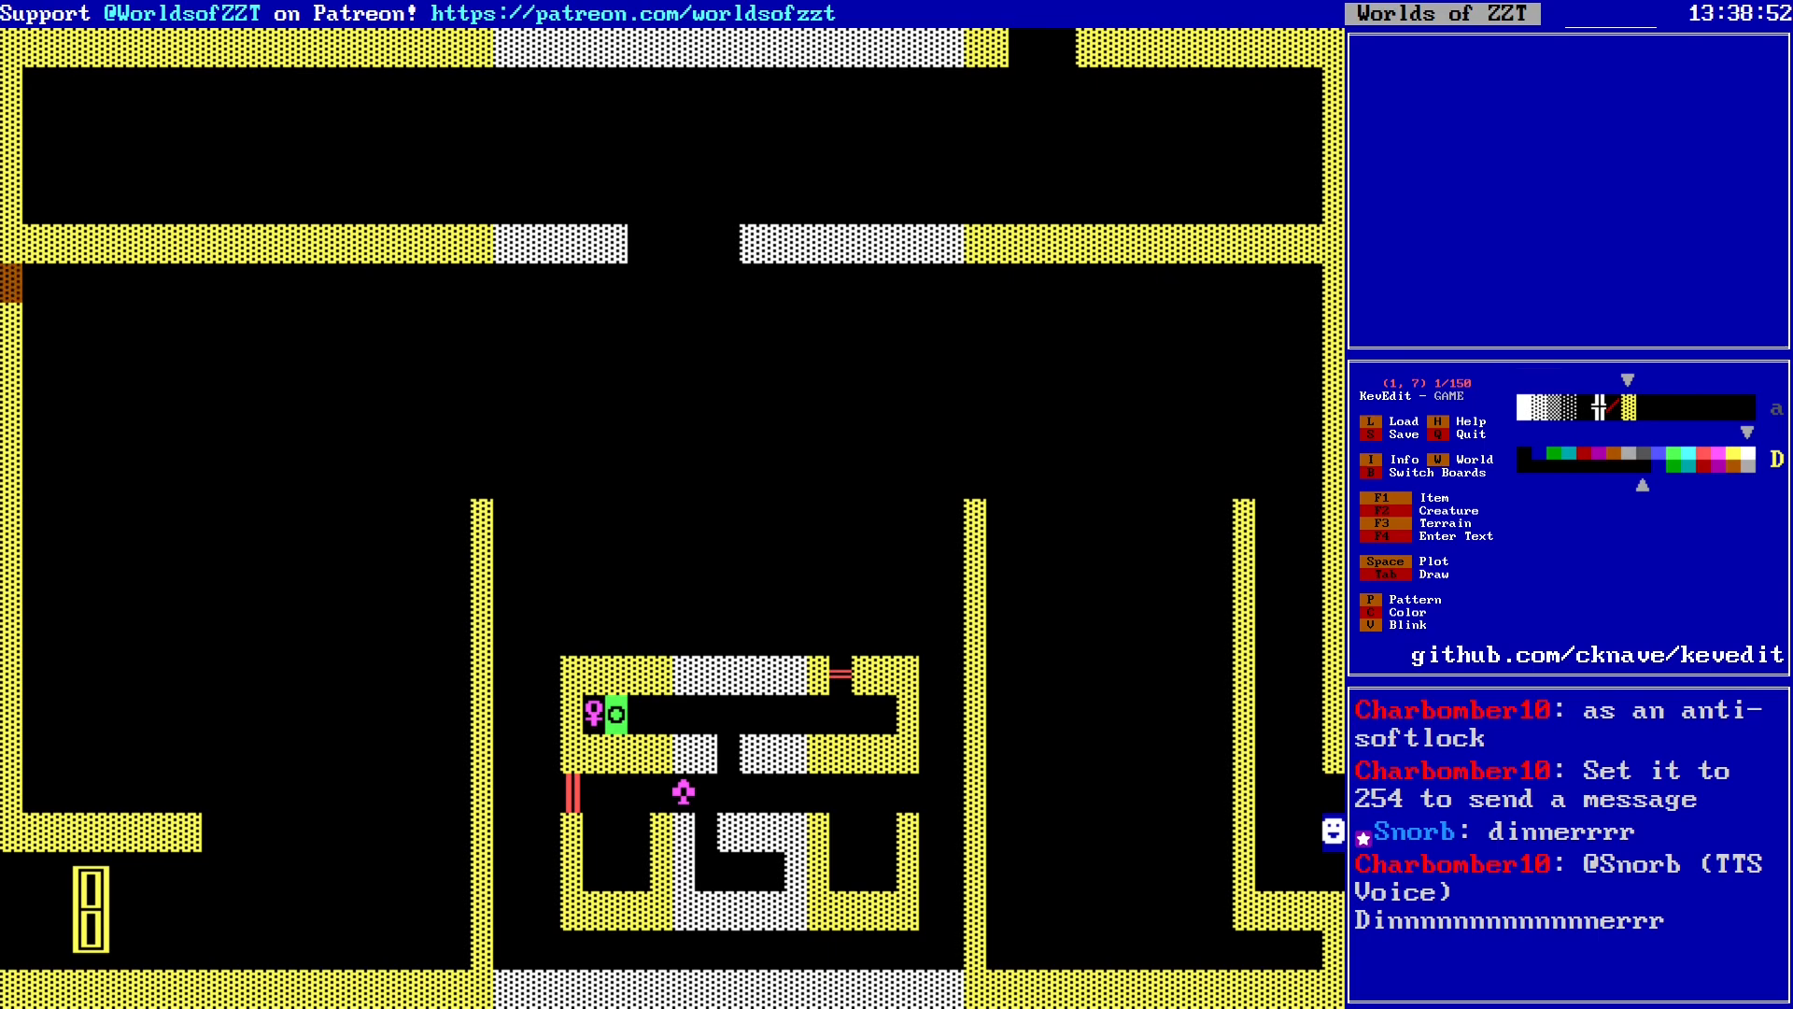
# Step: Save the GAME world file
pyautogui.hotkey('alt', 'Down')
pyautogui.press('Down')
pyautogui.press('Right')
pyautogui.press('s')
pyautogui.press('Return')
pyautogui.press('Left')
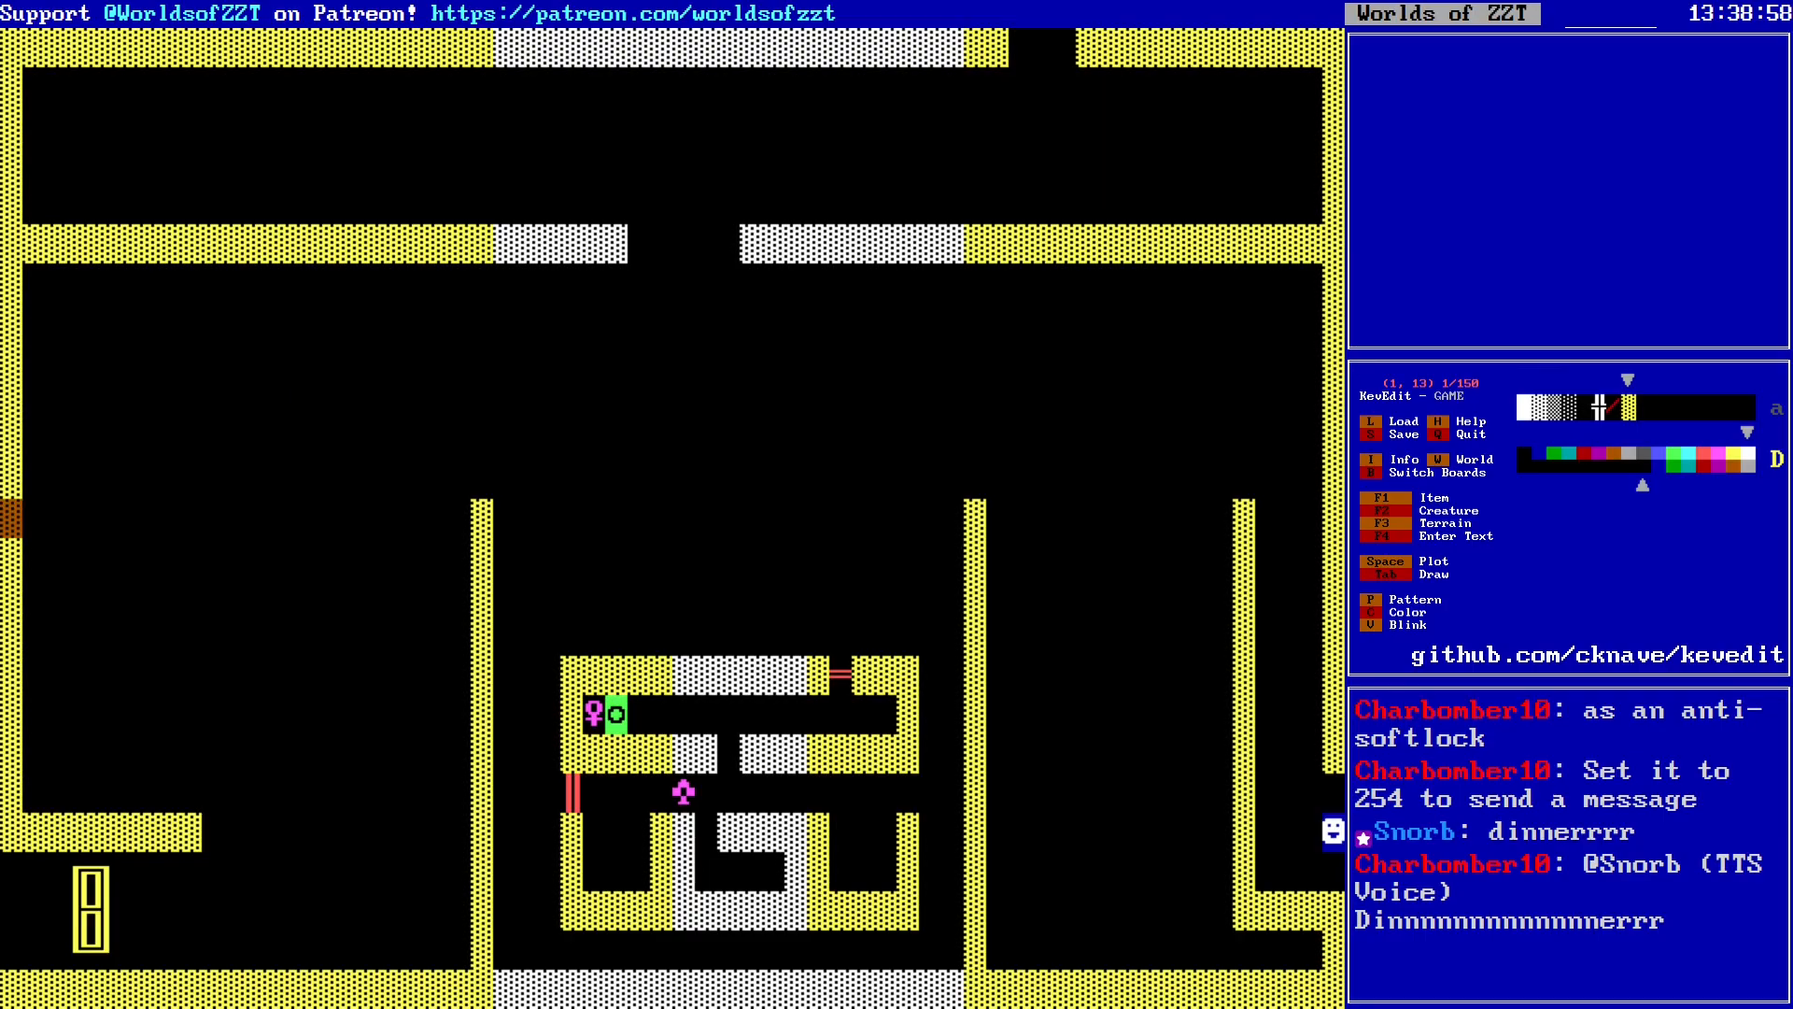
pyautogui.press('Down')
pyautogui.press('Down')
pyautogui.press('Down')
pyautogui.press('Down')
pyautogui.press('Down')
pyautogui.press('Down')
pyautogui.press('Down')
pyautogui.press('Down')
pyautogui.press('Down')
pyautogui.press('Down')
pyautogui.press('Down')
pyautogui.press('Down')
pyautogui.press('Right')
pyautogui.press('Right')
pyautogui.press('Right')
pyautogui.press('Right')
pyautogui.press('Right')
pyautogui.press('Right')
pyautogui.press('Right')
pyautogui.press('Right')
pyautogui.press('Right')
pyautogui.press('Right')
pyautogui.press('Right')
pyautogui.press('Right')
pyautogui.press('Right')
pyautogui.press('Right')
pyautogui.press('Right')
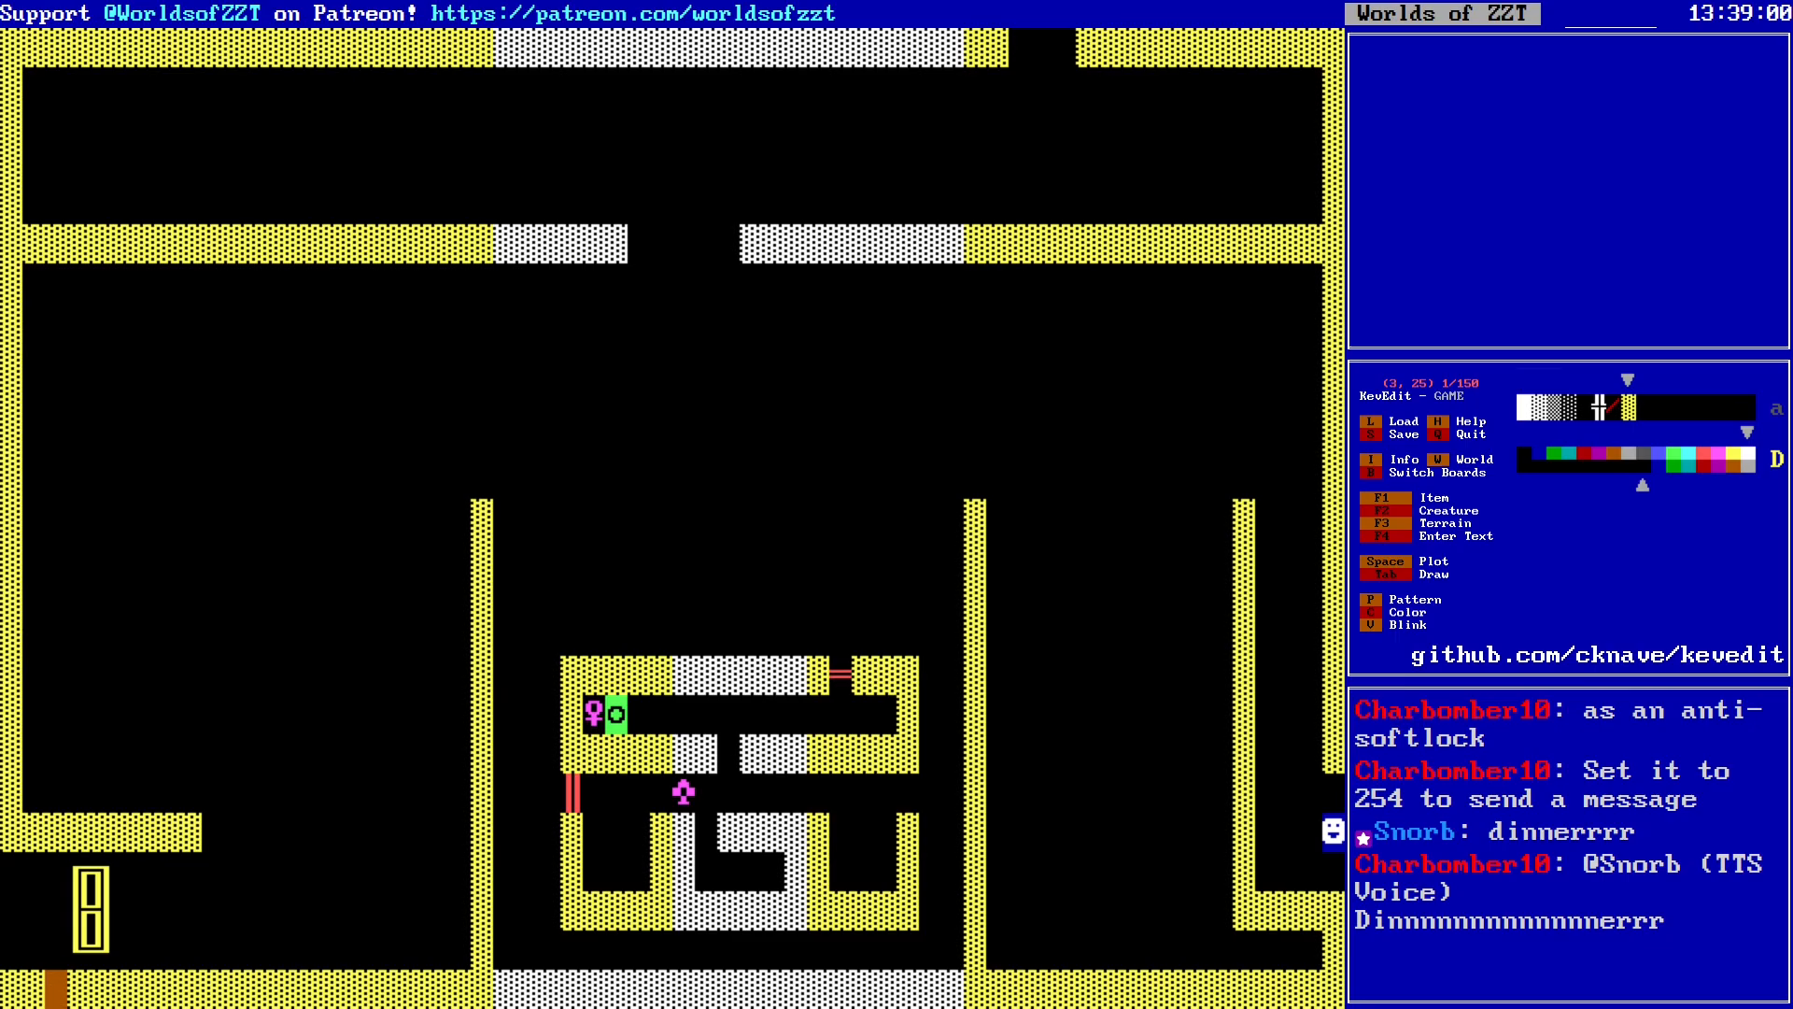
pyautogui.press('Right')
pyautogui.press('Right')
pyautogui.press('Right')
pyautogui.press('Right')
pyautogui.press('Right')
pyautogui.press('Left')
pyautogui.press('Left')
pyautogui.press('Left')
pyautogui.press('Left')
pyautogui.press('Left')
pyautogui.press('Left')
pyautogui.press('Left')
pyautogui.press('Left')
pyautogui.press('Left')
pyautogui.press('Left')
pyautogui.press('Left')
pyautogui.press('Left')
pyautogui.press('Left')
pyautogui.press('Left')
pyautogui.press('Left')
pyautogui.press('Left')
pyautogui.press('Left')
pyautogui.press('Left')
pyautogui.press('Left')
pyautogui.press('Left')
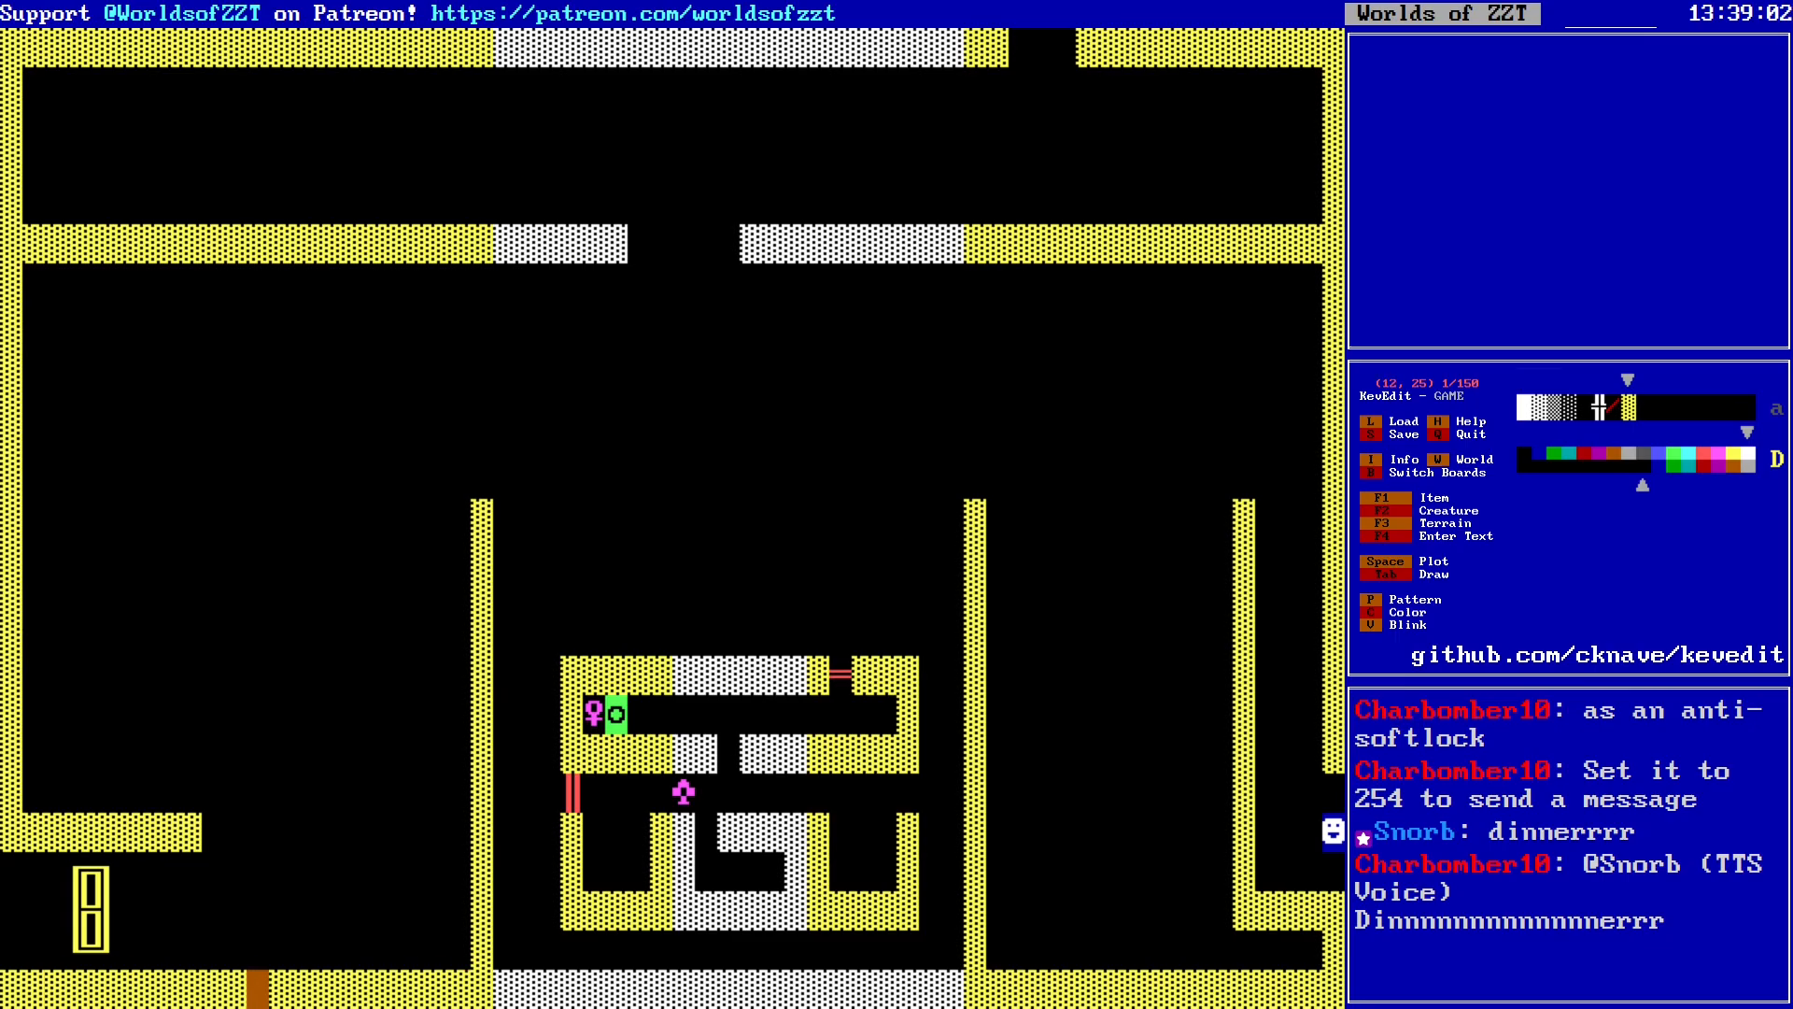
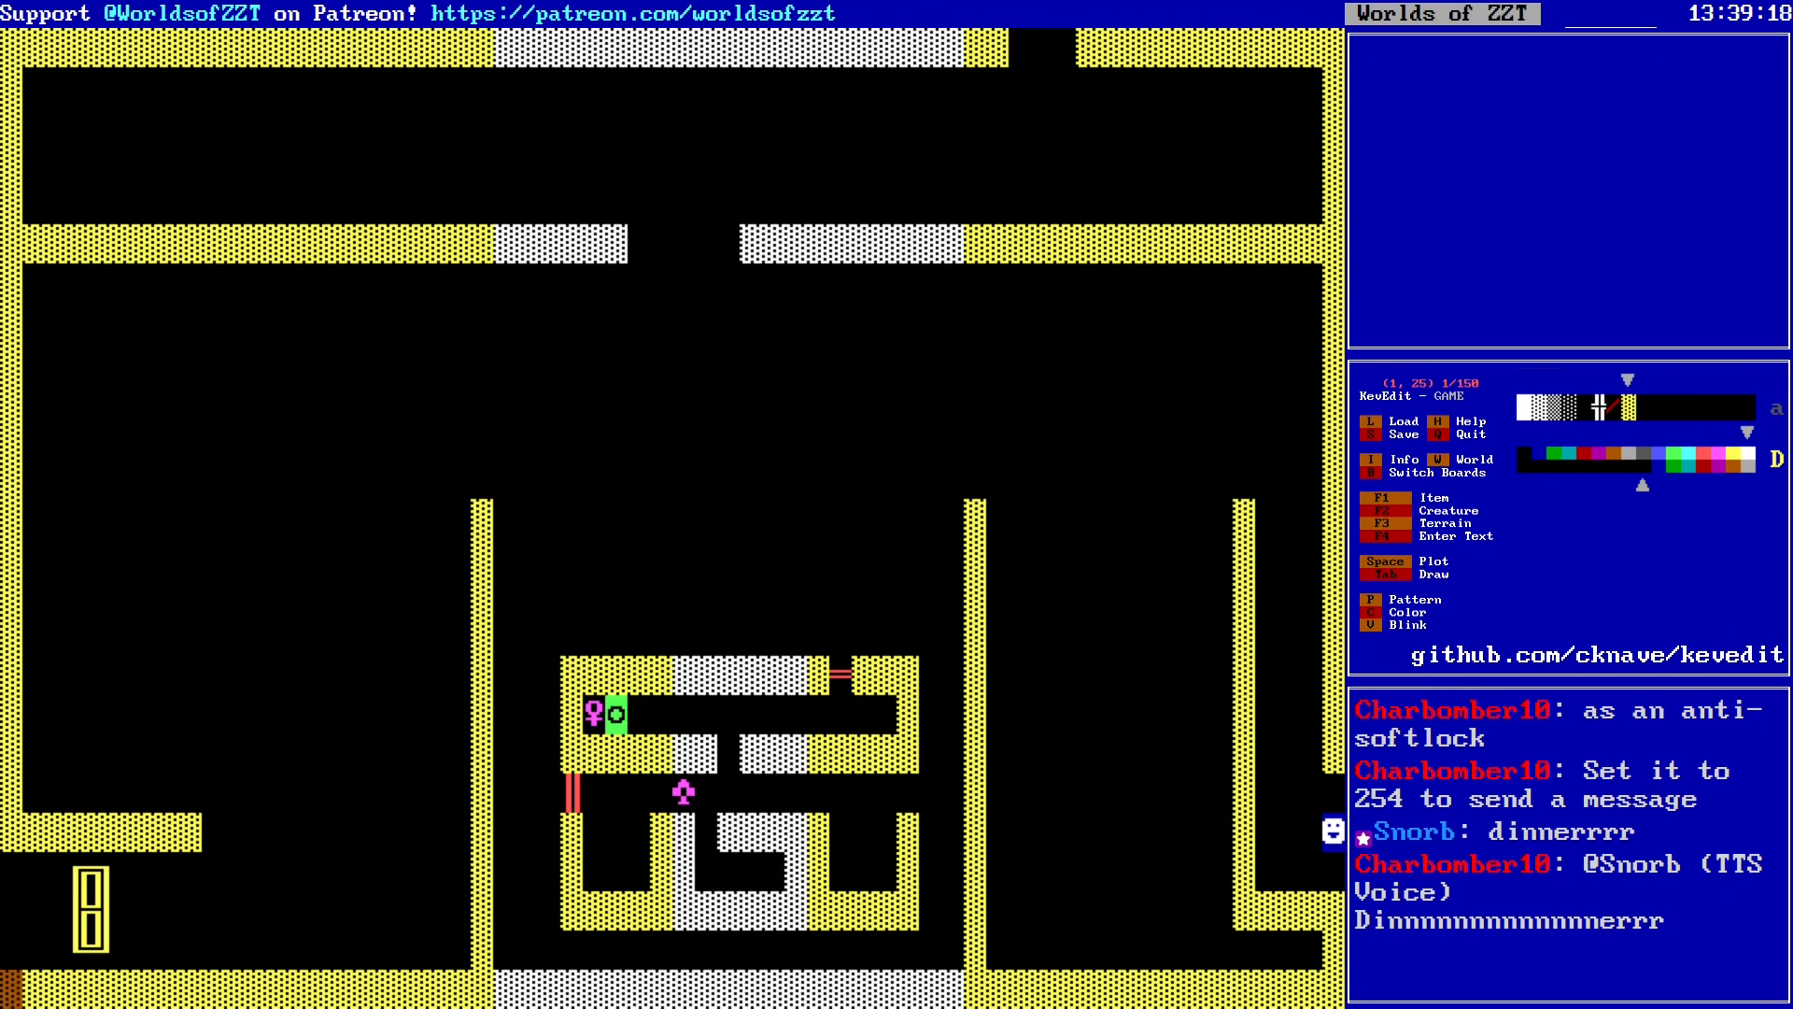
pyautogui.press('Right')
pyautogui.press('Right')
pyautogui.press('Right')
pyautogui.press('Right')
pyautogui.press('Right')
pyautogui.press('Right')
pyautogui.press('Right')
pyautogui.press('Right')
pyautogui.press('Right')
pyautogui.press('Right')
pyautogui.press('Right')
pyautogui.press('Right')
pyautogui.press('Right')
pyautogui.press('Right')
pyautogui.press('Right')
pyautogui.press('Right')
pyautogui.press('Right')
pyautogui.press('Right')
pyautogui.press('Right')
pyautogui.press('Right')
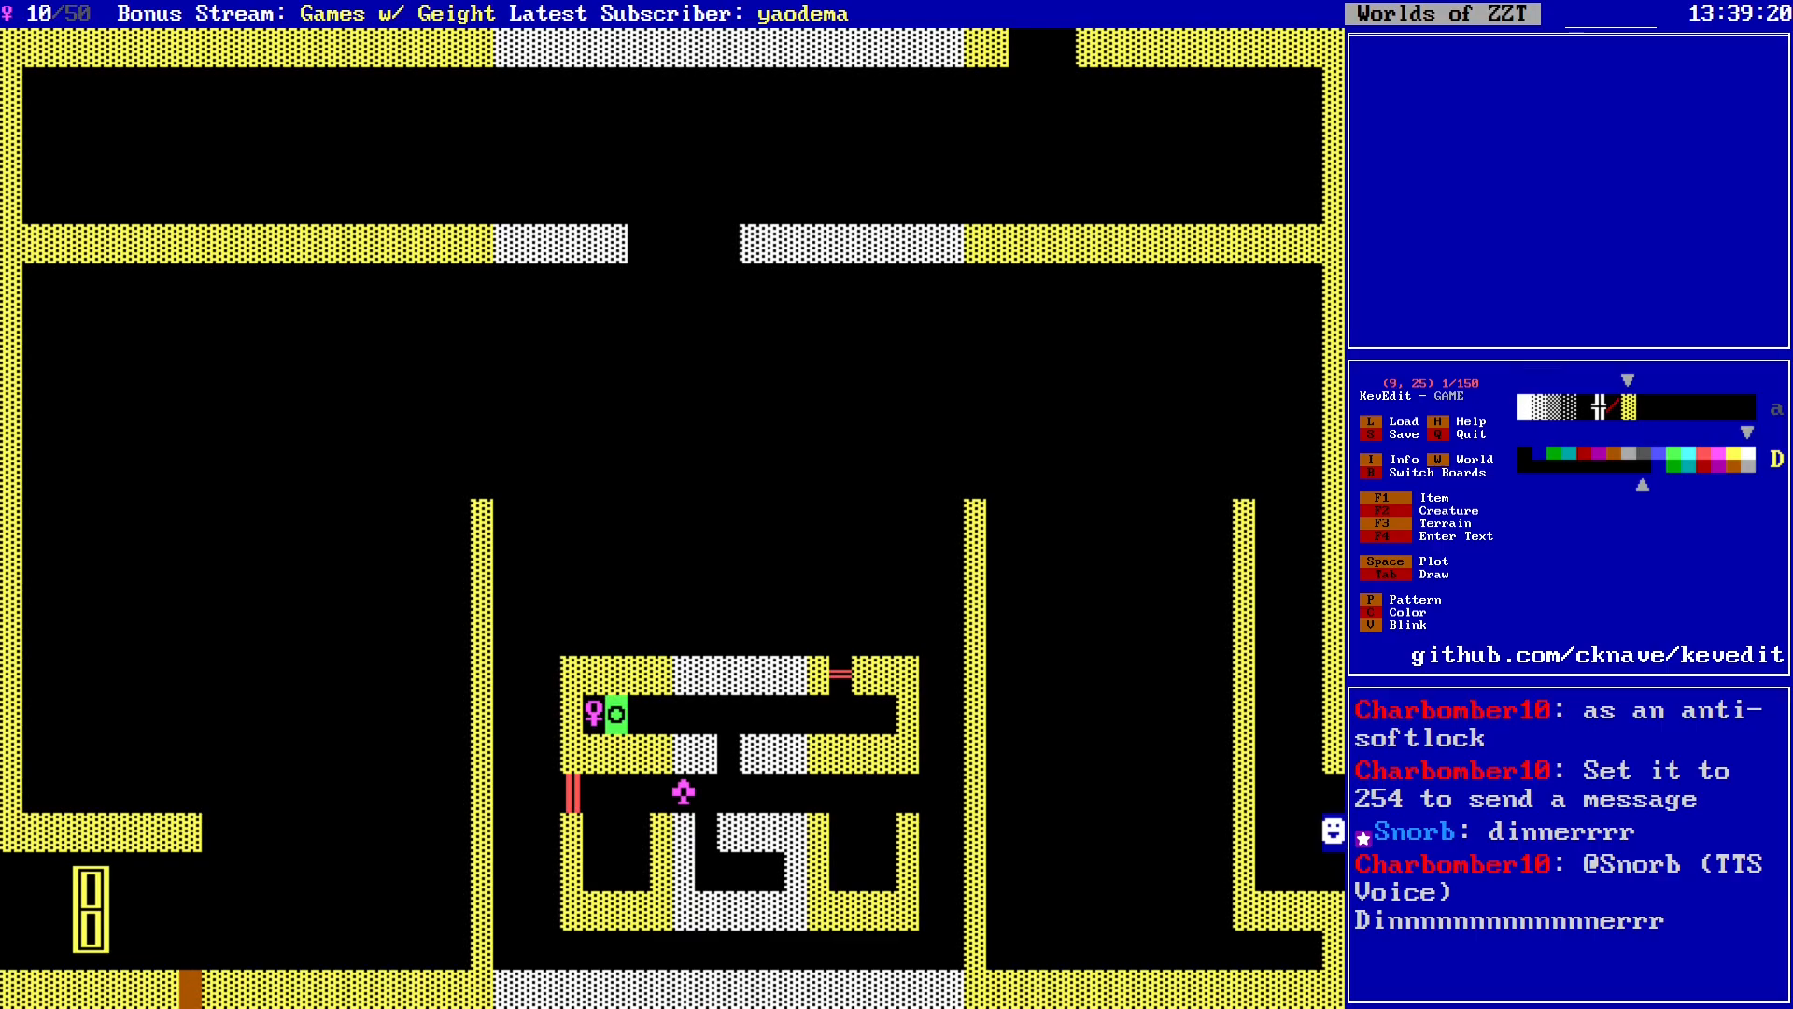
pyautogui.press('Right')
pyautogui.press('Right')
pyautogui.press('Right')
pyautogui.press('Right')
pyautogui.press('Right')
pyautogui.press('Right')
pyautogui.press('Right')
pyautogui.press('Right')
pyautogui.press('Right')
pyautogui.press('Right')
pyautogui.press('Right')
pyautogui.press('Right')
pyautogui.press('Right')
pyautogui.press('Right')
pyautogui.press('Right')
pyautogui.press('Right')
pyautogui.press('Right')
pyautogui.press('Right')
pyautogui.press('Right')
pyautogui.press('Right')
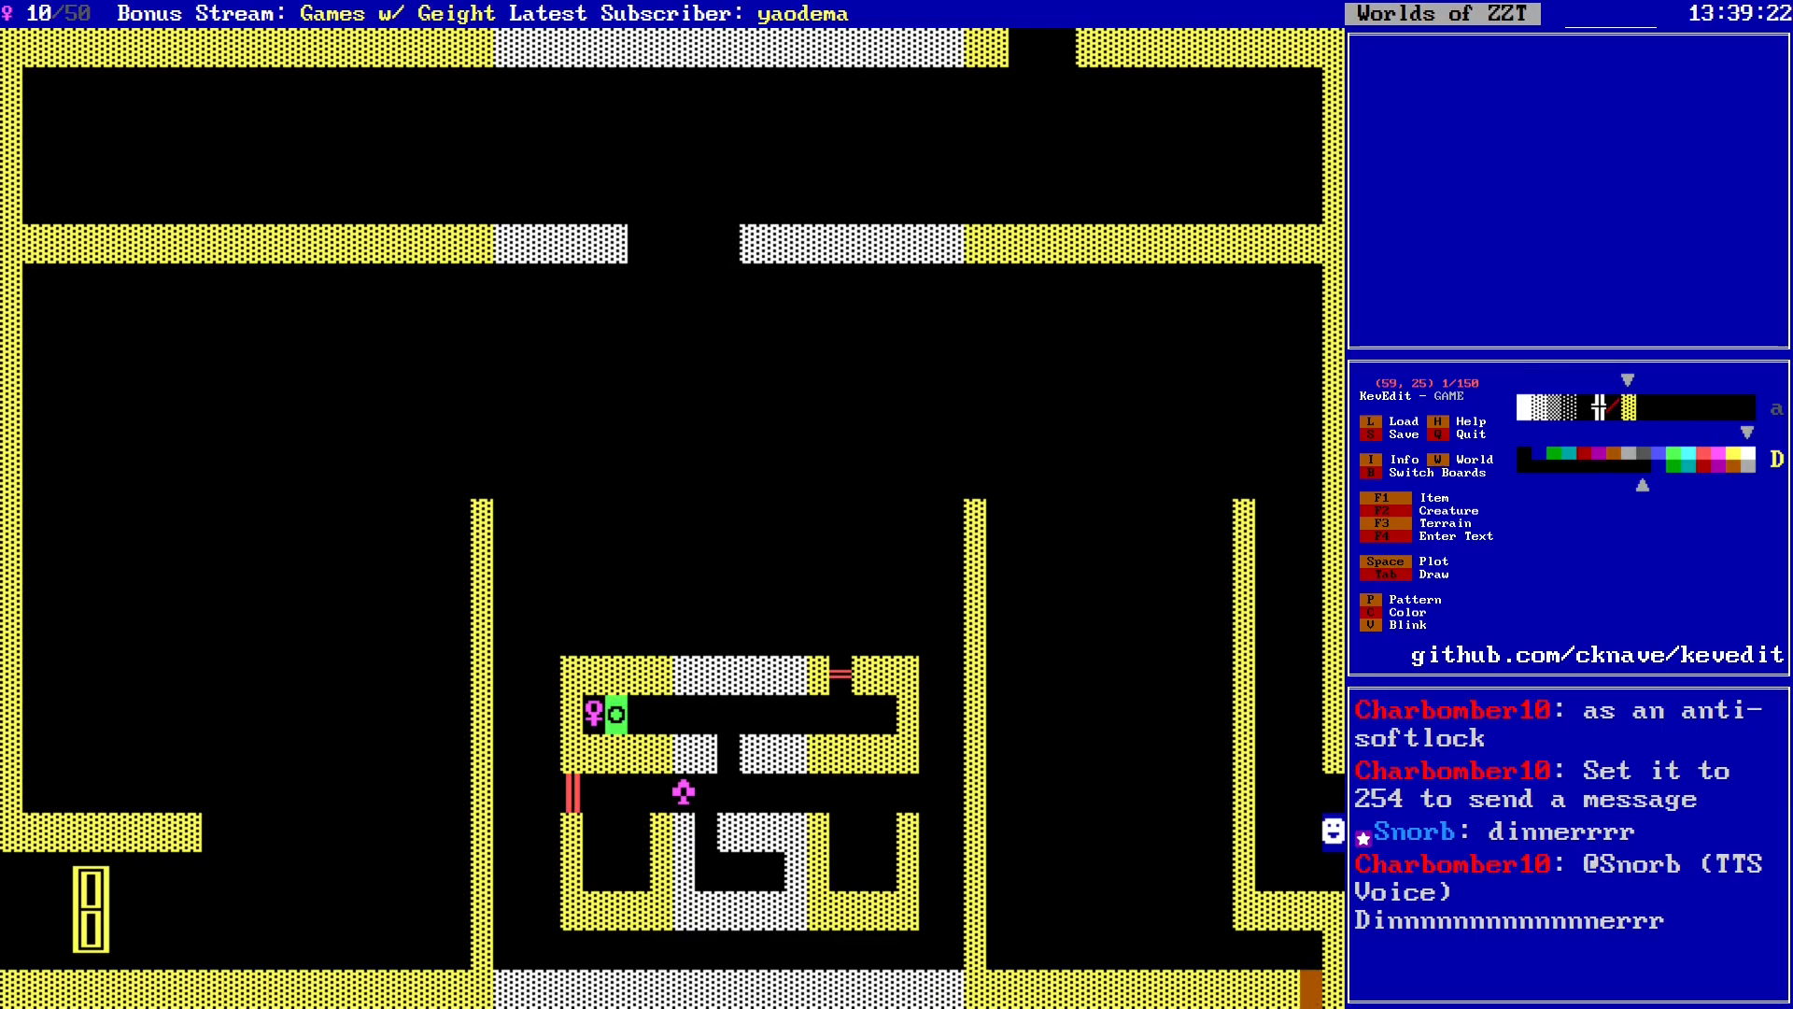
pyautogui.press('Up')
pyautogui.press('Up')
pyautogui.press('Up')
pyautogui.press('Up')
pyautogui.press('Up')
pyautogui.press('Up')
pyautogui.press('Up')
pyautogui.press('Up')
pyautogui.press('Up')
pyautogui.press('Up')
pyautogui.press('Up')
pyautogui.press('Up')
pyautogui.press('Up')
pyautogui.press('Up')
pyautogui.press('Up')
pyautogui.press('Up')
pyautogui.press('Up')
pyautogui.press('Up')
pyautogui.press('Up')
pyautogui.press('Up')
pyautogui.press('Up')
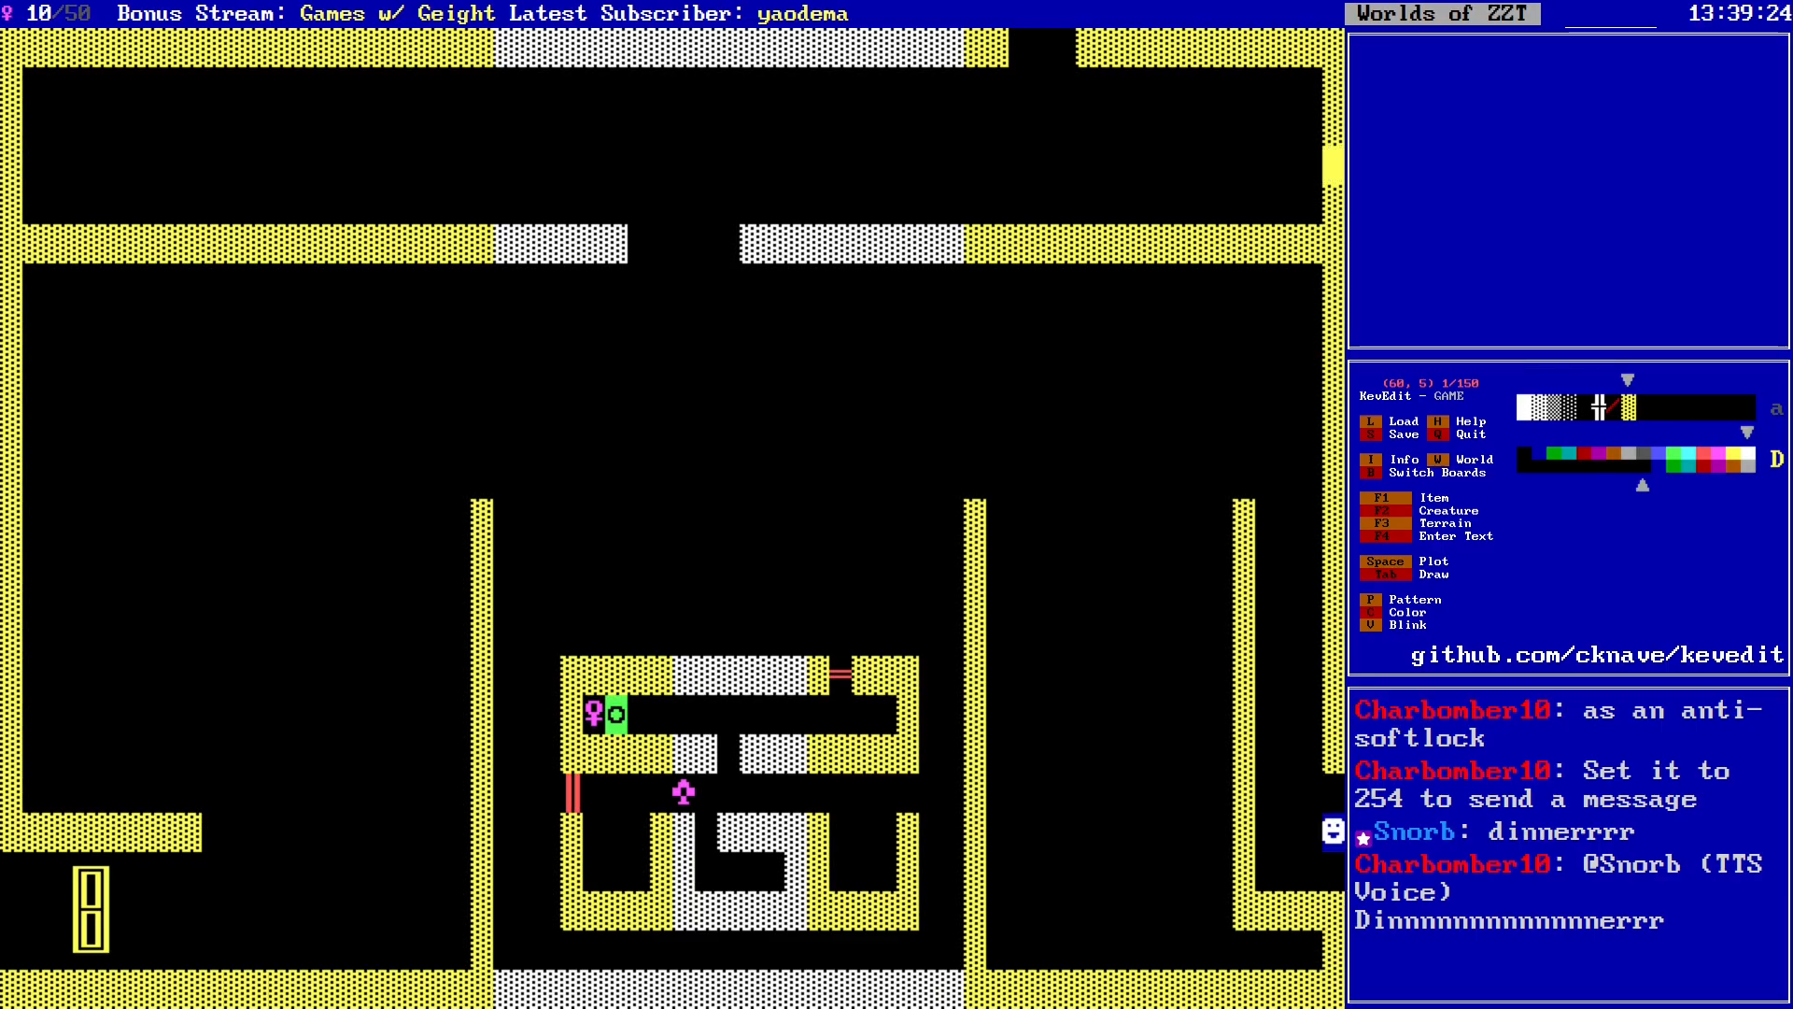
pyautogui.press('Left')
pyautogui.press('Left')
pyautogui.press('Left')
pyautogui.press('Left')
pyautogui.press('Left')
pyautogui.press('Left')
pyautogui.press('Left')
pyautogui.press('Left')
pyautogui.press('Left')
pyautogui.press('Left')
pyautogui.press('Left')
pyautogui.press('Left')
pyautogui.press('Left')
pyautogui.press('Left')
pyautogui.press('Left')
pyautogui.press('Left')
pyautogui.press('Left')
pyautogui.press('Left')
pyautogui.press('Left')
pyautogui.press('Left')
pyautogui.press('Left')
pyautogui.press('Left')
pyautogui.press('Left')
pyautogui.press('Left')
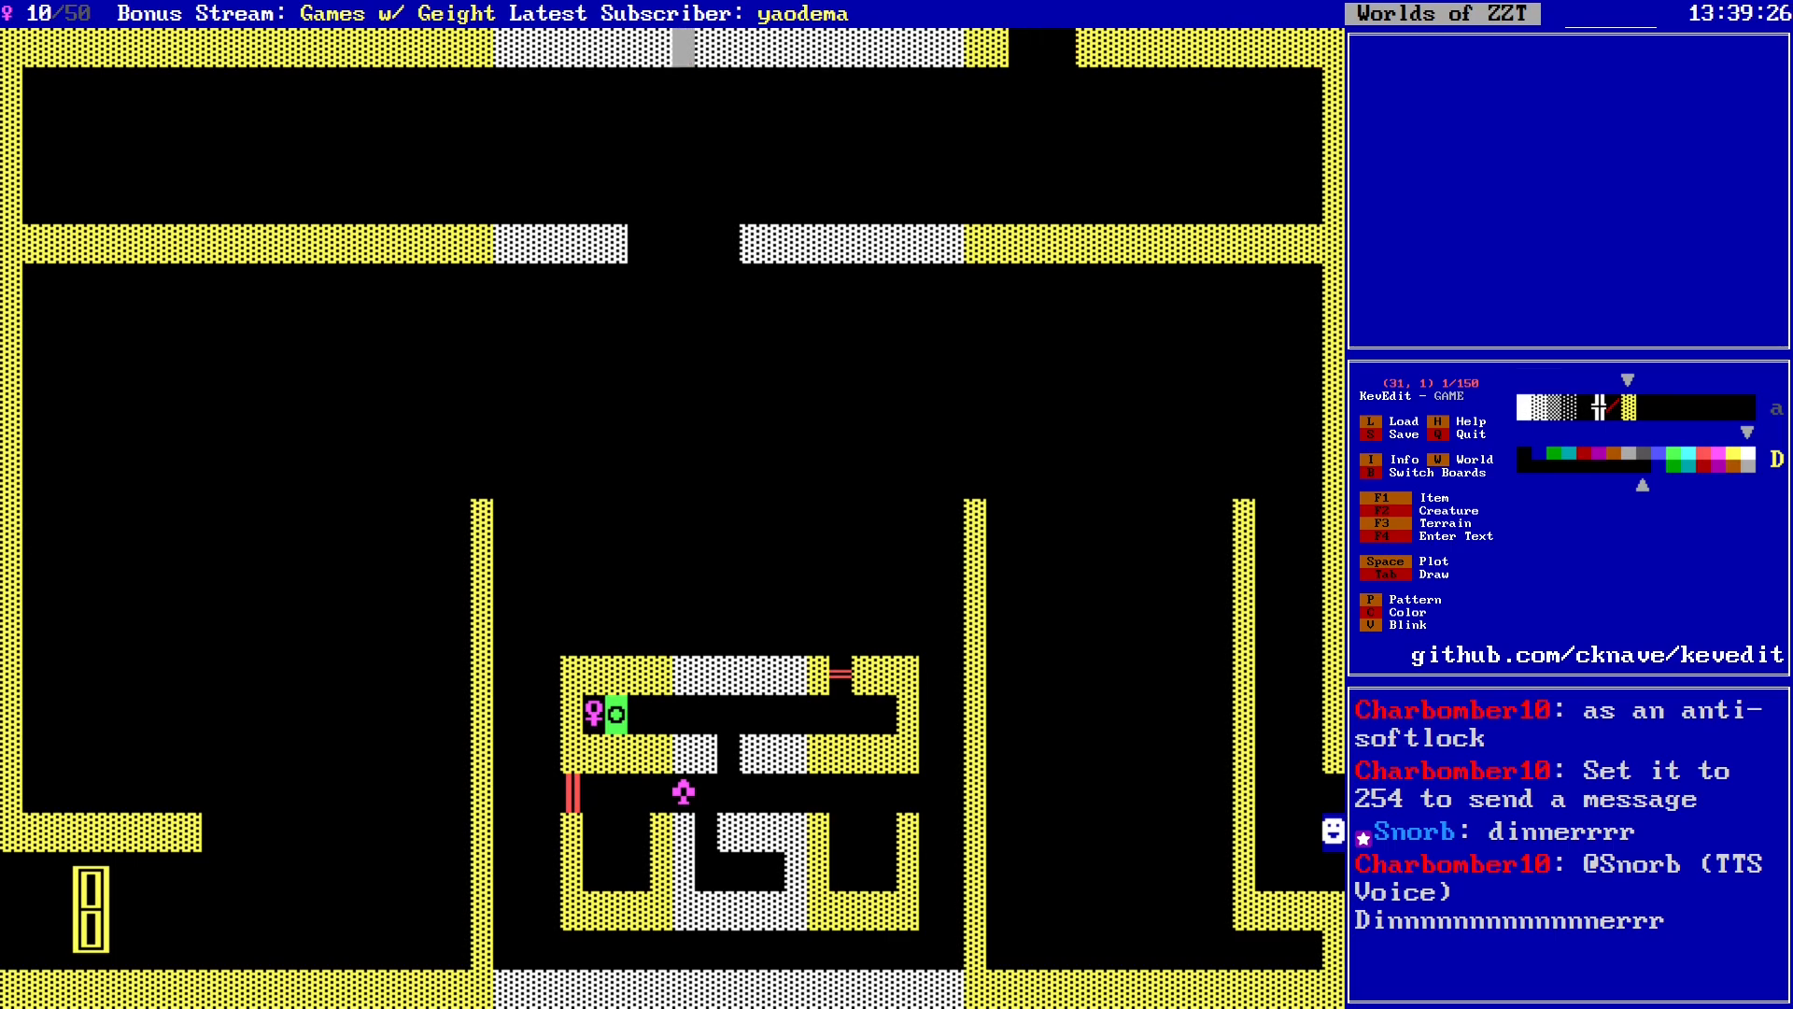
pyautogui.press('Left')
pyautogui.press('Left')
pyautogui.press('Left')
pyautogui.press('Left')
pyautogui.press('Left')
pyautogui.press('Down')
pyautogui.press('Down')
pyautogui.press('Down')
pyautogui.press('Down')
pyautogui.press('Down')
pyautogui.press('Down')
pyautogui.press('Down')
pyautogui.press('Down')
pyautogui.press('Down')
pyautogui.press('Down')
pyautogui.press('Down')
pyautogui.press('Down')
pyautogui.press('Down')
pyautogui.press('Down')
pyautogui.press('Down')
pyautogui.press('Down')
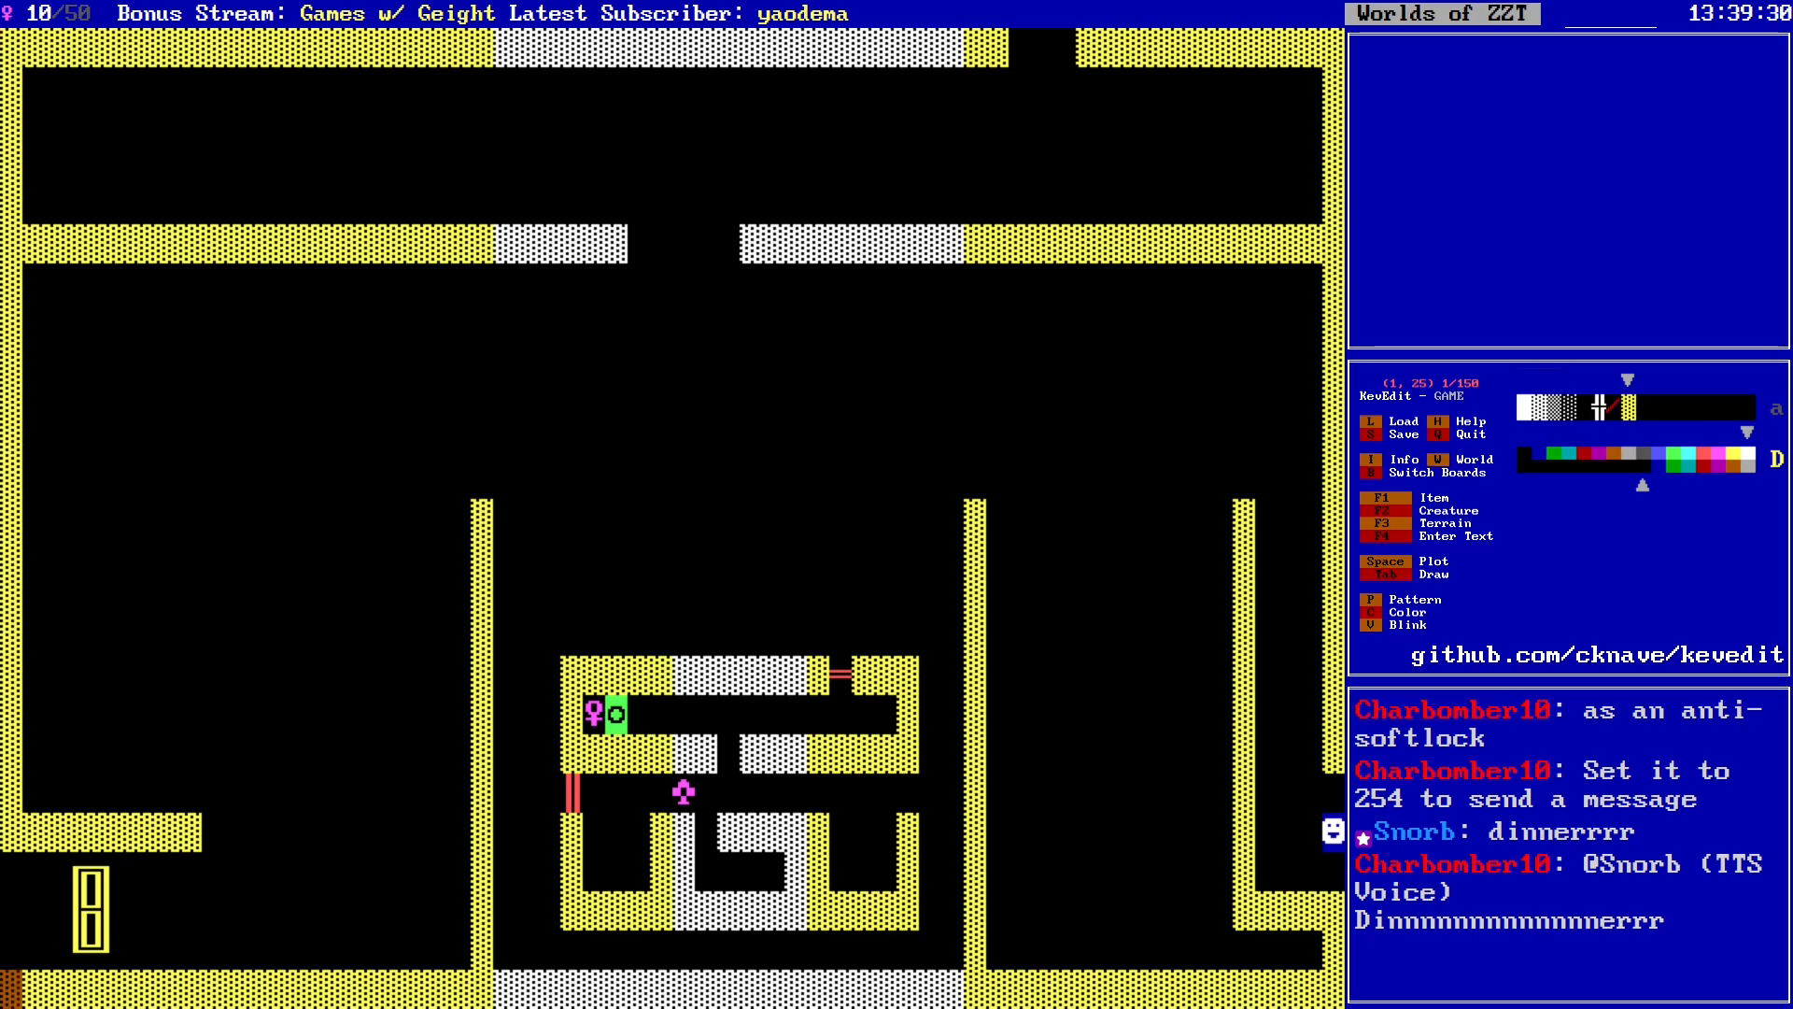
# Step: Save the world as GAME, overwriting the existing file
pyautogui.press('Up')
pyautogui.press('Up')
pyautogui.press('s')
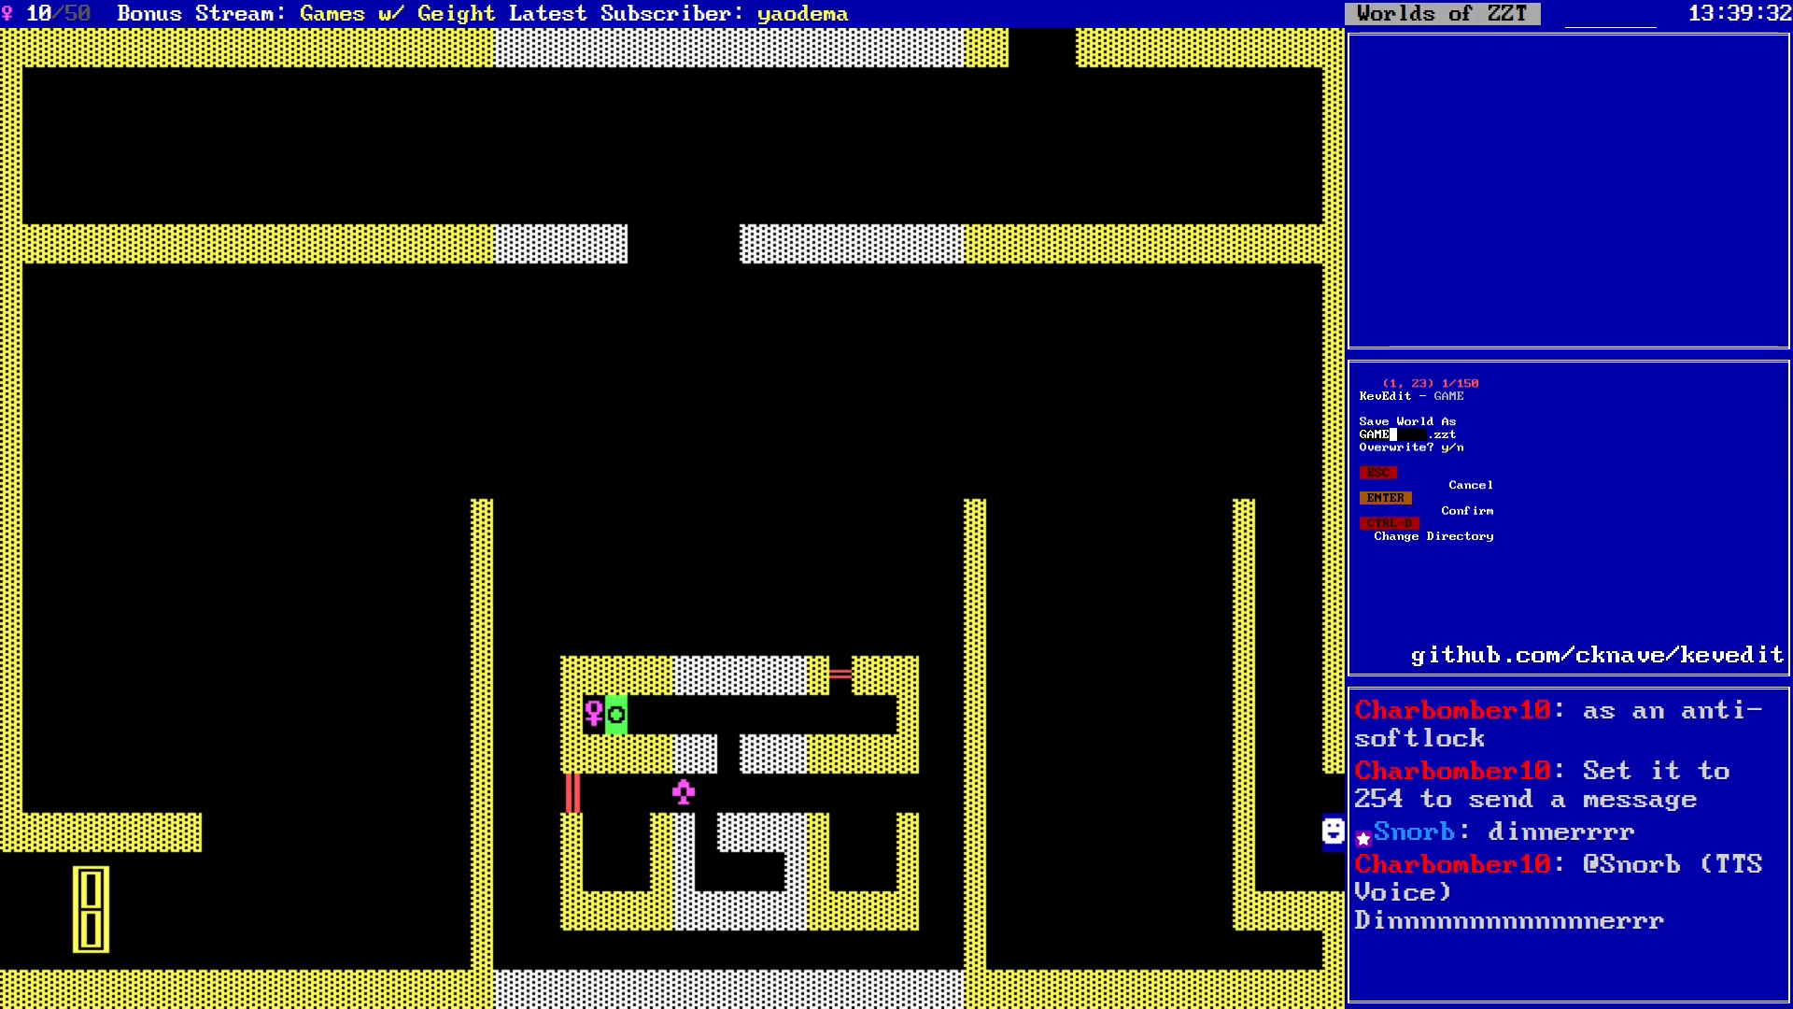
pyautogui.press('y')
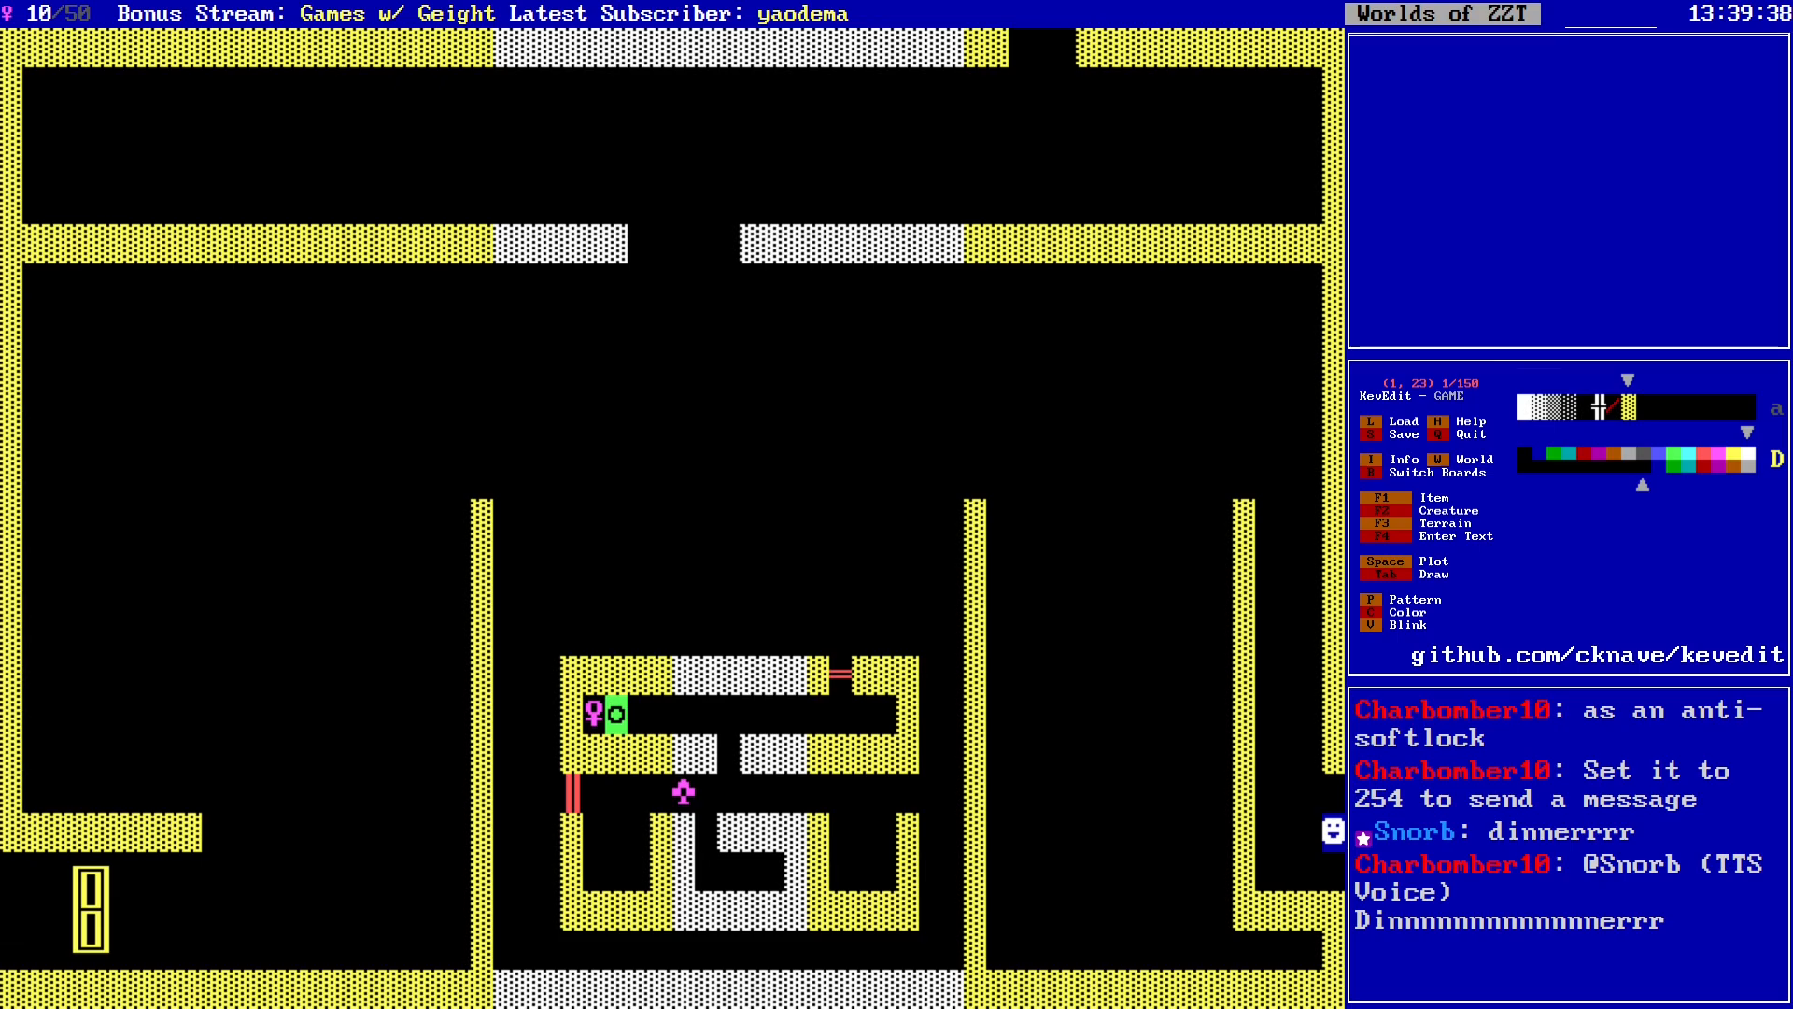
# Step: Set the foreground colour to light red and flood-fill the yellow wall connected to the bottom-left corner of the board
pyautogui.press('Down')
pyautogui.press('Down')
pyautogui.press('c')
pyautogui.press('Left')
pyautogui.press('Left')
pyautogui.press('Left')
pyautogui.press('Return')
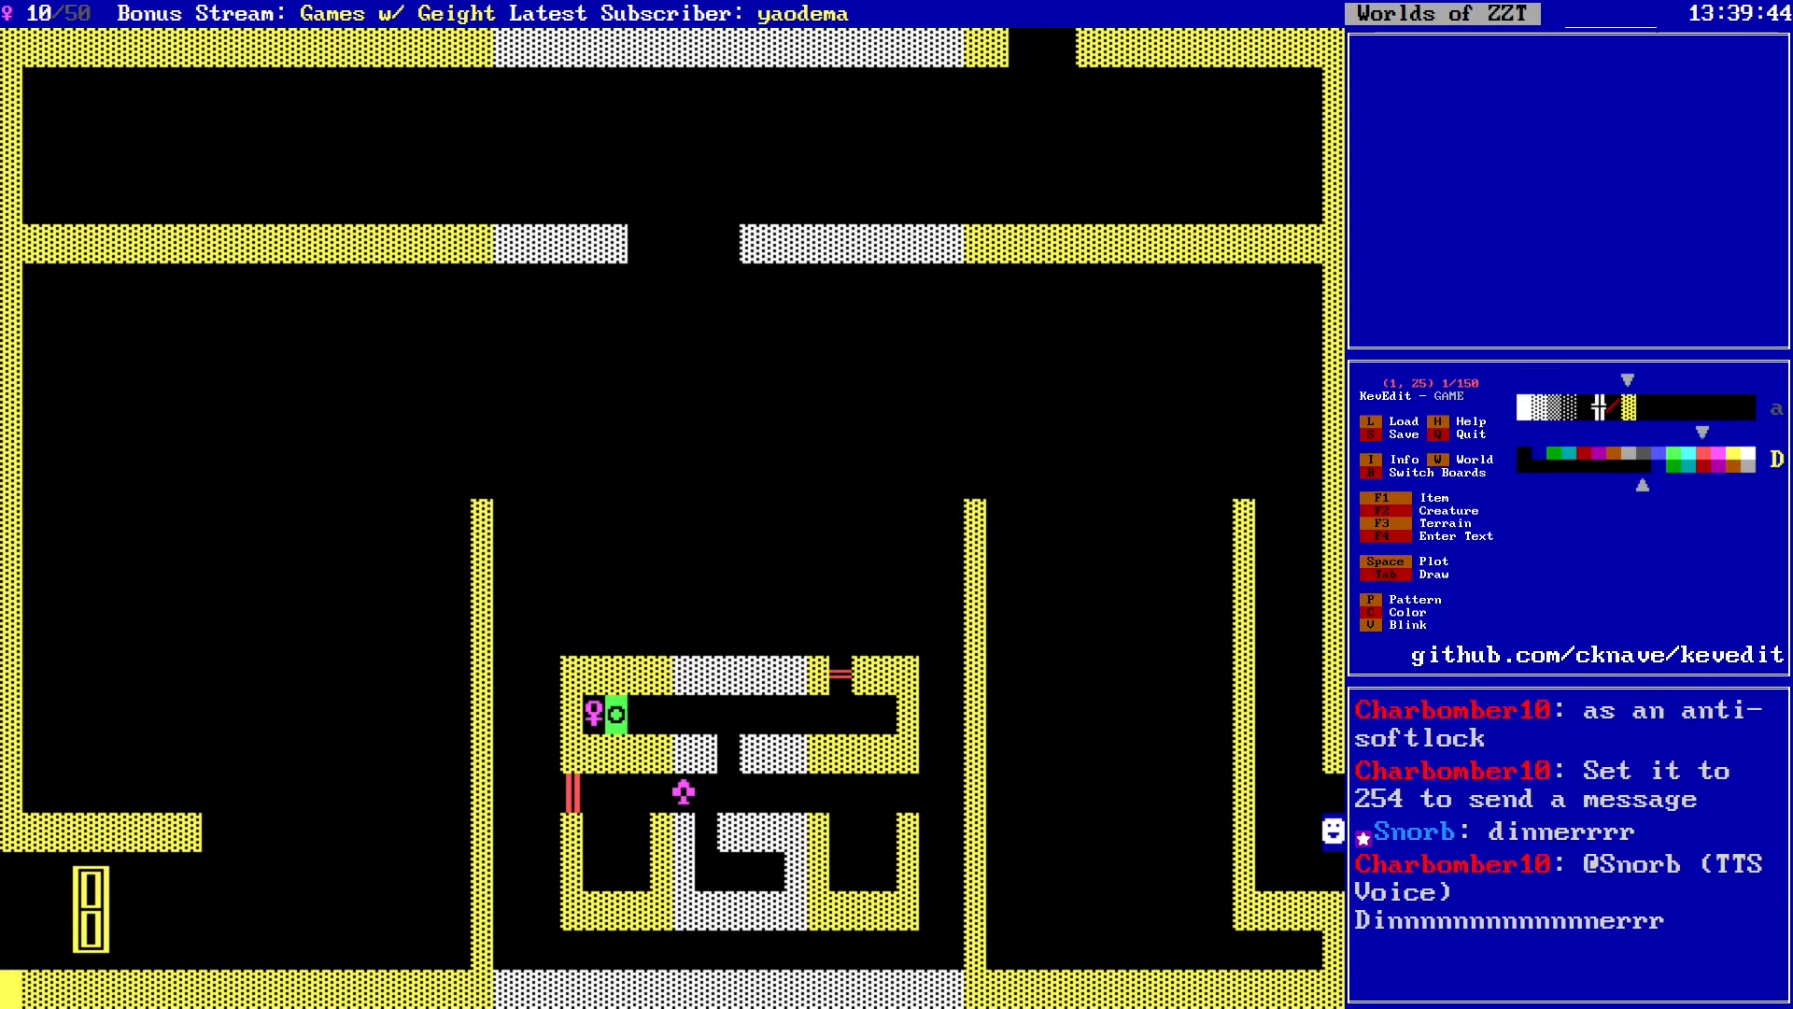
pyautogui.press('space')
pyautogui.press('f')
# Step: Flood-fill the yellow wall along column 1 and its connected upper-left walls with light red
pyautogui.press('Up')
pyautogui.press('Up')
pyautogui.press('Up')
pyautogui.press('Up')
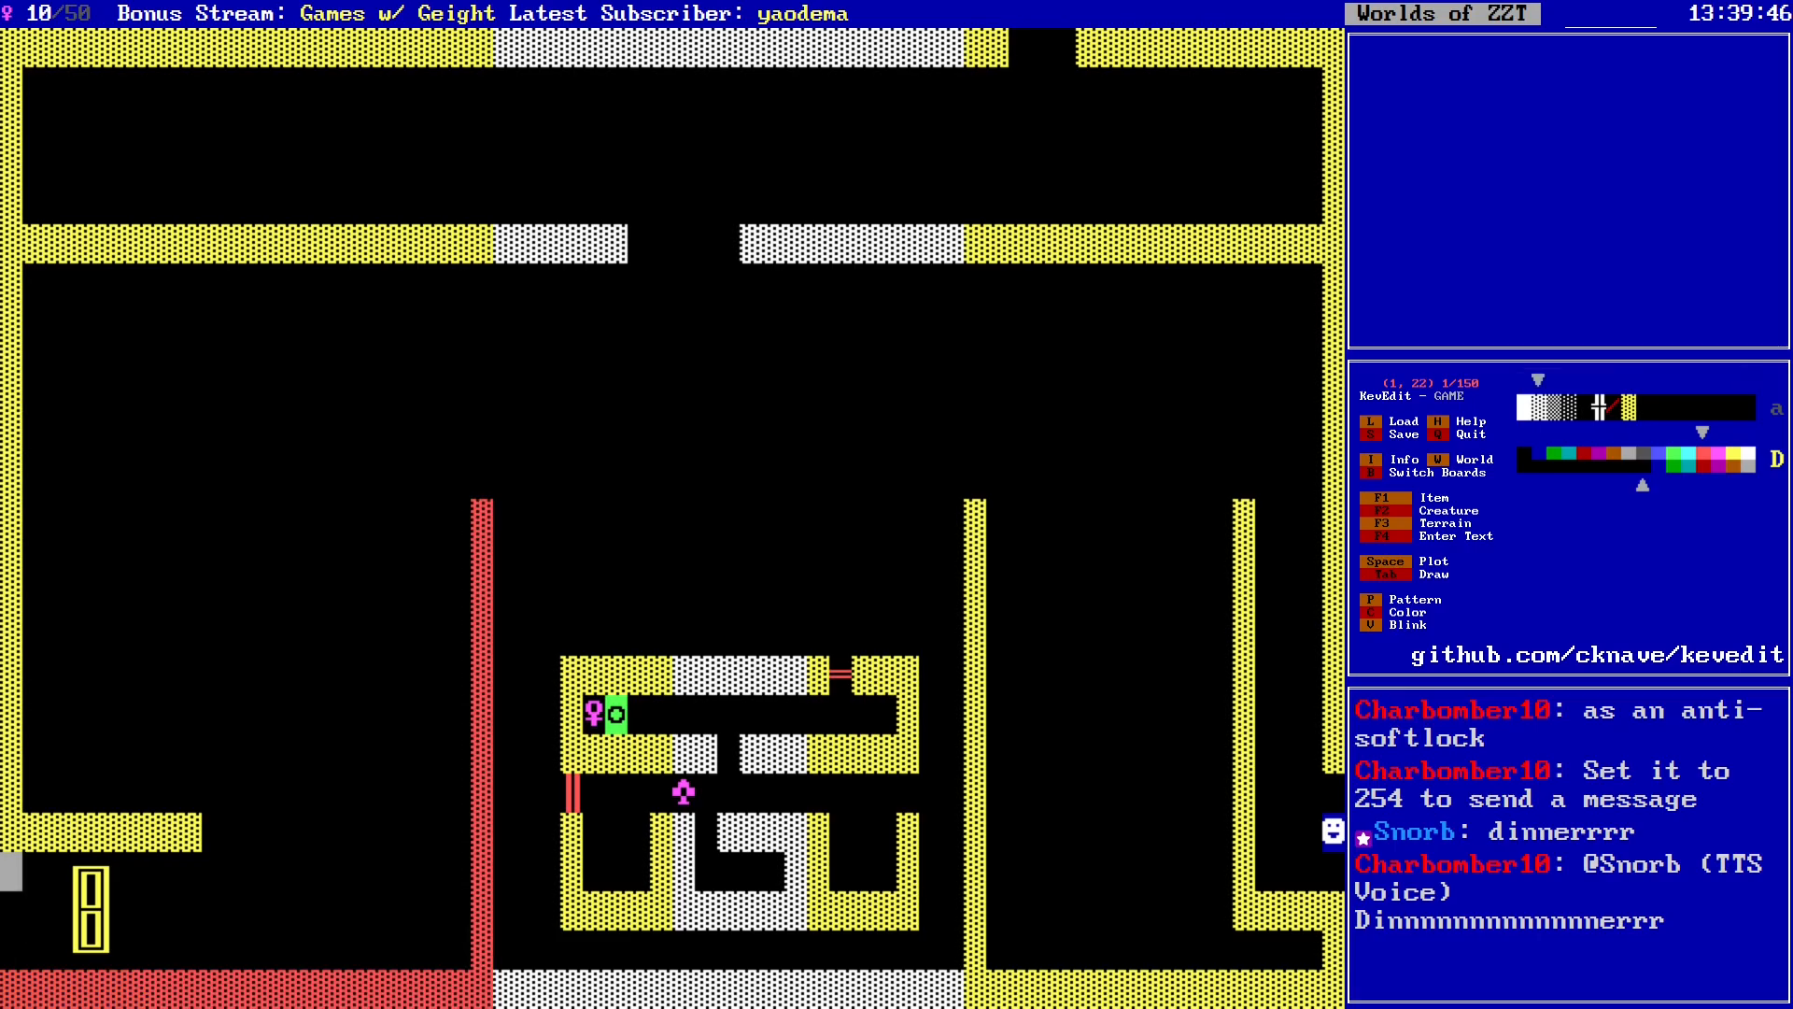
pyautogui.press('f')
# Step: Flood-fill the yellow column 44 wall and its connected bottom-right wall with light red
pyautogui.press('Right')
pyautogui.press('Right')
pyautogui.press('Right')
pyautogui.press('Right')
pyautogui.press('Right')
pyautogui.press('Right')
pyautogui.press('Right')
pyautogui.press('Right')
pyautogui.press('Right')
pyautogui.press('Right')
pyautogui.press('Right')
pyautogui.press('Right')
pyautogui.press('Right')
pyautogui.press('Right')
pyautogui.press('Right')
pyautogui.press('Right')
pyautogui.press('Right')
pyautogui.press('Right')
pyautogui.press('Right')
pyautogui.press('Right')
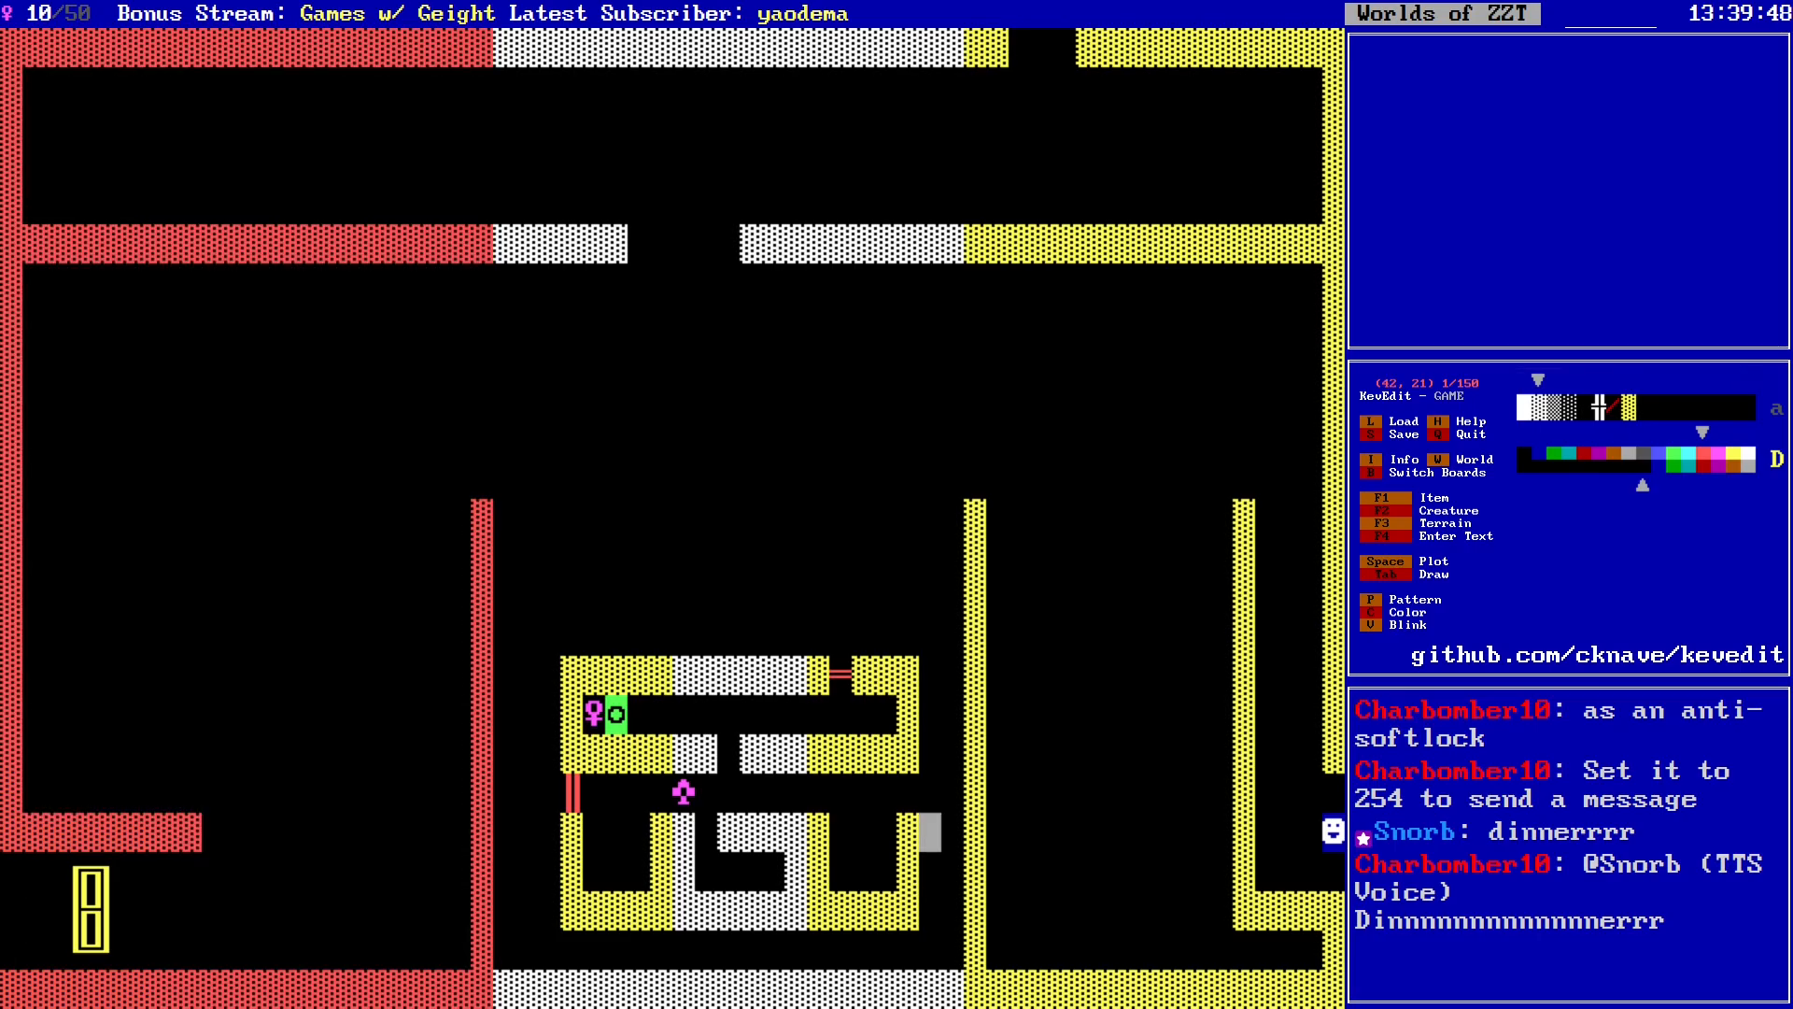
pyautogui.press('f')
# Step: Flood-fill the yellow wall along column 60 and its connected upper-right walls with light red
pyautogui.press('Up')
pyautogui.press('Up')
pyautogui.press('Up')
pyautogui.press('Up')
pyautogui.press('Up')
pyautogui.press('f')
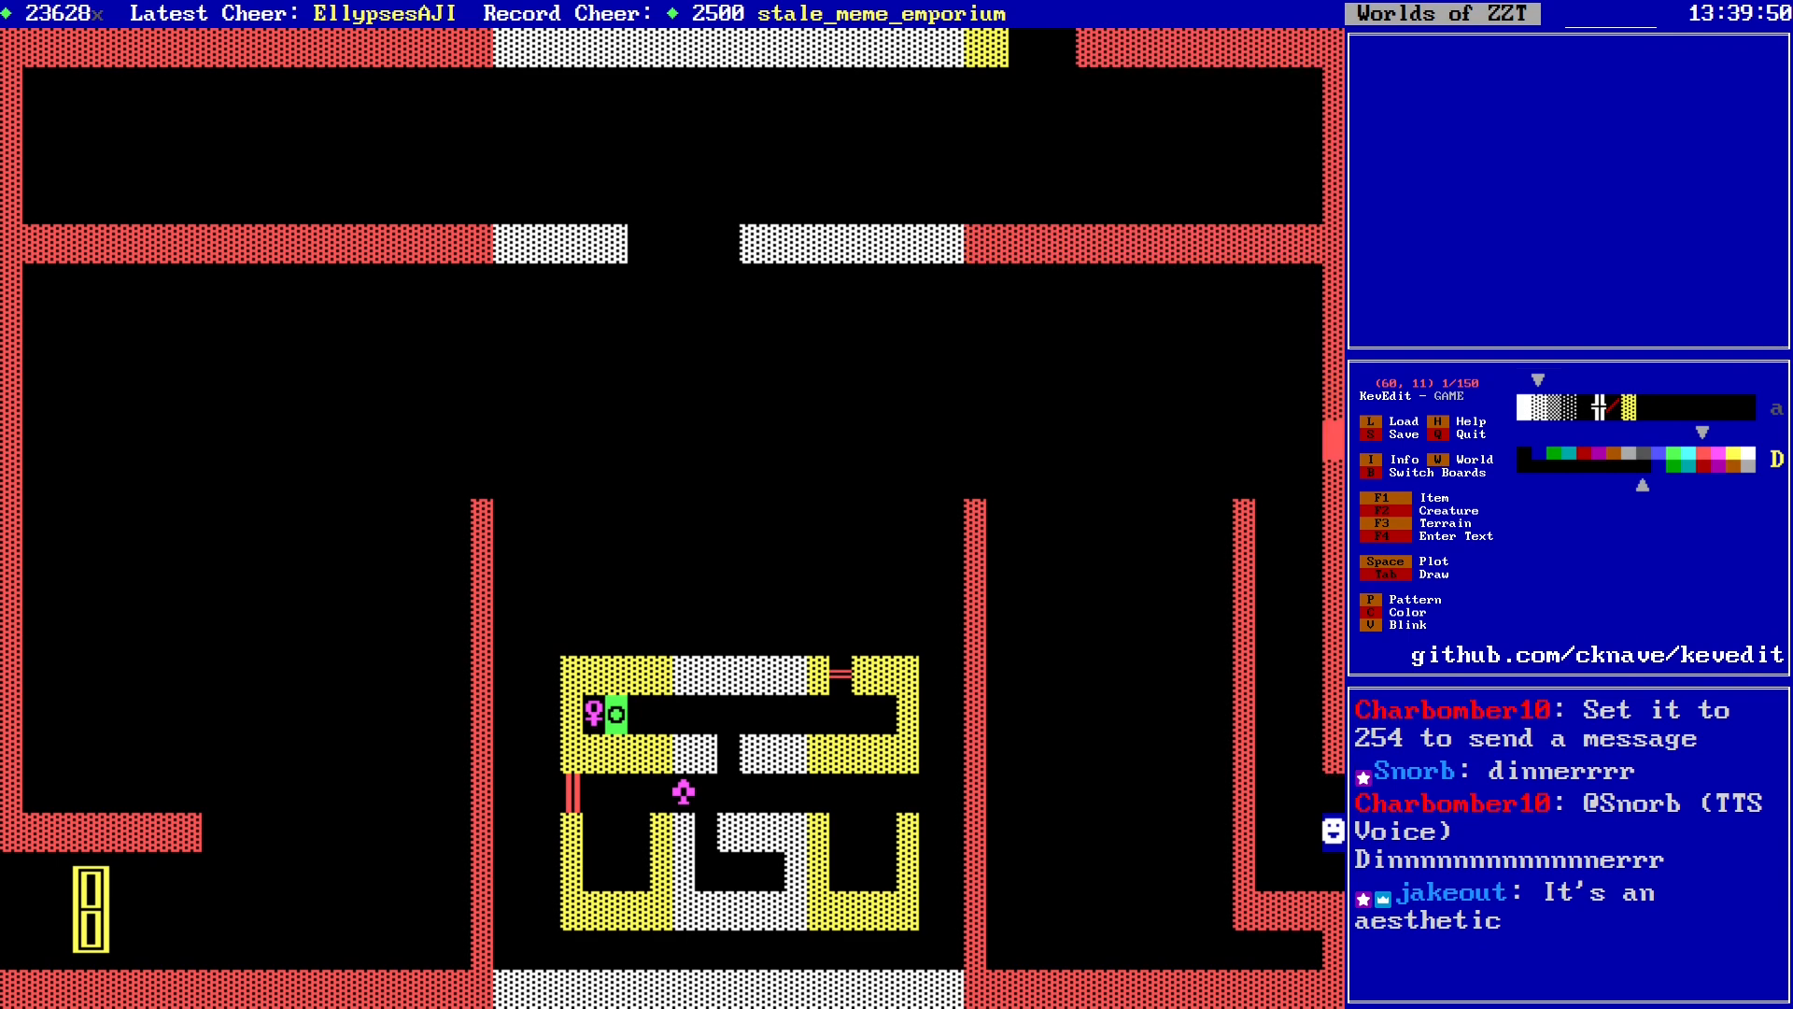
# Step: Flood-fill the short yellow wall segment beside the gap in row 1, ending at column 45, with light red
pyautogui.press('Left')
pyautogui.press('Left')
pyautogui.press('Left')
pyautogui.press('Left')
pyautogui.press('Left')
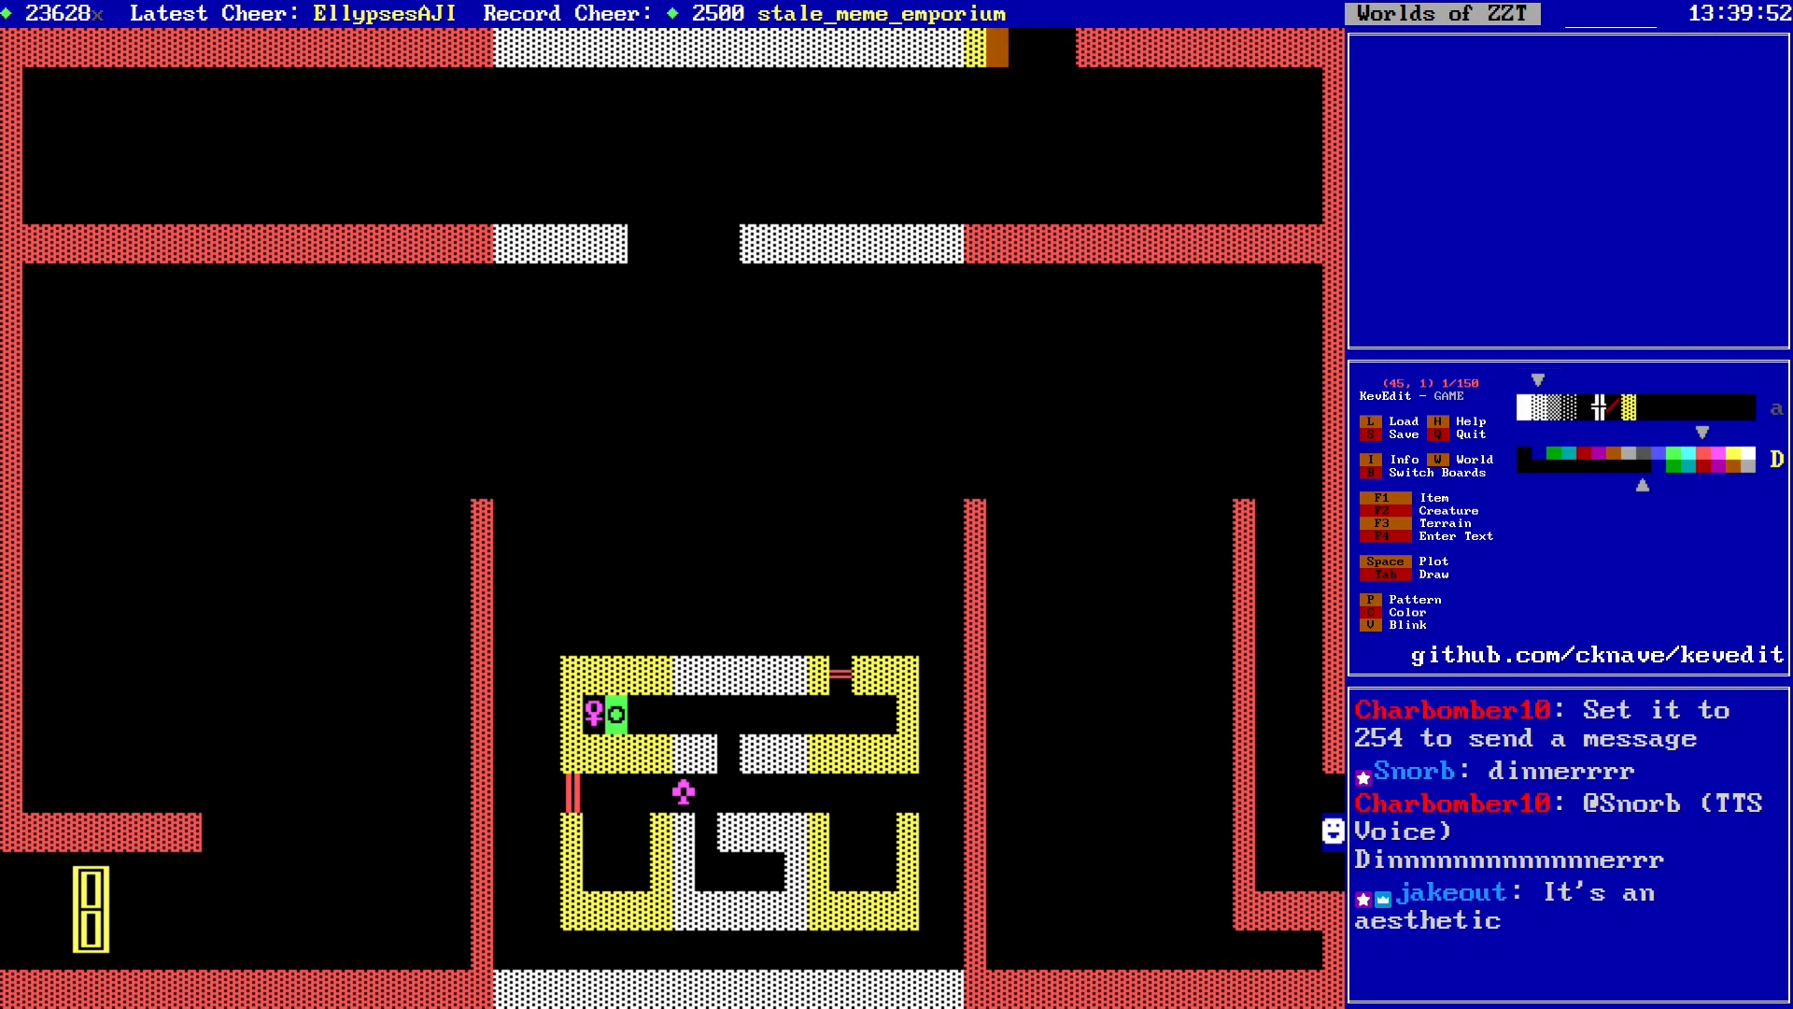
pyautogui.press('f')
# Step: Save the recoloured board to the GAME world, overwriting the existing file
pyautogui.press('Down')
pyautogui.press('Down')
pyautogui.press('Down')
pyautogui.press('Down')
pyautogui.press('Down')
pyautogui.press('Down')
pyautogui.press('Down')
pyautogui.press('Down')
pyautogui.press('s')
pyautogui.press('Return')
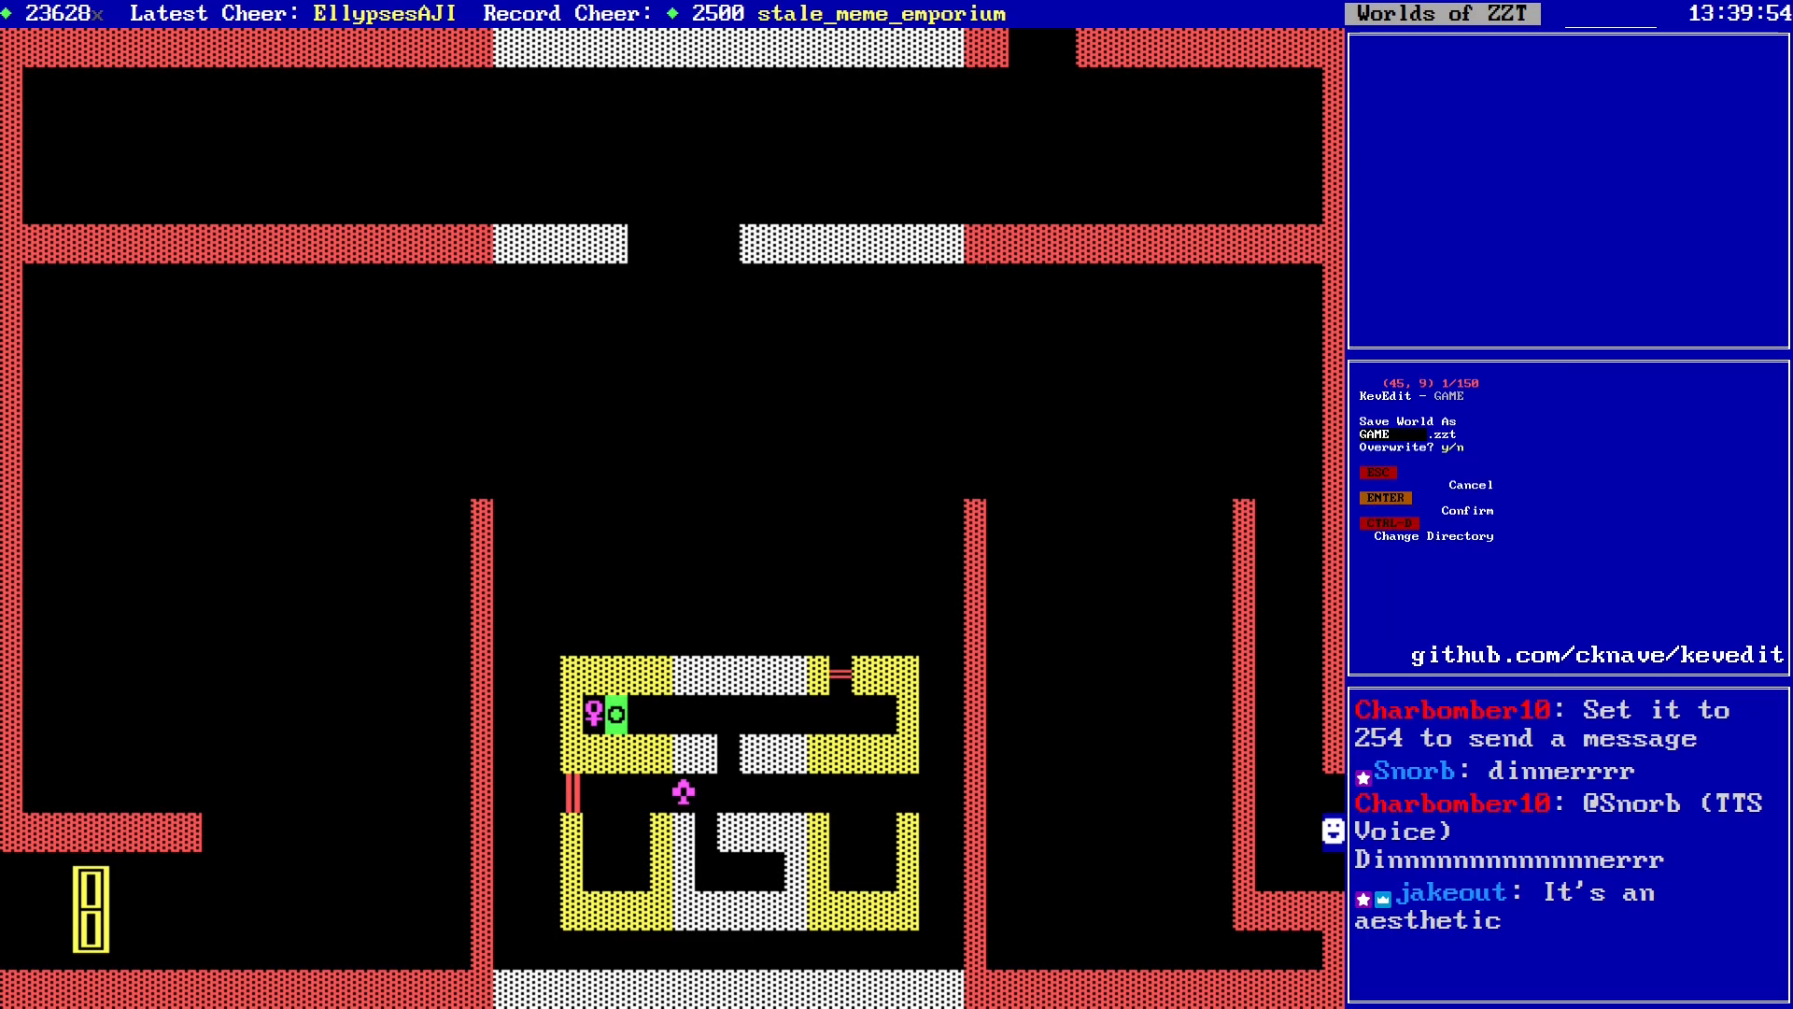
pyautogui.press('y')
# Step: Pick up the white wall tile at column 43, row 25, and draw a white wall up column 43 from row 24 to row 13
pyautogui.press('Down')
pyautogui.press('Down')
pyautogui.press('Left')
pyautogui.press('Left')
pyautogui.press('Down')
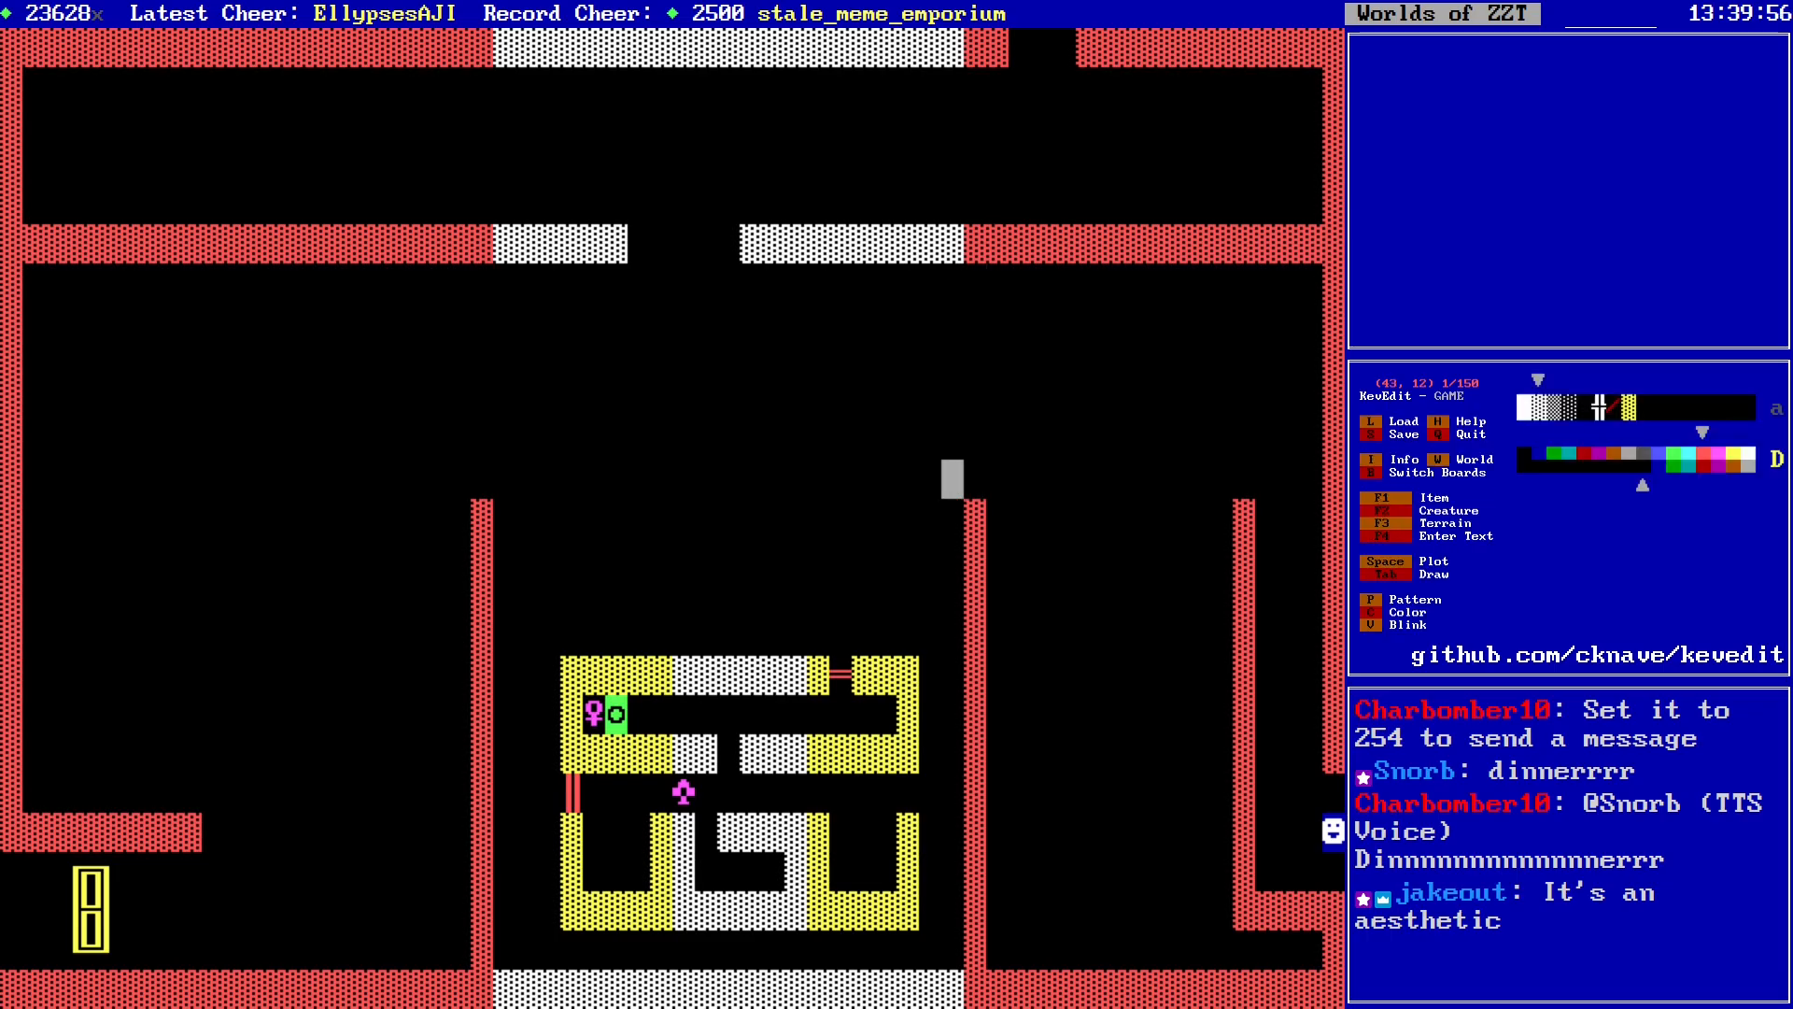
pyautogui.press('Right')
pyautogui.press('Down')
pyautogui.press('Down')
pyautogui.press('Down')
pyautogui.press('Down')
pyautogui.press('Down')
pyautogui.press('Down')
pyautogui.press('Down')
pyautogui.press('Down')
pyautogui.press('Down')
pyautogui.press('Down')
pyautogui.press('Down')
pyautogui.press('Down')
pyautogui.press('Down')
pyautogui.press('Left')
pyautogui.press('Return')
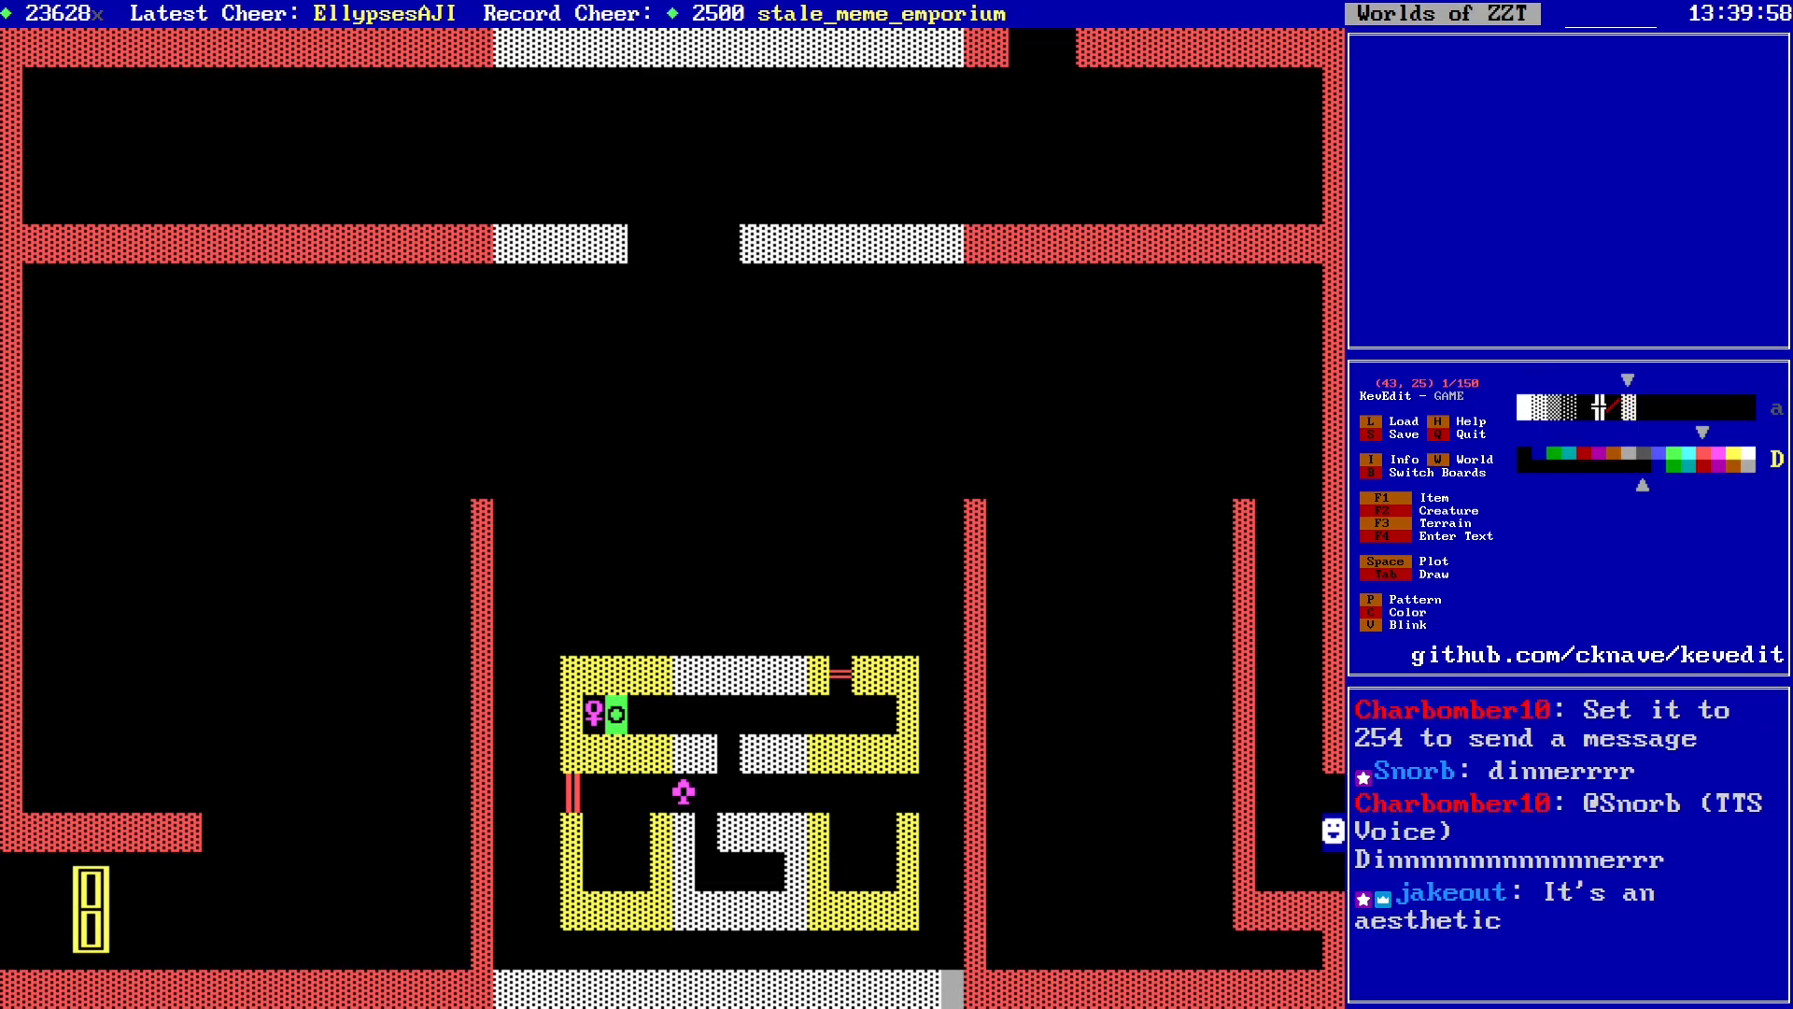
pyautogui.press('Up')
pyautogui.press('space')
pyautogui.press('Up')
pyautogui.press('space')
pyautogui.press('Up')
pyautogui.press('Up')
pyautogui.press('Up')
pyautogui.press('Up')
pyautogui.press('Up')
pyautogui.press('Up')
pyautogui.press('Up')
pyautogui.press('Up')
pyautogui.press('Up')
pyautogui.press('Up')
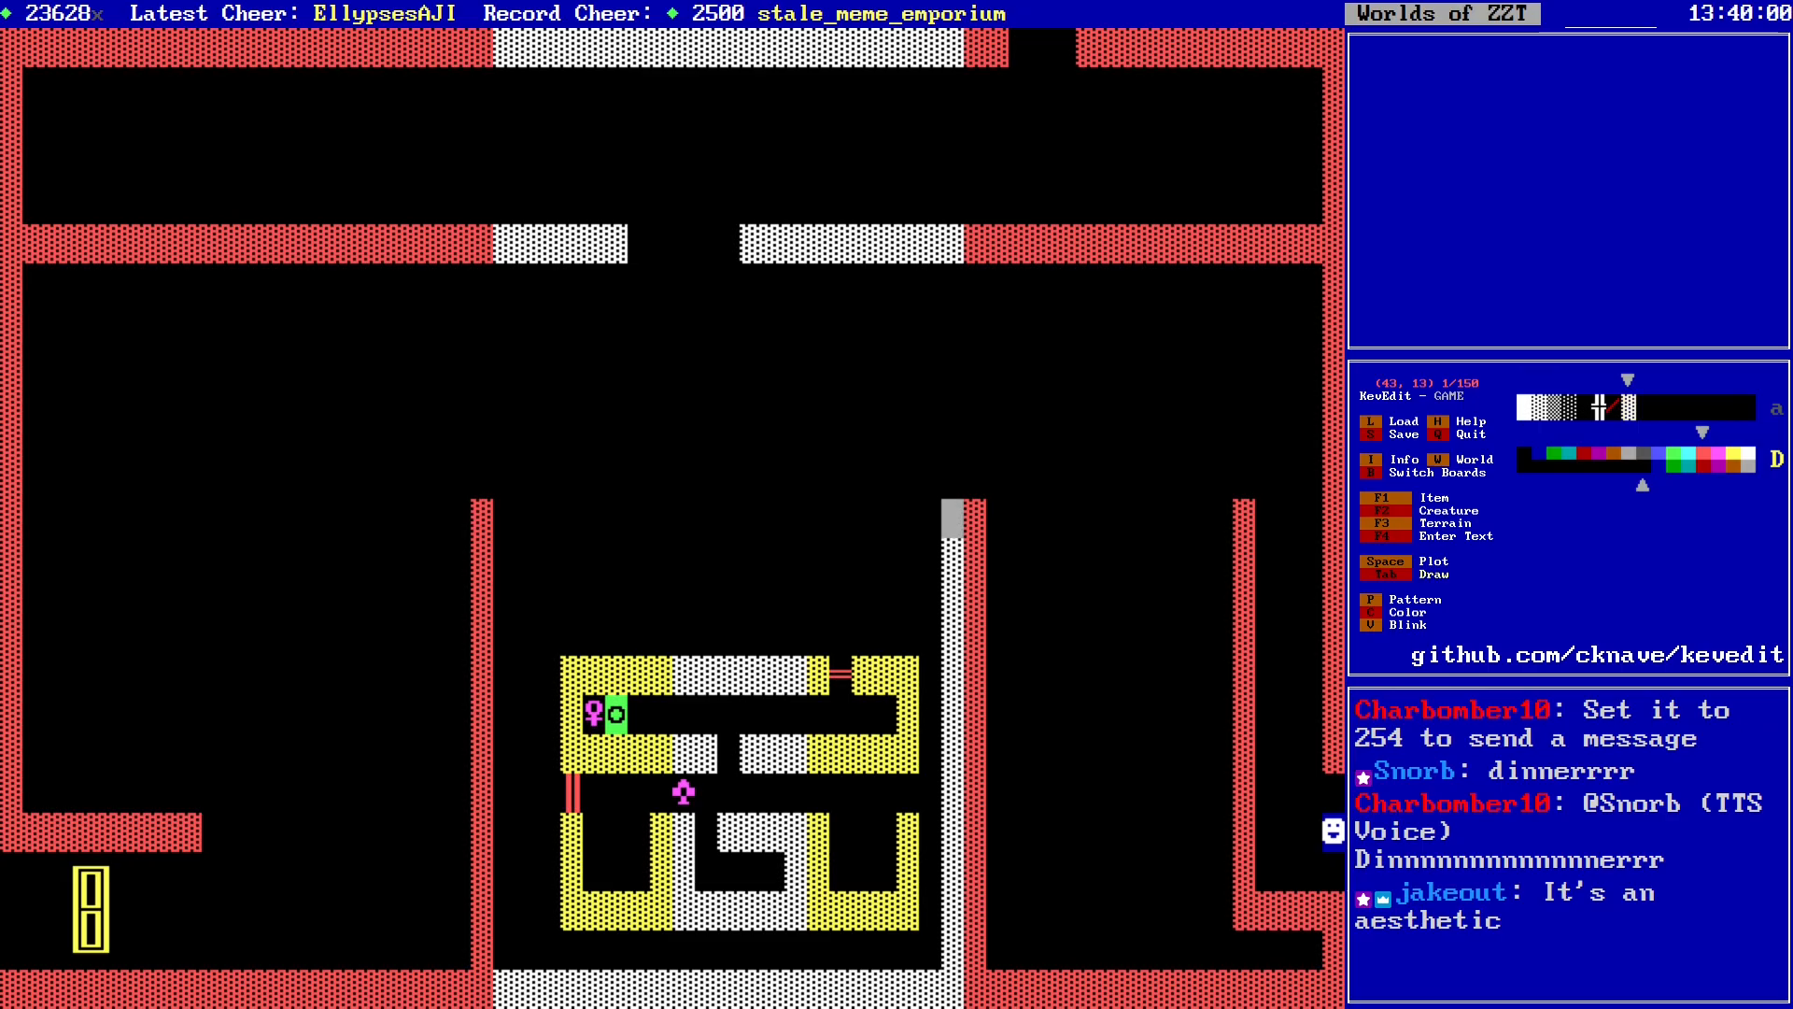
pyautogui.press('Tab')
# Step: Draw a matching white wall down column 23 from row 13 to row 24
pyautogui.hotkey('alt', 'Left')
pyautogui.hotkey('alt', 'Left')
pyautogui.press('Down')
pyautogui.press('Down')
pyautogui.press('Down')
pyautogui.press('Down')
pyautogui.press('Down')
pyautogui.press('Down')
pyautogui.press('Down')
pyautogui.press('Down')
pyautogui.press('Down')
pyautogui.press('Down')
pyautogui.press('Down')
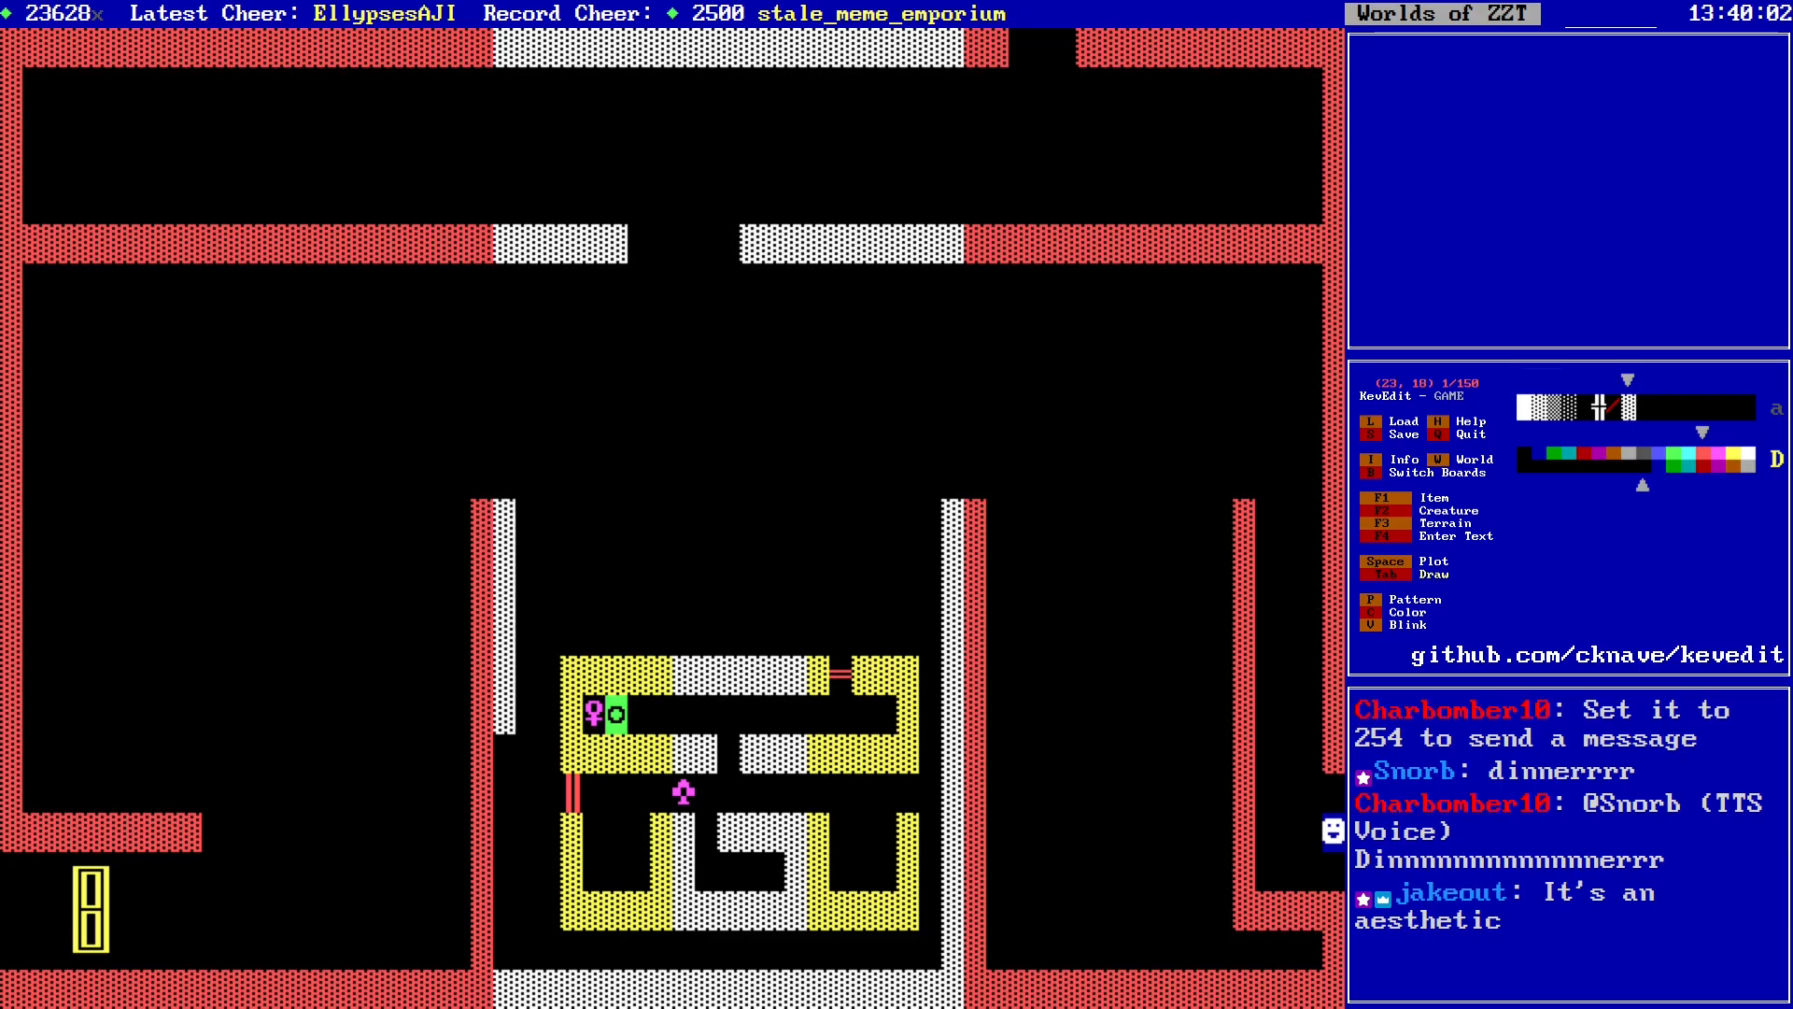
# Step: Select the whole central structure, from column 26, row 17 to column 41, row 23, and delete it
pyautogui.press('Right')
pyautogui.press('Right')
pyautogui.press('Right')
pyautogui.press('Up')
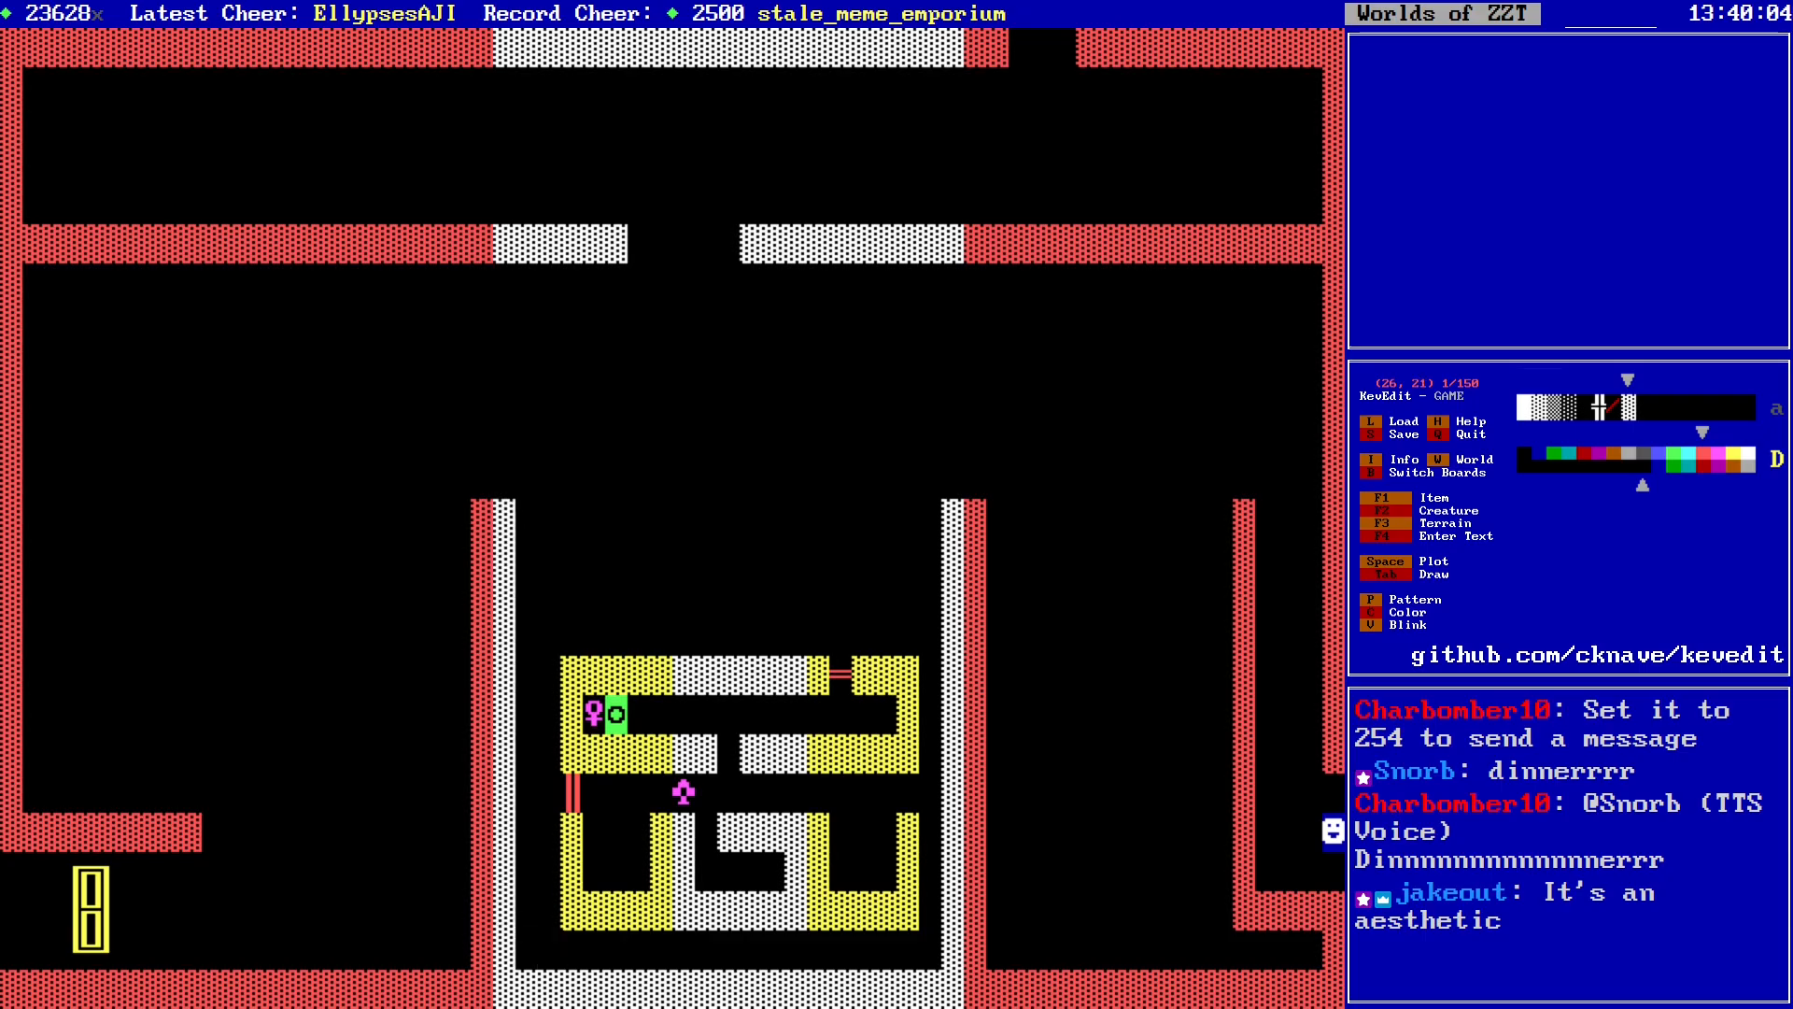
pyautogui.press('Right')
pyautogui.press('Up')
pyautogui.press('Up')
pyautogui.press('Up')
pyautogui.press('Up')
pyautogui.press('Up')
pyautogui.press('Right')
pyautogui.press('Up')
pyautogui.press('Up')
pyautogui.press('Up')
pyautogui.press('Down')
pyautogui.press('Down')
pyautogui.press('Down')
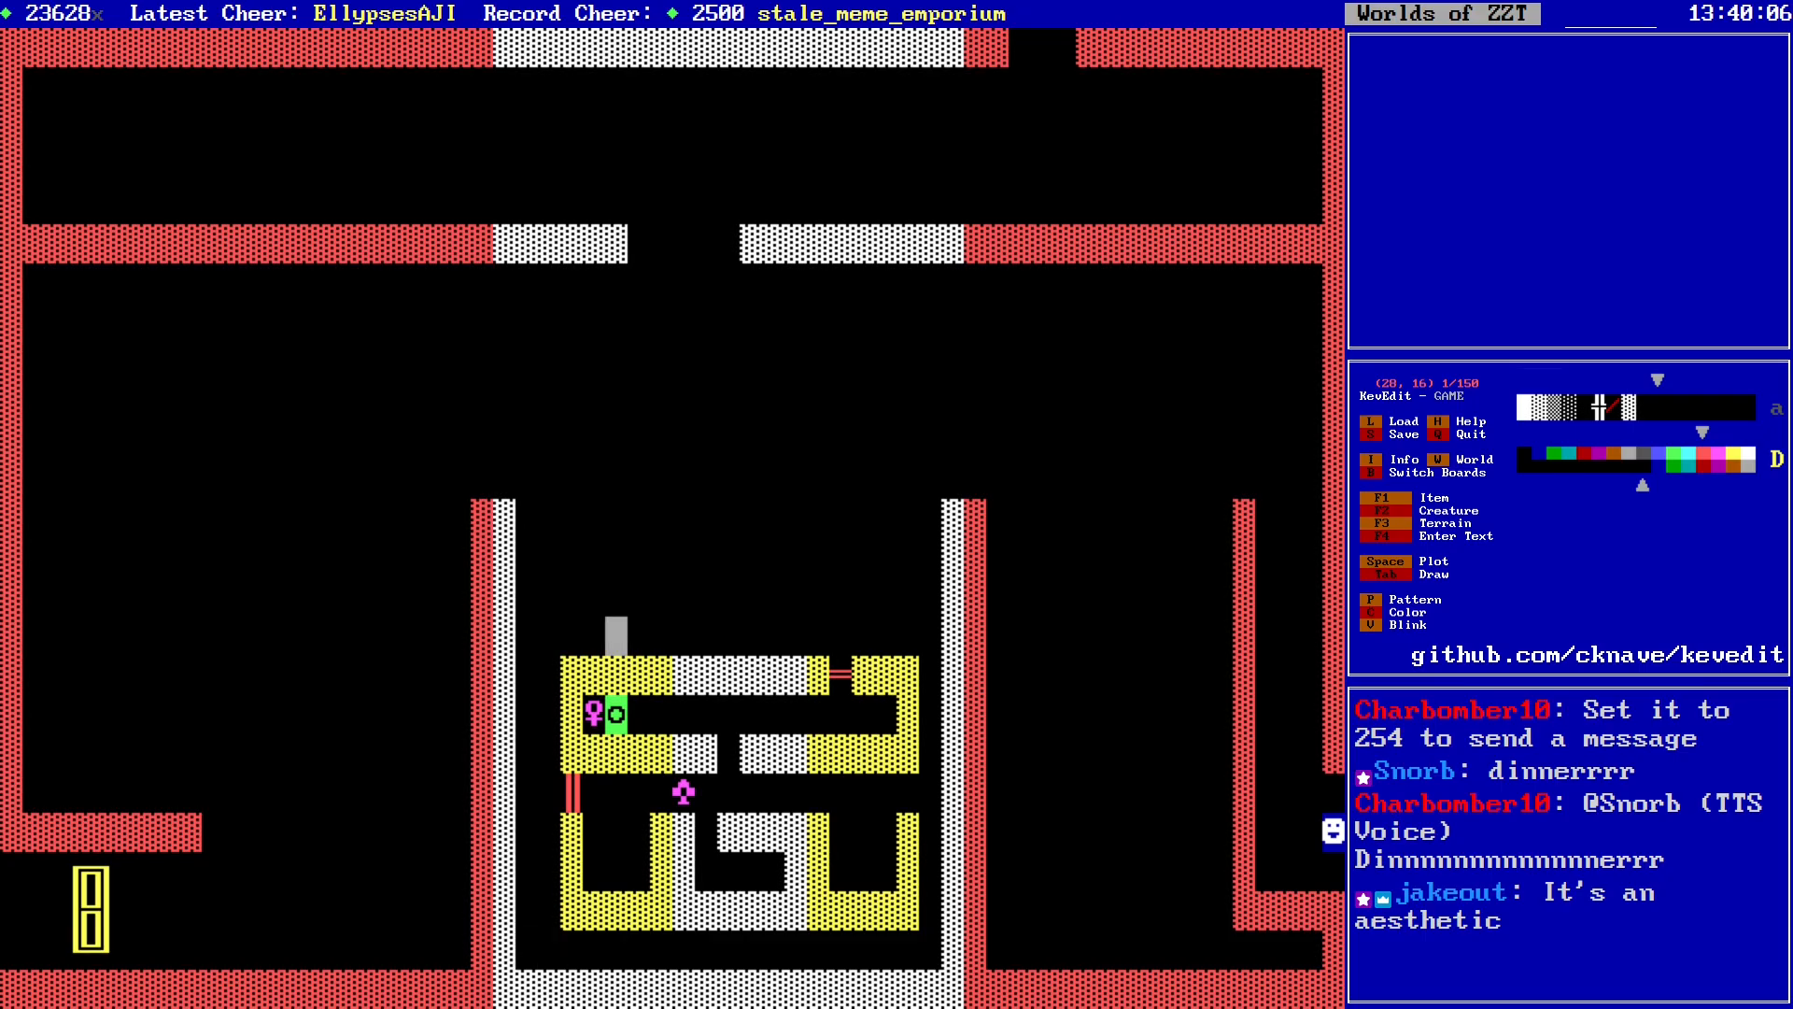
pyautogui.press('Down')
pyautogui.press('Left')
pyautogui.press('Left')
pyautogui.hotkey('shift', 'Down')
pyautogui.hotkey('shift', 'Down')
pyautogui.hotkey('shift', 'Down')
pyautogui.hotkey('shift', 'Down')
pyautogui.hotkey('shift', 'Down')
pyautogui.hotkey('shift', 'Down')
pyautogui.hotkey('shift', 'Right')
pyautogui.hotkey('shift', 'Right')
pyautogui.hotkey('shift', 'Right')
pyautogui.hotkey('shift', 'Right')
pyautogui.hotkey('shift', 'Right')
pyautogui.hotkey('shift', 'Right')
pyautogui.hotkey('shift', 'Right')
pyautogui.hotkey('shift', 'Right')
pyautogui.hotkey('shift', 'Right')
pyautogui.hotkey('shift', 'Right')
pyautogui.hotkey('shift', 'Right')
pyautogui.hotkey('shift', 'Right')
pyautogui.hotkey('shift', 'Right')
pyautogui.hotkey('shift', 'Right')
pyautogui.hotkey('shift', 'Right')
pyautogui.hotkey('shift', 'Right')
pyautogui.hotkey('shift', 'Right')
pyautogui.hotkey('shift', 'Right')
pyautogui.hotkey('shift', 'Right')
pyautogui.hotkey('shift', 'Right')
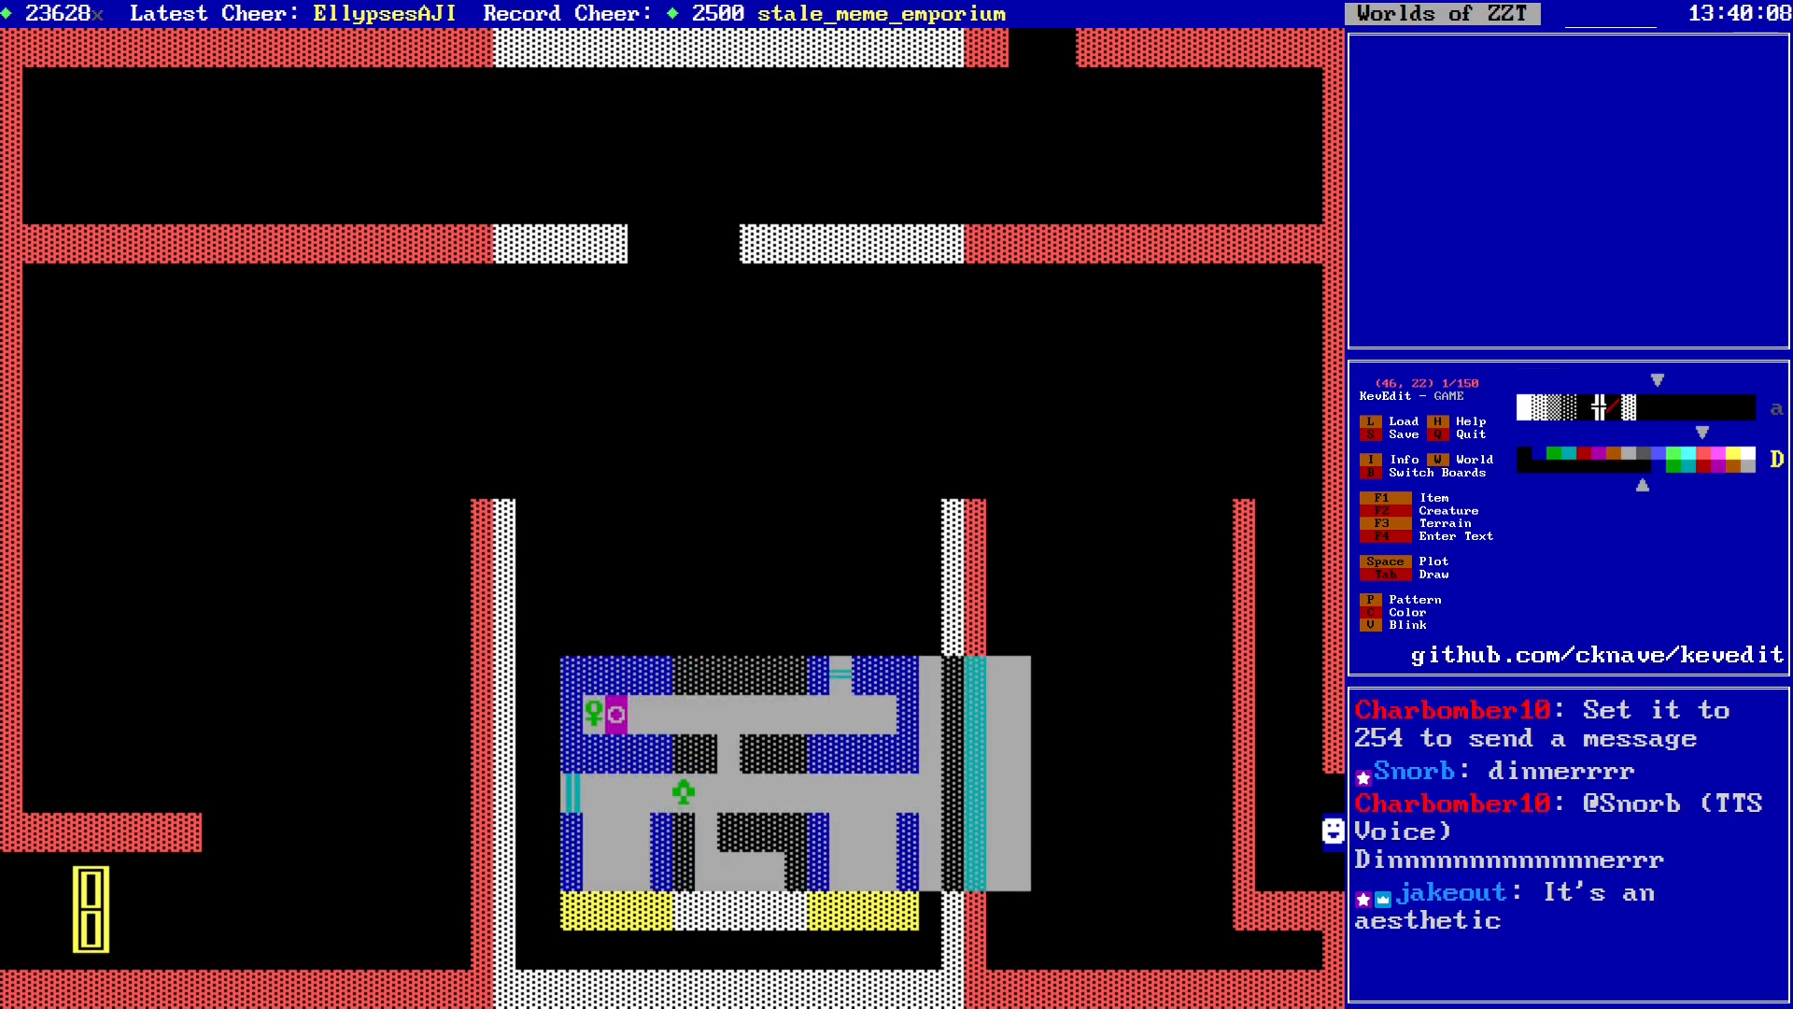
pyautogui.hotkey('shift', 'Left')
pyautogui.hotkey('shift', 'Left')
pyautogui.hotkey('shift', 'Left')
pyautogui.hotkey('shift', 'Left')
pyautogui.hotkey('shift', 'Left')
pyautogui.press('Delete')
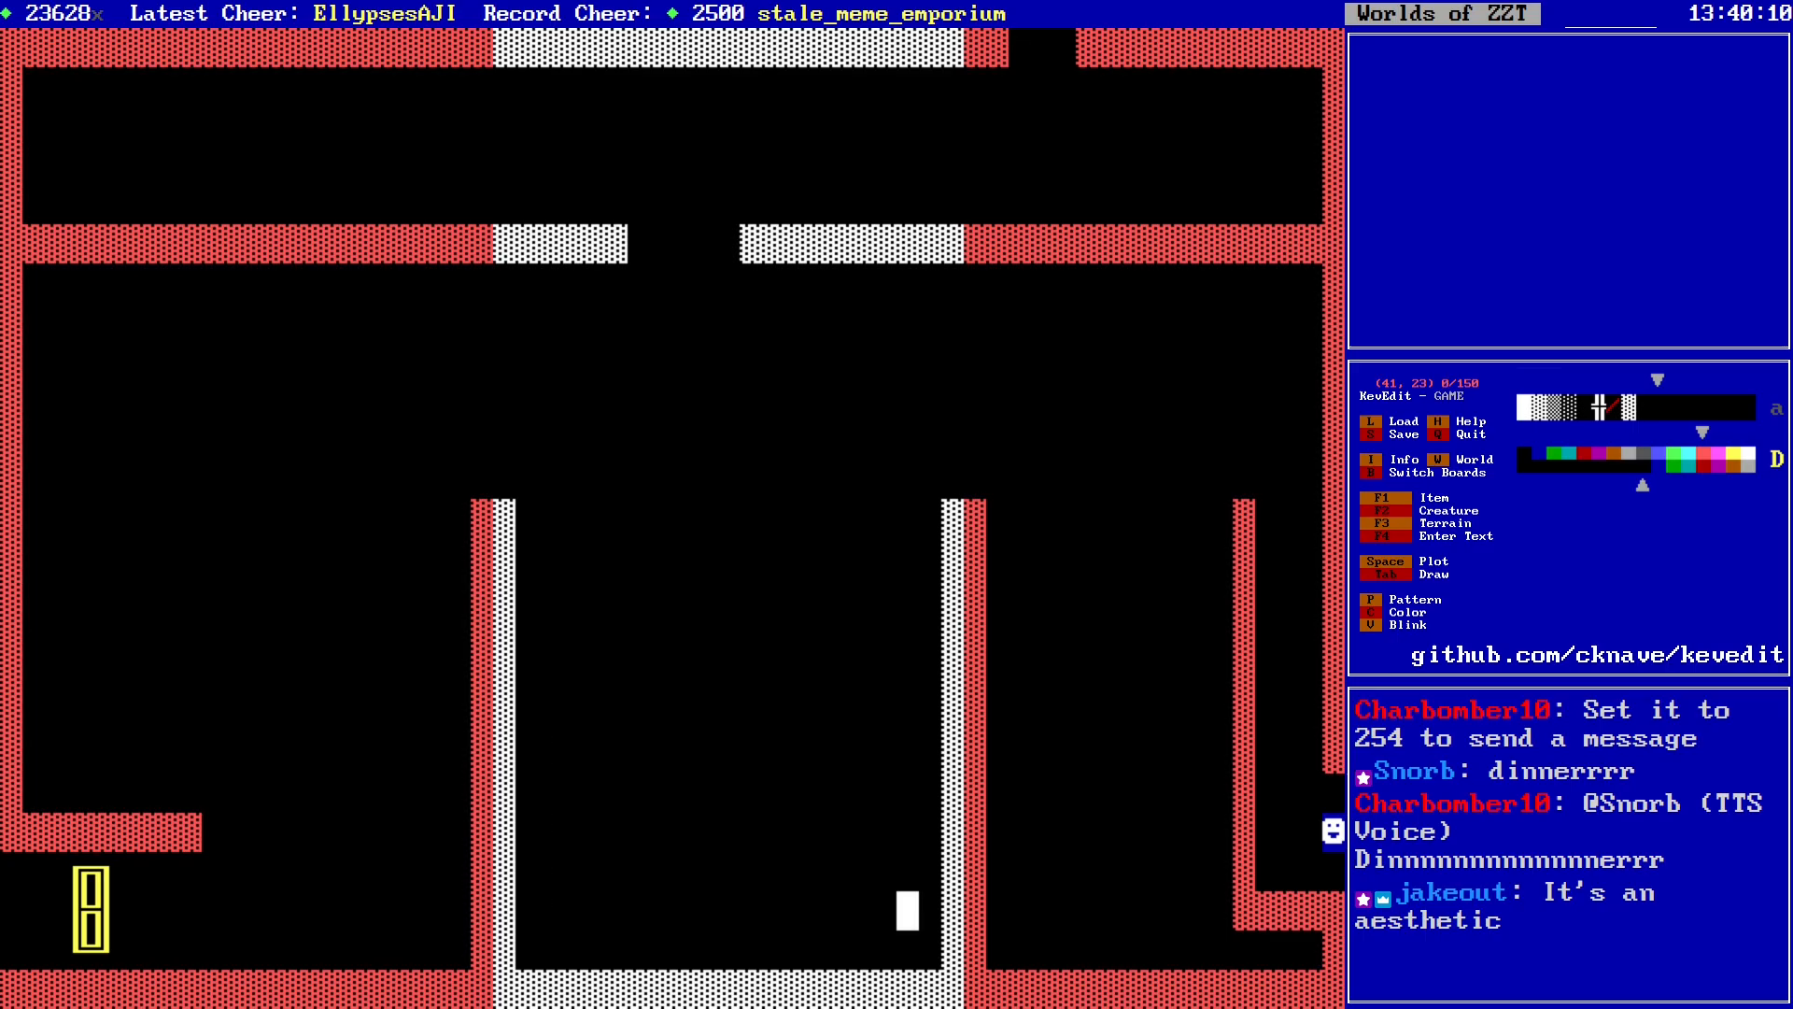
# Step: Draw a white wall along row 13 from the wall in column 43 westward to column 27
pyautogui.press('Up')
pyautogui.press('Up')
pyautogui.press('Right')
pyautogui.press('Up')
pyautogui.press('Up')
pyautogui.press('Up')
pyautogui.press('Up')
pyautogui.press('Up')
pyautogui.press('Up')
pyautogui.press('Up')
pyautogui.press('Up')
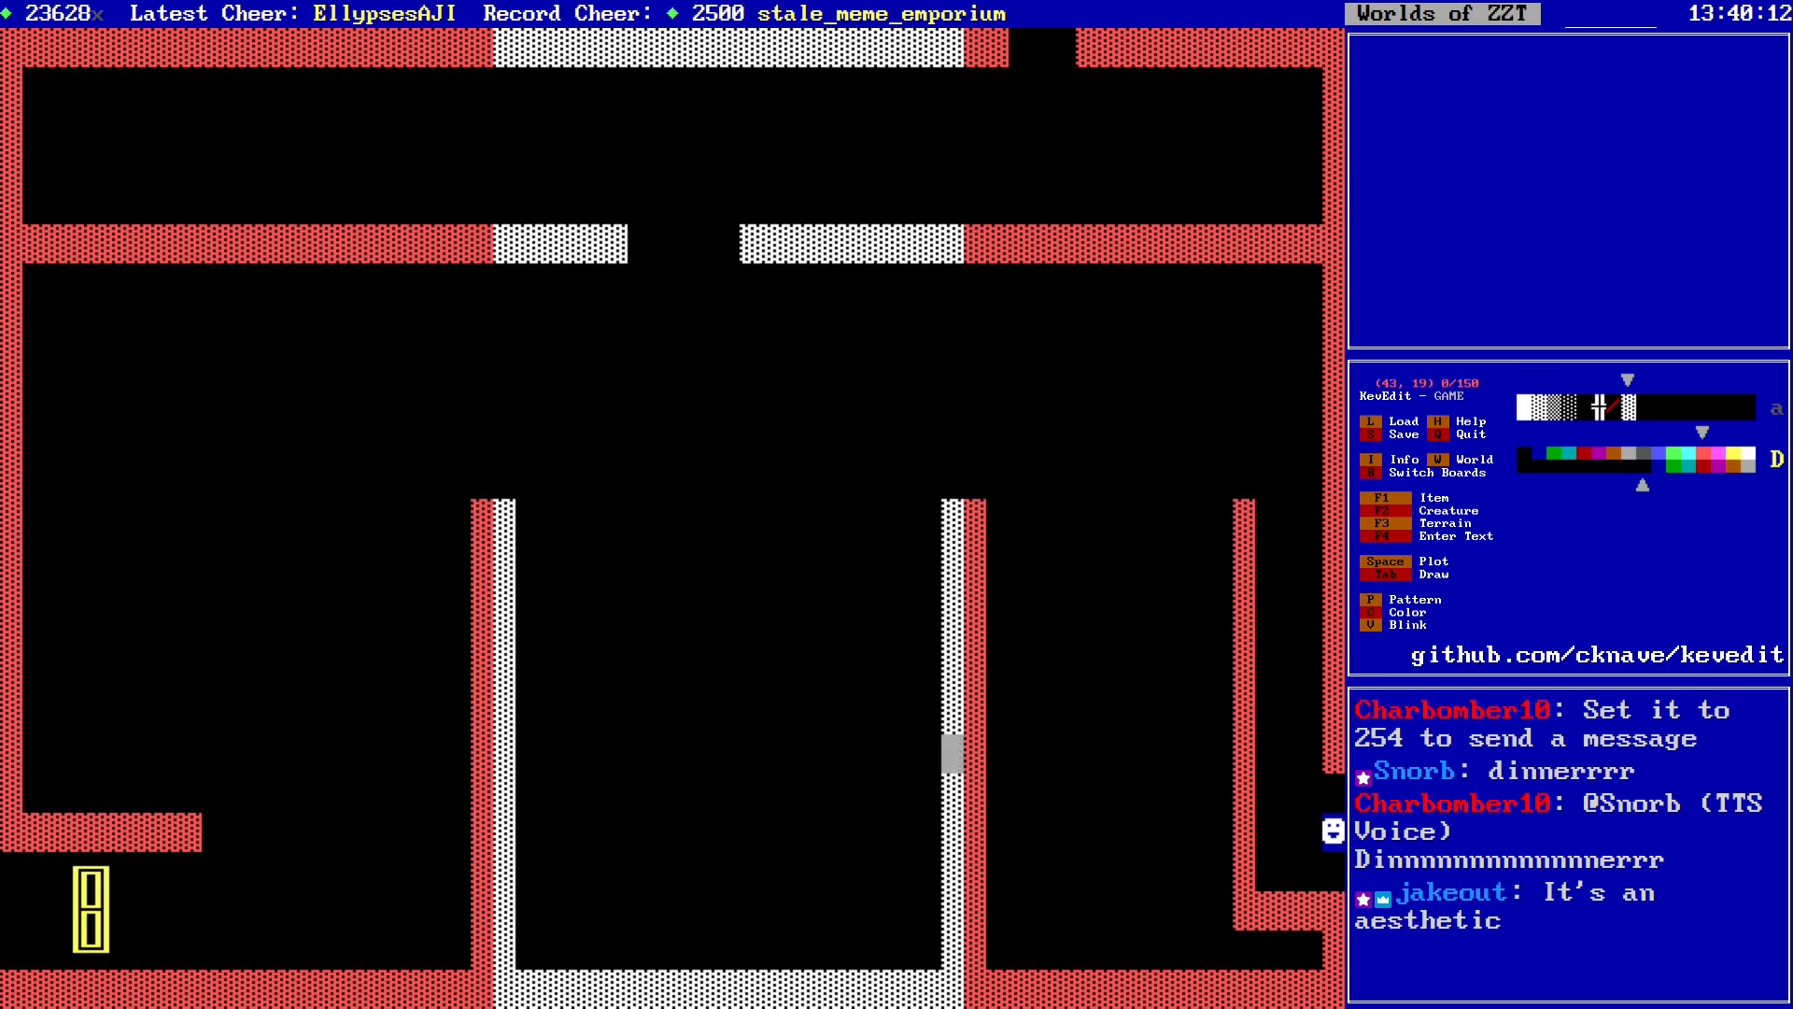
pyautogui.press('Tab')
pyautogui.press('Left')
pyautogui.press('Left')
pyautogui.press('Left')
pyautogui.press('Left')
pyautogui.press('Left')
pyautogui.press('Left')
pyautogui.press('Left')
pyautogui.press('Left')
pyautogui.press('Left')
pyautogui.press('Left')
pyautogui.press('Left')
pyautogui.press('Left')
pyautogui.press('Left')
pyautogui.press('Left')
pyautogui.press('Left')
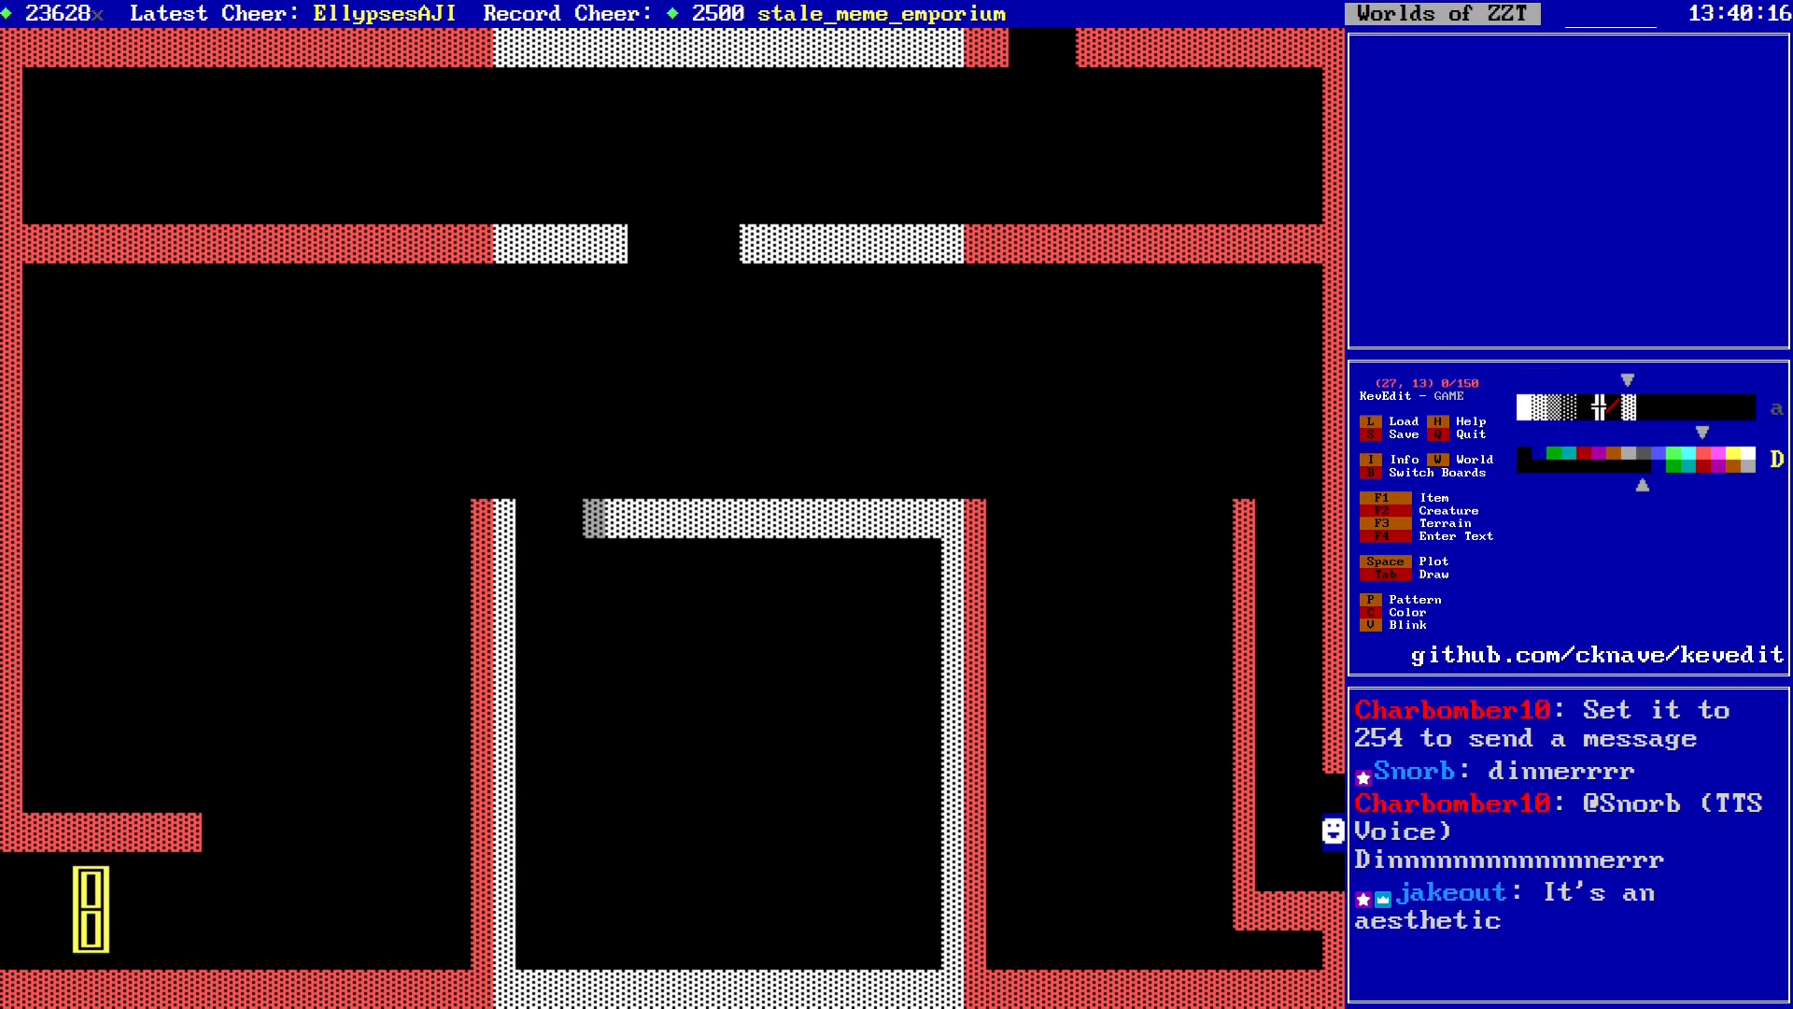
# Step: Continue the white wall down column 27 from row 13 to row 22
pyautogui.press('Down')
pyautogui.press('Down')
pyautogui.press('Down')
pyautogui.press('Down')
pyautogui.press('Down')
pyautogui.press('Down')
pyautogui.press('Down')
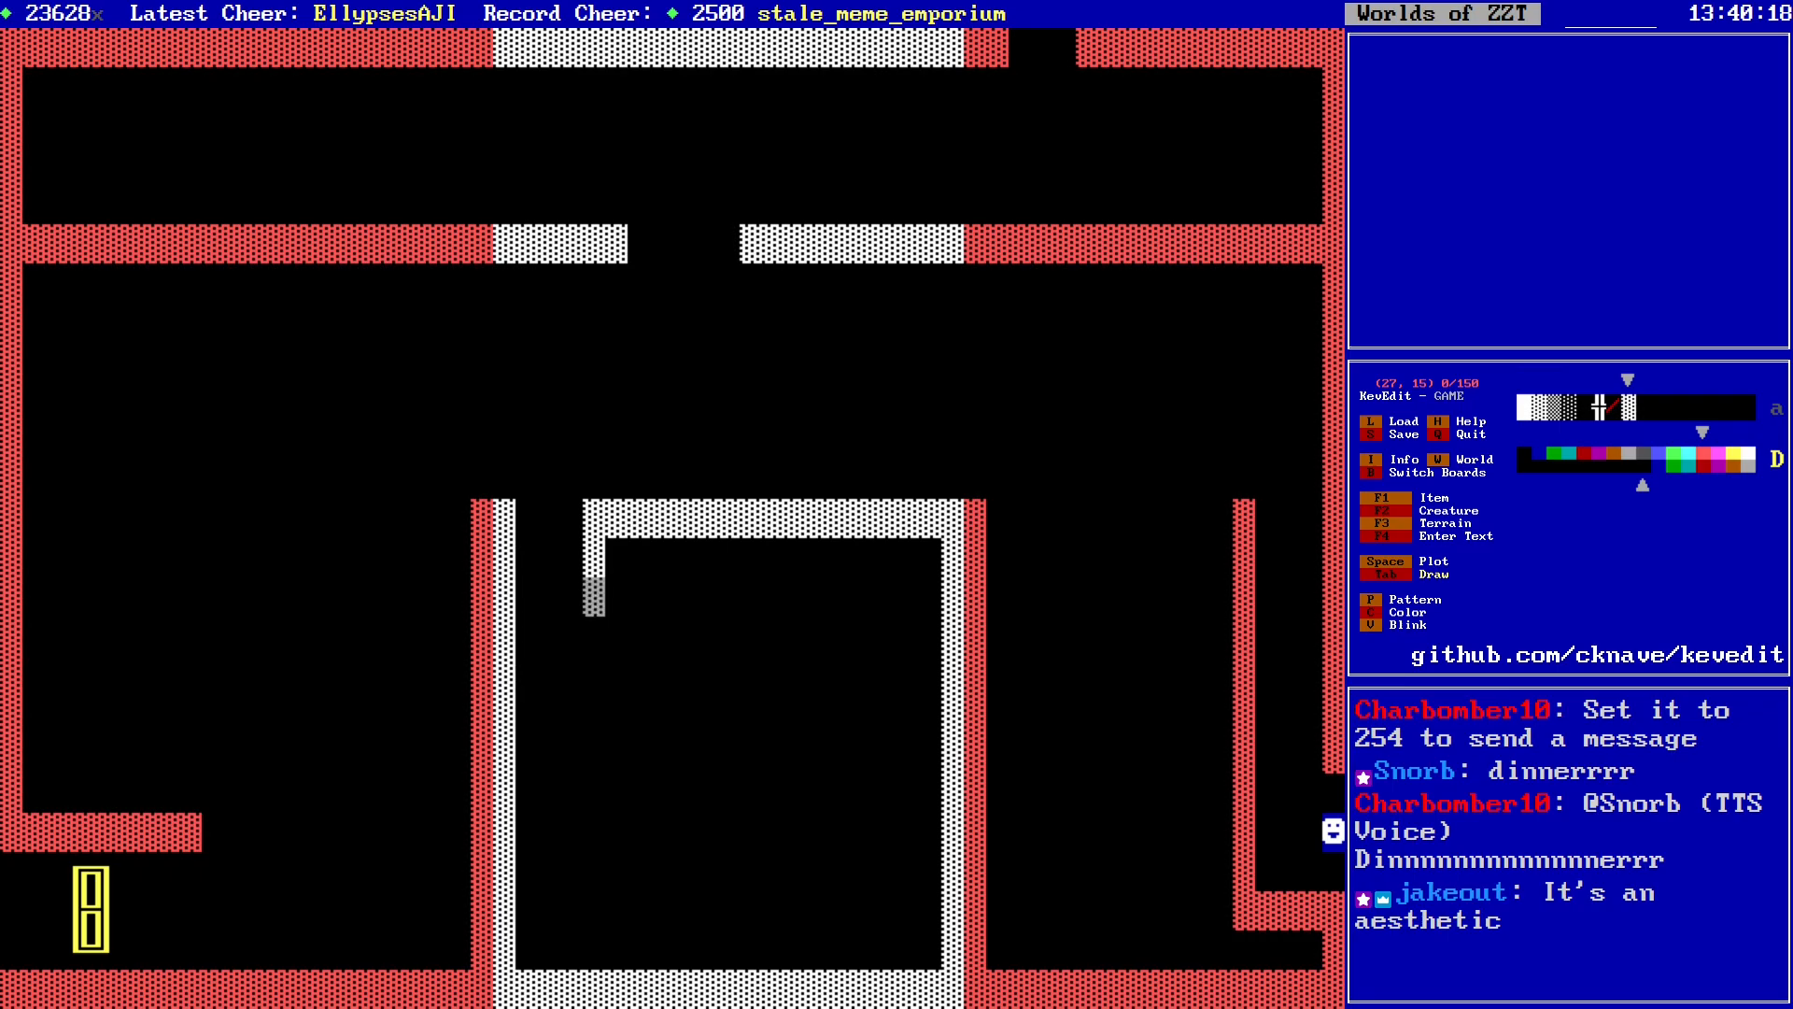
pyautogui.press('Down')
pyautogui.press('Down')
# Step: Continue the white wall eastward along row 22 from column 27 to column 39
pyautogui.press('Right')
pyautogui.press('Right')
pyautogui.press('Right')
pyautogui.press('Right')
pyautogui.press('Right')
pyautogui.press('Right')
pyautogui.press('Right')
pyautogui.press('Right')
pyautogui.press('Right')
pyautogui.press('Right')
pyautogui.press('Right')
pyautogui.press('Right')
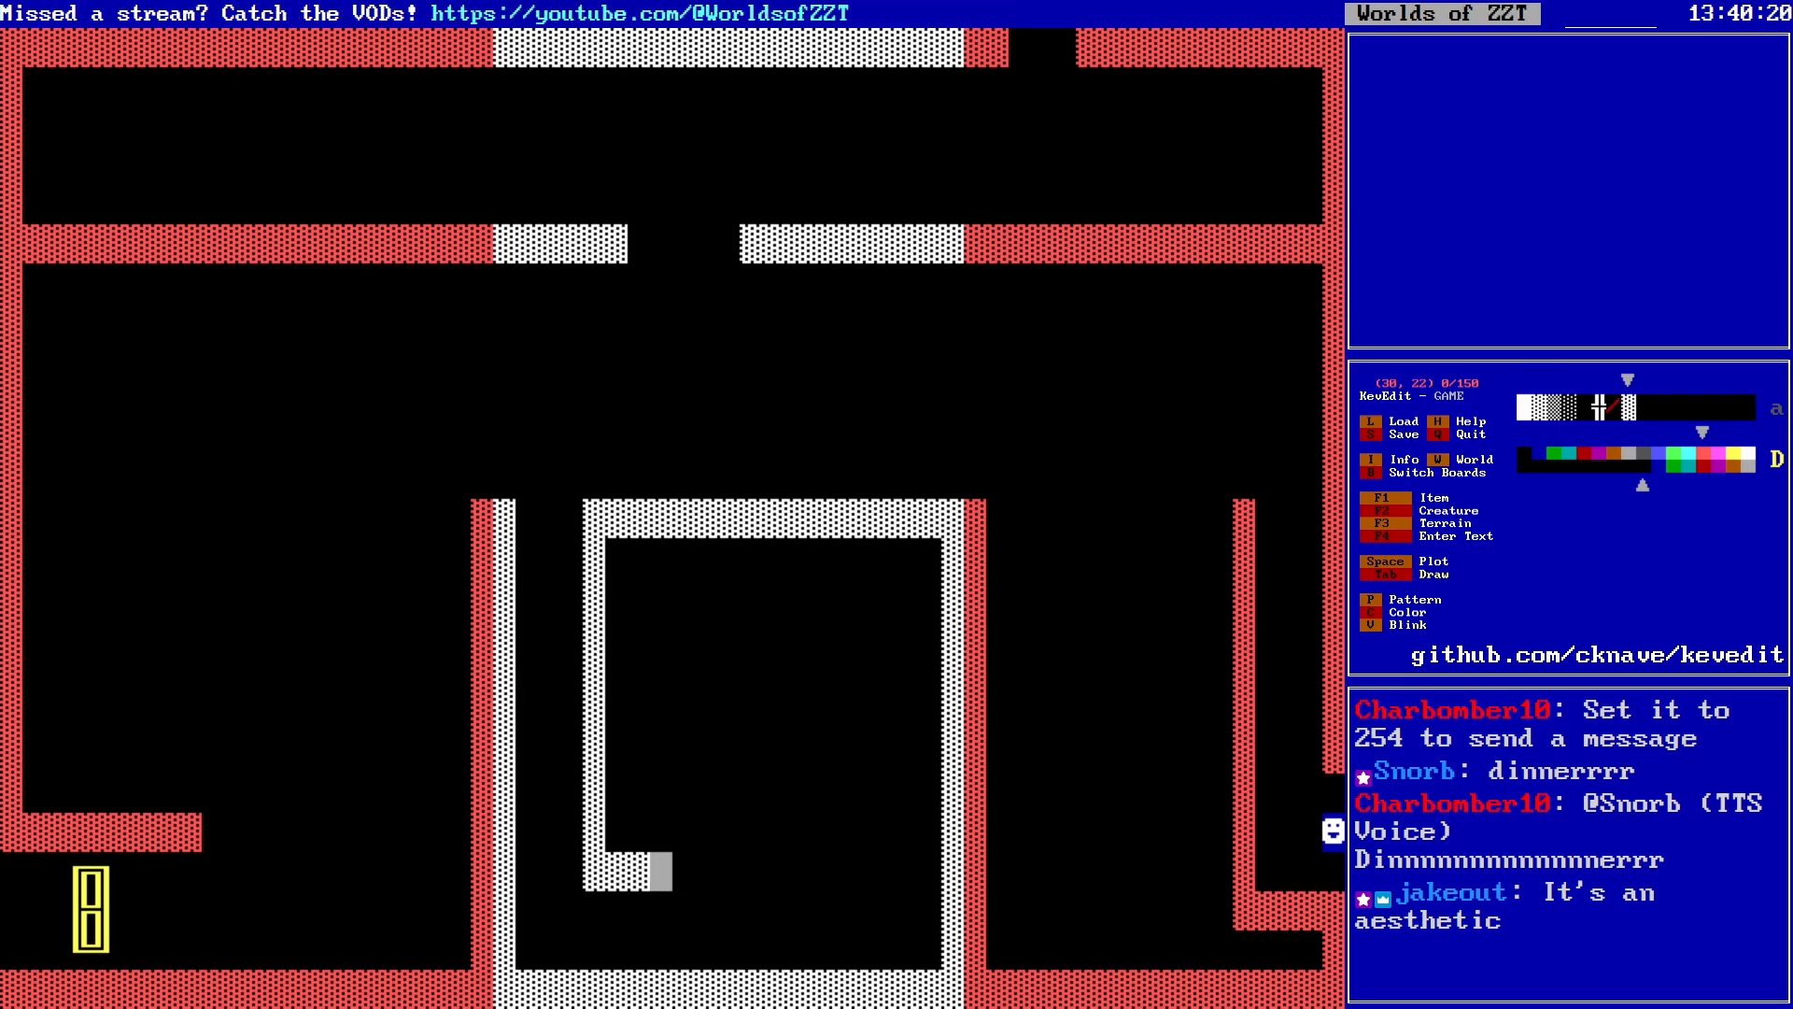
# Step: Turn the white wall up column 39 from row 22 to row 16
pyautogui.press('Up')
pyautogui.press('Up')
pyautogui.press('Up')
pyautogui.press('Up')
pyautogui.press('Up')
pyautogui.press('Up')
# Step: Finish the spiral by drawing the white wall along row 16 to column 31 and down that column to row 19
pyautogui.press('Left')
pyautogui.press('Left')
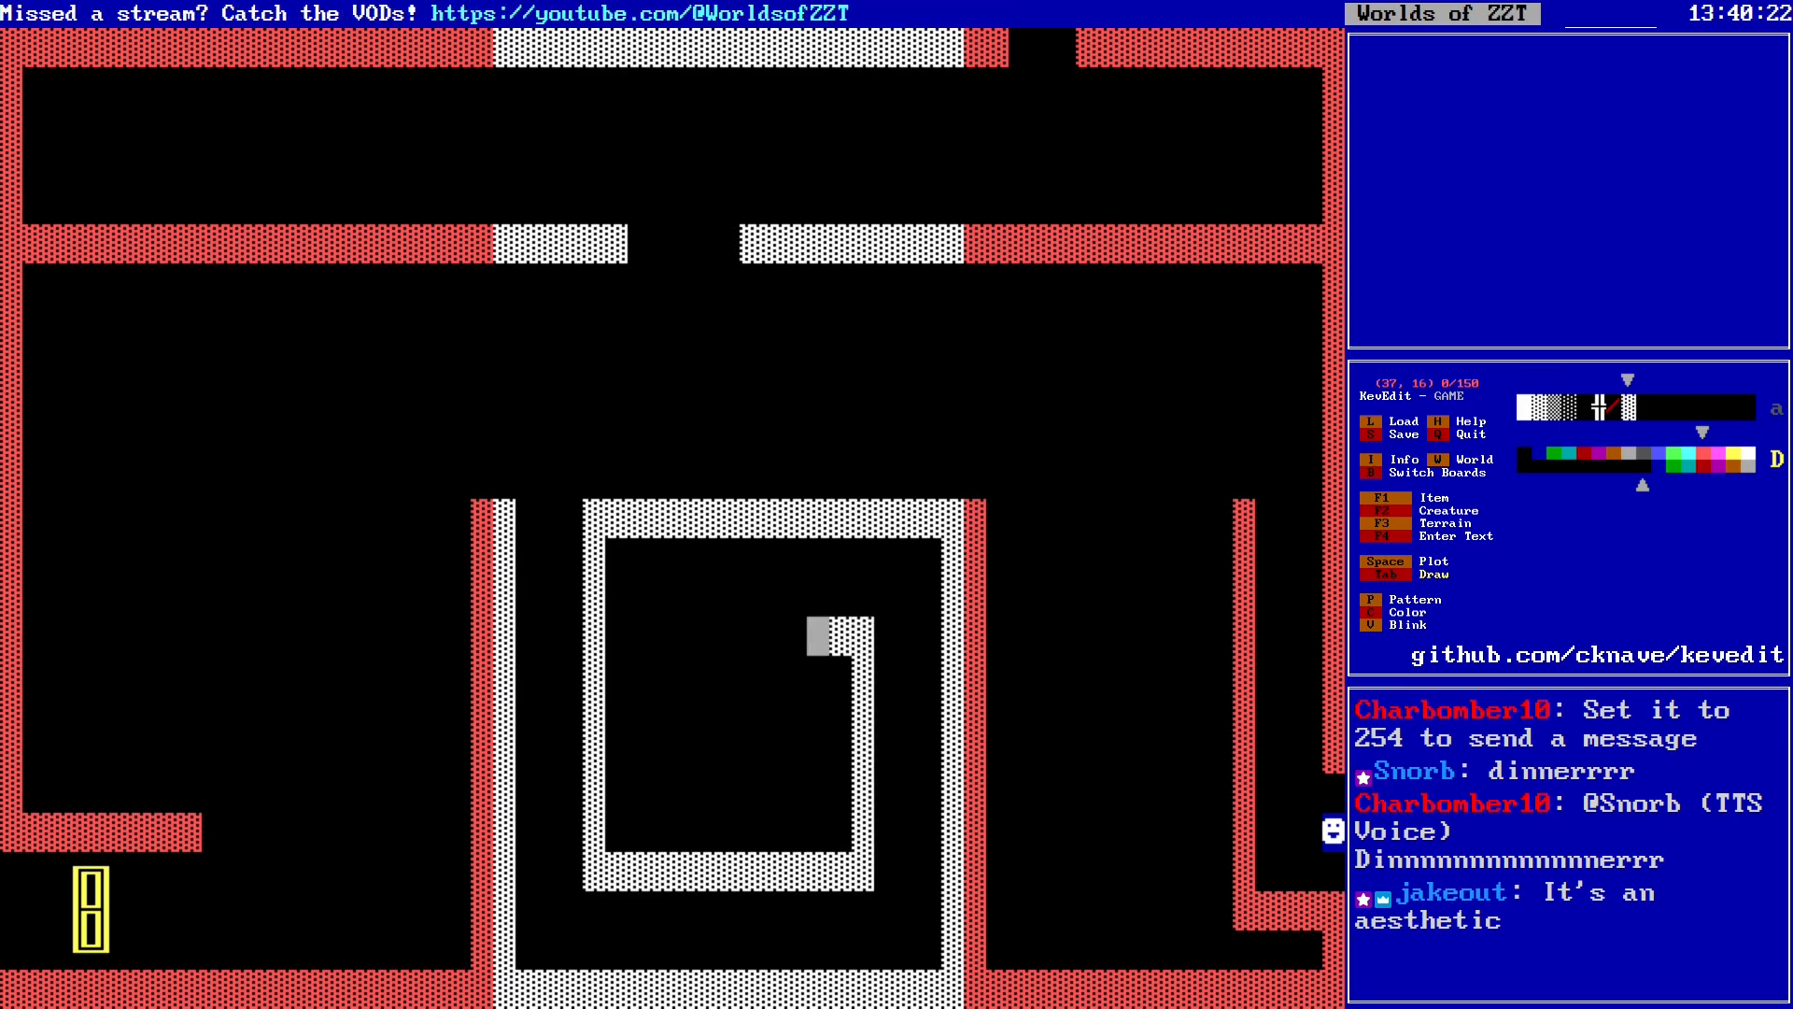
pyautogui.press('Left')
pyautogui.press('Left')
pyautogui.press('Left')
pyautogui.press('Left')
pyautogui.press('Left')
pyautogui.press('Left')
pyautogui.press('Down')
pyautogui.press('Down')
pyautogui.press('Down')
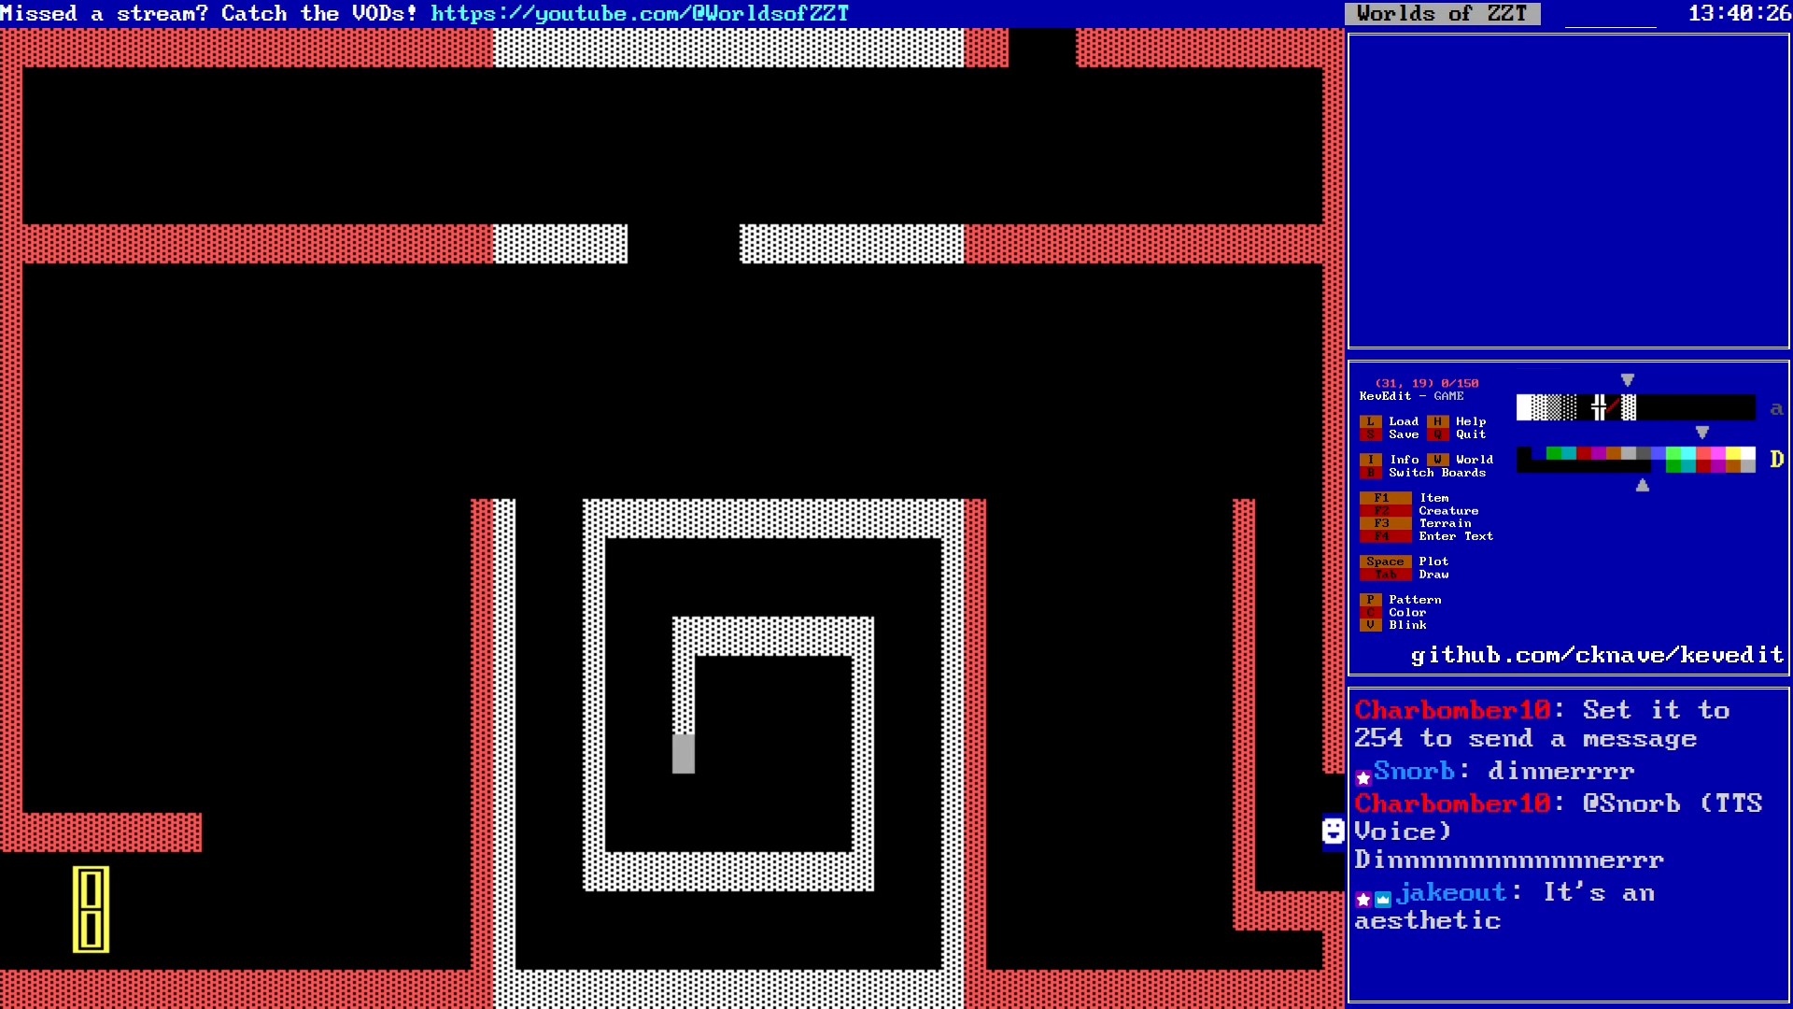
pyautogui.press('Down')
pyautogui.press('Down')
pyautogui.press('Right')
pyautogui.press('Right')
pyautogui.press('Right')
pyautogui.press('Right')
pyautogui.press('Right')
pyautogui.press('Right')
pyautogui.press('Right')
pyautogui.press('Right')
pyautogui.press('Right')
pyautogui.press('Right')
pyautogui.press('Right')
pyautogui.press('Right')
pyautogui.press('Right')
pyautogui.press('Right')
pyautogui.press('Right')
pyautogui.press('Right')
pyautogui.press('Right')
pyautogui.press('Right')
pyautogui.press('Right')
pyautogui.press('Right')
pyautogui.press('Right')
pyautogui.press('Right')
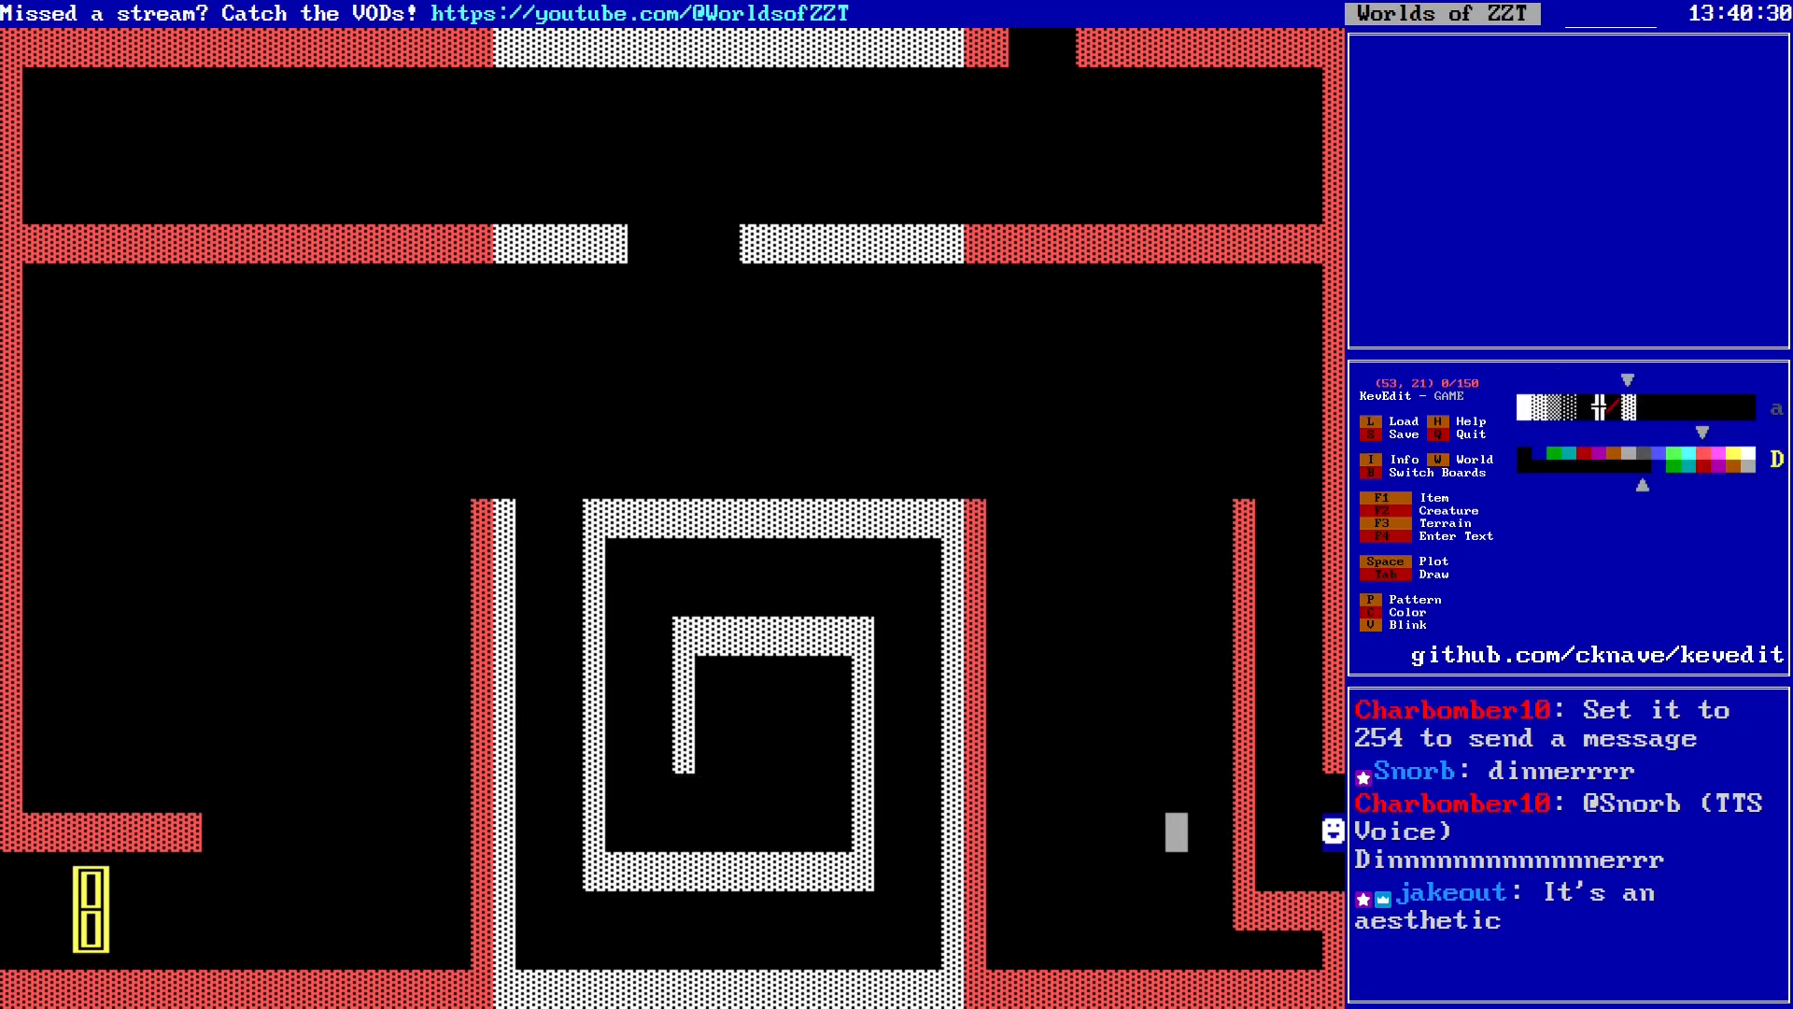
pyautogui.press('Down')
pyautogui.press('Left')
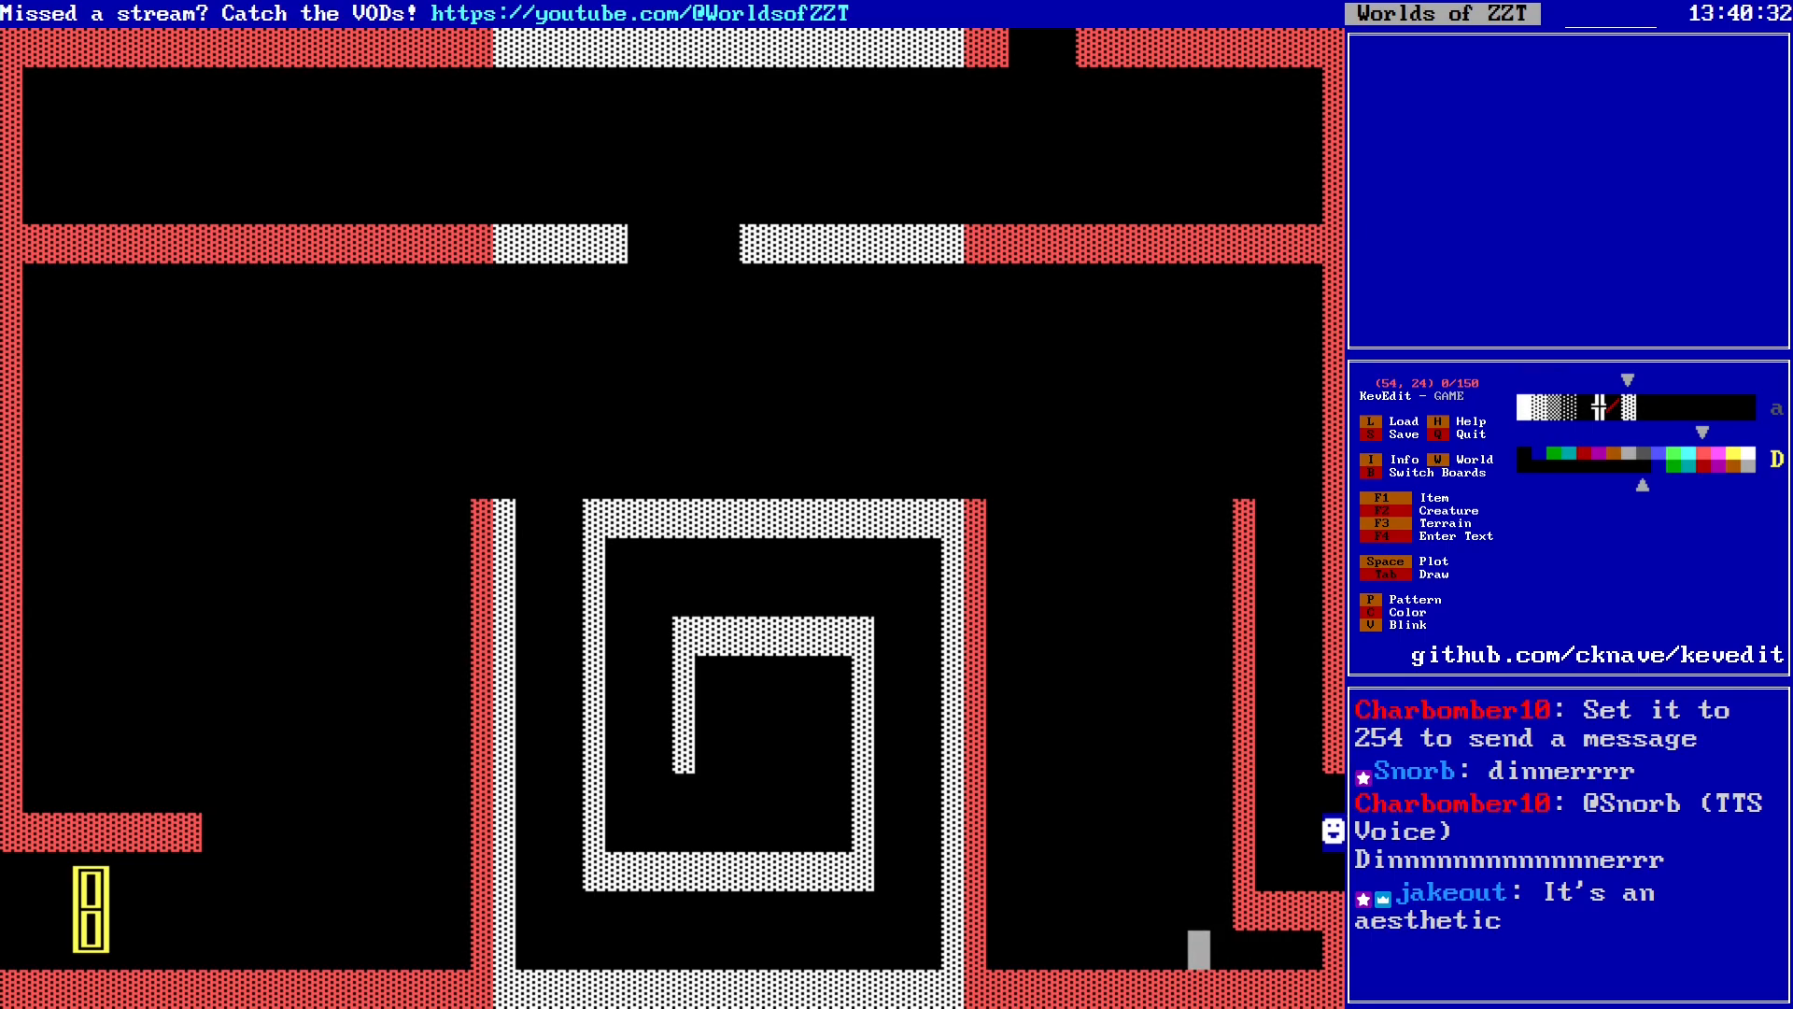
# Step: Erase the yellow block in columns 4 and 5, rows 22 to 24, near the board's southwest opening
pyautogui.press('Left')
pyautogui.press('Left')
pyautogui.press('Left')
pyautogui.press('Left')
pyautogui.press('Left')
pyautogui.press('Left')
pyautogui.press('Left')
pyautogui.press('Left')
pyautogui.press('Left')
pyautogui.press('Left')
pyautogui.press('Left')
pyautogui.press('Left')
pyautogui.press('Left')
pyautogui.press('Left')
pyautogui.press('Left')
pyautogui.press('Left')
pyautogui.press('Left')
pyautogui.press('Left')
pyautogui.press('s')
pyautogui.press('Escape')
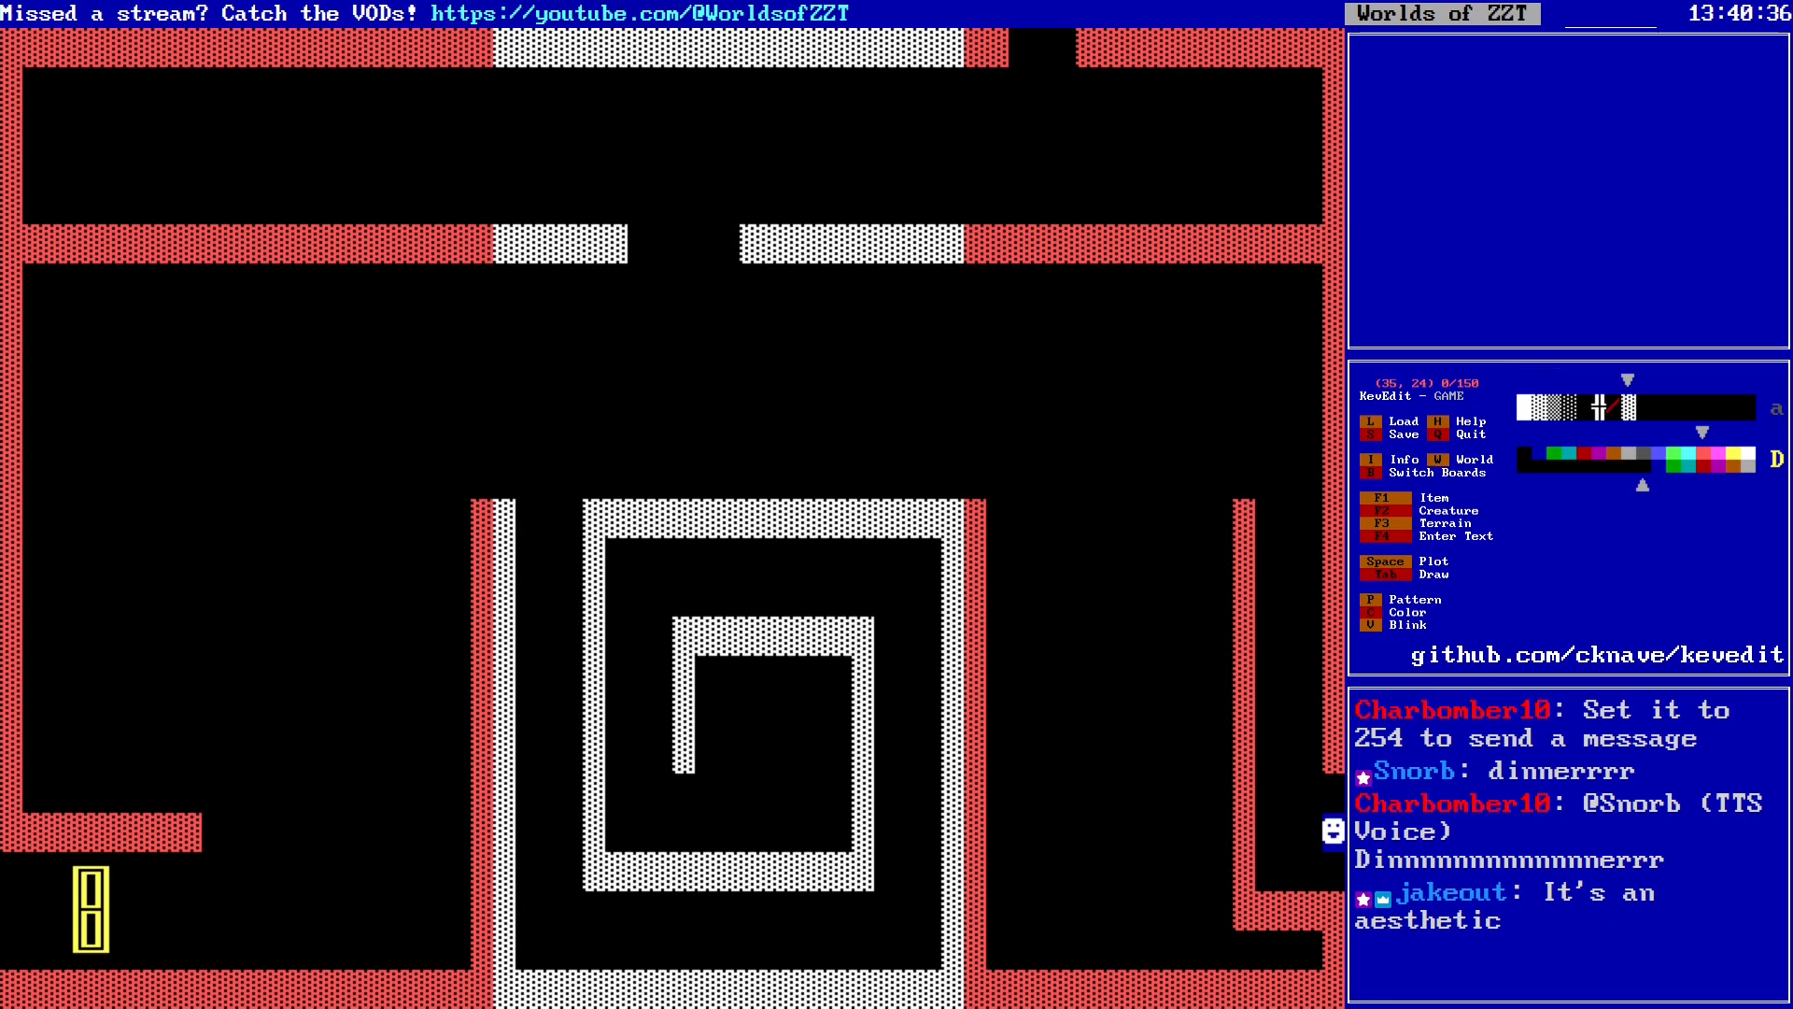
pyautogui.press('Left')
pyautogui.press('Left')
pyautogui.press('Left')
pyautogui.press('Left')
pyautogui.press('Left')
pyautogui.press('Left')
pyautogui.press('Left')
pyautogui.press('Left')
pyautogui.press('Left')
pyautogui.press('Left')
pyautogui.press('Left')
pyautogui.press('Left')
pyautogui.press('Left')
pyautogui.press('Left')
pyautogui.press('Left')
pyautogui.press('Left')
pyautogui.press('Left')
pyautogui.press('Left')
pyautogui.press('Left')
pyautogui.press('Left')
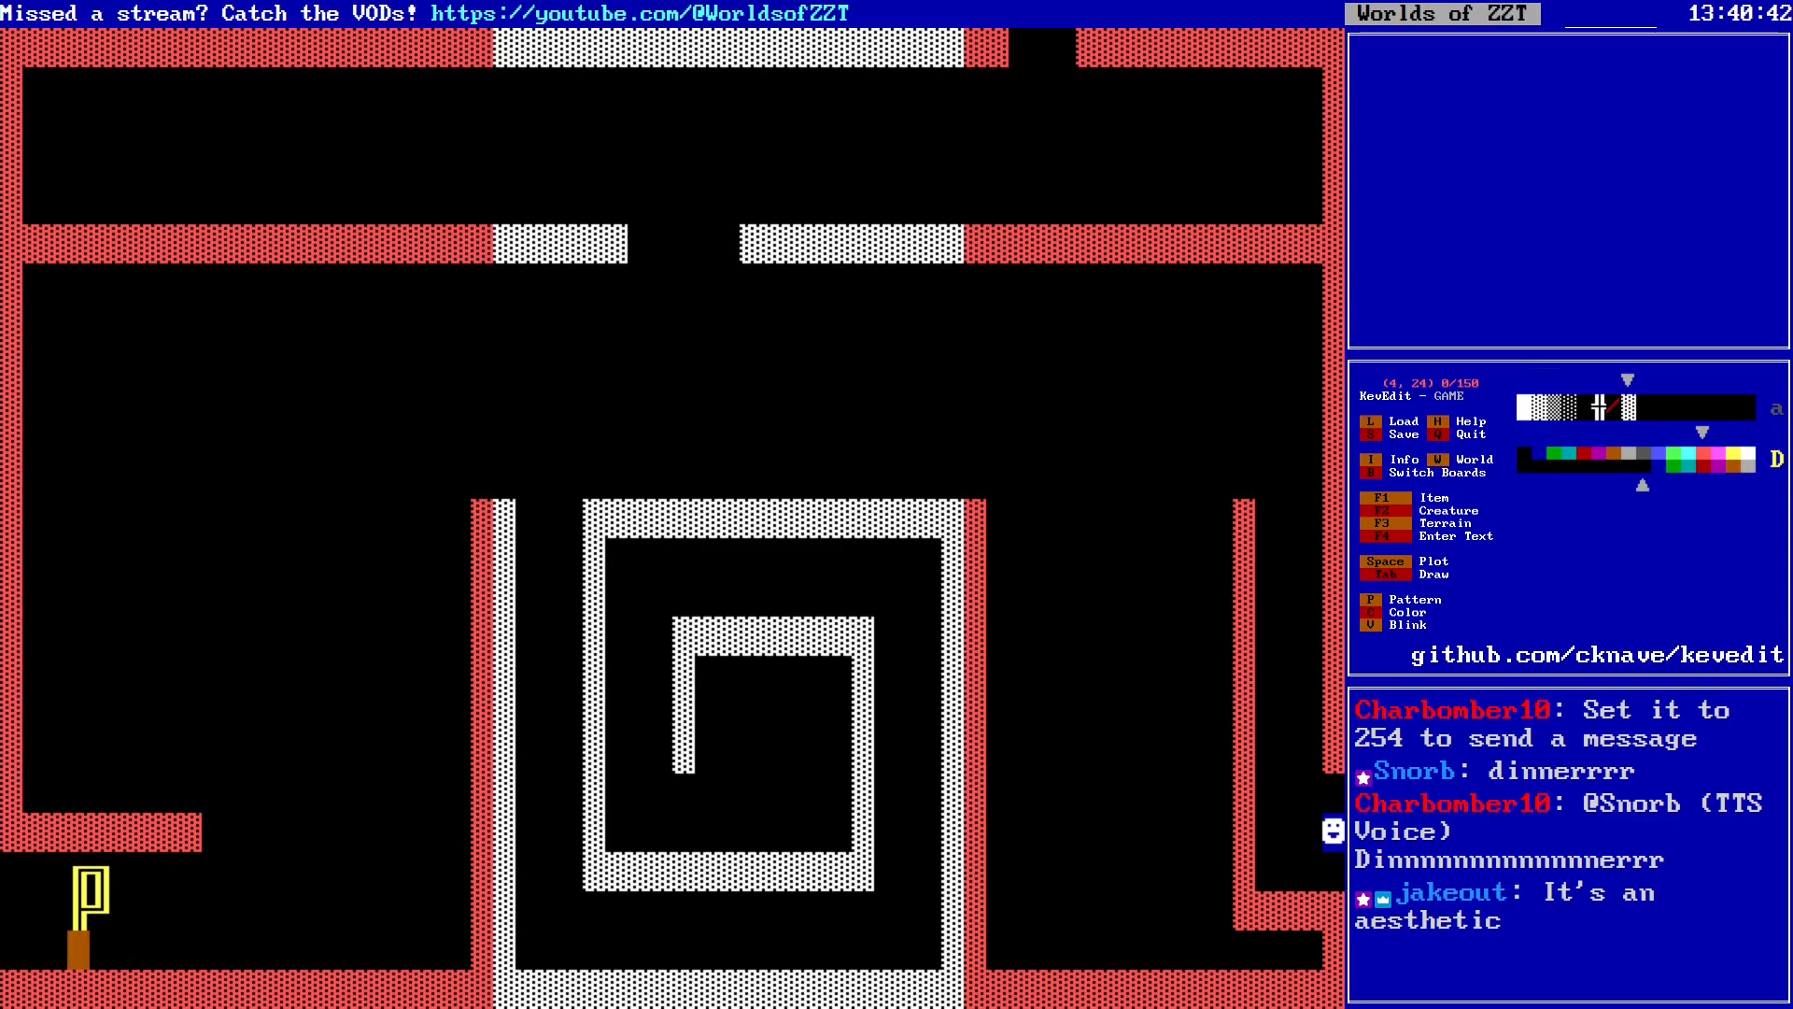
pyautogui.press('Up')
pyautogui.press('Up')
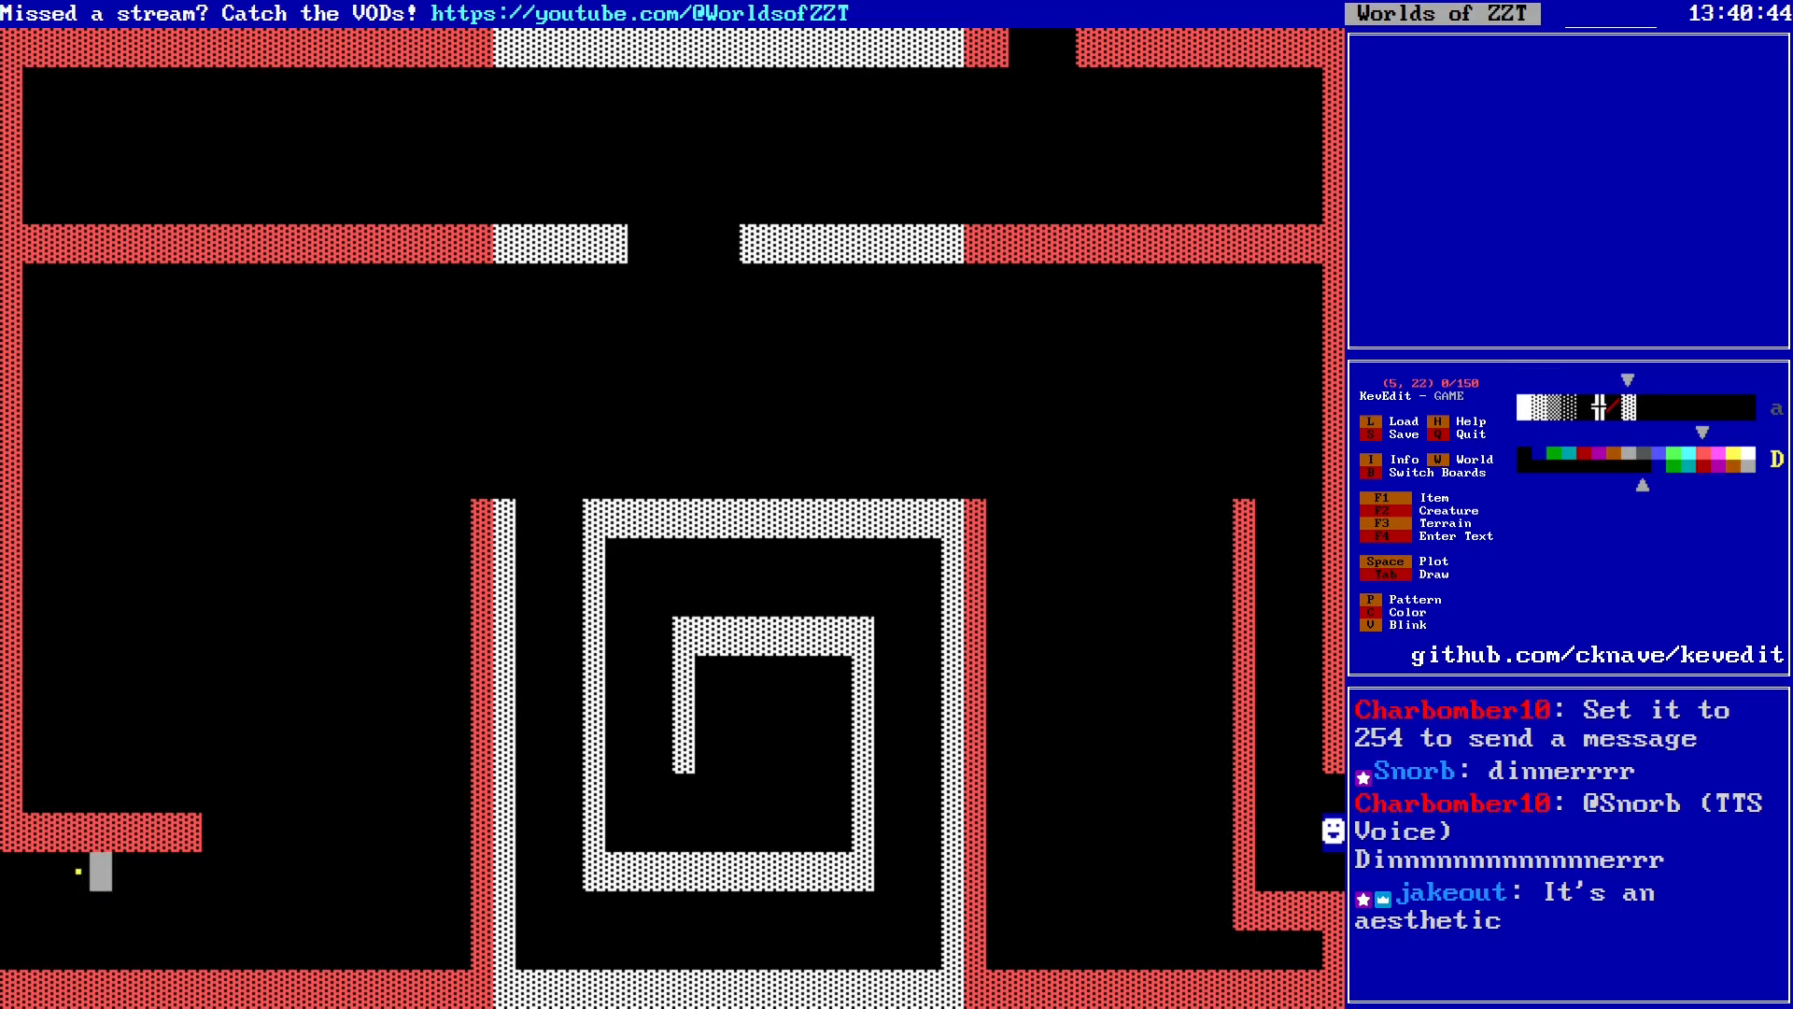
pyautogui.press('Left')
# Step: Place a column of light magenta north-south sliders at column 7, from row 22 to row 24
pyautogui.press('c')
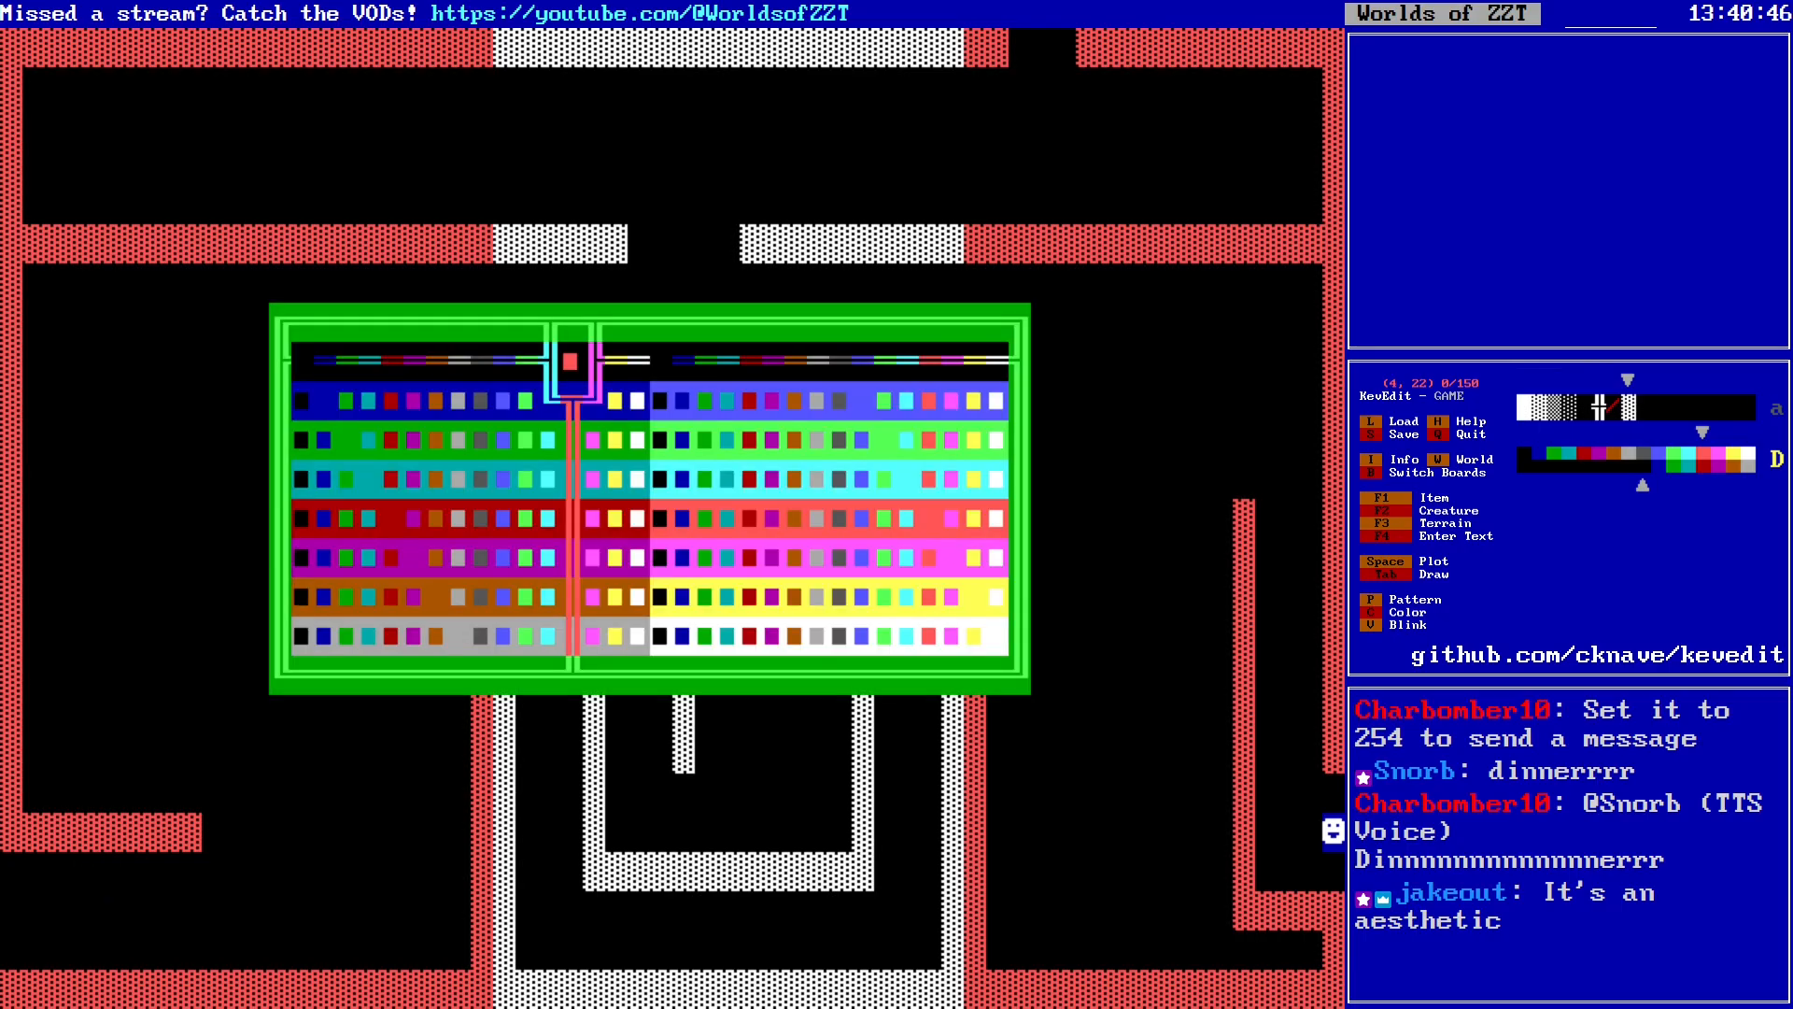
pyautogui.press('Right')
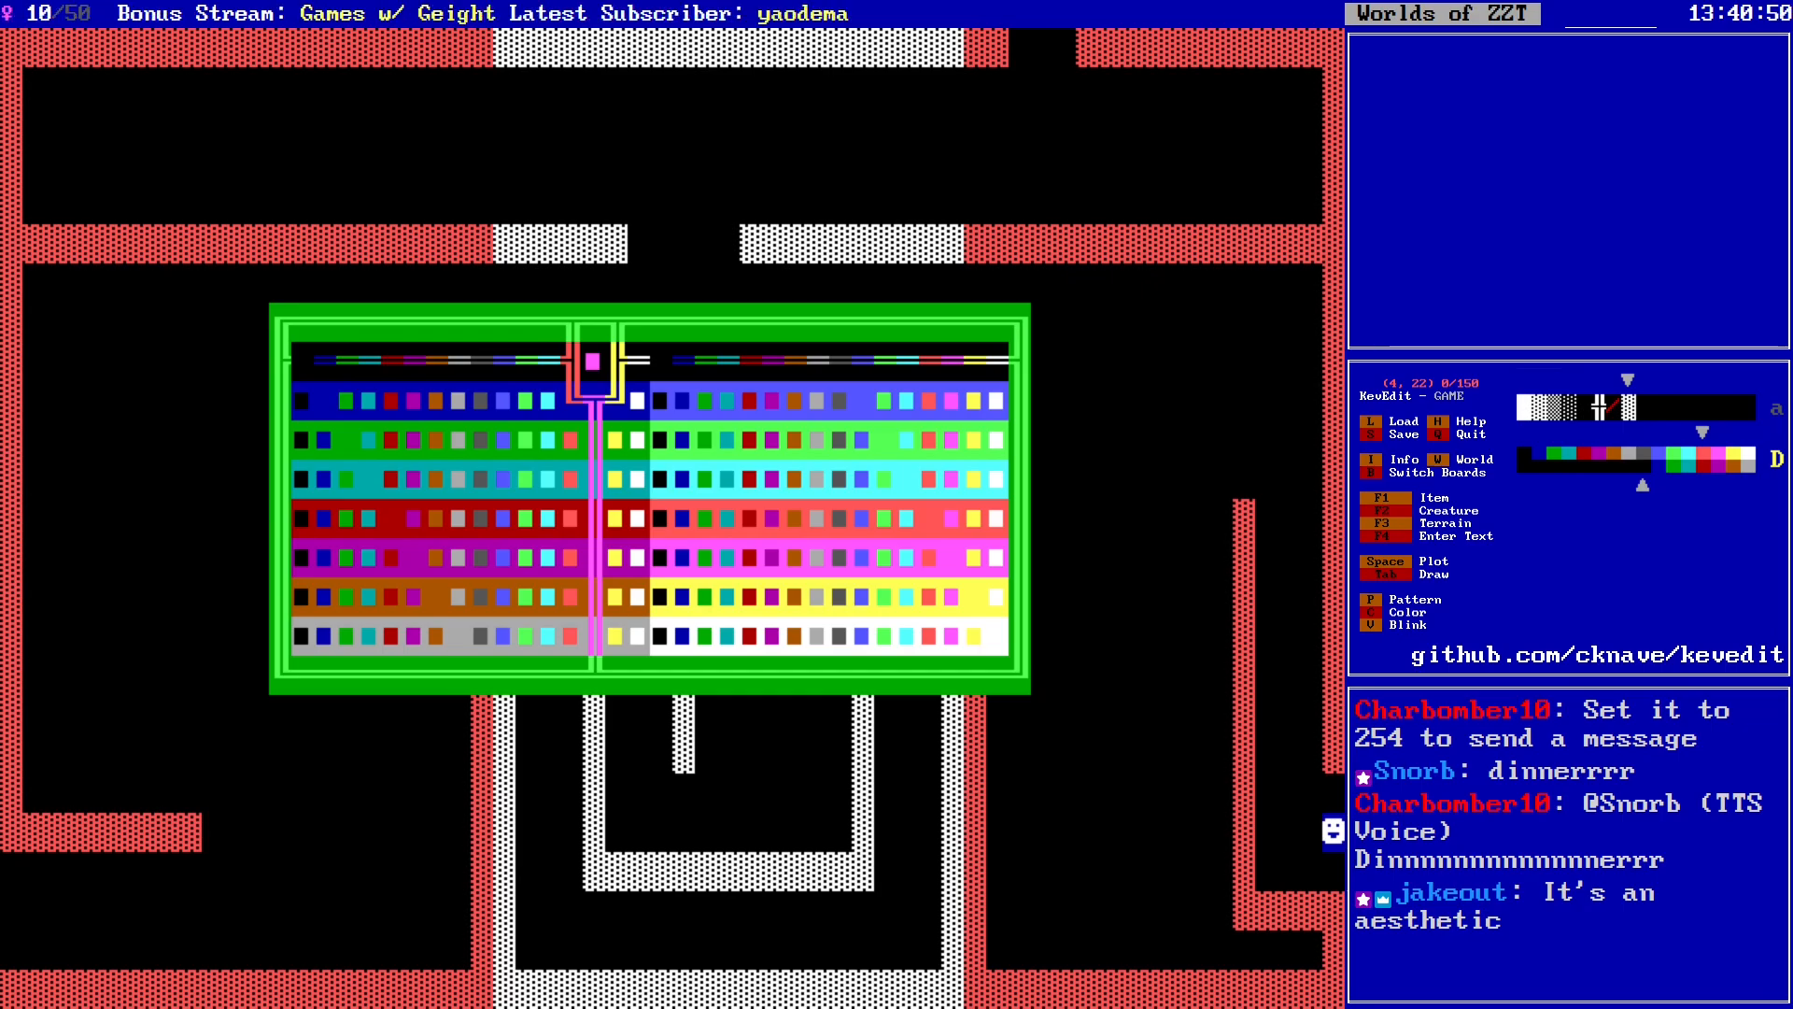
pyautogui.press('Return')
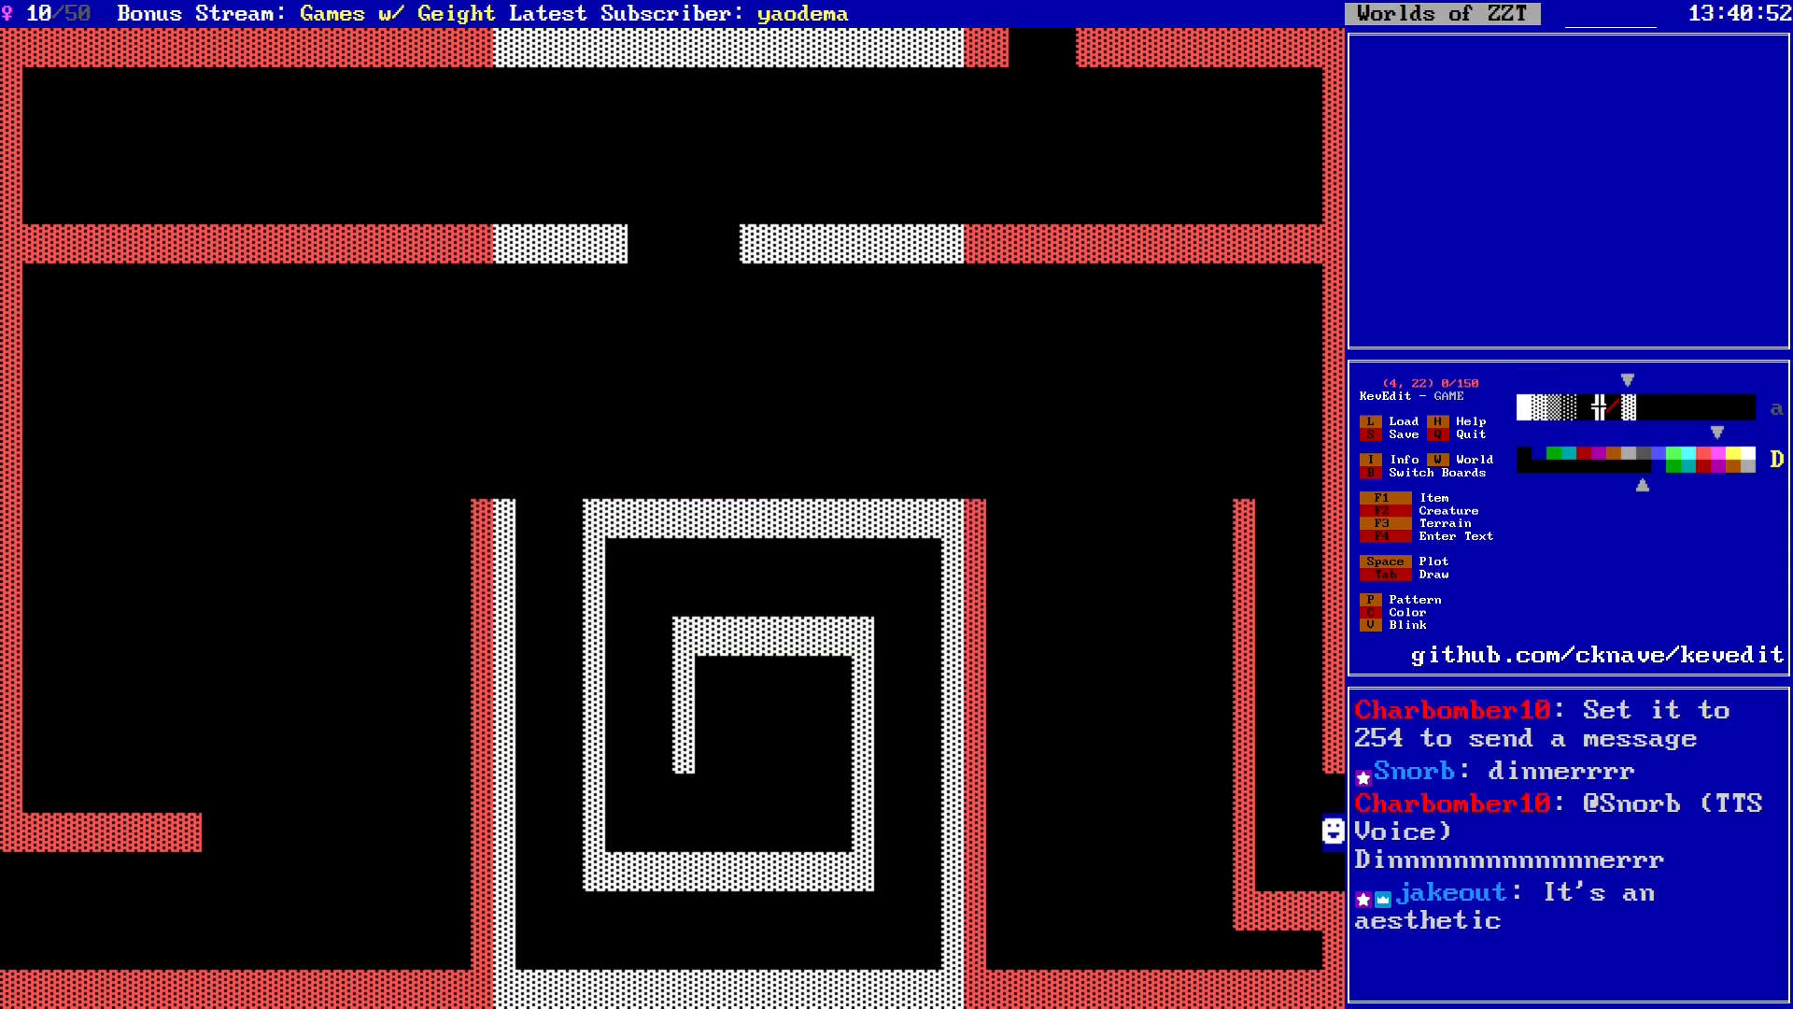
pyautogui.press('Right')
pyautogui.press('Right')
pyautogui.press('Right')
pyautogui.press('F3')
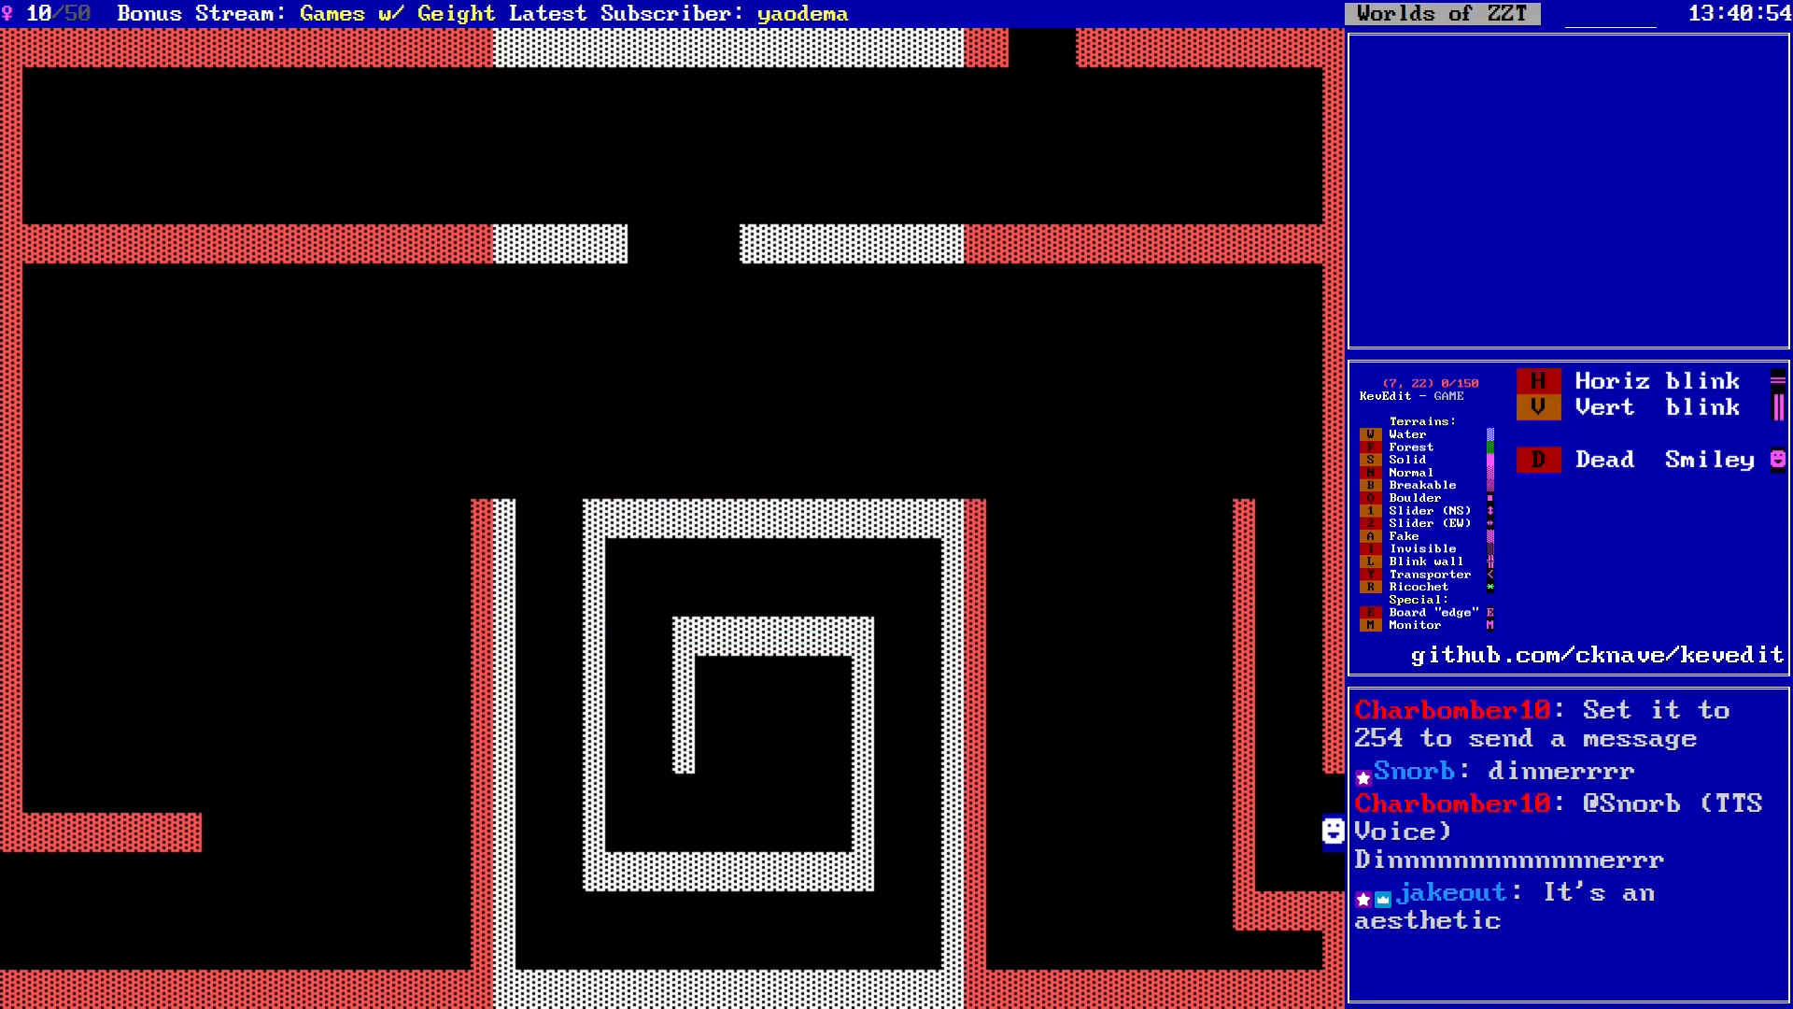
pyautogui.press('1')
pyautogui.press('Down')
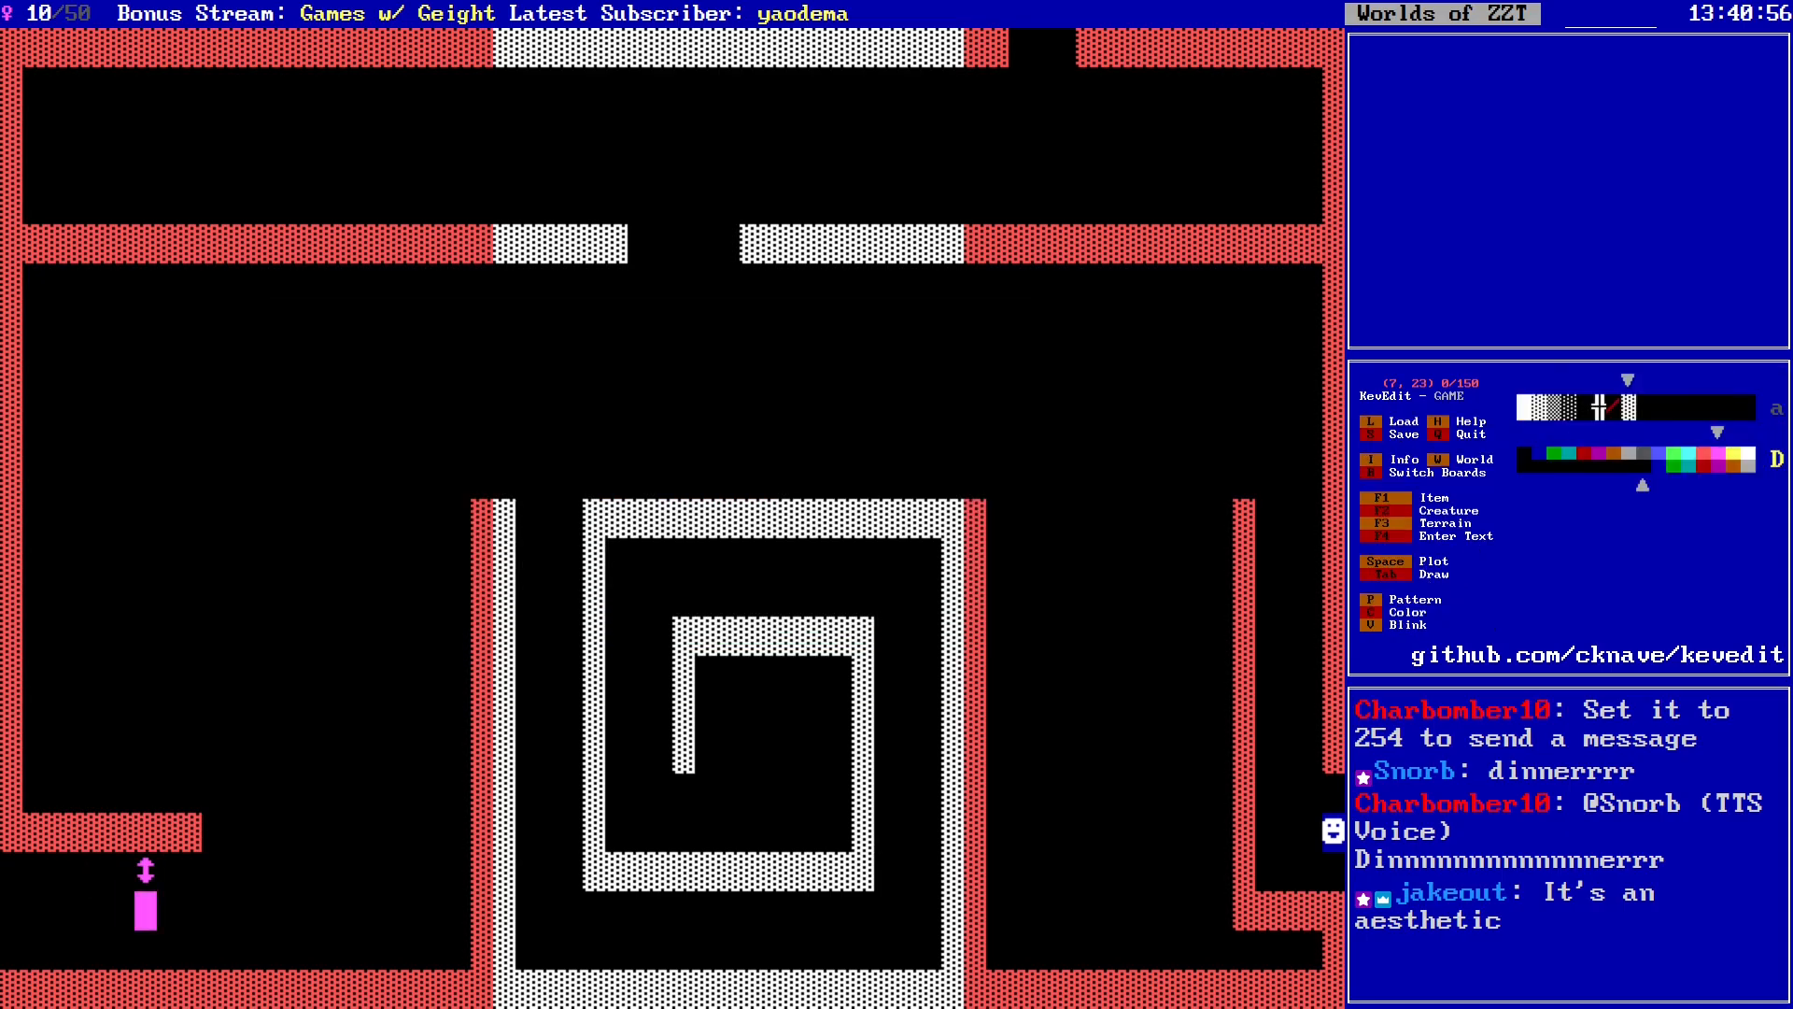
pyautogui.press('space')
pyautogui.press('Down')
# Step: Place a column of light red north-south sliders at column 6, from row 24 up to row 22
pyautogui.press('Left')
pyautogui.press('c')
pyautogui.press('Left')
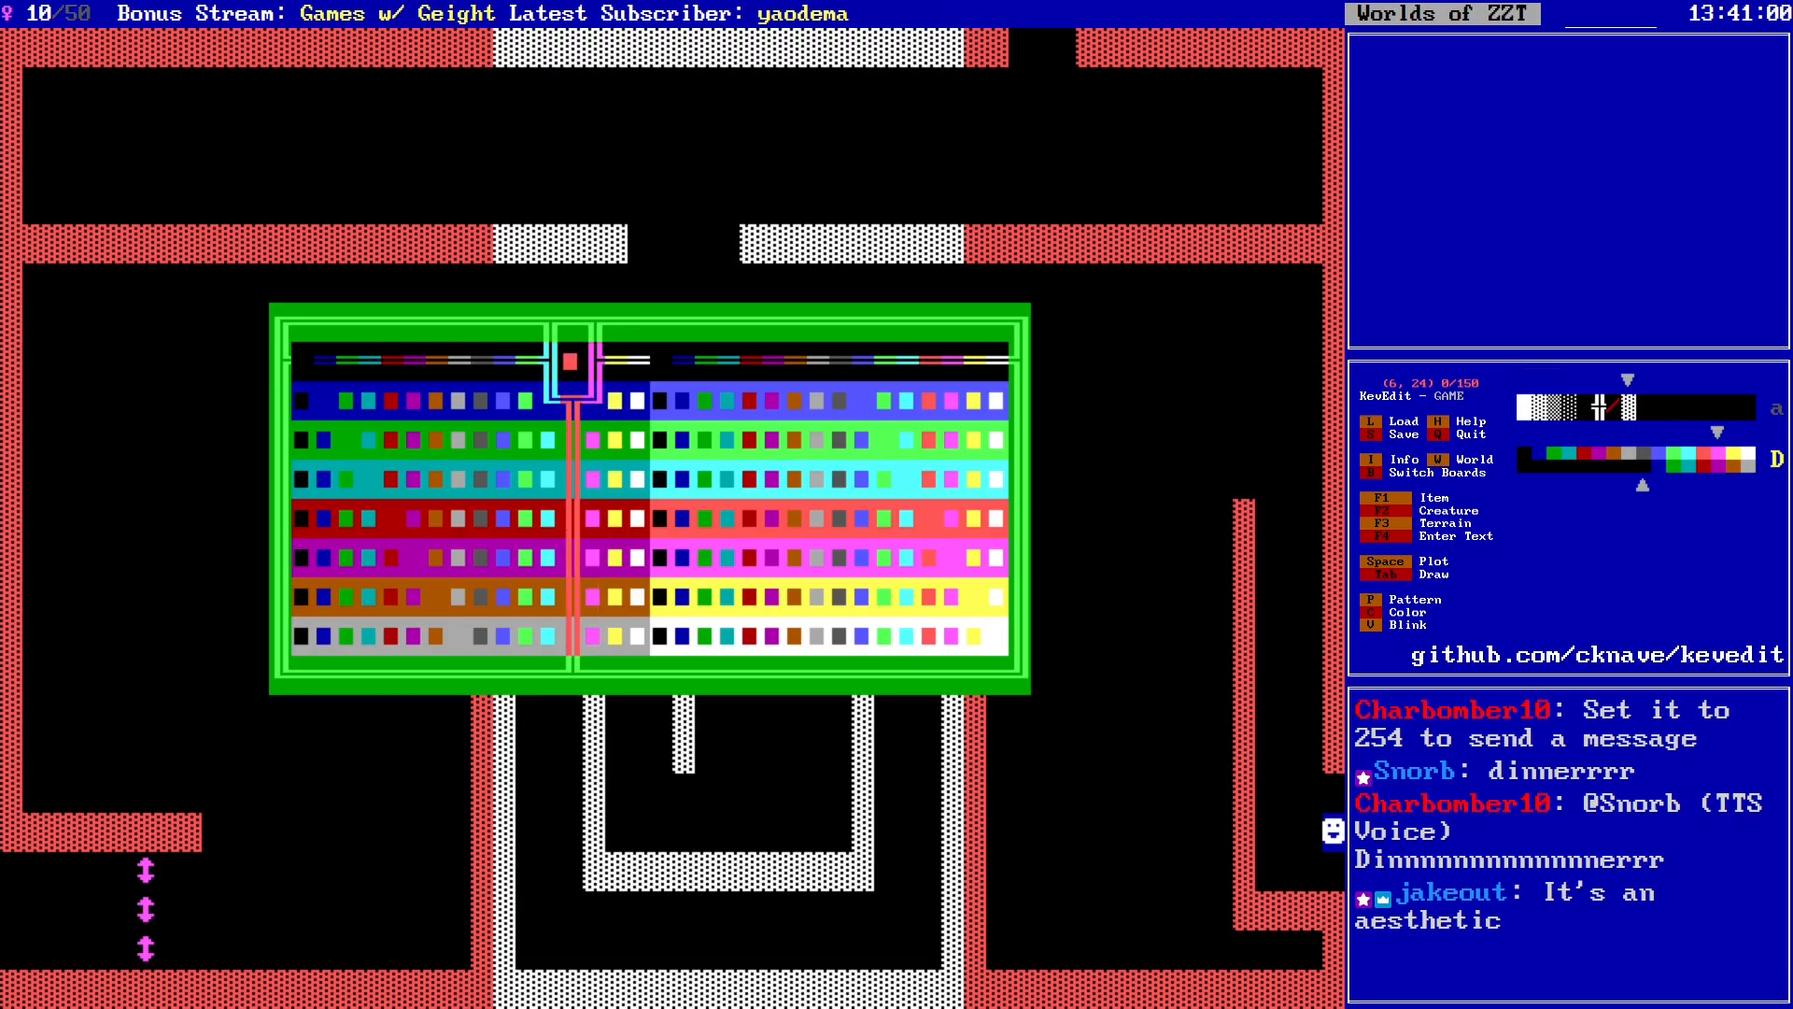
pyautogui.press('Return')
pyautogui.press('F3')
pyautogui.press('1')
pyautogui.press('Up')
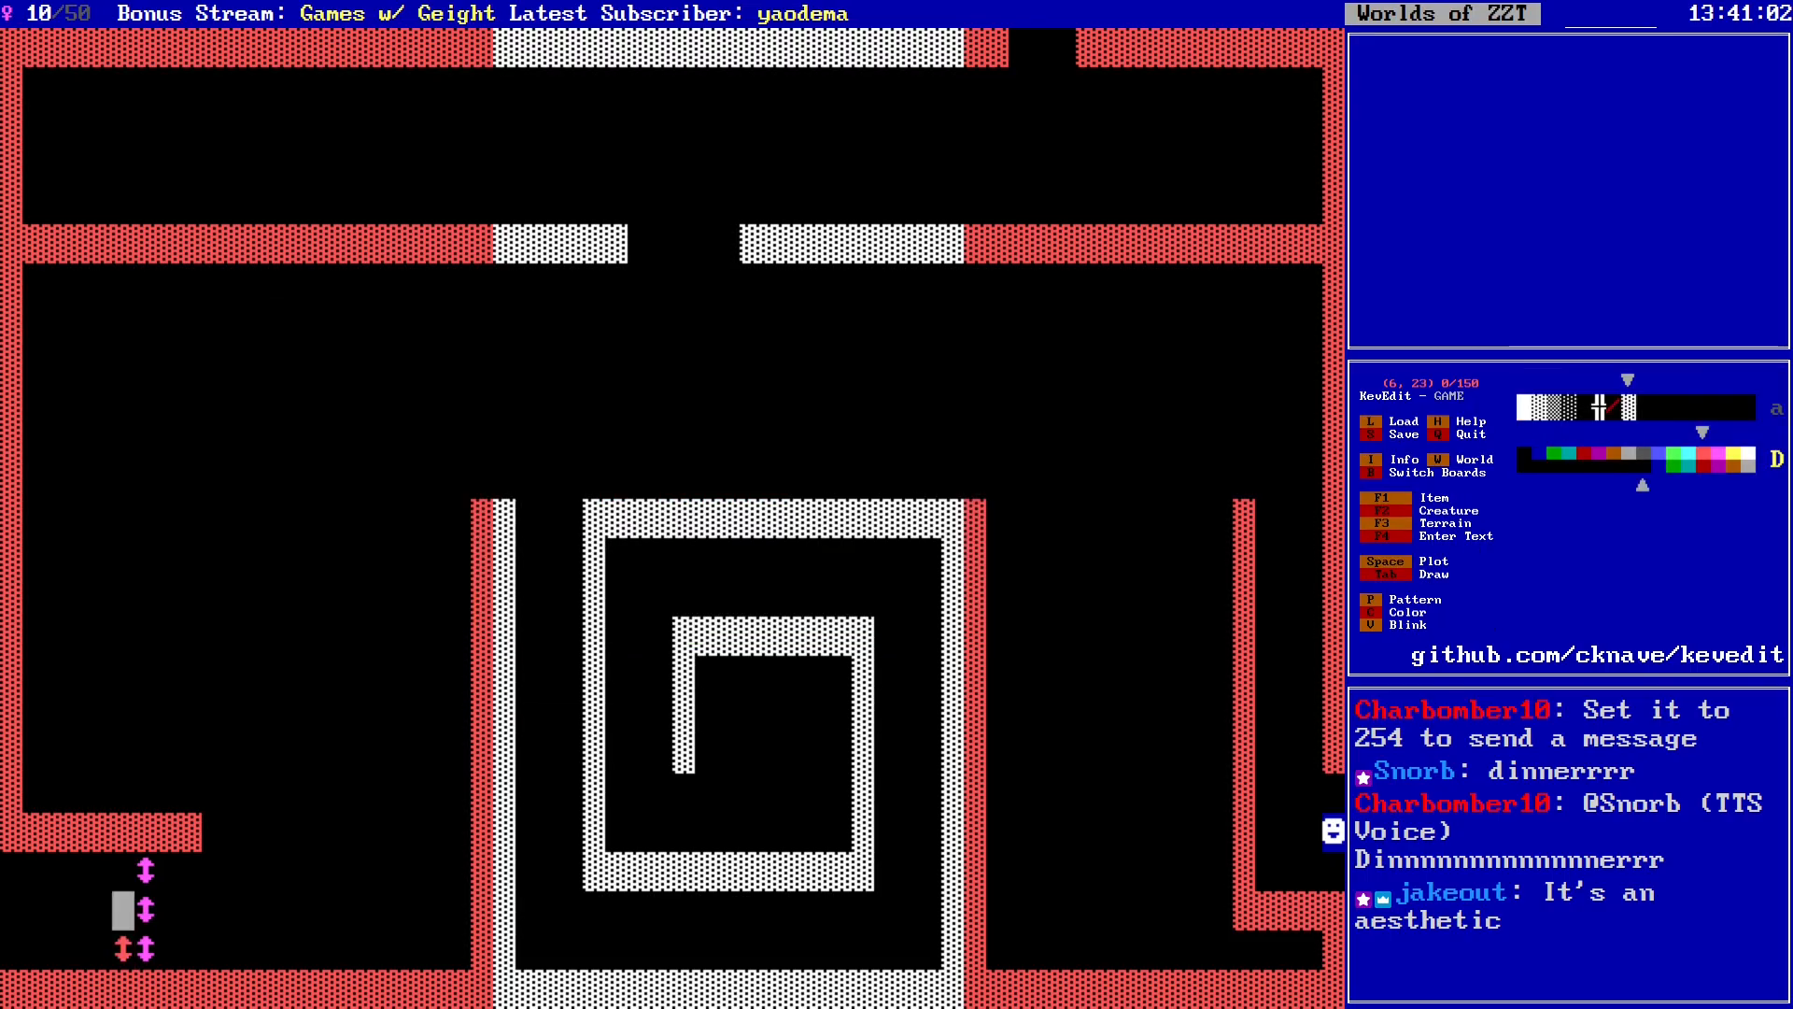
pyautogui.press('space')
pyautogui.press('Up')
pyautogui.press('space')
pyautogui.press('Right')
pyautogui.press('Right')
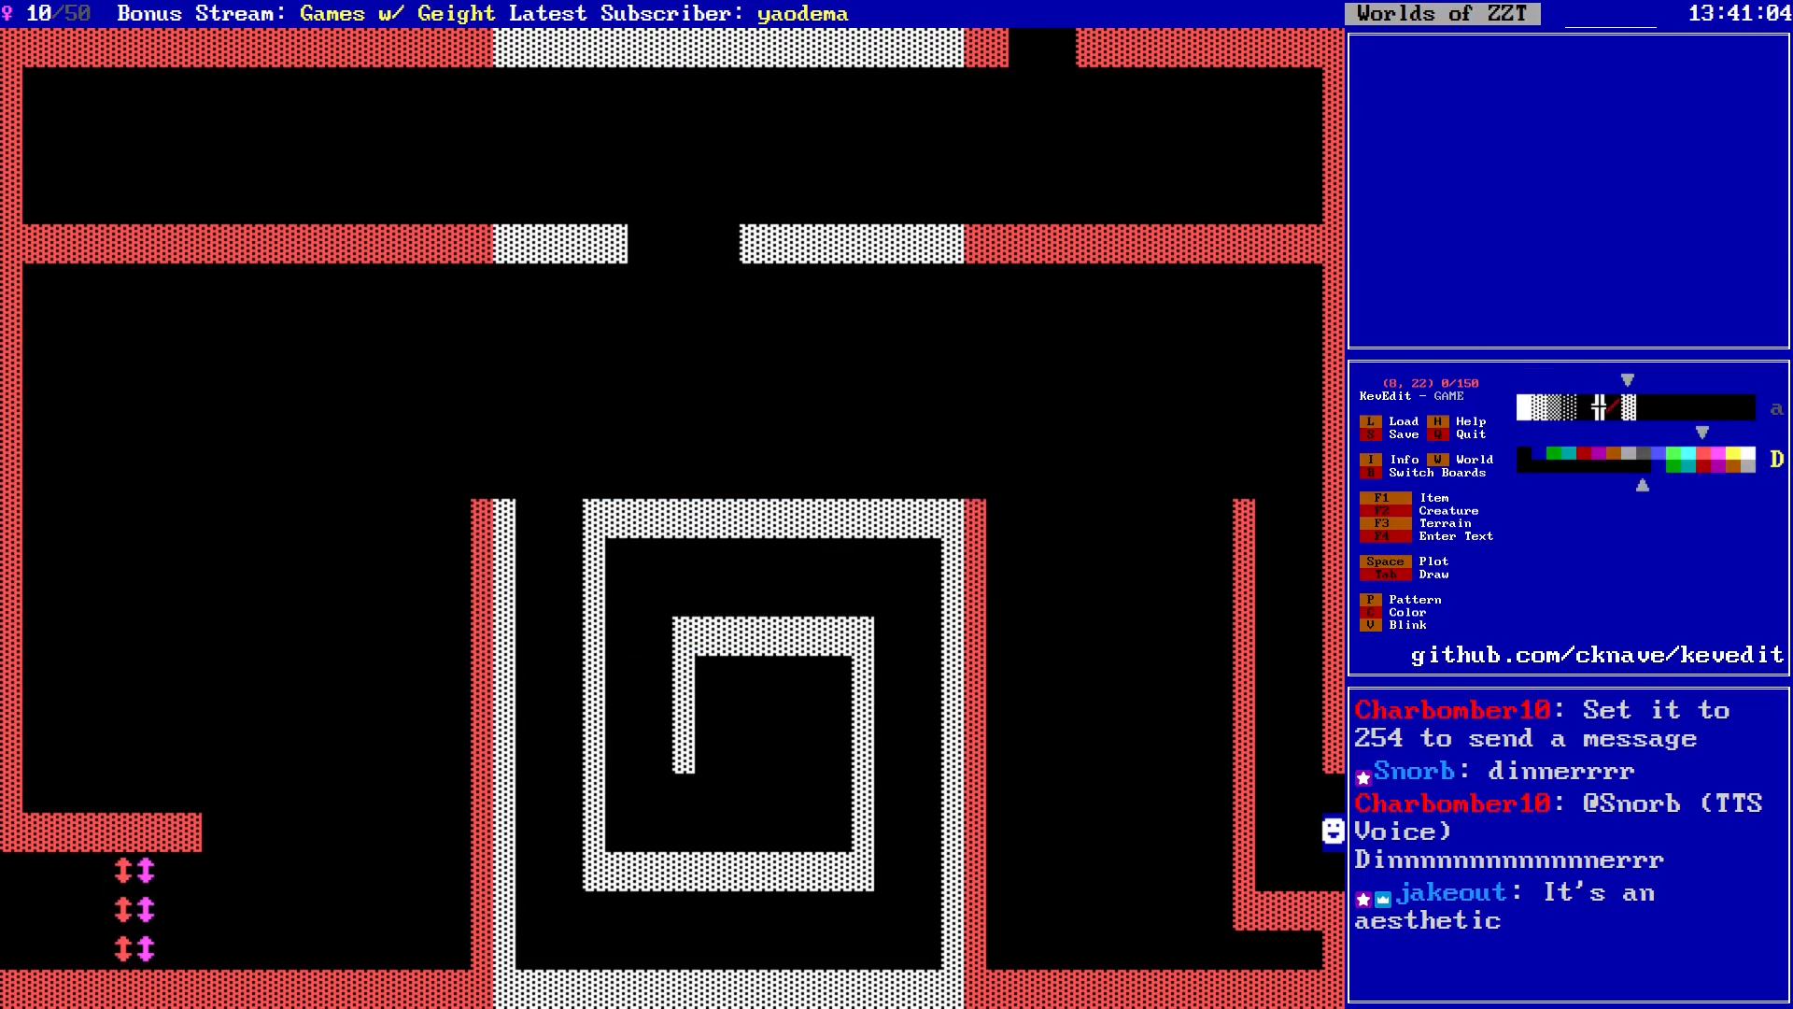
pyautogui.press('space')
pyautogui.press('Left')
pyautogui.press('Left')
pyautogui.press('F2')
pyautogui.press('Escape')
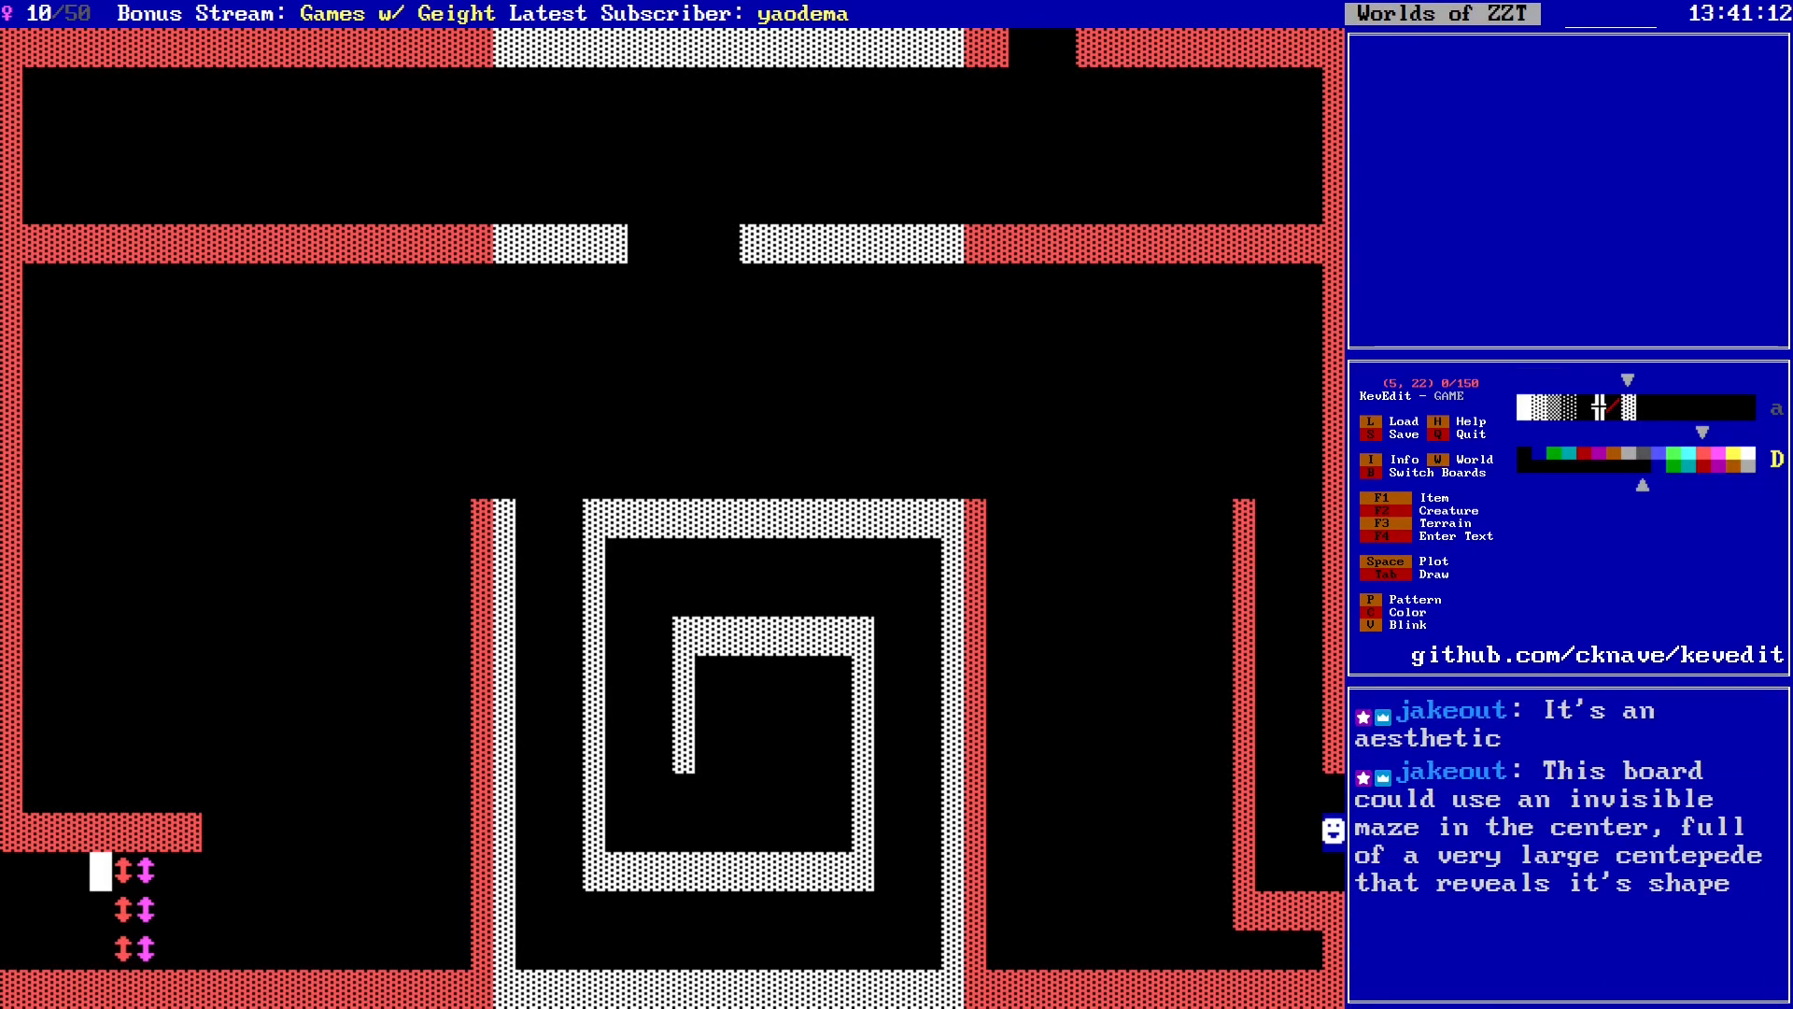
# Step: Save the world as GAME.zzt, overwriting the existing file
pyautogui.press('s')
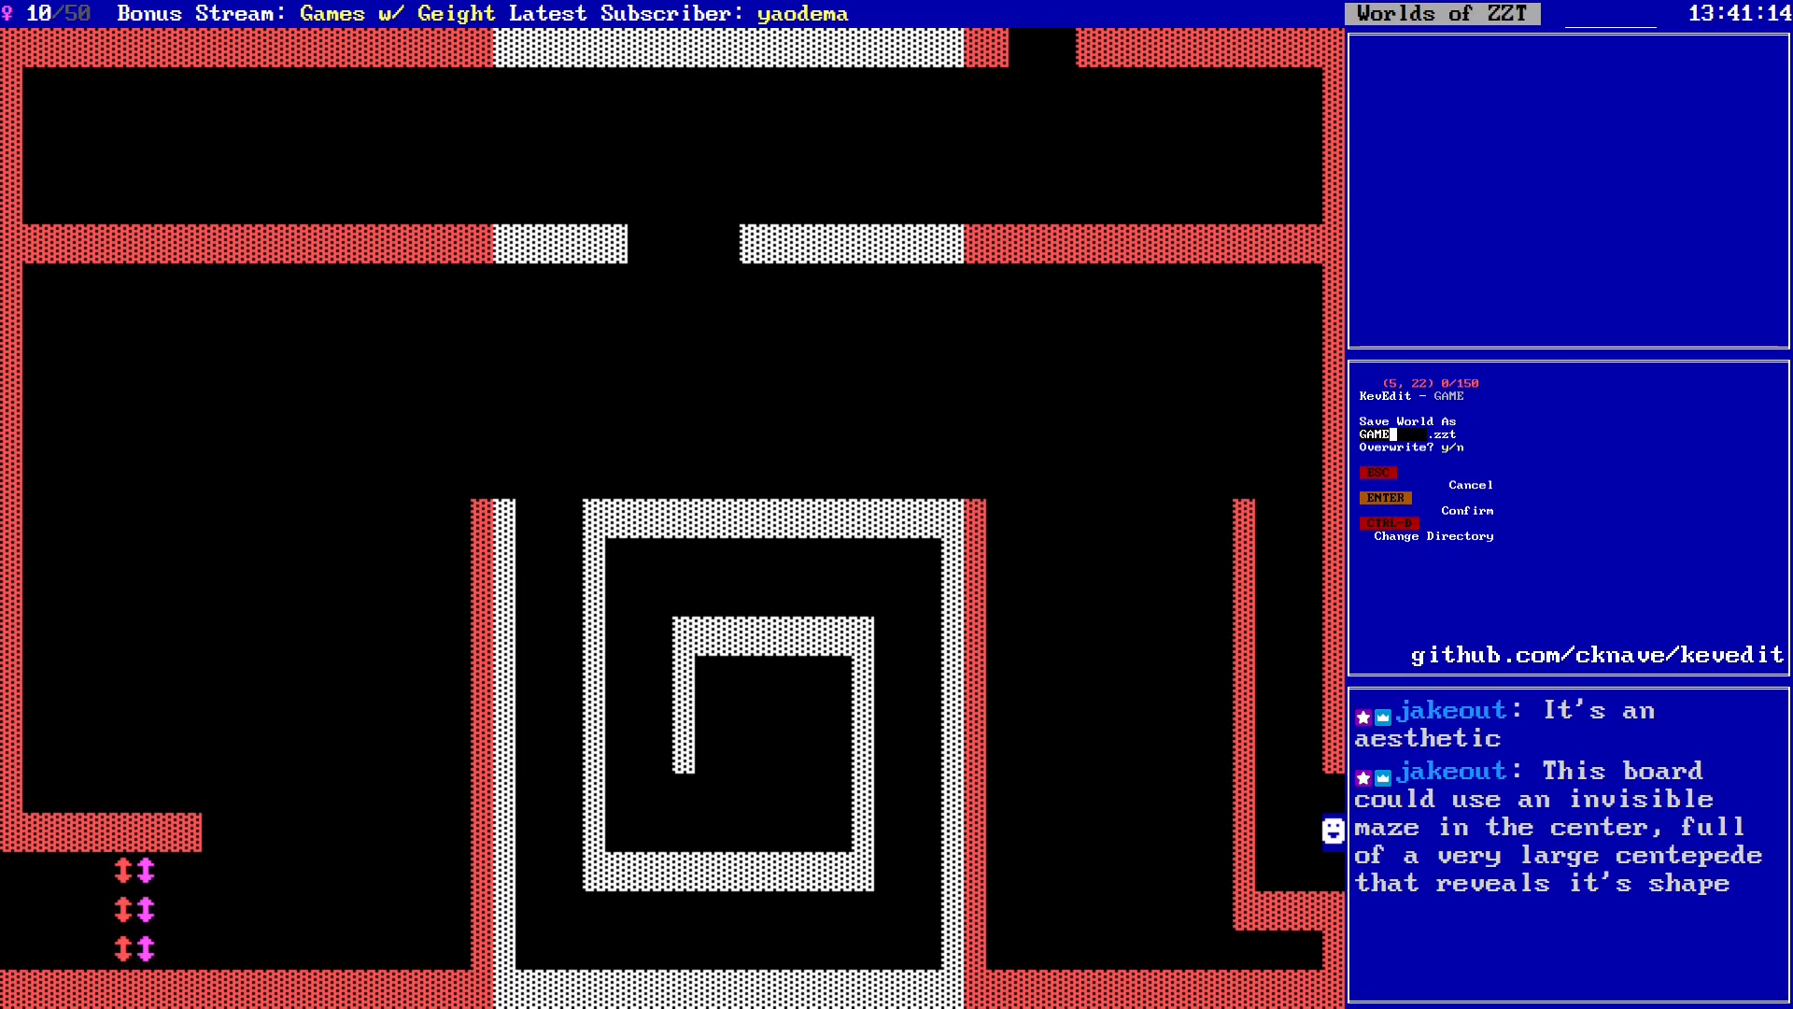
pyautogui.press('y')
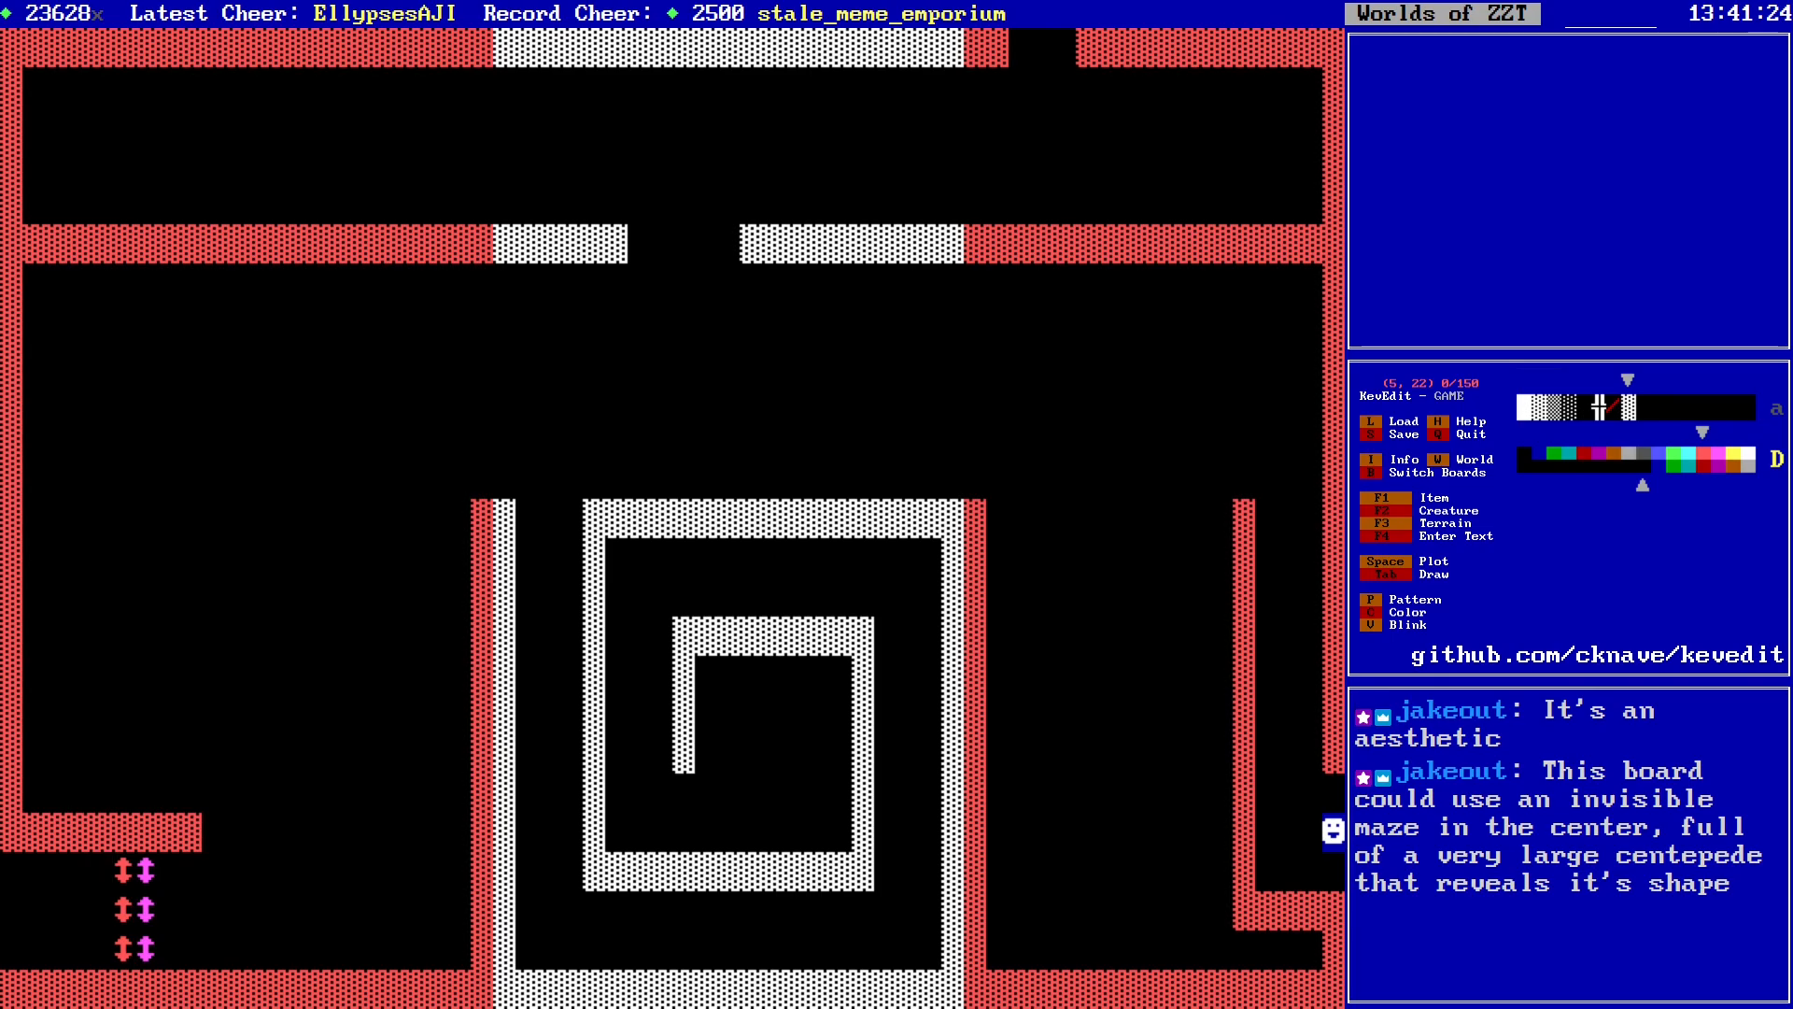
# Step: Switch to the Title screen board and examine the overview map, especially the layout of the DARK room
pyautogui.press('b')
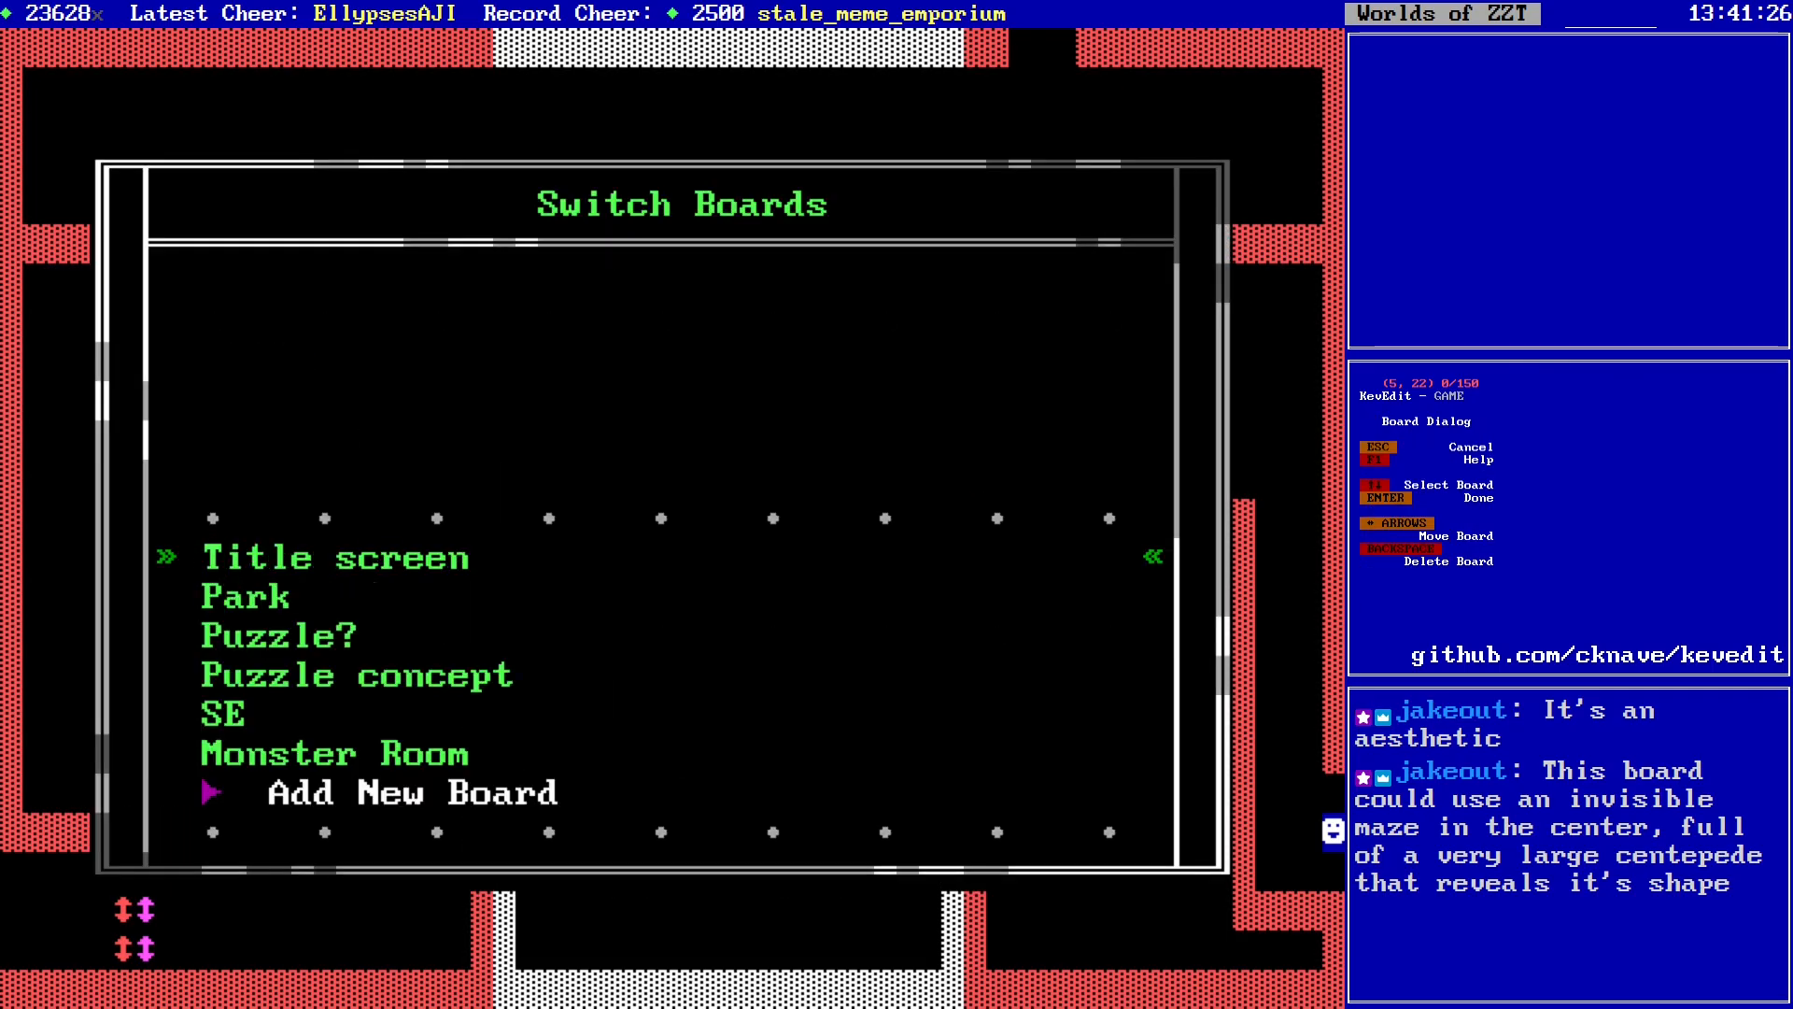
pyautogui.press('Return')
pyautogui.press('Up')
pyautogui.press('Up')
pyautogui.press('Up')
pyautogui.press('Up')
pyautogui.press('Up')
pyautogui.press('Up')
pyautogui.press('Up')
pyautogui.press('Up')
pyautogui.press('Up')
pyautogui.press('Up')
pyautogui.press('Up')
pyautogui.press('Up')
pyautogui.press('Up')
pyautogui.press('Up')
pyautogui.press('Up')
pyautogui.press('Up')
pyautogui.press('Up')
pyautogui.press('Up')
pyautogui.press('Up')
pyautogui.press('Up')
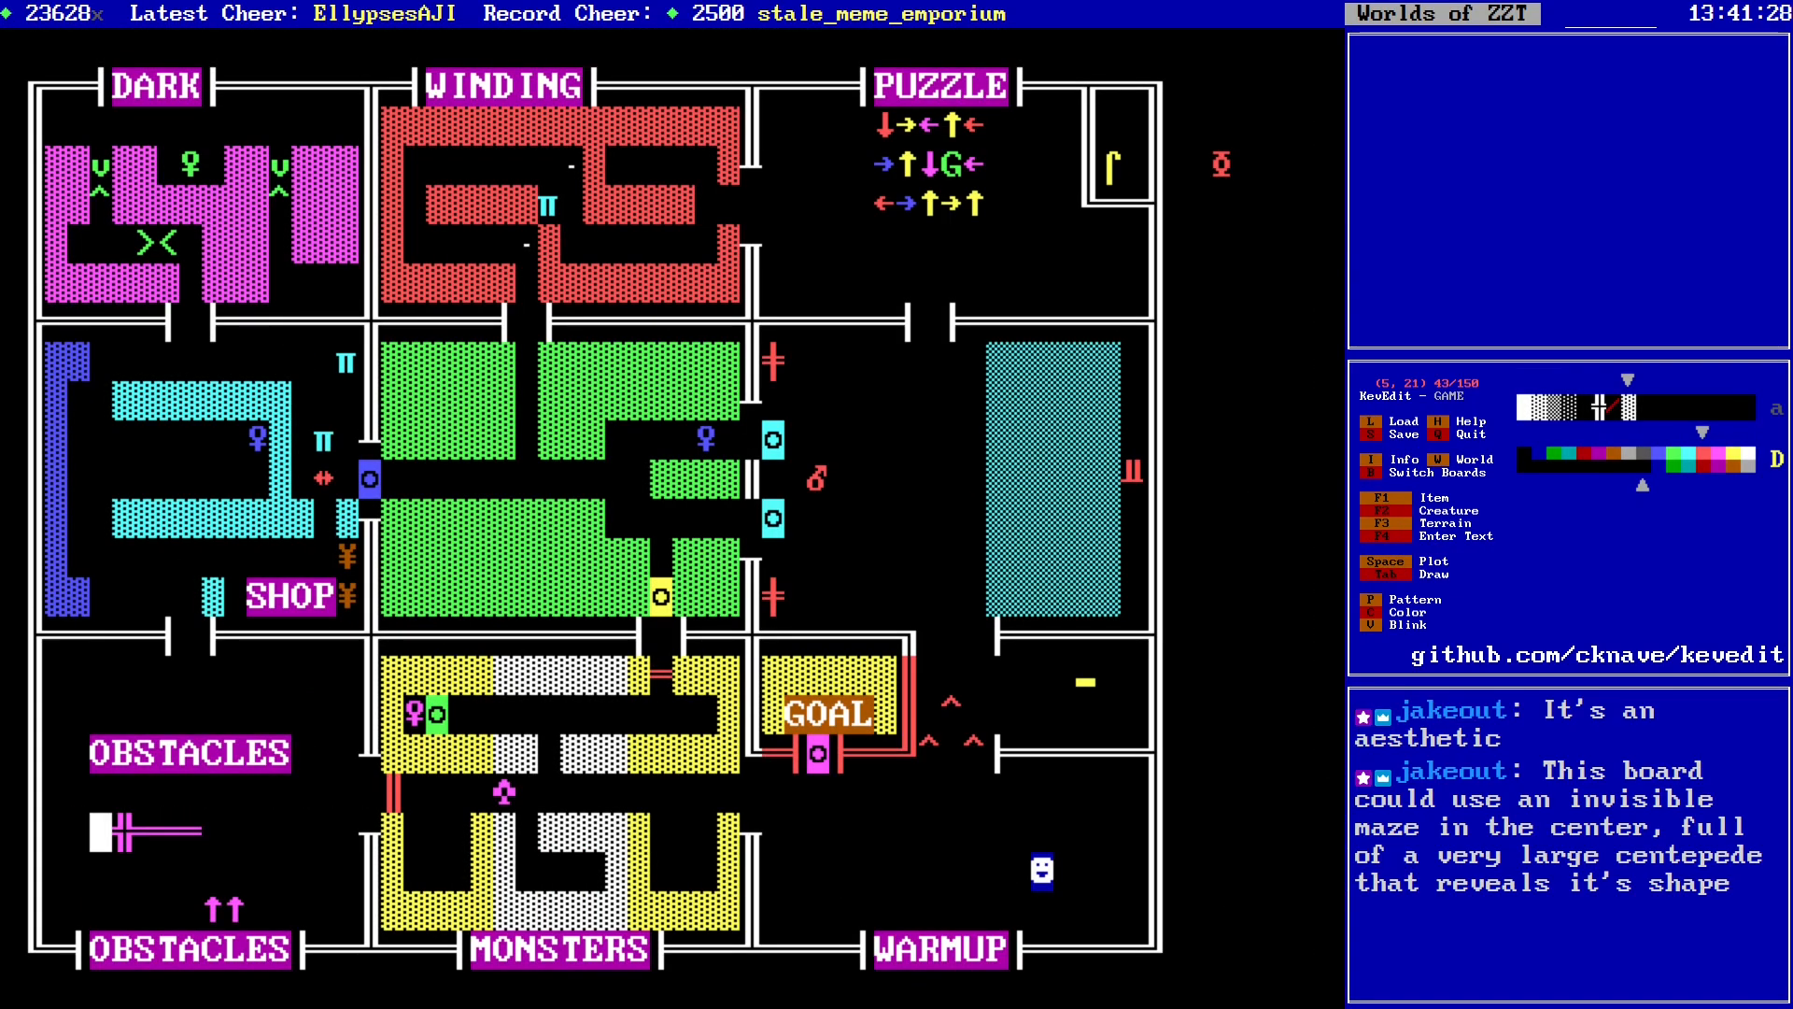
pyautogui.press('Down')
pyautogui.press('Down')
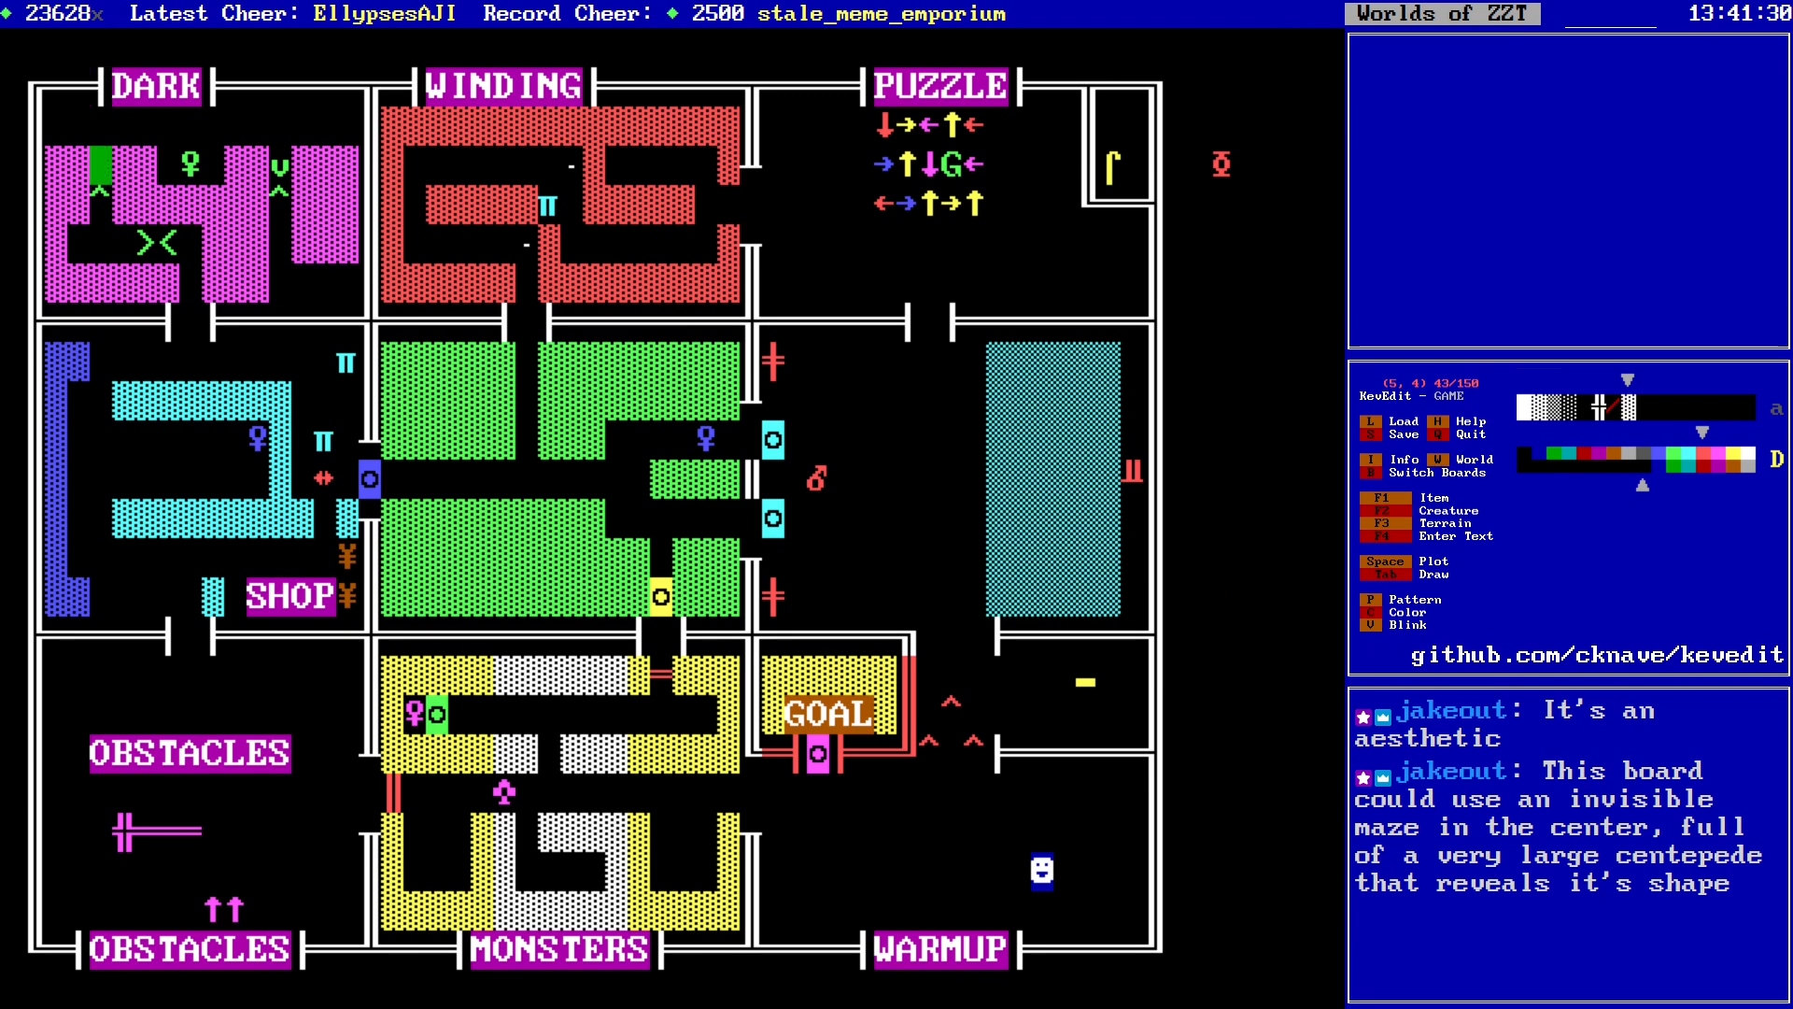
pyautogui.press('Right')
pyautogui.press('Down')
pyautogui.press('Down')
pyautogui.press('Right')
pyautogui.press('Right')
pyautogui.press('Right')
pyautogui.press('Down')
pyautogui.press('Right')
pyautogui.press('Right')
pyautogui.press('Right')
pyautogui.press('Right')
pyautogui.press('Right')
pyautogui.press('Right')
pyautogui.press('Left')
pyautogui.press('Left')
pyautogui.press('Left')
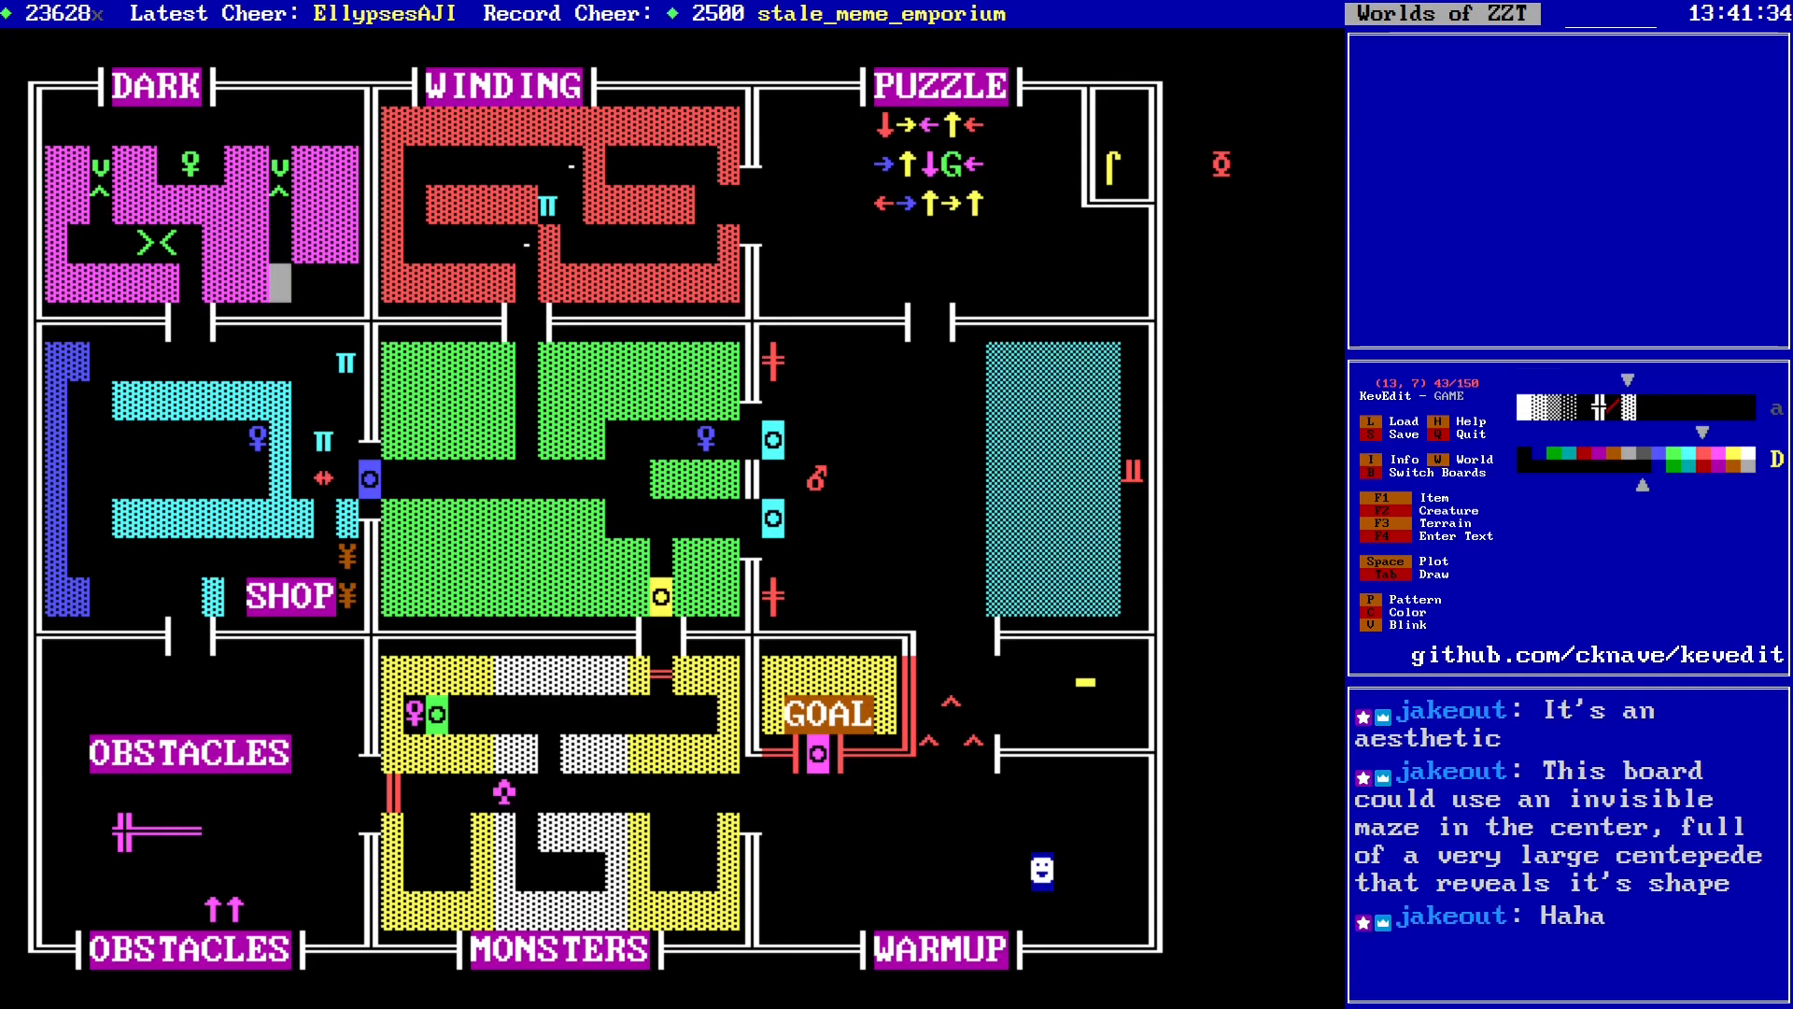
# Step: Switch back to the Monster Room board
pyautogui.press('b')
pyautogui.press('Down')
pyautogui.press('Down')
pyautogui.press('Down')
pyautogui.press('Down')
pyautogui.press('Down')
pyautogui.press('Down')
pyautogui.press('Up')
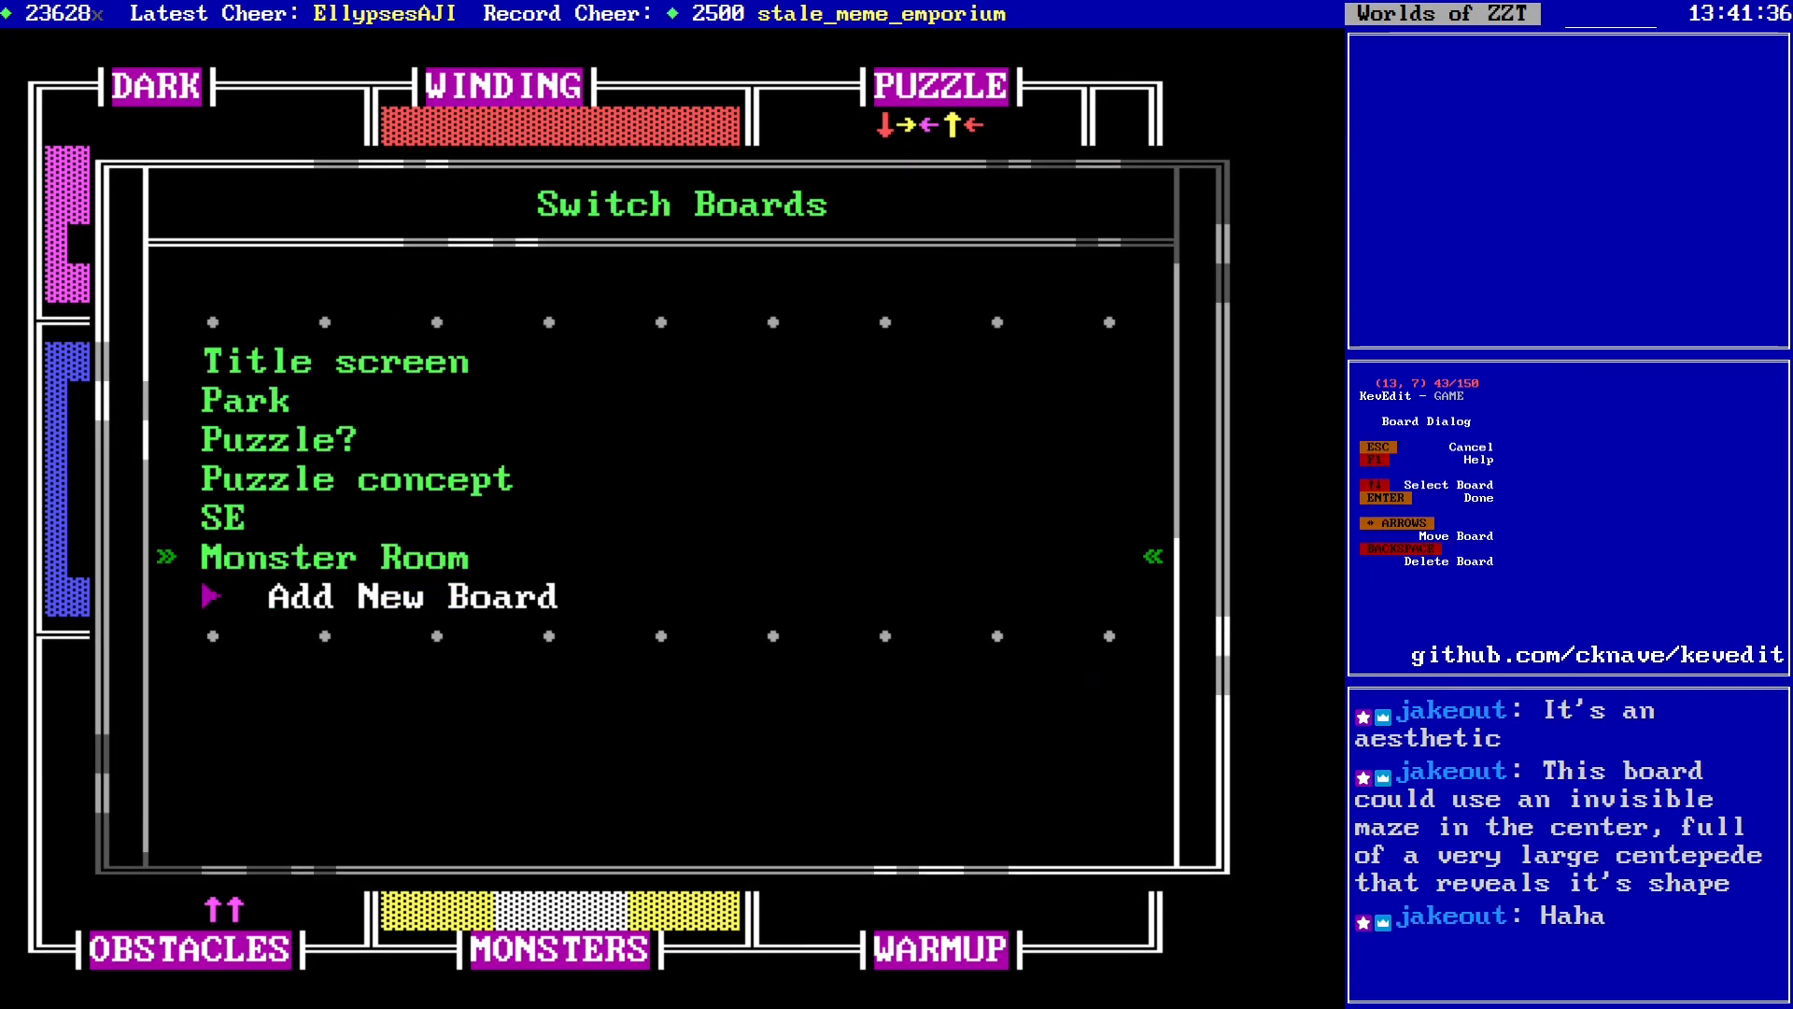
pyautogui.press('Return')
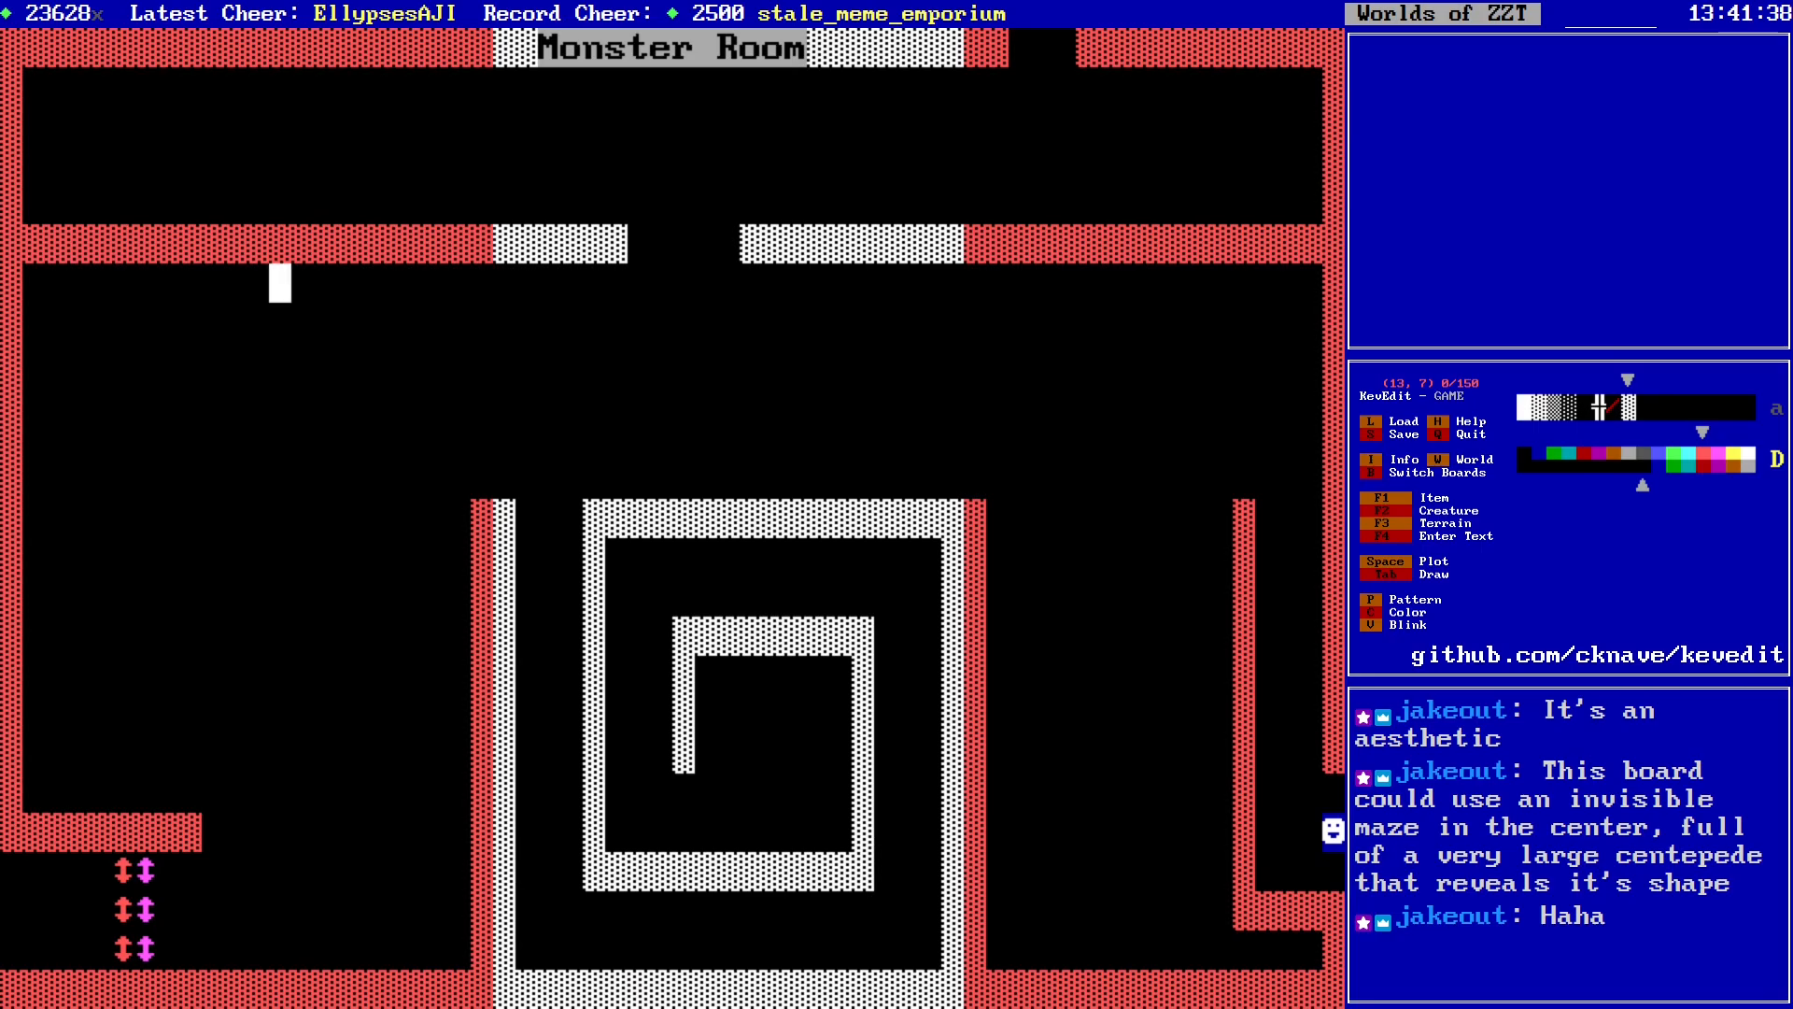
# Step: Position the editing cursor at column 24, row 13, in the entrance gap of the white spiral
pyautogui.press('Right')
pyautogui.press('Right')
pyautogui.press('Right')
pyautogui.press('Right')
pyautogui.press('Right')
pyautogui.press('Right')
pyautogui.press('Right')
pyautogui.press('Right')
pyautogui.press('Right')
pyautogui.press('Right')
pyautogui.press('Down')
pyautogui.press('Down')
pyautogui.press('Down')
pyautogui.press('Down')
pyautogui.press('Down')
pyautogui.press('Down')
pyautogui.press('Down')
pyautogui.press('Down')
pyautogui.press('Down')
pyautogui.press('Down')
pyautogui.press('Down')
pyautogui.press('Down')
pyautogui.press('Down')
pyautogui.press('Down')
pyautogui.press('Down')
pyautogui.press('Down')
pyautogui.press('Down')
pyautogui.press('Down')
pyautogui.press('Right')
pyautogui.press('Right')
pyautogui.press('Right')
pyautogui.press('Right')
pyautogui.press('Right')
pyautogui.press('Right')
pyautogui.press('Right')
pyautogui.press('Right')
pyautogui.press('Right')
pyautogui.press('Right')
pyautogui.press('Right')
pyautogui.press('Right')
pyautogui.press('Right')
pyautogui.press('Right')
pyautogui.press('Right')
pyautogui.press('Right')
pyautogui.press('Right')
pyautogui.press('Right')
pyautogui.press('Right')
pyautogui.press('Right')
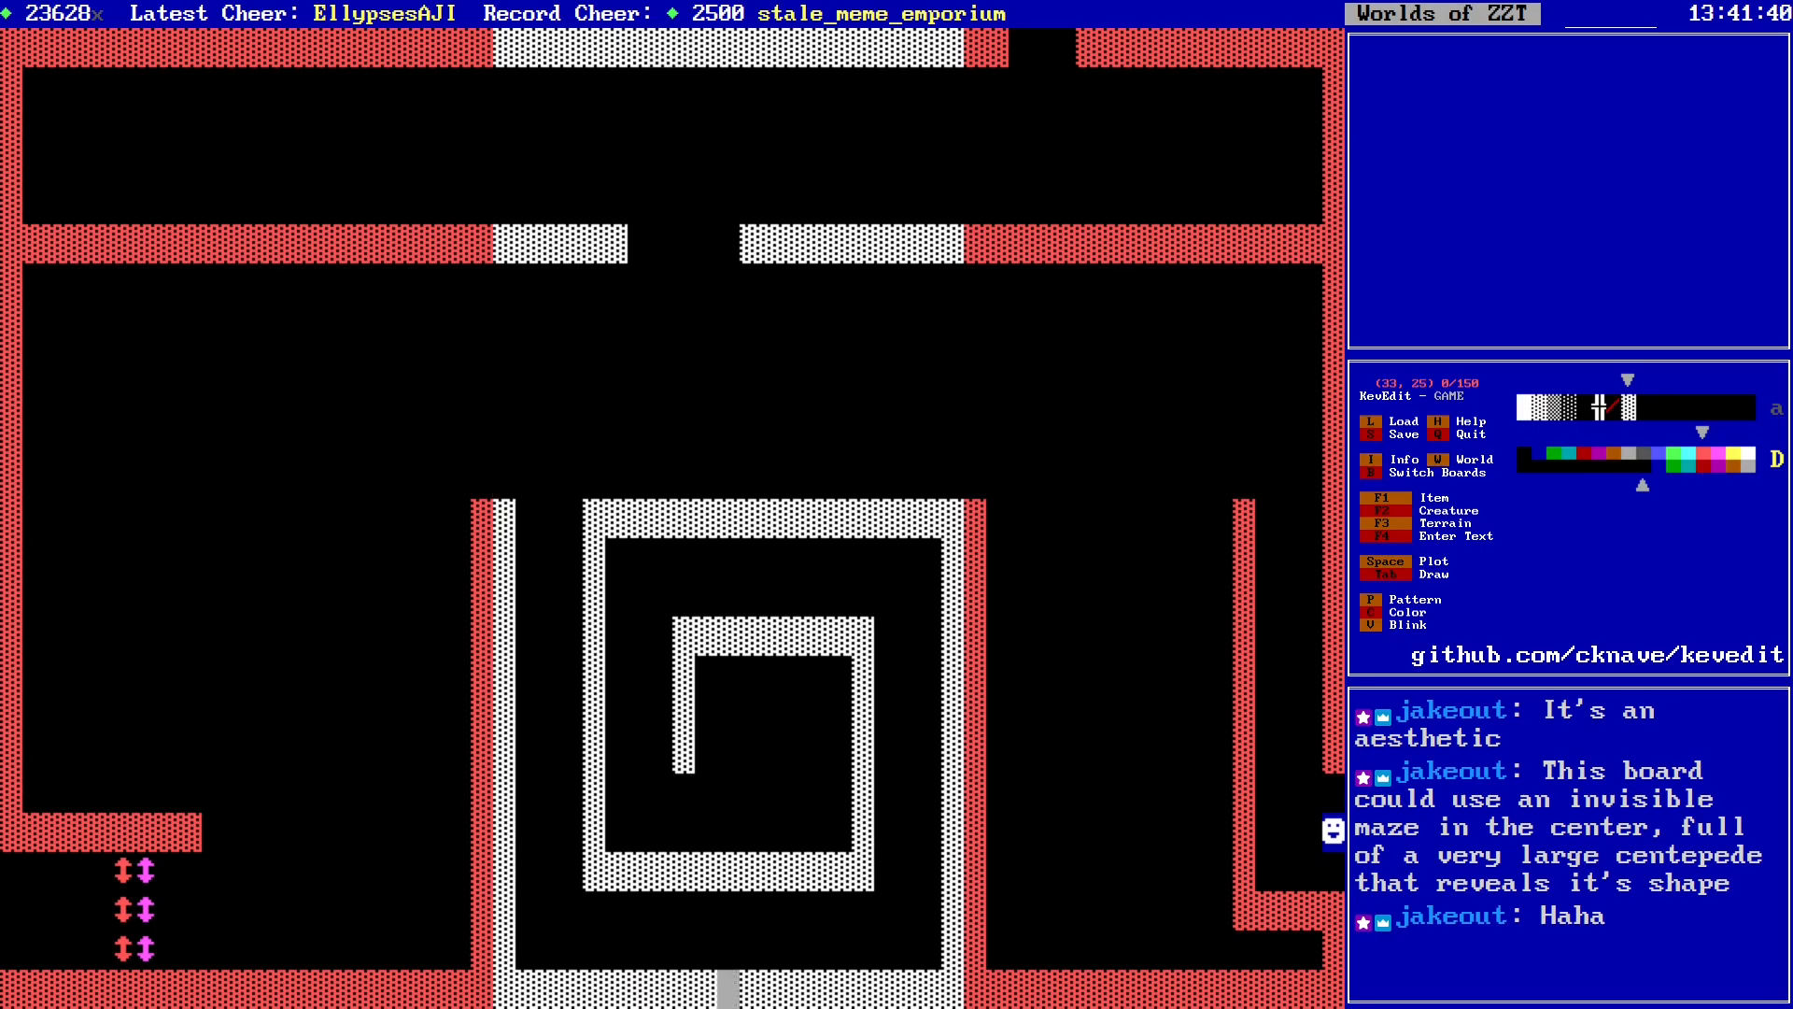
pyautogui.press('Up')
pyautogui.press('Up')
pyautogui.press('Up')
pyautogui.press('Up')
pyautogui.press('Up')
pyautogui.press('Left')
pyautogui.press('Left')
pyautogui.press('Left')
pyautogui.press('Left')
pyautogui.press('Left')
pyautogui.press('Left')
pyautogui.press('Left')
pyautogui.press('Left')
pyautogui.press('Left')
pyautogui.press('Left')
pyautogui.press('Left')
pyautogui.press('Left')
pyautogui.press('Left')
pyautogui.press('Left')
pyautogui.press('Left')
pyautogui.press('Left')
pyautogui.press('Left')
pyautogui.press('Left')
pyautogui.press('Left')
pyautogui.press('Left')
pyautogui.press('Up')
pyautogui.press('Up')
pyautogui.press('Up')
pyautogui.press('Up')
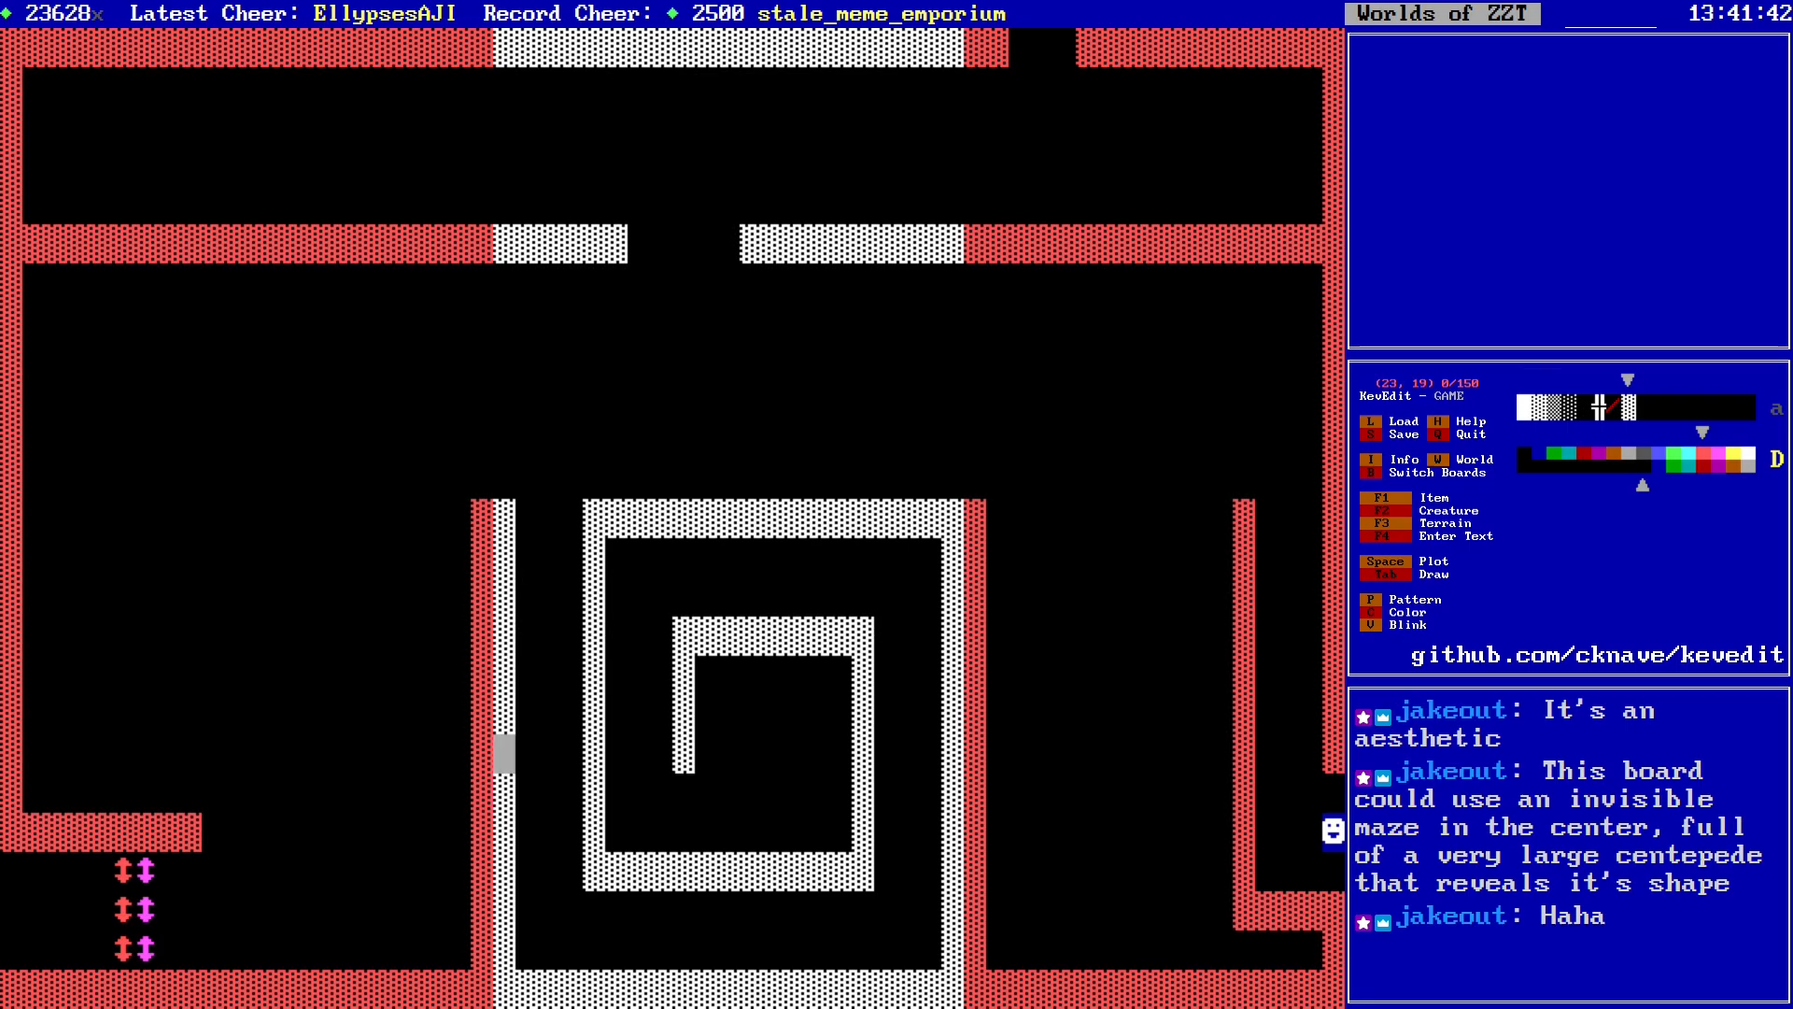
pyautogui.press('Right')
pyautogui.press('Up')
pyautogui.press('Up')
pyautogui.press('Up')
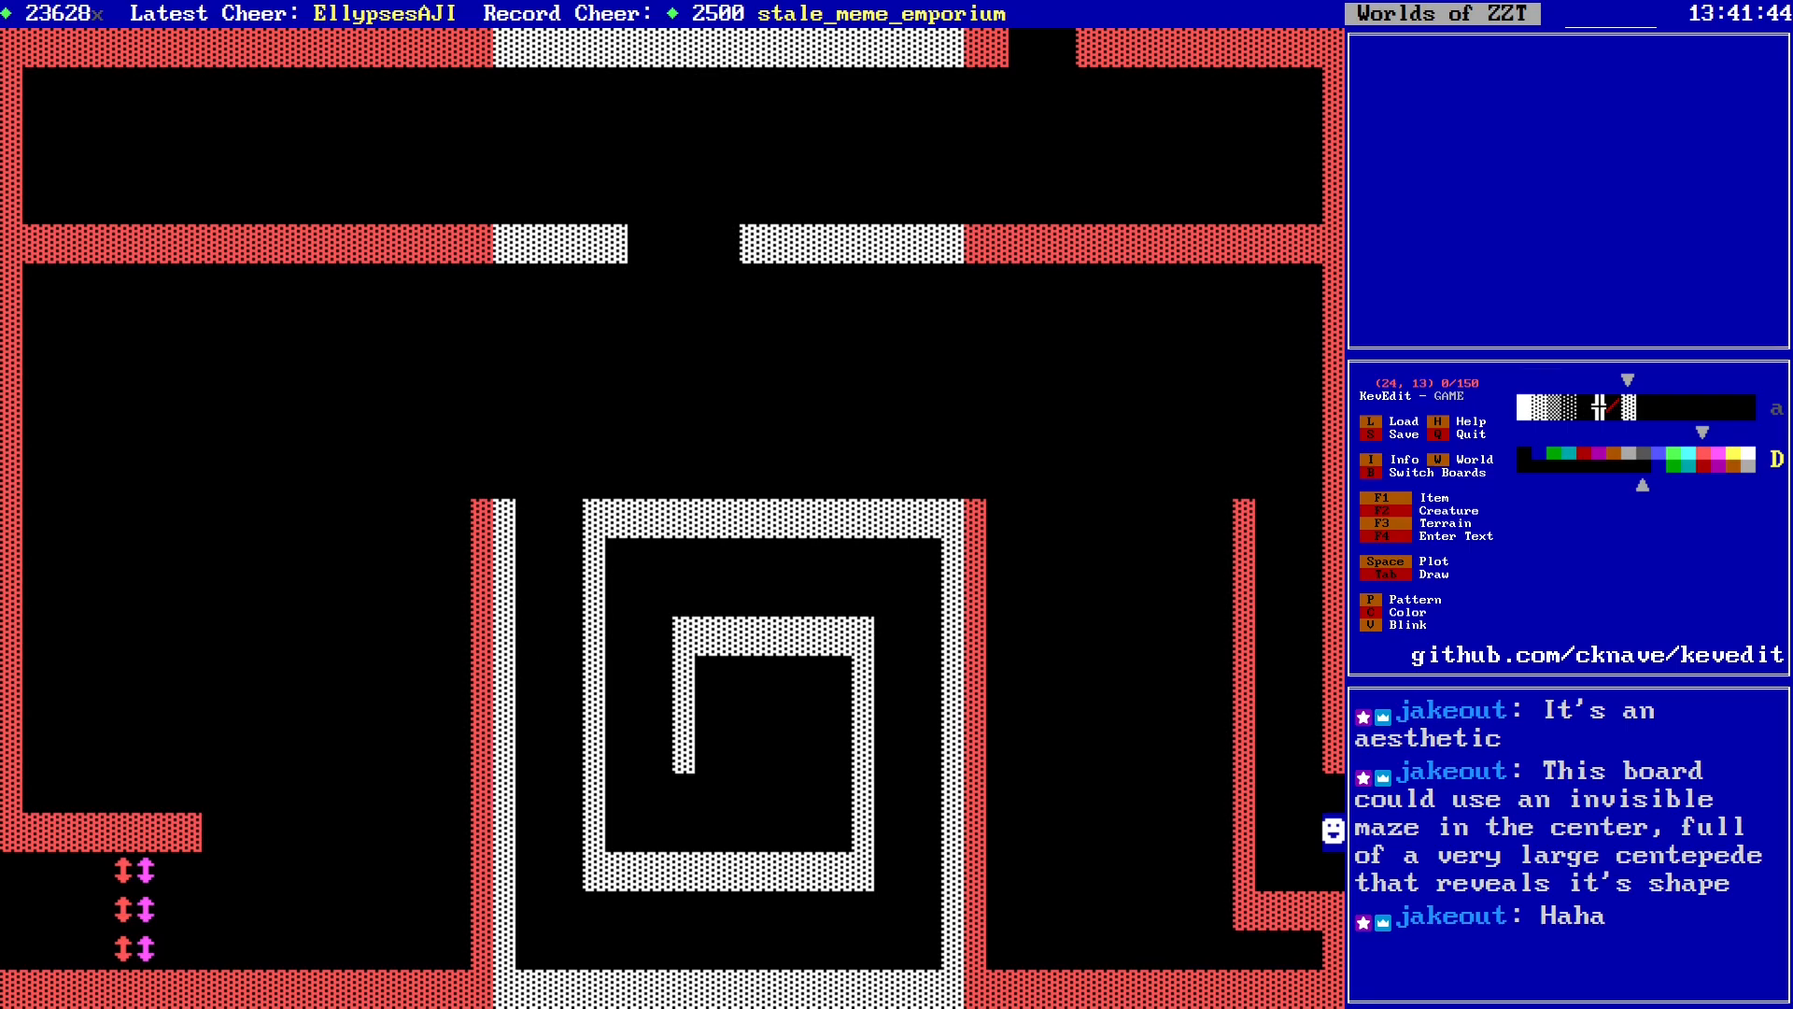
# Step: Plot a white wall tile at each side of the spiral maze's upper entrance, leaving a one-tile gap
pyautogui.press('space')
pyautogui.press('Right')
pyautogui.press('Right')
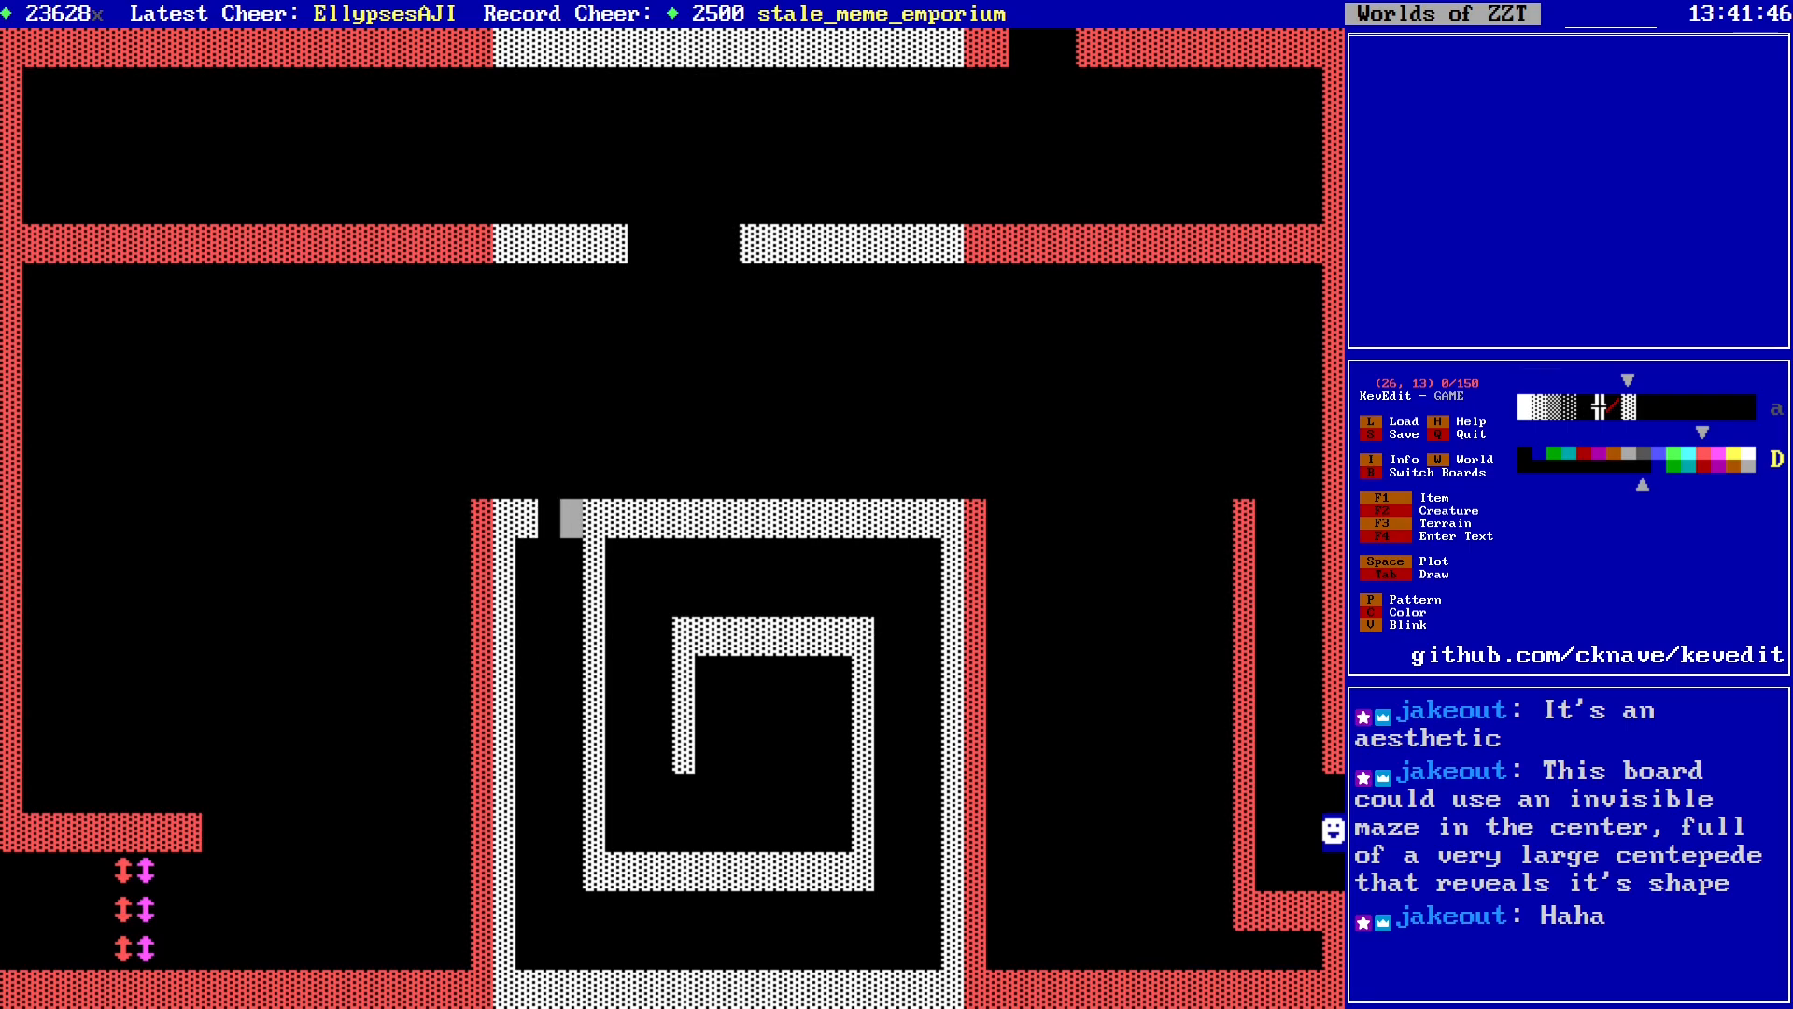
pyautogui.press('space')
# Step: Block the one-tile gap in the spiral maze's upper wall with a forest tile
pyautogui.press('Left')
pyautogui.press('Down')
pyautogui.press('Up')
pyautogui.press('F3')
pyautogui.press('f')
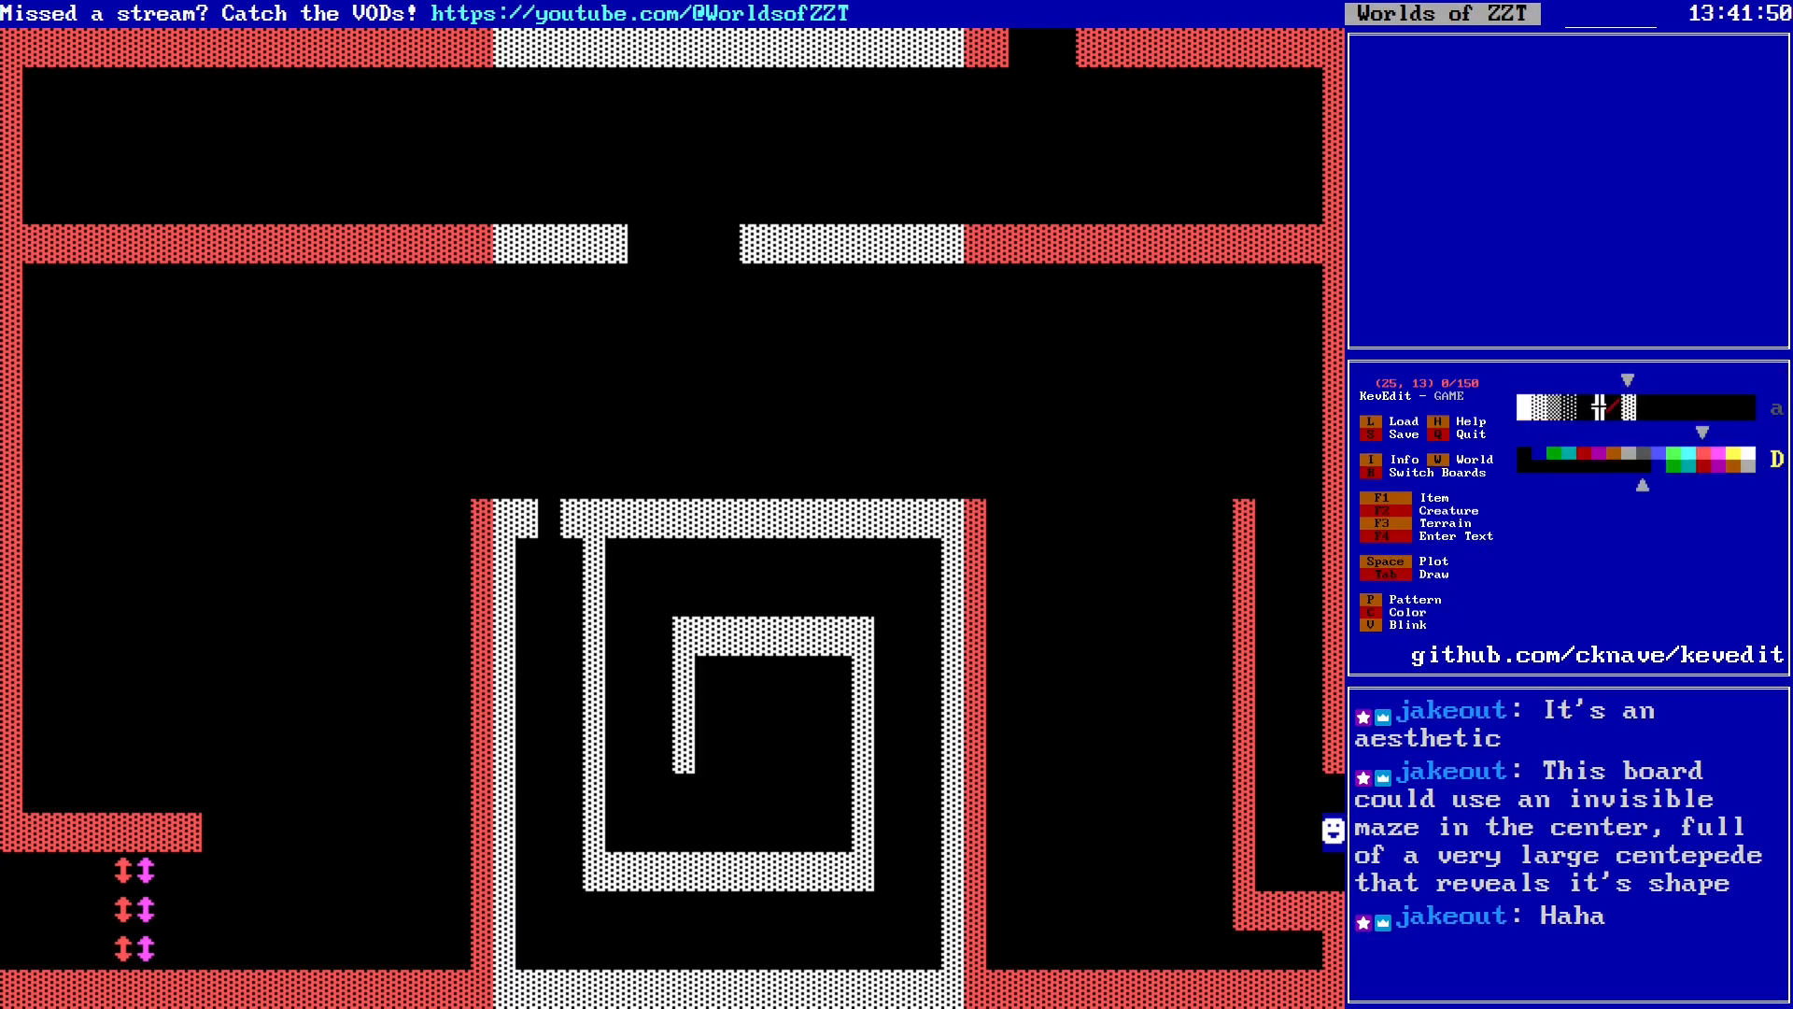
# Step: Add a lion near the lower-left corner of the red-walled chamber east of the spiral maze
pyautogui.press('Down')
pyautogui.press('Down')
pyautogui.press('Down')
pyautogui.press('Down')
pyautogui.press('Down')
pyautogui.press('Down')
pyautogui.press('Down')
pyautogui.press('Down')
pyautogui.press('Down')
pyautogui.press('Down')
pyautogui.press('Down')
pyautogui.press('Down')
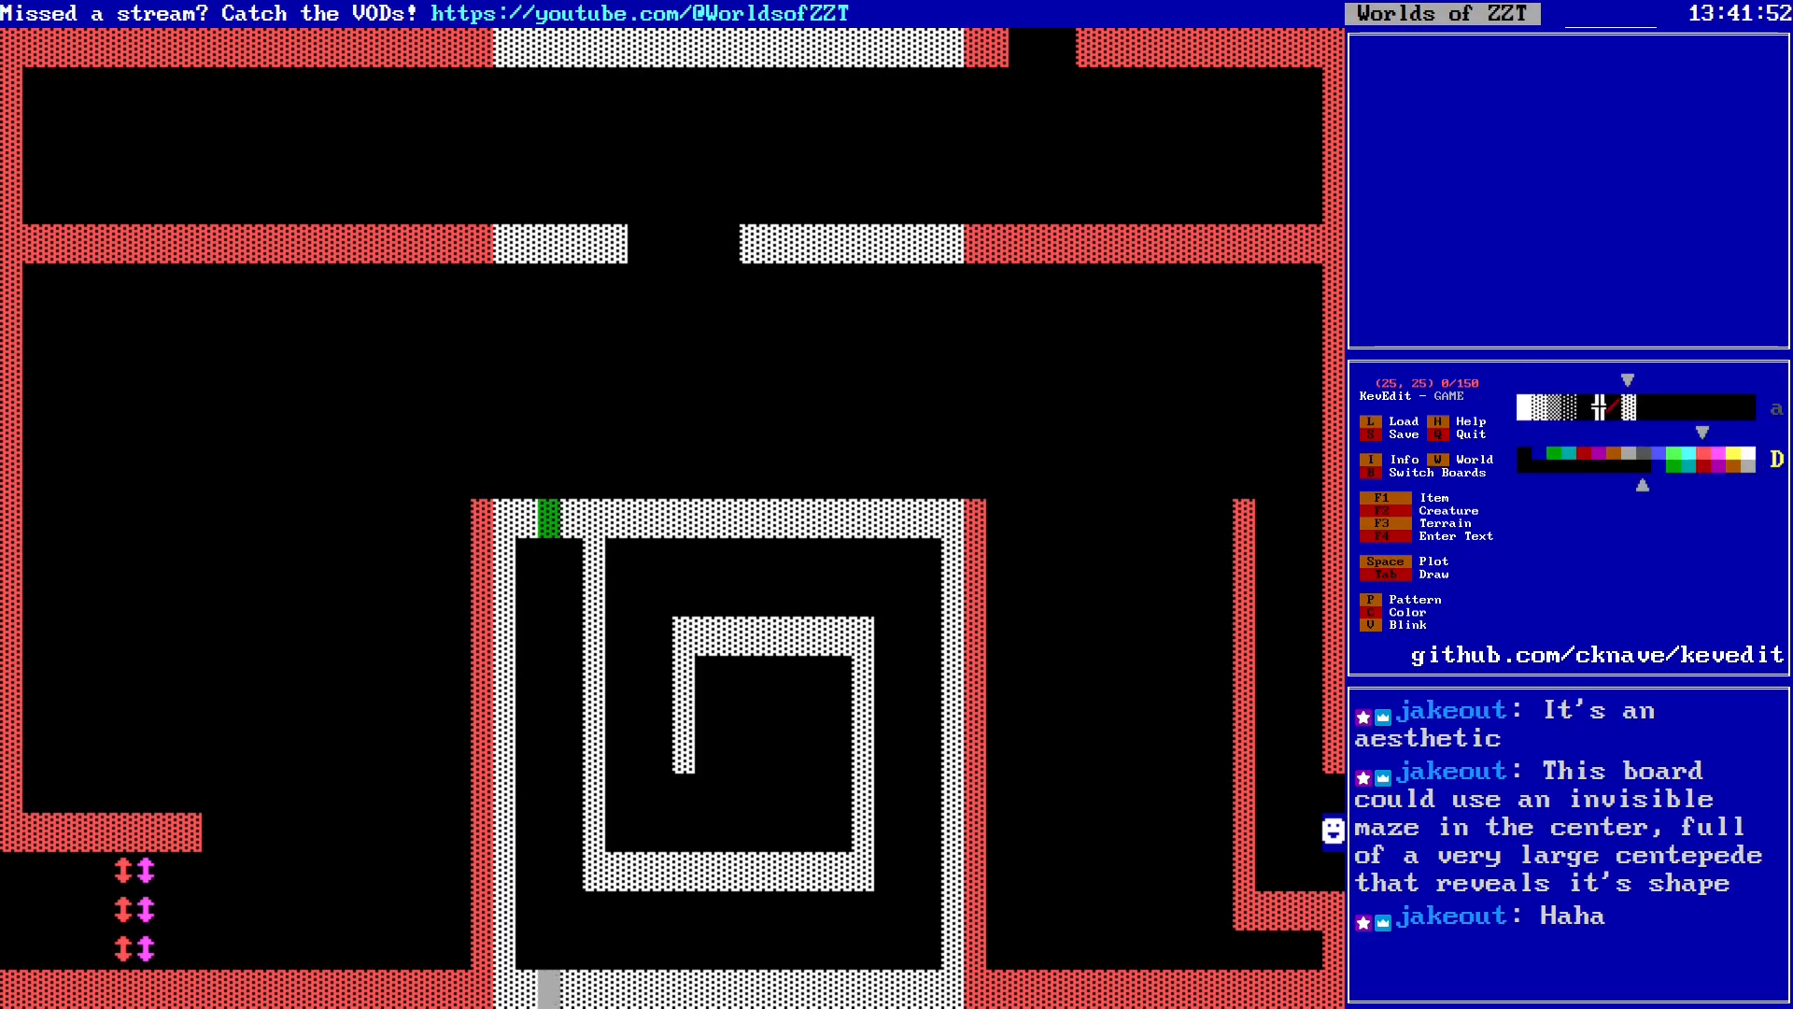
pyautogui.press('Right')
pyautogui.press('Right')
pyautogui.press('Right')
pyautogui.press('Right')
pyautogui.press('Right')
pyautogui.press('Right')
pyautogui.press('Right')
pyautogui.press('Right')
pyautogui.press('Right')
pyautogui.press('Right')
pyautogui.press('Right')
pyautogui.press('Right')
pyautogui.press('Right')
pyautogui.press('Right')
pyautogui.press('Right')
pyautogui.press('Right')
pyautogui.press('Right')
pyautogui.press('Right')
pyautogui.press('Right')
pyautogui.press('Right')
pyautogui.press('Up')
pyautogui.press('Up')
pyautogui.press('Up')
pyautogui.press('Up')
pyautogui.press('Up')
pyautogui.press('Up')
pyautogui.press('Up')
pyautogui.press('Up')
pyautogui.press('Up')
pyautogui.press('Up')
pyautogui.press('Up')
pyautogui.press('Up')
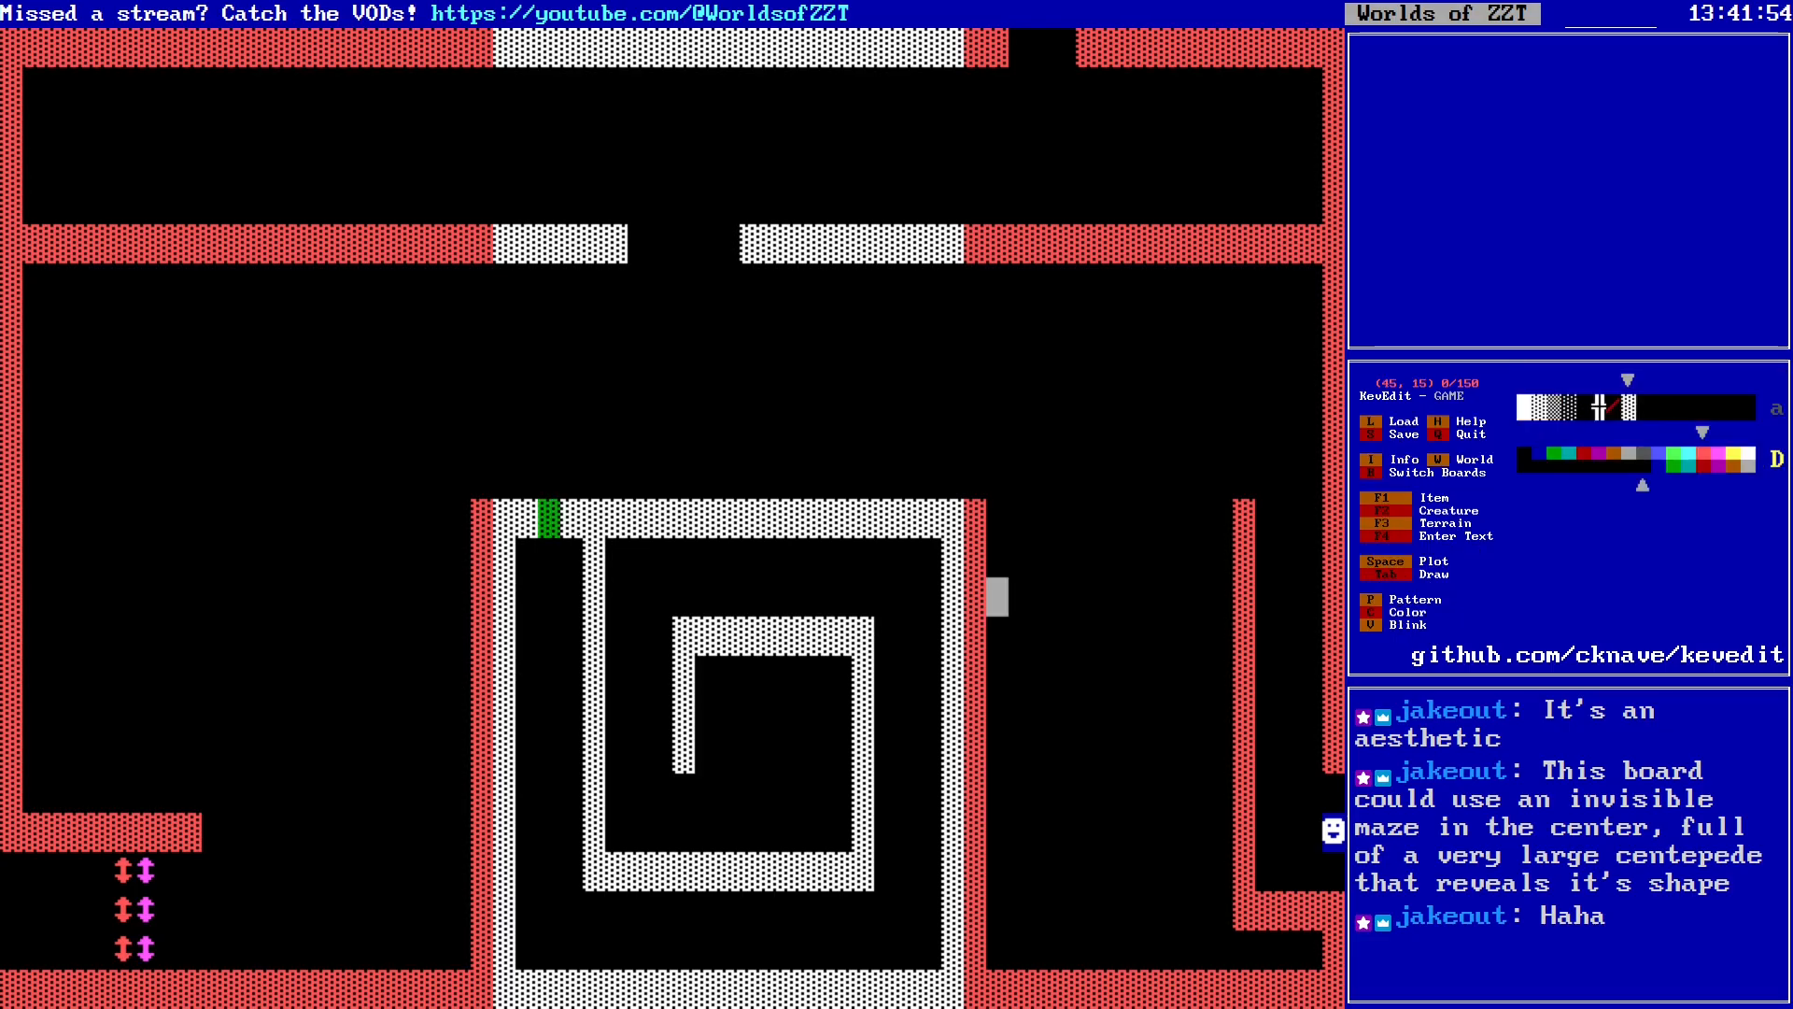
pyautogui.press('Left')
pyautogui.press('Right')
pyautogui.press('Right')
pyautogui.press('Right')
pyautogui.press('Right')
pyautogui.press('Right')
pyautogui.press('Right')
pyautogui.press('Right')
pyautogui.press('Right')
pyautogui.press('Right')
pyautogui.press('Right')
pyautogui.press('Right')
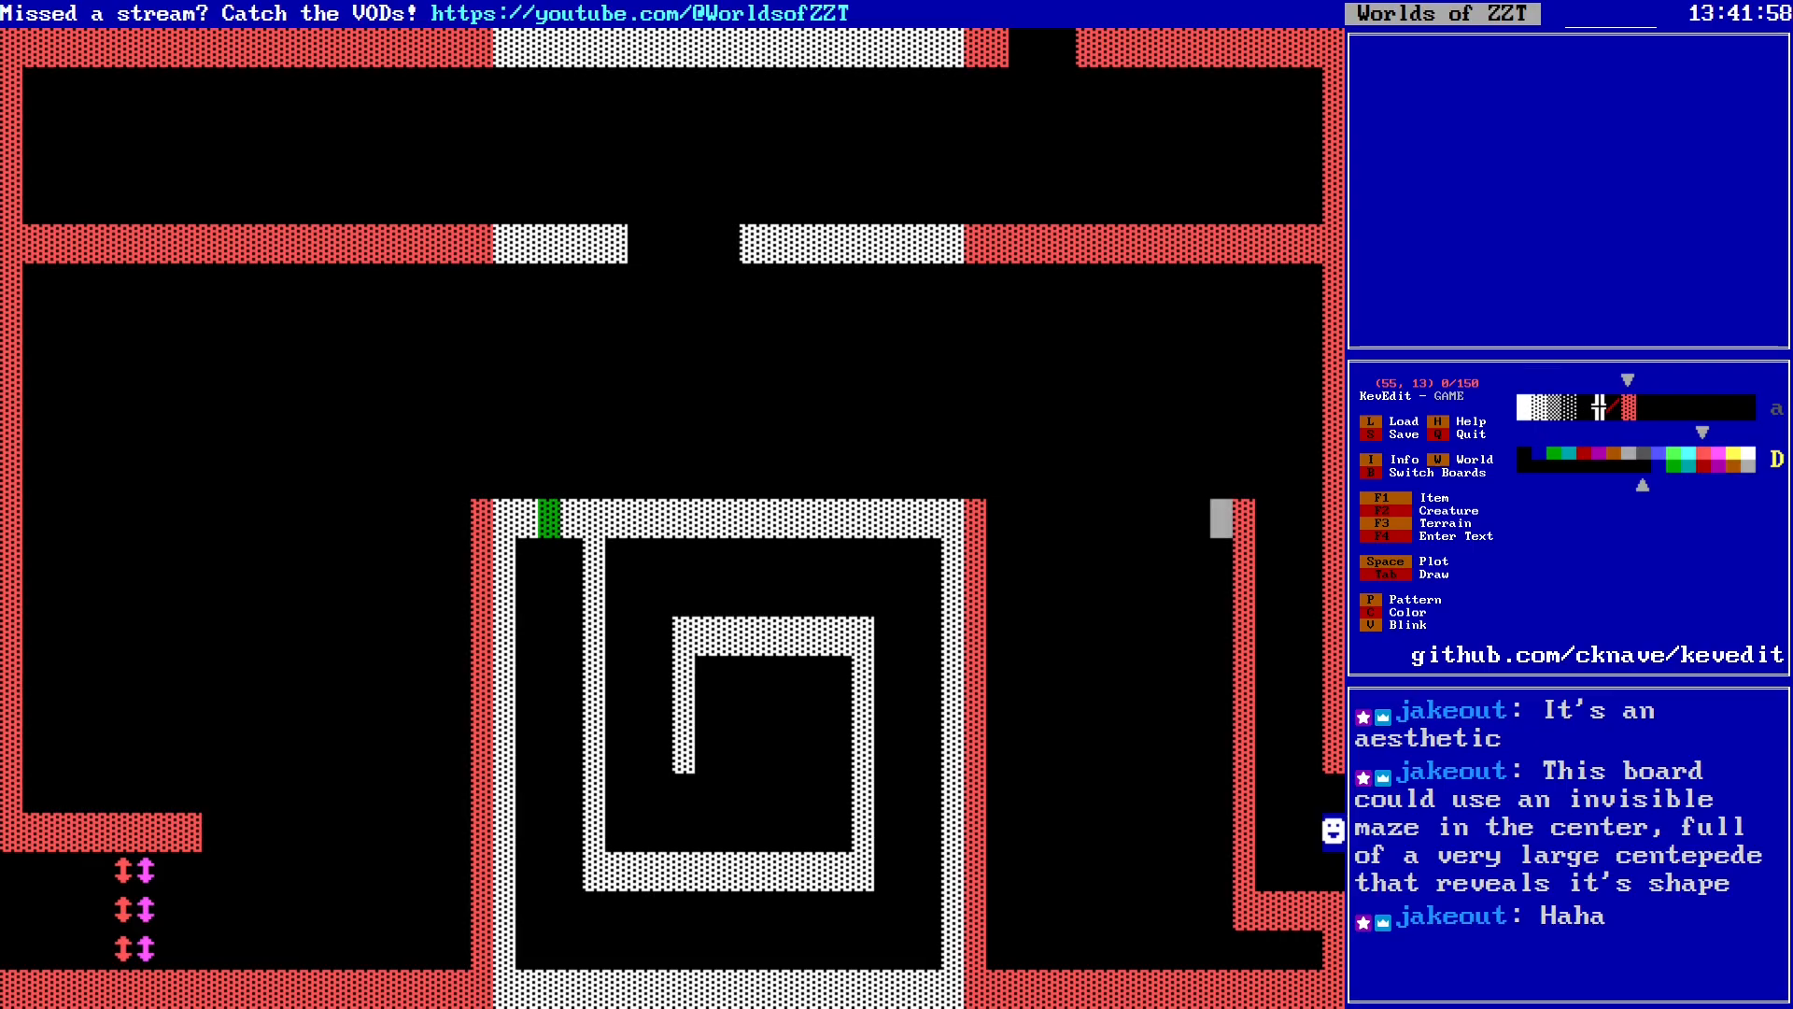
pyautogui.press('Down')
pyautogui.press('Left')
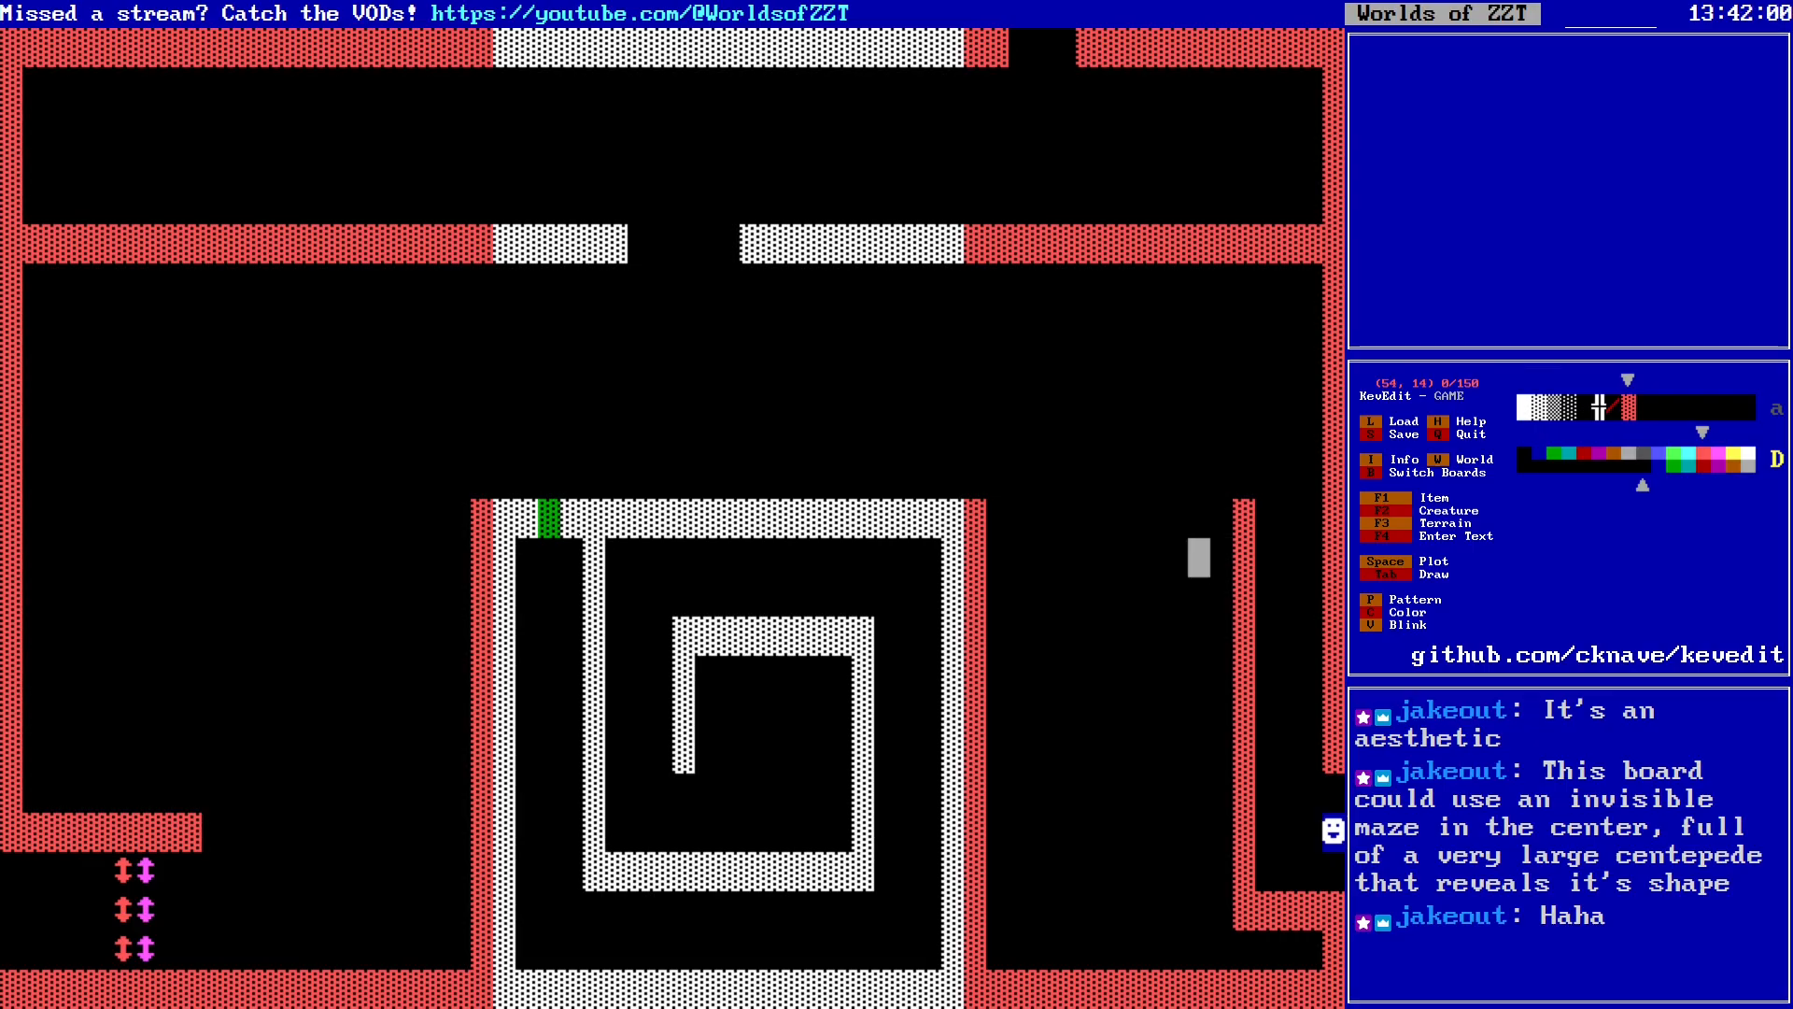
pyautogui.press('Left')
pyautogui.press('Left')
pyautogui.press('Left')
pyautogui.press('Left')
pyautogui.press('Left')
pyautogui.press('Left')
pyautogui.press('Left')
pyautogui.press('Down')
pyautogui.press('Down')
pyautogui.press('Down')
pyautogui.press('Down')
pyautogui.press('Down')
pyautogui.press('Down')
pyautogui.press('Down')
pyautogui.press('Left')
pyautogui.press('Down')
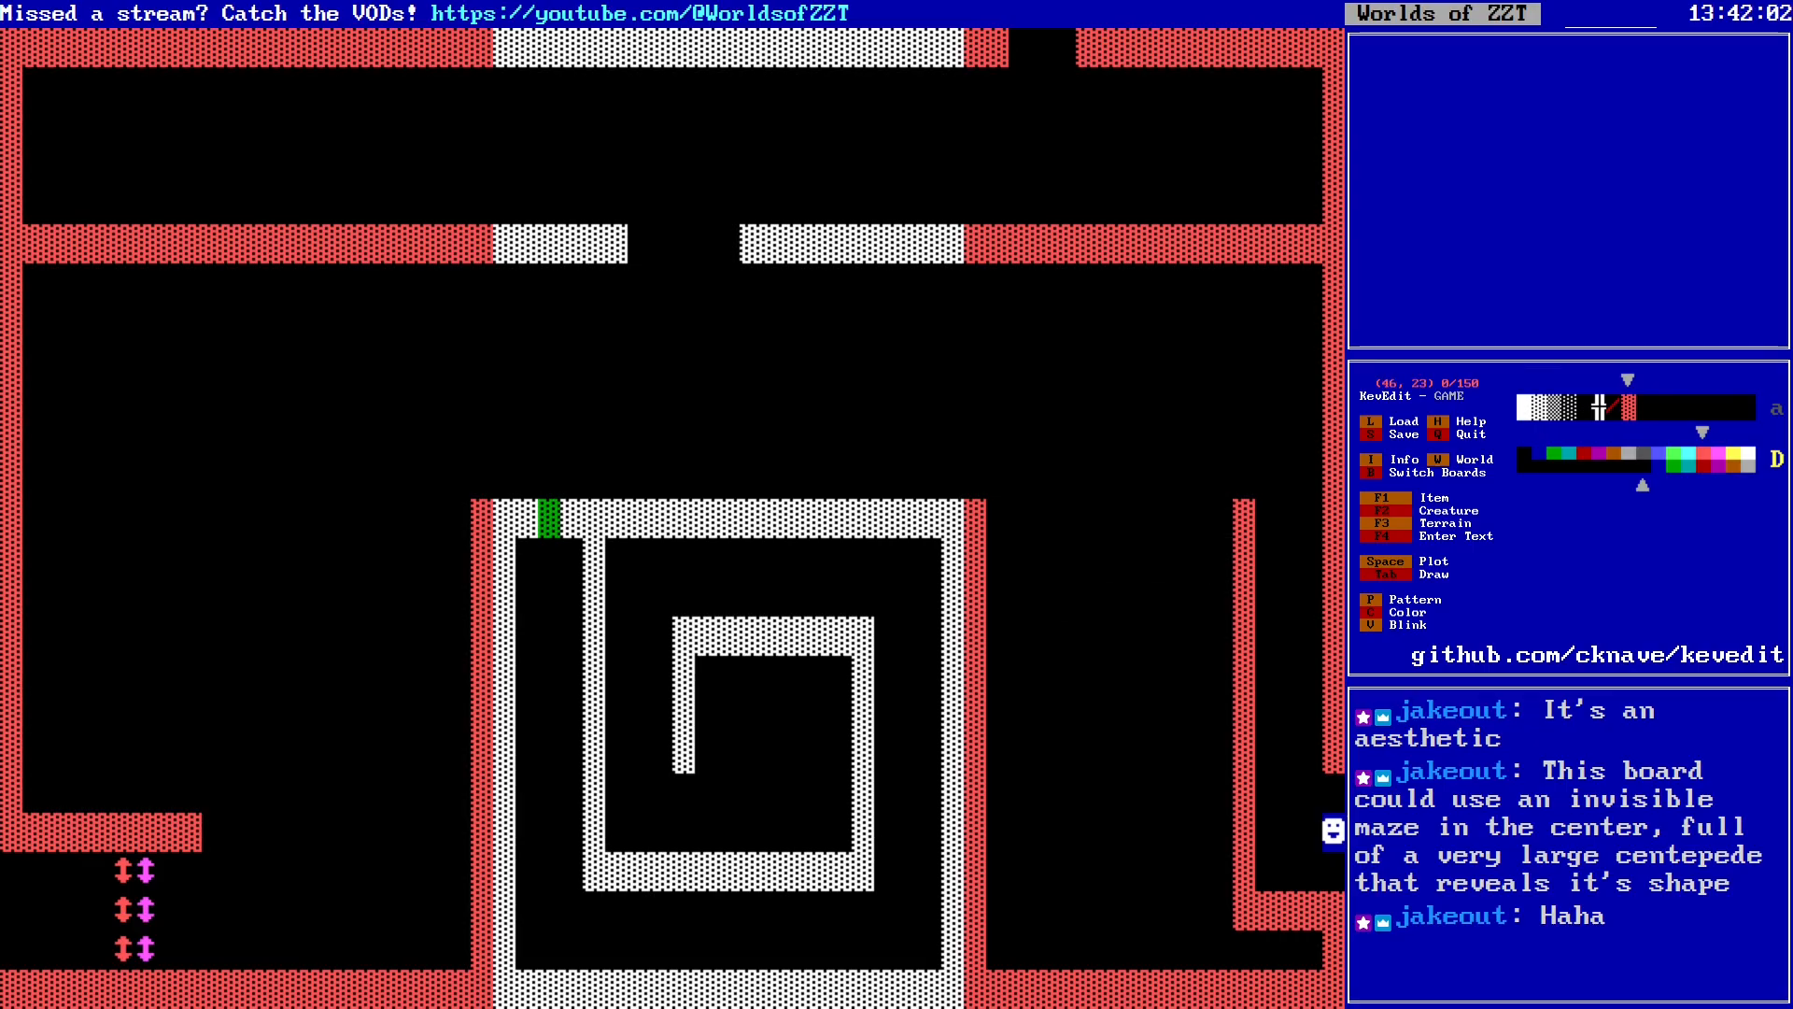
pyautogui.press('F2')
pyautogui.press('l')
pyautogui.press('Return')
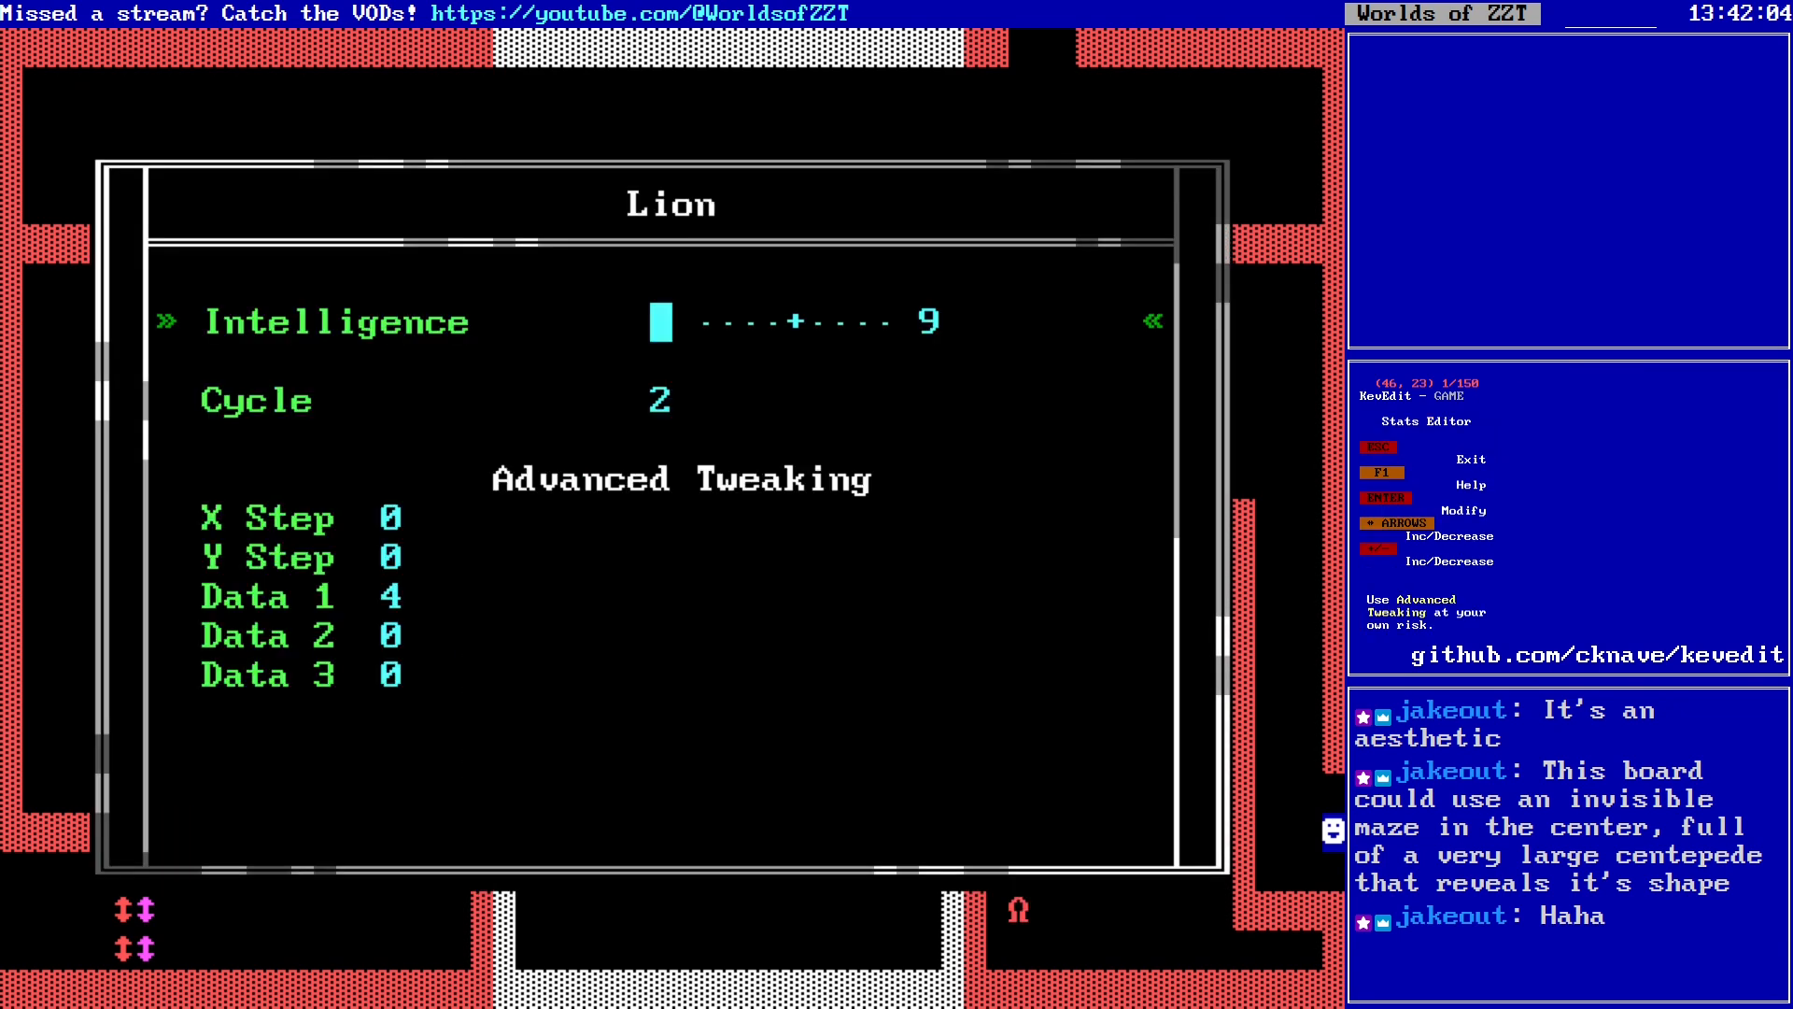
# Step: Raise the new lion's intelligence three levels above its default
pyautogui.press('Right')
pyautogui.press('Right')
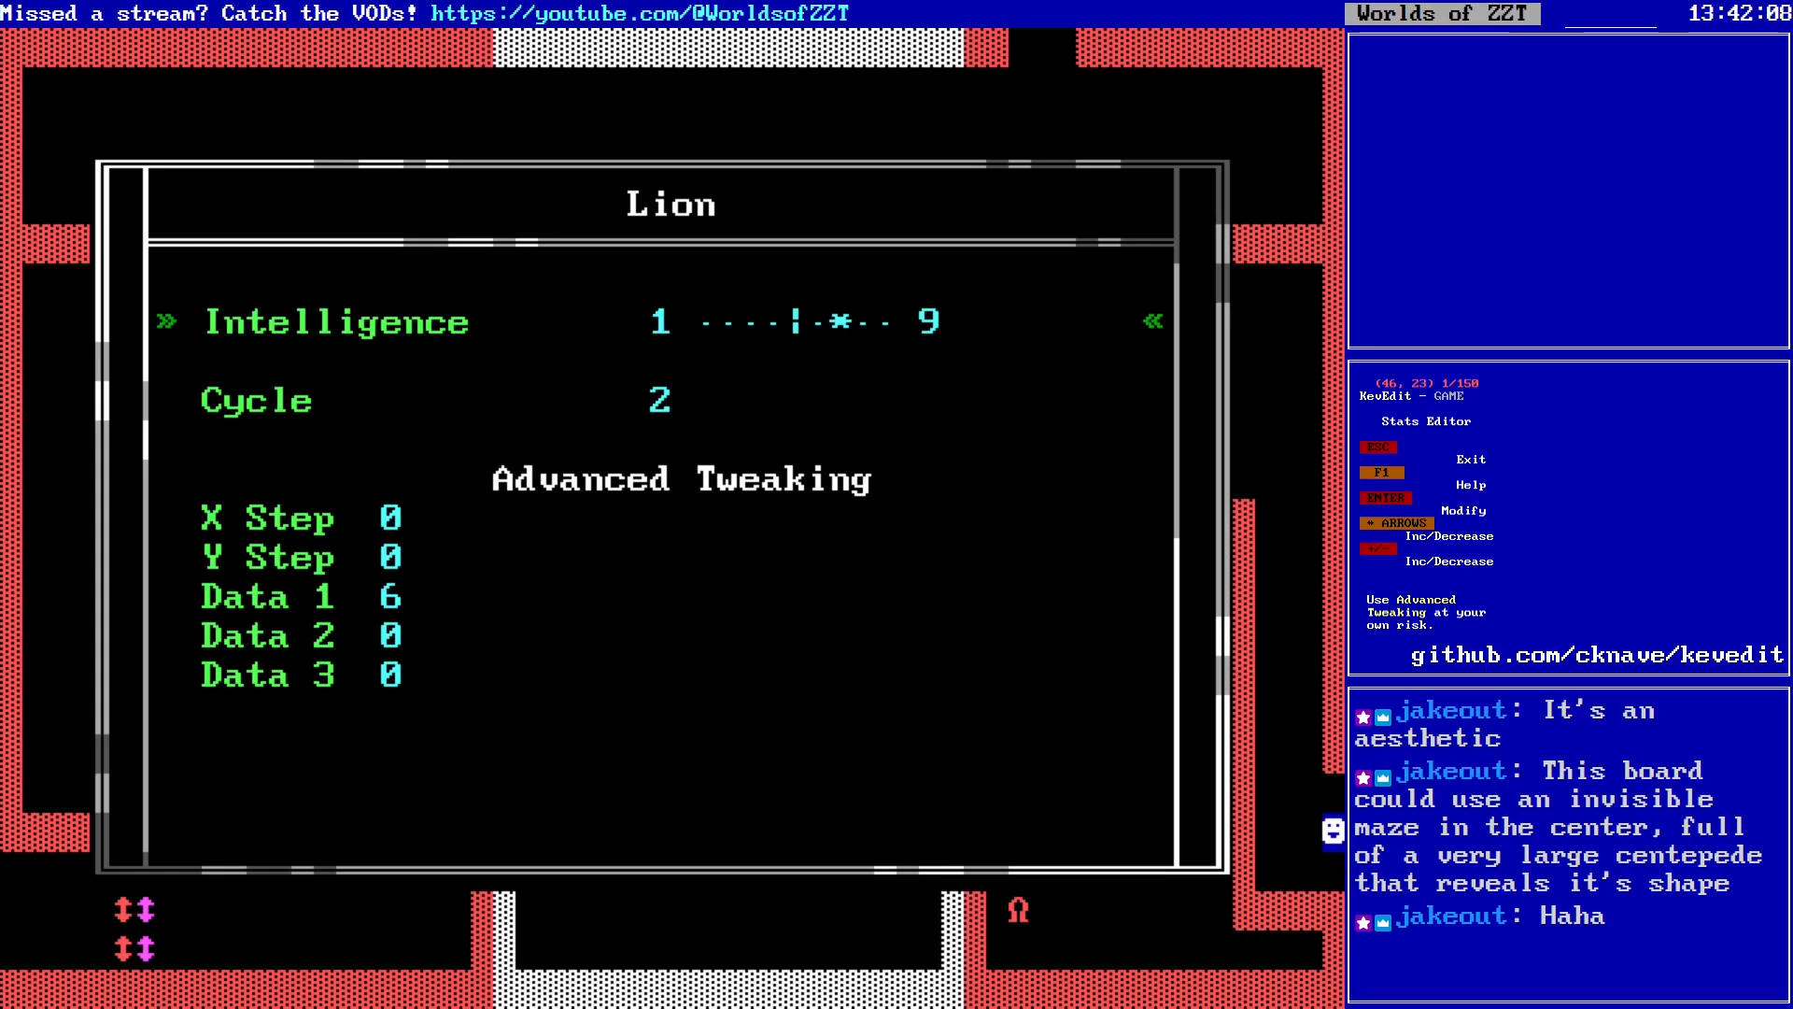
pyautogui.press('Right')
pyautogui.press('Escape')
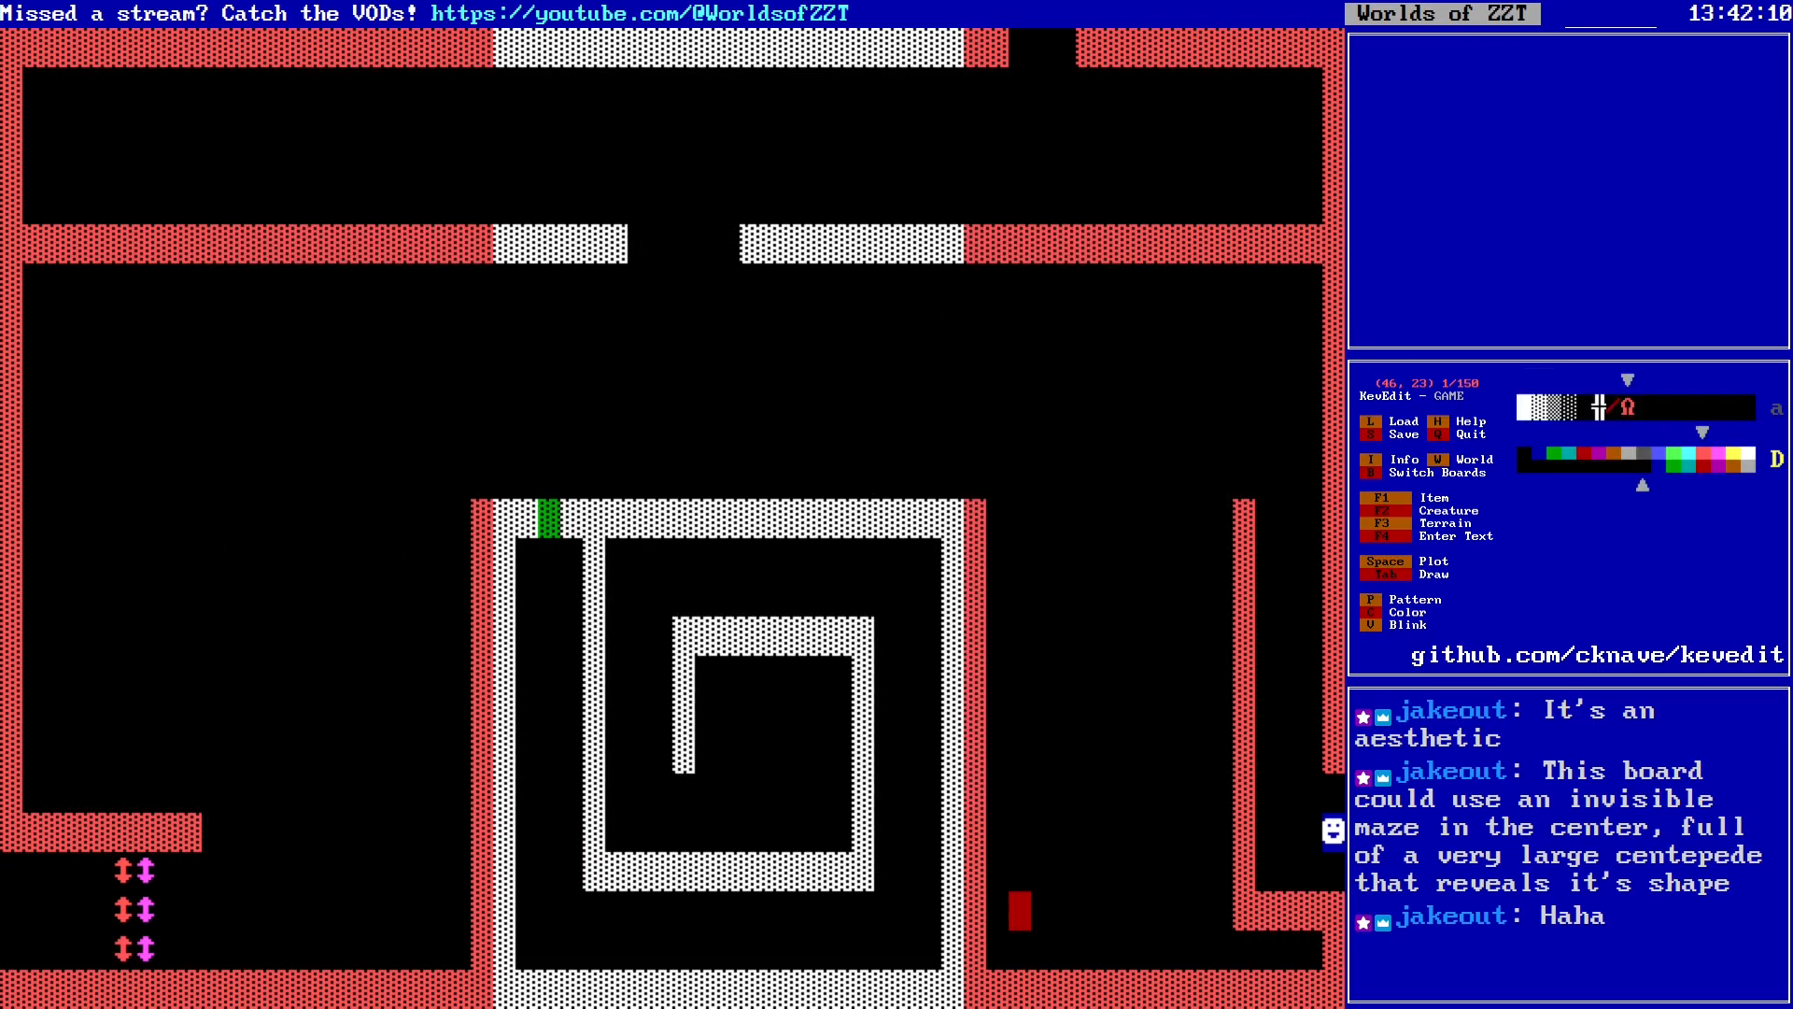
# Step: Scatter three copies of the lion across the lower middle of the red-walled chamber
pyautogui.press('Right')
pyautogui.press('Right')
pyautogui.press('Up')
pyautogui.press('Up')
pyautogui.press('space')
pyautogui.press('Right')
pyautogui.press('Right')
pyautogui.press('Down')
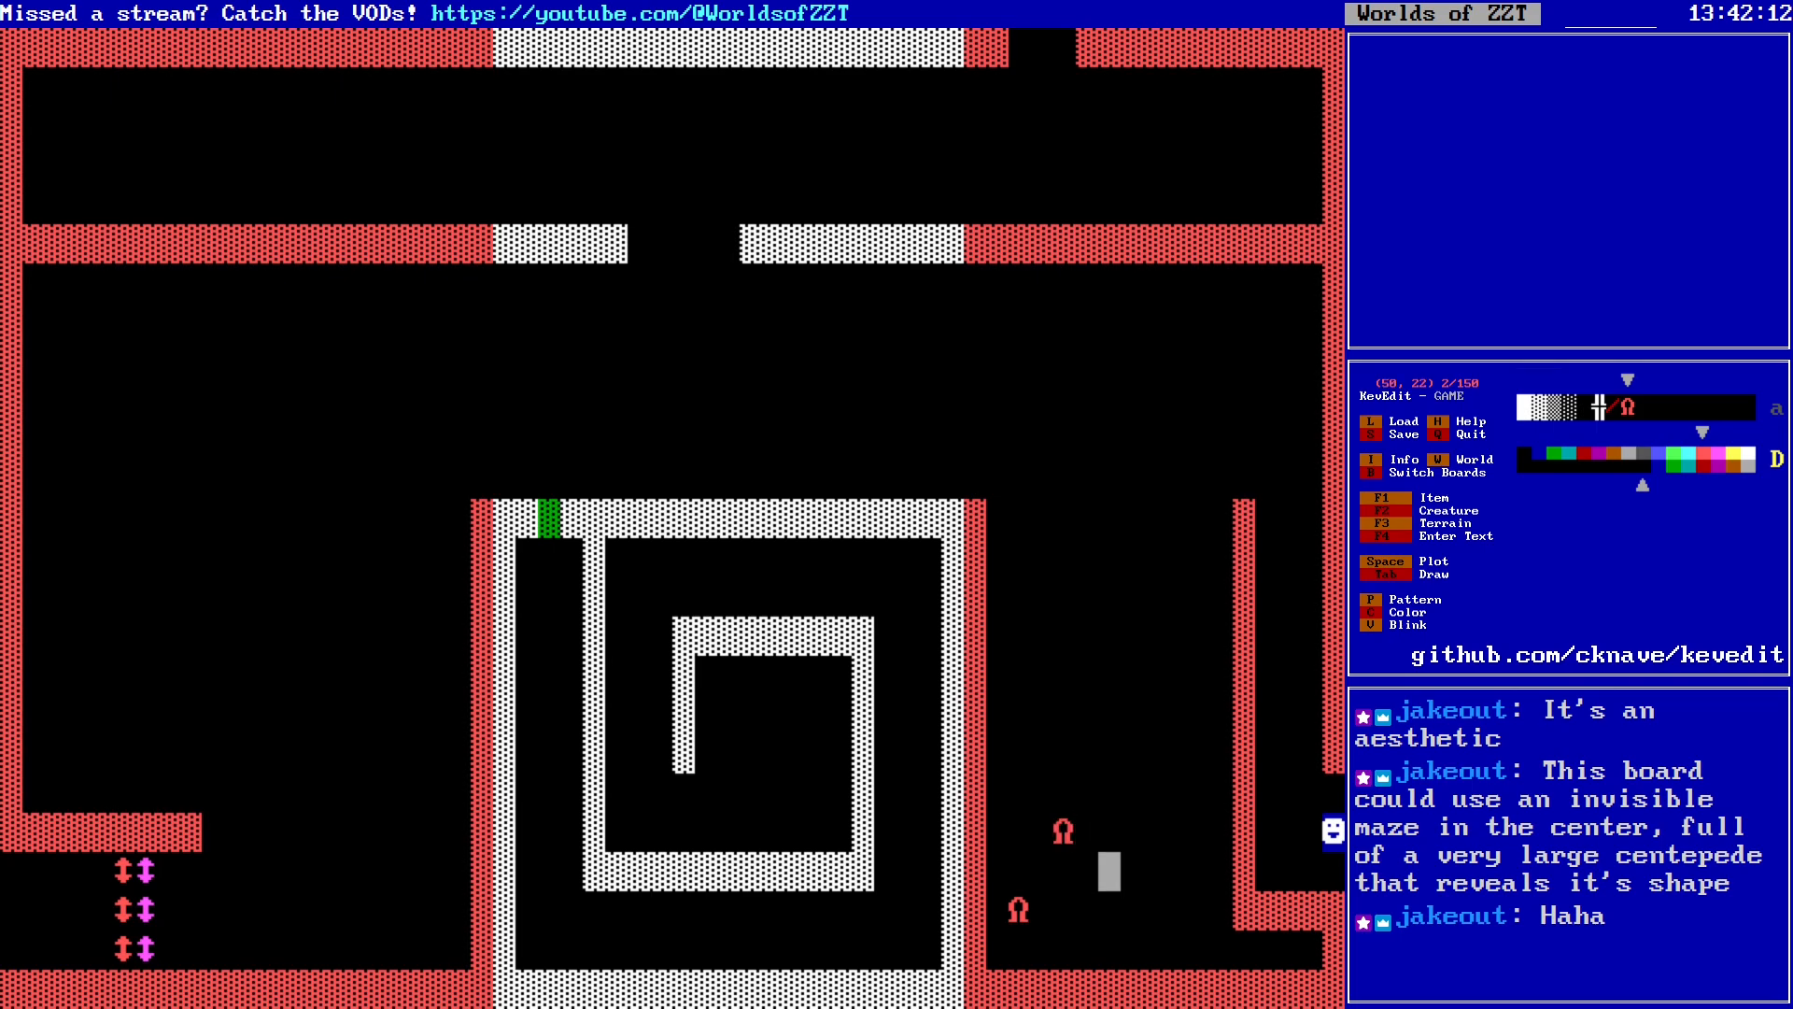
pyautogui.press('Right')
pyautogui.press('Down')
pyautogui.press('Left')
pyautogui.press('Left')
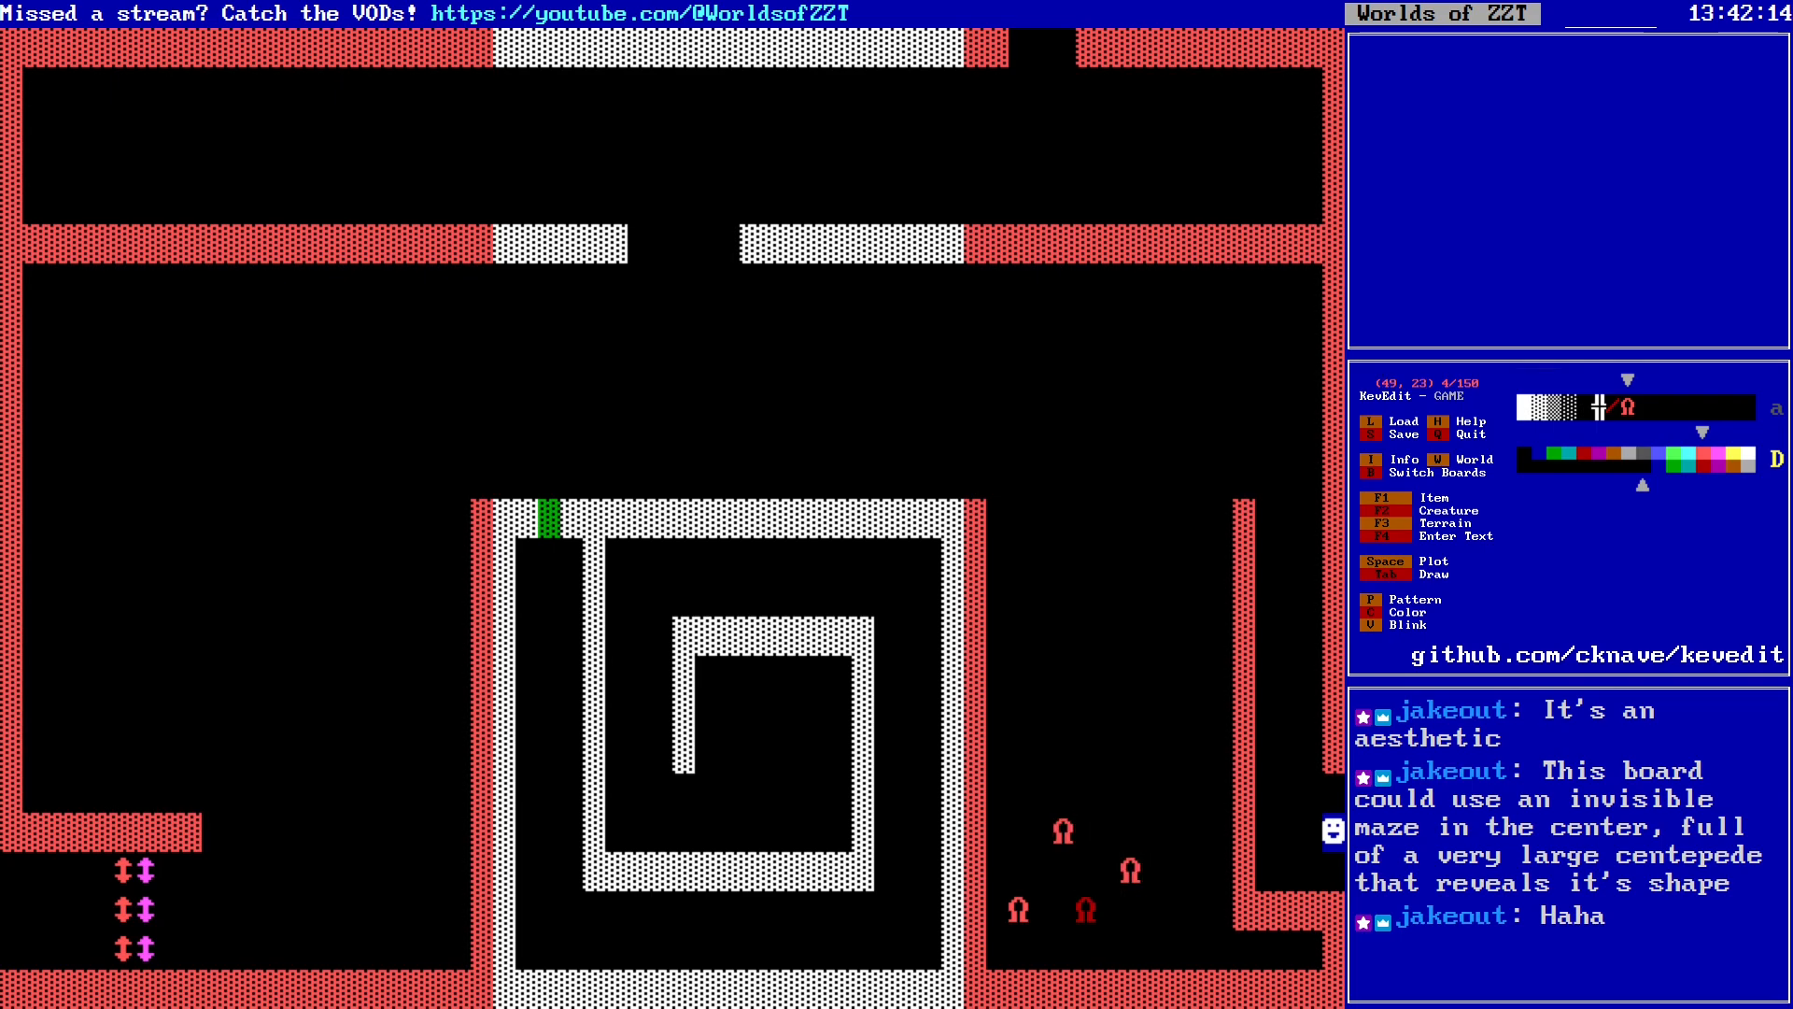
# Step: Plot two more lions in the lower part of the chamber, close to its east wall
pyautogui.press('Right')
pyautogui.press('Right')
pyautogui.press('Right')
pyautogui.press('Up')
pyautogui.press('Up')
pyautogui.press('Right')
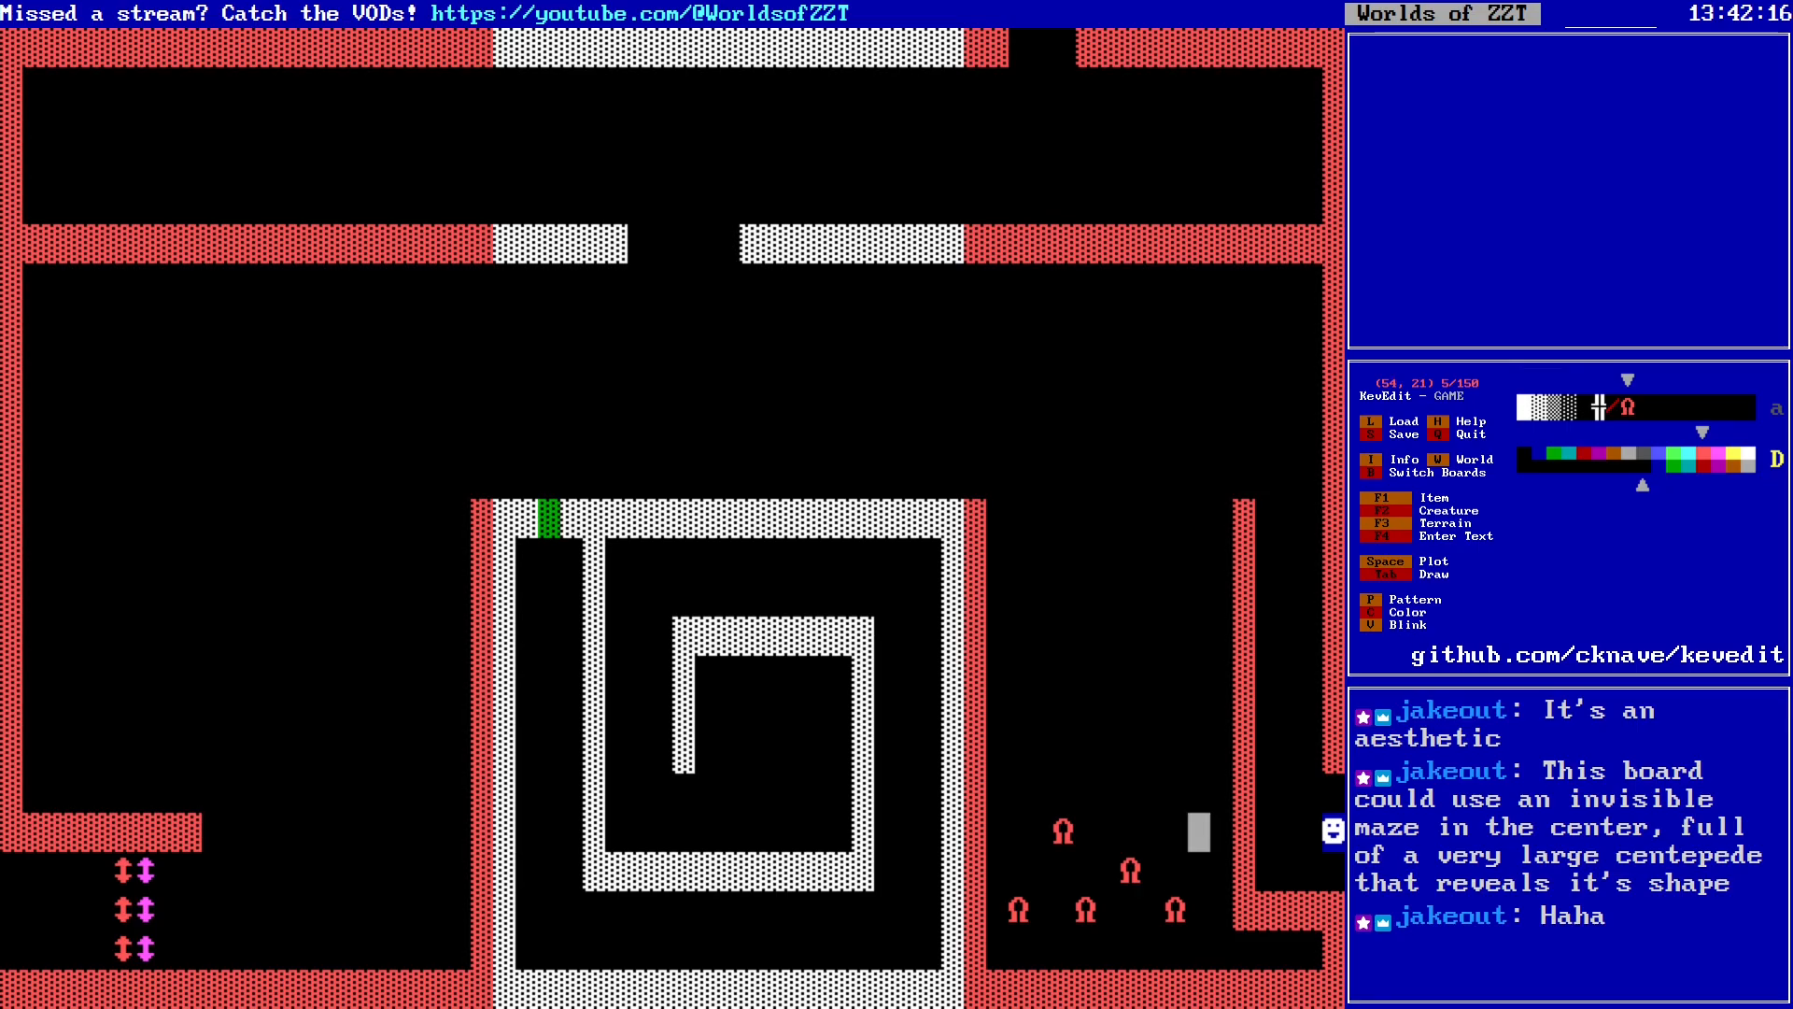
pyautogui.press('space')
# Step: Plot two lions one row above the existing group, one mid-chamber and one near the west wall
pyautogui.press('Up')
pyautogui.press('Up')
pyautogui.press('Left')
pyautogui.press('Left')
pyautogui.press('Left')
pyautogui.press('Left')
pyautogui.press('Left')
pyautogui.press('space')
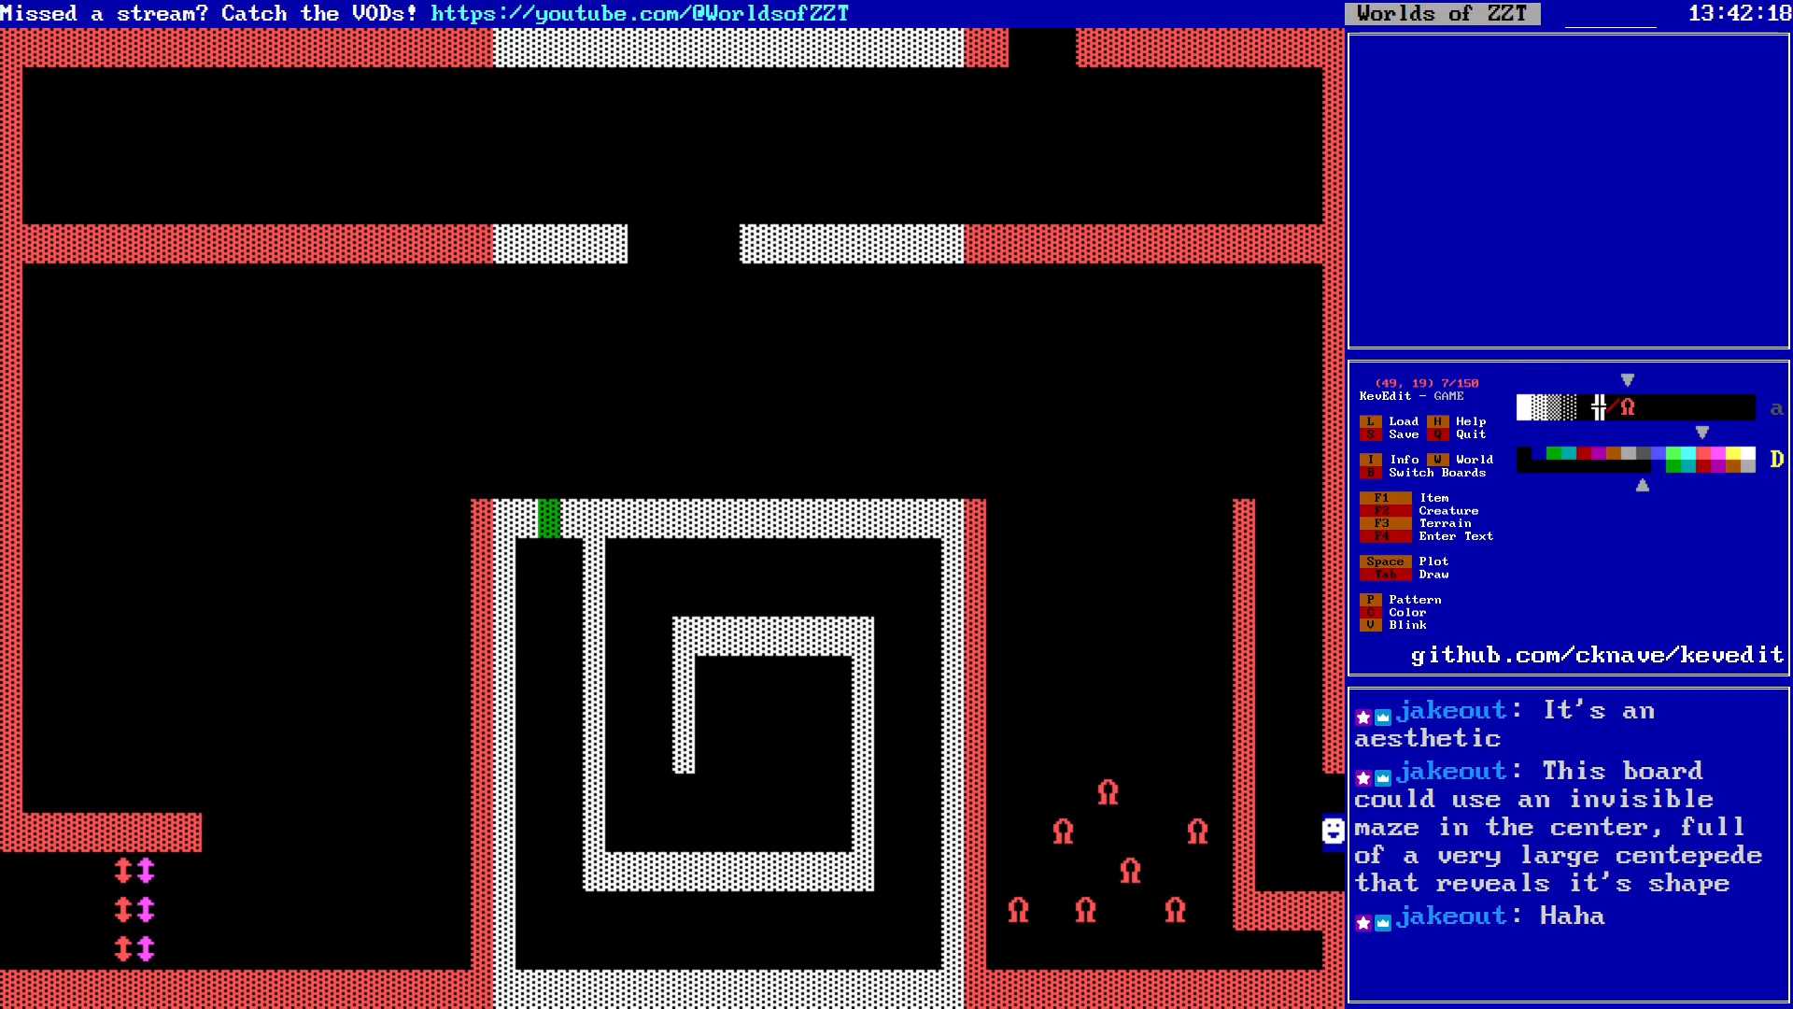
pyautogui.press('d')
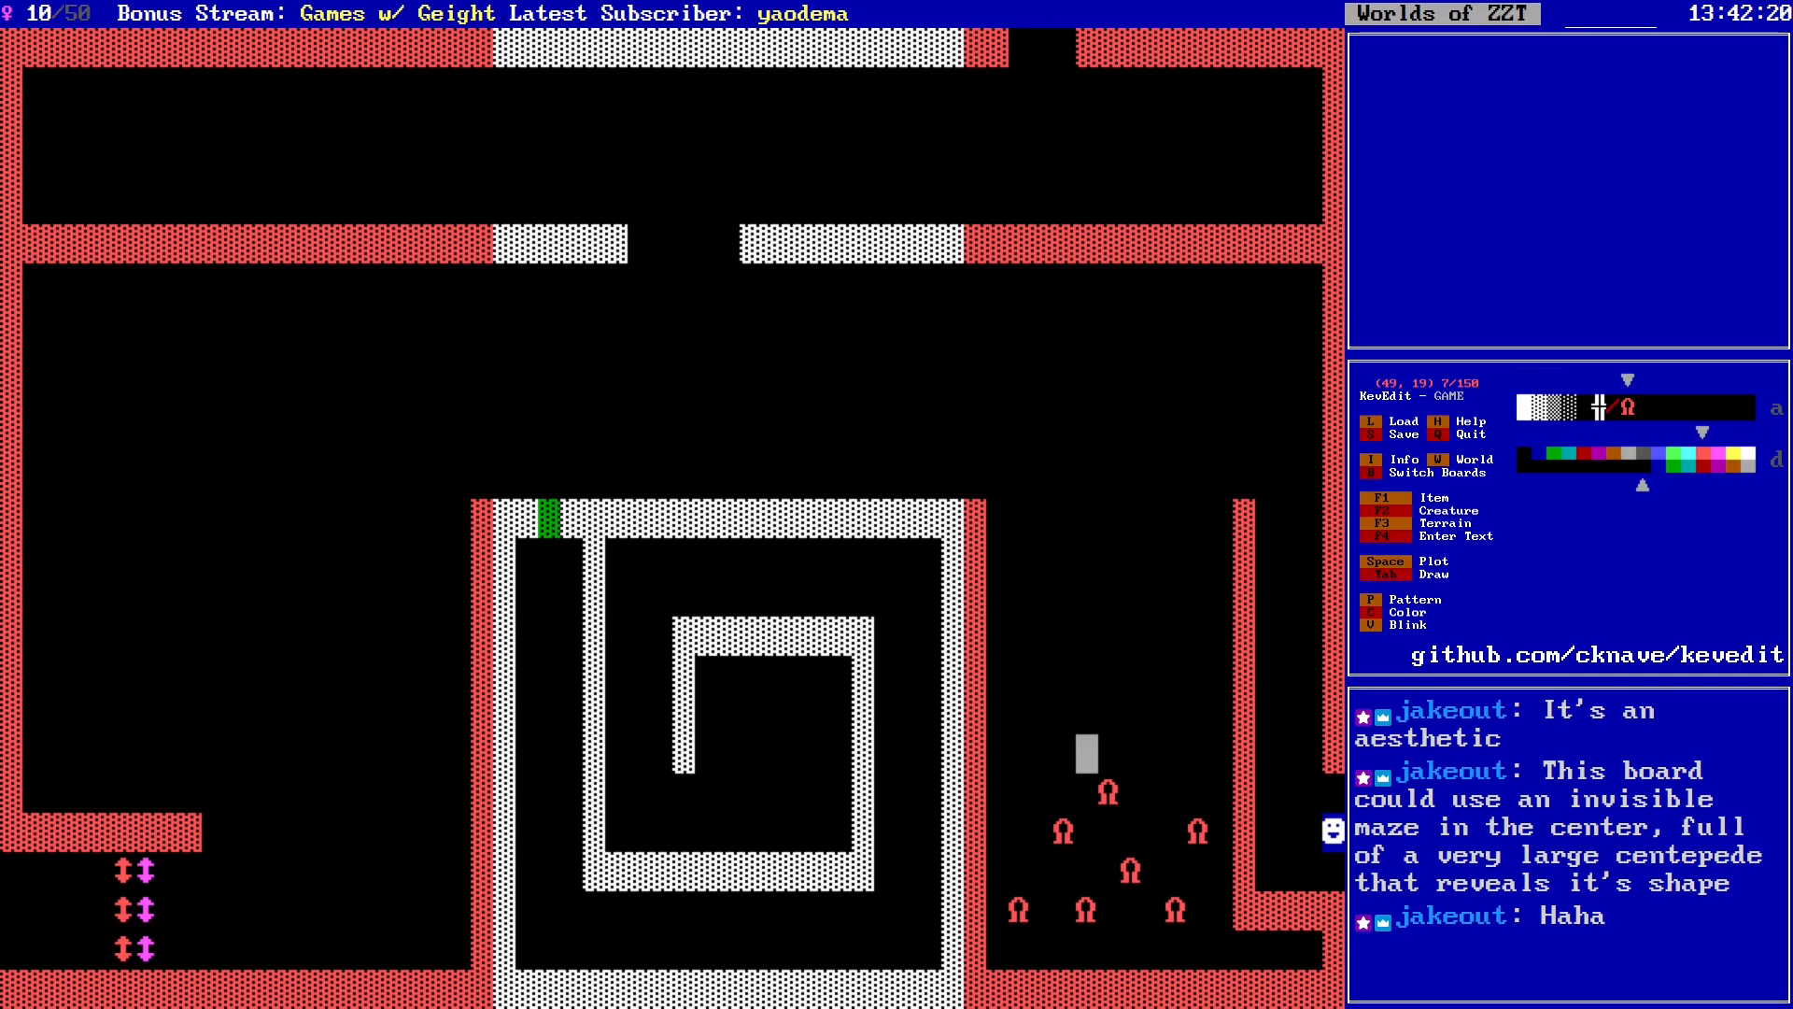
pyautogui.press('Left')
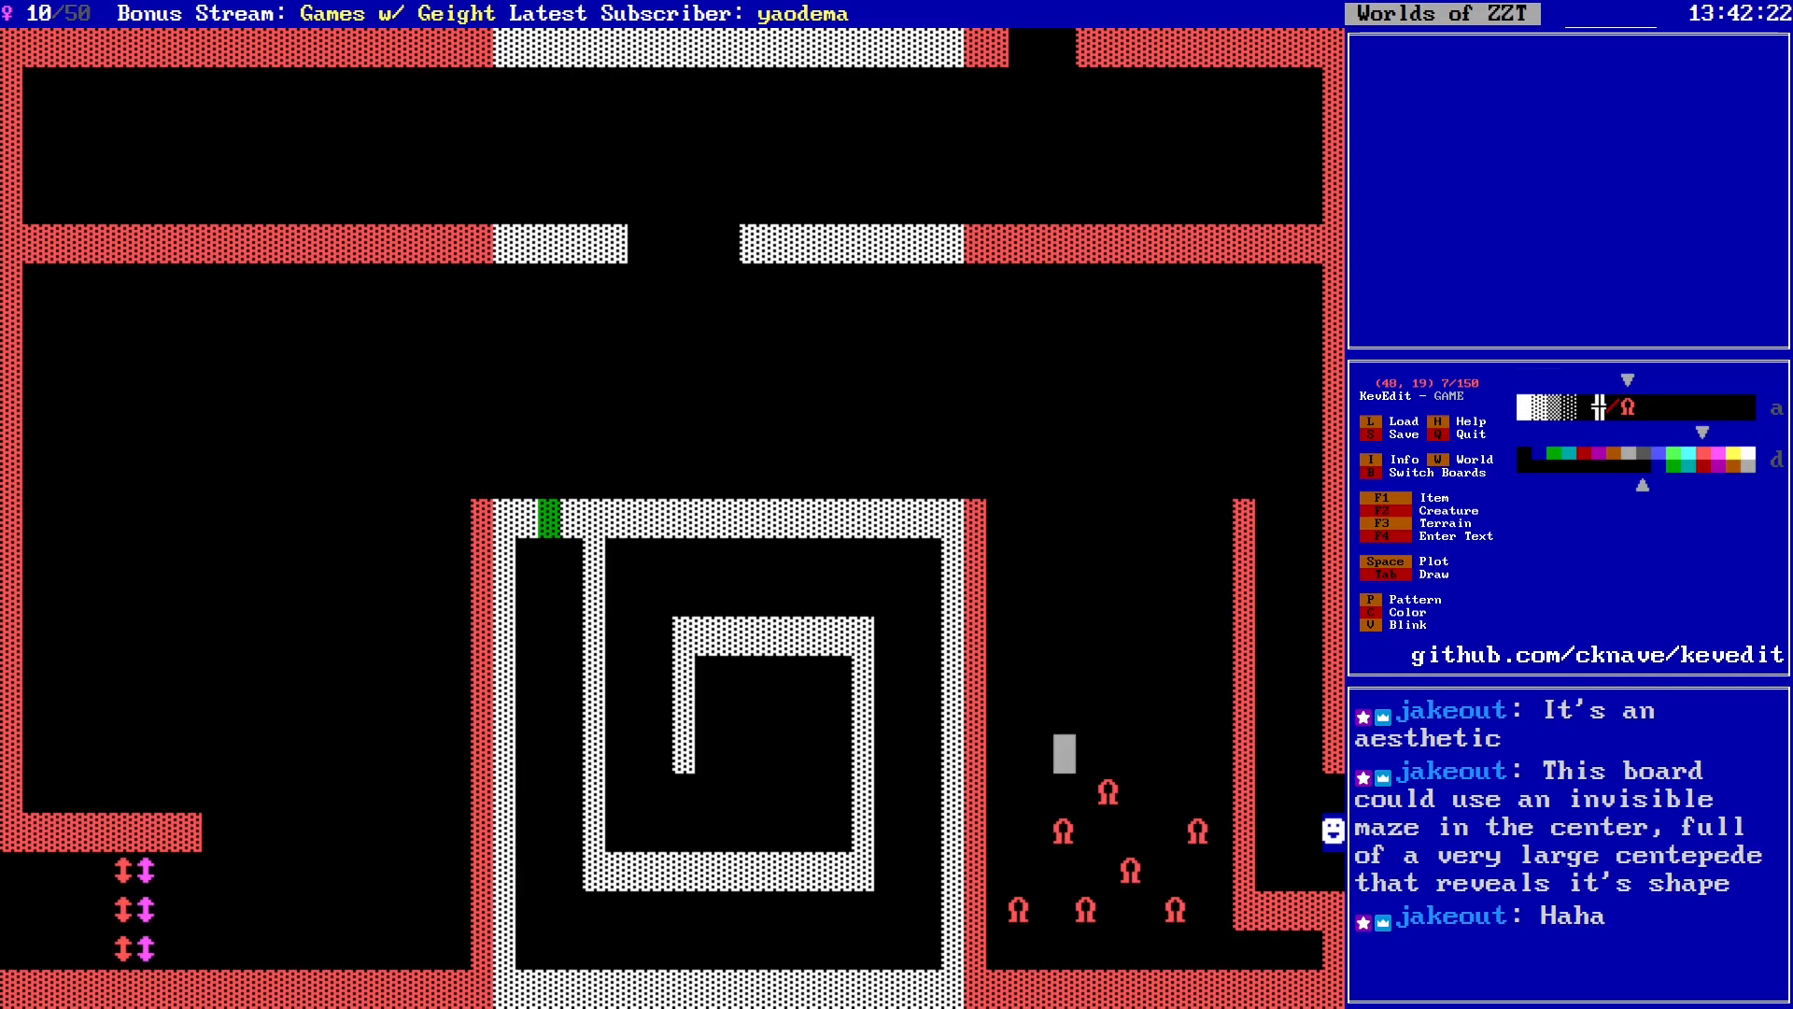
pyautogui.press('d')
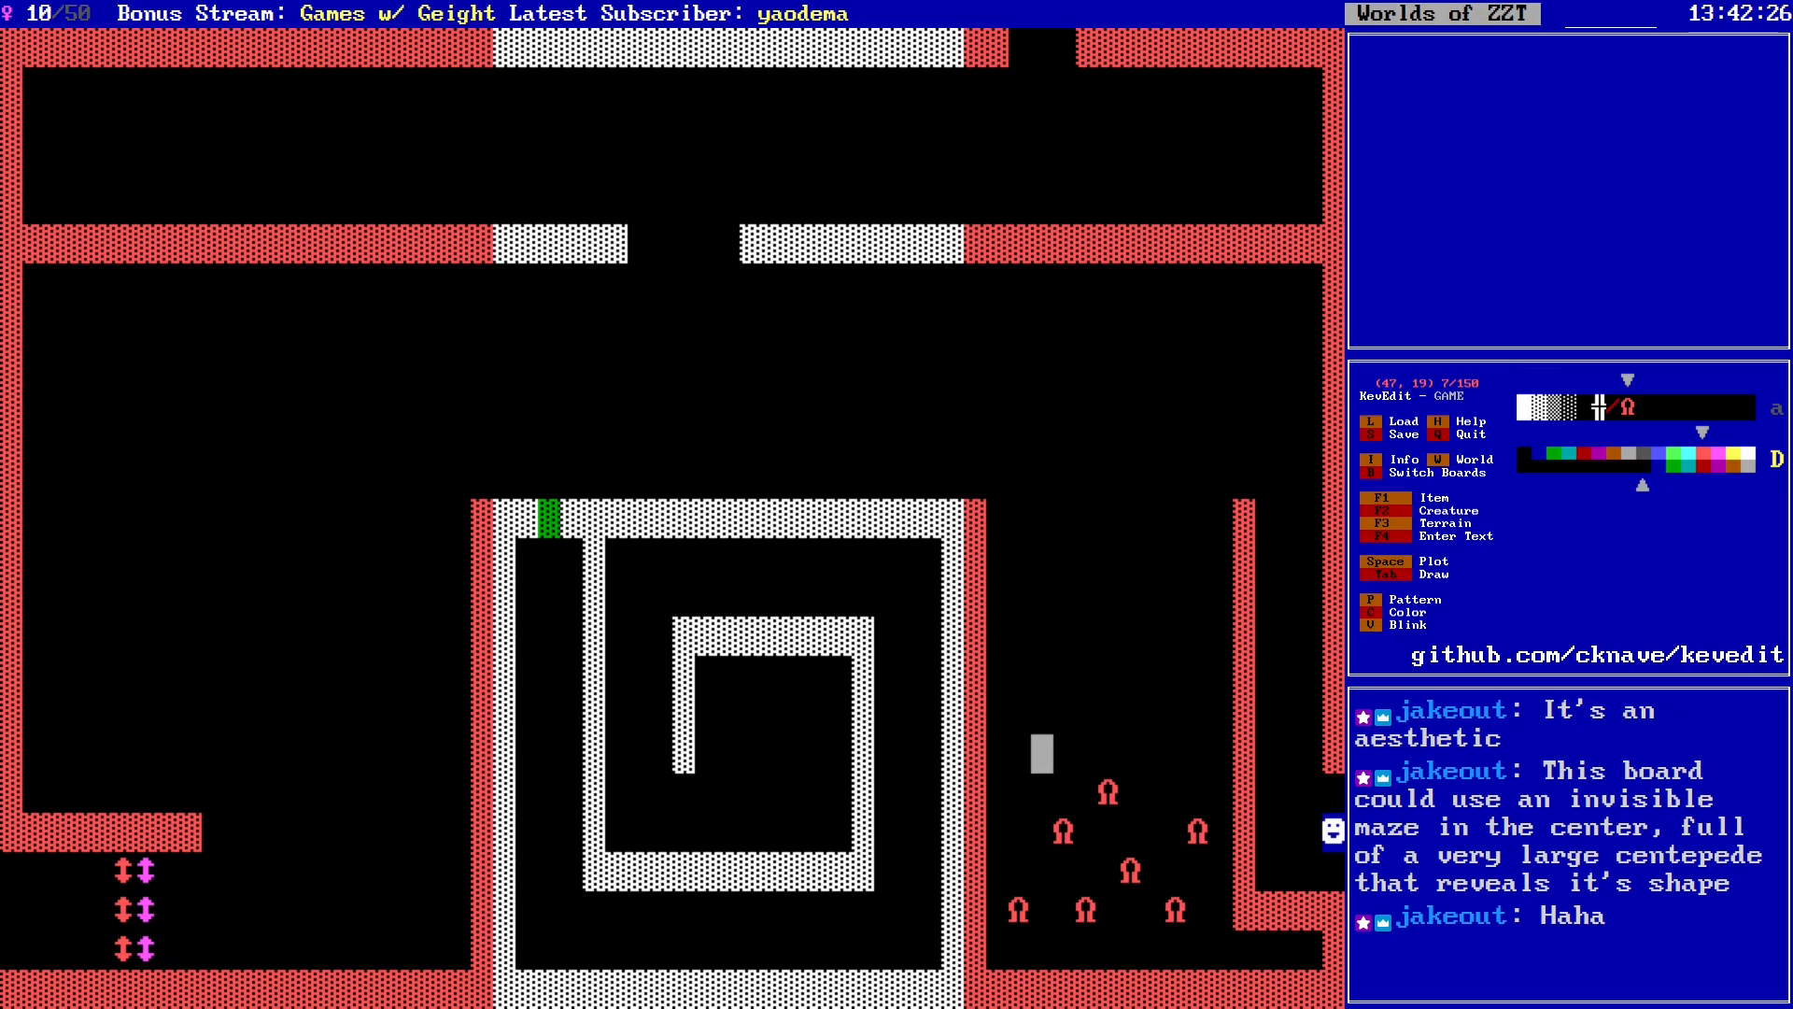
pyautogui.press('Down')
pyautogui.press('Left')
pyautogui.press('space')
# Step: Plot two staggered lions higher up in the eastern half of the chamber
pyautogui.press('Right')
pyautogui.press('Right')
pyautogui.press('Up')
pyautogui.press('Right')
pyautogui.press('Right')
pyautogui.press('Right')
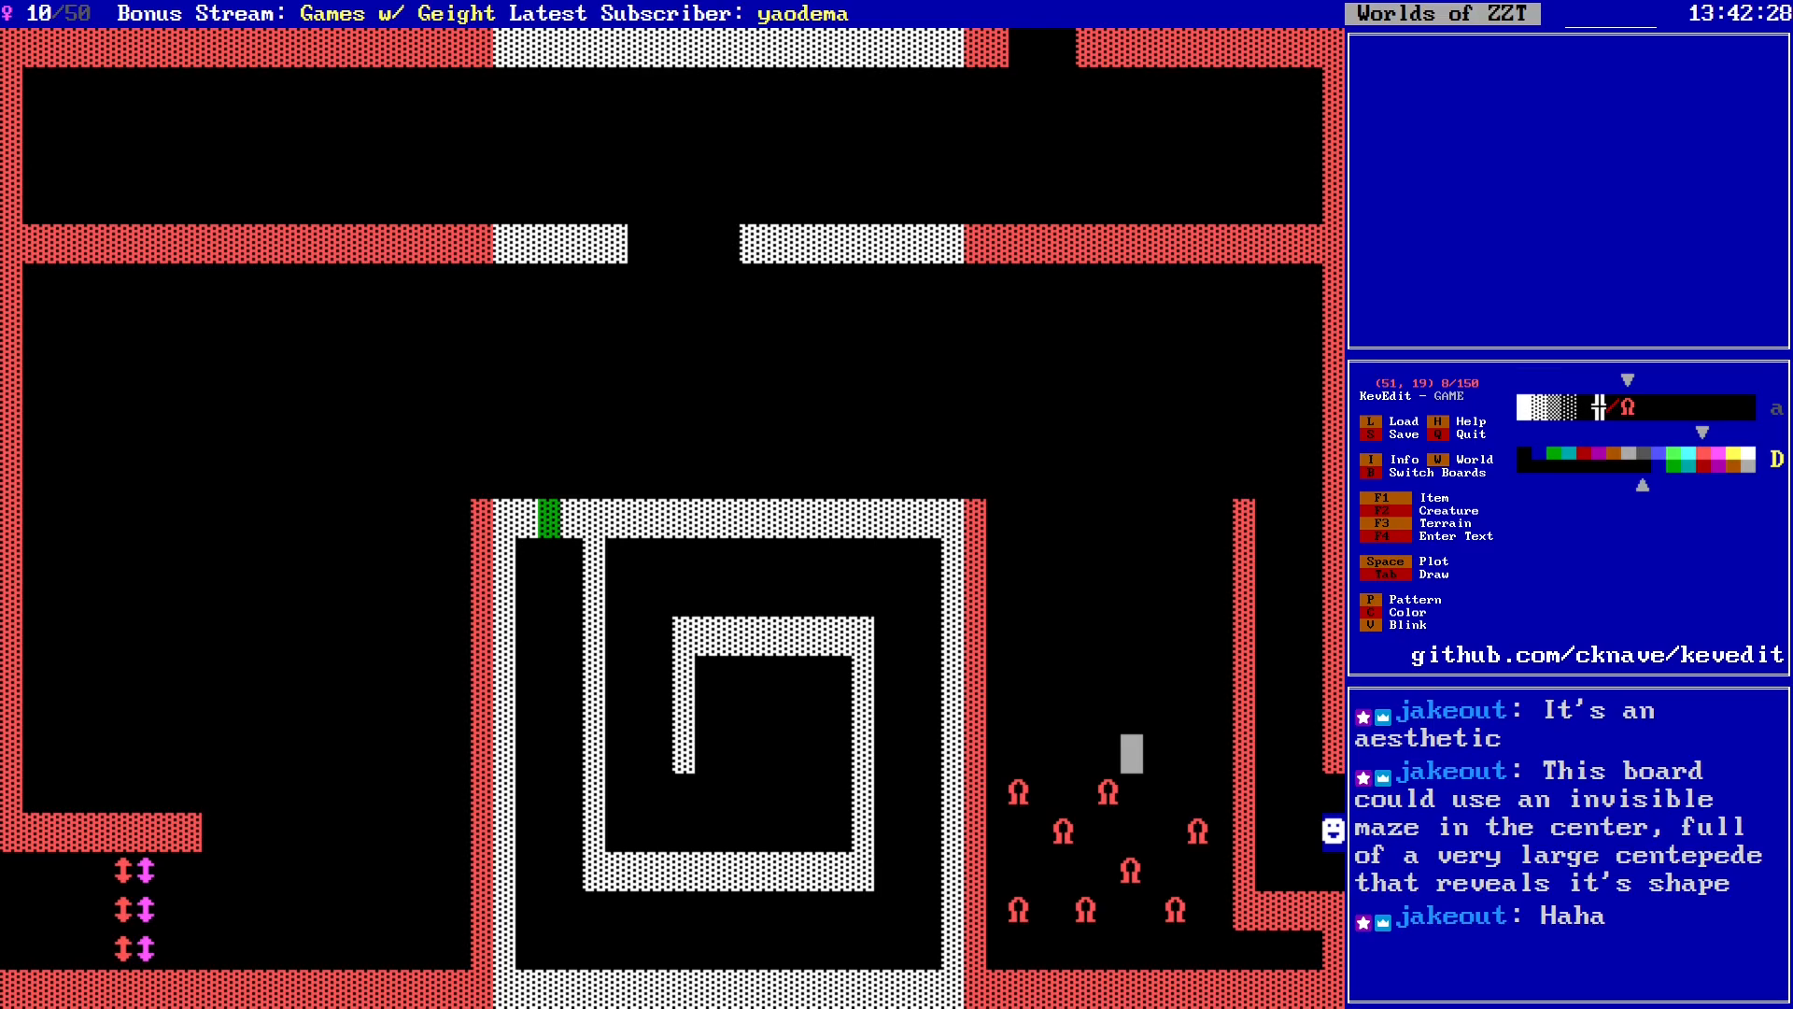
pyautogui.press('Right')
pyautogui.press('space')
pyautogui.press('Up')
pyautogui.press('Right')
pyautogui.press('Up')
pyautogui.press('space')
# Step: Plot one more lion in the western half of the chamber, one row below the topmost lion
pyautogui.press('Left')
pyautogui.press('Left')
pyautogui.press('Down')
pyautogui.press('Left')
pyautogui.press('Left')
pyautogui.press('Left')
pyautogui.press('space')
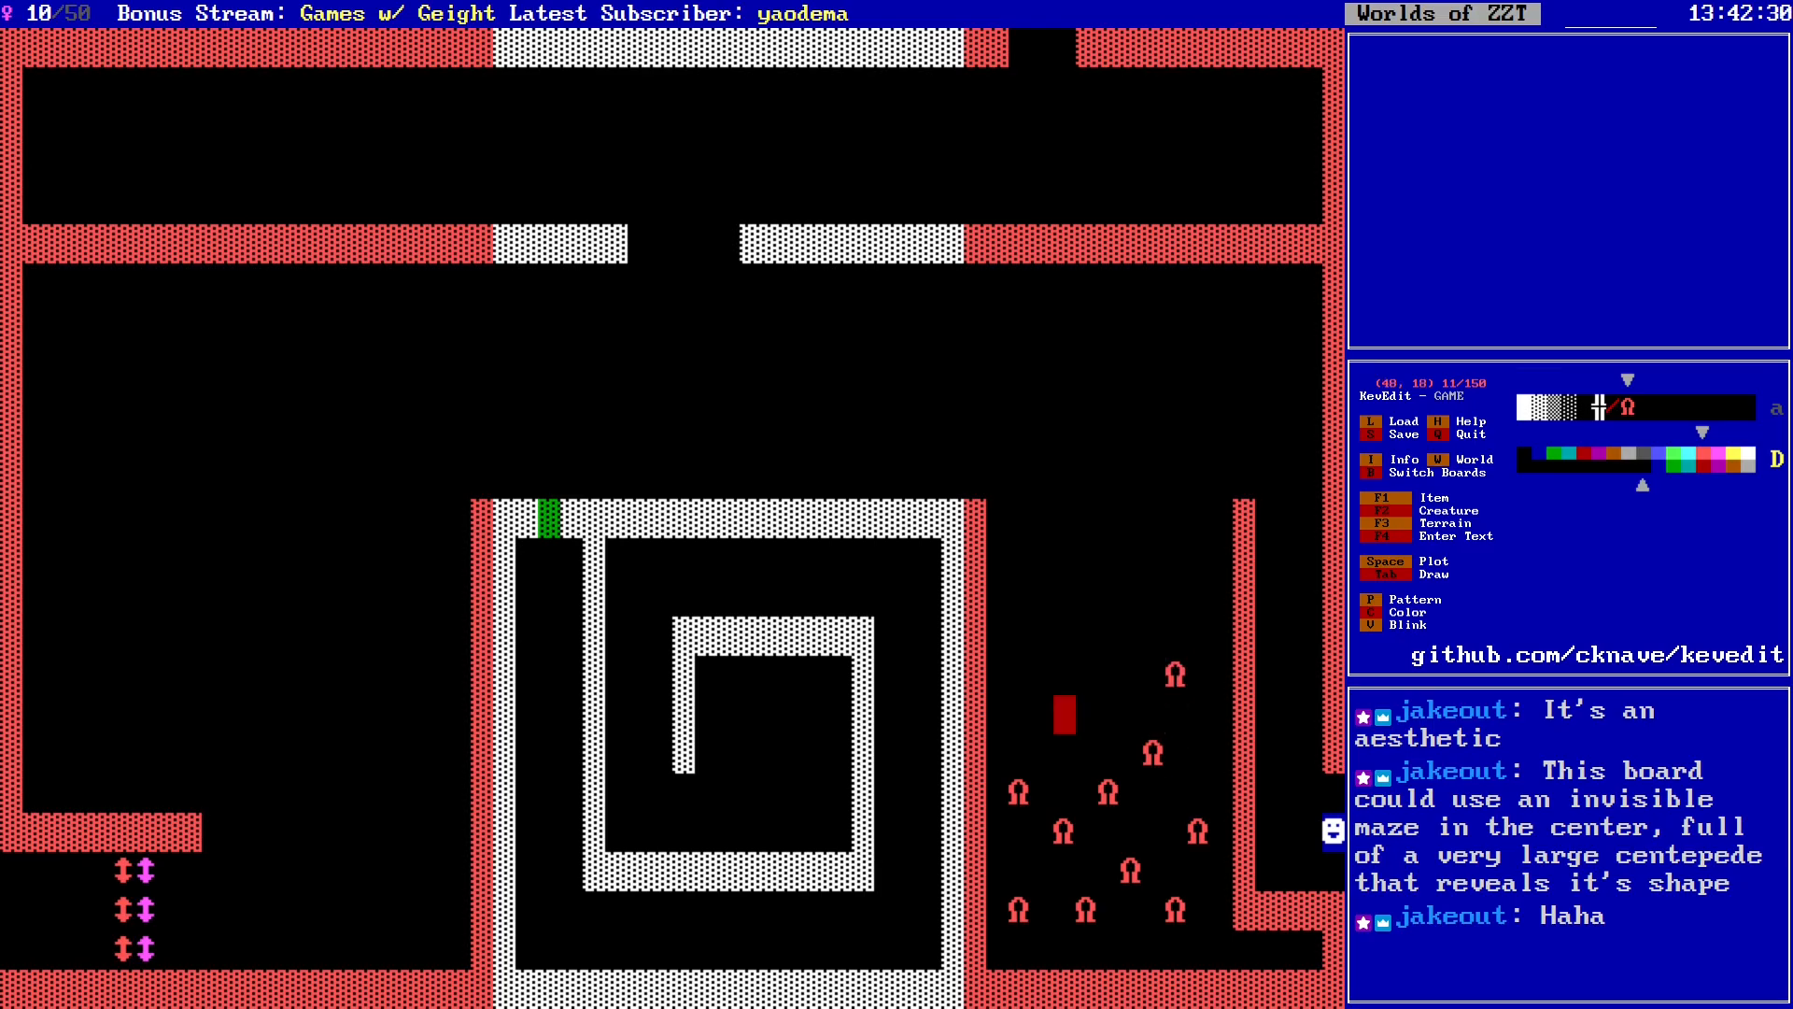
pyautogui.press('Up')
pyautogui.press('Up')
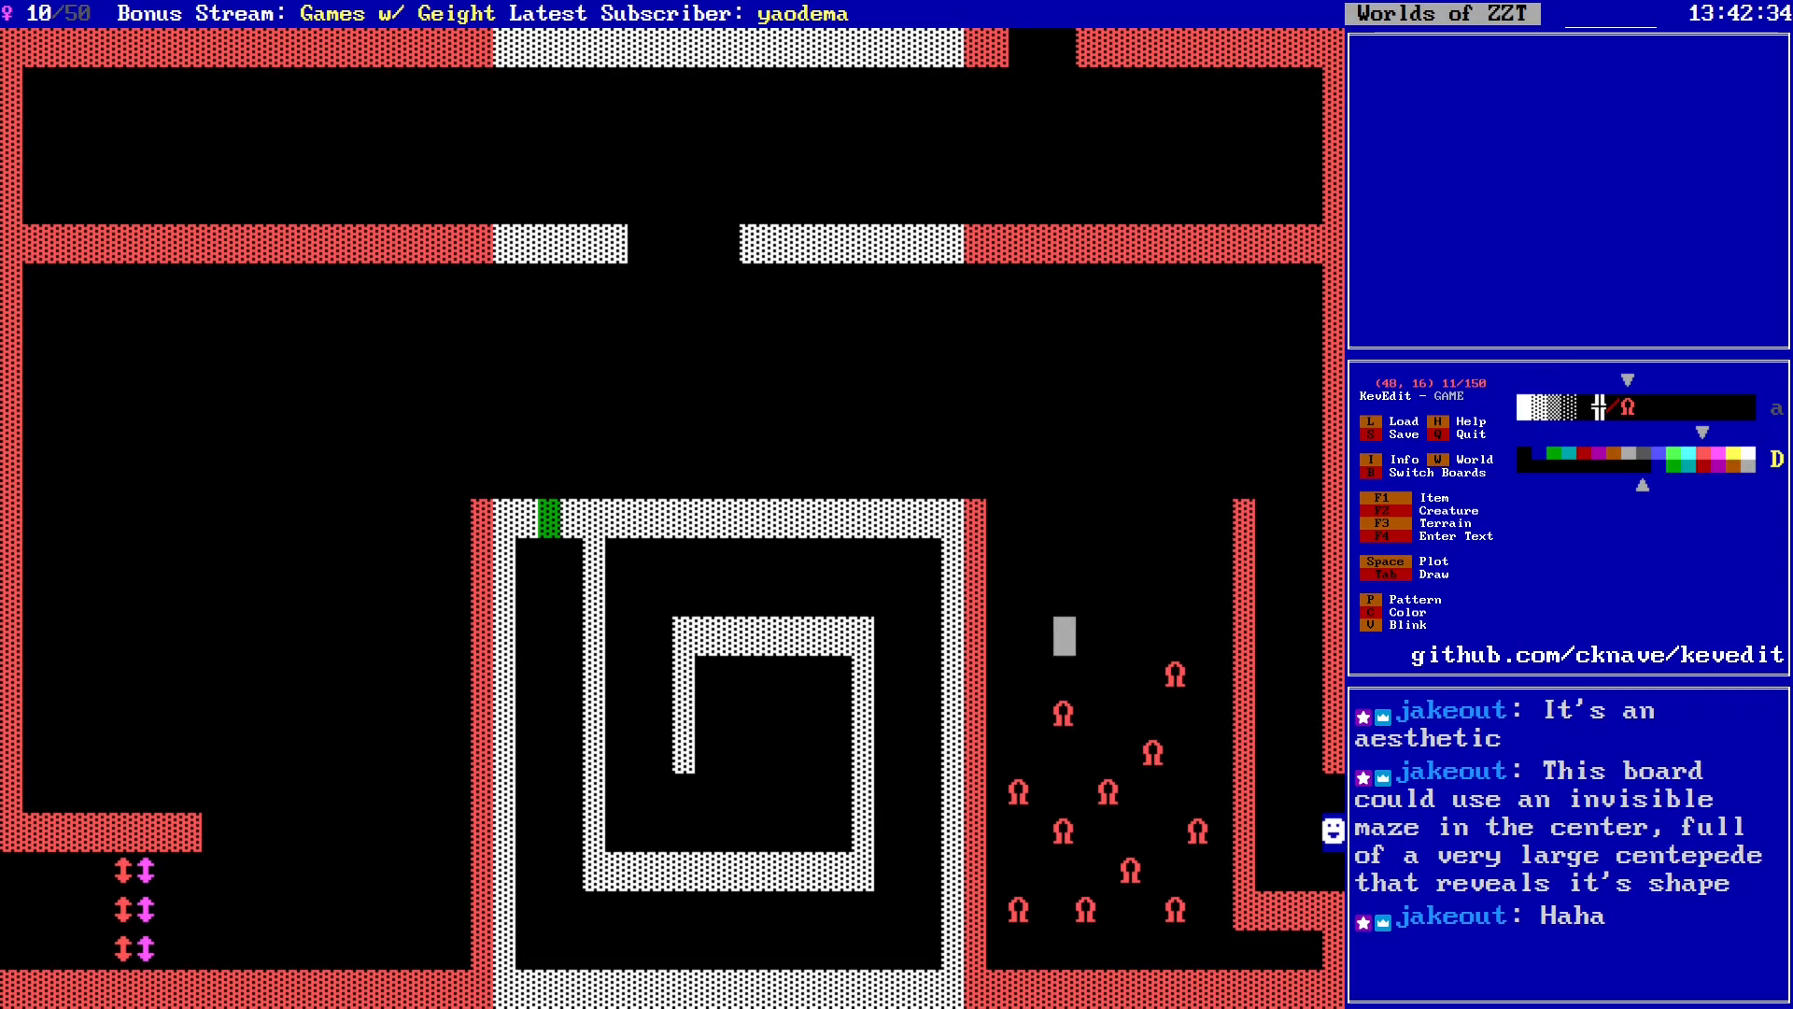
pyautogui.press('Down')
pyautogui.press('Down')
pyautogui.press('Down')
pyautogui.press('Down')
pyautogui.press('Left')
pyautogui.press('Left')
pyautogui.press('Left')
pyautogui.press('Left')
pyautogui.press('Left')
pyautogui.press('Left')
pyautogui.press('Left')
pyautogui.press('Left')
pyautogui.press('Left')
pyautogui.press('Left')
pyautogui.press('Left')
pyautogui.press('Left')
pyautogui.press('Left')
pyautogui.press('Left')
pyautogui.press('Left')
pyautogui.press('Left')
pyautogui.press('Left')
pyautogui.press('Left')
pyautogui.press('Left')
pyautogui.press('Left')
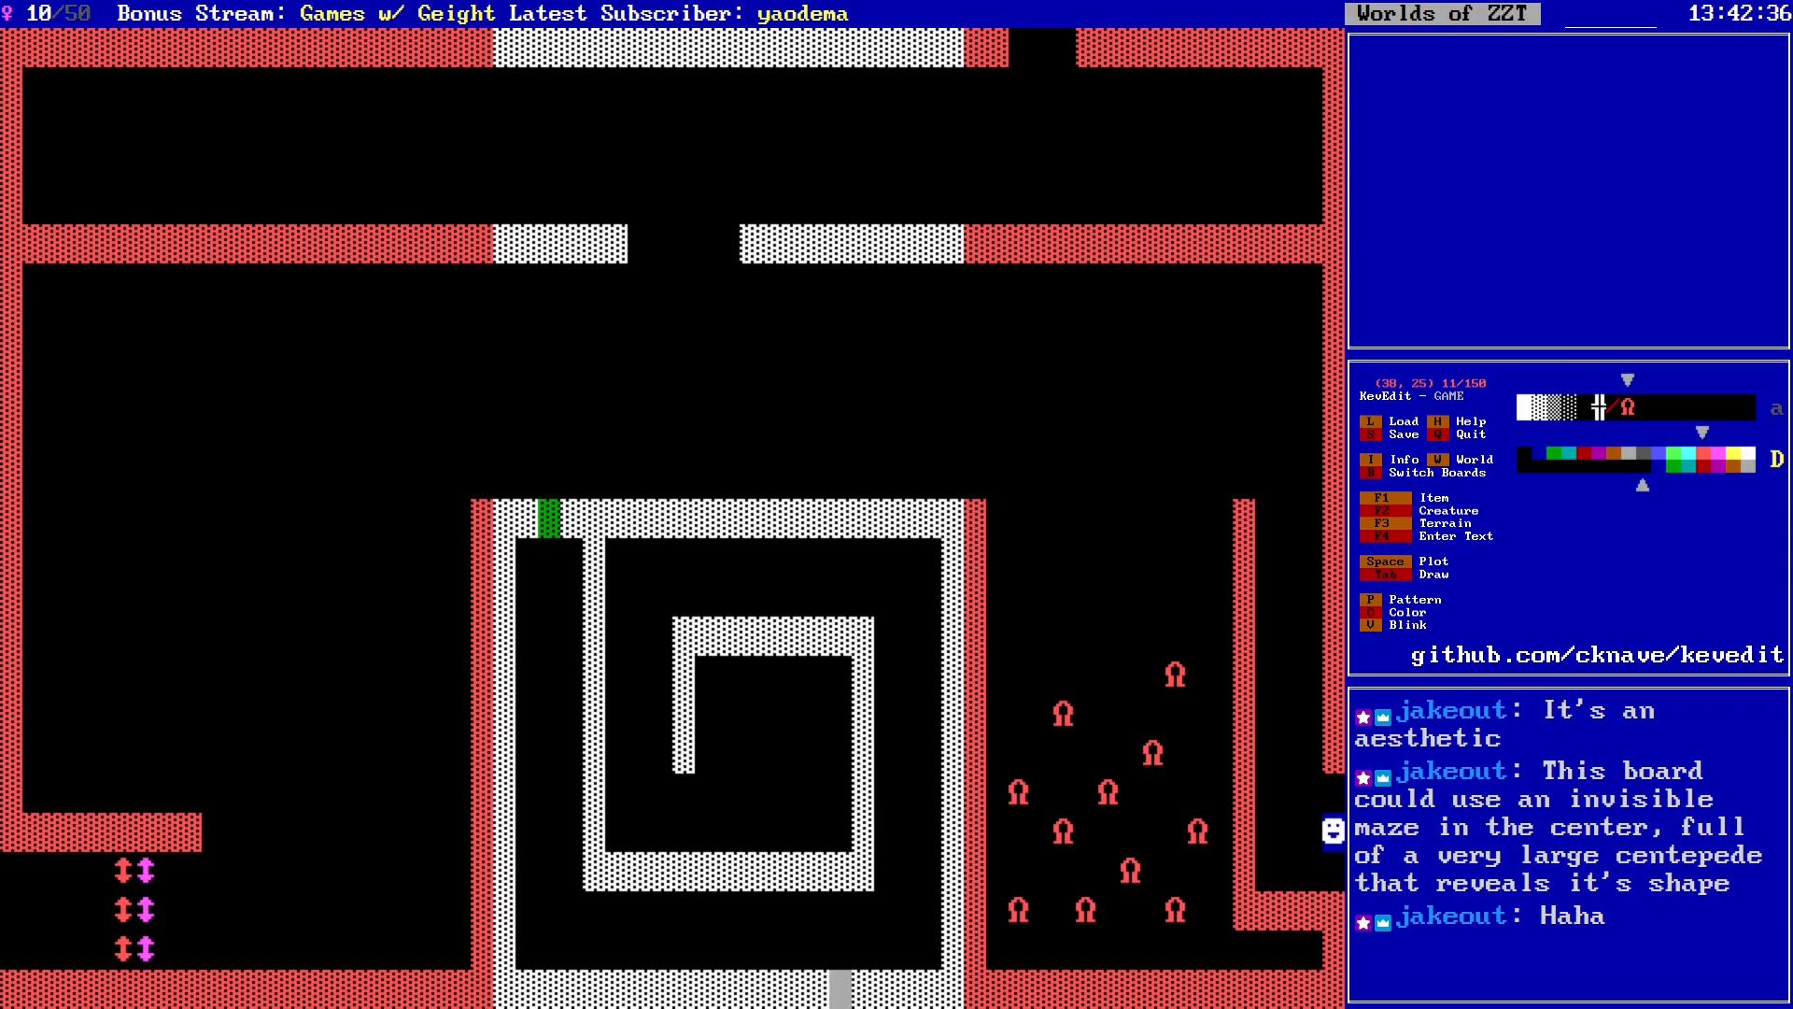
pyautogui.press('Up')
pyautogui.press('Up')
pyautogui.press('Up')
pyautogui.press('Up')
pyautogui.press('Up')
pyautogui.press('Right')
pyautogui.press('Right')
pyautogui.press('Right')
pyautogui.press('Right')
pyautogui.press('Right')
pyautogui.press('Right')
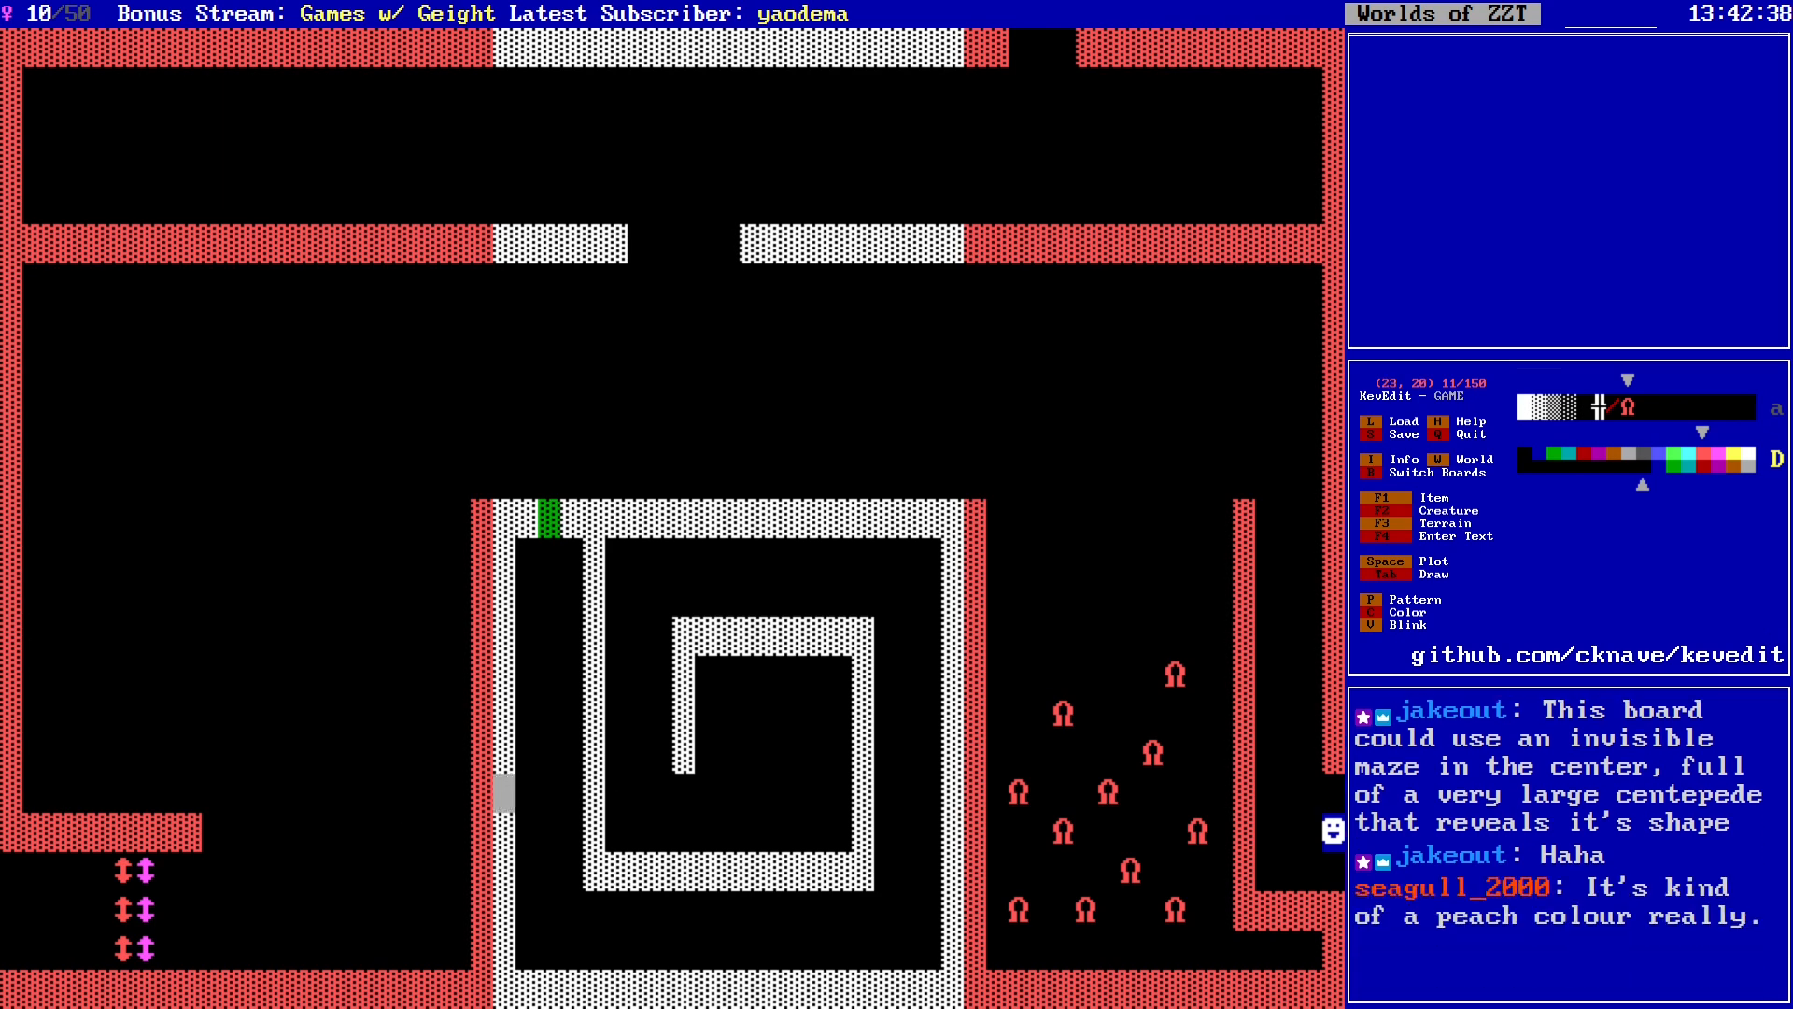
pyautogui.press('Left')
pyautogui.press('Left')
pyautogui.press('Left')
pyautogui.press('Left')
pyautogui.press('Left')
pyautogui.press('Left')
pyautogui.press('Left')
pyautogui.press('Left')
pyautogui.press('Left')
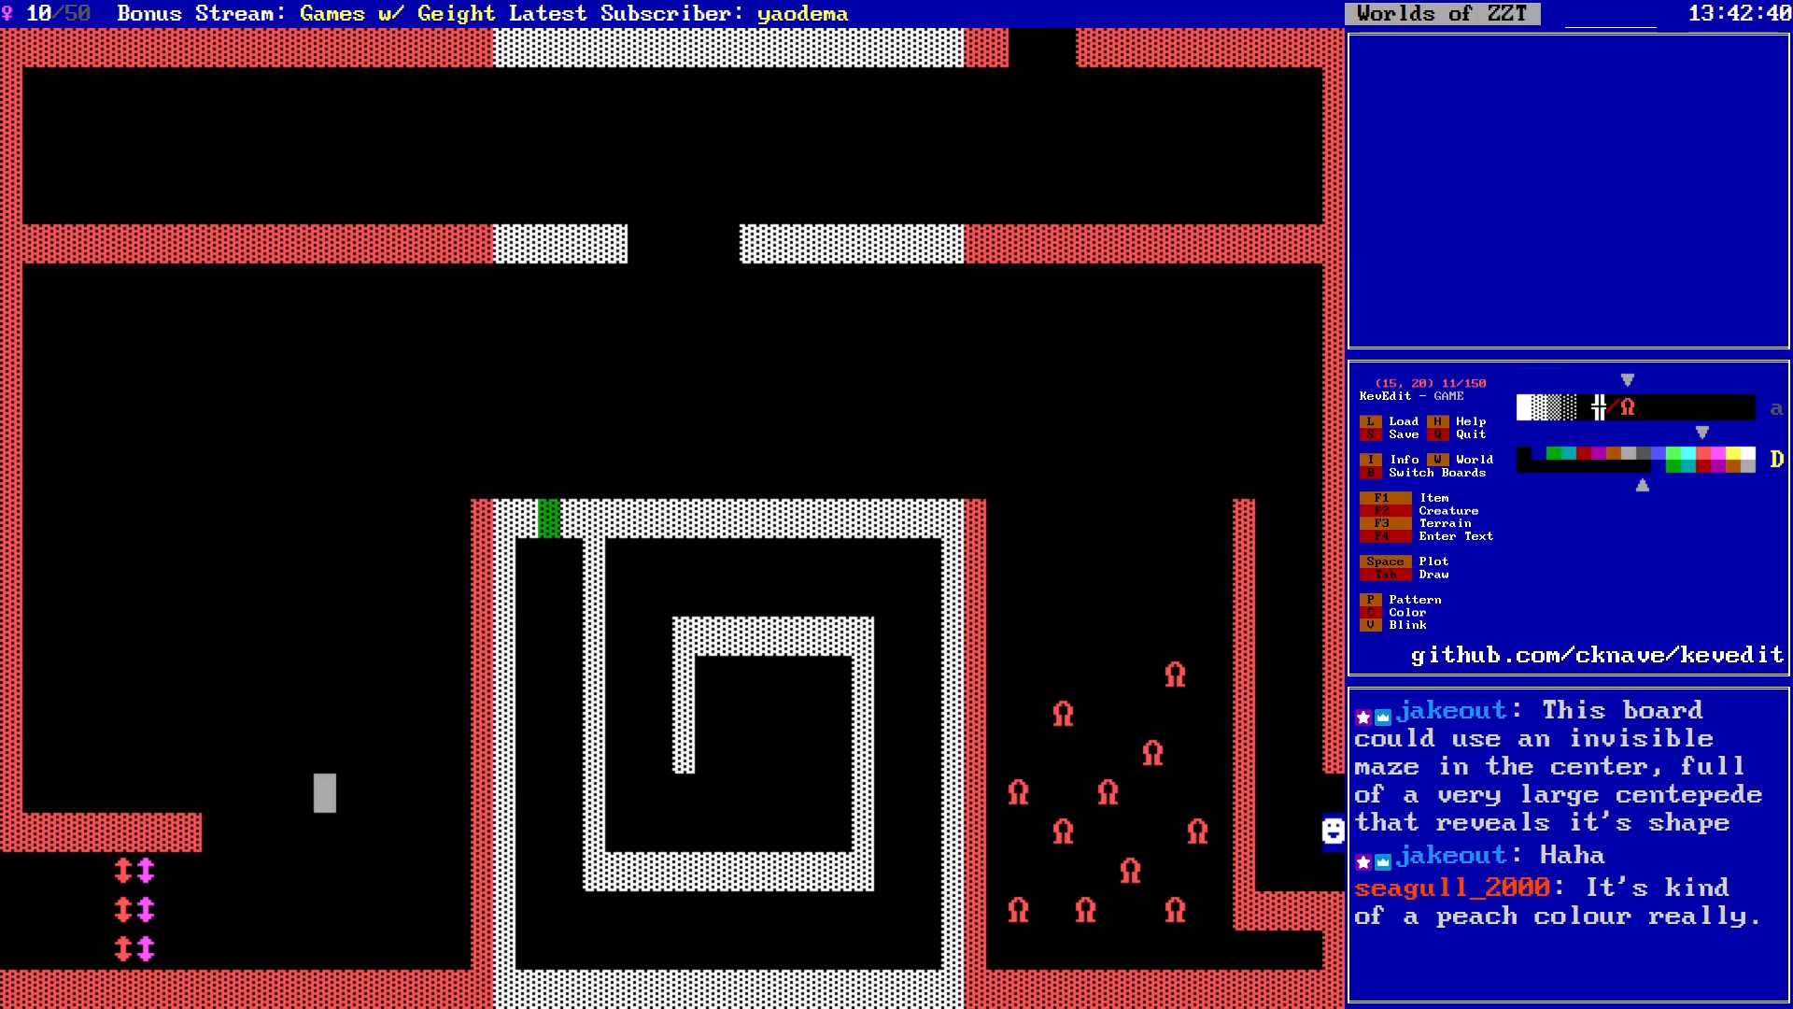
pyautogui.press('Right')
pyautogui.press('Right')
pyautogui.press('Right')
pyautogui.press('Right')
pyautogui.press('Right')
pyautogui.press('Right')
pyautogui.press('Right')
pyautogui.press('Right')
pyautogui.press('Right')
pyautogui.press('Right')
pyautogui.press('Right')
pyautogui.press('Right')
pyautogui.press('Right')
pyautogui.press('Right')
pyautogui.press('Right')
pyautogui.press('Right')
pyautogui.press('Right')
pyautogui.press('Right')
pyautogui.press('Right')
pyautogui.press('Right')
pyautogui.press('Right')
pyautogui.press('Right')
pyautogui.press('Right')
pyautogui.press('Right')
pyautogui.press('Right')
pyautogui.press('Right')
pyautogui.press('Right')
pyautogui.press('Right')
pyautogui.press('Right')
pyautogui.press('Right')
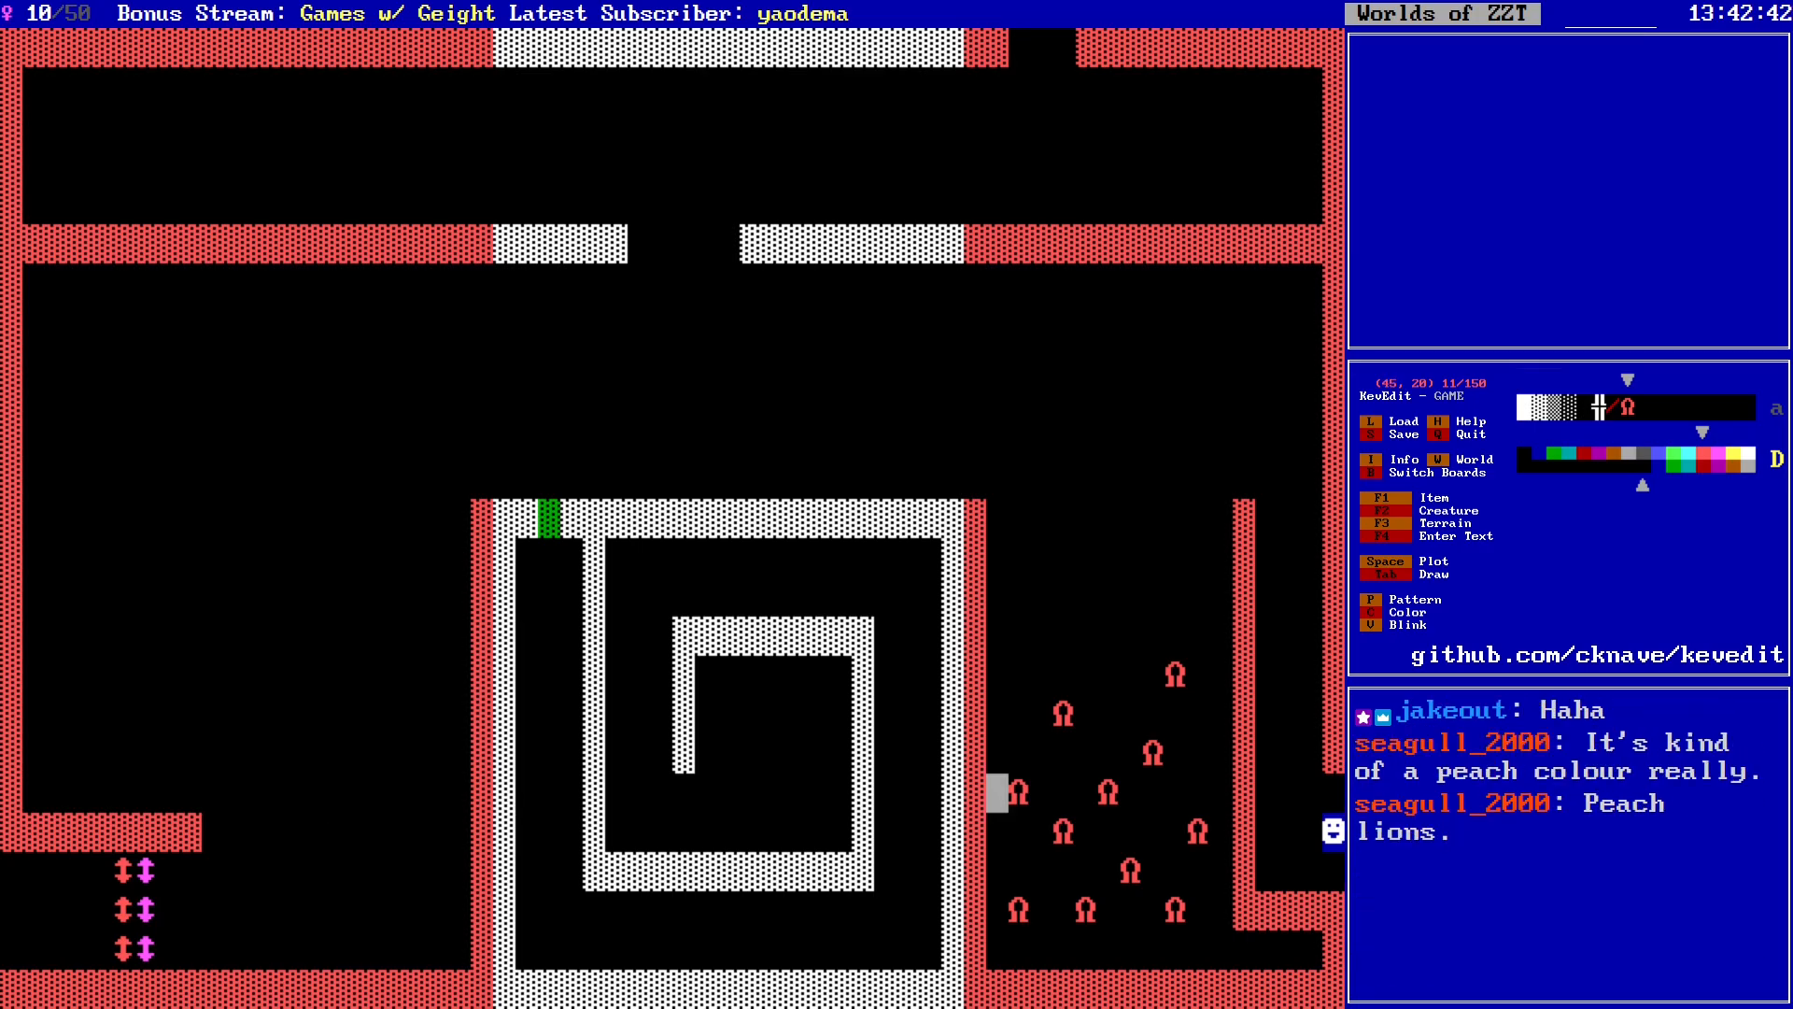
# Step: Save the world under its current file name and change the drawing colour to light purple
pyautogui.hotkey('alt', 'Left')
pyautogui.hotkey('alt', 'Left')
pyautogui.hotkey('alt', 'Left')
pyautogui.press('s')
pyautogui.press('Return')
pyautogui.press('c')
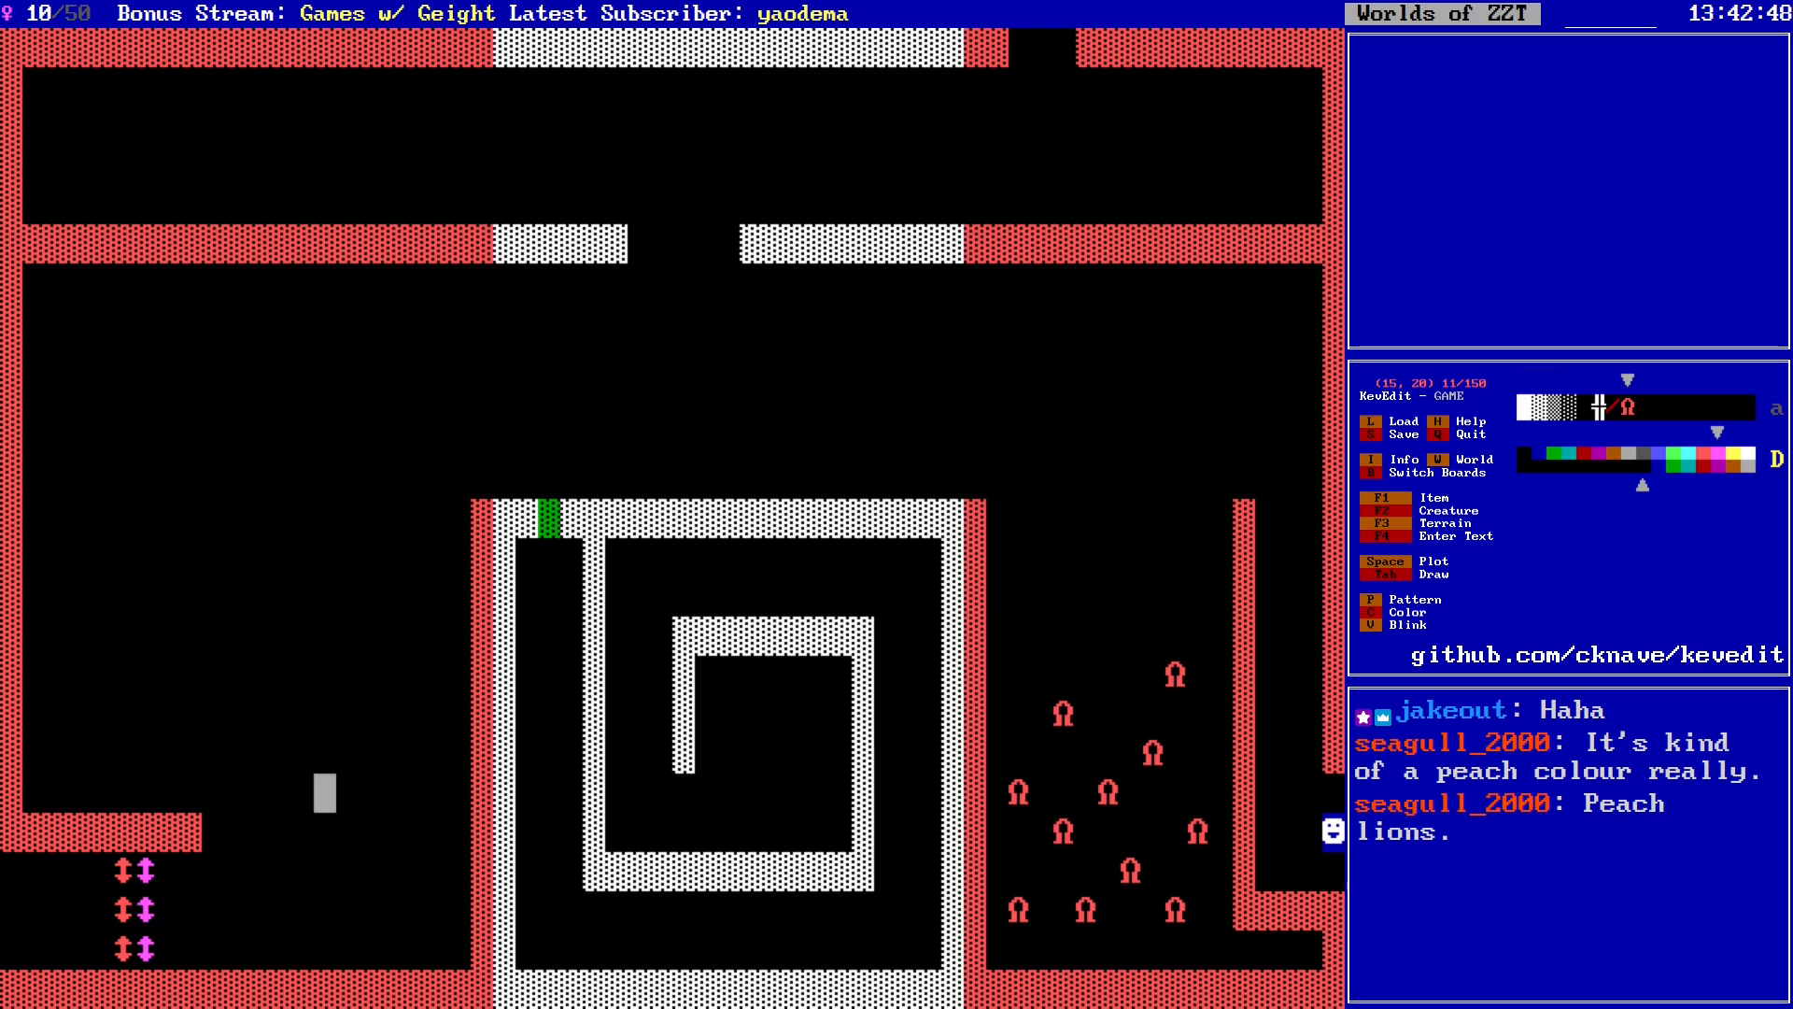
# Step: Place a light purple ruffian at (5, 15) in the open western area, above the short ledge
pyautogui.press('Up')
pyautogui.press('Up')
pyautogui.press('Up')
pyautogui.press('Up')
pyautogui.press('Up')
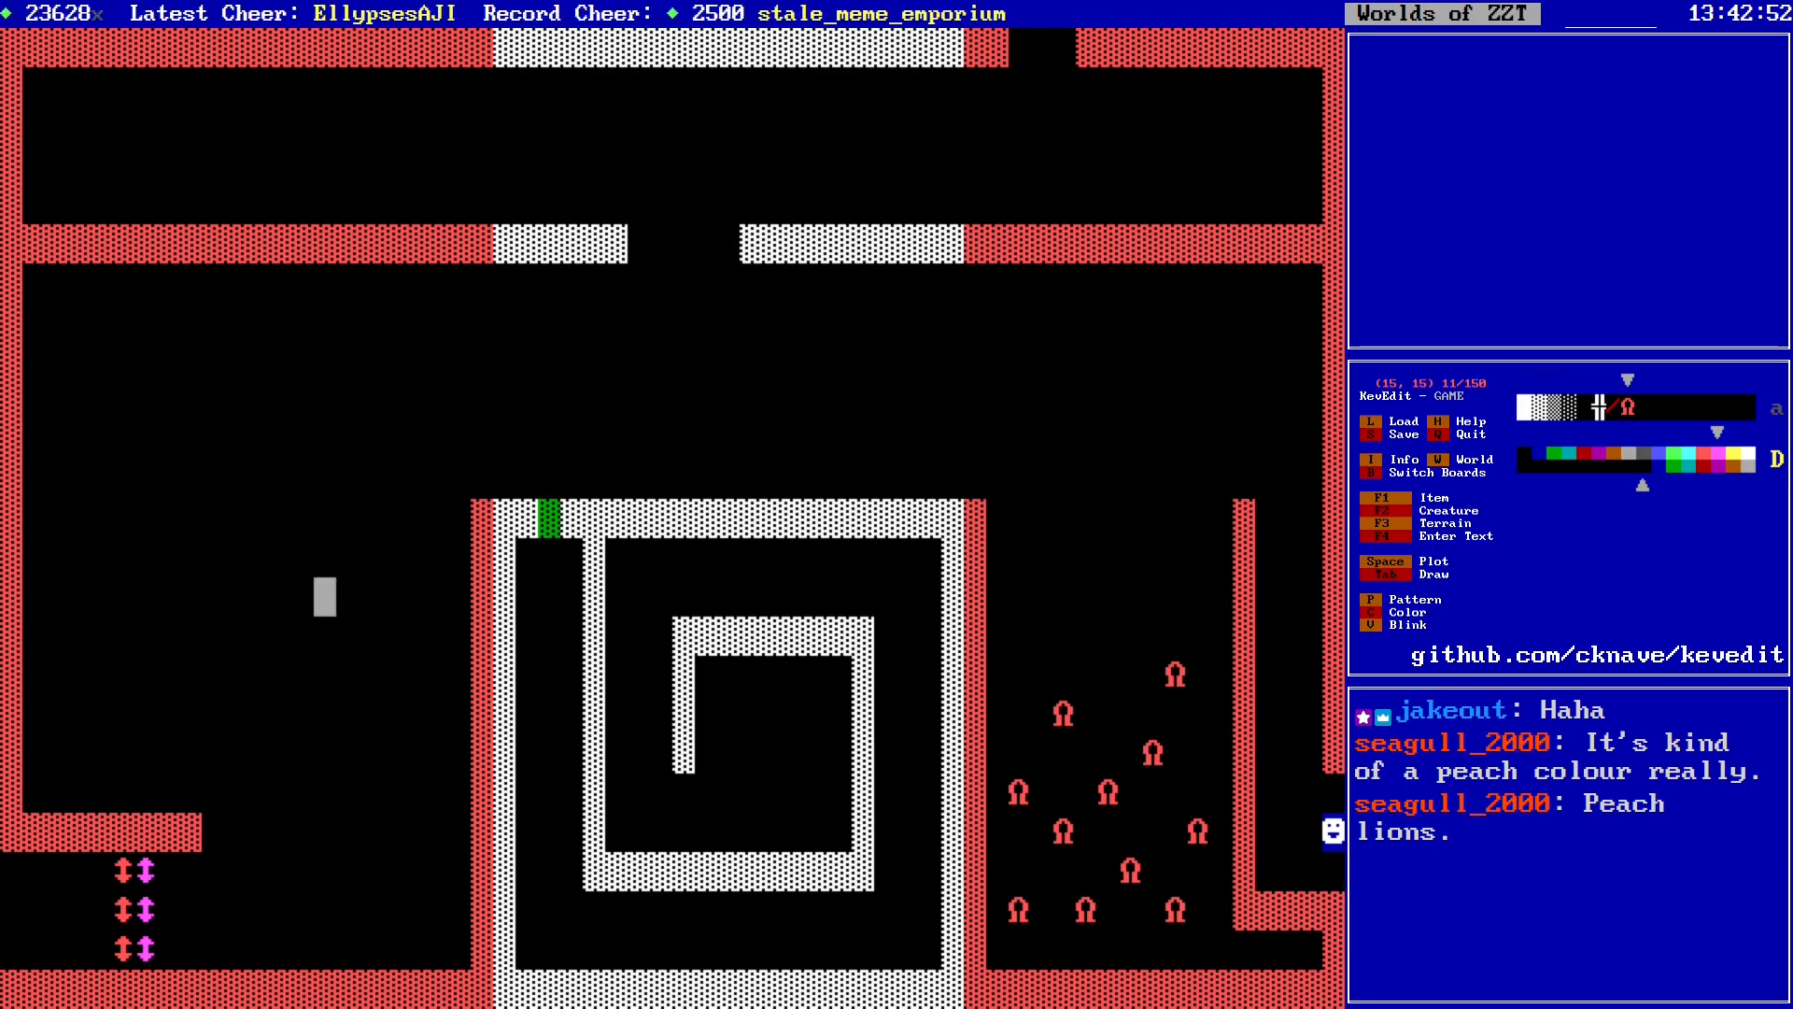
pyautogui.press('Left')
pyautogui.press('Left')
pyautogui.press('Left')
pyautogui.press('Left')
pyautogui.press('Left')
pyautogui.press('Left')
pyautogui.press('Left')
pyautogui.press('Left')
pyautogui.press('Left')
pyautogui.press('Left')
pyautogui.press('Up')
pyautogui.press('Up')
pyautogui.press('Up')
pyautogui.press('Up')
pyautogui.press('Up')
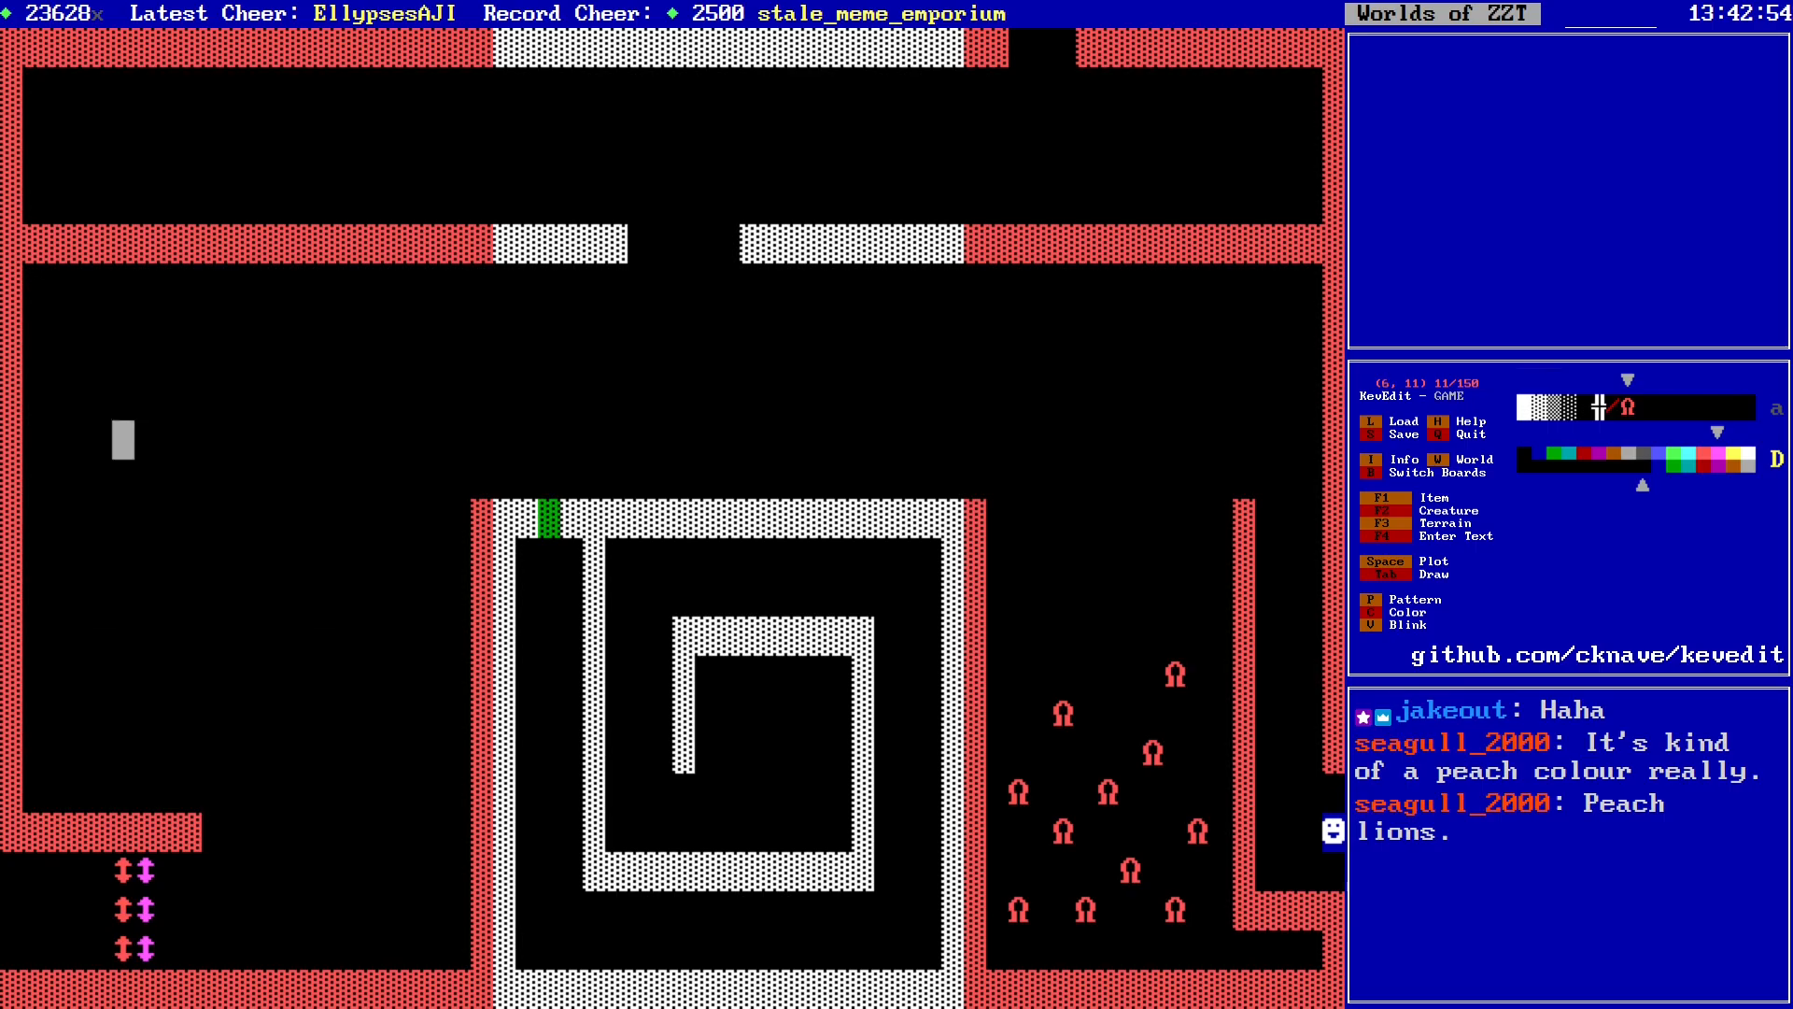
pyautogui.press('Down')
pyautogui.press('Down')
pyautogui.press('Down')
pyautogui.press('Down')
pyautogui.press('Left')
pyautogui.press('F2')
pyautogui.press('r')
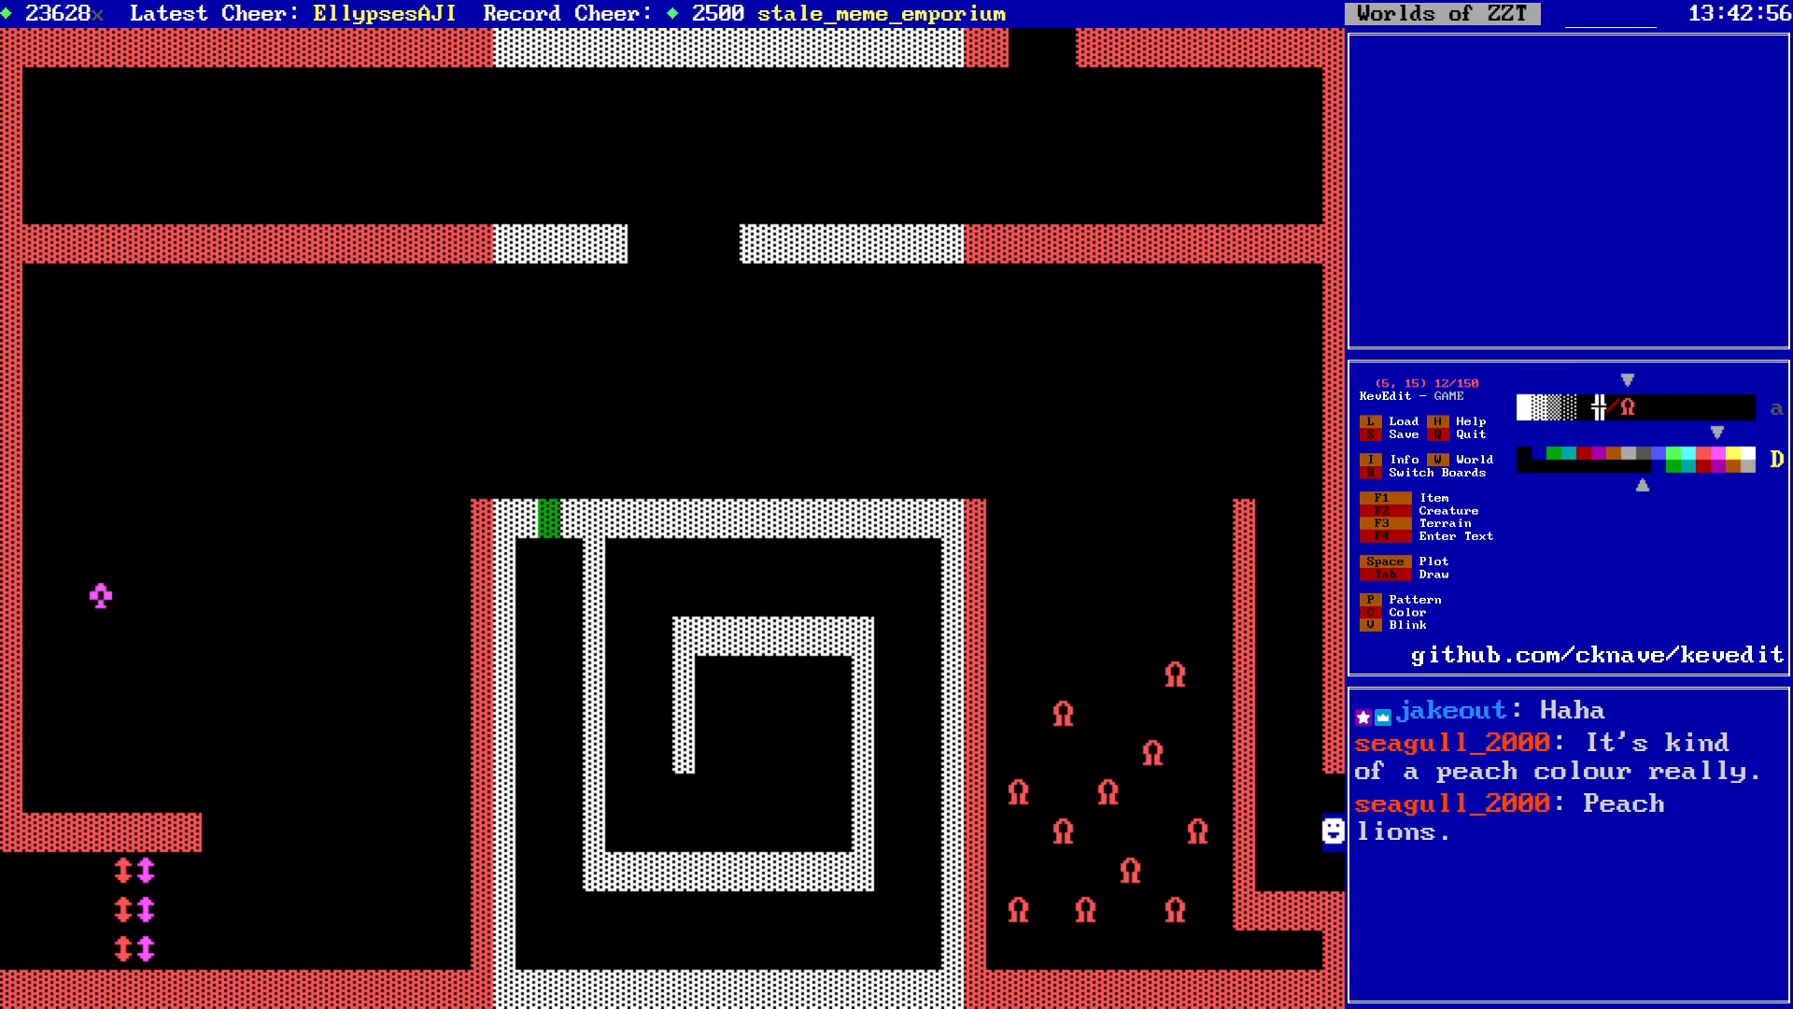
# Step: Open the new ruffian's stats and examine its Intelligence and Rest Time settings
pyautogui.press('Return')
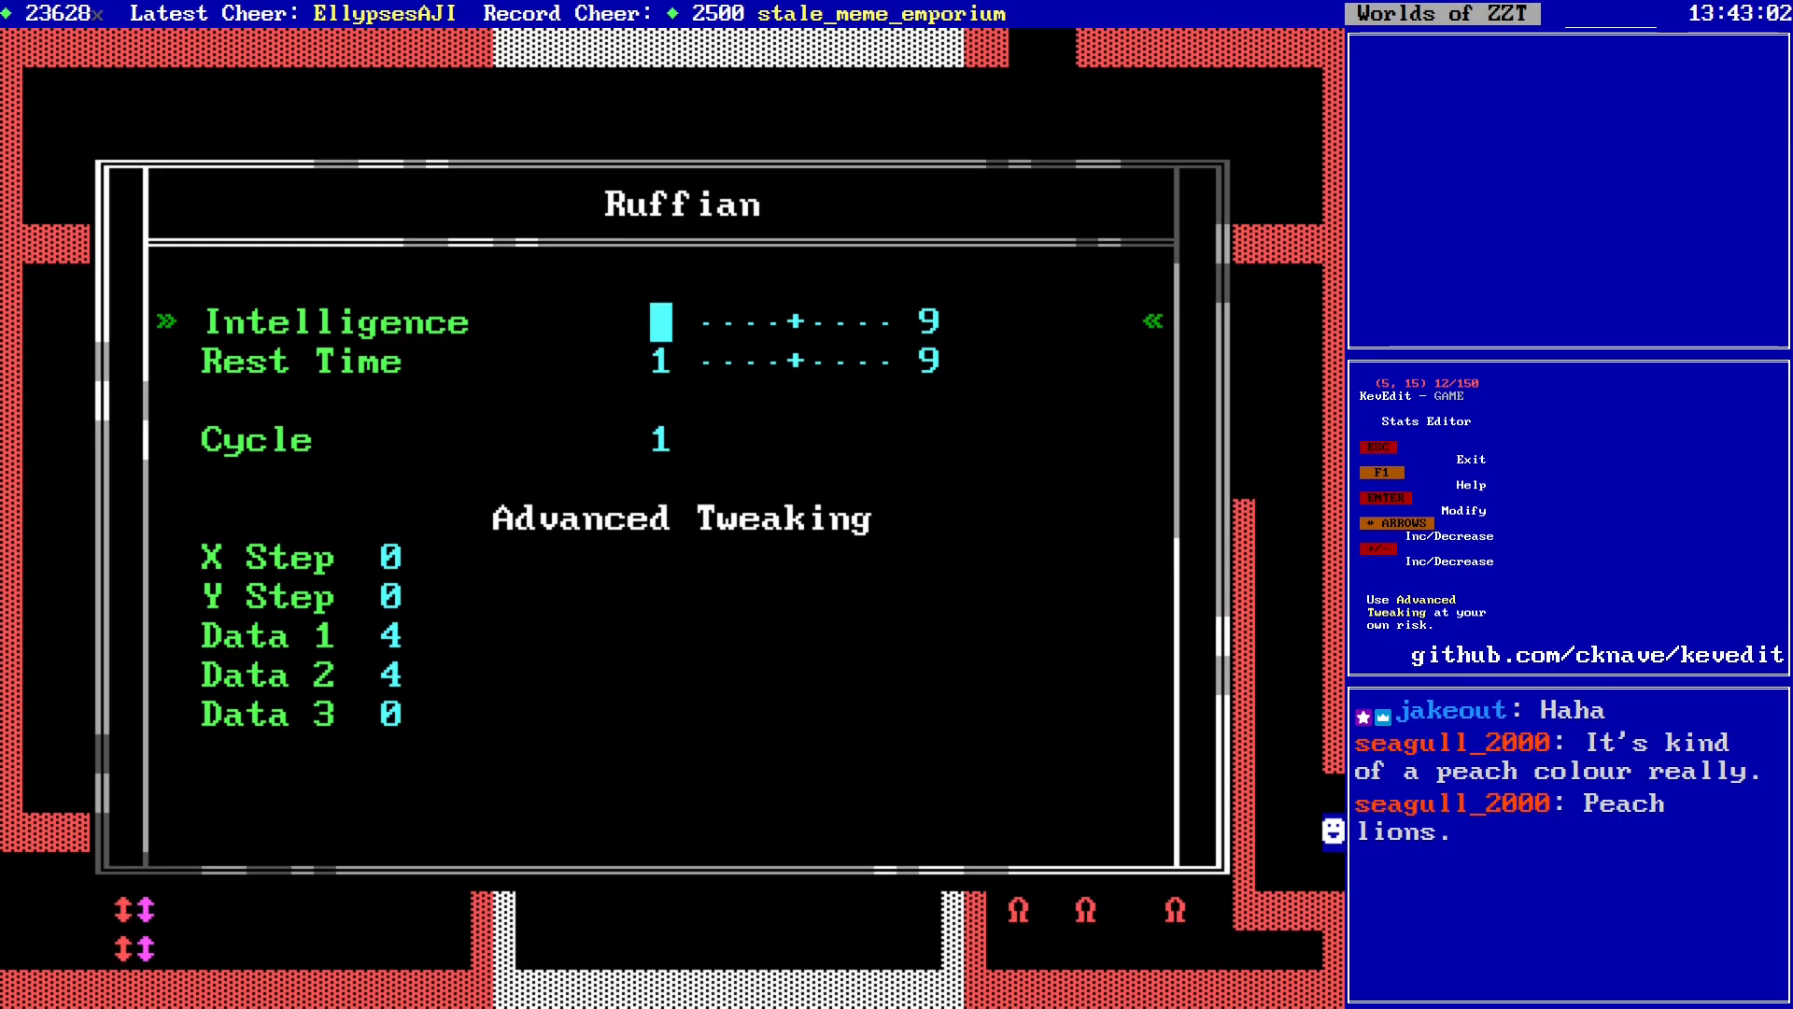
pyautogui.press('Down')
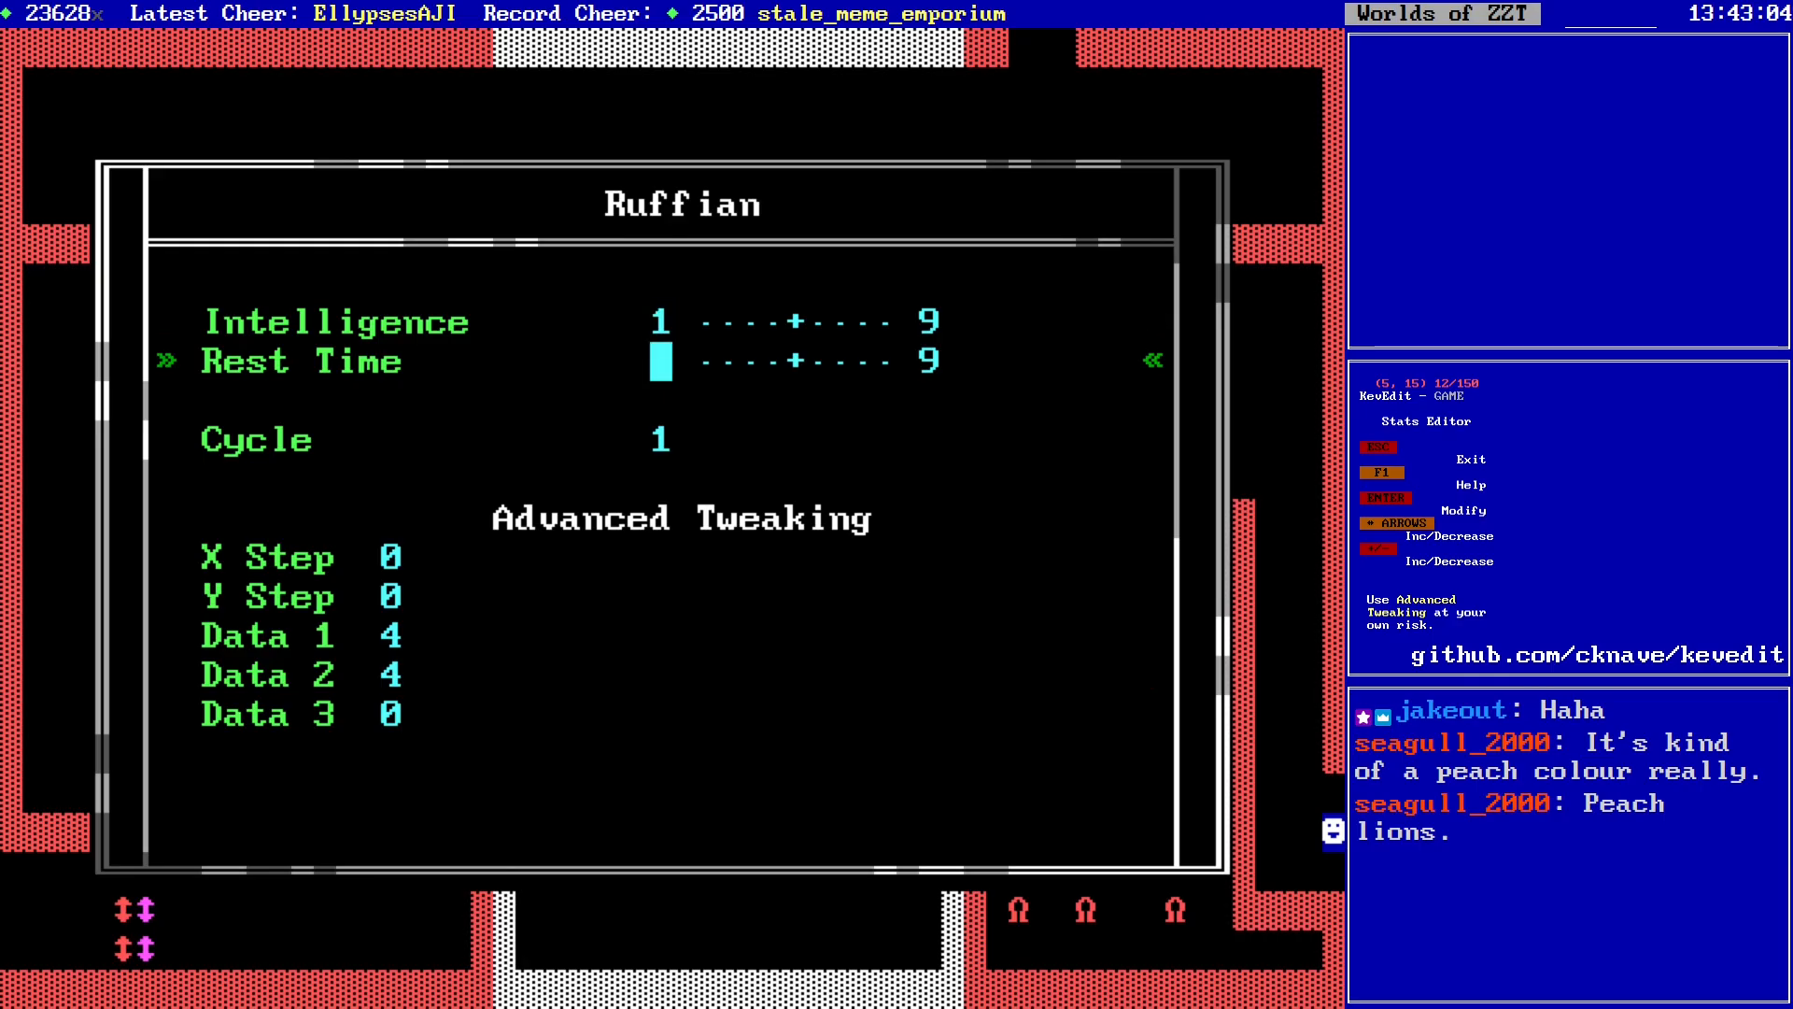
pyautogui.press('Escape')
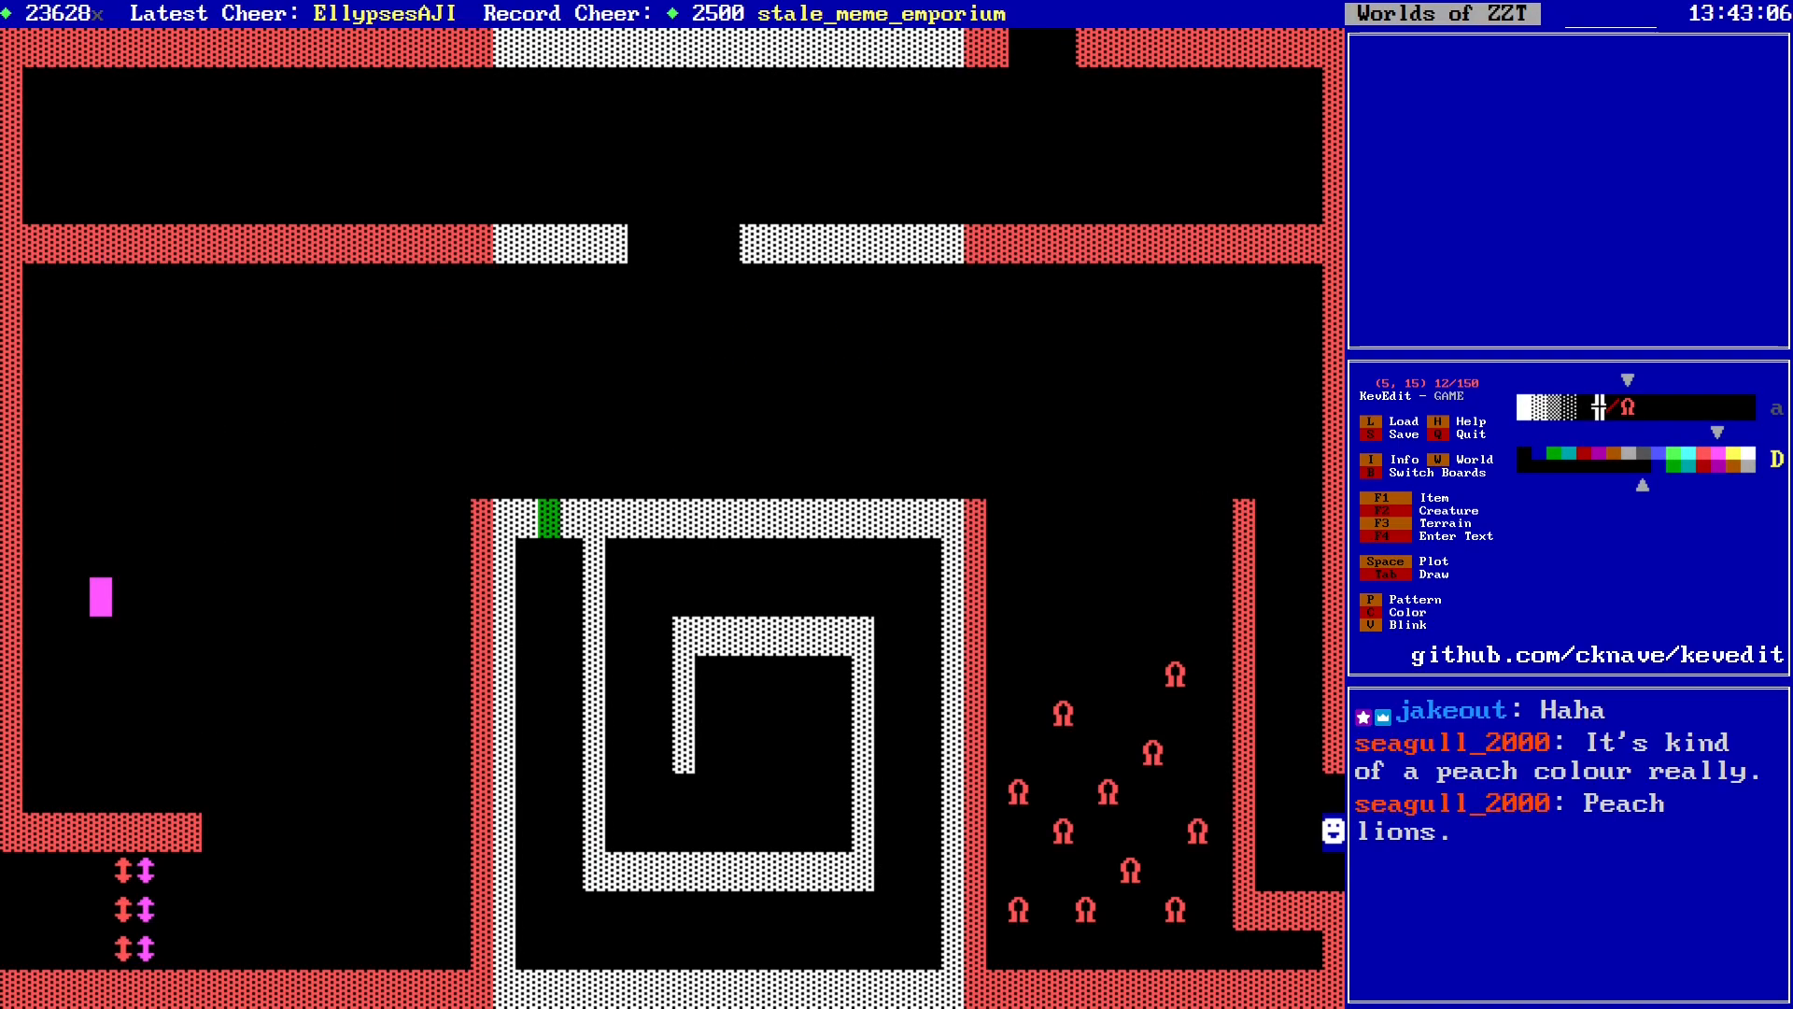
# Step: Plot a second ruffian in the same row at (16, 15), eleven columns east of the first
pyautogui.press('Right')
pyautogui.press('Right')
pyautogui.press('Right')
pyautogui.press('Right')
pyautogui.press('Right')
pyautogui.press('Right')
pyautogui.press('Right')
pyautogui.press('Right')
pyautogui.press('Right')
pyautogui.press('Right')
pyautogui.press('Right')
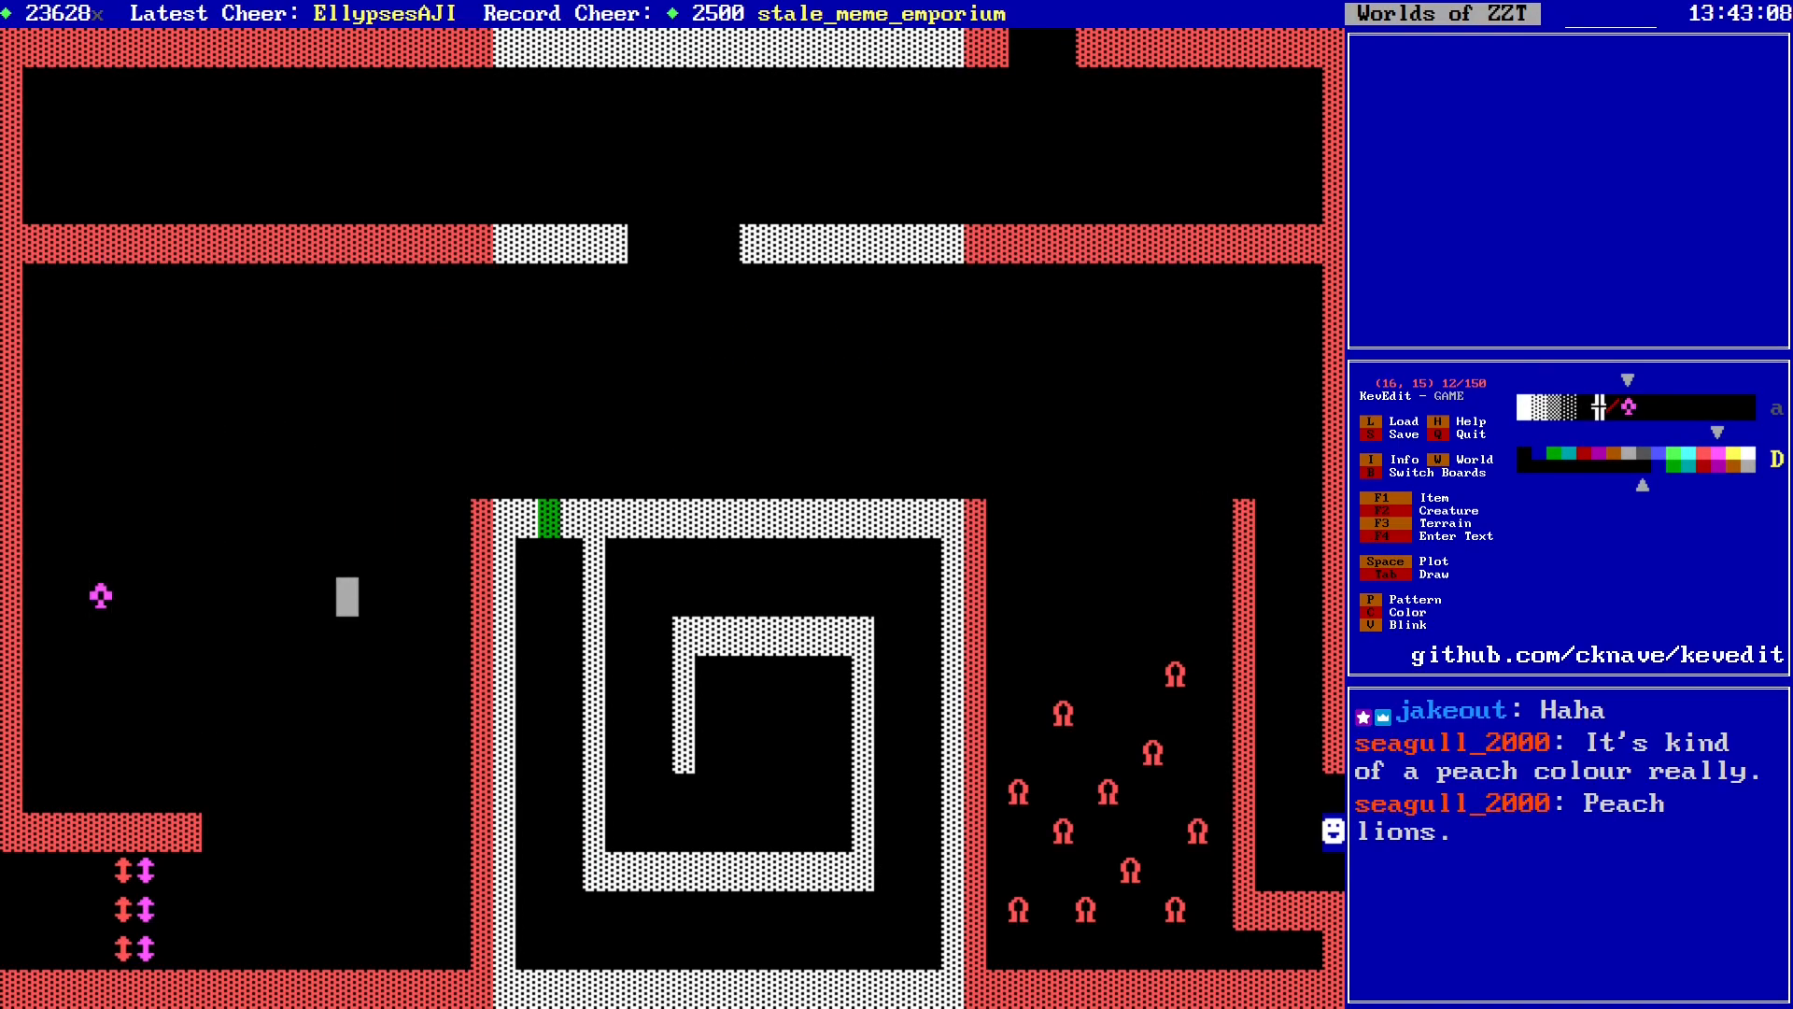
pyautogui.press('Down')
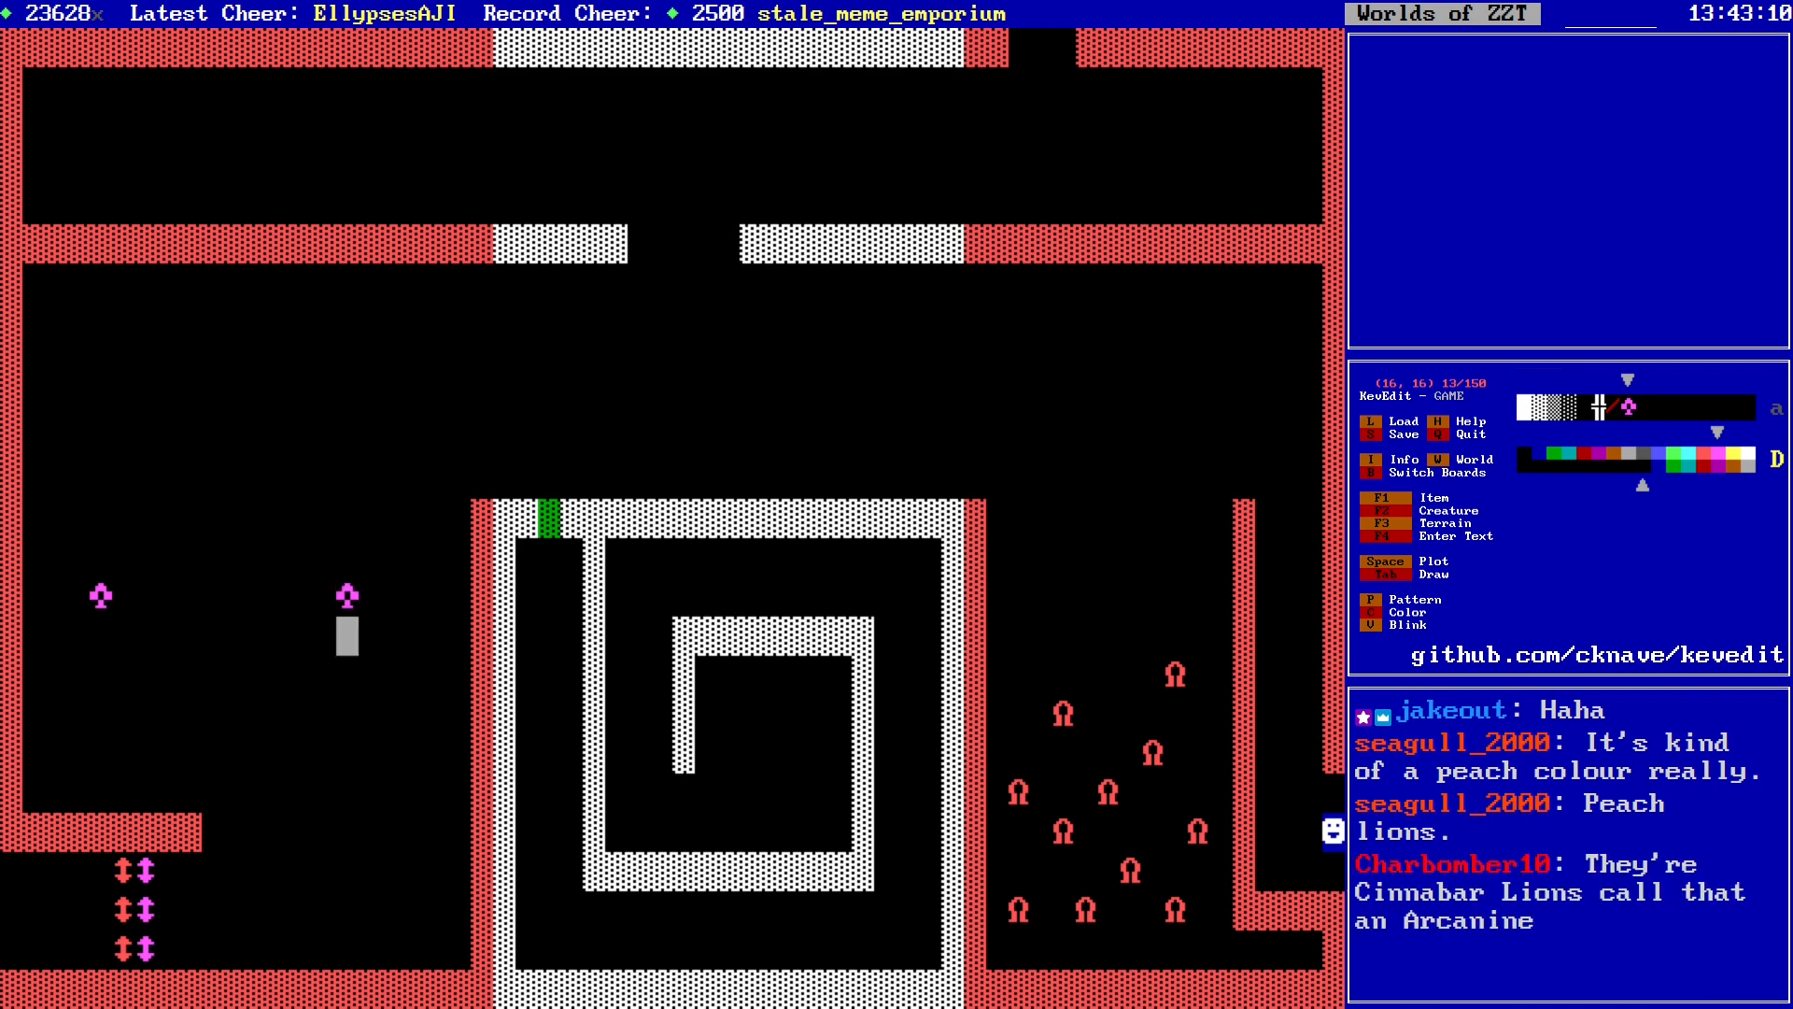
# Step: Plot two ruffians four rows below the first pair, at (16, 19) and (5, 19), to complete a rectangle
pyautogui.press('Left')
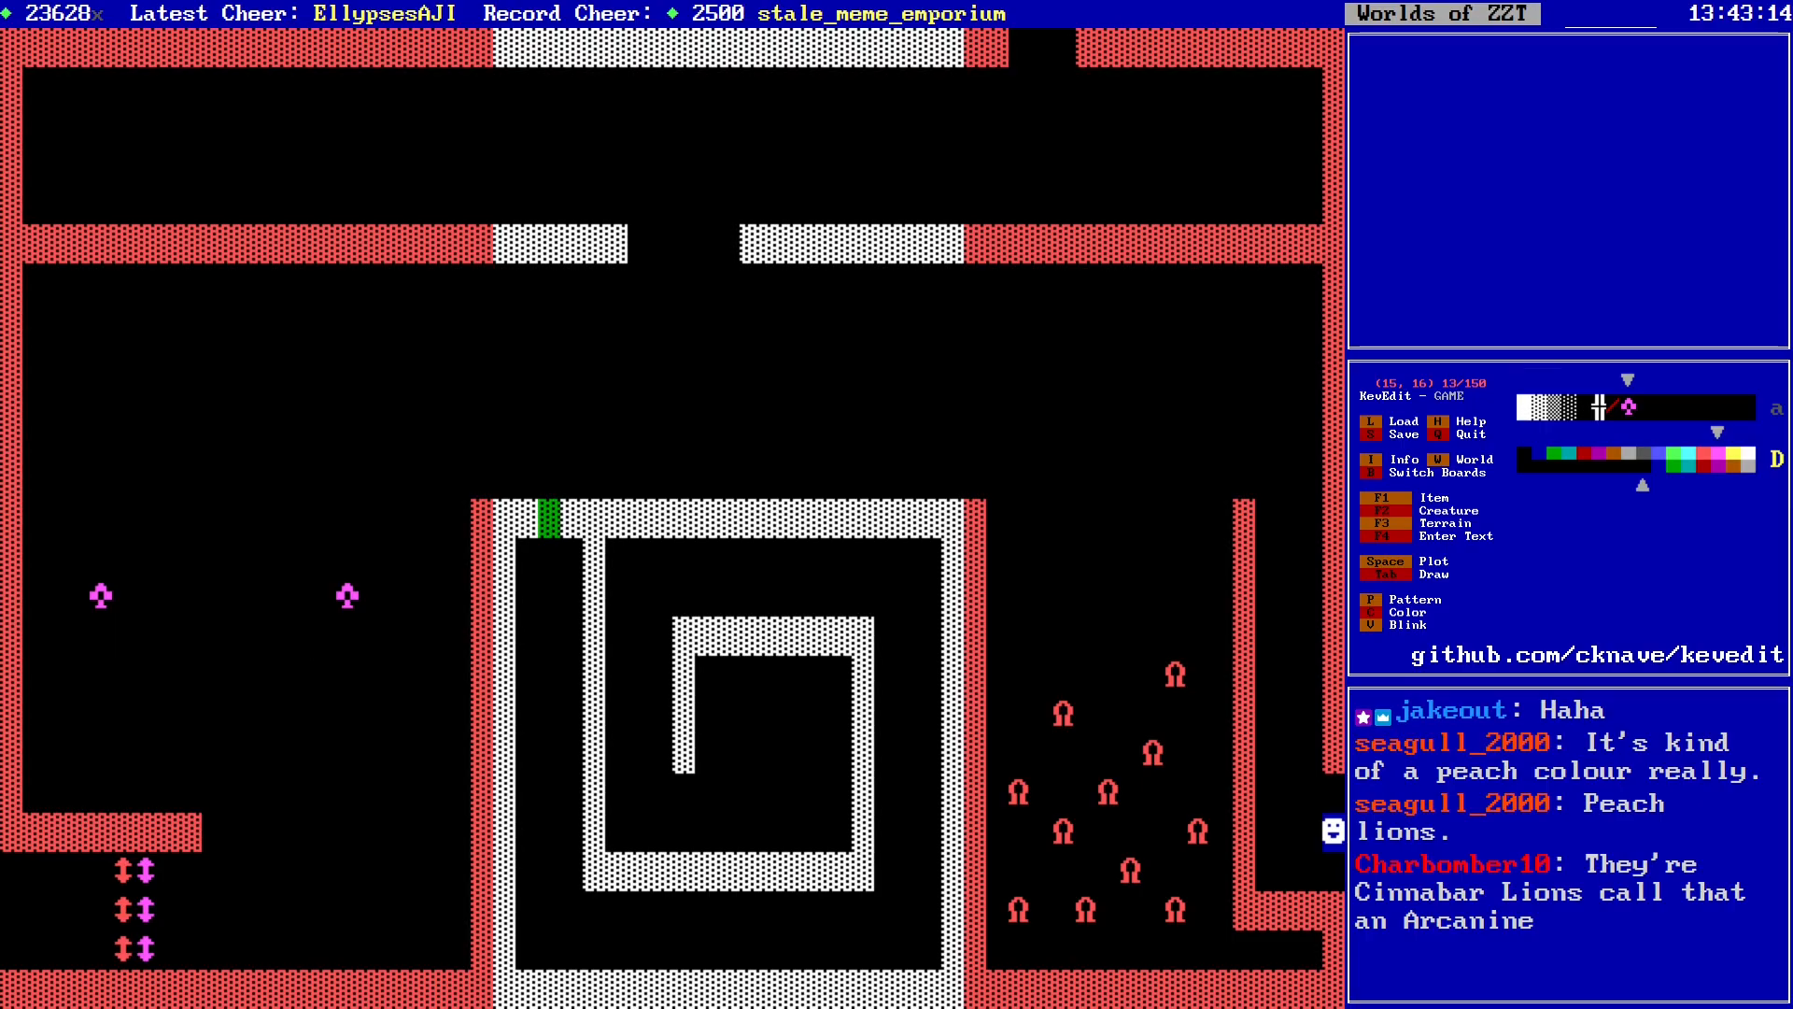
pyautogui.press('Down')
pyautogui.press('Down')
pyautogui.press('Down')
pyautogui.press('Right')
pyautogui.press('space')
pyautogui.press('Left')
pyautogui.press('Left')
pyautogui.press('Left')
pyautogui.press('Left')
pyautogui.press('Left')
pyautogui.press('Left')
pyautogui.press('Left')
pyautogui.press('Left')
pyautogui.press('Left')
pyautogui.press('Left')
pyautogui.press('Left')
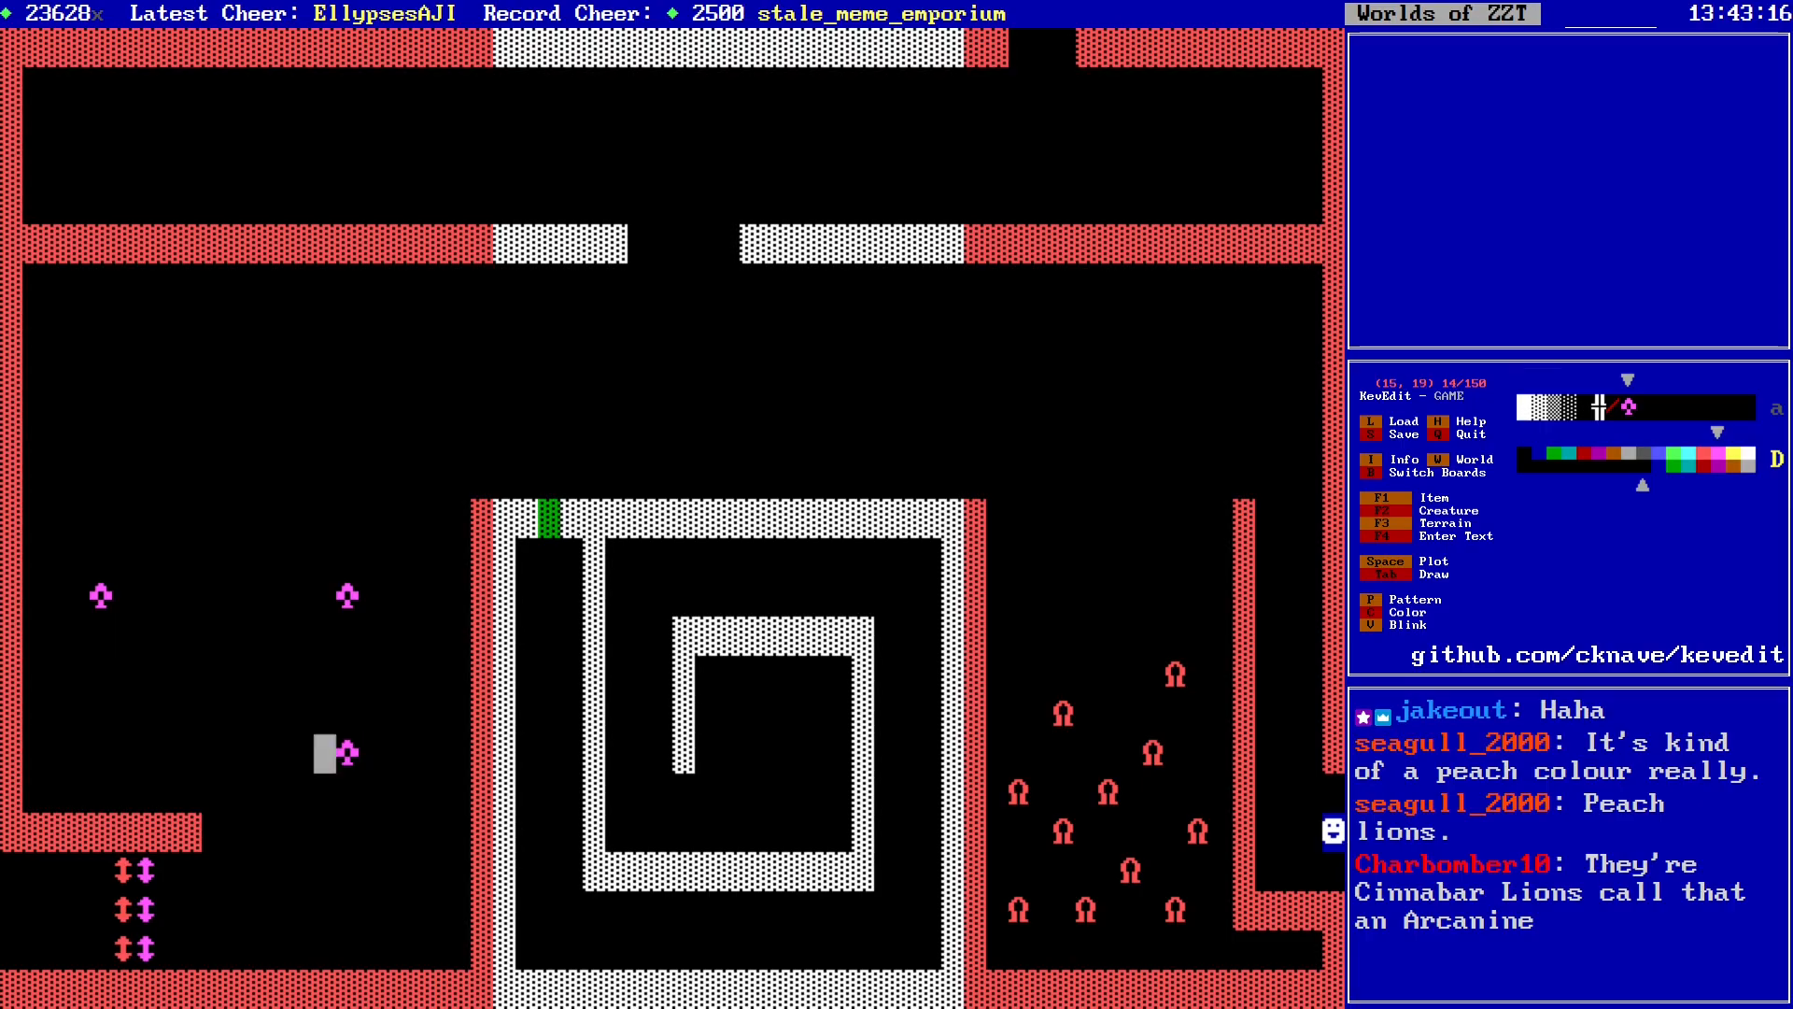
# Step: Plot two ruffians inside the western half of the rectangle, at (8, 16) and (8, 18)
pyautogui.press('Right')
pyautogui.press('Right')
pyautogui.press('Right')
pyautogui.press('Up')
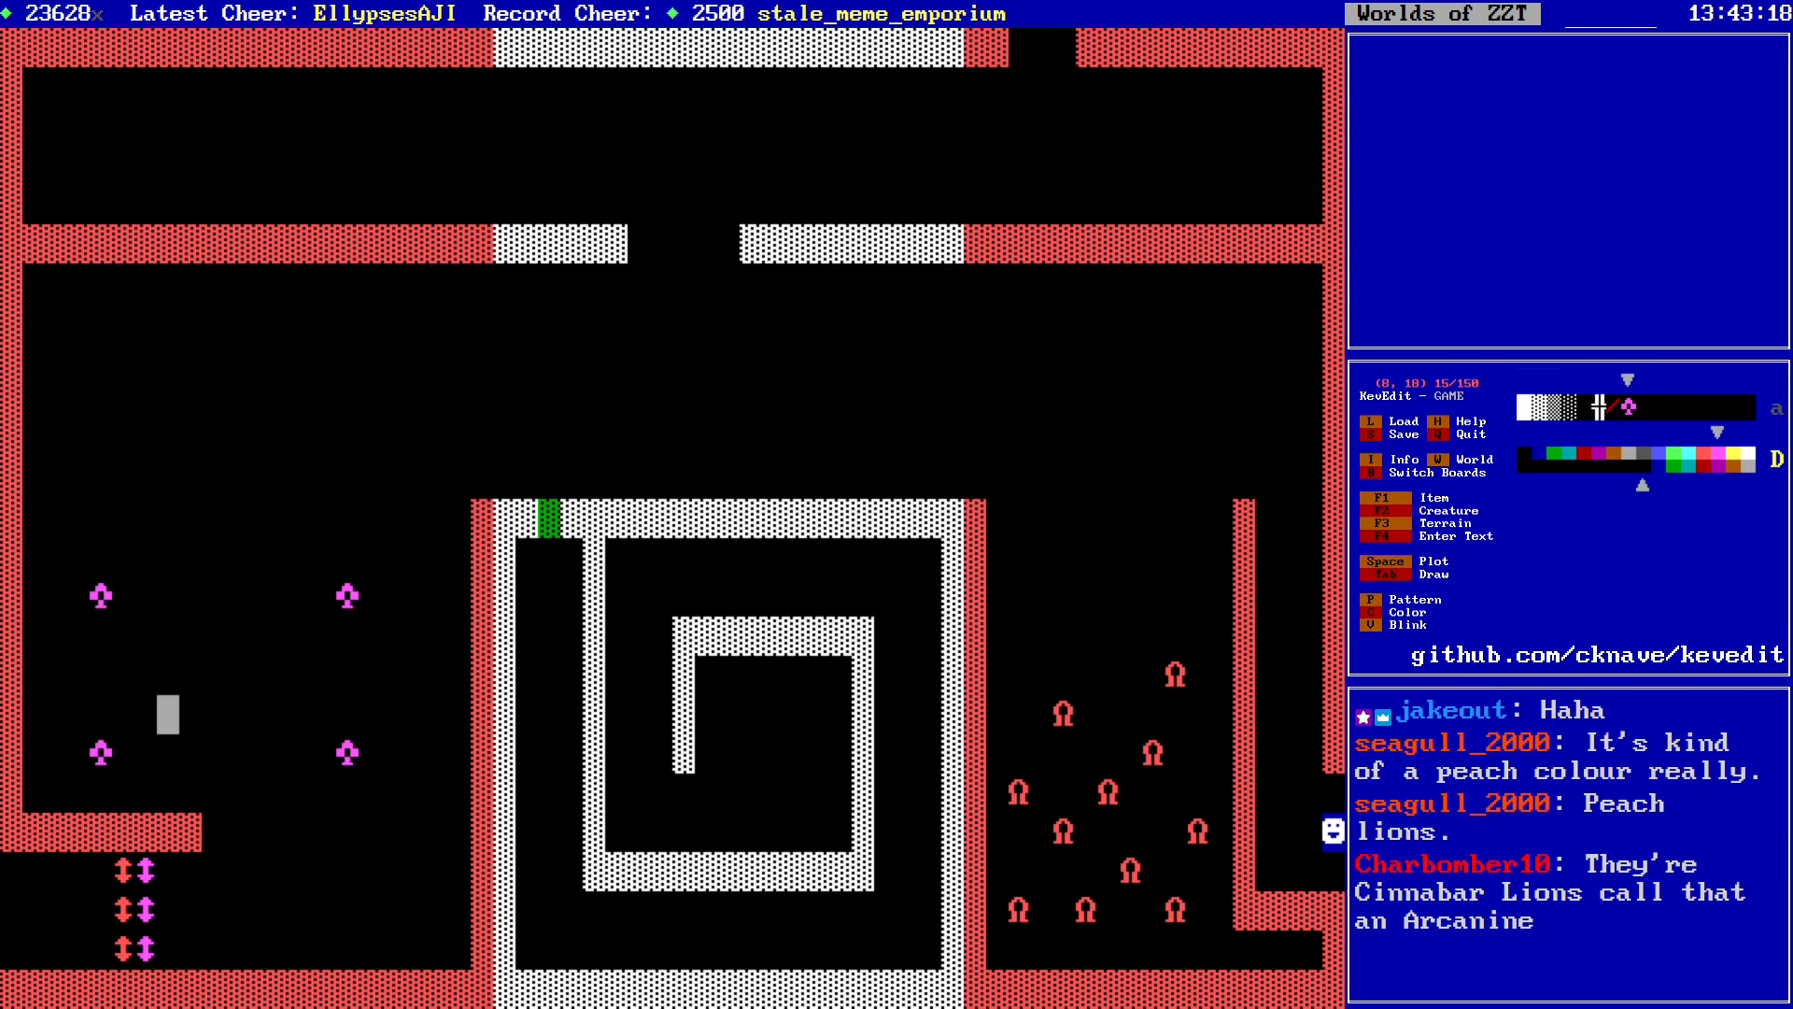
pyautogui.press('Up')
pyautogui.press('Up')
pyautogui.press('space')
pyautogui.press('Down')
pyautogui.press('Down')
pyautogui.press('space')
# Step: Plot two matching ruffians inside the eastern half of the rectangle, at (13, 18) and (13, 16)
pyautogui.press('Right')
pyautogui.press('Right')
pyautogui.press('Right')
pyautogui.press('Right')
pyautogui.press('Right')
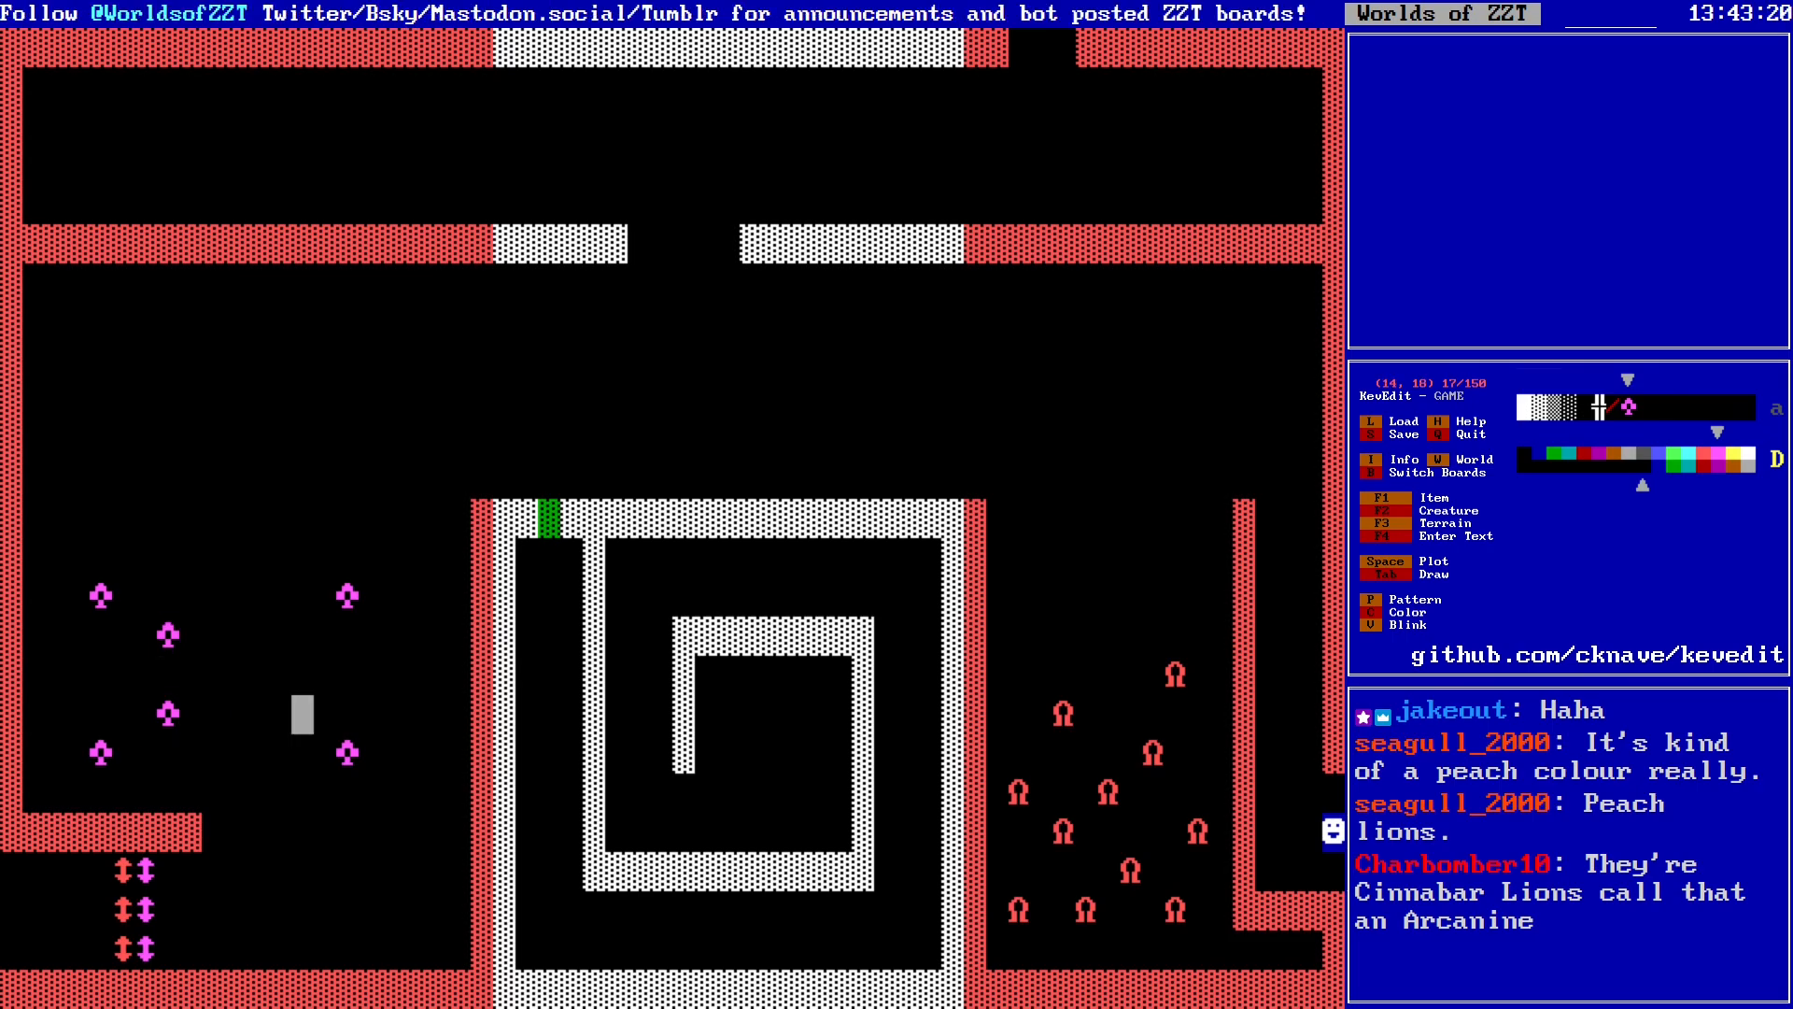
pyautogui.press('space')
pyautogui.press('Up')
pyautogui.press('Up')
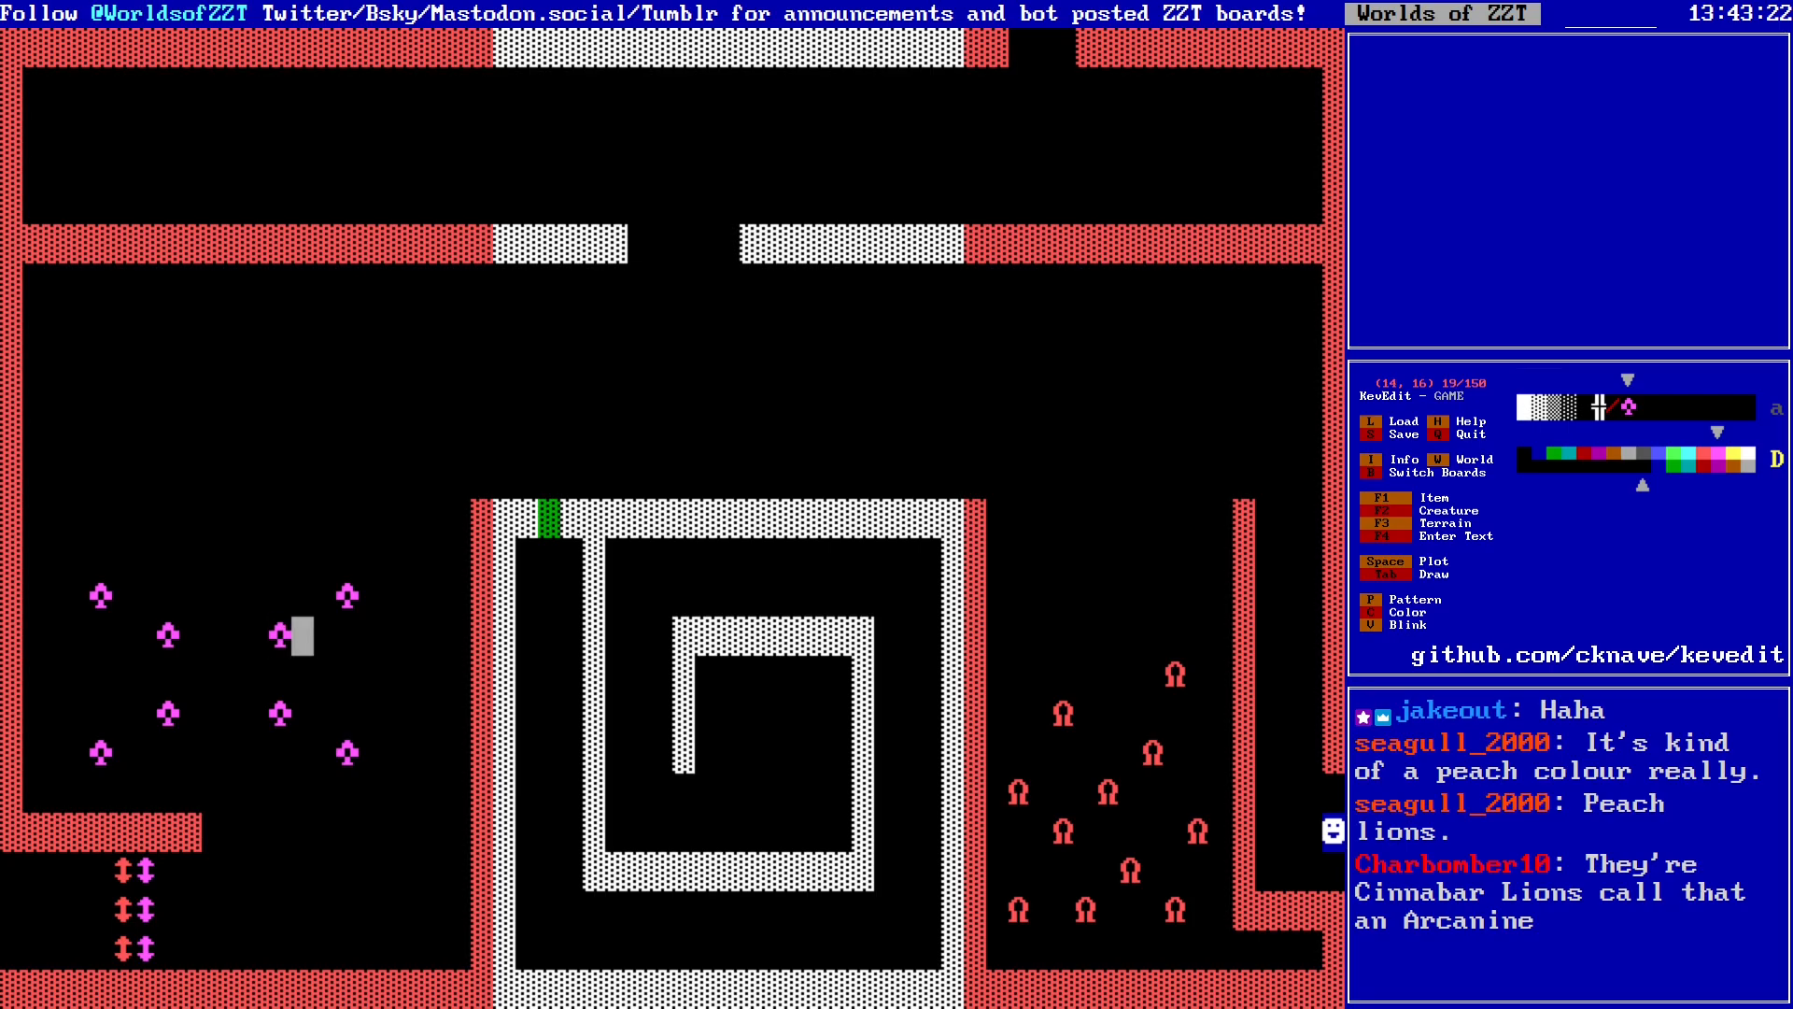
# Step: Pick up the red wall pattern and extend the wall below the ruffians along row 21 east to column 17
pyautogui.press('Right')
pyautogui.press('Right')
pyautogui.press('Right')
pyautogui.press('Right')
pyautogui.press('Right')
pyautogui.press('Down')
pyautogui.press('Down')
pyautogui.press('Down')
pyautogui.press('Down')
pyautogui.press('Down')
pyautogui.press('Left')
pyautogui.press('Left')
pyautogui.press('Left')
pyautogui.press('Left')
pyautogui.press('Left')
pyautogui.press('Left')
pyautogui.press('Left')
pyautogui.press('Left')
pyautogui.press('Left')
pyautogui.press('Left')
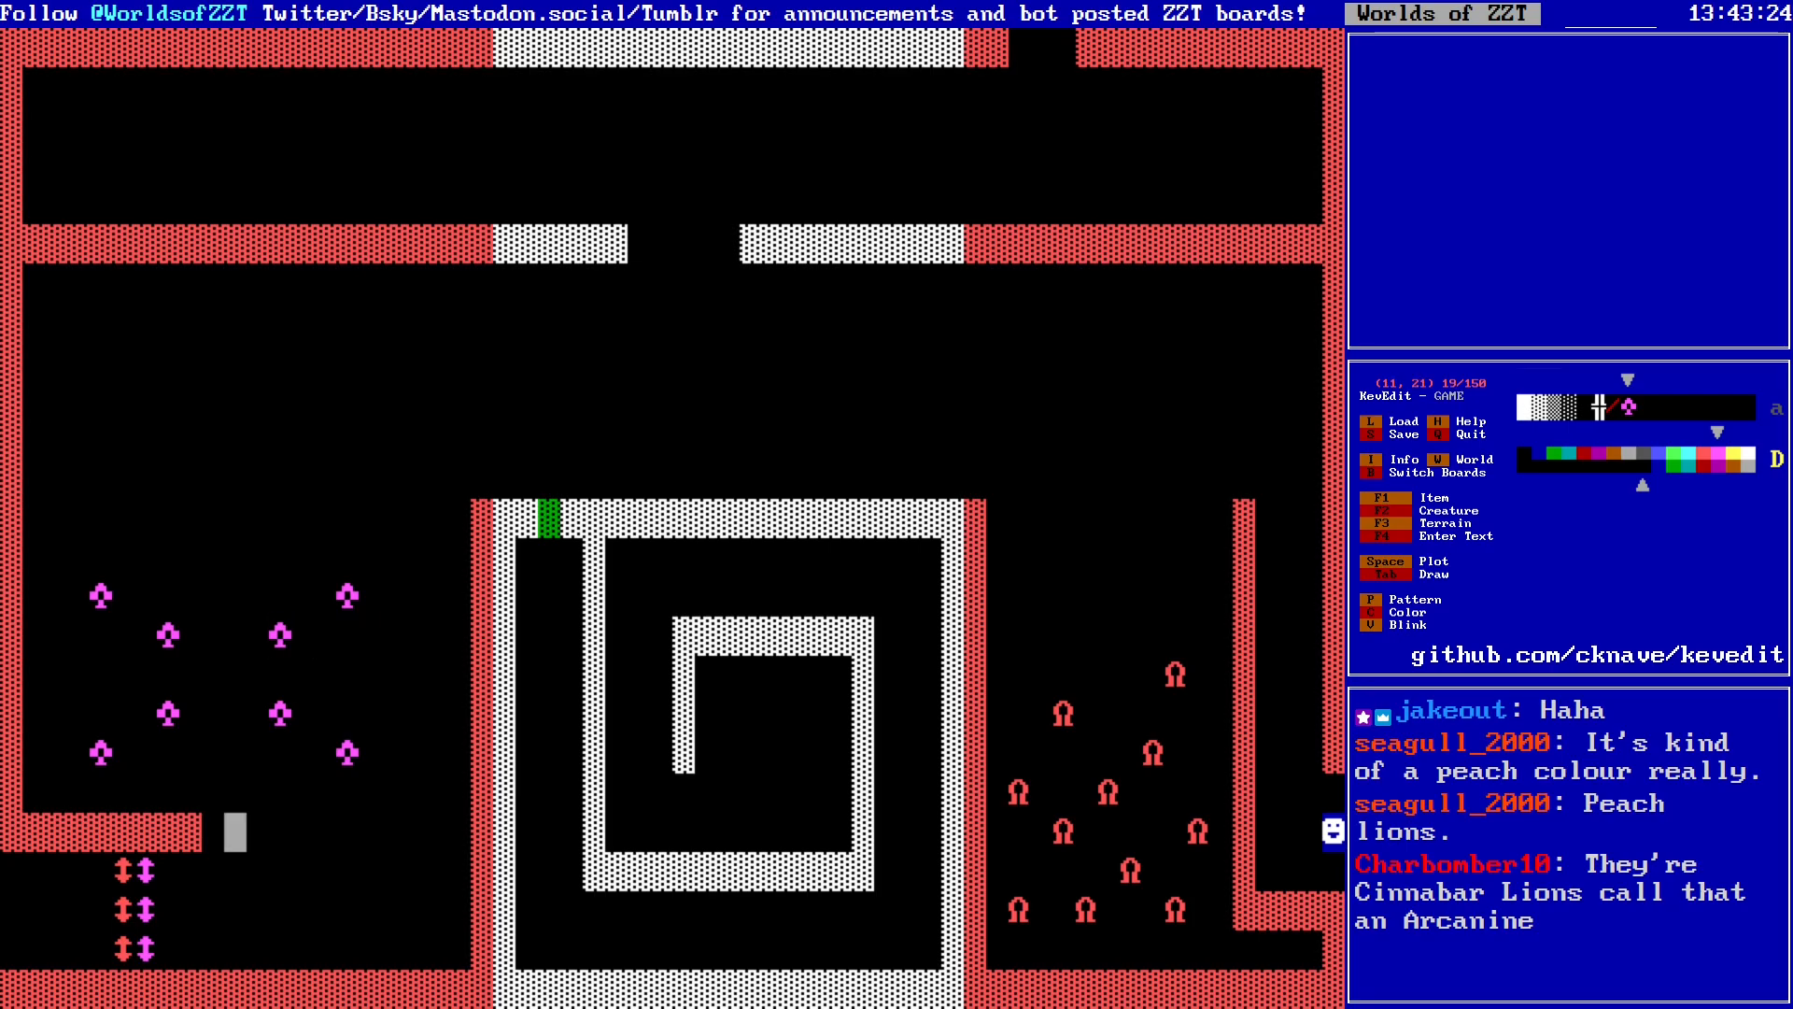
pyautogui.press('Return')
pyautogui.press('Right')
pyautogui.press('space')
pyautogui.press('Tab')
pyautogui.press('Right')
pyautogui.press('Right')
pyautogui.press('Right')
pyautogui.press('Right')
pyautogui.press('Right')
pyautogui.press('Right')
pyautogui.press('Right')
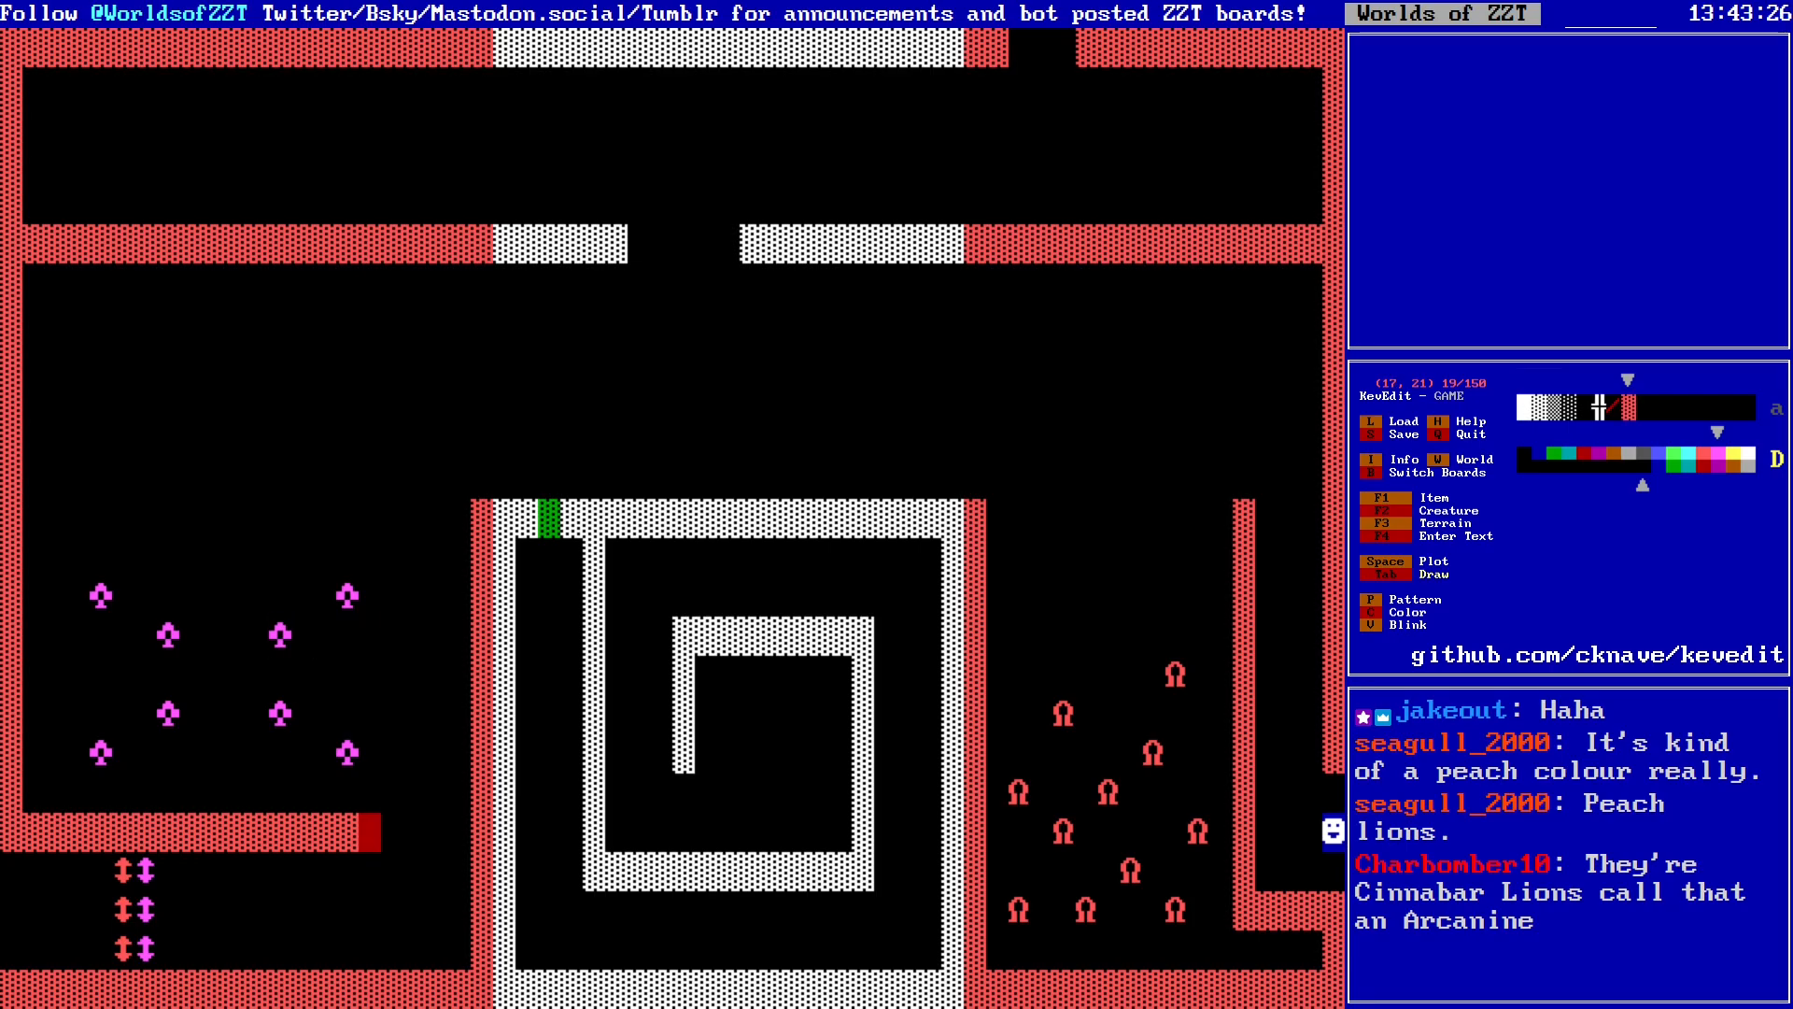
# Step: Draw the red wall north along column 17 from row 21 to row 13, east of the ruffians
pyautogui.press('Up')
pyautogui.press('Up')
pyautogui.press('Up')
pyautogui.press('Up')
pyautogui.press('Up')
pyautogui.press('Up')
pyautogui.press('Up')
pyautogui.press('Up')
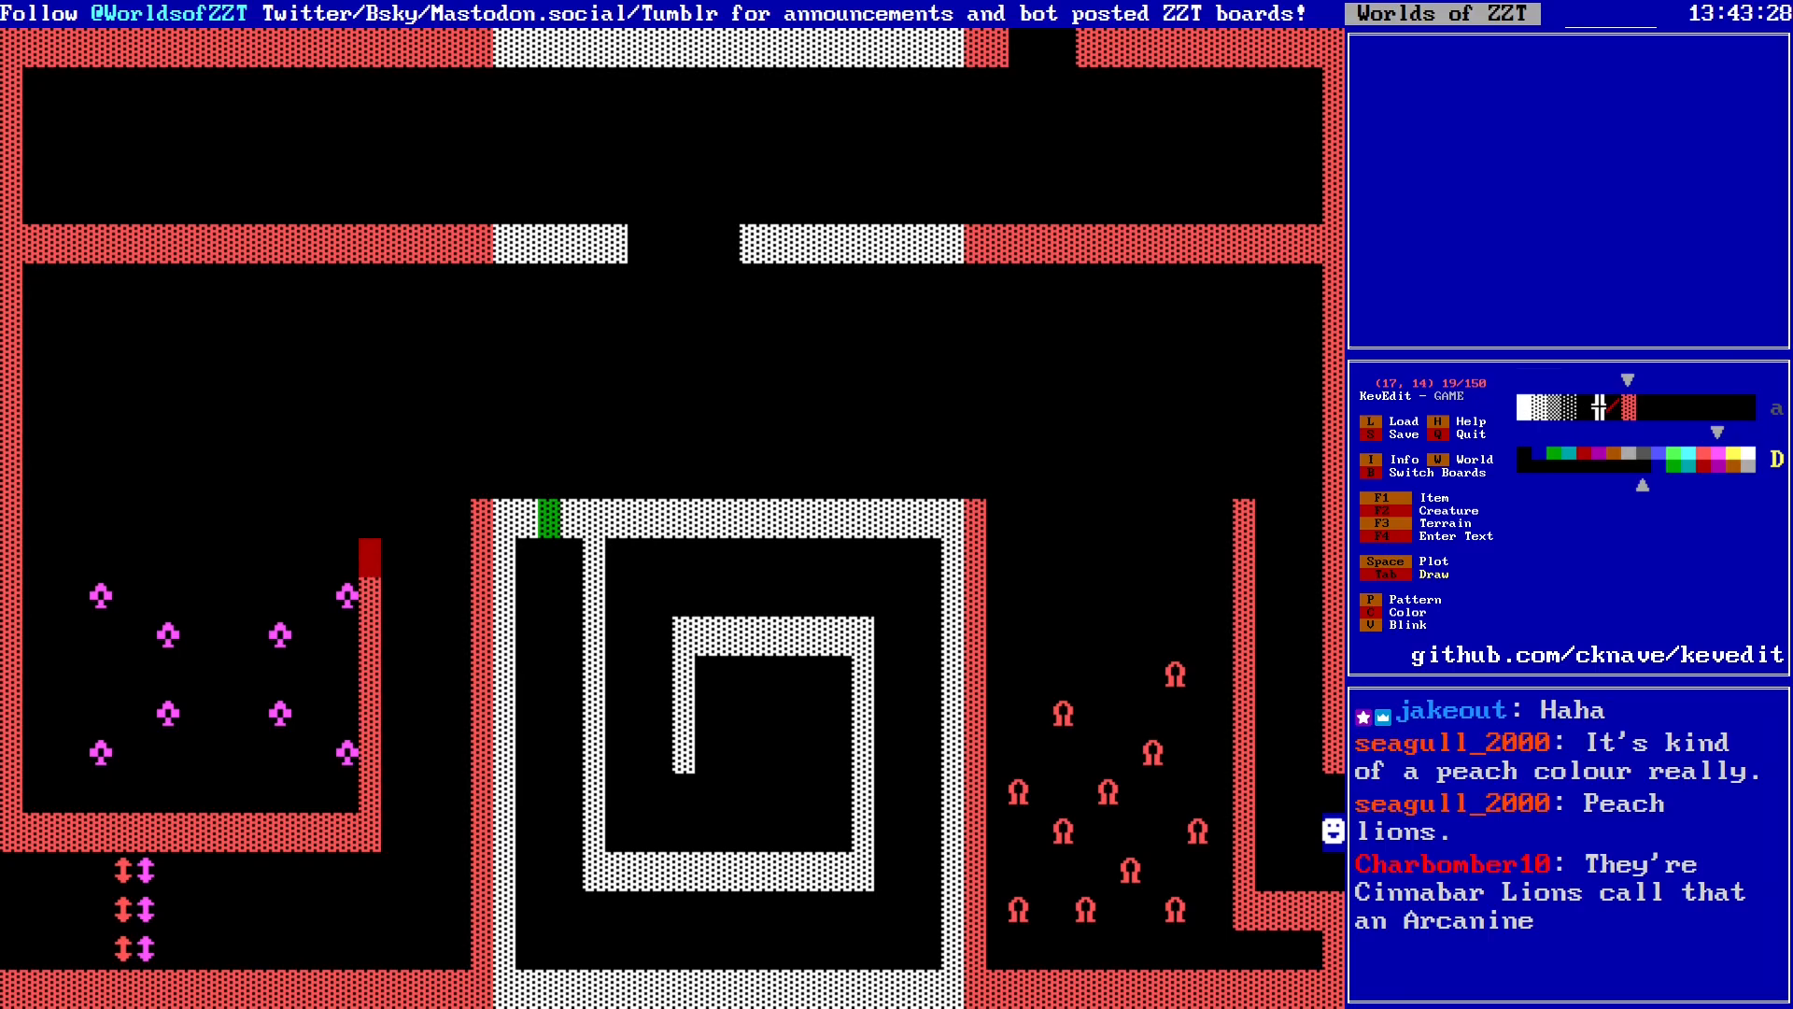
# Step: Select the block of eight ruffians from (16, 19) to (5, 15) and move it two columns west
pyautogui.press('Down')
pyautogui.press('Down')
pyautogui.press('Down')
pyautogui.press('Down')
pyautogui.press('Down')
pyautogui.press('Down')
pyautogui.press('Down')
pyautogui.press('Down')
pyautogui.press('Down')
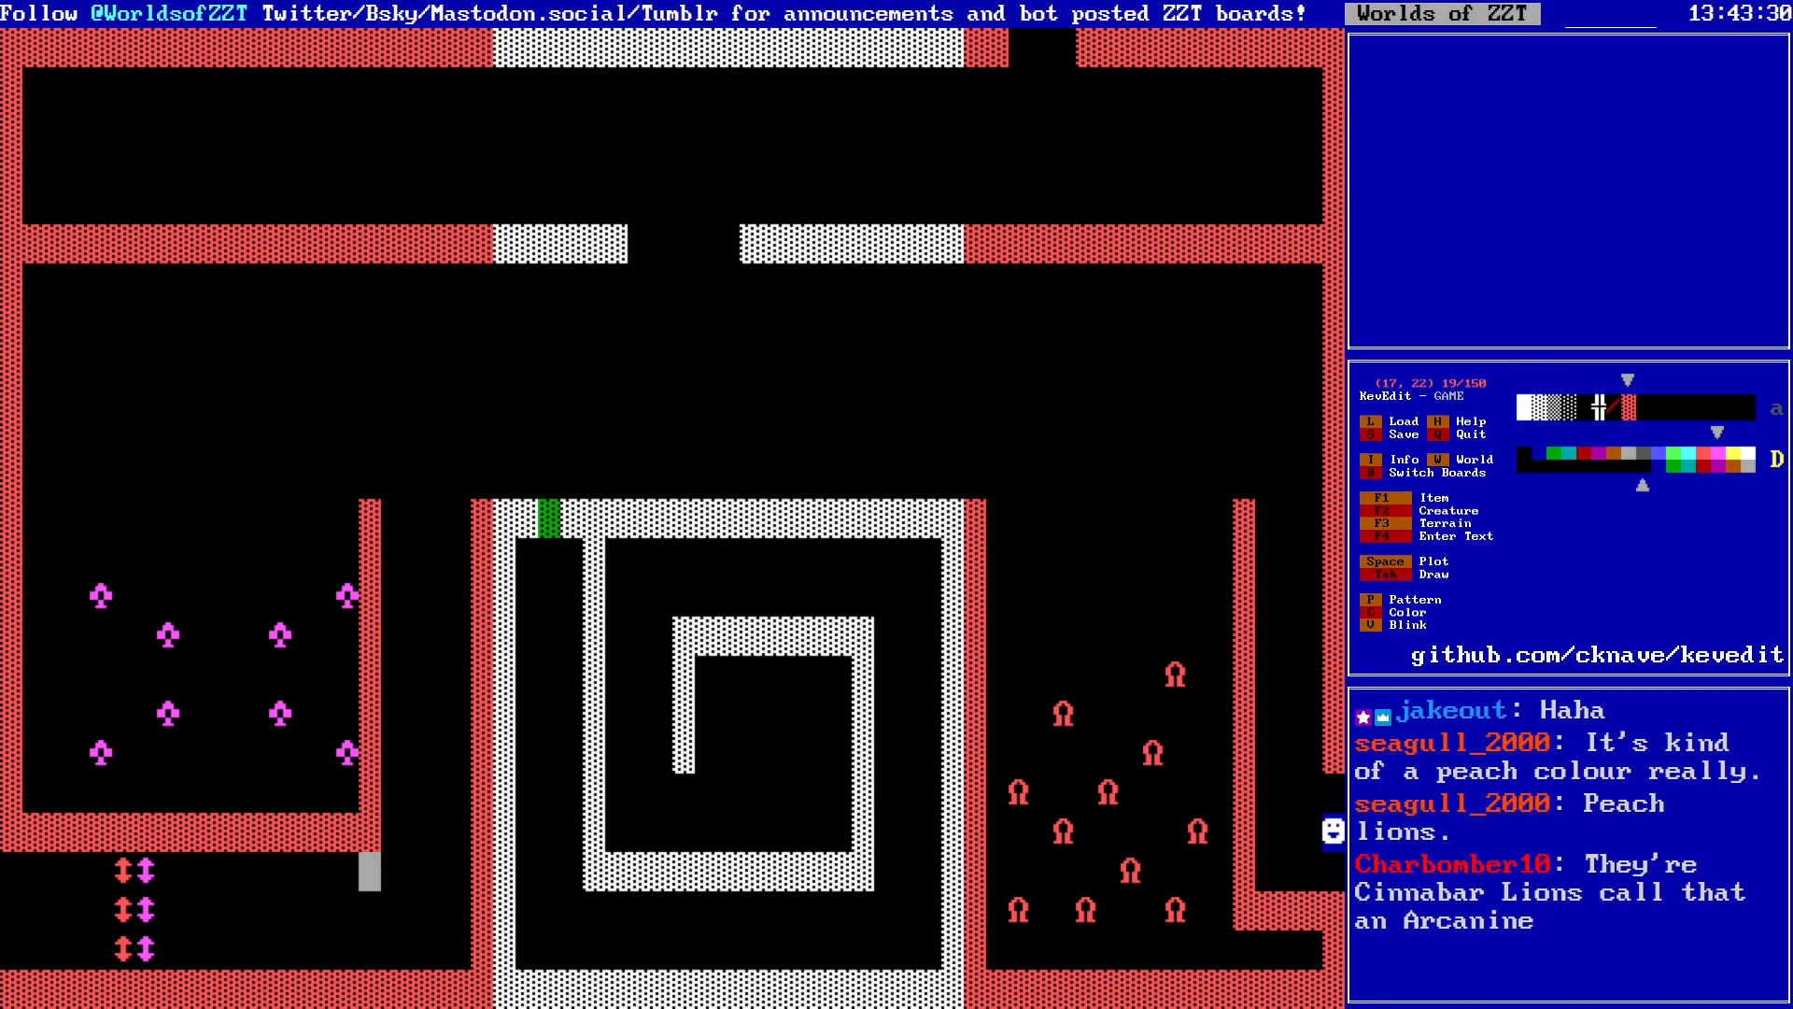
pyautogui.press('Right')
pyautogui.press('Up')
pyautogui.press('Left')
pyautogui.press('Up')
pyautogui.press('Up')
pyautogui.press('Left')
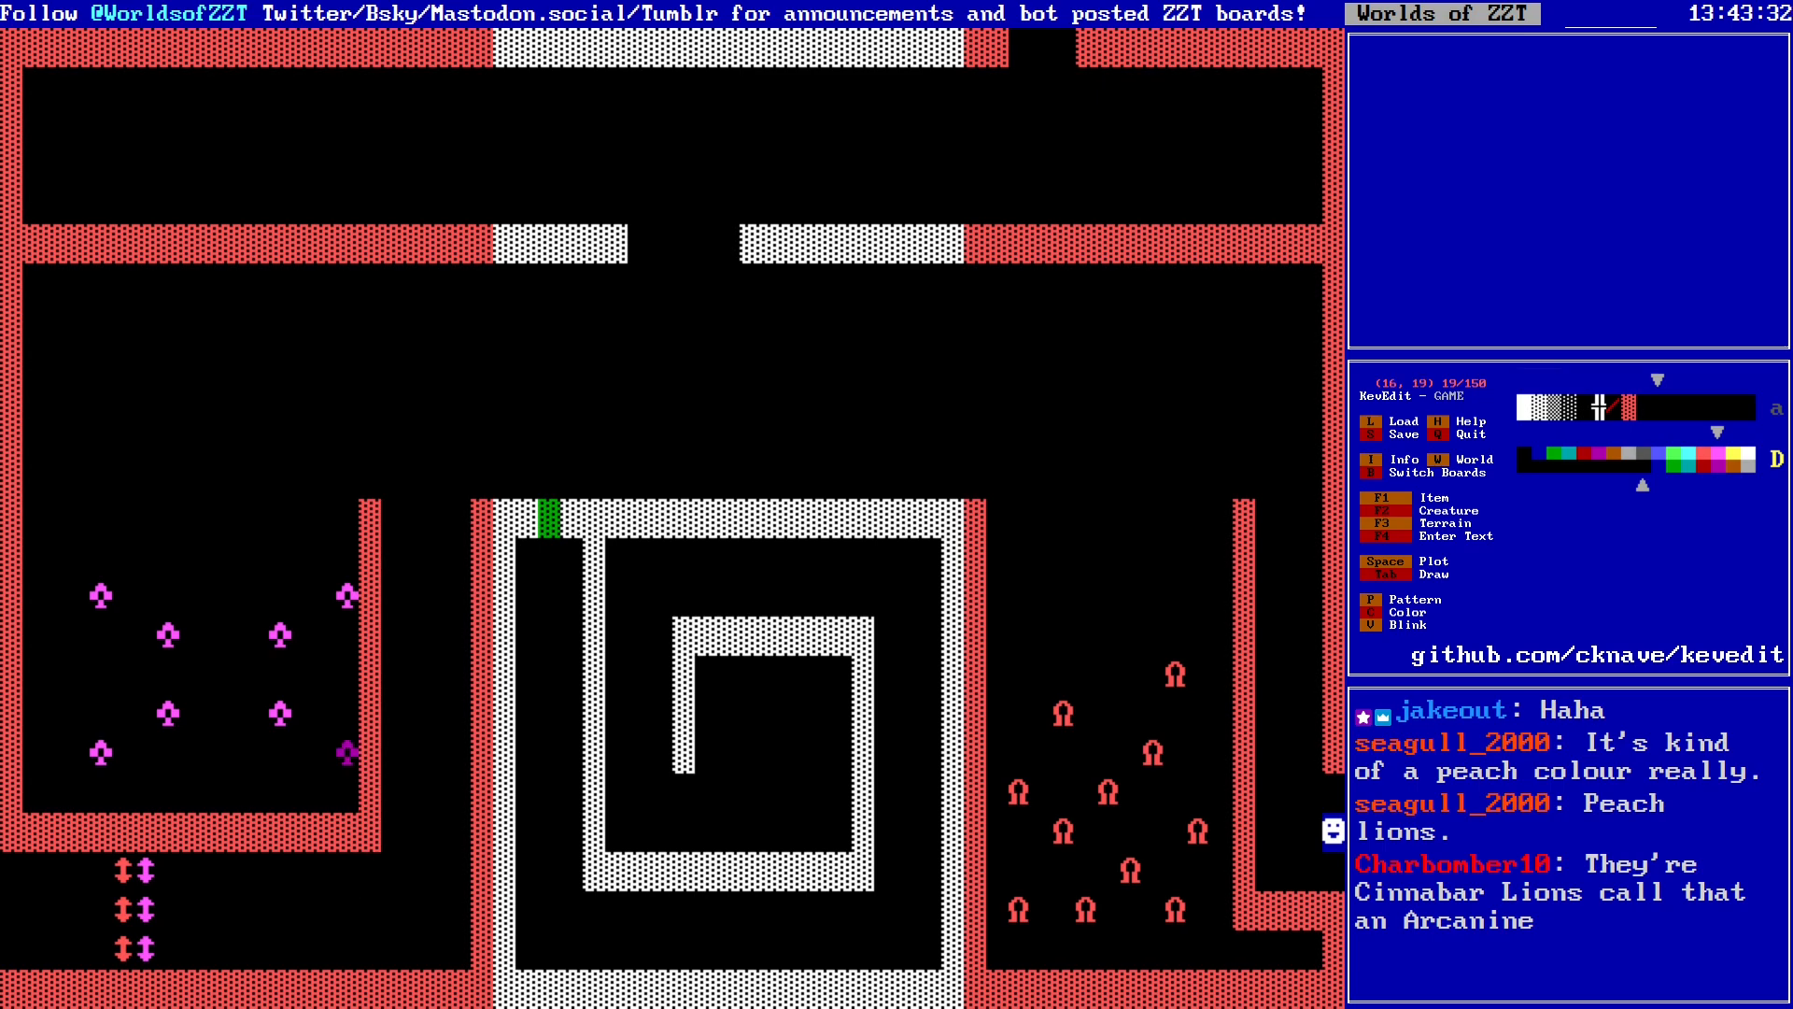
pyautogui.hotkey('shift', 'Left')
pyautogui.hotkey('shift', 'Left')
pyautogui.hotkey('shift', 'Left')
pyautogui.hotkey('shift', 'Left')
pyautogui.hotkey('shift', 'Left')
pyautogui.hotkey('shift', 'Left')
pyautogui.hotkey('shift', 'Left')
pyautogui.hotkey('shift', 'Left')
pyautogui.hotkey('shift', 'Left')
pyautogui.hotkey('shift', 'Left')
pyautogui.hotkey('shift', 'Up')
pyautogui.hotkey('shift', 'Left')
pyautogui.hotkey('shift', 'Up')
pyautogui.hotkey('shift', 'Up')
pyautogui.hotkey('shift', 'Up')
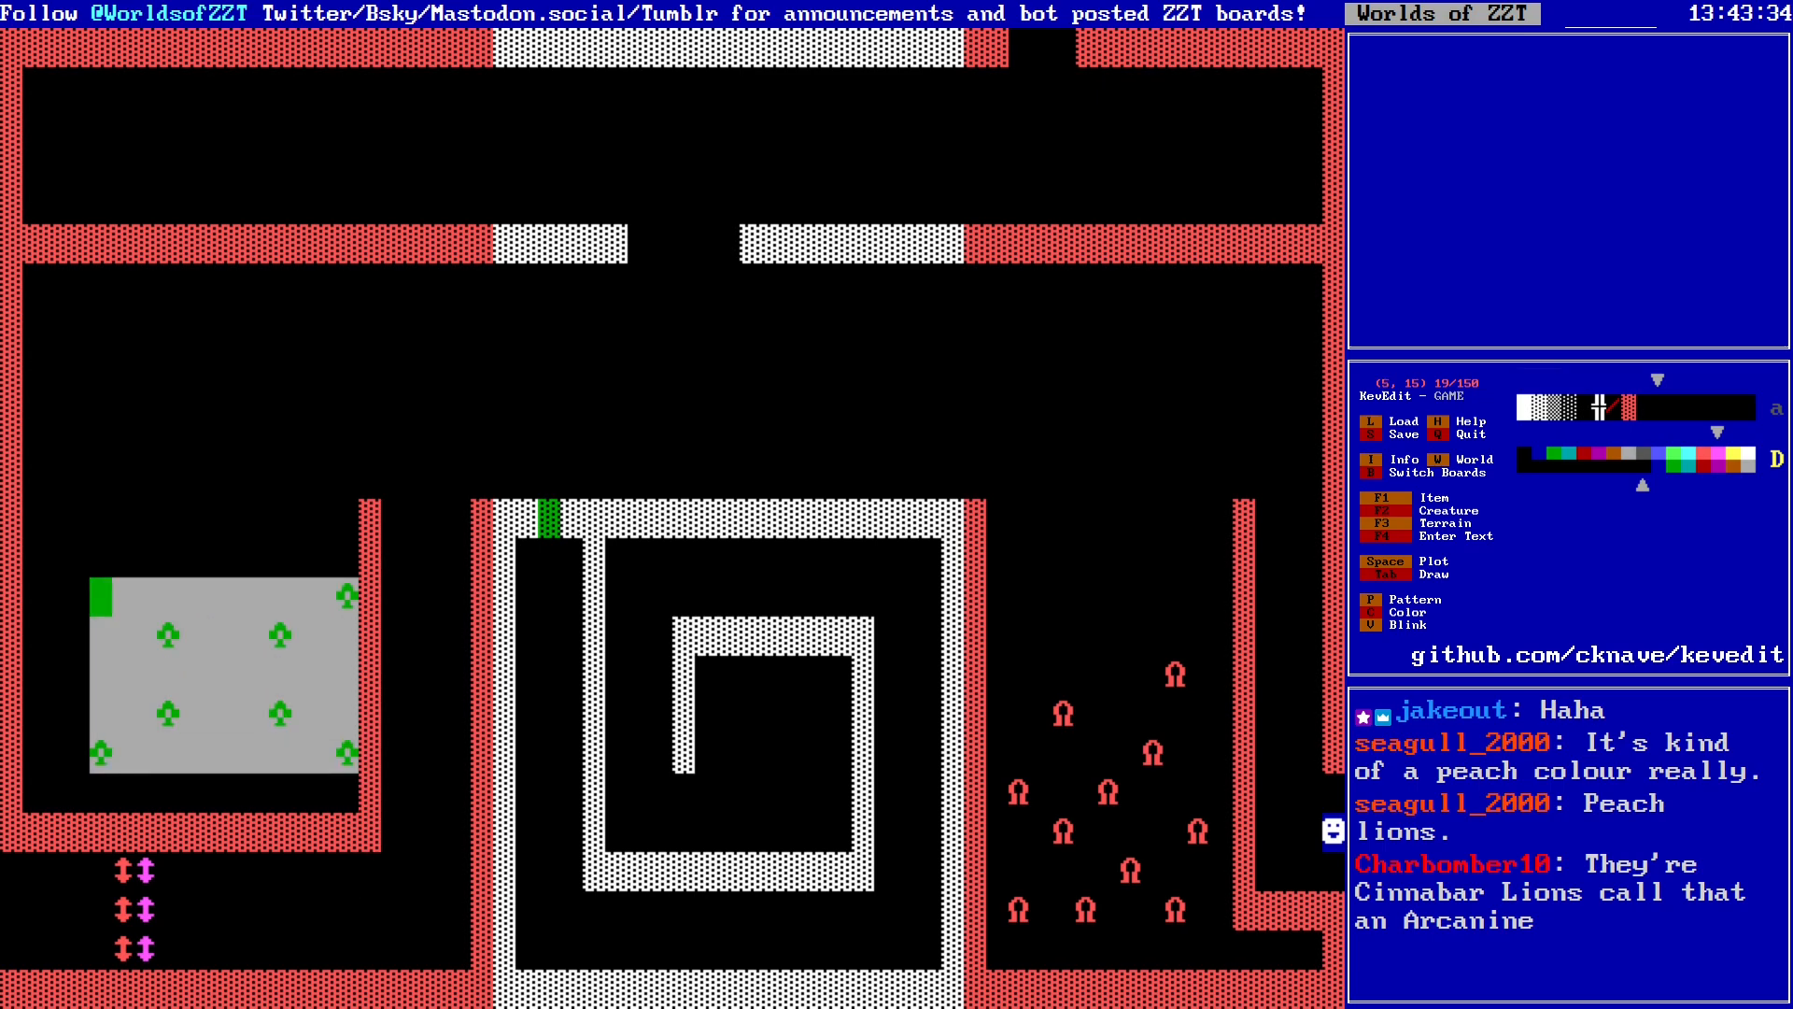
pyautogui.press('Return')
pyautogui.press('Left')
pyautogui.press('Left')
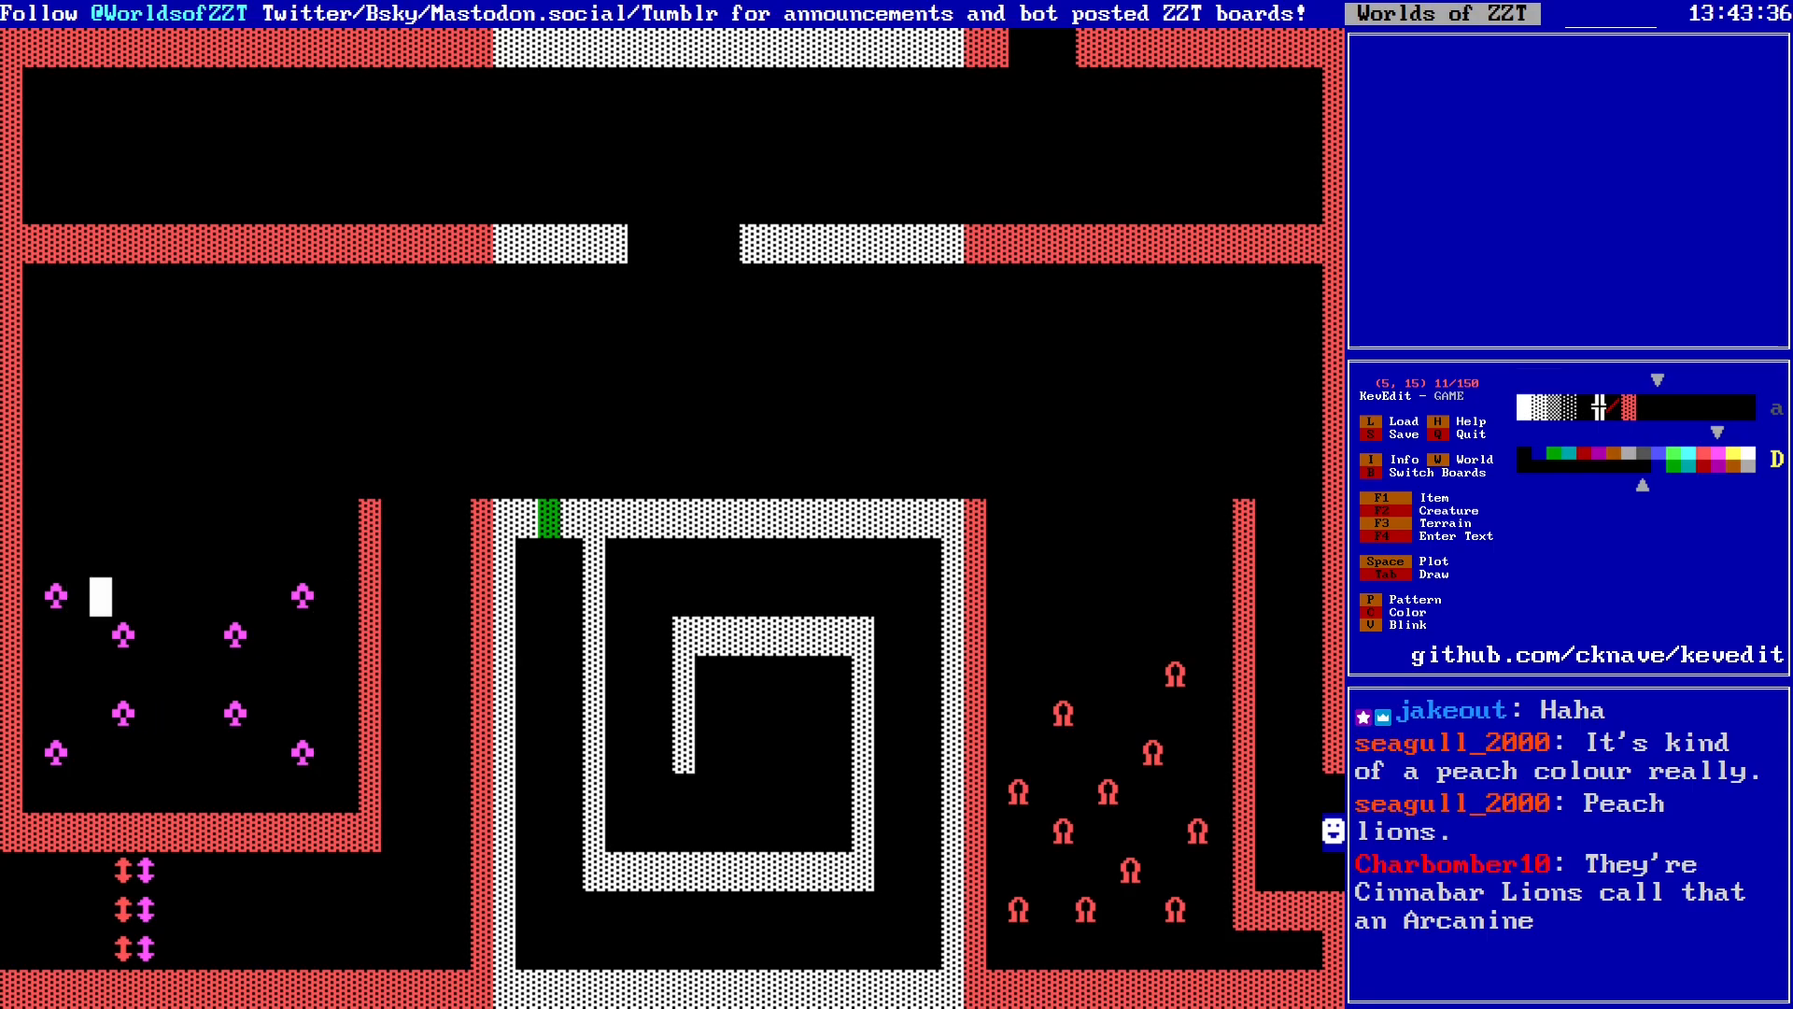
pyautogui.press('Return')
# Step: Thicken the chamber's east wall by drawing a second red wall in column 16 from row 13 down to row 20
pyautogui.press('Right')
pyautogui.press('Right')
pyautogui.press('Right')
pyautogui.press('Right')
pyautogui.press('Right')
pyautogui.press('Right')
pyautogui.press('Right')
pyautogui.press('Right')
pyautogui.press('Right')
pyautogui.press('Right')
pyautogui.press('Right')
pyautogui.press('Up')
pyautogui.press('Up')
pyautogui.press('Right')
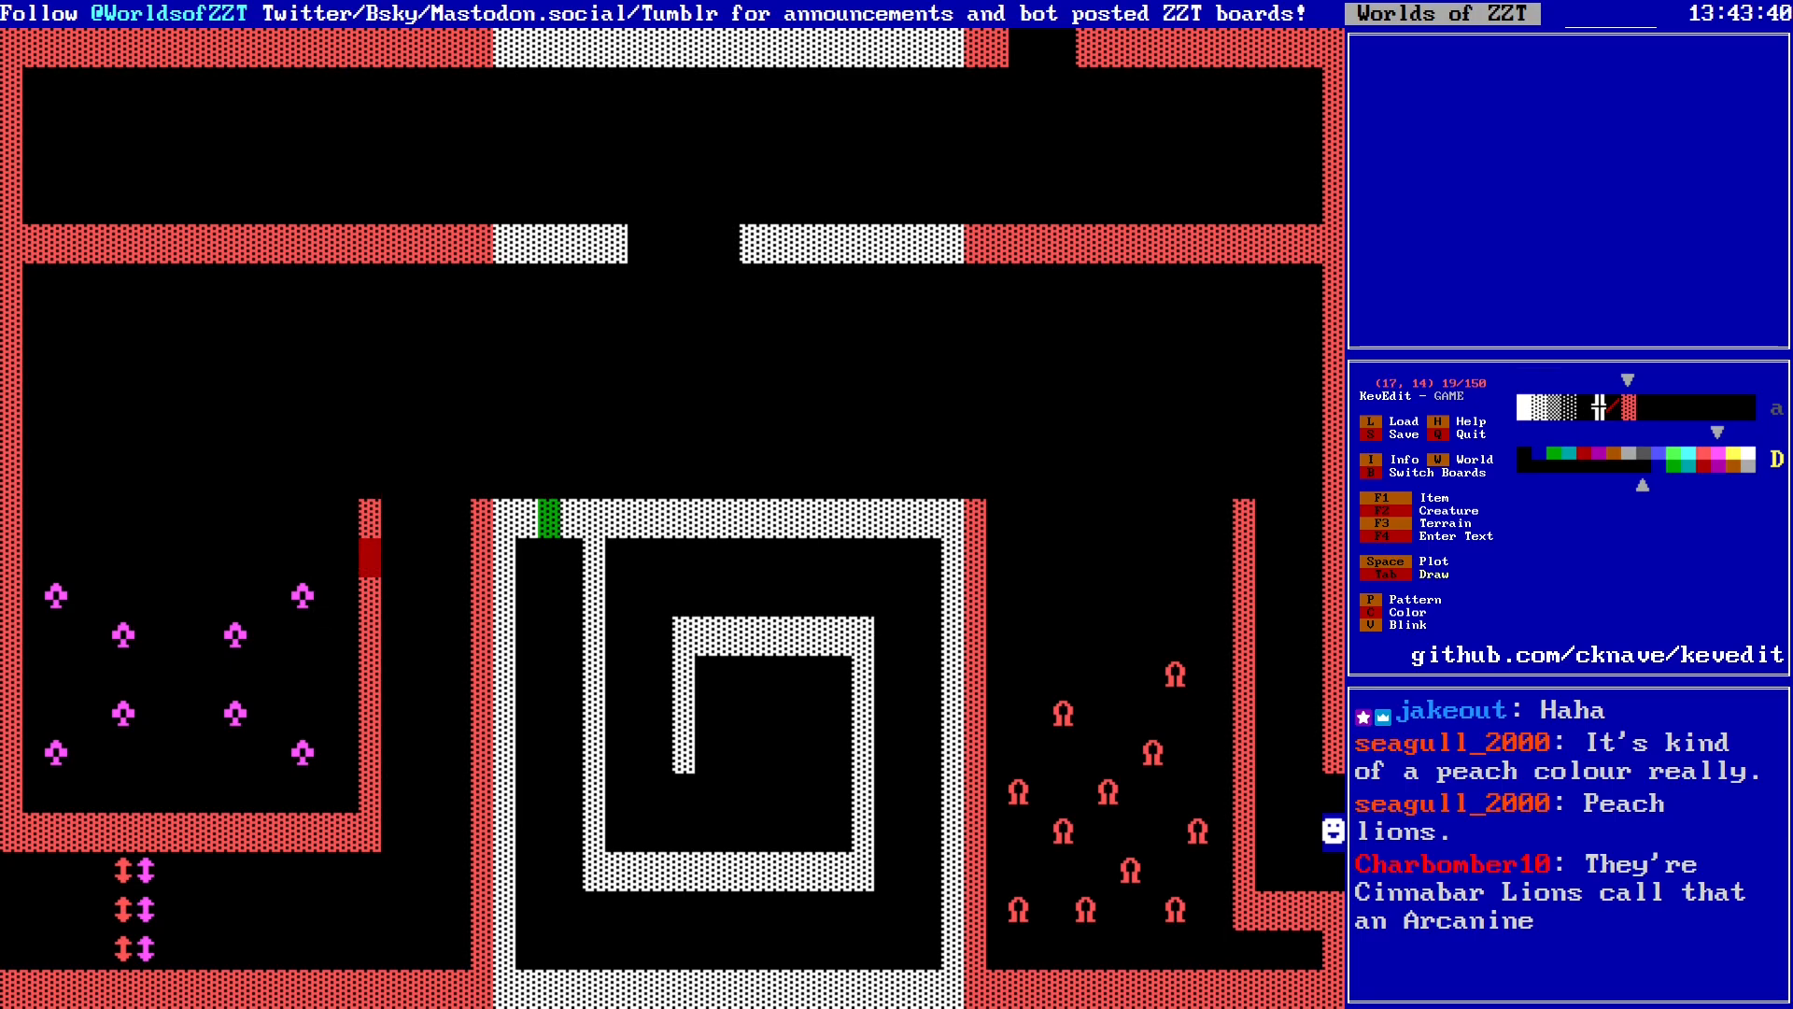
pyautogui.press('Left')
pyautogui.press('Tab')
pyautogui.press('Down')
pyautogui.press('Down')
pyautogui.press('Down')
pyautogui.press('Down')
pyautogui.press('Down')
pyautogui.press('Down')
pyautogui.press('Down')
pyautogui.press('Tab')
pyautogui.press('Down')
pyautogui.press('Down')
pyautogui.press('Down')
pyautogui.press('Down')
pyautogui.press('Down')
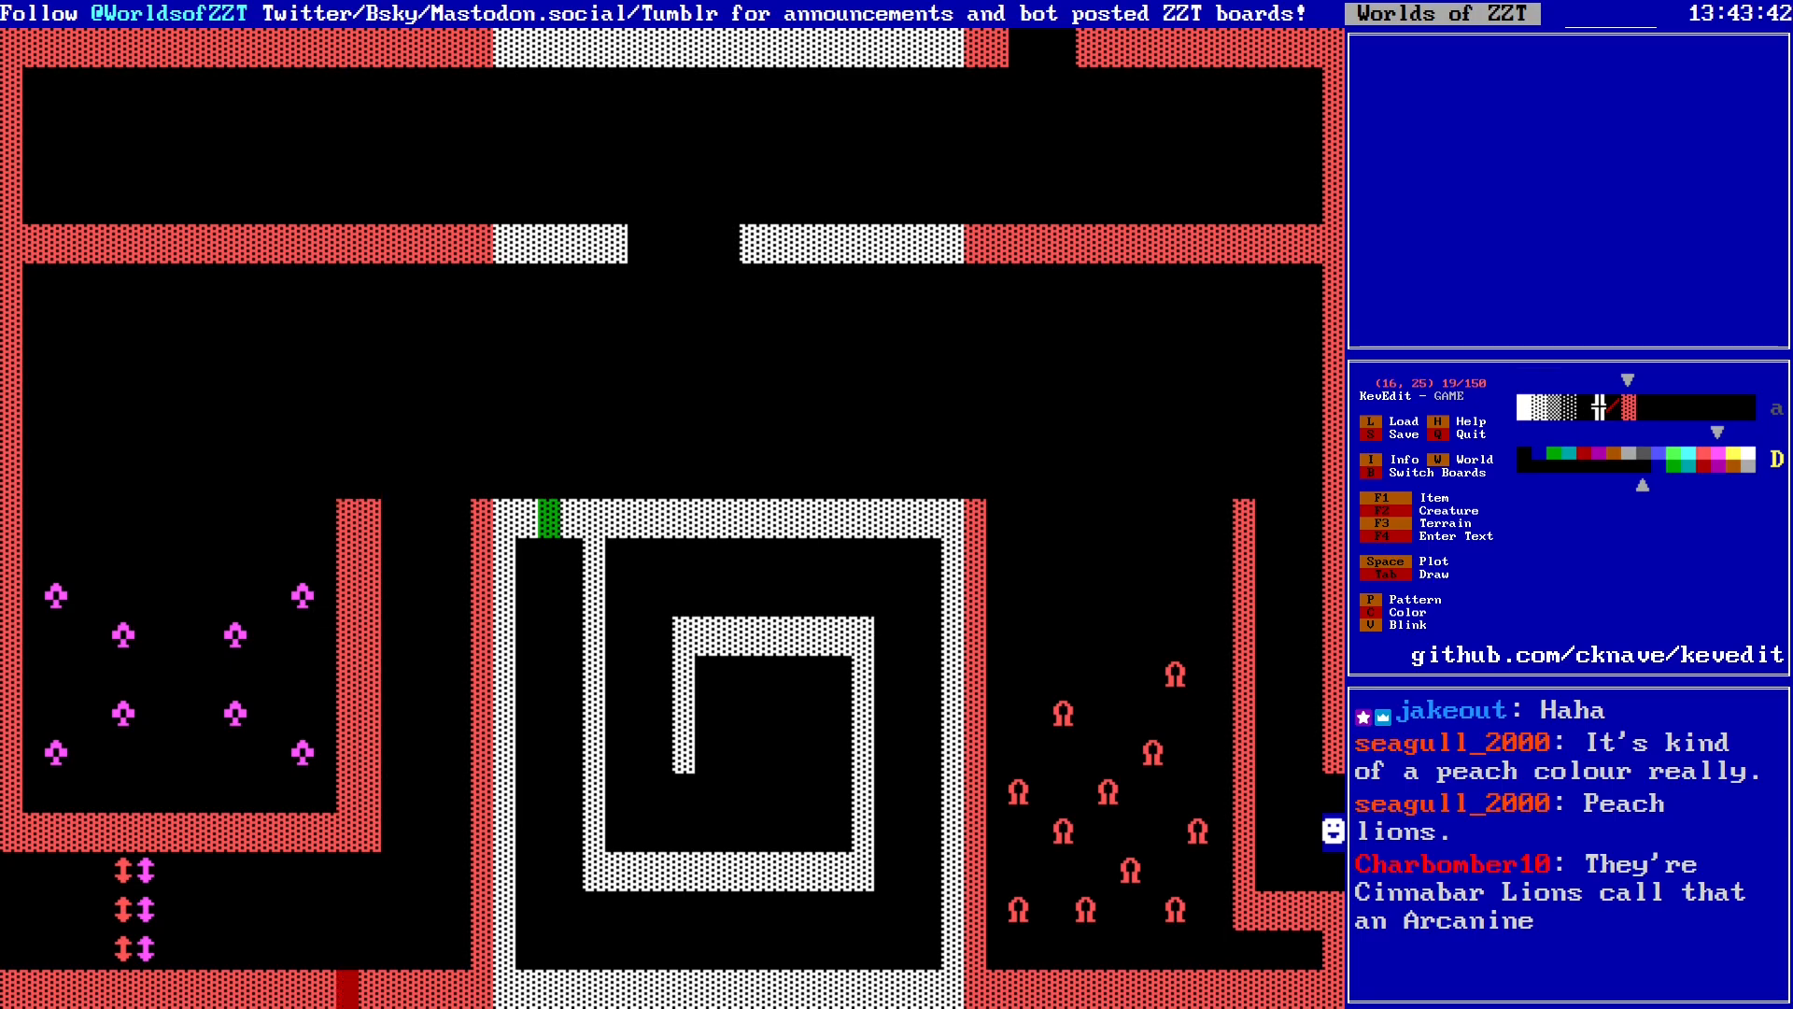
pyautogui.press('Right')
pyautogui.press('Right')
pyautogui.press('Right')
pyautogui.press('Right')
pyautogui.press('Right')
pyautogui.press('Right')
pyautogui.press('Right')
pyautogui.press('Right')
pyautogui.press('Right')
pyautogui.press('Right')
pyautogui.press('Left')
pyautogui.press('Left')
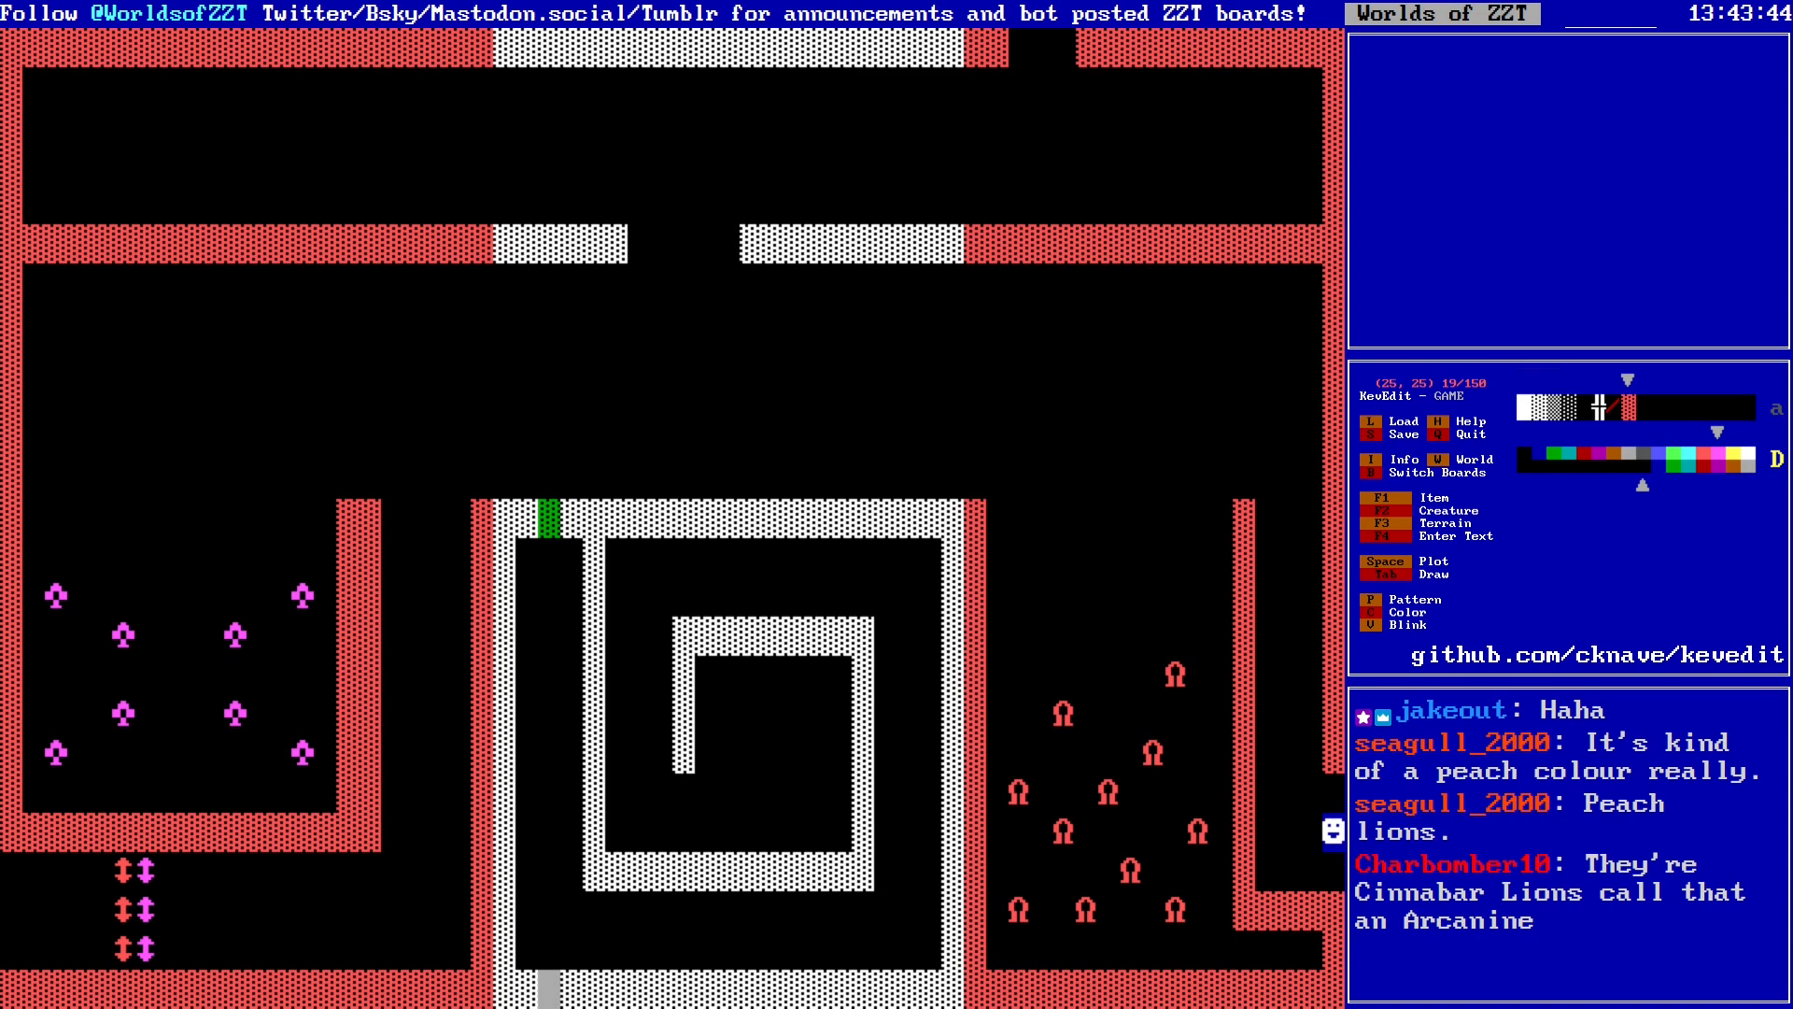
pyautogui.press('pageup')
pyautogui.press('pagedown')
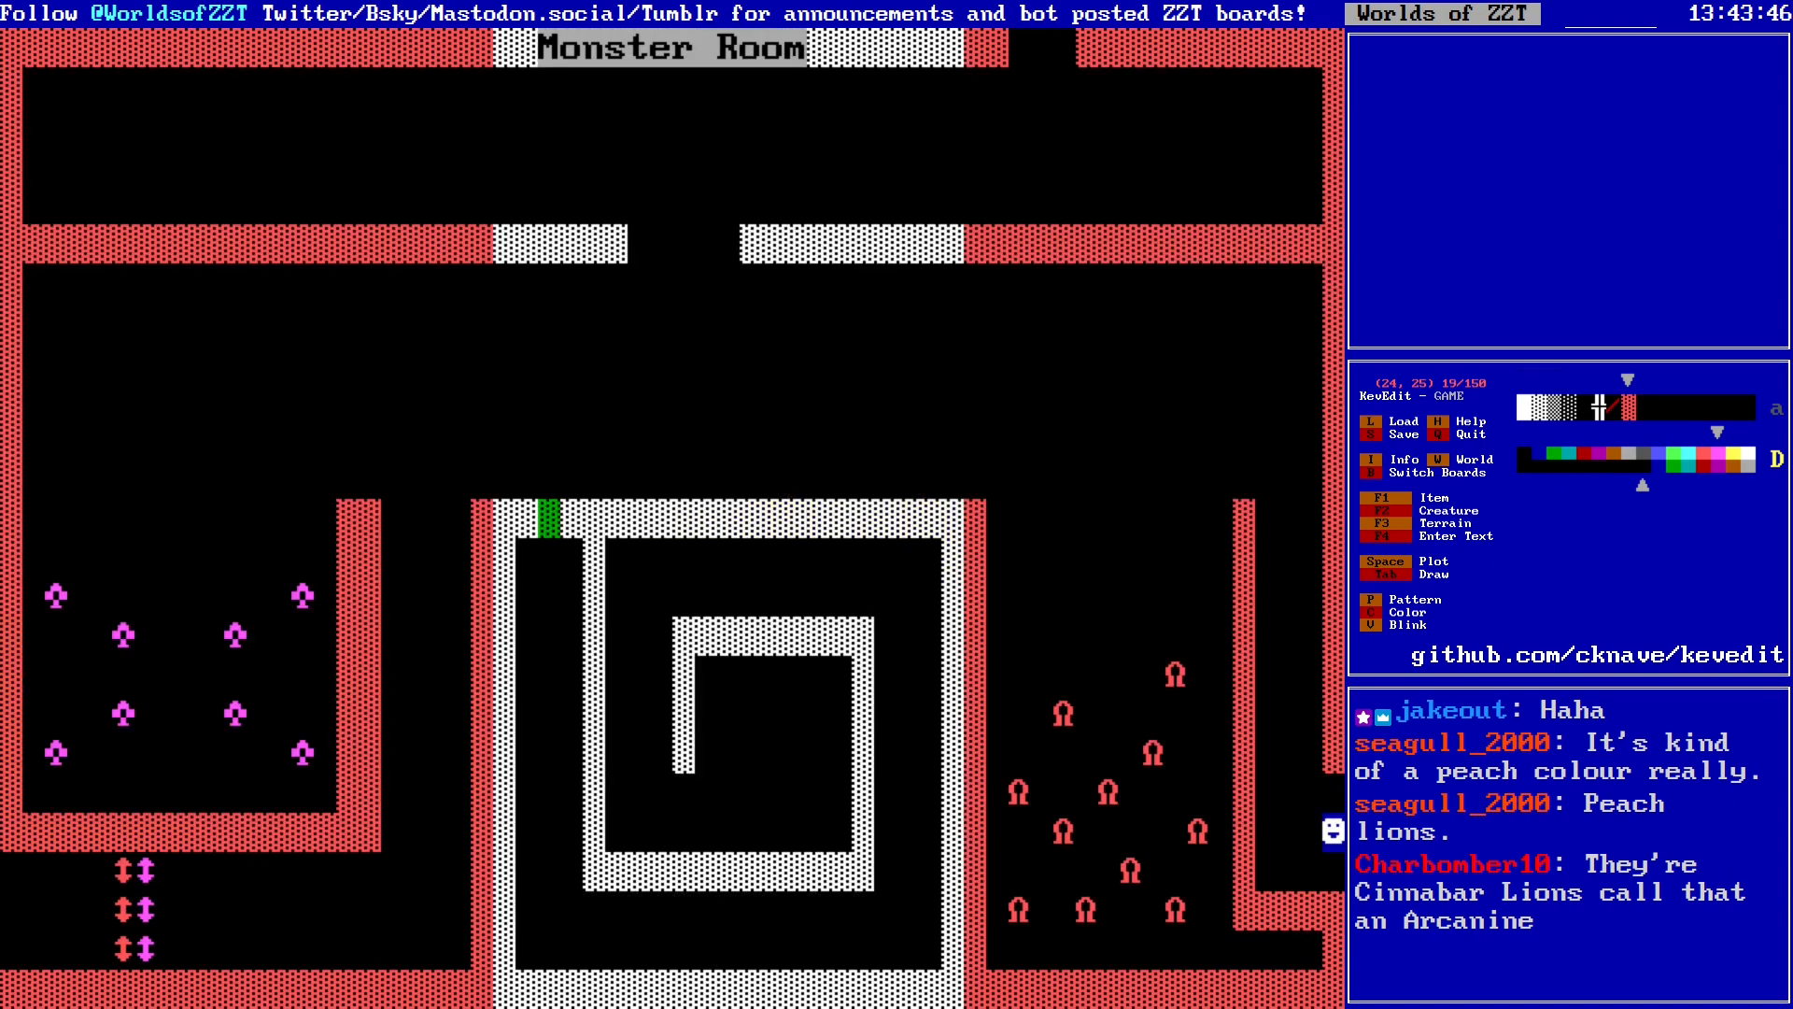
pyautogui.press('Left')
pyautogui.press('Left')
pyautogui.press('Left')
pyautogui.press('Left')
pyautogui.press('Left')
pyautogui.press('Left')
pyautogui.press('Left')
pyautogui.press('Left')
pyautogui.press('Left')
pyautogui.press('Left')
pyautogui.press('Up')
pyautogui.press('Up')
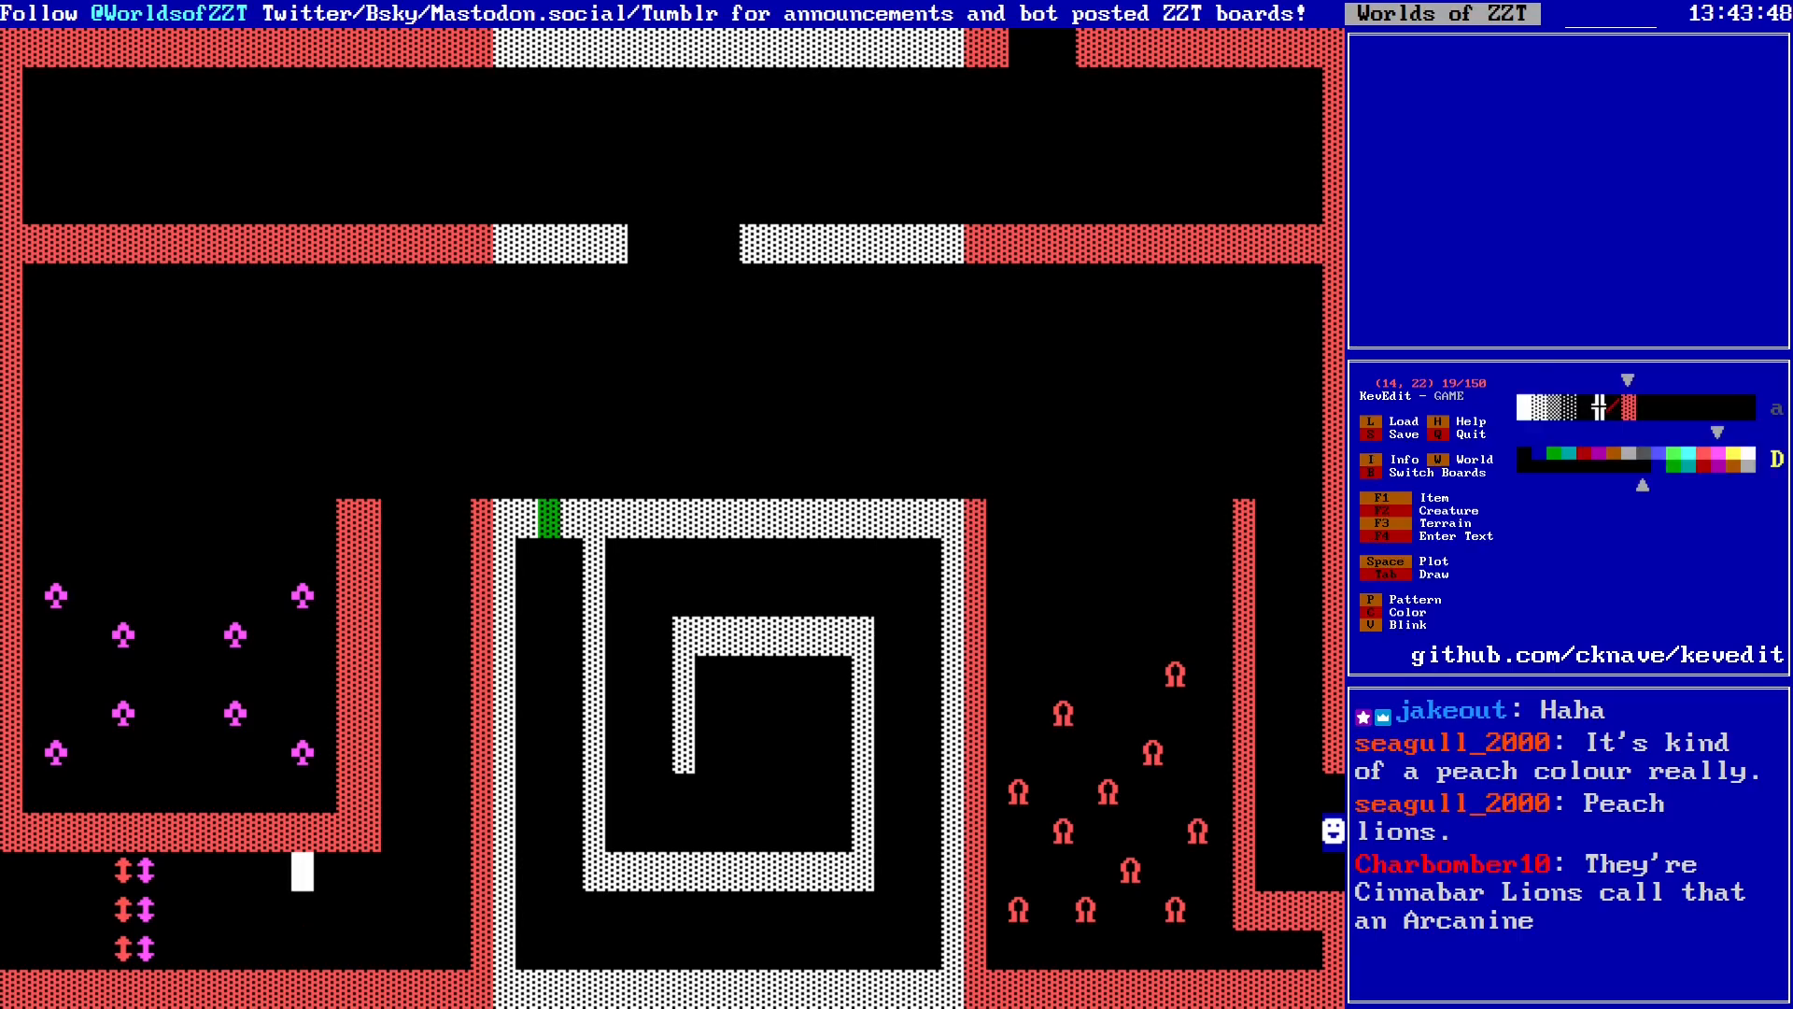
# Step: Set the drawing colour to bright cyan and choose the breakable wall pattern
pyautogui.press('Right')
pyautogui.press('Down')
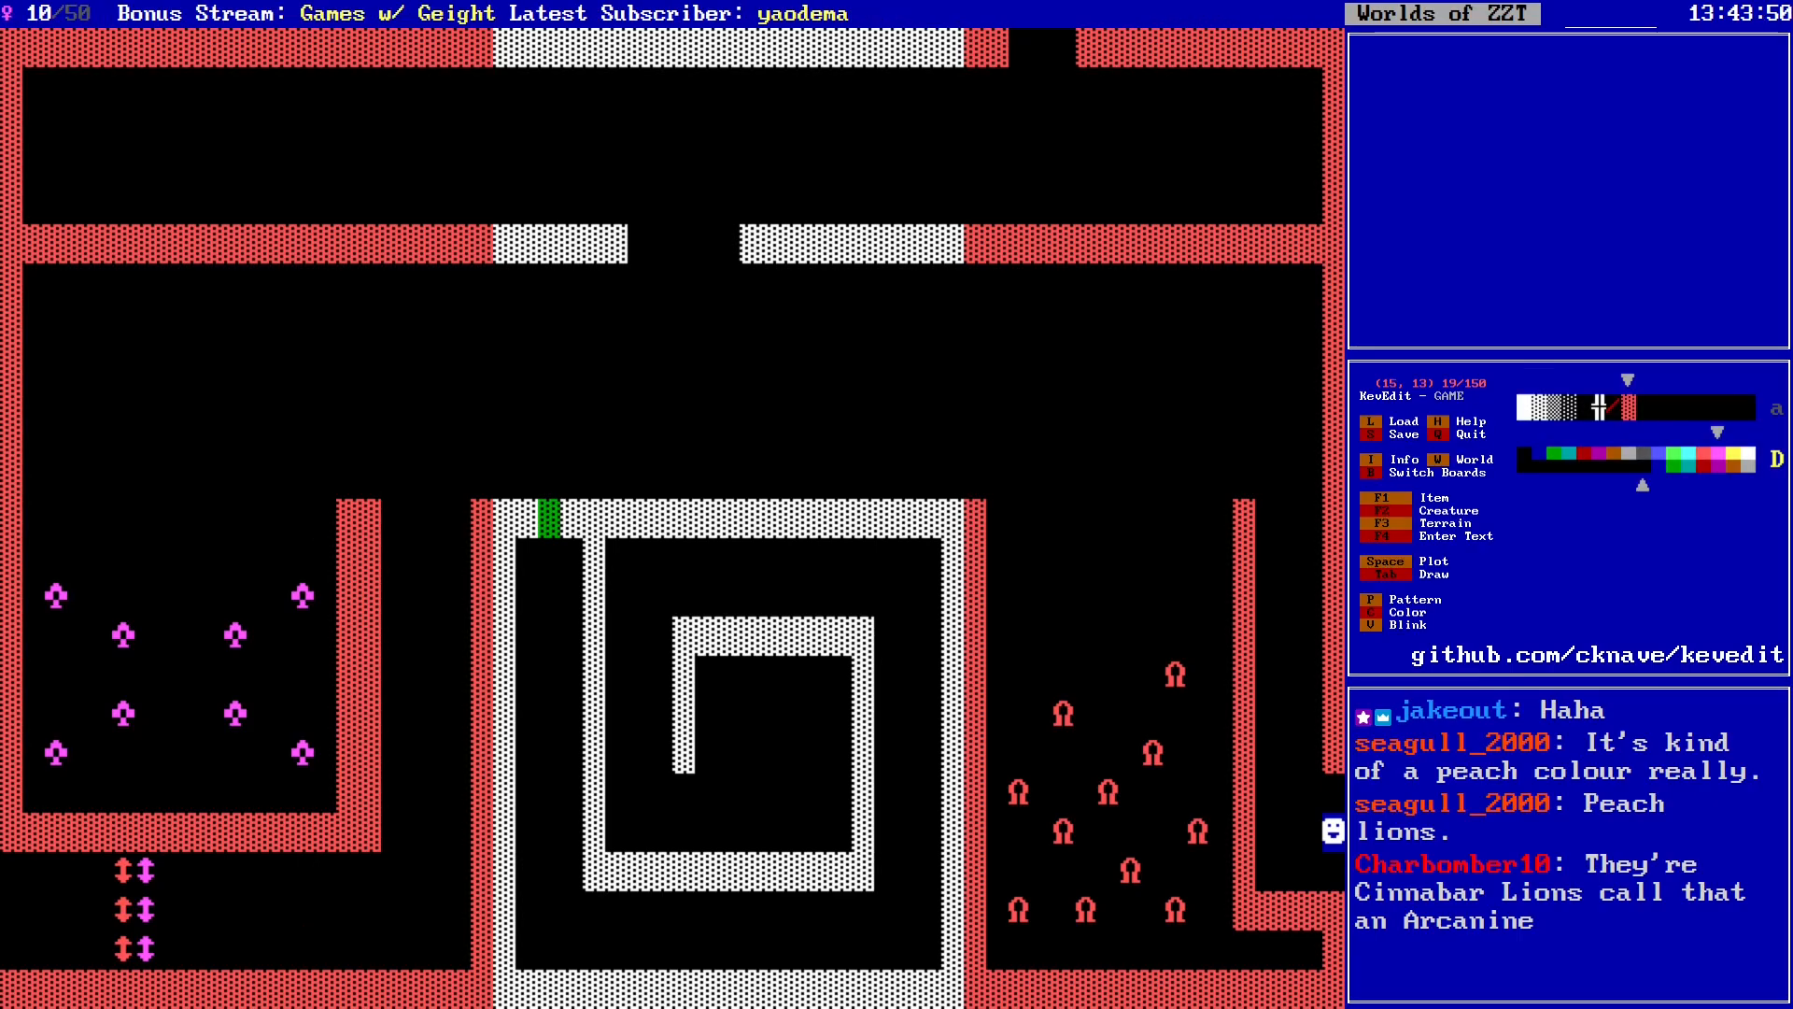
pyautogui.press('c')
pyautogui.press('Left')
pyautogui.press('Left')
pyautogui.press('Left')
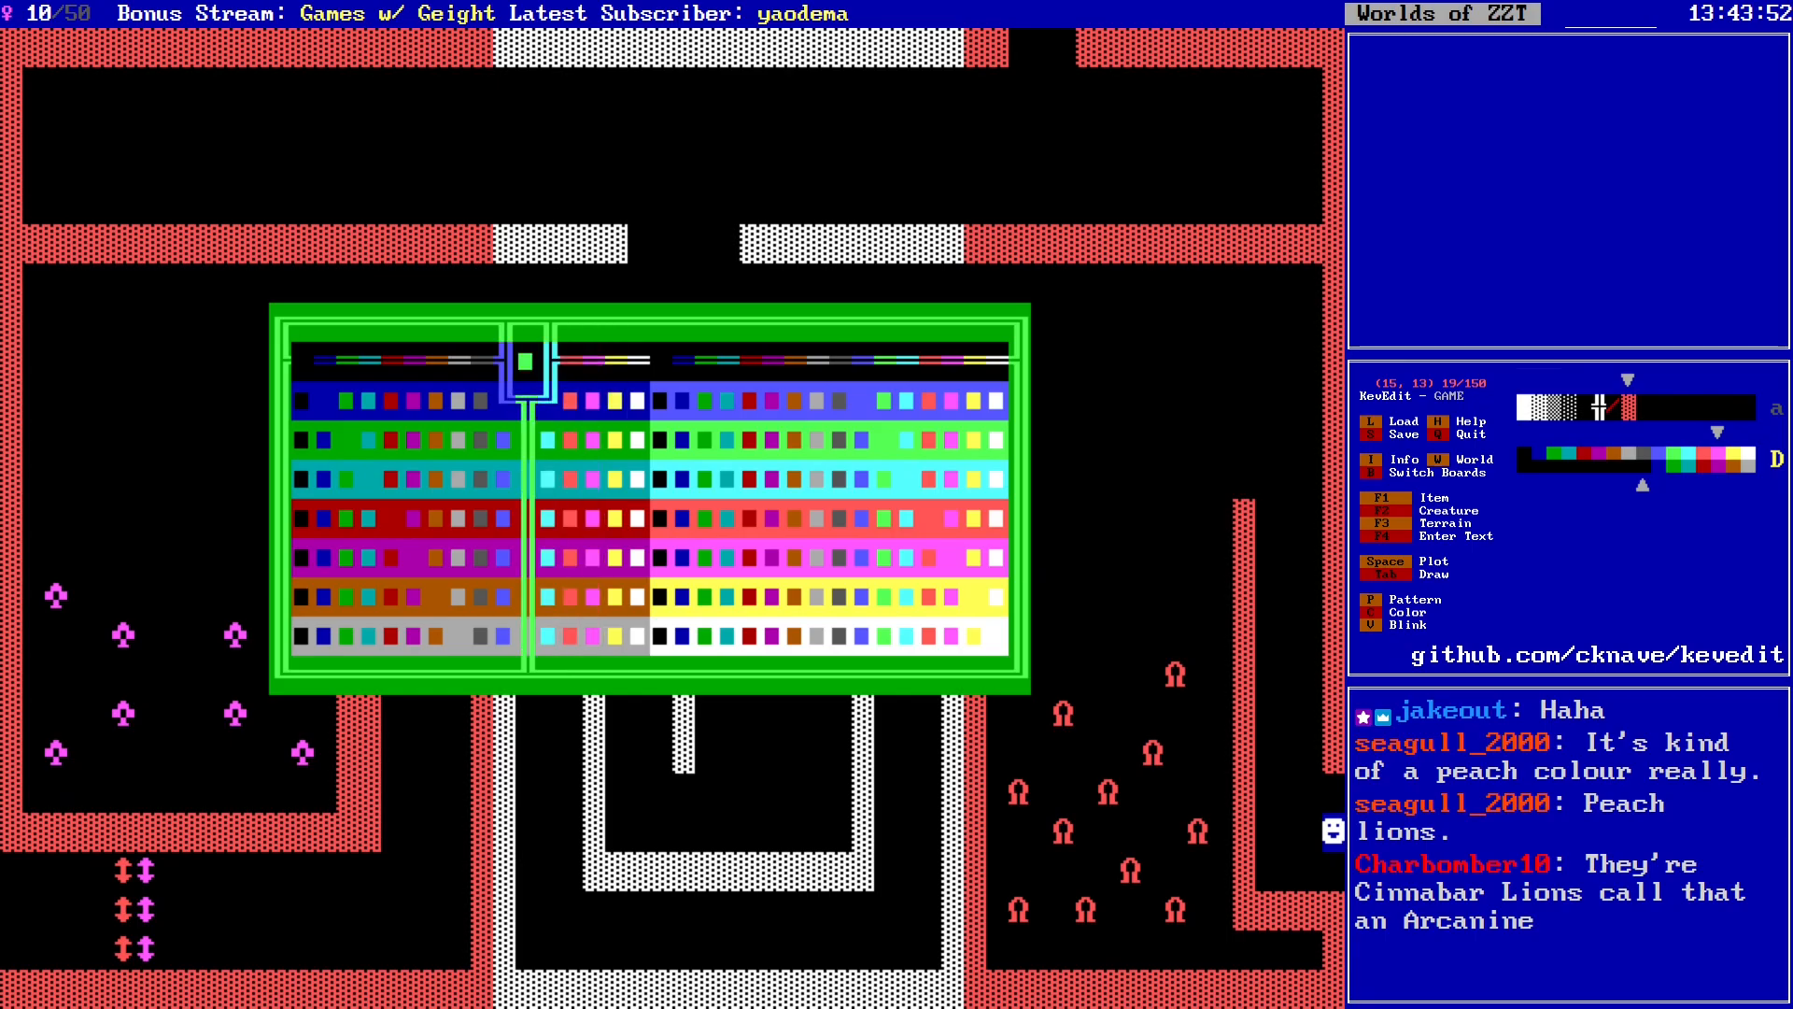
pyautogui.press('Right')
pyautogui.press('Return')
pyautogui.press('0')
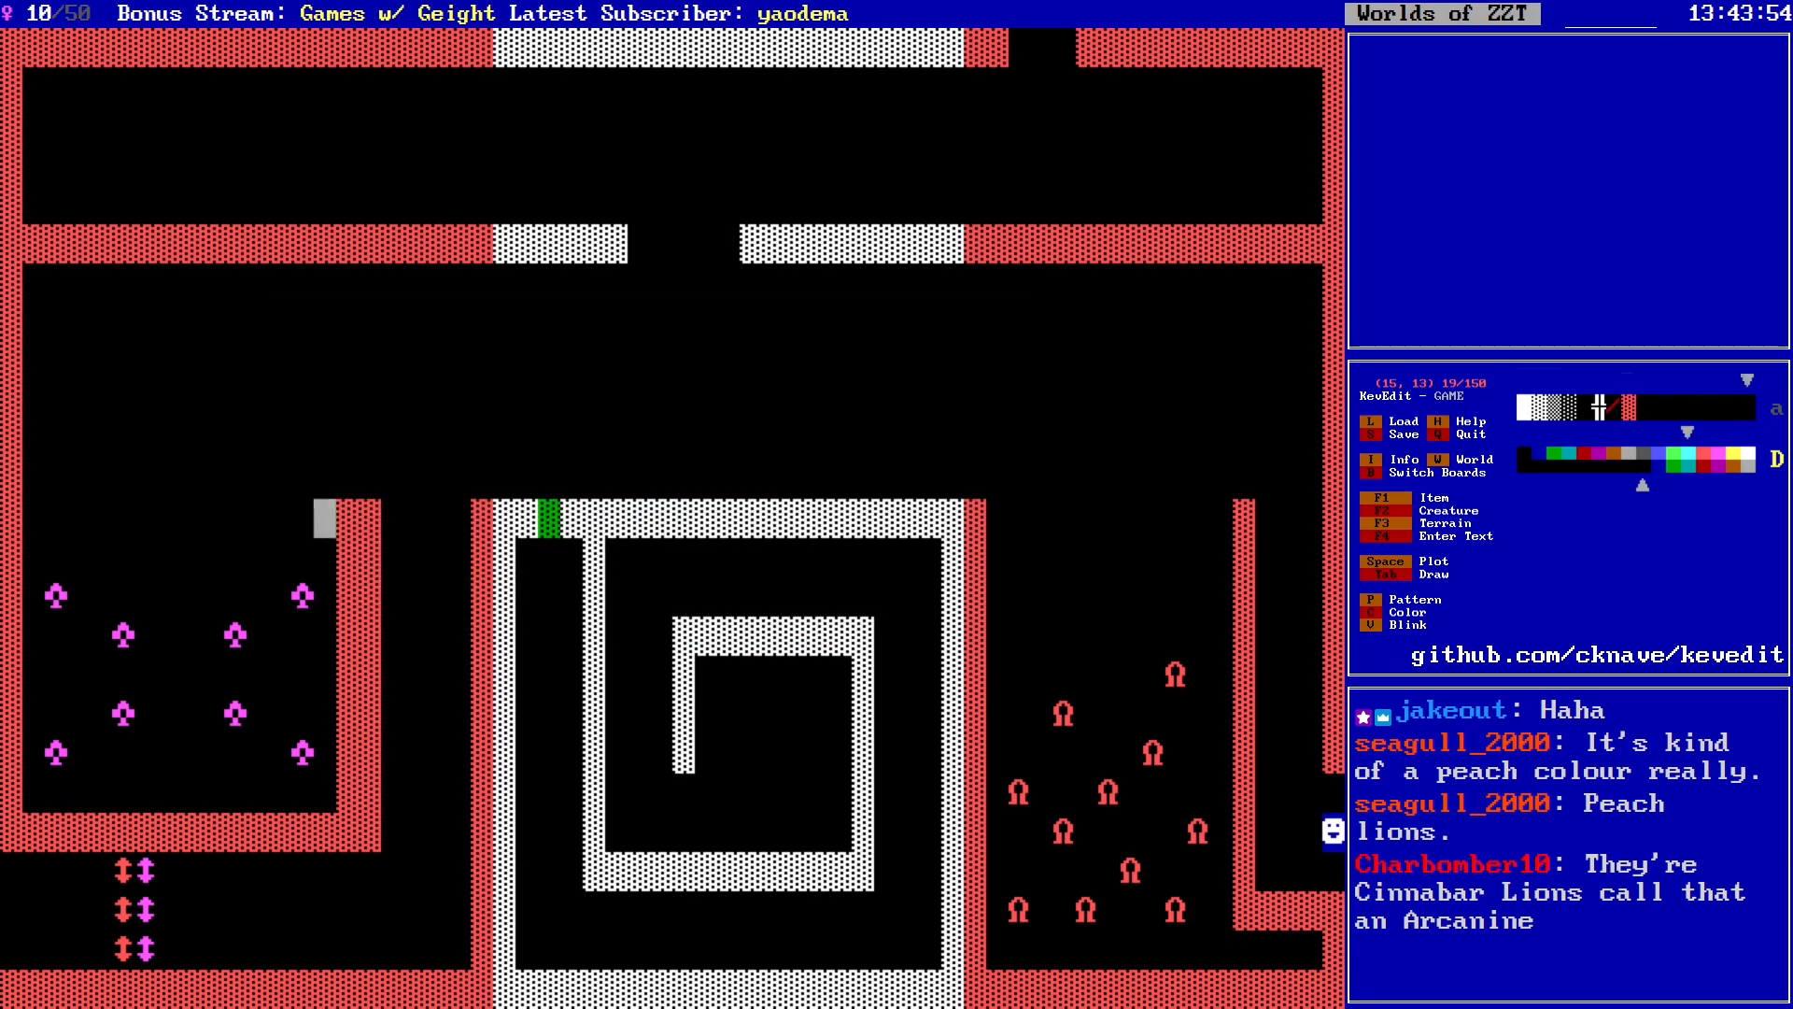
pyautogui.press('p')
pyautogui.press('p')
pyautogui.press('p')
pyautogui.press('Up')
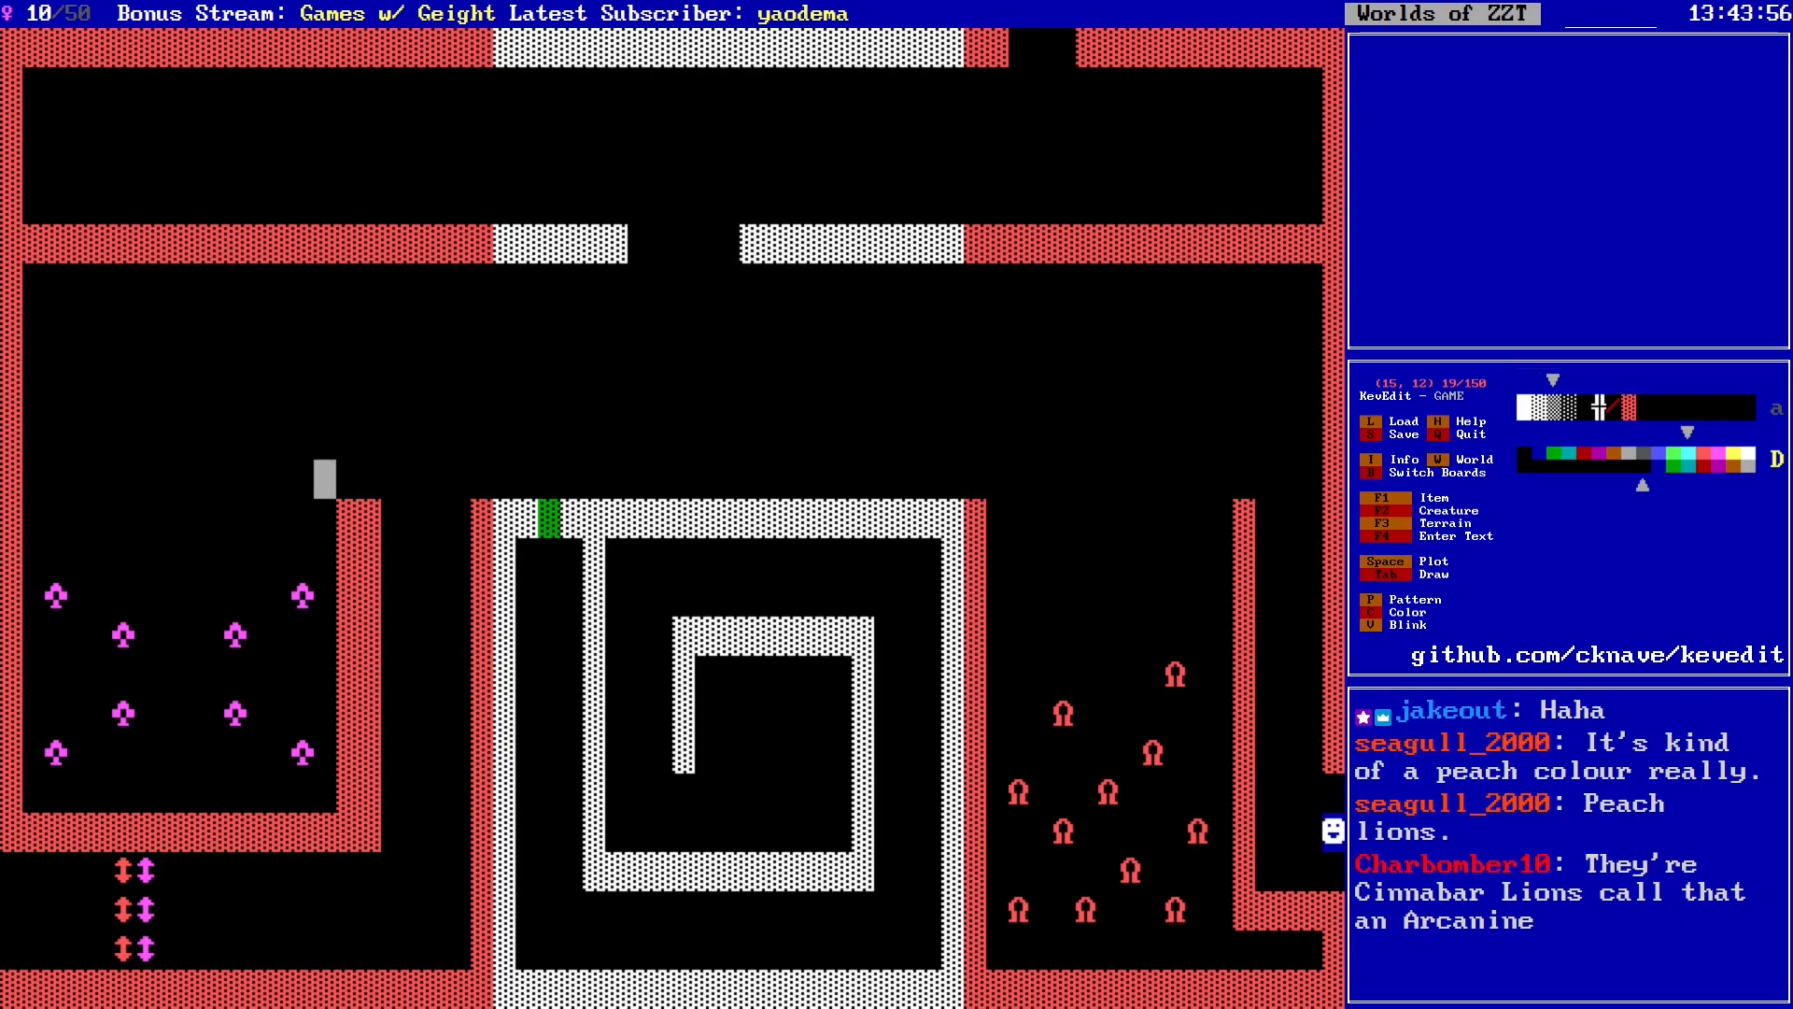
# Step: Draw a cyan breakable wall along row 13 from column 15 west to column 2, closing the ruffian chamber's north side
pyautogui.press('Right')
pyautogui.press('Left')
pyautogui.press('Down')
pyautogui.press('space')
pyautogui.press('Left')
pyautogui.press('Left')
pyautogui.press('Left')
pyautogui.press('Left')
pyautogui.press('Left')
pyautogui.press('Left')
pyautogui.press('Left')
pyautogui.press('Left')
pyautogui.press('Left')
pyautogui.press('Left')
pyautogui.press('Left')
pyautogui.press('Left')
pyautogui.press('Left')
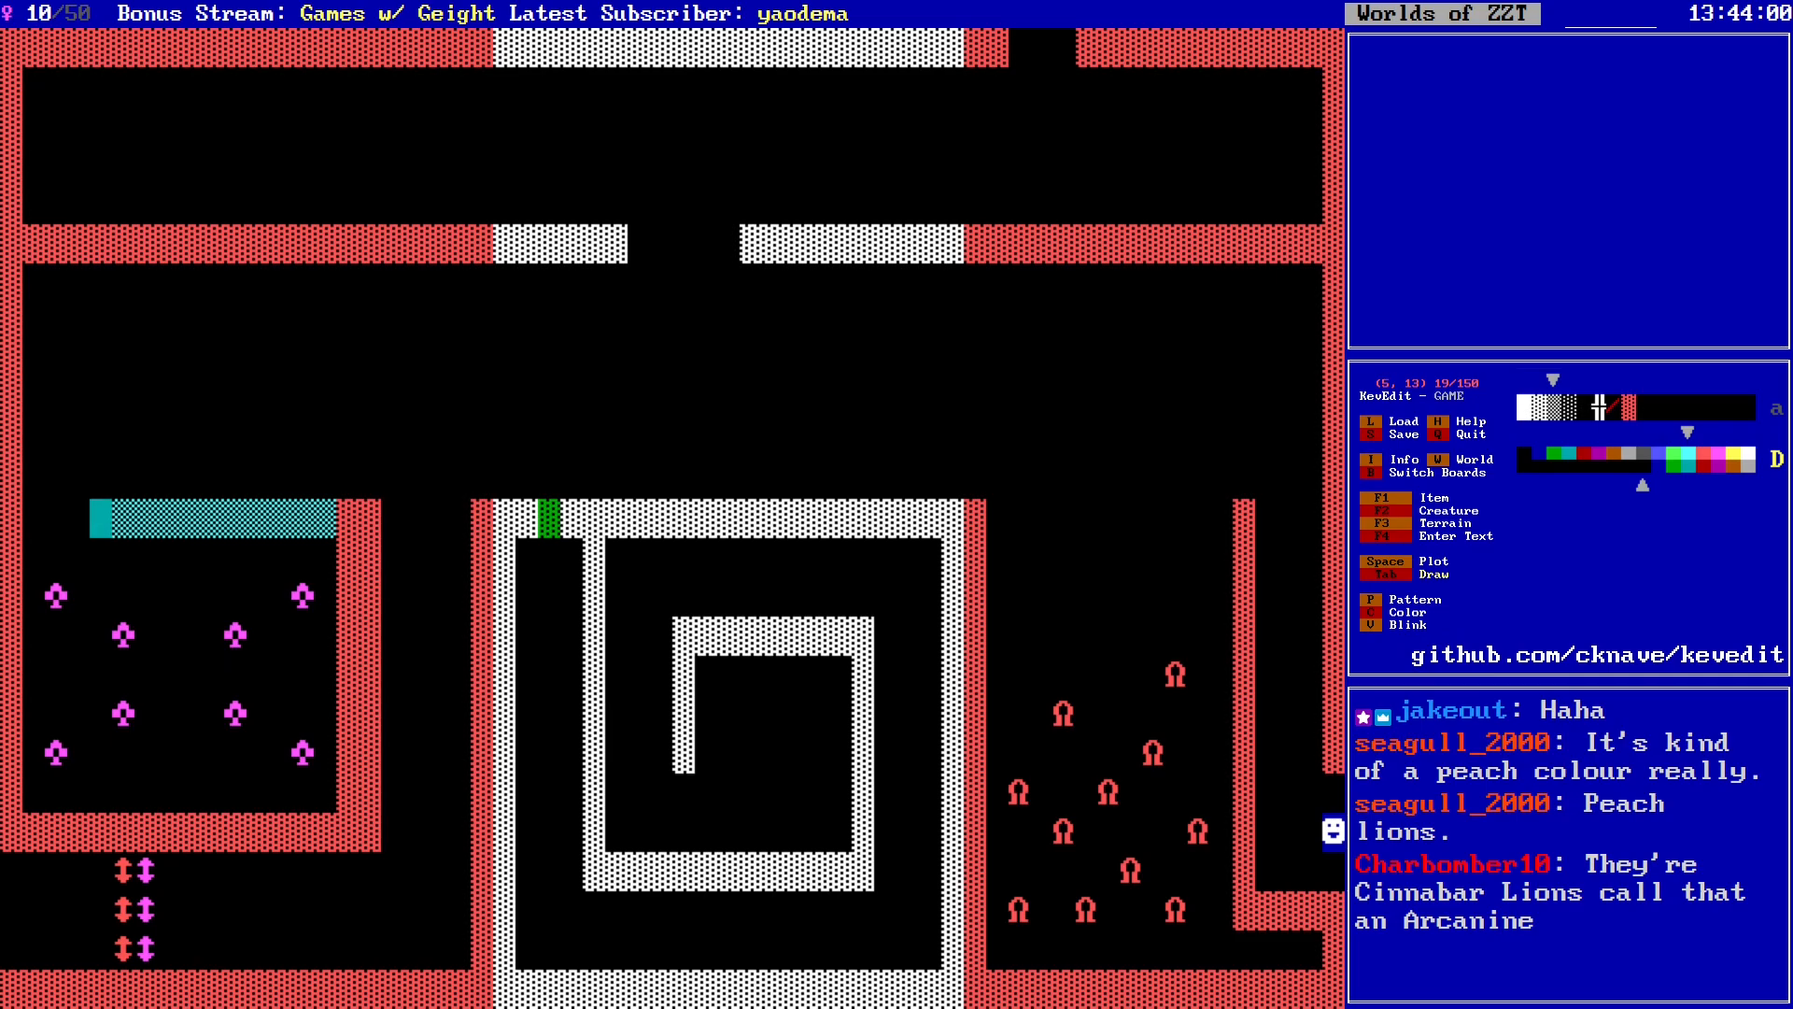
pyautogui.hotkey('shift', 'Right')
pyautogui.hotkey('shift', 'Right')
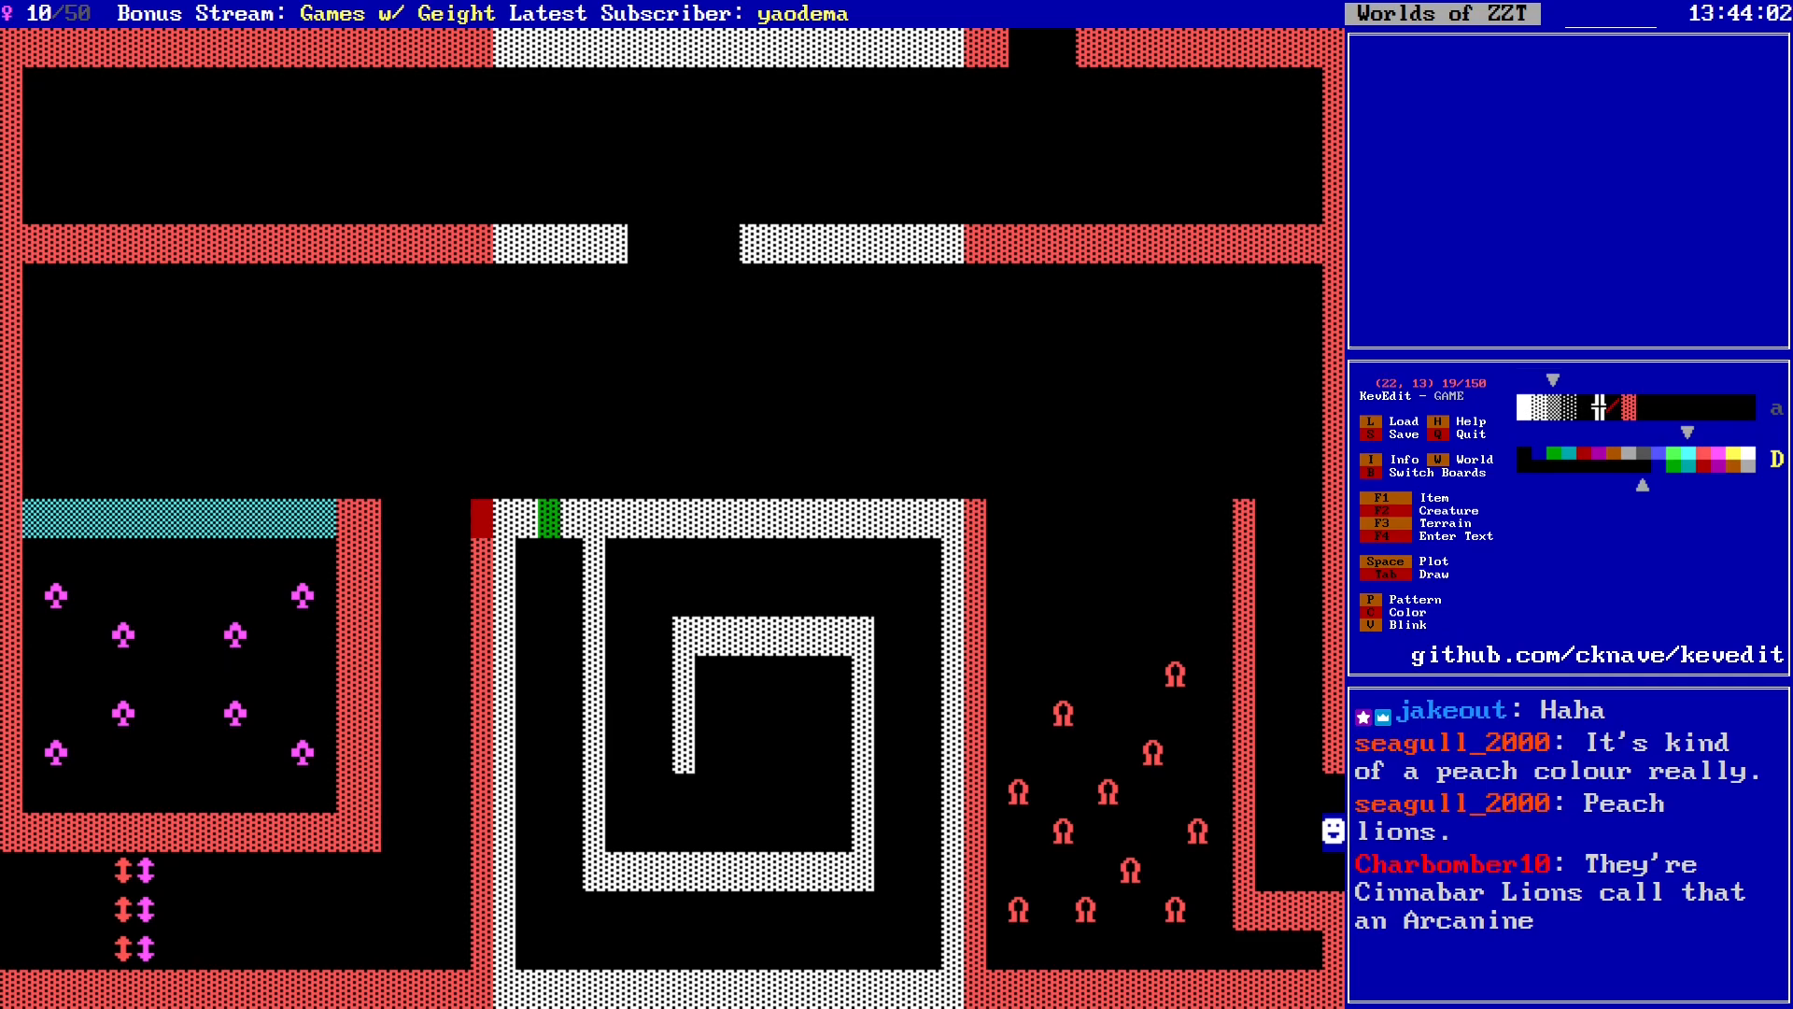
# Step: Copy the red wall pattern and draw a two-column wall in columns 16 and 17 from row 7 down to row 9
pyautogui.press('Left')
pyautogui.press('Left')
pyautogui.press('Left')
pyautogui.press('Left')
pyautogui.press('Left')
pyautogui.press('Up')
pyautogui.press('Up')
pyautogui.press('Up')
pyautogui.press('Up')
pyautogui.press('Up')
pyautogui.press('Up')
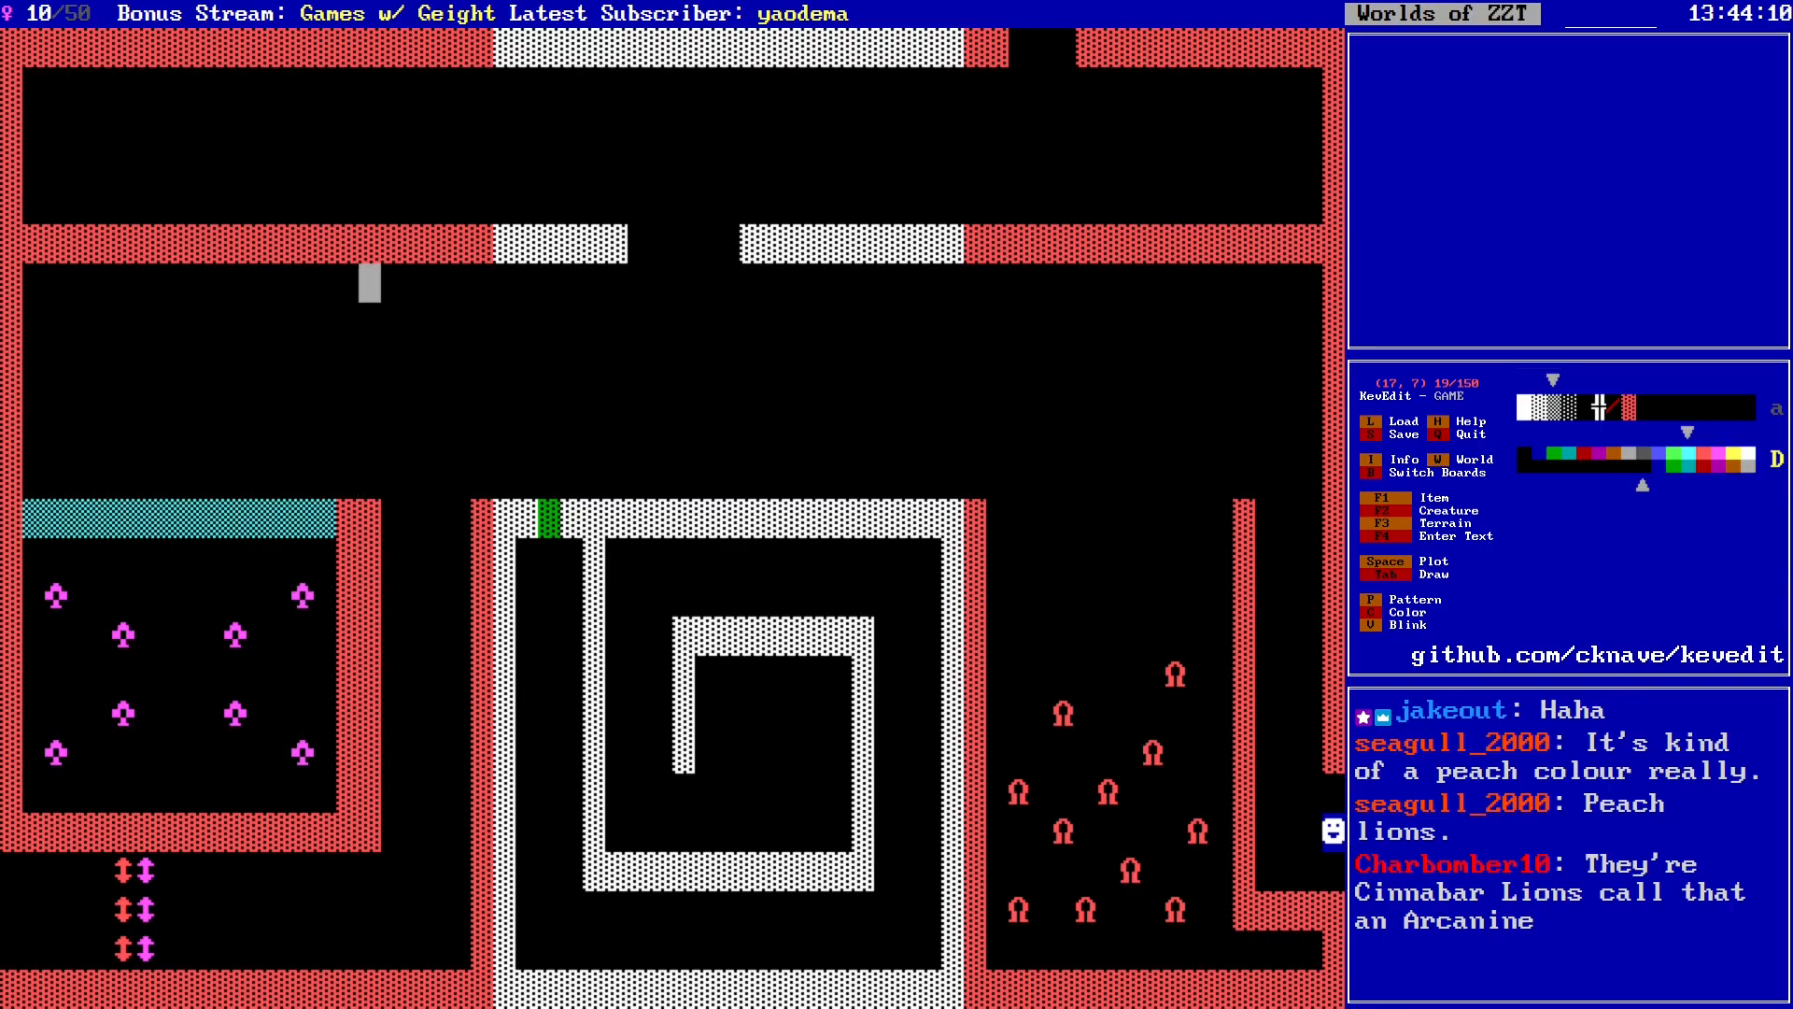
pyautogui.press('Up')
pyautogui.press('Up')
pyautogui.press('Down')
pyautogui.press('Return')
pyautogui.press('Down')
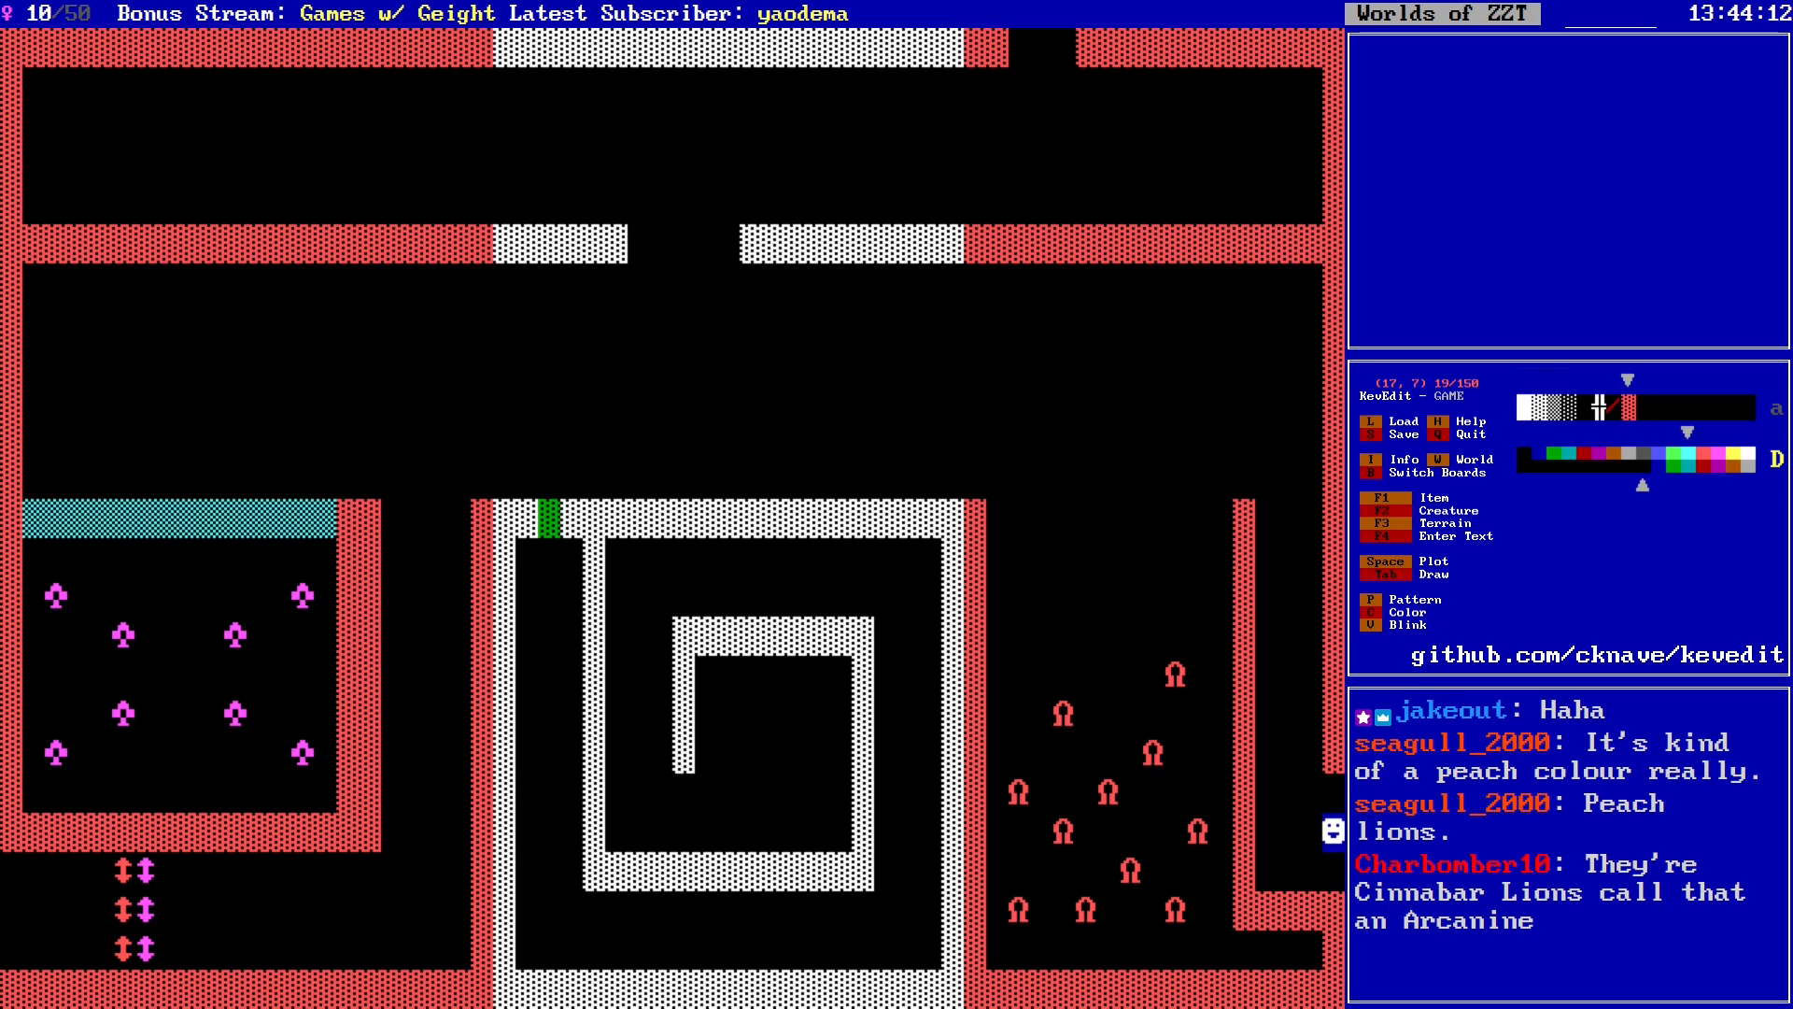
pyautogui.press('Left')
pyautogui.press('Down')
pyautogui.press('Right')
pyautogui.press('Down')
pyautogui.press('Left')
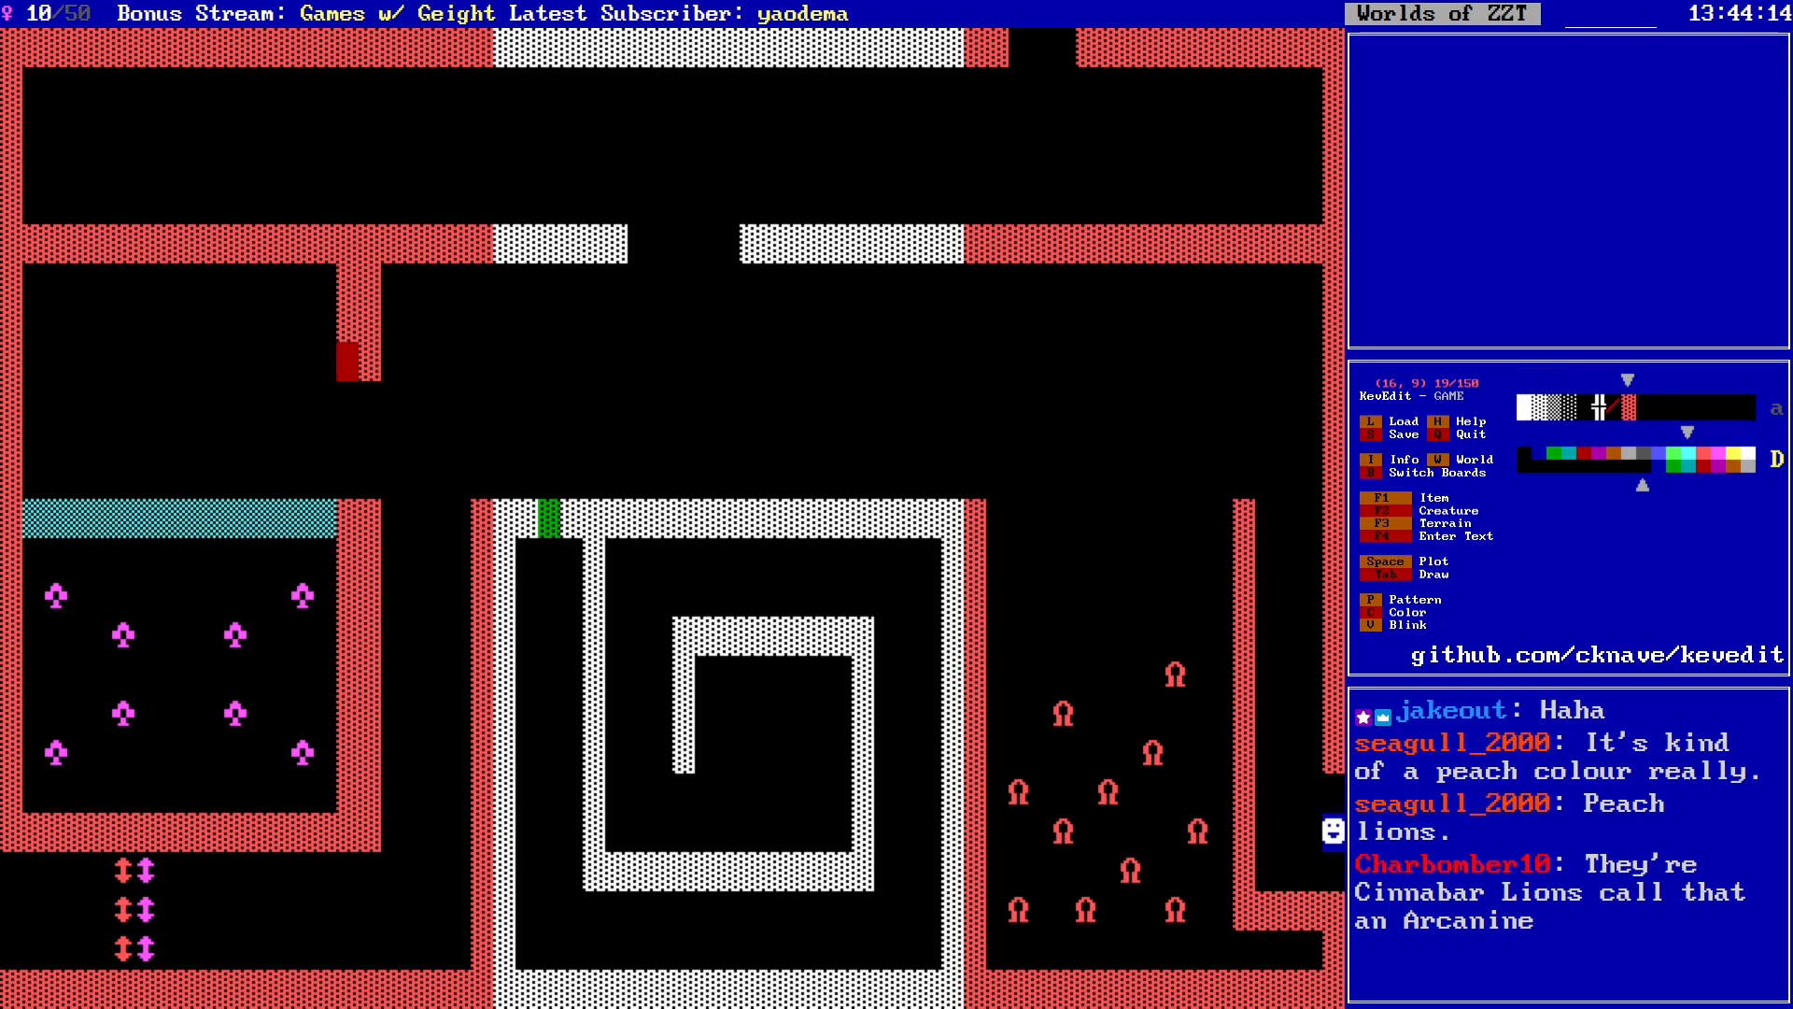
# Step: Set the drawing colour to bright magenta and place an object with the ring character ○ at (9, 20) in the ruffian chamber
pyautogui.press('Left')
pyautogui.press('Down')
pyautogui.press('Down')
pyautogui.press('Up')
pyautogui.press('Up')
pyautogui.press('Down')
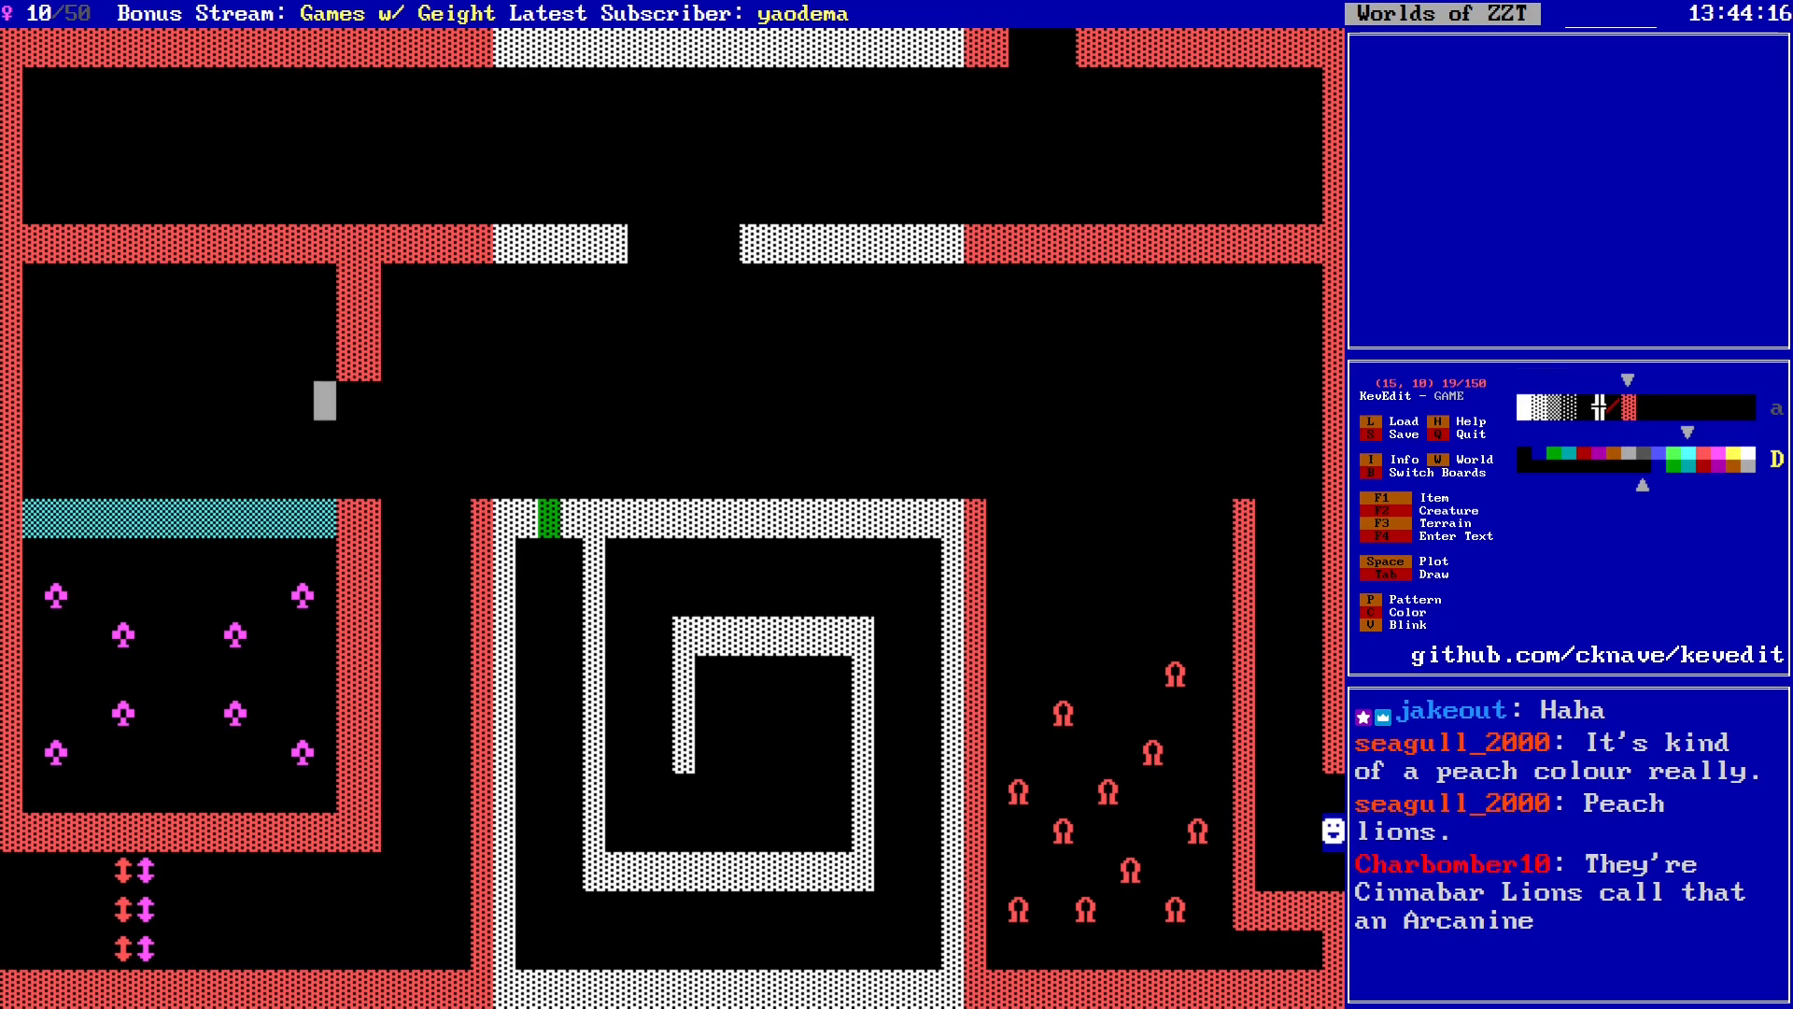
pyautogui.press('Left')
pyautogui.press('Down')
pyautogui.press('Left')
pyautogui.press('Left')
pyautogui.press('Down')
pyautogui.press('Left')
pyautogui.press('Down')
pyautogui.press('Left')
pyautogui.press('Down')
pyautogui.press('Down')
pyautogui.press('Left')
pyautogui.press('Down')
pyautogui.press('Down')
pyautogui.press('Down')
pyautogui.press('Down')
pyautogui.press('Down')
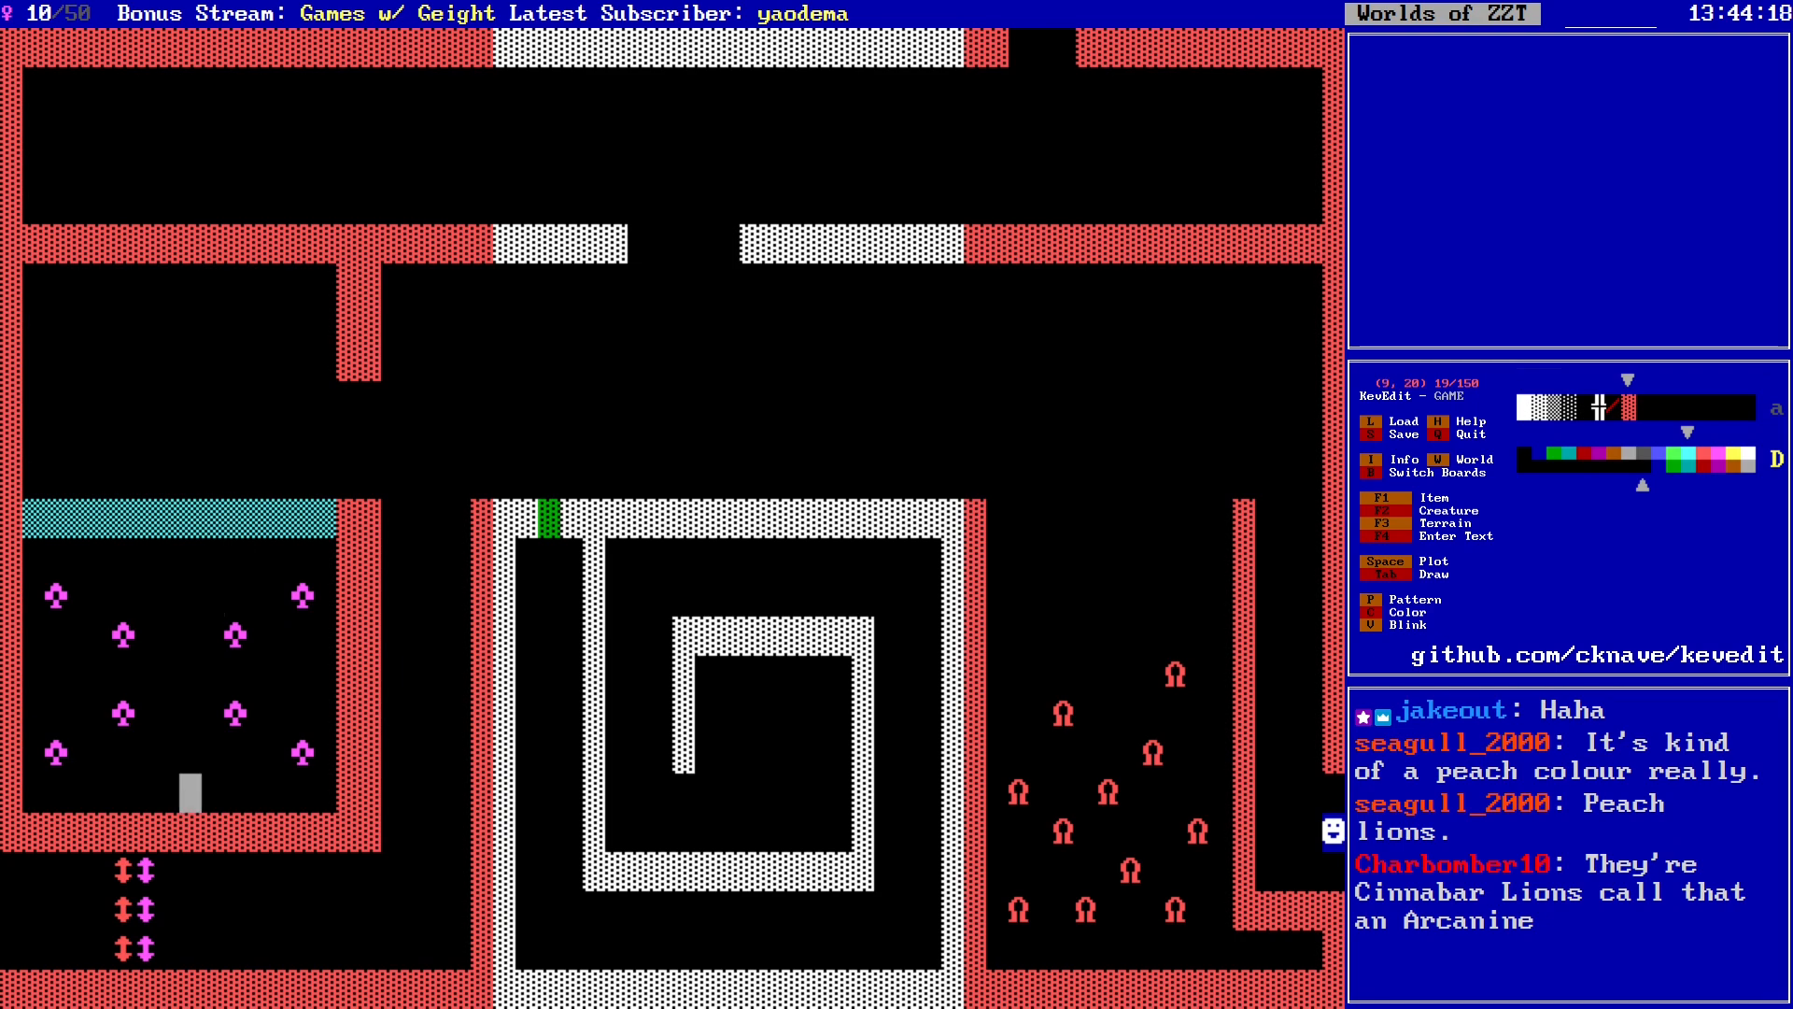
pyautogui.press('c')
pyautogui.press('c')
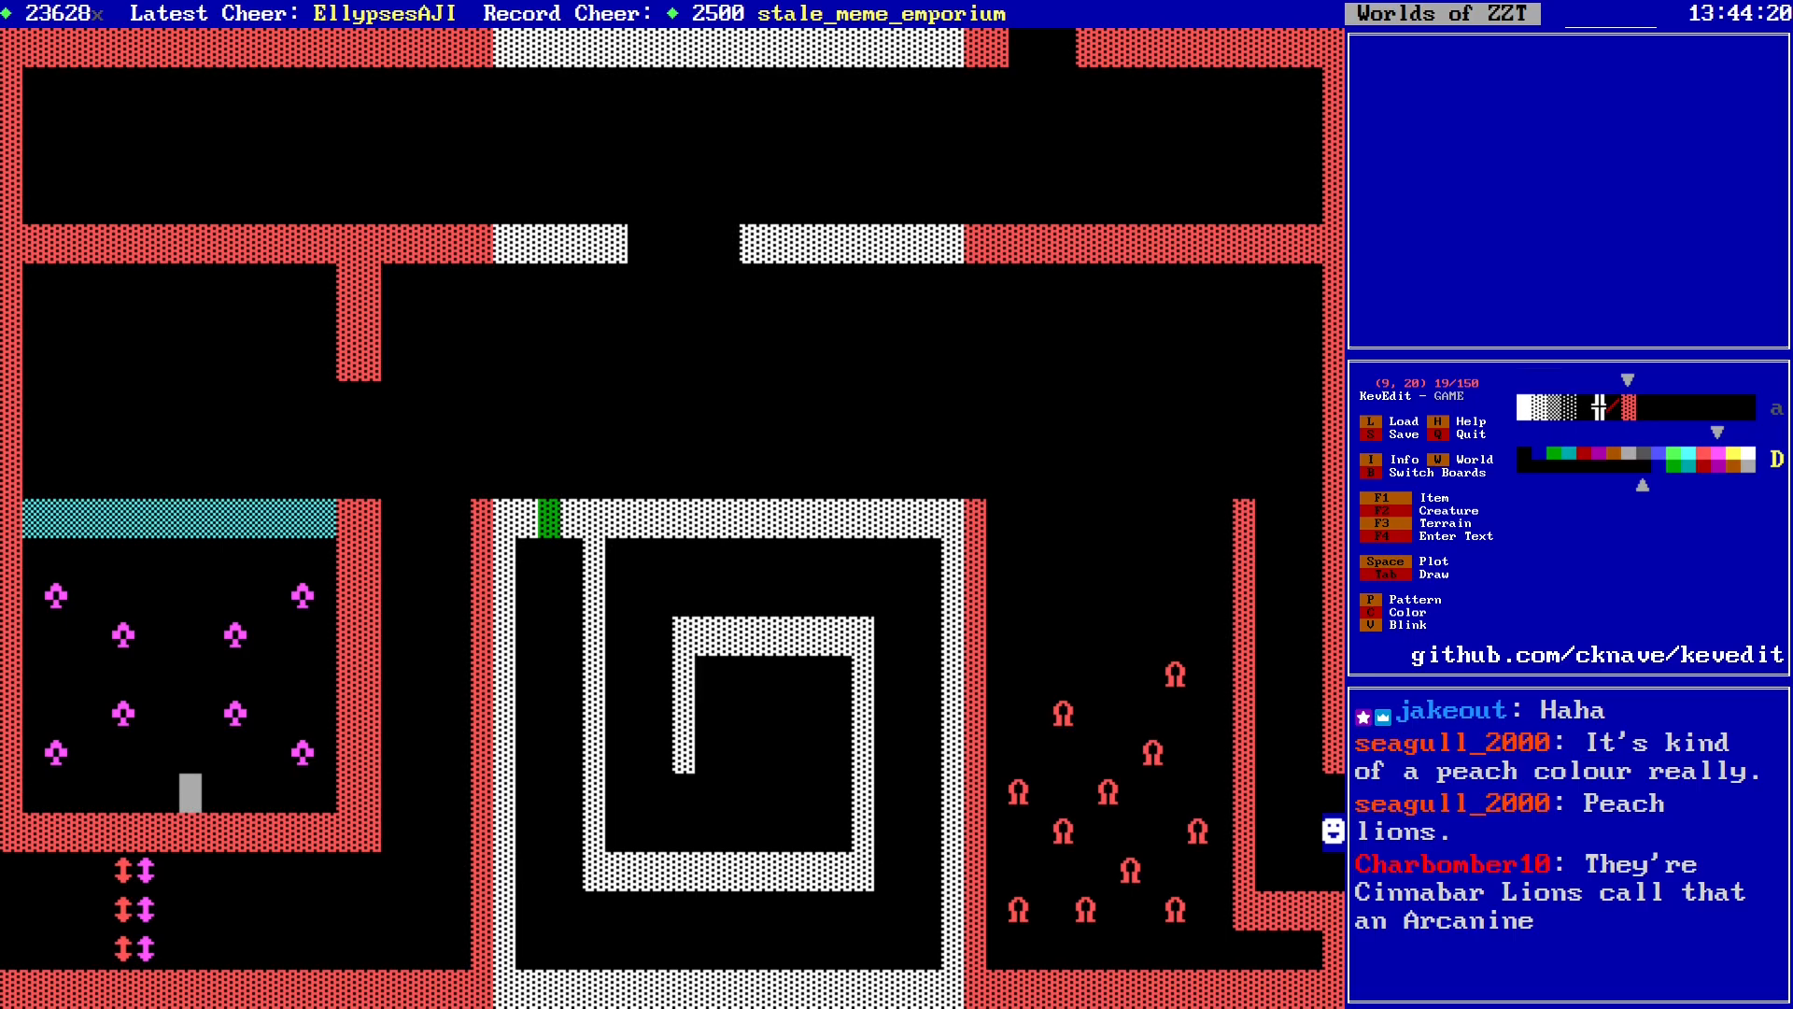
pyautogui.press('space')
pyautogui.press('Return')
pyautogui.press('Return')
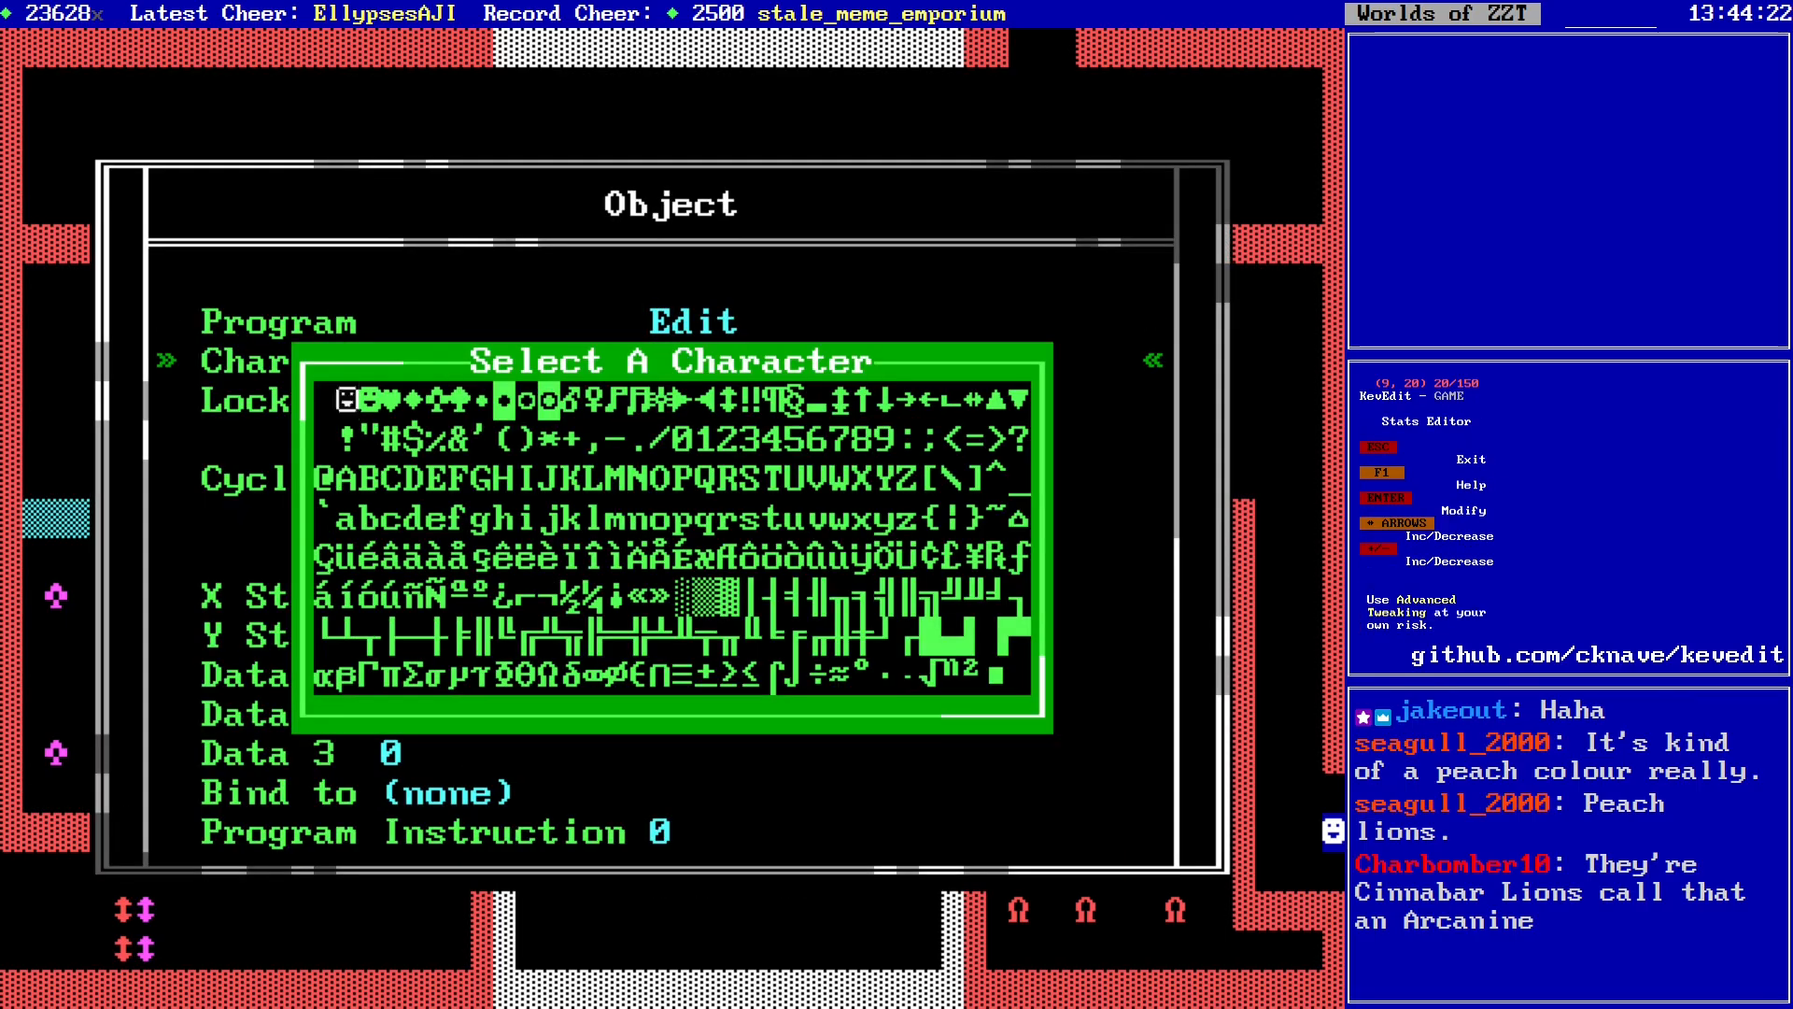
pyautogui.press('Return')
pyautogui.press('Escape')
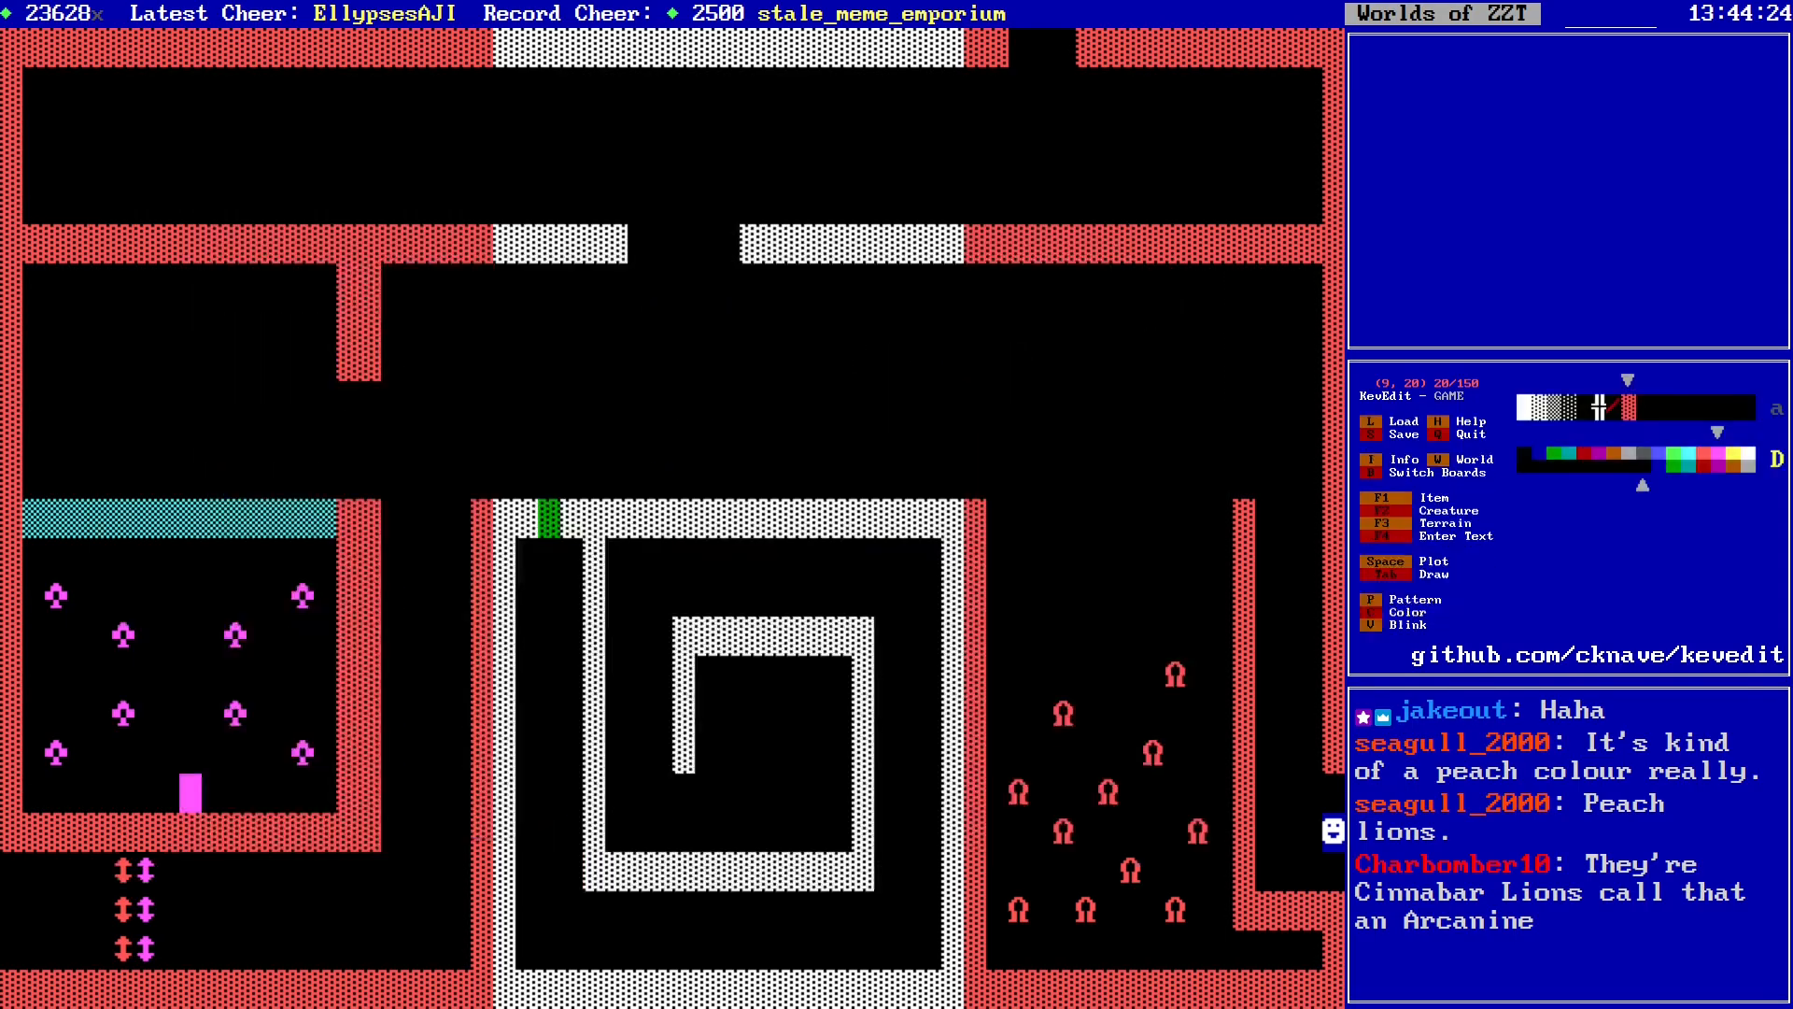
# Step: Select the block holding the chamber's four eastern ruffians, from (11, 20) to (15, 14), and move it one column east
pyautogui.press('Up')
pyautogui.press('Up')
pyautogui.press('Left')
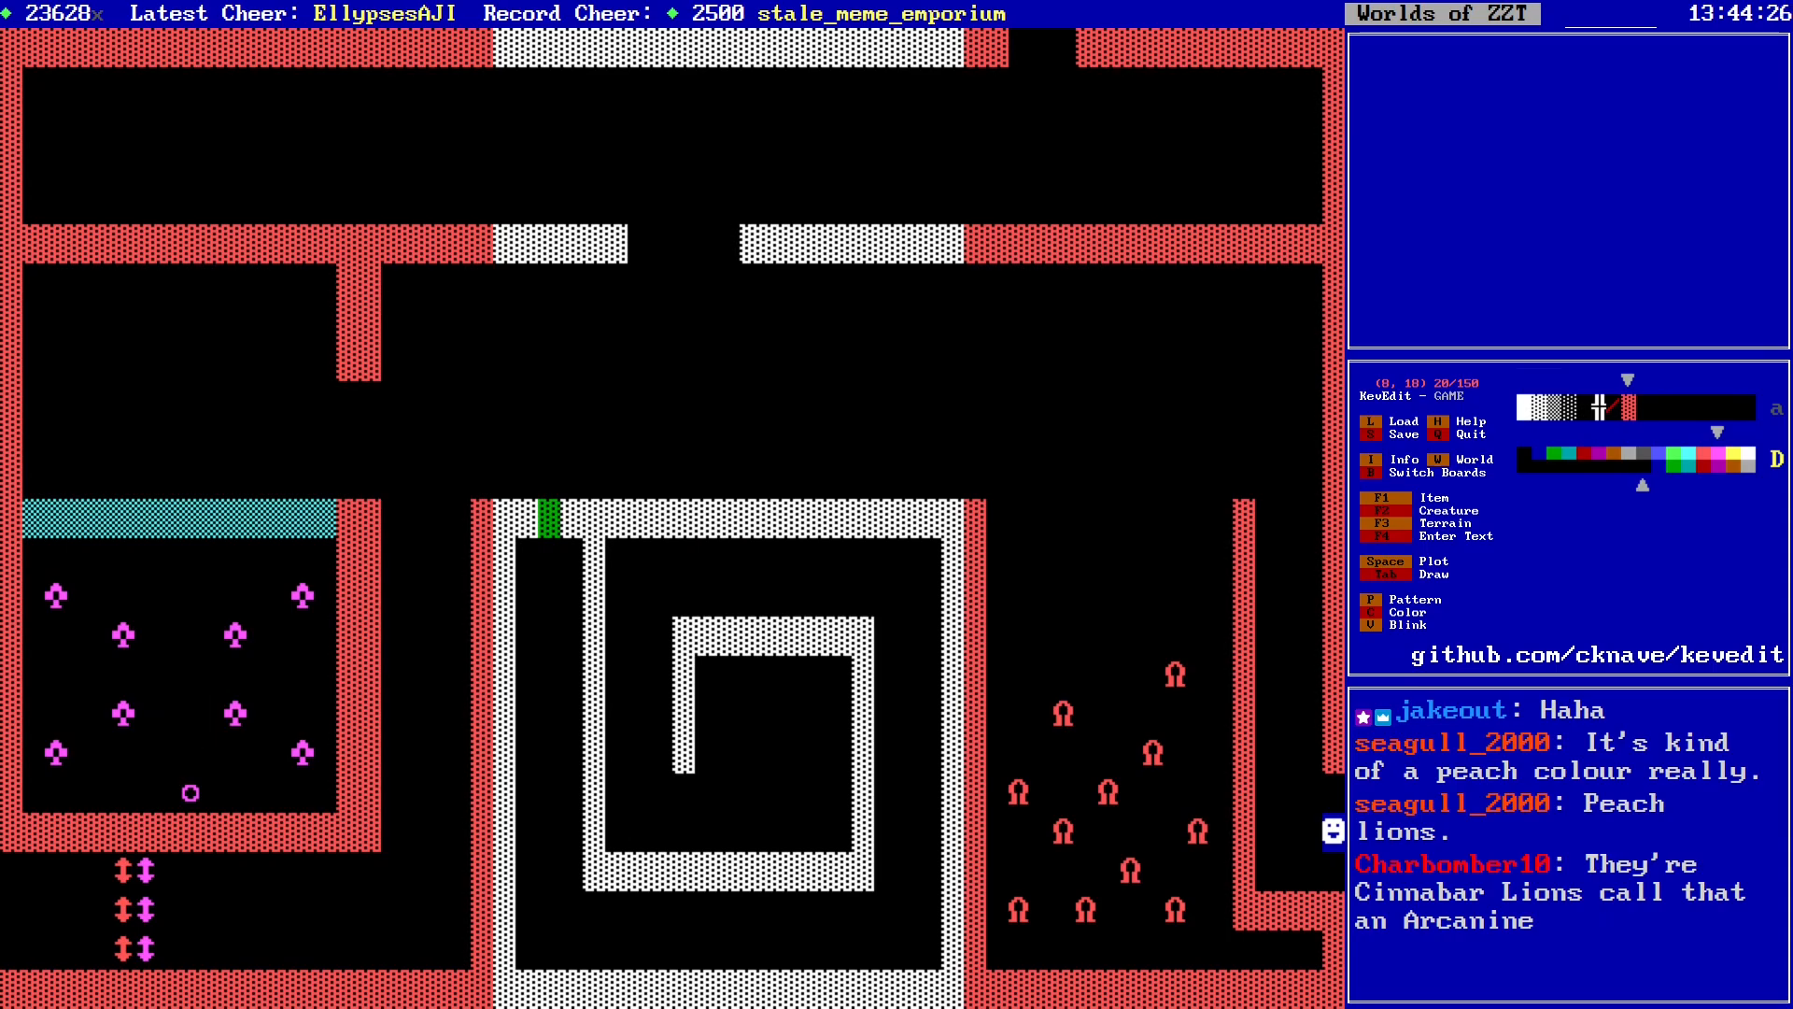
pyautogui.press('Right')
pyautogui.press('Right')
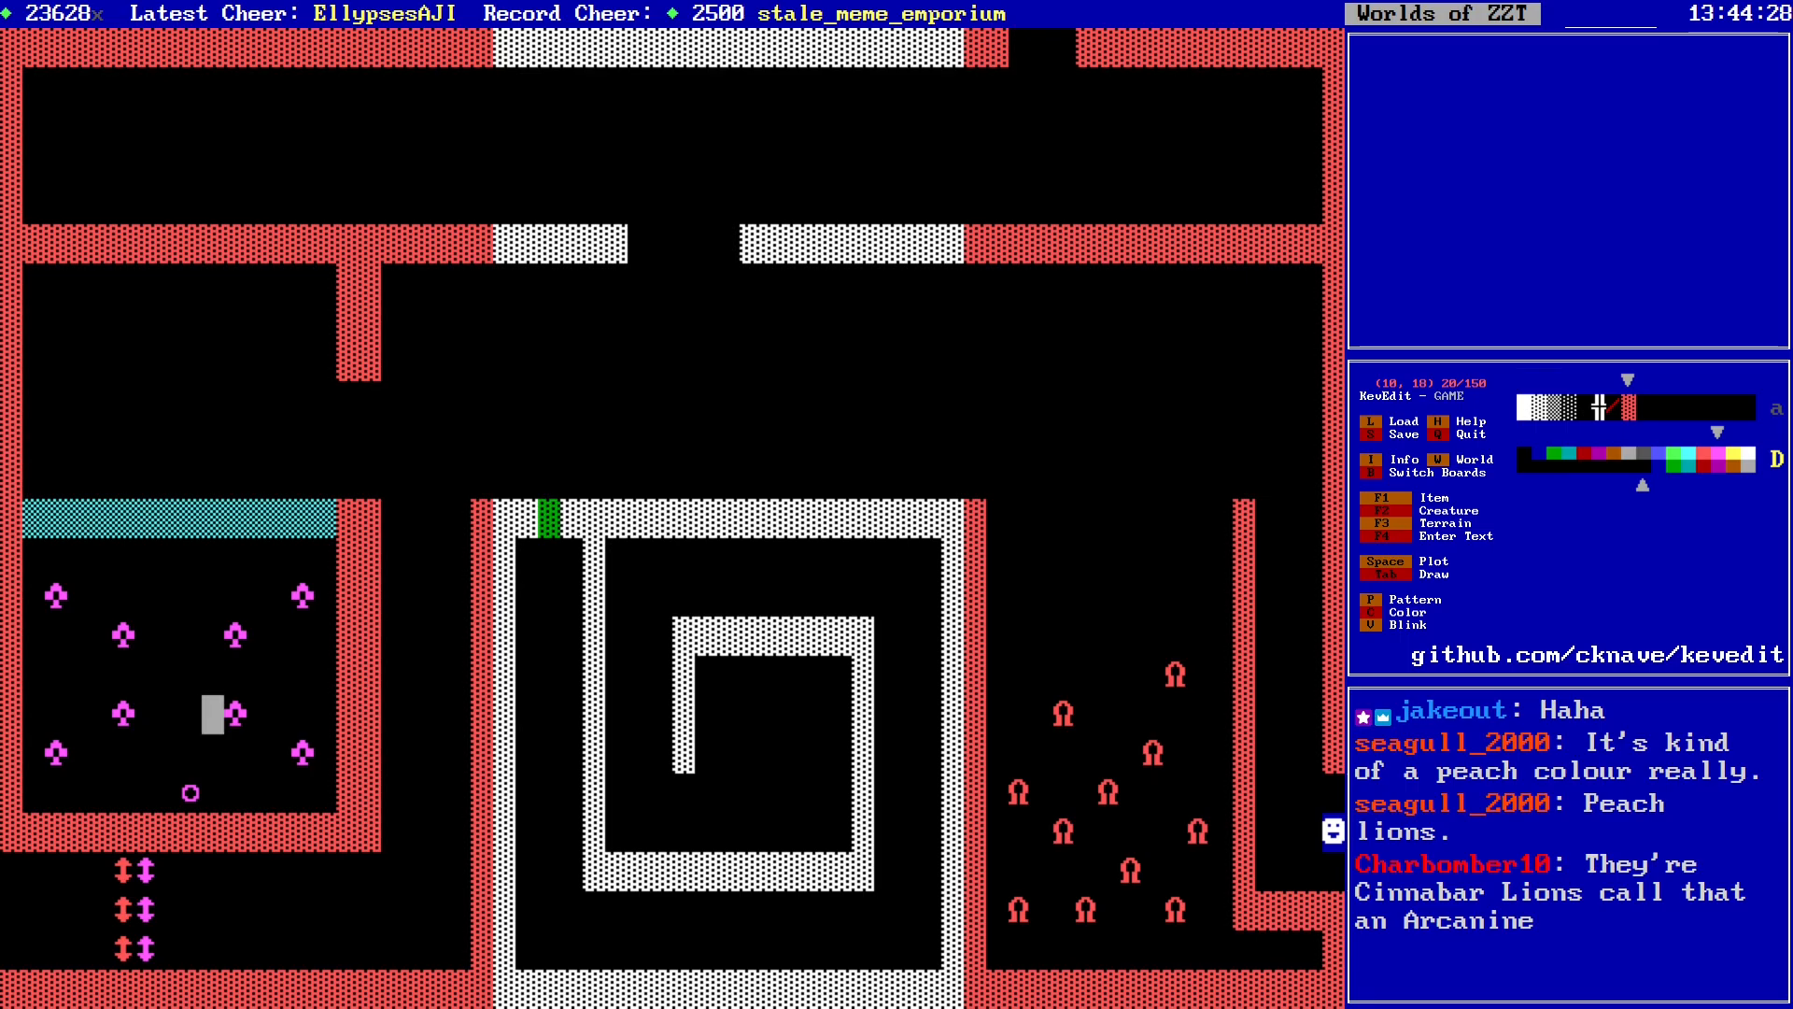
pyautogui.press('Left')
pyautogui.press('Down')
pyautogui.press('Down')
pyautogui.press('Right')
pyautogui.press('Right')
pyautogui.hotkey('shift', 'Up')
pyautogui.hotkey('shift', 'Right')
pyautogui.hotkey('shift', 'Right')
pyautogui.hotkey('shift', 'Up')
pyautogui.hotkey('shift', 'Right')
pyautogui.hotkey('shift', 'Up')
pyautogui.hotkey('shift', 'Right')
pyautogui.hotkey('shift', 'Up')
pyautogui.hotkey('shift', 'Up')
pyautogui.hotkey('shift', 'Up')
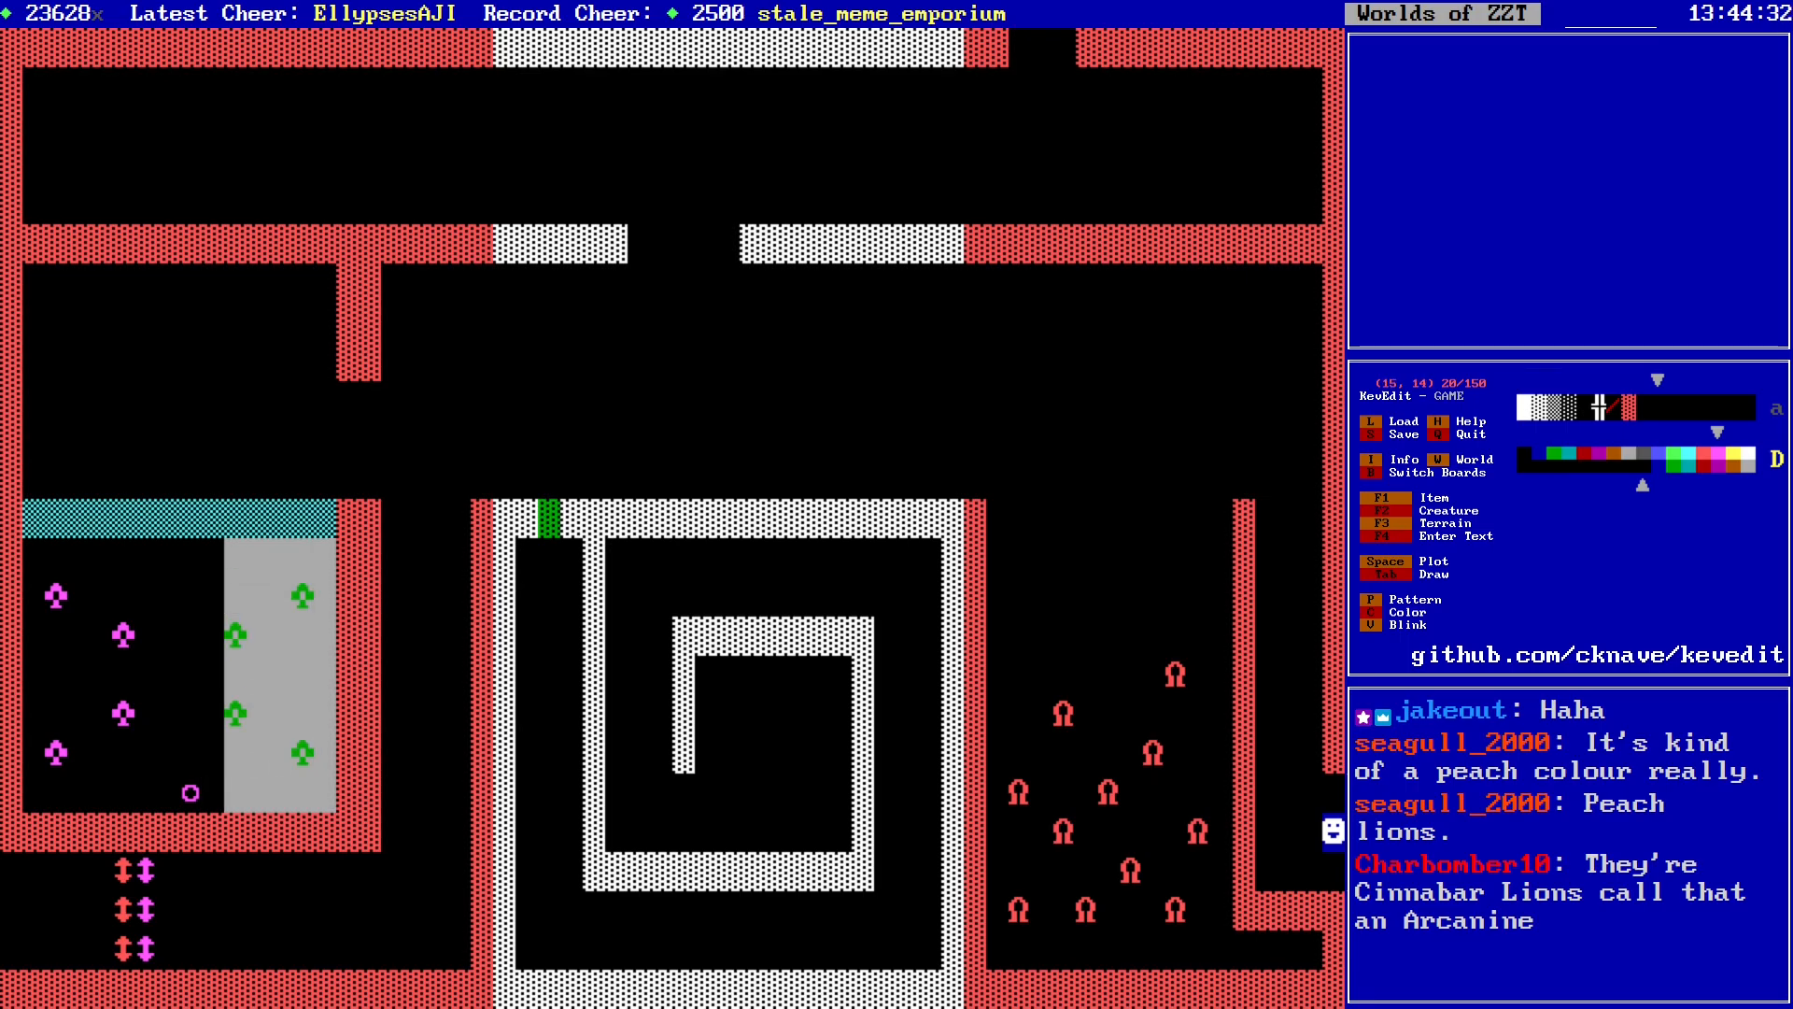
pyautogui.press('Return')
pyautogui.press('Right')
pyautogui.press('Return')
pyautogui.hotkey('alt', 'Left')
pyautogui.press('Right')
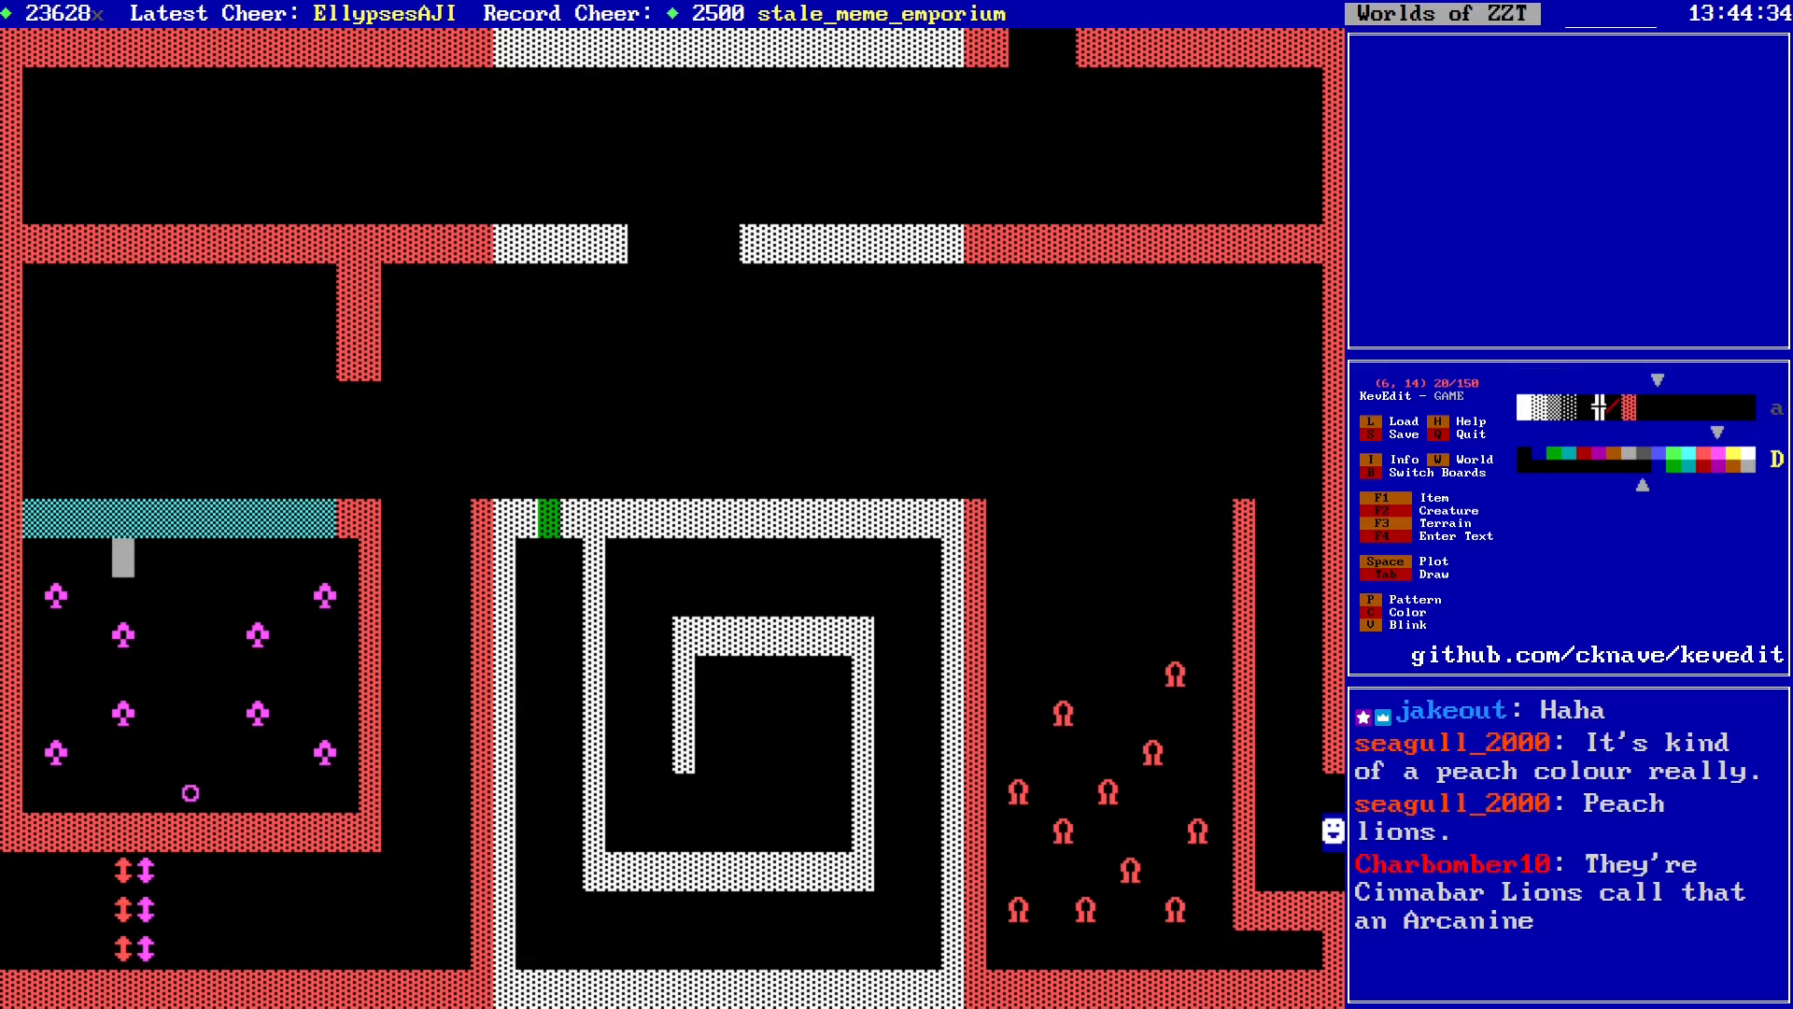
# Step: Copy the cyan breakable wall at (15, 13) and plot it over the red wall tile at (16, 13)
pyautogui.press('Right')
pyautogui.press('Right')
pyautogui.press('Right')
pyautogui.press('Up')
pyautogui.press('Right')
pyautogui.press('Right')
pyautogui.press('Right')
pyautogui.press('Right')
pyautogui.press('Right')
pyautogui.press('Right')
pyautogui.press('Right')
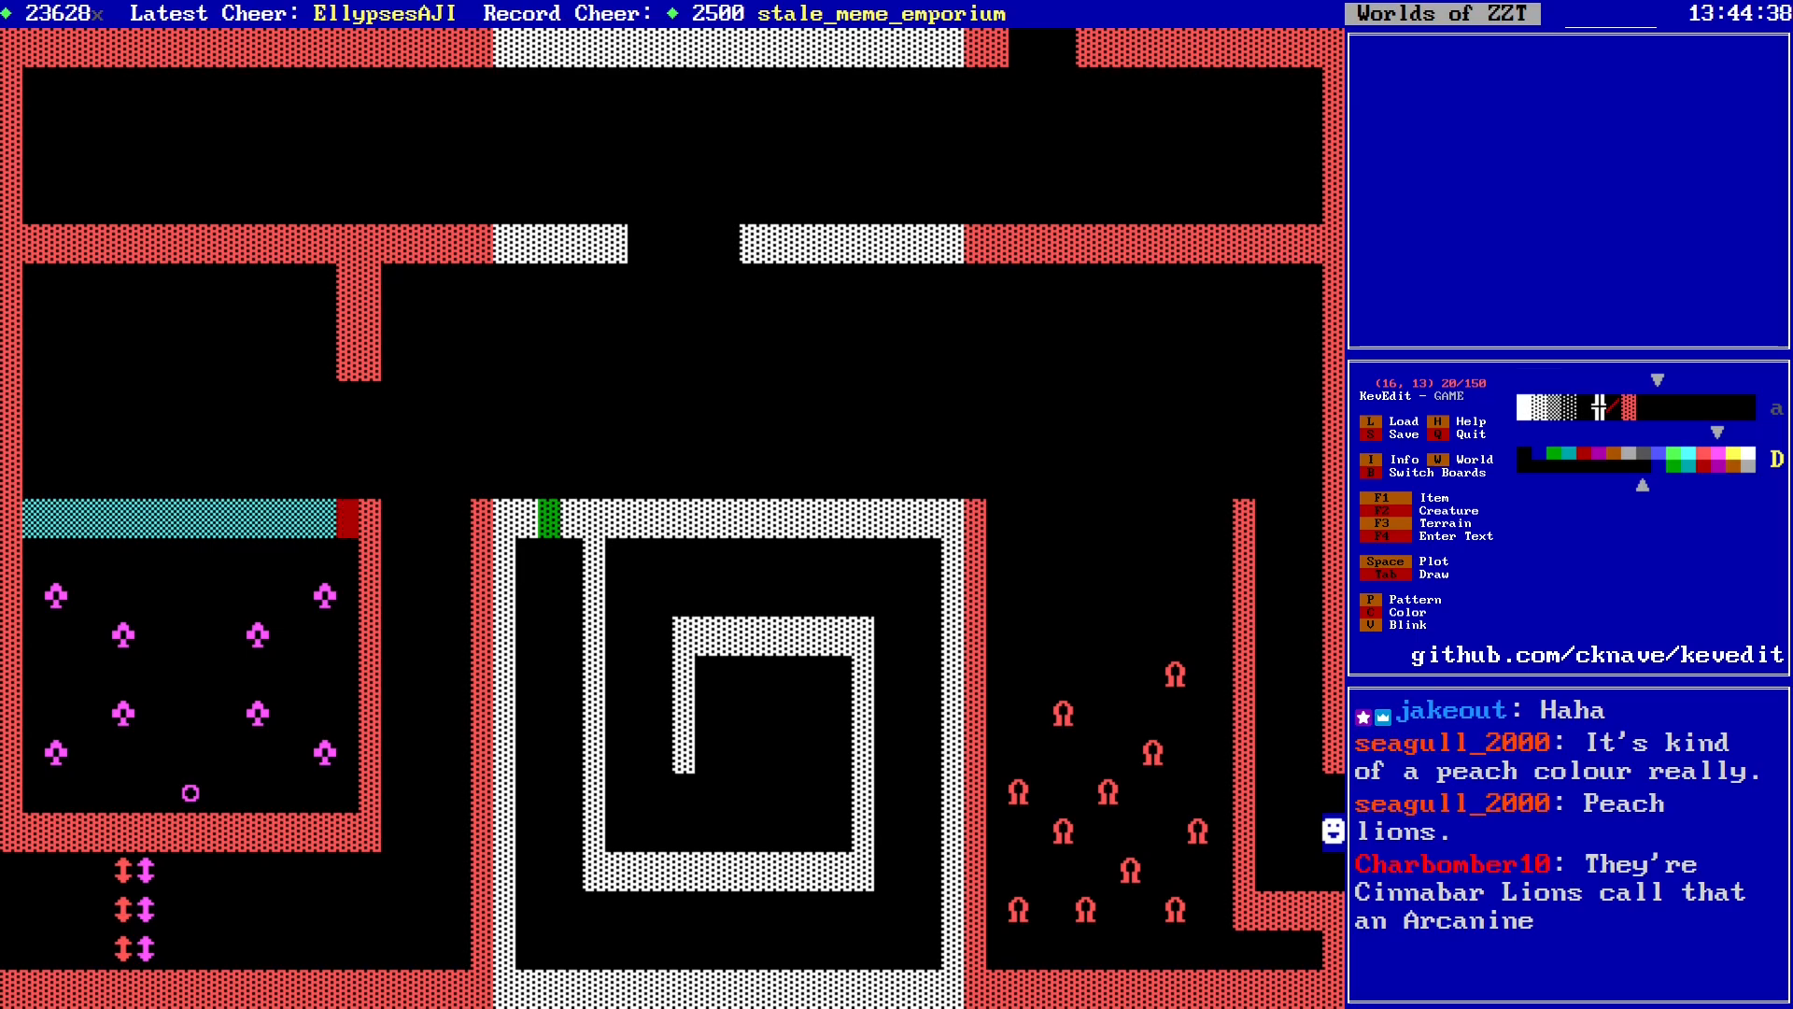
pyautogui.press('space')
pyautogui.press('Left')
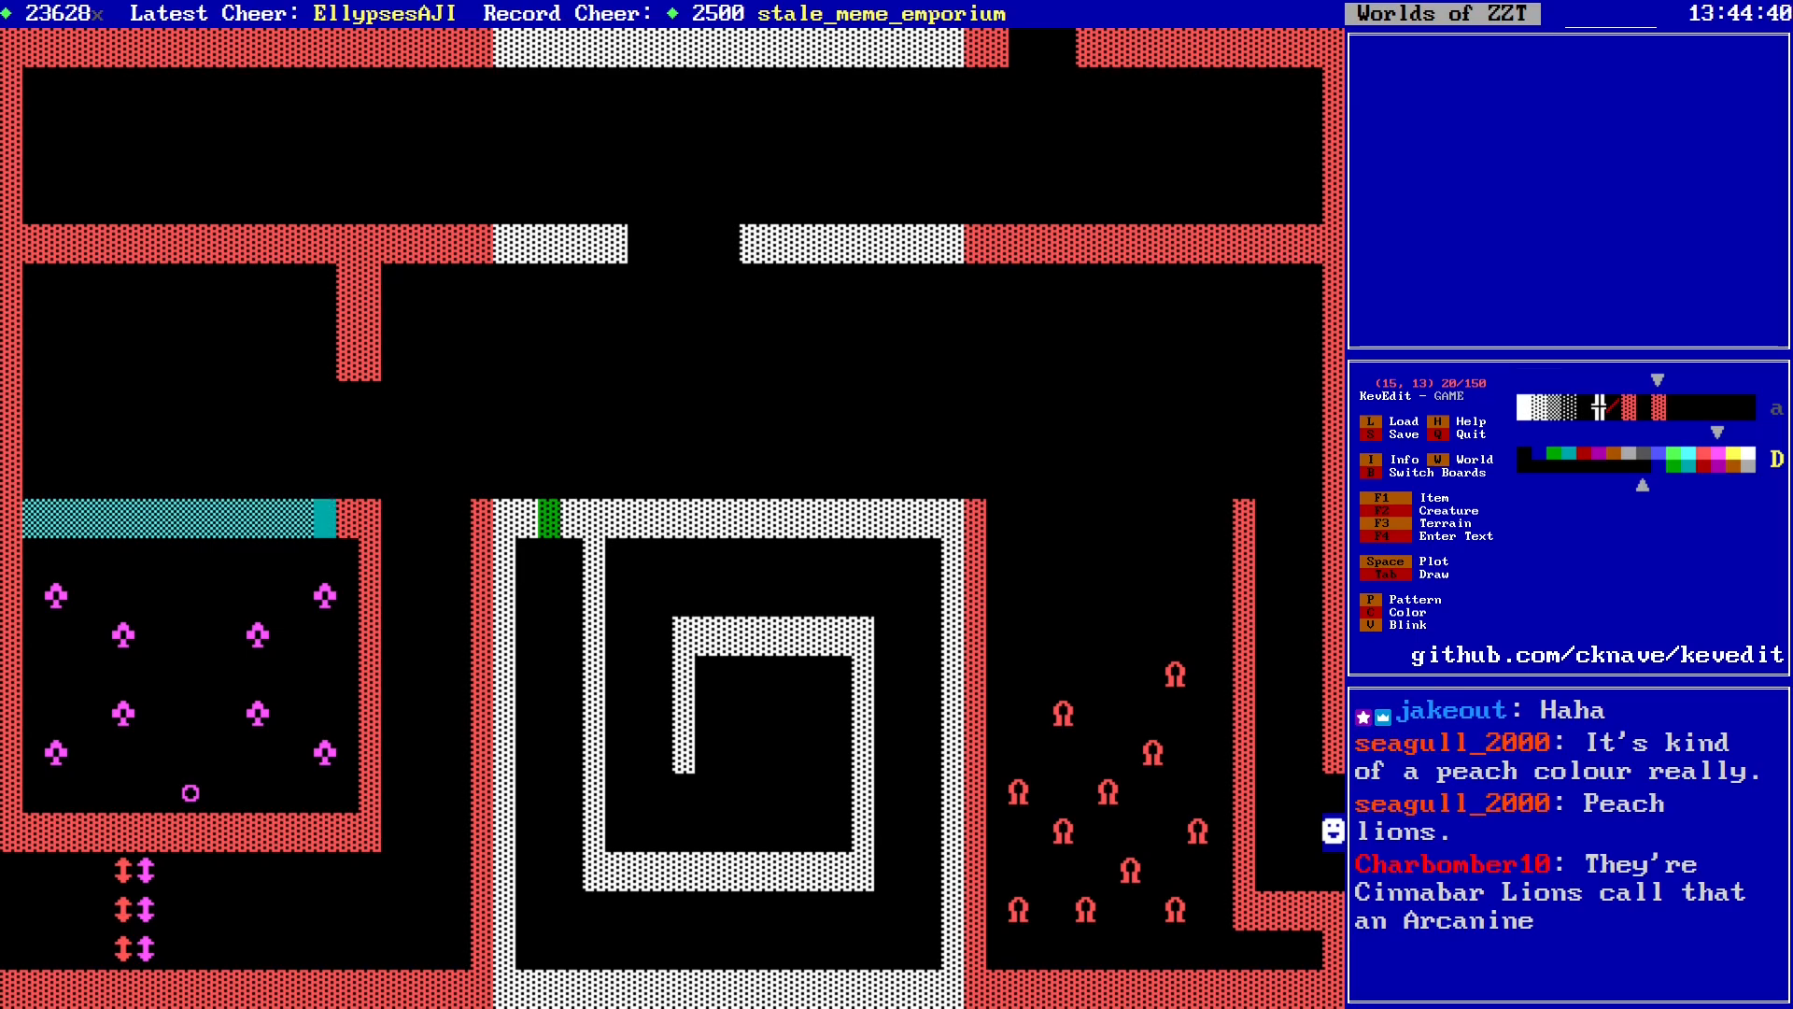
pyautogui.press('Down')
pyautogui.press('Down')
pyautogui.press('Down')
pyautogui.press('Down')
pyautogui.press('Down')
pyautogui.press('Down')
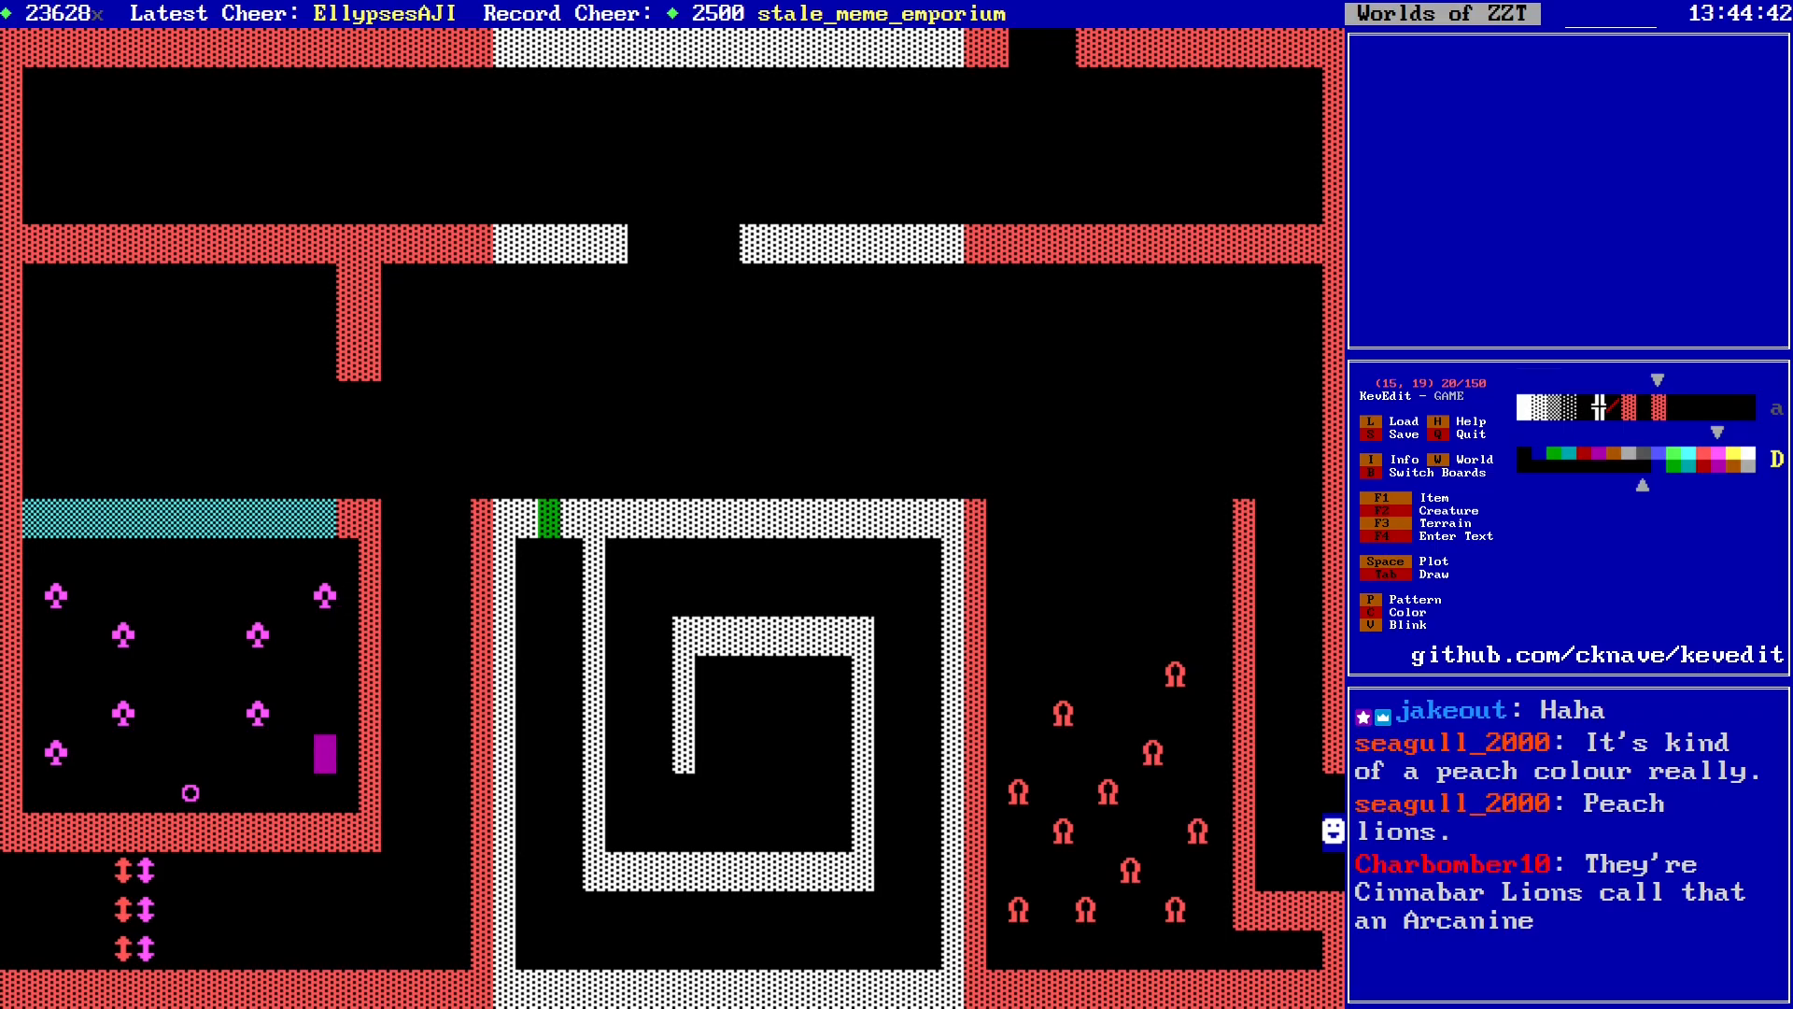
pyautogui.press('Up')
pyautogui.press('Up')
pyautogui.press('Up')
pyautogui.press('Up')
pyautogui.press('Right')
pyautogui.press('Up')
pyautogui.press('Up')
pyautogui.press('Left')
pyautogui.press('Return')
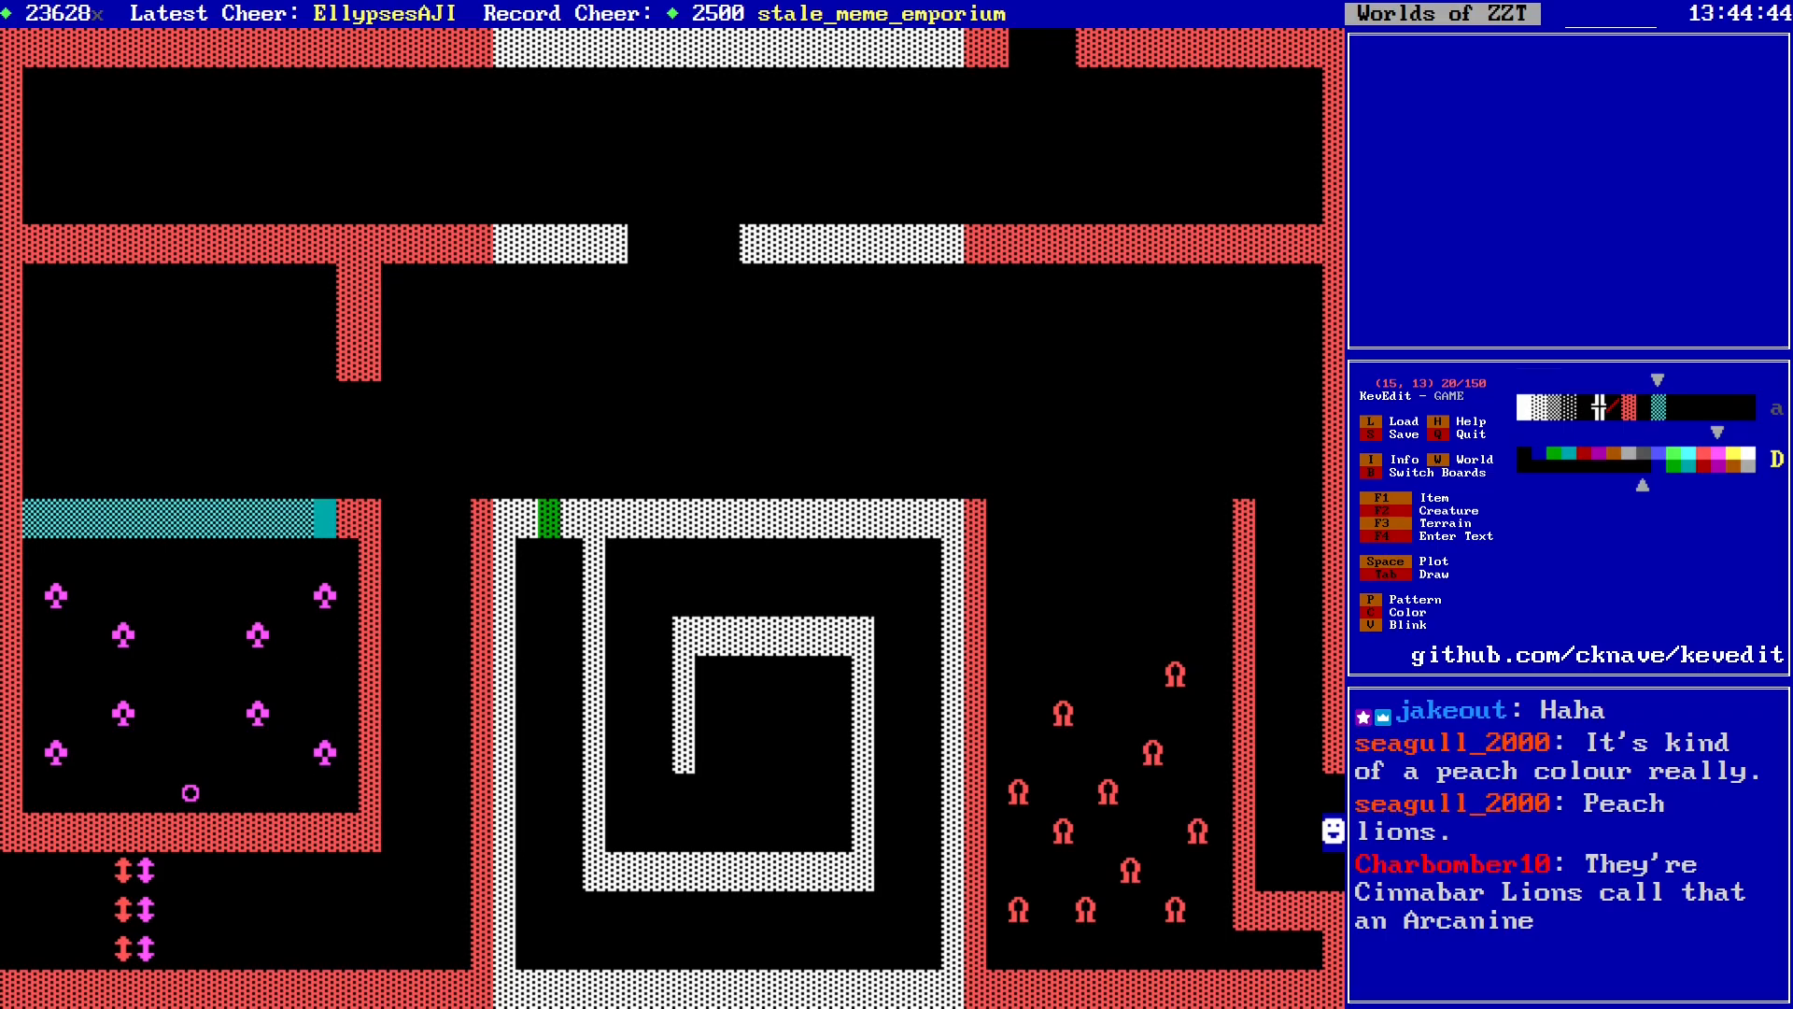
pyautogui.press('Right')
pyautogui.press('space')
# Step: Delete the red wall tiles in column 16 from row 9 up to row 7, and save the world as GAME
pyautogui.press('Up')
pyautogui.press('Up')
pyautogui.press('Up')
pyautogui.press('Up')
pyautogui.press('Delete')
pyautogui.press('Up')
pyautogui.press('Delete')
pyautogui.press('Up')
pyautogui.press('Delete')
pyautogui.press('Down')
pyautogui.press('Down')
pyautogui.press('s')
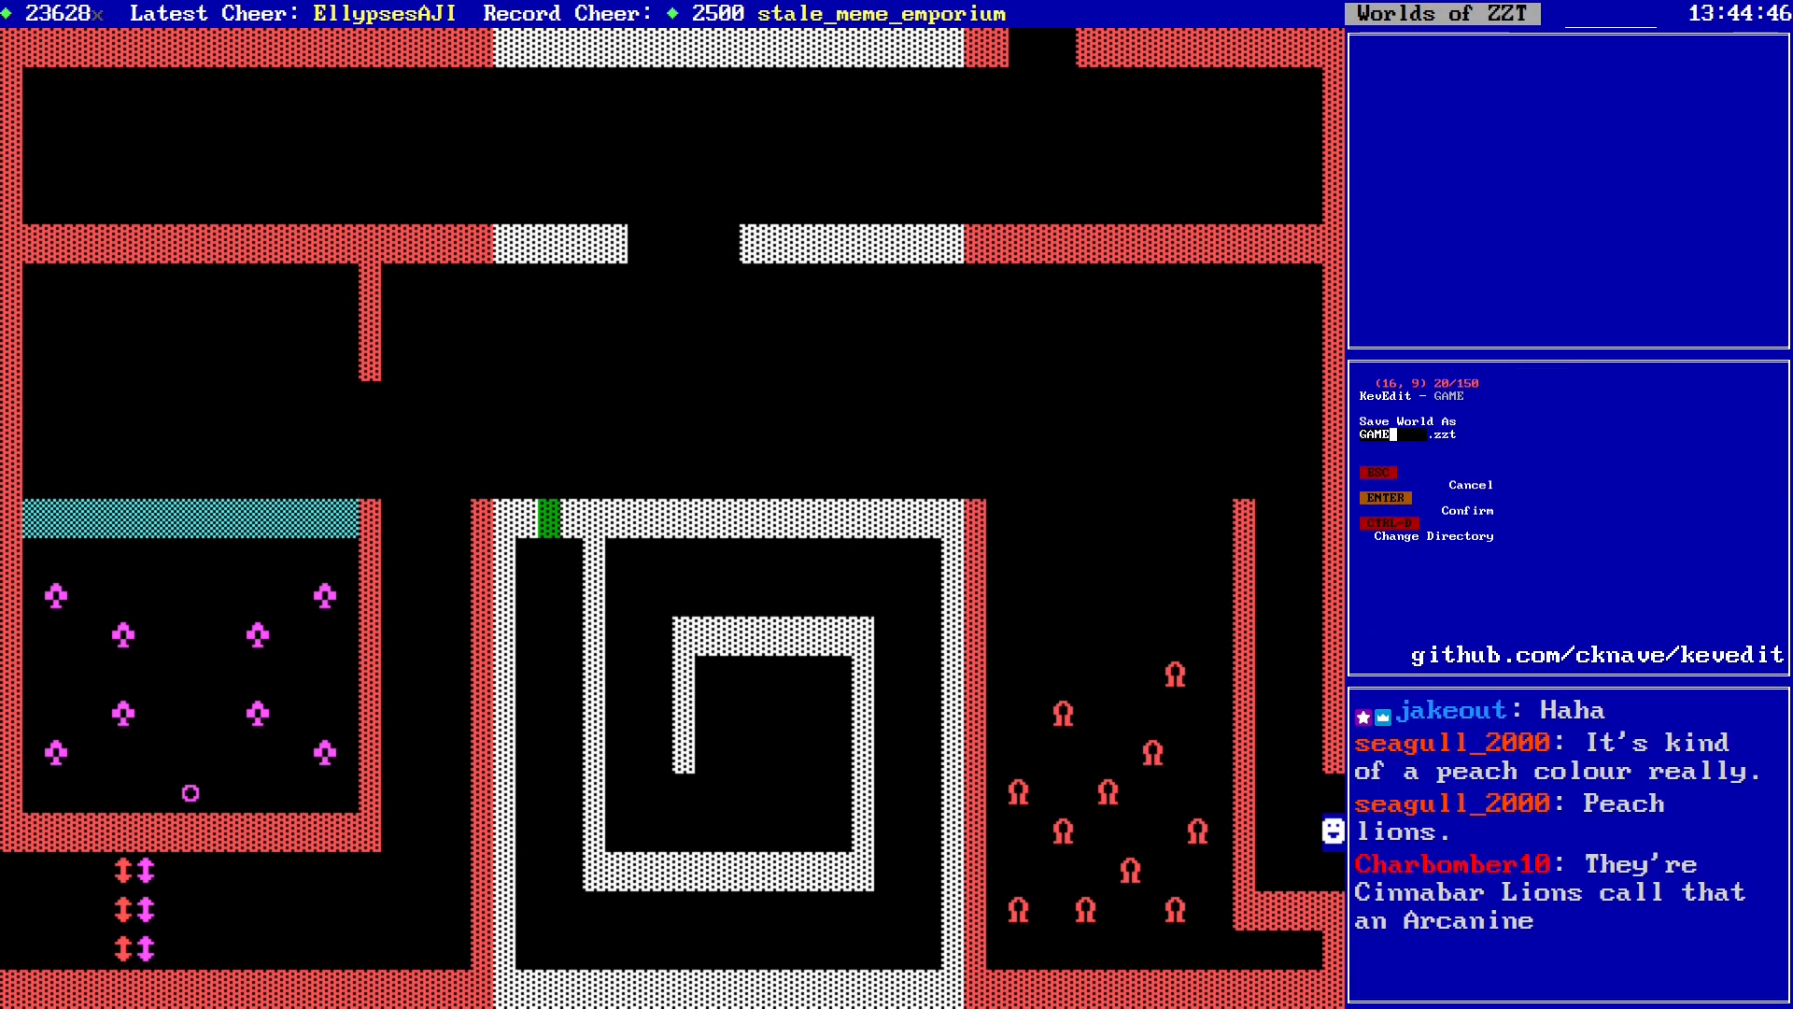
pyautogui.press('Return')
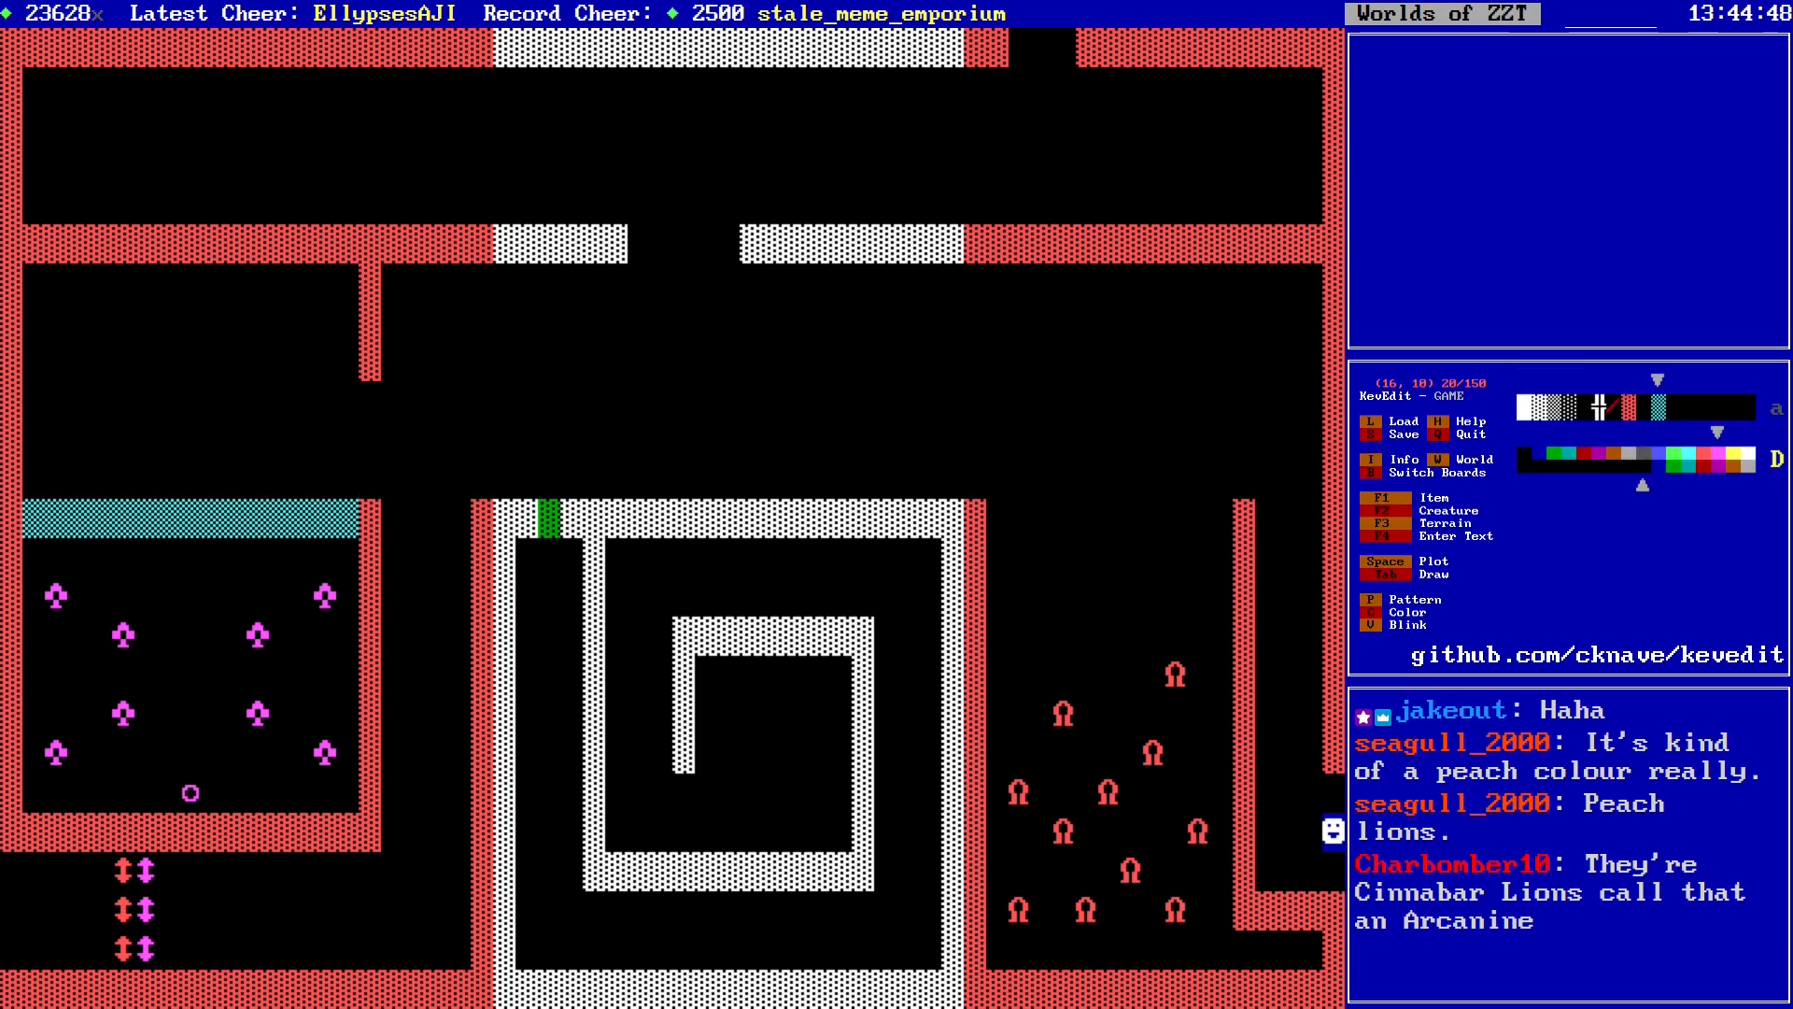
pyautogui.press('Down')
pyautogui.press('Down')
pyautogui.press('Down')
pyautogui.press('Down')
pyautogui.press('Down')
pyautogui.press('Down')
pyautogui.press('Left')
pyautogui.press('Down')
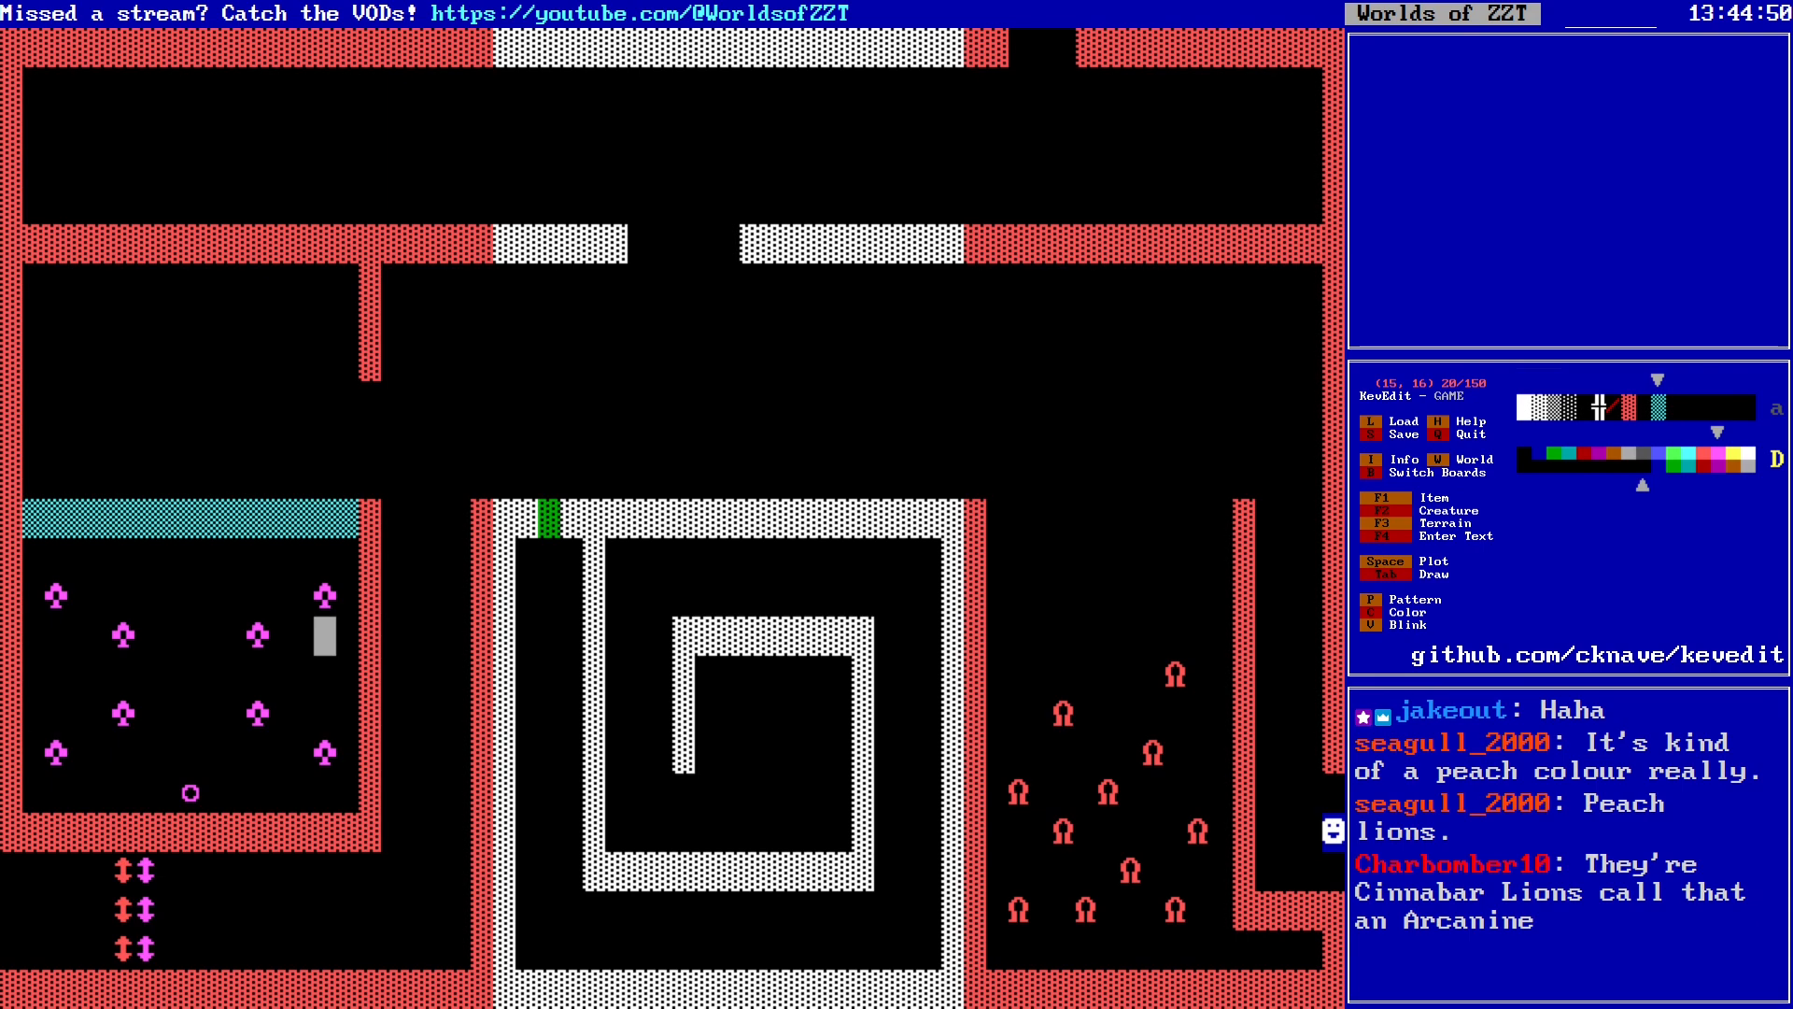
pyautogui.press('Left')
pyautogui.press('Left')
pyautogui.press('Left')
pyautogui.press('Left')
pyautogui.press('Left')
pyautogui.press('Left')
pyautogui.press('Left')
pyautogui.press('Right')
pyautogui.press('Down')
pyautogui.press('Down')
pyautogui.press('Down')
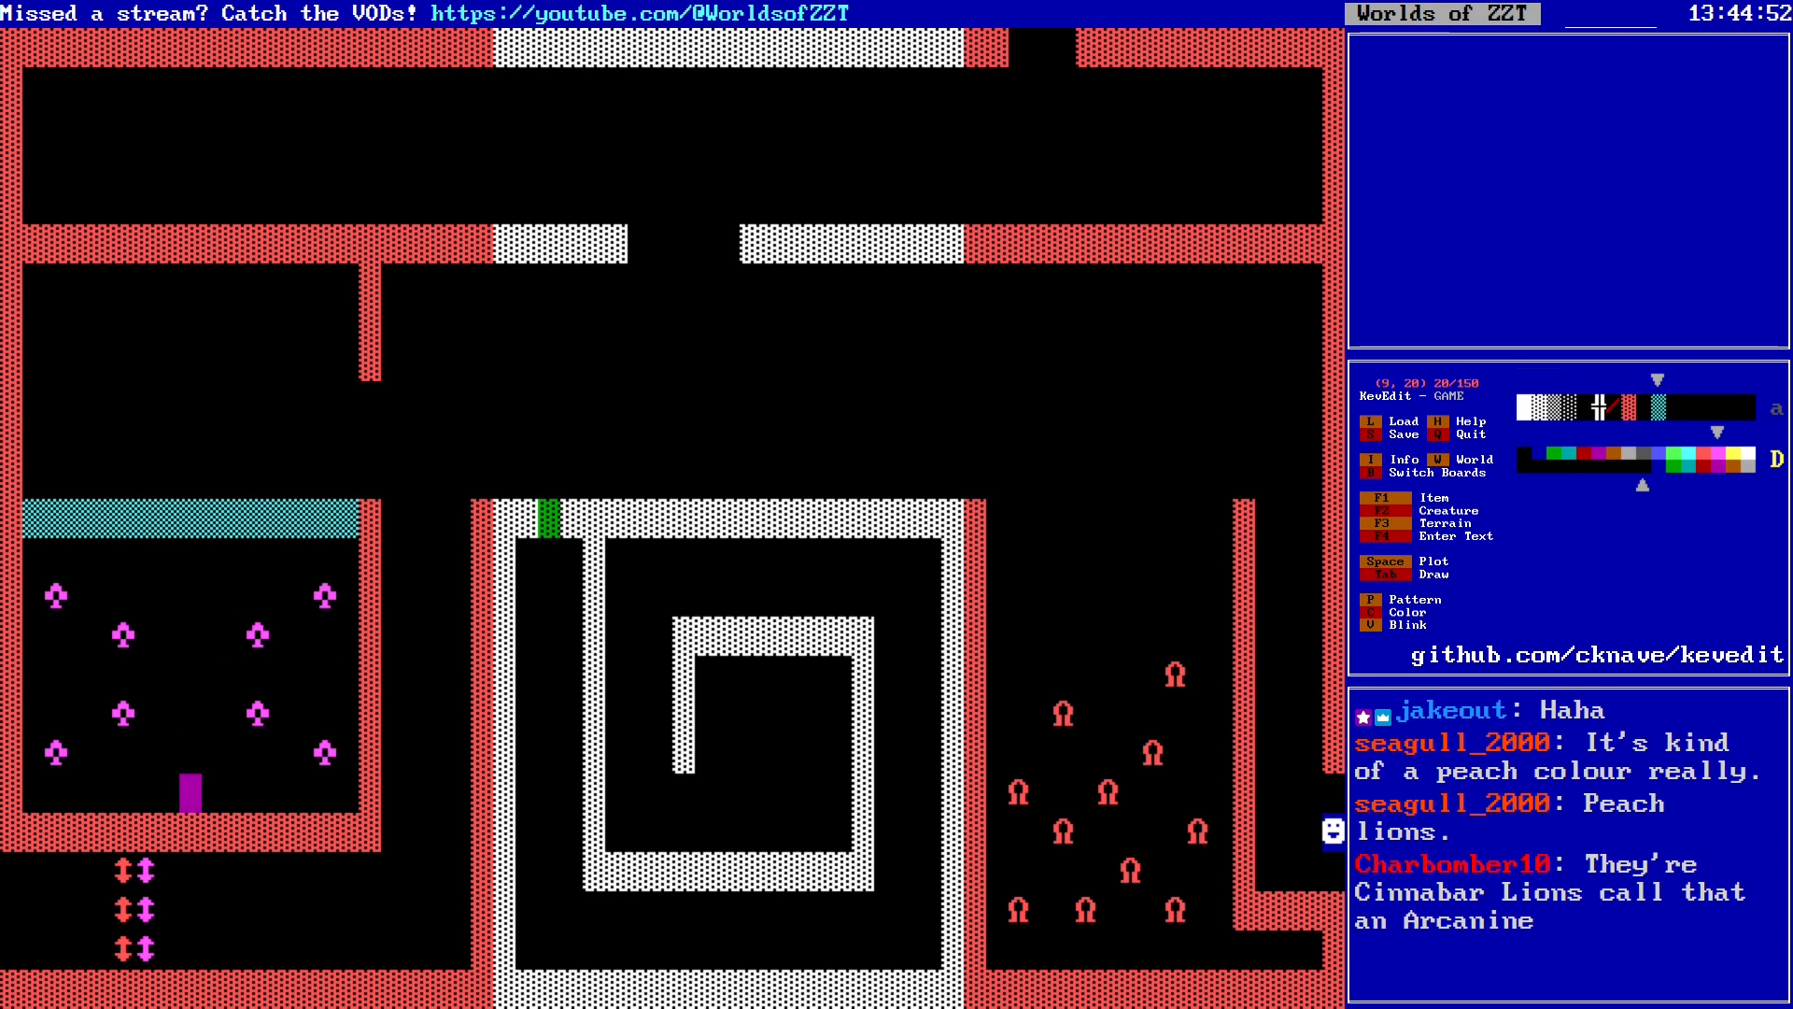
# Step: Place bright magenta east-west sliders at (16, 9) and (15, 9), starting a row at the end of the northwestern room's wall
pyautogui.press('Up')
pyautogui.press('Up')
pyautogui.press('Up')
pyautogui.press('Up')
pyautogui.press('Up')
pyautogui.press('Up')
pyautogui.press('Up')
pyautogui.press('Up')
pyautogui.press('Up')
pyautogui.press('Right')
pyautogui.press('Right')
pyautogui.press('Up')
pyautogui.press('Right')
pyautogui.press('Up')
pyautogui.press('Up')
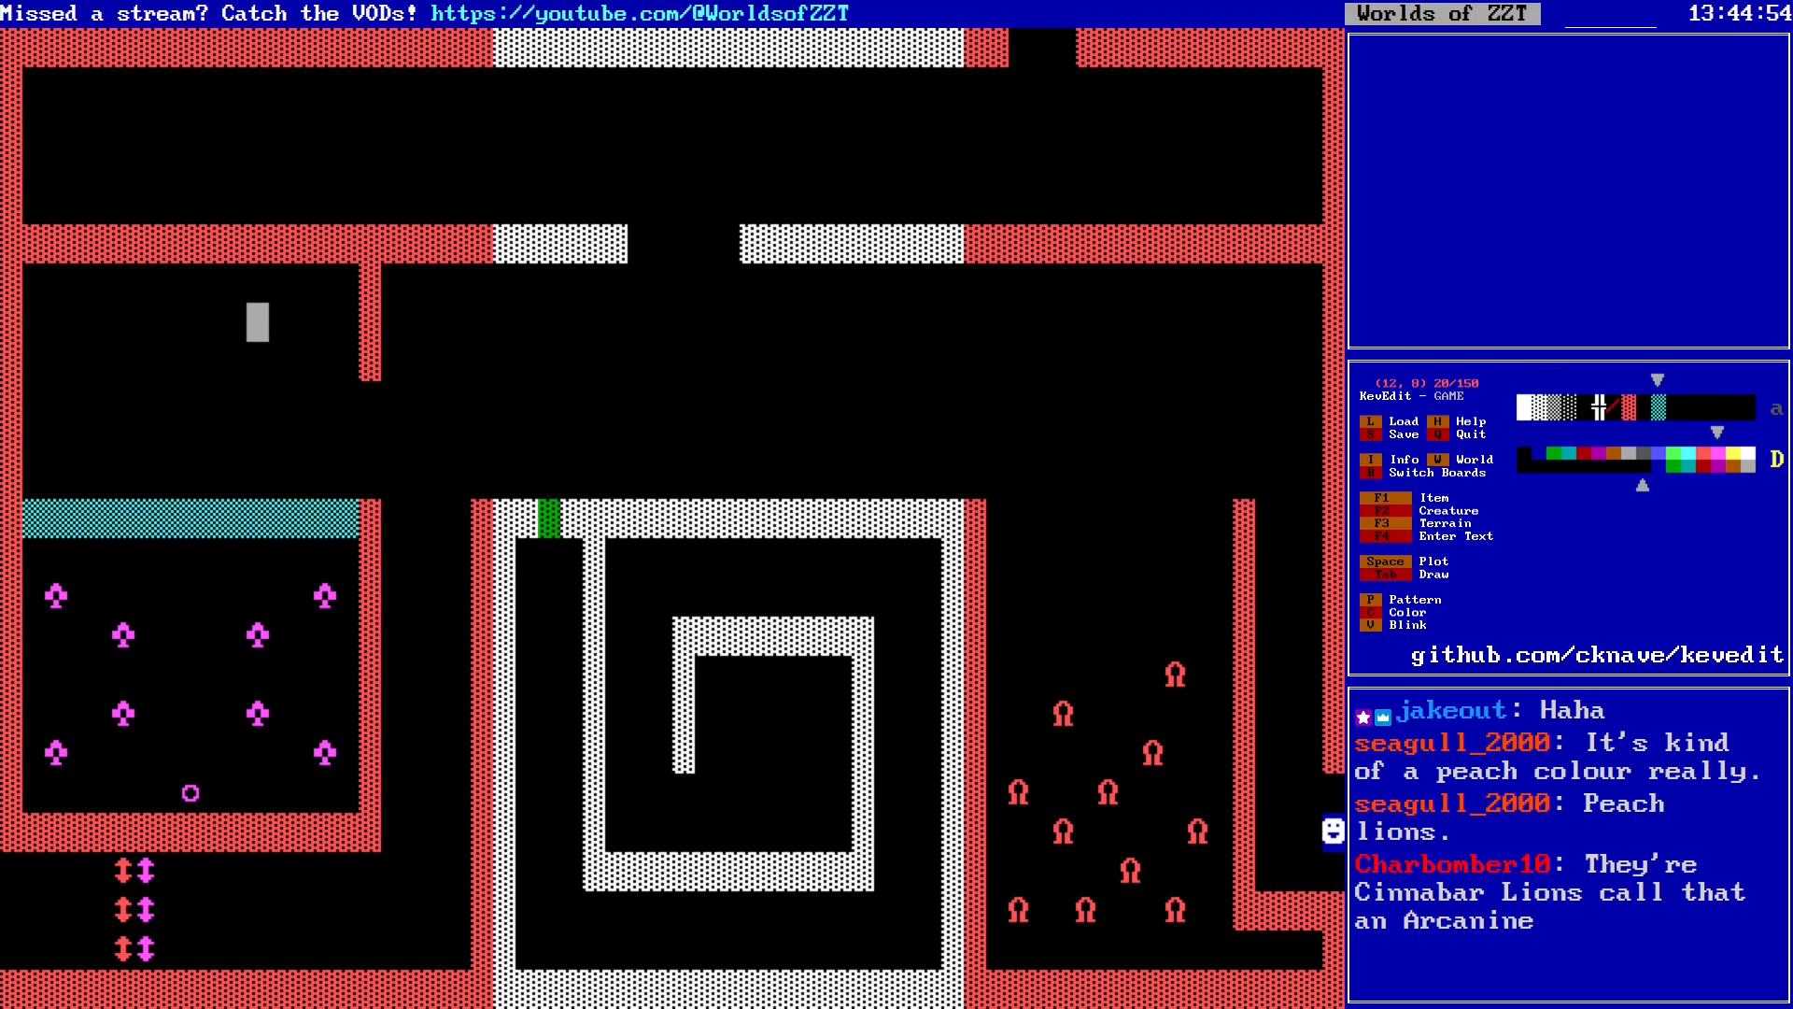
pyautogui.press('Right')
pyautogui.press('Right')
pyautogui.press('Right')
pyautogui.press('Down')
pyautogui.press('F3')
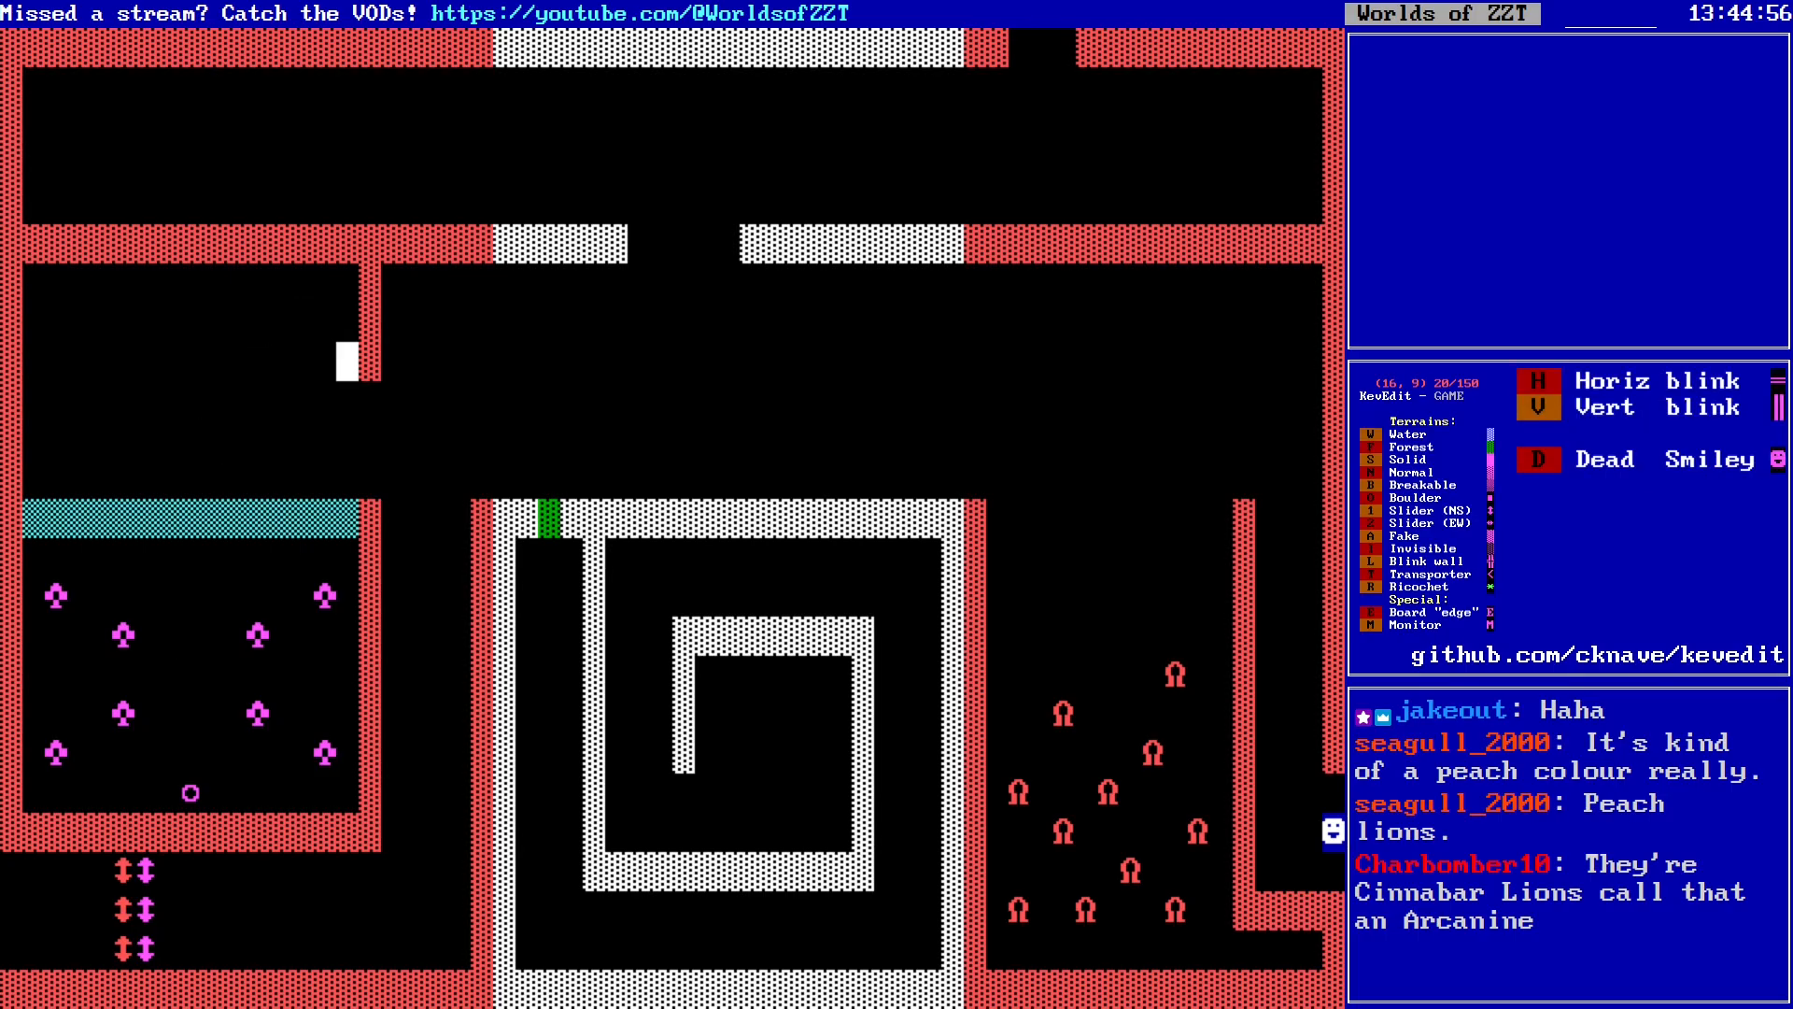
pyautogui.press('2')
pyautogui.press('Left')
pyautogui.press('space')
pyautogui.press('Left')
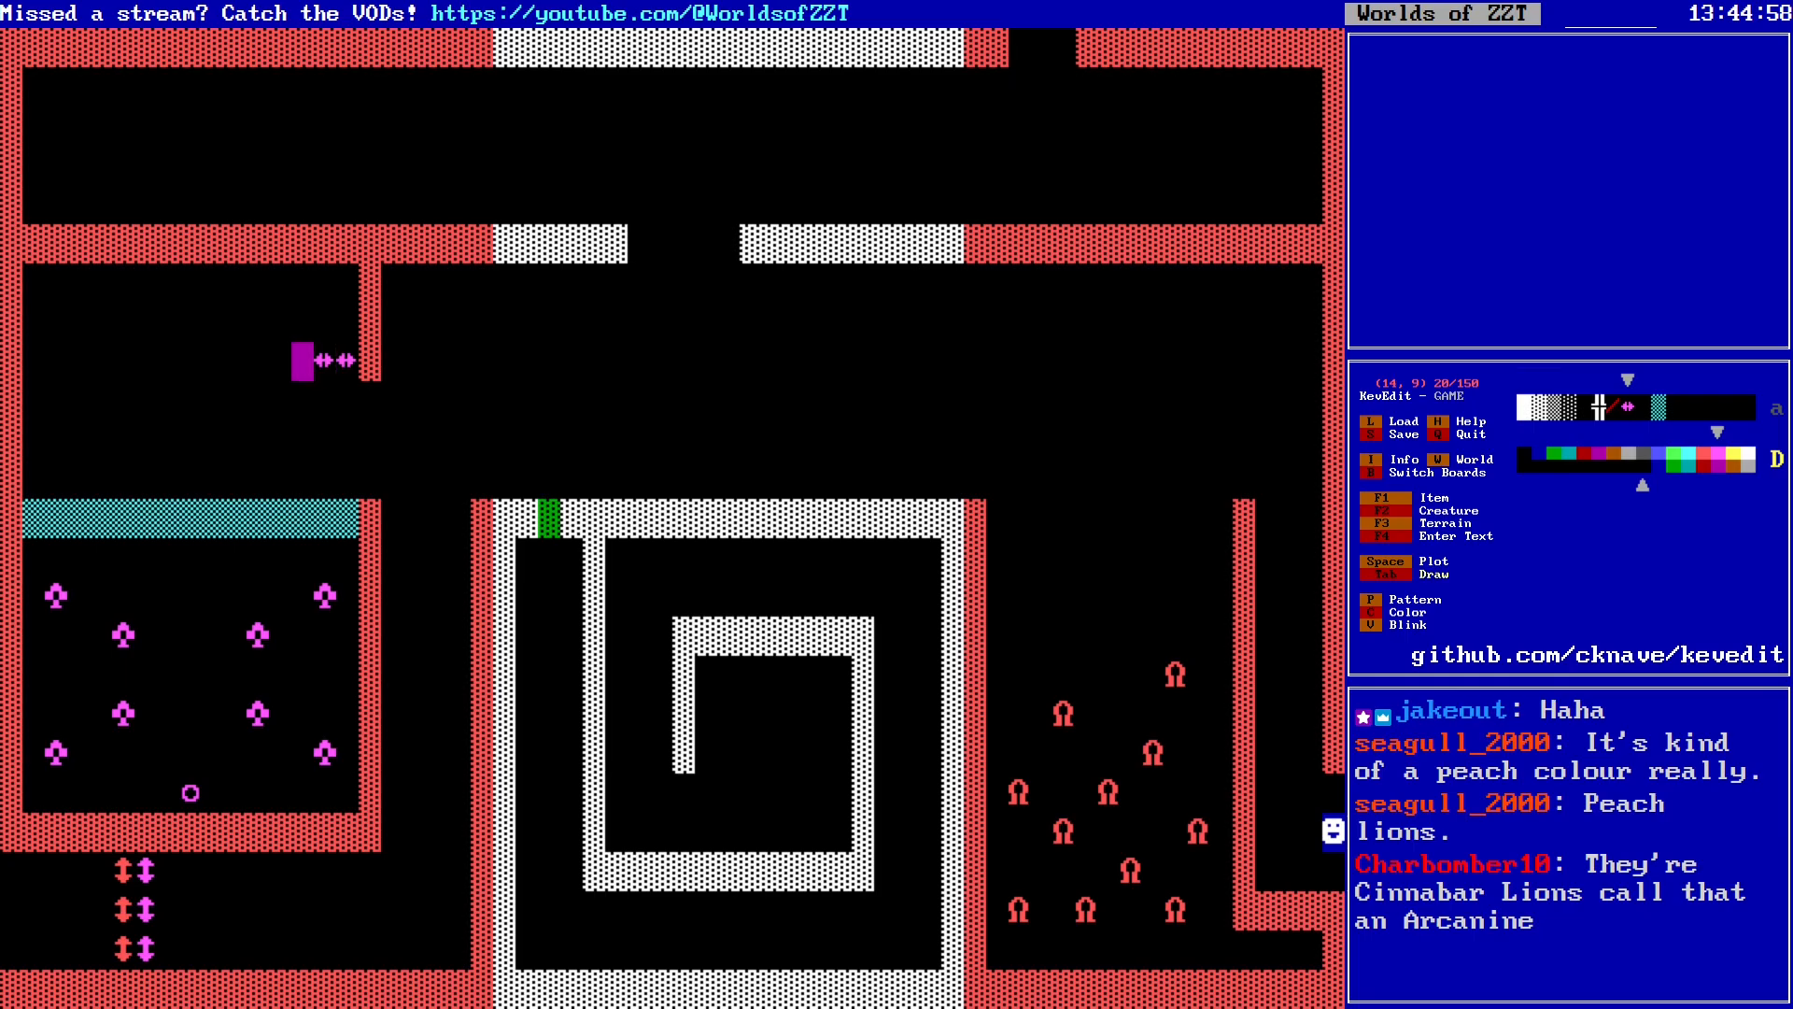
# Step: Extend the row of magenta east-west sliders along row 9 west to (2, 9), and save the world as GAME
pyautogui.press('Tab')
pyautogui.press('Left')
pyautogui.press('Left')
pyautogui.press('Left')
pyautogui.press('Left')
pyautogui.press('Left')
pyautogui.press('Left')
pyautogui.press('Left')
pyautogui.press('Left')
pyautogui.press('Left')
pyautogui.press('Left')
pyautogui.press('Left')
pyautogui.press('Left')
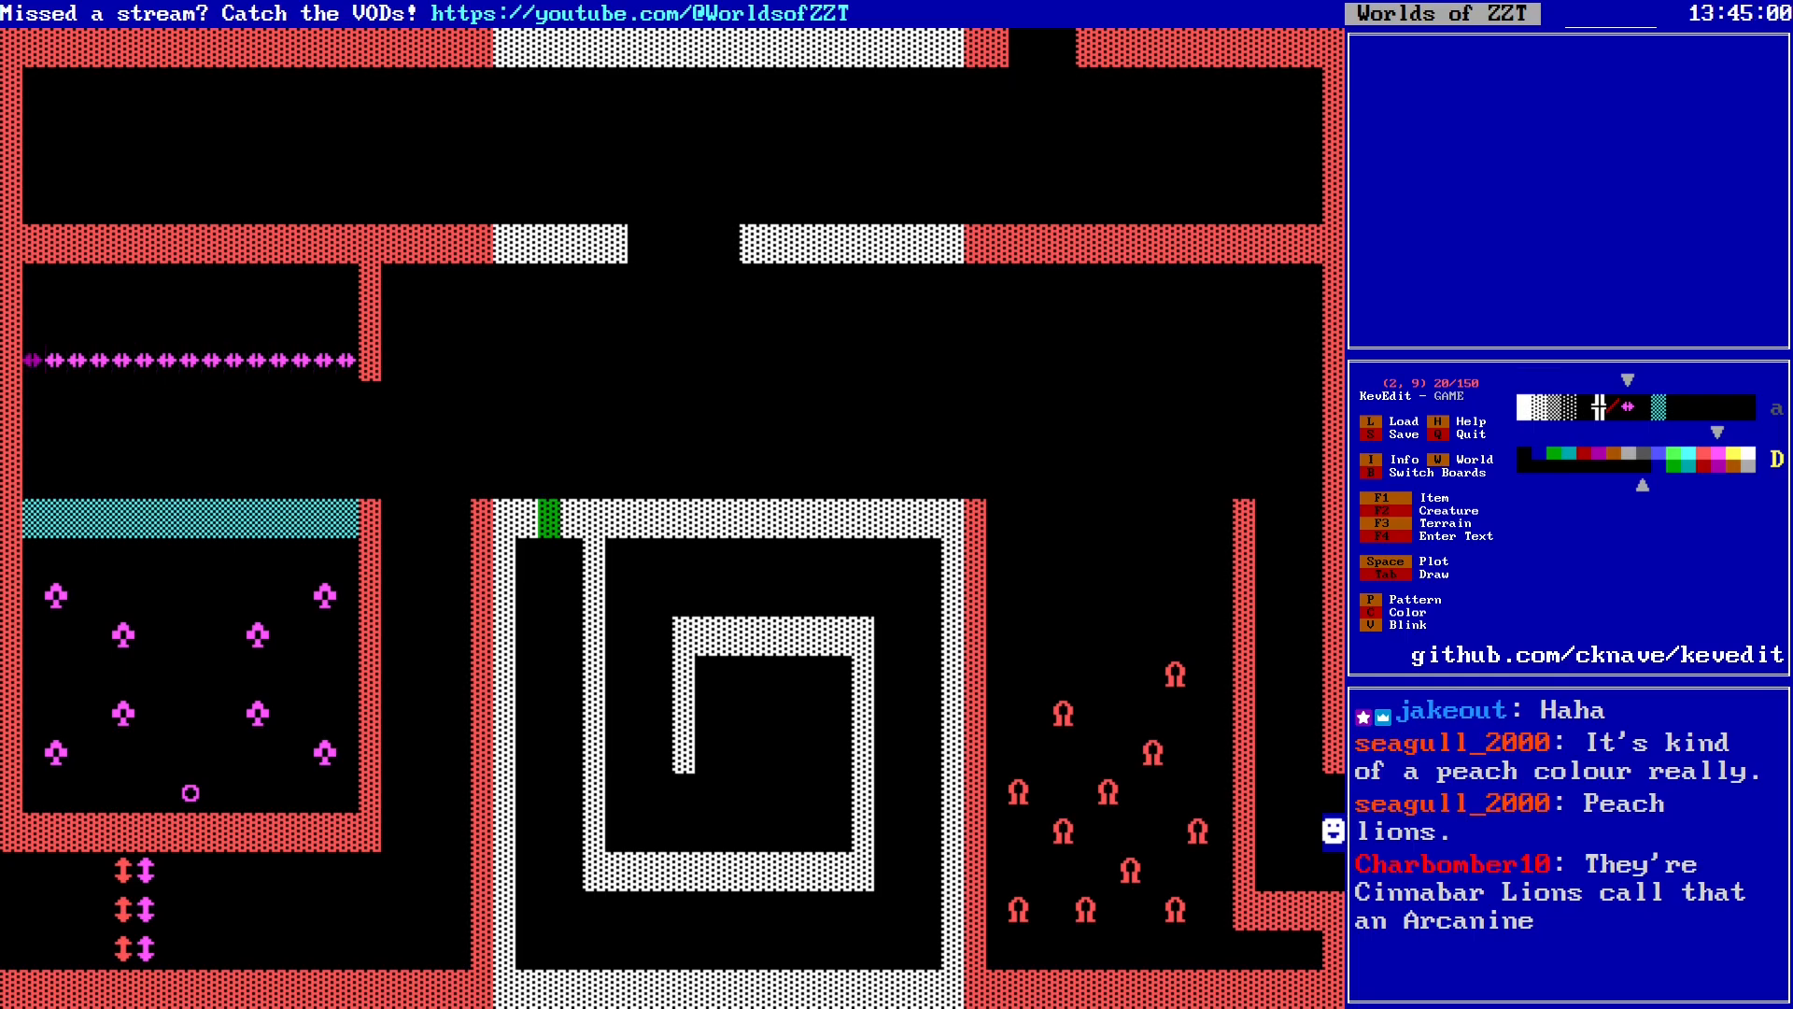
pyautogui.press('Up')
pyautogui.press('Right')
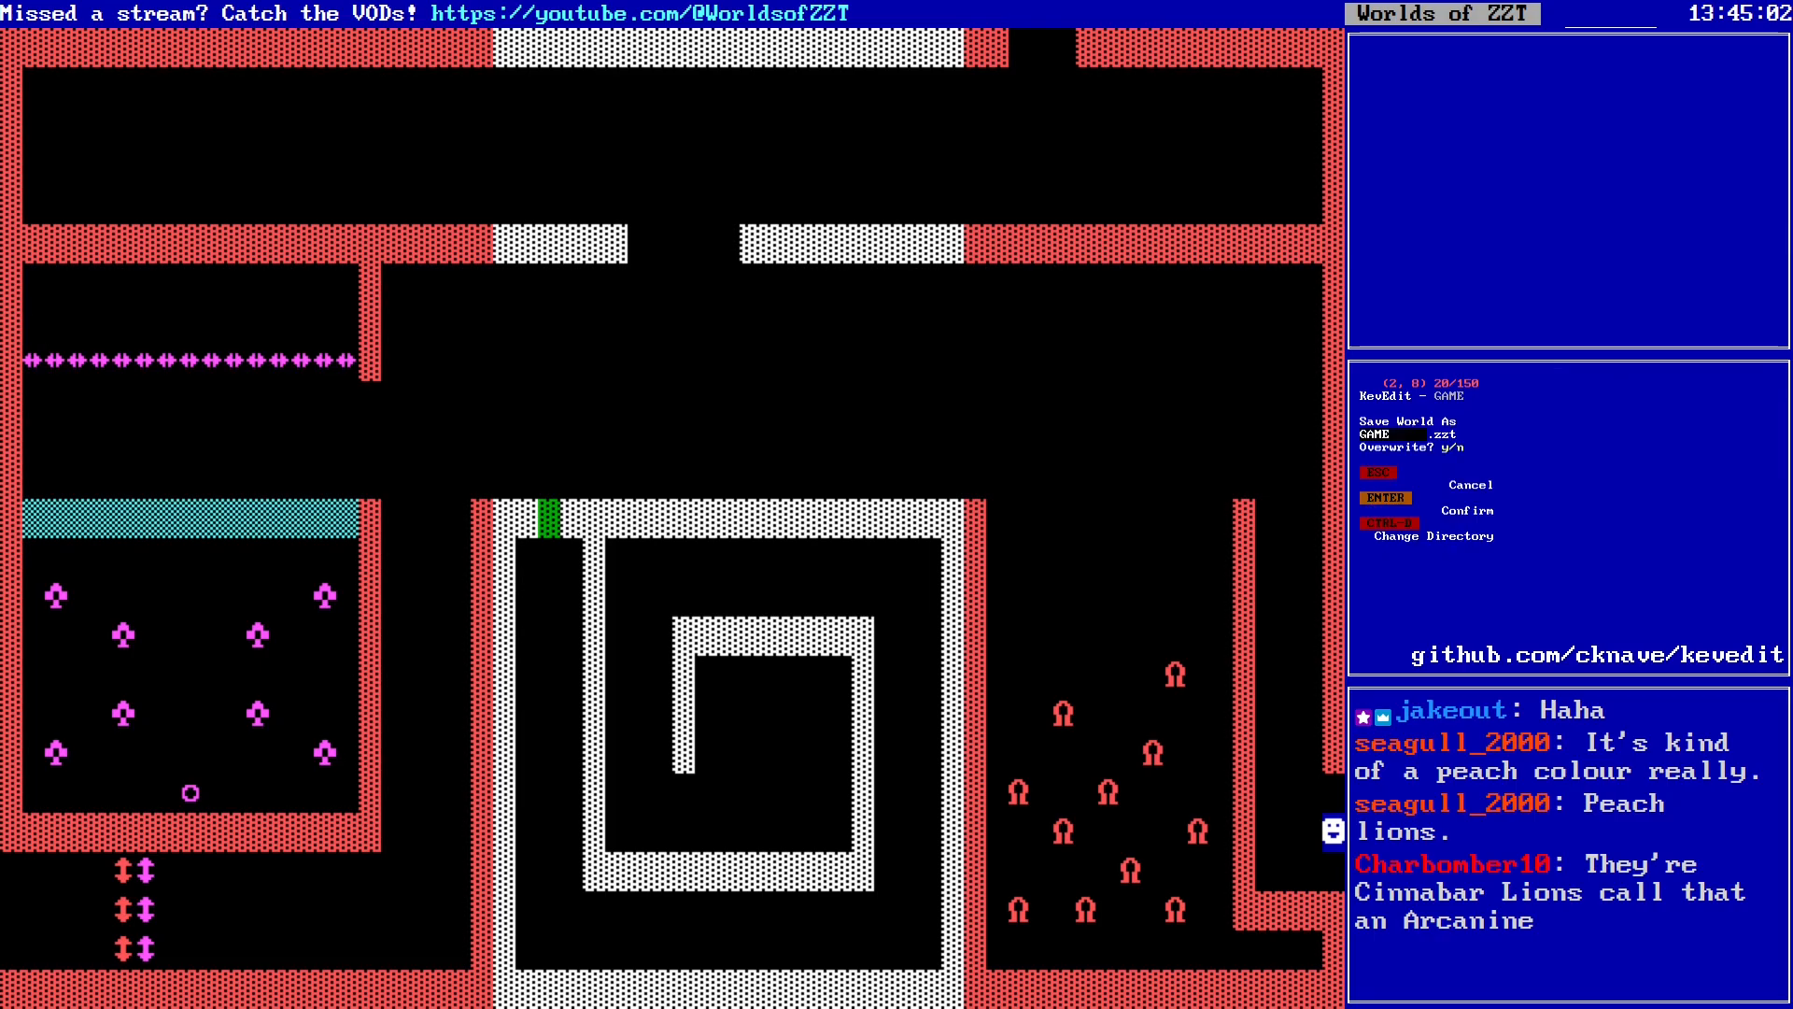
# Step: Place a tiger at (4, 8) above the slider row with its intelligence set to 1
pyautogui.press('Right')
pyautogui.press('Right')
pyautogui.press('F2')
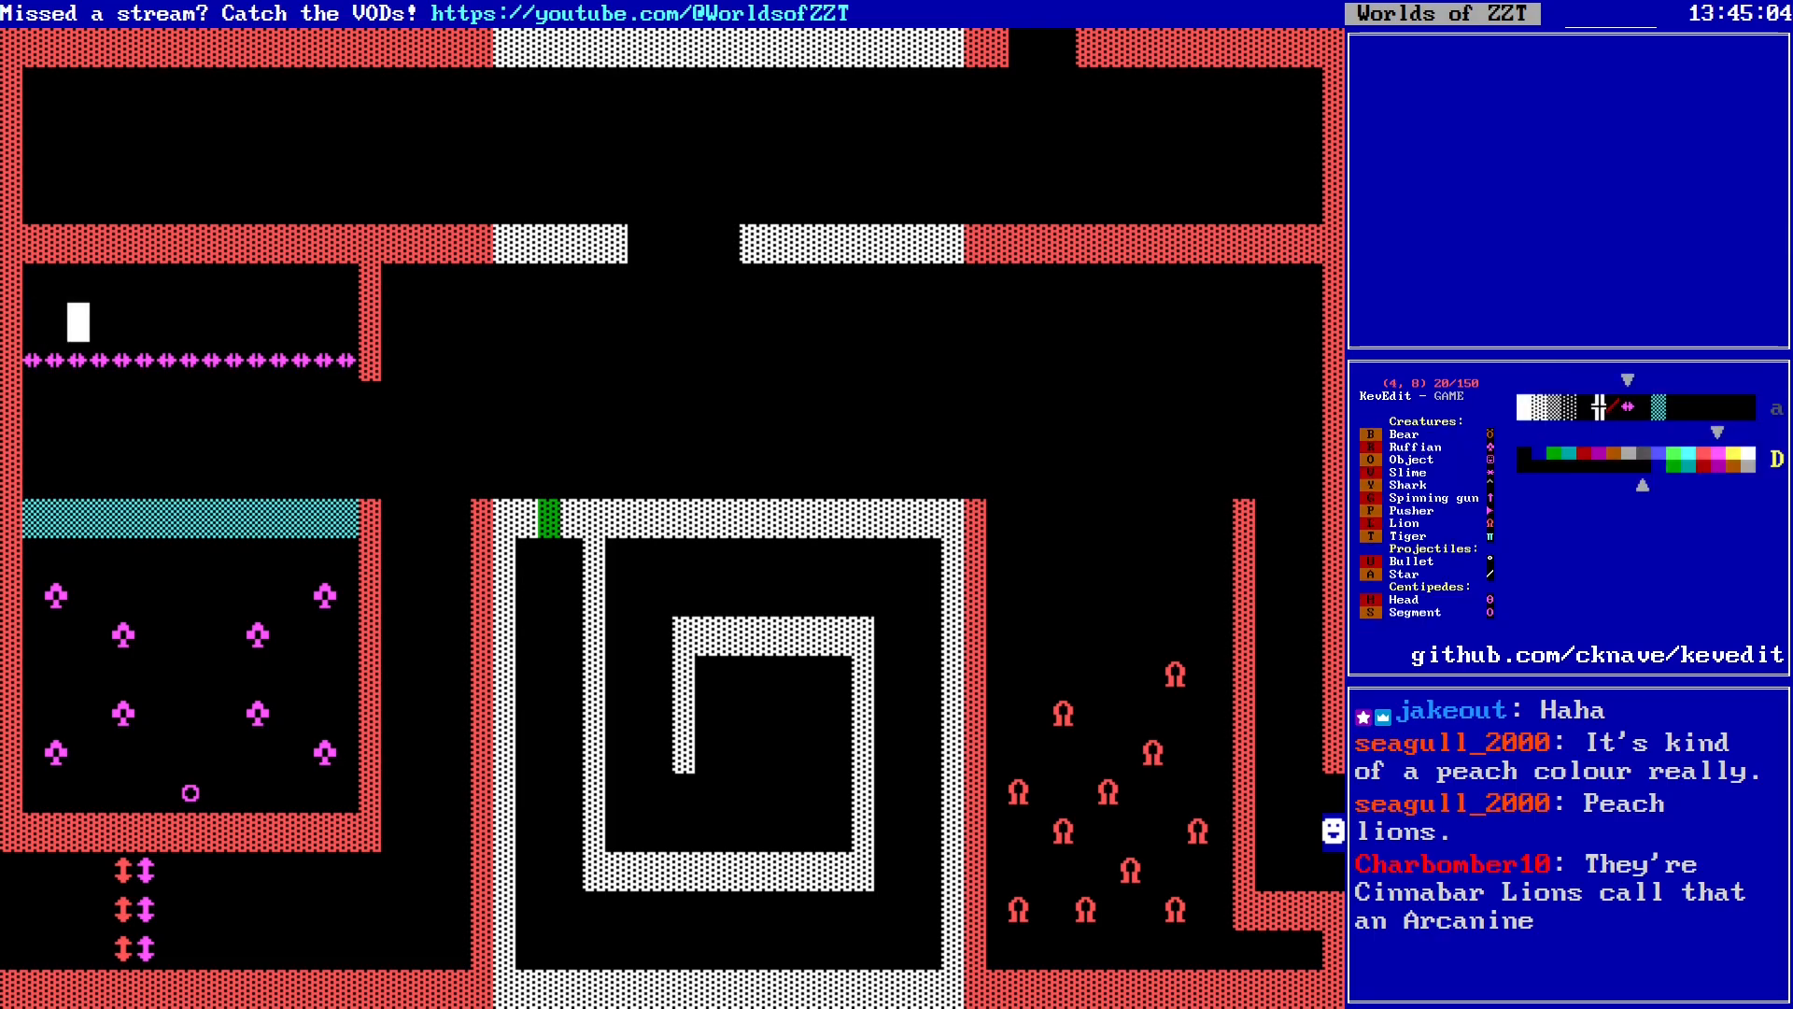
pyautogui.press('t')
pyautogui.press('Return')
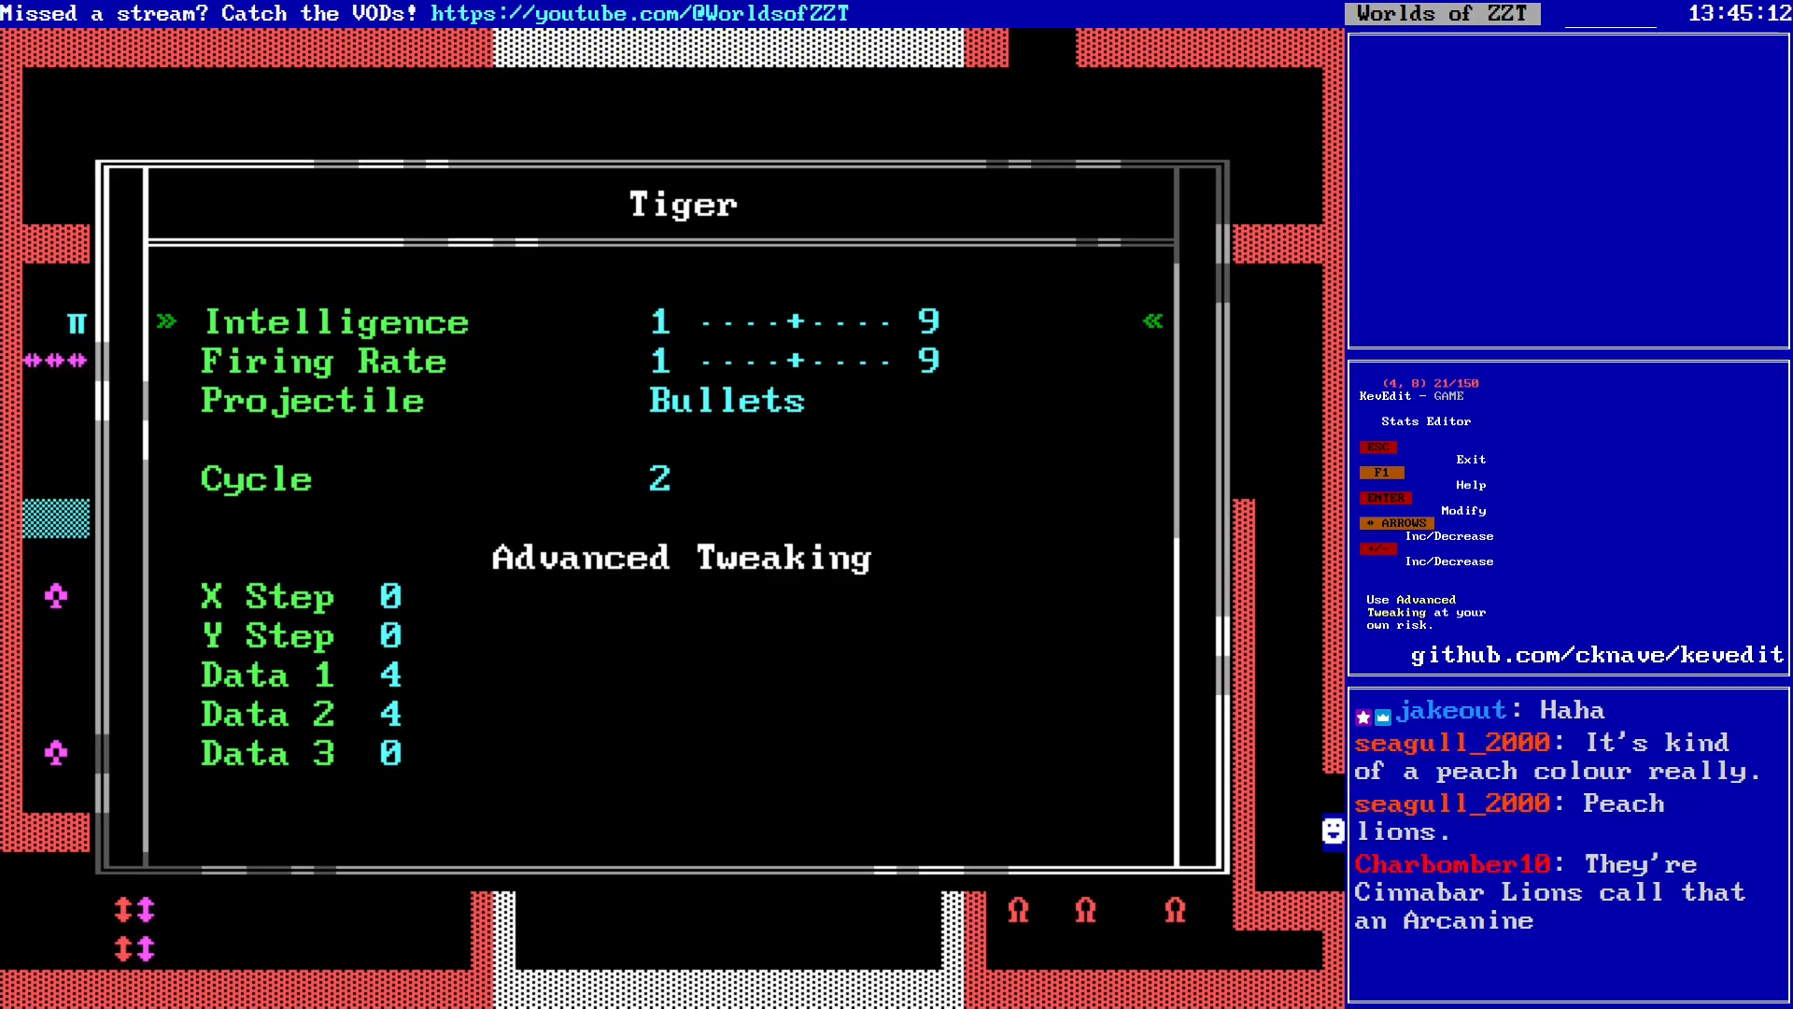
pyautogui.press('Left')
pyautogui.press('Left')
pyautogui.press('Left')
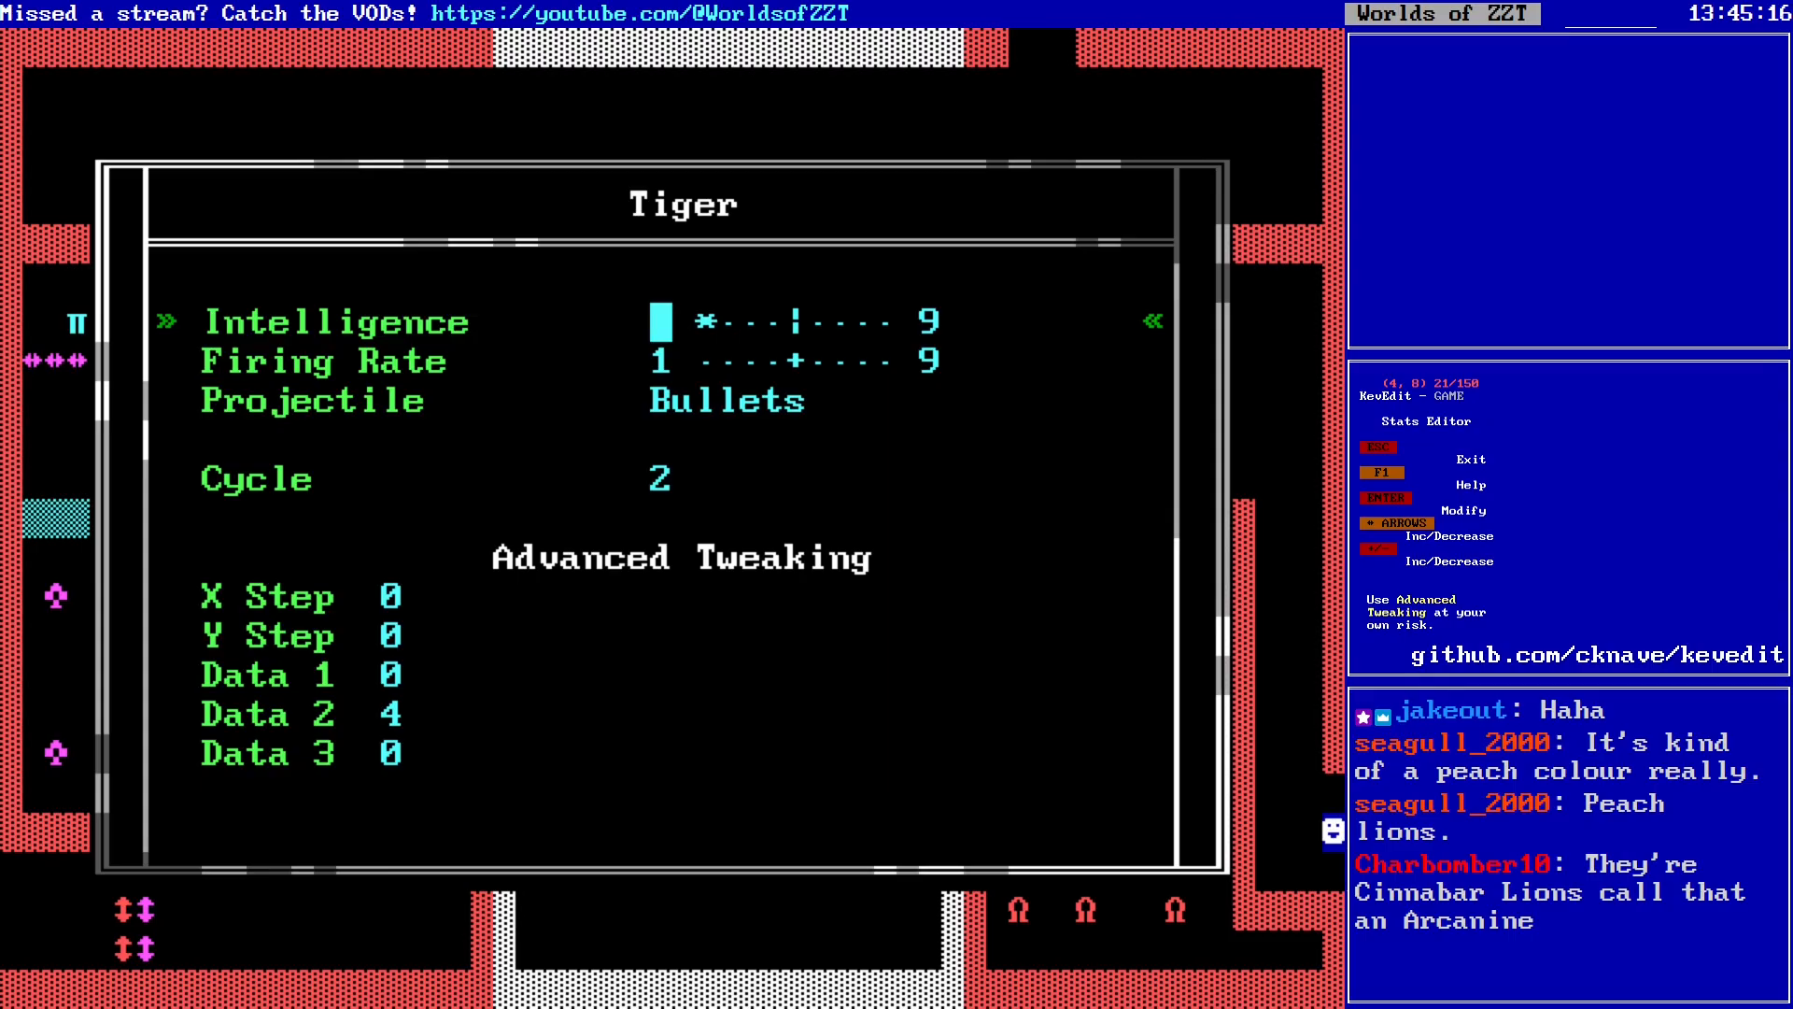
pyautogui.press('Escape')
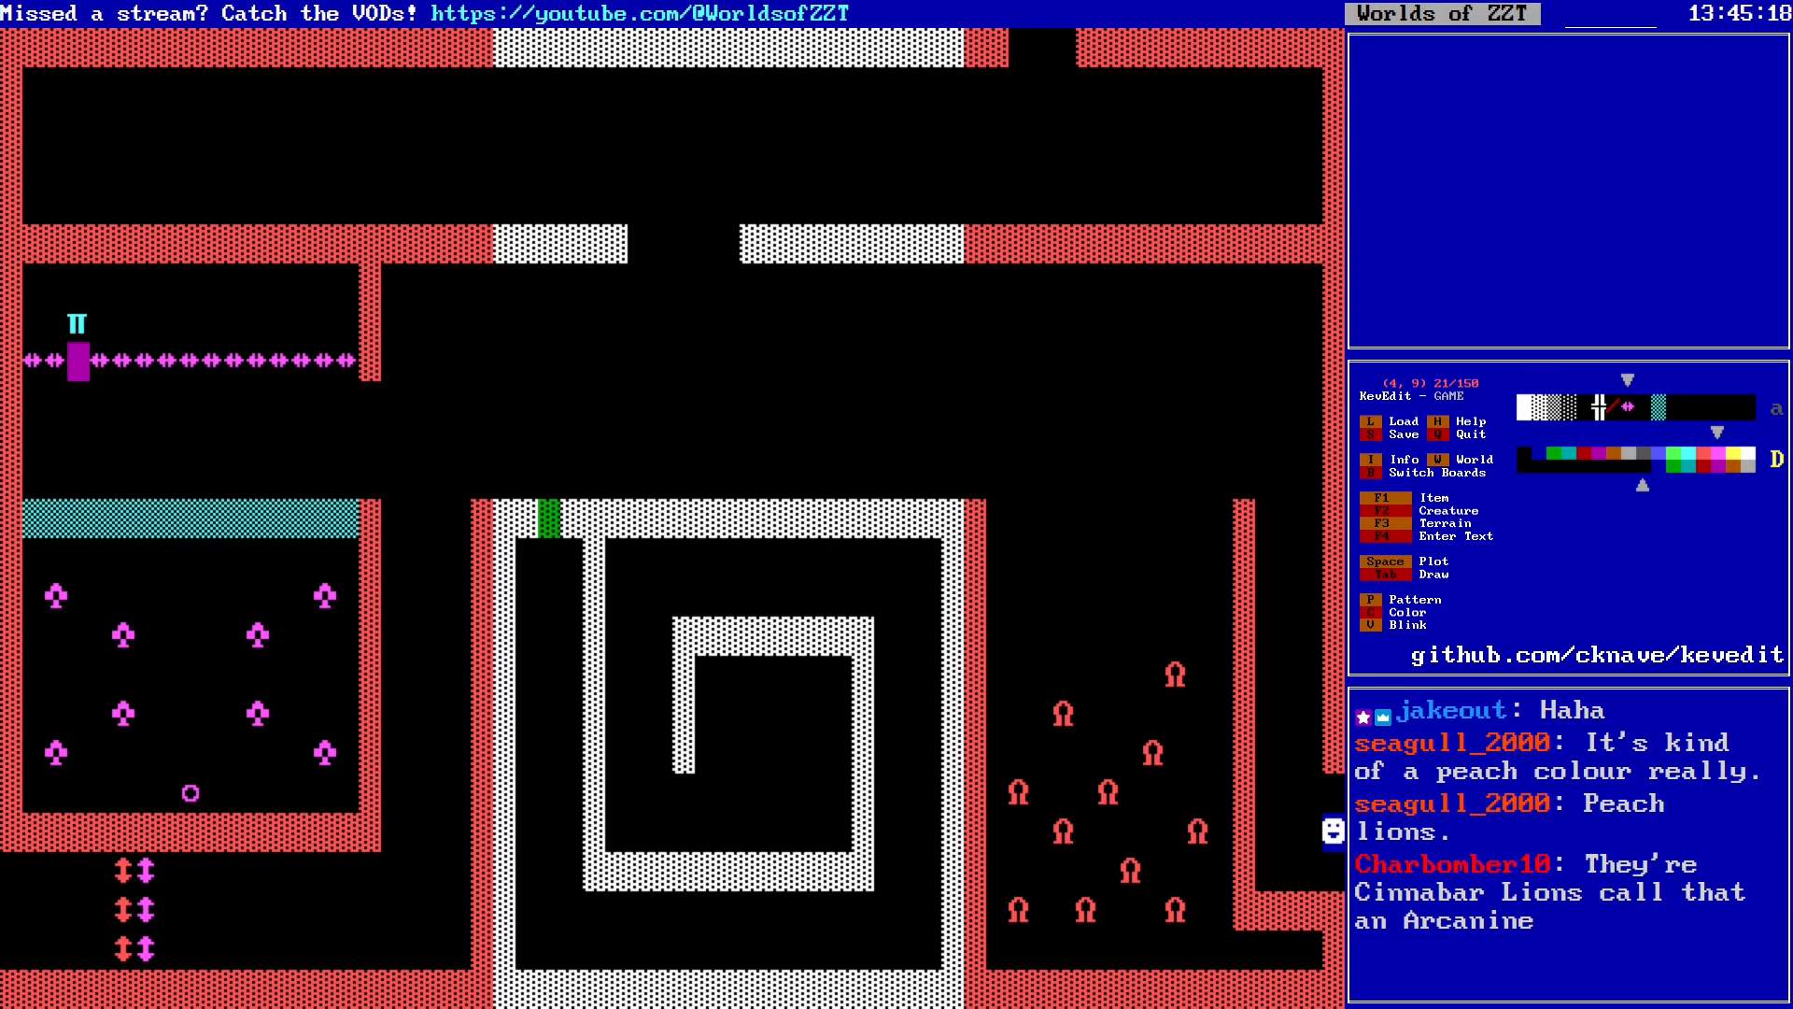
# Step: Plot copies of the tiger above the slider row at (9, 8), (14, 8), (11, 8) and (7, 8)
pyautogui.press('Right')
pyautogui.press('Right')
pyautogui.press('Right')
pyautogui.press('Right')
pyautogui.press('Right')
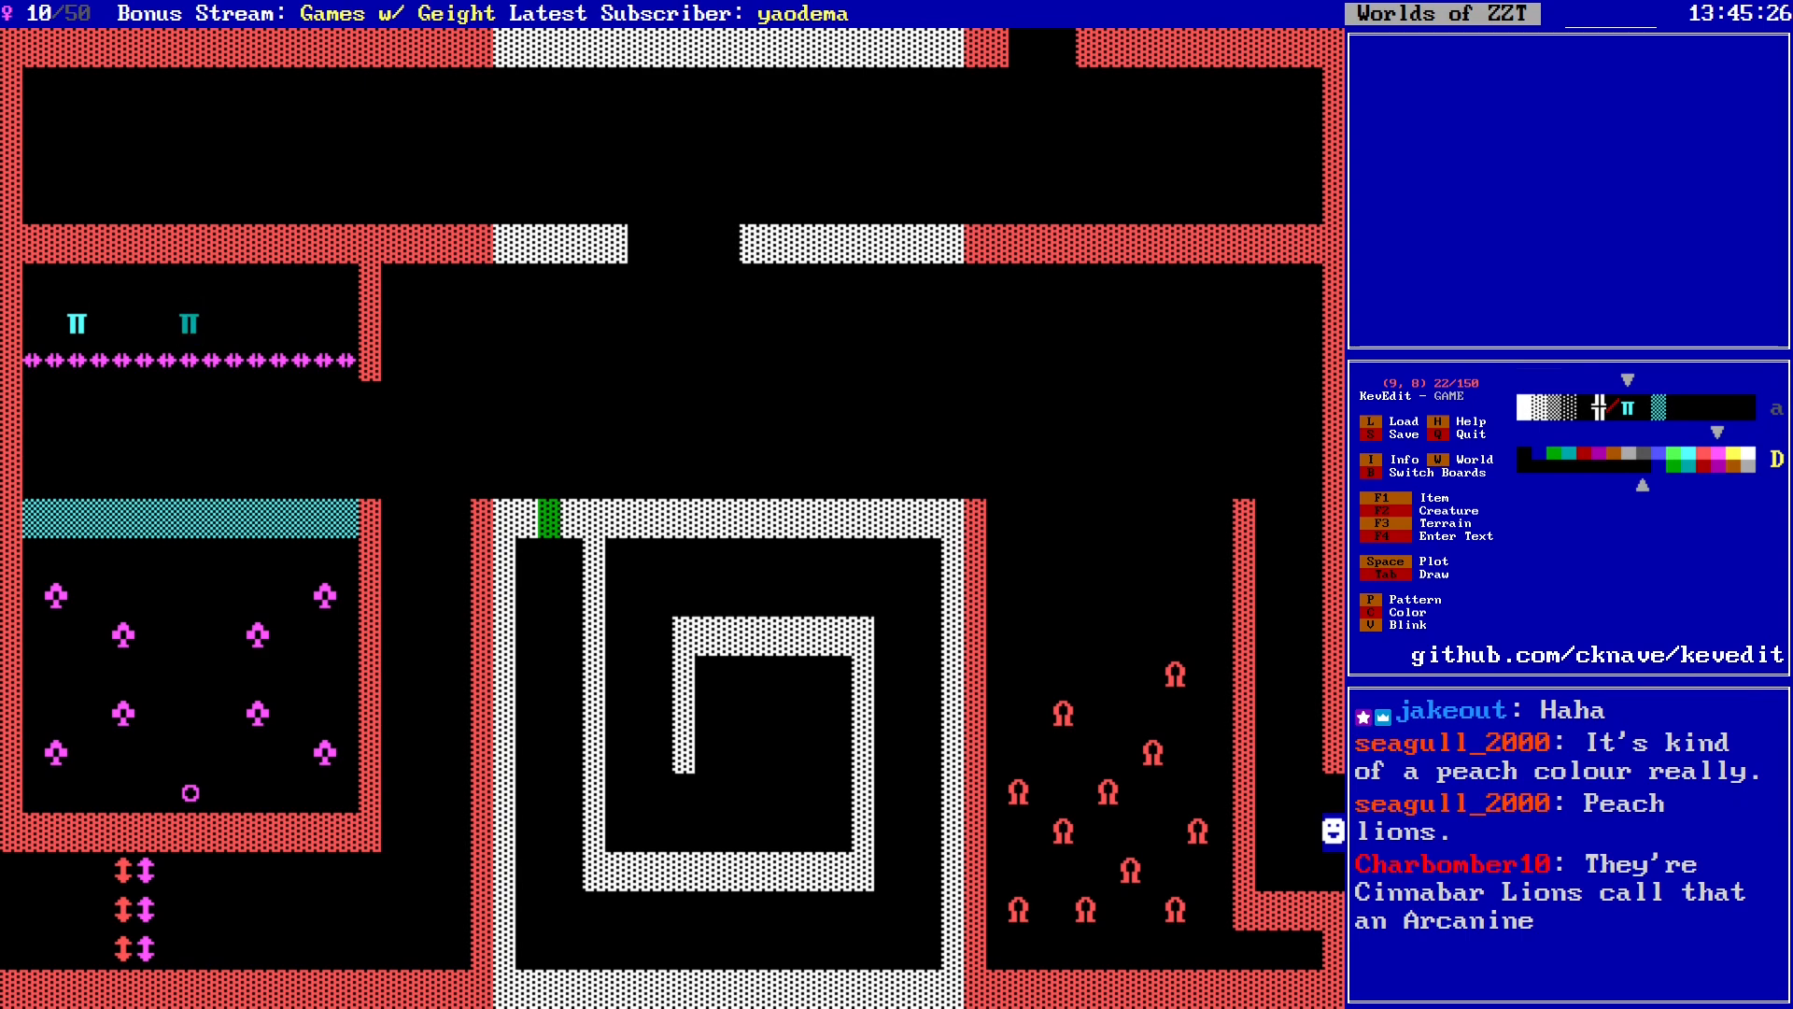
pyautogui.press('Right')
pyautogui.press('Right')
pyautogui.press('Right')
pyautogui.press('Right')
pyautogui.press('Right')
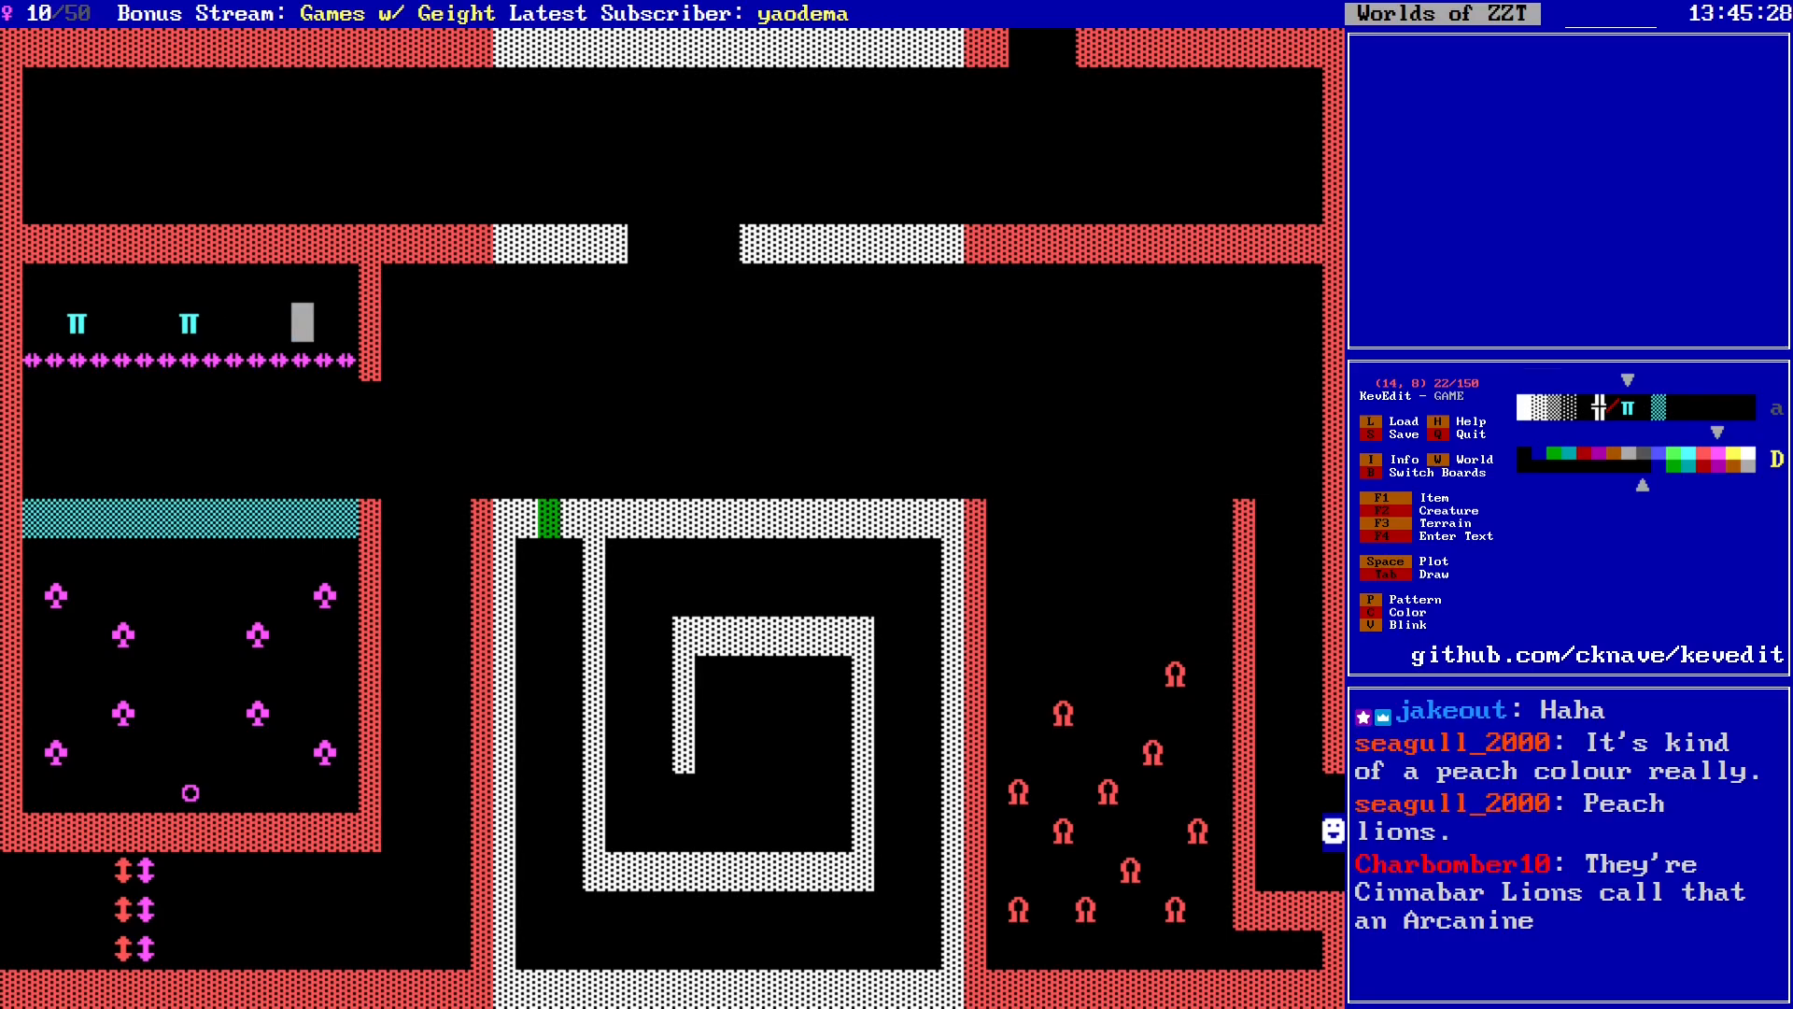
pyautogui.press('space')
pyautogui.press('Left')
pyautogui.press('Left')
pyautogui.press('Left')
pyautogui.press('space')
pyautogui.press('Left')
pyautogui.press('Left')
pyautogui.press('Left')
pyautogui.press('Left')
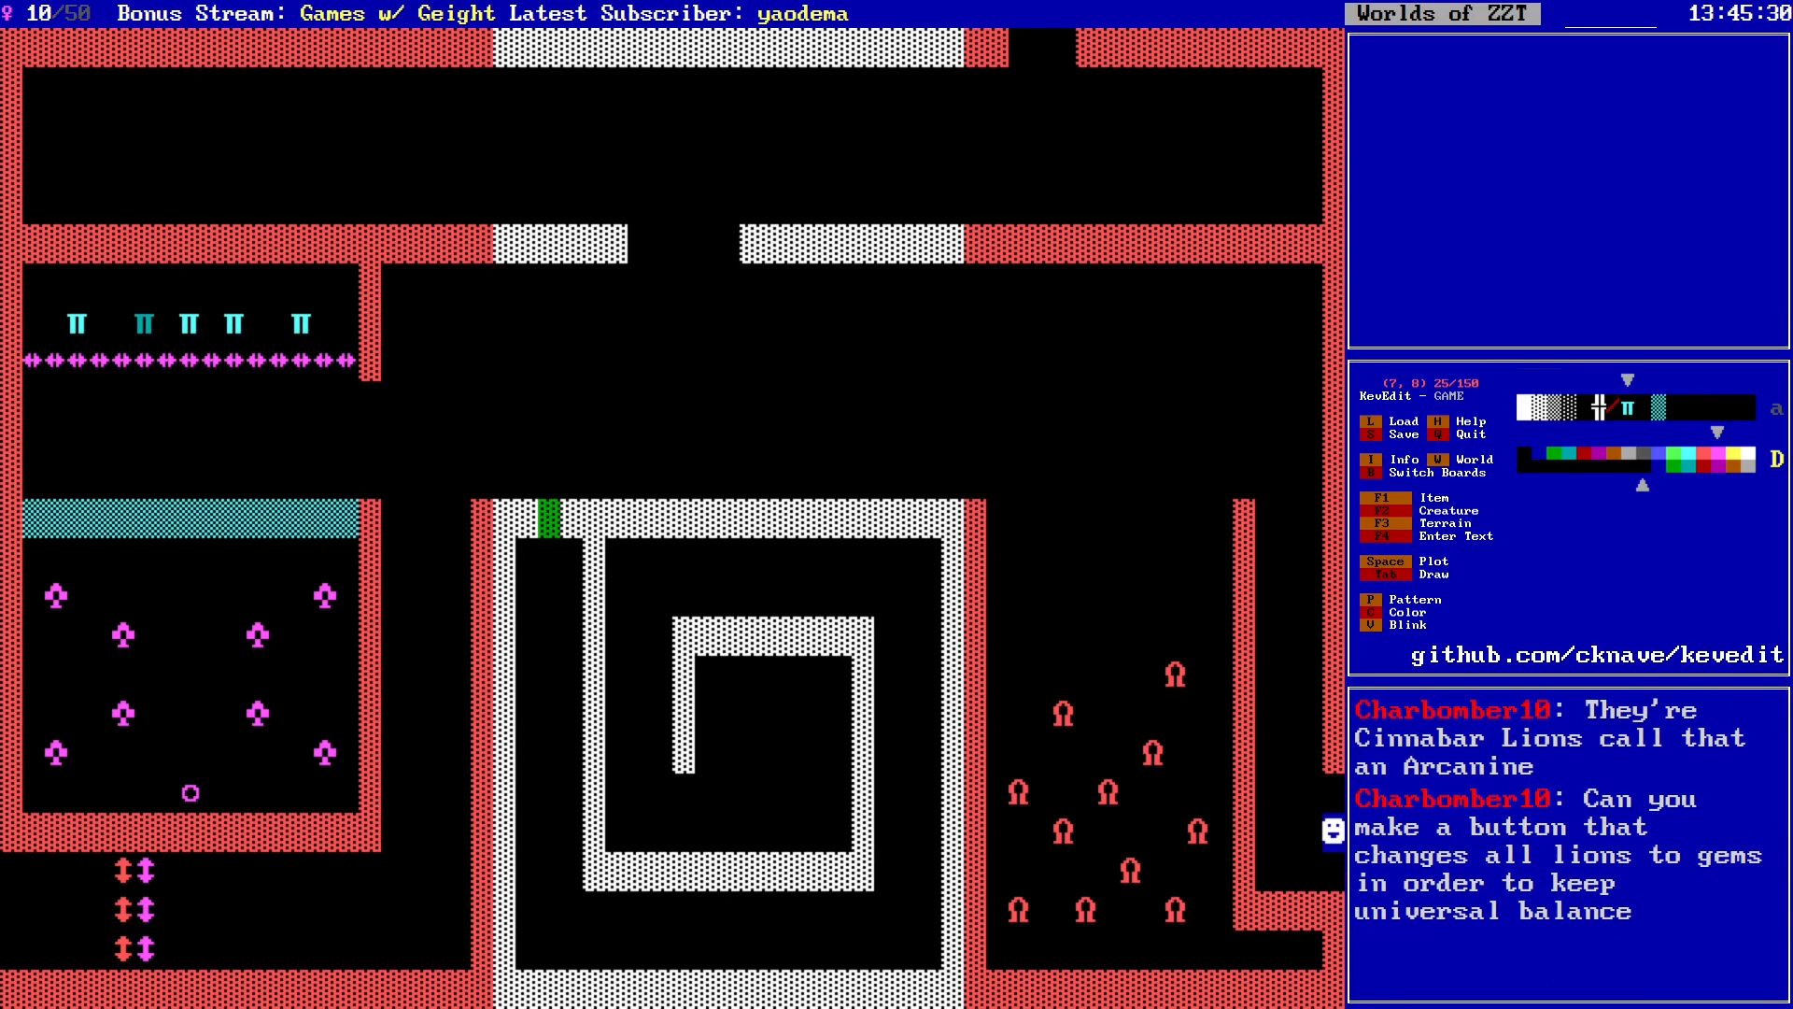
# Step: Save the world with the five tigers as GAME, overwriting the existing file
pyautogui.press('Down')
pyautogui.press('Down')
pyautogui.press('Down')
pyautogui.press('Right')
pyautogui.press('s')
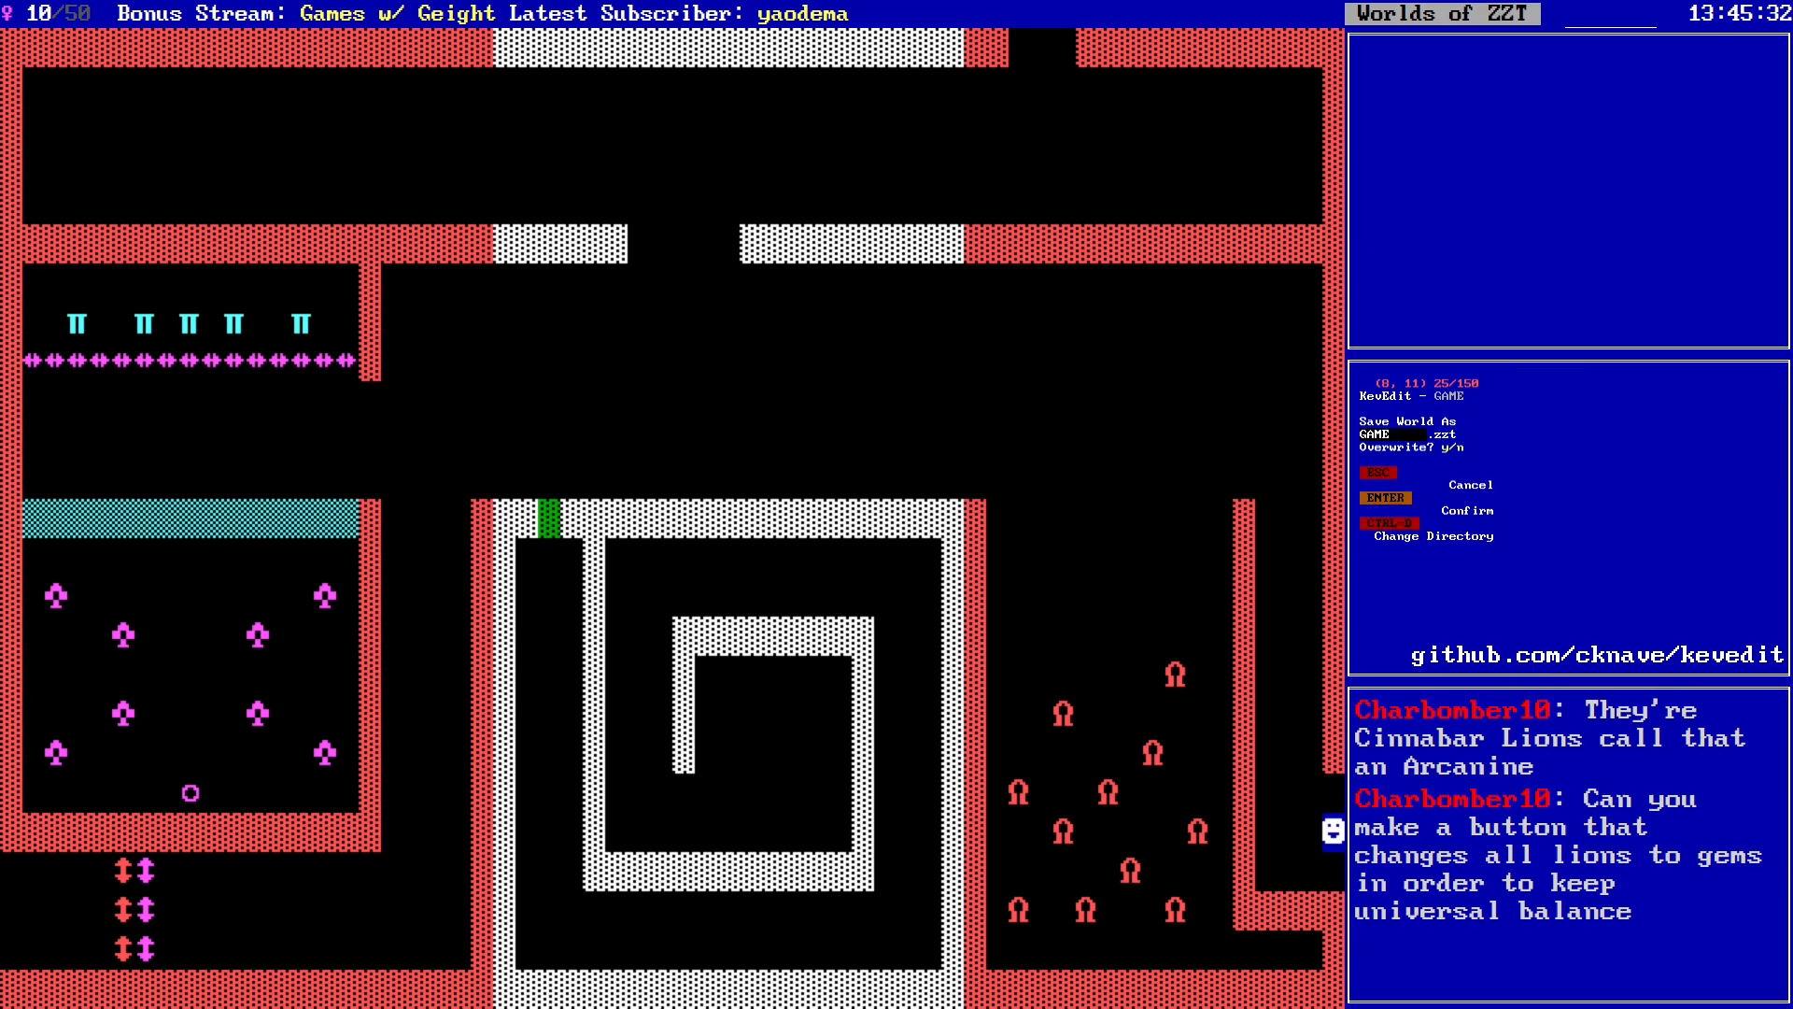
pyautogui.press('y')
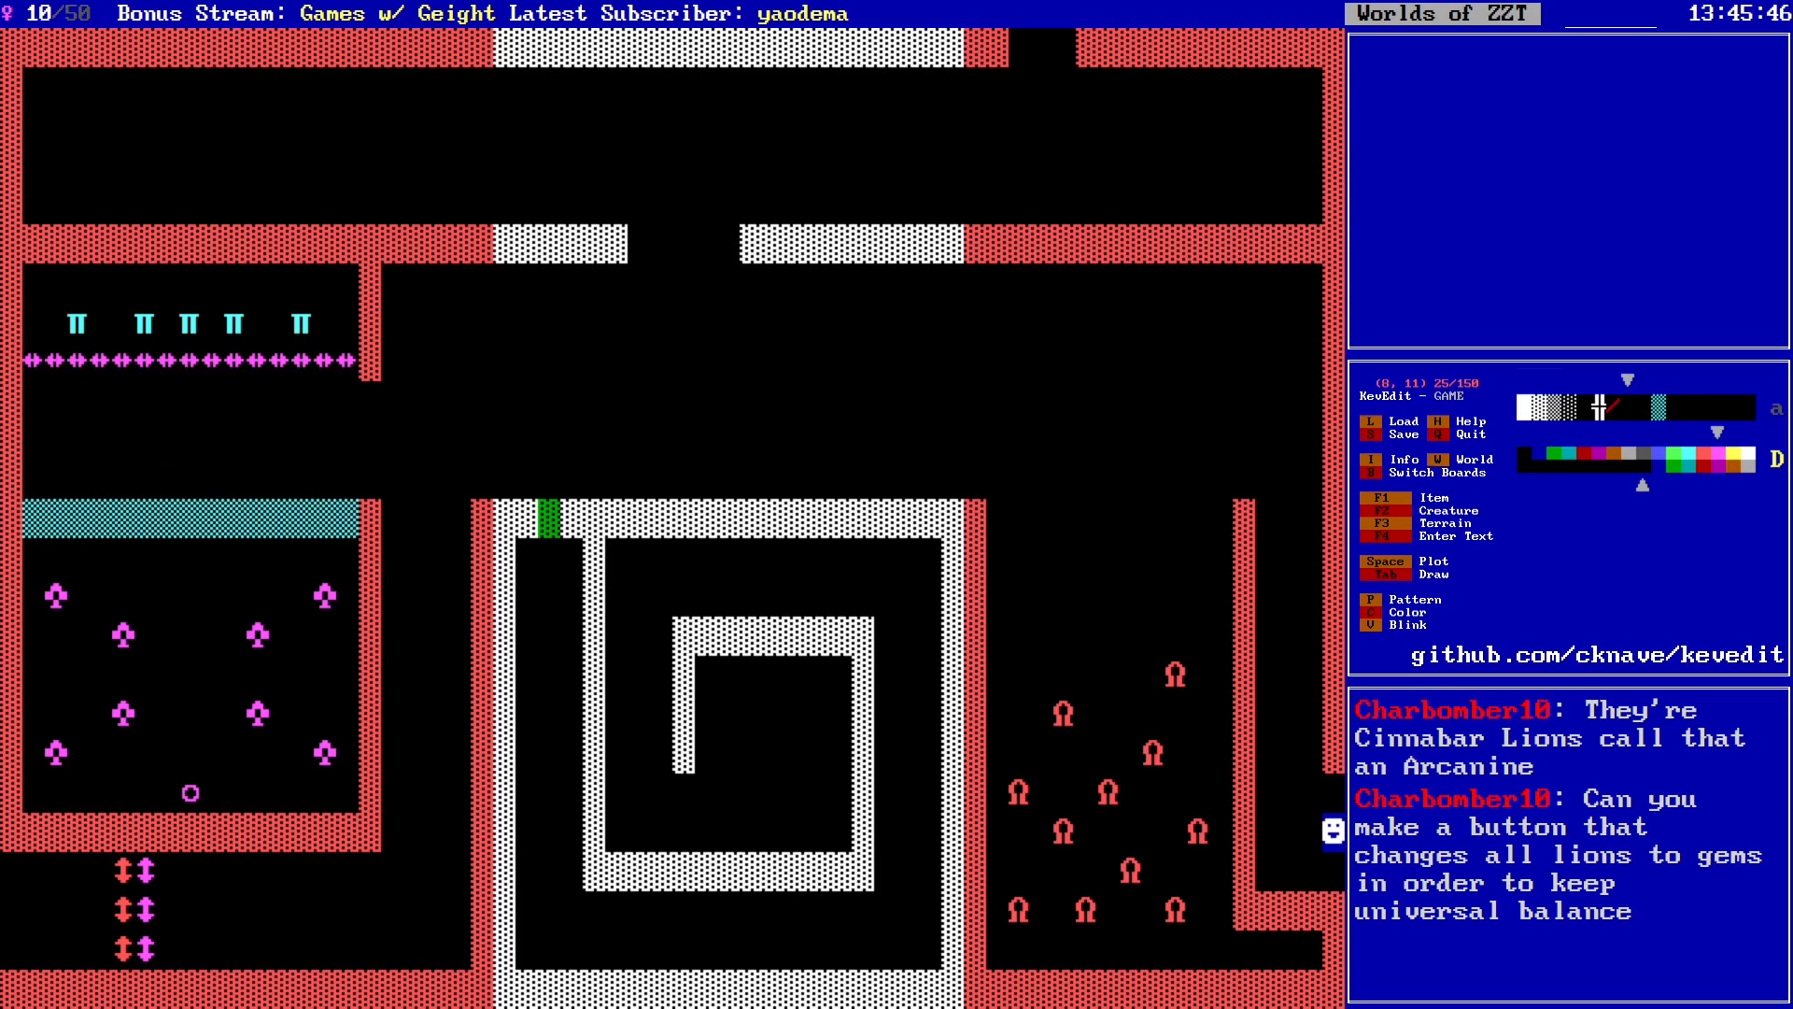
# Step: Set the drawing colour to bright cyan and place an object at (9, 7) above the middle tiger
pyautogui.press('Up')
pyautogui.press('Up')
pyautogui.press('Up')
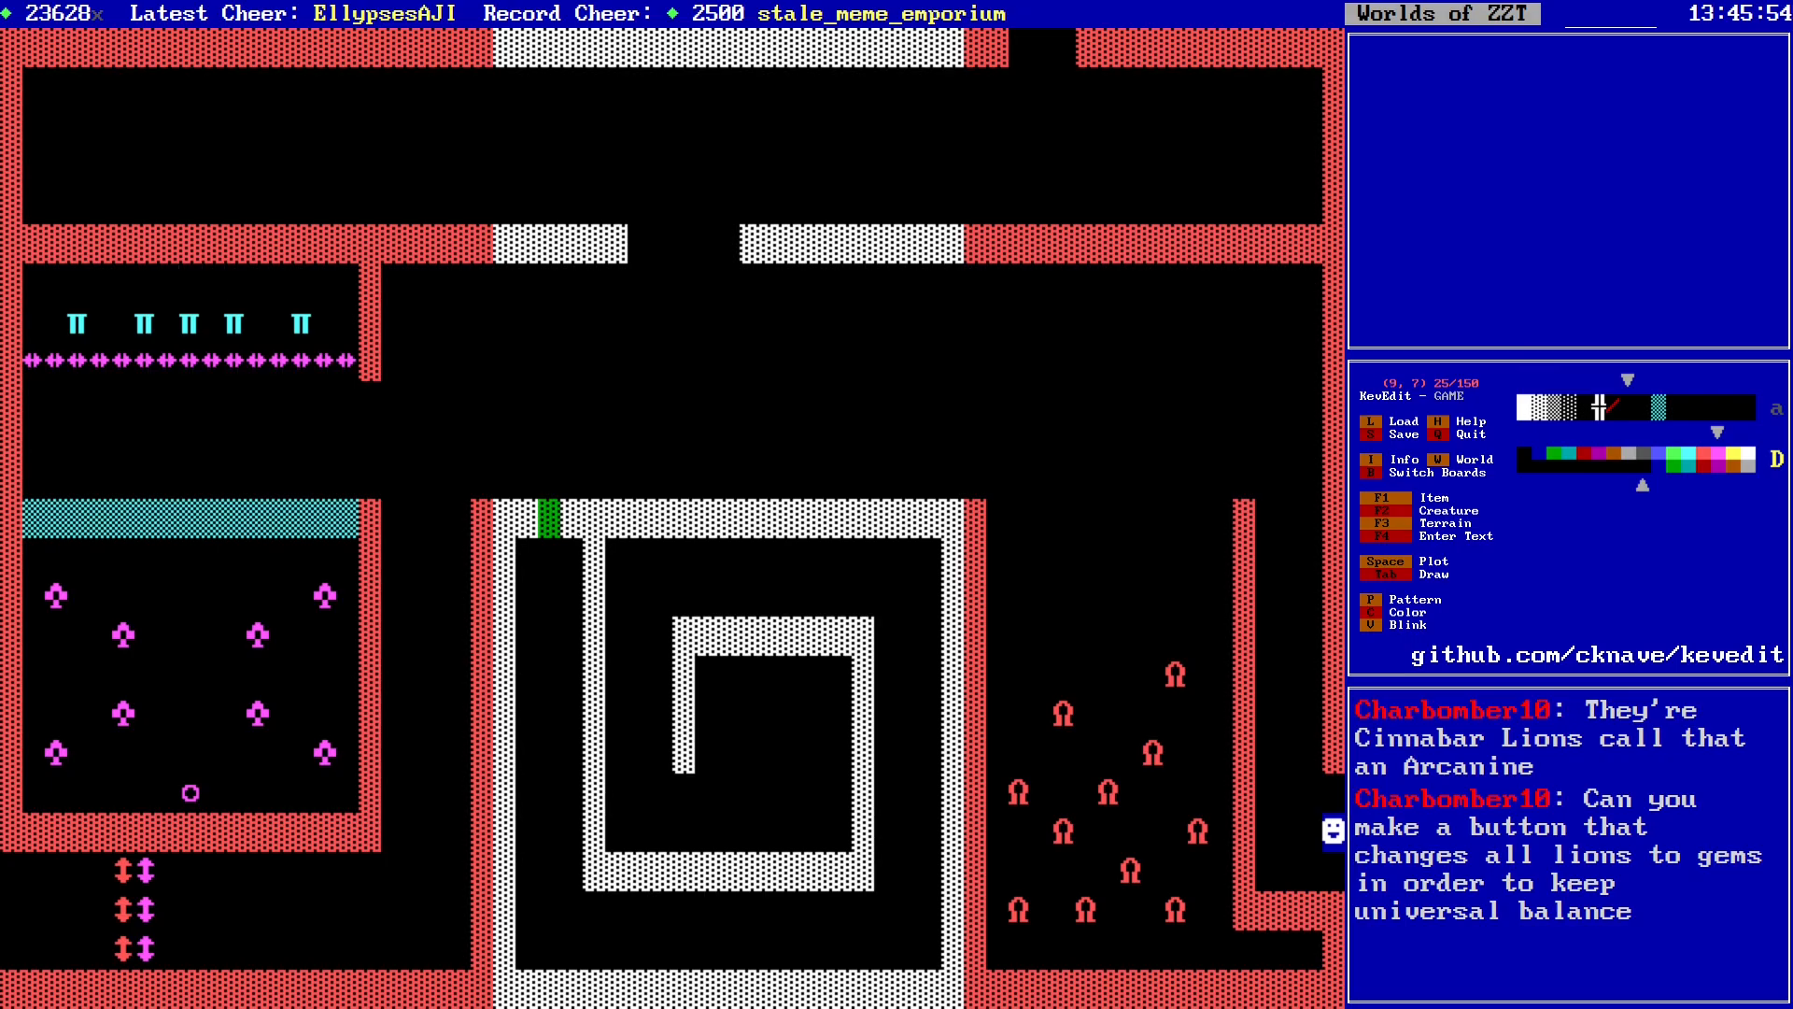
pyautogui.press('c')
pyautogui.press('Left')
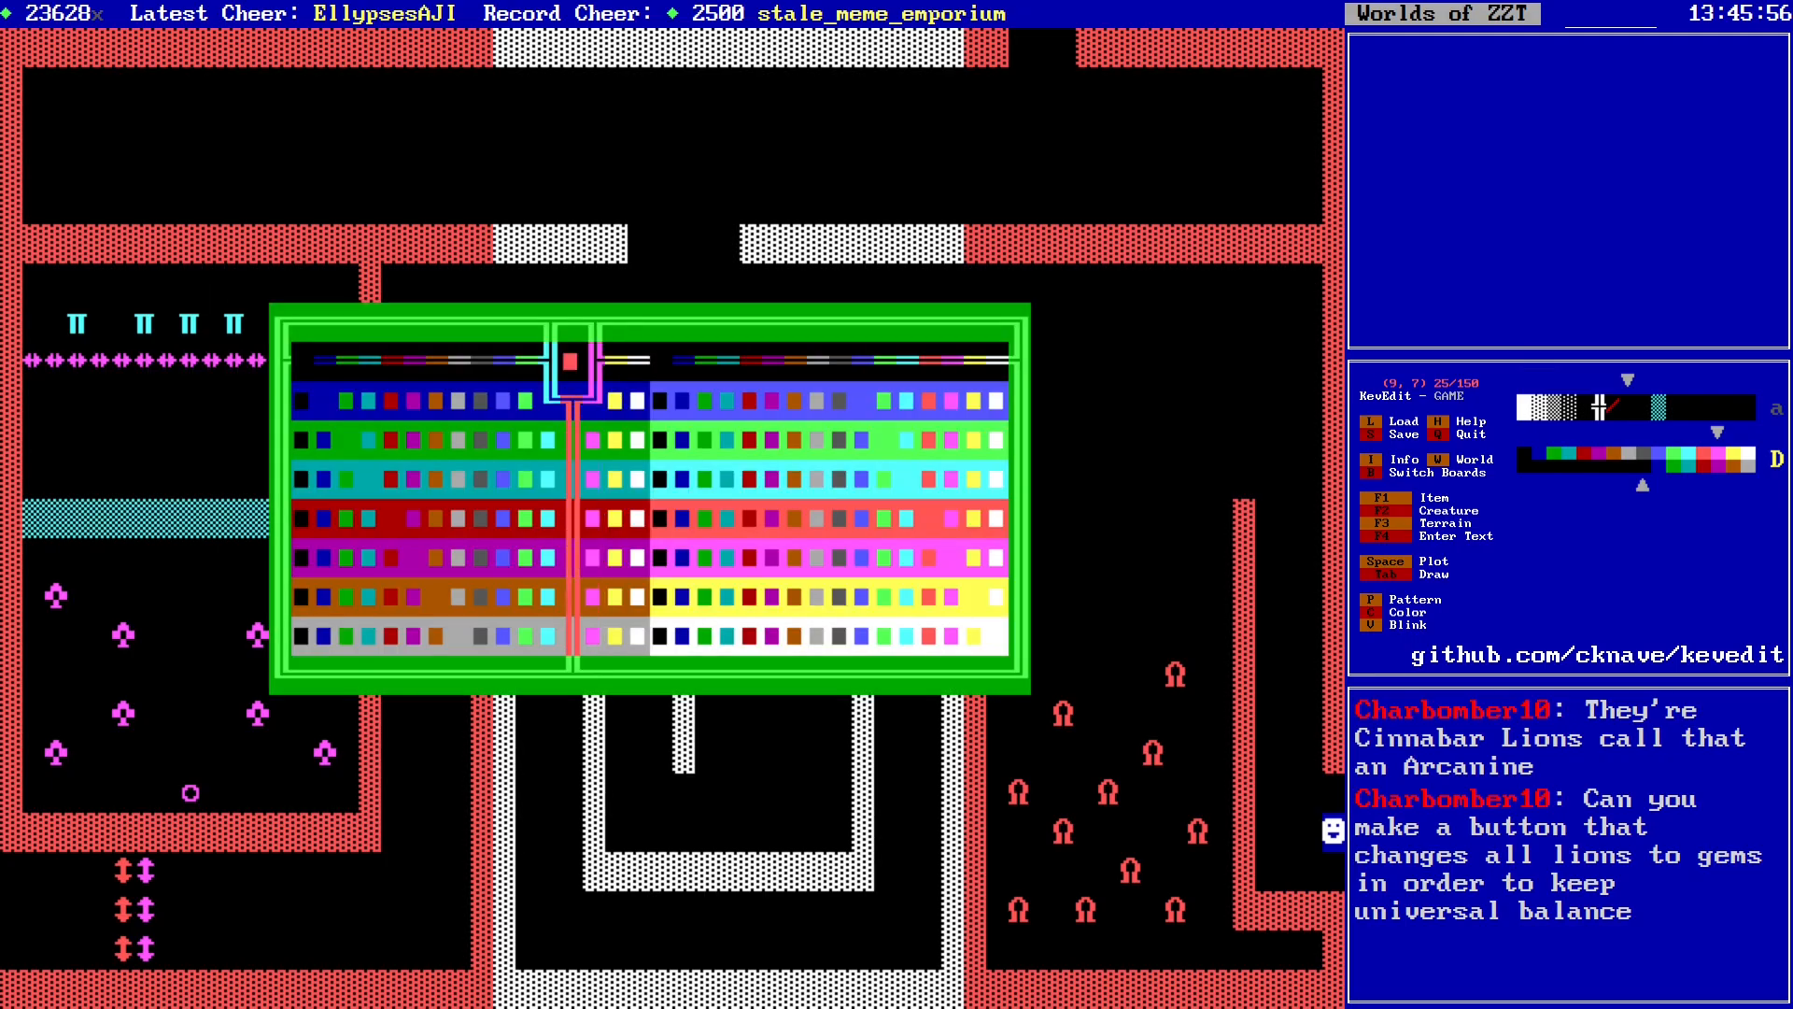
pyautogui.press('Left')
pyautogui.press('Return')
pyautogui.press('F2')
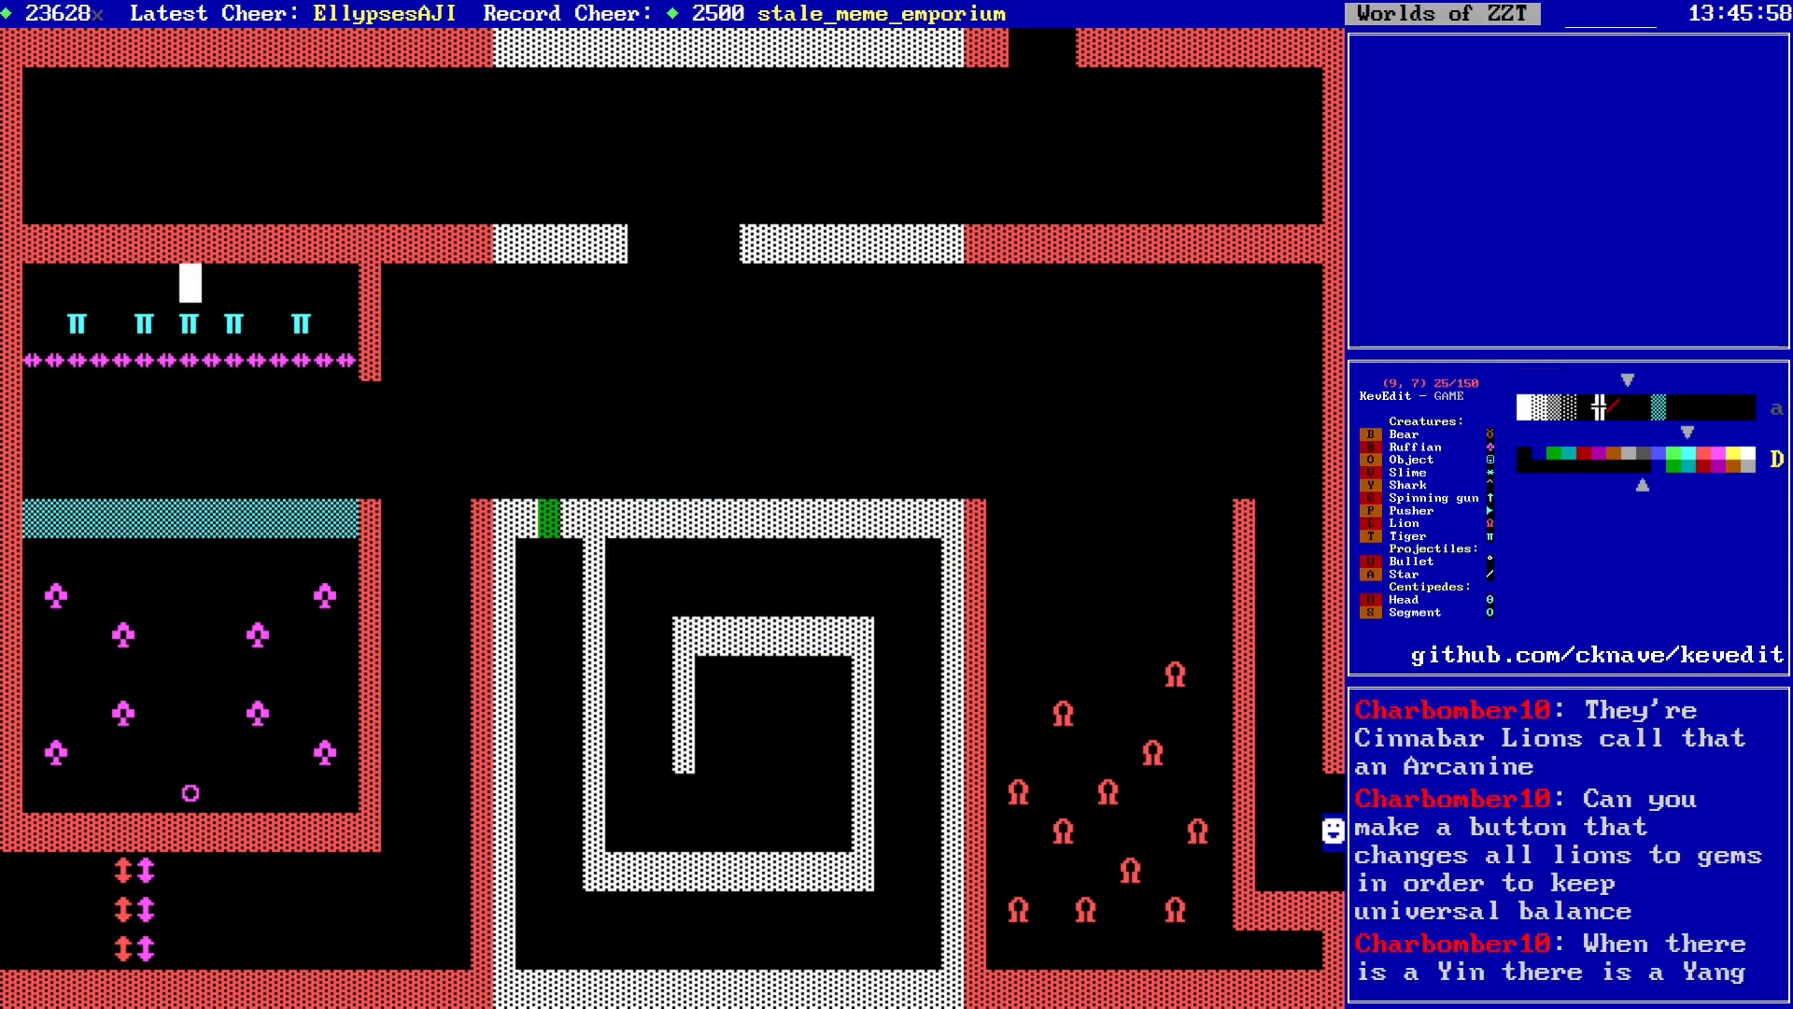
pyautogui.press('o')
pyautogui.press('Return')
# Step: Set the new object's character to the lowercase letter x and finish editing its stats
pyautogui.press('Return')
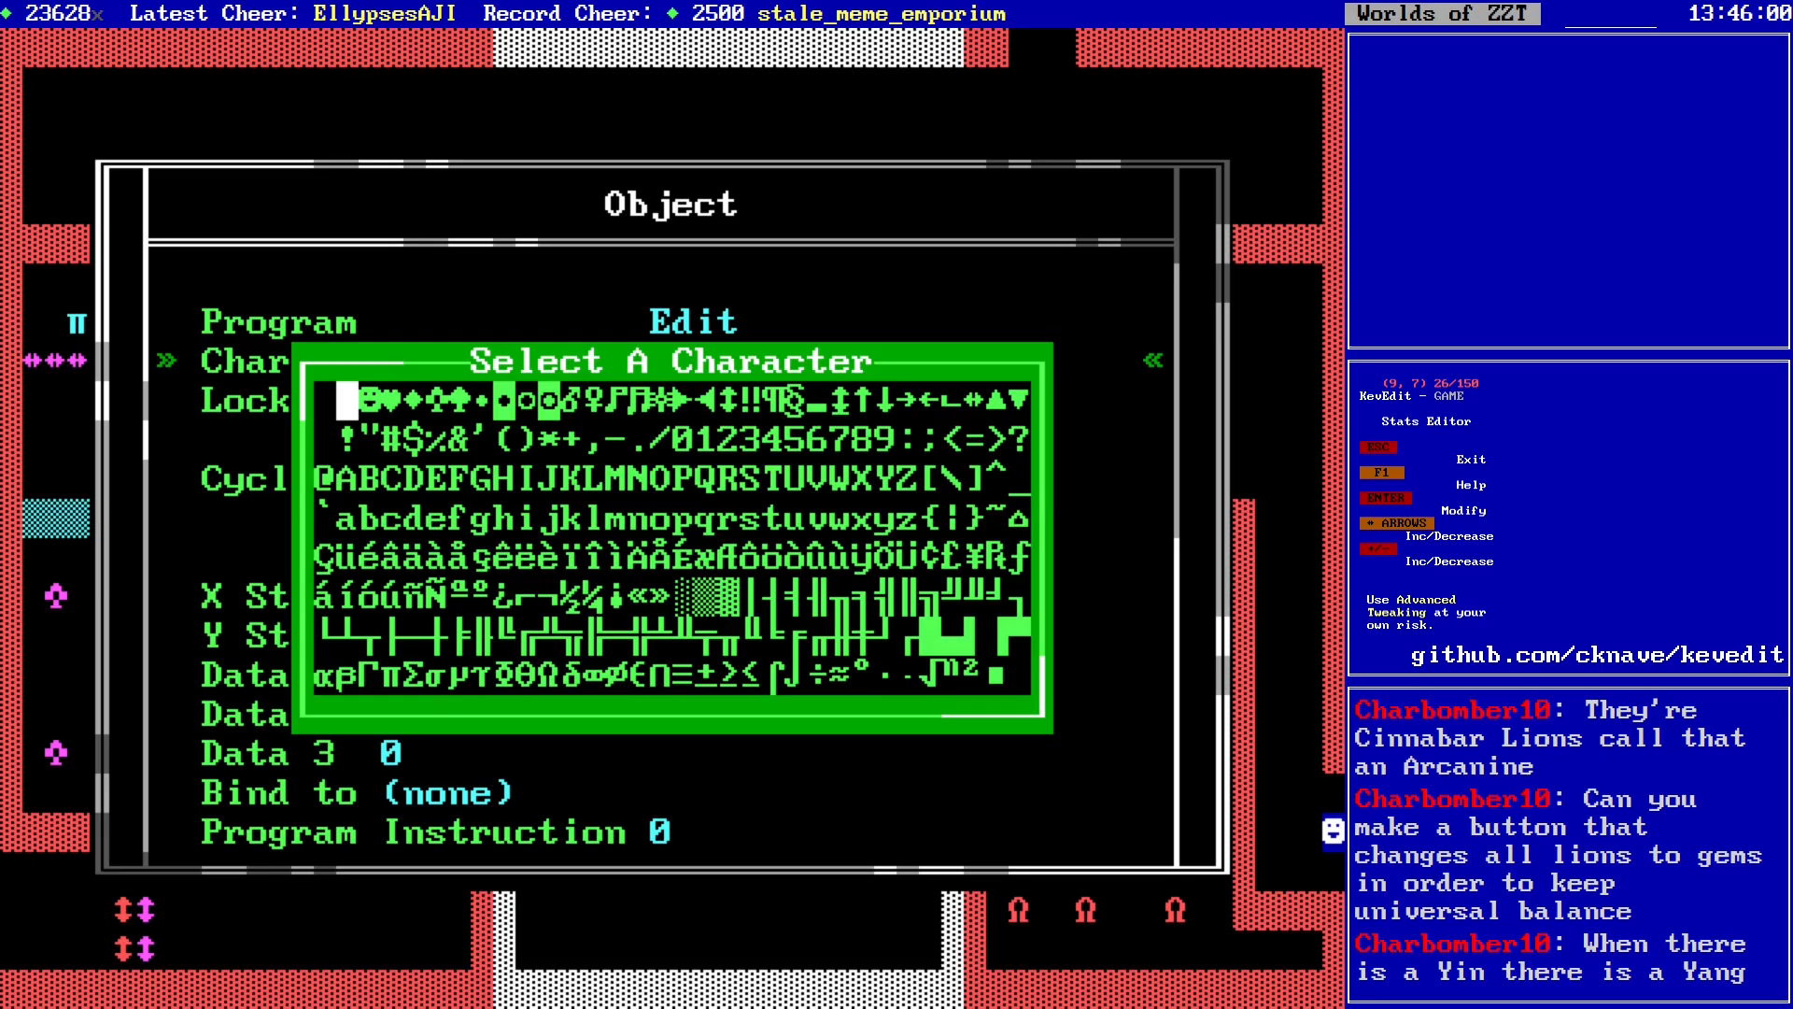
pyautogui.press('Right')
pyautogui.press('Right')
pyautogui.press('Right')
pyautogui.press('Right')
pyautogui.press('Right')
pyautogui.press('Right')
pyautogui.press('Right')
pyautogui.press('Right')
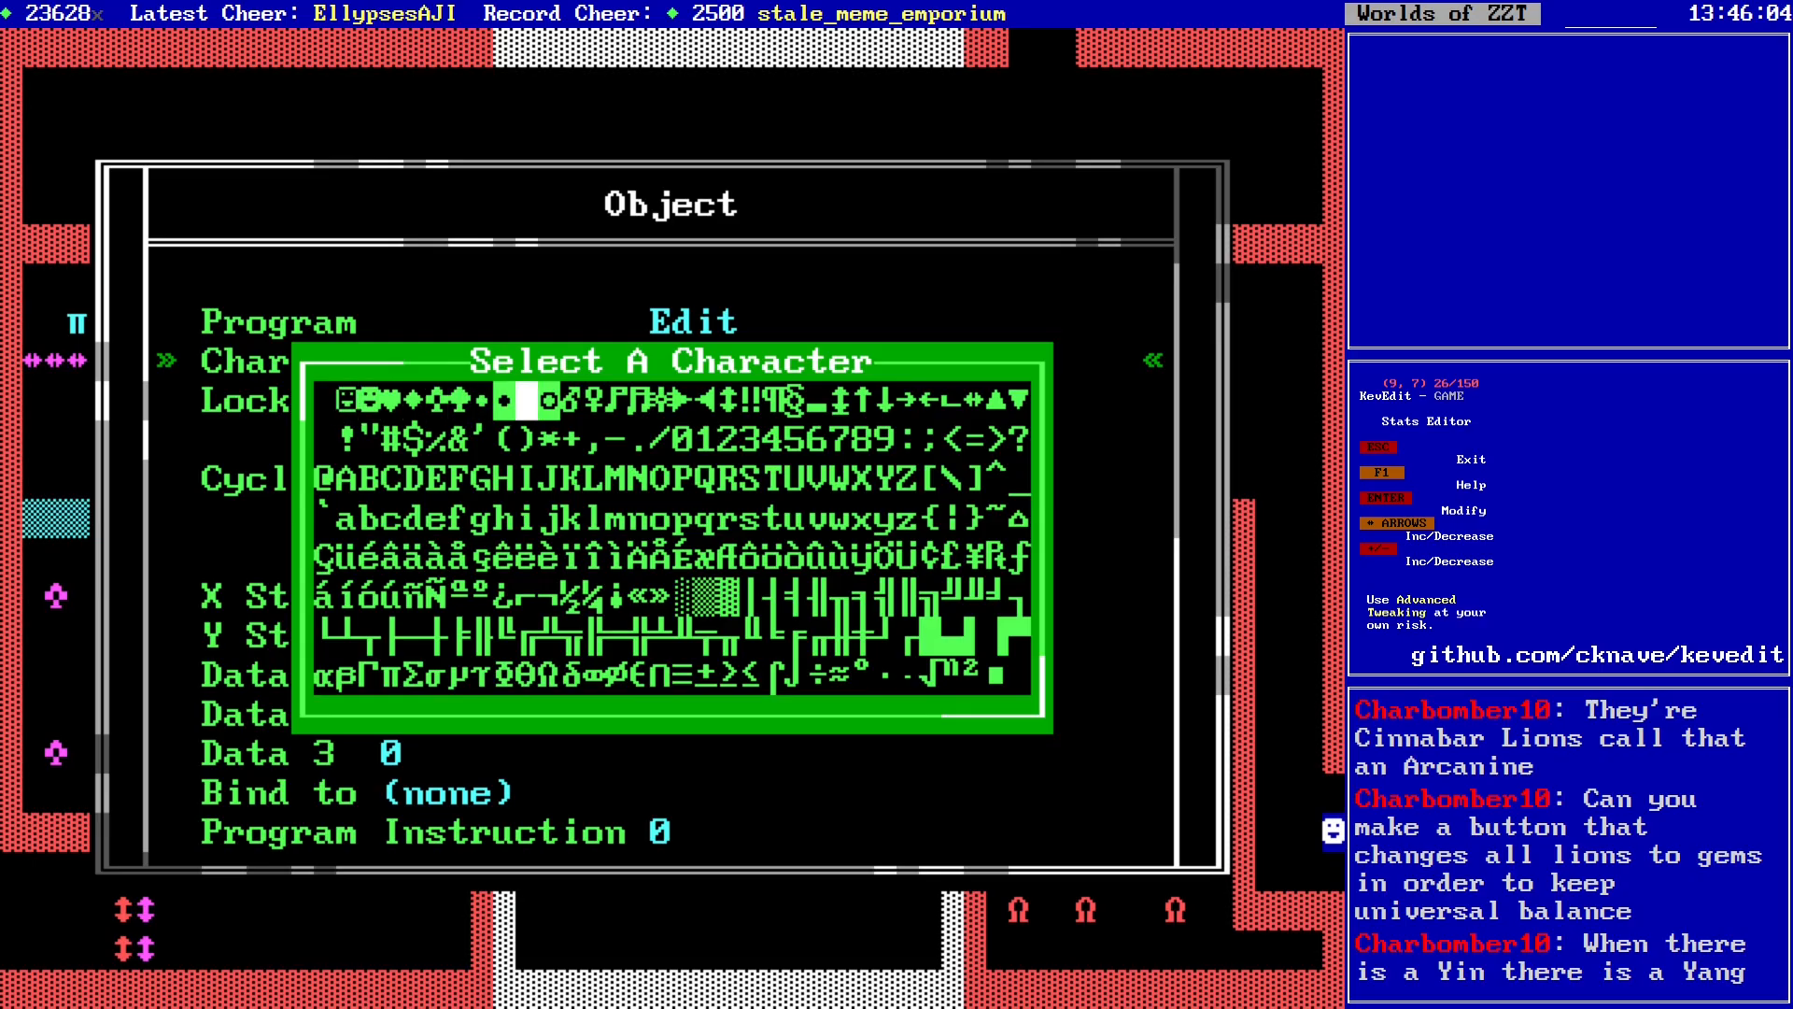
pyautogui.press('Left')
pyautogui.press('Left')
pyautogui.press('Right')
pyautogui.press('Right')
pyautogui.press('Left')
pyautogui.press('Left')
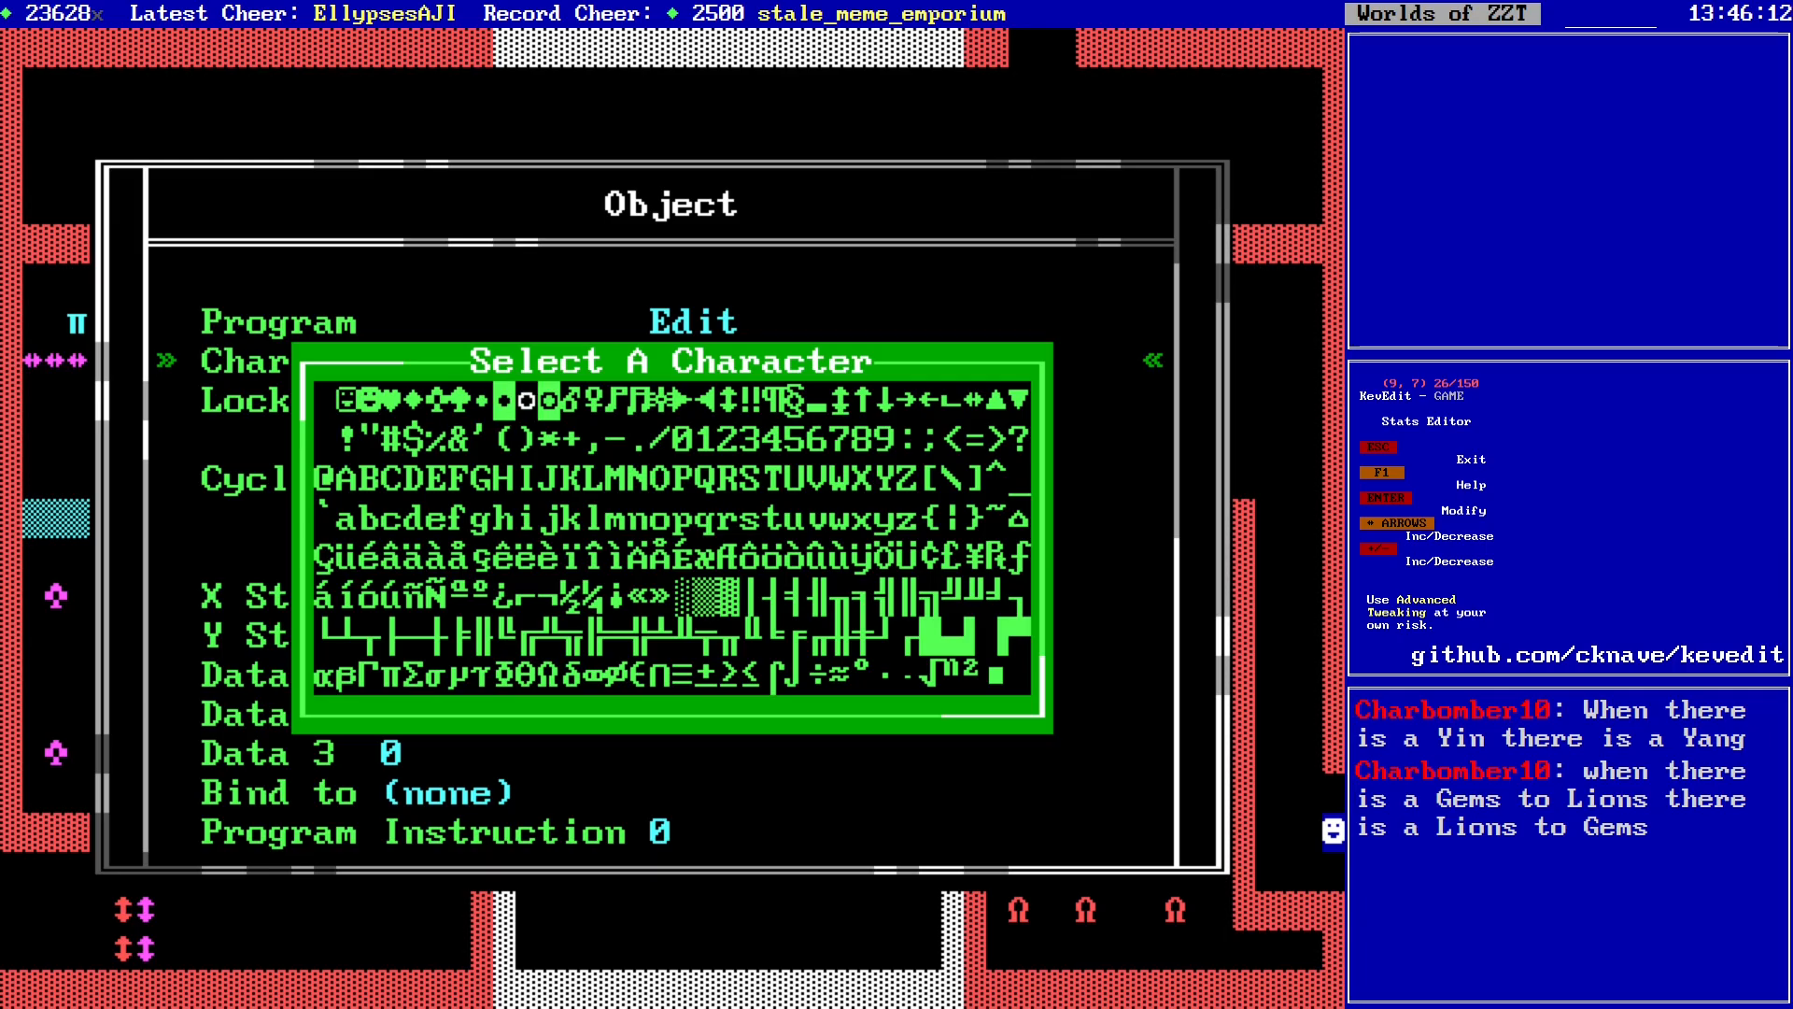
pyautogui.press('Down')
pyautogui.press('Right')
pyautogui.press('Right')
pyautogui.press('Right')
pyautogui.press('Right')
pyautogui.press('Right')
pyautogui.press('Right')
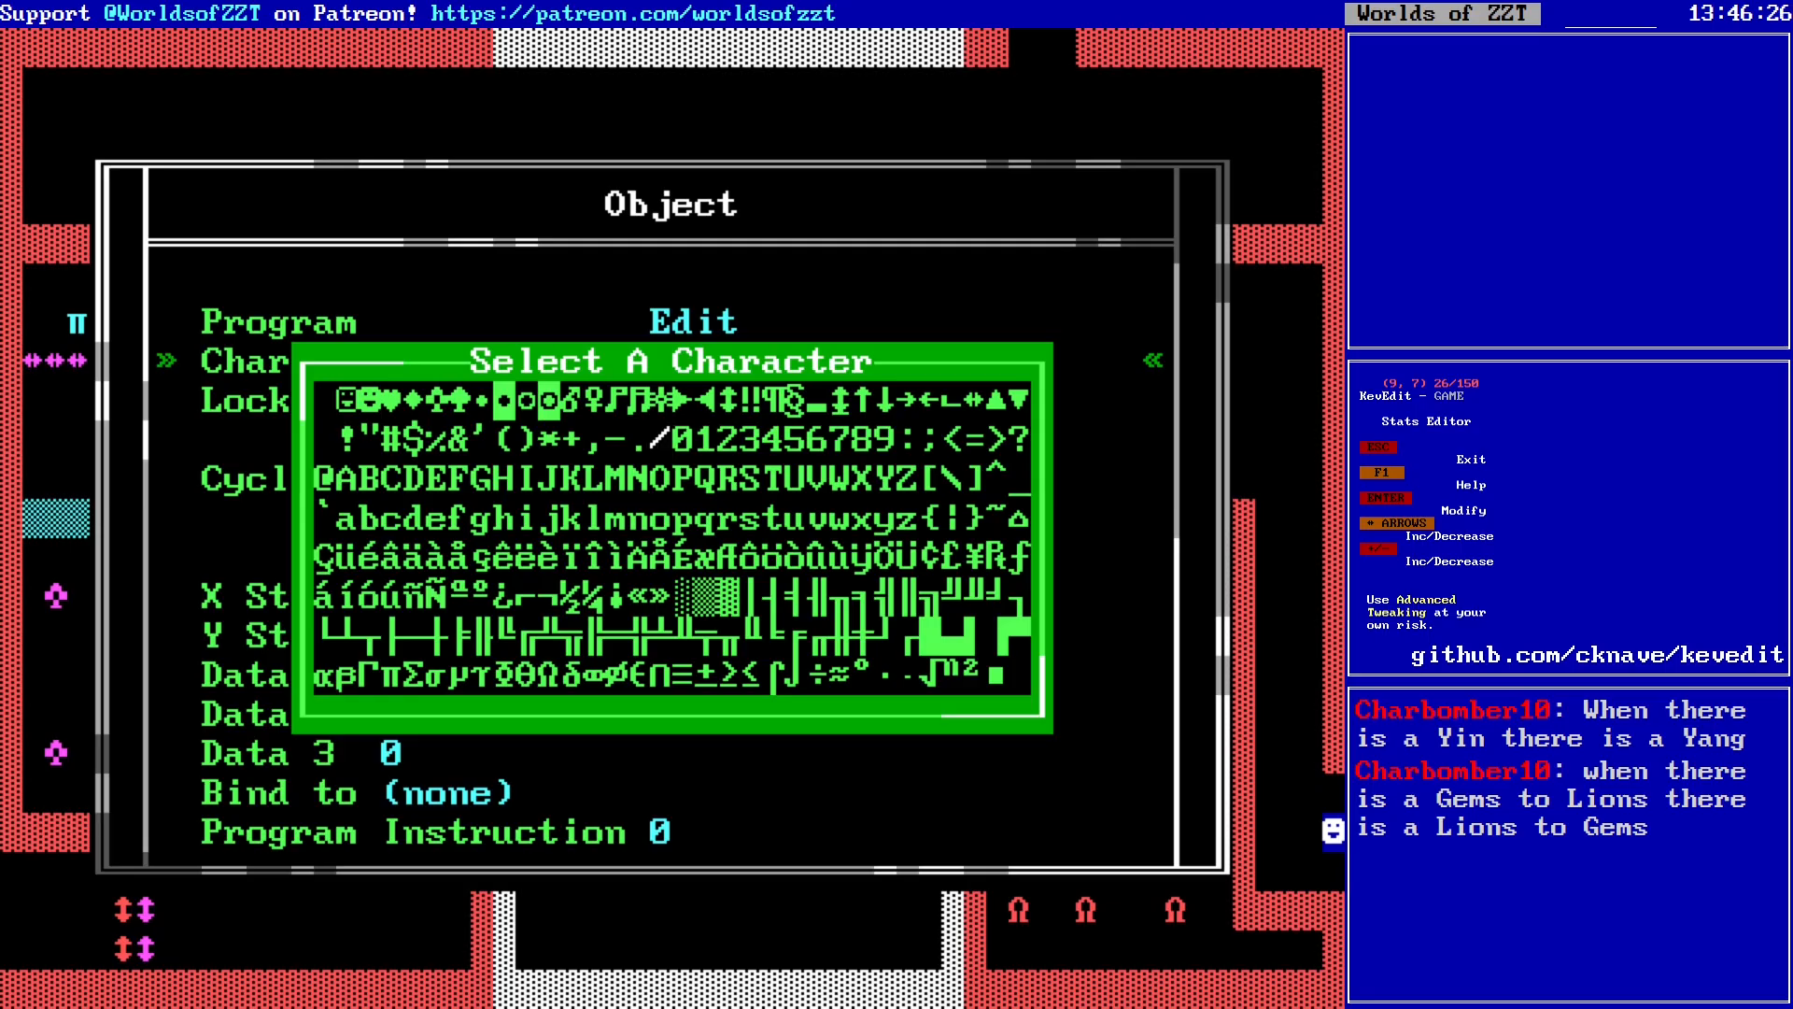
pyautogui.press('Down')
pyautogui.press('Down')
pyautogui.press('Right')
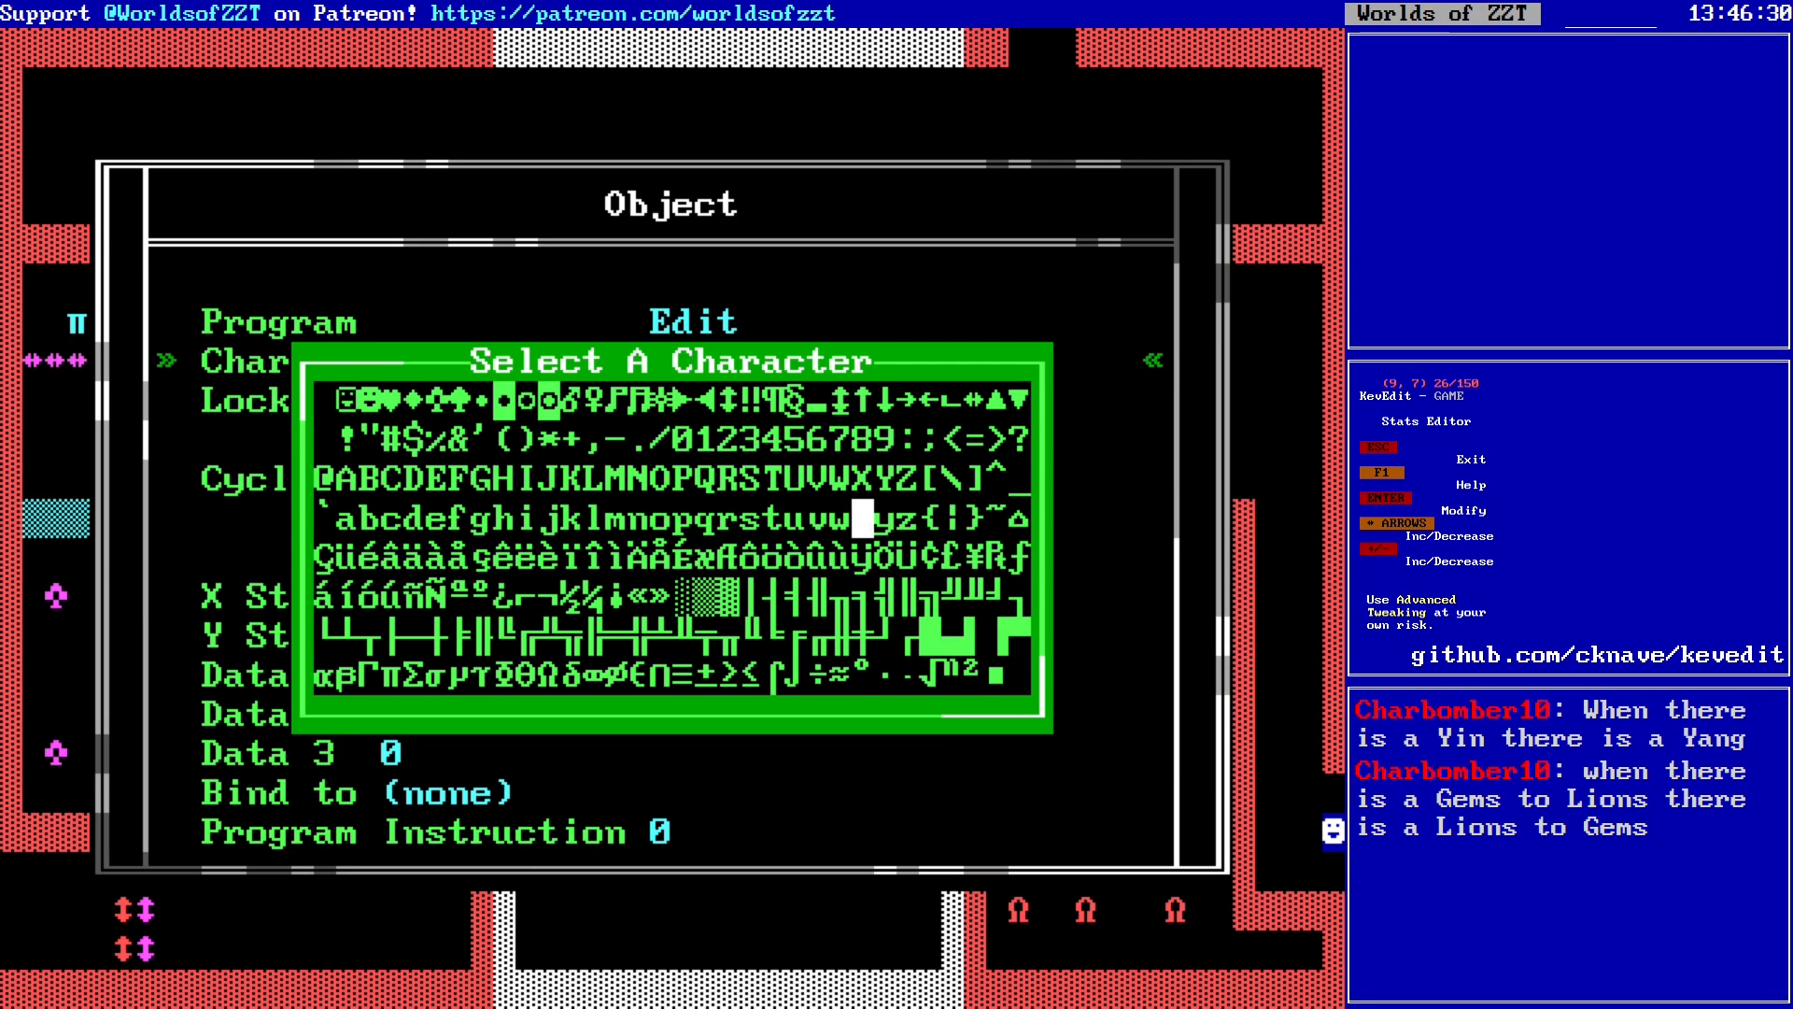
pyautogui.press('Return')
pyautogui.press('Escape')
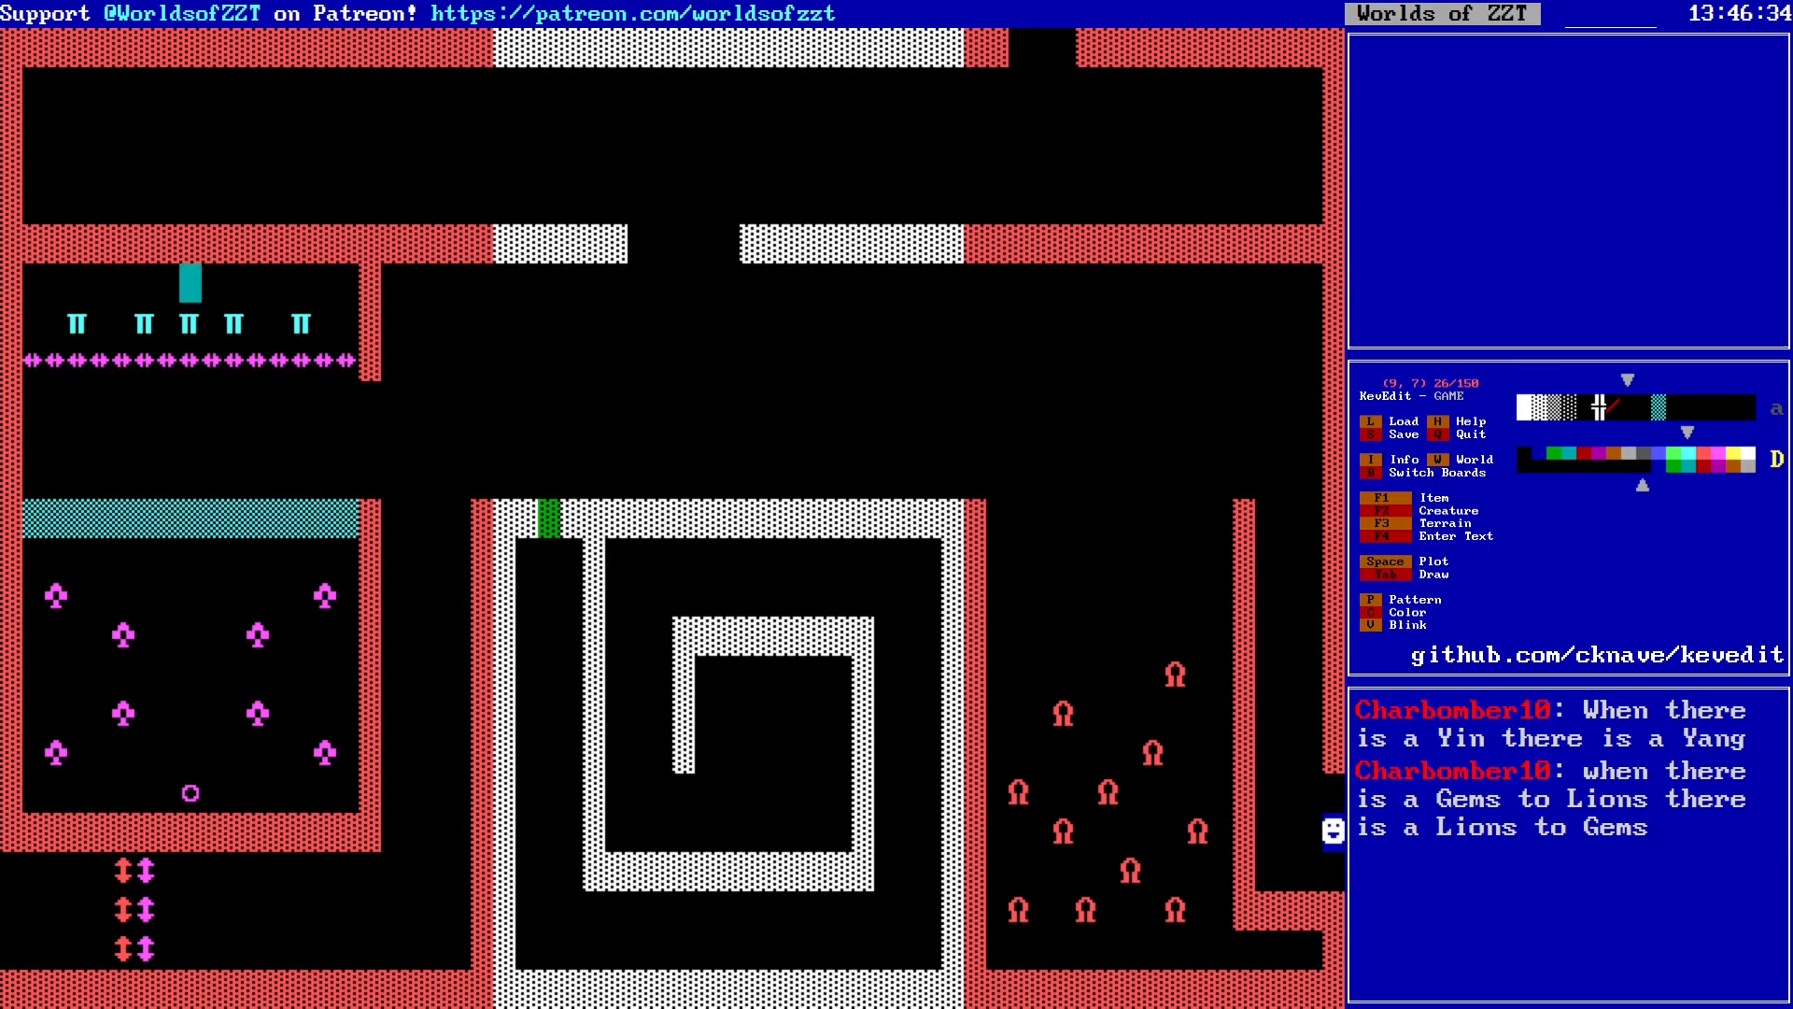
# Step: Save the world with the tiger chamber's new object as GAME, overwriting the existing file
pyautogui.press('Down')
pyautogui.press('Right')
pyautogui.press('Down')
pyautogui.press('Right')
pyautogui.press('s')
pyautogui.press('Return')
pyautogui.press('y')
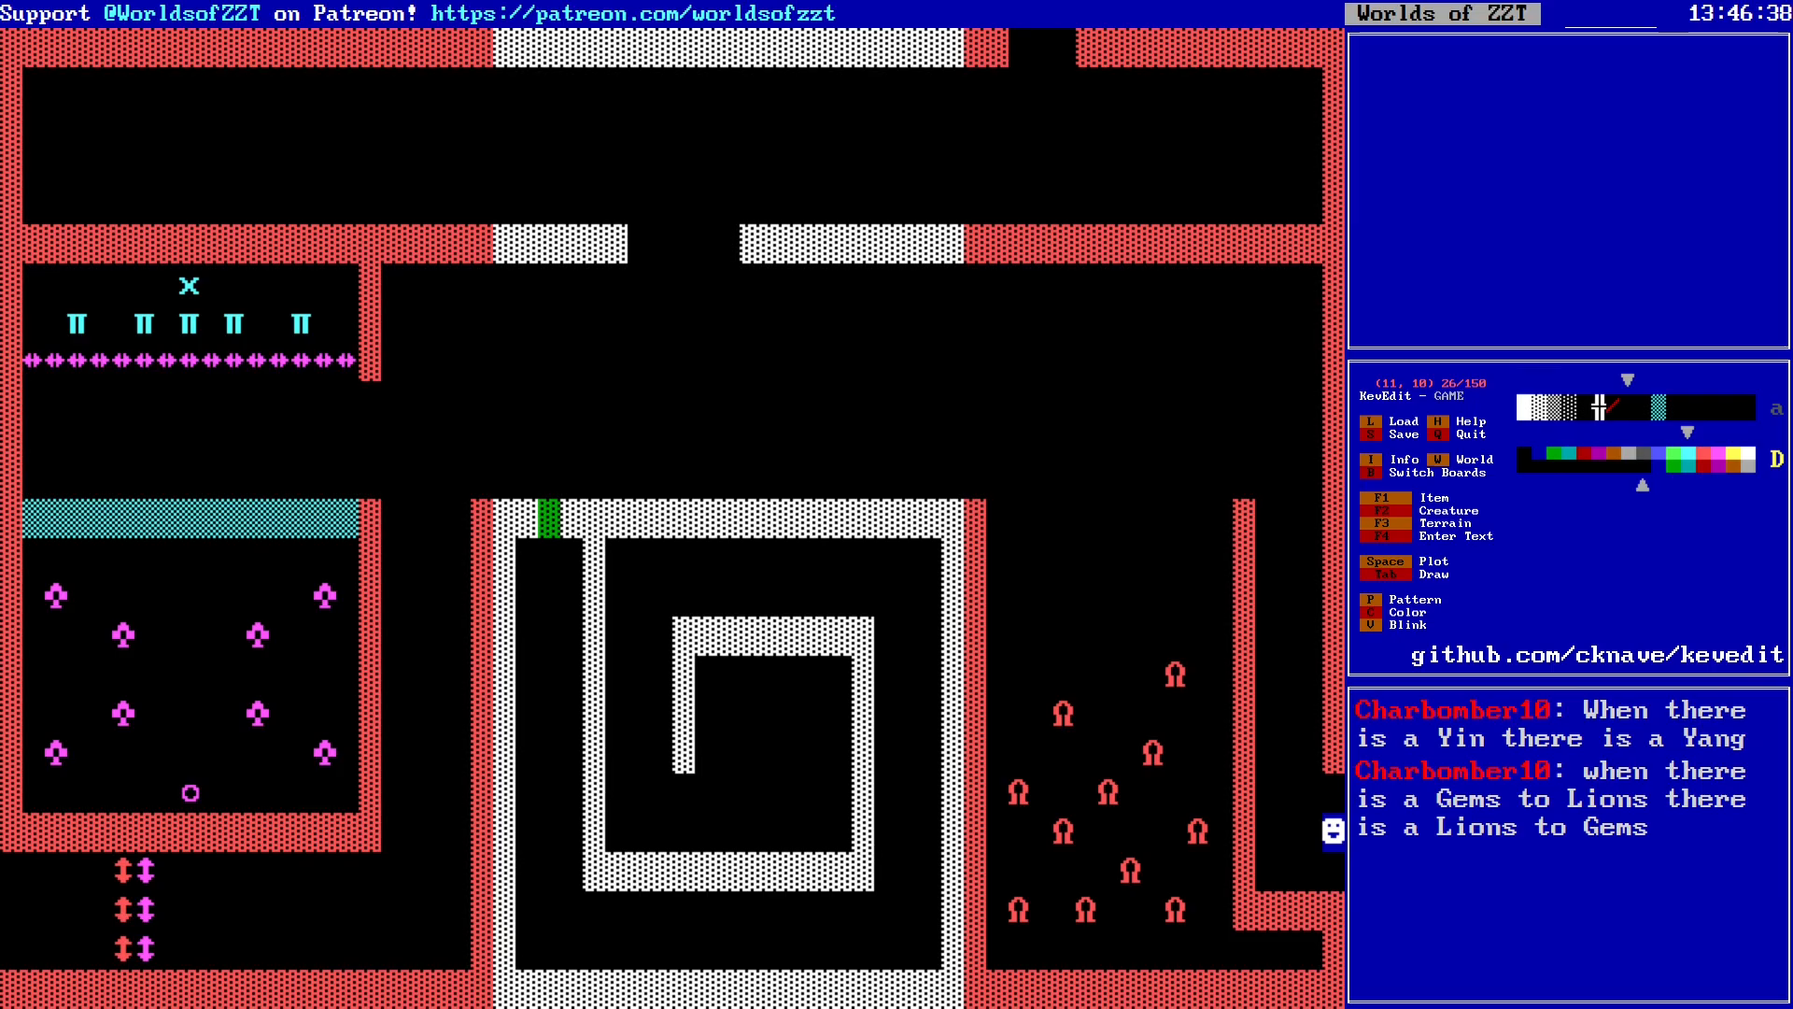
# Step: Place three ammo items in a column from (32, 19) up to (32, 17) inside the centre of the spiral maze
pyautogui.press('Right')
pyautogui.press('Right')
pyautogui.press('Right')
pyautogui.press('Right')
pyautogui.press('Right')
pyautogui.press('Right')
pyautogui.press('Right')
pyautogui.press('Right')
pyautogui.press('Right')
pyautogui.press('Right')
pyautogui.press('Right')
pyautogui.press('Right')
pyautogui.press('Right')
pyautogui.press('Right')
pyautogui.press('Right')
pyautogui.press('Right')
pyautogui.press('Right')
pyautogui.press('Right')
pyautogui.press('Right')
pyautogui.press('Right')
pyautogui.press('Right')
pyautogui.press('Right')
pyautogui.press('Right')
pyautogui.press('Right')
pyautogui.press('Right')
pyautogui.press('Right')
pyautogui.press('Right')
pyautogui.press('Right')
pyautogui.press('Right')
pyautogui.press('Right')
pyautogui.press('Right')
pyautogui.press('Right')
pyautogui.press('Right')
pyautogui.press('Right')
pyautogui.press('Right')
pyautogui.press('Right')
pyautogui.hotkey('shift', 'Left')
pyautogui.hotkey('shift', 'Down')
pyautogui.hotkey('shift', 'Left')
pyautogui.hotkey('shift', 'Down')
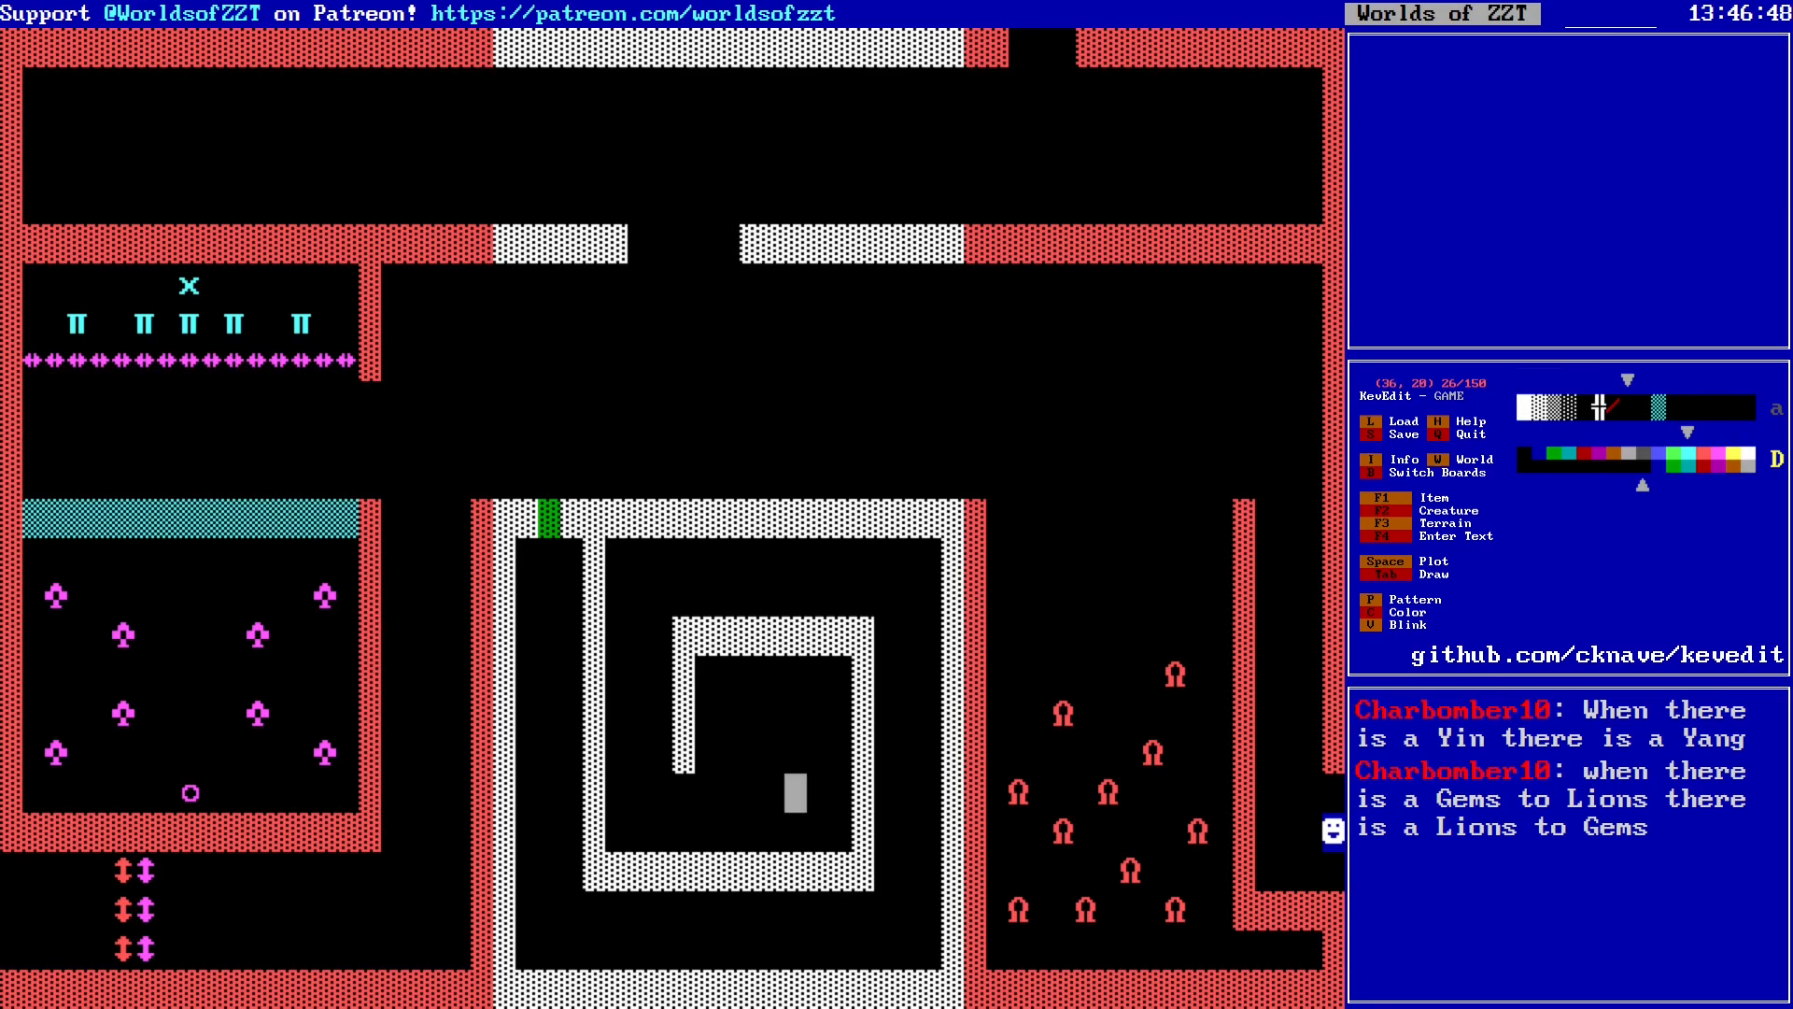
pyautogui.press('Left')
pyautogui.press('Left')
pyautogui.press('Left')
pyautogui.press('Up')
pyautogui.press('Left')
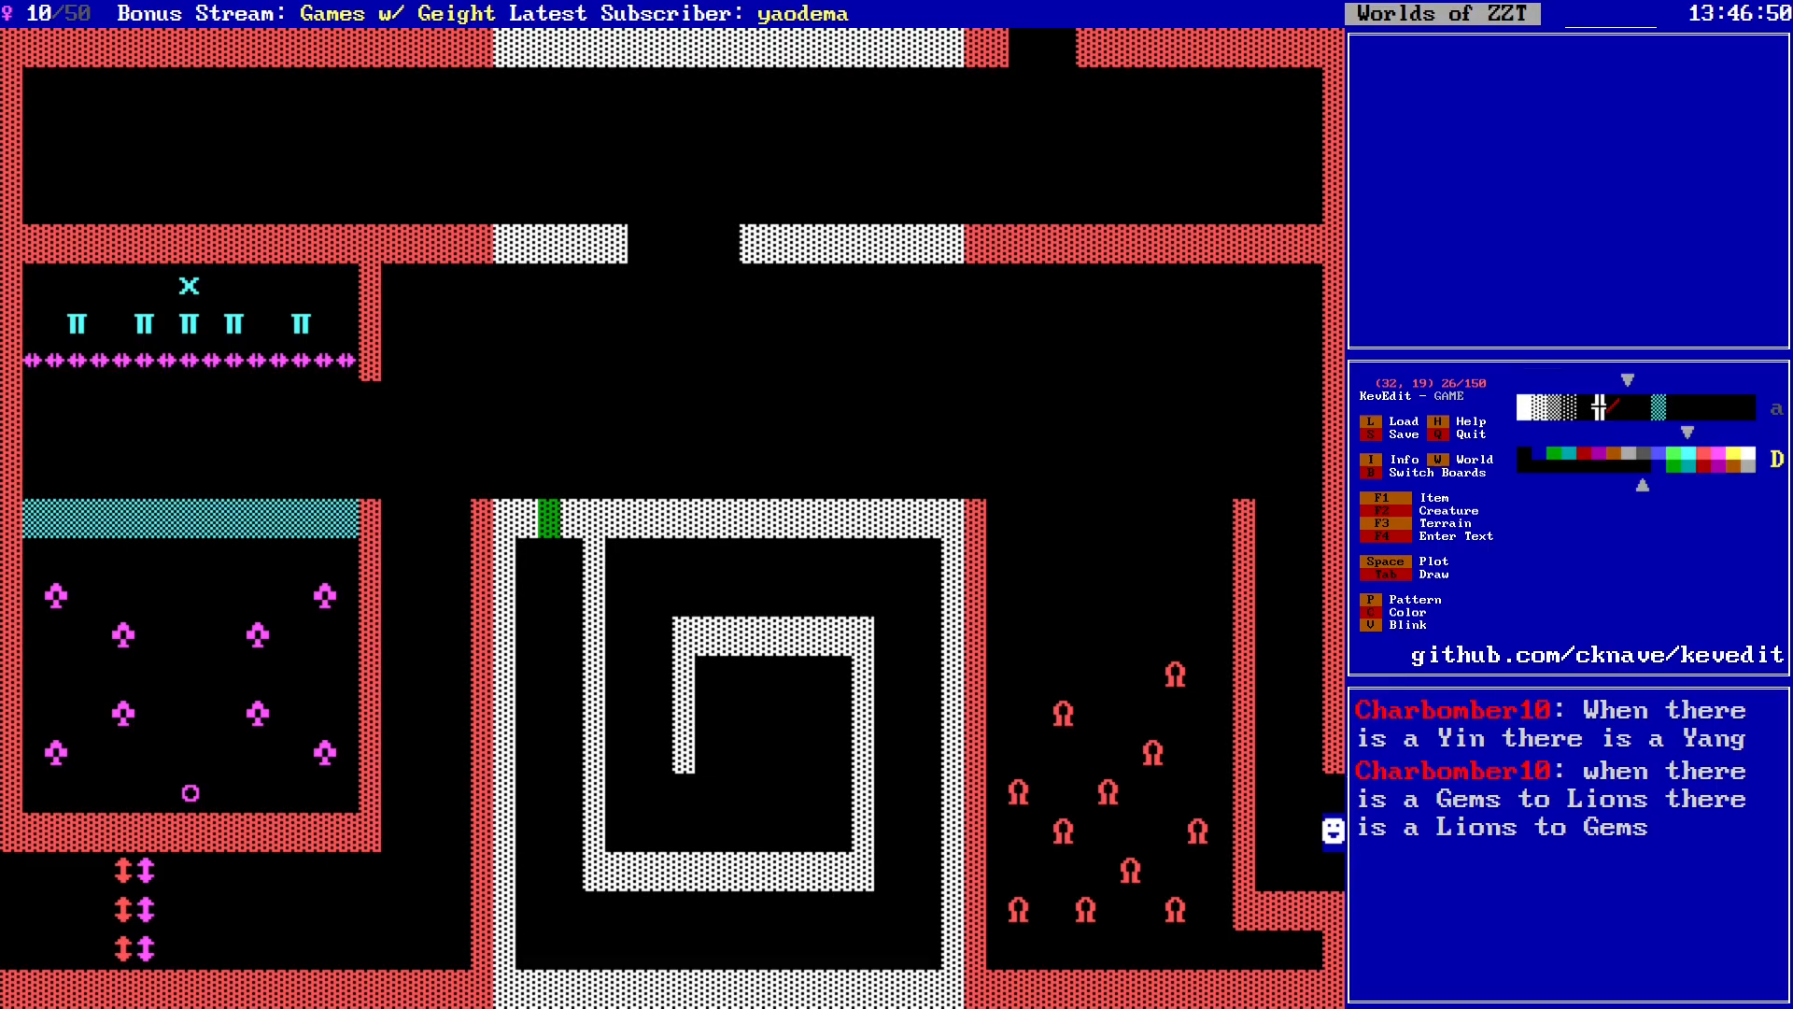
pyautogui.press('F1')
pyautogui.press('a')
pyautogui.press('Up')
pyautogui.press('space')
pyautogui.press('Up')
pyautogui.press('space')
# Step: Add a second column of three ammo items at (33, 17) to (33, 19) beside the first column
pyautogui.press('Right')
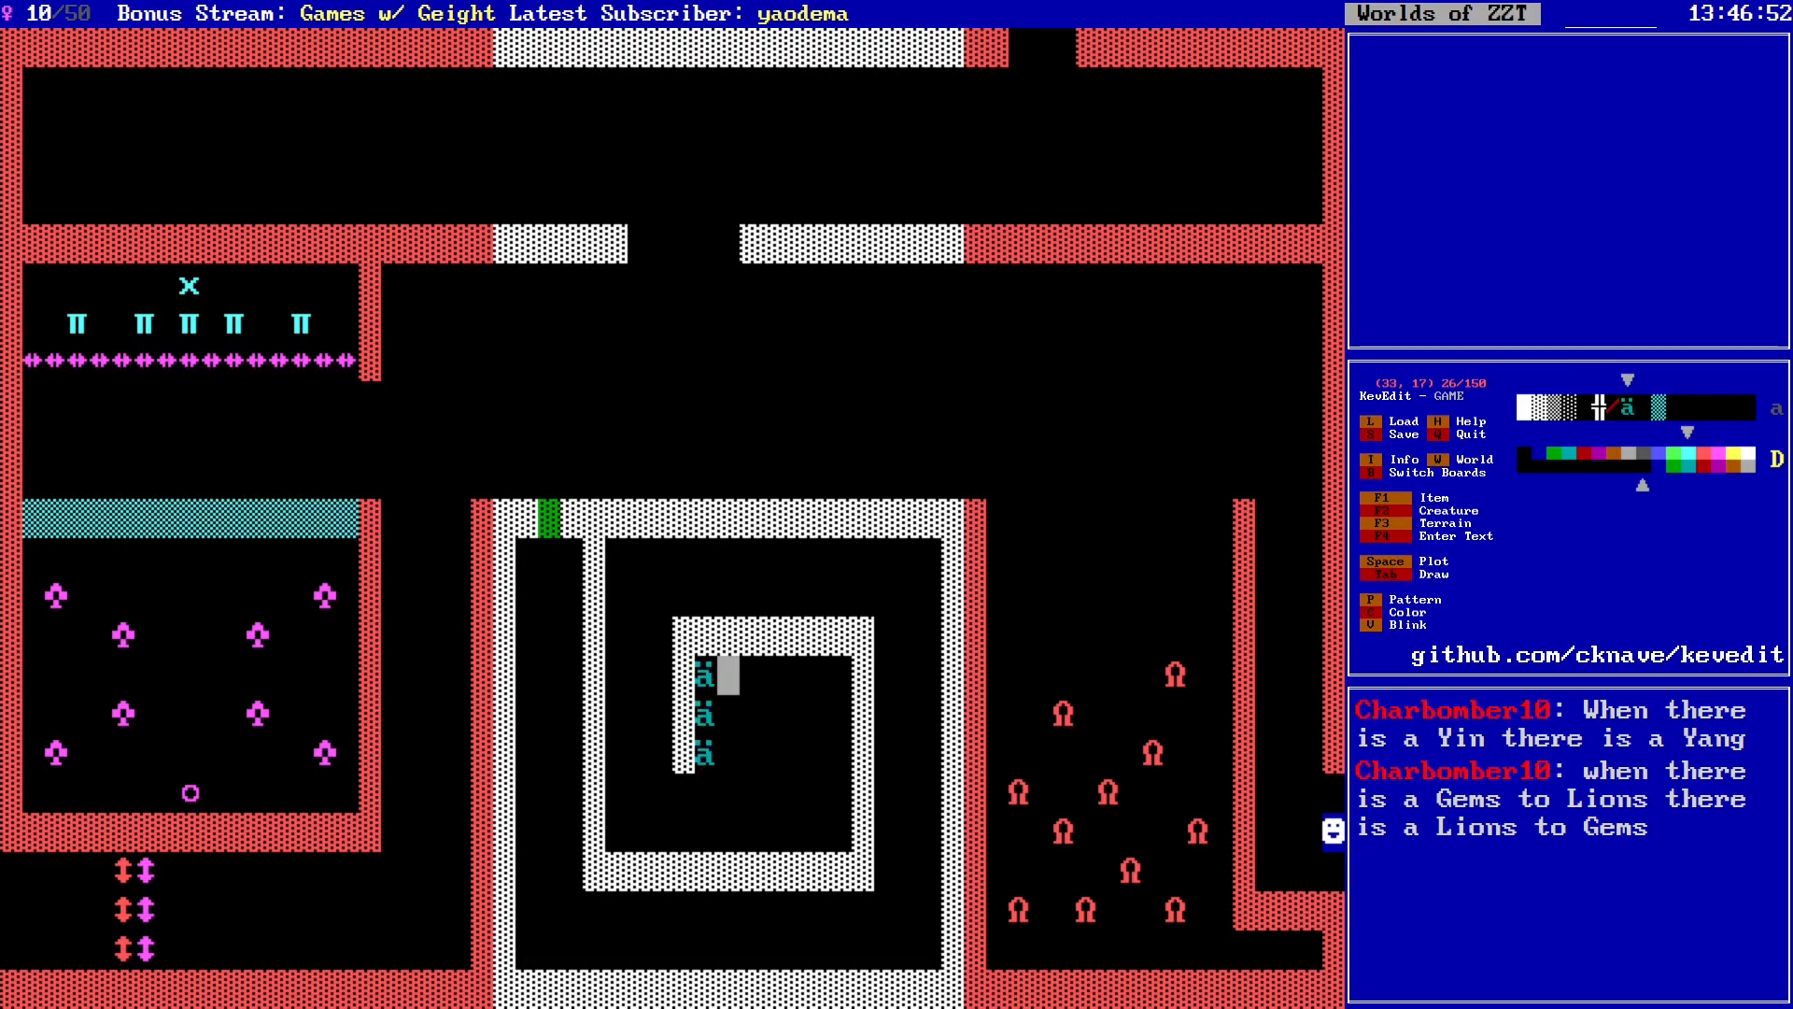
pyautogui.press('space')
pyautogui.press('Down')
pyautogui.press('space')
pyautogui.press('Down')
pyautogui.press('space')
# Step: Place a matching block of ammo, two wide and three tall, at columns 37 and 38, rows 17 to 19
pyautogui.press('Right')
pyautogui.press('Right')
pyautogui.press('Right')
pyautogui.press('Right')
pyautogui.press('Right')
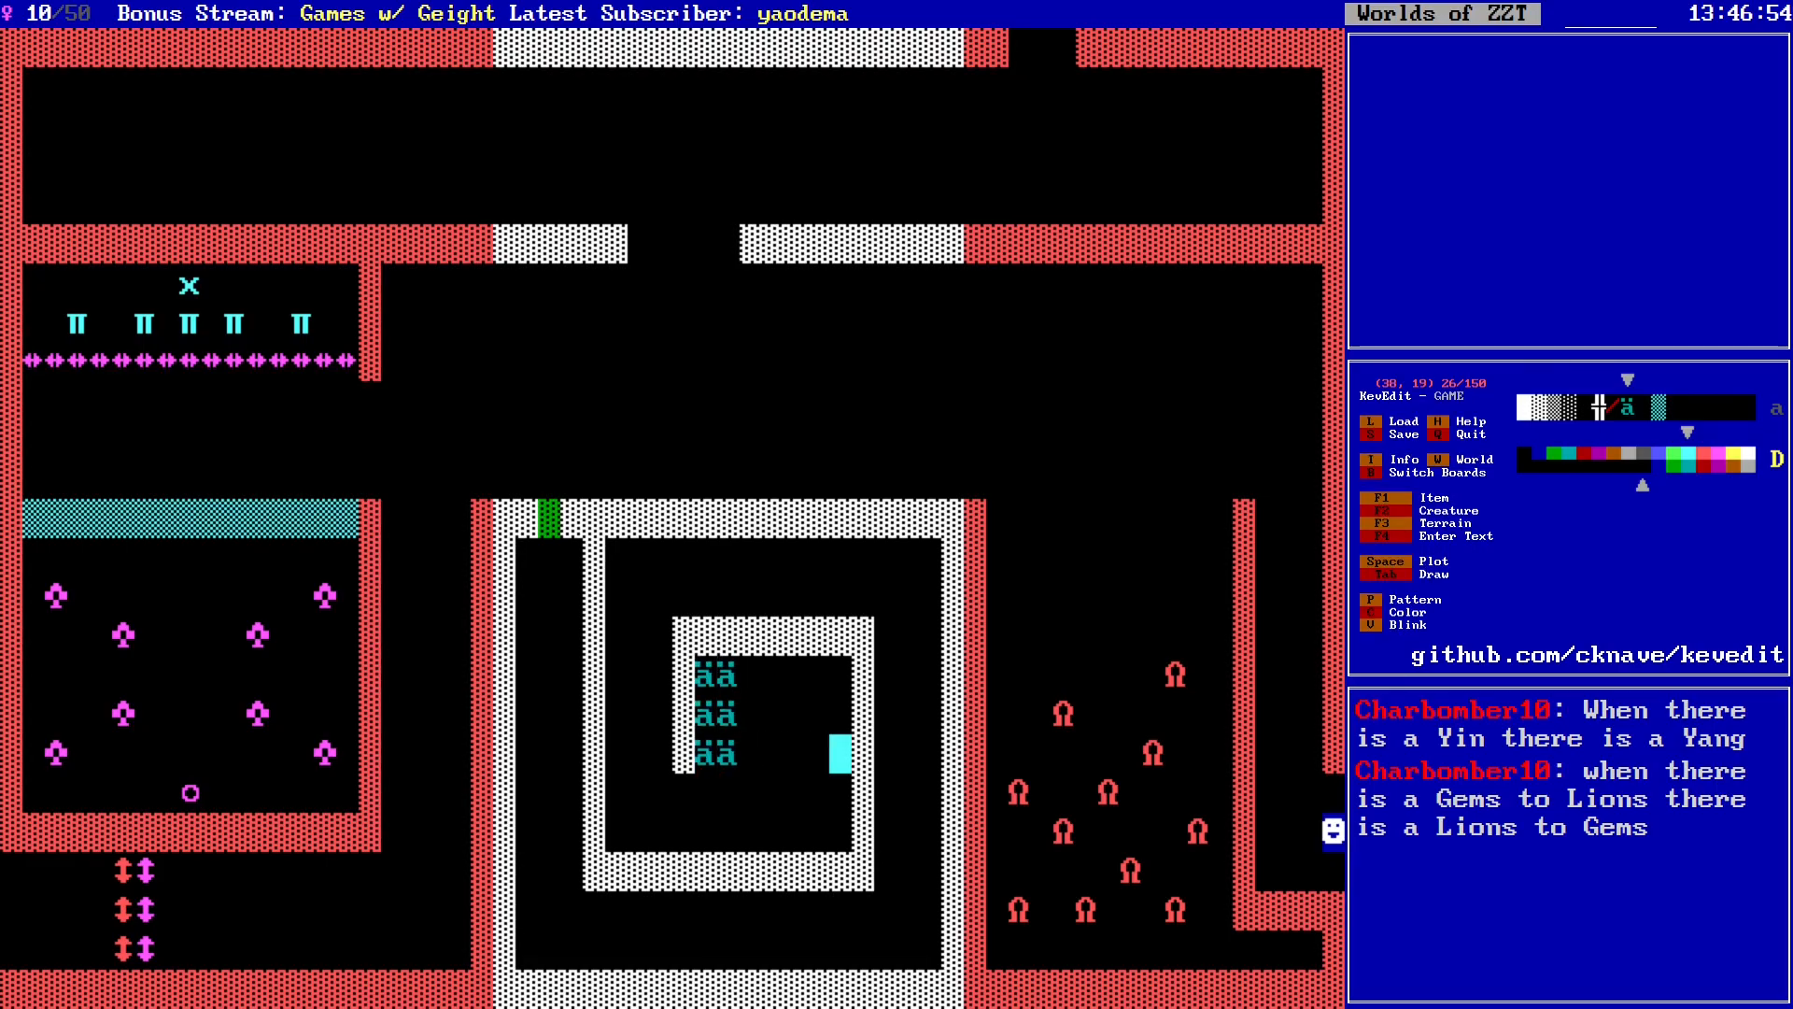
pyautogui.press('space')
pyautogui.press('Up')
pyautogui.press('space')
pyautogui.press('Up')
pyautogui.press('space')
pyautogui.press('Left')
pyautogui.press('space')
pyautogui.press('Down')
pyautogui.press('space')
pyautogui.press('Down')
pyautogui.press('space')
# Step: Set the drawing colour to white and place an object at (35, 17) between the two ammo blocks
pyautogui.press('Left')
pyautogui.press('Left')
pyautogui.press('Left')
pyautogui.press('Up')
pyautogui.press('Up')
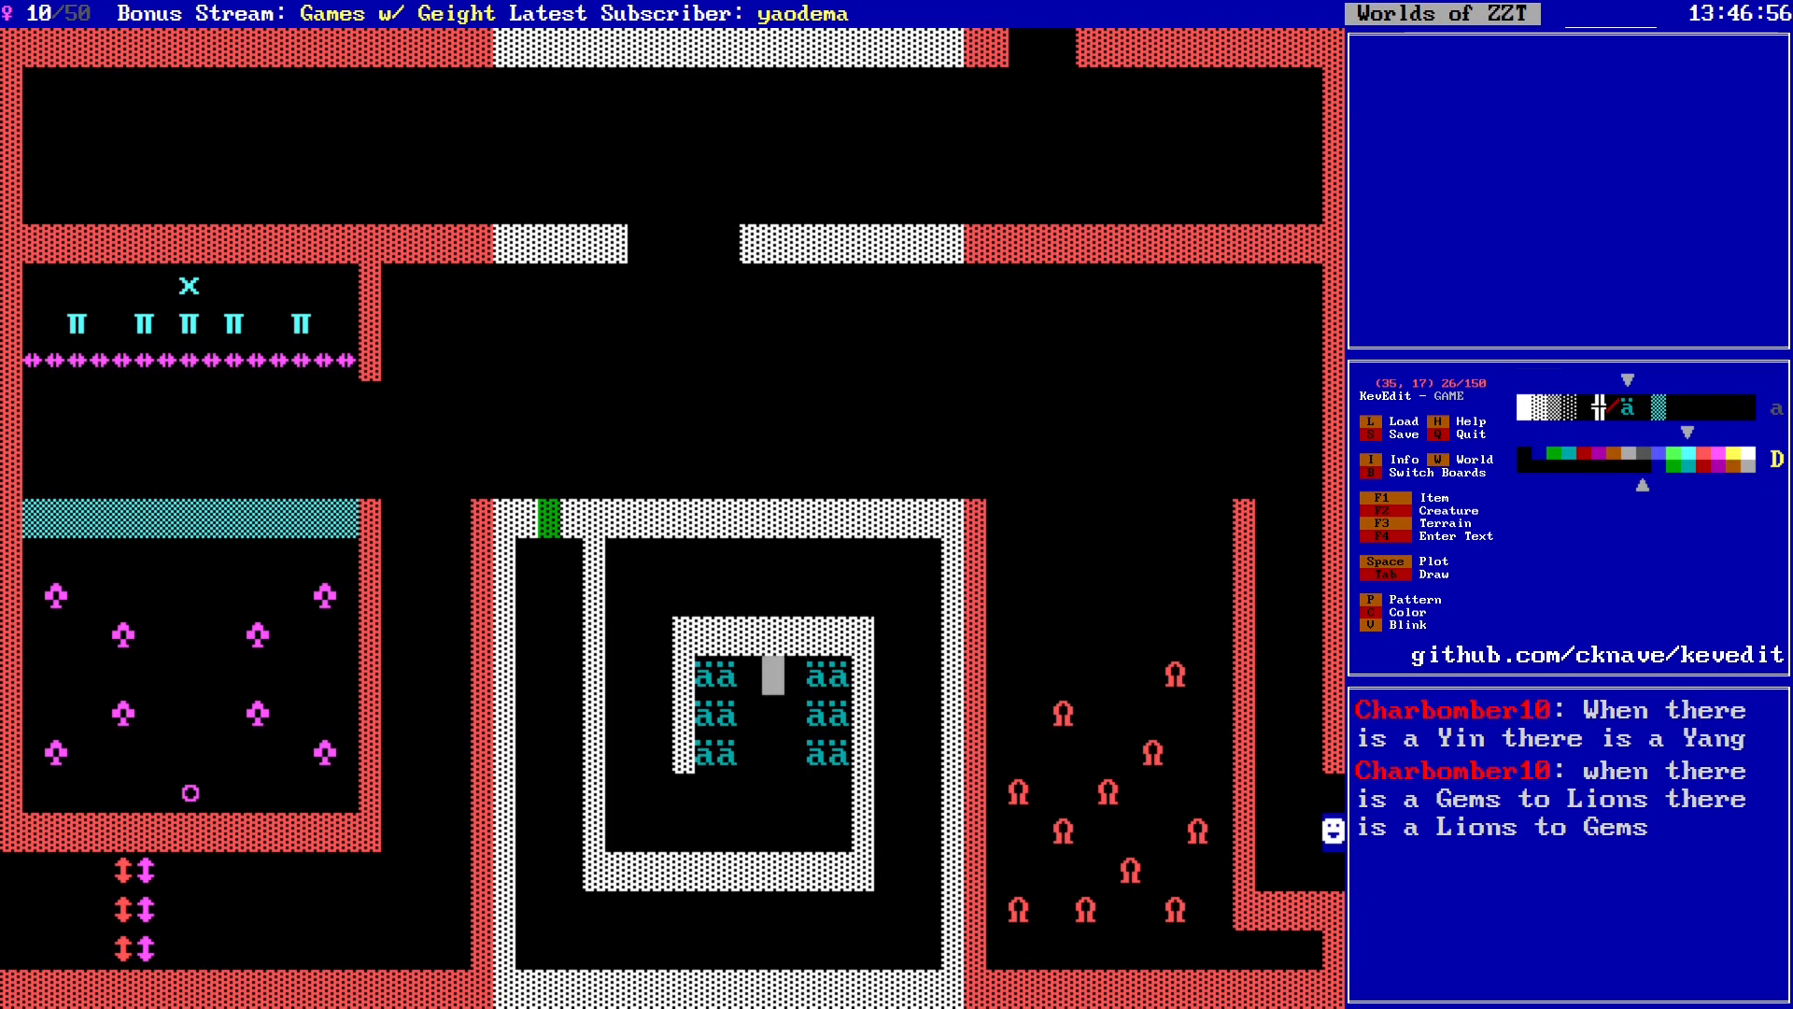
pyautogui.press('F2')
pyautogui.press('g')
pyautogui.press('Return')
# Step: Set the white object's character to number 9, the hollow circle, and finish editing its stats
pyautogui.press('Down')
pyautogui.press('Return')
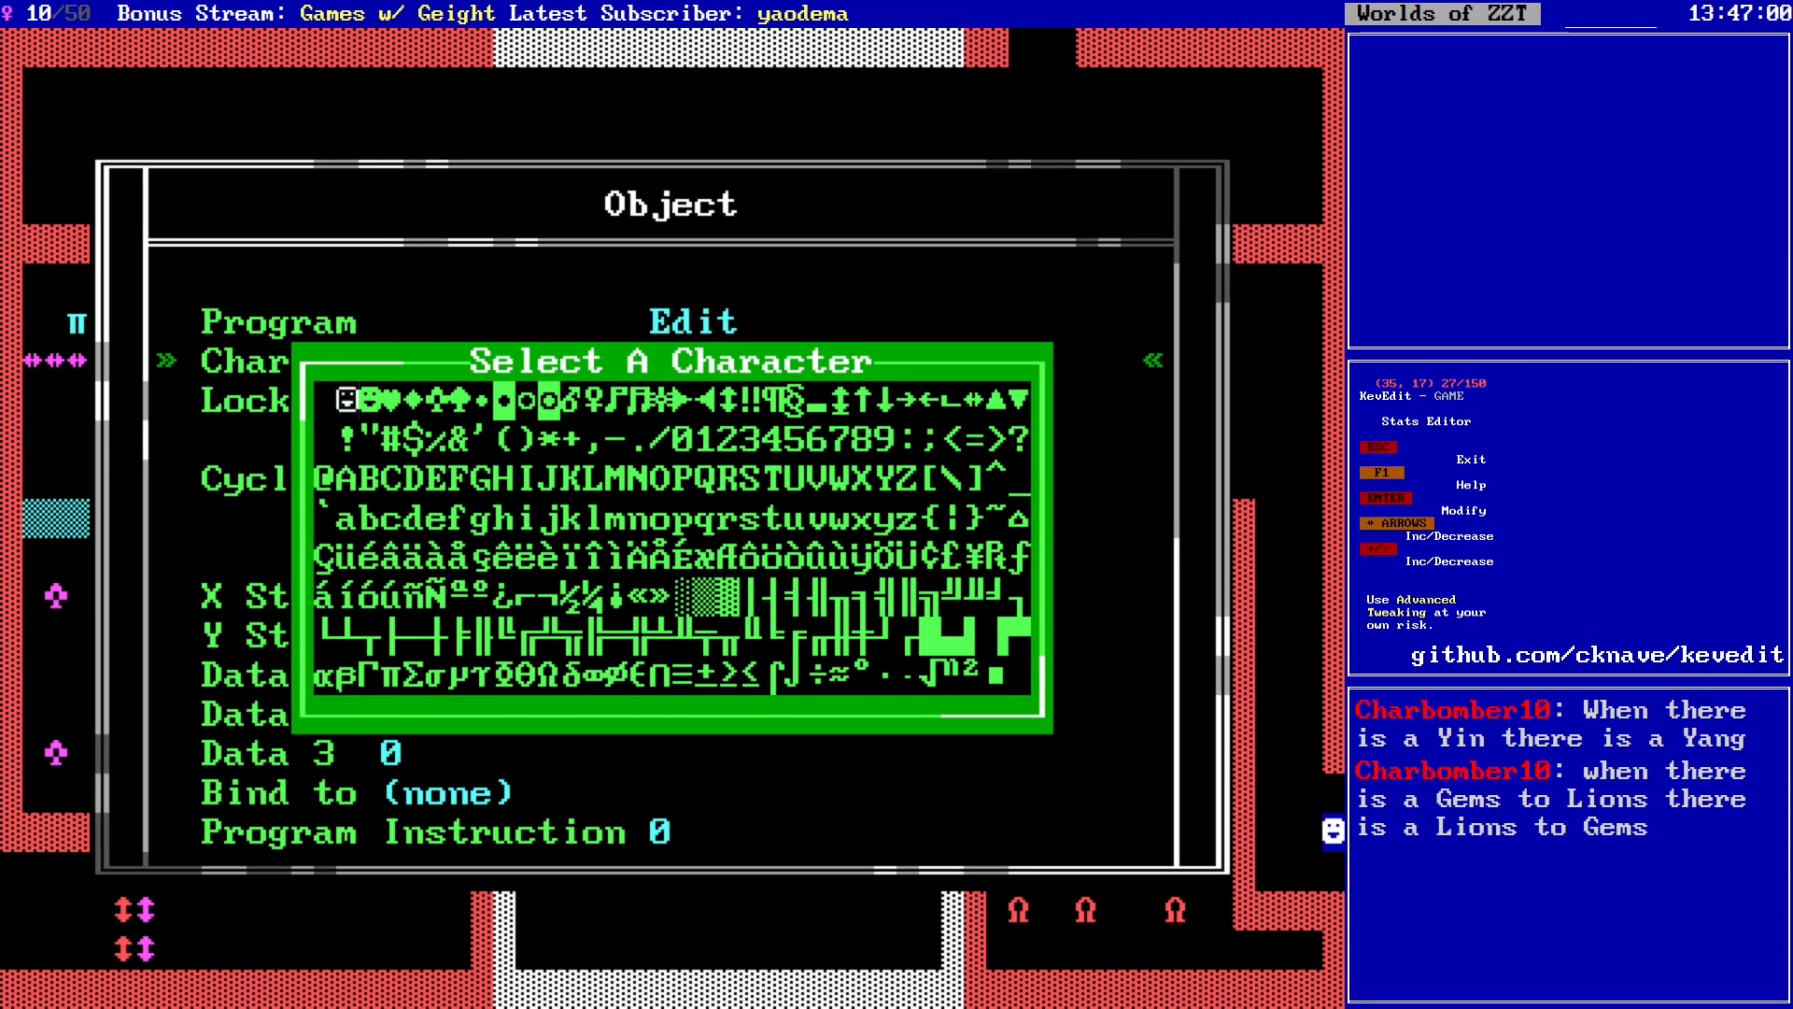
pyautogui.press('Right')
pyautogui.press('Right')
pyautogui.press('Right')
pyautogui.press('Right')
pyautogui.press('Right')
pyautogui.press('Right')
pyautogui.press('Return')
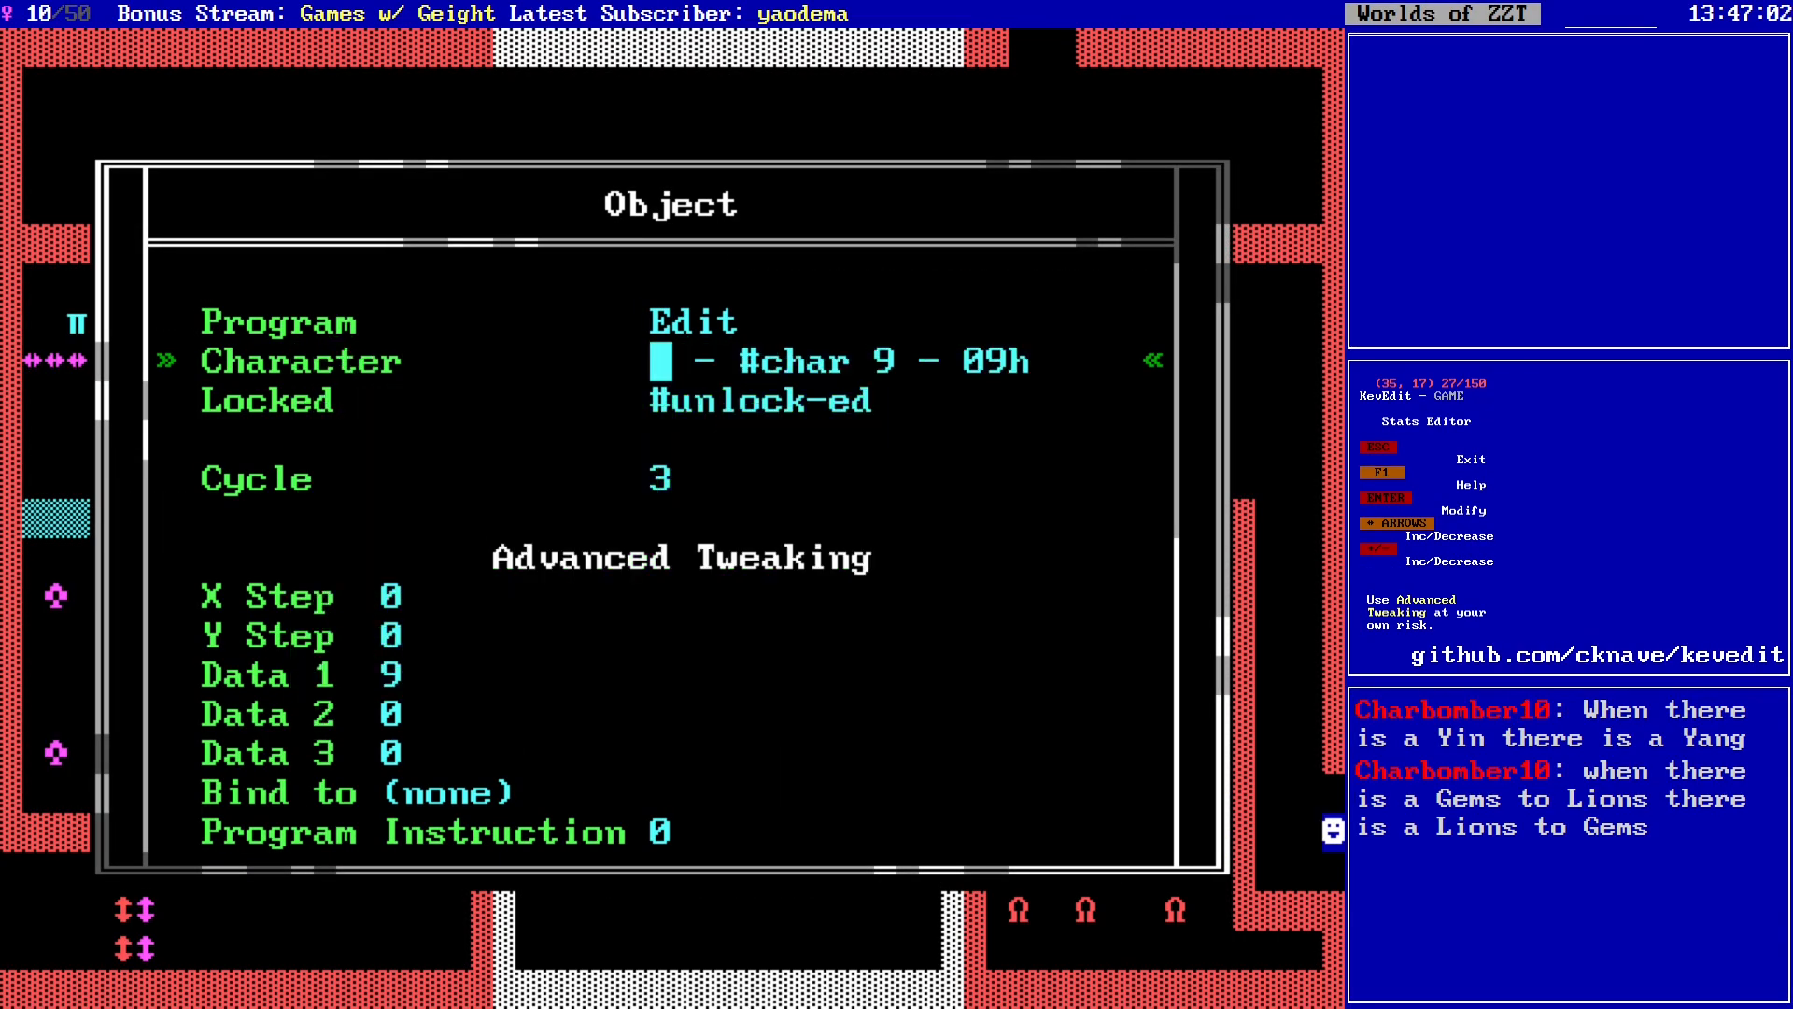
pyautogui.press('Escape')
# Step: Save the world with the maze's ammo and object as GAME, overwriting the existing file
pyautogui.press('Down')
pyautogui.press('Down')
pyautogui.press('Left')
pyautogui.press('Down')
pyautogui.press('Left')
pyautogui.press('Left')
pyautogui.press('s')
pyautogui.press('Return')
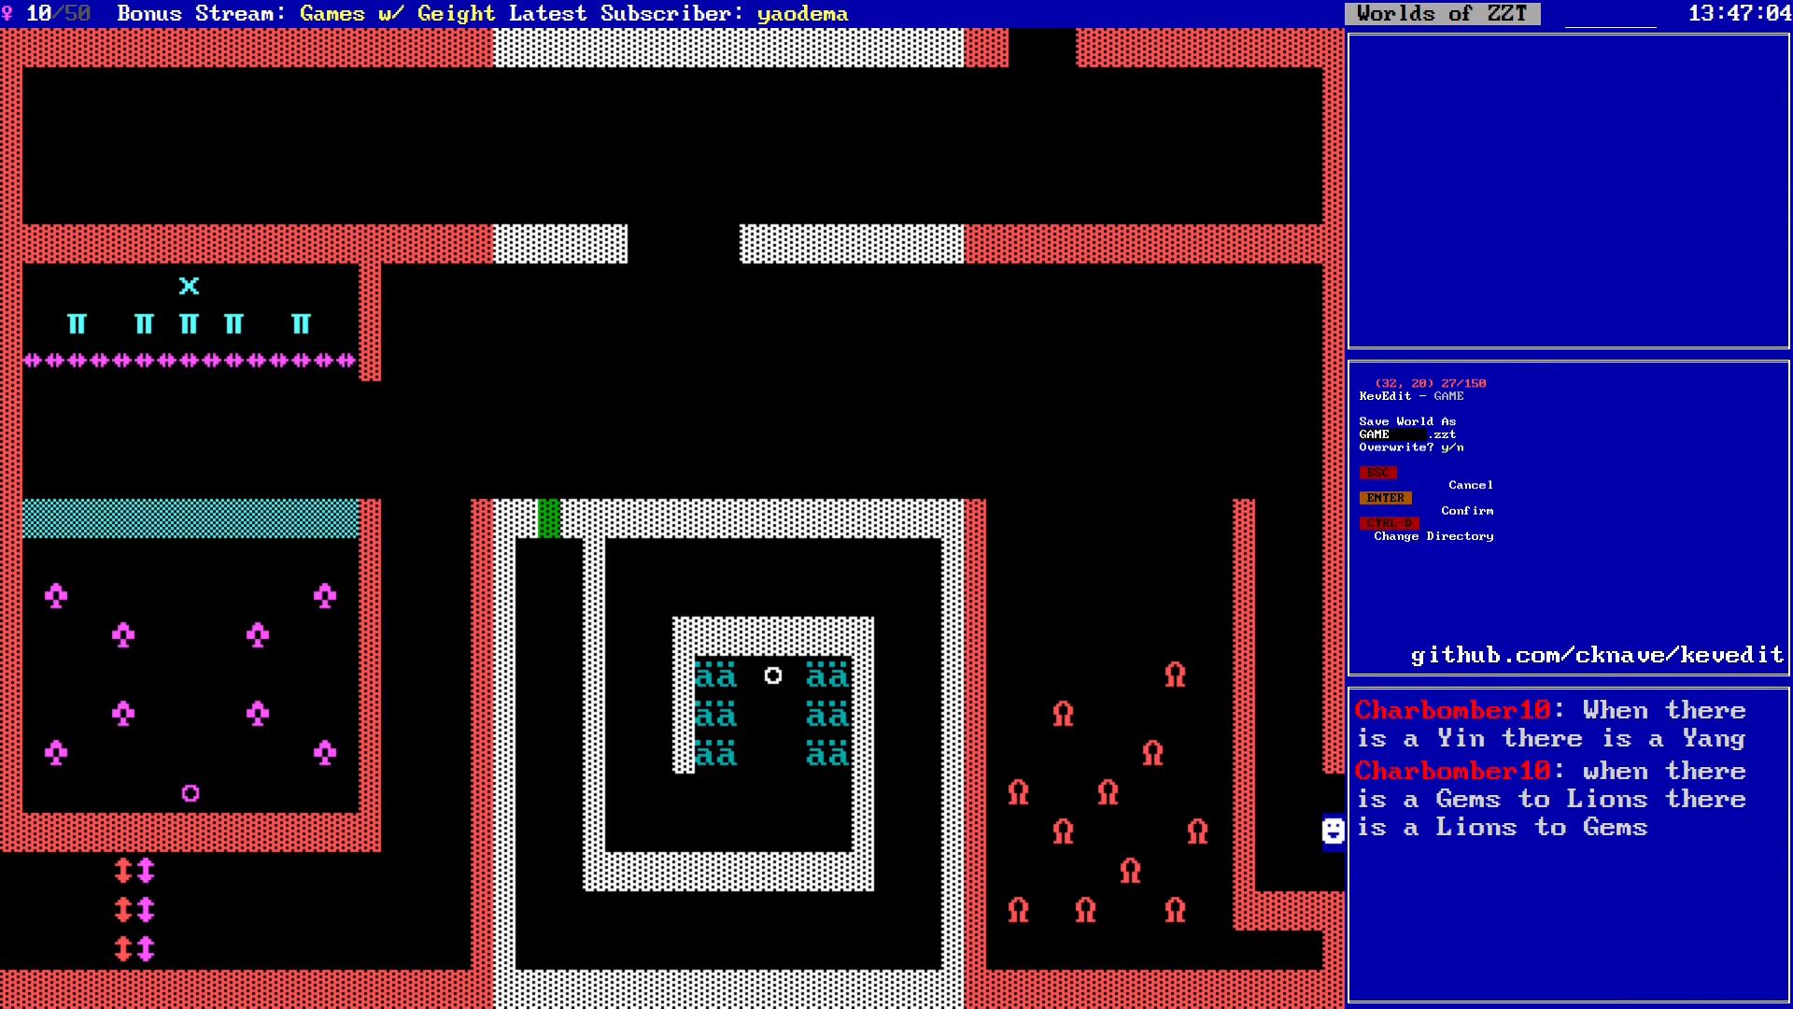
pyautogui.press('y')
# Step: Set the drawing colour to bright blue and place a centipede head at (28, 16) in the spiral maze's corridor
pyautogui.press('c')
pyautogui.press('Left')
pyautogui.press('Left')
pyautogui.press('Left')
pyautogui.press('Left')
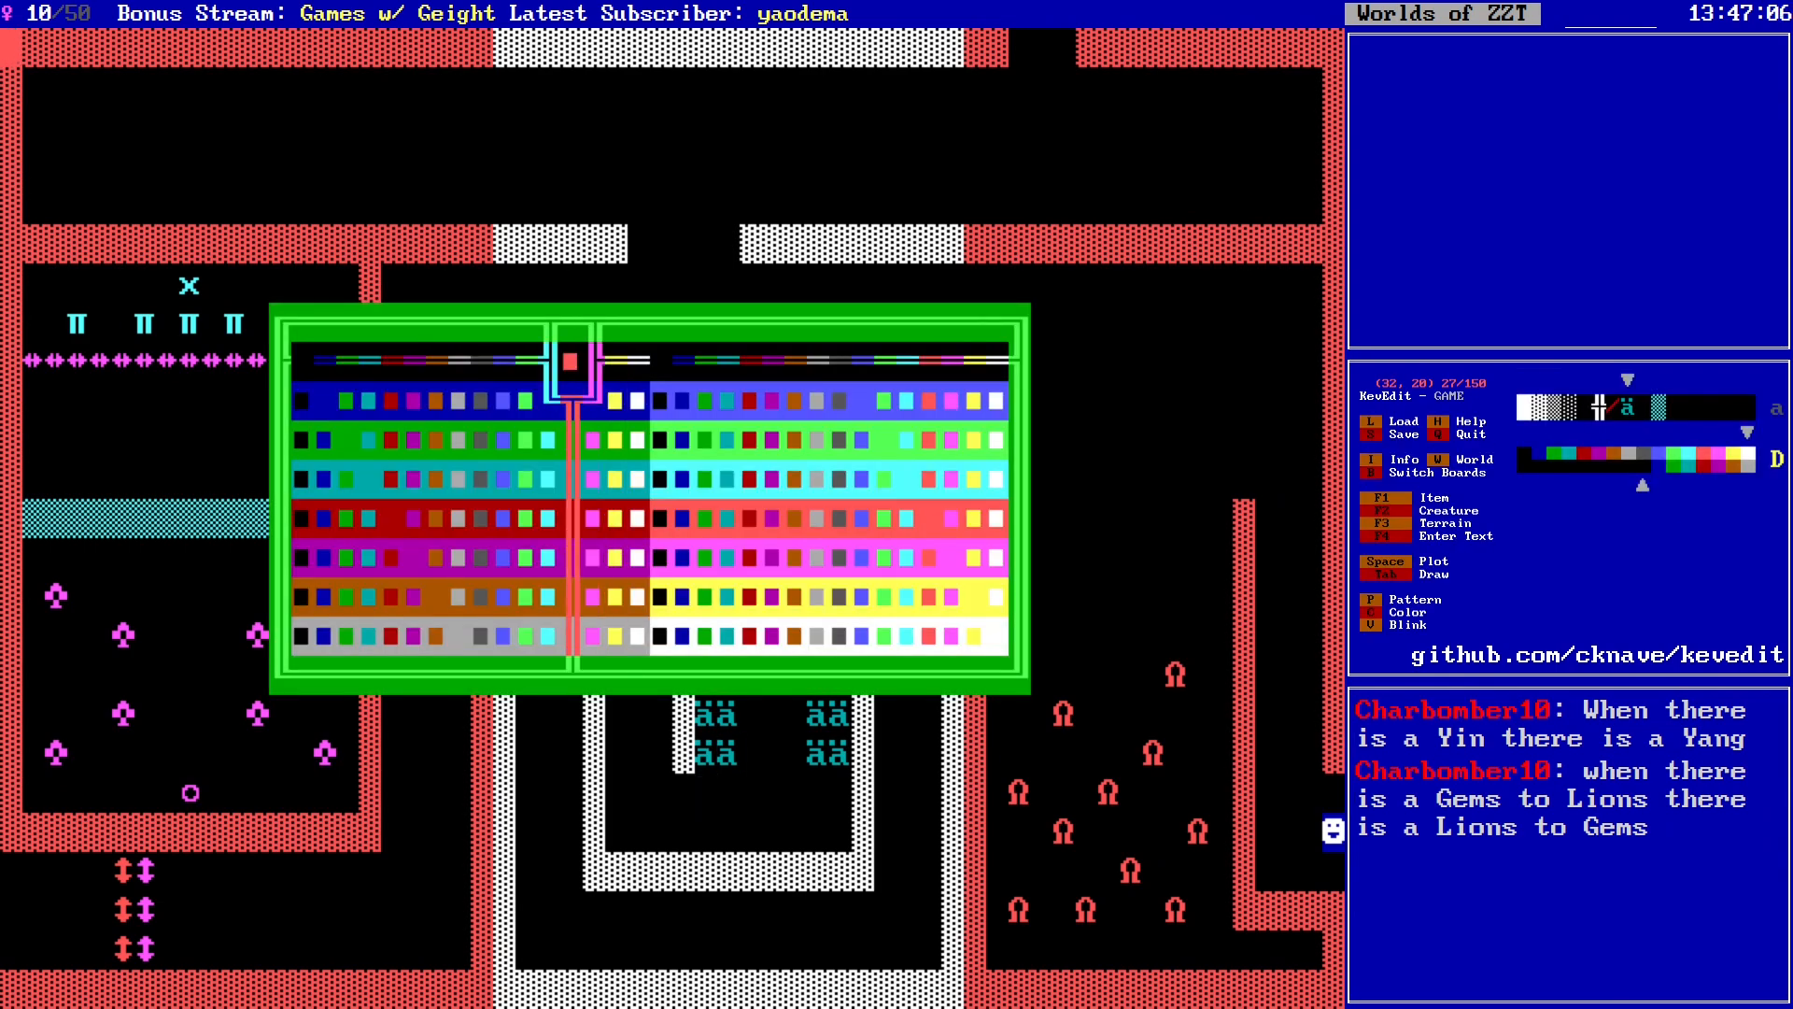
pyautogui.press('Return')
pyautogui.press('Down')
pyautogui.press('Left')
pyautogui.press('Left')
pyautogui.press('Left')
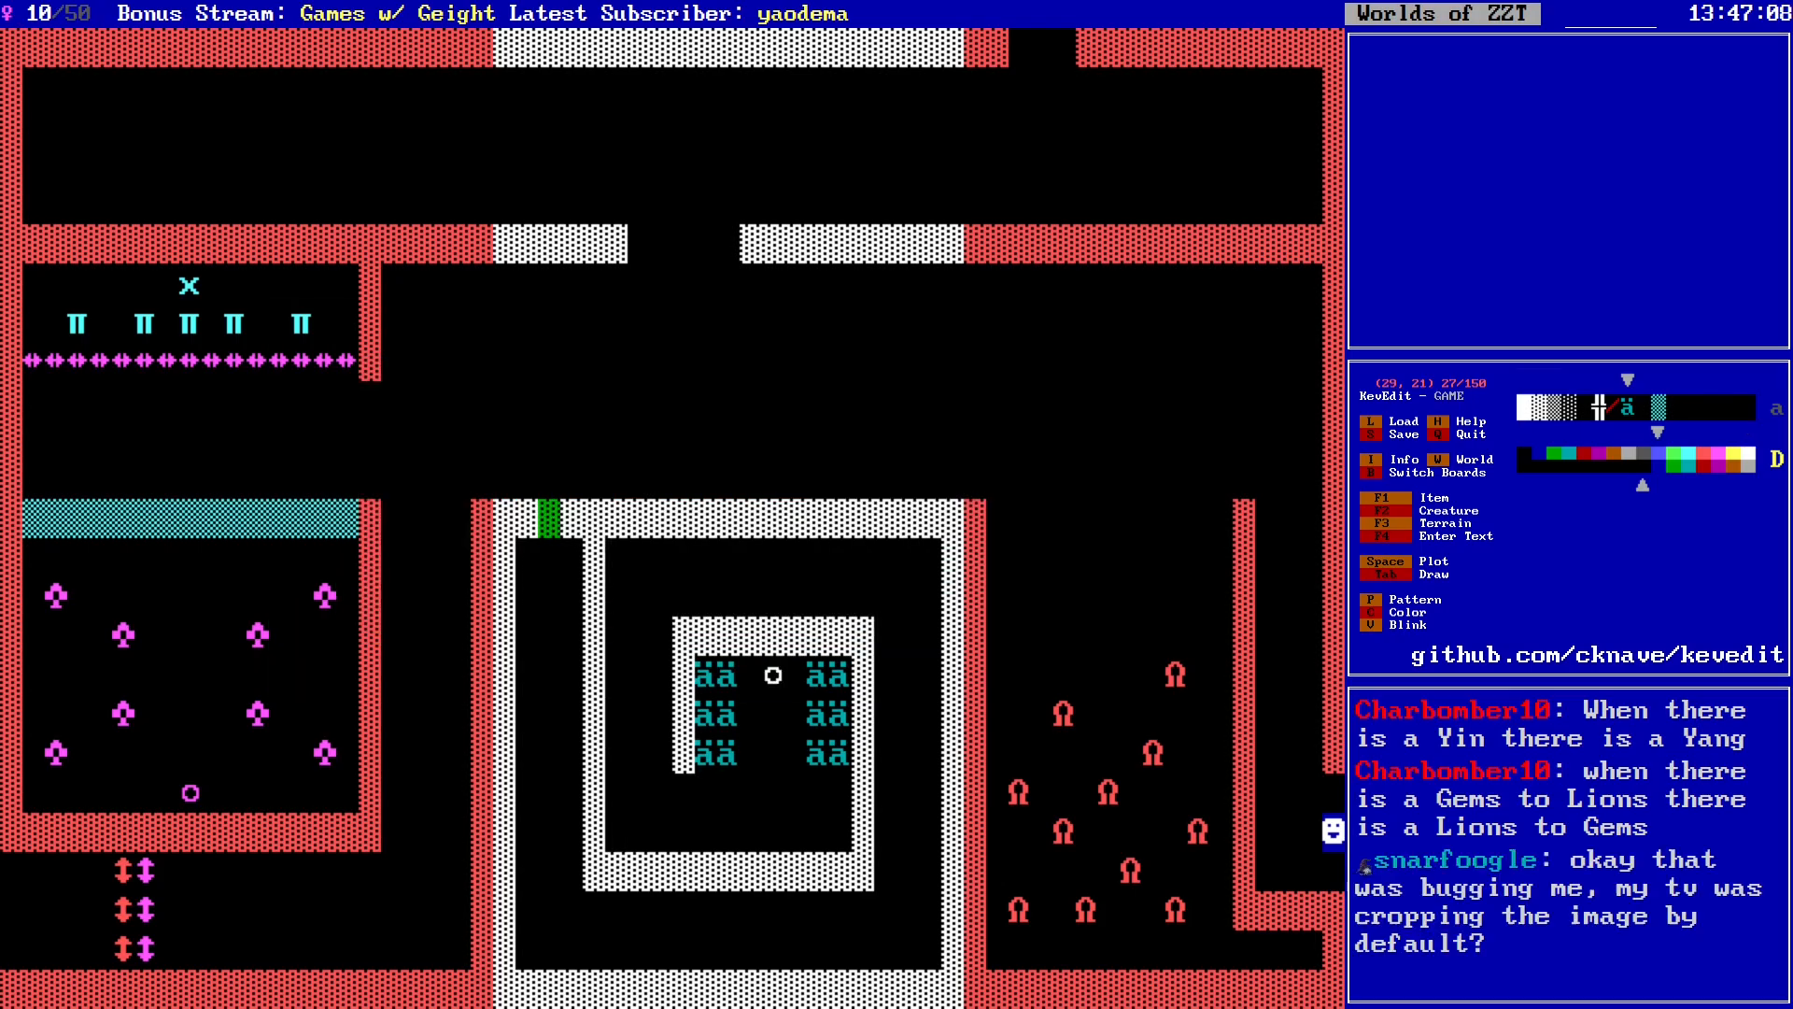
pyautogui.press('Left')
pyautogui.press('Up')
pyautogui.press('Up')
pyautogui.press('Up')
pyautogui.press('Up')
pyautogui.press('F2')
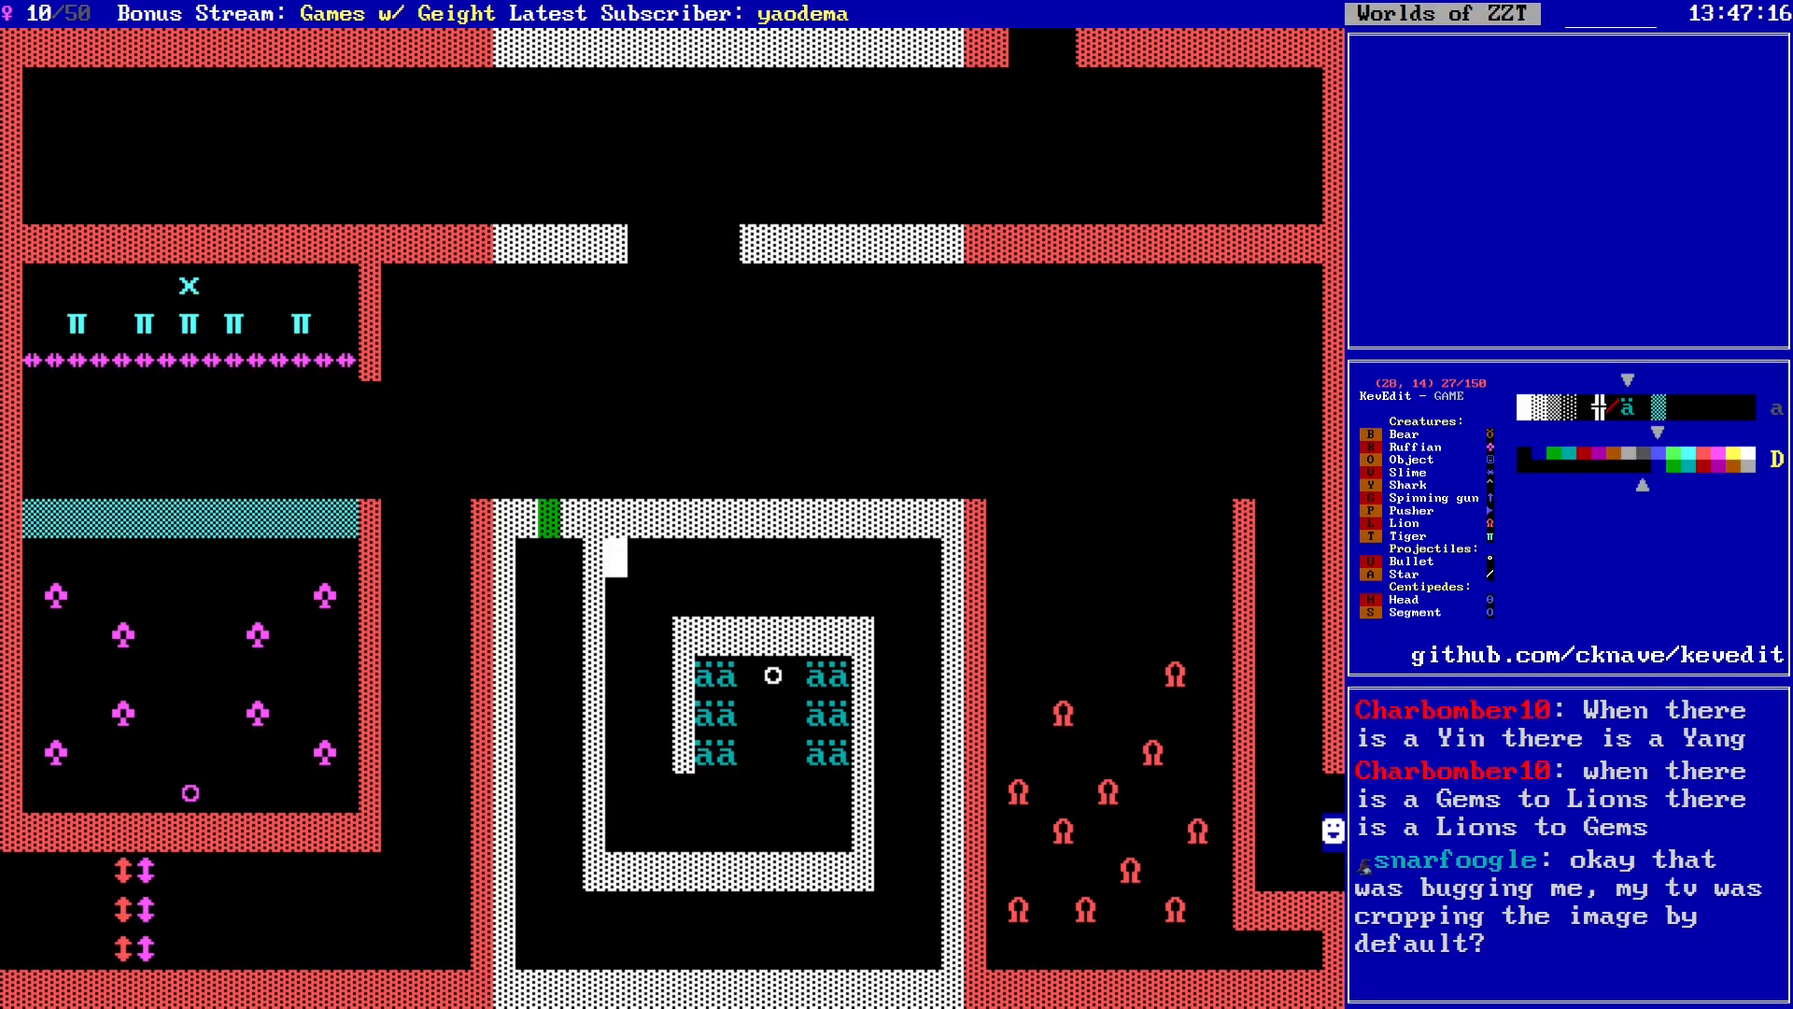
pyautogui.press('Escape')
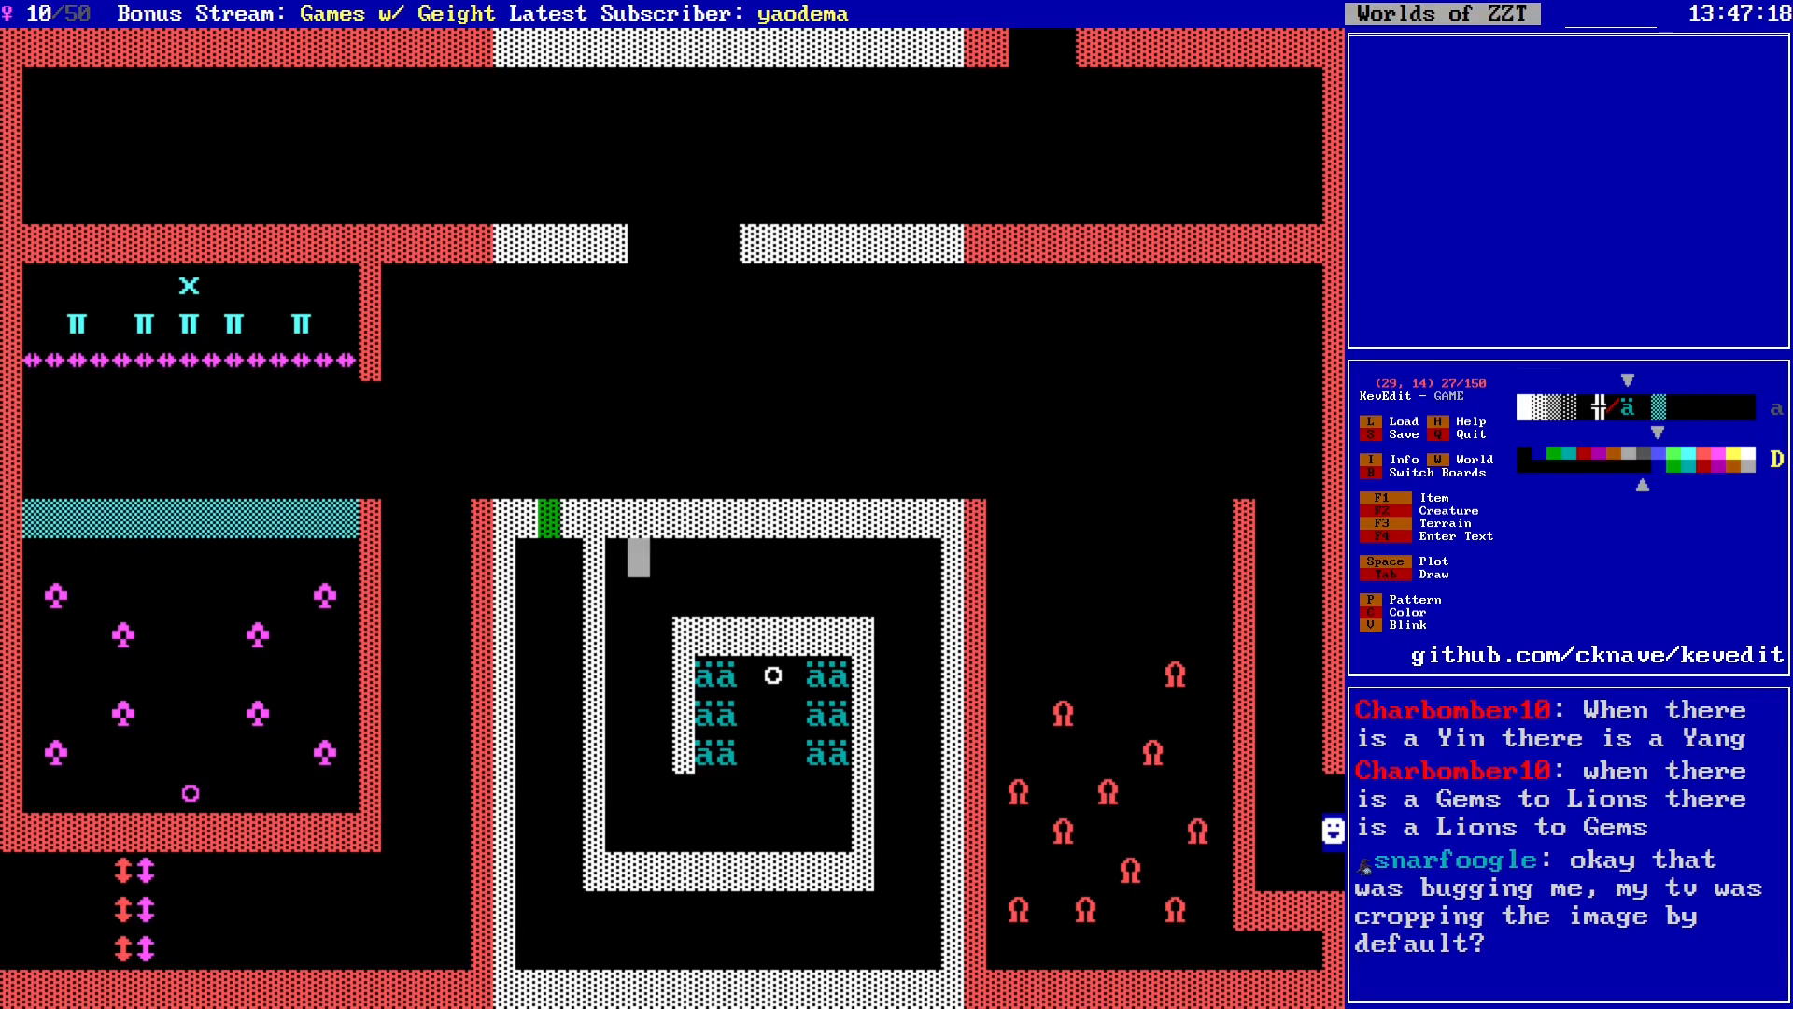
pyautogui.press('Right')
pyautogui.press('Left')
pyautogui.press('Down')
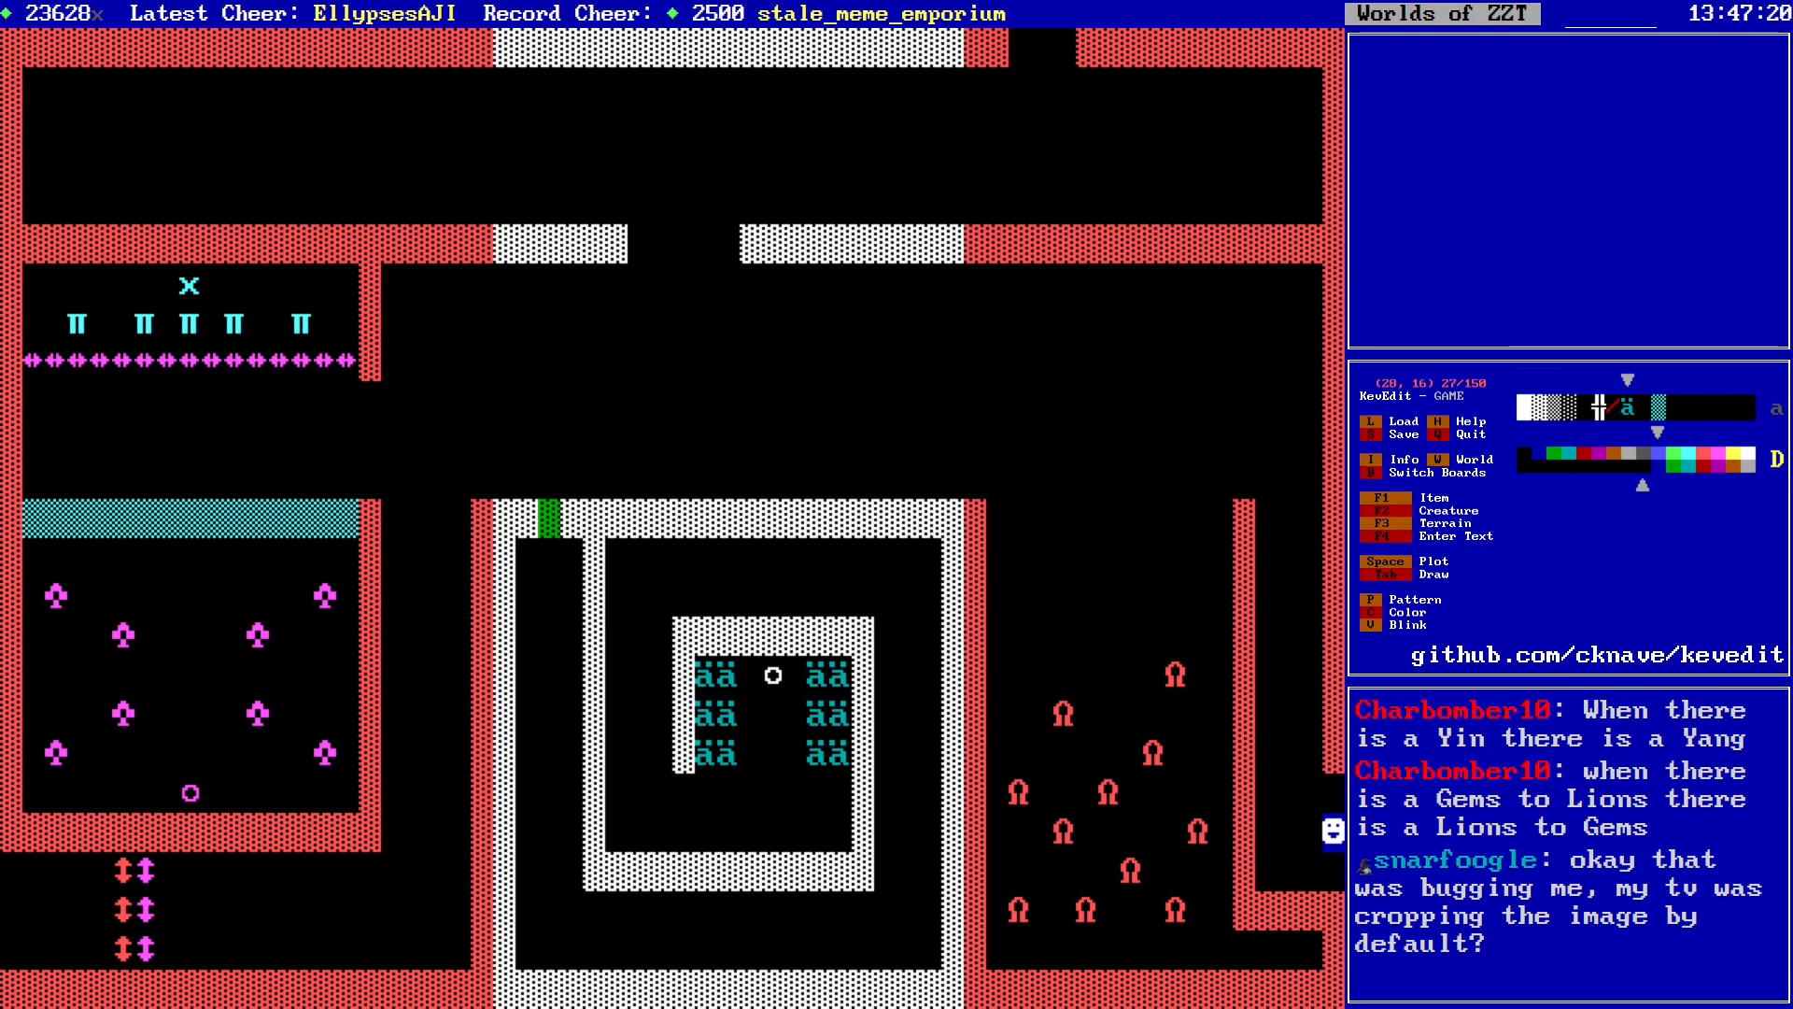
pyautogui.press('Return')
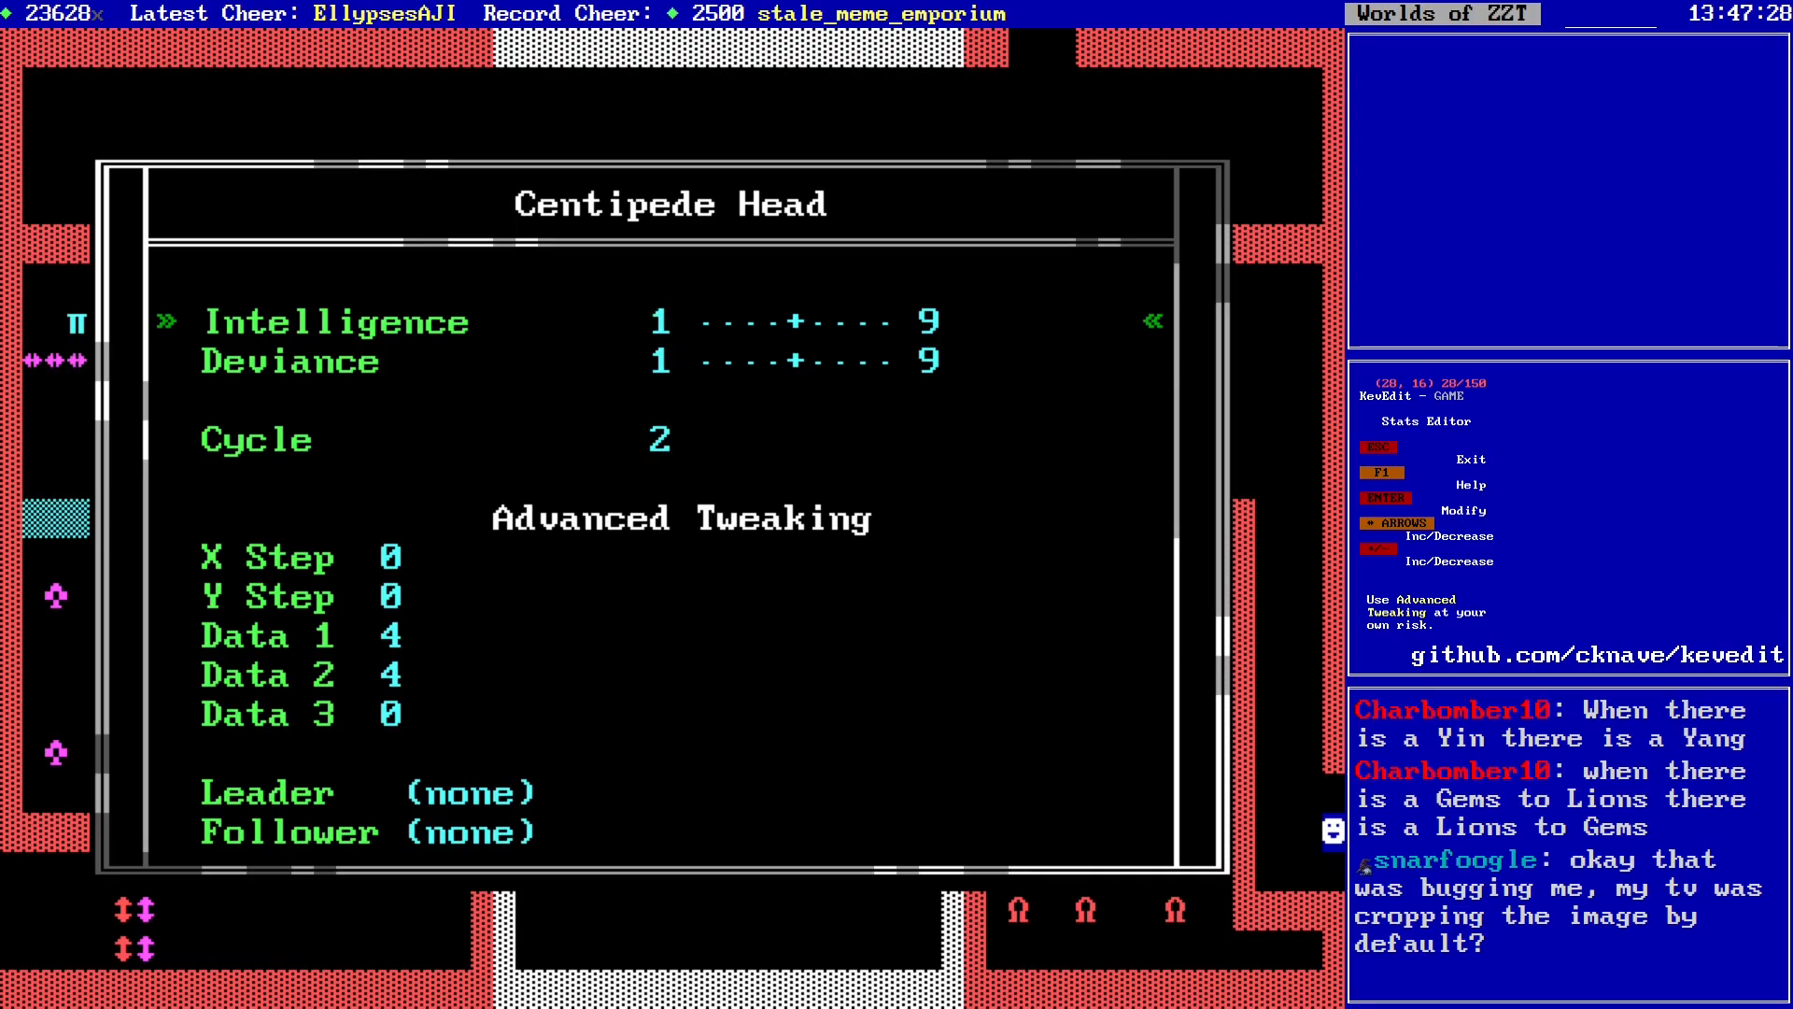
# Step: Set the centipede head's Intelligence and Deviance to their lowest setting and finish editing its stats
pyautogui.press('Left')
pyautogui.press('Left')
pyautogui.press('Left')
pyautogui.press('Left')
pyautogui.press('Down')
pyautogui.press('Left')
pyautogui.press('Left')
pyautogui.press('Left')
pyautogui.press('Left')
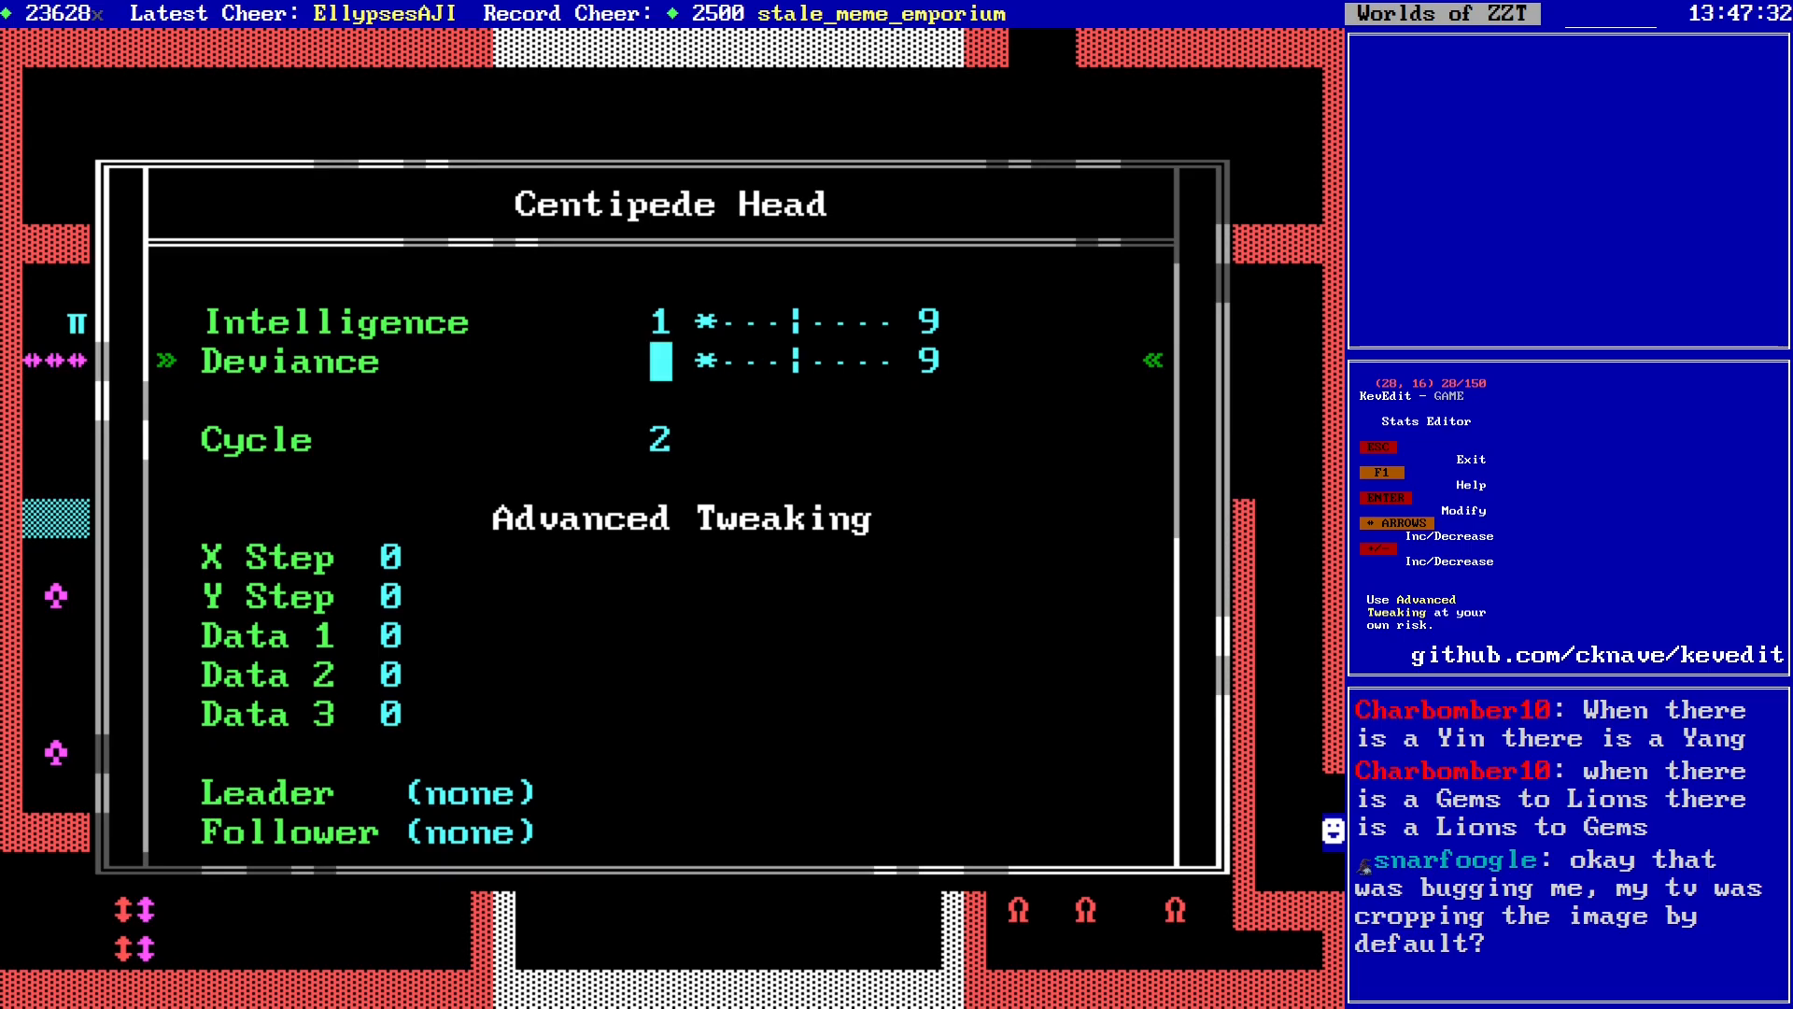
pyautogui.press('Escape')
pyautogui.press('Down')
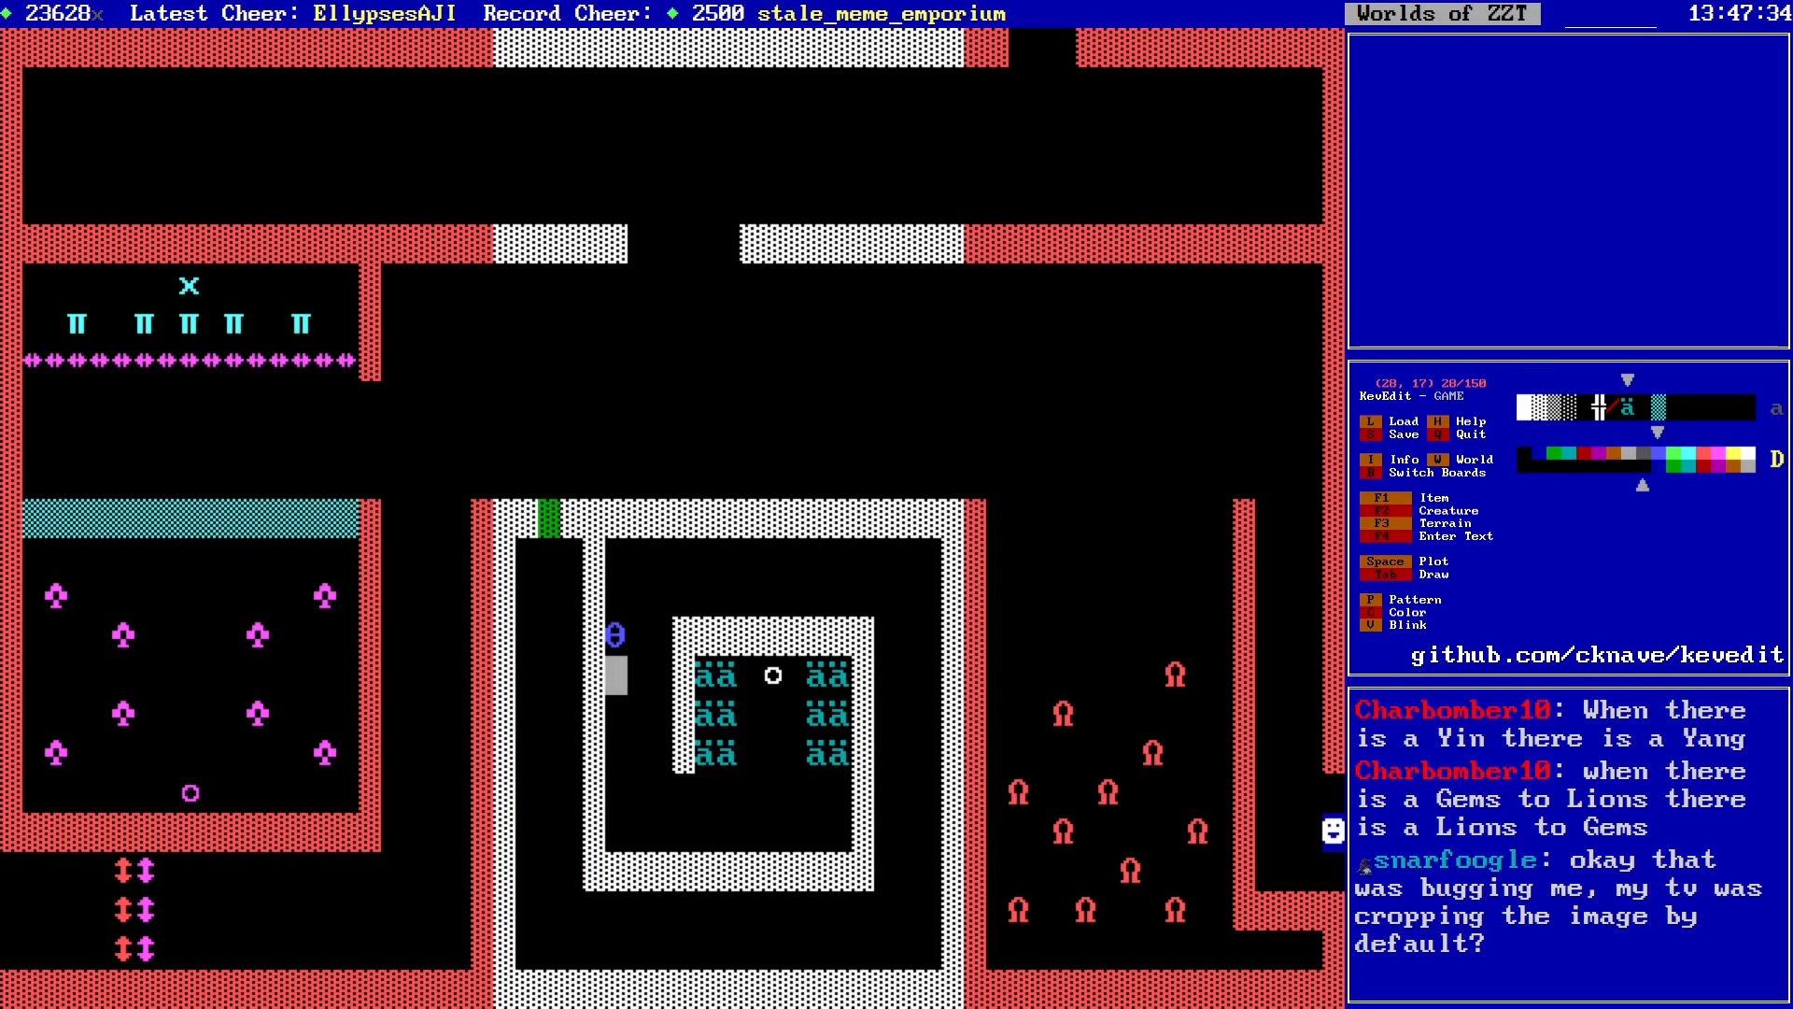
pyautogui.press('Down')
pyautogui.press('Down')
pyautogui.press('Down')
pyautogui.press('Down')
pyautogui.press('Right')
pyautogui.press('Right')
pyautogui.press('Right')
pyautogui.press('Right')
pyautogui.press('Right')
pyautogui.press('Right')
pyautogui.press('Right')
pyautogui.press('Right')
pyautogui.press('Right')
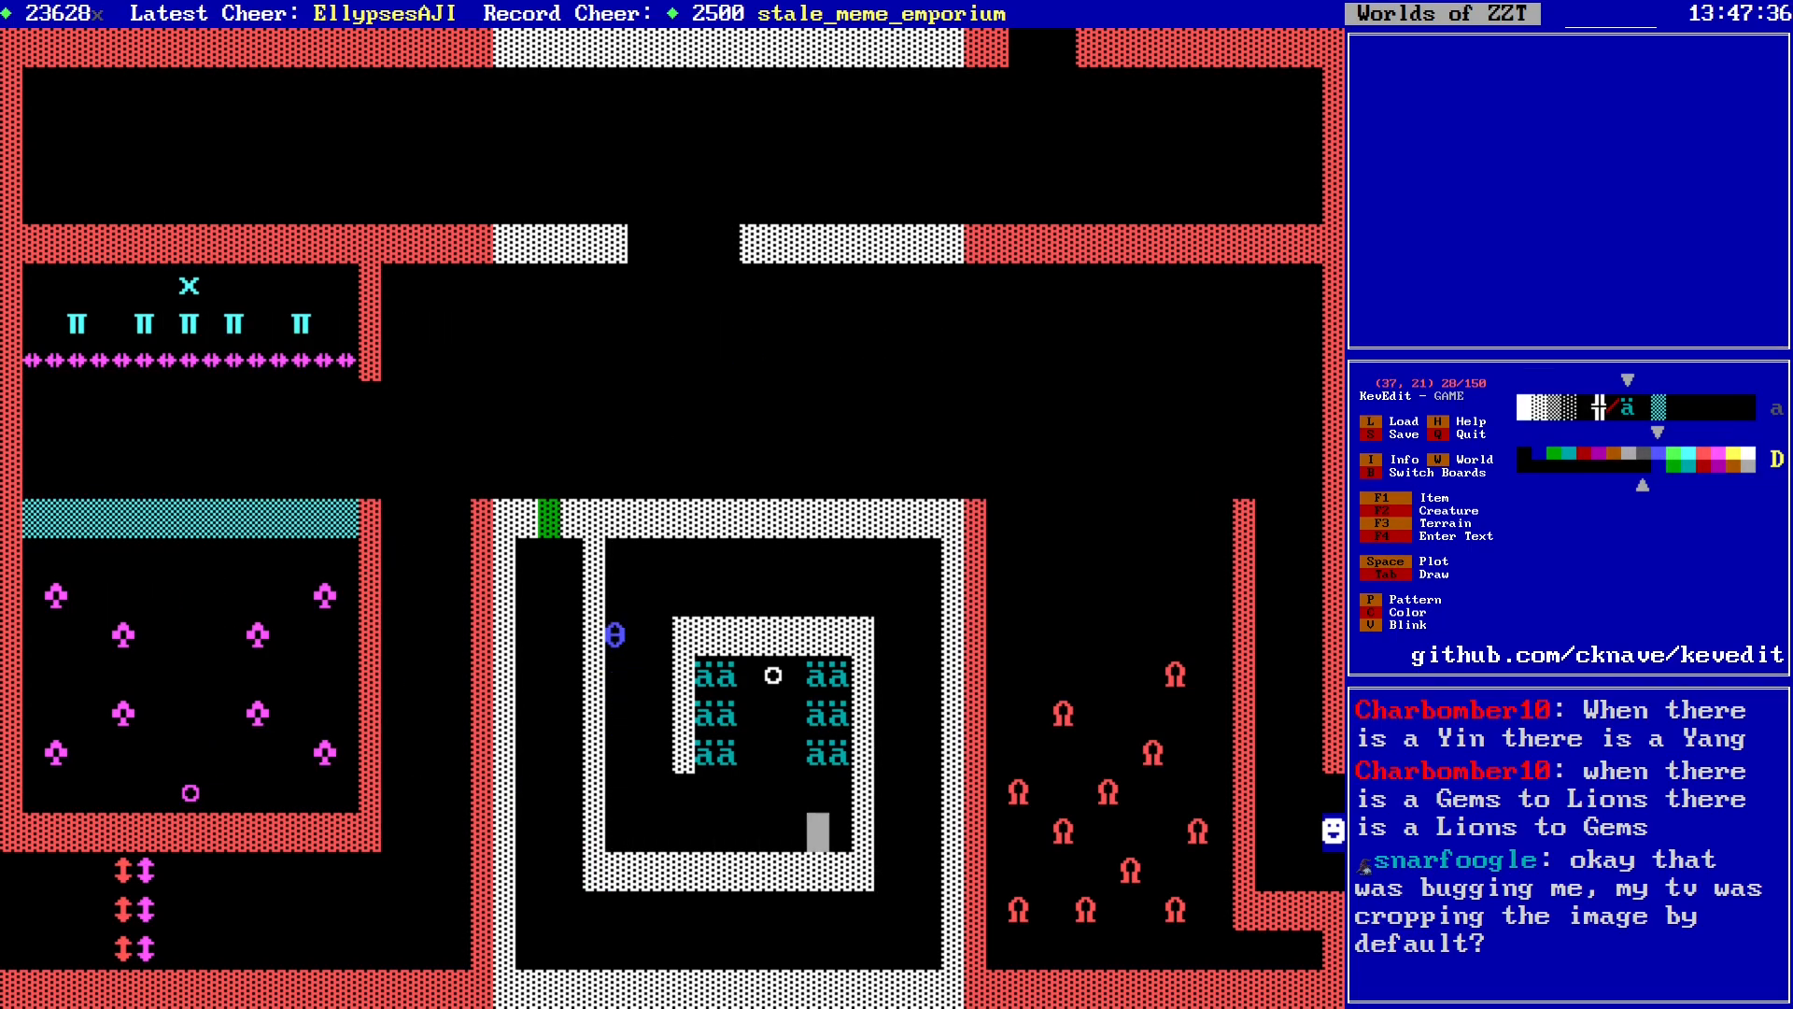
pyautogui.press('Up')
pyautogui.press('Left')
pyautogui.press('Left')
pyautogui.press('Left')
pyautogui.press('Left')
pyautogui.press('Left')
pyautogui.press('Left')
pyautogui.press('Left')
pyautogui.press('Up')
pyautogui.press('Up')
pyautogui.press('Left')
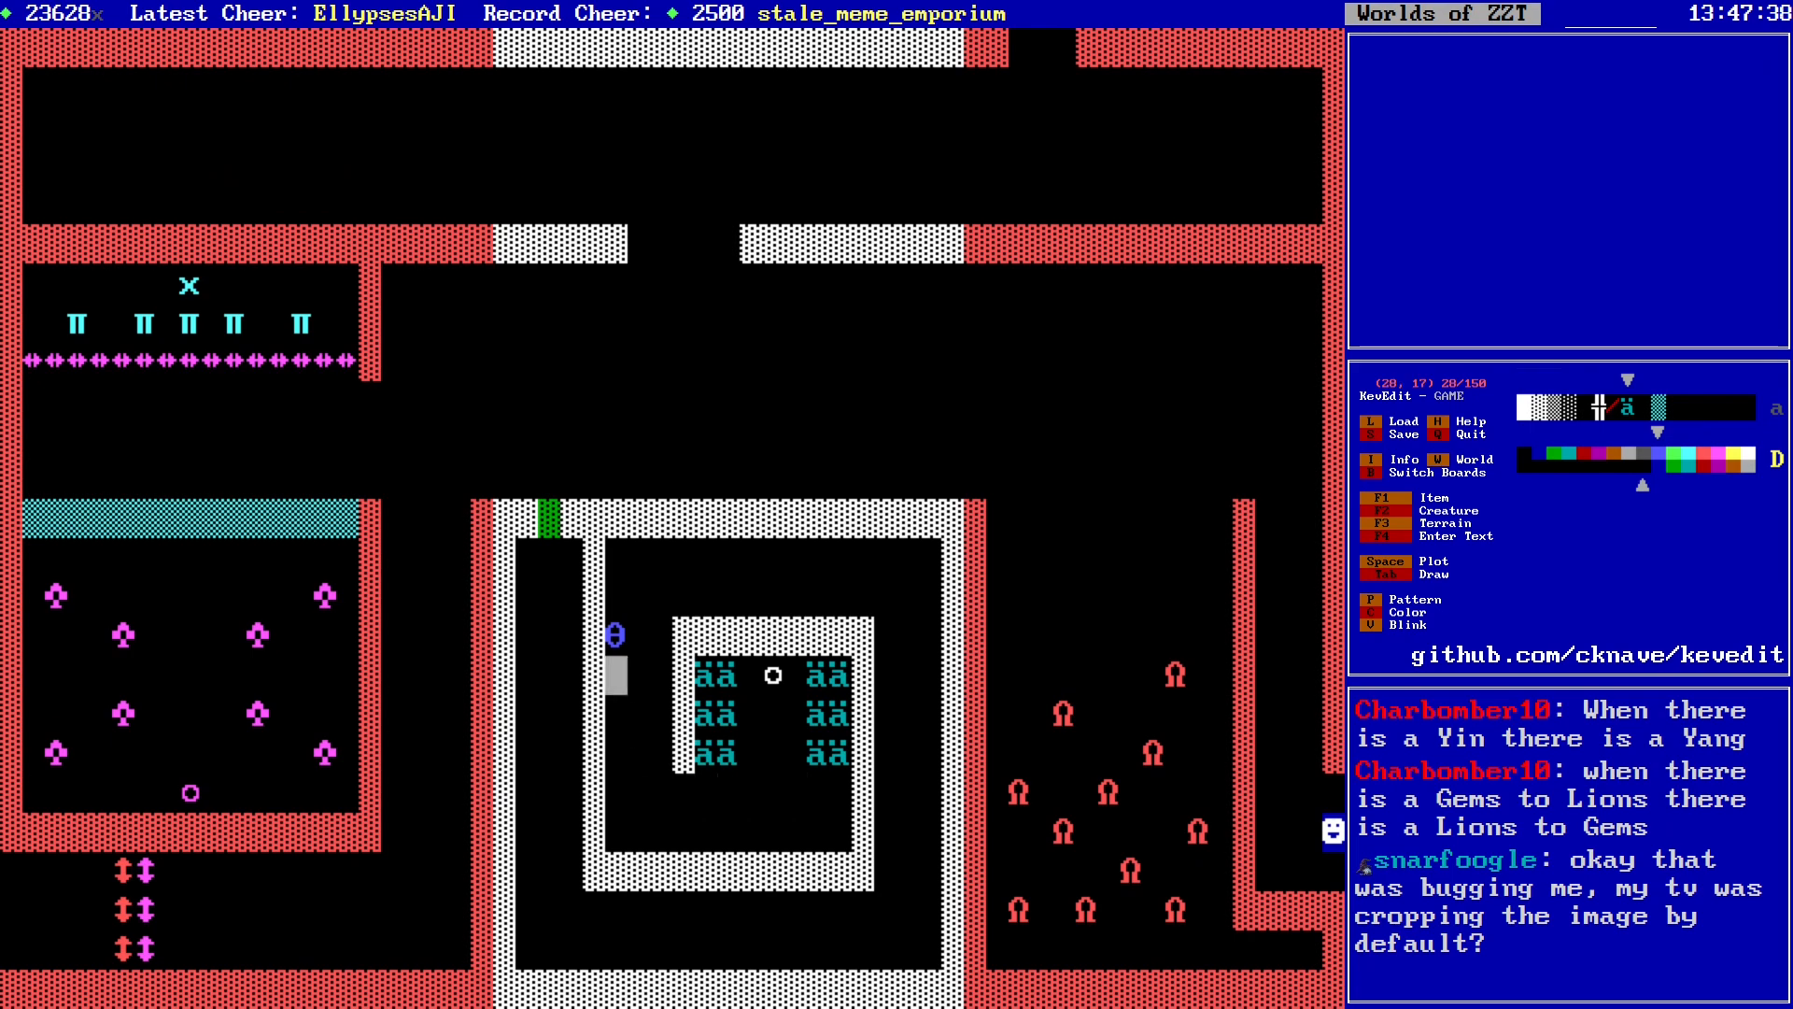
# Step: Place a copy of the bright blue centipede head at (24, 19) in the maze's outer corridor
pyautogui.press('Up')
pyautogui.press('Left')
pyautogui.press('Down')
pyautogui.press('Left')
pyautogui.press('Left')
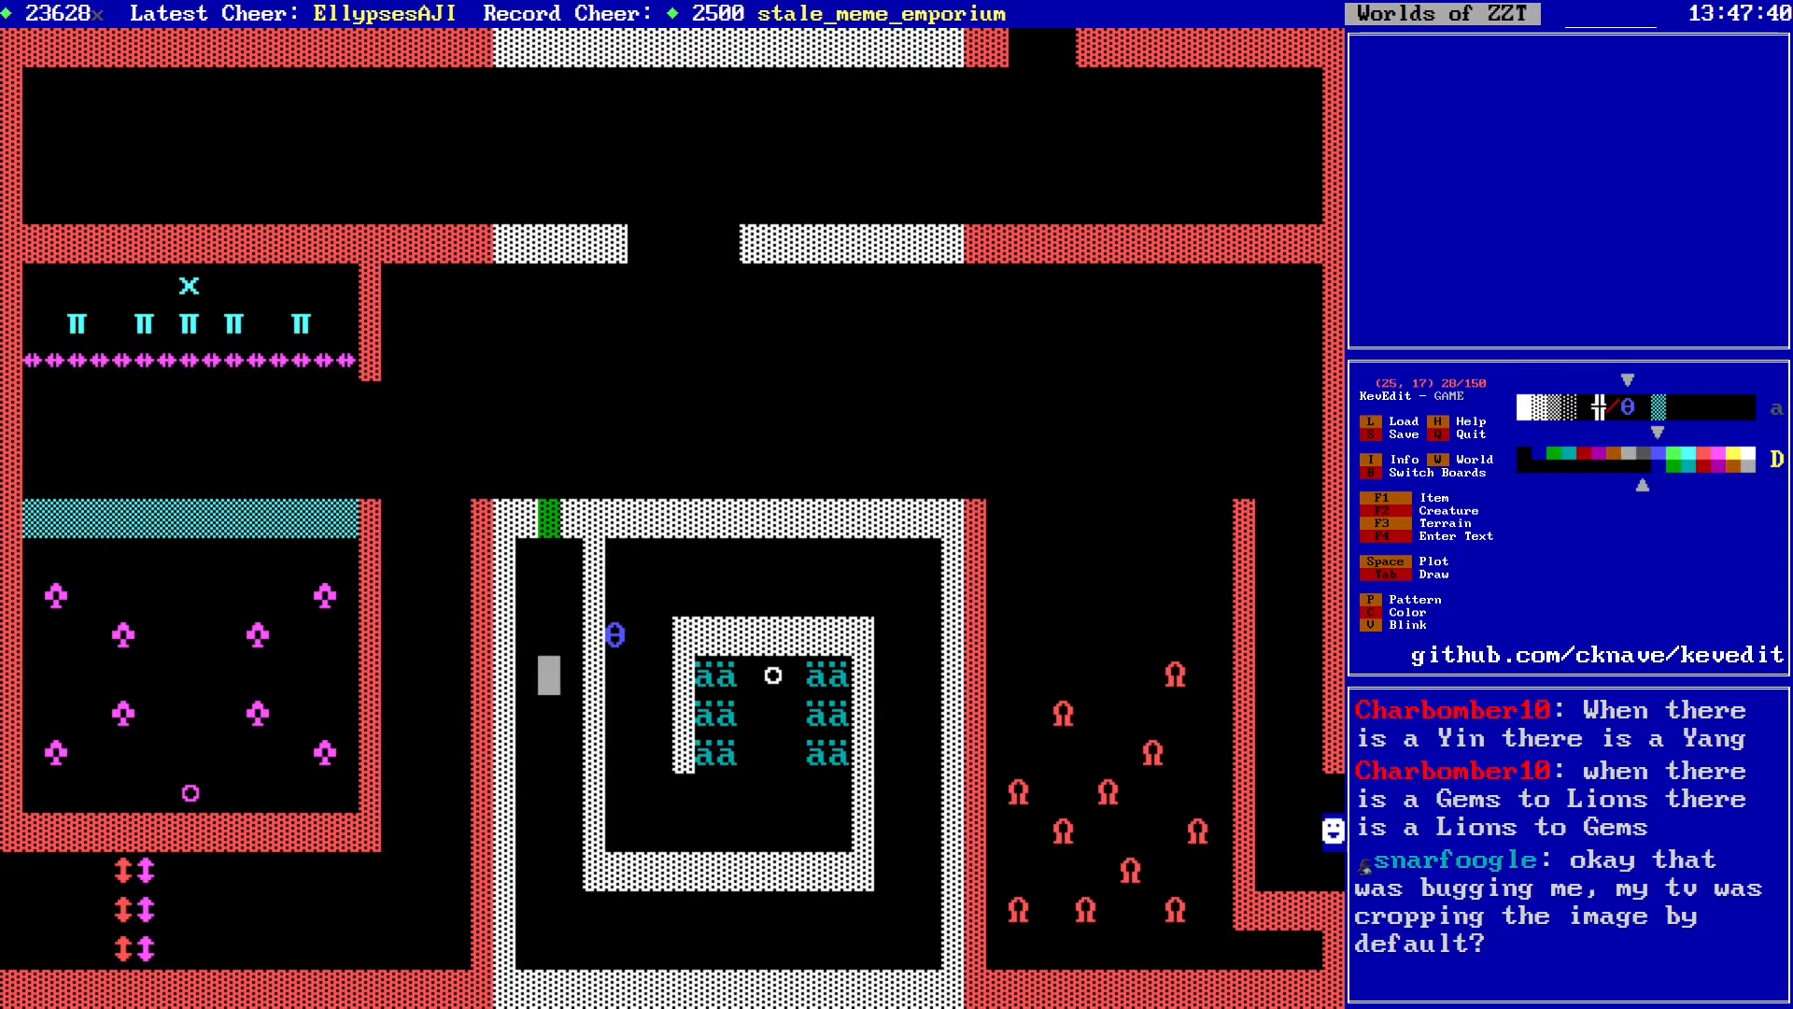
pyautogui.press('Down')
pyautogui.press('Left')
pyautogui.press('Down')
pyautogui.press('Down')
pyautogui.press('Up')
pyautogui.press('space')
# Step: Place another blue centipede head at (42, 19) in the maze and save the world as GAME, overwriting the existing file
pyautogui.press('Down')
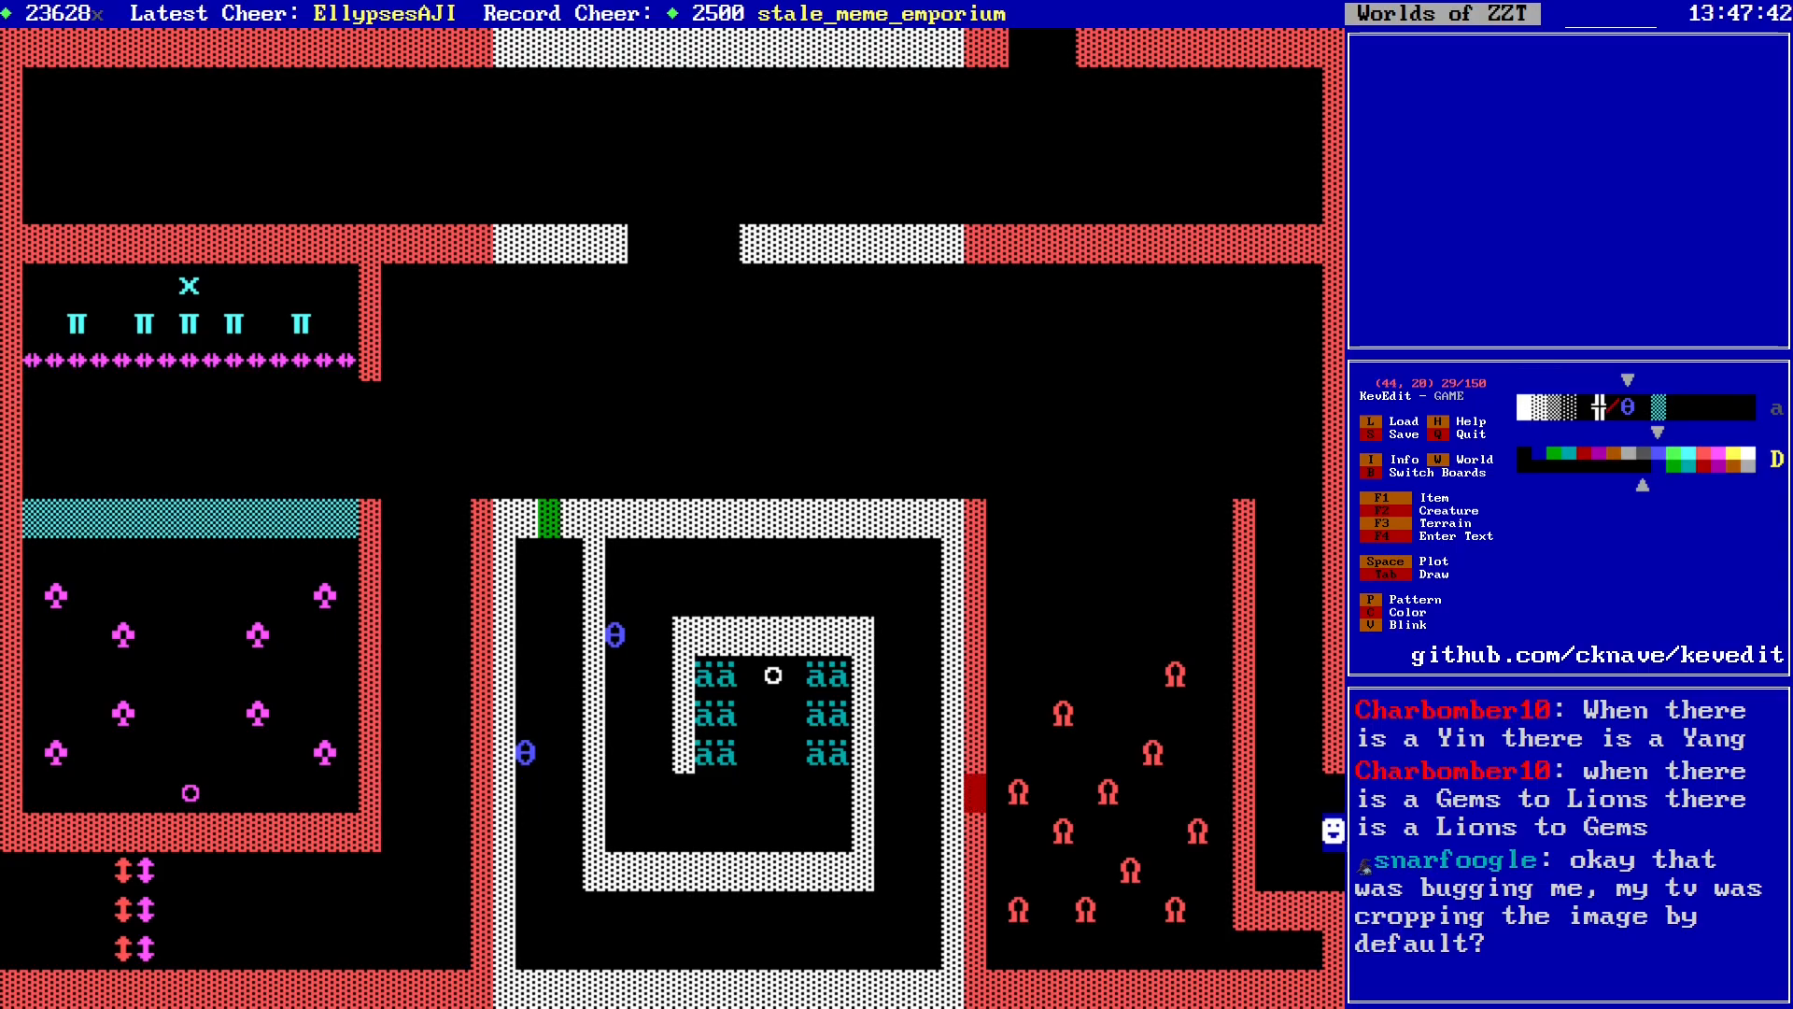
pyautogui.press('Left')
pyautogui.press('Left')
pyautogui.press('Up')
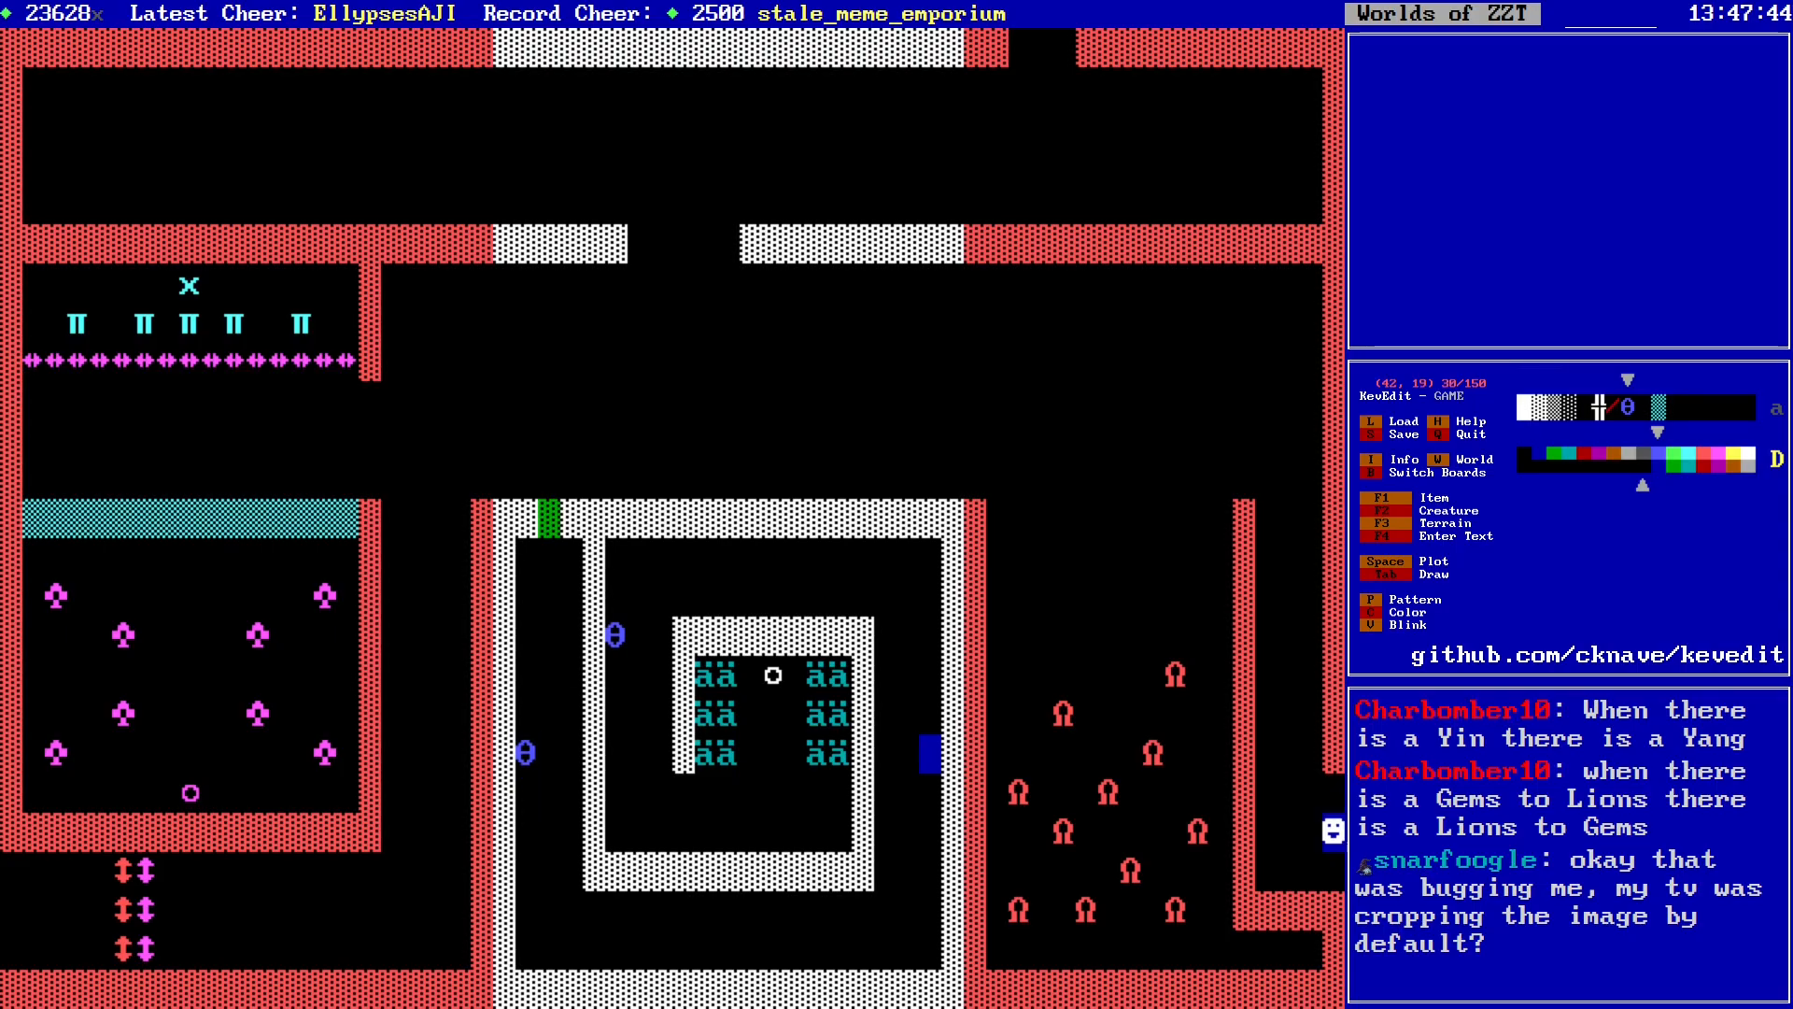
pyautogui.press('Down')
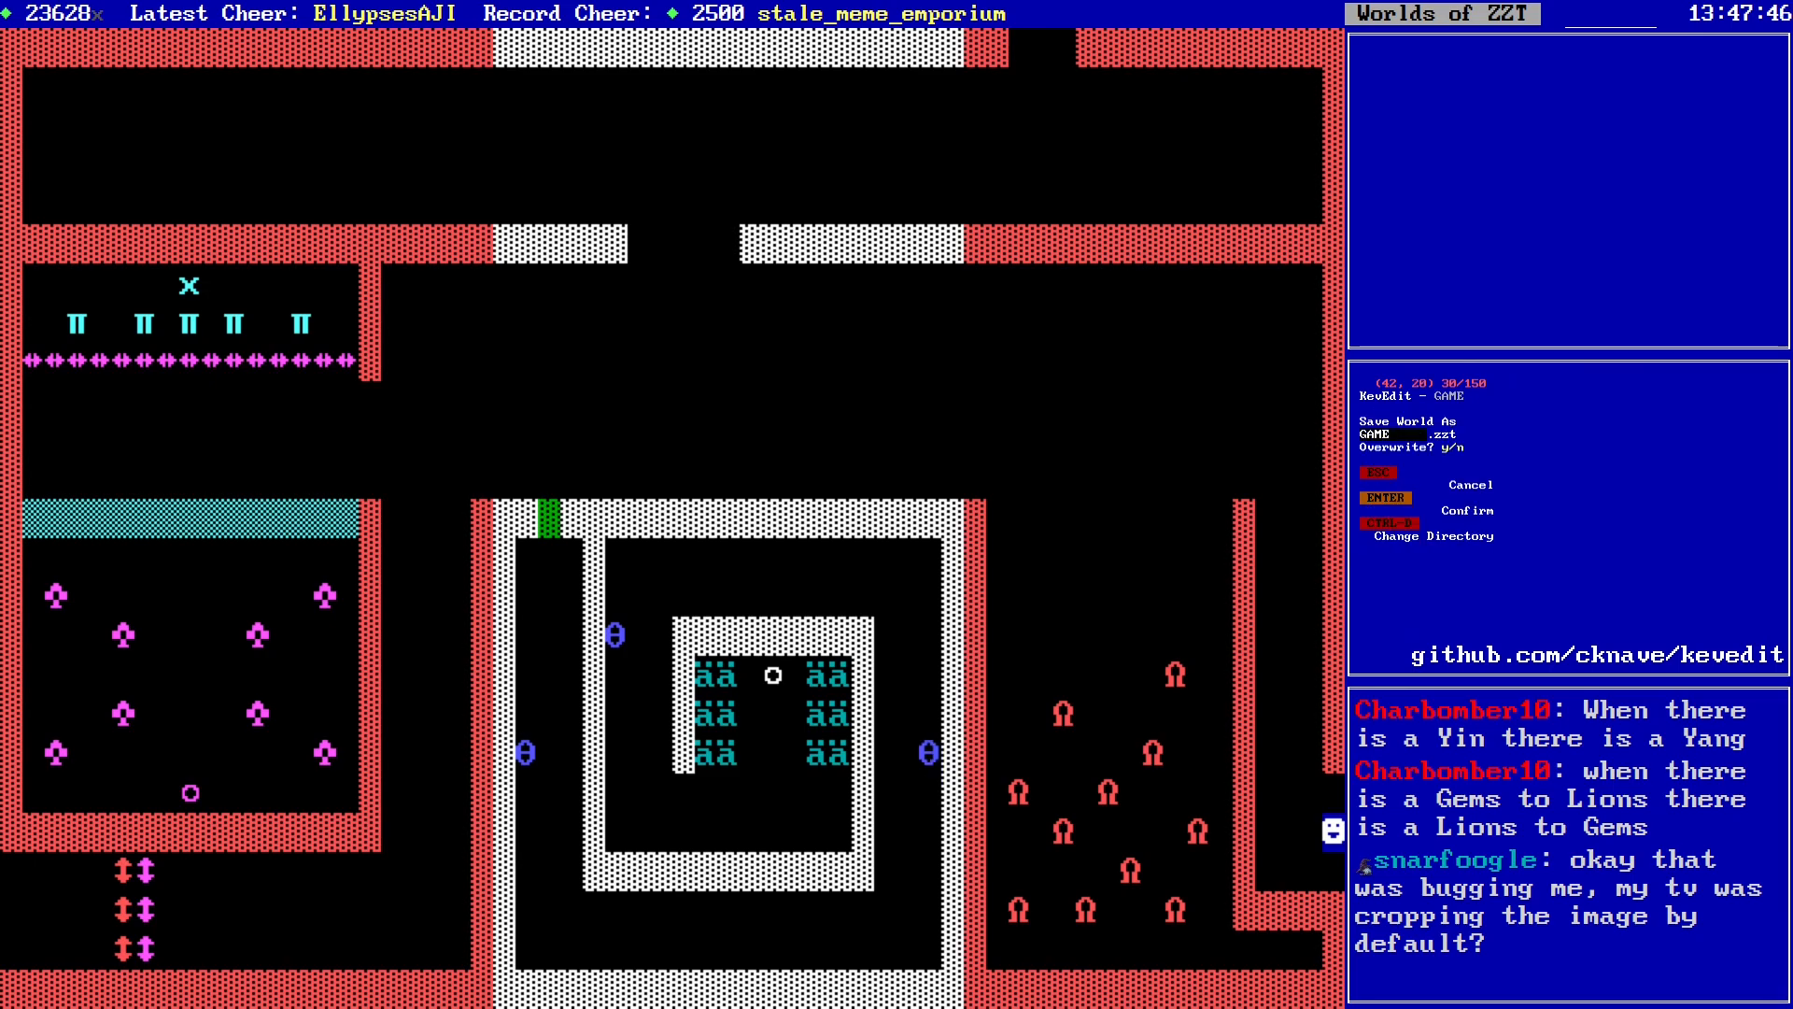
# Step: Set the drawing colour to bright cyan and place four centipede segments below the head at (42, 19), from (42, 20) to (42, 23)
pyautogui.press('f')
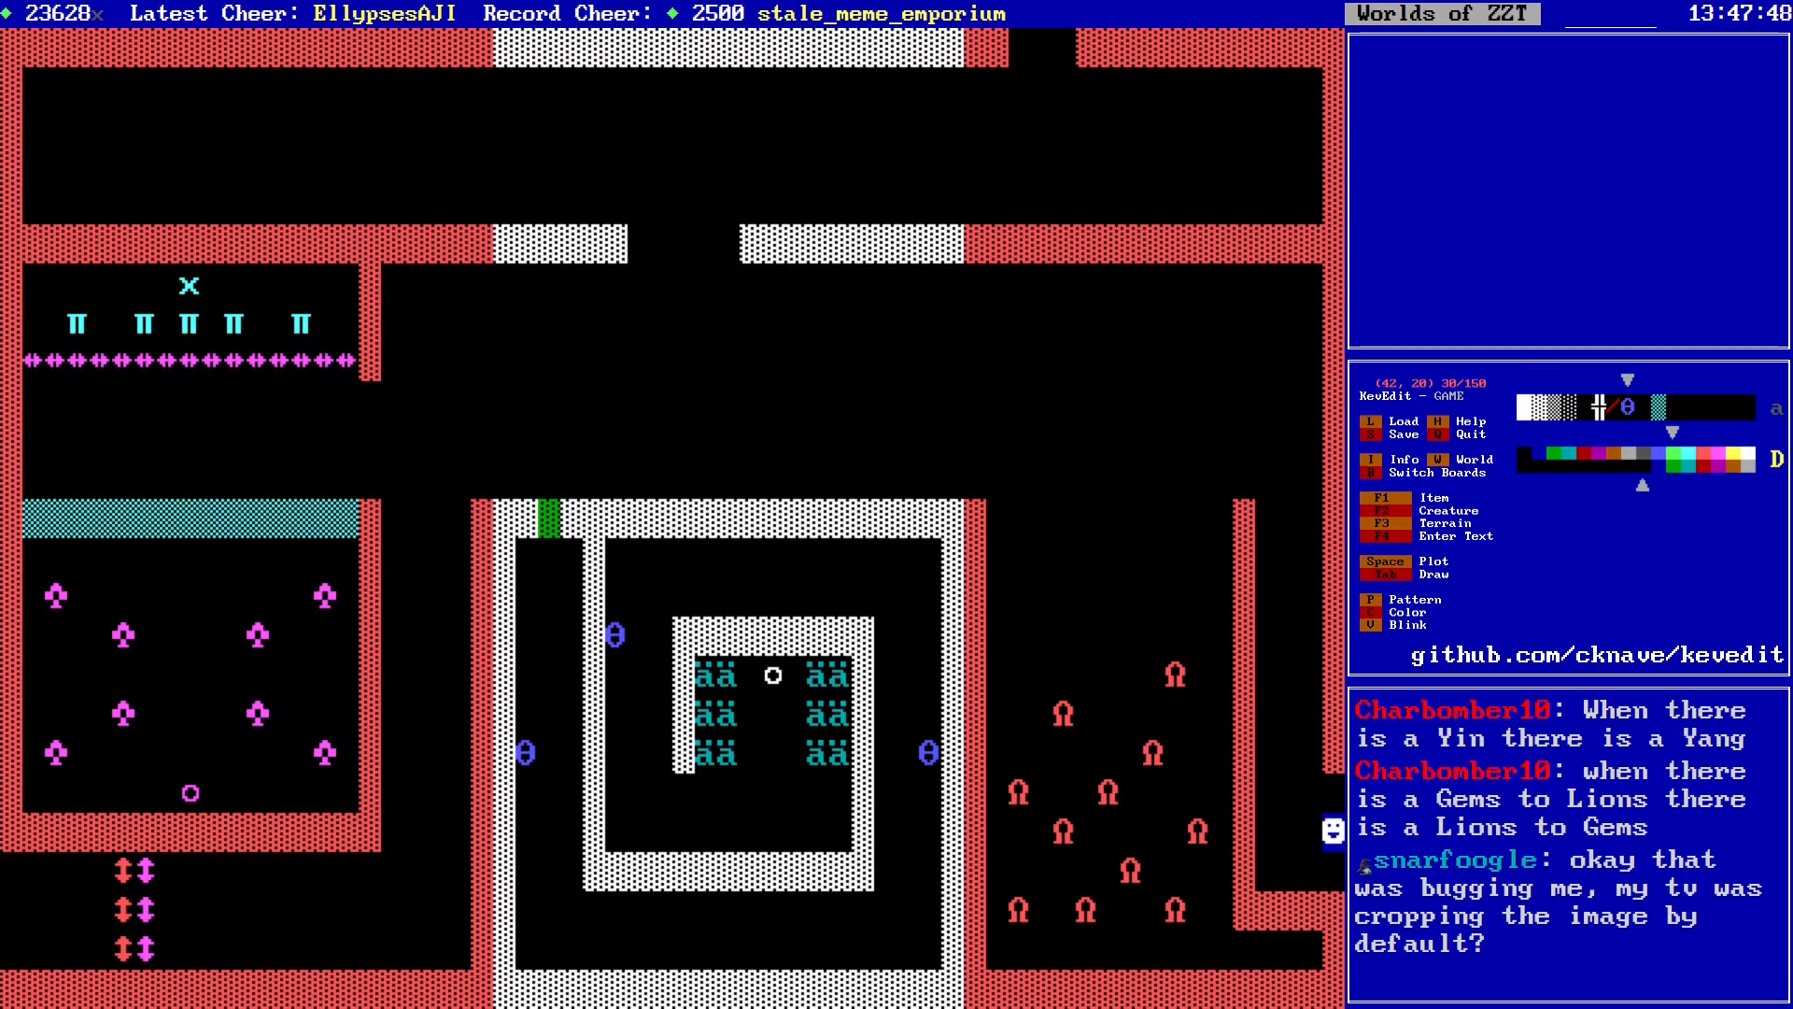
pyautogui.press('space')
pyautogui.press('Down')
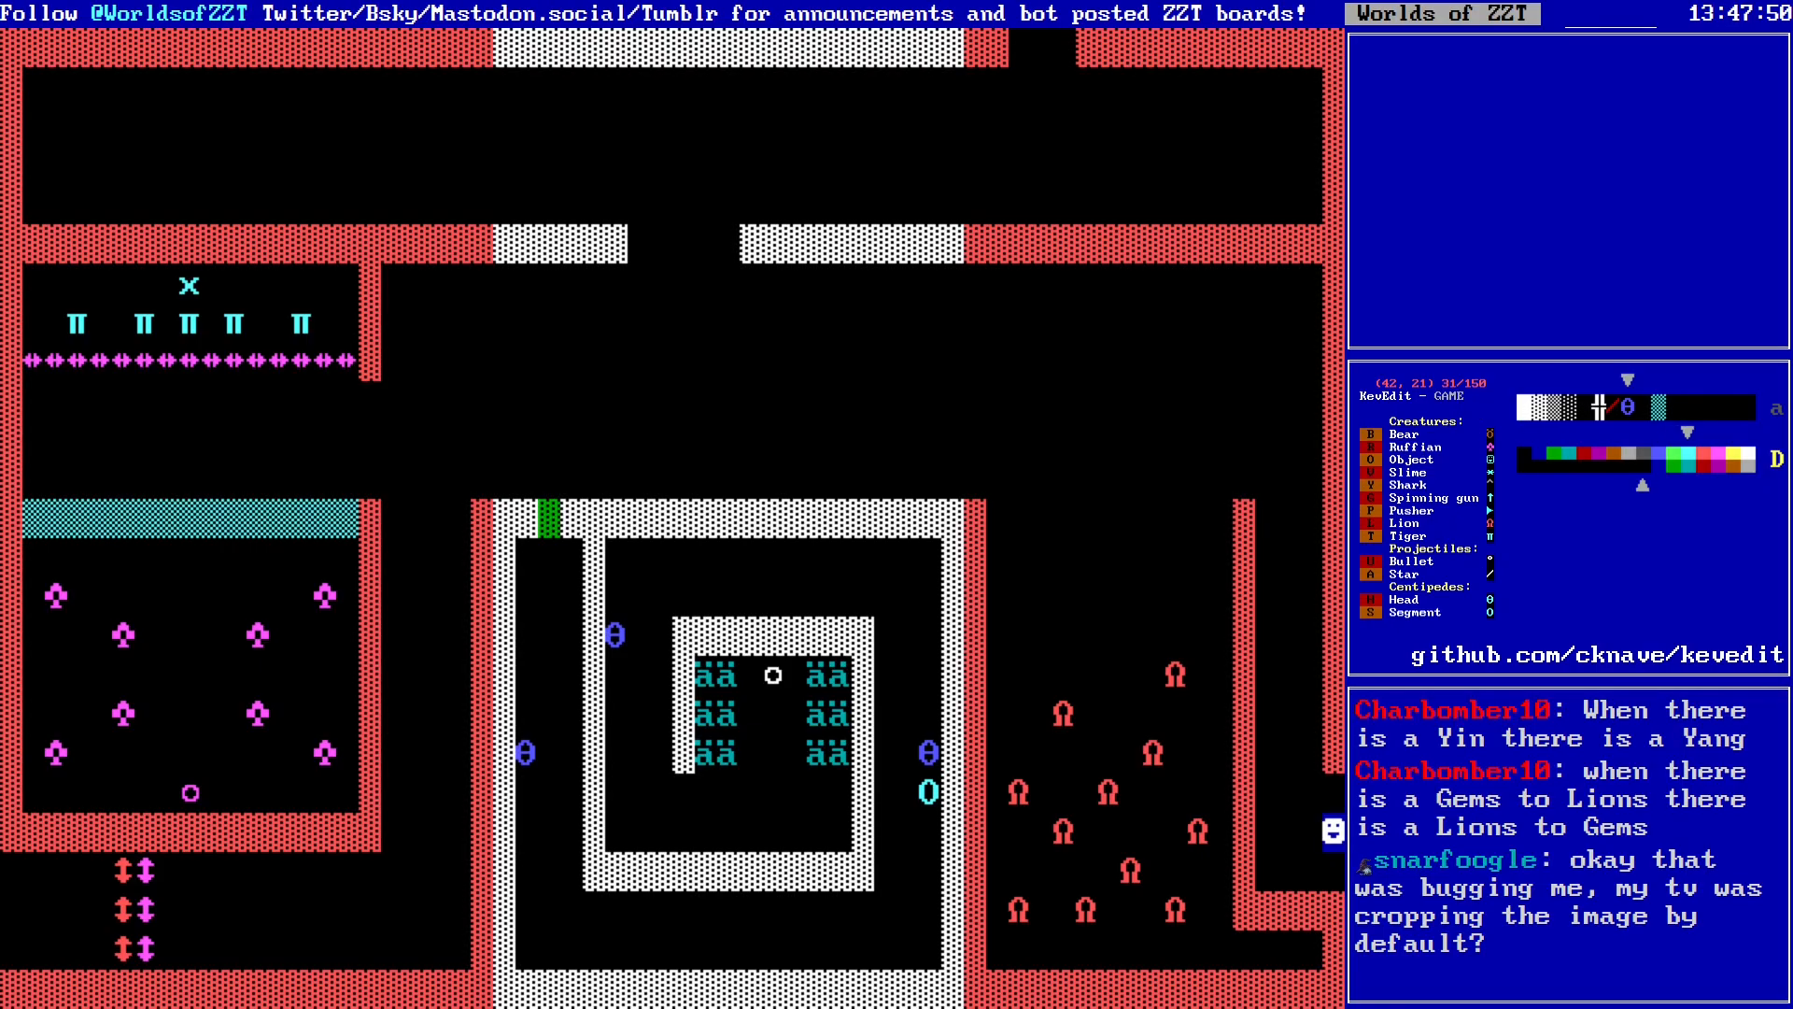
pyautogui.press('F2')
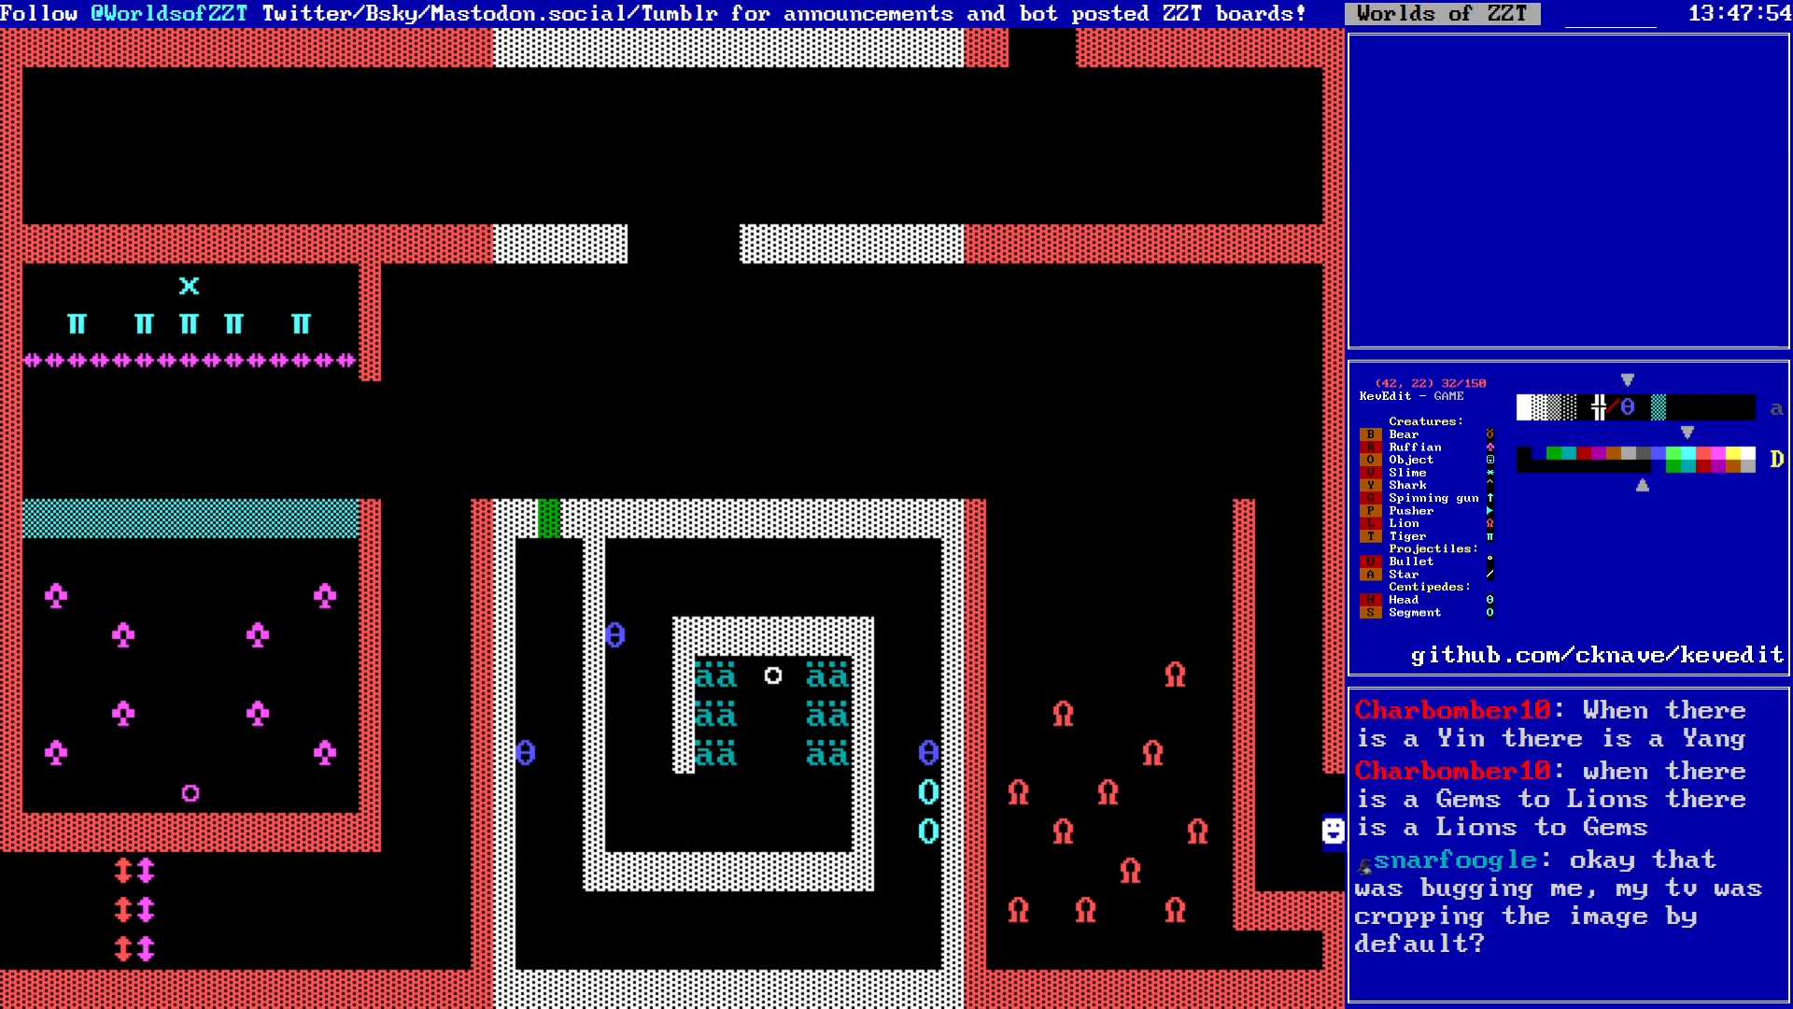
pyautogui.press('s')
pyautogui.press('Left')
pyautogui.press('Down')
pyautogui.press('Right')
pyautogui.press('F2')
pyautogui.press('s')
# Step: Place bright cyan segments behind the head at (28, 16), at (28, 15) and from (28, 14) to (30, 14), deleting the extra one at (31, 14)
pyautogui.press('Left')
pyautogui.press('Left')
pyautogui.press('Left')
pyautogui.press('Left')
pyautogui.press('Left')
pyautogui.press('Left')
pyautogui.press('Left')
pyautogui.press('Left')
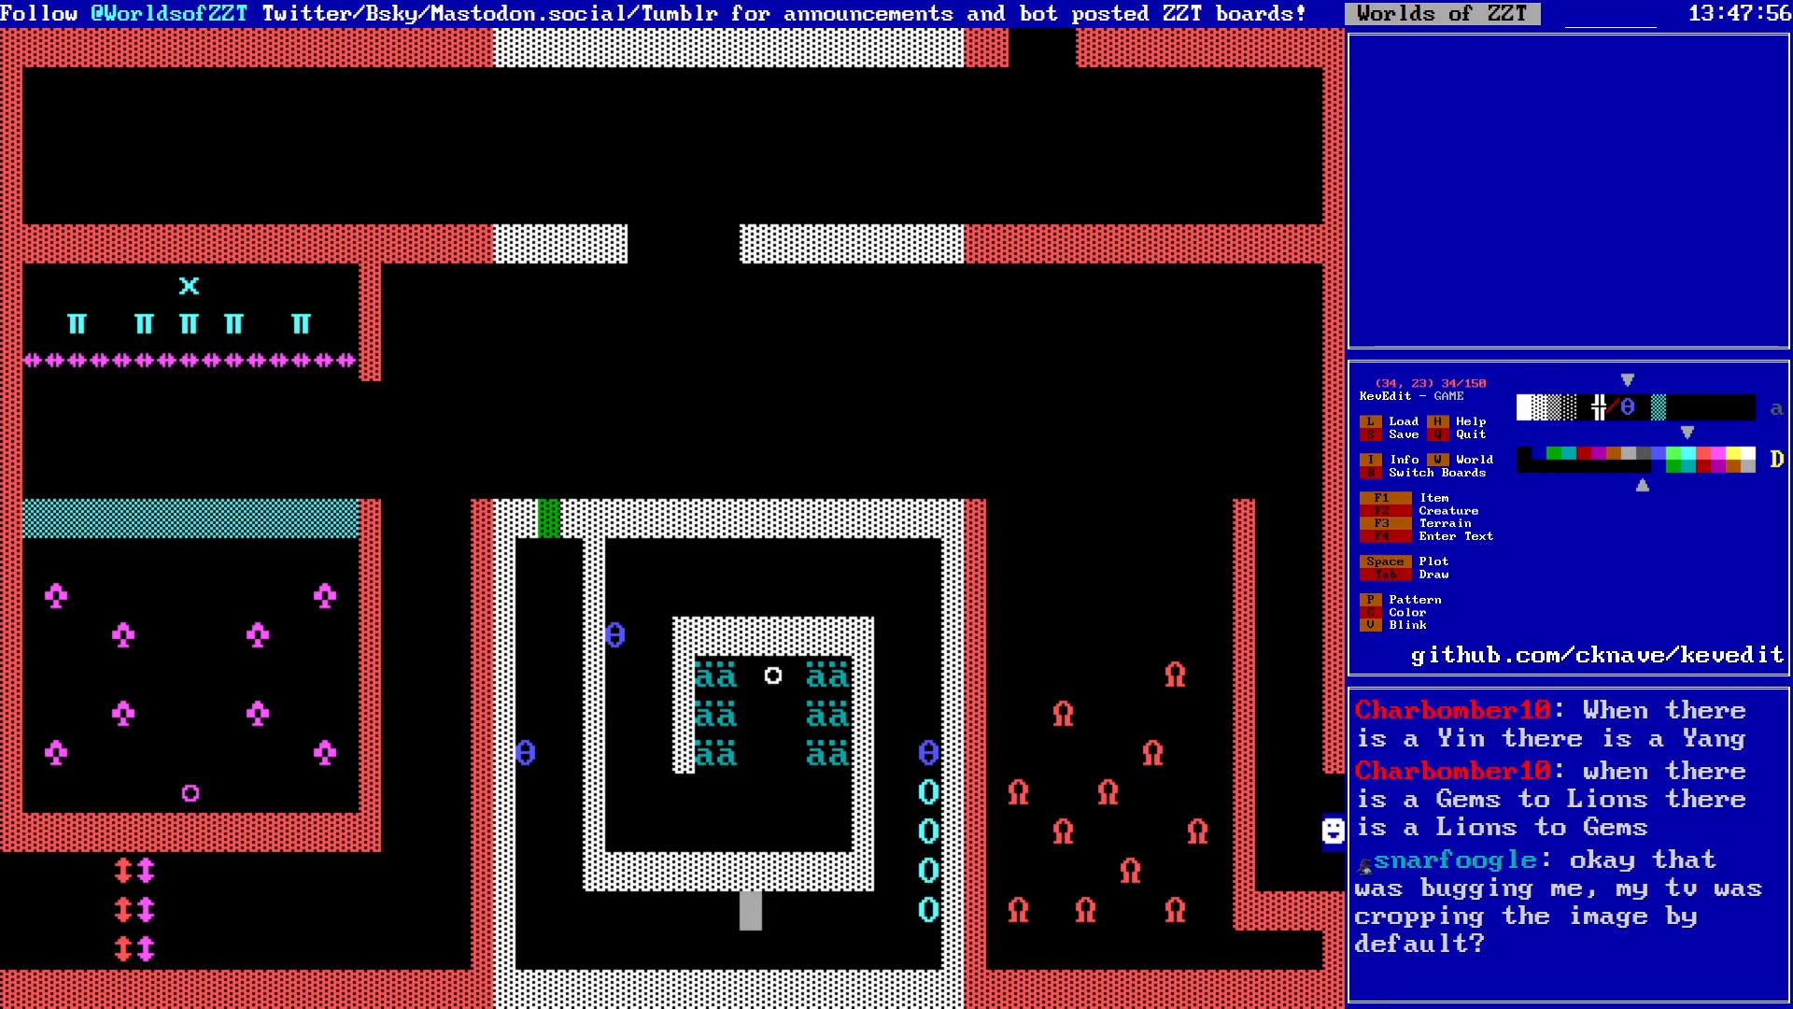
pyautogui.press('Left')
pyautogui.press('Left')
pyautogui.press('Left')
pyautogui.press('Left')
pyautogui.press('Left')
pyautogui.press('Up')
pyautogui.press('Up')
pyautogui.press('Up')
pyautogui.press('Up')
pyautogui.press('Left')
pyautogui.press('Up')
pyautogui.press('Up')
pyautogui.press('Up')
pyautogui.press('Up')
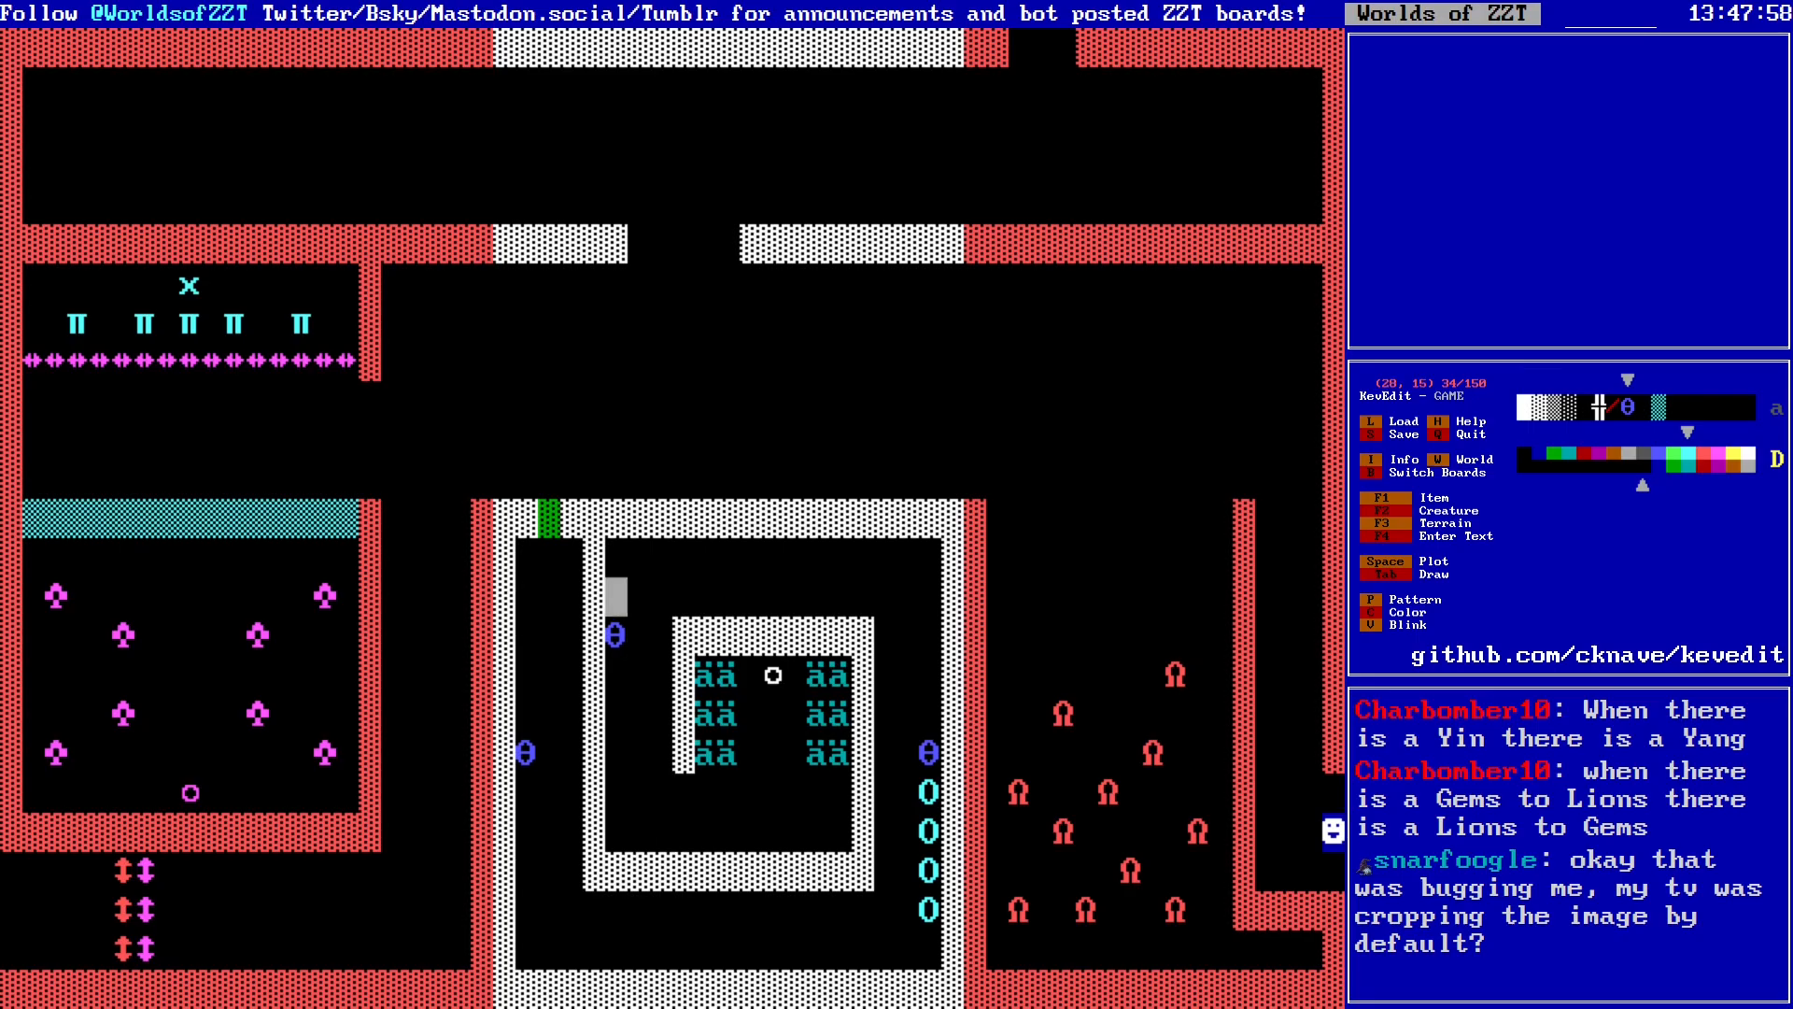
pyautogui.press('F2')
pyautogui.press('s')
pyautogui.press('Up')
pyautogui.press('Right')
pyautogui.press('Right')
pyautogui.press('Right')
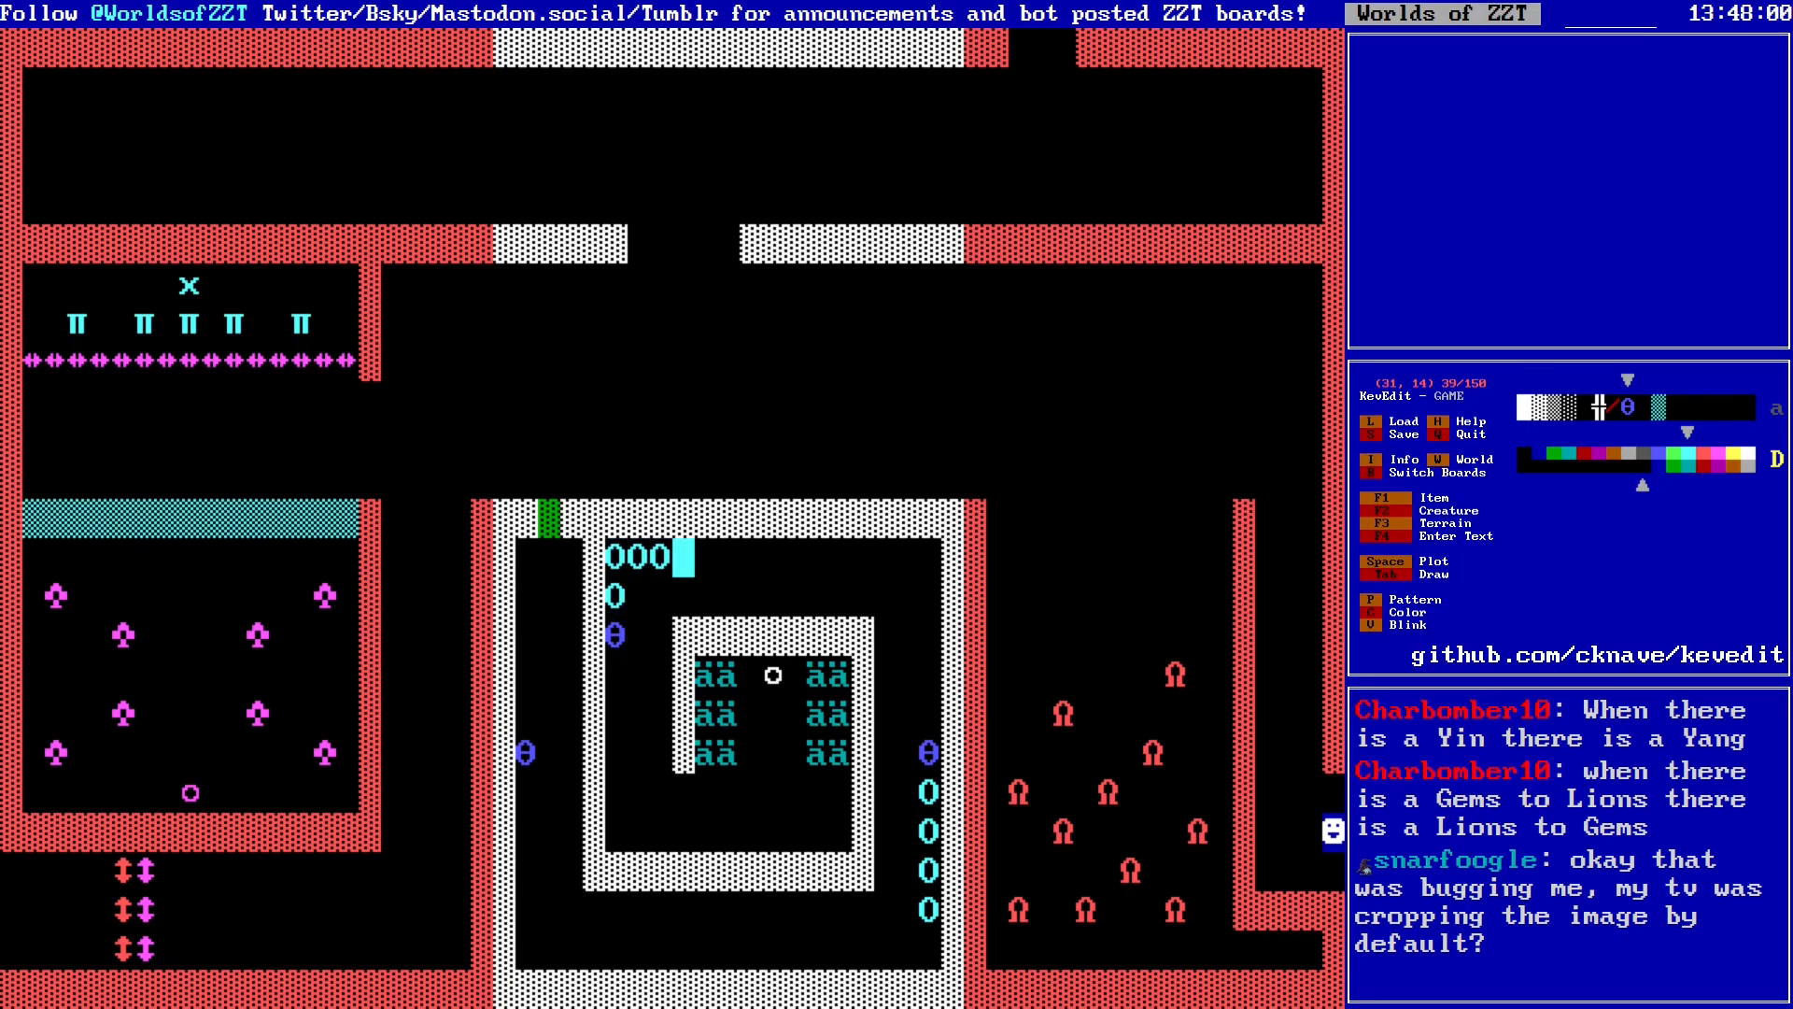
pyautogui.press('Delete')
# Step: Place four bright cyan centipede segments below the head at (24, 19), from (24, 20) to (24, 23)
pyautogui.press('Left')
pyautogui.press('Left')
pyautogui.press('Left')
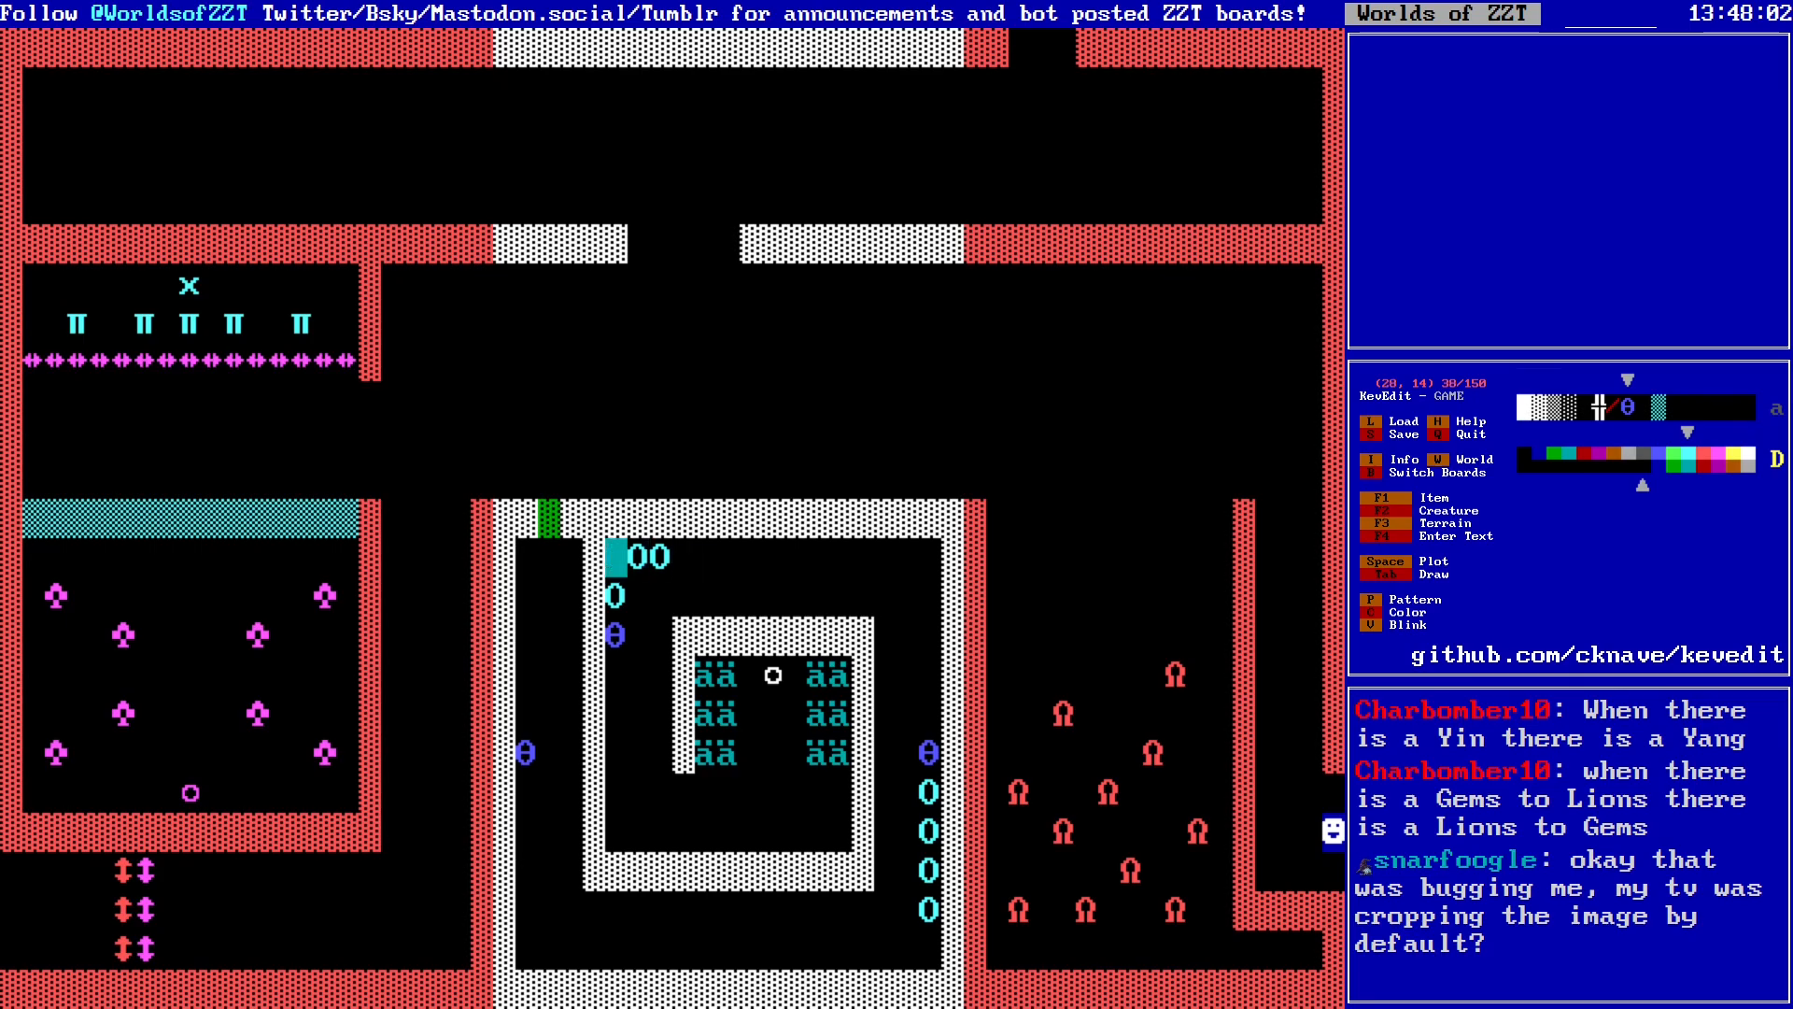
pyautogui.press('Down')
pyautogui.press('Down')
pyautogui.press('Left')
pyautogui.press('Down')
pyautogui.press('Left')
pyautogui.press('Down')
pyautogui.press('Left')
pyautogui.press('Down')
pyautogui.press('Left')
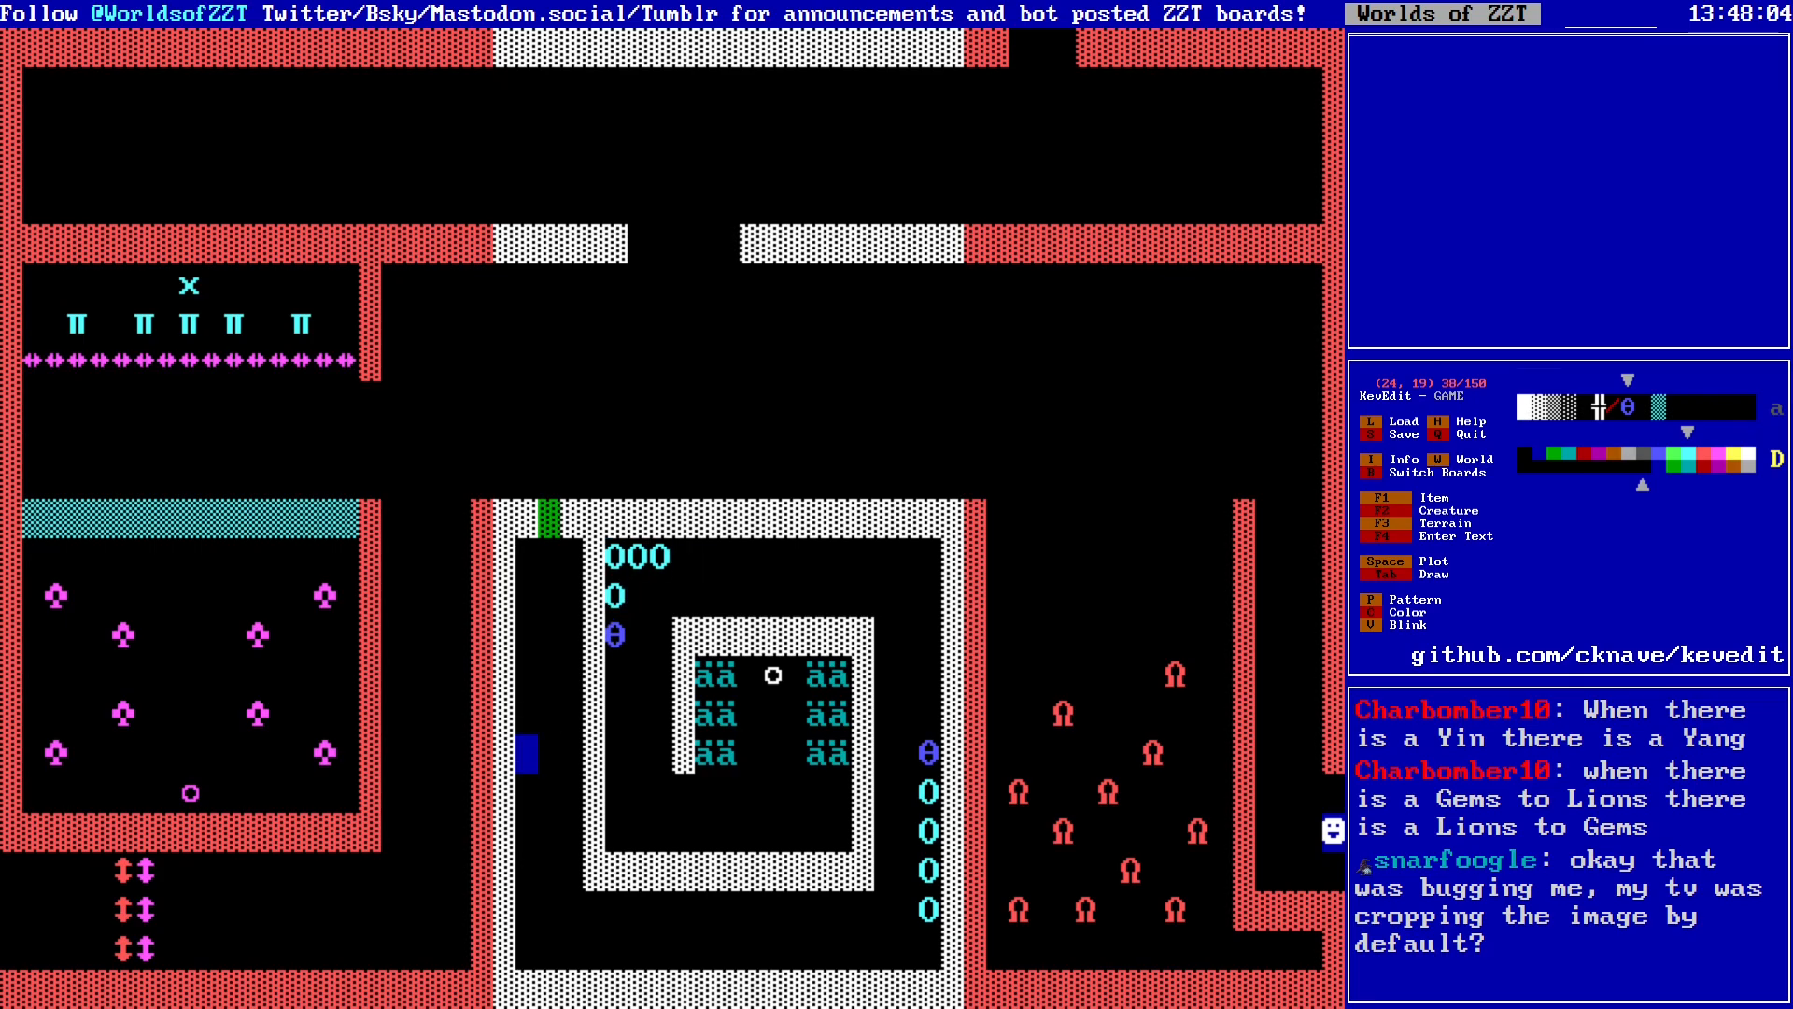
pyautogui.press('space')
pyautogui.press('Down')
pyautogui.press('space')
pyautogui.press('Down')
pyautogui.press('space')
pyautogui.press('Down')
pyautogui.press('space')
pyautogui.press('Down')
pyautogui.press('Right')
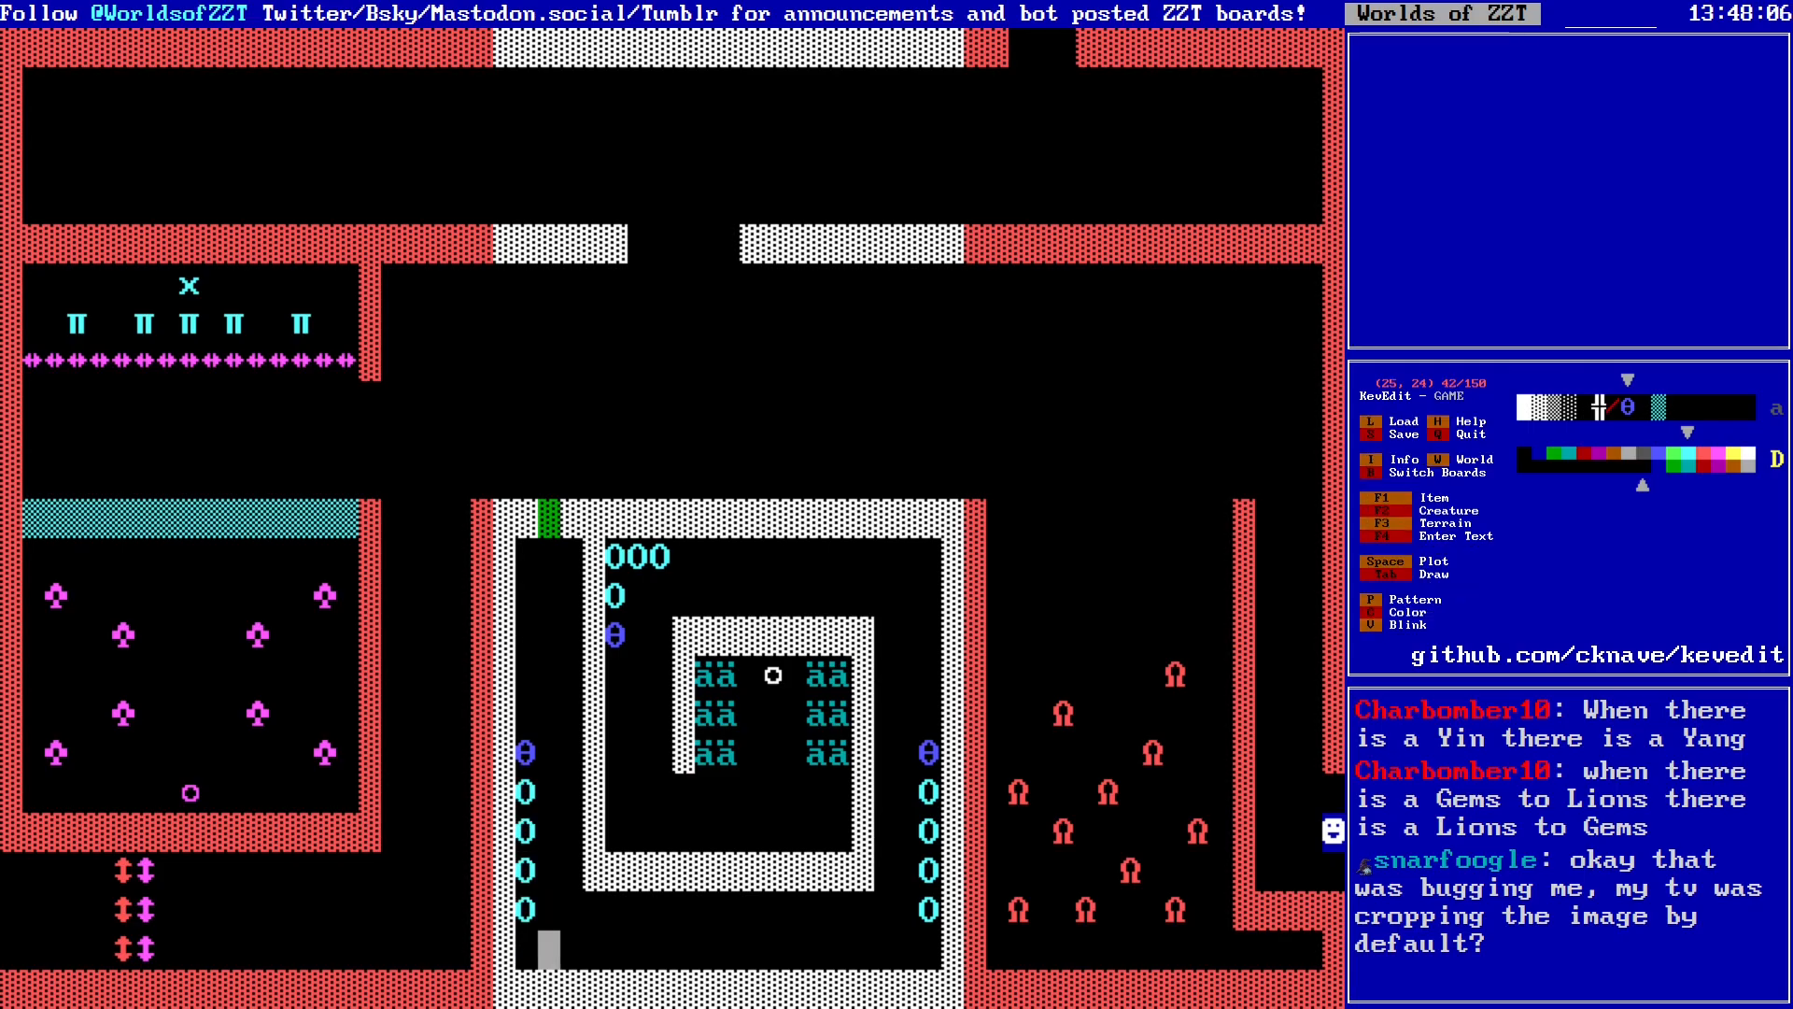
pyautogui.press('Right')
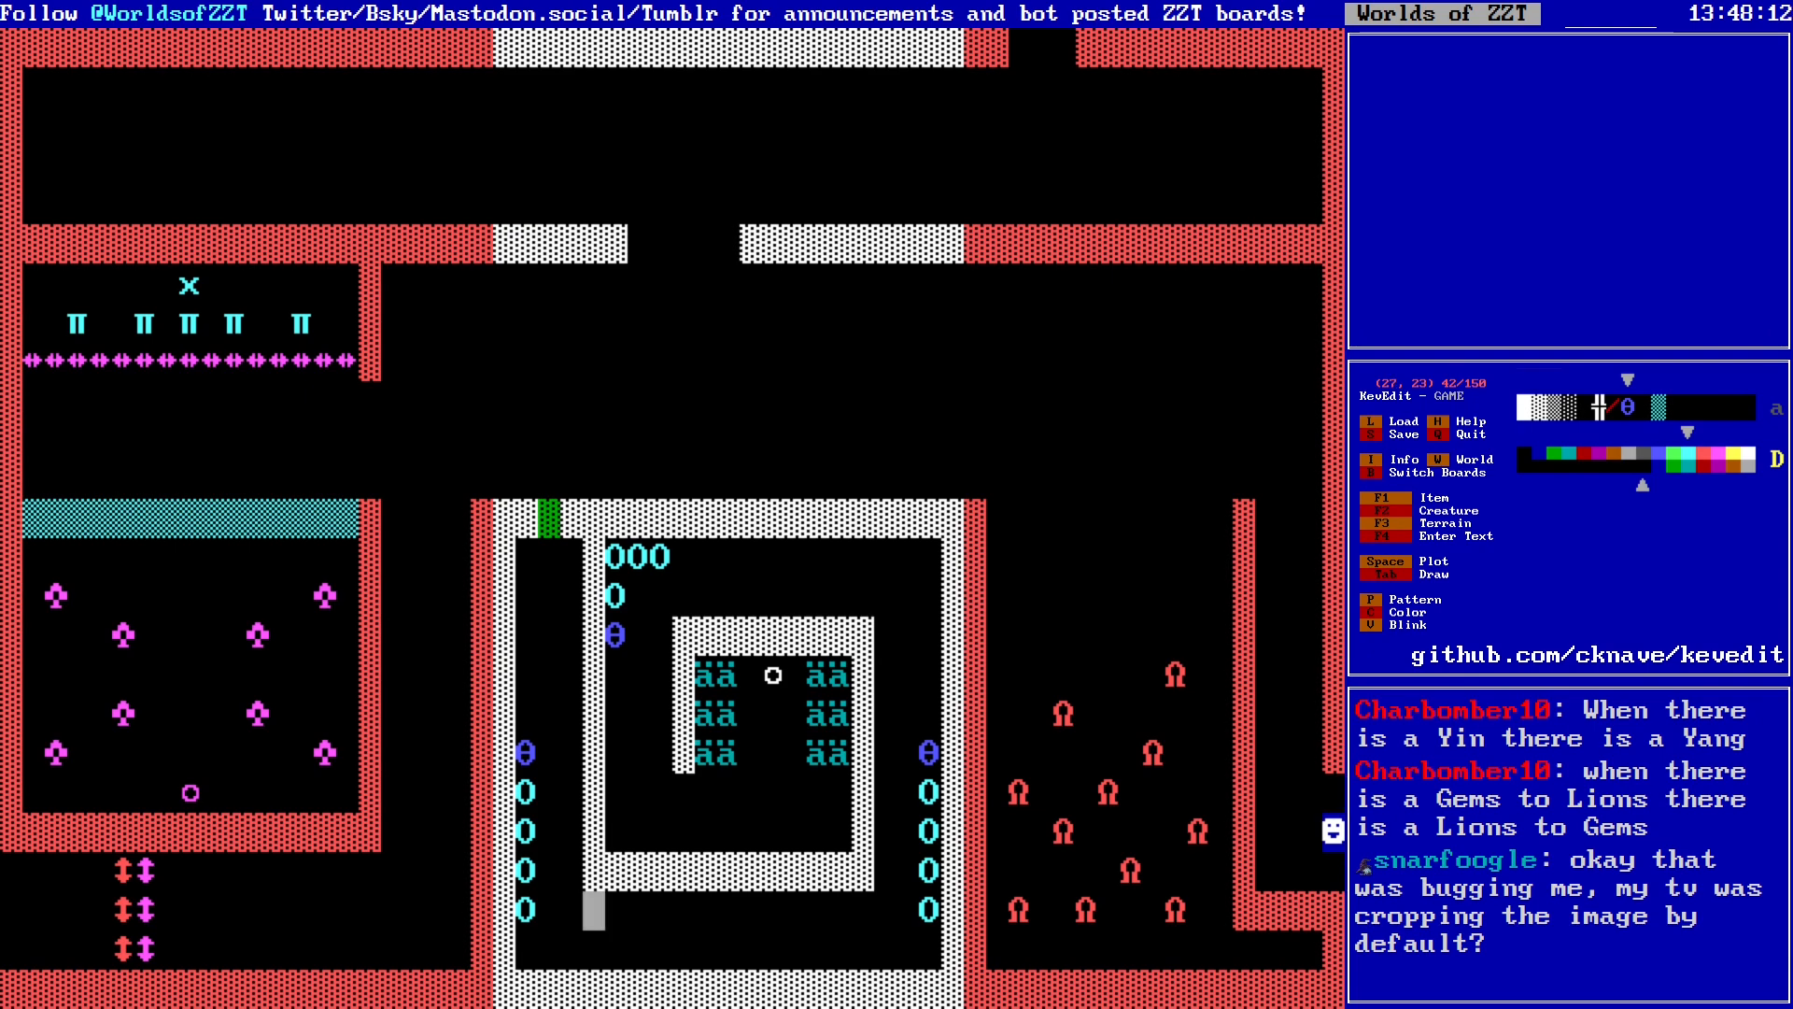
pyautogui.press('Right')
pyautogui.press('Right')
pyautogui.press('Right')
pyautogui.press('Right')
pyautogui.press('Right')
pyautogui.press('Right')
pyautogui.press('Right')
pyautogui.press('Right')
pyautogui.press('Right')
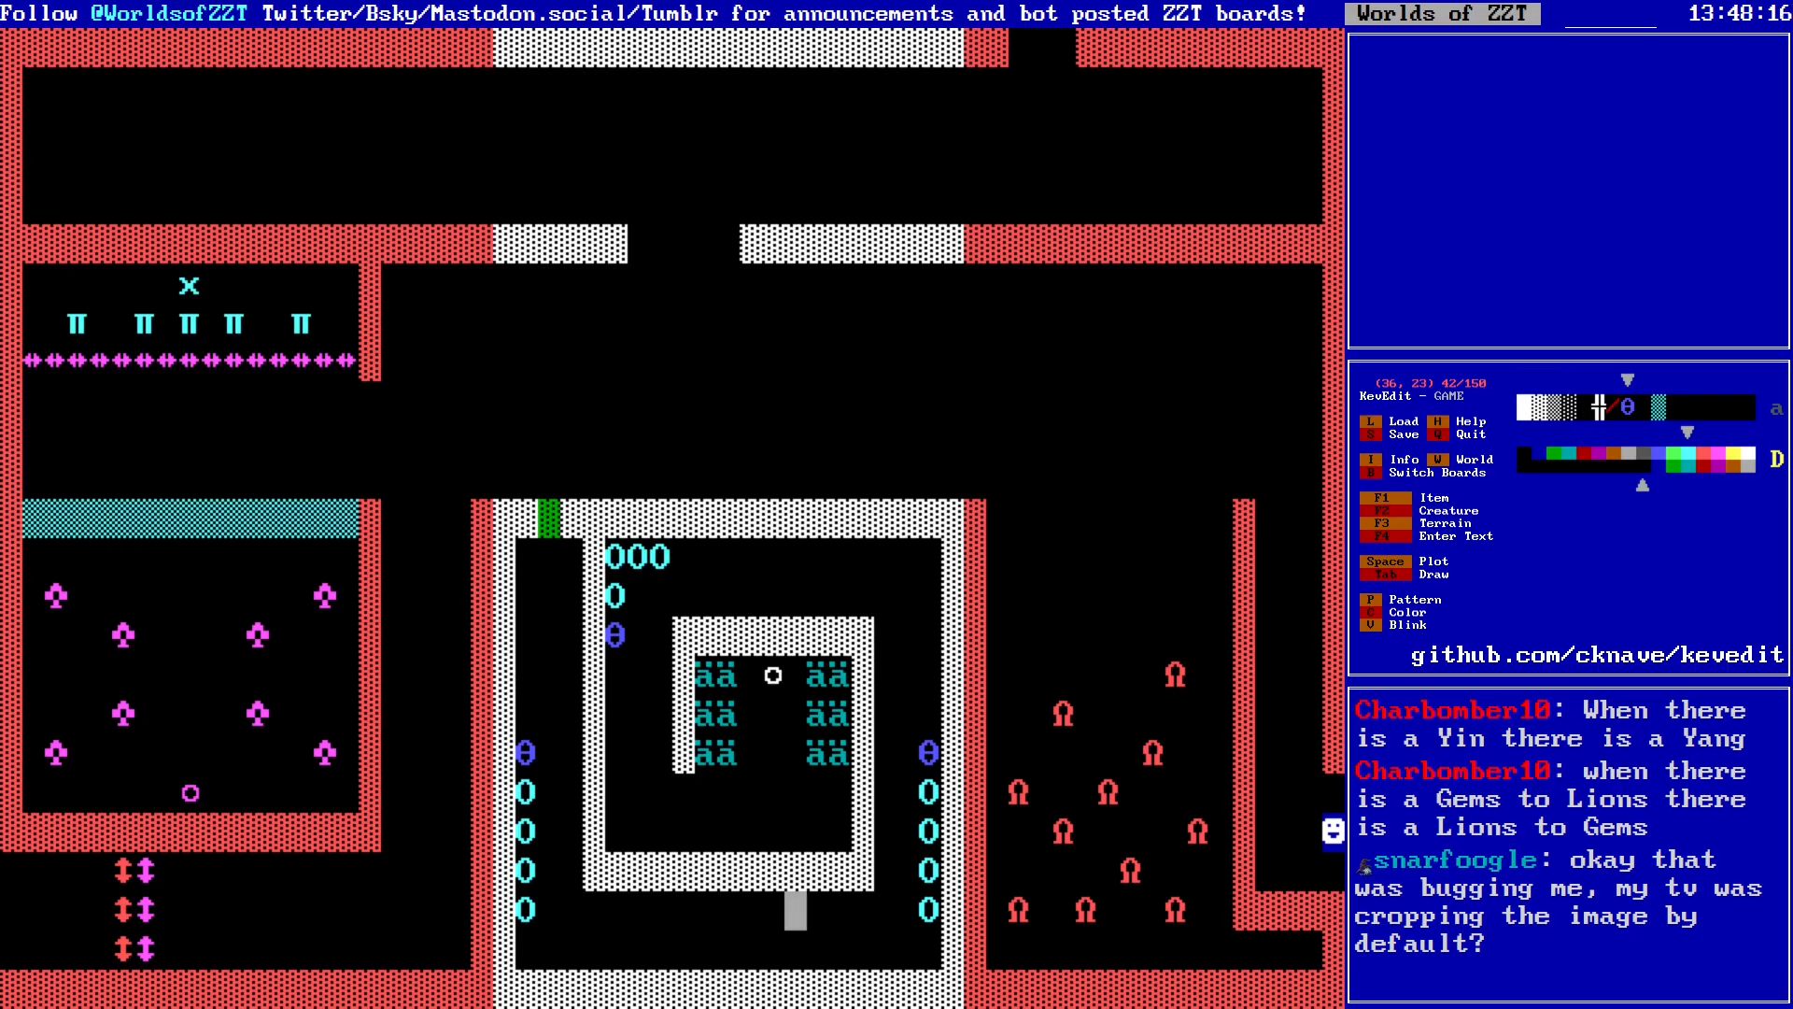
pyautogui.press('Up')
pyautogui.press('Up')
pyautogui.press('Up')
pyautogui.press('Up')
pyautogui.press('Left')
pyautogui.press('Down')
pyautogui.press('Down')
pyautogui.press('Down')
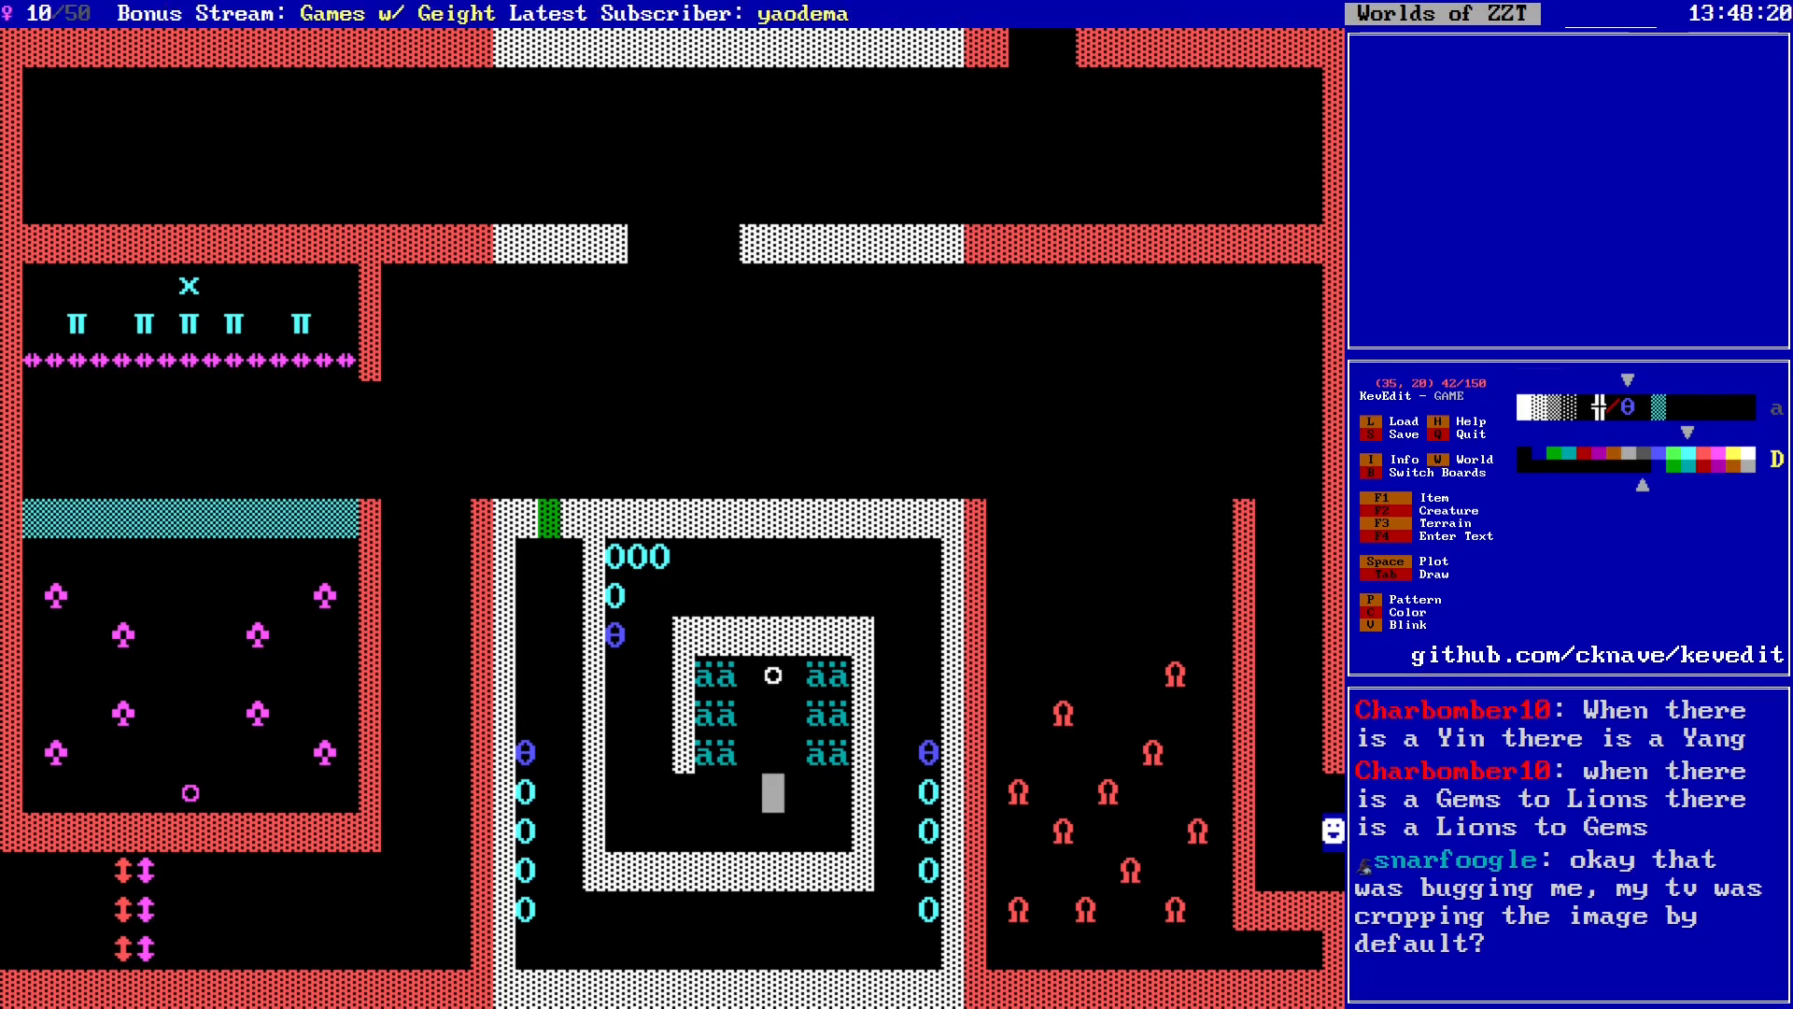
pyautogui.press('Left')
pyautogui.press('Left')
pyautogui.press('Left')
pyautogui.press('Left')
pyautogui.press('Left')
pyautogui.press('Up')
pyautogui.press('Up')
pyautogui.press('Up')
pyautogui.press('Up')
pyautogui.press('Up')
pyautogui.press('Up')
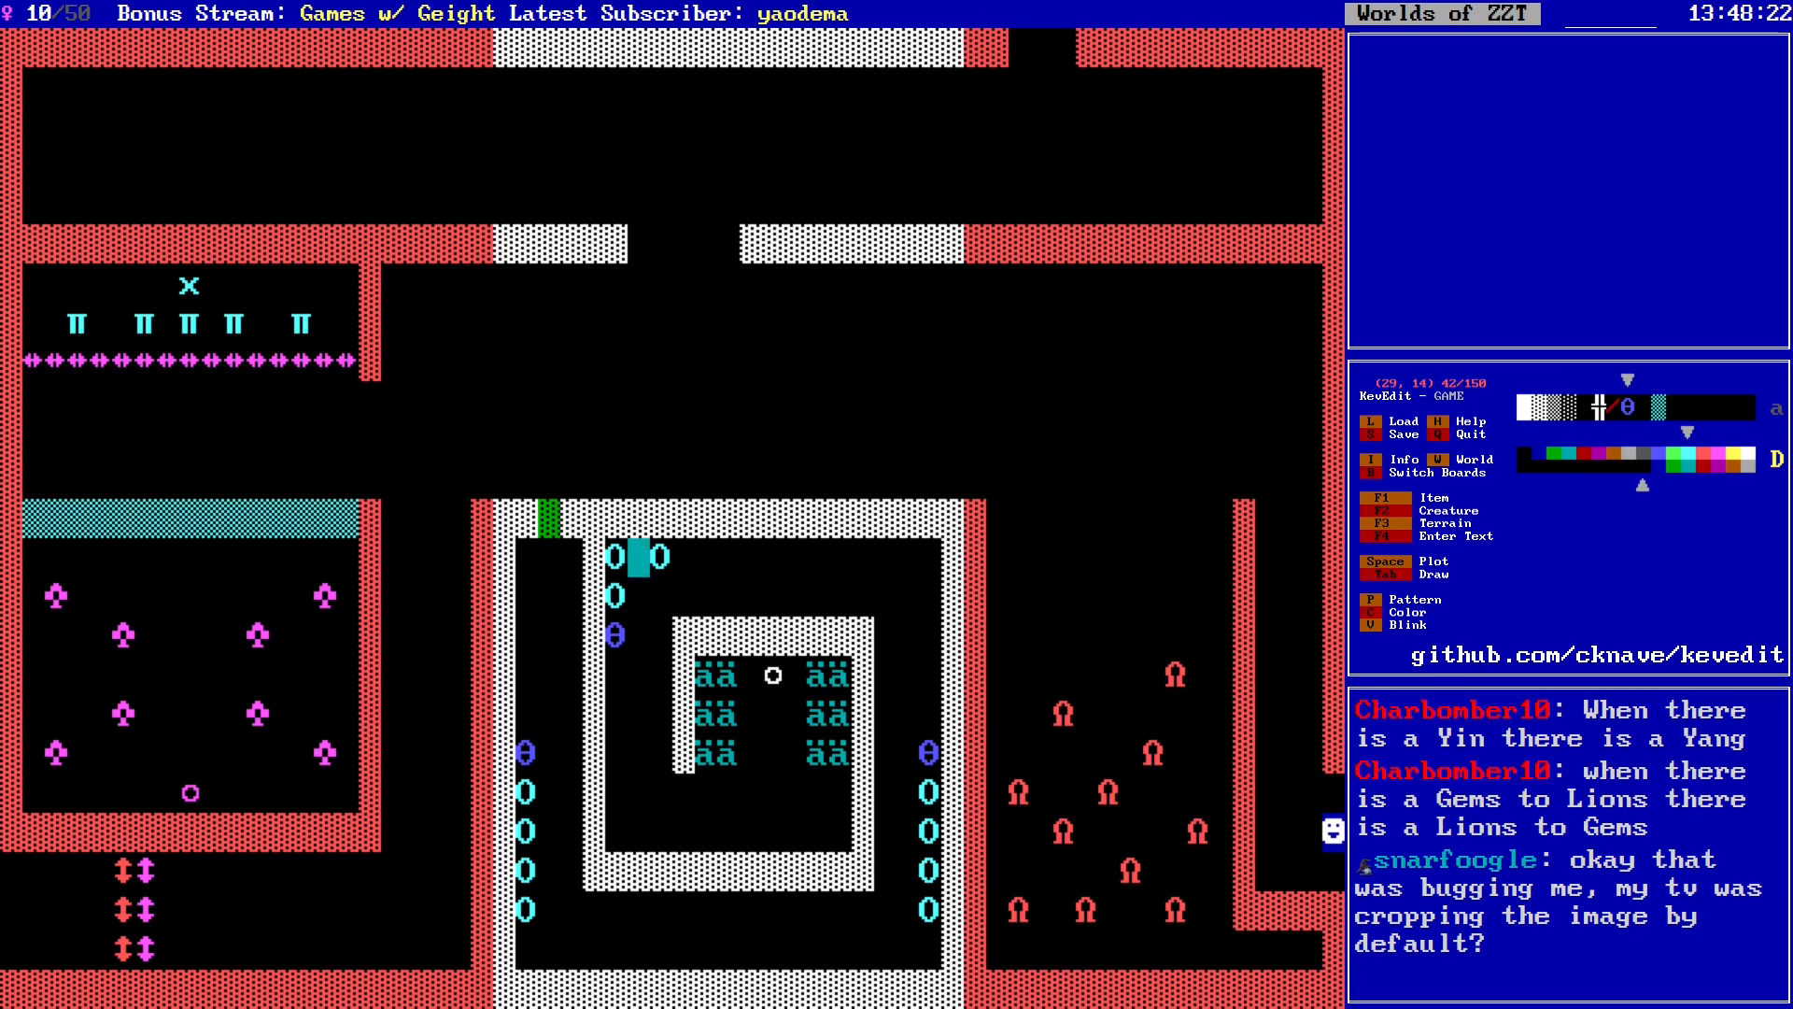
pyautogui.press('Left')
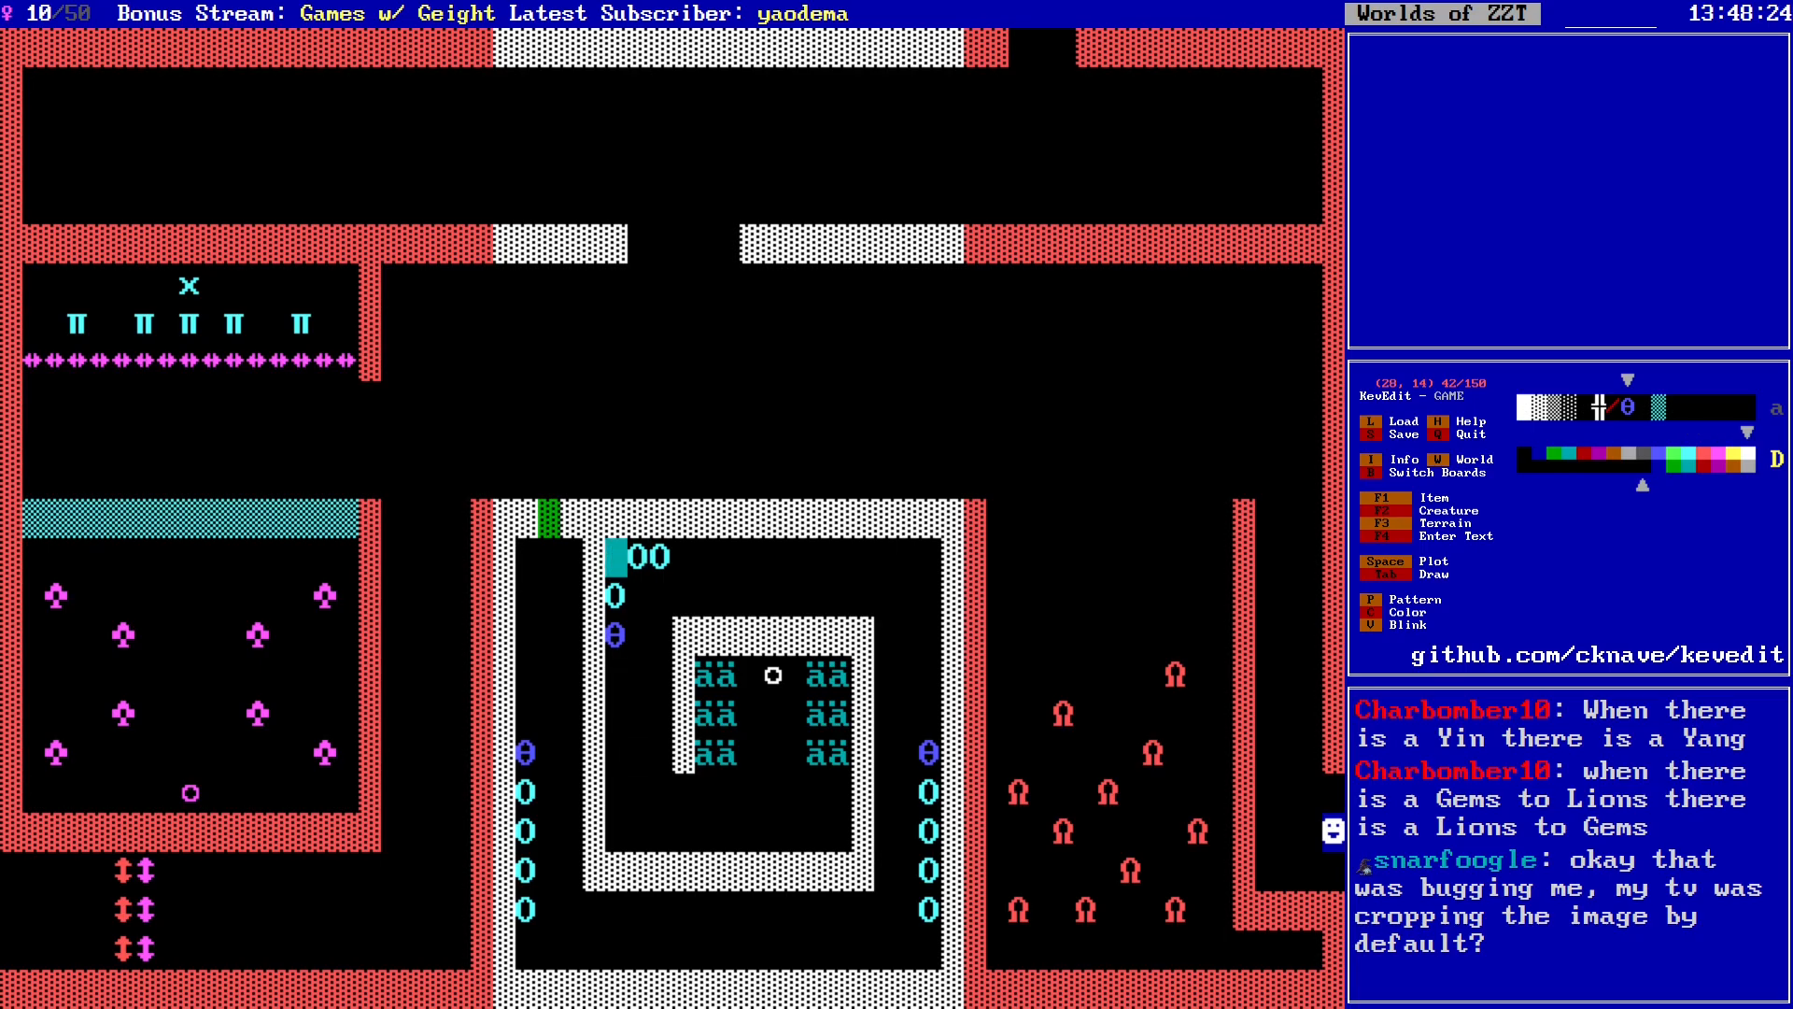
# Step: Set the drawing colour to bright white and place three north-south sliders beside the purple ones, from (8, 22) to (8, 24)
pyautogui.hotkey('alt', 'Down')
pyautogui.hotkey('alt', 'Left')
pyautogui.hotkey('alt', 'Left')
pyautogui.press('Down')
pyautogui.press('F3')
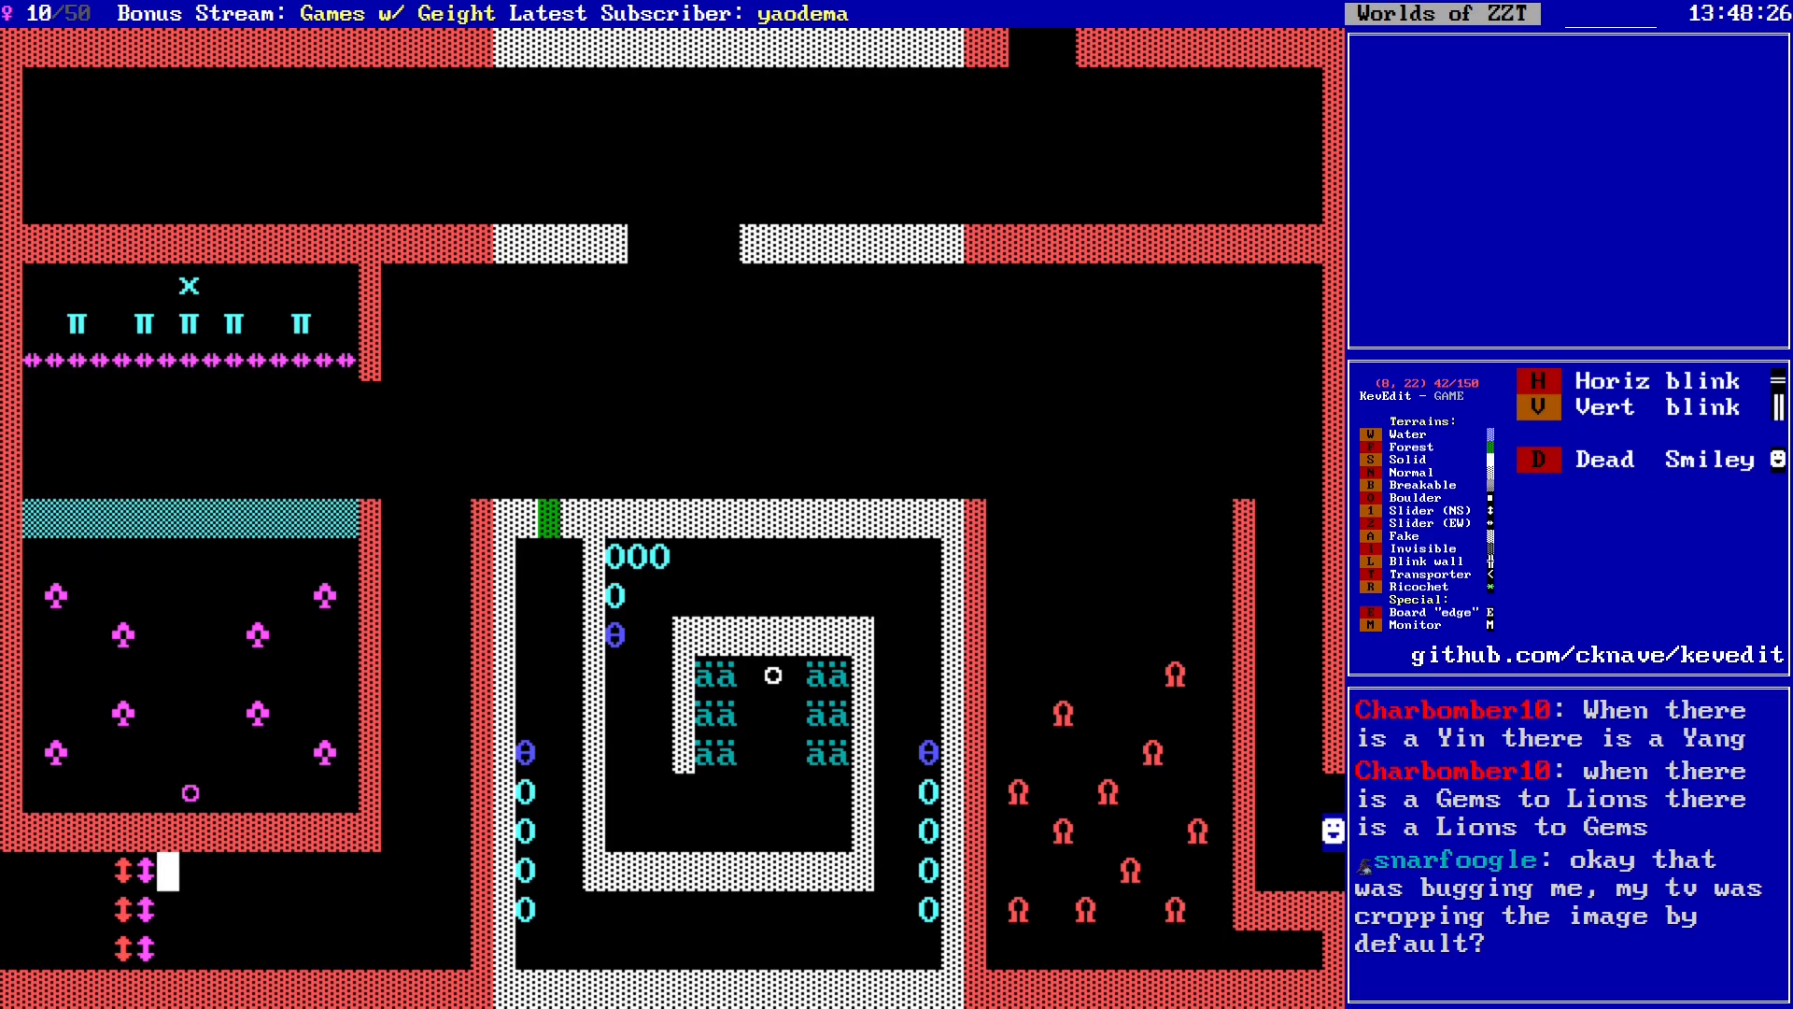
pyautogui.press('1')
pyautogui.press('Down')
pyautogui.press('space')
pyautogui.press('Down')
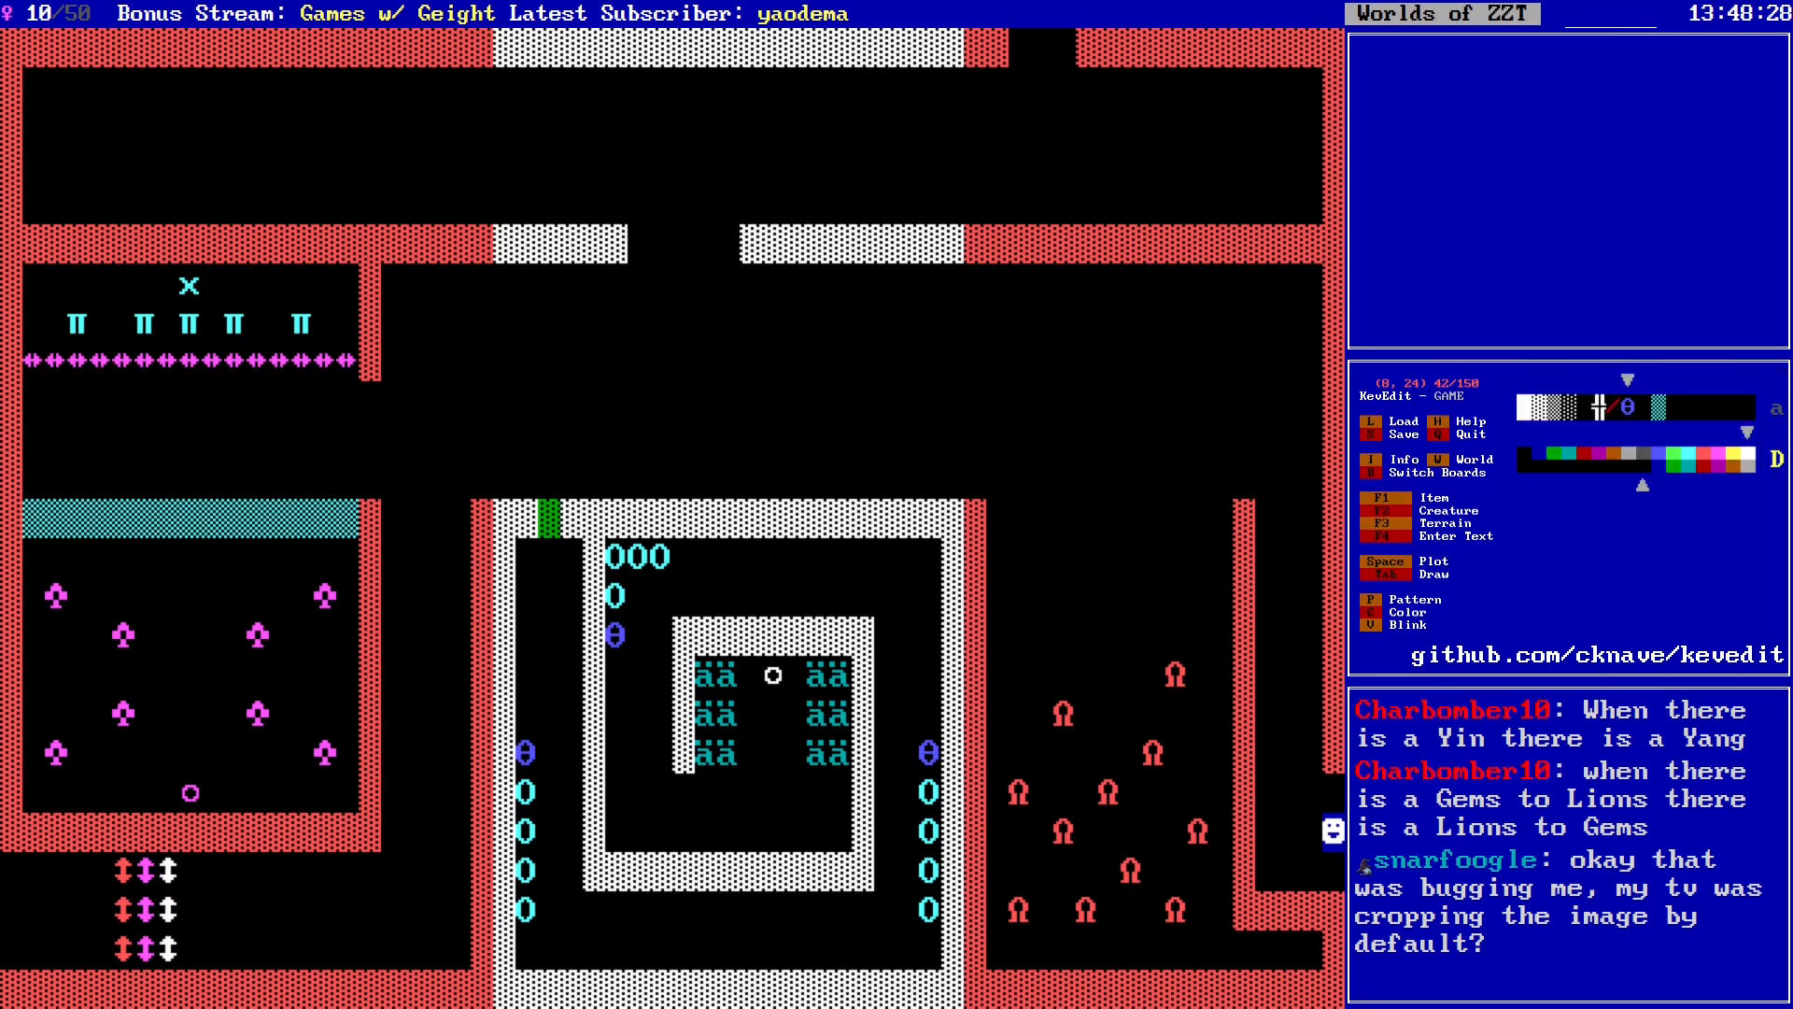
# Step: Replace the white maze wall tile at (27, 15), beside the centipede's first segment, with a white north-south slider
pyautogui.hotkey('alt', 'Right')
pyautogui.hotkey('alt', 'Right')
pyautogui.hotkey('alt', 'Up')
pyautogui.hotkey('alt', 'Up')
pyautogui.hotkey('alt', 'Right')
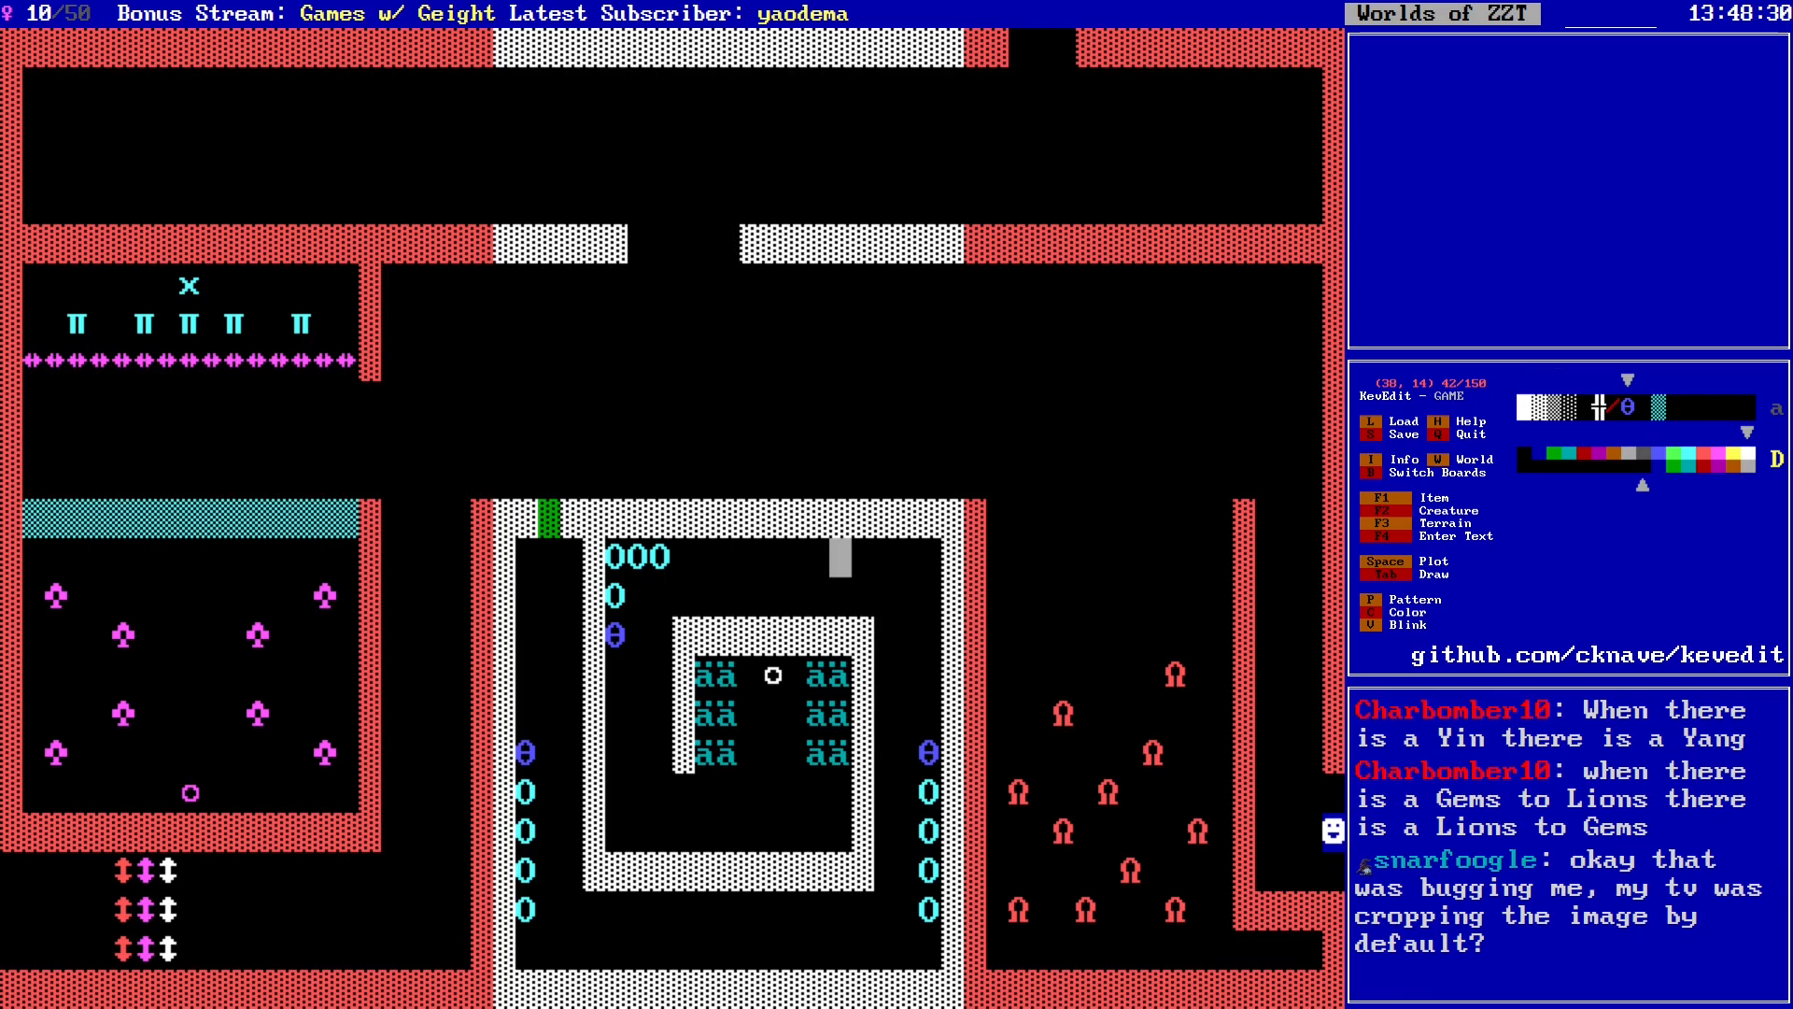
pyautogui.press('Left')
pyautogui.press('Down')
pyautogui.press('Down')
pyautogui.press('Left')
pyautogui.press('Left')
pyautogui.press('Left')
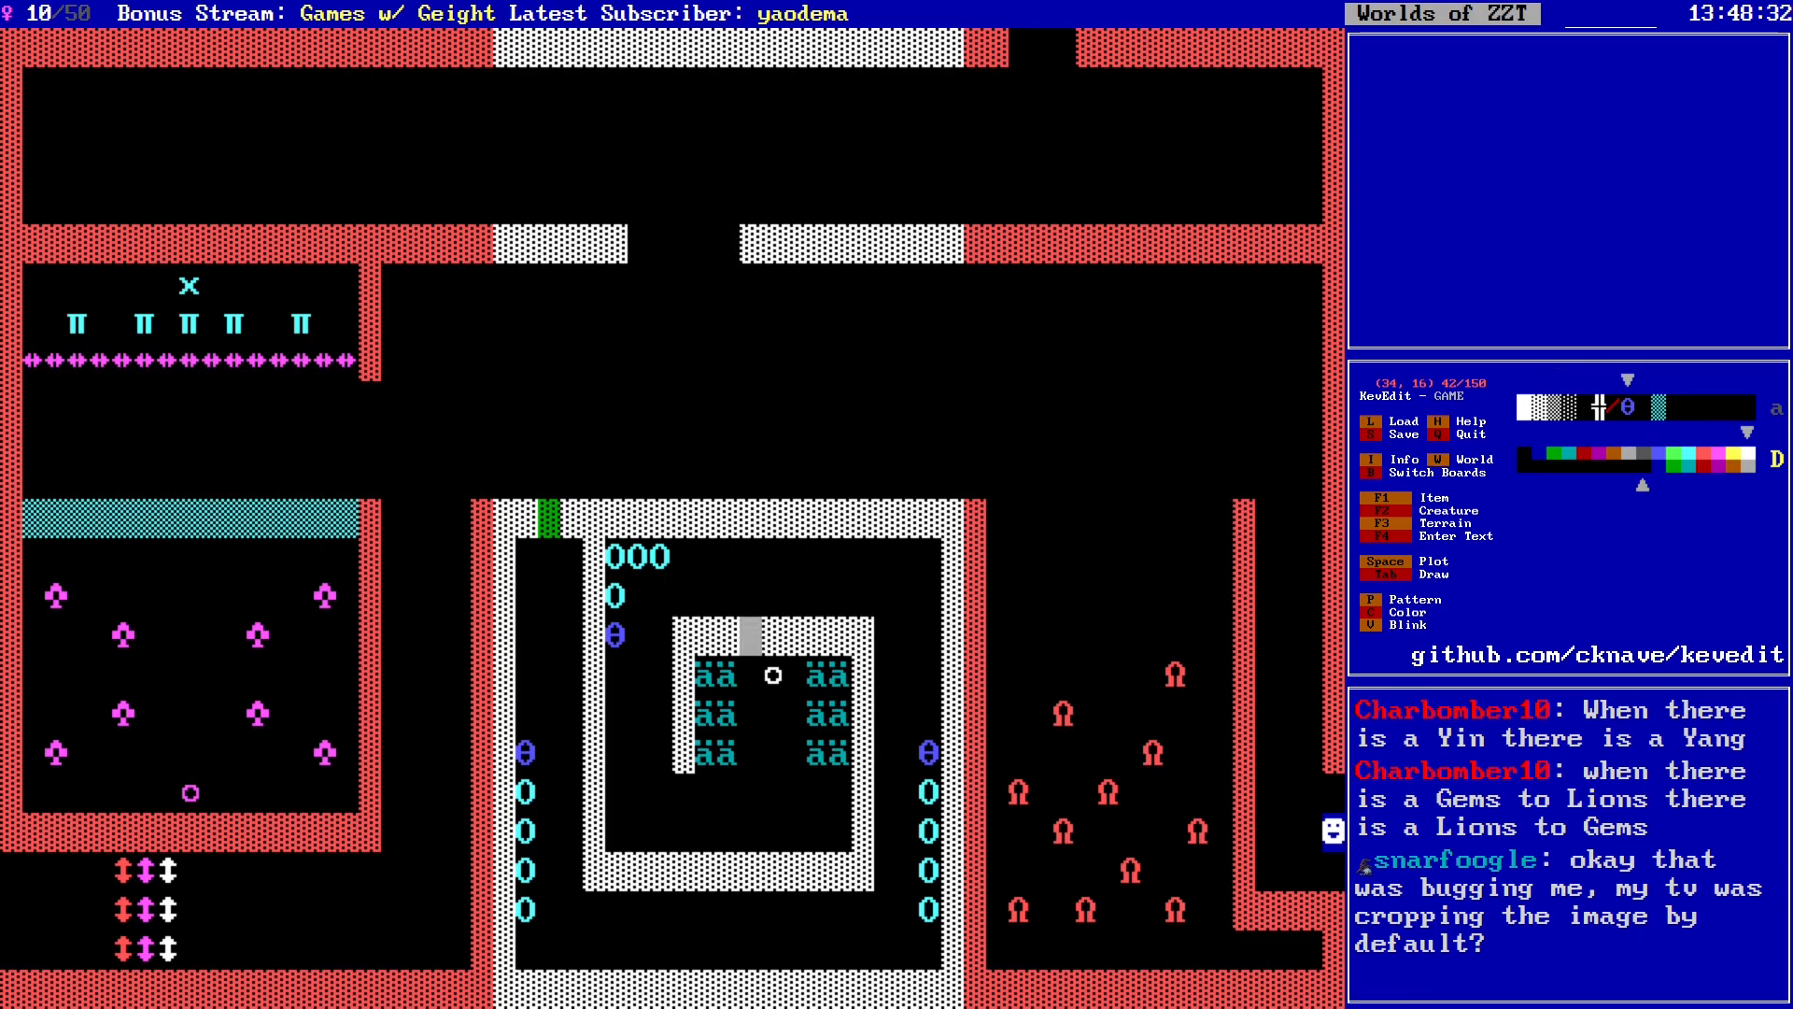
pyautogui.press('F3')
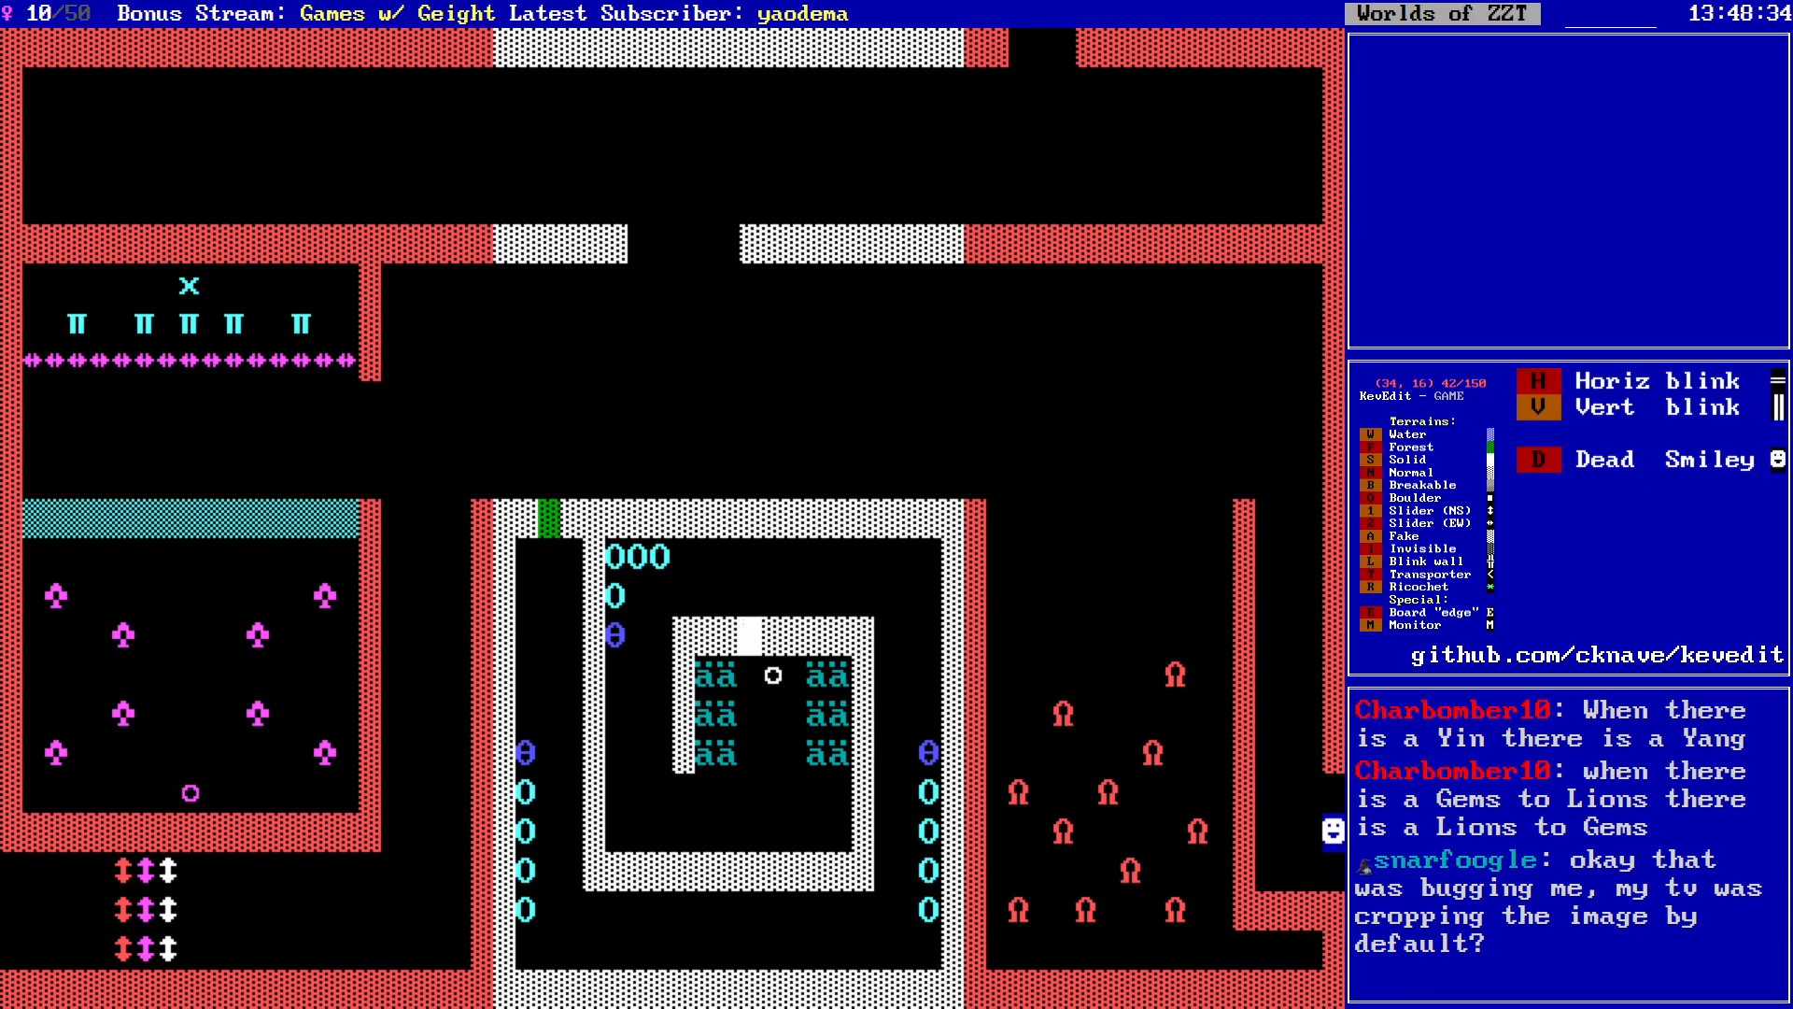
pyautogui.press('Left')
pyautogui.press('Left')
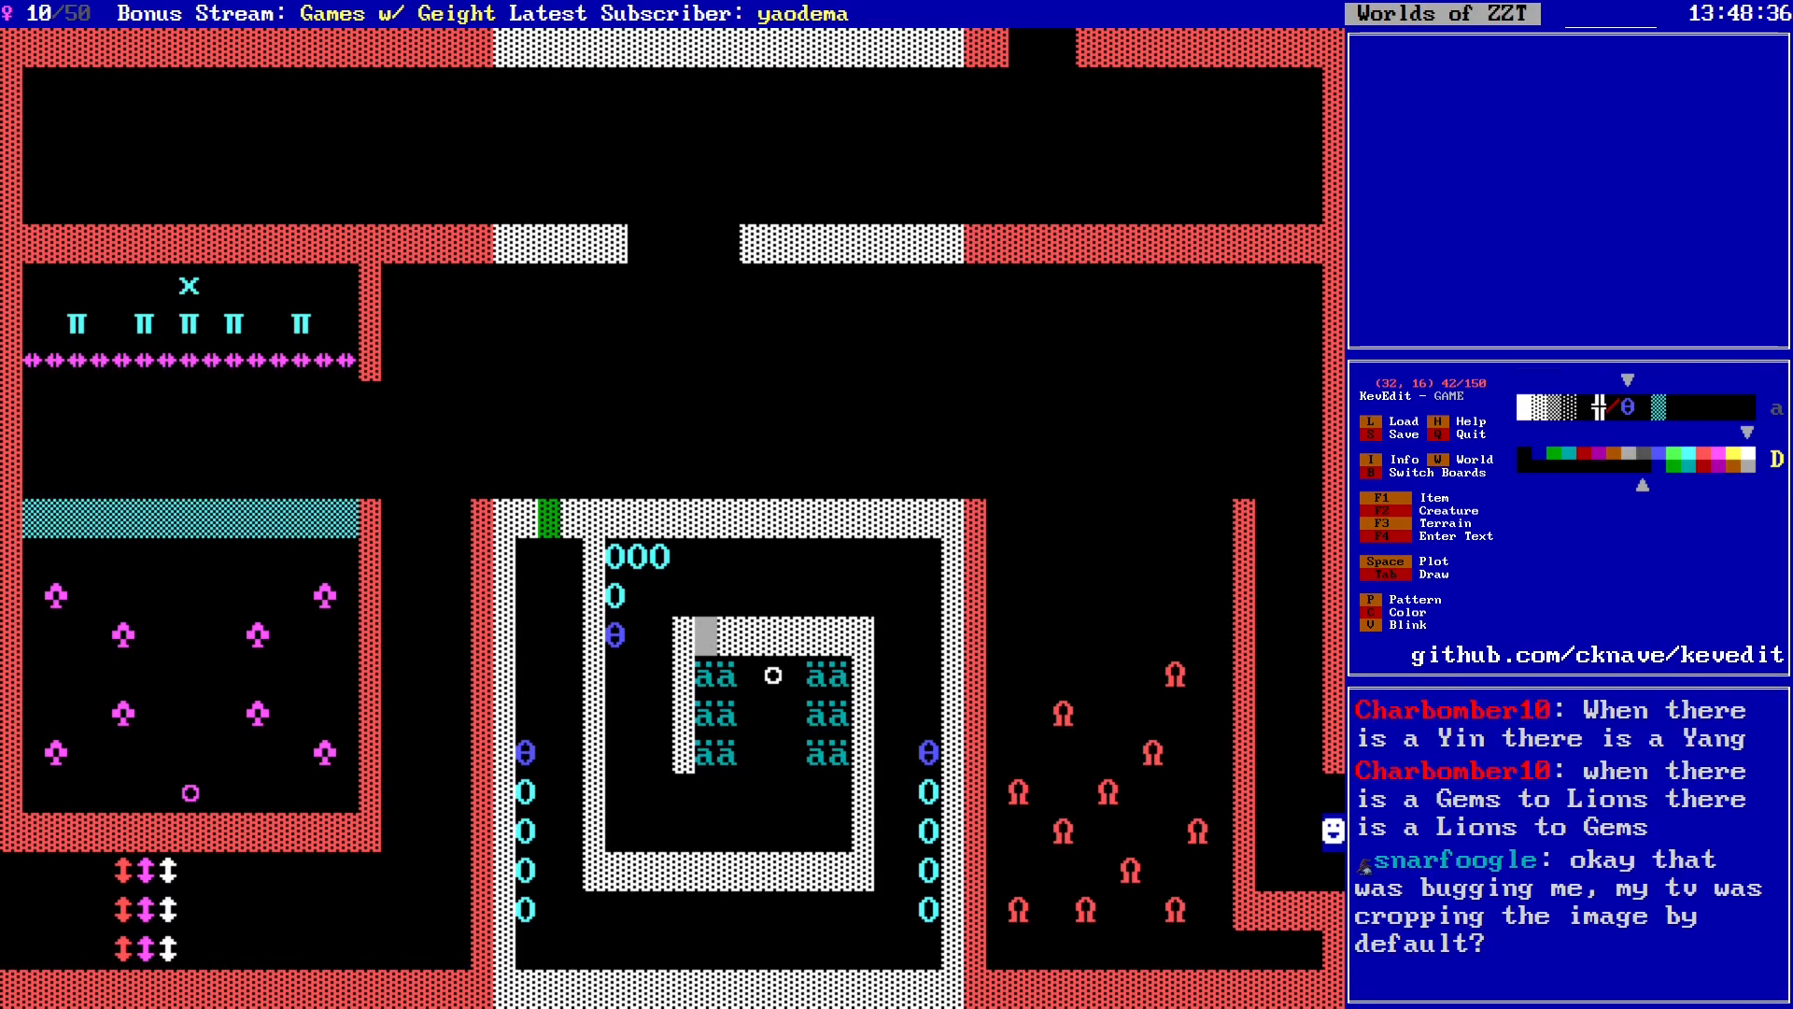
pyautogui.press('Left')
pyautogui.press('Left')
pyautogui.press('Left')
pyautogui.press('Up')
pyautogui.press('Left')
pyautogui.press('Left')
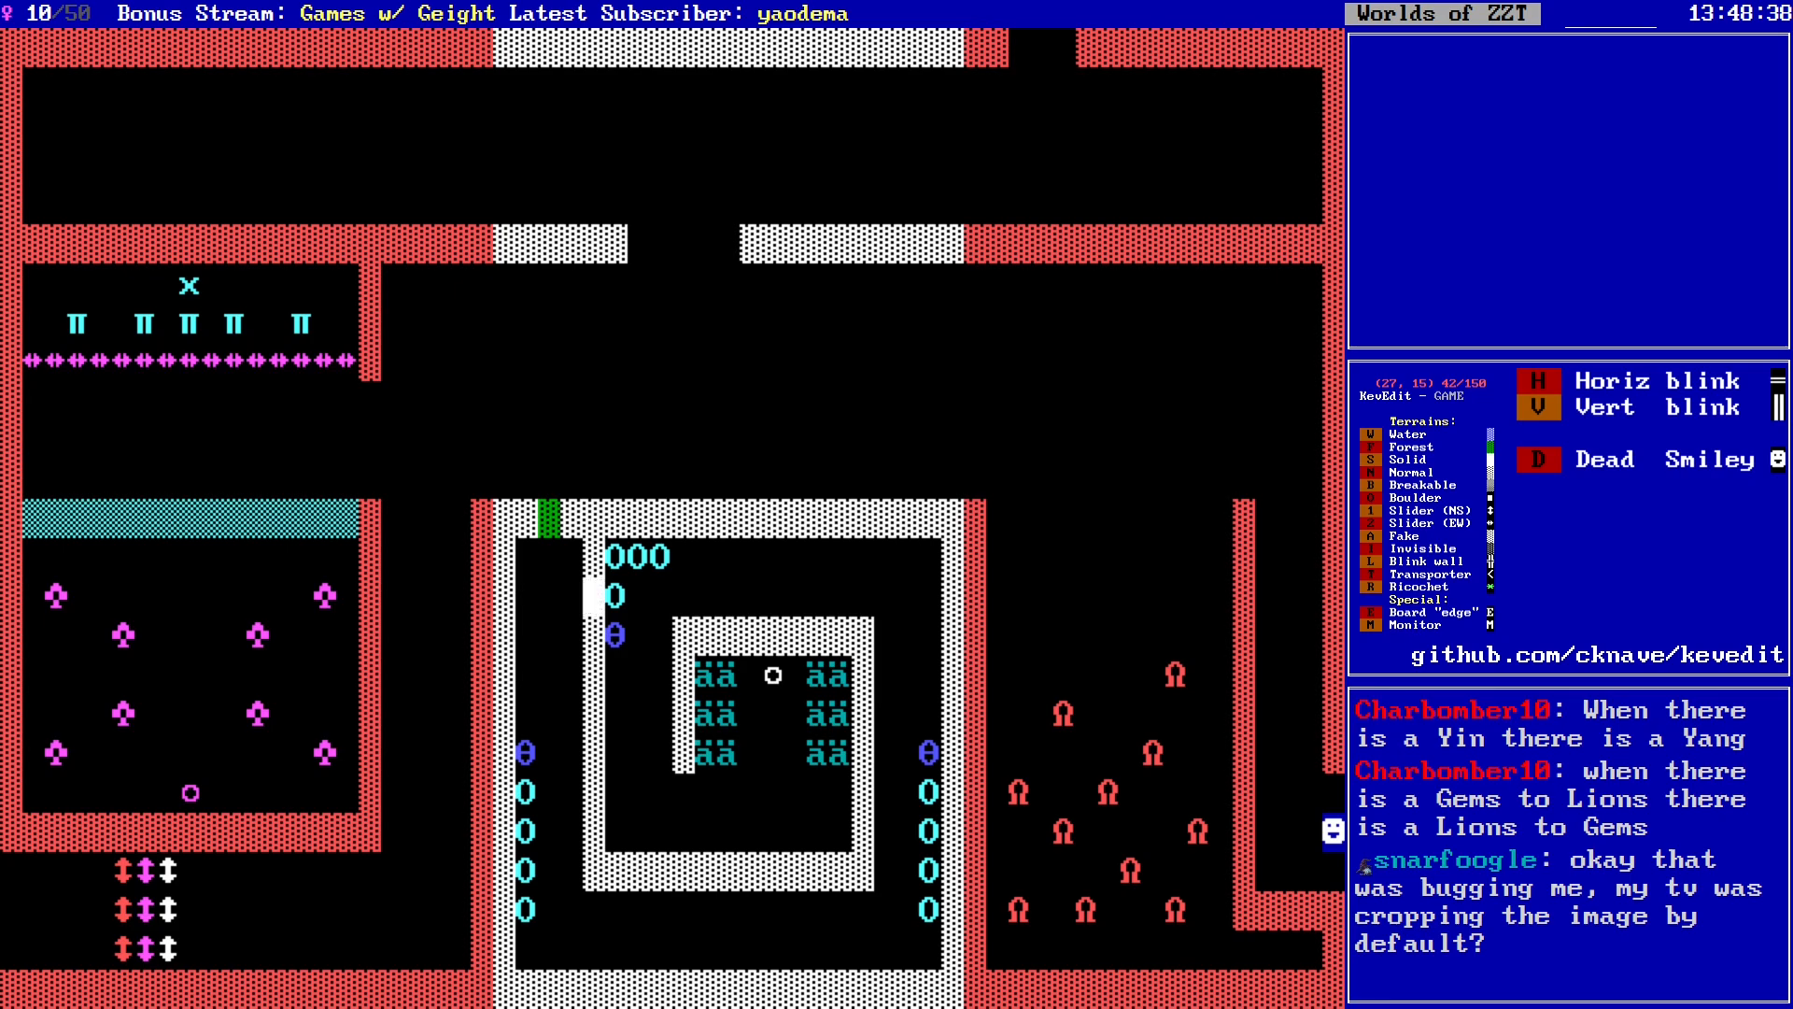
pyautogui.press('v')
# Step: Save the world with the new centipedes and sliders as GAME, overwriting the existing file
pyautogui.press('Down')
pyautogui.press('Down')
pyautogui.press('Down')
pyautogui.press('Right')
pyautogui.press('Right')
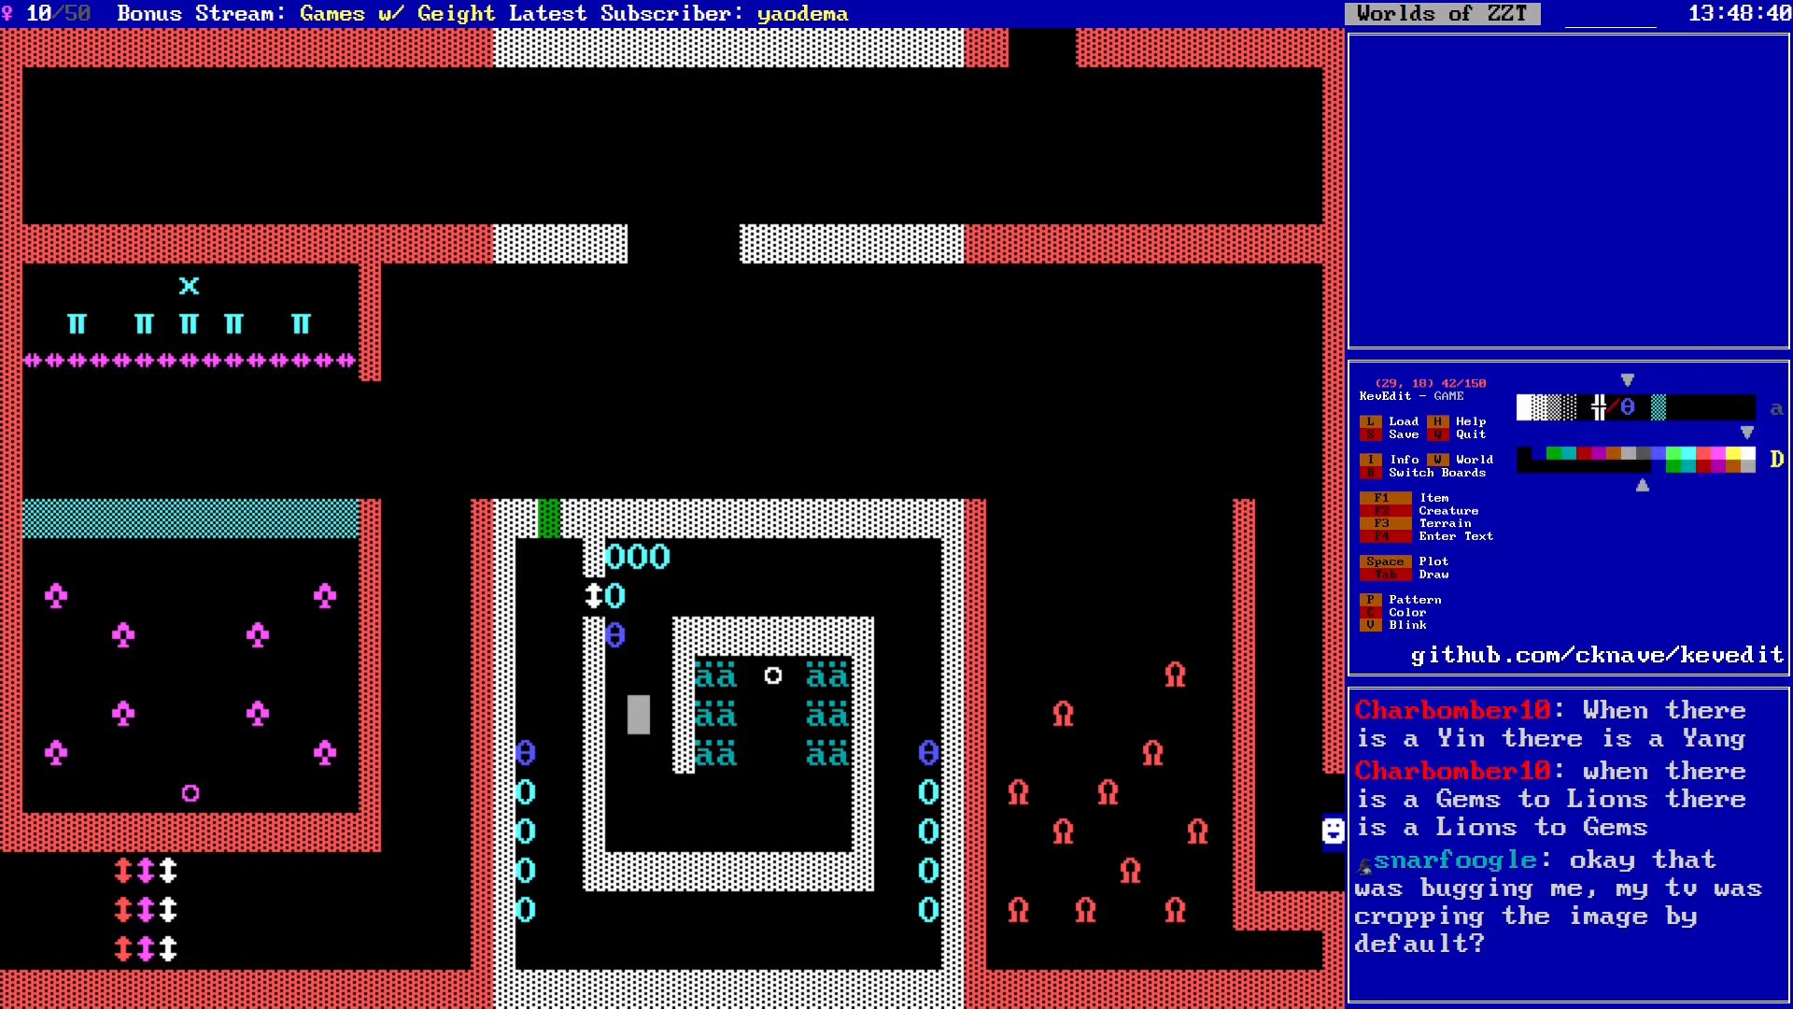
pyautogui.press('p')
pyautogui.press('p')
pyautogui.press('s')
pyautogui.press('Return')
pyautogui.press('y')
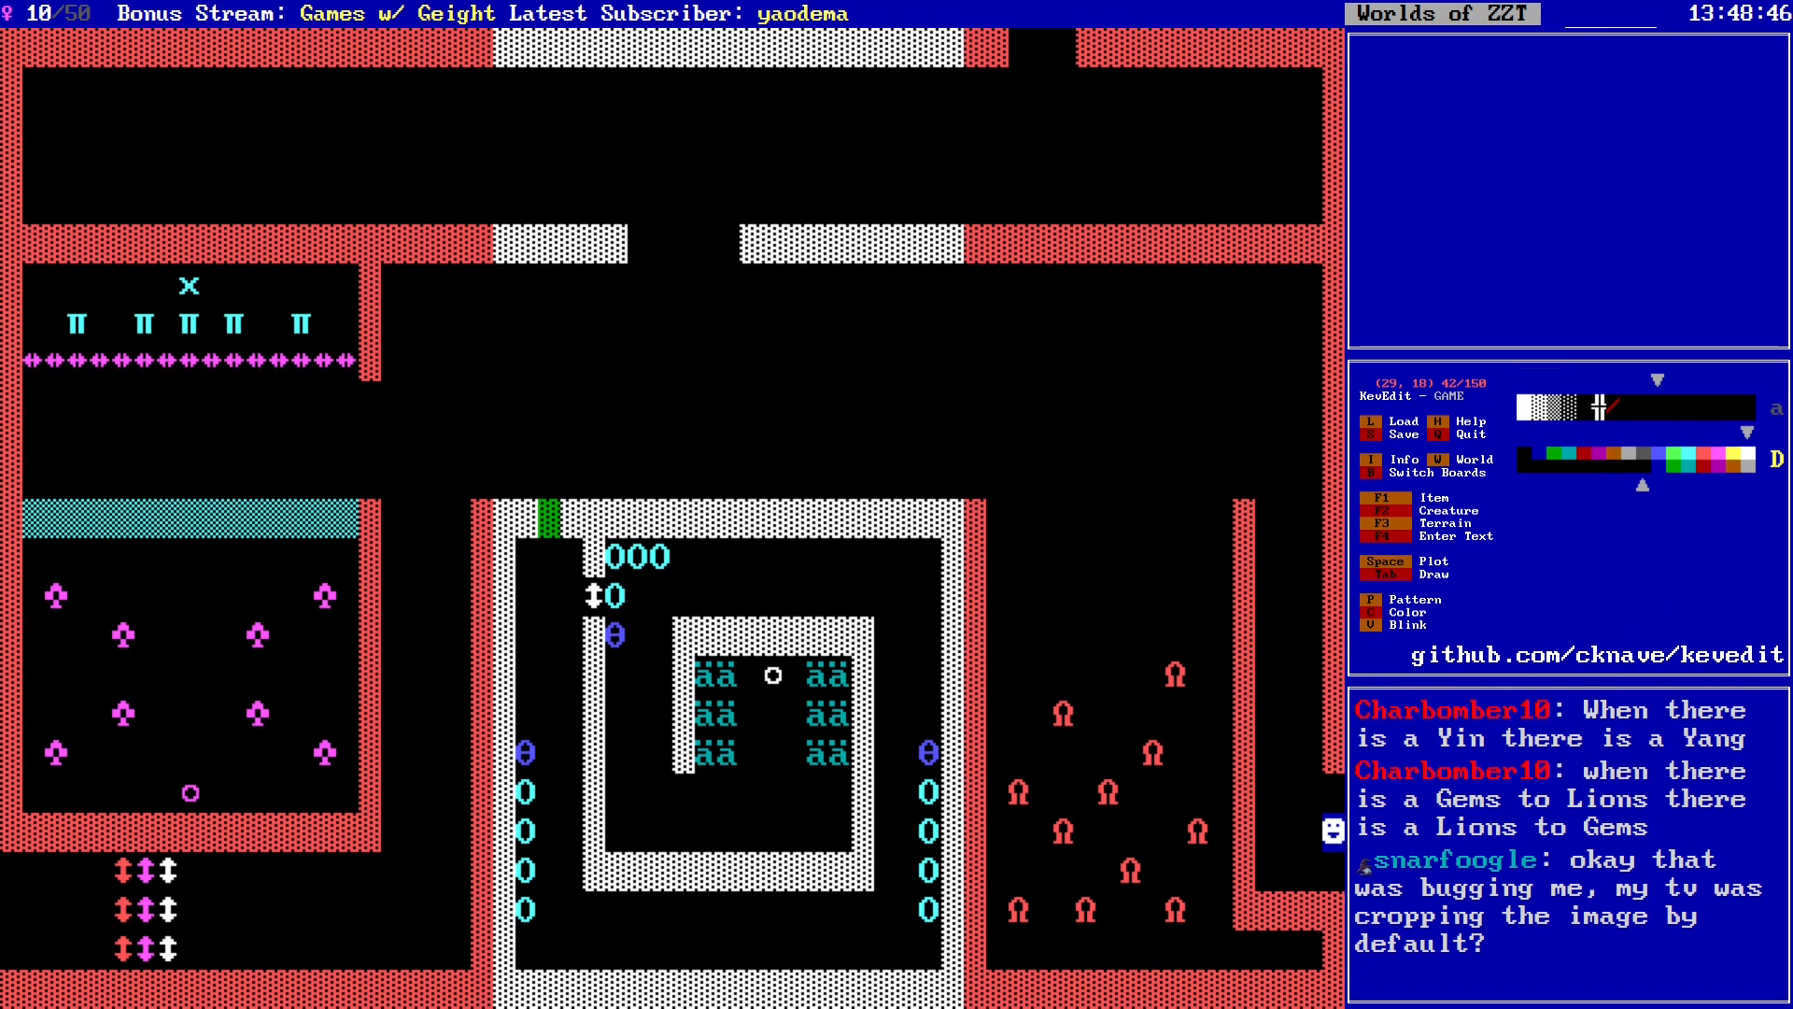
pyautogui.press('Down')
pyautogui.press('Down')
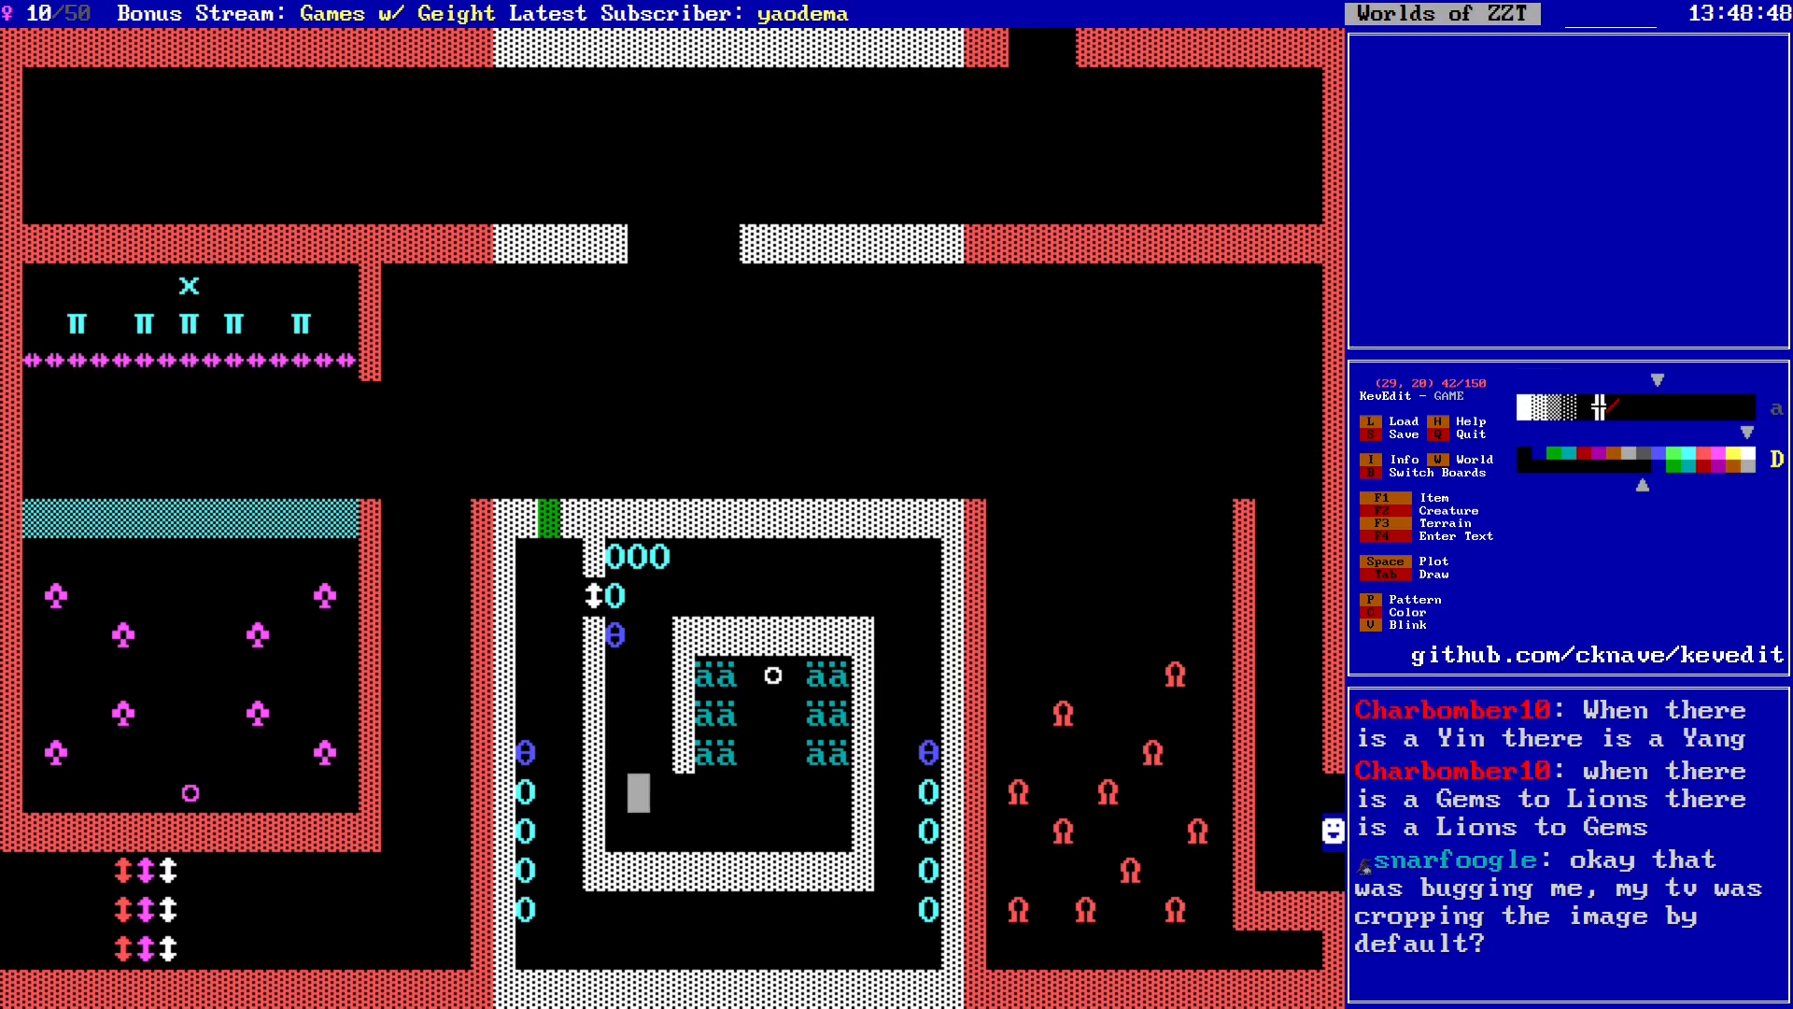
pyautogui.press('Left')
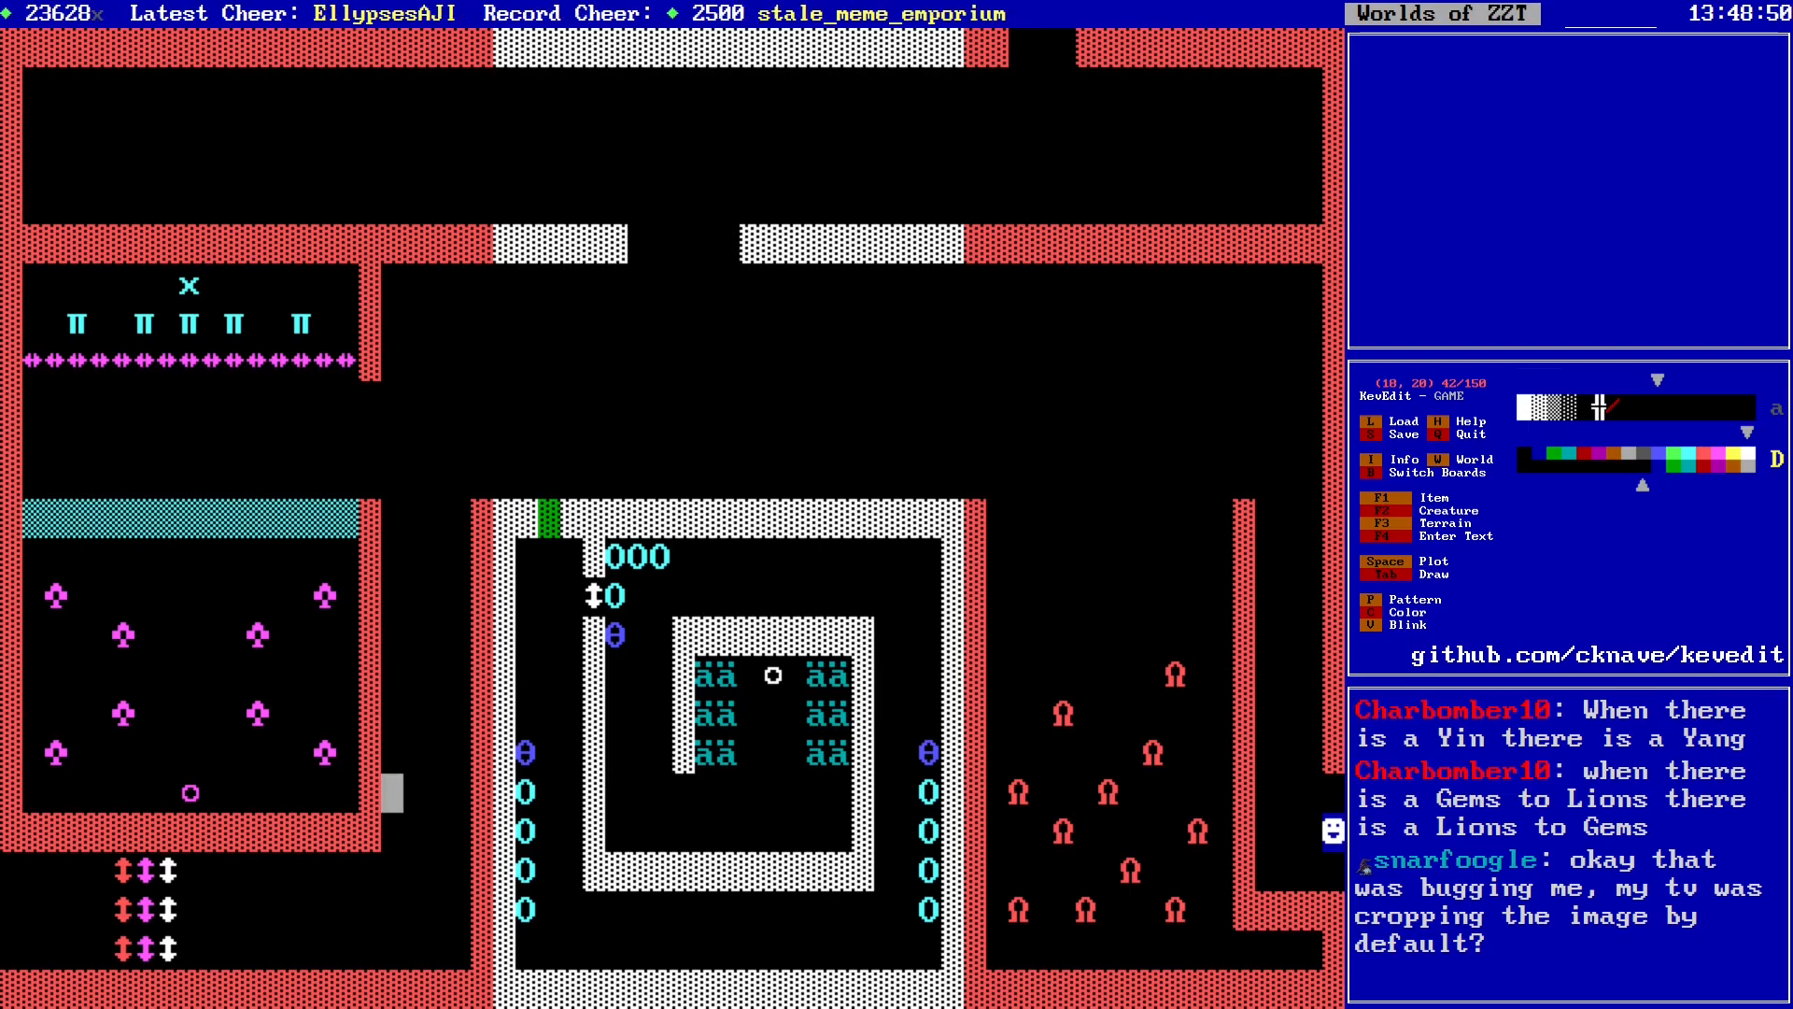
# Step: Check the room layout and doors on the Title screen board, and return to the Monster Room board
pyautogui.press('Left')
pyautogui.press('Up')
pyautogui.press('Up')
pyautogui.press('Up')
pyautogui.press('Up')
pyautogui.press('Up')
pyautogui.press('Up')
pyautogui.press('Up')
pyautogui.press('Up')
pyautogui.press('Up')
pyautogui.press('Up')
pyautogui.press('Up')
pyautogui.press('Up')
pyautogui.press('Up')
pyautogui.press('Up')
pyautogui.press('Up')
pyautogui.press('Up')
pyautogui.press('Up')
pyautogui.press('Up')
pyautogui.press('Up')
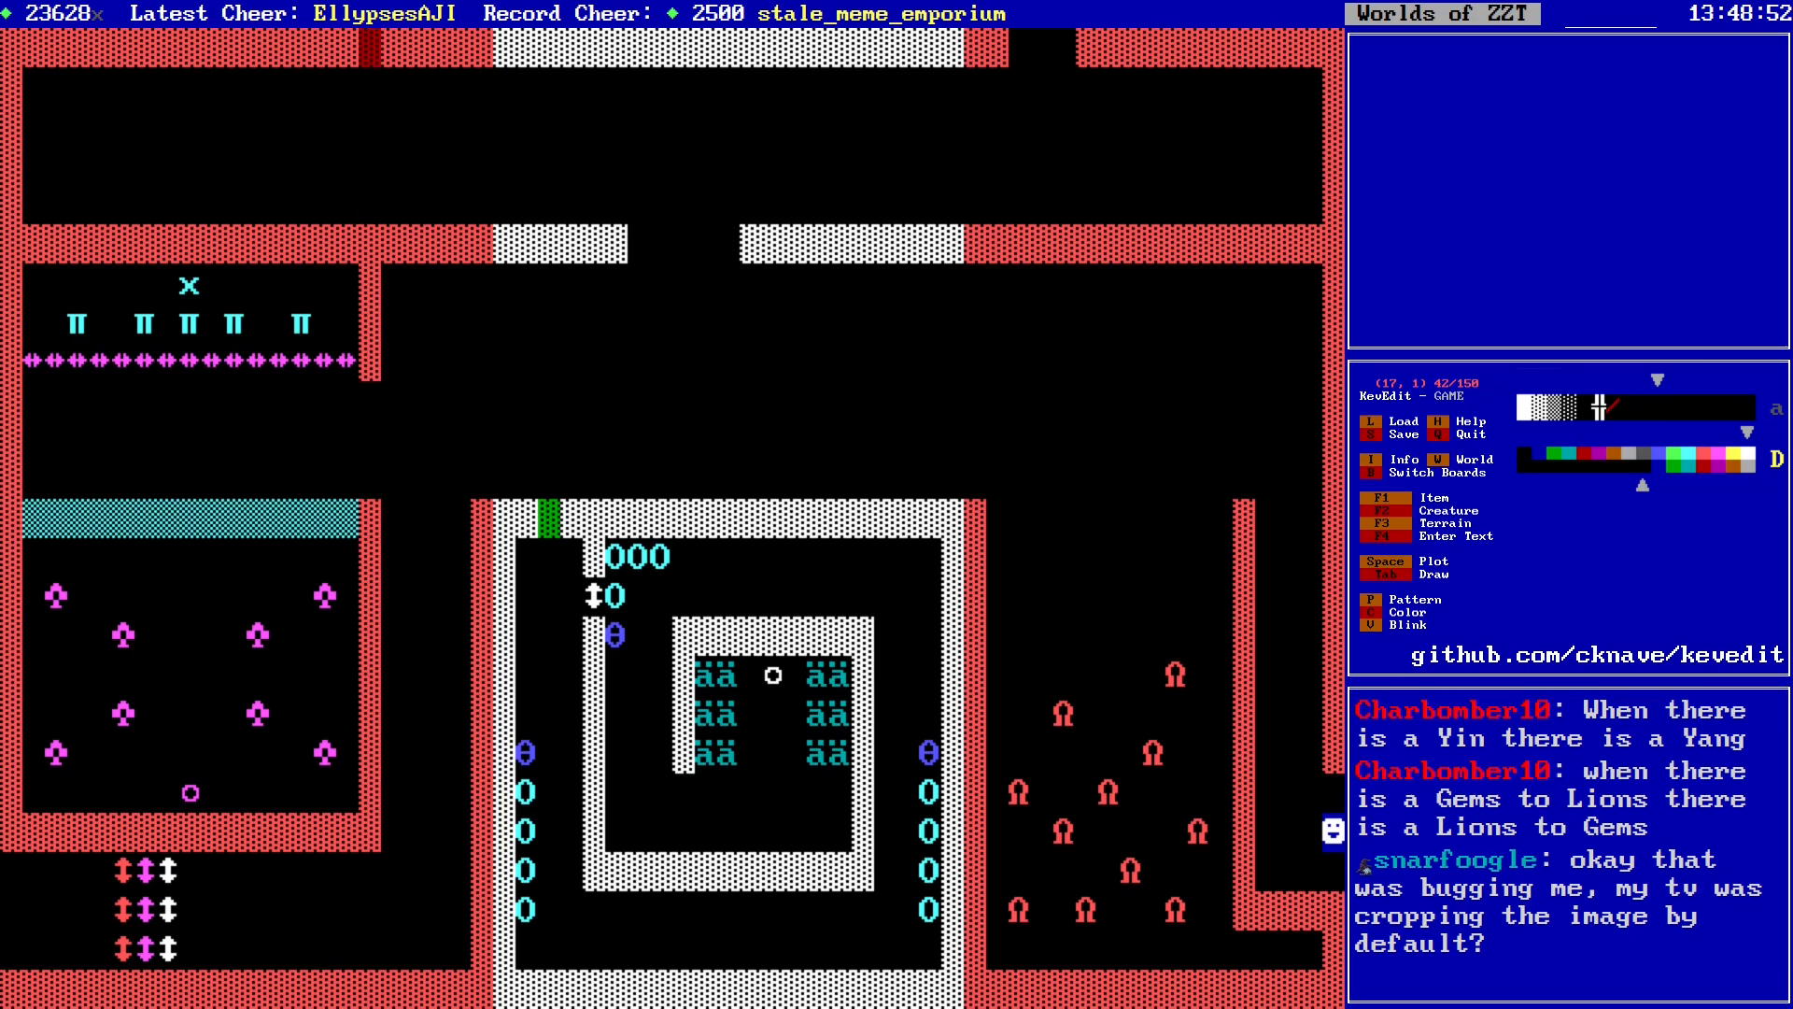
pyautogui.press('Down')
pyautogui.press('Down')
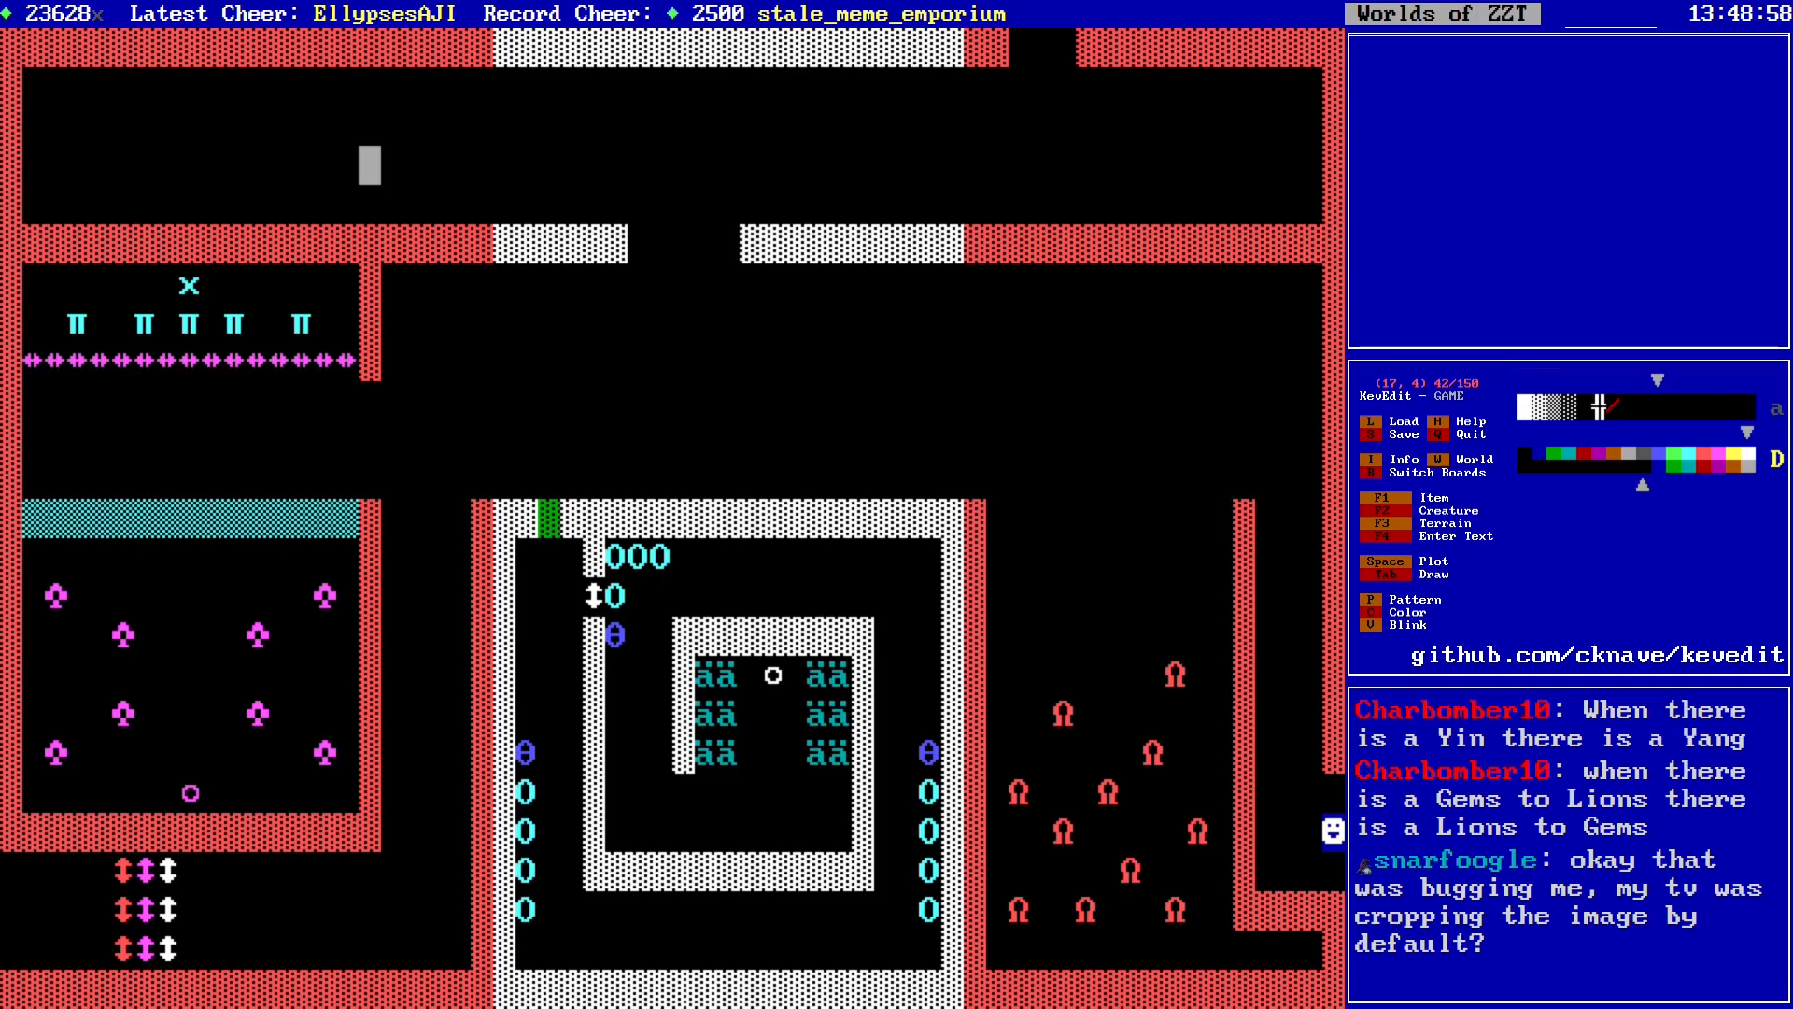
pyautogui.press('b')
pyautogui.press('pageup')
pyautogui.press('Return')
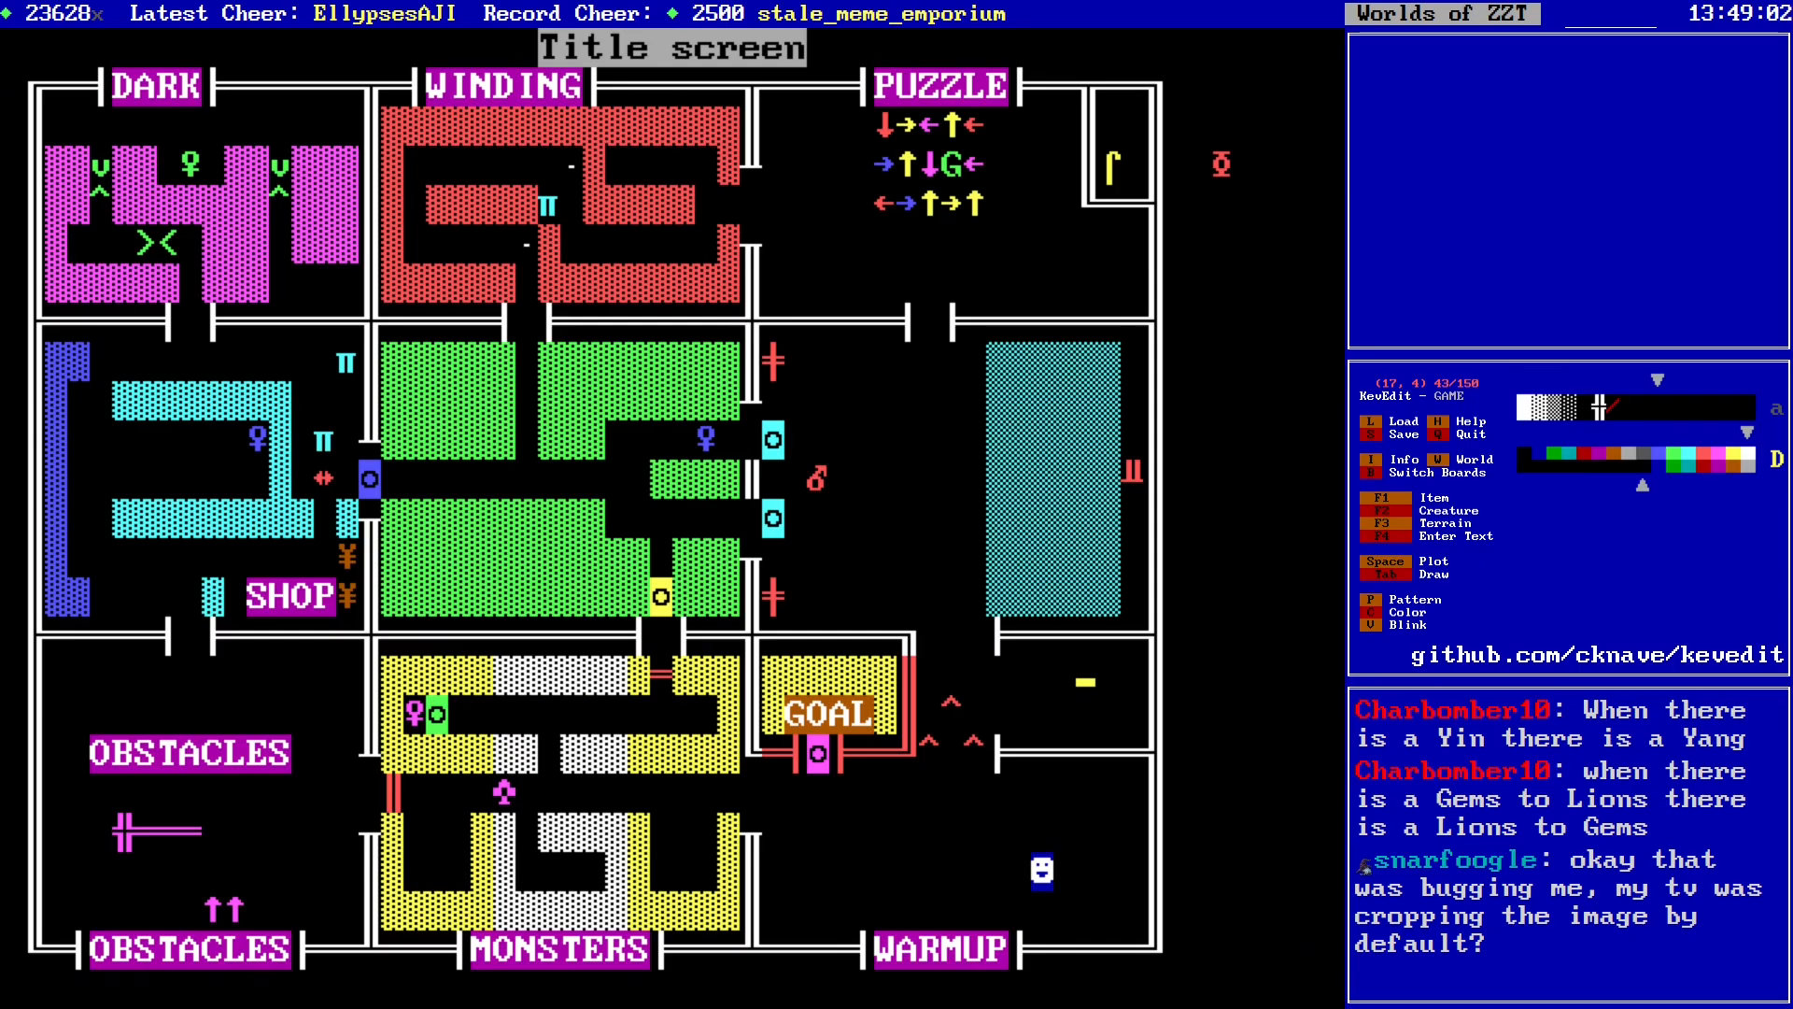
pyautogui.press('b')
pyautogui.press('pagedown')
pyautogui.press('Up')
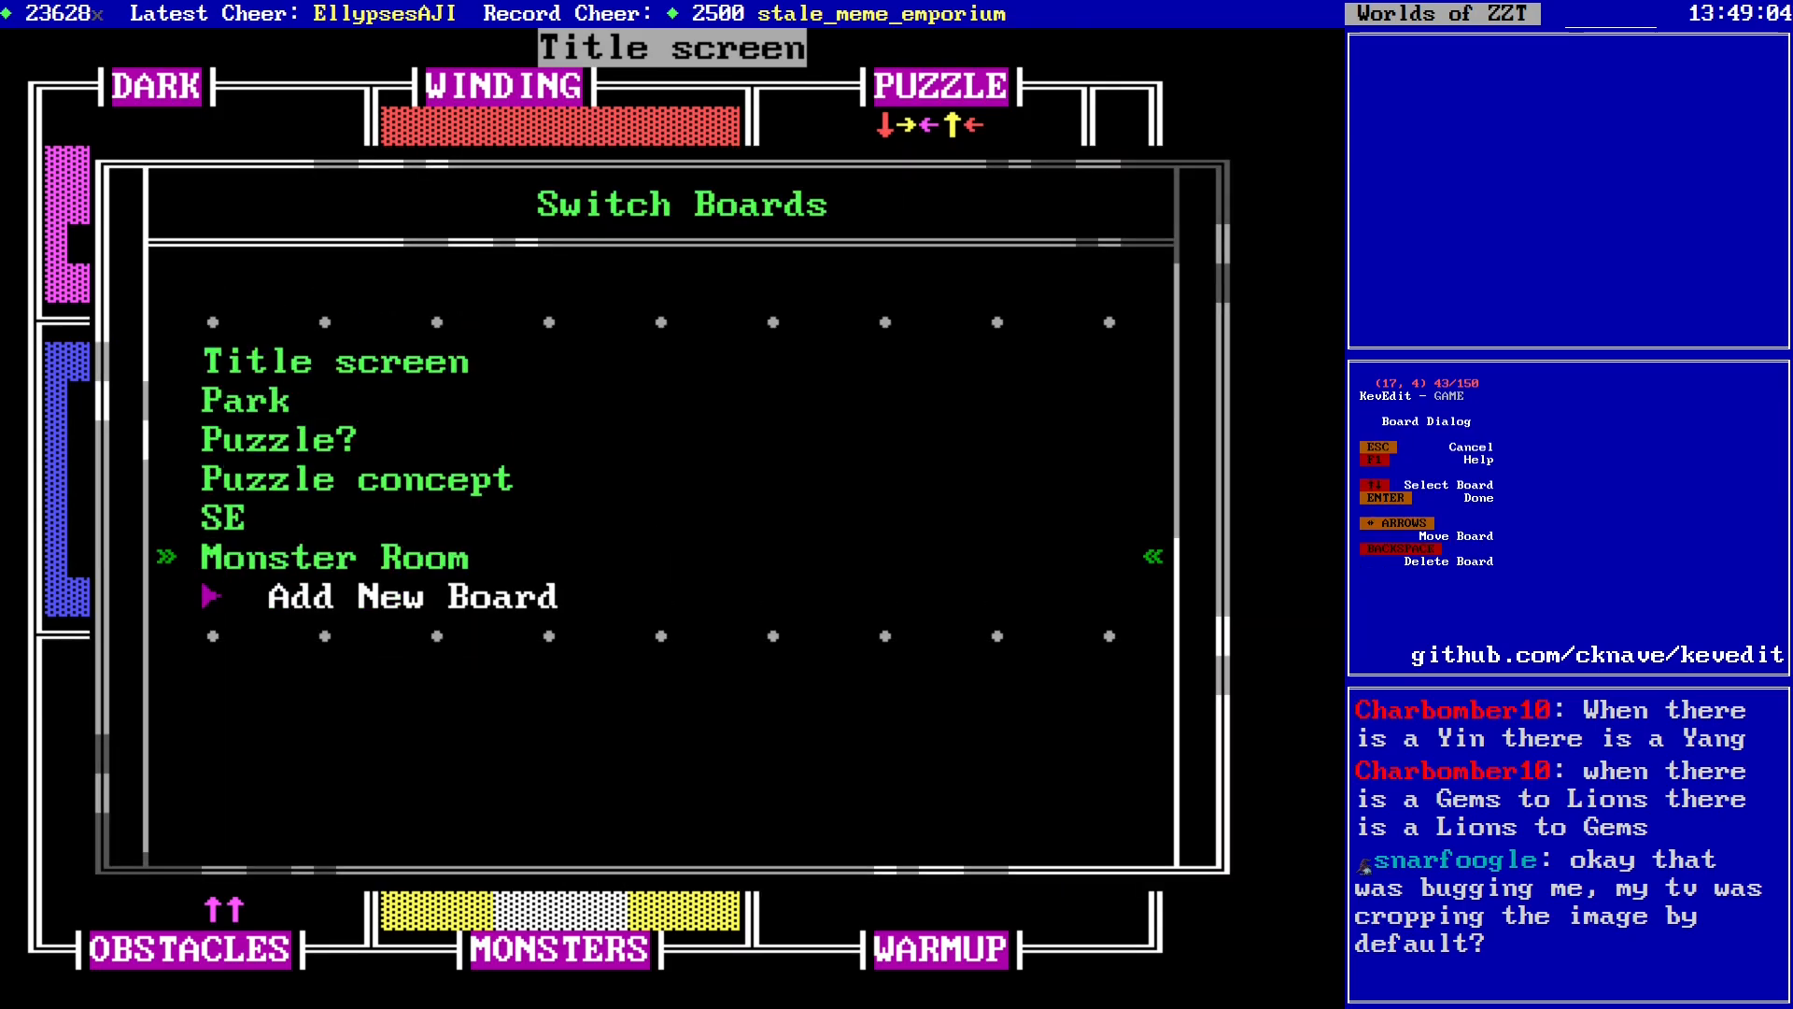
pyautogui.press('Return')
# Step: Set the drawing colour to bright green with the solid pattern and place wall tiles at (8, 1) and (8, 2)
pyautogui.press('Left')
pyautogui.press('Left')
pyautogui.press('Left')
pyautogui.press('Left')
pyautogui.press('Left')
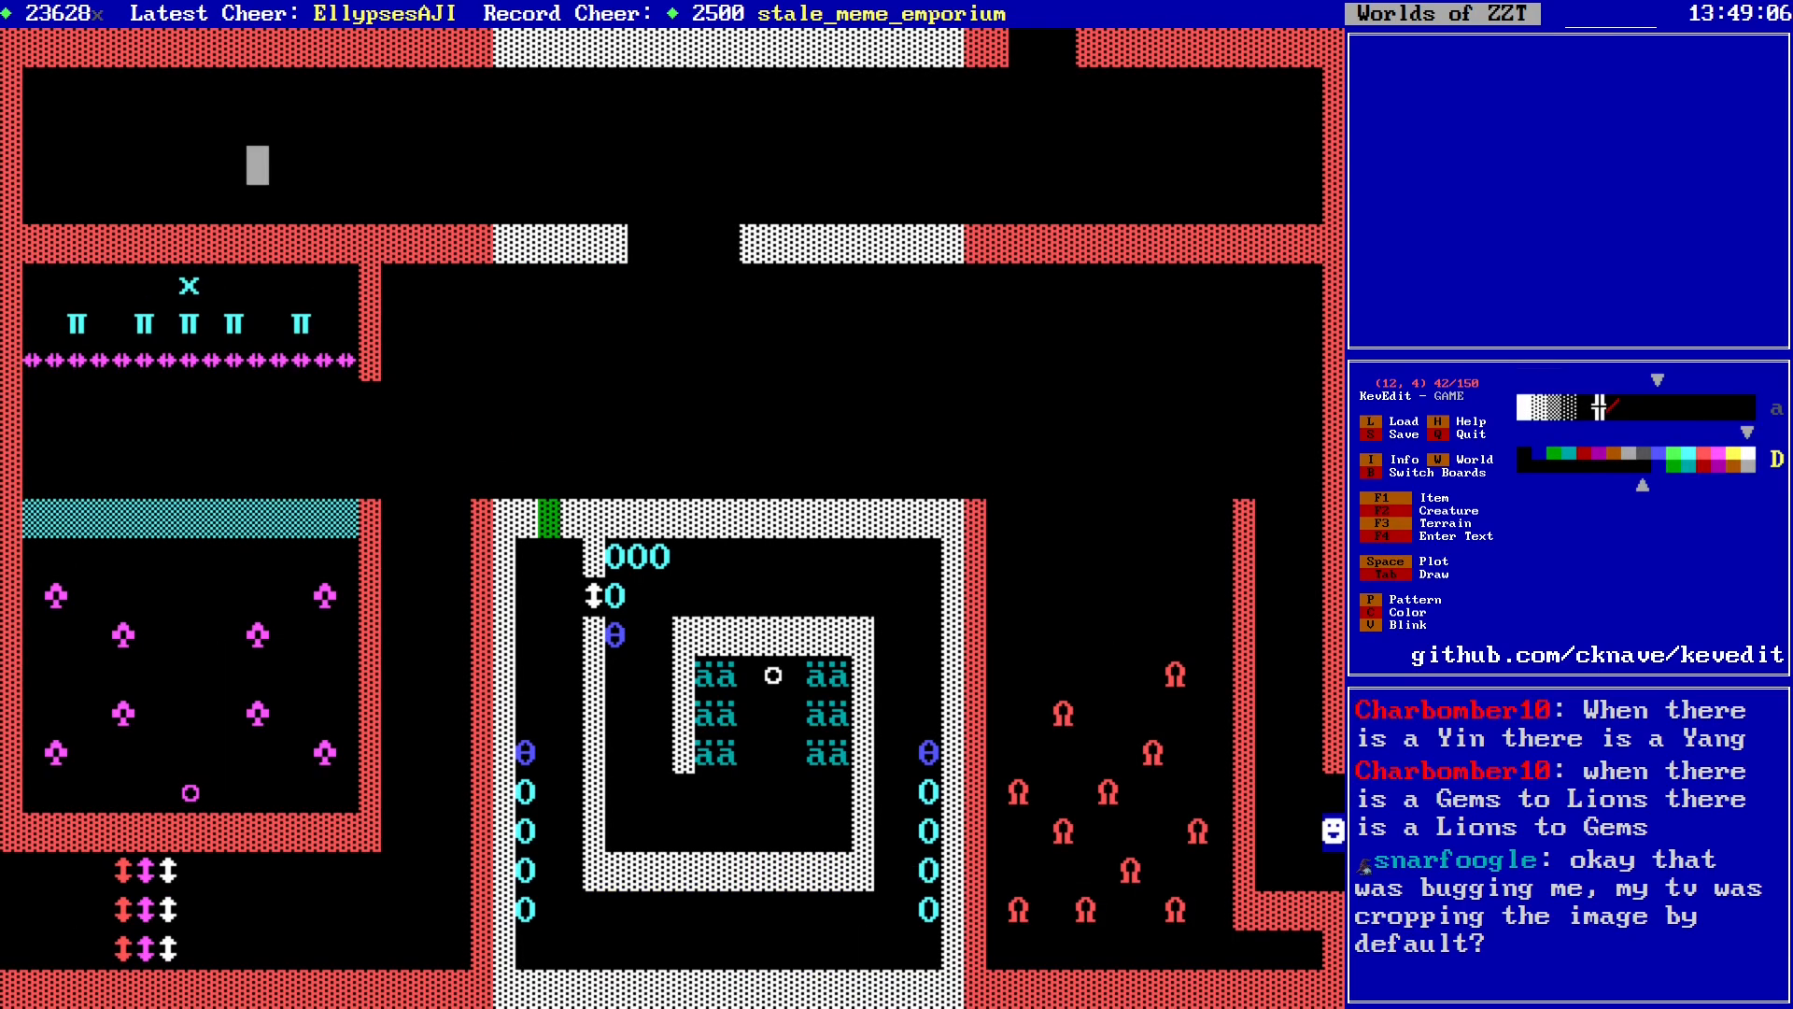
pyautogui.press('Left')
pyautogui.press('Left')
pyautogui.press('Left')
pyautogui.press('Left')
pyautogui.press('Up')
pyautogui.press('c')
pyautogui.press('Left')
pyautogui.press('Left')
pyautogui.press('Left')
pyautogui.press('Left')
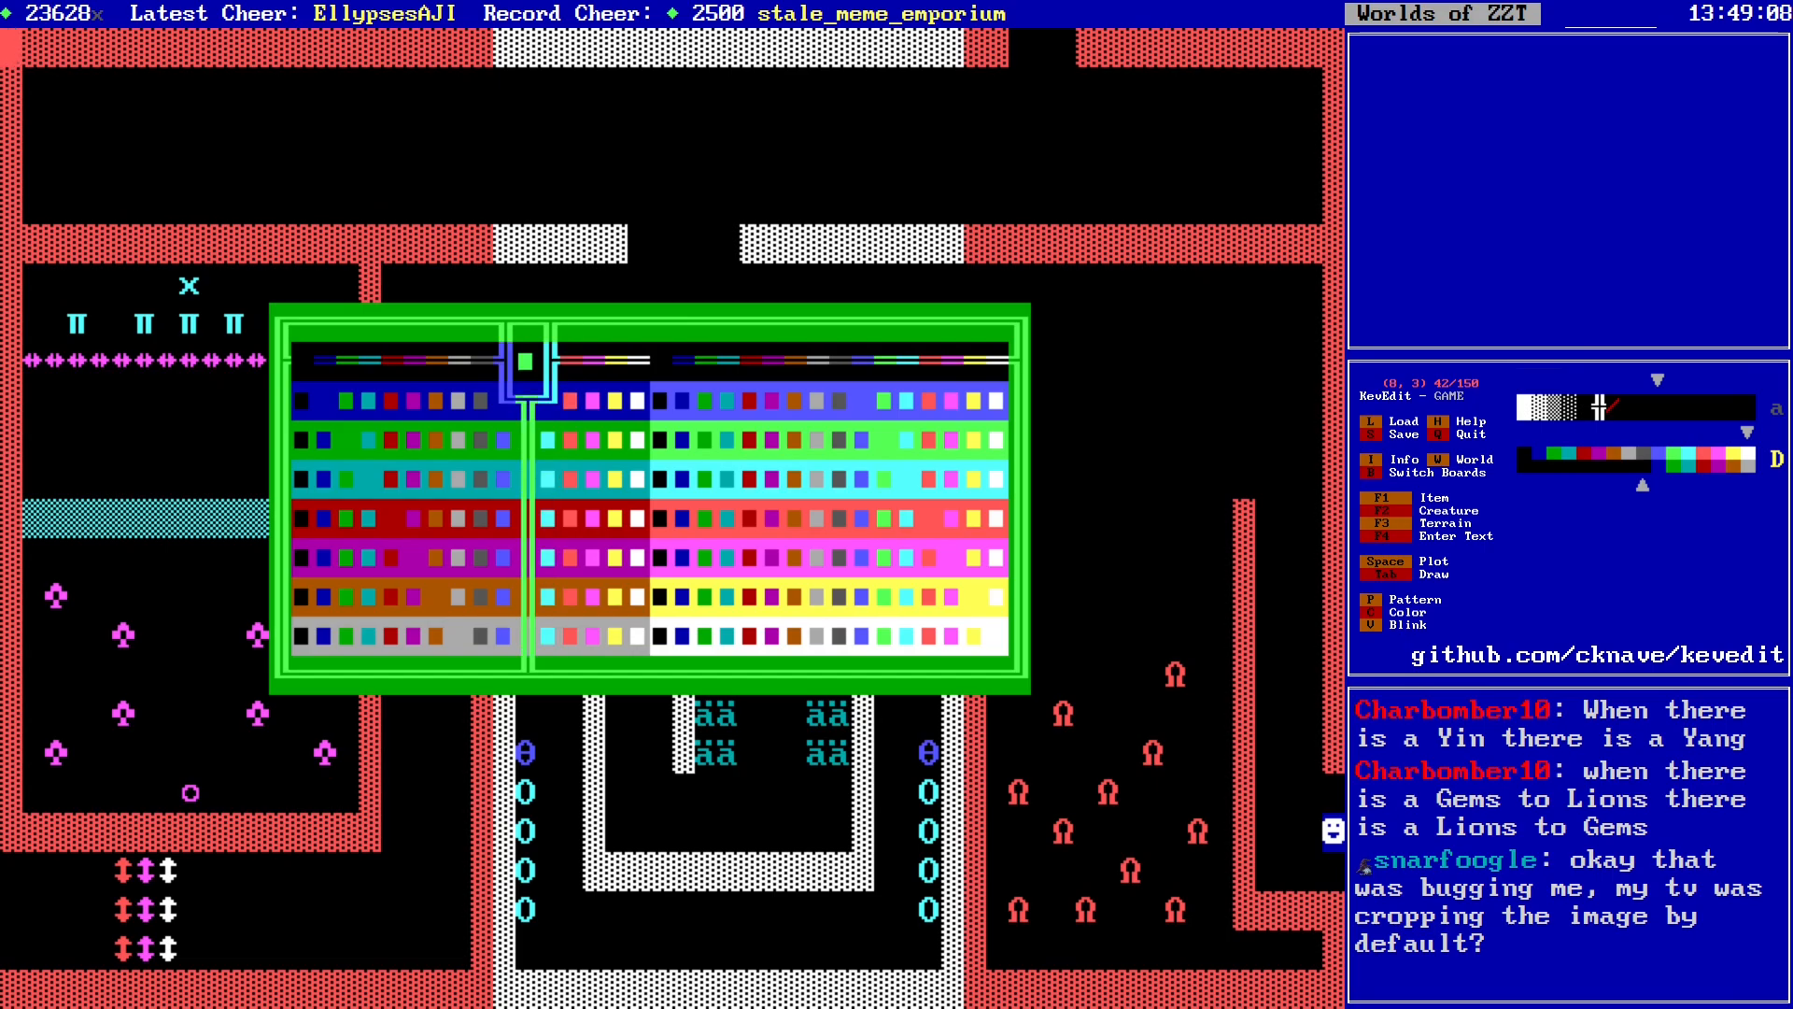
pyautogui.press('Return')
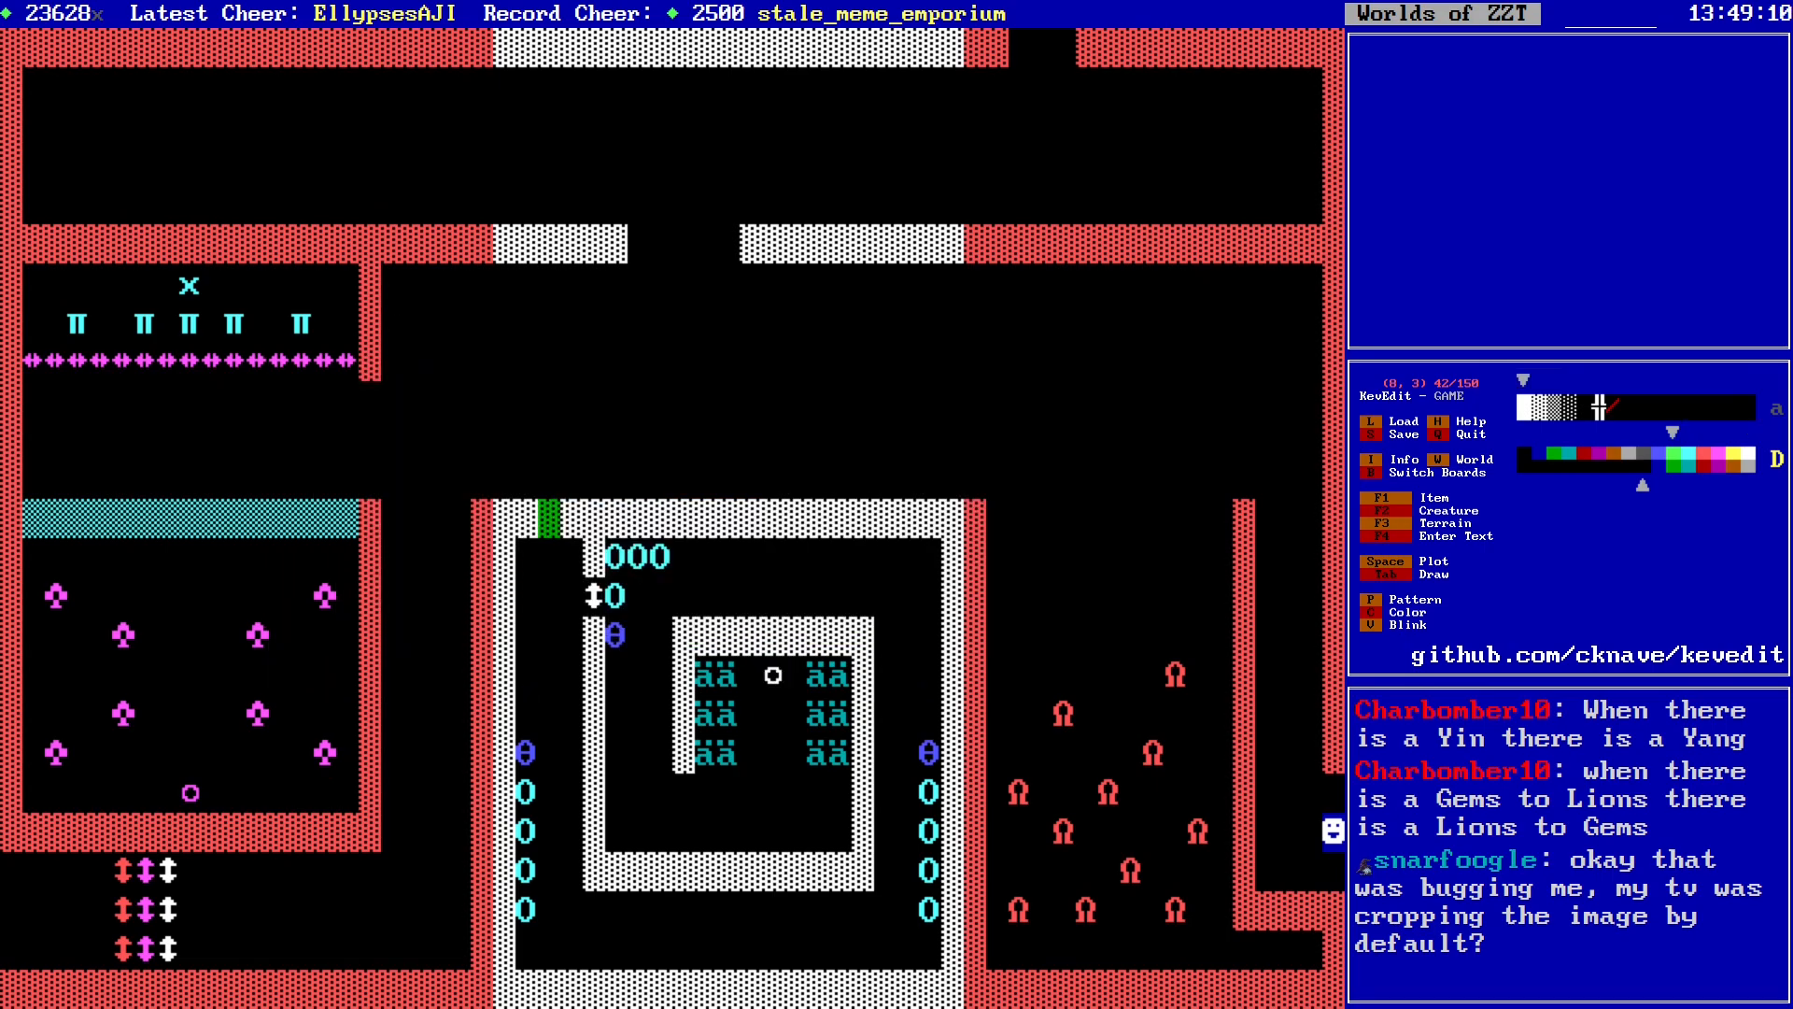
pyautogui.press('Up')
pyautogui.press('Up')
pyautogui.press('space')
pyautogui.press('Down')
pyautogui.press('space')
pyautogui.press('Down')
pyautogui.press('Down')
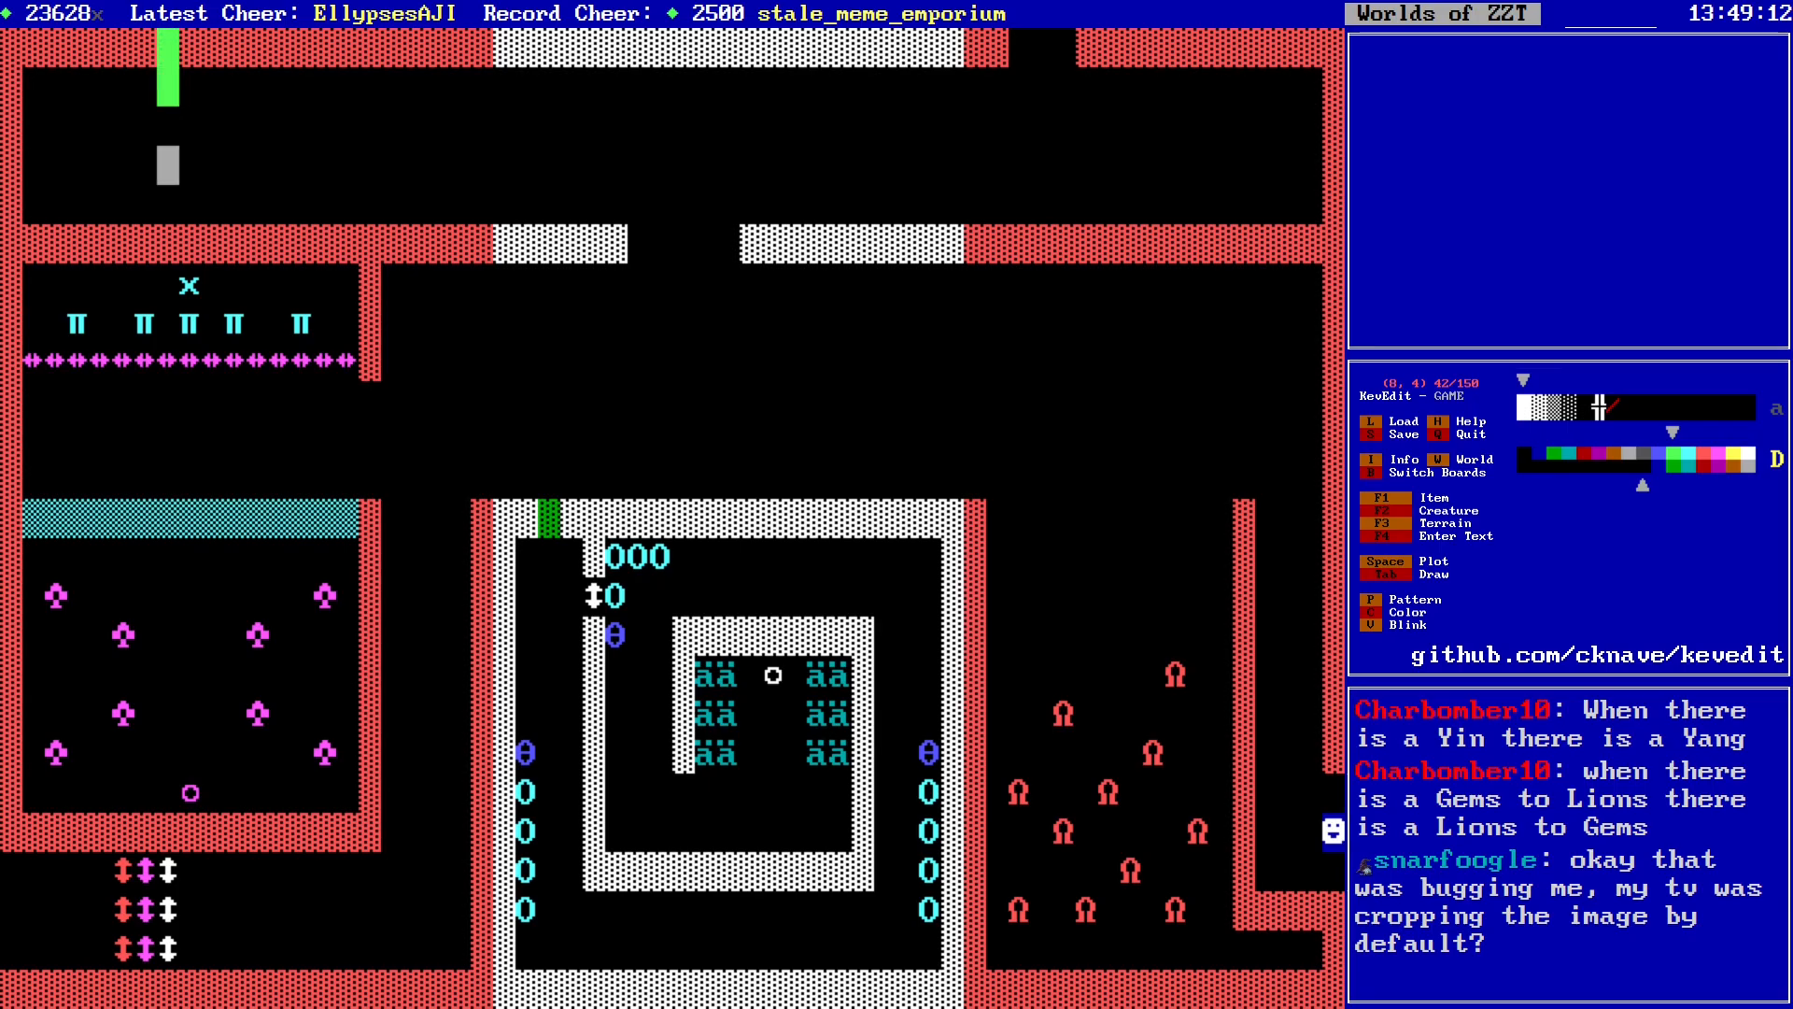
# Step: Place two more bright green solid wall tiles below the gap, at (8, 6) and (8, 5)
pyautogui.press('Down')
pyautogui.press('Down')
pyautogui.press('space')
pyautogui.press('Up')
pyautogui.press('space')
pyautogui.press('Up')
pyautogui.press('Up')
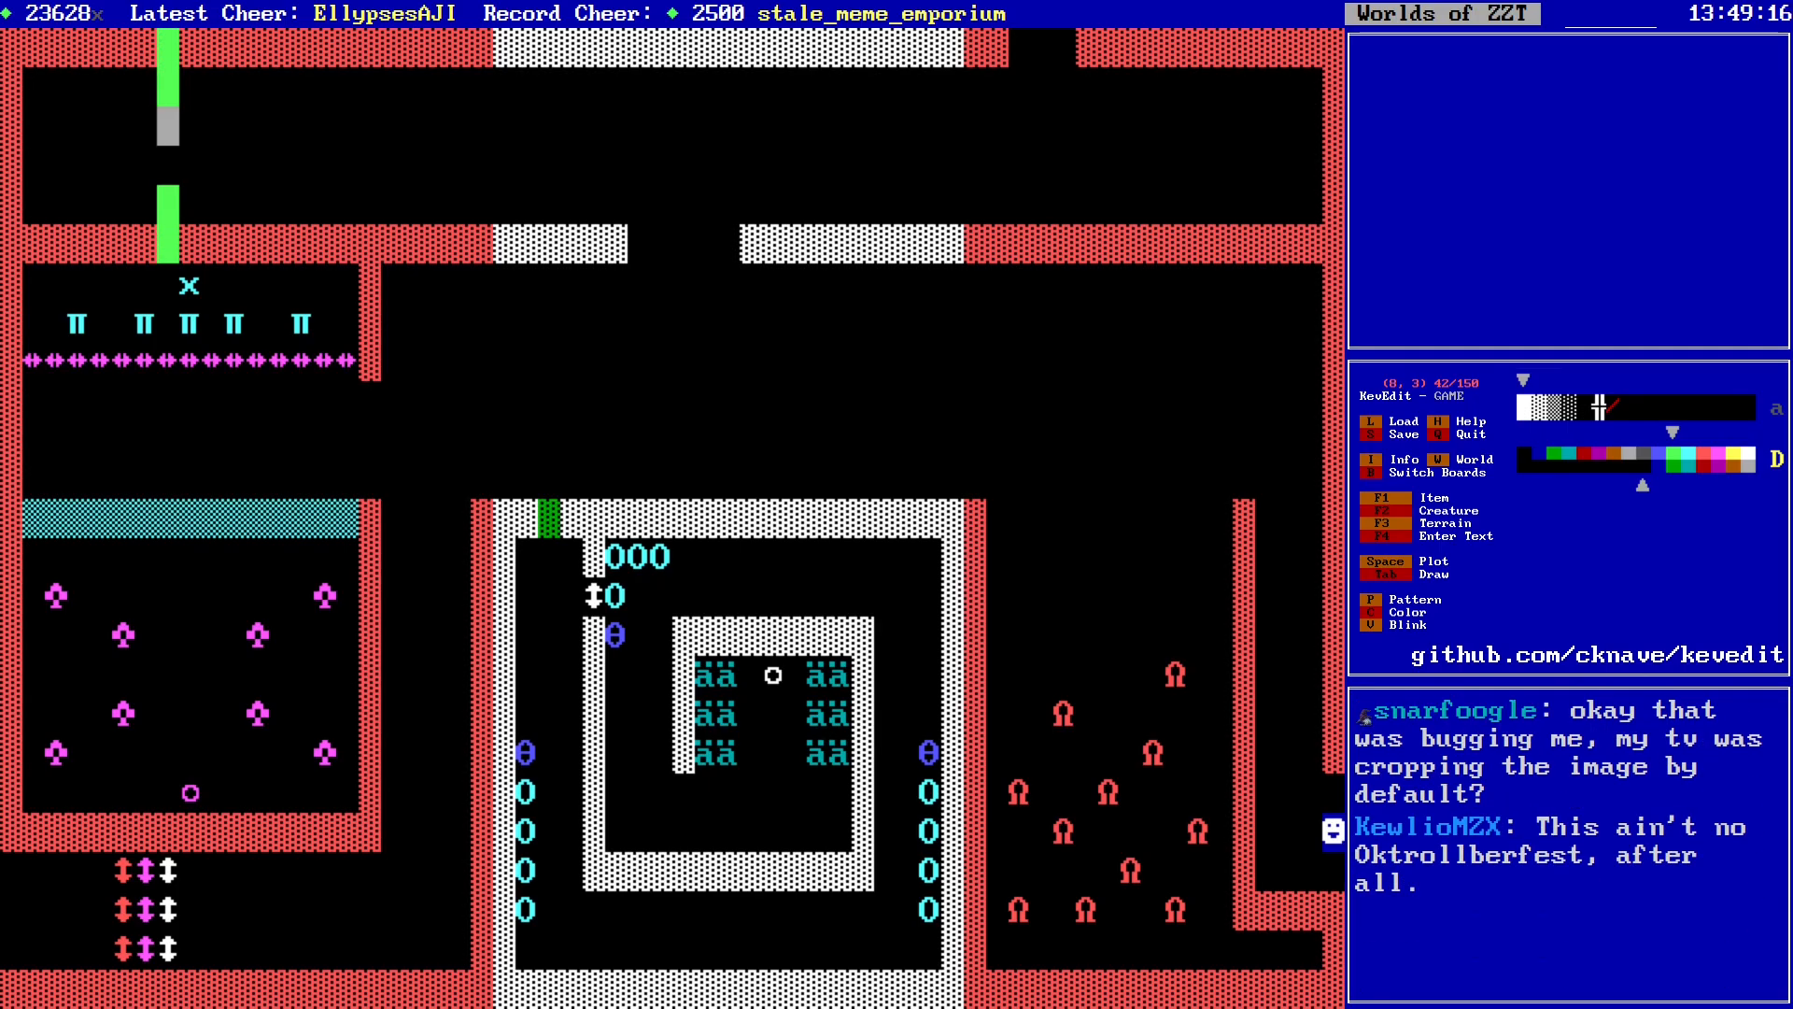
# Step: Move the block from (1, 5) to (60, 10), containing the corridor's lower wall and the tiger chamber, down one row
pyautogui.press('Down')
pyautogui.press('Down')
pyautogui.press('Down')
pyautogui.press('Down')
pyautogui.press('Down')
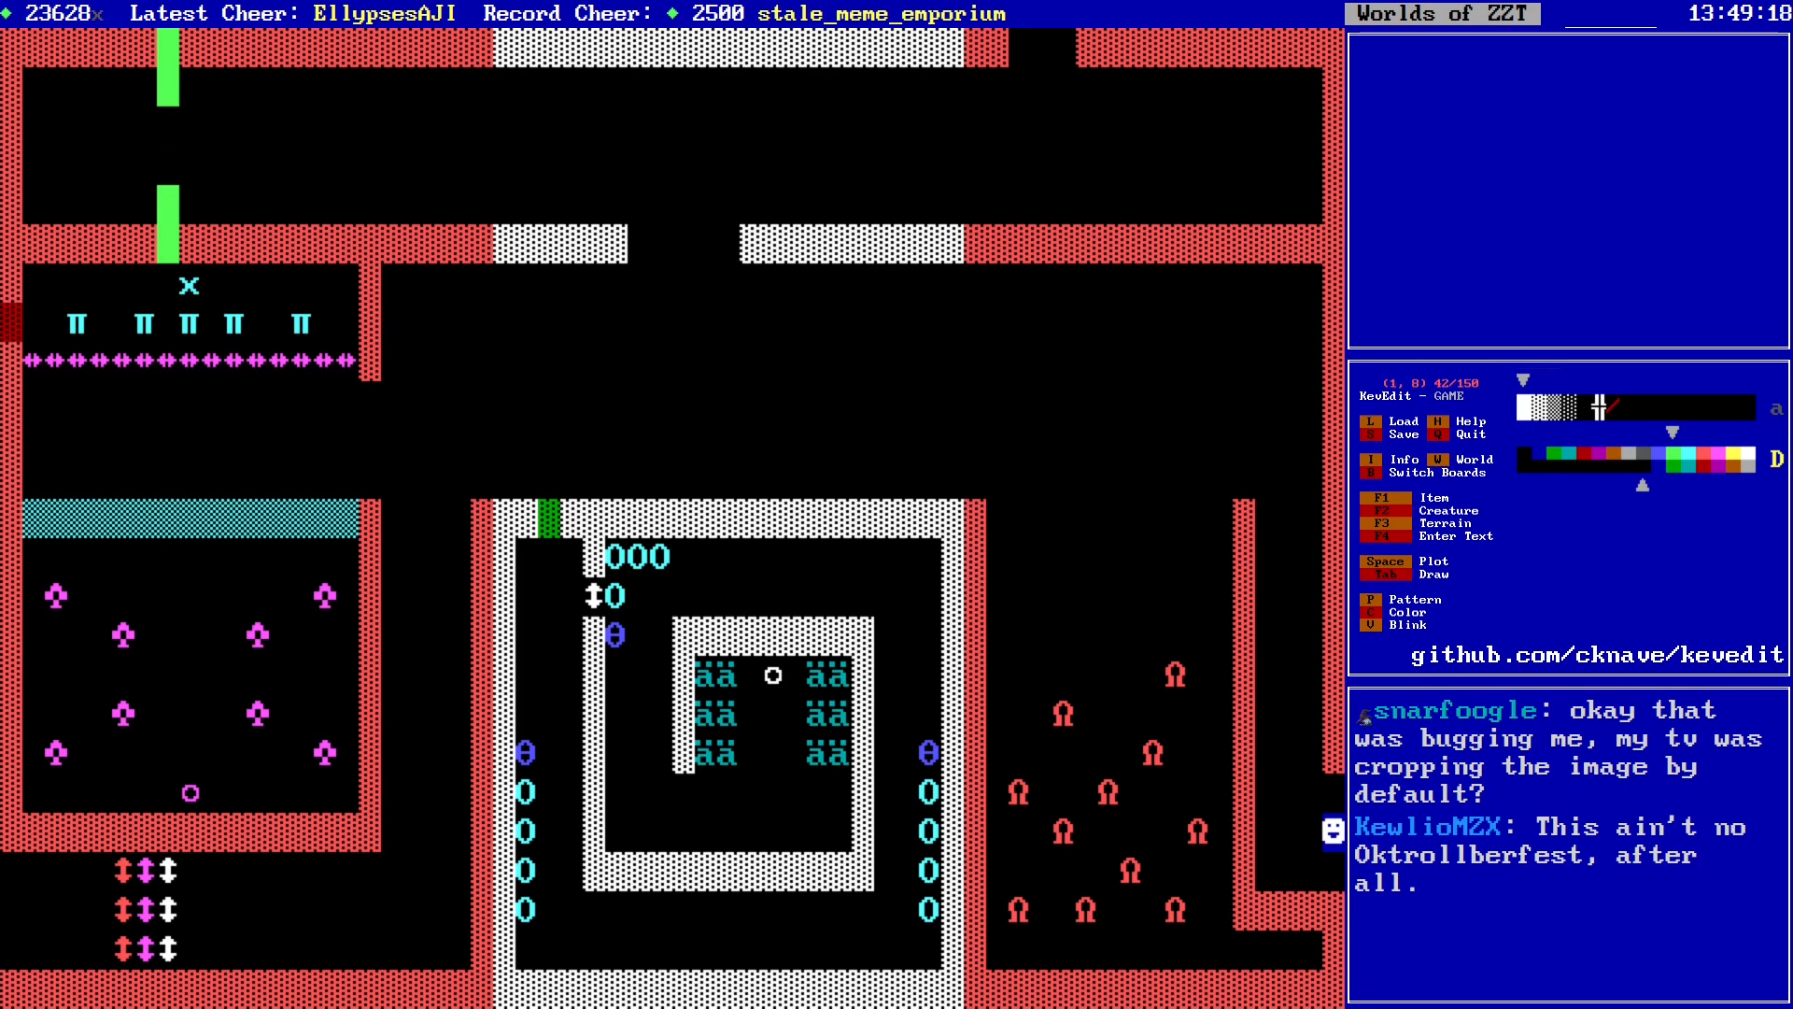
pyautogui.press('Up')
pyautogui.press('Up')
pyautogui.press('Up')
pyautogui.hotkey('shift', 'Right')
pyautogui.hotkey('shift', 'Right')
pyautogui.hotkey('shift', 'Right')
pyautogui.hotkey('shift', 'Right')
pyautogui.hotkey('shift', 'Right')
pyautogui.hotkey('shift', 'Right')
pyautogui.hotkey('shift', 'Right')
pyautogui.hotkey('shift', 'Right')
pyautogui.hotkey('shift', 'Right')
pyautogui.hotkey('shift', 'Right')
pyautogui.hotkey('shift', 'Down')
pyautogui.hotkey('shift', 'Down')
pyautogui.hotkey('shift', 'Down')
pyautogui.hotkey('shift', 'Down')
pyautogui.hotkey('shift', 'Down')
pyautogui.hotkey('shift', 'Right')
pyautogui.hotkey('shift', 'Right')
pyautogui.hotkey('shift', 'Right')
pyautogui.hotkey('shift', 'Right')
pyautogui.hotkey('shift', 'Right')
pyautogui.hotkey('shift', 'Right')
pyautogui.hotkey('shift', 'Right')
pyautogui.hotkey('shift', 'Right')
pyautogui.hotkey('shift', 'Right')
pyautogui.hotkey('shift', 'Right')
pyautogui.hotkey('shift', 'Right')
pyautogui.hotkey('shift', 'Right')
pyautogui.hotkey('shift', 'Right')
pyautogui.hotkey('shift', 'Right')
pyautogui.hotkey('shift', 'Right')
pyautogui.hotkey('shift', 'Right')
pyautogui.hotkey('shift', 'Right')
pyautogui.hotkey('shift', 'Right')
pyautogui.hotkey('shift', 'Right')
pyautogui.hotkey('shift', 'Right')
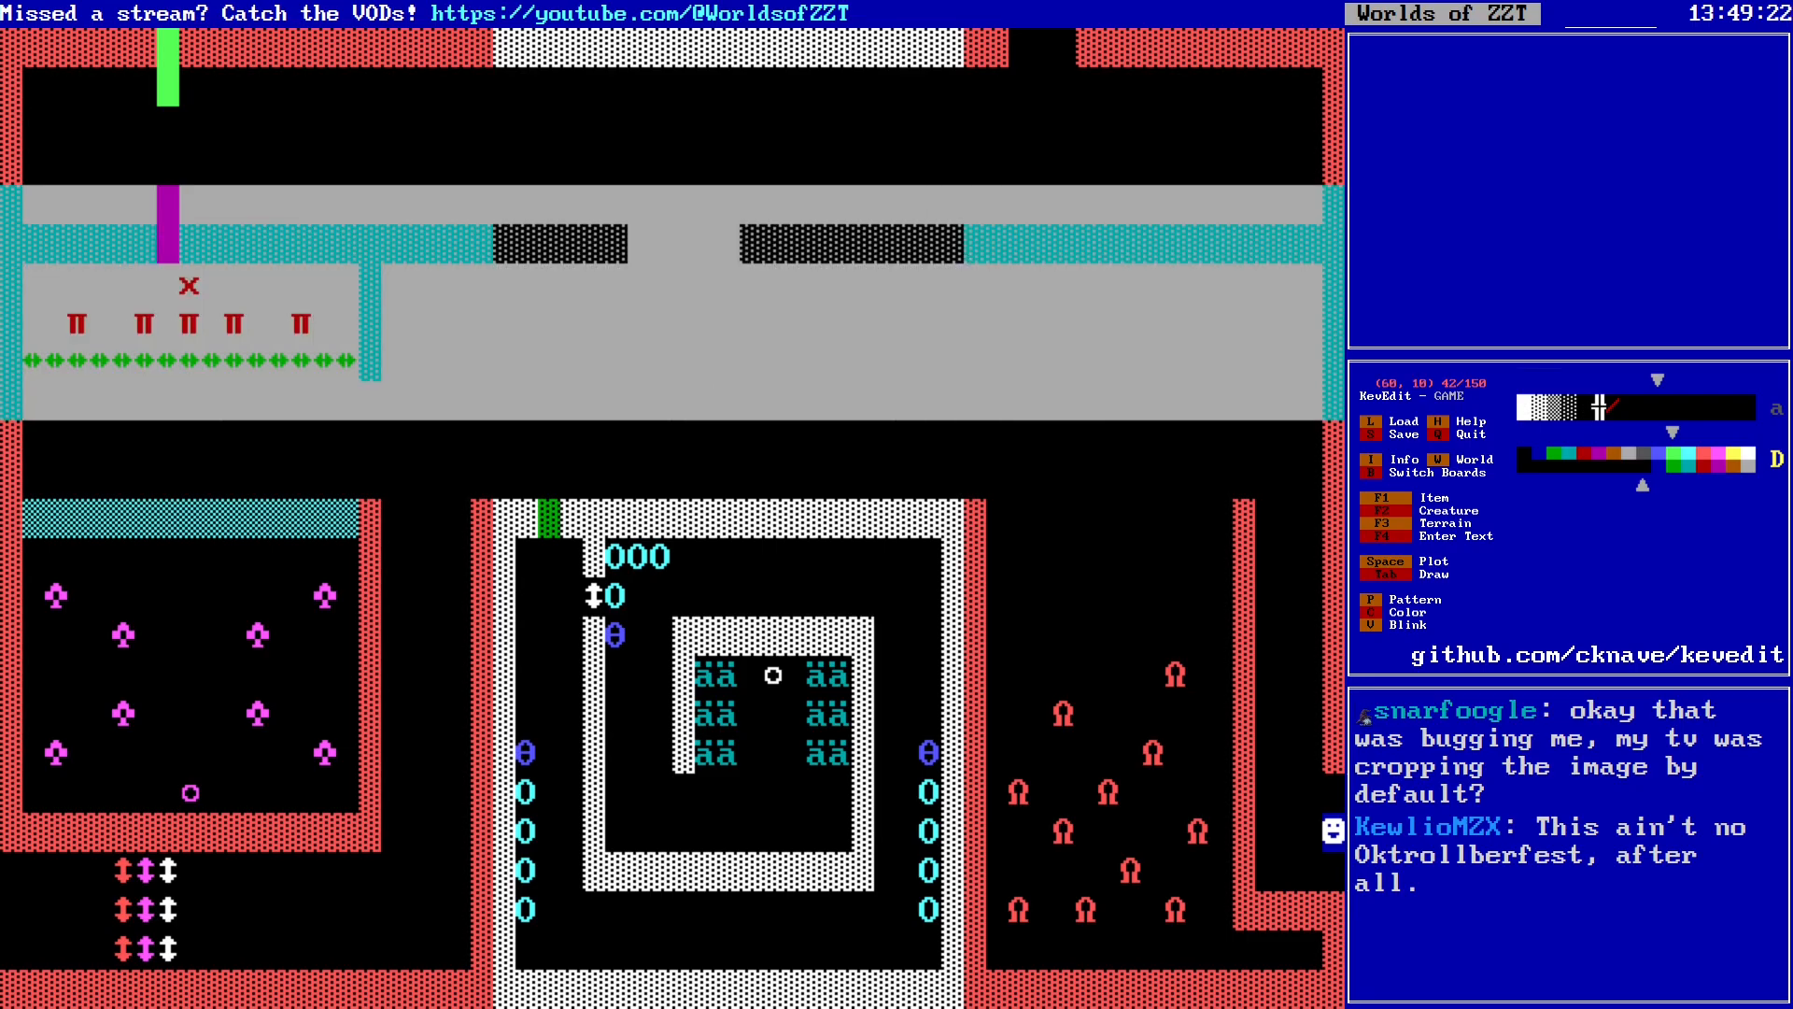
pyautogui.hotkey('ctrl', 'x')
pyautogui.hotkey('ctrl', 'v')
pyautogui.press('Down')
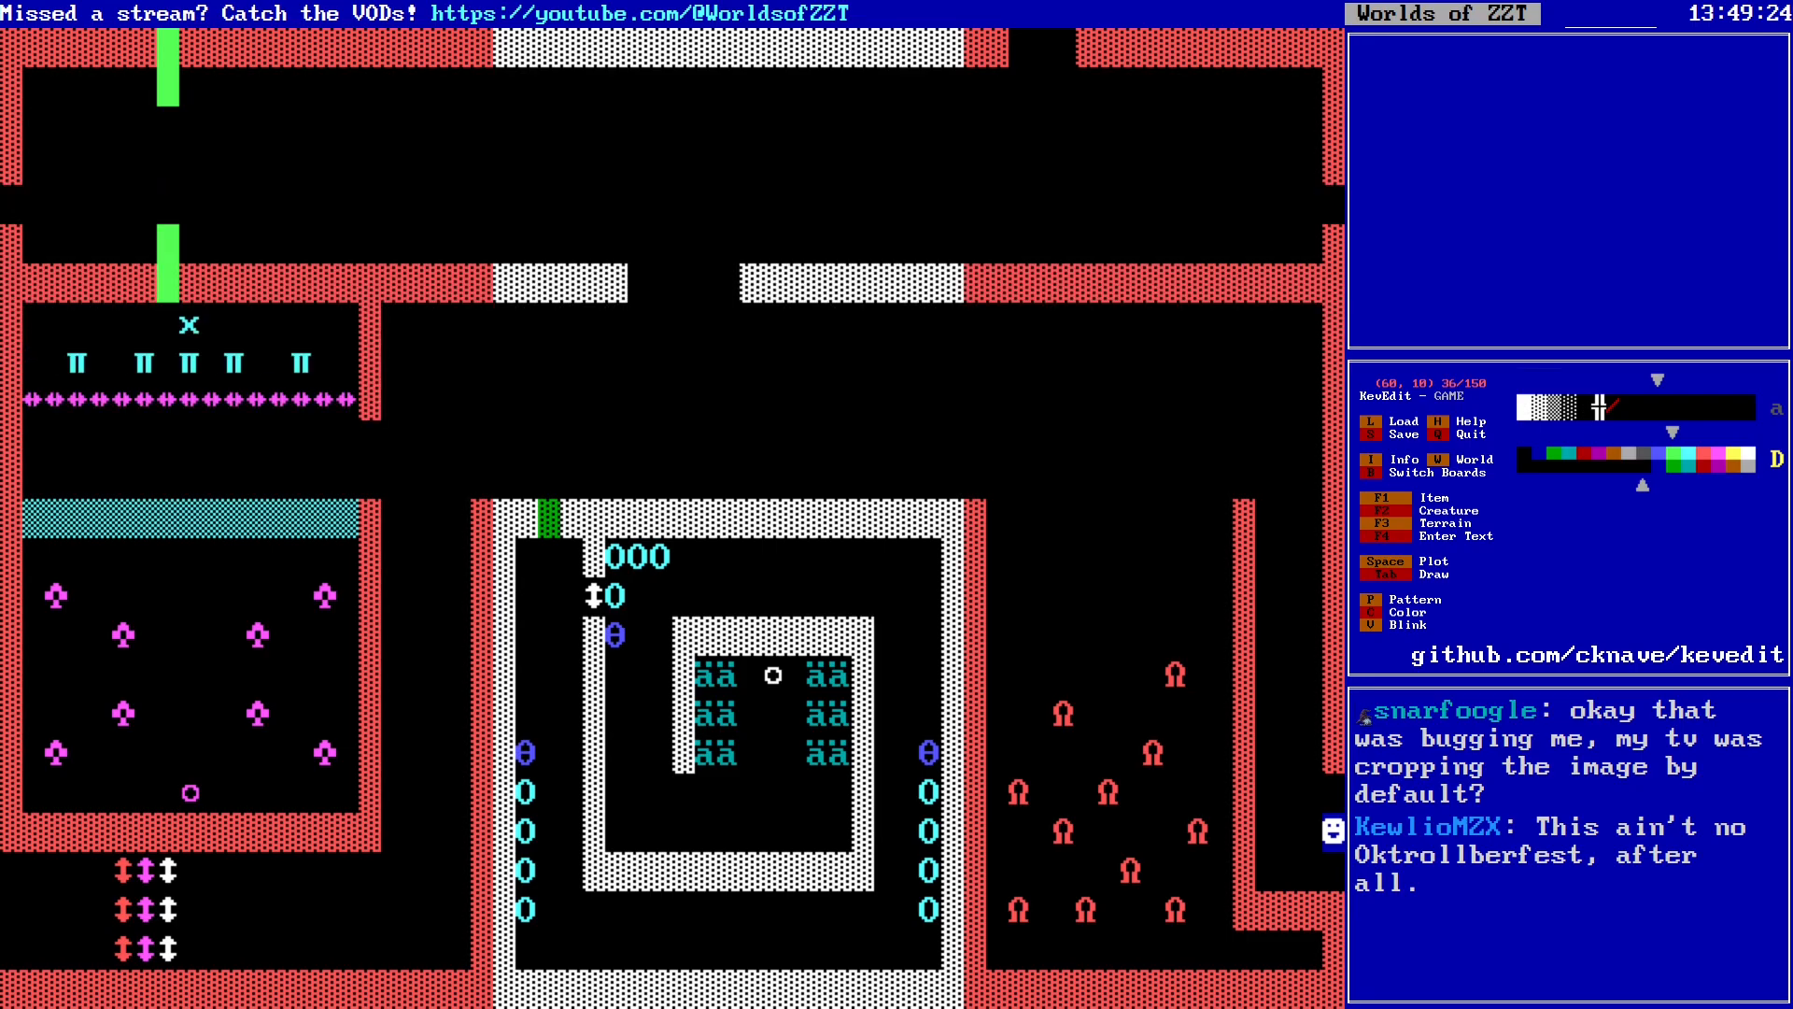
# Step: Fill the gaps in the outer border at (60, 5) and (1, 5) with red wall tiles
pyautogui.press('Up')
pyautogui.press('Up')
pyautogui.press('Up')
pyautogui.press('Up')
pyautogui.press('Up')
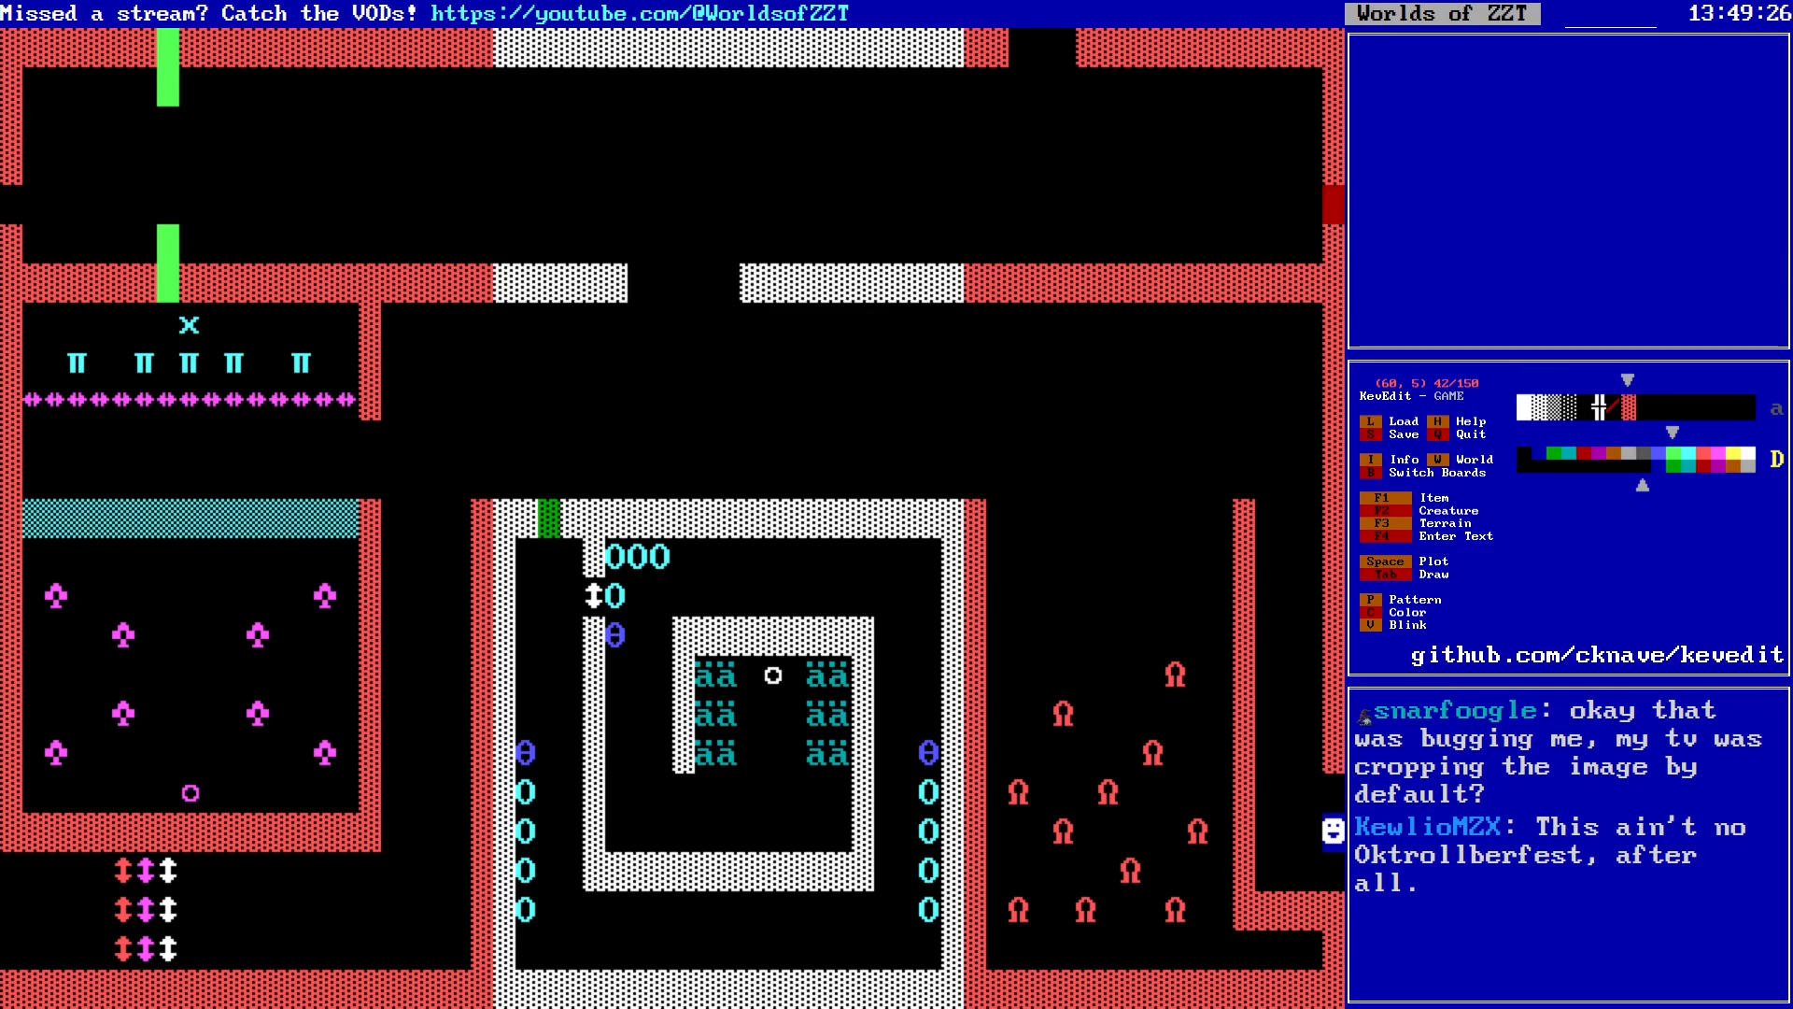
pyautogui.press('Left')
pyautogui.press('Left')
pyautogui.press('Left')
pyautogui.press('Left')
pyautogui.press('Left')
pyautogui.press('Left')
pyautogui.press('Left')
pyautogui.press('Left')
pyautogui.press('Left')
pyautogui.press('Left')
pyautogui.hotkey('alt', 'Left')
pyautogui.hotkey('alt', 'Left')
pyautogui.hotkey('alt', 'Left')
pyautogui.press('space')
pyautogui.press('Right')
pyautogui.press('Right')
pyautogui.press('Right')
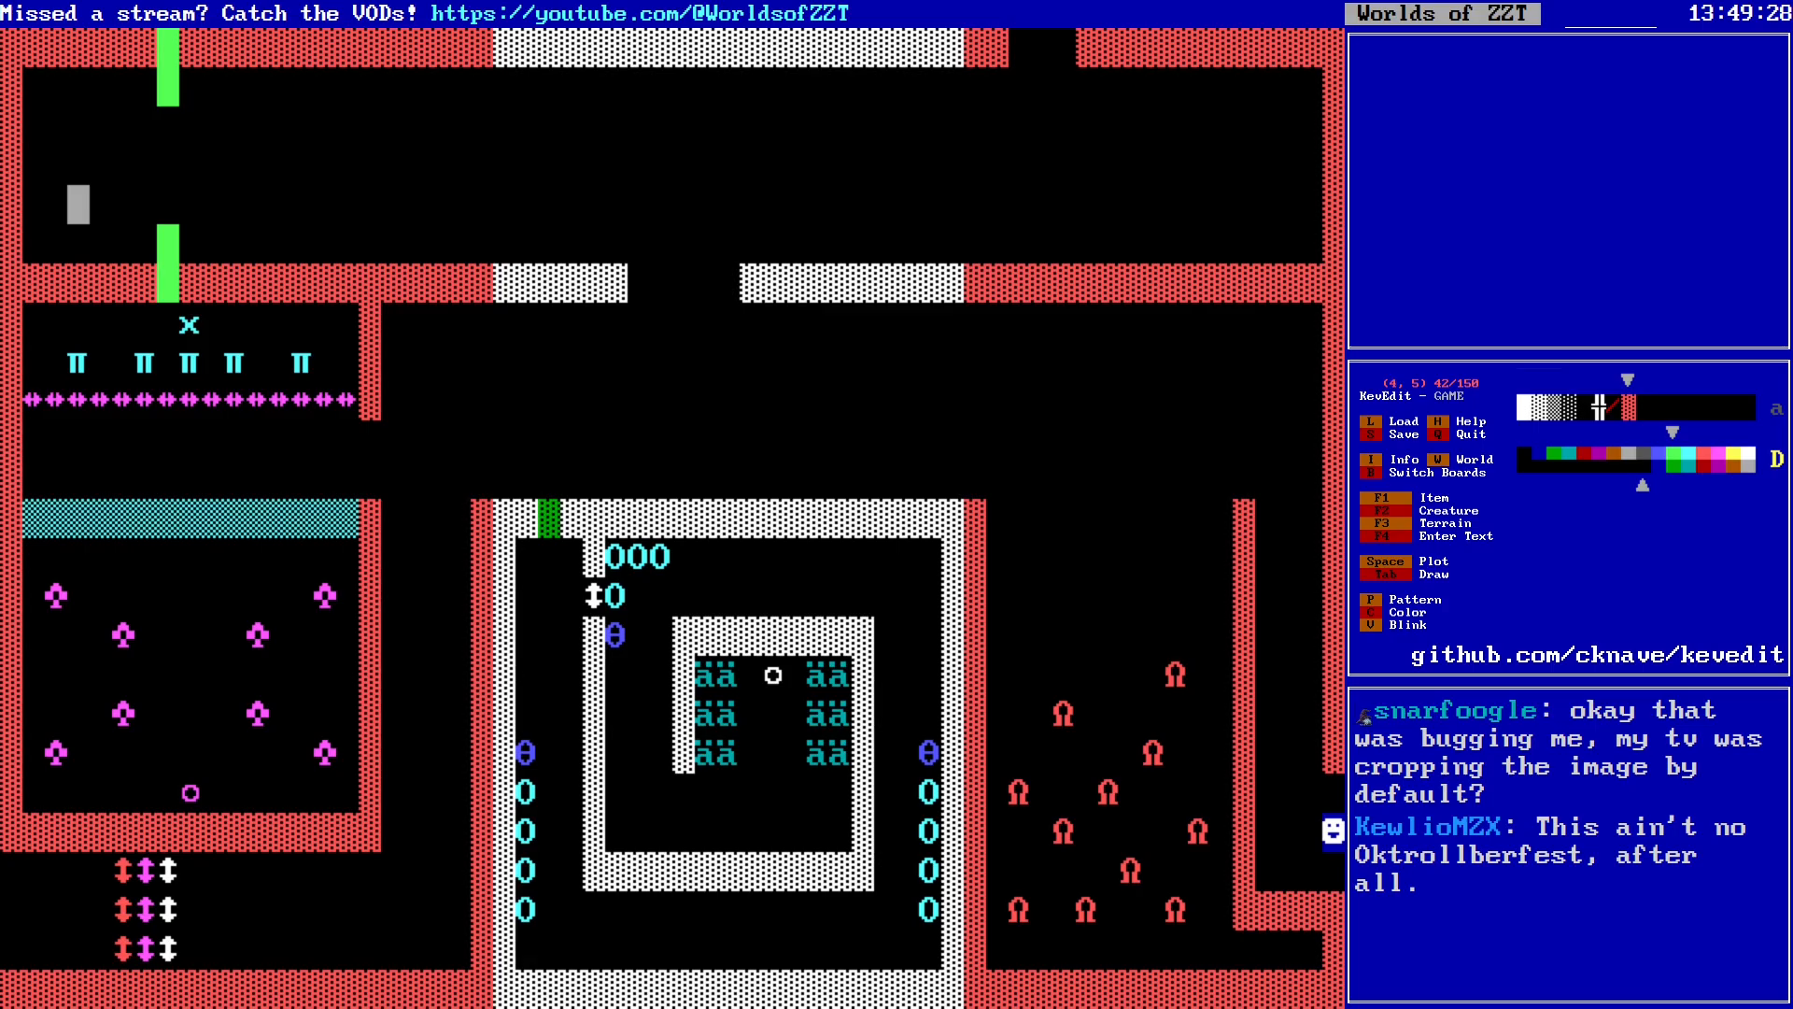
# Step: Copy the bright green solid wall tile and place it at (8, 5) and (8, 3), leaving a one-tile gap at (8, 4)
pyautogui.press('Down')
pyautogui.press('Right')
pyautogui.press('Right')
pyautogui.press('Right')
pyautogui.press('Right')
pyautogui.press('Return')
pyautogui.press('Up')
pyautogui.press('space')
pyautogui.press('Up')
pyautogui.press('Up')
pyautogui.press('space')
pyautogui.press('Down')
pyautogui.press('Left')
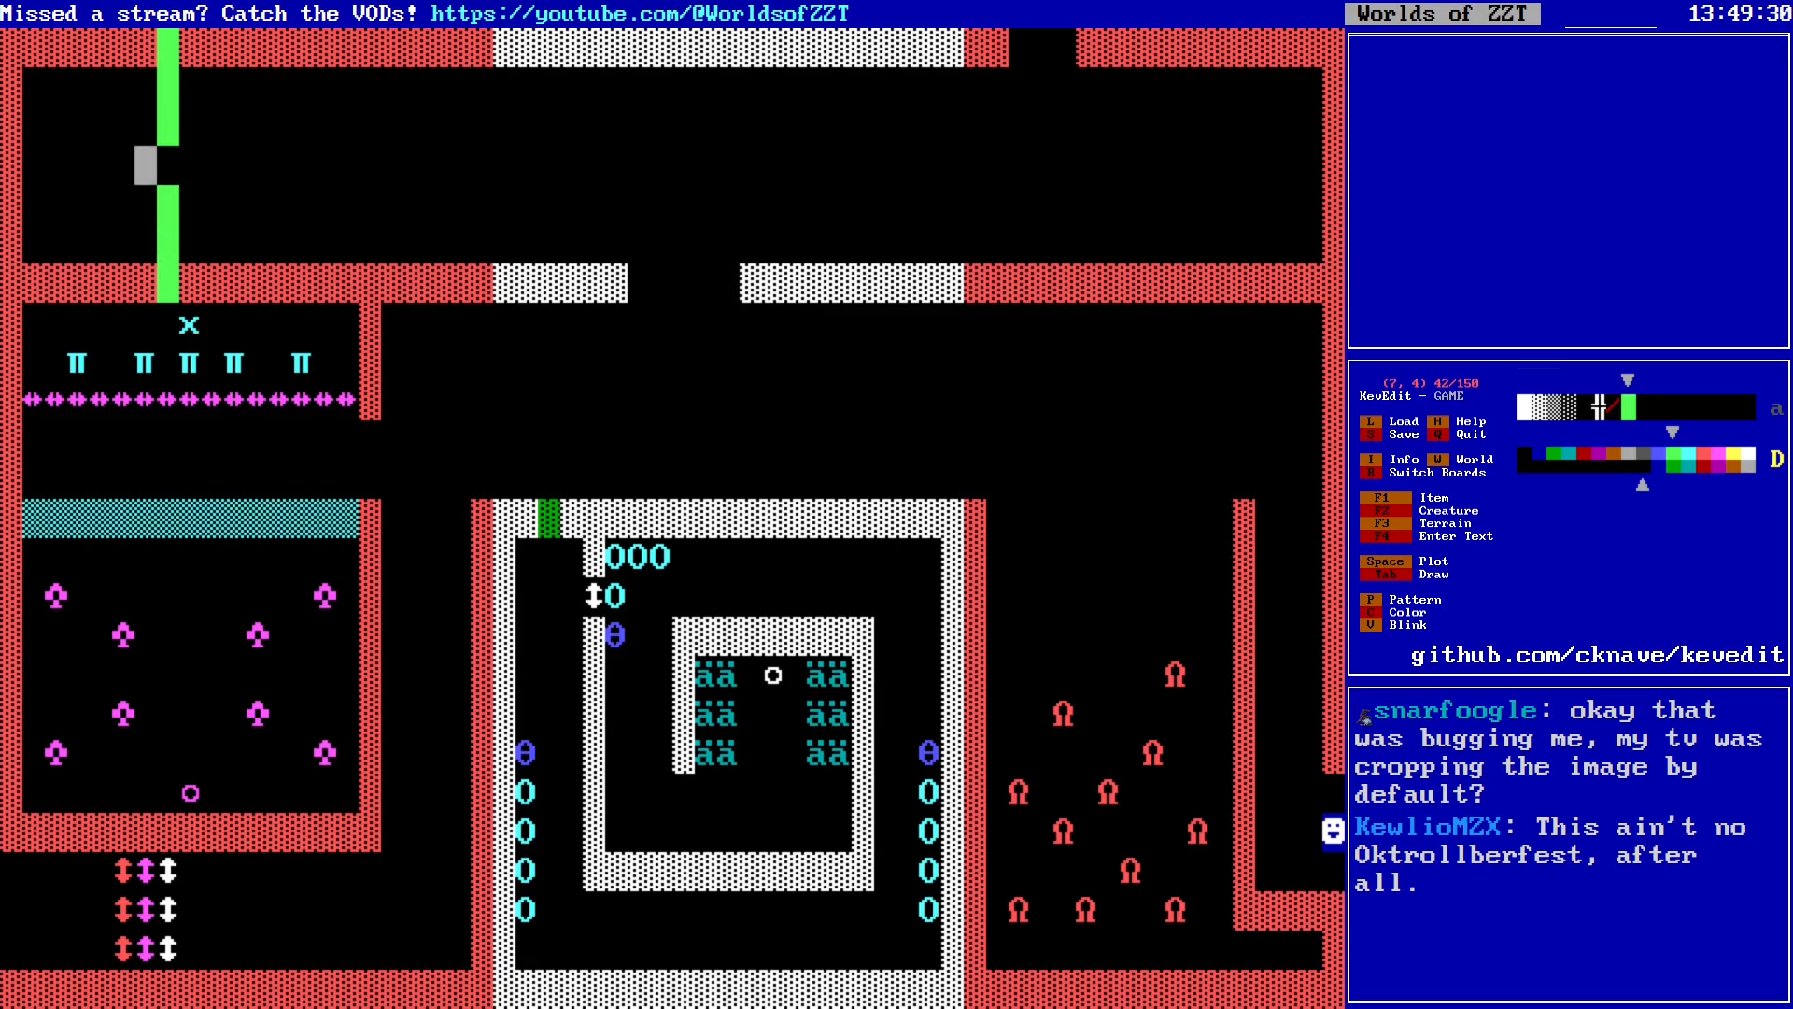
# Step: Copy the red border tile at (7, 1) and replace the green tiles at (8, 1) and (8, 7) with it
pyautogui.press('Up')
pyautogui.press('Up')
pyautogui.press('Up')
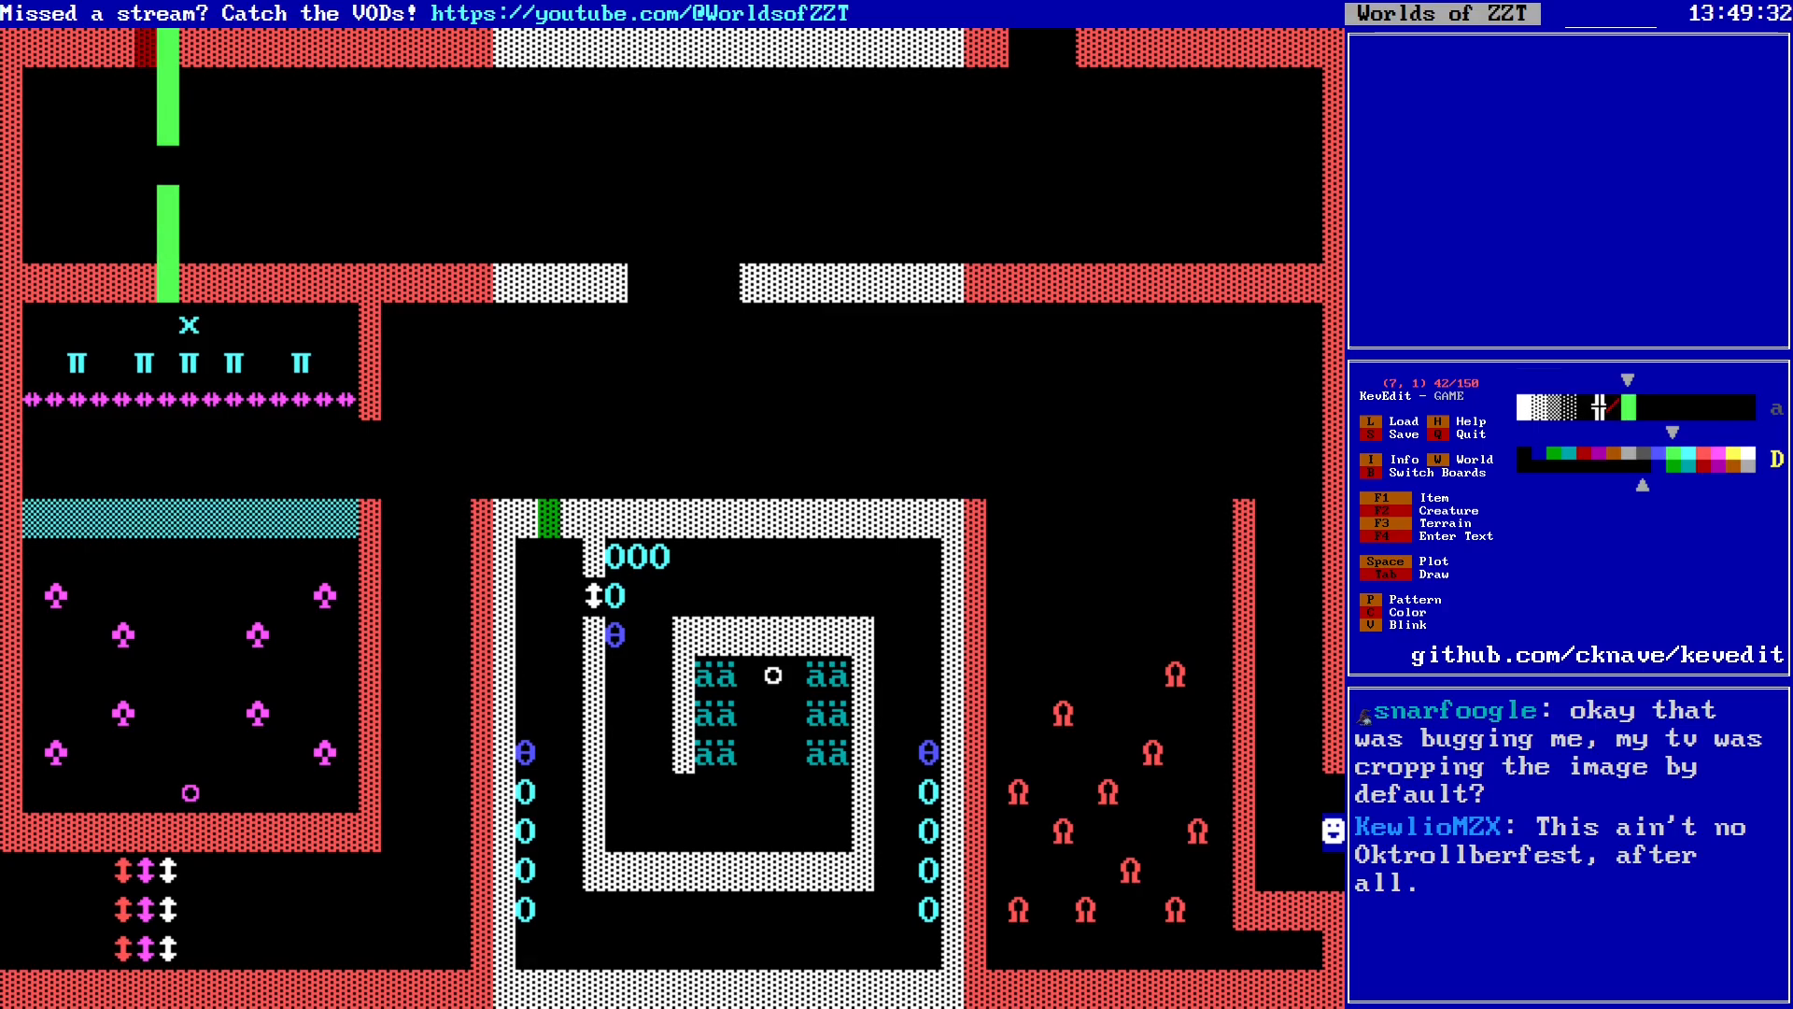
pyautogui.press('Return')
pyautogui.press('Right')
pyautogui.press('space')
pyautogui.press('Down')
pyautogui.press('Down')
pyautogui.press('Down')
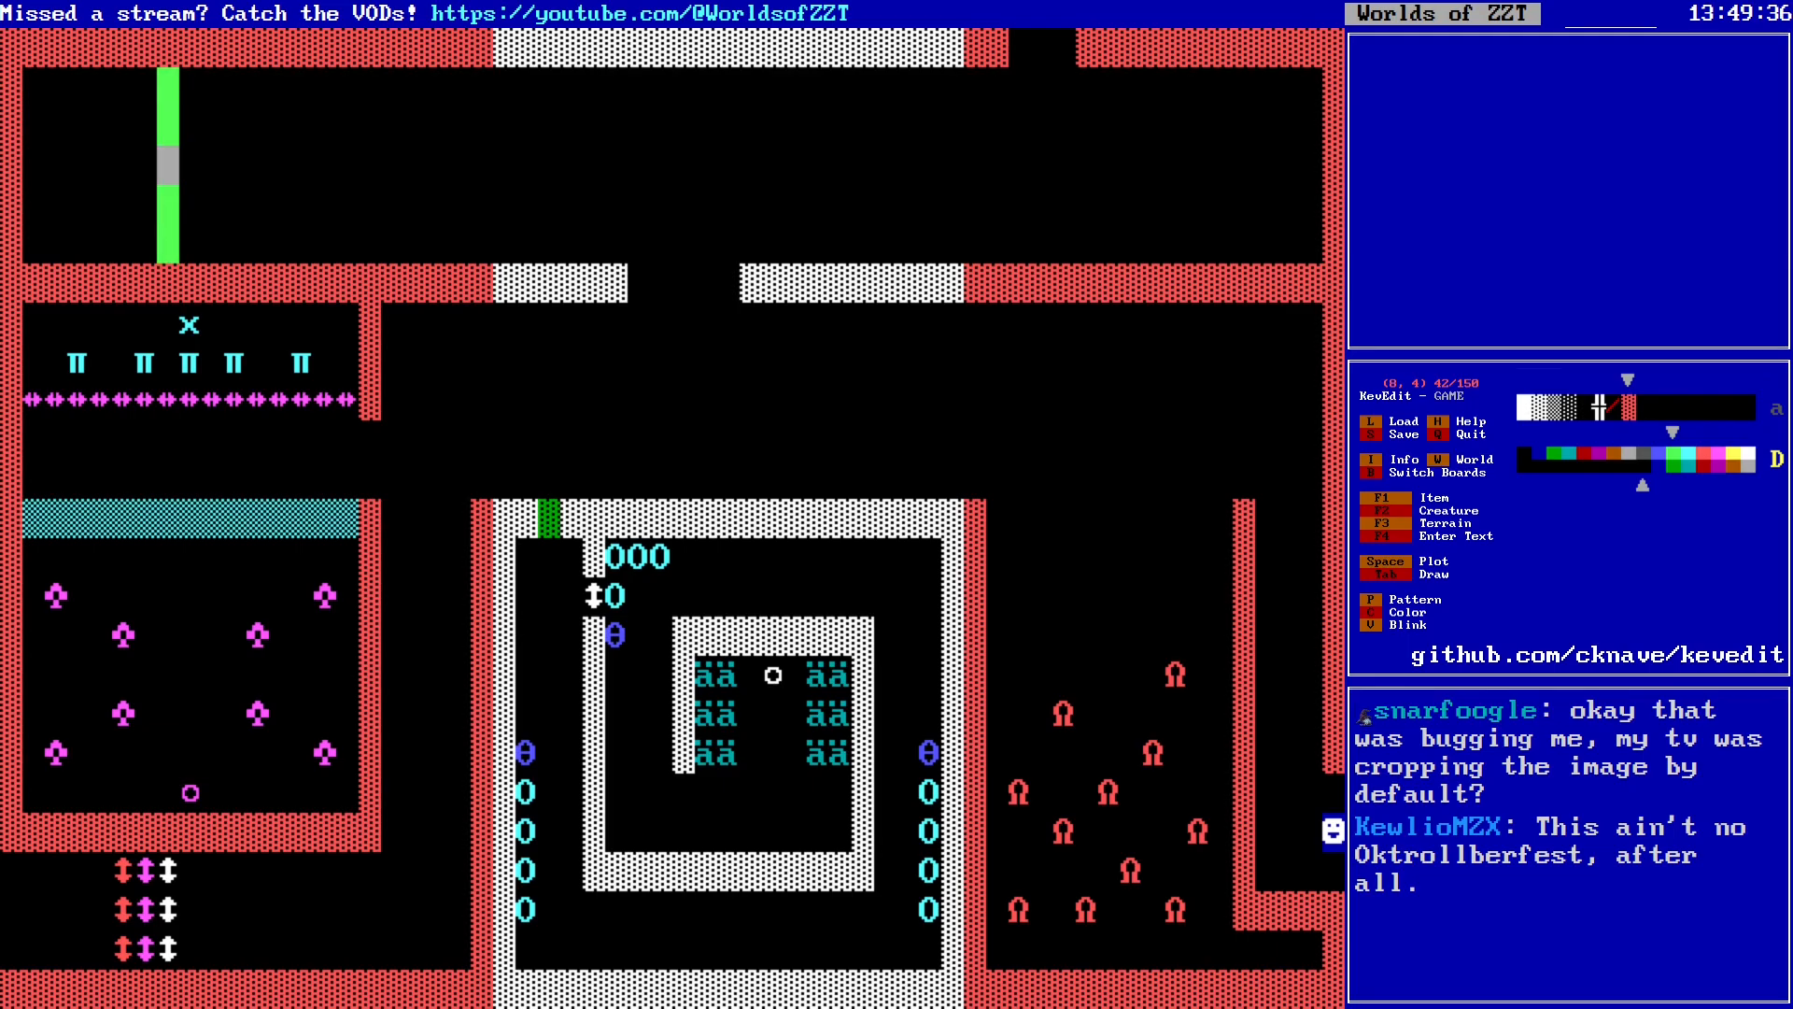
# Step: Turn off default colours, set the colour to bright green on dark green, and place a door in the gap at (8, 4)
pyautogui.press('d')
pyautogui.press('F1')
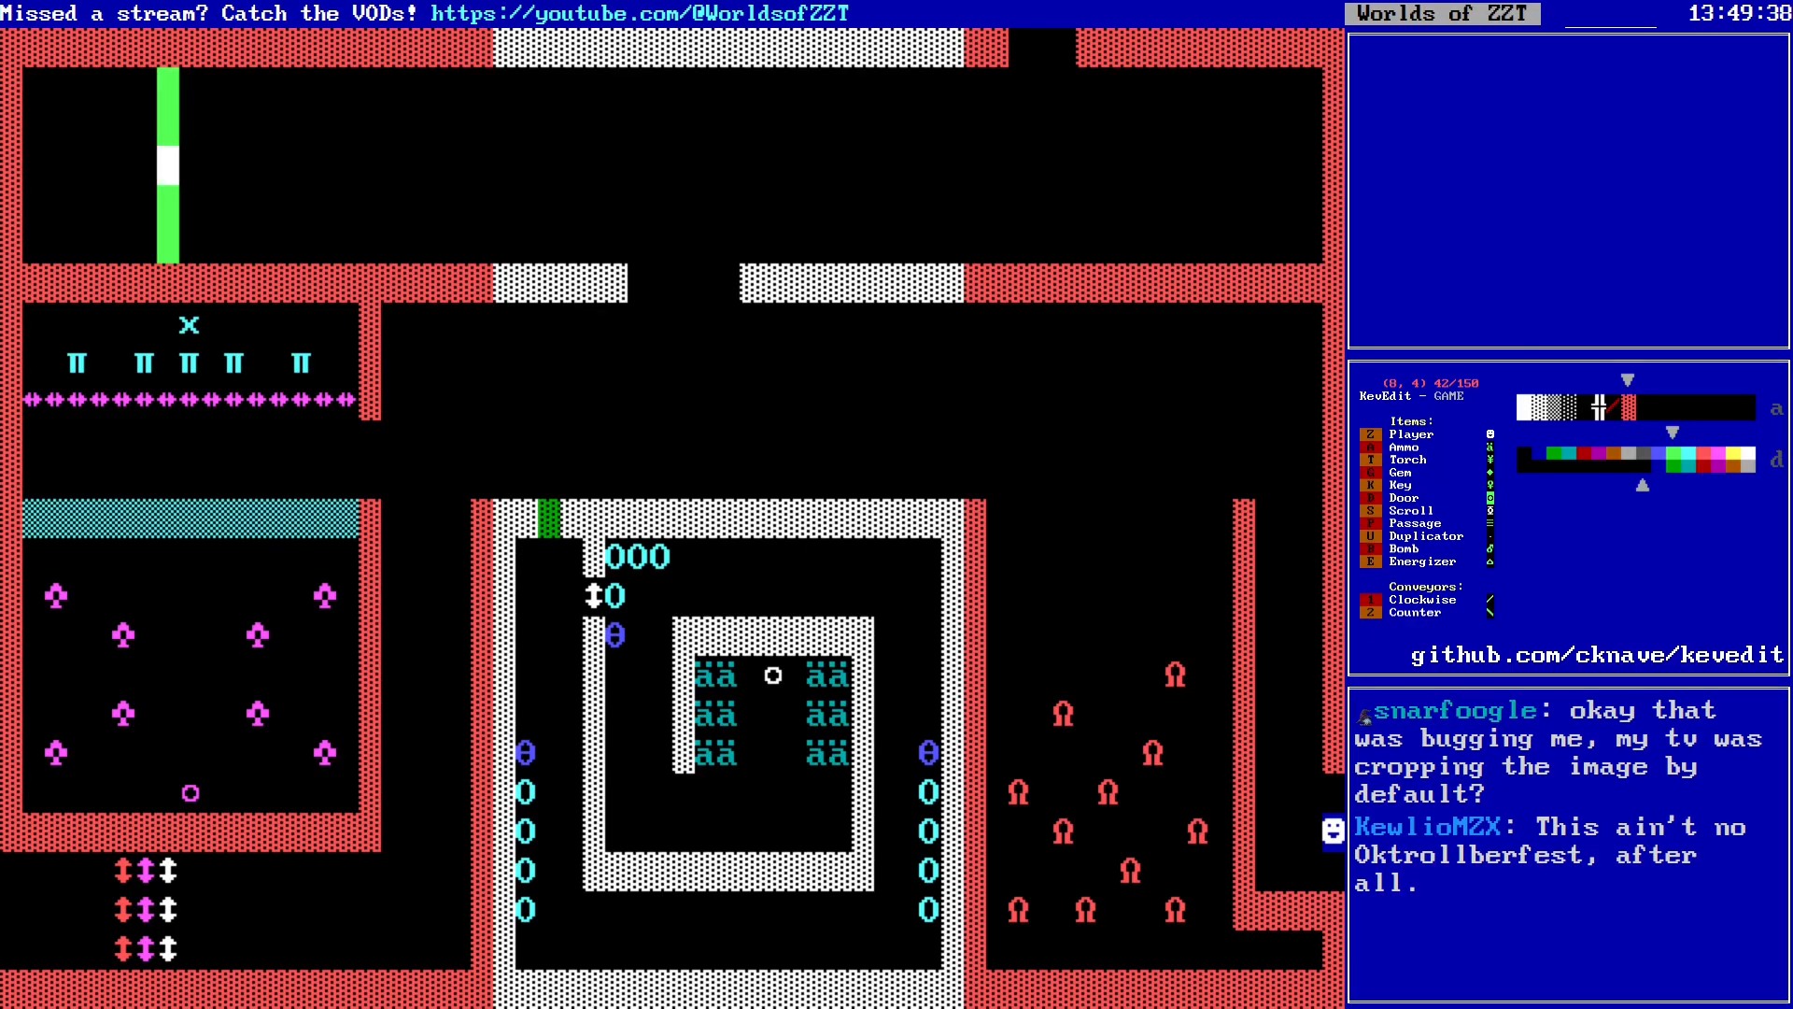
pyautogui.press('Escape')
pyautogui.press('c')
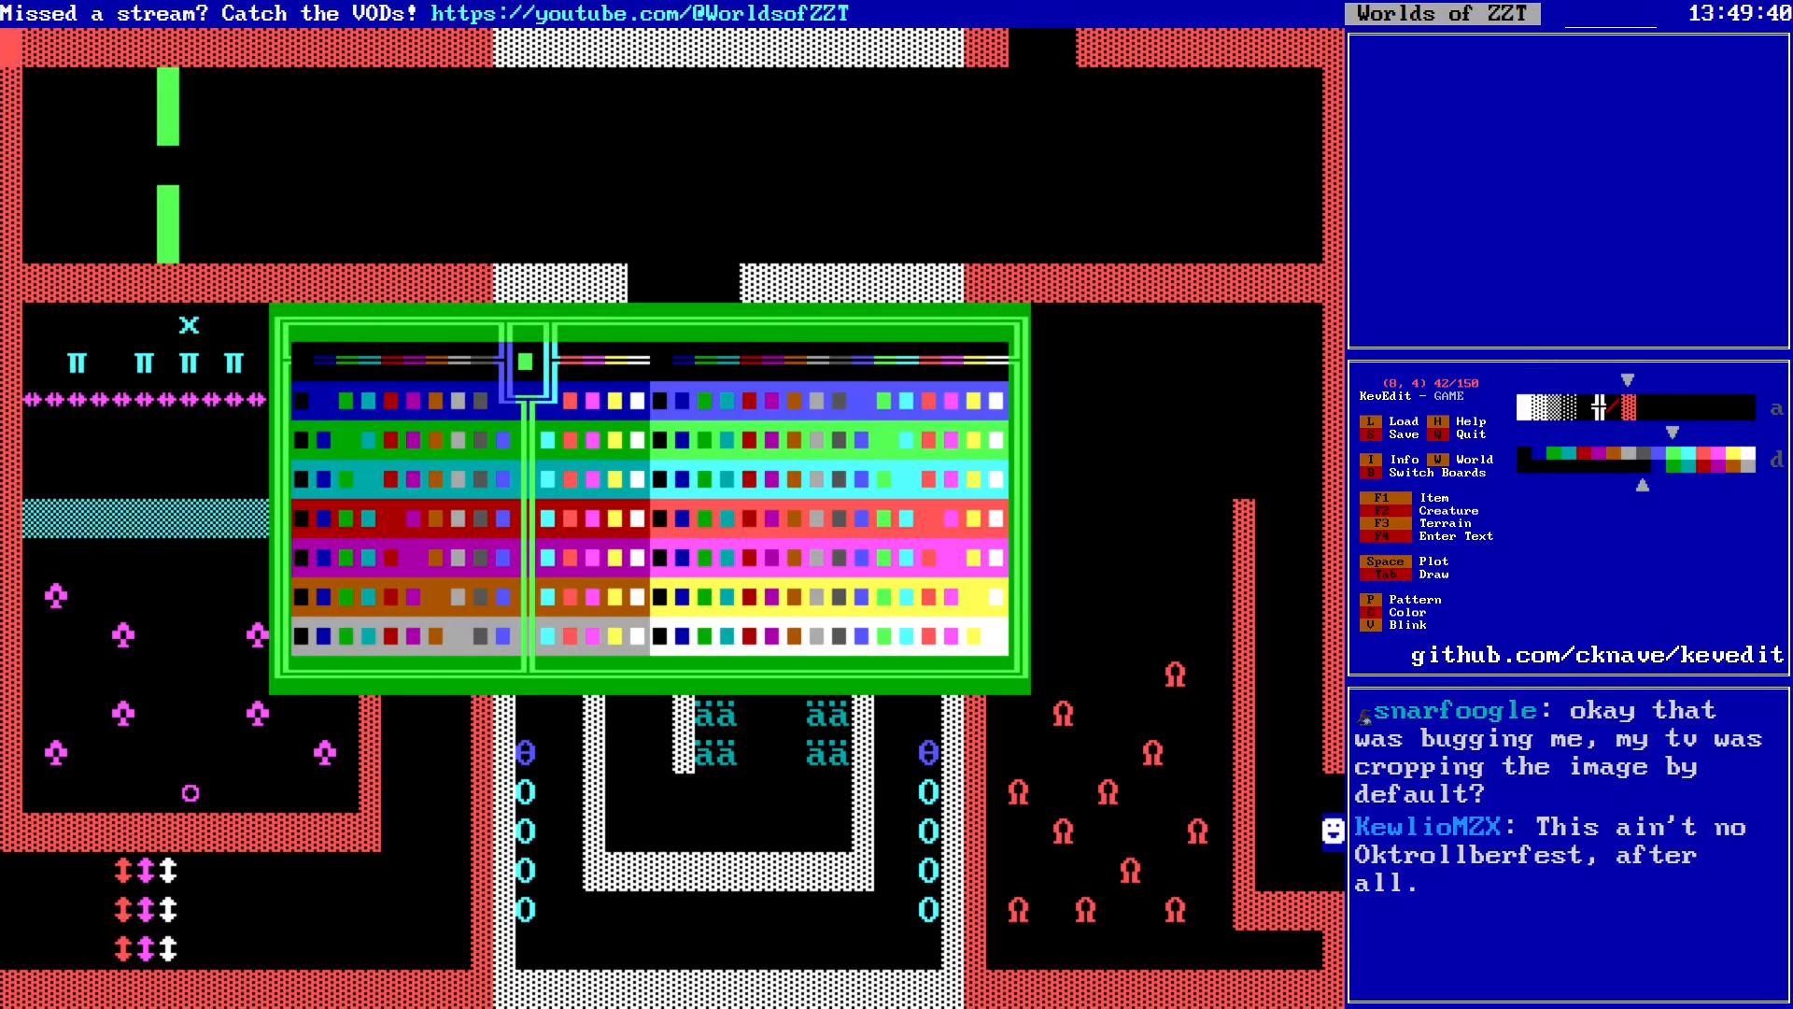
pyautogui.press('Down')
pyautogui.press('Return')
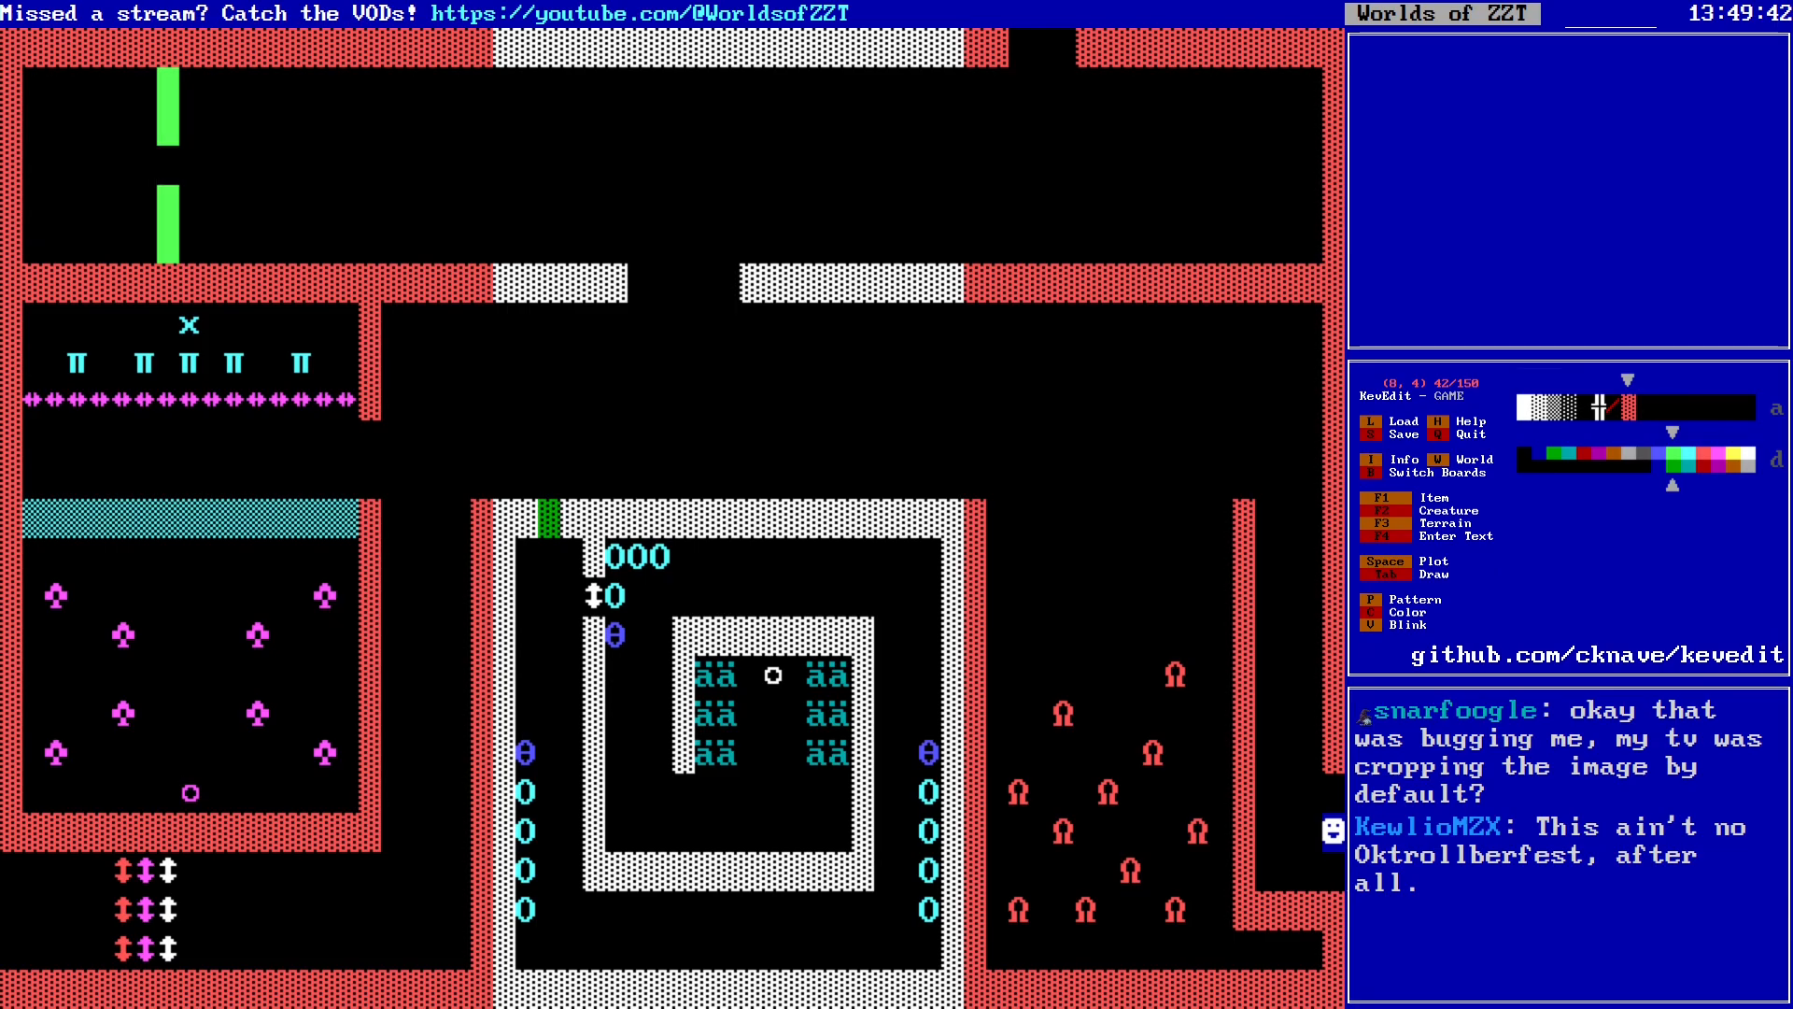
pyautogui.press('Right')
pyautogui.press('Right')
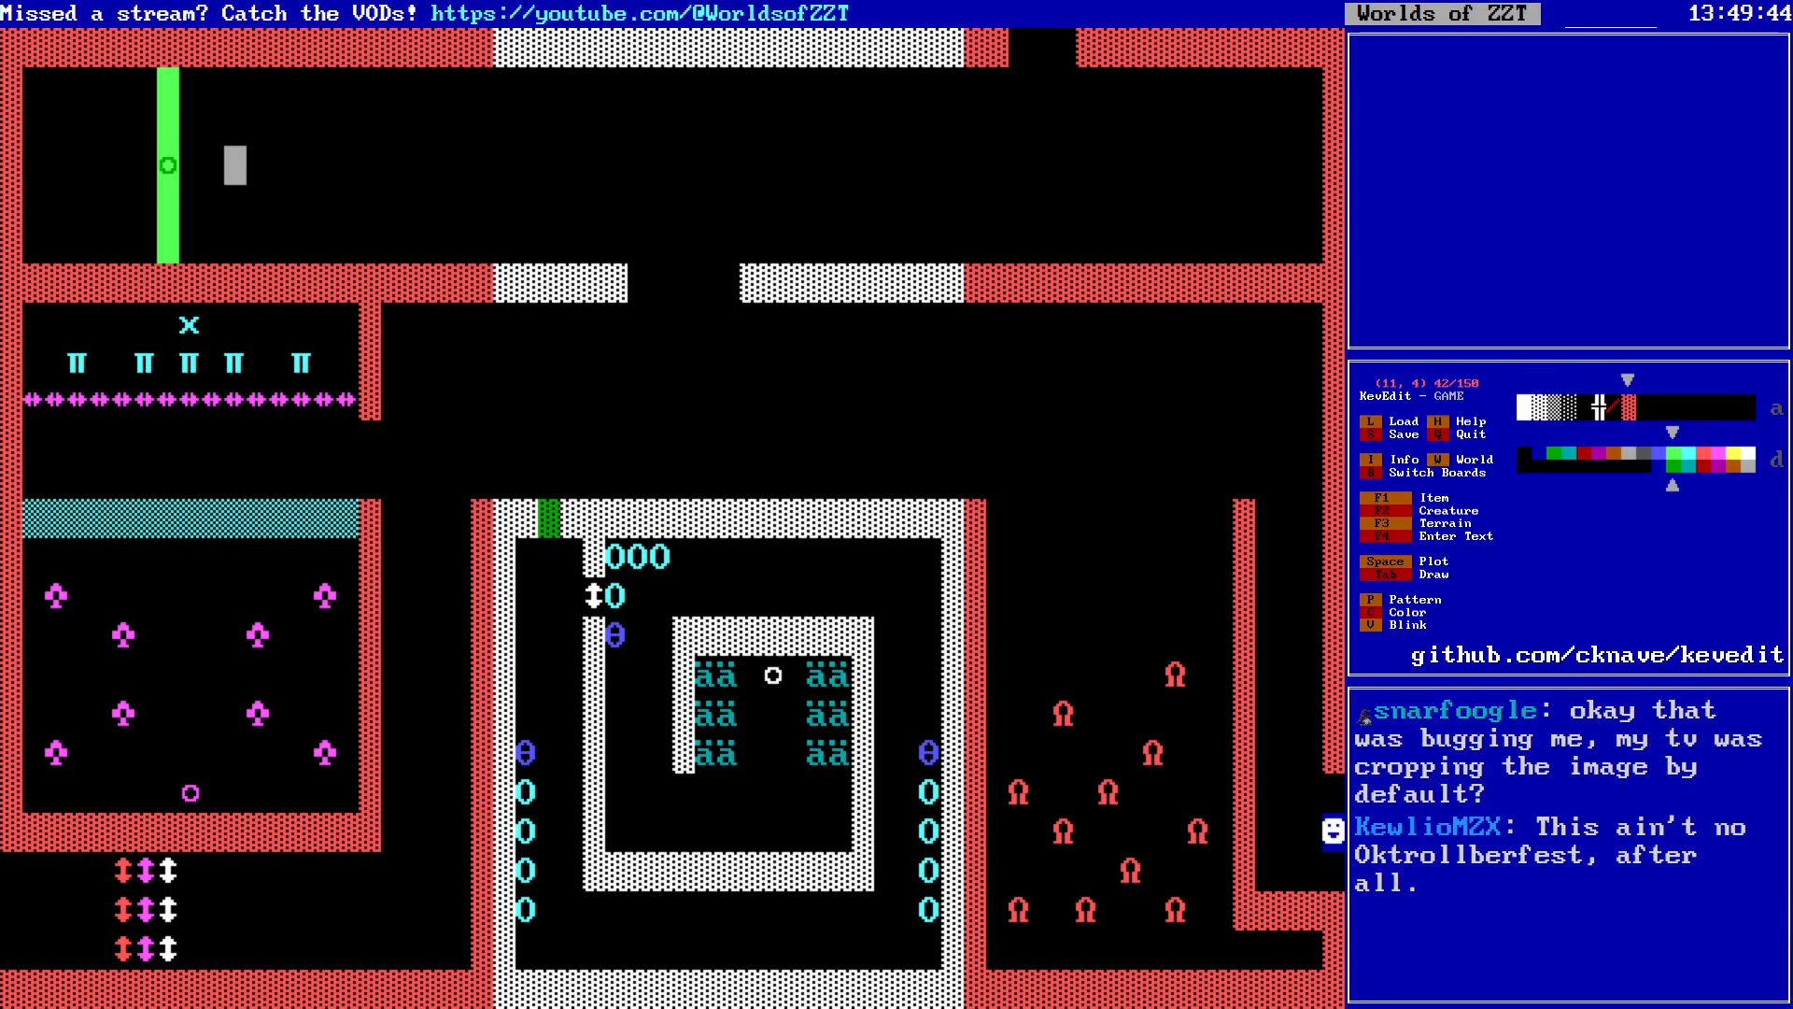
# Step: Turn default colours back on and, at (5, 4) beyond the green door, cycle the foreground colour to bright purple
pyautogui.press('d')
pyautogui.press('Left')
pyautogui.press('Left')
pyautogui.press('Left')
pyautogui.press('Left')
pyautogui.press('Left')
pyautogui.press('Left')
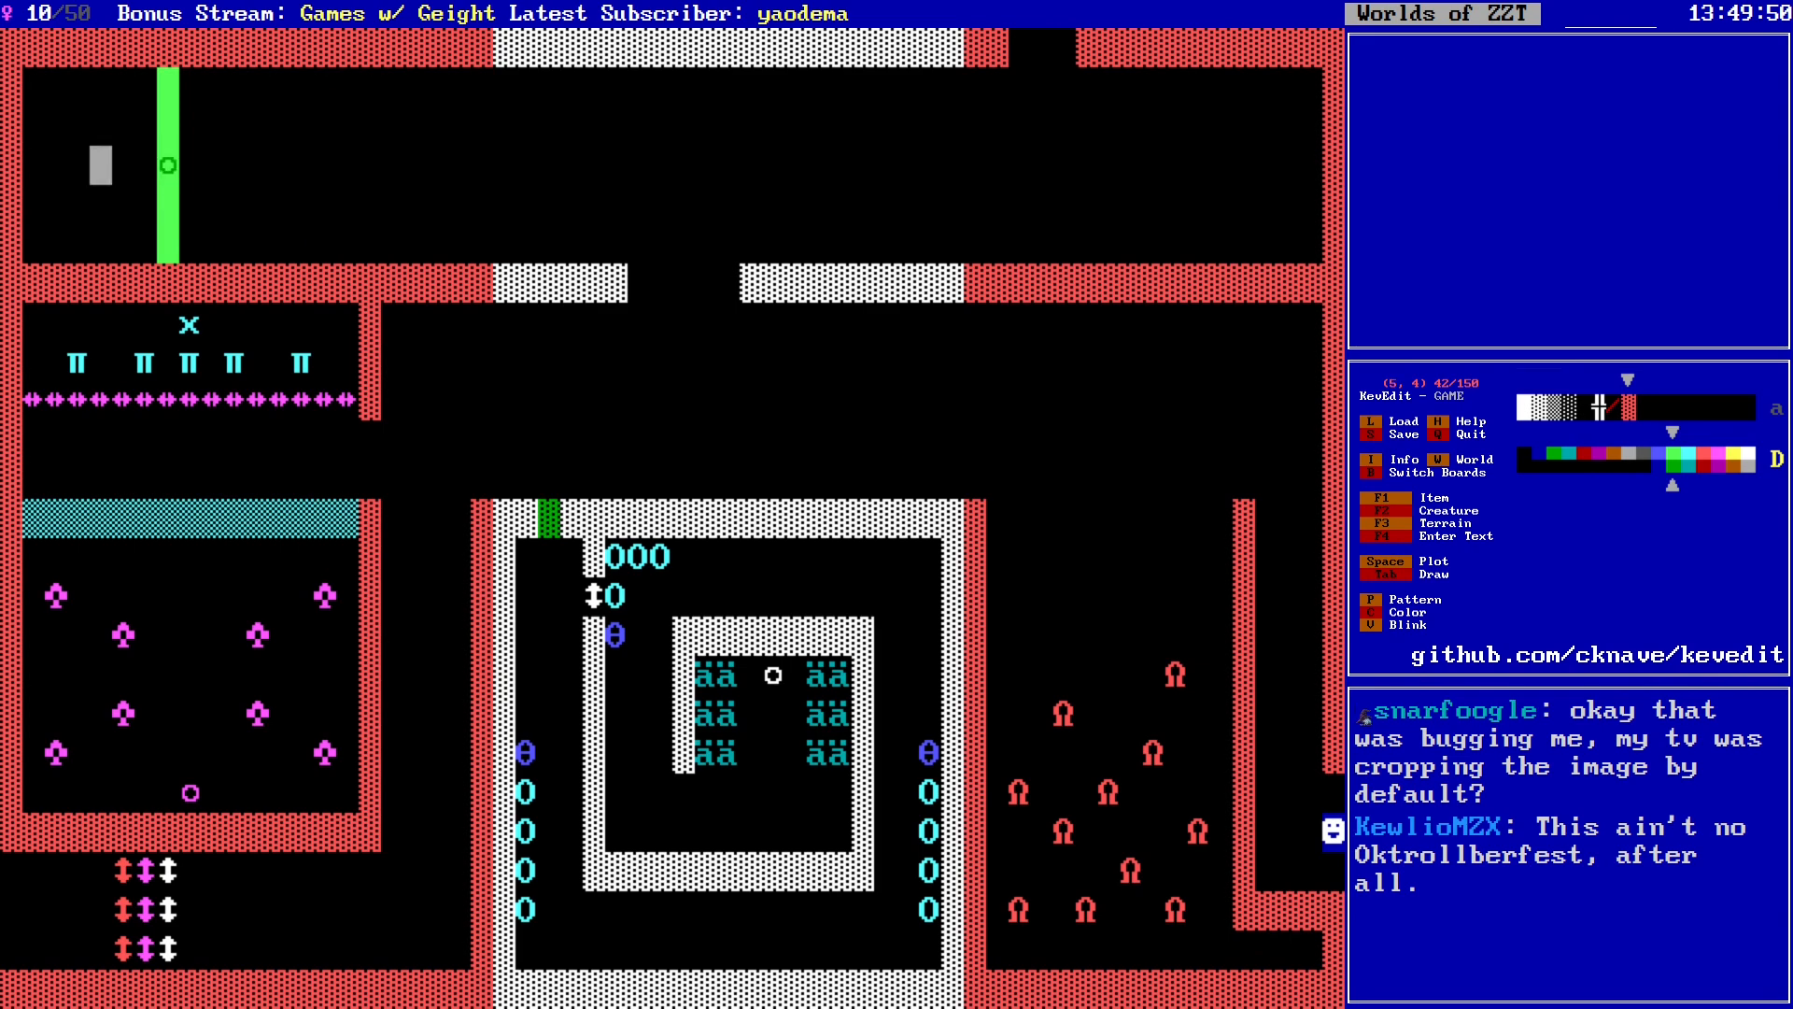
pyautogui.press('Left')
pyautogui.press('Right')
pyautogui.press('c')
pyautogui.press('c')
pyautogui.press('c')
# Step: Open the Title screen board and then the SE board to check their contents
pyautogui.press('b')
pyautogui.press('Down')
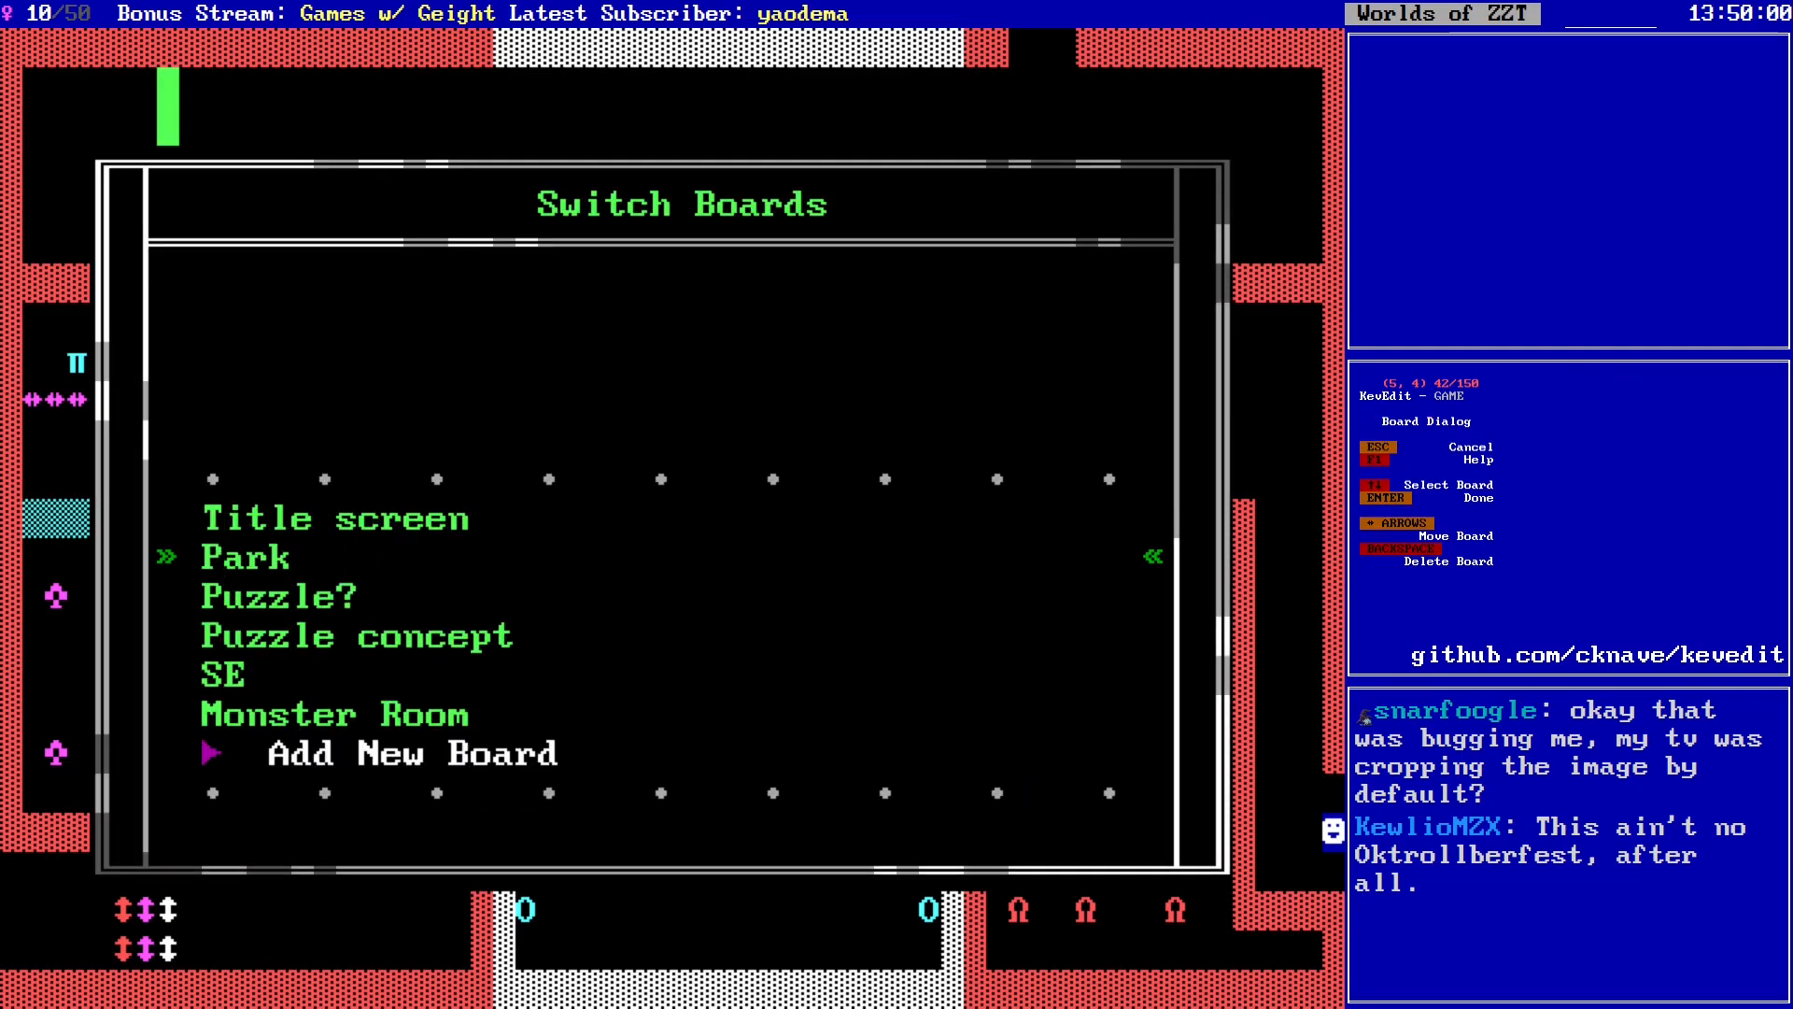
pyautogui.press('Up')
pyautogui.press('Return')
pyautogui.press('b')
pyautogui.press('Up')
pyautogui.press('Up')
pyautogui.press('Up')
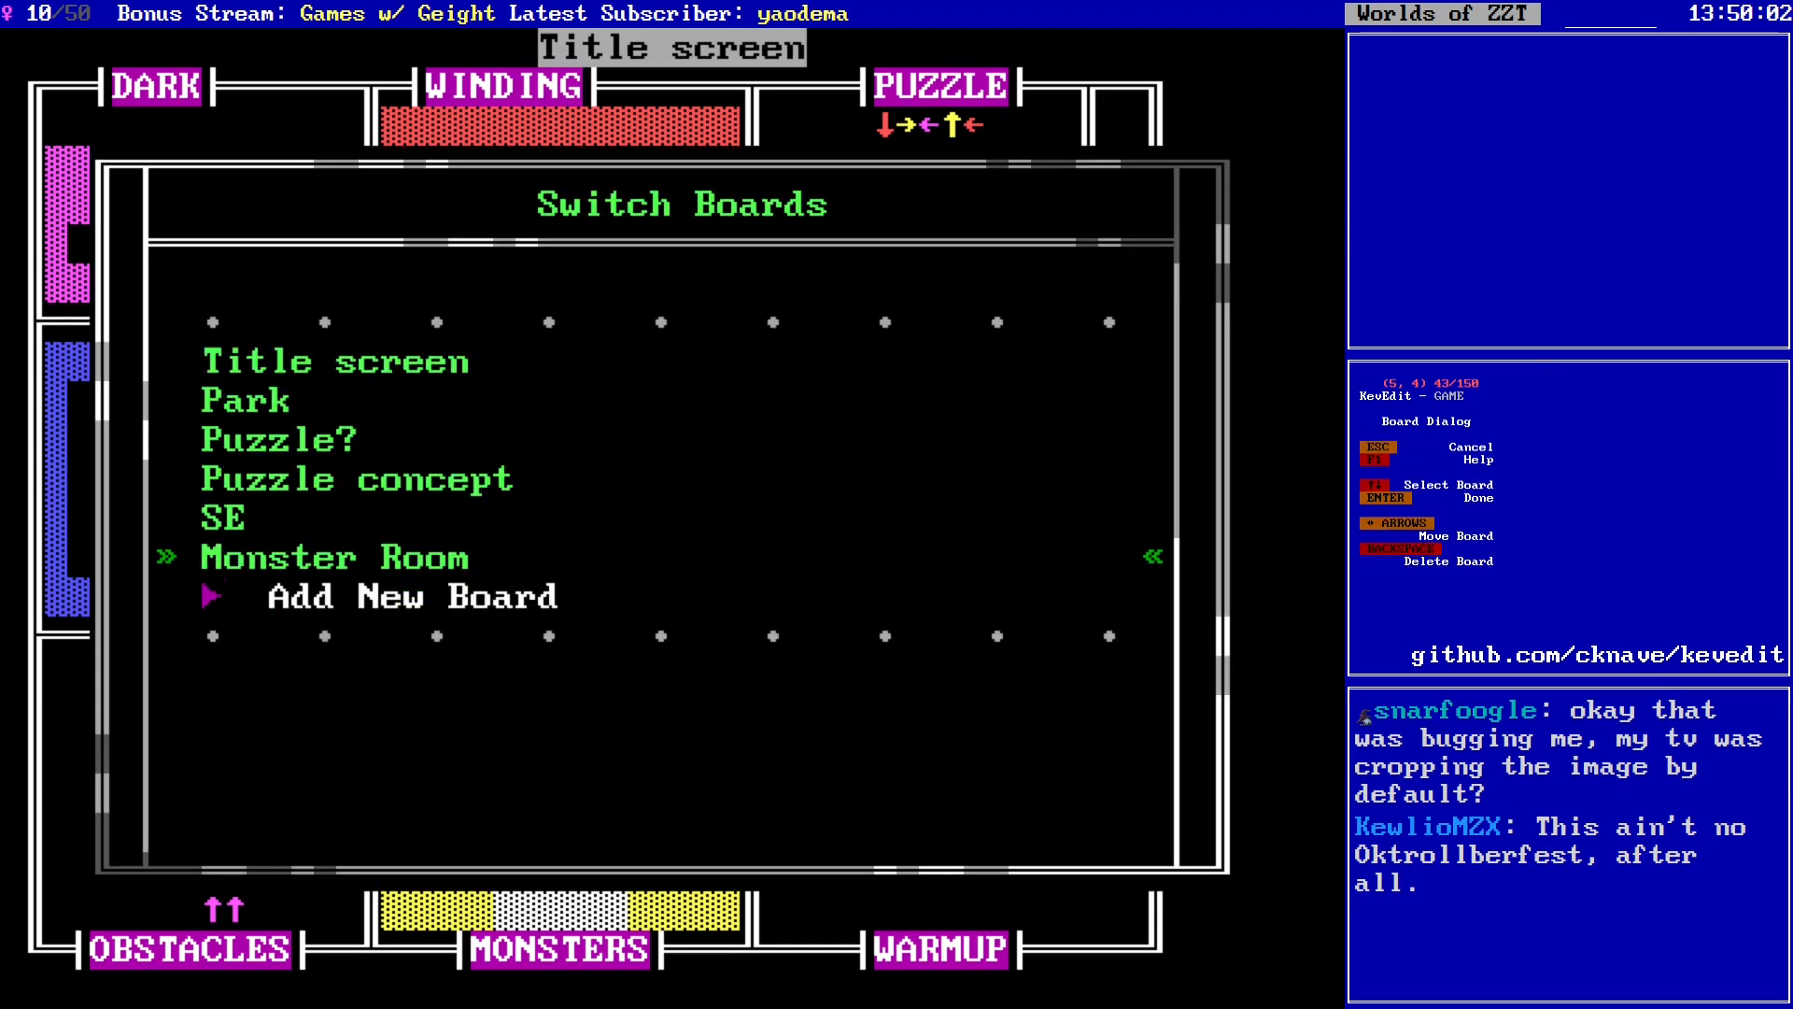
pyautogui.press('Return')
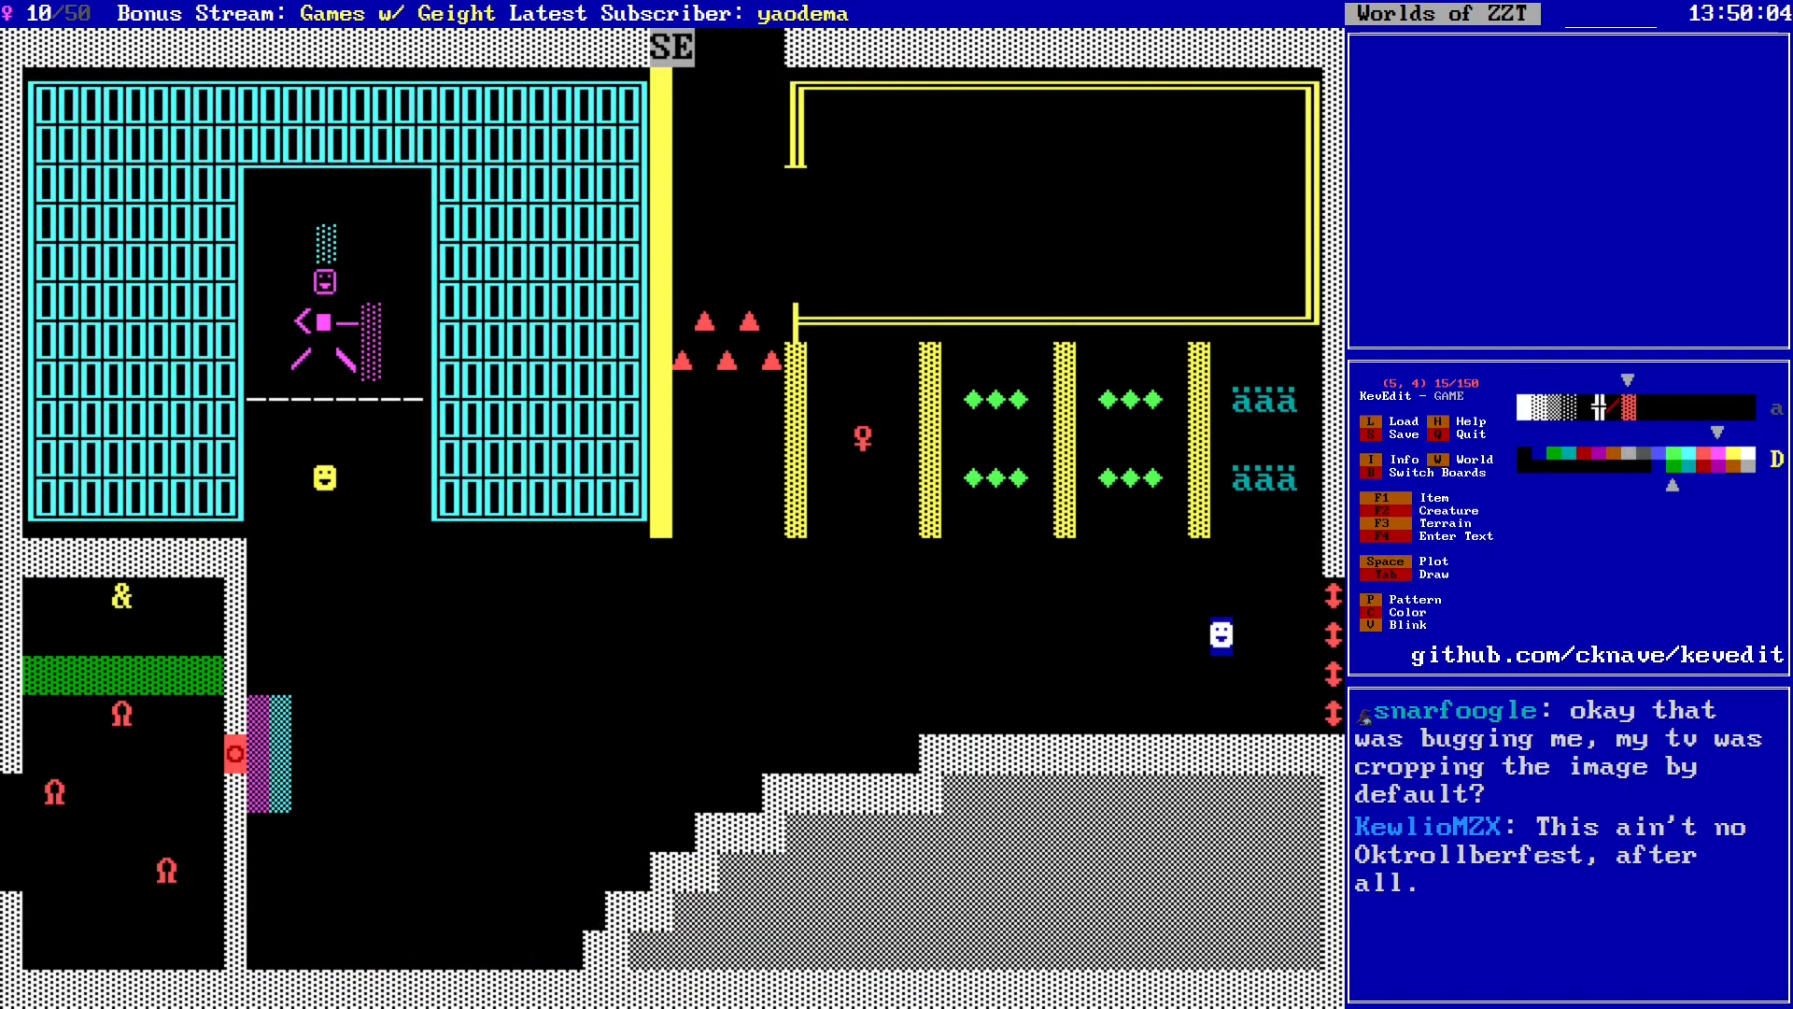
# Step: Switch back to the Monster Room board
pyautogui.press('b')
pyautogui.press('Up')
pyautogui.press('Up')
pyautogui.press('Up')
pyautogui.press('Up')
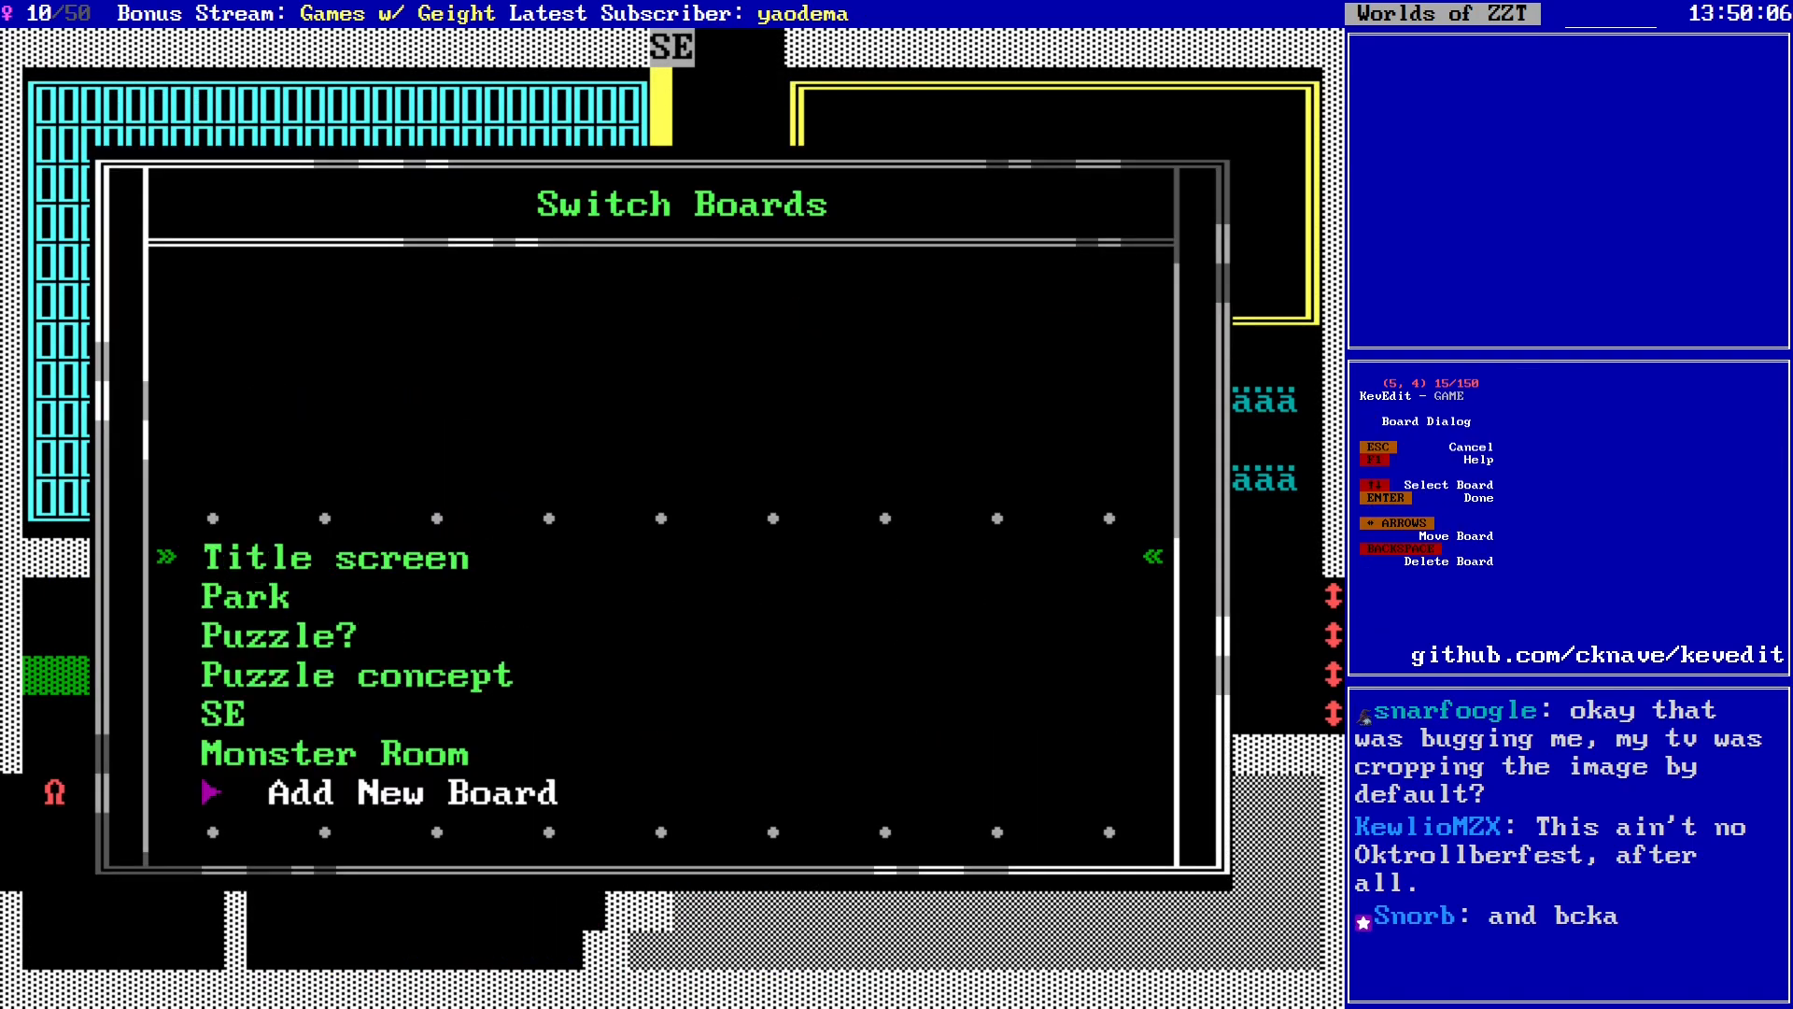
pyautogui.press('Up')
pyautogui.press('Up')
pyautogui.press('Return')
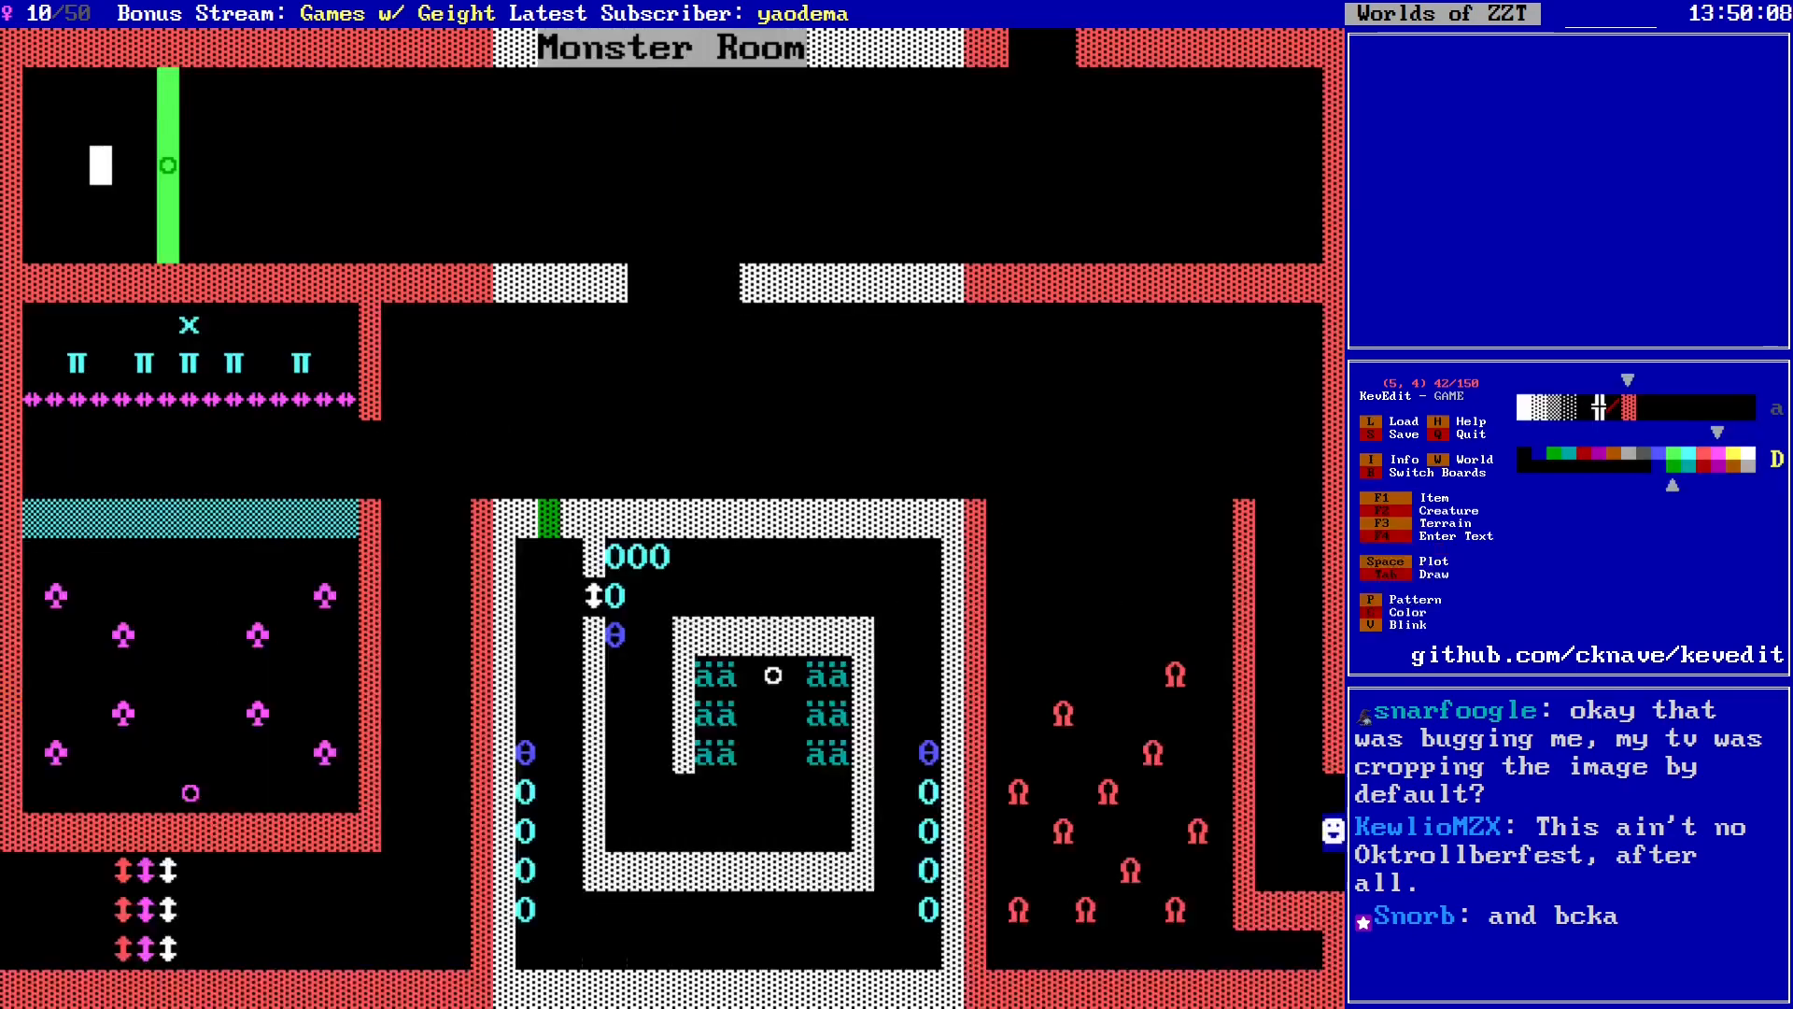
# Step: Set the colour to bright red on black and place an object at (5, 4), behind the green door
pyautogui.press('c')
pyautogui.press('Left')
pyautogui.press('Up')
pyautogui.press('Up')
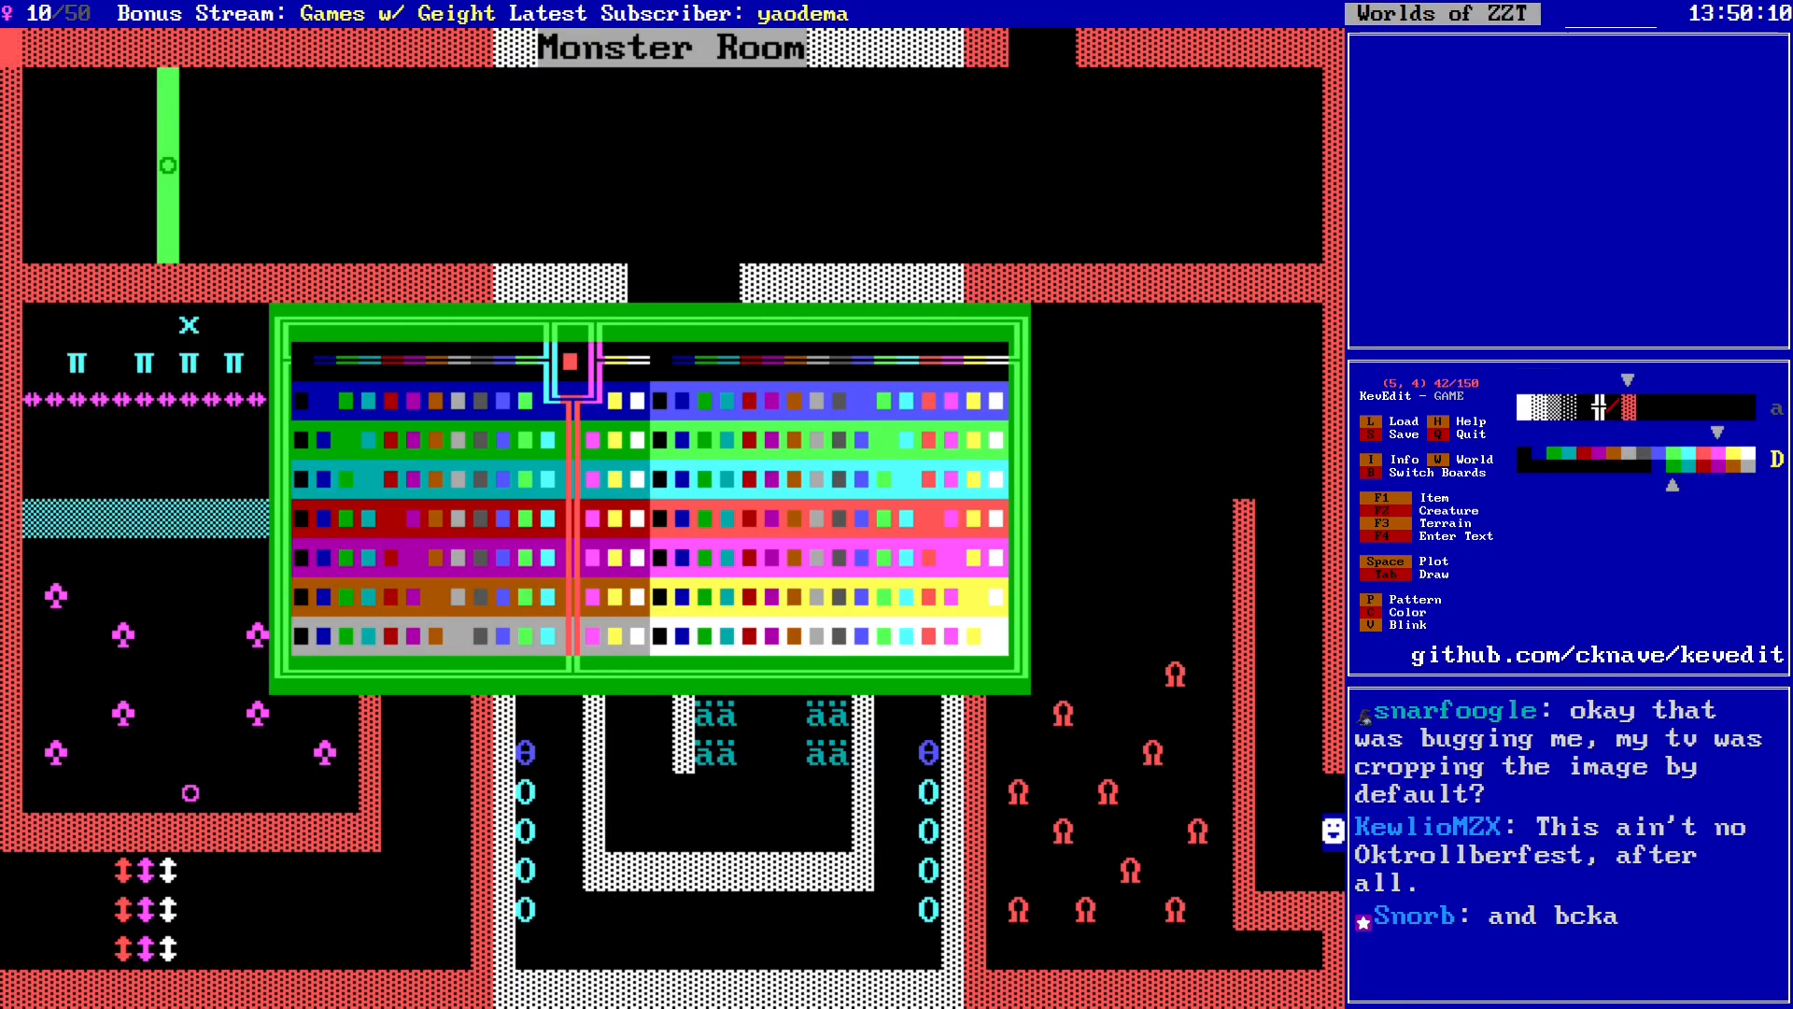
pyautogui.press('Return')
pyautogui.press('Return')
# Step: Set the character of the red object at (5, 4) to 173, the inverted exclamation mark
pyautogui.press('Down')
pyautogui.press('Return')
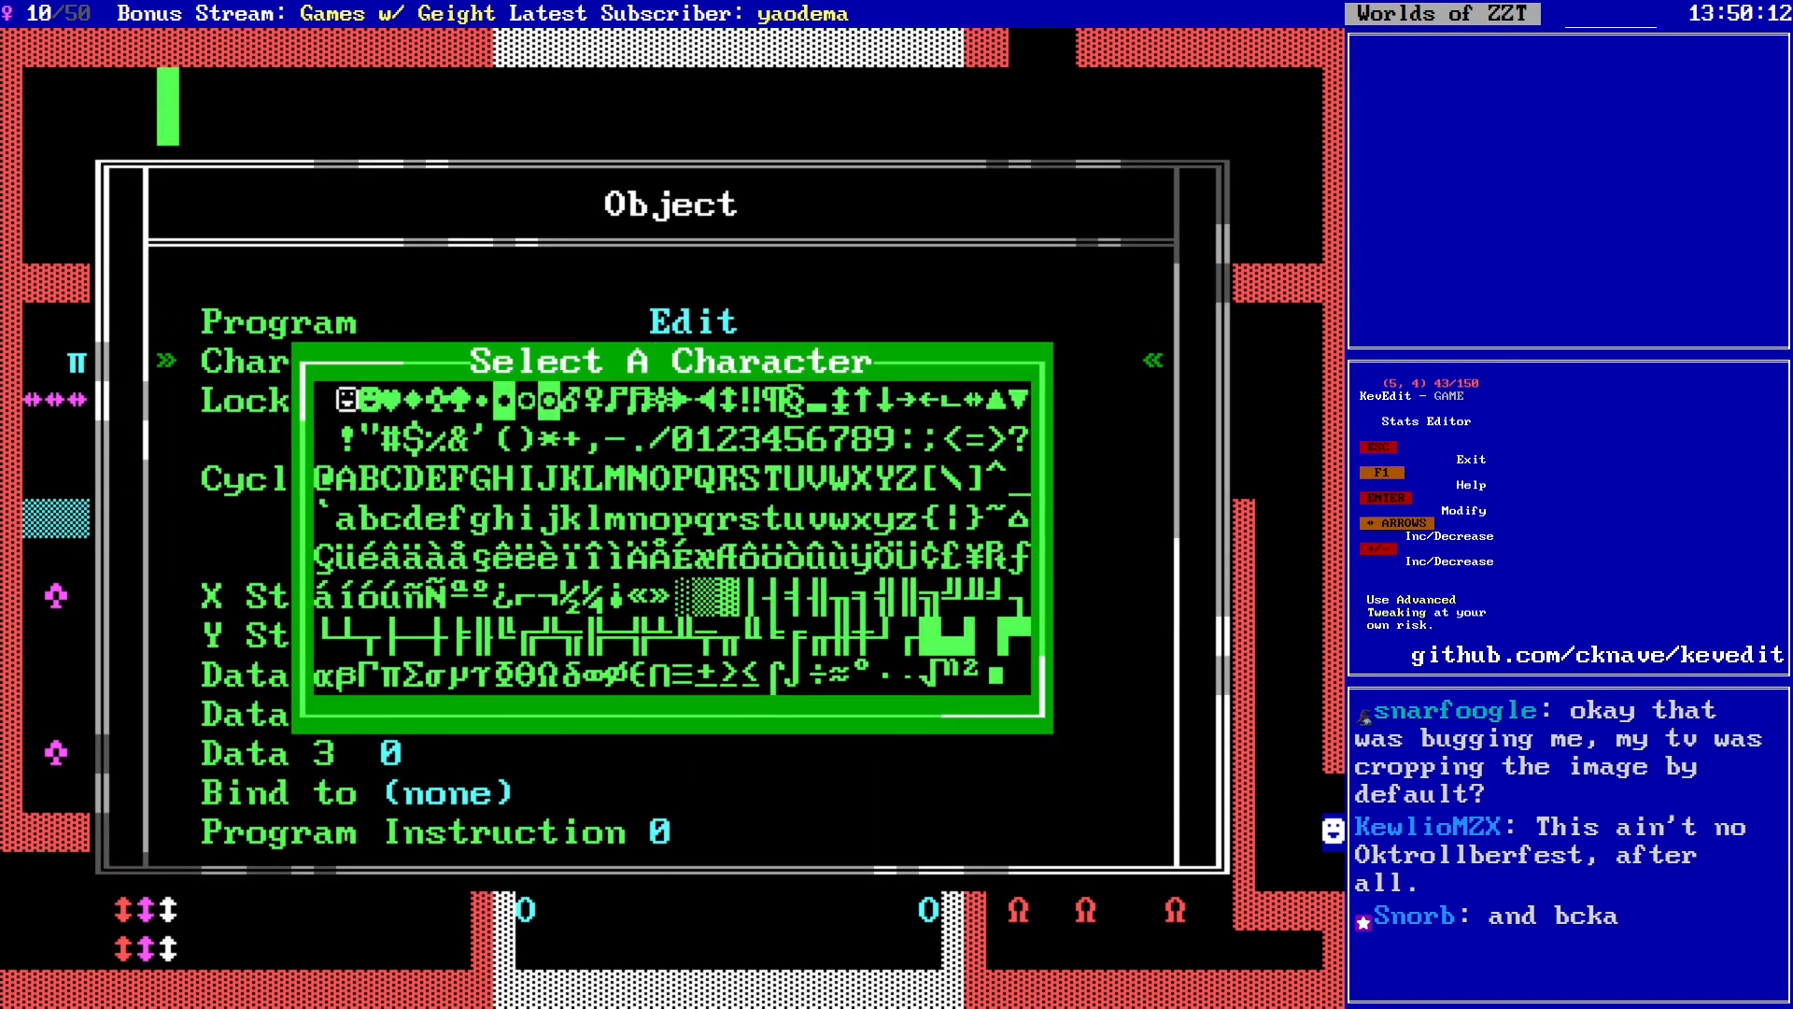
pyautogui.press('Up')
pyautogui.press('Right')
pyautogui.press('Right')
pyautogui.press('Right')
pyautogui.press('Right')
pyautogui.press('Right')
pyautogui.press('Right')
pyautogui.press('Right')
pyautogui.press('Right')
pyautogui.press('Right')
pyautogui.press('Right')
pyautogui.press('Right')
pyautogui.press('Right')
pyautogui.press('Right')
pyautogui.press('Right')
pyautogui.press('Right')
pyautogui.press('Right')
pyautogui.press('Right')
pyautogui.press('Right')
pyautogui.press('Left')
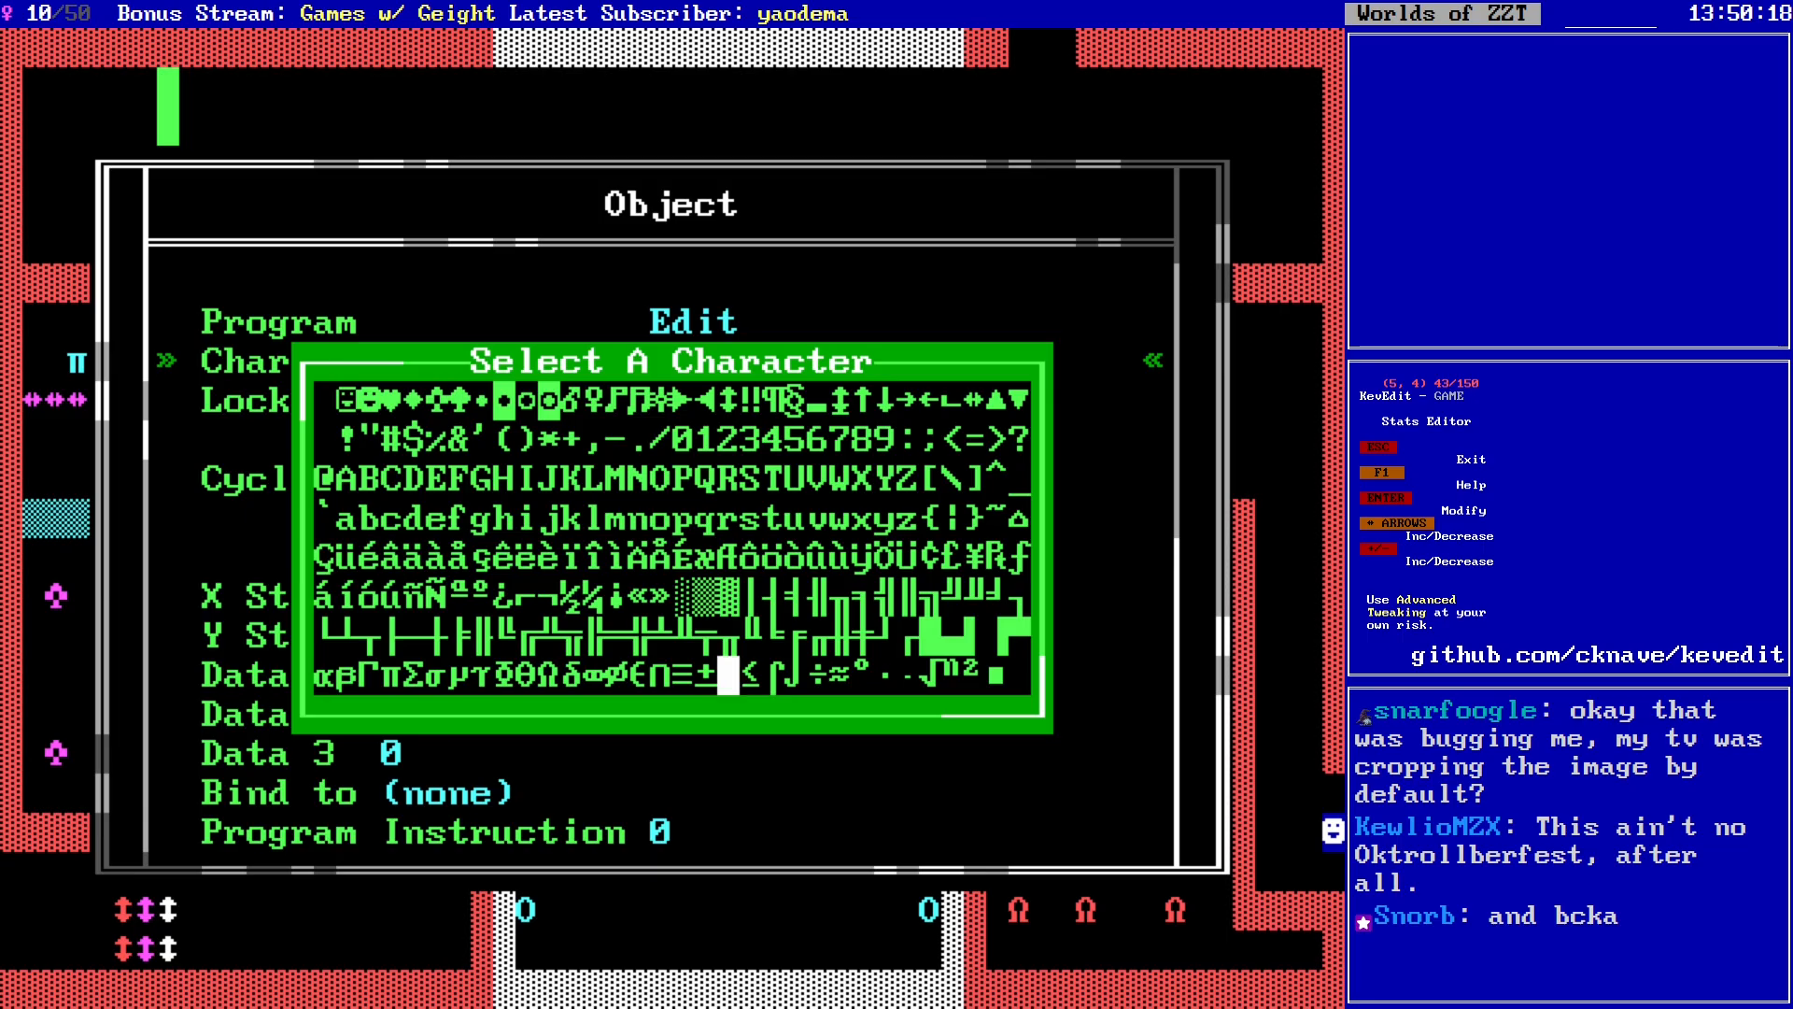
pyautogui.press('Left')
pyautogui.press('Left')
pyautogui.press('Left')
pyautogui.press('Up')
pyautogui.press('Left')
pyautogui.press('Left')
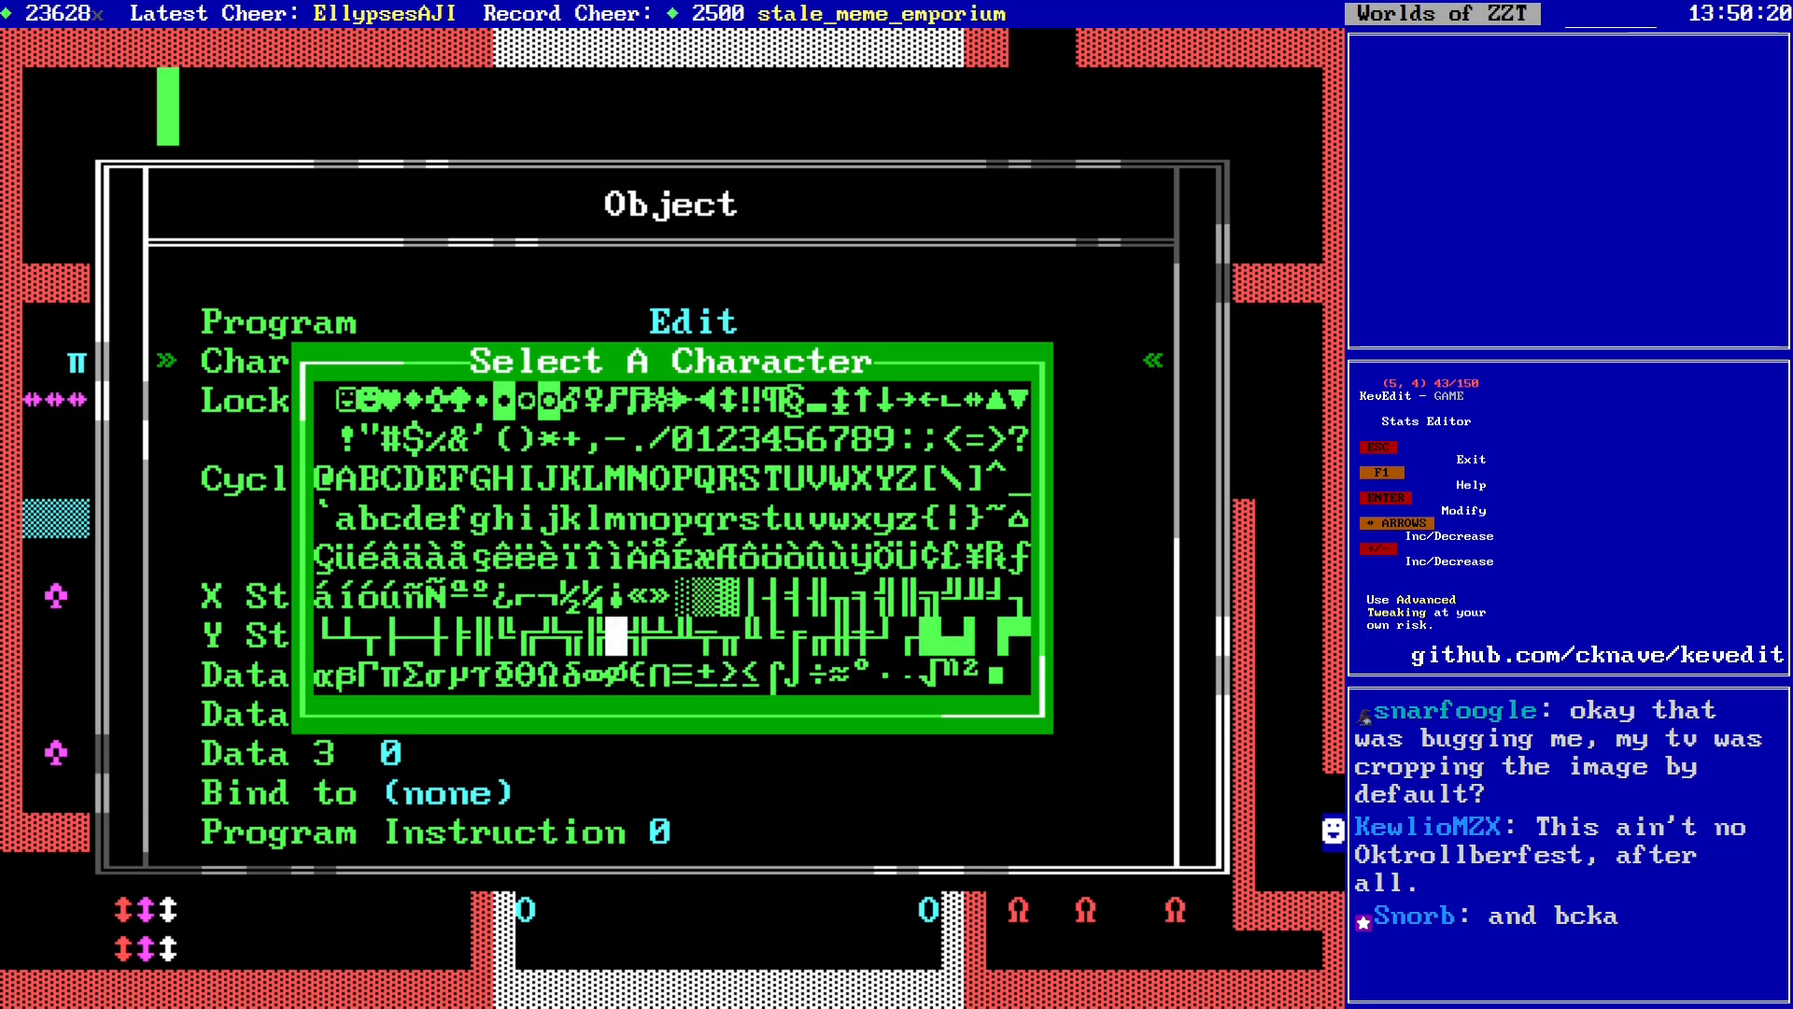
pyautogui.press('Up')
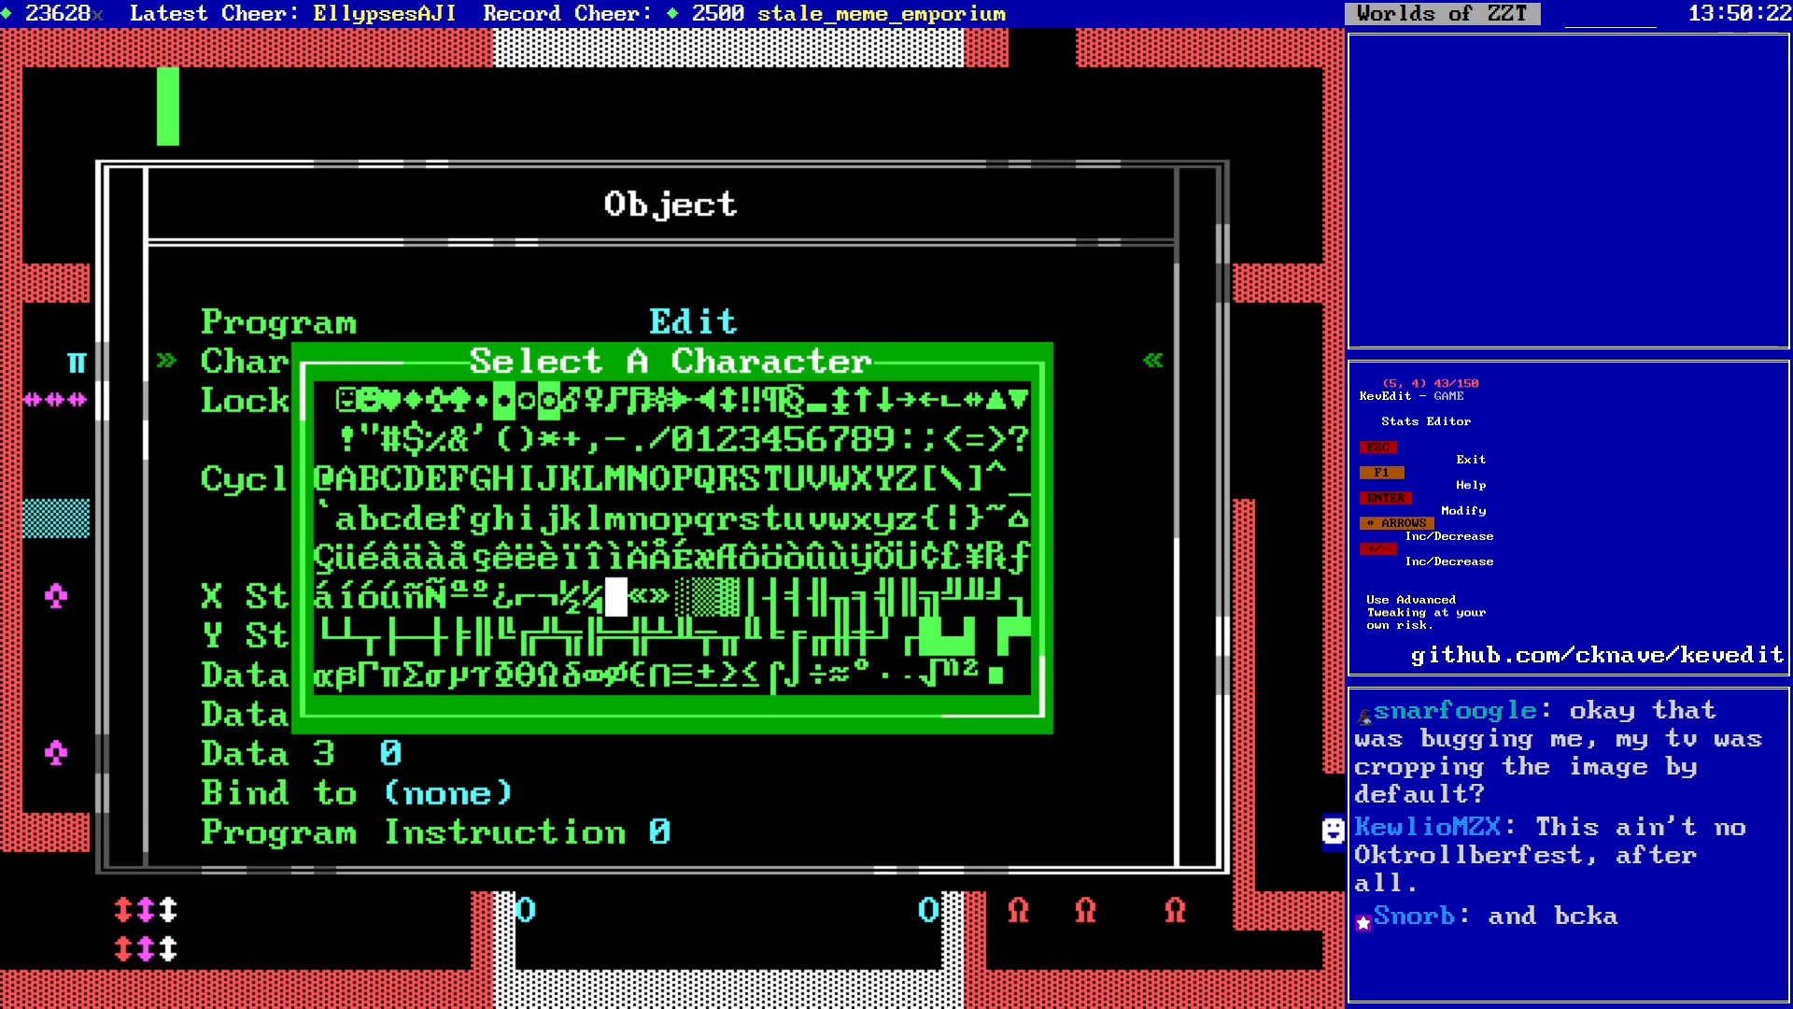
pyautogui.press('Return')
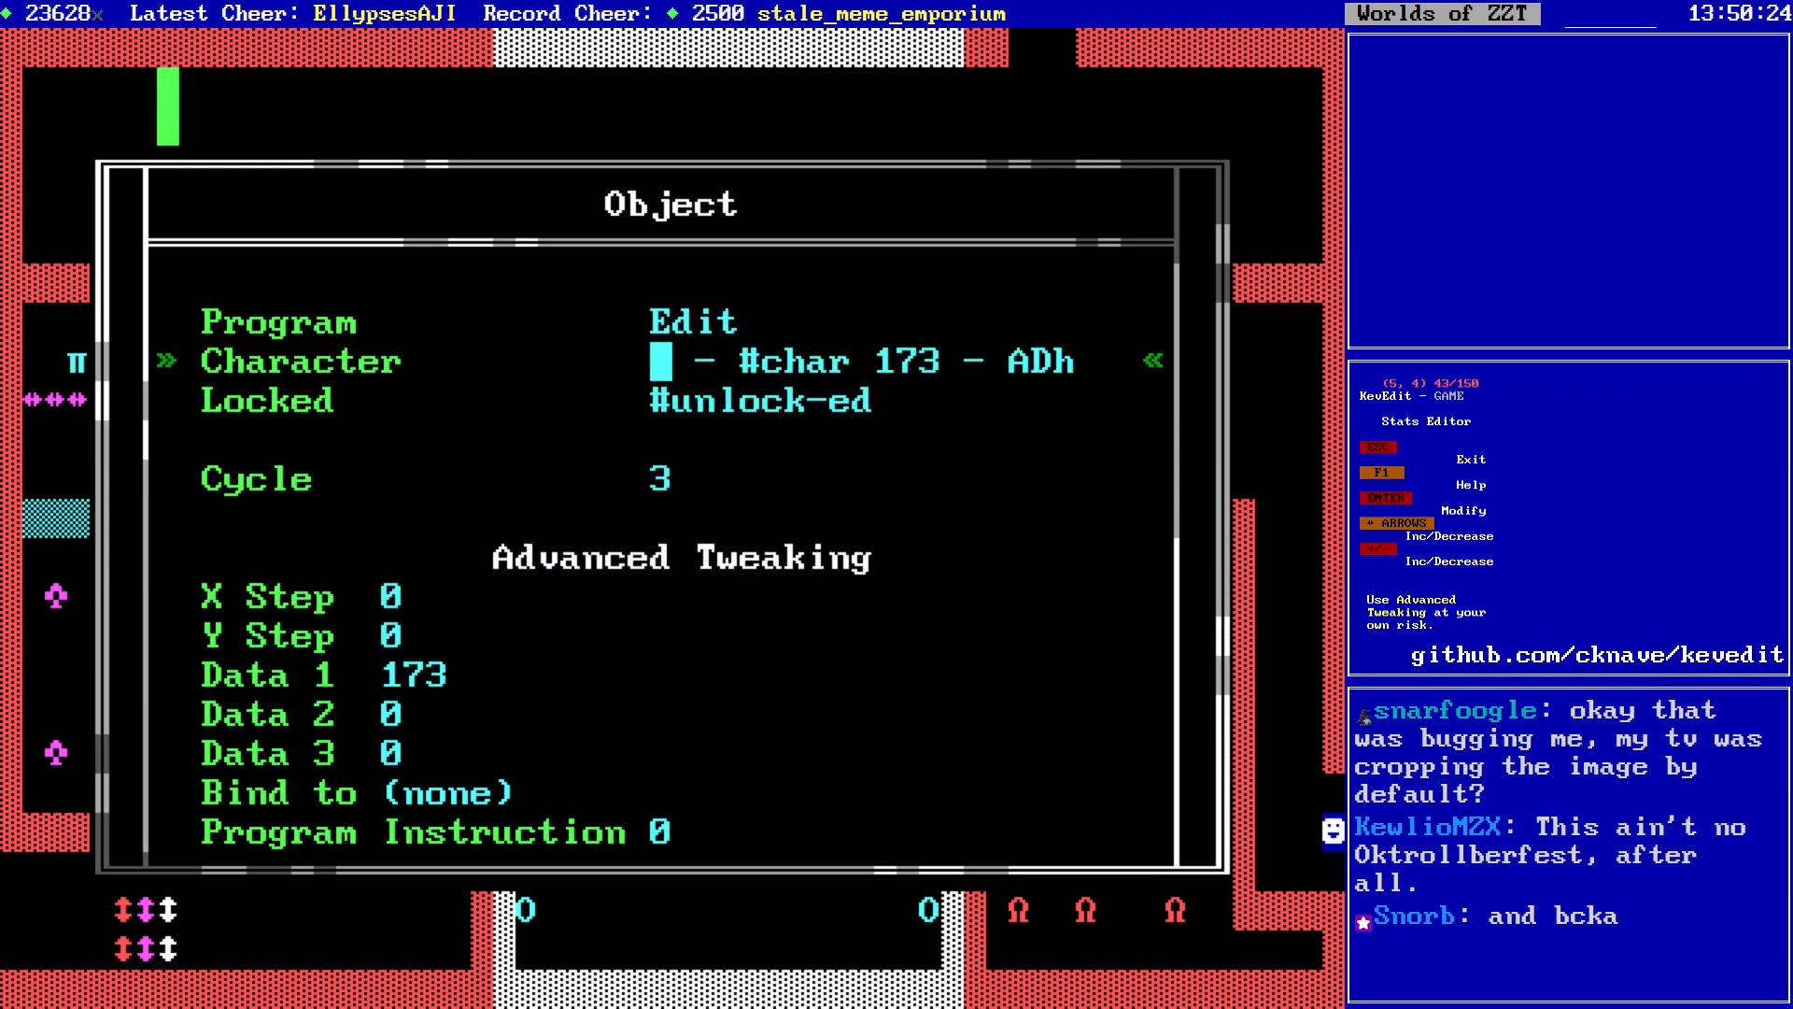
pyautogui.press('Escape')
# Step: Place a yellow gem at (55, 23) in the lower corner of the red monster chamber
pyautogui.press('Down')
pyautogui.press('Down')
pyautogui.press('Right')
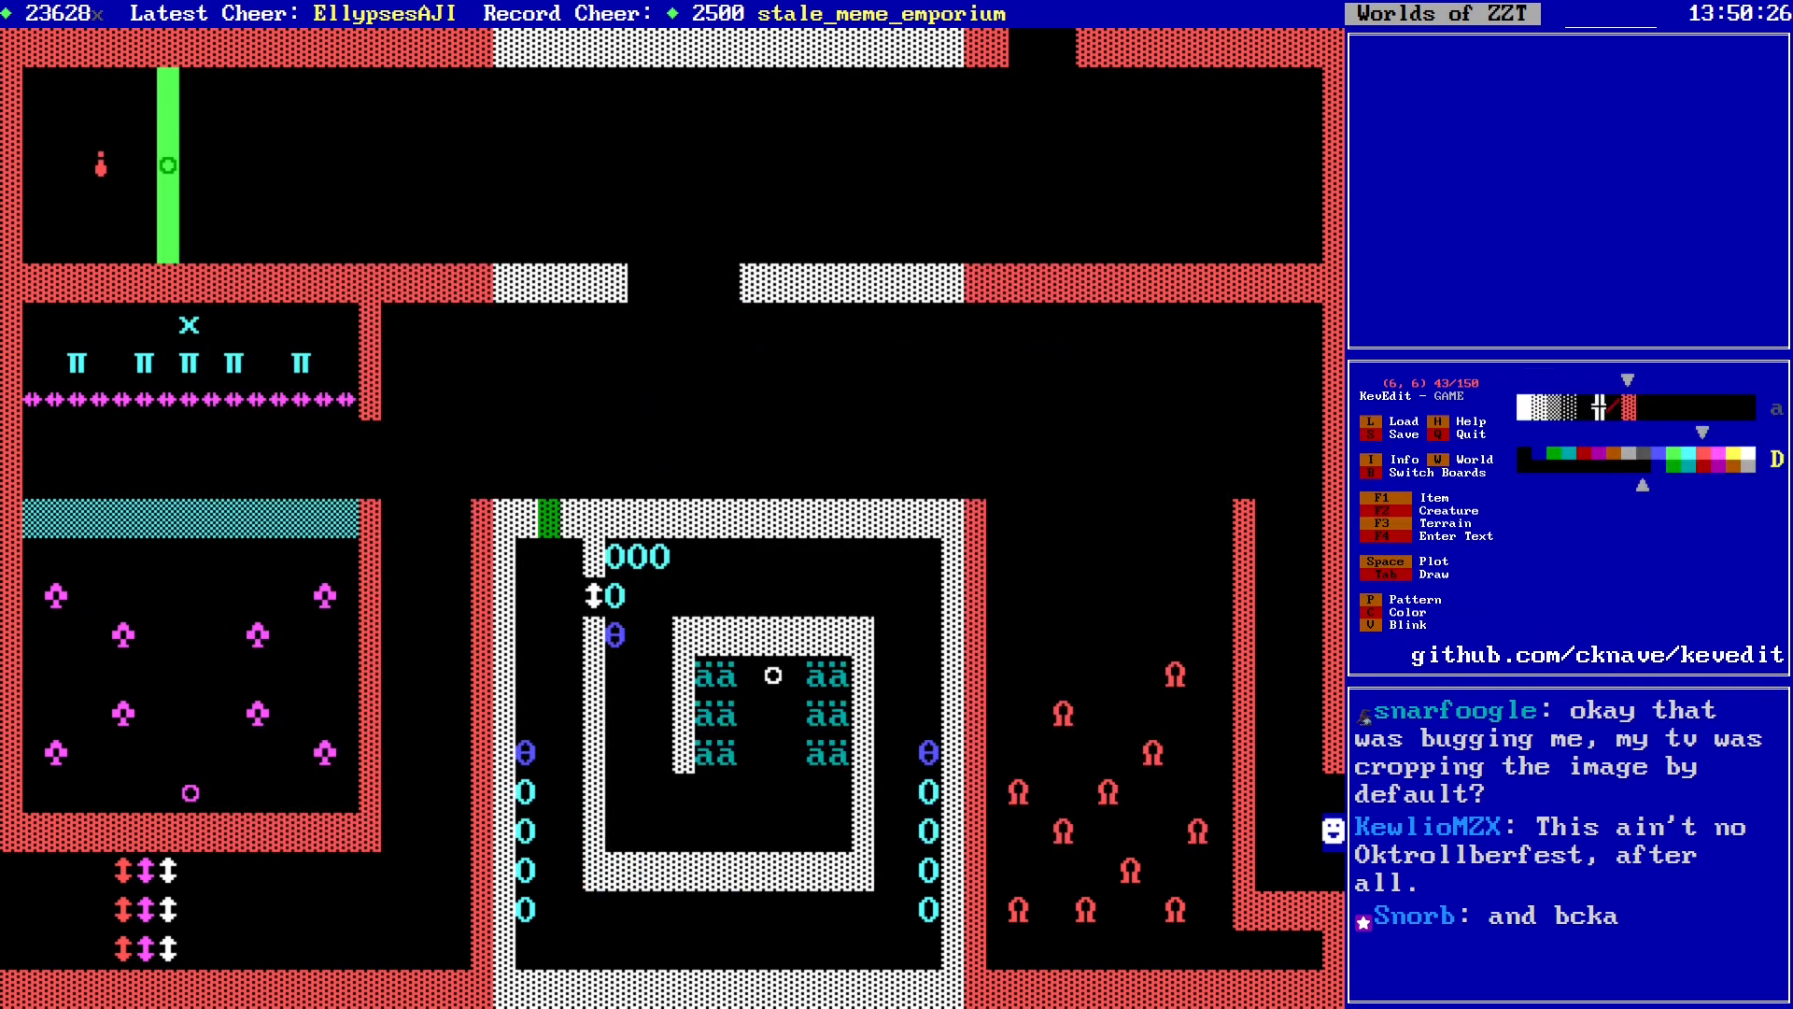
pyautogui.press('Right')
pyautogui.press('Right')
pyautogui.press('Right')
pyautogui.press('Right')
pyautogui.press('Right')
pyautogui.press('Right')
pyautogui.press('Right')
pyautogui.press('Right')
pyautogui.press('Right')
pyautogui.press('Right')
pyautogui.press('Right')
pyautogui.press('Right')
pyautogui.press('Right')
pyautogui.press('Right')
pyautogui.press('Right')
pyautogui.press('Right')
pyautogui.press('Right')
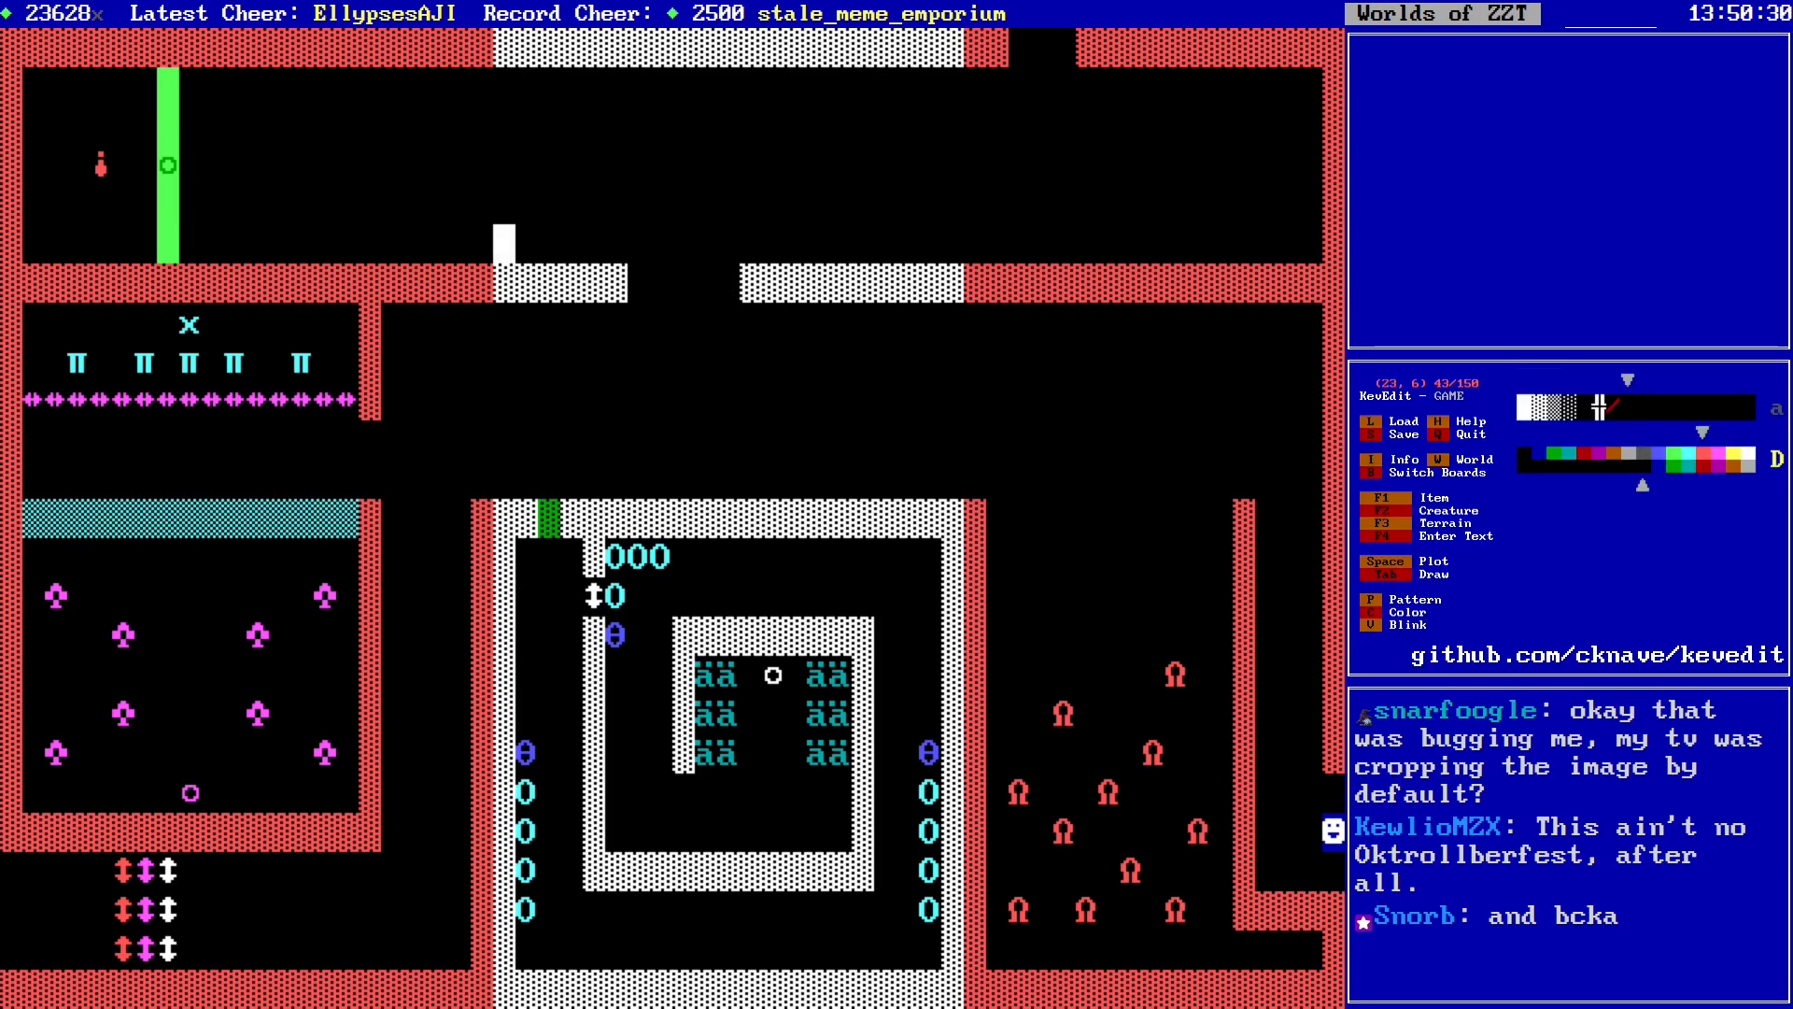
pyautogui.press('Down')
pyautogui.press('Down')
pyautogui.press('Down')
pyautogui.press('Down')
pyautogui.press('Down')
pyautogui.hotkey('alt', 'Right')
pyautogui.hotkey('alt', 'Right')
pyautogui.hotkey('alt', 'Right')
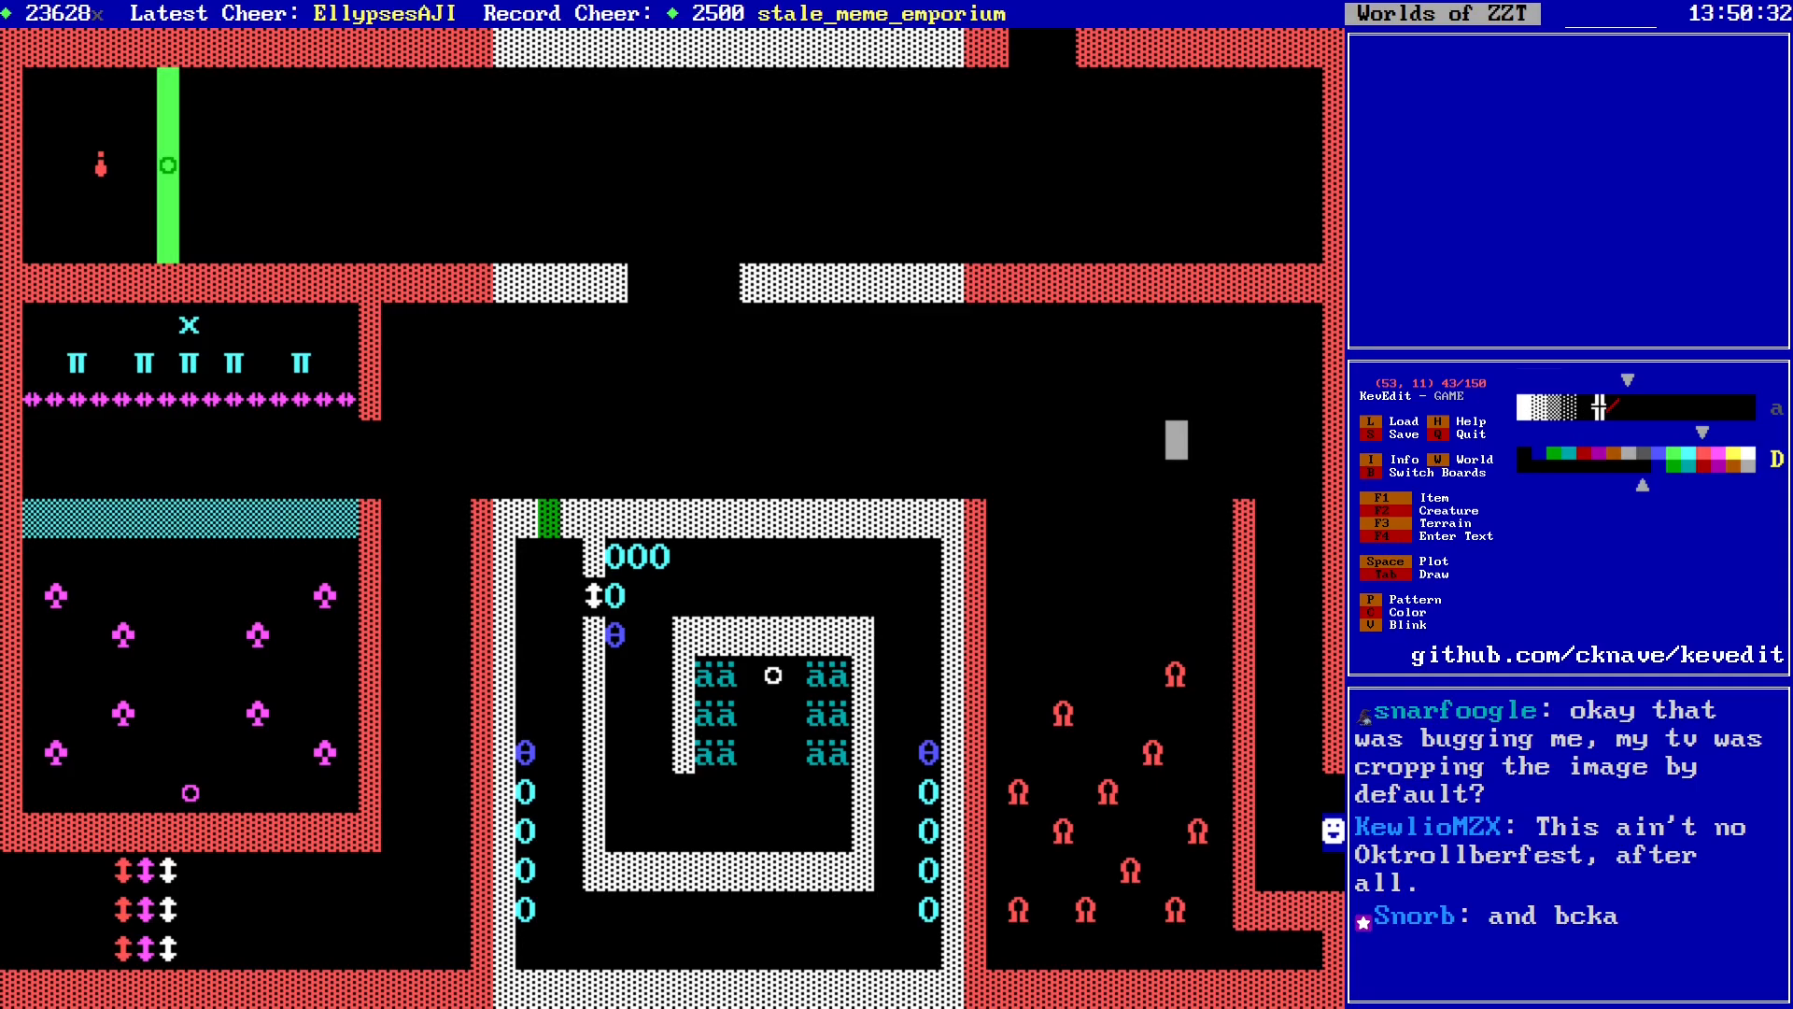
pyautogui.hotkey('alt', 'Down')
pyautogui.press('Down')
pyautogui.press('Down')
pyautogui.press('Right')
pyautogui.press('Right')
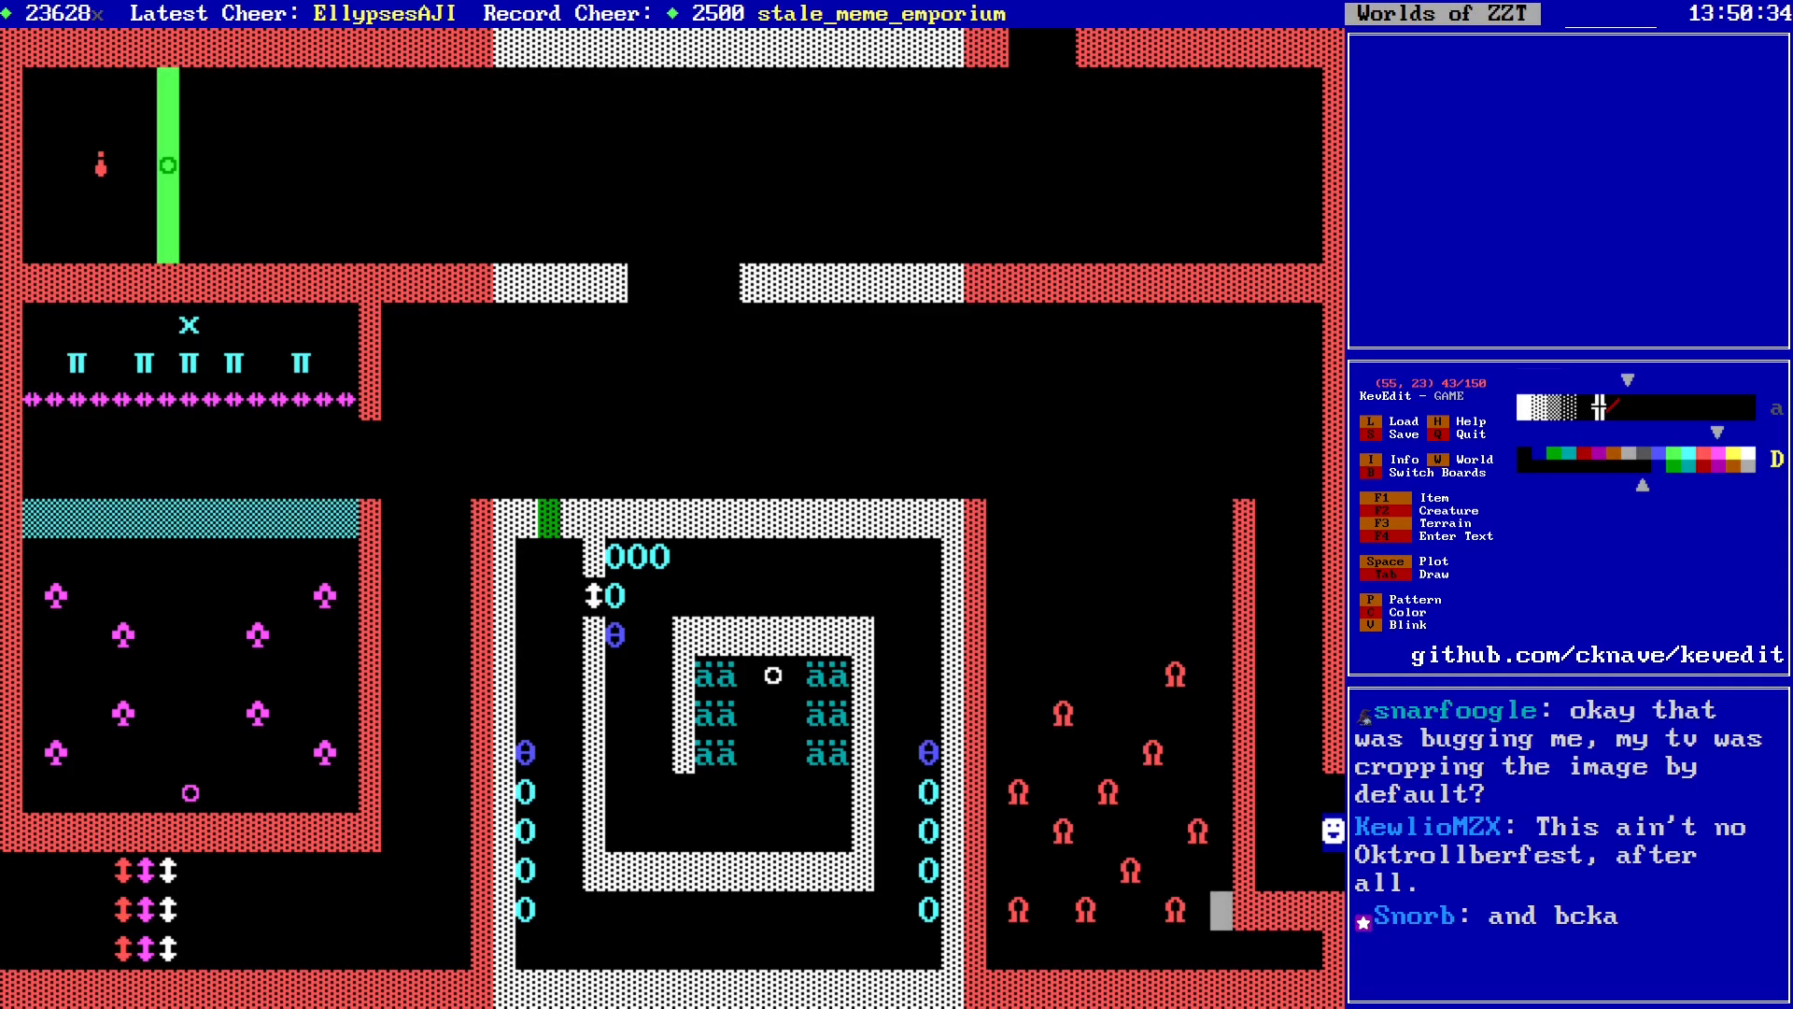
pyautogui.press('c')
pyautogui.press('Up')
pyautogui.press('Down')
pyautogui.press('Return')
# Step: Extend the yellow gems up the chamber's inner wall, filling (55, 22) to (55, 17)
pyautogui.press('Up')
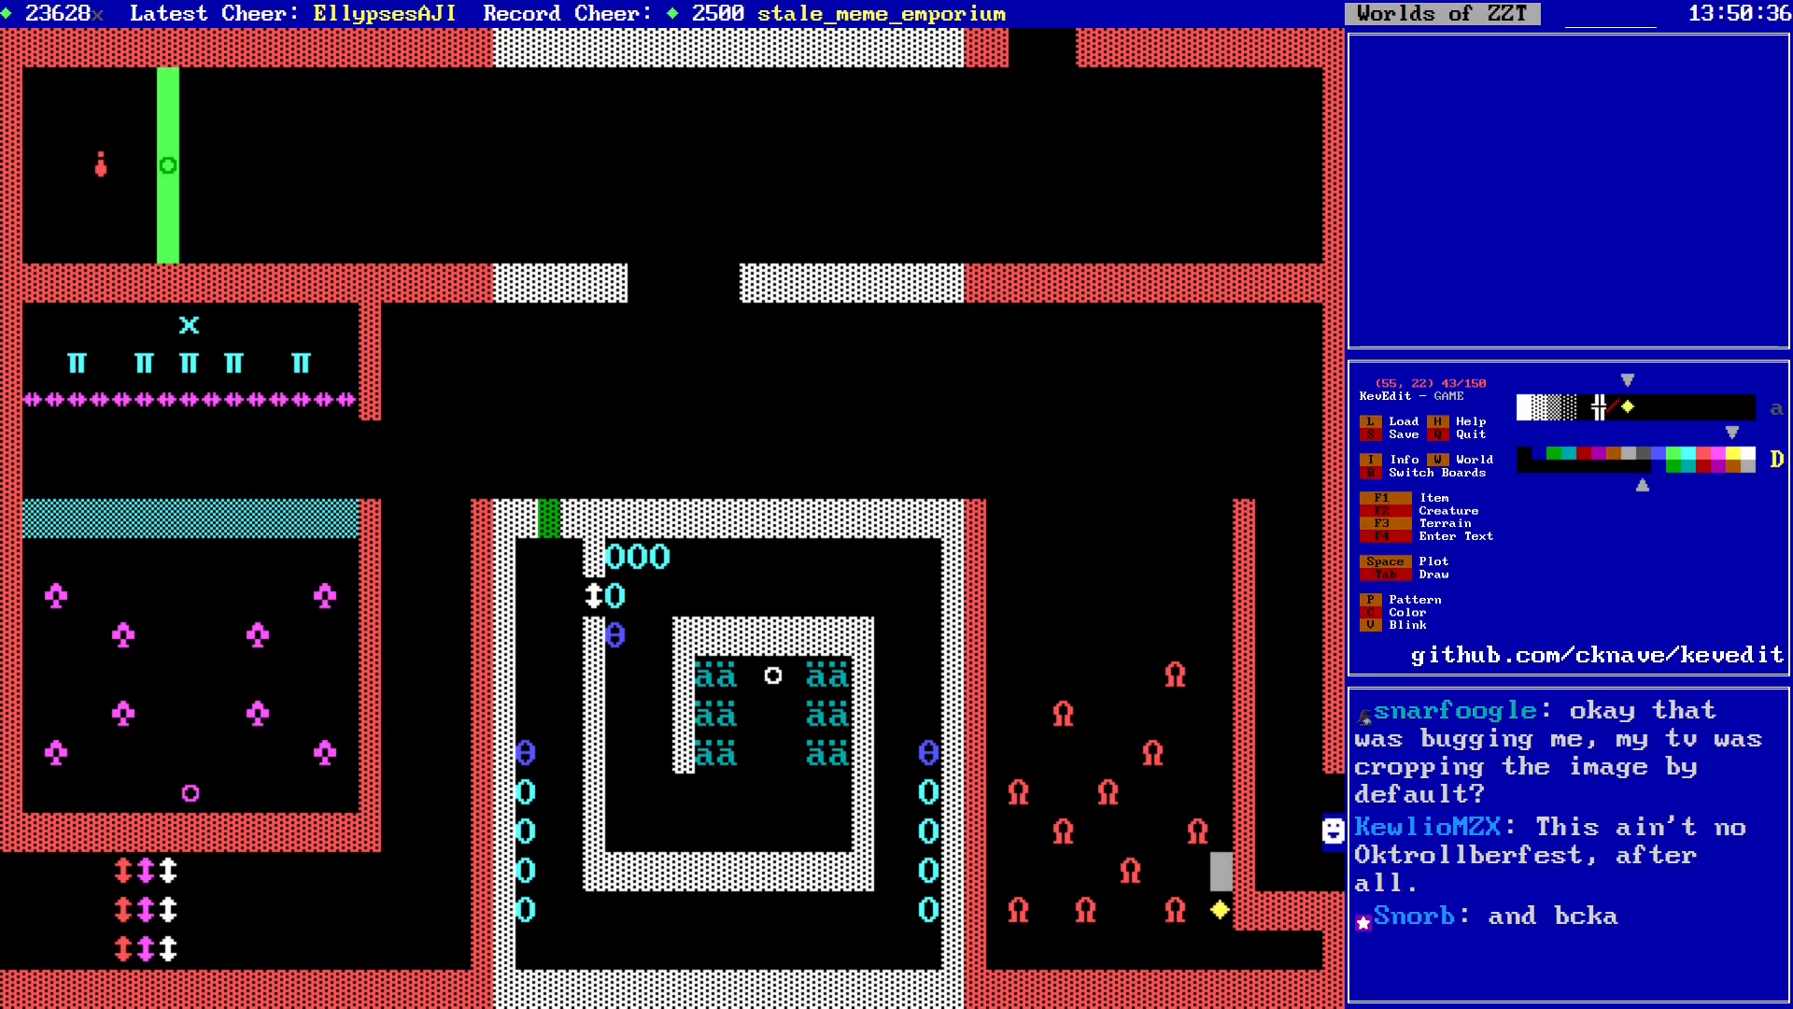
pyautogui.press('space')
pyautogui.press('Up')
pyautogui.press('space')
pyautogui.press('Up')
pyautogui.press('space')
pyautogui.press('Up')
pyautogui.press('space')
pyautogui.press('Up')
pyautogui.press('Up')
pyautogui.press('space')
pyautogui.press('Down')
pyautogui.press('space')
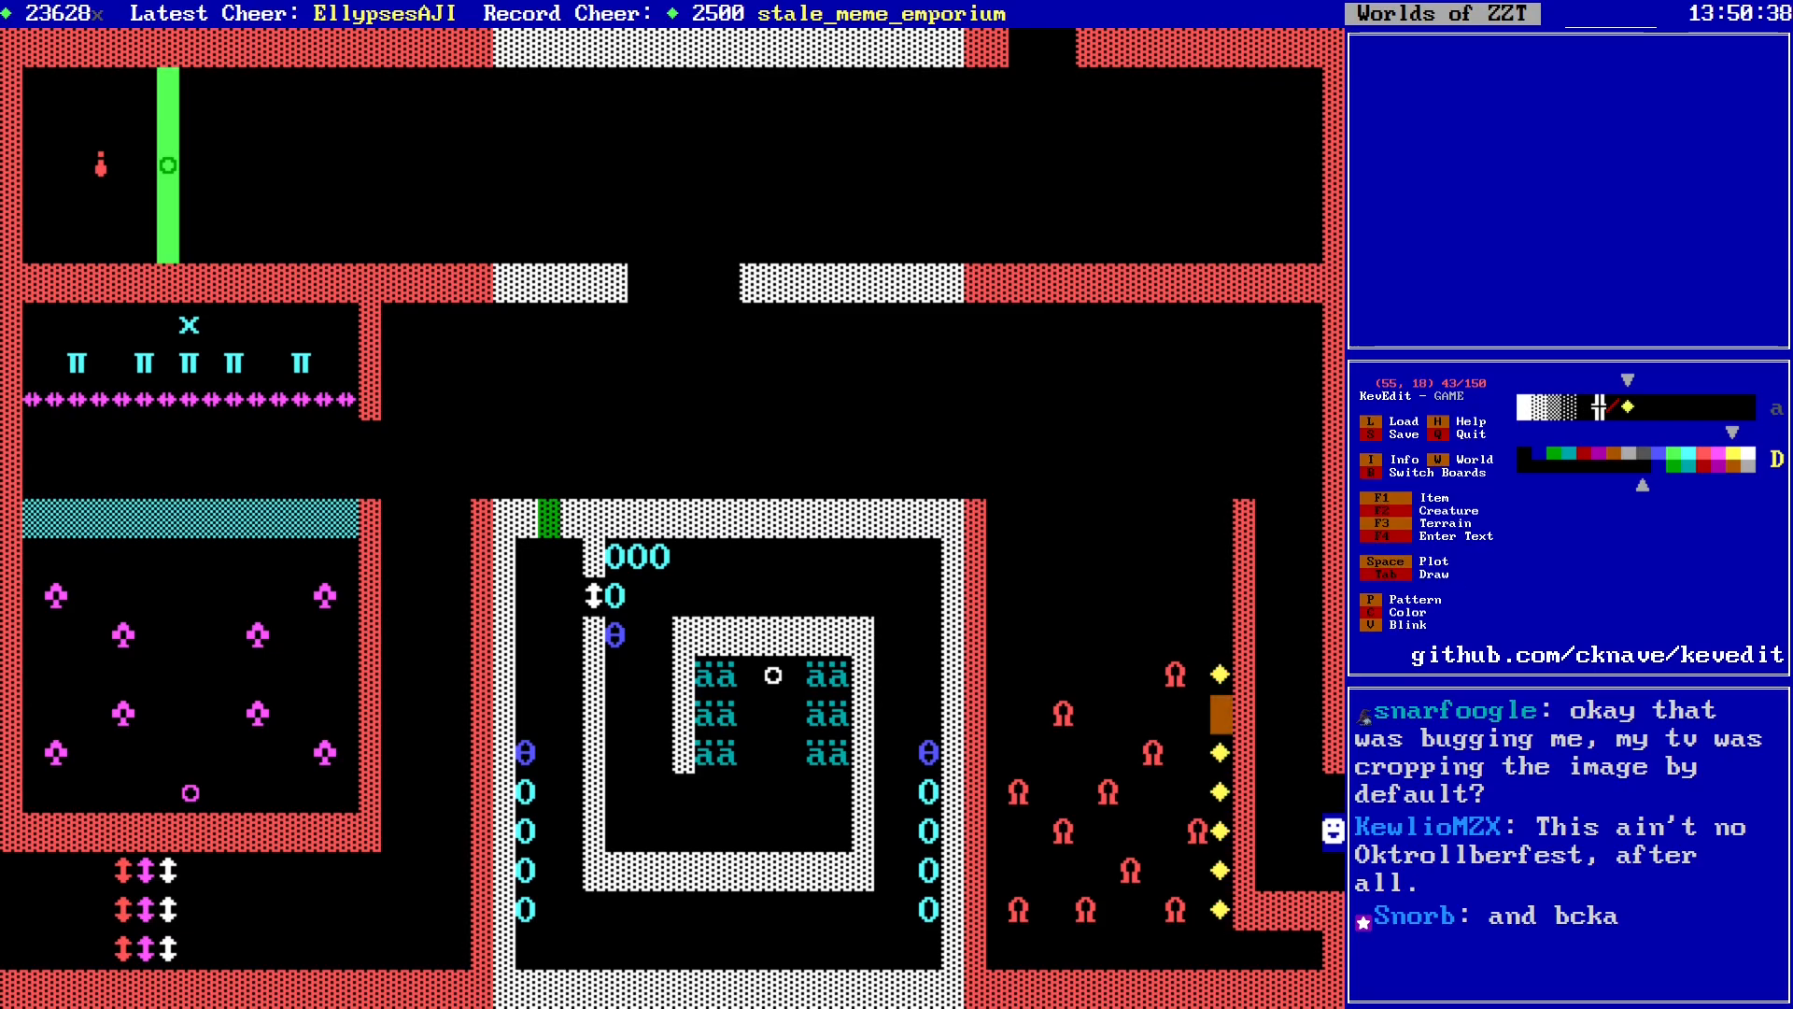
# Step: Draw a matching column of yellow gems along the chamber's opposite wall from (45, 17) to (45, 23)
pyautogui.press('Left')
pyautogui.press('Left')
pyautogui.press('Left')
pyautogui.press('Tab')
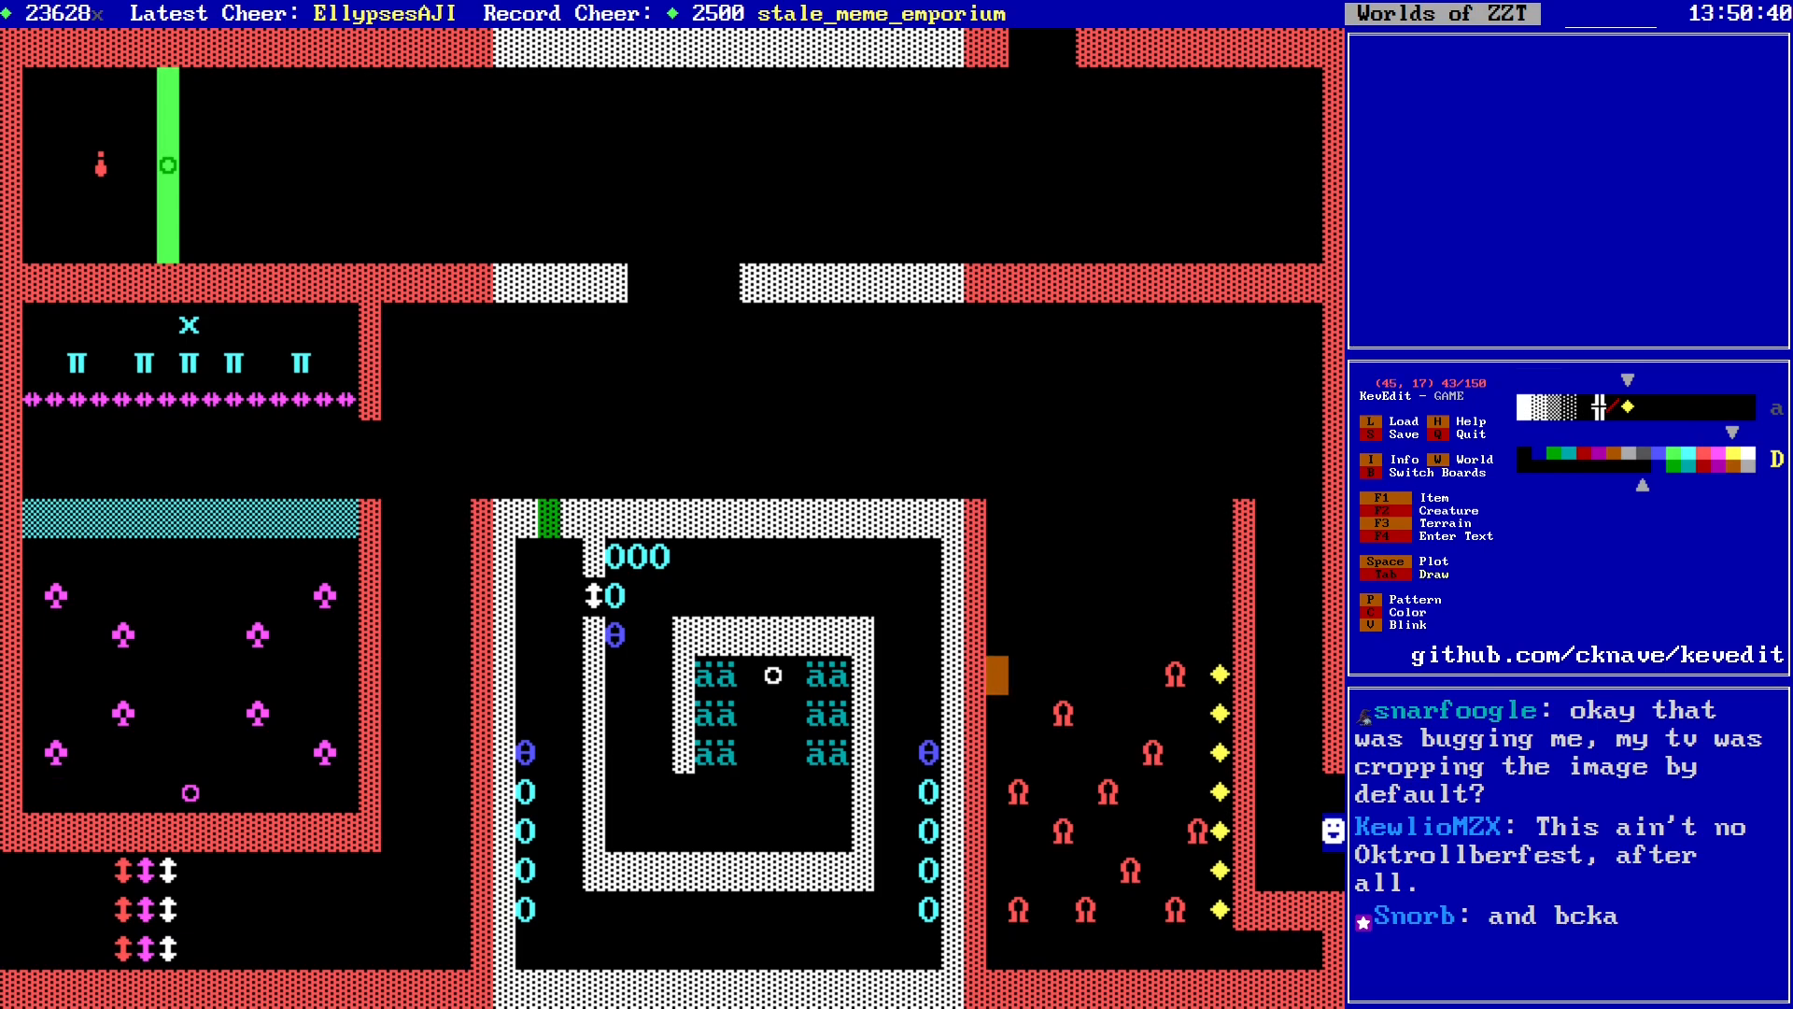
pyautogui.press('Down')
pyautogui.press('Down')
pyautogui.press('Down')
pyautogui.press('Down')
pyautogui.press('Down')
pyautogui.press('Down')
# Step: Set the colour to bright red on black and place an object at (59, 24), in the passage below the player
pyautogui.hotkey('alt', 'Right')
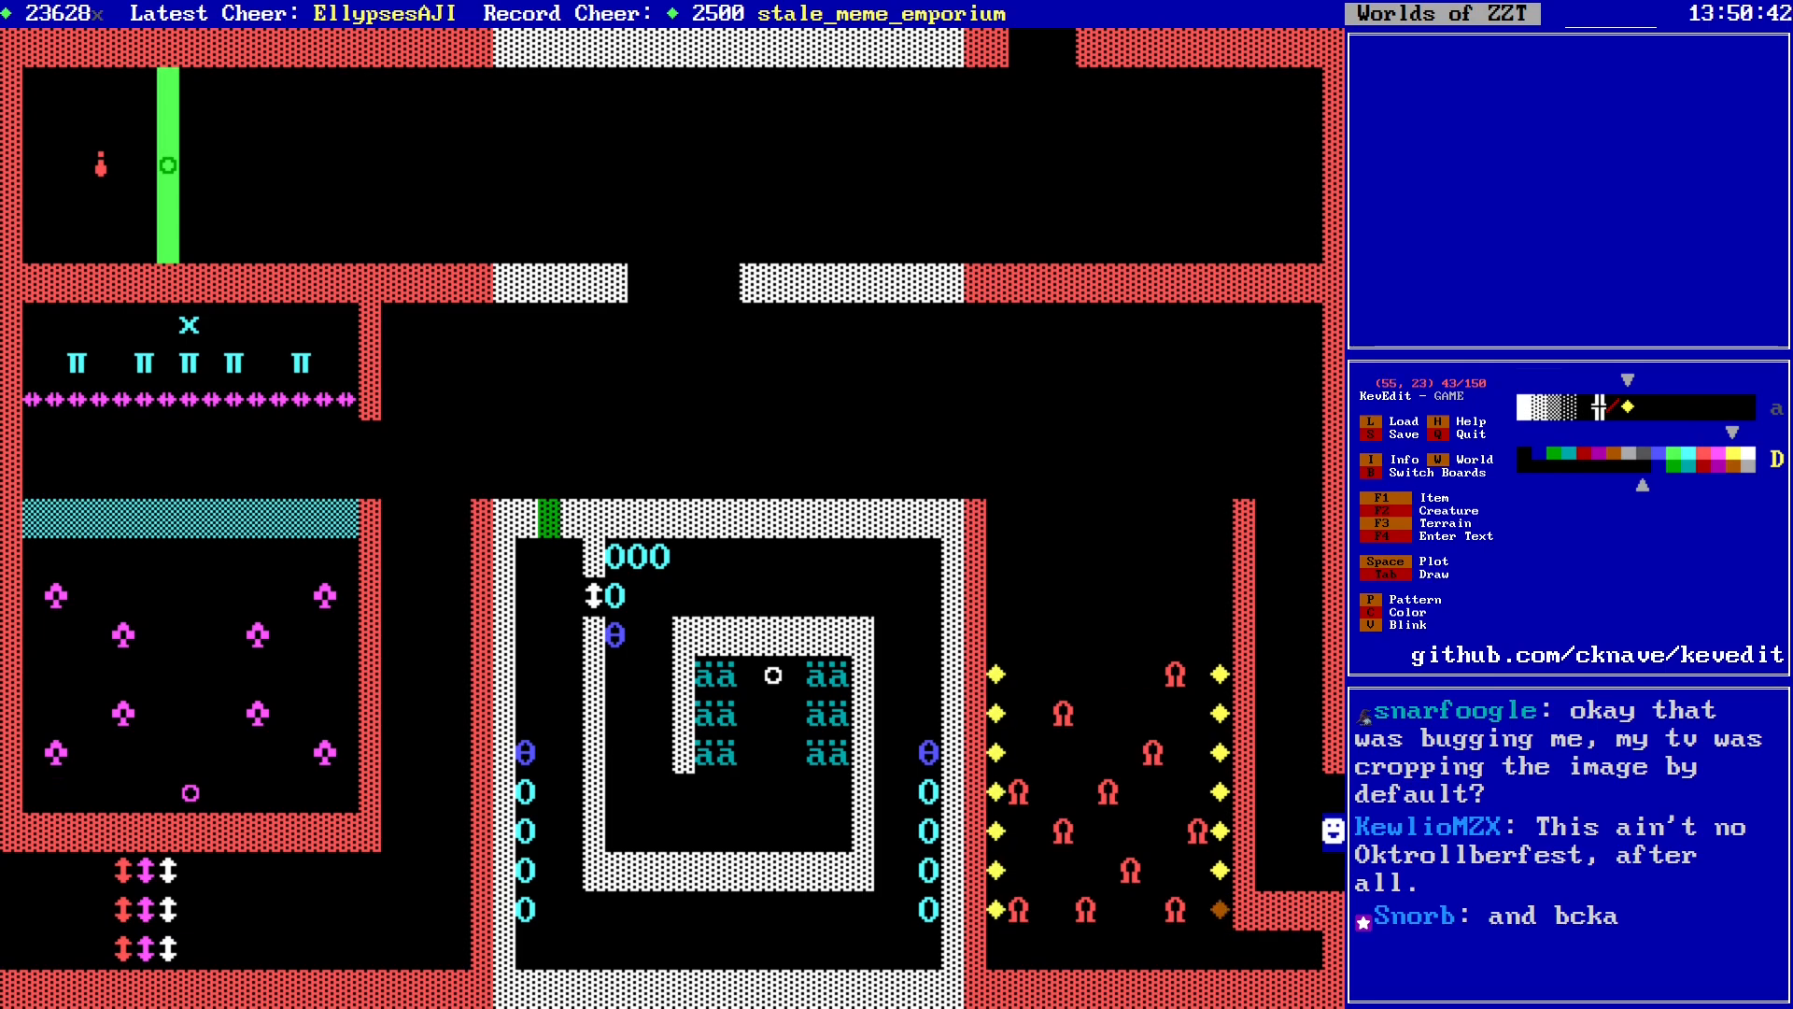
pyautogui.press('Right')
pyautogui.press('Down')
pyautogui.press('Right')
pyautogui.press('Right')
pyautogui.press('Right')
pyautogui.press('c')
pyautogui.press('Left')
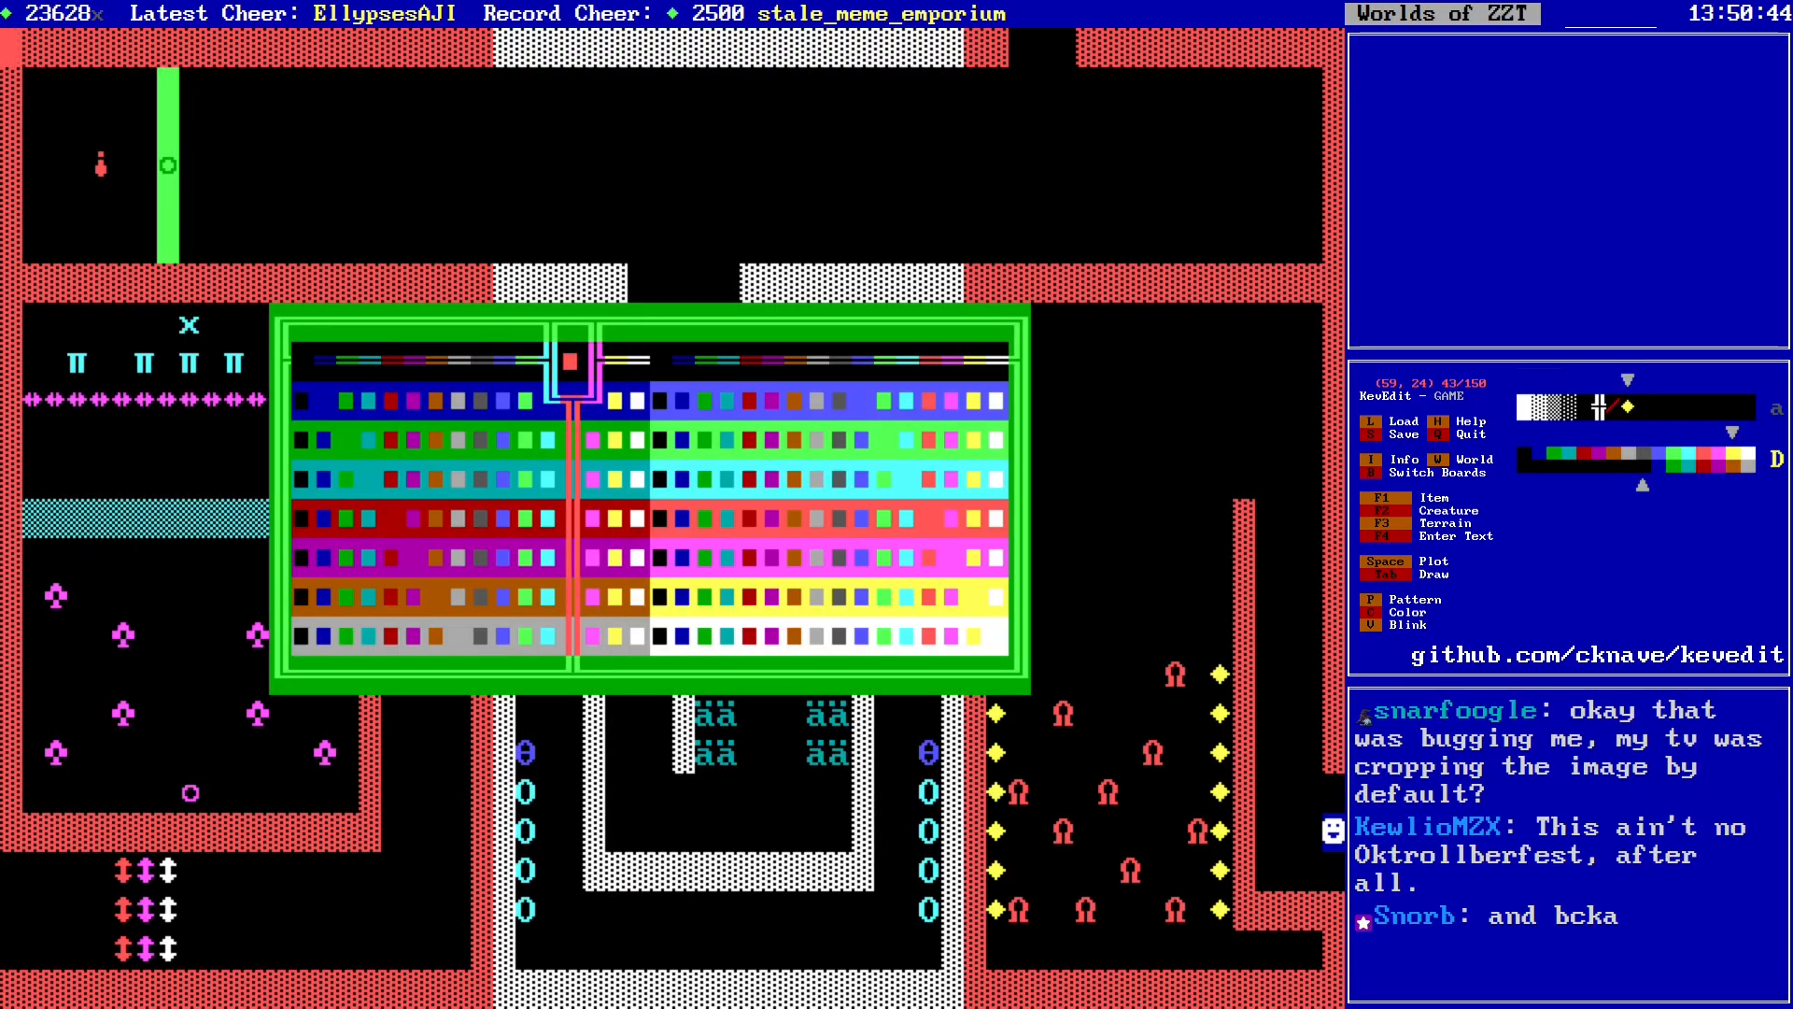
pyautogui.press('Return')
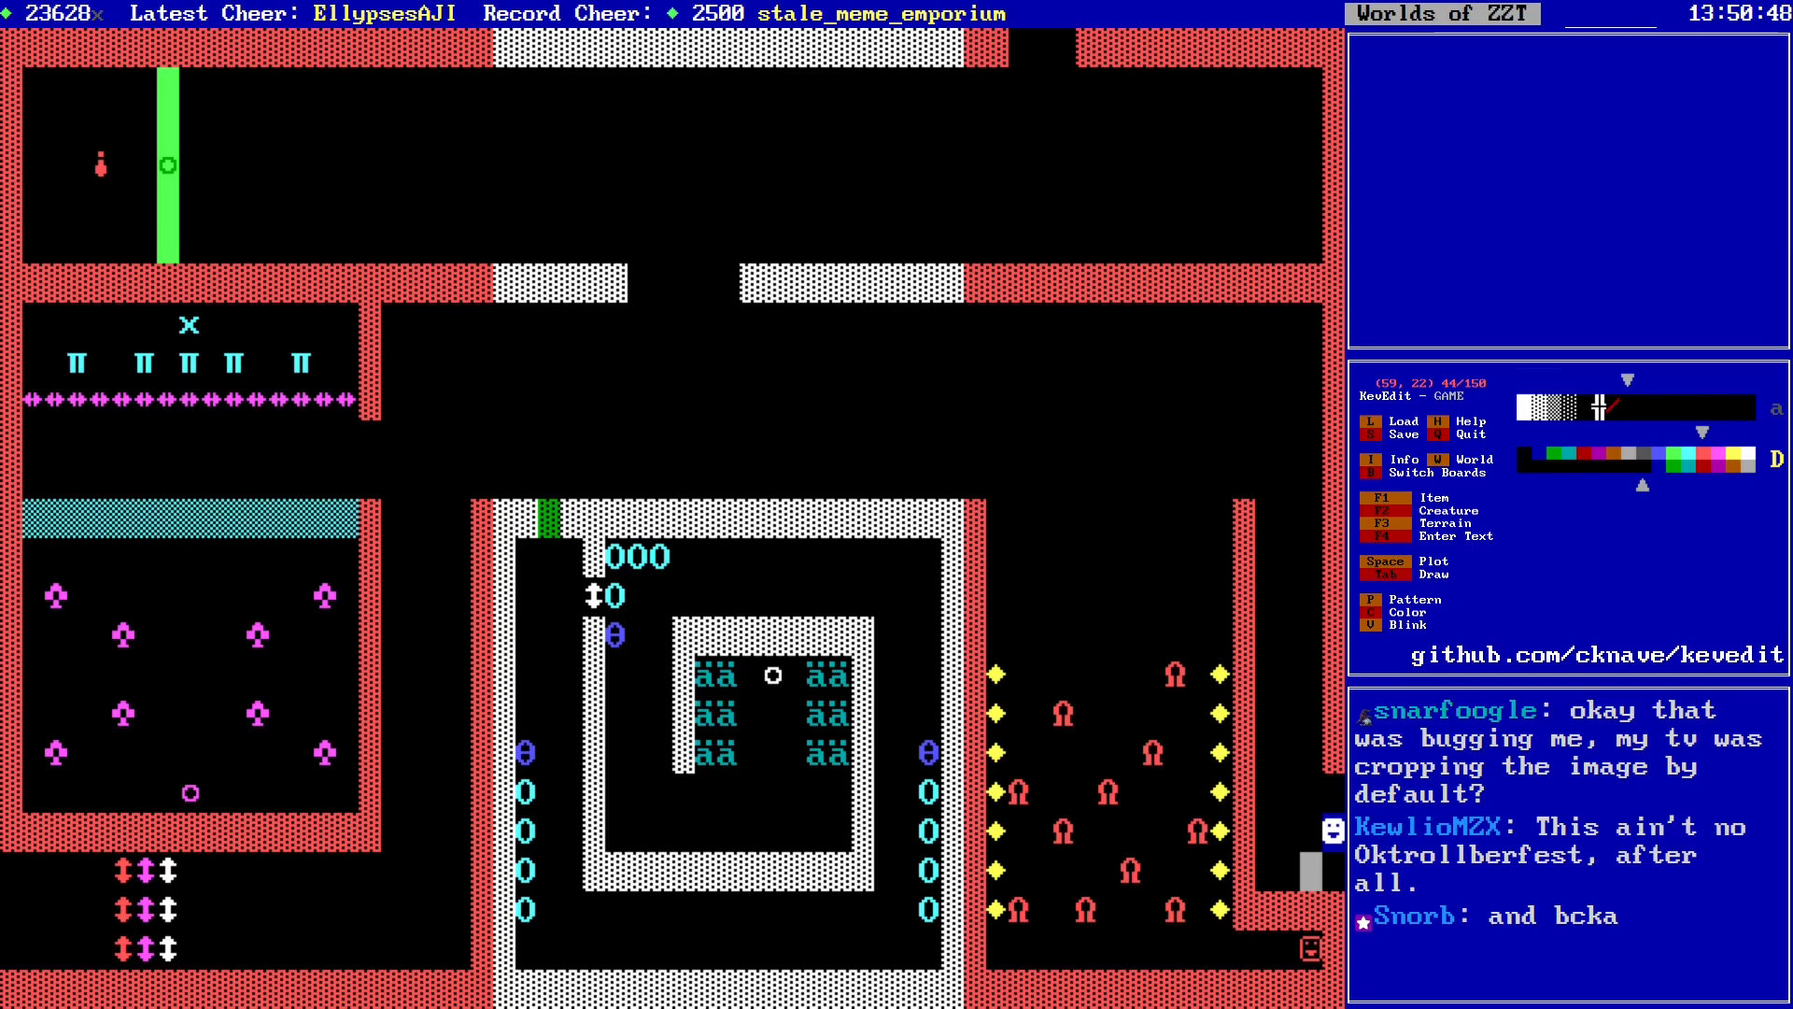
pyautogui.press('Down')
pyautogui.press('Down')
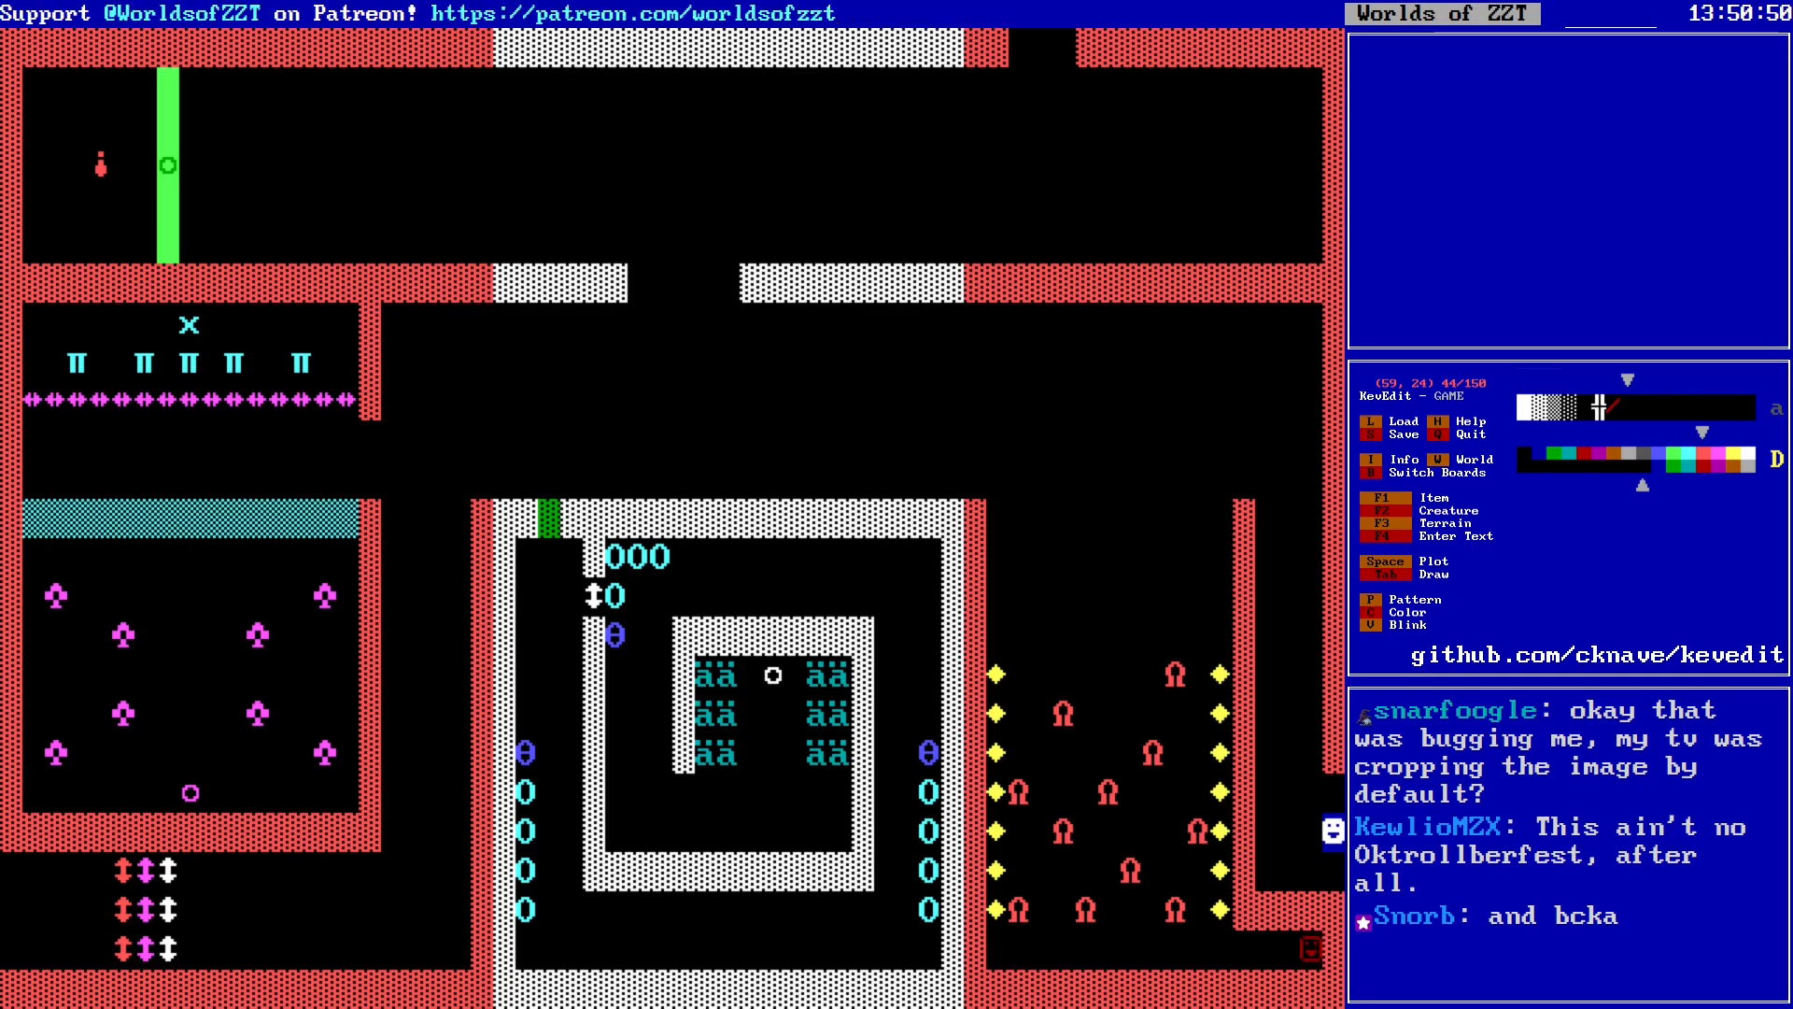
# Step: Set the character of the red object at (59, 24) to 9, the hollow circle
pyautogui.press('Return')
pyautogui.press('Down')
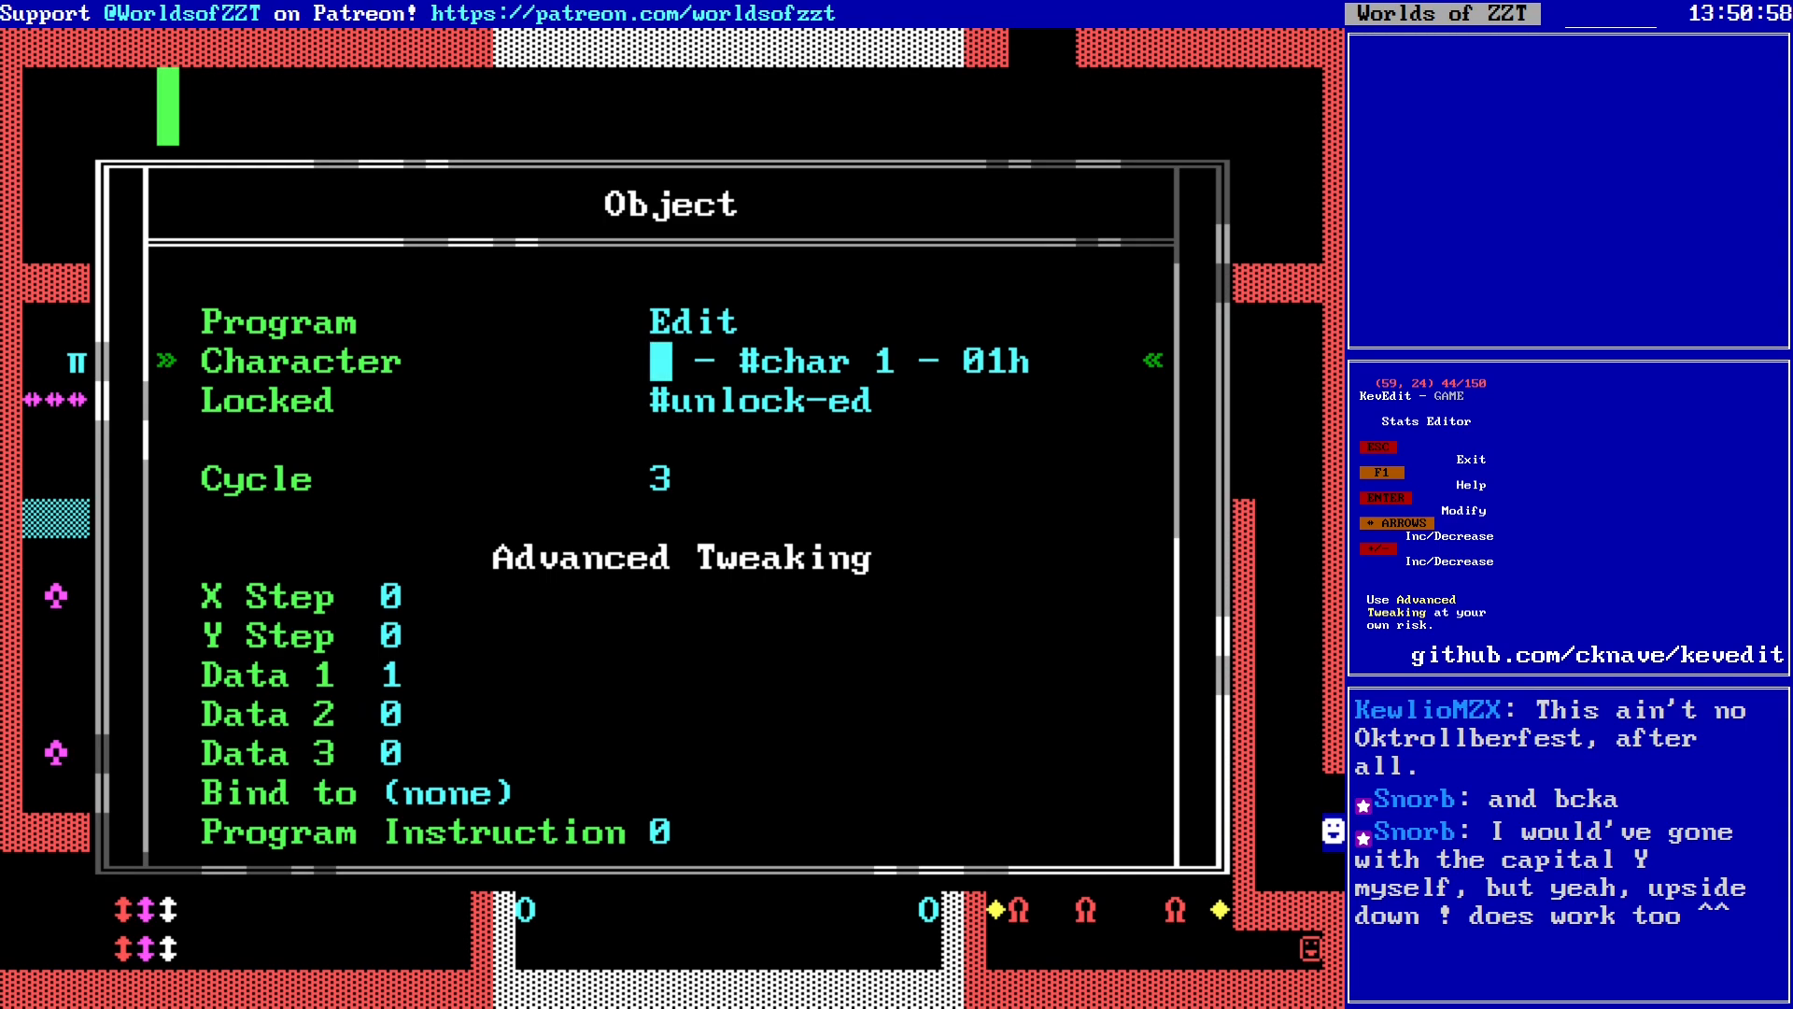
pyautogui.press('Return')
pyautogui.press('Right')
pyautogui.press('Right')
pyautogui.press('Right')
pyautogui.press('Right')
pyautogui.press('Right')
pyautogui.press('Right')
pyautogui.press('Right')
pyautogui.press('Right')
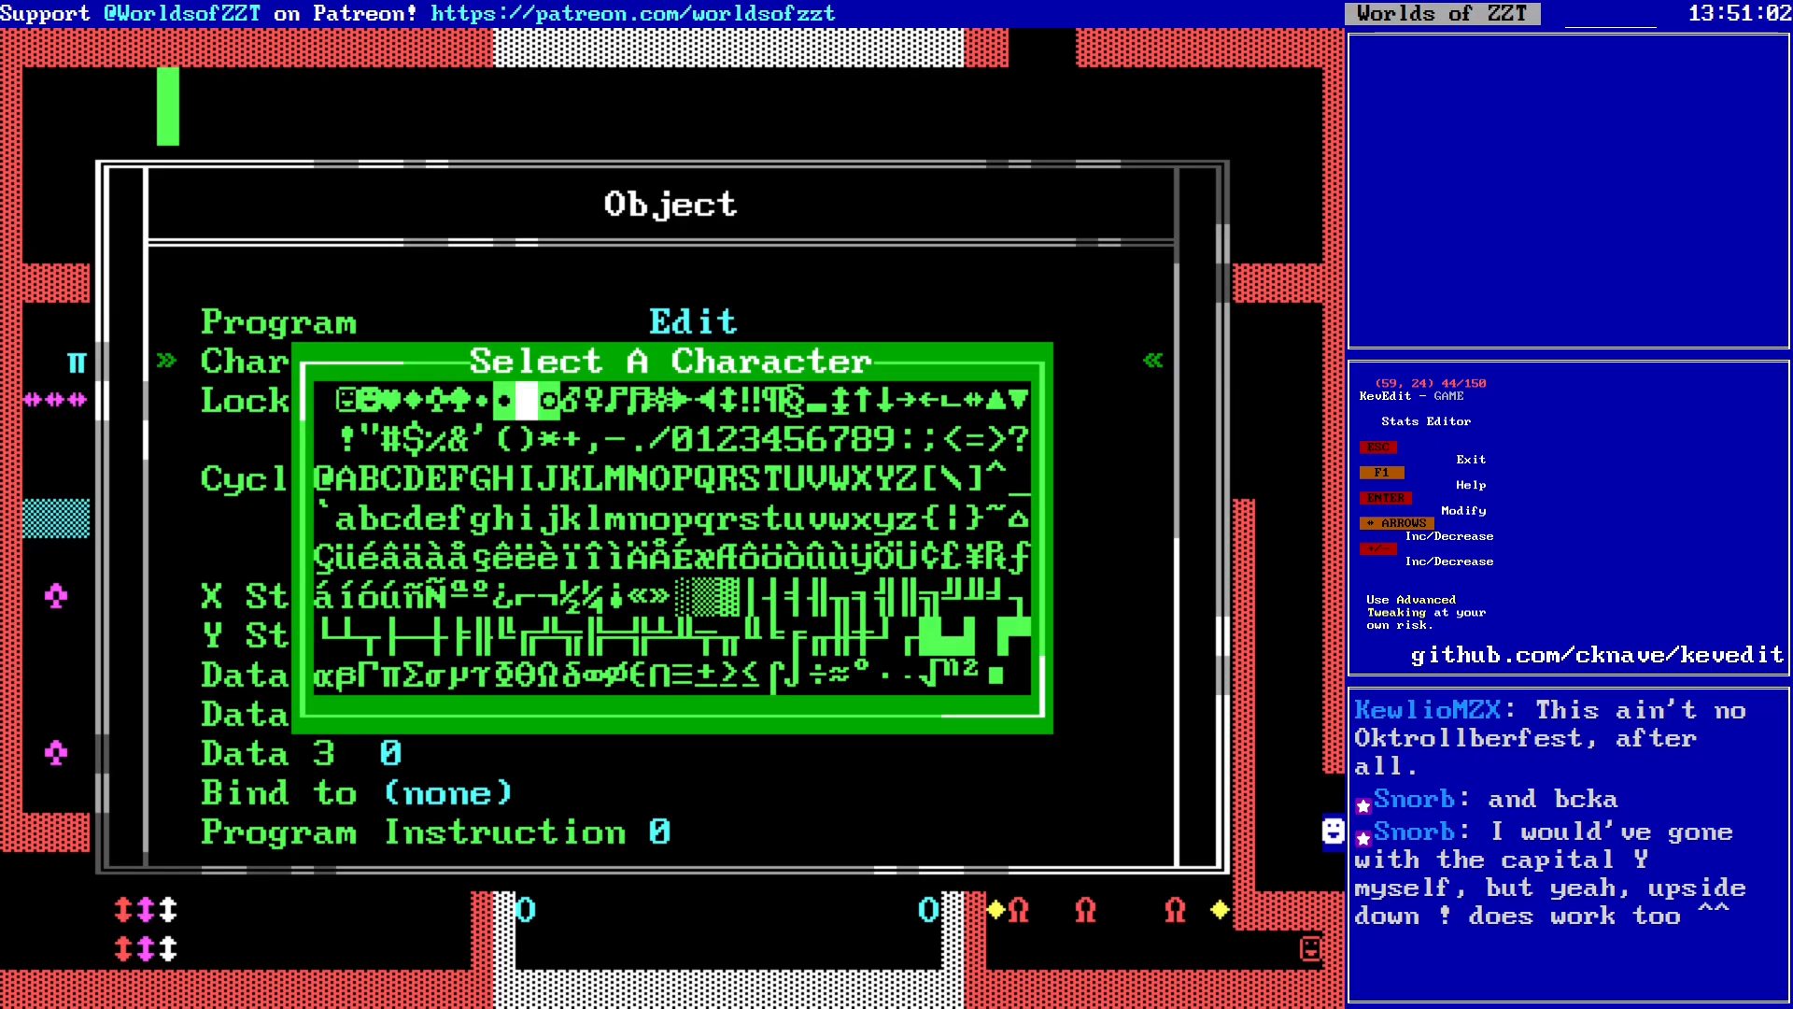
pyautogui.press('Return')
pyautogui.press('Up')
pyautogui.press('Return')
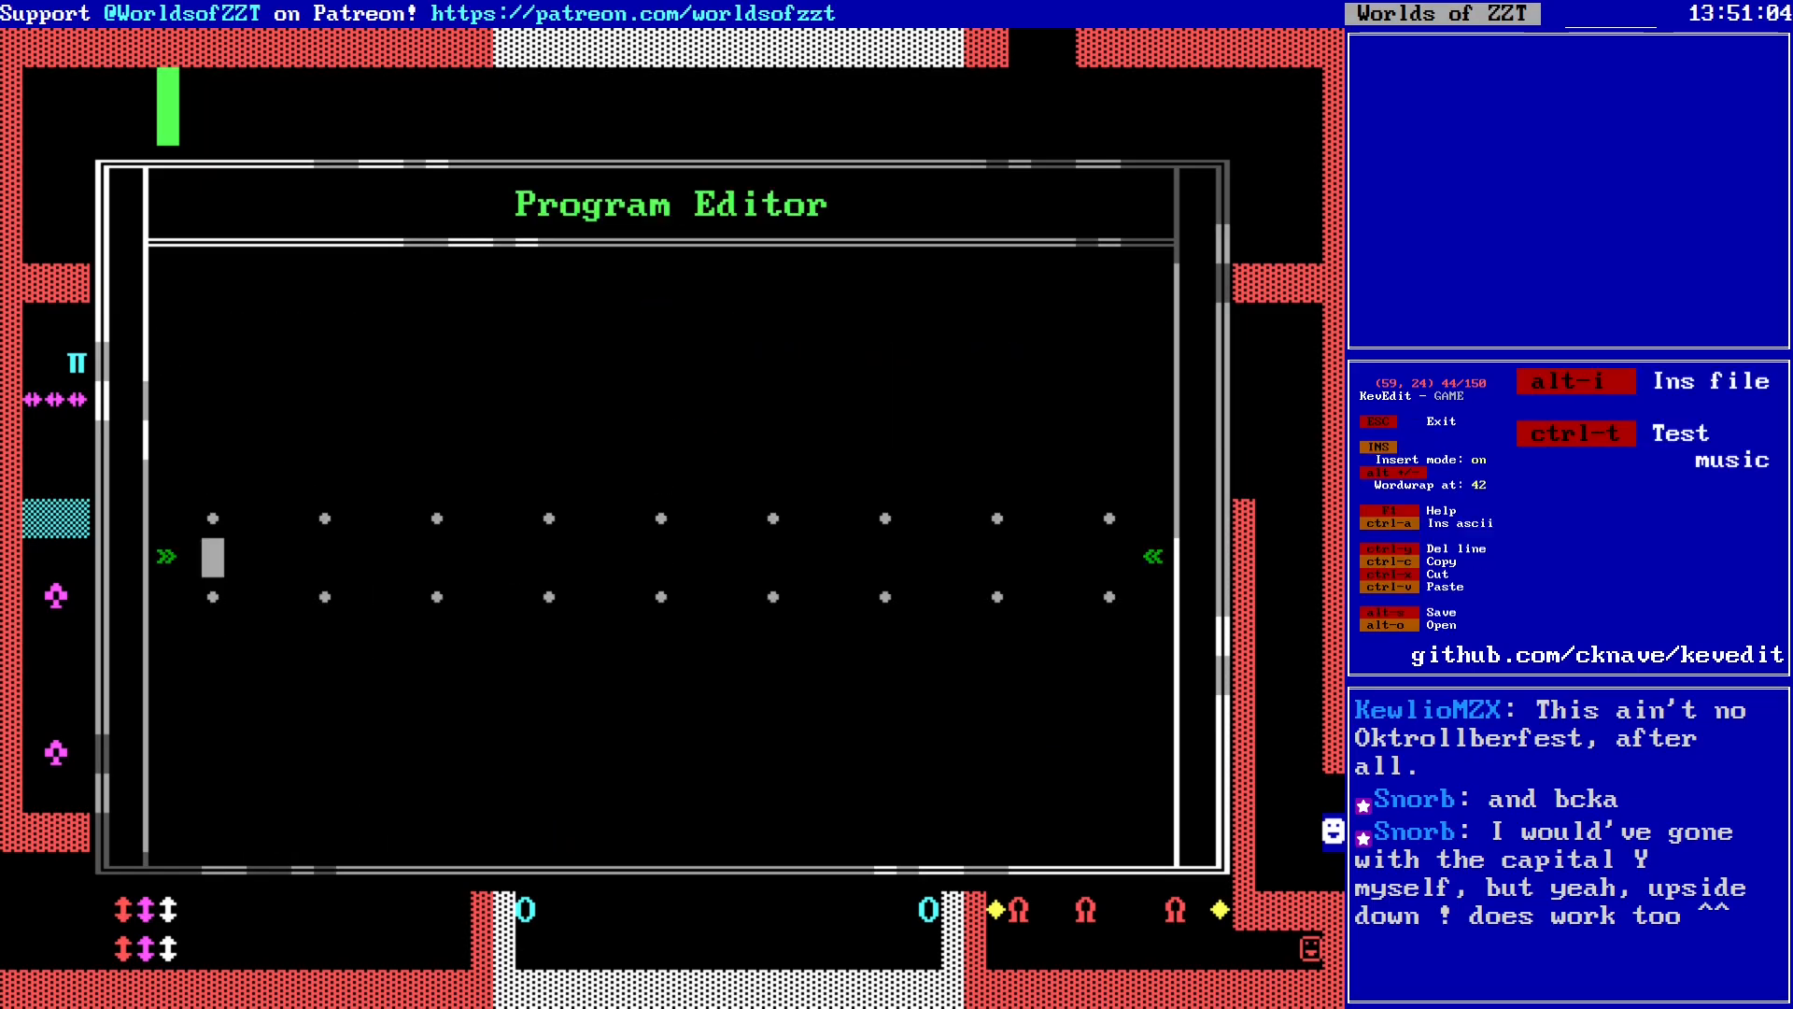
pyautogui.write('@Button')
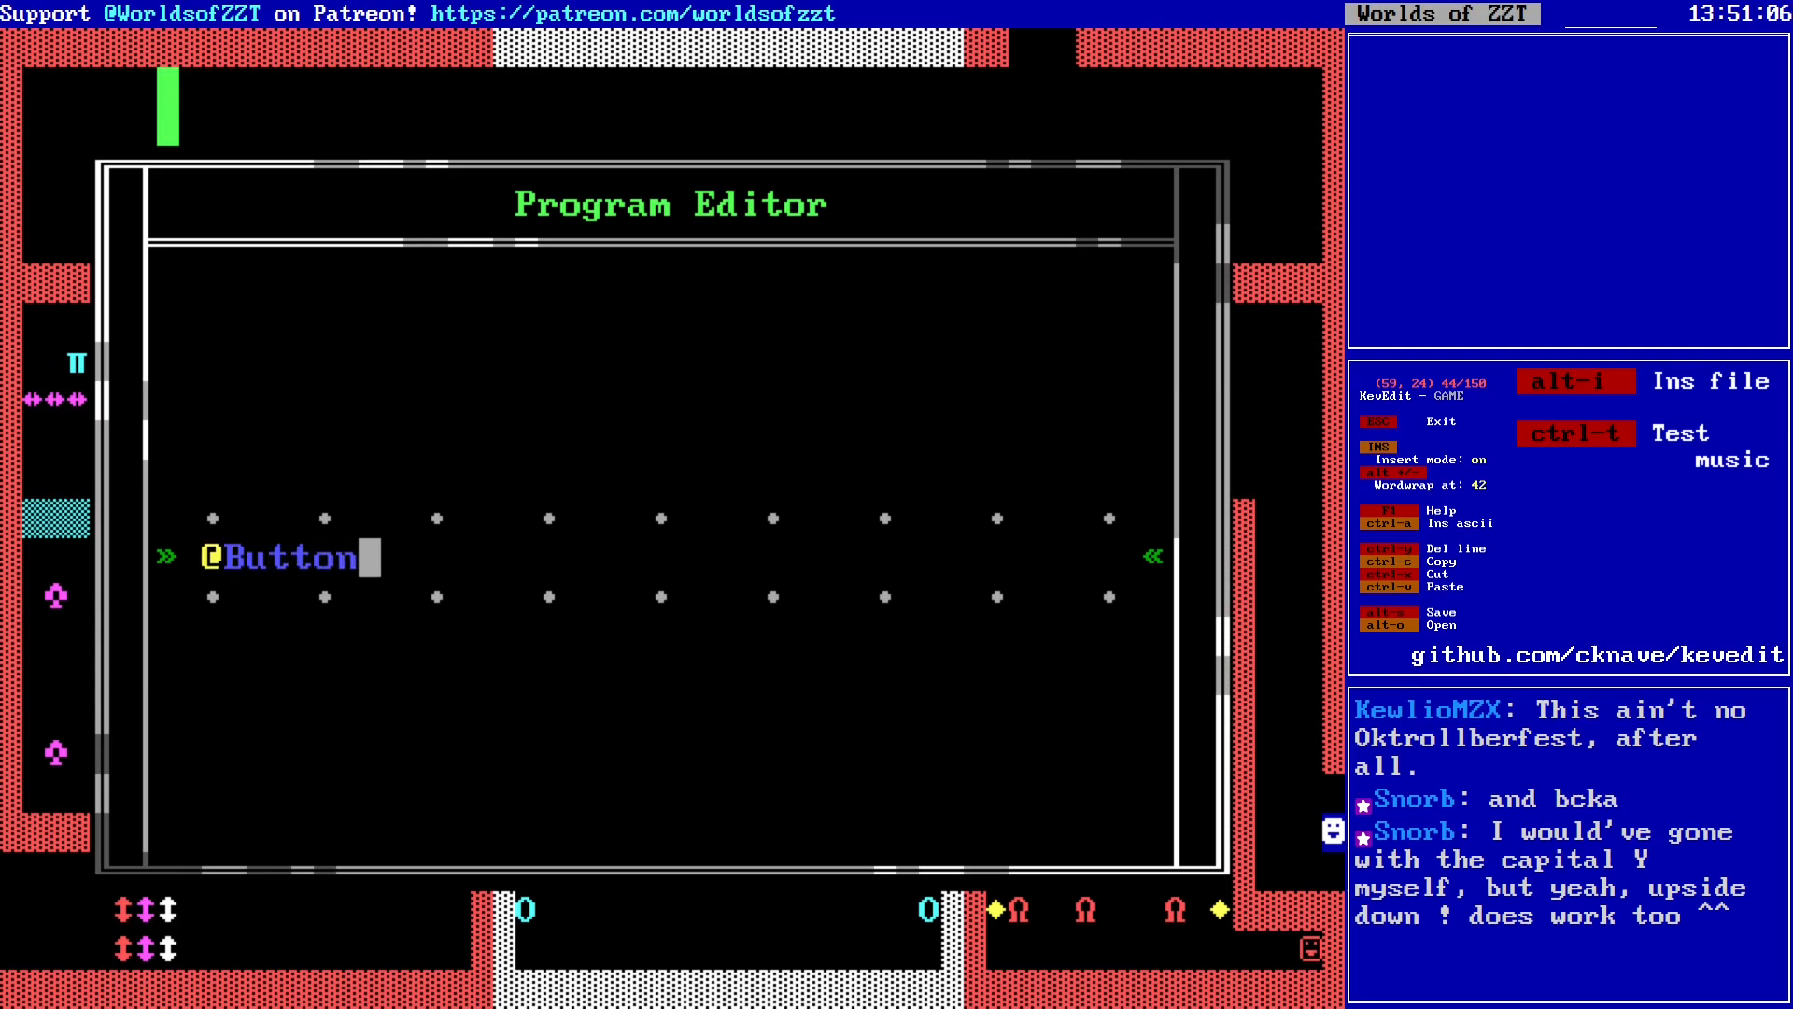
pyautogui.press('Return')
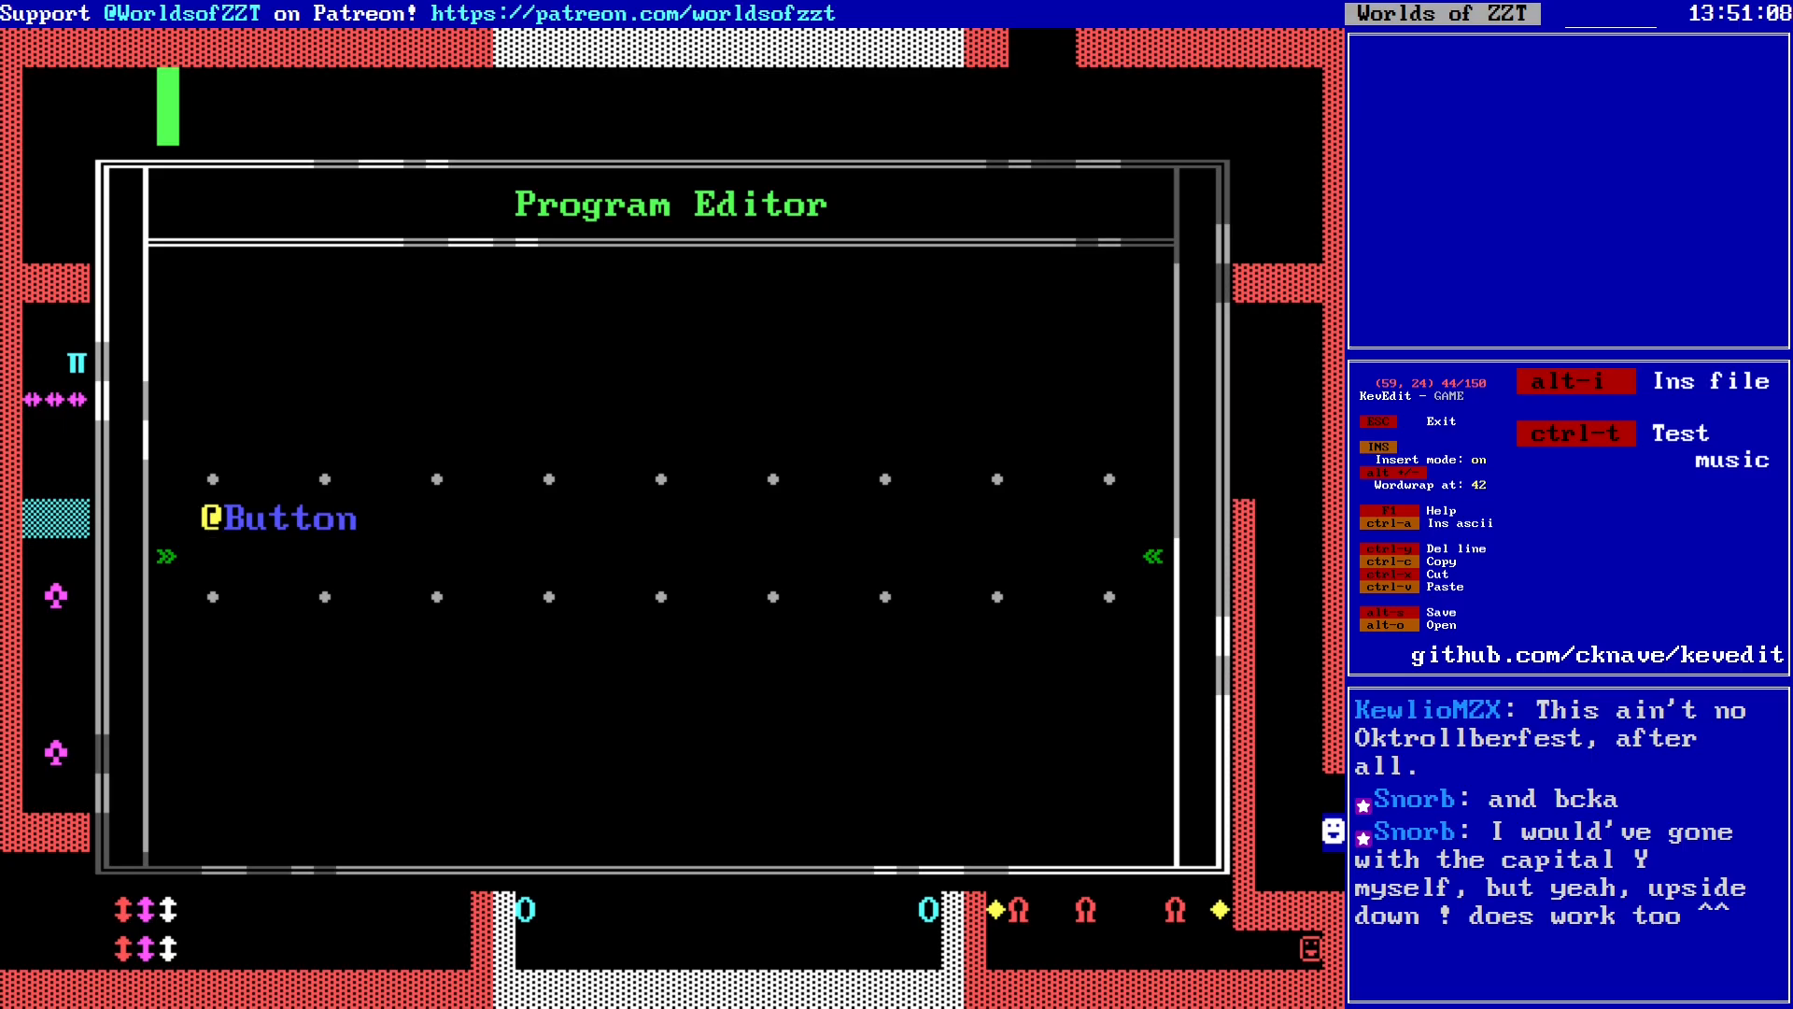
pyautogui.write('#end')
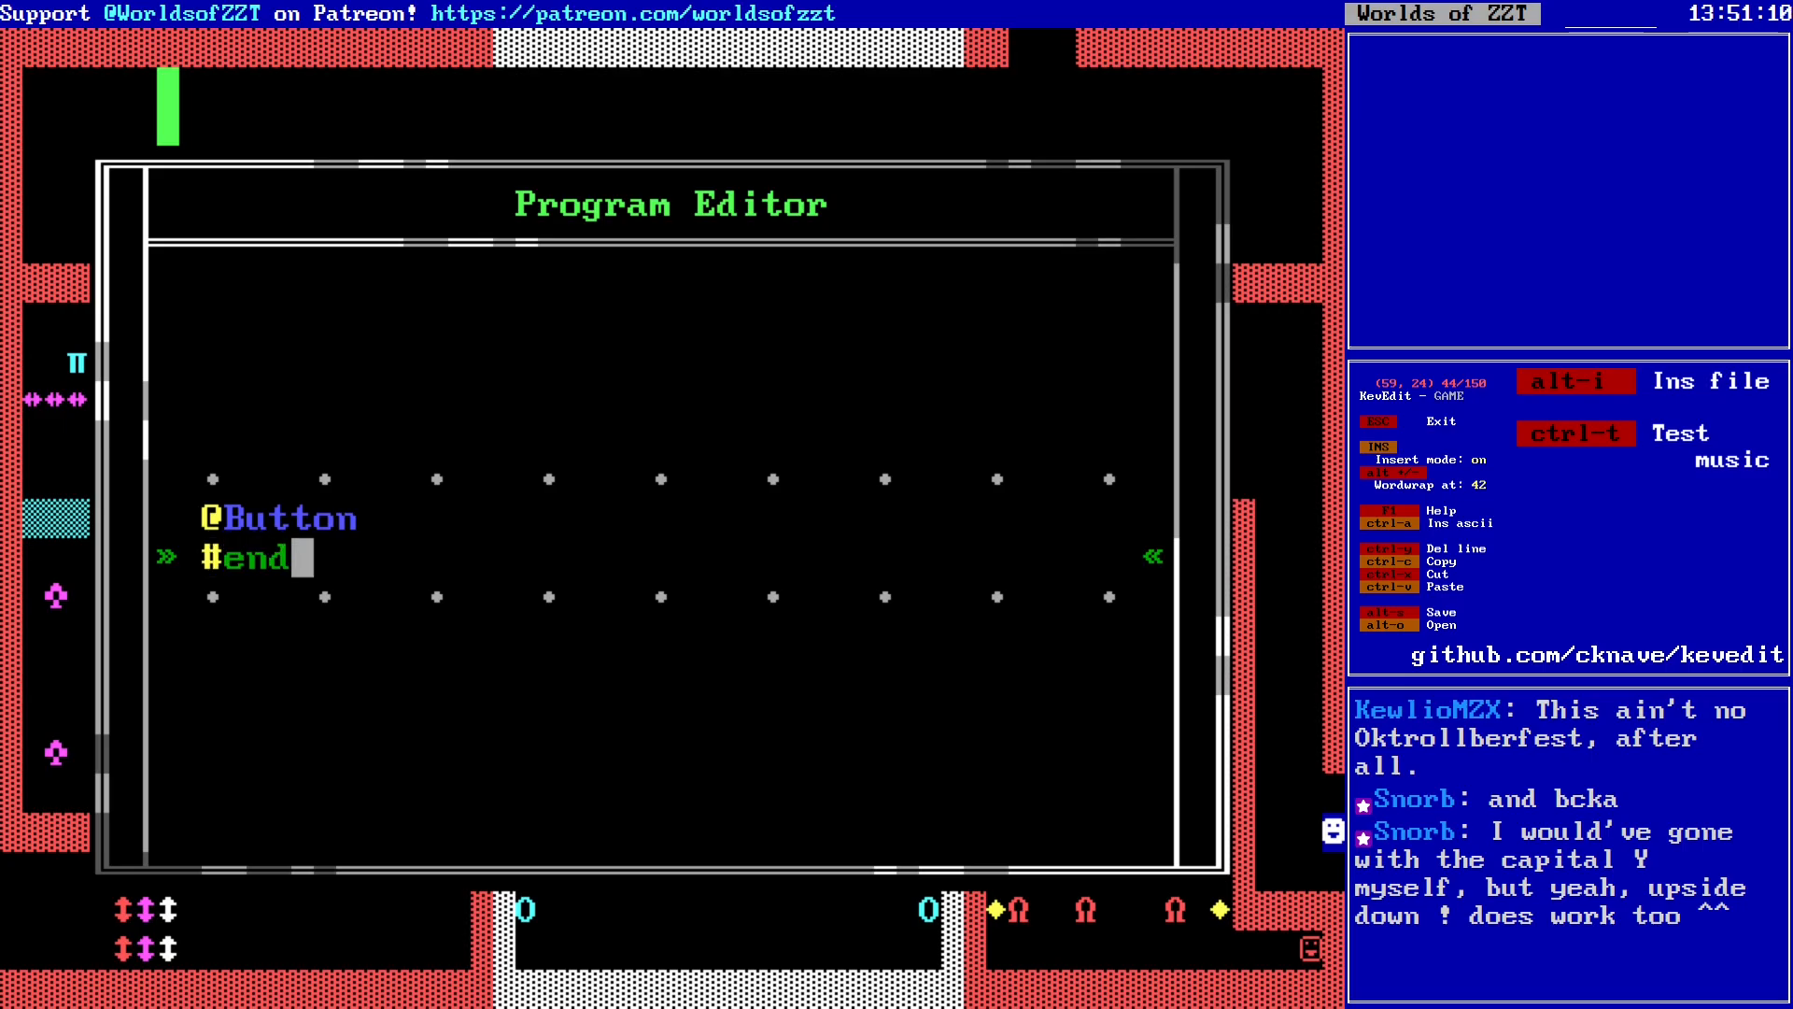
# Step: Add a :touch label below #end in the button's program
pyautogui.press('Return')
pyautogui.write(':touch')
pyautogui.press('Up')
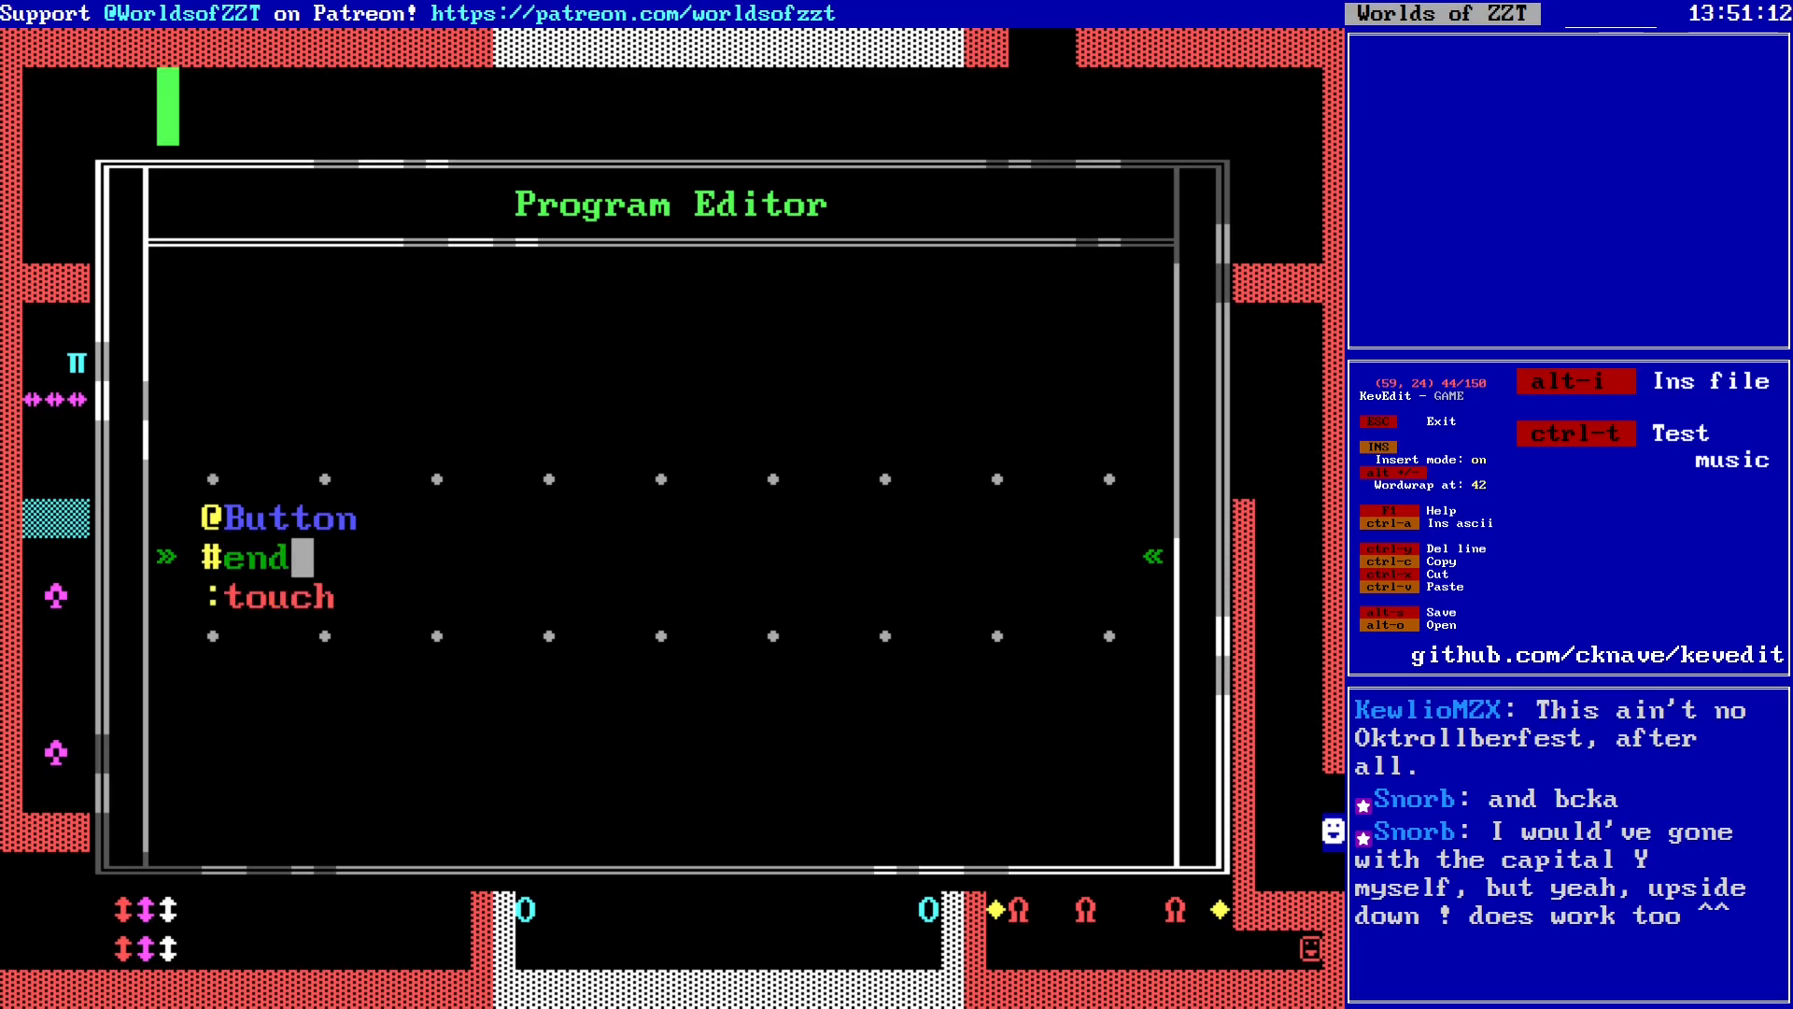
pyautogui.press('Down')
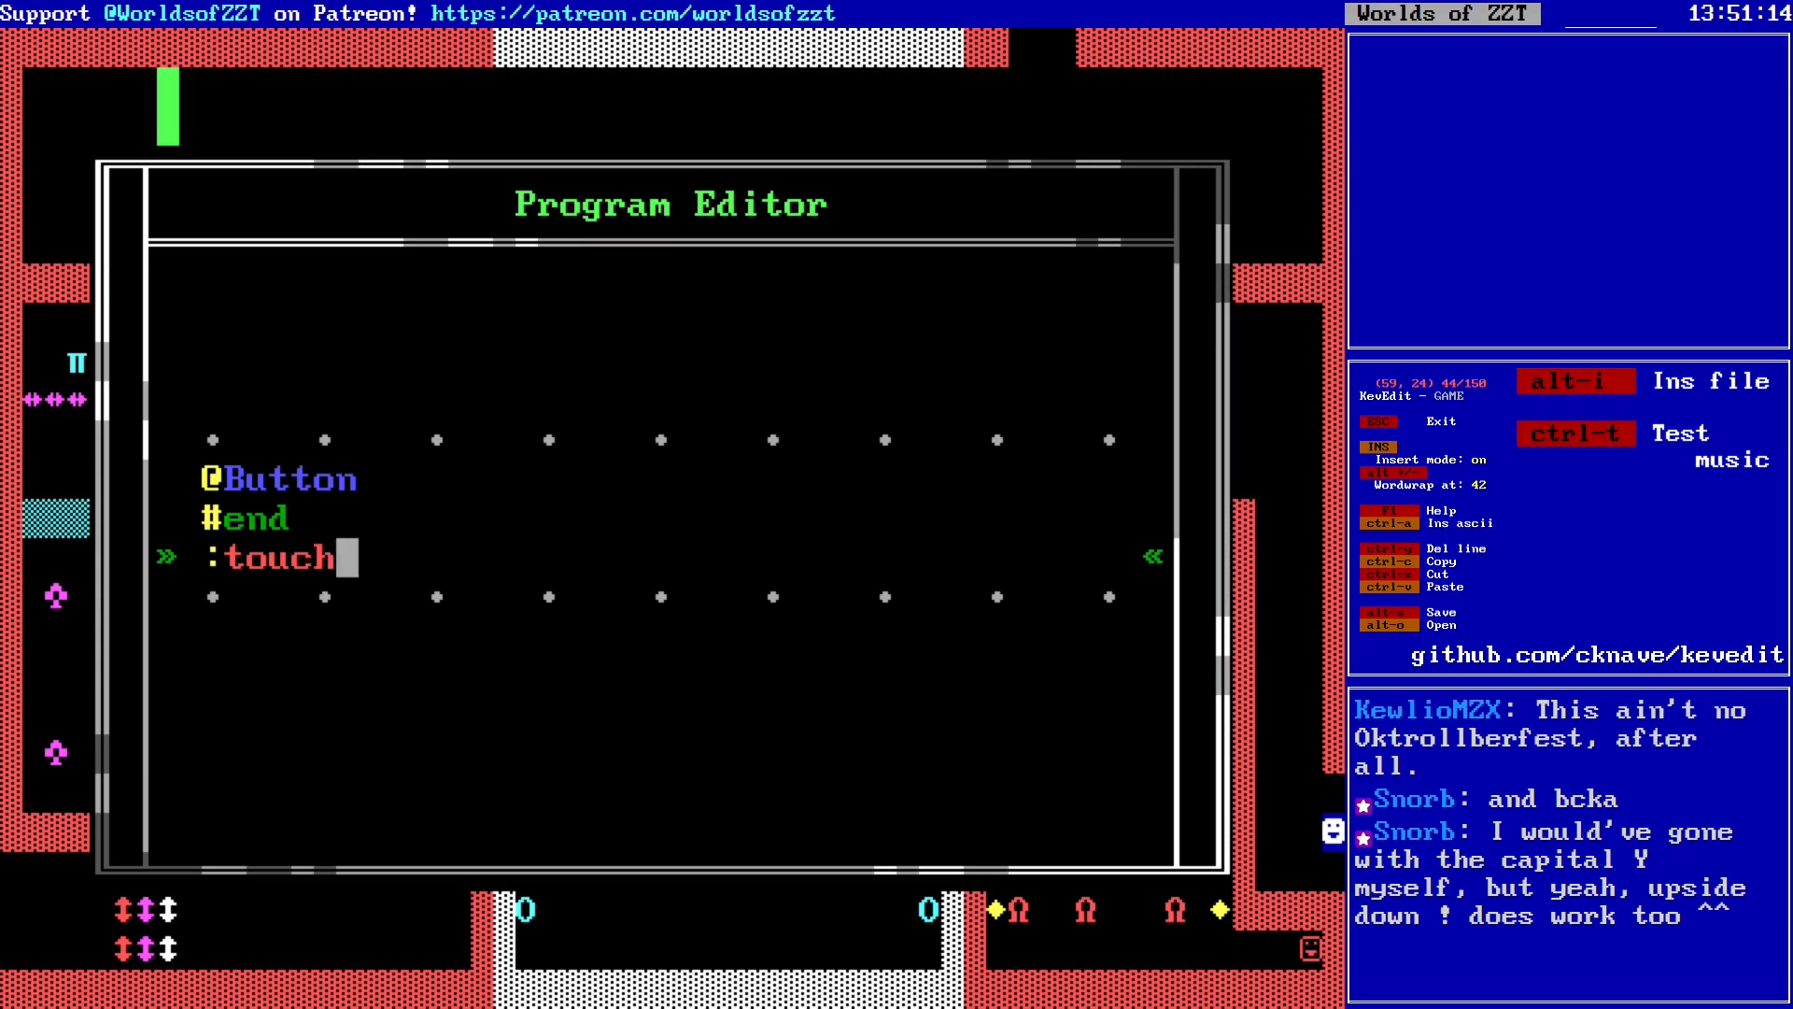
pyautogui.press('Return')
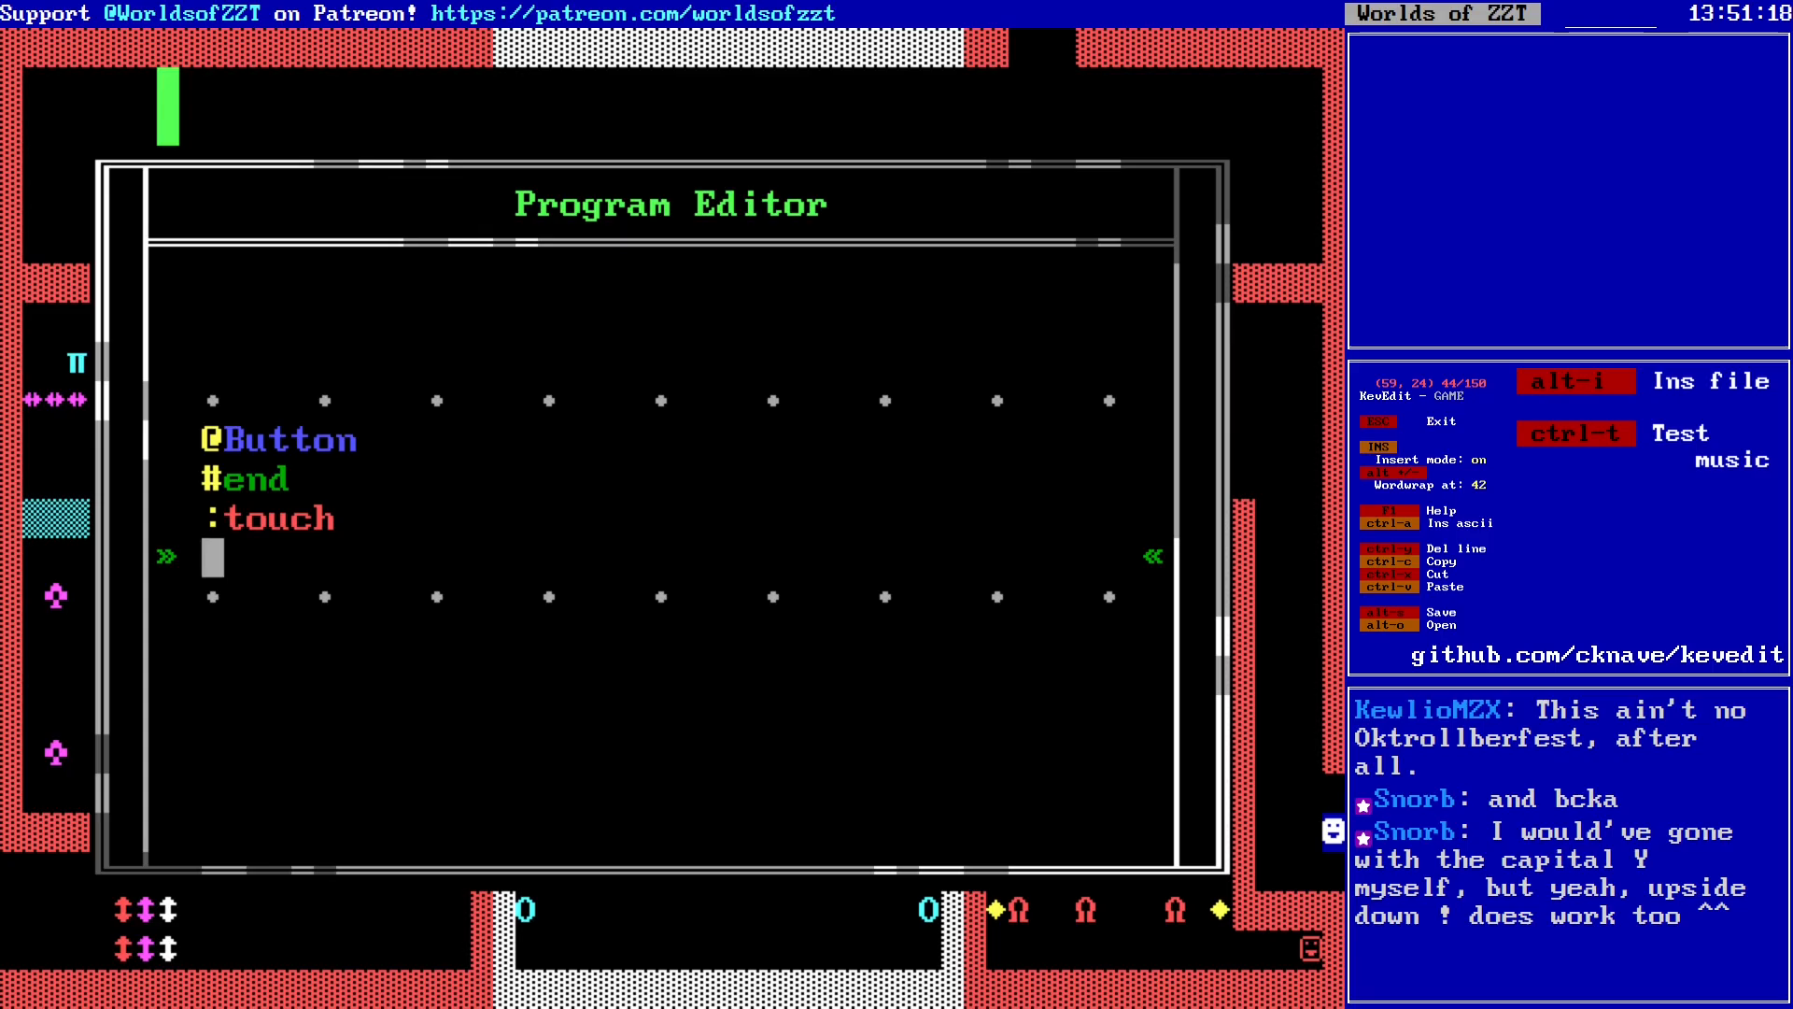
# Step: Add the sound line #play 65 under the :touch label
pyautogui.write('#play')
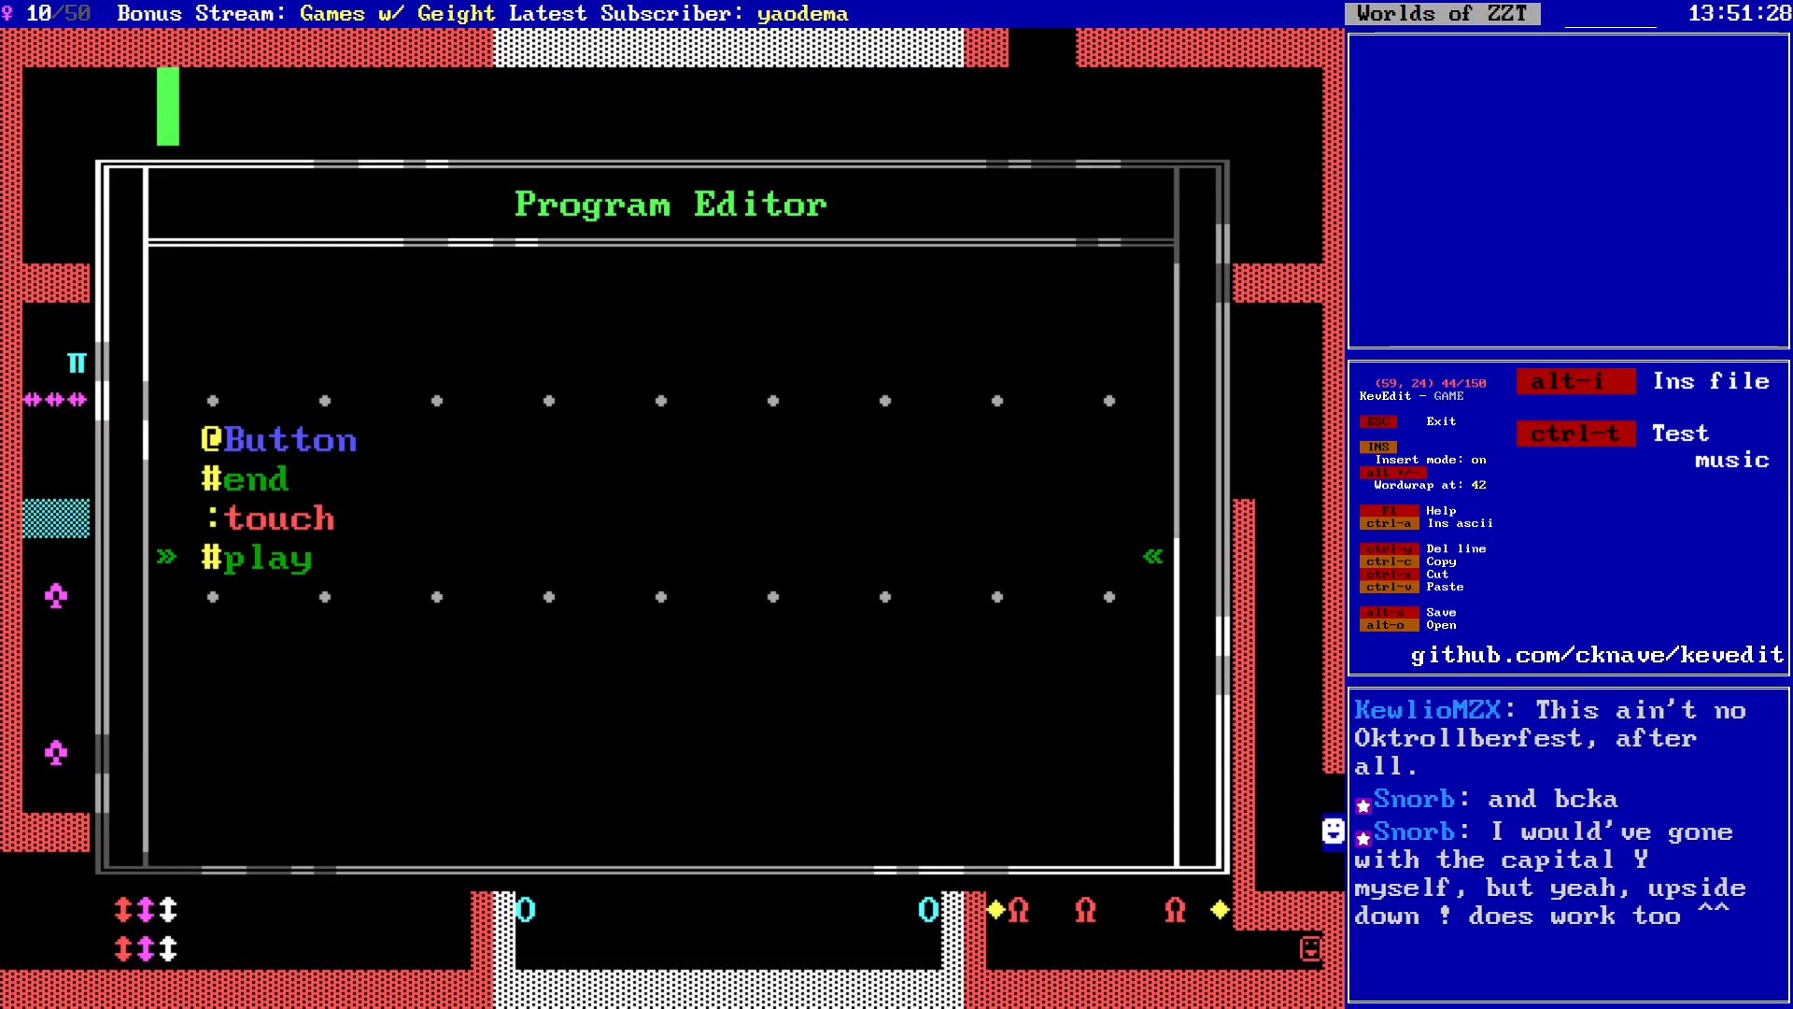
pyautogui.write('84')
pyautogui.press('Home')
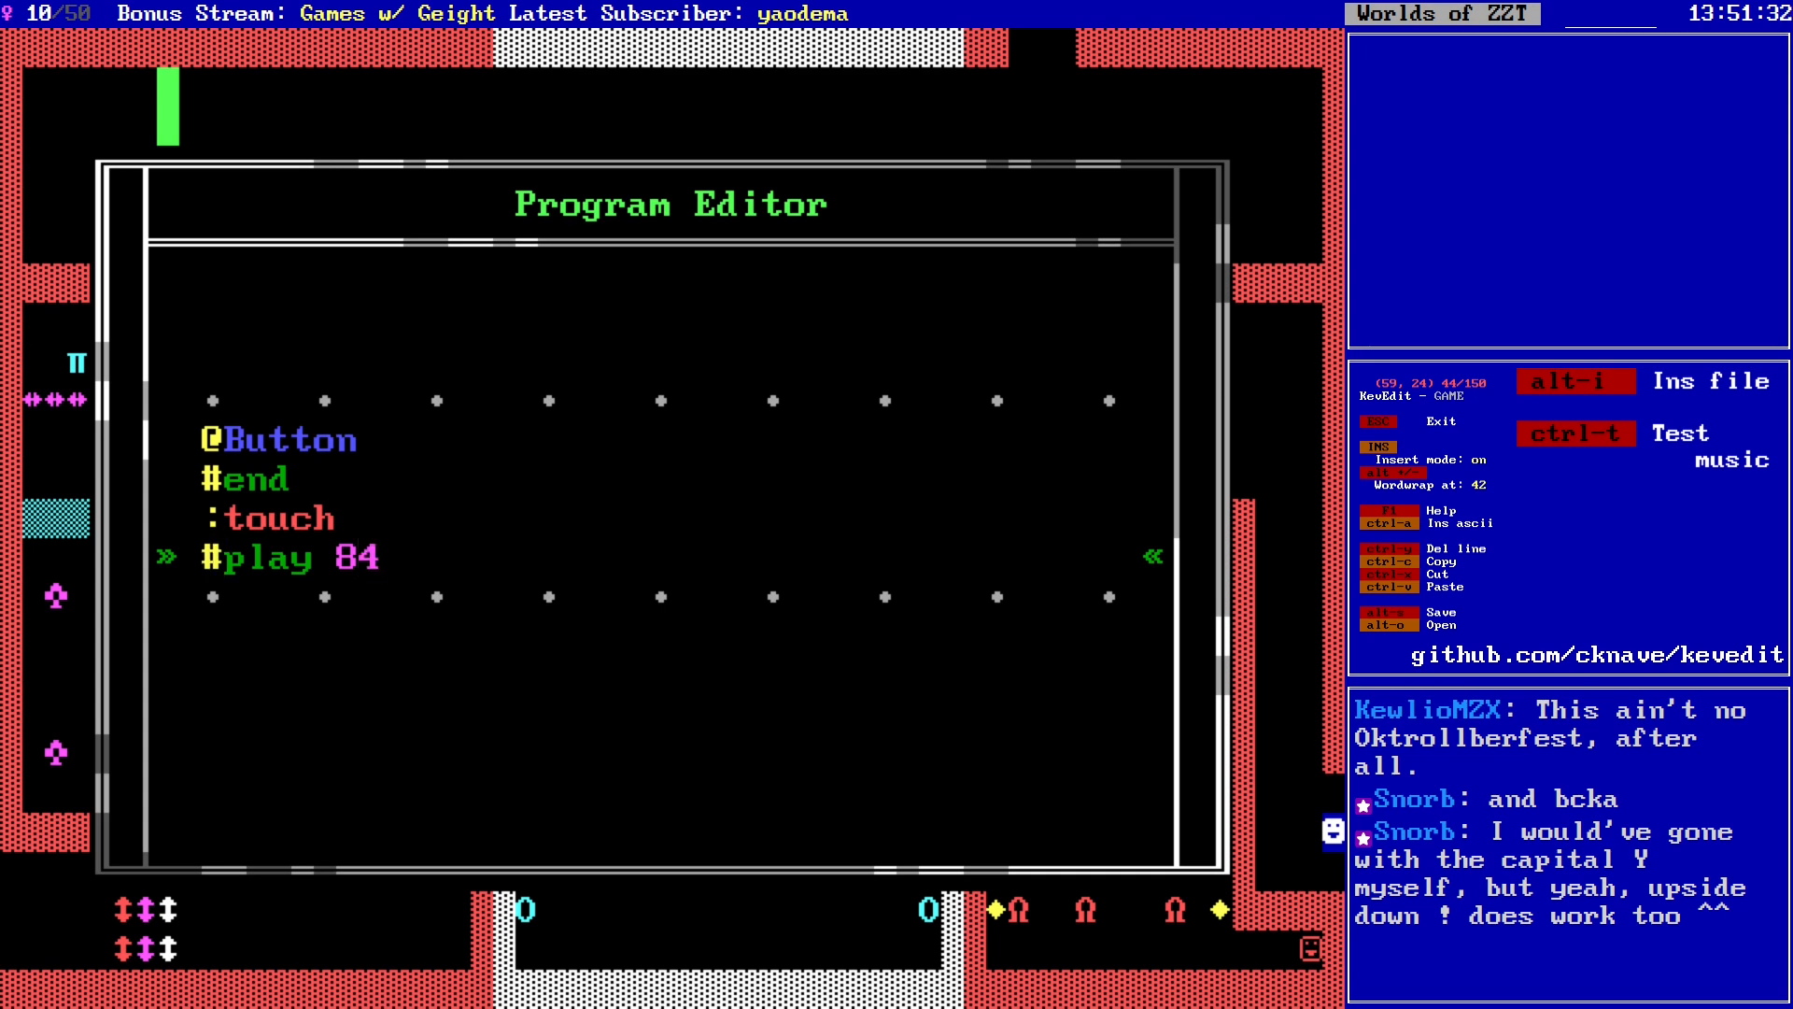
pyautogui.press('End')
pyautogui.press('BackSpace')
pyautogui.press('BackSpace')
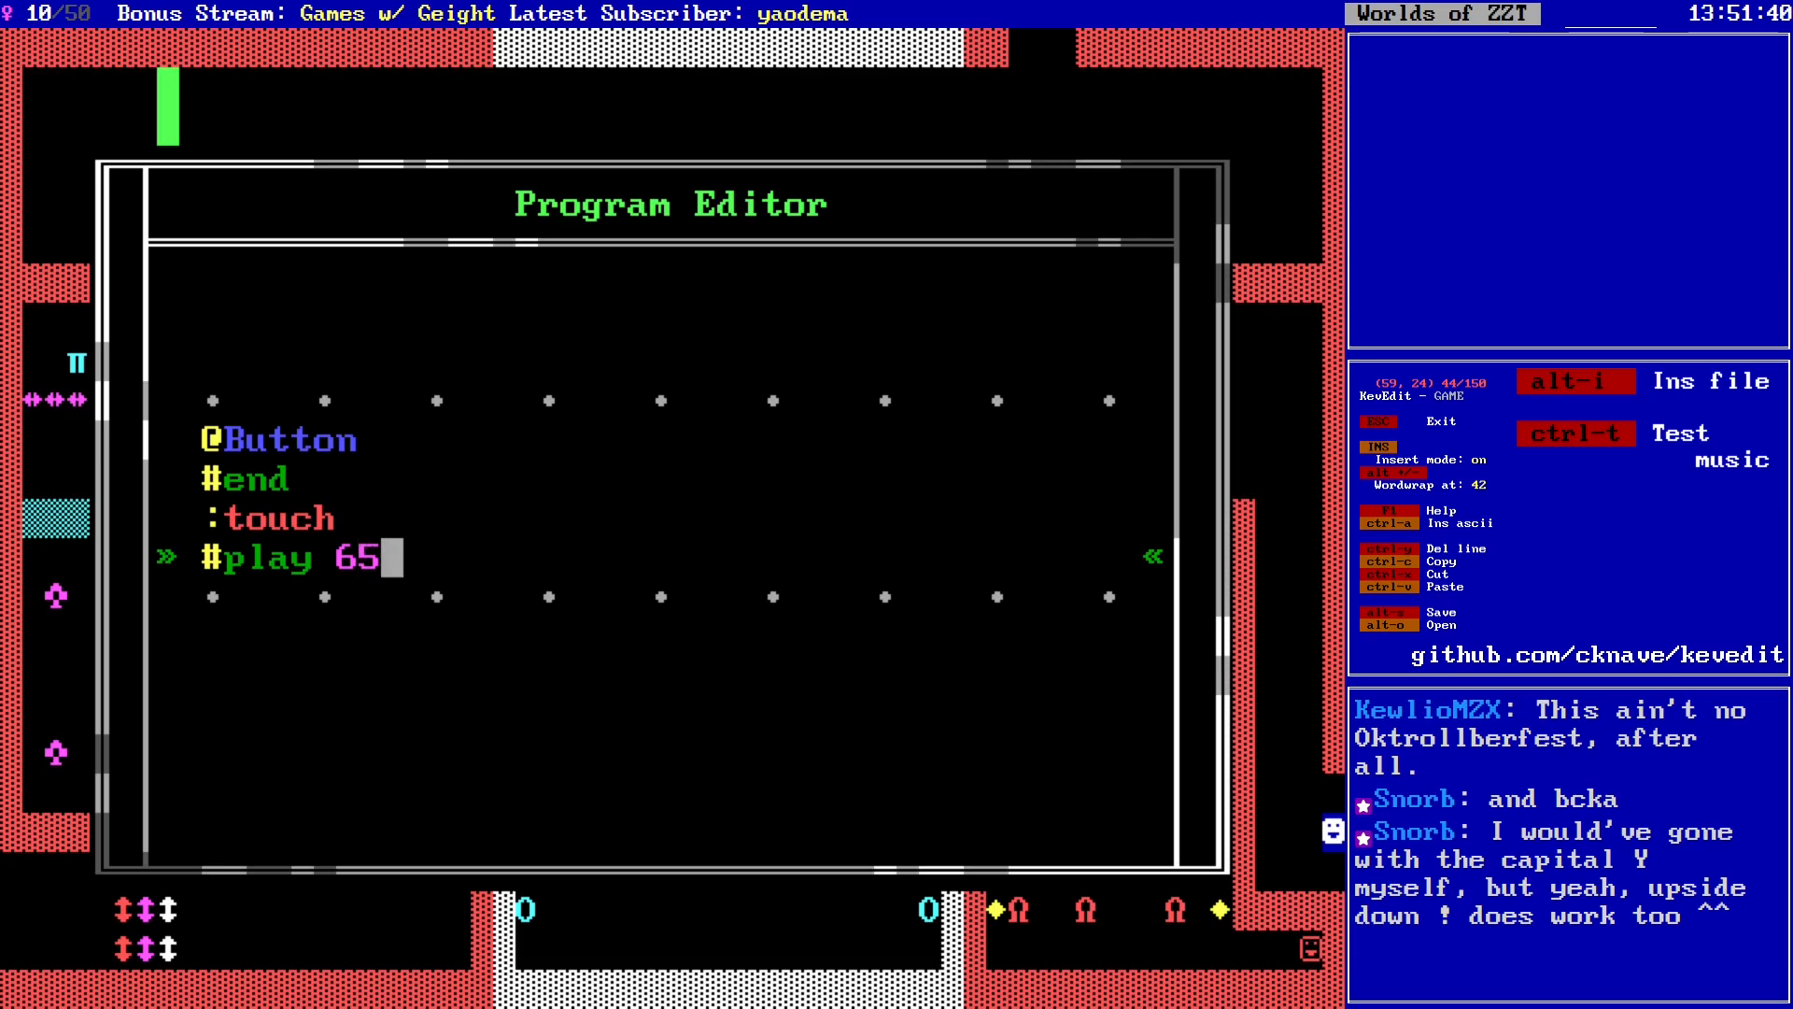
pyautogui.press('Return')
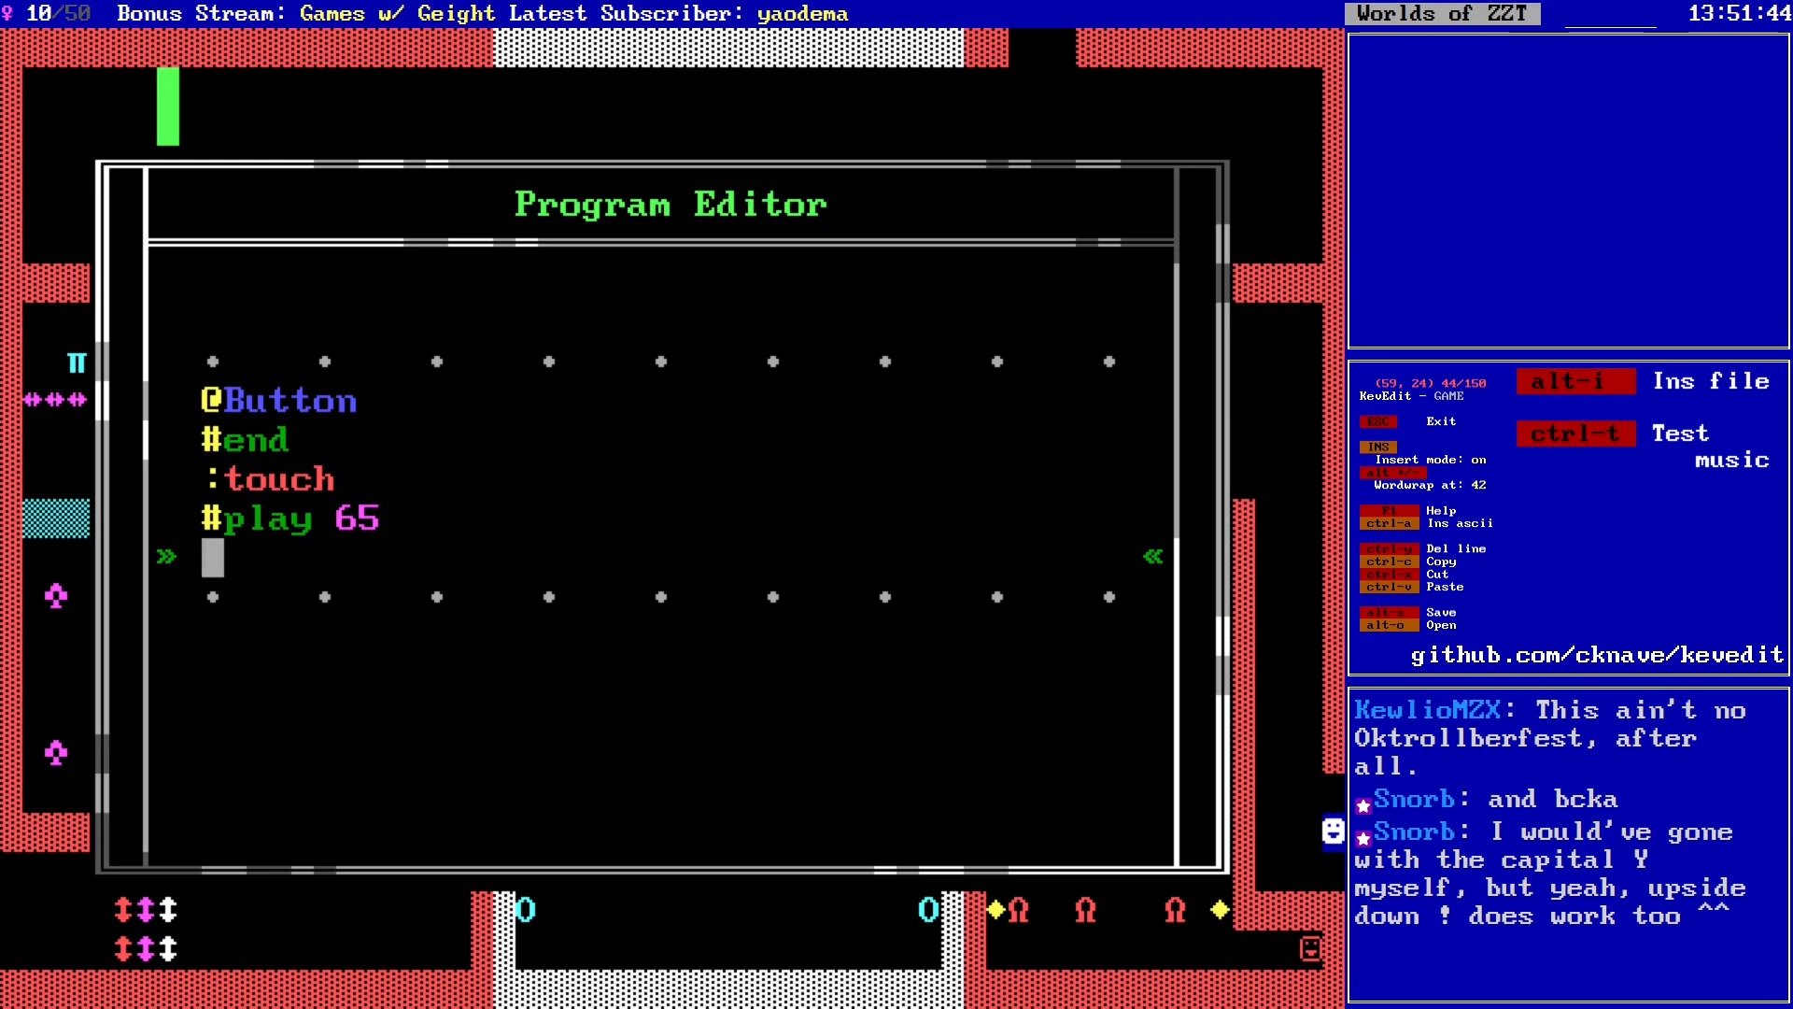
# Step: Start a #char line below #play 65 and consult the character table around the object's current character, leaving that character as it is
pyautogui.write('#')
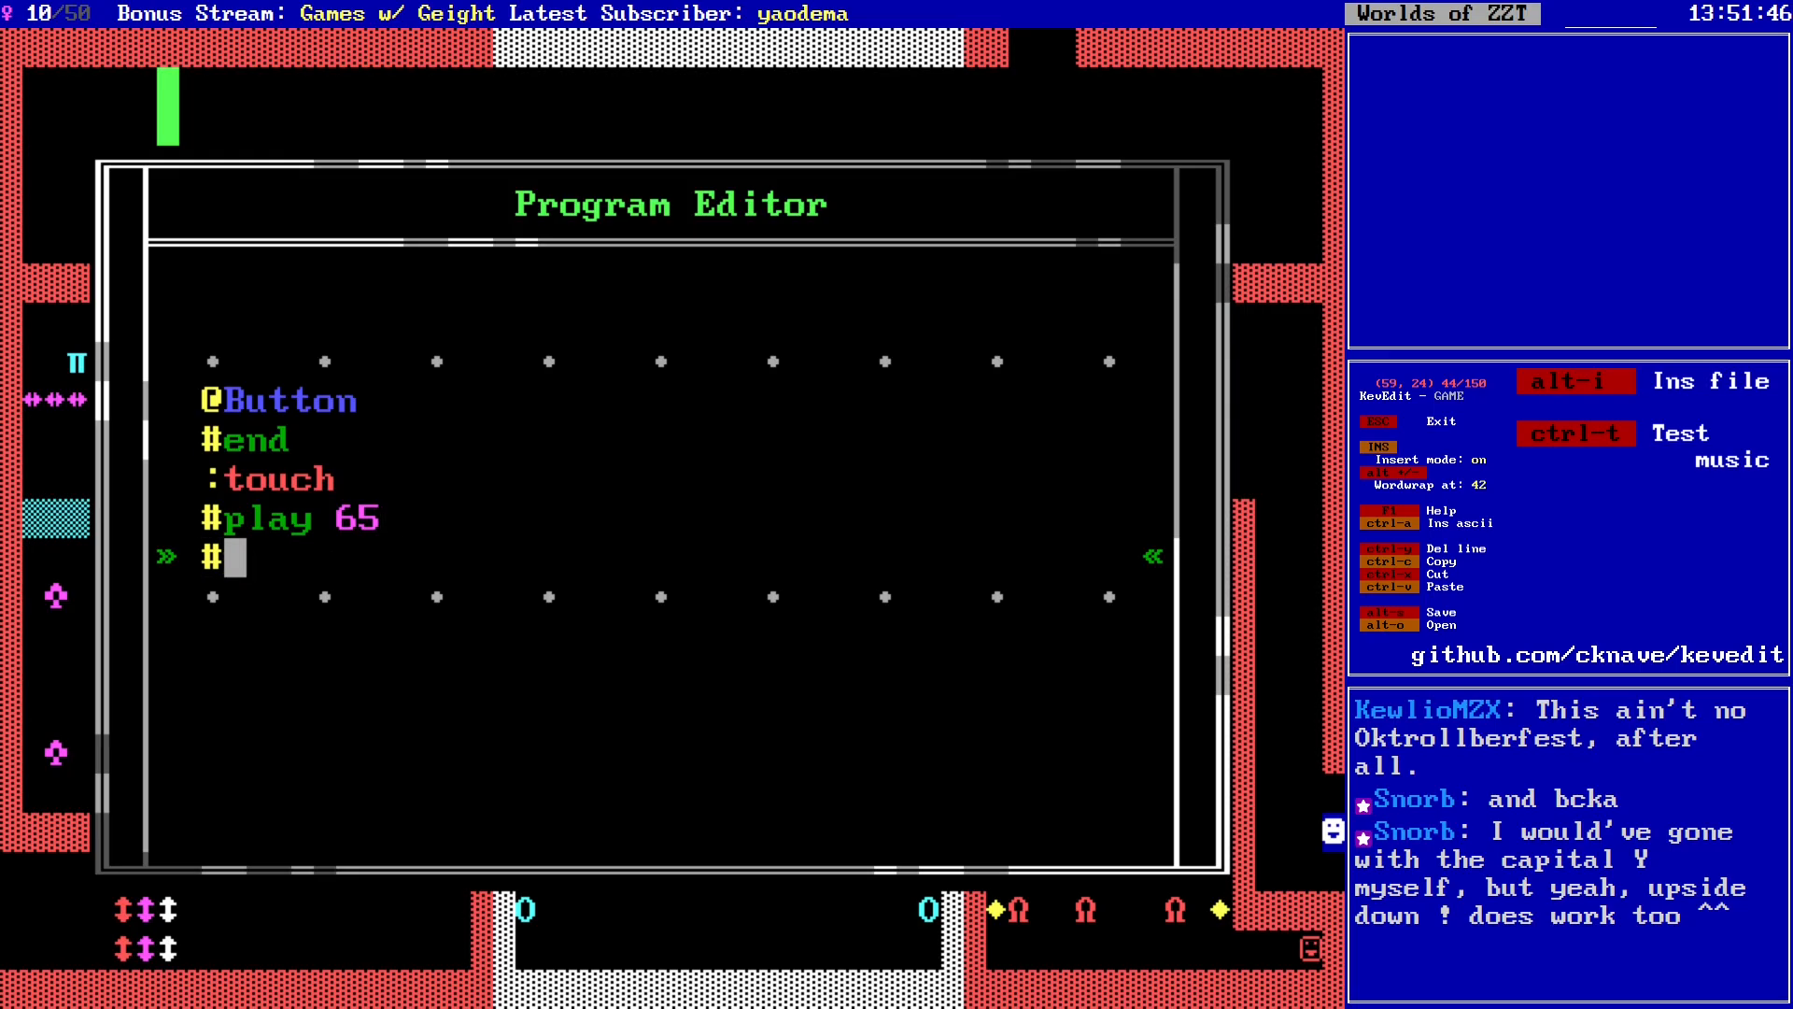
pyautogui.write('char')
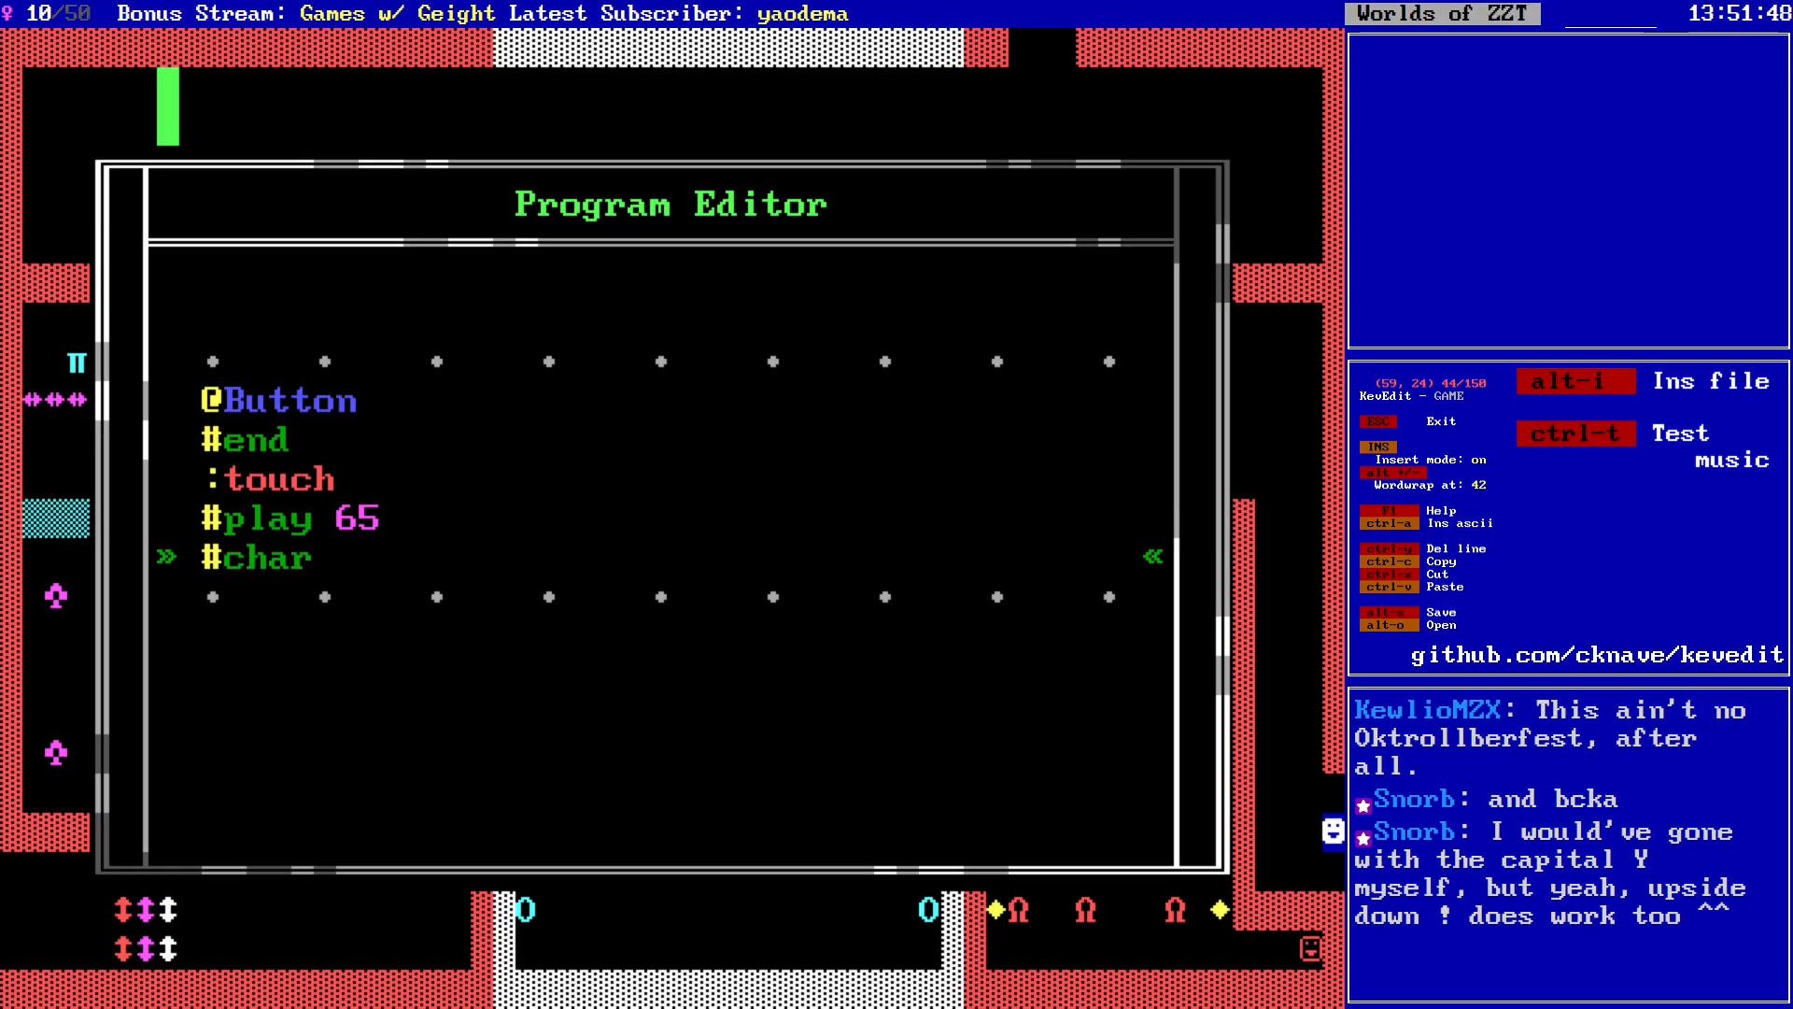
pyautogui.press('Escape')
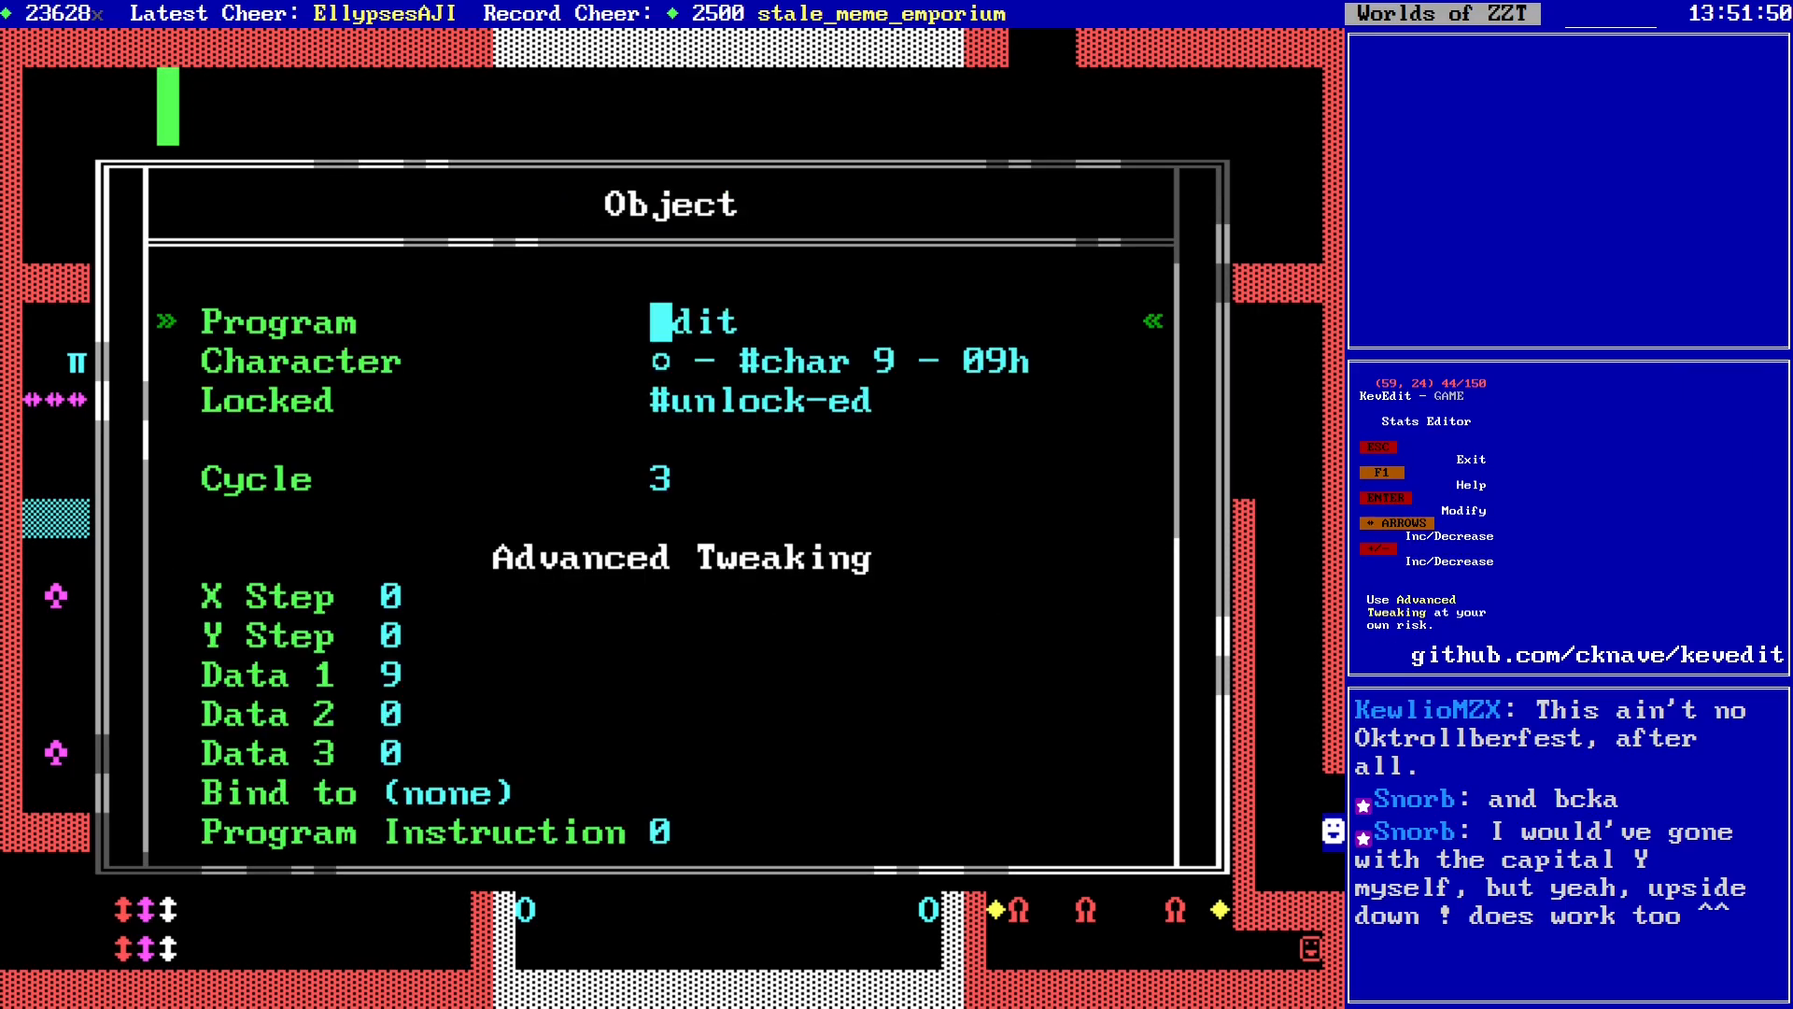
pyautogui.press('Down')
pyautogui.press('Return')
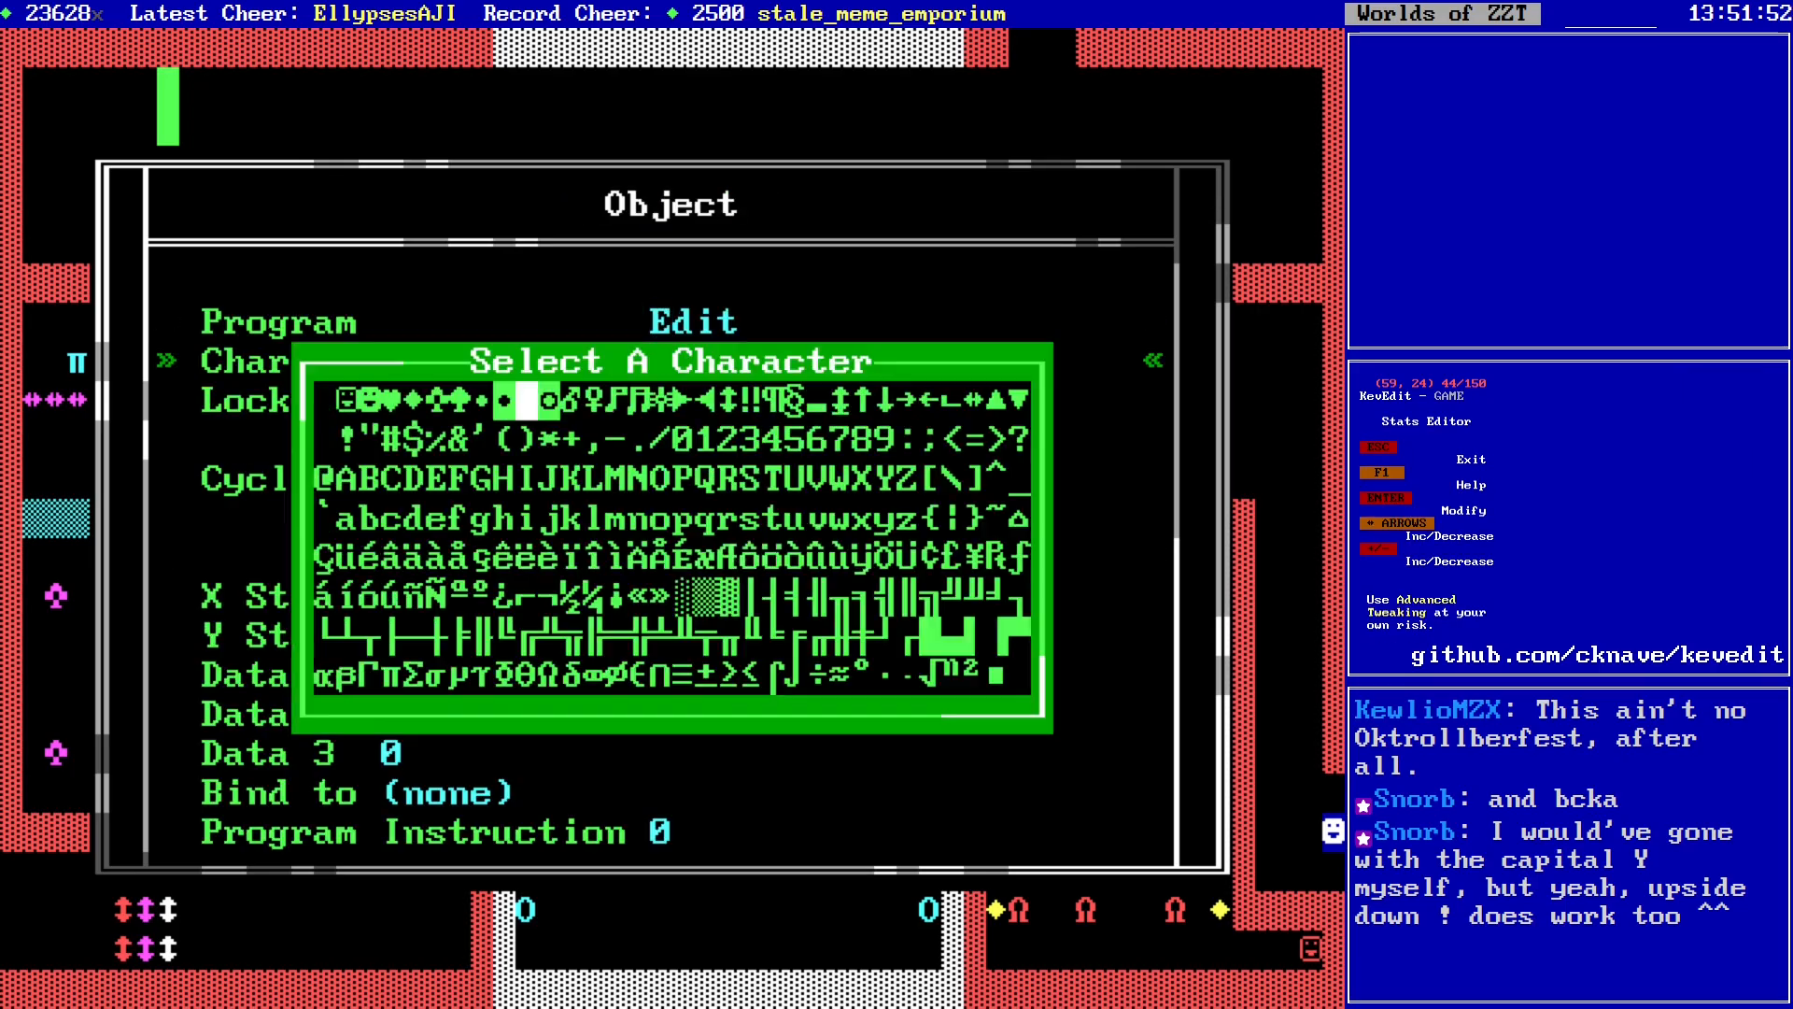
pyautogui.press('Right')
pyautogui.press('Right')
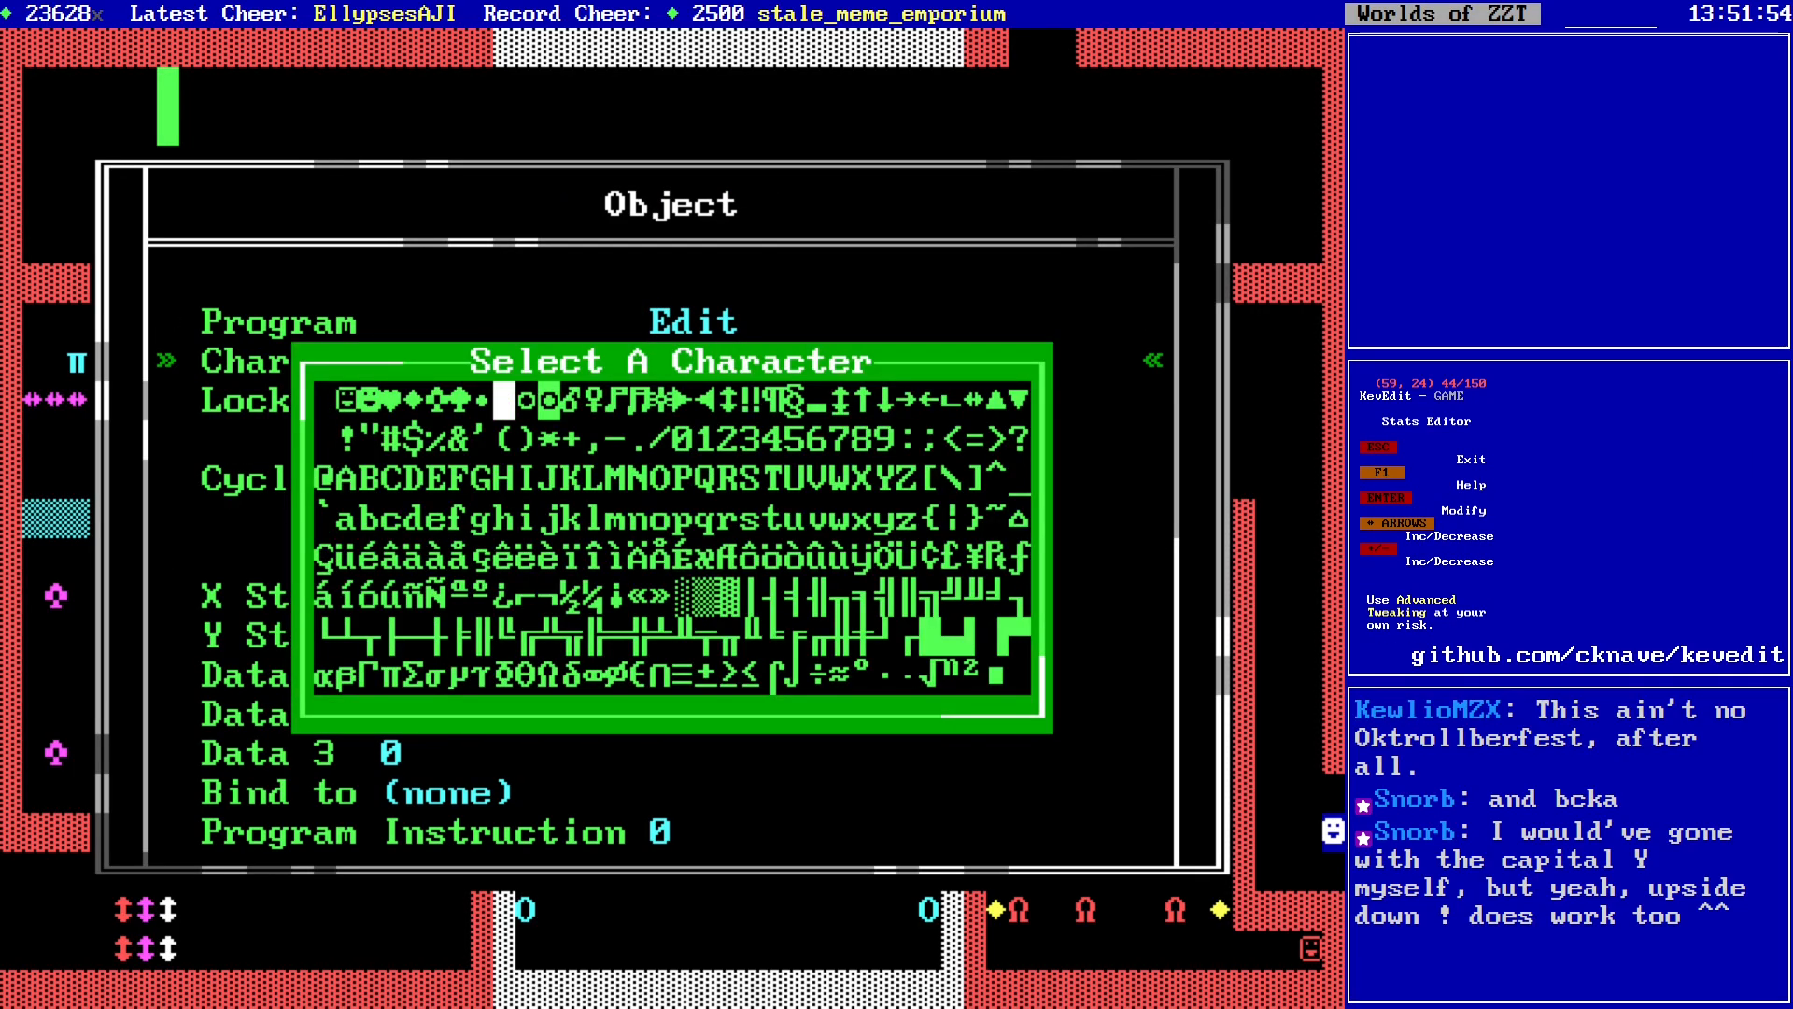
pyautogui.press('Escape')
# Step: Complete the character line as #char 7, add a blank line below it and close the object's program
pyautogui.press('Up')
pyautogui.press('Return')
pyautogui.press('Down')
pyautogui.press('Down')
pyautogui.press('Down')
pyautogui.press('Down')
pyautogui.press('End')
pyautogui.write('7')
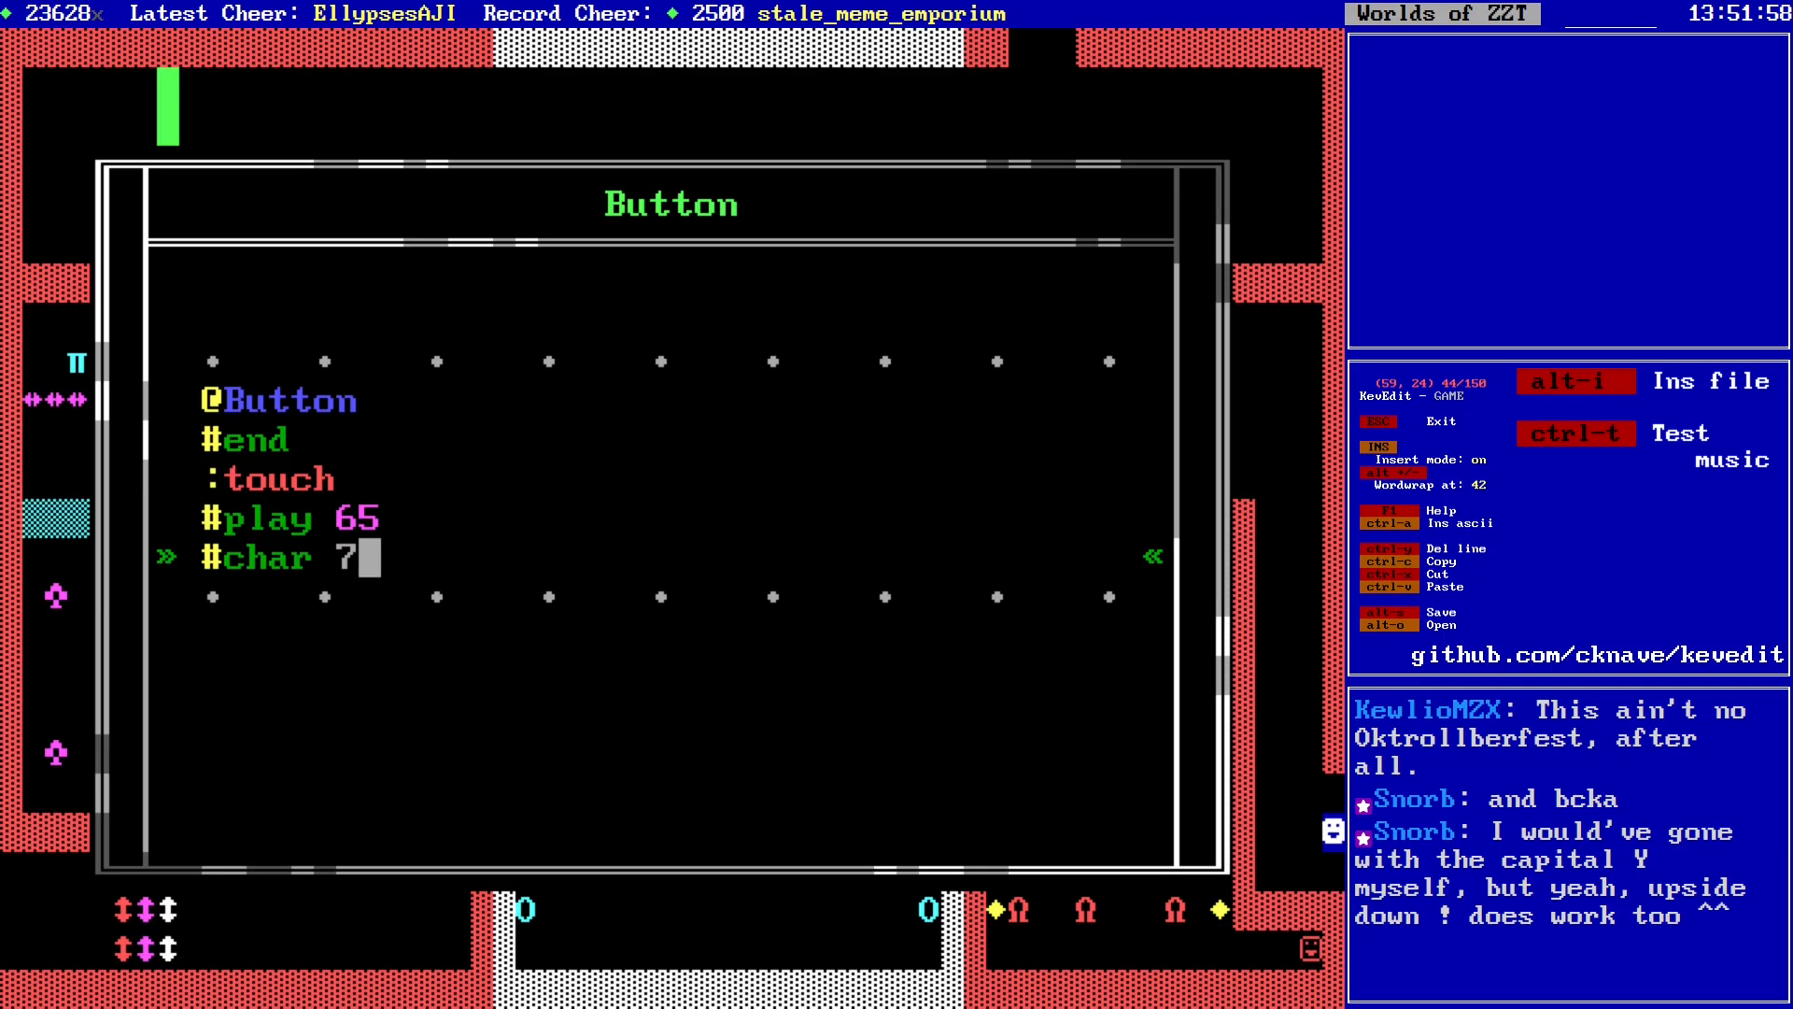
pyautogui.press('Return')
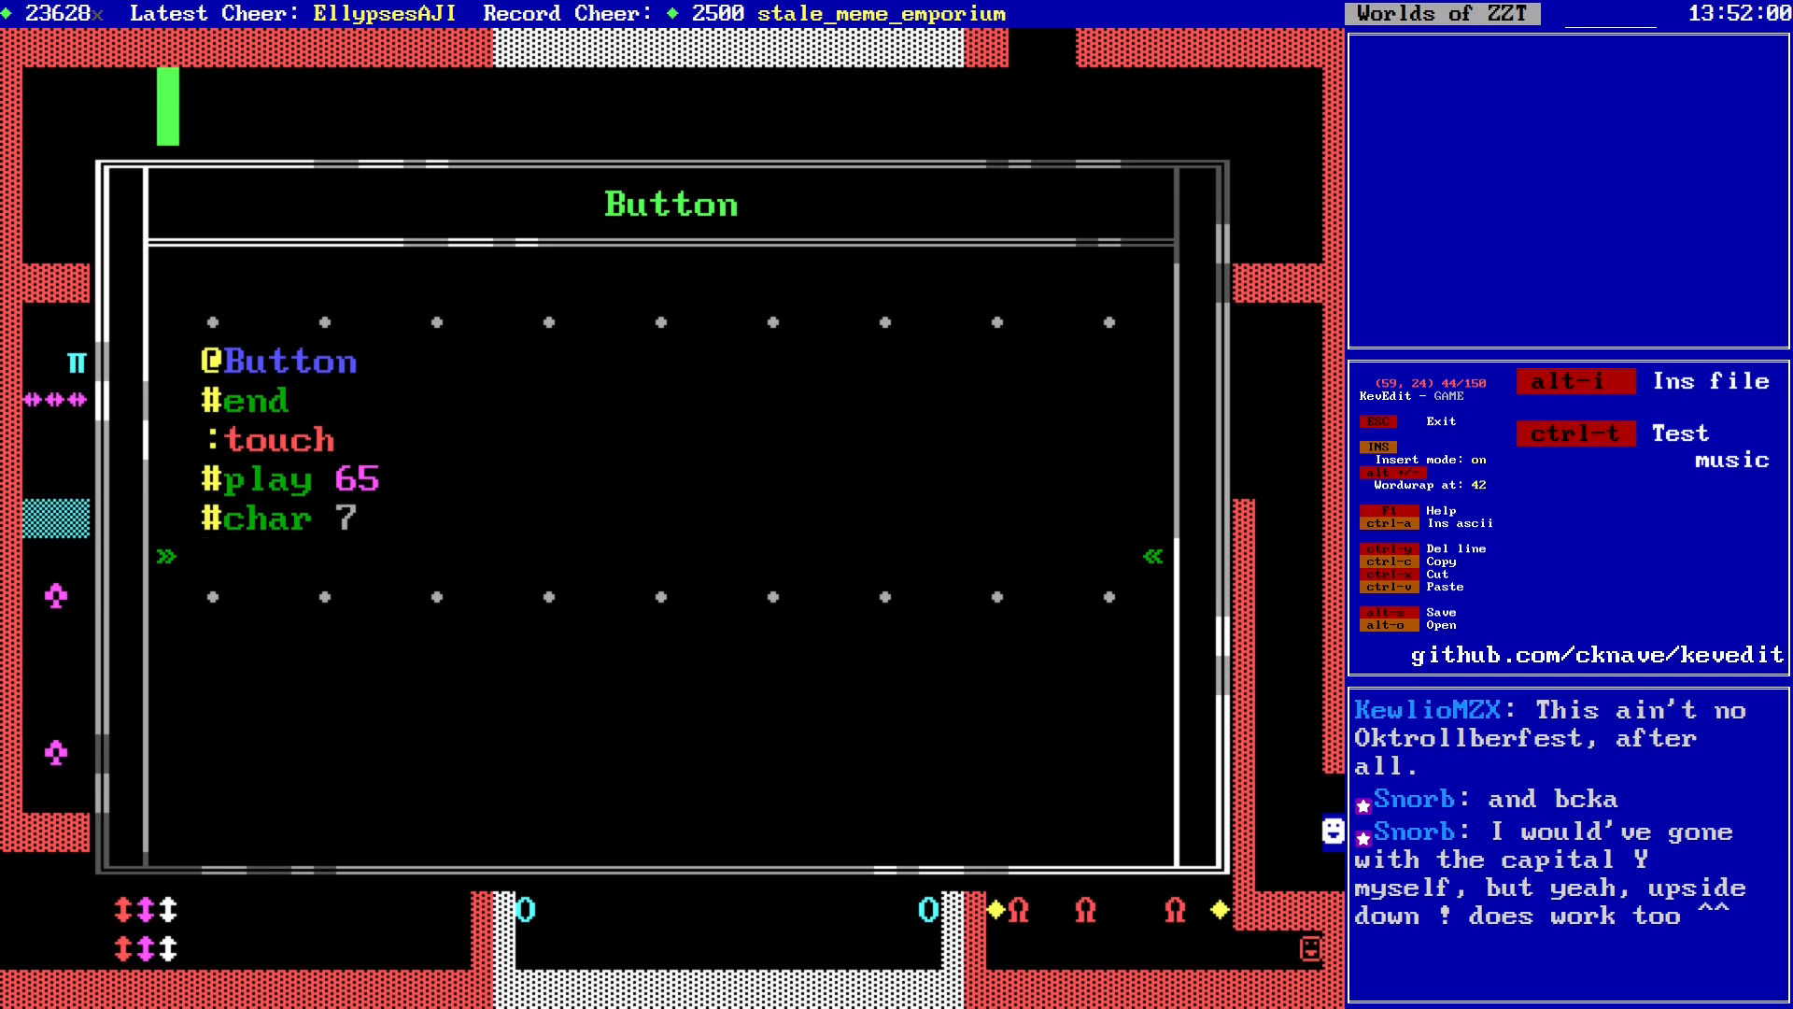
pyautogui.press('Escape')
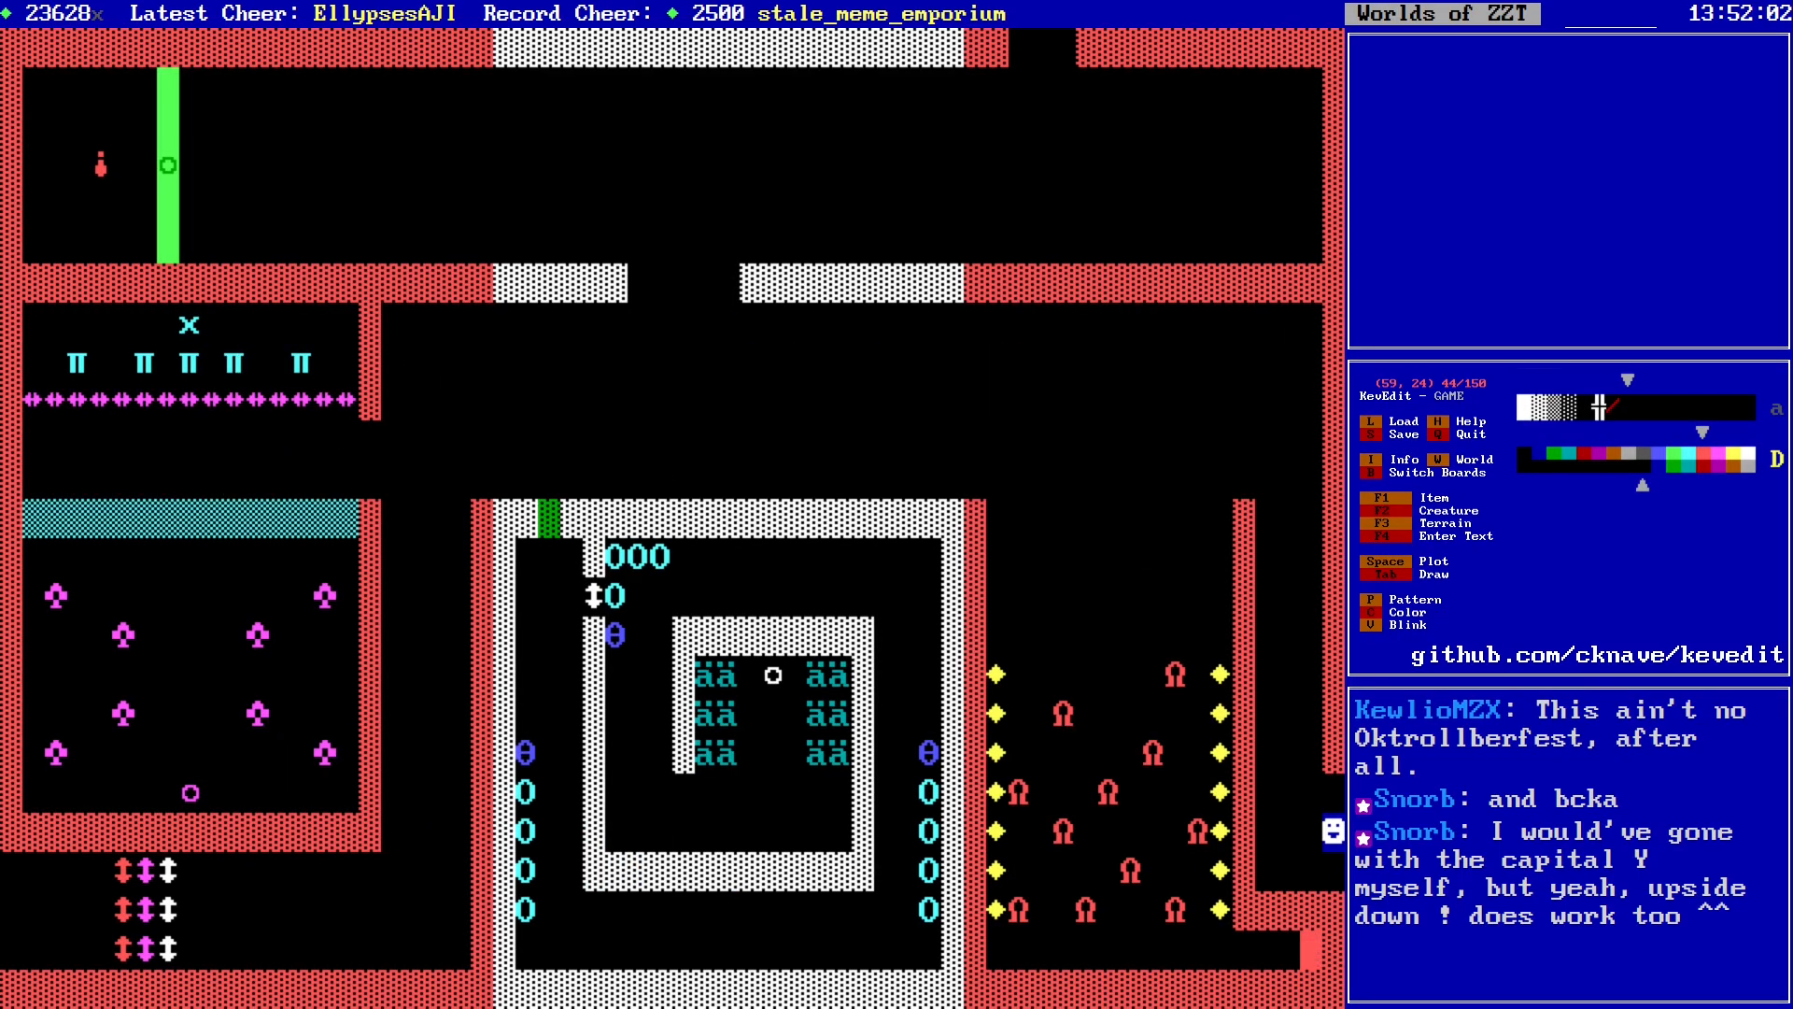
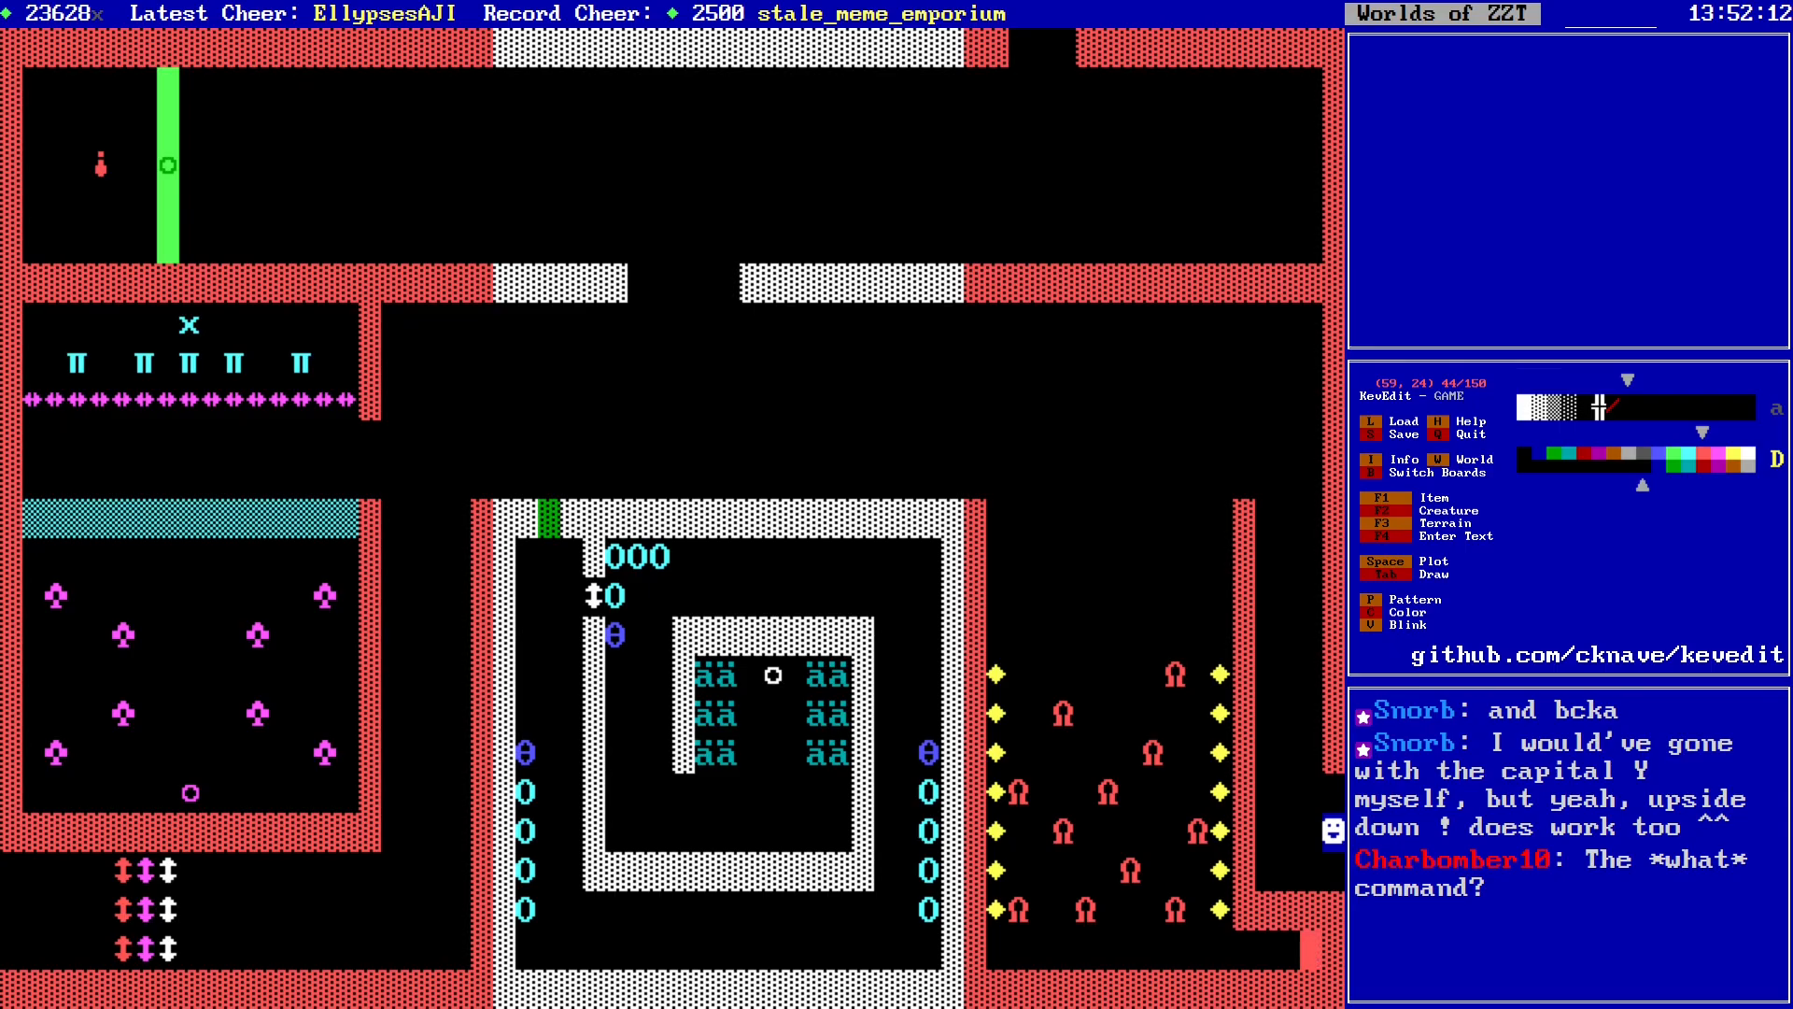
# Step: Reopen the button's program and add the line #change red sliderns below #char 7
pyautogui.press('Return')
pyautogui.press('Return')
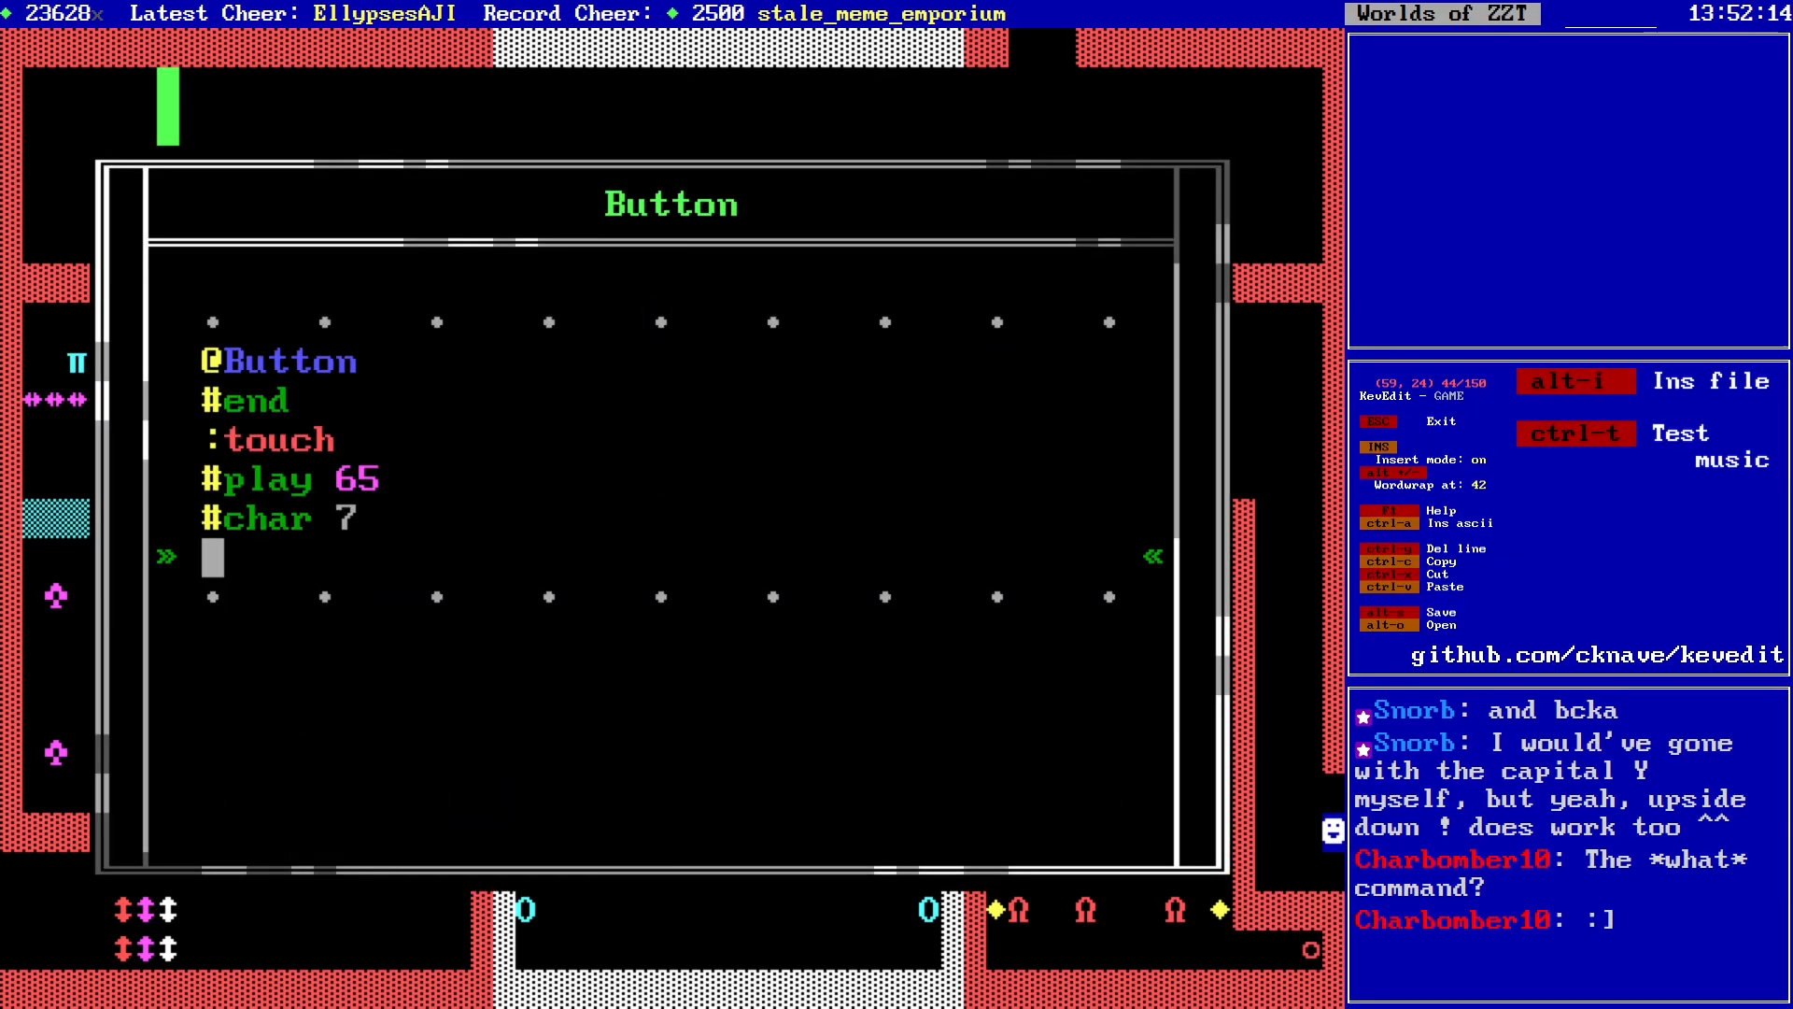
pyautogui.write('#chang')
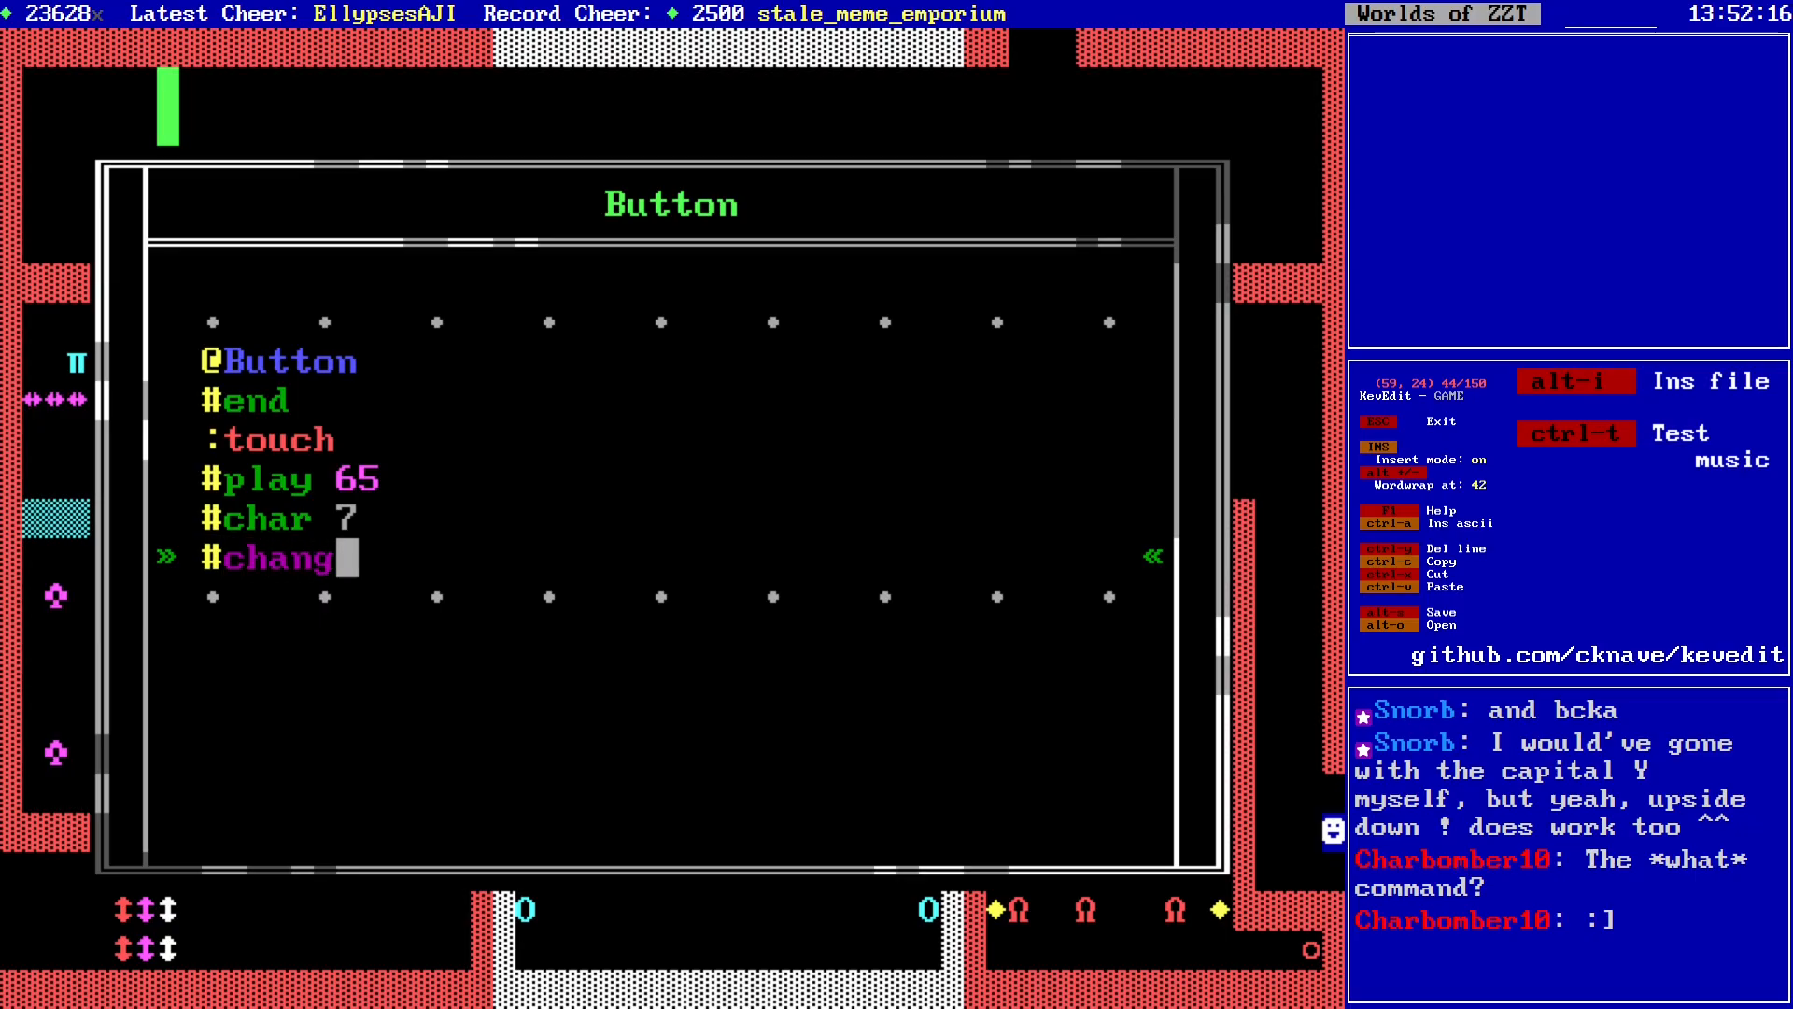
pyautogui.write('e')
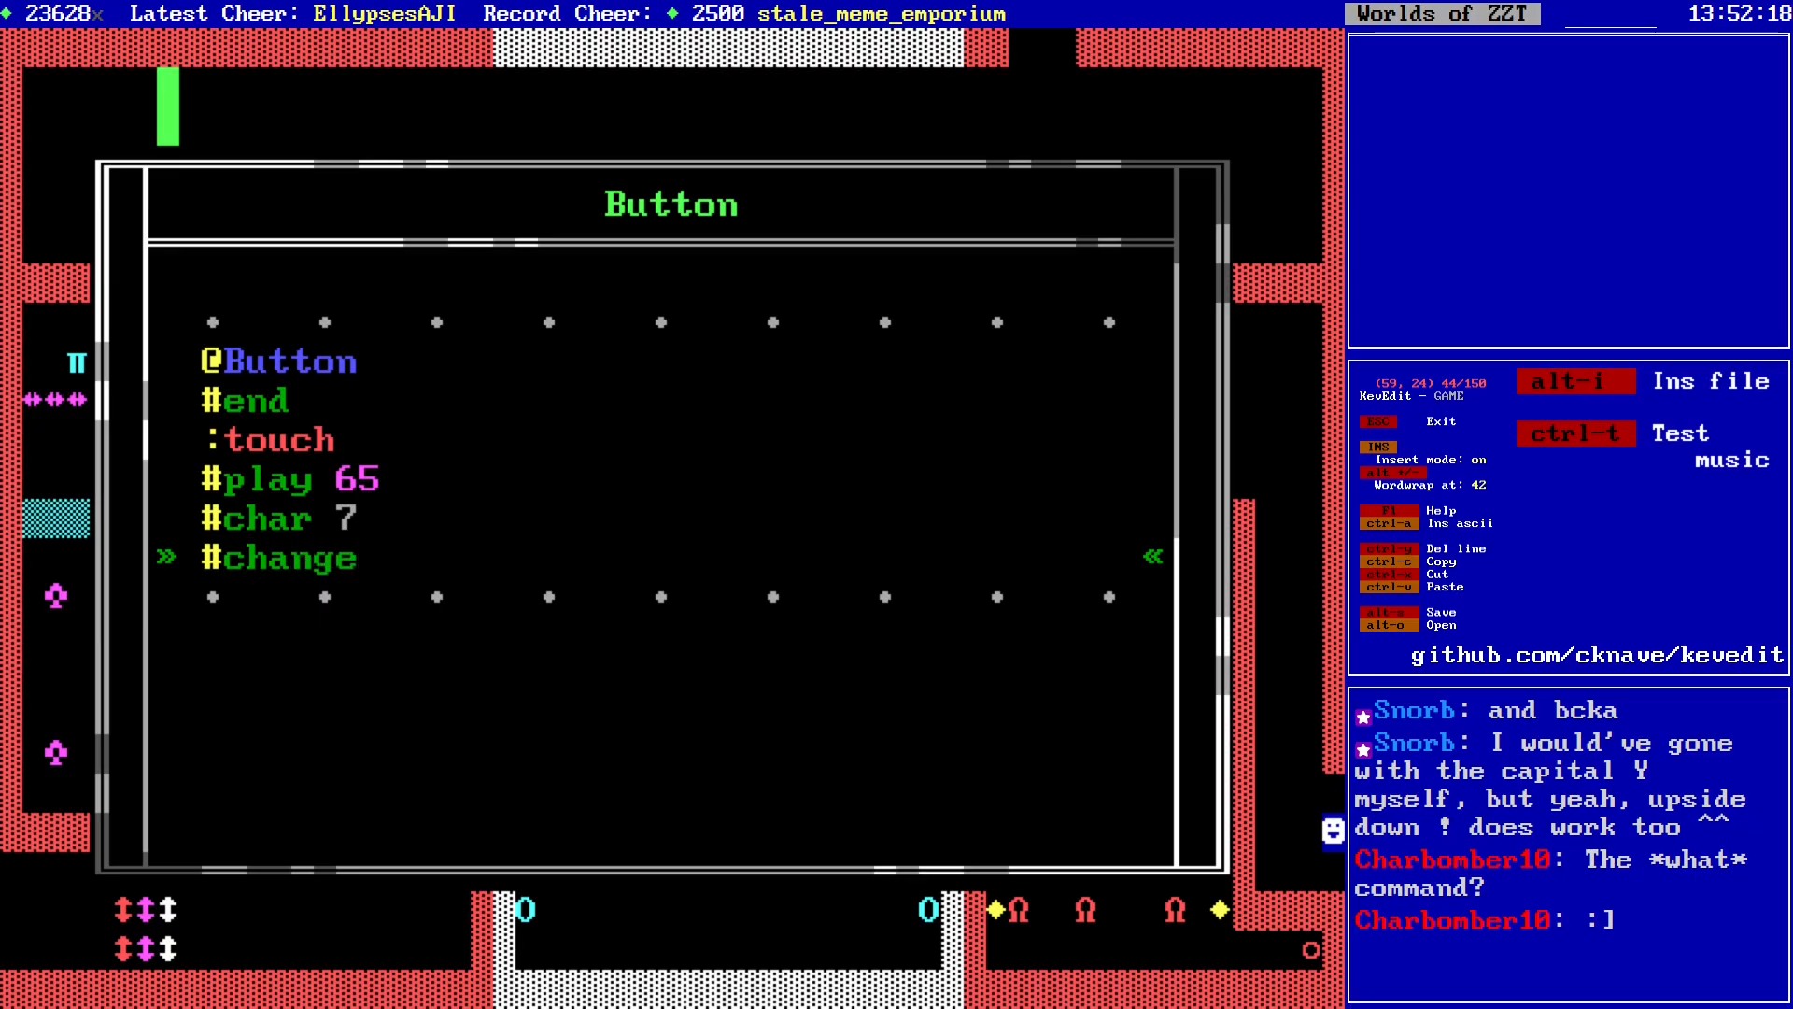
pyautogui.write(' red ')
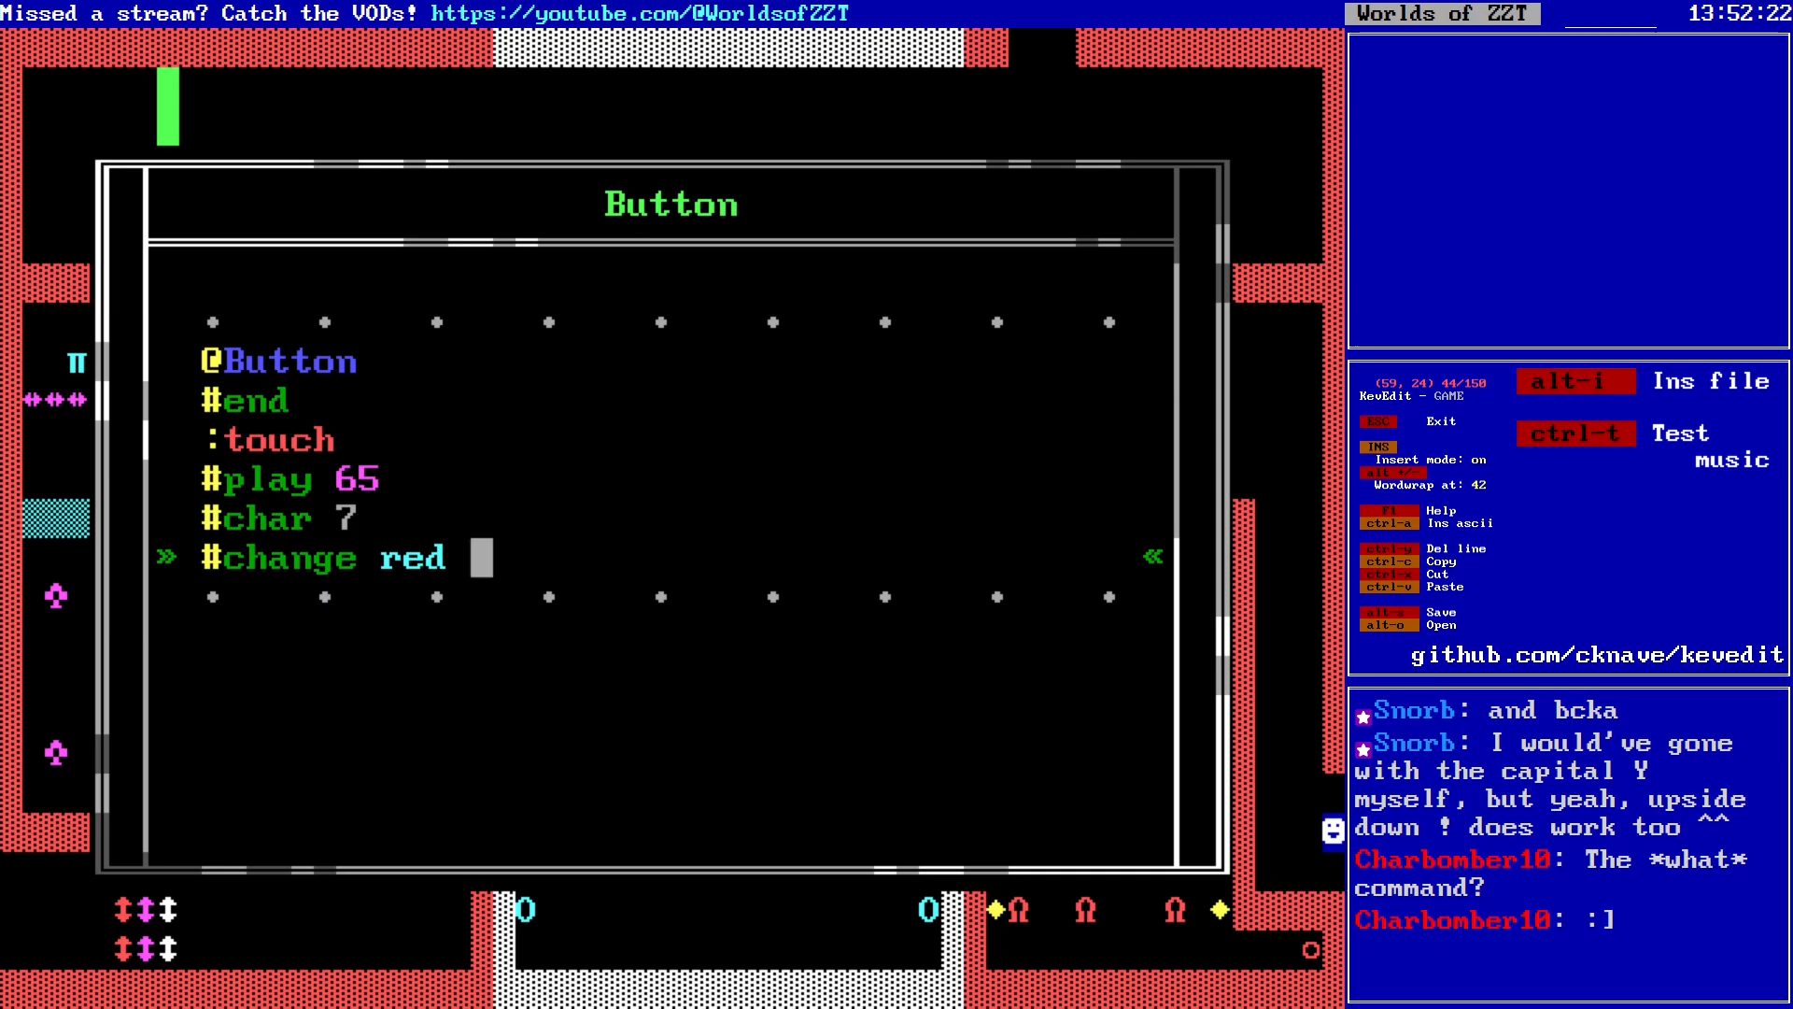
pyautogui.write('sliderns')
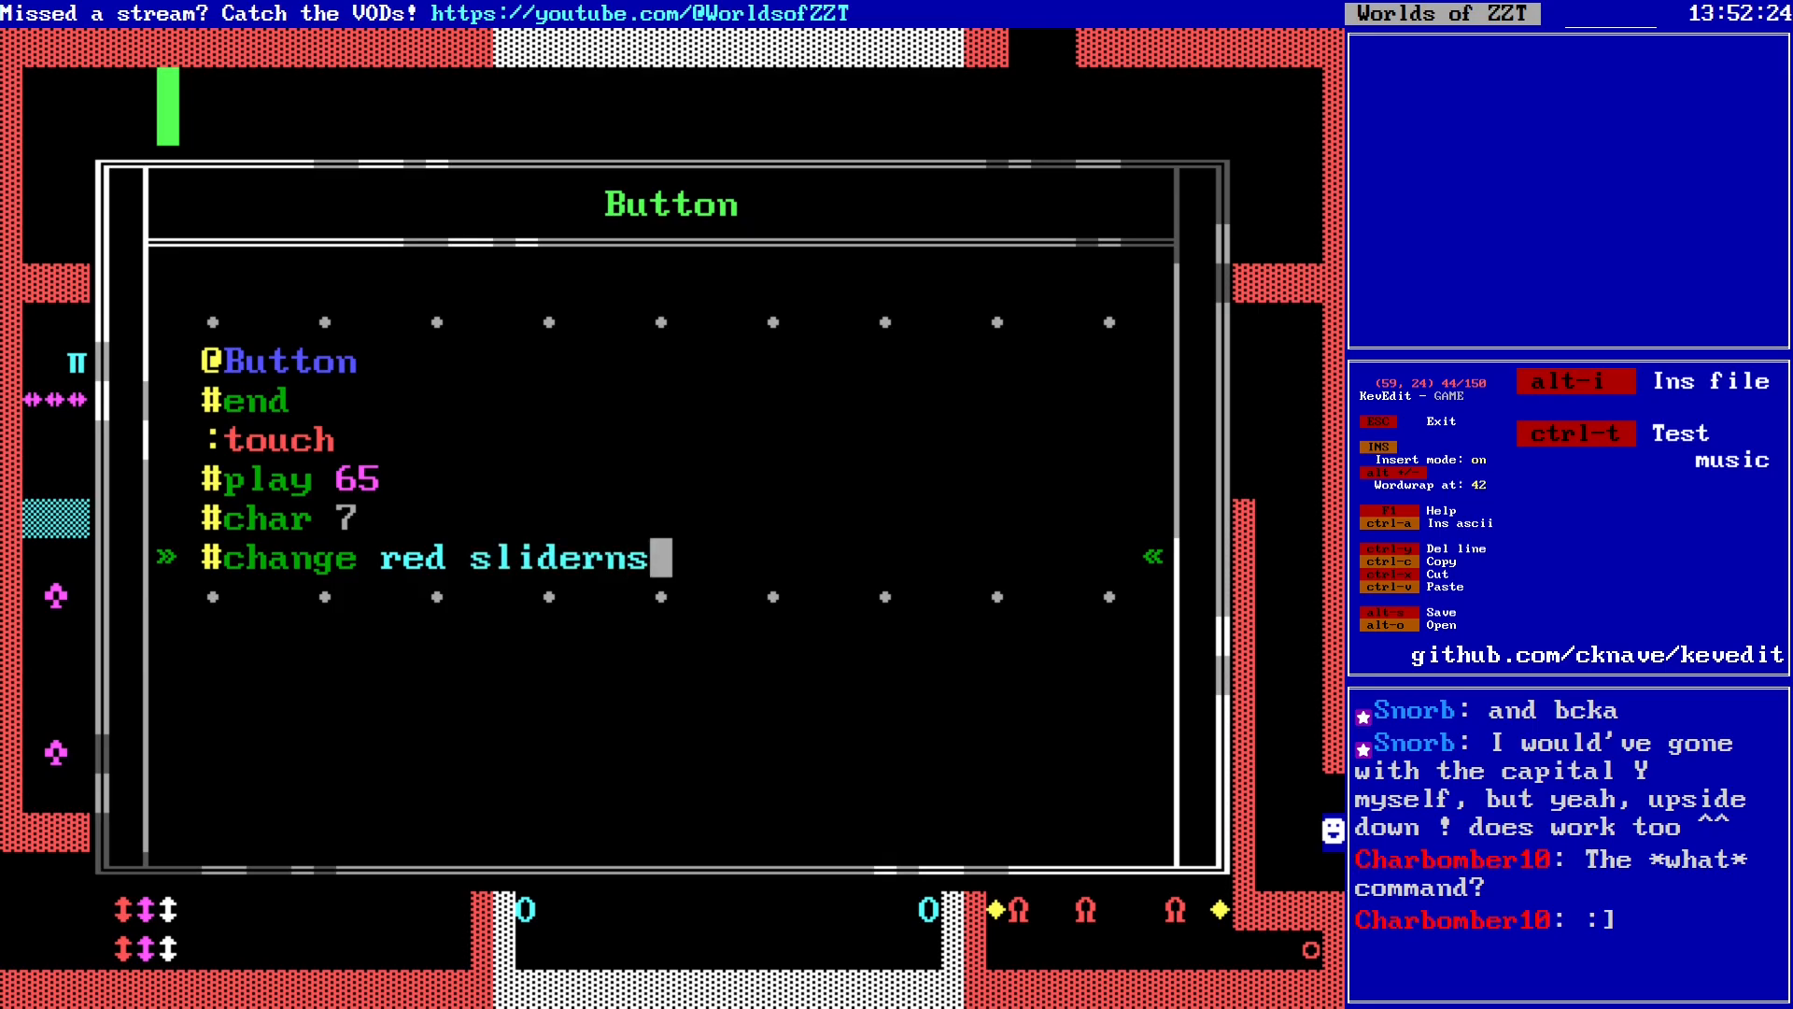
# Step: Correct the slider kind so that the line reads #change red sliderew
pyautogui.press('BackSpace')
pyautogui.press('BackSpace')
pyautogui.write('ew')
pyautogui.press('BackSpace')
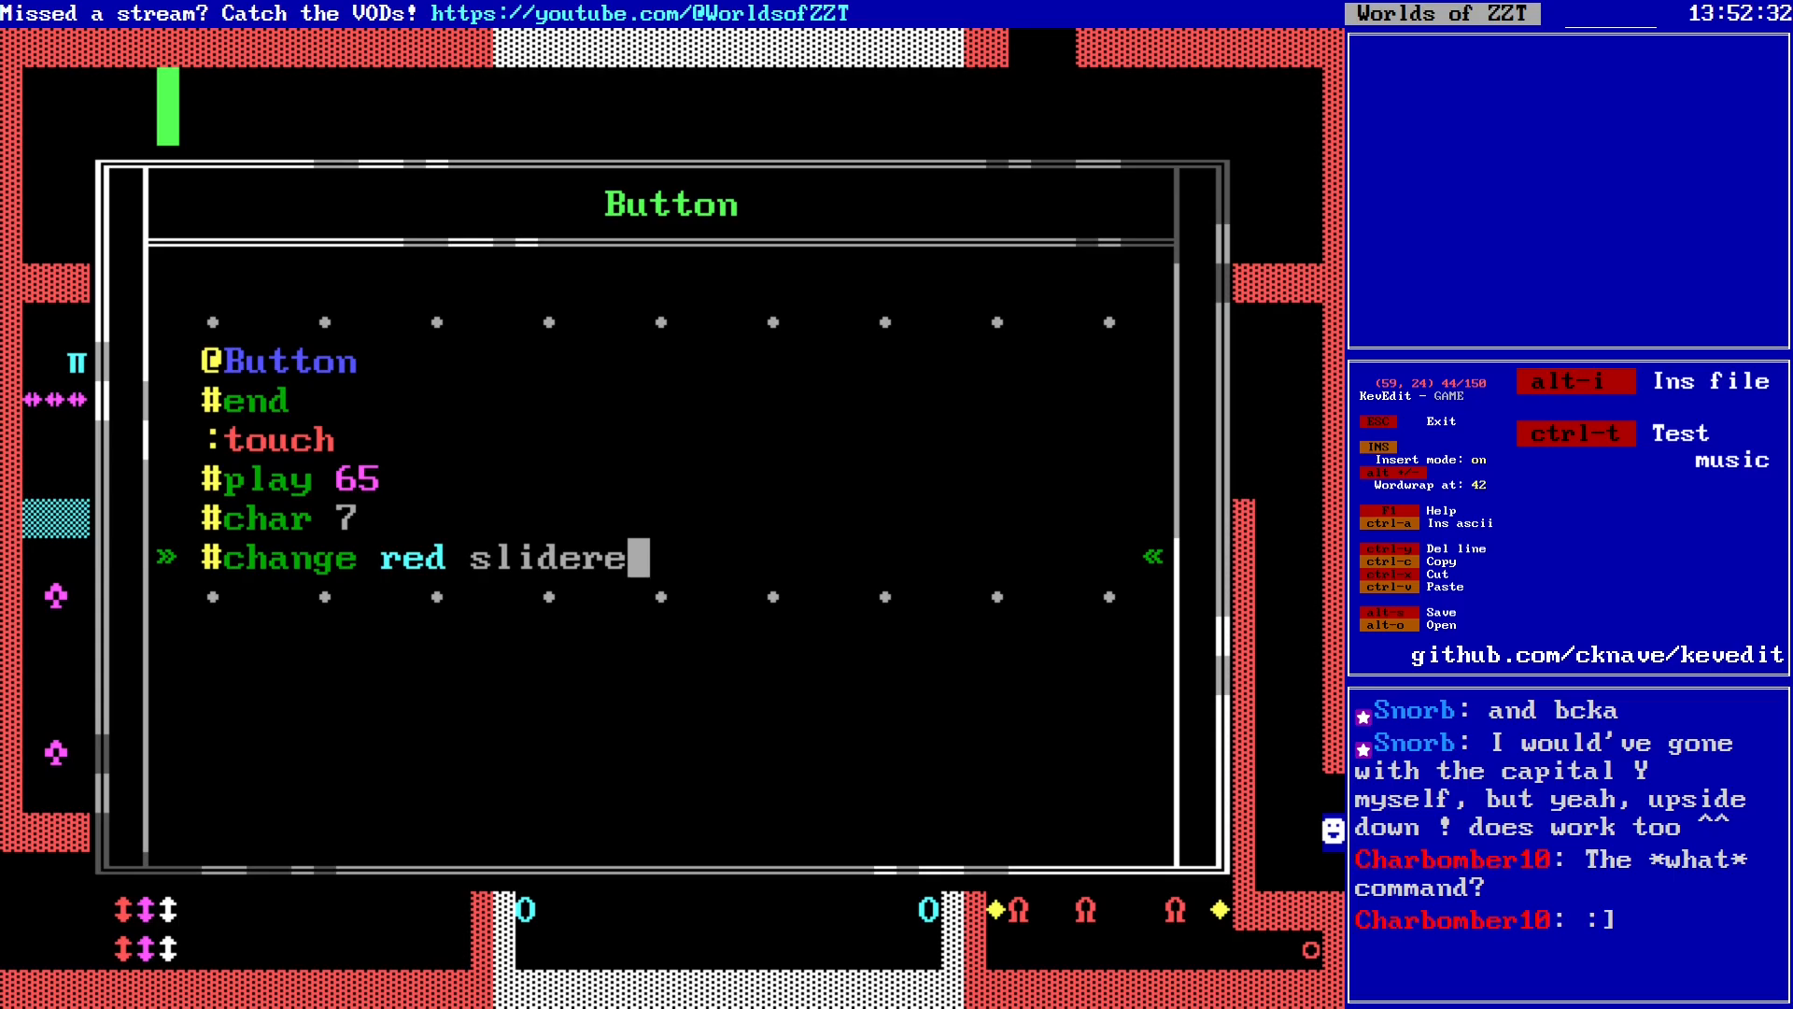
pyautogui.write('we')
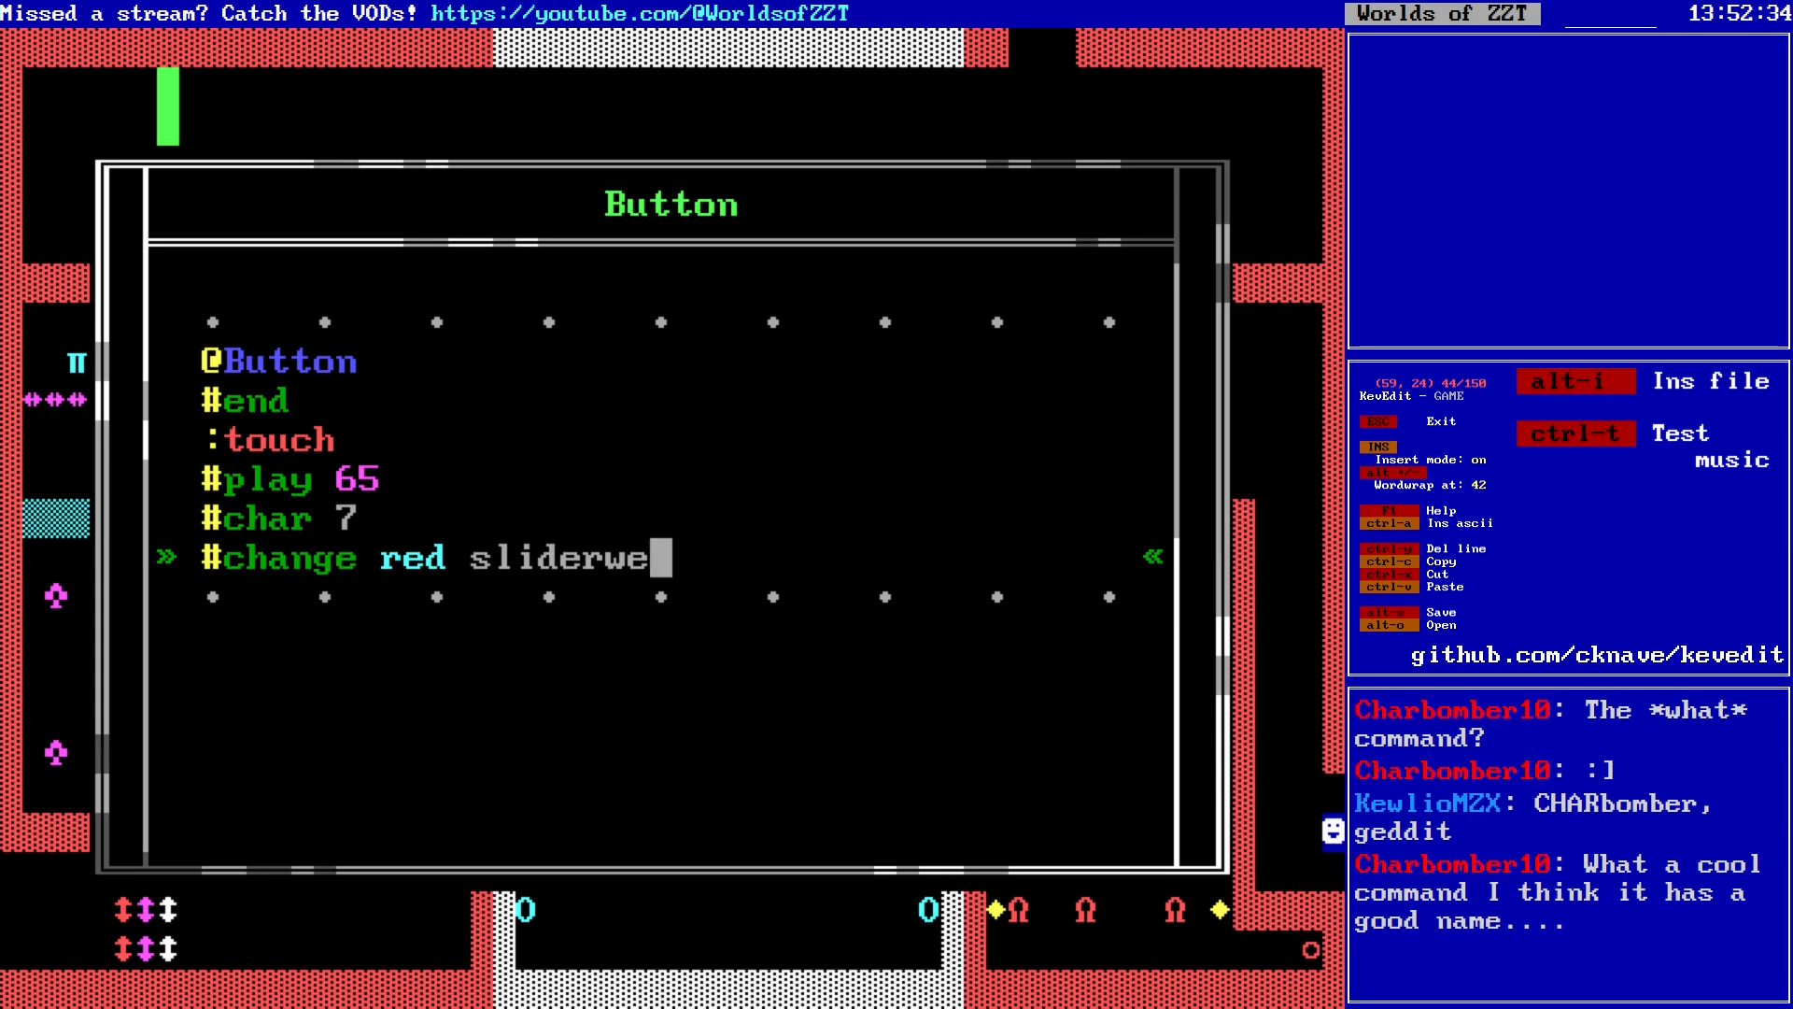
pyautogui.press('Return')
pyautogui.press('Left')
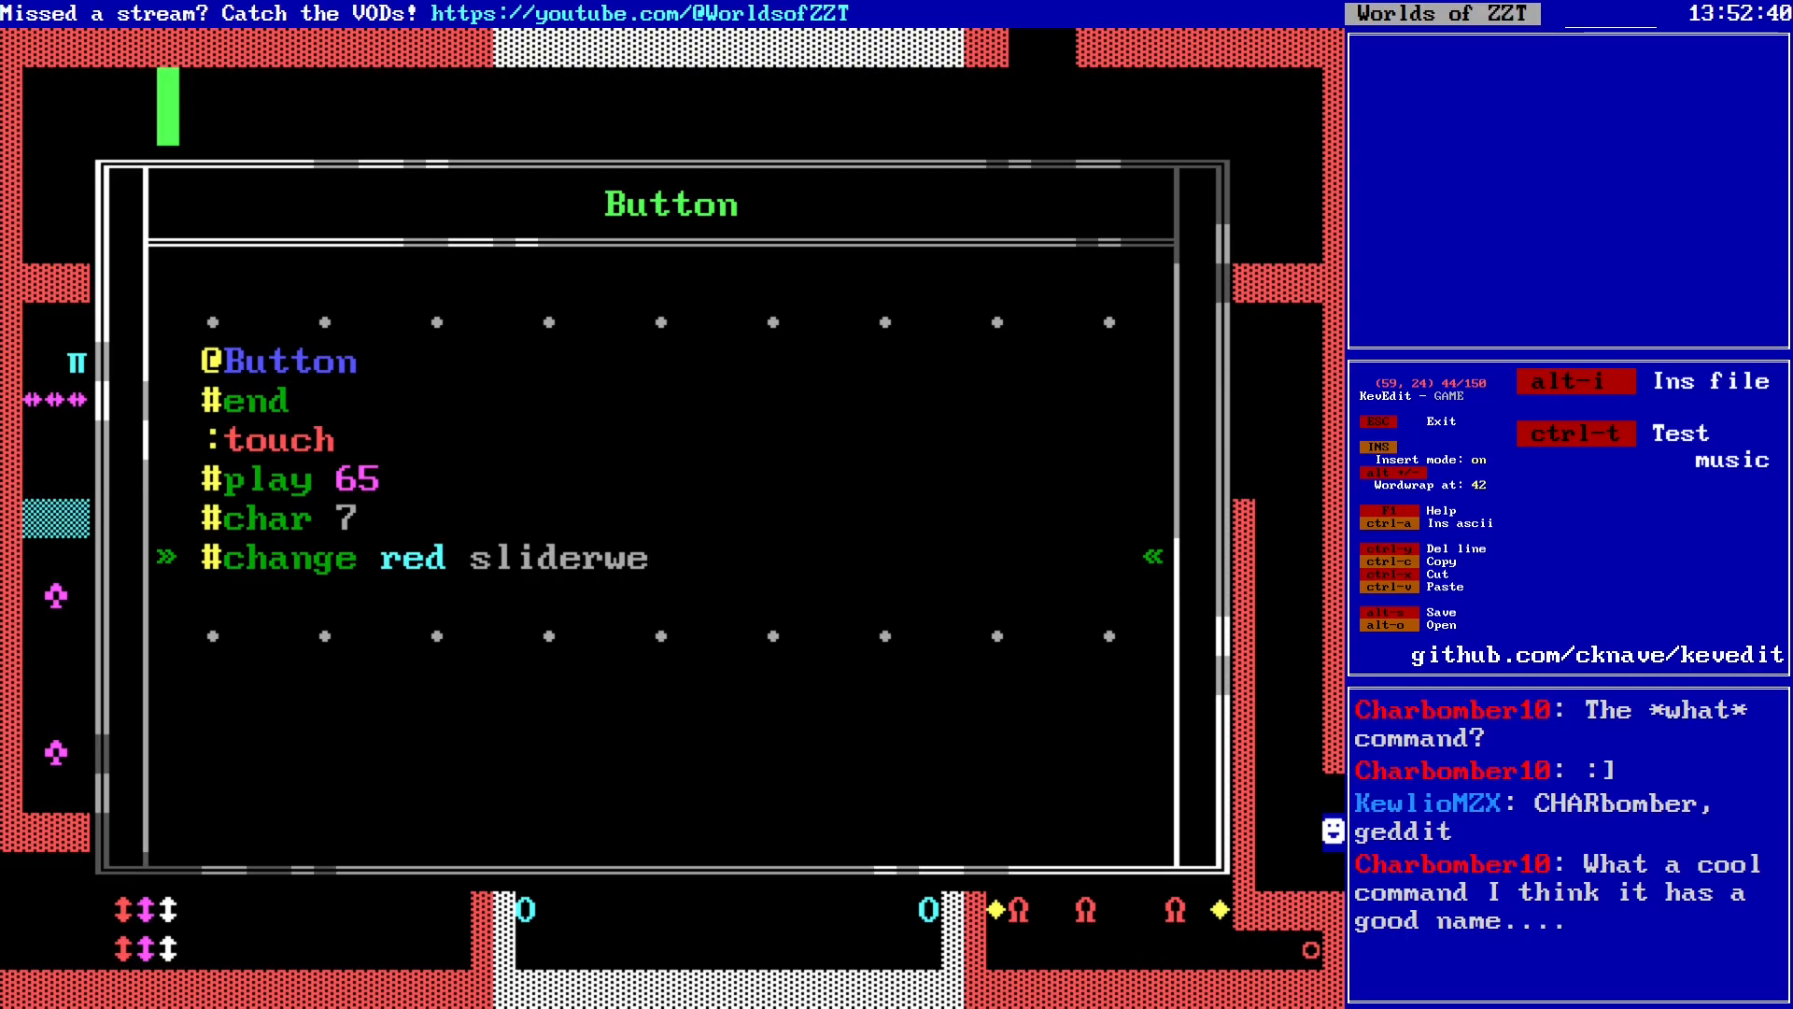
pyautogui.press('BackSpace')
pyautogui.press('BackSpace')
pyautogui.write('ew')
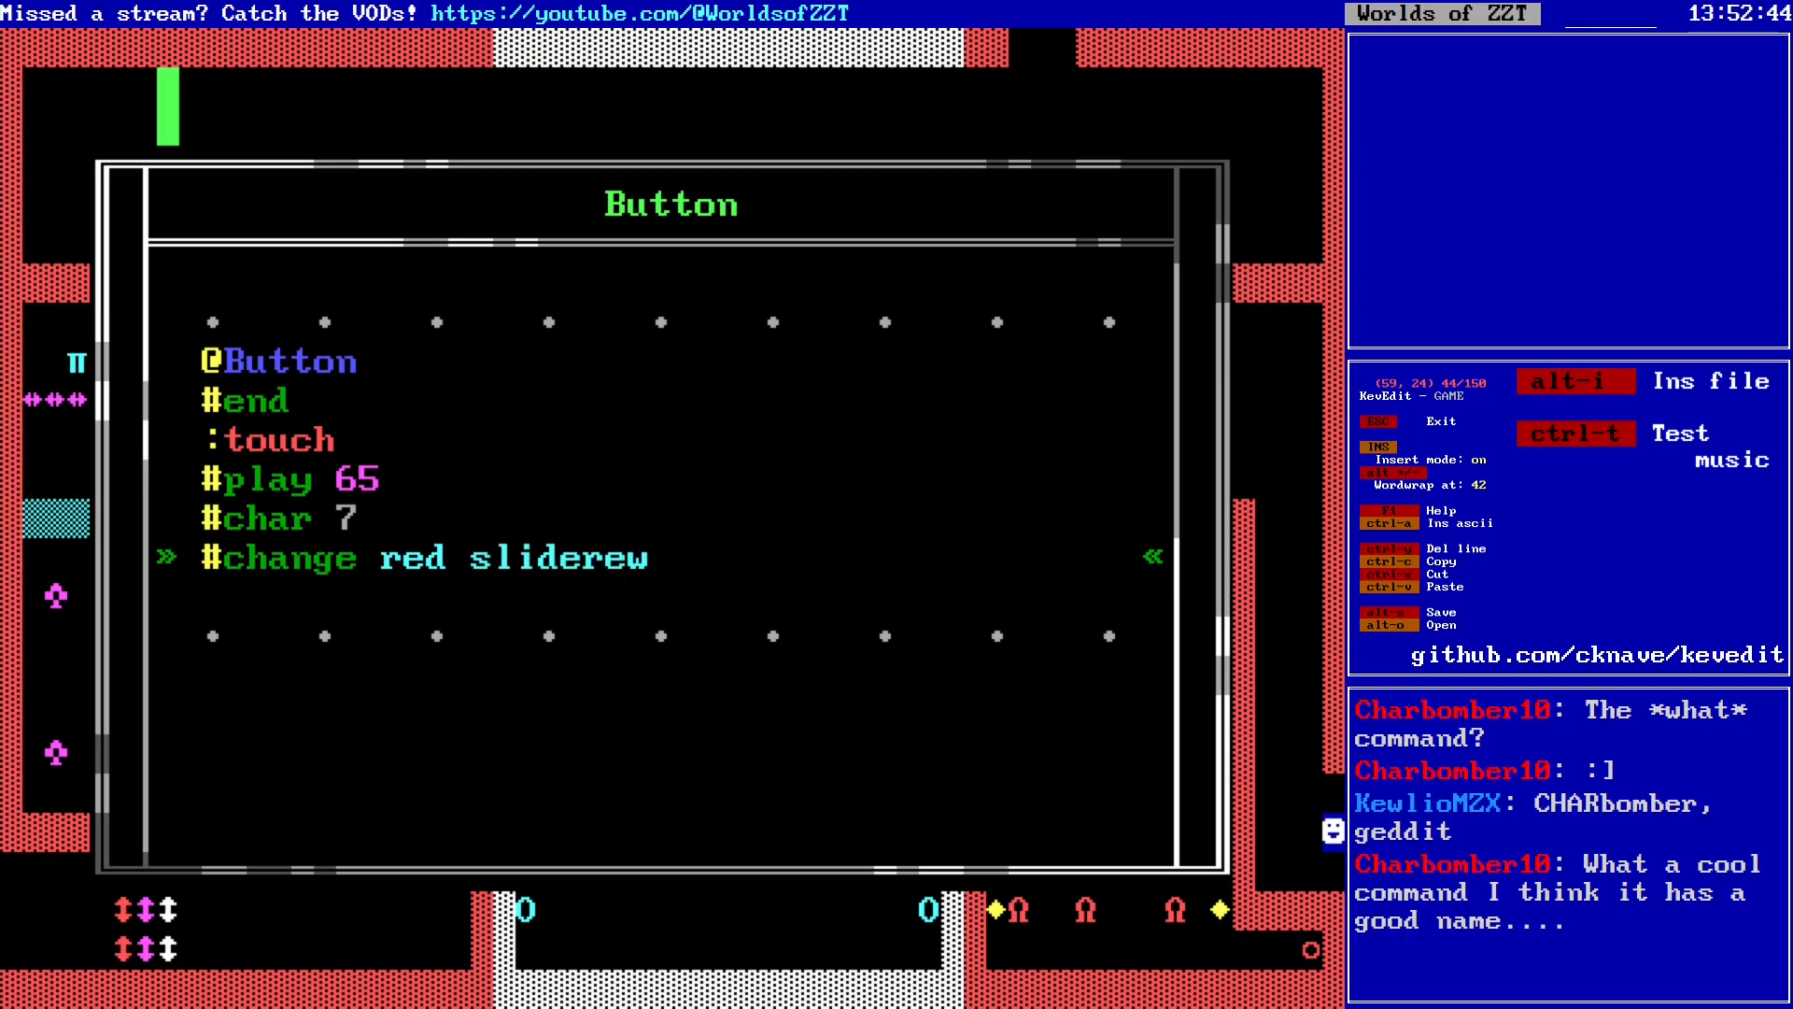
# Step: Look up #CHANGE in the Programming Reference Manual and read its syntax and examples, continuing through #PUT to the links about kinds
pyautogui.press('F1')
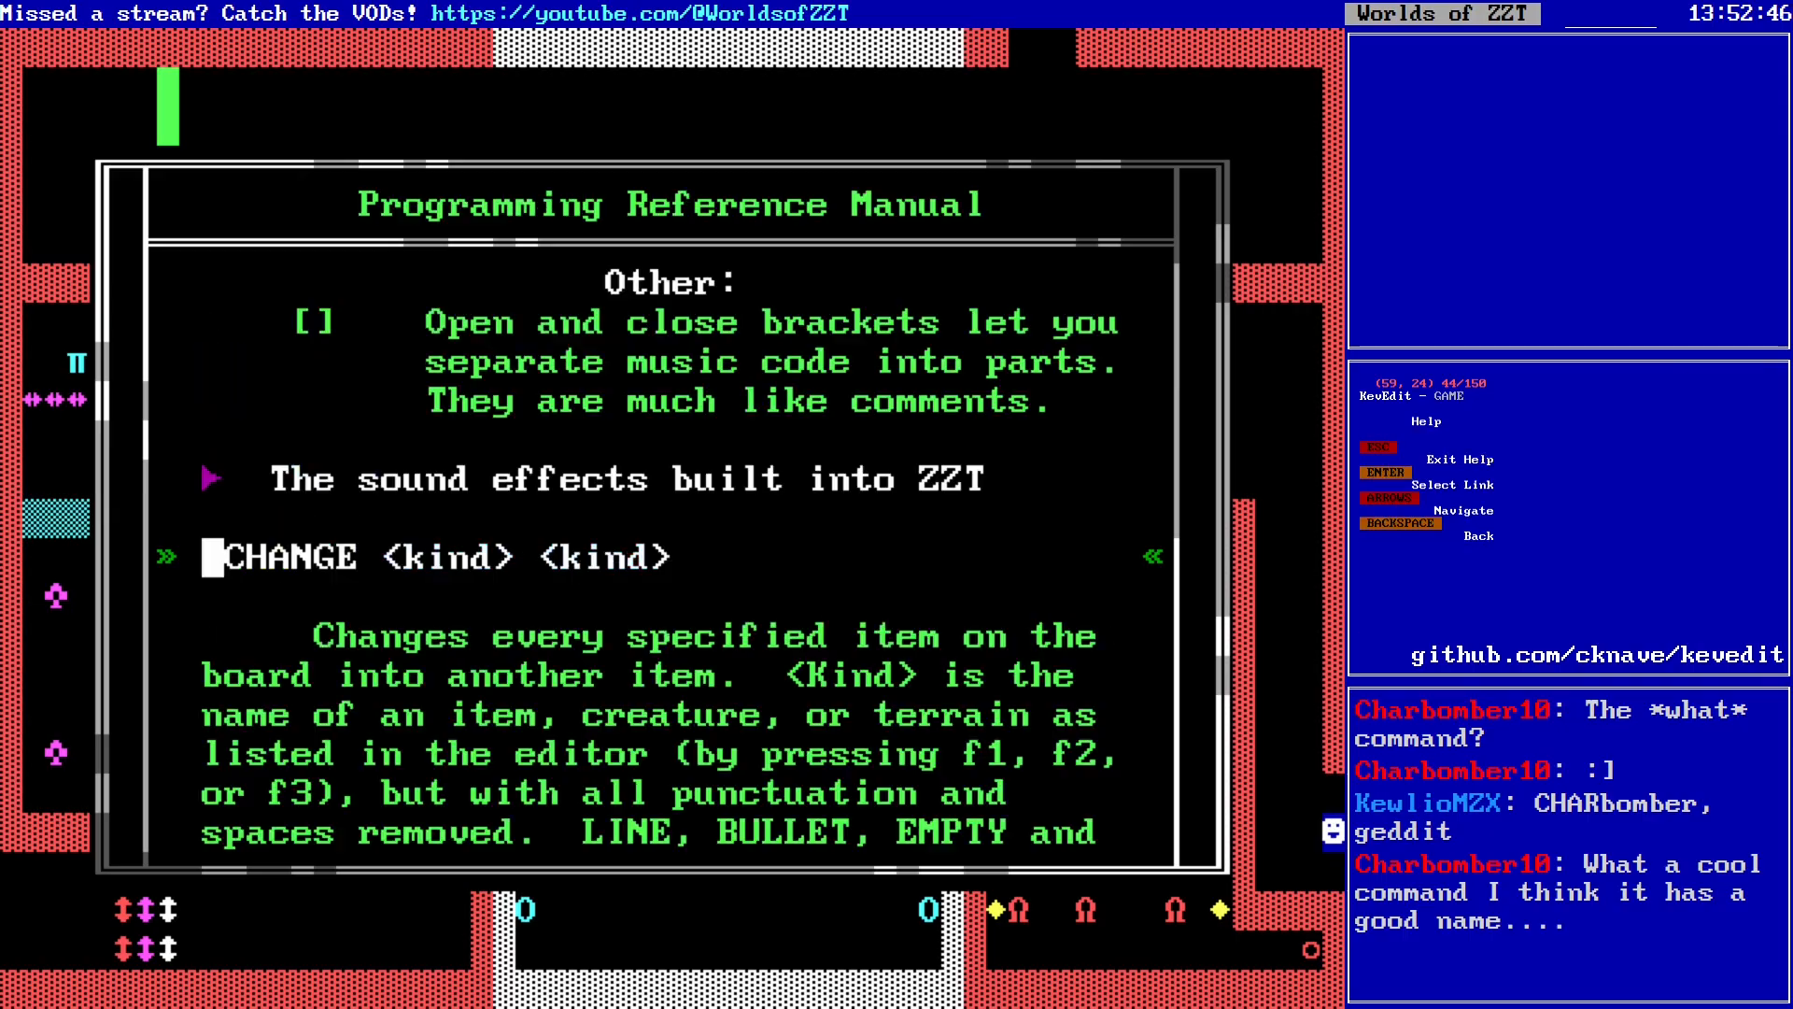
pyautogui.press('Down')
pyautogui.press('Down')
pyautogui.press('Down')
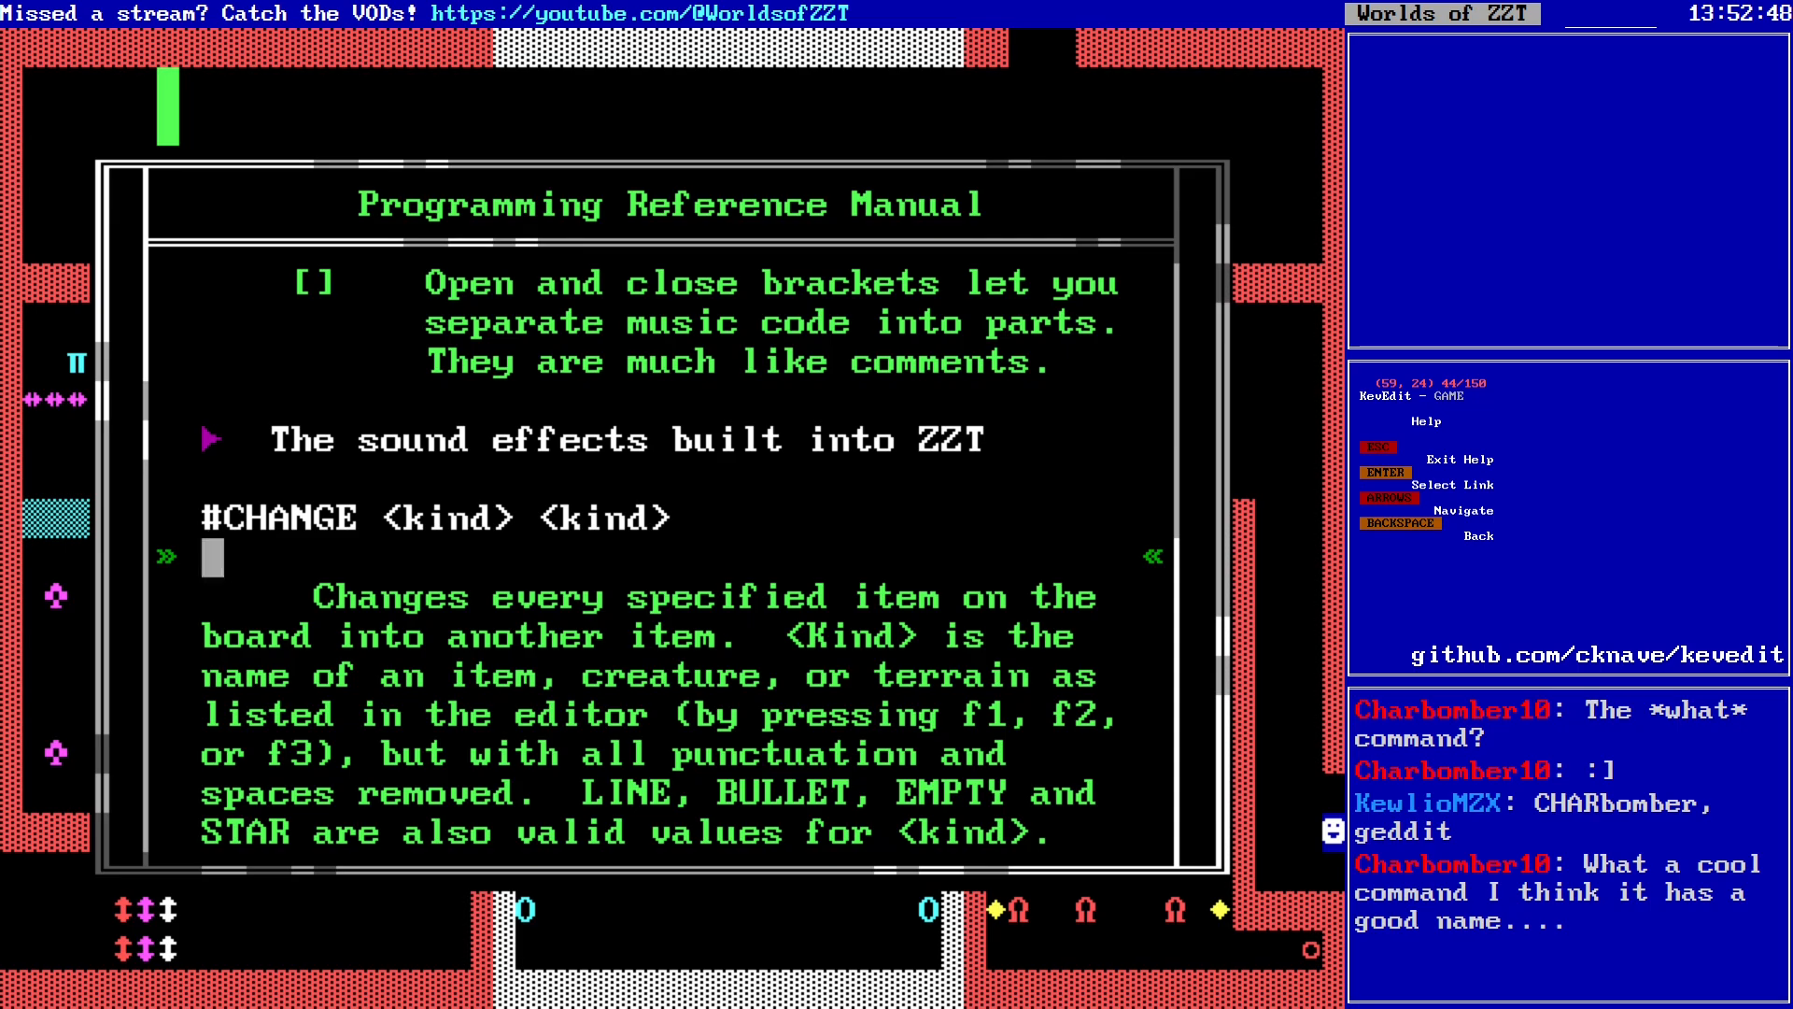
pyautogui.press('Down')
pyautogui.press('Down')
pyautogui.press('Down')
pyautogui.press('Down')
pyautogui.press('Down')
pyautogui.press('Down')
pyautogui.press('Down')
pyautogui.press('Down')
pyautogui.press('Down')
pyautogui.press('Down')
pyautogui.press('Down')
pyautogui.press('Down')
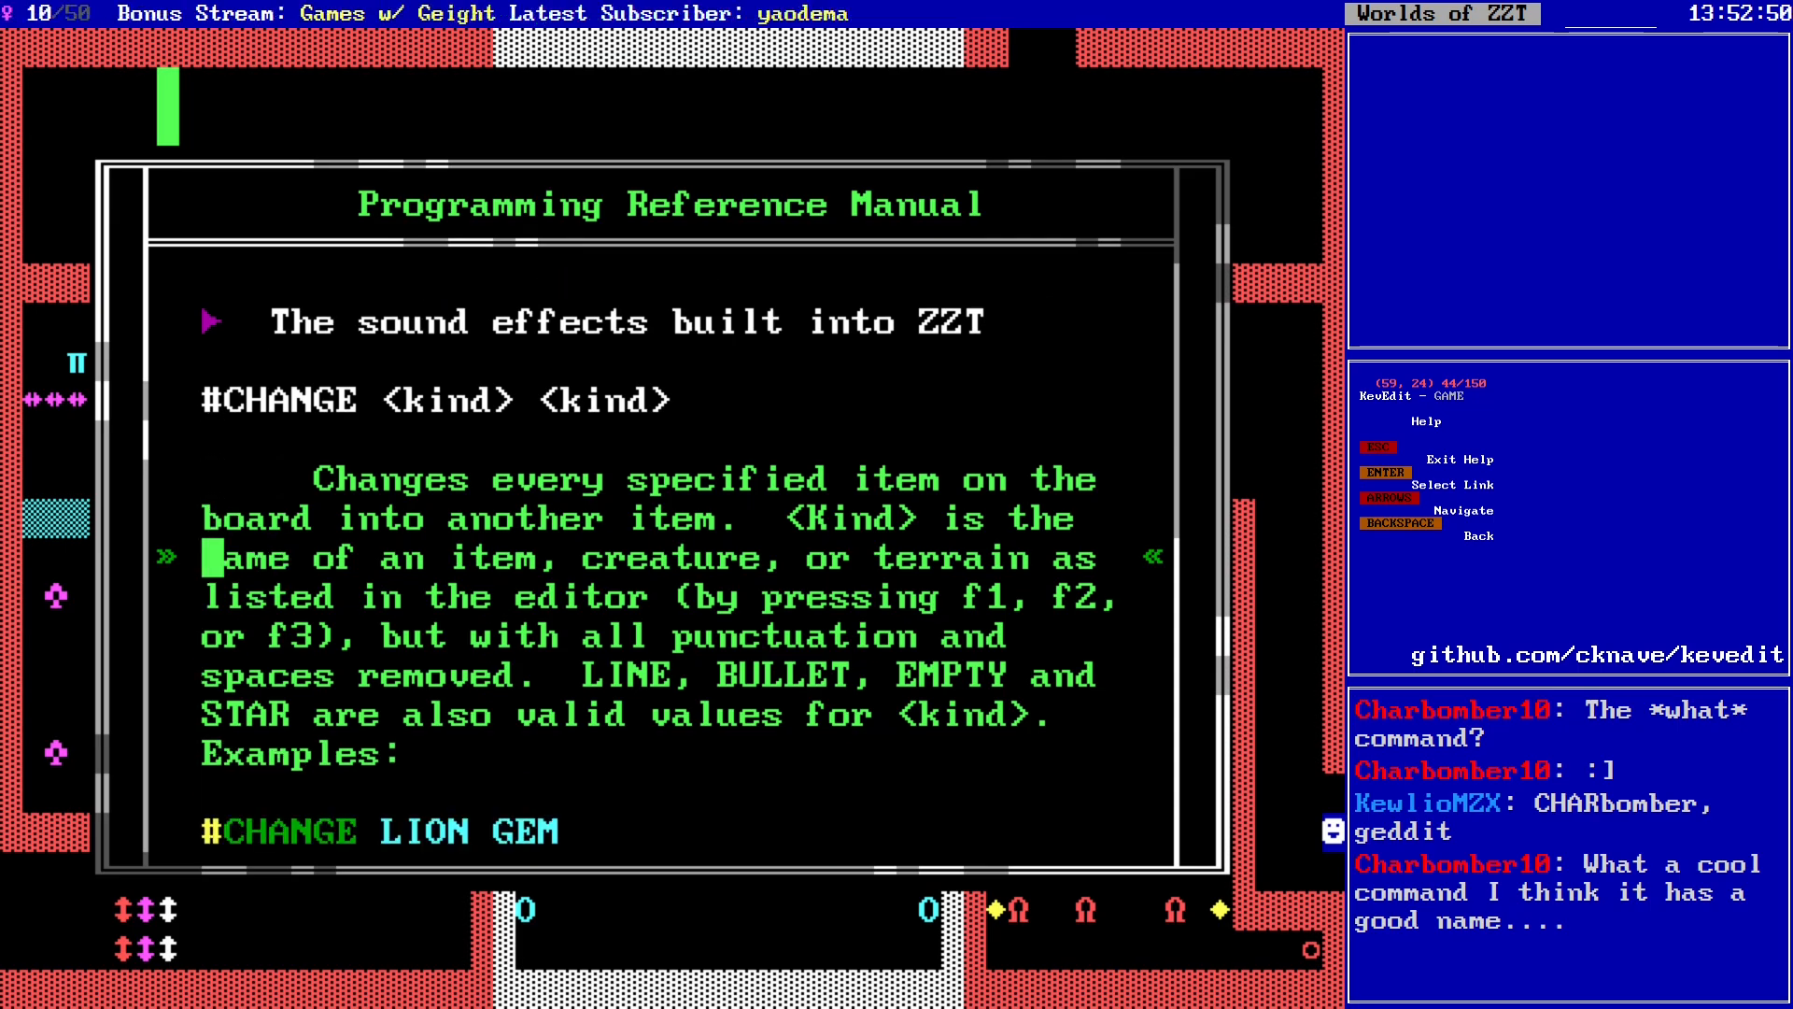
pyautogui.press('Down')
pyautogui.press('Down')
pyautogui.press('Down')
pyautogui.press('Down')
pyautogui.press('Down')
pyautogui.press('Down')
pyautogui.press('Down')
pyautogui.press('Down')
pyautogui.press('Down')
pyautogui.press('Down')
pyautogui.press('Down')
pyautogui.press('Down')
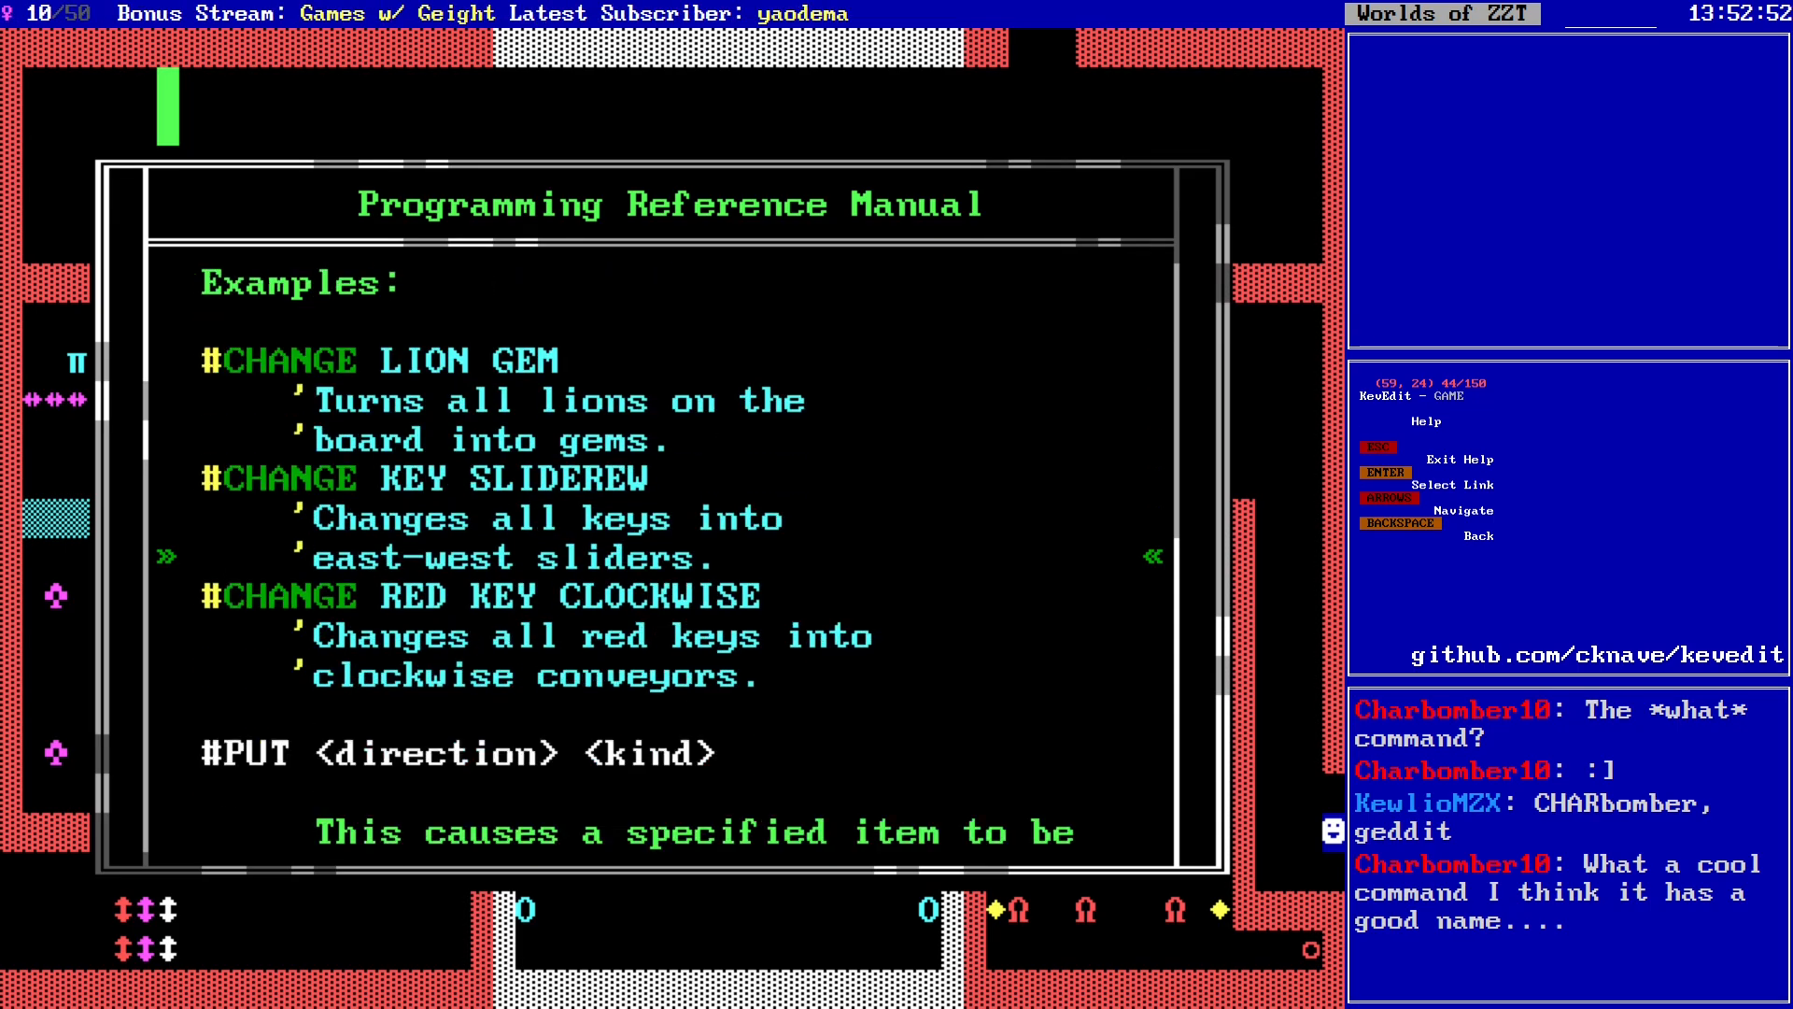
pyautogui.press('Down')
pyautogui.press('Down')
pyautogui.press('Down')
pyautogui.press('Down')
pyautogui.press('Down')
pyautogui.press('Down')
pyautogui.press('Down')
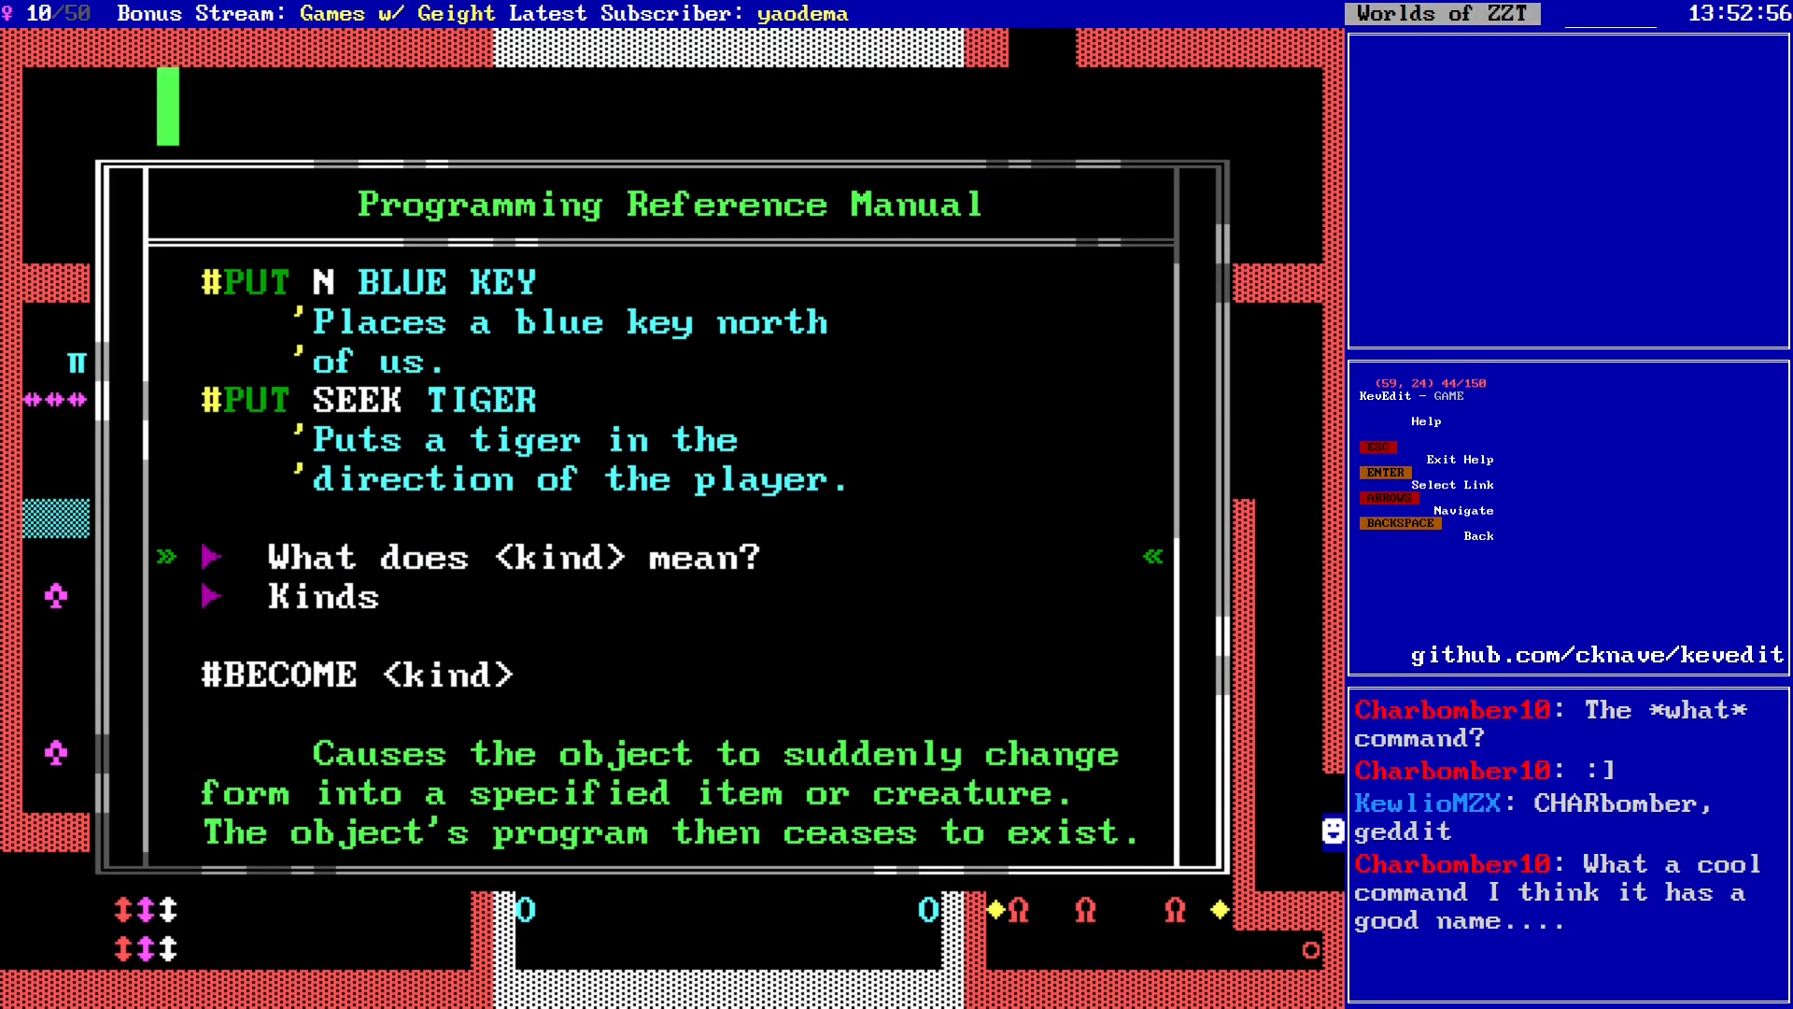
# Step: Follow the manual's link on what <kind> means, reread the #CHANGE explanation and examples through to the Kinds link, and leave the manual
pyautogui.press('Return')
pyautogui.press('Down')
pyautogui.press('Down')
pyautogui.press('Down')
pyautogui.press('Down')
pyautogui.press('Down')
pyautogui.press('Down')
pyautogui.press('Down')
pyautogui.press('Down')
pyautogui.press('Down')
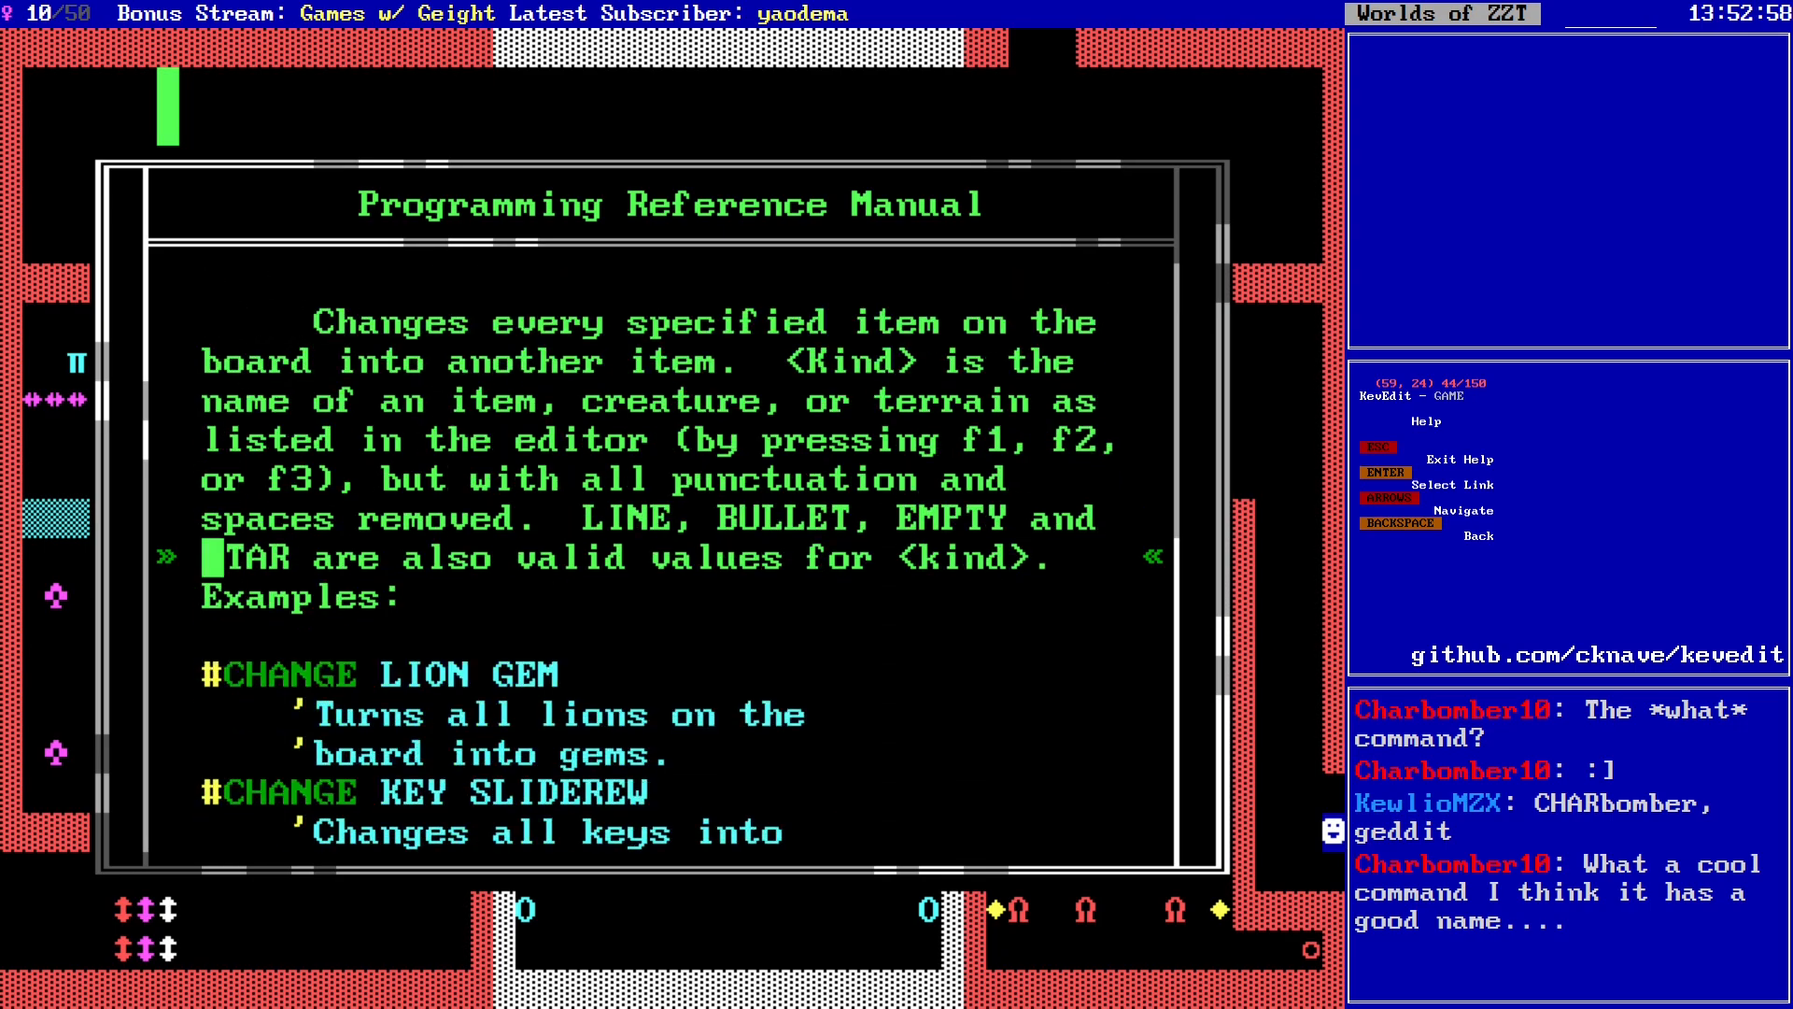
pyautogui.press('Down')
pyautogui.press('Down')
pyautogui.press('Down')
pyautogui.press('Down')
pyautogui.press('Down')
pyautogui.press('Down')
pyautogui.press('Down')
pyautogui.press('Down')
pyautogui.press('Down')
pyautogui.press('Down')
pyautogui.press('Down')
pyautogui.press('Down')
pyautogui.press('Down')
pyautogui.press('Down')
pyautogui.press('Down')
pyautogui.press('Down')
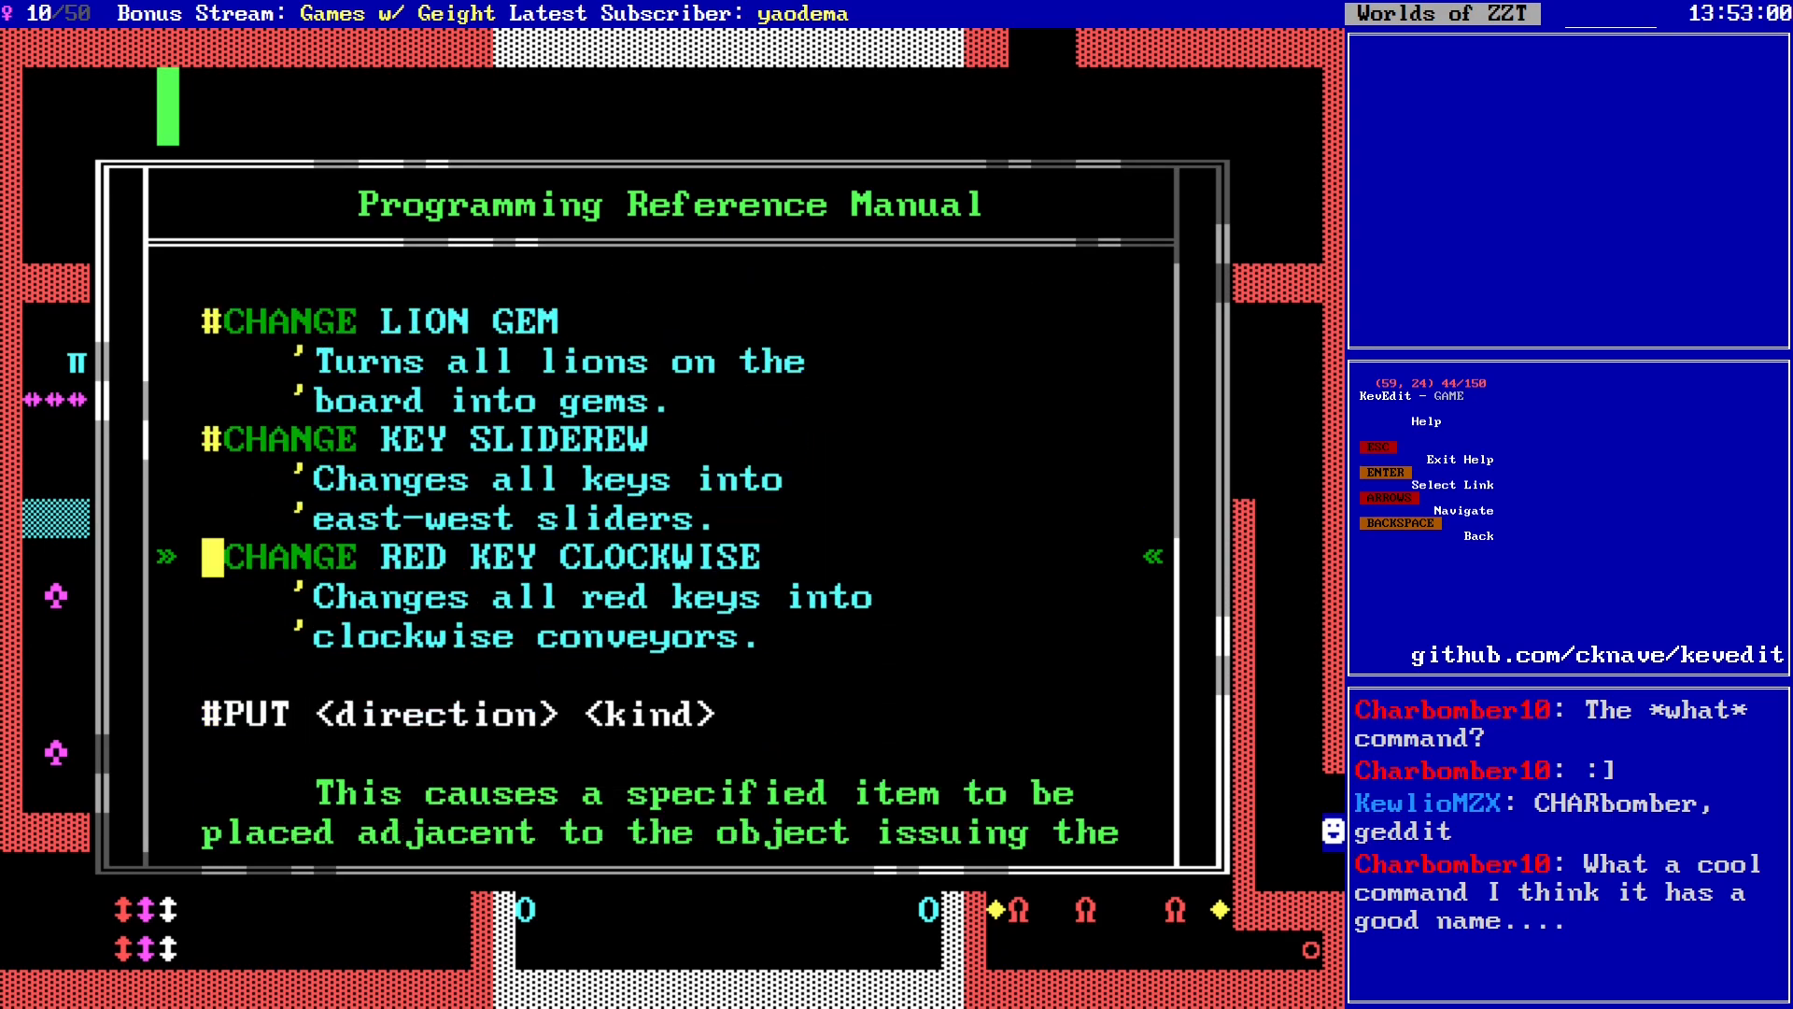
pyautogui.press('Down')
pyautogui.press('Down')
pyautogui.press('Down')
pyautogui.press('Down')
pyautogui.press('Down')
pyautogui.press('Down')
pyautogui.press('Down')
pyautogui.press('Down')
pyautogui.press('Down')
pyautogui.press('Down')
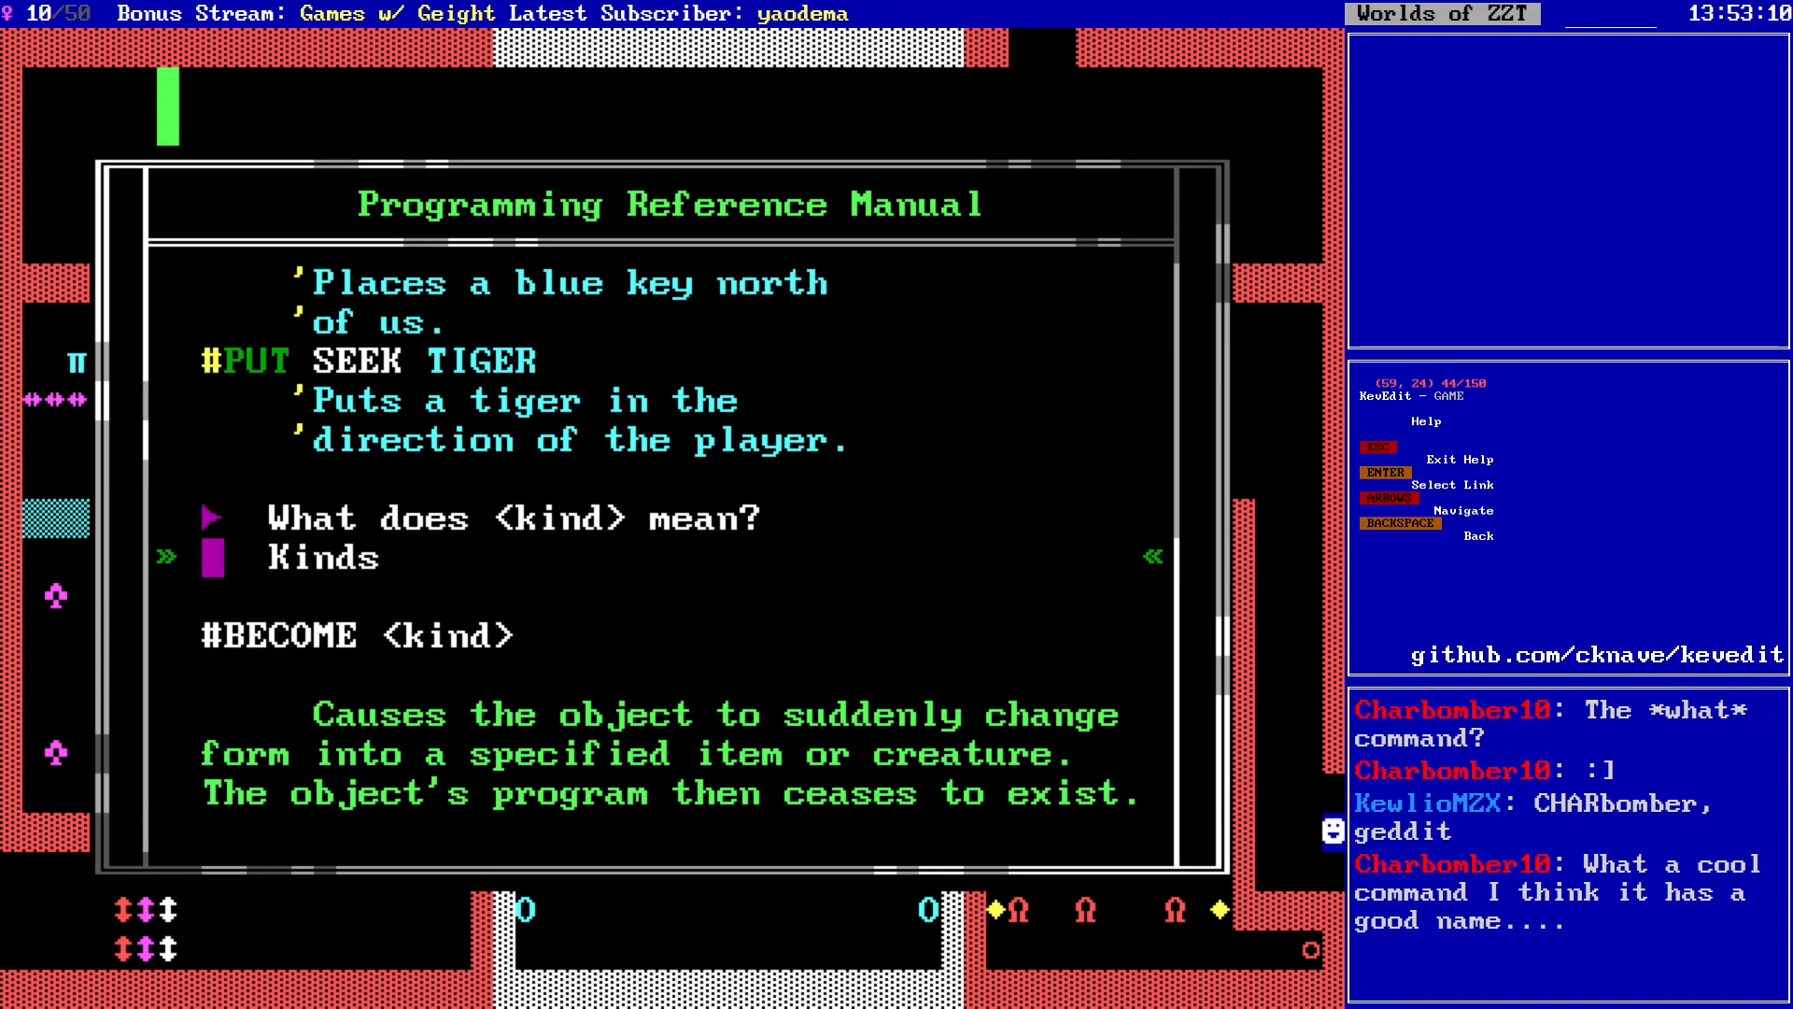
pyautogui.press('Down')
pyautogui.press('Down')
pyautogui.press('Down')
pyautogui.press('Down')
pyautogui.press('Down')
pyautogui.press('Down')
pyautogui.press('Down')
pyautogui.press('Escape')
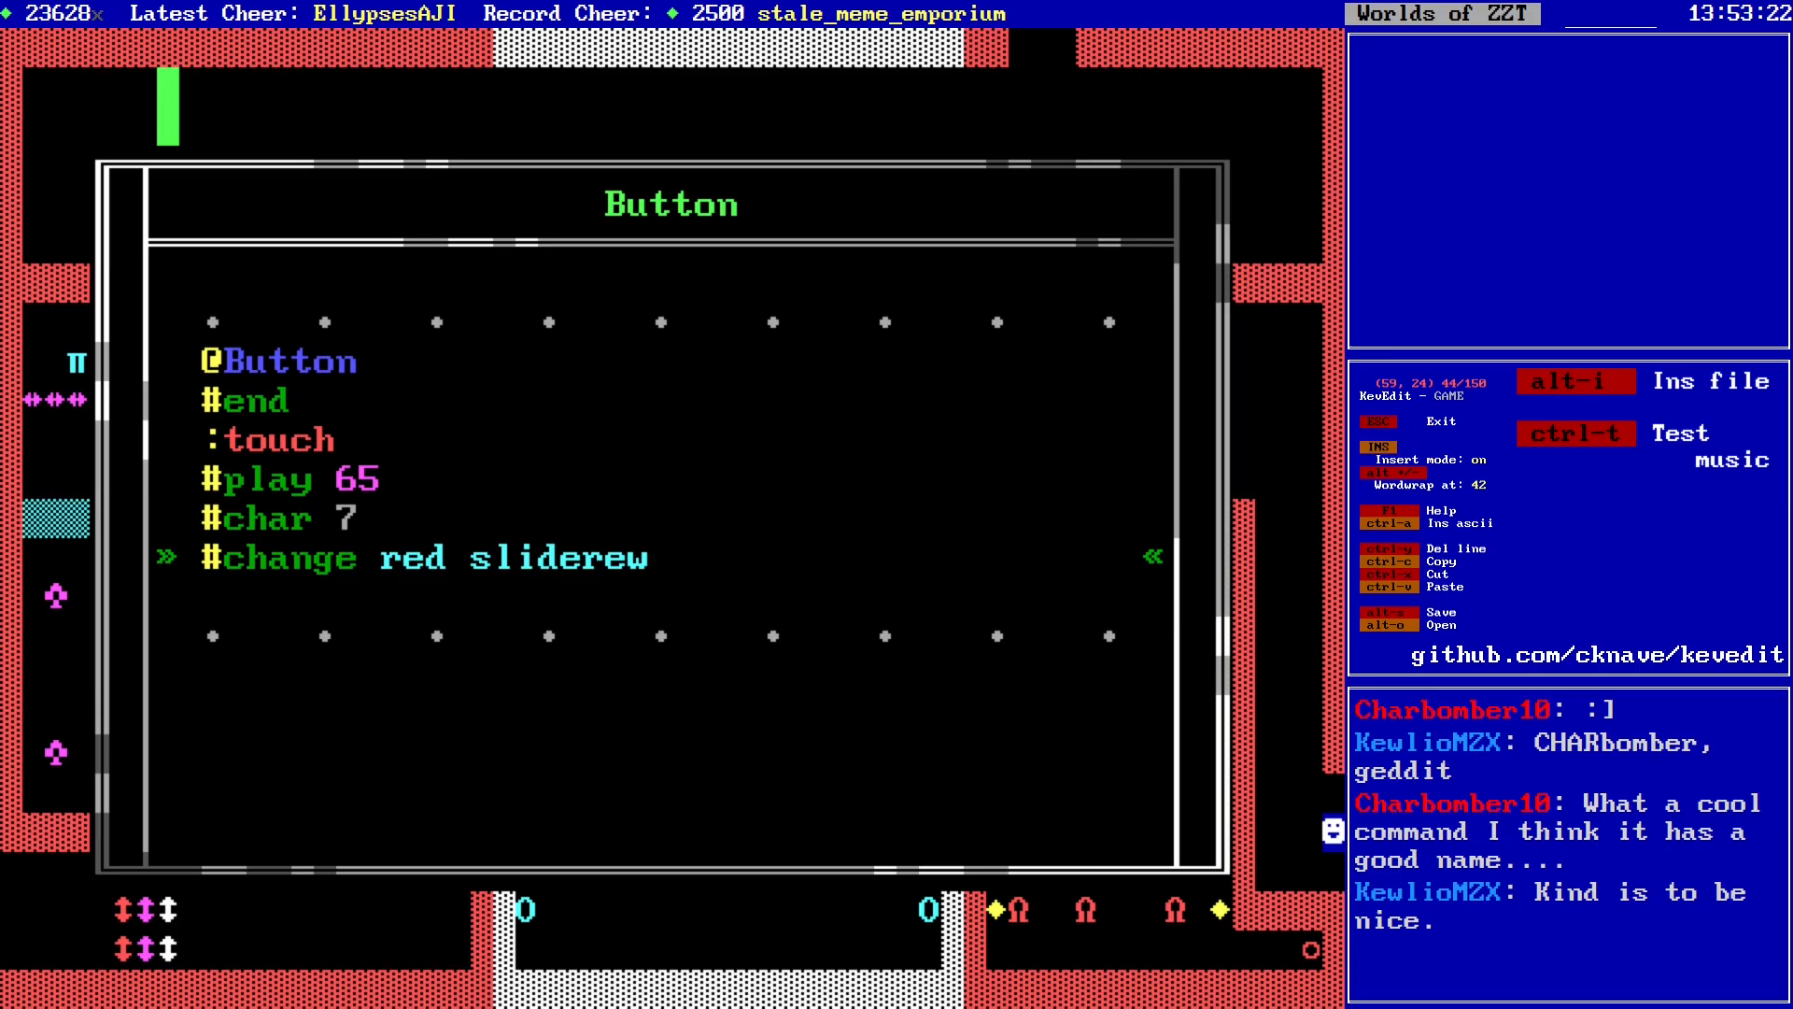
# Step: Correct the last line to read #change red sliderns empty and add an #end line below it
pyautogui.press('Return')
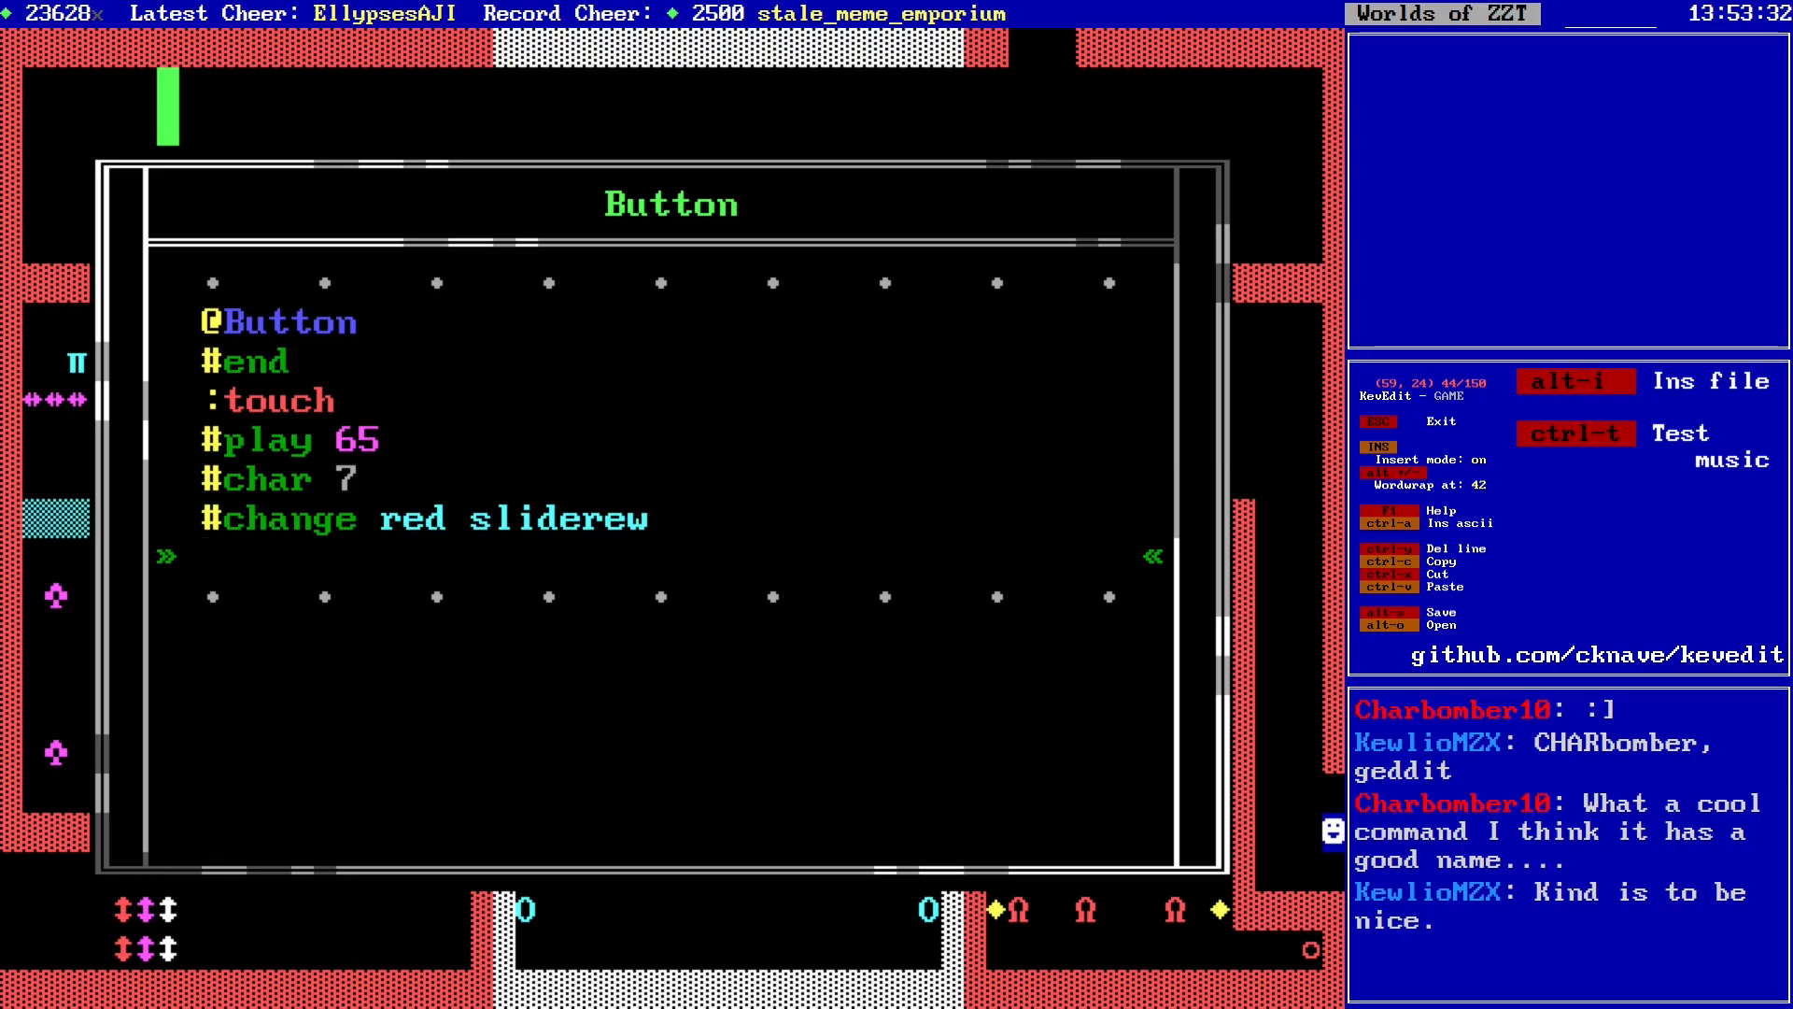
pyautogui.press('BackSpace')
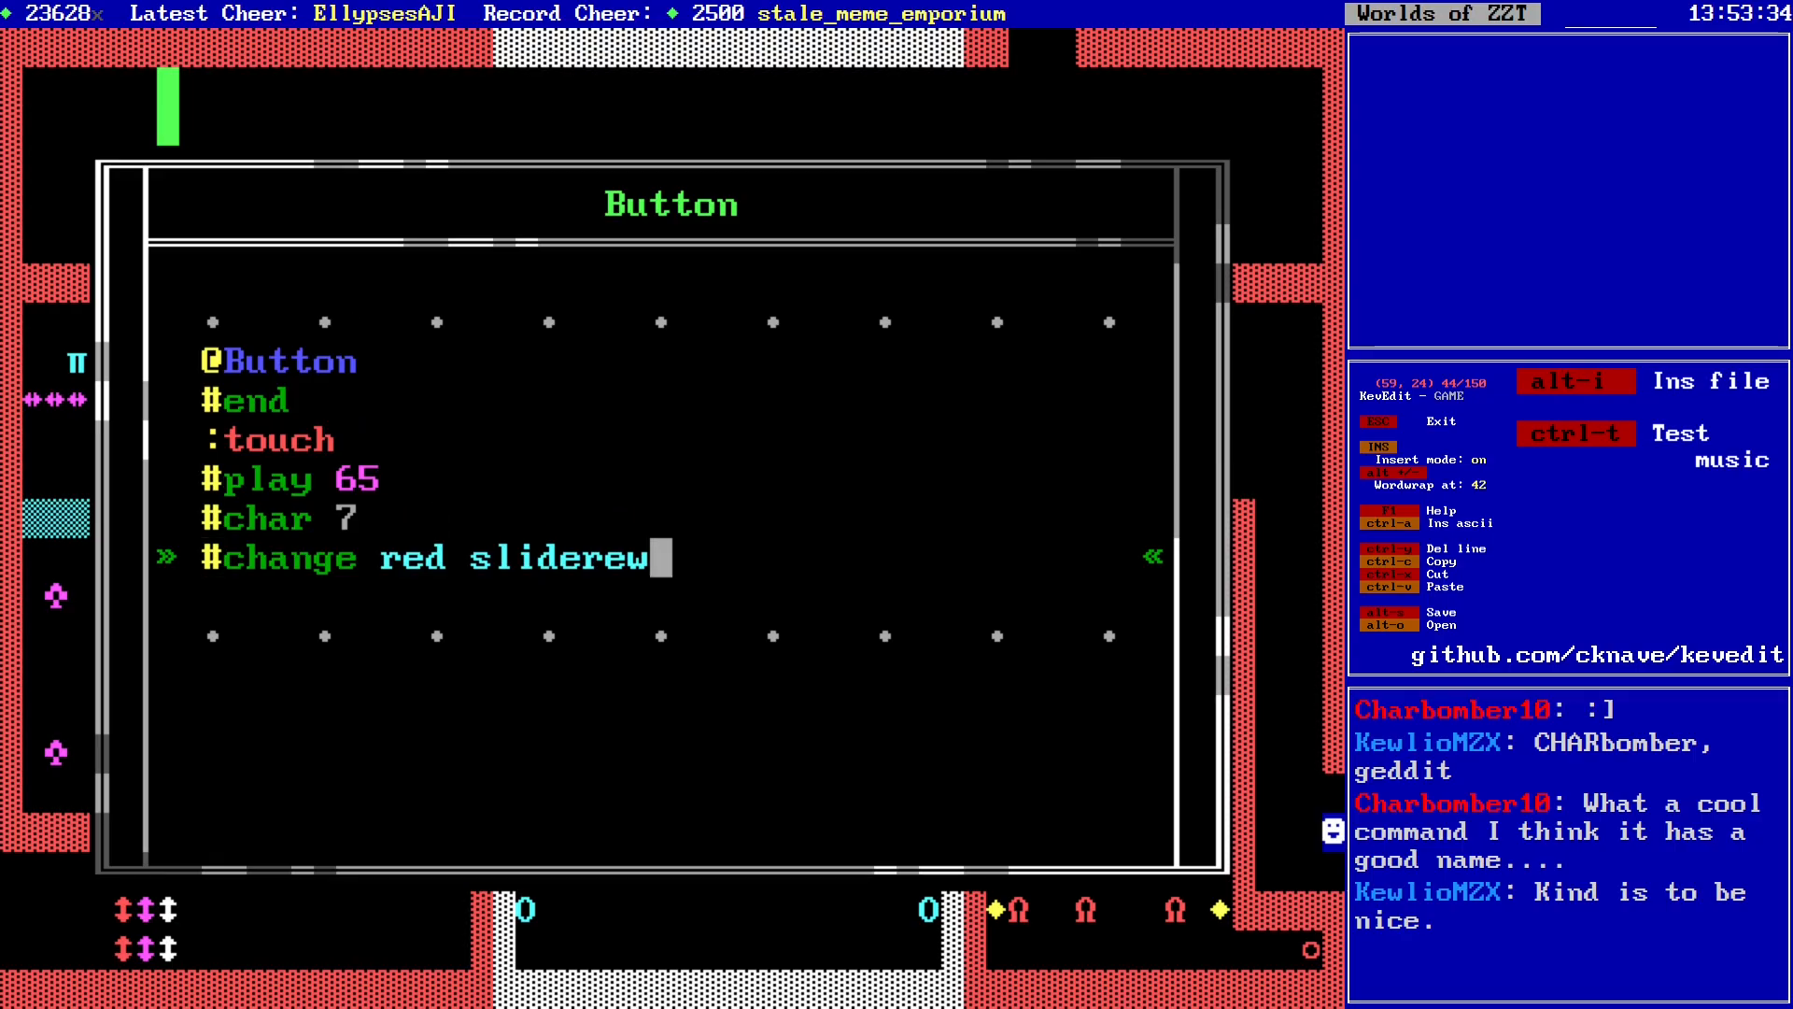
pyautogui.press('BackSpace')
pyautogui.press('BackSpace')
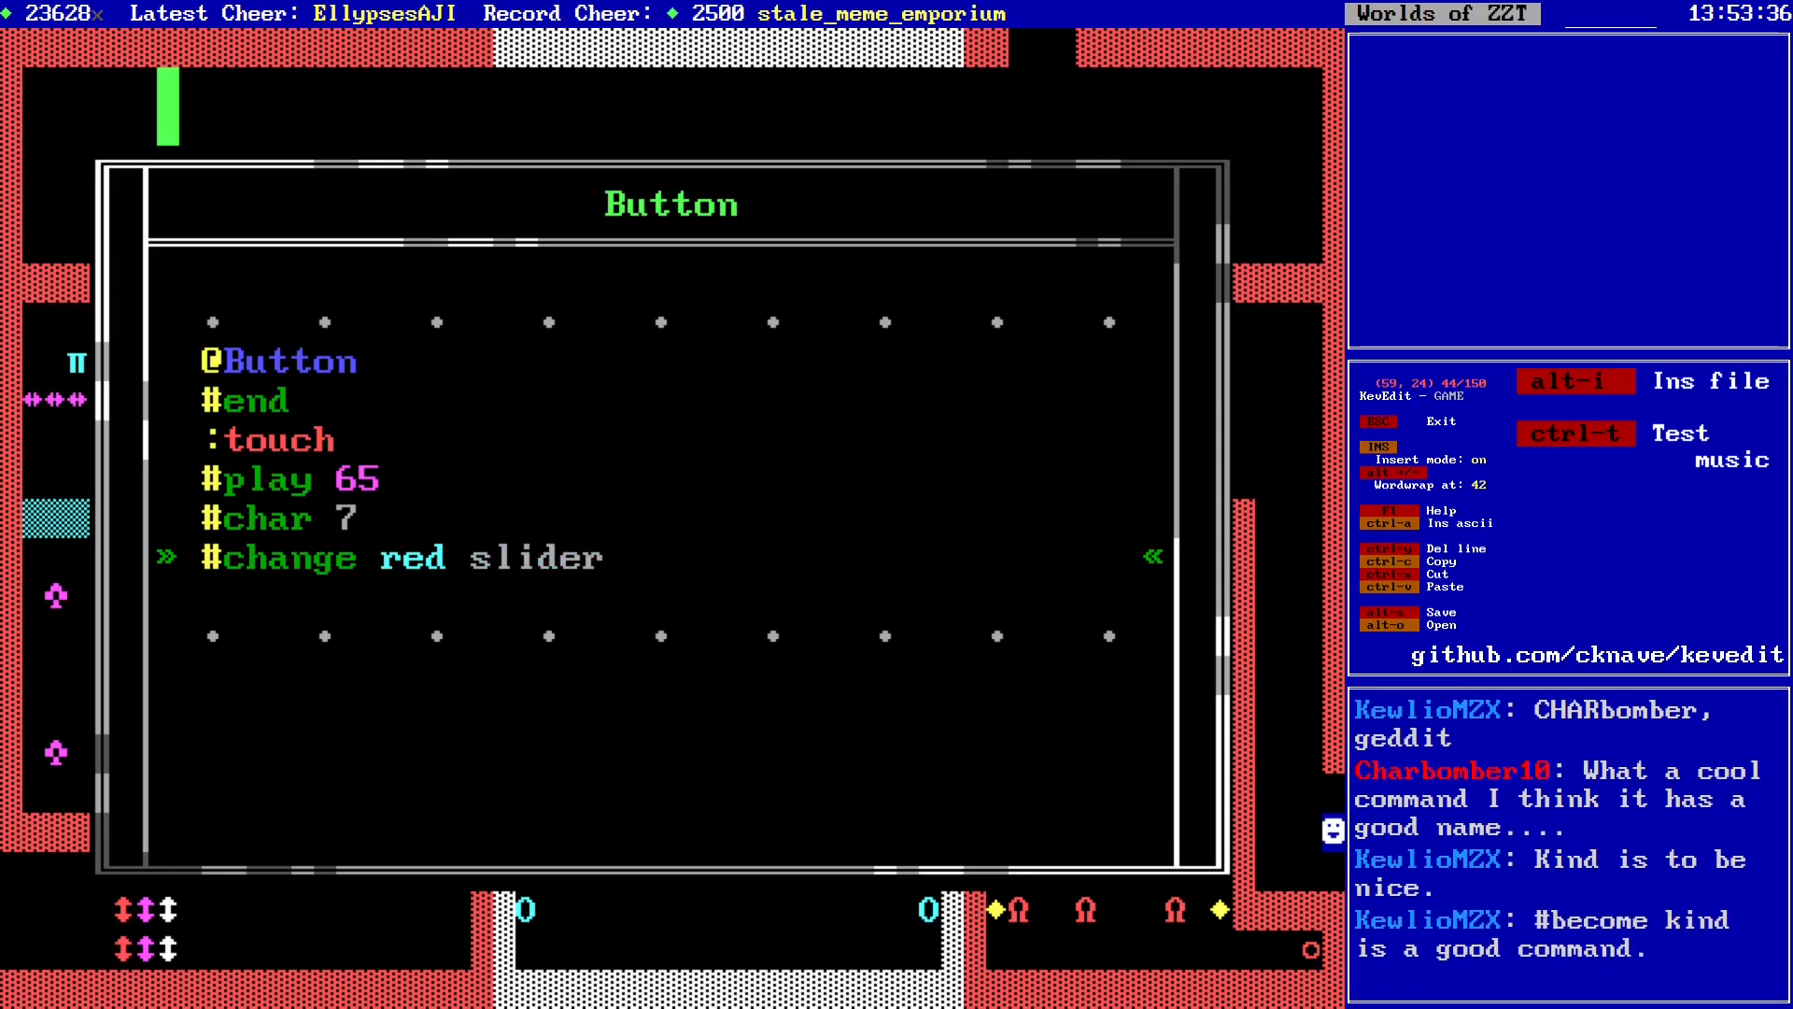
pyautogui.write('ns')
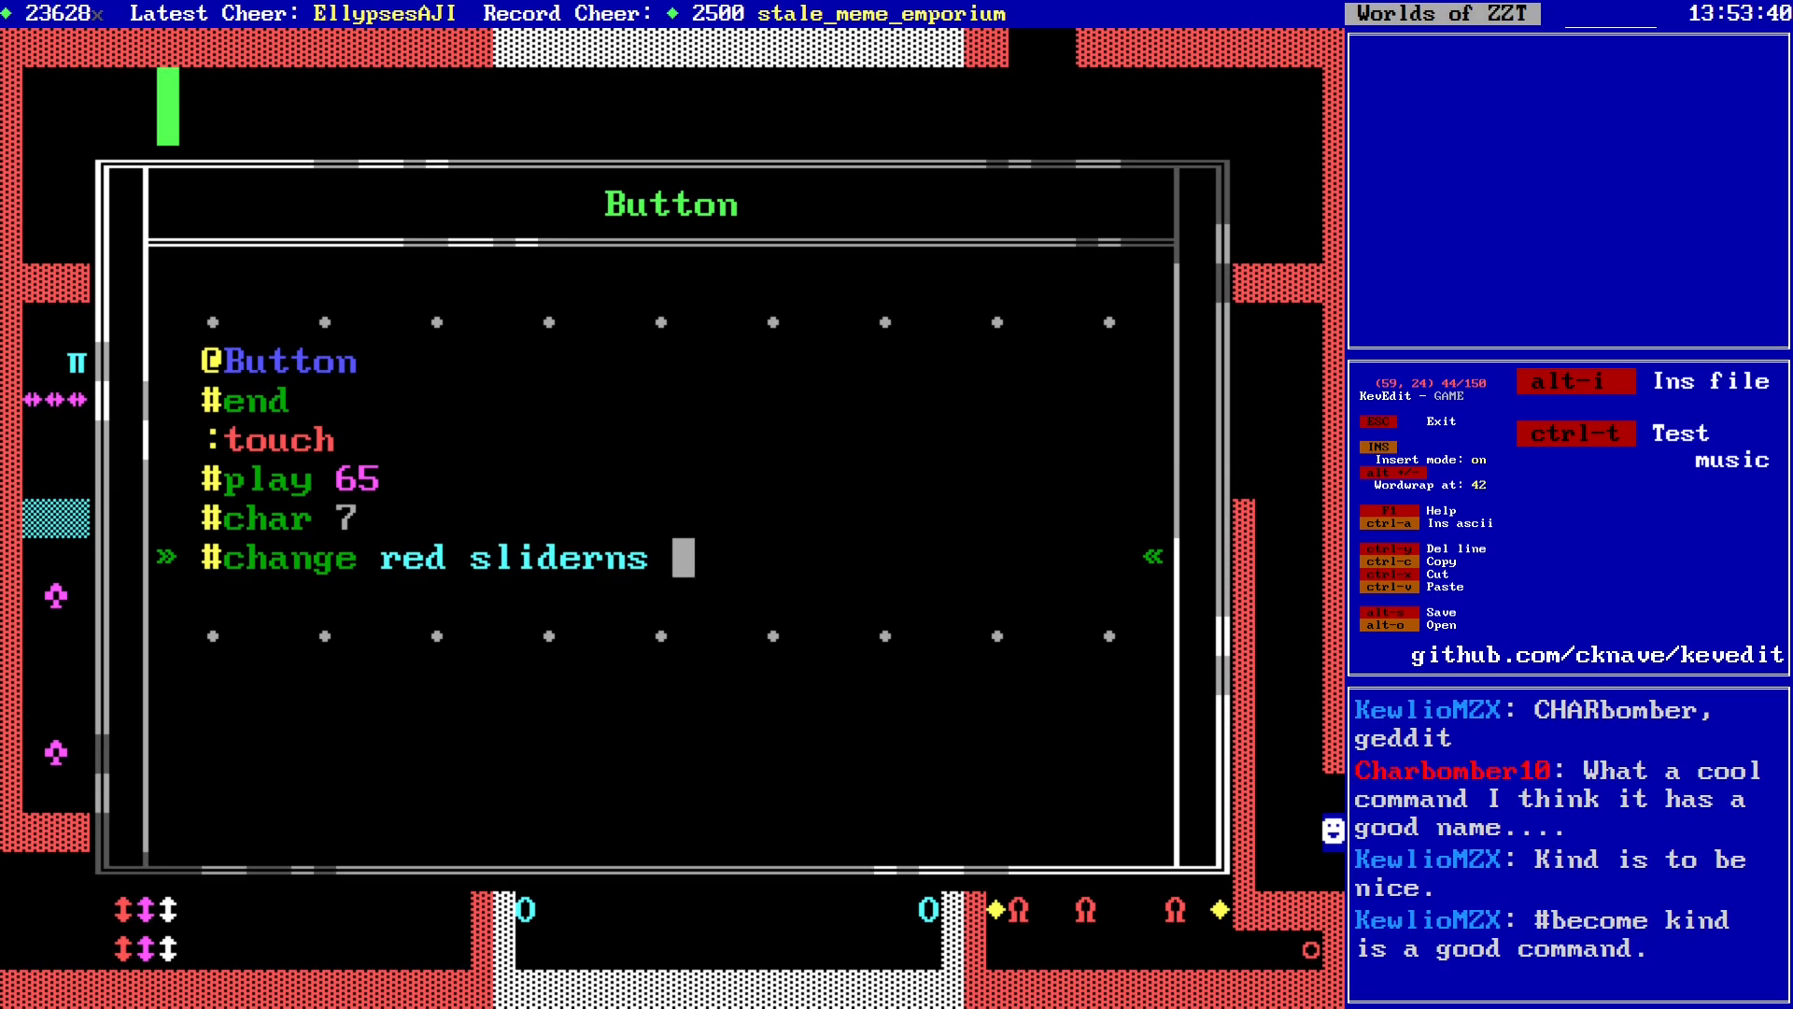
pyautogui.write(' empty')
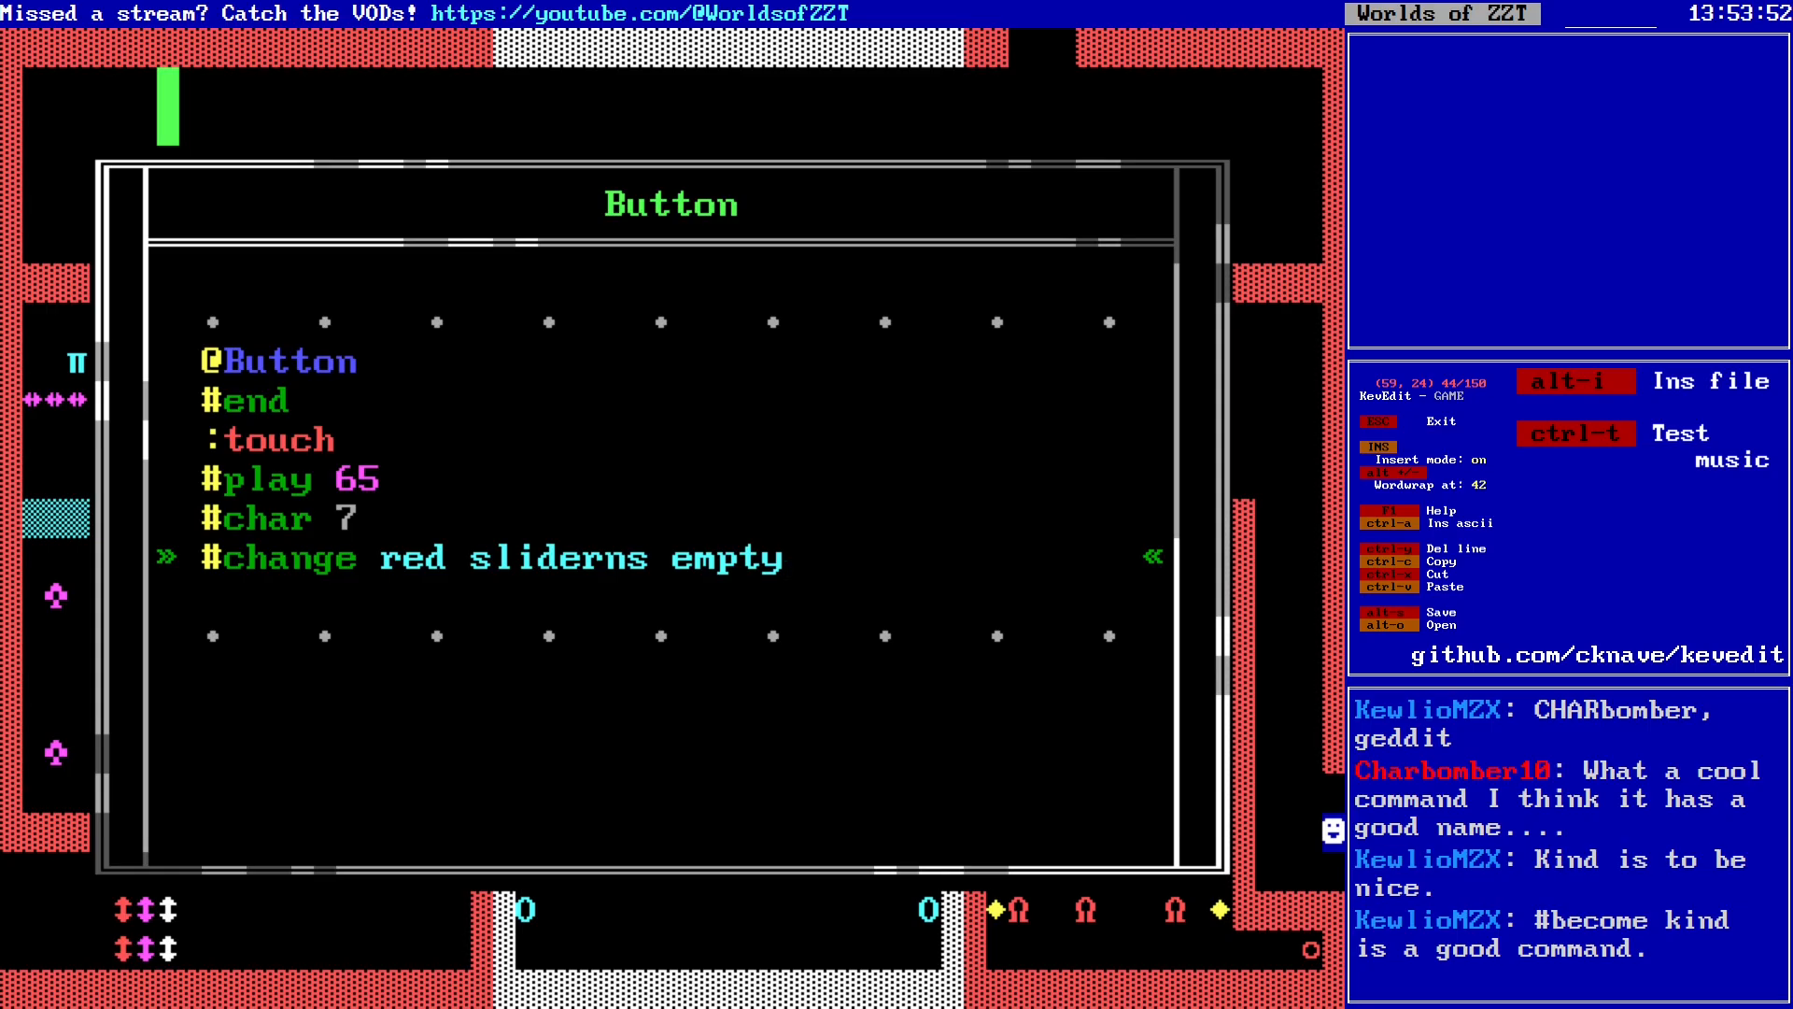
pyautogui.press('Return')
pyautogui.write('#')
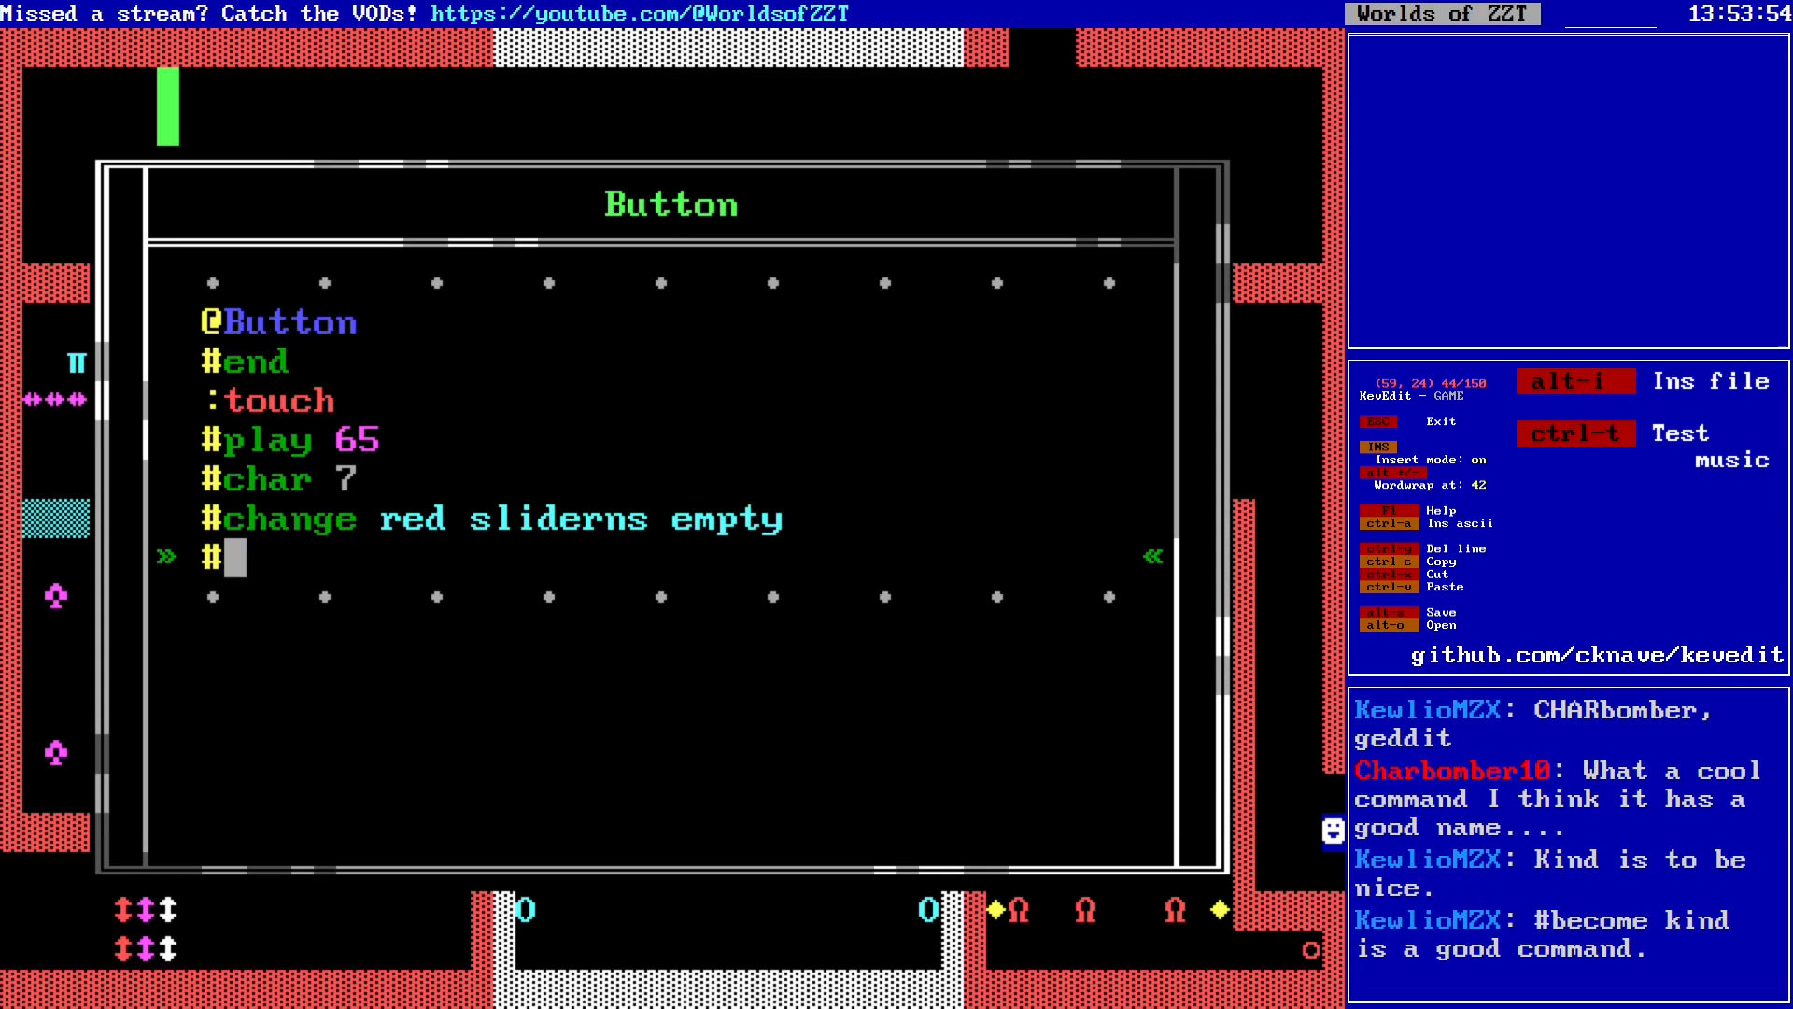
pyautogui.write('end')
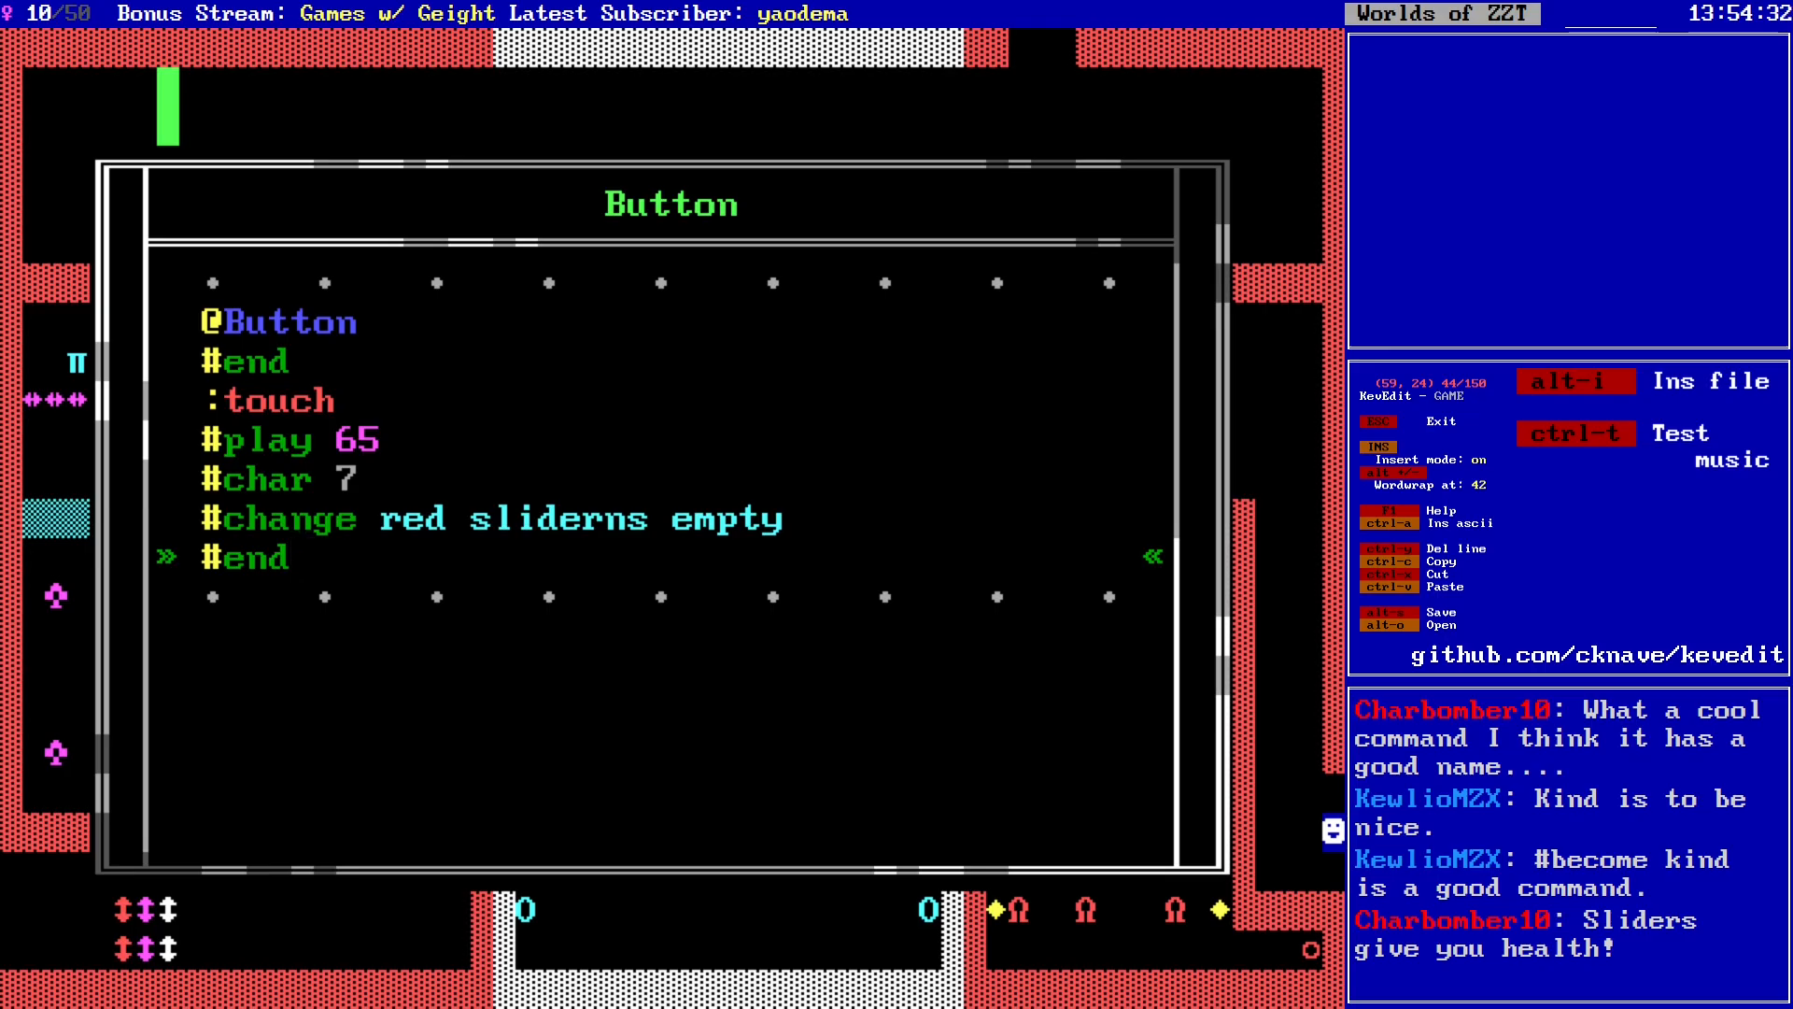
# Step: Insert a #lock line directly below the :touch label
pyautogui.press('Up')
pyautogui.press('Up')
pyautogui.press('Up')
pyautogui.press('Up')
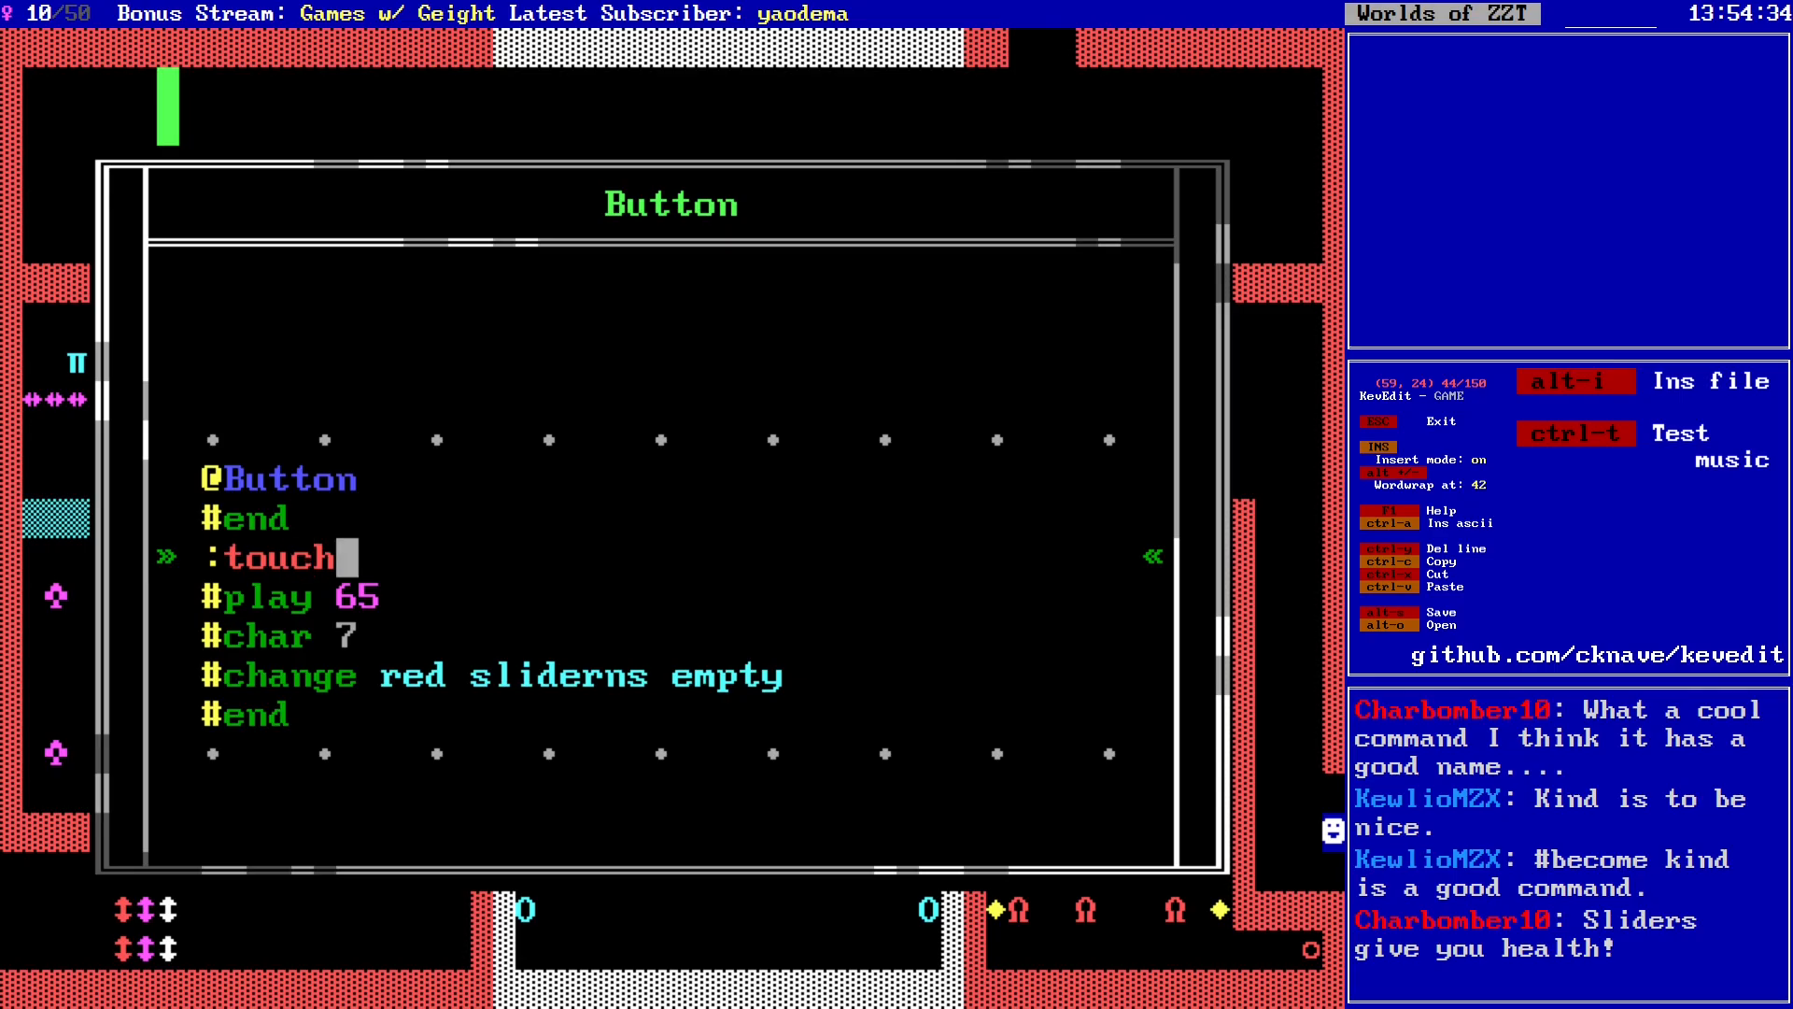
pyautogui.press('Return')
pyautogui.write('#lock')
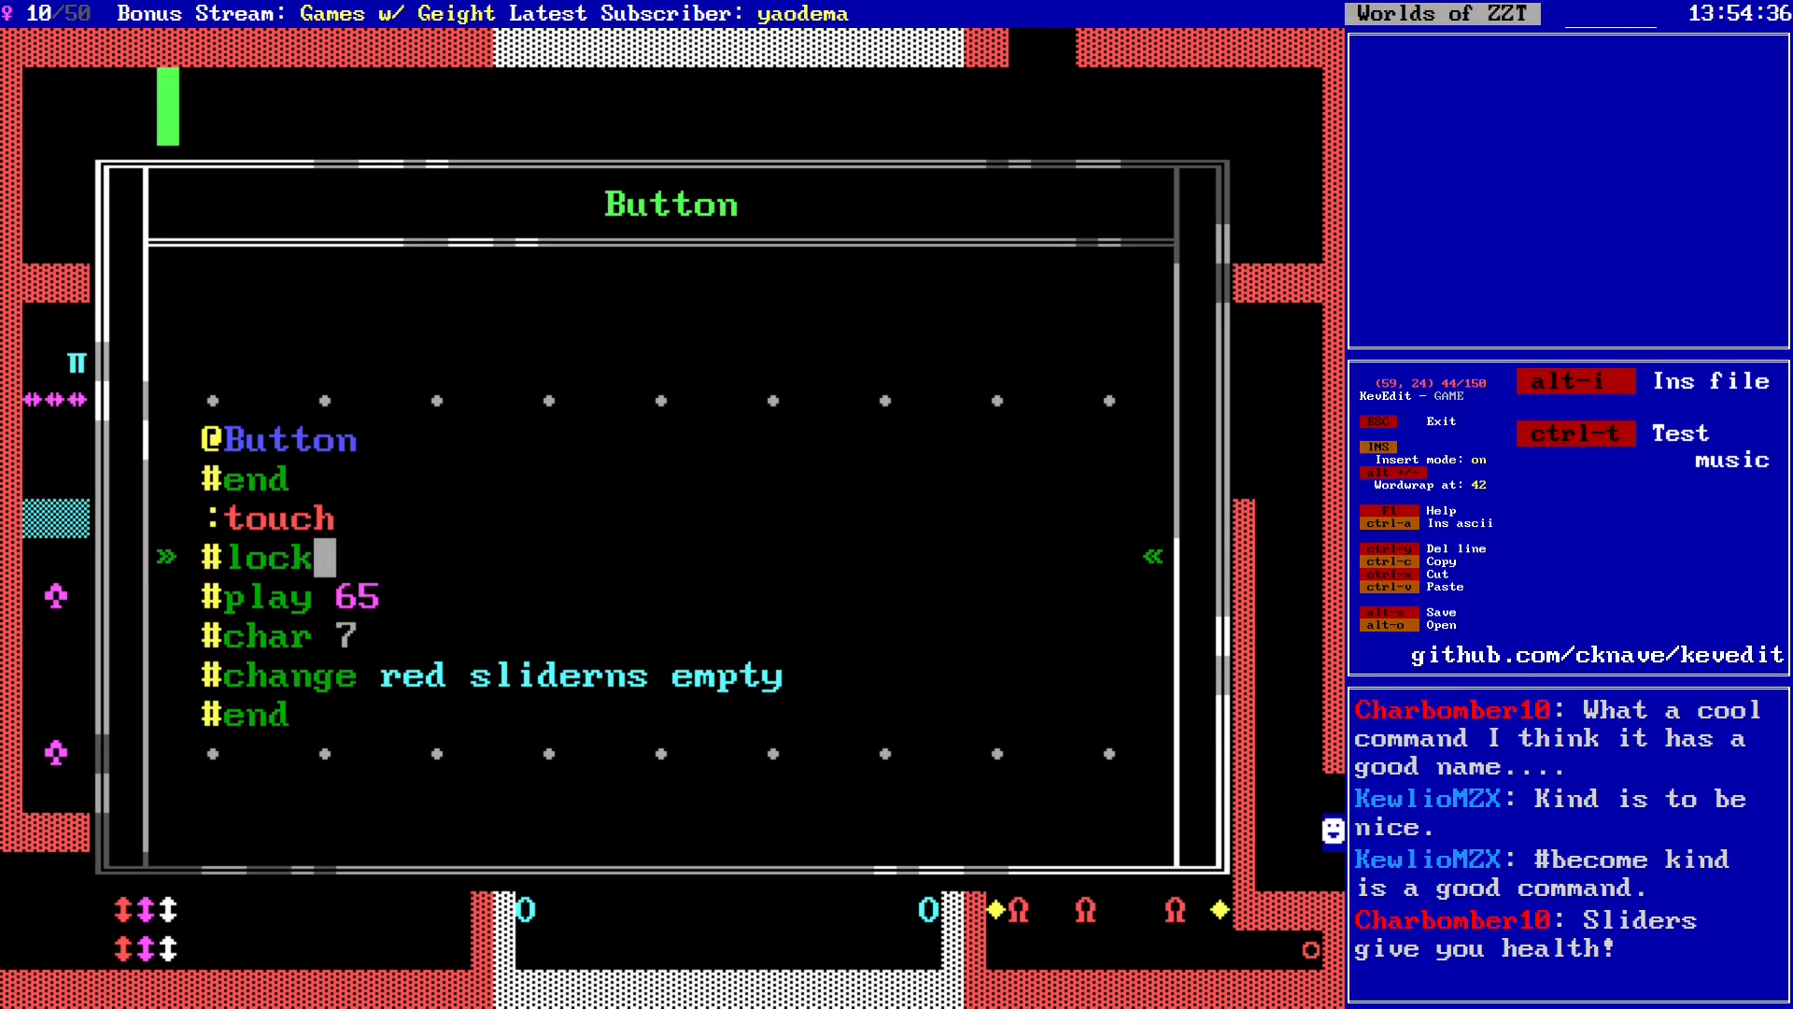
pyautogui.press('Down')
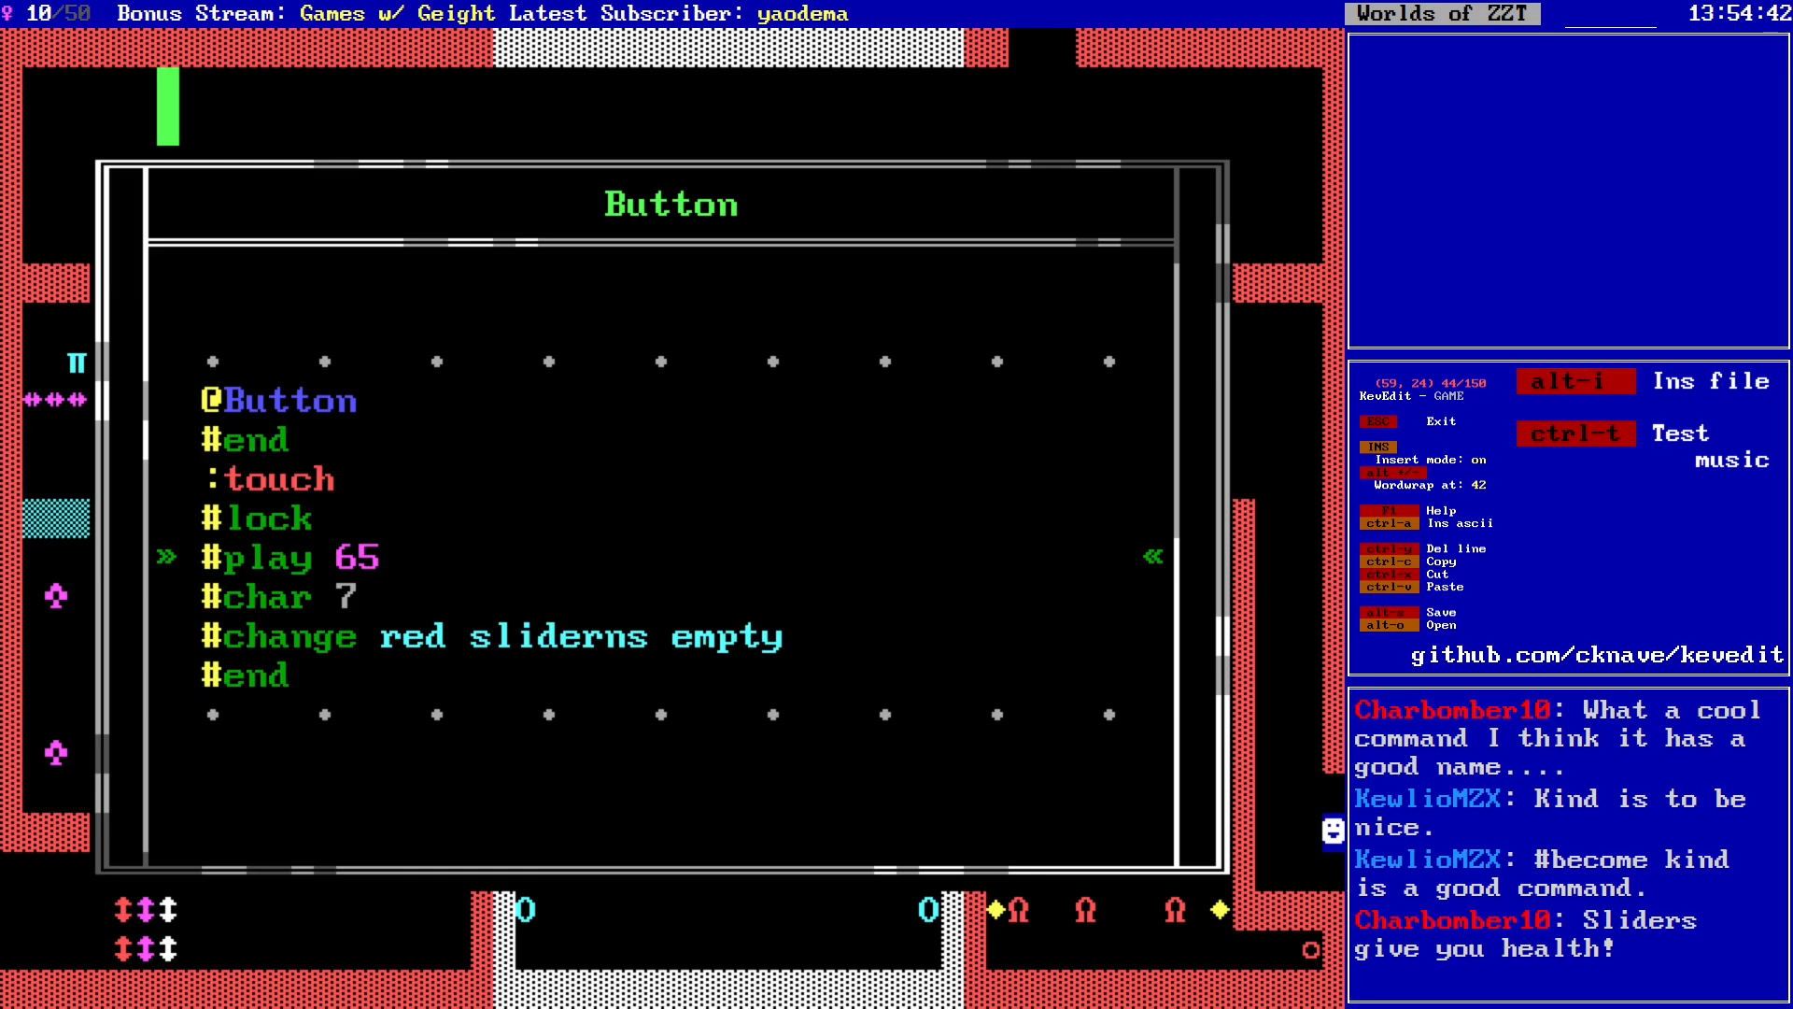
pyautogui.press('Up')
pyautogui.press('Up')
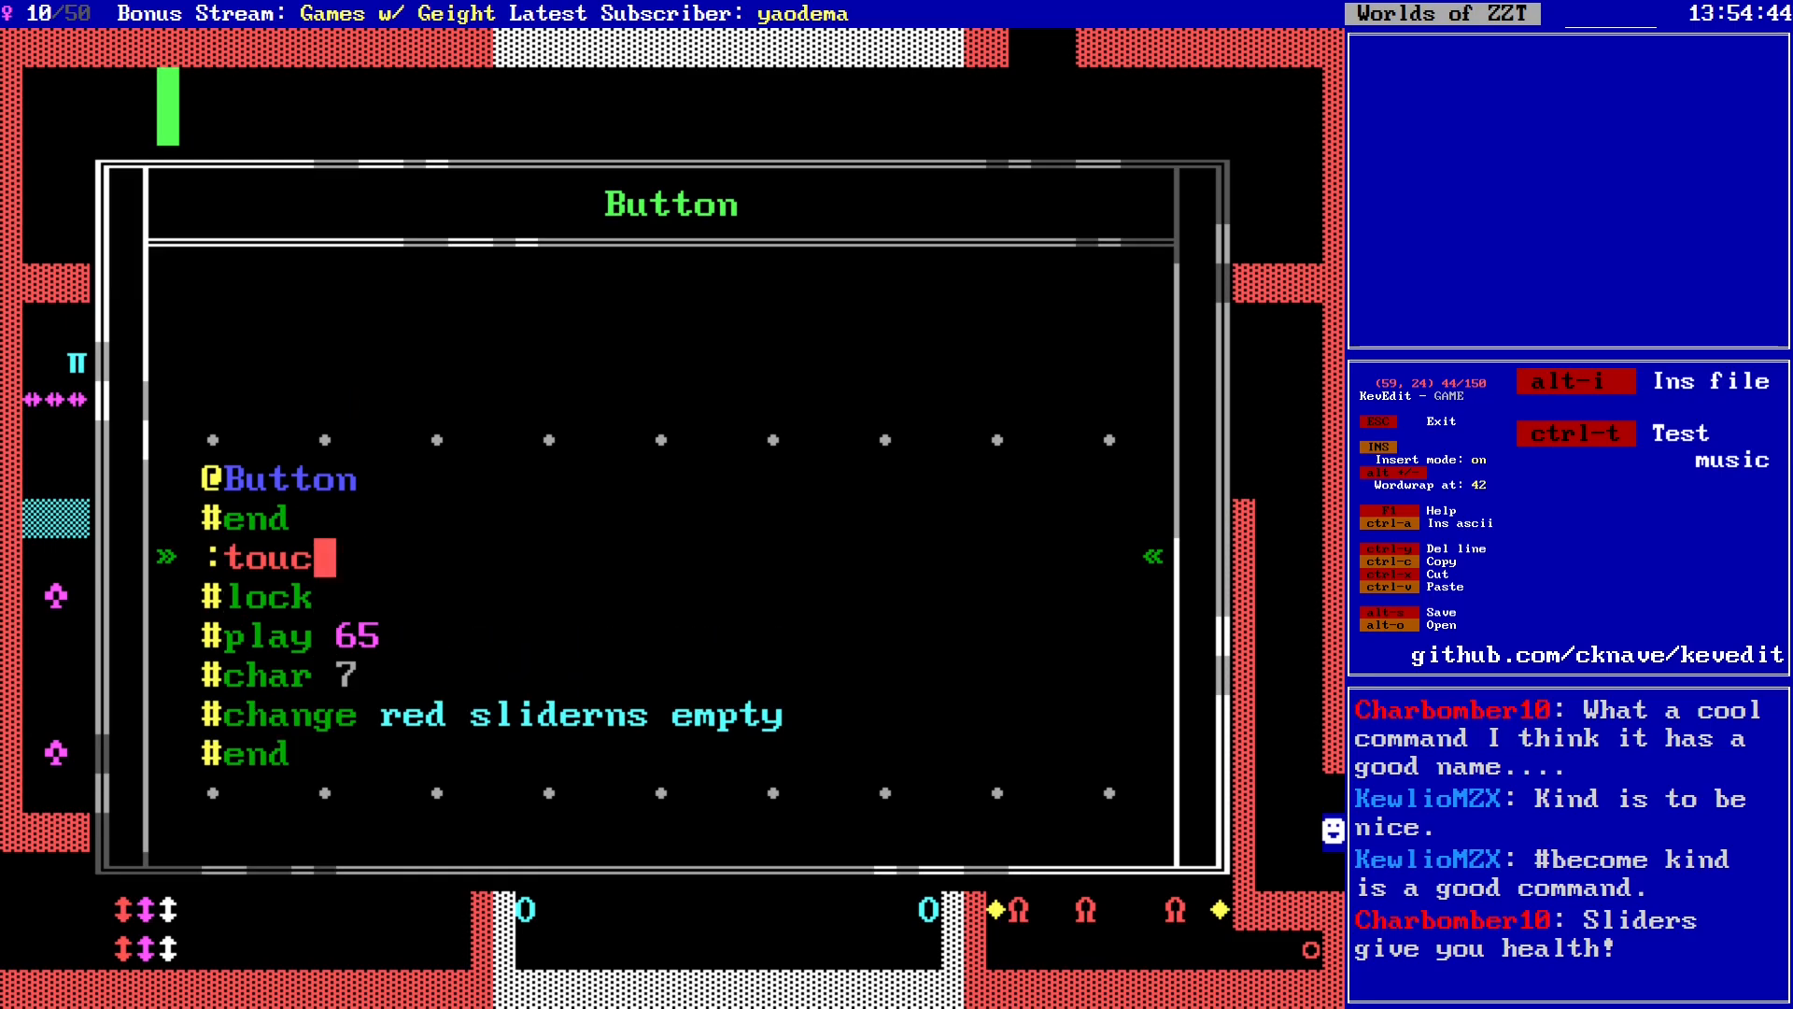
pyautogui.press('End')
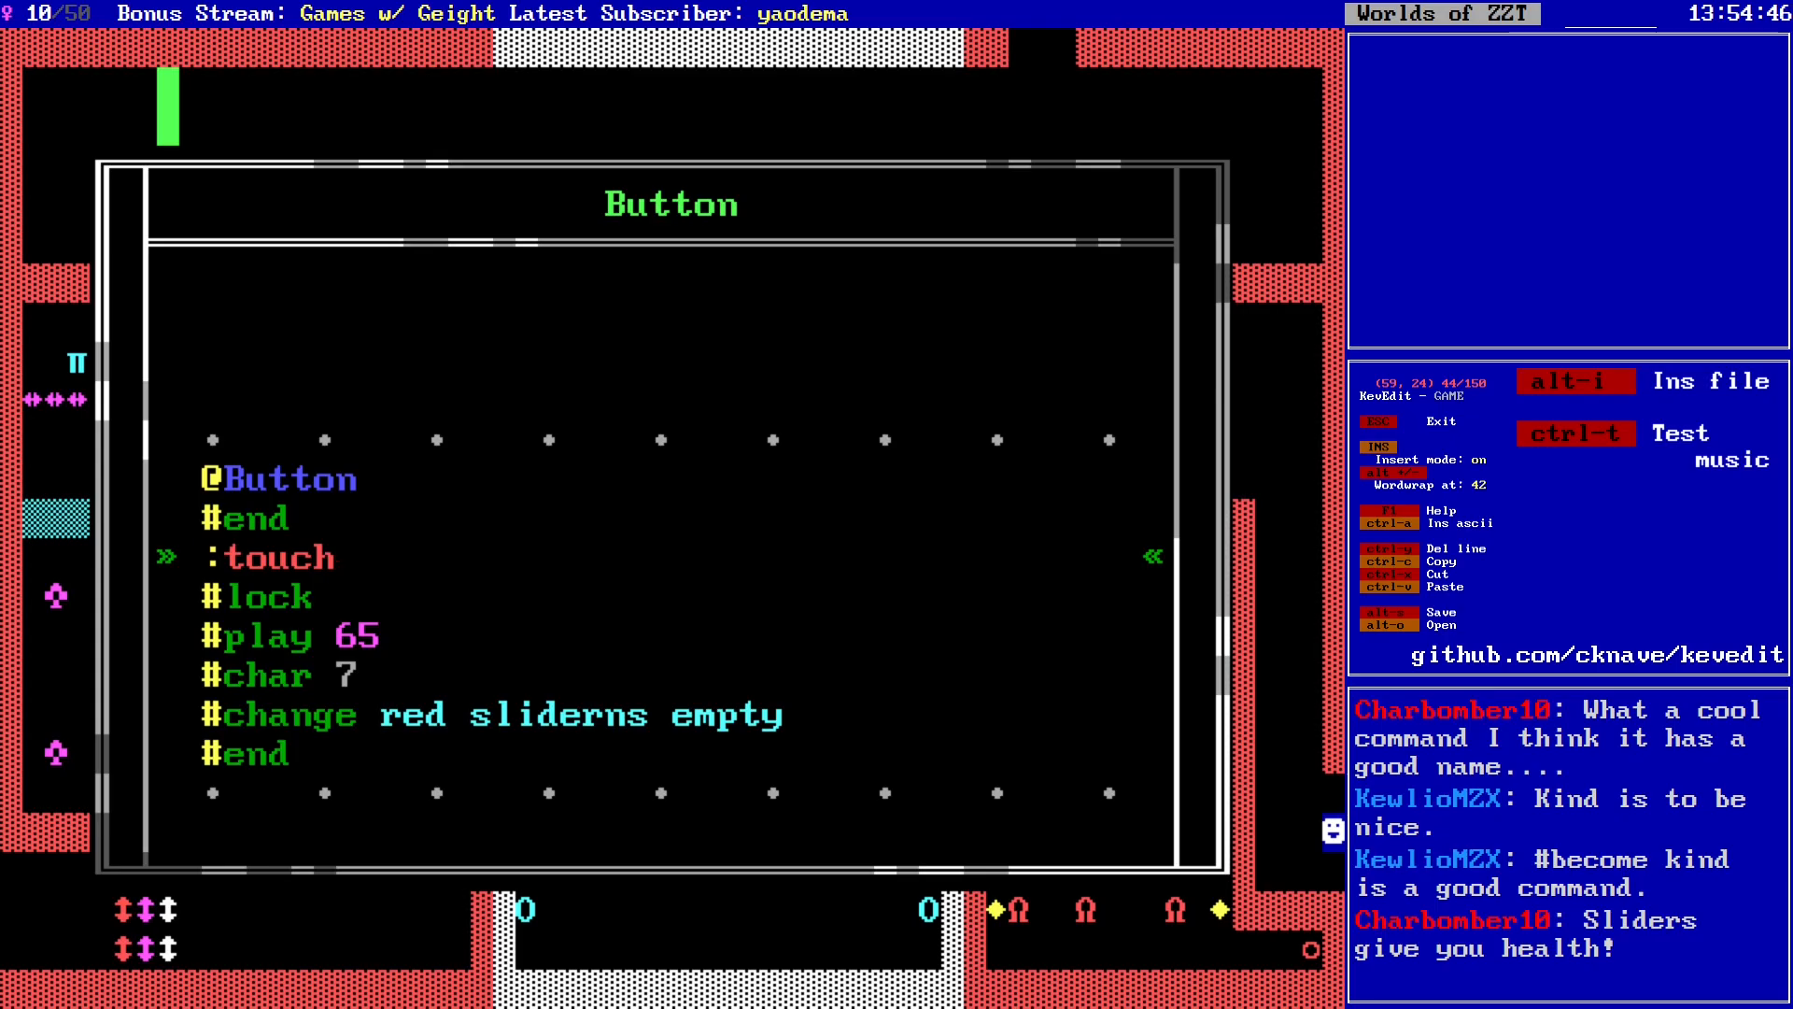
pyautogui.press('Down')
pyautogui.press('Down')
pyautogui.press('Down')
pyautogui.press('Down')
pyautogui.press('Down')
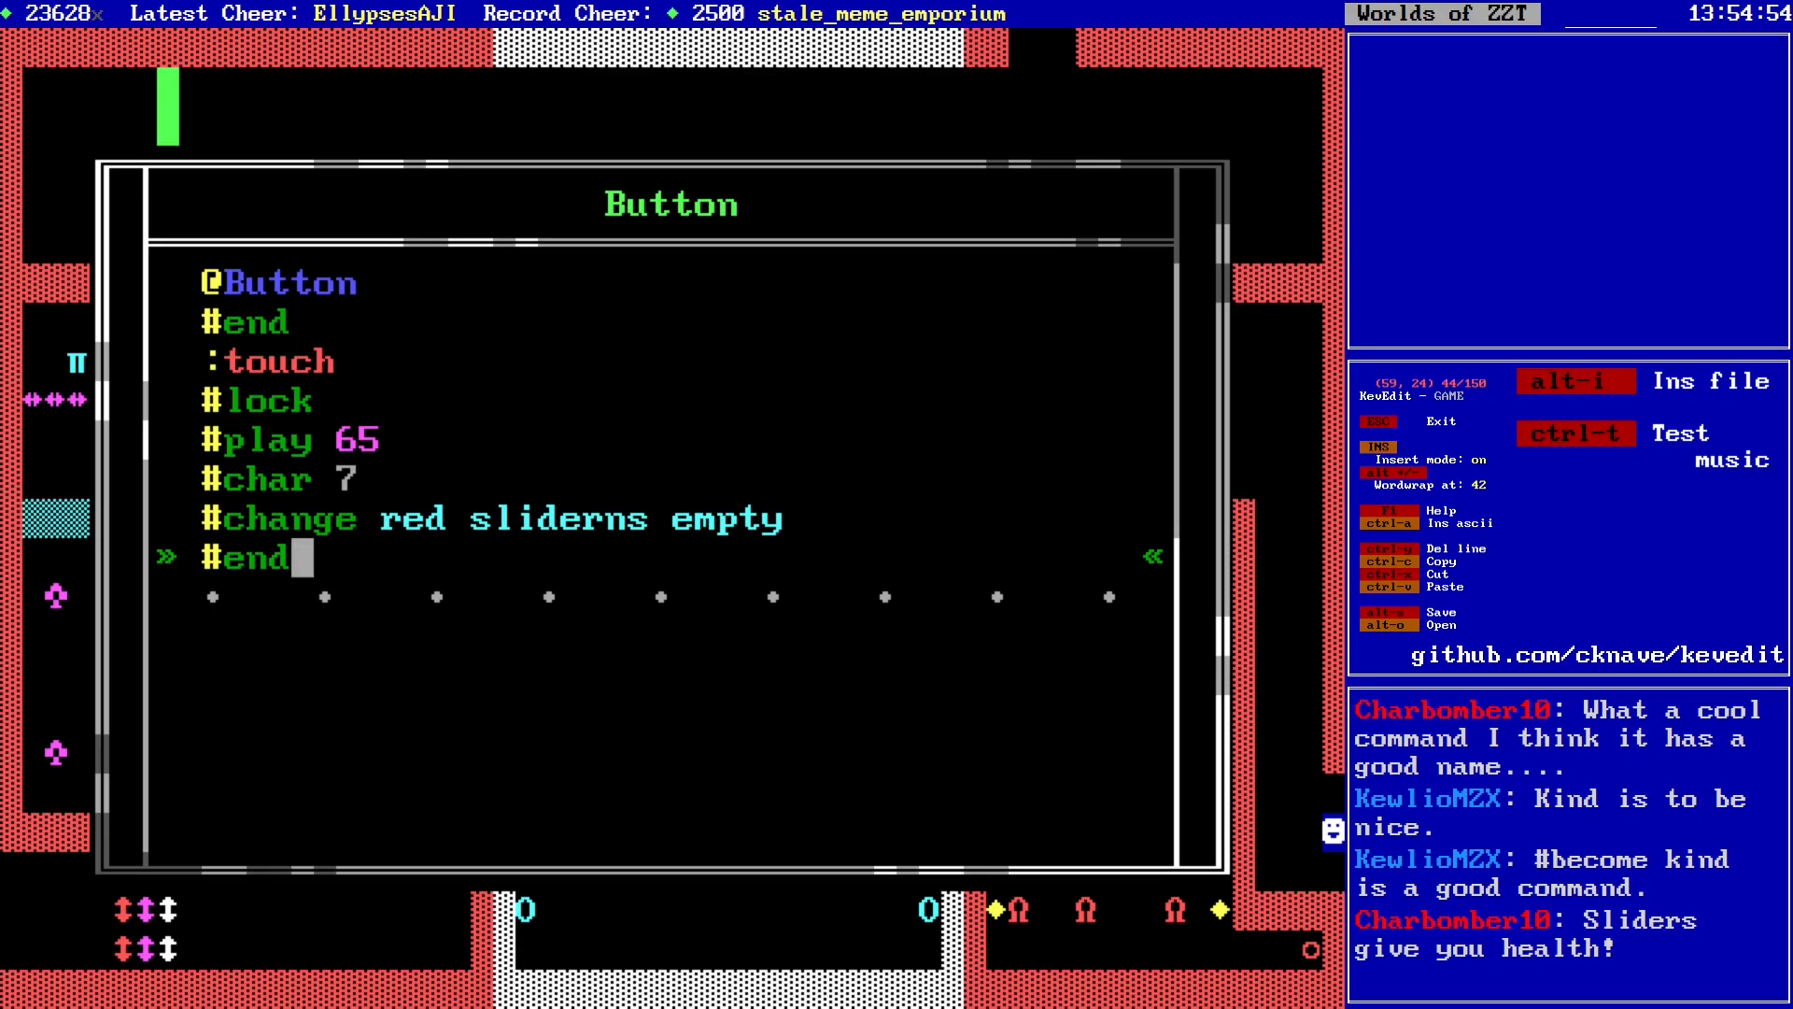
# Step: Replace the #lock line below the :touch label with #zap touch
pyautogui.press('Up')
pyautogui.press('Up')
pyautogui.press('Up')
pyautogui.press('Up')
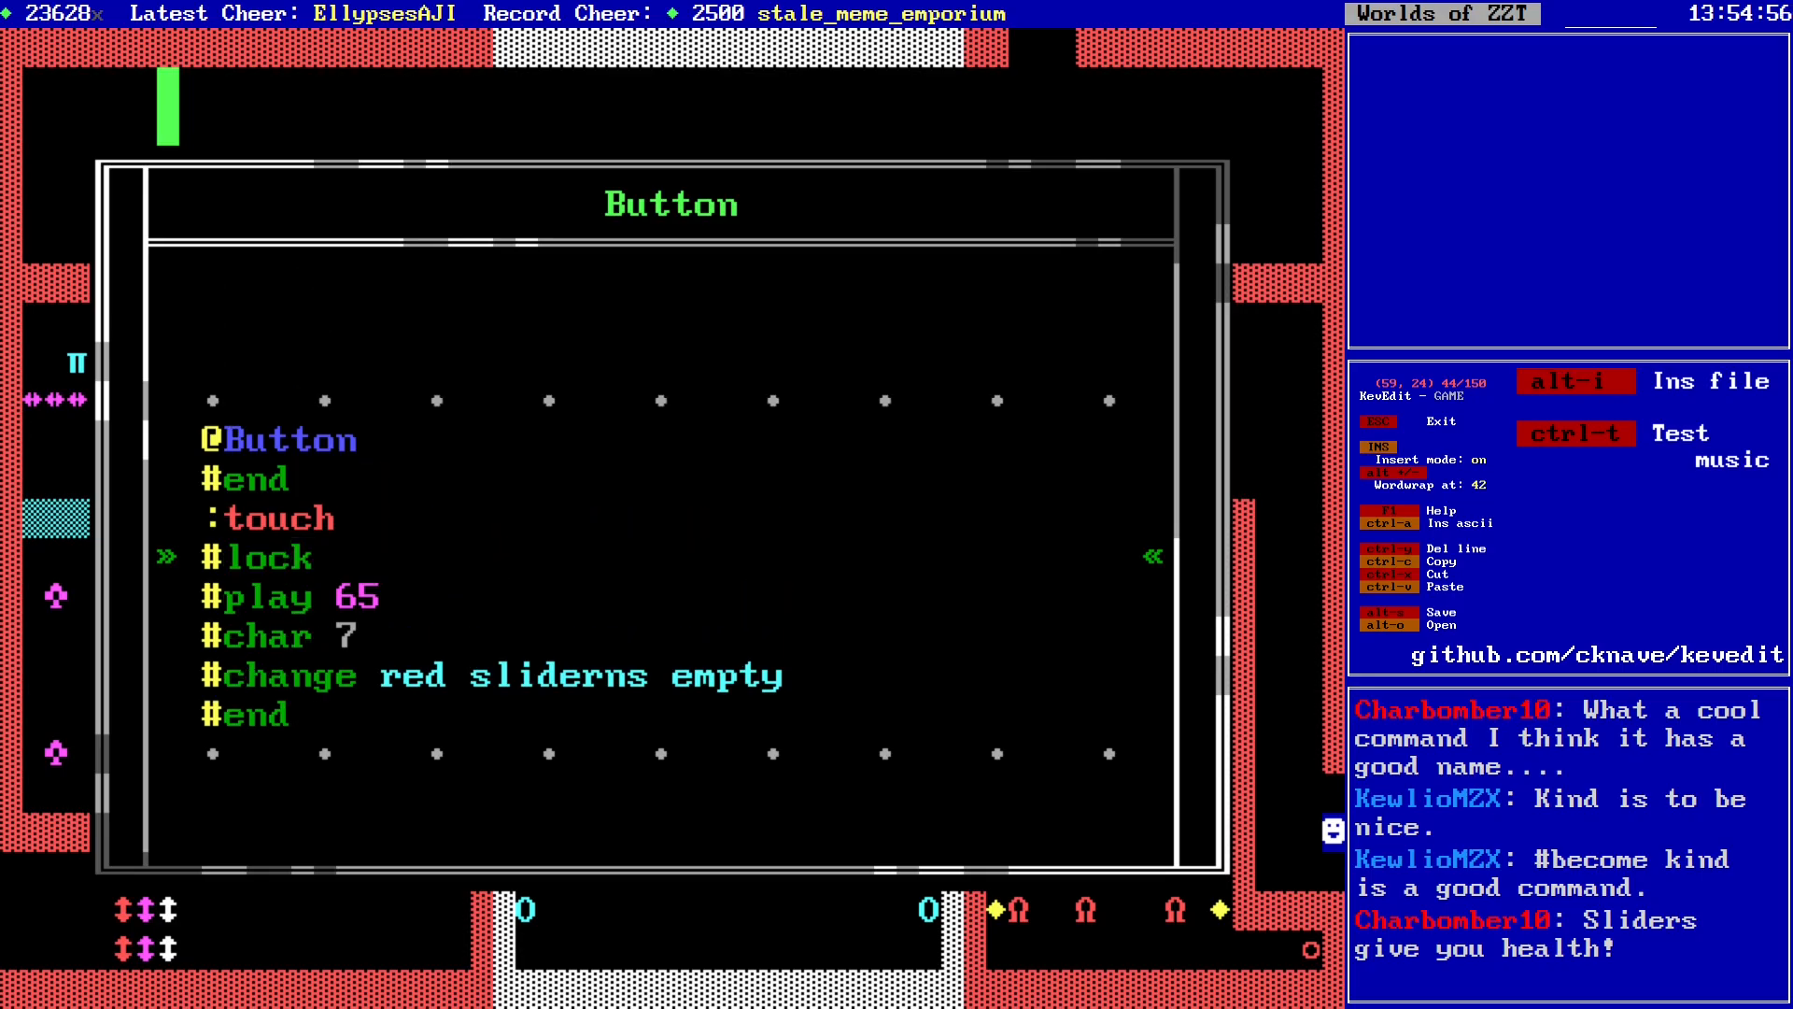
pyautogui.press('Down')
pyautogui.press('Up')
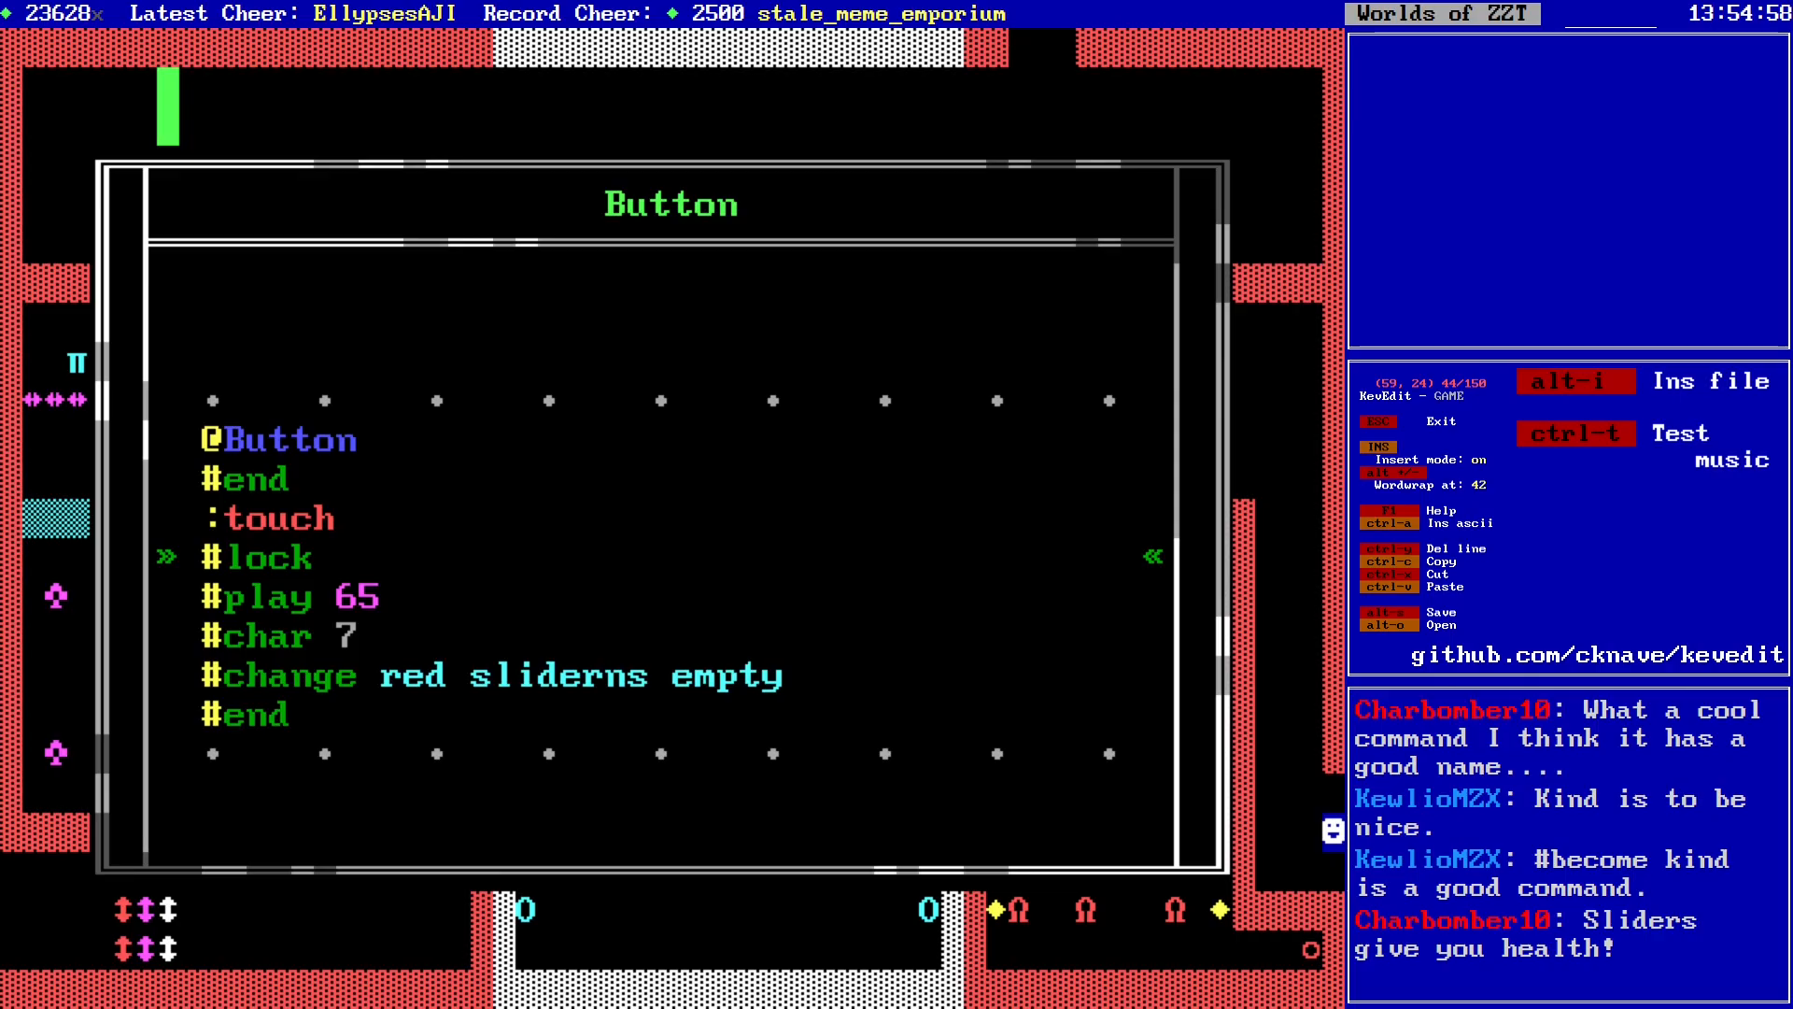
pyautogui.press('Down')
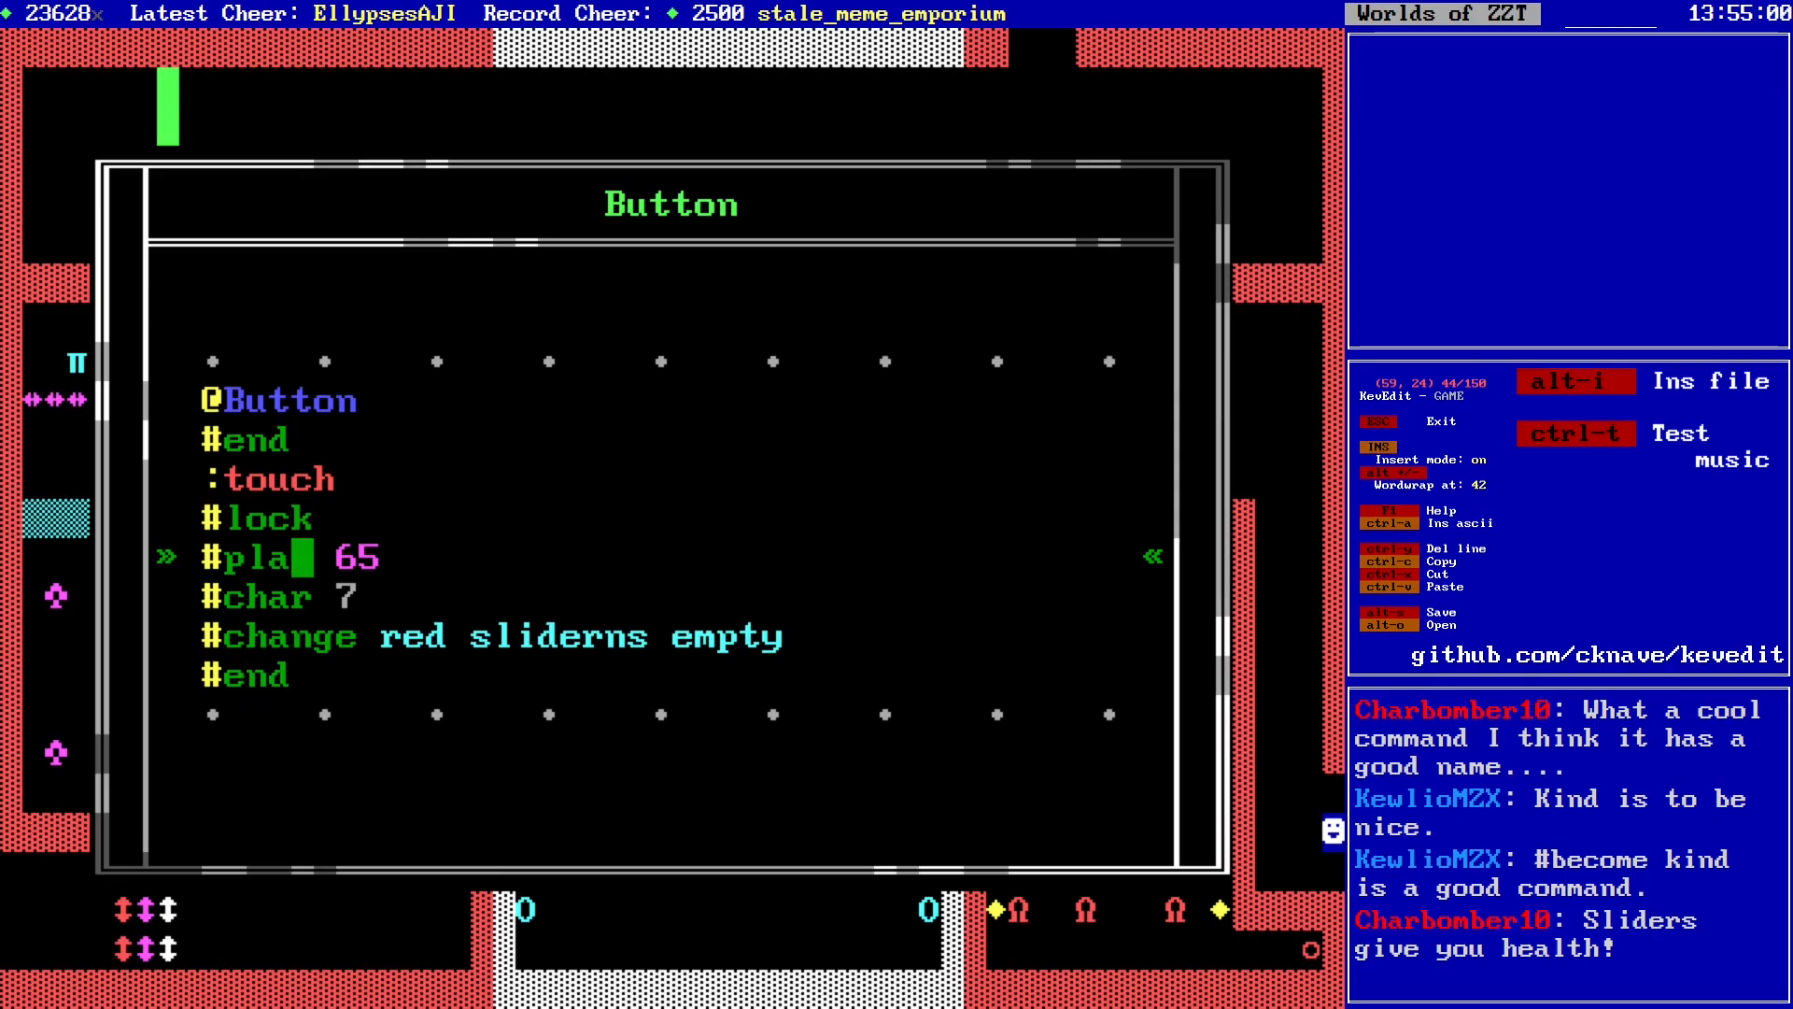
pyautogui.press('Up')
pyautogui.hotkey('ctrl', 'y')
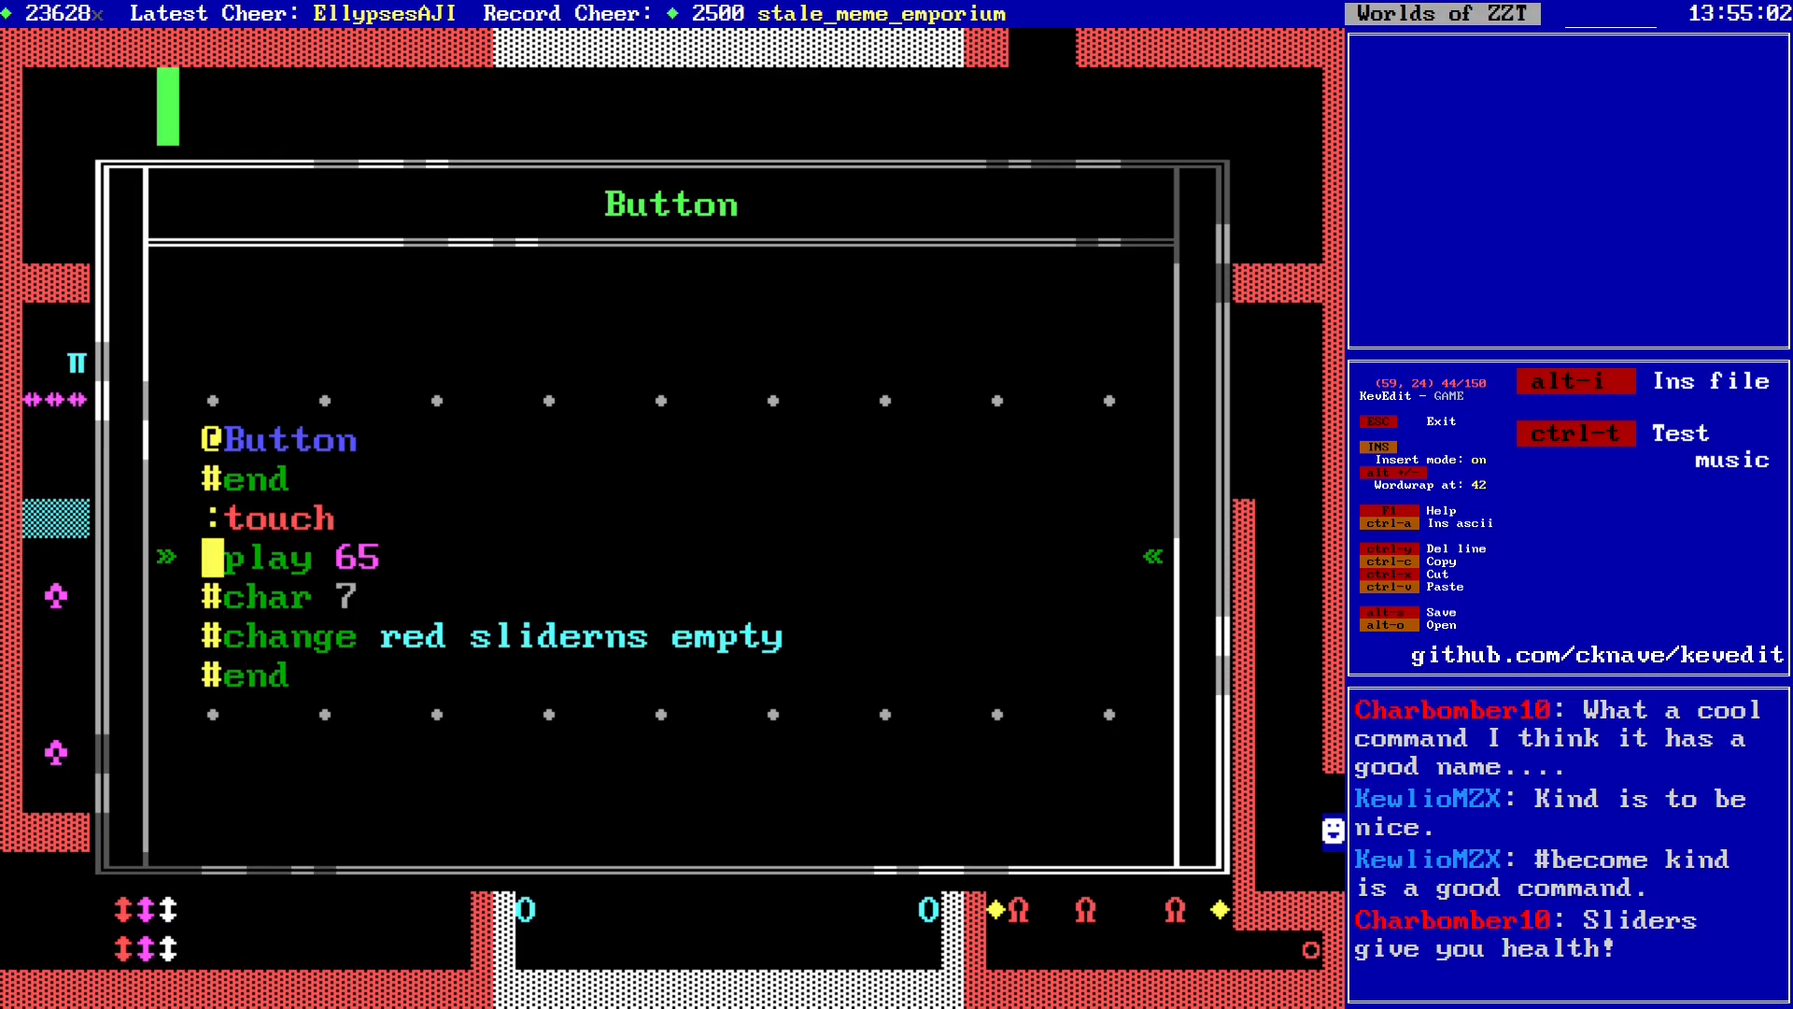
pyautogui.press('Return')
pyautogui.write('#z')
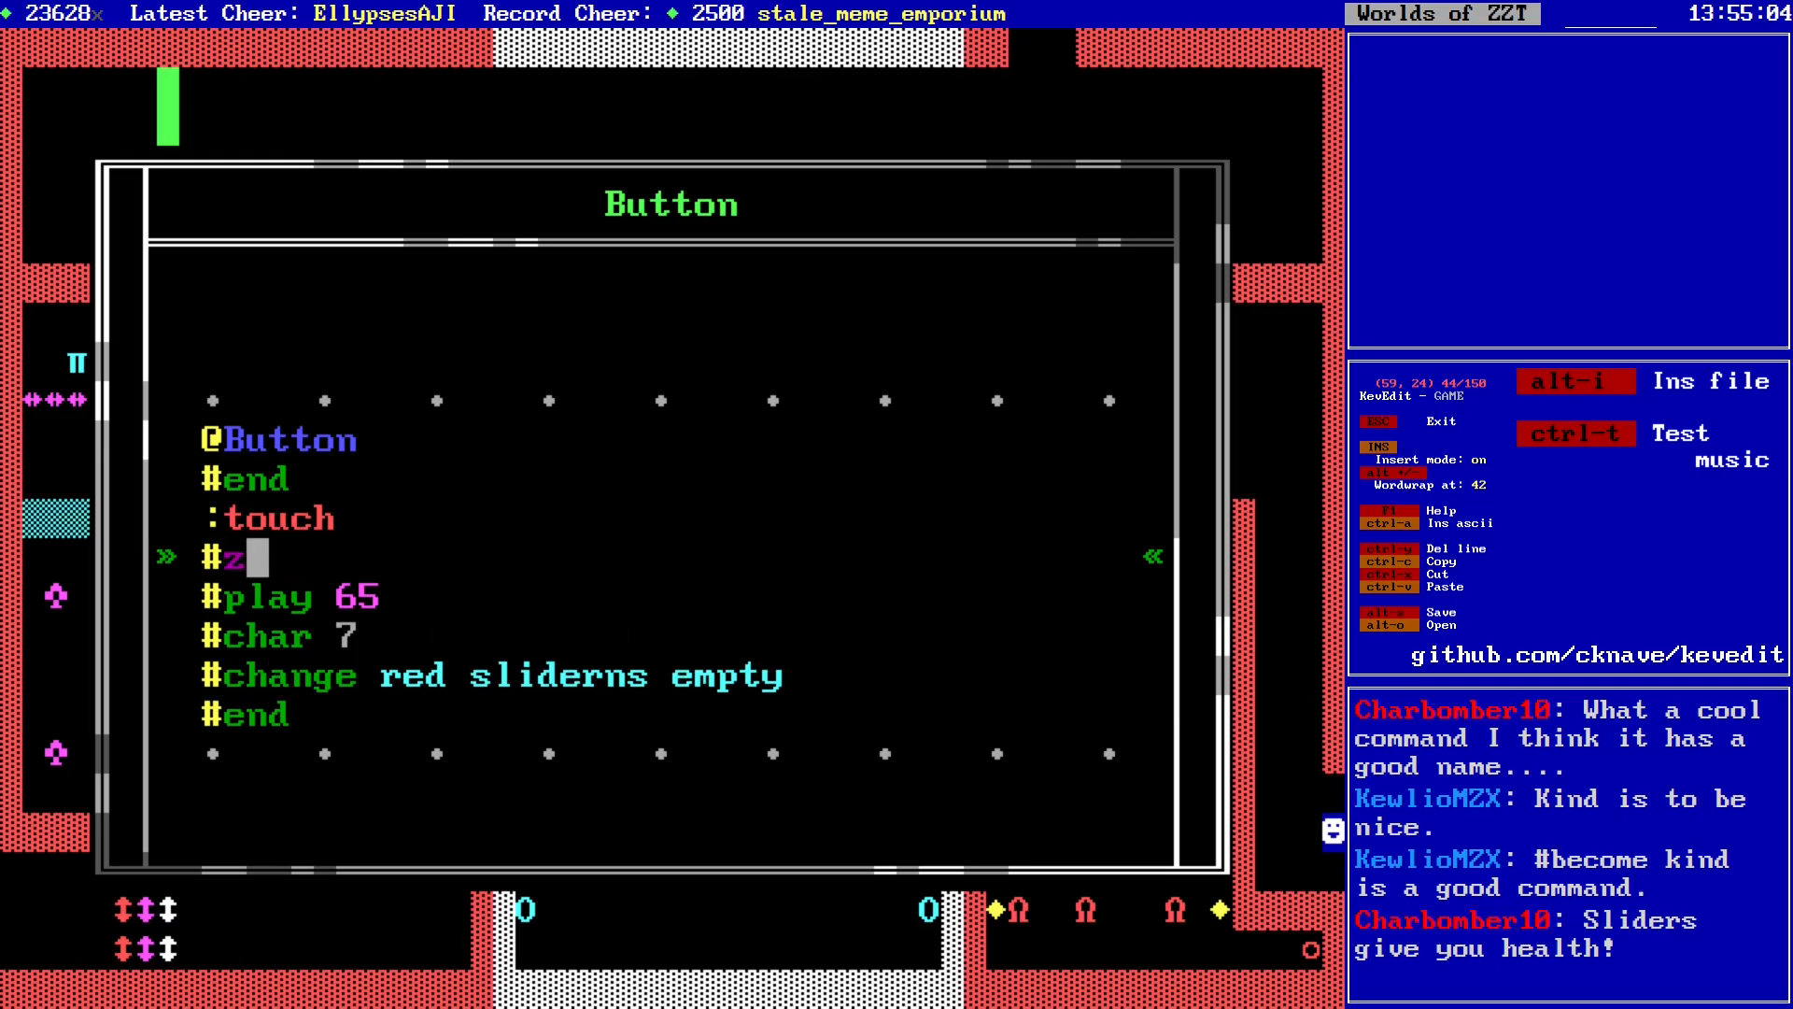
pyautogui.write('ap touch')
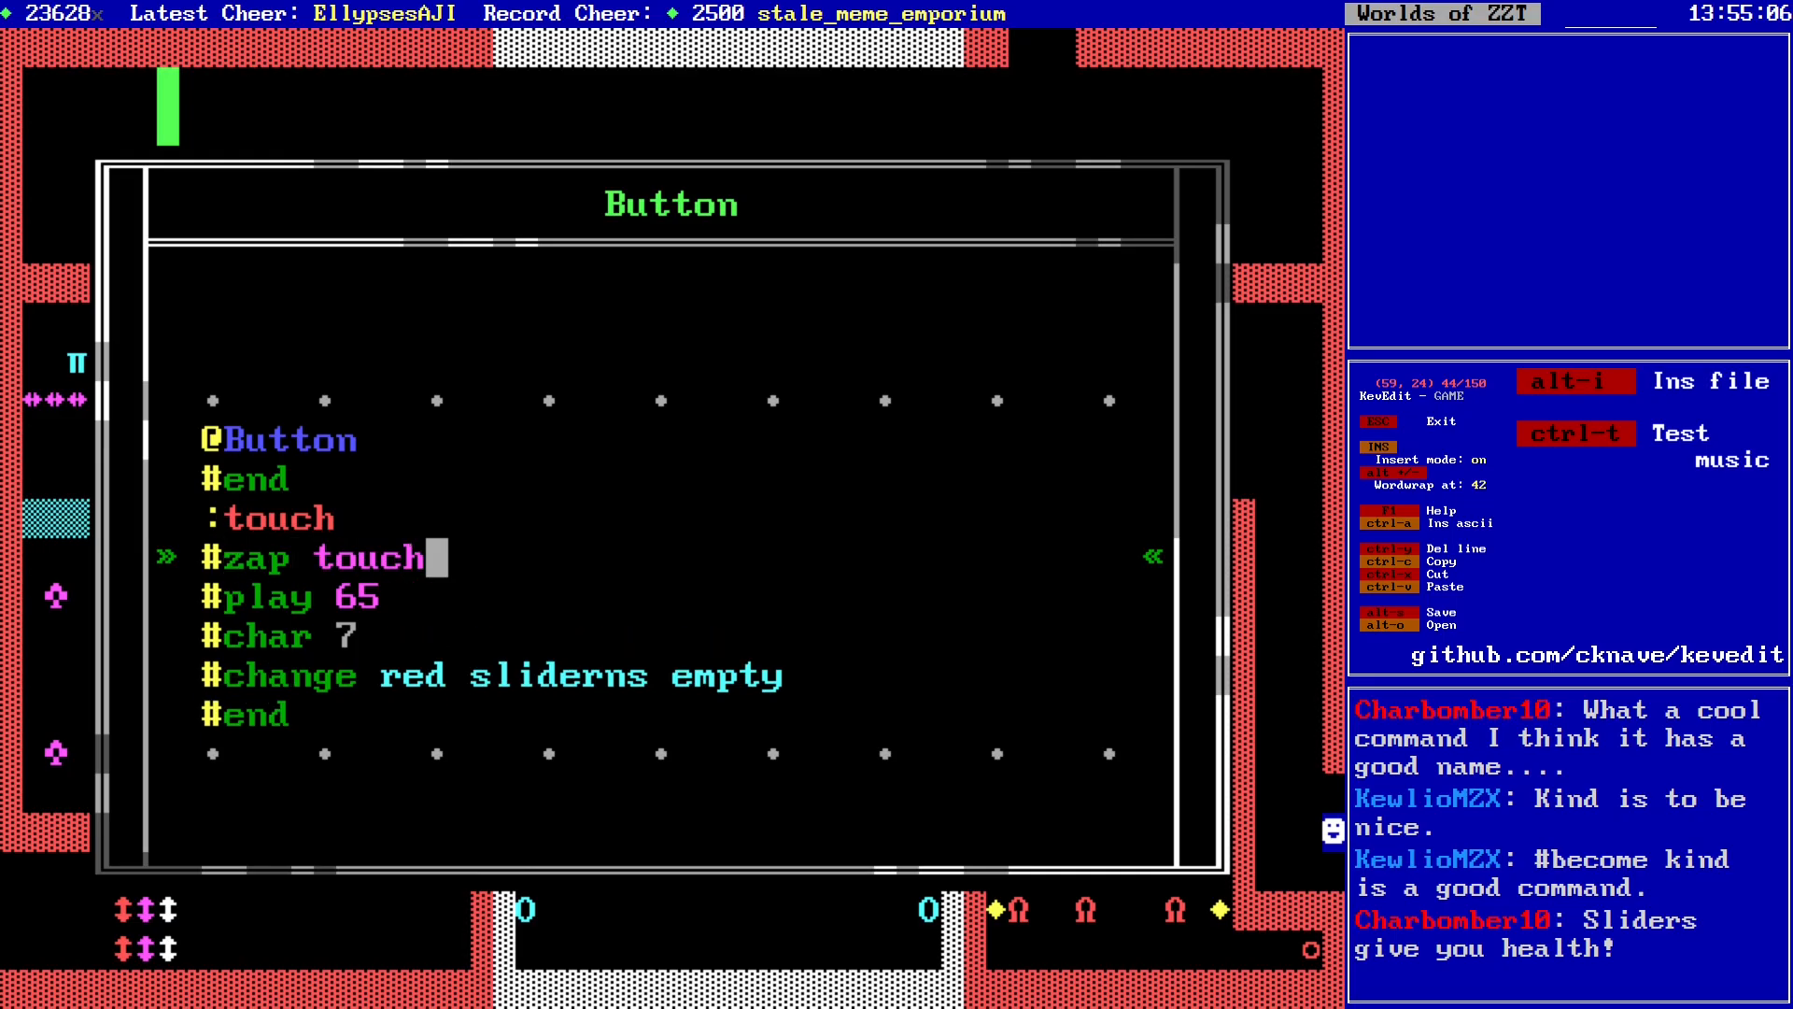
# Step: Turn the :touch label into the comment 'touch and restore its colon
pyautogui.press('Up')
pyautogui.press('Home')
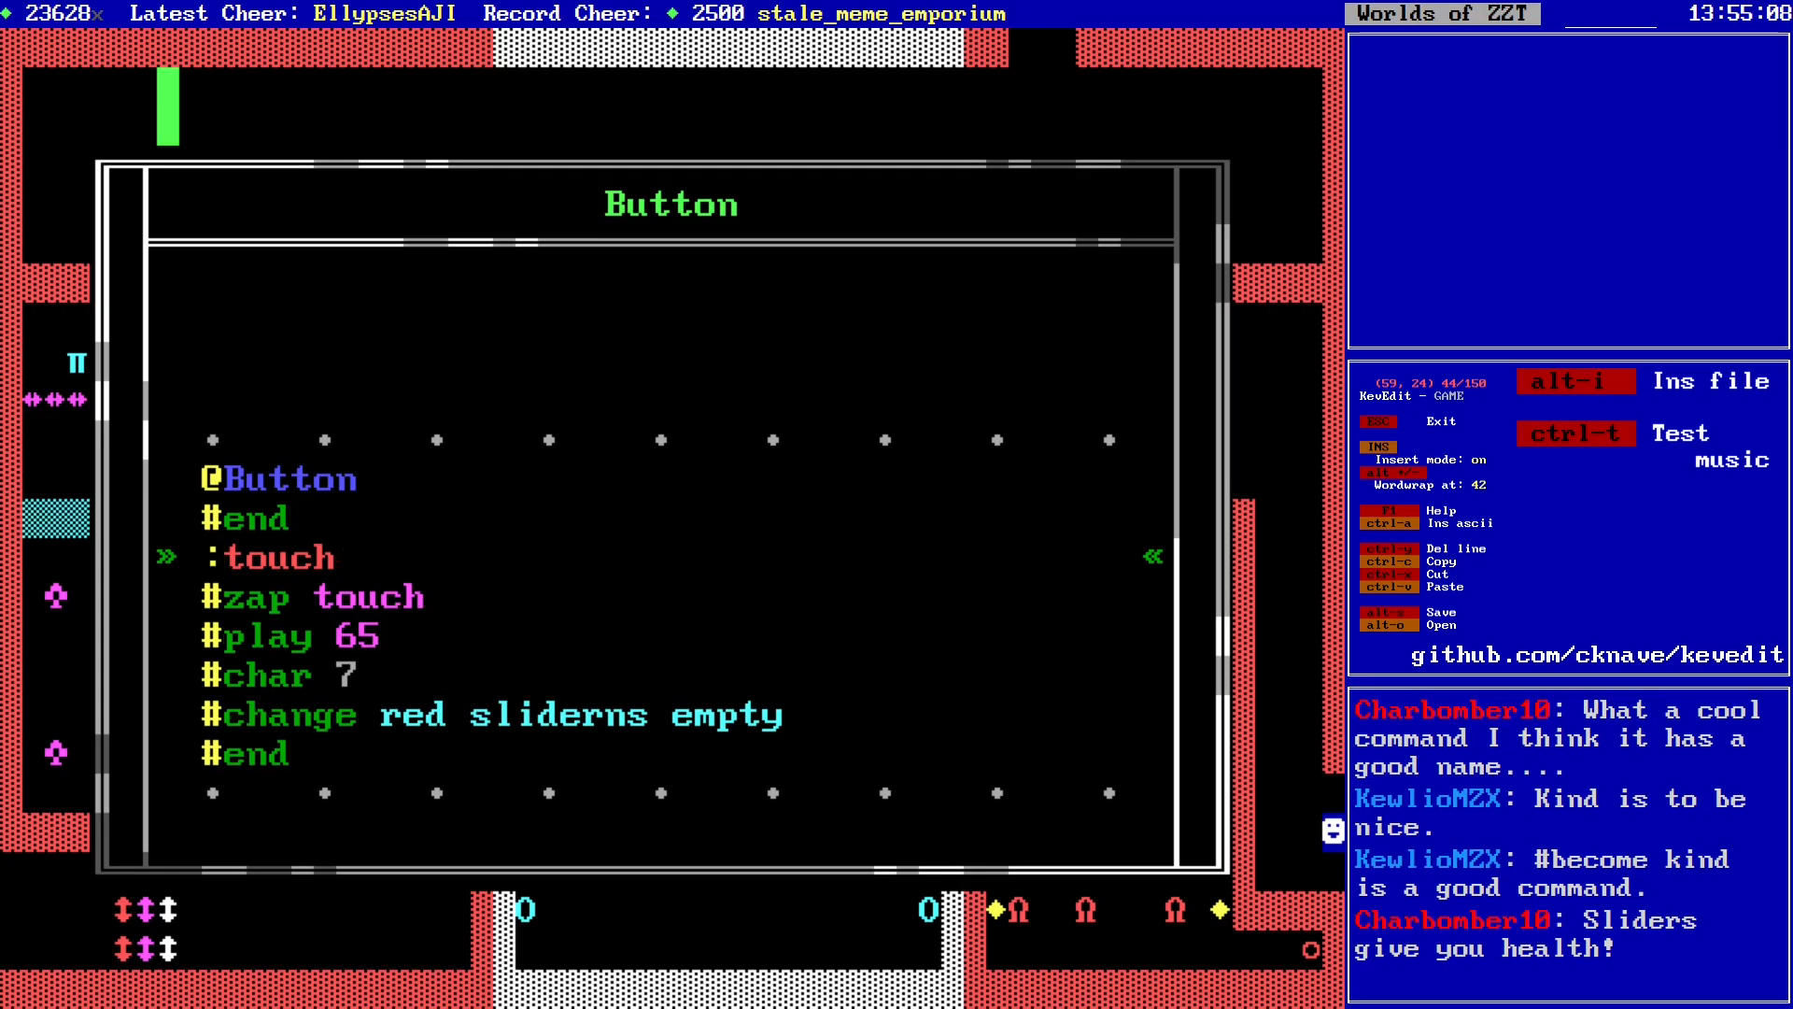
pyautogui.press('Delete')
pyautogui.write("'")
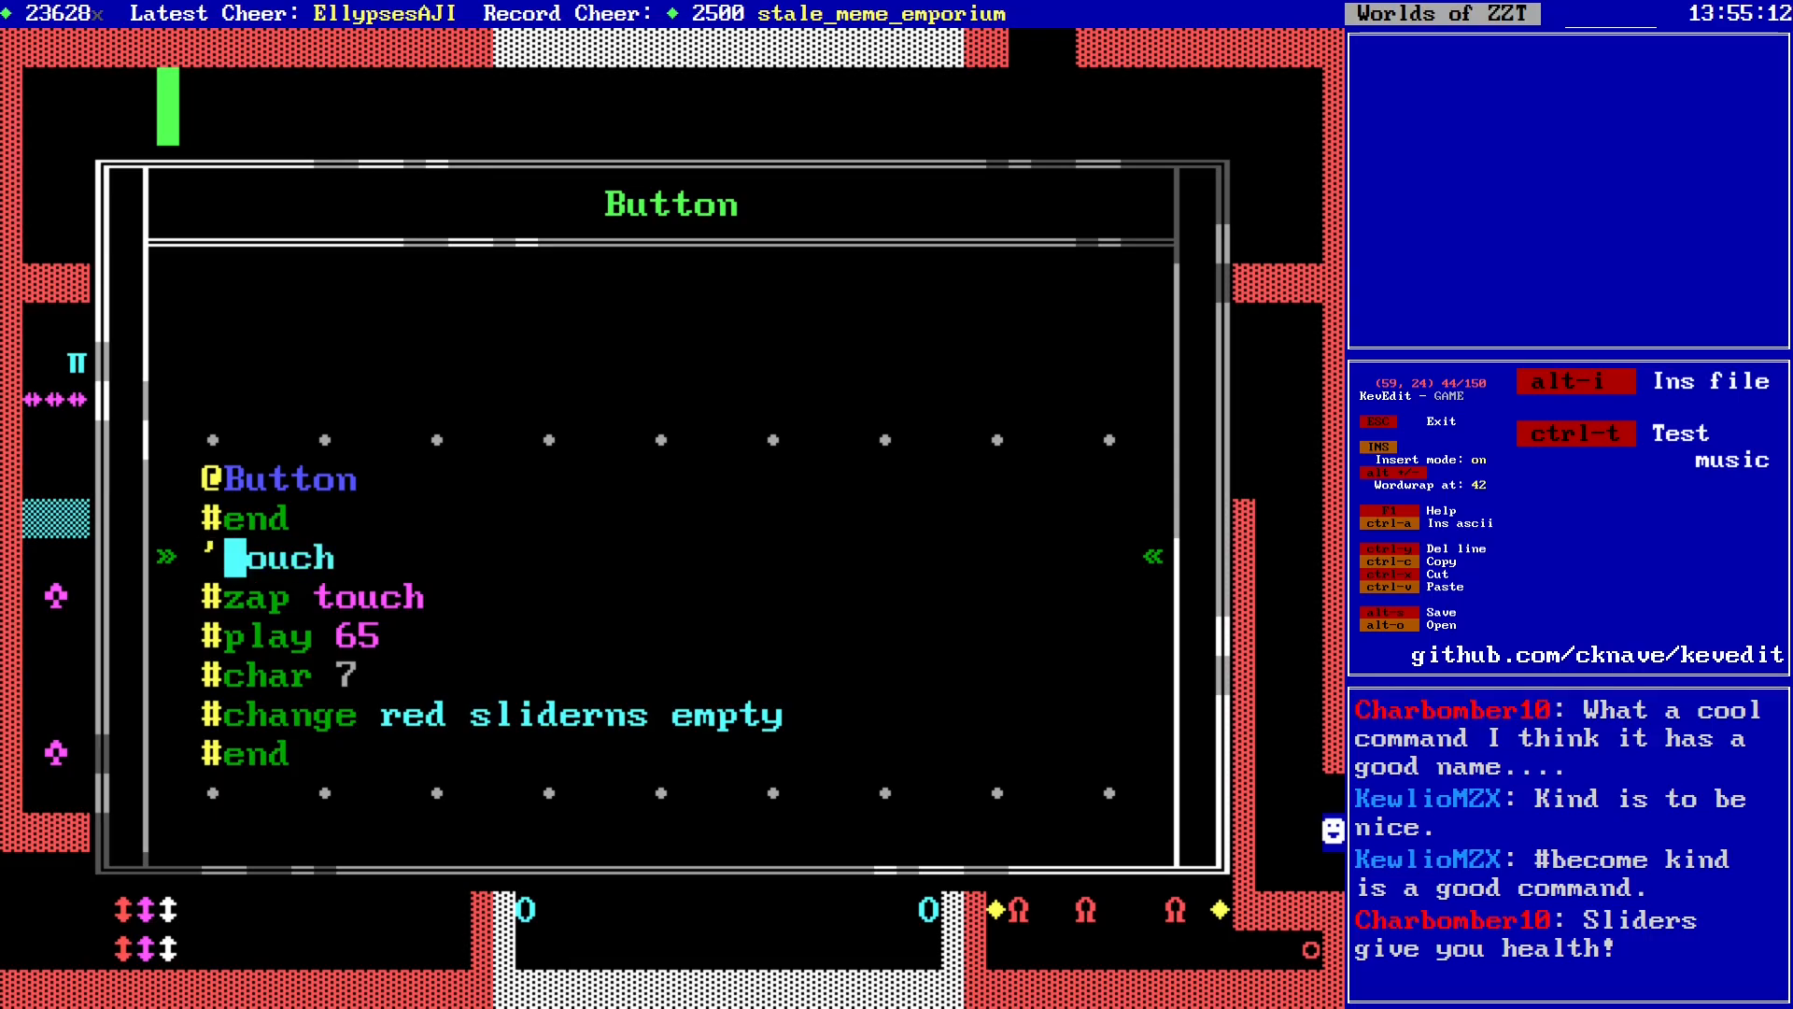
pyautogui.press('BackSpace')
pyautogui.write(':')
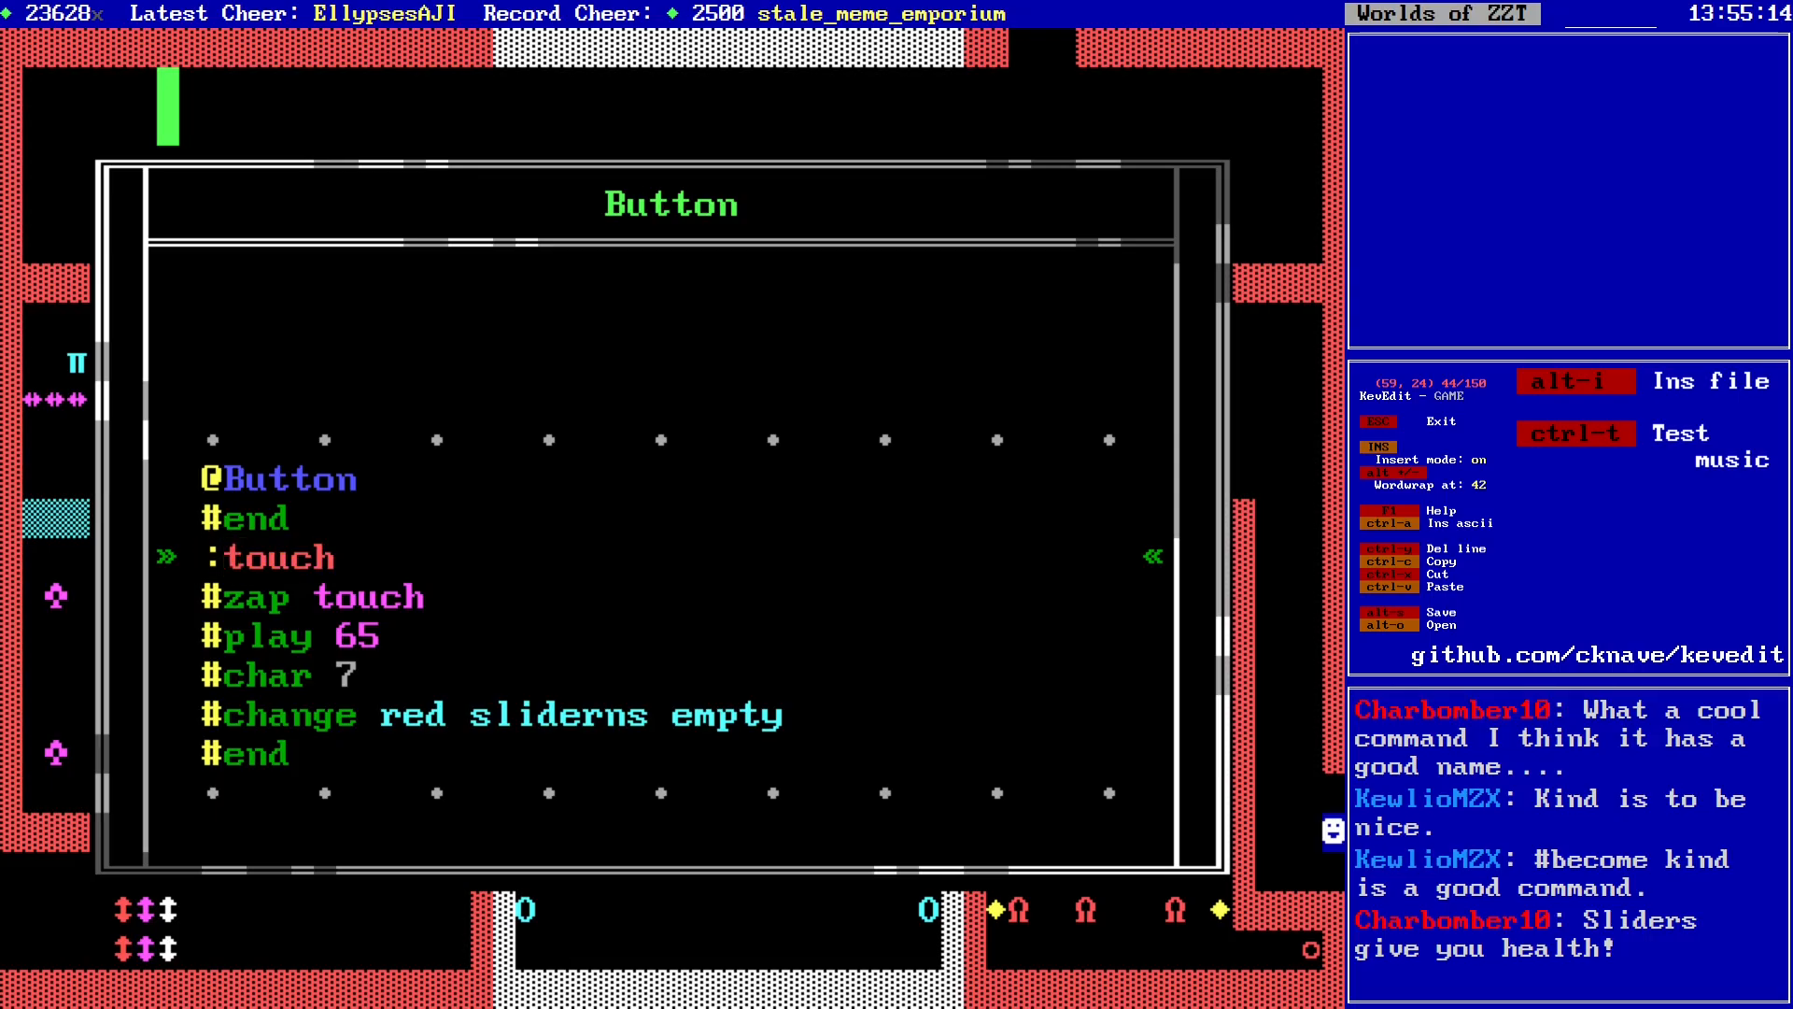
# Step: Append a second :touch label after the final #end, with the message "You already pressed this!" and its own #end
pyautogui.press('Down')
pyautogui.press('Down')
pyautogui.press('Down')
pyautogui.press('Down')
pyautogui.press('Down')
pyautogui.press('End')
pyautogui.press('Return')
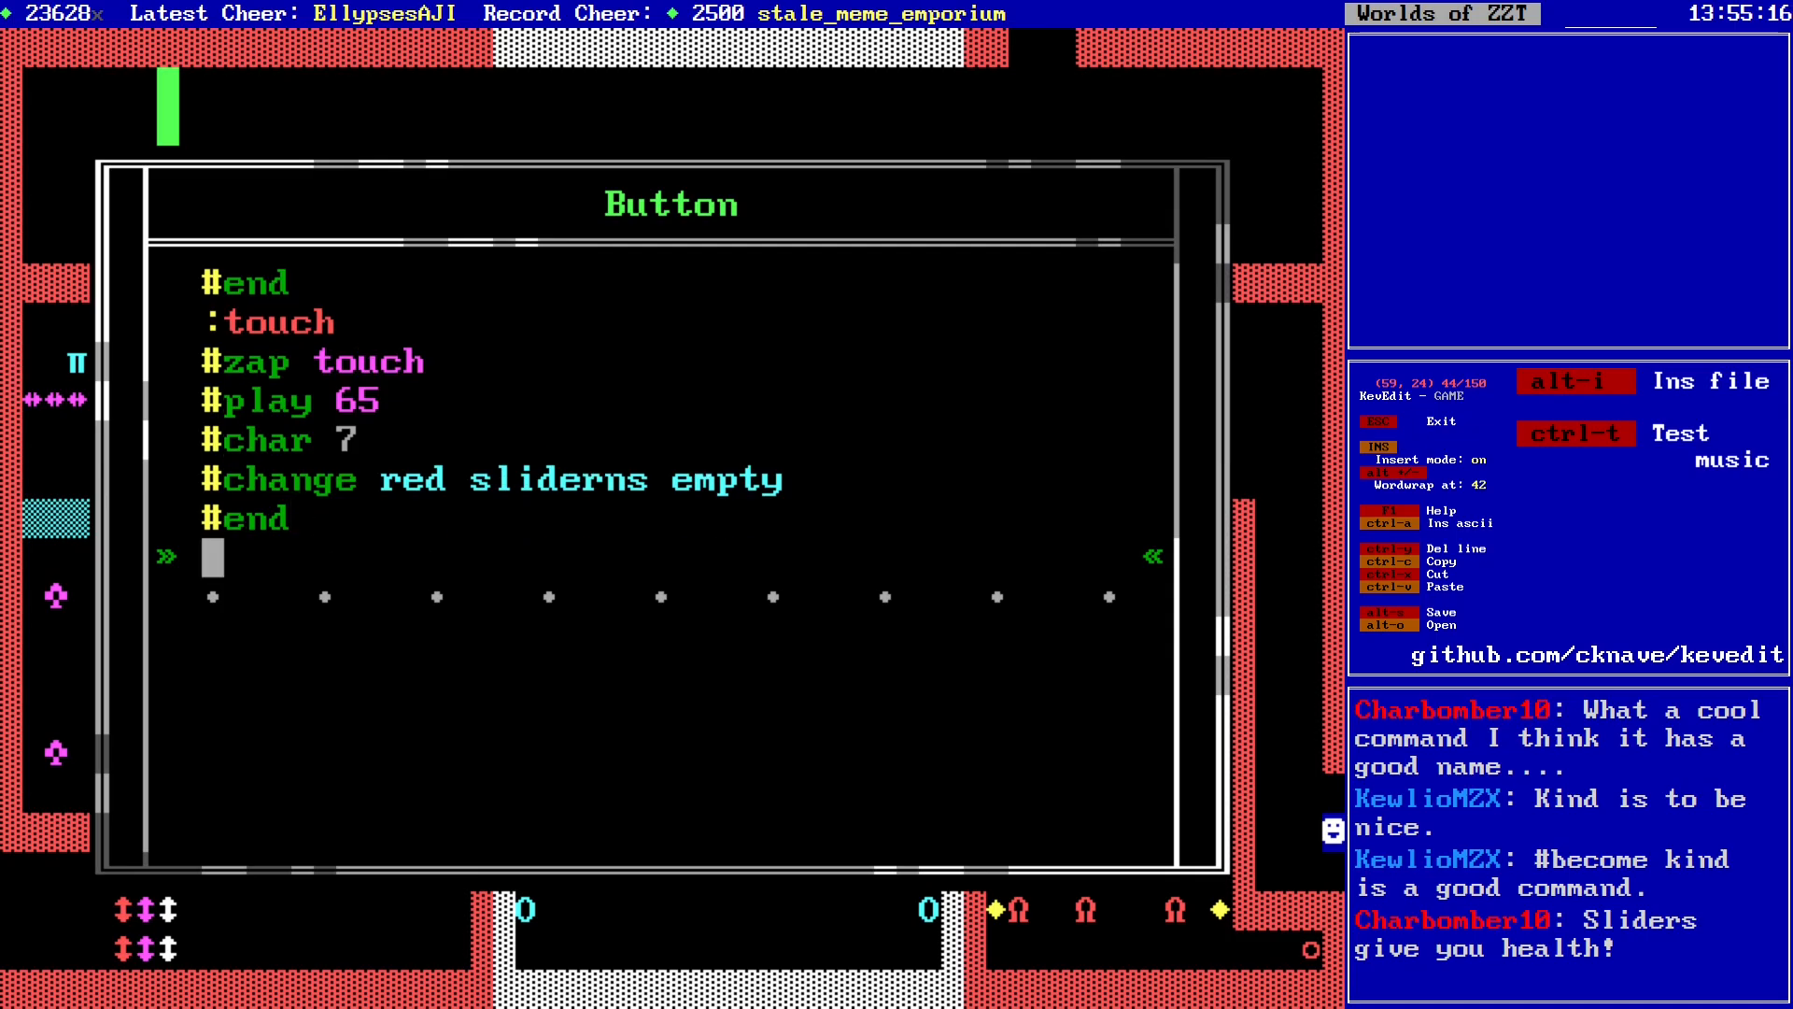
pyautogui.write(':touch')
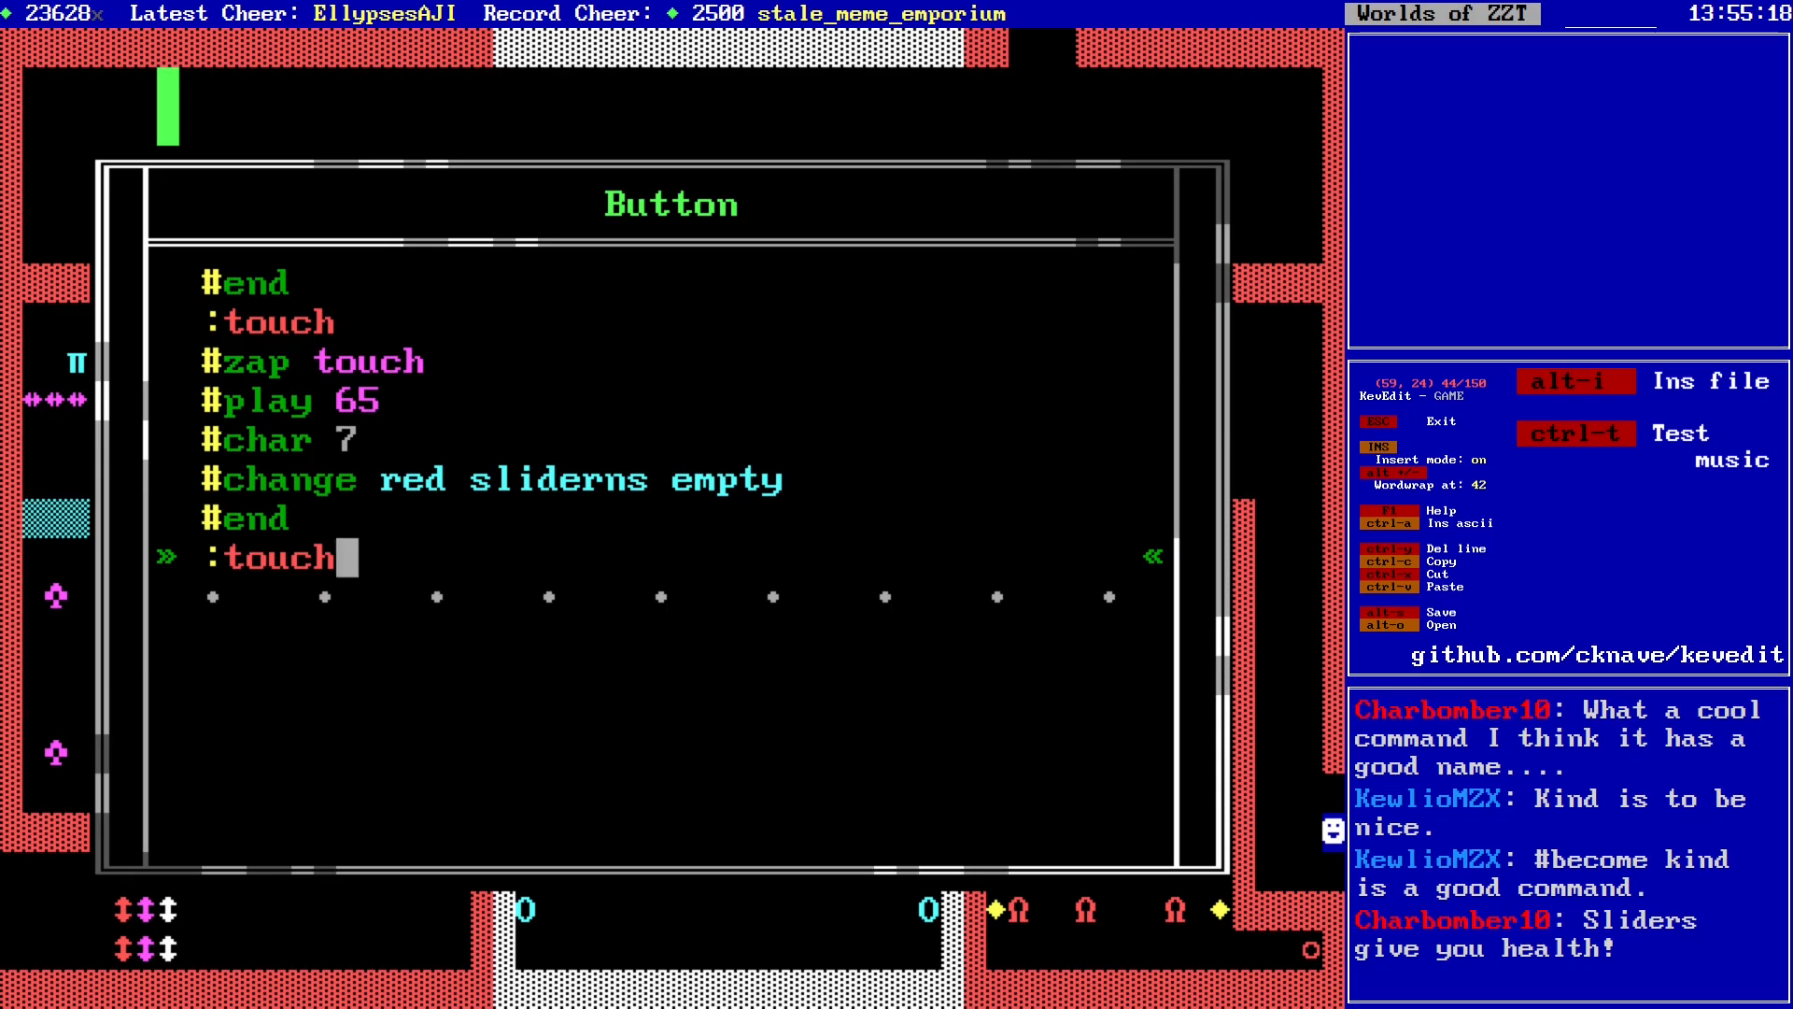
pyautogui.press('Return')
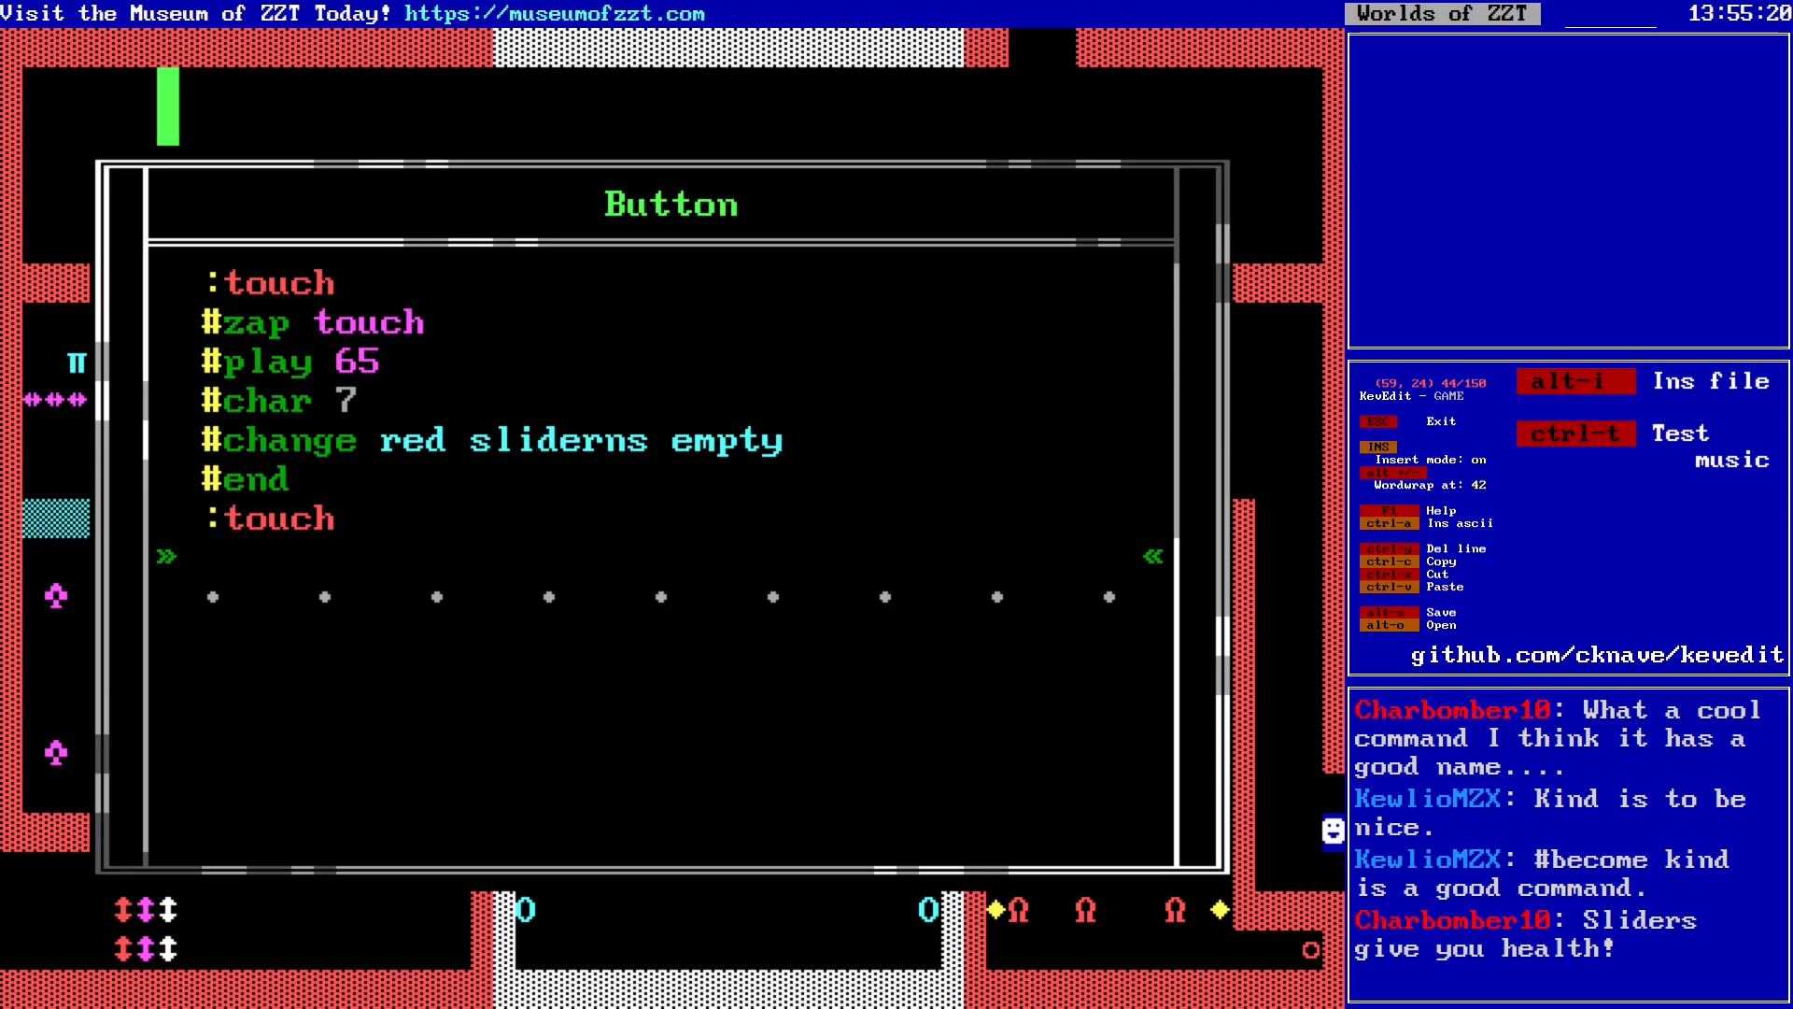
pyautogui.write('You alr')
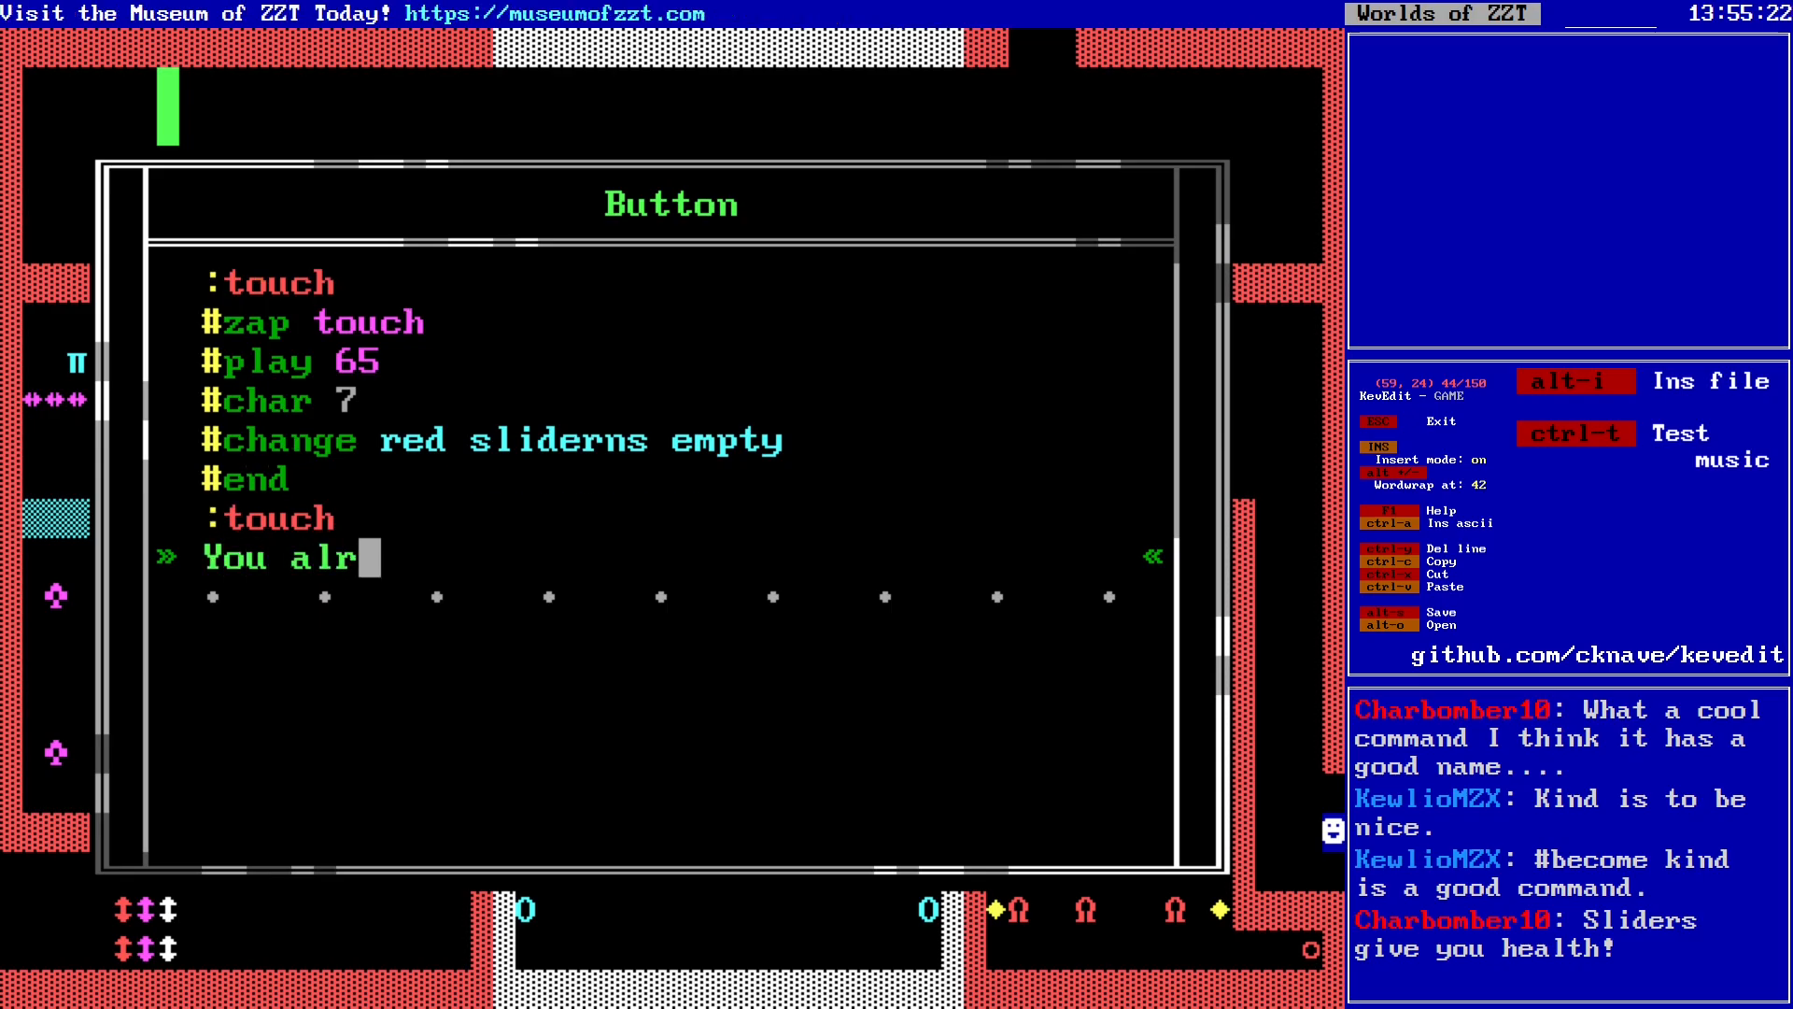
pyautogui.write('eady pressed this!')
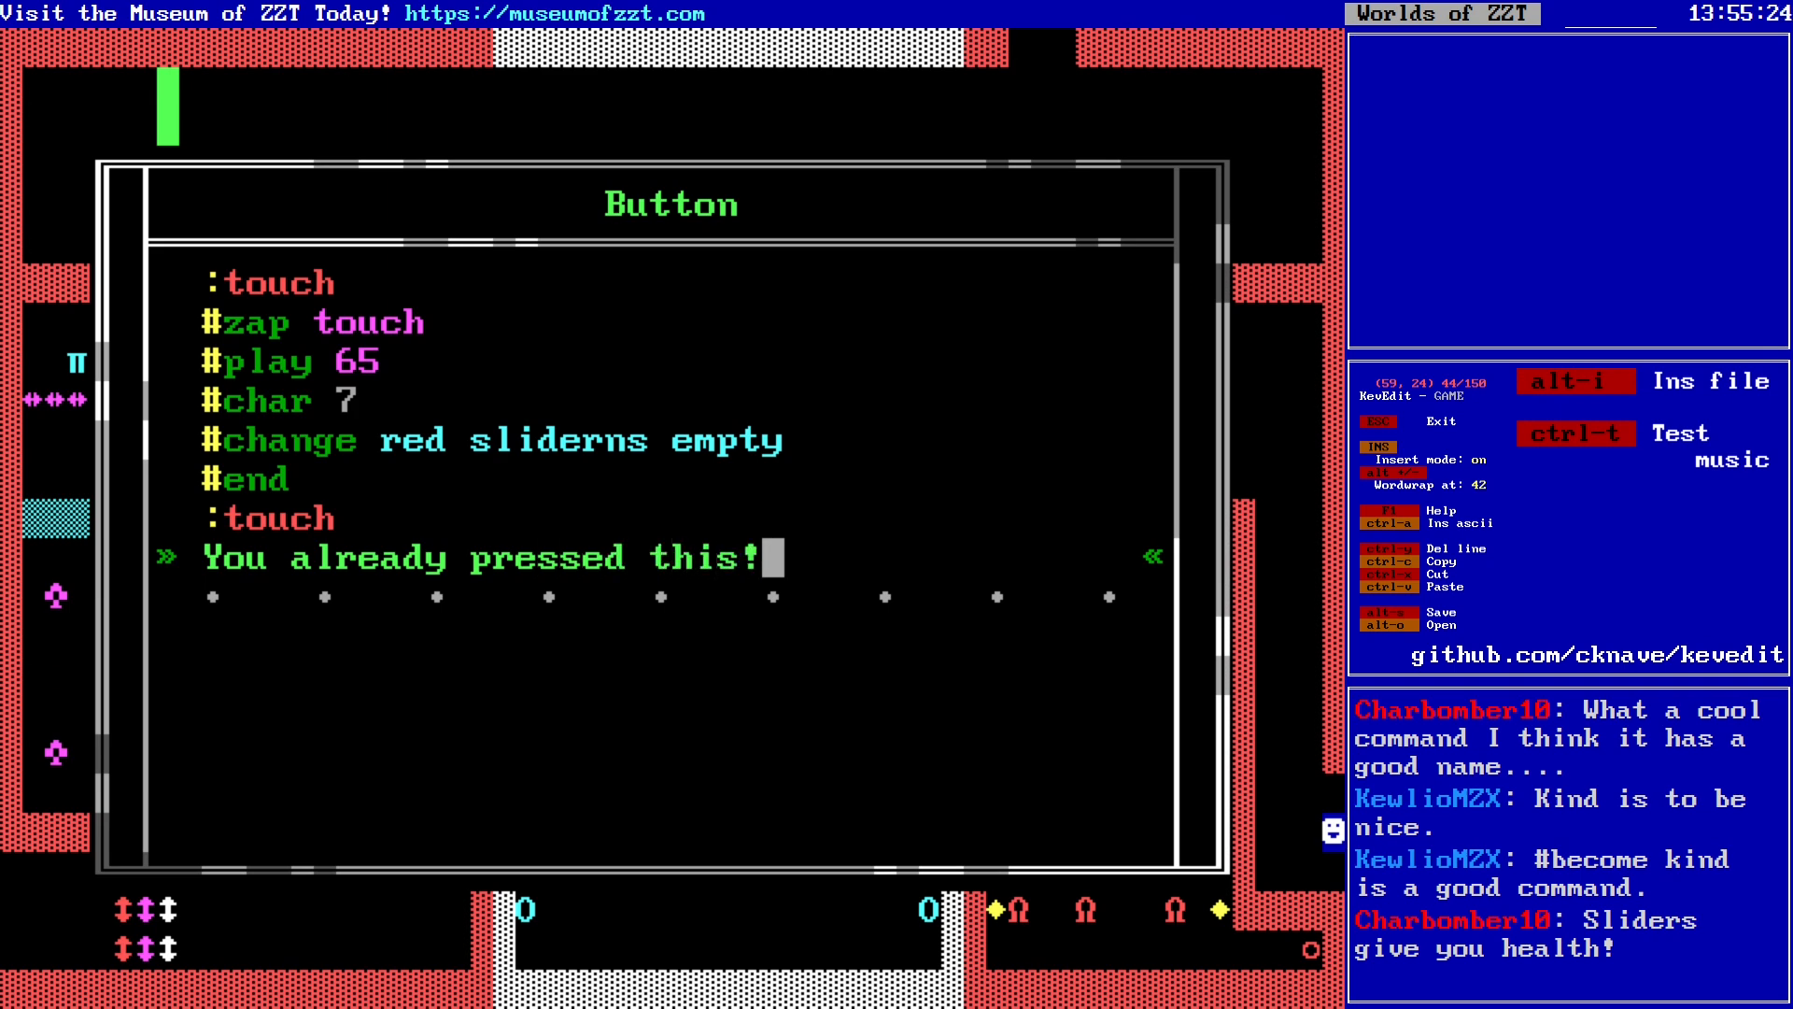
pyautogui.press('Return')
pyautogui.write('#end')
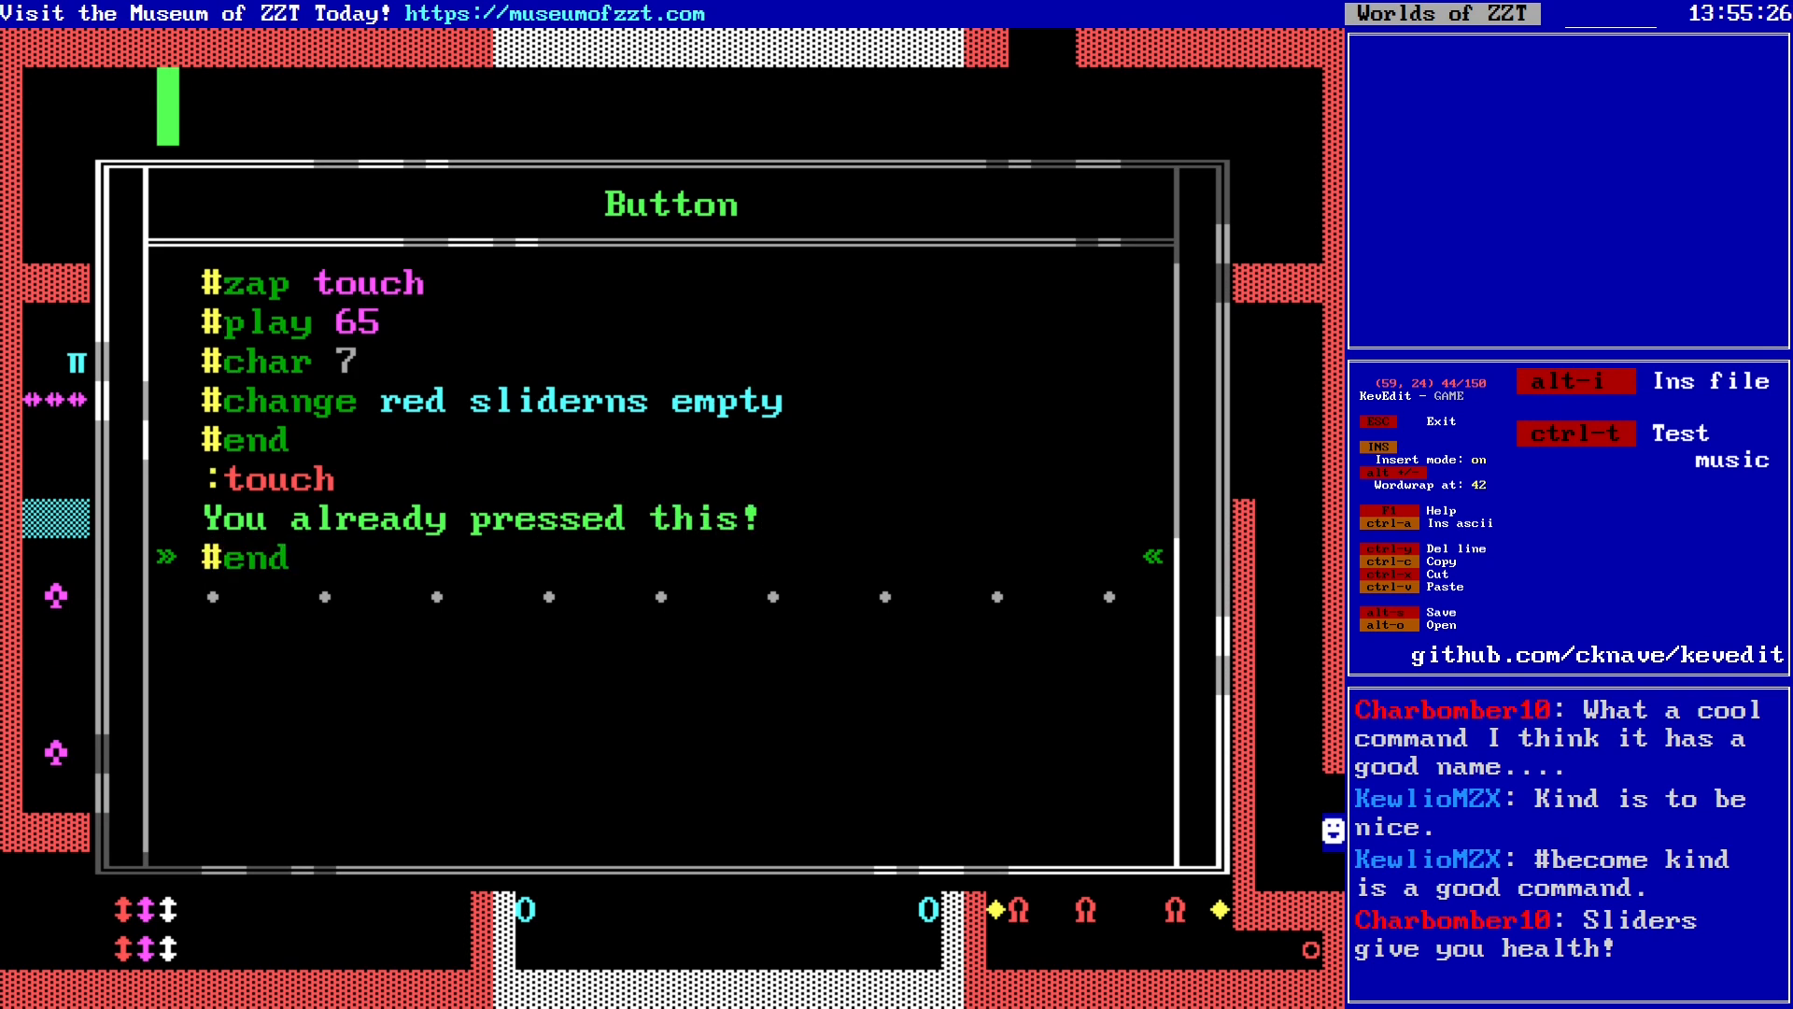
pyautogui.press('Up')
pyautogui.press('Up')
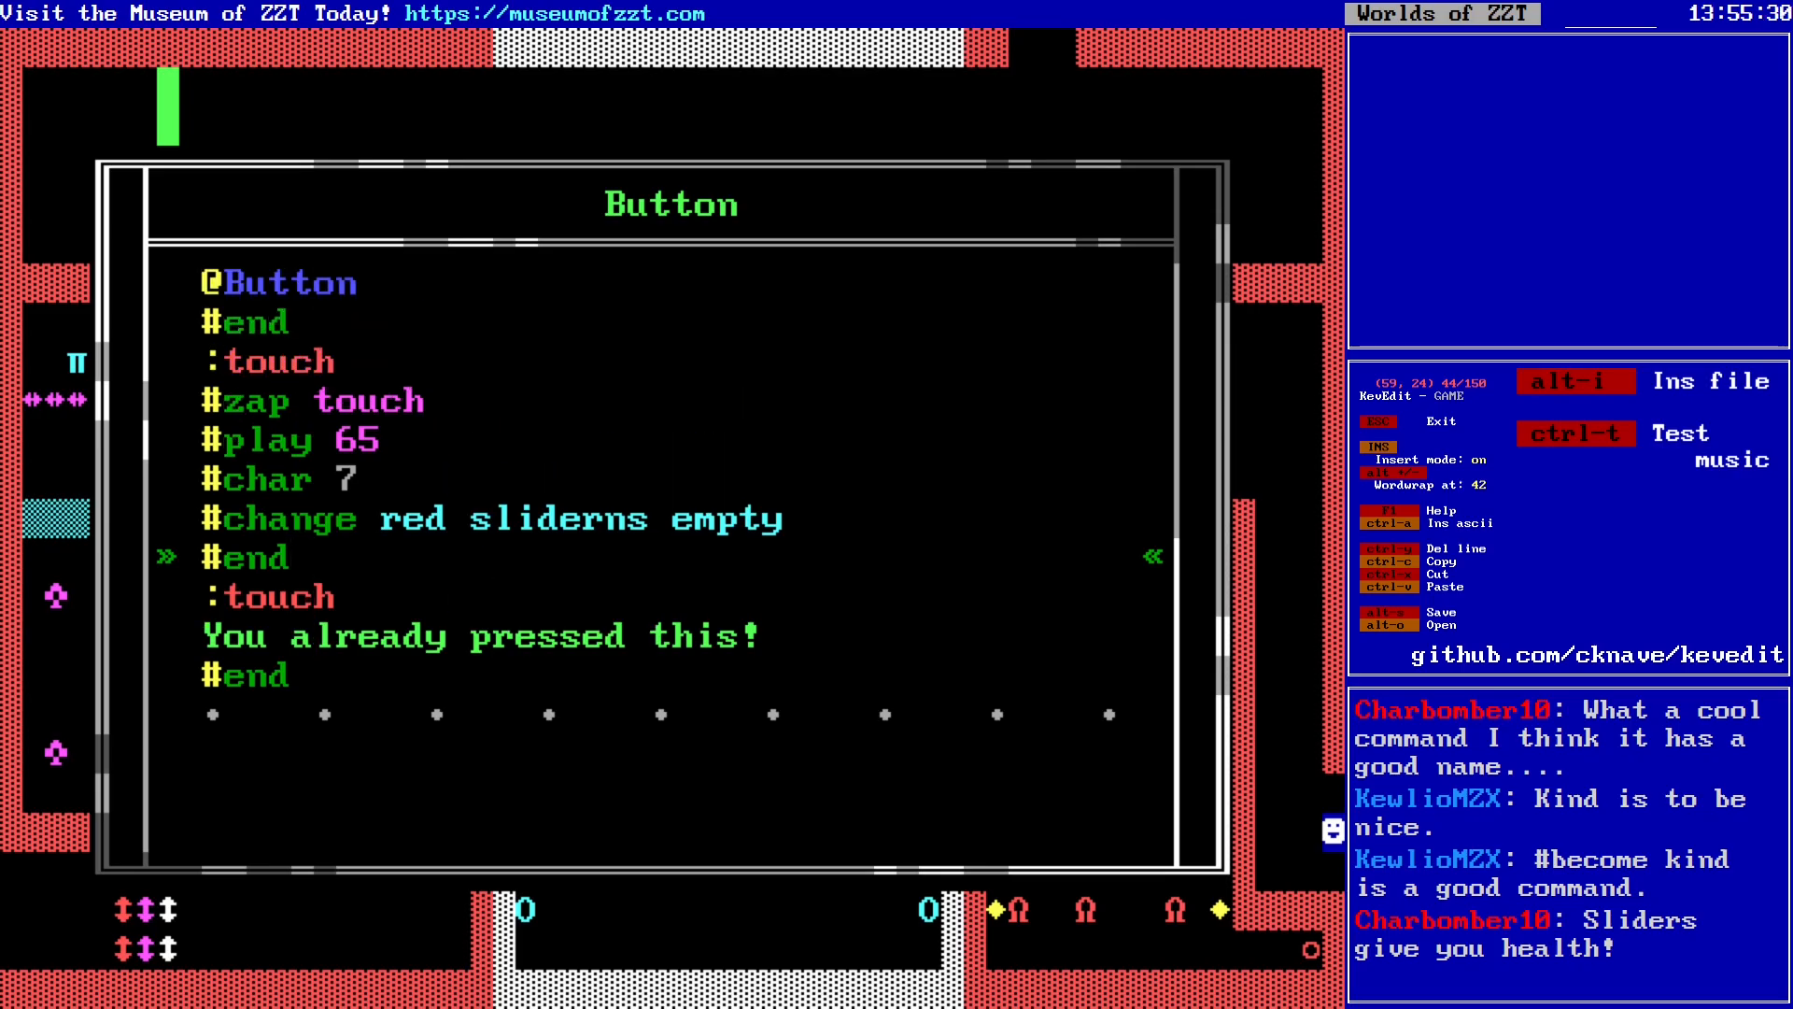
pyautogui.press('Down')
pyautogui.press('Down')
pyautogui.press('End')
pyautogui.hotkey('shift', 'Home')
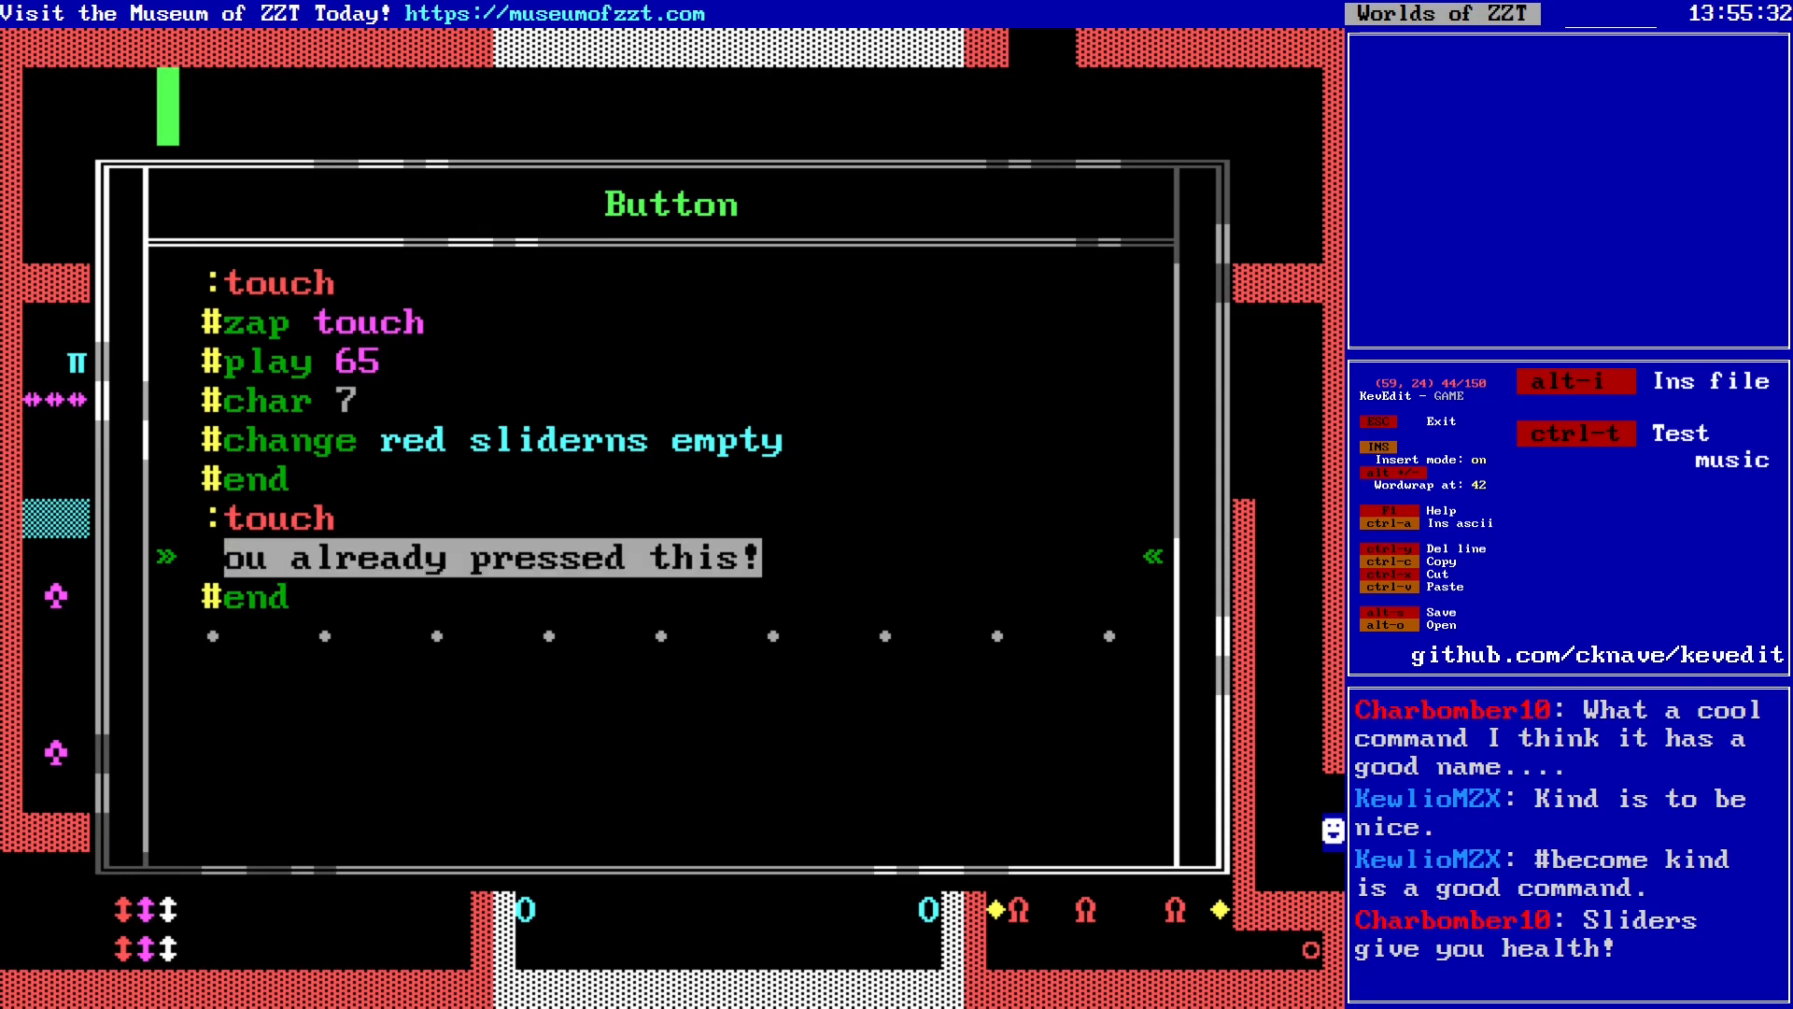
# Step: Insert #zap touch below the second :touch label and add a third :touch label after the last #end
pyautogui.press('Up')
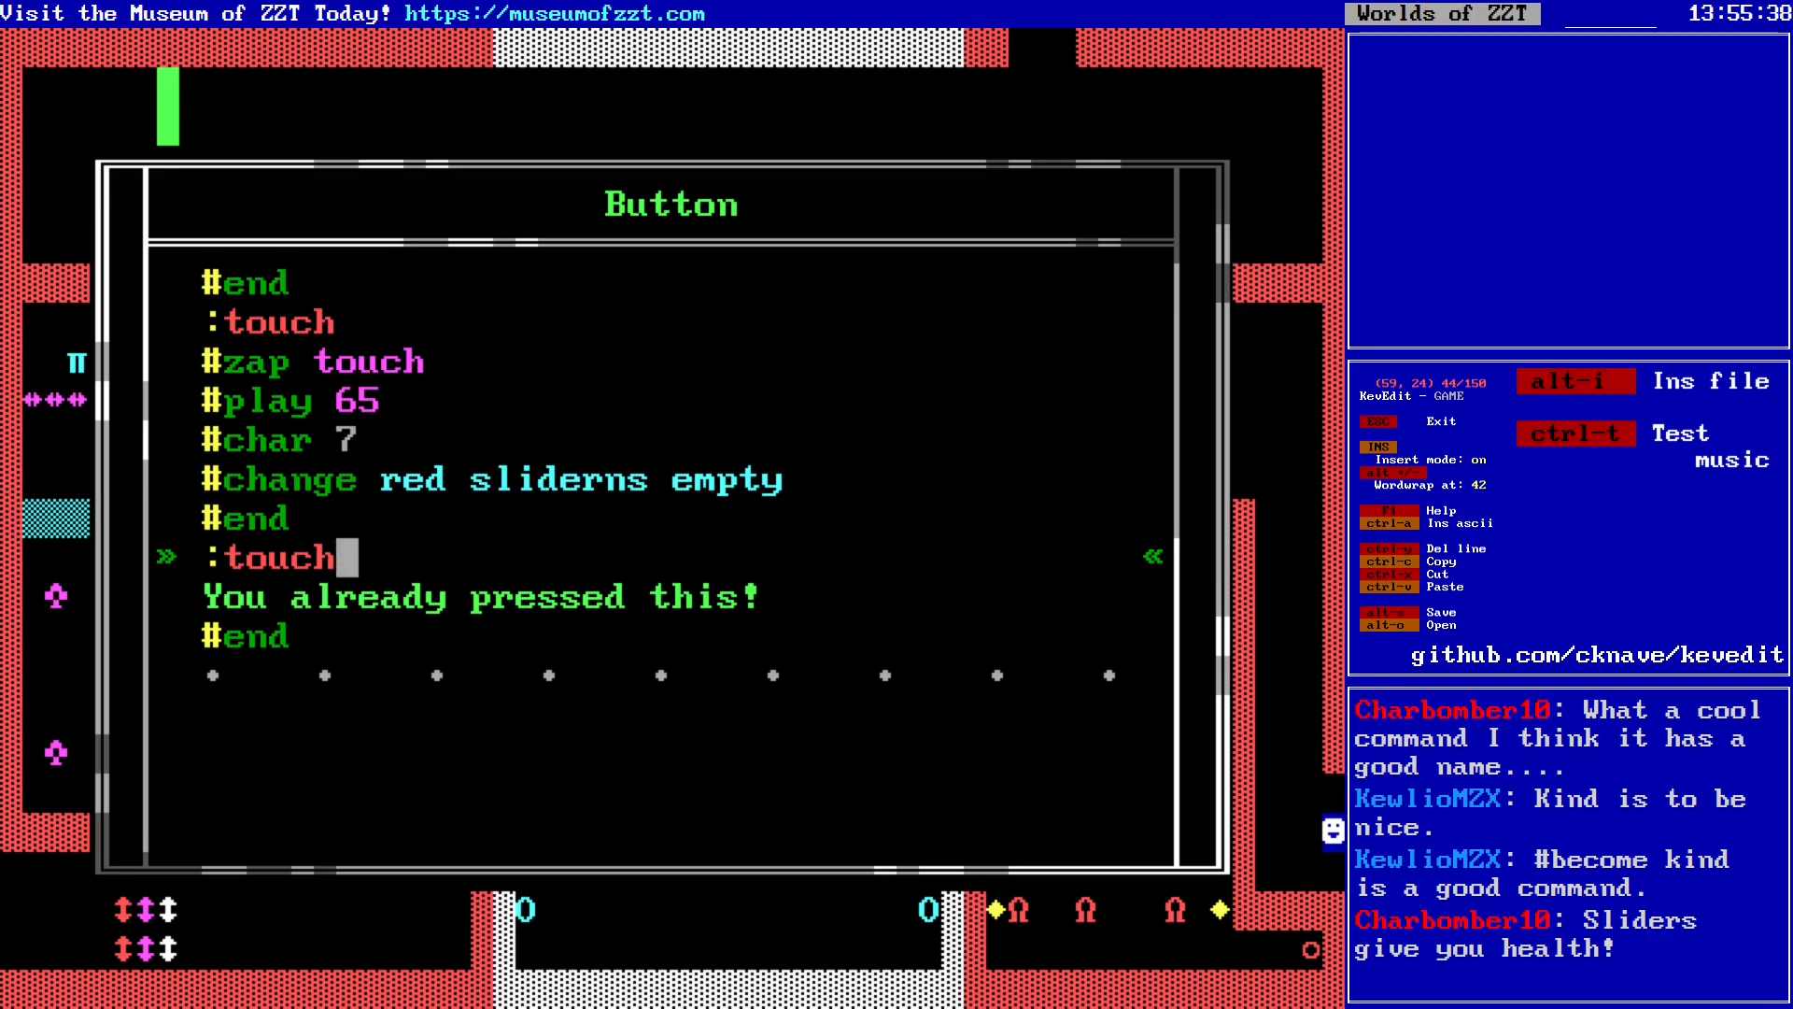
pyautogui.press('Return')
pyautogui.press('BackSpace')
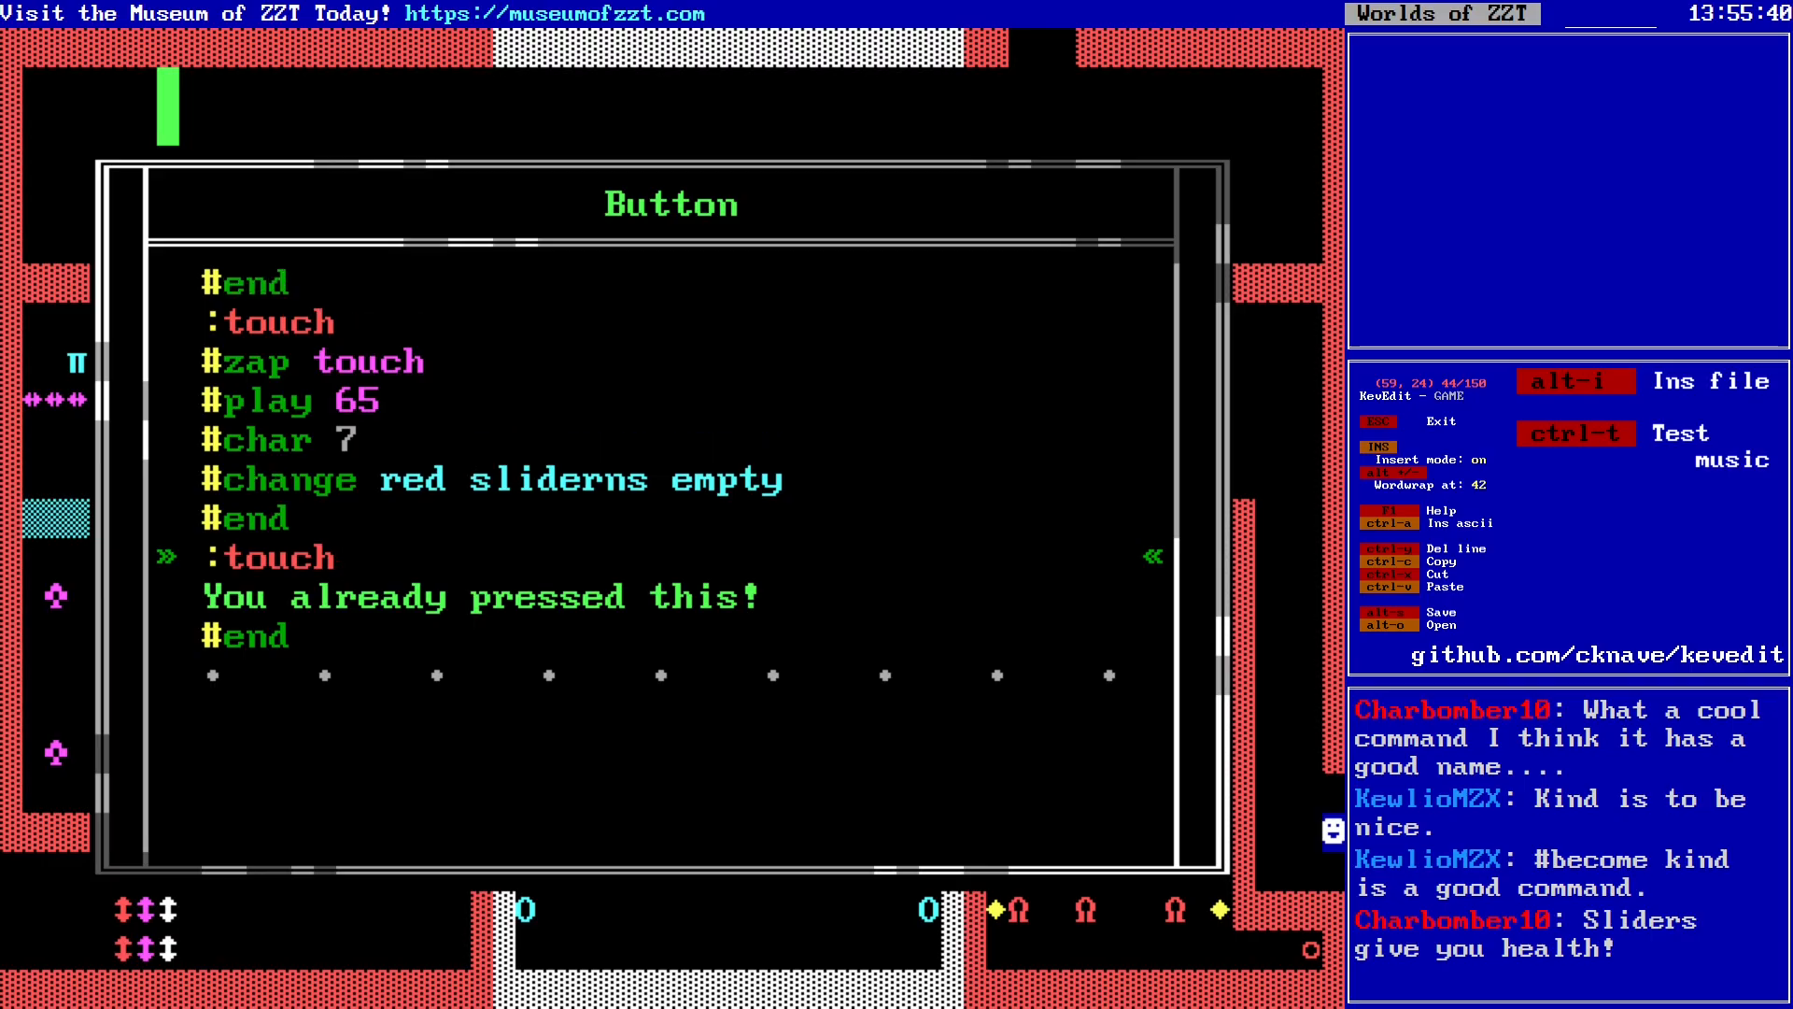
pyautogui.press('Return')
pyautogui.write('#zap')
pyautogui.press('Down')
pyautogui.press('Down')
pyautogui.press('Return')
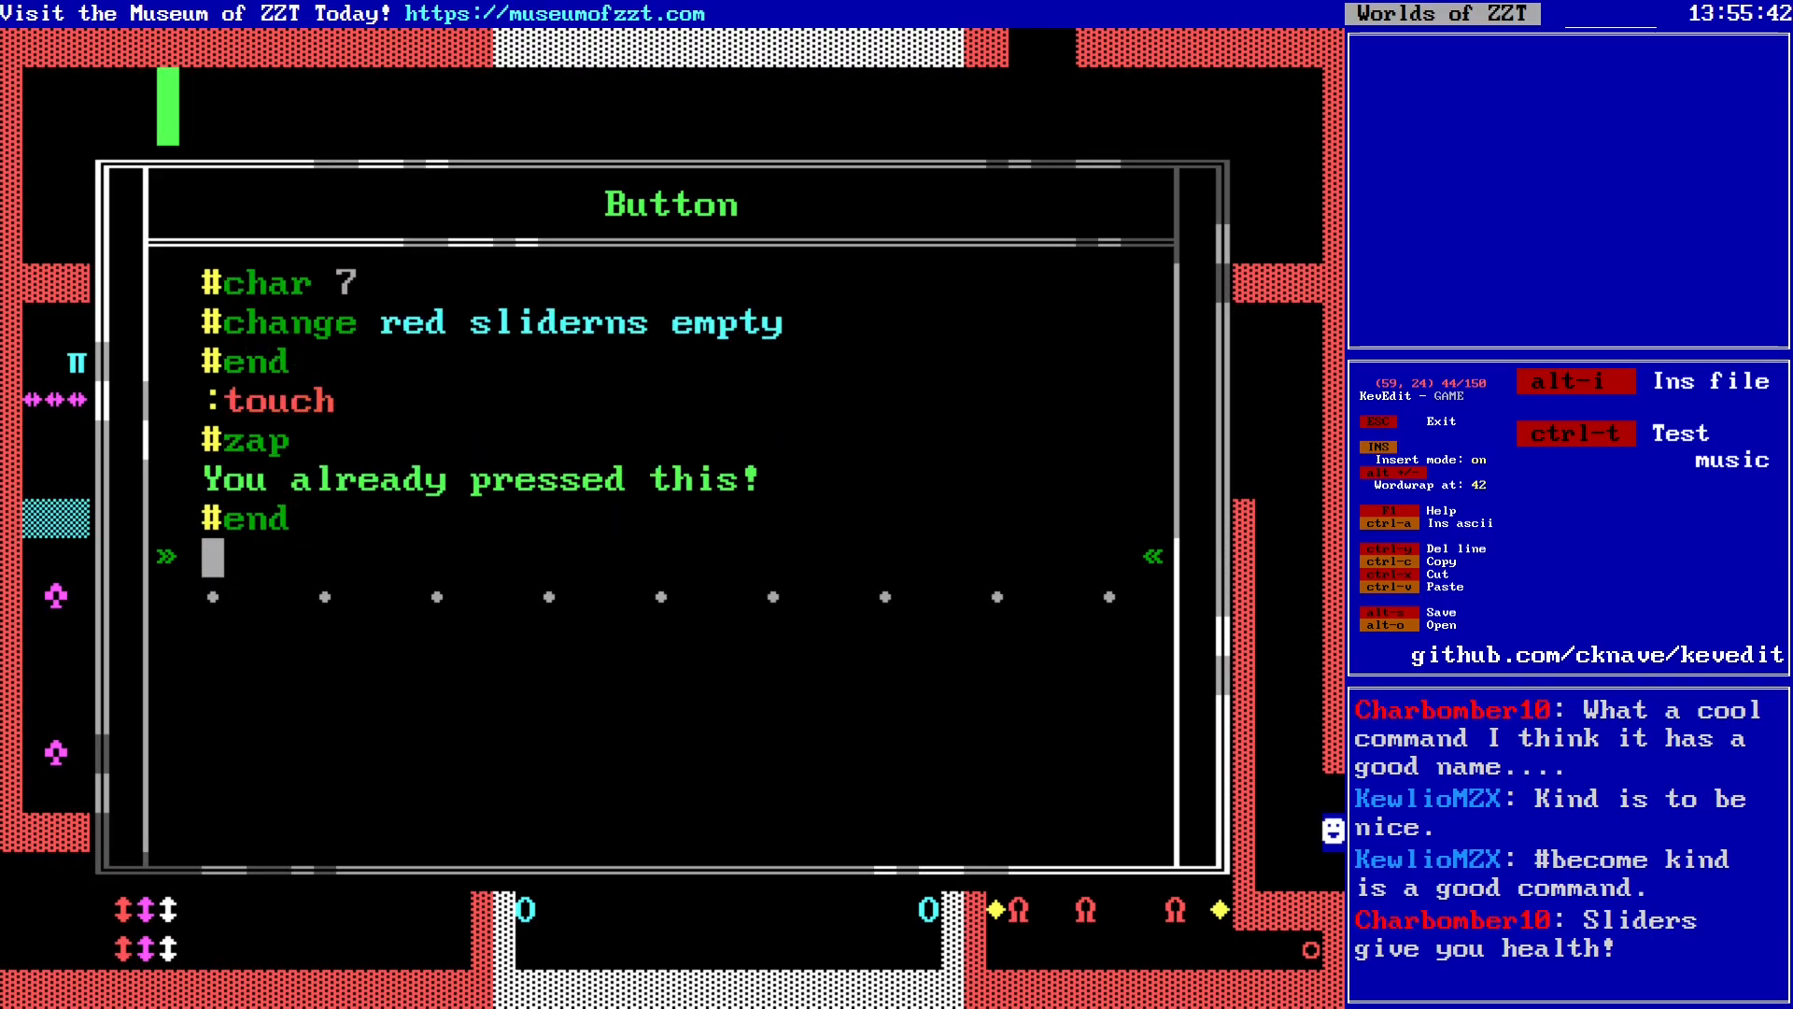
pyautogui.write(':touch')
pyautogui.press('Up')
pyautogui.press('Up')
pyautogui.write('touch')
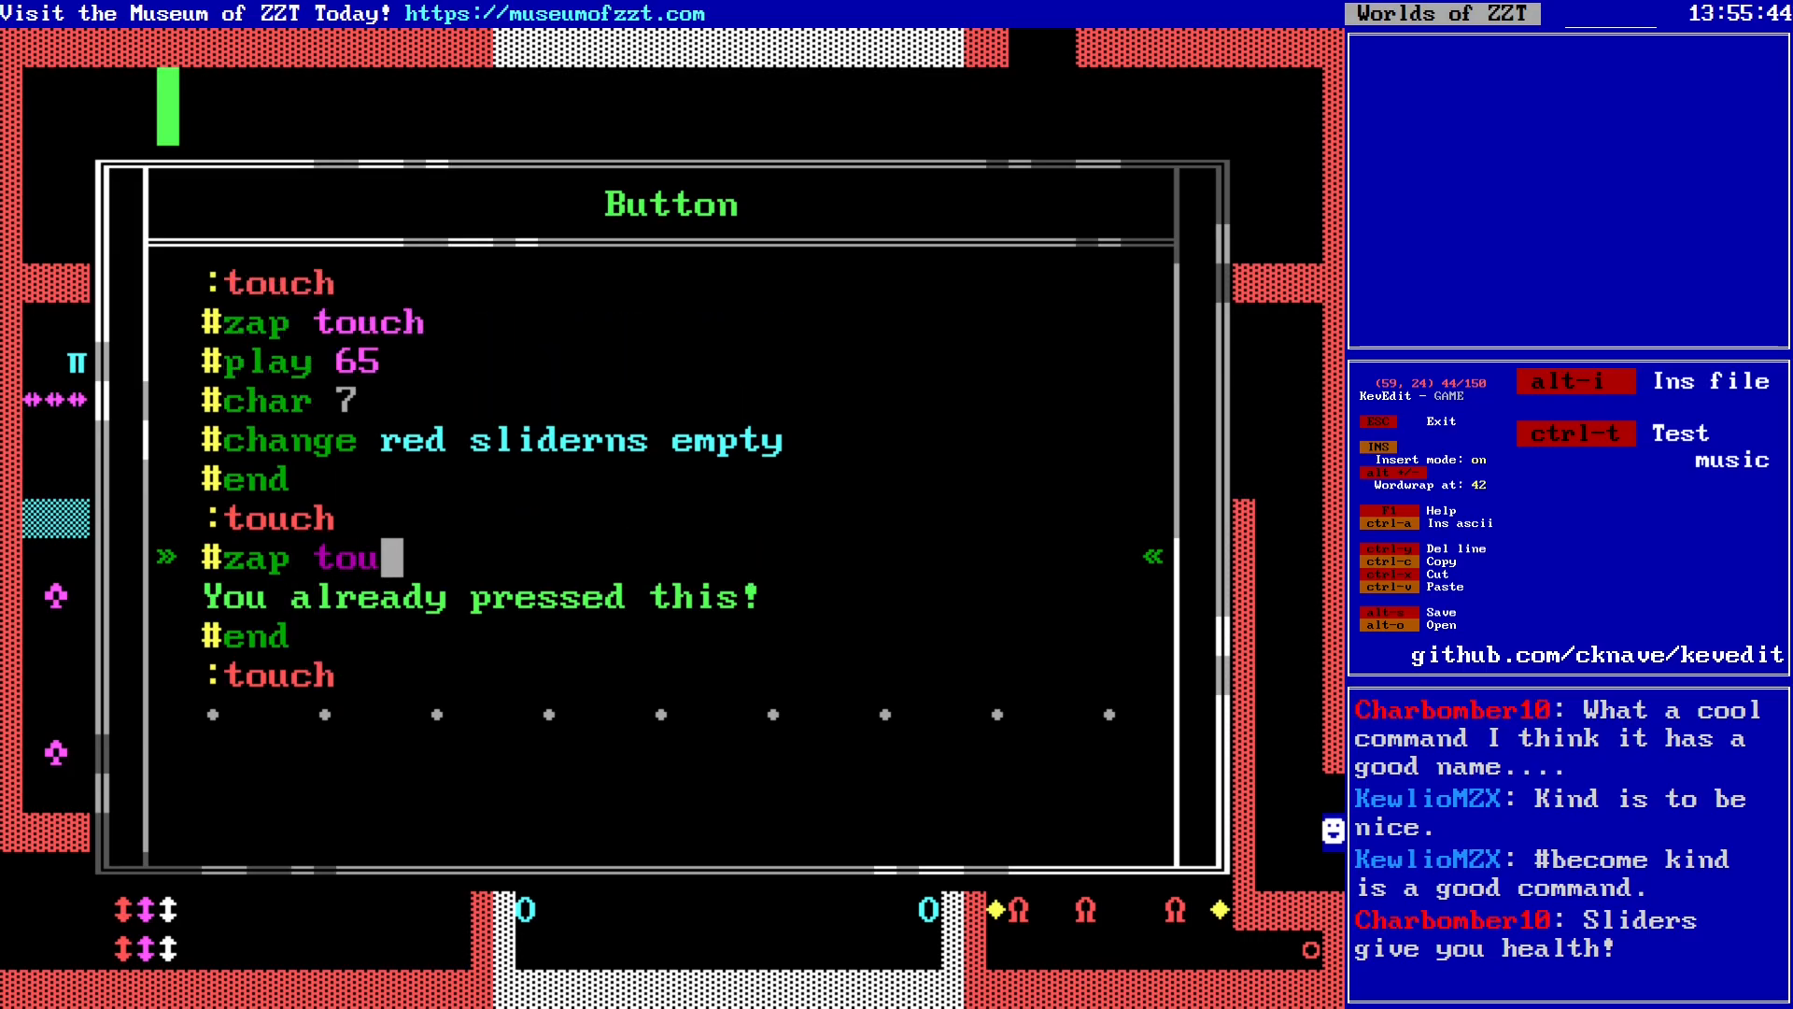
# Step: Add the message "Please. Stop touching this button." and #end below the third :touch label, and close the button's program
pyautogui.press('Down')
pyautogui.press('Down')
pyautogui.press('Return')
pyautogui.write('Please. St')
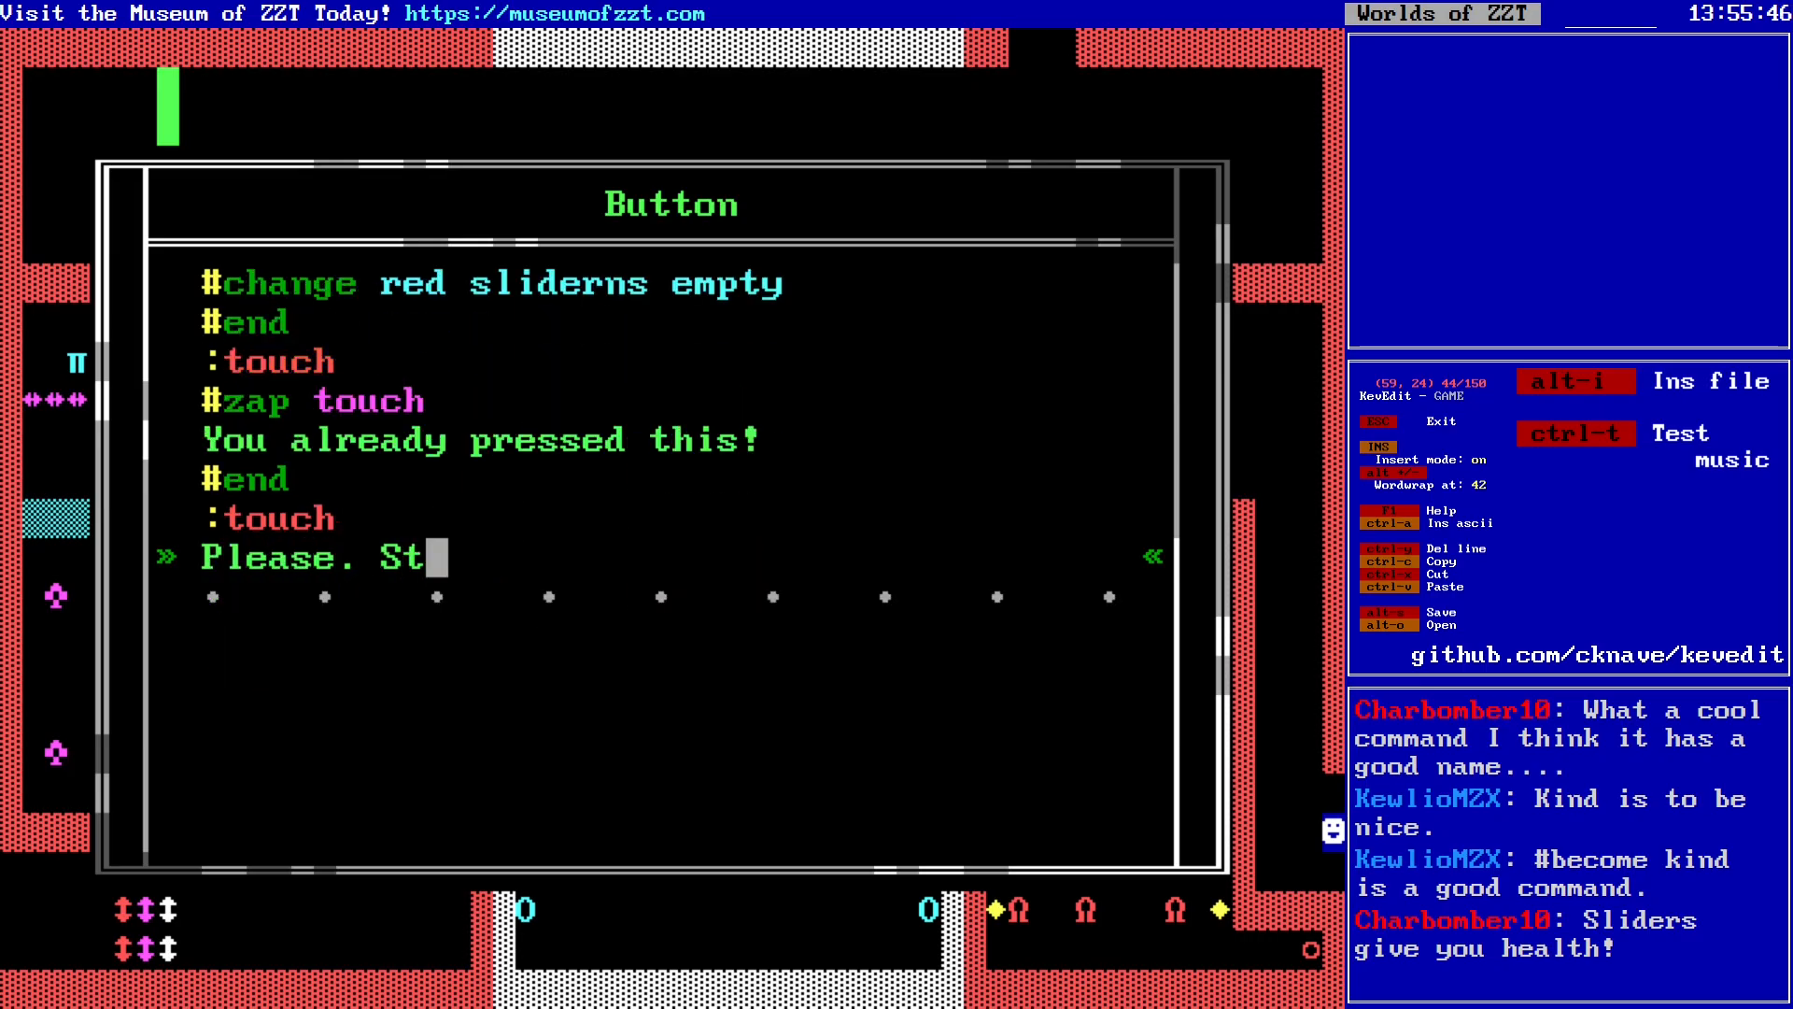
pyautogui.write('op touching this button.')
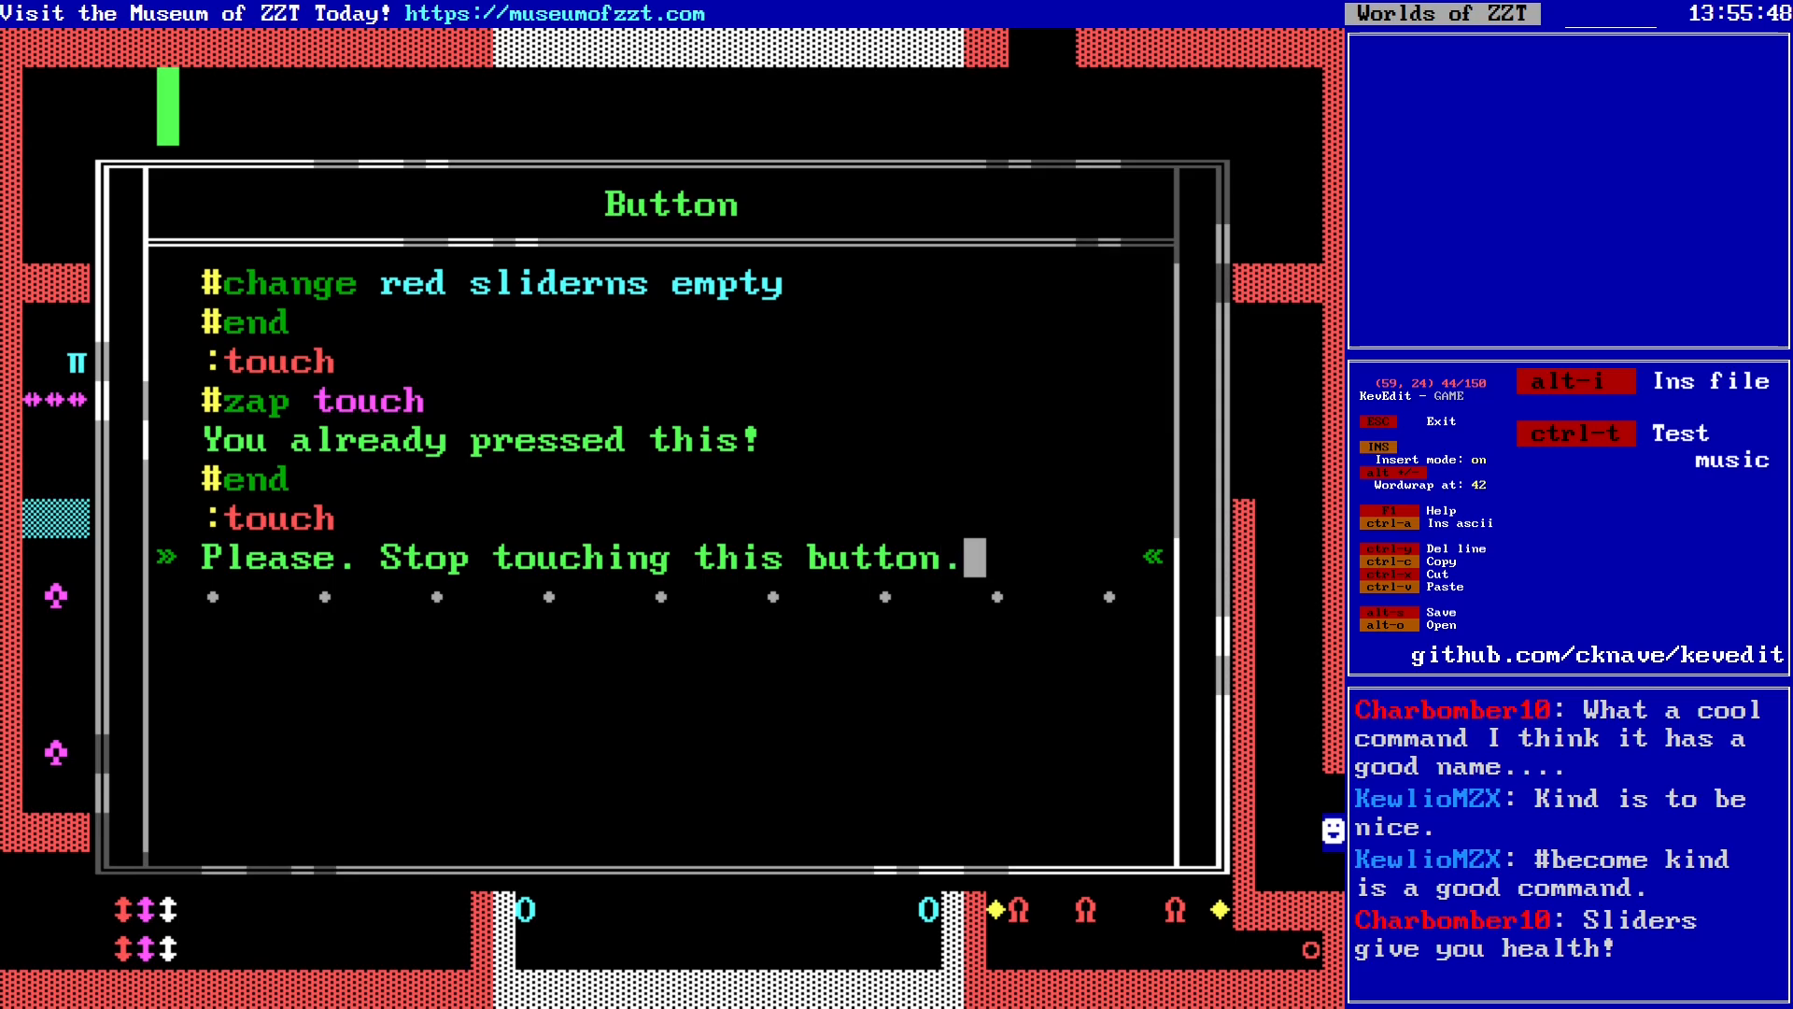
pyautogui.press('Return')
pyautogui.write('#end')
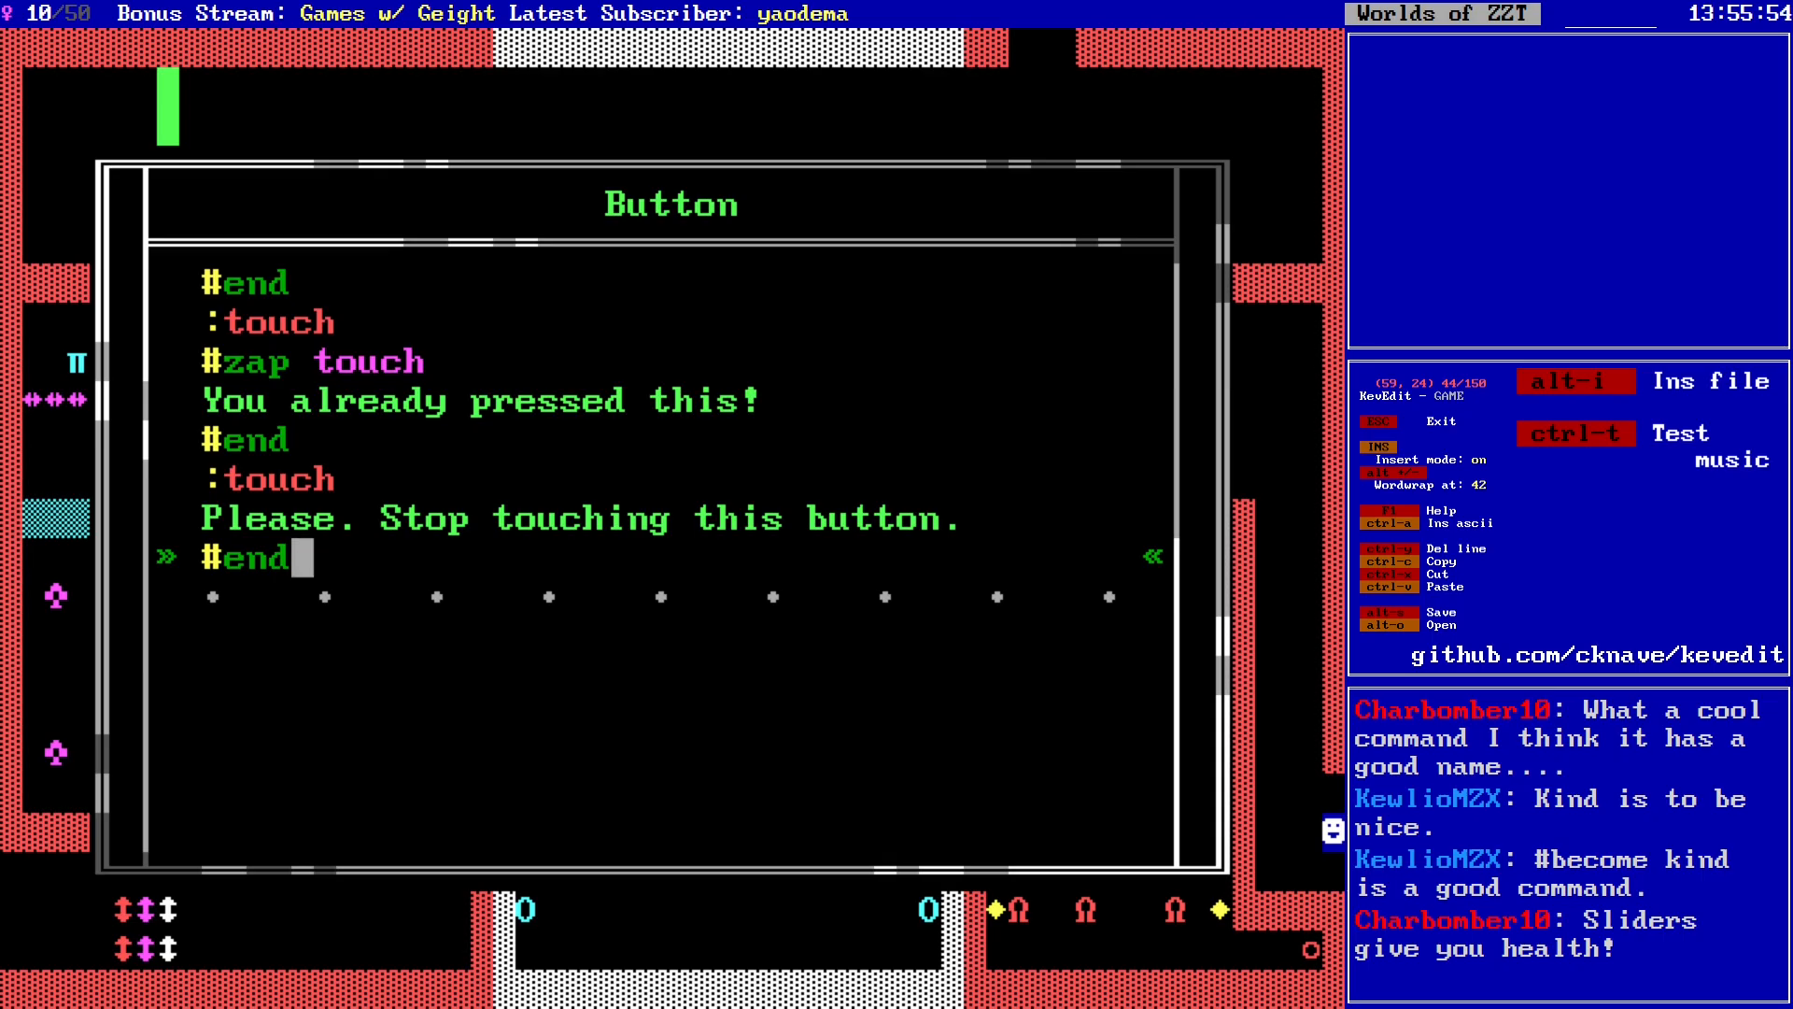
pyautogui.press('pageup')
pyautogui.press('Escape')
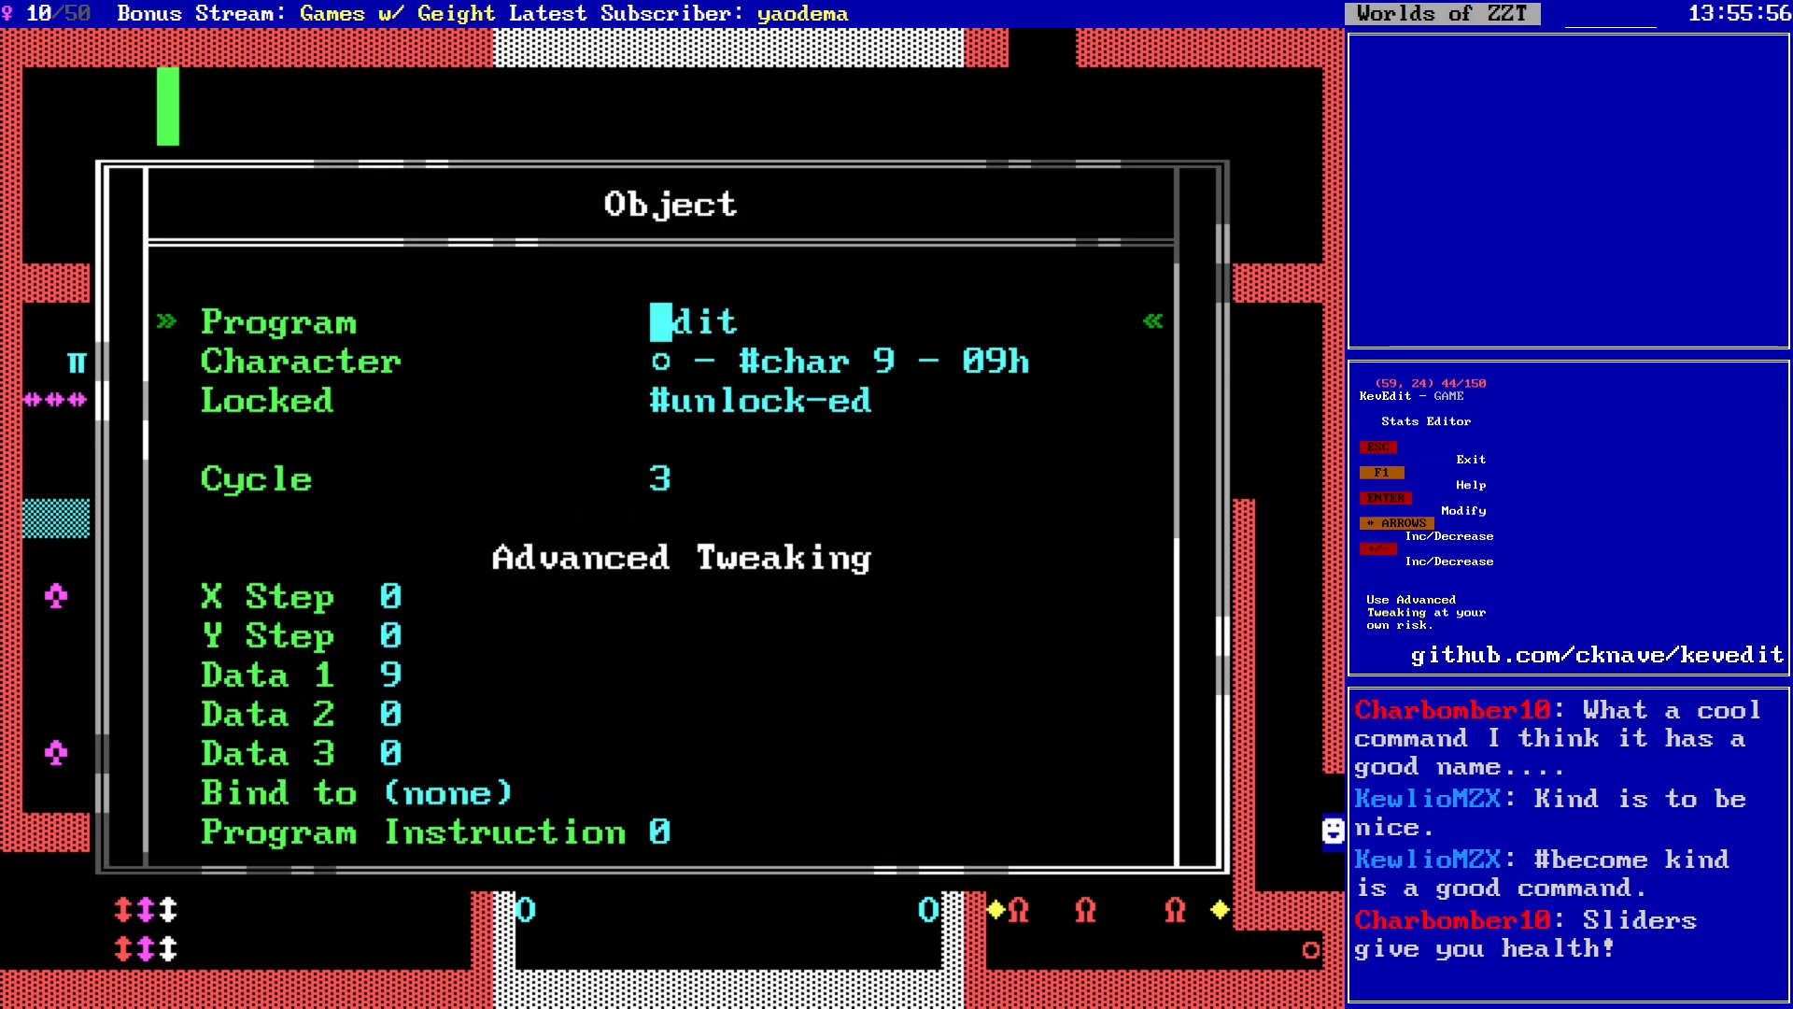
pyautogui.press('Escape')
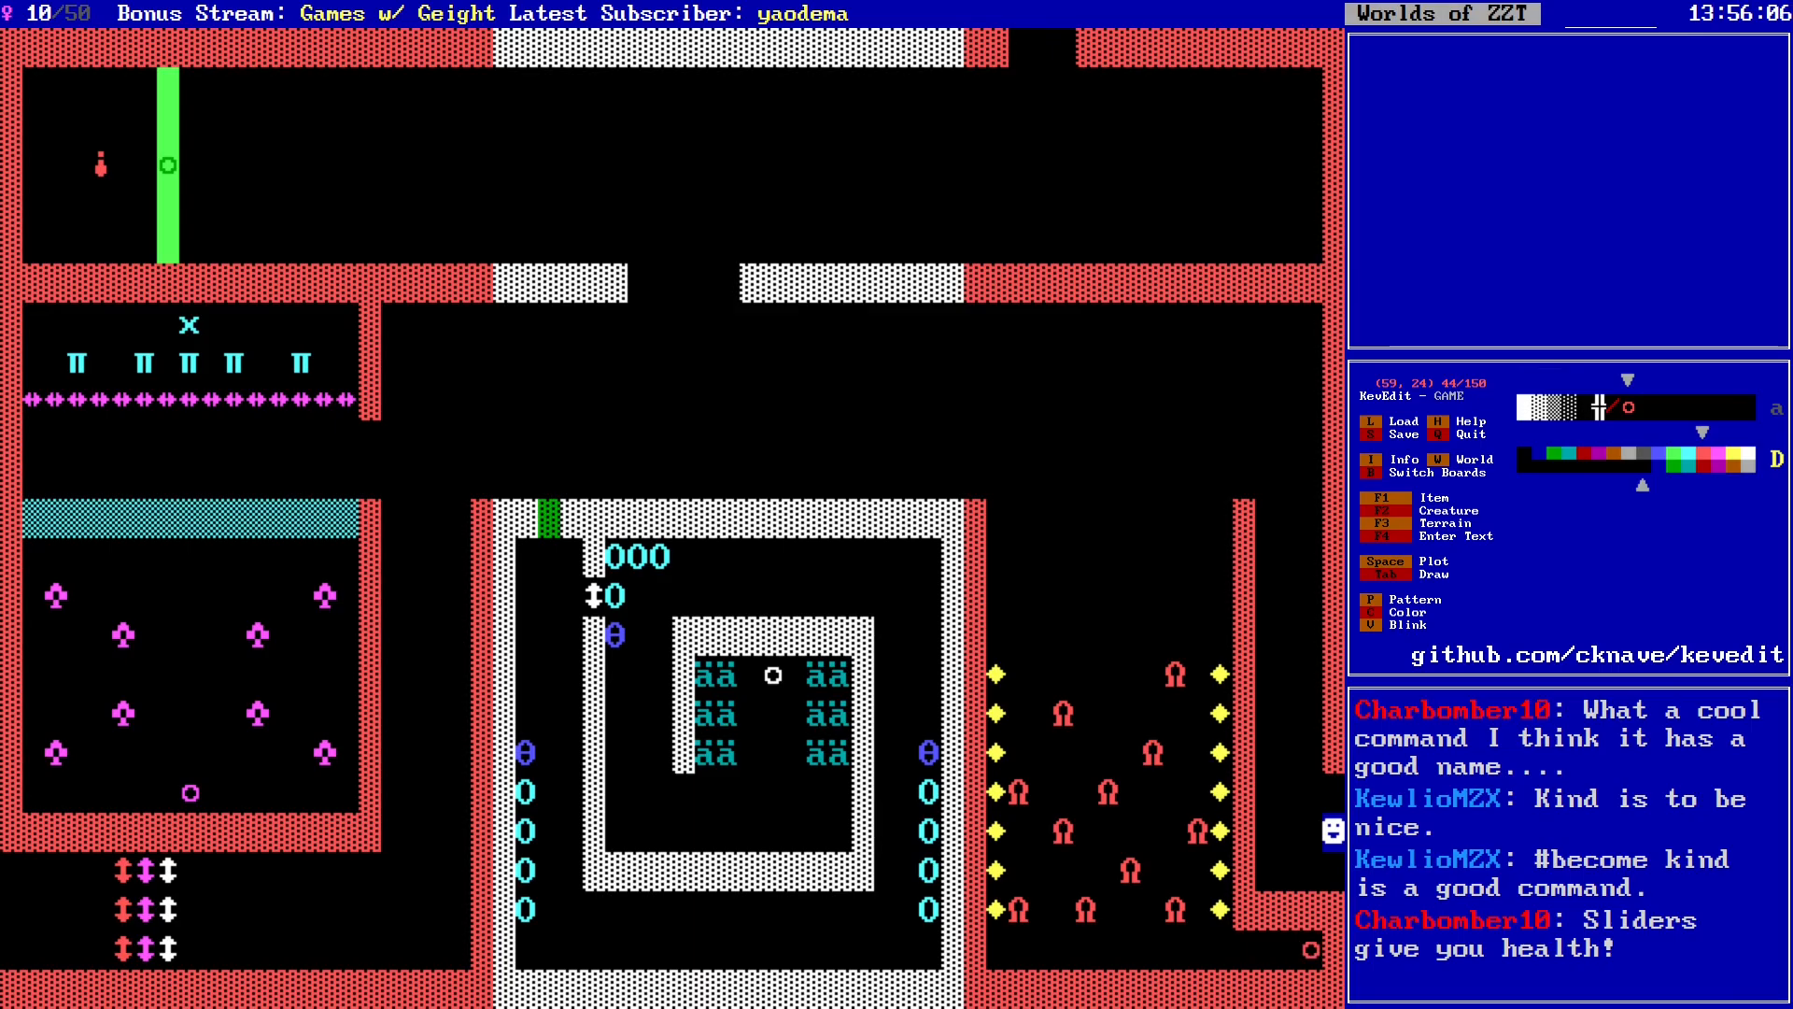
# Step: Place a copy of the red button over the white object inside the white spiral at (35, 17)
pyautogui.press('Left')
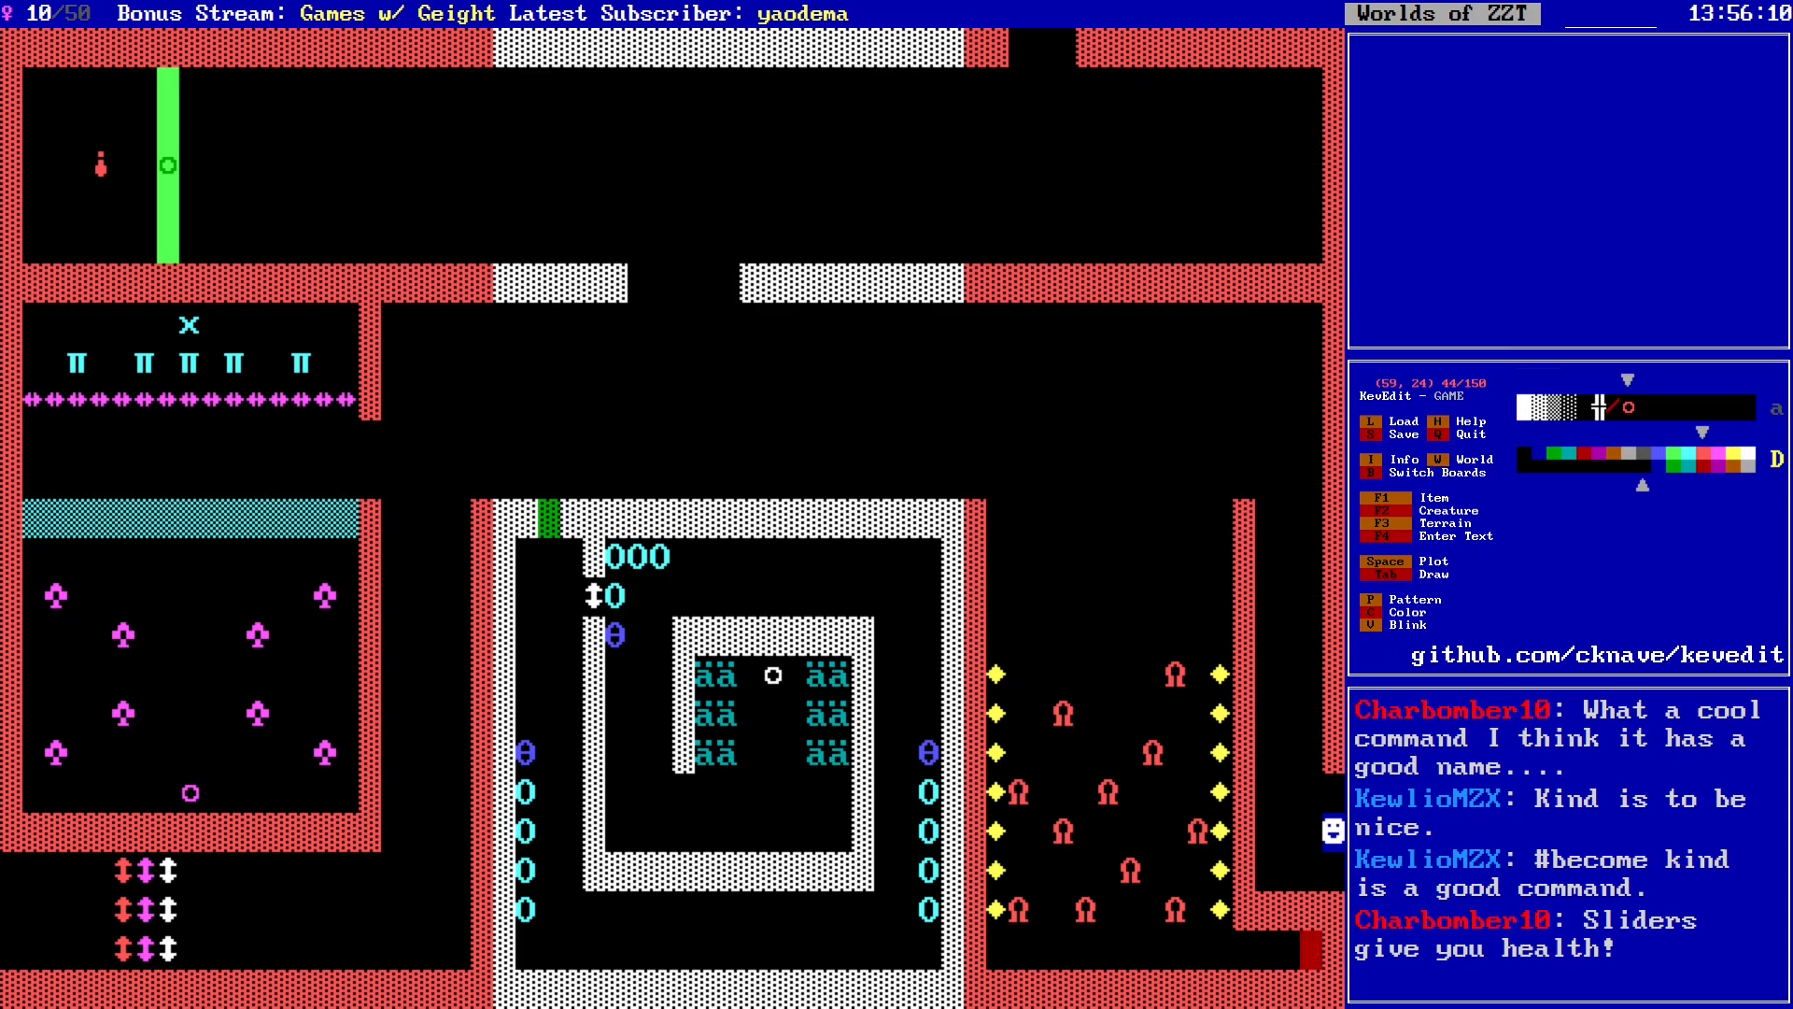
pyautogui.press('Left')
pyautogui.press('Left')
pyautogui.press('Left')
pyautogui.press('Left')
pyautogui.press('Left')
pyautogui.press('Left')
pyautogui.press('Left')
pyautogui.press('Left')
pyautogui.press('Left')
pyautogui.press('Left')
pyautogui.press('Left')
pyautogui.press('Left')
pyautogui.press('Left')
pyautogui.press('Left')
pyautogui.press('Left')
pyautogui.press('Left')
pyautogui.press('Left')
pyautogui.press('Left')
pyautogui.press('Left')
pyautogui.press('Left')
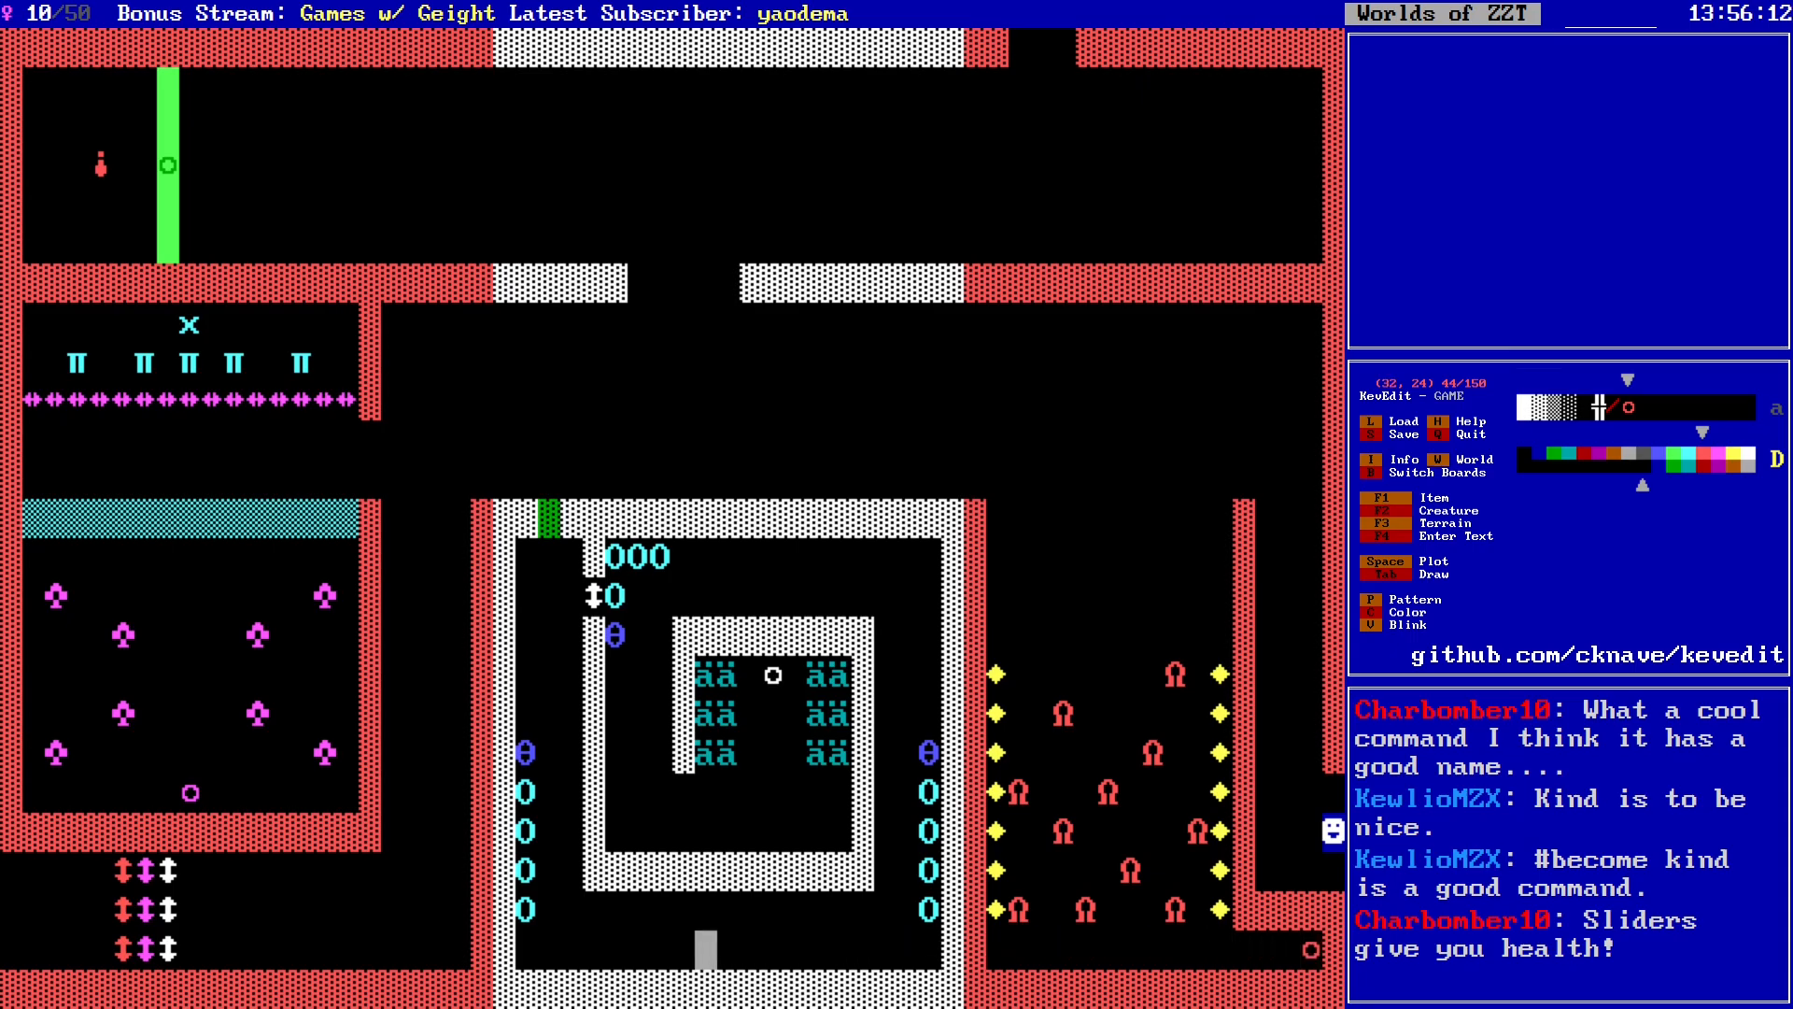
pyautogui.press('Left')
pyautogui.press('Up')
pyautogui.press('Up')
pyautogui.press('Up')
pyautogui.press('Up')
pyautogui.press('Up')
pyautogui.press('Up')
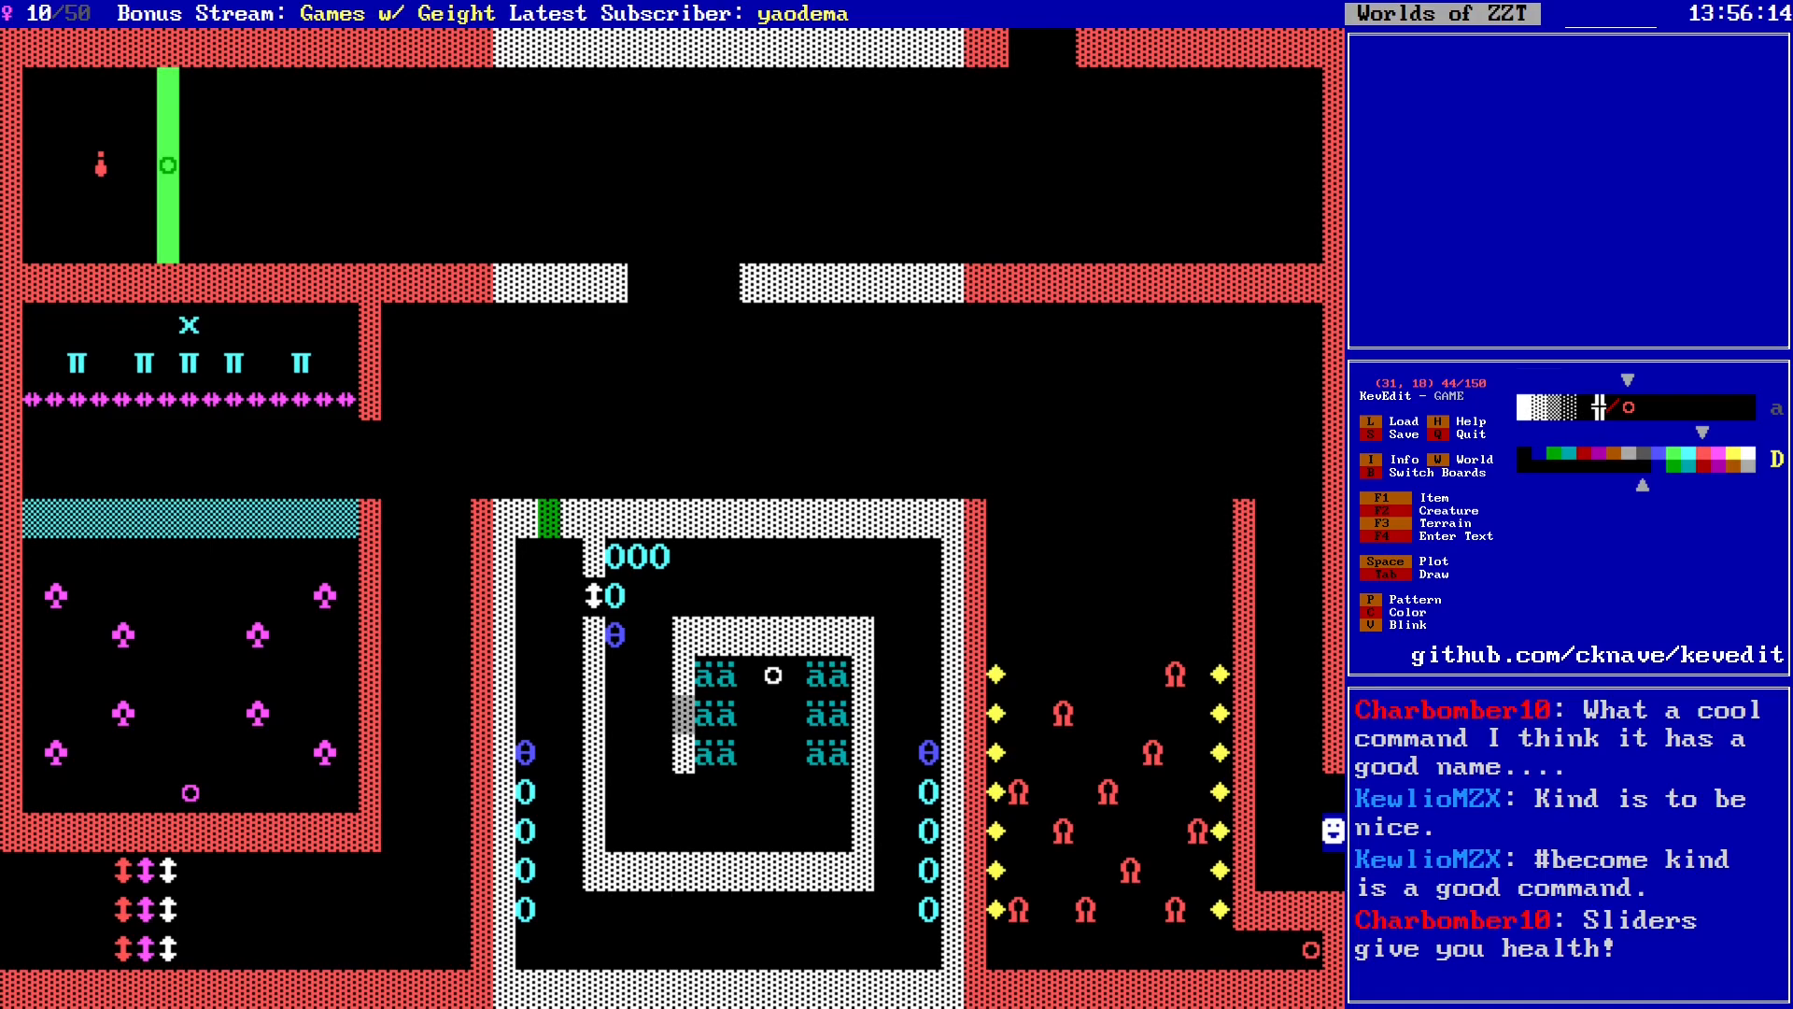
pyautogui.press('Right')
pyautogui.press('Right')
pyautogui.press('Right')
pyautogui.press('Right')
pyautogui.press('Up')
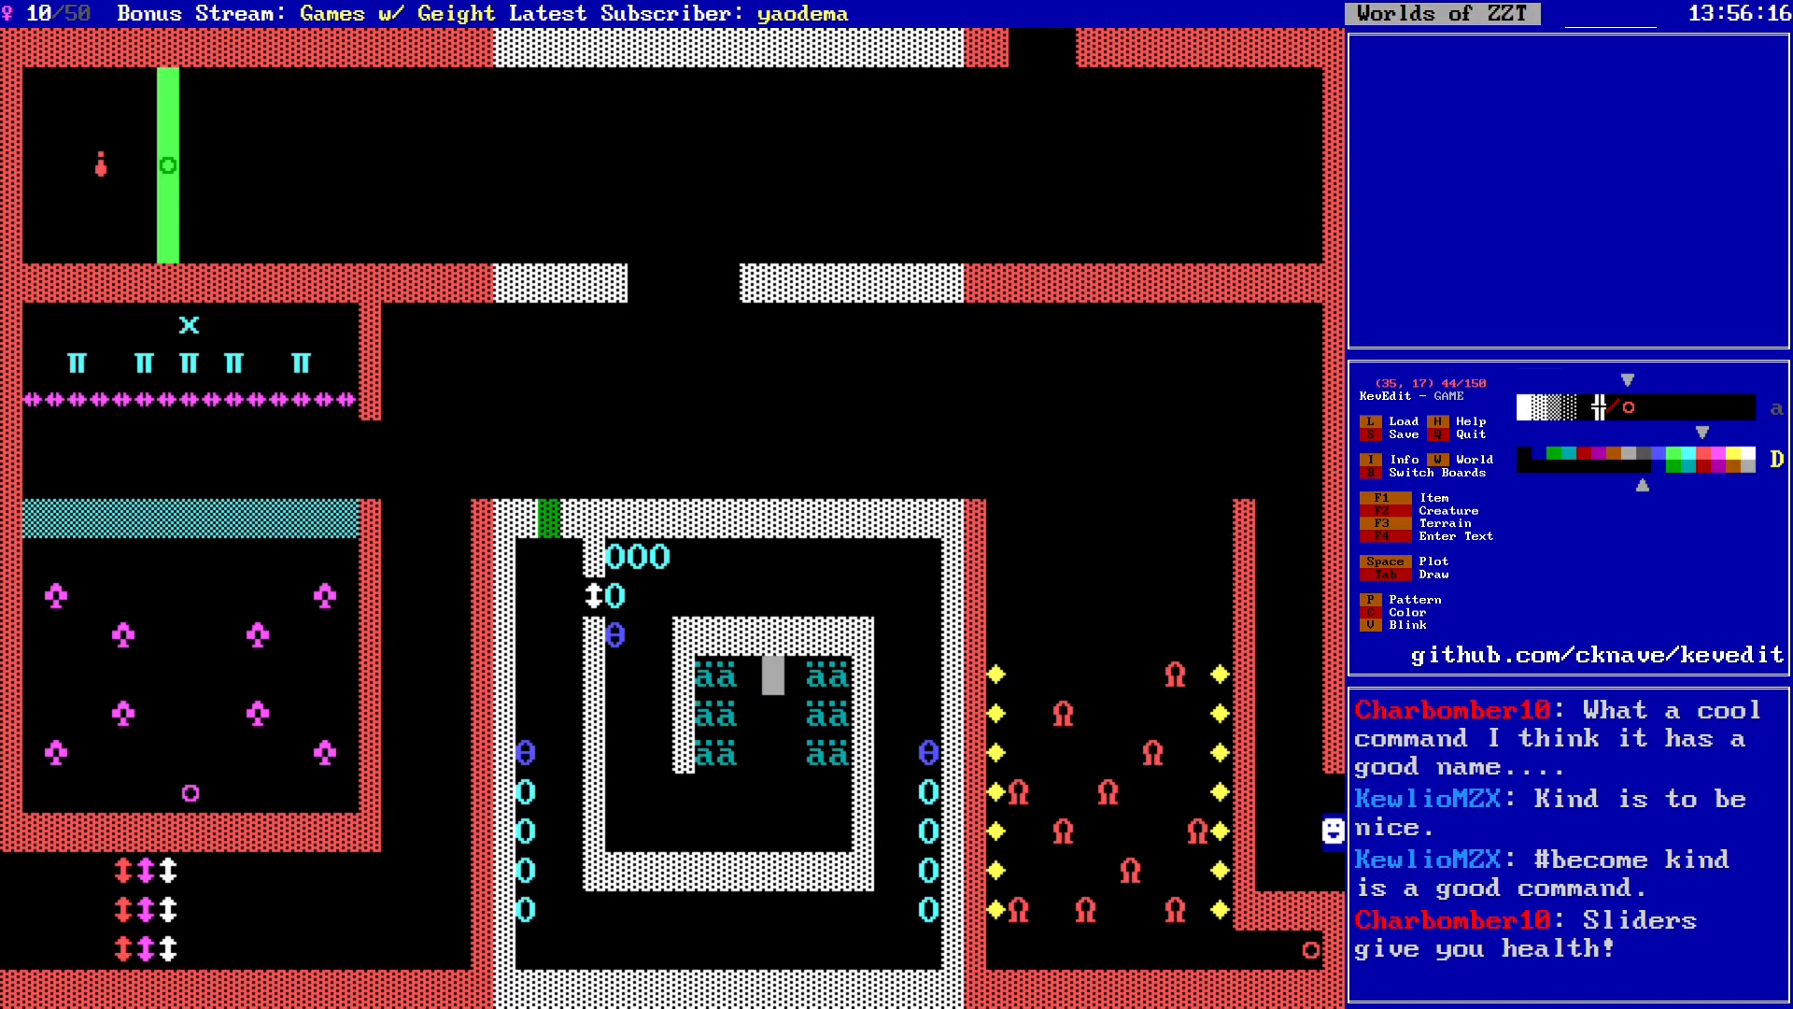
pyautogui.press('Down')
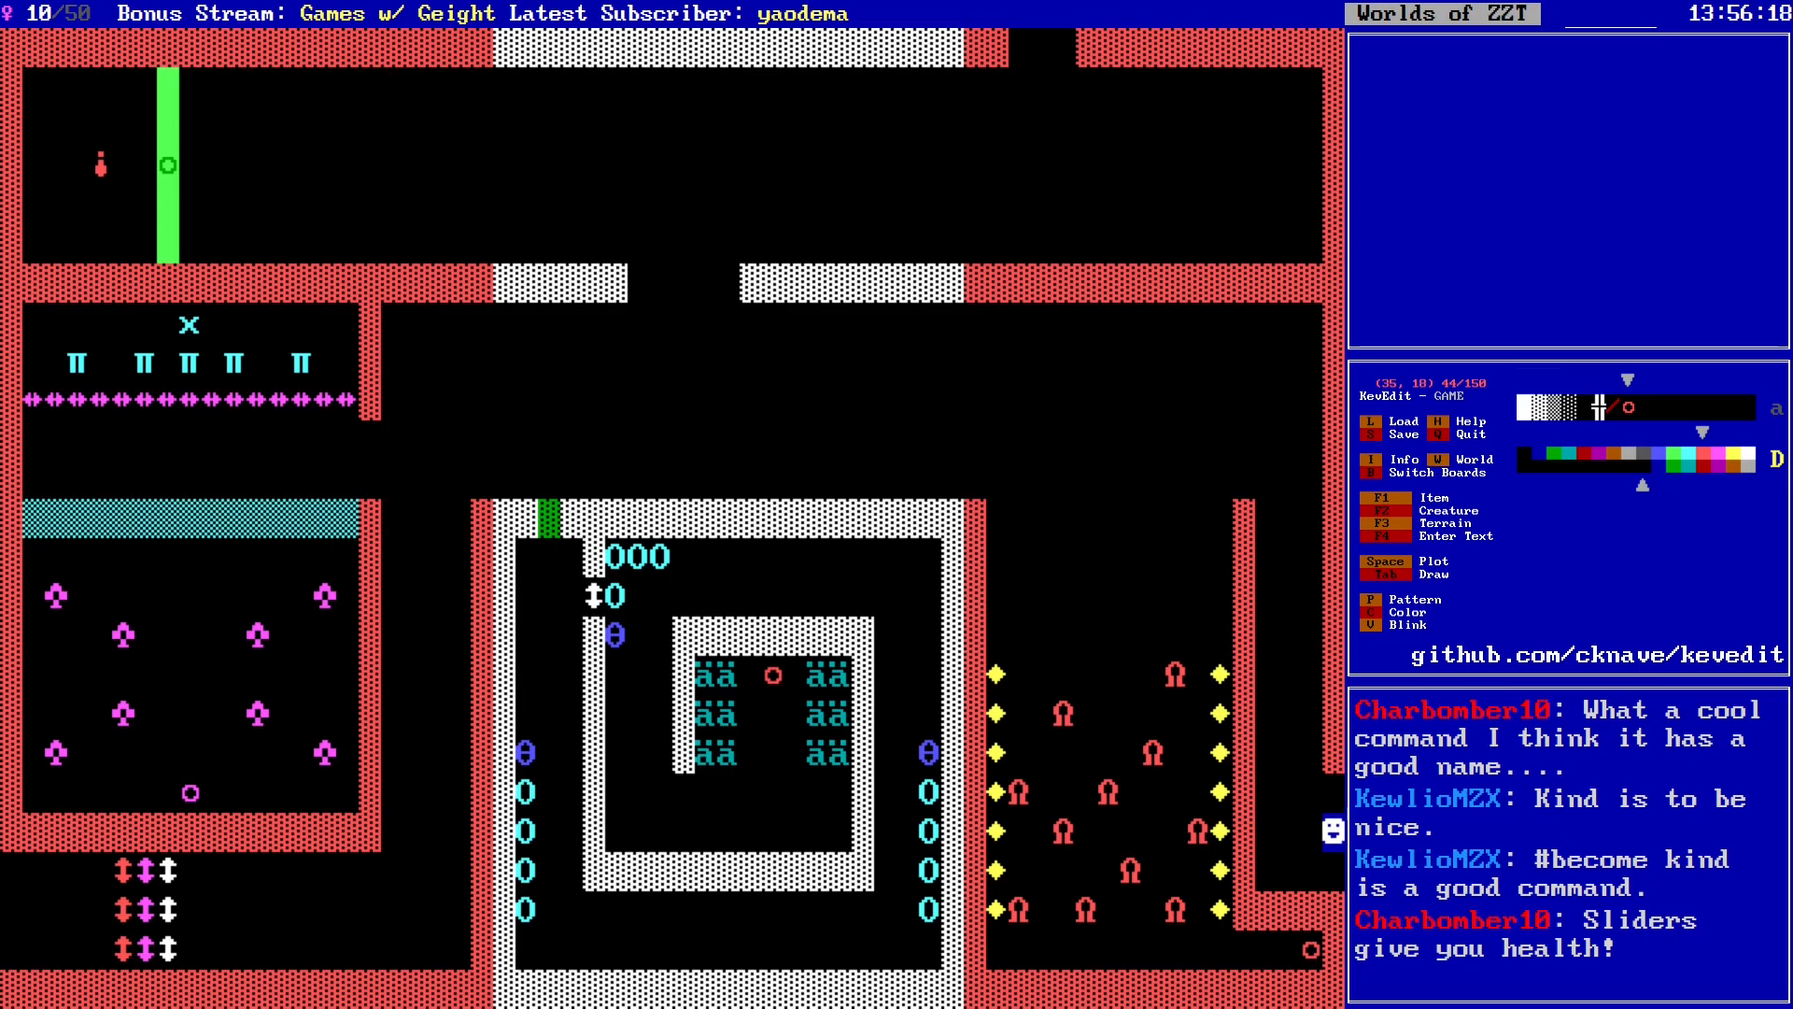
pyautogui.press('Up')
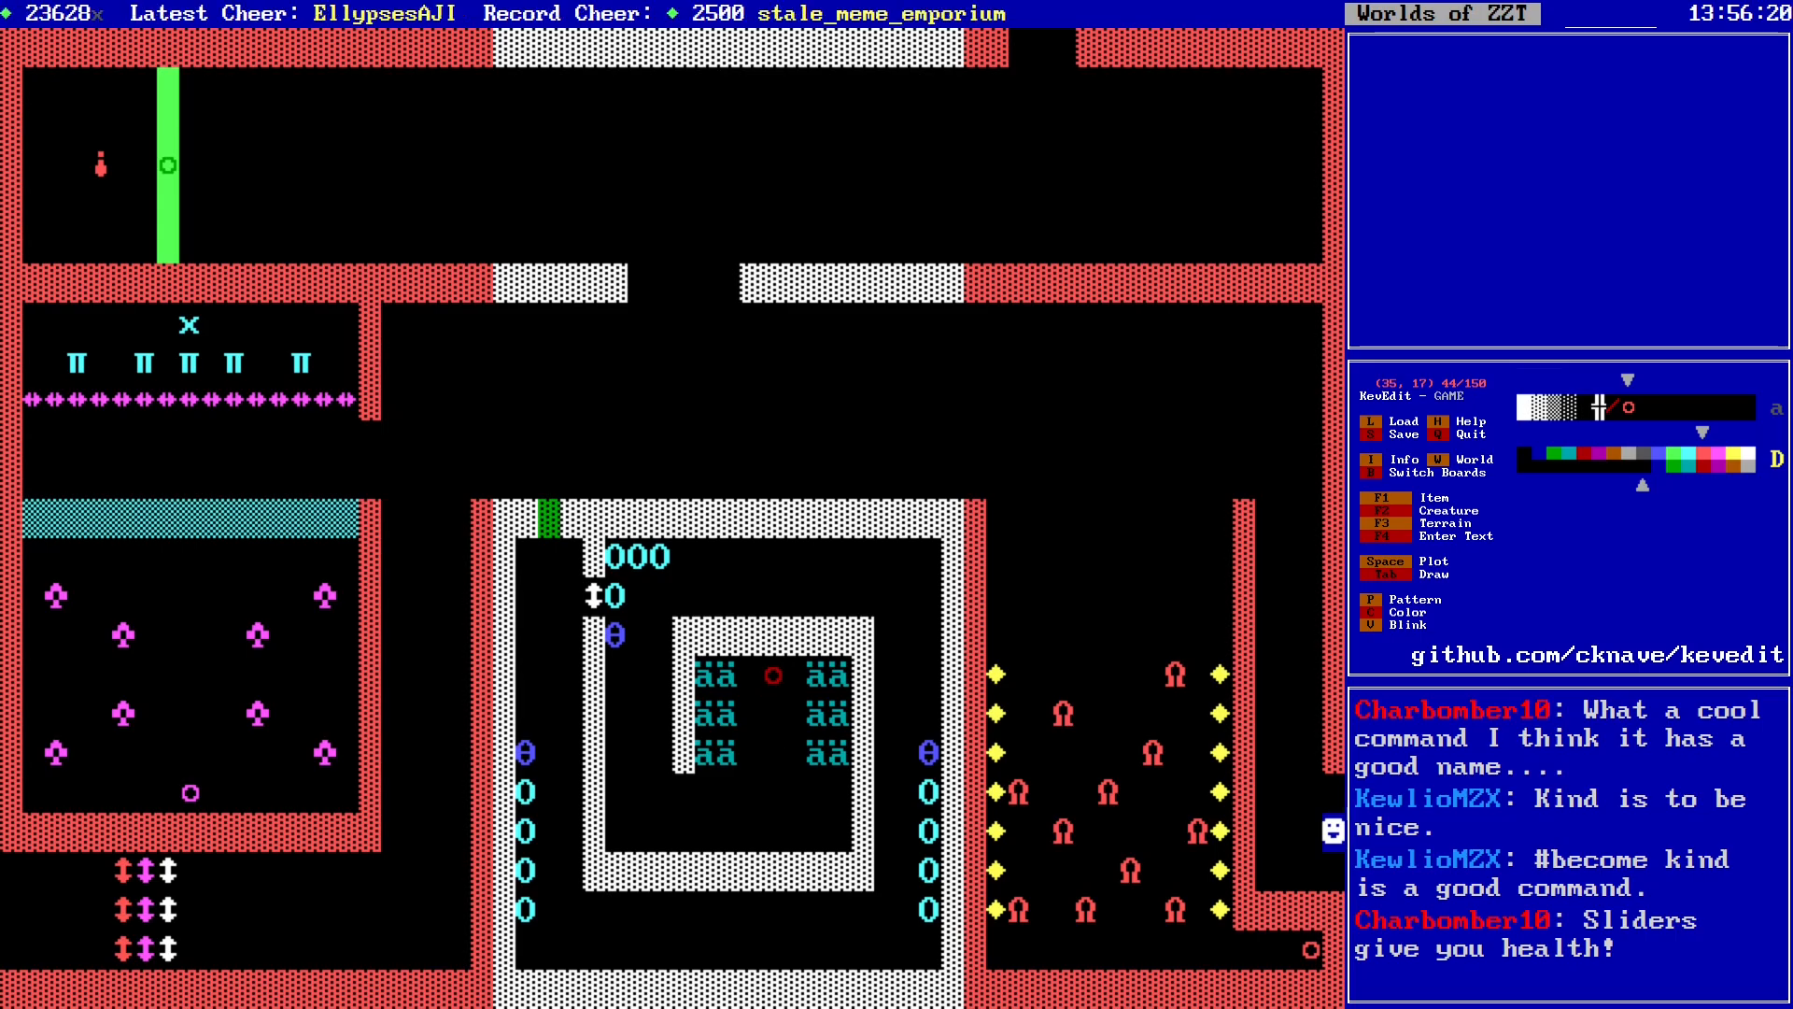
# Step: Recolor the copied button inside the white spiral to white on black
pyautogui.press('Return')
pyautogui.press('Down')
pyautogui.press('Down')
pyautogui.press('Return')
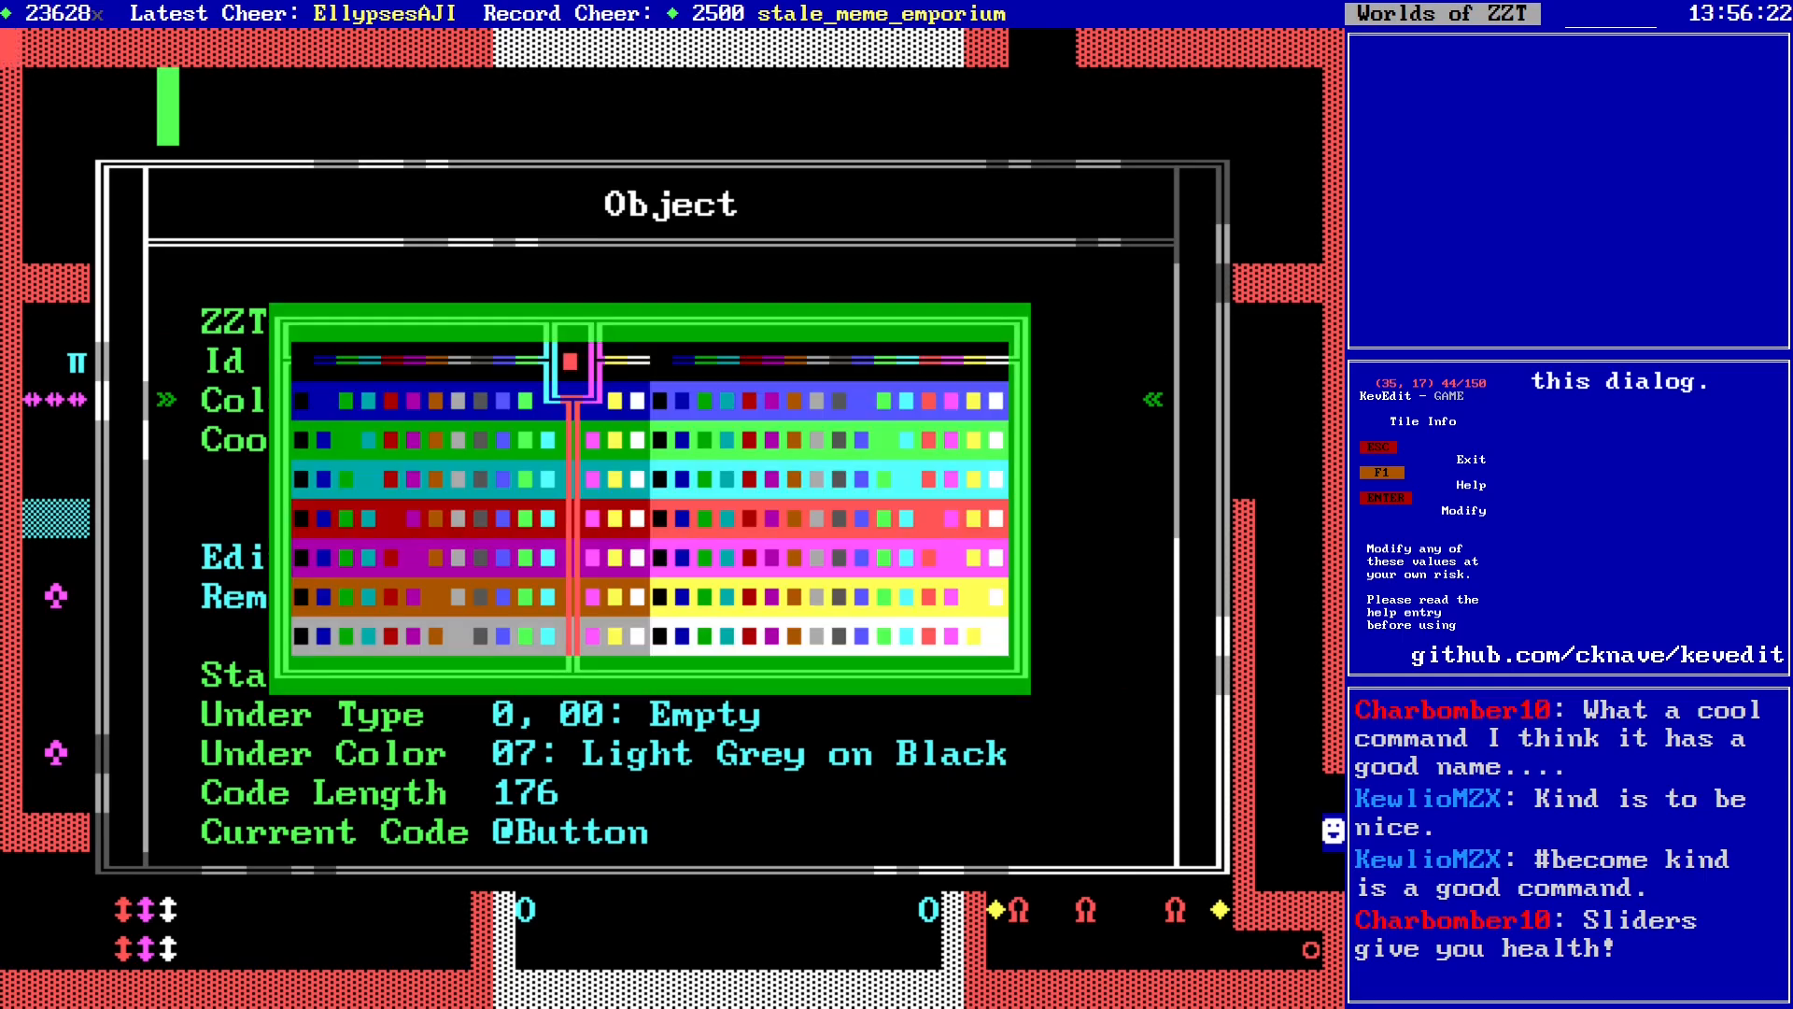
pyautogui.press('Right')
pyautogui.press('Right')
pyautogui.press('Right')
pyautogui.press('Return')
pyautogui.press('Up')
pyautogui.press('Up')
pyautogui.press('Up')
pyautogui.press('Escape')
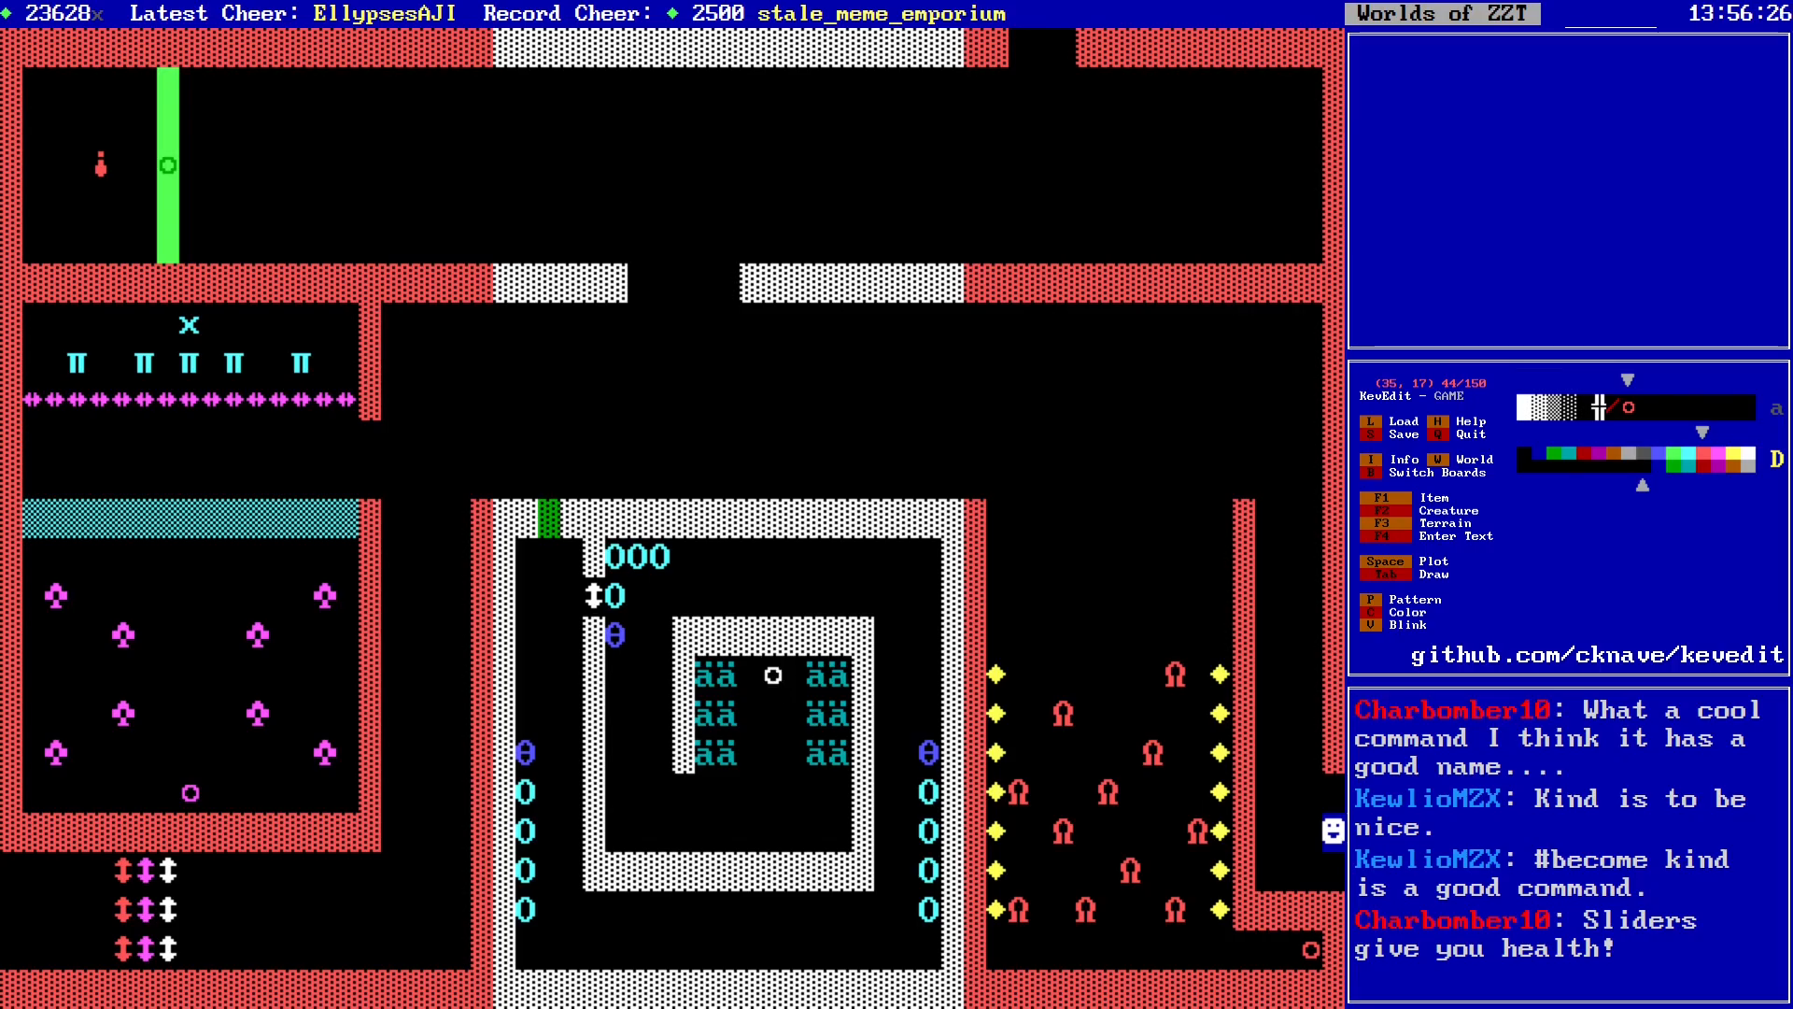
# Step: Replace red with white in the #change line of the spiral button's program
pyautogui.press('Return')
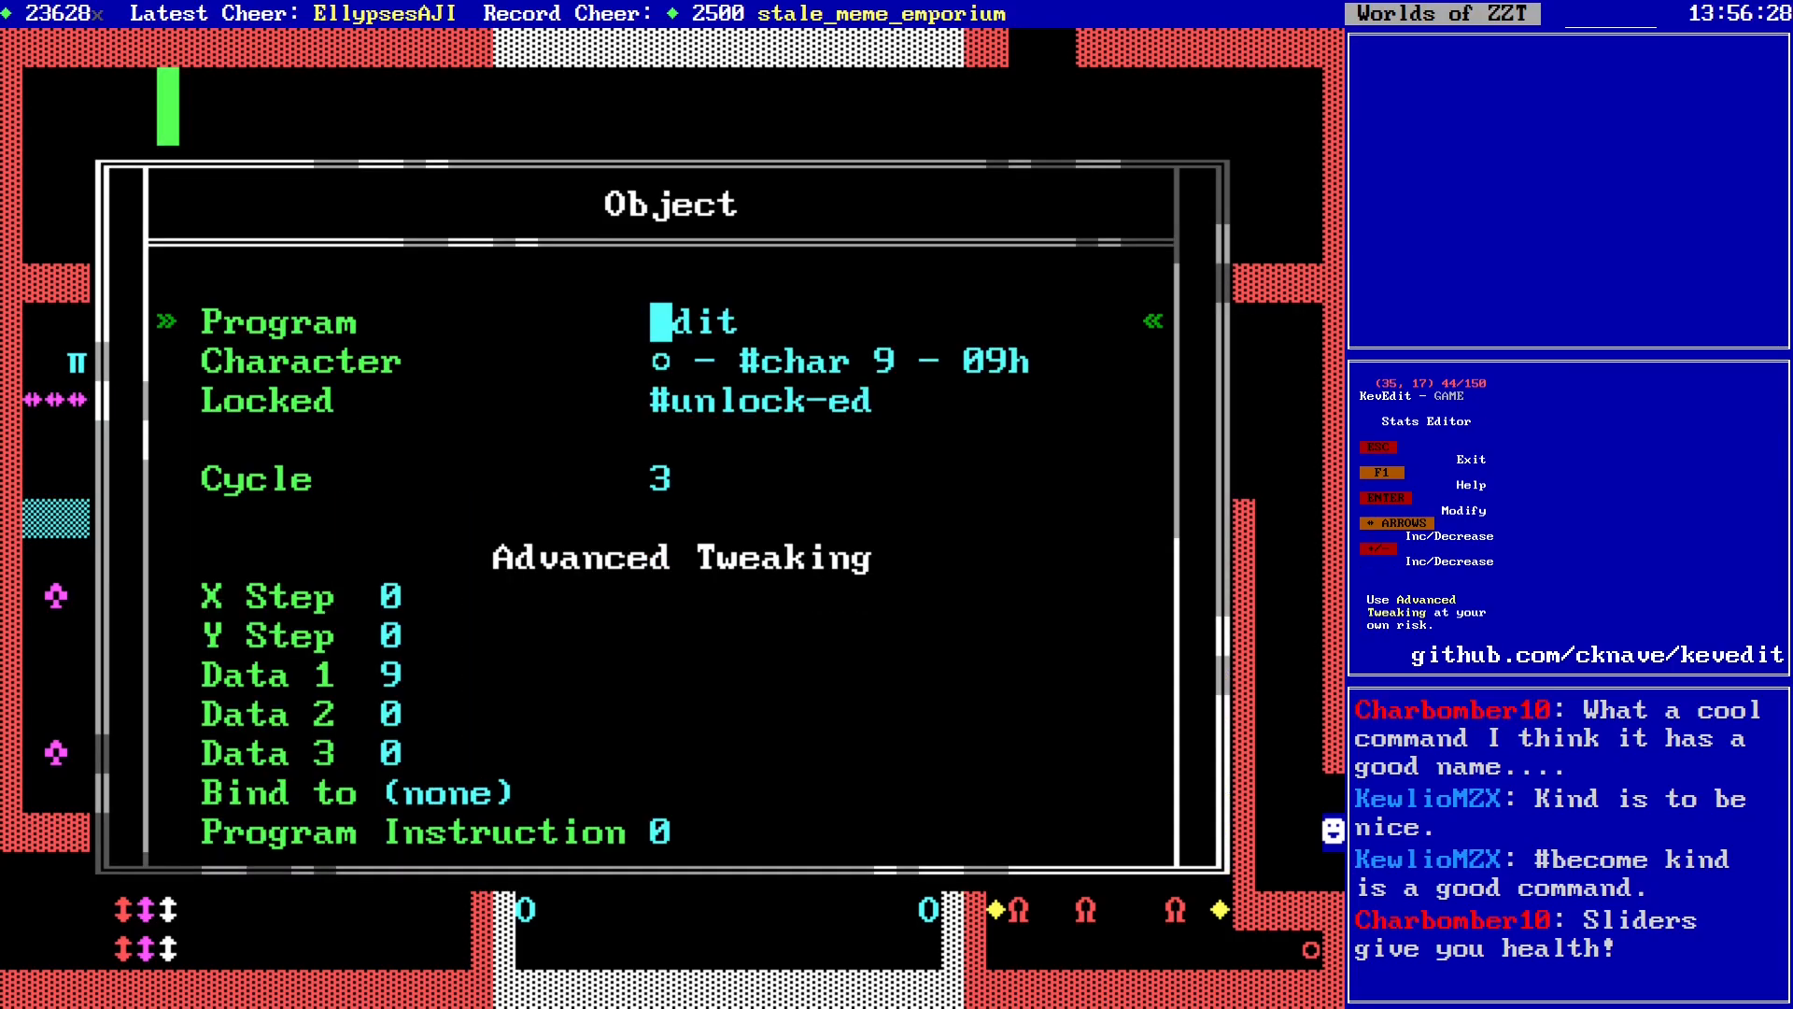
pyautogui.press('Return')
pyautogui.press('Down')
pyautogui.press('Down')
pyautogui.press('Down')
pyautogui.press('Down')
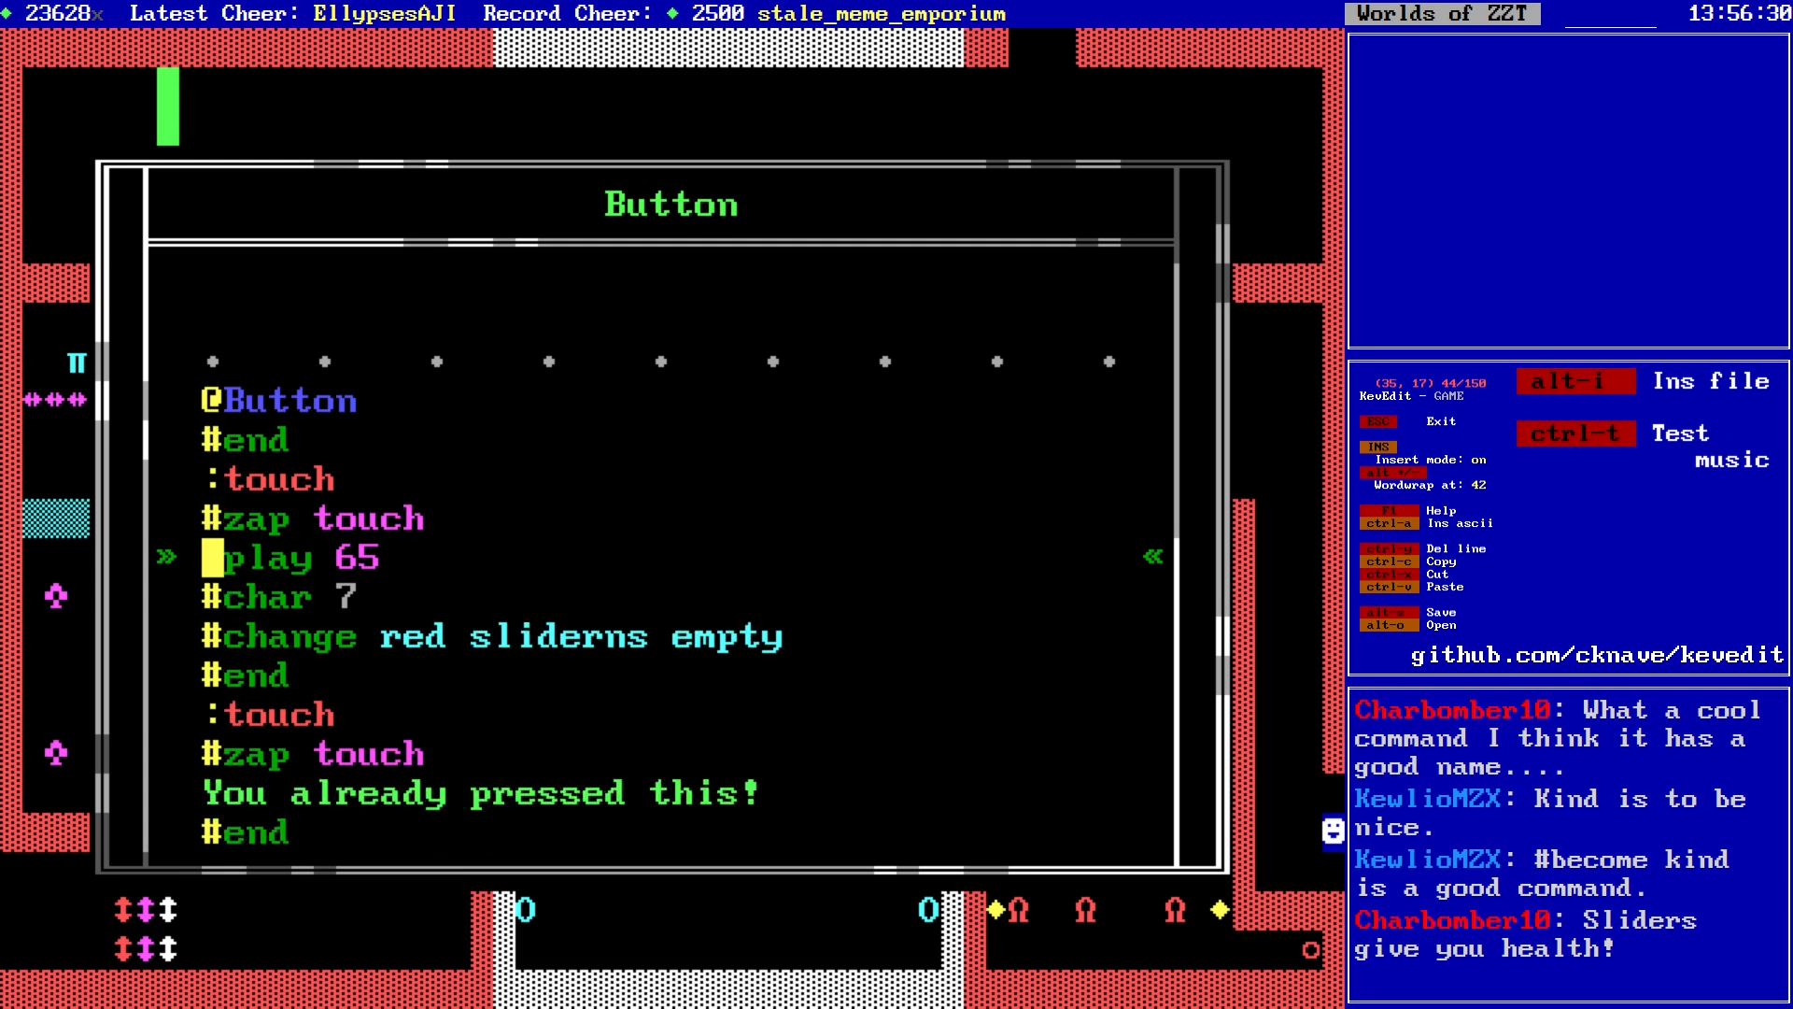
pyautogui.press('Down')
pyautogui.press('Down')
pyautogui.press('Right')
pyautogui.press('Right')
pyautogui.press('Right')
pyautogui.press('Right')
pyautogui.press('Right')
pyautogui.press('Right')
pyautogui.press('Right')
pyautogui.press('Delete')
pyautogui.press('Delete')
pyautogui.press('Delete')
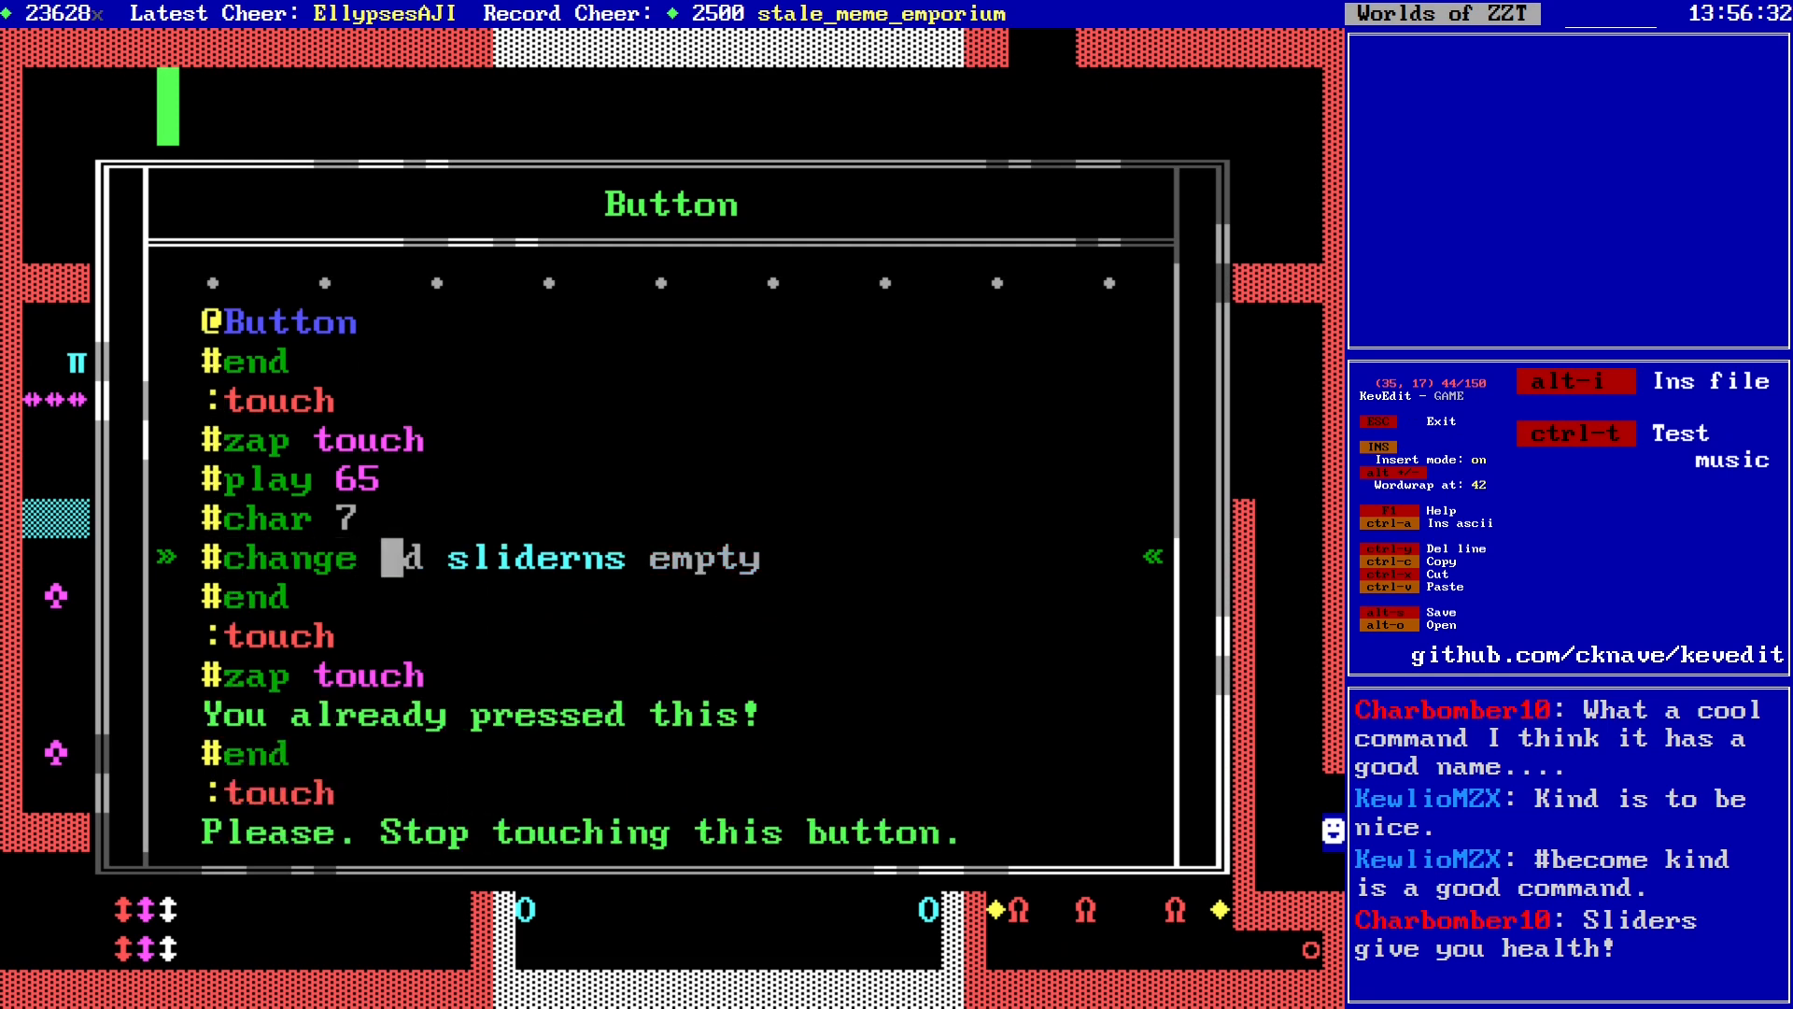
pyautogui.write('white')
pyautogui.press('Down')
pyautogui.press('Down')
pyautogui.press('Down')
pyautogui.press('Down')
pyautogui.press('Down')
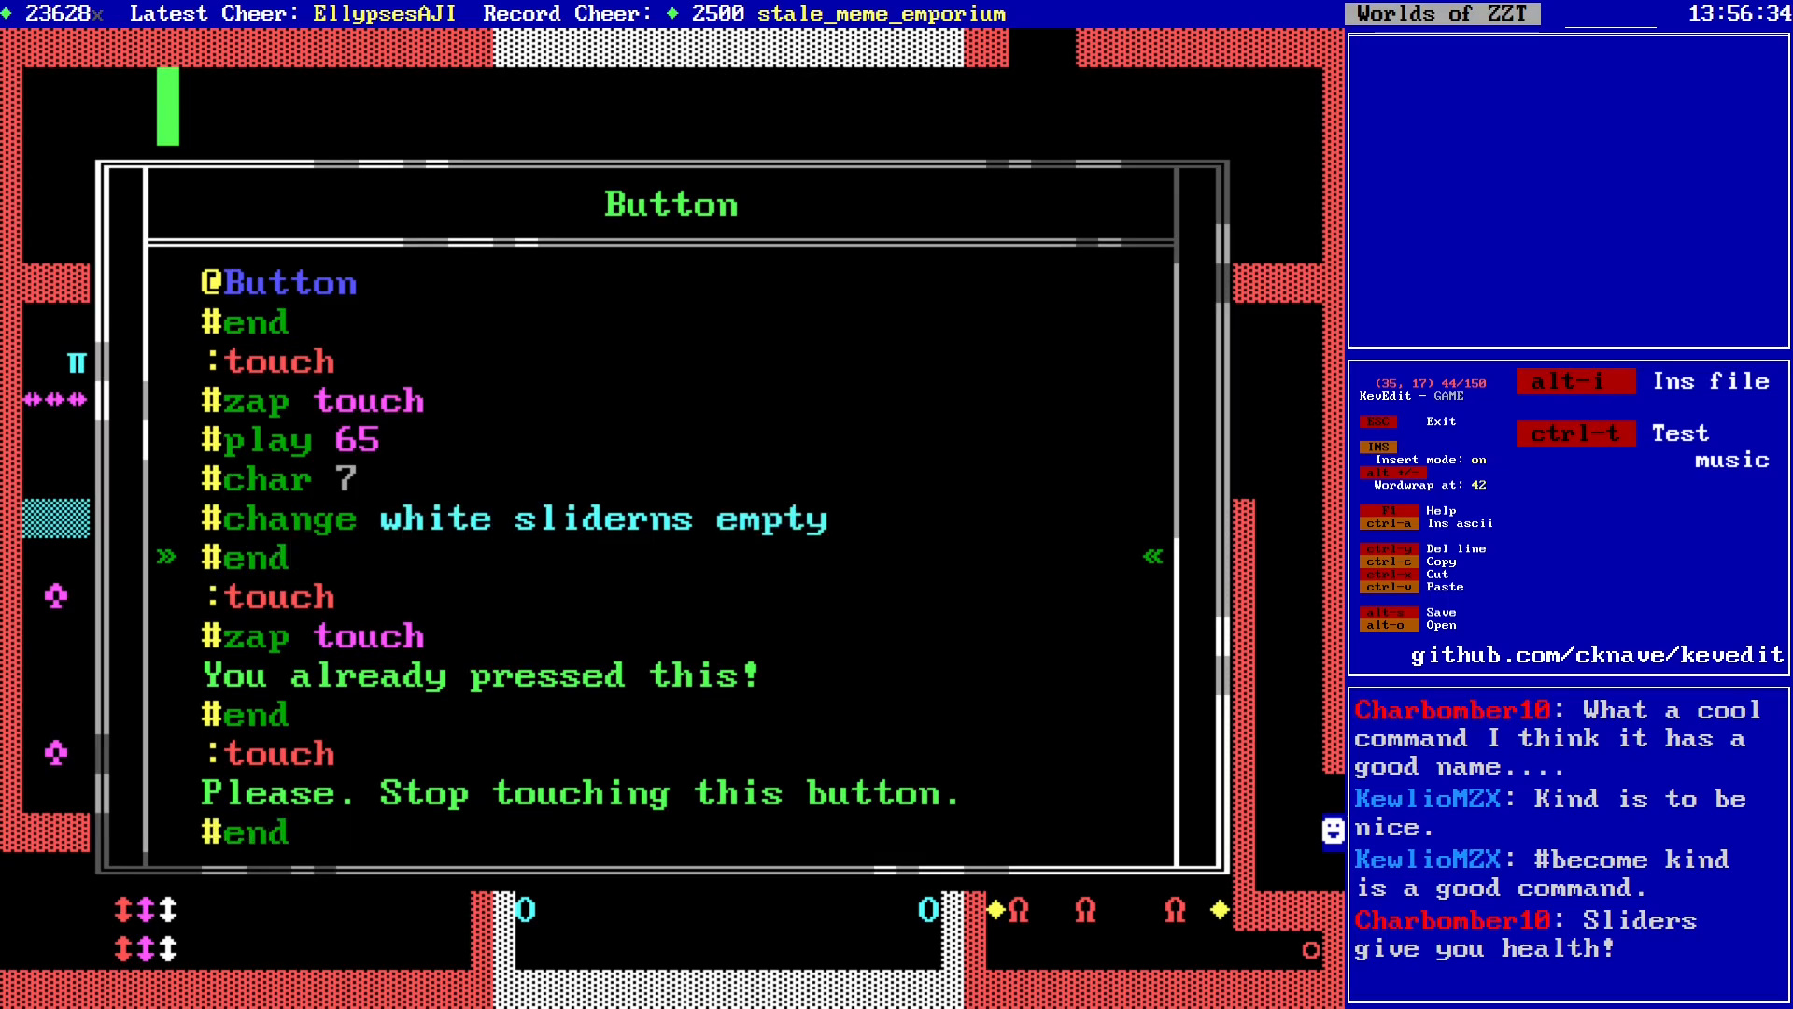
pyautogui.press('Escape')
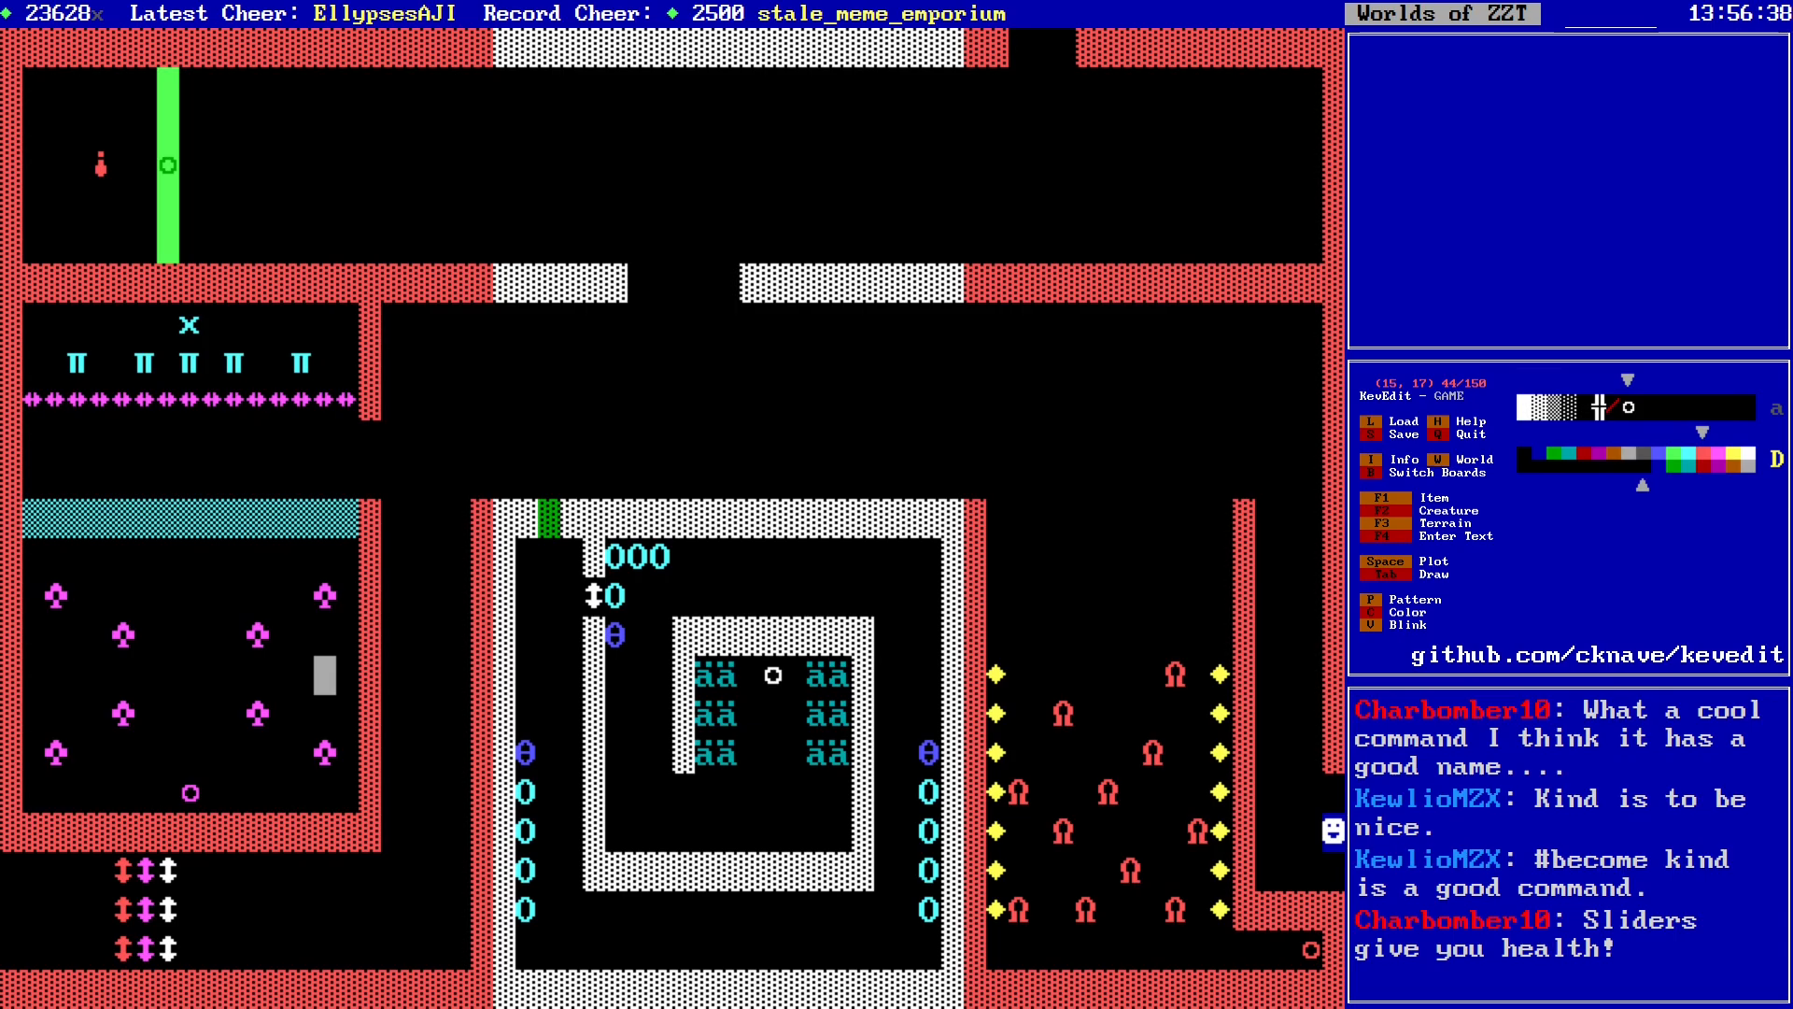
# Step: Place a copy of the white button over the purple object at (9, 20)
pyautogui.press('Left')
pyautogui.press('Down')
pyautogui.press('Left')
pyautogui.press('Left')
pyautogui.press('Left')
pyautogui.press('Down')
pyautogui.press('Left')
pyautogui.press('Left')
pyautogui.press('Down')
pyautogui.press('Down')
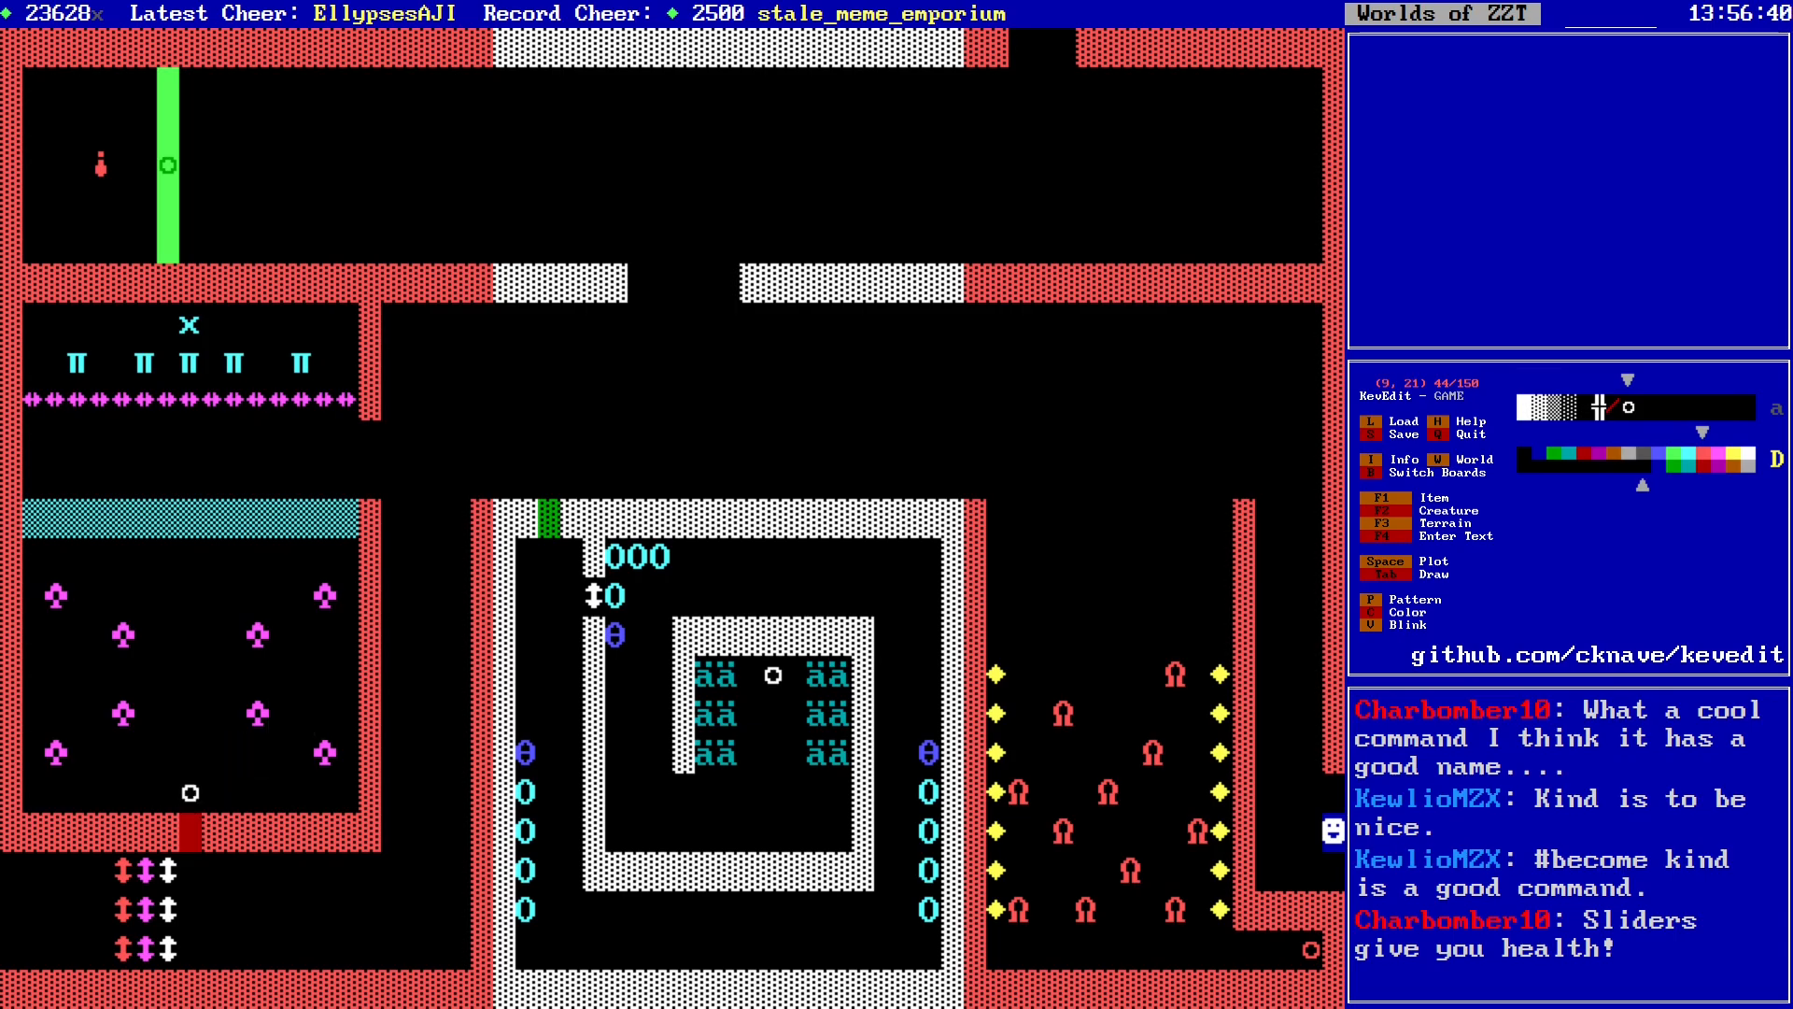
# Step: Recolor the copied button at (9, 20) to light purple on black
pyautogui.hotkey('ctrl', 't')
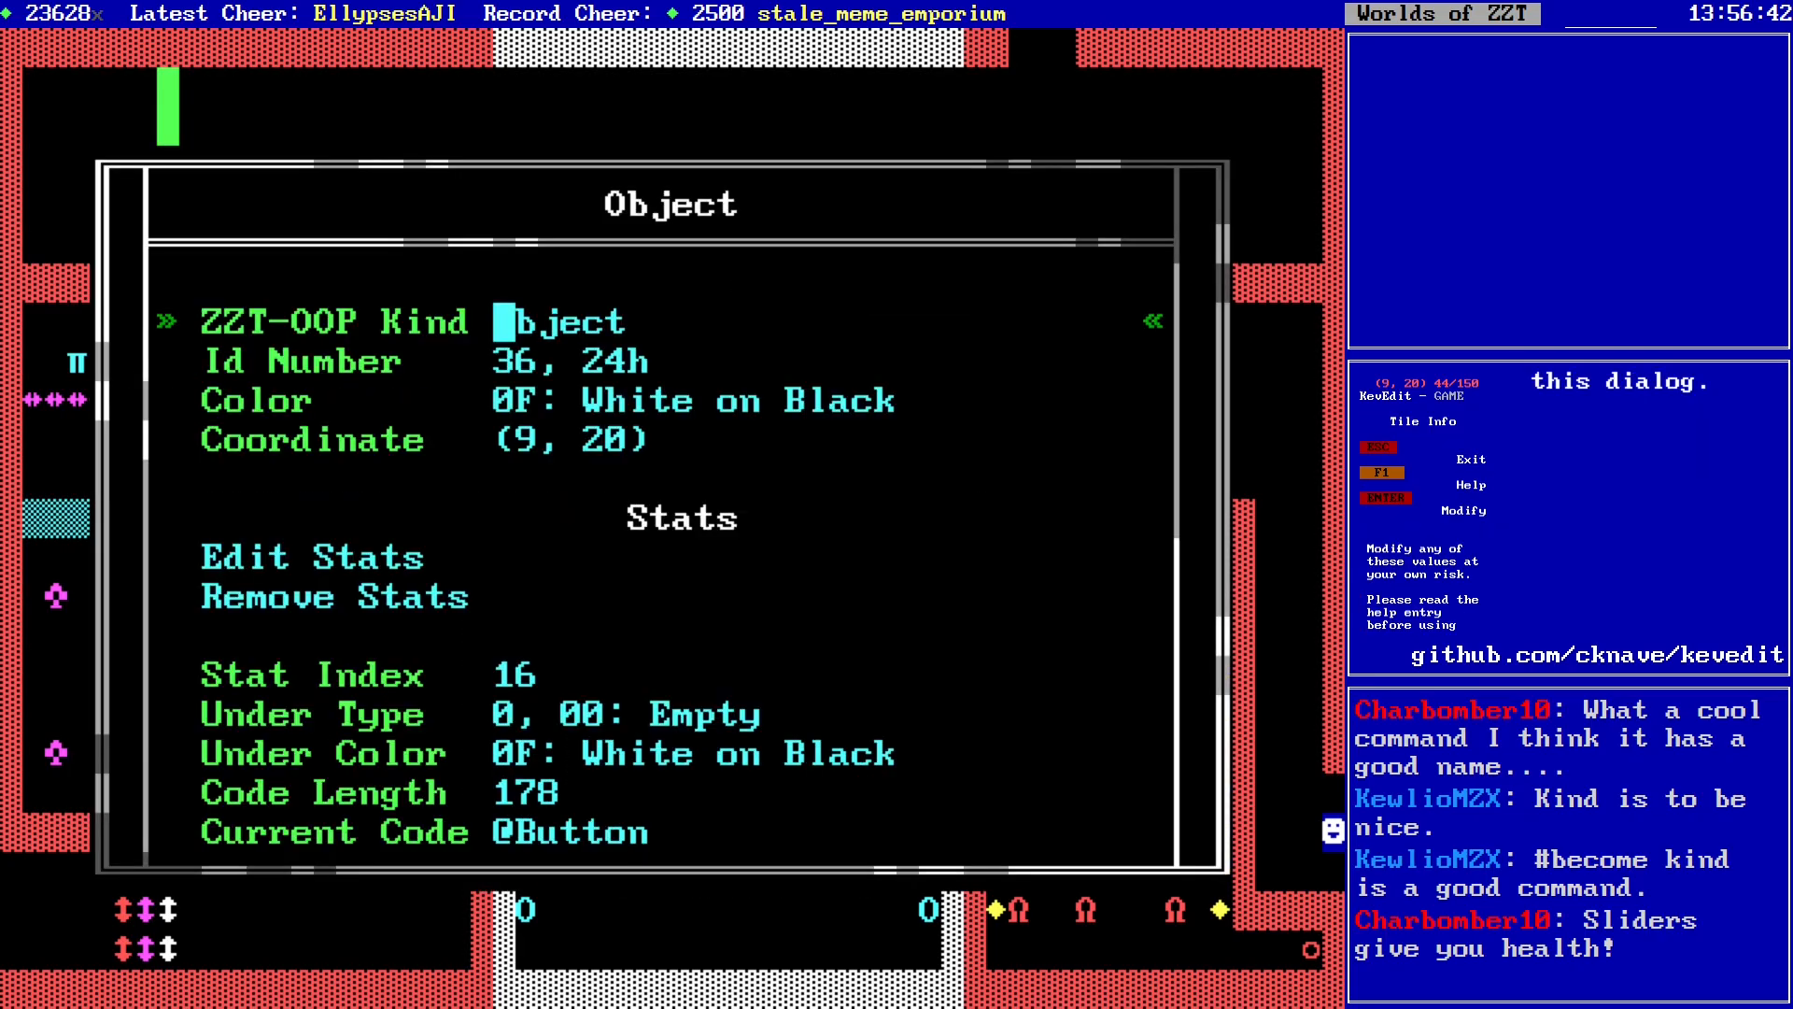
pyautogui.press('Down')
pyautogui.press('Down')
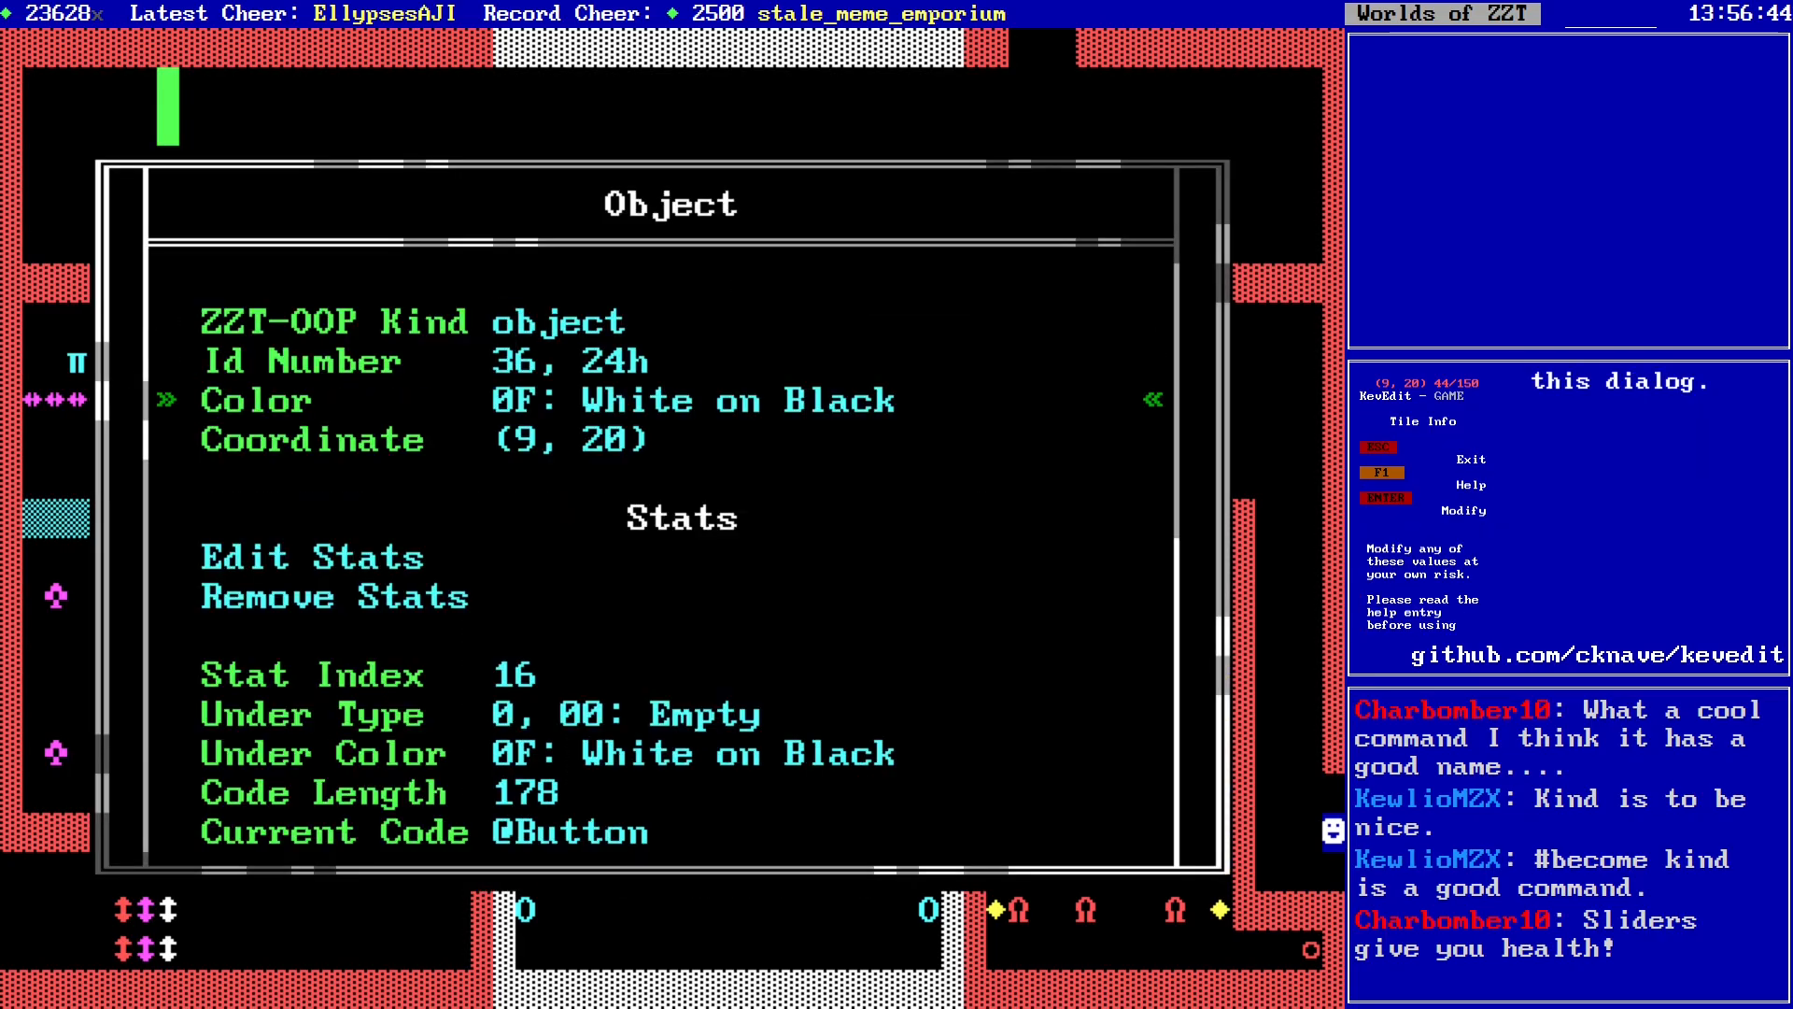
pyautogui.press('Return')
pyautogui.press('Left')
pyautogui.press('Return')
pyautogui.press('Up')
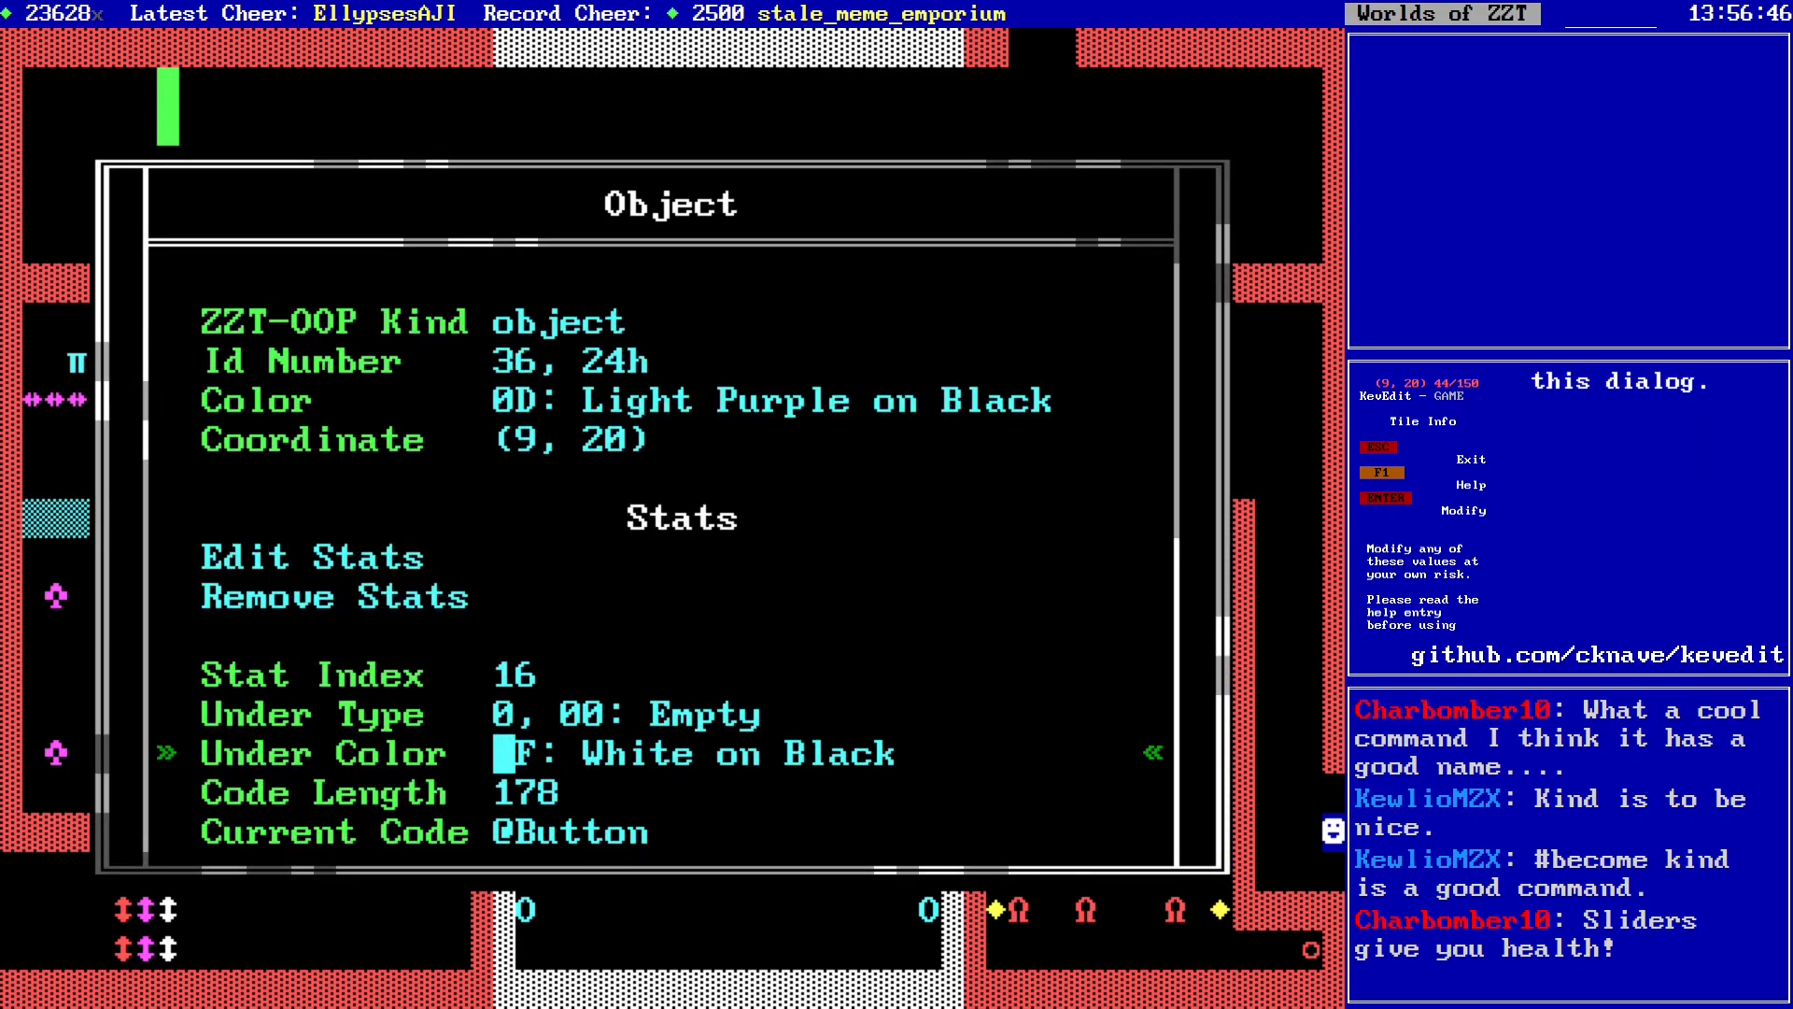
# Step: Duplicate the line #change white sliderns empty directly below itself in the light purple button's program
pyautogui.press('Down')
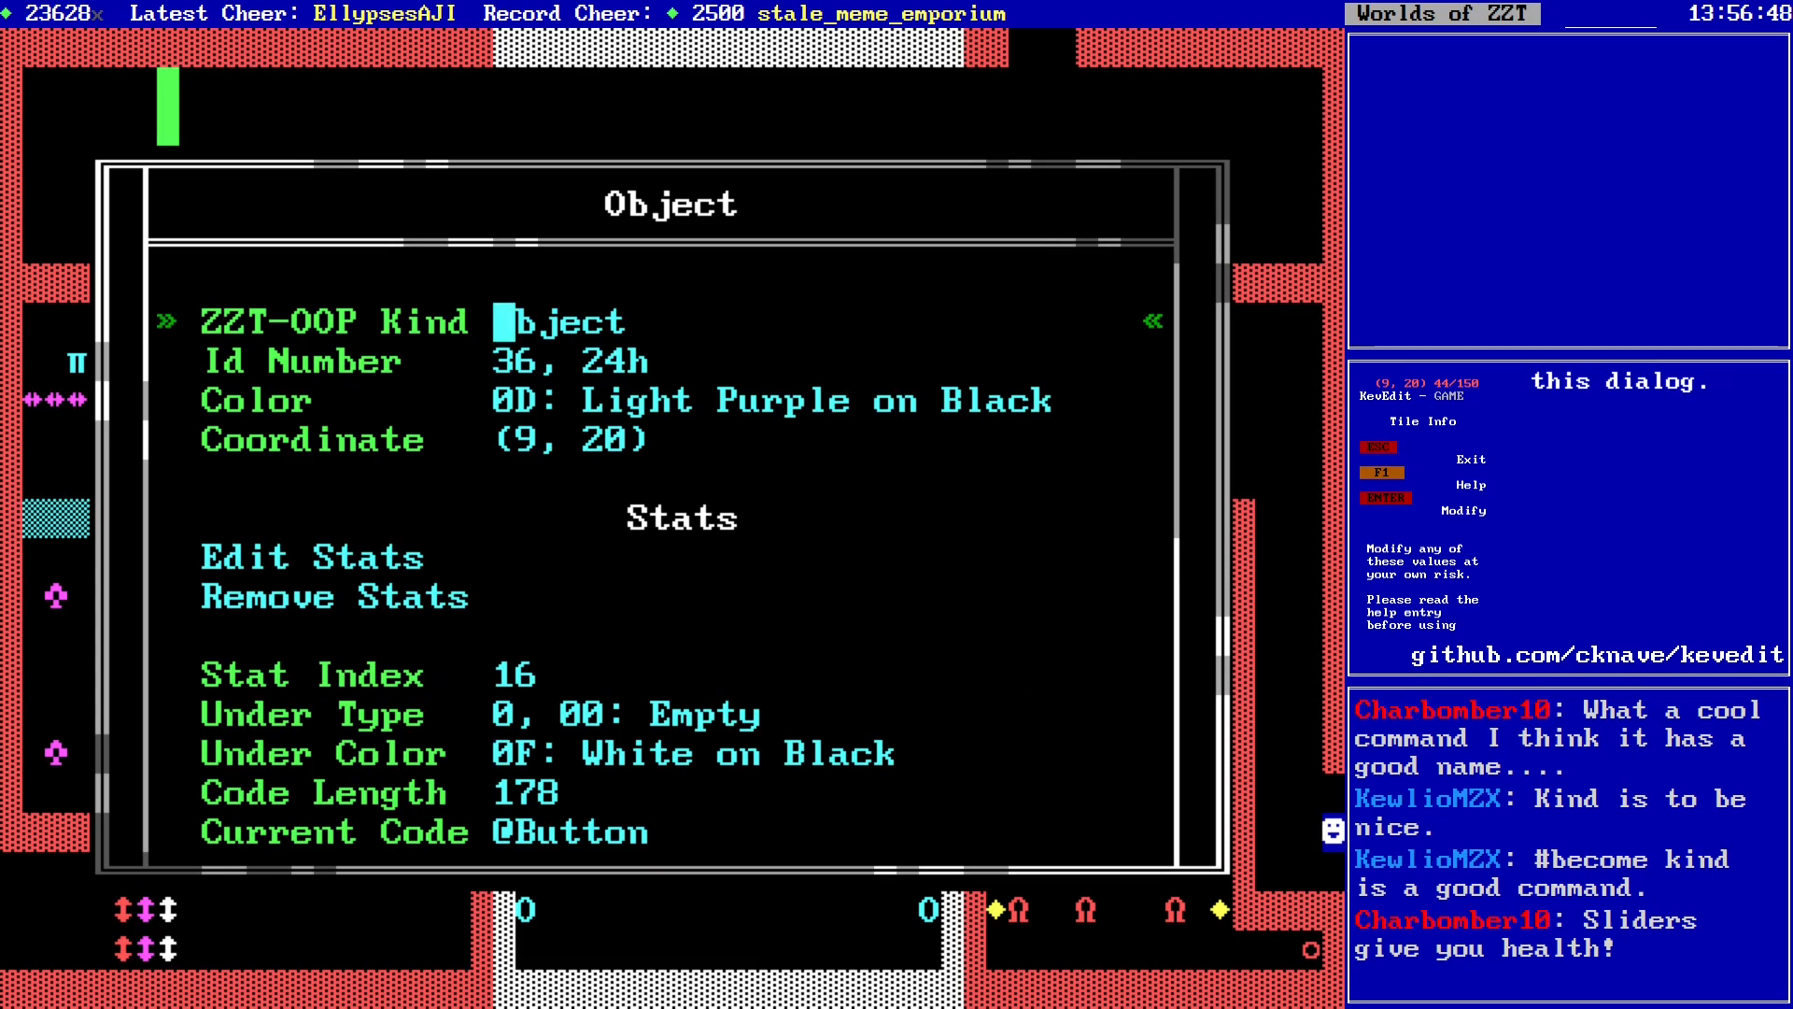
pyautogui.press('Up')
pyautogui.press('Up')
pyautogui.press('Up')
pyautogui.press('Up')
pyautogui.press('Up')
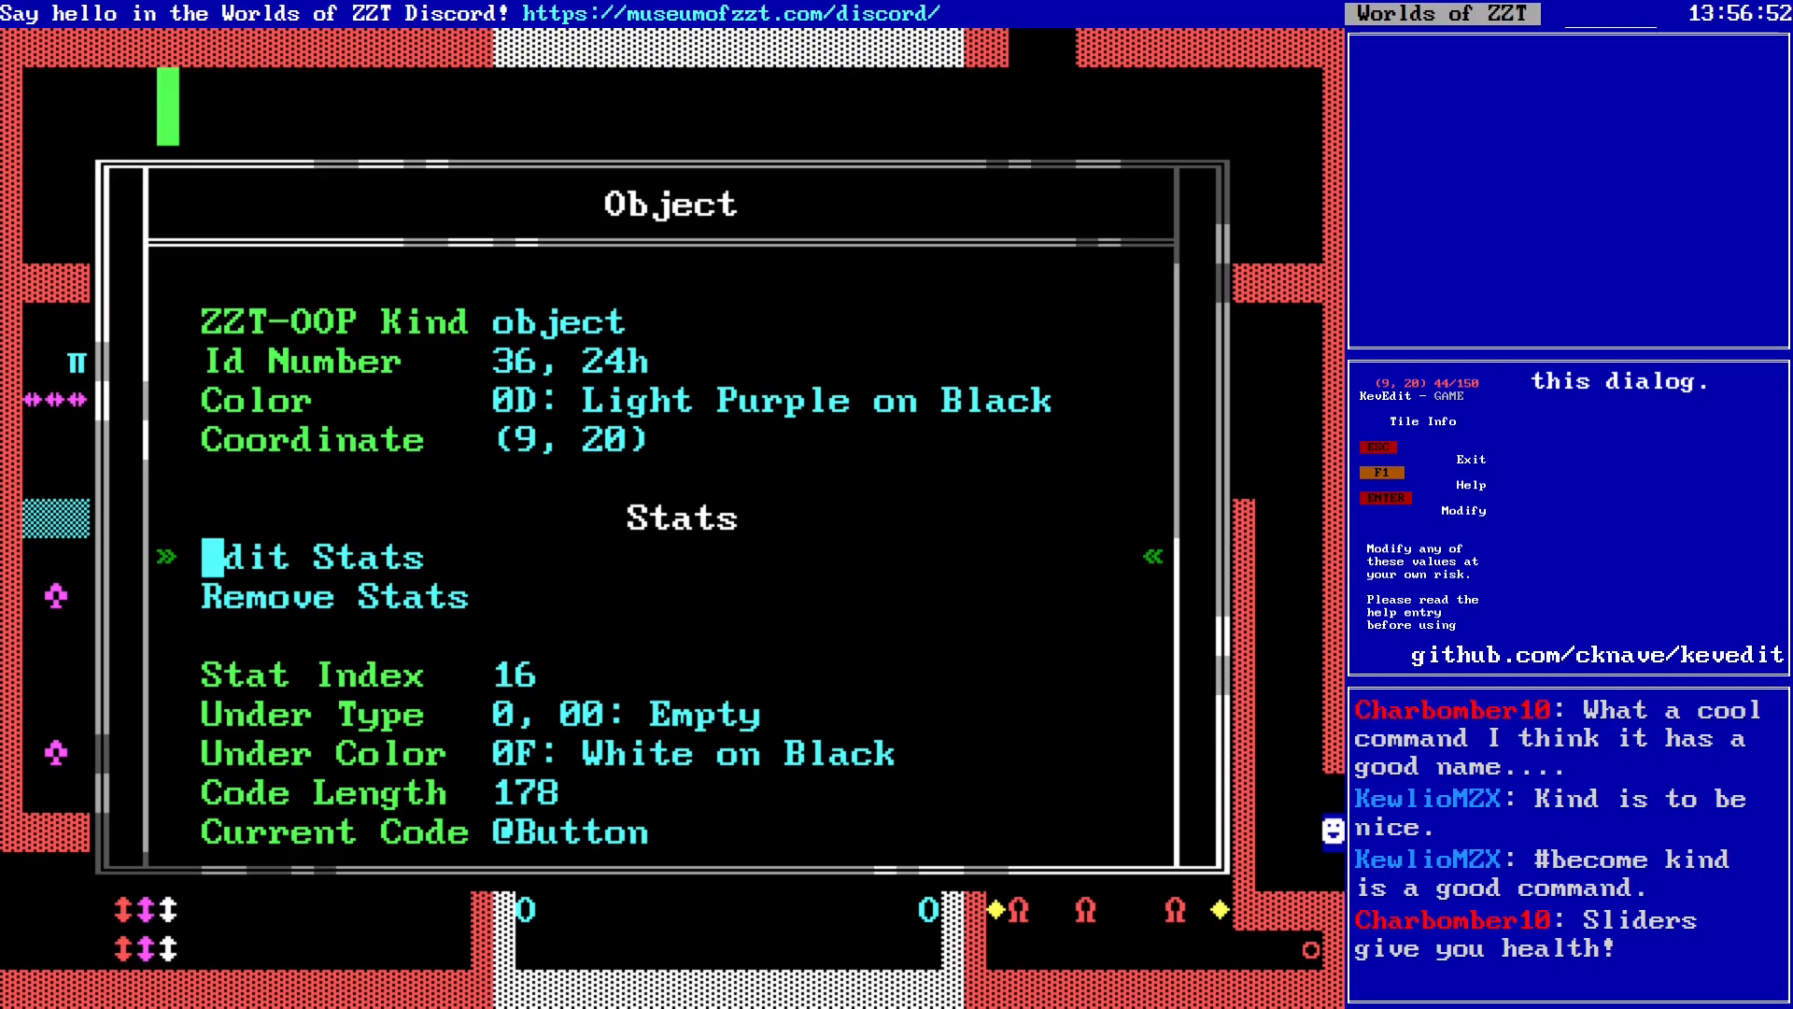
pyautogui.press('Return')
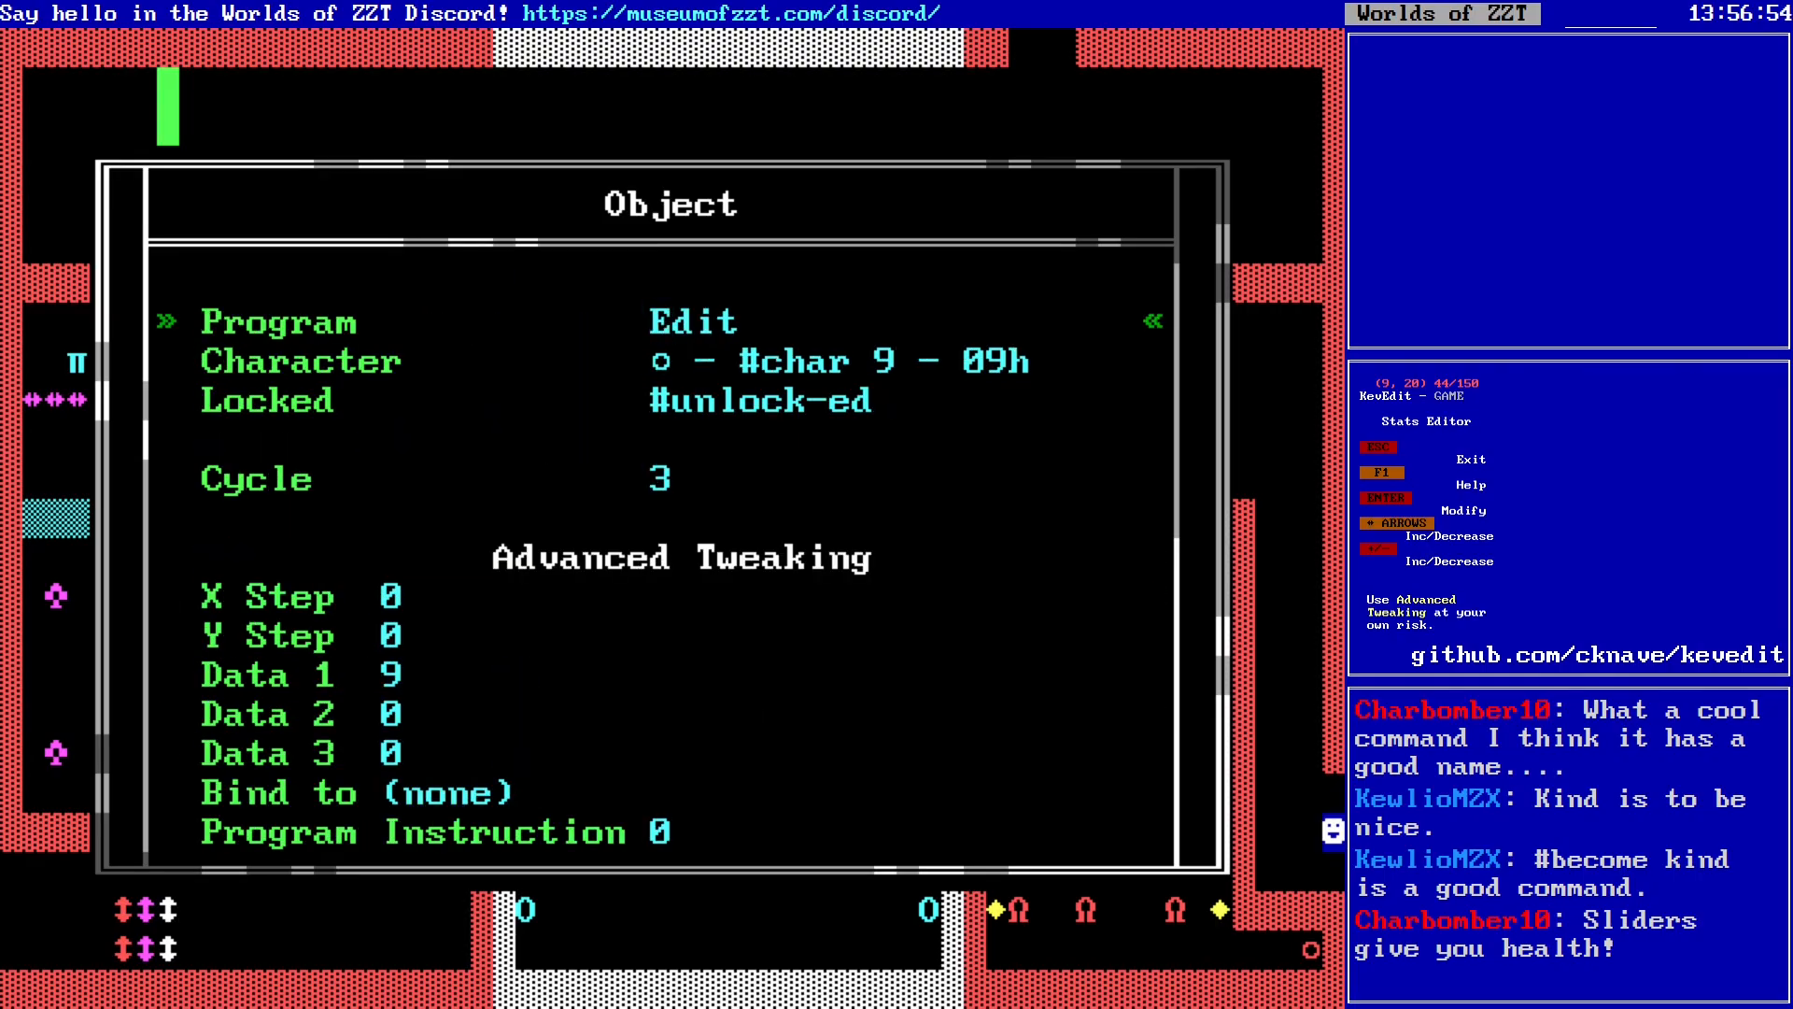
pyautogui.press('Return')
pyautogui.press('Down')
pyautogui.press('Down')
pyautogui.press('Down')
pyautogui.press('Down')
pyautogui.press('Down')
pyautogui.press('Down')
pyautogui.press('Down')
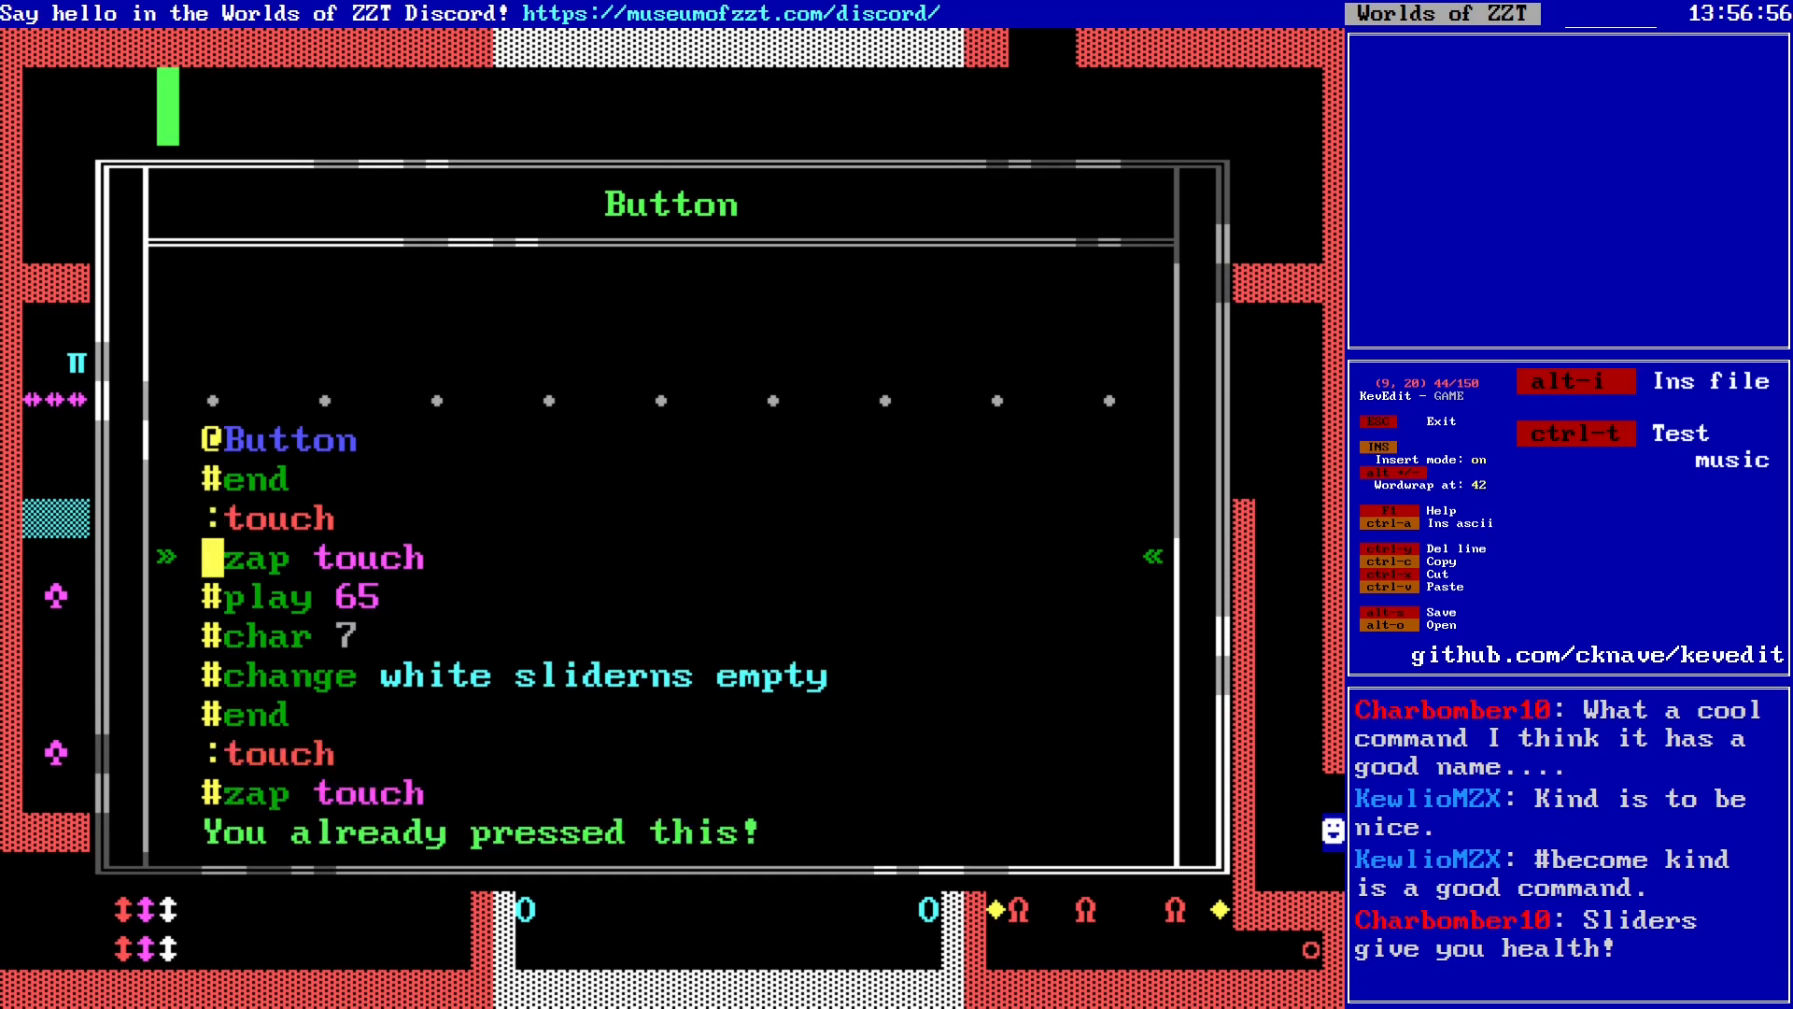
pyautogui.press('Up')
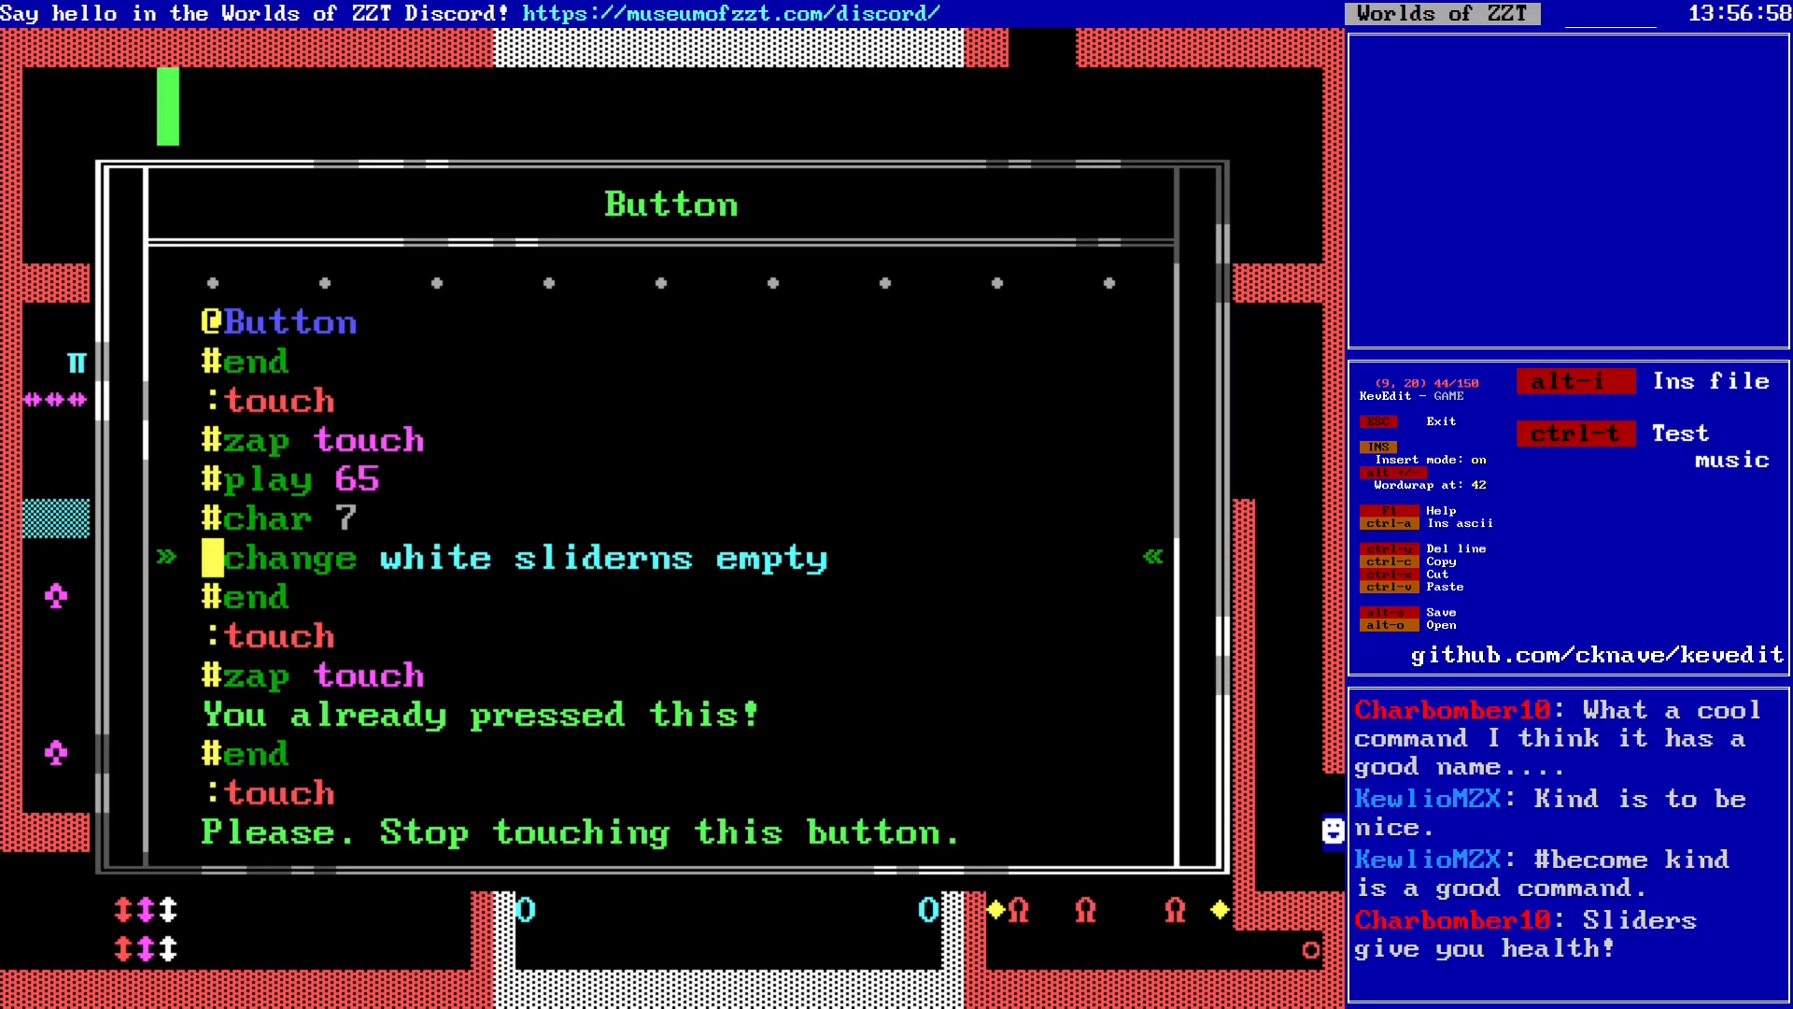
pyautogui.hotkey('shift', 'End')
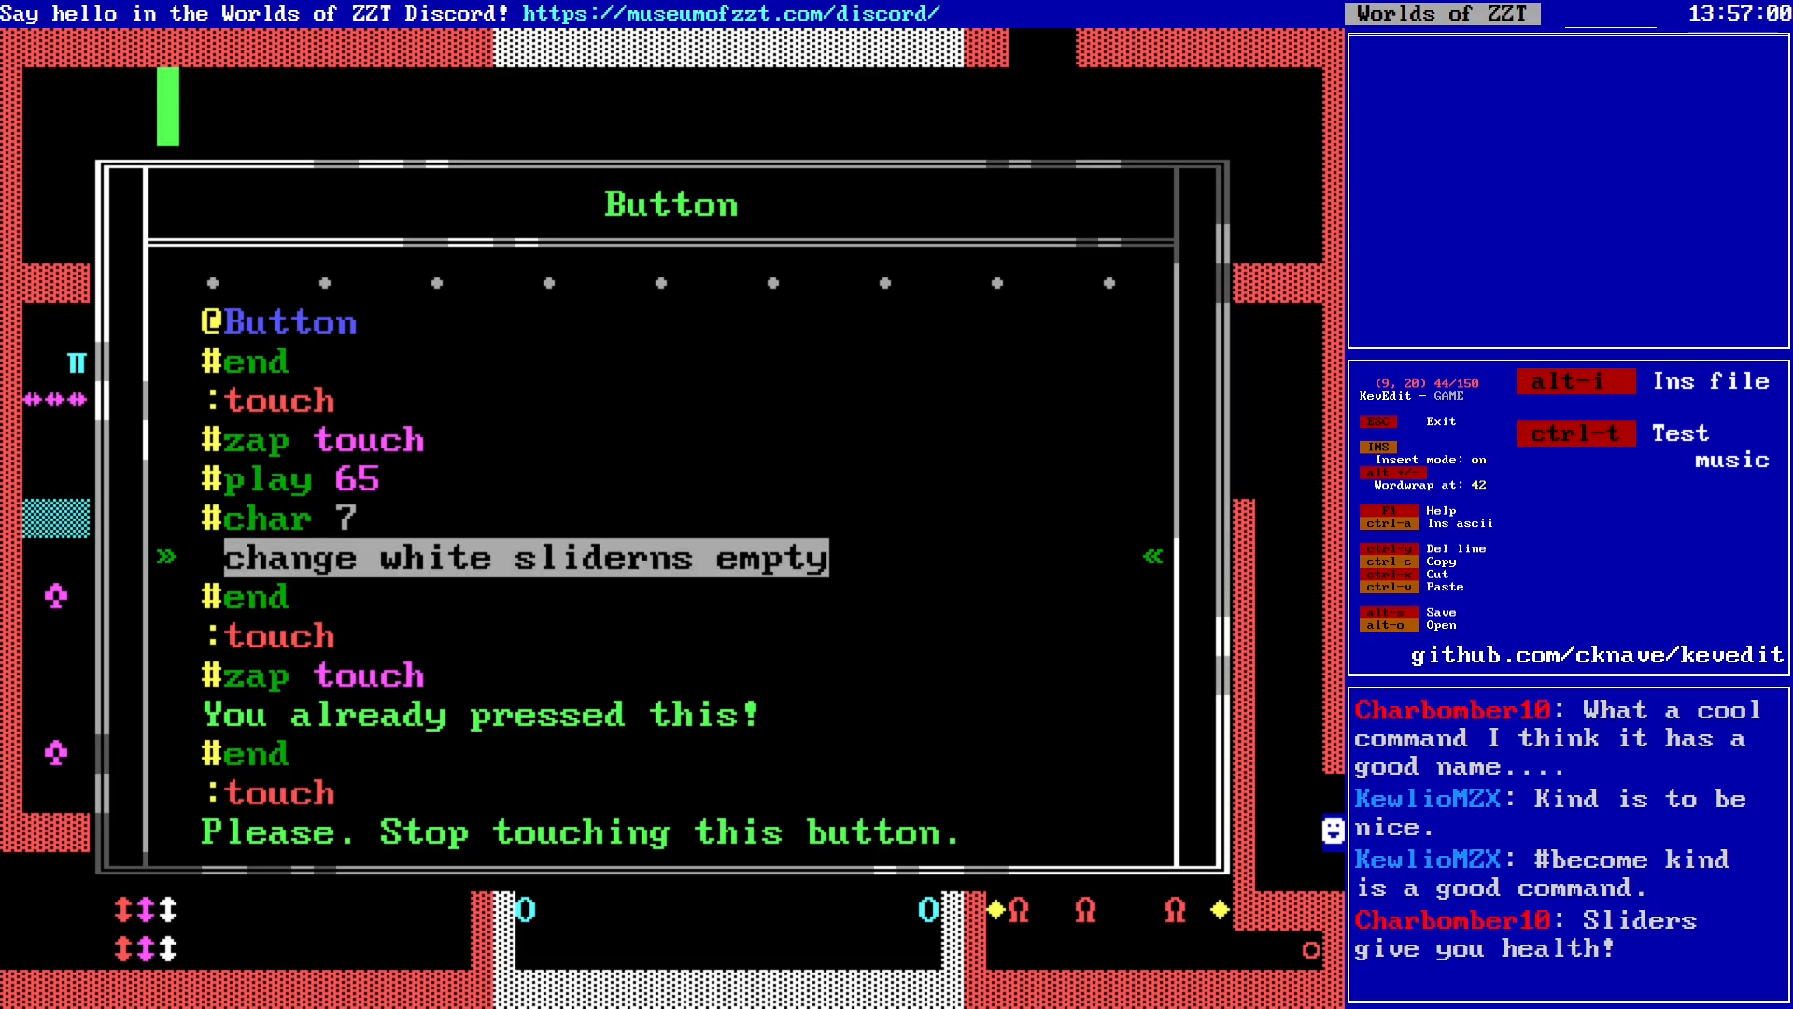
pyautogui.hotkey('ctrl', 'c')
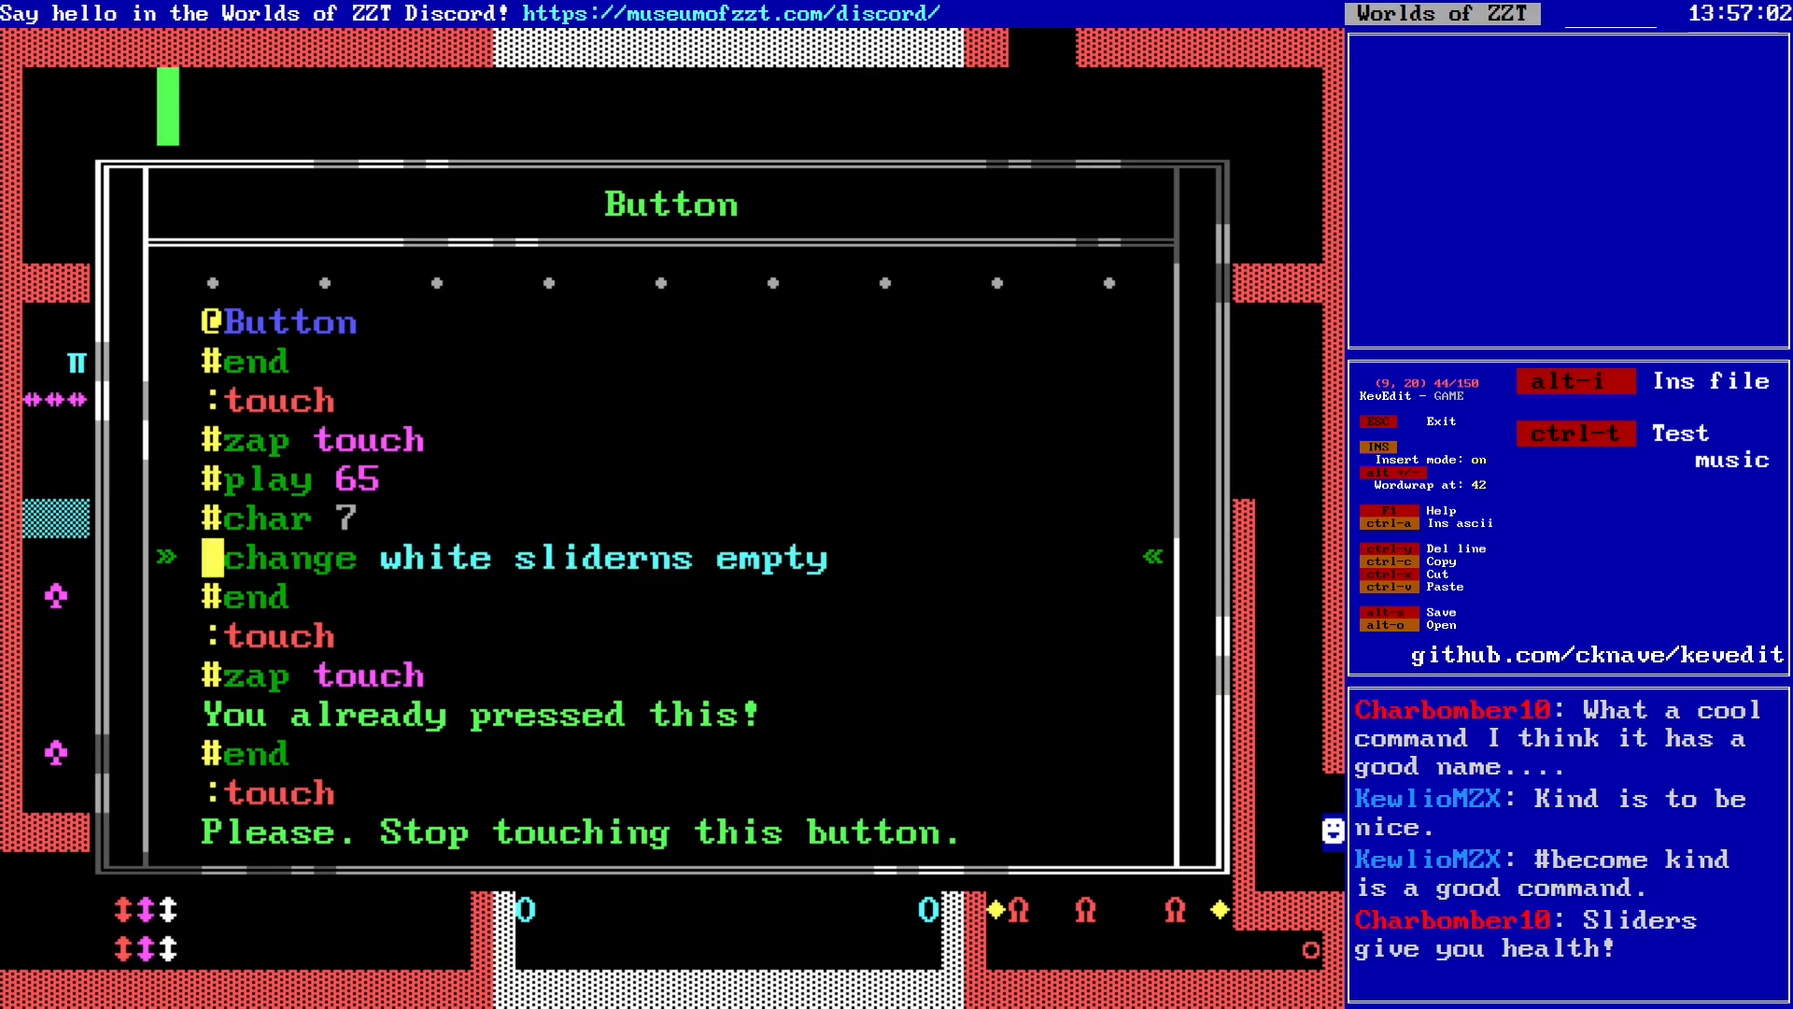
pyautogui.press('End')
pyautogui.press('Return')
pyautogui.hotkey('ctrl', 'v')
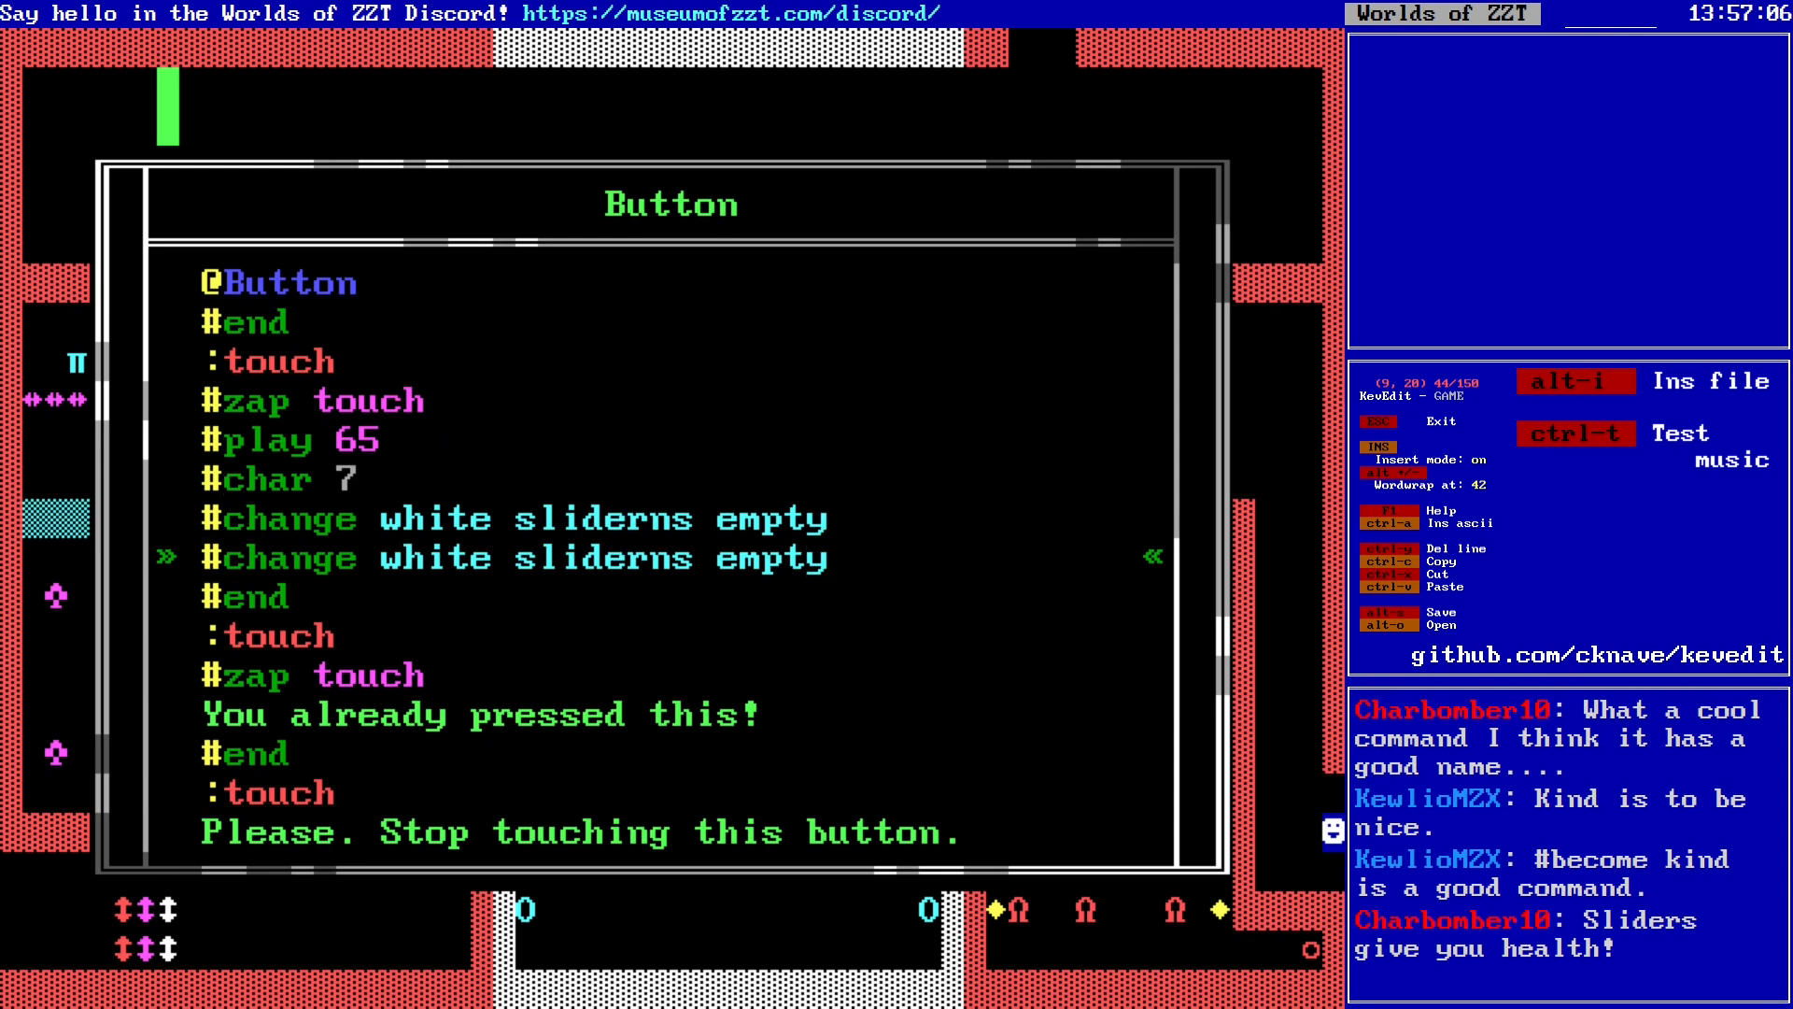
# Step: Change sliderns to sliderew in the duplicated #change line and close the program
pyautogui.press('Left')
pyautogui.press('BackSpace')
pyautogui.press('BackSpace')
pyautogui.write('ew')
pyautogui.press('End')
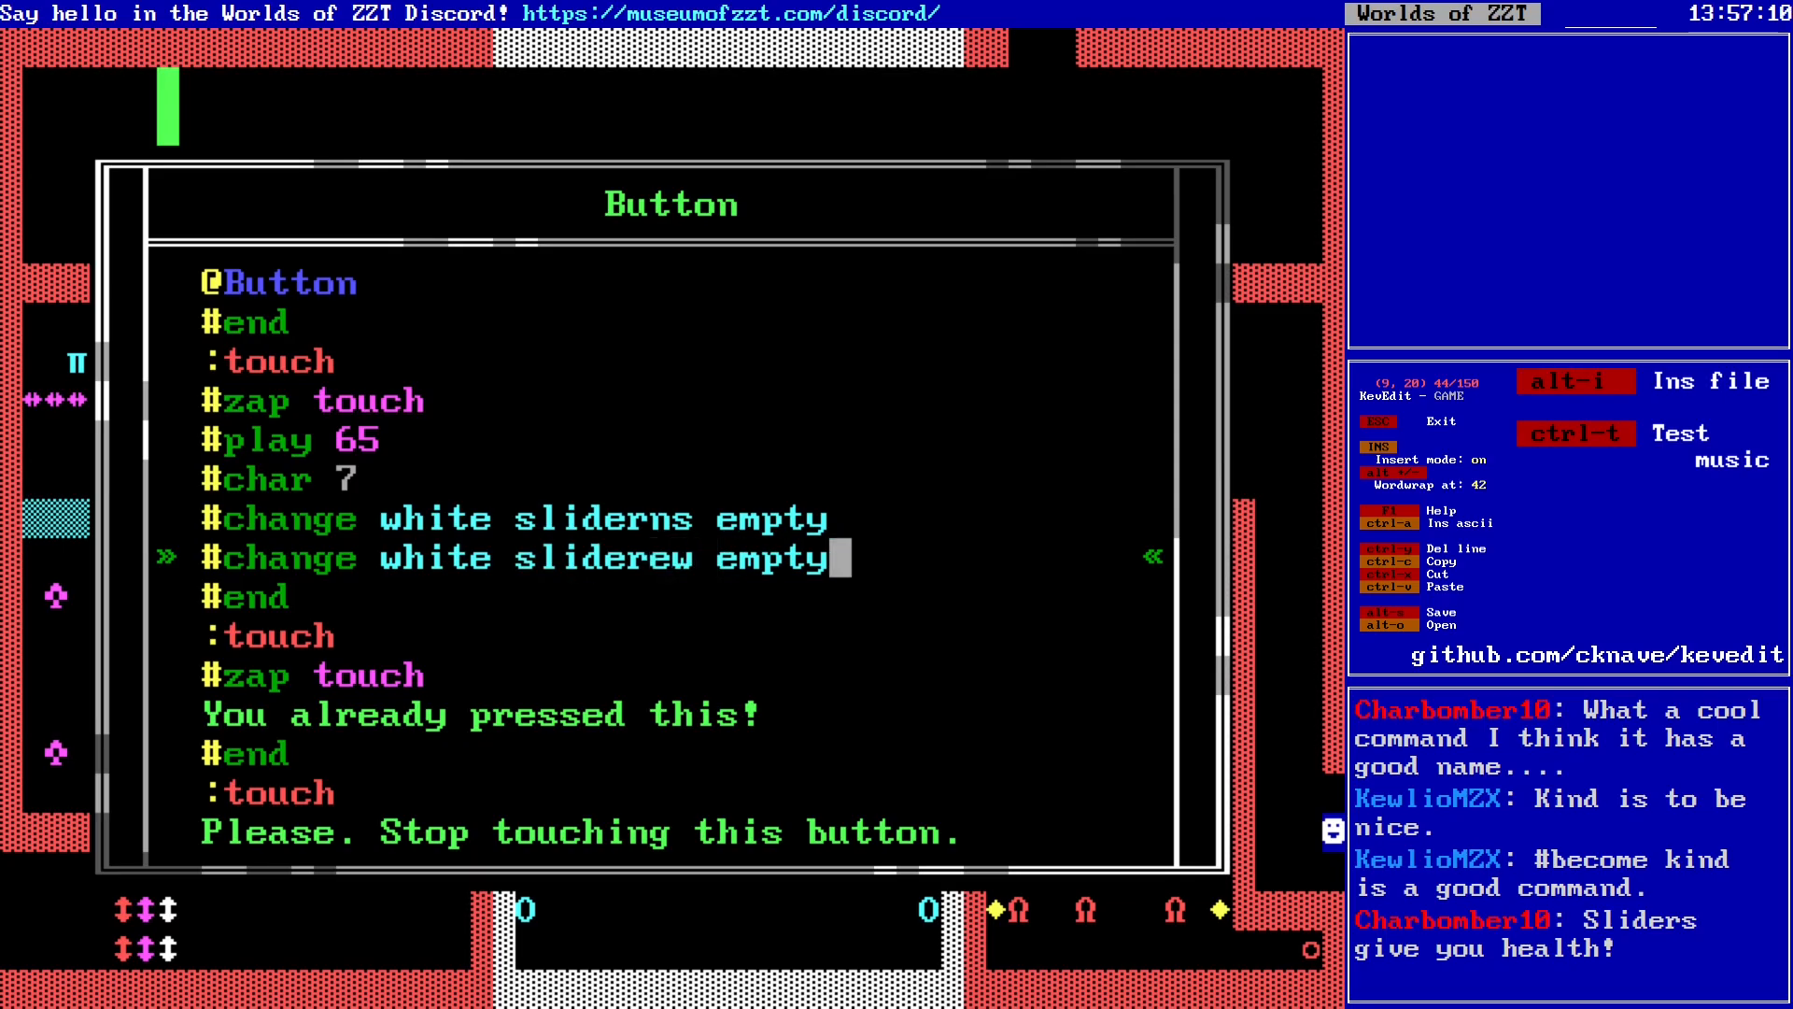
pyautogui.press('Down')
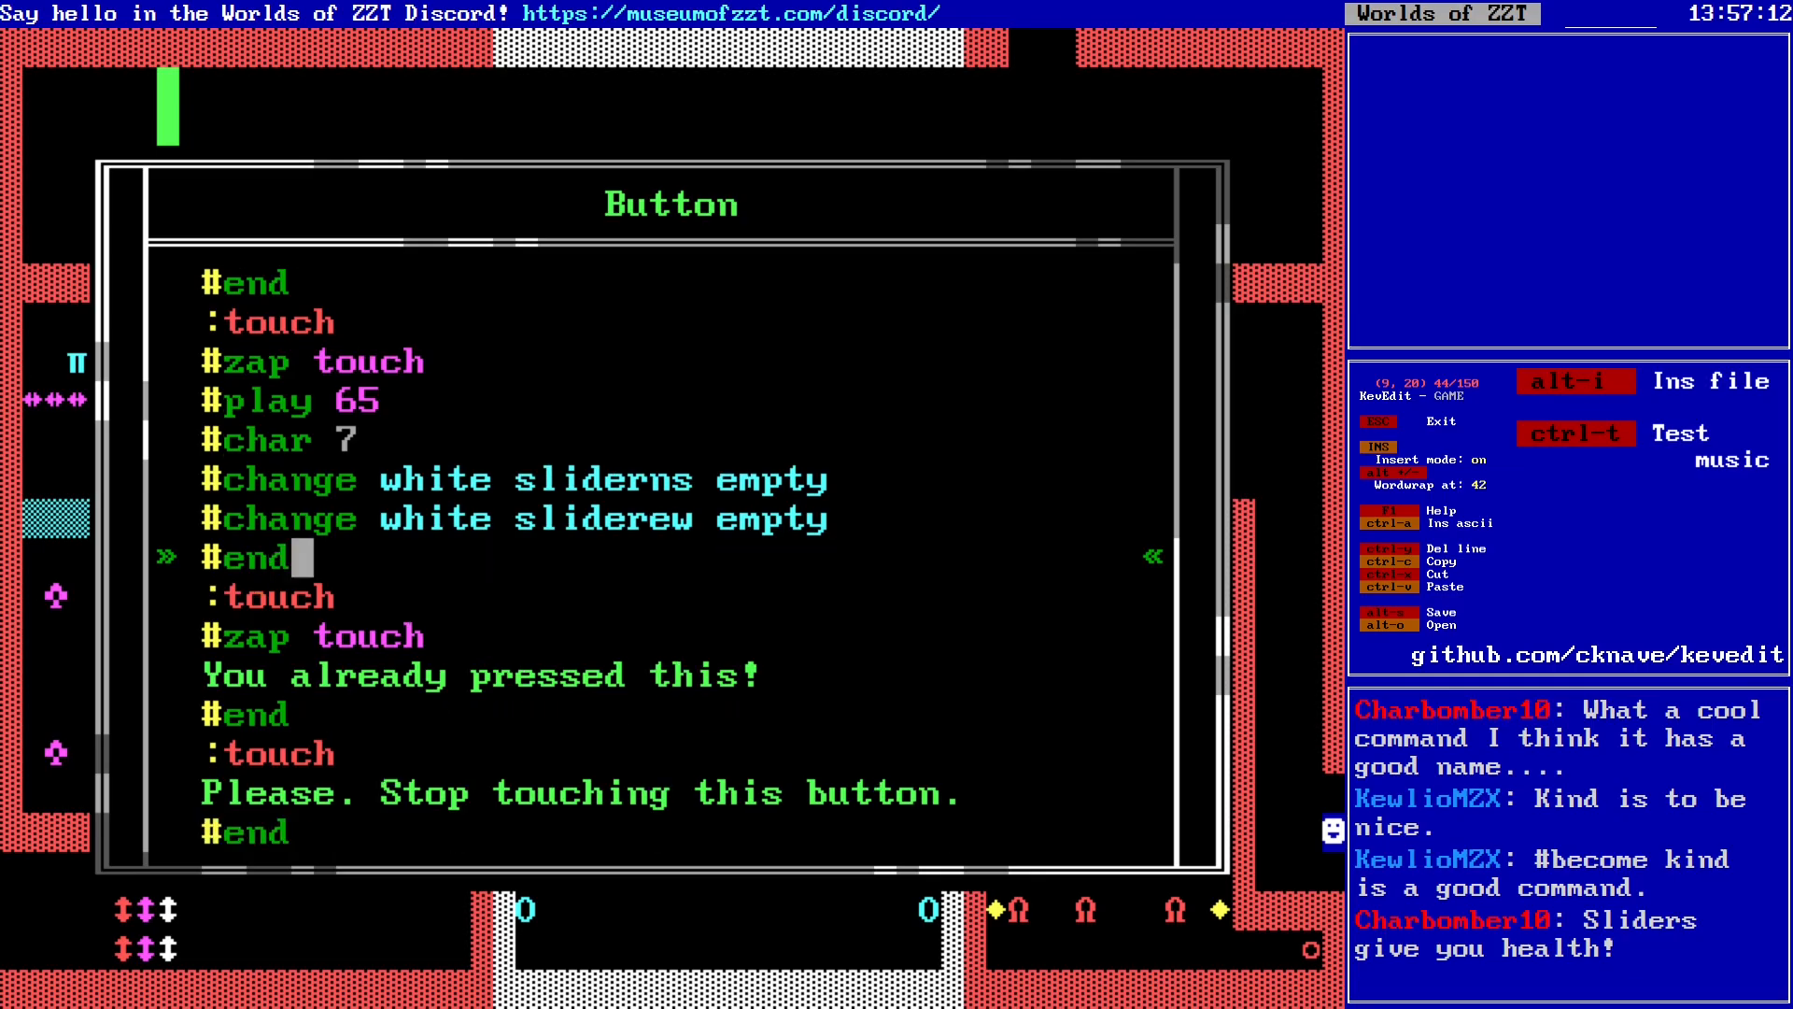
pyautogui.press('Down')
pyautogui.press('Down')
pyautogui.press('Down')
pyautogui.press('Down')
pyautogui.press('Down')
pyautogui.press('Down')
pyautogui.press('Down')
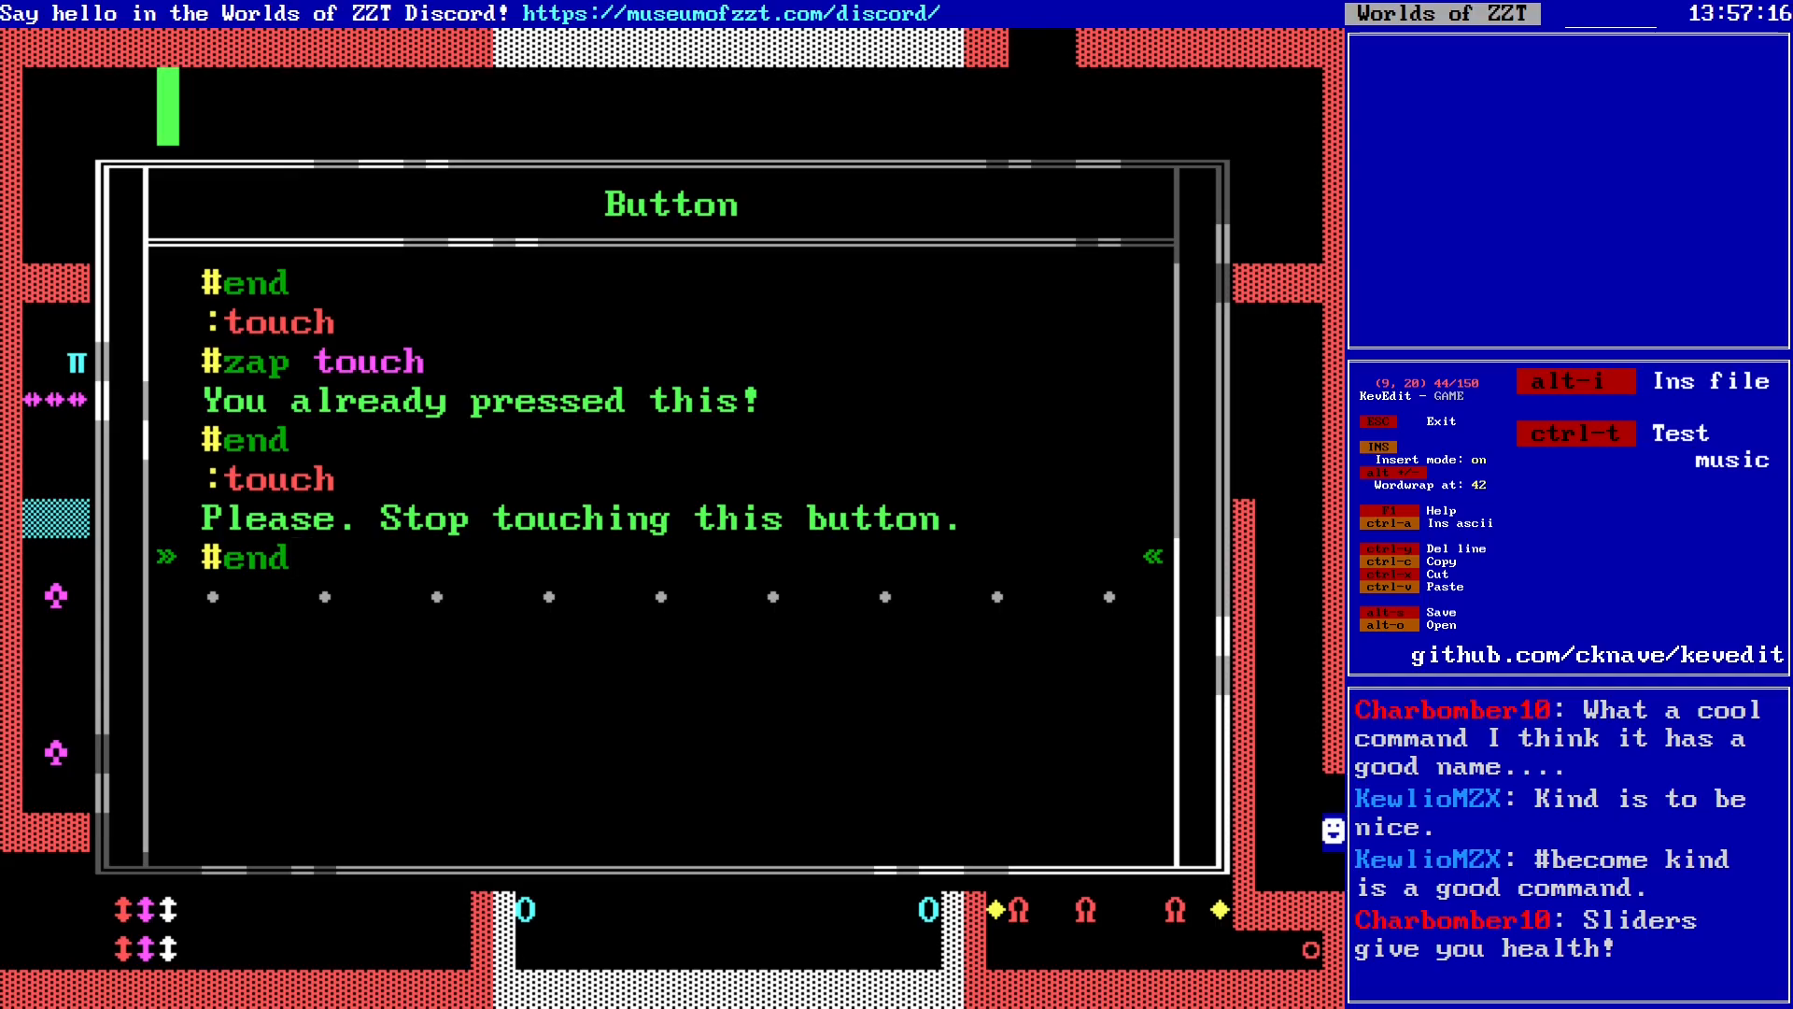
pyautogui.press('Escape')
pyautogui.press('Escape')
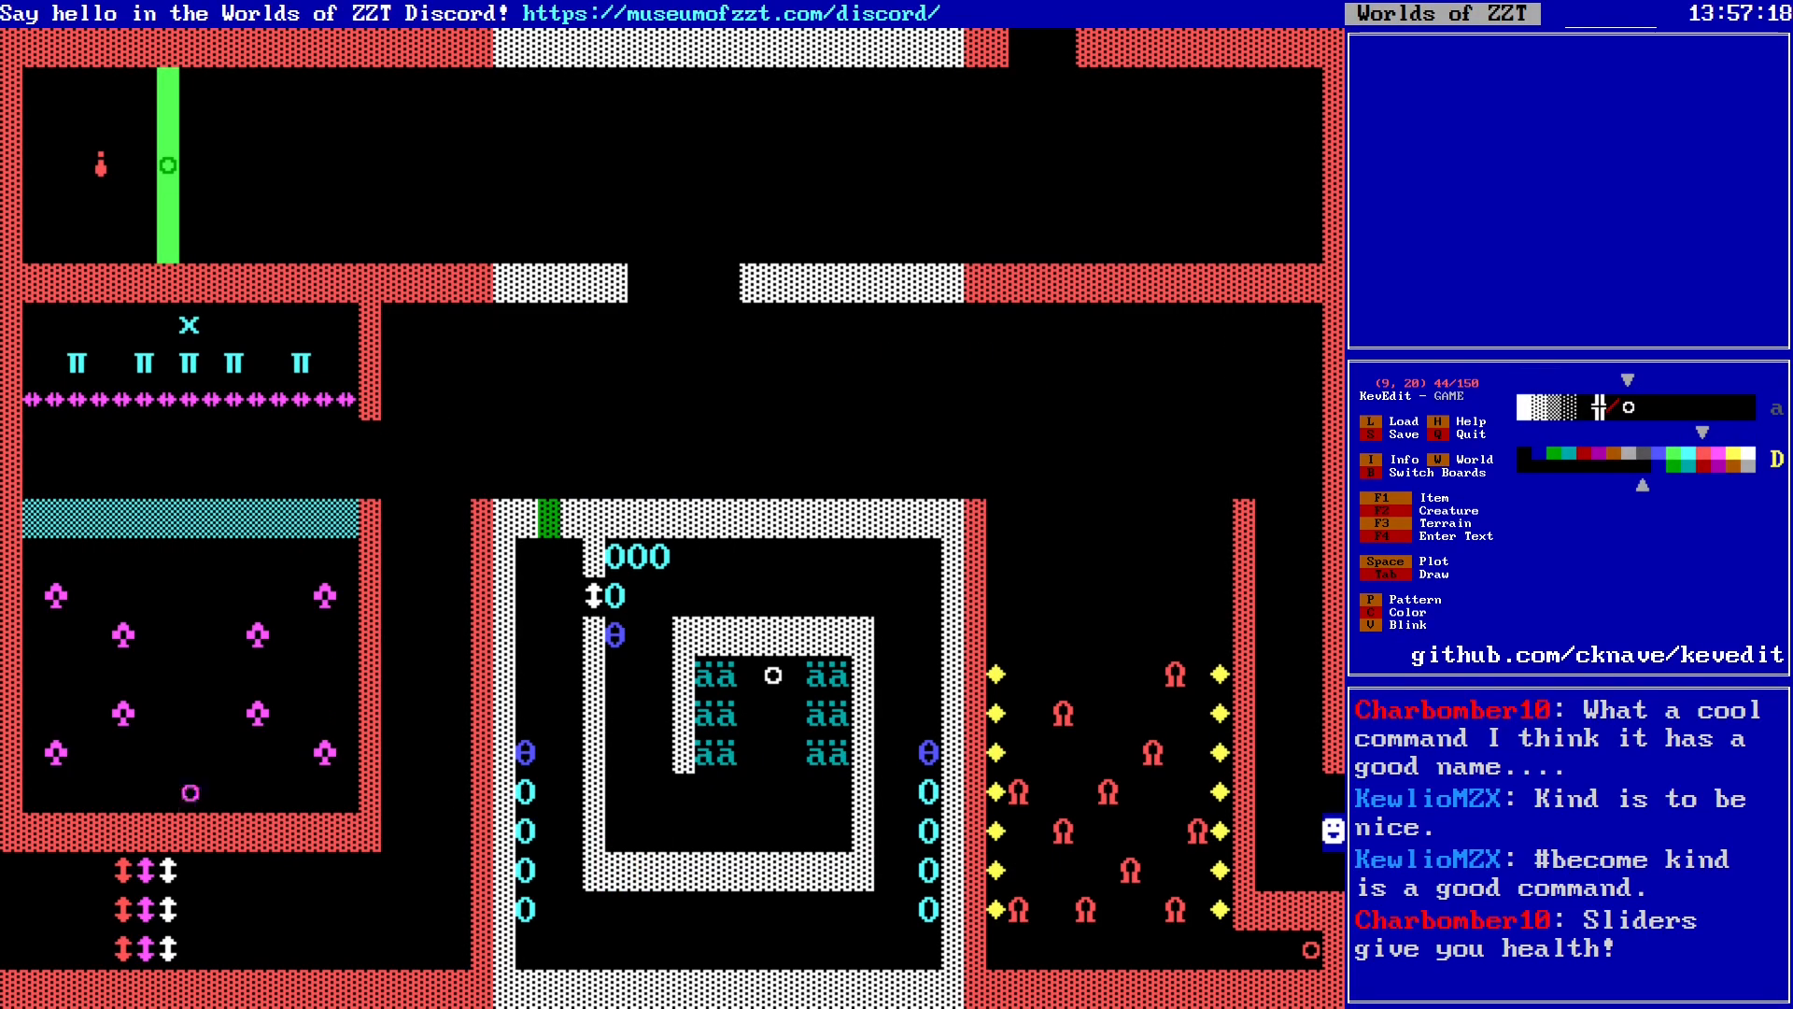
# Step: Change white to purple in the #change white sliderns empty line of the light purple button at (9, 20)
pyautogui.press('Return')
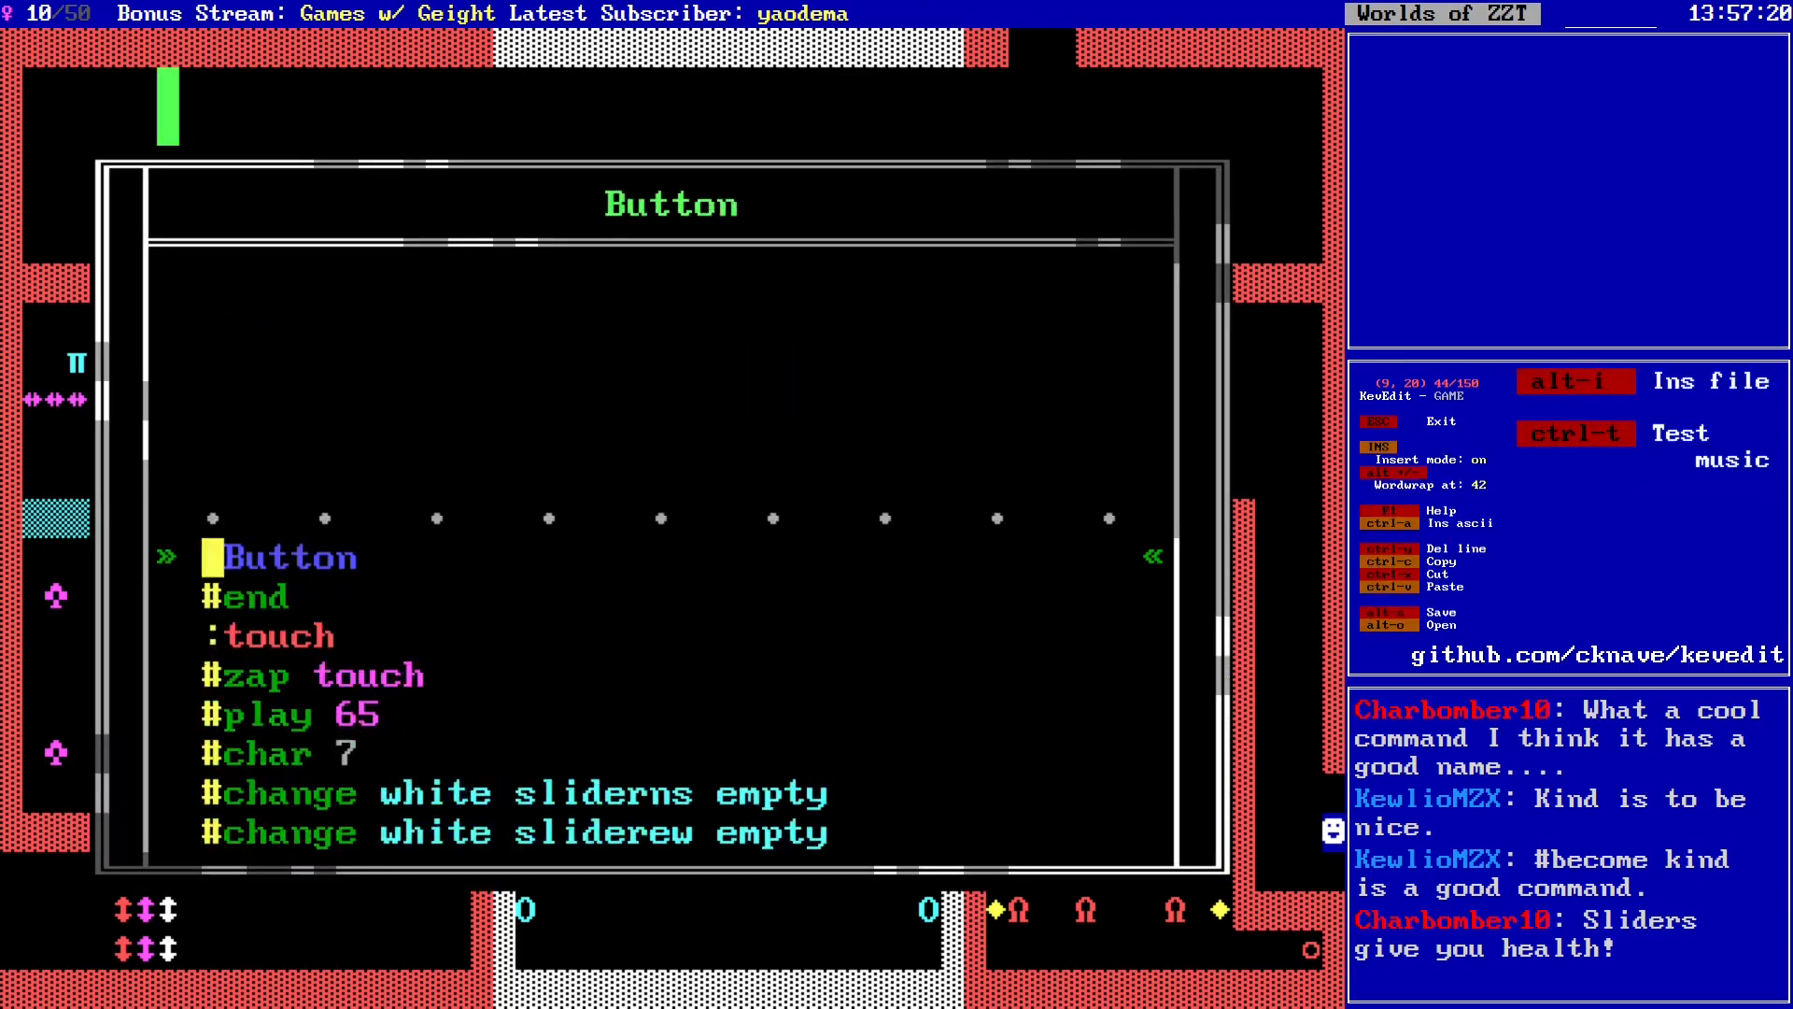
pyautogui.press('Down')
pyautogui.press('Down')
pyautogui.press('Down')
pyautogui.press('Down')
pyautogui.press('Down')
pyautogui.press('Down')
pyautogui.press('Right')
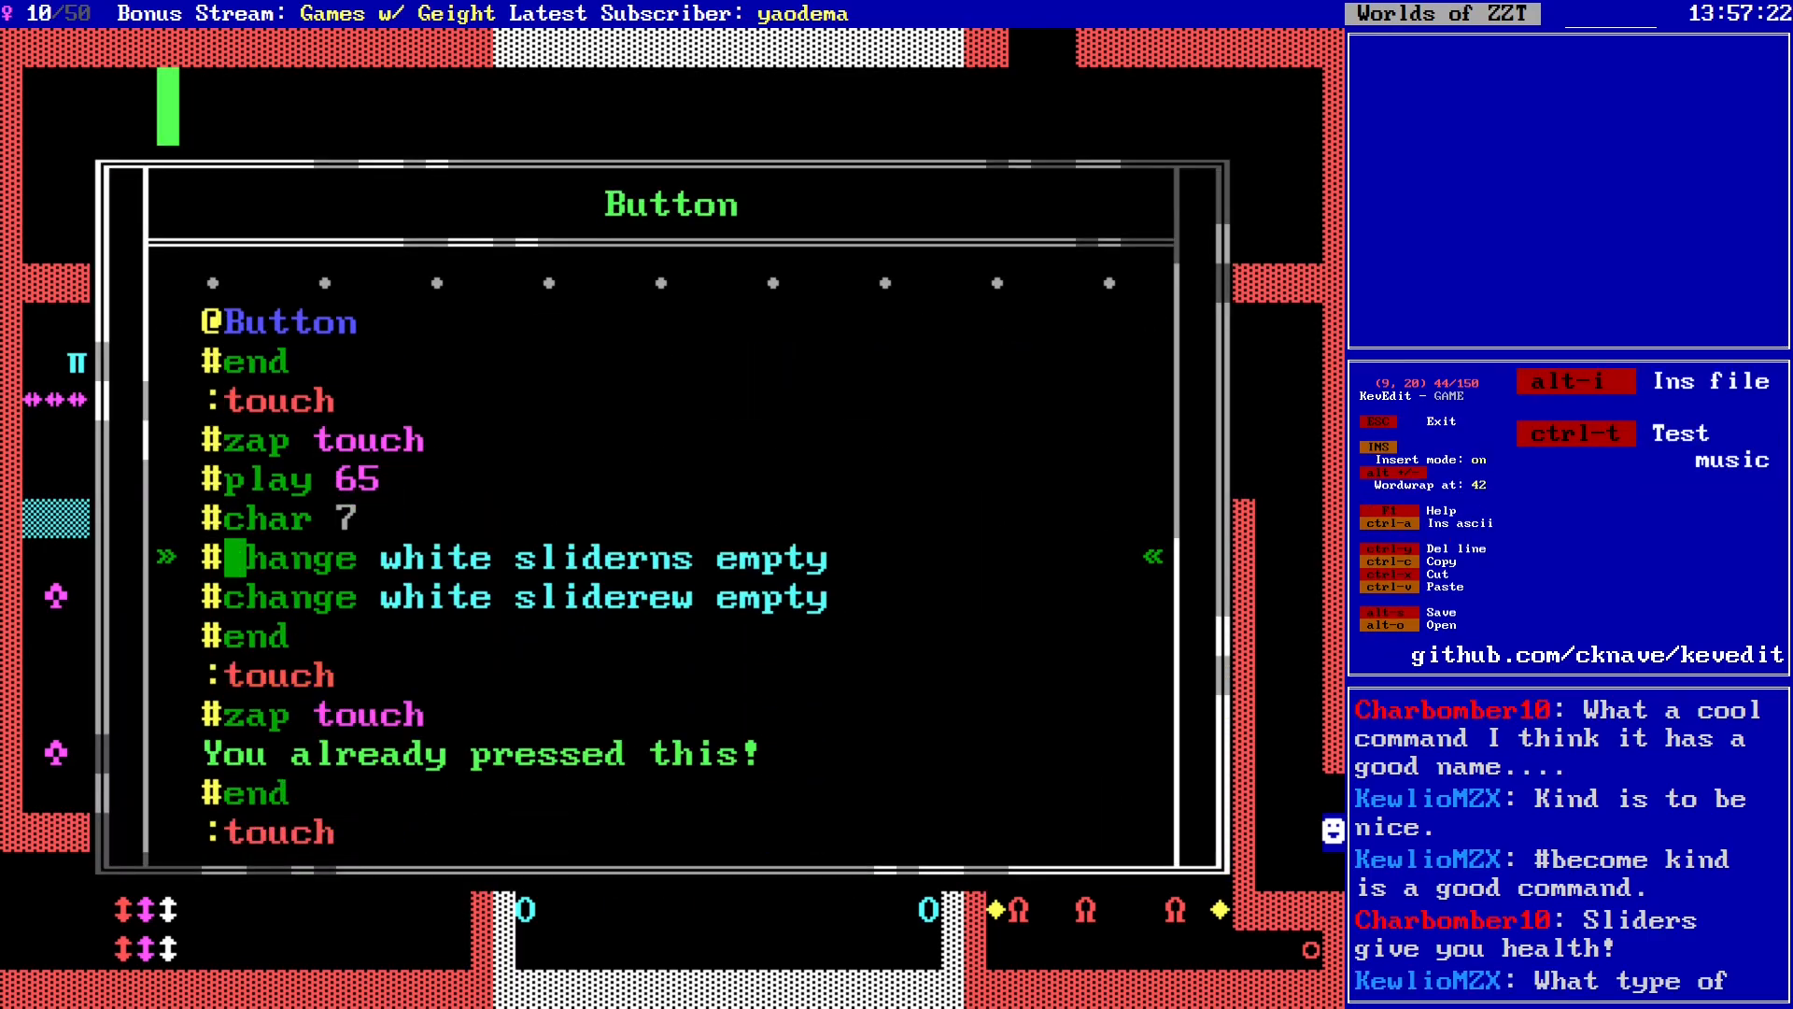
pyautogui.press('Right')
pyautogui.press('Right')
pyautogui.press('Right')
pyautogui.press('Right')
pyautogui.press('Right')
pyautogui.press('Right')
pyautogui.press('Delete')
pyautogui.press('Delete')
pyautogui.press('Delete')
pyautogui.press('Delete')
pyautogui.press('Delete')
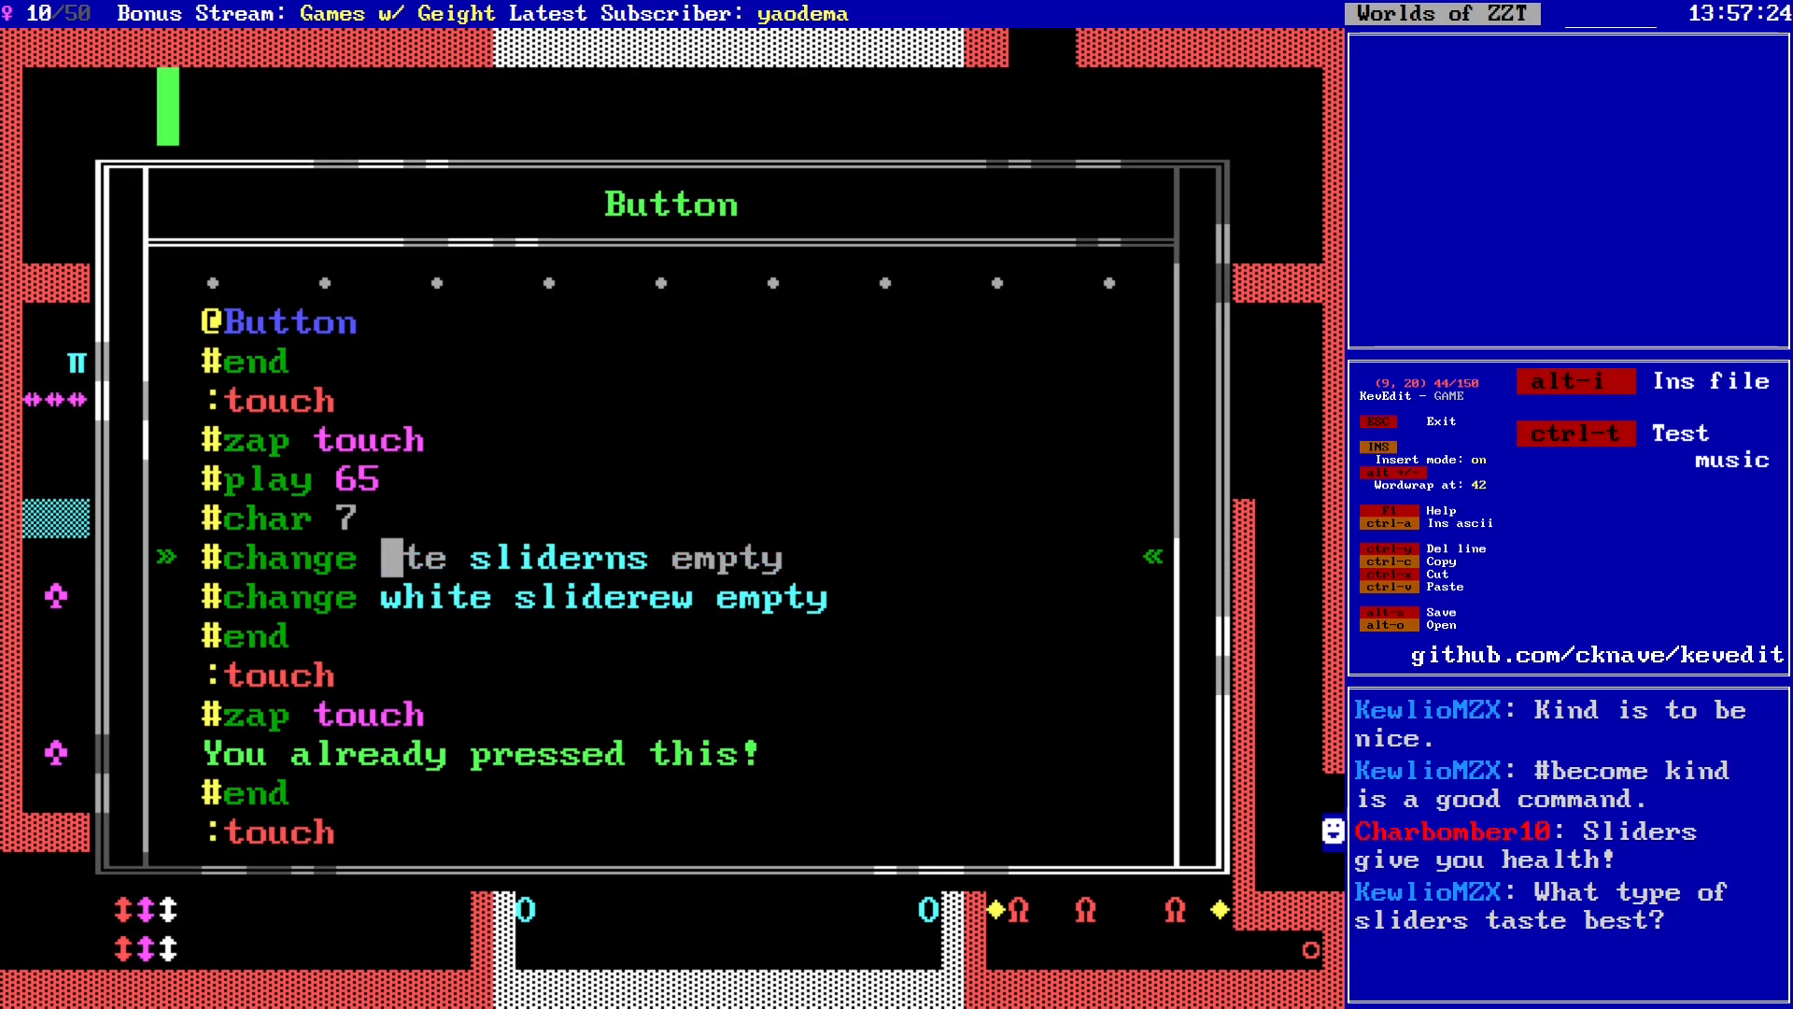
pyautogui.write('purple')
pyautogui.press('Down')
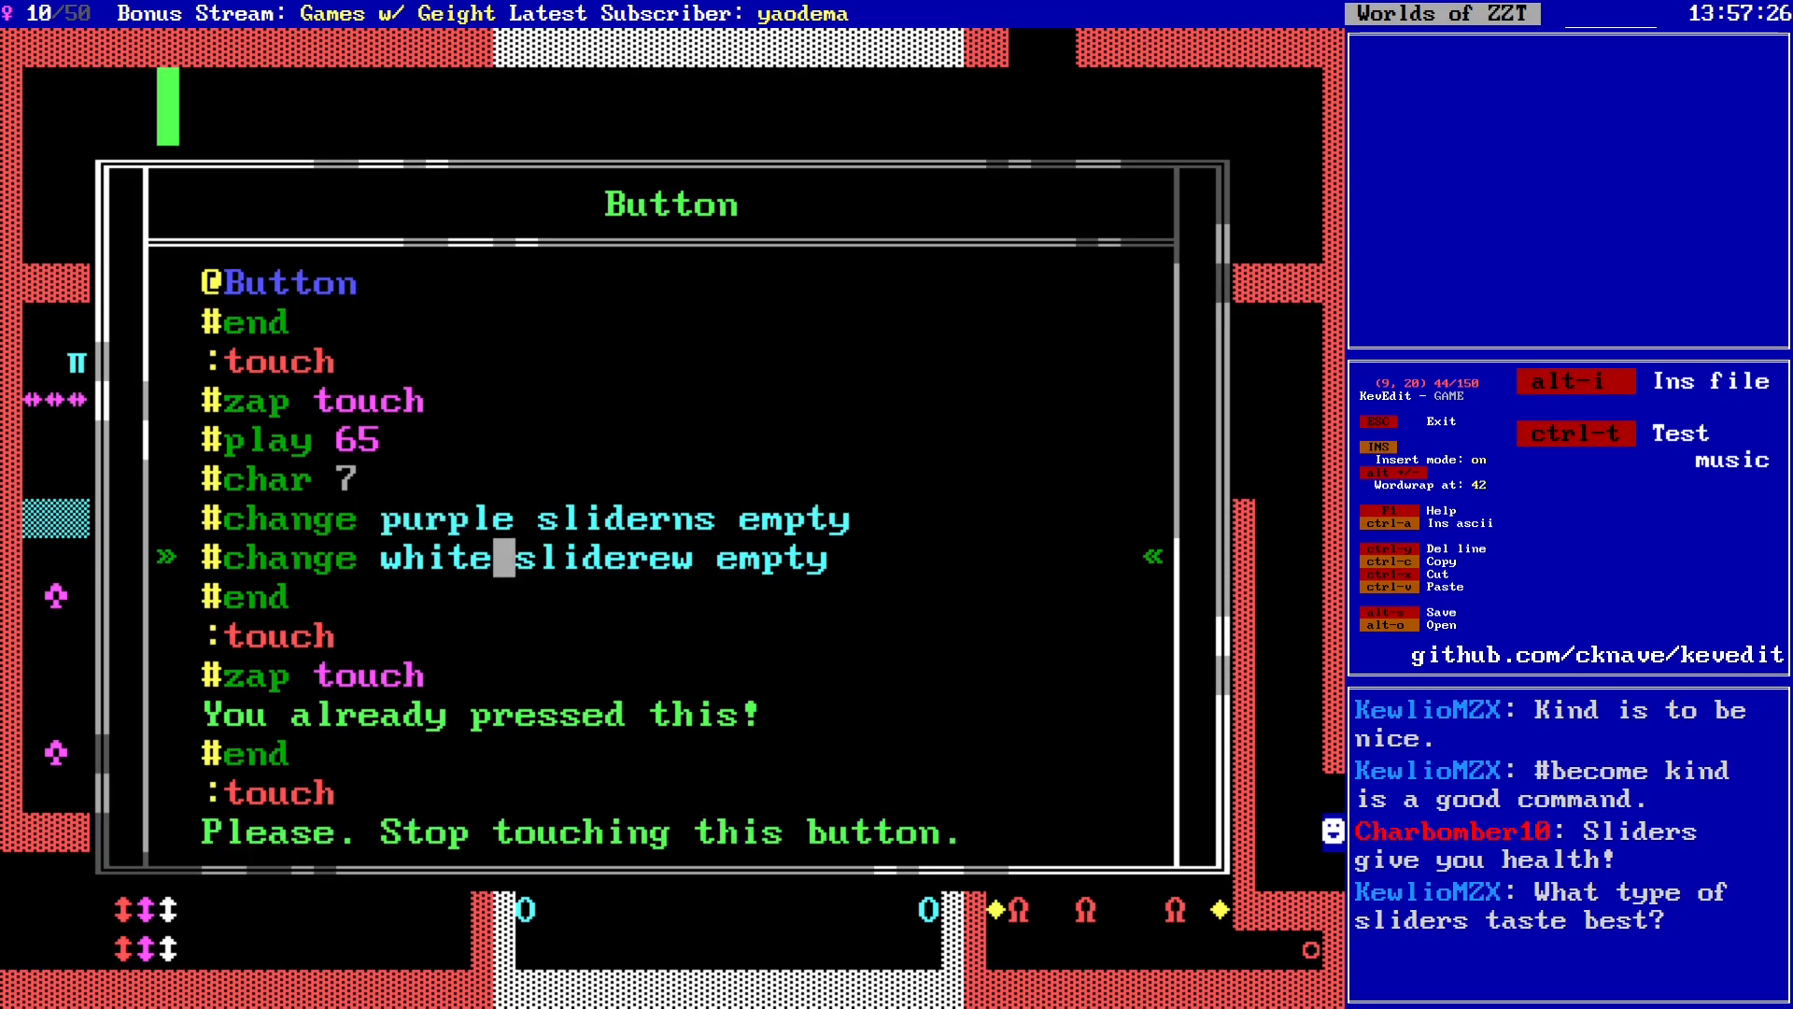
# Step: Change white to purple in the #change white sliderew empty line and close the button's program
pyautogui.press('BackSpace')
pyautogui.press('BackSpace')
pyautogui.press('BackSpace')
pyautogui.press('BackSpace')
pyautogui.press('BackSpace')
pyautogui.write('purple')
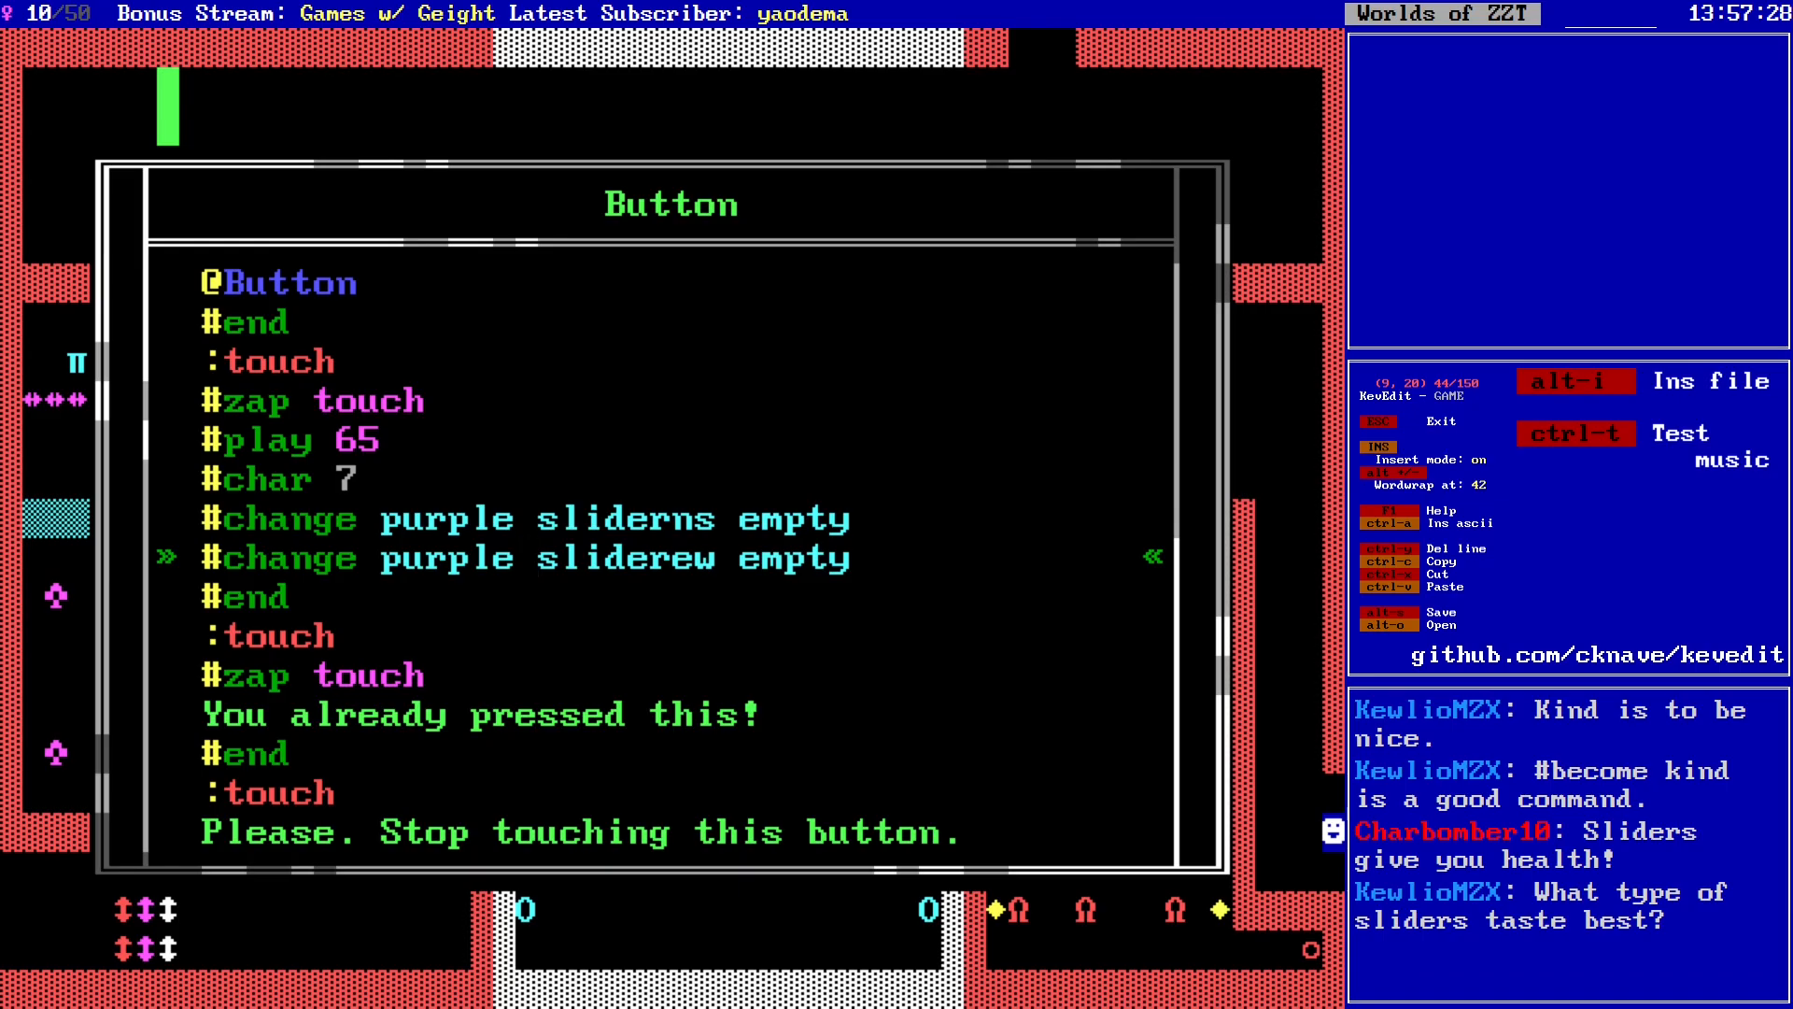
pyautogui.press('Escape')
pyautogui.press('Up')
pyautogui.press('Up')
pyautogui.press('Up')
pyautogui.press('Up')
pyautogui.hotkey('alt', 's')
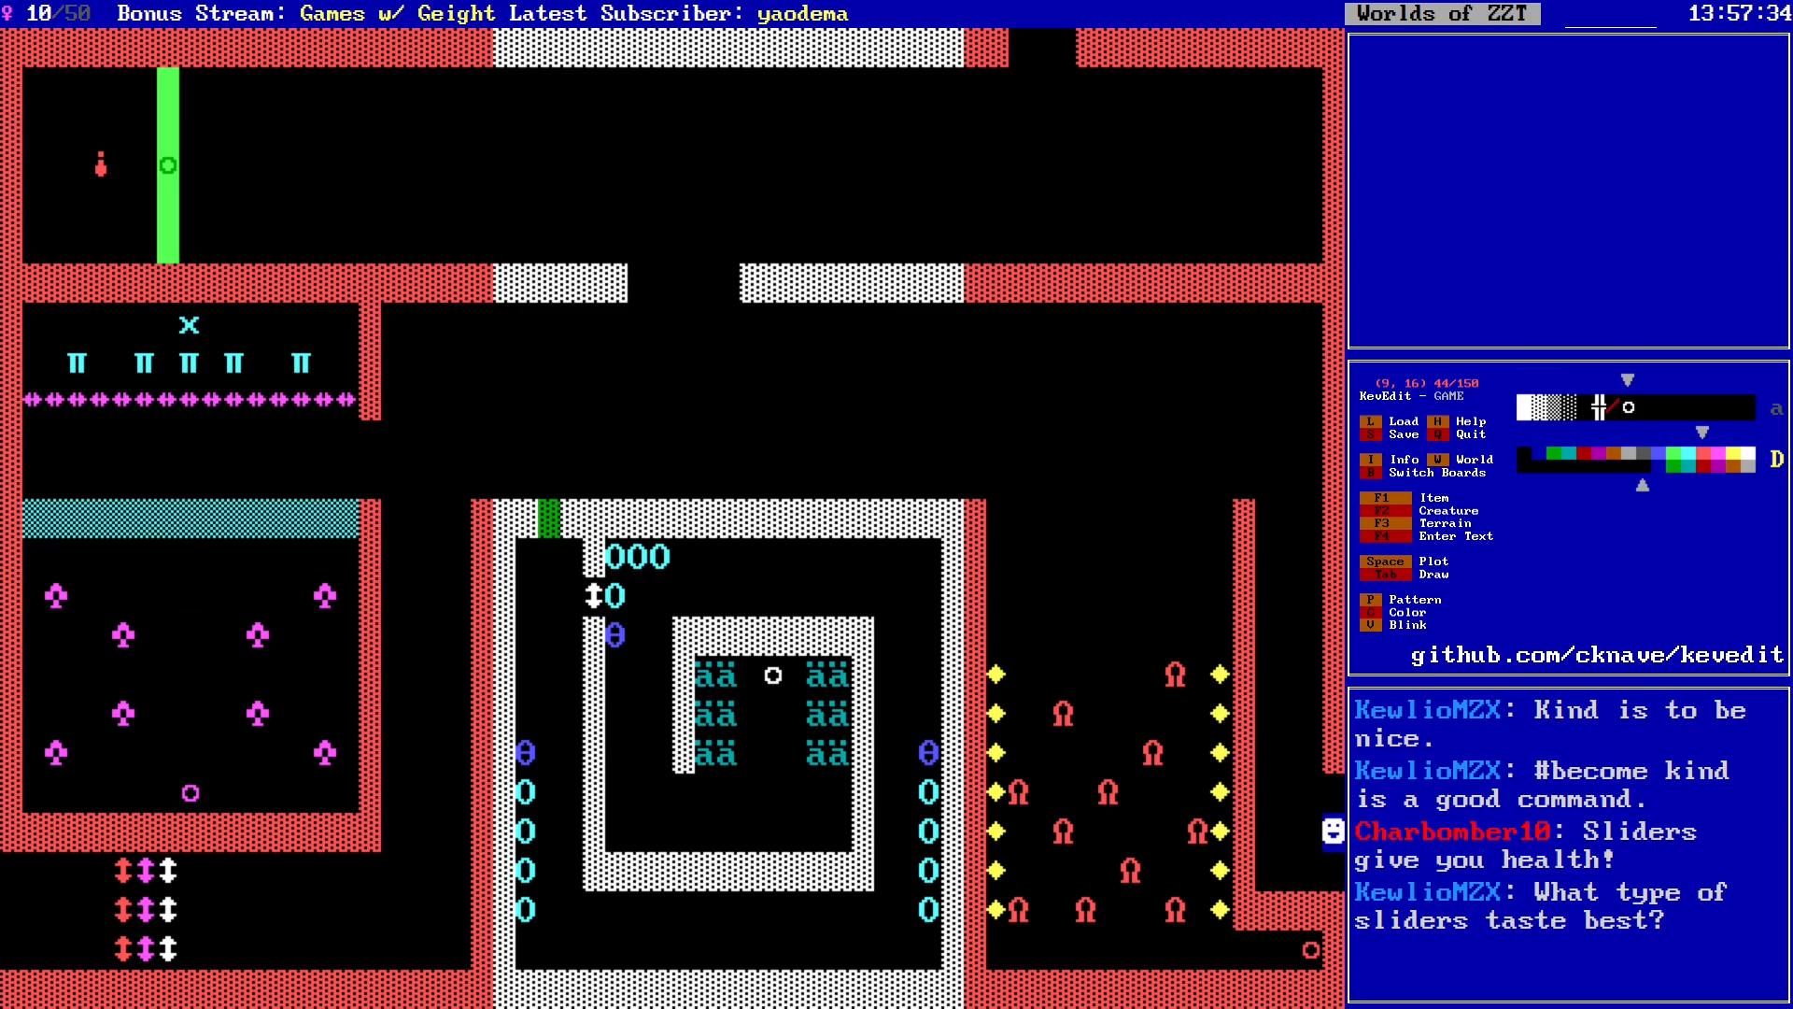
pyautogui.press('Right')
pyautogui.press('Right')
pyautogui.press('Right')
pyautogui.press('Right')
pyautogui.press('Right')
pyautogui.press('Right')
pyautogui.press('Right')
pyautogui.press('Right')
pyautogui.press('Right')
pyautogui.press('Right')
pyautogui.press('Right')
pyautogui.press('Right')
pyautogui.press('Right')
pyautogui.press('Right')
pyautogui.press('Right')
pyautogui.press('Right')
pyautogui.press('Right')
pyautogui.press('Right')
pyautogui.press('Right')
pyautogui.press('Right')
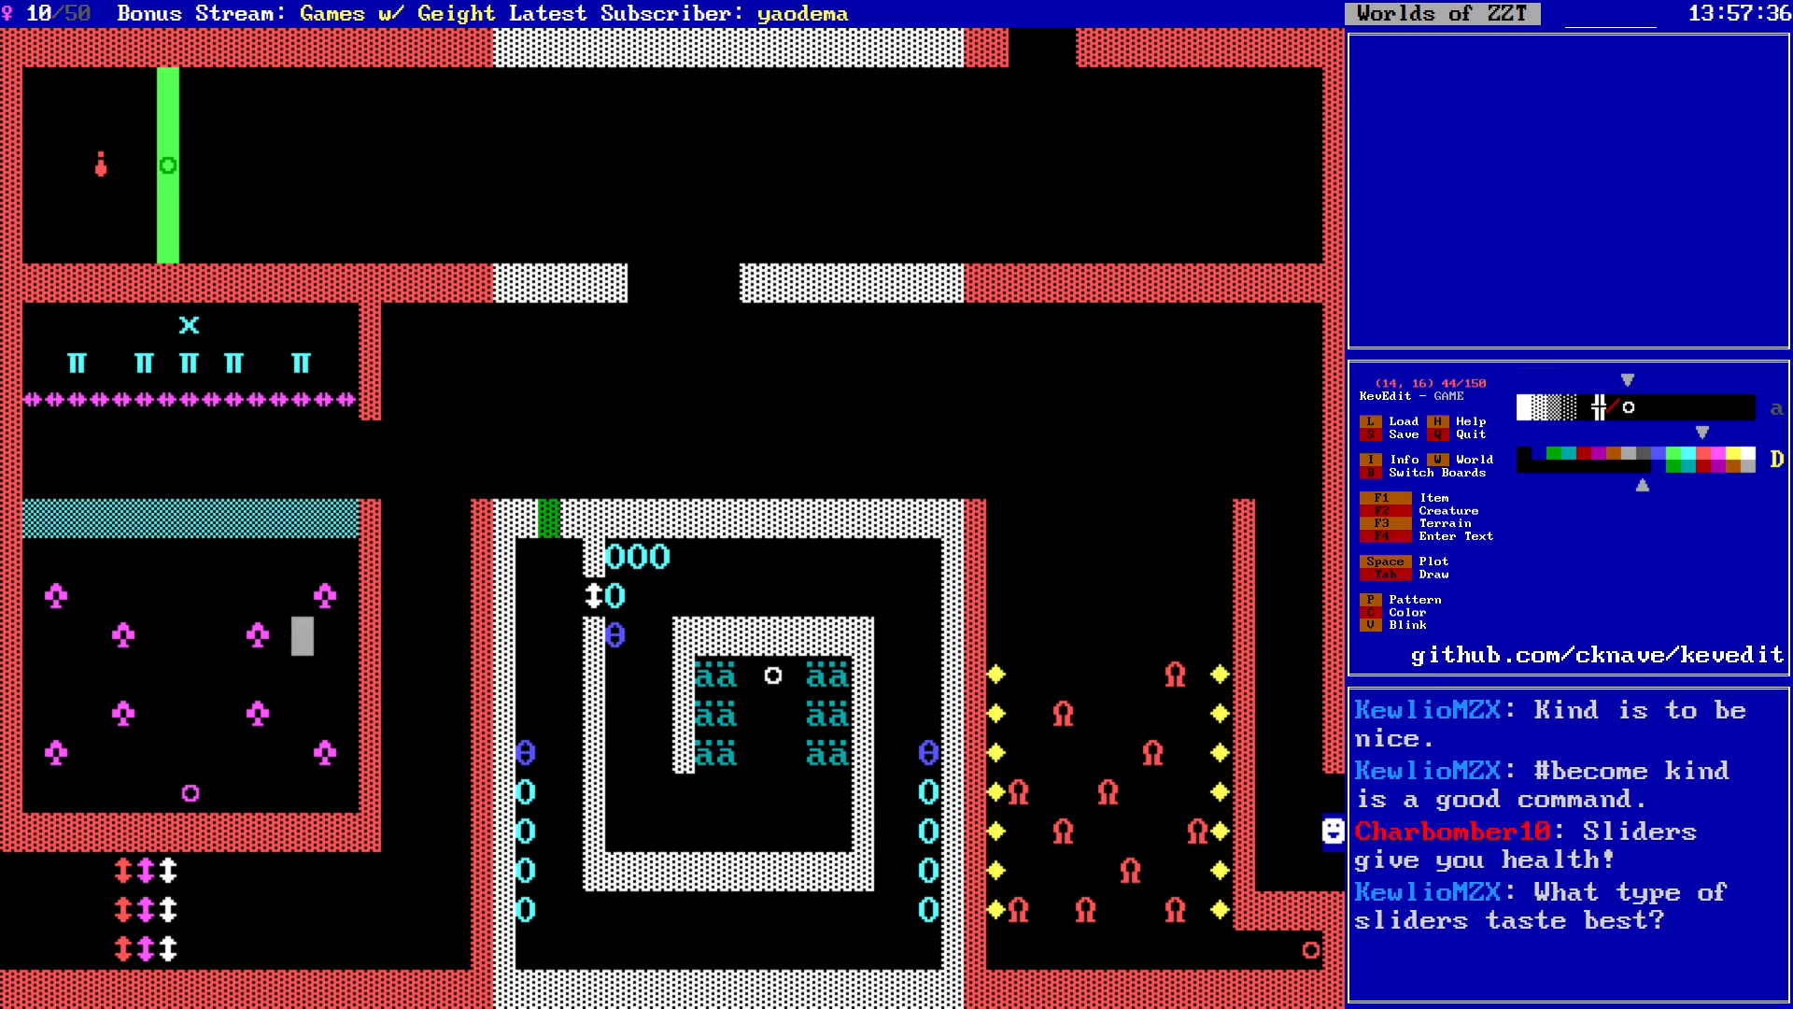
pyautogui.press('Up')
pyautogui.press('Up')
pyautogui.press('Up')
pyautogui.press('Up')
pyautogui.press('Up')
pyautogui.press('Up')
pyautogui.press('Up')
pyautogui.press('Up')
pyautogui.press('Up')
pyautogui.press('Up')
pyautogui.press('Up')
pyautogui.press('Up')
pyautogui.press('Up')
pyautogui.press('Up')
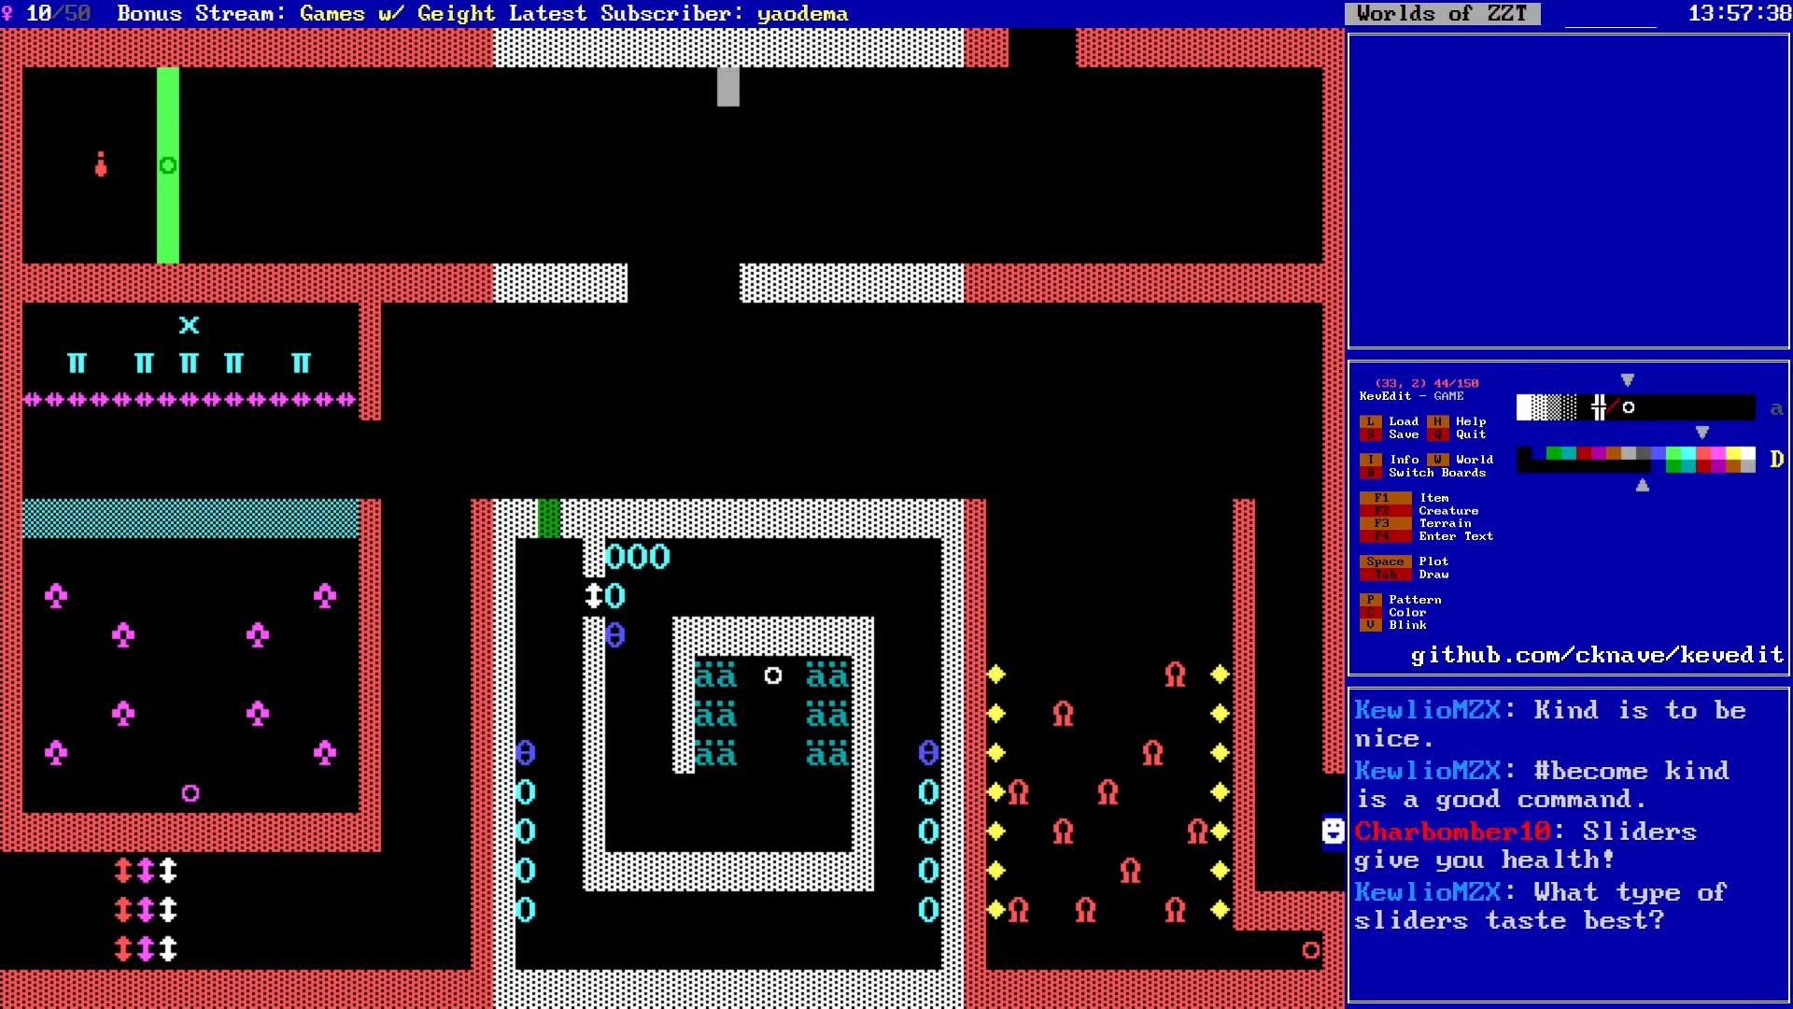
pyautogui.press('Left')
pyautogui.press('Left')
pyautogui.press('Left')
pyautogui.press('Left')
pyautogui.press('Left')
pyautogui.press('Left')
pyautogui.press('Left')
pyautogui.press('Left')
pyautogui.press('Left')
pyautogui.press('Left')
pyautogui.press('Left')
pyautogui.press('Left')
pyautogui.press('Left')
pyautogui.press('Left')
pyautogui.press('Left')
pyautogui.press('Down')
pyautogui.press('Down')
pyautogui.press('Down')
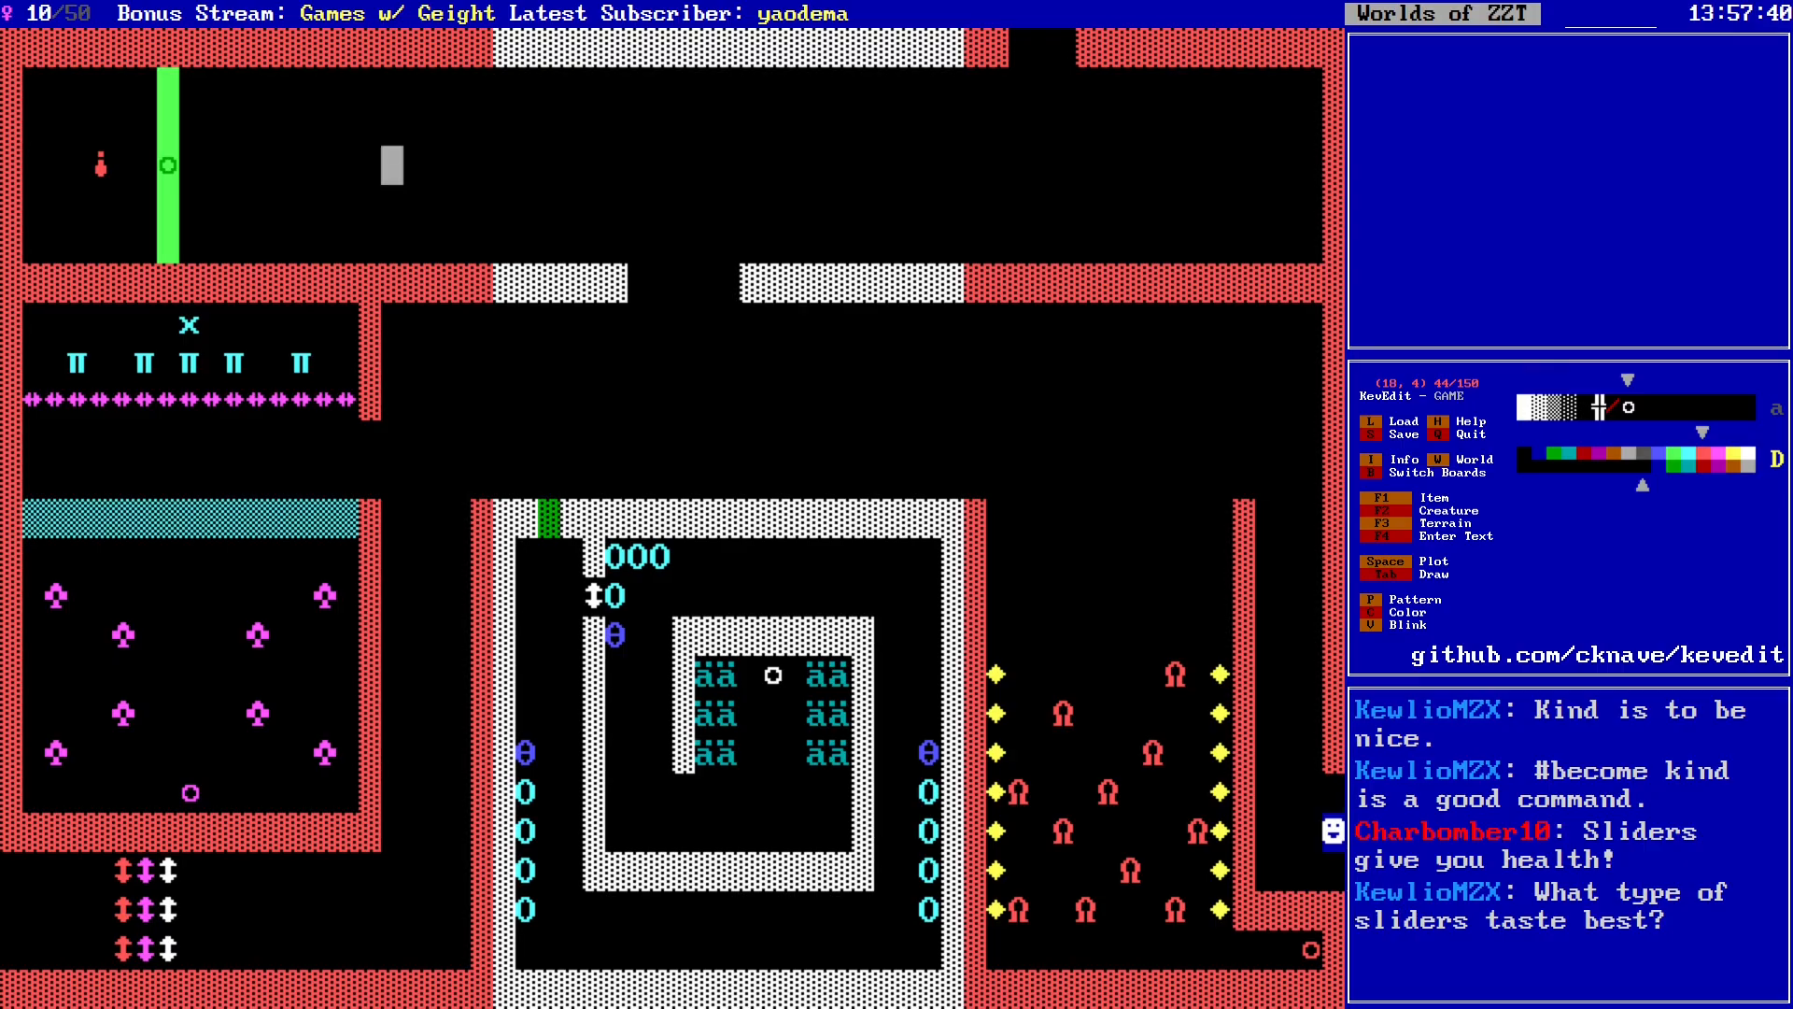
pyautogui.press('Right')
pyautogui.press('Right')
pyautogui.press('Right')
pyautogui.press('Right')
pyautogui.press('Right')
pyautogui.press('Right')
pyautogui.press('Right')
pyautogui.press('Right')
pyautogui.press('Right')
pyautogui.press('Right')
pyautogui.press('Right')
pyautogui.press('Right')
pyautogui.press('Right')
pyautogui.press('Right')
pyautogui.press('Right')
pyautogui.press('Right')
pyautogui.press('Right')
pyautogui.press('Right')
pyautogui.press('Right')
pyautogui.press('Right')
pyautogui.press('Right')
pyautogui.press('Right')
pyautogui.press('Right')
pyautogui.press('Right')
pyautogui.press('Right')
pyautogui.press('Right')
pyautogui.press('Right')
pyautogui.press('Right')
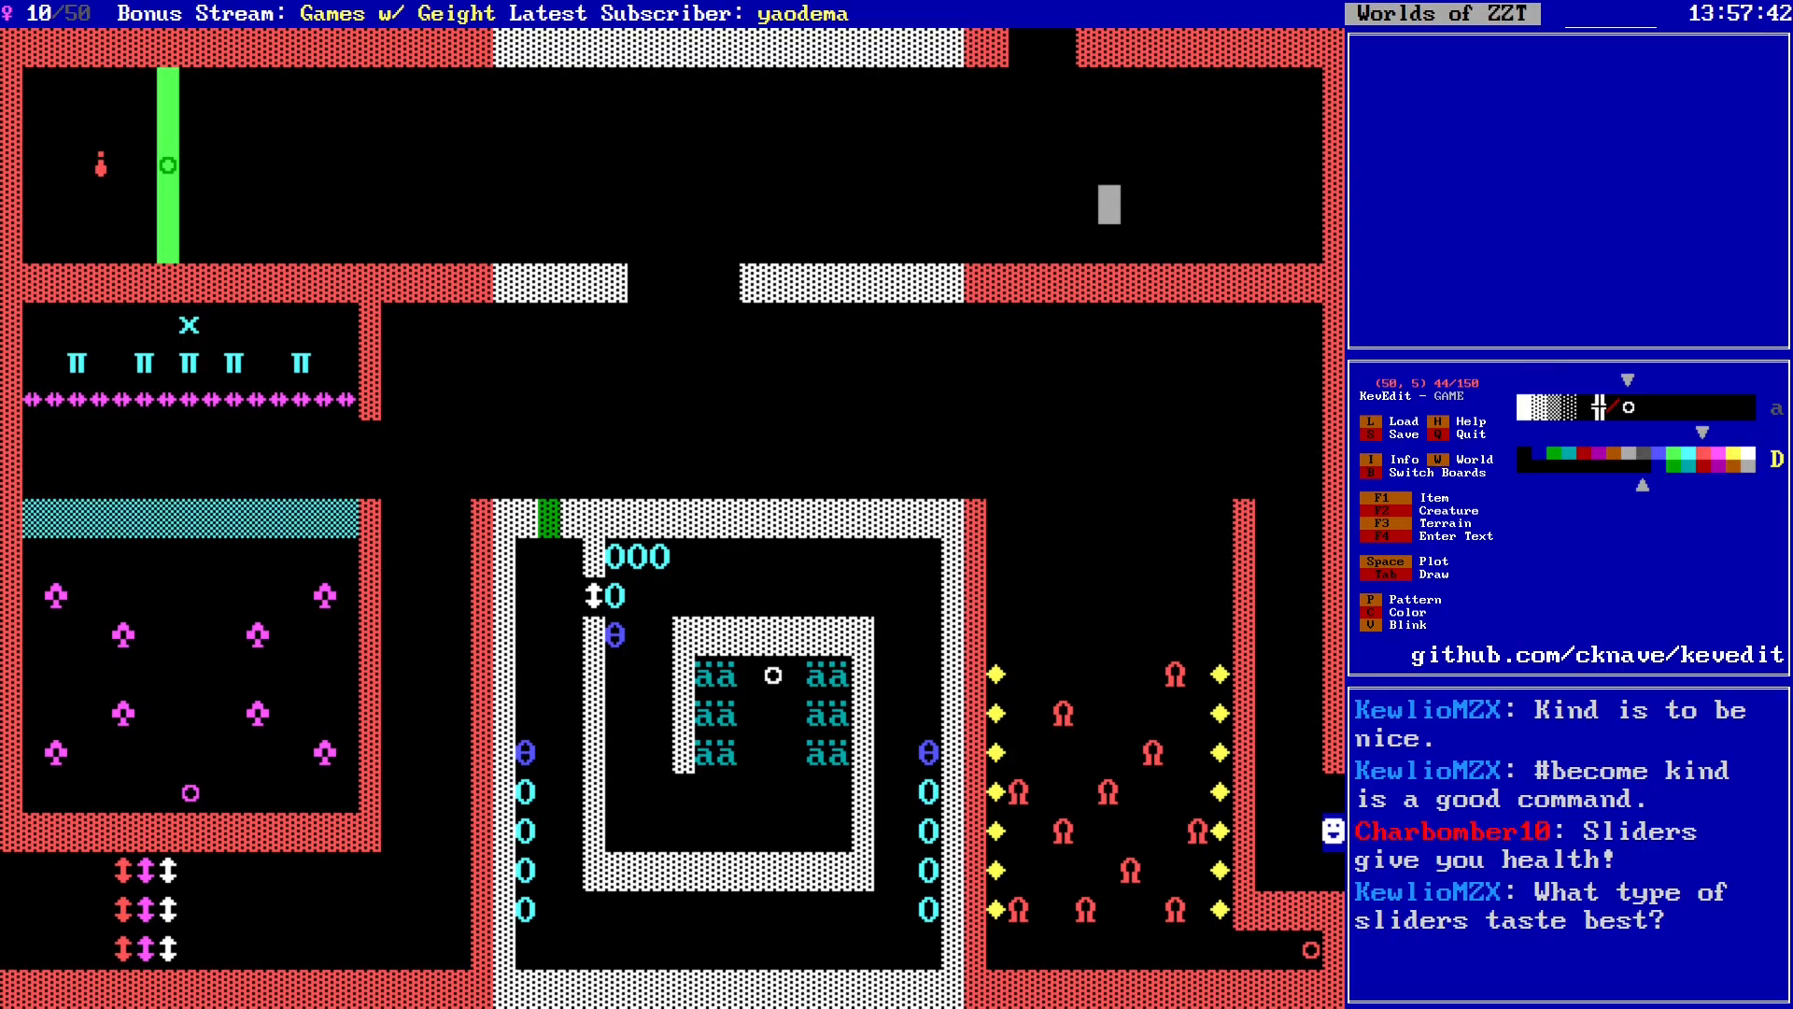
pyautogui.press('F1')
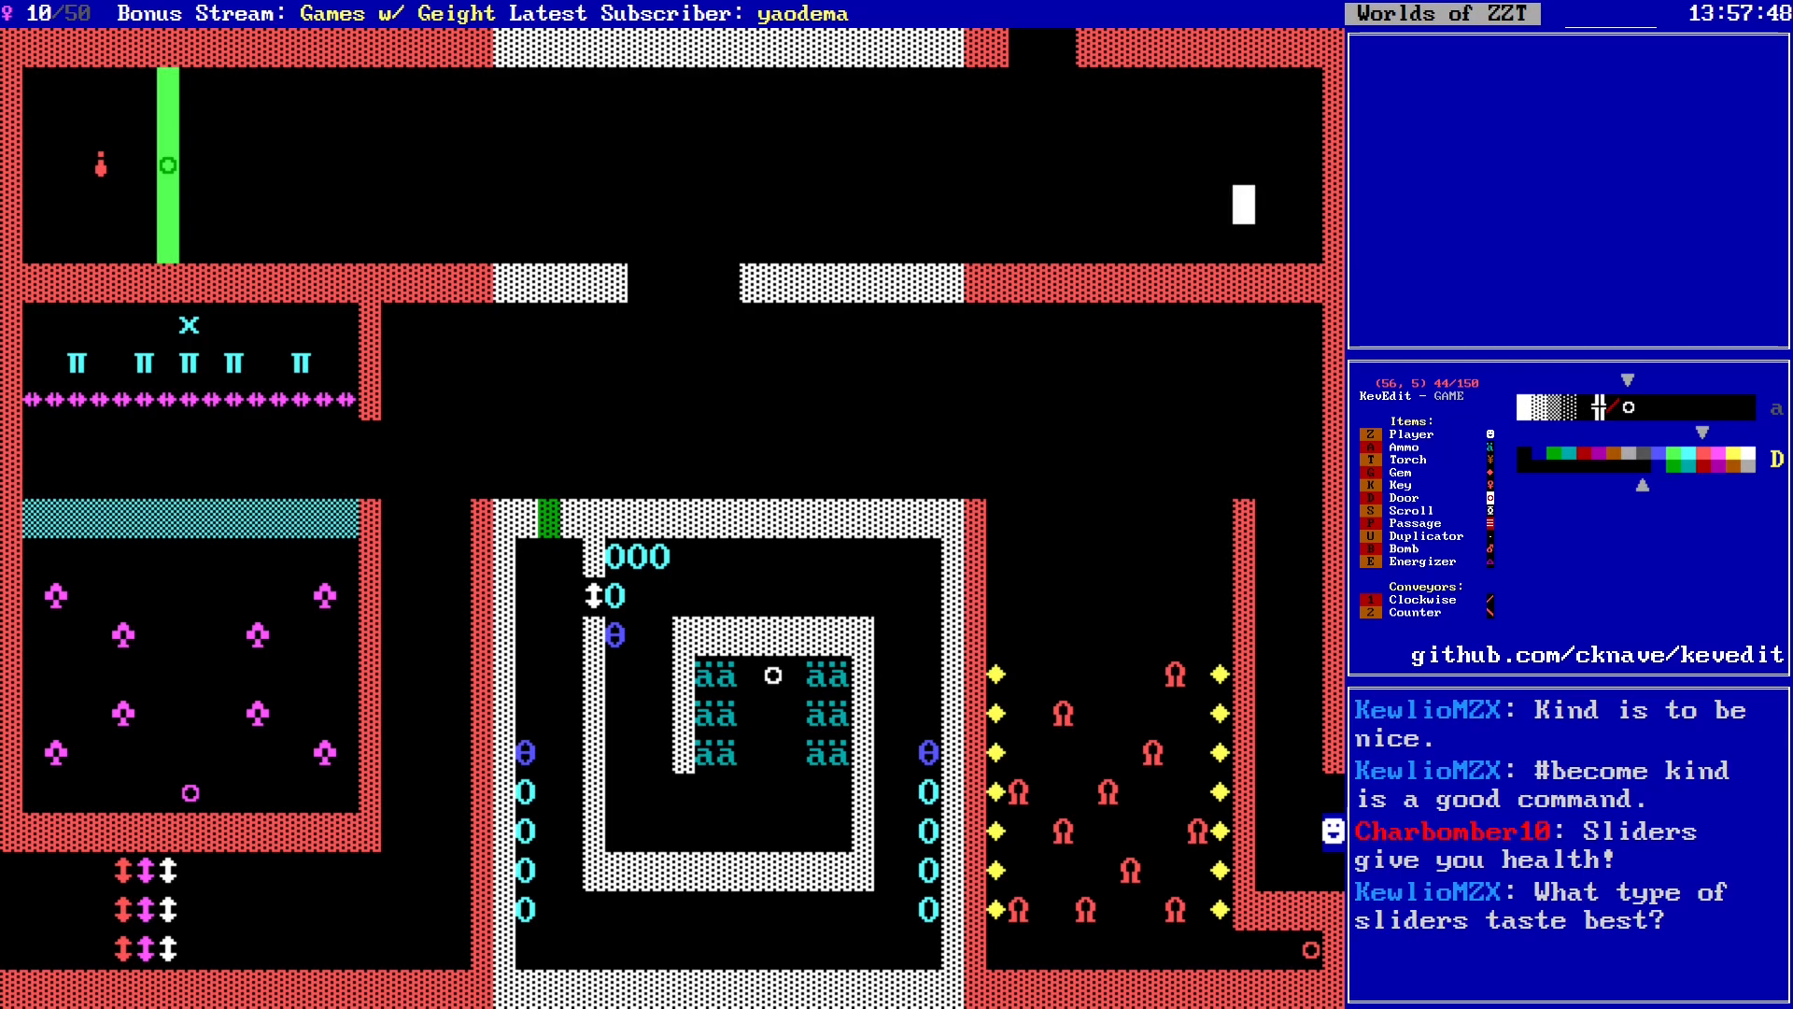
pyautogui.press('Escape')
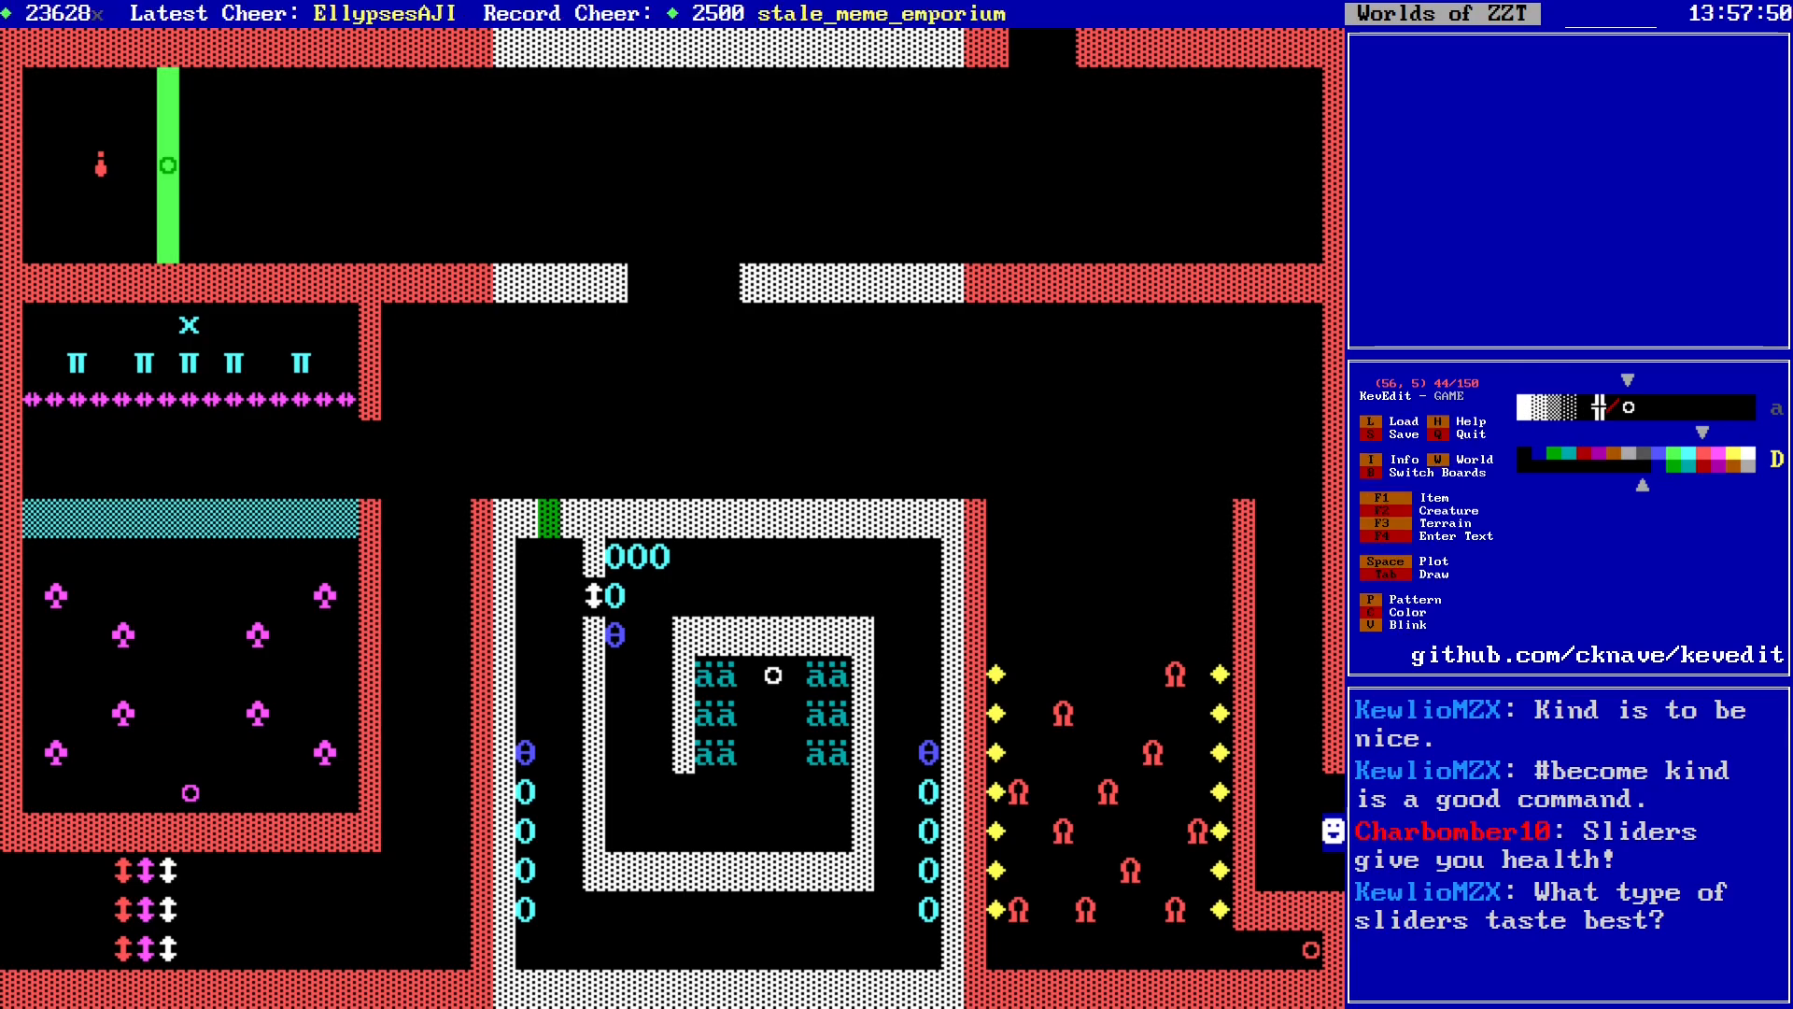
# Step: Go to (34, 6) in the upper corridor and choose yellow on black with the breakable wall pattern
pyautogui.press('Left')
pyautogui.press('Left')
pyautogui.press('Left')
pyautogui.press('Left')
pyautogui.press('Left')
pyautogui.press('Left')
pyautogui.press('Left')
pyautogui.press('Left')
pyautogui.press('Left')
pyautogui.press('Left')
pyautogui.press('Left')
pyautogui.press('Left')
pyautogui.press('Left')
pyautogui.press('Left')
pyautogui.press('Left')
pyautogui.press('Left')
pyautogui.press('Left')
pyautogui.press('Left')
pyautogui.press('Left')
pyautogui.press('Left')
pyautogui.press('Down')
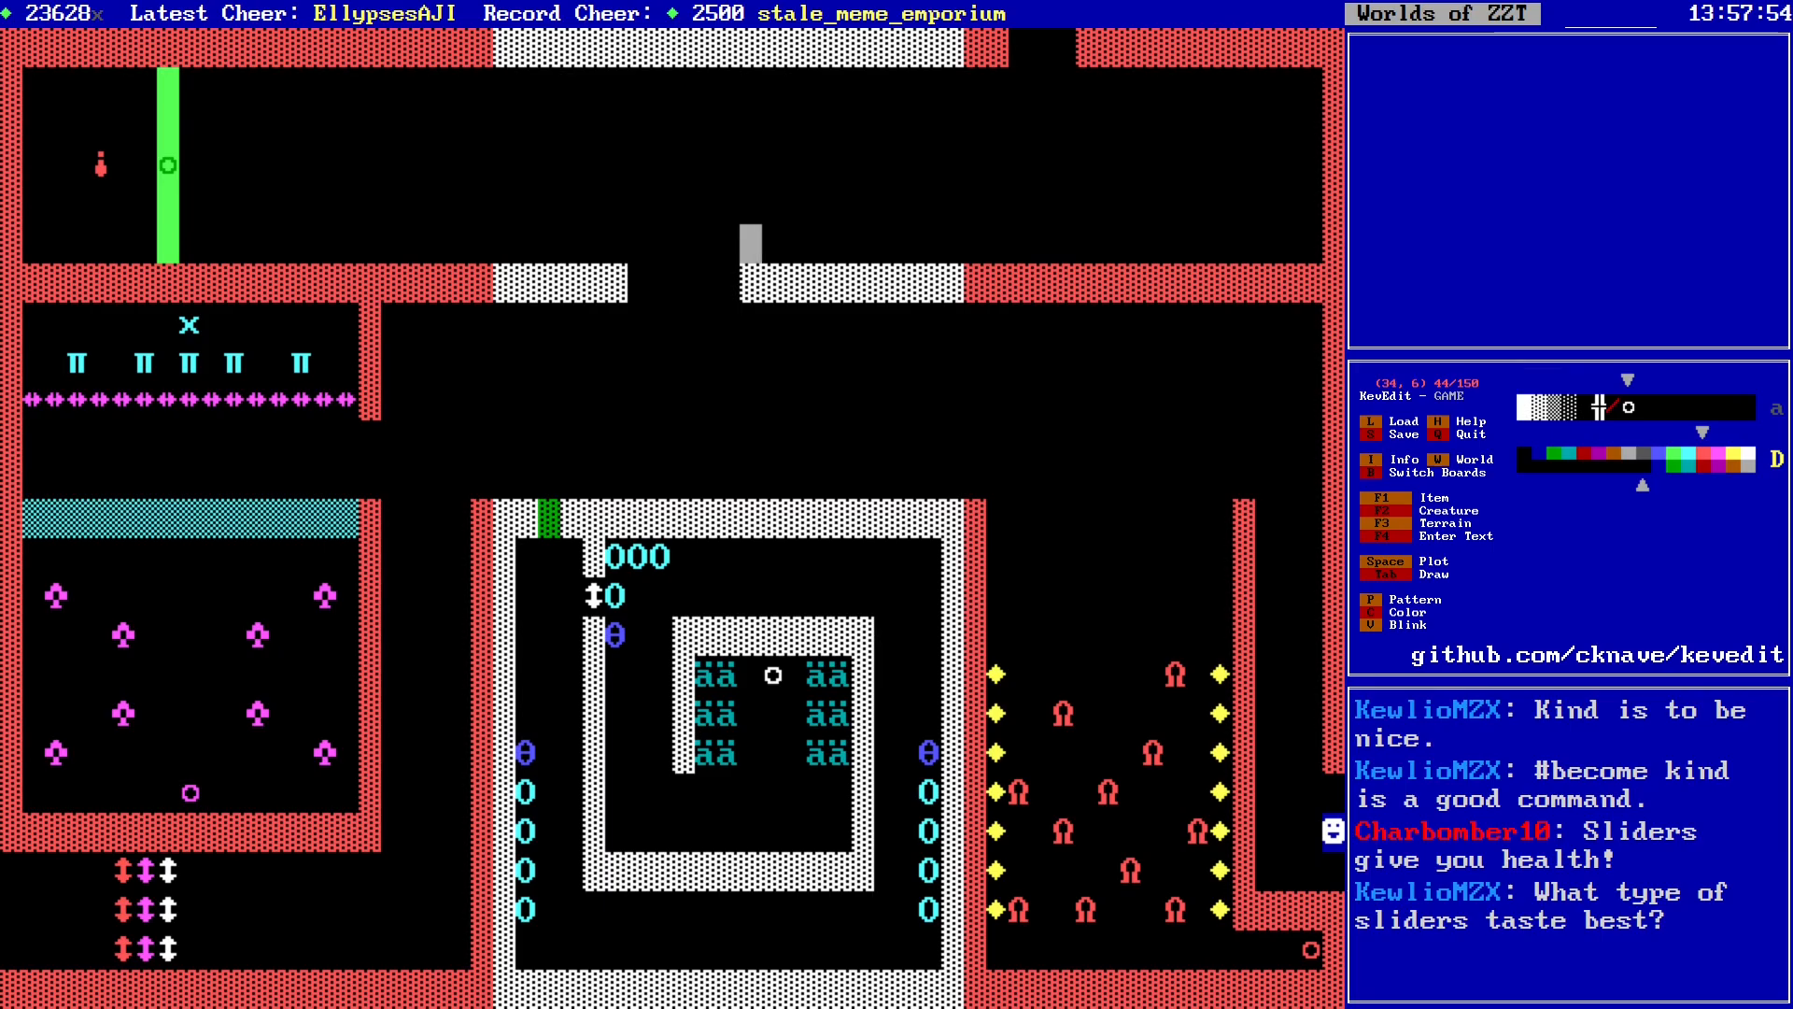
pyautogui.press('c')
pyautogui.press('Right')
pyautogui.press('Right')
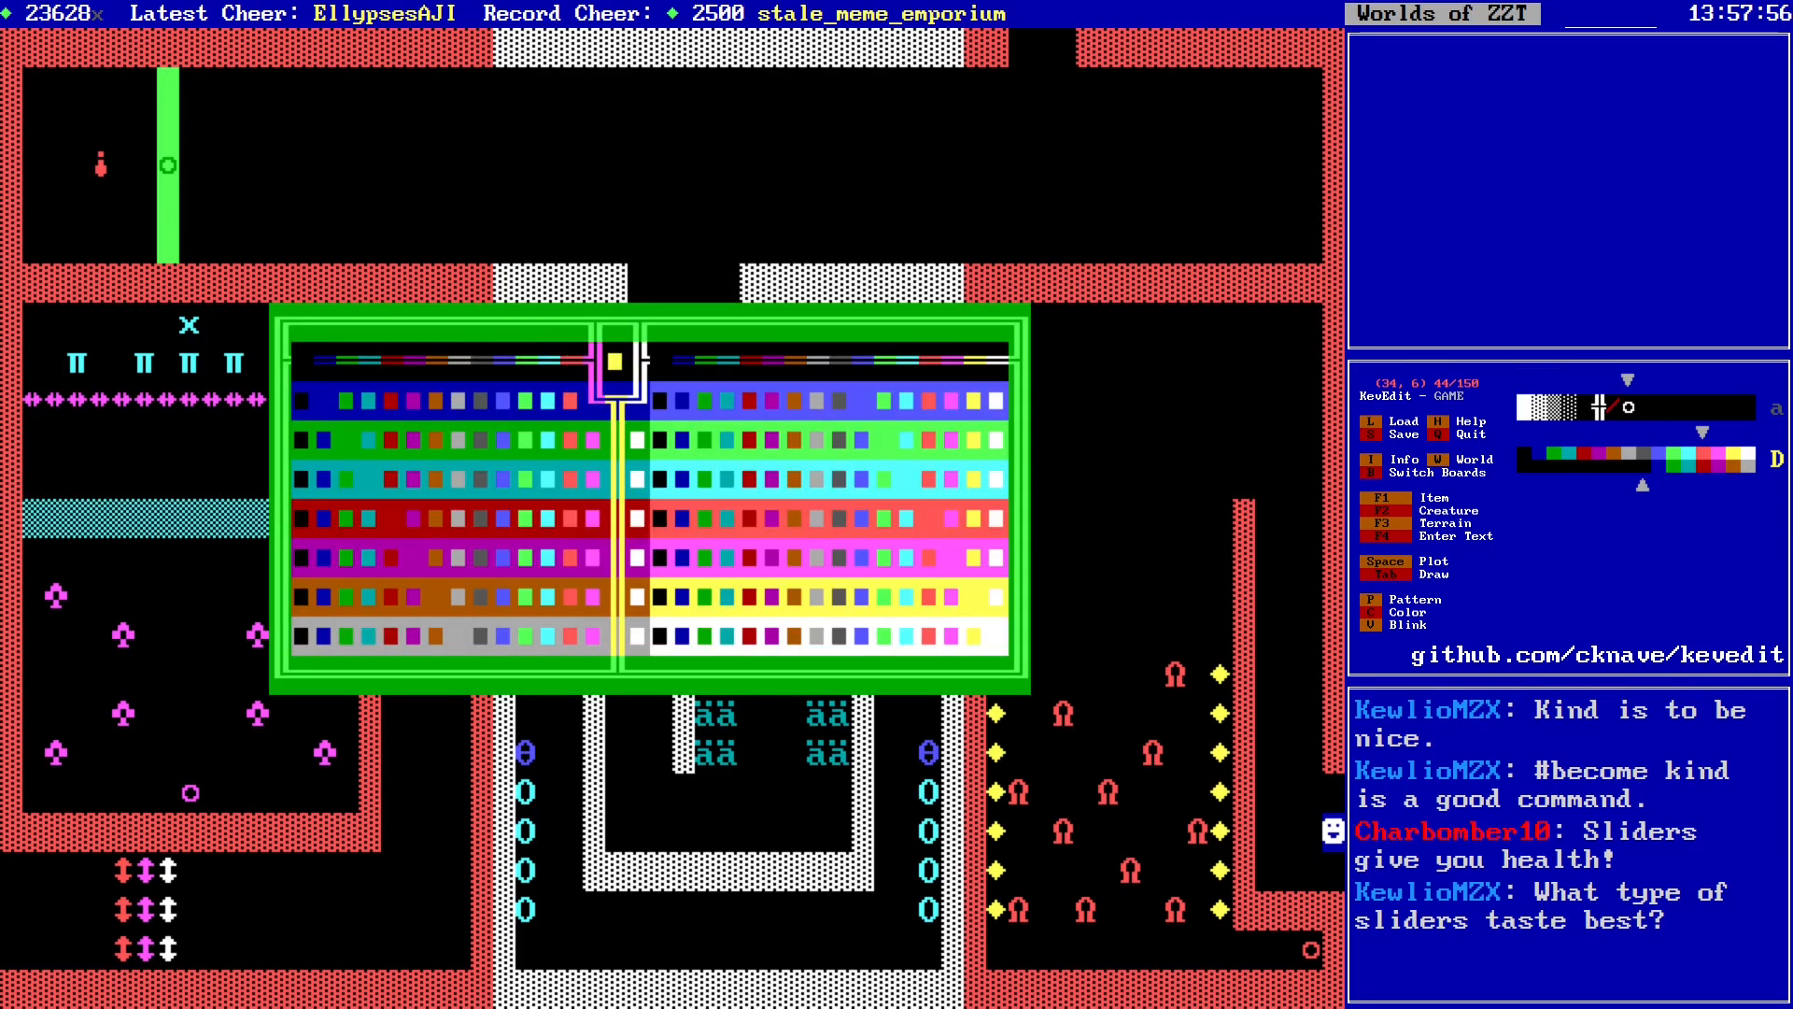
pyautogui.press('Return')
pyautogui.press('p')
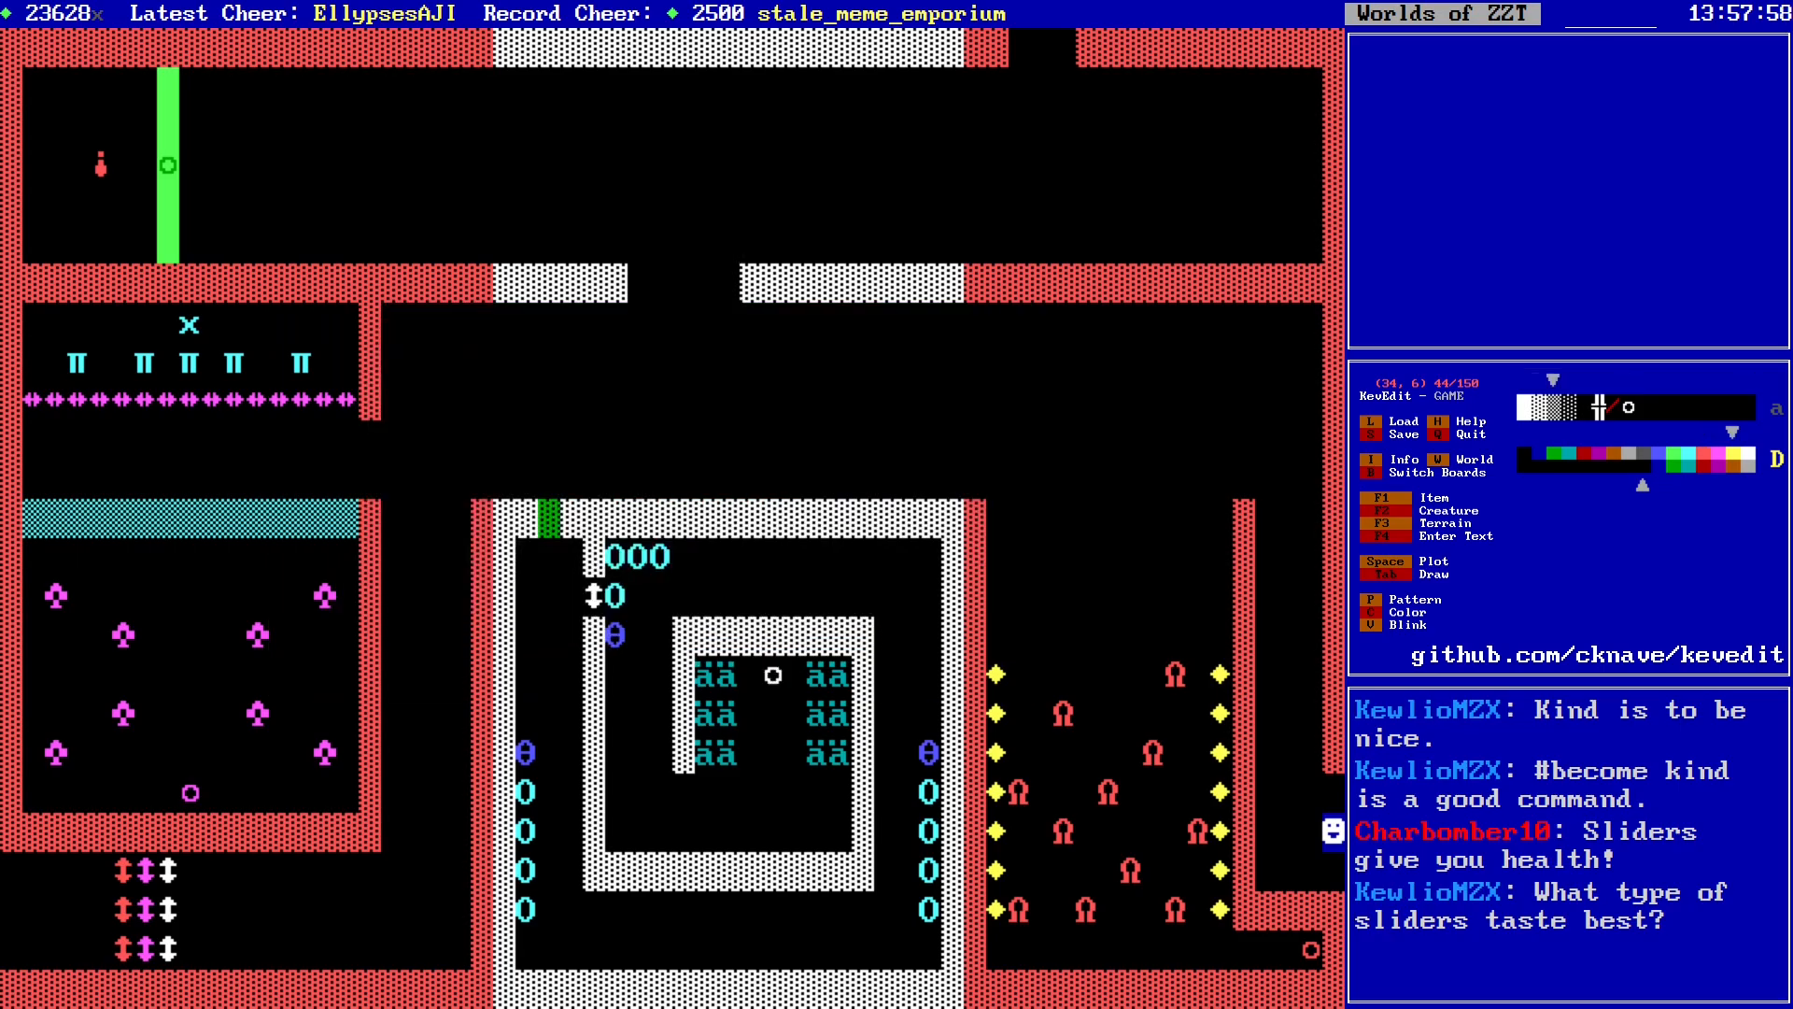
# Step: Fill columns 35 to 37, rows 2 to 6 of the upper corridor with a yellow breakable wall
pyautogui.press('Tab')
pyautogui.press('Right')
pyautogui.press('Right')
pyautogui.press('Up')
pyautogui.press('Left')
pyautogui.press('Left')
pyautogui.press('Up')
pyautogui.press('Right')
pyautogui.press('Right')
pyautogui.press('Up')
pyautogui.press('Left')
pyautogui.press('Left')
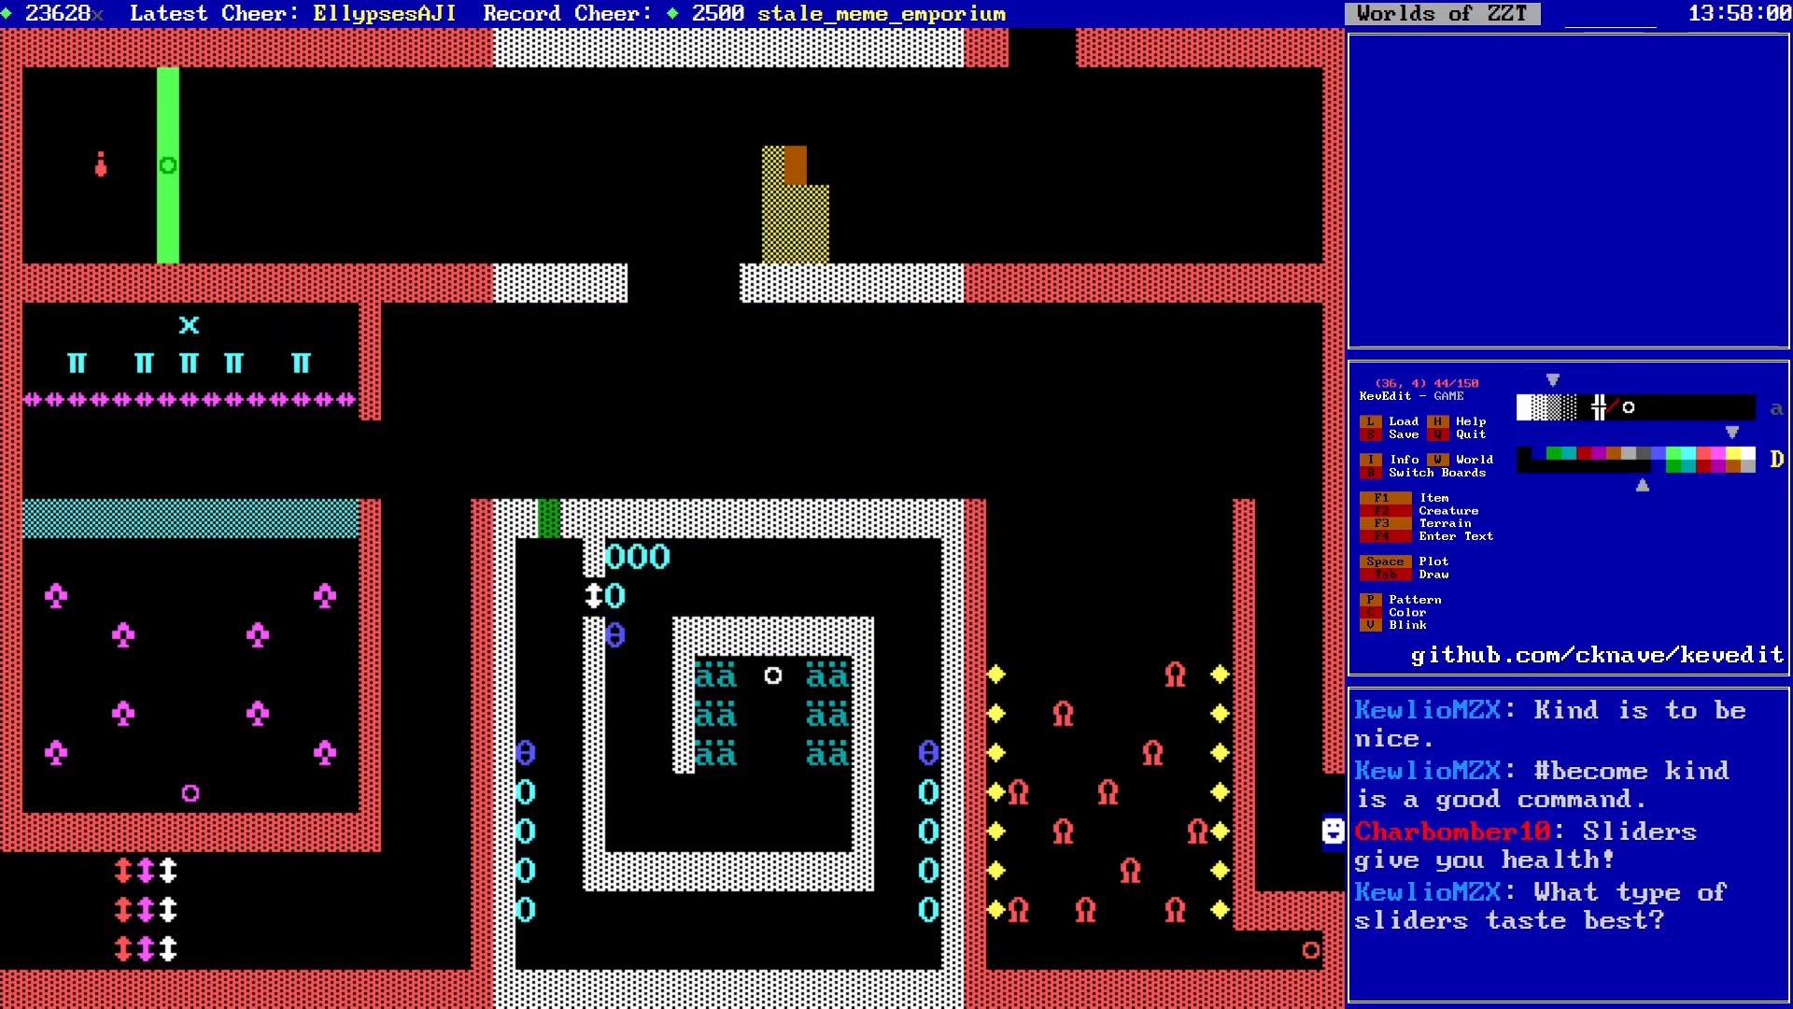
pyautogui.press('Up')
pyautogui.press('Right')
pyautogui.press('Right')
pyautogui.press('Tab')
# Step: Fill columns 42 to 44, rows 2 to 6 of the upper corridor with a second yellow breakable wall
pyautogui.press('Right')
pyautogui.press('Right')
pyautogui.press('Right')
pyautogui.press('Right')
pyautogui.press('Right')
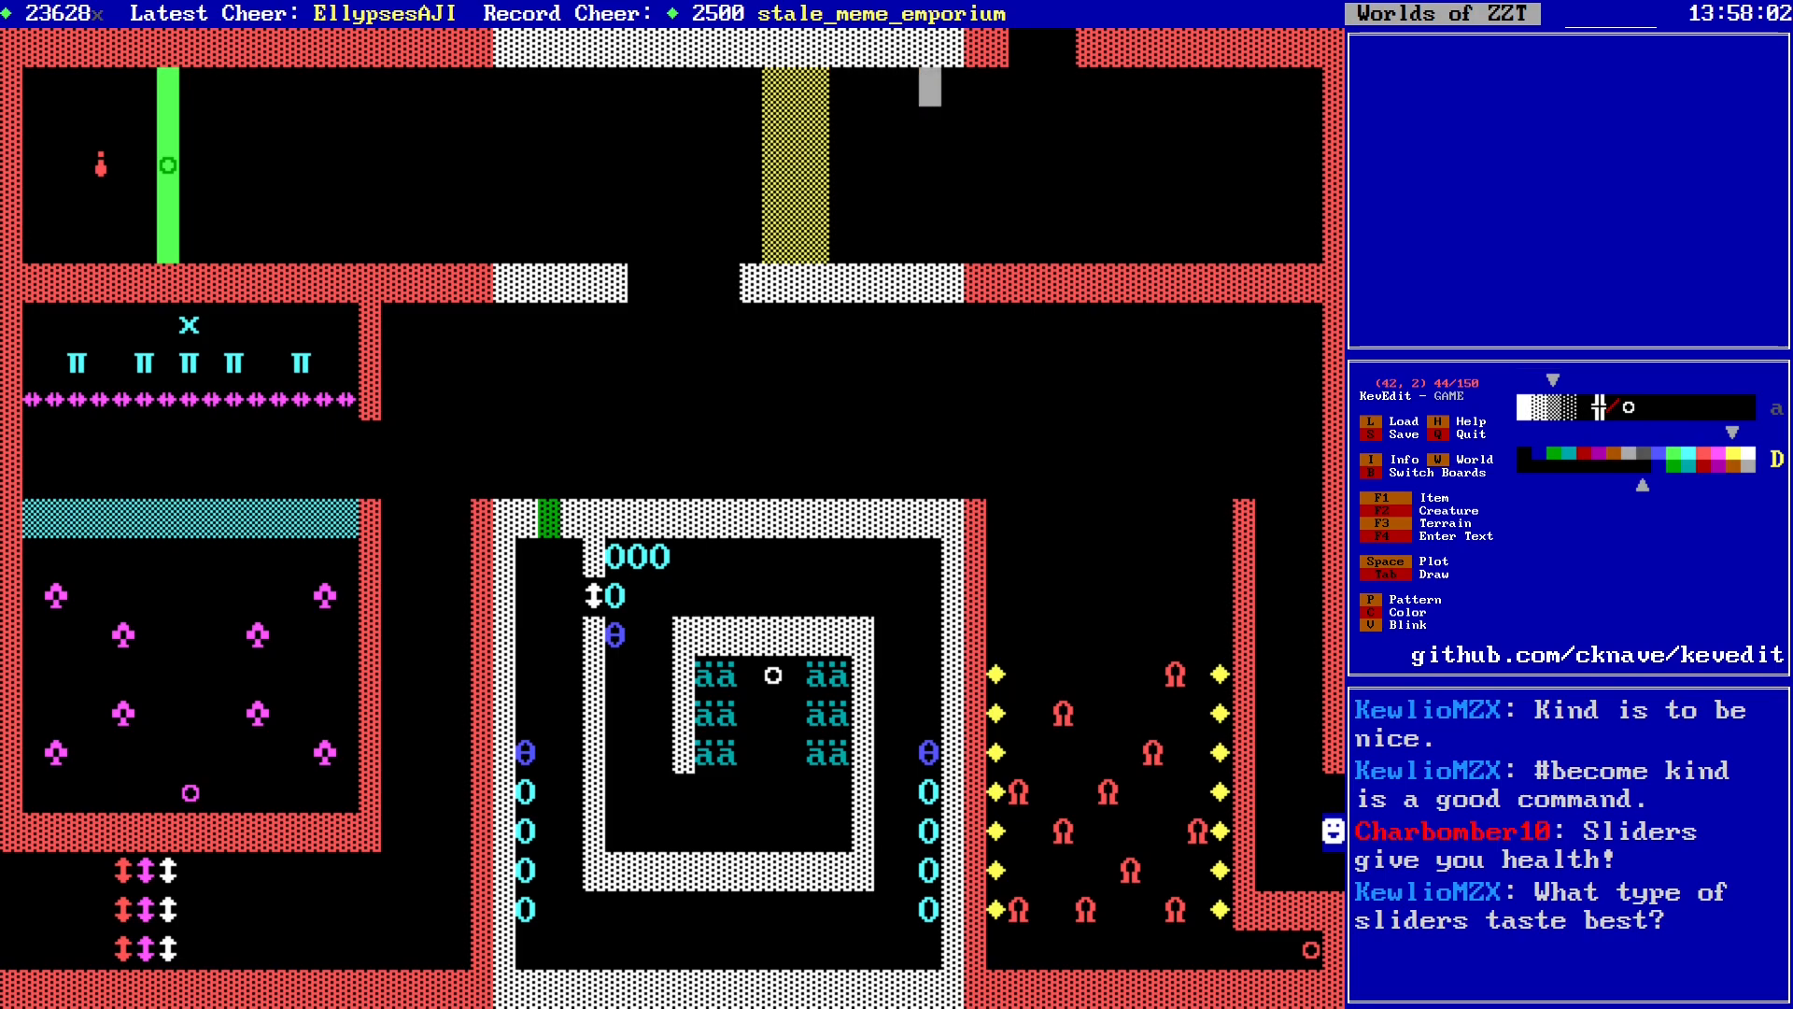
pyautogui.press('Tab')
pyautogui.press('Right')
pyautogui.press('Right')
pyautogui.press('Down')
pyautogui.press('Left')
pyautogui.press('Left')
pyautogui.press('Down')
pyautogui.press('Right')
pyautogui.press('Right')
pyautogui.press('Down')
pyautogui.press('Left')
pyautogui.press('Left')
pyautogui.press('Down')
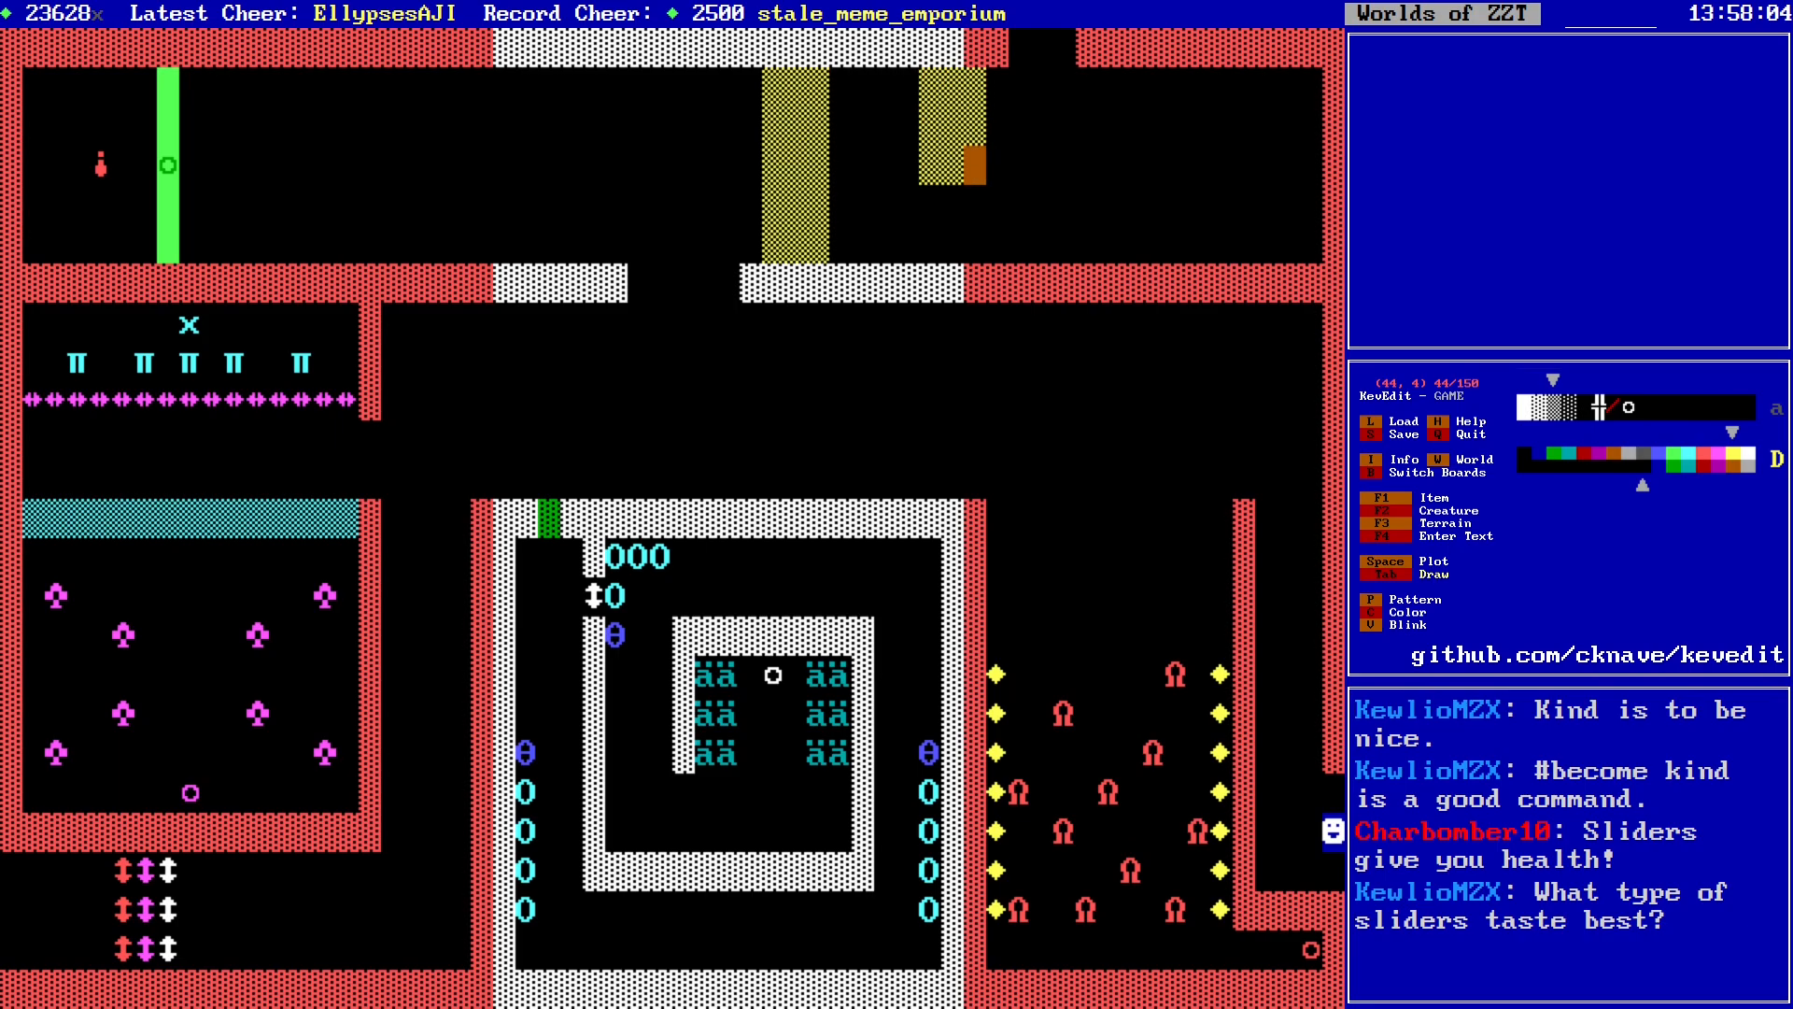
pyautogui.press('Right')
pyautogui.press('Right')
# Step: Fill columns 51 to 53, rows 2 to 6 of the upper corridor with a third yellow breakable wall
pyautogui.press('Left')
pyautogui.press('Left')
pyautogui.press('Left')
pyautogui.press('Left')
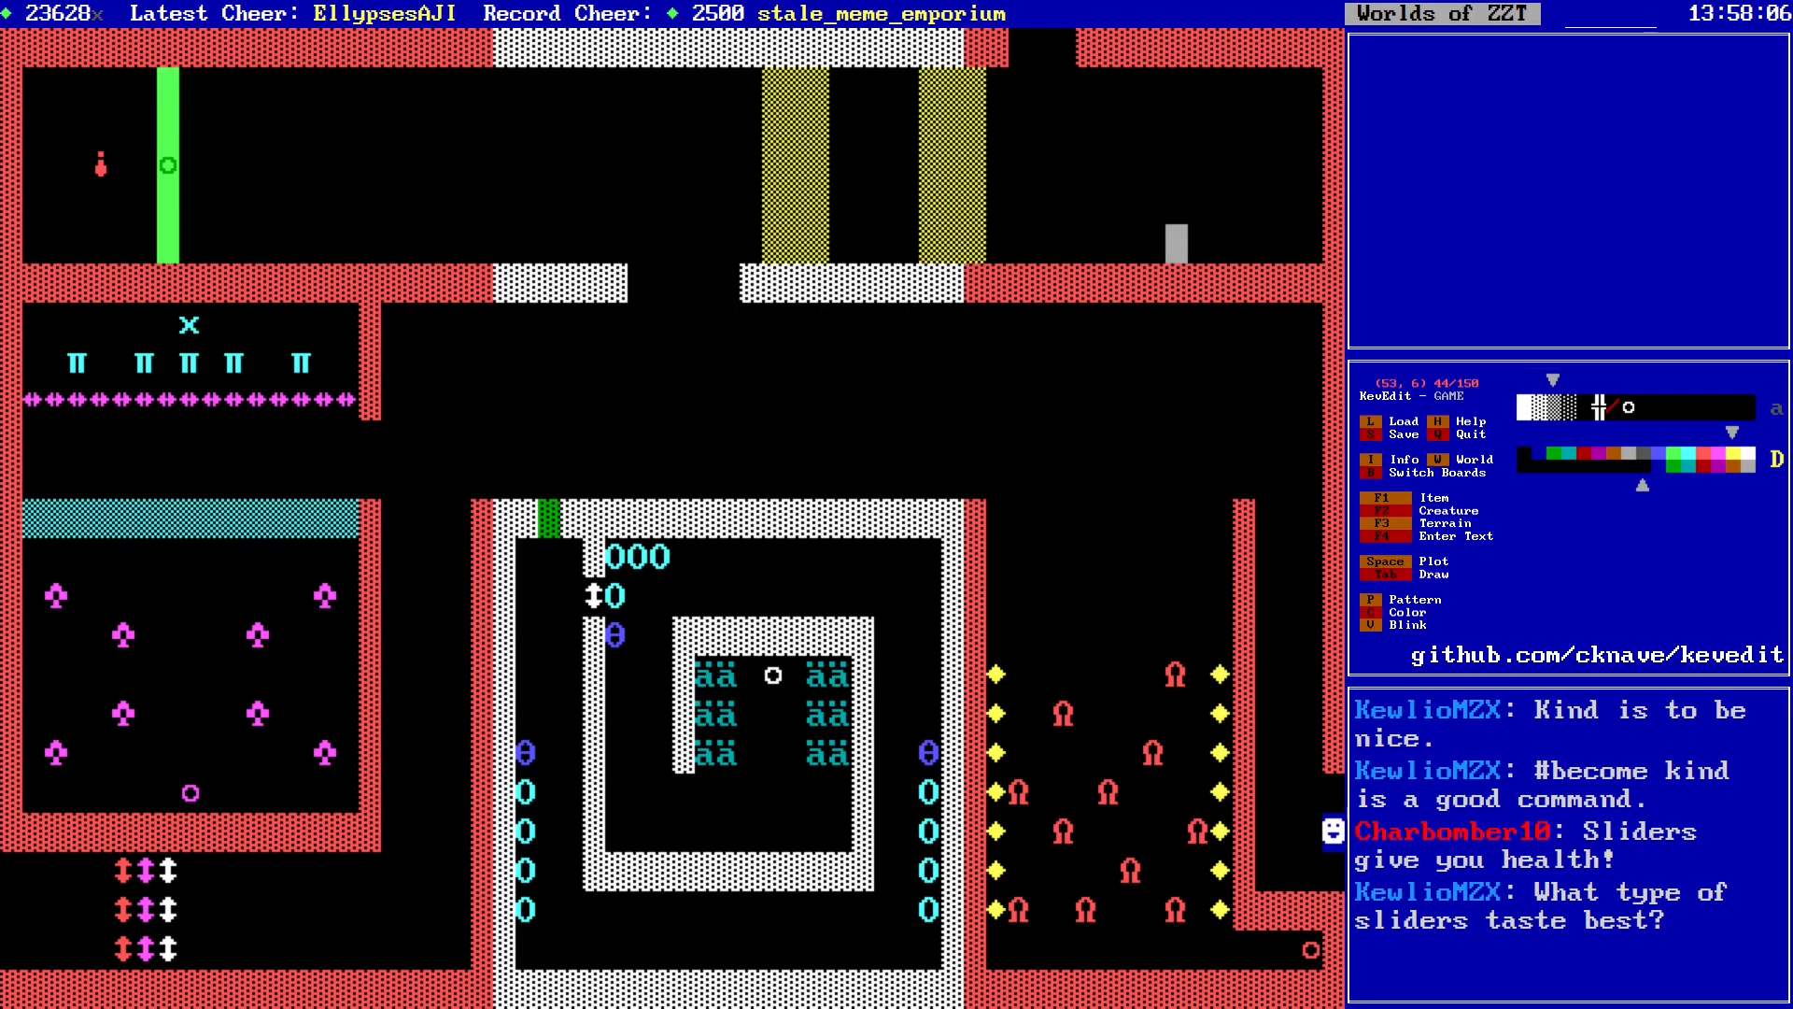
pyautogui.press('Tab')
pyautogui.press('Right')
pyautogui.press('Right')
pyautogui.press('Up')
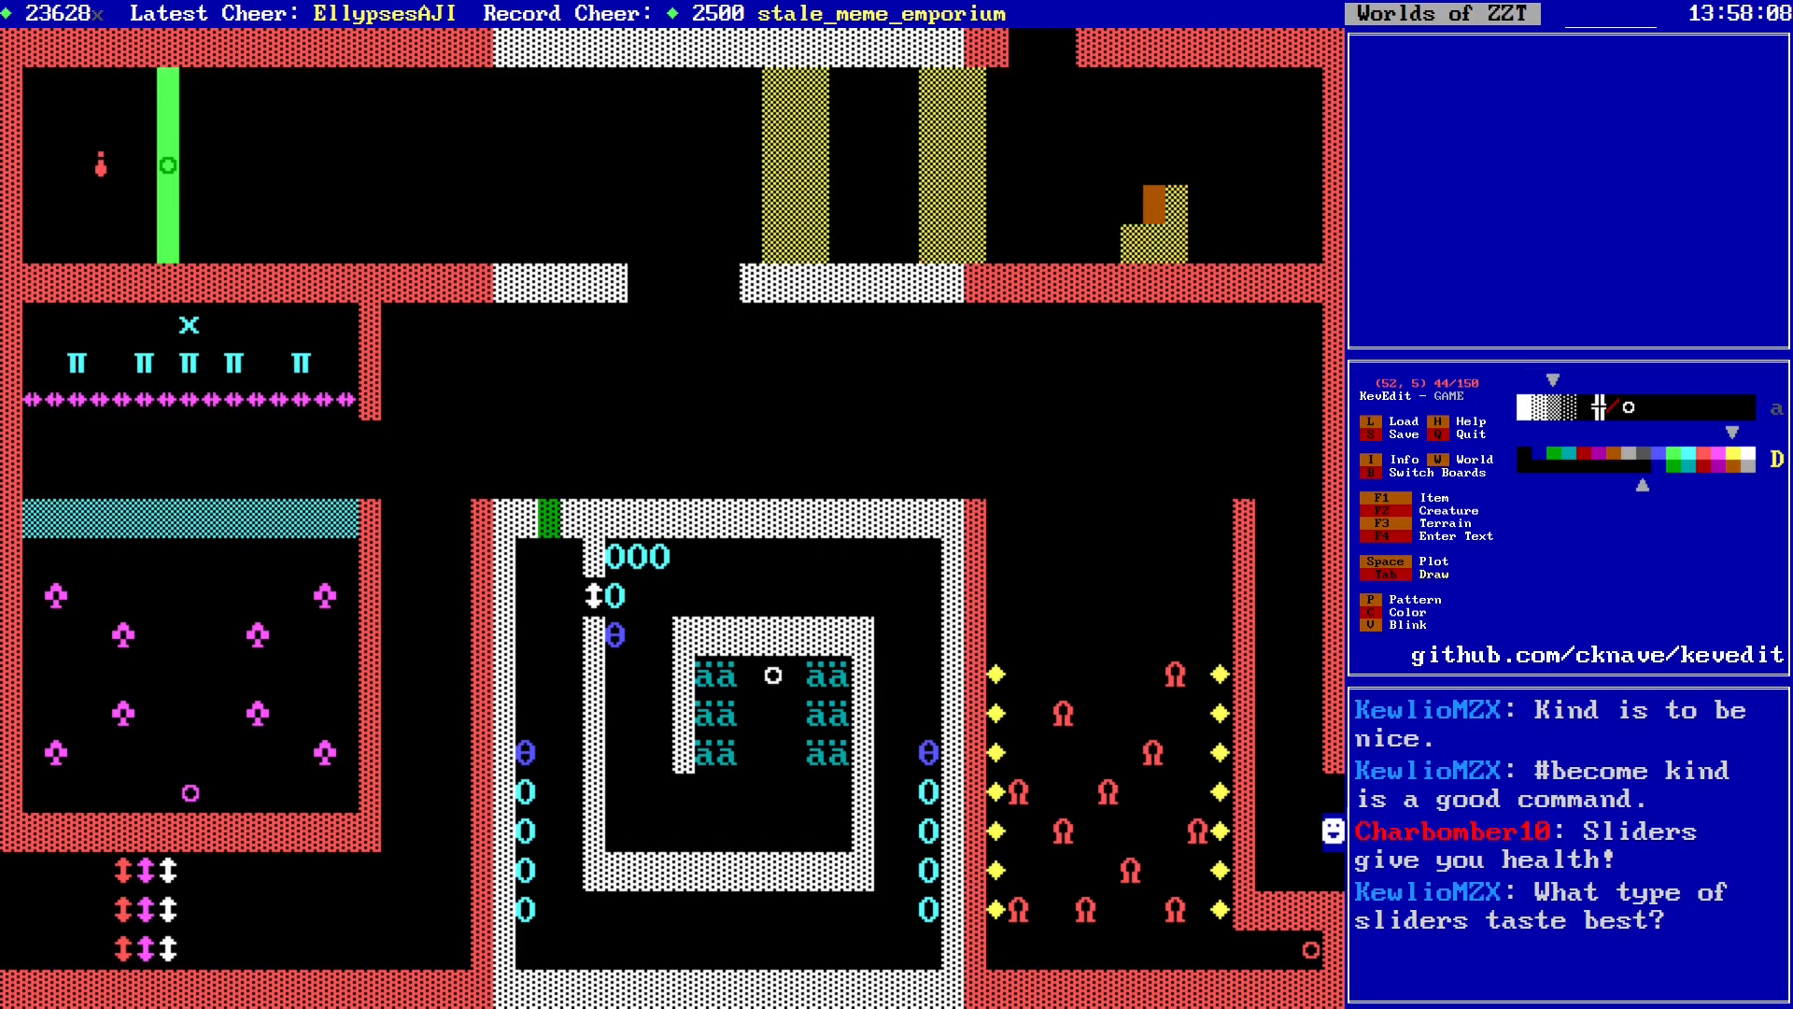
pyautogui.press('Left')
pyautogui.press('Left')
pyautogui.press('Up')
pyautogui.press('Right')
pyautogui.press('Right')
pyautogui.press('Up')
pyautogui.press('Left')
pyautogui.press('Left')
pyautogui.press('Up')
pyautogui.press('Right')
pyautogui.press('Right')
pyautogui.press('Tab')
# Step: Select the westernmost yellow breakable wall as a block and move it one column west
pyautogui.press('Down')
pyautogui.press('Down')
pyautogui.press('Down')
pyautogui.press('Down')
pyautogui.press('Down')
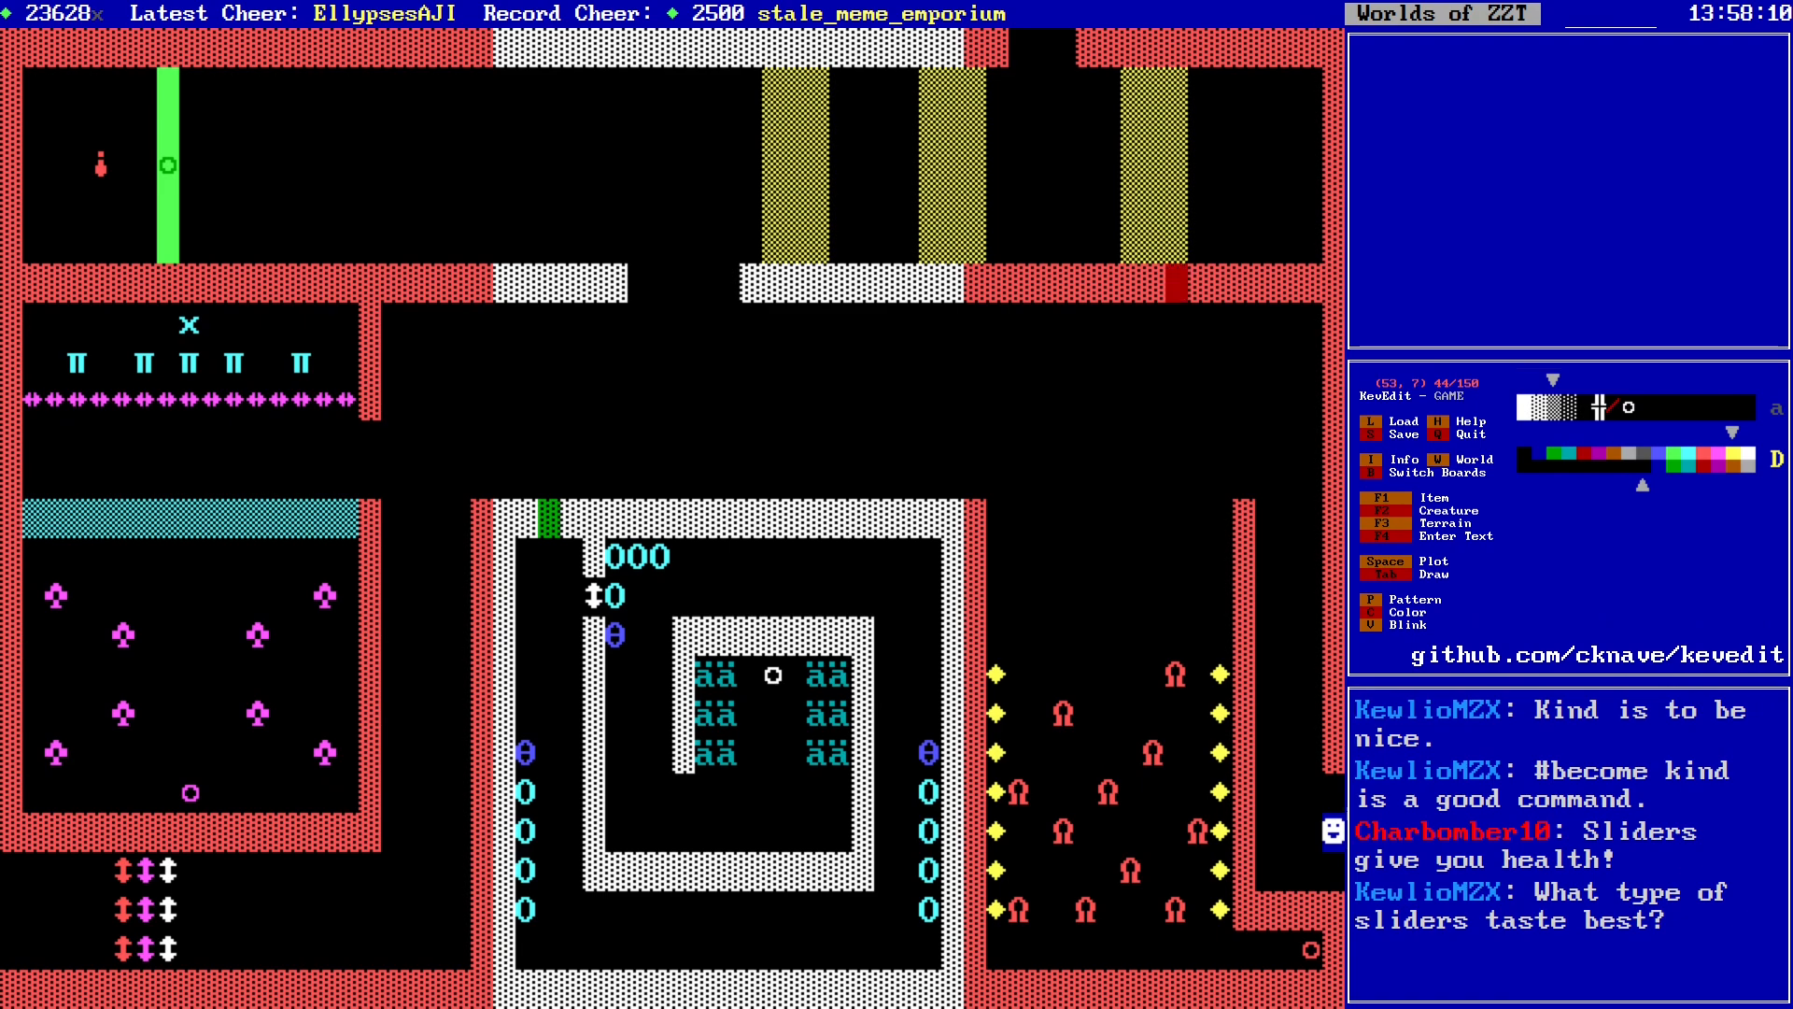
pyautogui.press('Left')
pyautogui.press('Left')
pyautogui.press('Left')
pyautogui.press('Left')
pyautogui.press('Left')
pyautogui.press('Left')
pyautogui.press('Left')
pyautogui.press('Left')
pyautogui.press('Left')
pyautogui.press('Left')
pyautogui.press('Left')
pyautogui.press('Left')
pyautogui.press('Left')
pyautogui.press('Left')
pyautogui.press('Left')
pyautogui.press('Left')
pyautogui.press('Left')
pyautogui.press('Left')
pyautogui.press('Left')
pyautogui.press('Right')
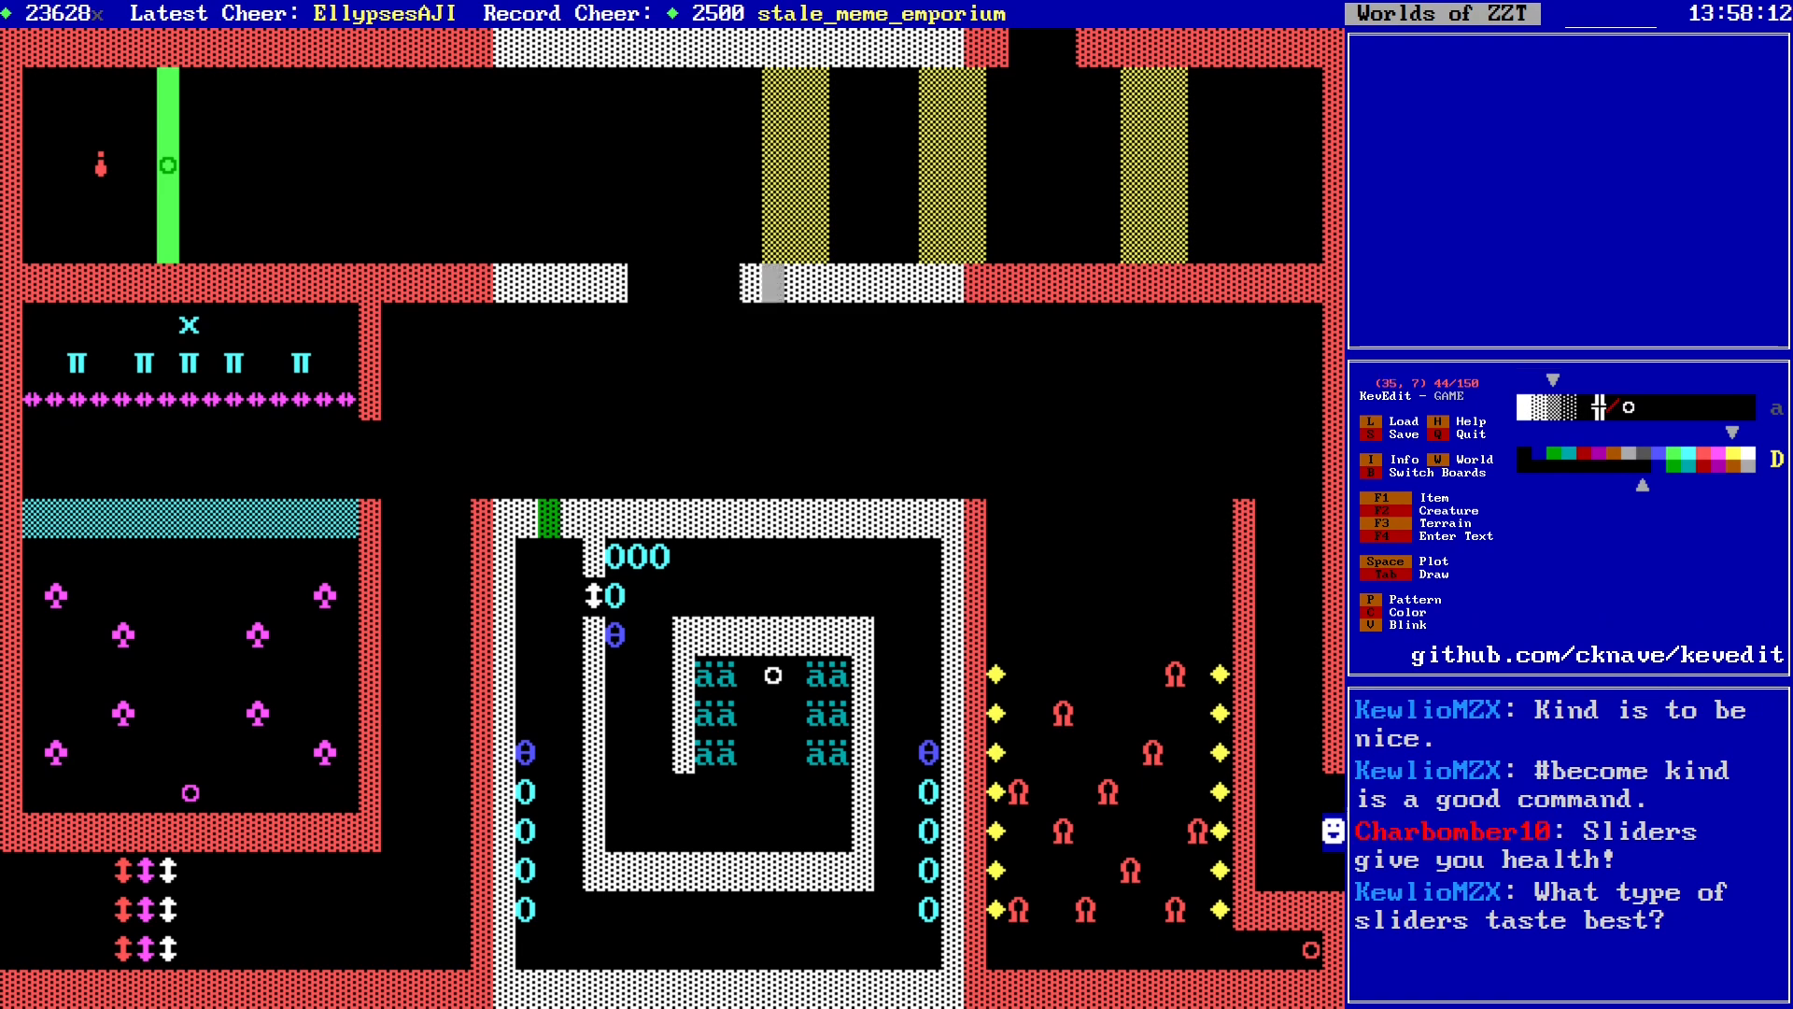
pyautogui.press('Up')
pyautogui.hotkey('shift', 'Right')
pyautogui.hotkey('shift', 'Right')
pyautogui.hotkey('shift', 'Up')
pyautogui.hotkey('shift', 'Up')
pyautogui.hotkey('shift', 'Up')
pyautogui.hotkey('shift', 'Up')
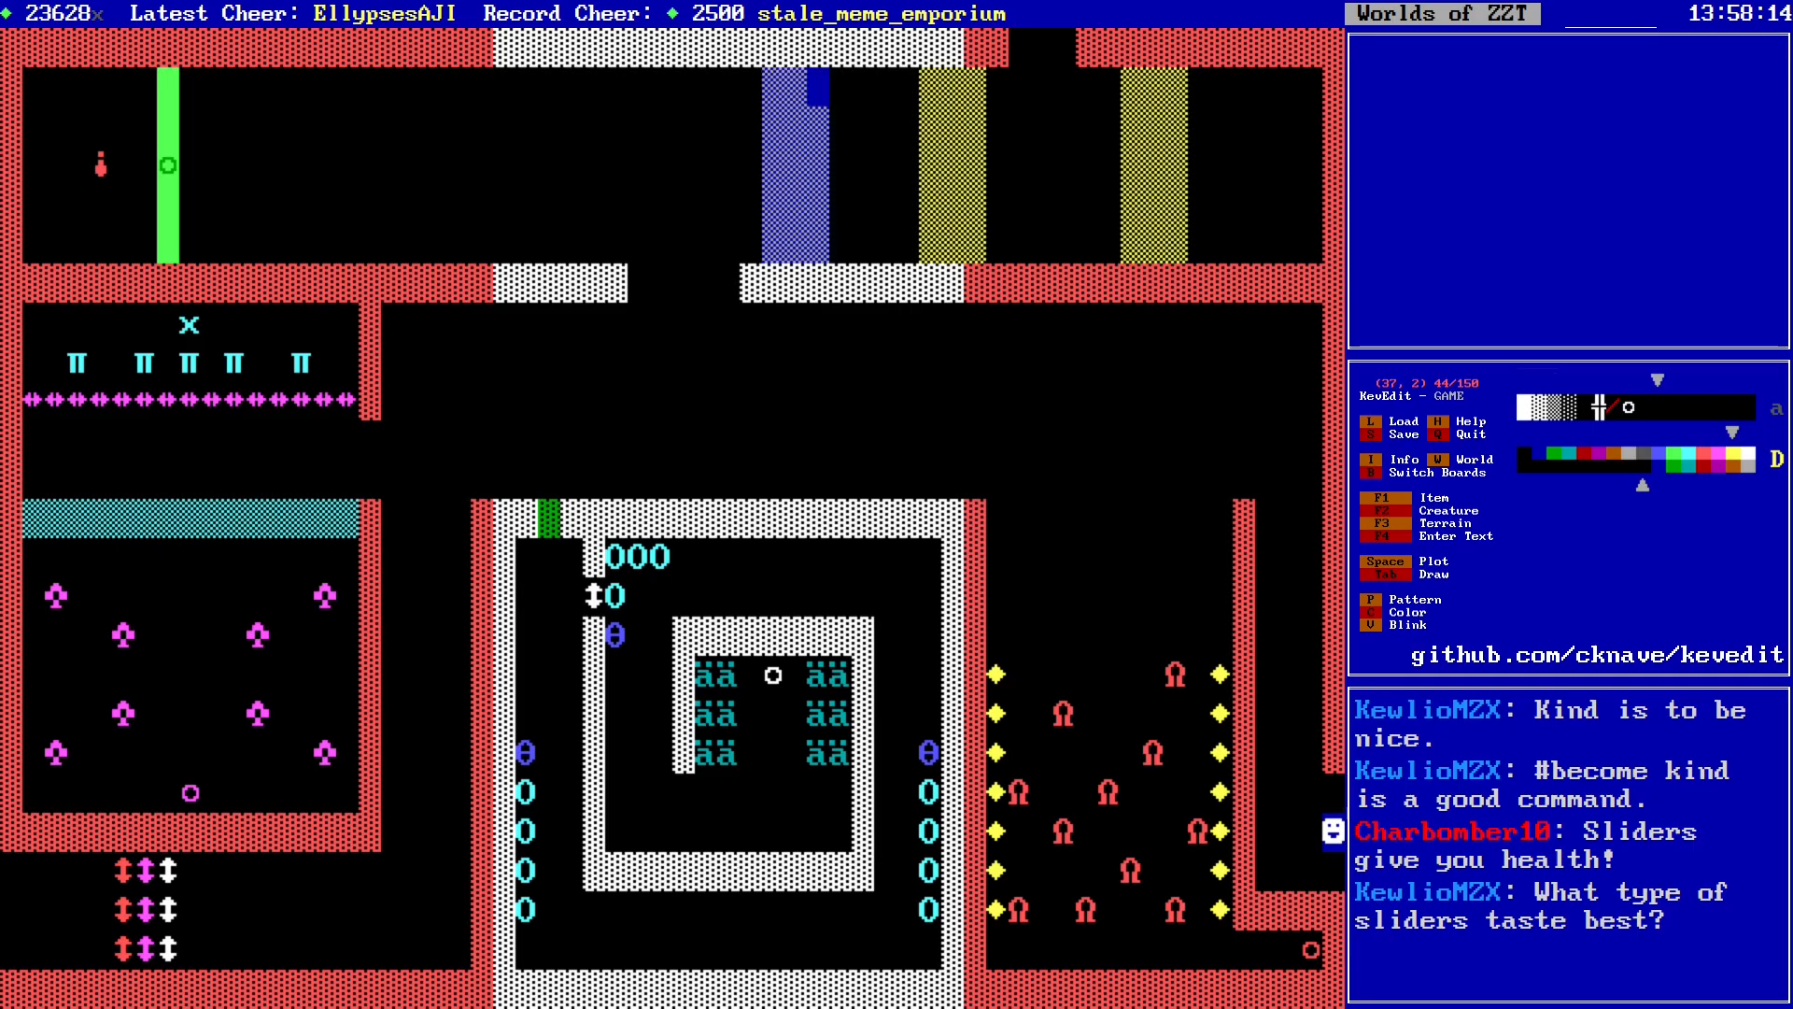
pyautogui.press('Return')
pyautogui.press('Left')
pyautogui.press('Return')
# Step: Select the middle yellow breakable wall as a block and move it one column east
pyautogui.hotkey('alt', 'Right')
pyautogui.press('Left')
pyautogui.press('Left')
pyautogui.press('Left')
pyautogui.hotkey('alt', 'm')
pyautogui.press('Left')
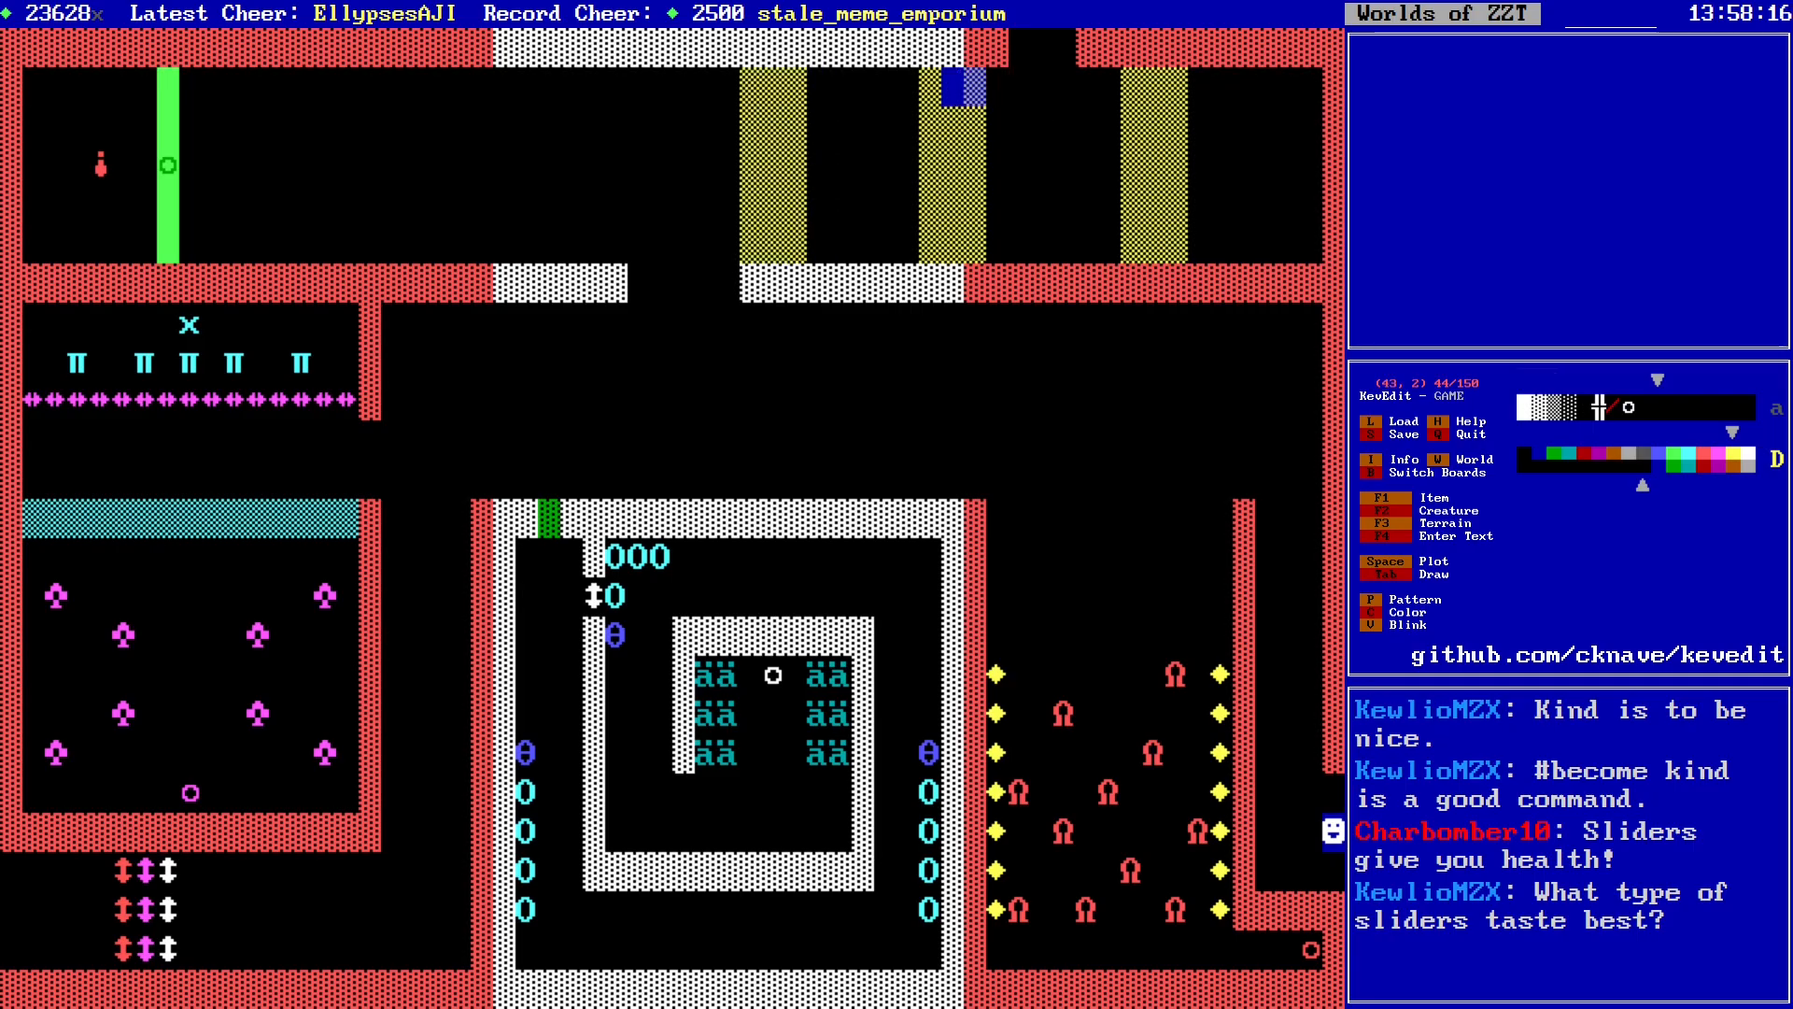
pyautogui.press('Left')
pyautogui.press('Down')
pyautogui.press('Down')
pyautogui.press('Down')
pyautogui.press('Down')
pyautogui.press('Return')
pyautogui.press('Right')
pyautogui.press('Return')
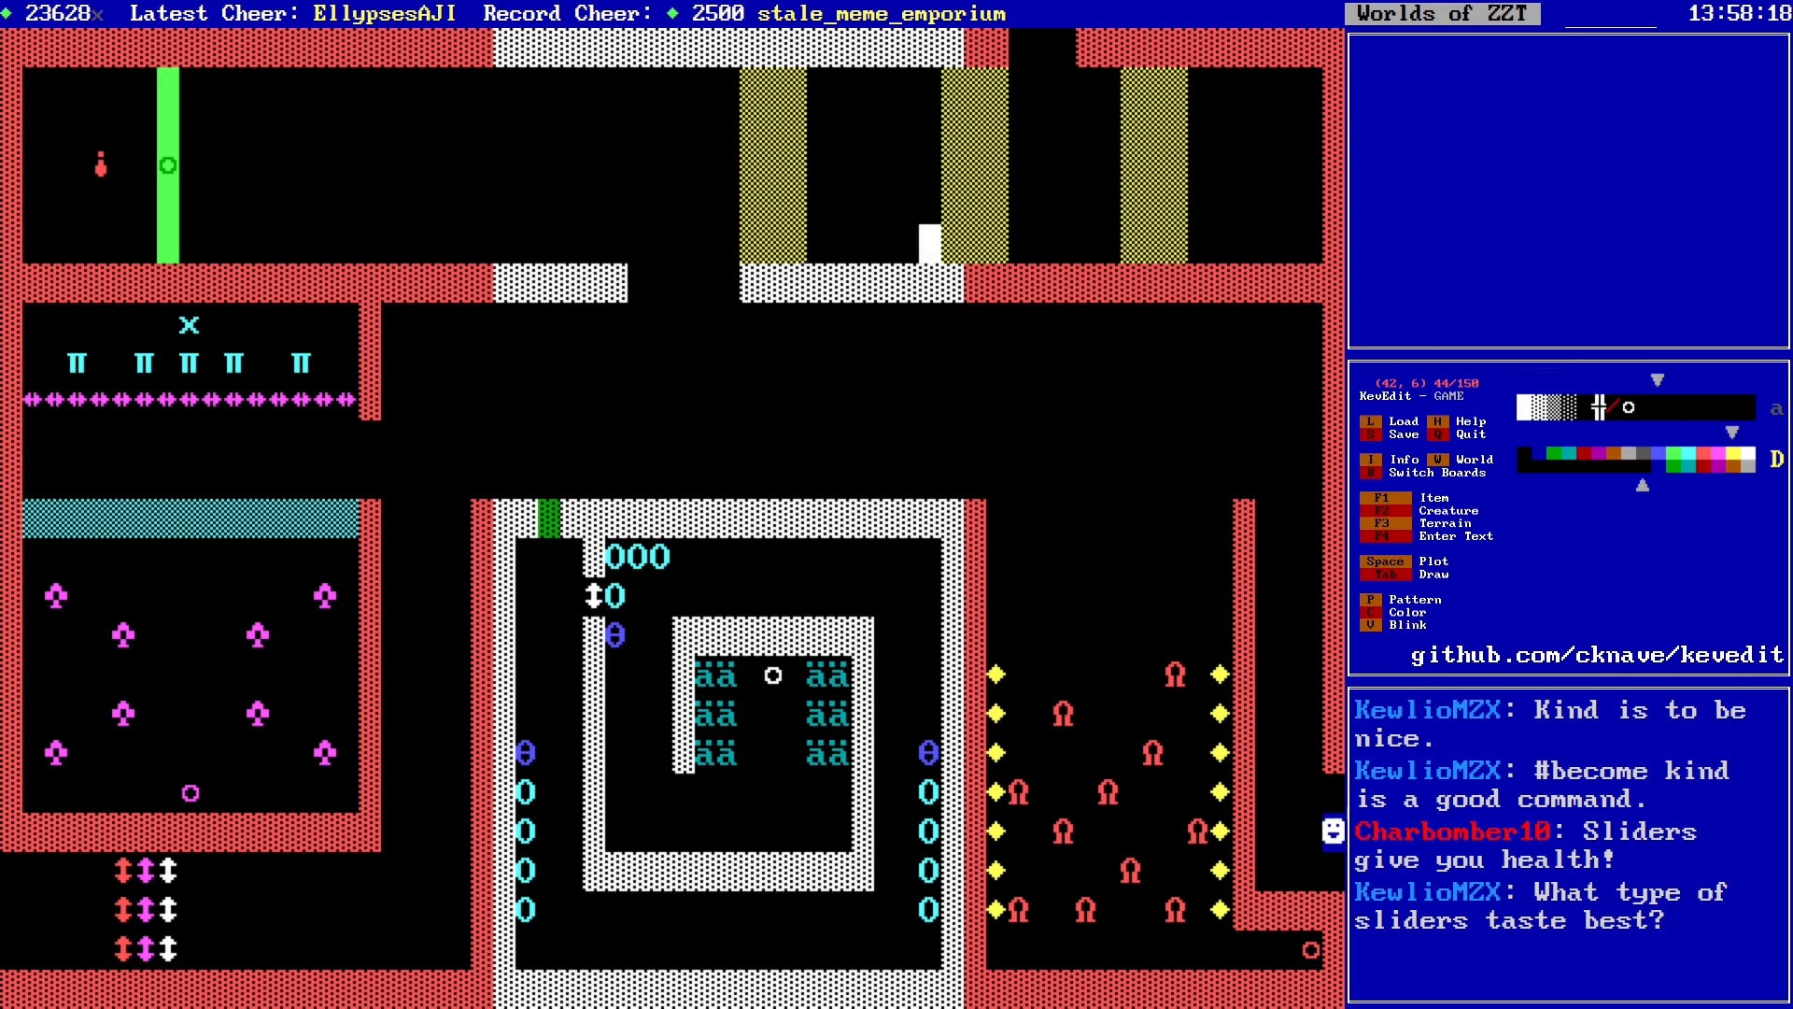
# Step: Select the easternmost yellow breakable wall as a block and move it two columns west
pyautogui.press('Right')
pyautogui.press('Right')
pyautogui.press('Right')
pyautogui.press('Right')
pyautogui.press('Right')
pyautogui.press('Right')
pyautogui.press('Right')
pyautogui.press('Right')
pyautogui.press('Right')
pyautogui.press('Right')
pyautogui.press('Left')
pyautogui.press('Left')
pyautogui.hotkey('shift', 'Right')
pyautogui.hotkey('shift', 'Right')
pyautogui.hotkey('shift', 'Right')
pyautogui.hotkey('shift', 'Up')
pyautogui.hotkey('shift', 'Up')
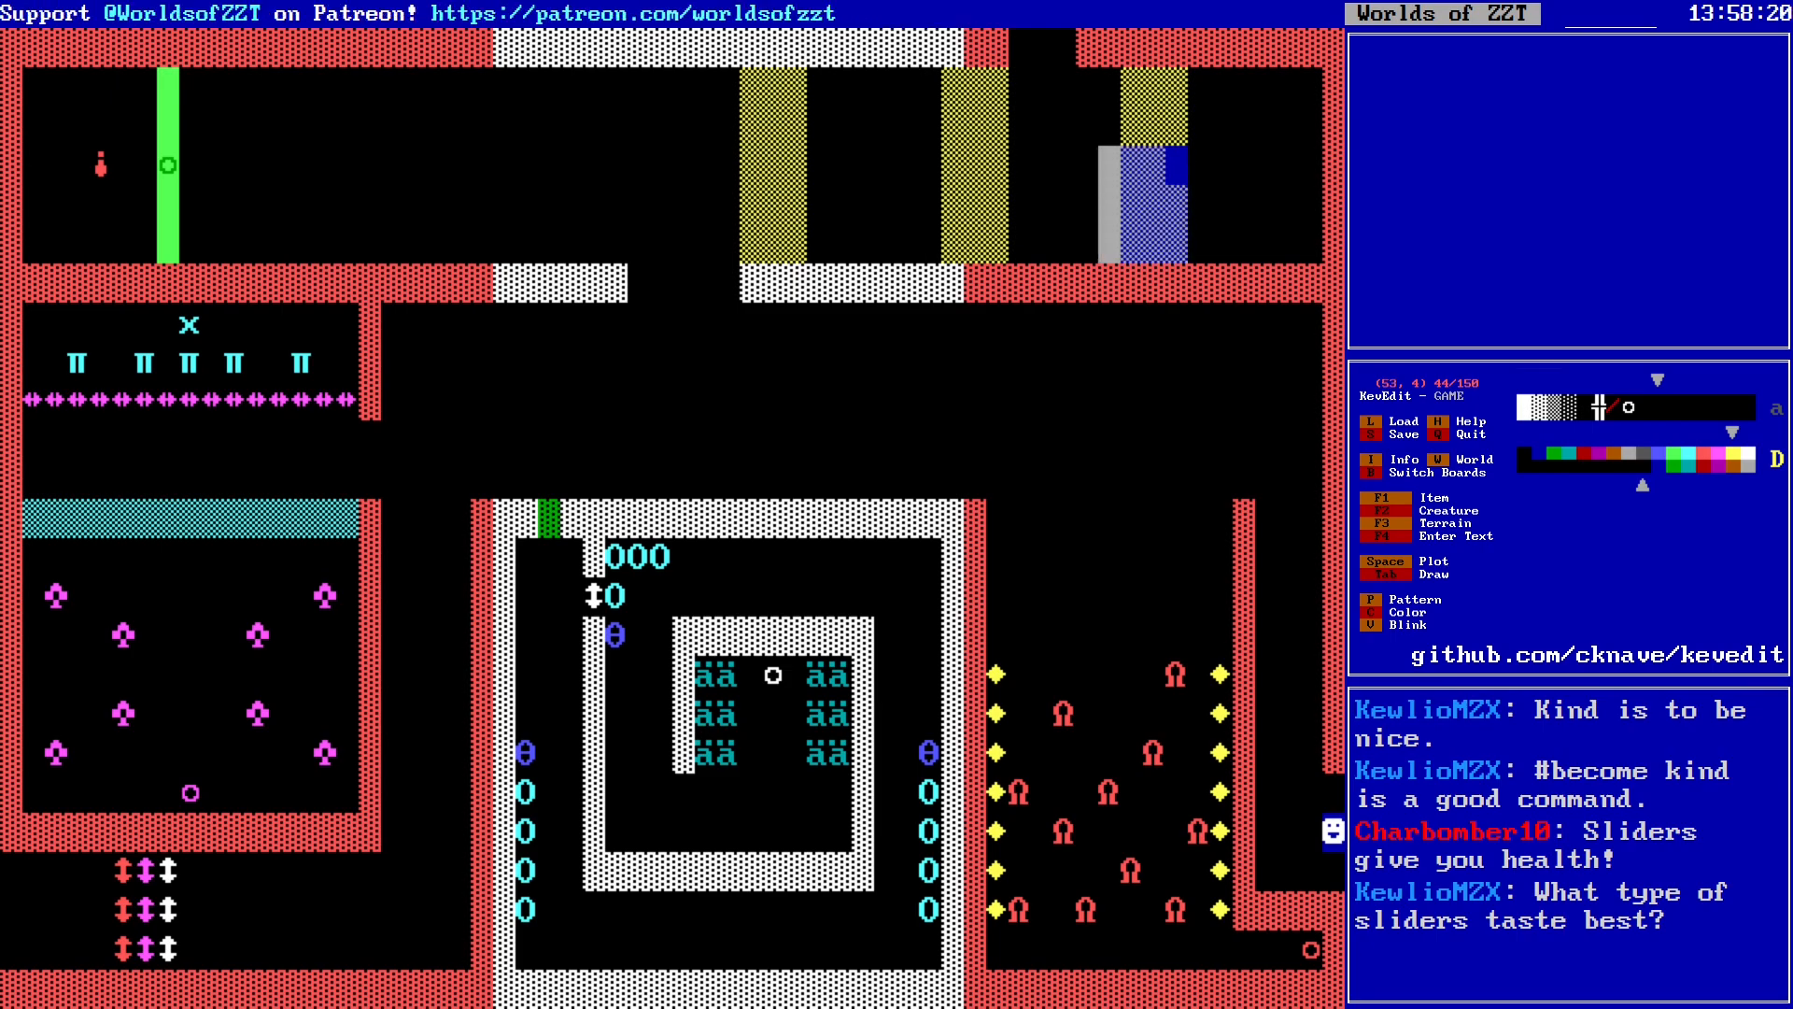
pyautogui.hotkey('shift', 'Up')
pyautogui.hotkey('shift', 'Up')
pyautogui.press('Return')
pyautogui.press('Left')
pyautogui.press('Left')
pyautogui.press('Return')
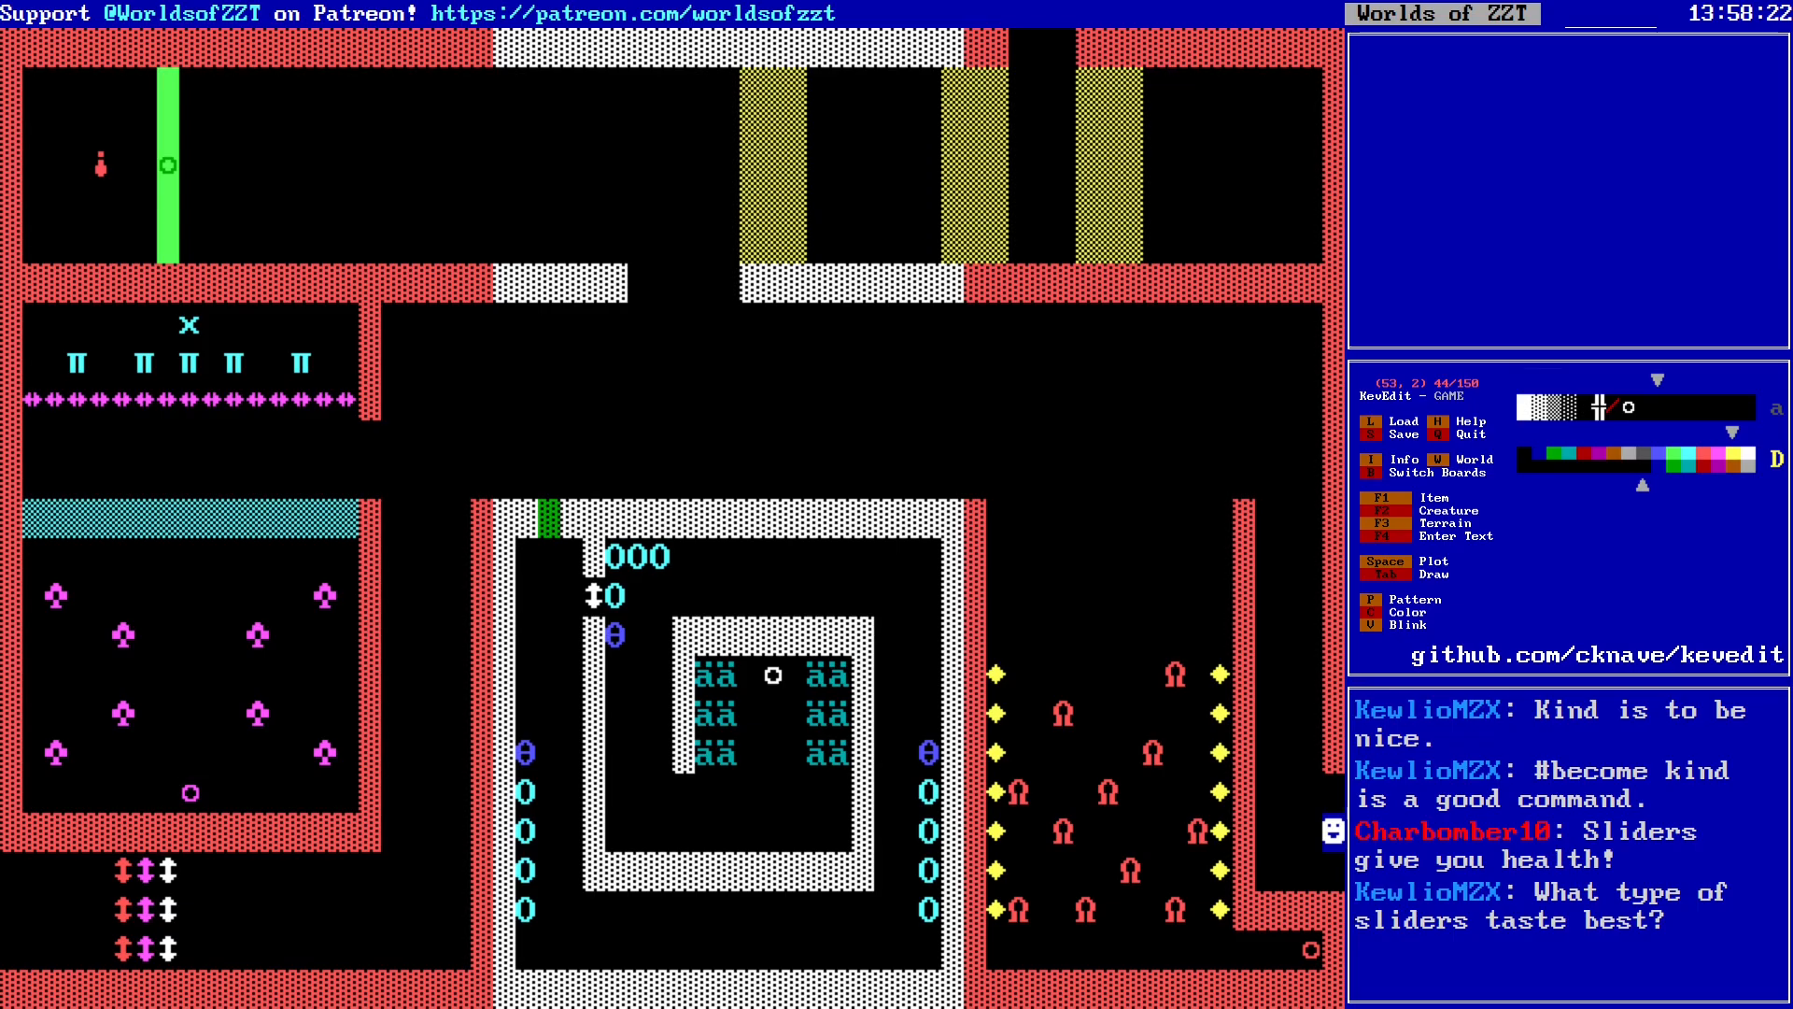
# Step: Place a red lion at (38, 4), between the first two yellow breakable walls
pyautogui.press('Down')
pyautogui.press('Down')
pyautogui.press('Down')
pyautogui.press('Down')
pyautogui.press('Down')
pyautogui.press('Right')
pyautogui.press('Right')
pyautogui.press('Up')
pyautogui.press('Up')
pyautogui.press('Left')
pyautogui.press('Left')
pyautogui.press('Left')
pyautogui.press('Left')
pyautogui.press('Left')
pyautogui.press('Left')
pyautogui.press('Left')
pyautogui.press('Left')
pyautogui.press('Left')
pyautogui.press('Left')
pyautogui.press('Right')
pyautogui.press('Right')
pyautogui.press('Up')
pyautogui.press('F2')
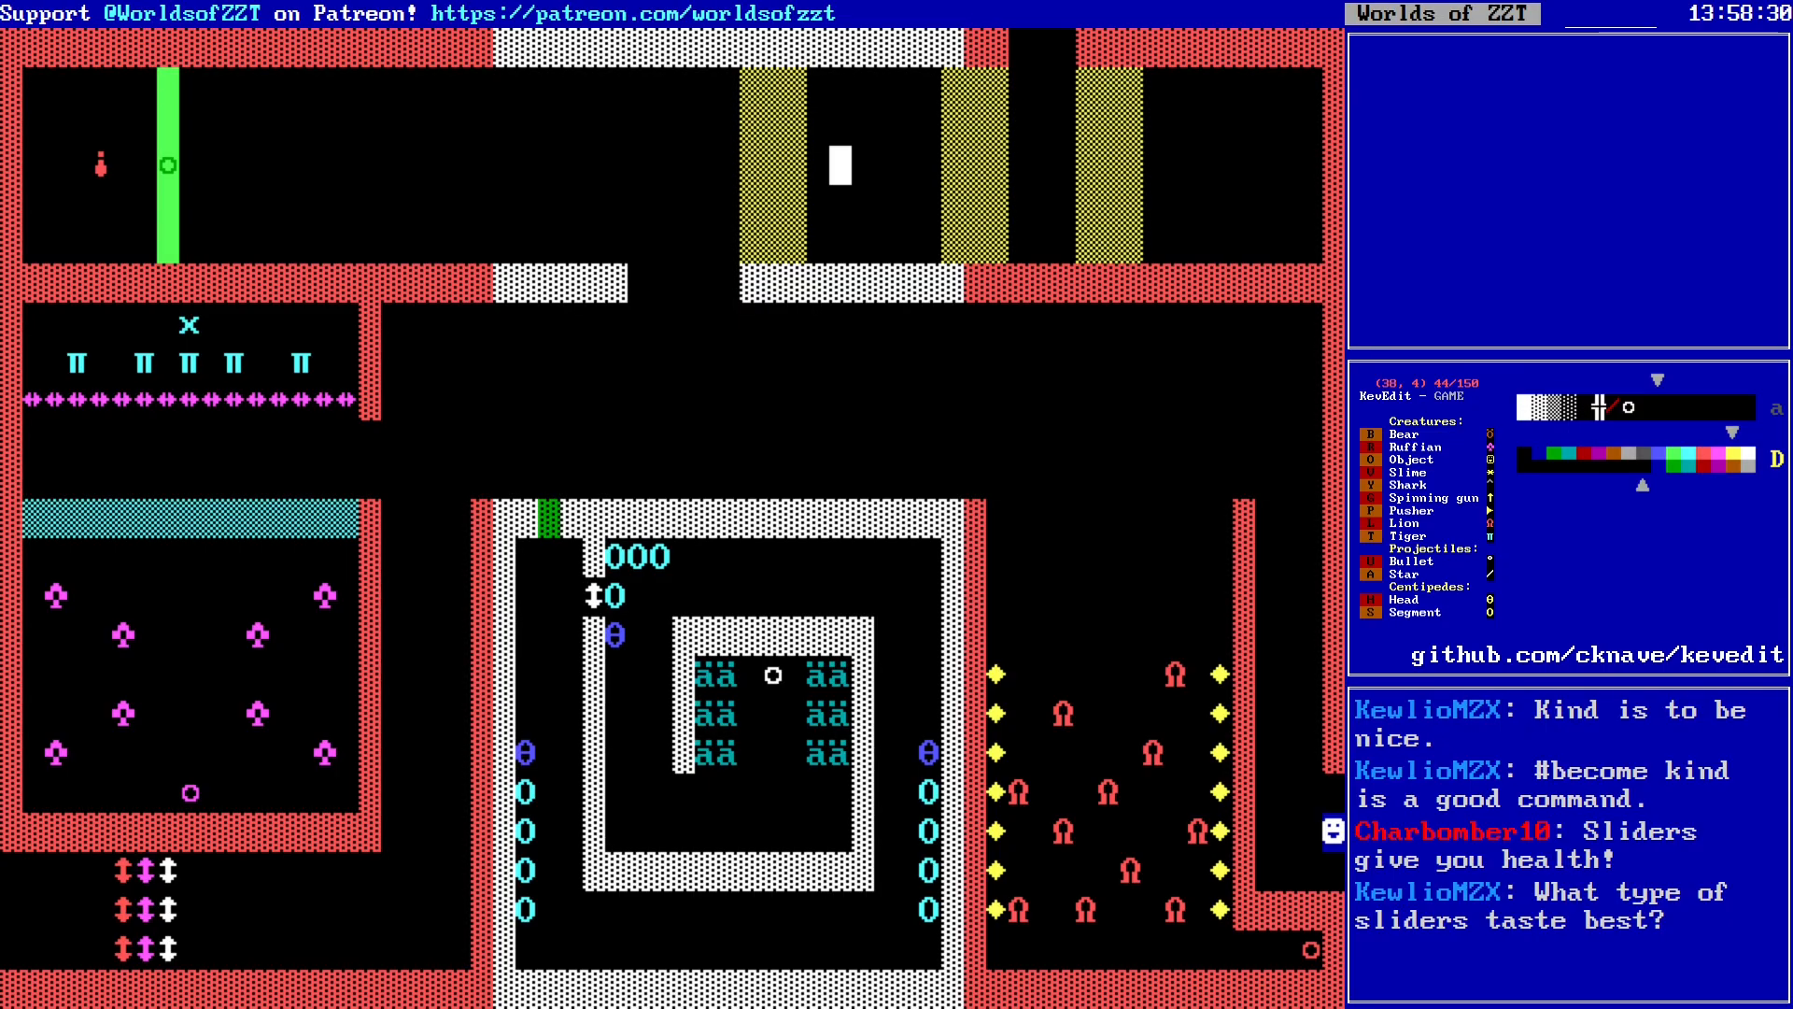
pyautogui.press('l')
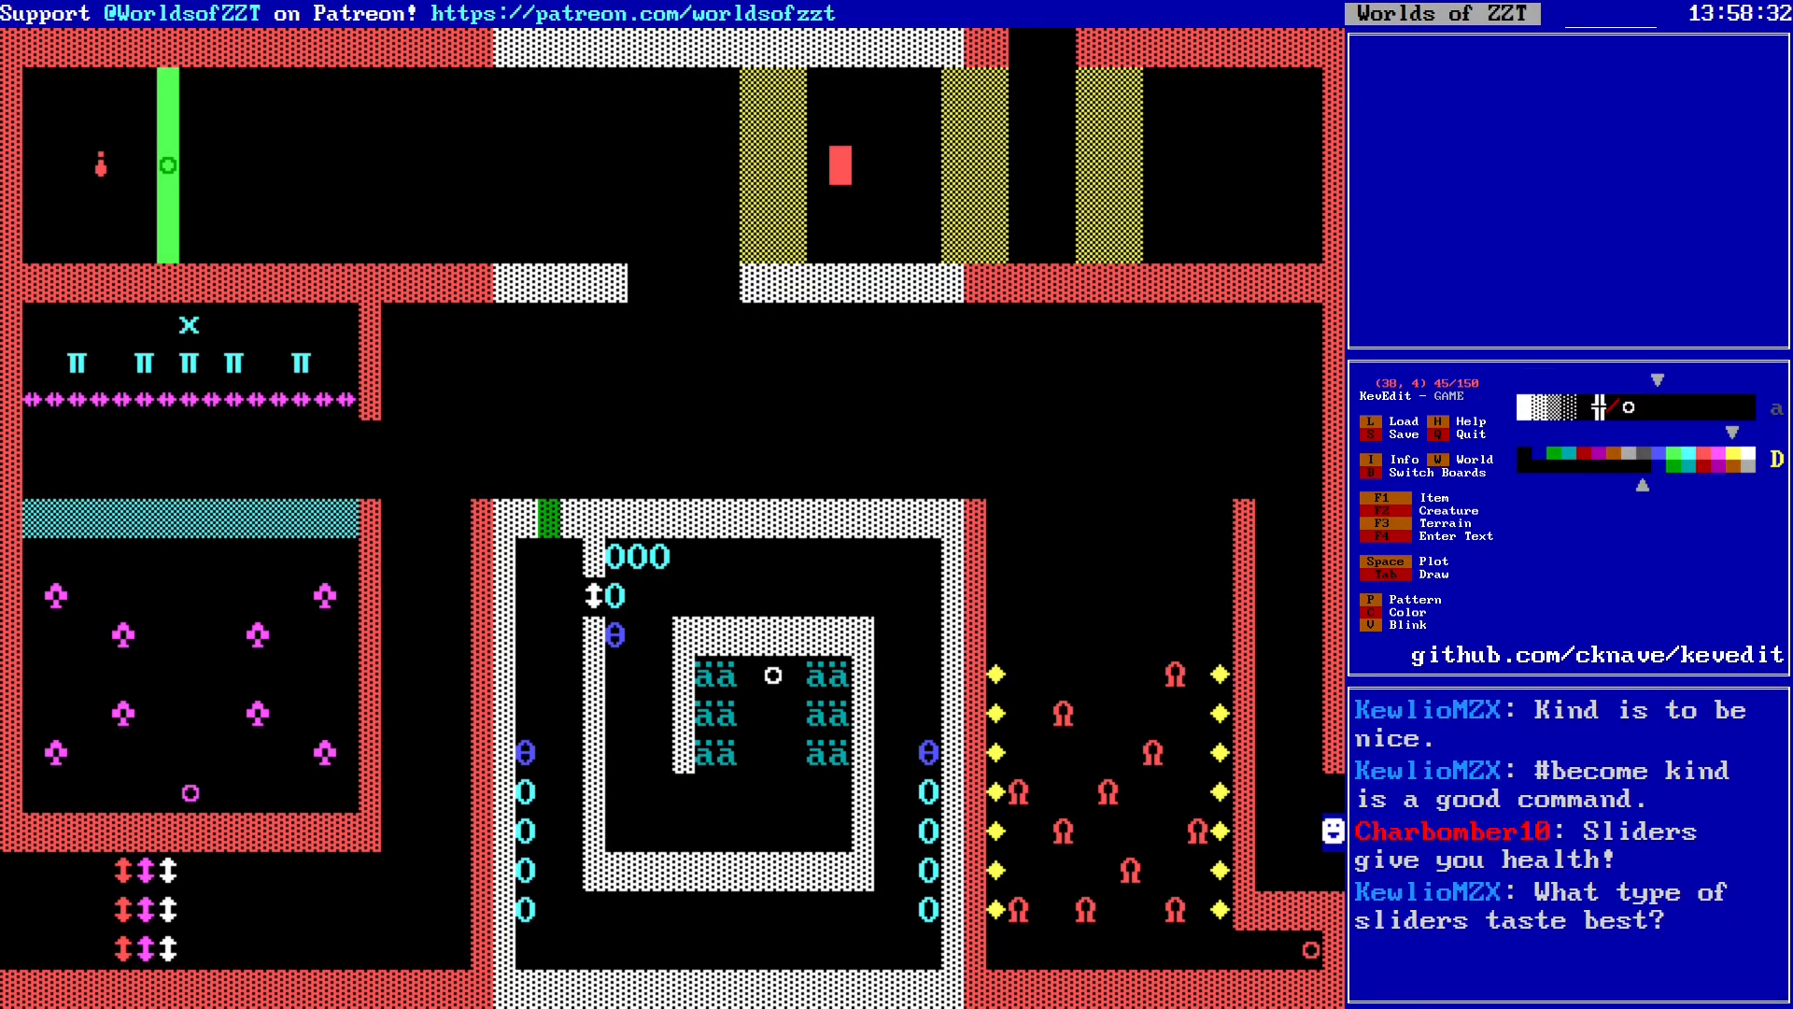
# Step: Raise the lion's Intelligence to the maximum of 9 and close its stats
pyautogui.press('Return')
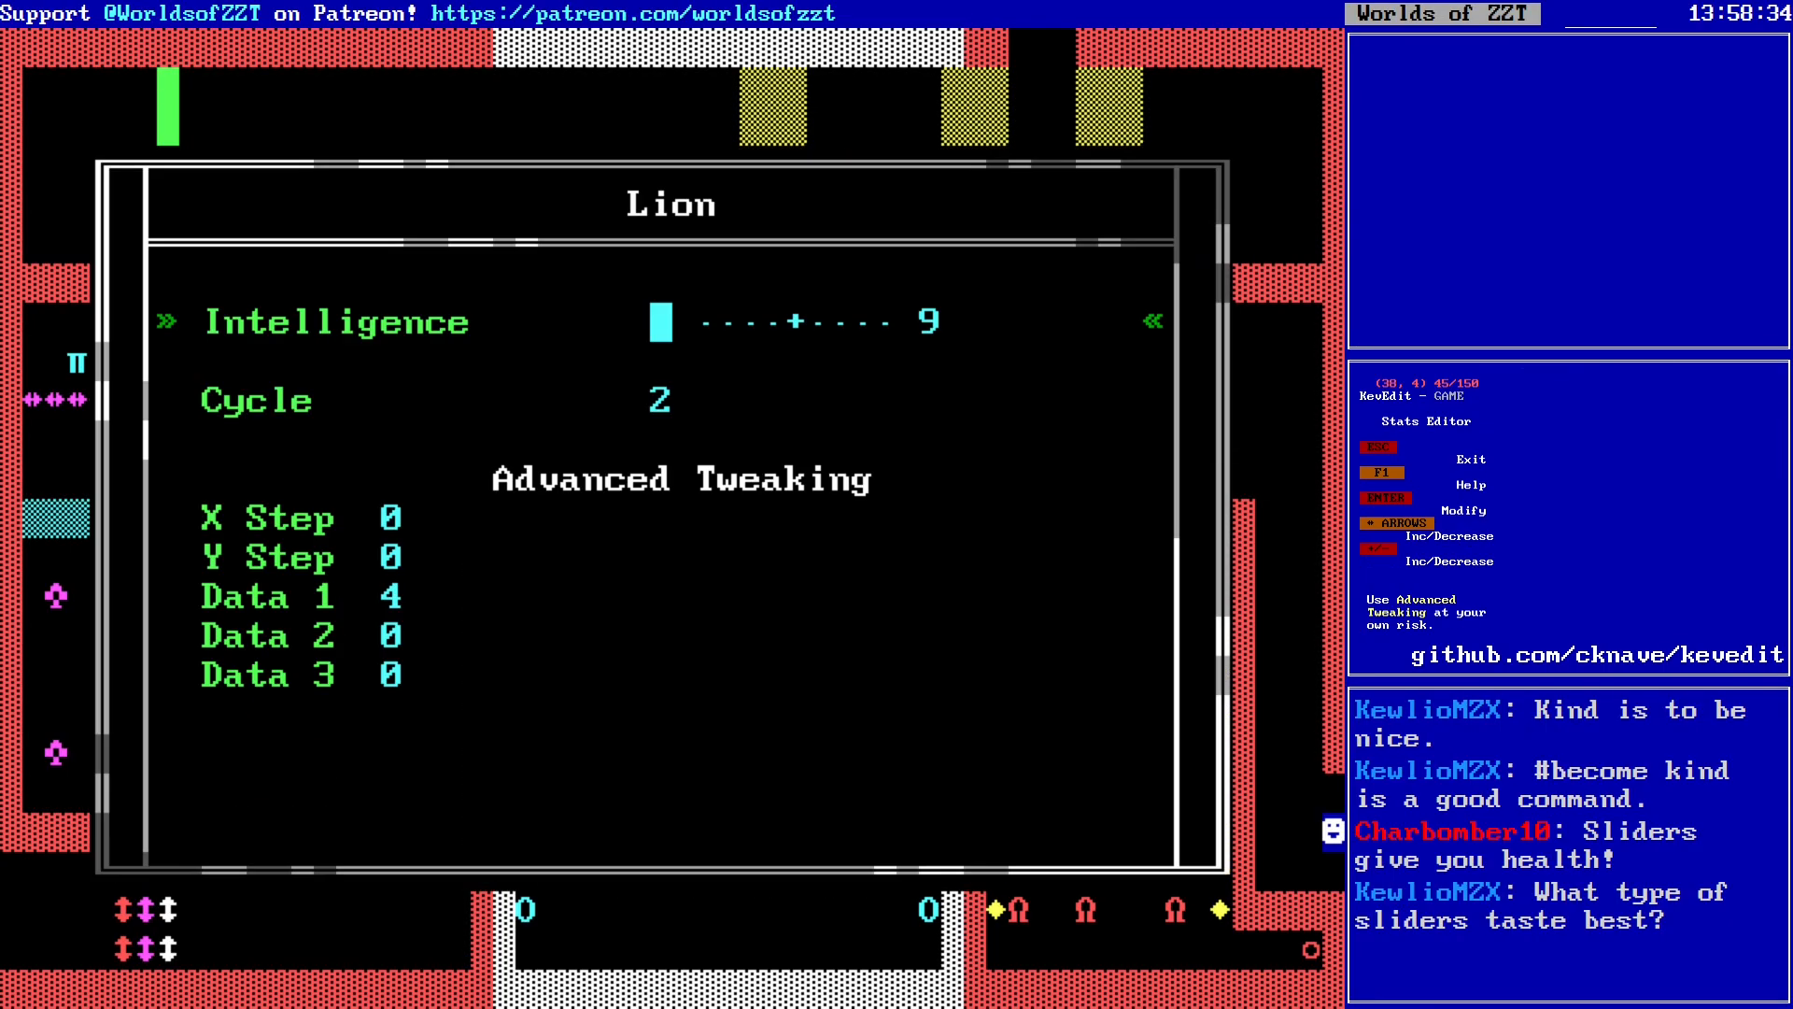
pyautogui.press('Right')
pyautogui.press('Right')
pyautogui.press('Right')
pyautogui.press('Right')
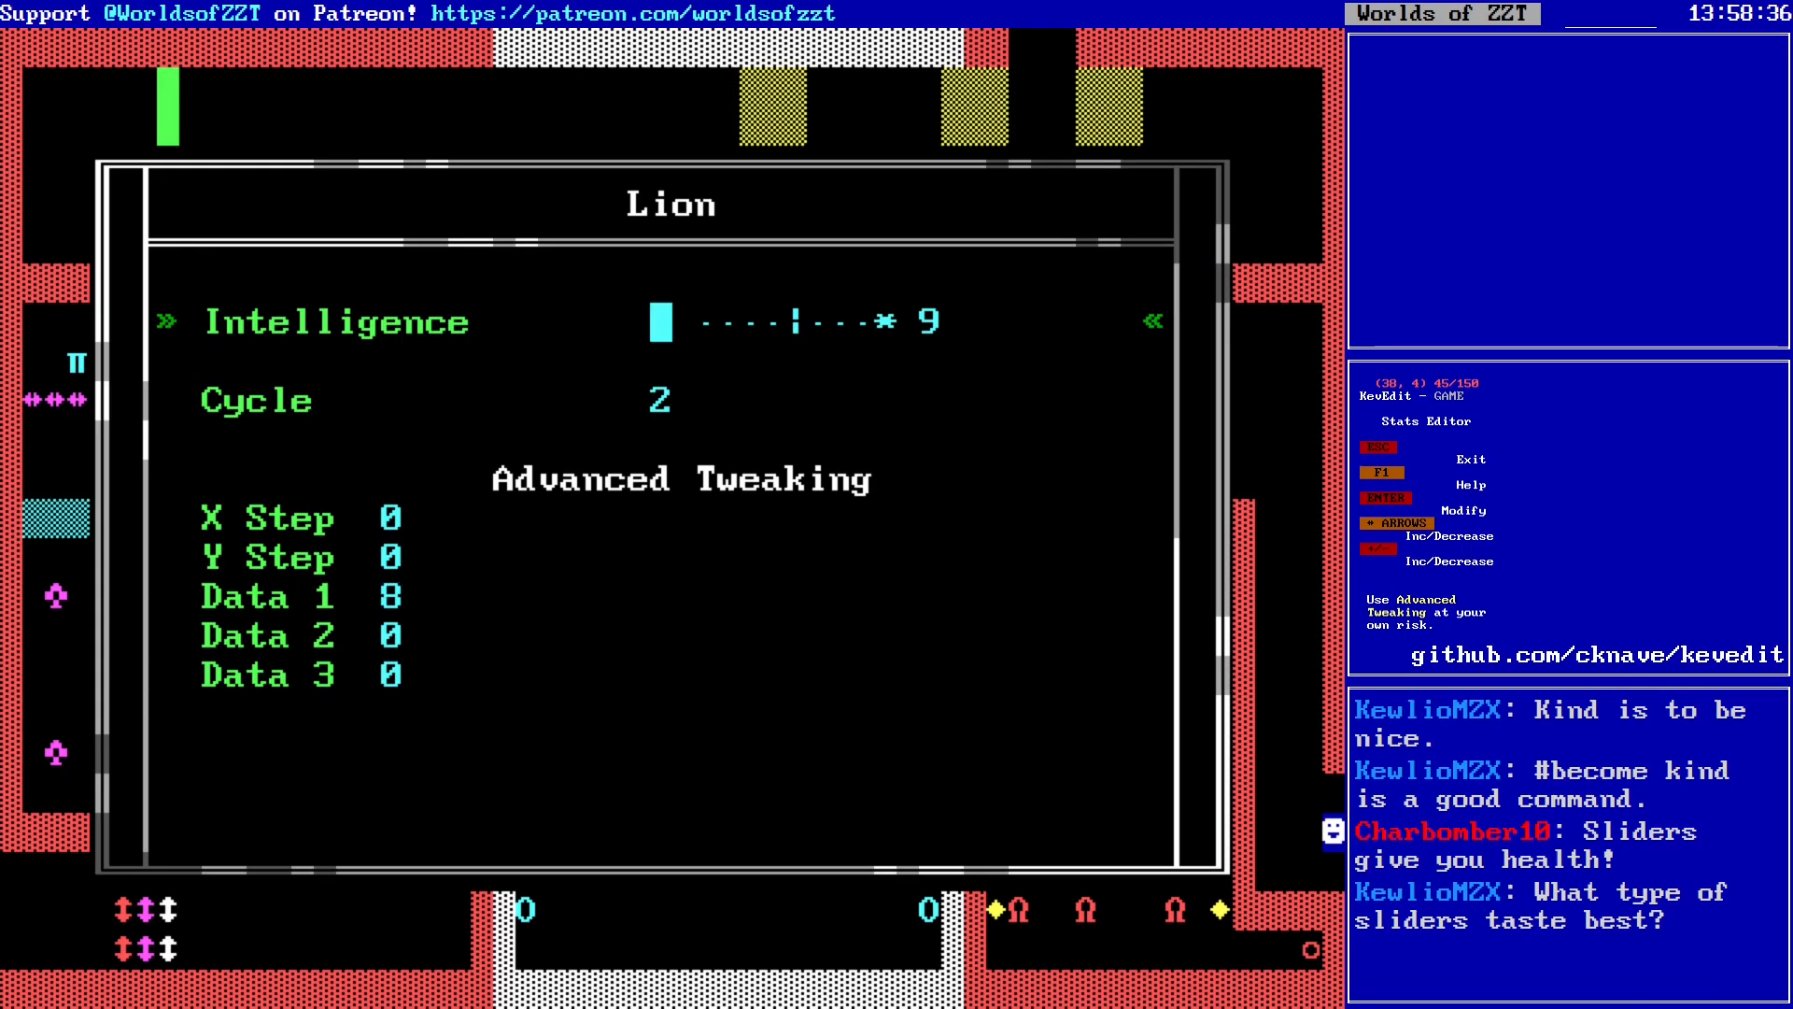
pyautogui.press('Escape')
# Step: Place three more lions between the first two yellow breakable walls at (40, 3), (40, 5) and (38, 6)
pyautogui.press('Right')
pyautogui.press('Up')
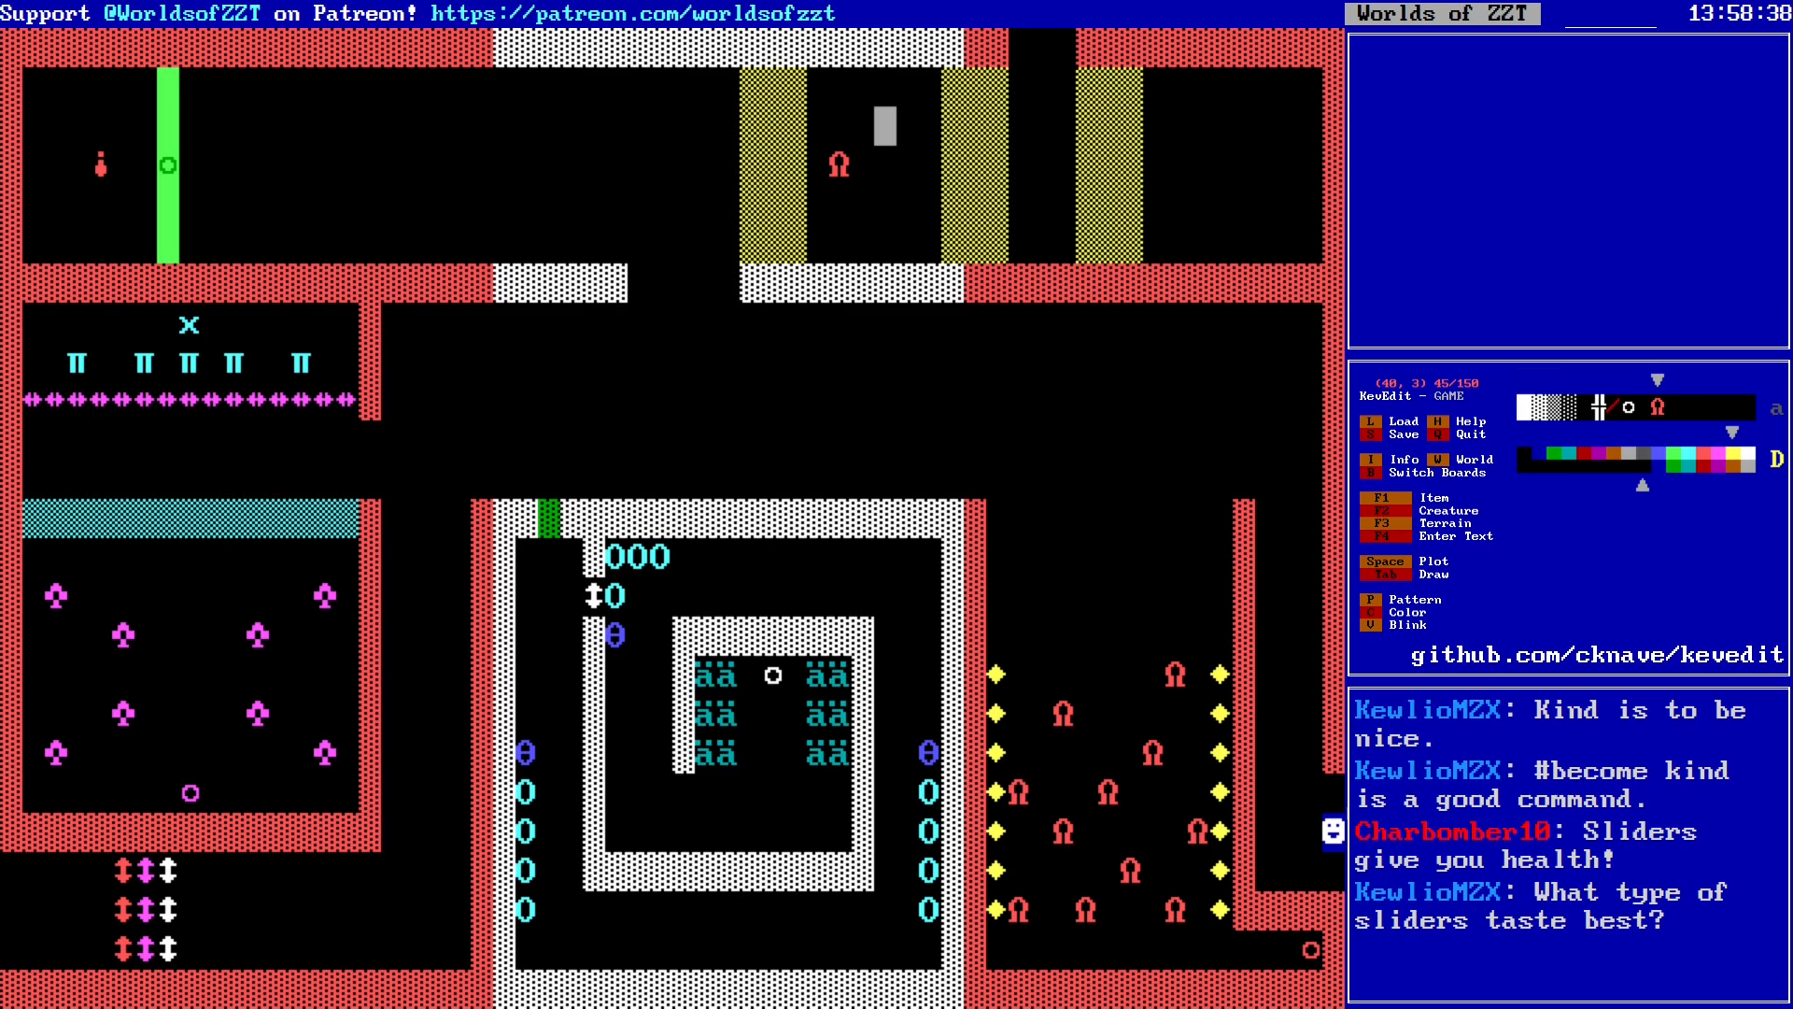
pyautogui.press('space')
pyautogui.press('Down')
pyautogui.press('Down')
pyautogui.press('space')
pyautogui.press('Down')
pyautogui.press('Left')
pyautogui.press('space')
# Step: Place three lions east of the third yellow breakable wall at (53, 3), (55, 4) and (53, 6)
pyautogui.press('Right')
pyautogui.press('Right')
pyautogui.press('Right')
pyautogui.press('Right')
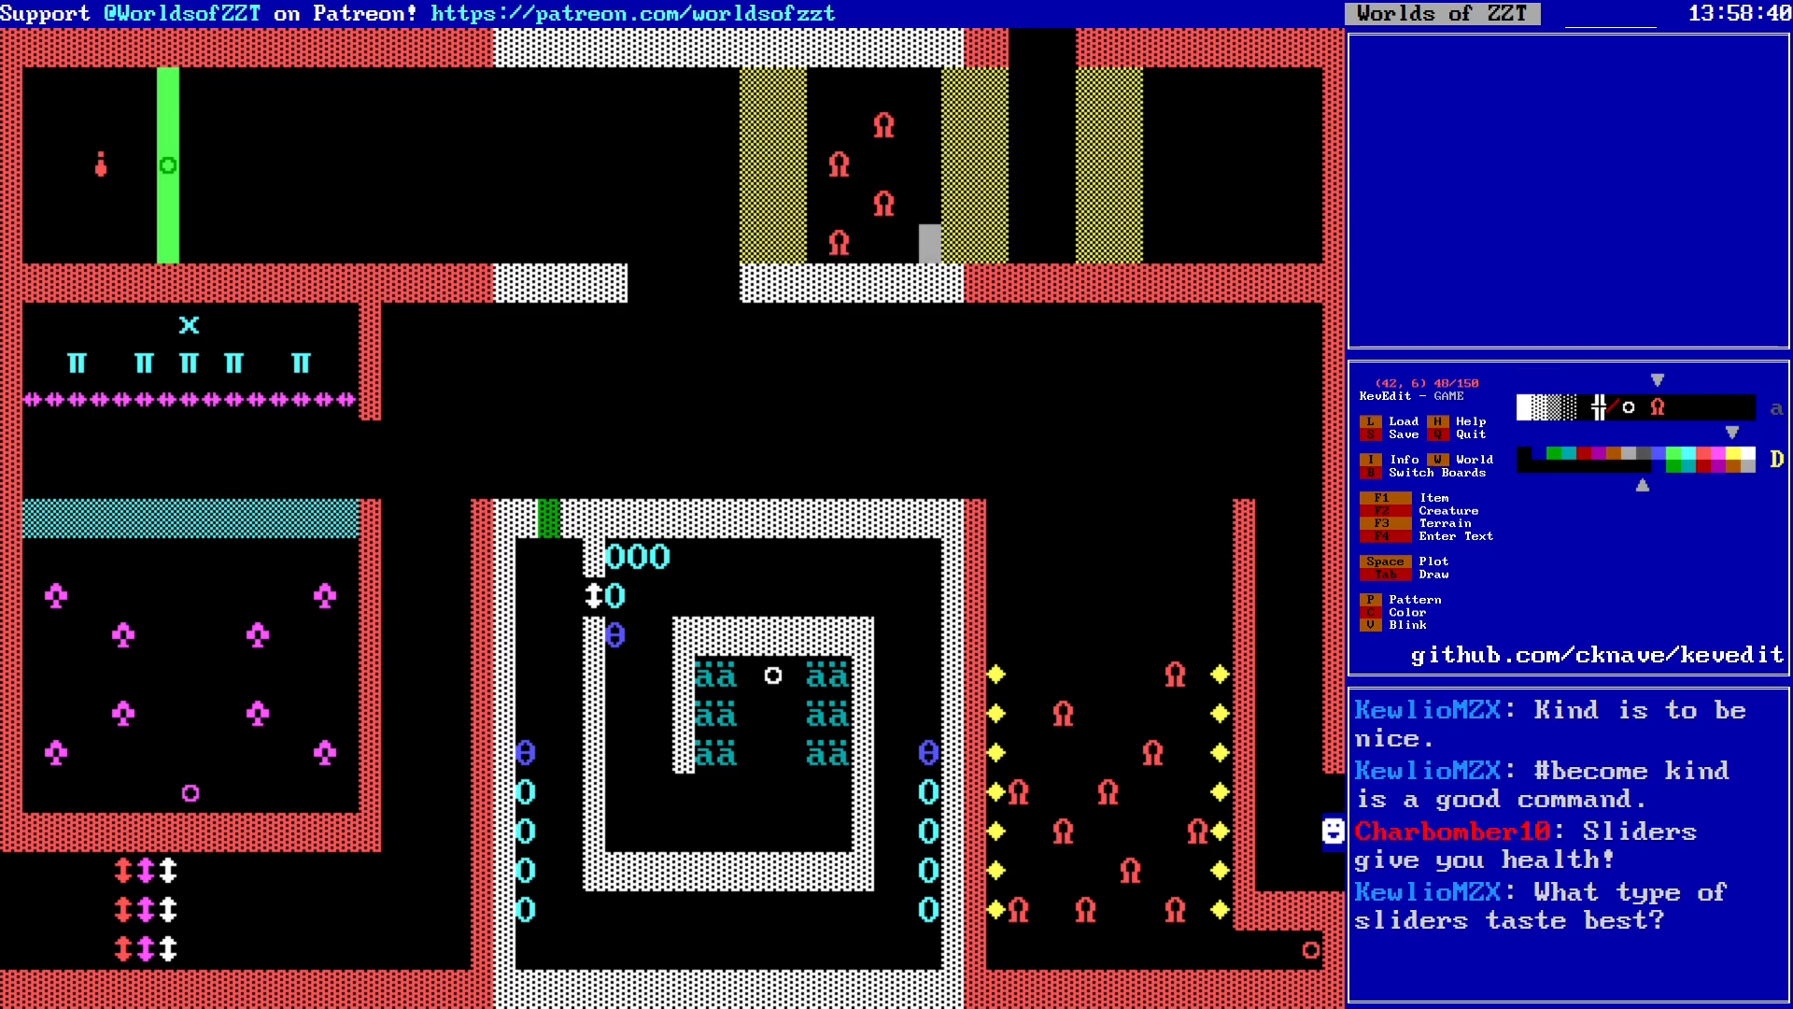
pyautogui.press('Right')
pyautogui.press('Right')
pyautogui.press('Right')
pyautogui.press('Right')
pyautogui.press('Right')
pyautogui.press('Right')
pyautogui.press('Right')
pyautogui.press('Right')
pyautogui.press('Right')
pyautogui.press('Up')
pyautogui.press('Up')
pyautogui.press('Up')
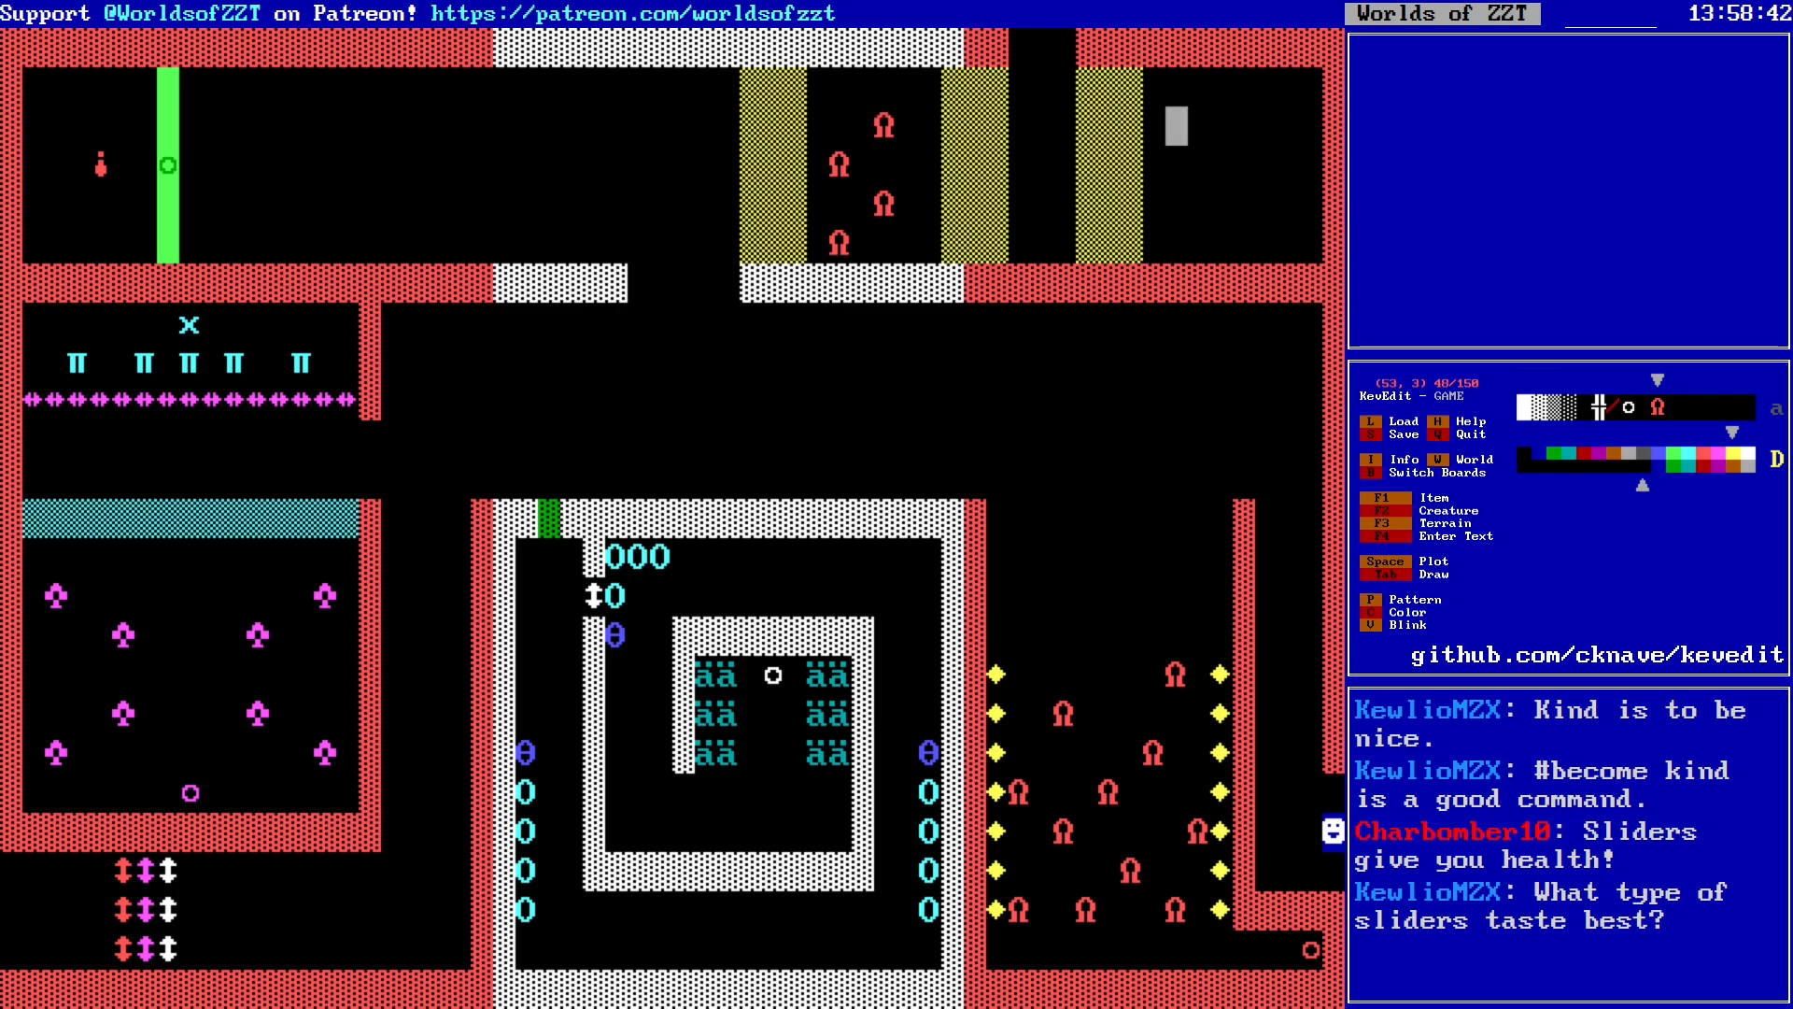
pyautogui.press('space')
pyautogui.press('Down')
pyautogui.press('Right')
pyautogui.press('space')
pyautogui.press('Down')
pyautogui.press('Down')
pyautogui.press('Left')
pyautogui.press('space')
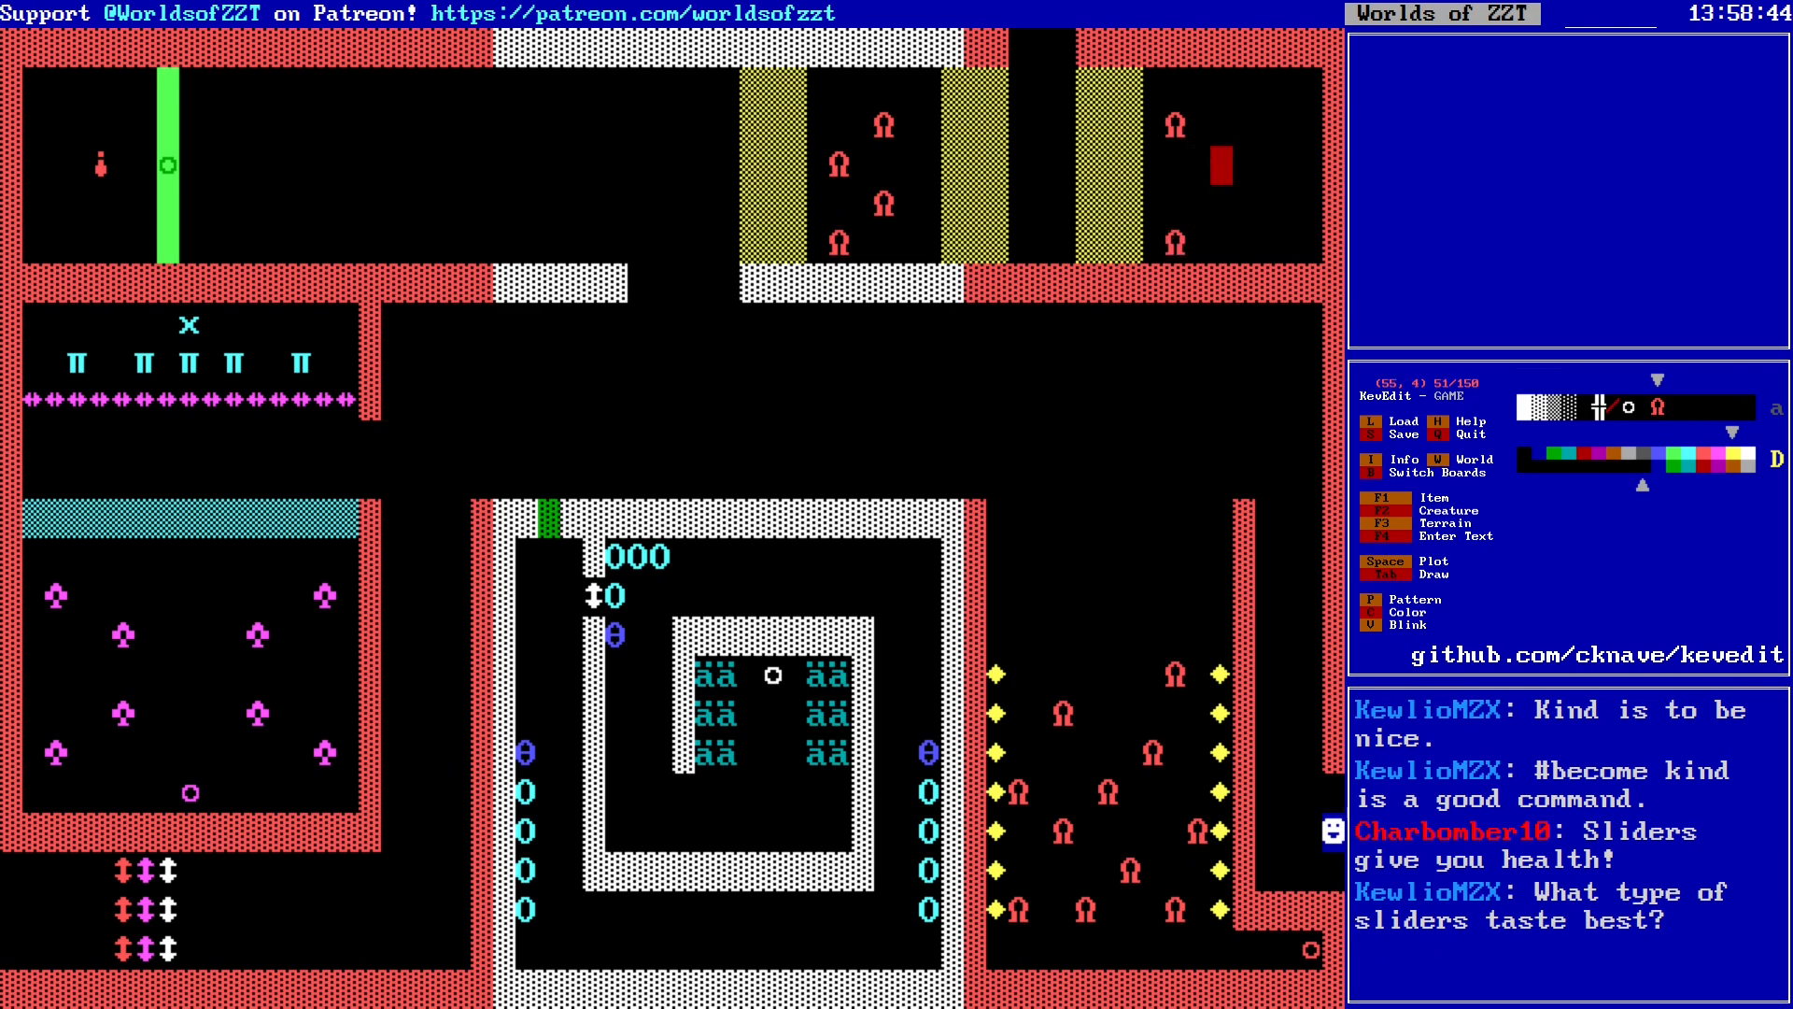
# Step: Add two lions at (57, 5) and (57, 3) in the corridor's eastern end
pyautogui.press('Right')
pyautogui.press('Right')
pyautogui.press('Down')
pyautogui.press('space')
pyautogui.press('Up')
pyautogui.press('Up')
pyautogui.press('space')
# Step: Place ammo in columns 57 to 59 of rows 2 and 6 at the corridor's eastern end
pyautogui.press('Right')
pyautogui.press('Right')
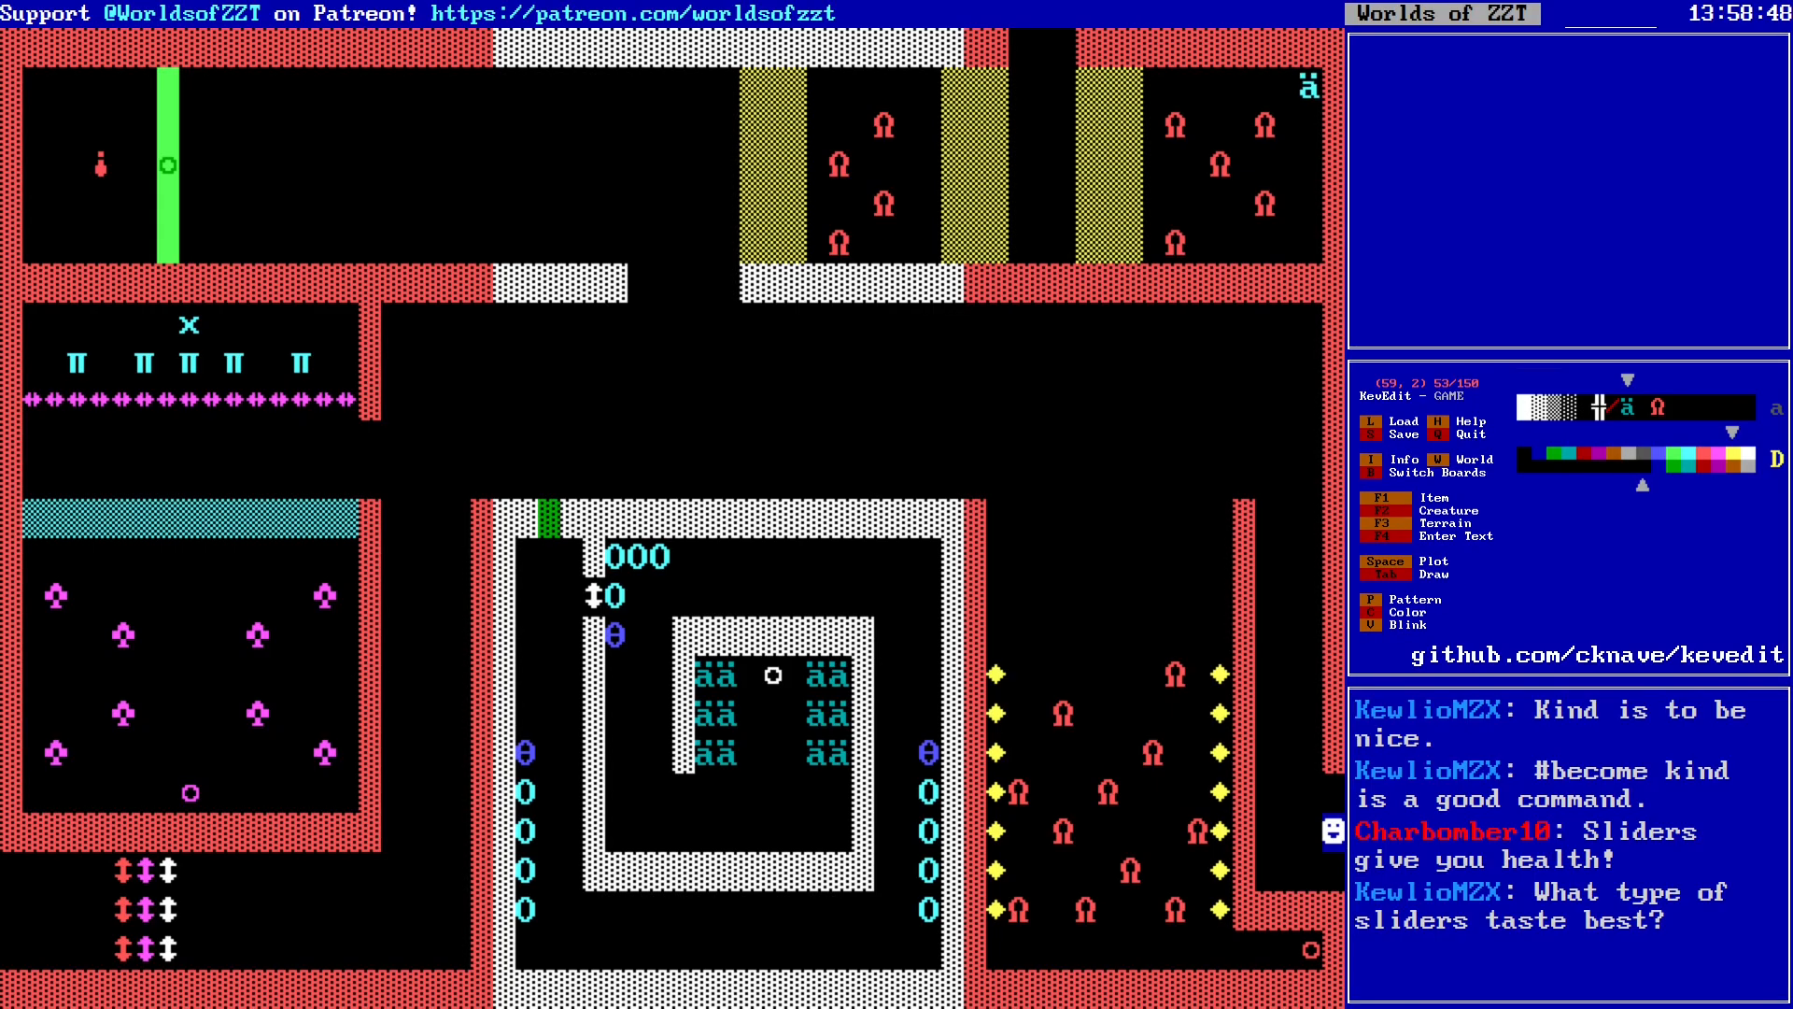
pyautogui.press('Left')
pyautogui.press('space')
pyautogui.press('Left')
pyautogui.press('space')
pyautogui.press('Down')
pyautogui.press('Down')
pyautogui.press('Down')
pyautogui.press('Down')
pyautogui.press('space')
pyautogui.press('Right')
pyautogui.press('space')
pyautogui.press('Right')
pyautogui.press('space')
pyautogui.press('Left')
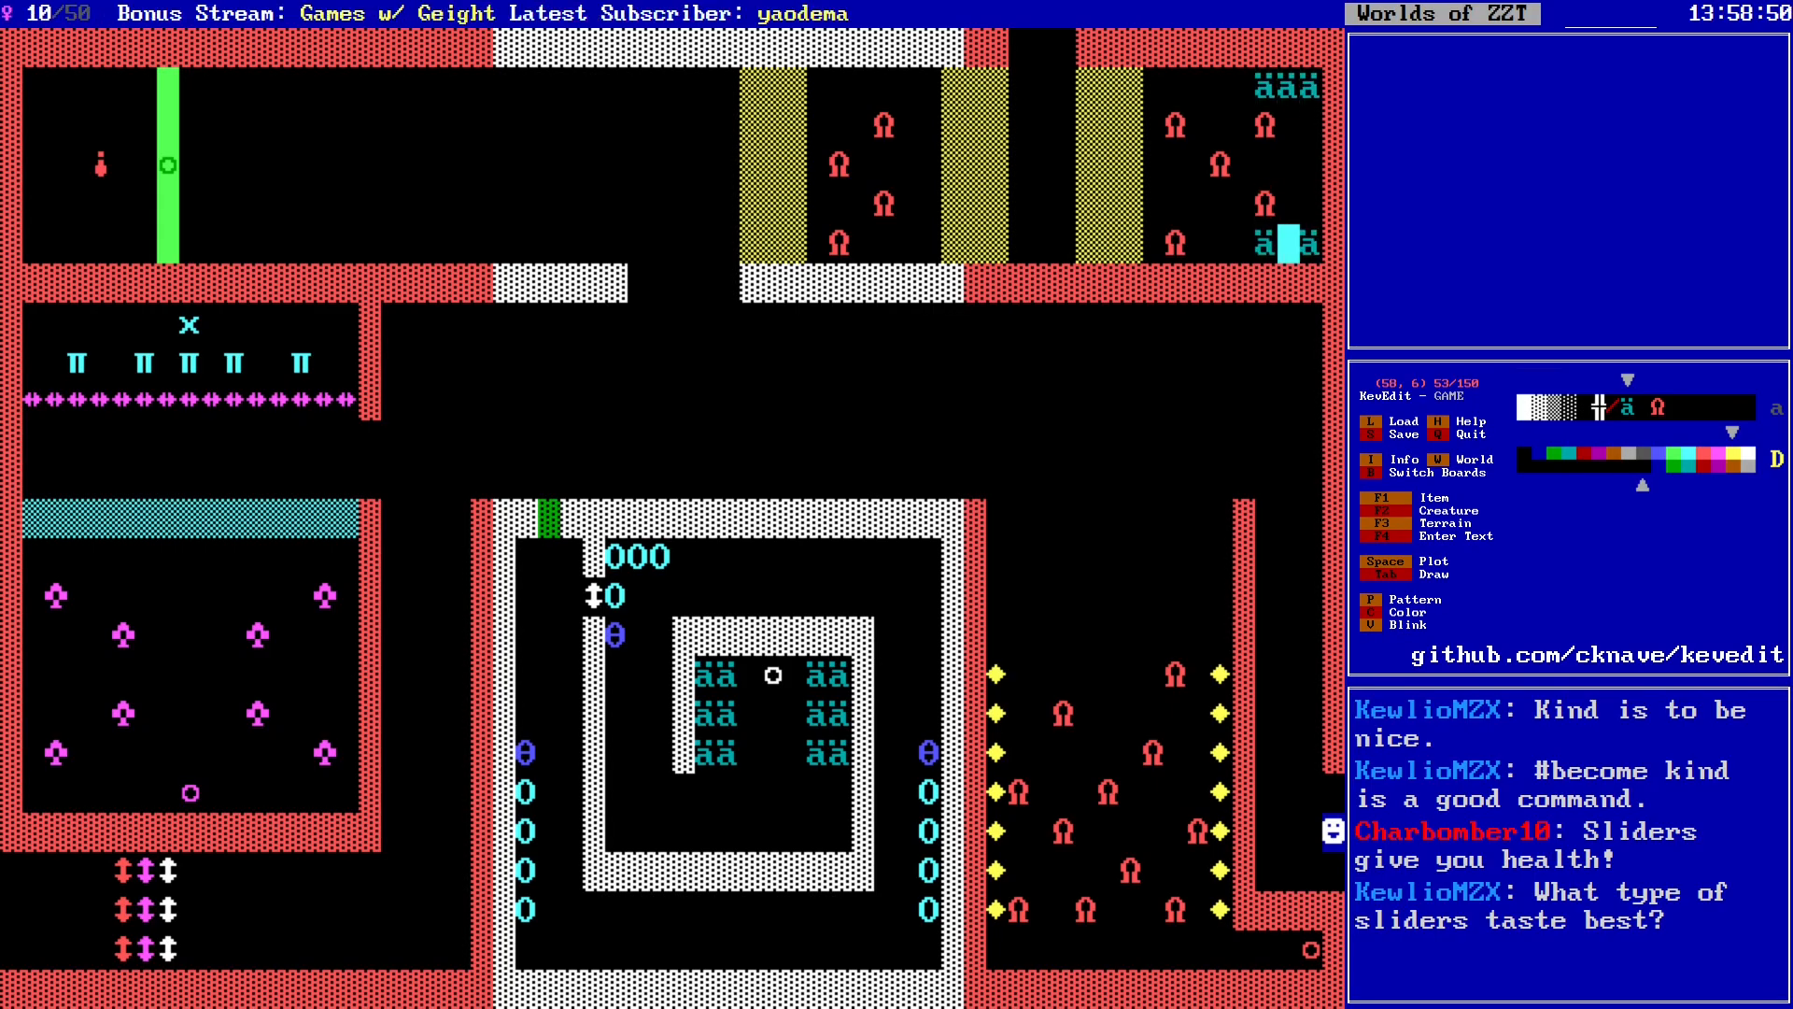
pyautogui.hotkey('alt', 'Left')
pyautogui.hotkey('alt', 'Left')
pyautogui.hotkey('alt', 'Left')
pyautogui.press('Left')
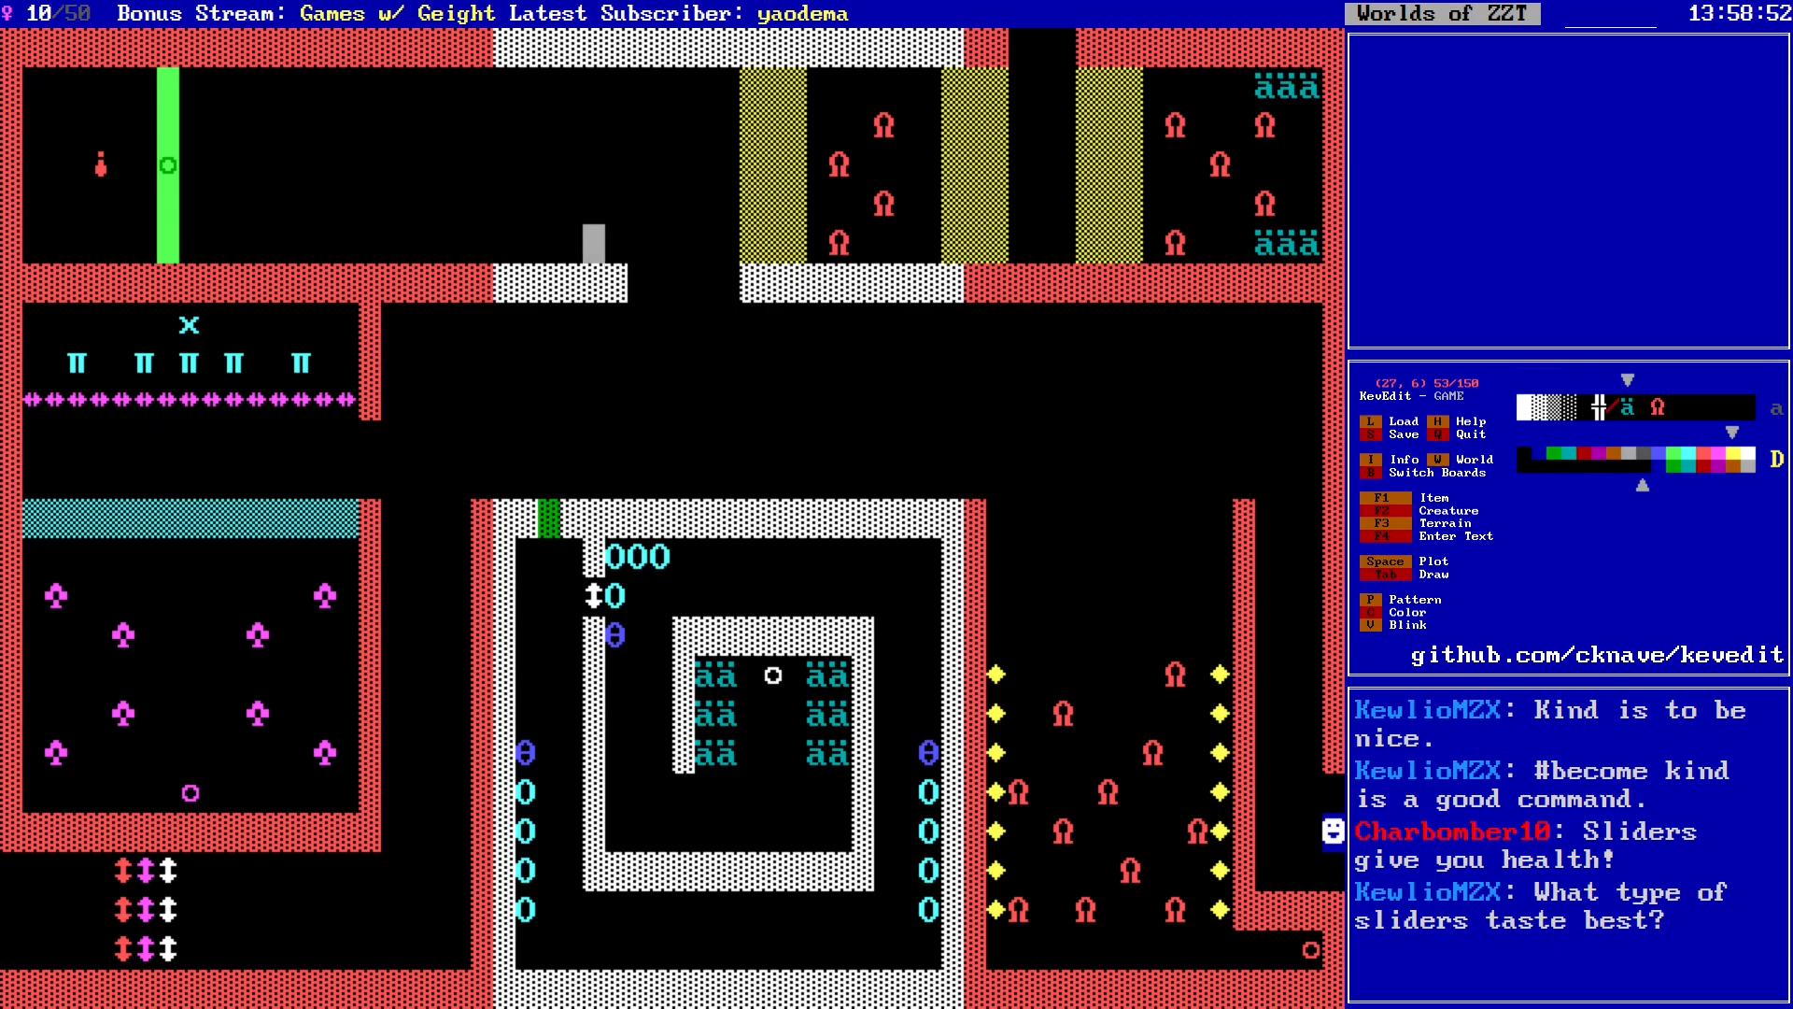
pyautogui.press('Left')
pyautogui.press('Left')
pyautogui.press('Left')
pyautogui.press('Left')
pyautogui.press('Left')
pyautogui.press('Left')
pyautogui.press('Left')
pyautogui.press('Left')
pyautogui.press('Left')
pyautogui.press('Left')
pyautogui.press('Left')
pyautogui.press('Left')
pyautogui.press('Left')
pyautogui.hotkey('alt', 'Left')
pyautogui.hotkey('alt', 'Down')
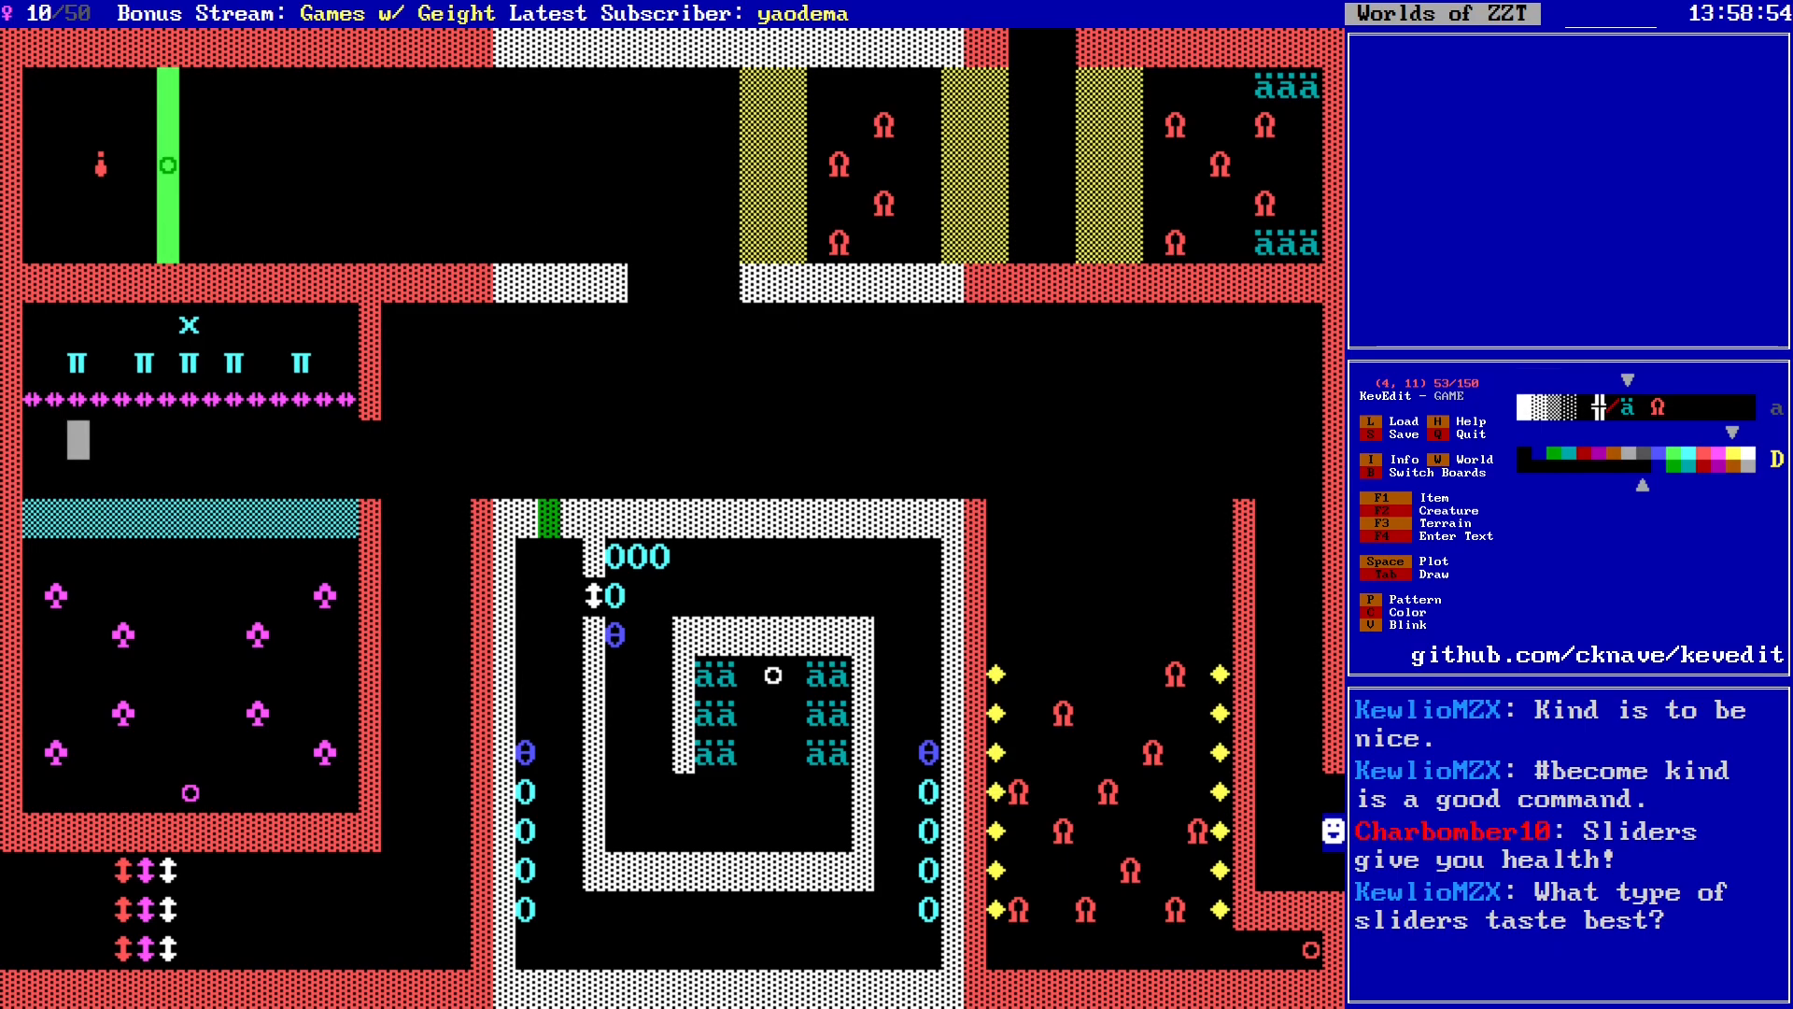
pyautogui.hotkey('alt', 'Down')
pyautogui.hotkey('alt', 'Right')
pyautogui.hotkey('alt', 'Right')
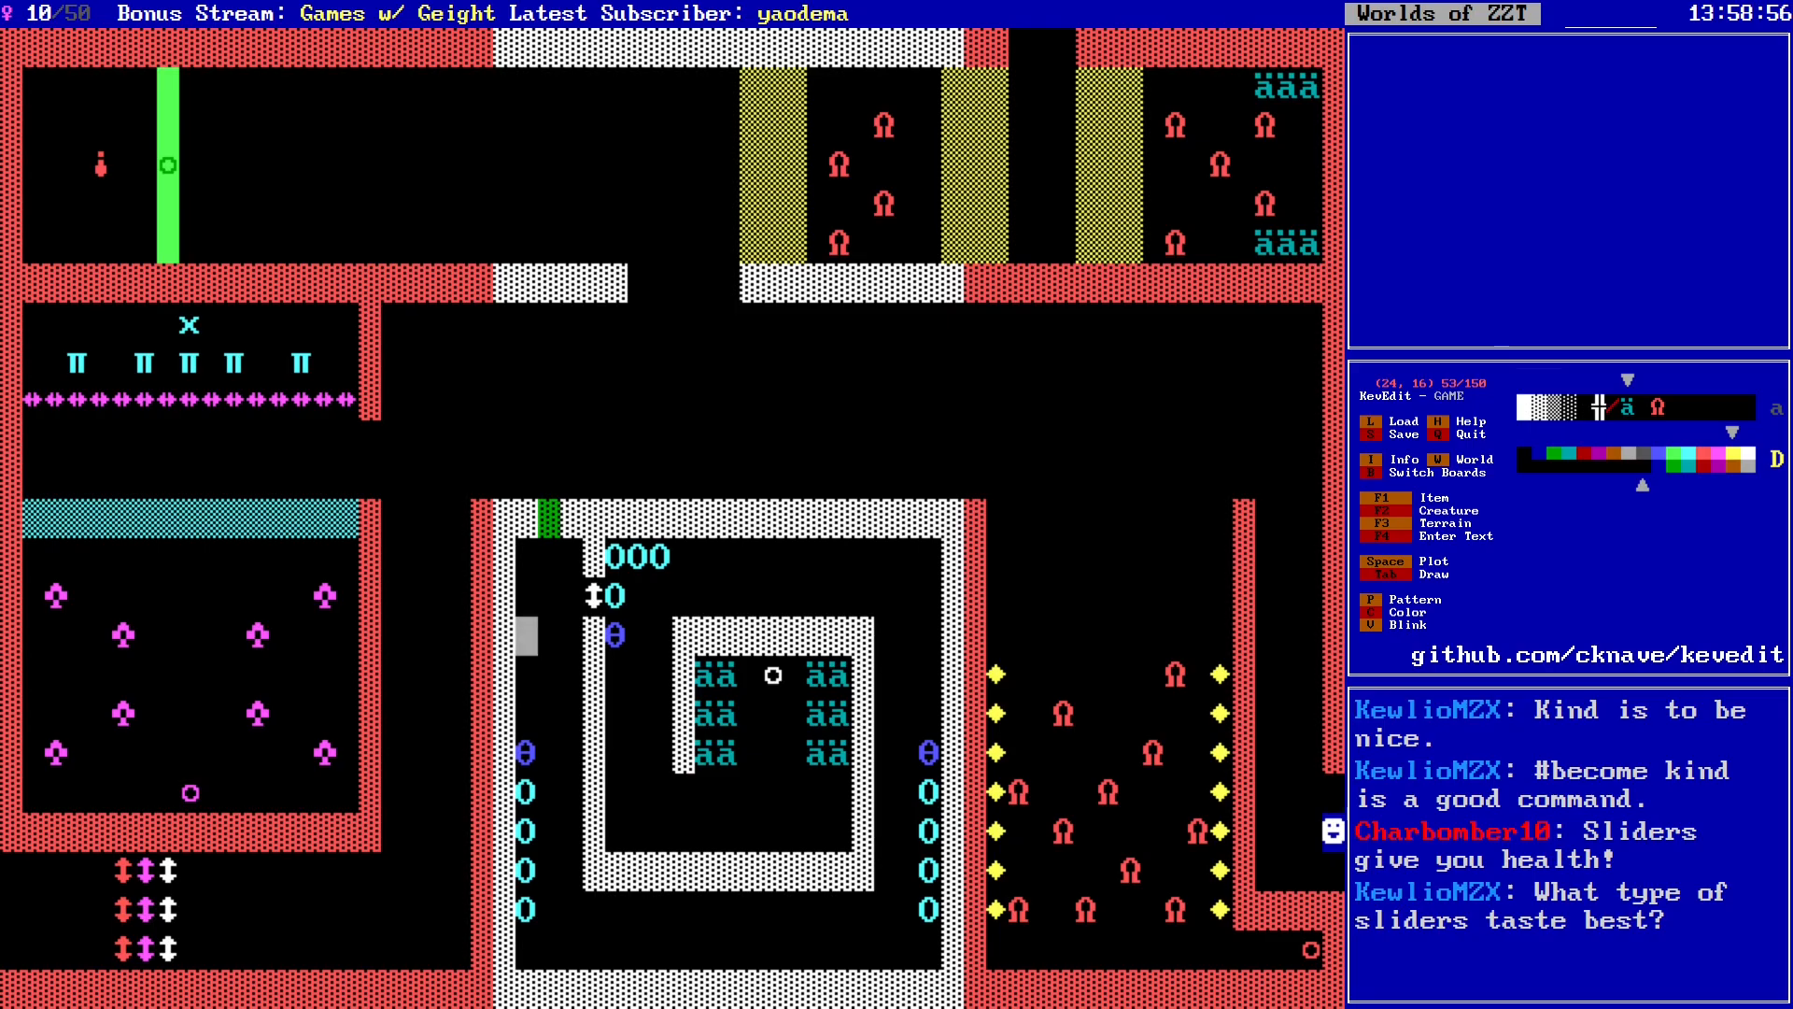
pyautogui.hotkey('alt', 'Left')
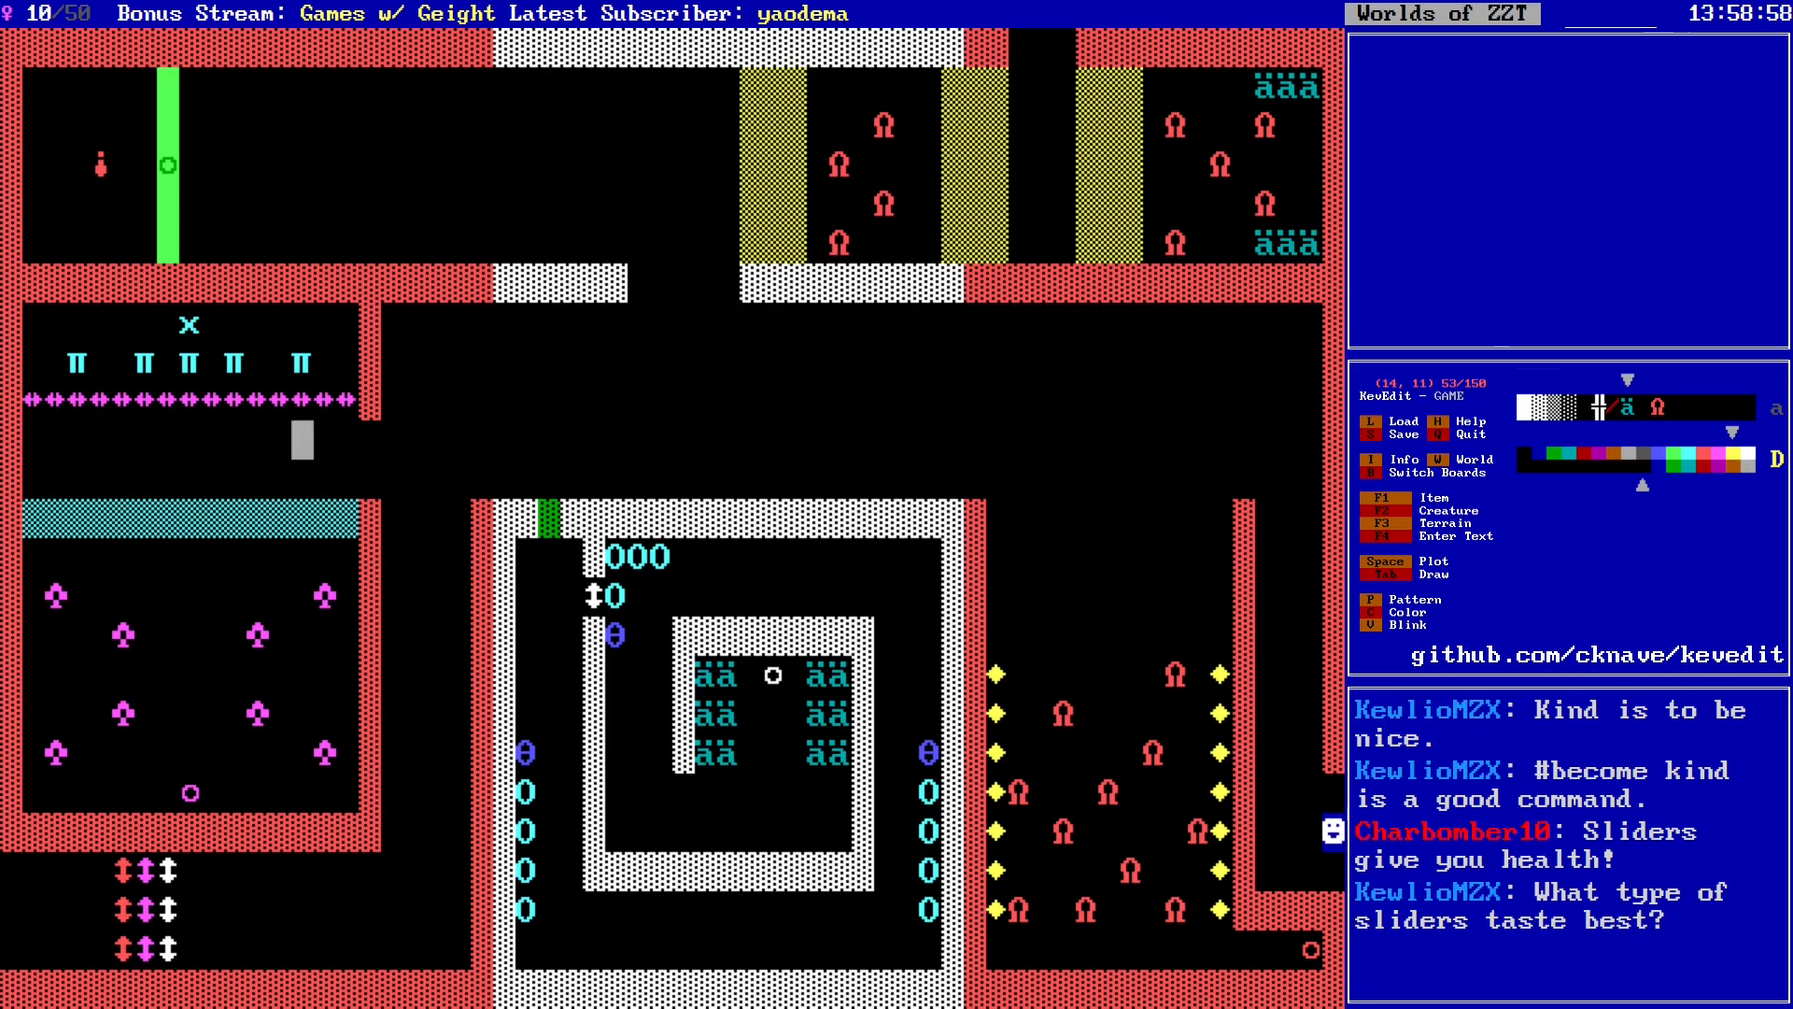
# Step: Switch the drawing color to light cyan and fill columns 58 and 59 of rows 3 to 5 with gems between the ammo rows
pyautogui.hotkey('alt', 'Right')
pyautogui.hotkey('alt', 'Right')
pyautogui.hotkey('alt', 'Right')
pyautogui.hotkey('alt', 'Right')
pyautogui.press('Right')
pyautogui.press('Right')
pyautogui.press('Right')
pyautogui.press('Right')
pyautogui.press('Right')
pyautogui.press('Right')
pyautogui.press('Up')
pyautogui.press('Up')
pyautogui.press('Up')
pyautogui.press('Up')
pyautogui.press('Left')
pyautogui.press('Left')
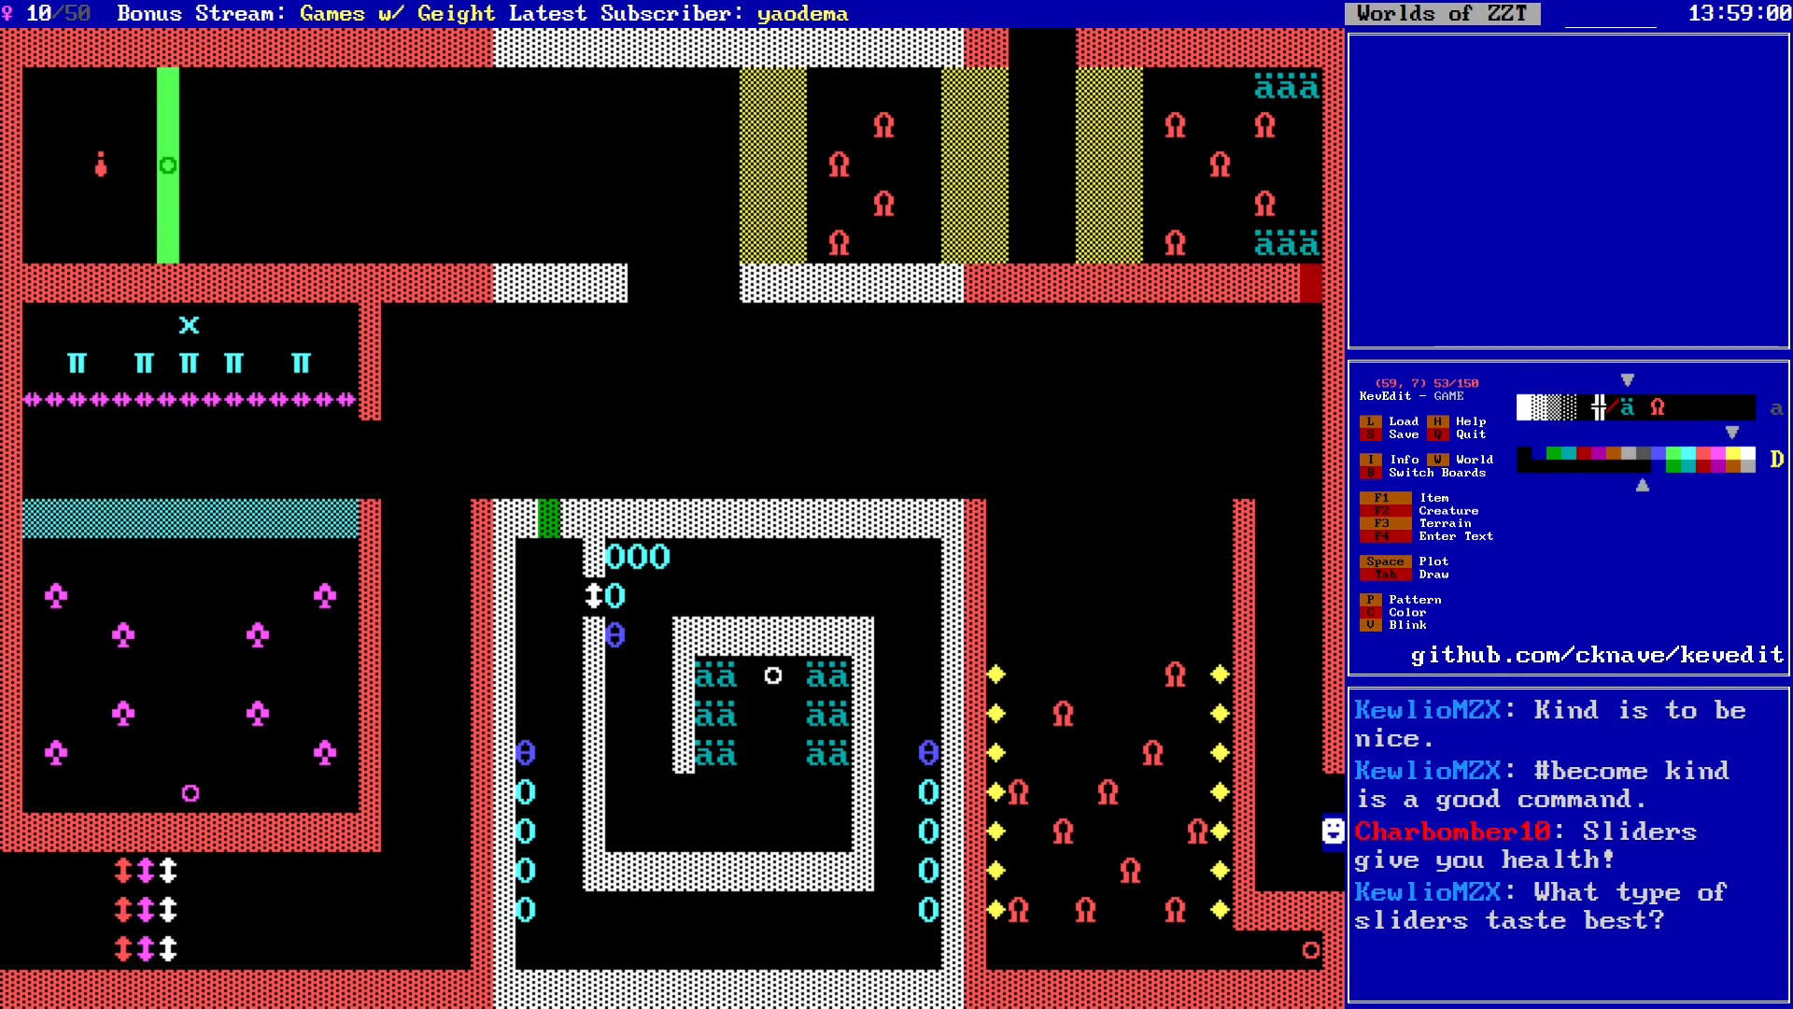
pyautogui.press('c')
pyautogui.press('Left')
pyautogui.press('Left')
pyautogui.press('Return')
pyautogui.press('Up')
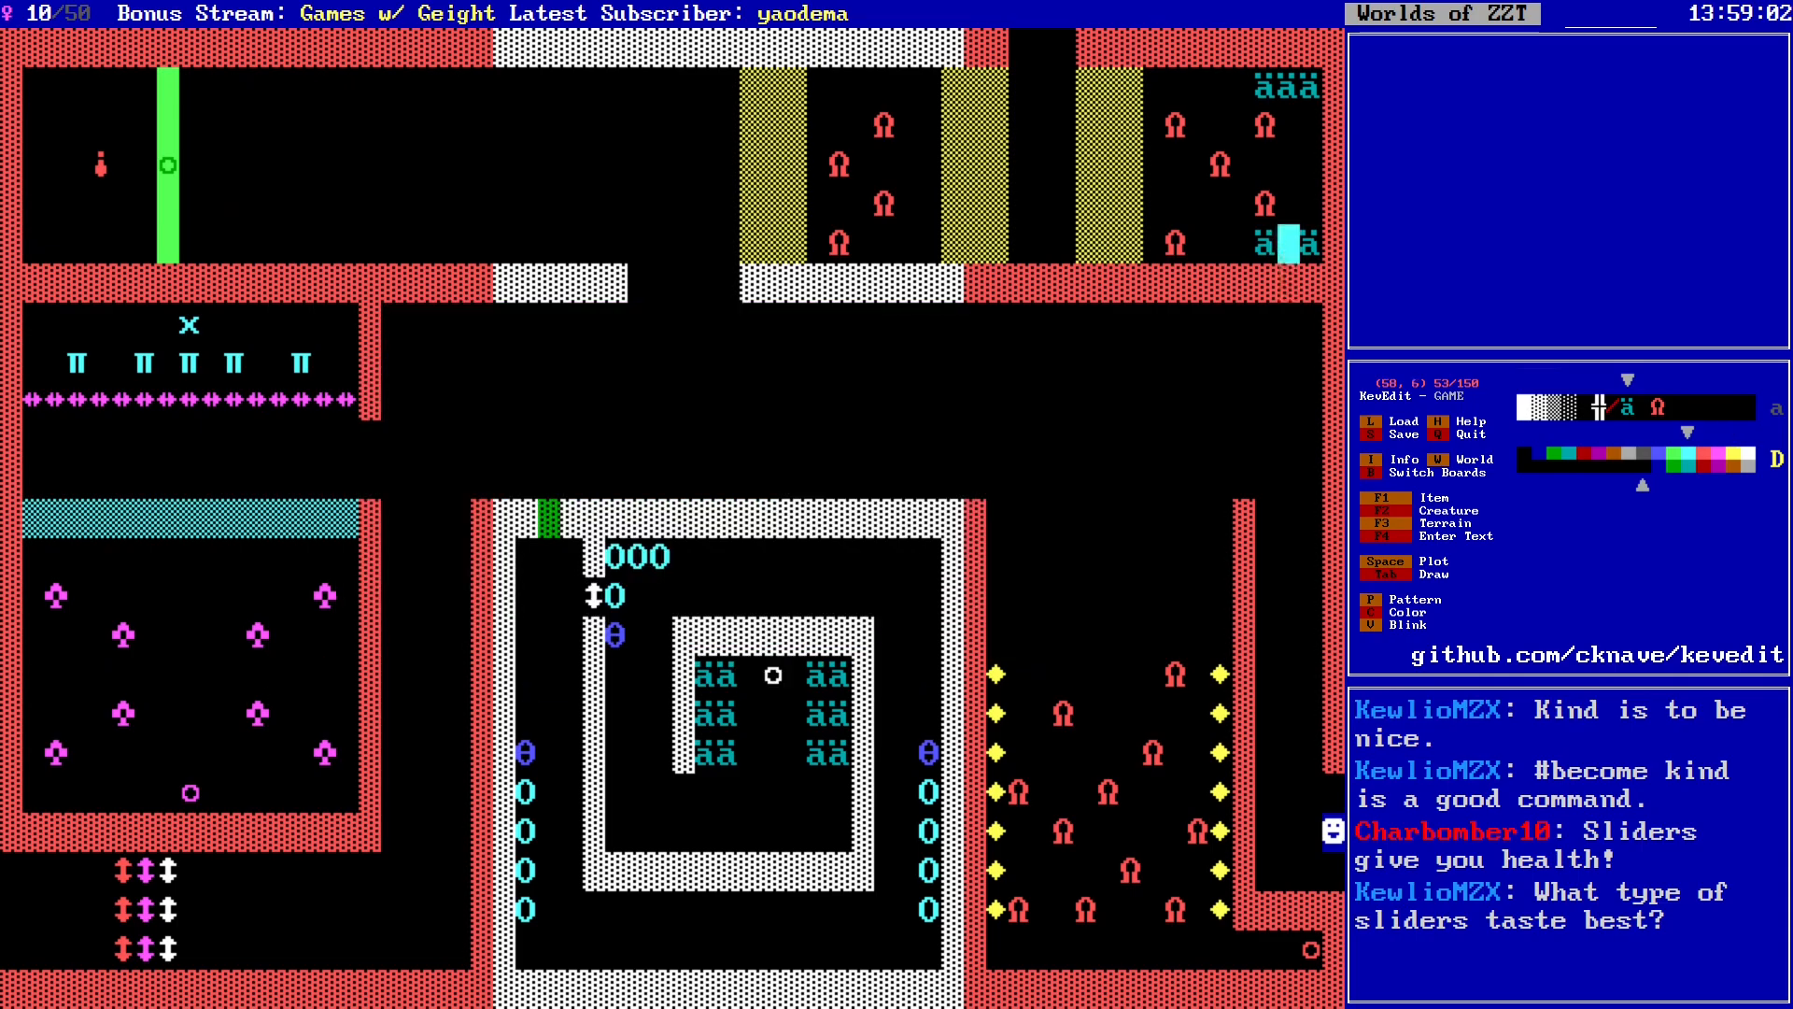
pyautogui.press('Up')
pyautogui.hotkey('shift', 'Up')
pyautogui.hotkey('shift', 'Left')
pyautogui.hotkey('shift', 'Up')
pyautogui.hotkey('shift', 'Right')
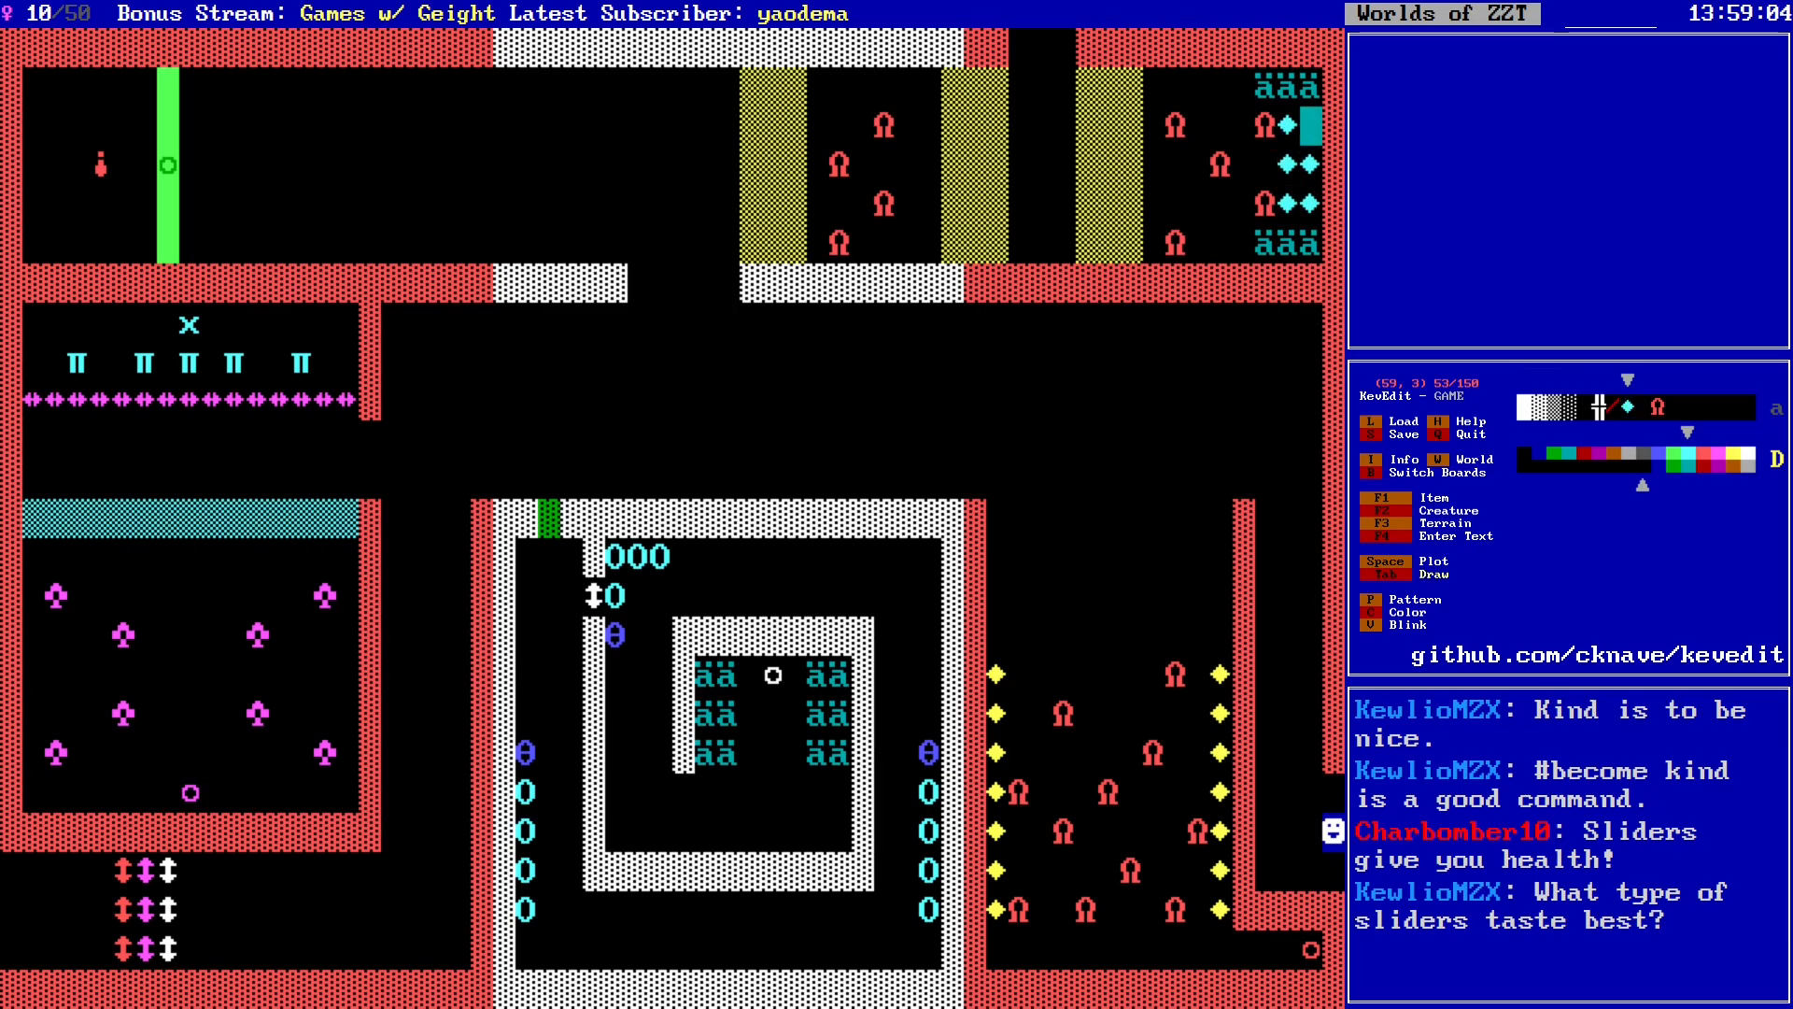
# Step: Place three light cyan gems on row 6, columns 46 to 48, between the second and third yellow walls
pyautogui.press('Left')
pyautogui.press('Down')
pyautogui.press('Down')
pyautogui.press('Left')
pyautogui.press('Left')
pyautogui.hotkey('alt', 'Left')
pyautogui.press('Right')
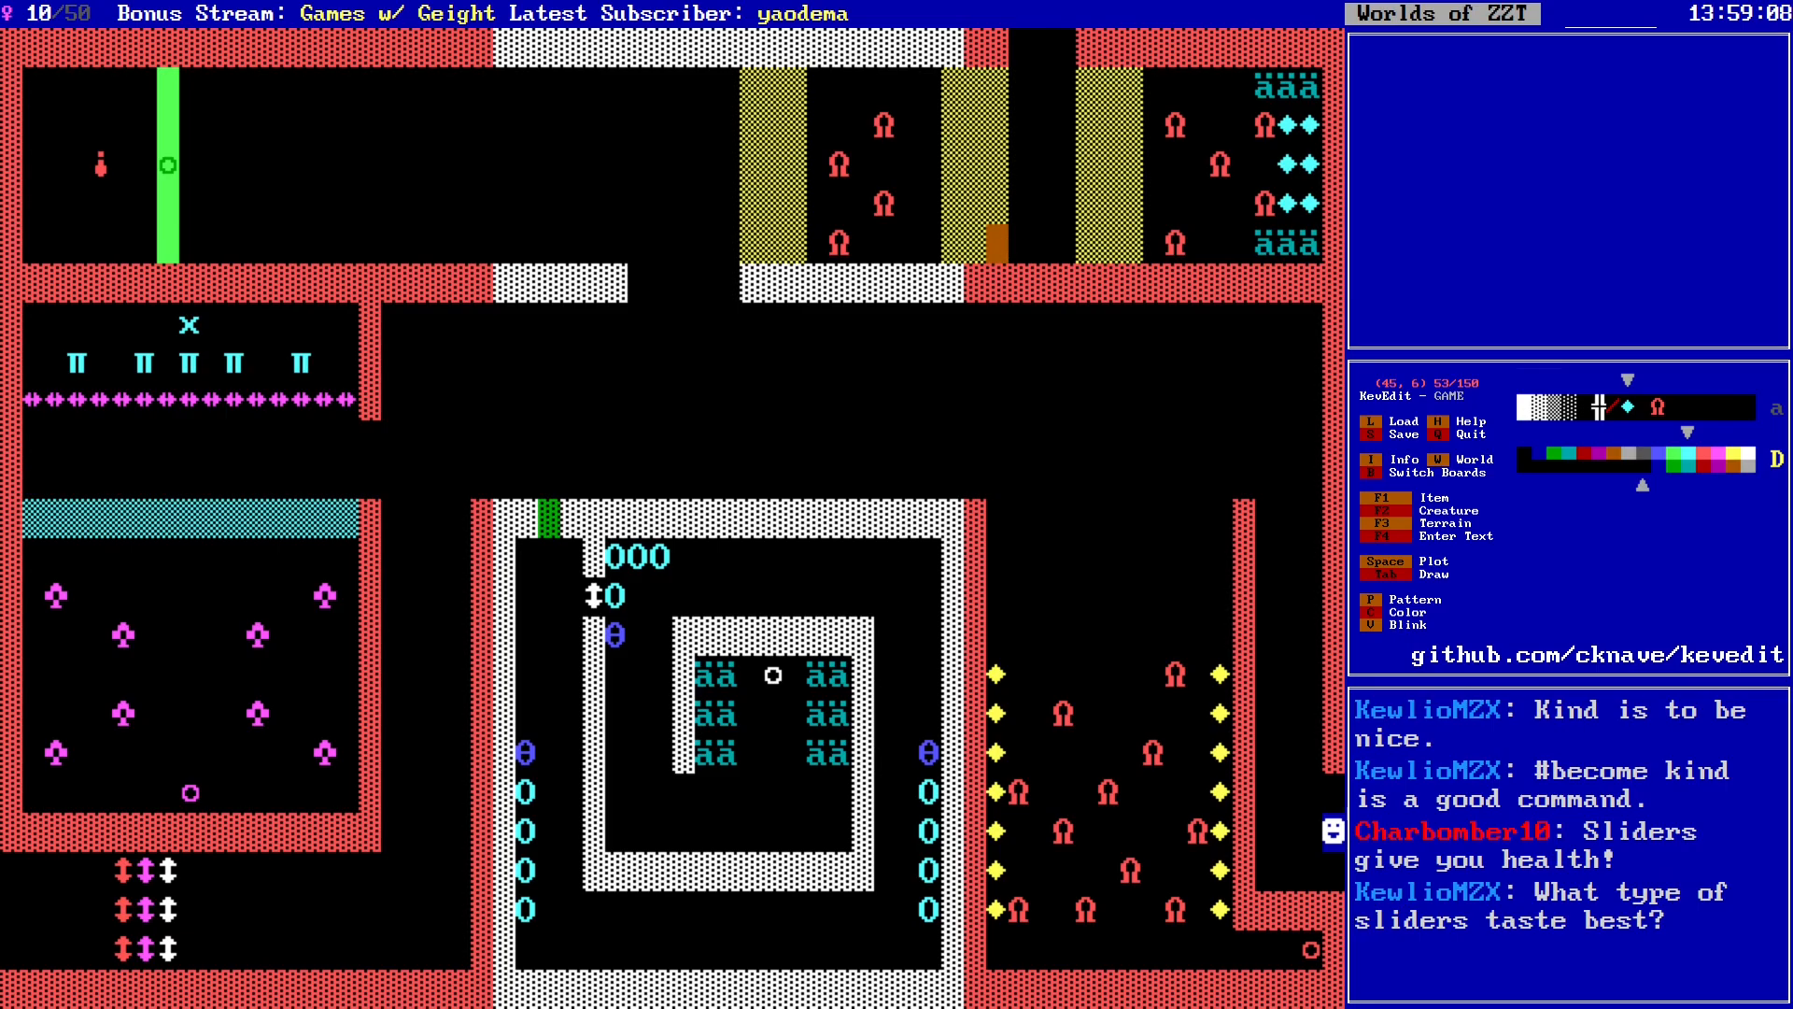
pyautogui.hotkey('shift', 'Right')
pyautogui.hotkey('shift', 'Right')
pyautogui.hotkey('shift', 'Right')
# Step: Place two light cyan gems on each side of the purple object on row 20 of the western room
pyautogui.press('Down')
pyautogui.press('Down')
pyautogui.press('Down')
pyautogui.press('Down')
pyautogui.press('Down')
pyautogui.press('Down')
pyautogui.press('Down')
pyautogui.hotkey('alt', 'Left')
pyautogui.hotkey('alt', 'Left')
pyautogui.hotkey('alt', 'Left')
pyautogui.hotkey('alt', 'Left')
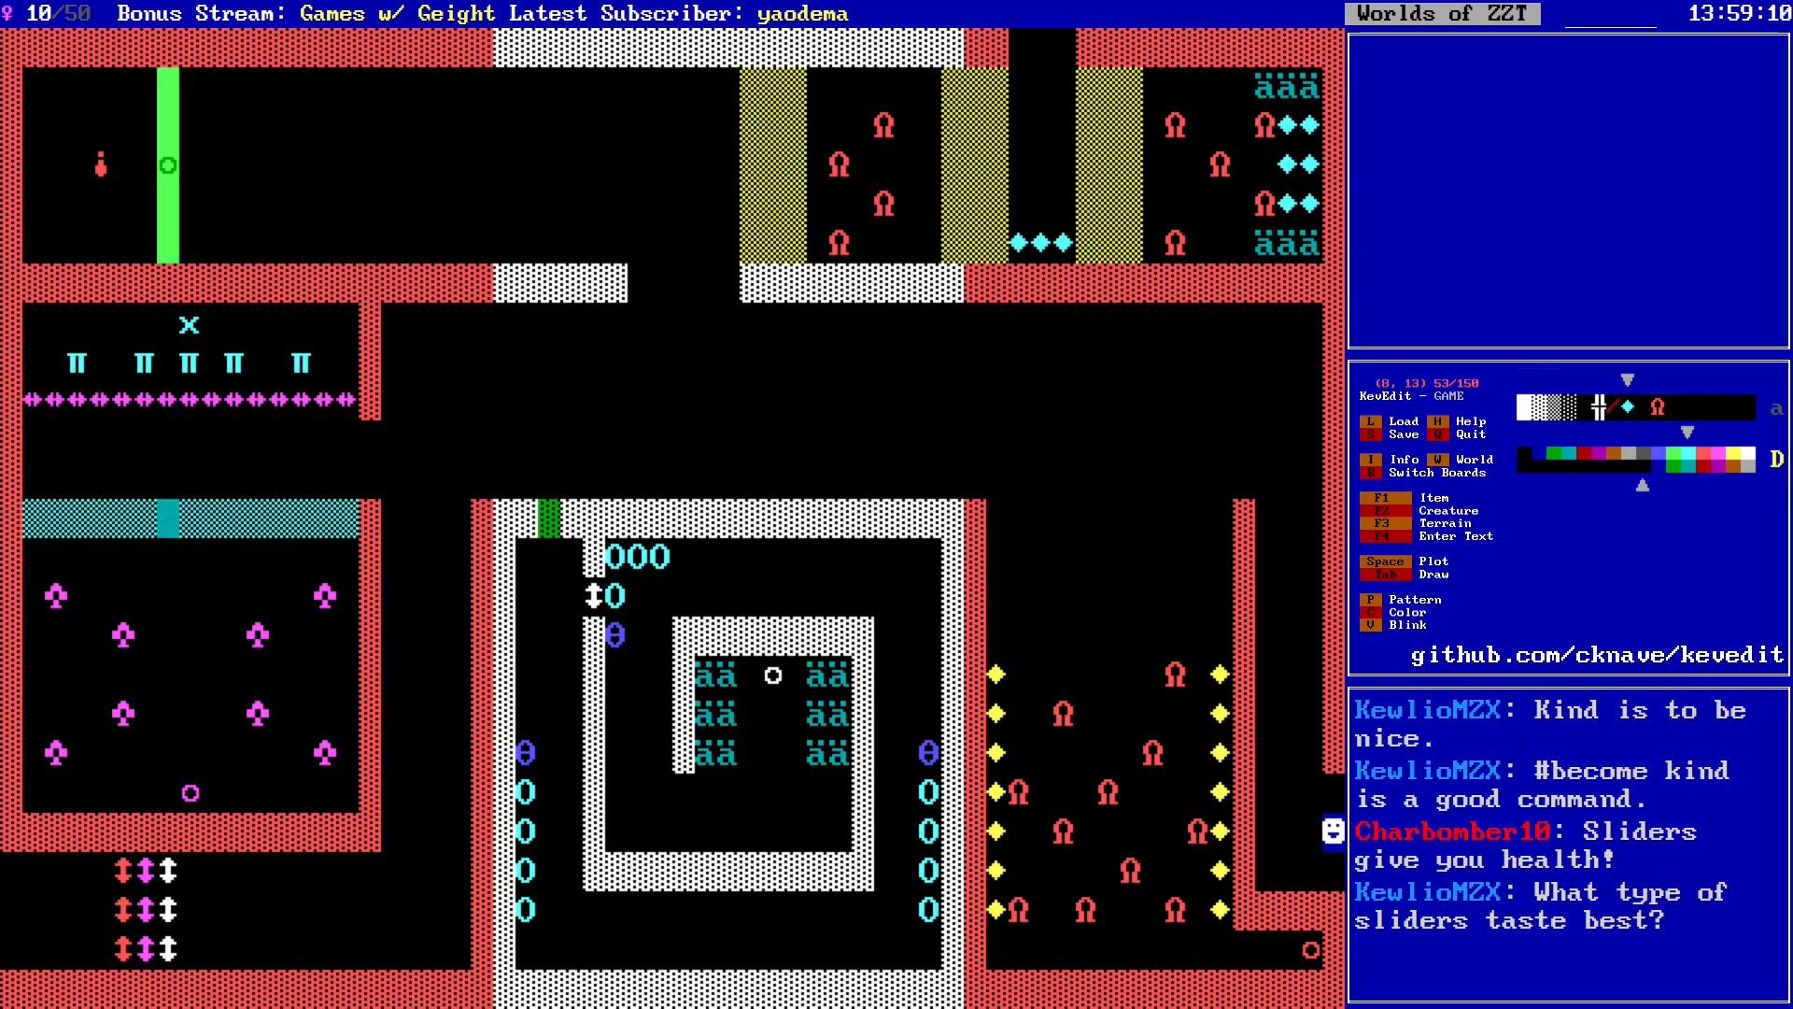
pyautogui.press('Down')
pyautogui.press('Left')
pyautogui.press('Left')
pyautogui.hotkey('shift', 'Right')
pyautogui.hotkey('shift', 'Right')
pyautogui.press('Right')
pyautogui.hotkey('shift', 'Right')
pyautogui.hotkey('shift', 'Right')
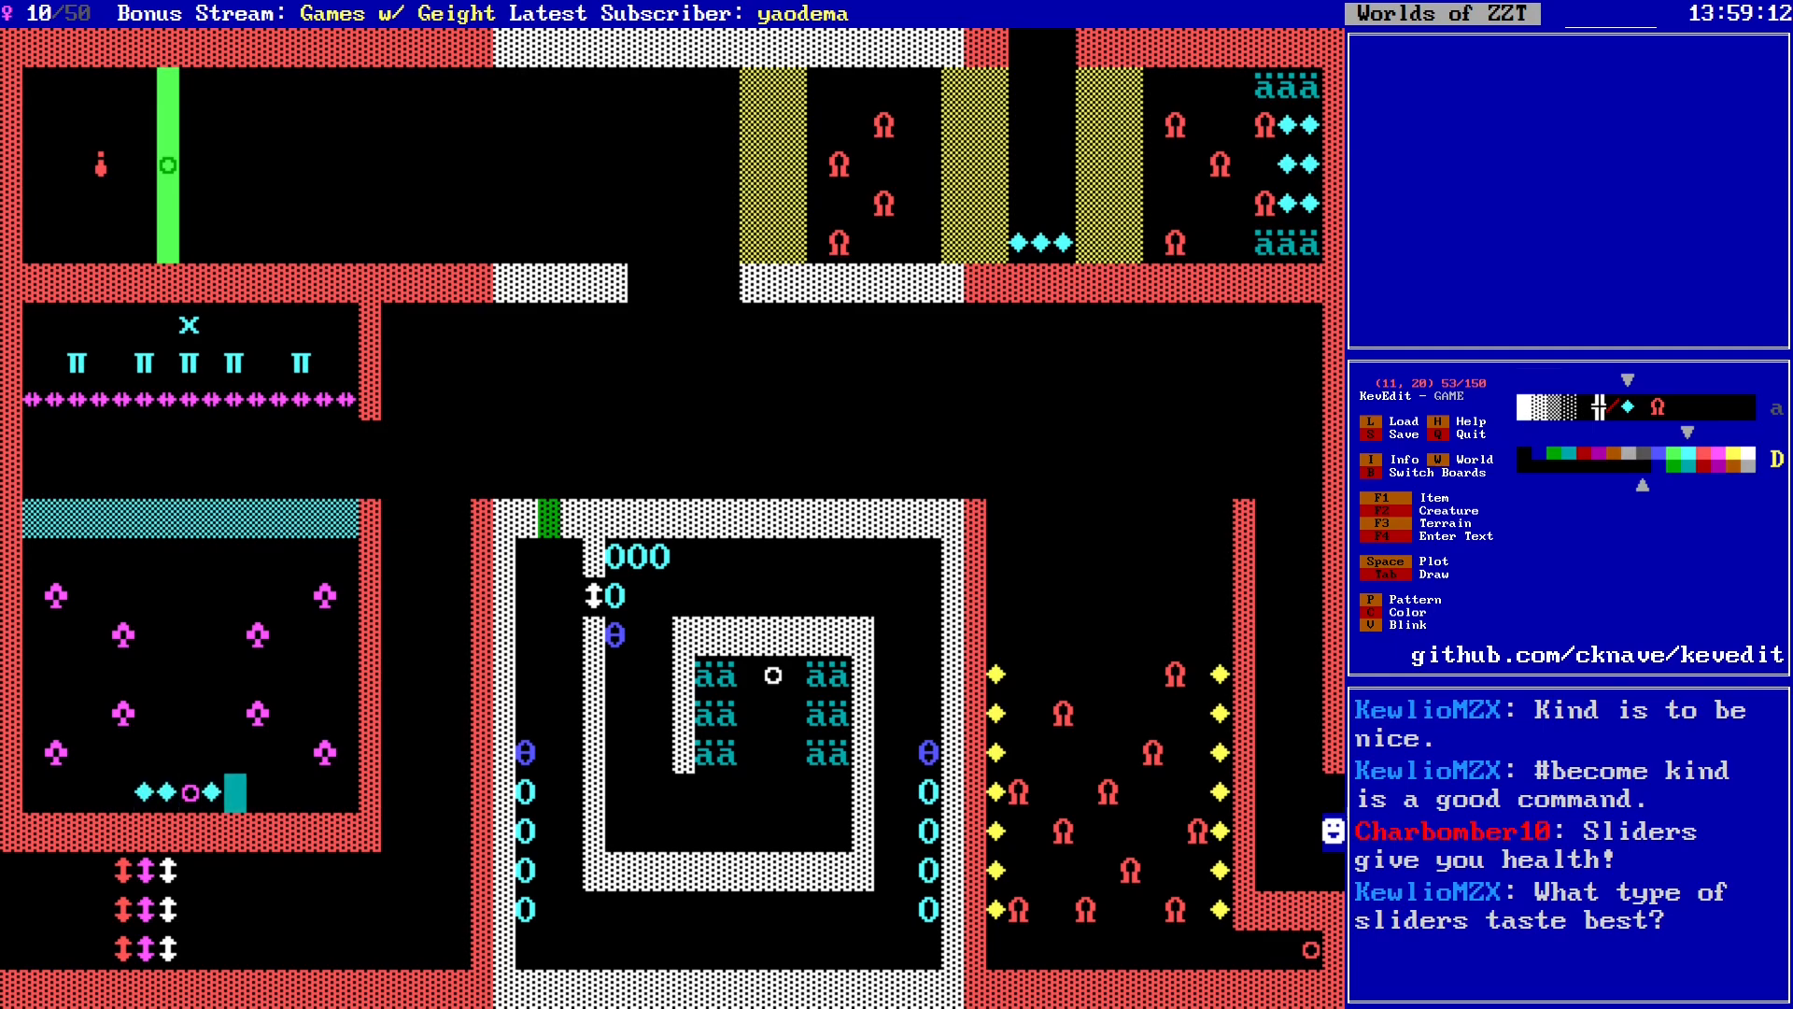
# Step: Save the world as GAME.zzt
pyautogui.press('Right')
pyautogui.press('Right')
pyautogui.press('Right')
pyautogui.press('Right')
pyautogui.press('Right')
pyautogui.press('Right')
pyautogui.press('Up')
pyautogui.press('Up')
pyautogui.press('Up')
pyautogui.press('Up')
pyautogui.press('Up')
pyautogui.press('Up')
pyautogui.press('Up')
pyautogui.press('Up')
pyautogui.press('Up')
pyautogui.press('Up')
pyautogui.press('Up')
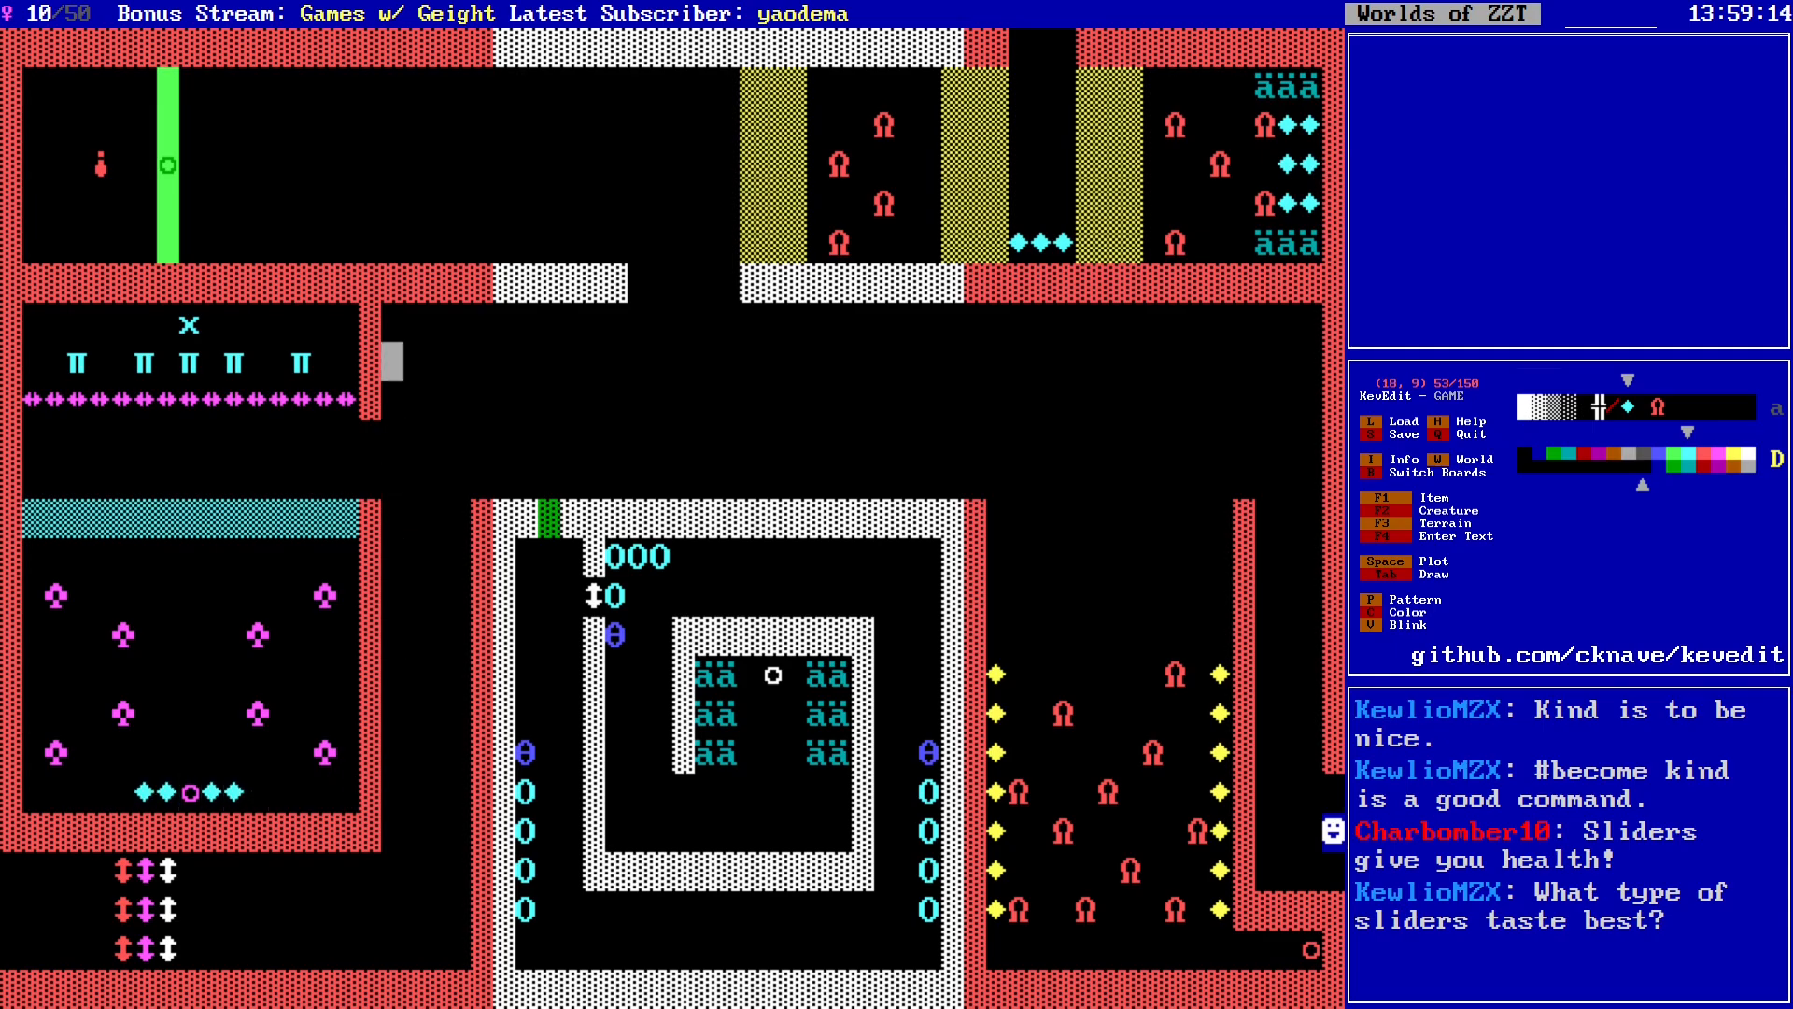
pyautogui.press('Left')
pyautogui.press('Left')
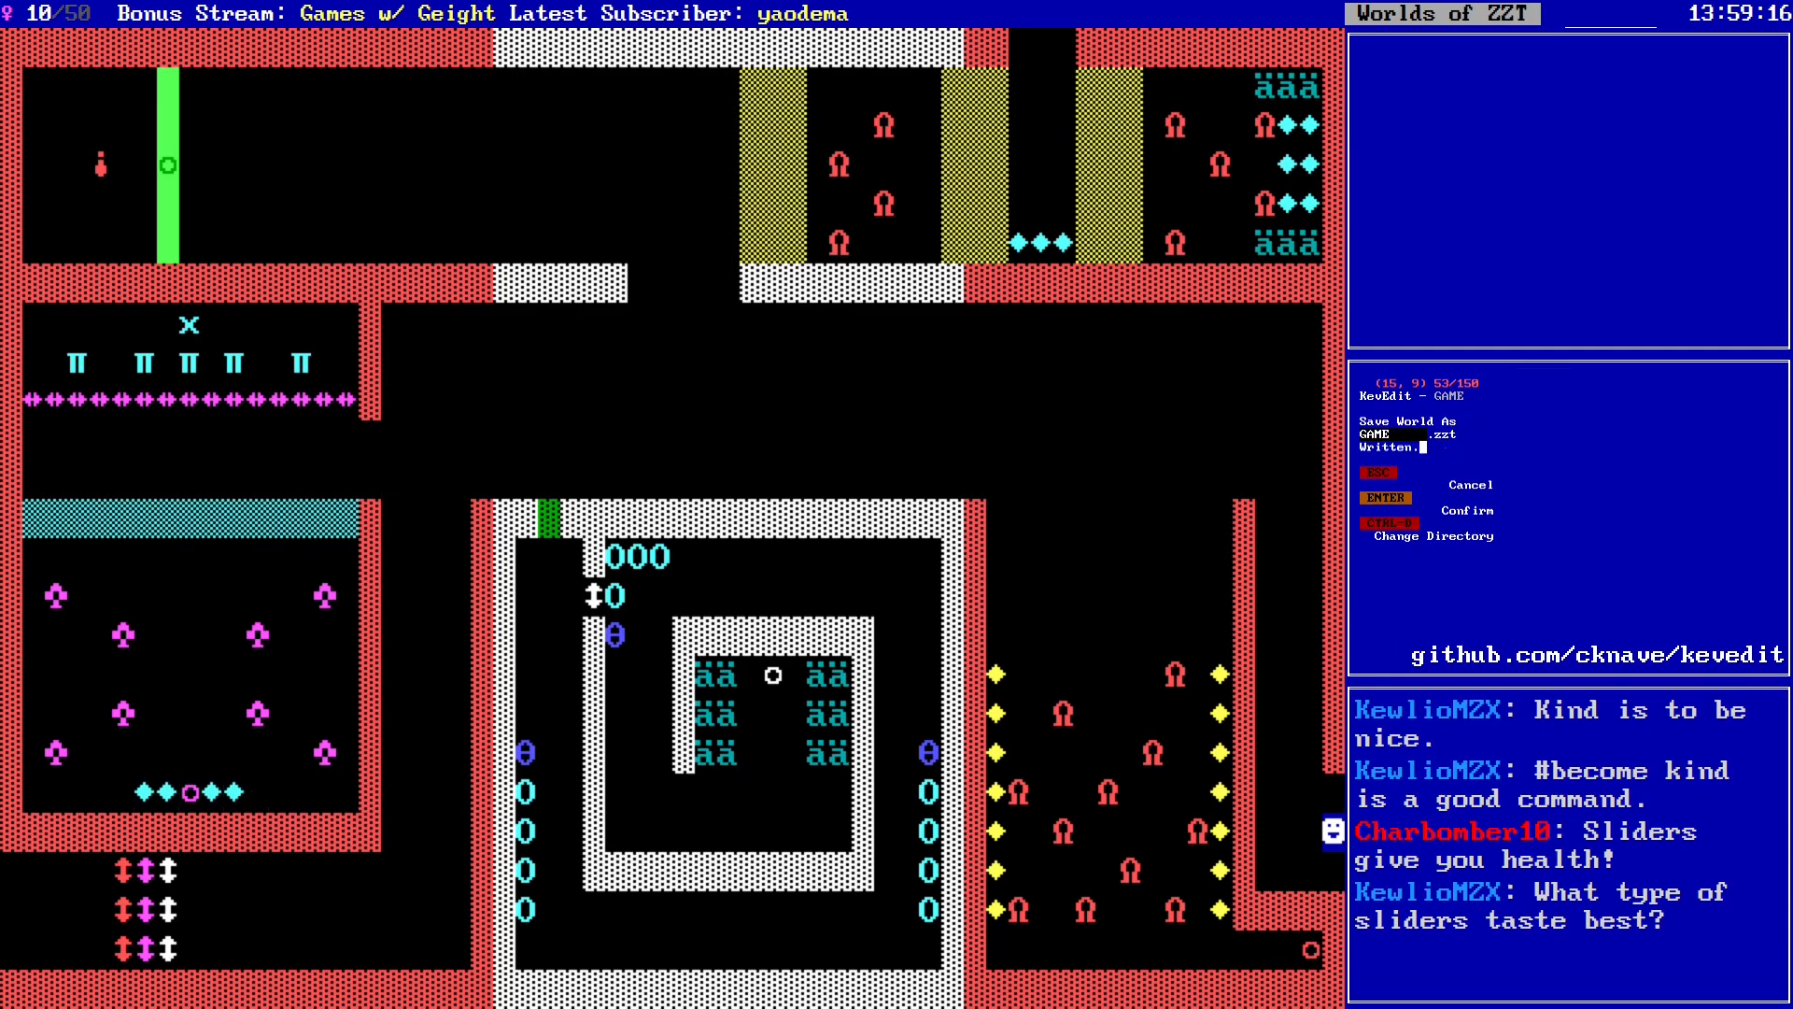
# Step: Switch to the previous board in the list and move the cursor to the yellow ampersand at (6, 15)
pyautogui.press('b')
pyautogui.press('Up')
pyautogui.press('Return')
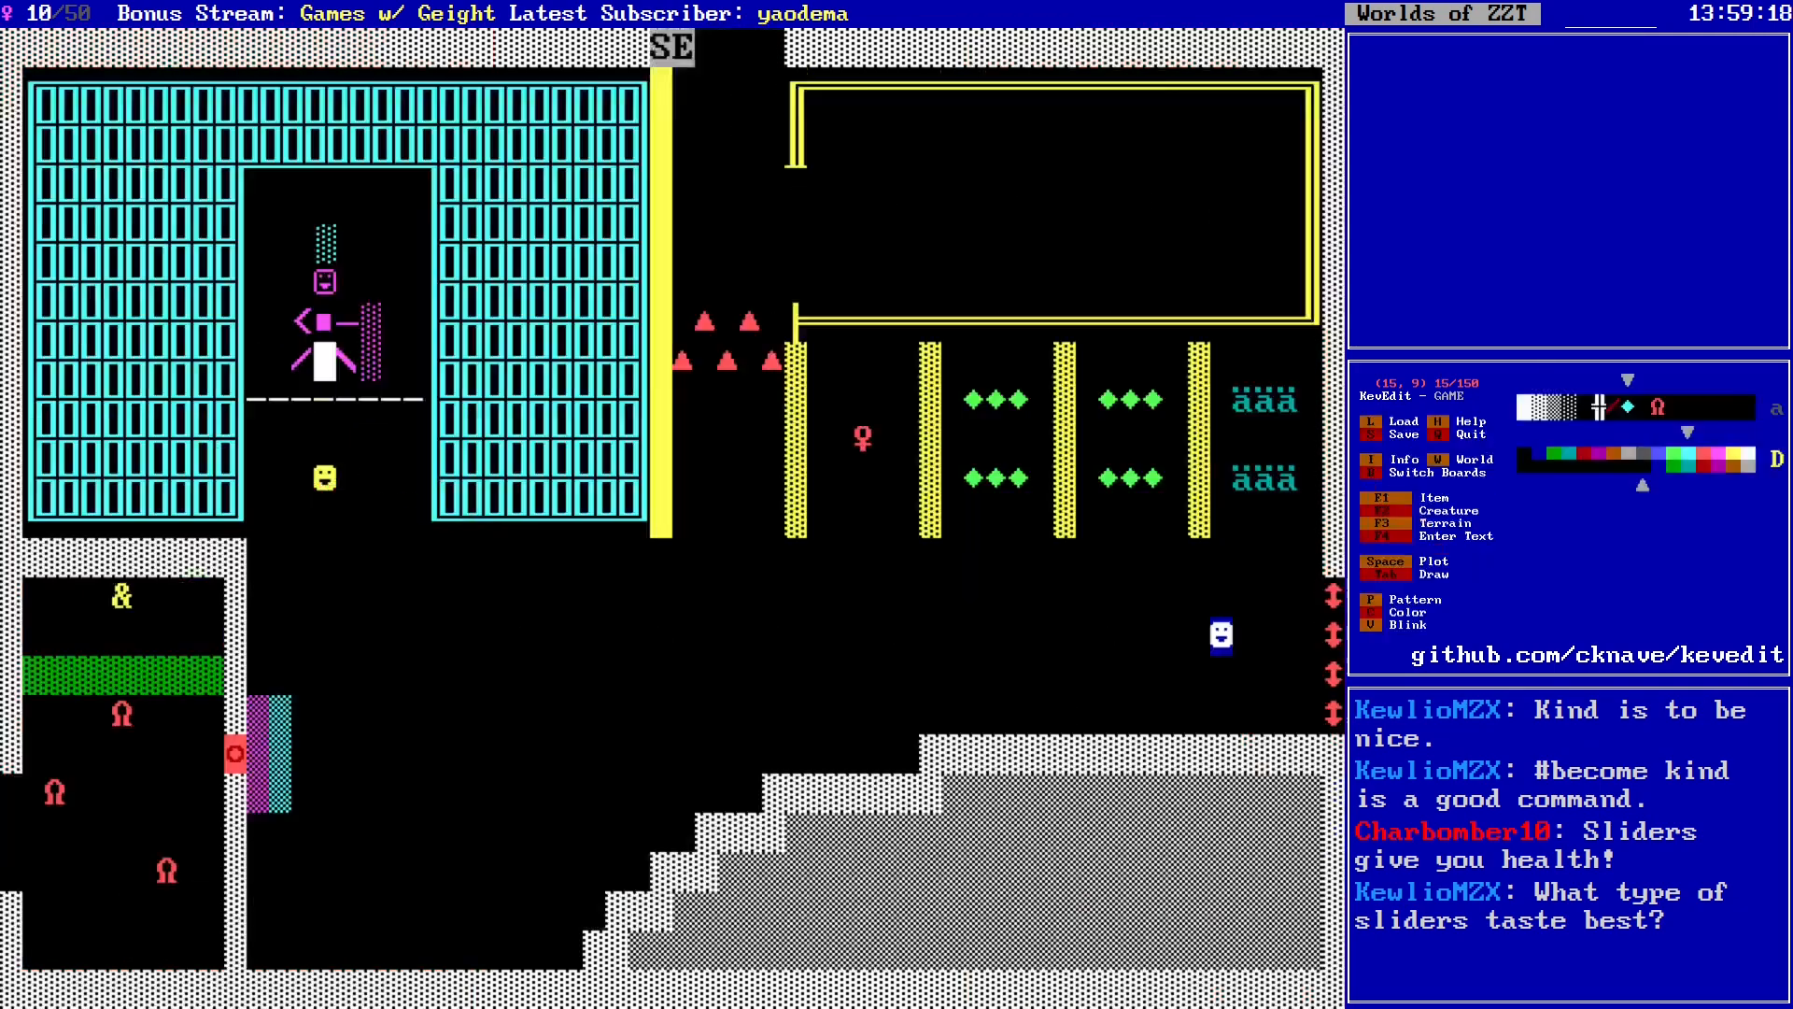
pyautogui.press('Up')
pyautogui.press('Up')
pyautogui.press('Right')
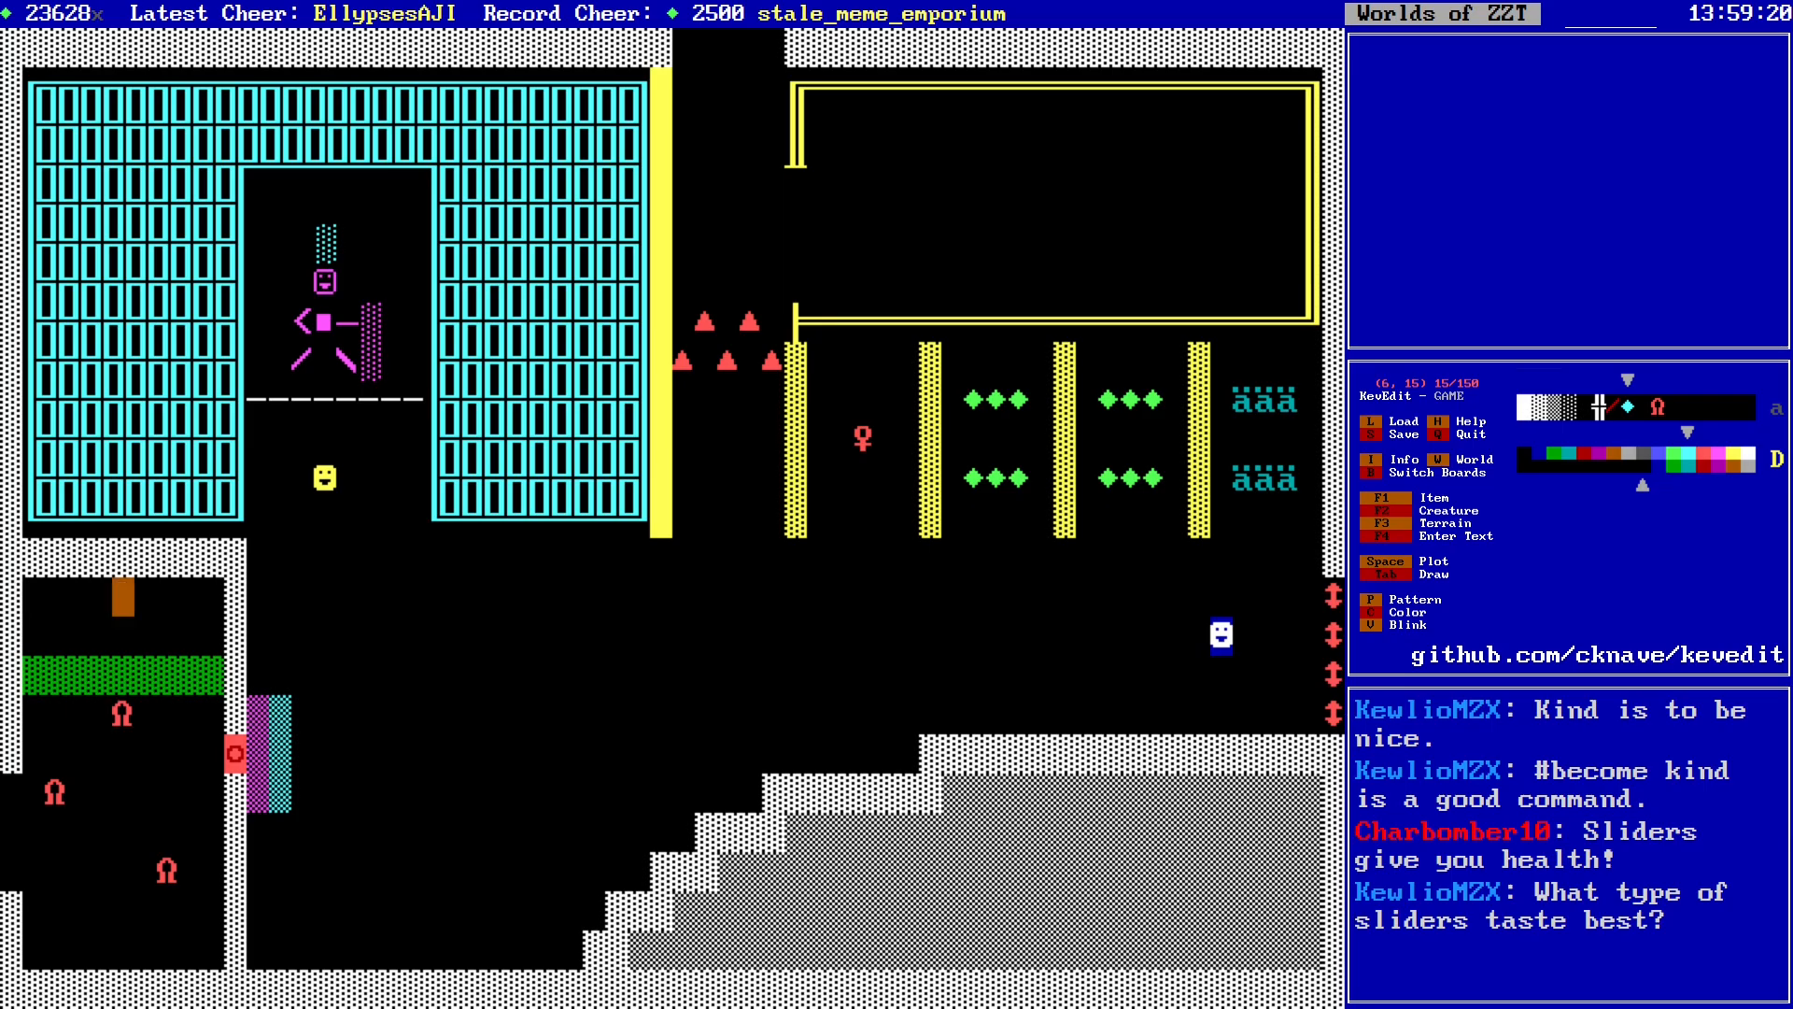
# Step: Copy the yellow ampersand object at (6, 15) as the drawing pattern and switch to the Monster Room board
pyautogui.press('b')
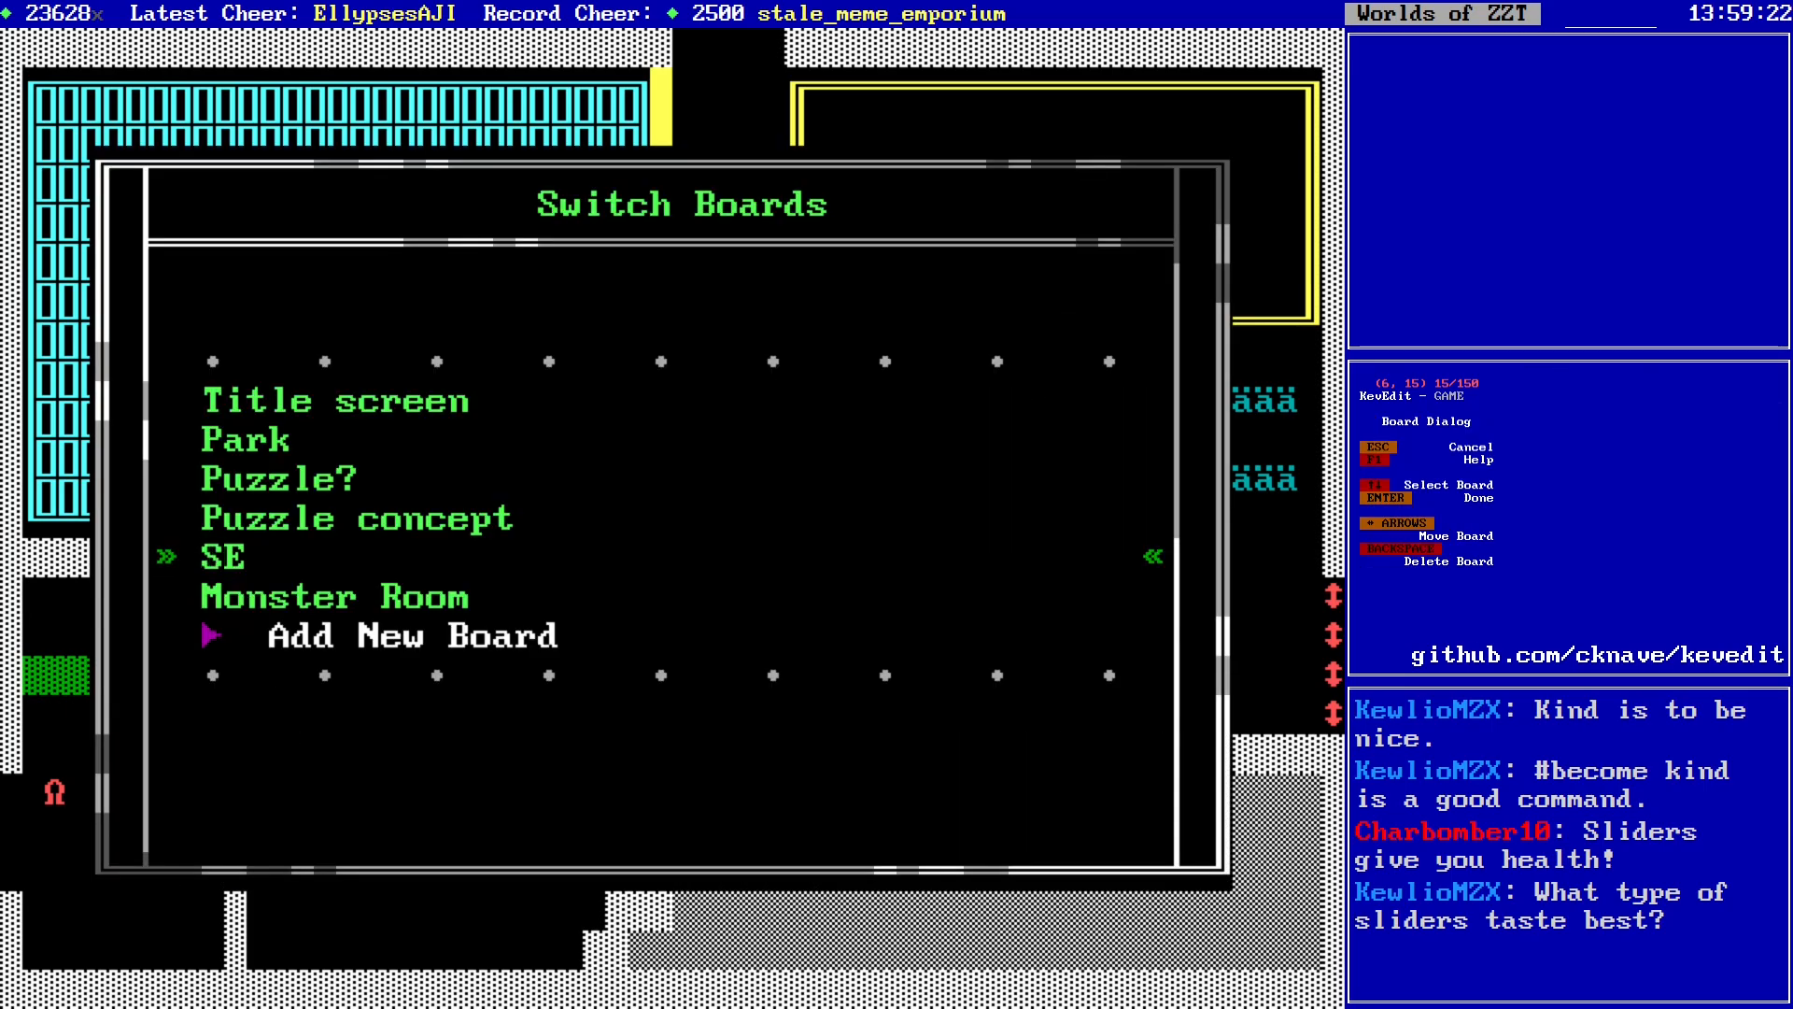
pyautogui.press('Down')
pyautogui.press('Return')
pyautogui.press('Up')
pyautogui.press('Up')
pyautogui.press('Up')
pyautogui.press('Up')
pyautogui.press('Up')
pyautogui.press('Up')
pyautogui.press('Up')
pyautogui.press('Up')
pyautogui.press('Up')
pyautogui.press('Up')
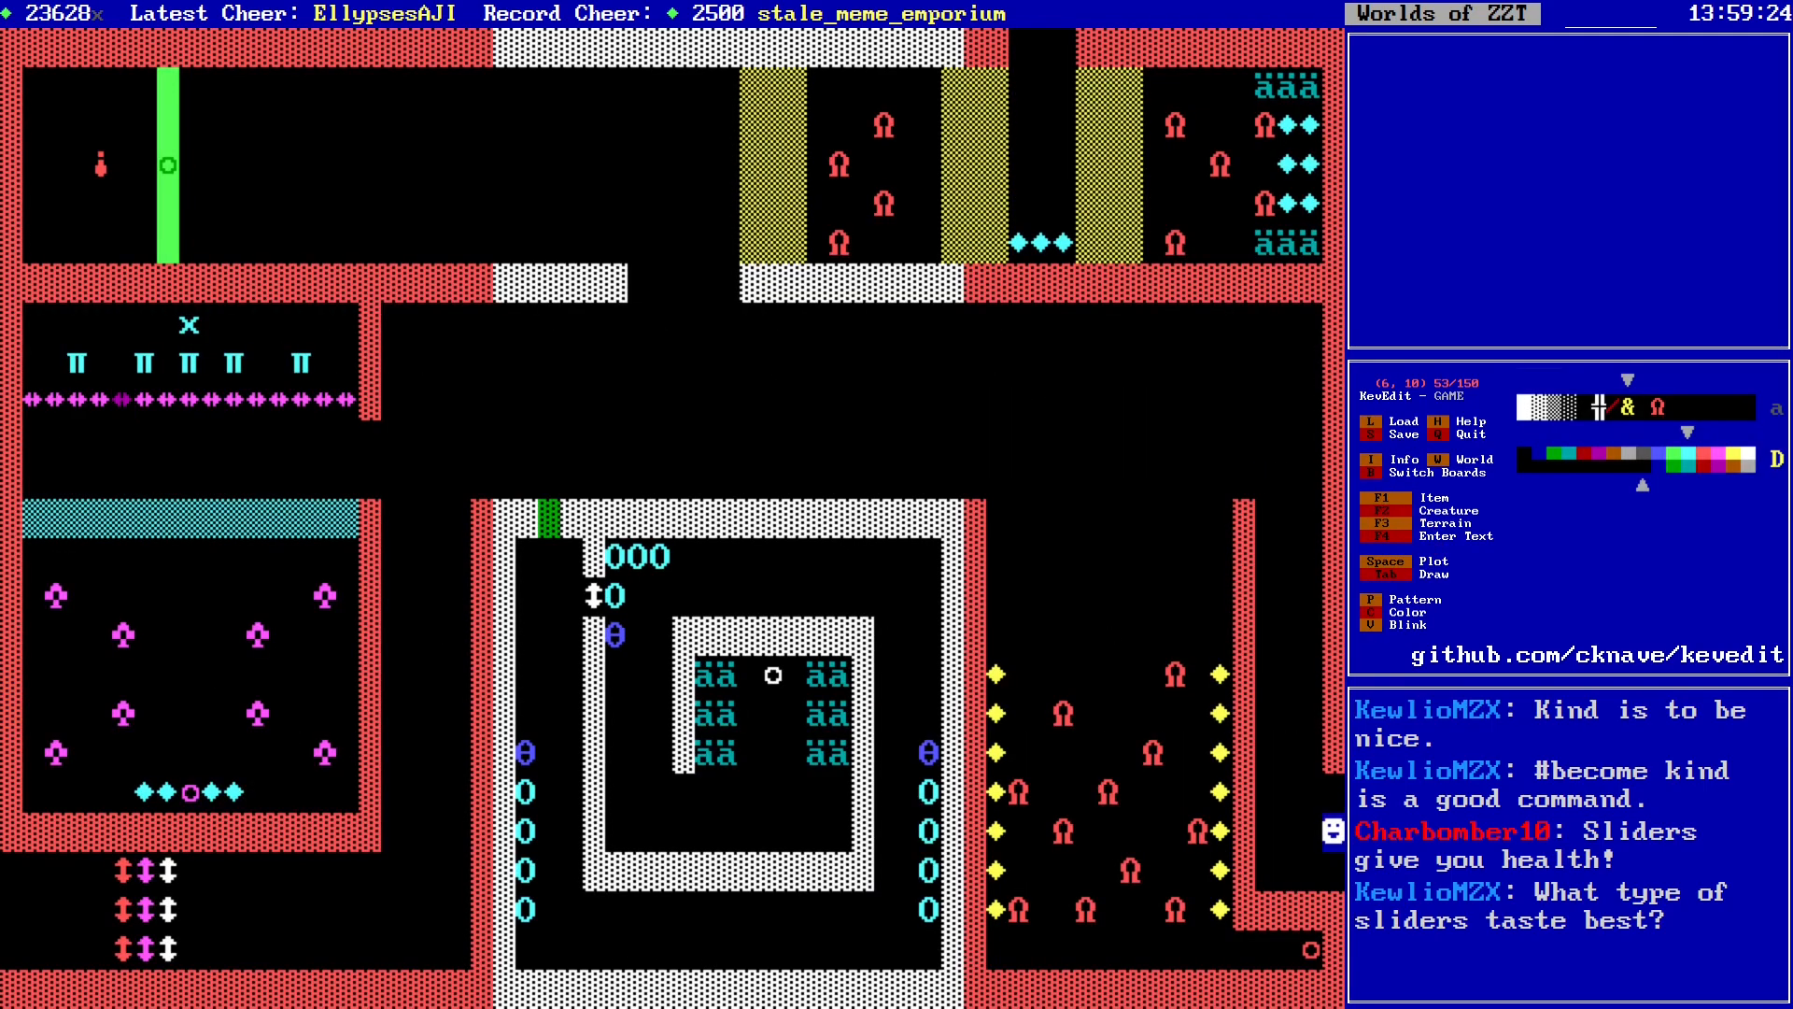
# Step: Place the yellow ampersand object at (2, 8), in the upper west corner of the room with the purple slider row
pyautogui.press('Right')
pyautogui.press('Right')
pyautogui.press('Right')
pyautogui.press('Right')
pyautogui.press('Right')
pyautogui.press('Right')
pyautogui.press('Right')
pyautogui.press('Right')
pyautogui.press('Right')
pyautogui.press('Right')
pyautogui.press('Up')
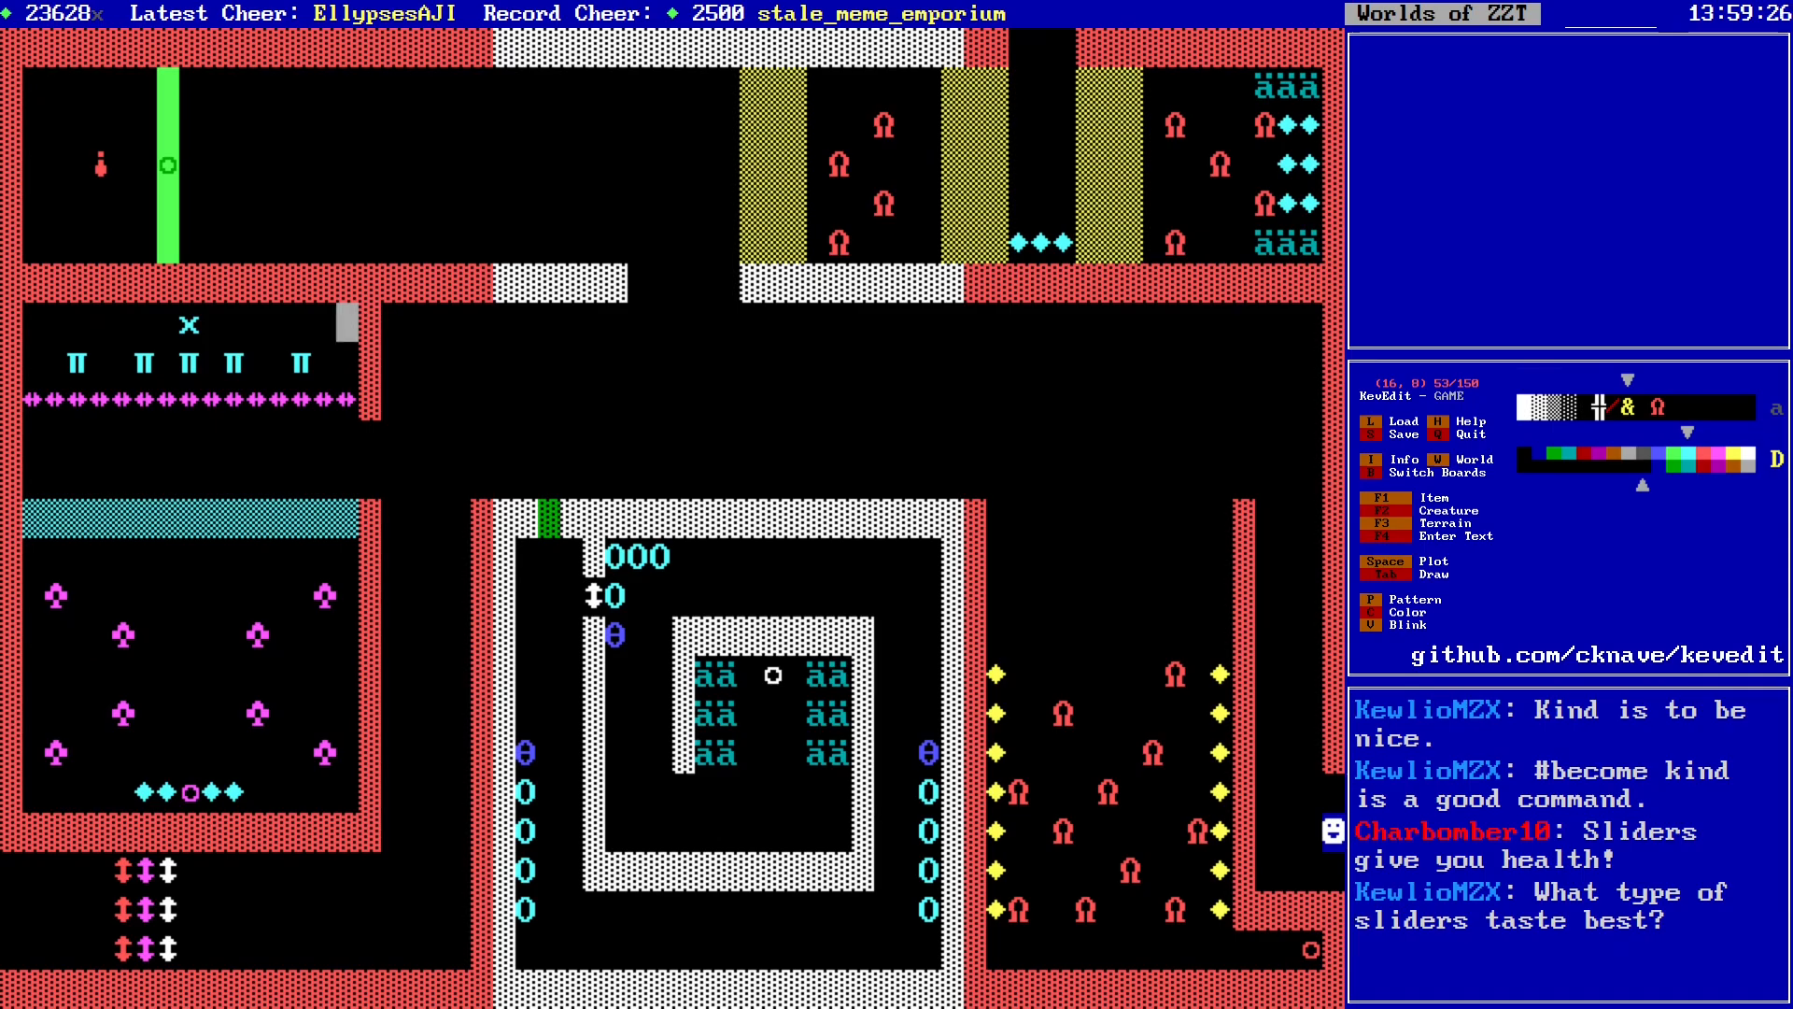
pyautogui.press('Delete')
pyautogui.press('Left')
pyautogui.press('Left')
pyautogui.press('Left')
pyautogui.press('Left')
pyautogui.press('Left')
pyautogui.press('Left')
pyautogui.press('Left')
pyautogui.press('Left')
pyautogui.press('Left')
pyautogui.press('Left')
pyautogui.press('Left')
pyautogui.press('Left')
pyautogui.press('Left')
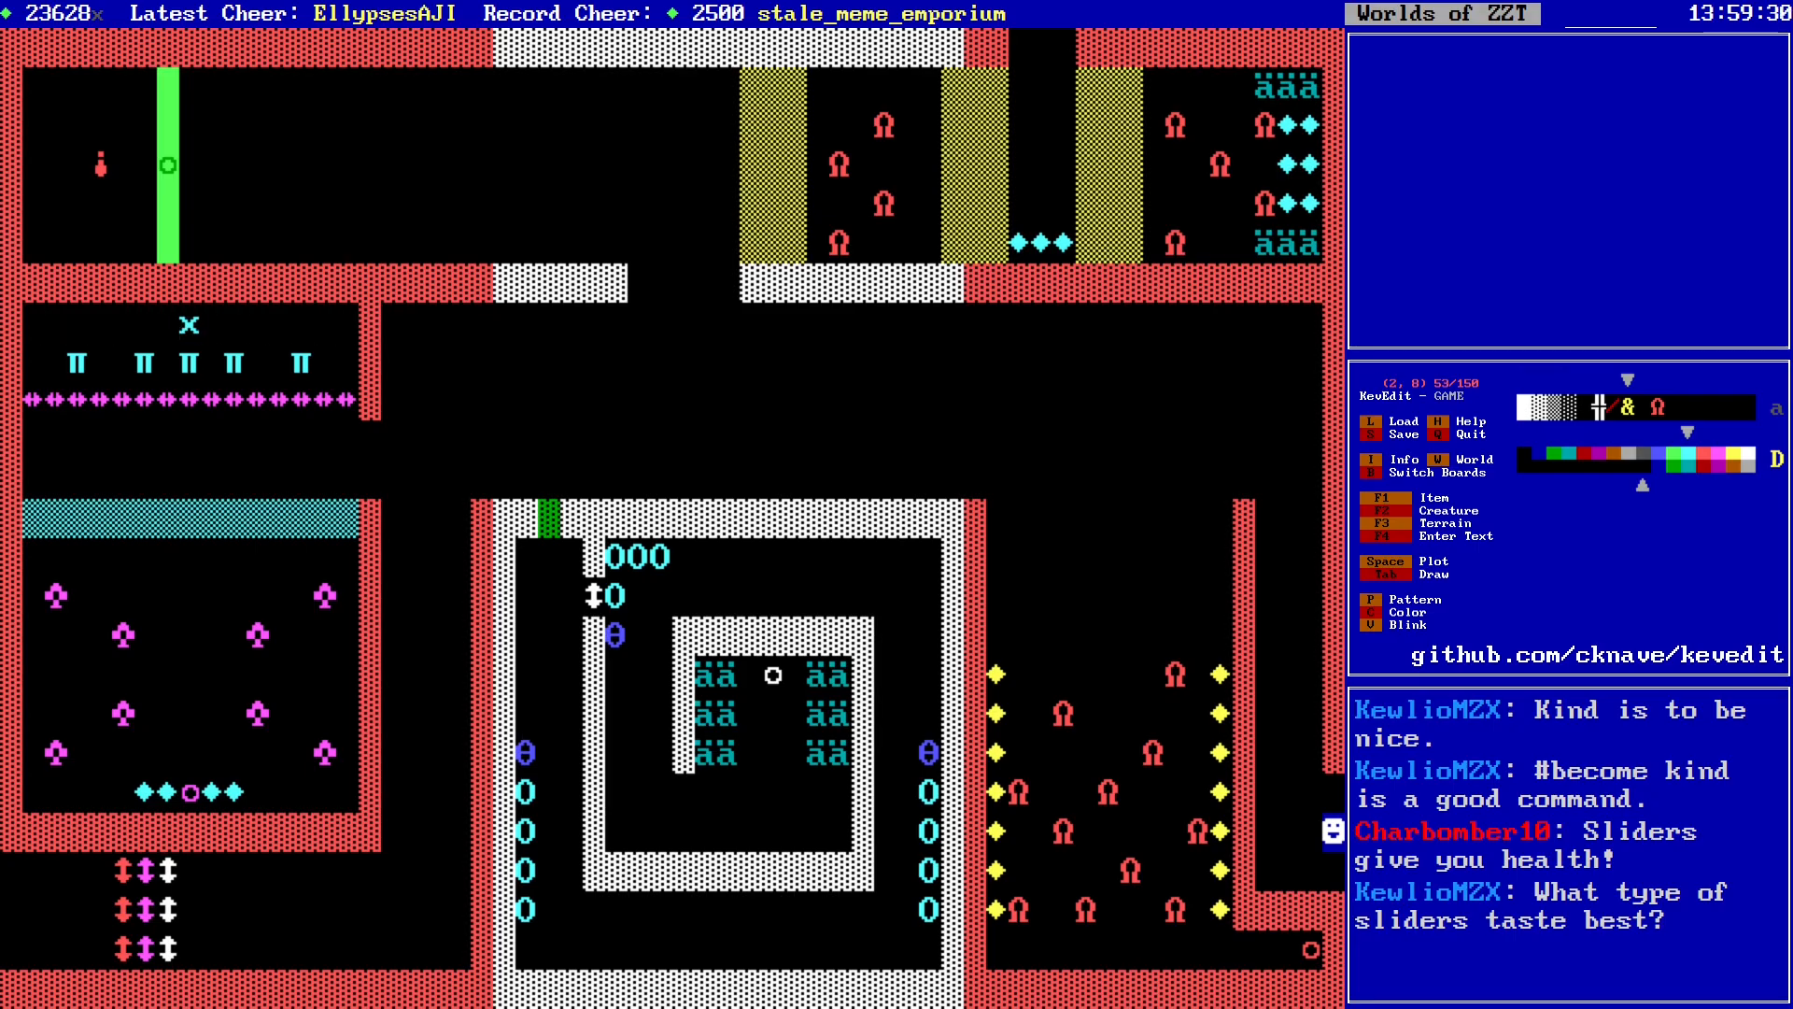
pyautogui.press('Right')
pyautogui.press('Right')
pyautogui.press('Down')
pyautogui.press('Down')
pyautogui.press('Down')
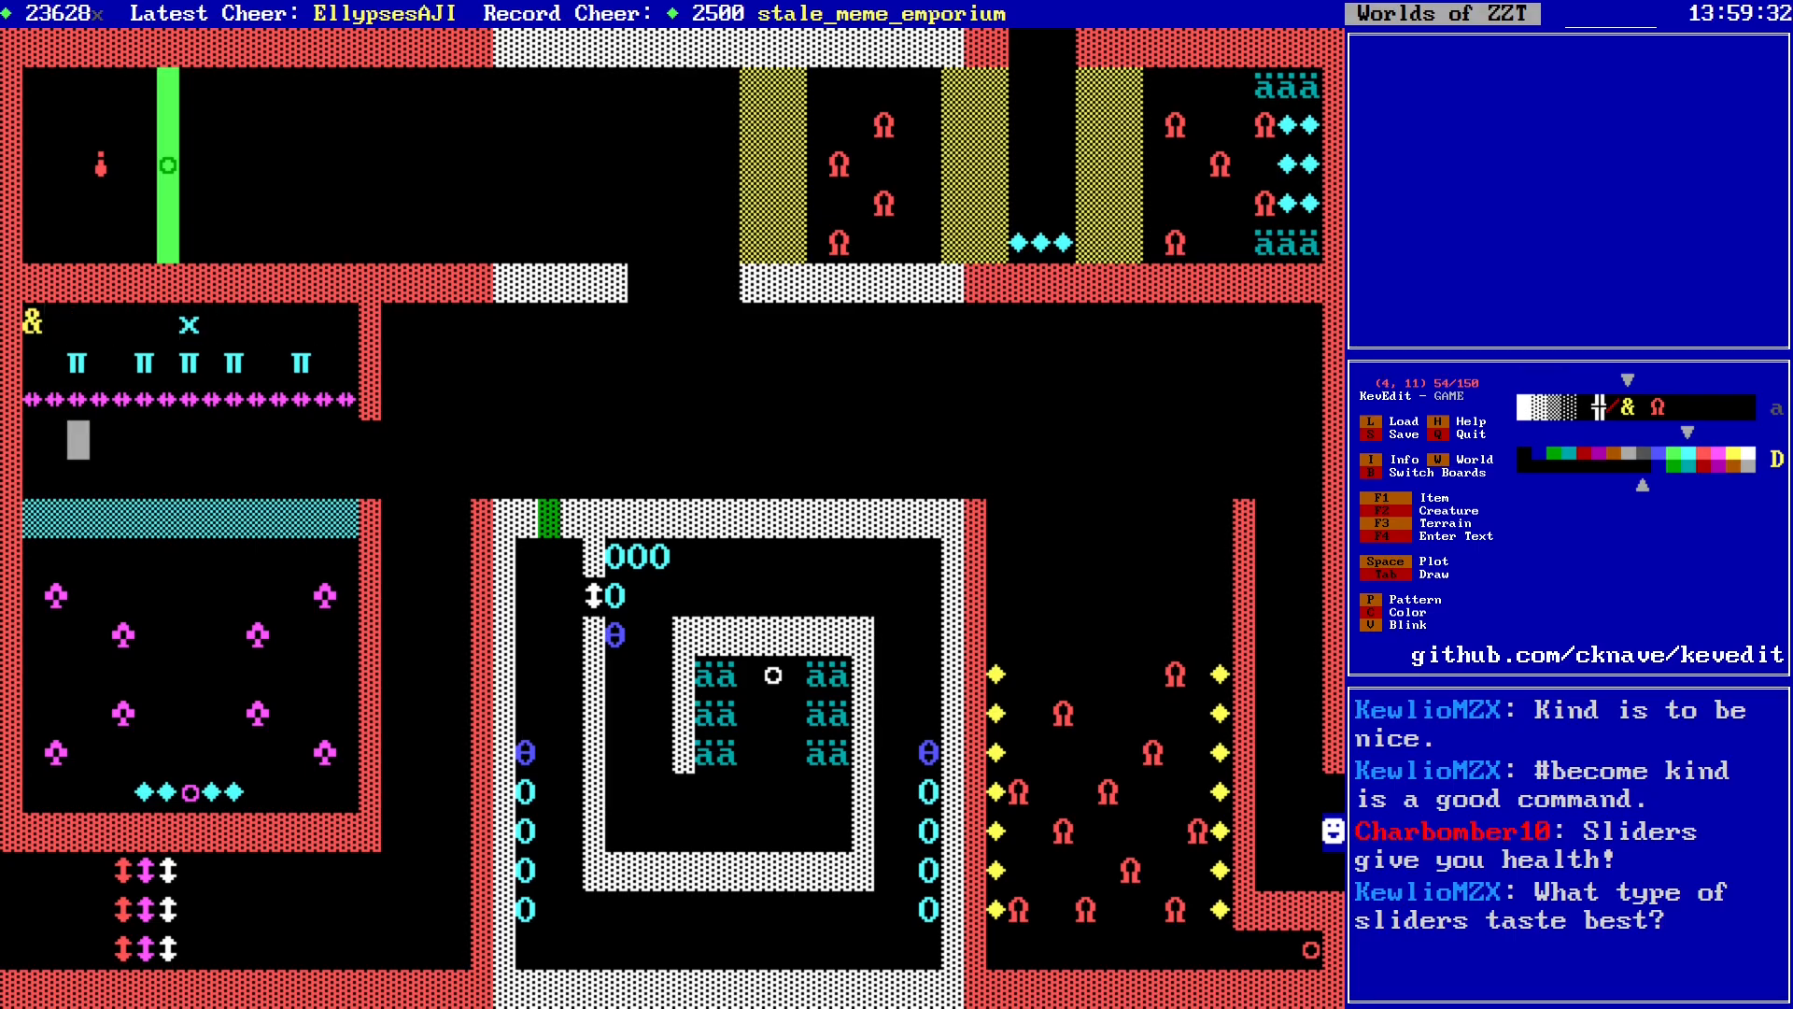
pyautogui.press('Right')
pyautogui.press('Right')
pyautogui.press('Right')
pyautogui.press('Right')
pyautogui.press('Right')
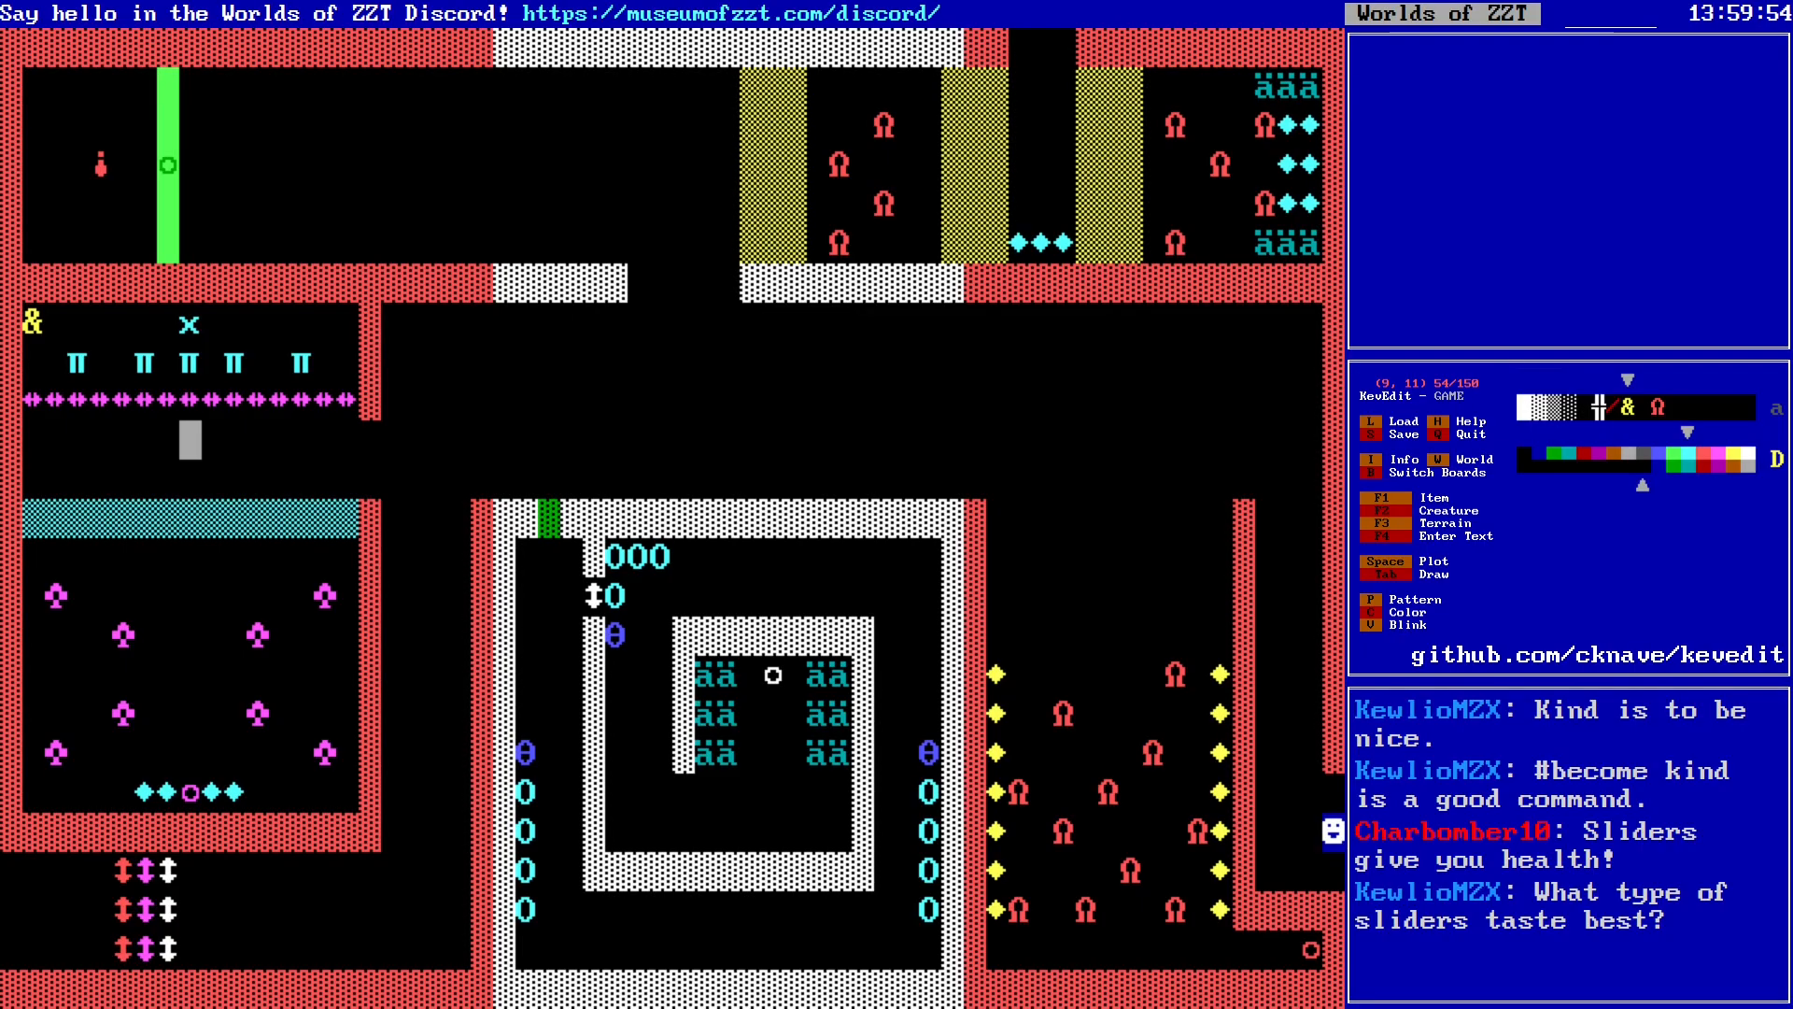
pyautogui.hotkey('alt', 'Right')
pyautogui.hotkey('alt', 'Right')
pyautogui.hotkey('alt', 'Down')
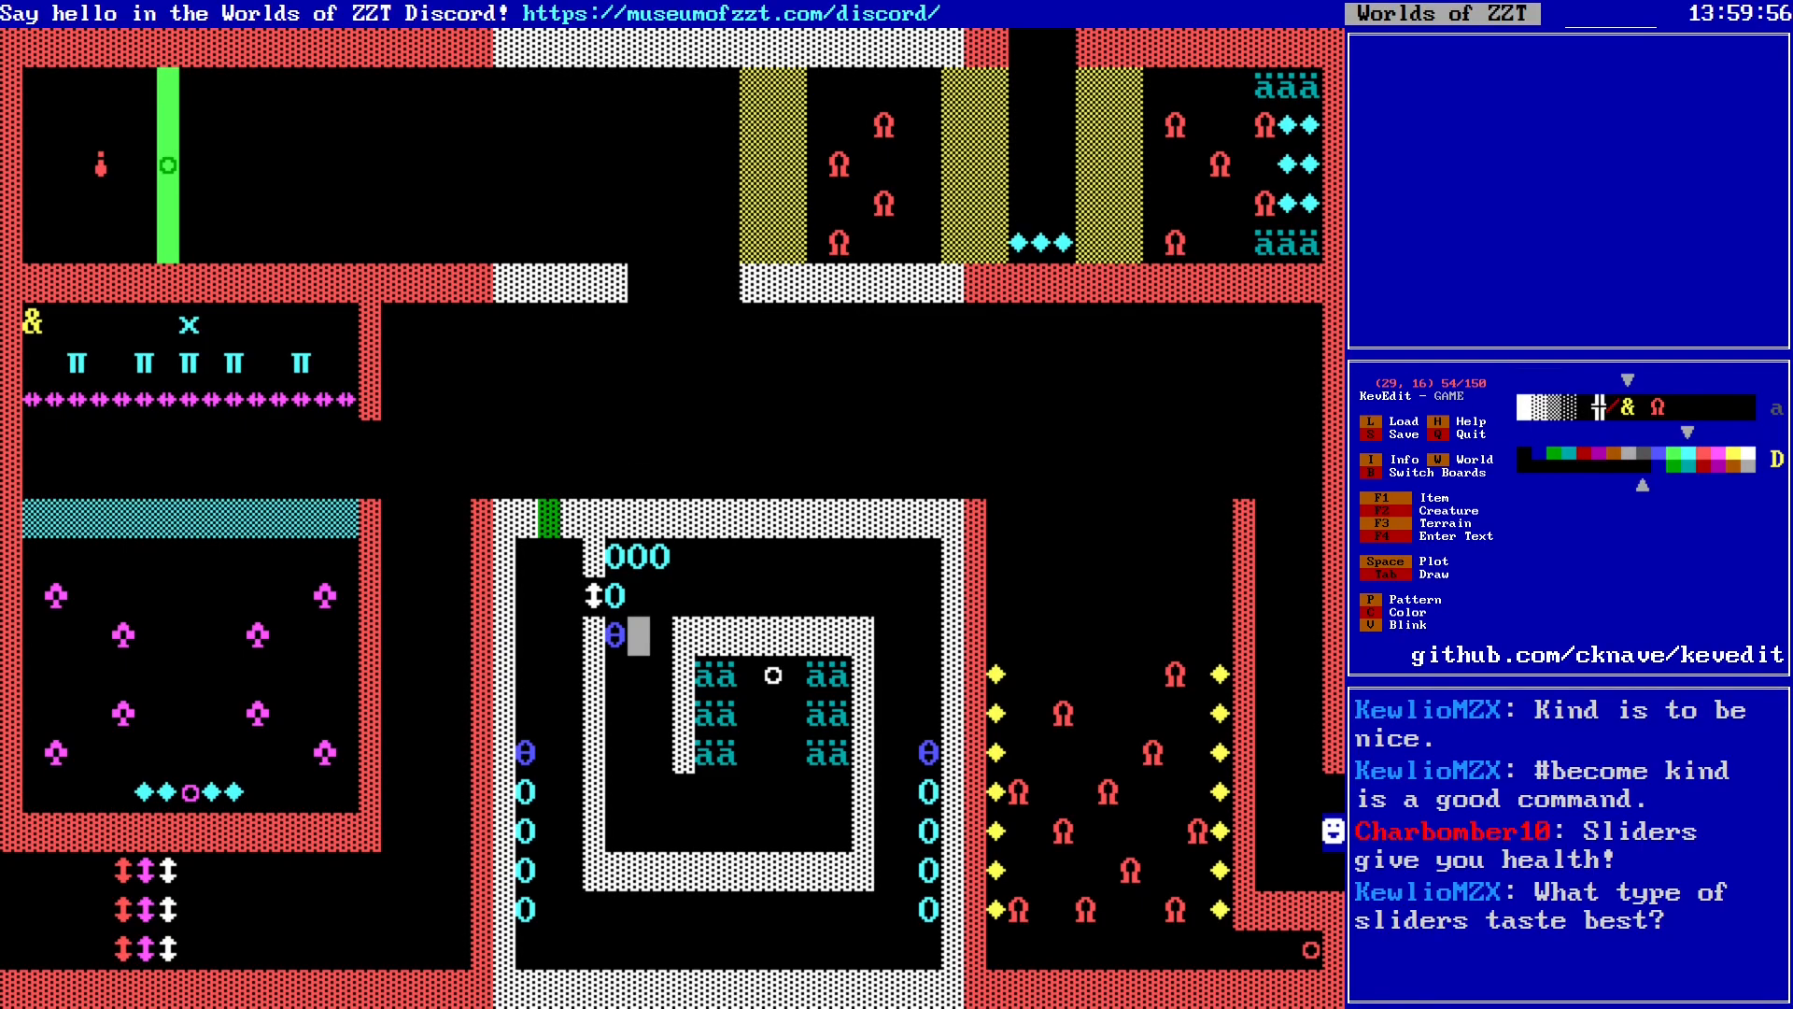
pyautogui.hotkey('alt', 'Left')
pyautogui.hotkey('alt', 'Left')
pyautogui.press('Down')
pyautogui.press('Left')
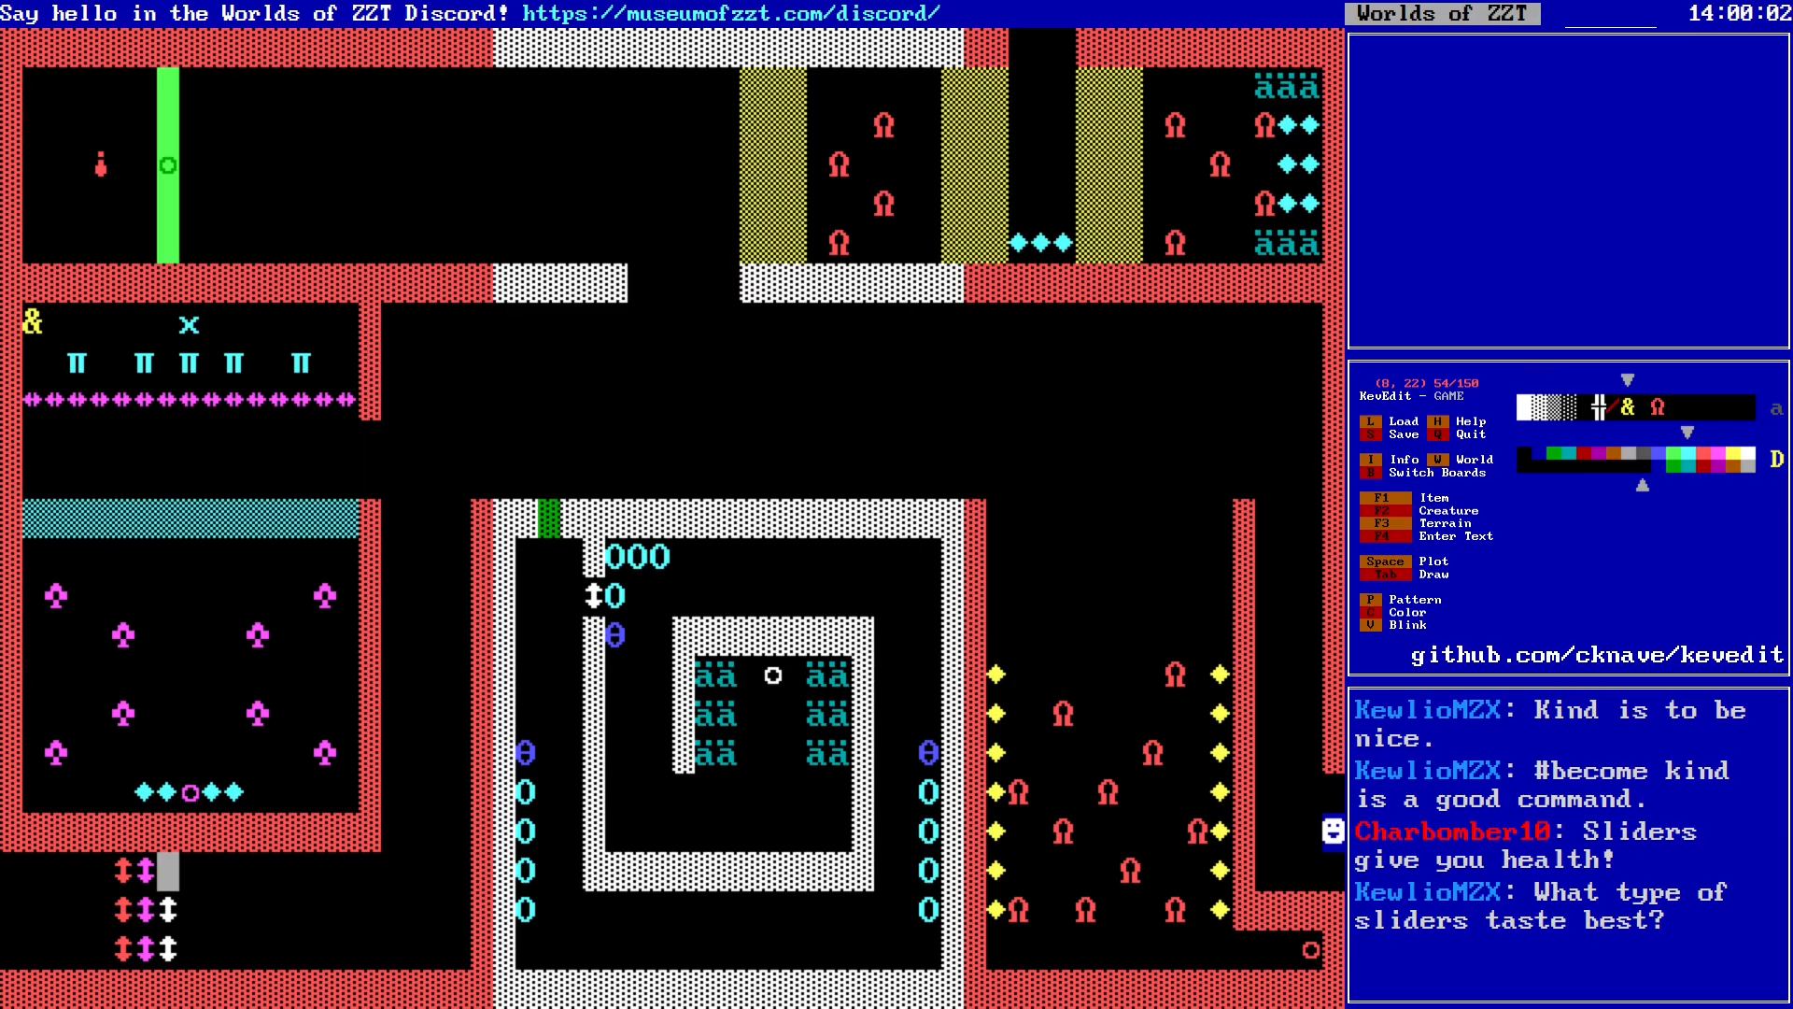
pyautogui.press('Left')
# Step: Block the narrow corridor east of the purple tree-shaped monsters' room with light purple east-west sliders on row 13, columns 18 to 21
pyautogui.hotkey('alt', 'Right')
pyautogui.press('Up')
pyautogui.press('Up')
pyautogui.press('Up')
pyautogui.press('Up')
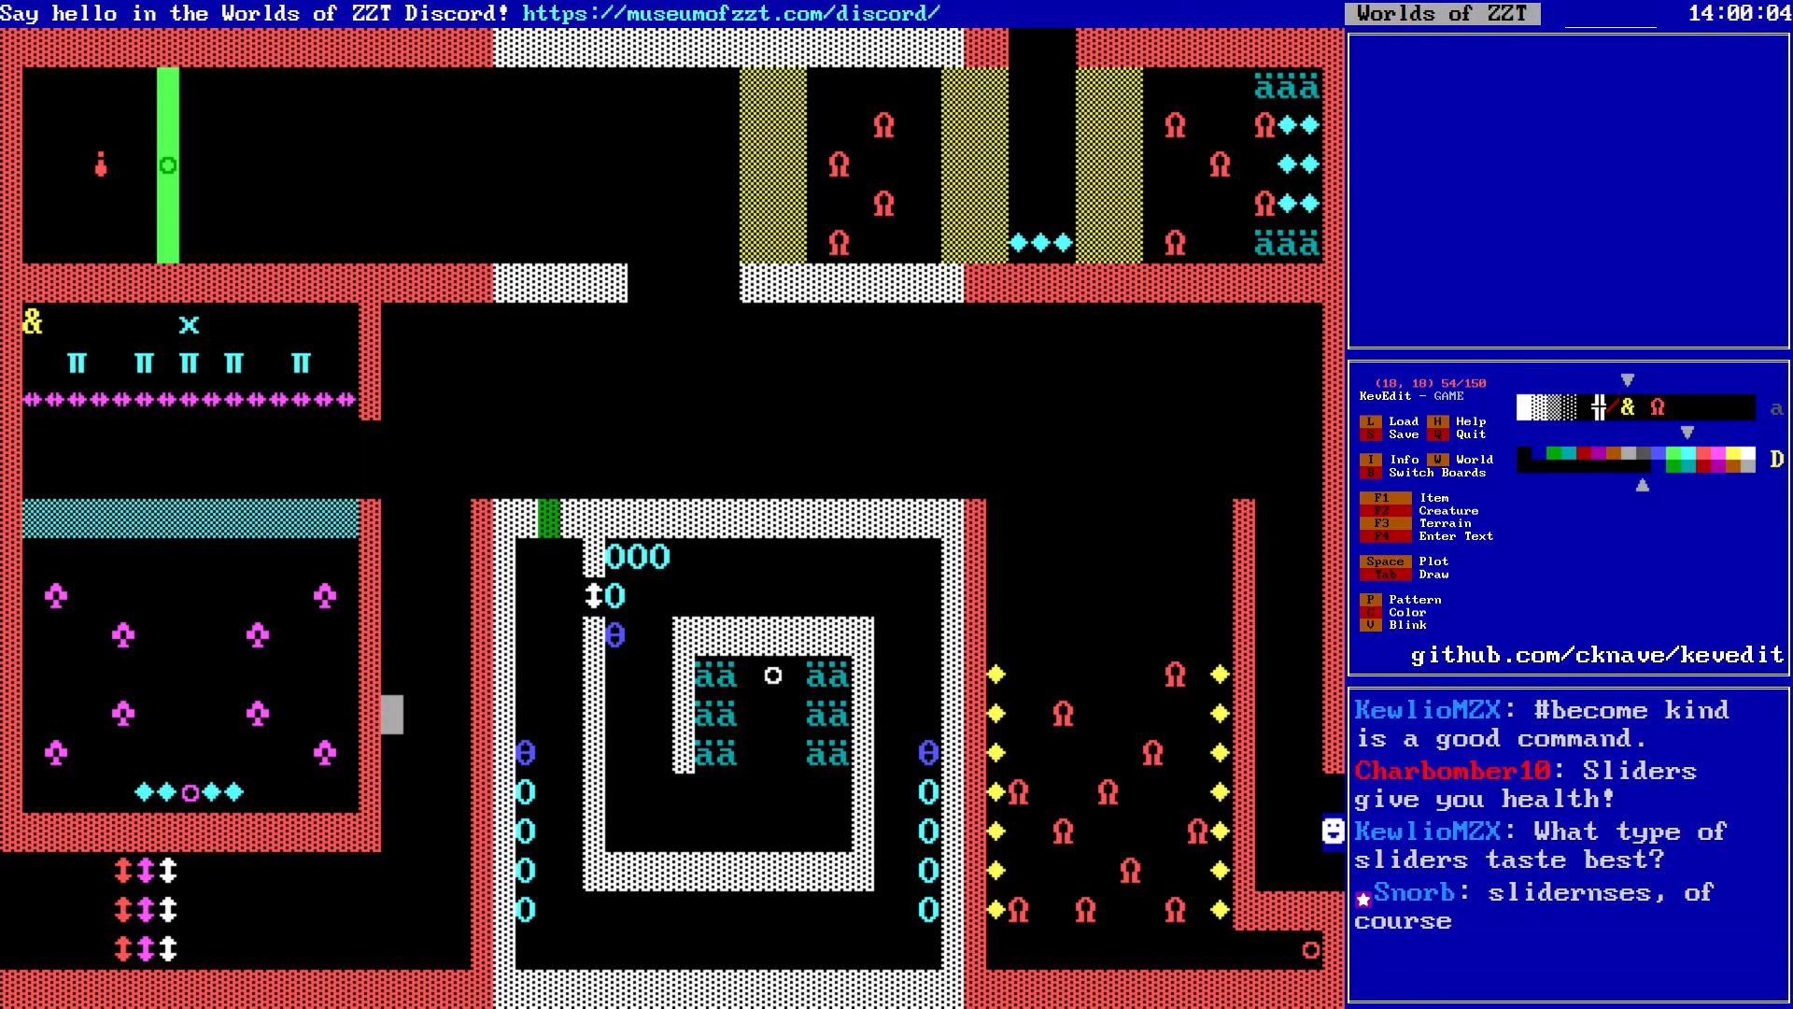
pyautogui.press('Up')
pyautogui.press('Up')
pyautogui.press('Up')
pyautogui.press('Up')
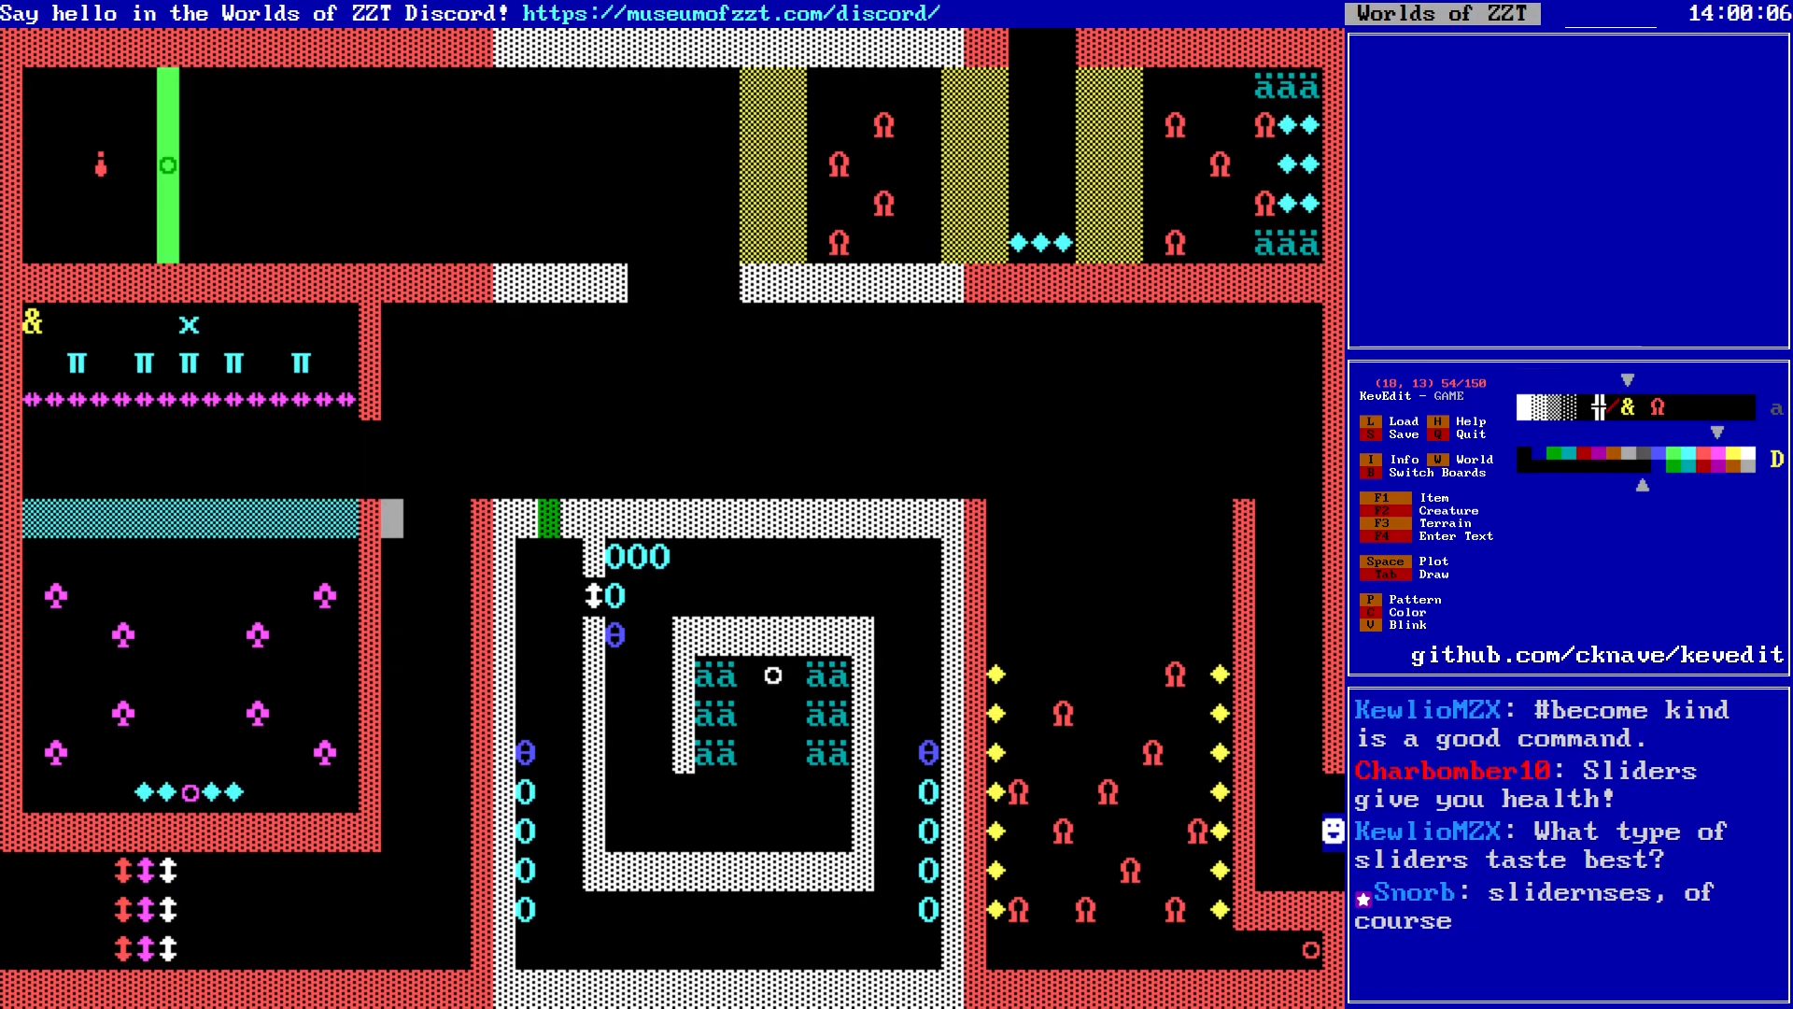
pyautogui.press('F3')
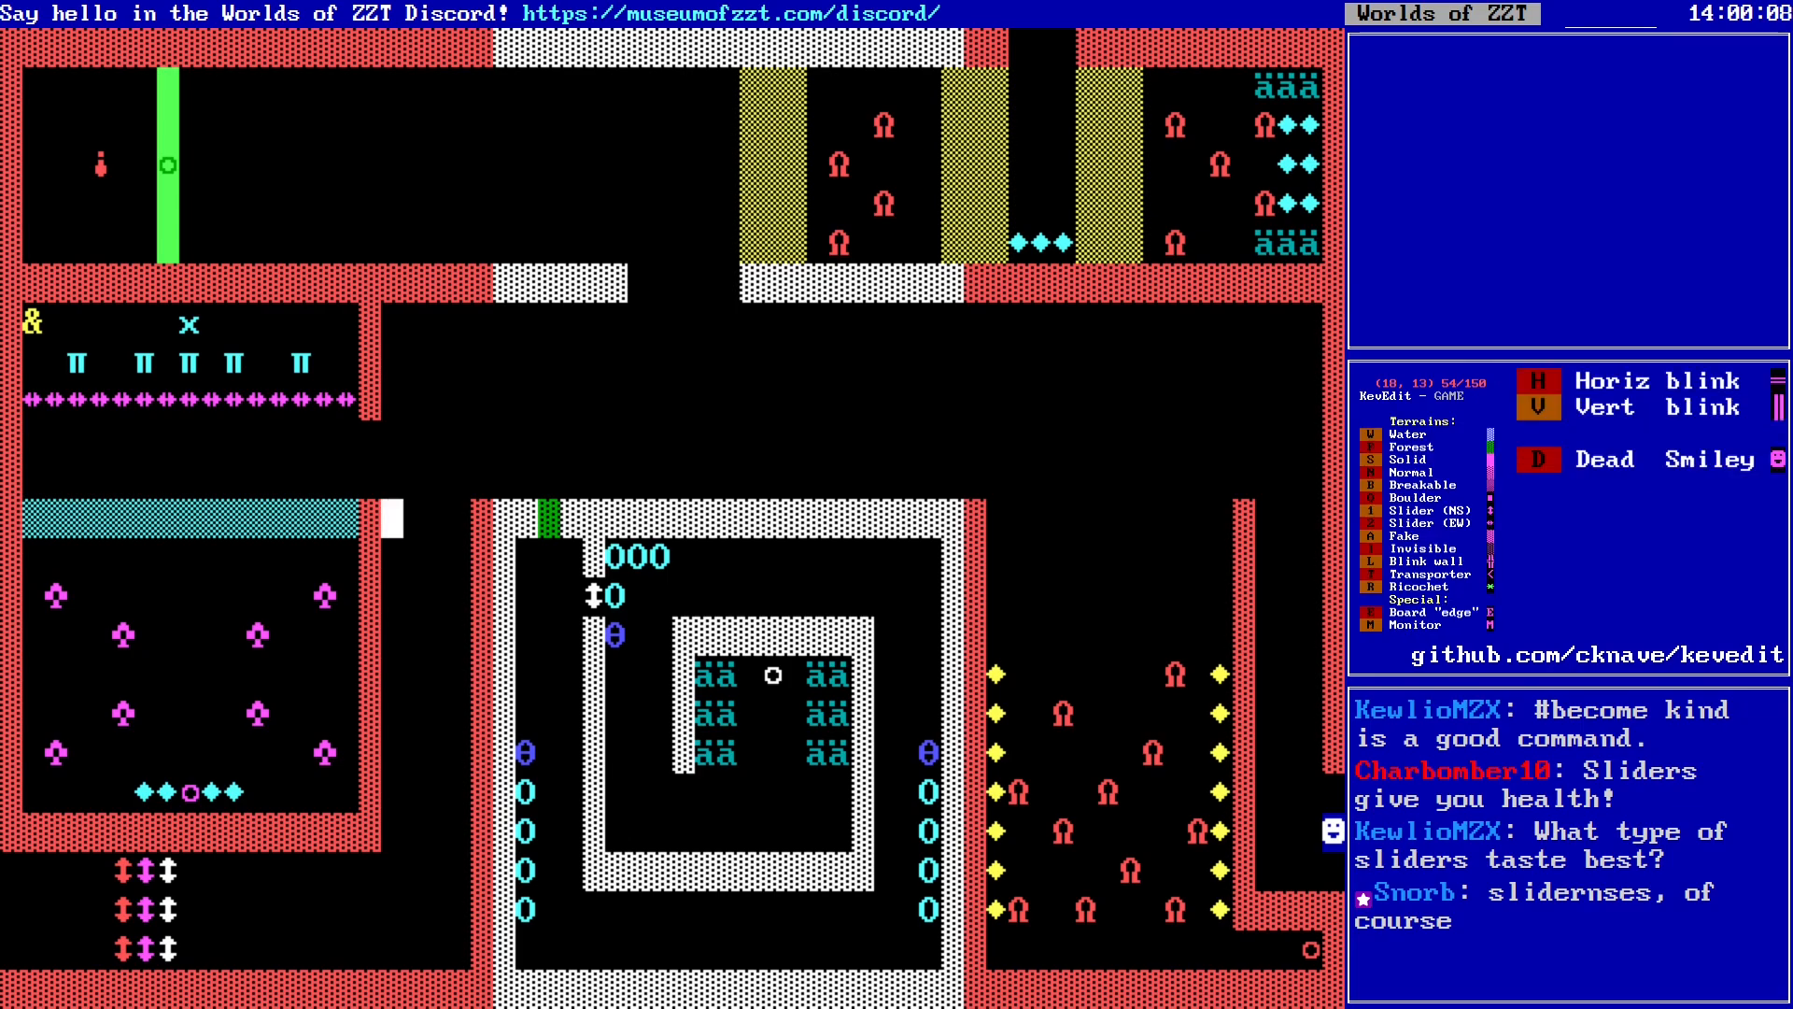
pyautogui.press('2')
pyautogui.press('Right')
pyautogui.press('Left')
pyautogui.press('Return')
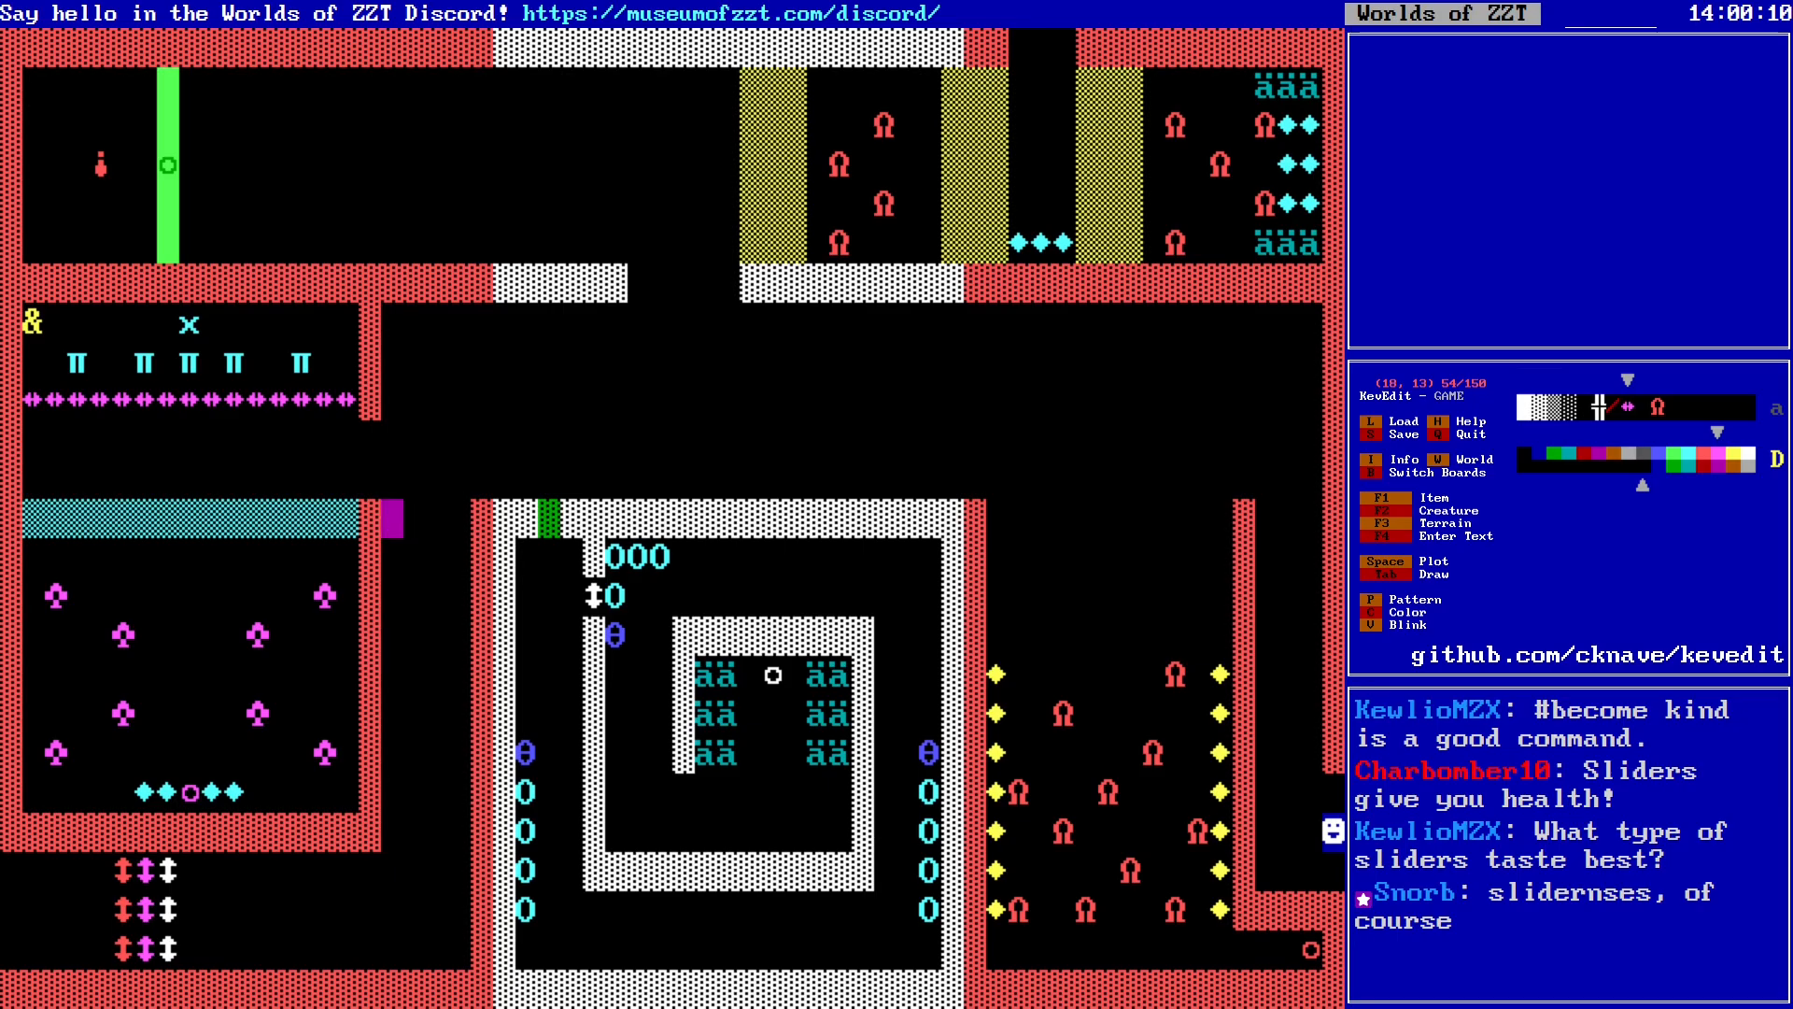
pyautogui.press('Right')
pyautogui.press('space')
pyautogui.press('Right')
pyautogui.press('space')
pyautogui.press('Right')
pyautogui.press('Down')
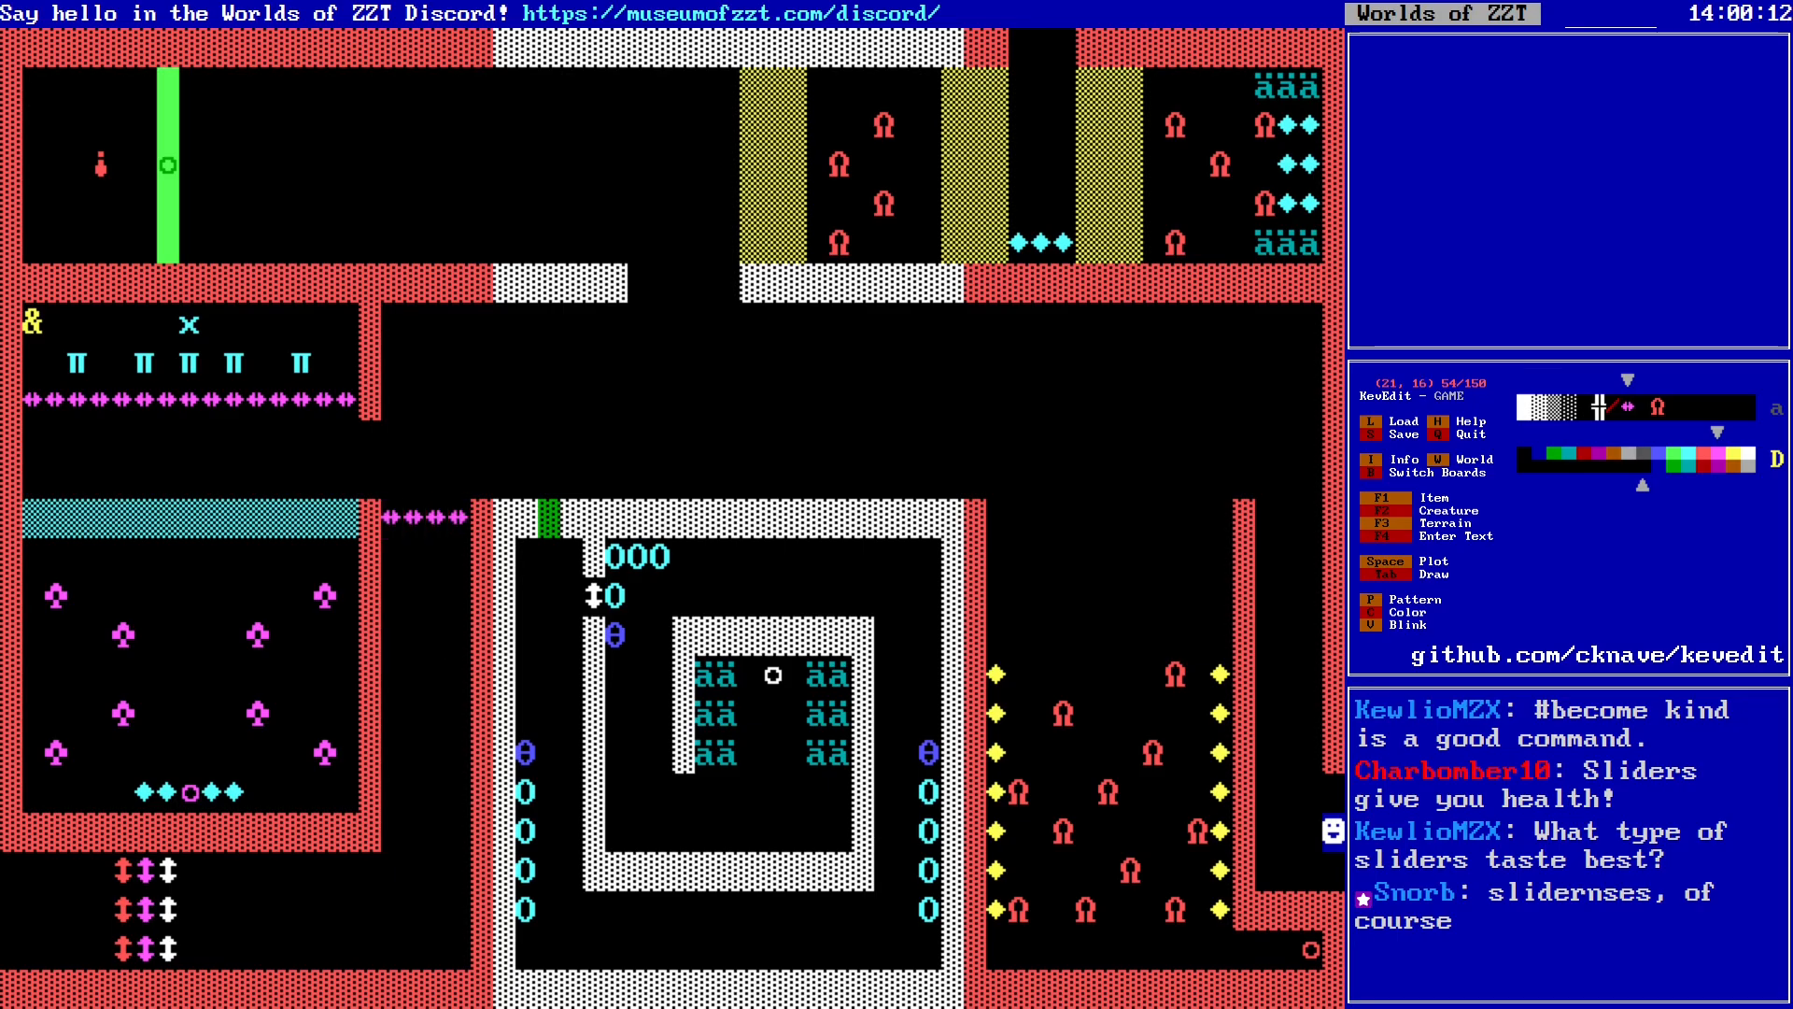
# Step: Save the world as GAME.zzt, overwriting the existing file
pyautogui.press('Down')
pyautogui.press('Left')
pyautogui.press('Left')
pyautogui.press('Return')
pyautogui.press('Left')
pyautogui.press('Left')
pyautogui.press('Left')
pyautogui.press('Left')
pyautogui.press('Left')
pyautogui.press('Left')
pyautogui.press('Left')
pyautogui.press('Left')
pyautogui.press('Left')
pyautogui.press('Left')
pyautogui.press('Left')
pyautogui.press('Left')
pyautogui.press('Left')
pyautogui.press('Left')
pyautogui.press('Left')
pyautogui.press('Left')
pyautogui.press('Left')
pyautogui.press('Left')
pyautogui.press('Left')
pyautogui.press('Left')
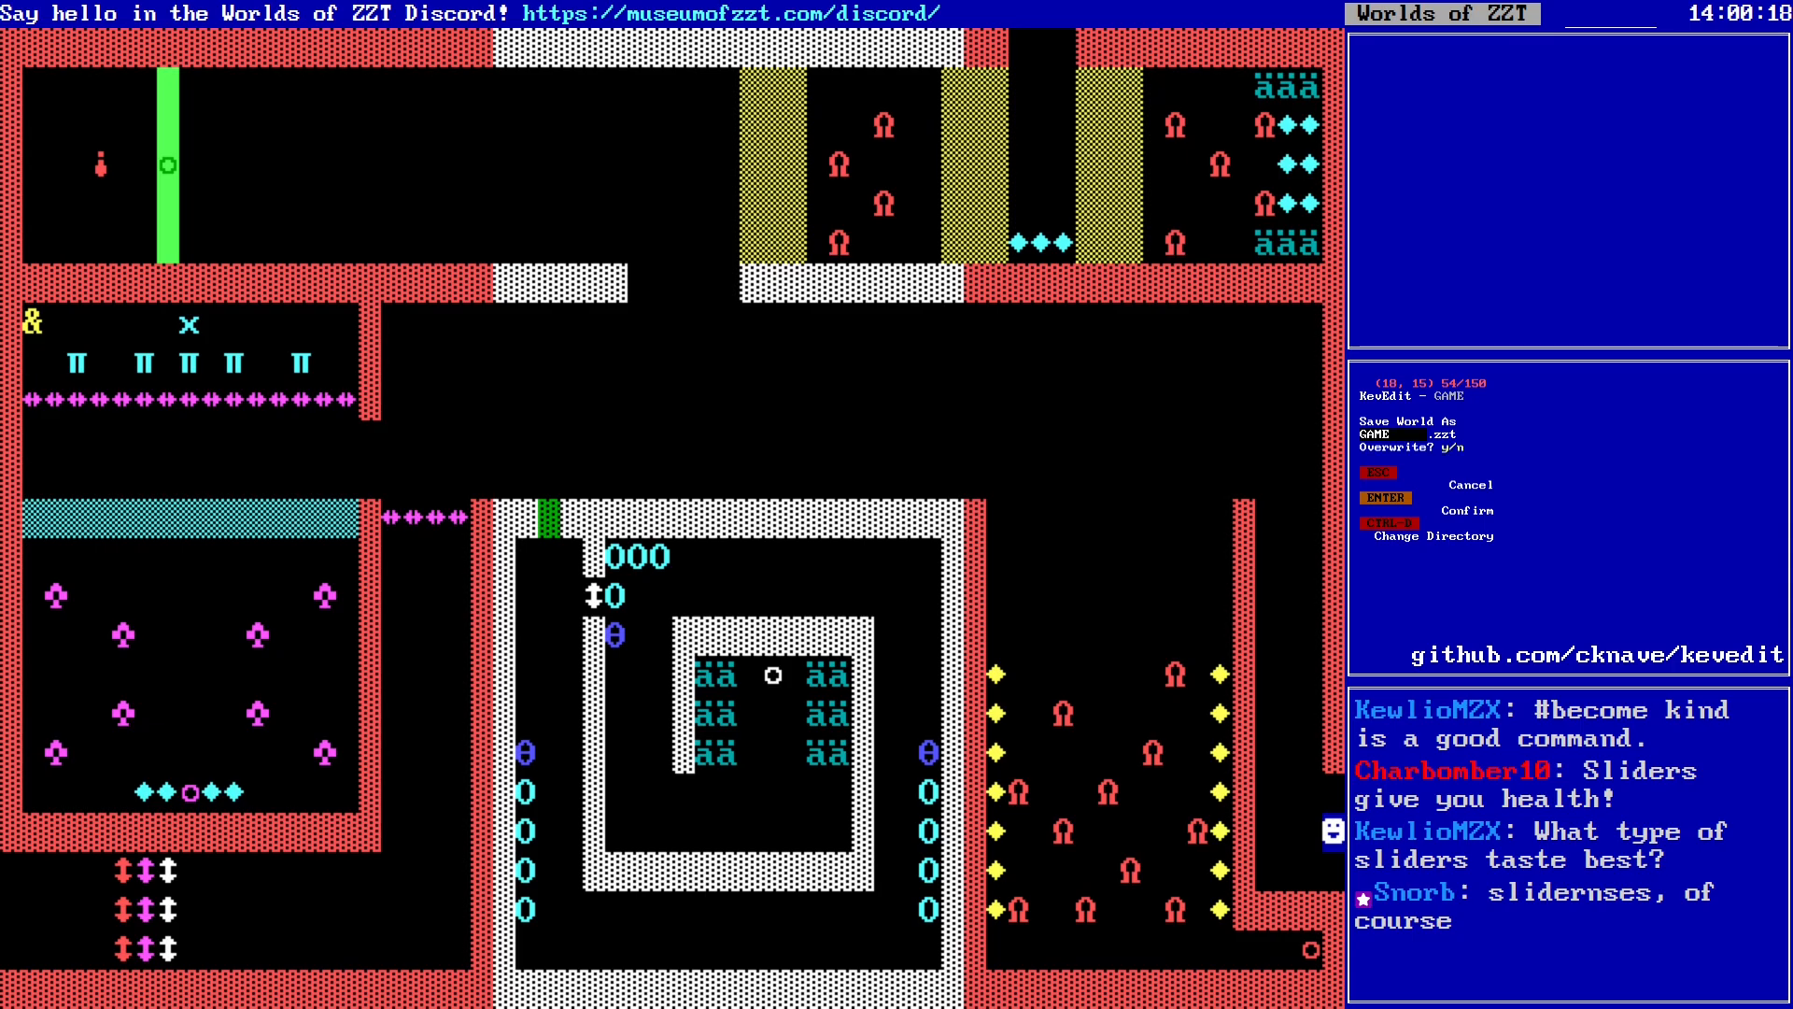
# Step: Set the drawing colour to bright cyan on black, with the cursor at (19, 15)
pyautogui.press('Right')
pyautogui.press('c')
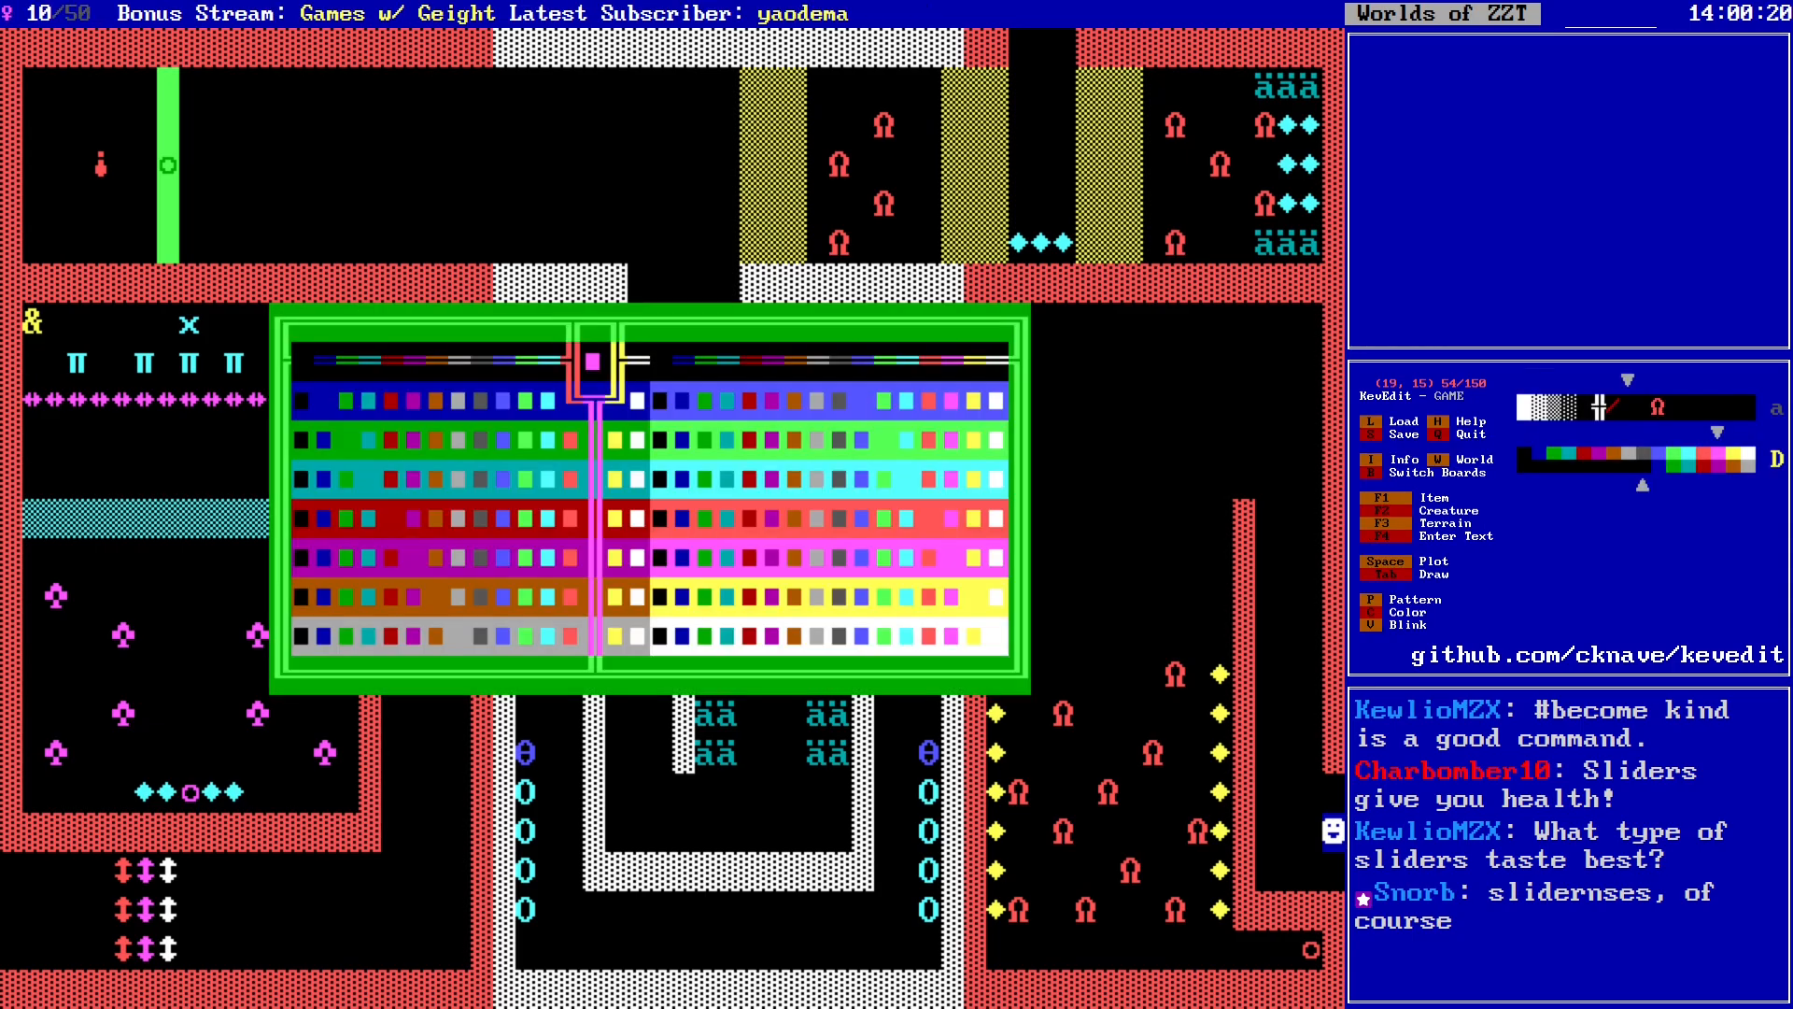
pyautogui.press('Left')
pyautogui.press('Left')
pyautogui.press('Return')
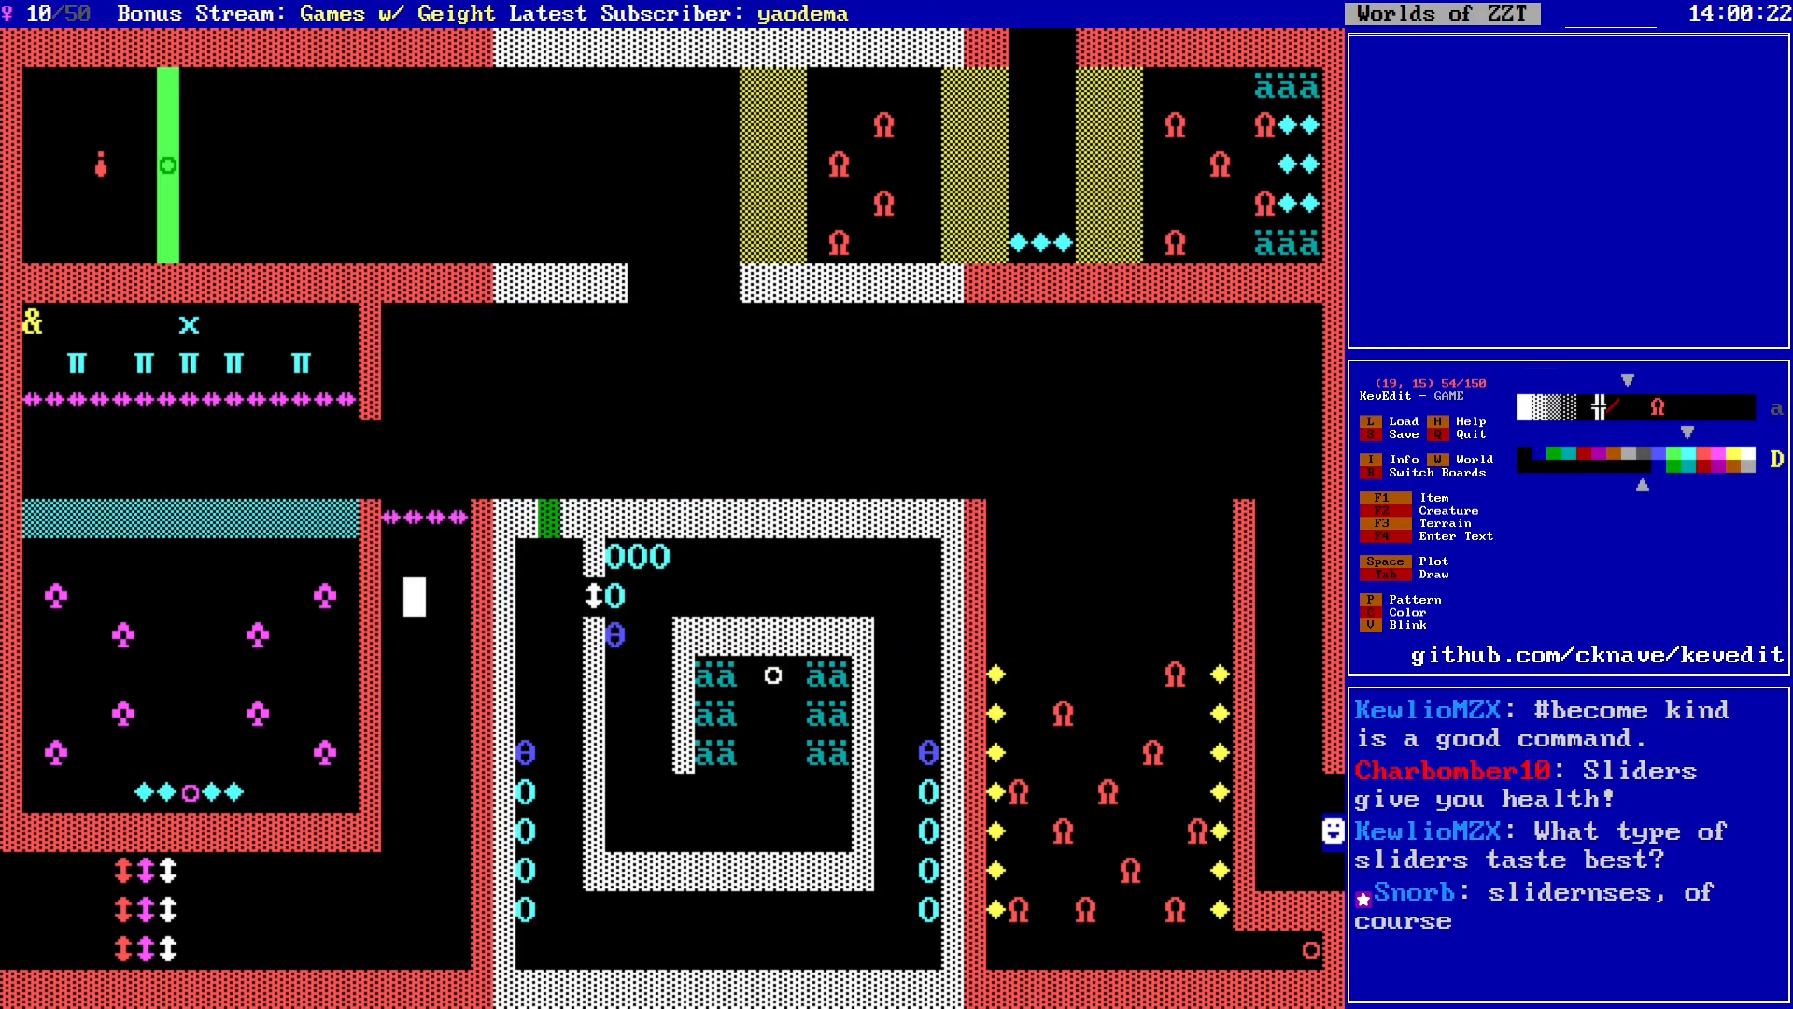
# Step: Create an object at (19, 15) in the small room and set its character to Ä (#char 142)
pyautogui.press('F2')
pyautogui.press('o')
pyautogui.press('Return')
pyautogui.press('Down')
pyautogui.press('Return')
pyautogui.press('Down')
pyautogui.press('Down')
pyautogui.press('Down')
pyautogui.press('Down')
pyautogui.press('Right')
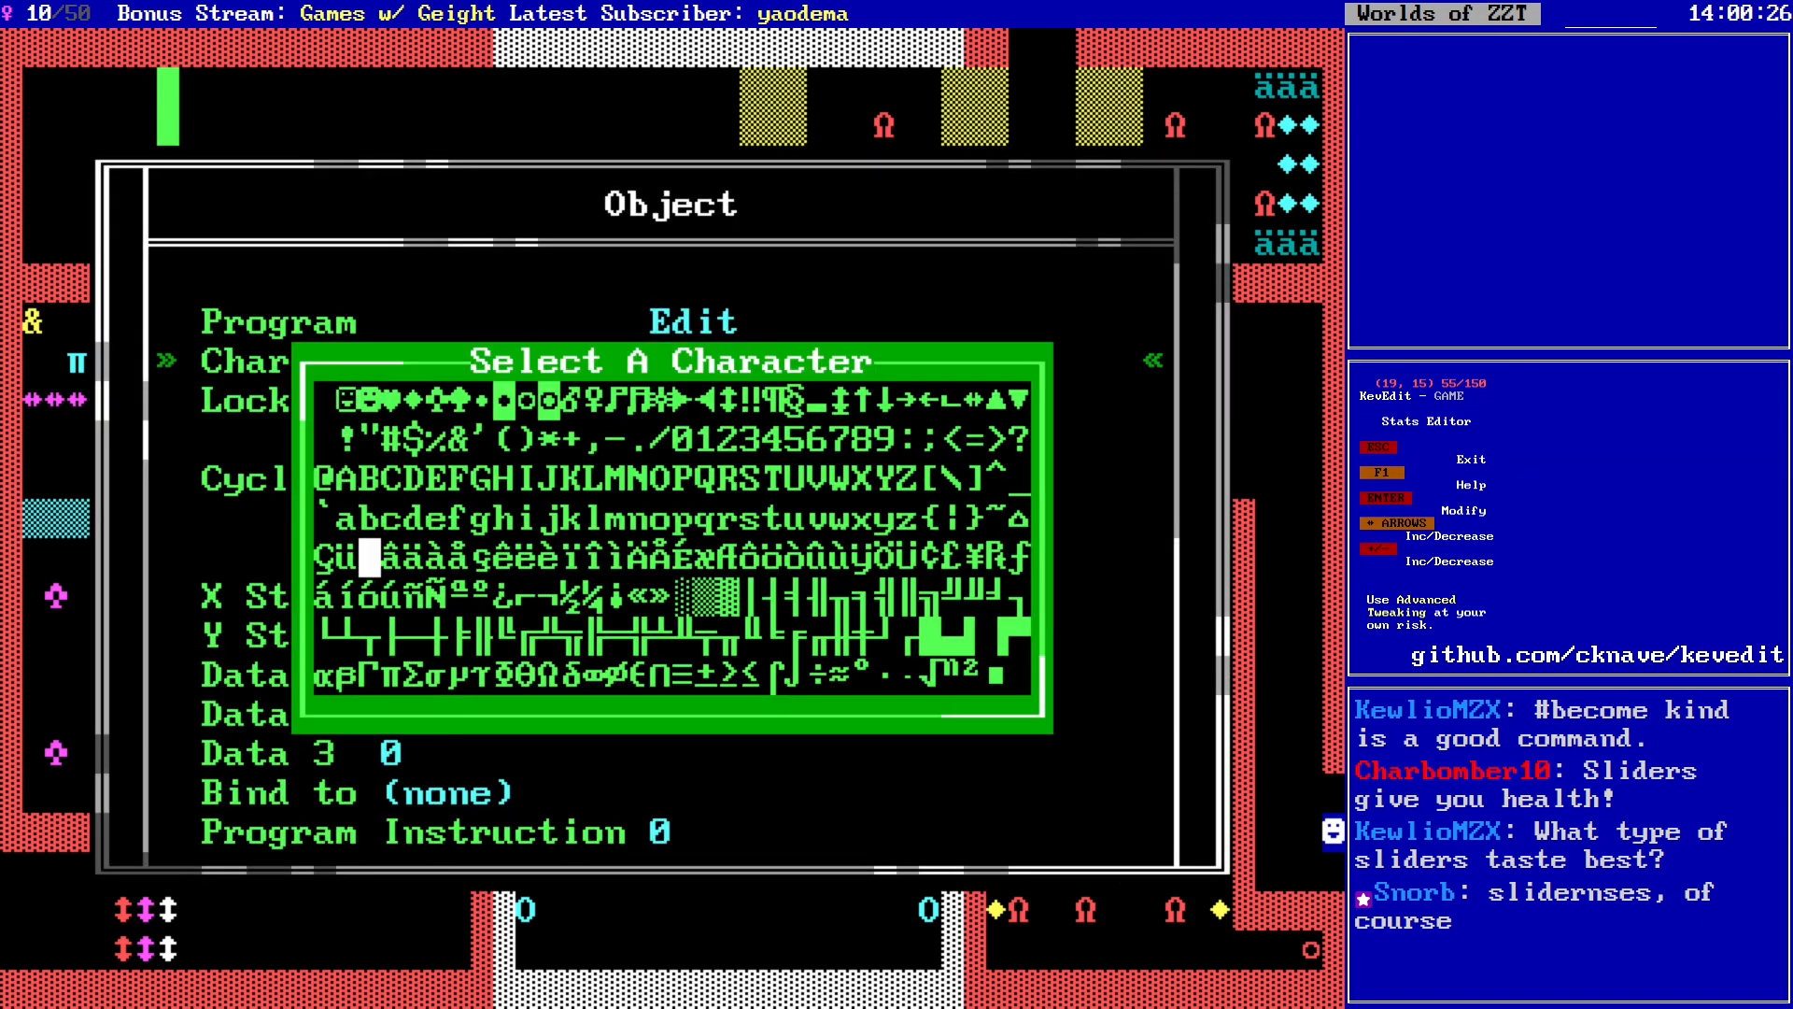
pyautogui.press('Right')
pyautogui.press('Right')
pyautogui.press('Right')
pyautogui.press('Right')
pyautogui.press('Right')
pyautogui.press('Right')
pyautogui.press('Right')
pyautogui.press('Right')
pyautogui.press('Right')
pyautogui.press('Right')
pyautogui.press('Right')
pyautogui.press('Right')
pyautogui.press('Right')
pyautogui.press('Left')
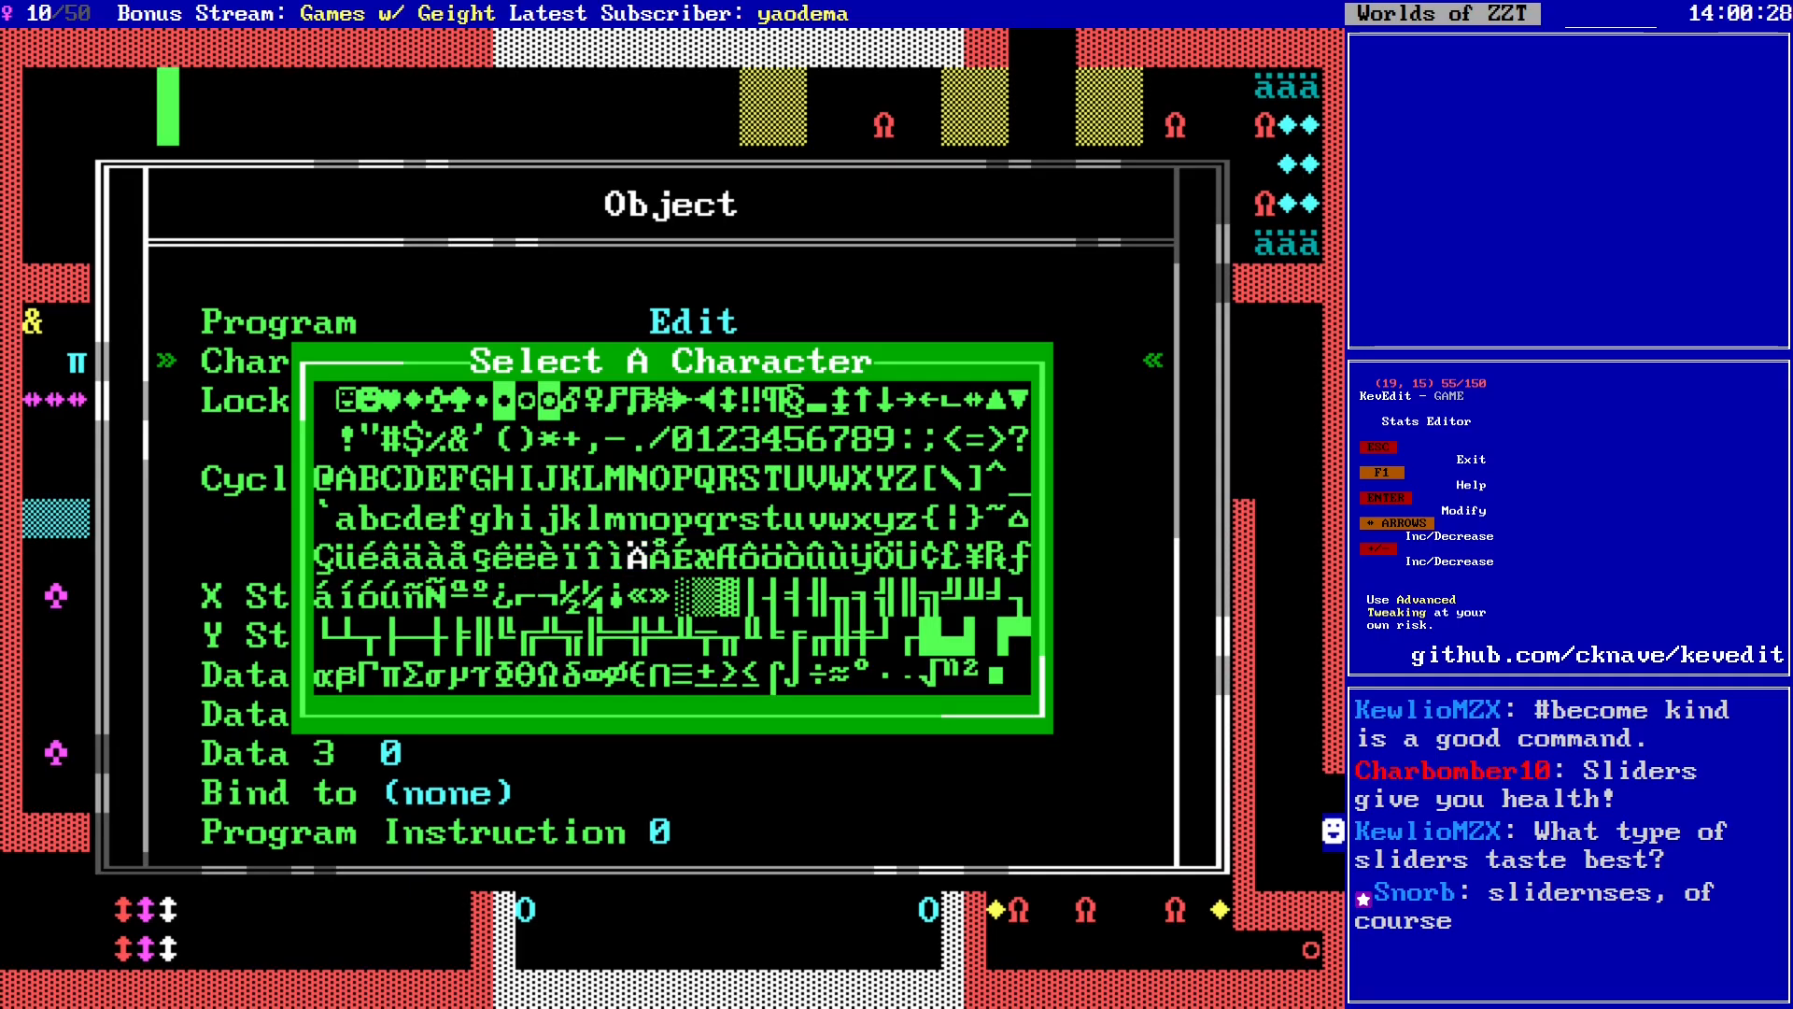
pyautogui.press('Right')
pyautogui.press('Return')
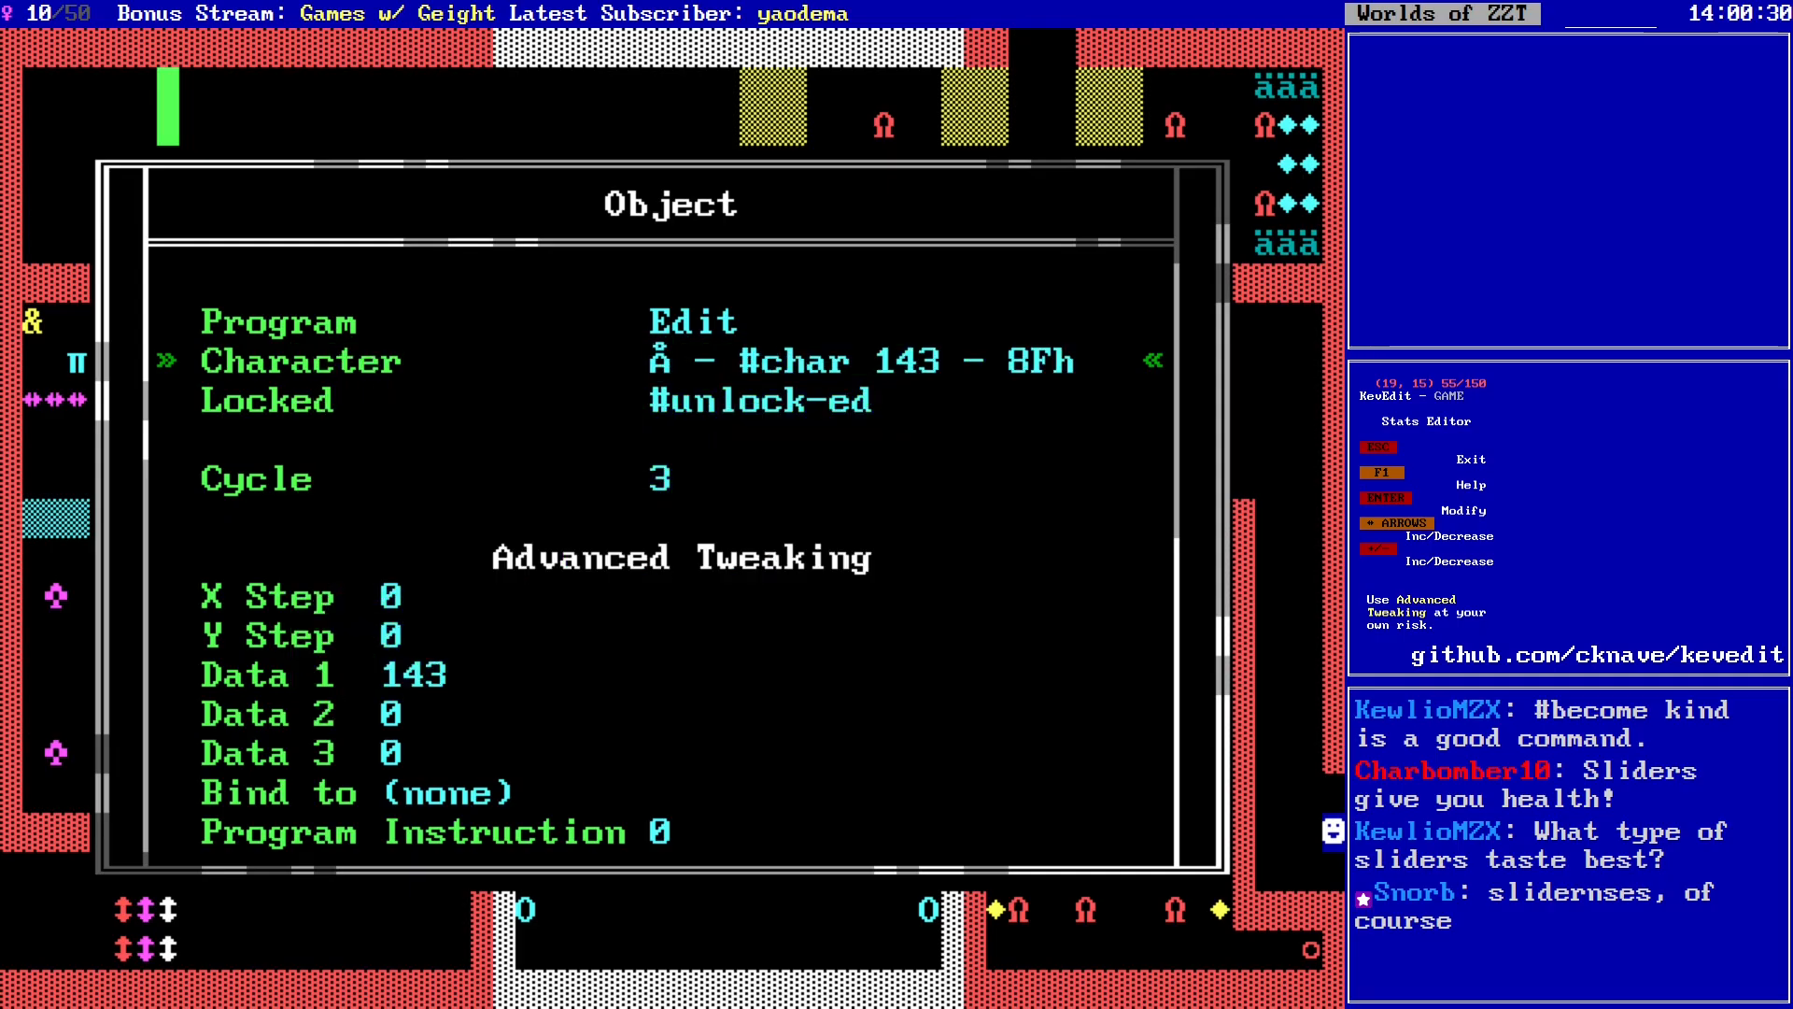
pyautogui.press('Return')
pyautogui.press('Left')
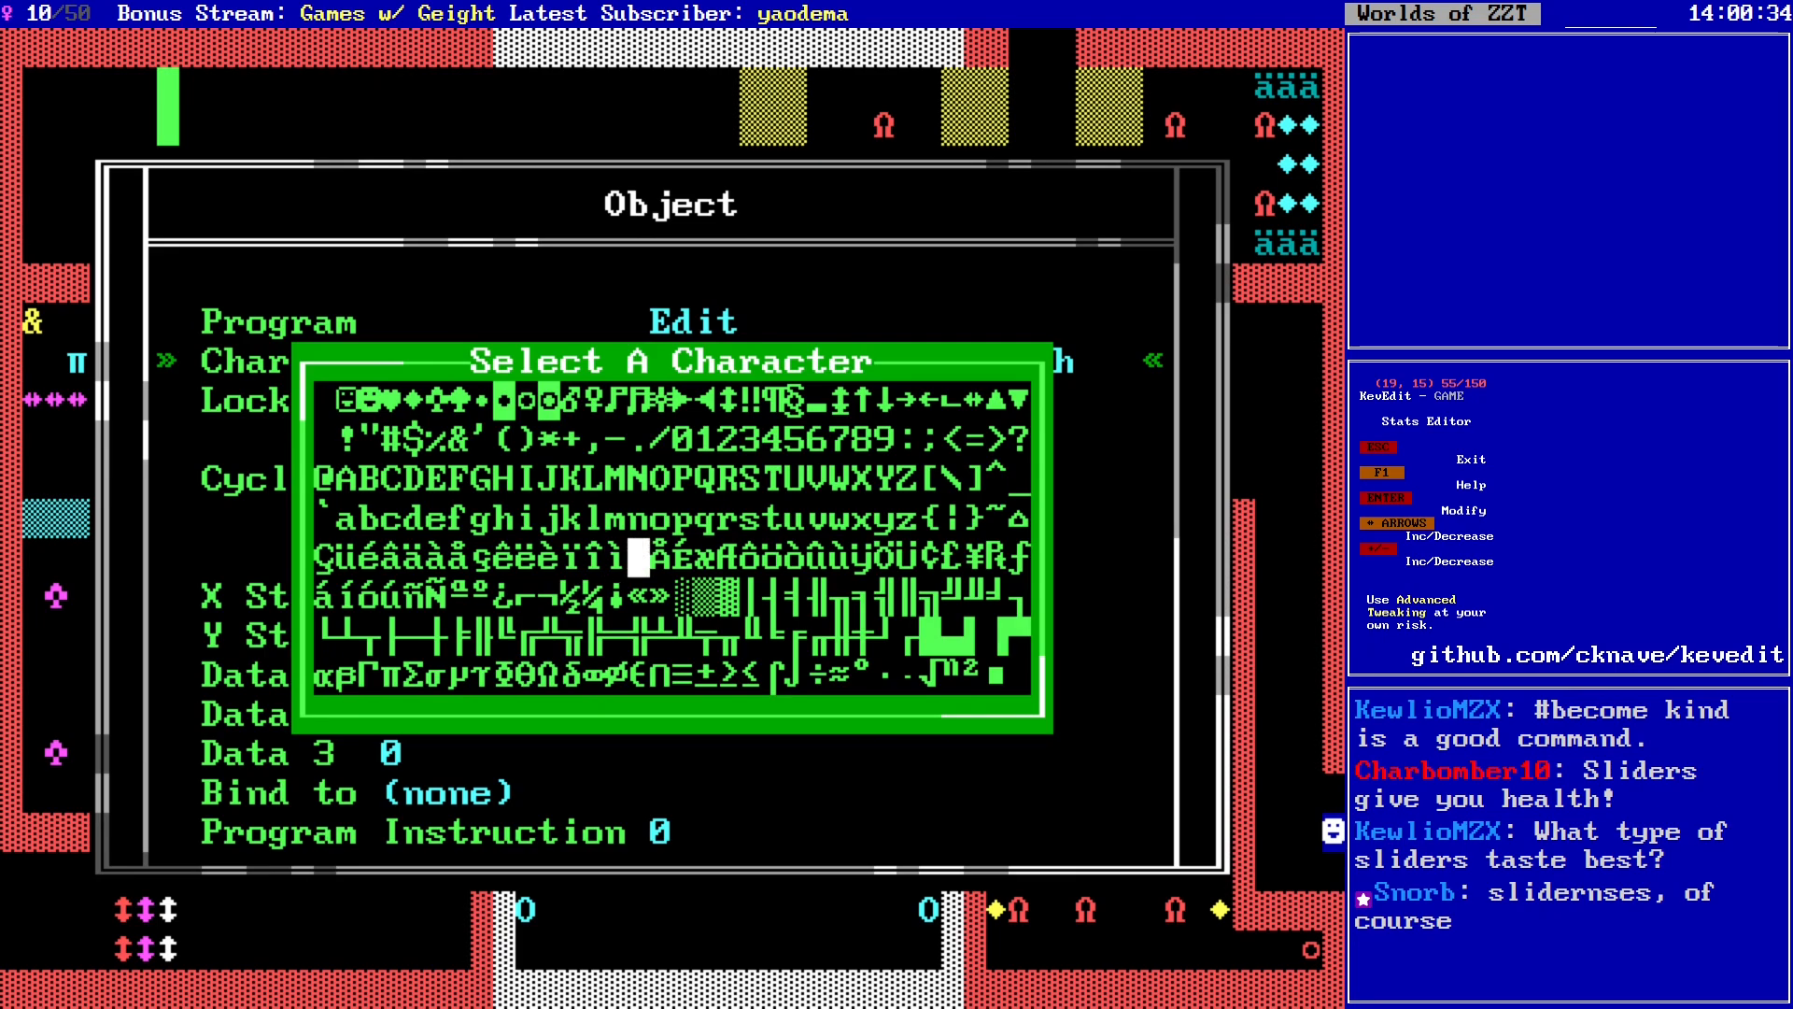
pyautogui.press('Right')
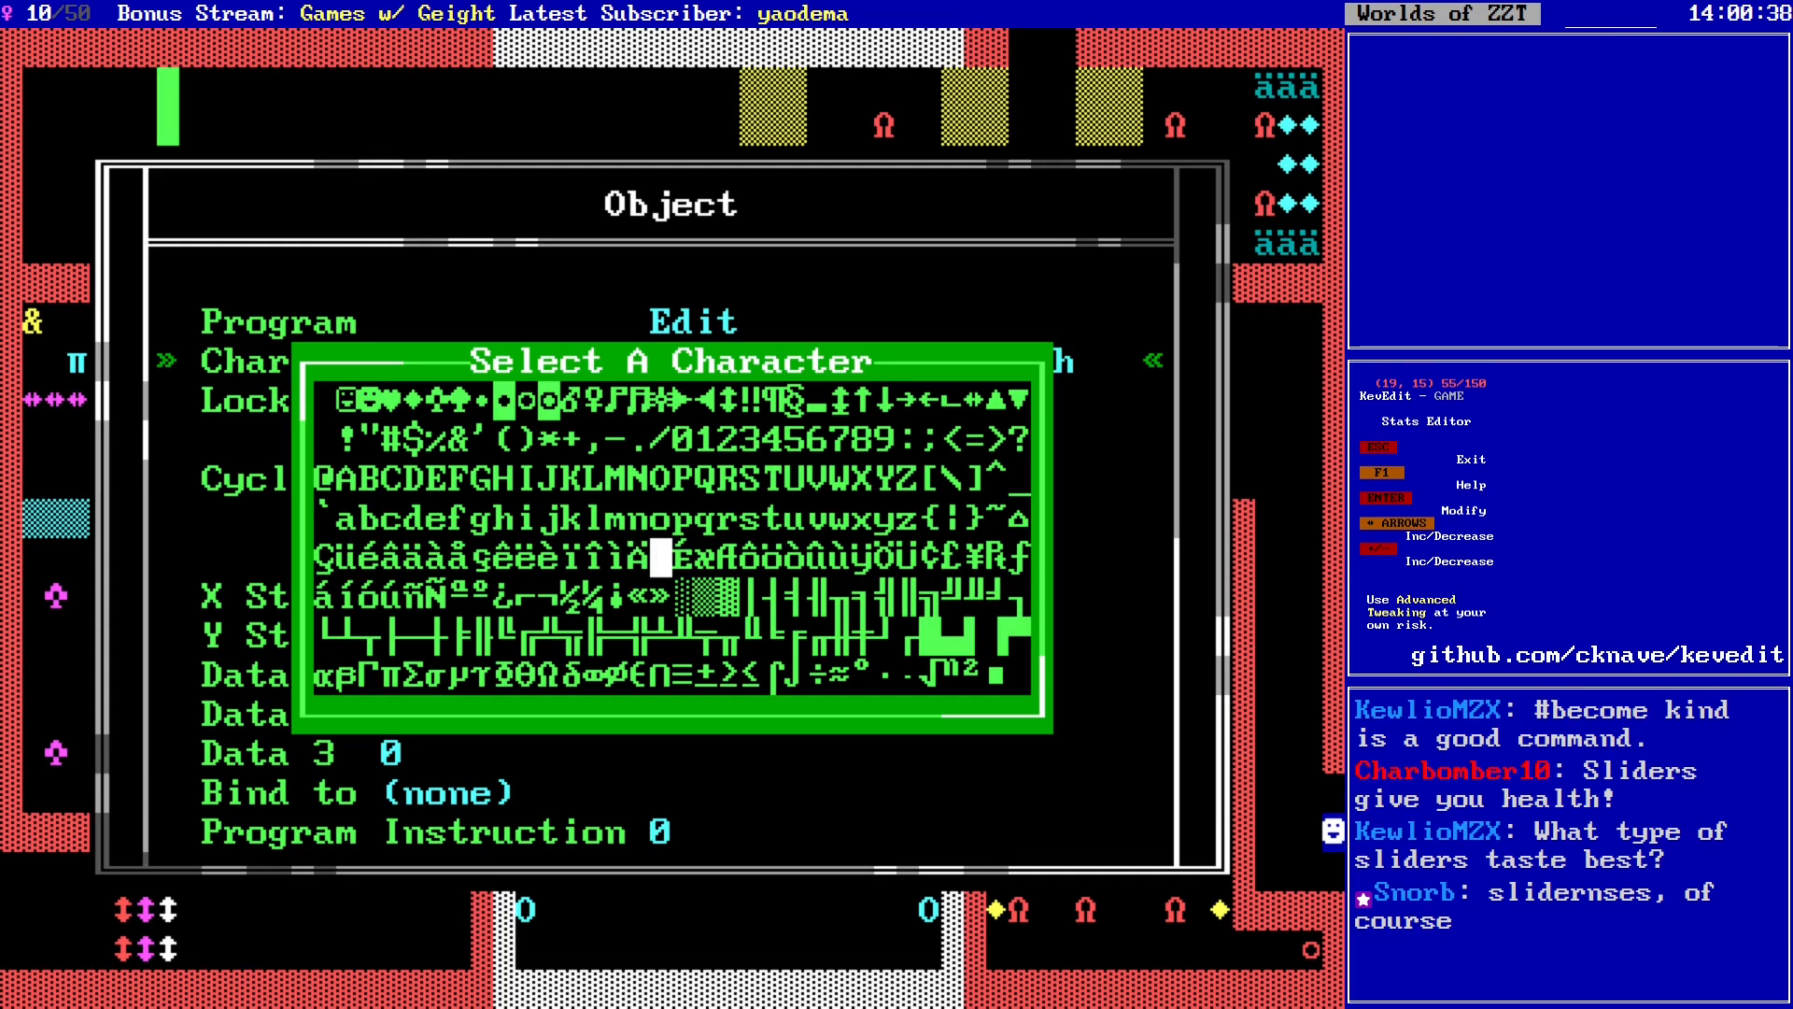
pyautogui.press('Return')
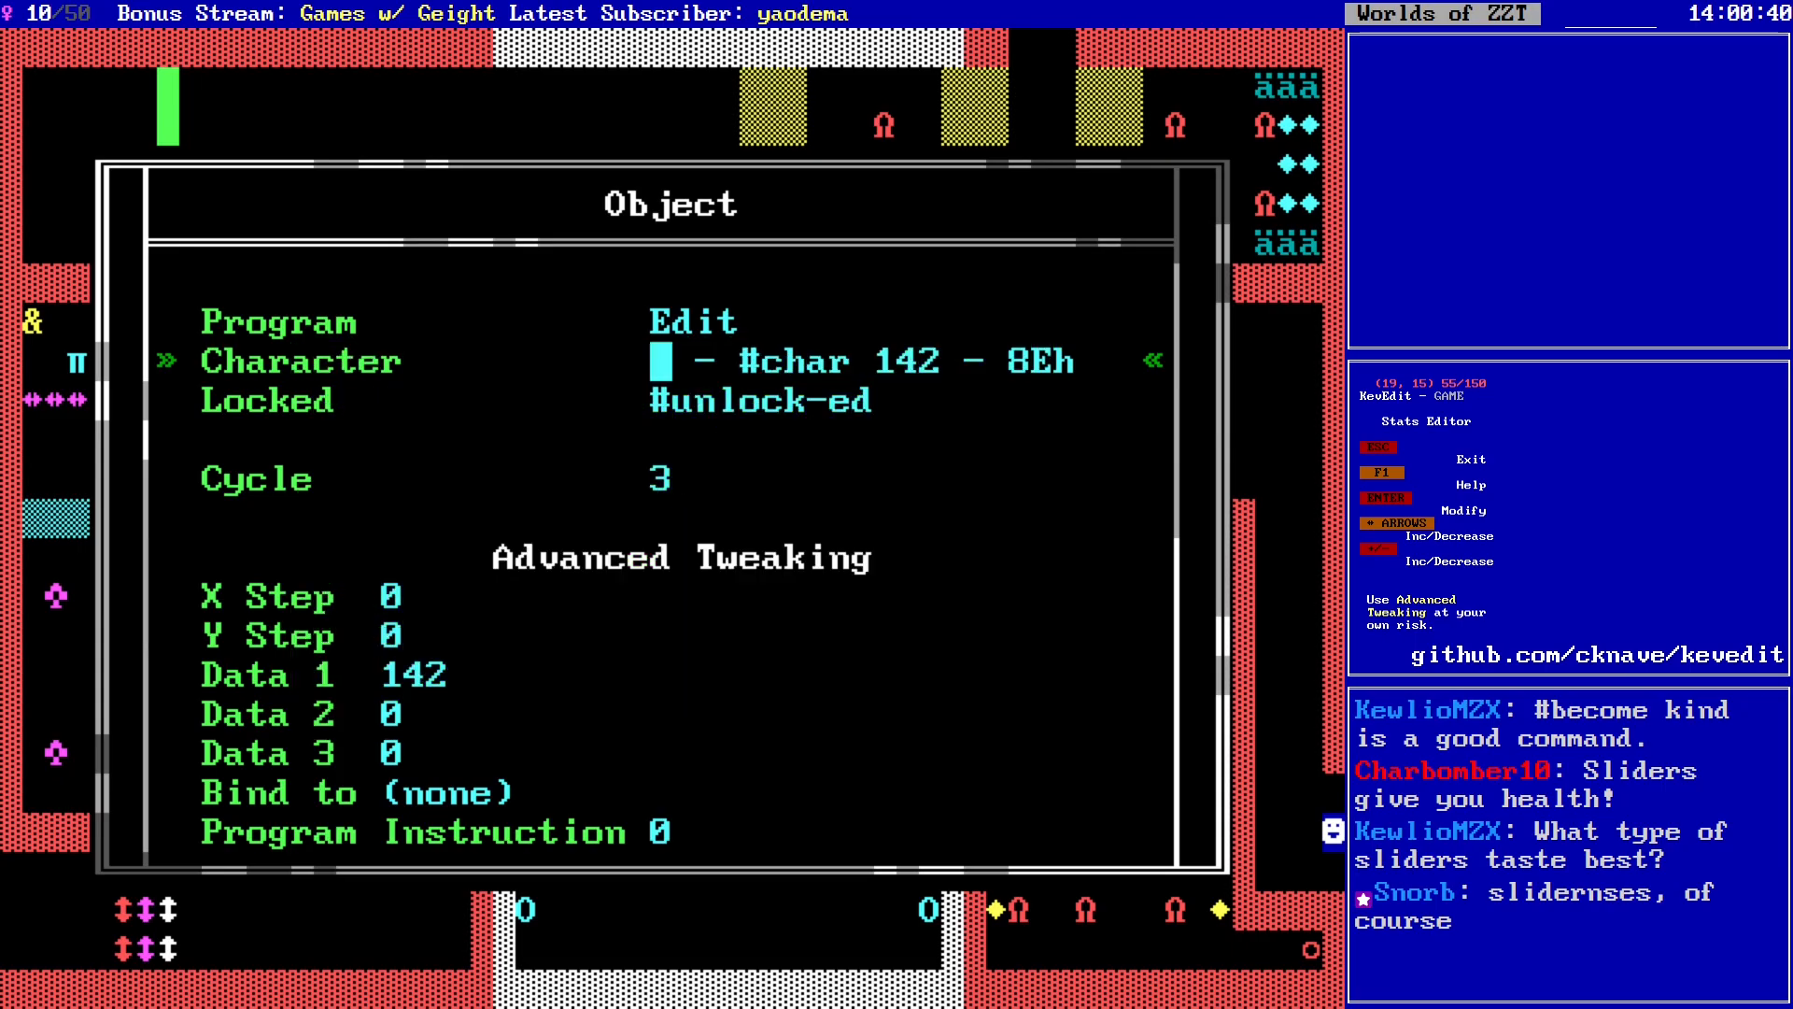
# Step: Set the new object's cycle to 1
pyautogui.press('Down')
pyautogui.press('Down')
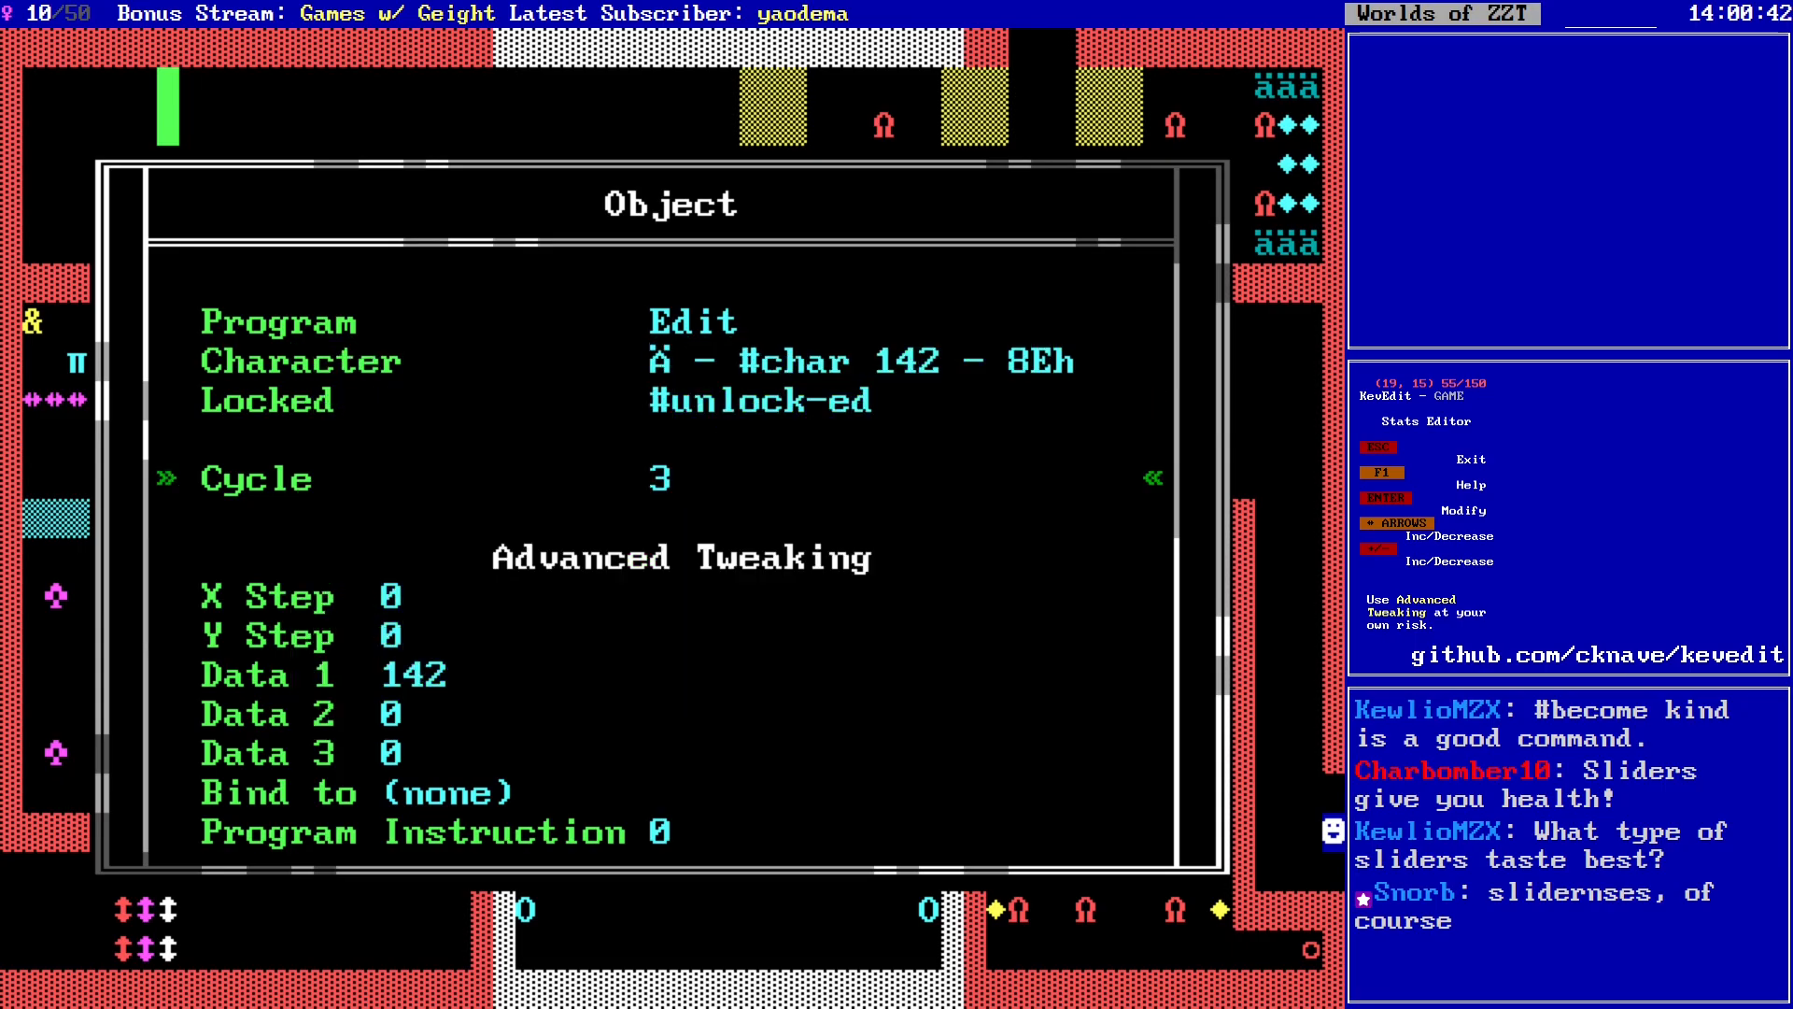
pyautogui.press('Left')
pyautogui.press('Left')
pyautogui.press('Up')
pyautogui.press('Up')
pyautogui.press('Up')
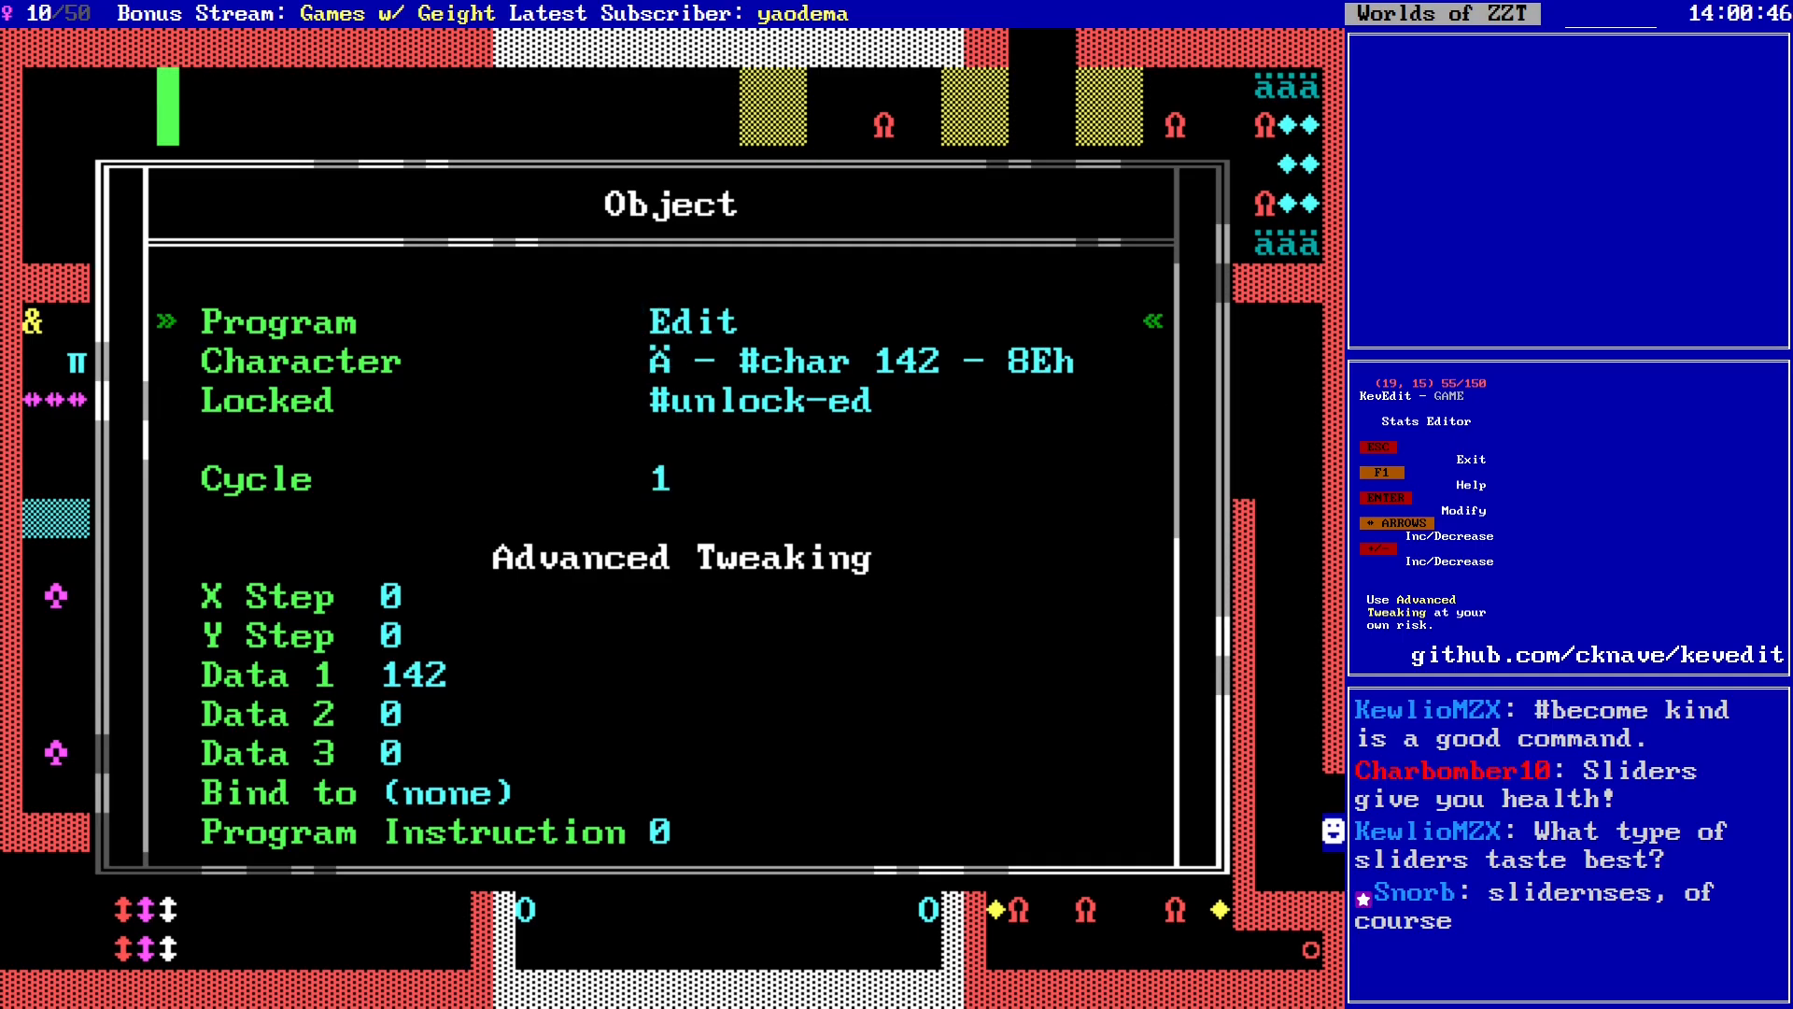
pyautogui.press('Return')
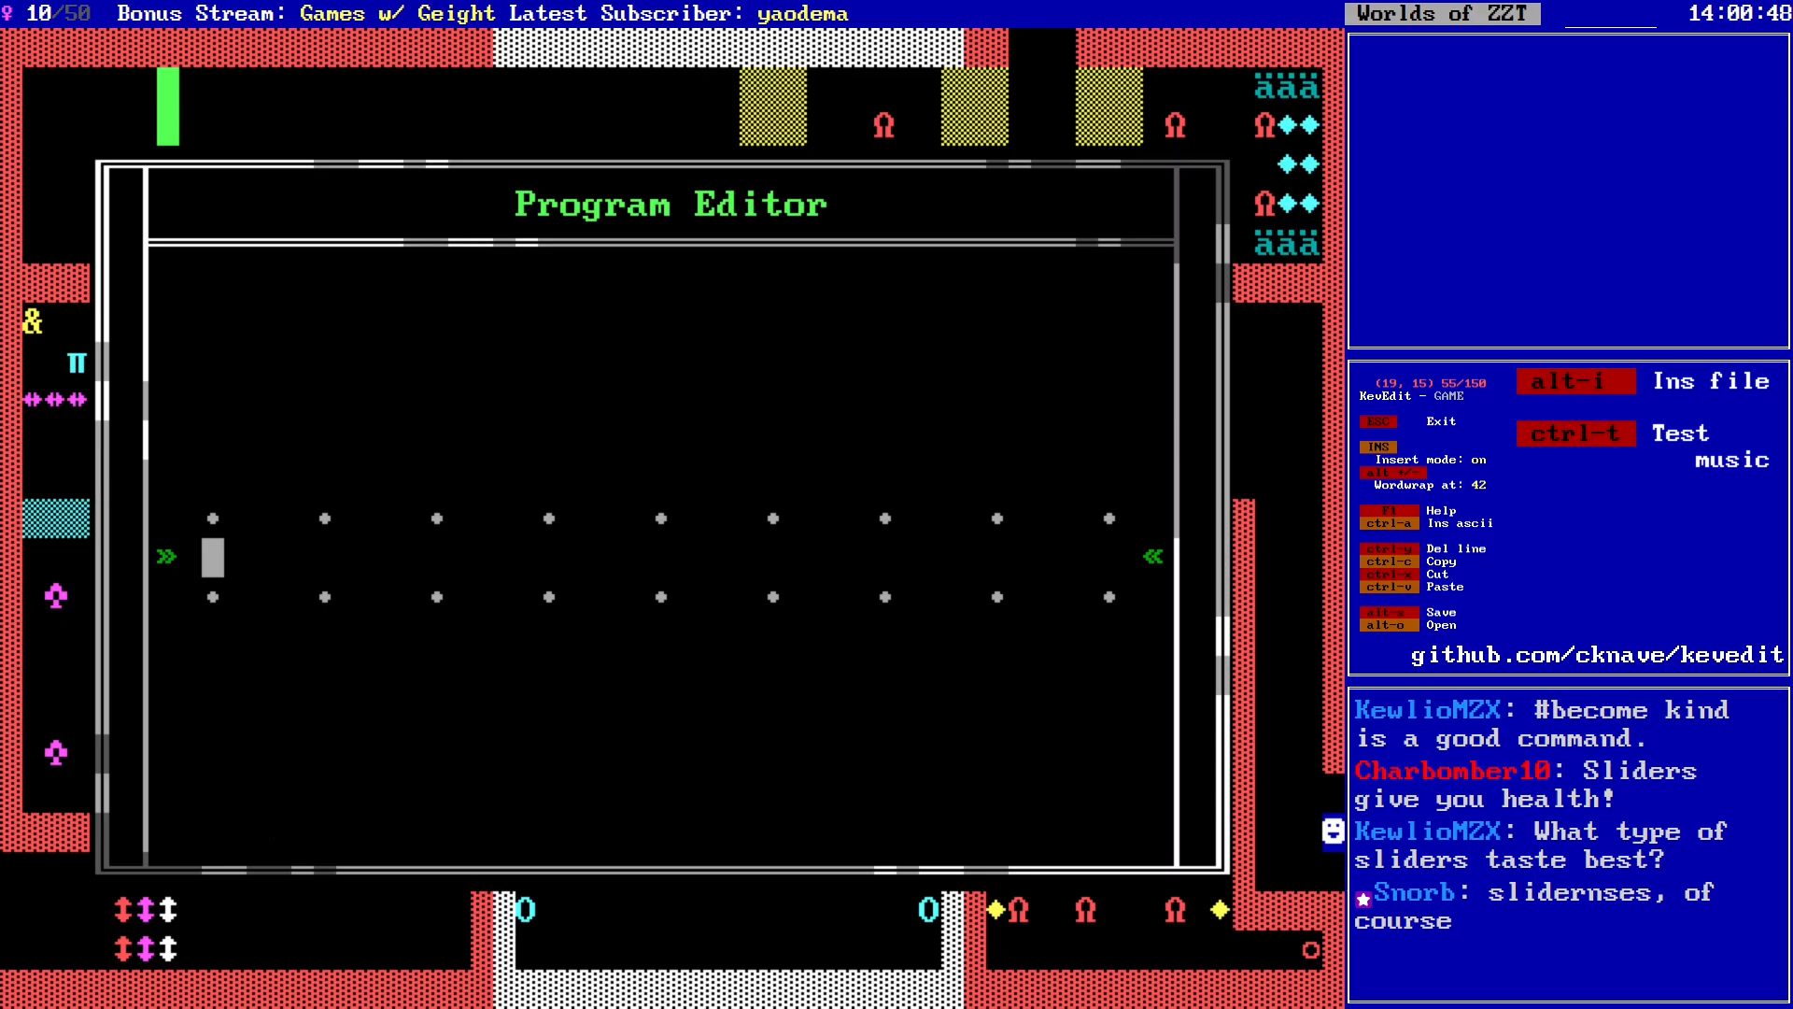
pyautogui.write('@Big Ammo')
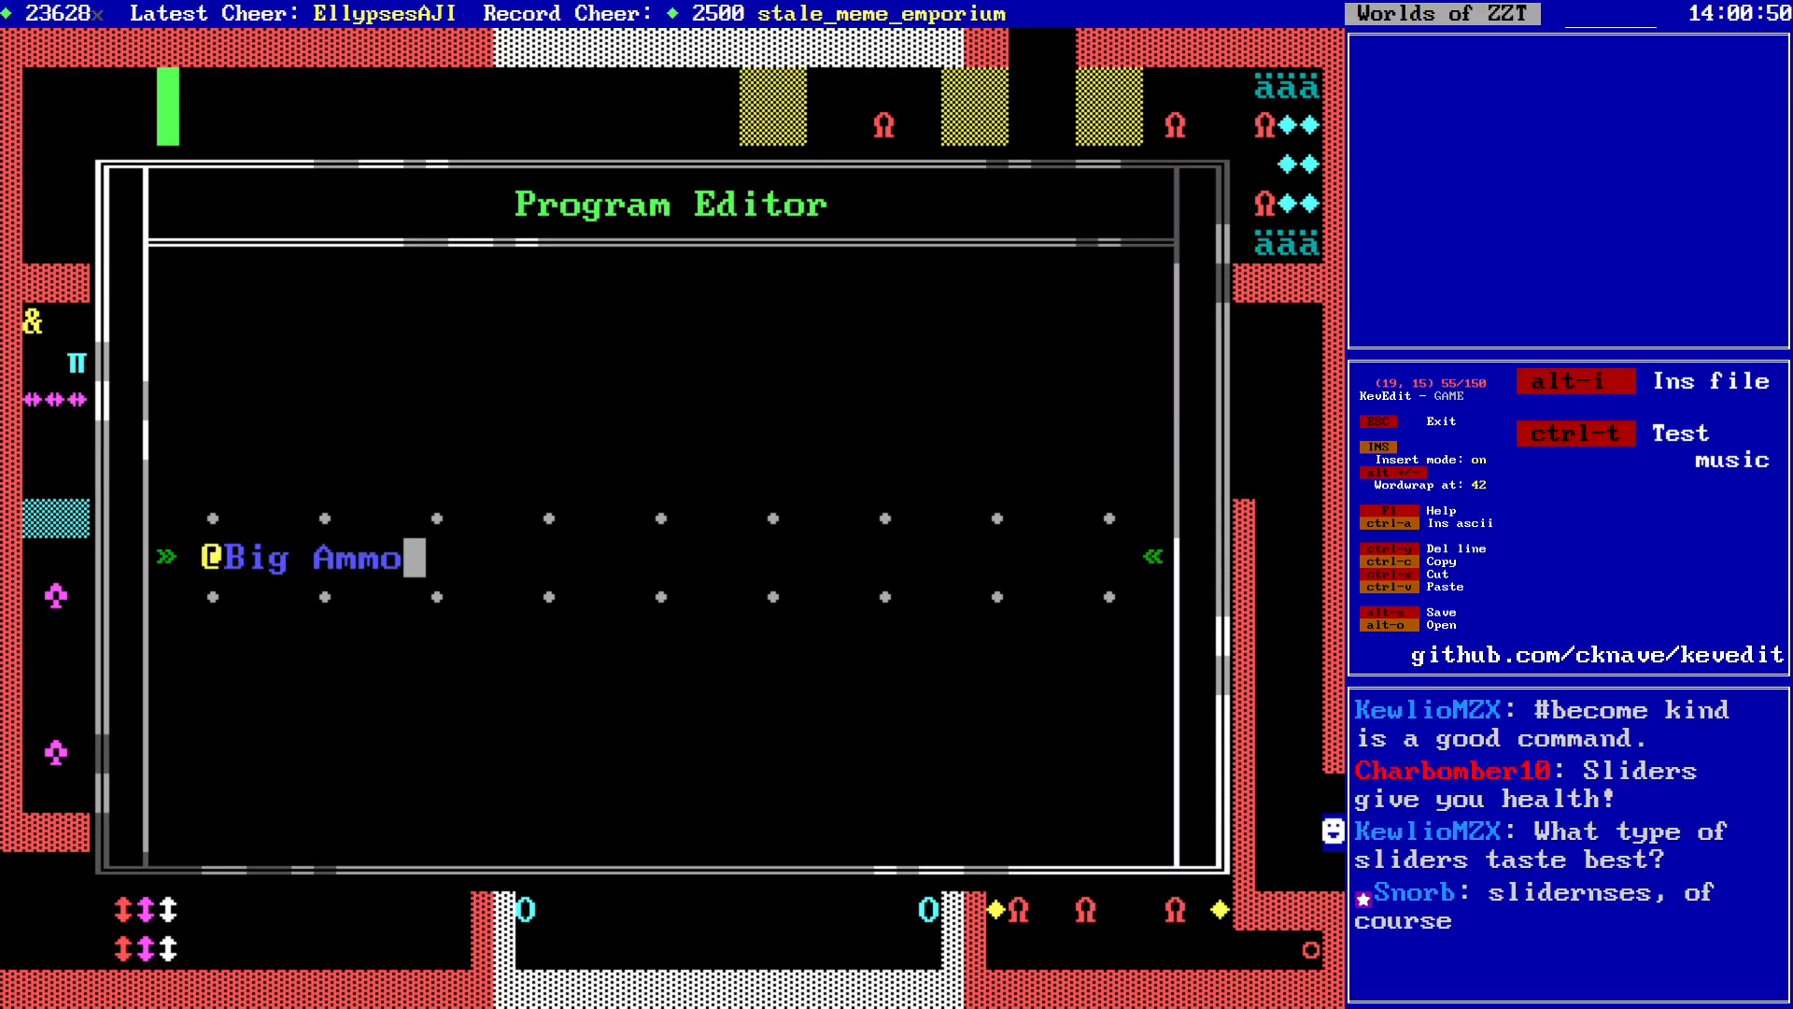
pyautogui.press('Return')
pyautogui.write('#end')
pyautogui.press('Return')
pyautogui.write(':touch')
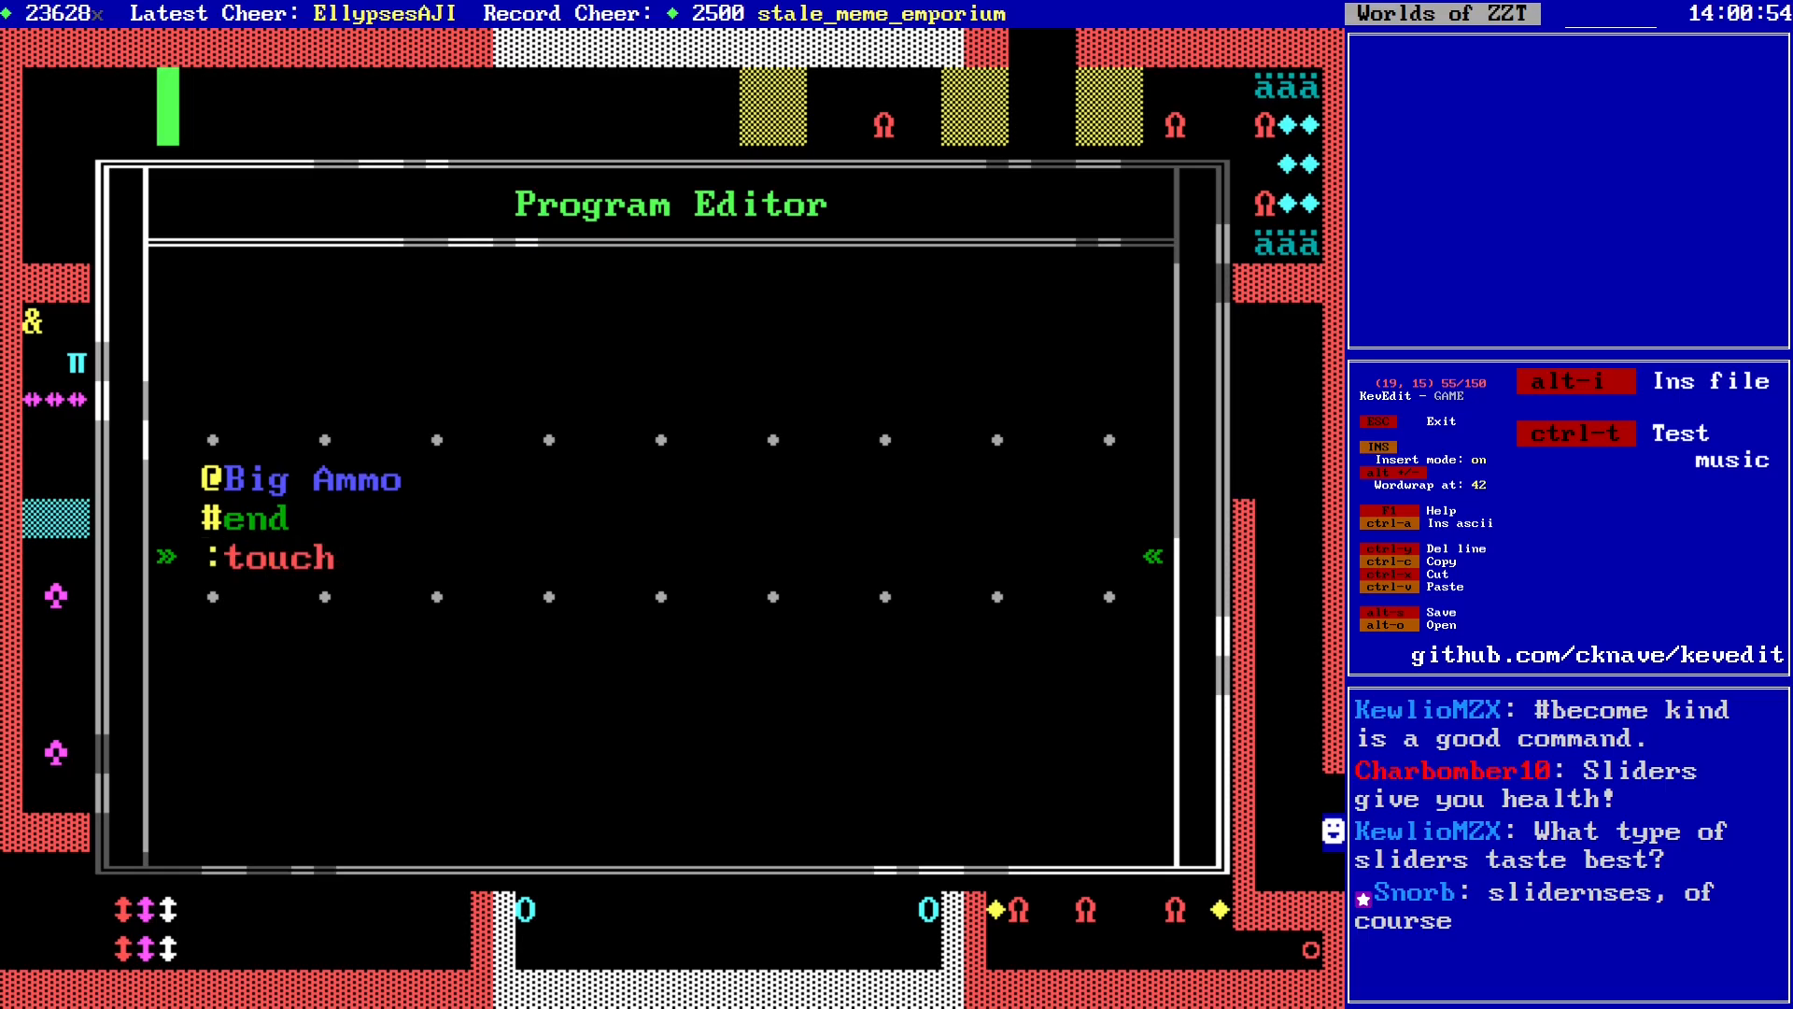
# Step: Add the command #give ammo 30 under the :touch label
pyautogui.press('Return')
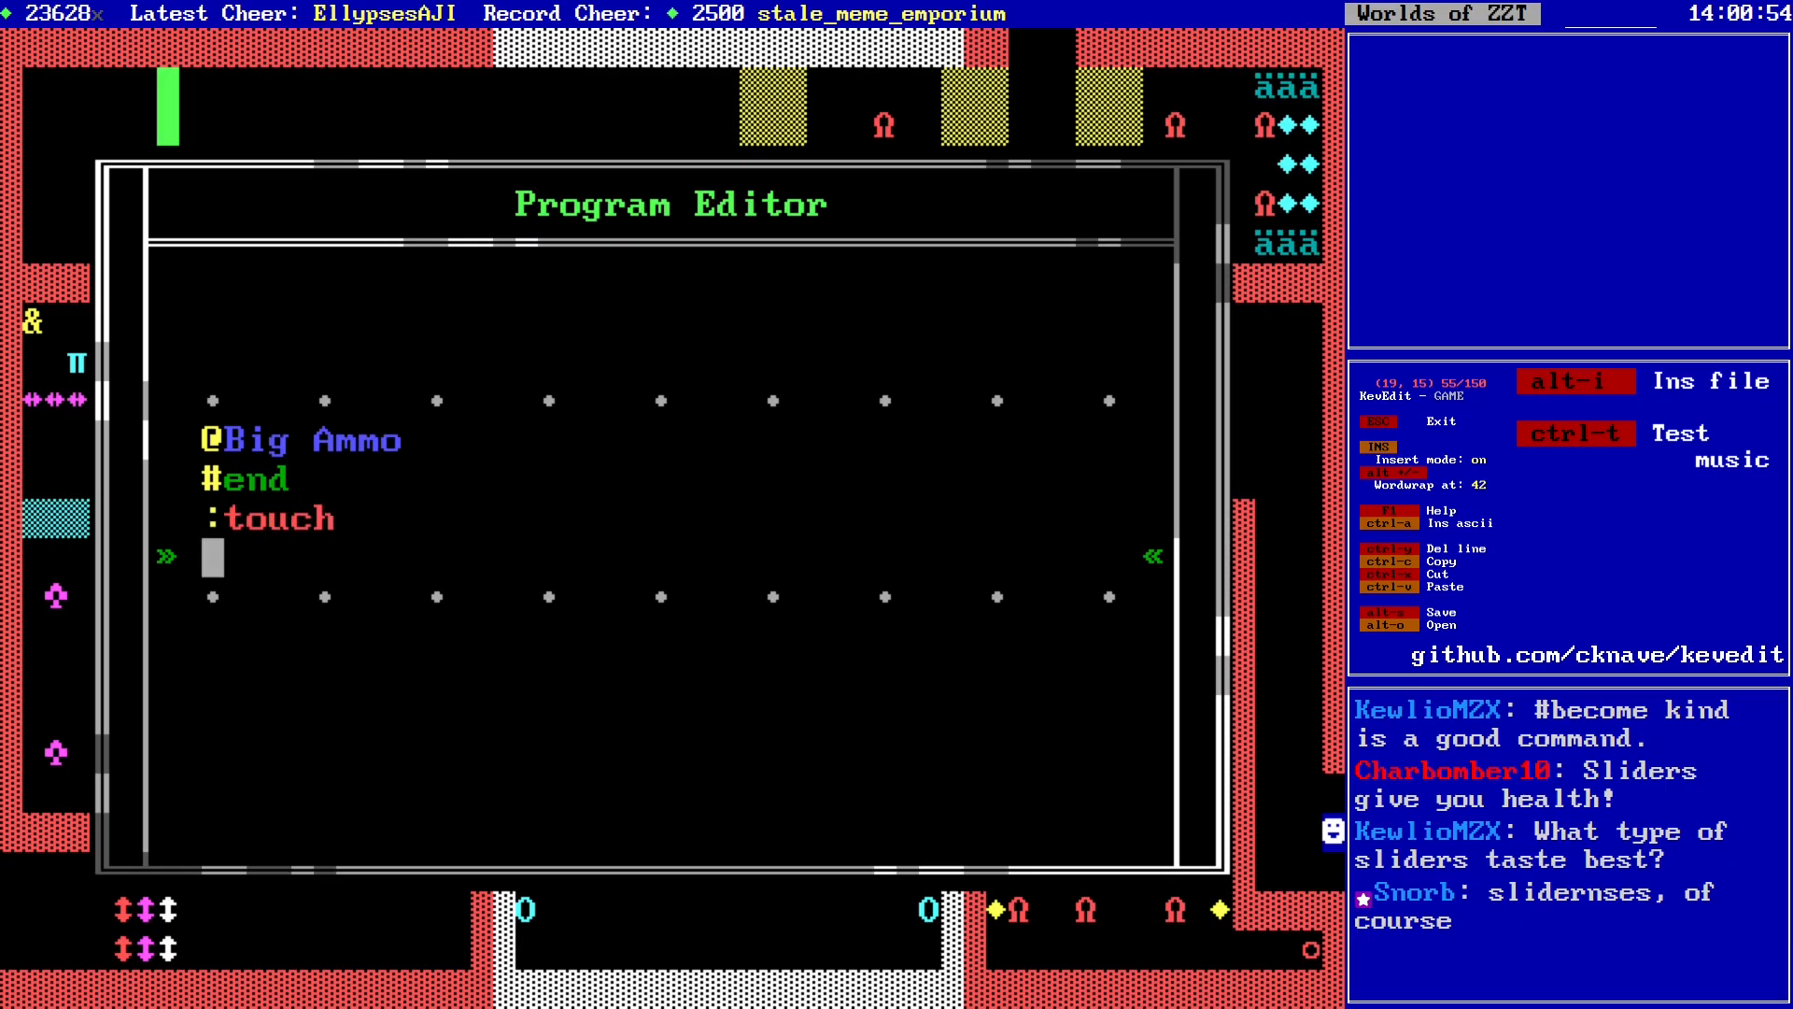
pyautogui.write('#give ammo')
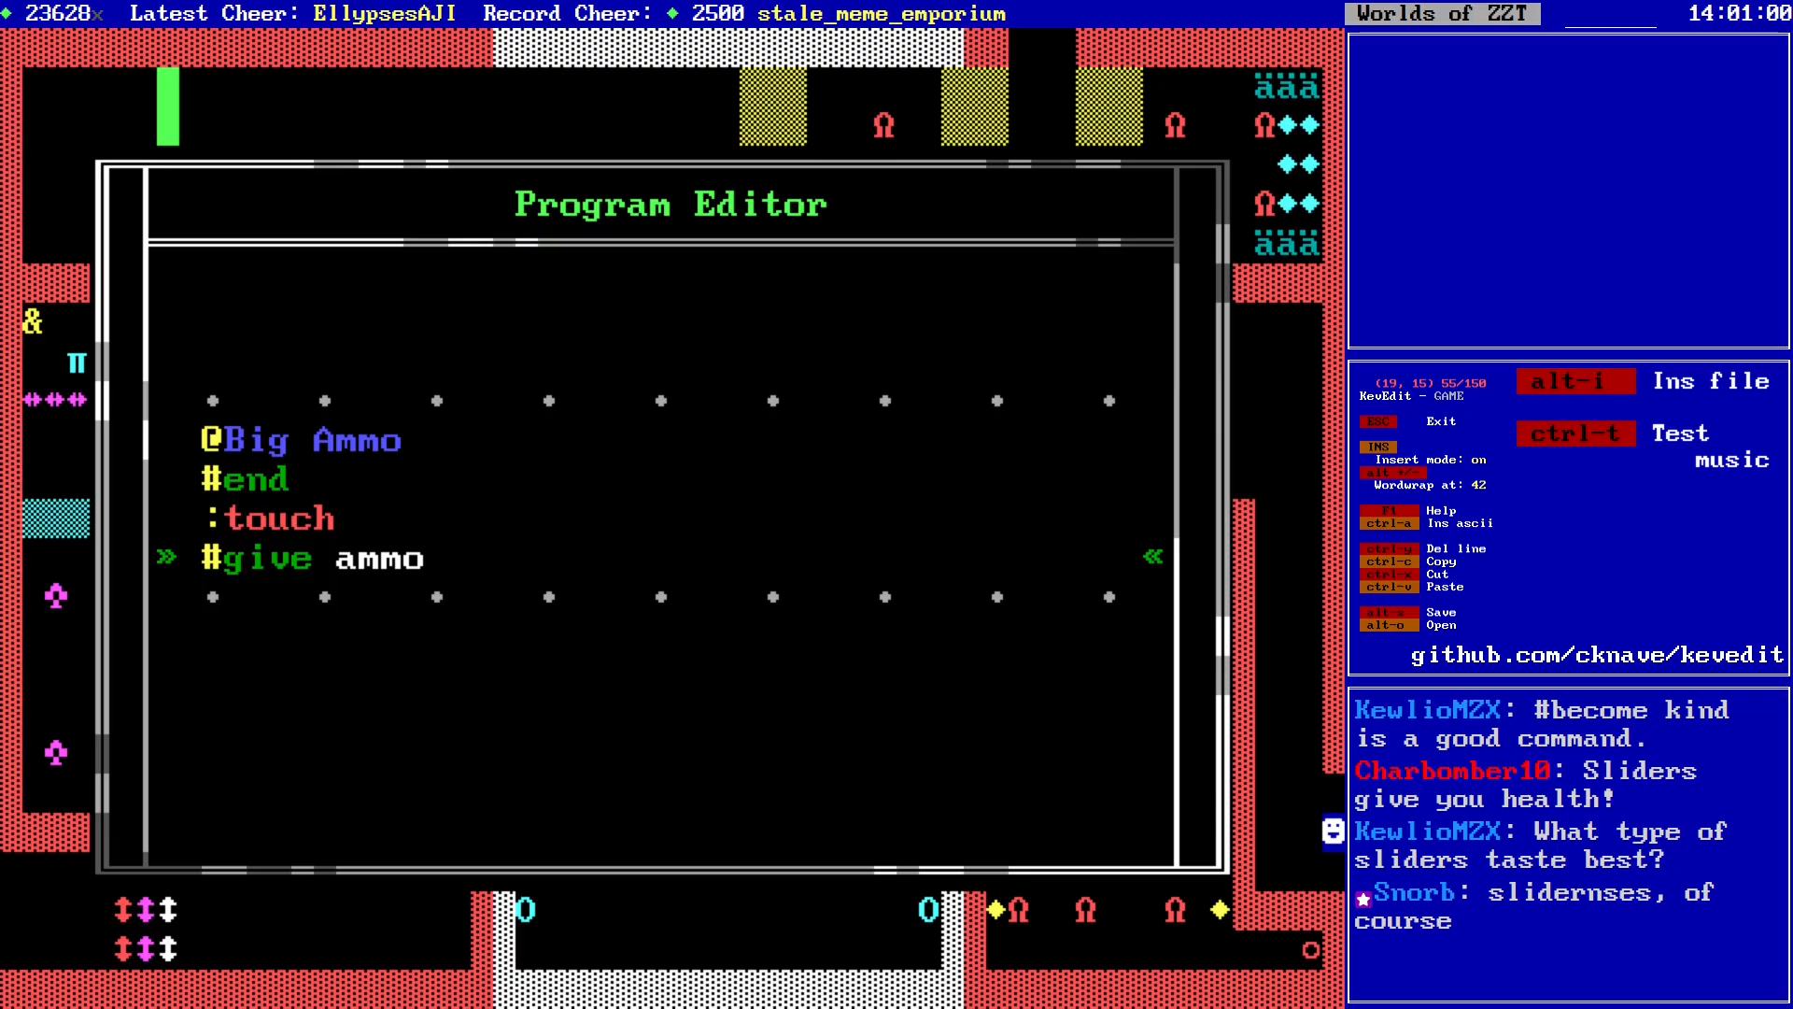
pyautogui.write(' 30')
pyautogui.press('Return')
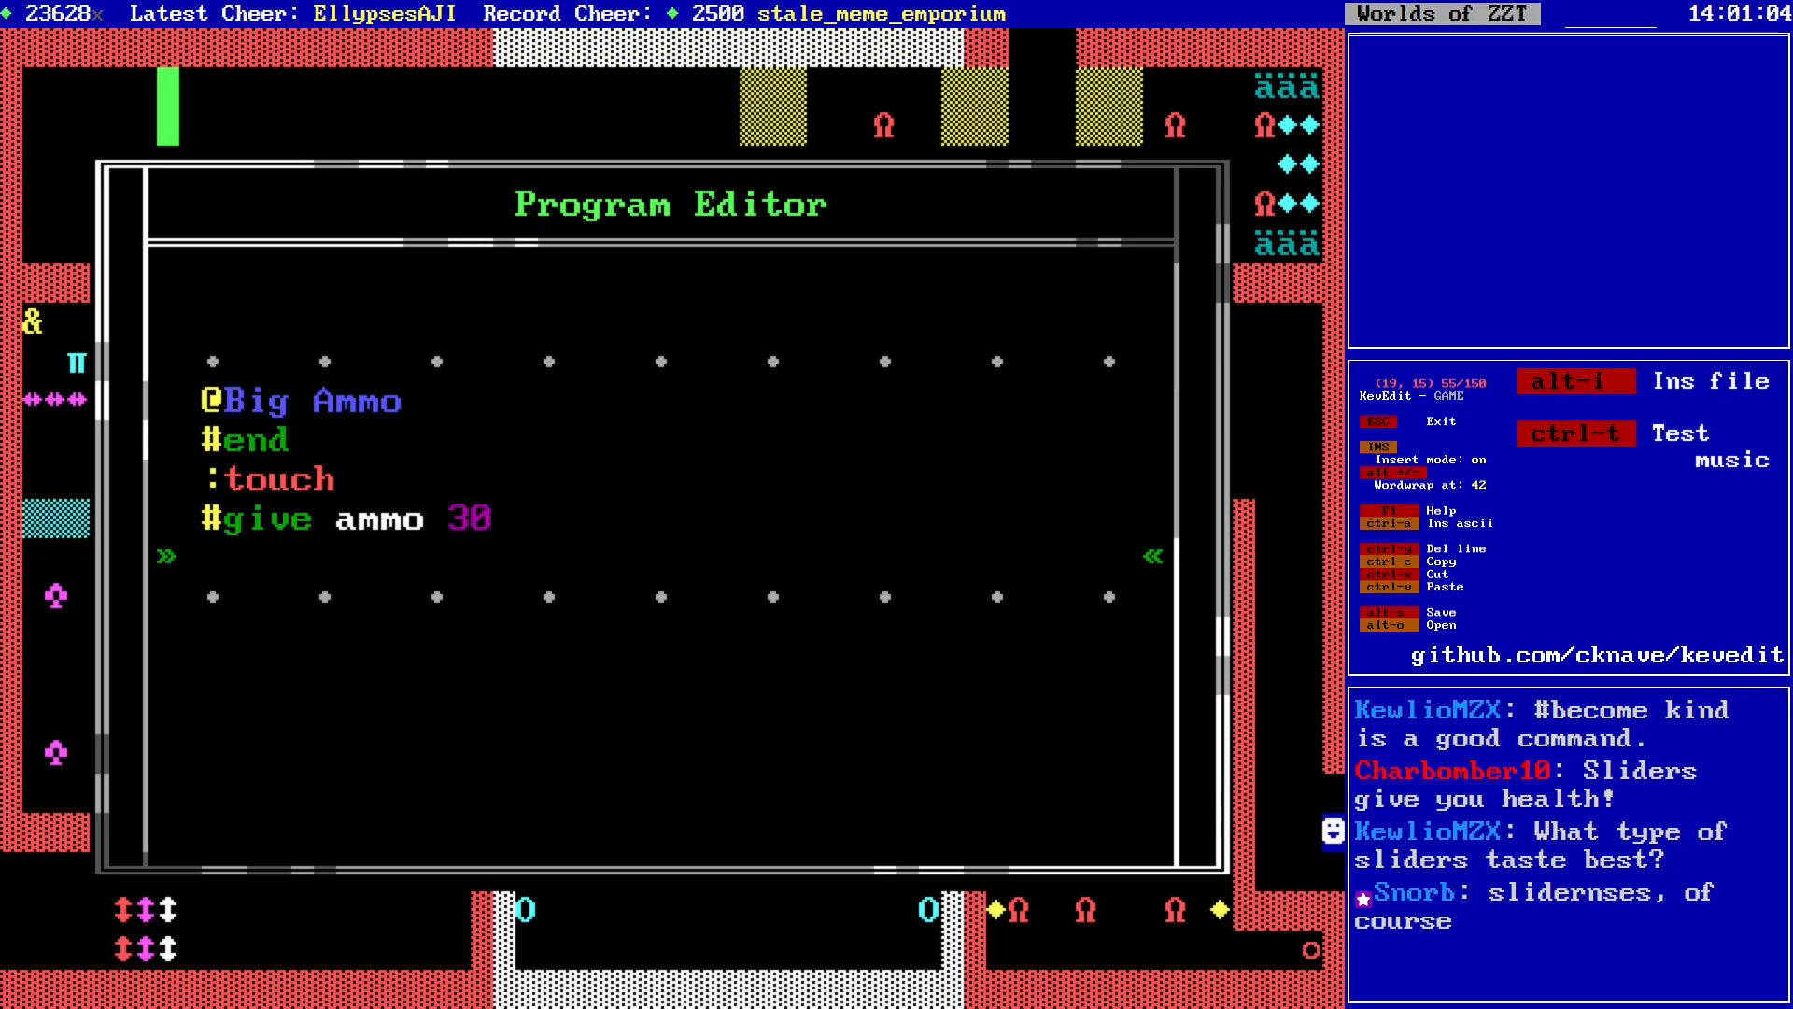
# Step: Add the sound command #play a#+g+g after the ammo line
pyautogui.write('#play')
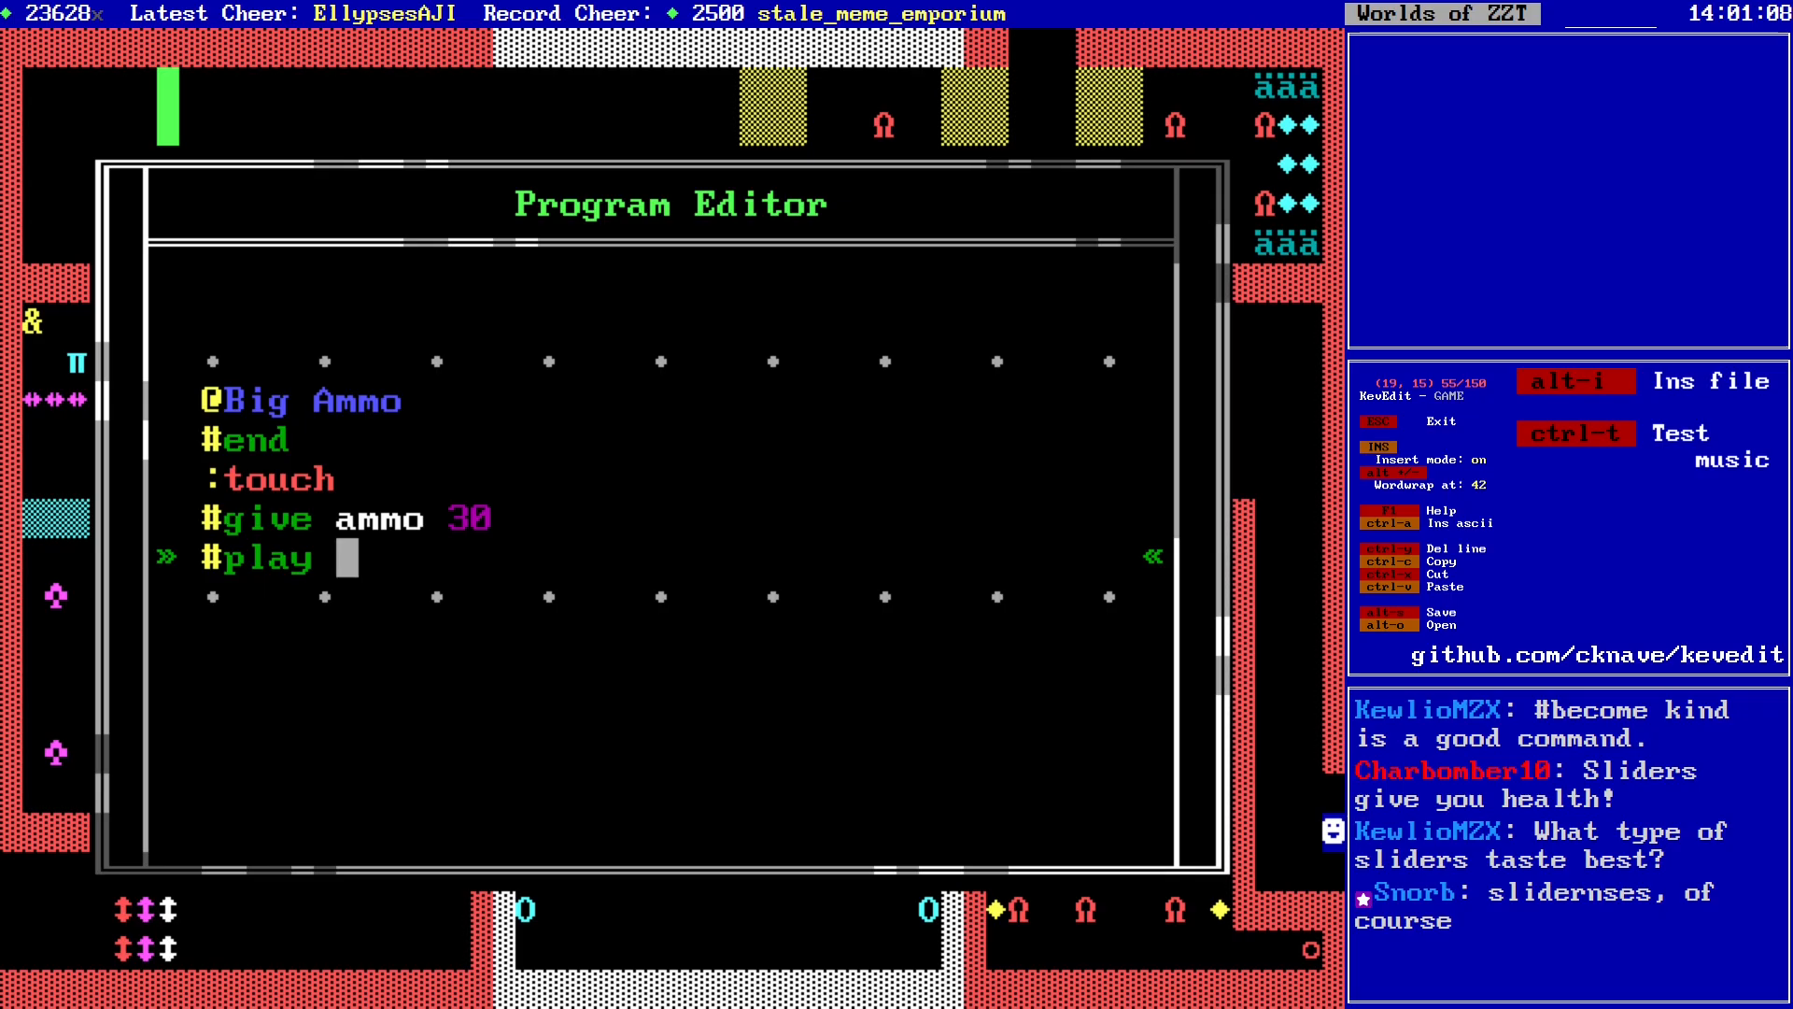
pyautogui.write(' a#-f')
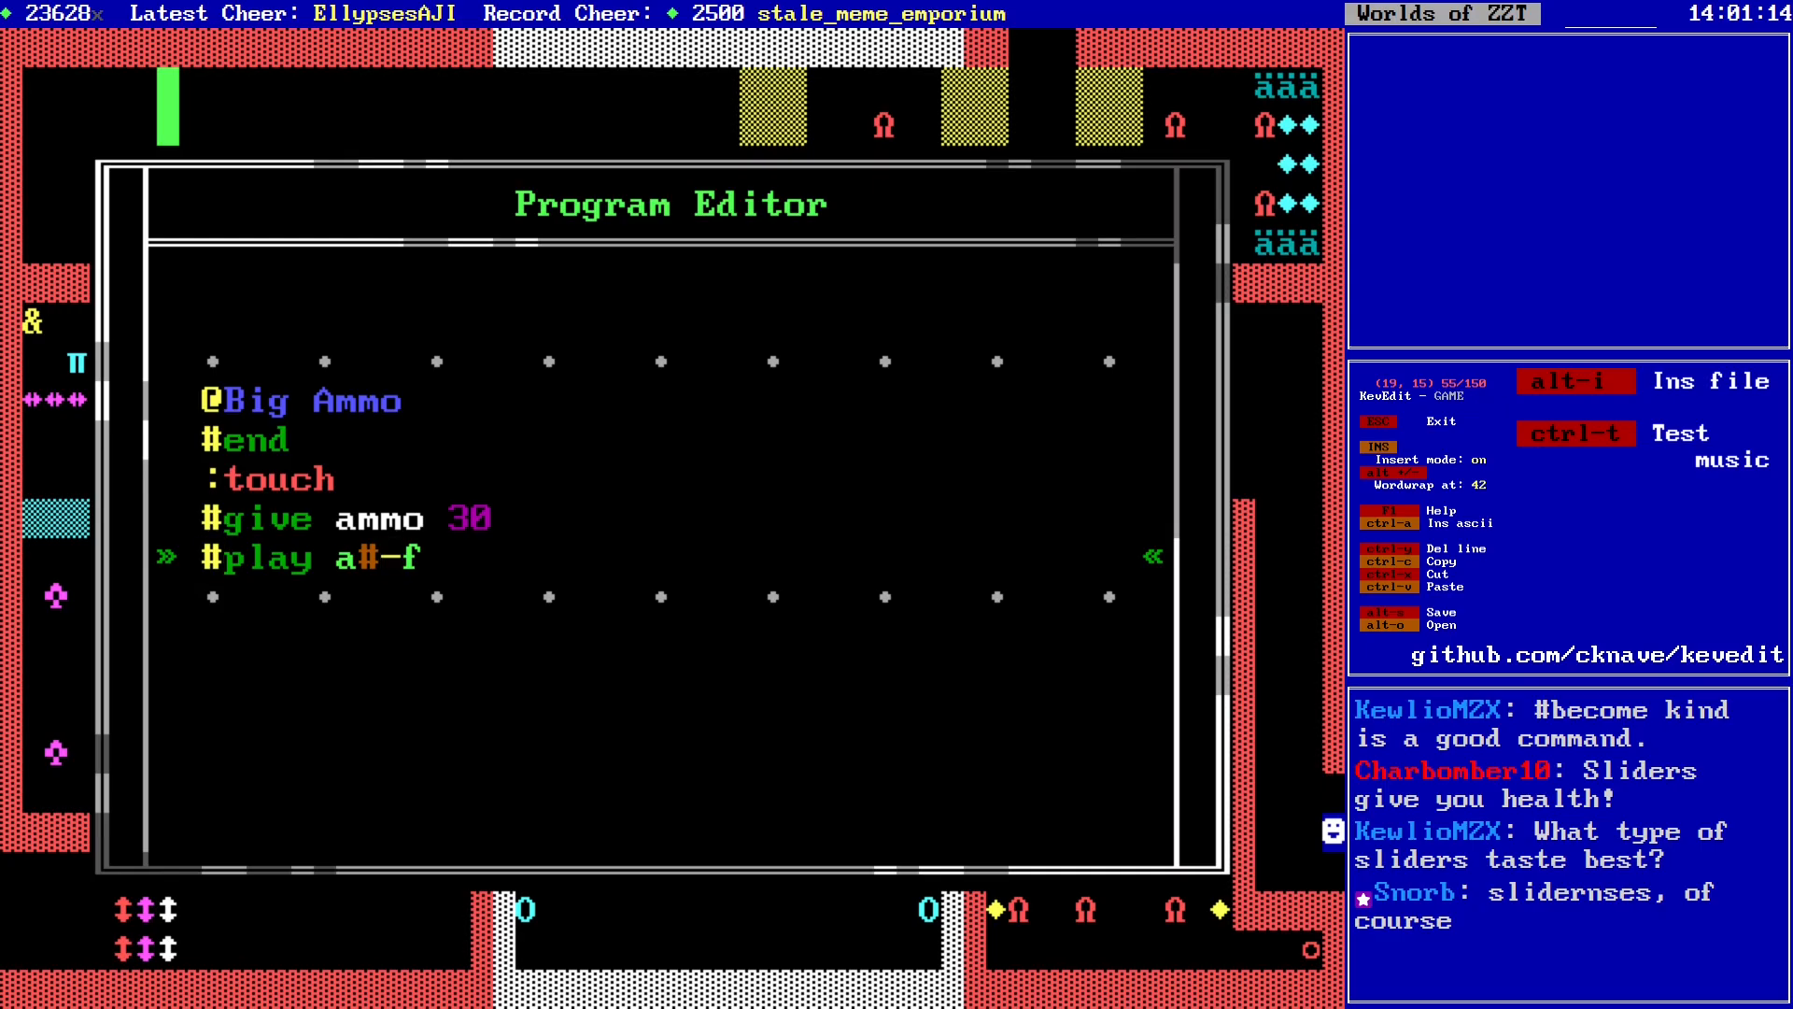
pyautogui.press('End')
pyautogui.press('BackSpace')
pyautogui.press('BackSpace')
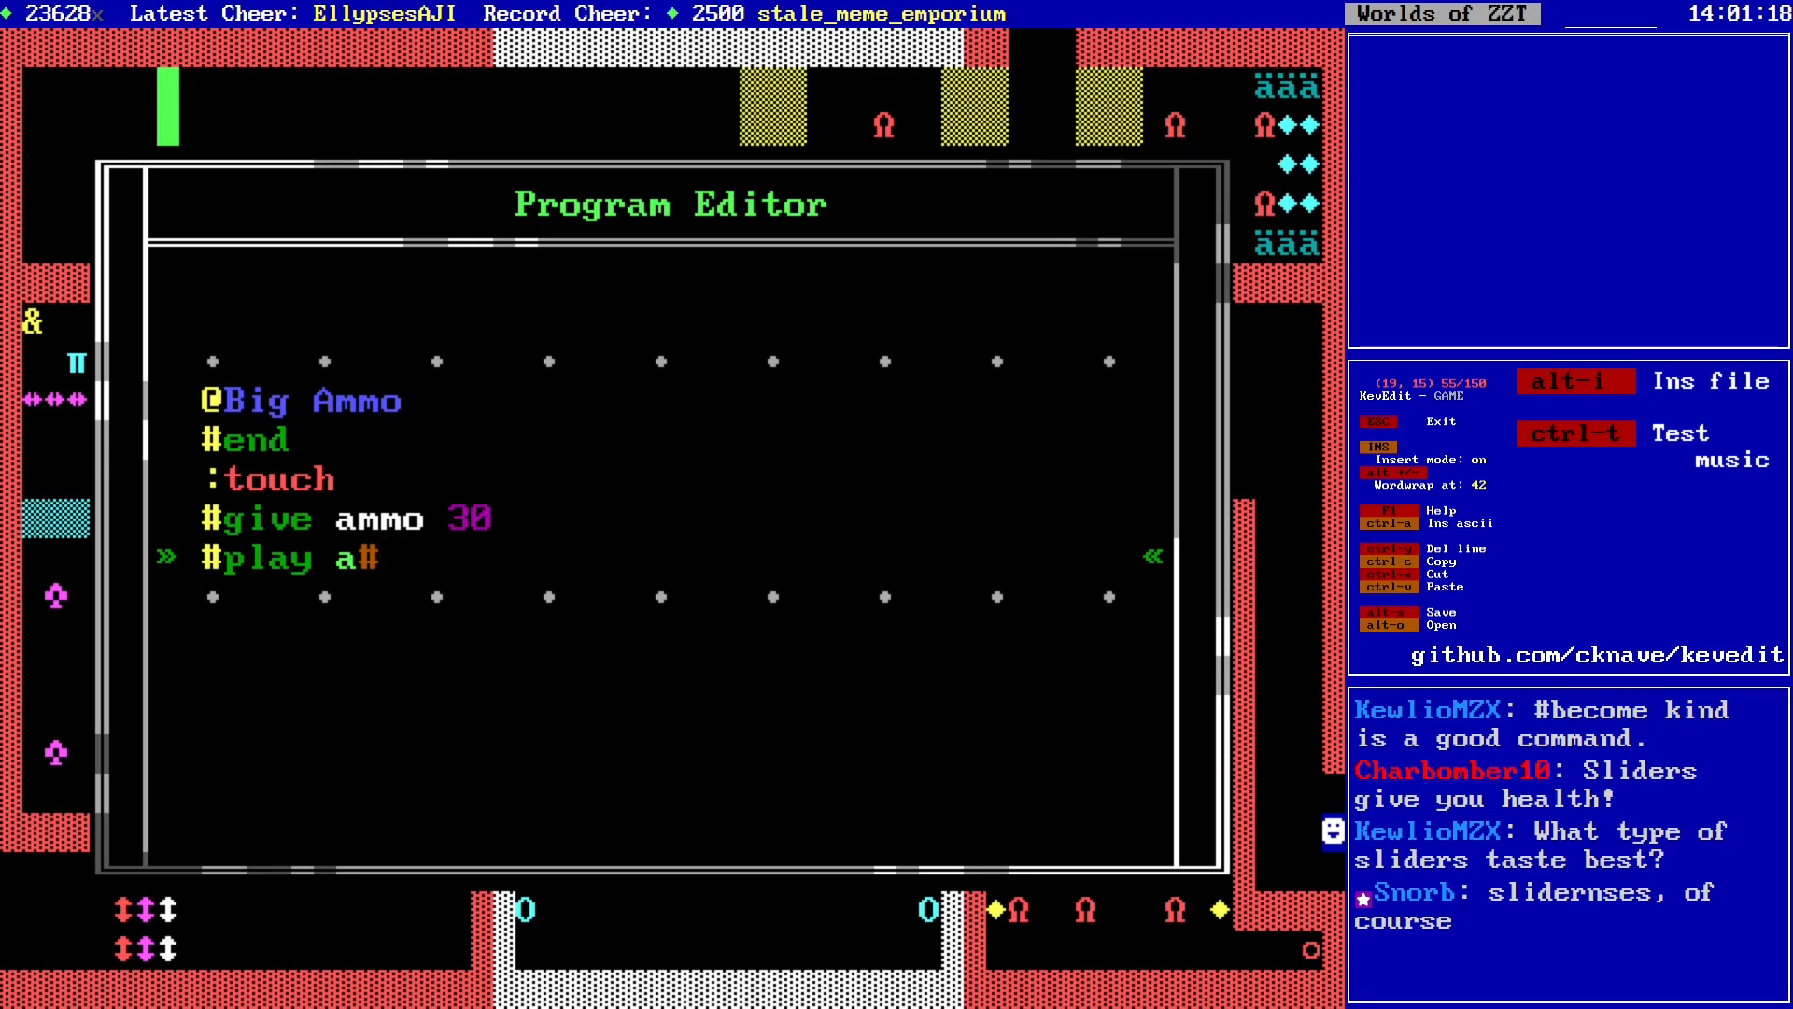
pyautogui.write('+')
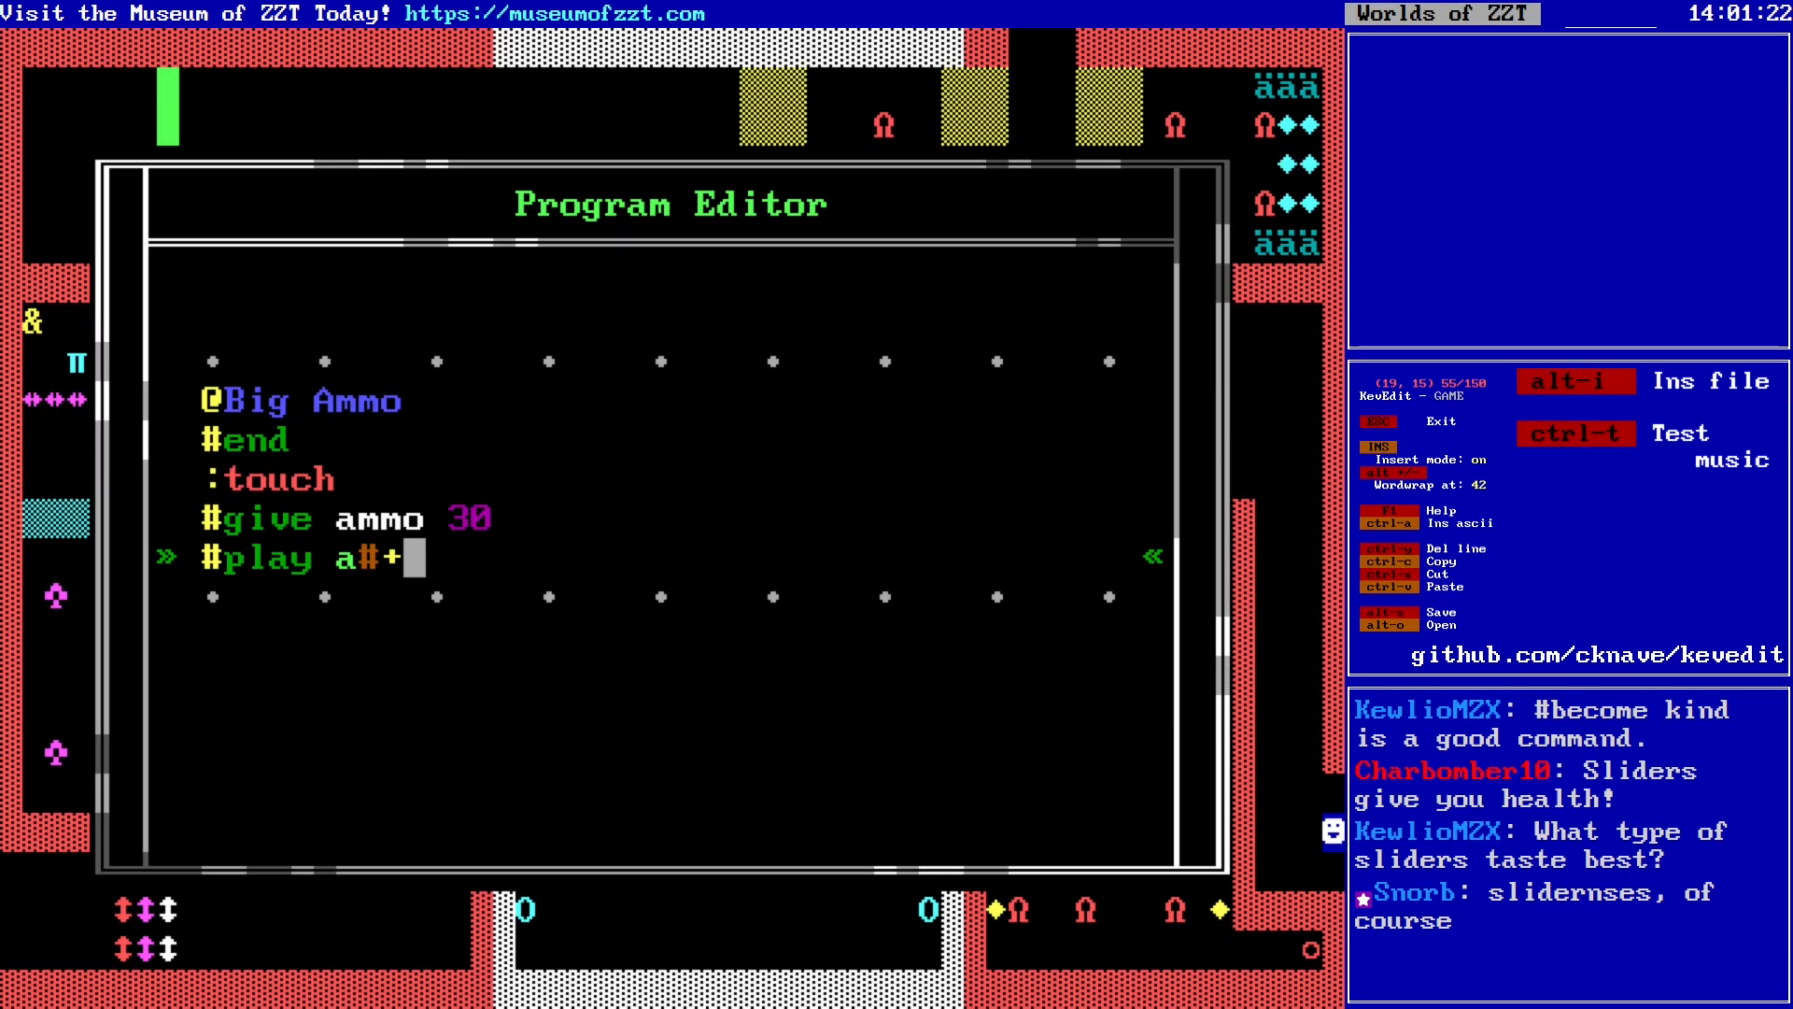
pyautogui.write('gg')
pyautogui.press('BackSpace')
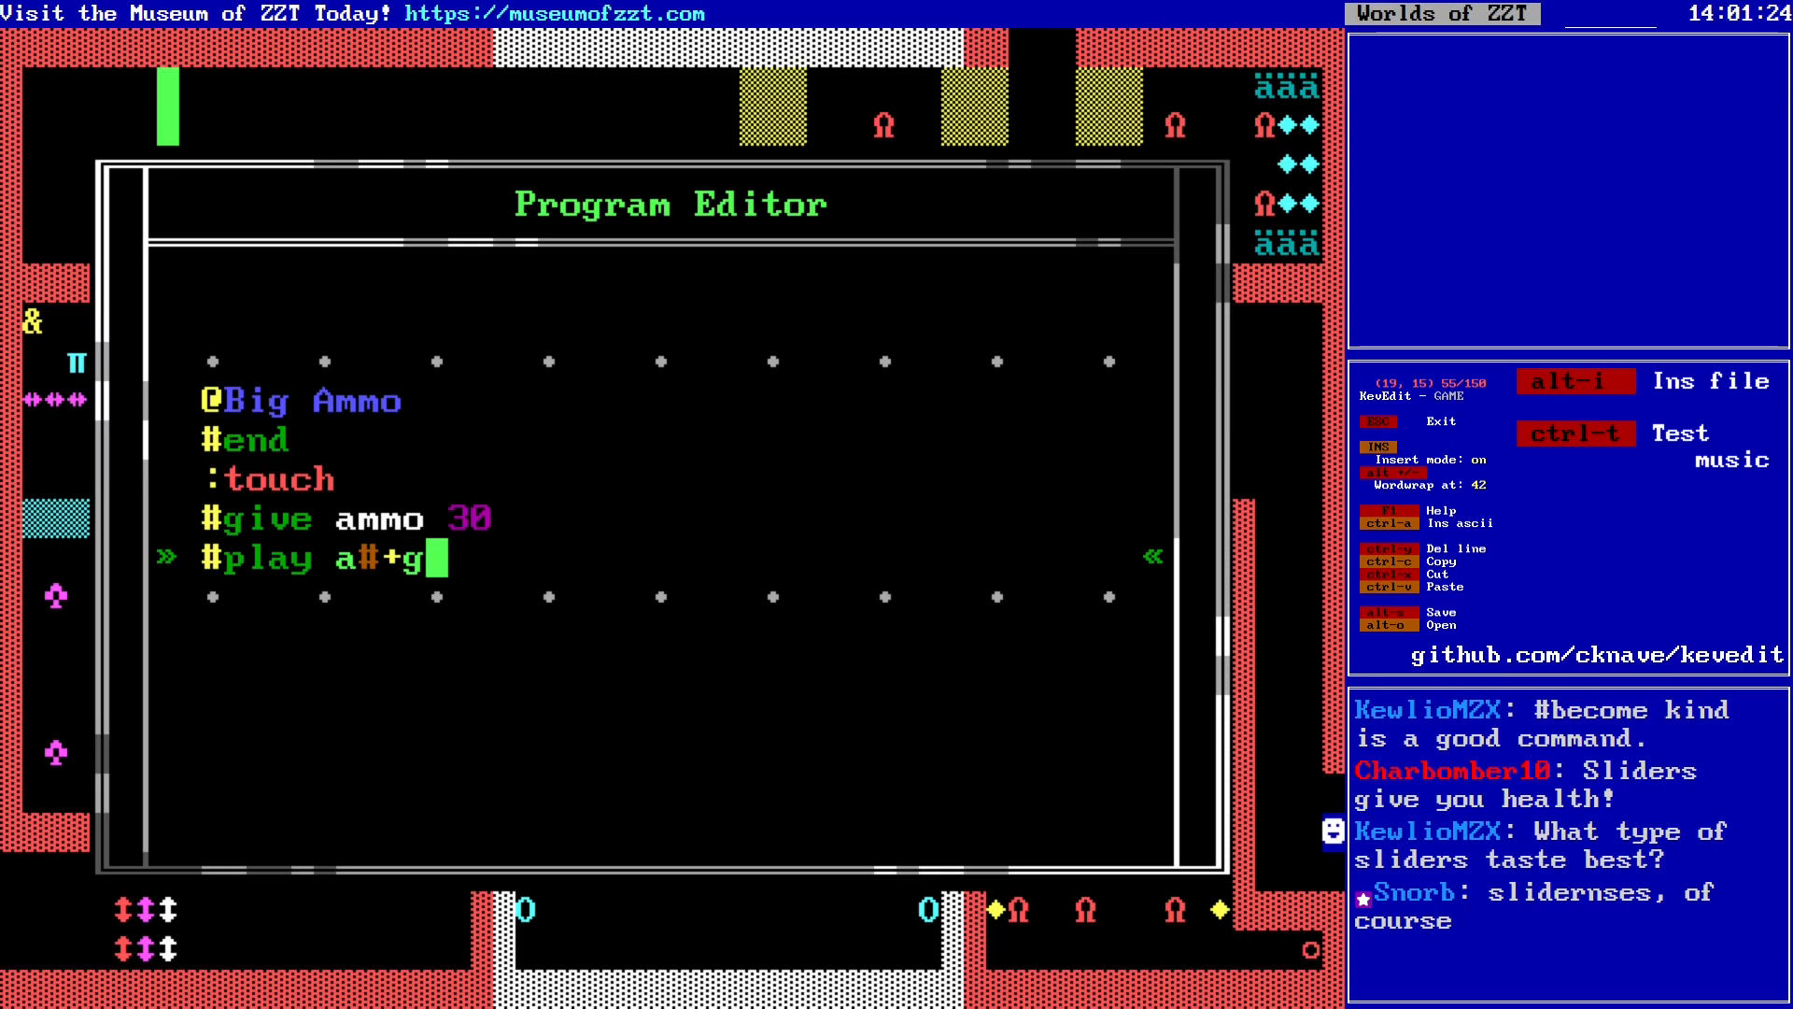
pyautogui.write('g+g')
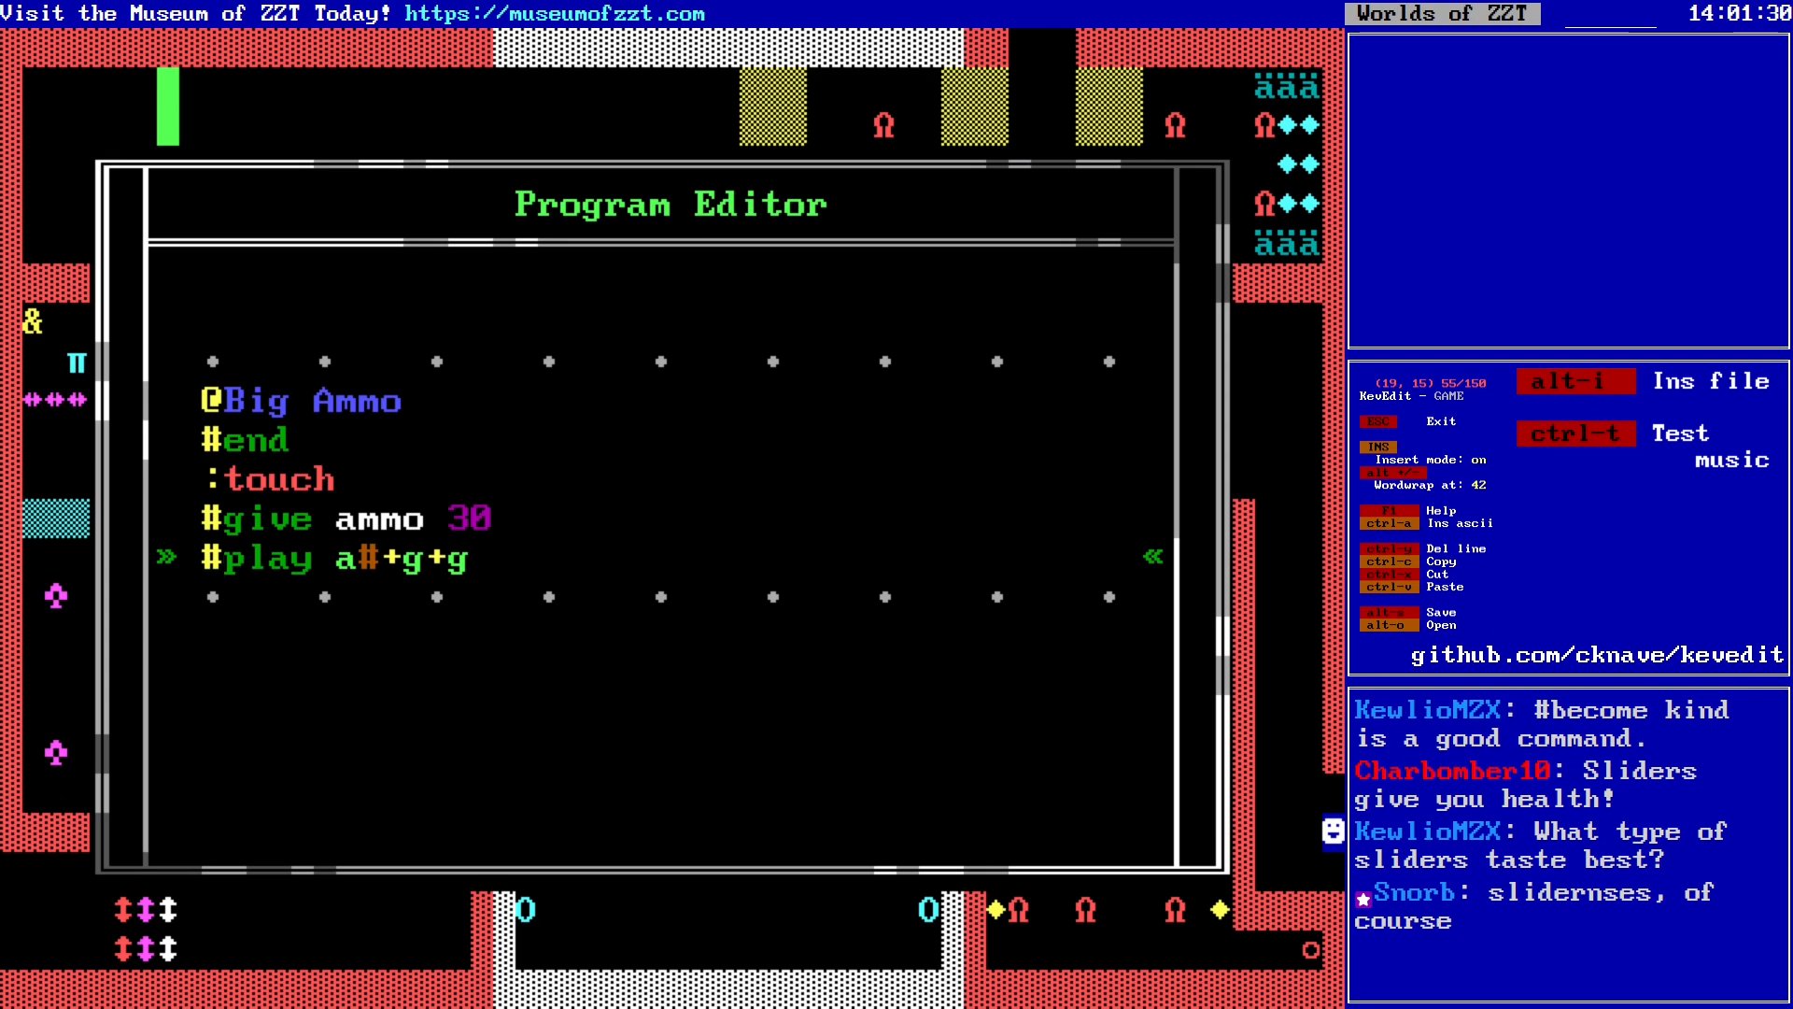
# Step: Finish the program with a #die line and close the object's settings
pyautogui.press('End')
pyautogui.press('Return')
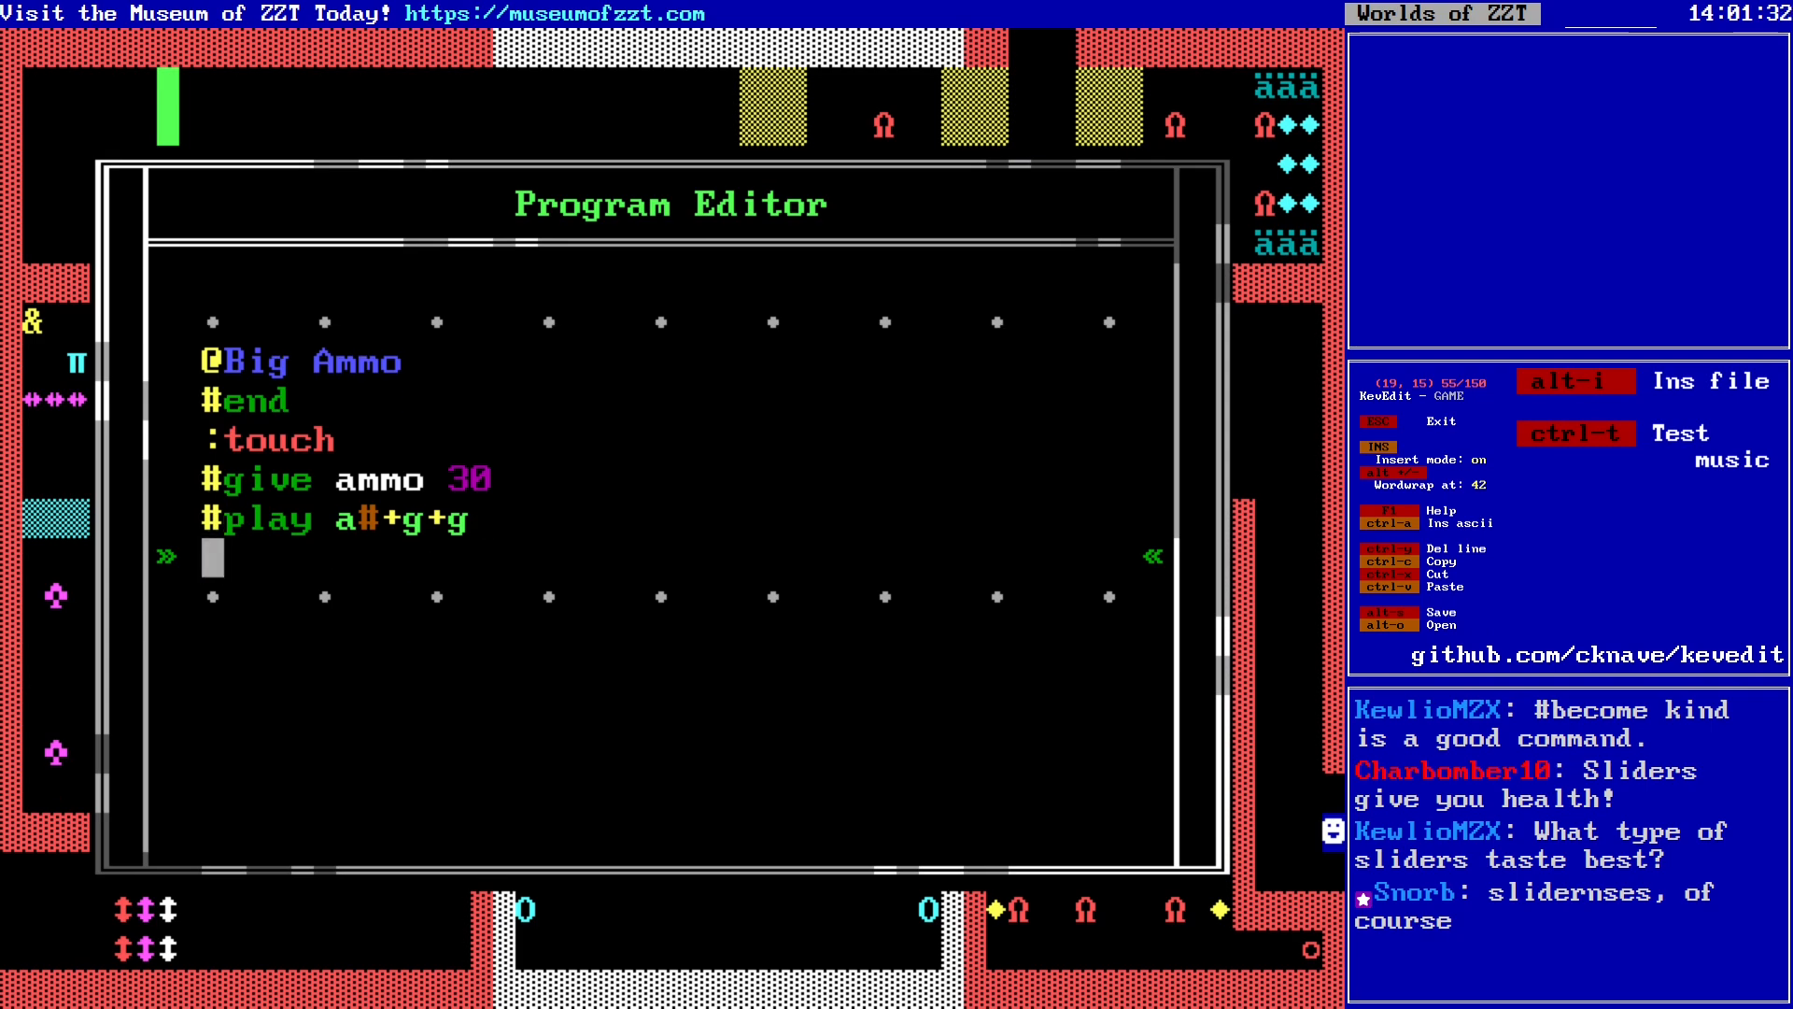
pyautogui.write('#die')
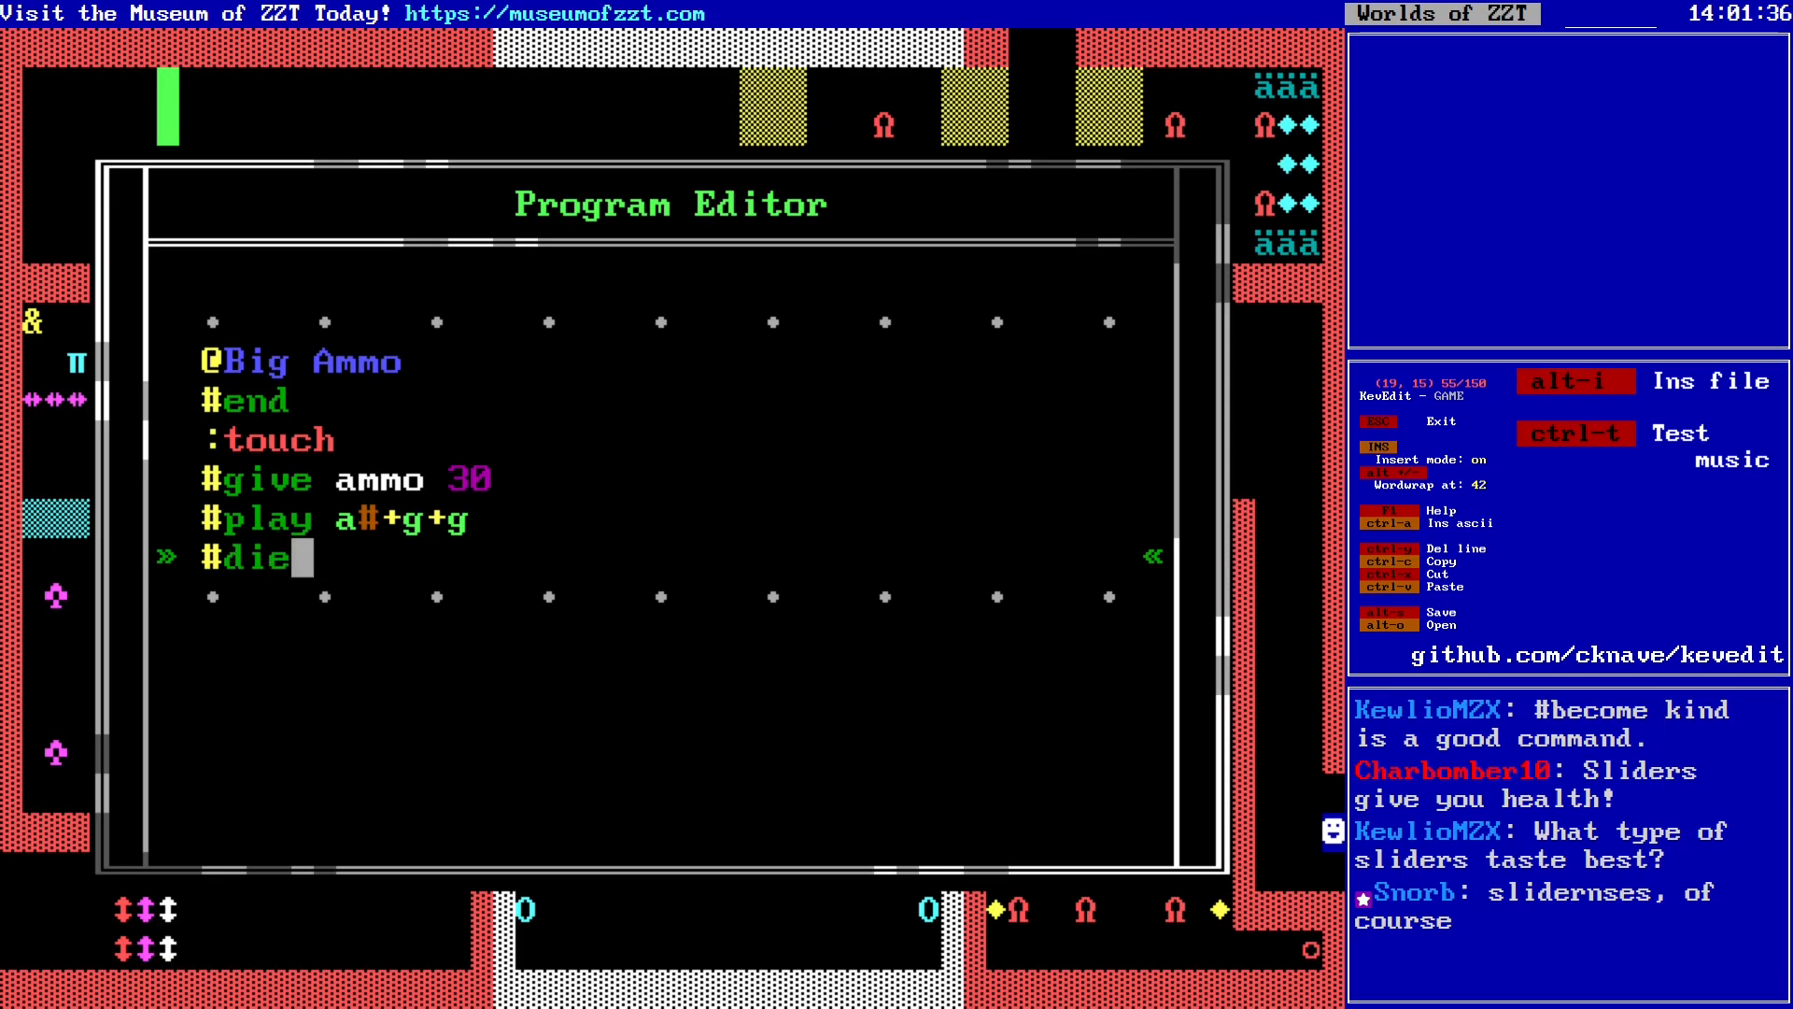
pyautogui.press('Escape')
pyautogui.press('Escape')
# Step: Copy the message line from the program of the Pretzel object at (2, 8) and return to the board
pyautogui.press('Left')
pyautogui.press('Left')
pyautogui.press('Left')
pyautogui.press('Left')
pyautogui.press('Left')
pyautogui.press('Left')
pyautogui.press('Left')
pyautogui.press('Left')
pyautogui.press('Left')
pyautogui.press('Left')
pyautogui.press('Left')
pyautogui.press('Left')
pyautogui.press('Left')
pyautogui.press('Left')
pyautogui.press('Left')
pyautogui.press('Left')
pyautogui.press('Left')
pyautogui.press('Up')
pyautogui.press('Up')
pyautogui.press('Up')
pyautogui.press('Up')
pyautogui.press('Up')
pyautogui.press('Up')
pyautogui.press('Up')
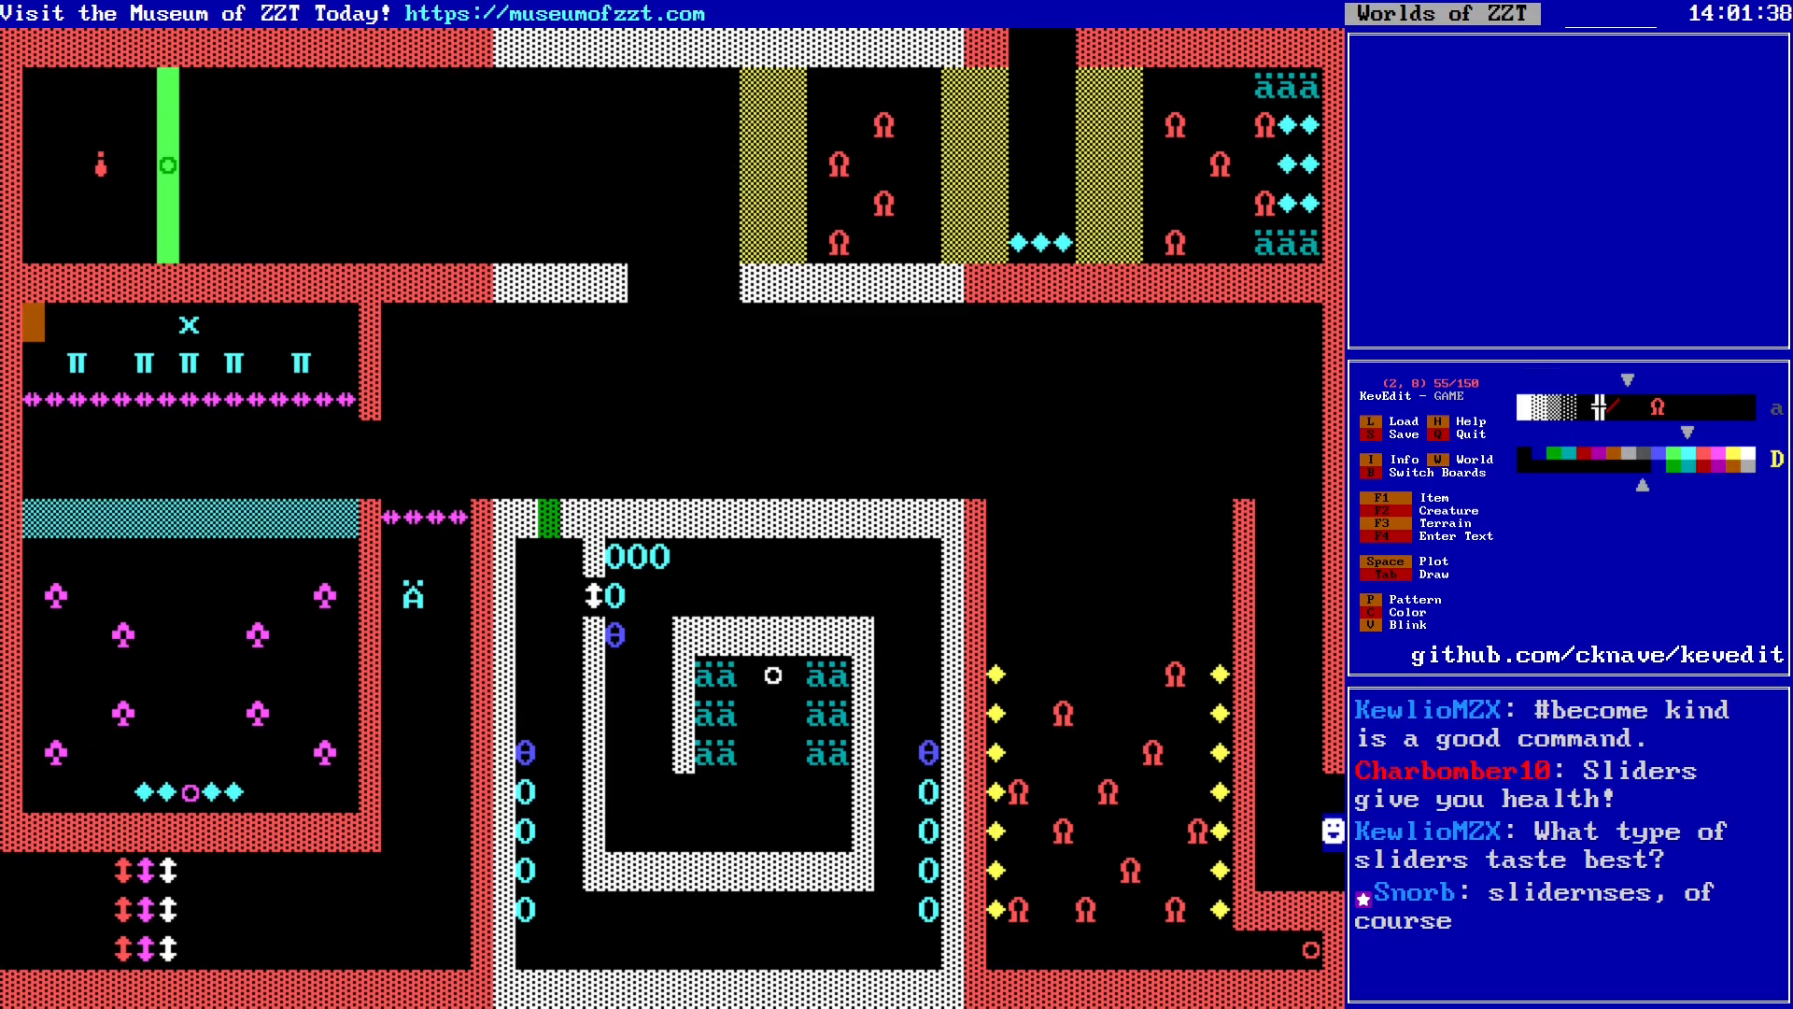
pyautogui.press('Return')
pyautogui.press('Down')
pyautogui.press('Down')
pyautogui.press('Down')
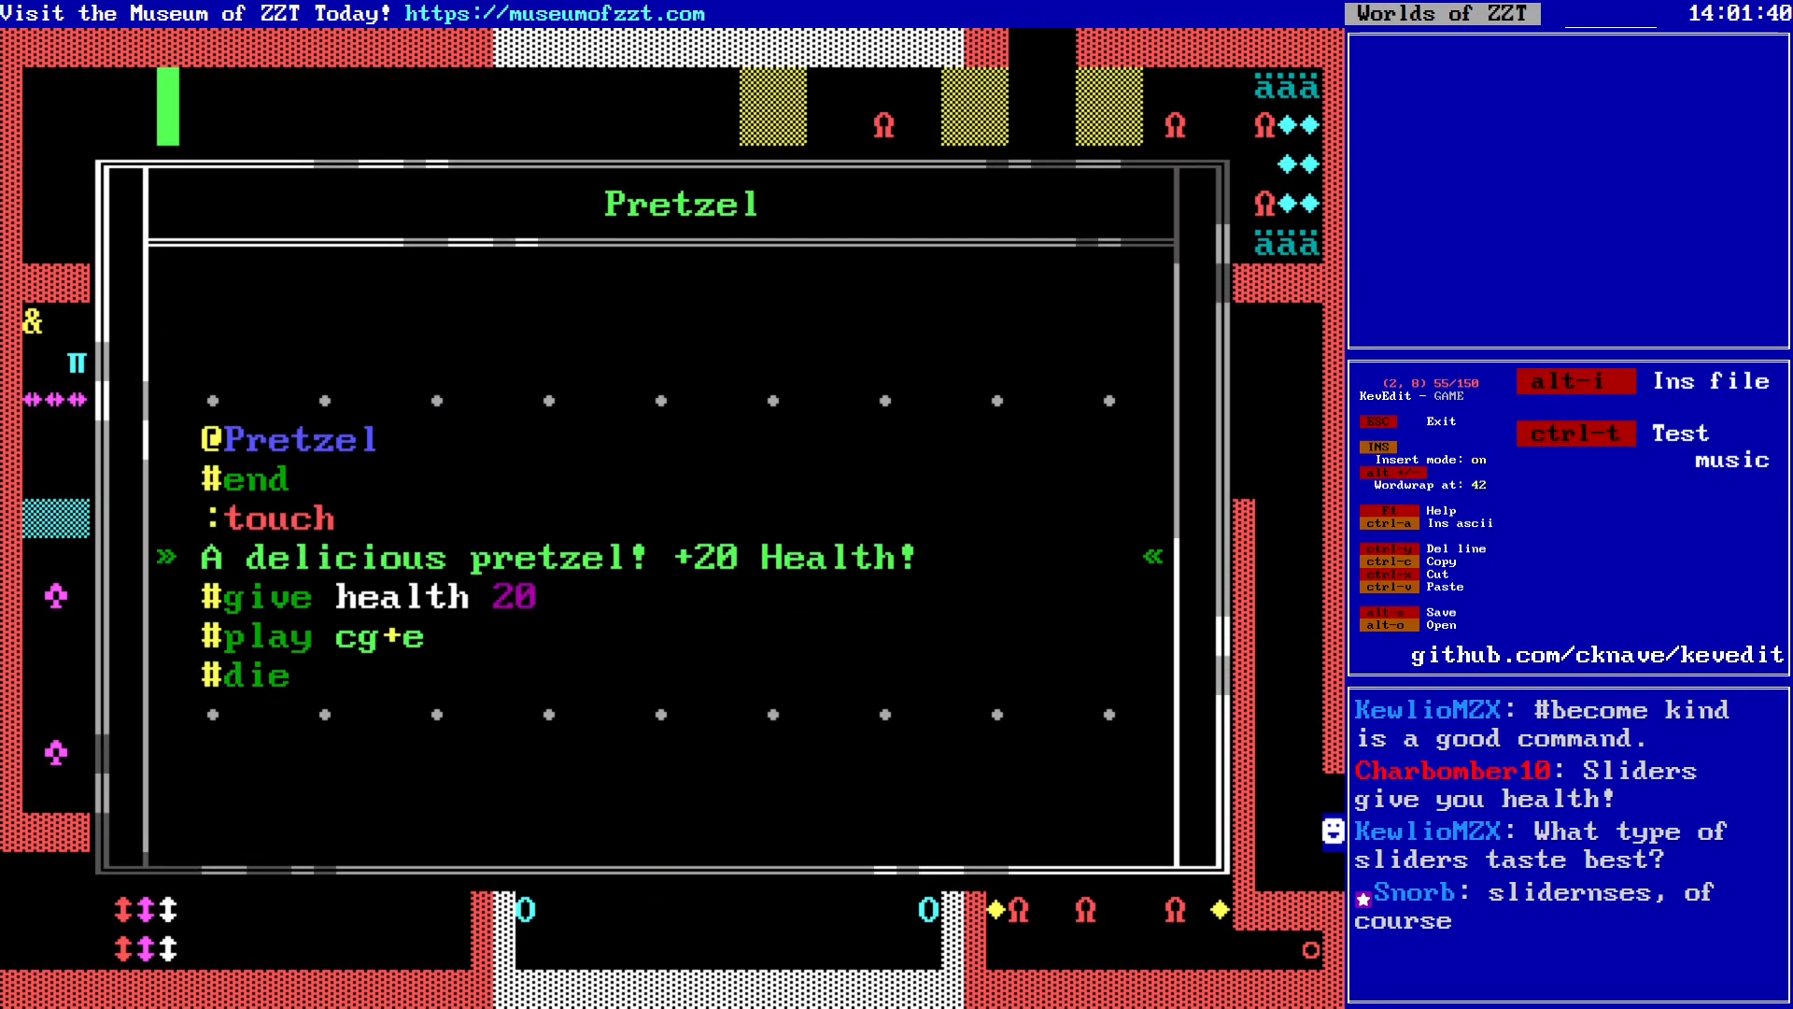
pyautogui.press('Escape')
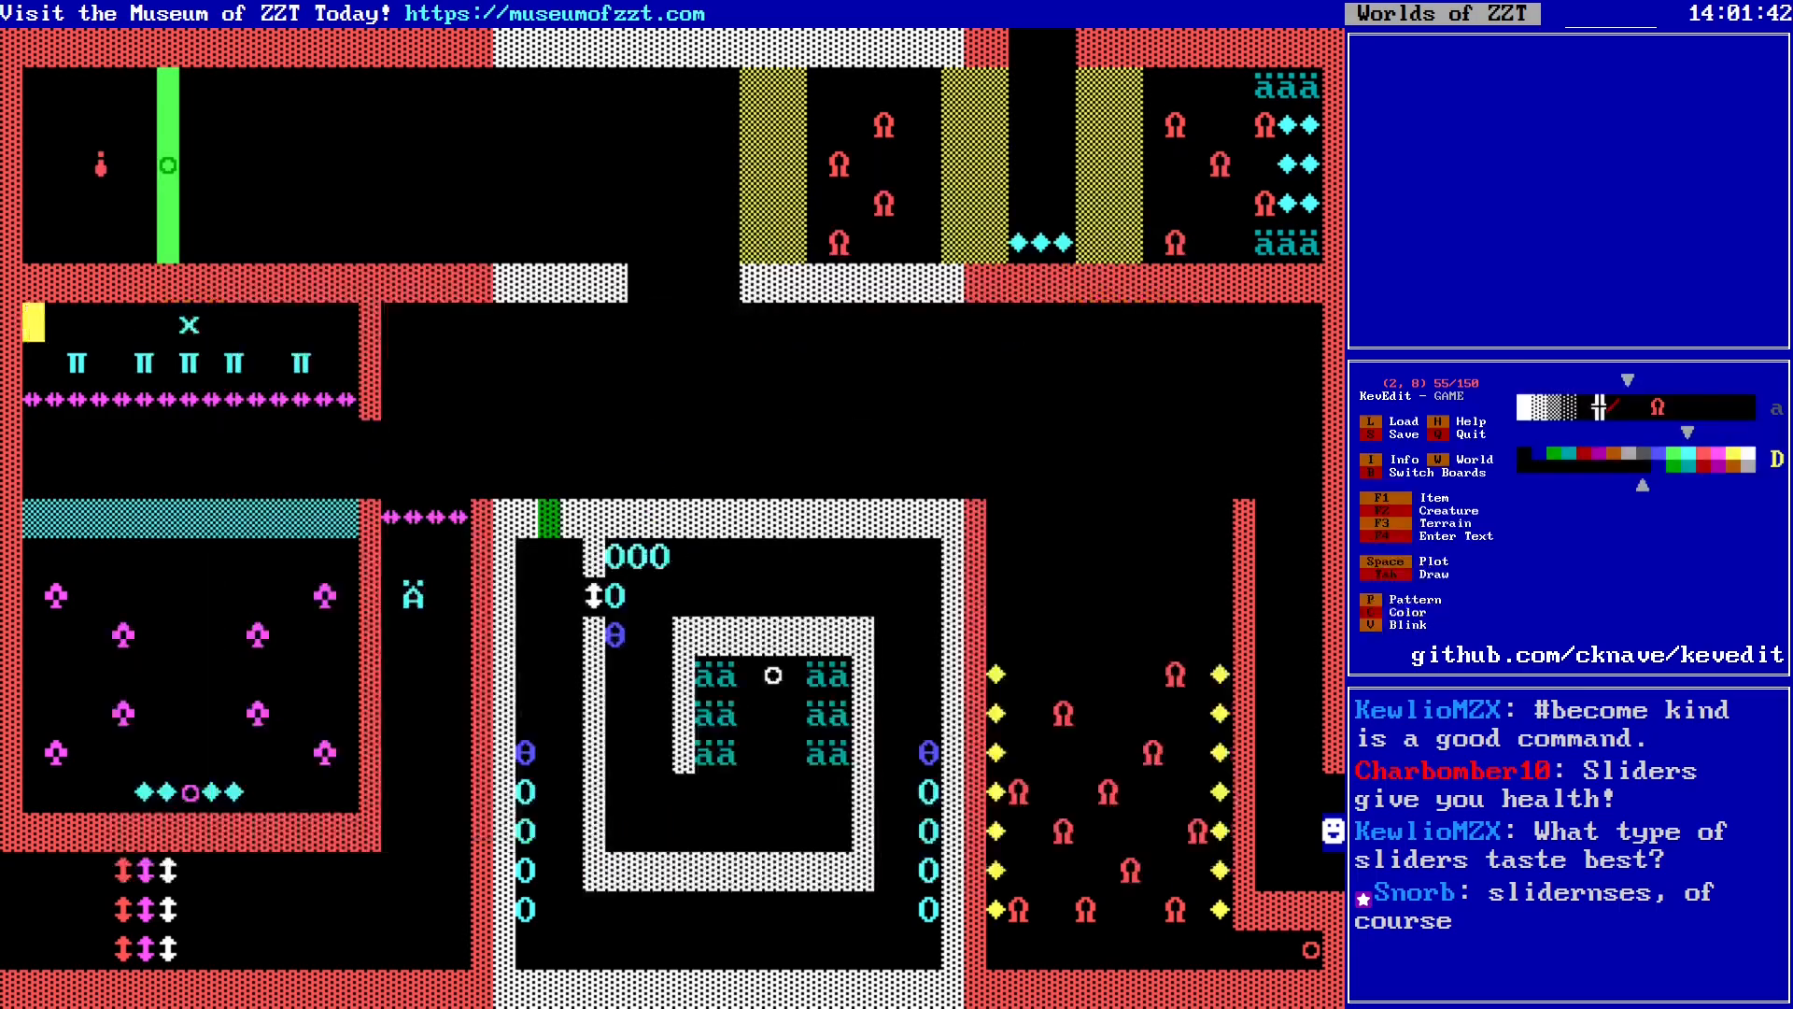
# Step: Insert the copied line "A delicious pretzel! +20 Health!" below the :touch label in the Big Ammo object's program
pyautogui.hotkey('alt', 'Down')
pyautogui.hotkey('alt', 'Right')
pyautogui.hotkey('alt', 'Right')
pyautogui.press('Down')
pyautogui.press('Down')
pyautogui.press('Left')
pyautogui.press('Left')
pyautogui.press('Left')
pyautogui.press('Return')
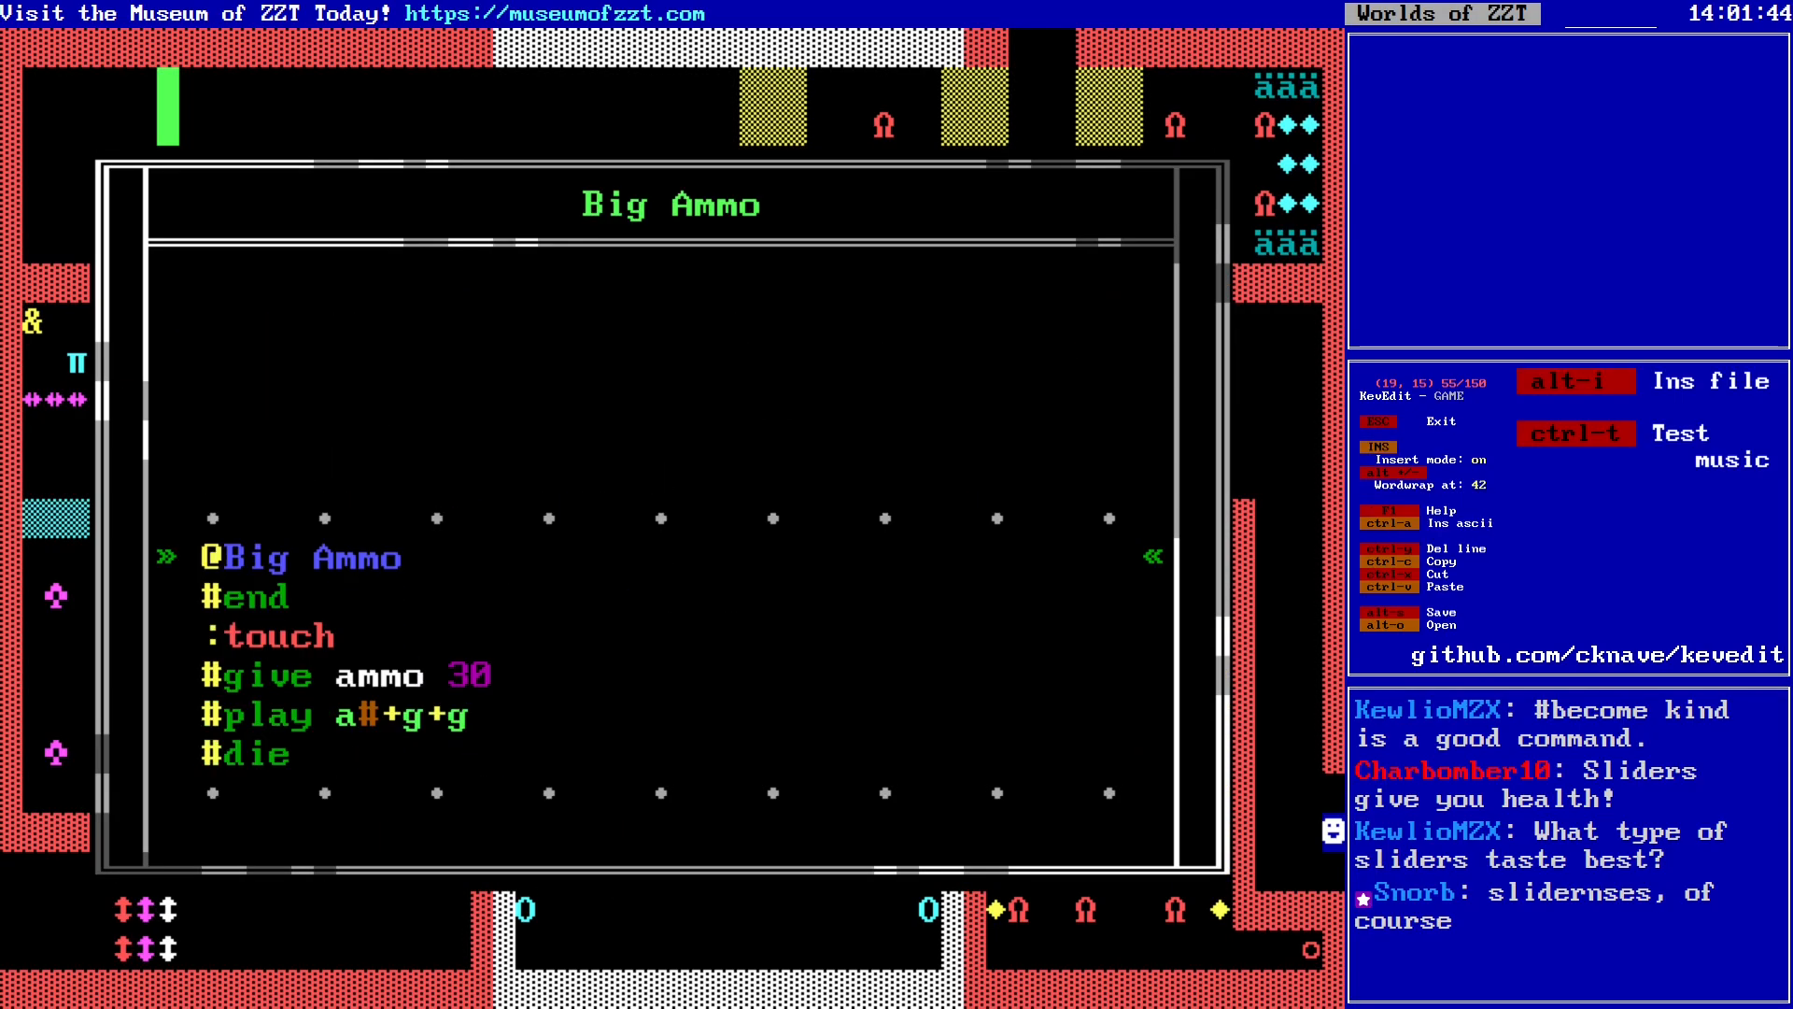
pyautogui.press('Down')
pyautogui.press('Down')
pyautogui.press('Down')
pyautogui.press('Return')
pyautogui.write('A delicious pretzel! +20 Health!')
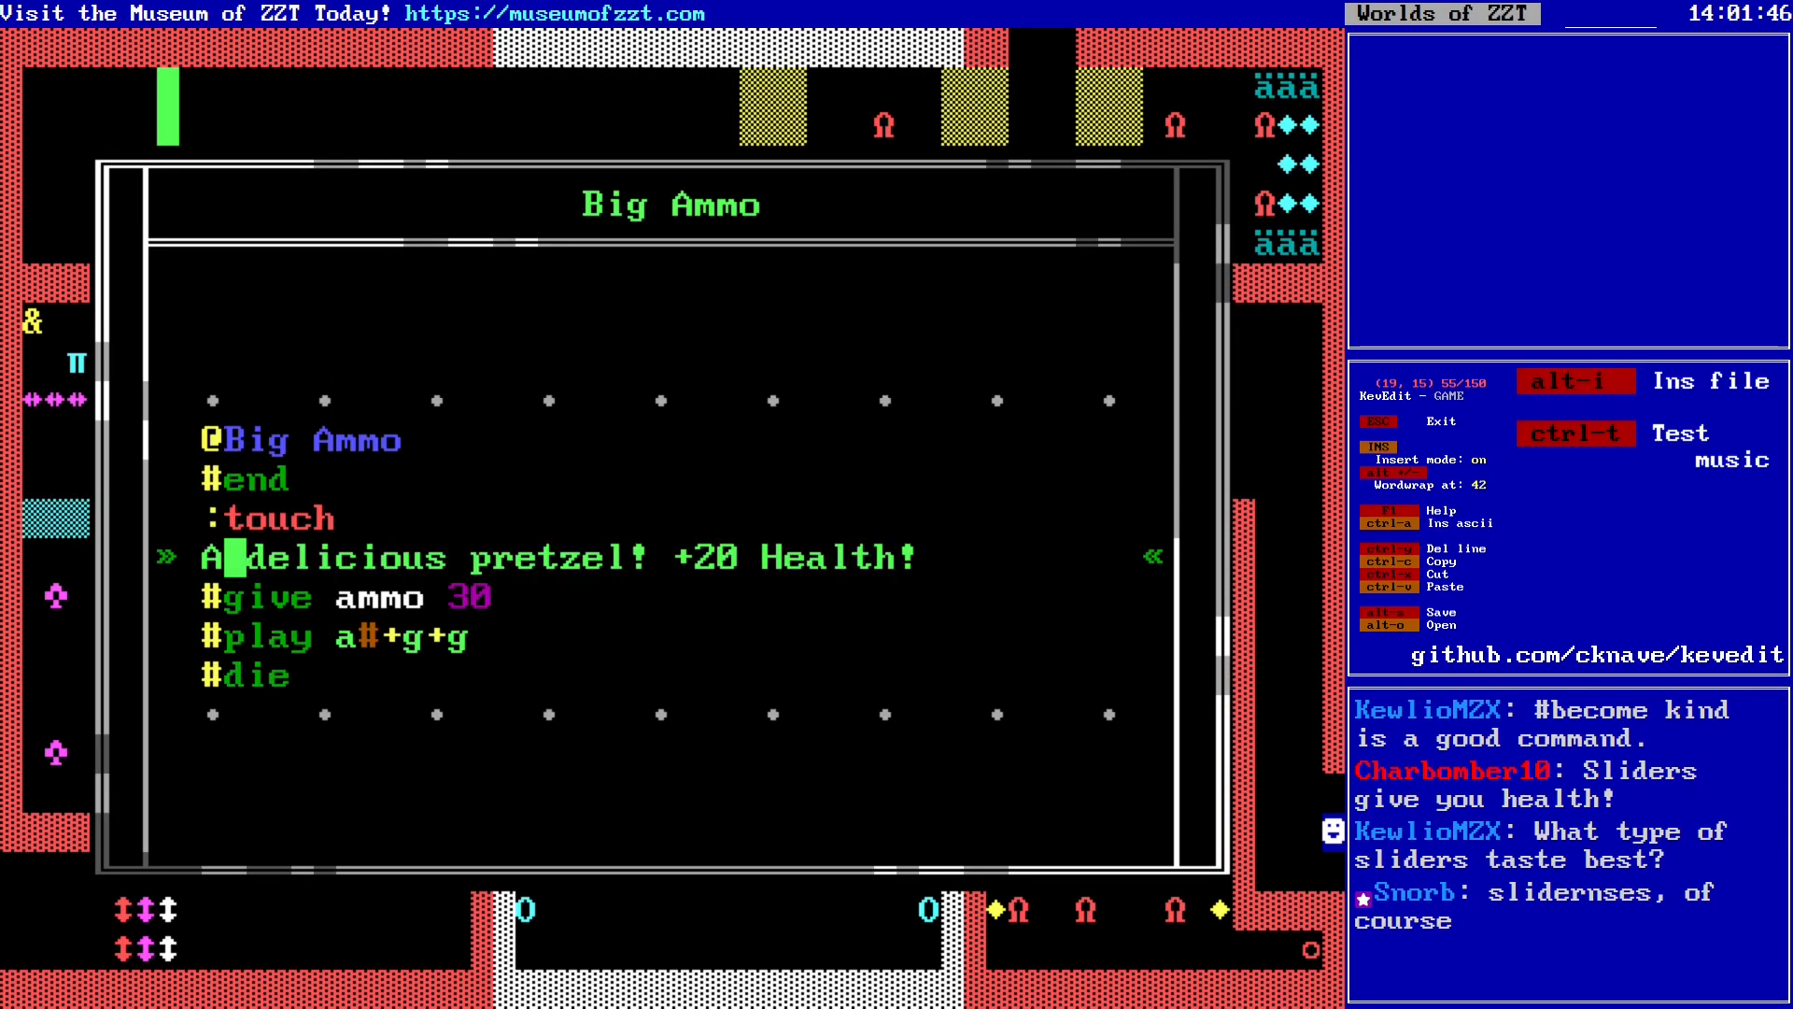
# Step: Replace "delicious pretzel" with "box of ammunition" in the inserted message line
pyautogui.press('Delete')
pyautogui.press('Delete')
pyautogui.press('Delete')
pyautogui.press('Delete')
pyautogui.press('Delete')
pyautogui.press('Delete')
pyautogui.press('Delete')
pyautogui.press('Delete')
pyautogui.press('Delete')
pyautogui.press('Delete')
pyautogui.press('Delete')
pyautogui.press('Delete')
pyautogui.press('Delete')
pyautogui.press('Delete')
pyautogui.press('Delete')
pyautogui.press('Delete')
pyautogui.press('Delete')
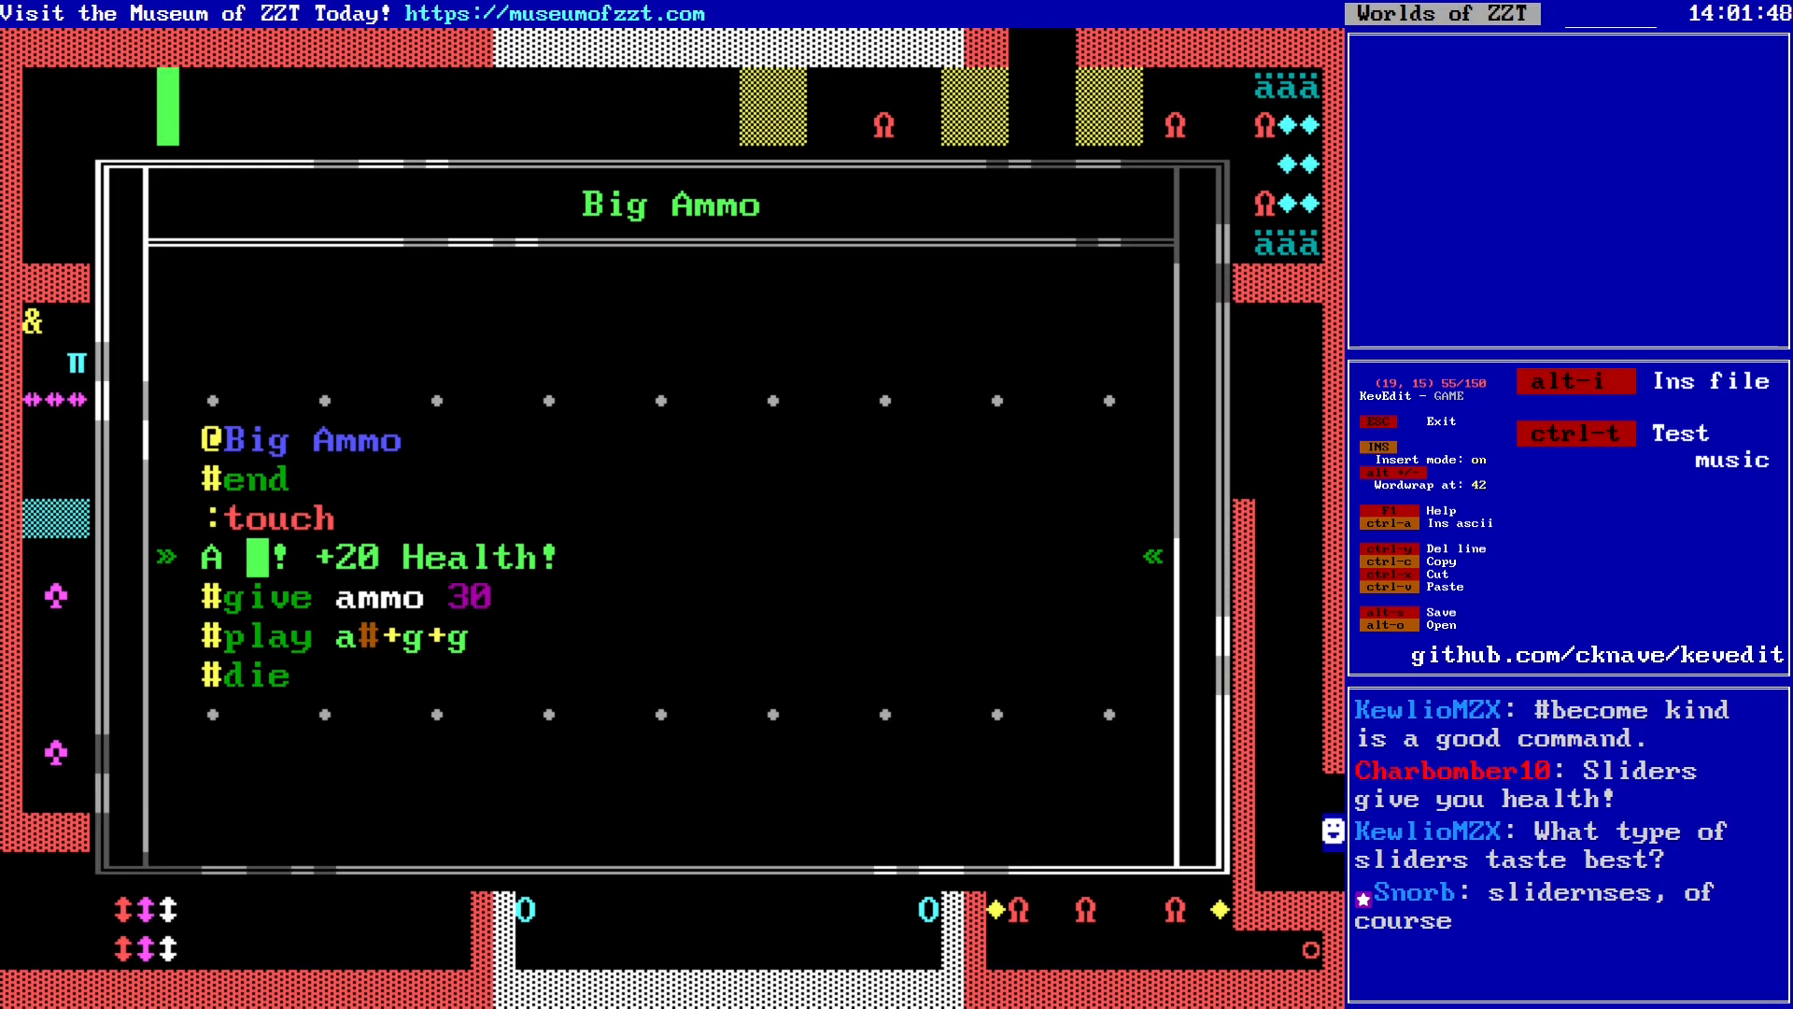
pyautogui.press('Delete')
pyautogui.write('box of ammun')
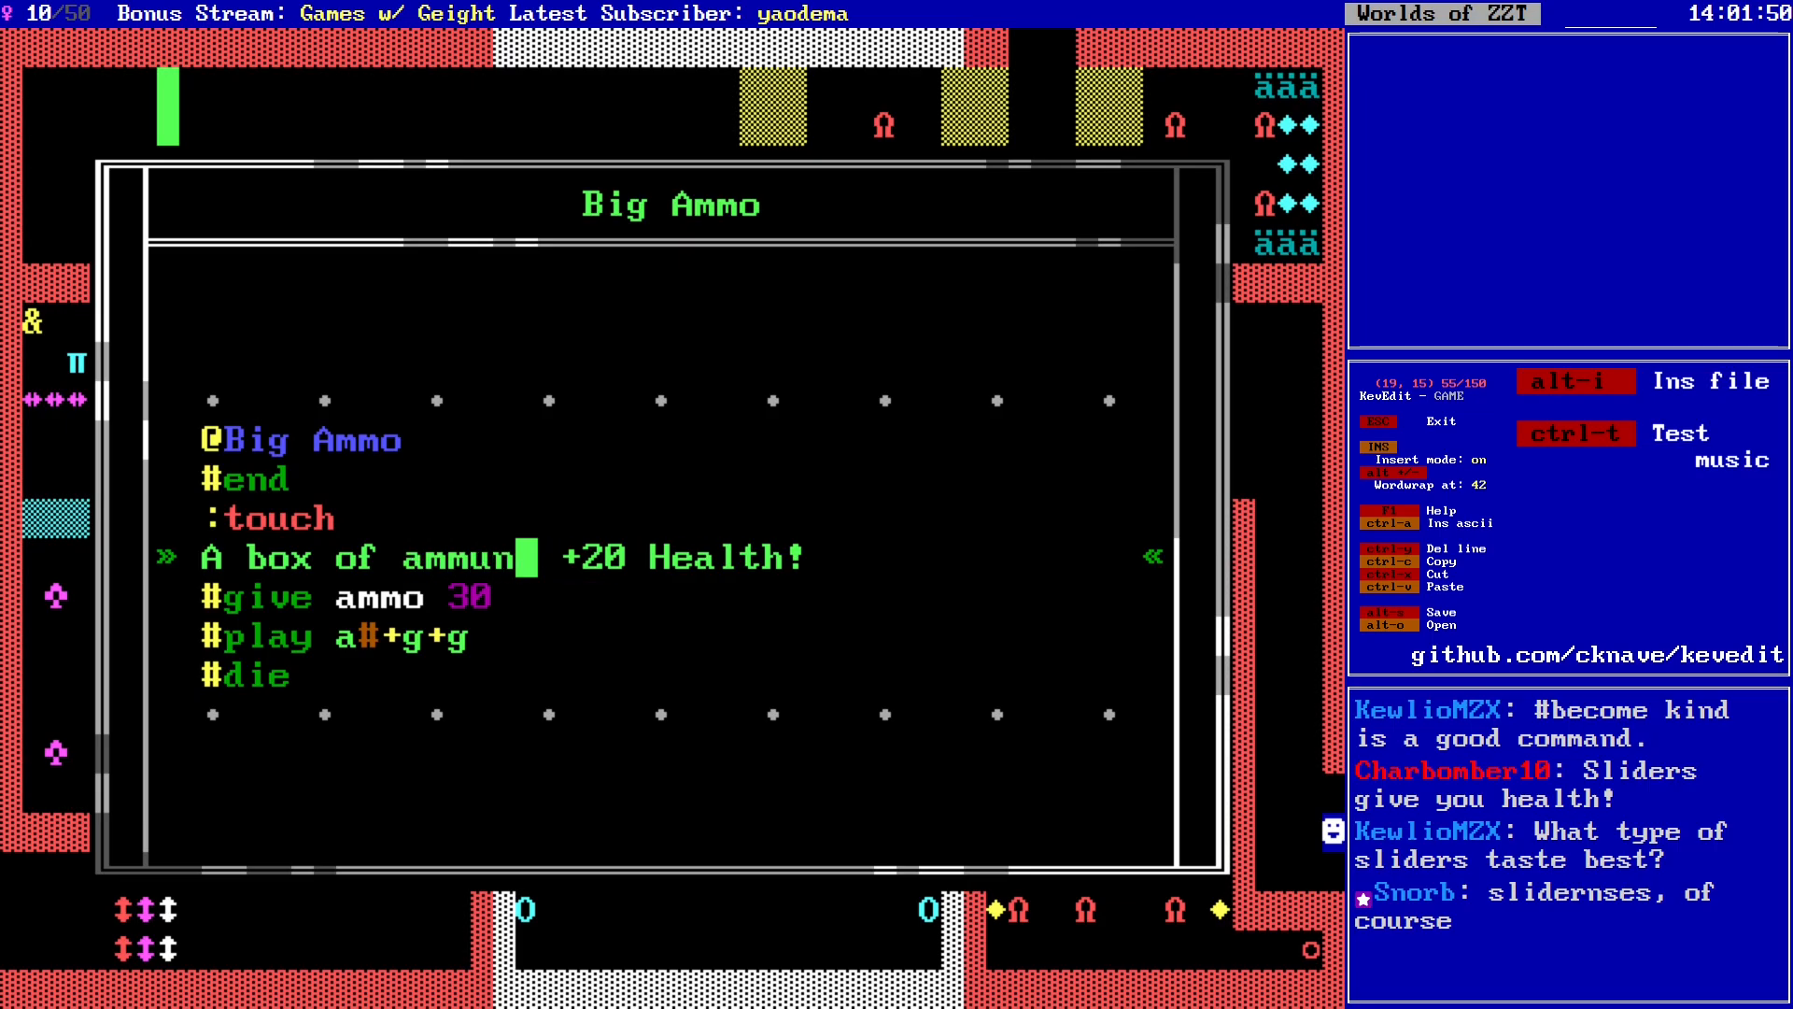
pyautogui.write('ition')
# Step: Change the end of the message to "+30 Ammo!" and close the Big Ammo program
pyautogui.press('Right')
pyautogui.press('Right')
pyautogui.press('Right')
pyautogui.press('Delete')
pyautogui.write('3')
pyautogui.press('Right')
pyautogui.press('Right')
pyautogui.press('Delete')
pyautogui.press('Delete')
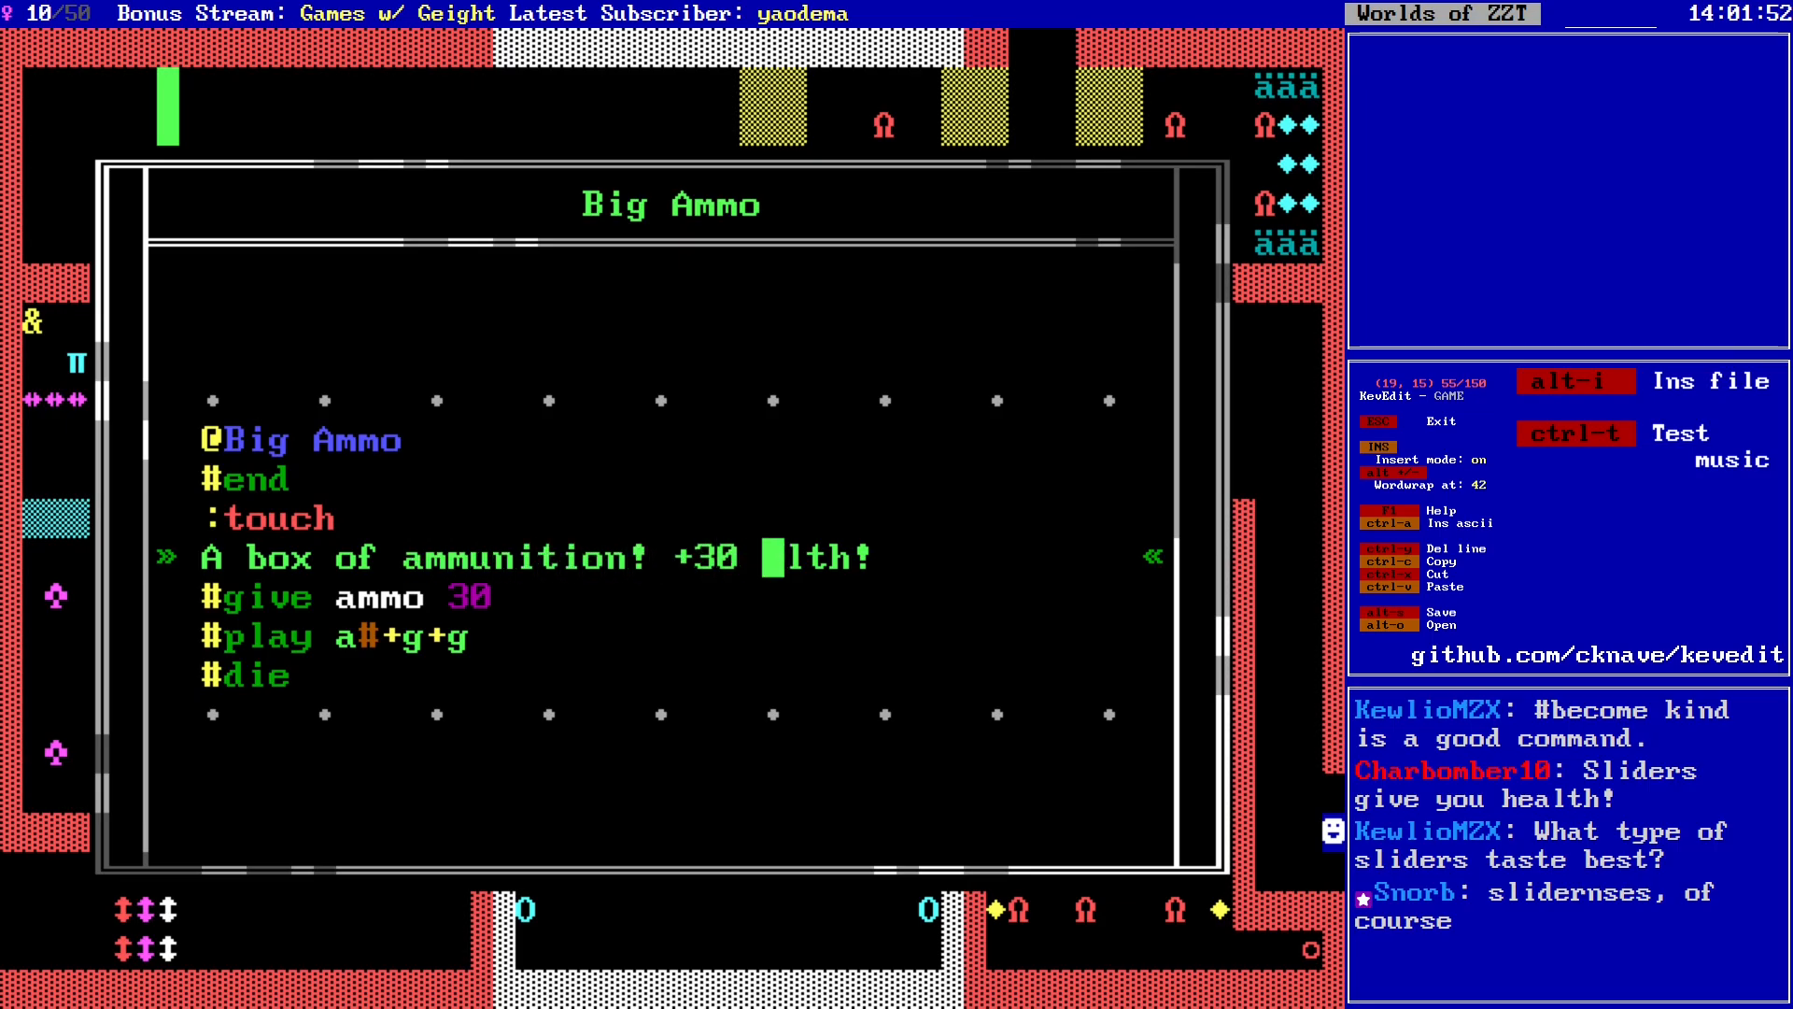
pyautogui.press('Delete')
pyautogui.press('Delete')
pyautogui.press('Delete')
pyautogui.press('Delete')
pyautogui.press('Delete')
pyautogui.write('Ammo')
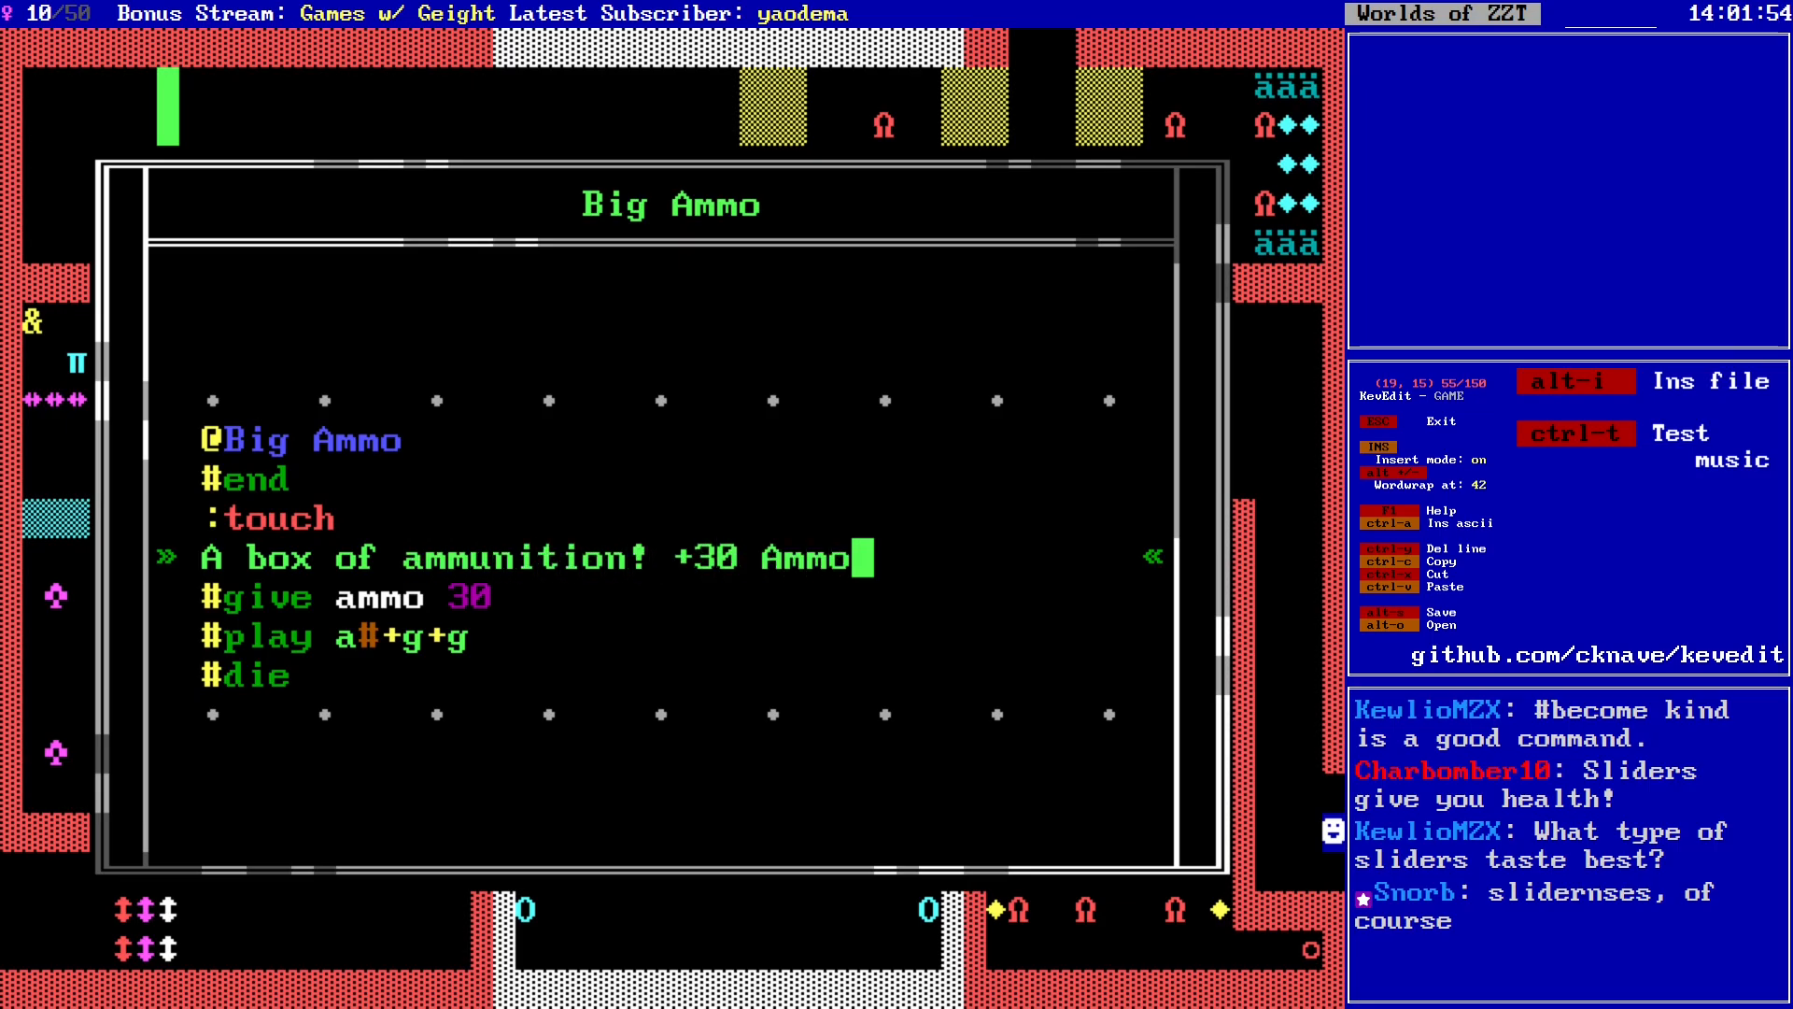
pyautogui.write('!')
pyautogui.press('Escape')
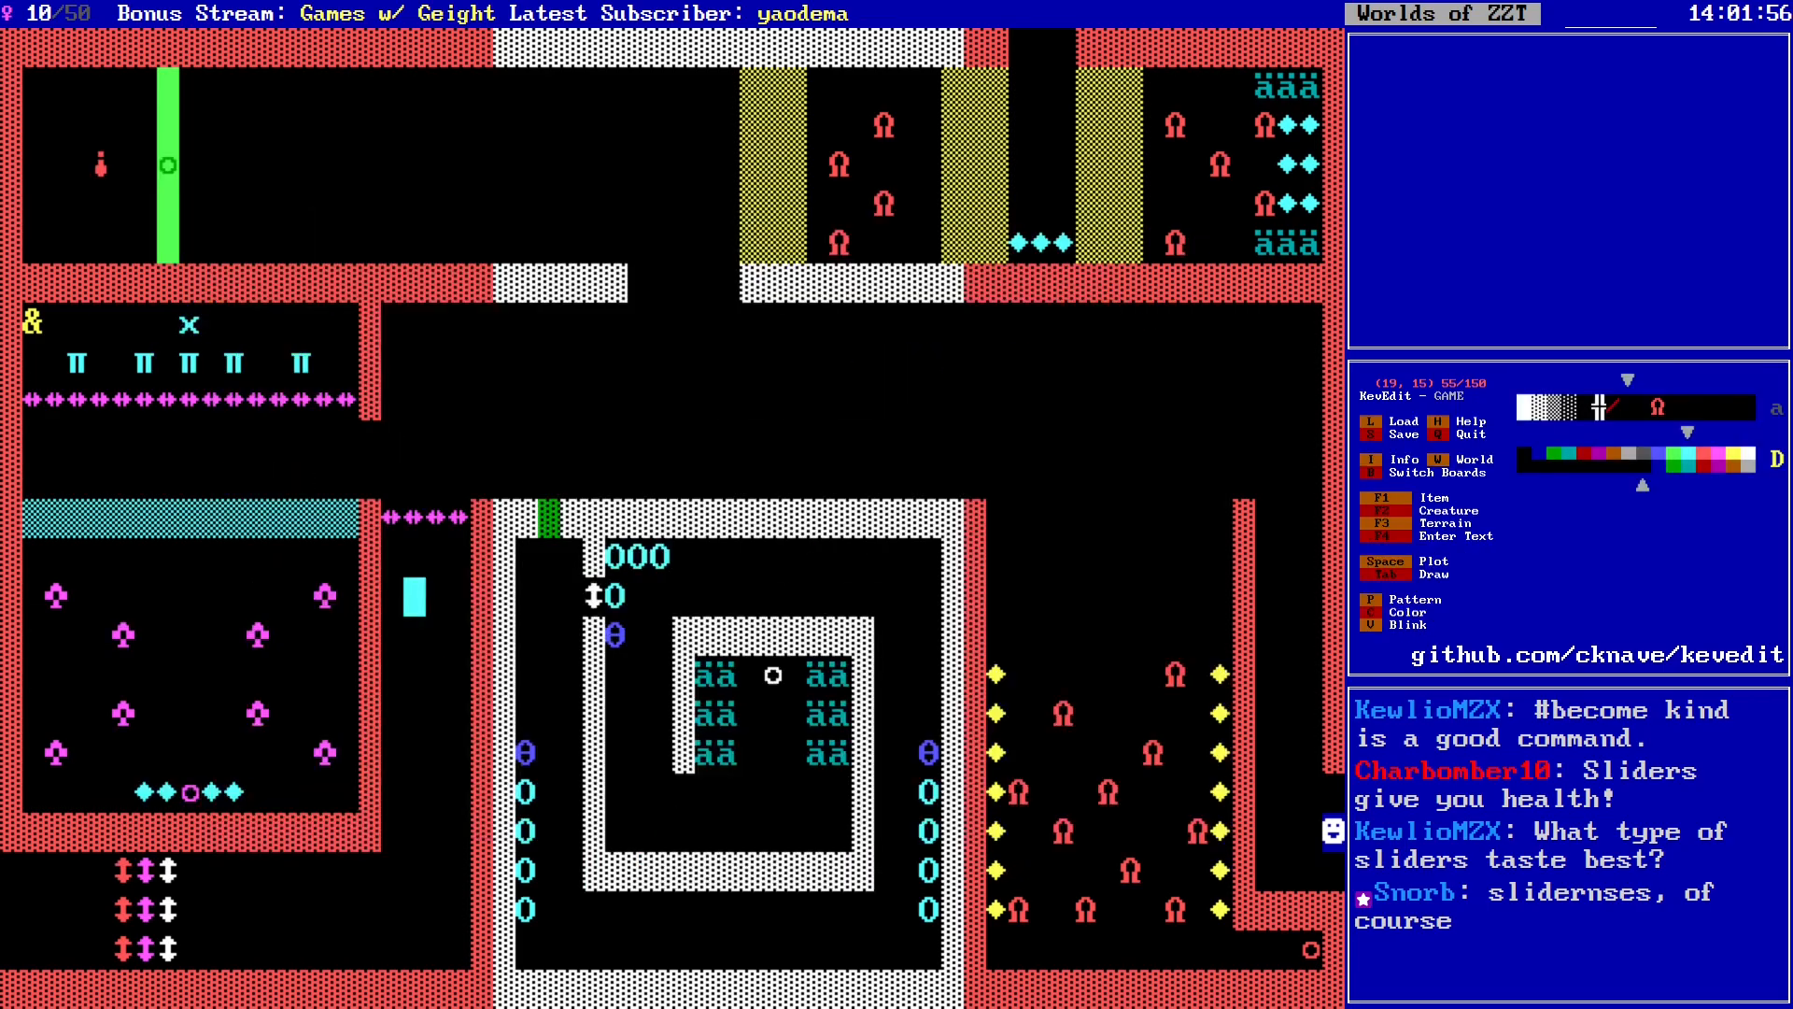
# Step: Clear the current drawing pattern and save the world over the existing GAME file
pyautogui.press('Down')
pyautogui.press('Down')
pyautogui.press('Down')
pyautogui.press('p')
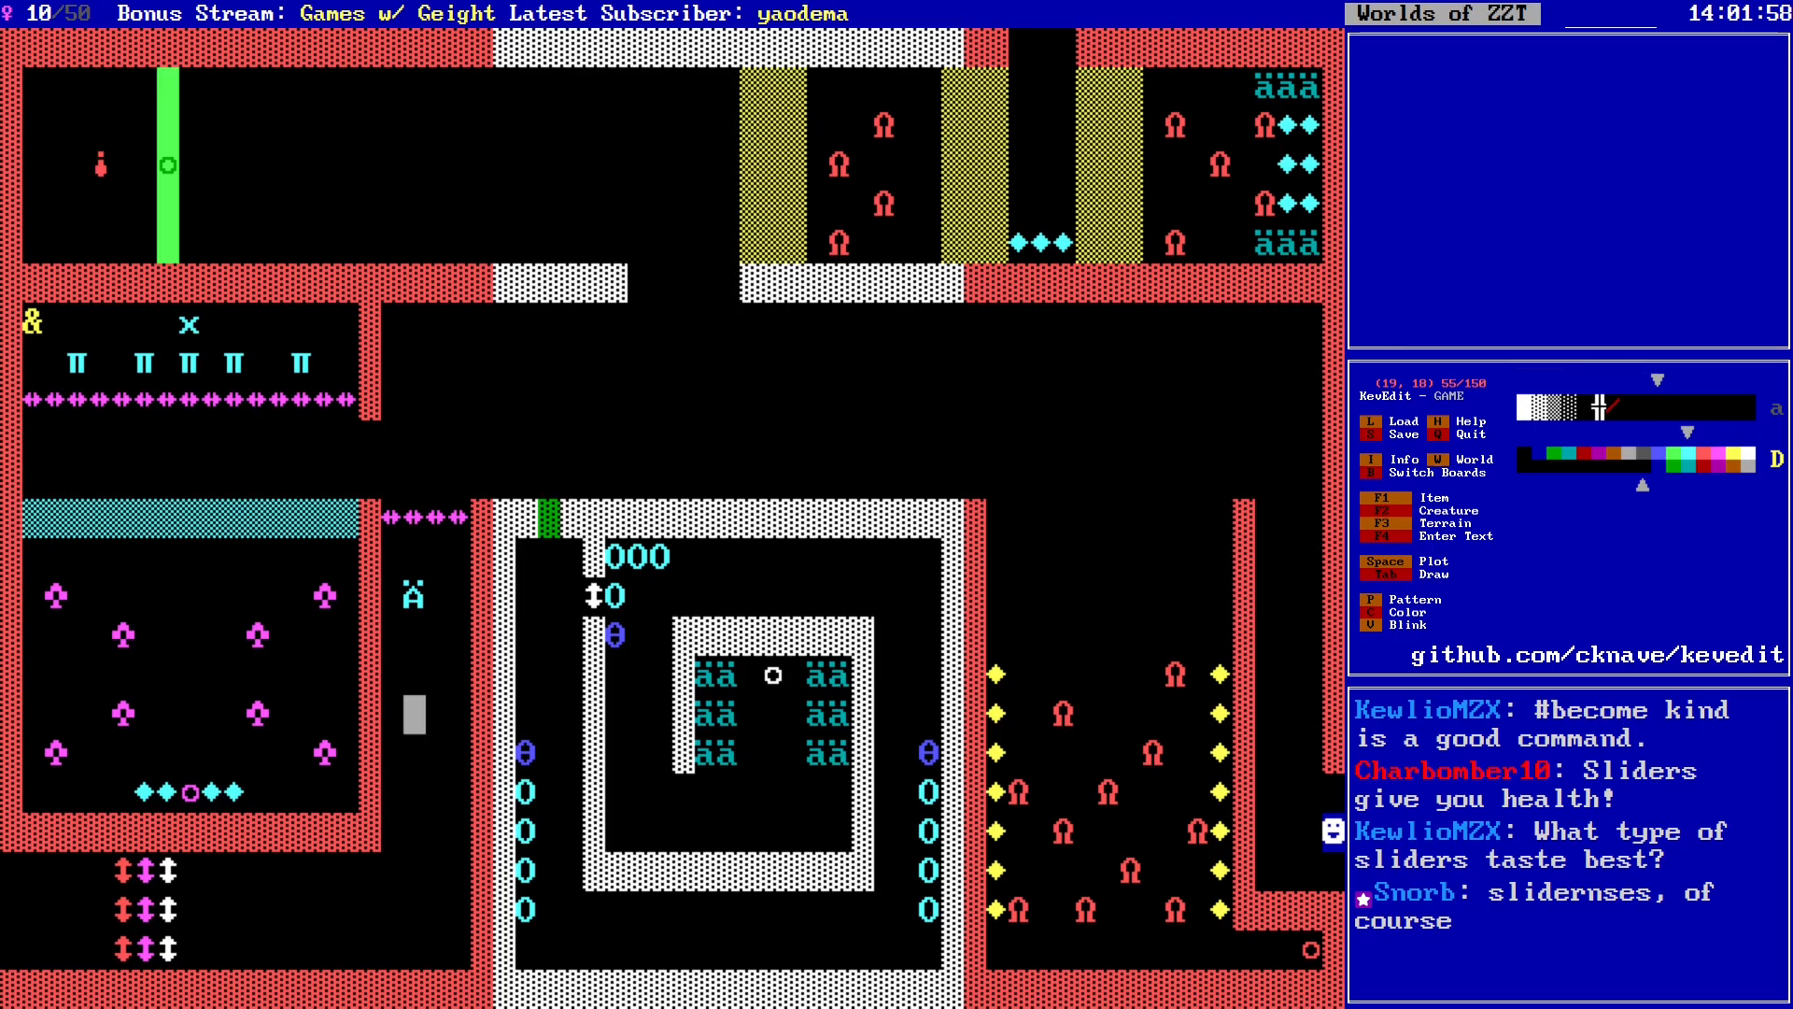
pyautogui.press('s')
pyautogui.press('Return')
pyautogui.press('y')
# Step: Erase the column of three magenta vertical sliders at x = 7, rows 22 to 24, in the lower corridor
pyautogui.press('Left')
pyautogui.press('Left')
pyautogui.press('Left')
pyautogui.press('Left')
pyautogui.press('Left')
pyautogui.press('Left')
pyautogui.press('Left')
pyautogui.press('Left')
pyautogui.press('Left')
pyautogui.press('Left')
pyautogui.press('Down')
pyautogui.press('Down')
pyautogui.press('Down')
pyautogui.press('Down')
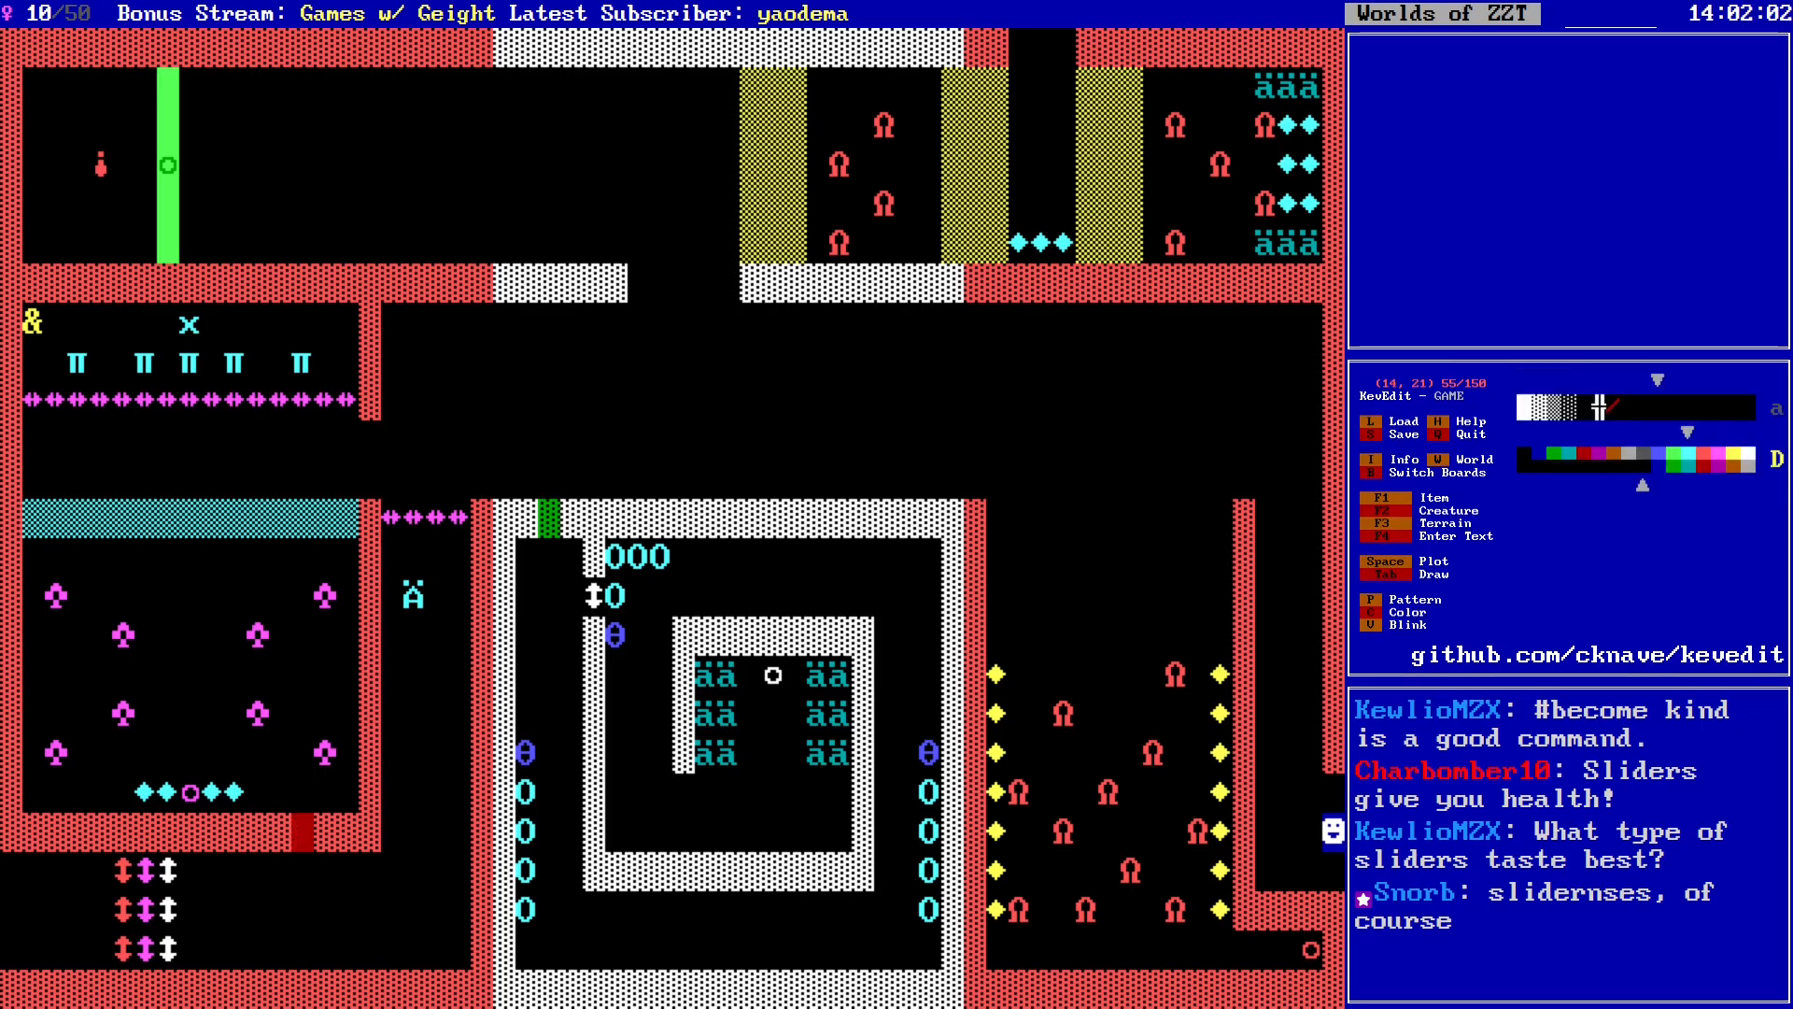
pyautogui.press('Left')
pyautogui.press('Down')
pyautogui.press('Down')
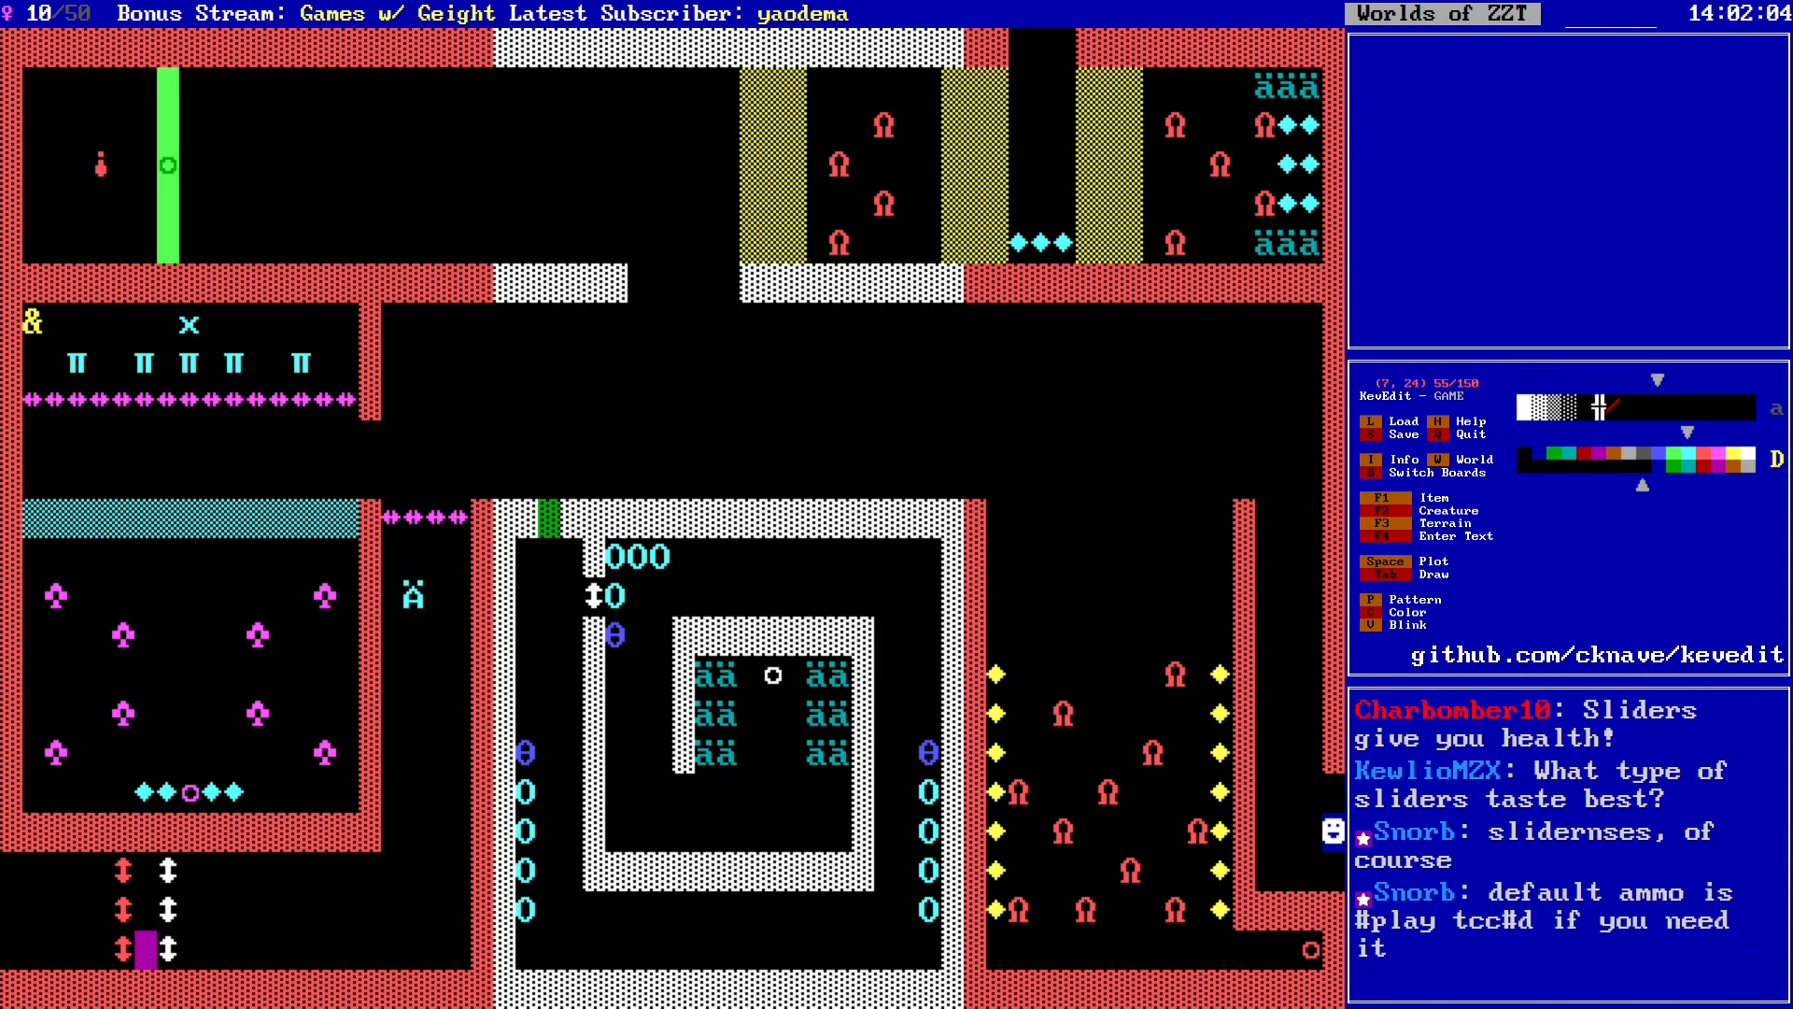
# Step: Move the three white vertical sliders from column 8 to column 17, rows 22 to 24
pyautogui.press('Up')
pyautogui.press('Up')
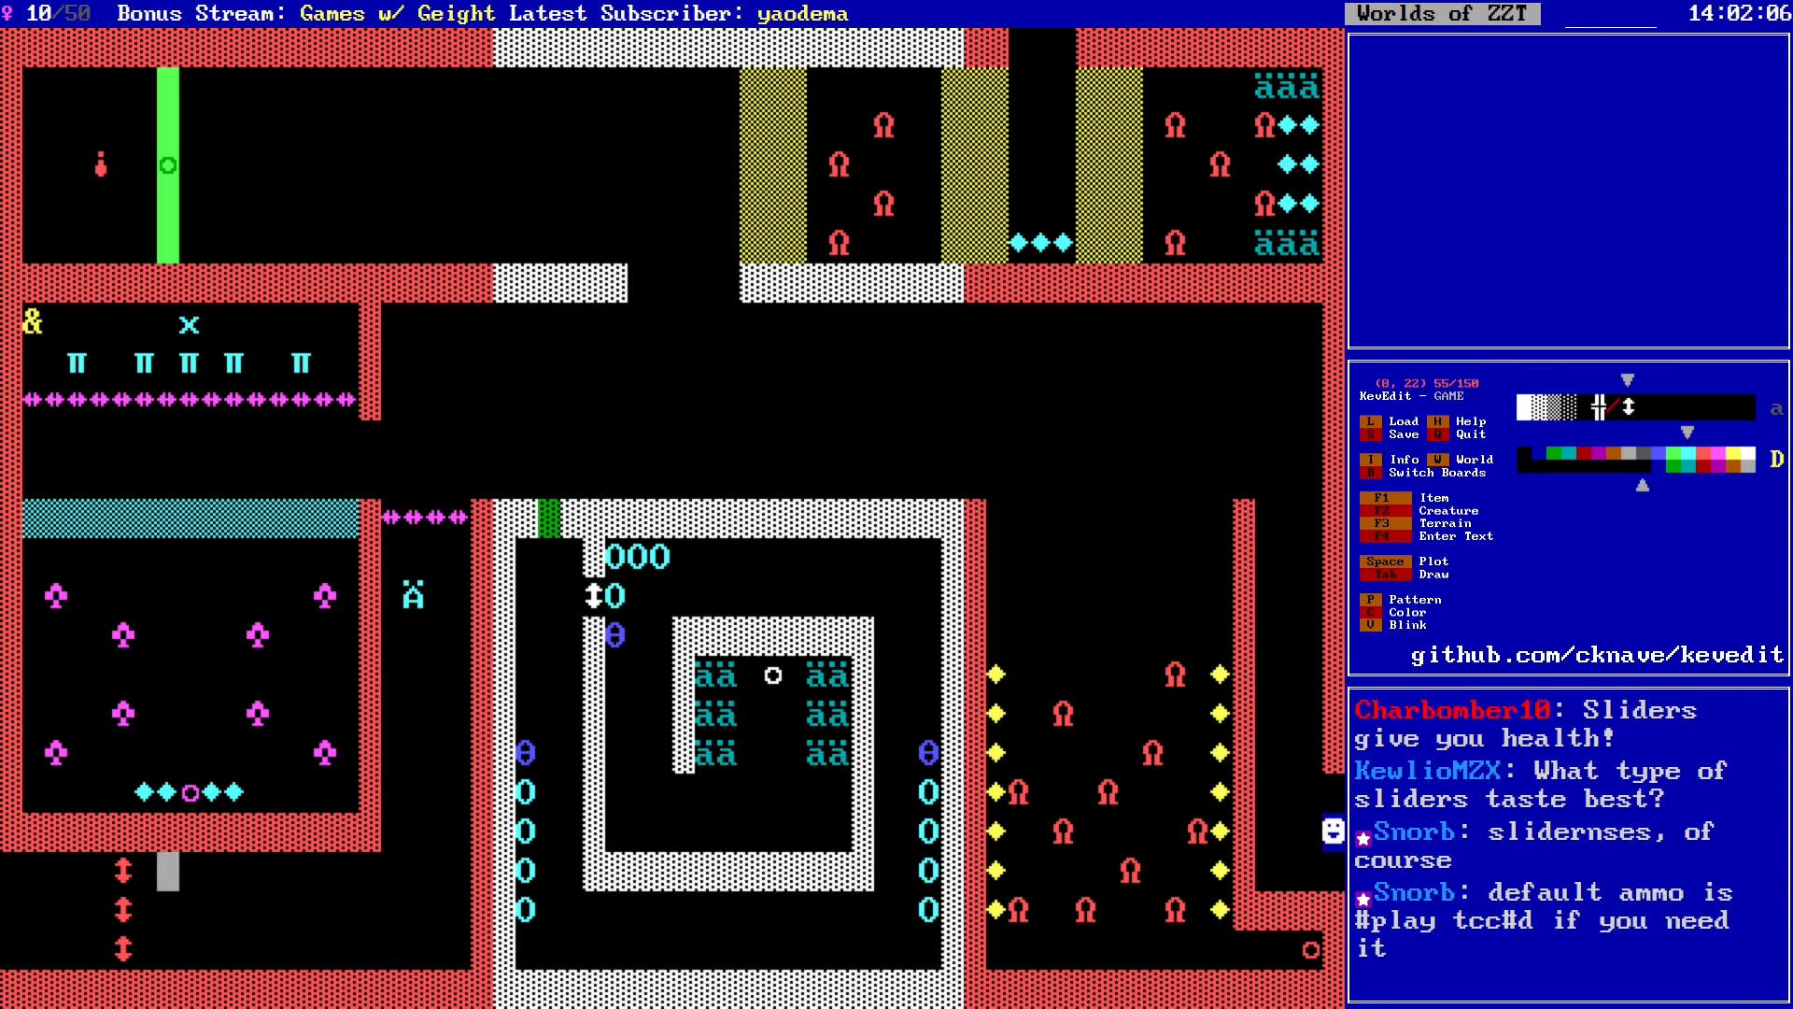
pyautogui.press('Right')
pyautogui.press('Right')
pyautogui.press('Right')
pyautogui.press('Right')
pyautogui.press('Right')
pyautogui.press('Right')
pyautogui.press('Right')
pyautogui.press('Right')
pyautogui.press('Right')
pyautogui.press('Right')
pyautogui.press('Left')
pyautogui.press('Left')
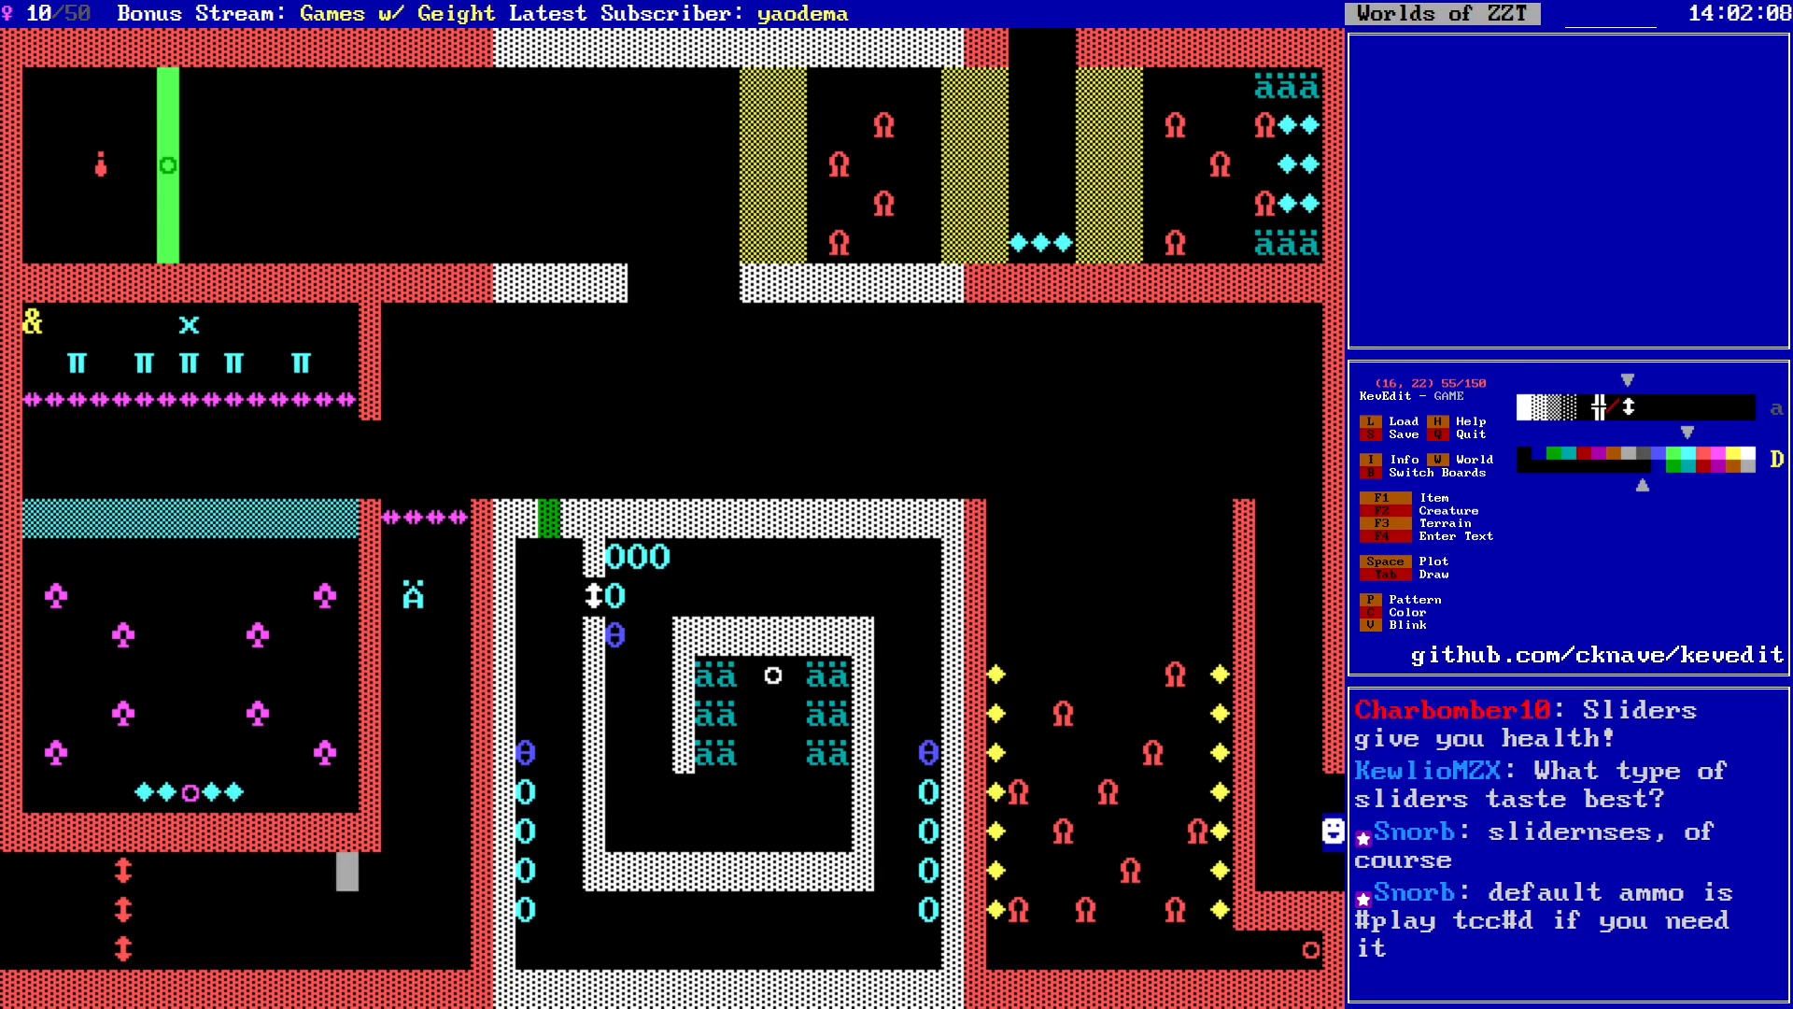
pyautogui.press('Right')
pyautogui.press('space')
pyautogui.press('Down')
pyautogui.press('space')
pyautogui.press('Down')
pyautogui.press('space')
pyautogui.press('Right')
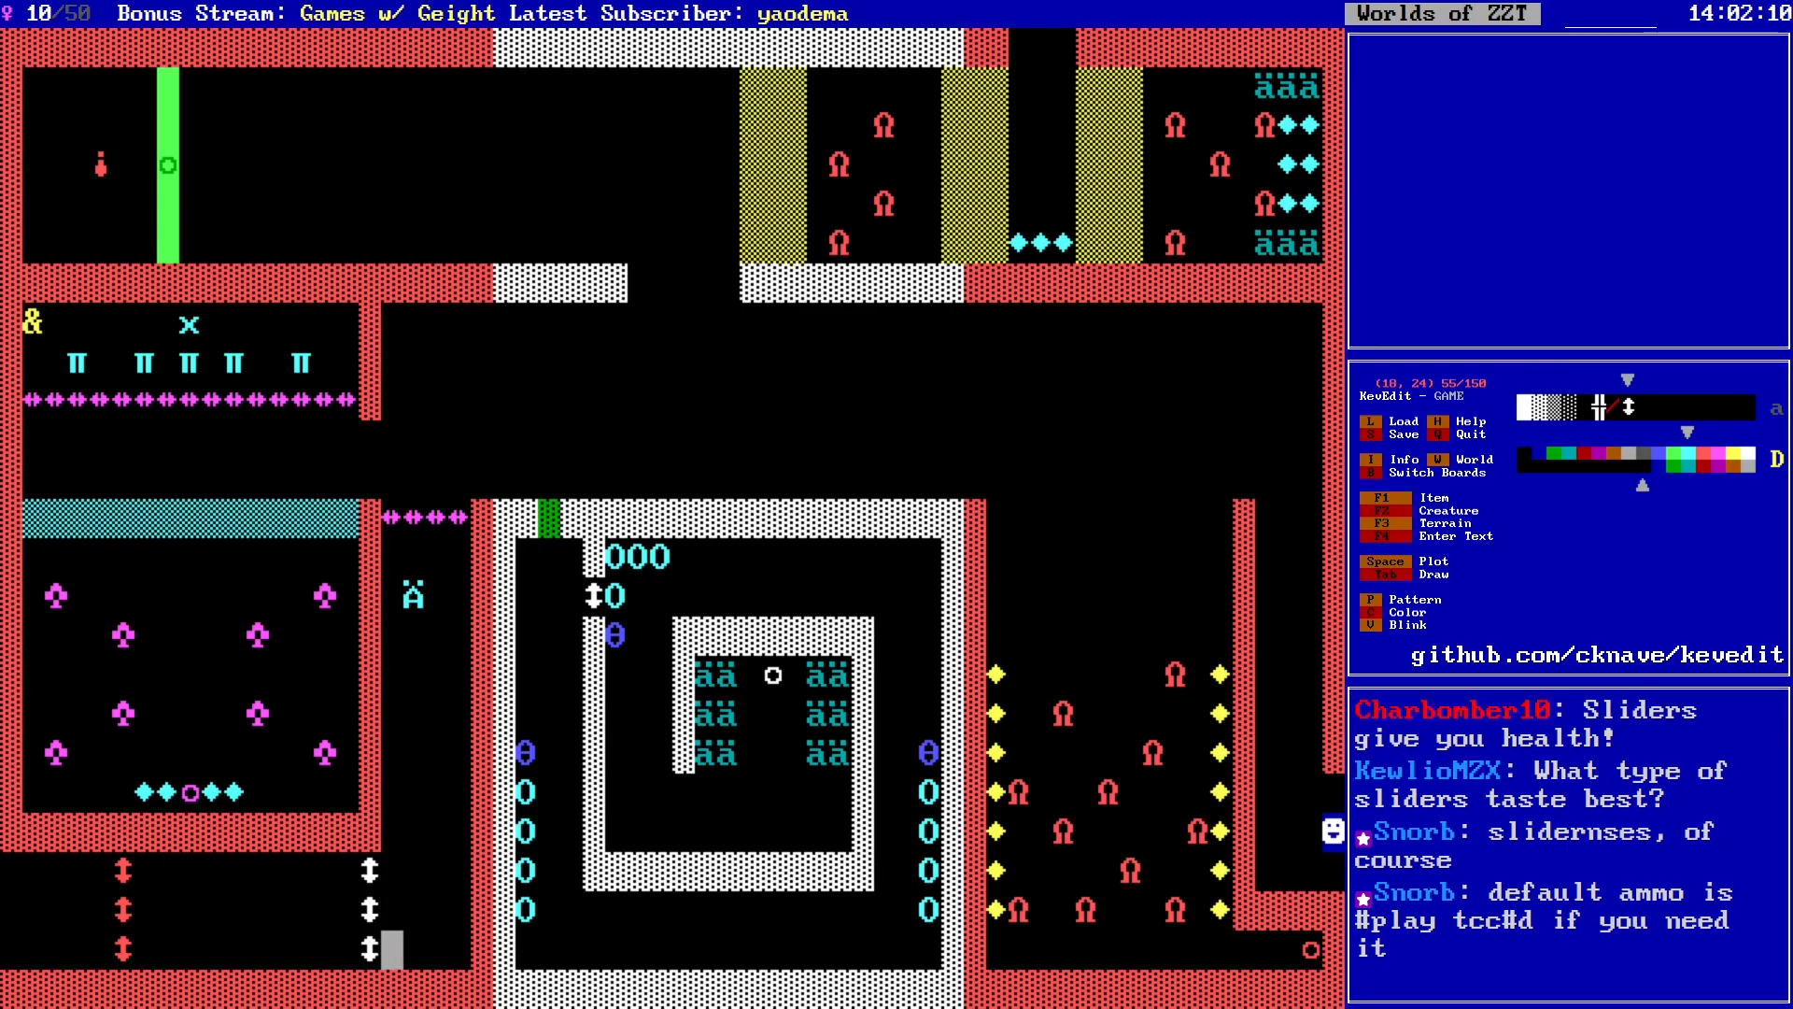
pyautogui.press('Right')
pyautogui.press('Up')
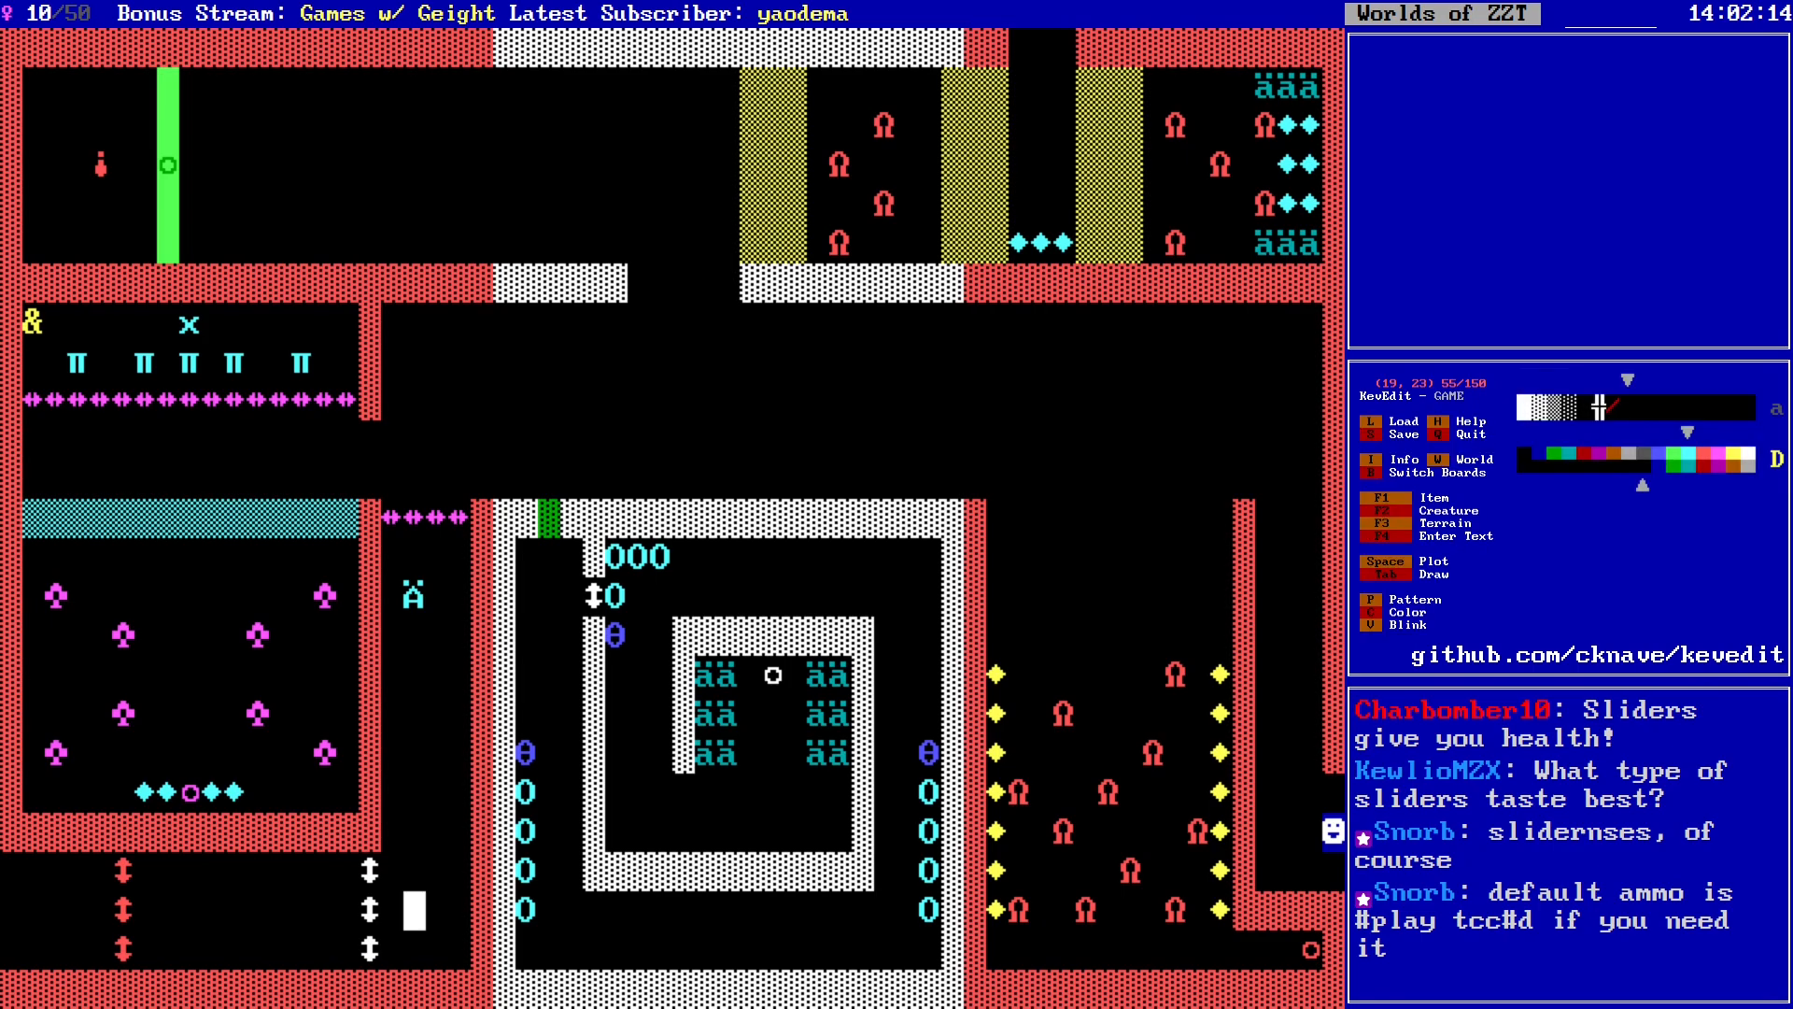
pyautogui.press('Right')
pyautogui.press('Right')
pyautogui.press('Right')
pyautogui.press('Right')
pyautogui.press('Right')
pyautogui.press('Right')
pyautogui.press('Right')
pyautogui.press('Right')
pyautogui.press('Right')
pyautogui.press('Right')
pyautogui.press('Right')
pyautogui.press('Right')
pyautogui.press('Right')
pyautogui.press('Right')
pyautogui.press('Right')
pyautogui.press('Right')
pyautogui.press('Right')
pyautogui.press('Right')
pyautogui.press('Right')
pyautogui.press('Right')
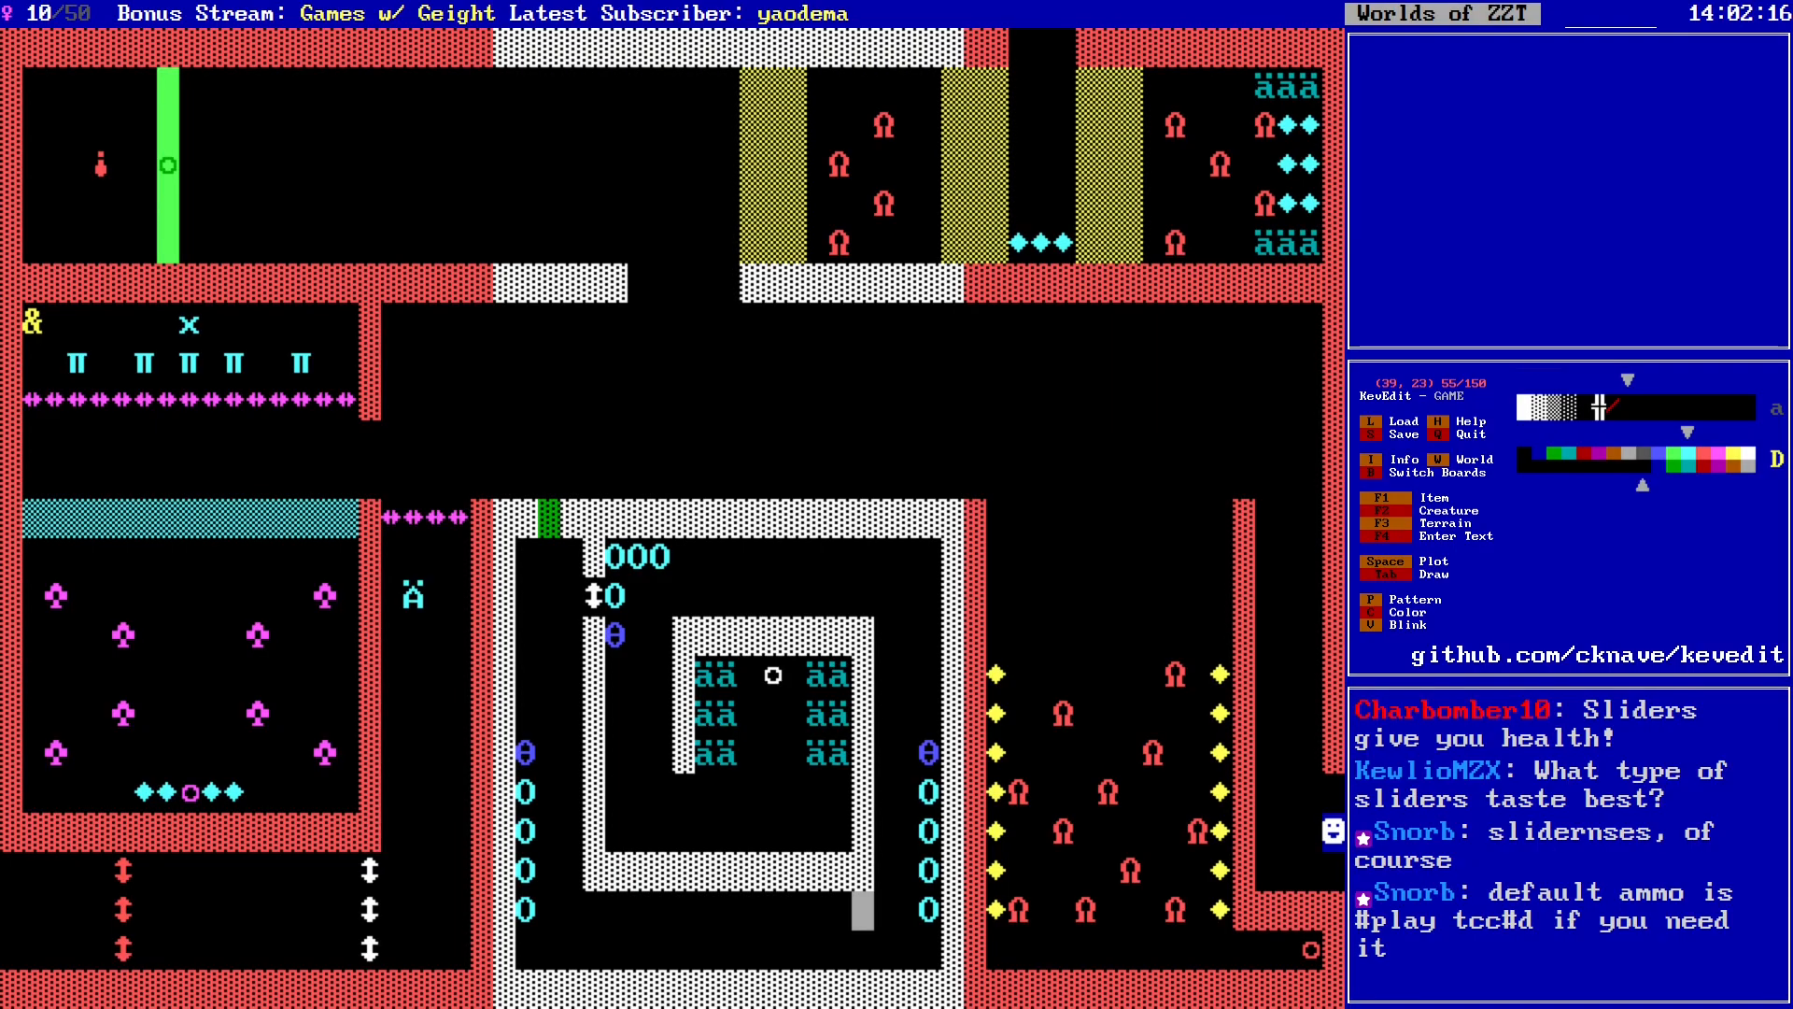
# Step: Copy the yellow Pretzel object at (2, 8) and place the copy at (12, 23), between the two slider columns
pyautogui.hotkey('alt', 'Left')
pyautogui.hotkey('alt', 'Up')
pyautogui.hotkey('alt', 'Left')
pyautogui.hotkey('alt', 'Up')
pyautogui.hotkey('alt', 'Left')
pyautogui.hotkey('alt', 'Up')
pyautogui.hotkey('alt', 'Left')
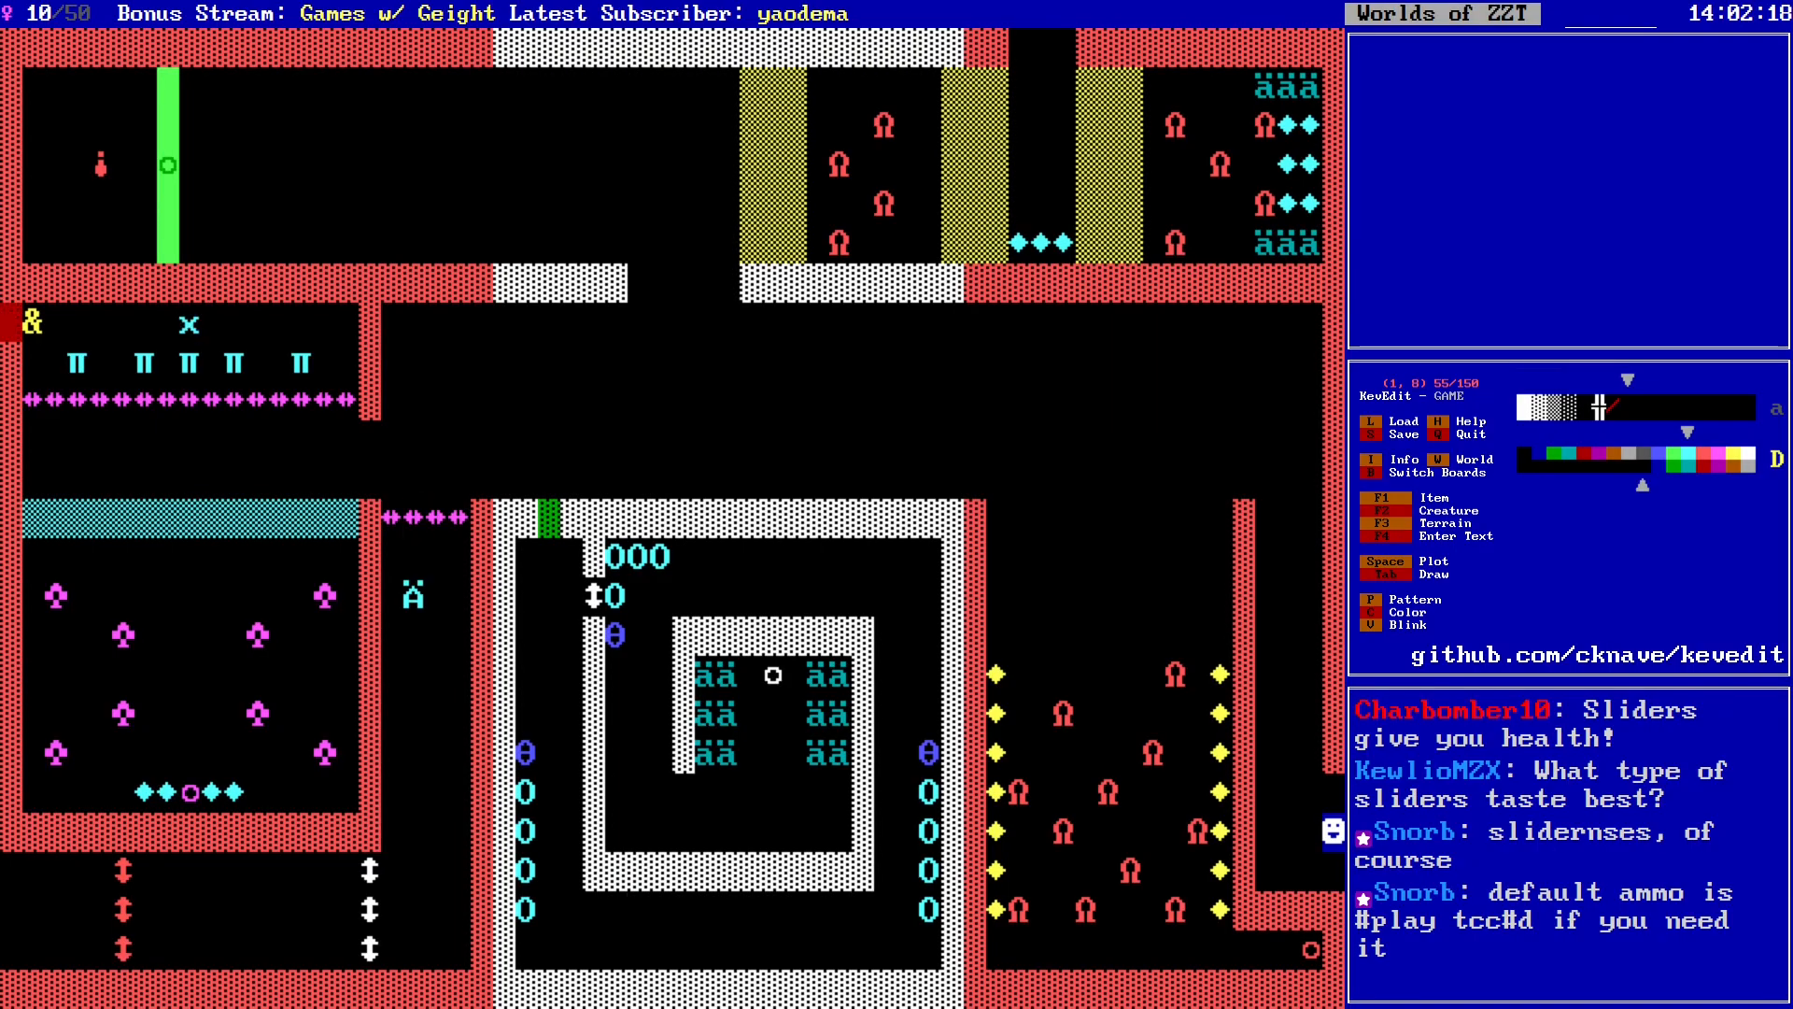
pyautogui.press('Return')
pyautogui.hotkey('alt', 'Down')
pyautogui.hotkey('alt', 'Down')
pyautogui.hotkey('alt', 'Down')
pyautogui.hotkey('alt', 'Right')
pyautogui.press('Right')
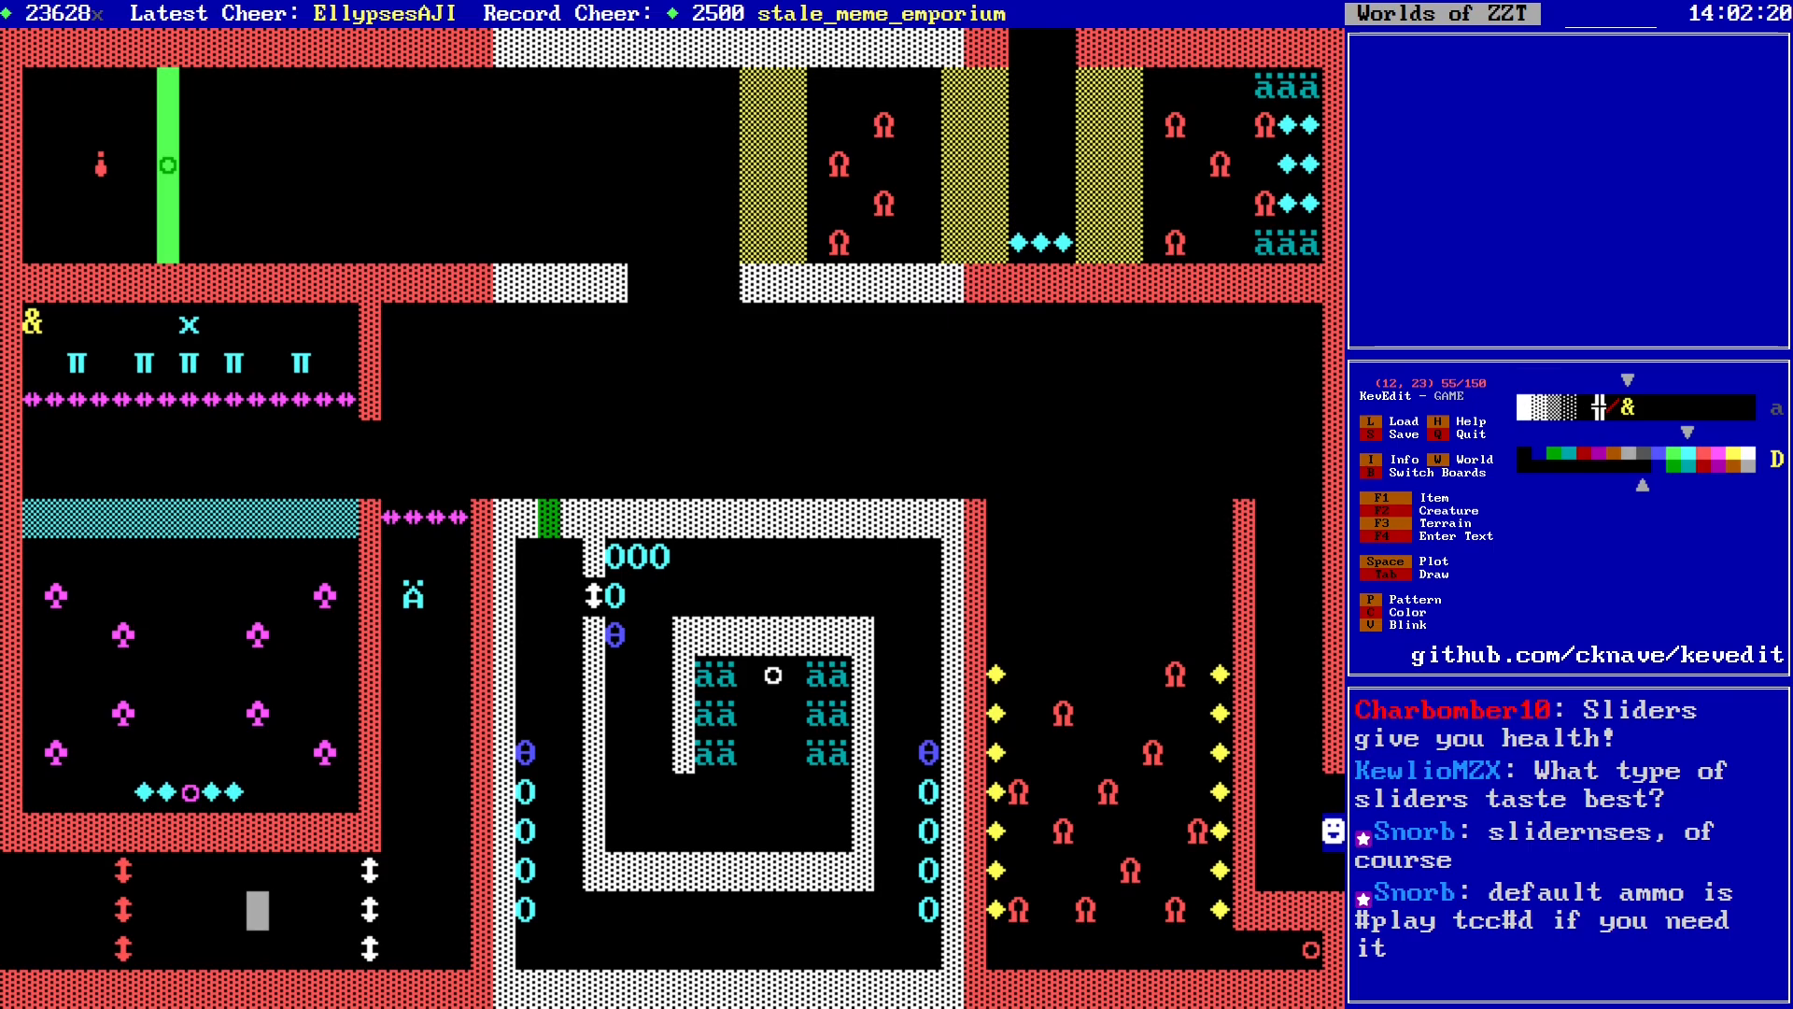
pyautogui.press('space')
pyautogui.press('Right')
pyautogui.press('Right')
pyautogui.press('Right')
pyautogui.press('Right')
pyautogui.press('Right')
pyautogui.press('Right')
pyautogui.press('Right')
pyautogui.press('Right')
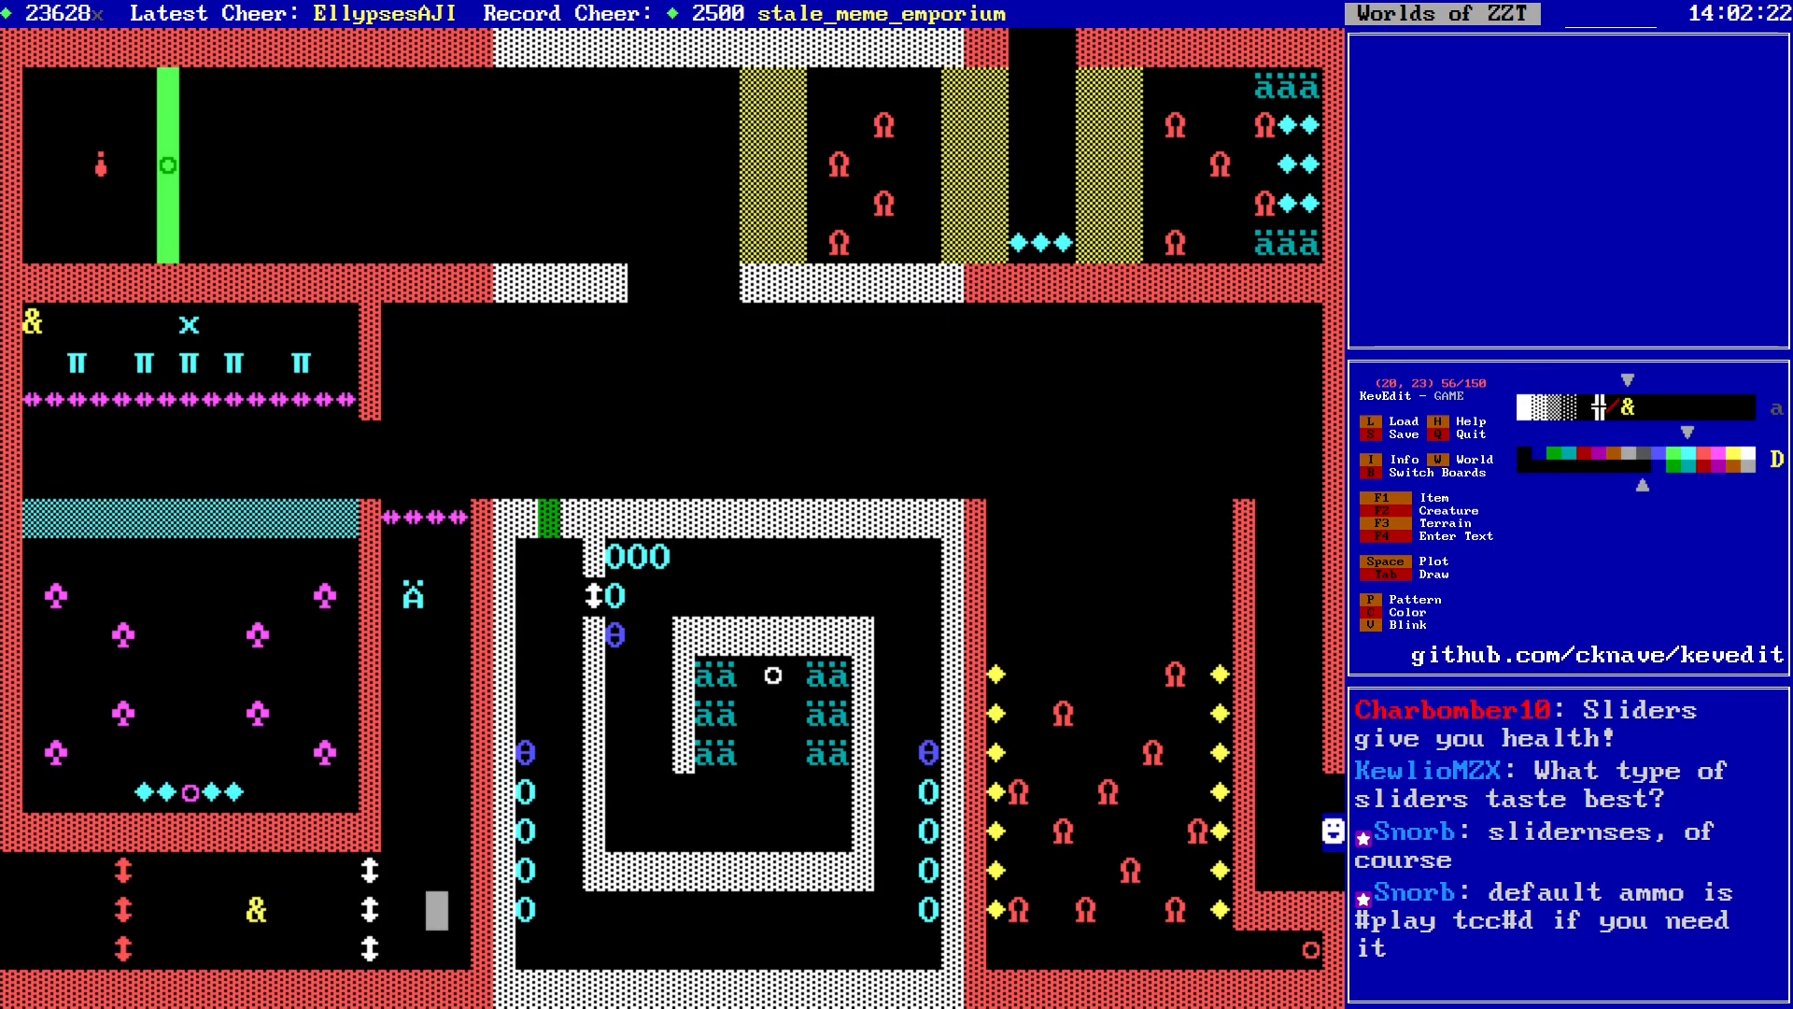
pyautogui.press('Up')
pyautogui.press('Up')
pyautogui.press('Up')
pyautogui.press('Up')
pyautogui.press('Up')
pyautogui.press('Up')
pyautogui.press('Up')
pyautogui.press('Up')
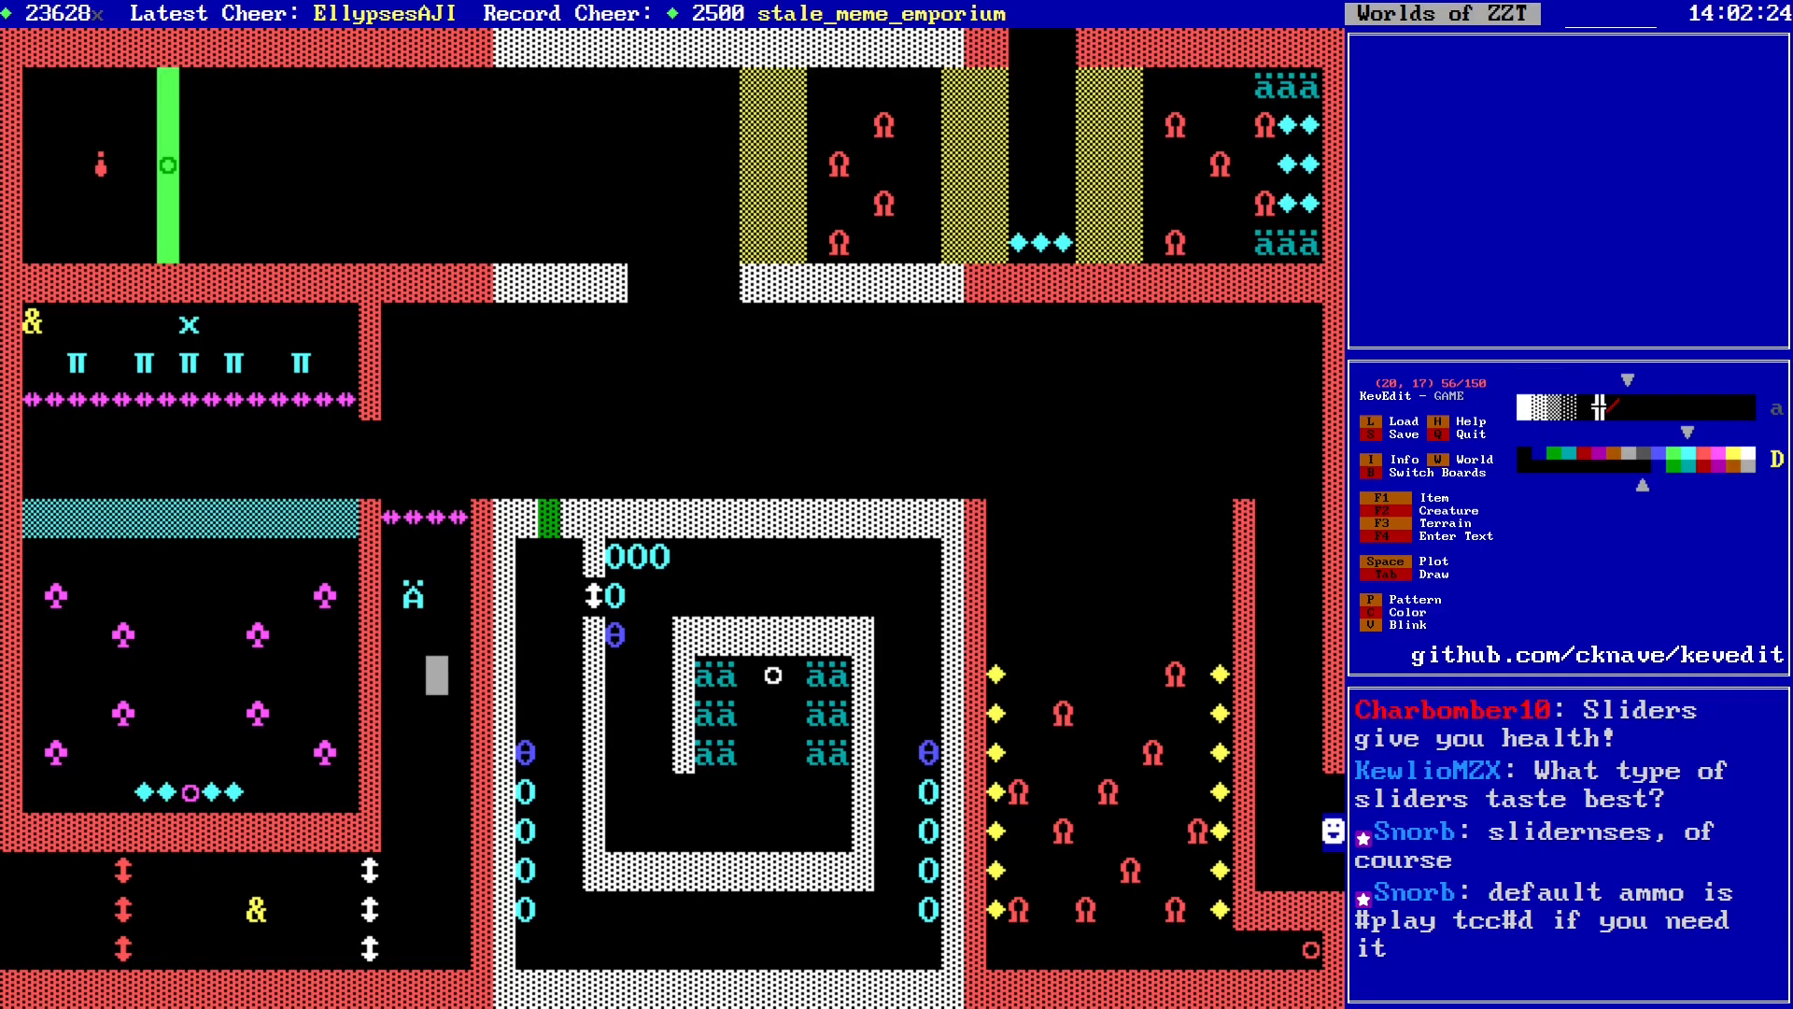
pyautogui.press('Left')
pyautogui.press('Up')
pyautogui.press('Left')
pyautogui.press('Right')
pyautogui.press('Right')
pyautogui.press('Right')
pyautogui.press('Down')
pyautogui.press('Down')
pyautogui.press('Down')
pyautogui.press('Down')
pyautogui.press('Down')
pyautogui.press('Down')
pyautogui.press('Down')
pyautogui.press('Down')
pyautogui.press('Down')
pyautogui.press('Down')
# Step: Save the world as GAME.zzt, overwriting the existing file
pyautogui.press('Left')
pyautogui.press('Left')
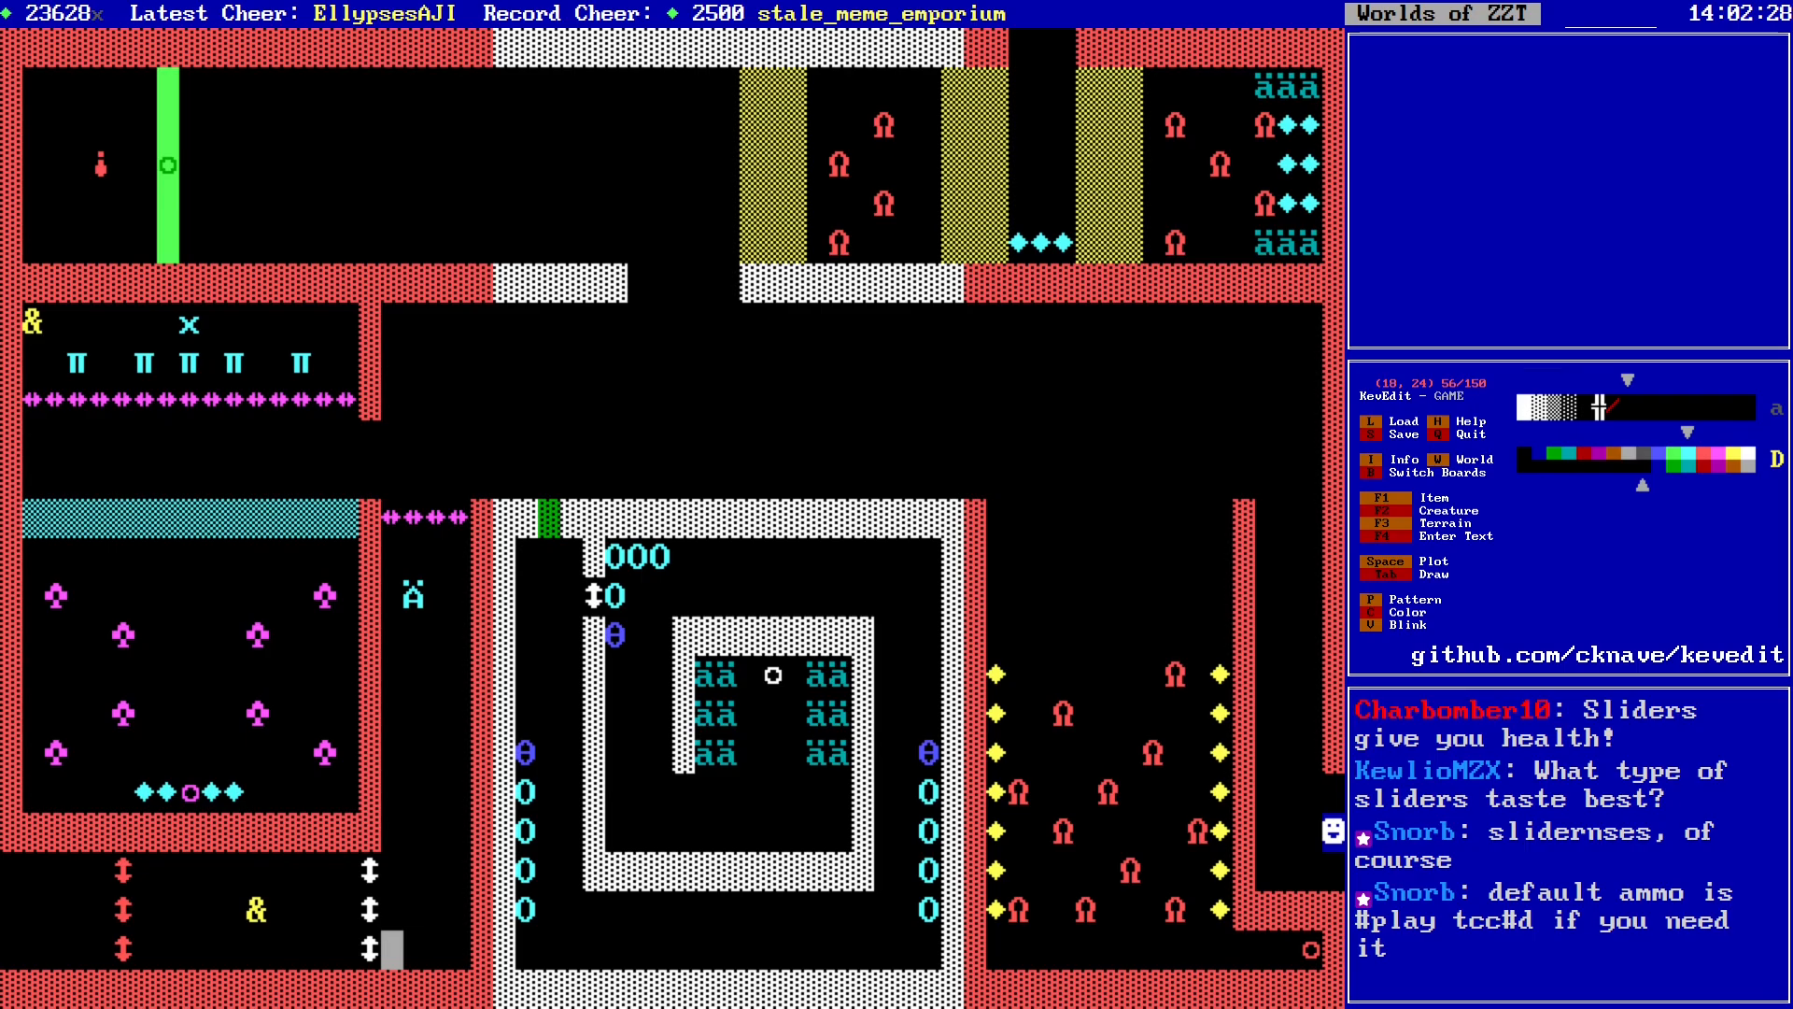
pyautogui.press('Up')
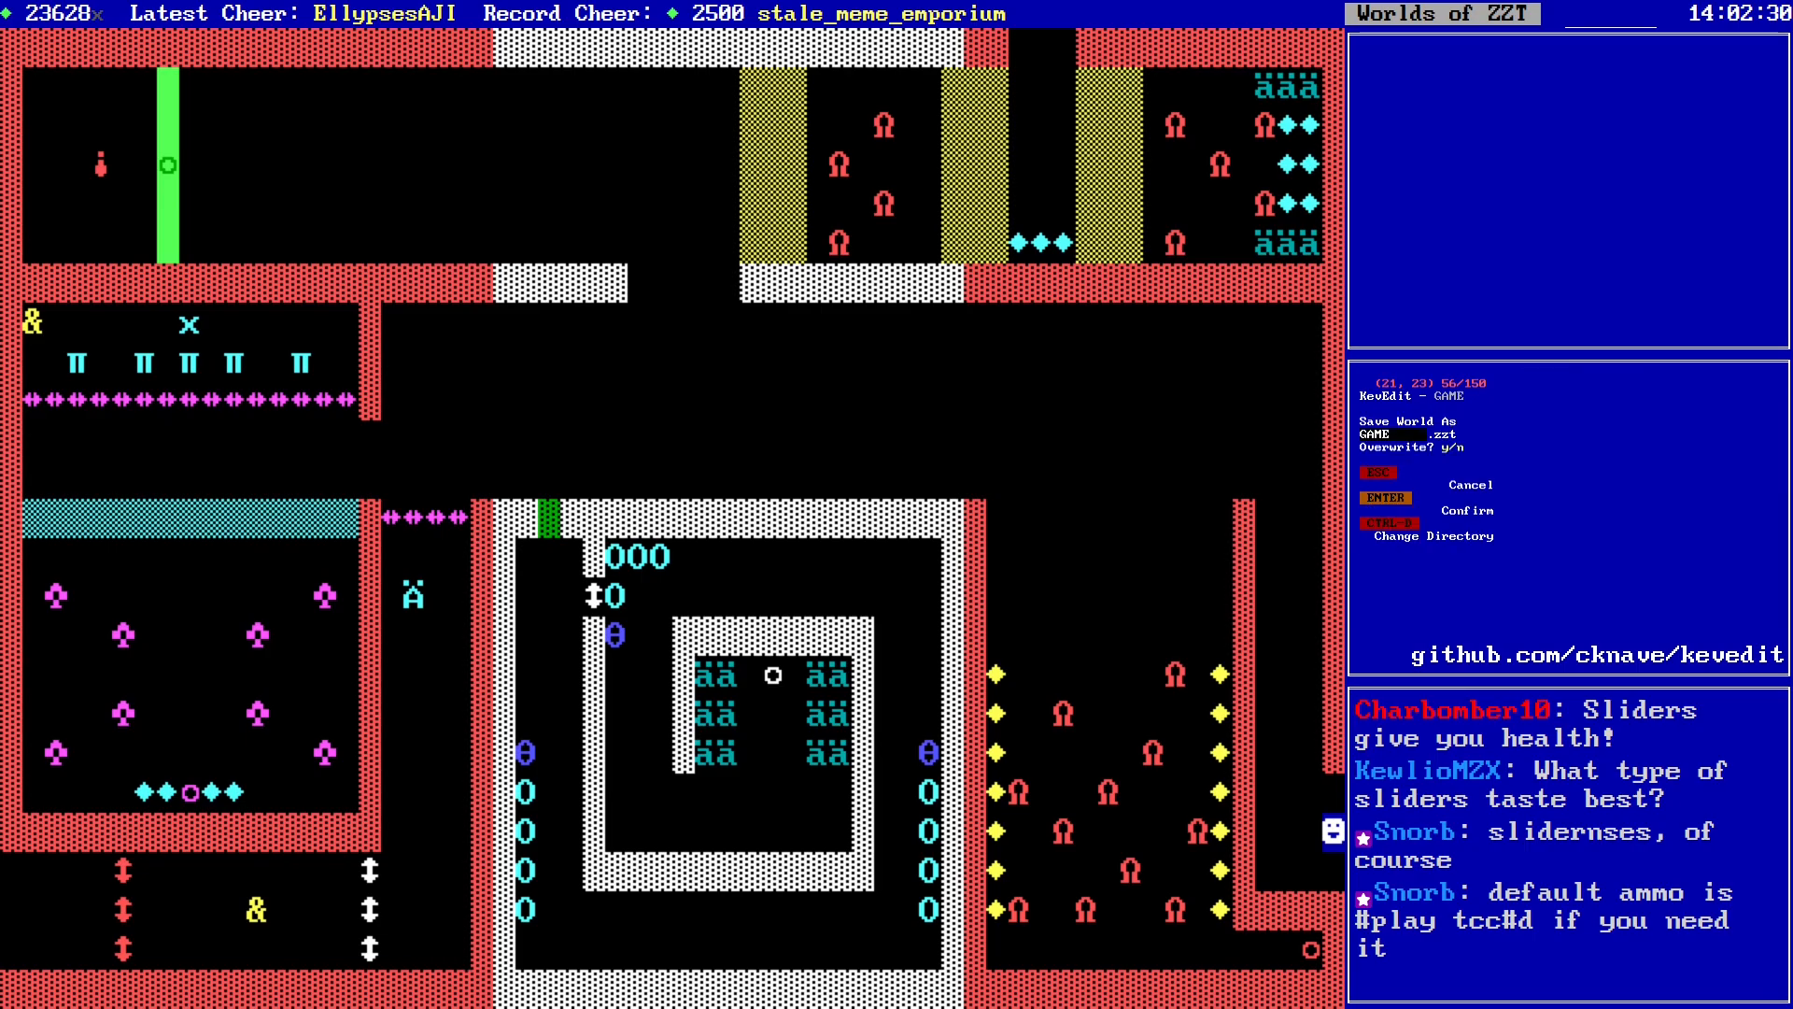
pyautogui.press('Right')
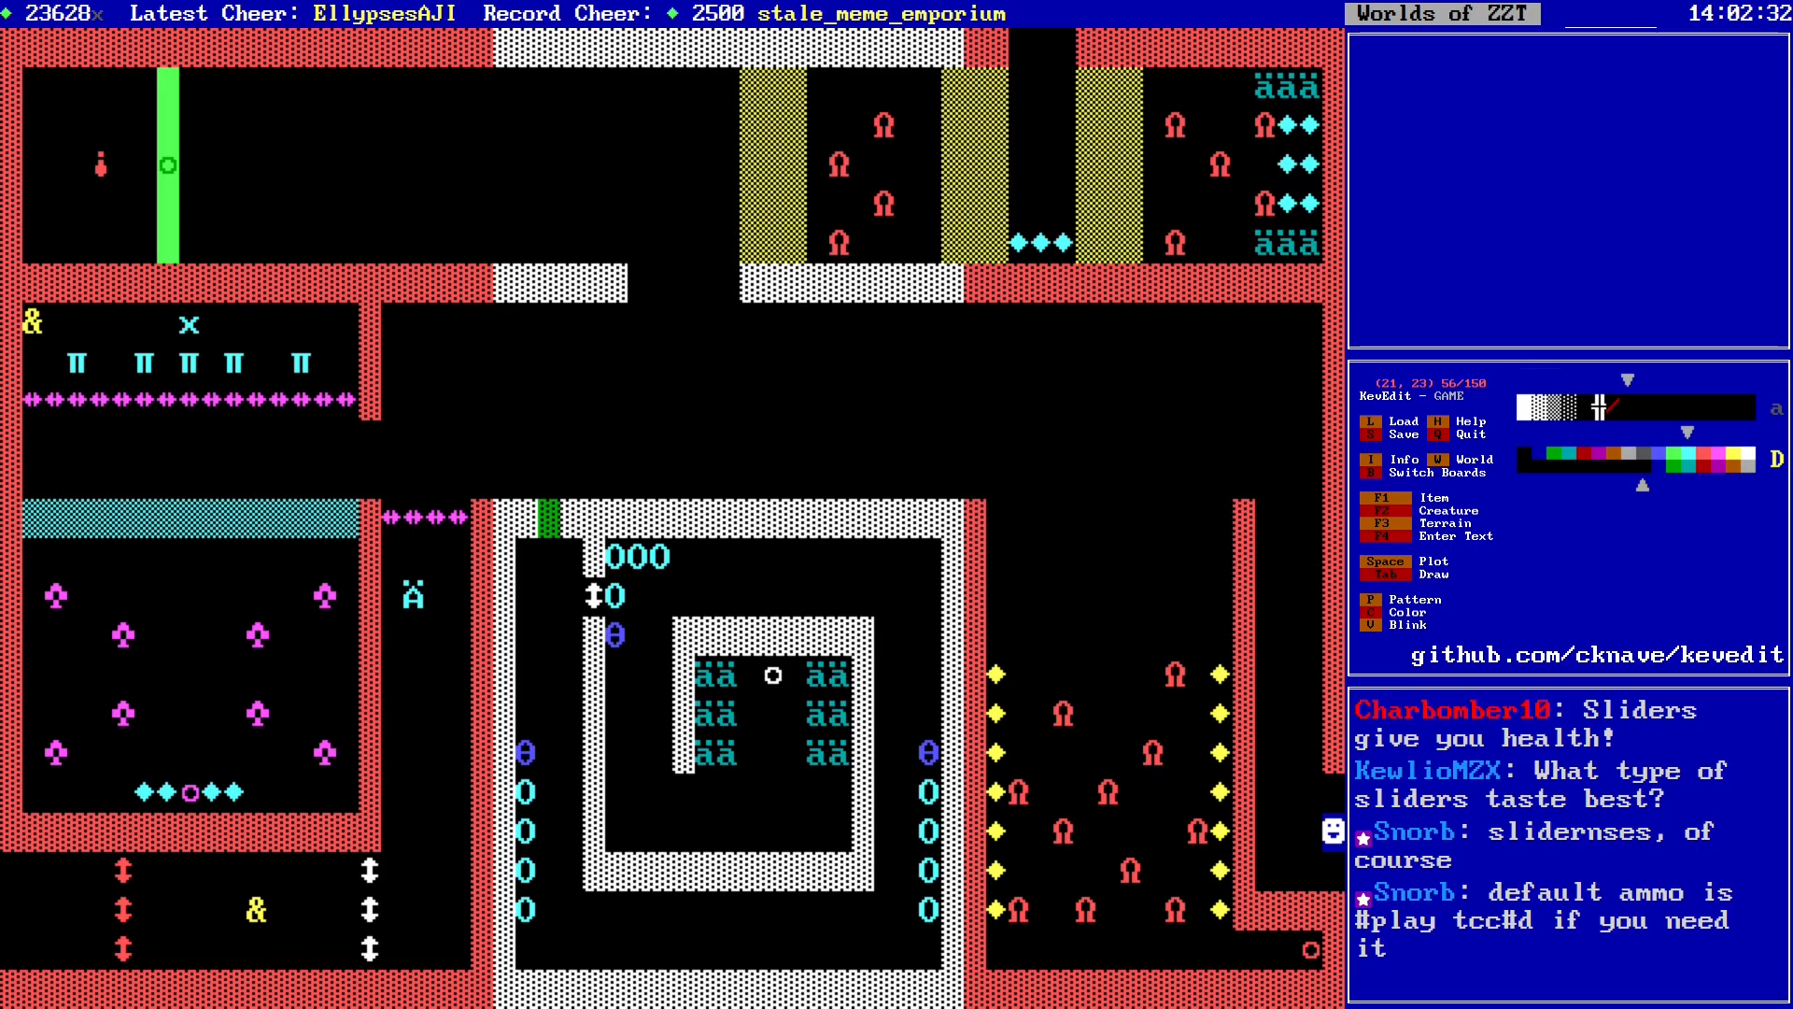
# Step: Pick up the white vertical slider at (17, 23) in the lower corridor as the drawing pattern
pyautogui.press('Left')
pyautogui.press('Left')
pyautogui.press('Left')
pyautogui.press('Left')
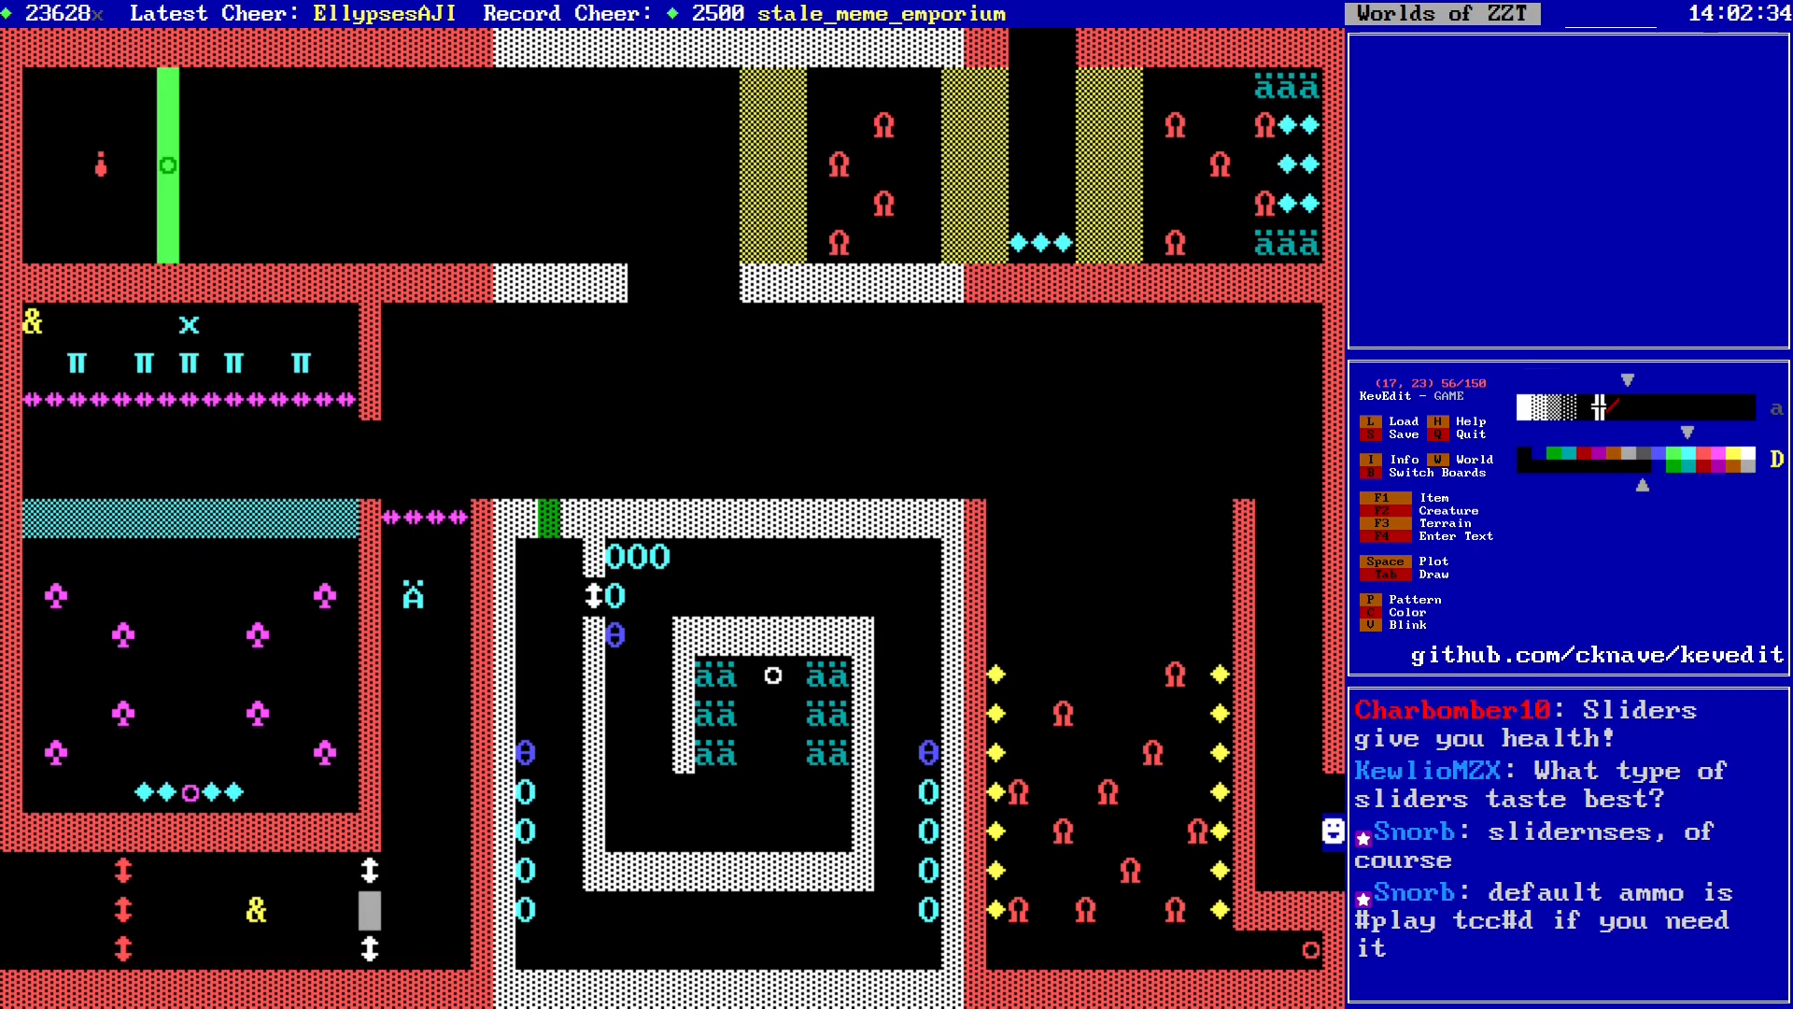
pyautogui.press('Return')
pyautogui.press('Right')
pyautogui.press('Right')
pyautogui.press('Right')
pyautogui.press('Right')
pyautogui.press('Right')
pyautogui.press('Right')
pyautogui.press('Right')
pyautogui.press('Right')
pyautogui.press('Right')
pyautogui.press('Right')
pyautogui.press('Right')
pyautogui.press('Right')
pyautogui.press('Right')
pyautogui.press('Right')
pyautogui.press('Right')
pyautogui.press('Right')
pyautogui.press('Right')
pyautogui.press('Right')
pyautogui.press('Right')
pyautogui.press('Right')
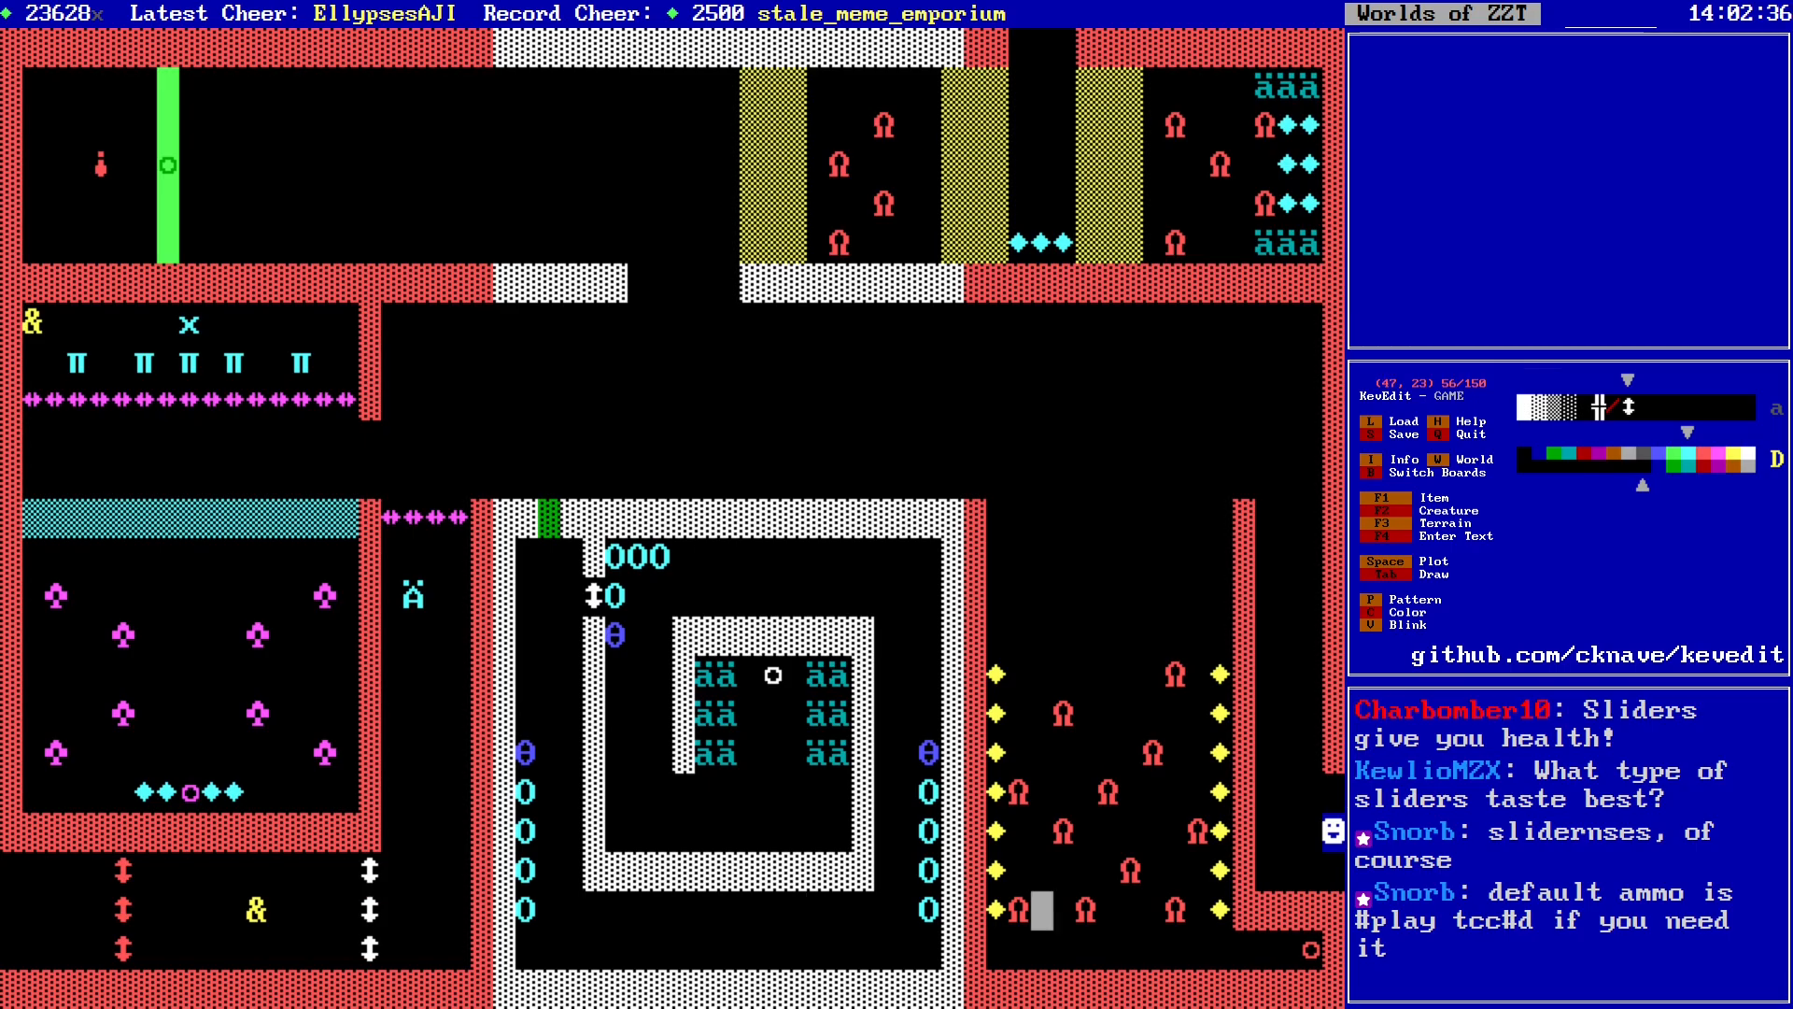
pyautogui.press('Right')
pyautogui.press('Down')
pyautogui.press('Right')
pyautogui.press('Right')
pyautogui.press('Right')
pyautogui.press('Right')
pyautogui.press('Right')
pyautogui.press('Right')
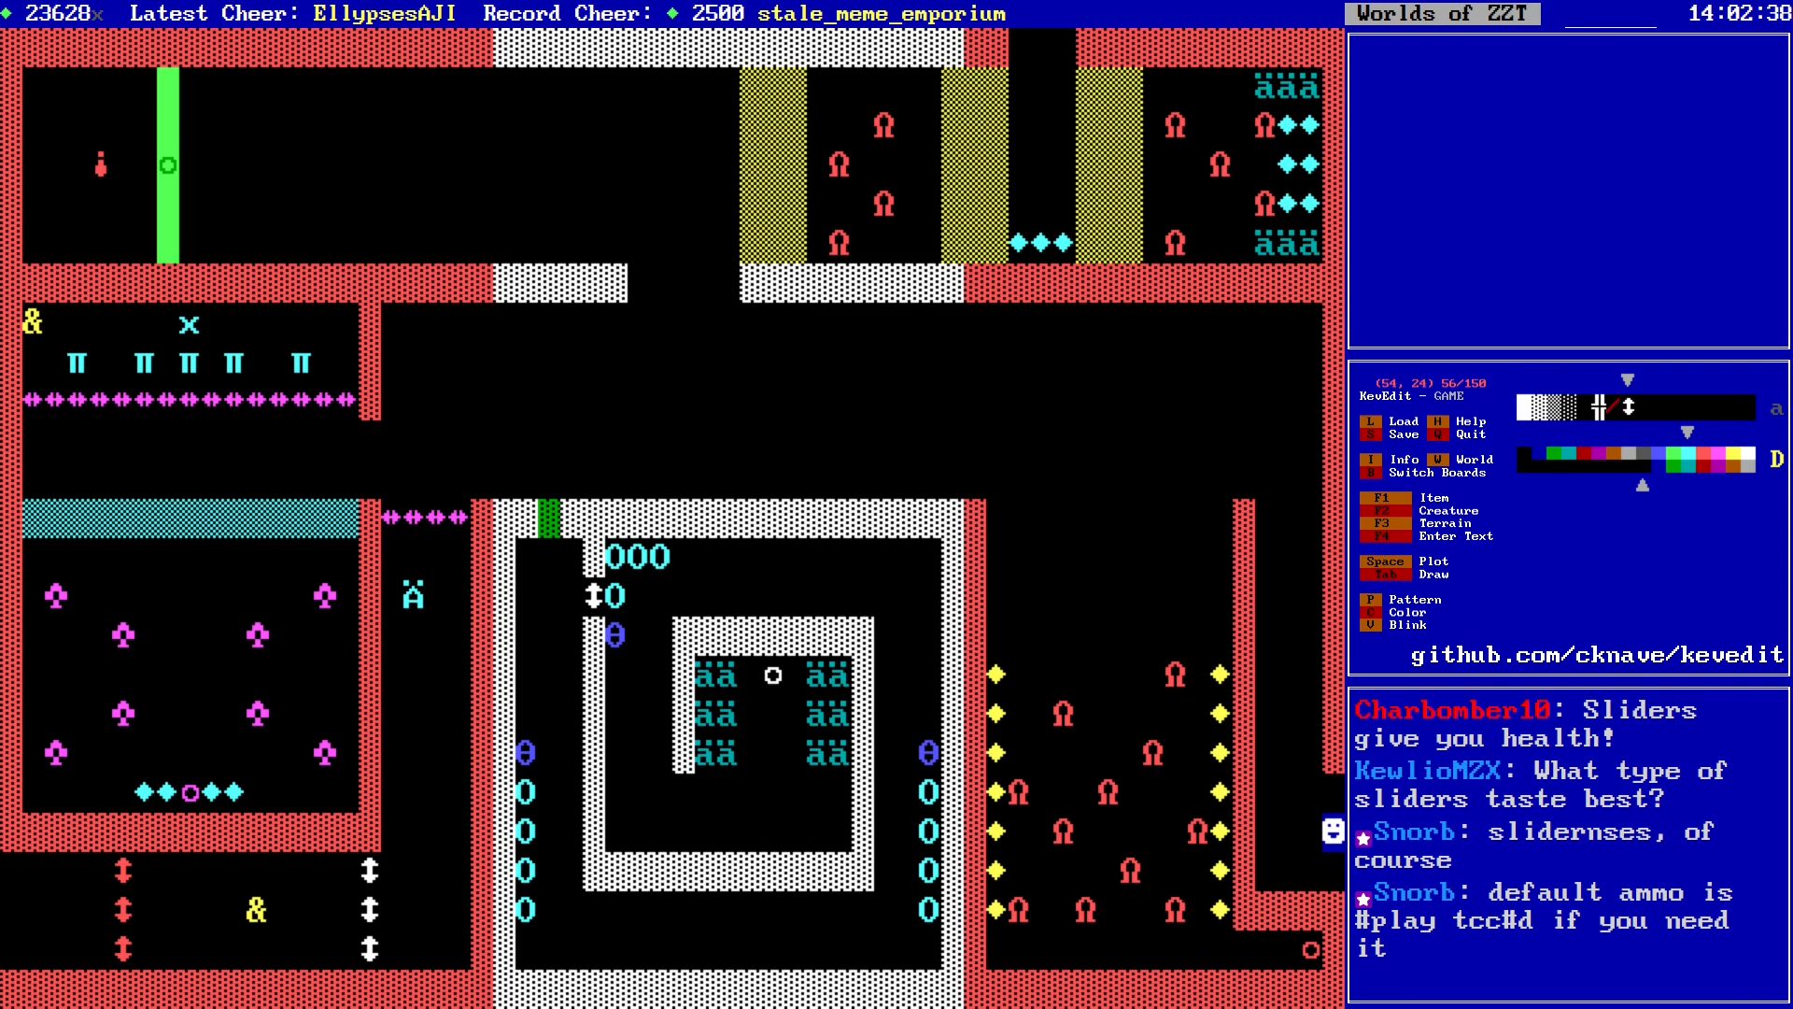
pyautogui.press('Left')
pyautogui.press('Left')
pyautogui.press('Left')
pyautogui.press('Left')
pyautogui.press('Left')
pyautogui.press('Left')
pyautogui.press('Left')
pyautogui.press('Left')
pyautogui.press('Left')
pyautogui.press('Left')
pyautogui.press('Left')
pyautogui.press('Left')
pyautogui.press('Left')
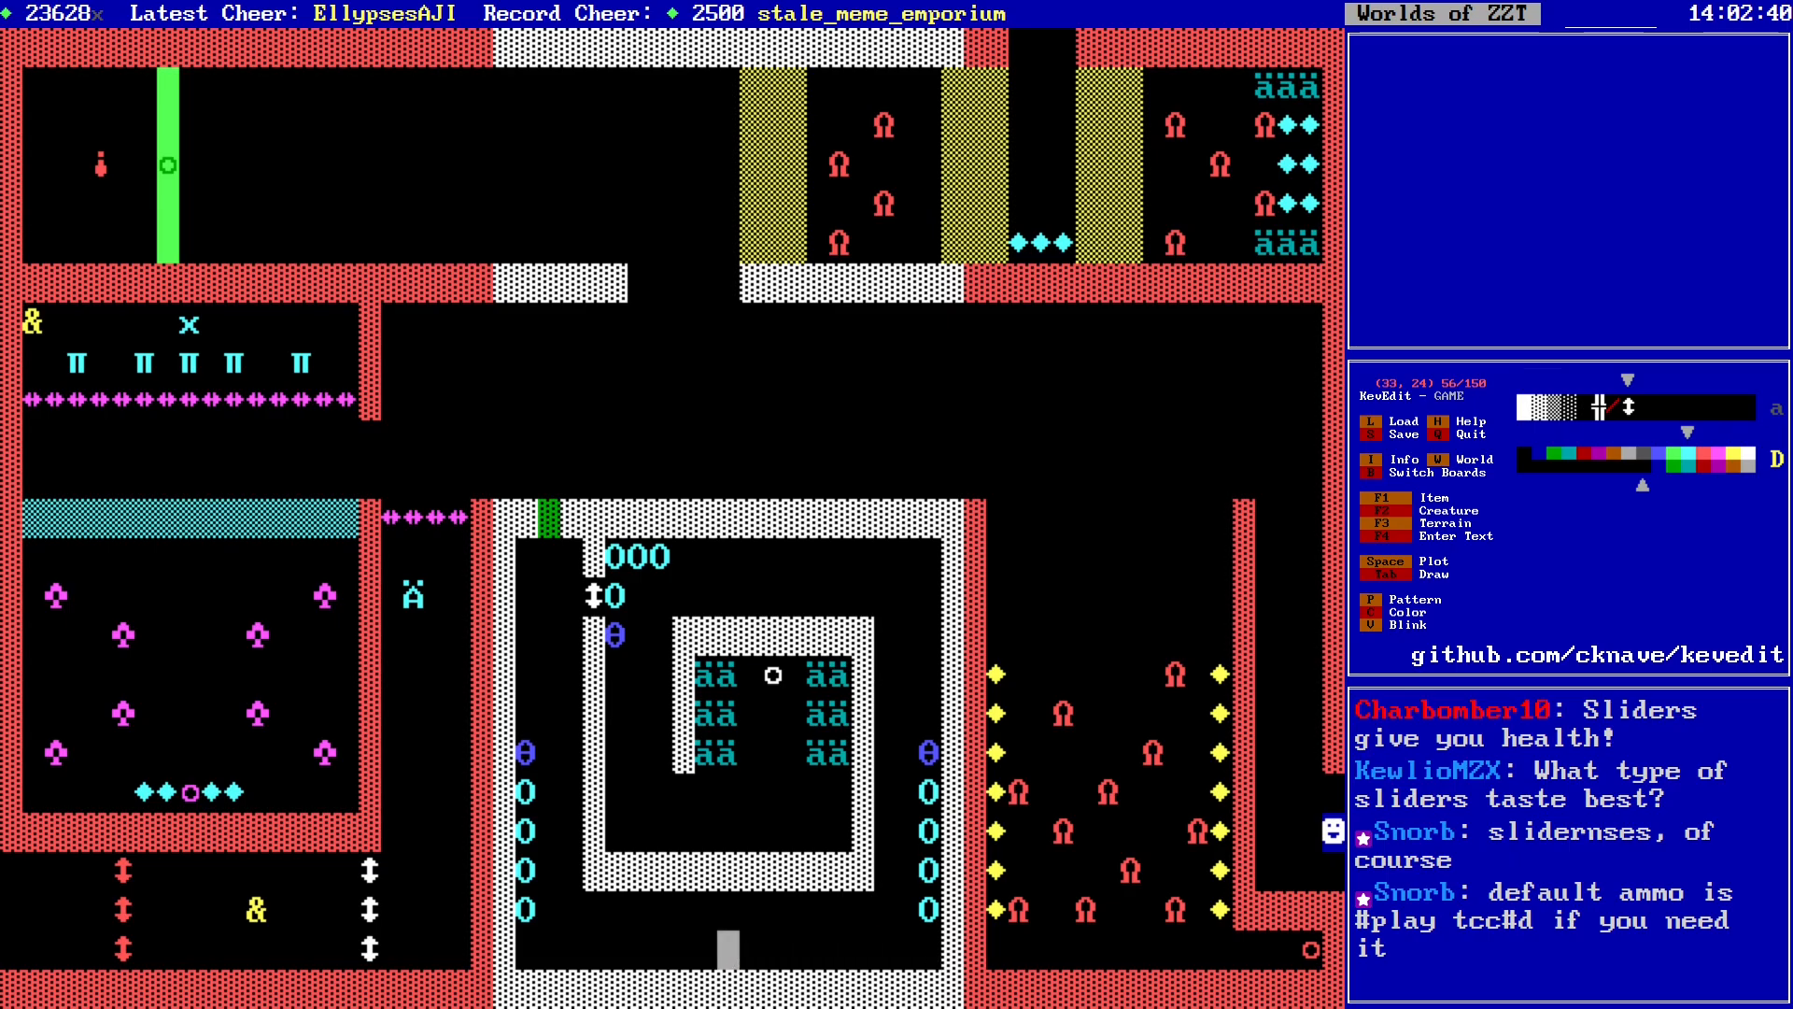
pyautogui.press('Left')
pyautogui.press('Left')
pyautogui.press('Left')
pyautogui.press('Left')
pyautogui.press('Left')
pyautogui.press('Left')
pyautogui.press('Left')
pyautogui.press('Left')
pyautogui.press('Left')
pyautogui.press('Left')
pyautogui.press('Left')
pyautogui.press('Left')
pyautogui.press('Left')
pyautogui.press('Left')
pyautogui.press('Left')
pyautogui.press('Left')
pyautogui.press('Left')
pyautogui.press('Left')
pyautogui.press('Right')
pyautogui.press('Right')
pyautogui.press('Up')
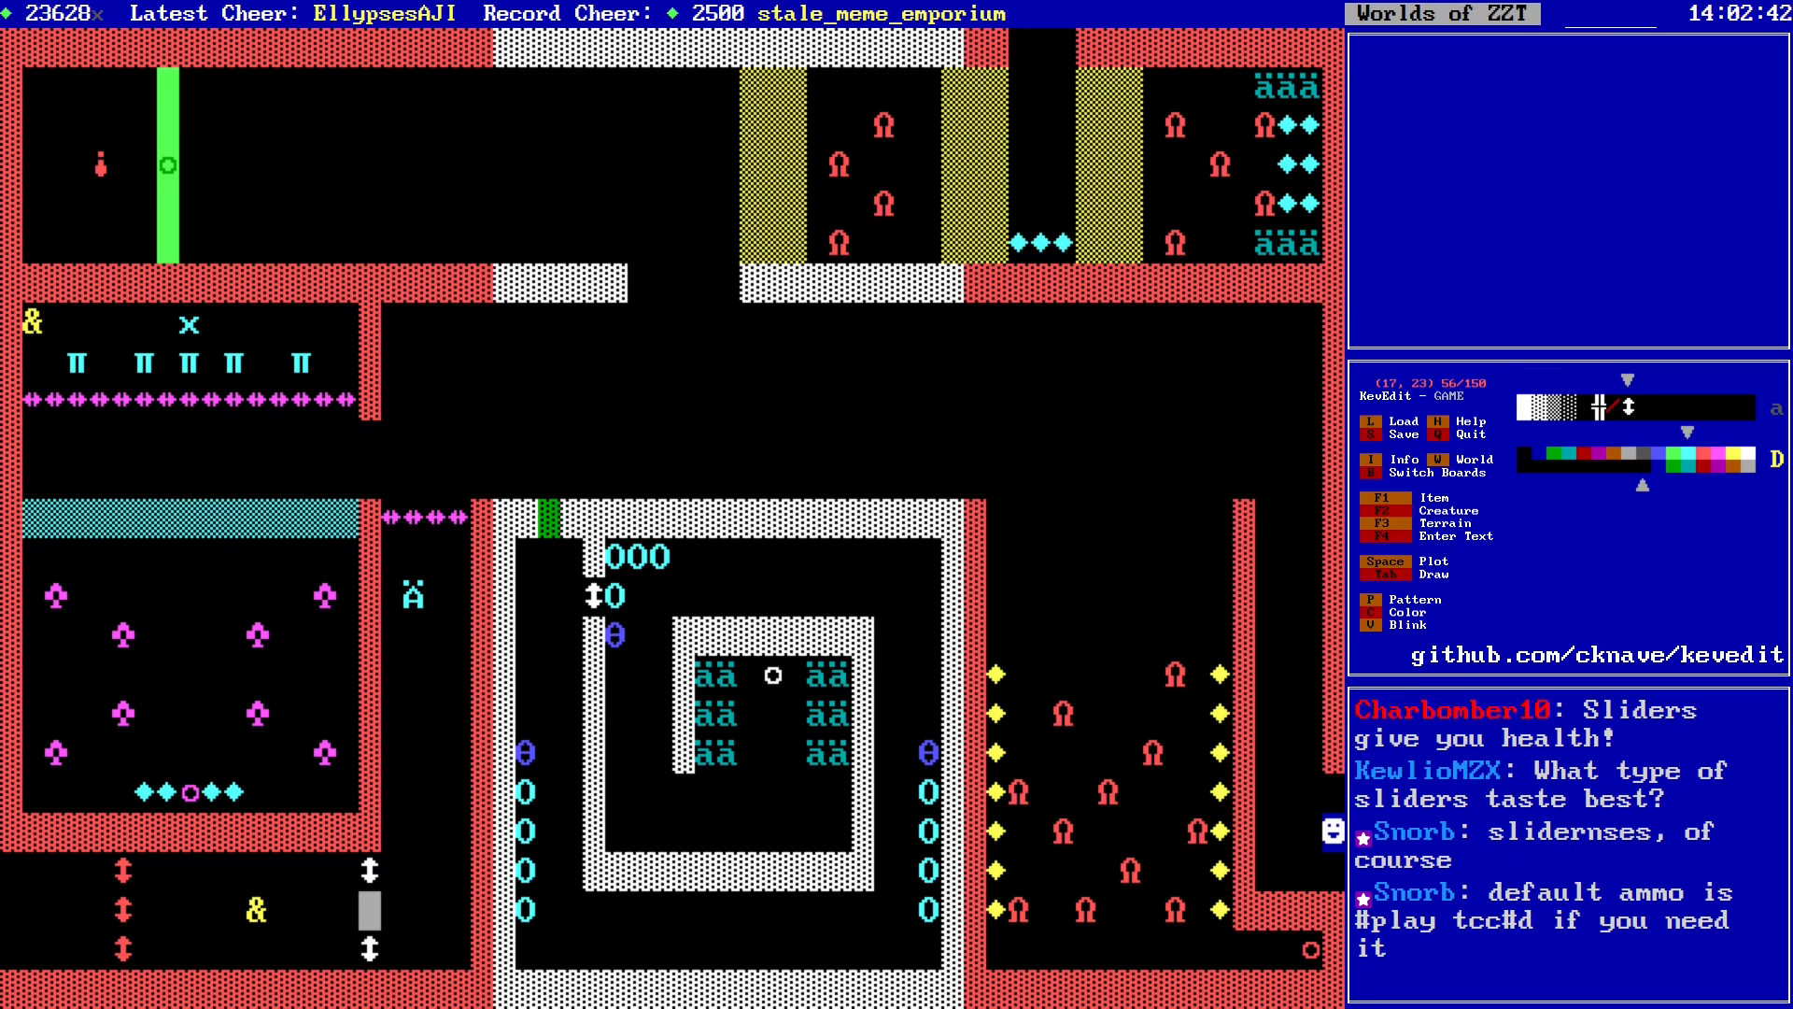
# Step: Replace the three red vertical sliders in column 6, rows 22 to 24, with white vertical sliders
pyautogui.press('Up')
pyautogui.press('F3')
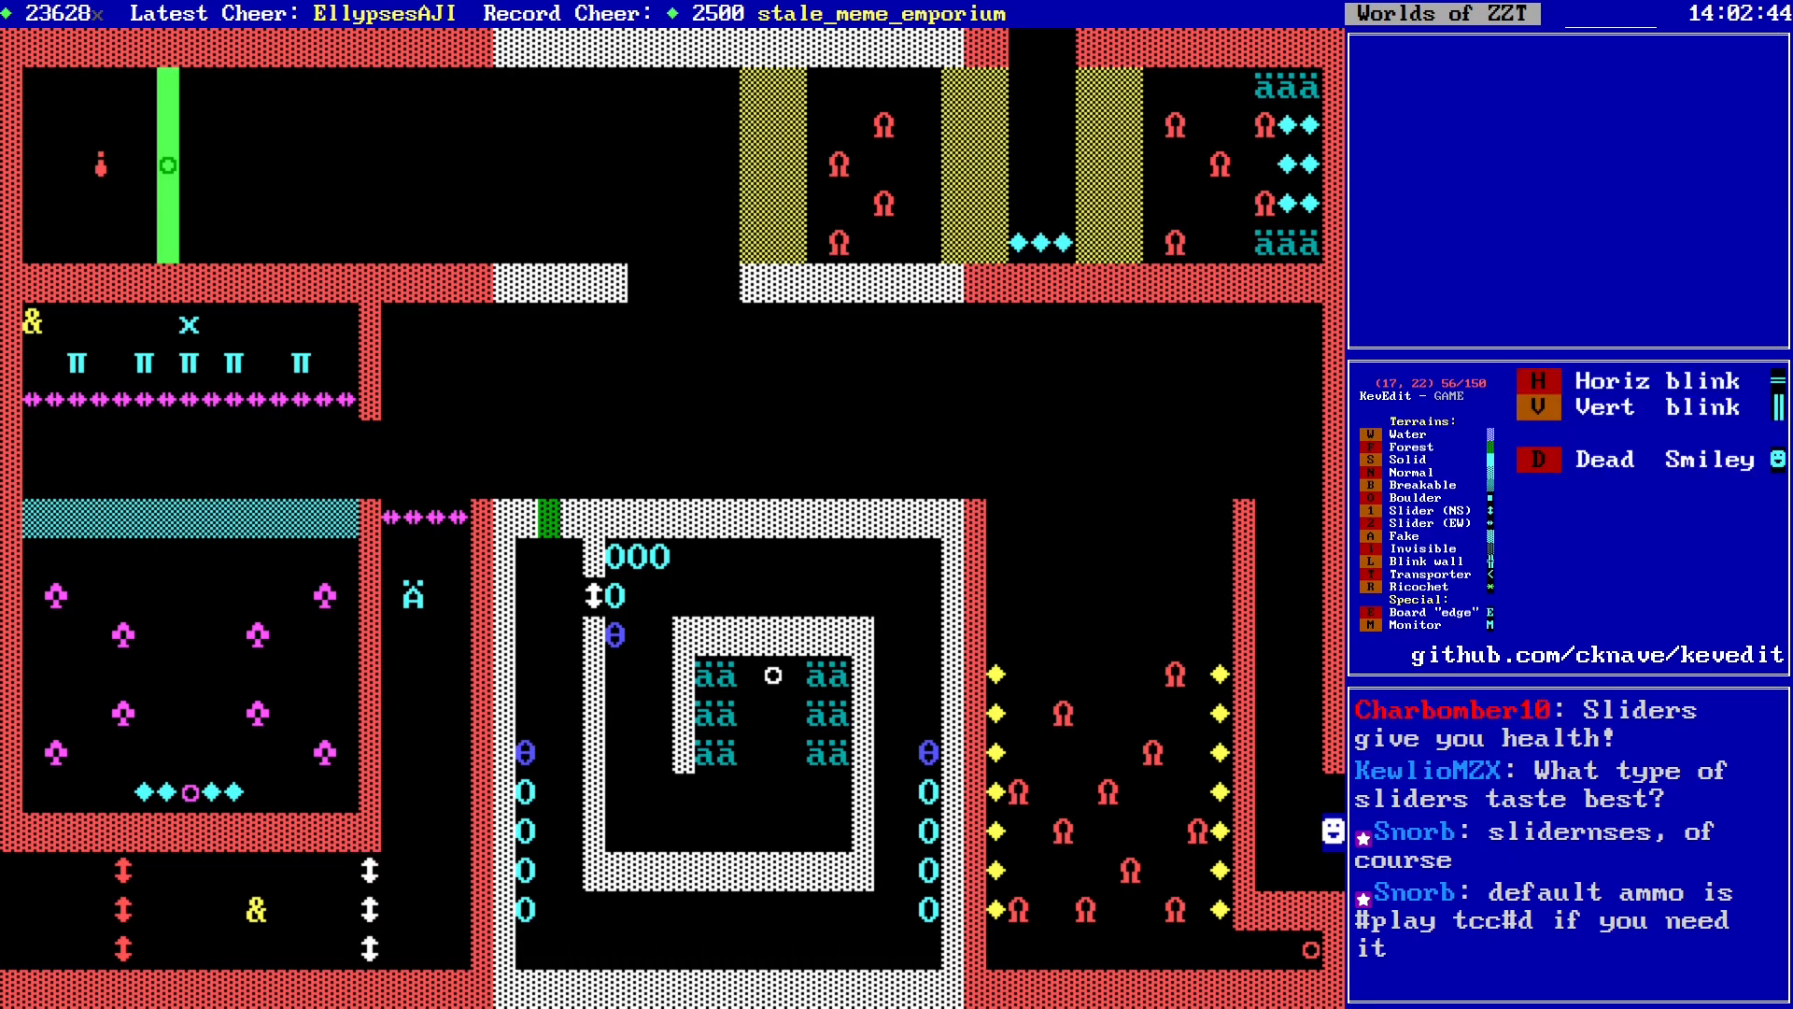
pyautogui.press('Escape')
pyautogui.press('Left')
pyautogui.press('Left')
pyautogui.press('Left')
pyautogui.press('Left')
pyautogui.press('Left')
pyautogui.press('Left')
pyautogui.press('Left')
pyautogui.press('Left')
pyautogui.press('Left')
pyautogui.press('Left')
pyautogui.press('Left')
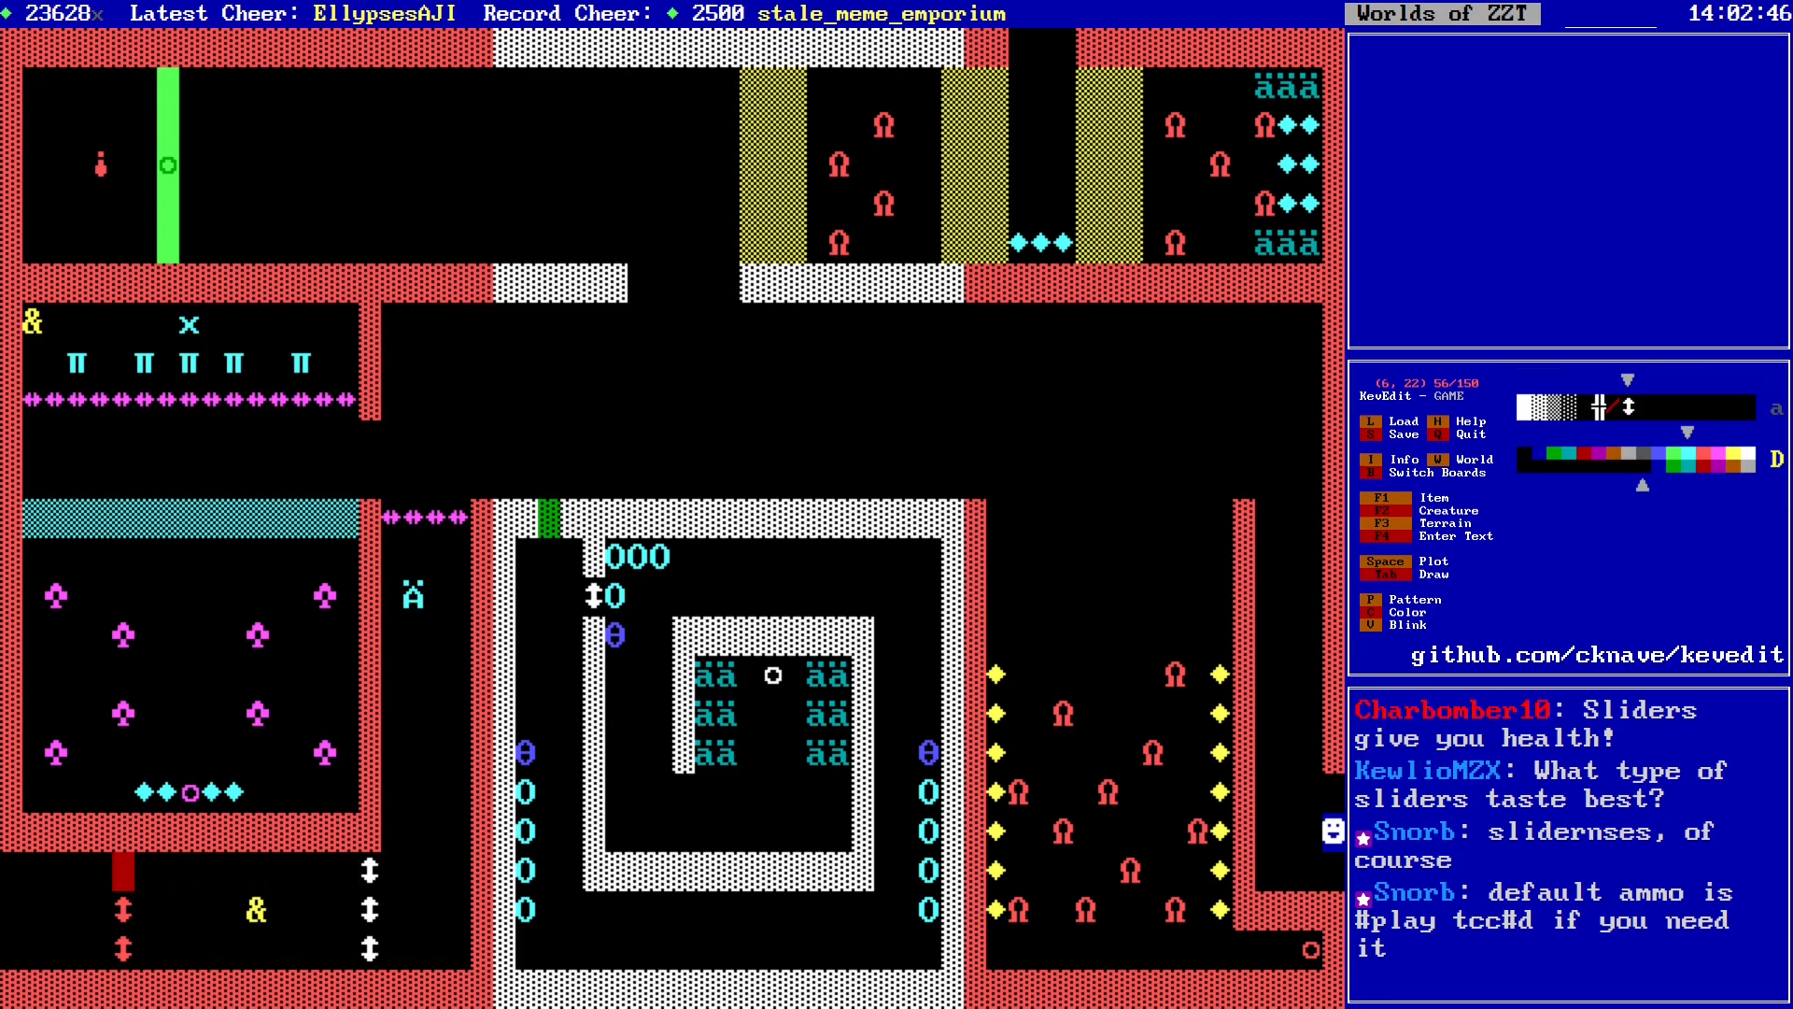
# Step: Change the drawing colour to light red and replace the white vertical sliders in column 17, rows 22 to 24, with red ones
pyautogui.press('Right')
pyautogui.press('Right')
pyautogui.press('Right')
pyautogui.press('Right')
pyautogui.press('Right')
pyautogui.press('Right')
pyautogui.press('Right')
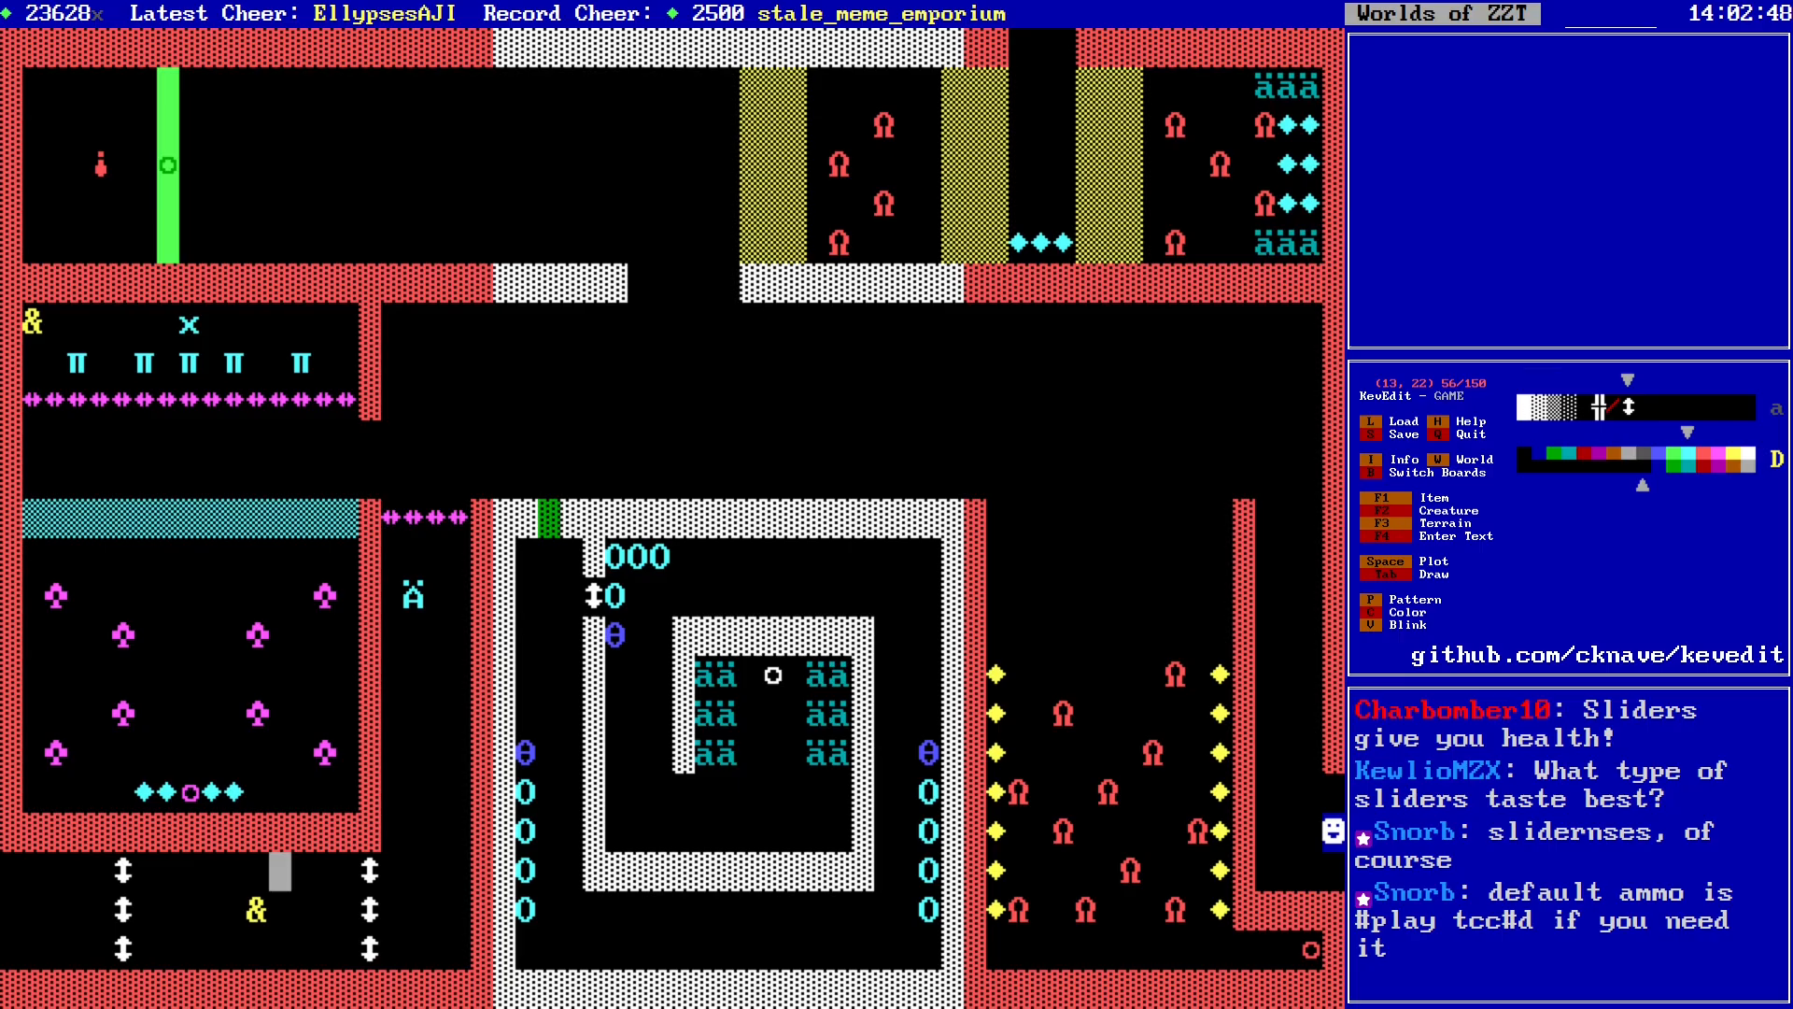
pyautogui.press('Right')
pyautogui.press('Right')
pyautogui.press('Right')
pyautogui.press('Right')
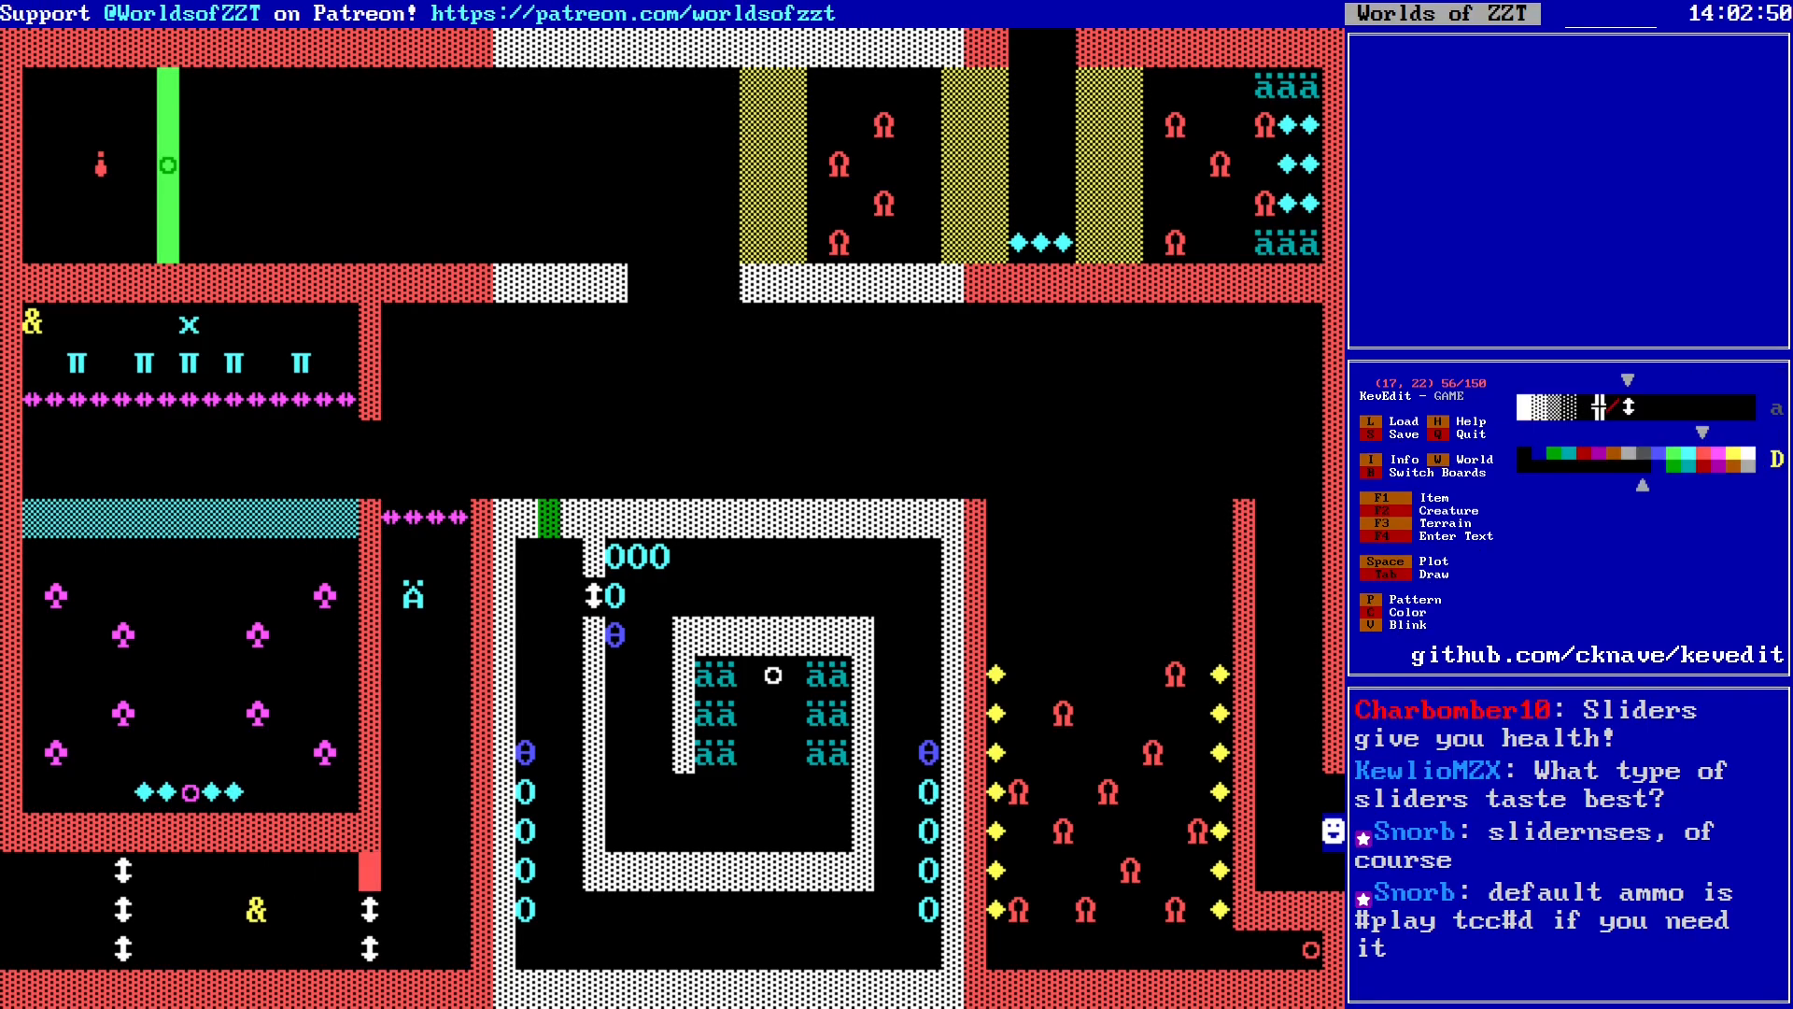
pyautogui.press('Down')
pyautogui.press('Right')
pyautogui.press('Right')
# Step: Save the world as GAME.zzt again, overwriting the existing file
pyautogui.press('s')
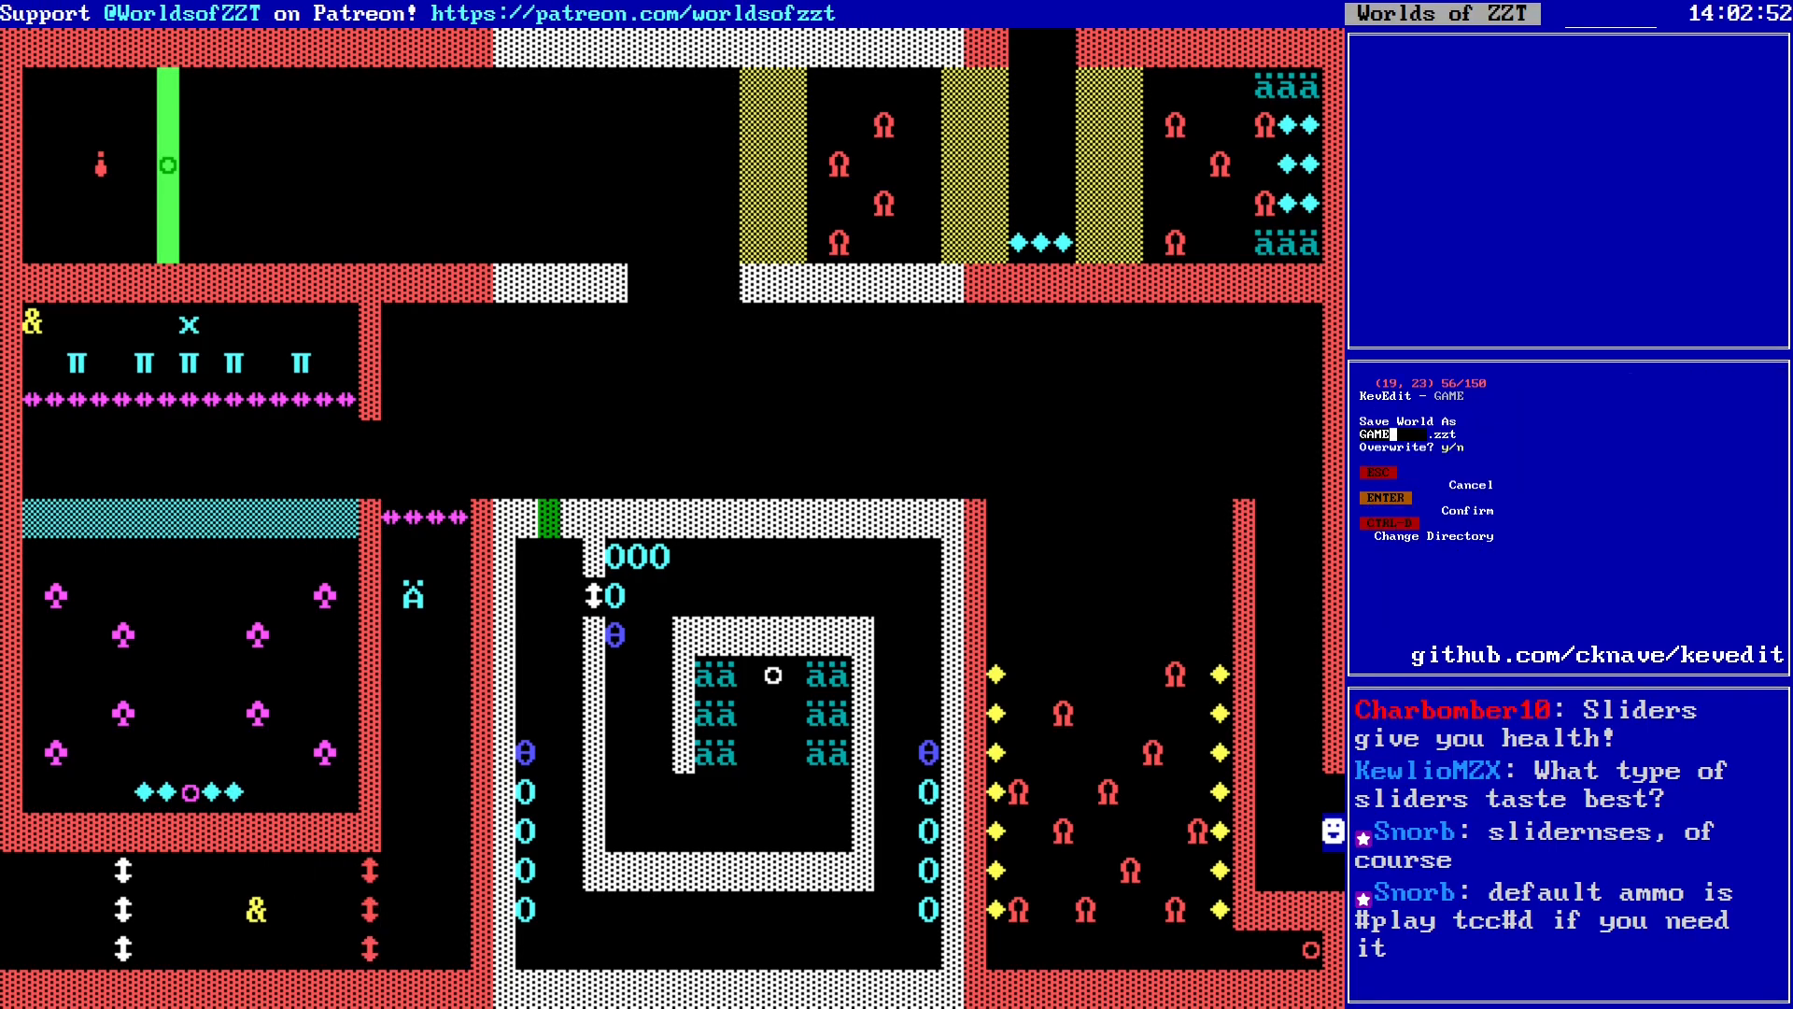
pyautogui.press('y')
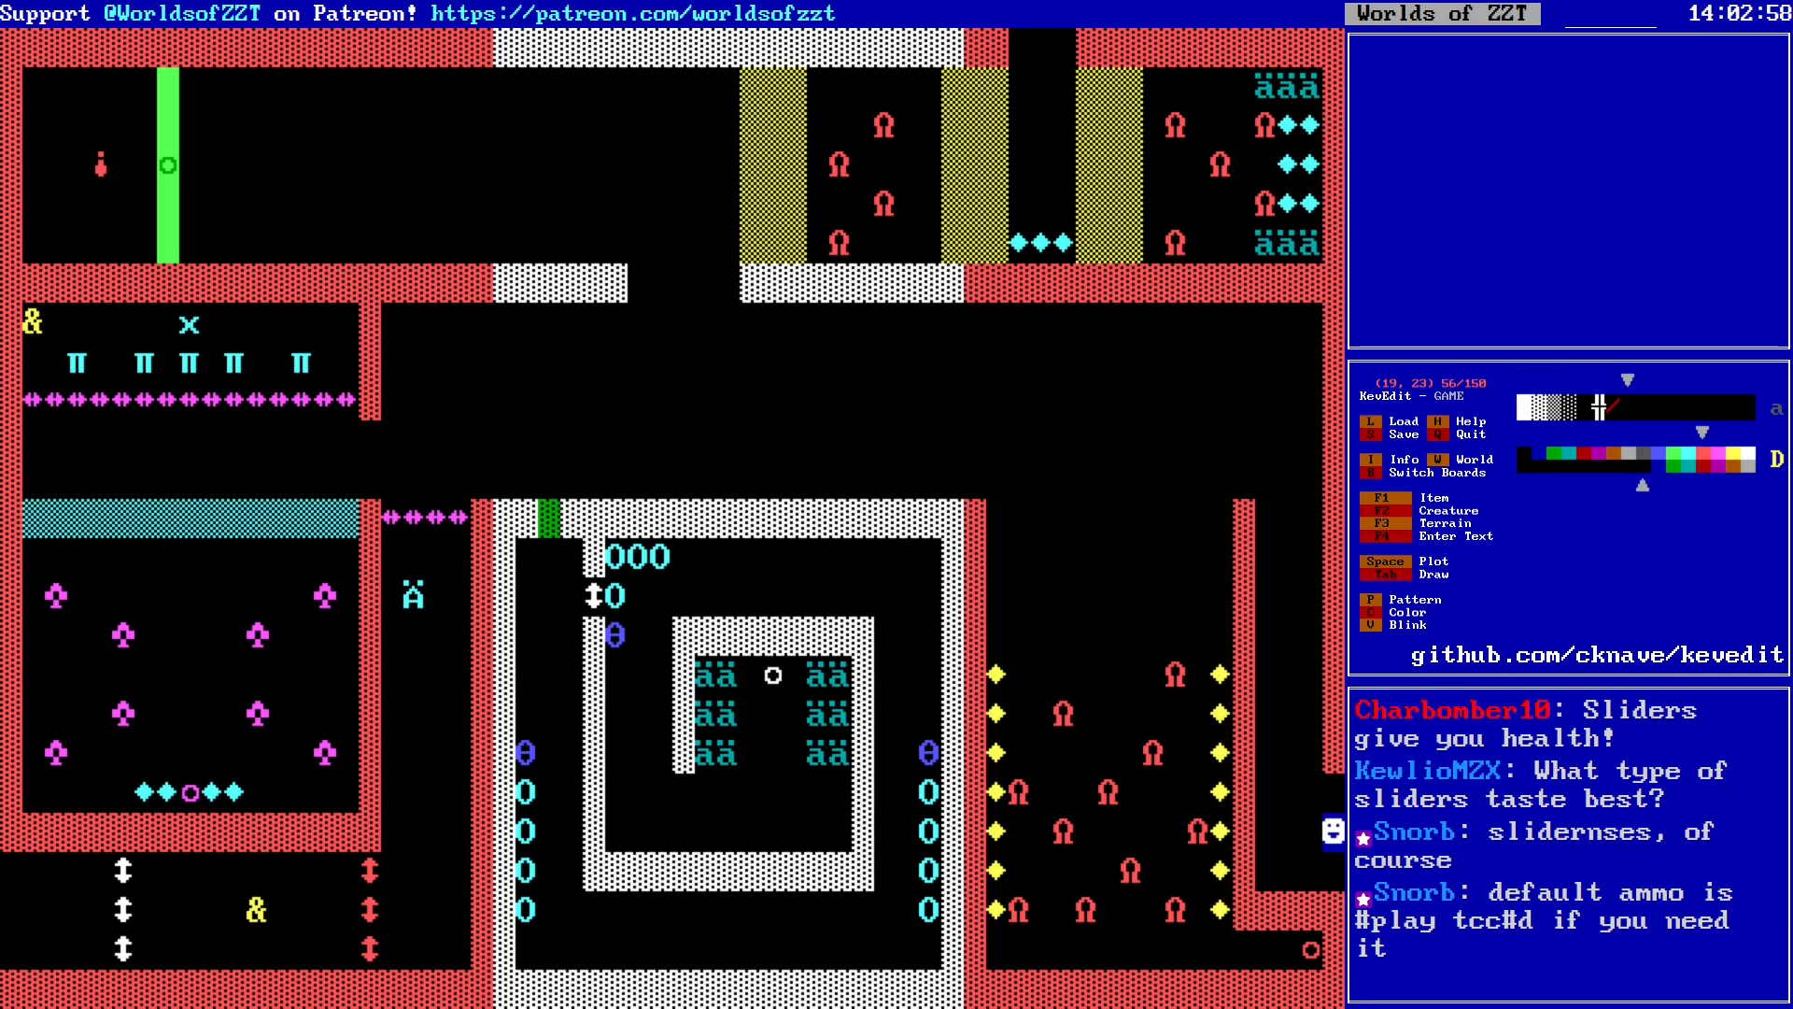
# Step: Open the program of the cyan x object at (9, 8) and name the object Tiger-B-Gem
pyautogui.press('Up')
pyautogui.press('Up')
pyautogui.press('Up')
pyautogui.press('Up')
pyautogui.press('Up')
pyautogui.press('Up')
pyautogui.press('Up')
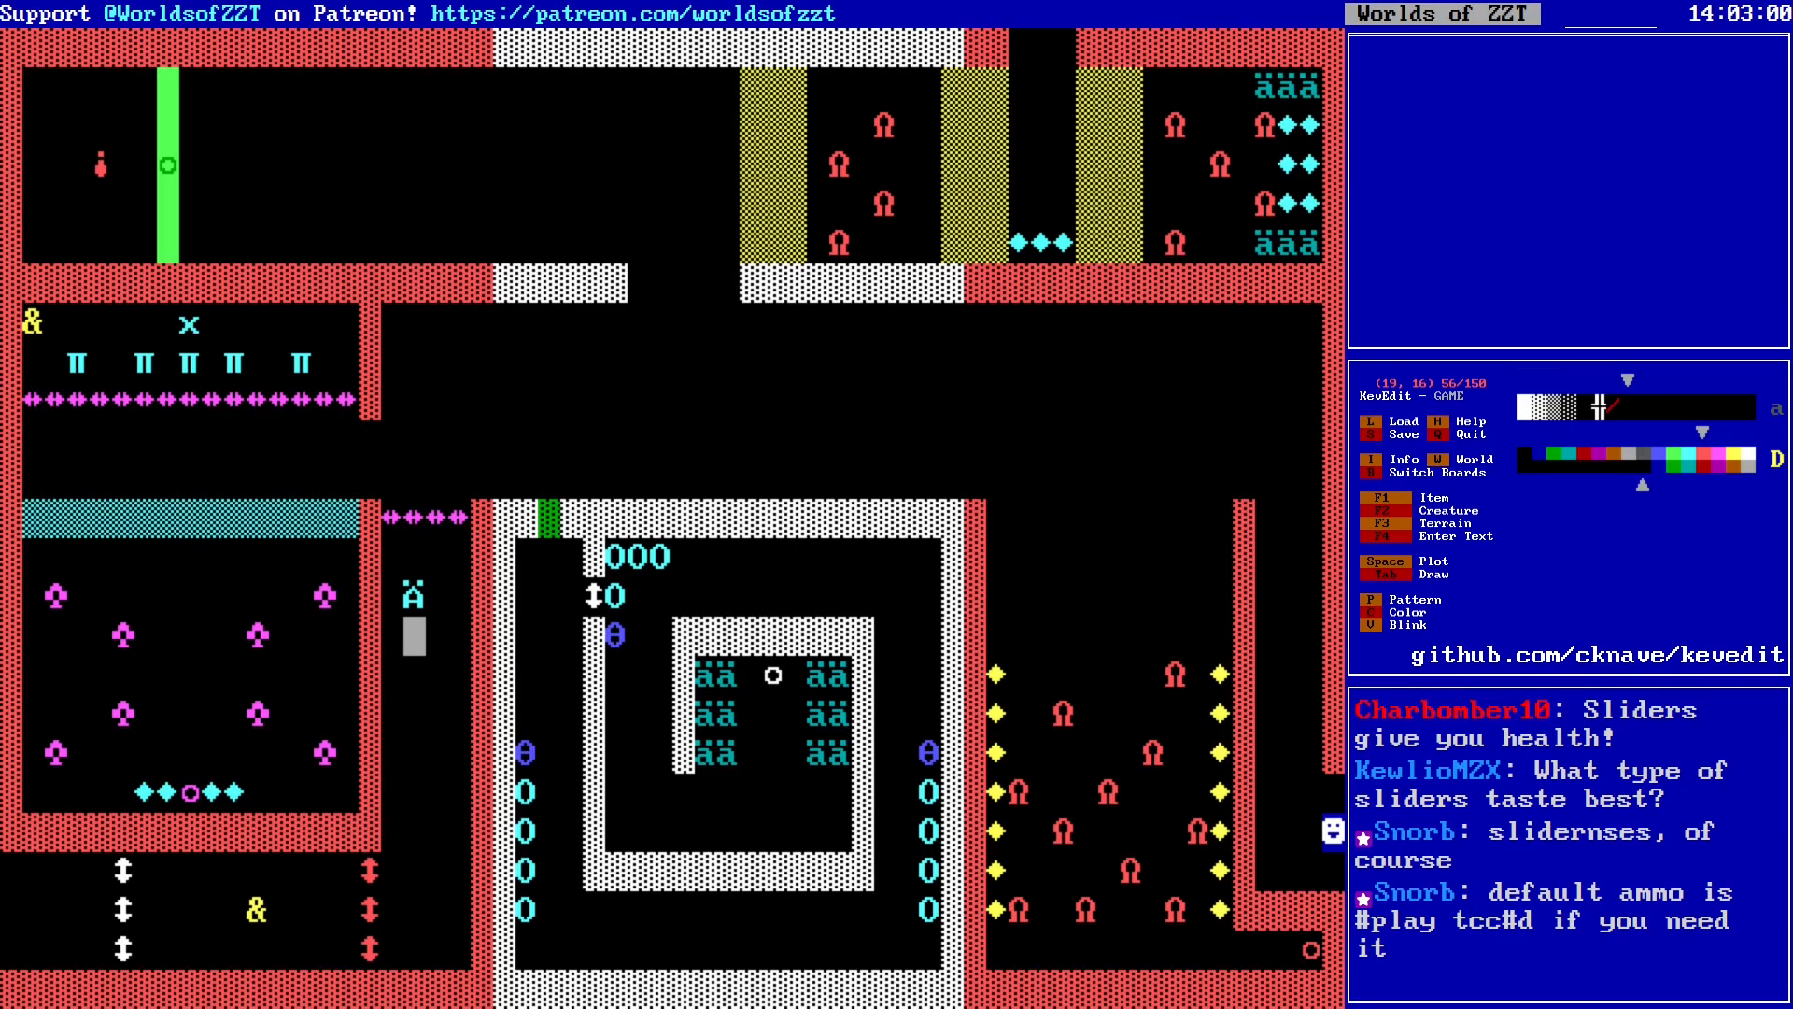
pyautogui.press('Up')
pyautogui.press('Up')
pyautogui.press('Up')
pyautogui.press('Up')
pyautogui.press('Up')
pyautogui.press('Up')
pyautogui.press('Up')
pyautogui.press('Up')
pyautogui.press('Up')
pyautogui.press('Up')
pyautogui.press('Up')
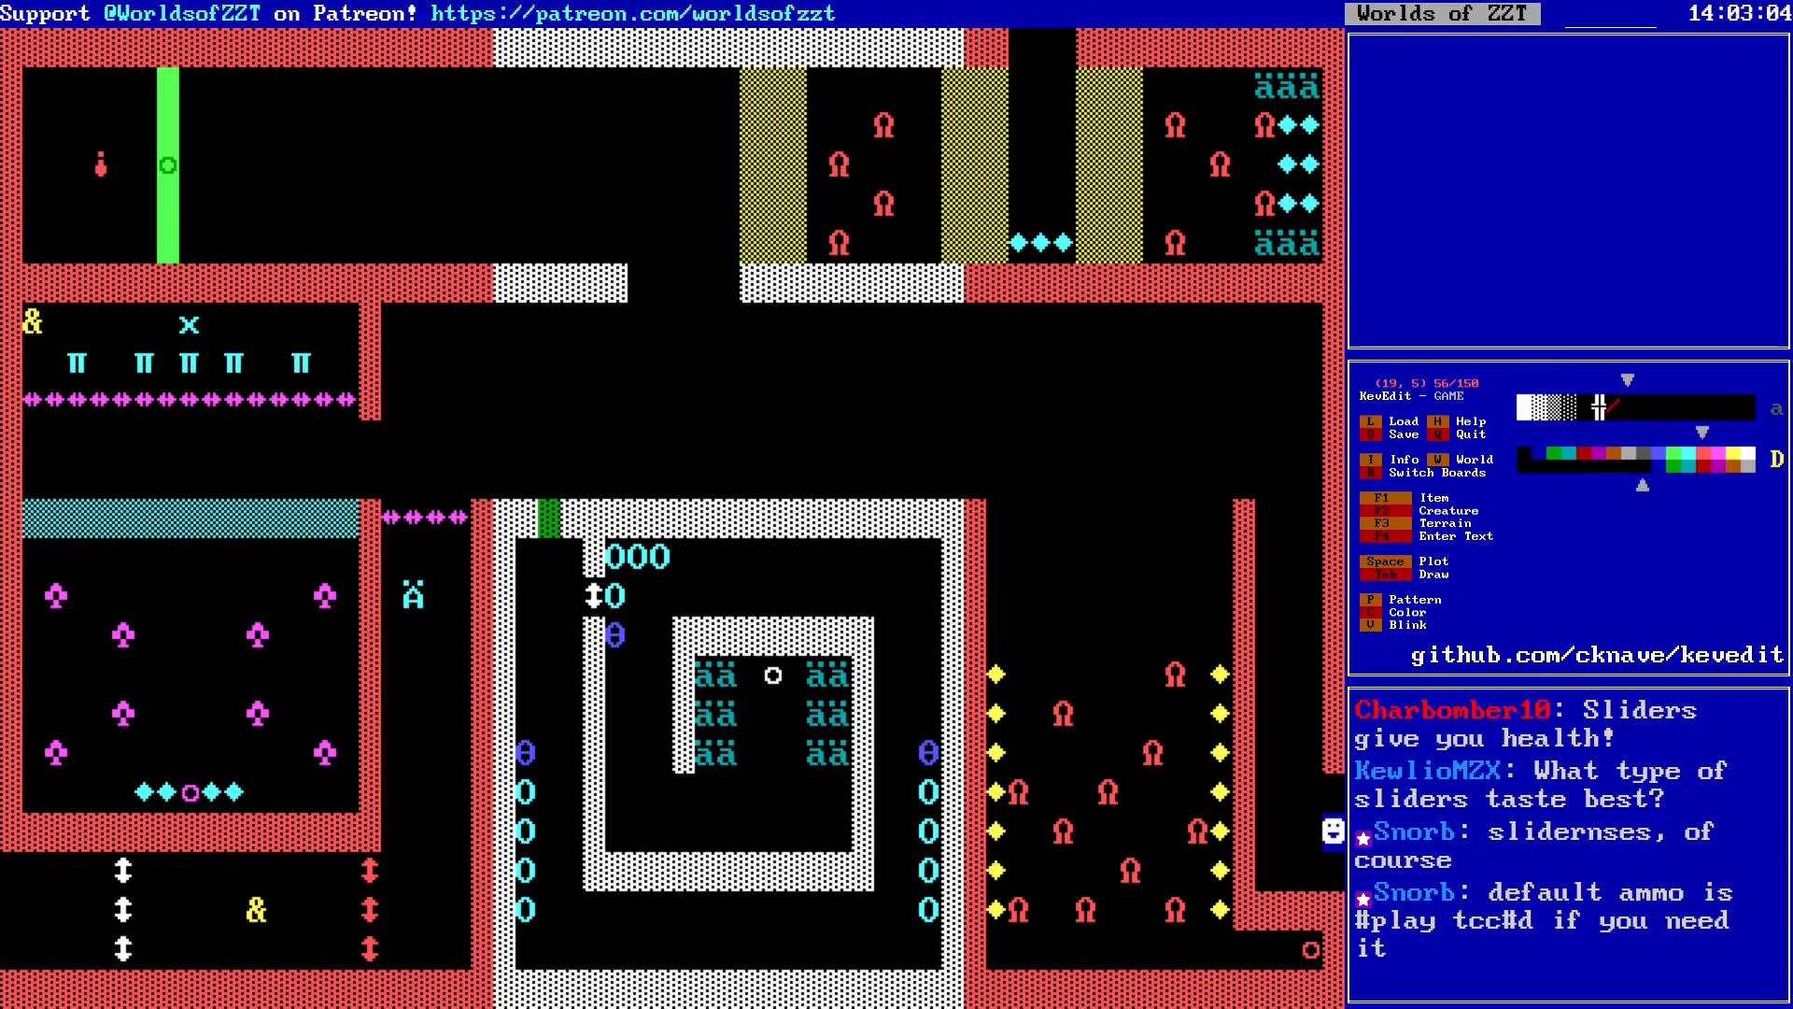
pyautogui.press('Down')
pyautogui.press('Down')
pyautogui.press('Down')
pyautogui.press('Left')
pyautogui.press('Left')
pyautogui.press('Left')
pyautogui.press('Left')
pyautogui.press('Left')
pyautogui.press('Left')
pyautogui.press('Left')
pyautogui.press('Left')
pyautogui.press('Left')
pyautogui.press('Left')
pyautogui.press('Up')
pyautogui.press('Return')
pyautogui.press('Return')
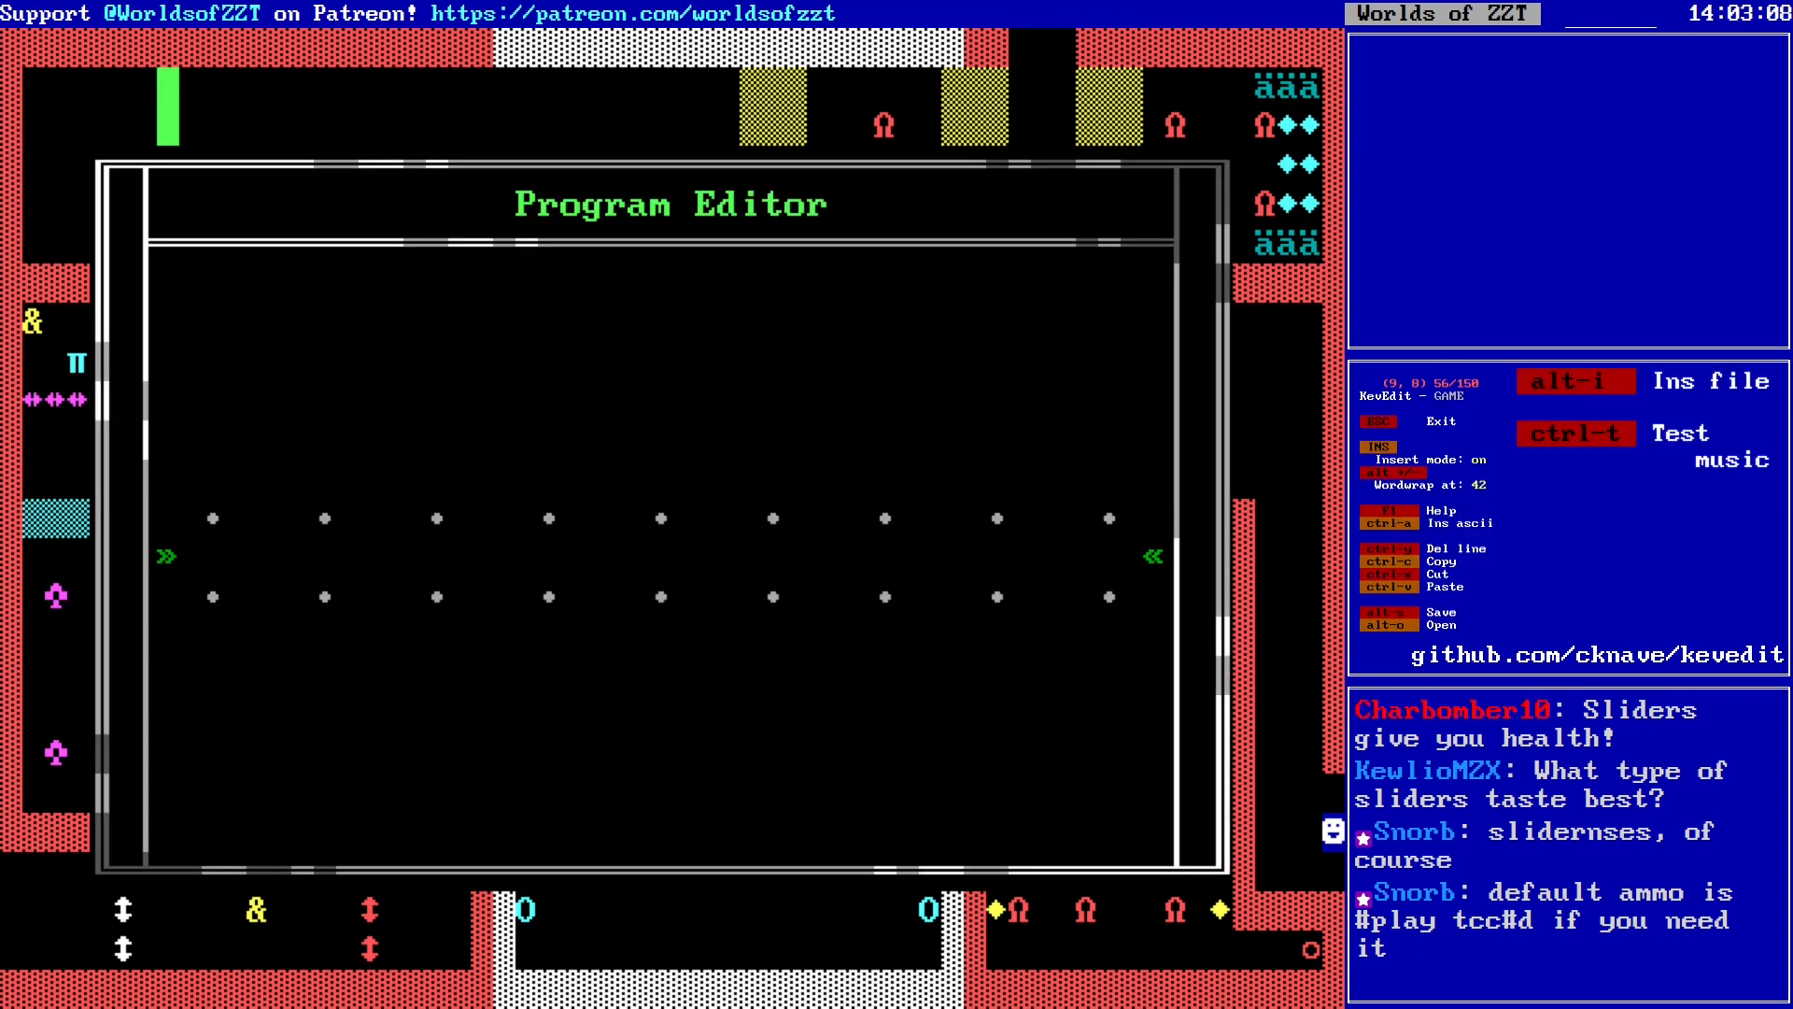
pyautogui.write('@')
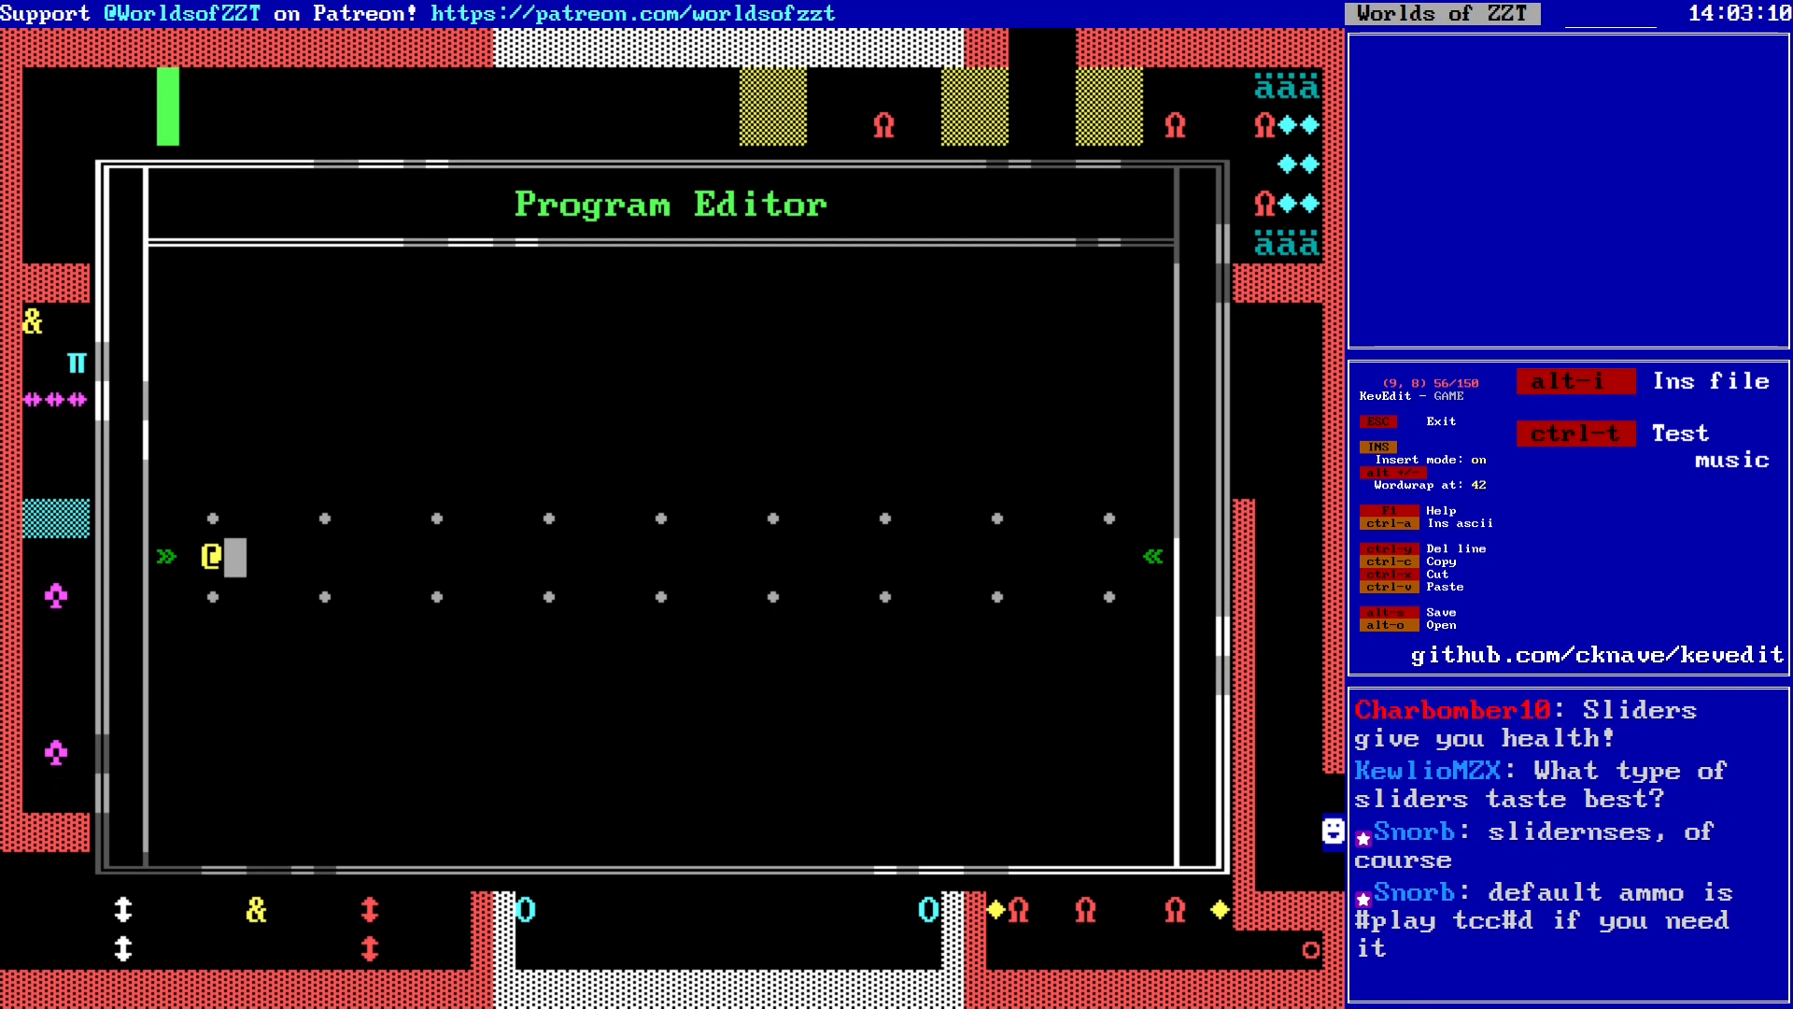
pyautogui.write('Tiger-B-Gem')
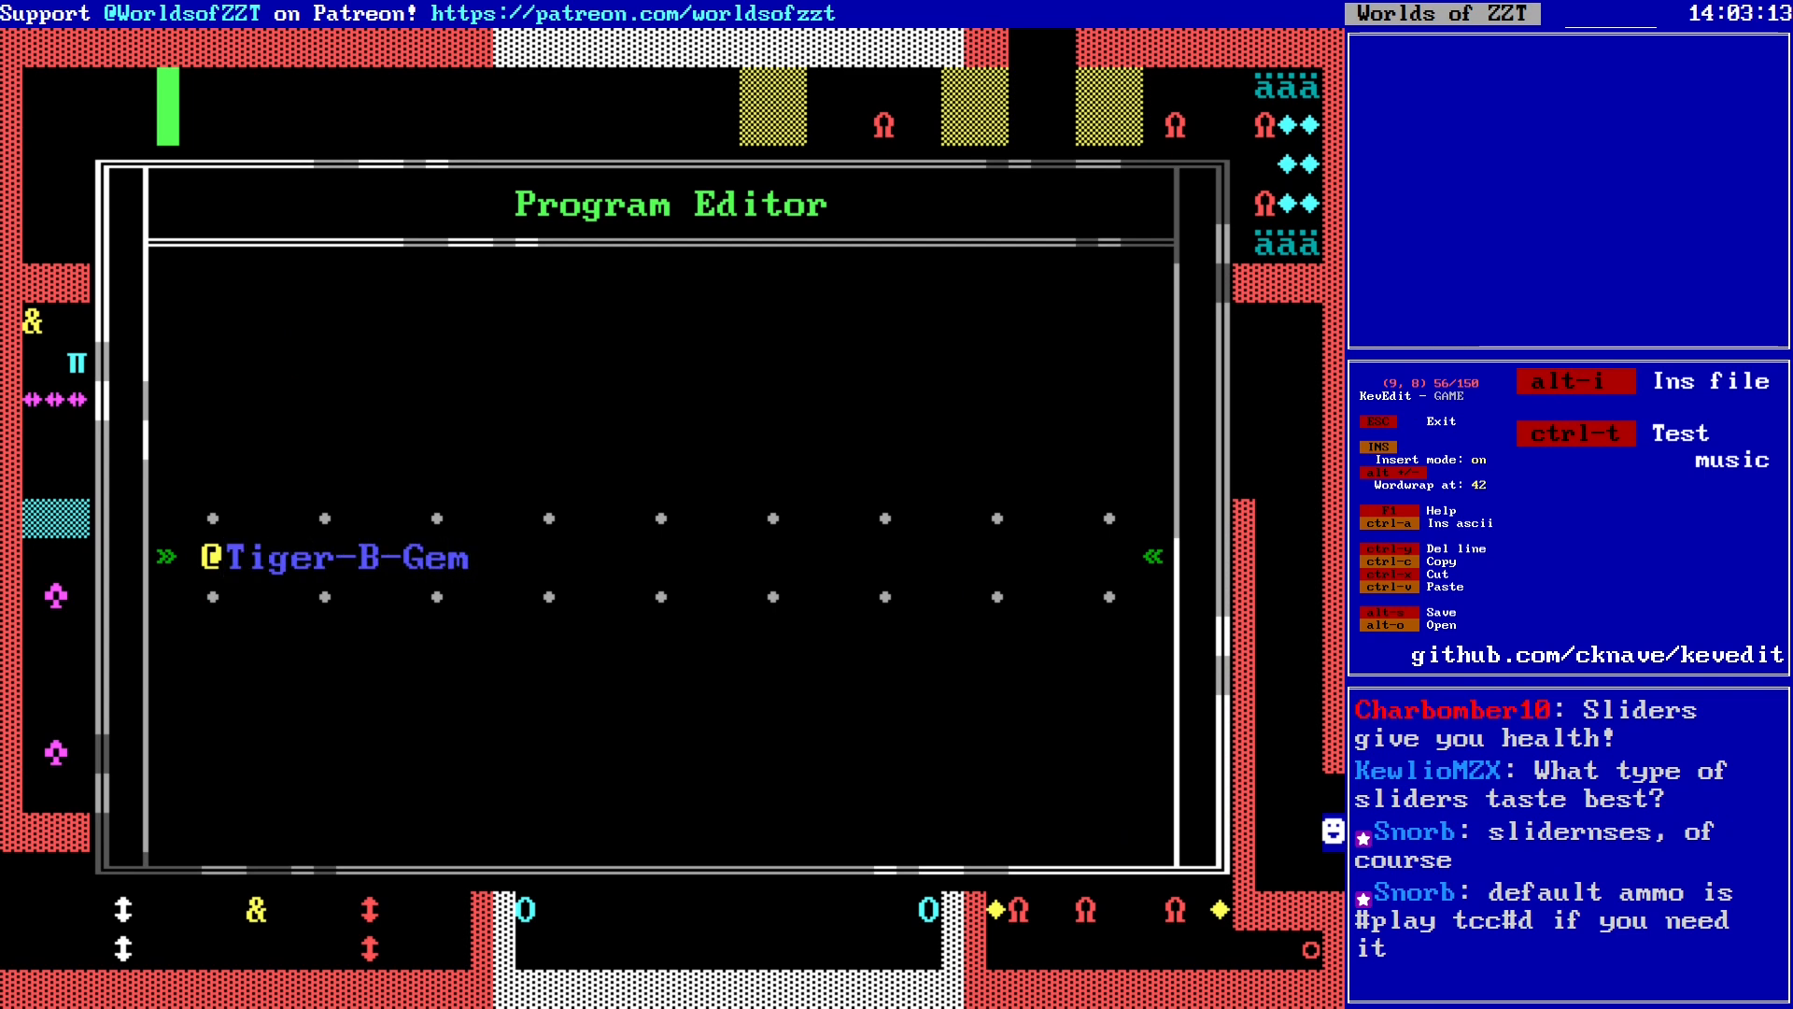
# Step: Add an #end line and a :touch label below the object's name
pyautogui.press('Return')
pyautogui.write('#end')
pyautogui.press('Return')
pyautogui.write(':touch')
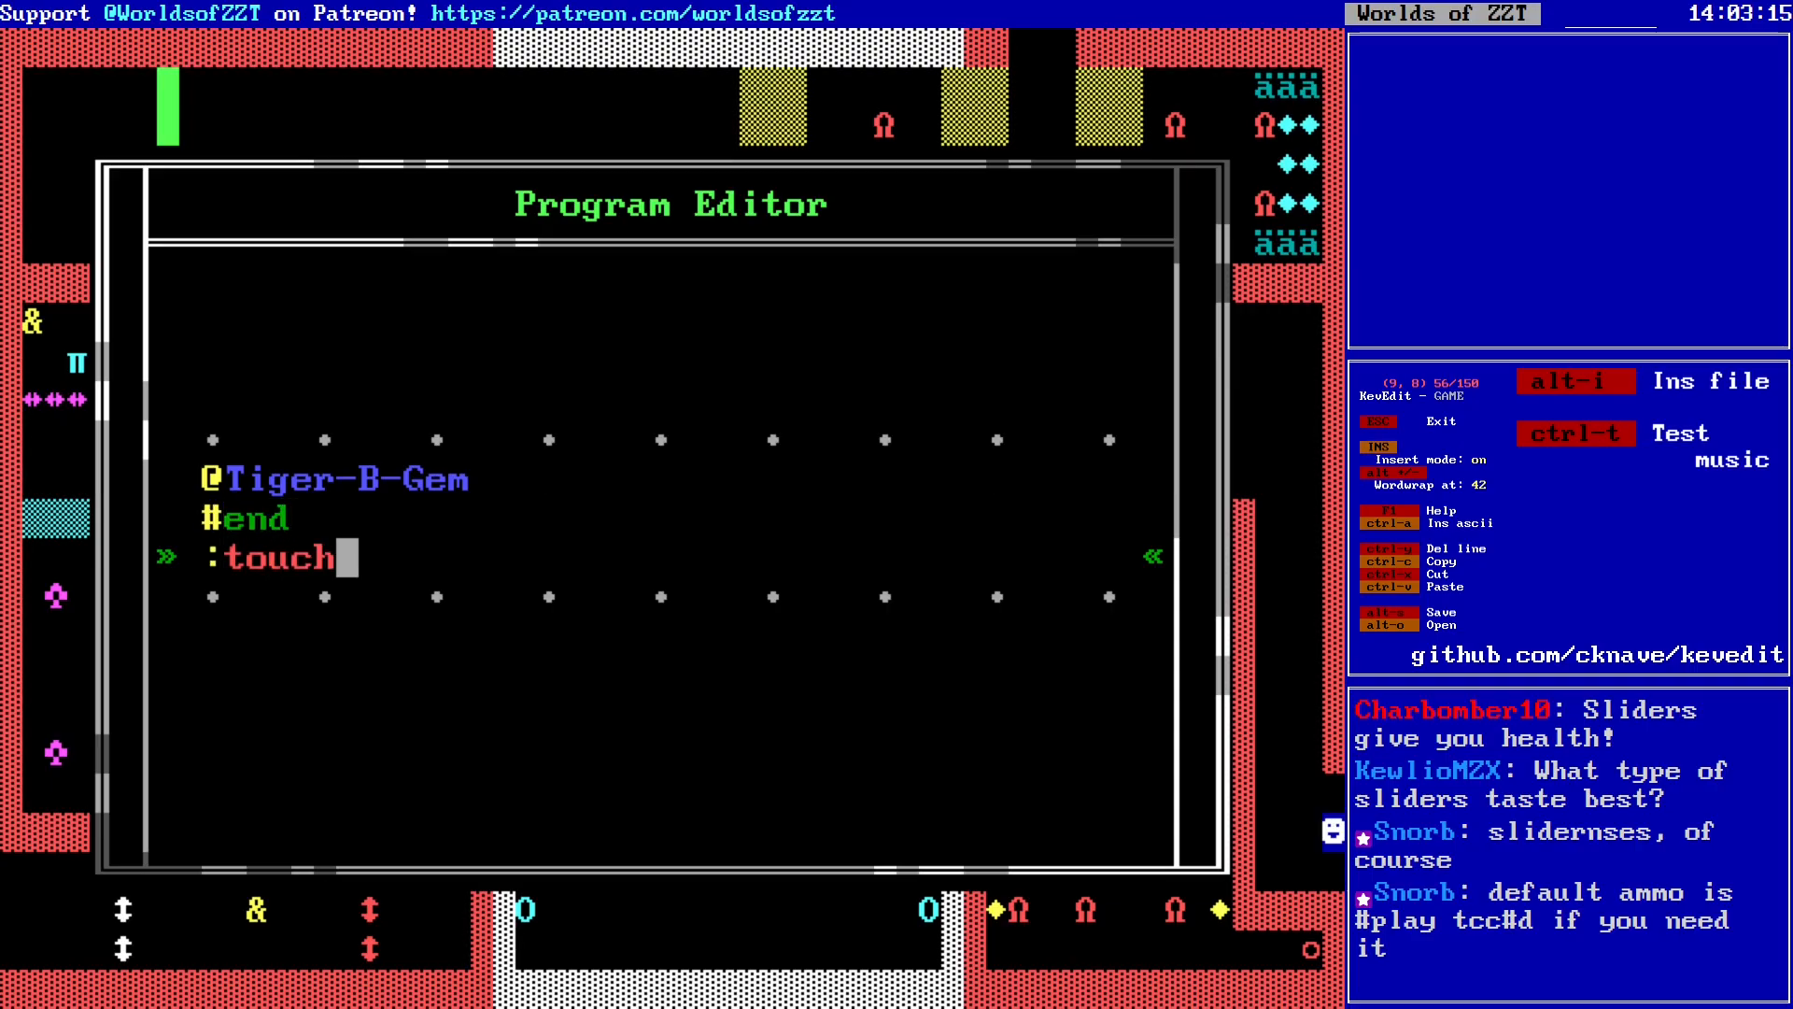
# Step: Add a #char 43 line below the :touch label, picking the plus sign from the character table
pyautogui.press('Return')
pyautogui.write('#')
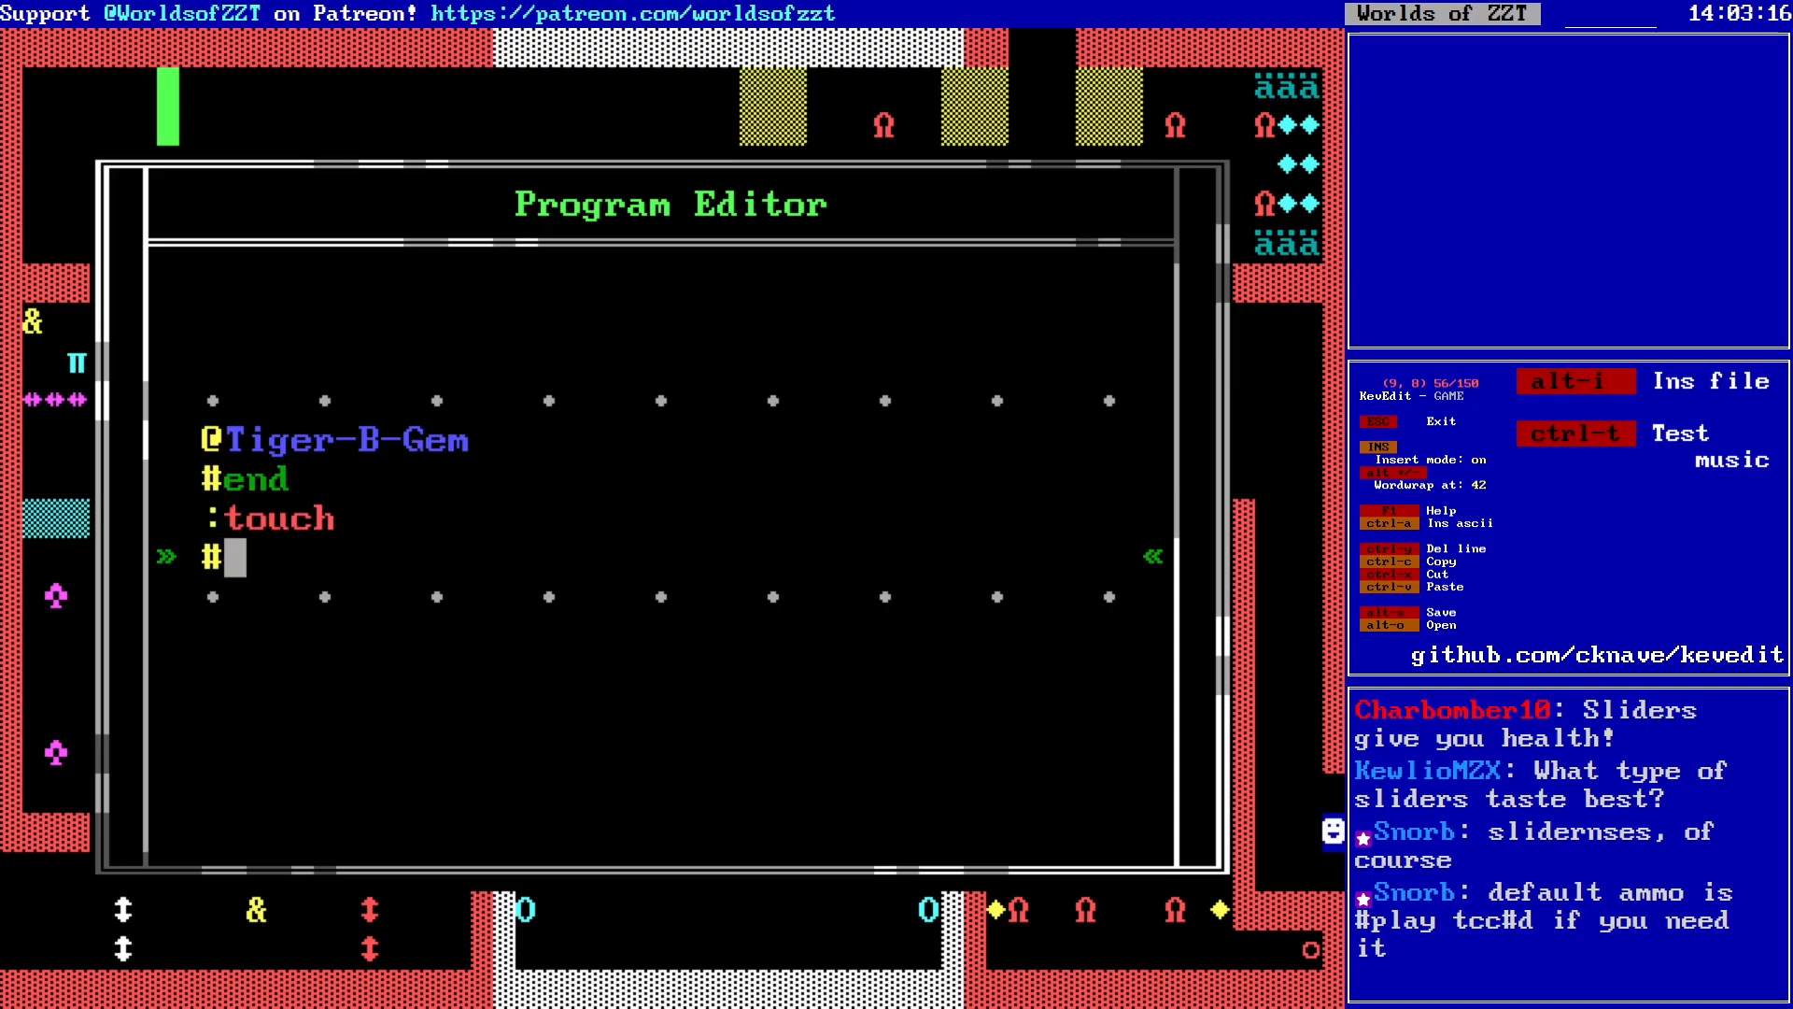
pyautogui.write('char')
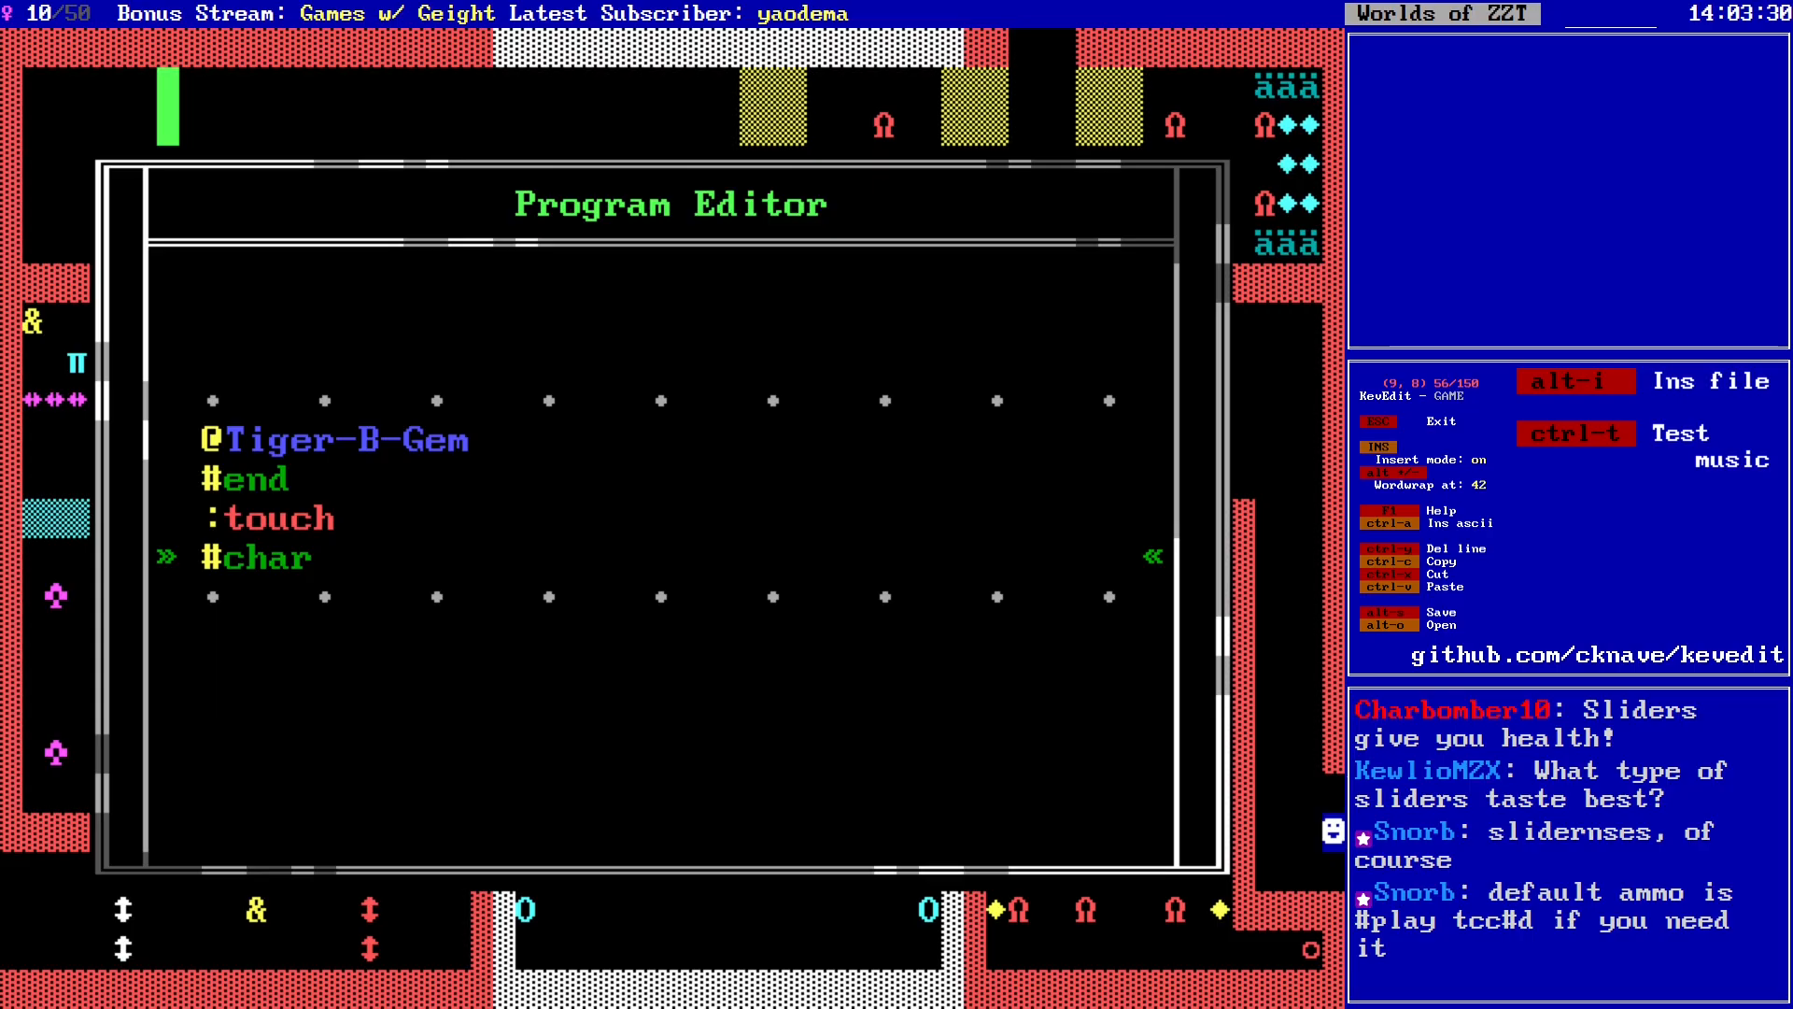
pyautogui.hotkey('ctrl', 'a')
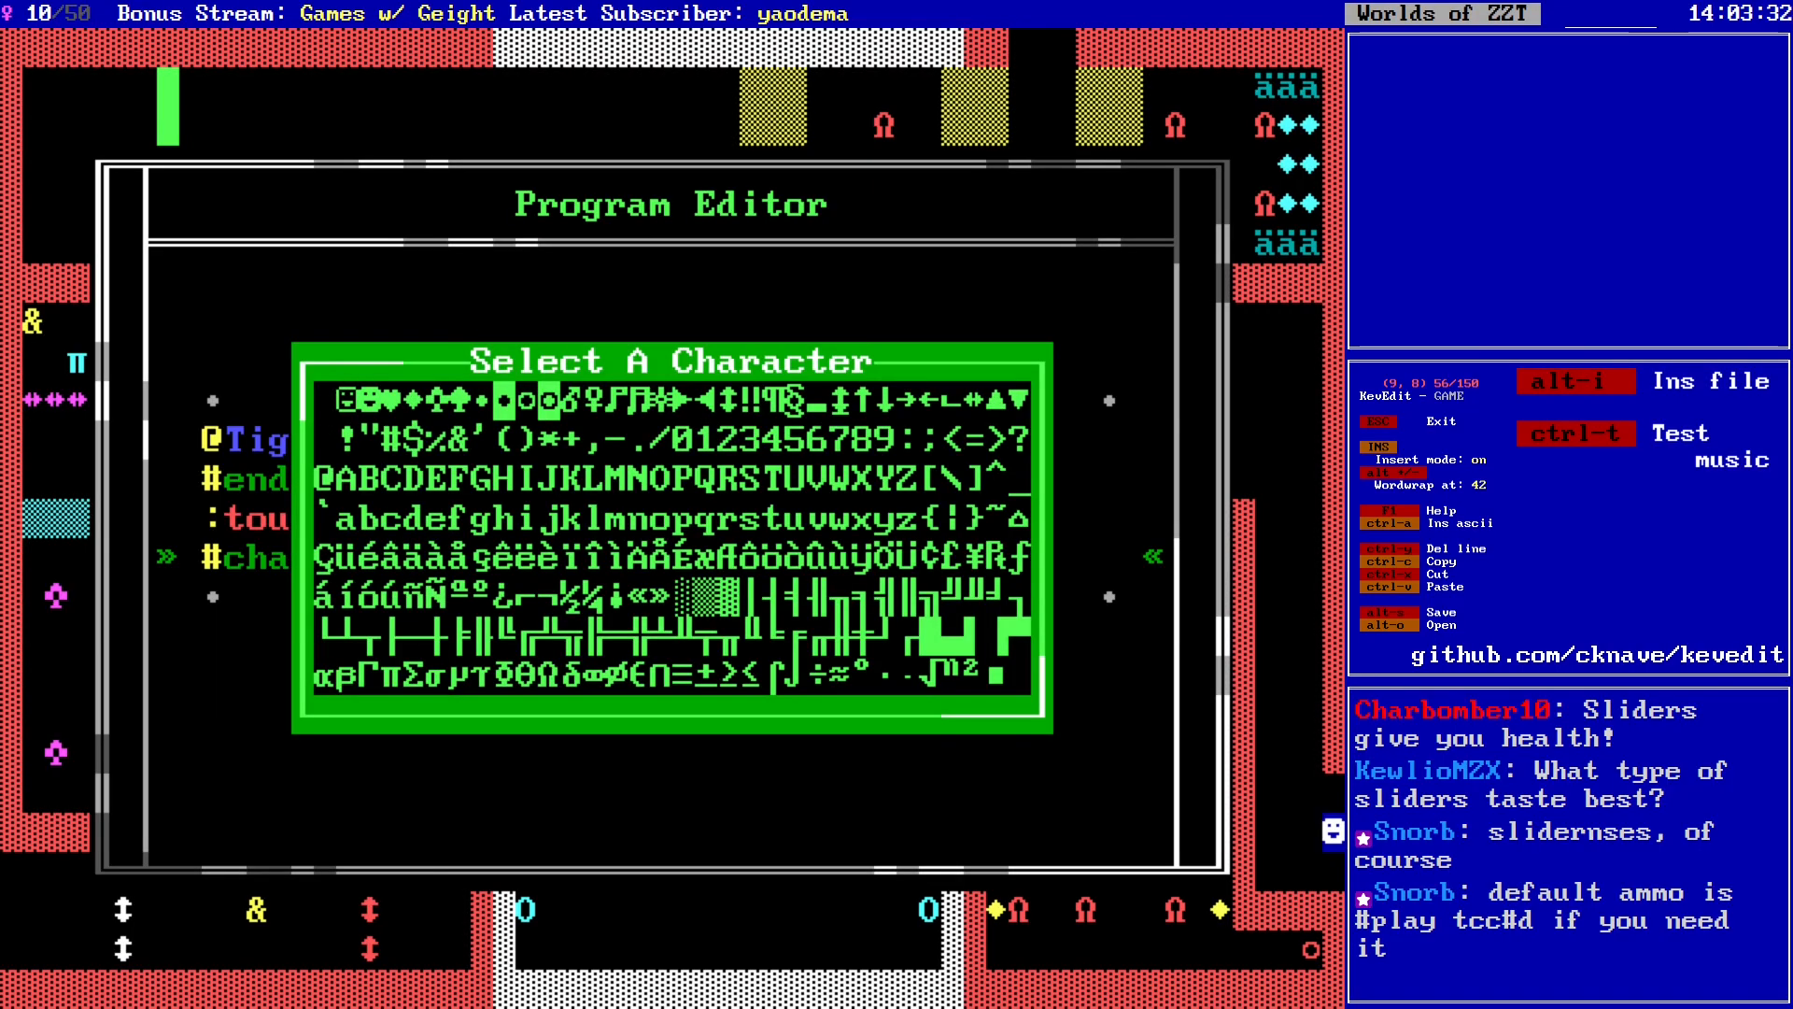
pyautogui.press('Right')
pyautogui.press('Right')
pyautogui.press('Right')
pyautogui.press('Right')
pyautogui.press('Right')
pyautogui.press('Right')
pyautogui.press('Right')
pyautogui.press('Right')
pyautogui.press('Right')
pyautogui.press('Right')
pyautogui.press('Right')
pyautogui.press('Right')
pyautogui.press('Right')
pyautogui.press('Right')
pyautogui.press('Right')
pyautogui.press('Right')
pyautogui.press('Right')
pyautogui.press('Right')
pyautogui.press('Right')
pyautogui.press('Right')
pyautogui.press('Right')
pyautogui.press('Down')
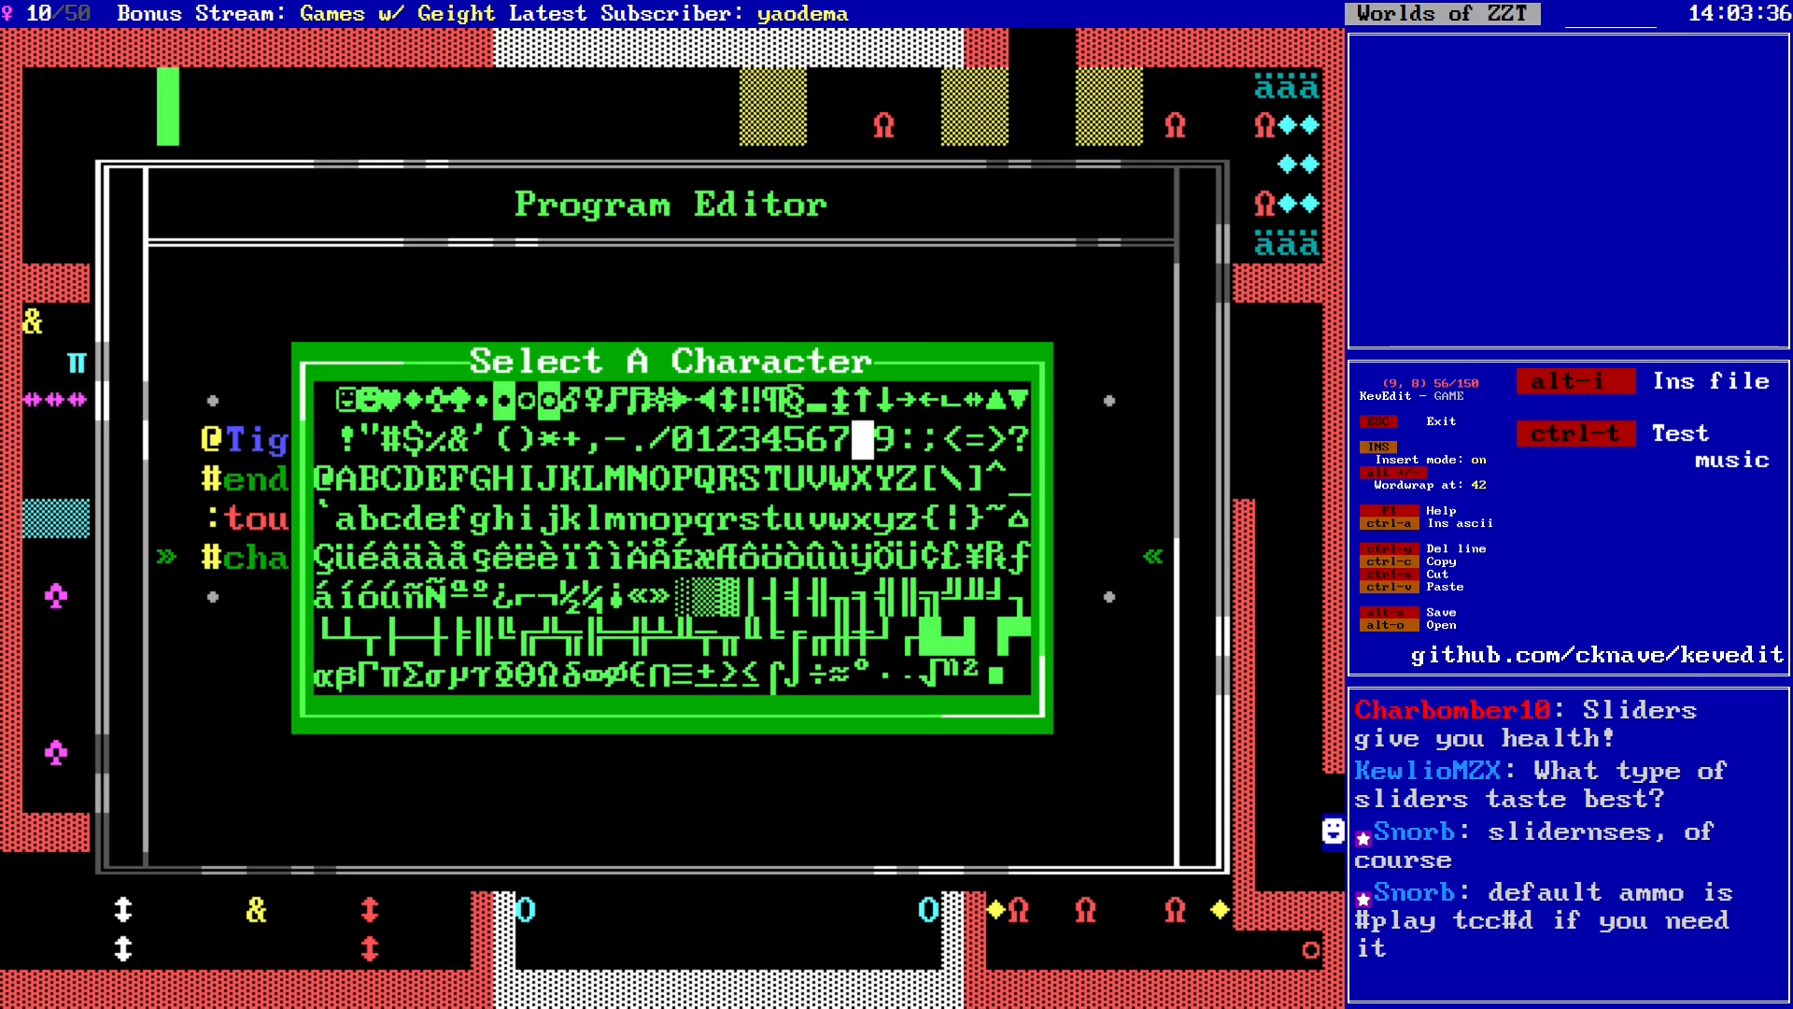
pyautogui.press('Down')
pyautogui.press('Down')
pyautogui.press('Left')
pyautogui.press('Left')
pyautogui.press('Left')
pyautogui.press('Left')
pyautogui.press('Left')
pyautogui.press('Left')
pyautogui.press('Left')
pyautogui.press('Left')
pyautogui.press('Left')
pyautogui.press('Left')
pyautogui.press('Left')
pyautogui.press('Left')
pyautogui.press('Left')
pyautogui.press('Left')
pyautogui.press('Left')
pyautogui.press('Left')
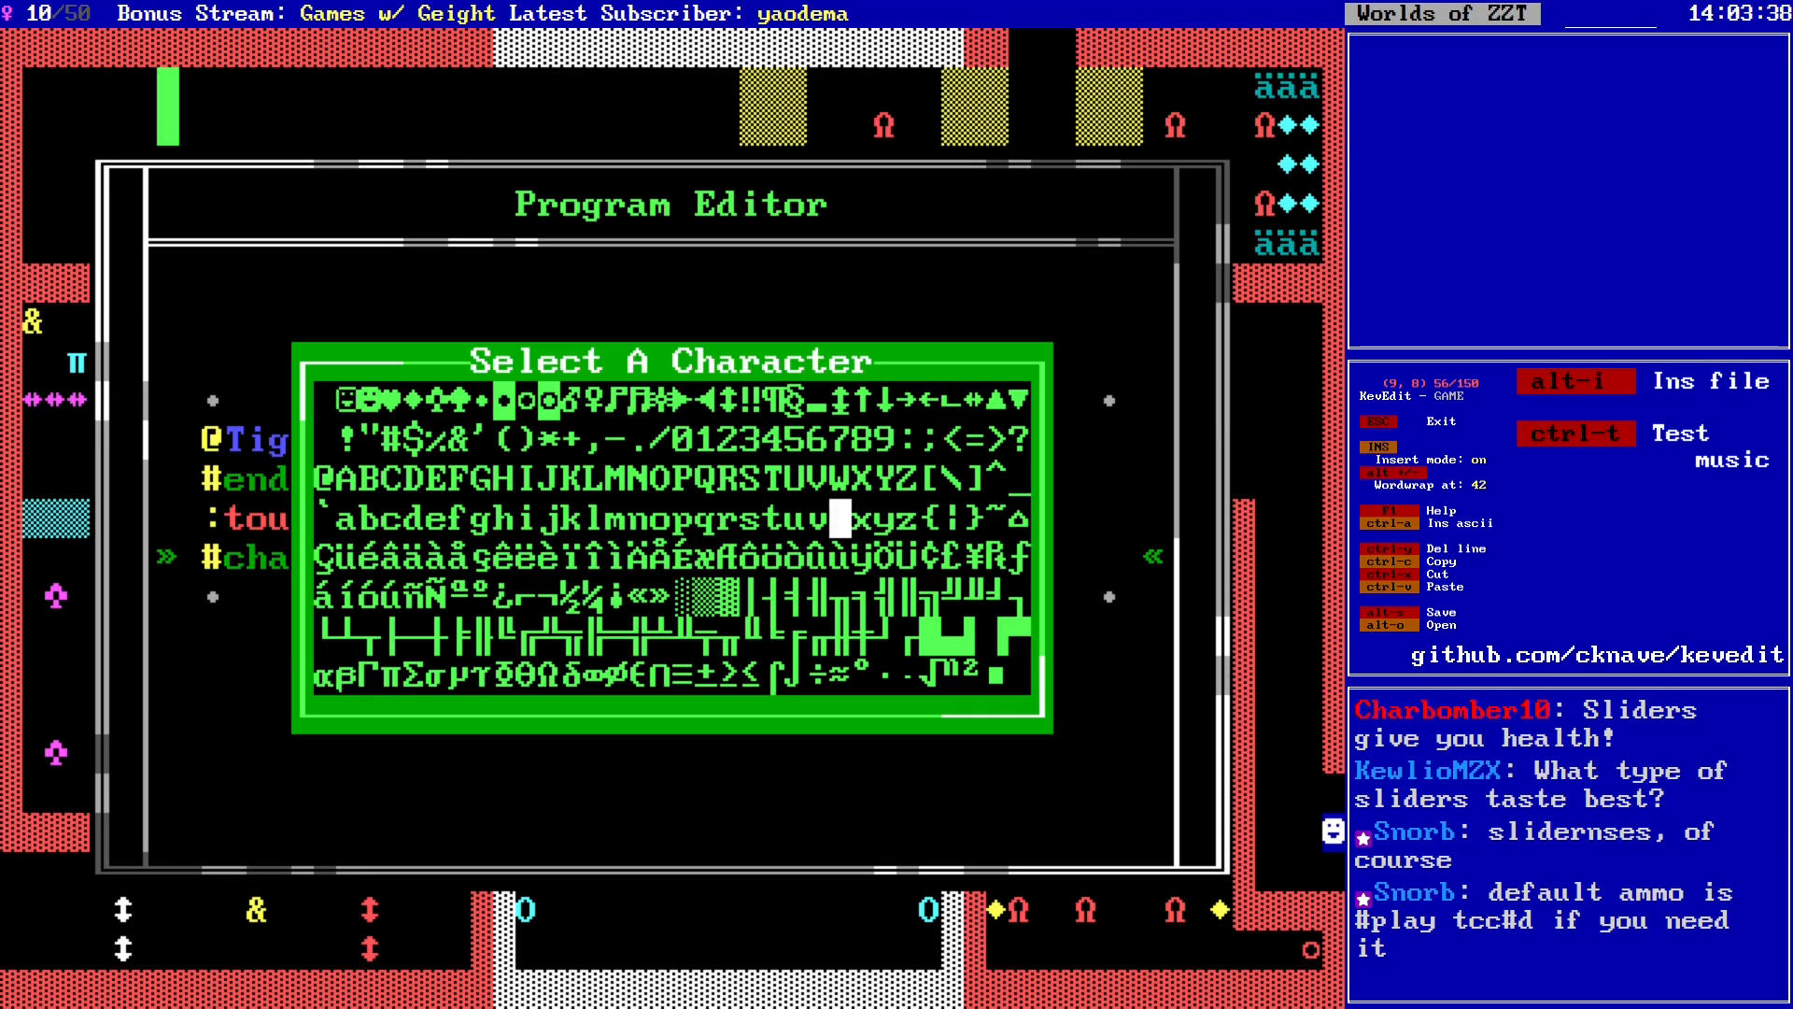
pyautogui.press('Left')
pyautogui.press('Left')
pyautogui.press('Left')
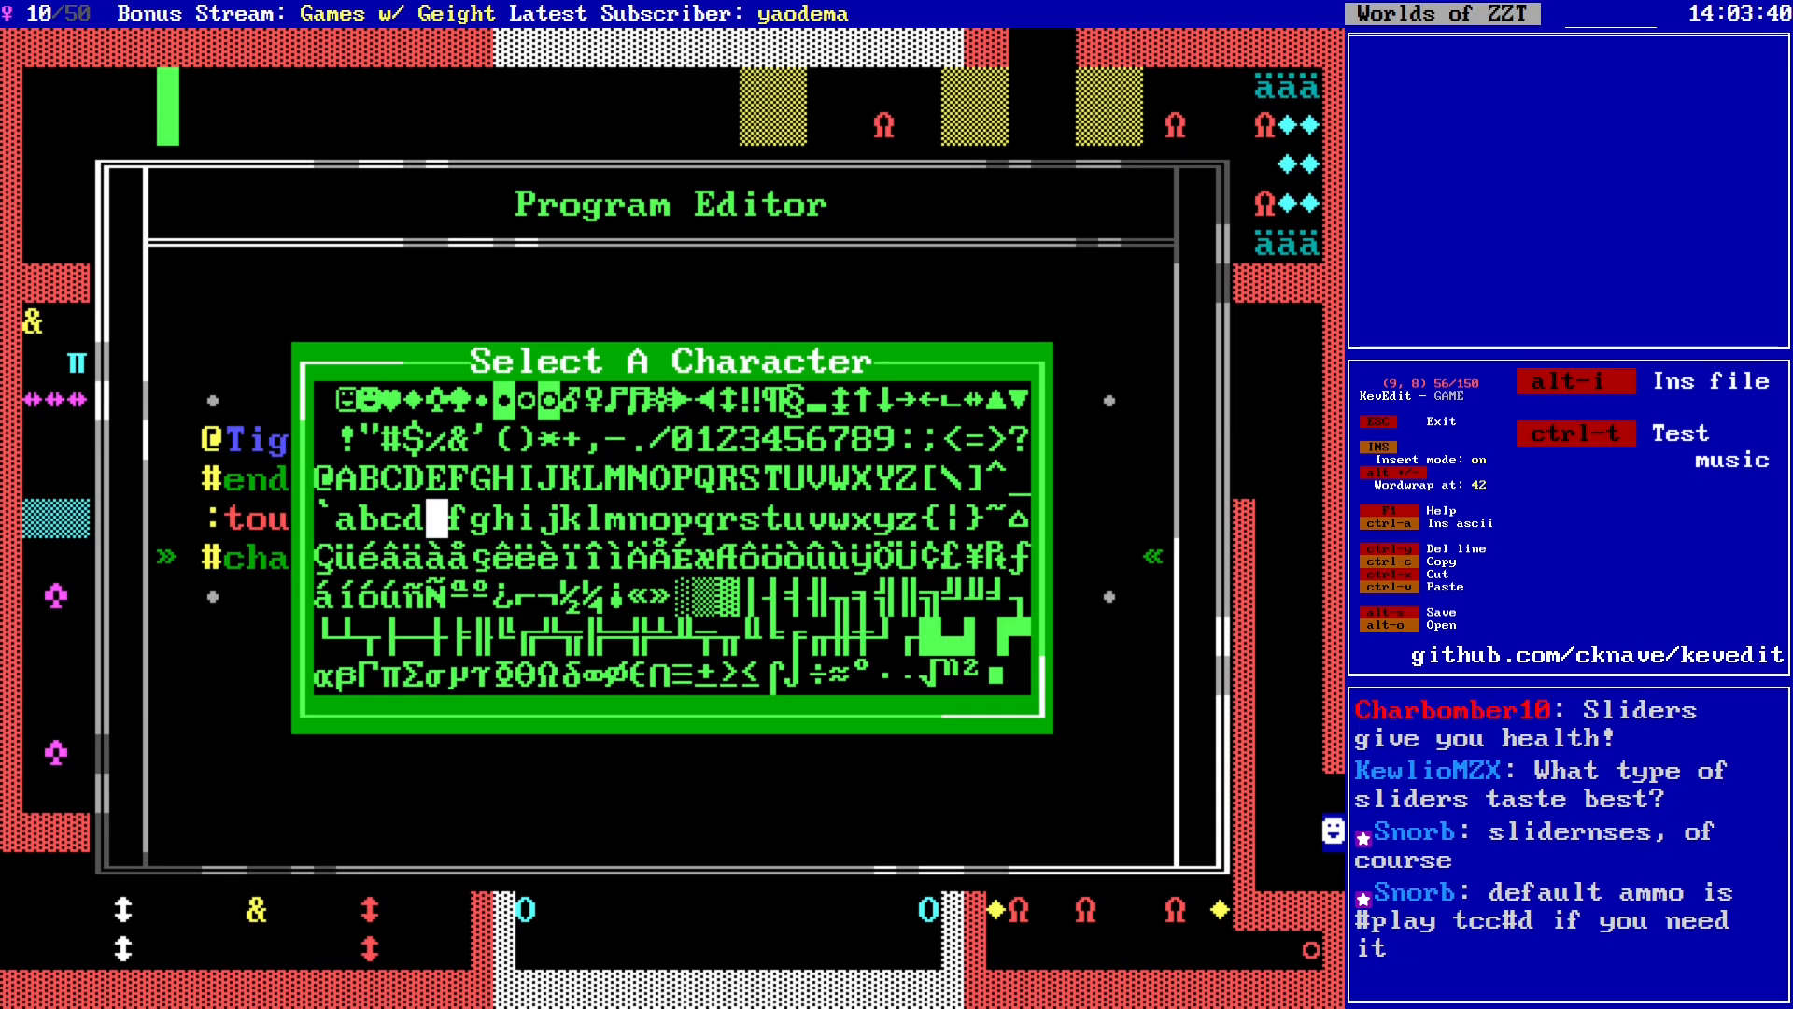
pyautogui.press('Down')
pyautogui.press('Right')
pyautogui.press('Right')
pyautogui.press('Right')
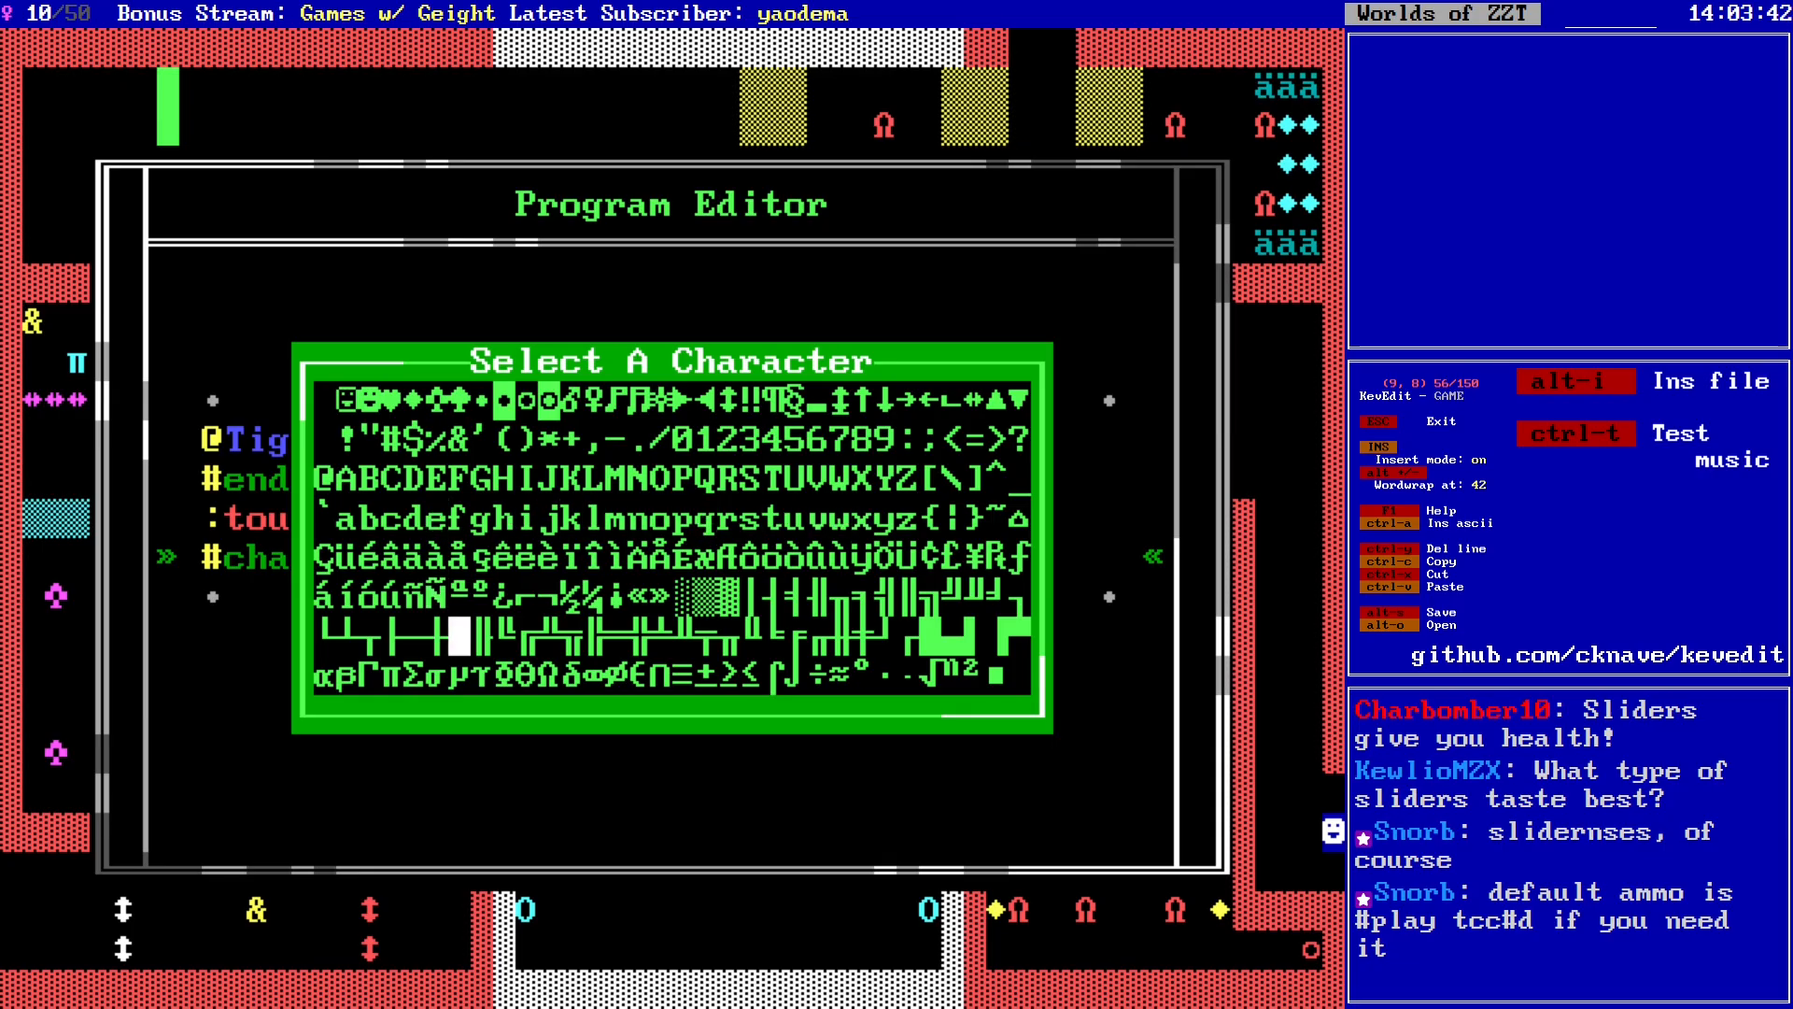
pyautogui.press('Right')
pyautogui.press('Right')
pyautogui.press('Right')
pyautogui.press('Right')
pyautogui.press('Right')
pyautogui.press('Right')
pyautogui.press('Right')
pyautogui.press('Right')
pyautogui.press('Right')
pyautogui.press('Right')
pyautogui.press('Right')
pyautogui.press('Right')
pyautogui.press('Right')
pyautogui.press('Right')
pyautogui.press('Right')
pyautogui.press('Right')
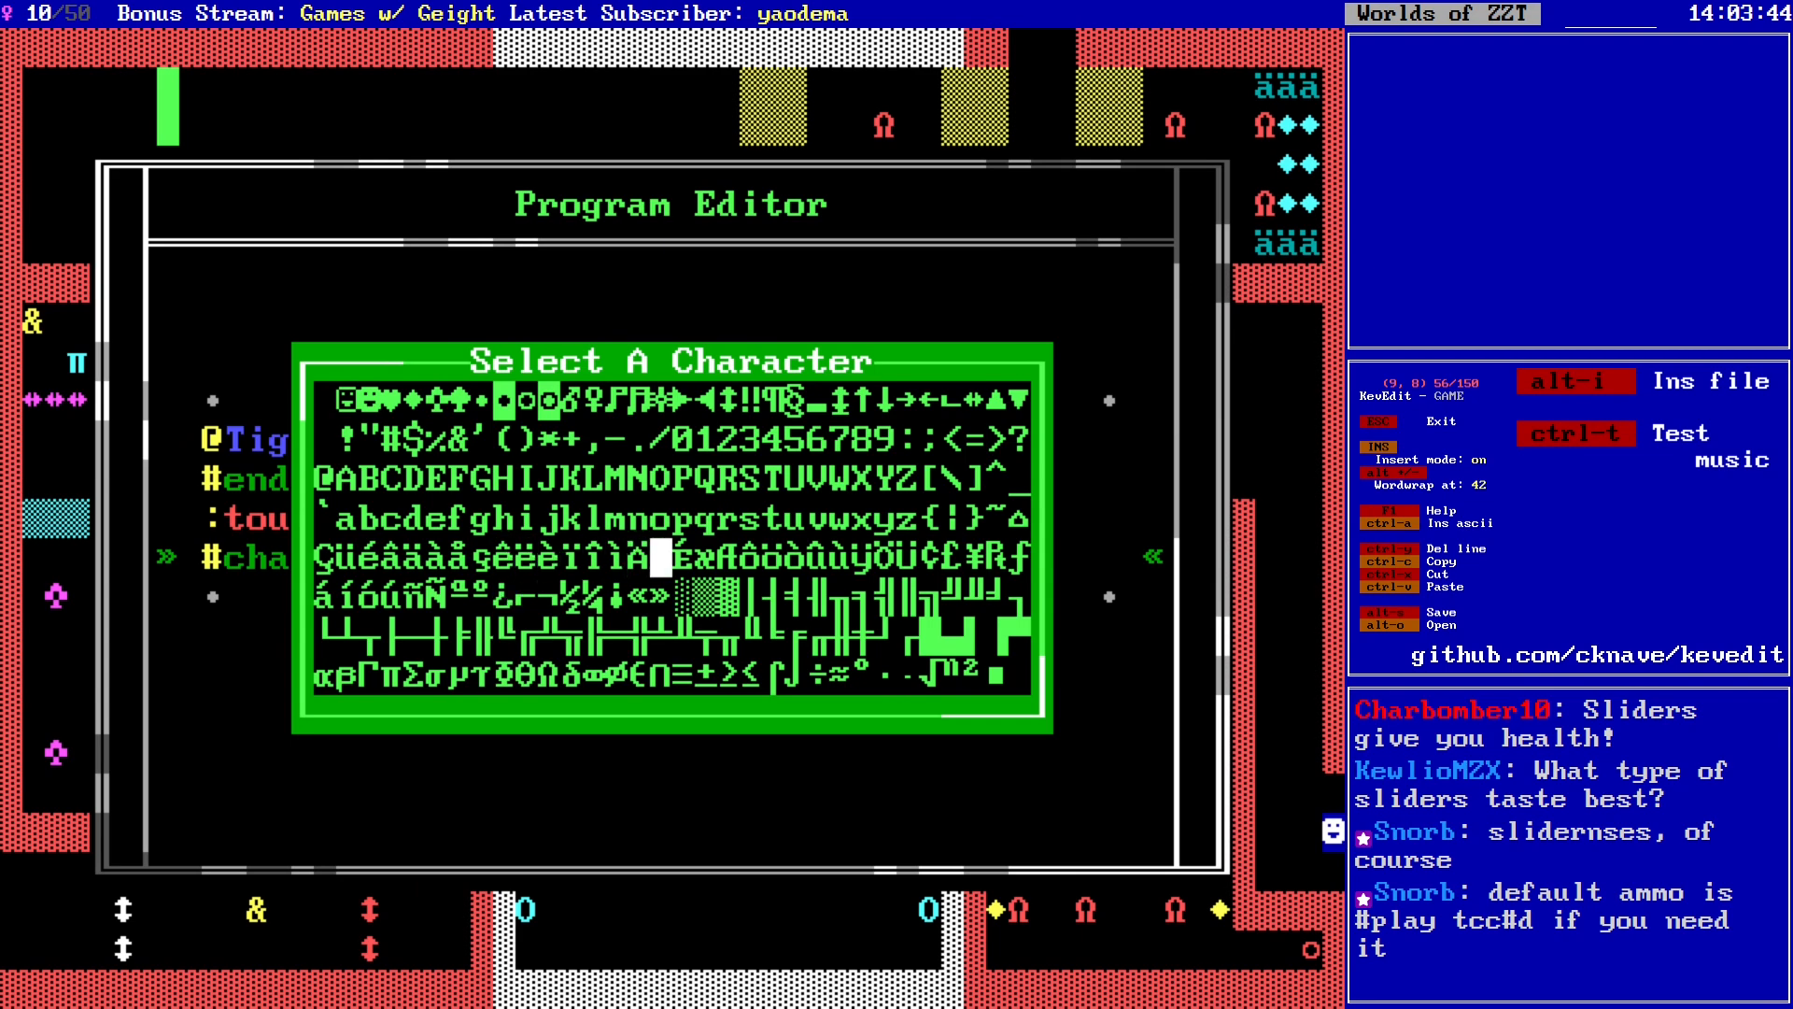
pyautogui.press('Up')
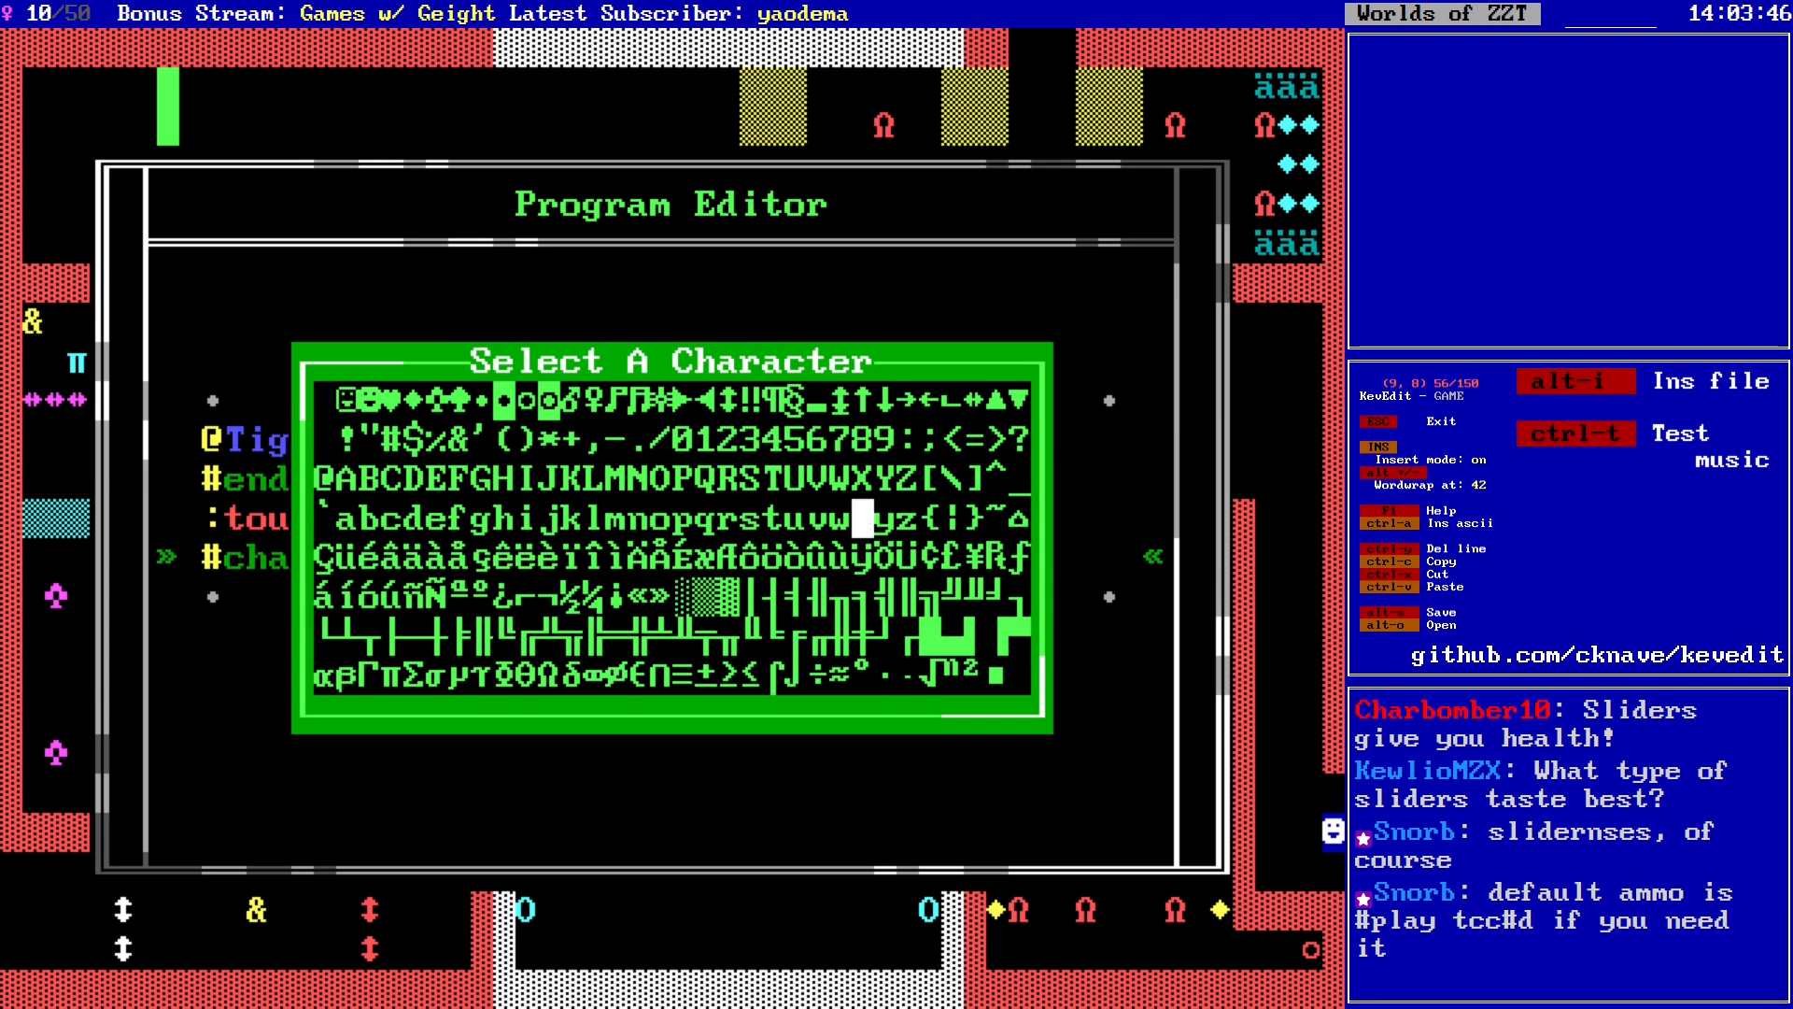
pyautogui.press('Left')
pyautogui.press('Left')
pyautogui.press('Left')
pyautogui.press('Left')
pyautogui.press('Left')
pyautogui.press('Left')
pyautogui.press('Left')
pyautogui.press('Left')
pyautogui.press('Left')
pyautogui.press('Left')
pyautogui.press('Left')
pyautogui.press('Left')
pyautogui.press('Left')
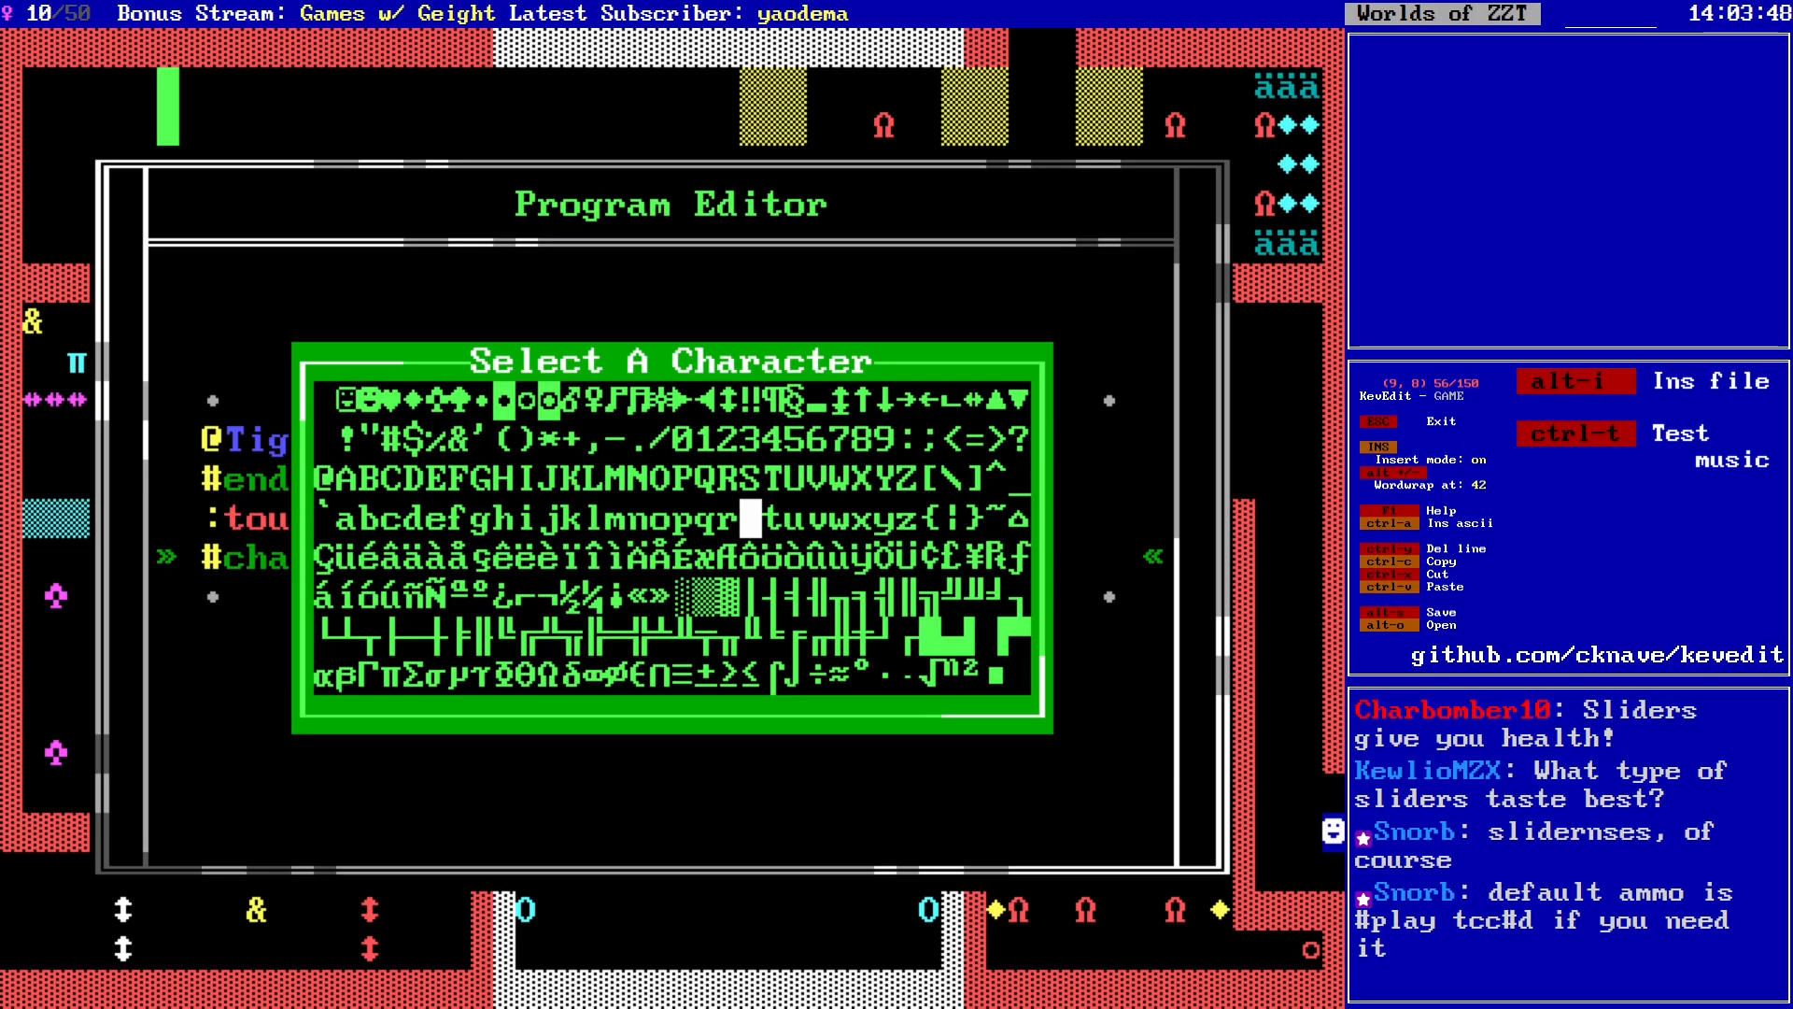
pyautogui.press('Up')
pyautogui.press('Up')
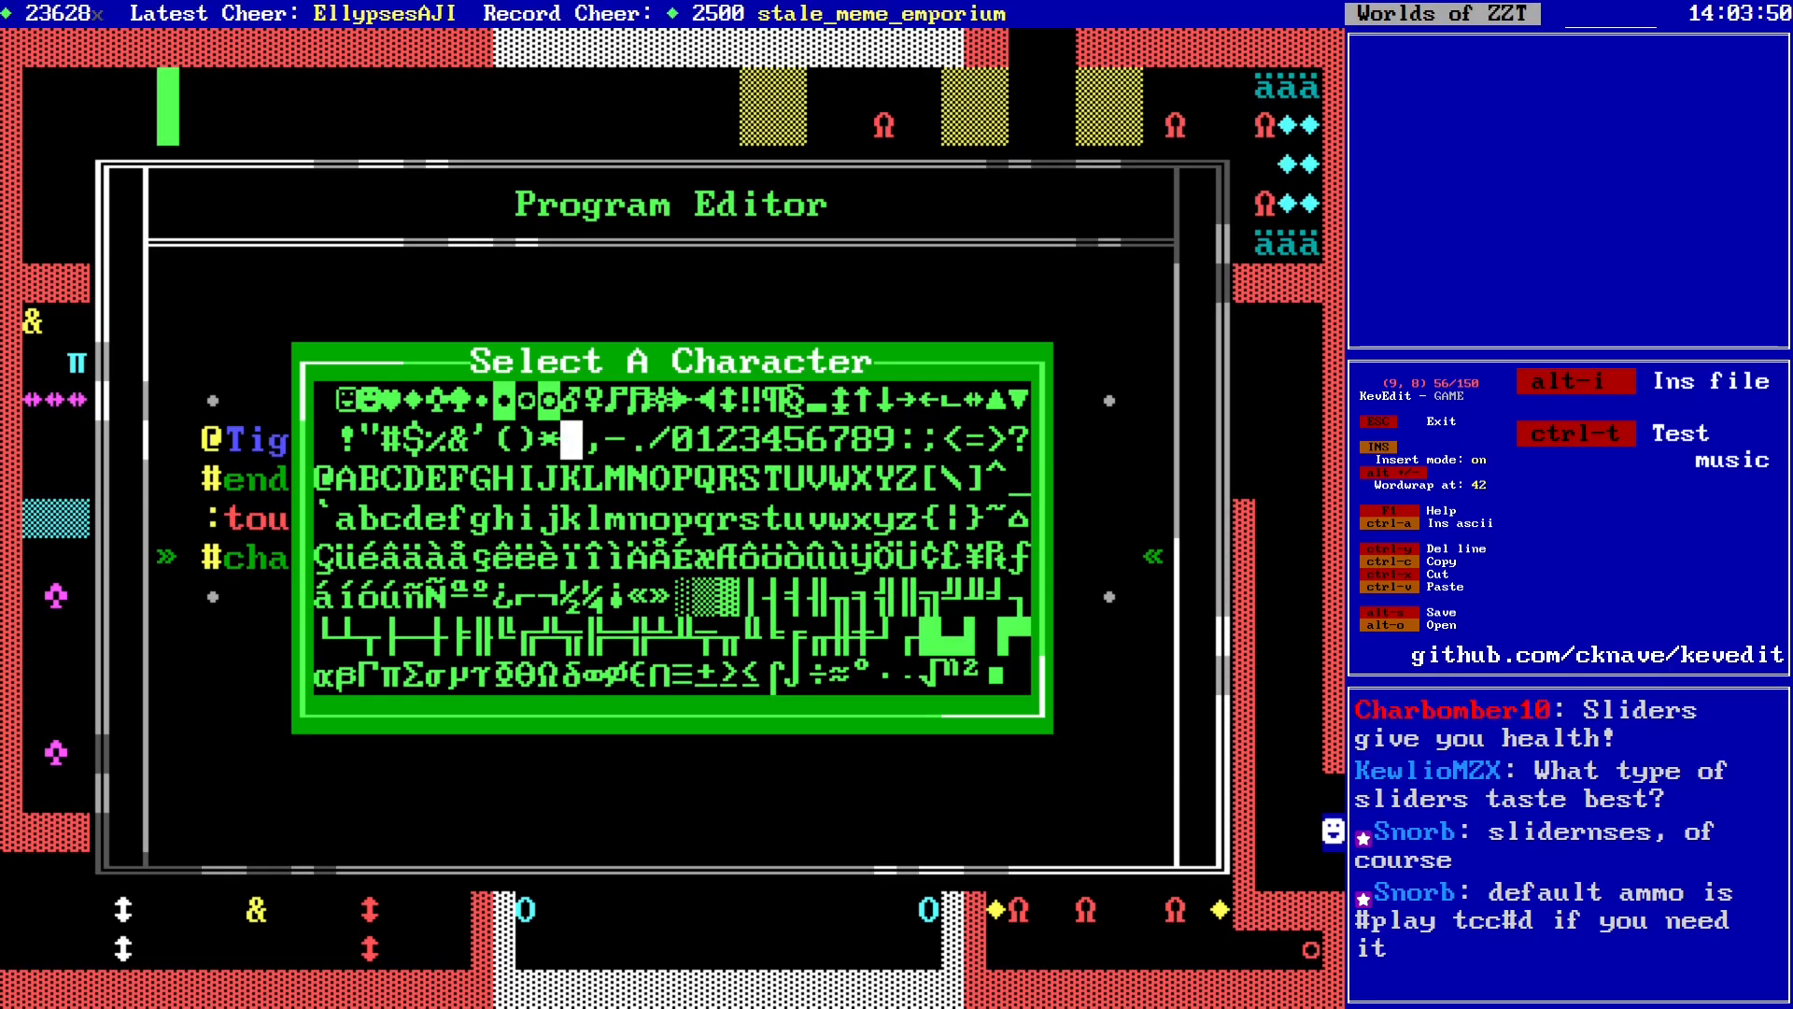
pyautogui.press('Return')
pyautogui.press('End')
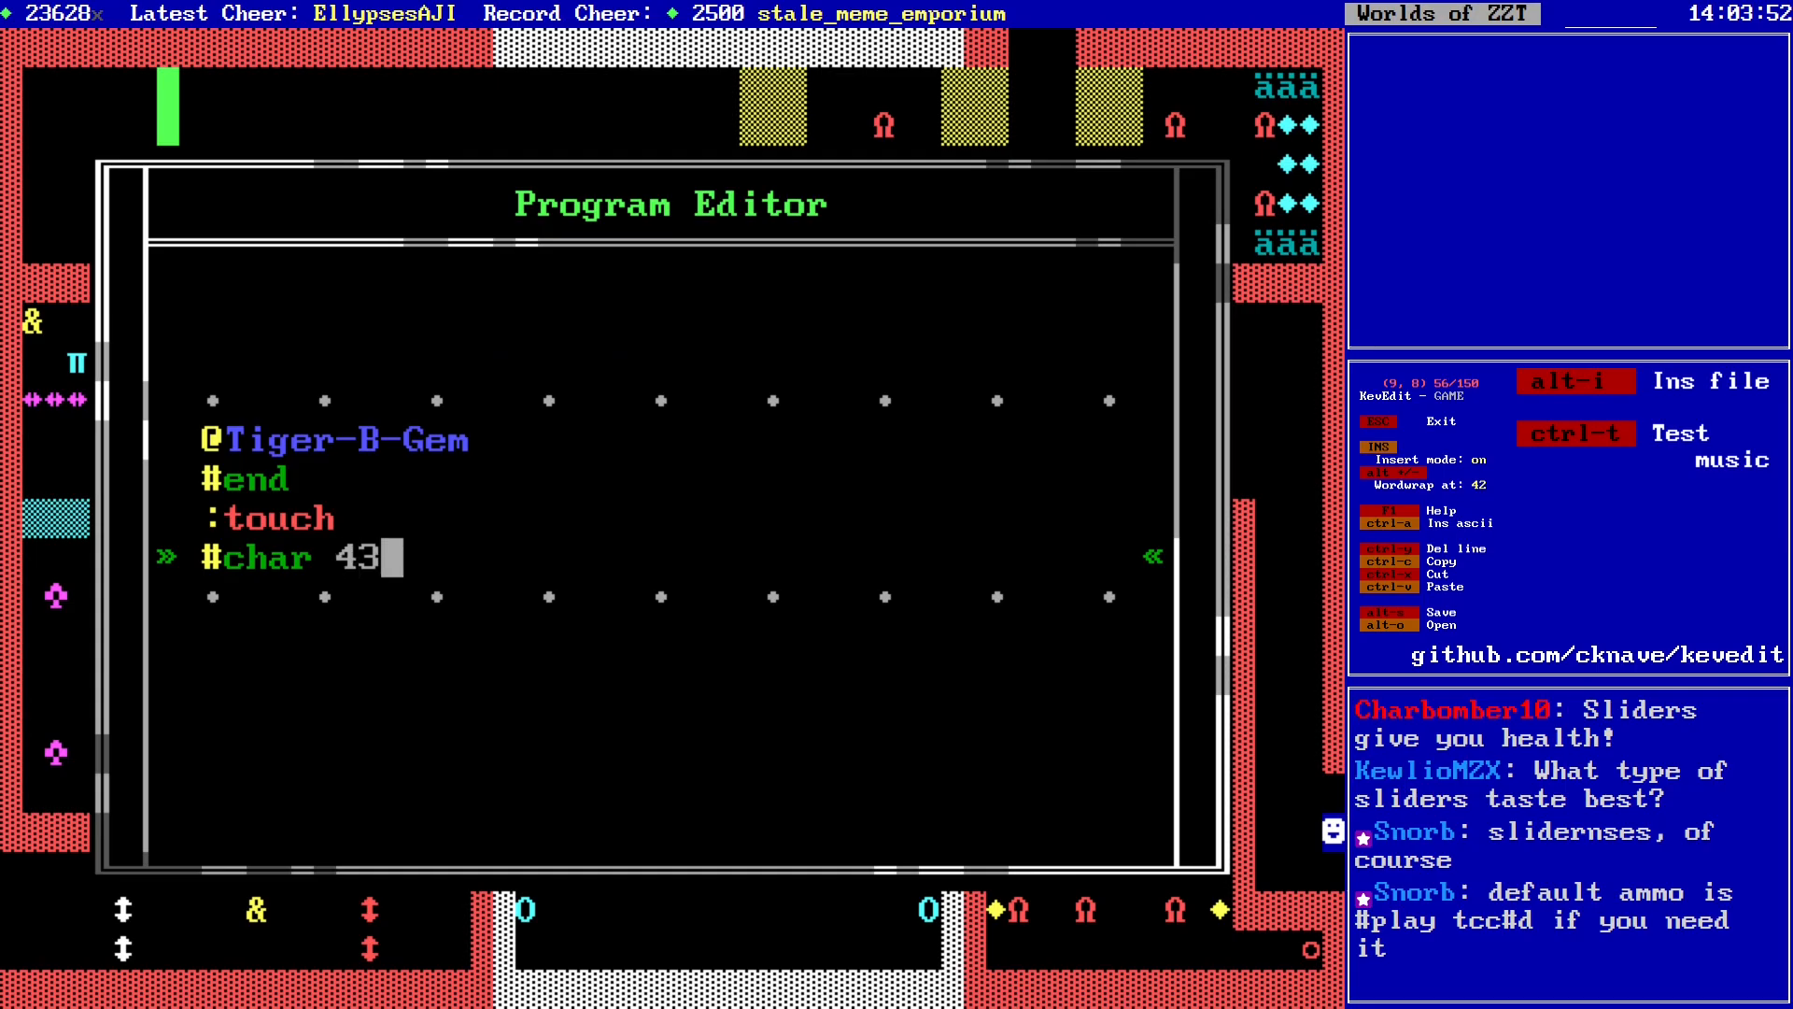
# Step: Add a #play line below #char 43 and close the object's program
pyautogui.press('Return')
pyautogui.write('#play')
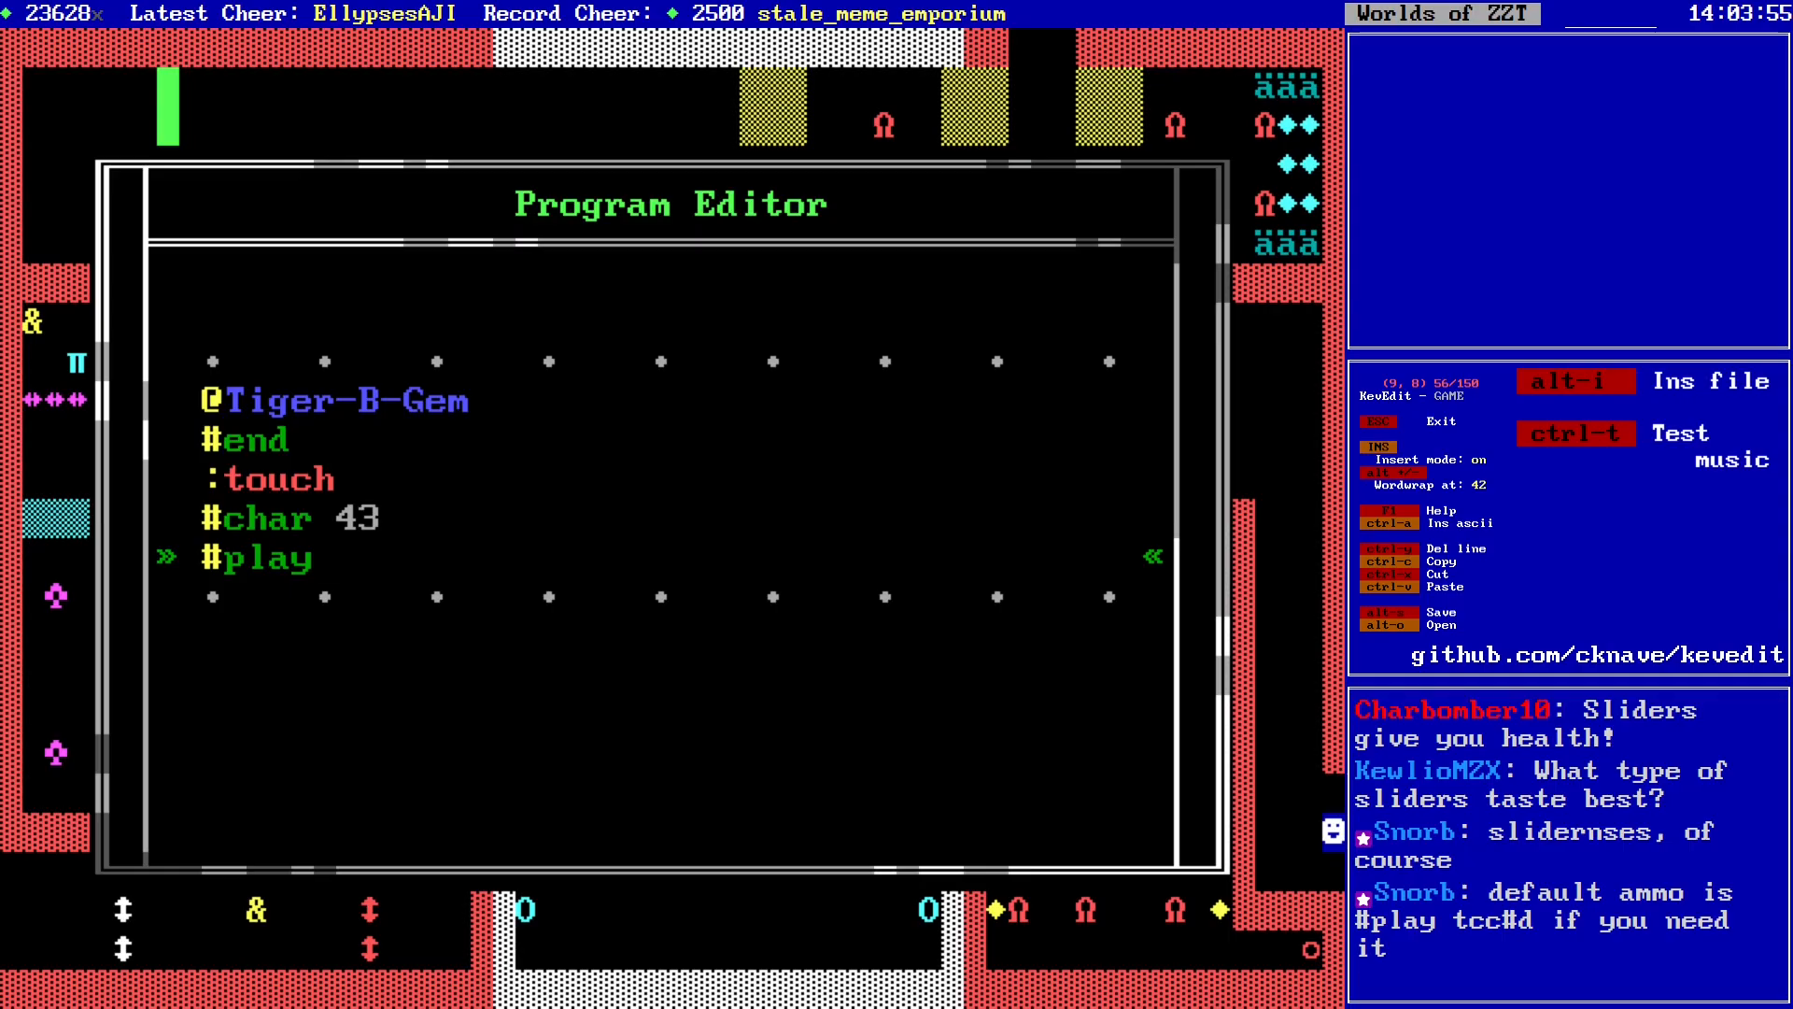
pyautogui.press('Escape')
pyautogui.press('Escape')
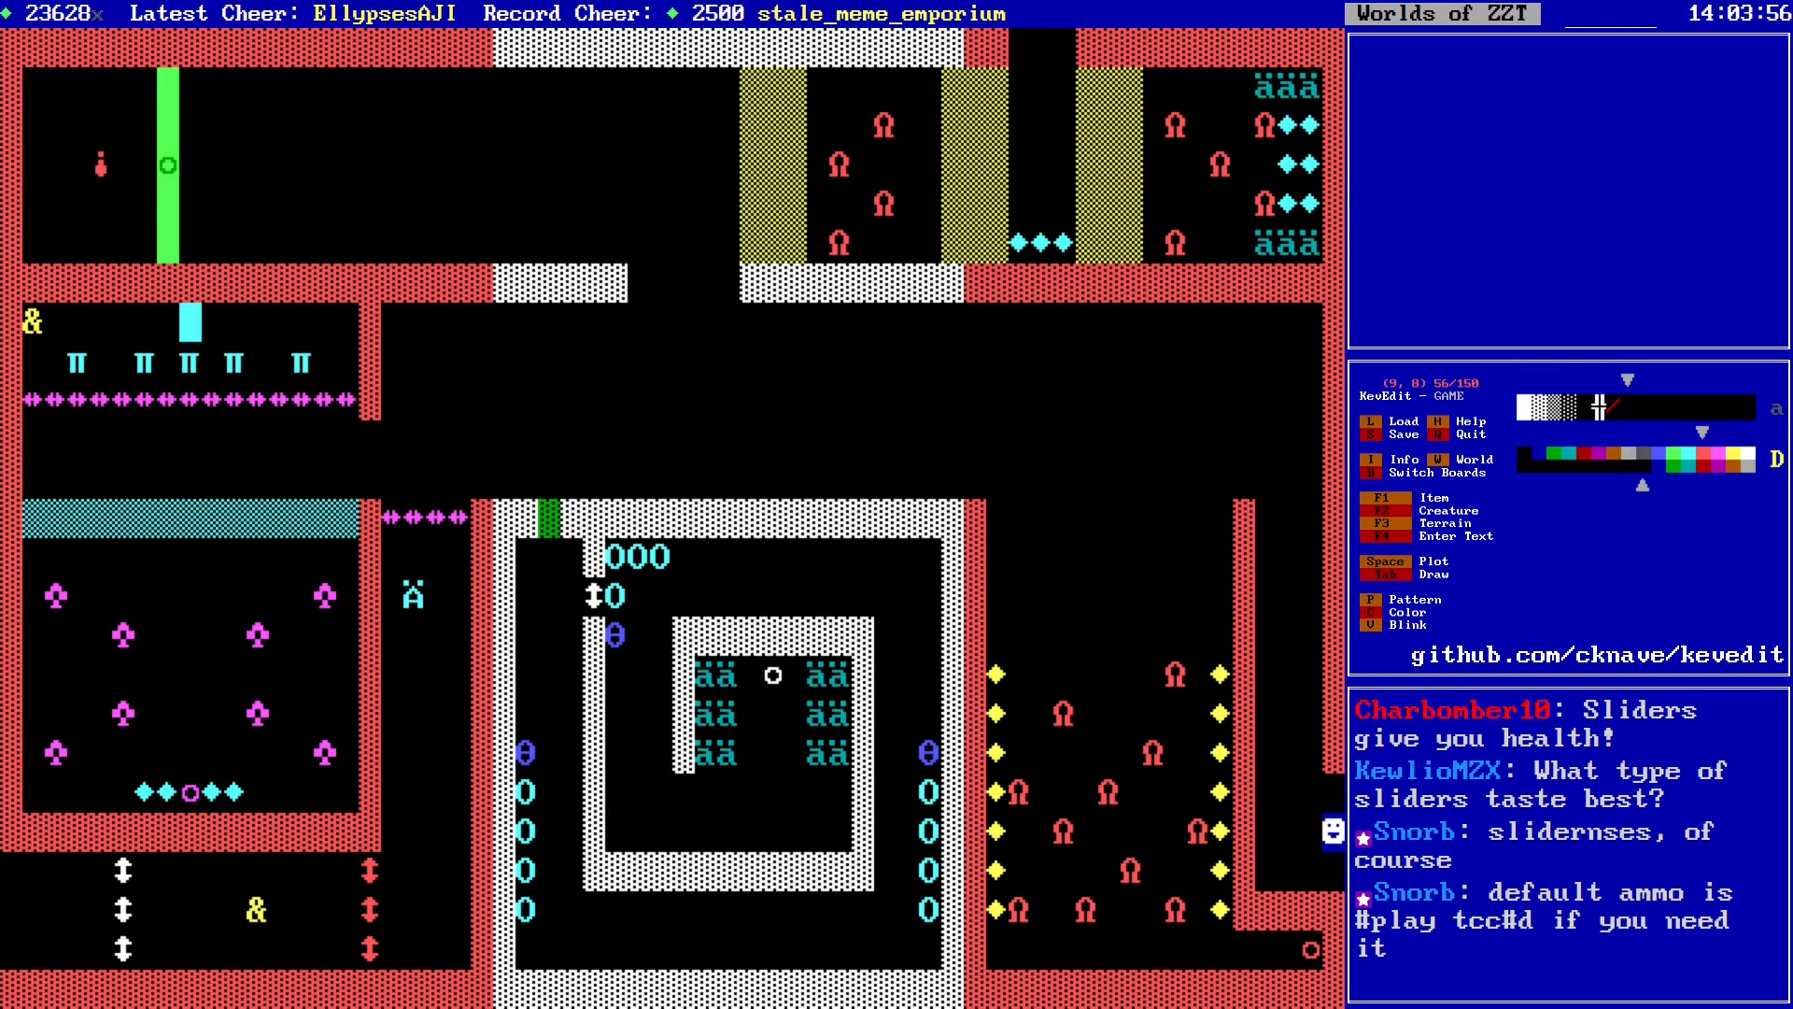
# Step: Open the program of the Button object at (9, 20) and check which sound its #play line uses
pyautogui.press('Down')
pyautogui.press('Down')
pyautogui.press('Down')
pyautogui.press('Down')
pyautogui.press('Down')
pyautogui.press('Down')
pyautogui.press('Down')
pyautogui.press('Down')
pyautogui.press('Down')
pyautogui.press('Down')
pyautogui.press('Down')
pyautogui.press('Down')
pyautogui.press('Return')
pyautogui.press('Down')
pyautogui.press('Down')
pyautogui.press('Down')
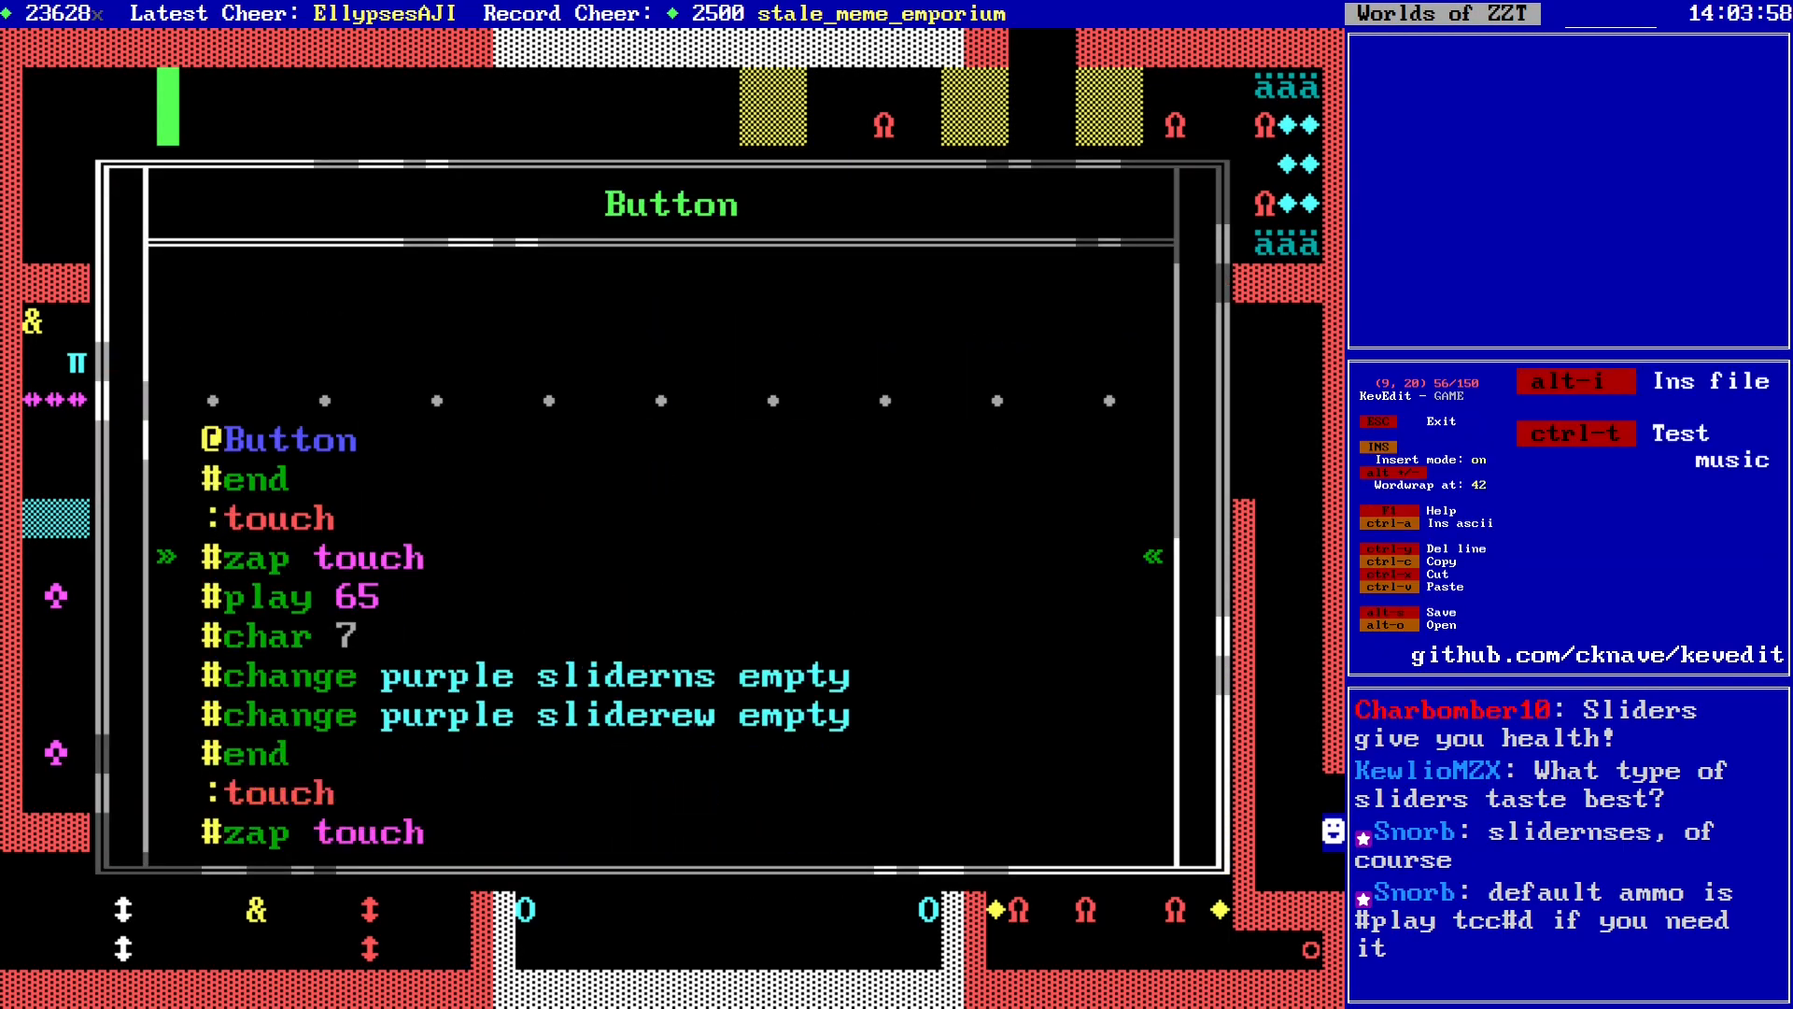
pyautogui.press('Escape')
pyautogui.press('Escape')
# Step: Reopen the Tiger-B-Gem program and complete its #play line with 65
pyautogui.press('Up')
pyautogui.press('Up')
pyautogui.press('Up')
pyautogui.press('Up')
pyautogui.press('Up')
pyautogui.press('Up')
pyautogui.press('Up')
pyautogui.press('Up')
pyautogui.press('Up')
pyautogui.press('Up')
pyautogui.press('Return')
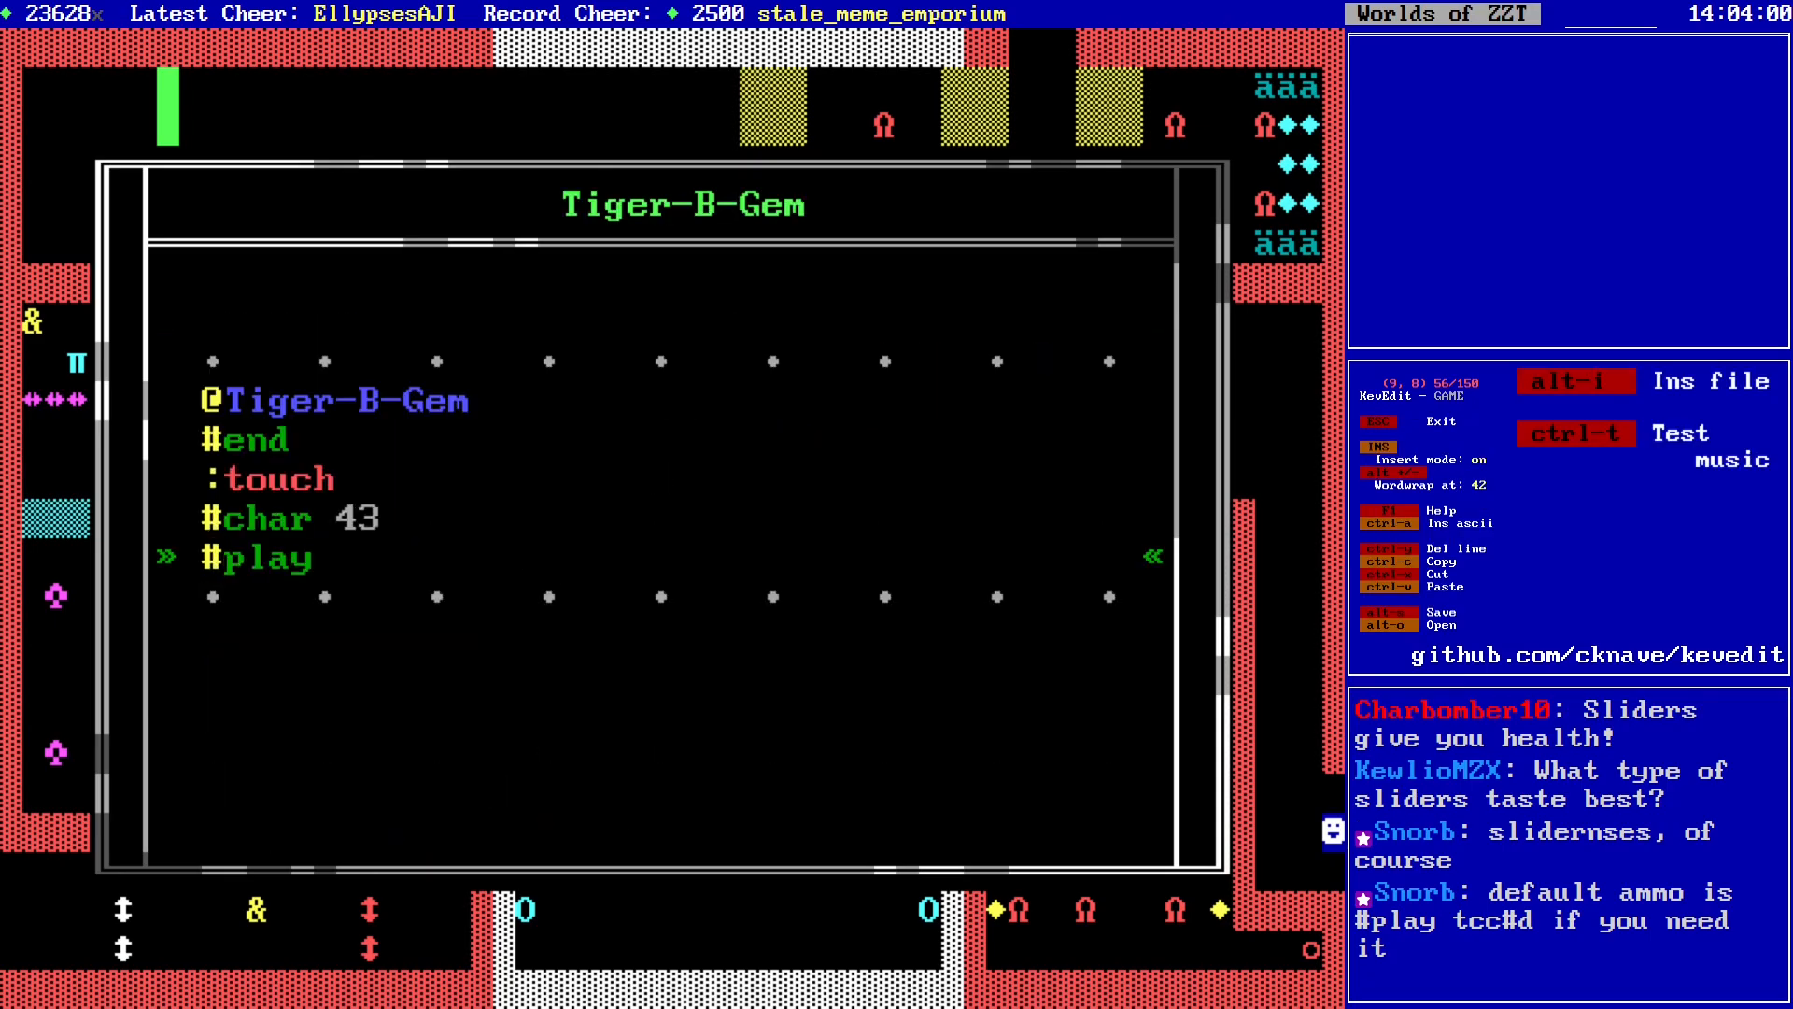
pyautogui.press('End')
pyautogui.write('65')
# Step: Add a "#change tiger blue gem" line below #play 65 and close the object's program
pyautogui.press('Return')
pyautogui.write('#change ')
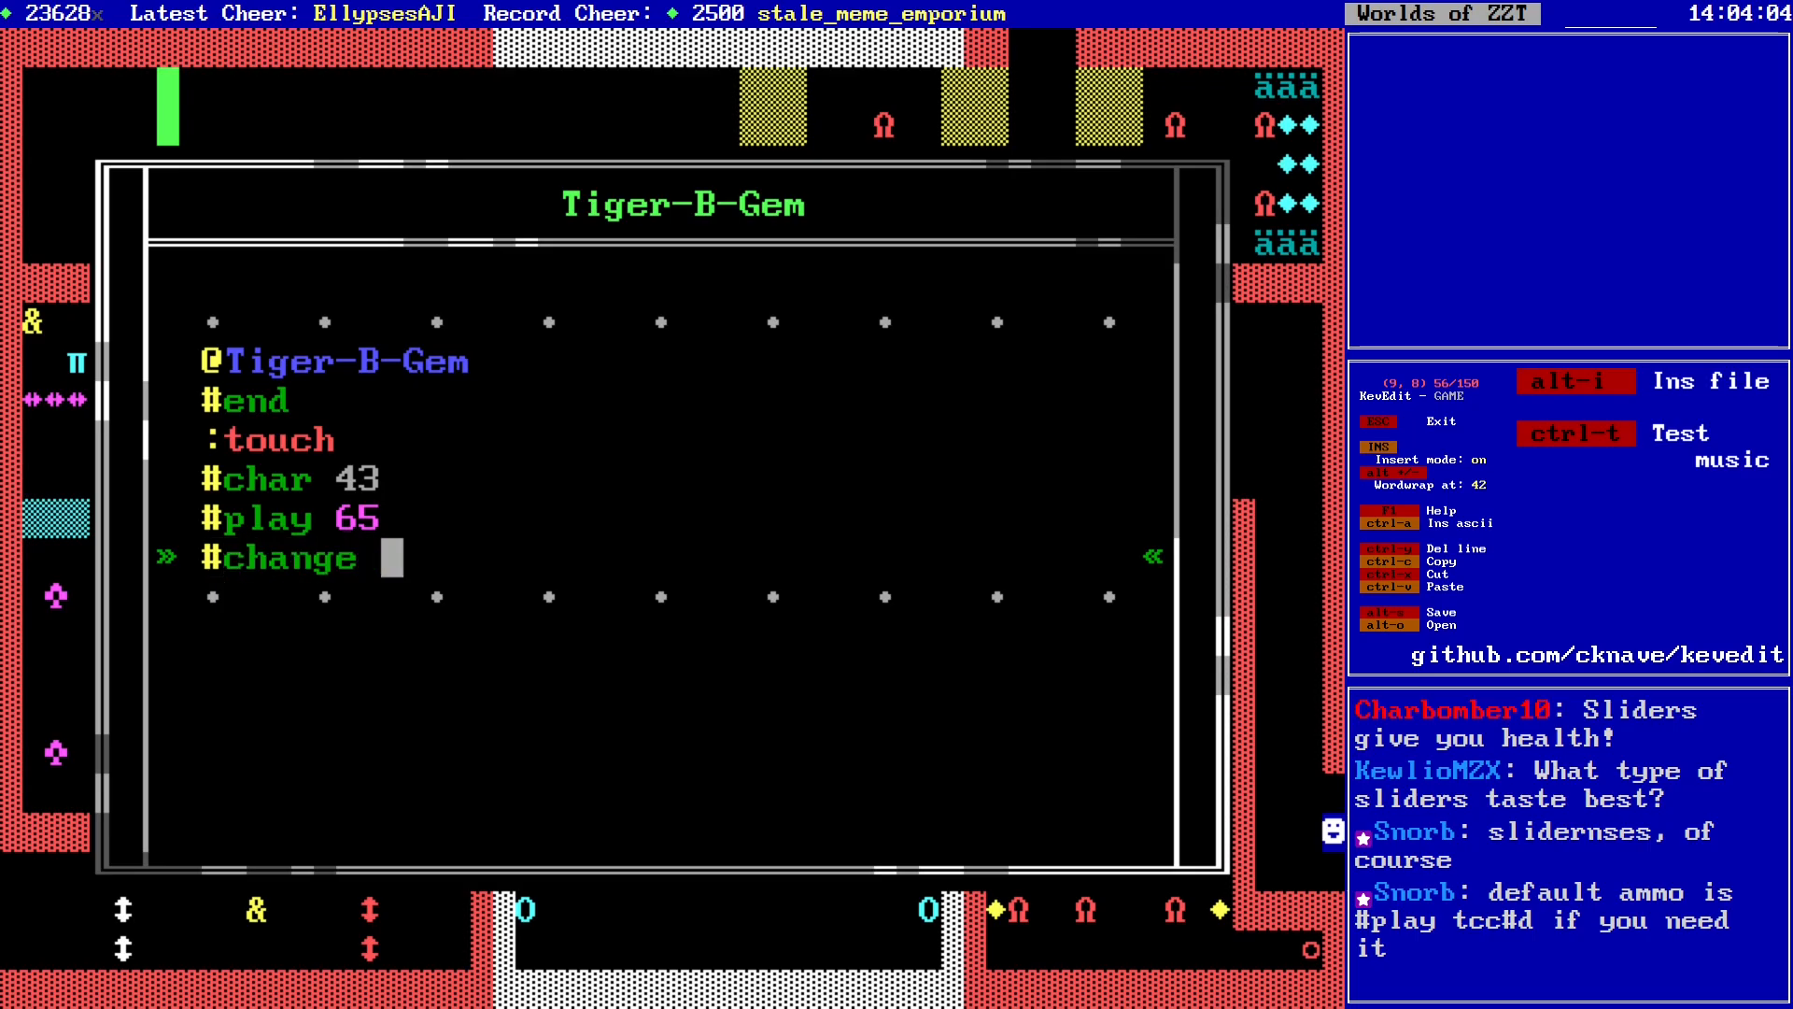
pyautogui.write('tiger ')
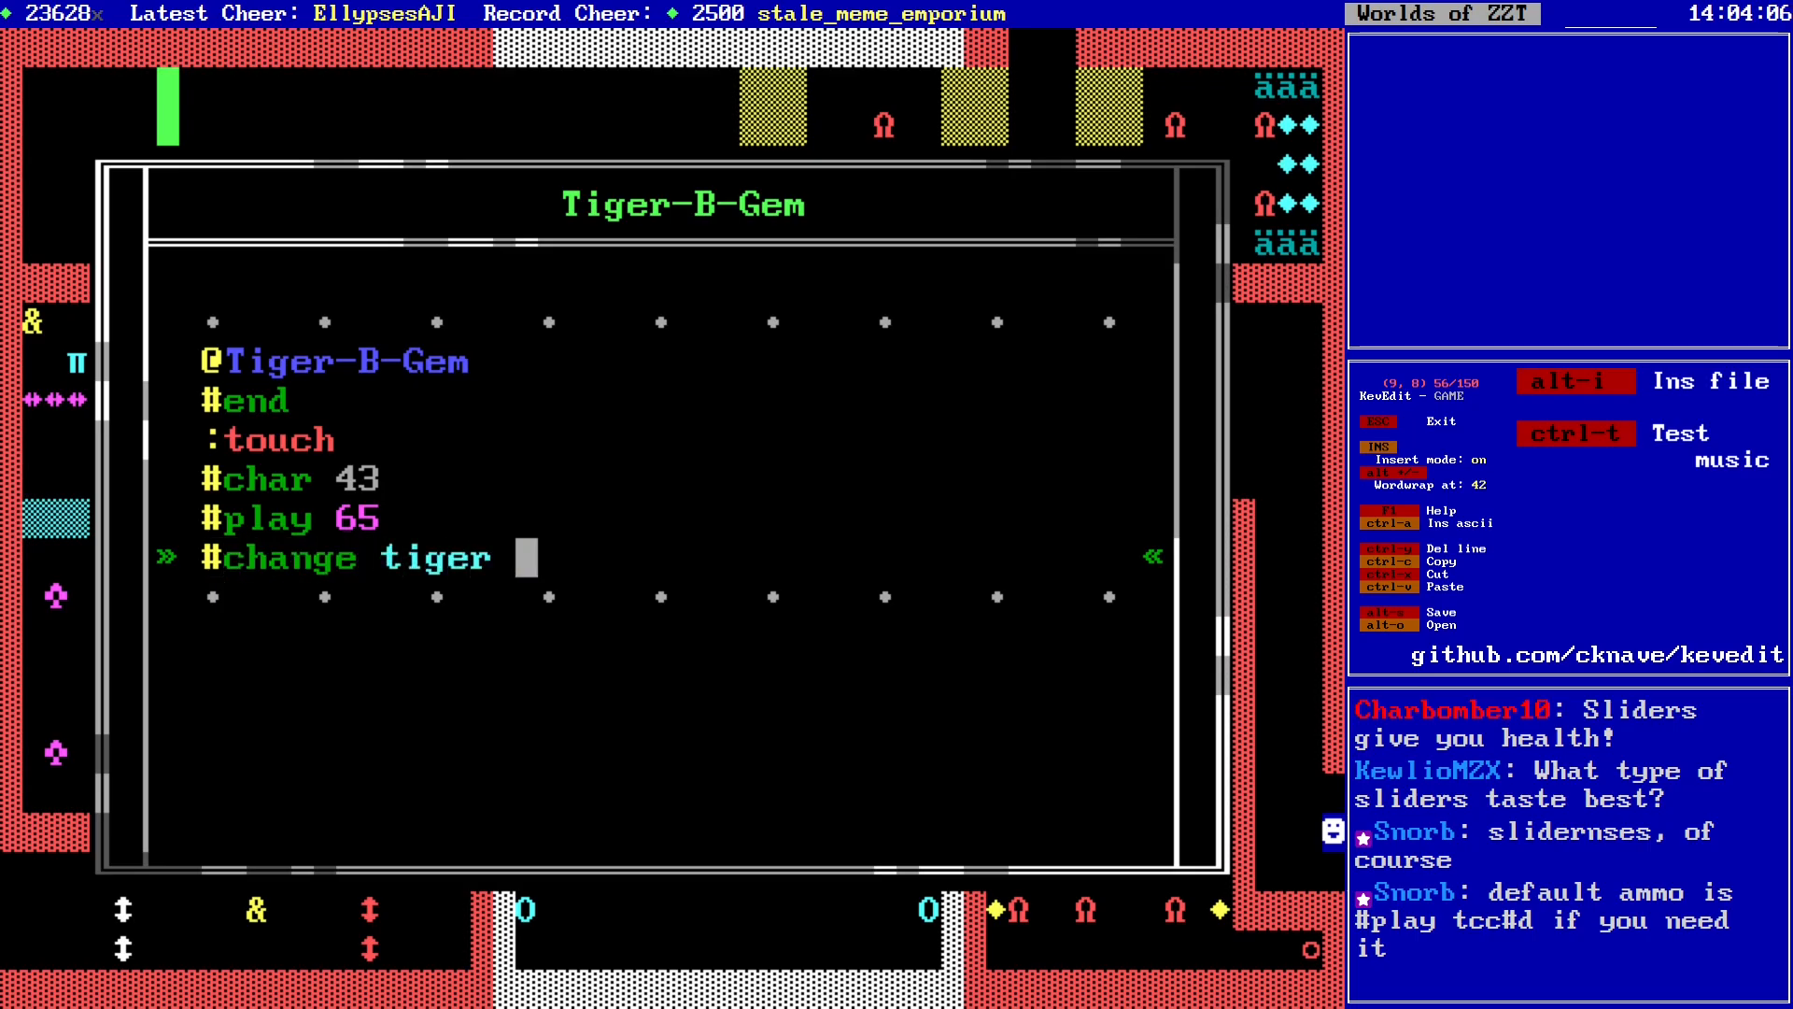
pyautogui.write('bl')
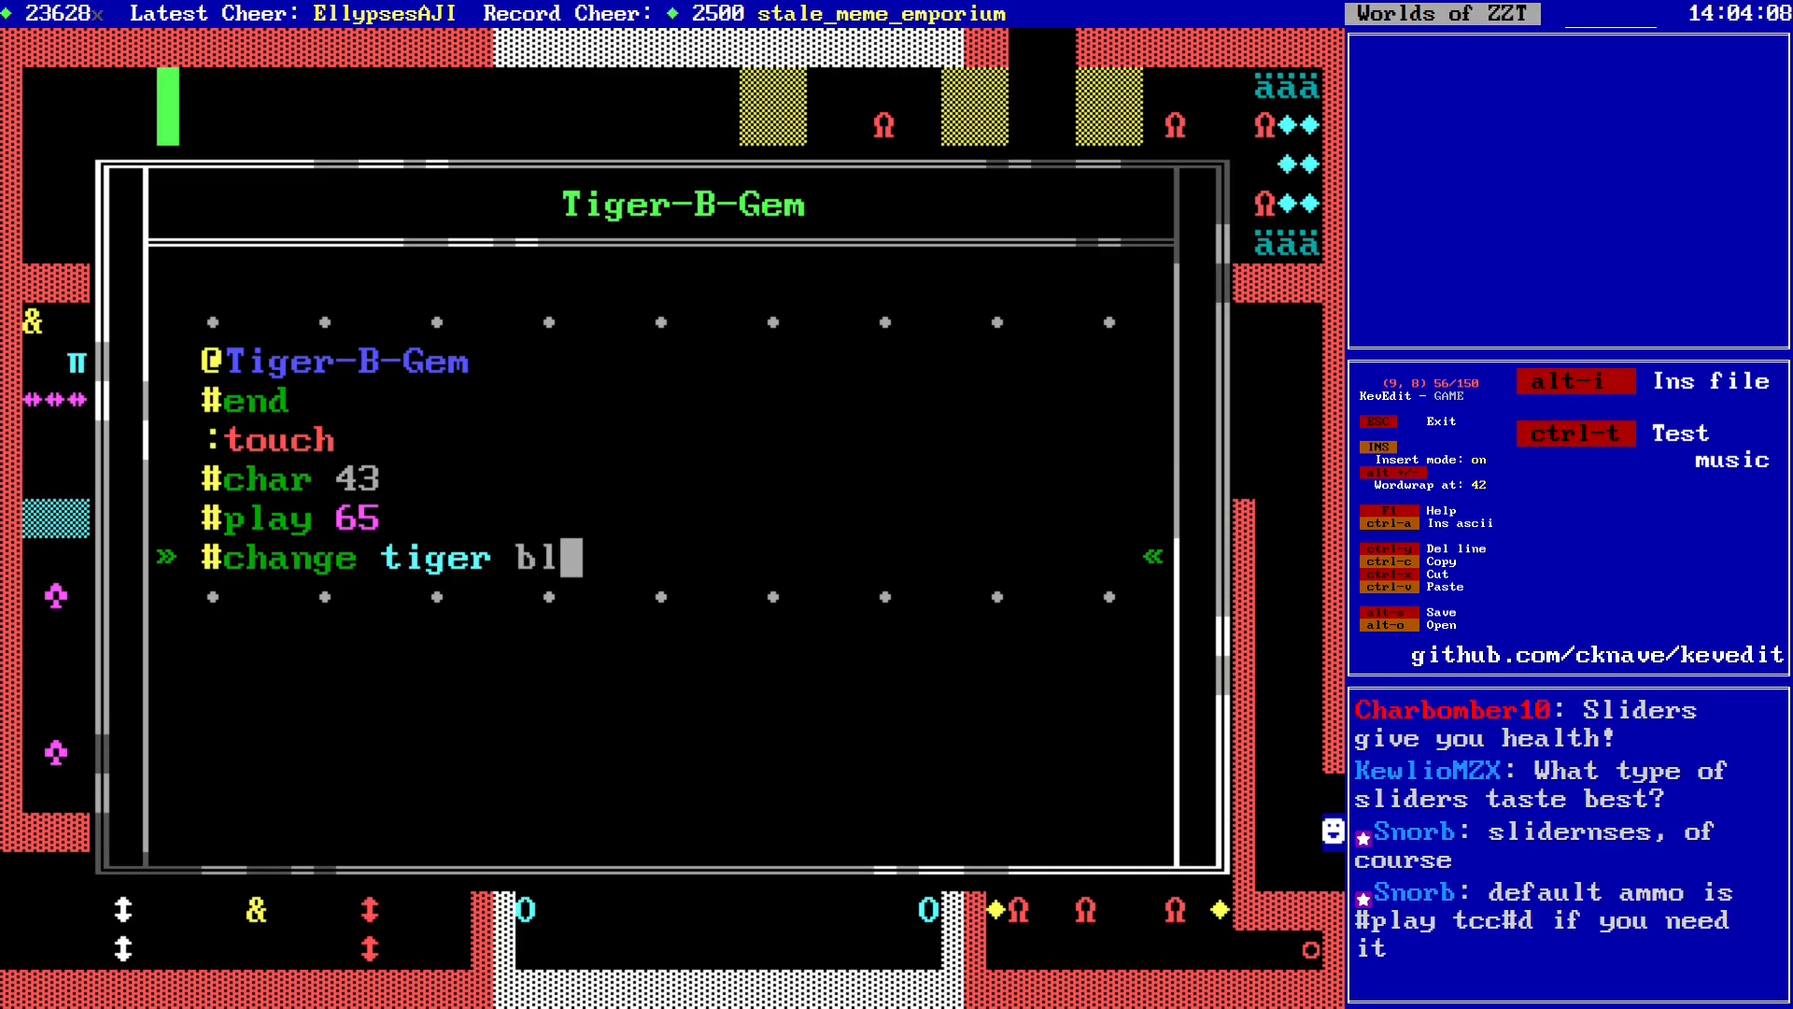
pyautogui.write('ue gem')
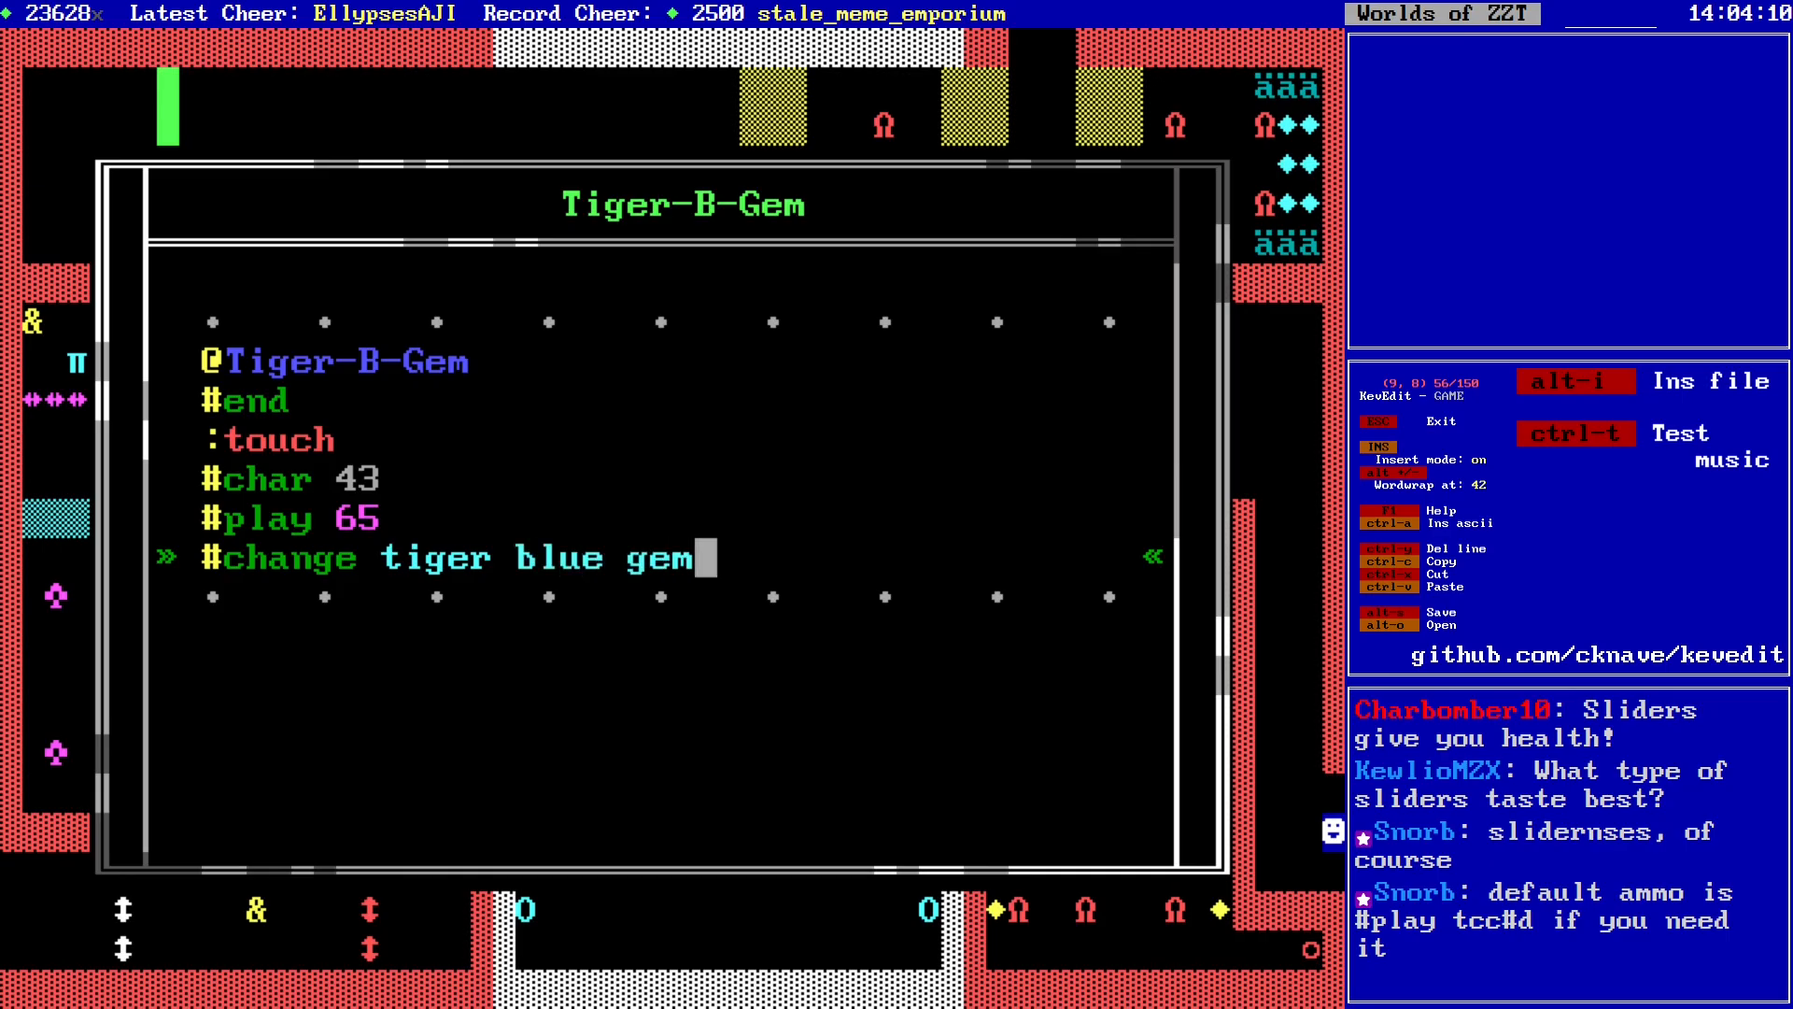
pyautogui.press('Escape')
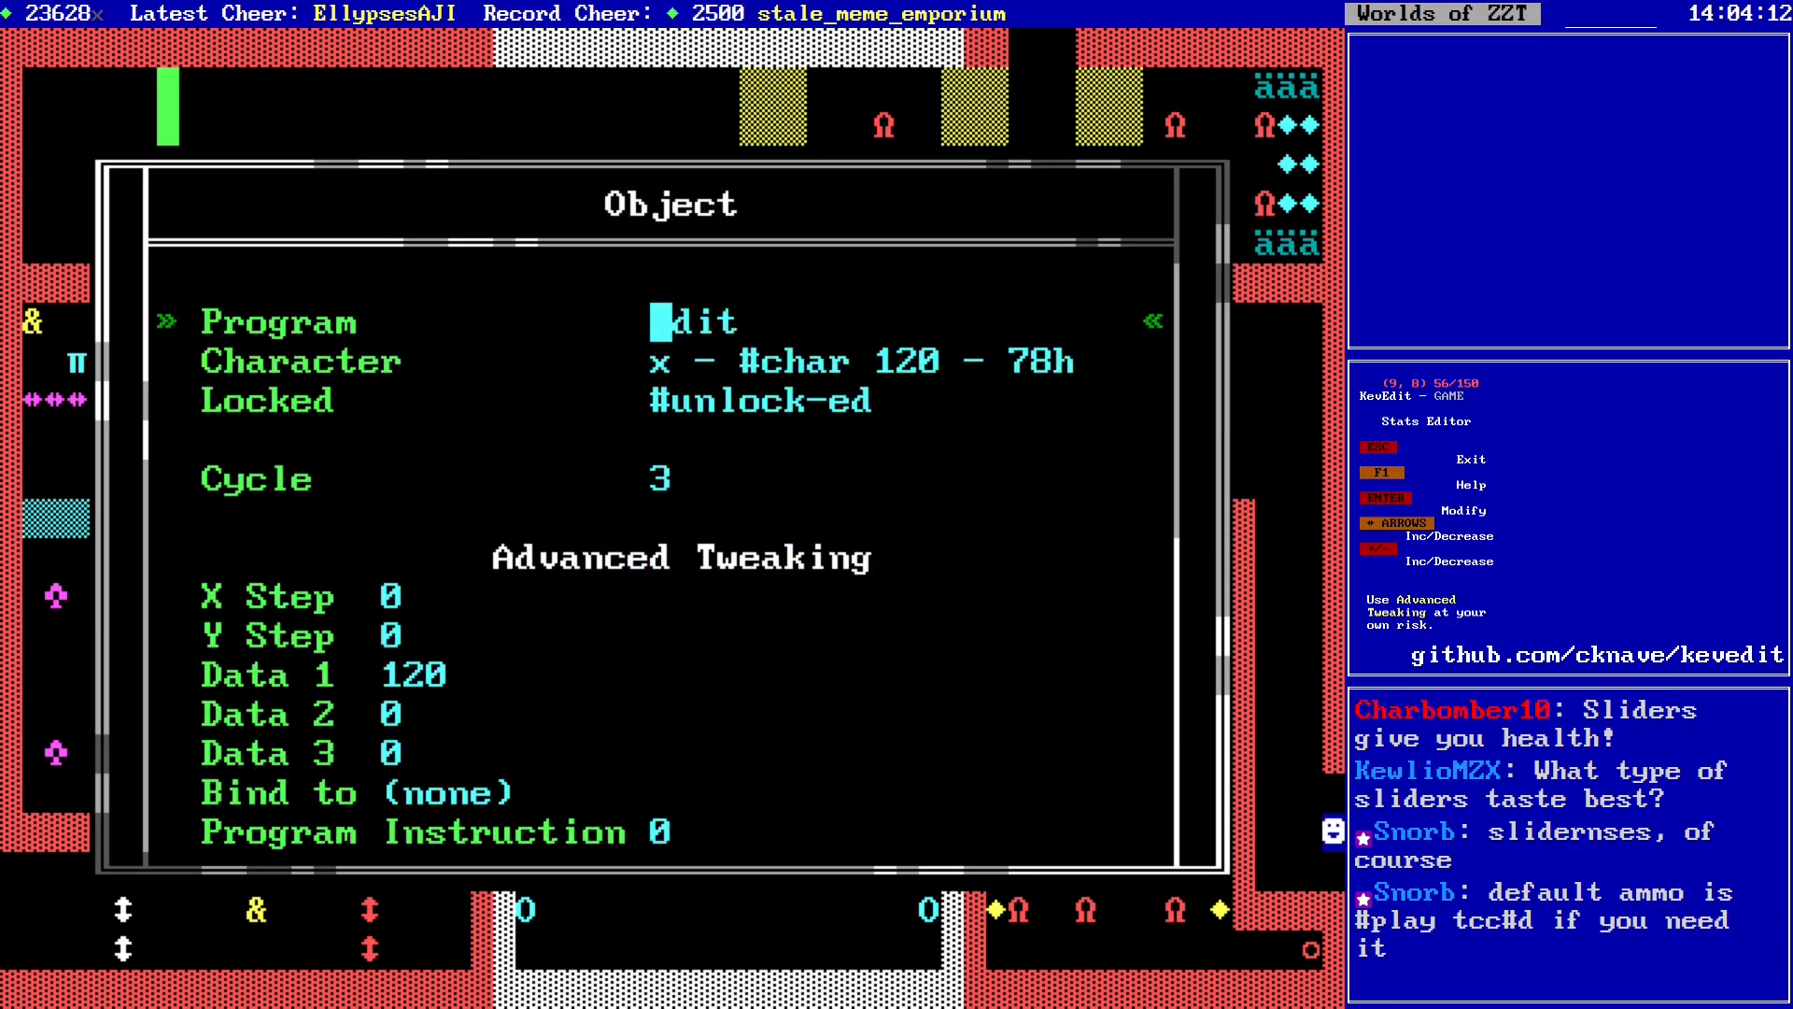
pyautogui.press('Escape')
# Step: Reopen the Tiger-B-Gem program and add the message line "* POOF *" at its end
pyautogui.press('Return')
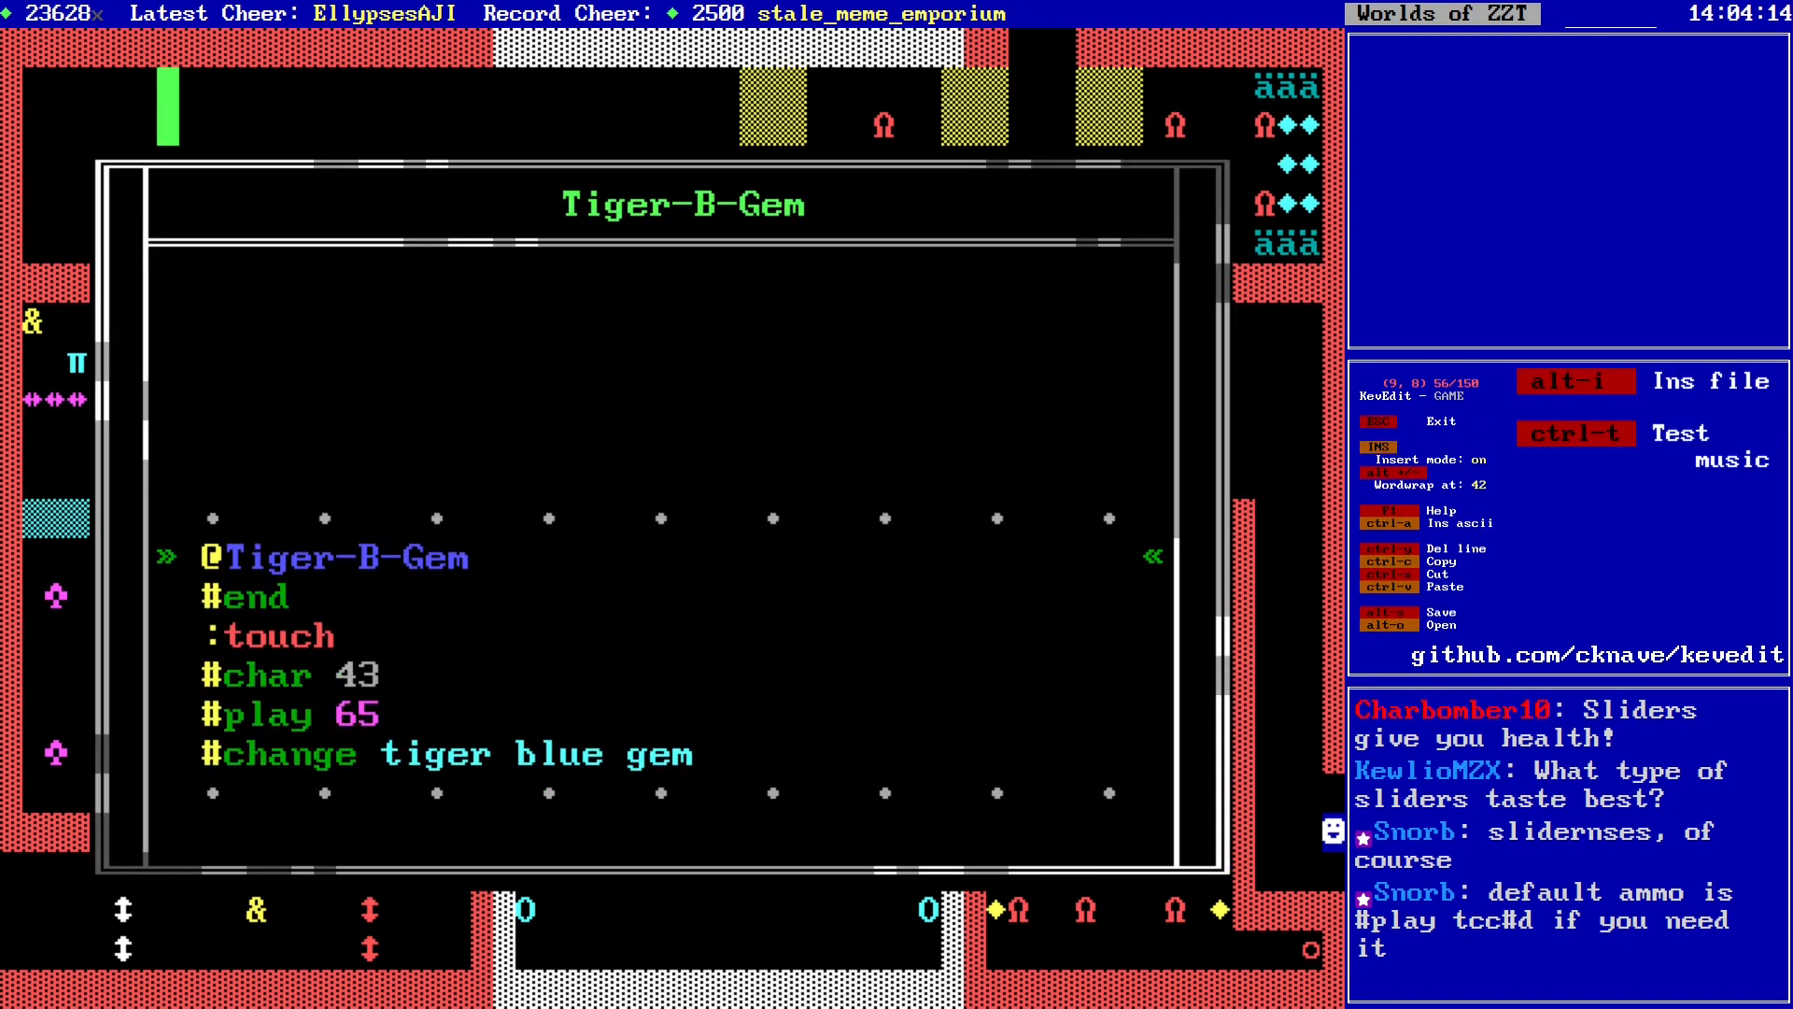
pyautogui.press('Return')
pyautogui.write('* ')
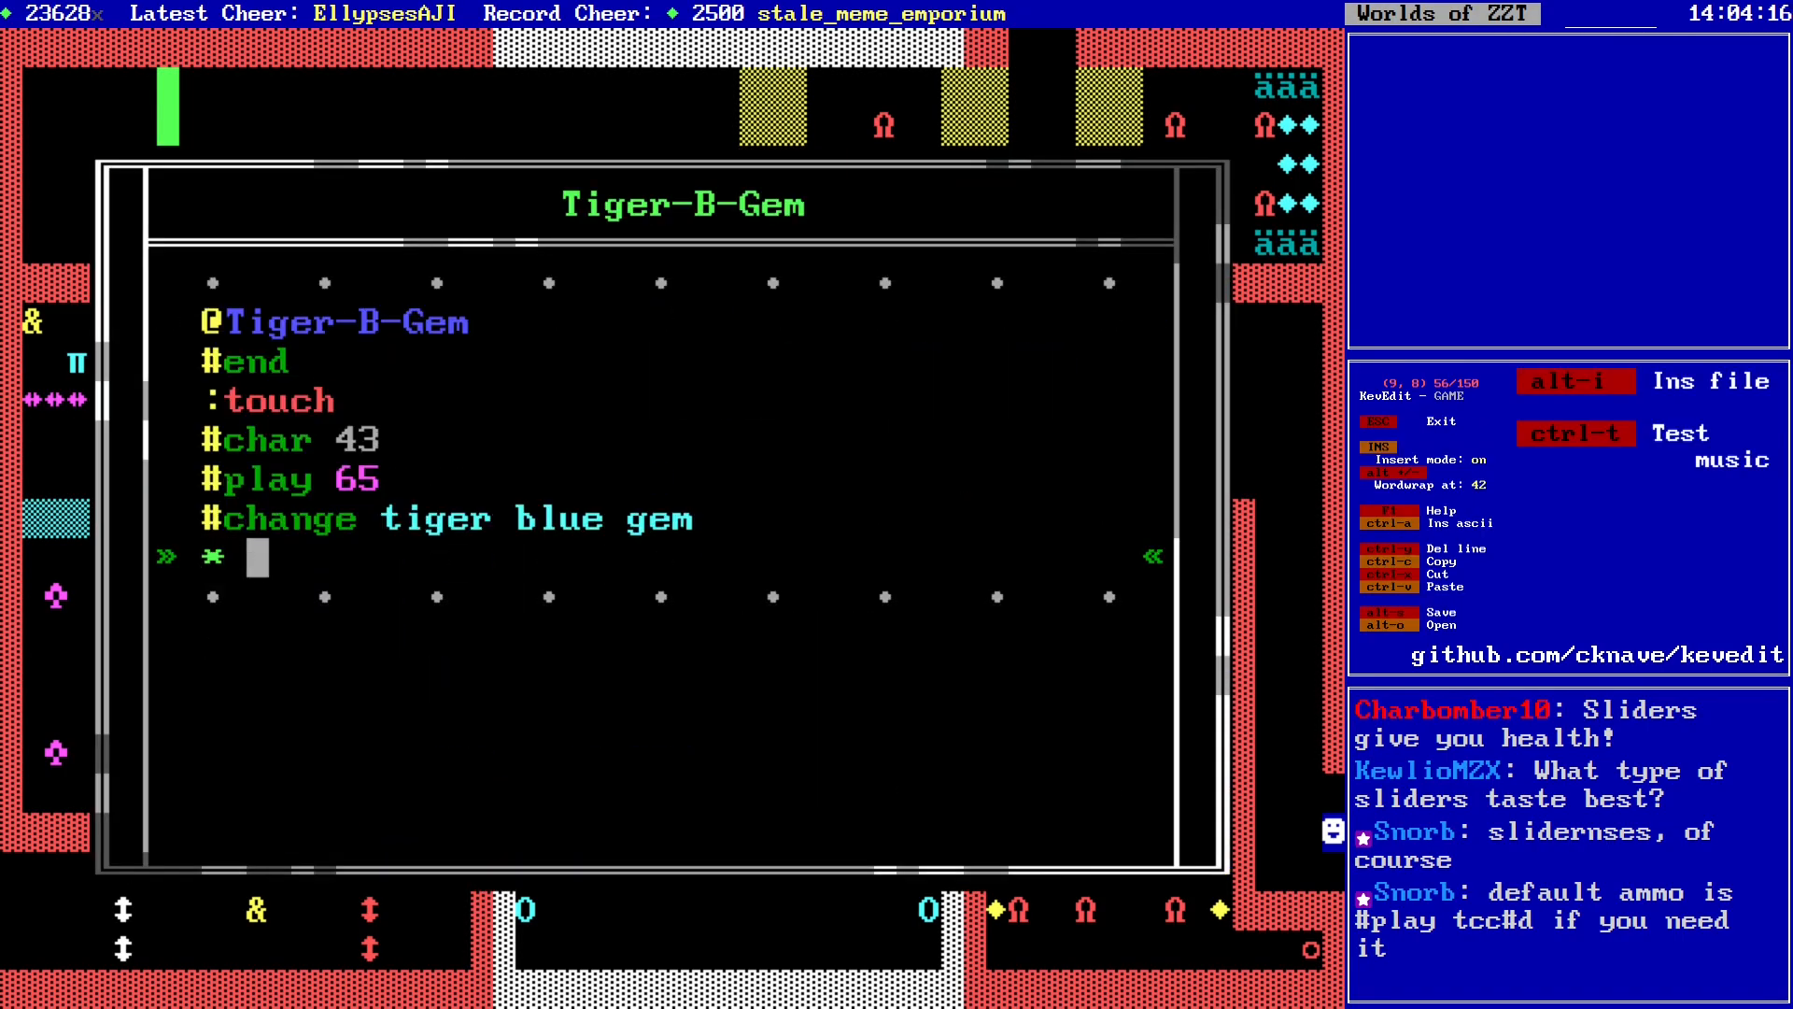
pyautogui.write('POOF *')
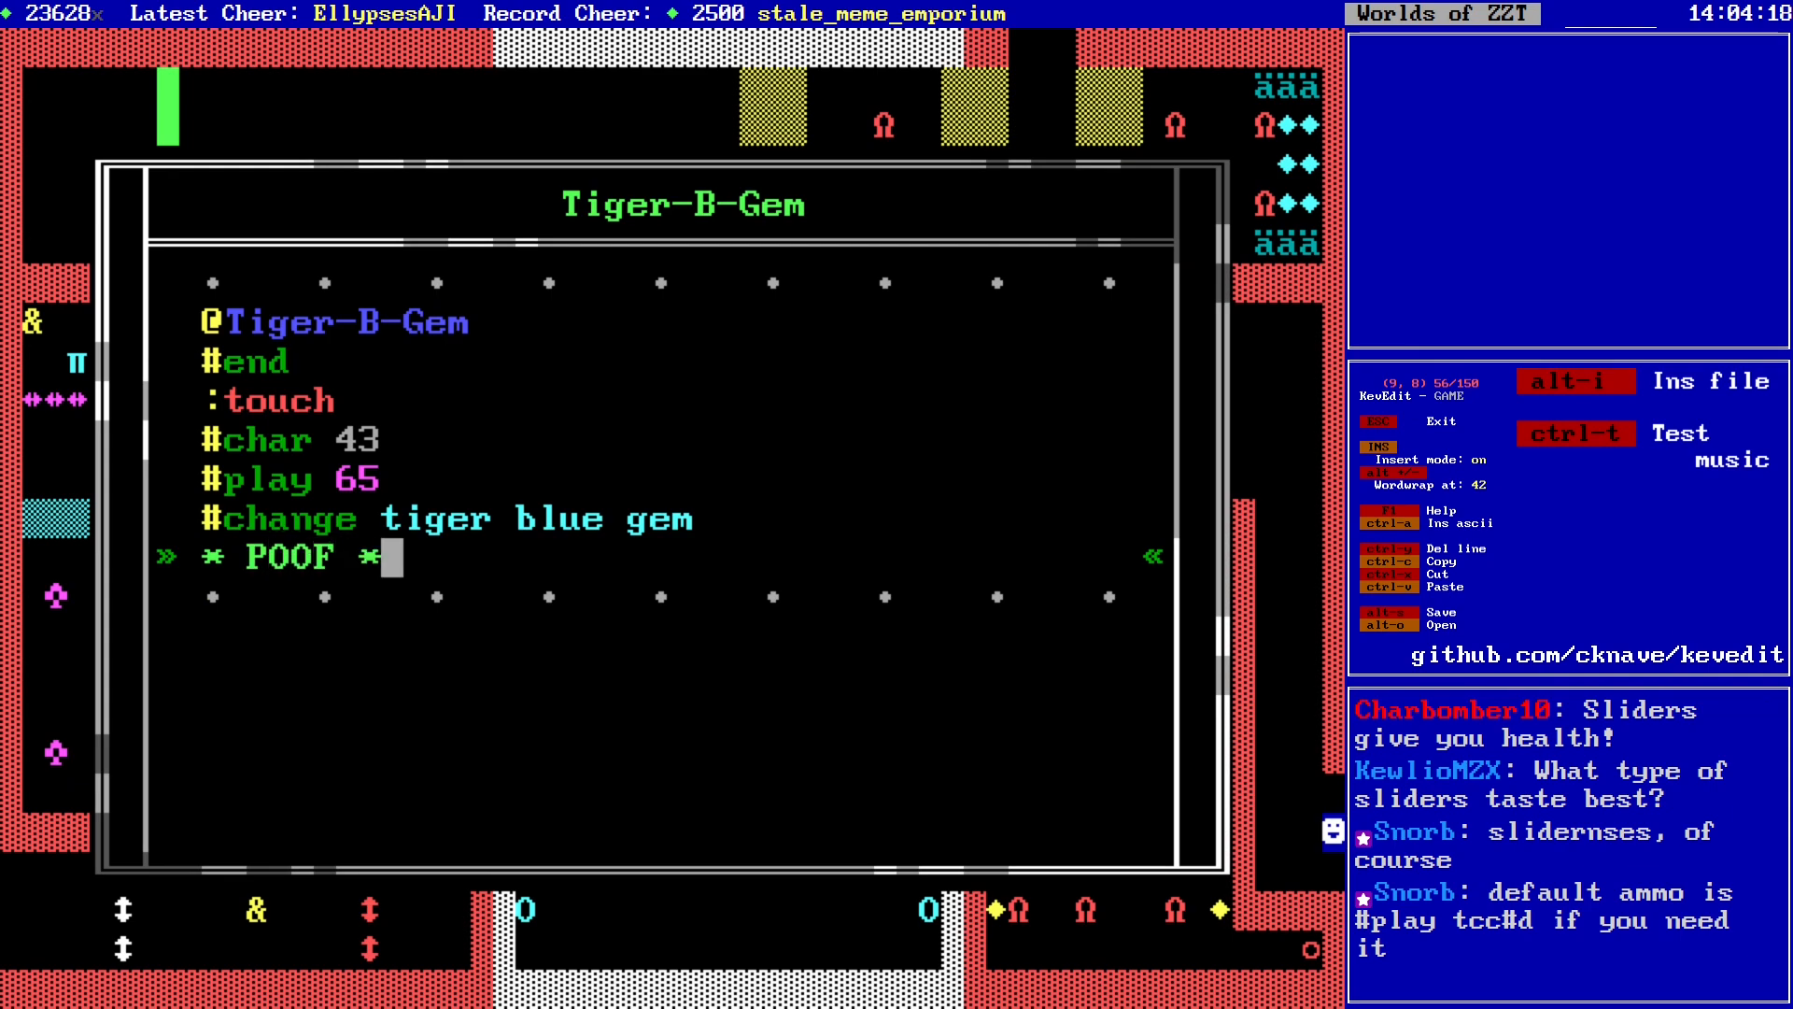
pyautogui.press('Return')
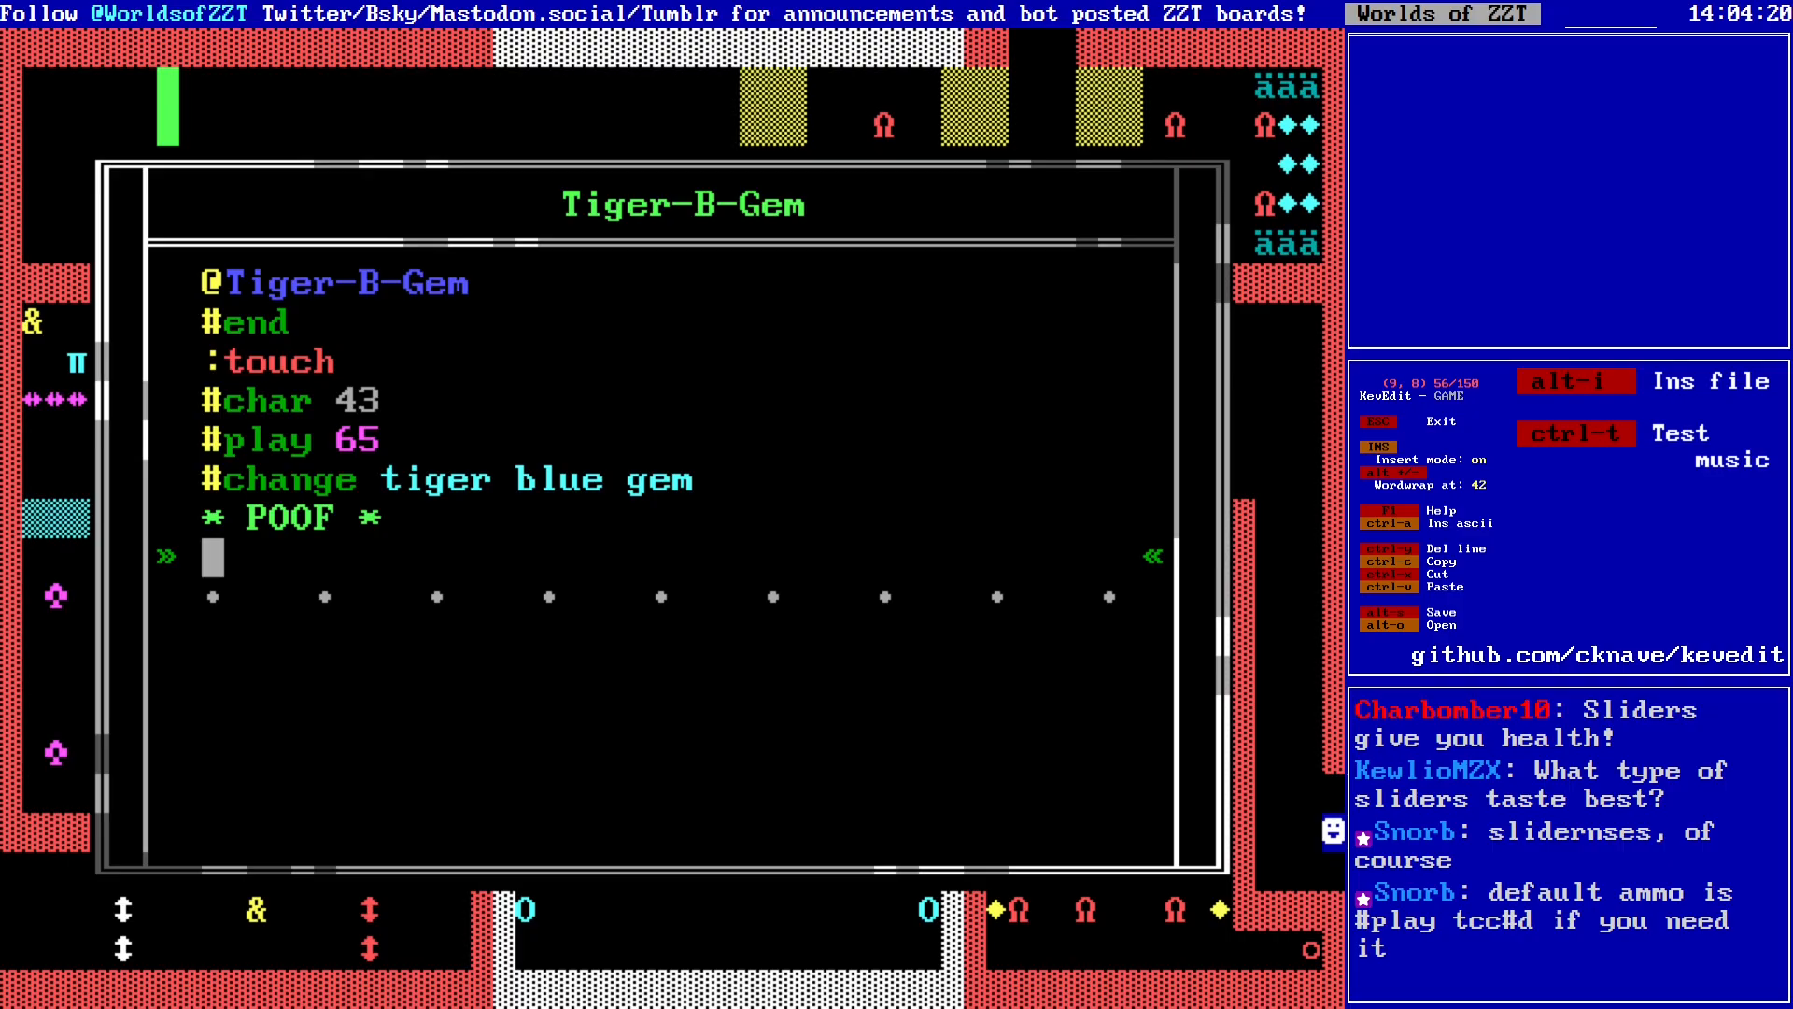
pyautogui.press('BackSpace')
# Step: Insert a #lock line directly below the :touch label and close the Tiger-B-Gem object's editor
pyautogui.press('Up')
pyautogui.press('Up')
pyautogui.press('Up')
pyautogui.press('Up')
pyautogui.press('Return')
pyautogui.write('#lo')
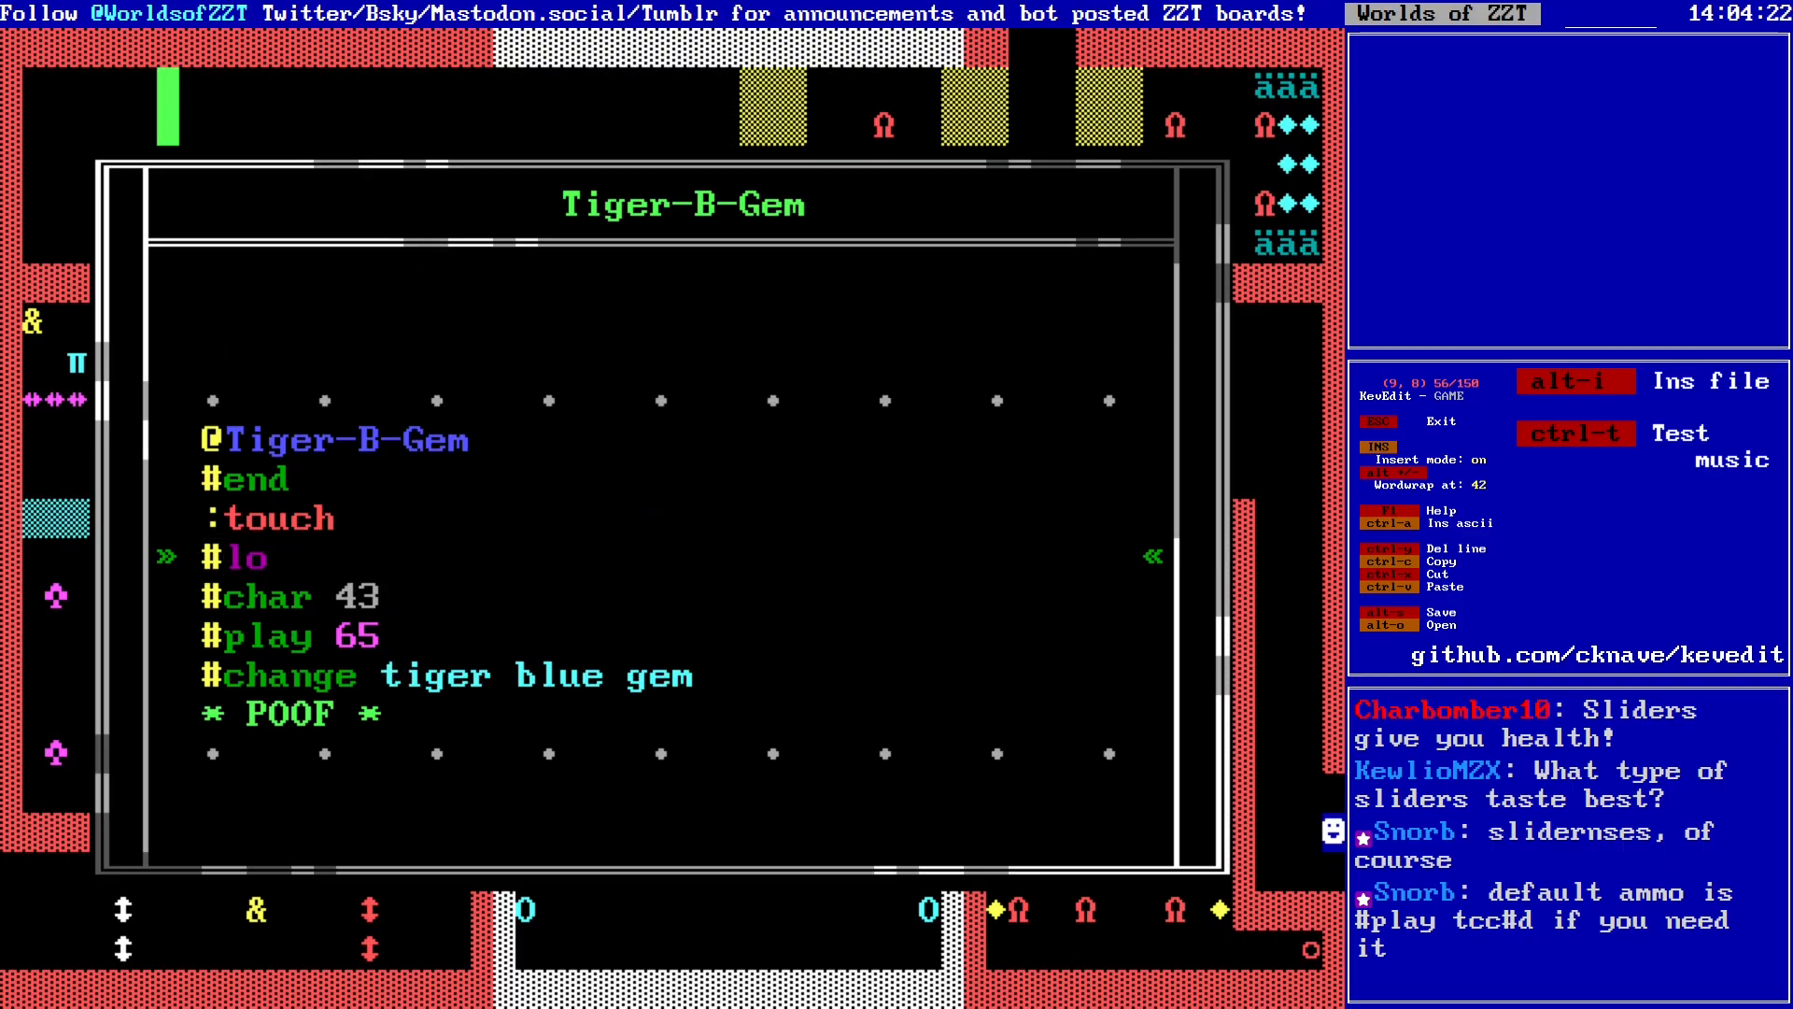
pyautogui.write('ck')
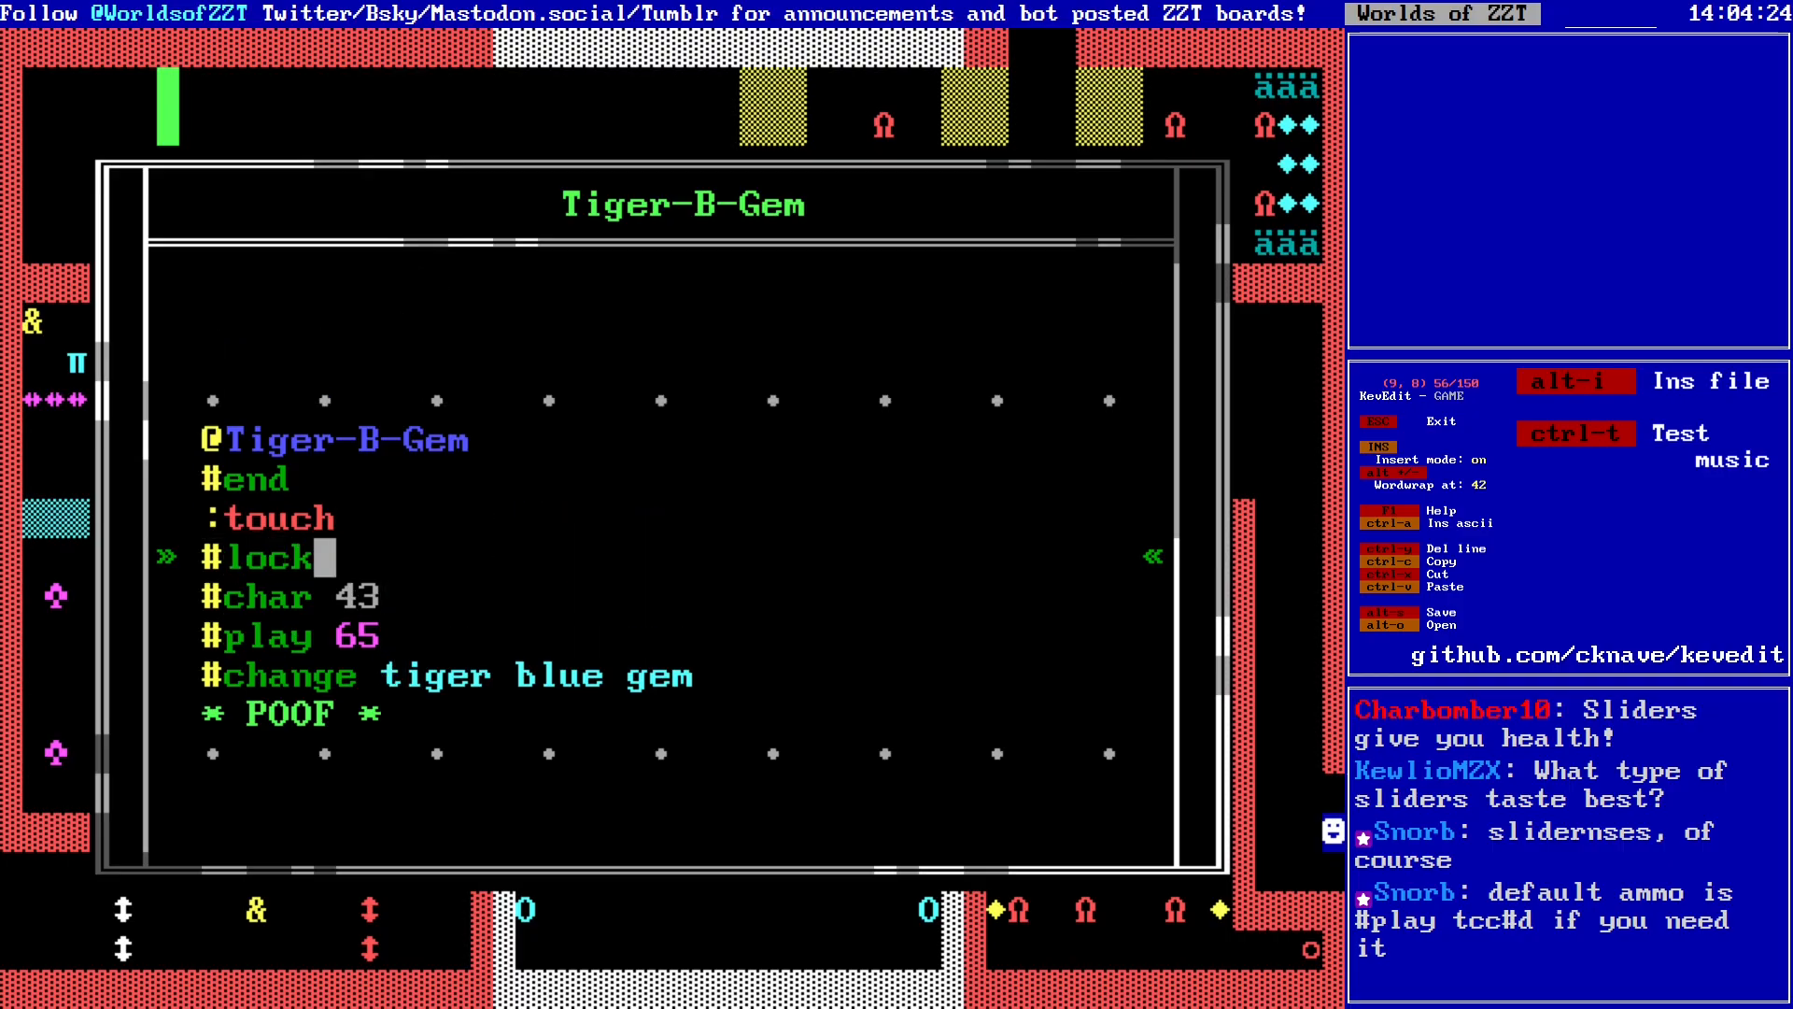
pyautogui.press('Escape')
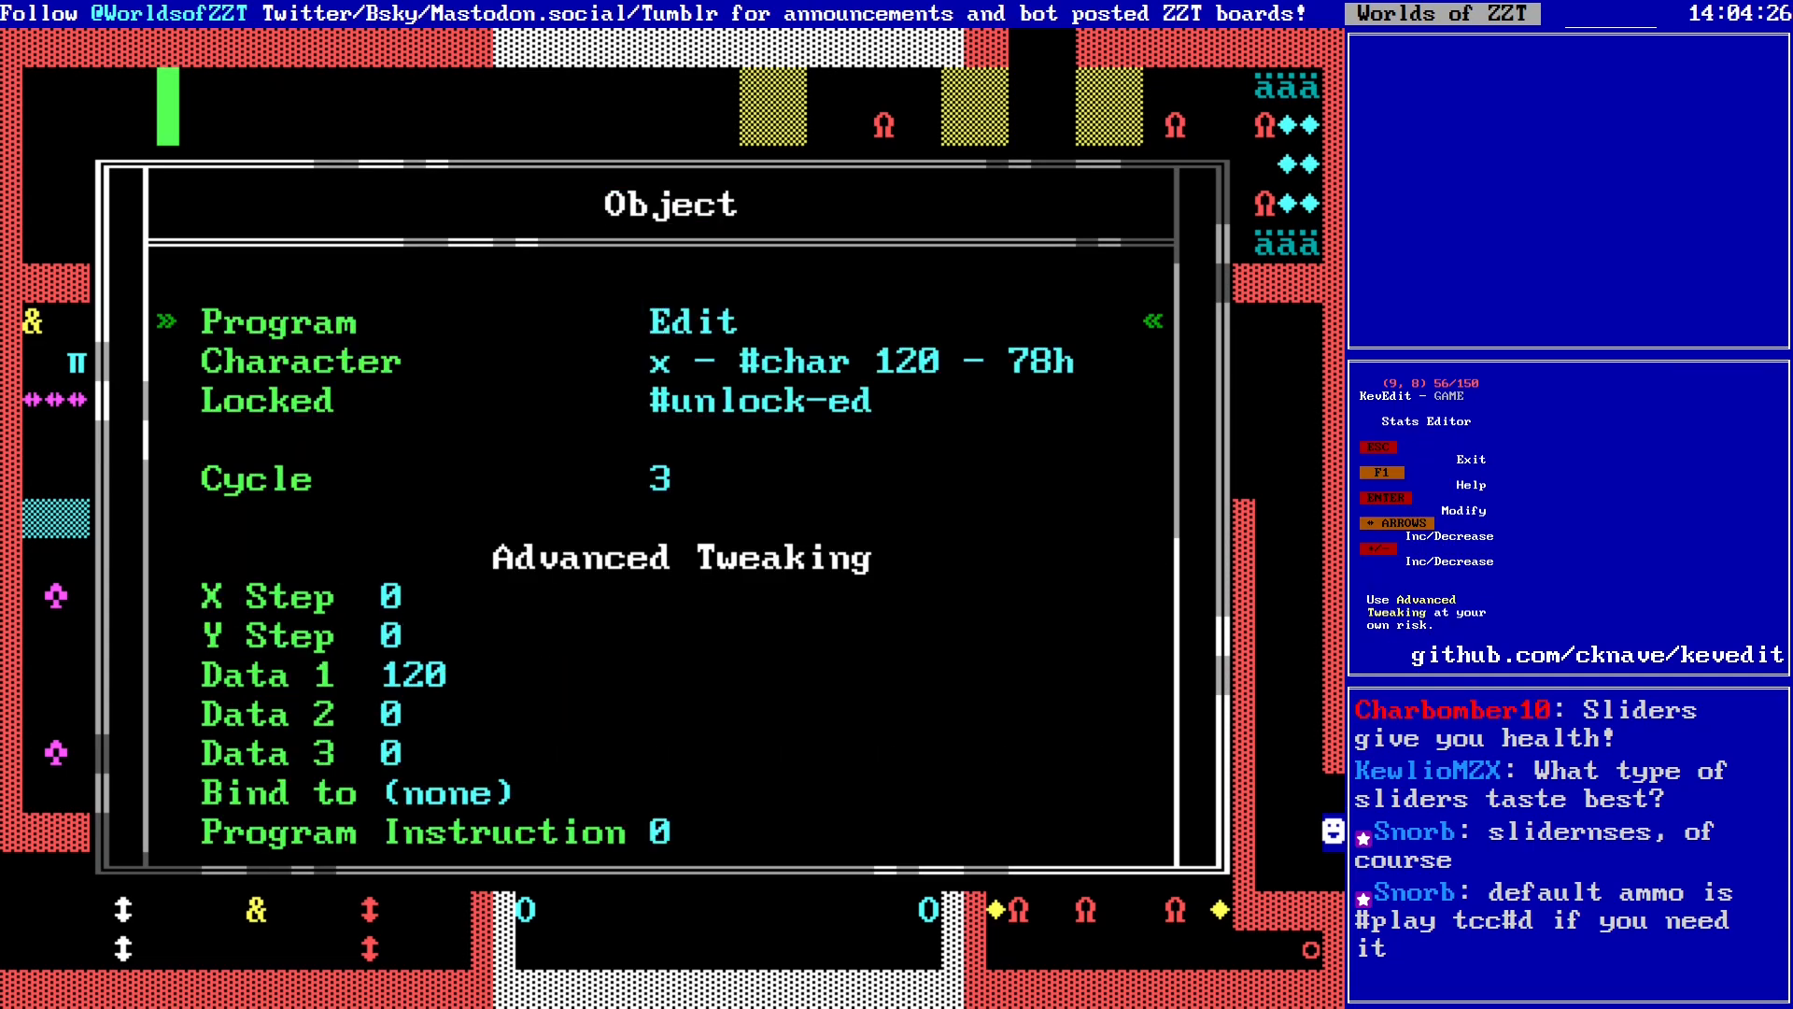
pyautogui.press('Escape')
# Step: Examine the open corridor across the middle of the board, from below the Tiger-B-Gem object to the area above the tiger room
pyautogui.press('Down')
pyautogui.press('Down')
pyautogui.press('Down')
pyautogui.press('Down')
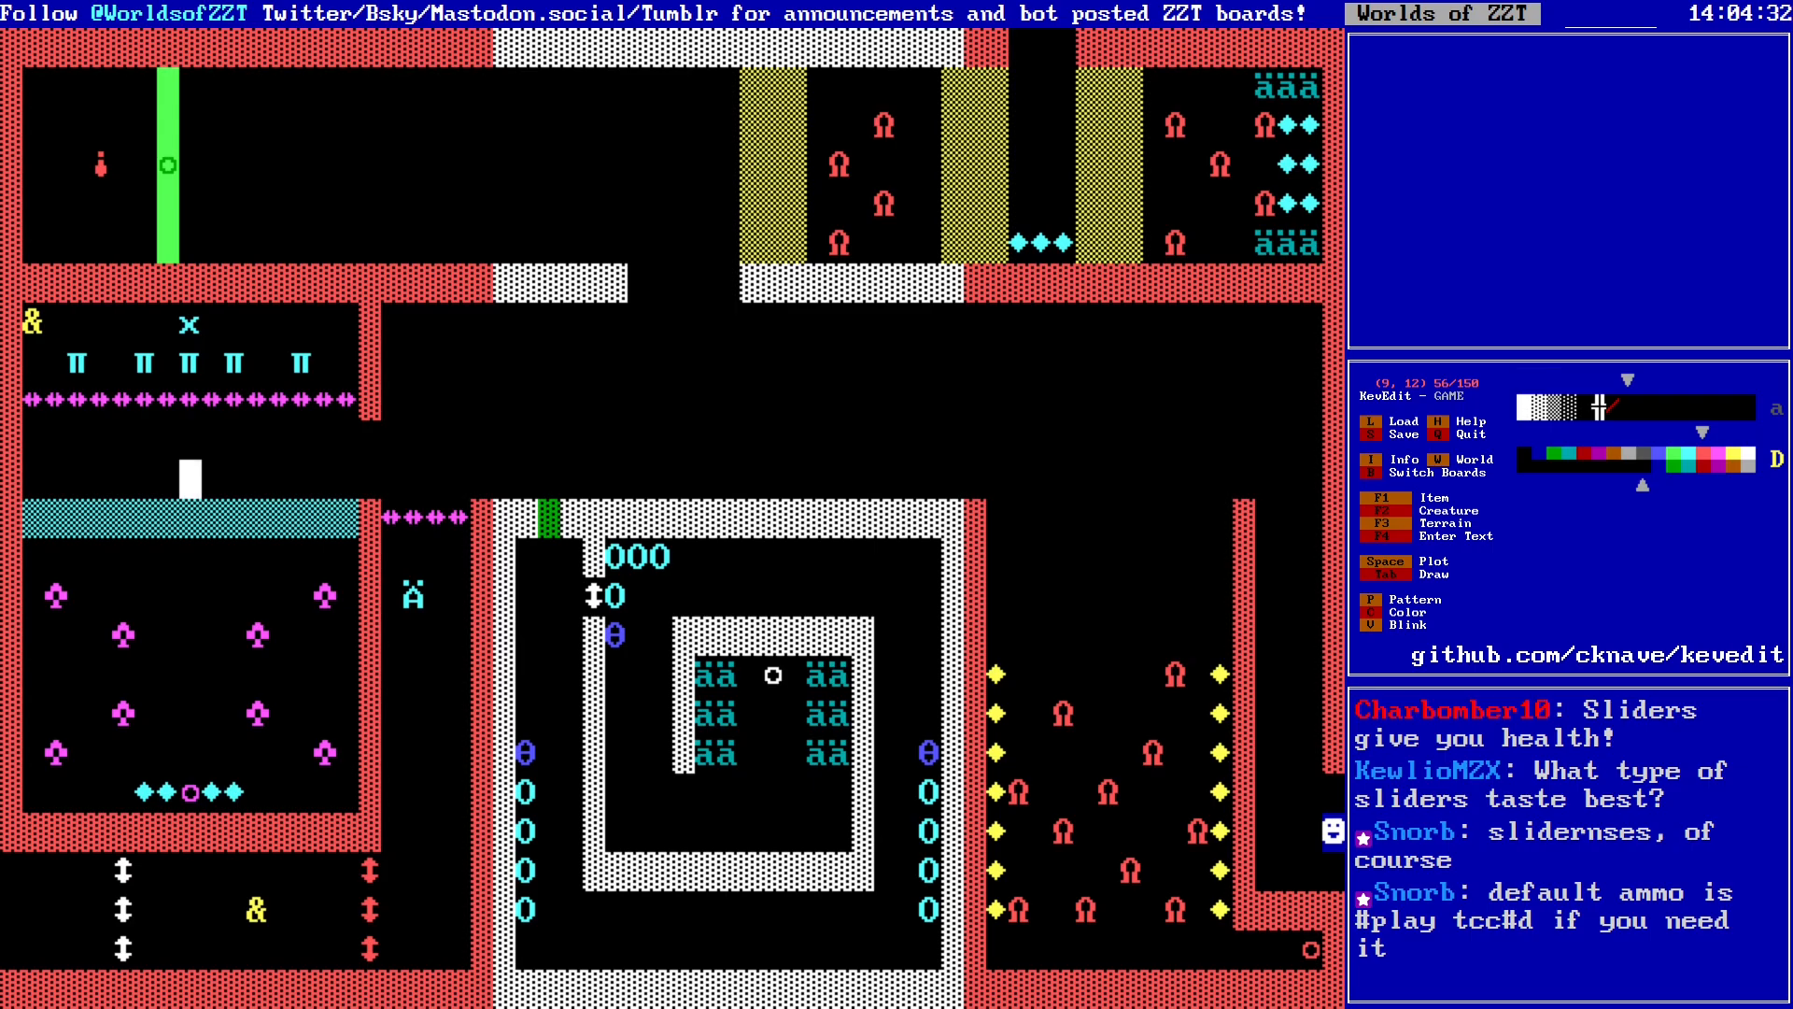
pyautogui.press('Right')
pyautogui.press('Right')
pyautogui.press('Right')
pyautogui.press('Right')
pyautogui.press('Right')
pyautogui.press('Right')
pyautogui.press('Right')
pyautogui.press('Right')
pyautogui.press('Right')
pyautogui.press('Right')
pyautogui.press('Right')
pyautogui.press('Right')
pyautogui.press('Right')
pyautogui.press('Right')
pyautogui.press('Right')
pyautogui.press('Right')
pyautogui.press('Right')
pyautogui.press('Right')
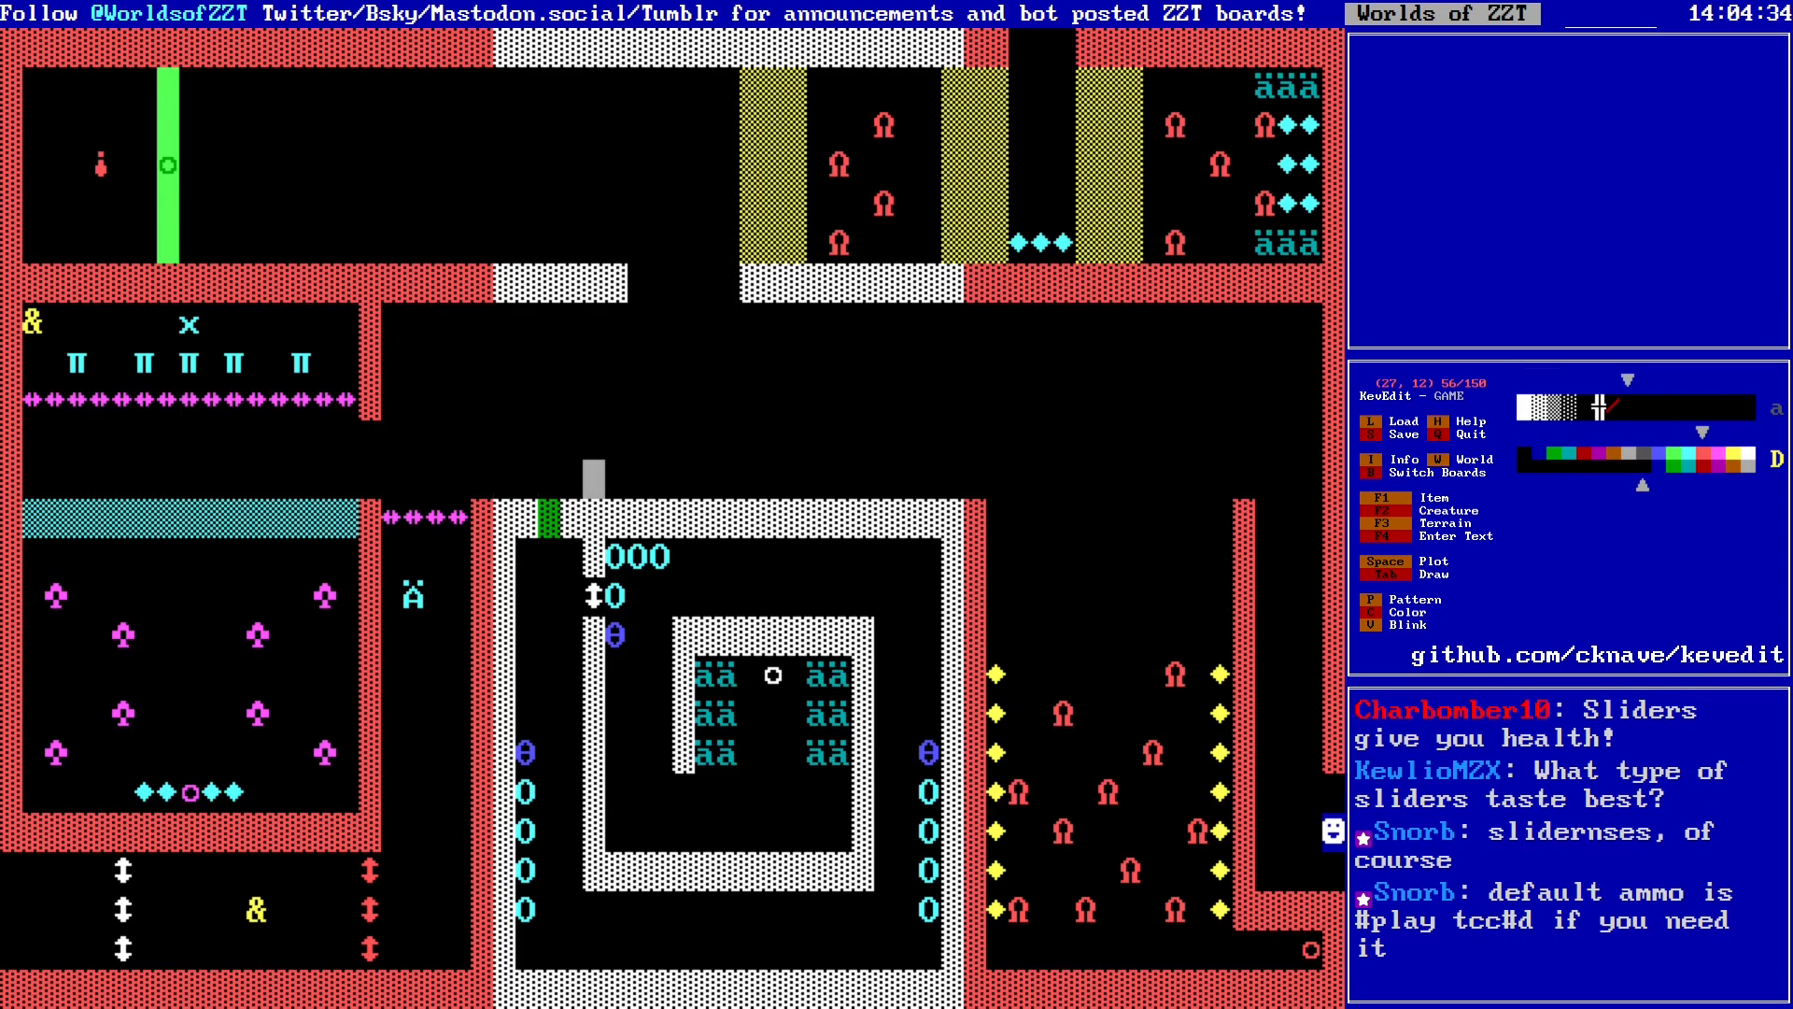
pyautogui.press('Right')
pyautogui.press('Right')
pyautogui.press('Right')
pyautogui.press('Right')
pyautogui.press('Right')
pyautogui.press('Right')
pyautogui.press('Right')
pyautogui.press('Right')
pyautogui.press('Right')
pyautogui.press('Right')
pyautogui.press('Right')
pyautogui.press('Right')
pyautogui.press('Right')
pyautogui.press('Right')
pyautogui.press('Right')
pyautogui.press('Right')
pyautogui.press('Right')
pyautogui.press('Right')
pyautogui.press('Right')
pyautogui.press('Right')
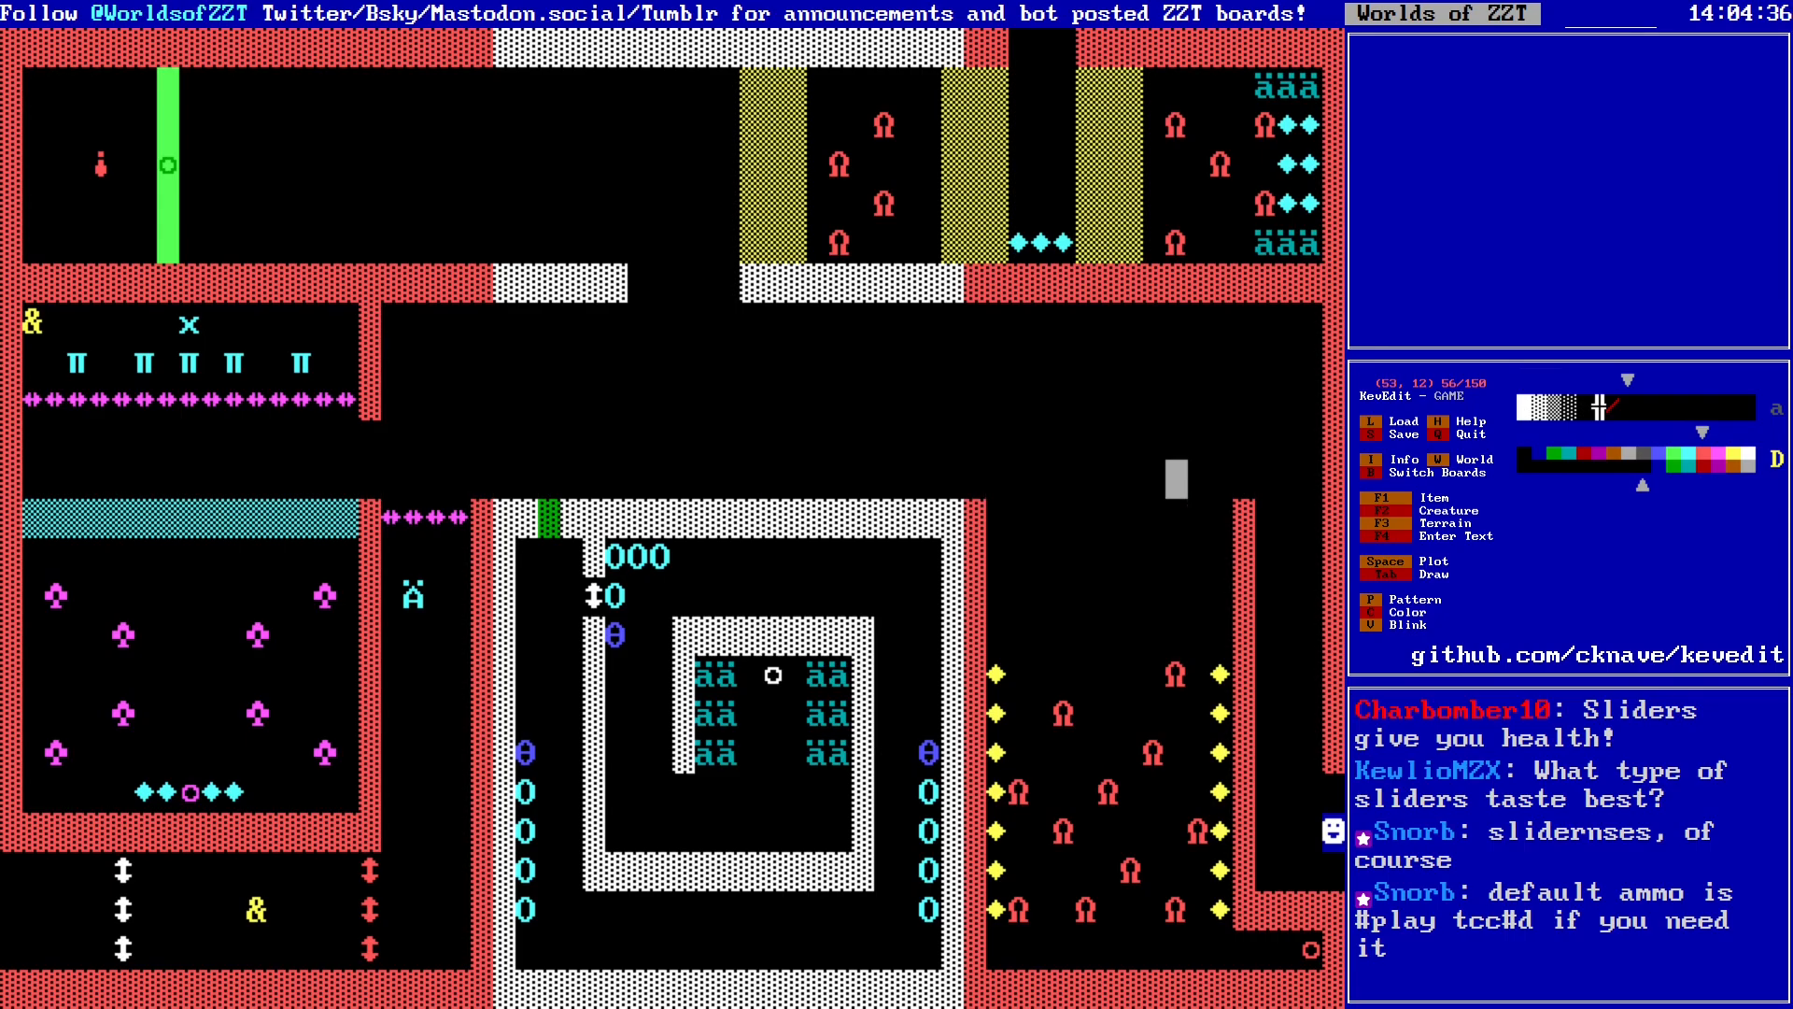
pyautogui.press('Left')
pyautogui.press('Left')
pyautogui.press('Left')
pyautogui.press('Left')
pyautogui.press('Left')
pyautogui.press('Left')
pyautogui.press('Left')
pyautogui.press('Left')
pyautogui.press('Left')
pyautogui.press('Left')
pyautogui.press('Left')
pyautogui.press('Left')
pyautogui.press('Left')
pyautogui.press('Left')
pyautogui.press('Left')
pyautogui.press('Left')
pyautogui.press('Left')
pyautogui.press('Left')
pyautogui.press('Left')
pyautogui.press('Left')
# Step: Examine the room along the board's upper edge, from the bomb and green barrier across to the tigers and gems by the east wall
pyautogui.press('Up')
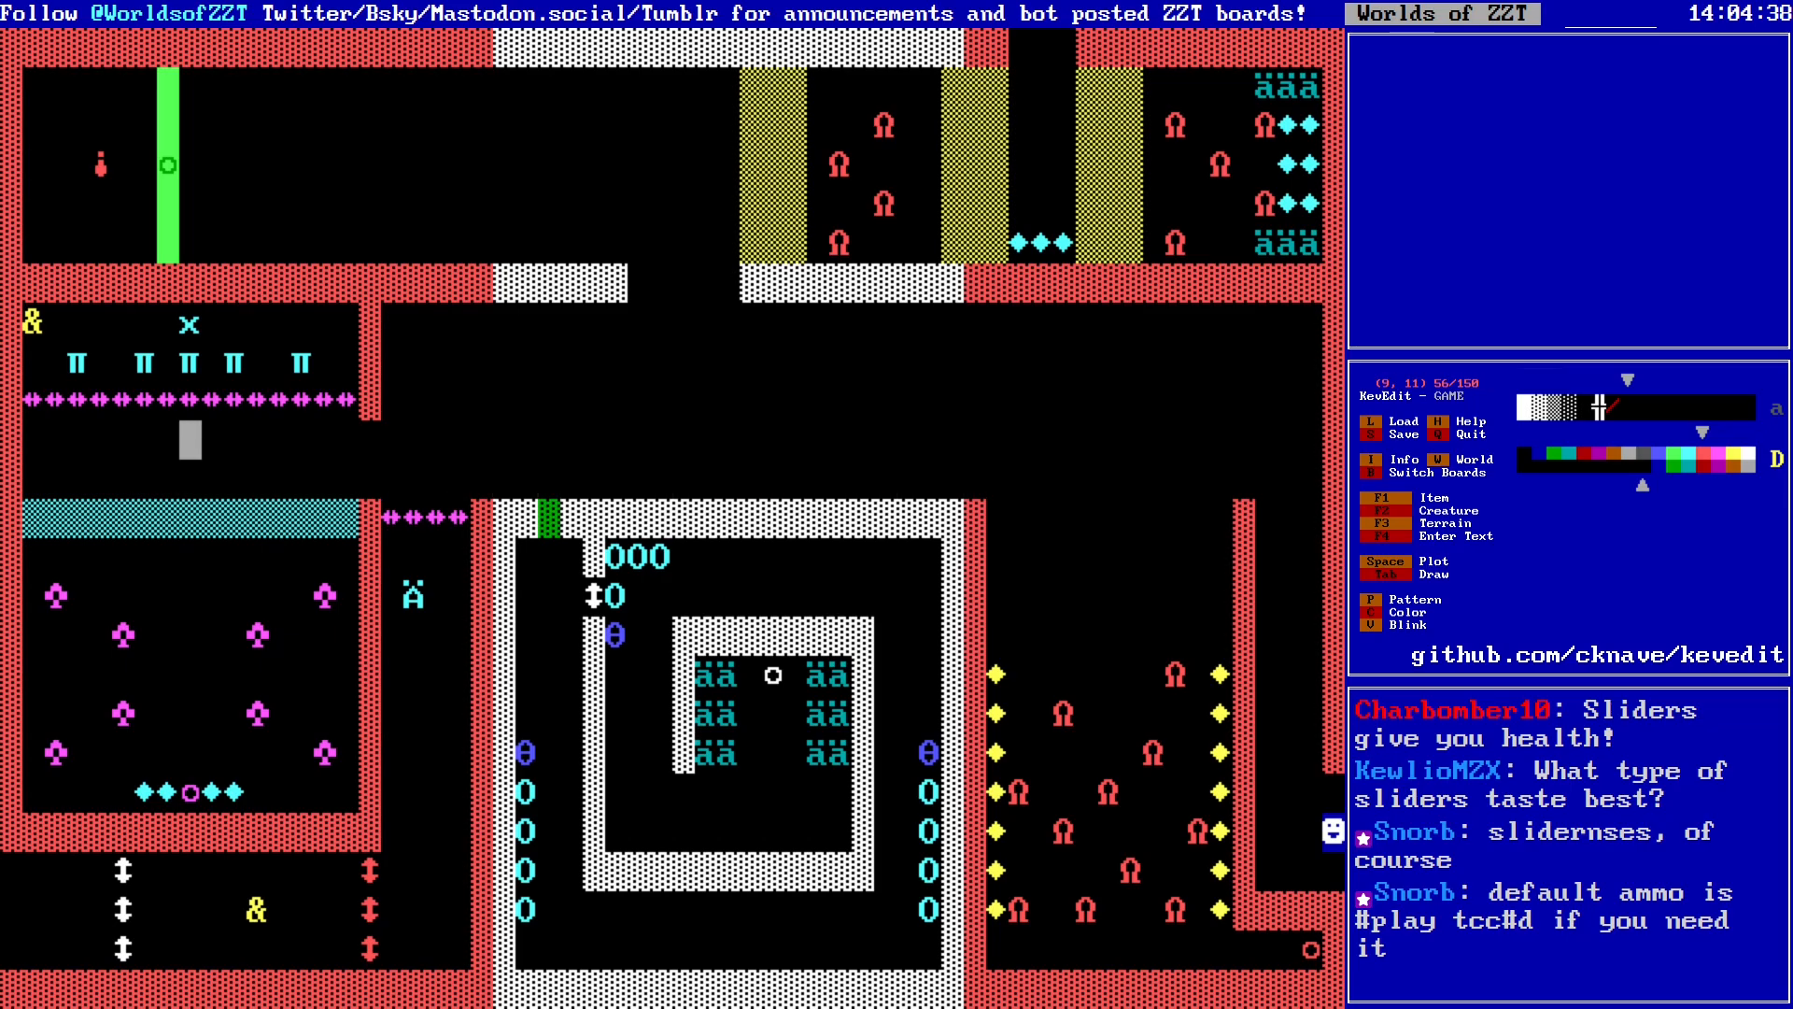
pyautogui.press('Up')
pyautogui.press('Up')
pyautogui.press('Up')
pyautogui.press('Up')
pyautogui.press('Up')
pyautogui.press('Up')
pyautogui.press('Up')
pyautogui.press('Up')
pyautogui.press('Right')
pyautogui.press('Right')
pyautogui.press('Right')
pyautogui.press('Right')
pyautogui.press('Right')
pyautogui.press('Right')
pyautogui.press('Right')
pyautogui.press('Right')
pyautogui.press('Right')
pyautogui.press('Right')
pyautogui.press('Right')
pyautogui.press('Right')
pyautogui.press('Right')
pyautogui.press('Right')
pyautogui.press('Right')
pyautogui.press('Right')
pyautogui.press('Right')
pyautogui.press('Right')
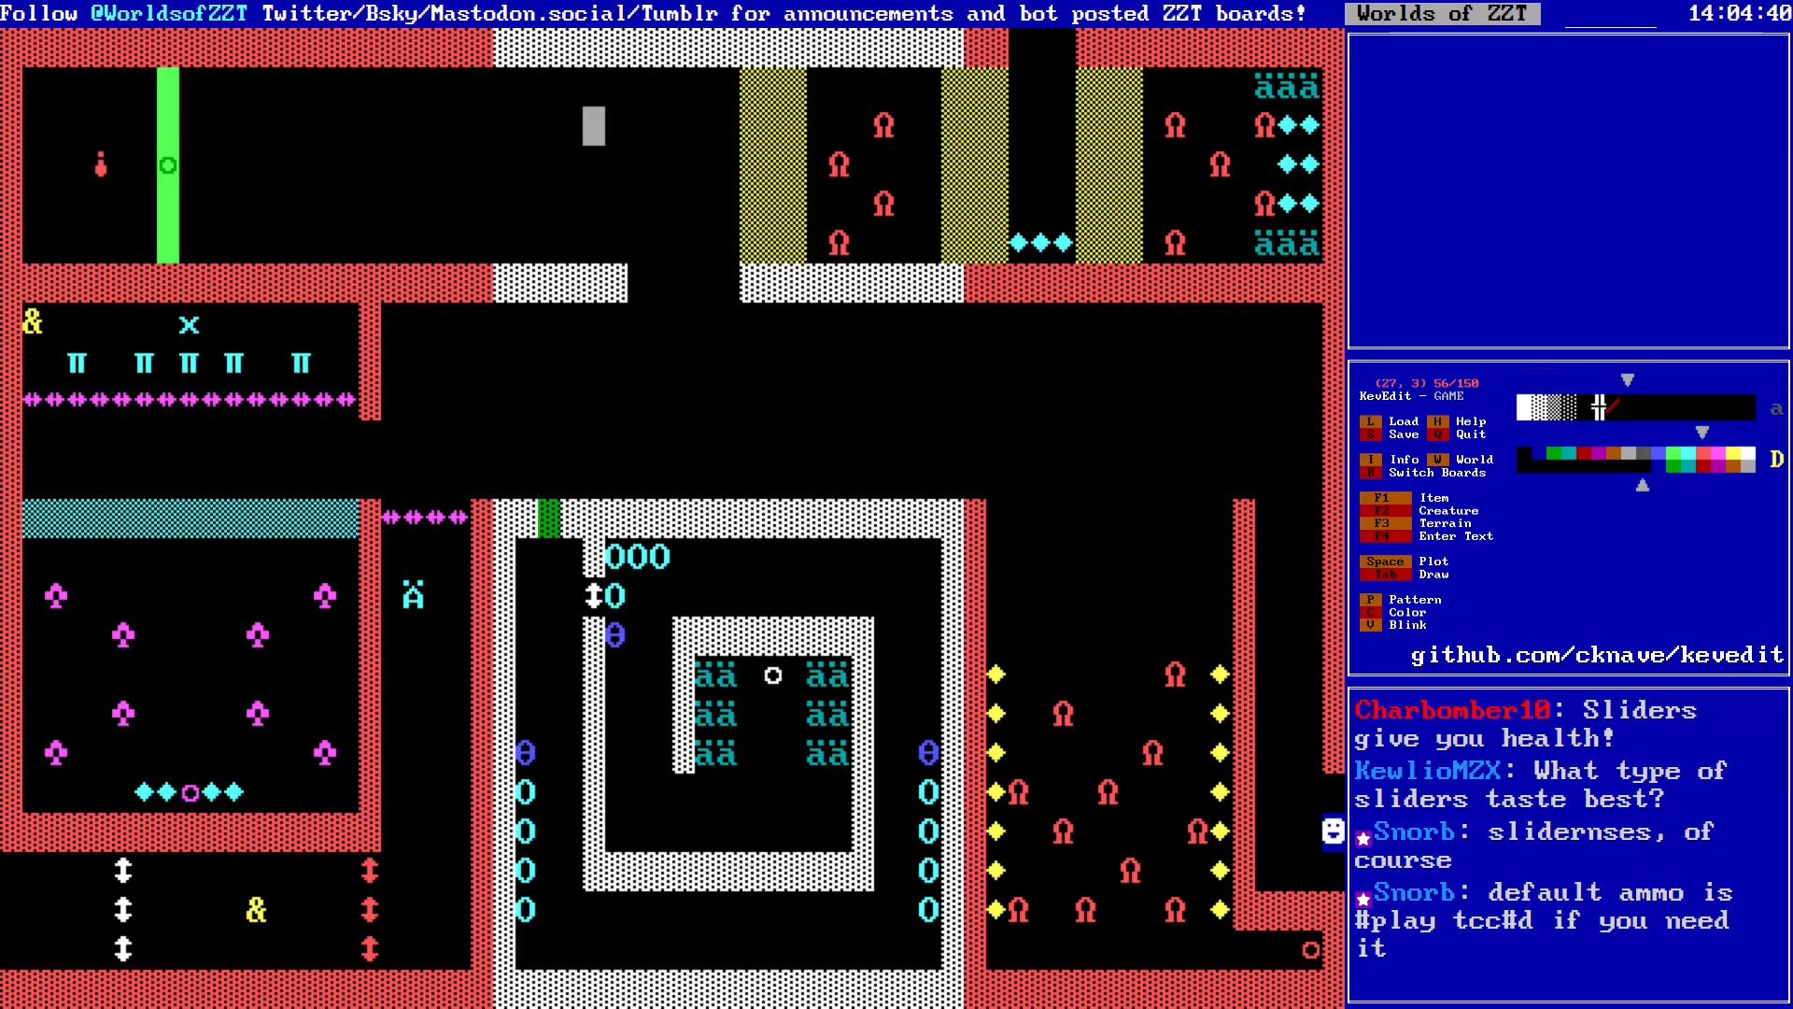
pyautogui.press('Down')
pyautogui.press('Down')
pyautogui.press('Left')
pyautogui.press('Left')
pyautogui.press('Left')
pyautogui.press('Left')
pyautogui.press('Left')
pyautogui.press('Left')
pyautogui.press('Left')
pyautogui.press('Left')
pyautogui.press('Left')
pyautogui.press('Left')
pyautogui.press('Left')
pyautogui.press('Left')
pyautogui.press('Left')
pyautogui.press('Left')
pyautogui.press('Left')
pyautogui.press('Left')
pyautogui.press('Left')
pyautogui.press('Left')
pyautogui.press('Left')
pyautogui.press('Left')
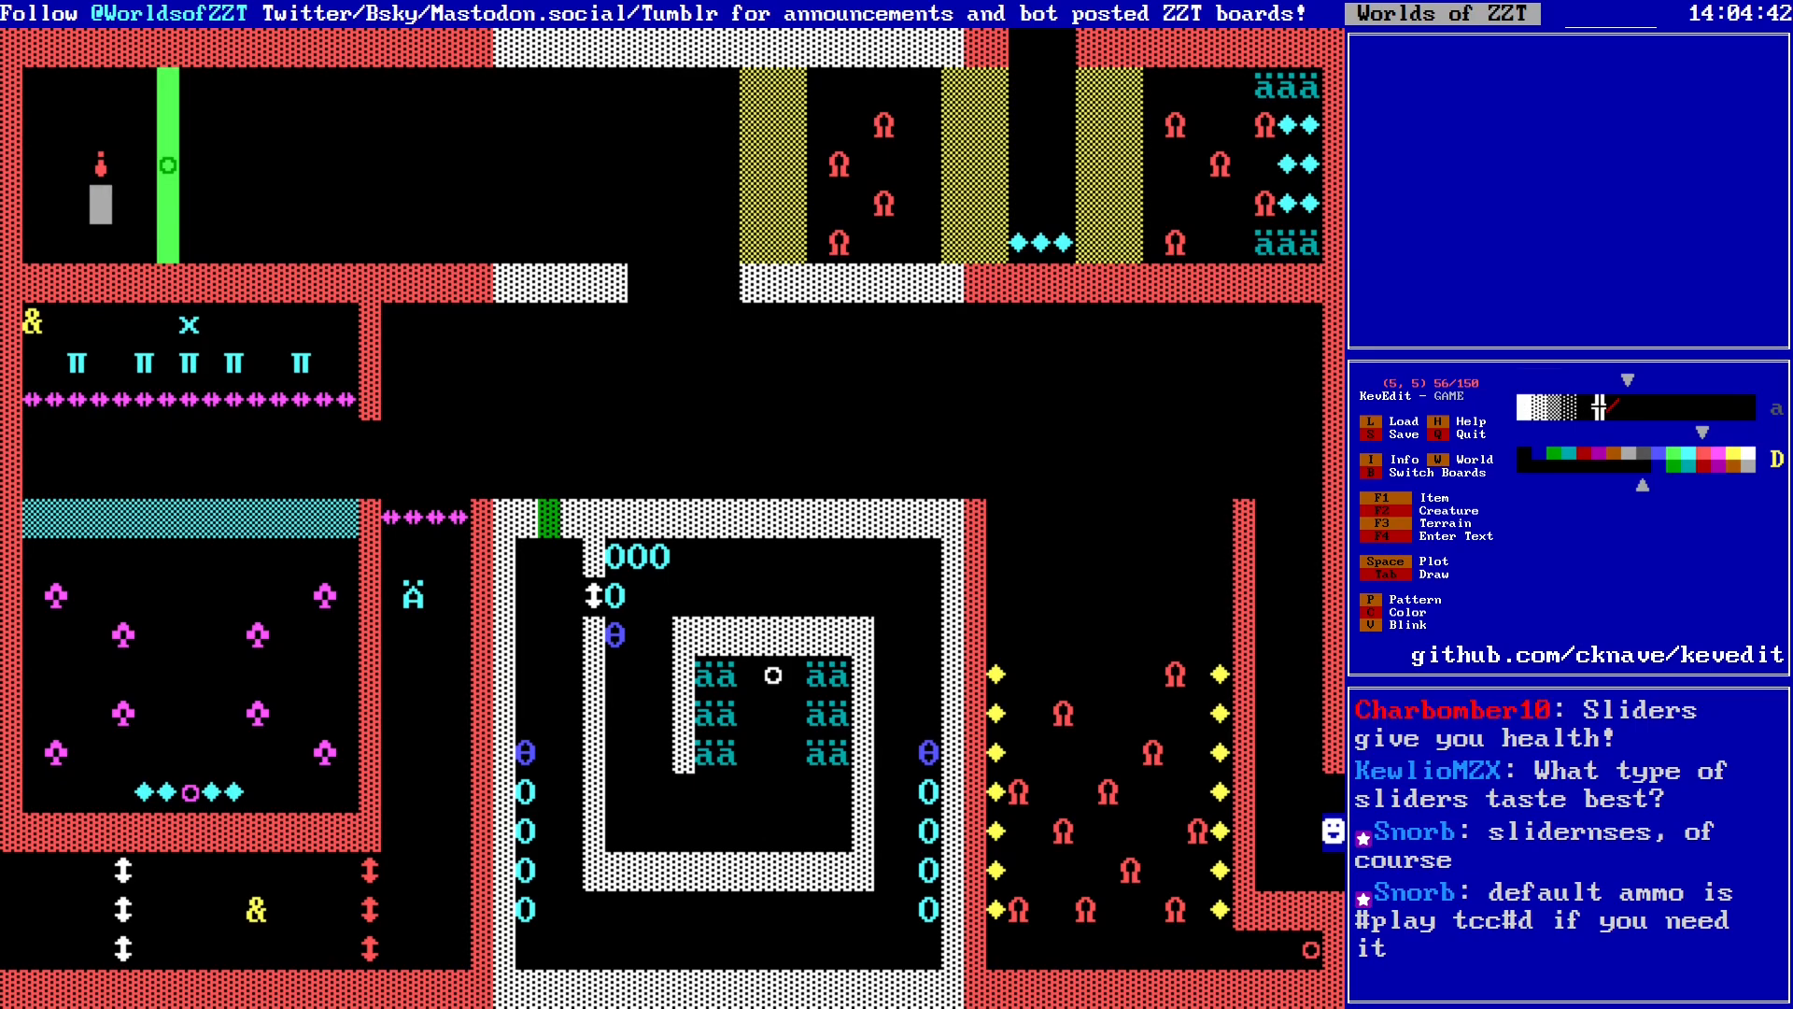
pyautogui.press('Up')
pyautogui.press('Down')
pyautogui.press('Right')
pyautogui.press('Right')
pyautogui.press('Right')
pyautogui.press('Right')
pyautogui.press('Right')
pyautogui.press('Right')
pyautogui.press('Right')
pyautogui.press('Right')
pyautogui.press('Right')
pyautogui.press('Right')
pyautogui.press('Right')
pyautogui.press('Right')
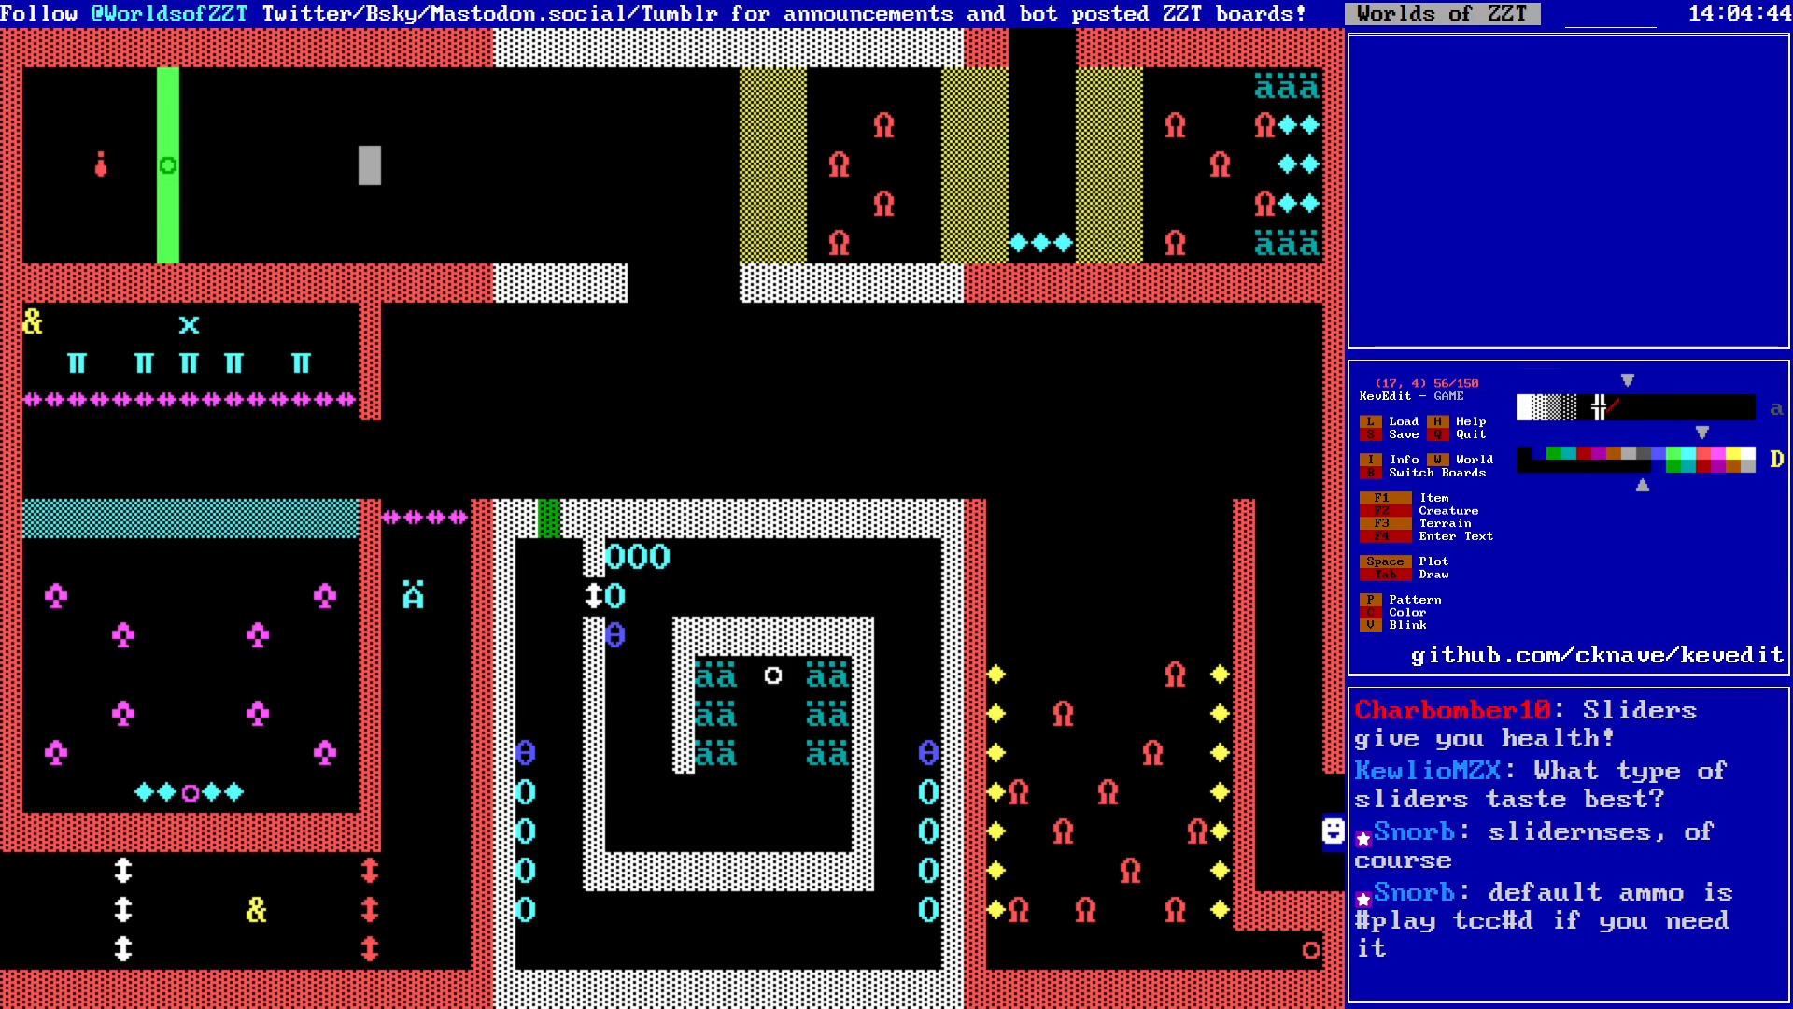
pyautogui.press('Right')
pyautogui.press('Right')
pyautogui.press('Right')
pyautogui.press('Right')
pyautogui.press('Right')
pyautogui.press('Right')
pyautogui.press('Right')
pyautogui.press('Right')
pyautogui.press('Right')
pyautogui.press('Right')
pyautogui.press('Right')
pyautogui.press('Right')
pyautogui.press('Right')
pyautogui.press('Right')
pyautogui.press('Right')
pyautogui.press('Right')
pyautogui.press('Right')
pyautogui.press('Right')
pyautogui.press('Right')
pyautogui.press('Right')
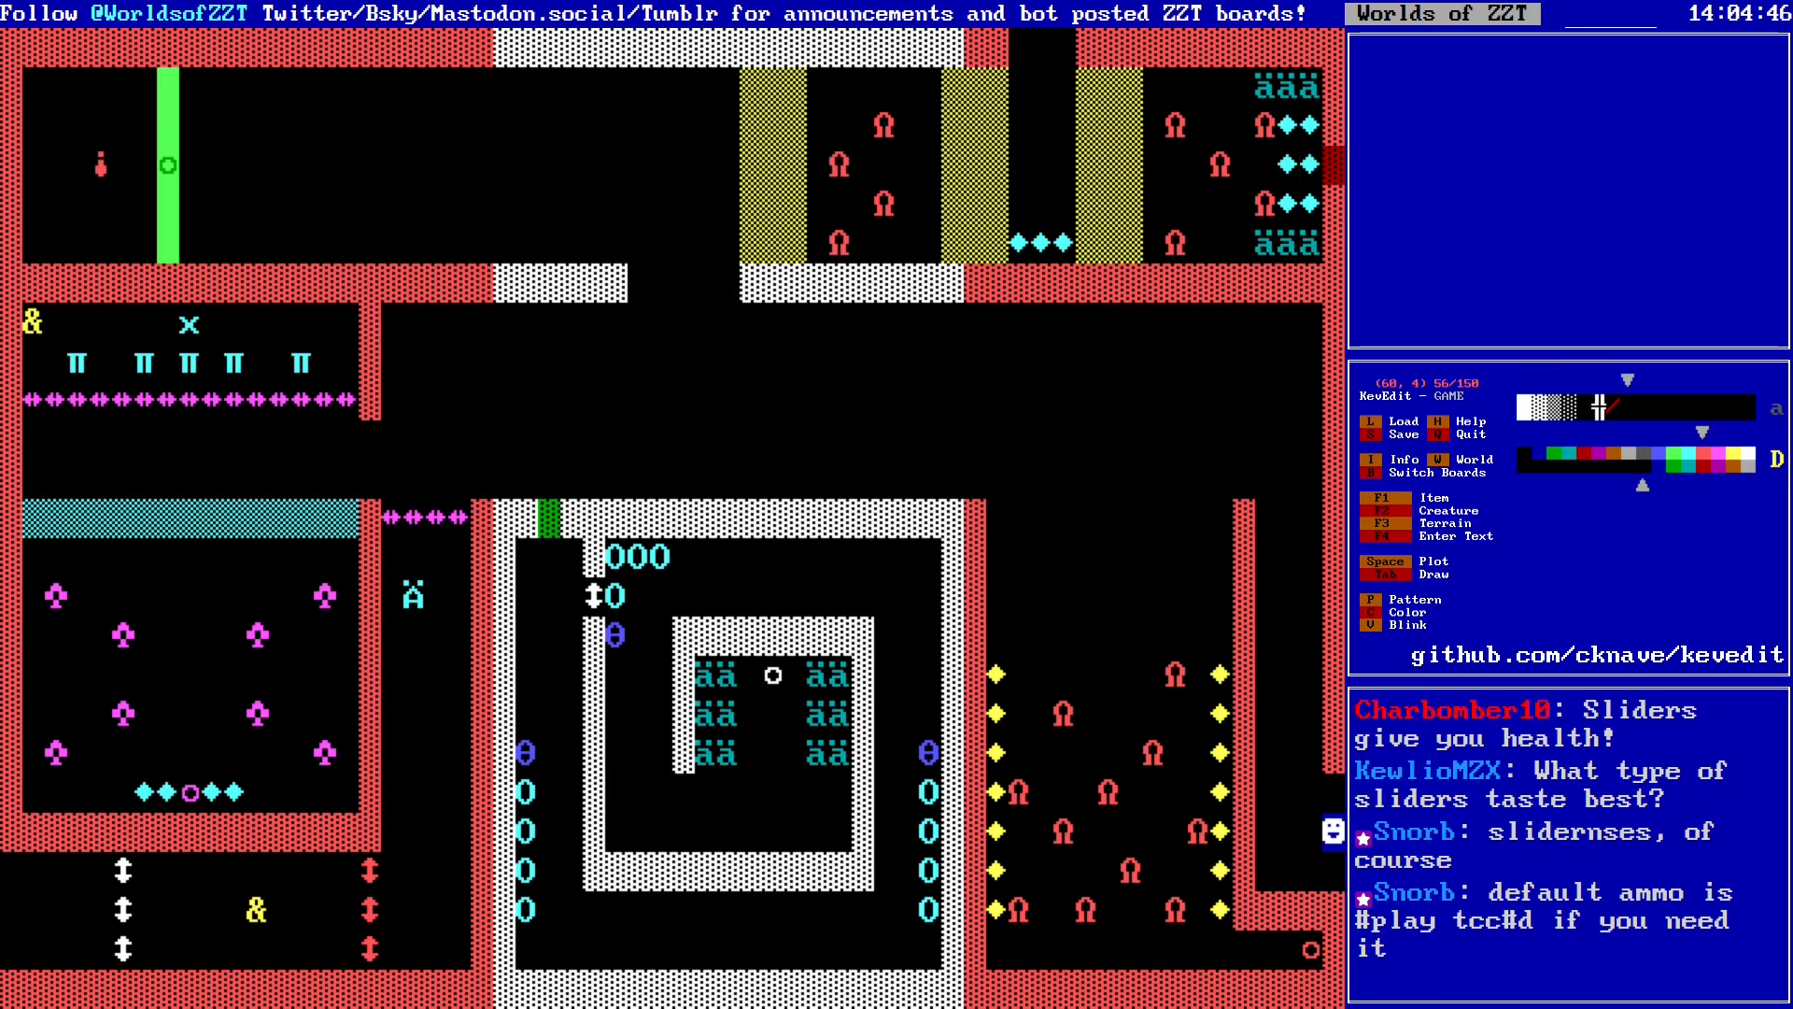
# Step: Examine the upper room westward along its middle row, from the east wall toward the green barrier
pyautogui.press('Left')
pyautogui.press('Left')
pyautogui.press('Left')
pyautogui.press('Left')
pyautogui.press('Left')
pyautogui.press('Left')
pyautogui.press('Left')
pyautogui.press('Left')
pyautogui.press('Left')
pyautogui.press('Left')
pyautogui.press('Left')
pyautogui.press('Left')
pyautogui.press('Left')
pyautogui.press('Left')
pyautogui.press('Left')
pyautogui.press('Left')
pyautogui.press('Left')
pyautogui.press('Left')
pyautogui.press('Left')
pyautogui.press('Left')
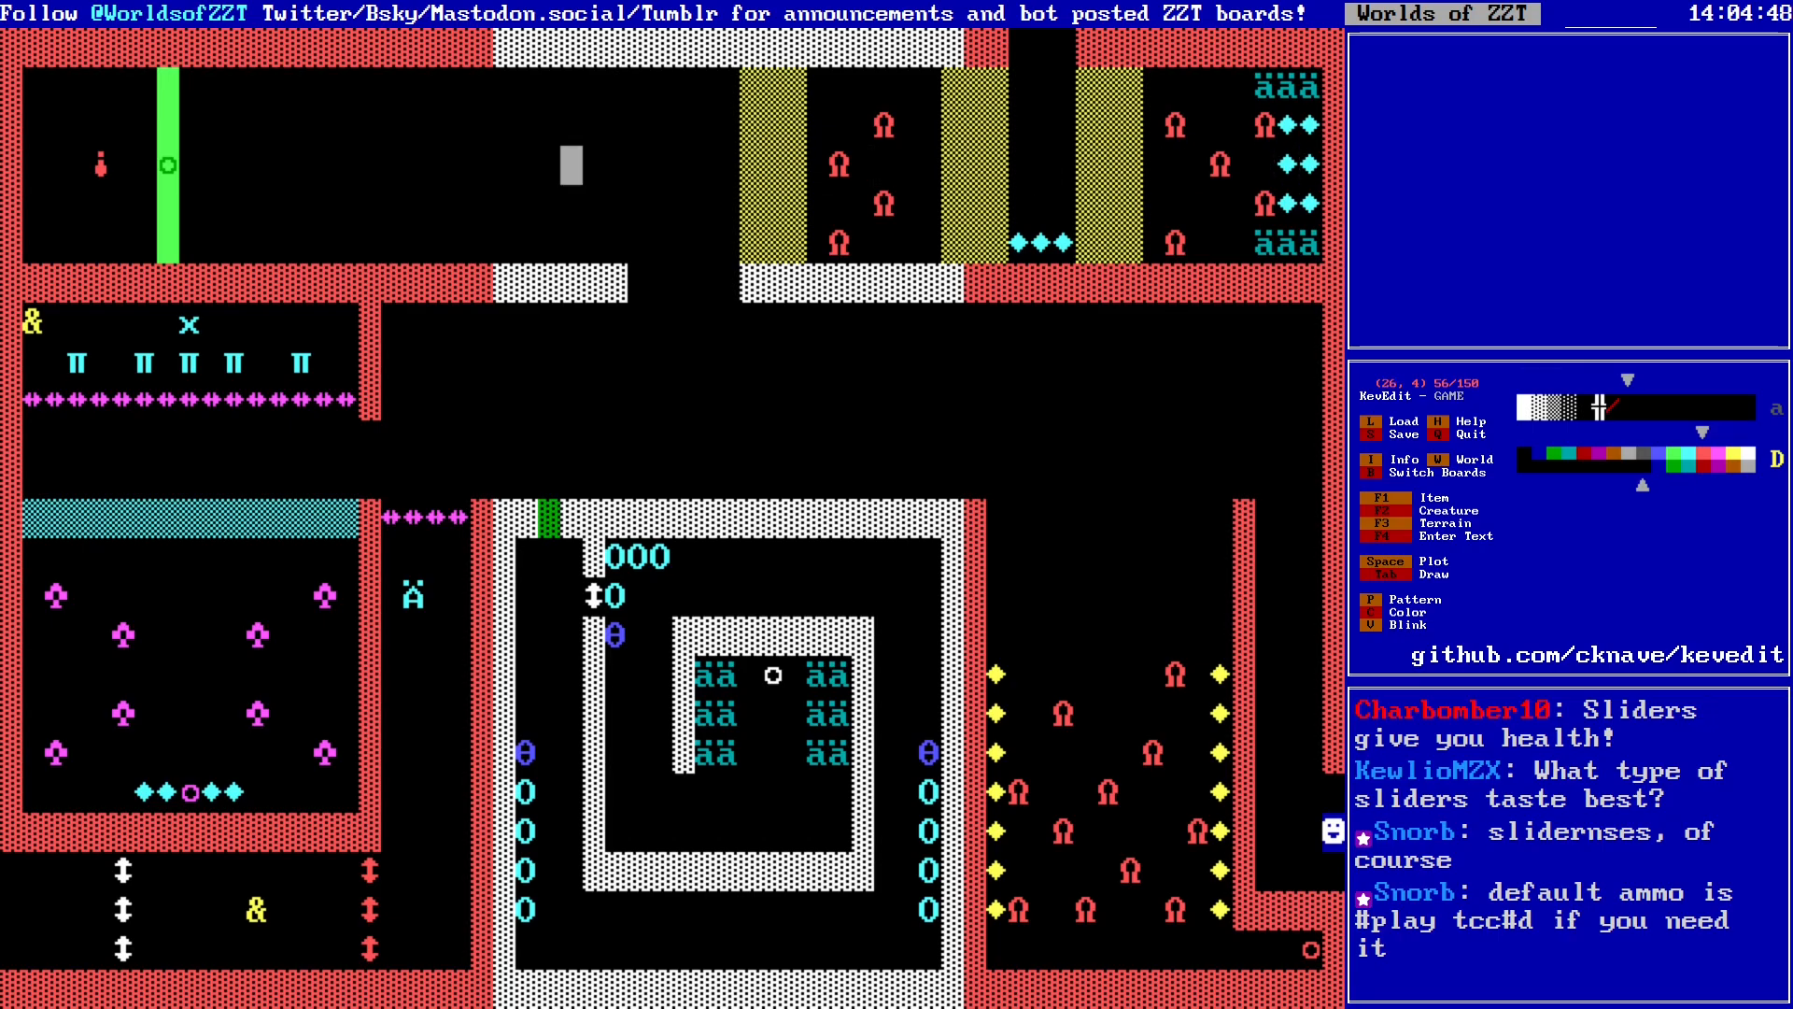
pyautogui.press('Left')
pyautogui.press('Left')
pyautogui.press('Left')
pyautogui.press('Left')
pyautogui.press('Left')
pyautogui.press('Left')
pyautogui.press('Left')
pyautogui.press('Left')
pyautogui.press('Left')
pyautogui.press('Left')
pyautogui.press('Left')
pyautogui.press('Left')
pyautogui.press('Left')
pyautogui.press('Left')
pyautogui.press('Left')
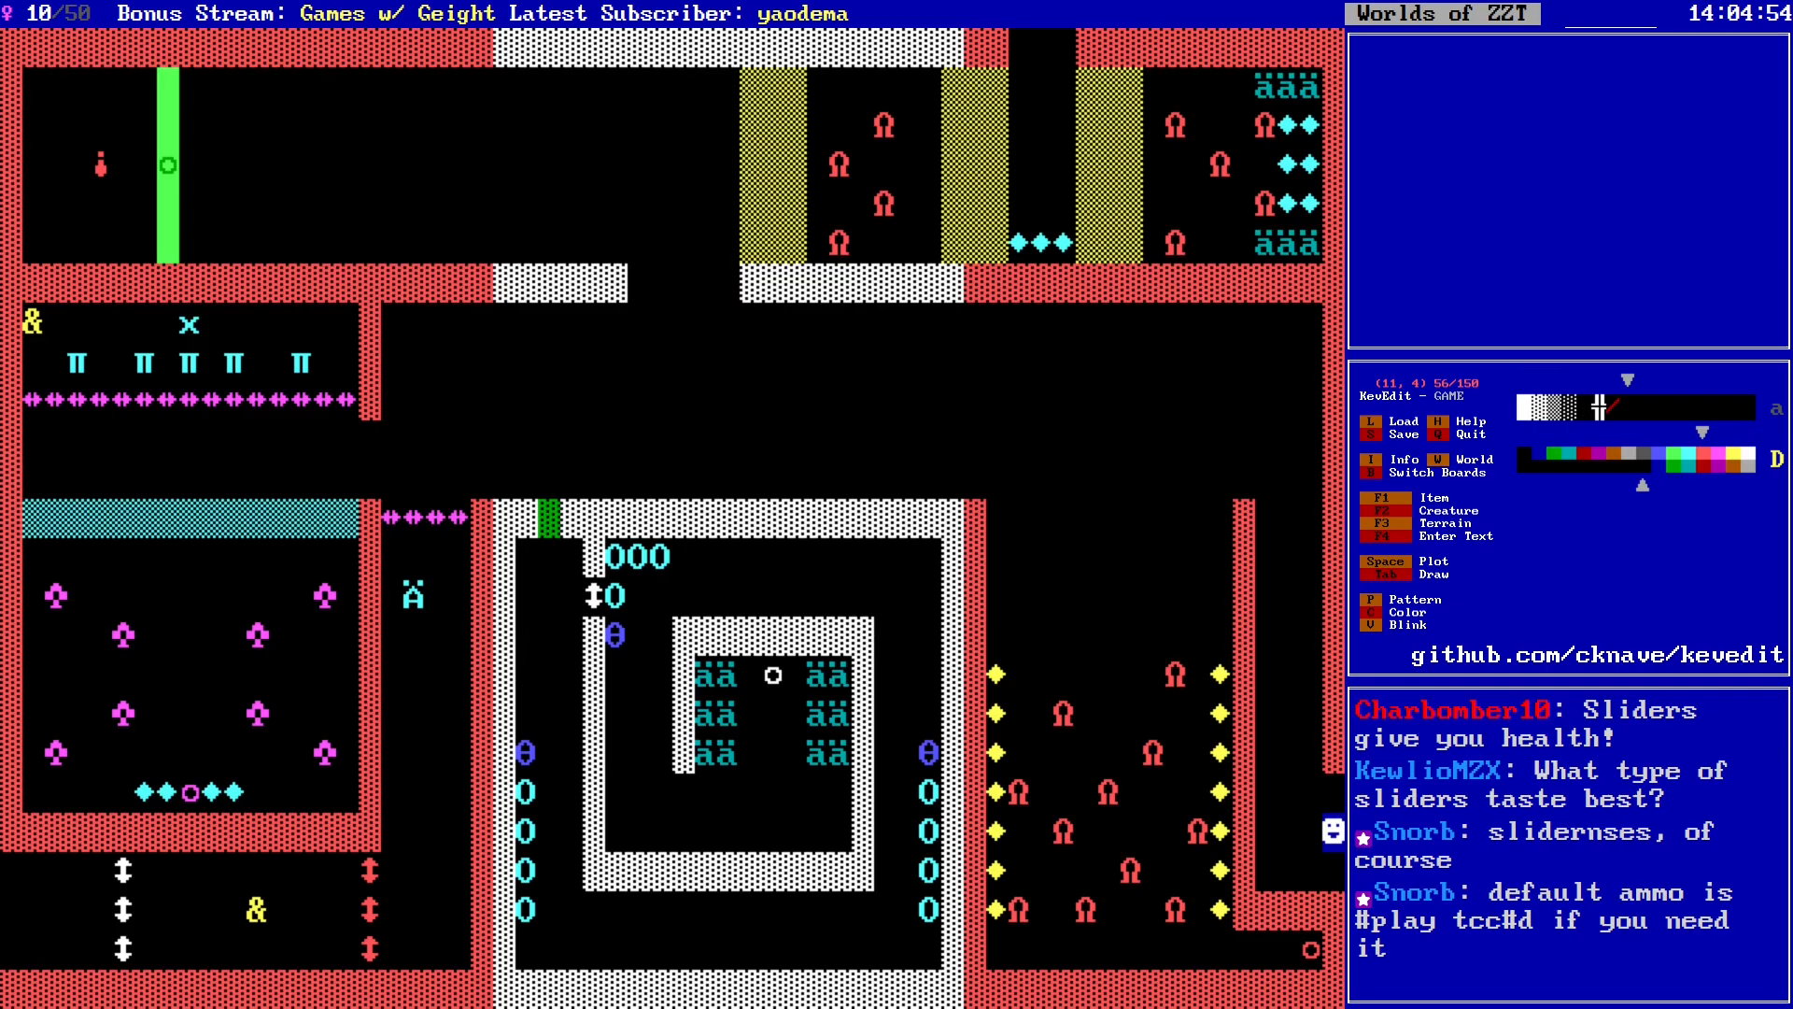
# Step: Examine the upper room eastward from the green barrier to the yellow walls around the three gems
pyautogui.press('Right')
pyautogui.press('Right')
pyautogui.press('Right')
pyautogui.press('Right')
pyautogui.press('Right')
pyautogui.press('Right')
pyautogui.press('Right')
pyautogui.press('Right')
pyautogui.press('Right')
pyautogui.press('Right')
pyautogui.press('Right')
pyautogui.press('Right')
pyautogui.press('Right')
pyautogui.press('Right')
pyautogui.press('Right')
pyautogui.press('Right')
pyautogui.press('Right')
pyautogui.press('Right')
pyautogui.press('Right')
pyautogui.press('Right')
pyautogui.press('Left')
pyautogui.press('Left')
pyautogui.press('Left')
pyautogui.press('Left')
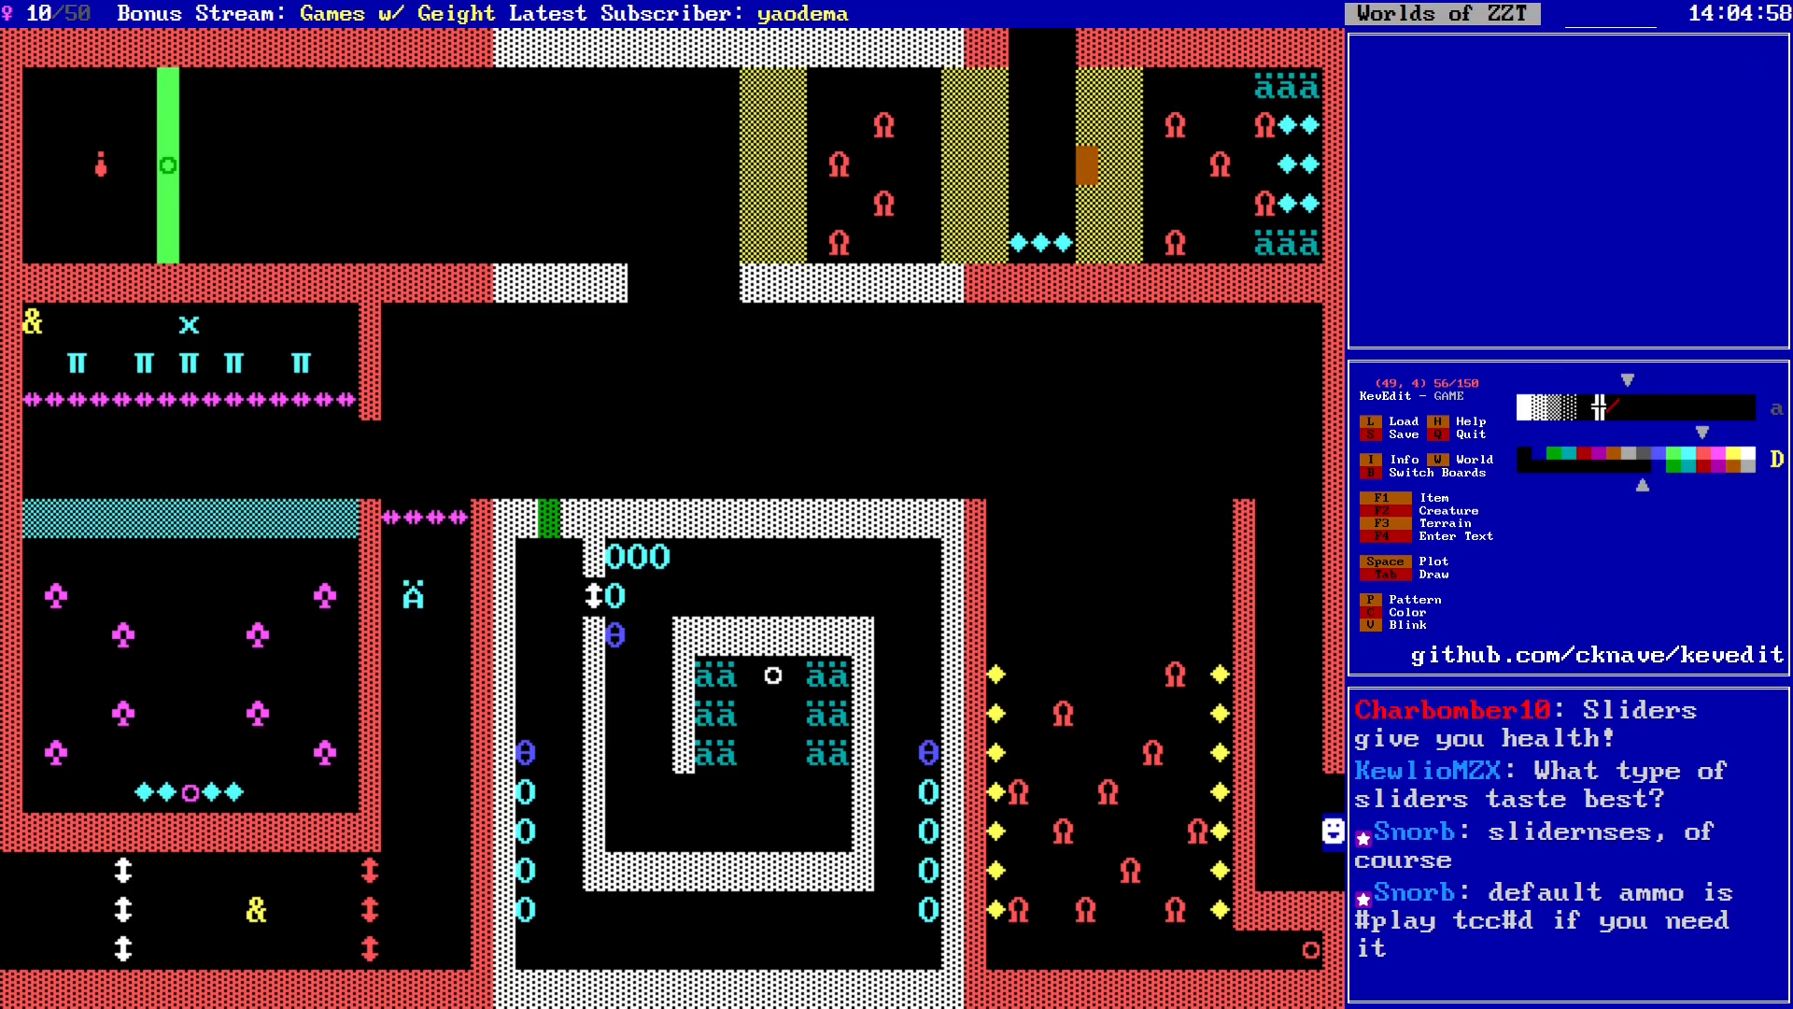
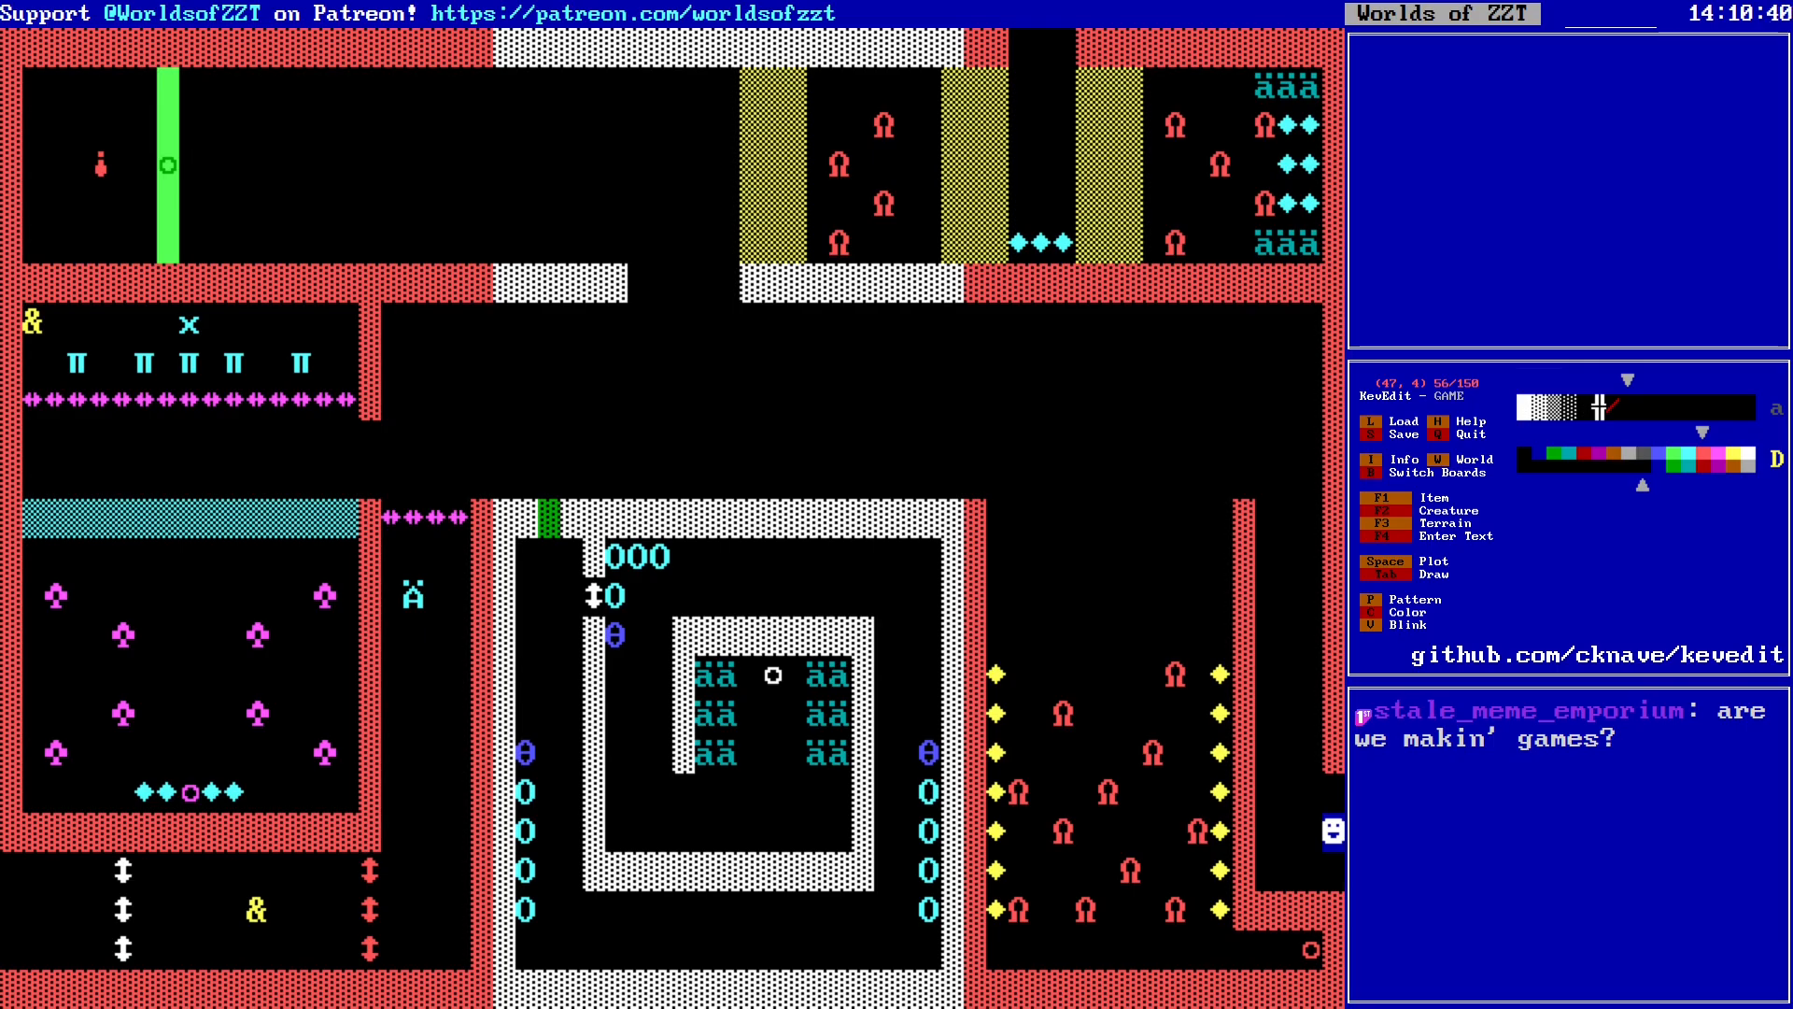
# Step: Save the world
pyautogui.press('s')
pyautogui.press('Return')
pyautogui.press('Down')
pyautogui.press('Down')
pyautogui.press('Down')
pyautogui.press('Down')
pyautogui.press('Down')
pyautogui.hotkey('shift', 'Left')
pyautogui.hotkey('shift', 'Left')
pyautogui.hotkey('shift', 'Left')
pyautogui.hotkey('shift', 'Left')
pyautogui.hotkey('shift', 'Left')
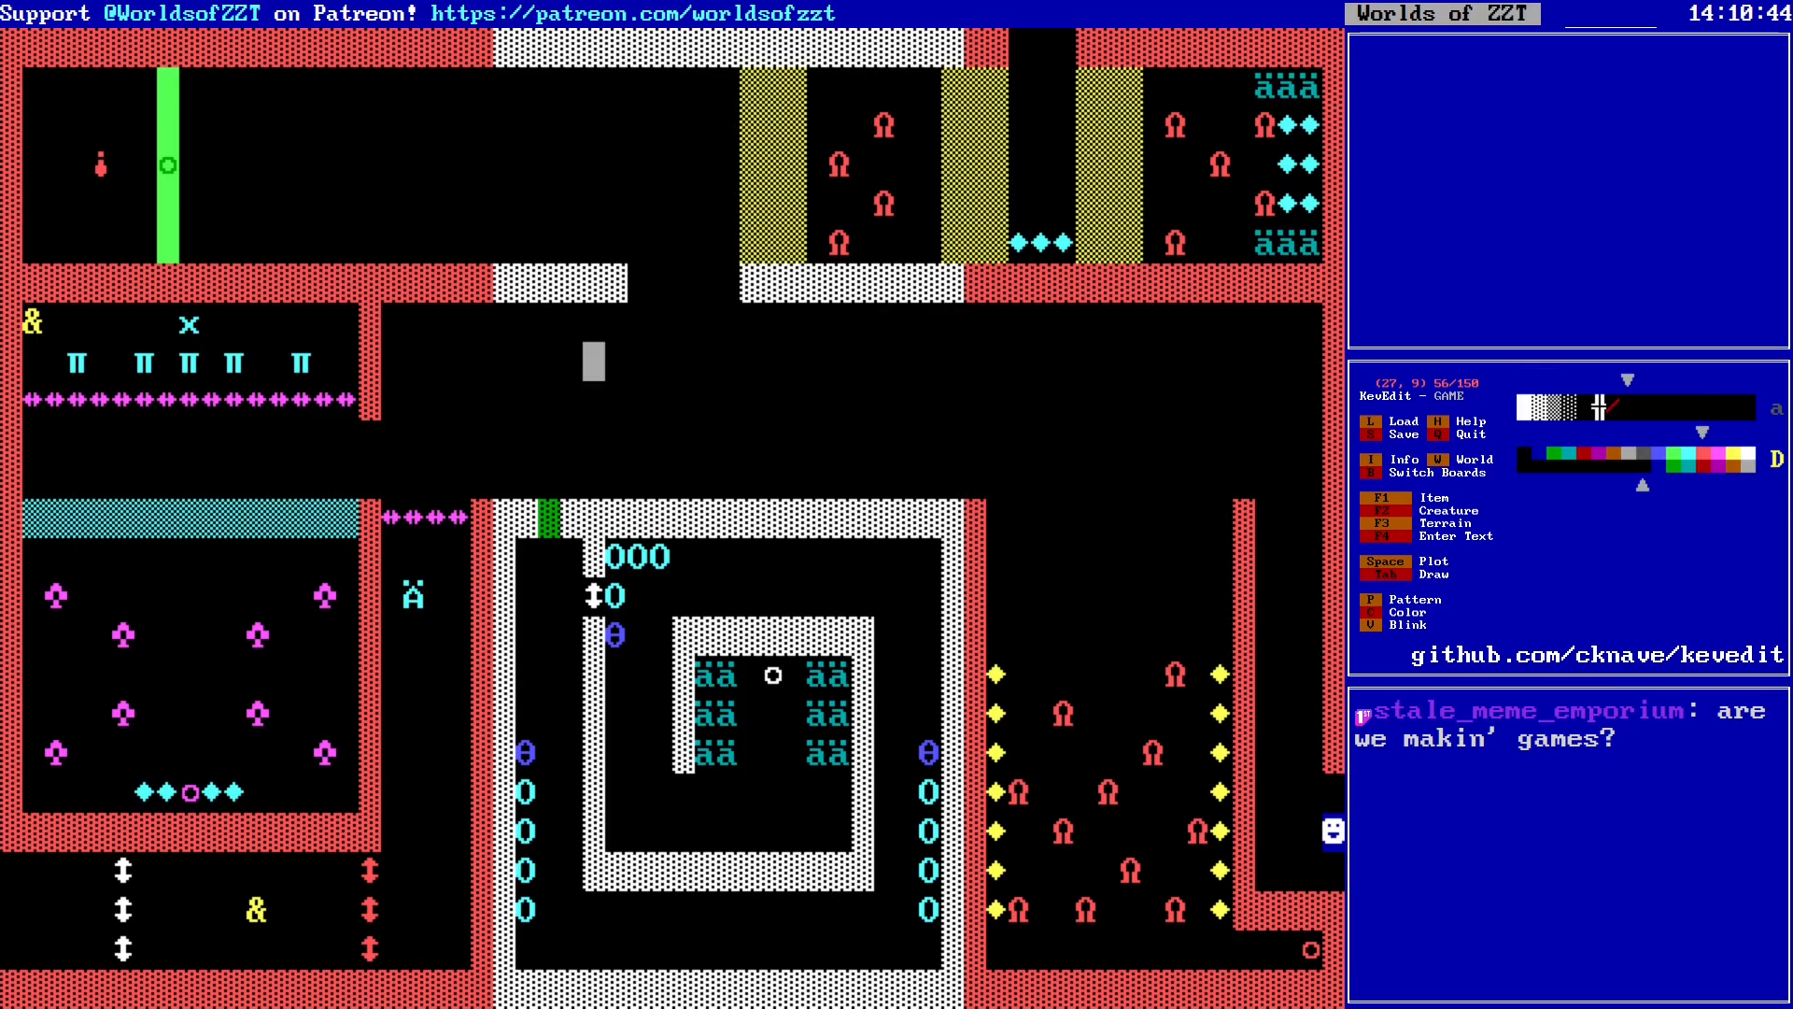
pyautogui.hotkey('shift', 'Down')
pyautogui.hotkey('shift', 'Down')
pyautogui.hotkey('shift', 'Down')
pyautogui.hotkey('shift', 'Down')
pyautogui.hotkey('shift', 'Right')
pyautogui.hotkey('shift', 'Right')
pyautogui.hotkey('shift', 'Right')
pyautogui.hotkey('shift', 'Right')
pyautogui.hotkey('shift', 'Right')
pyautogui.hotkey('shift', 'Right')
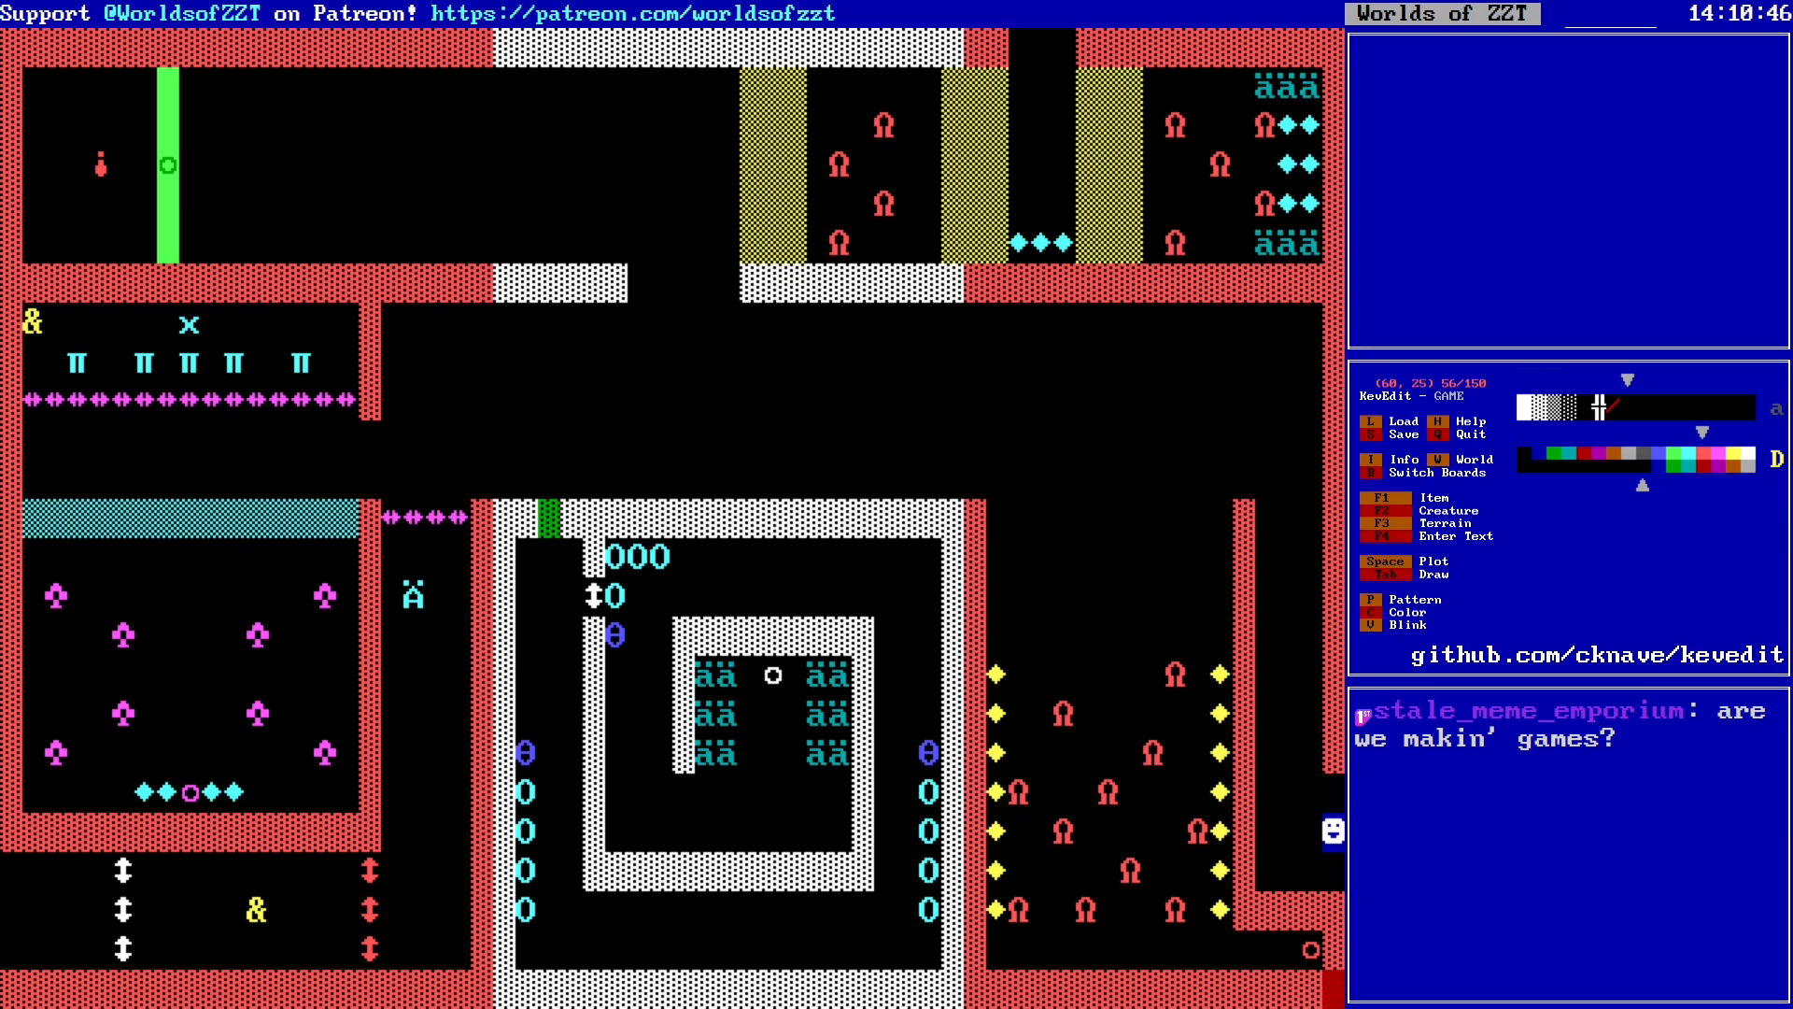
pyautogui.hotkey('shift', 'Up')
pyautogui.hotkey('shift', 'Up')
pyautogui.hotkey('shift', 'Up')
pyautogui.hotkey('shift', 'Up')
pyautogui.hotkey('shift', 'Left')
pyautogui.hotkey('shift', 'Left')
pyautogui.hotkey('shift', 'Left')
pyautogui.hotkey('shift', 'Left')
pyautogui.hotkey('shift', 'Left')
pyautogui.hotkey('shift', 'Left')
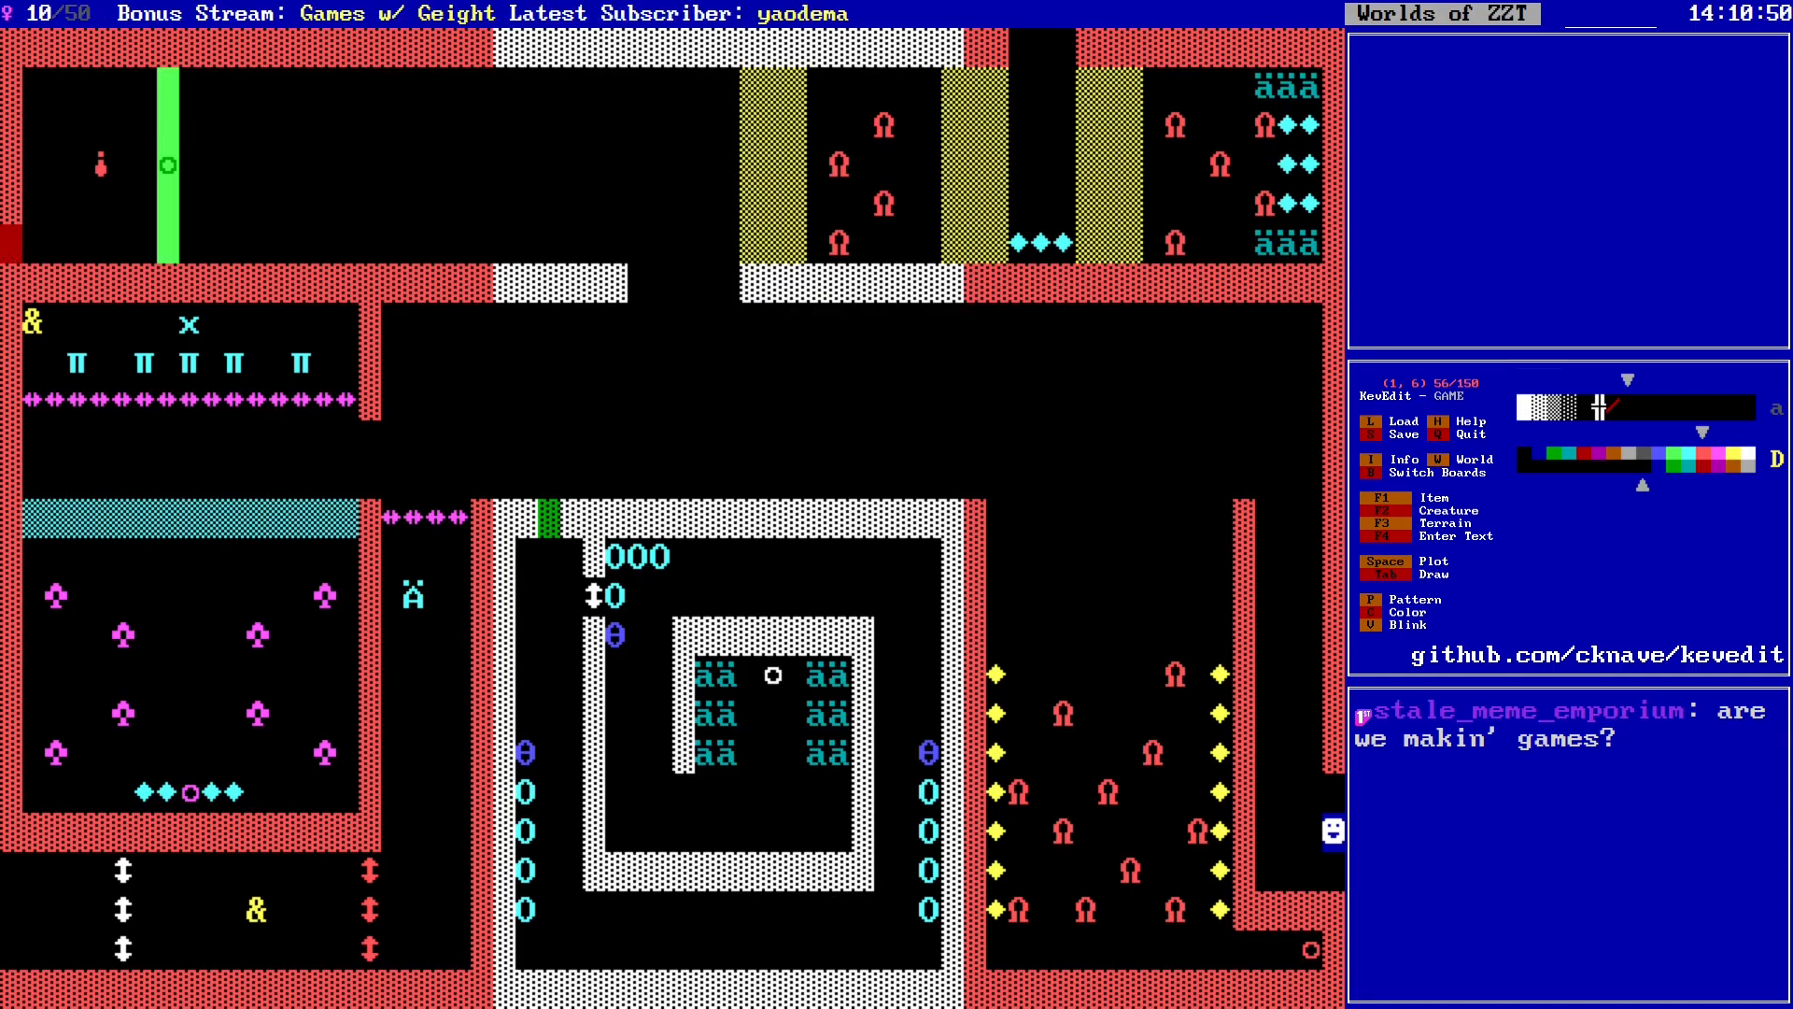
# Step: Examine the area from the west wall across to the upper wall of the white spiral room by its green door
pyautogui.press('Down')
pyautogui.press('Down')
pyautogui.hotkey('shift', 'Right')
pyautogui.hotkey('shift', 'Right')
pyautogui.press('Down')
pyautogui.press('Down')
pyautogui.press('Down')
pyautogui.press('Down')
pyautogui.press('Down')
pyautogui.press('Right')
pyautogui.press('Right')
pyautogui.press('Down')
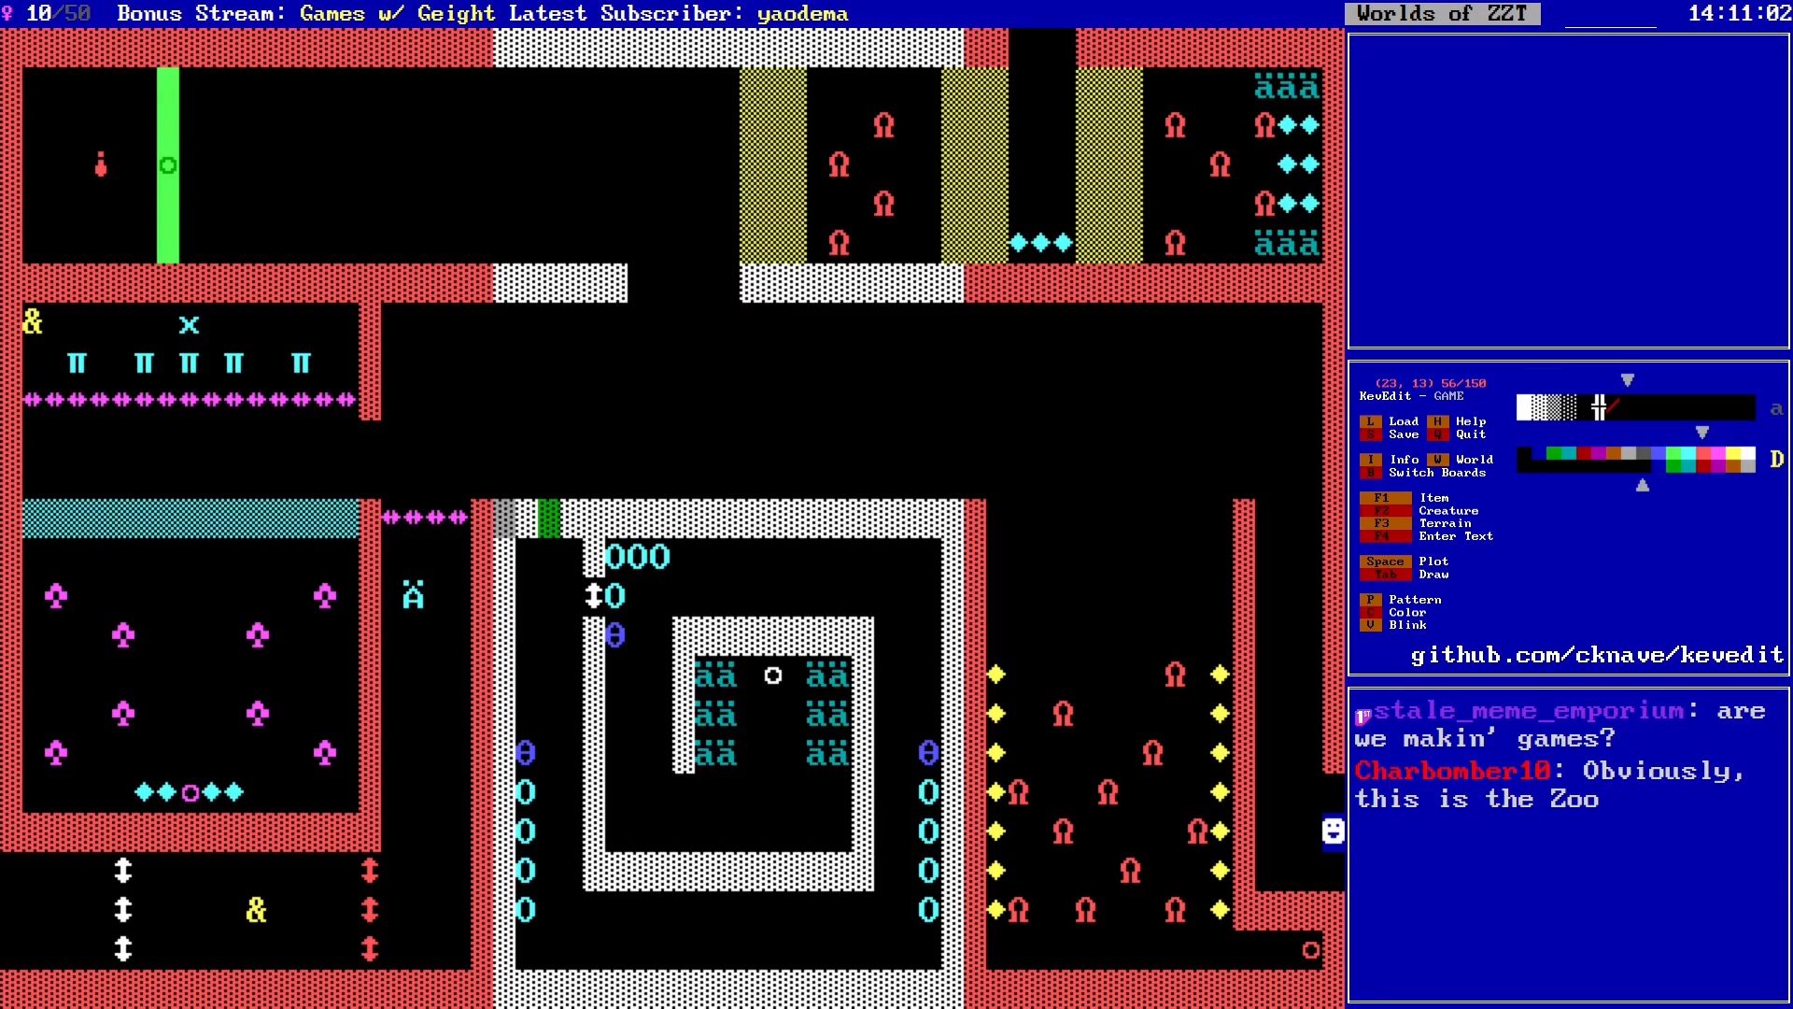
pyautogui.press('Up')
pyautogui.press('Up')
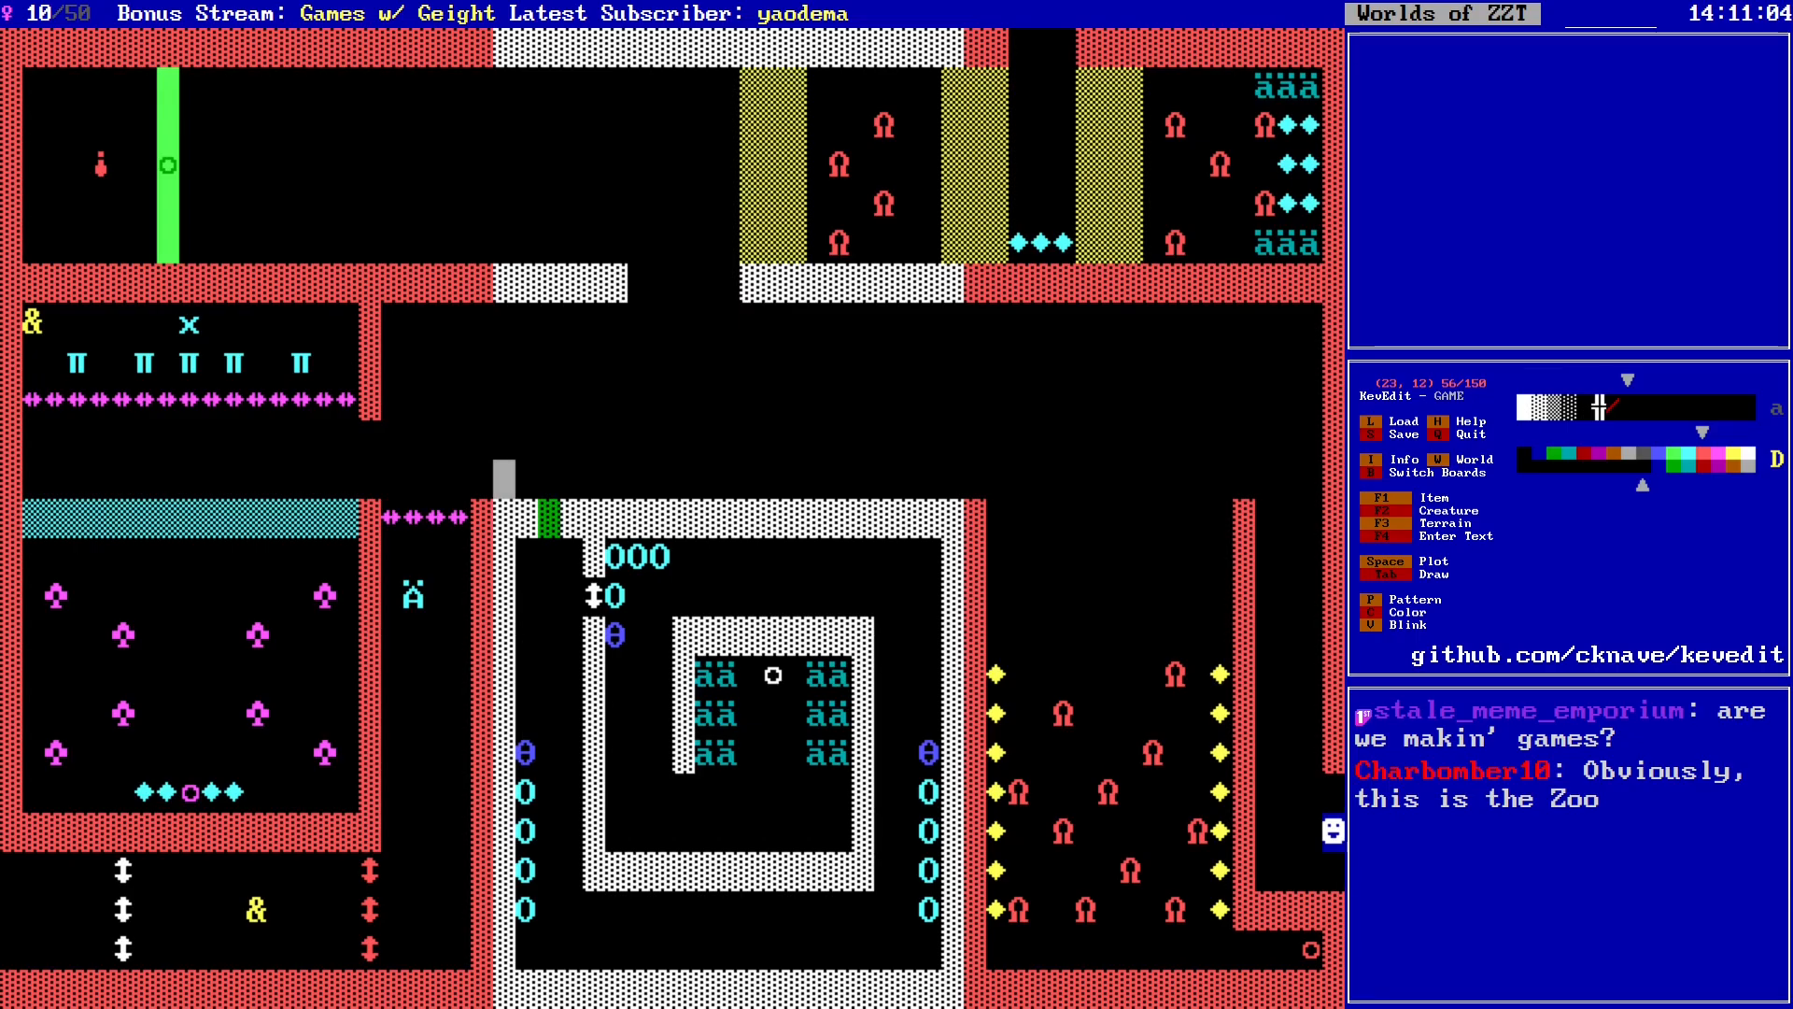
# Step: Save the world over its existing file and switch to the Title screen board
pyautogui.press('s')
pyautogui.press('y')
pyautogui.press('b')
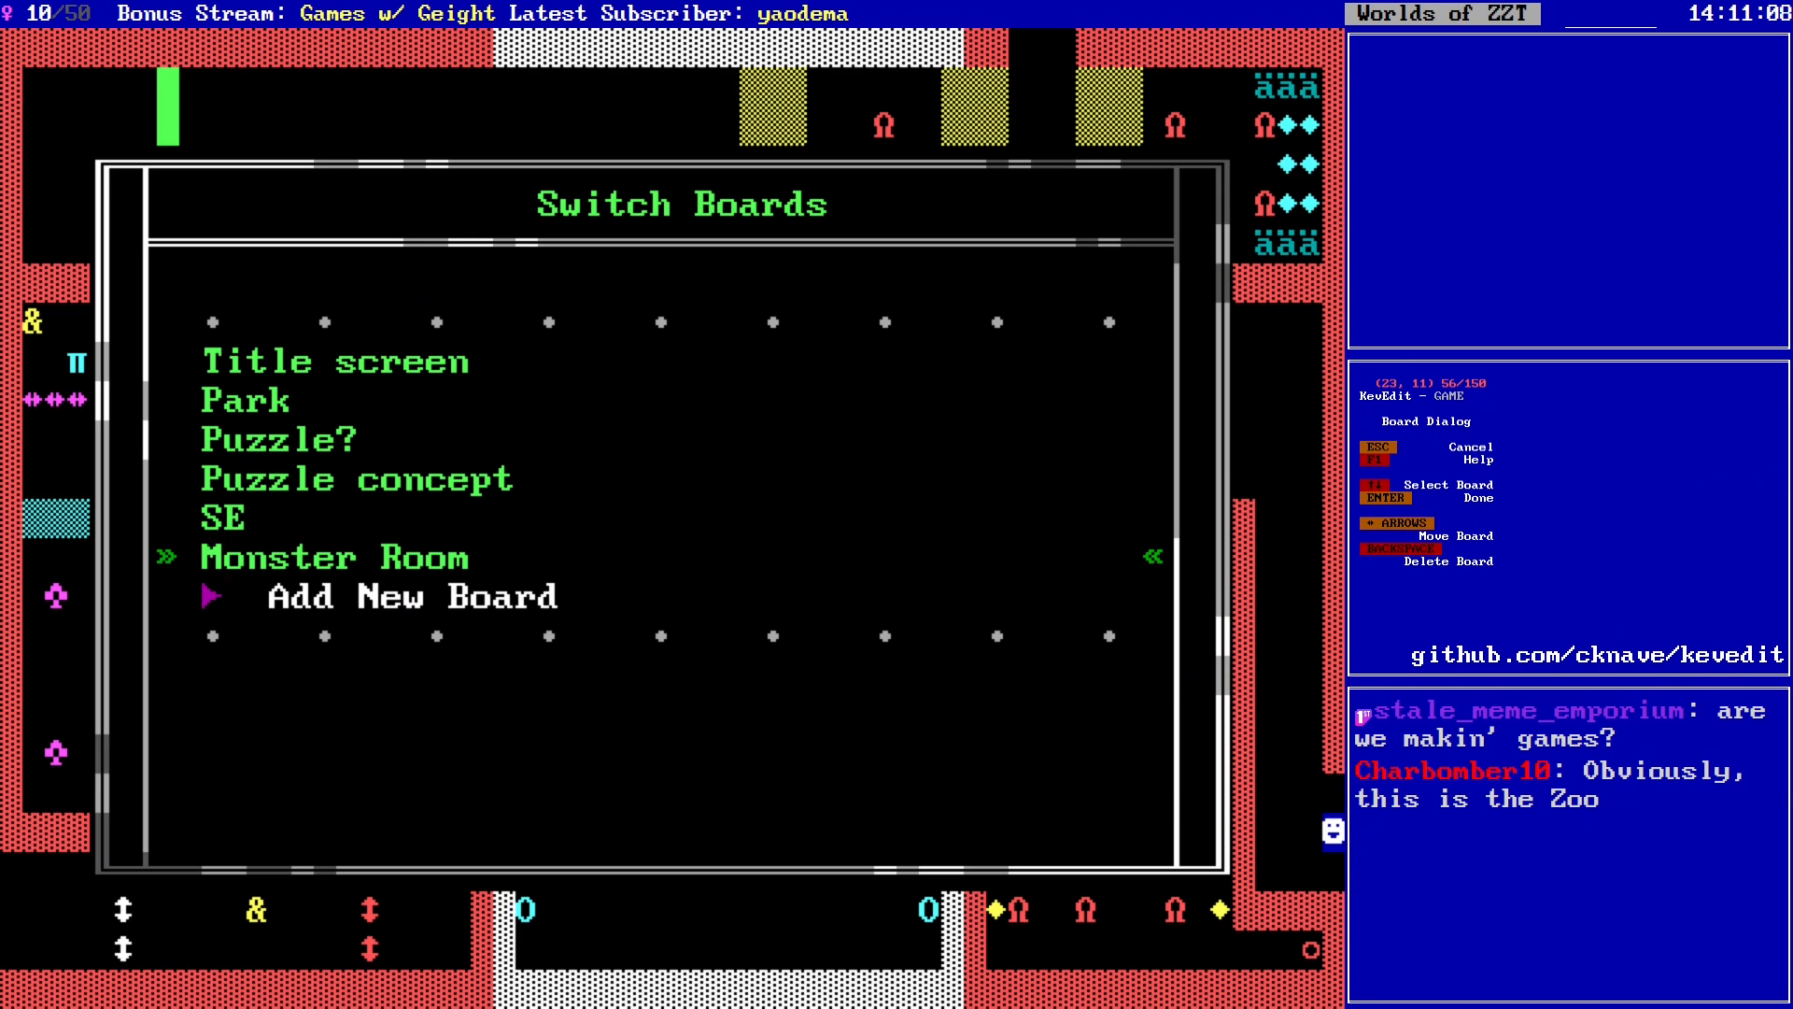
pyautogui.press('Up')
pyautogui.press('Up')
pyautogui.press('Up')
pyautogui.press('Up')
pyautogui.press('Up')
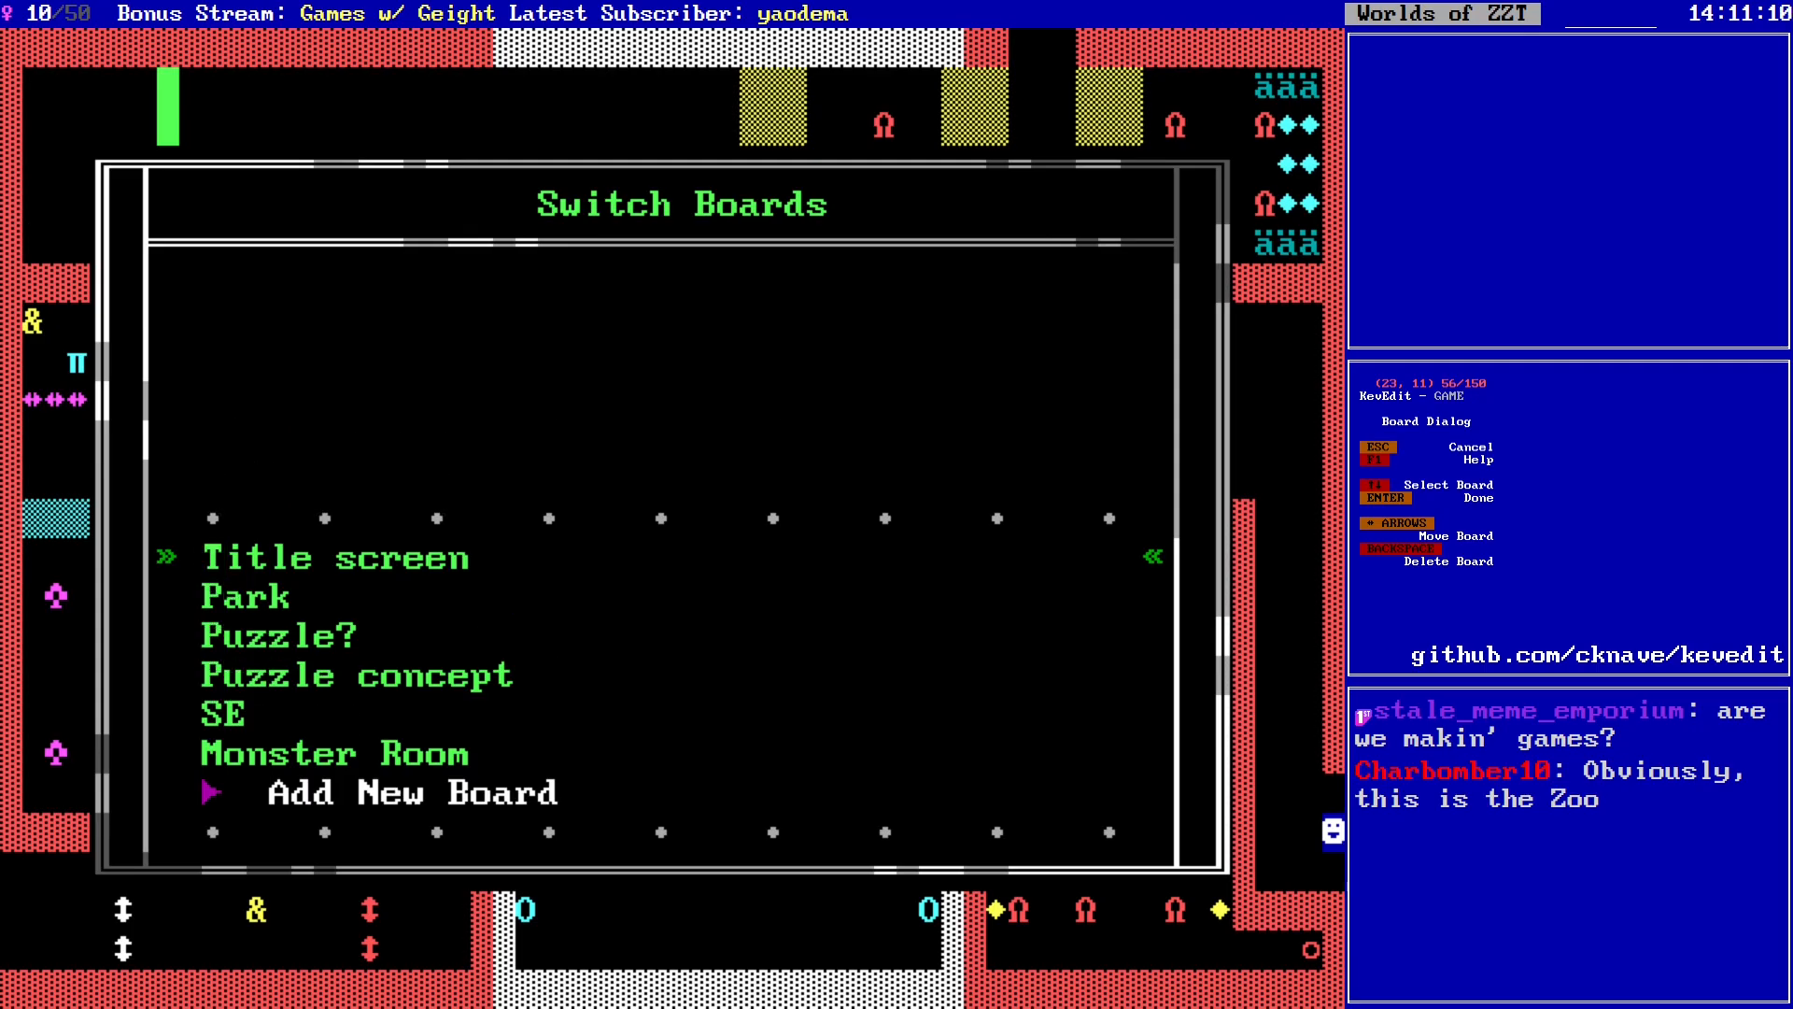
pyautogui.press('Return')
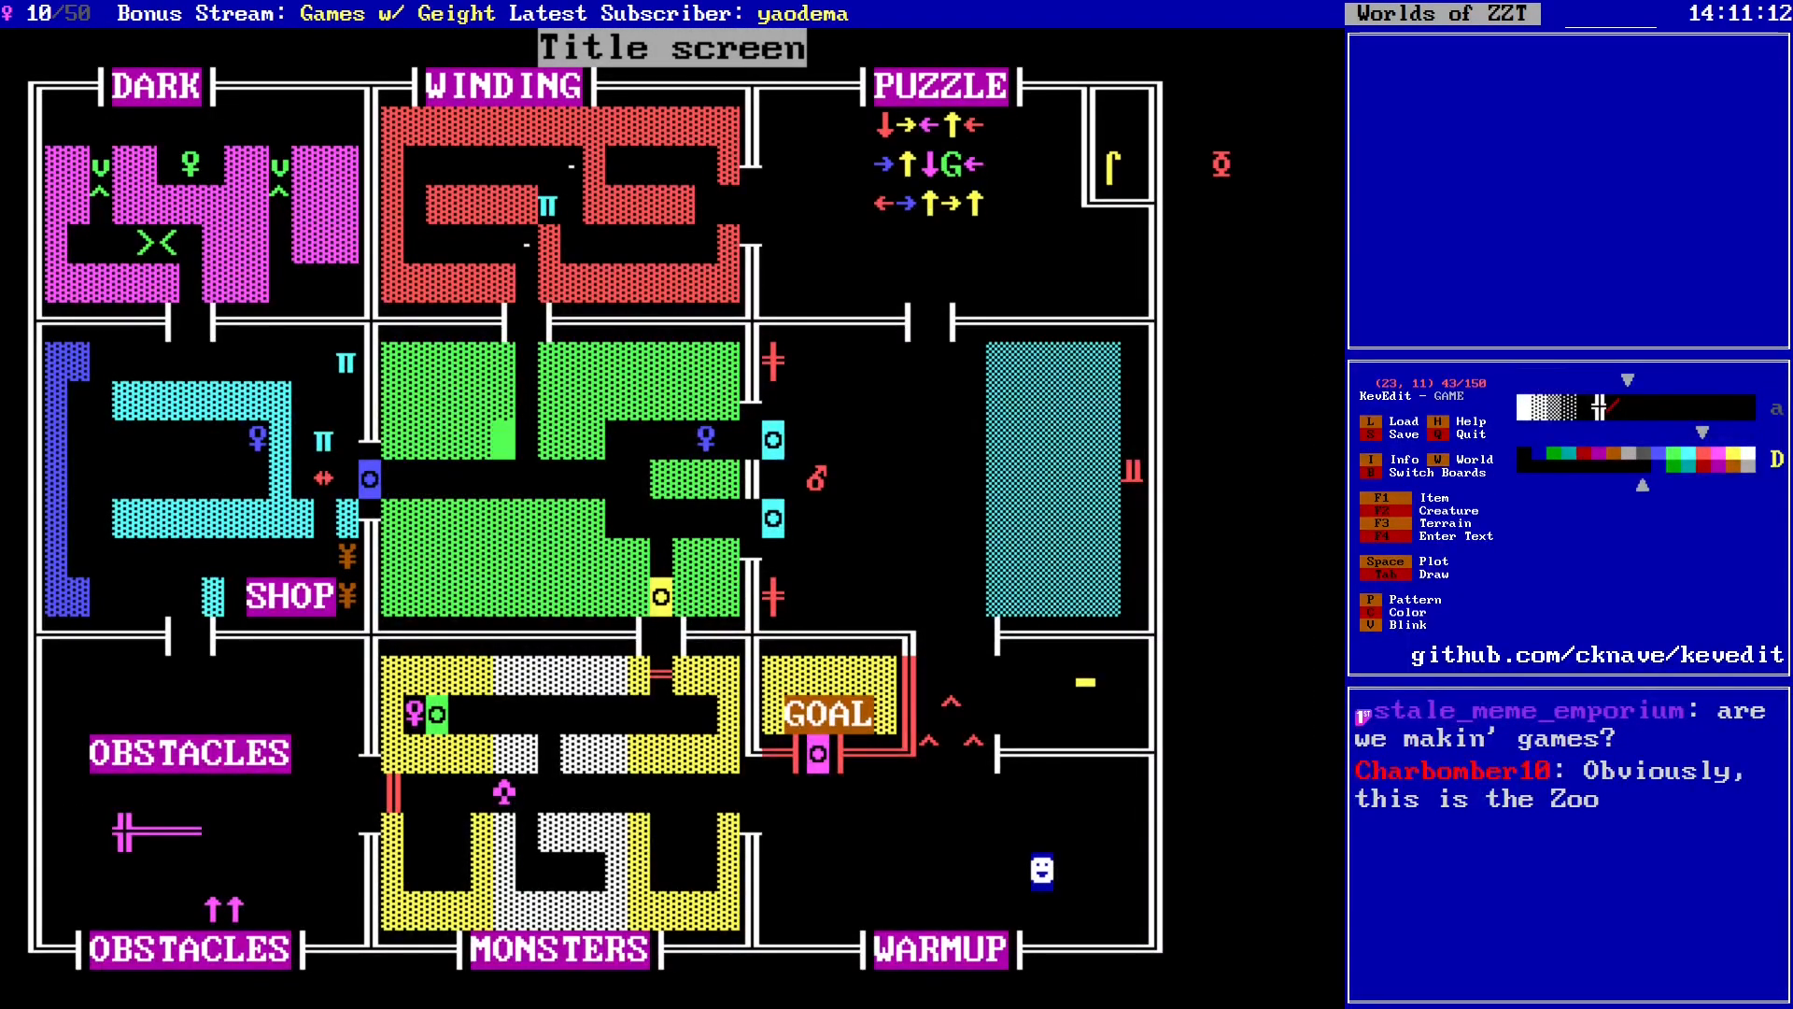
# Step: Examine the room map on the Title screen board, down through the central column to the MONSTERS area
pyautogui.press('Down')
pyautogui.press('Down')
pyautogui.press('Down')
pyautogui.press('Down')
pyautogui.press('Down')
pyautogui.press('Down')
pyautogui.press('Down')
pyautogui.press('Down')
pyautogui.press('Down')
pyautogui.press('Down')
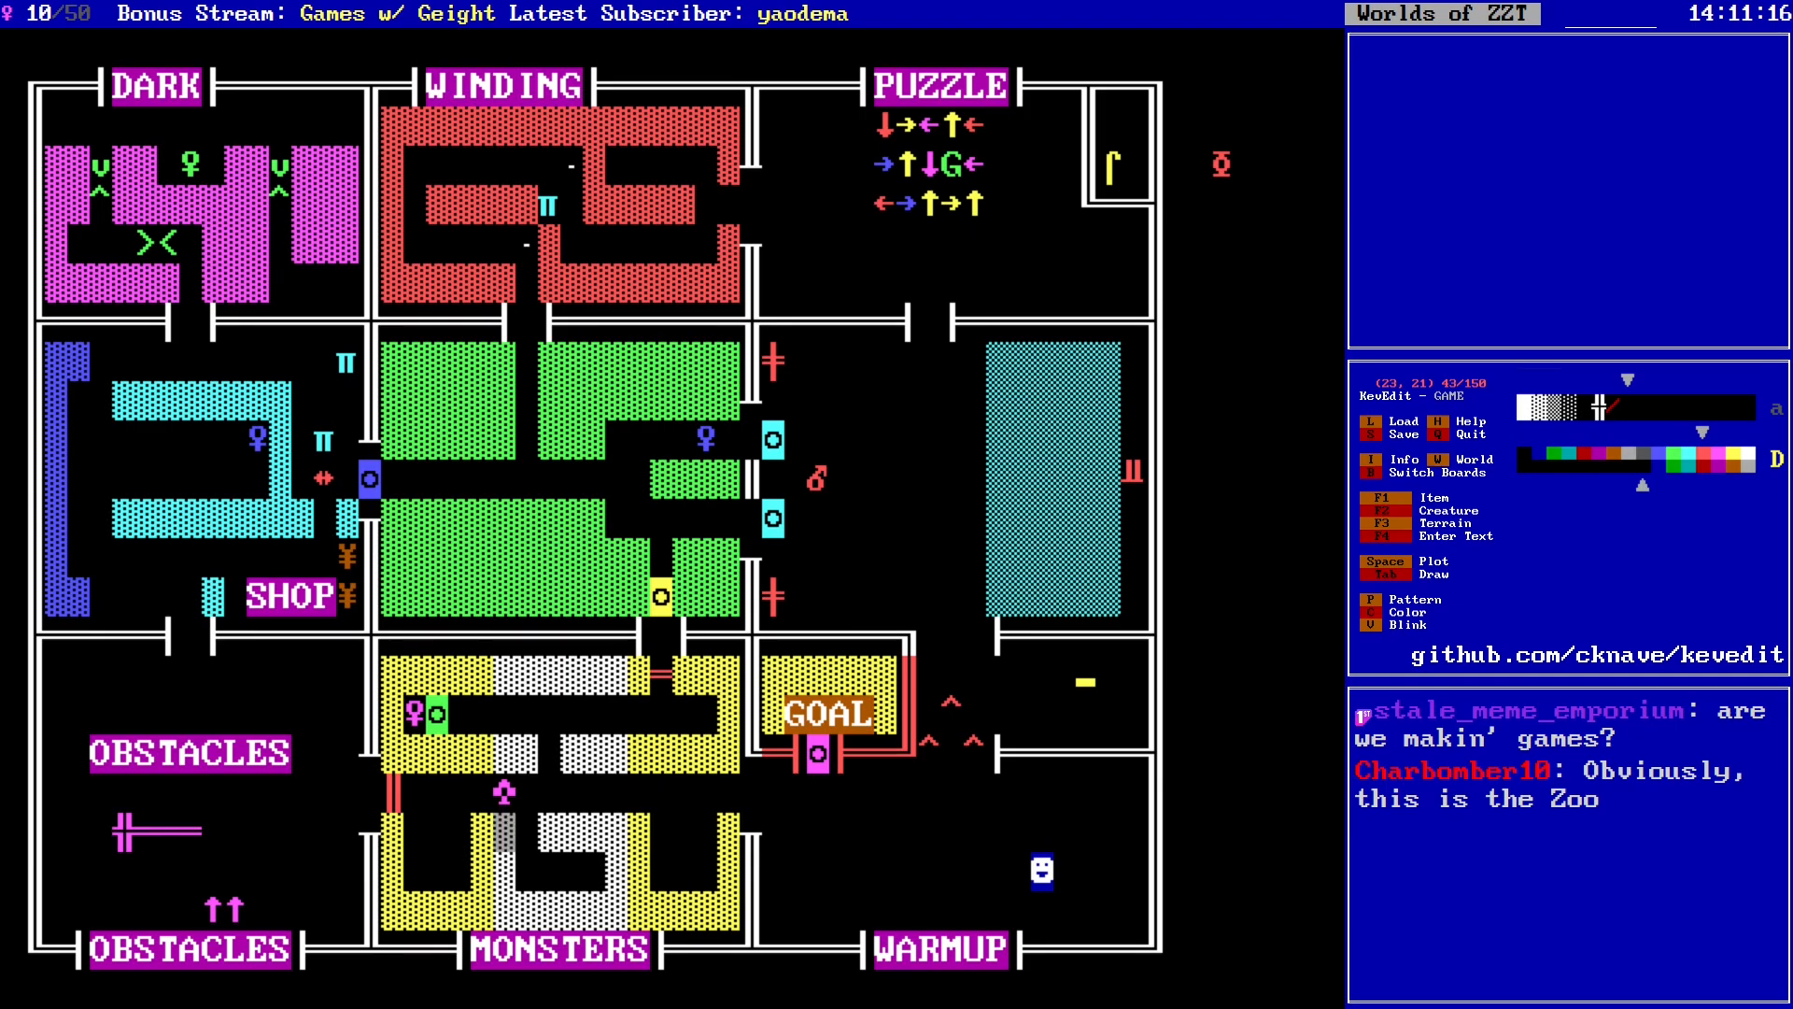
# Step: Switch back to the Monster Room board
pyautogui.press('b')
pyautogui.press('Up')
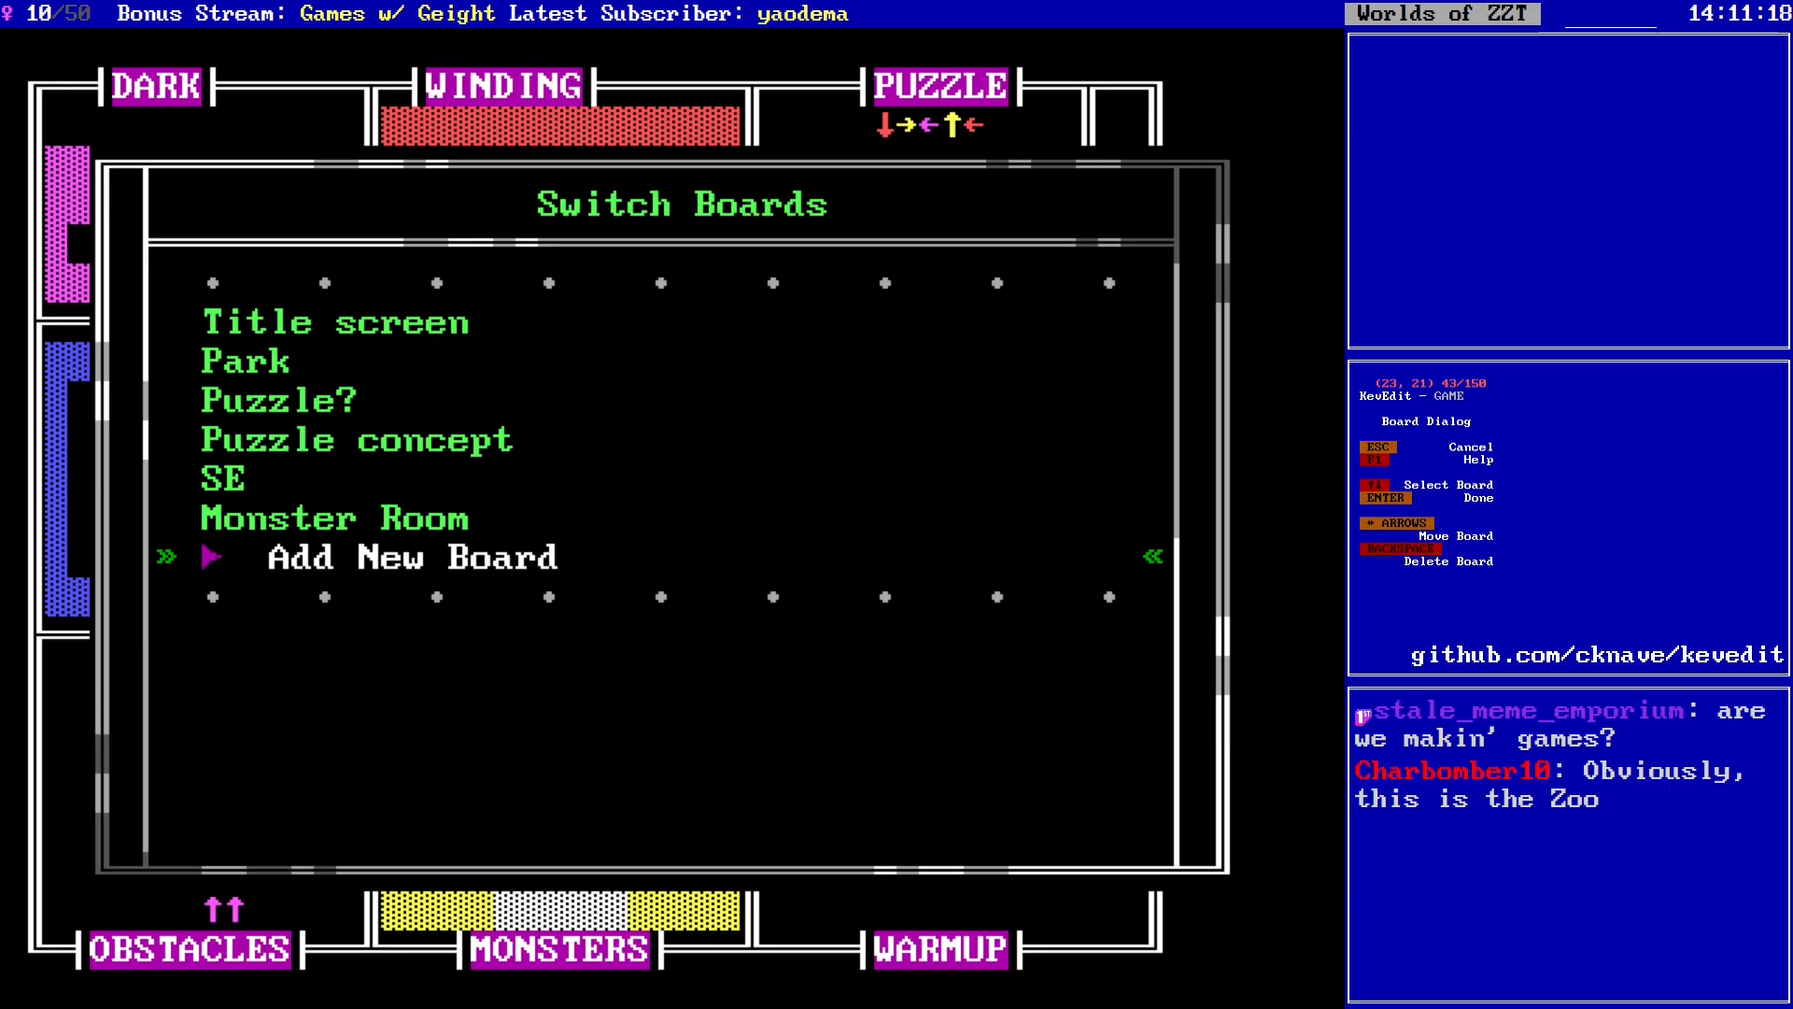
pyautogui.press('Up')
pyautogui.press('Return')
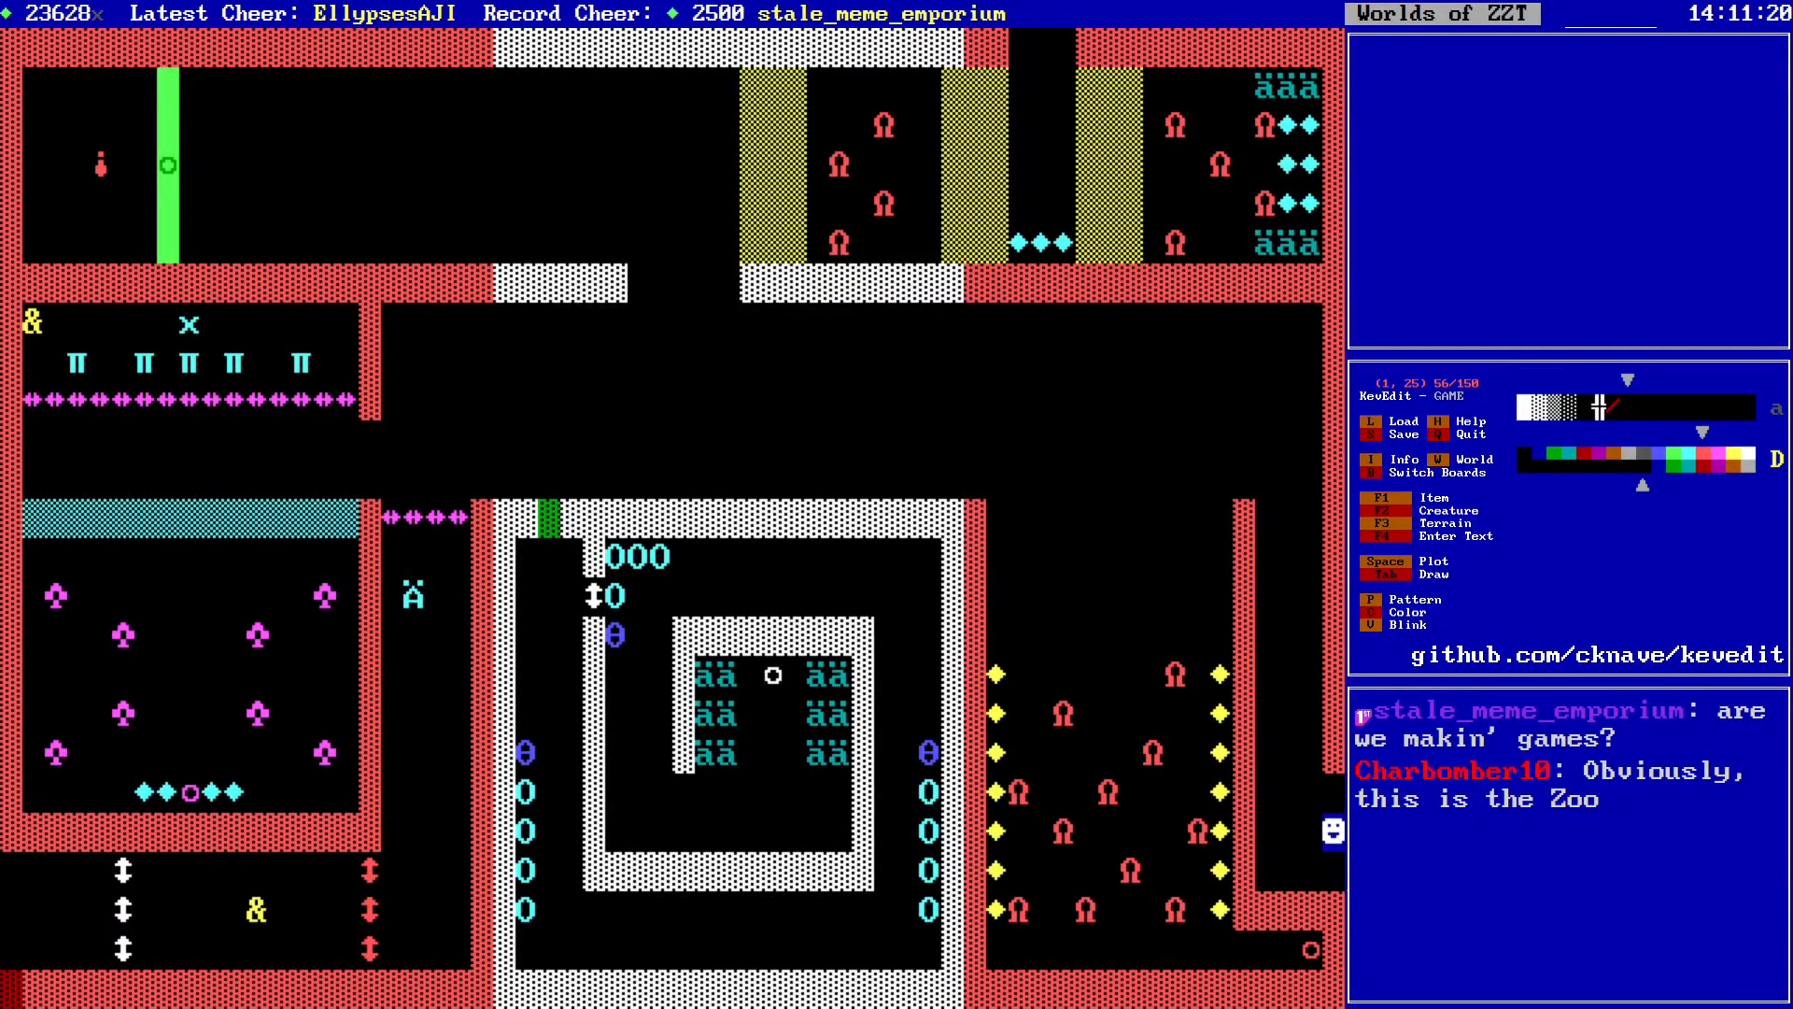
pyautogui.press('Up')
pyautogui.press('Up')
pyautogui.press('Up')
pyautogui.press('Up')
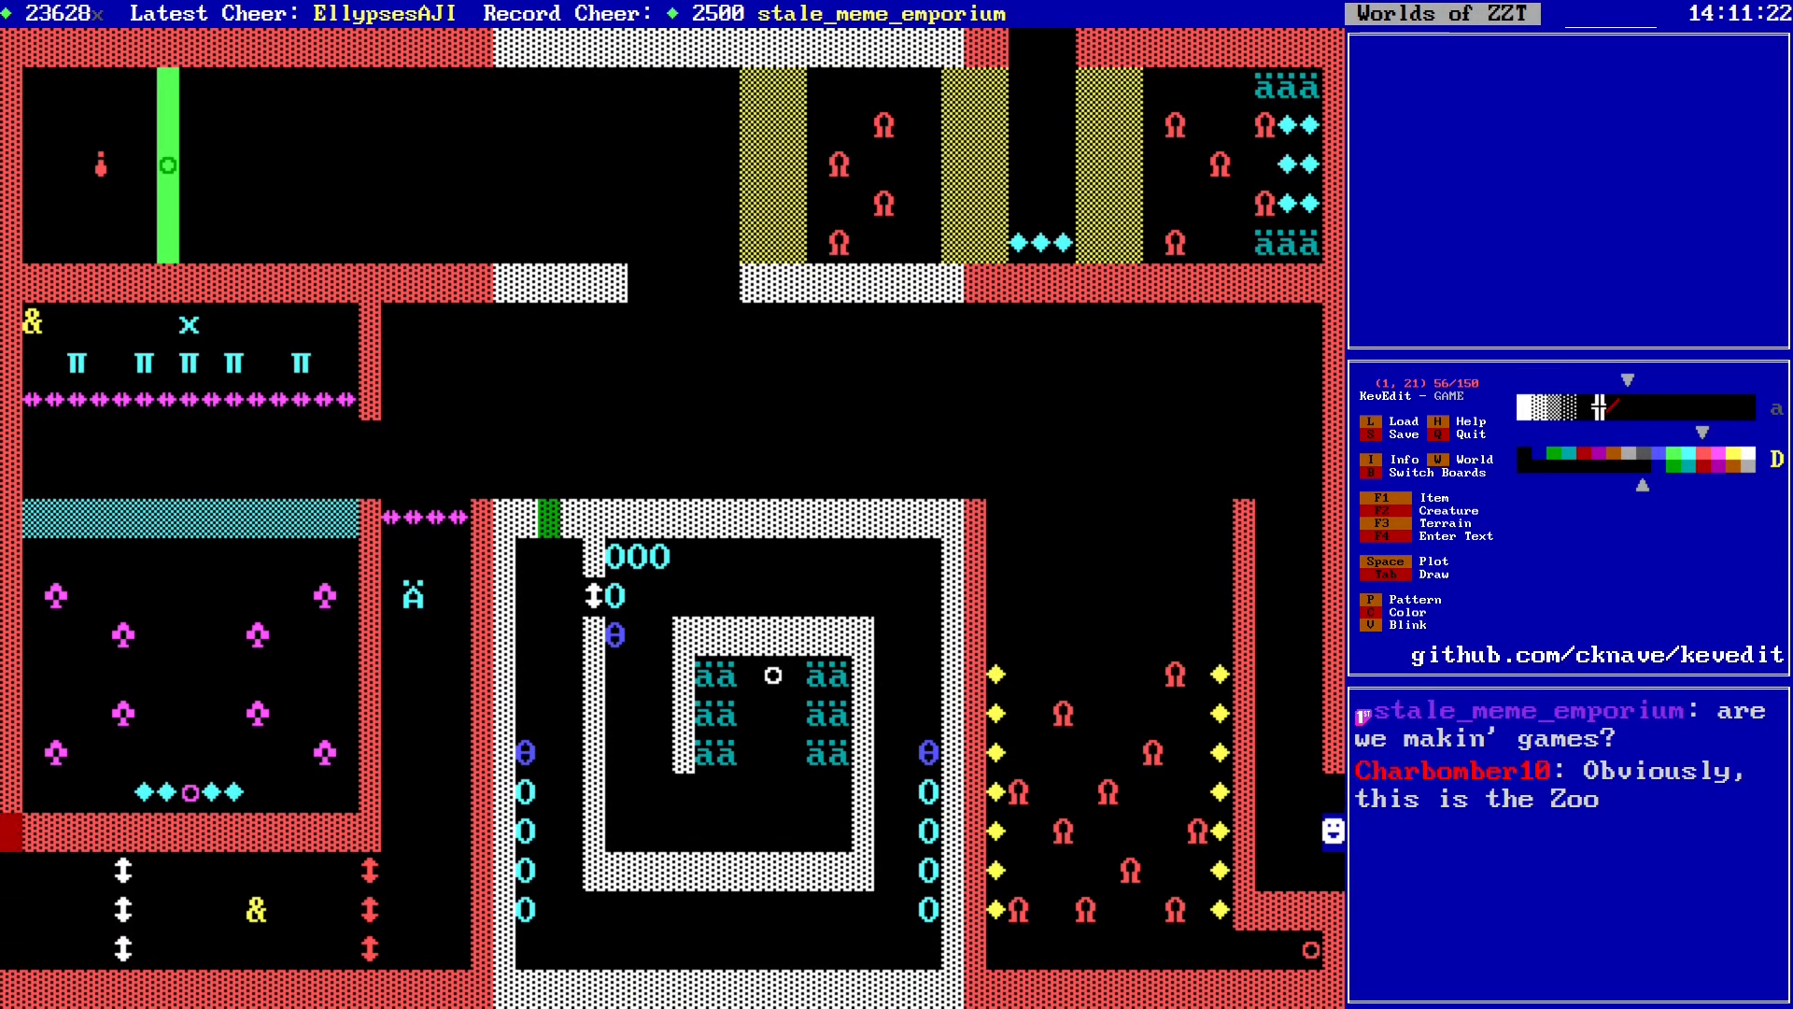
pyautogui.hotkey('alt', 'Right')
pyautogui.hotkey('alt', 'Right')
pyautogui.hotkey('alt', 'Right')
pyautogui.hotkey('alt', 'Right')
pyautogui.hotkey('alt', 'Right')
pyautogui.hotkey('alt', 'Right')
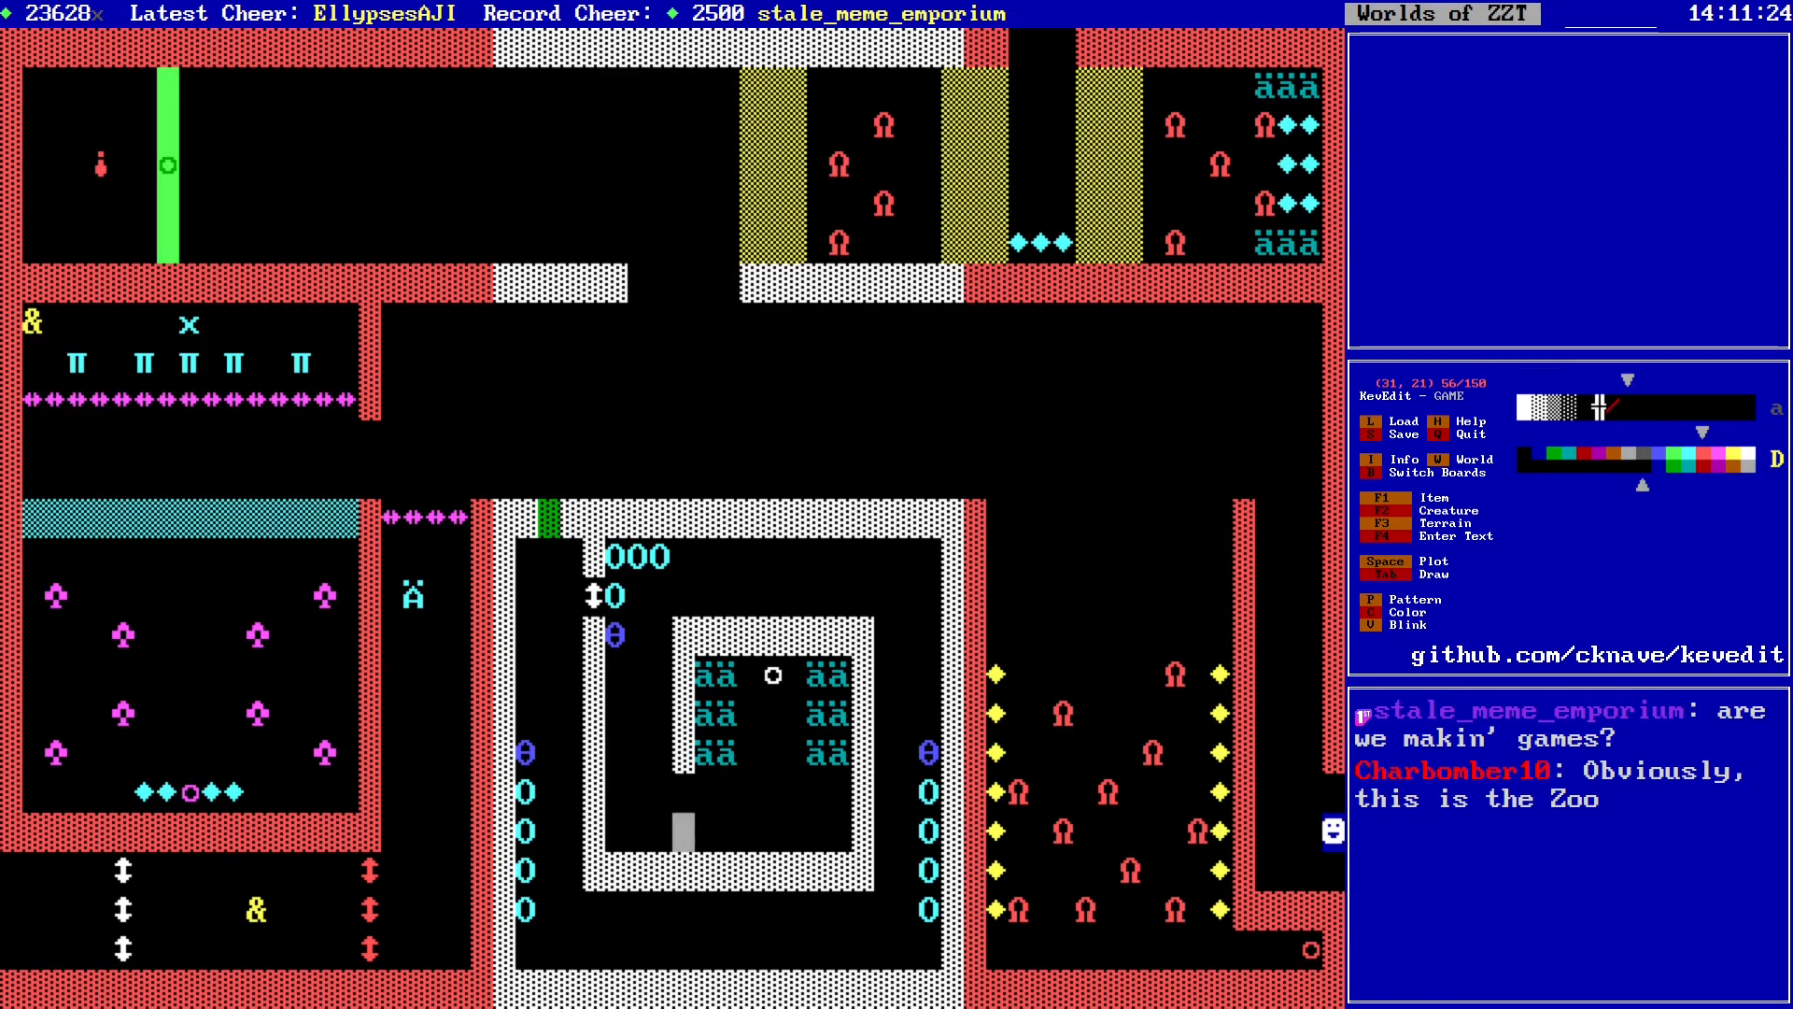
# Step: Link the Monster Room's west side to a new board titled "Contruction Zone" and make the link reciprocal
pyautogui.press('i')
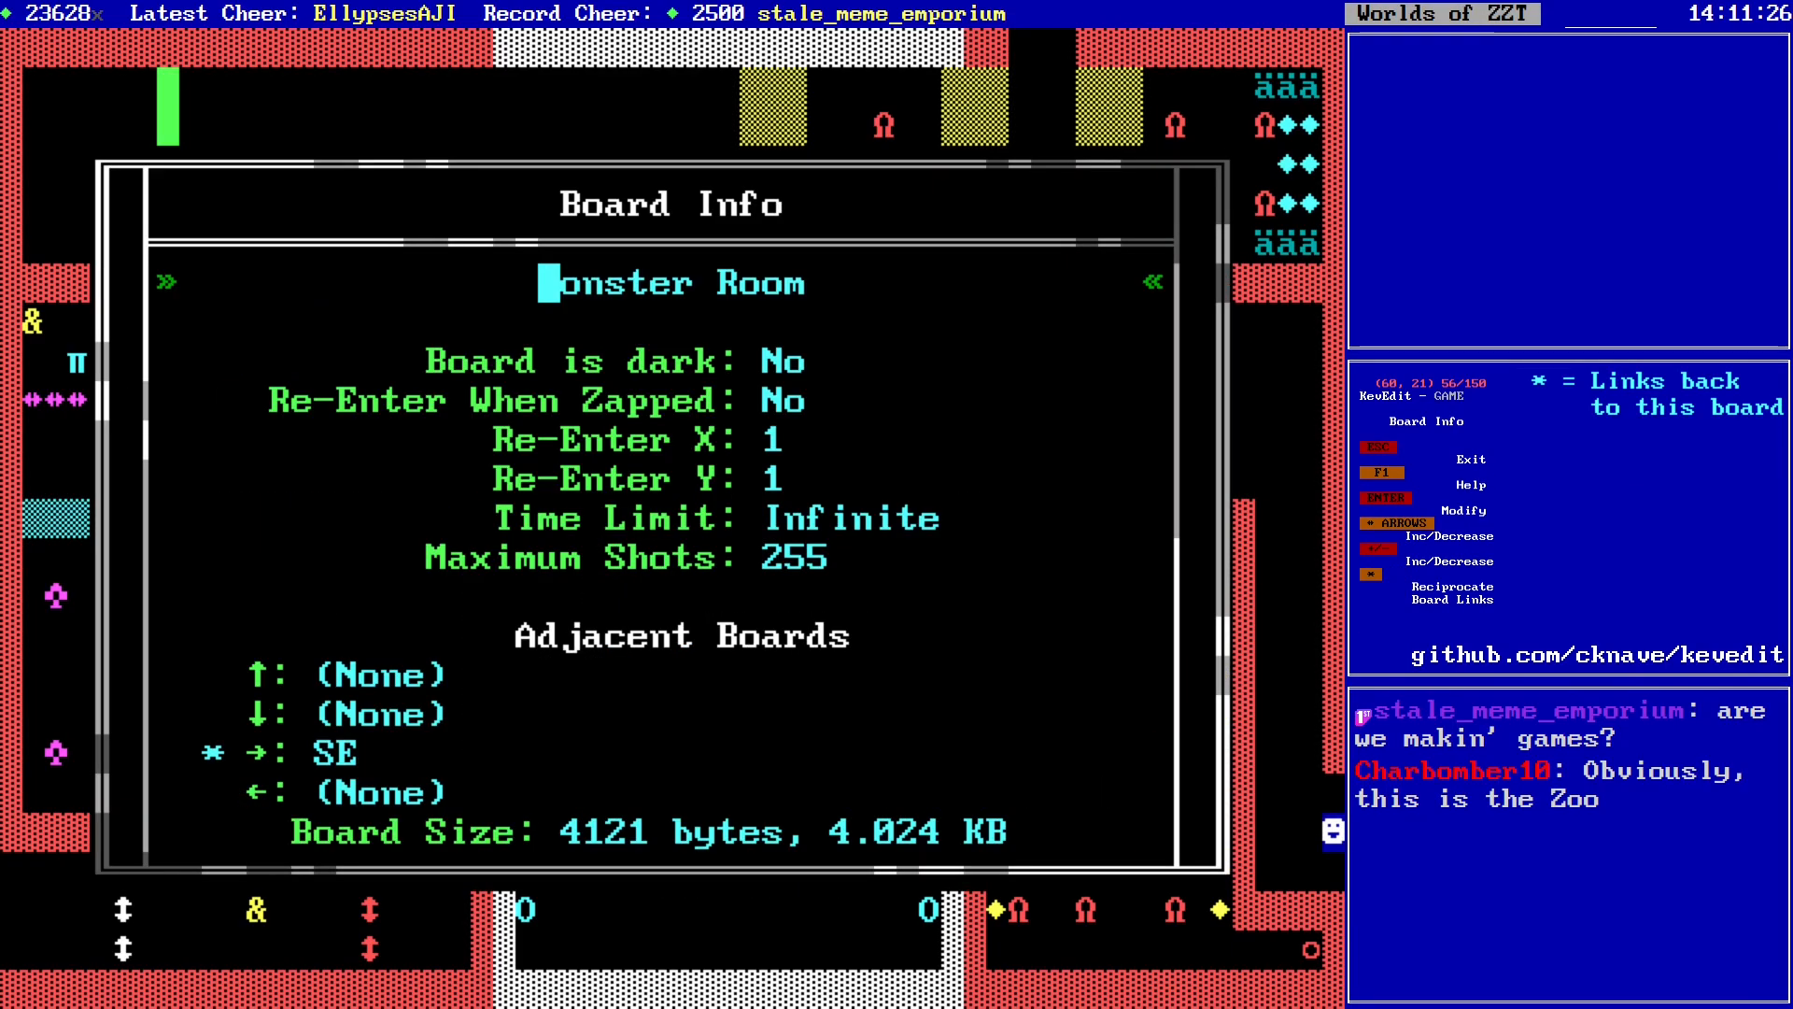
pyautogui.press('Up')
pyautogui.press('Up')
pyautogui.press('Down')
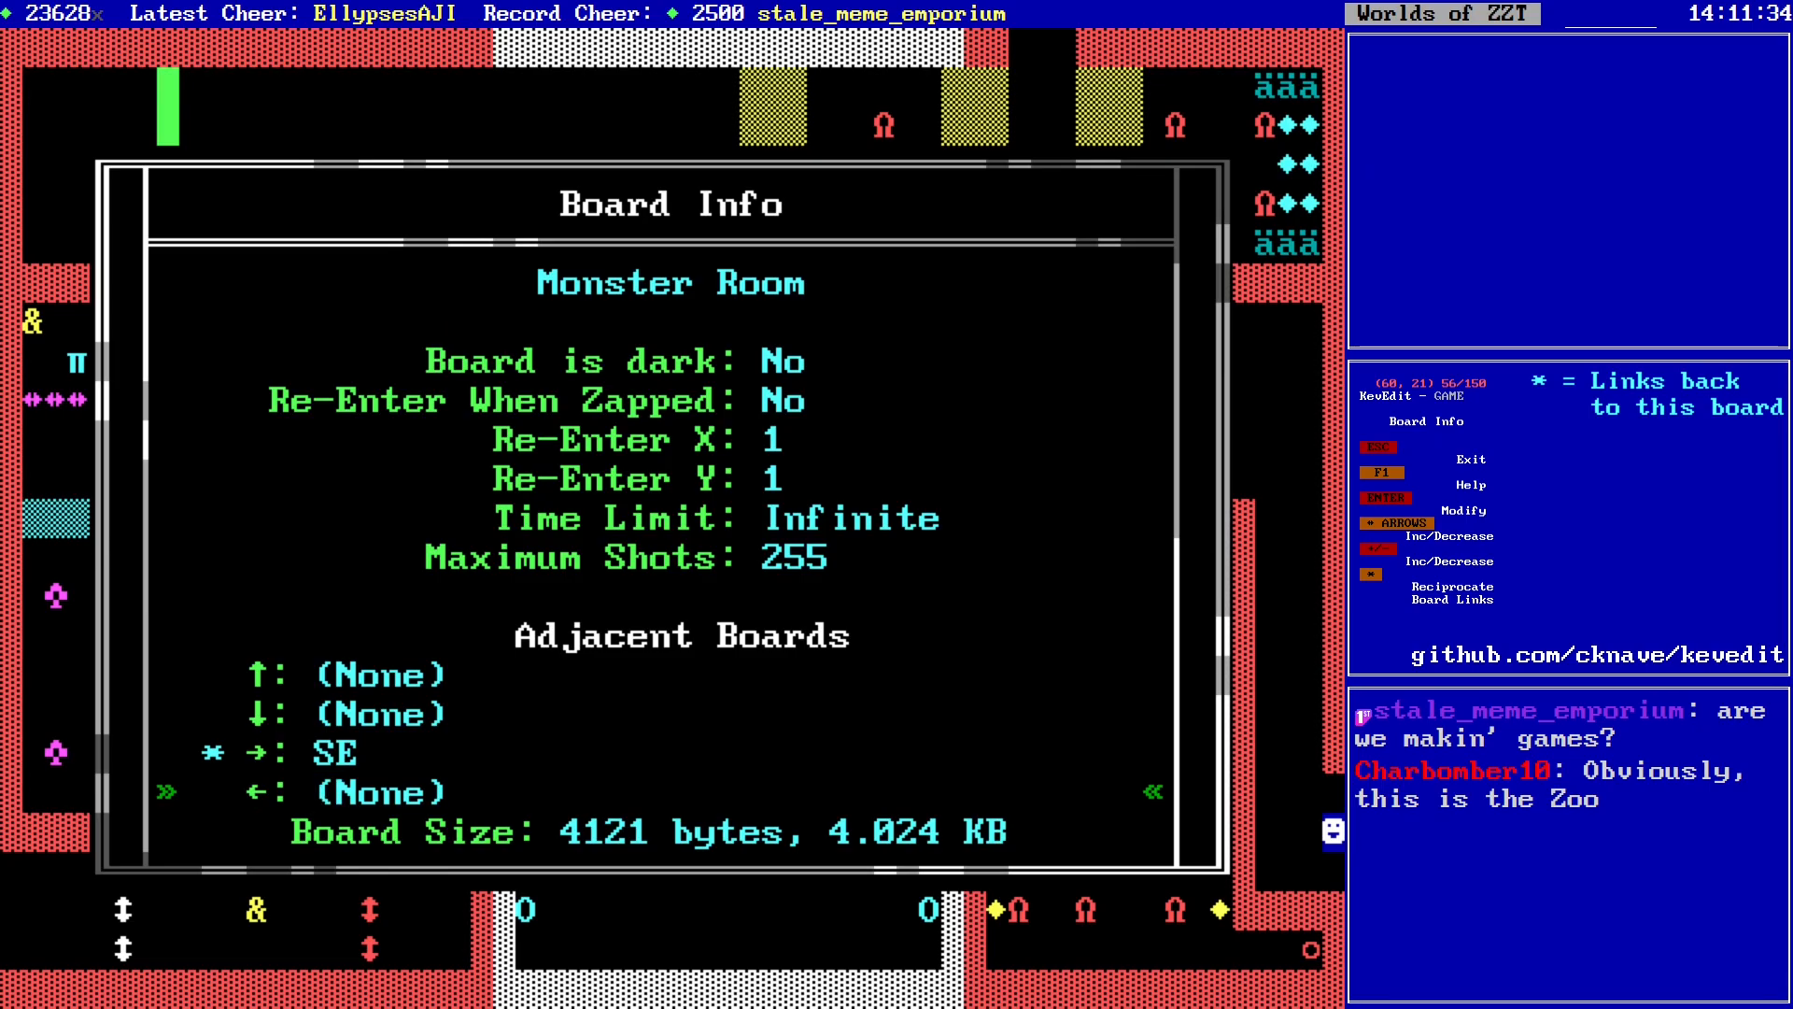
pyautogui.press('Return')
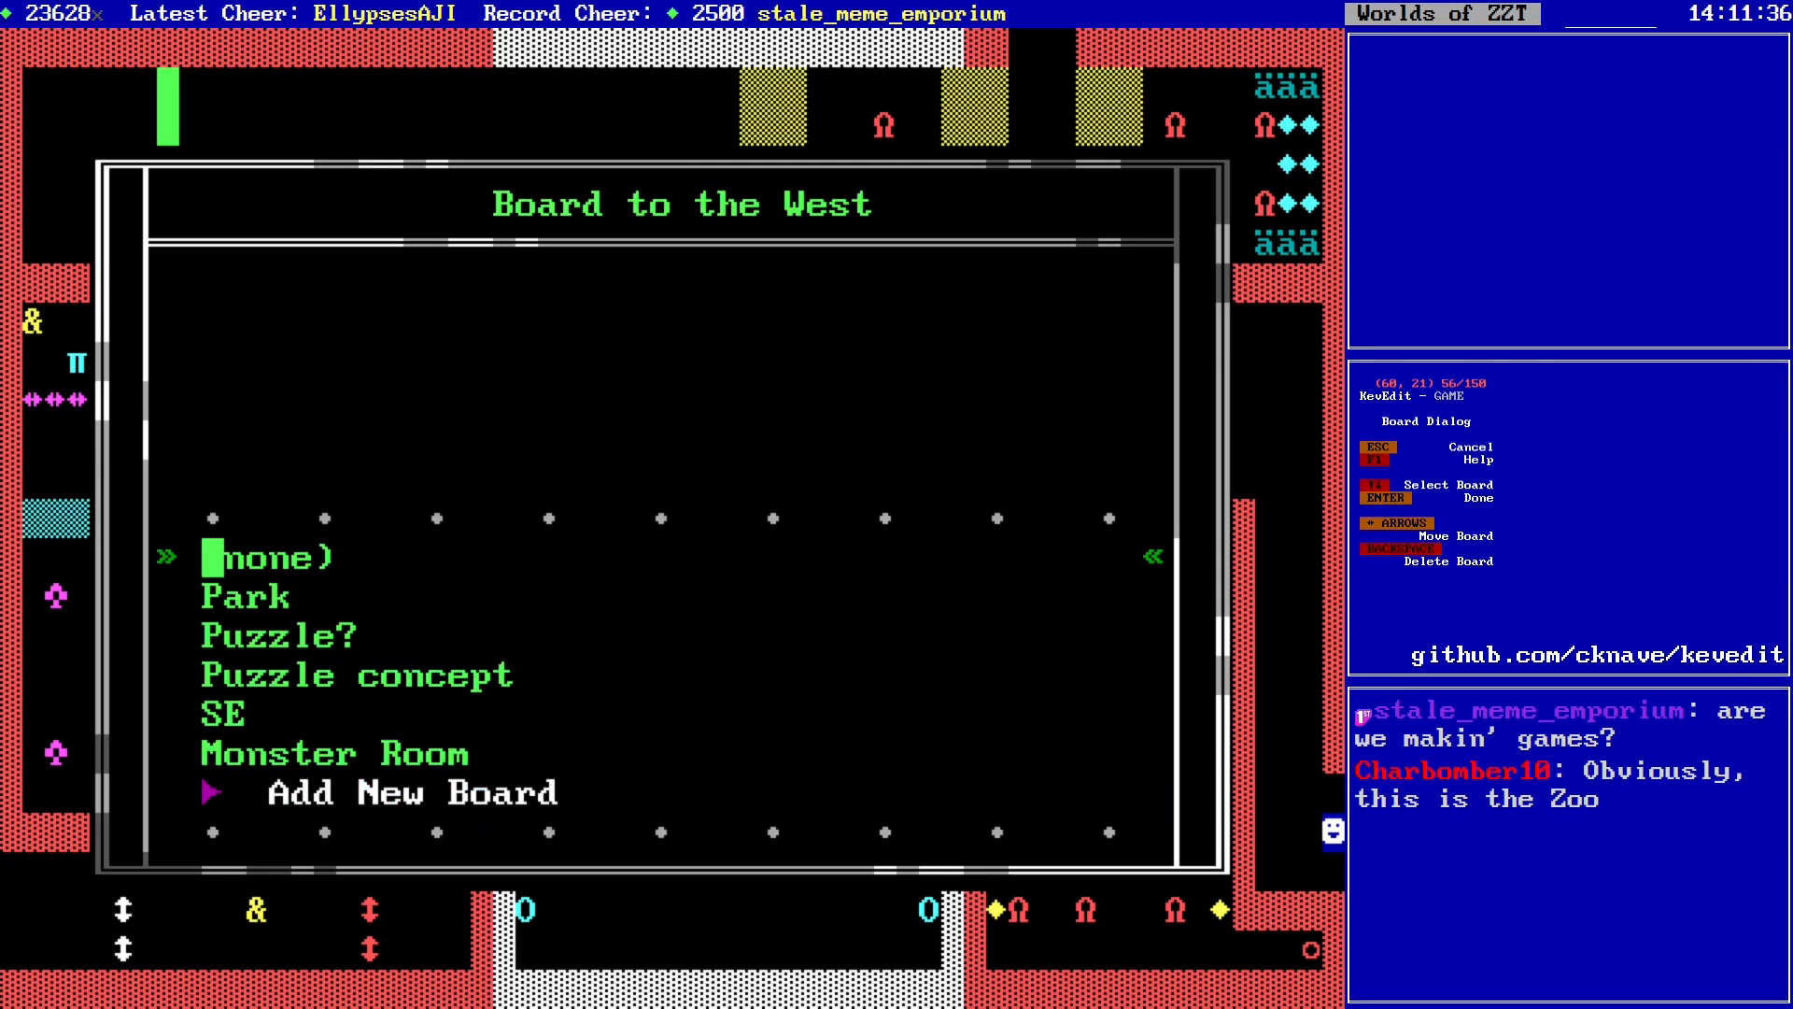
pyautogui.press('Down')
pyautogui.press('Down')
pyautogui.press('Down')
pyautogui.press('Down')
pyautogui.press('Down')
pyautogui.press('Down')
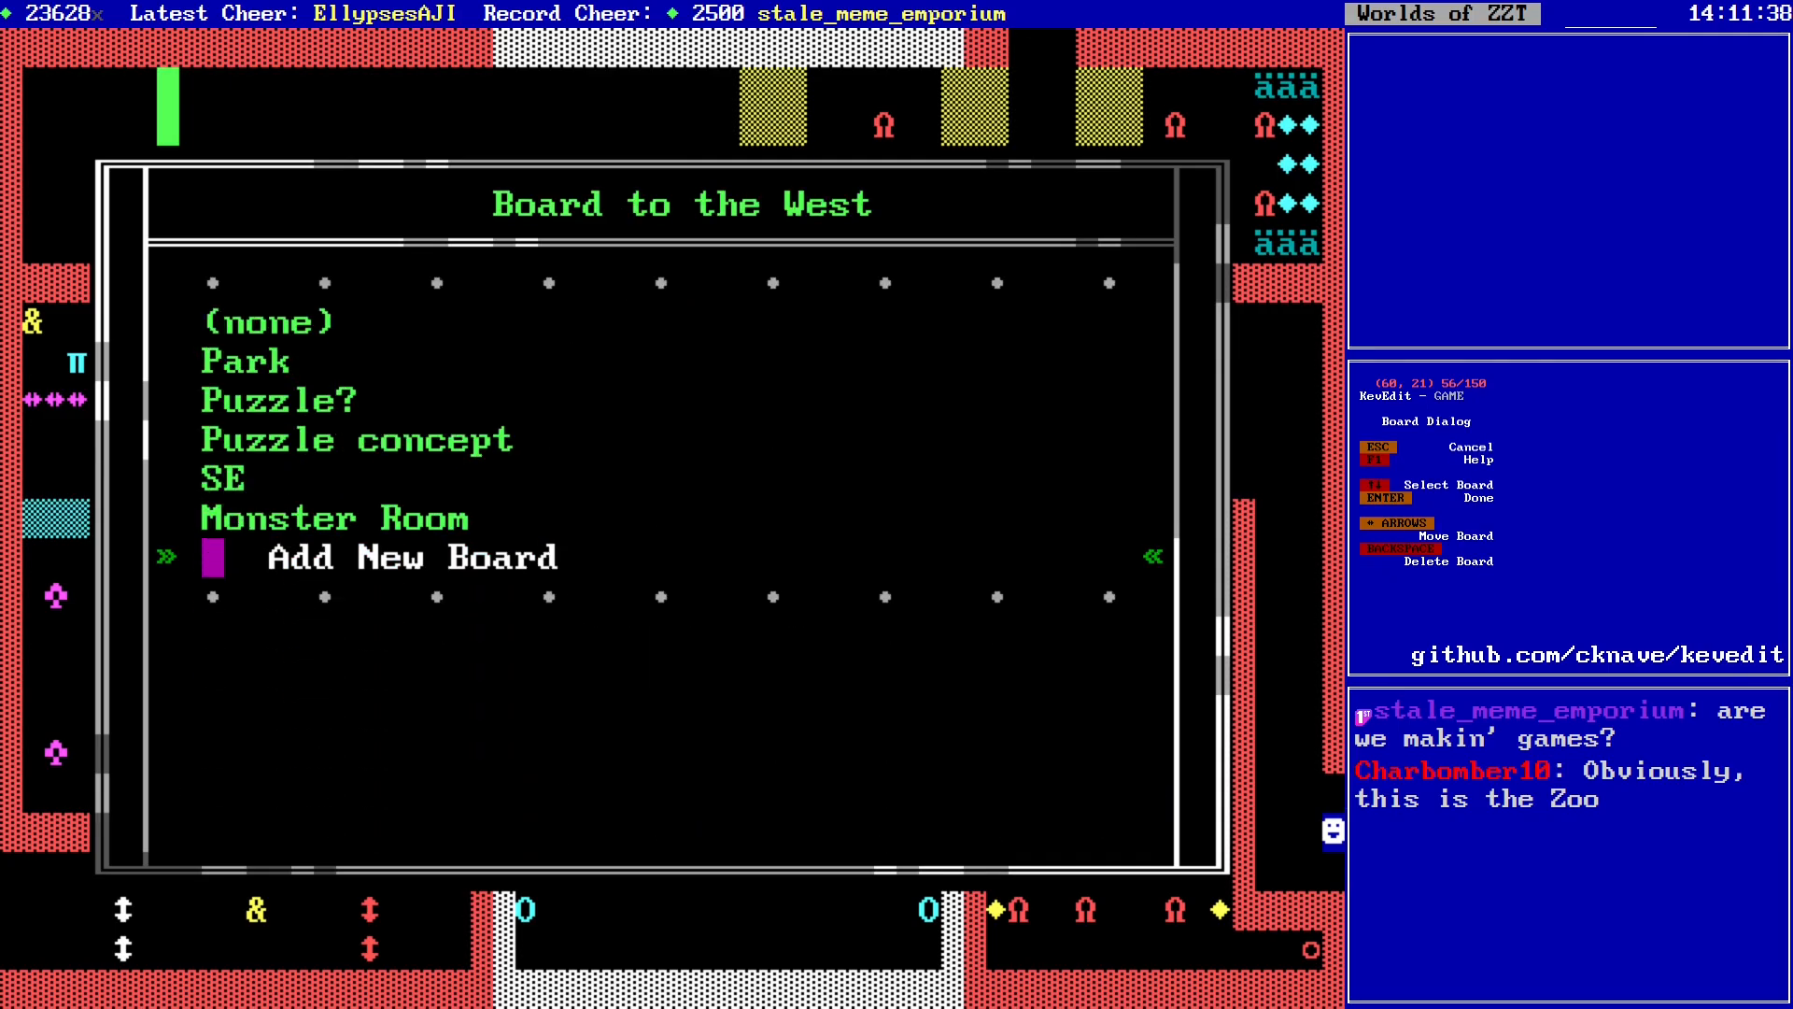
pyautogui.press('Return')
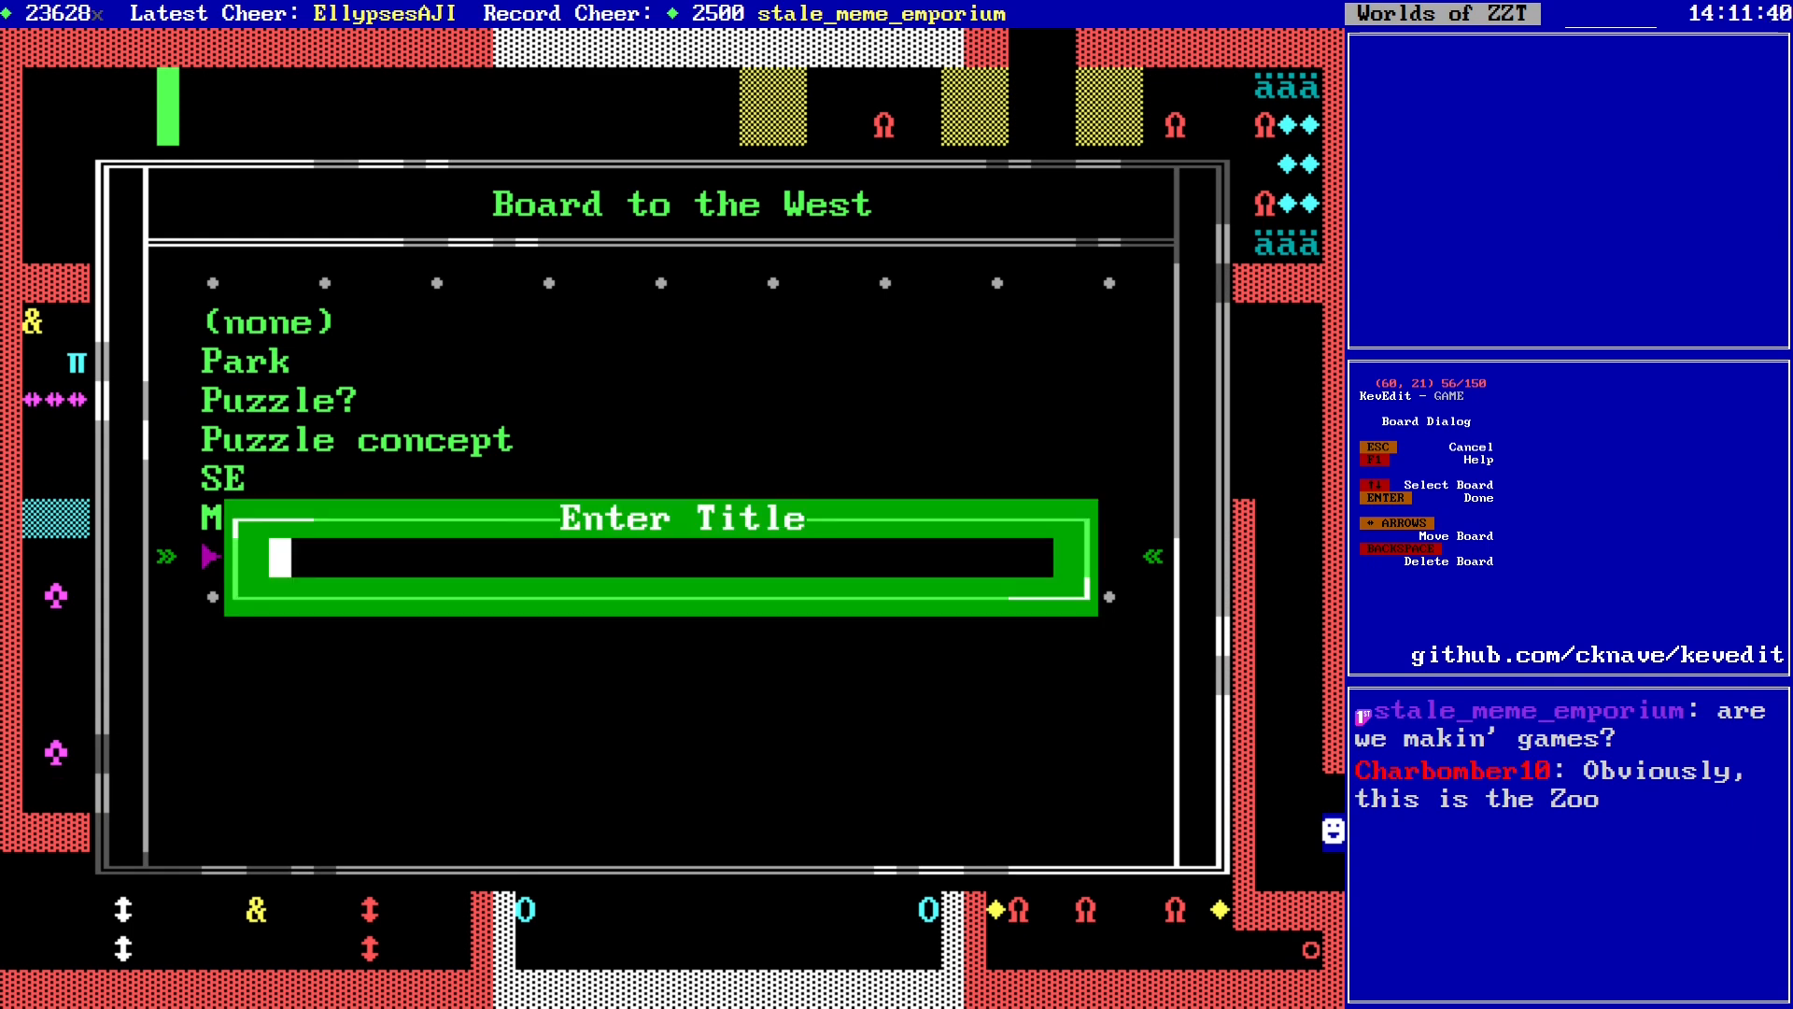
pyautogui.write('Contructio')
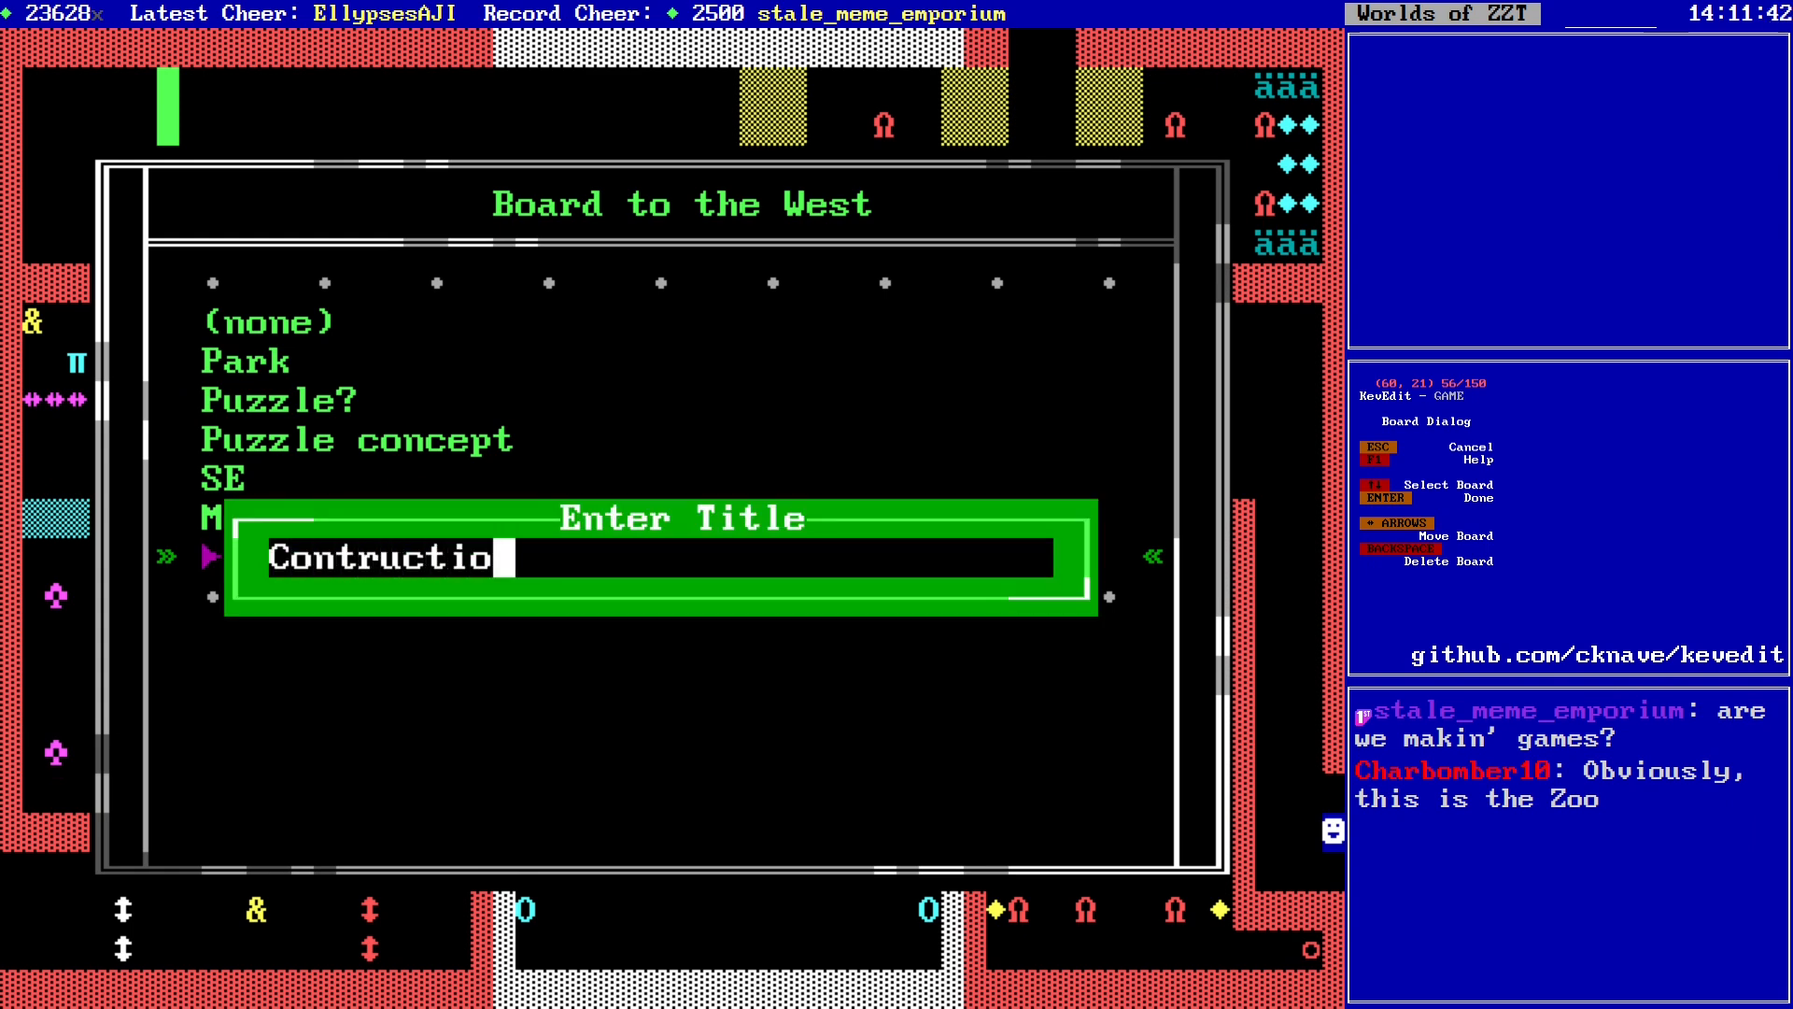
pyautogui.write('n Zone')
pyautogui.press('Return')
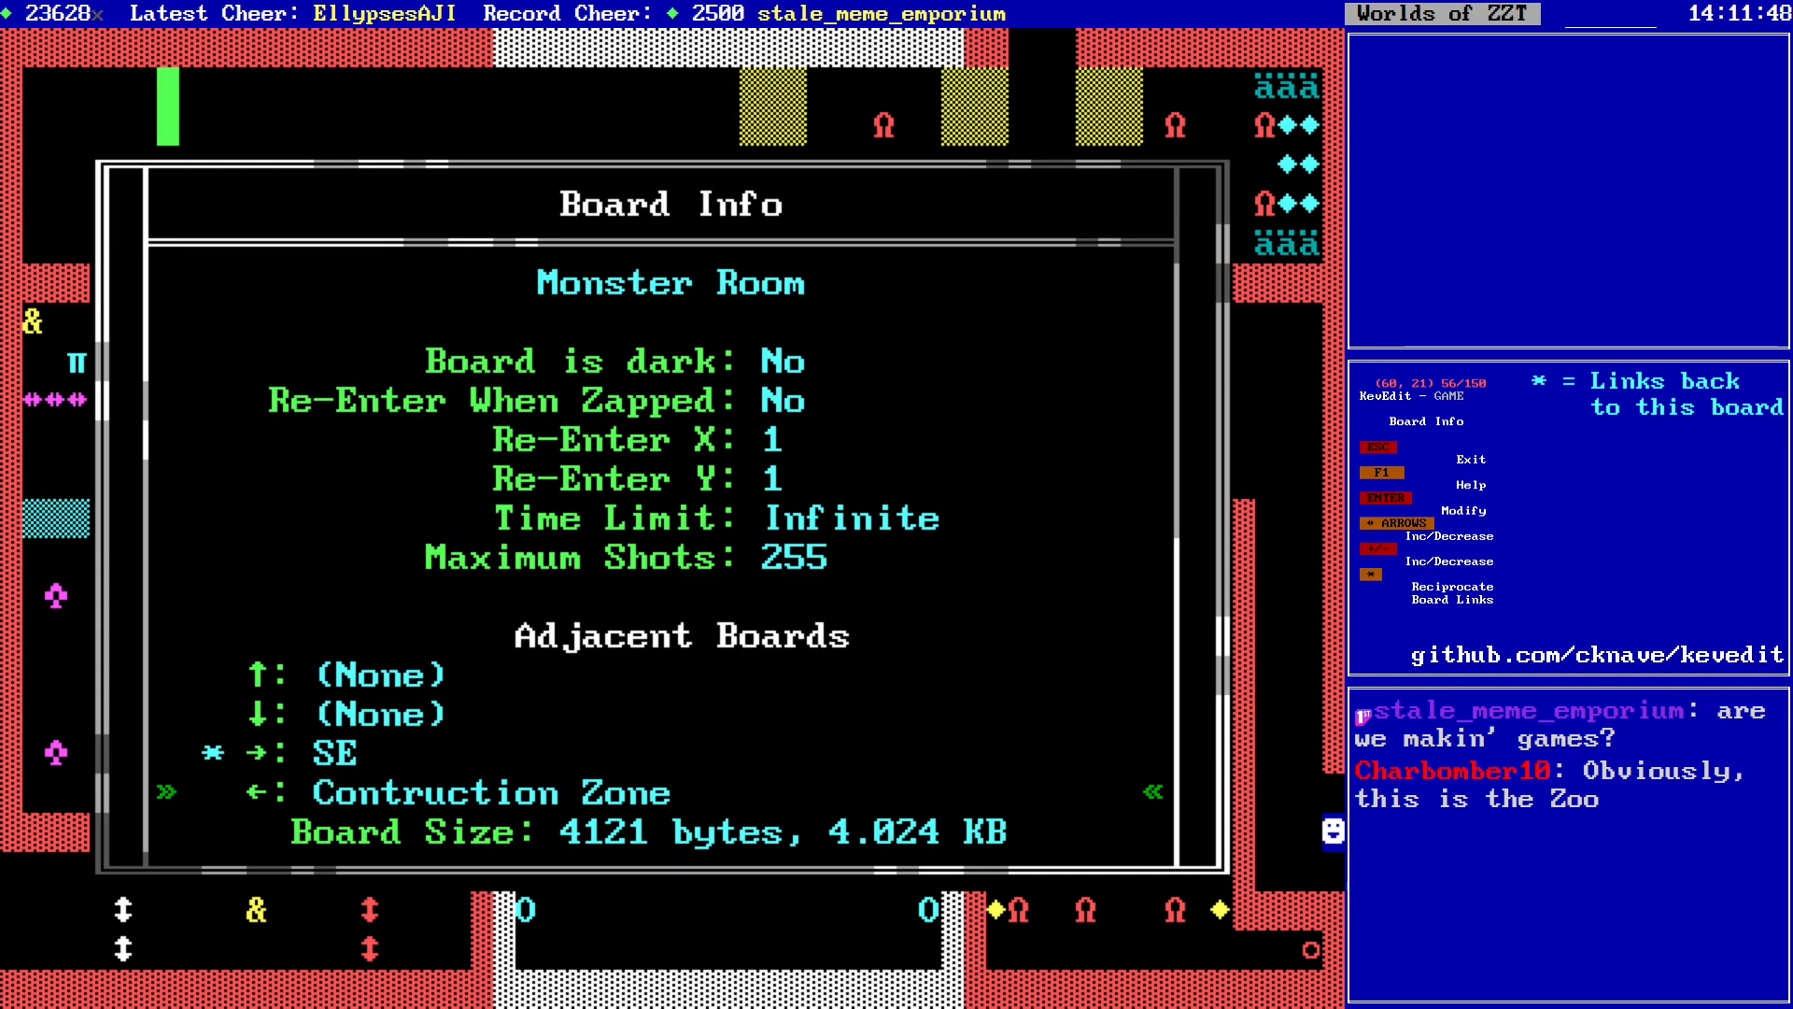
pyautogui.press('*')
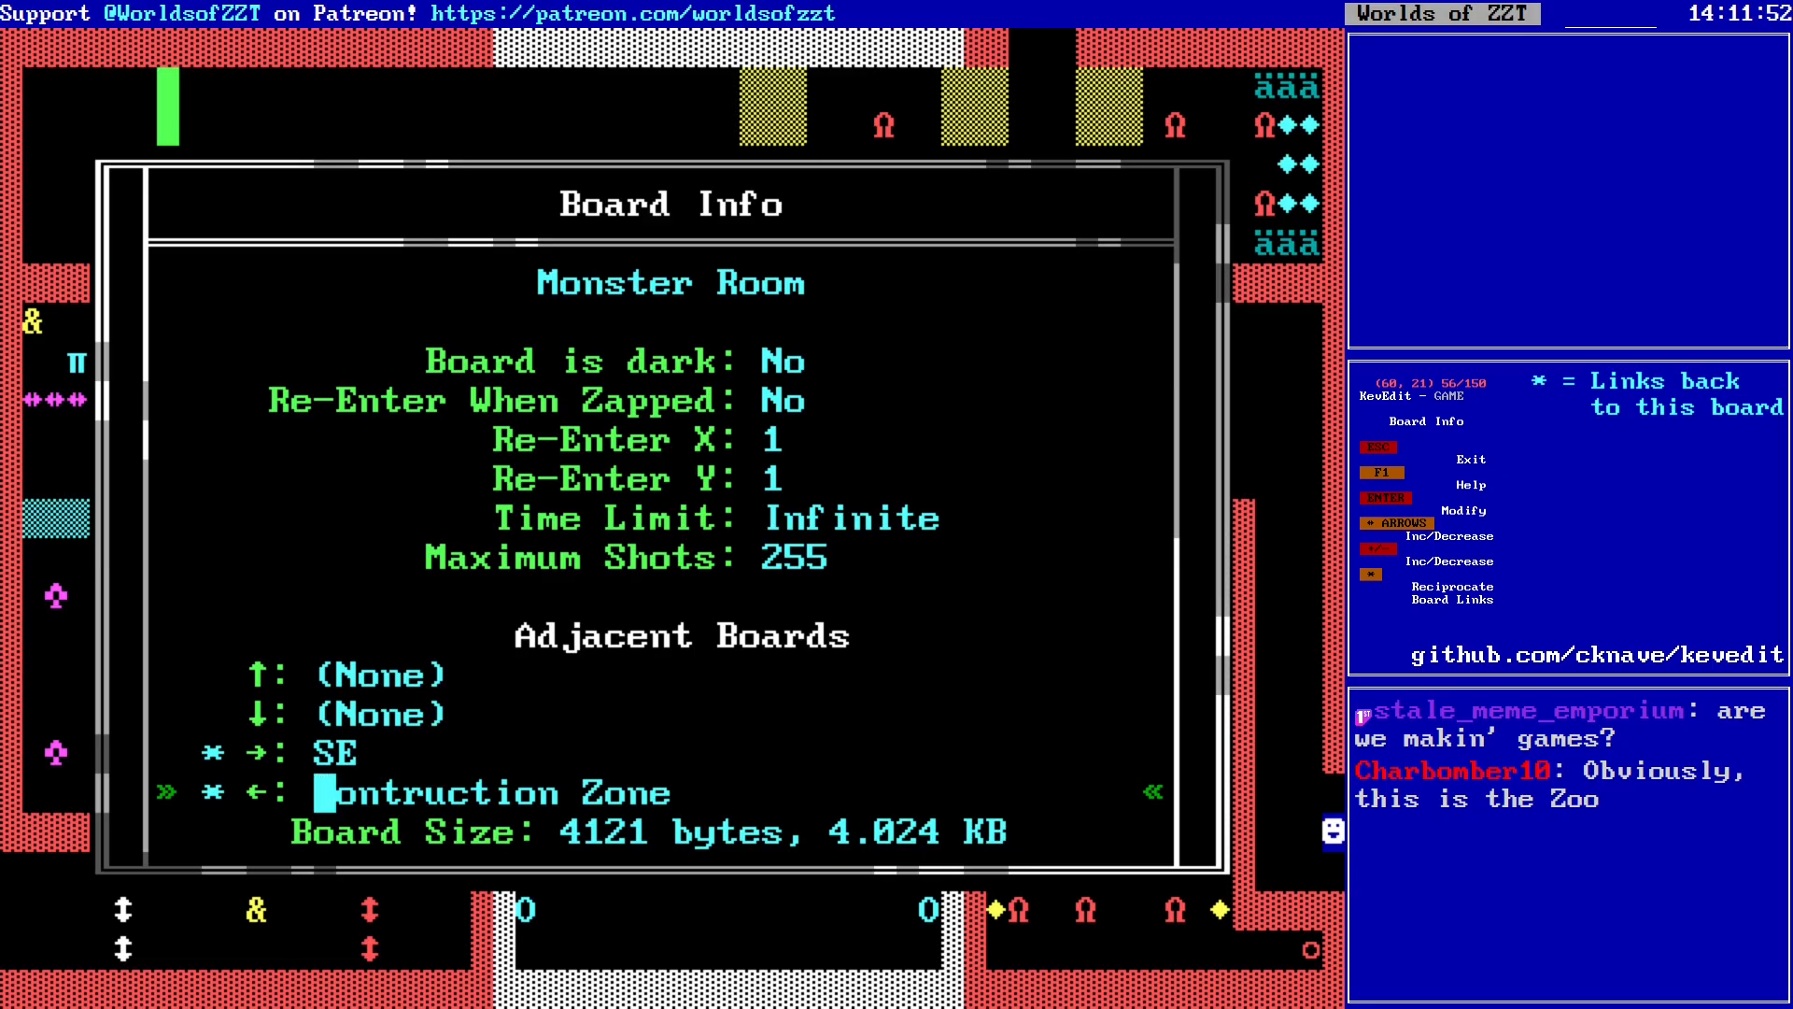
# Step: Close the board info and switch to the new Contruction Zone board
pyautogui.press('Escape')
pyautogui.press('b')
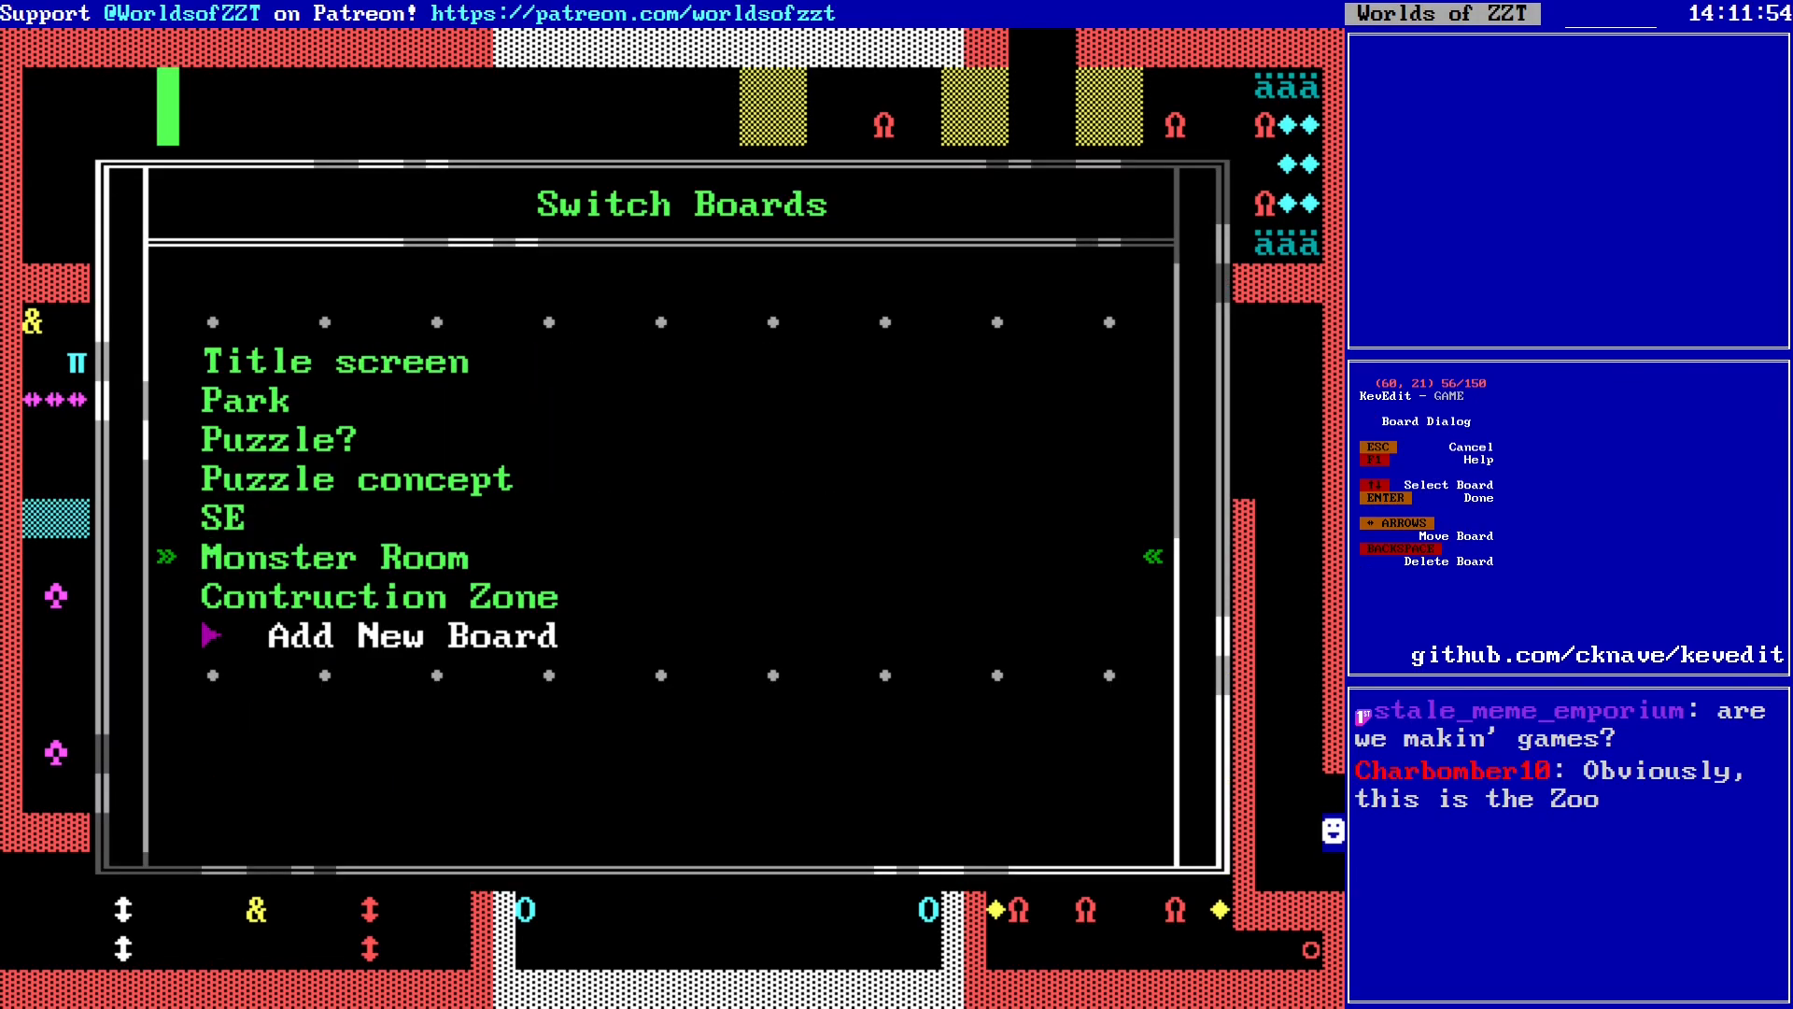
pyautogui.press('Down')
pyautogui.press('Return')
# Step: Correct the new board's title to "Construction Zone" in its board info
pyautogui.press('i')
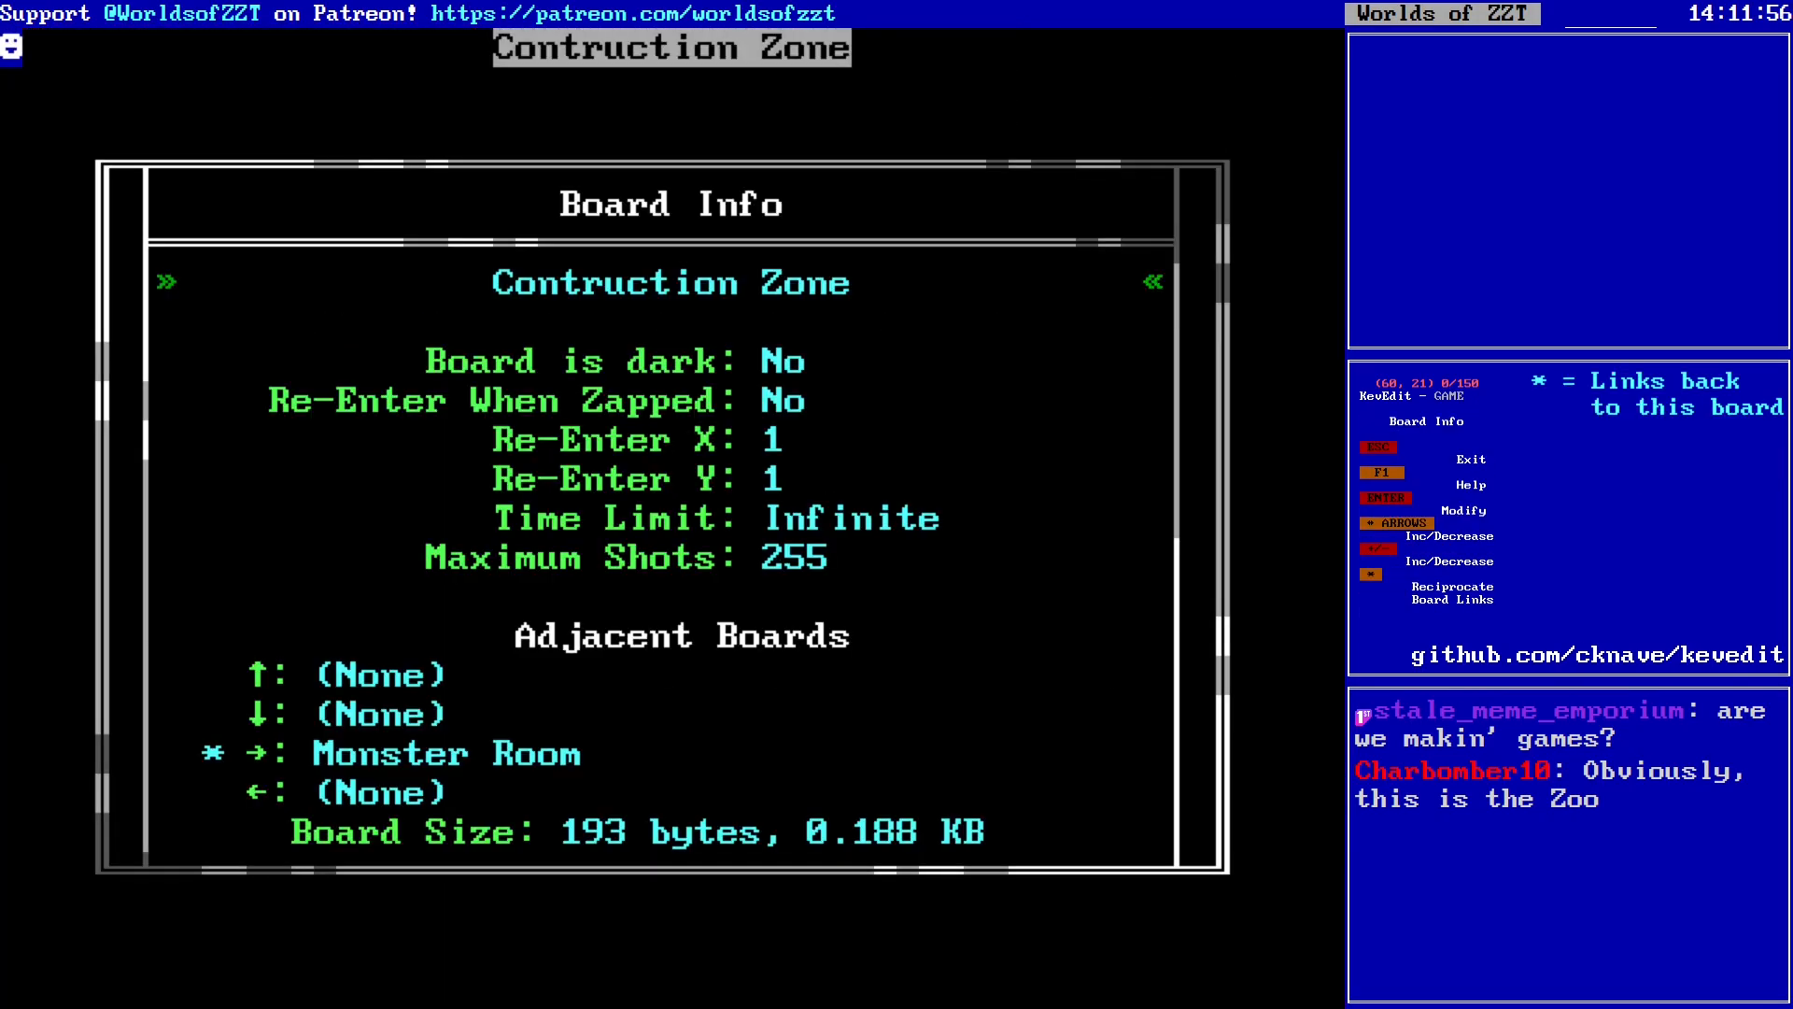
pyautogui.press('Return')
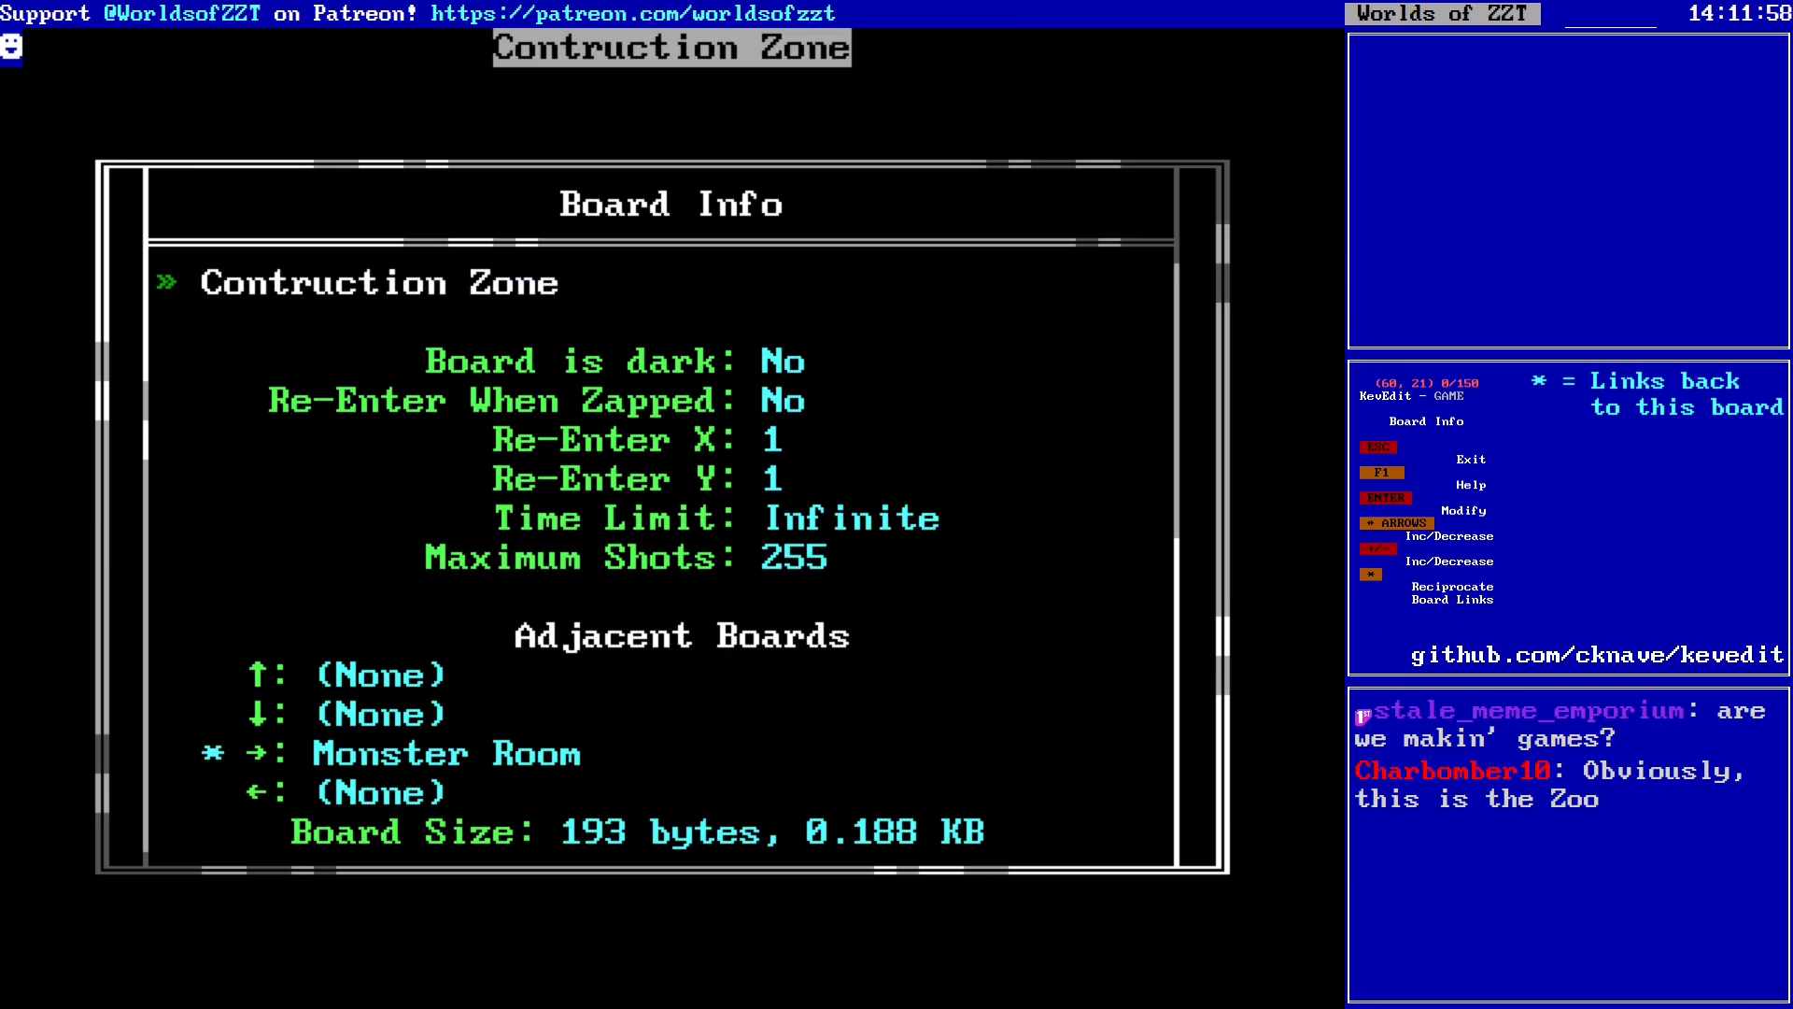
pyautogui.press('Home')
pyautogui.press('Right')
pyautogui.press('Right')
pyautogui.press('Right')
pyautogui.write('s')
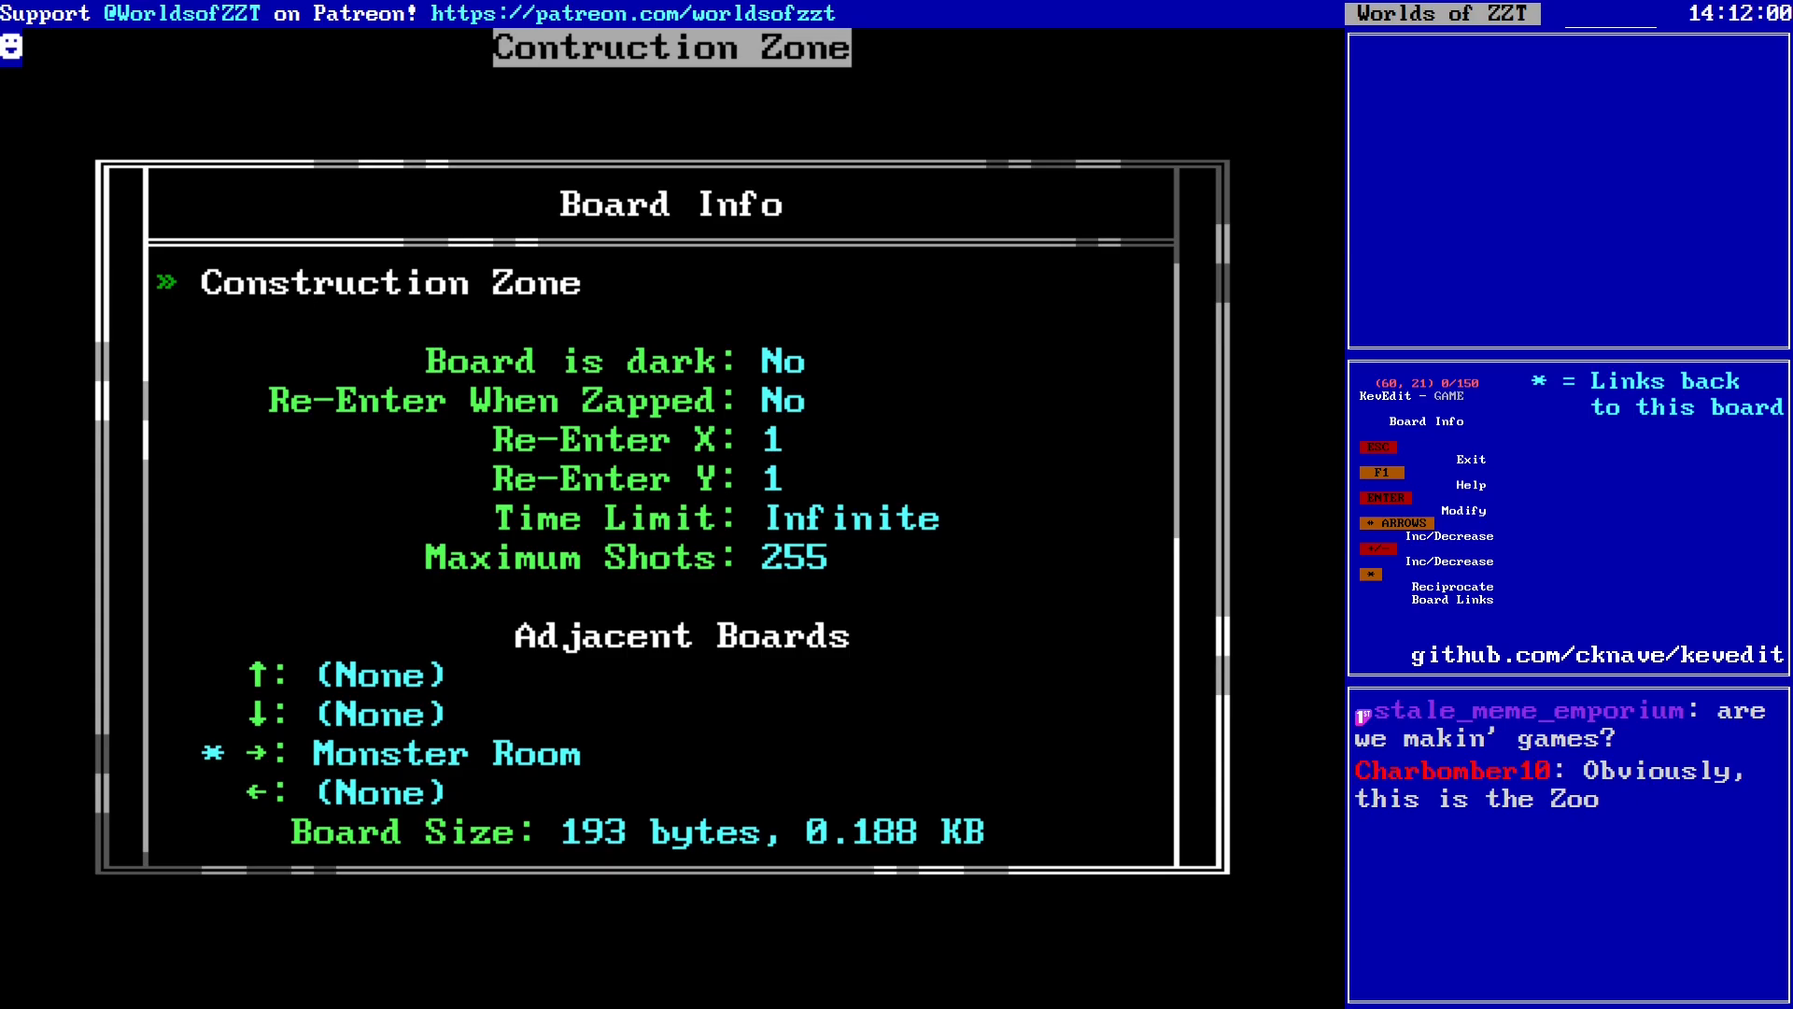
pyautogui.press('Return')
pyautogui.press('Escape')
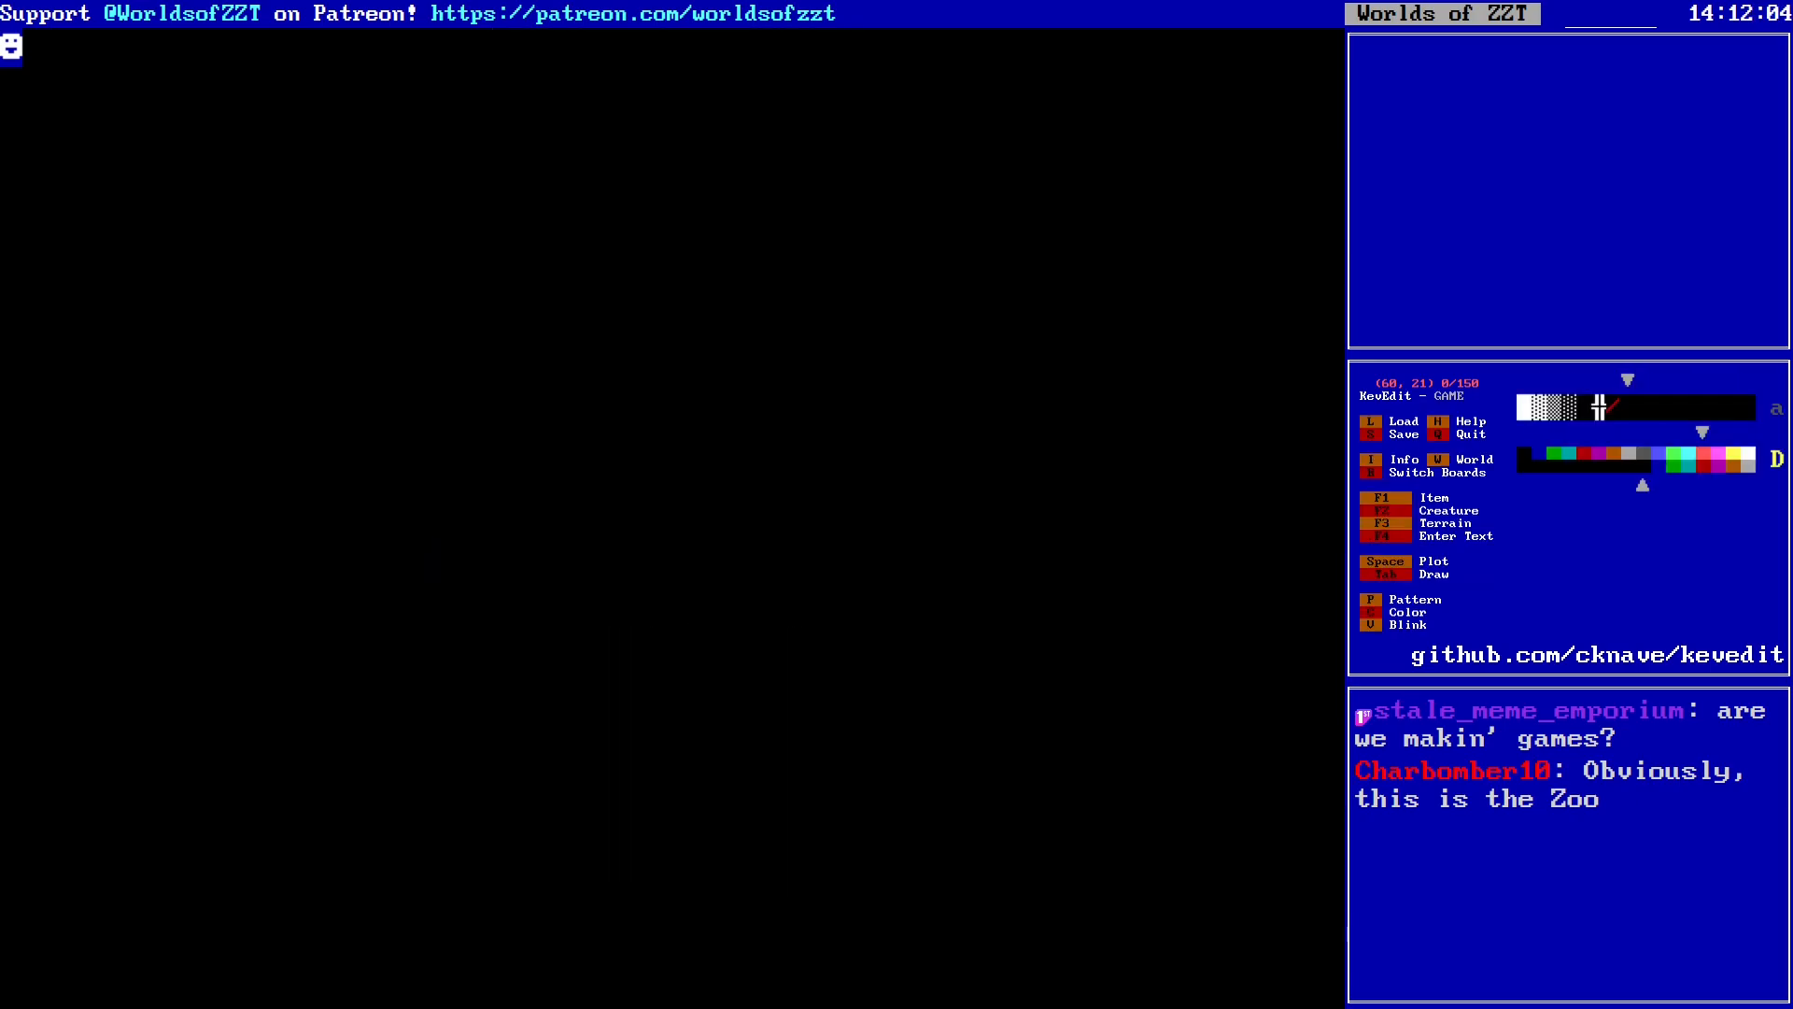
# Step: Plot bright blue normal wall tiles on the board's east edge at (60, 21) and (60, 25)
pyautogui.press('c')
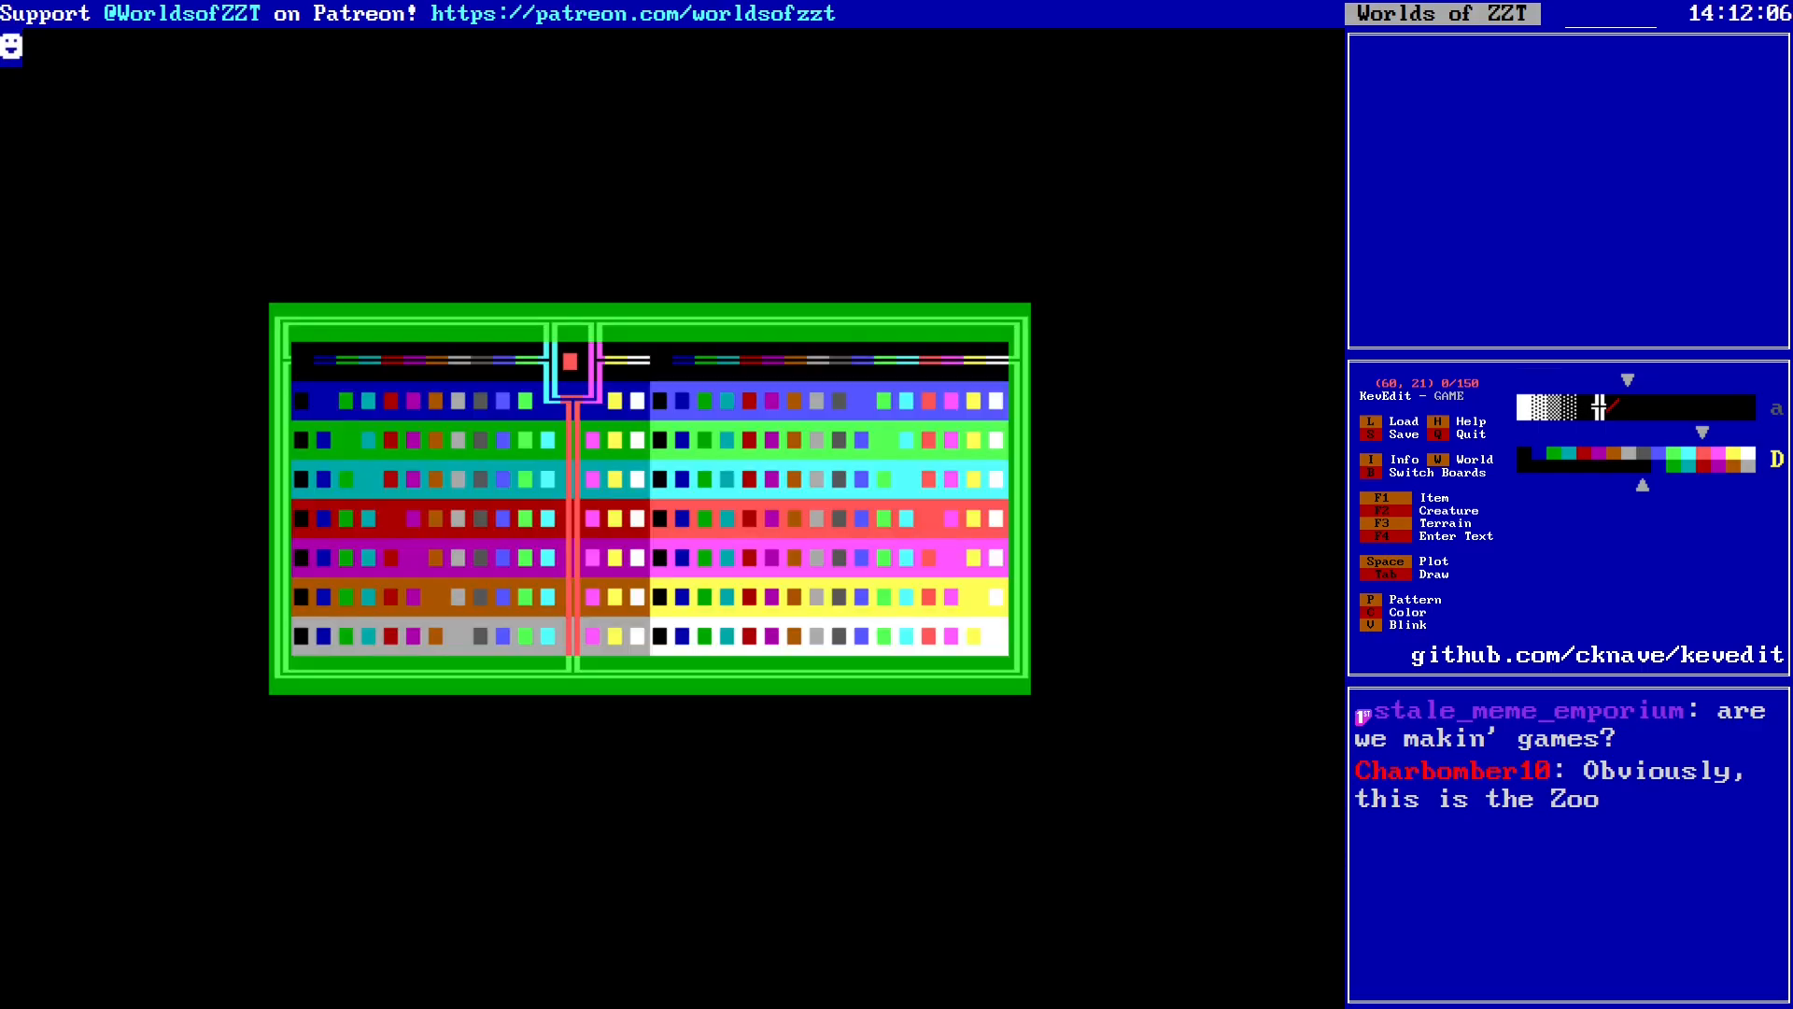
pyautogui.press('Left')
pyautogui.press('Left')
pyautogui.press('Left')
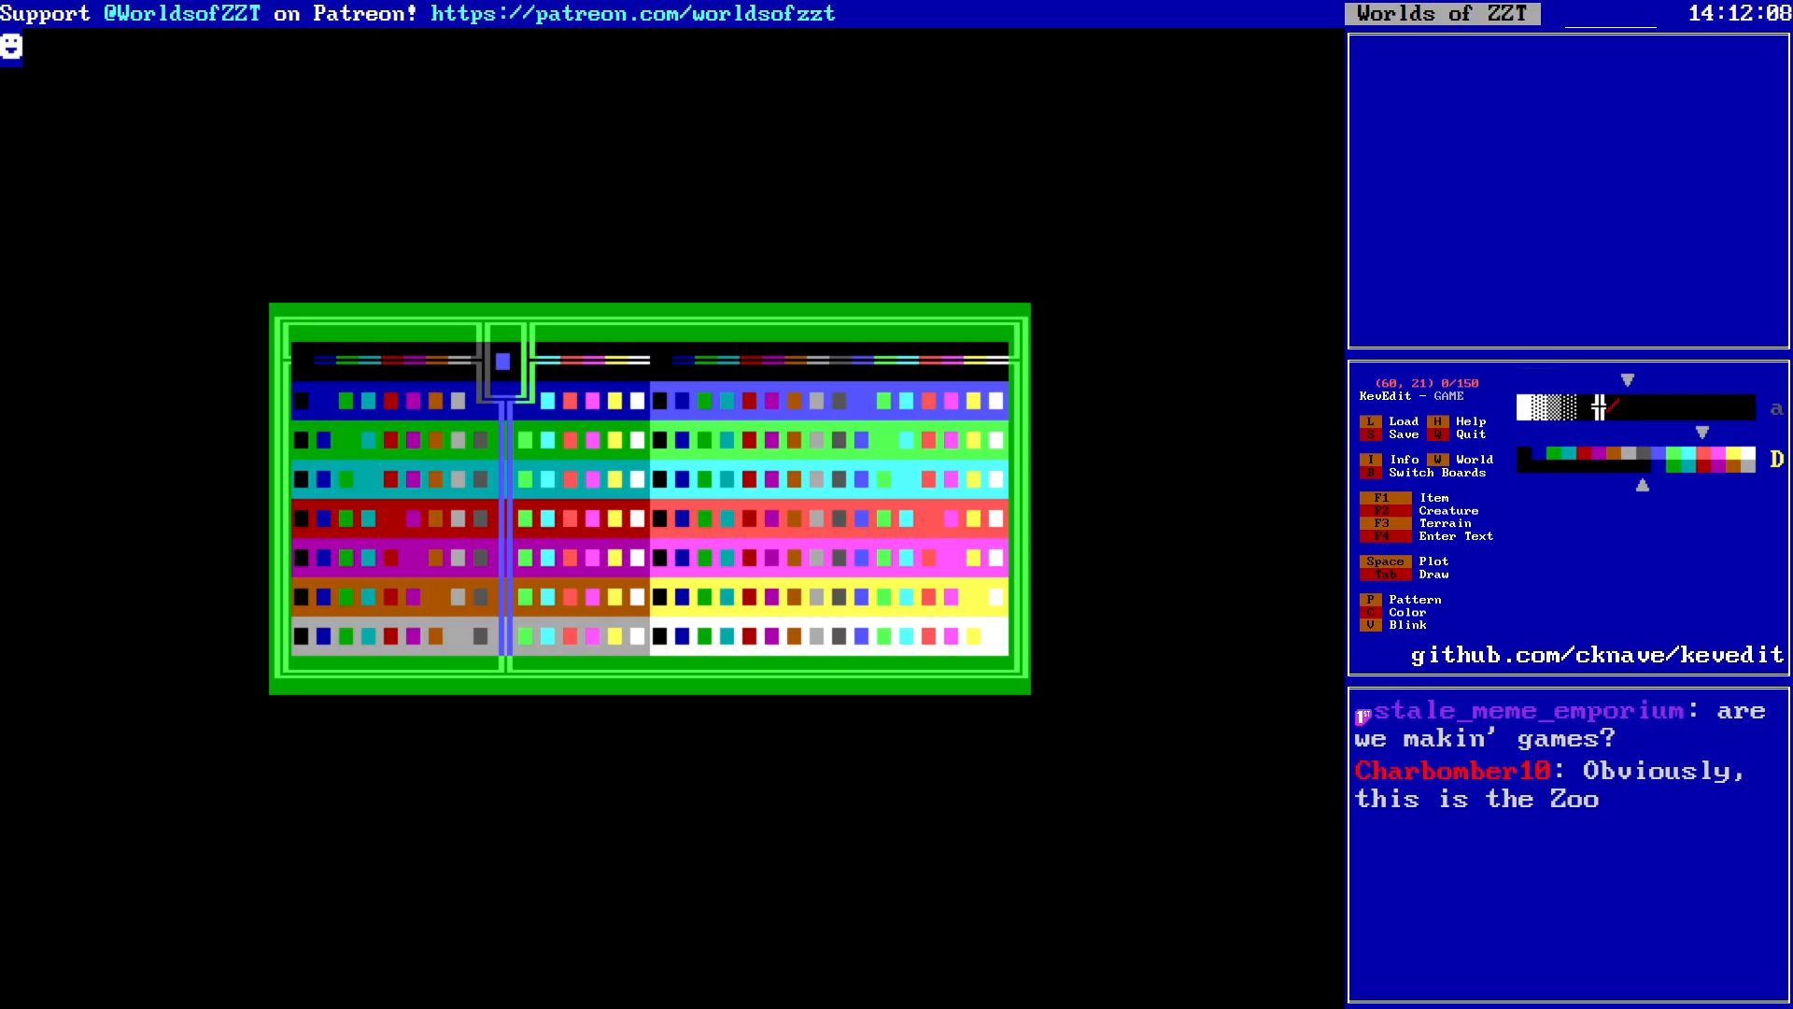
pyautogui.press('Return')
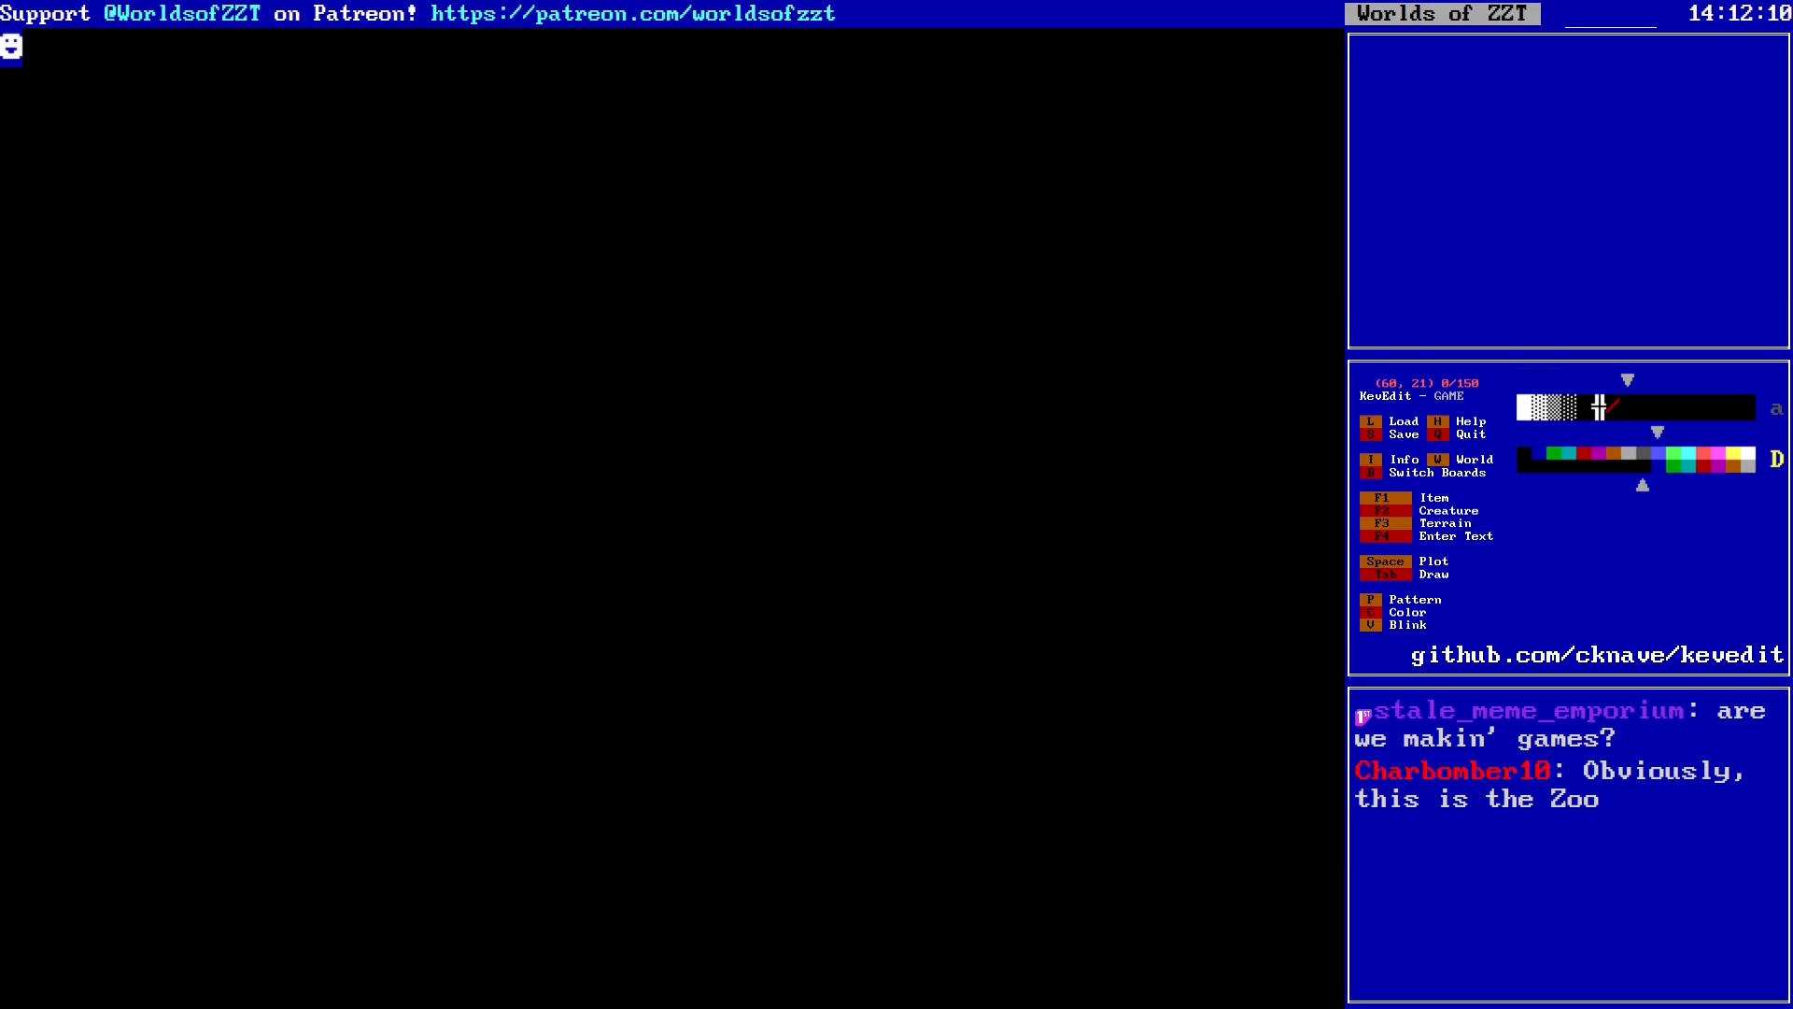
pyautogui.press('p')
pyautogui.press('space')
pyautogui.press('Down')
pyautogui.press('Down')
pyautogui.press('Down')
pyautogui.press('Down')
pyautogui.press('space')
# Step: Place the player at (60, 23), in the opening between the two east-edge wall tiles
pyautogui.press('Up')
pyautogui.press('Up')
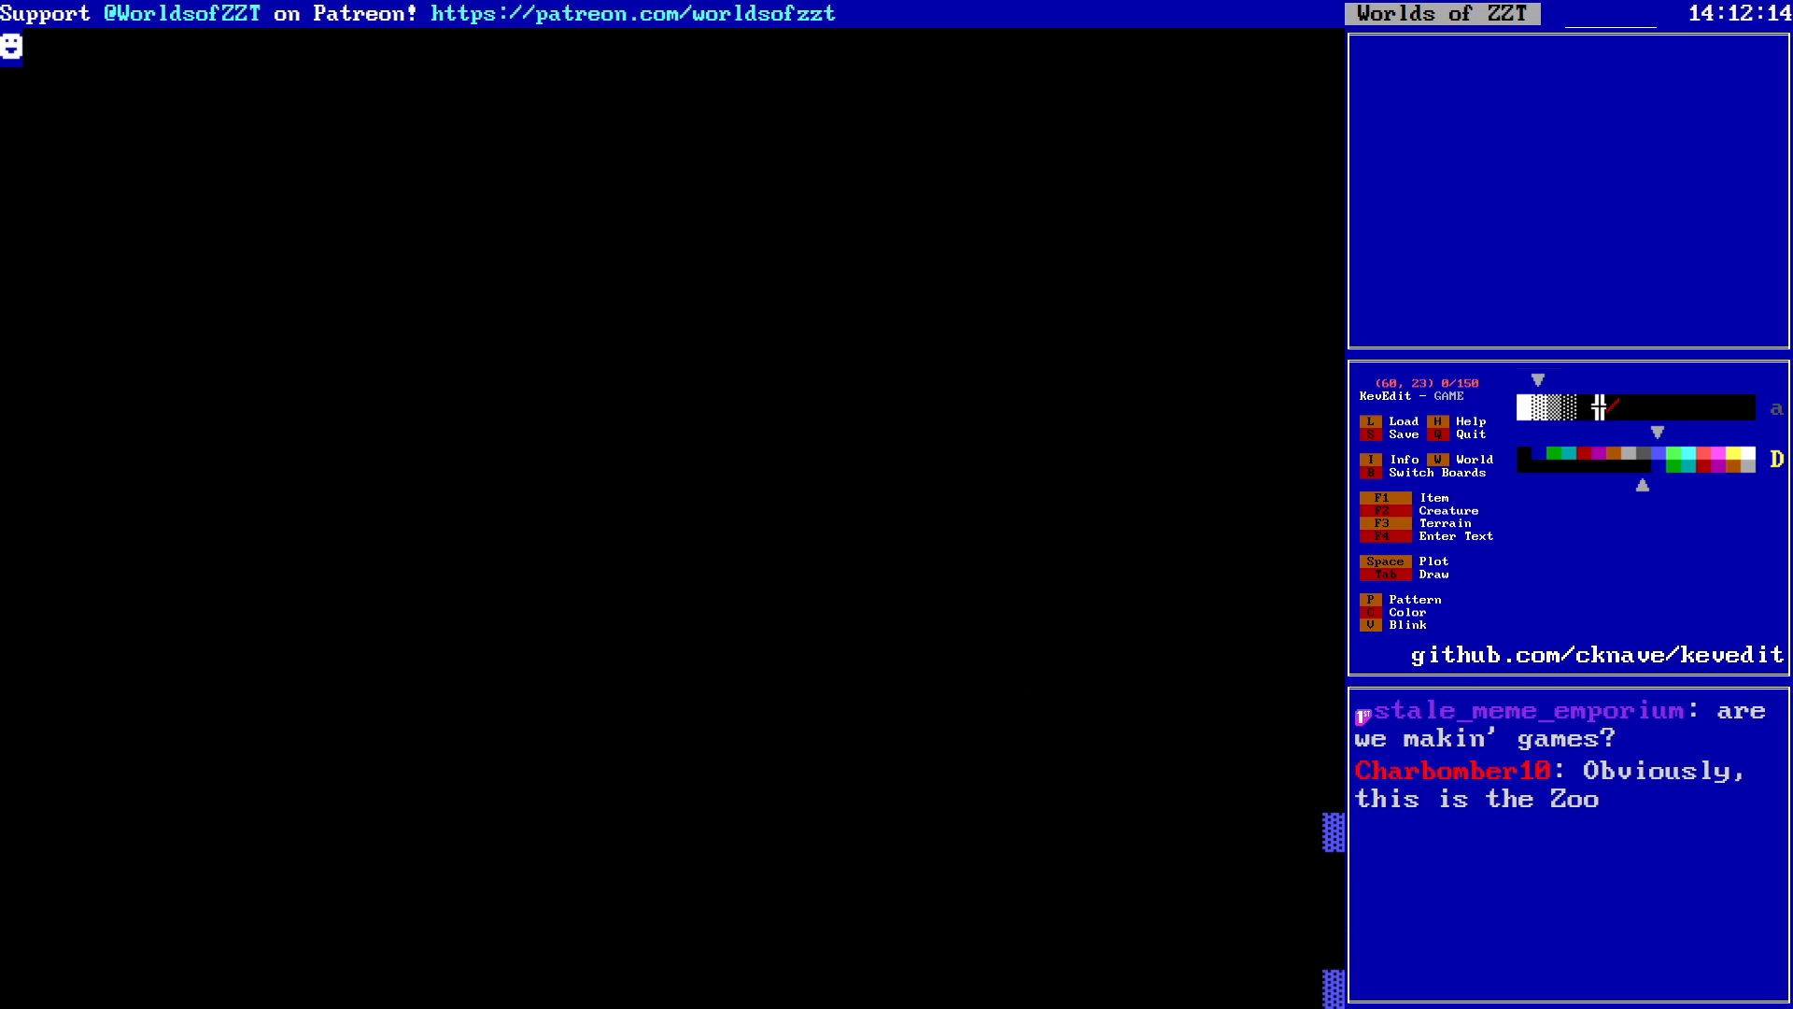
pyautogui.press('Up')
pyautogui.press('Up')
pyautogui.press('Left')
pyautogui.press('Left')
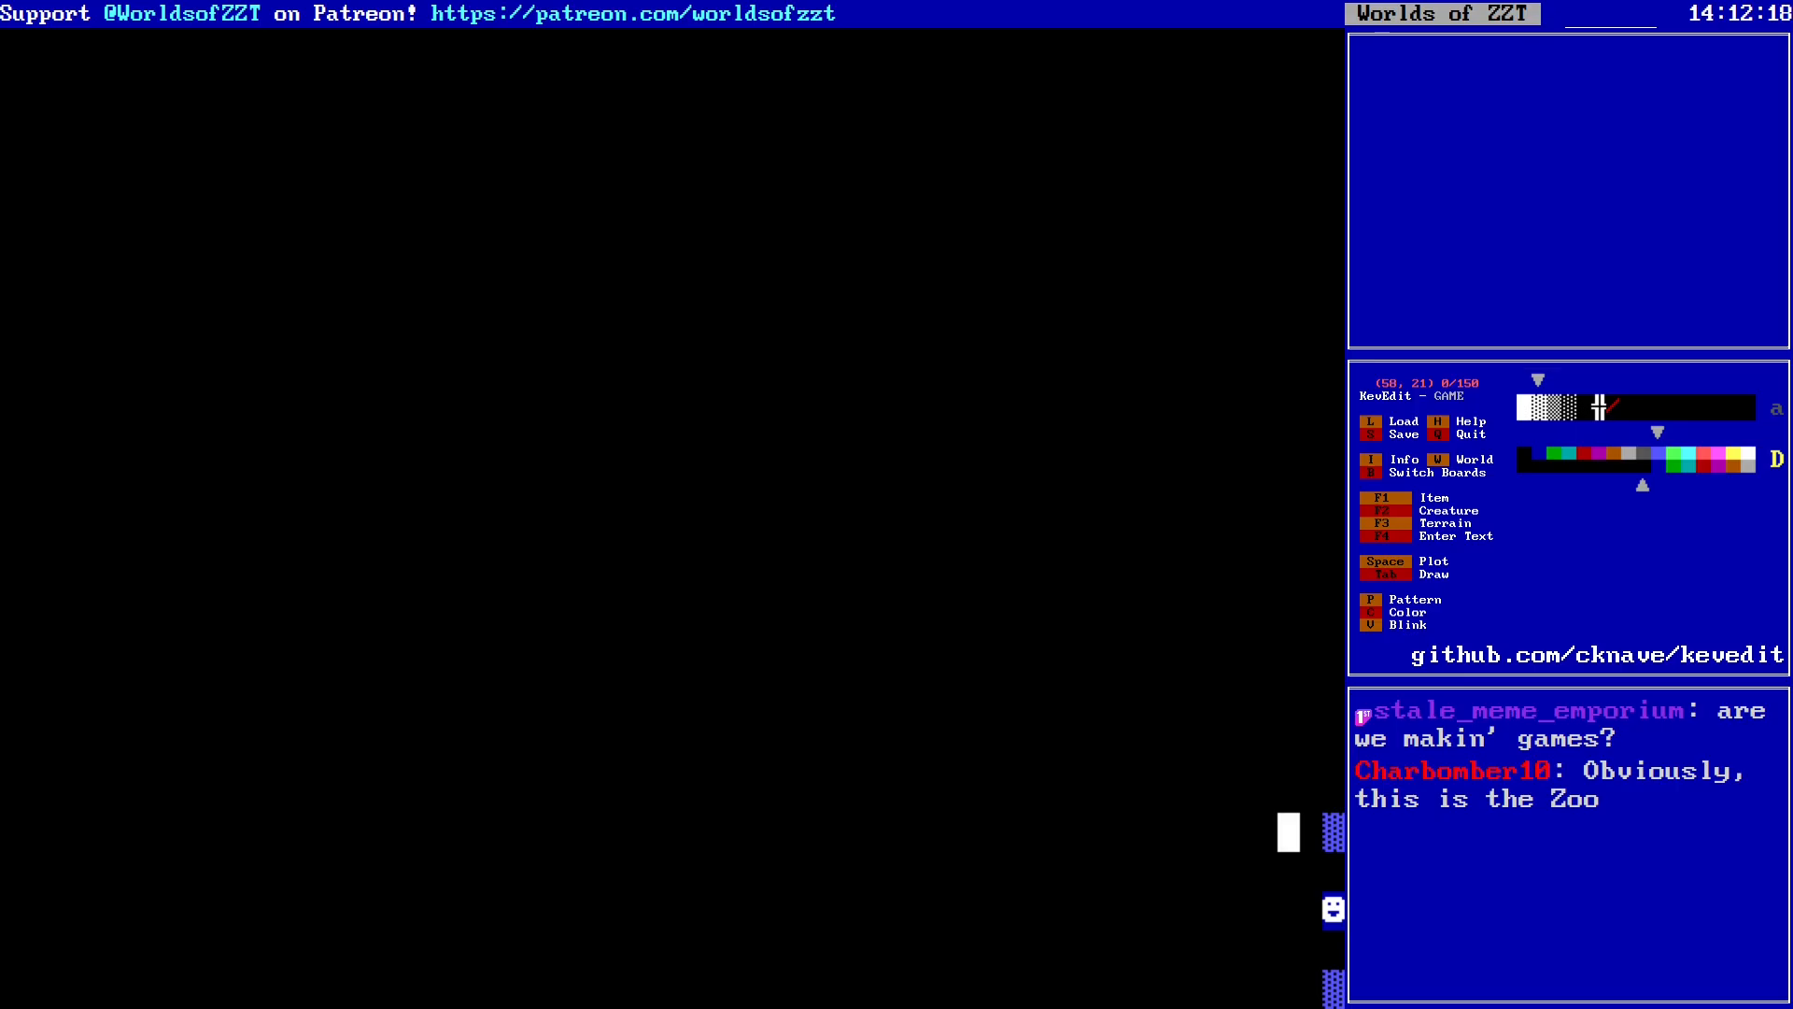
# Step: Switch to the Title screen board and examine the OBSTACLES area up to the doorway beneath SHOP
pyautogui.press('b')
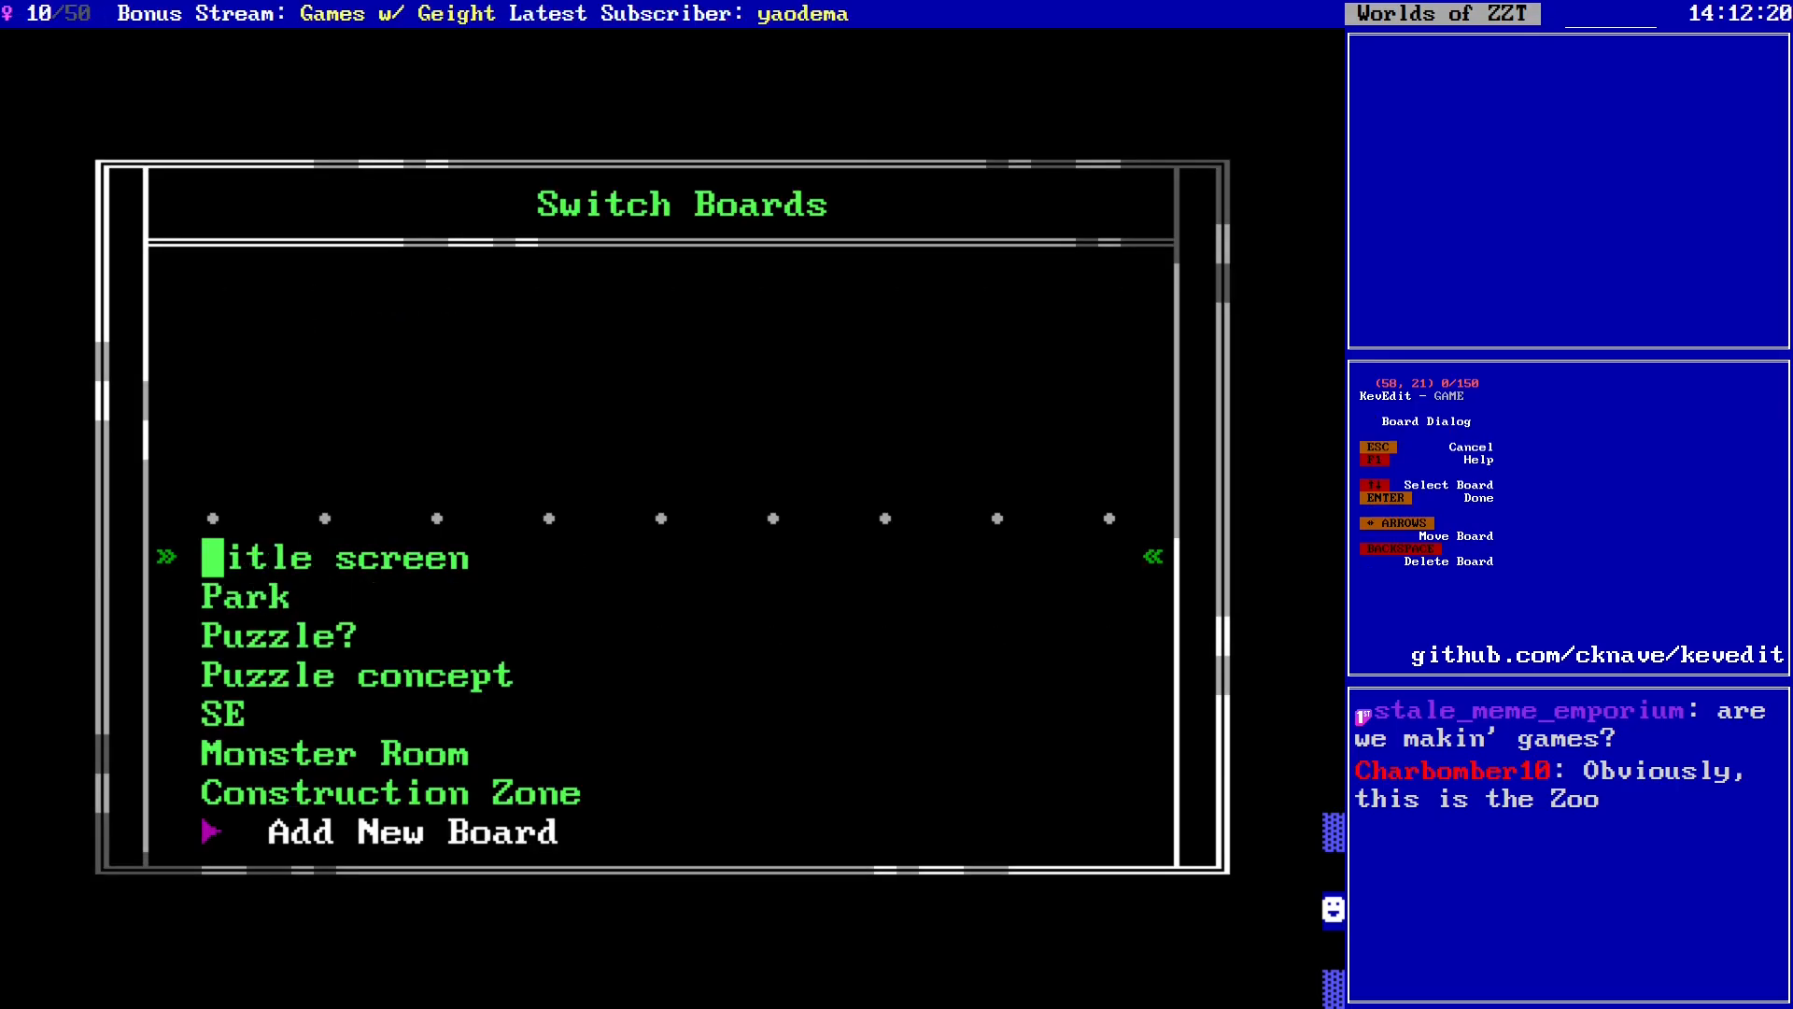
pyautogui.press('Return')
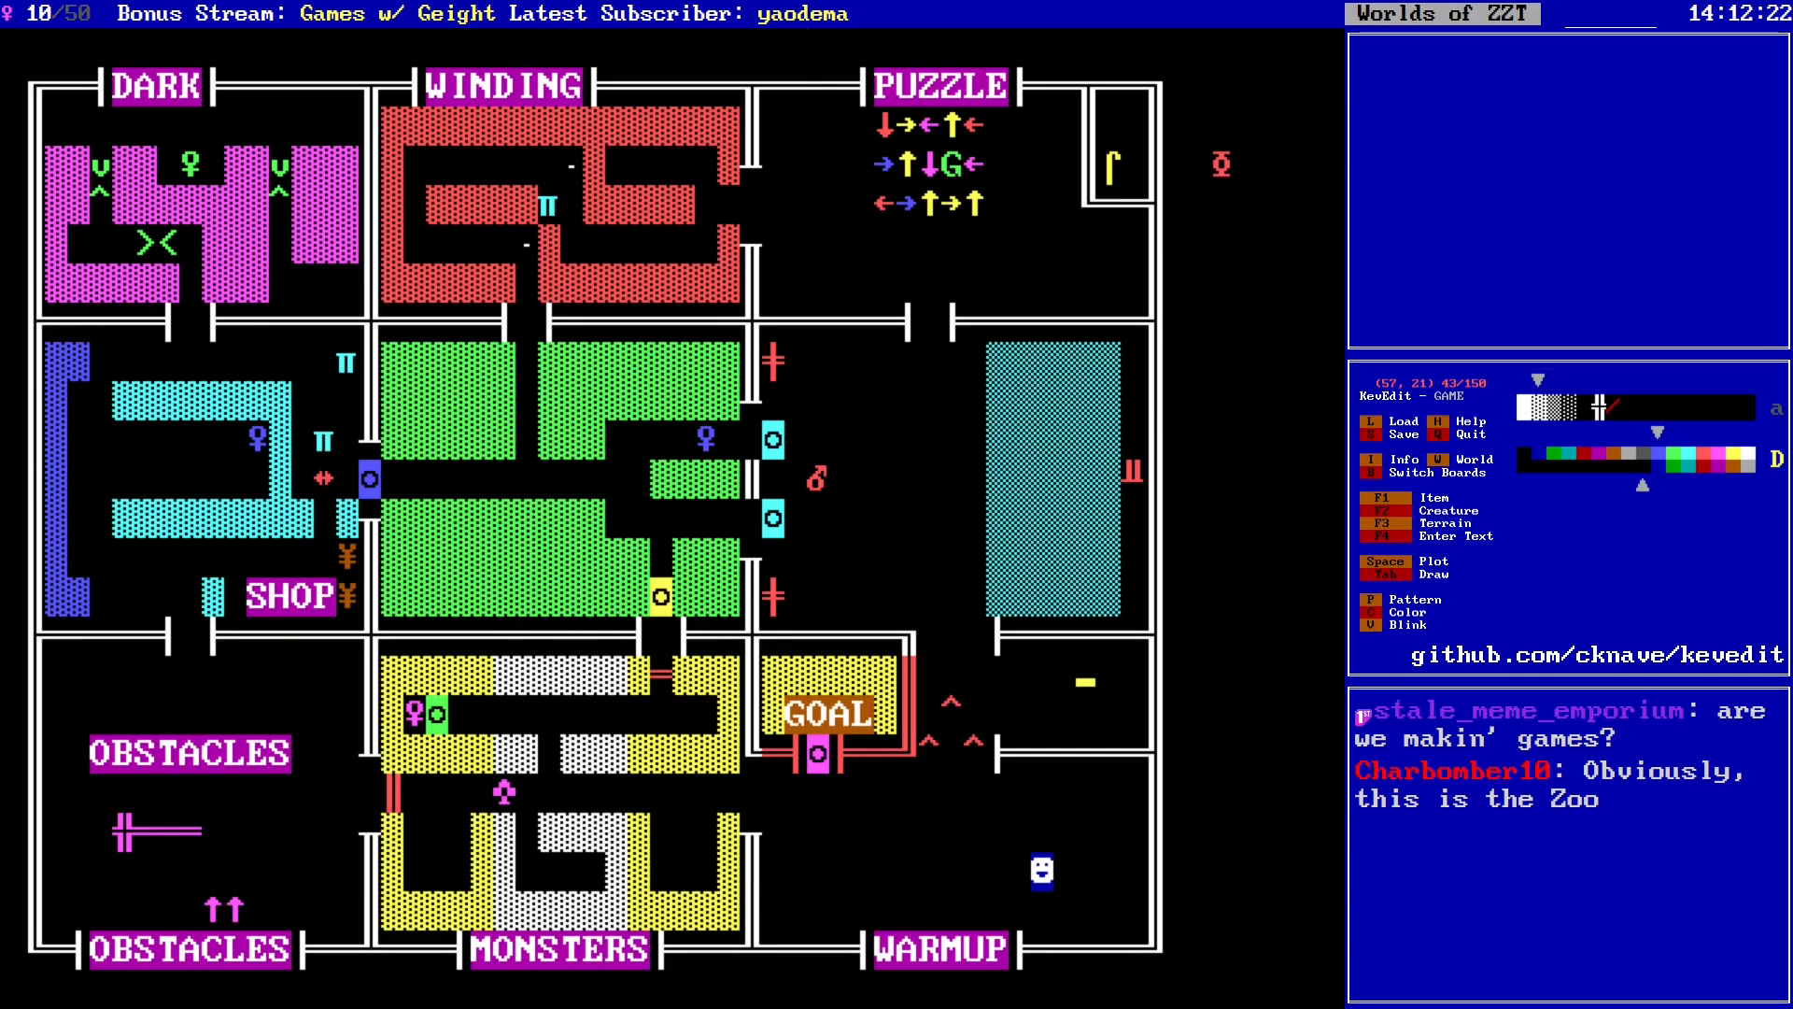
pyautogui.hotkey('alt', 'Left')
pyautogui.hotkey('alt', 'Left')
pyautogui.press('Up')
pyautogui.press('Up')
pyautogui.press('Up')
pyautogui.press('Up')
pyautogui.press('Up')
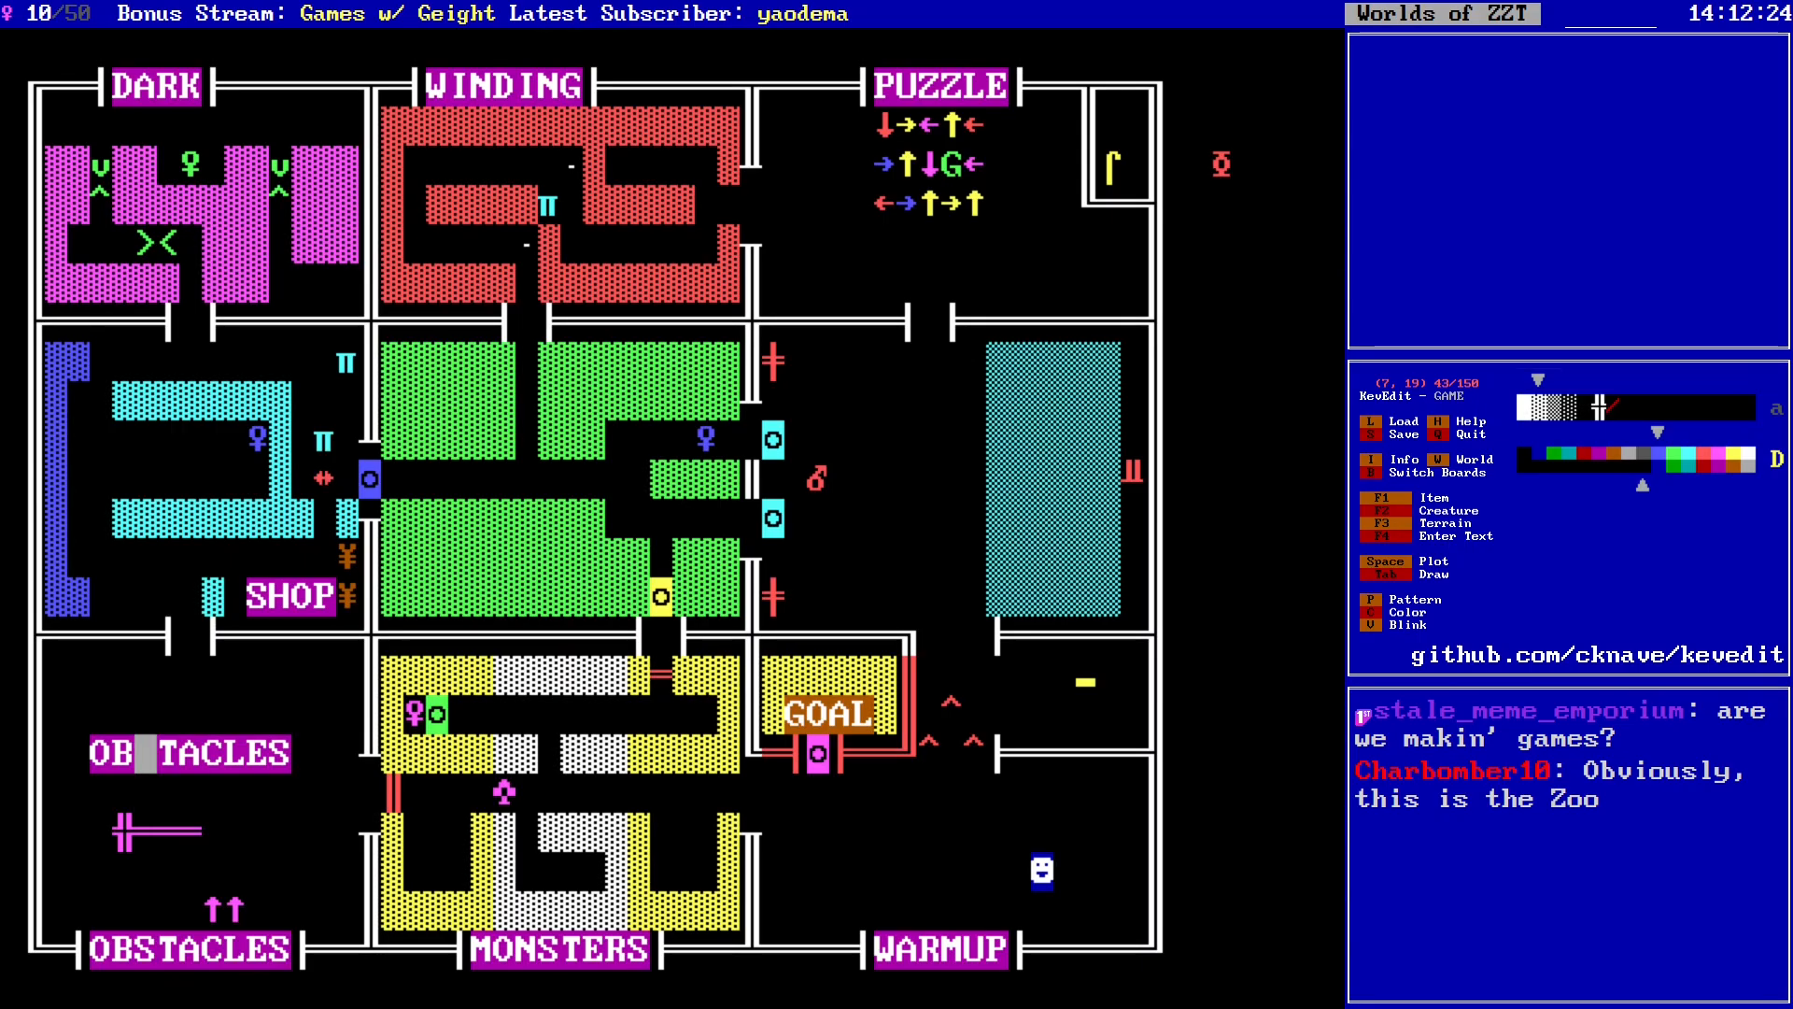
pyautogui.press('Right')
pyautogui.press('Right')
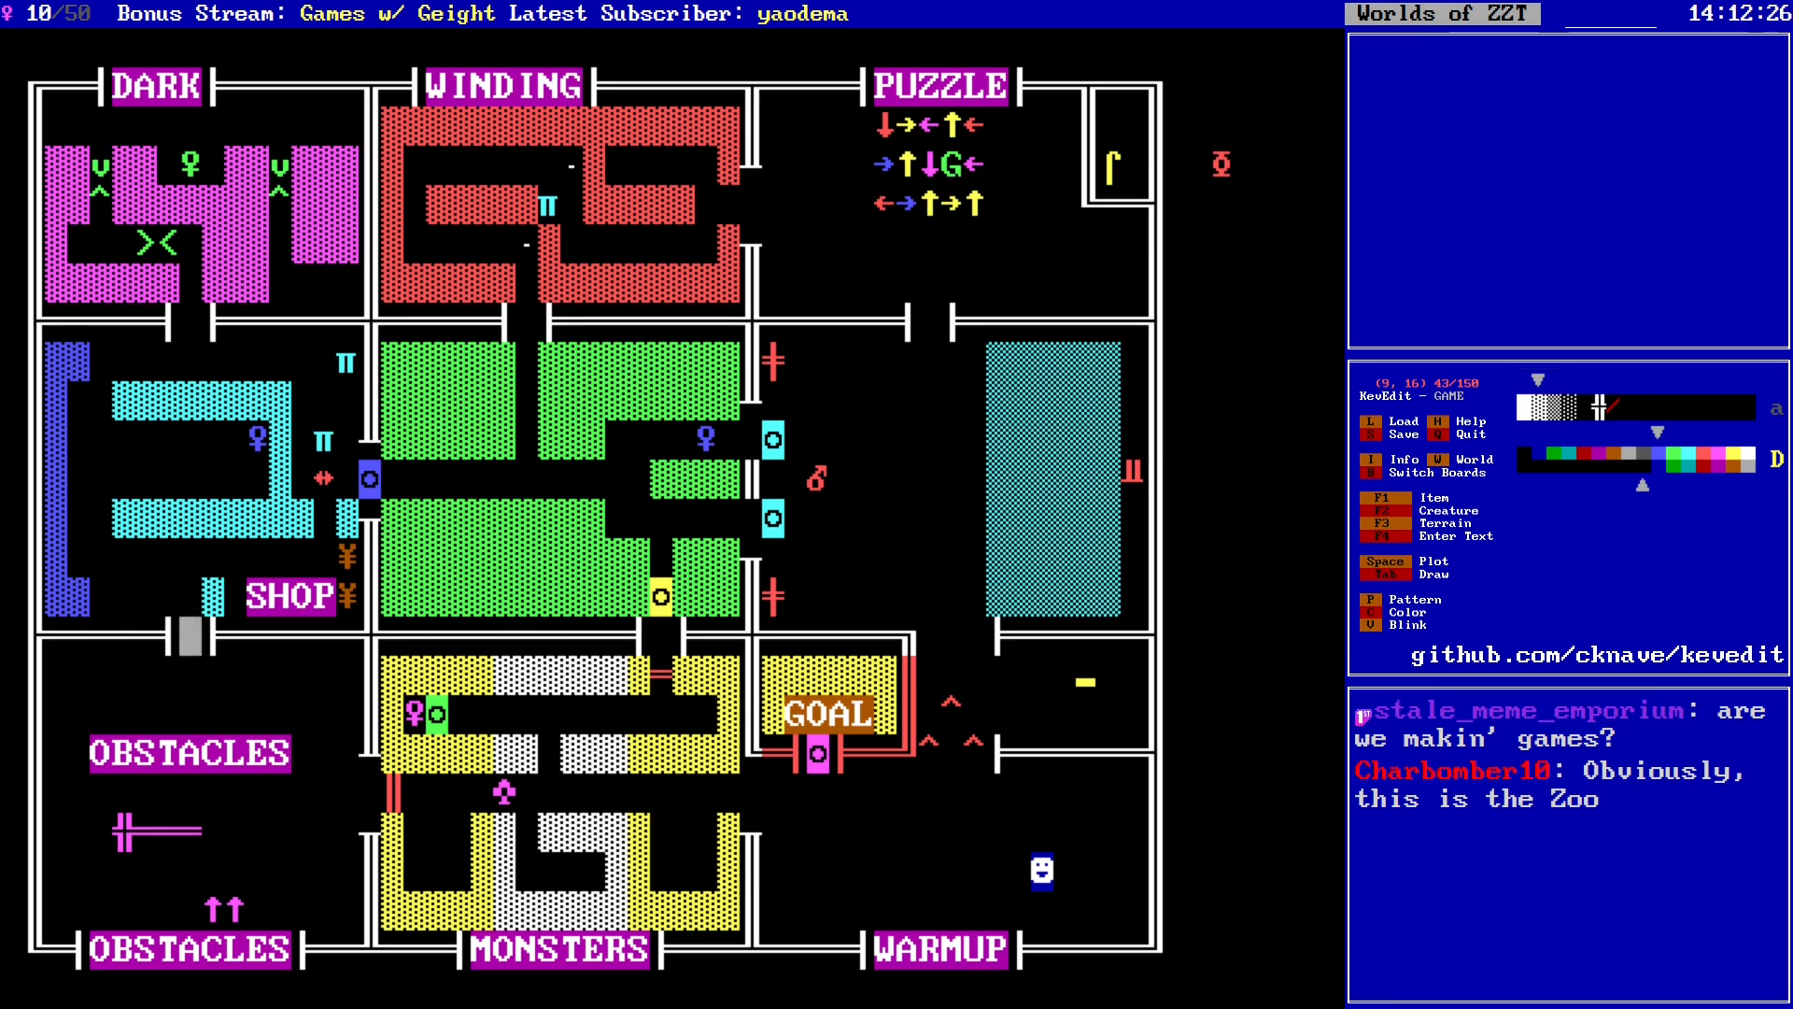
# Step: Switch back to the Construction Zone board
pyautogui.press('b')
pyautogui.press('Up')
pyautogui.press('Up')
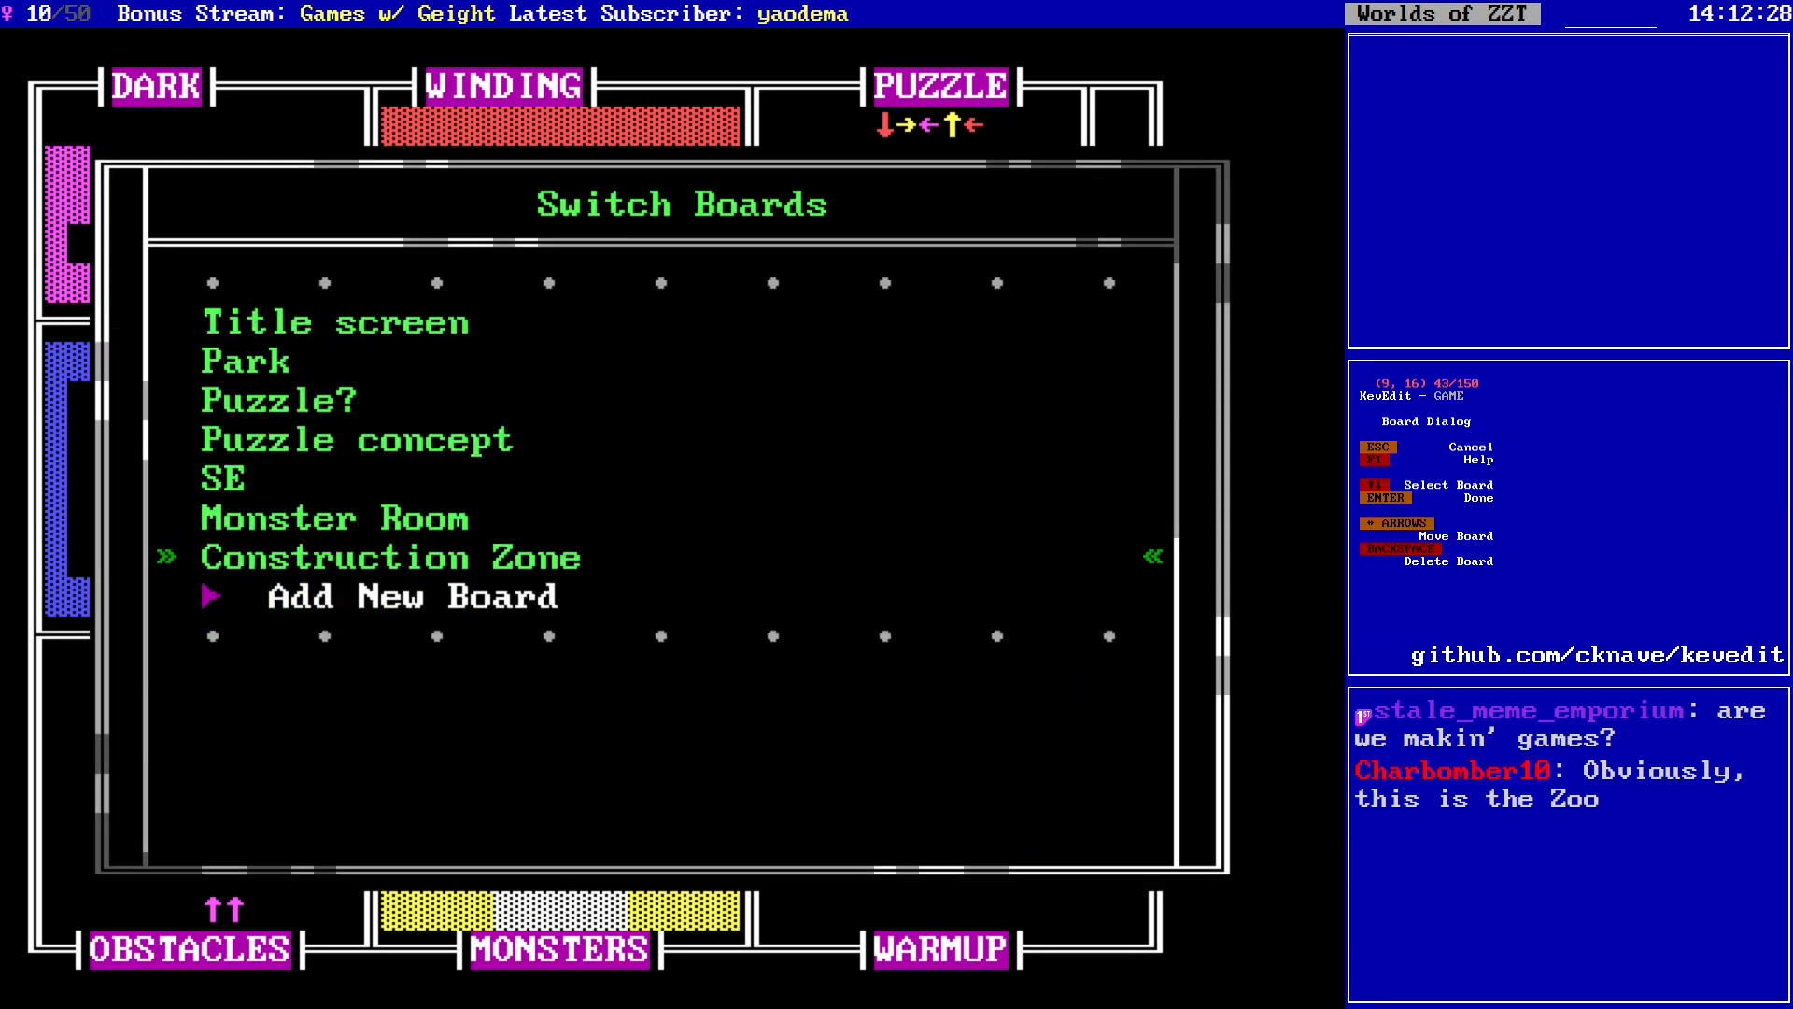
pyautogui.press('Return')
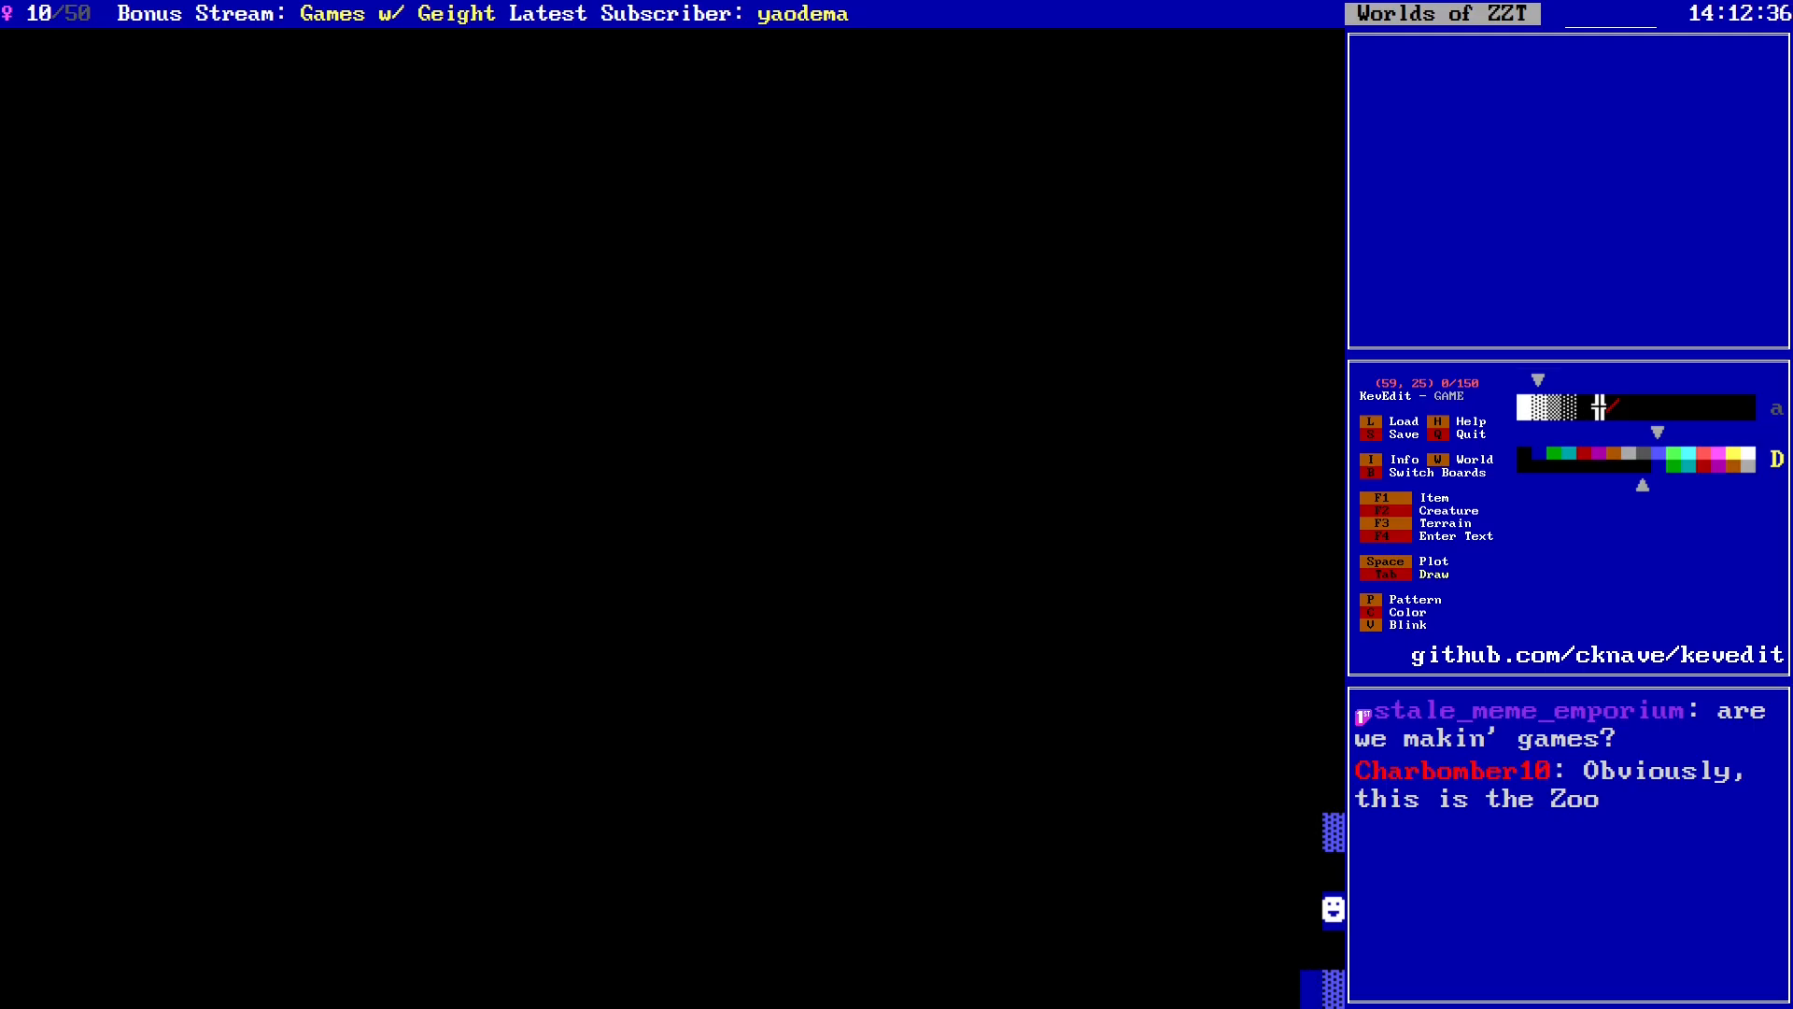
# Step: Draw the entrance corridor's blue walls from the east edge west to column 56 along rows 25 and 21
pyautogui.hotkey('shift', 'Left')
pyautogui.hotkey('shift', 'Left')
pyautogui.hotkey('shift', 'Left')
pyautogui.press('Up')
pyautogui.press('Up')
pyautogui.press('Right')
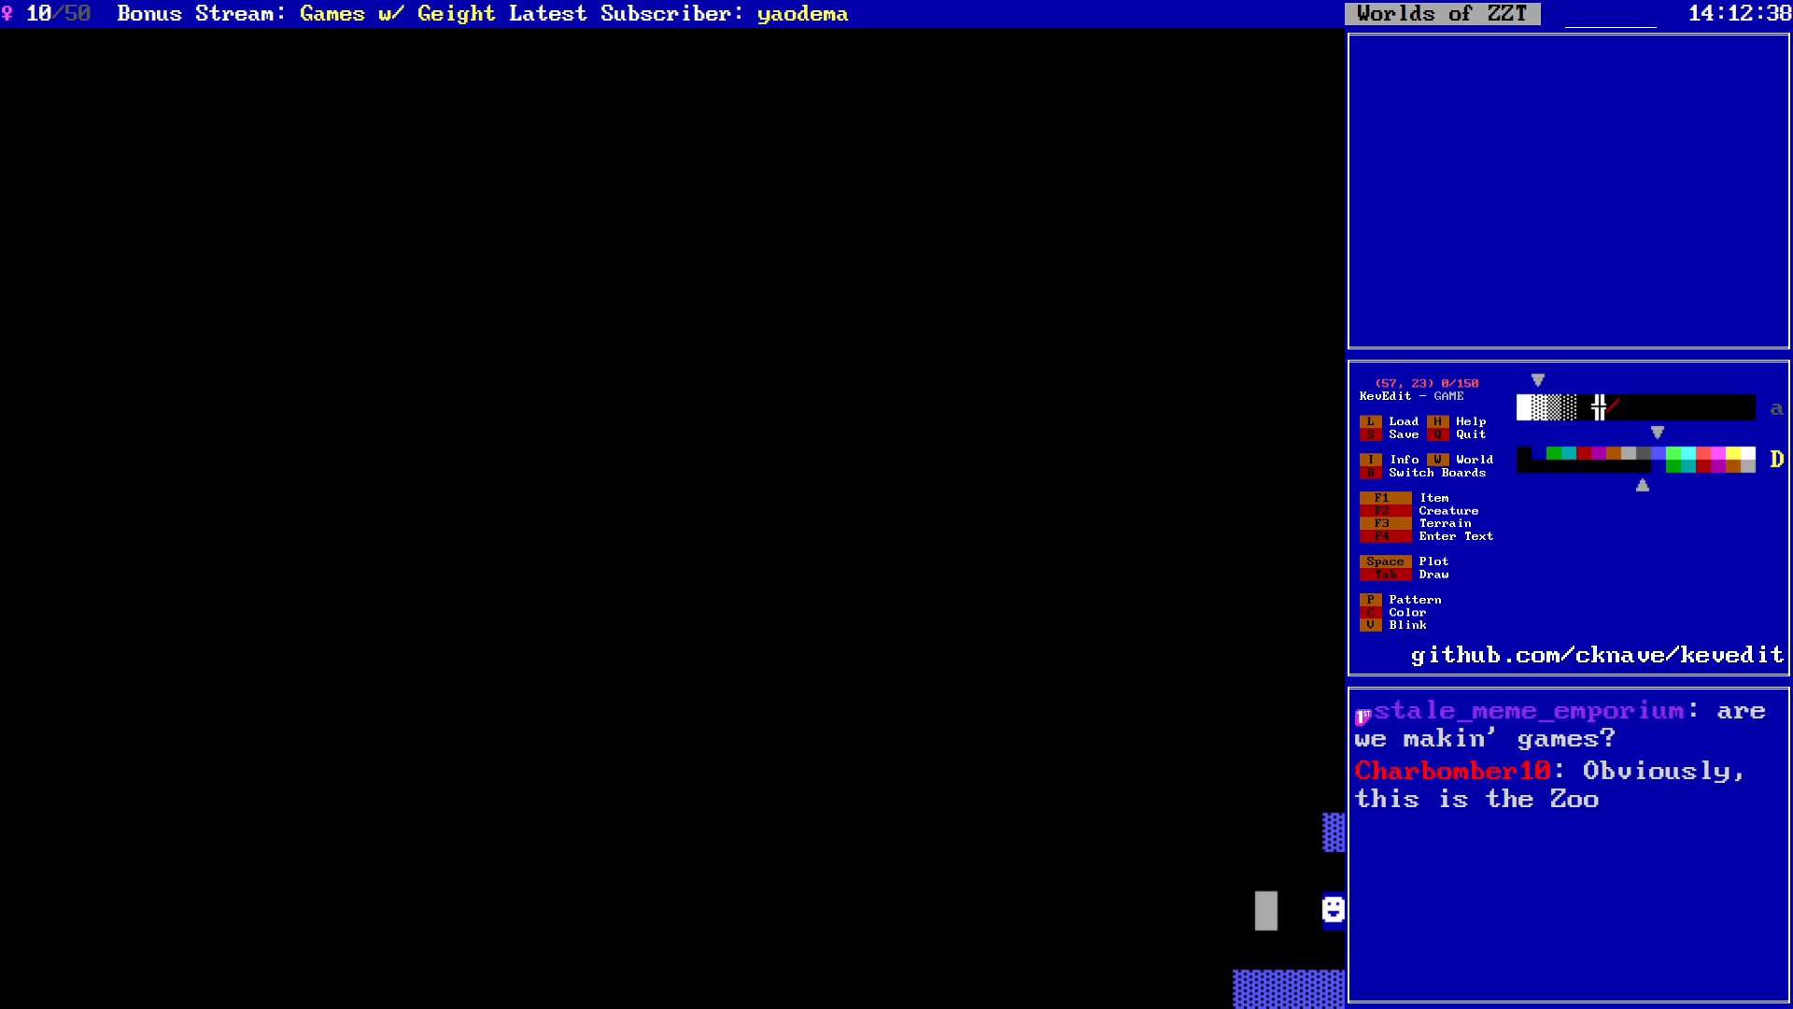
pyautogui.press('Up')
pyautogui.press('Right')
pyautogui.press('Up')
pyautogui.press('Right')
pyautogui.hotkey('shift', 'Left')
pyautogui.hotkey('shift', 'Left')
pyautogui.hotkey('shift', 'Left')
pyautogui.hotkey('shift', 'Left')
# Step: Continue the upper corridor wall from (56, 21) north to row 17 and west to column 48
pyautogui.hotkey('shift', 'Up')
pyautogui.hotkey('shift', 'Up')
pyautogui.hotkey('shift', 'Up')
pyautogui.hotkey('shift', 'Up')
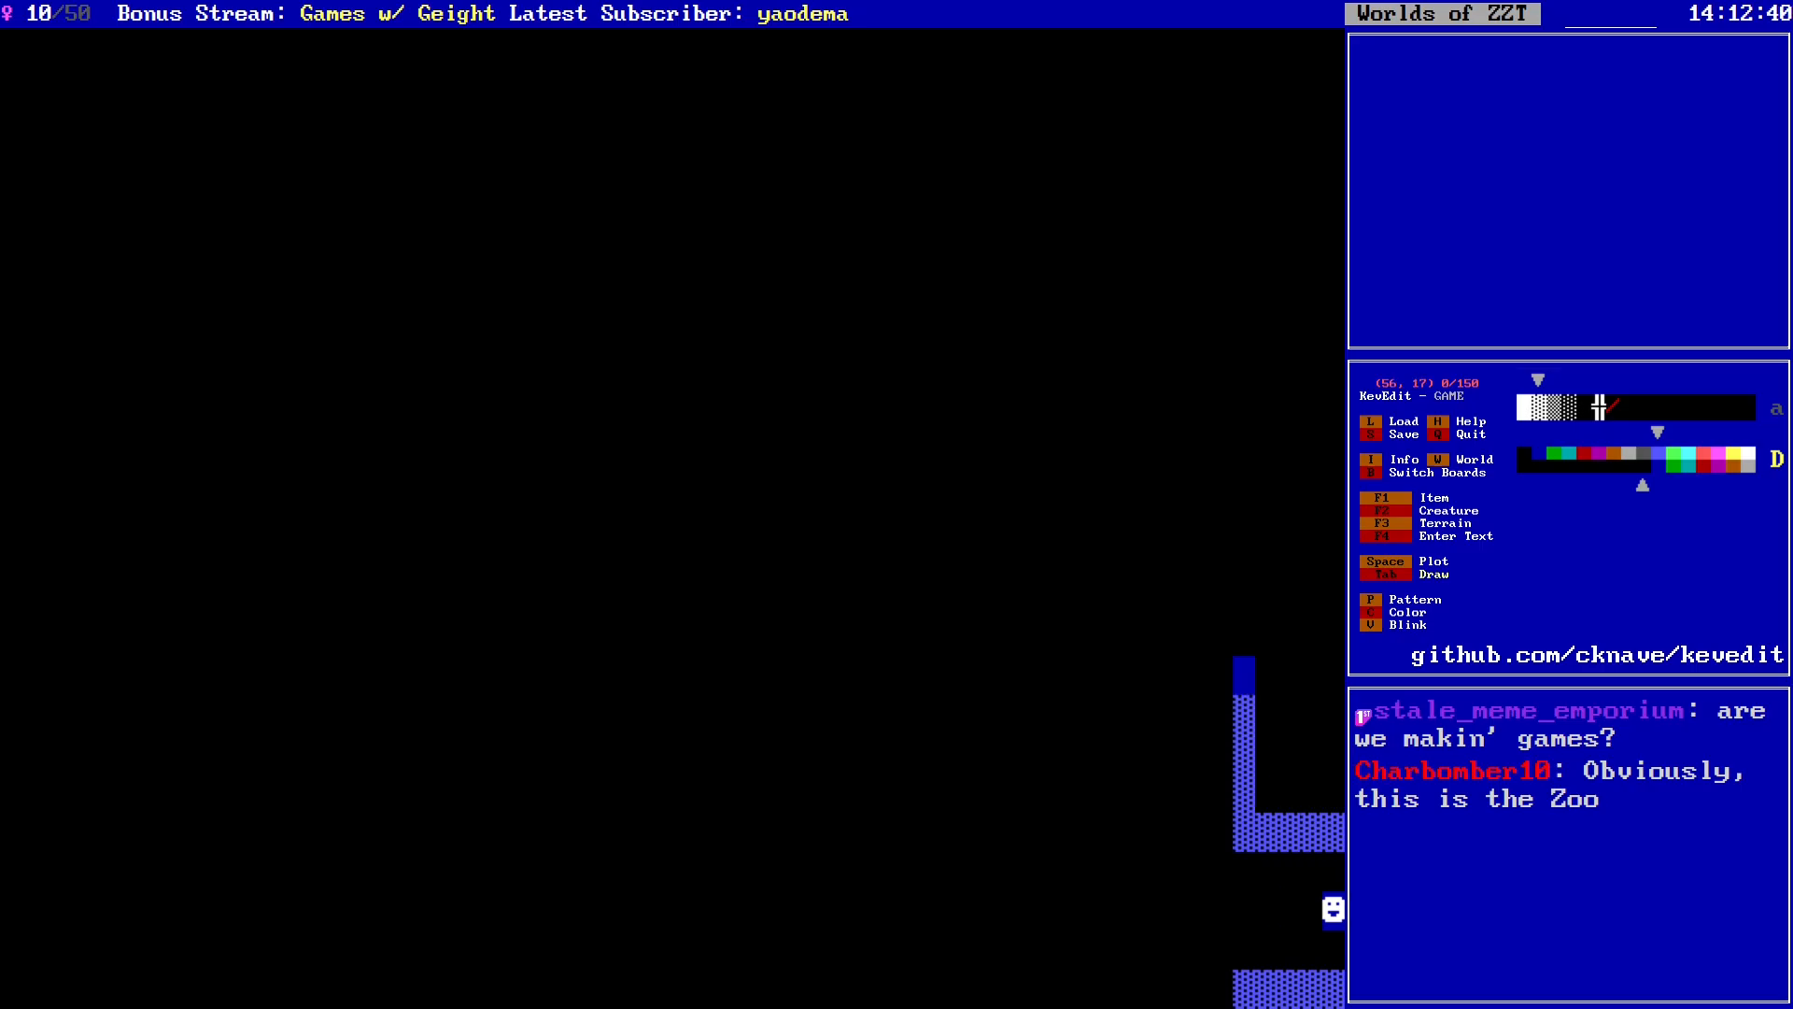
pyautogui.hotkey('shift', 'Left')
pyautogui.hotkey('shift', 'Left')
pyautogui.hotkey('shift', 'Left')
pyautogui.hotkey('shift', 'Left')
pyautogui.hotkey('shift', 'Left')
pyautogui.hotkey('shift', 'Left')
pyautogui.hotkey('shift', 'Left')
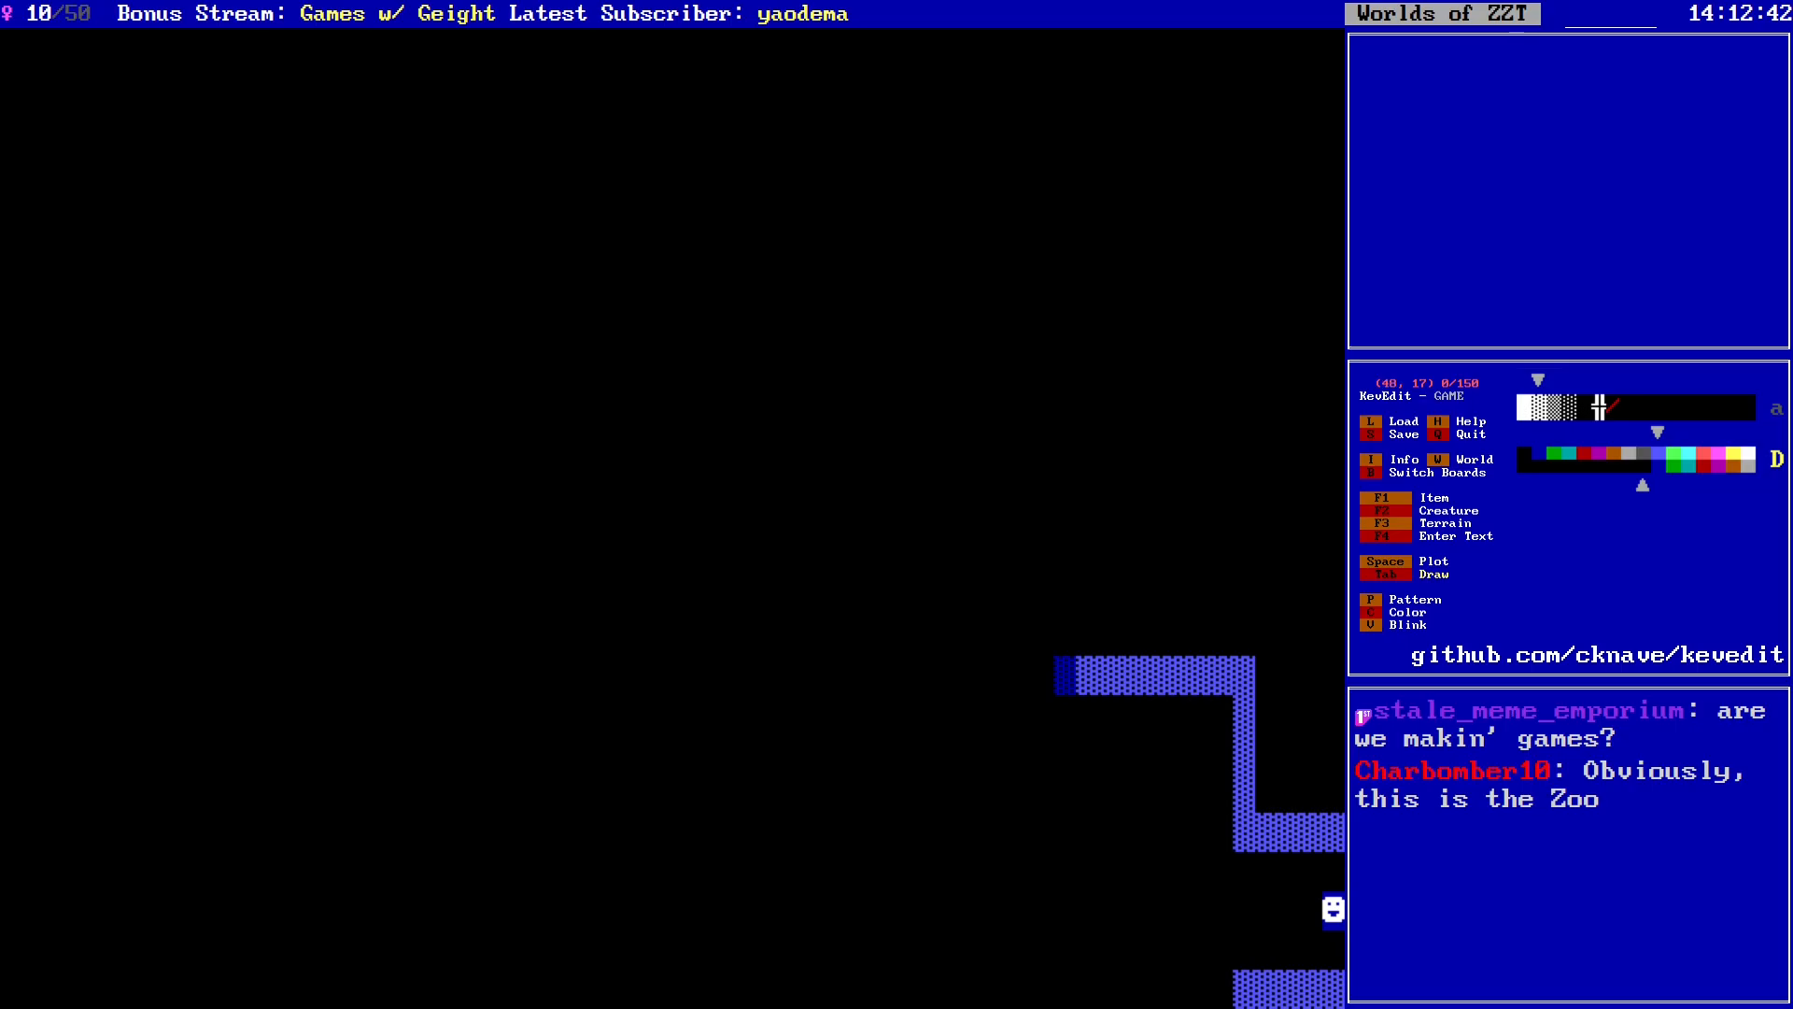
# Step: Draw the room's west wall from (48, 21) south to row 25 and east to join the bottom corridor wall
pyautogui.press('Down')
pyautogui.press('Down')
pyautogui.press('Down')
pyautogui.press('Down')
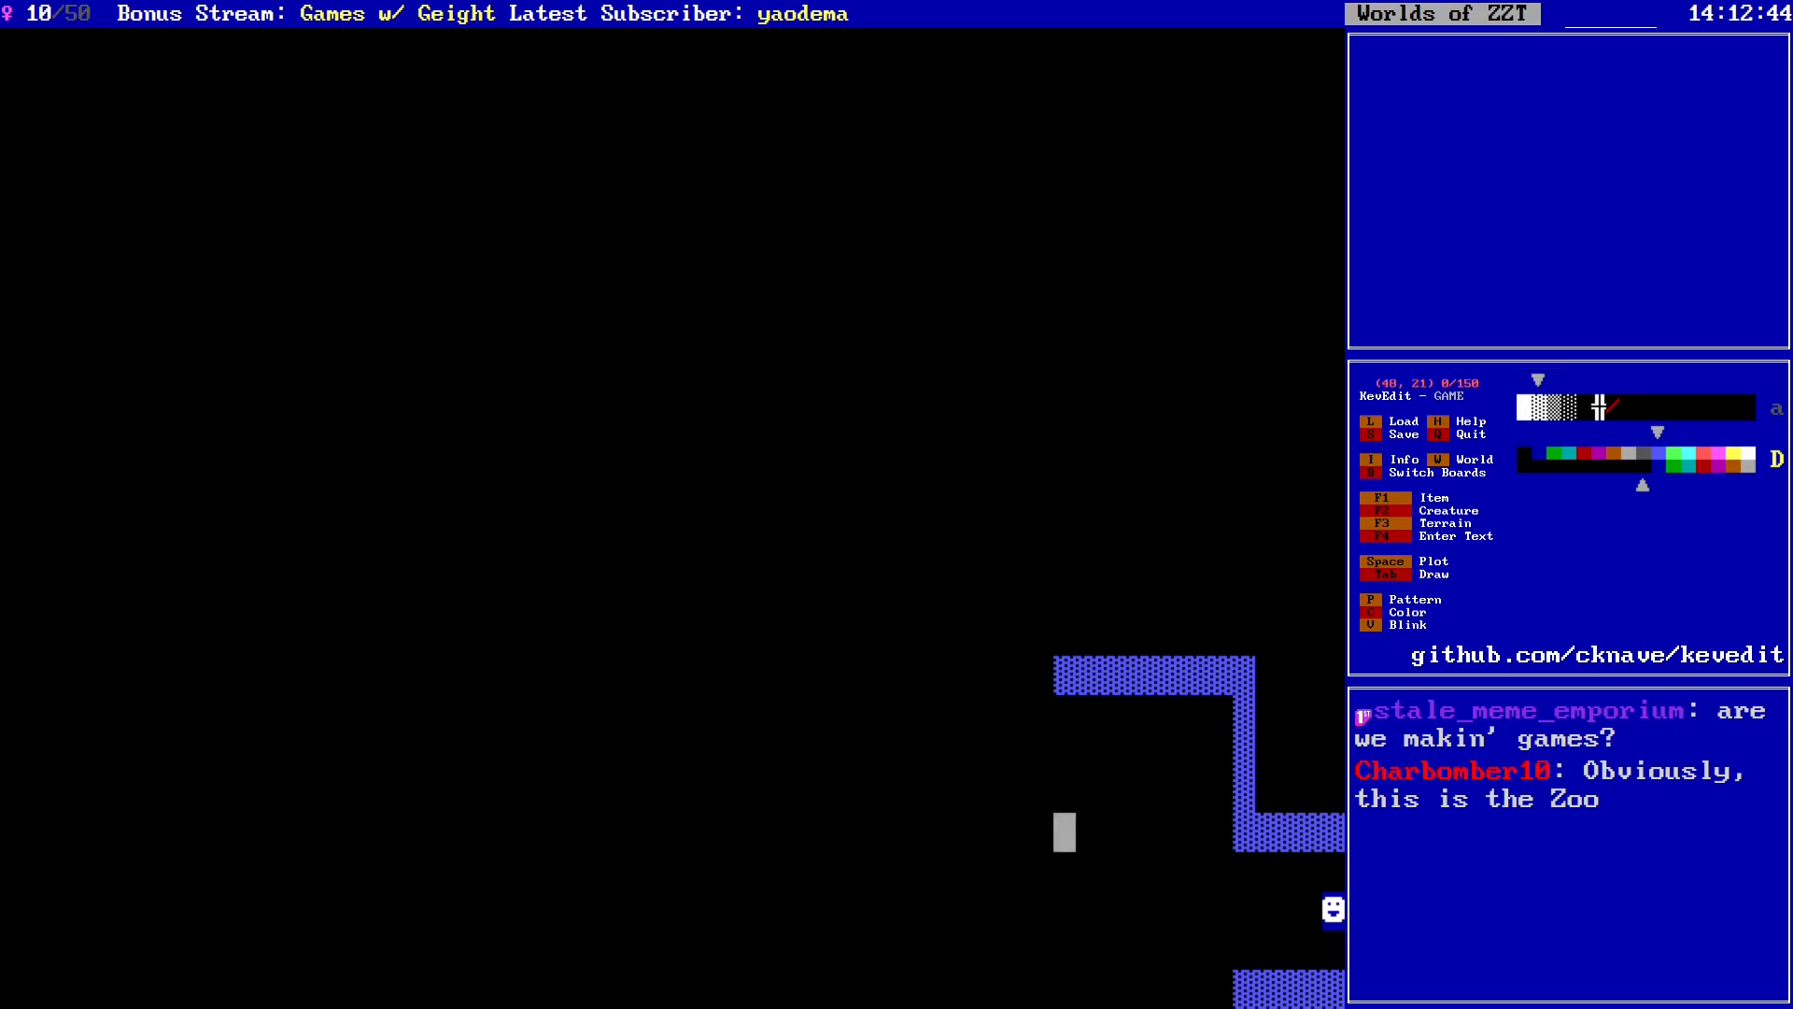
pyautogui.hotkey('shift', 'Down')
pyautogui.hotkey('shift', 'Down')
pyautogui.hotkey('shift', 'Down')
pyautogui.hotkey('shift', 'Down')
pyautogui.hotkey('shift', 'Right')
pyautogui.hotkey('shift', 'Right')
pyautogui.hotkey('shift', 'Right')
pyautogui.hotkey('shift', 'Right')
pyautogui.hotkey('shift', 'Right')
pyautogui.hotkey('shift', 'Right')
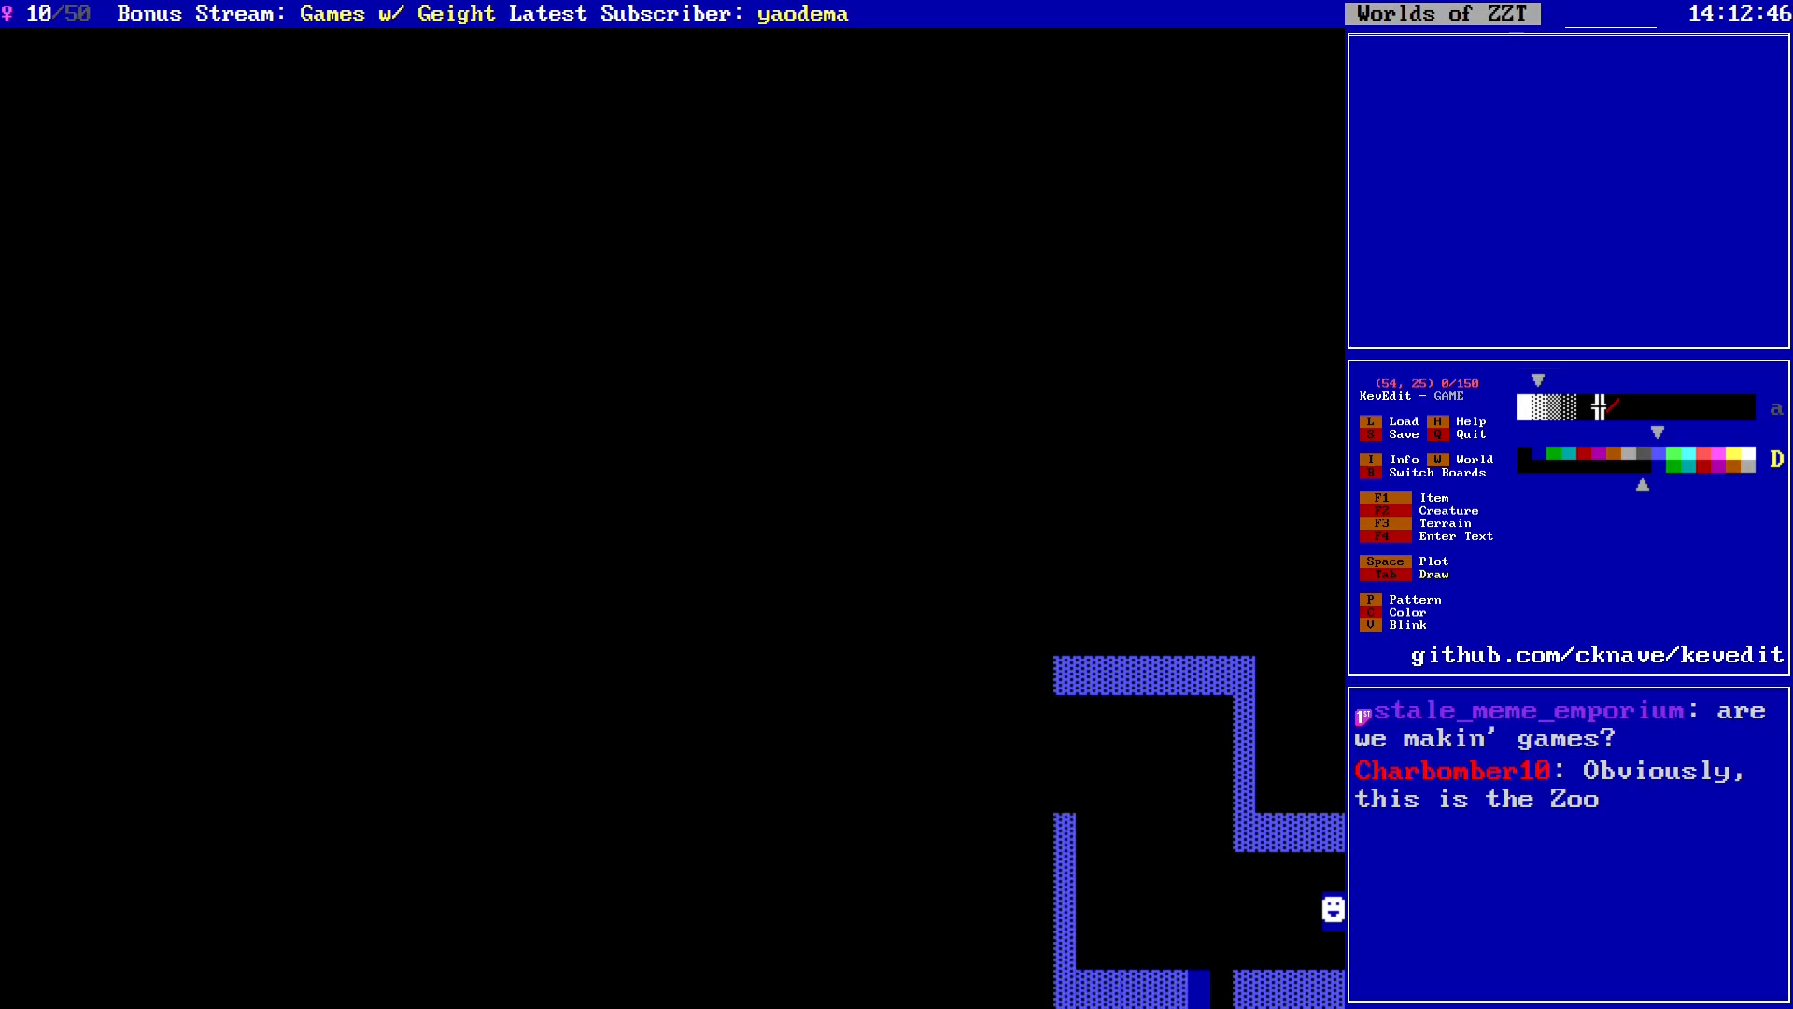
pyautogui.hotkey('shift', 'Right')
# Step: Draw a blue wall along row 16 from column 56 west to column 48, directly above the existing top wall
pyautogui.press('Up')
pyautogui.press('Up')
pyautogui.press('Up')
pyautogui.press('Up')
pyautogui.press('Up')
pyautogui.press('Up')
pyautogui.press('Up')
pyautogui.press('Up')
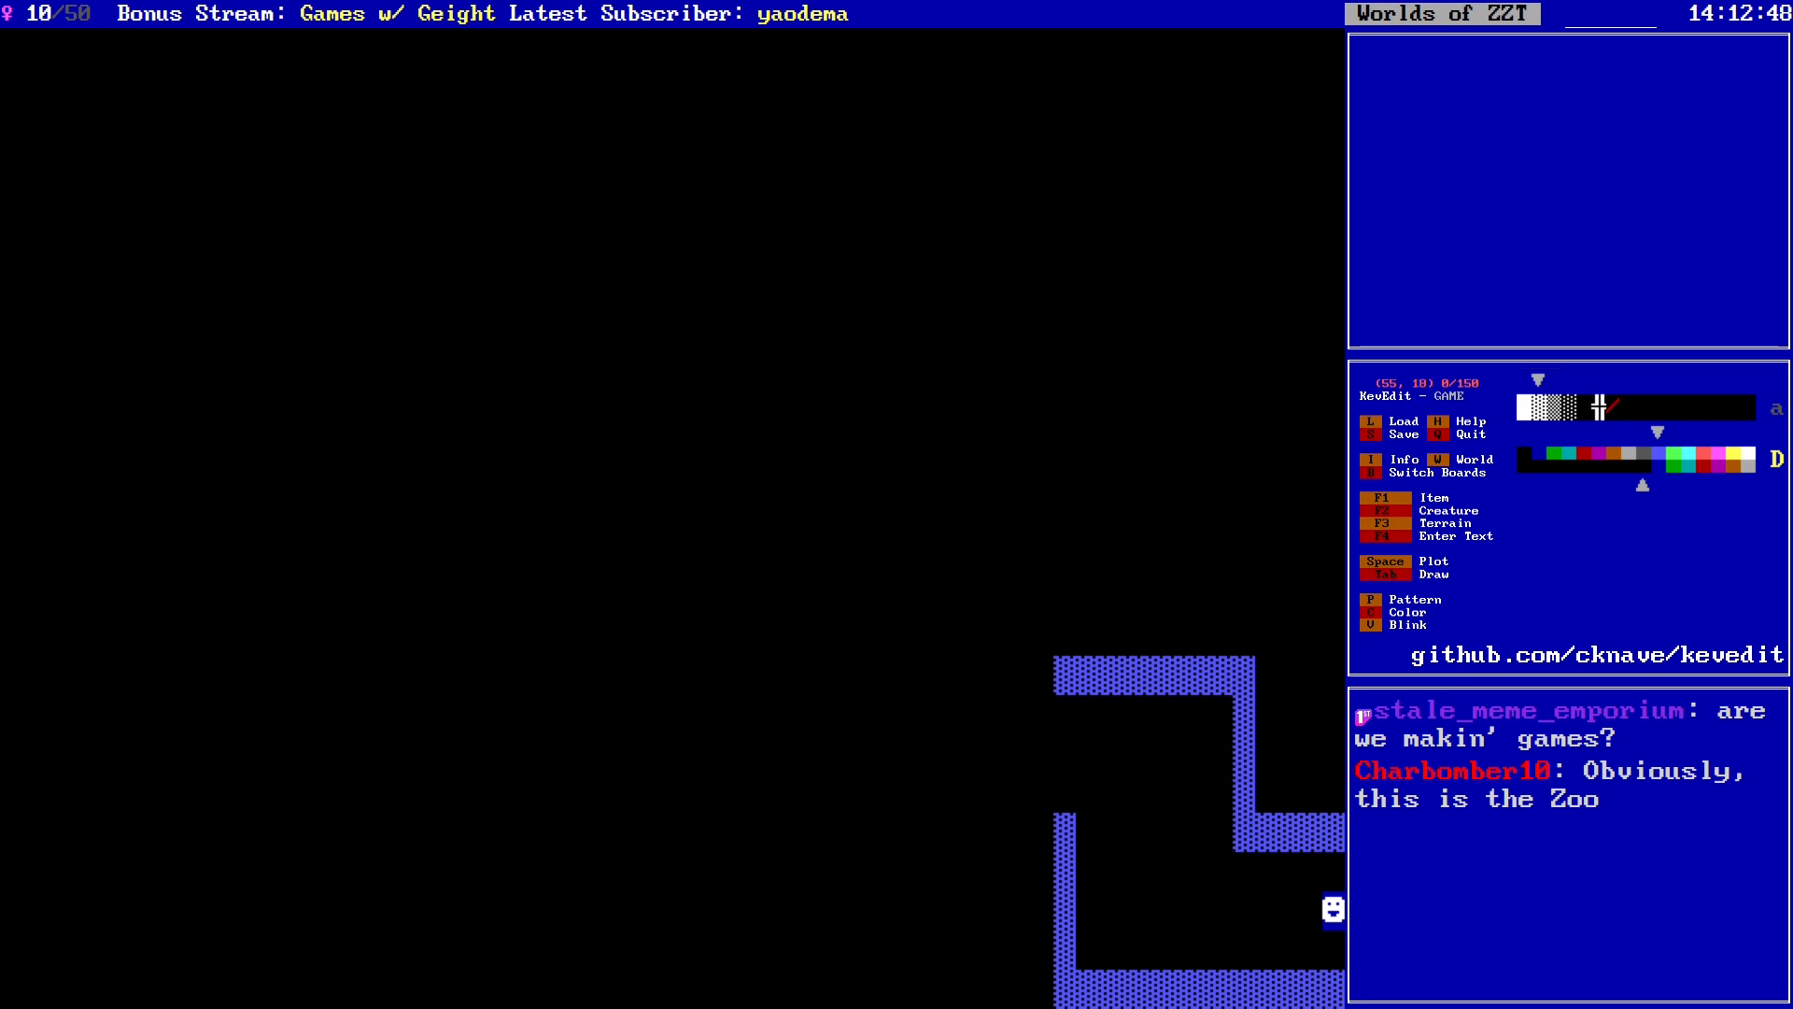
pyautogui.hotkey('shift', 'Up')
pyautogui.hotkey('shift', 'Right')
pyautogui.hotkey('shift', 'Left')
pyautogui.hotkey('shift', 'Left')
pyautogui.hotkey('shift', 'Left')
pyautogui.hotkey('shift', 'Left')
pyautogui.hotkey('shift', 'Left')
pyautogui.hotkey('shift', 'Left')
pyautogui.hotkey('shift', 'Left')
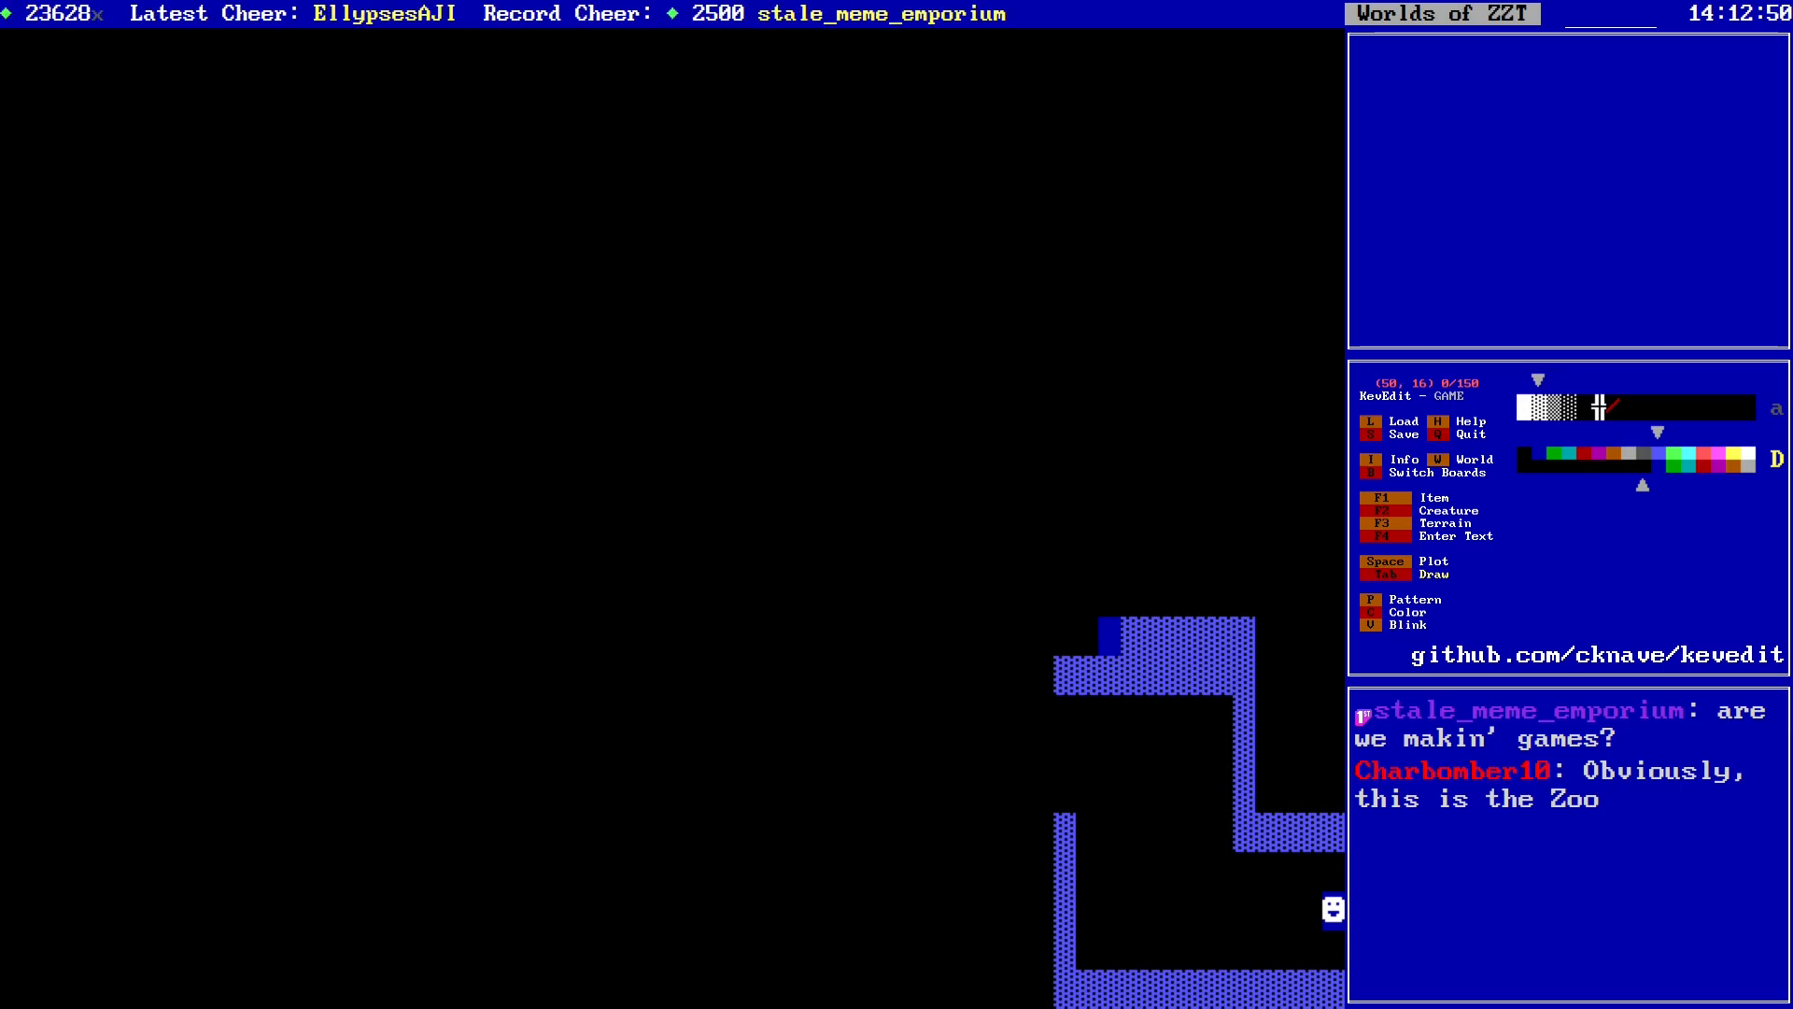
pyautogui.hotkey('shift', 'Left')
# Step: Erase the inner row 17 wall tiles from column 49 to column 55 to make the room one row taller
pyautogui.press('Down')
pyautogui.press('Right')
pyautogui.press('space')
pyautogui.press('Right')
pyautogui.press('space')
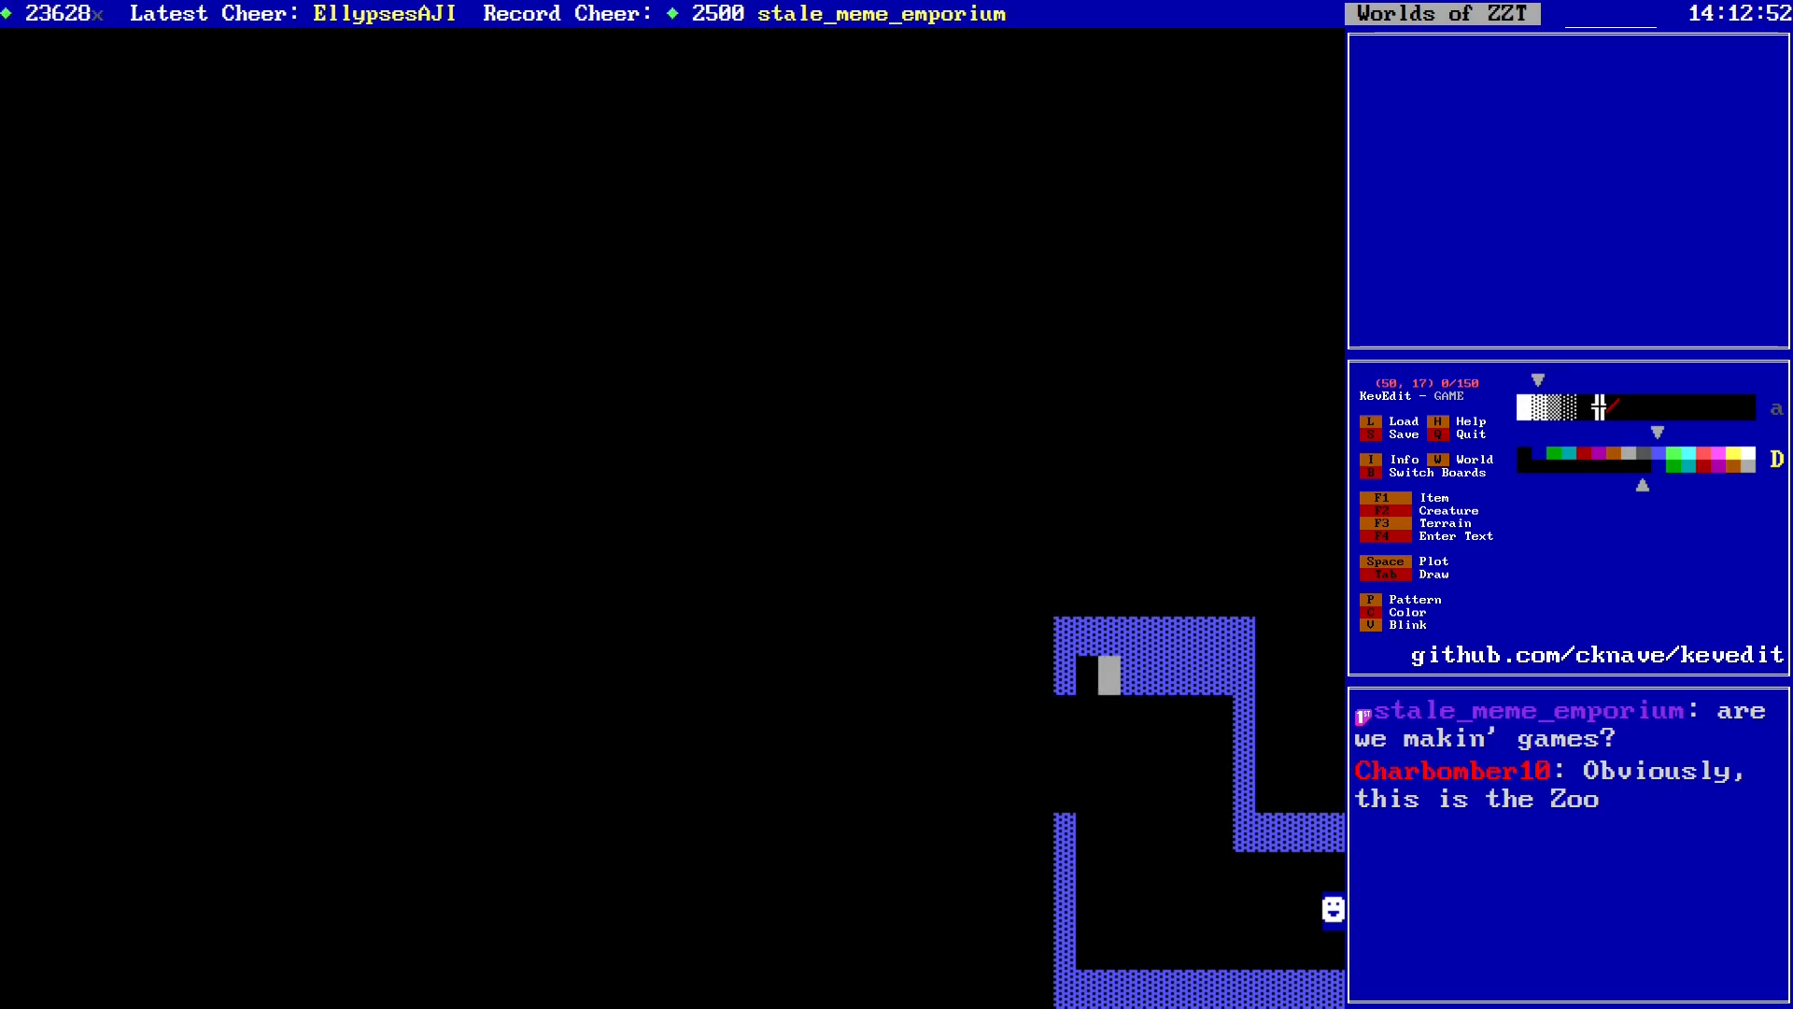
pyautogui.press('Right')
pyautogui.press('space')
pyautogui.press('Right')
pyautogui.press('space')
pyautogui.press('Right')
pyautogui.press('space')
pyautogui.press('Right')
pyautogui.press('space')
pyautogui.press('Right')
pyautogui.press('space')
pyautogui.press('Left')
pyautogui.press('Left')
pyautogui.press('Left')
pyautogui.press('Left')
pyautogui.press('Left')
pyautogui.press('Left')
pyautogui.press('Left')
pyautogui.press('Left')
pyautogui.press('Left')
pyautogui.press('Left')
pyautogui.press('Left')
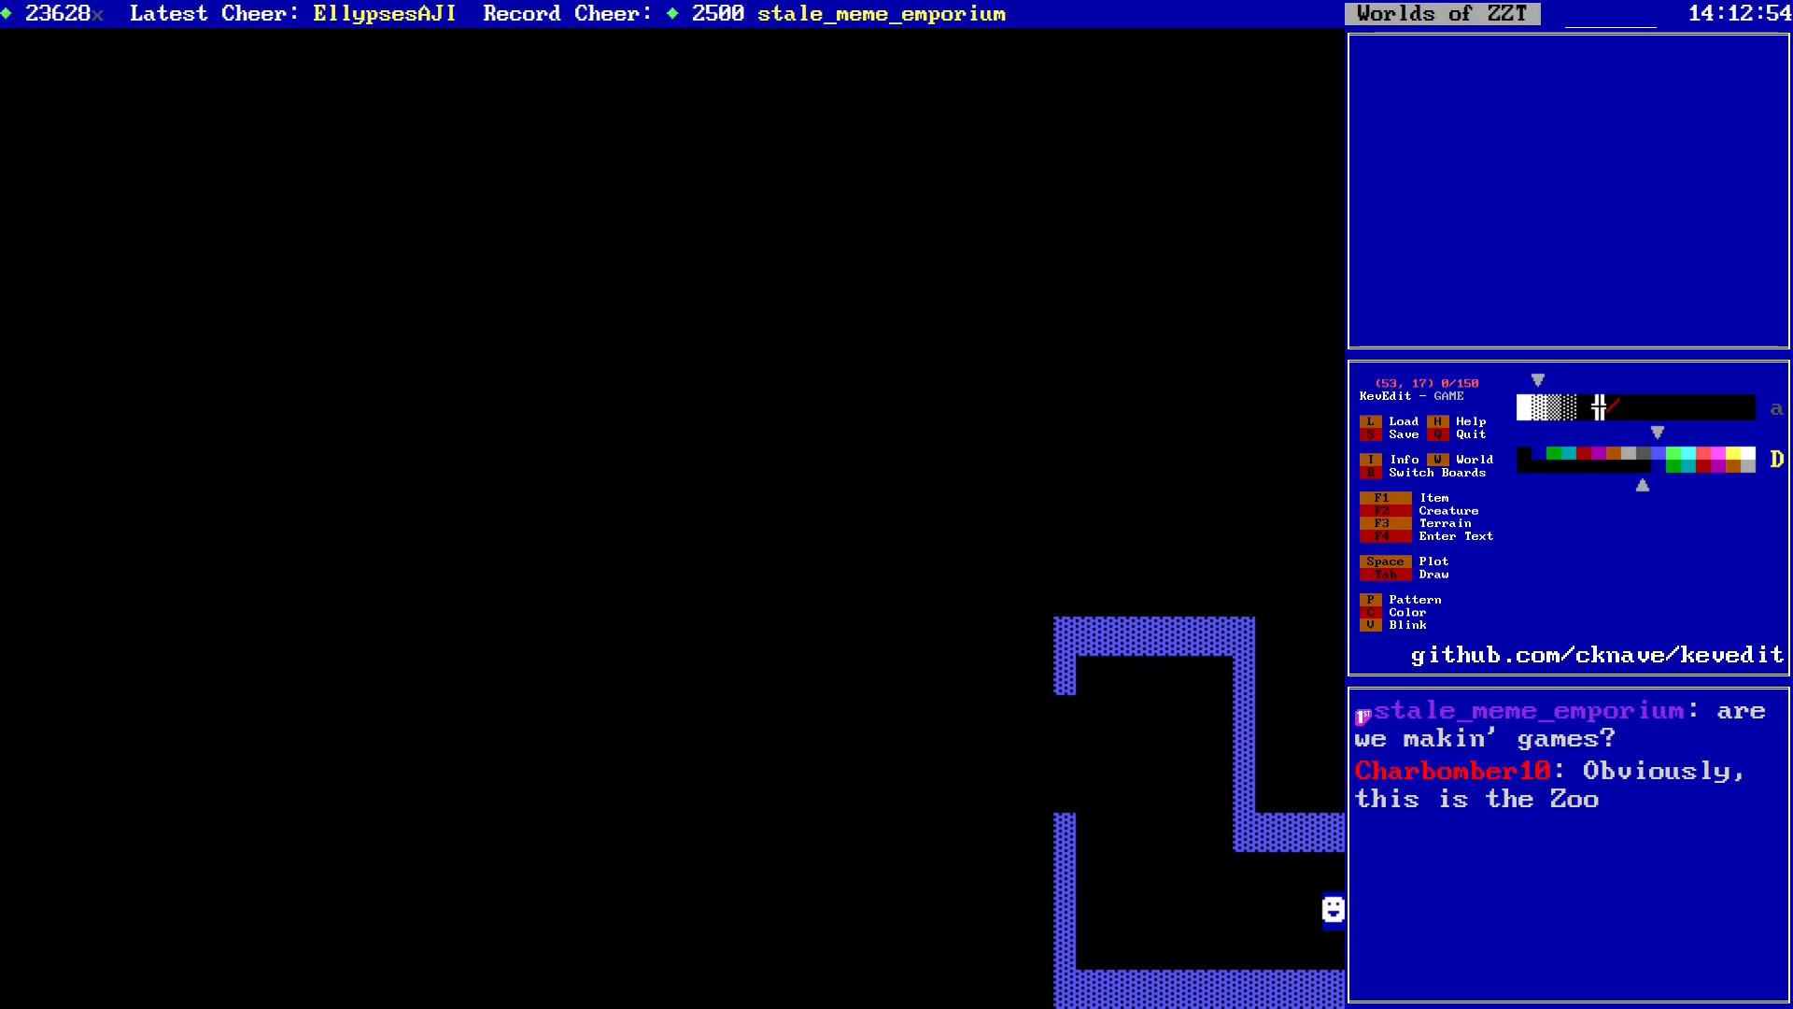
pyautogui.press('Right')
pyautogui.press('Right')
pyautogui.press('Right')
pyautogui.press('Right')
pyautogui.press('Right')
pyautogui.press('Right')
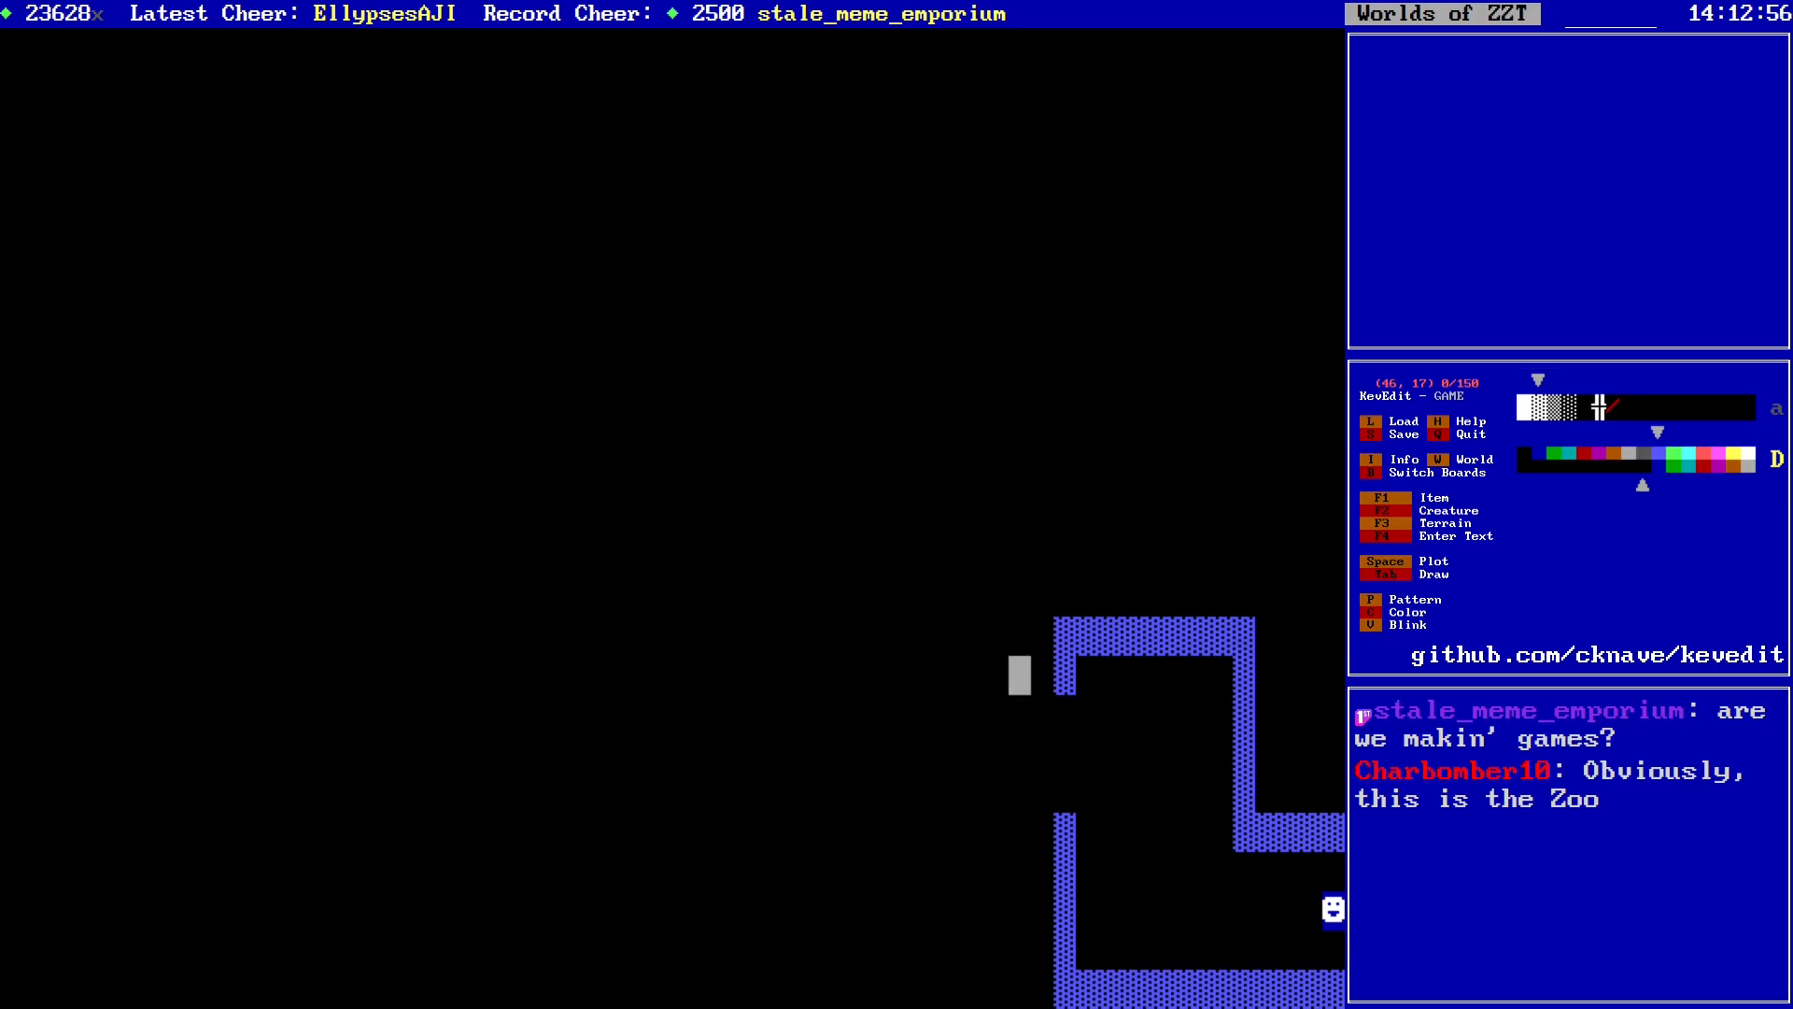
pyautogui.press('Down')
pyautogui.press('Down')
pyautogui.press('Down')
pyautogui.press('Down')
pyautogui.press('Down')
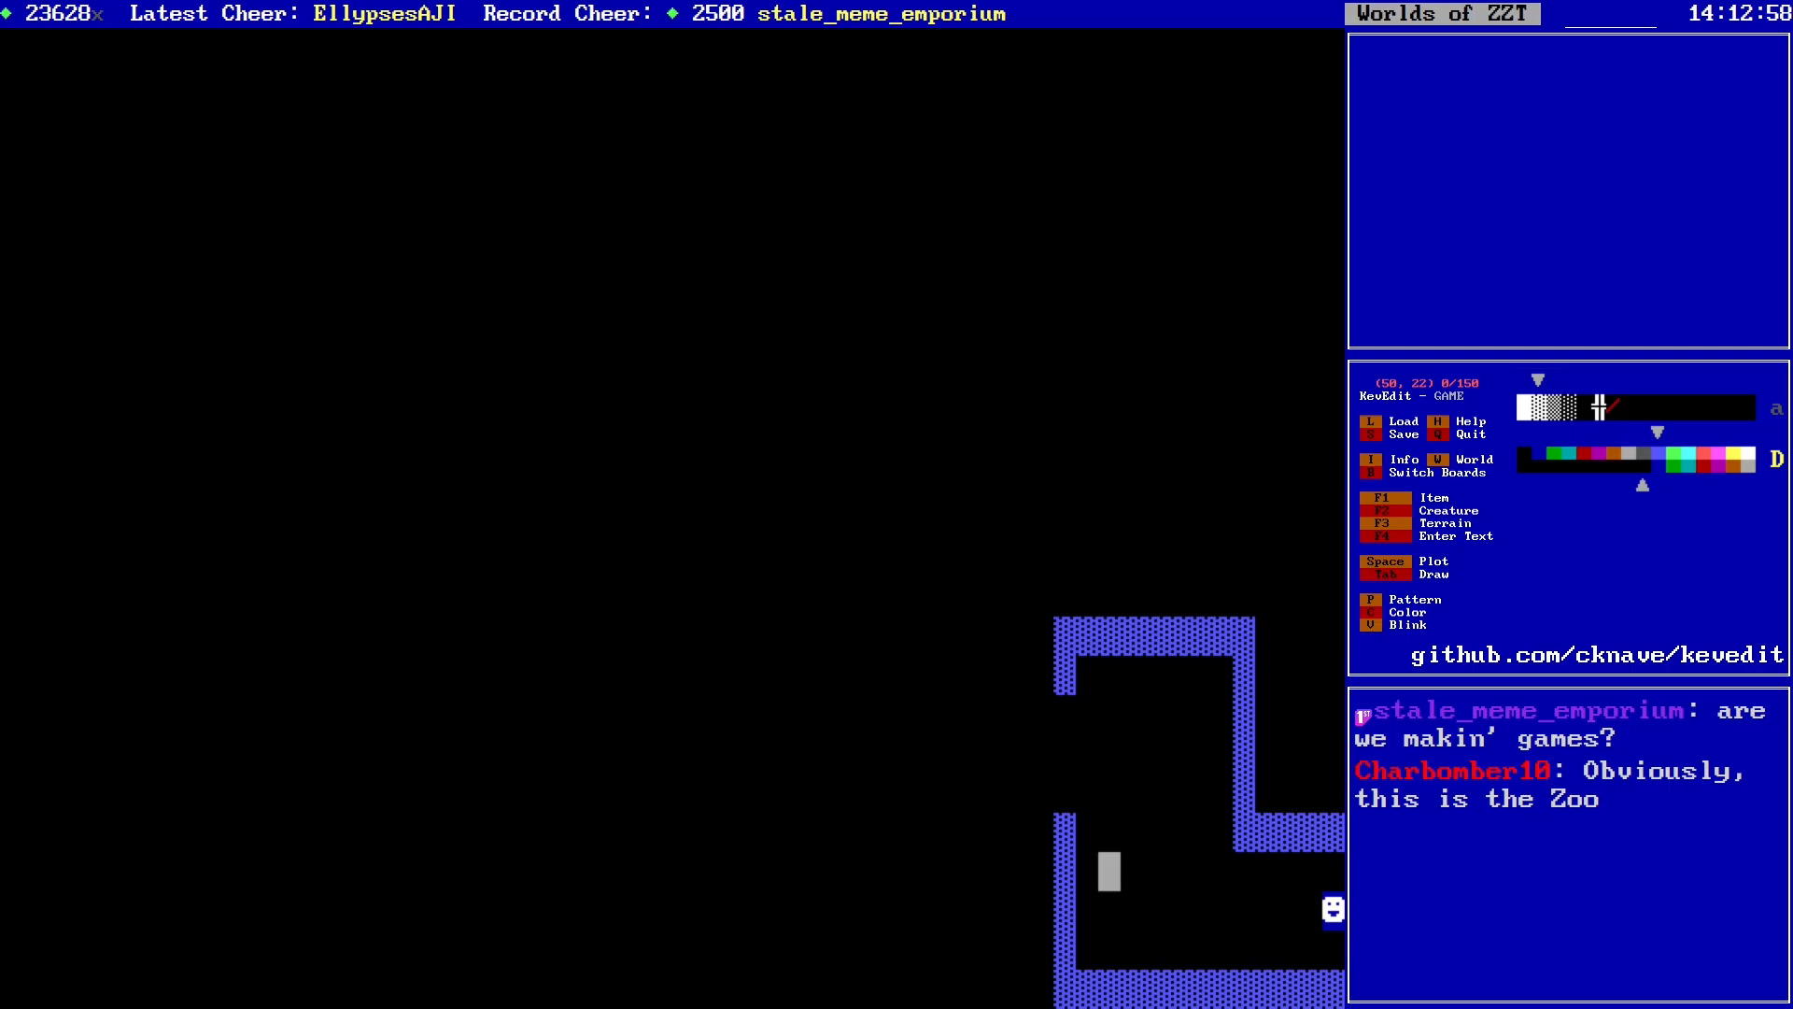
pyautogui.press('Right')
pyautogui.press('Right')
pyautogui.press('Right')
pyautogui.press('Right')
pyautogui.press('Right')
pyautogui.press('Right')
pyautogui.press('Right')
pyautogui.press('Right')
pyautogui.press('Left')
pyautogui.press('Left')
pyautogui.press('Left')
pyautogui.press('Left')
pyautogui.press('Left')
pyautogui.press('Up')
pyautogui.press('Up')
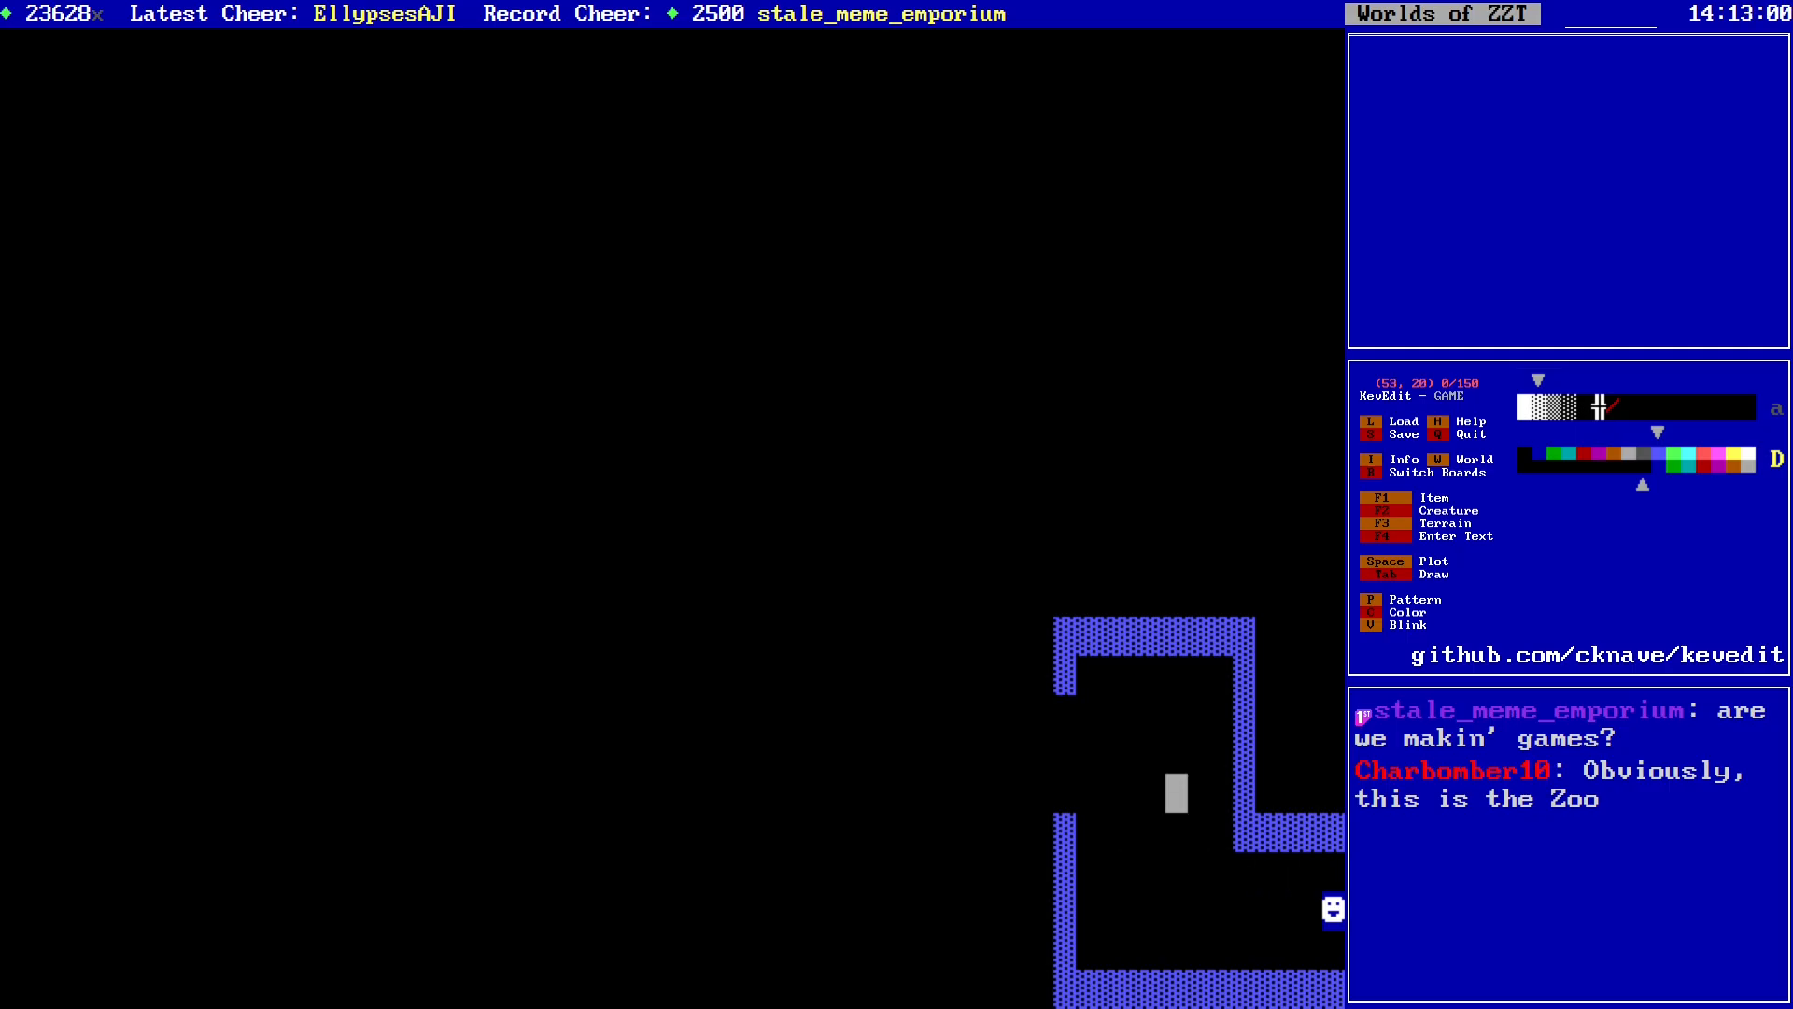
pyautogui.press('Left')
pyautogui.press('Left')
pyautogui.press('Left')
pyautogui.press('Left')
pyautogui.press('Left')
pyautogui.press('Left')
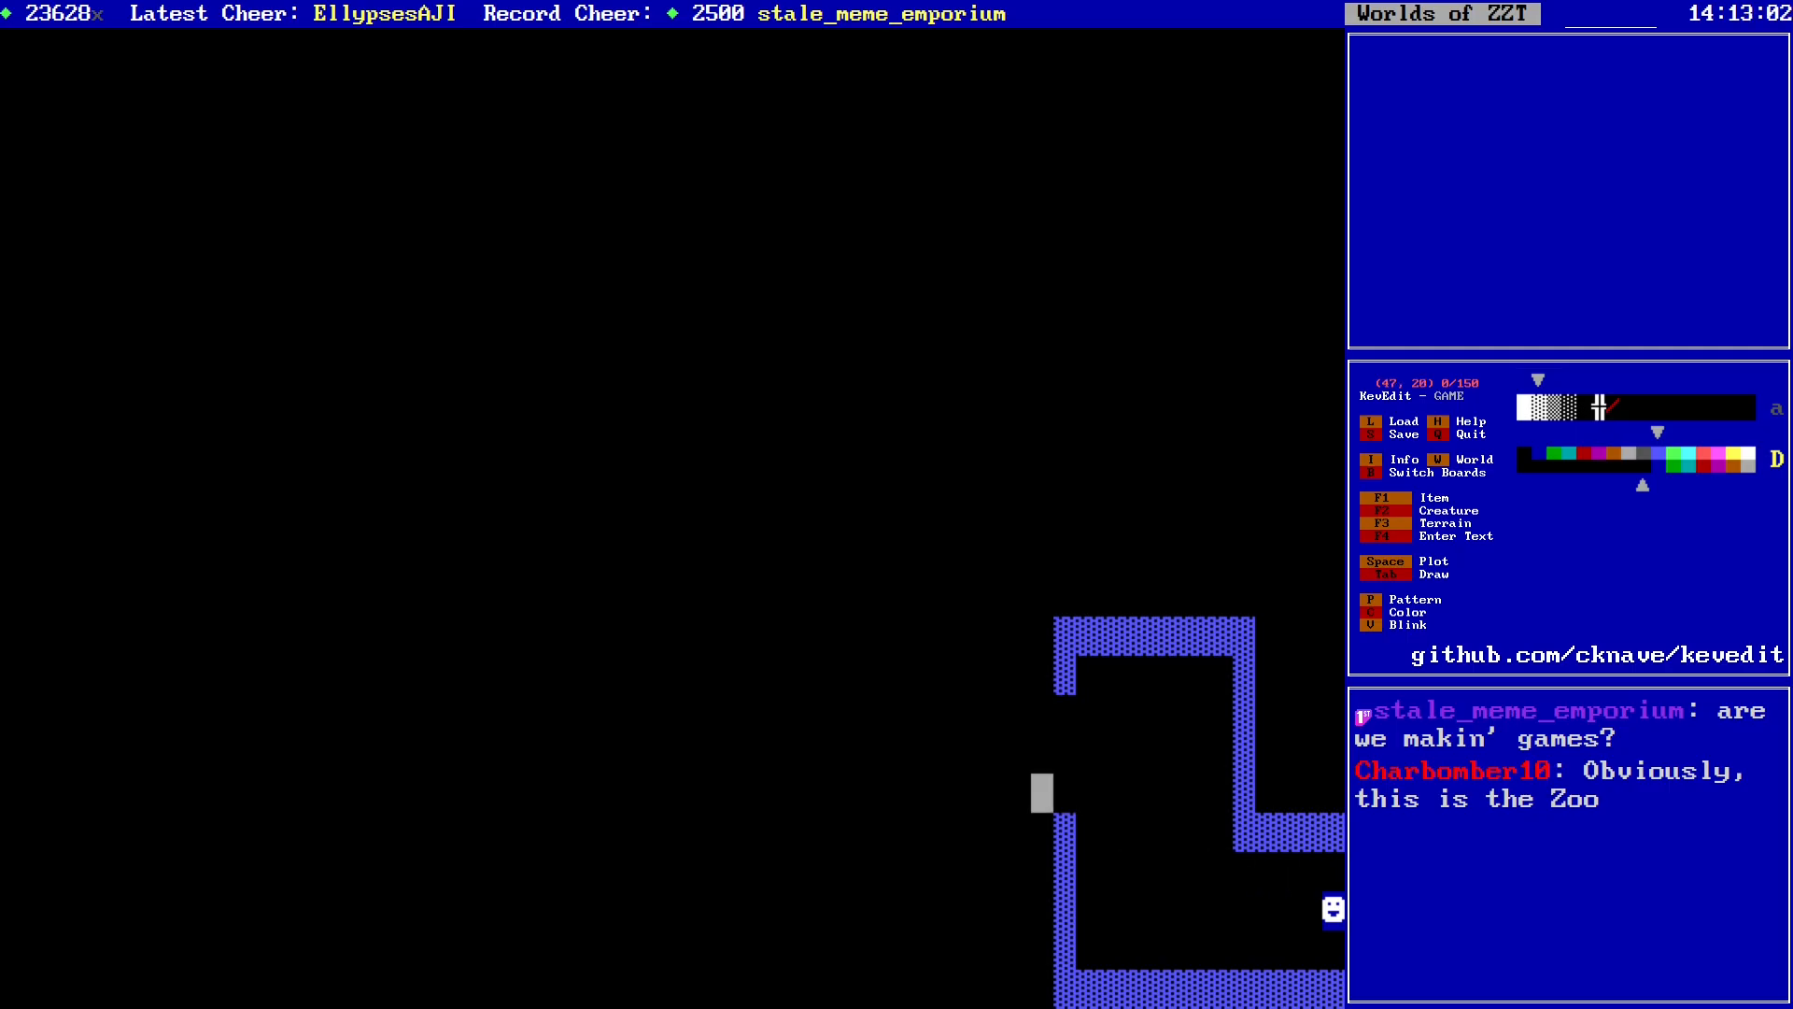
# Step: Save the world over its existing file
pyautogui.press('s')
pyautogui.press('Return')
pyautogui.press('y')
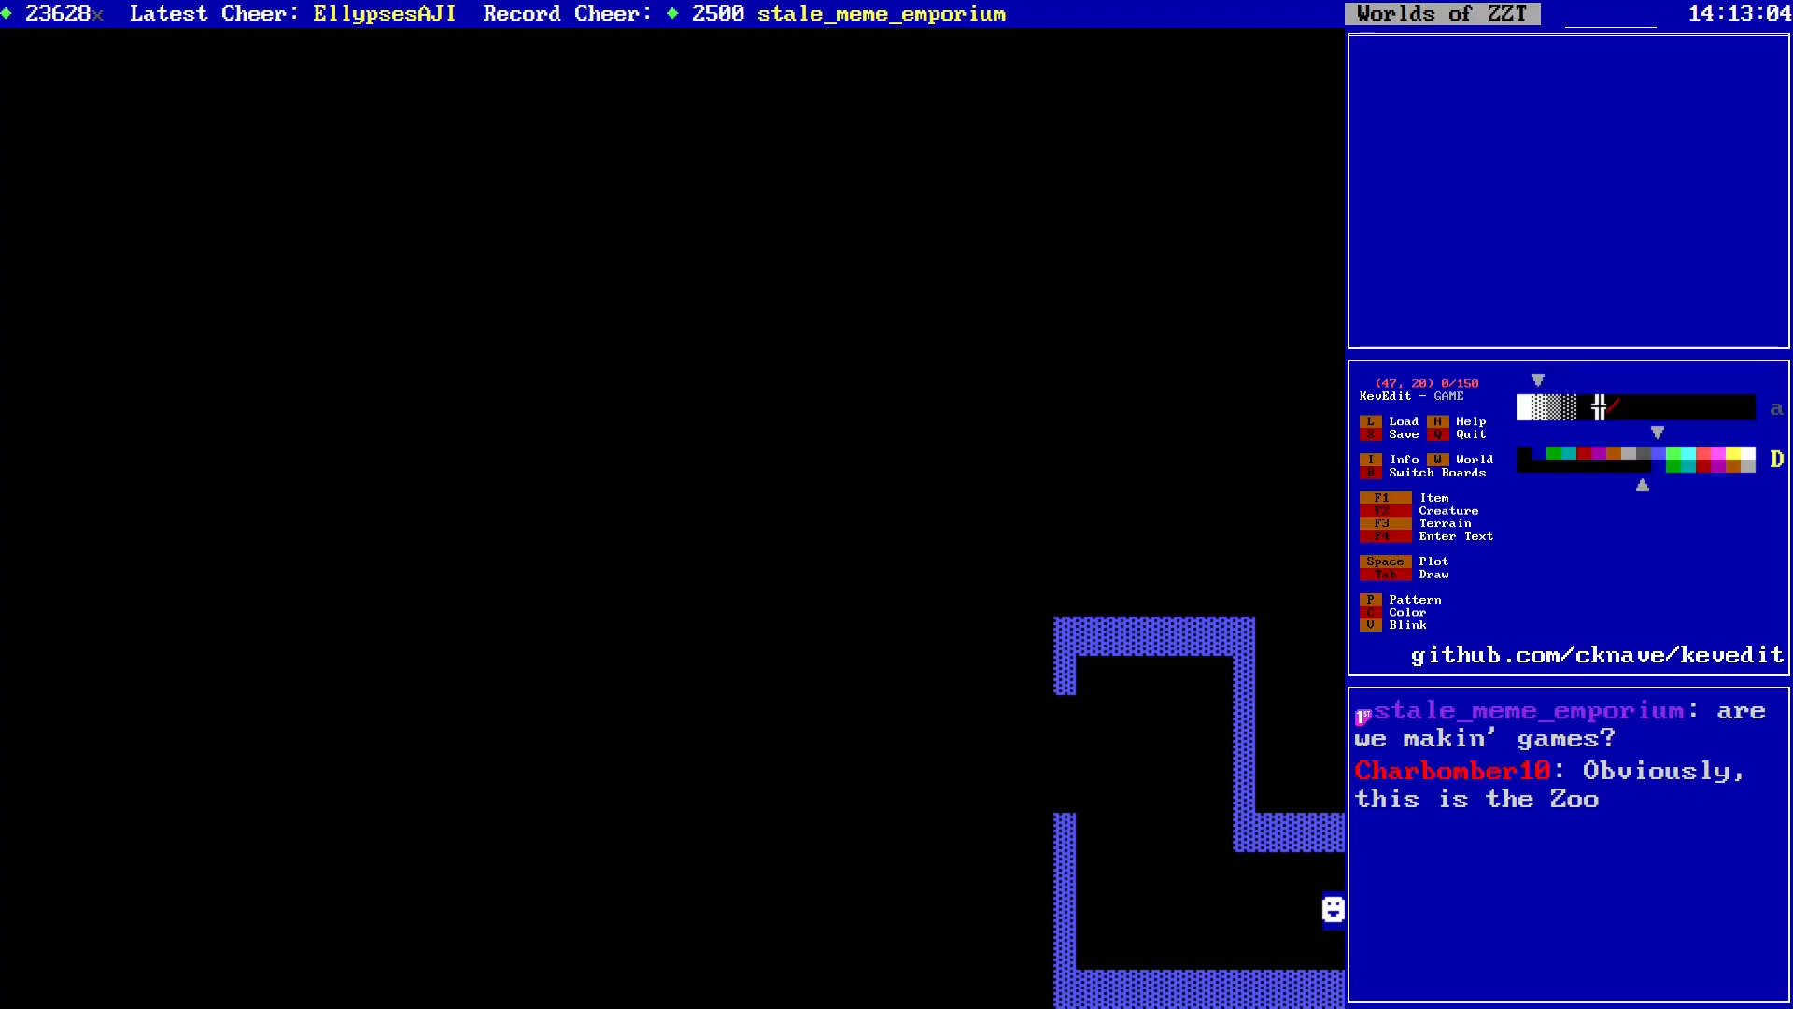
pyautogui.press('Right')
pyautogui.press('Right')
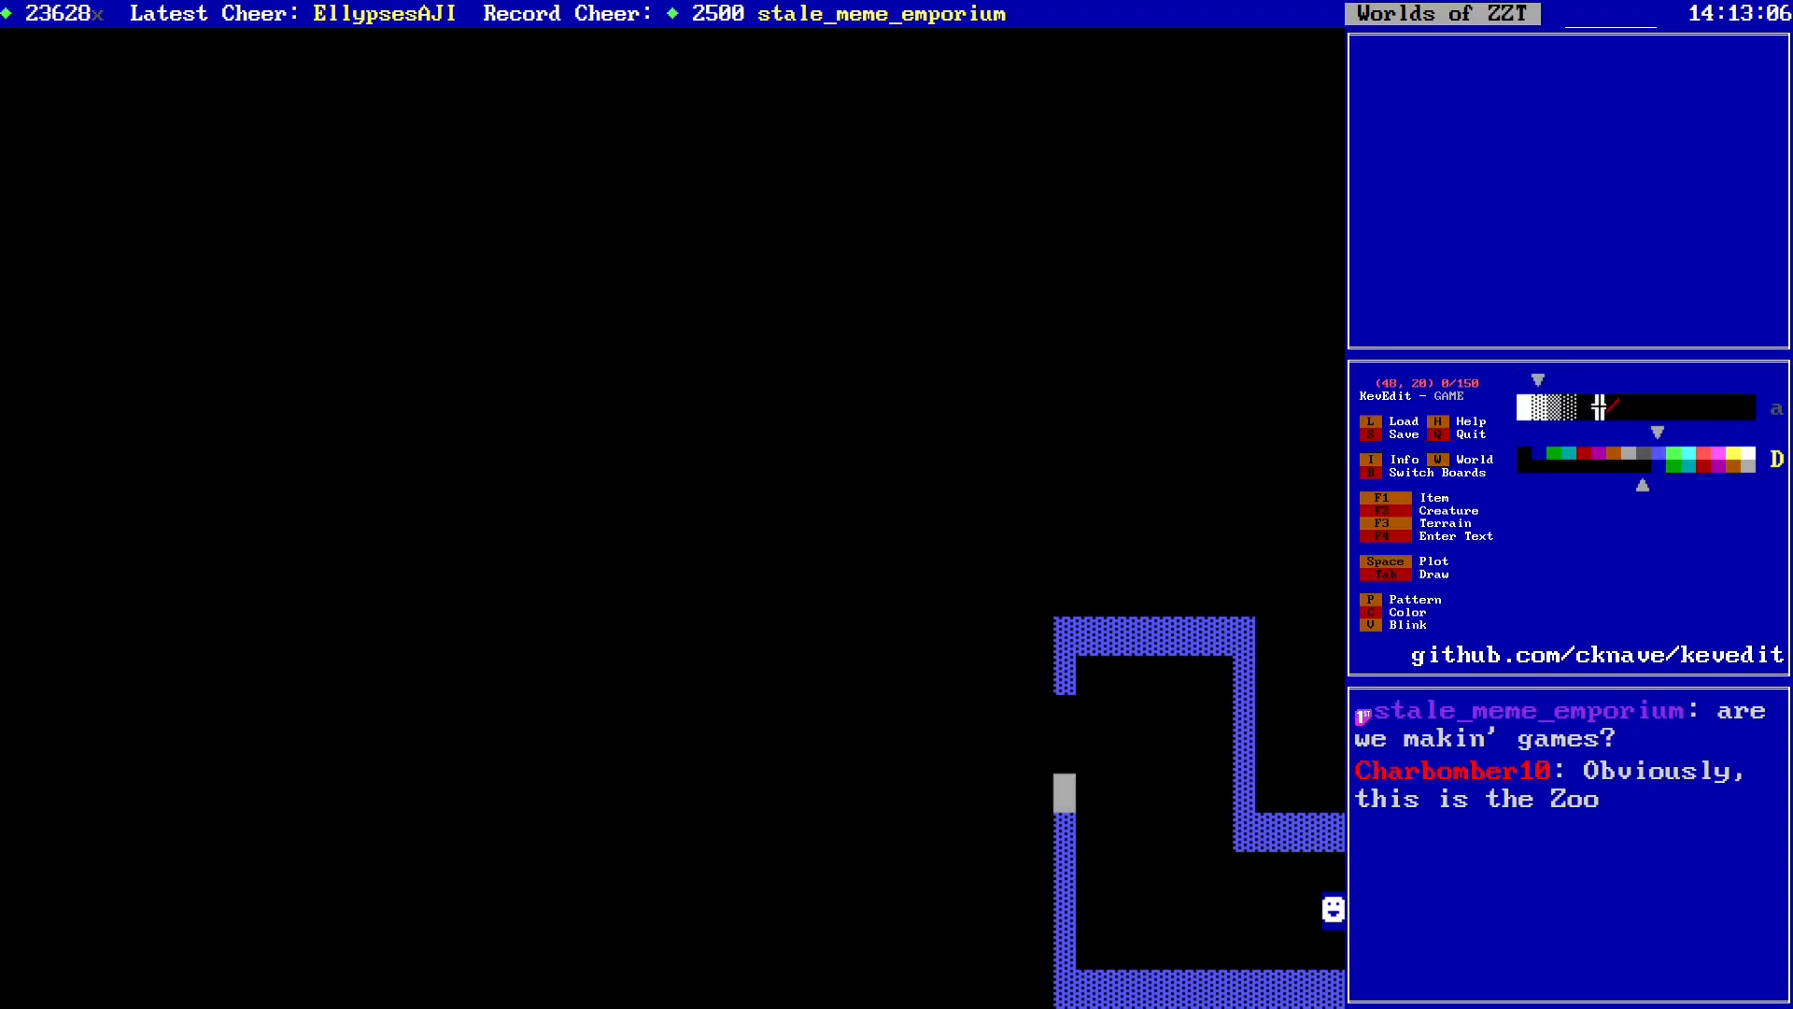
pyautogui.press('Down')
pyautogui.press('Down')
pyautogui.press('Left')
pyautogui.press('Left')
pyautogui.press('Left')
pyautogui.press('Left')
pyautogui.press('Up')
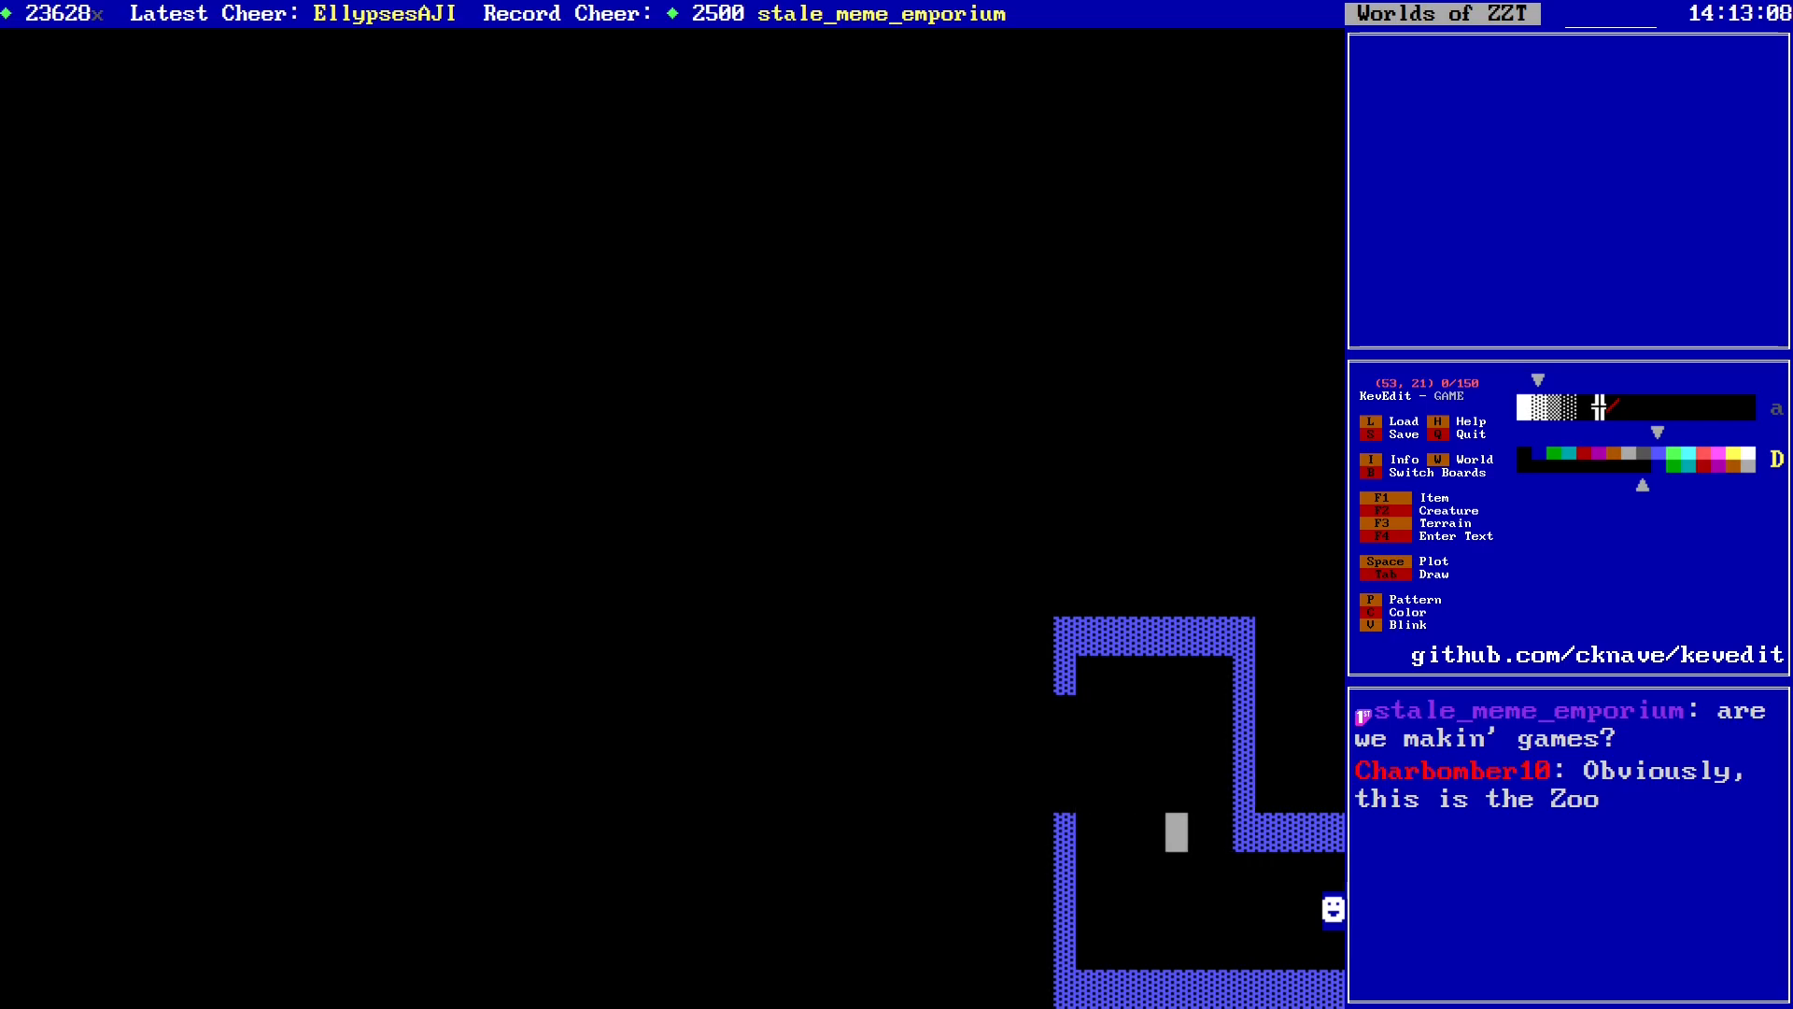
pyautogui.press('Up')
pyautogui.press('Left')
pyautogui.press('Left')
pyautogui.press('Left')
pyautogui.press('Left')
pyautogui.press('Left')
pyautogui.press('Left')
pyautogui.press('Left')
pyautogui.press('Right')
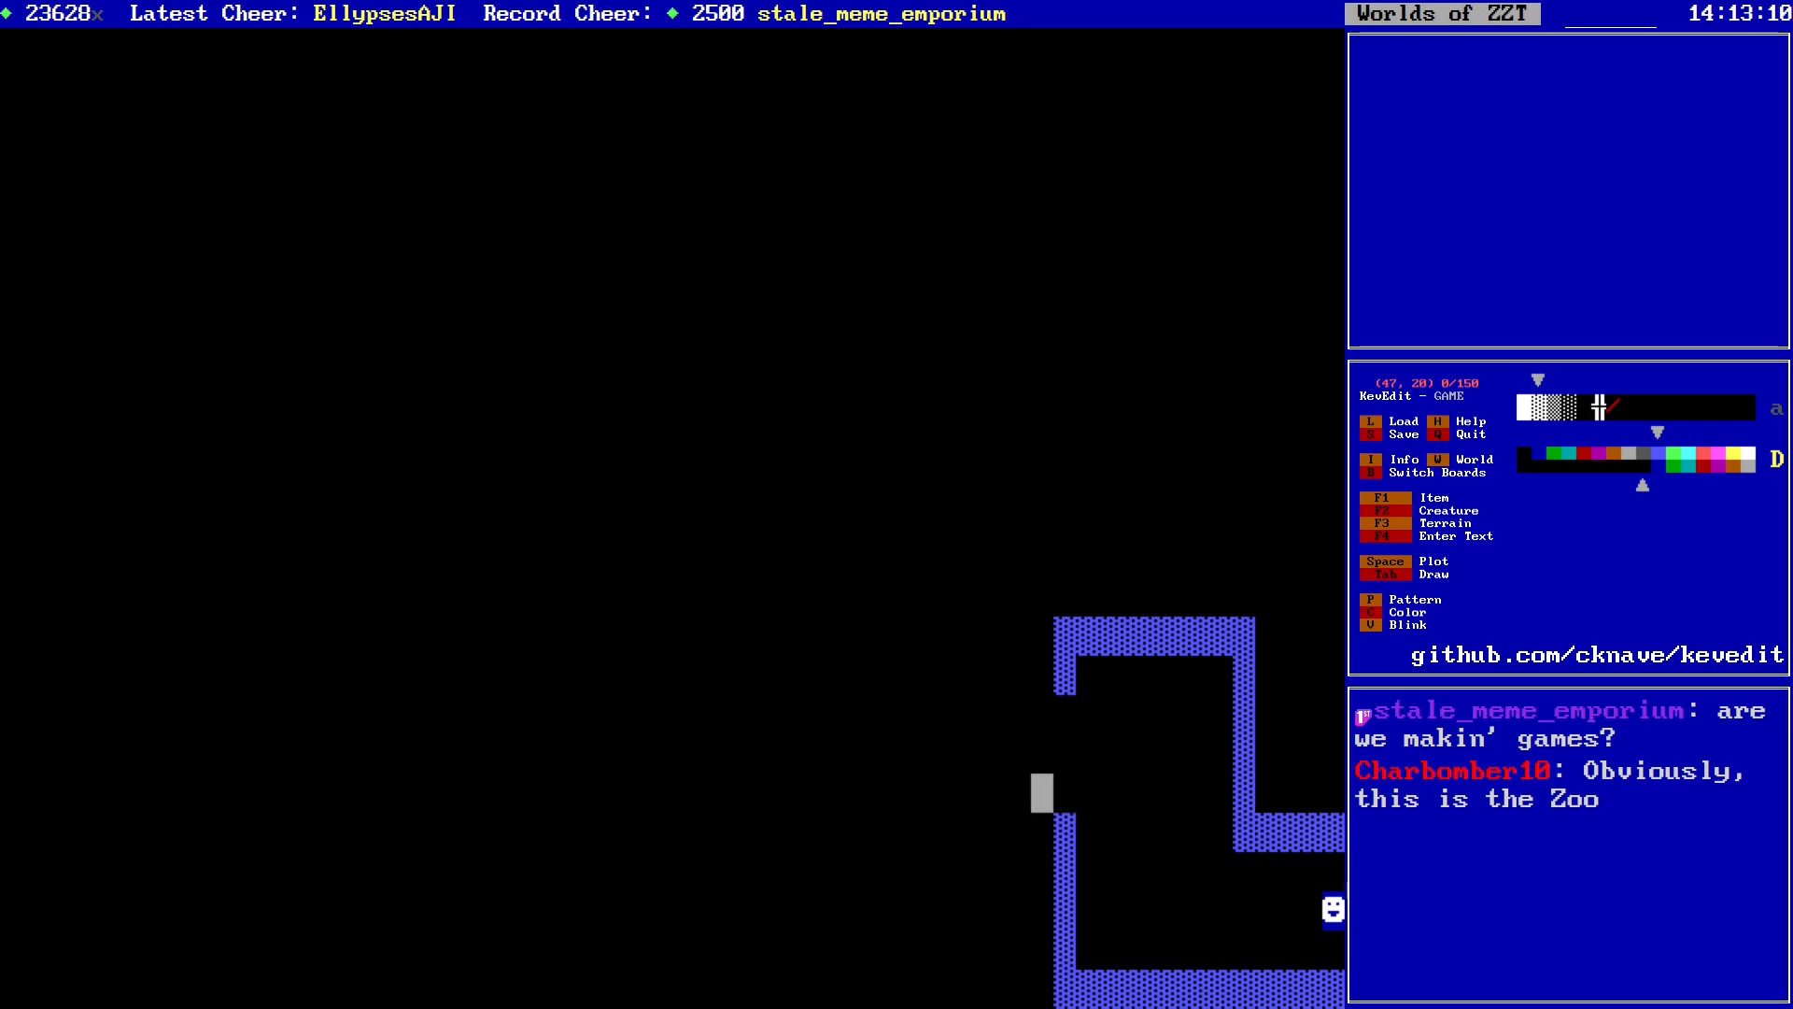
pyautogui.press('Right')
pyautogui.press('Right')
pyautogui.press('Right')
pyautogui.press('Right')
pyautogui.press('Right')
pyautogui.press('Right')
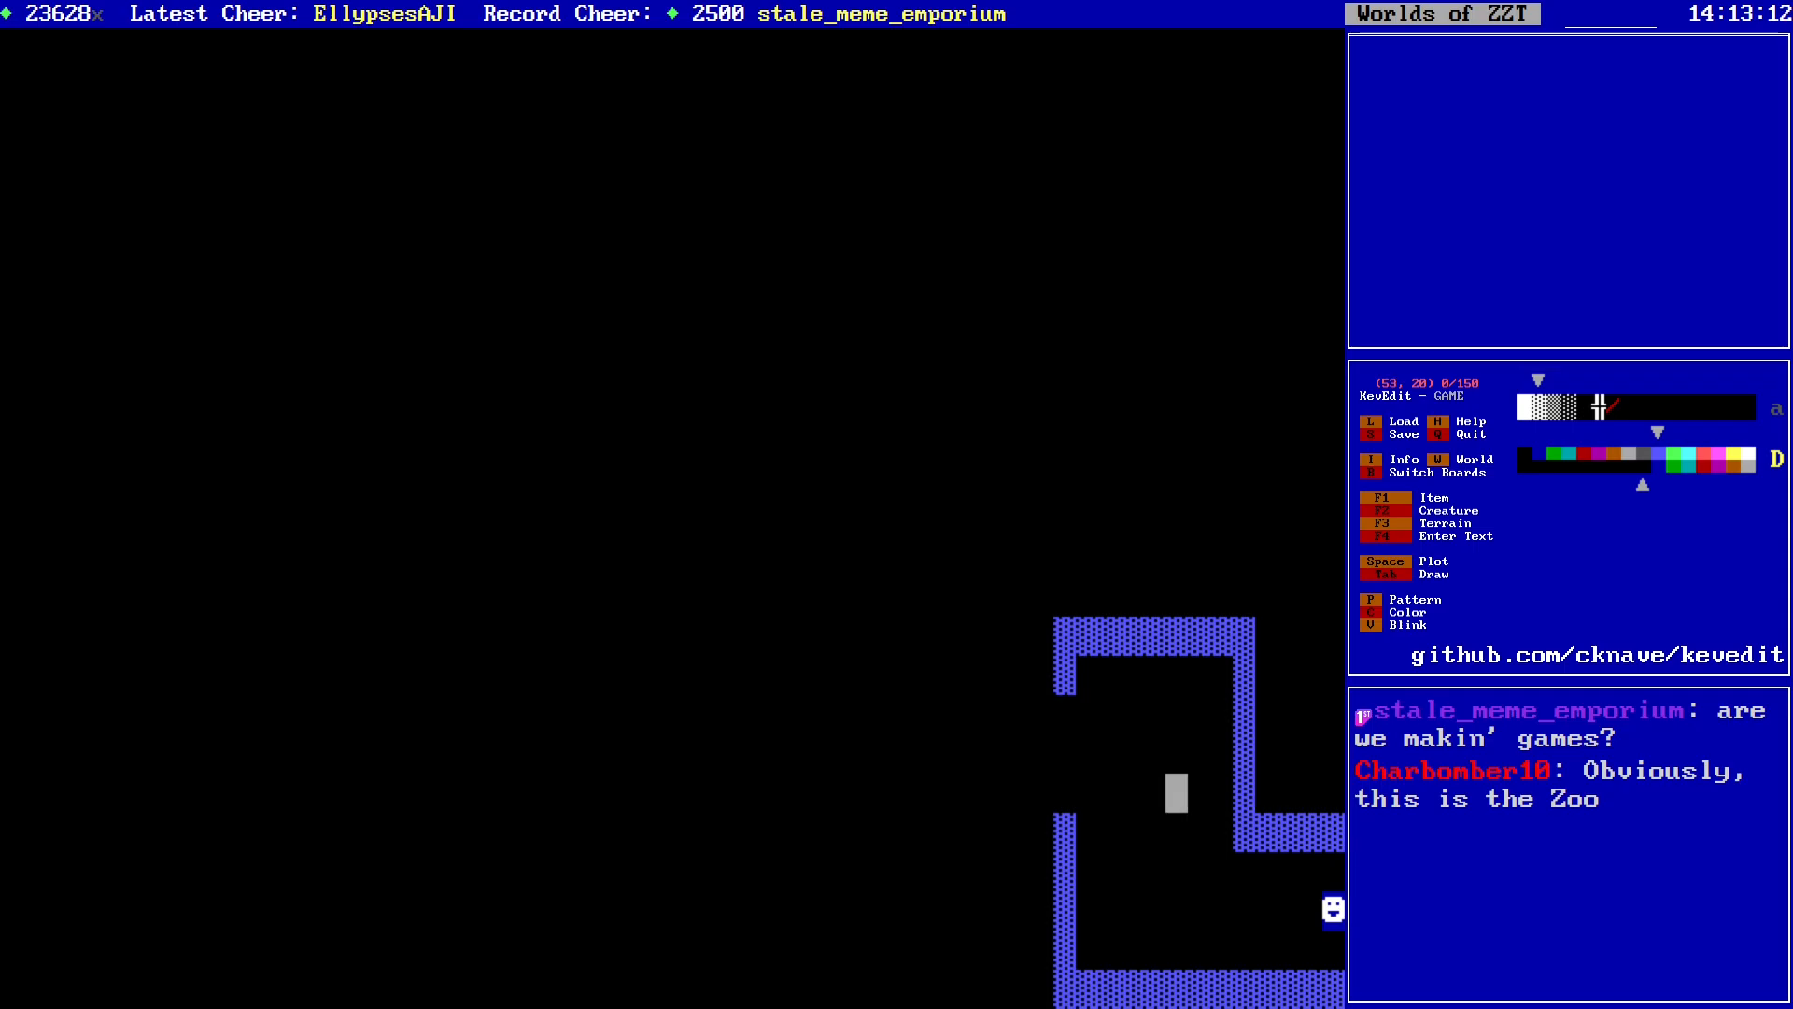
pyautogui.press('Left')
pyautogui.press('Left')
pyautogui.press('Left')
pyautogui.press('Left')
pyautogui.press('Left')
pyautogui.press('Left')
pyautogui.press('Left')
pyautogui.press('Left')
pyautogui.press('Left')
pyautogui.press('Left')
pyautogui.press('Left')
# Step: Draw a bright green line wall along row 16 from column 47 west to column 30
pyautogui.press('Up')
pyautogui.press('Up')
pyautogui.press('Right')
pyautogui.press('Right')
pyautogui.press('Right')
pyautogui.press('Right')
pyautogui.press('Right')
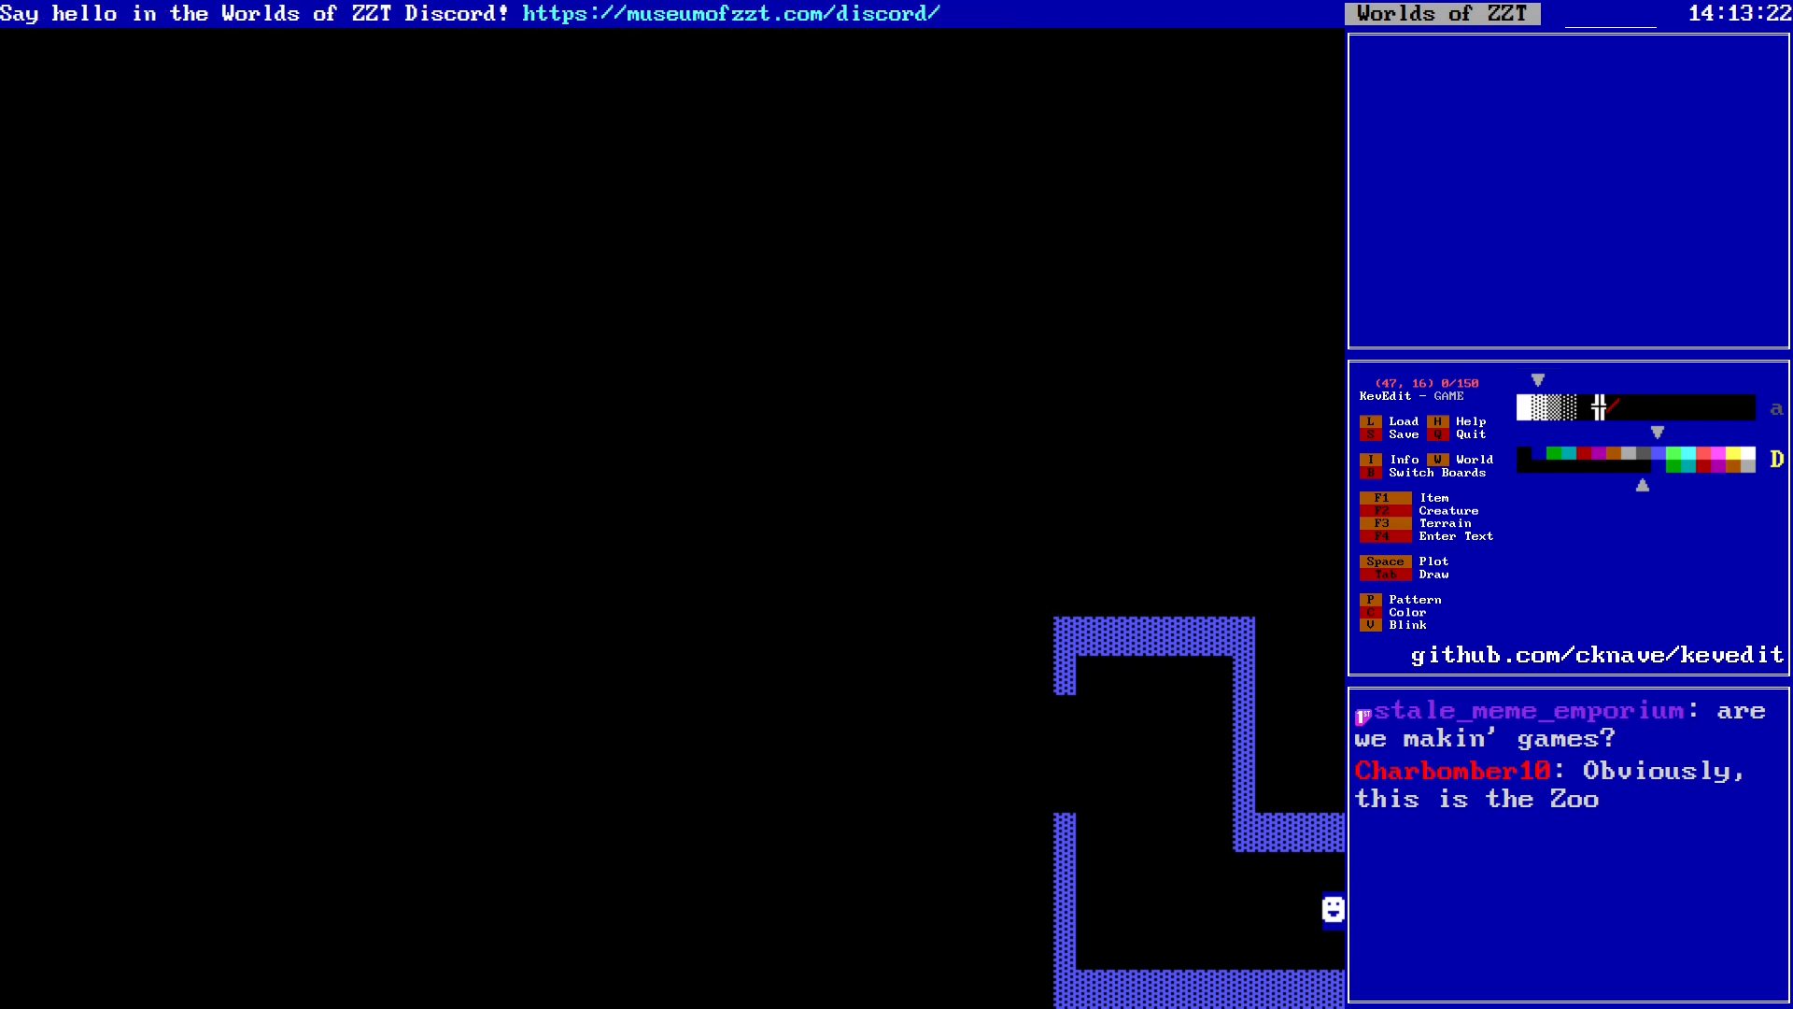
pyautogui.press('p')
pyautogui.press('p')
pyautogui.press('f')
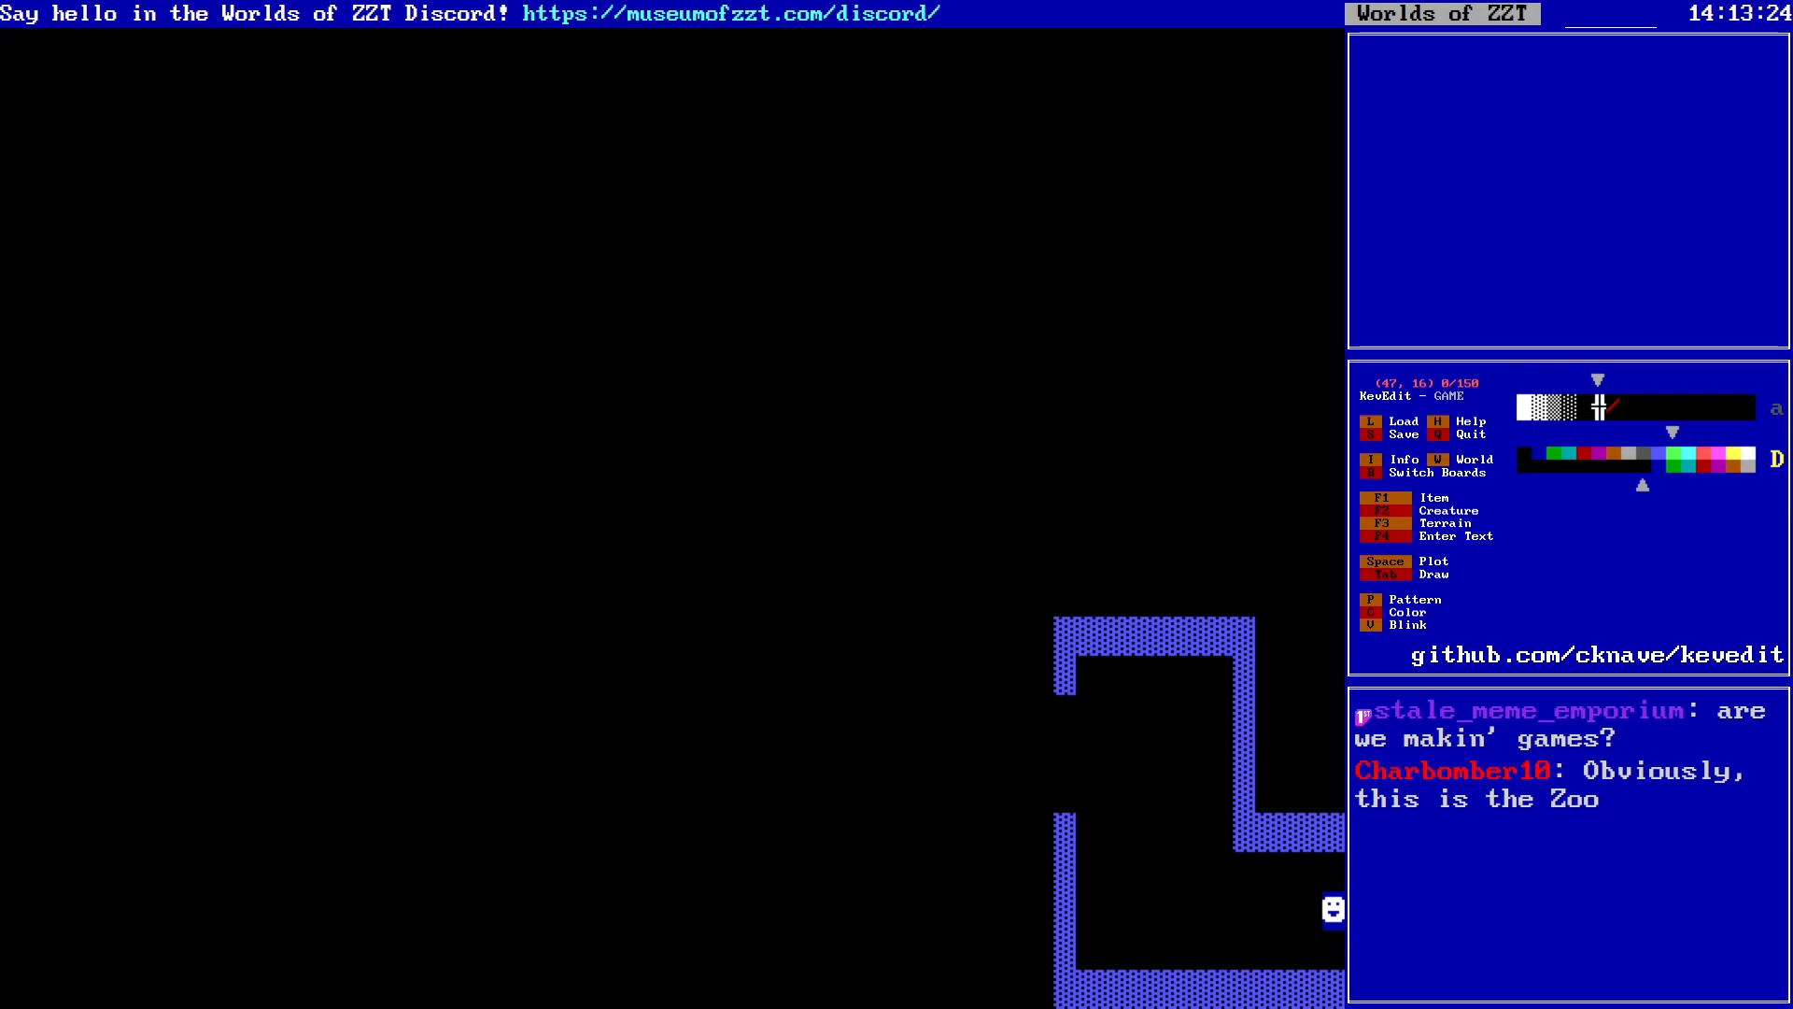
pyautogui.press('Tab')
pyautogui.press('Left')
pyautogui.press('Left')
pyautogui.press('Left')
pyautogui.press('Left')
pyautogui.press('Left')
pyautogui.press('Left')
pyautogui.press('Left')
pyautogui.press('Left')
pyautogui.press('Left')
pyautogui.press('Left')
pyautogui.press('Left')
pyautogui.press('Left')
pyautogui.press('Left')
pyautogui.press('Left')
pyautogui.press('Left')
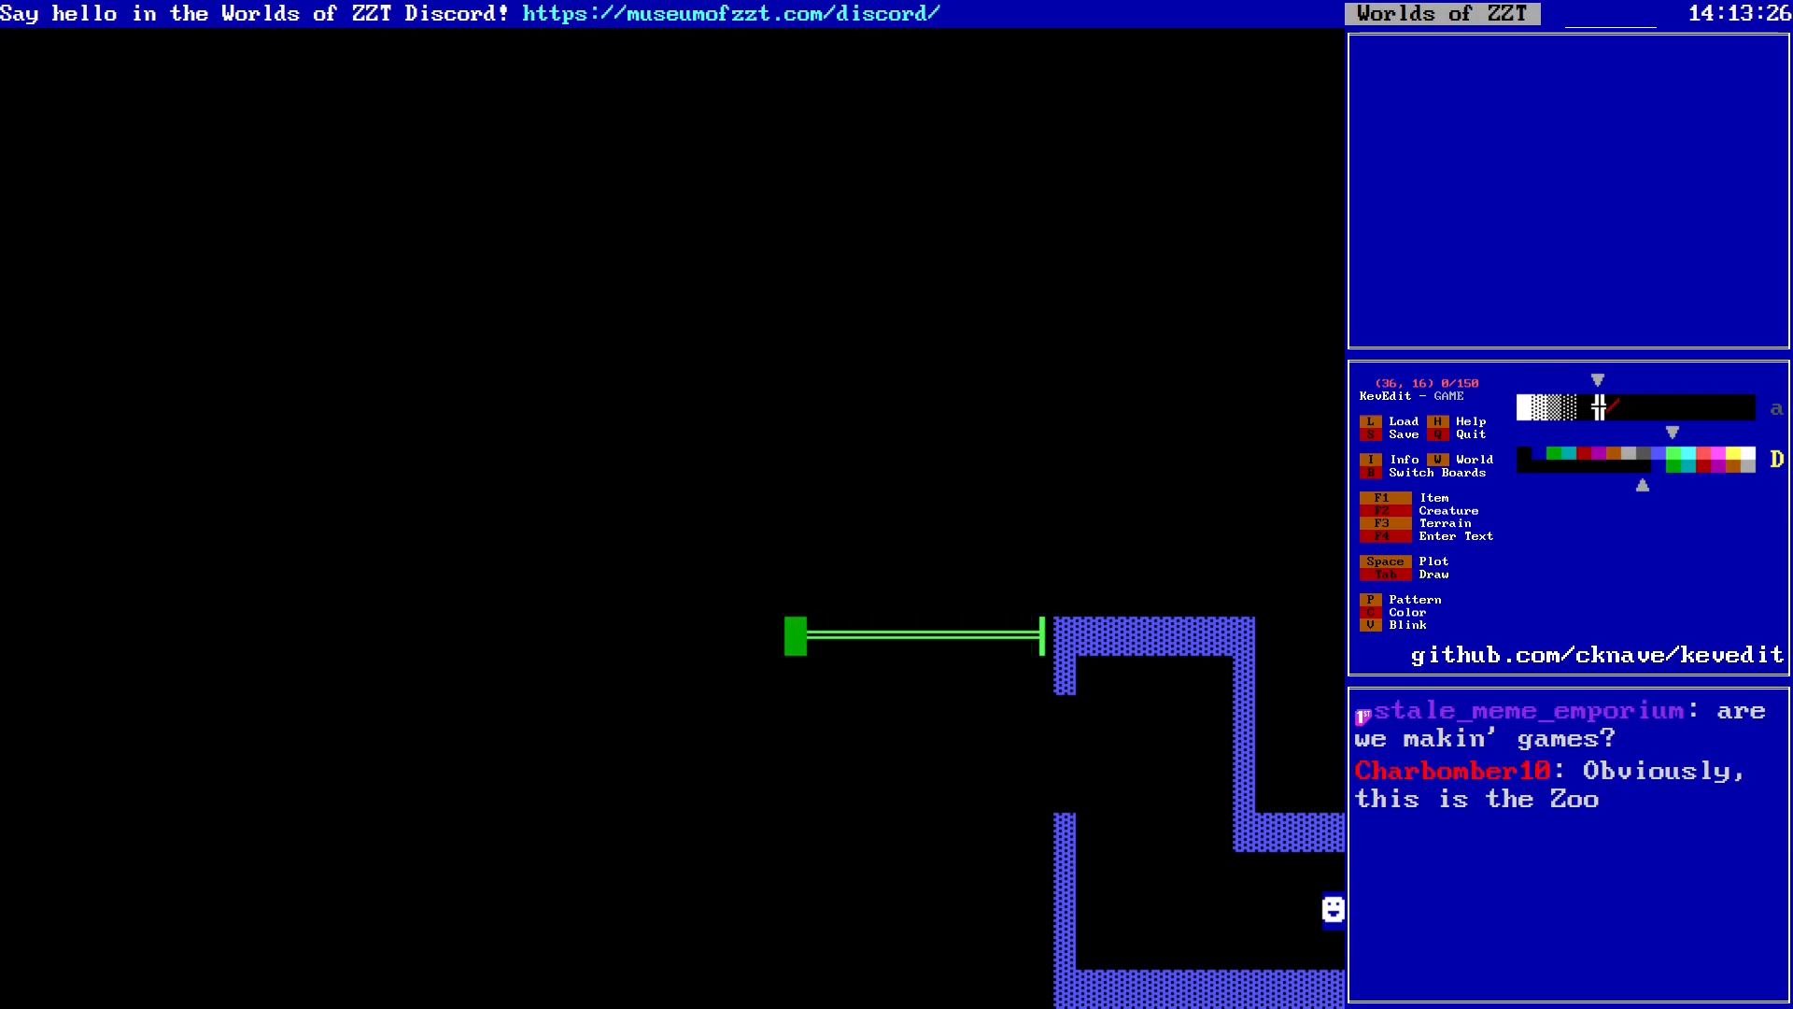
pyautogui.press('Left')
pyautogui.press('Left')
# Step: Continue the green line wall down column 30 to row 25 as the new room's west side
pyautogui.press('Down')
pyautogui.press('Down')
pyautogui.press('Down')
pyautogui.press('Down')
pyautogui.press('Down')
pyautogui.press('Down')
pyautogui.press('Down')
pyautogui.press('Down')
pyautogui.press('Down')
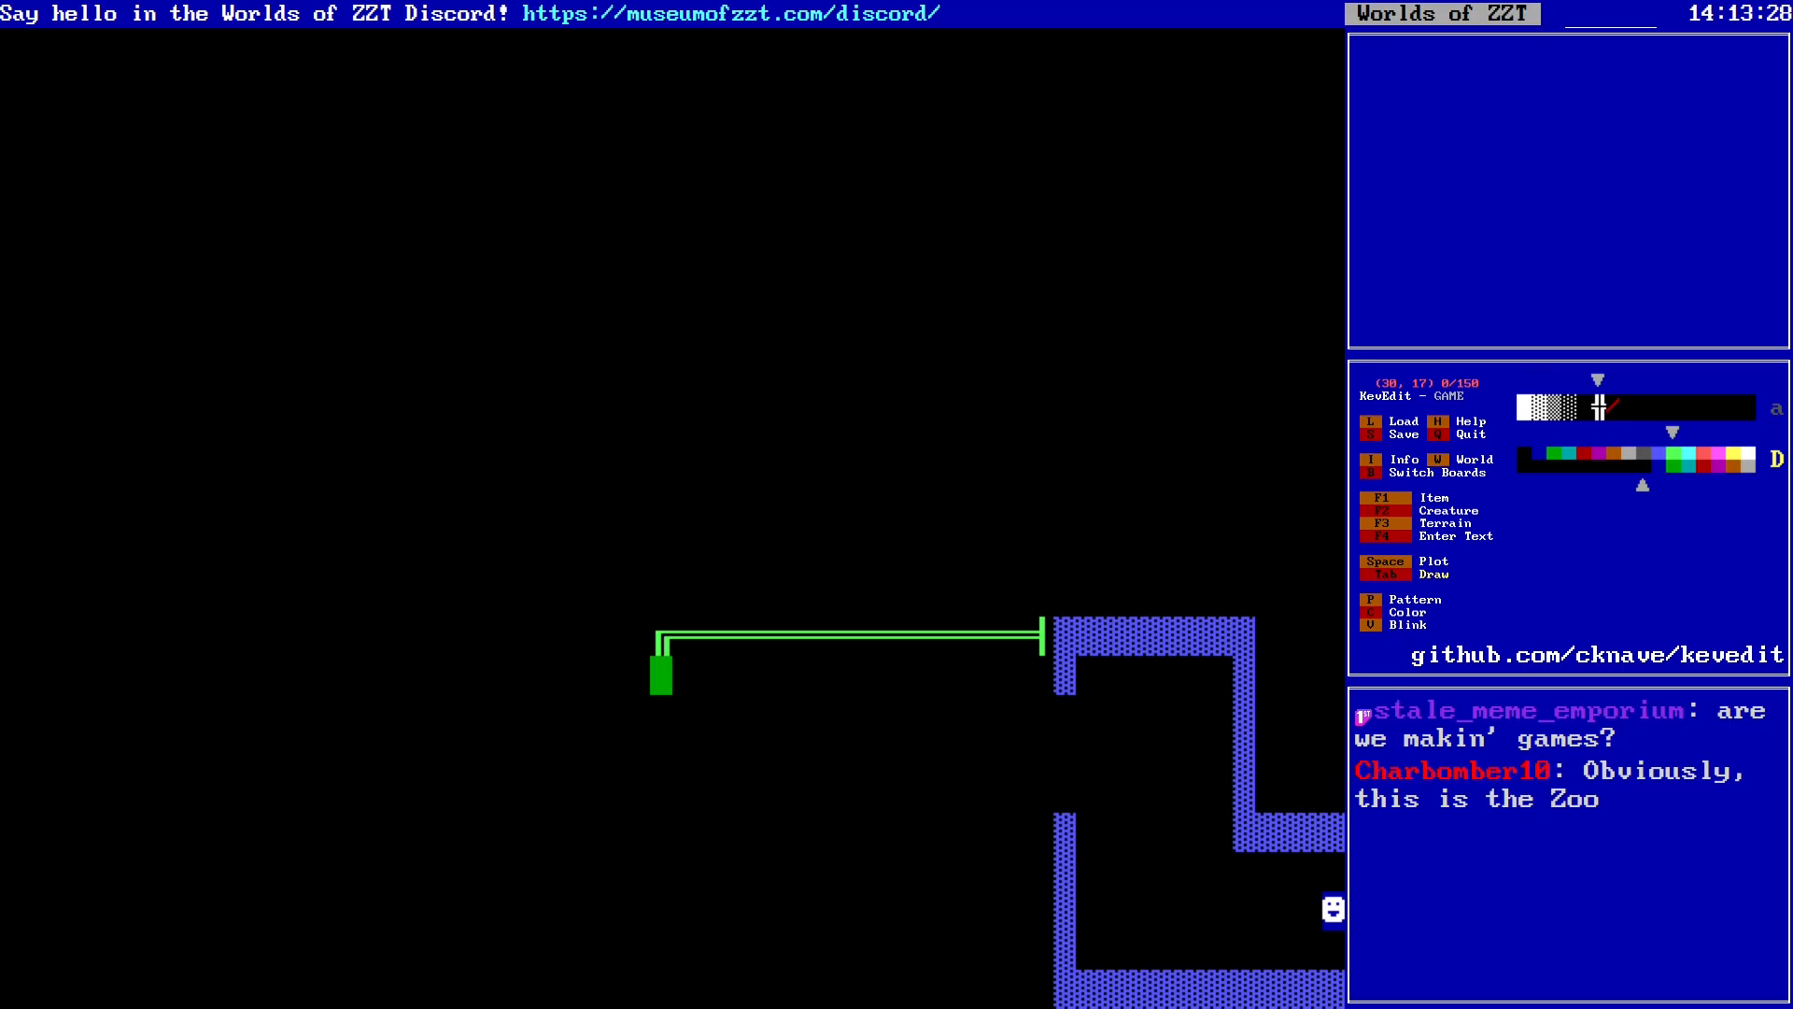
# Step: Continue the green line wall along row 25 east to column 47 and north up to row 21
pyautogui.press('Right')
pyautogui.press('Right')
pyautogui.press('Right')
pyautogui.press('Right')
pyautogui.press('Right')
pyautogui.press('Right')
pyautogui.press('Right')
pyautogui.press('Right')
pyautogui.press('Right')
pyautogui.press('Right')
pyautogui.press('Right')
pyautogui.press('Right')
pyautogui.press('Right')
pyautogui.press('Right')
pyautogui.press('Right')
pyautogui.press('Right')
pyautogui.press('Right')
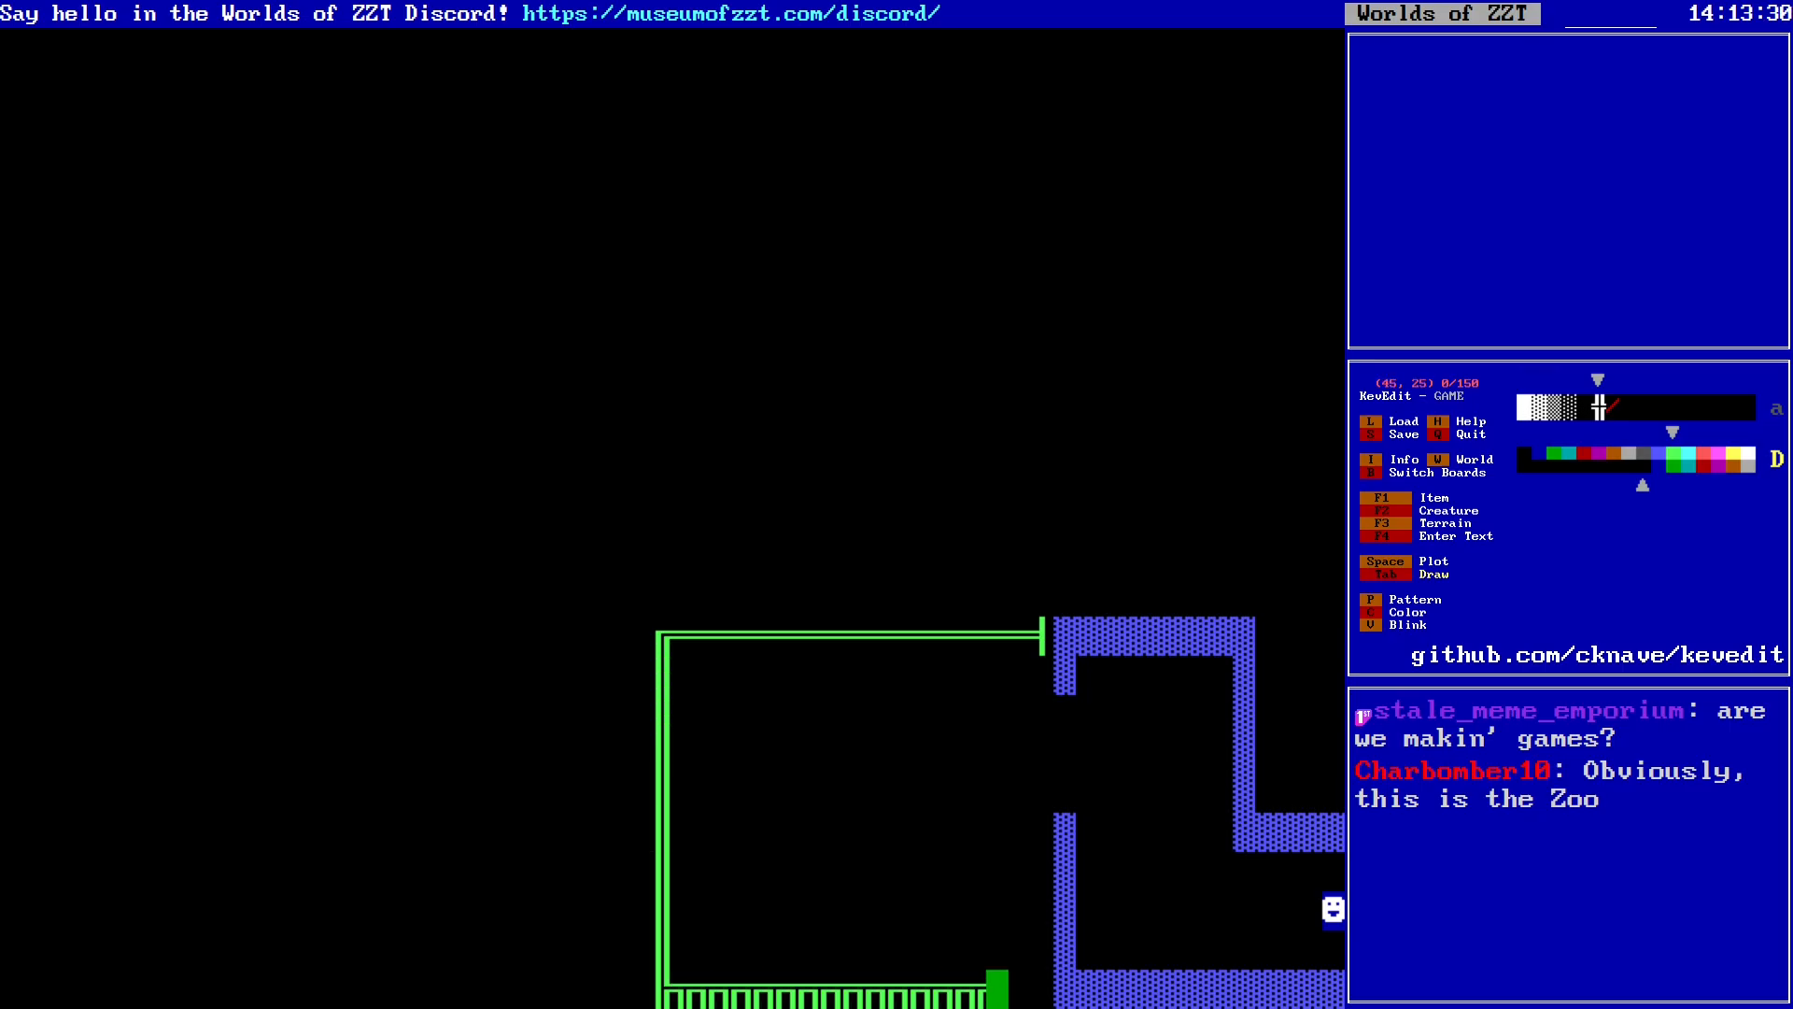
pyautogui.press('Up')
pyautogui.press('Up')
pyautogui.press('Up')
pyautogui.press('Up')
pyautogui.press('Tab')
# Step: Plot a green line wall tile at (47, 17), leaving an opening on rows 18 to 20 of the east side
pyautogui.press('Up')
pyautogui.press('Up')
pyautogui.press('Up')
pyautogui.press('Up')
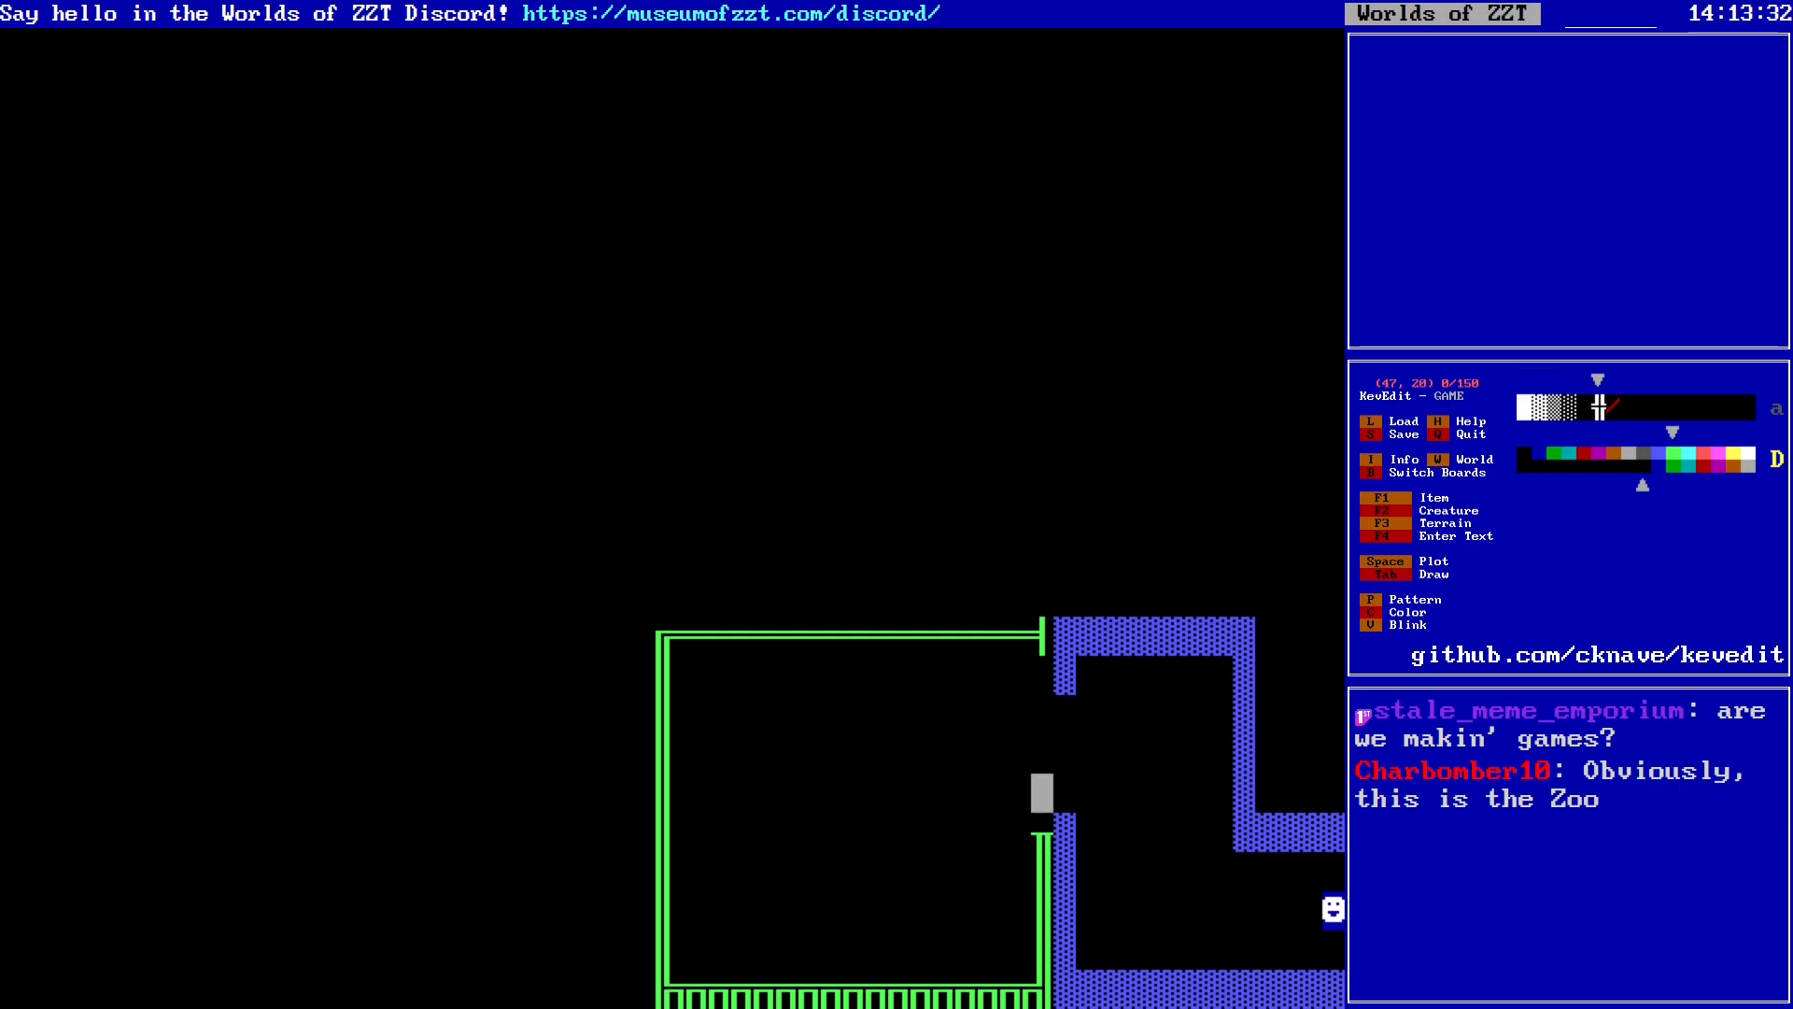
pyautogui.press('space')
# Step: Erase the tiles at (30, 22) and (30, 23) to open a doorway in the green room's west wall
pyautogui.press('Down')
pyautogui.press('Down')
pyautogui.press('Left')
pyautogui.press('Left')
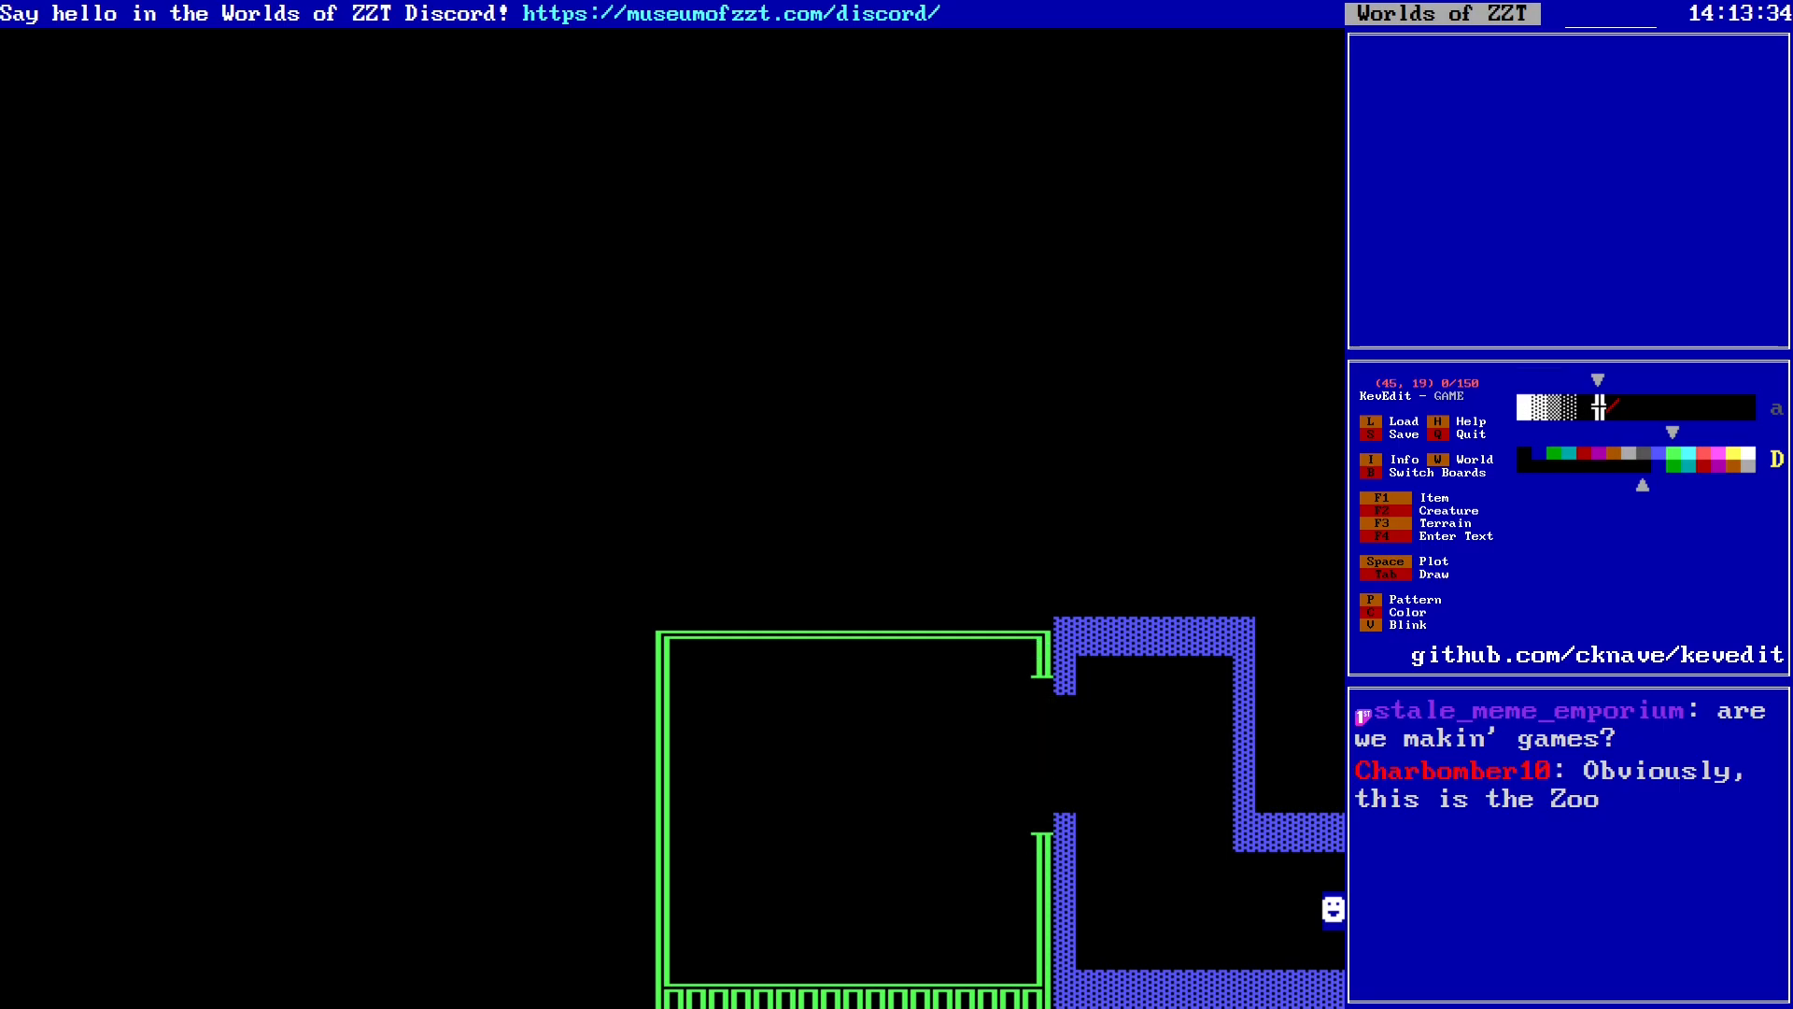
pyautogui.press('Left')
pyautogui.press('Left')
pyautogui.press('Left')
pyautogui.press('Left')
pyautogui.press('Left')
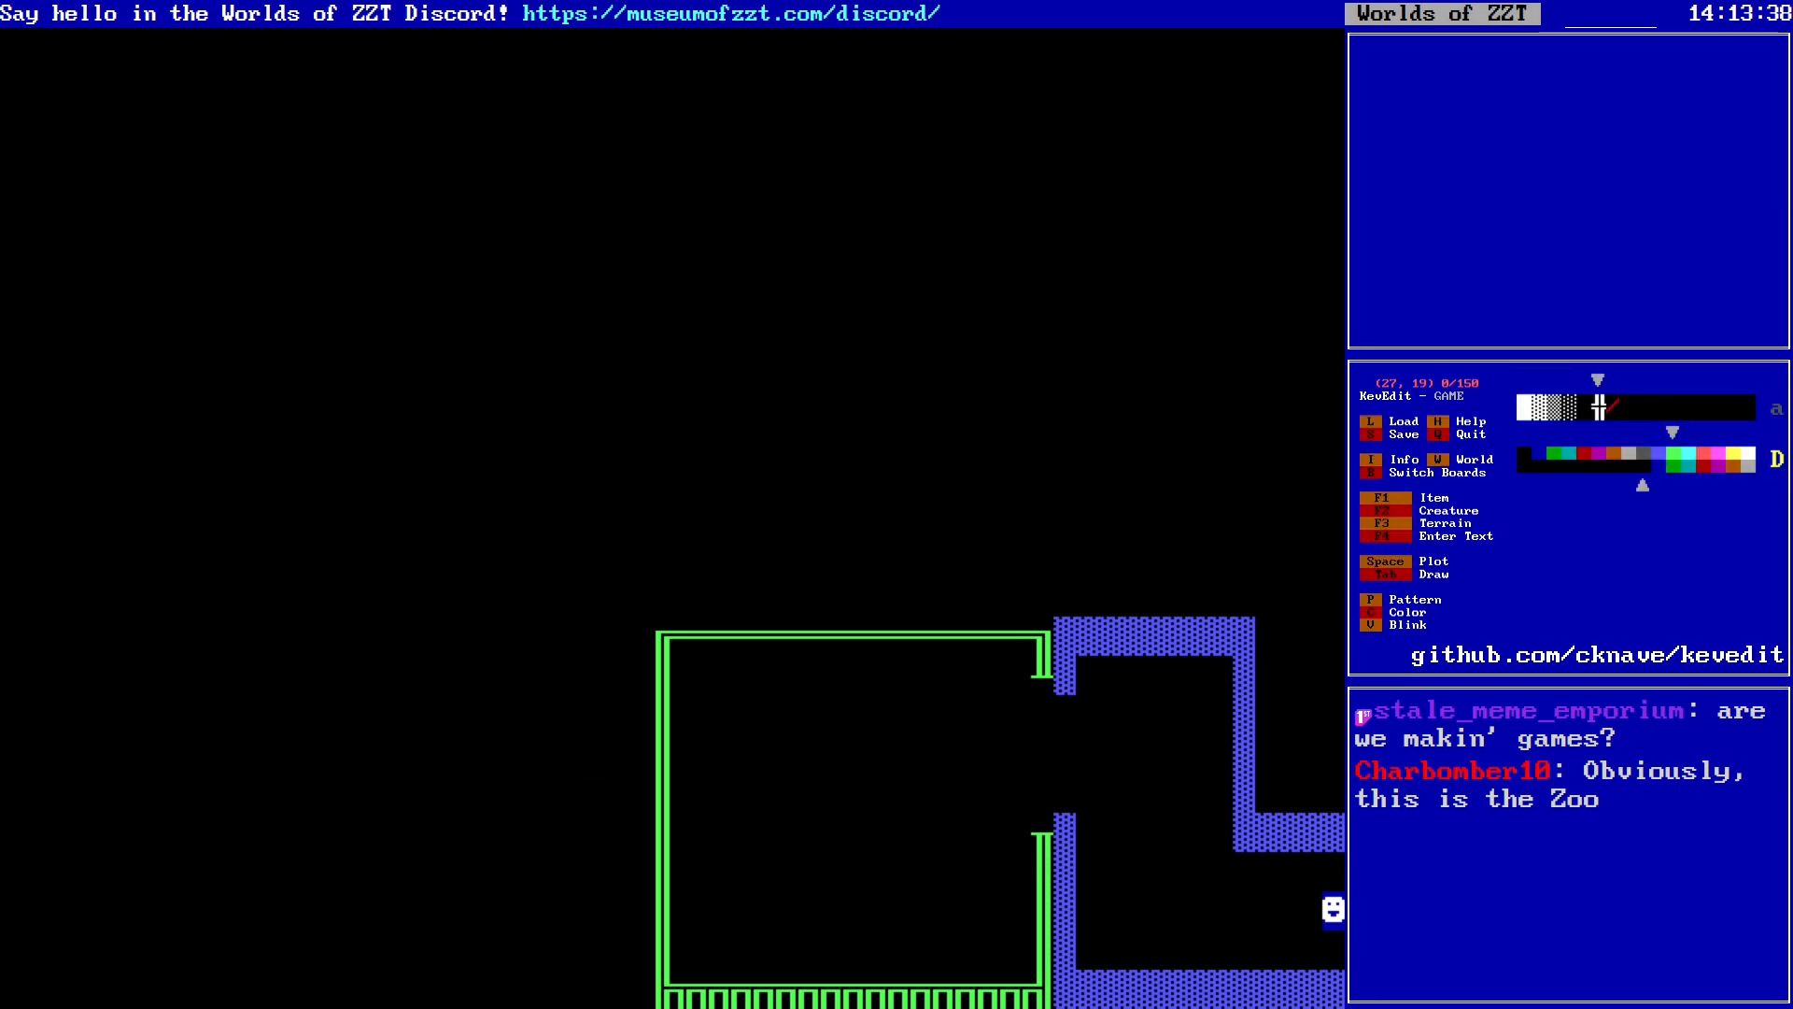
pyautogui.press('Right')
pyautogui.press('Right')
pyautogui.press('Right')
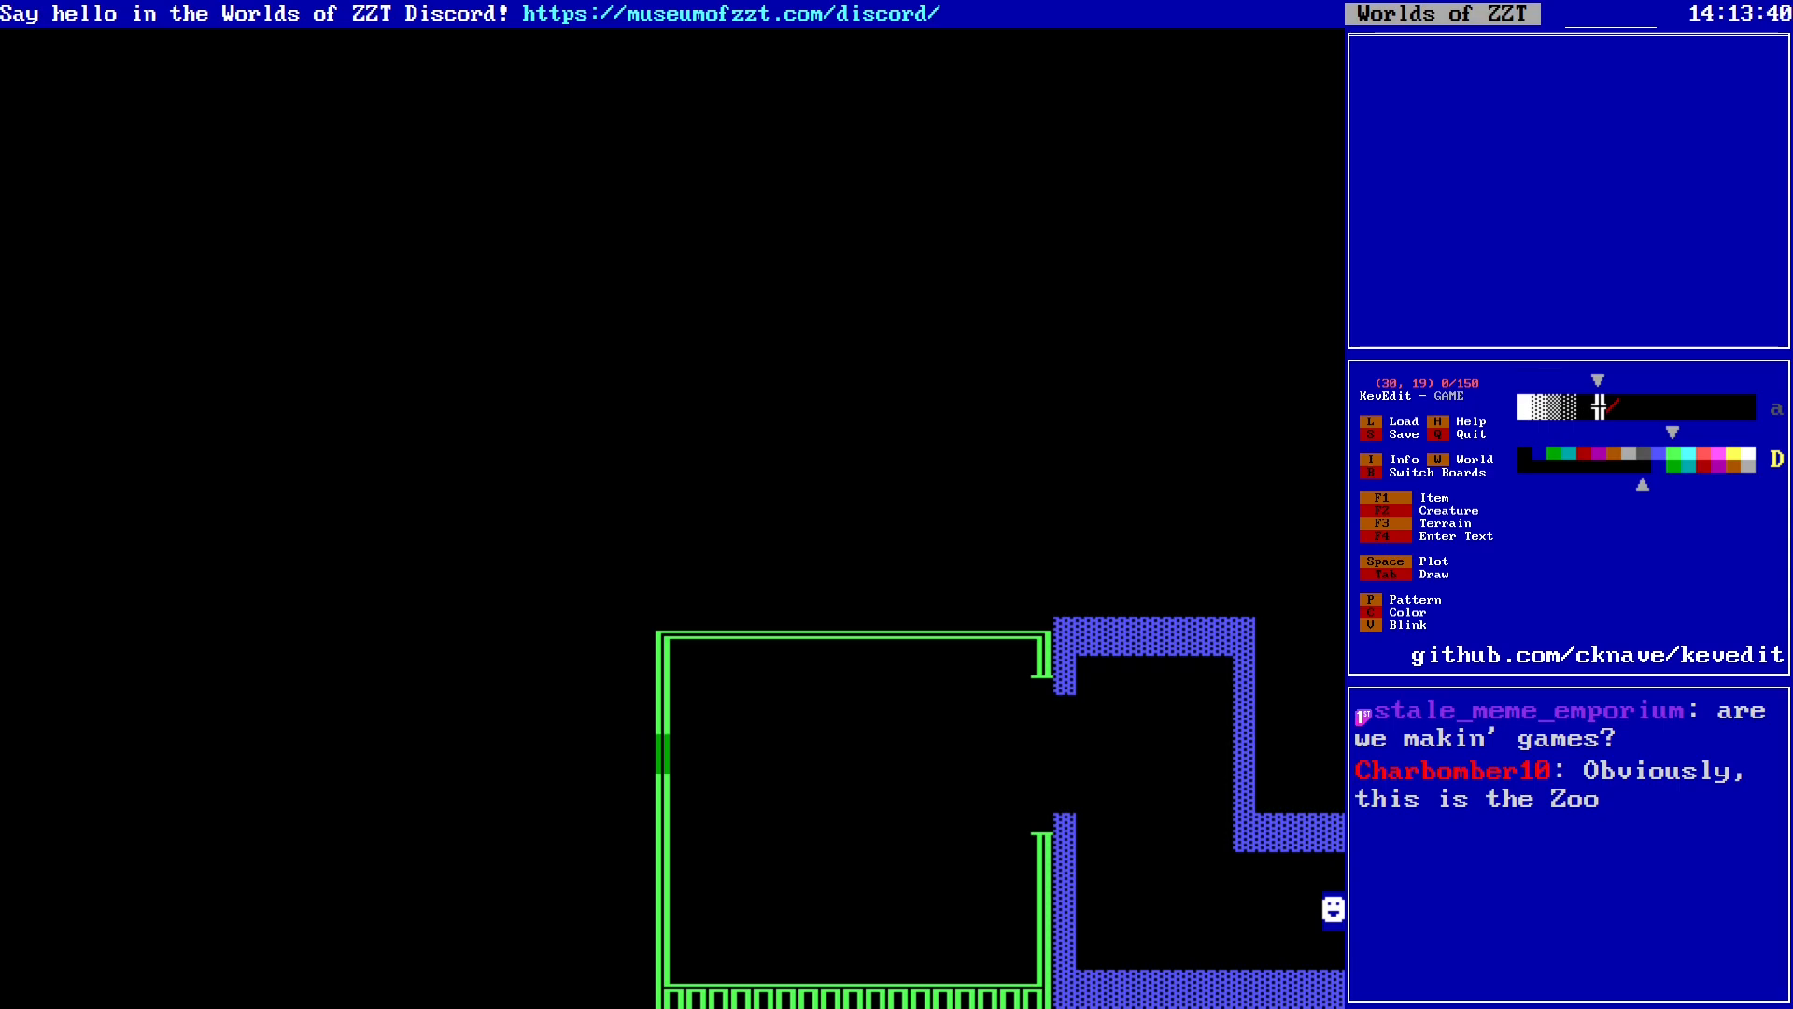
pyautogui.press('Down')
pyautogui.press('Down')
pyautogui.press('Down')
pyautogui.press('Delete')
pyautogui.press('Down')
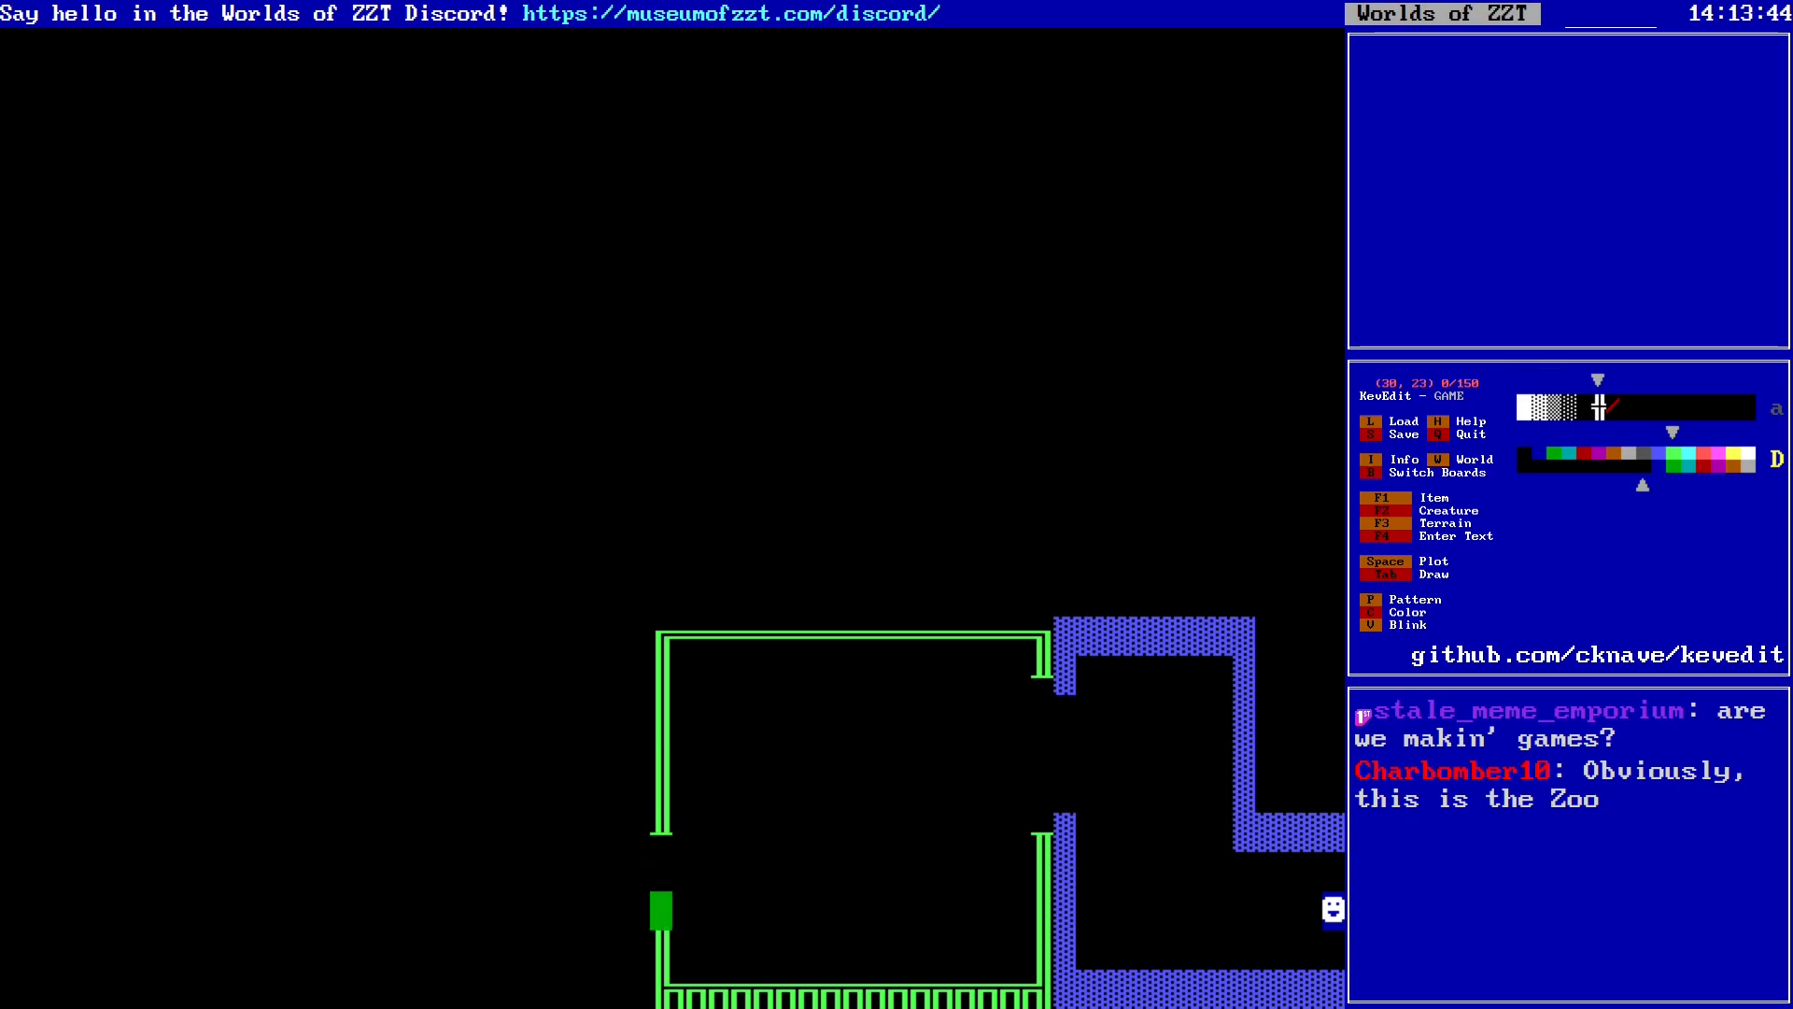
pyautogui.press('Delete')
# Step: Set the drawing colour to light red on black and the pattern to normal wall, with the cursor at (29, 25)
pyautogui.press('Left')
pyautogui.press('Left')
pyautogui.press('Down')
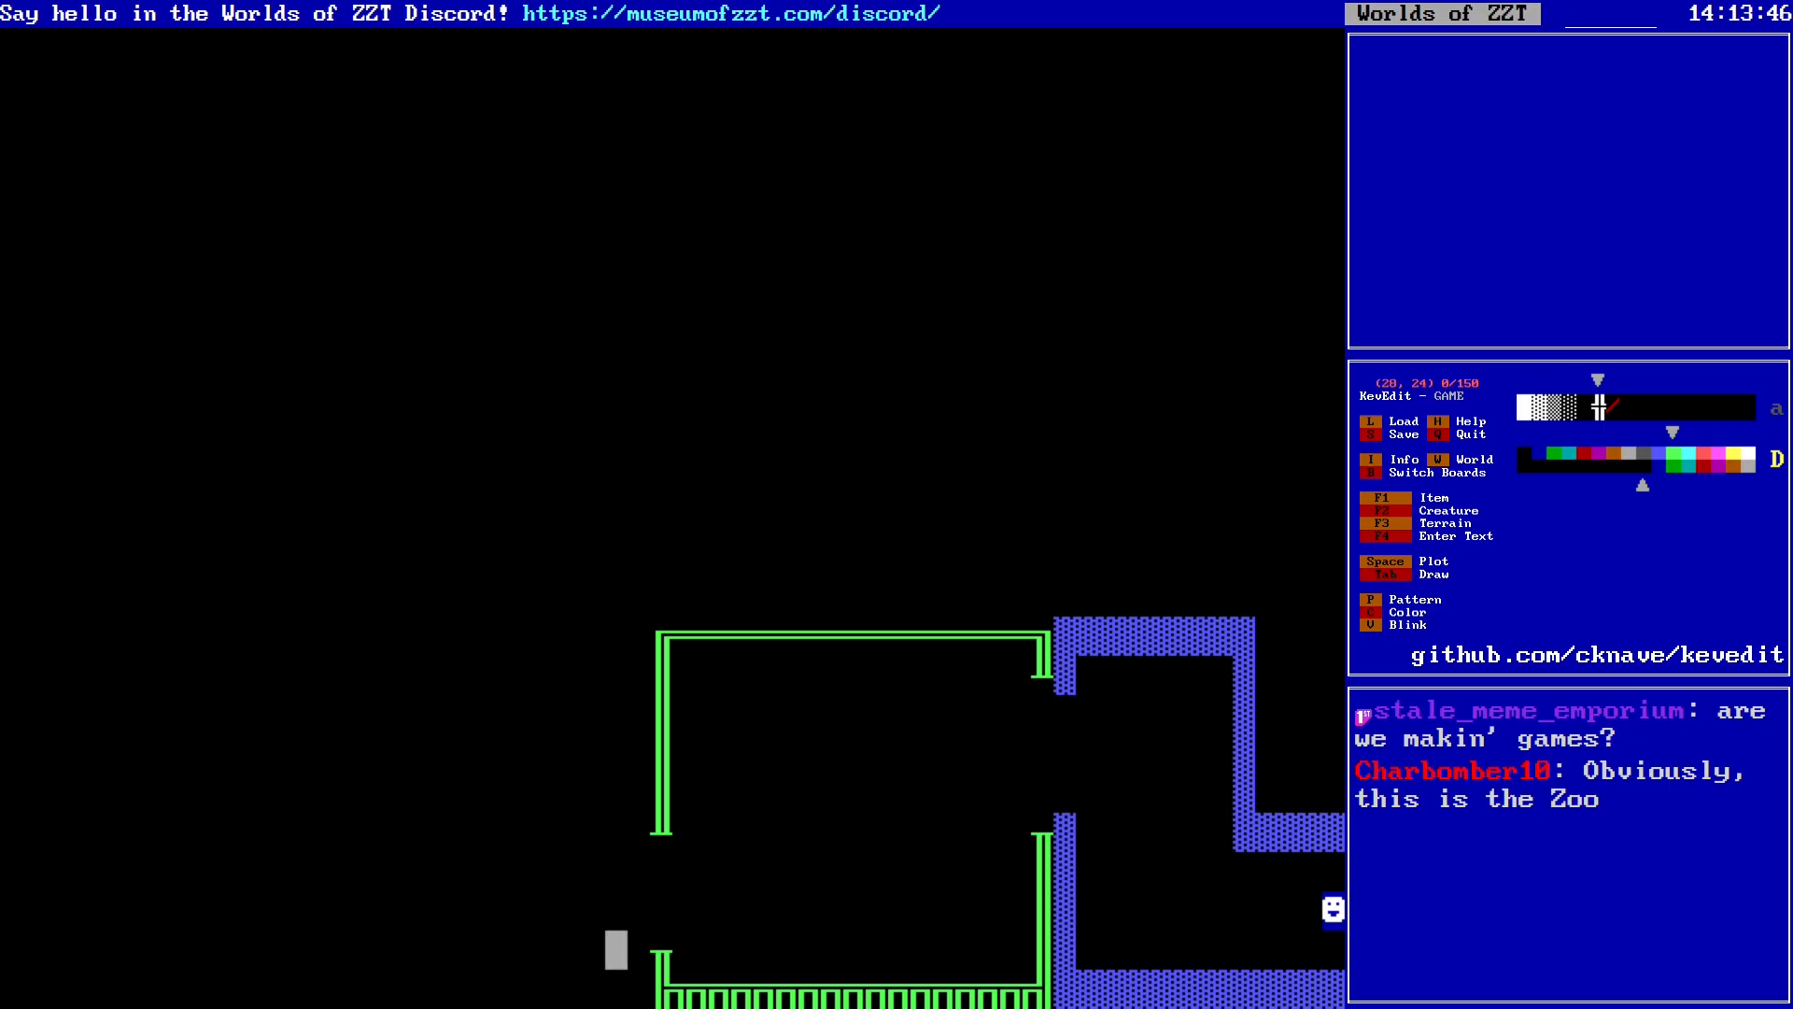
pyautogui.press('Right')
pyautogui.press('Down')
pyautogui.press('c')
pyautogui.press('Right')
pyautogui.press('Right')
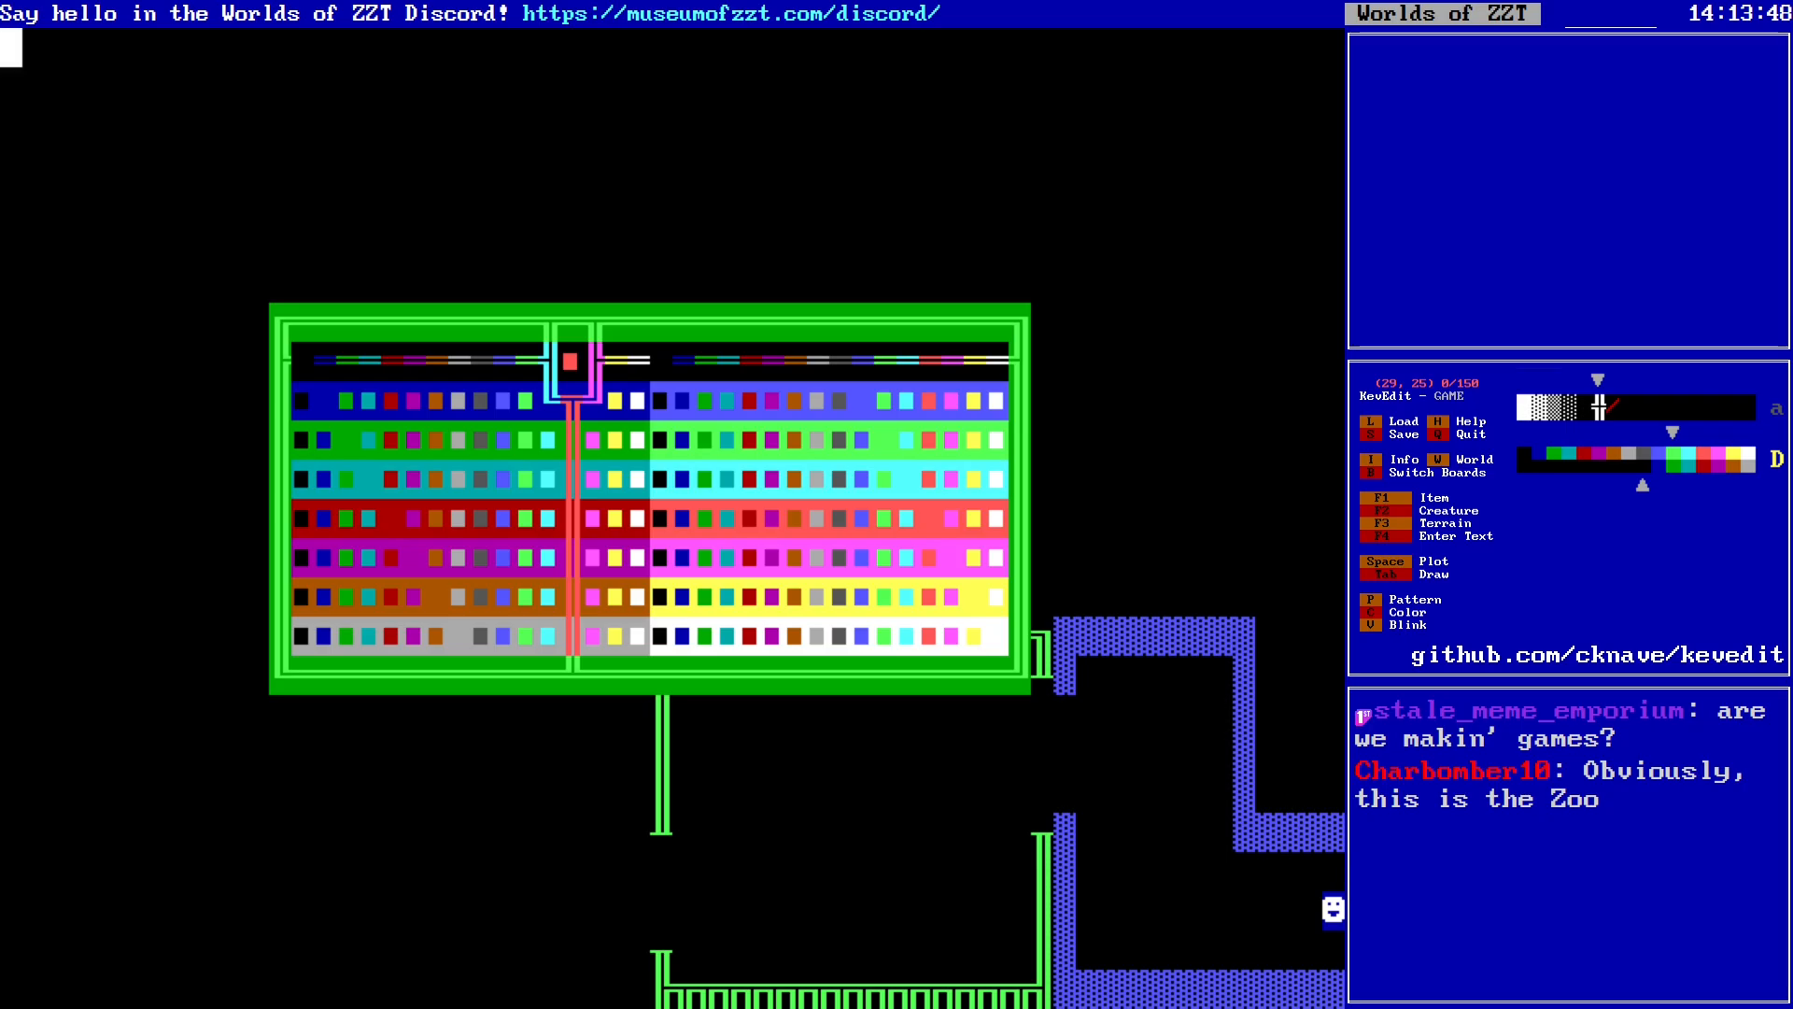
pyautogui.press('Return')
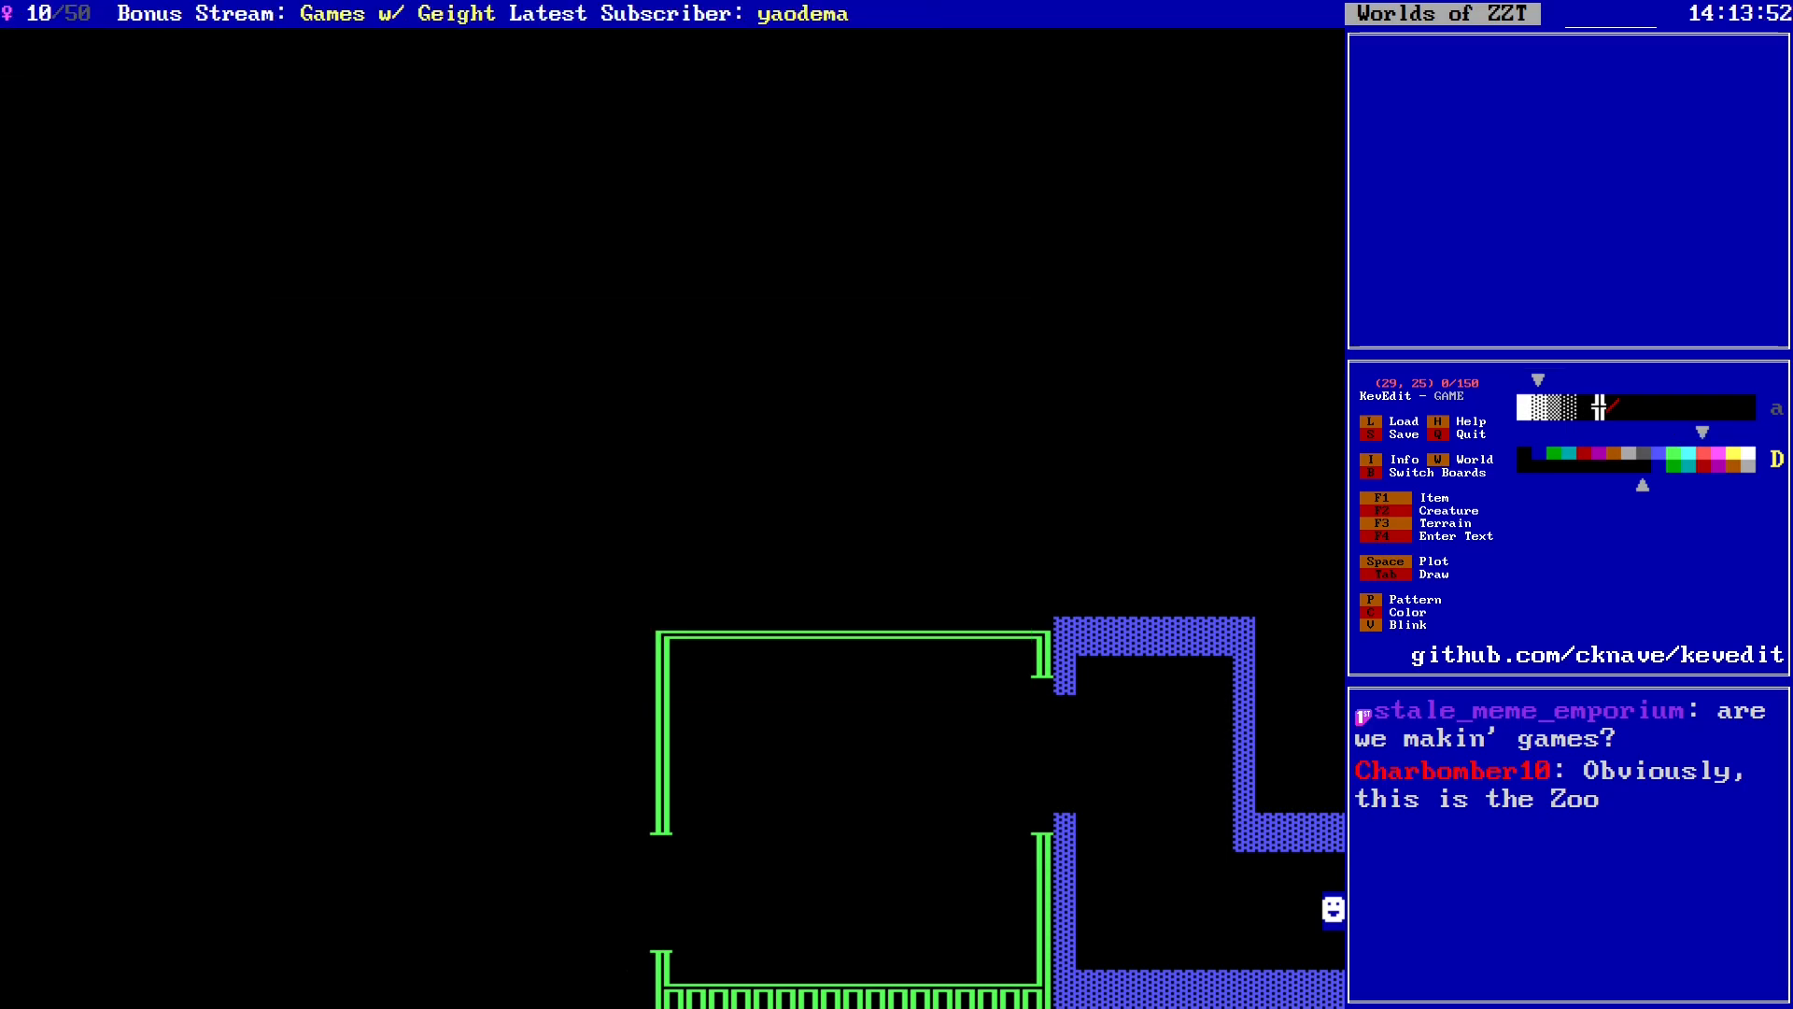
# Step: Save the world with the green room added
pyautogui.press('s')
pyautogui.press('Return')
# Step: Switch to the Title screen board to view its room layout
pyautogui.press('b')
pyautogui.press('Up')
pyautogui.press('Up')
pyautogui.press('Up')
pyautogui.press('Up')
pyautogui.press('Up')
pyautogui.press('Up')
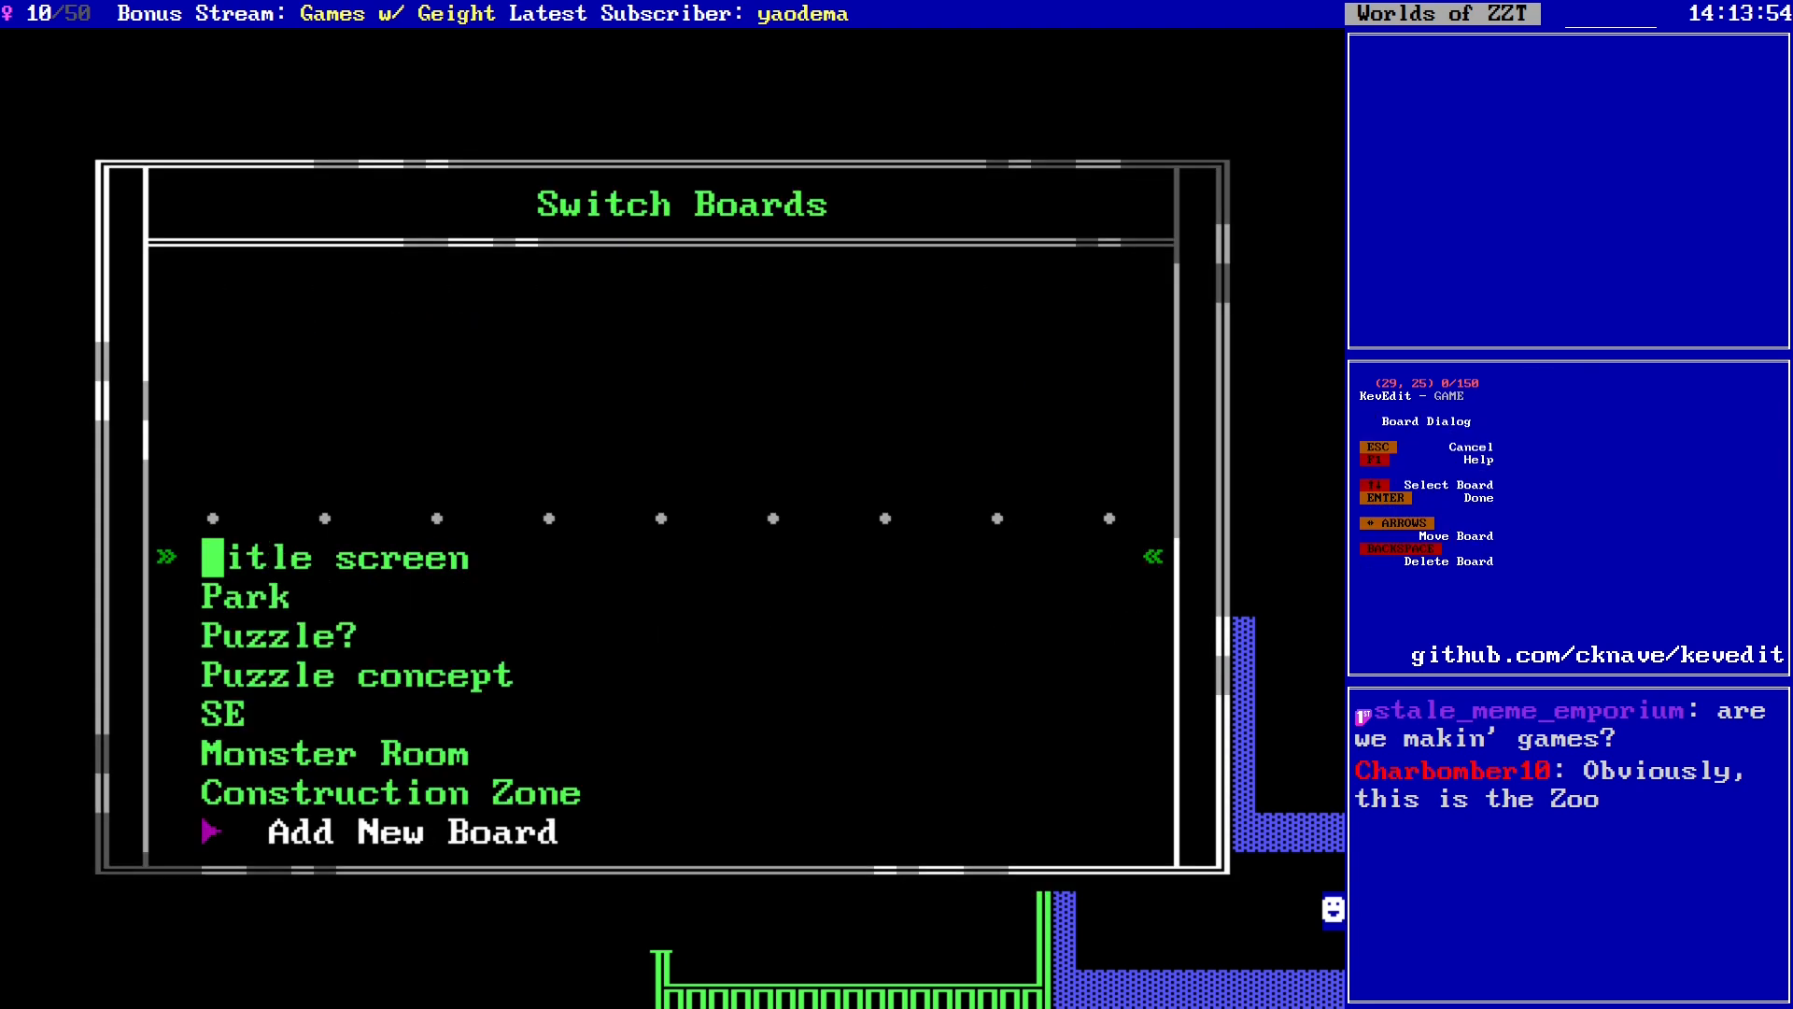
pyautogui.press('Return')
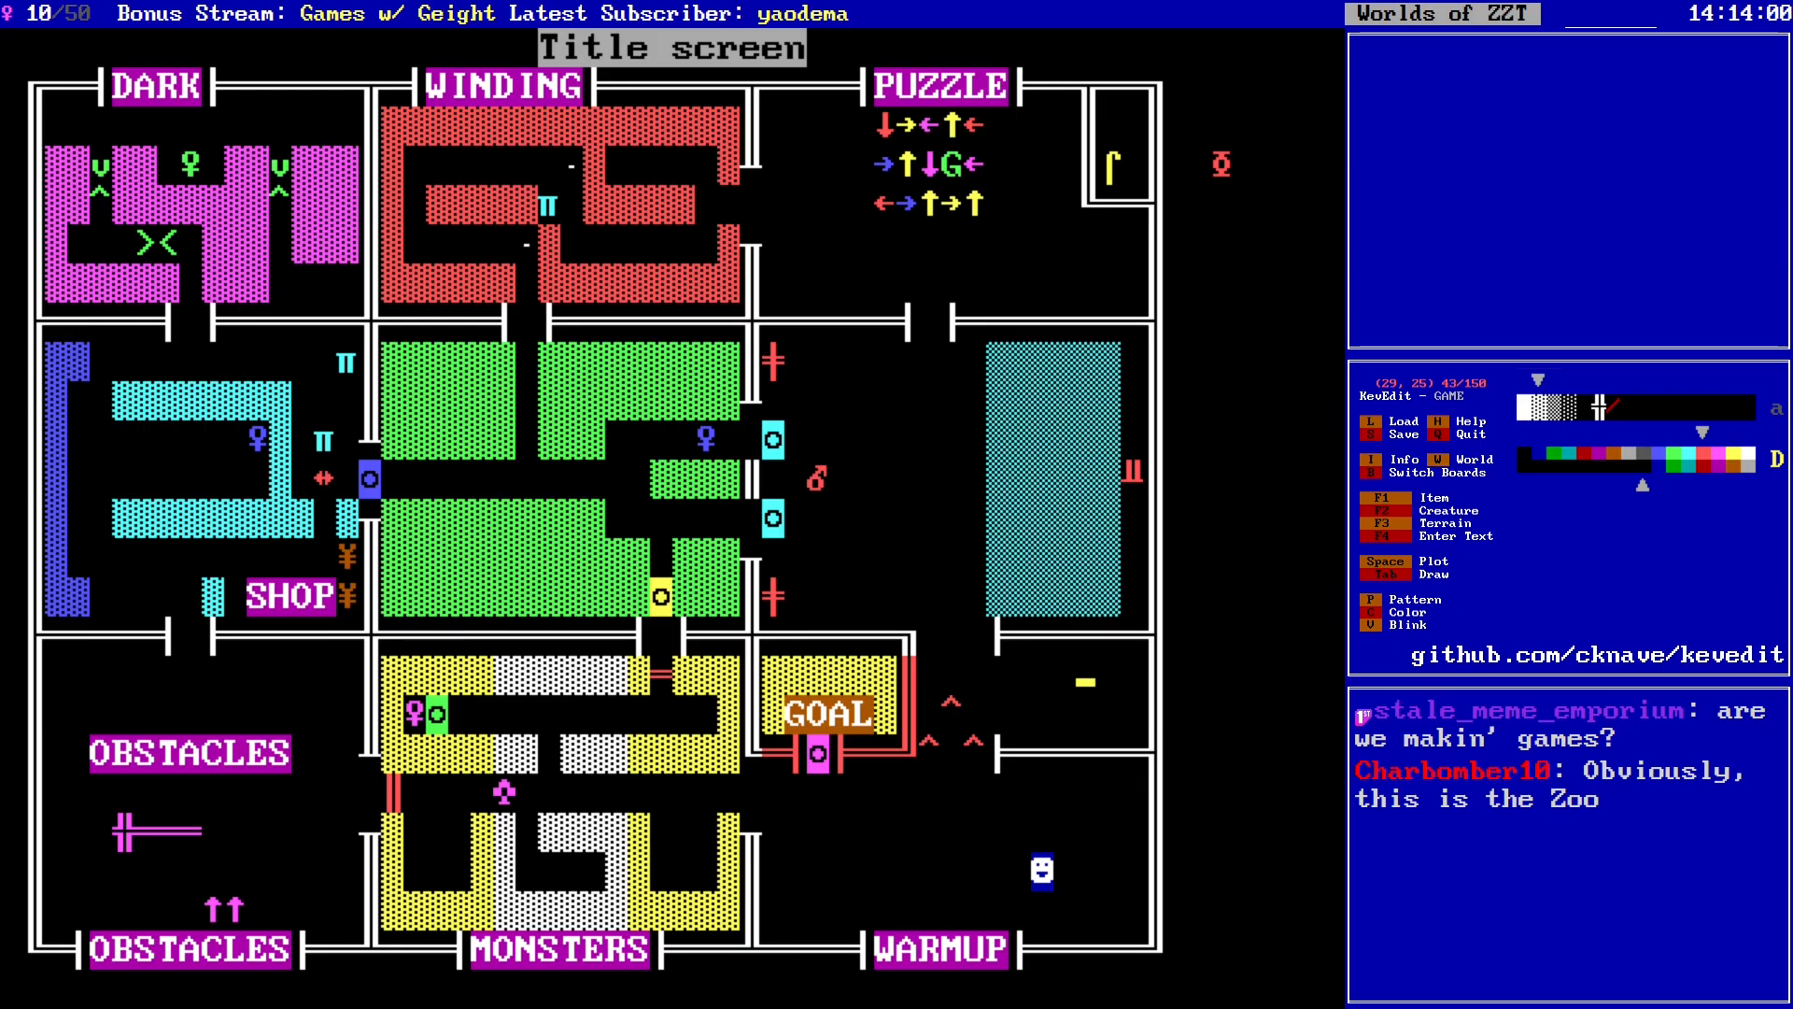
# Step: Switch back to the Construction Zone board
pyautogui.press('b')
pyautogui.press('Down')
pyautogui.press('Down')
pyautogui.press('Down')
pyautogui.press('Down')
pyautogui.press('Down')
pyautogui.press('Down')
pyautogui.press('Down')
pyautogui.press('Up')
pyautogui.press('Return')
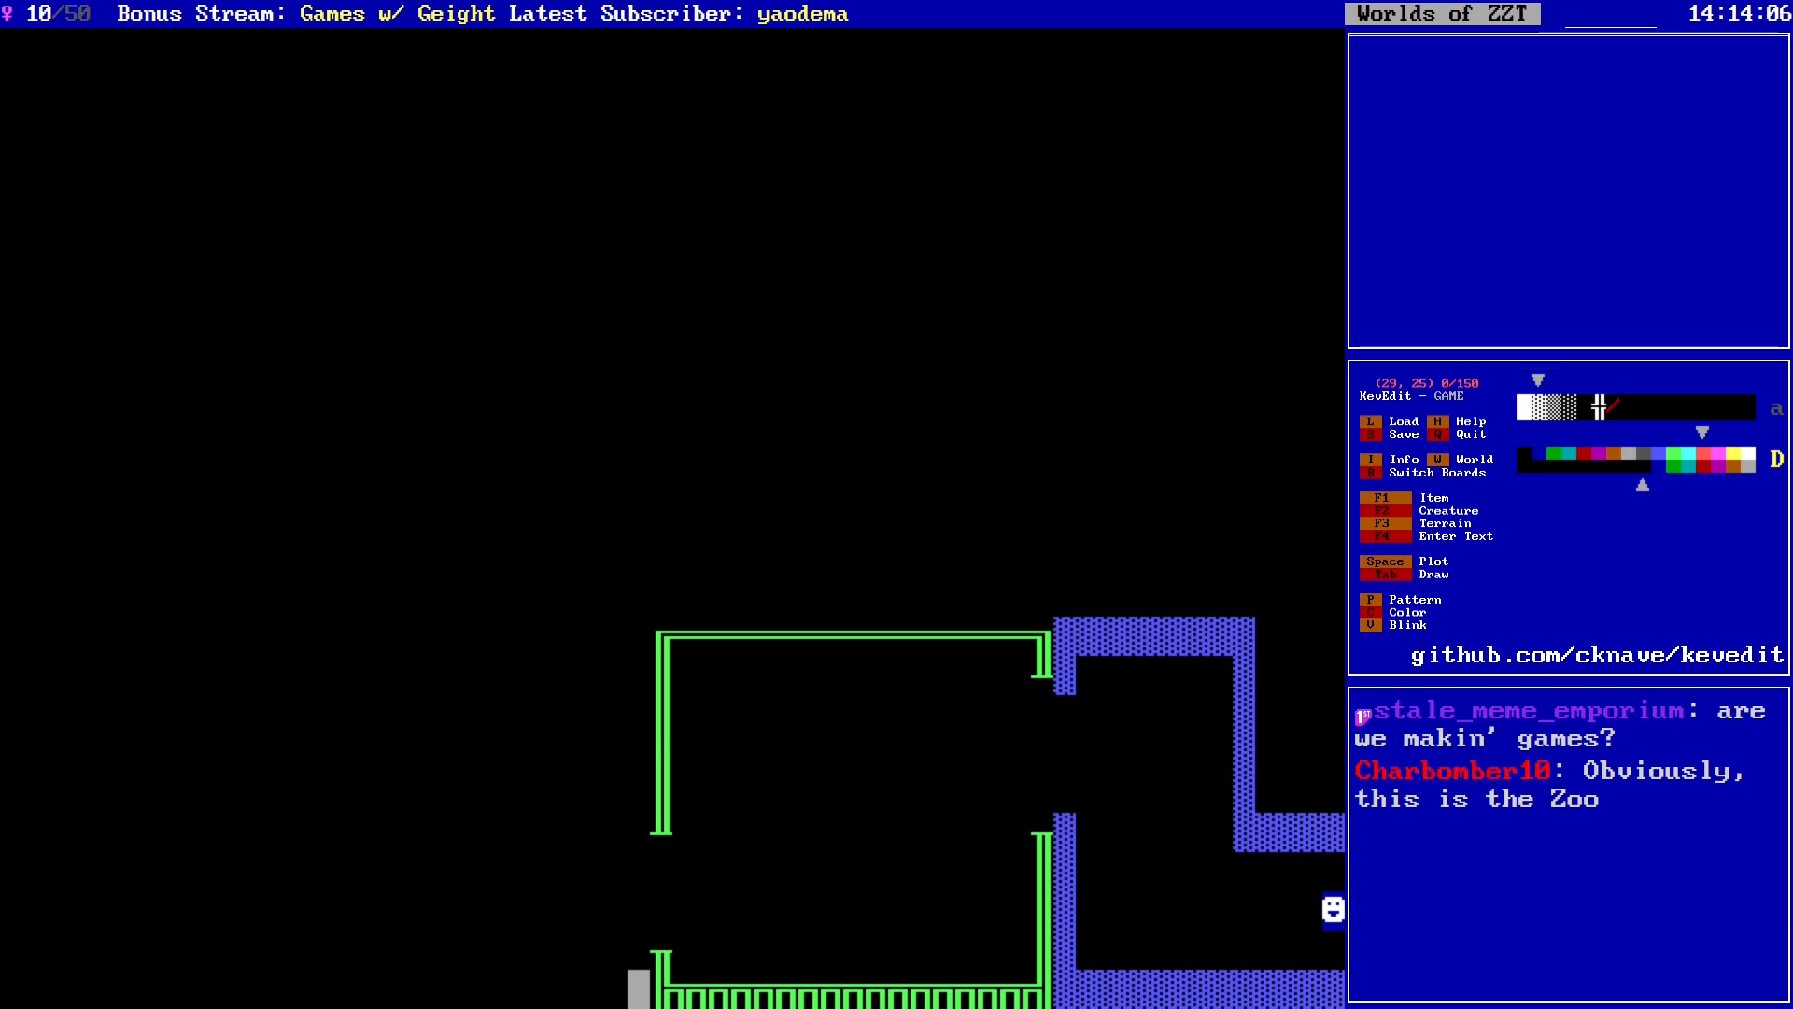
# Step: Draw a light red normal wall along the bottom row from (29, 25) westward to the board's edge
pyautogui.press('Tab')
pyautogui.press('Left')
pyautogui.press('Left')
pyautogui.press('Left')
pyautogui.press('Left')
pyautogui.press('Left')
pyautogui.press('Left')
pyautogui.press('Left')
pyautogui.press('Left')
pyautogui.press('Left')
pyautogui.press('Left')
pyautogui.press('Left')
pyautogui.press('Left')
pyautogui.press('Left')
pyautogui.press('Left')
pyautogui.press('Left')
pyautogui.press('Left')
pyautogui.press('Left')
pyautogui.press('Left')
pyautogui.press('Left')
pyautogui.press('Left')
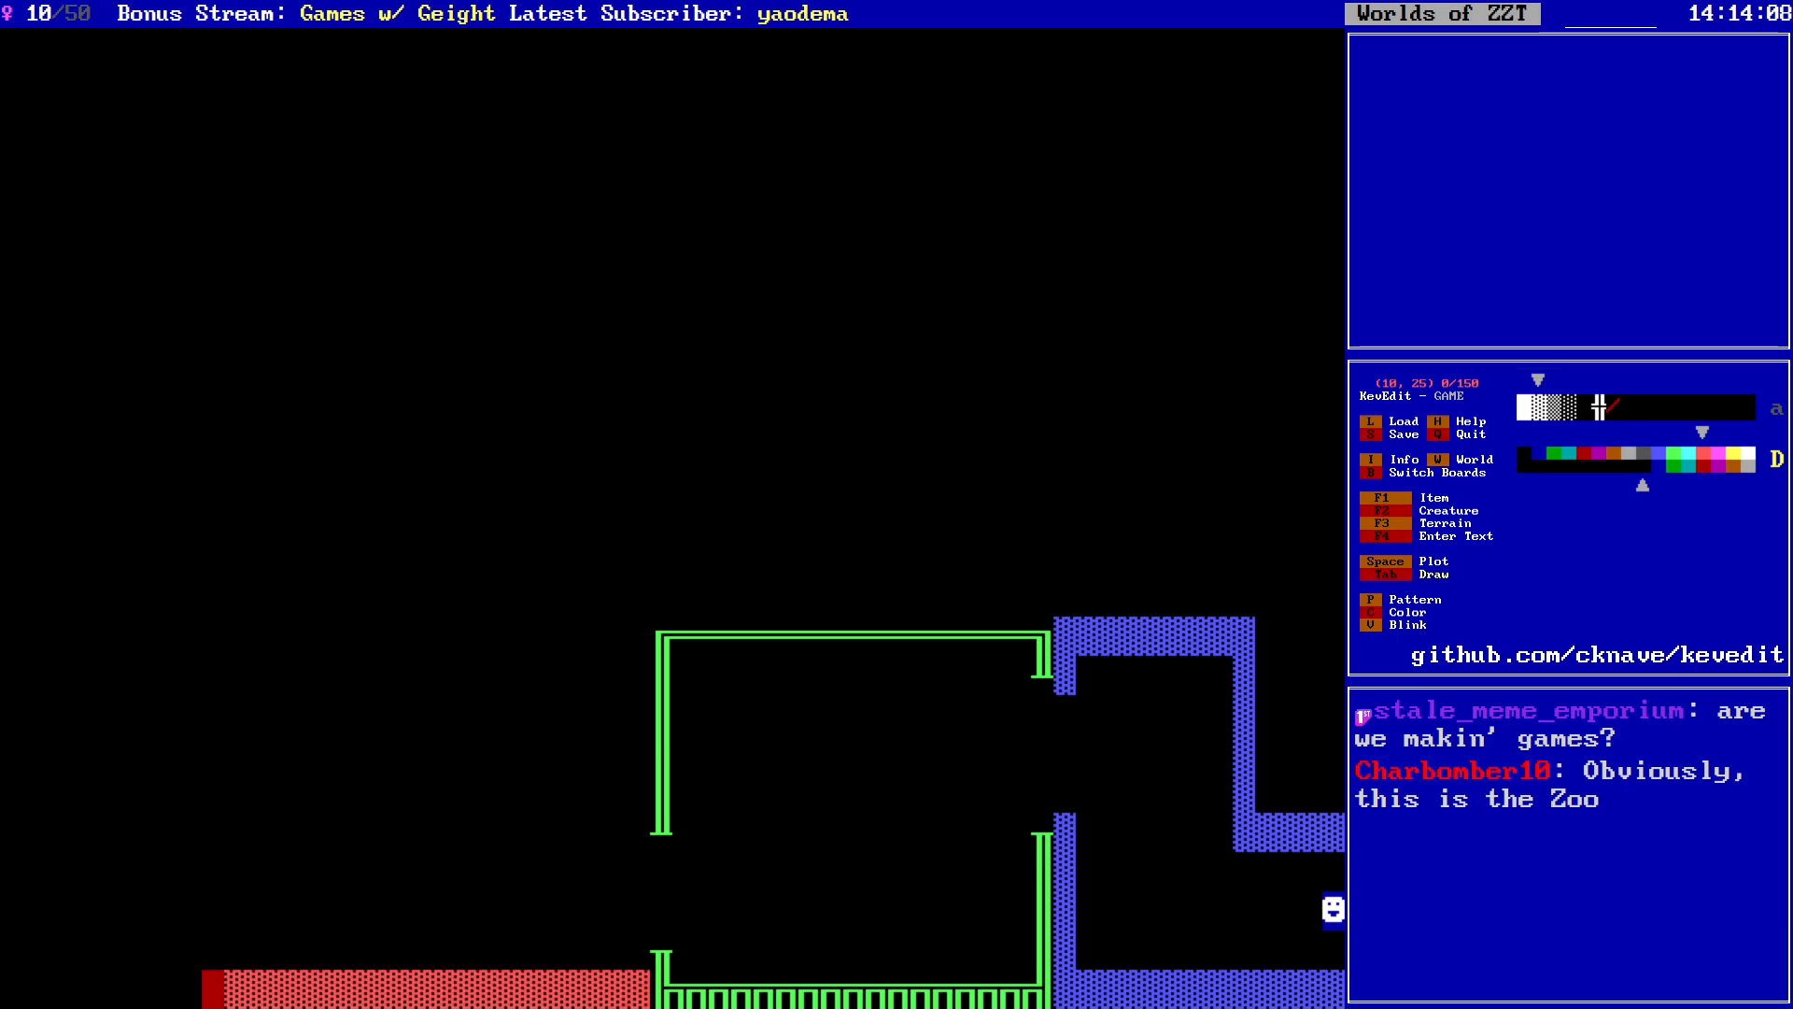
# Step: Continue the light red wall up the board's west edge from row 25 to (1, 16)
pyautogui.press('Up')
pyautogui.press('Up')
pyautogui.press('Up')
pyautogui.press('Up')
pyautogui.press('Up')
pyautogui.press('Up')
pyautogui.press('Up')
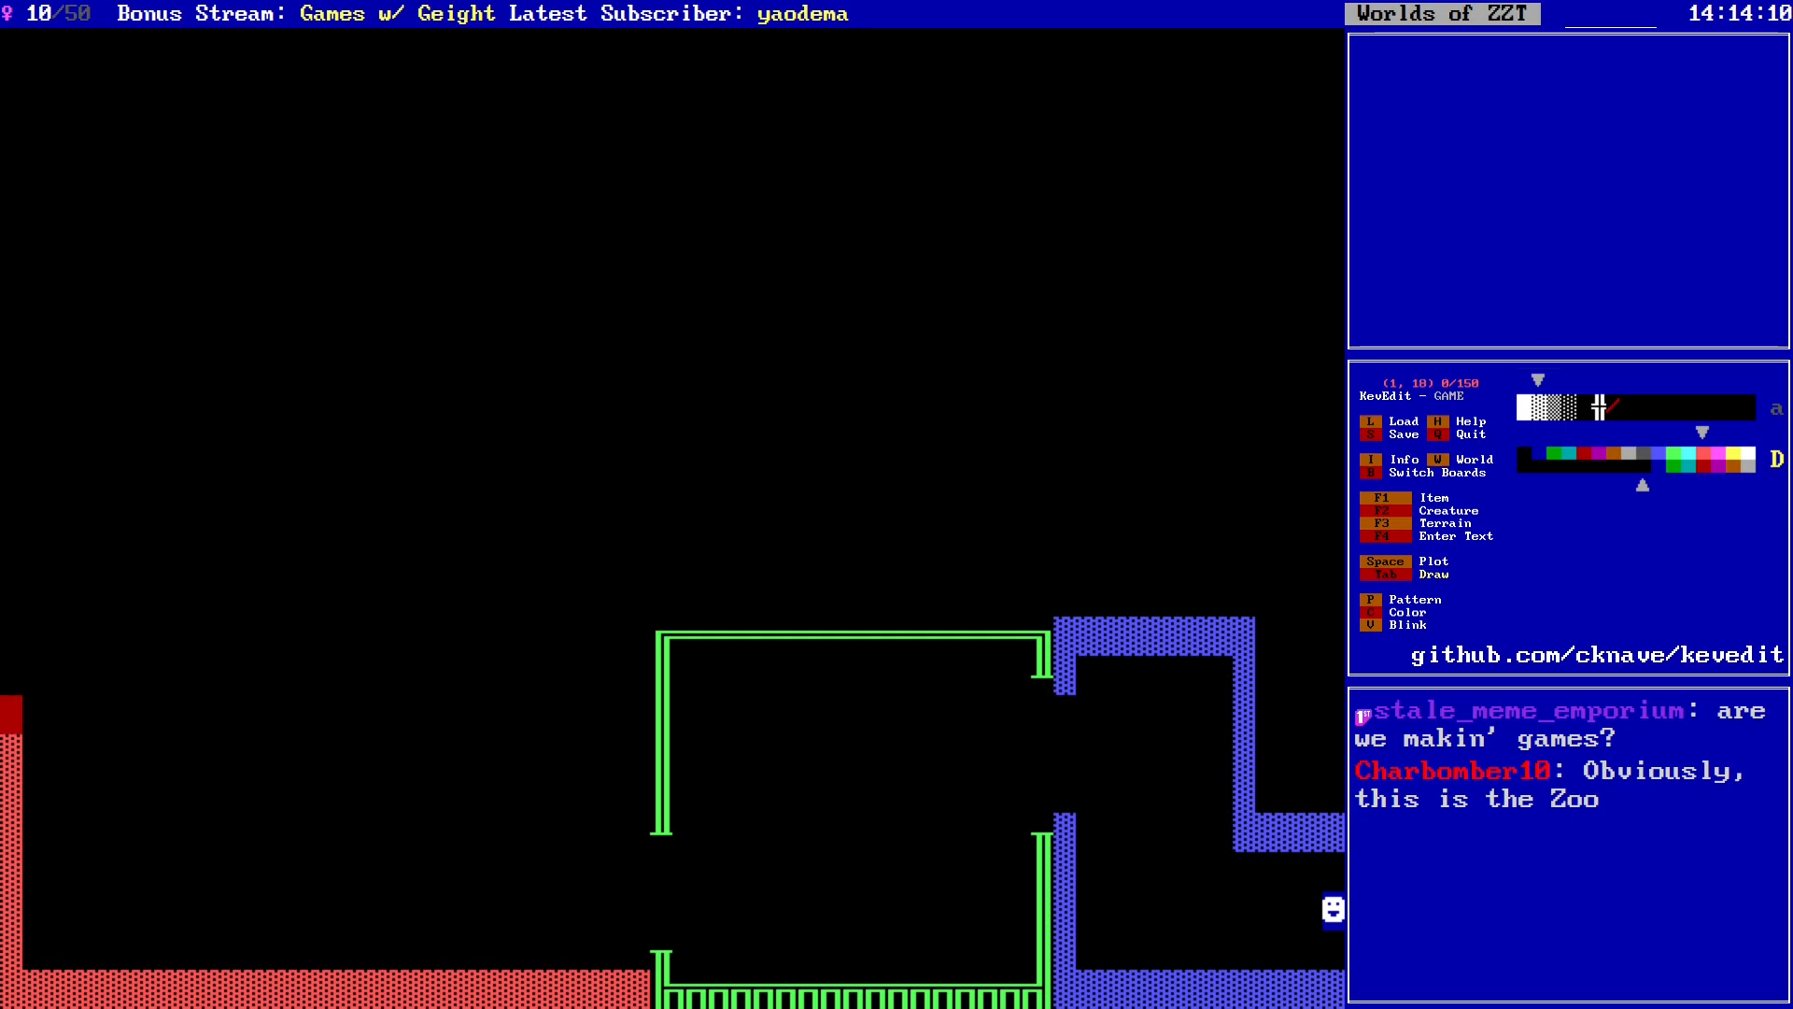
pyautogui.press('Up')
pyautogui.press('Up')
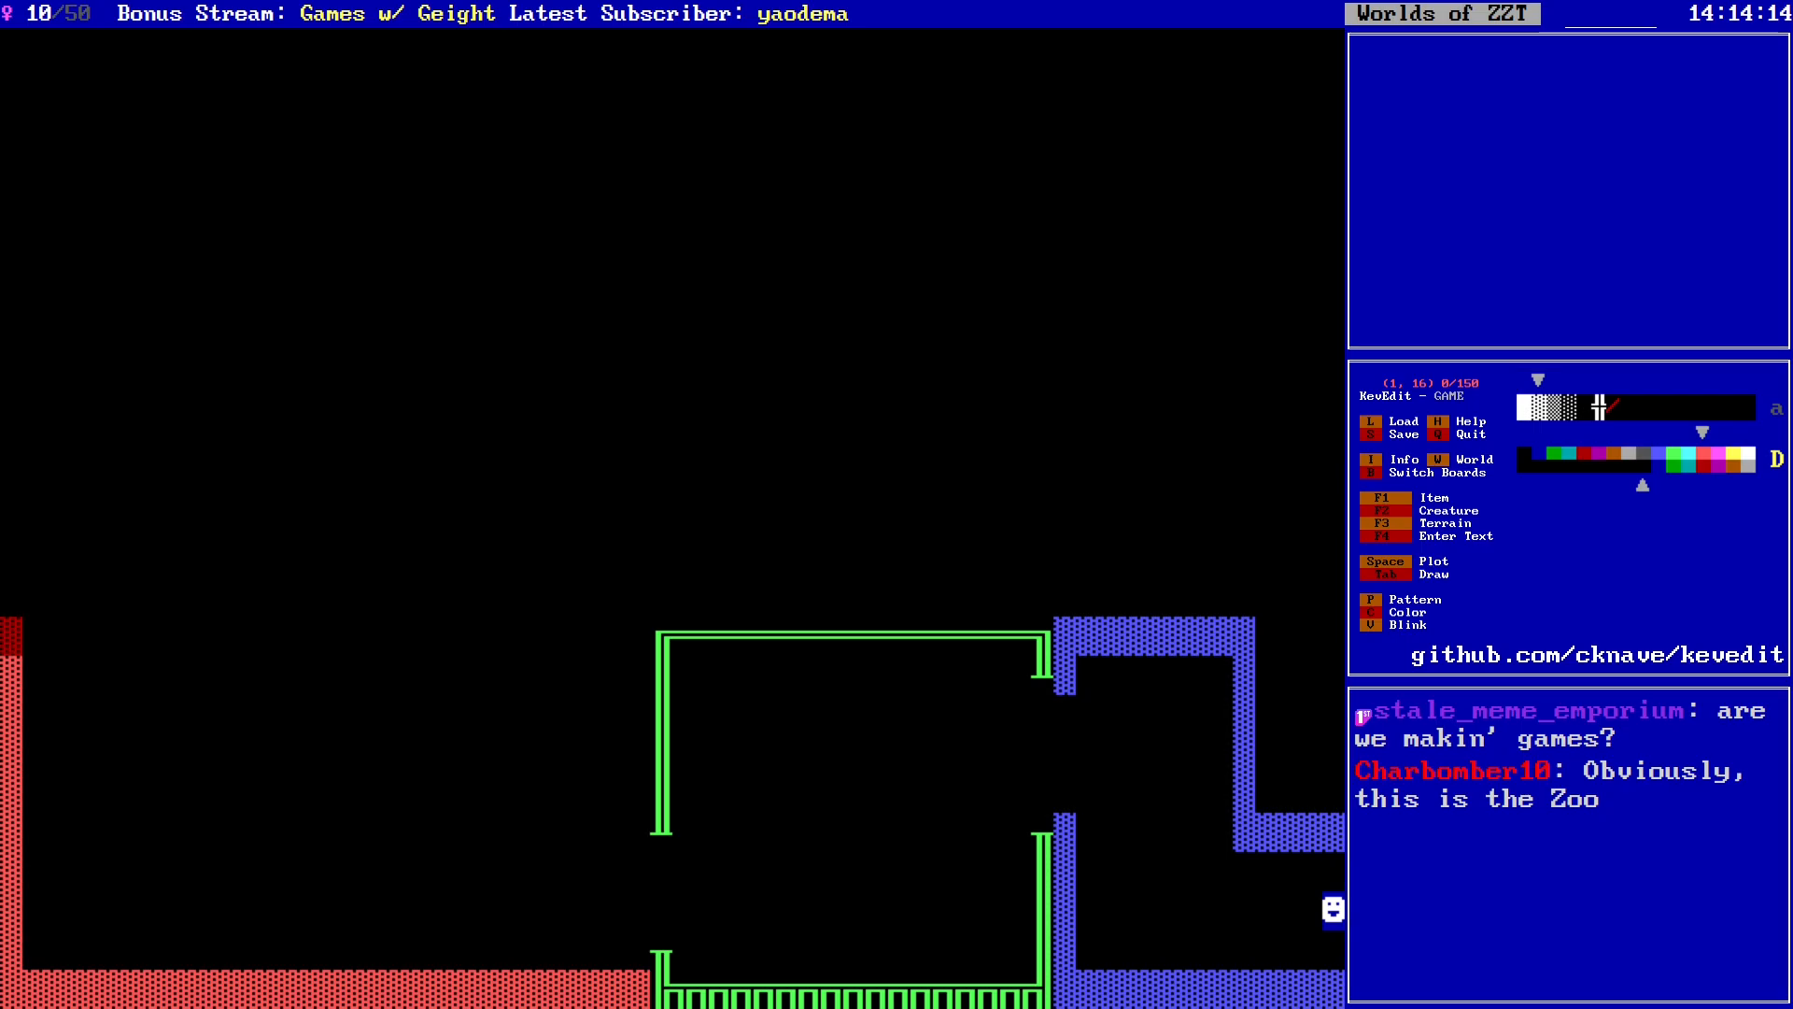
# Step: View the layouts of the Monster Room and the following board, and return to the Construction Zone board
pyautogui.press('b')
pyautogui.press('Return')
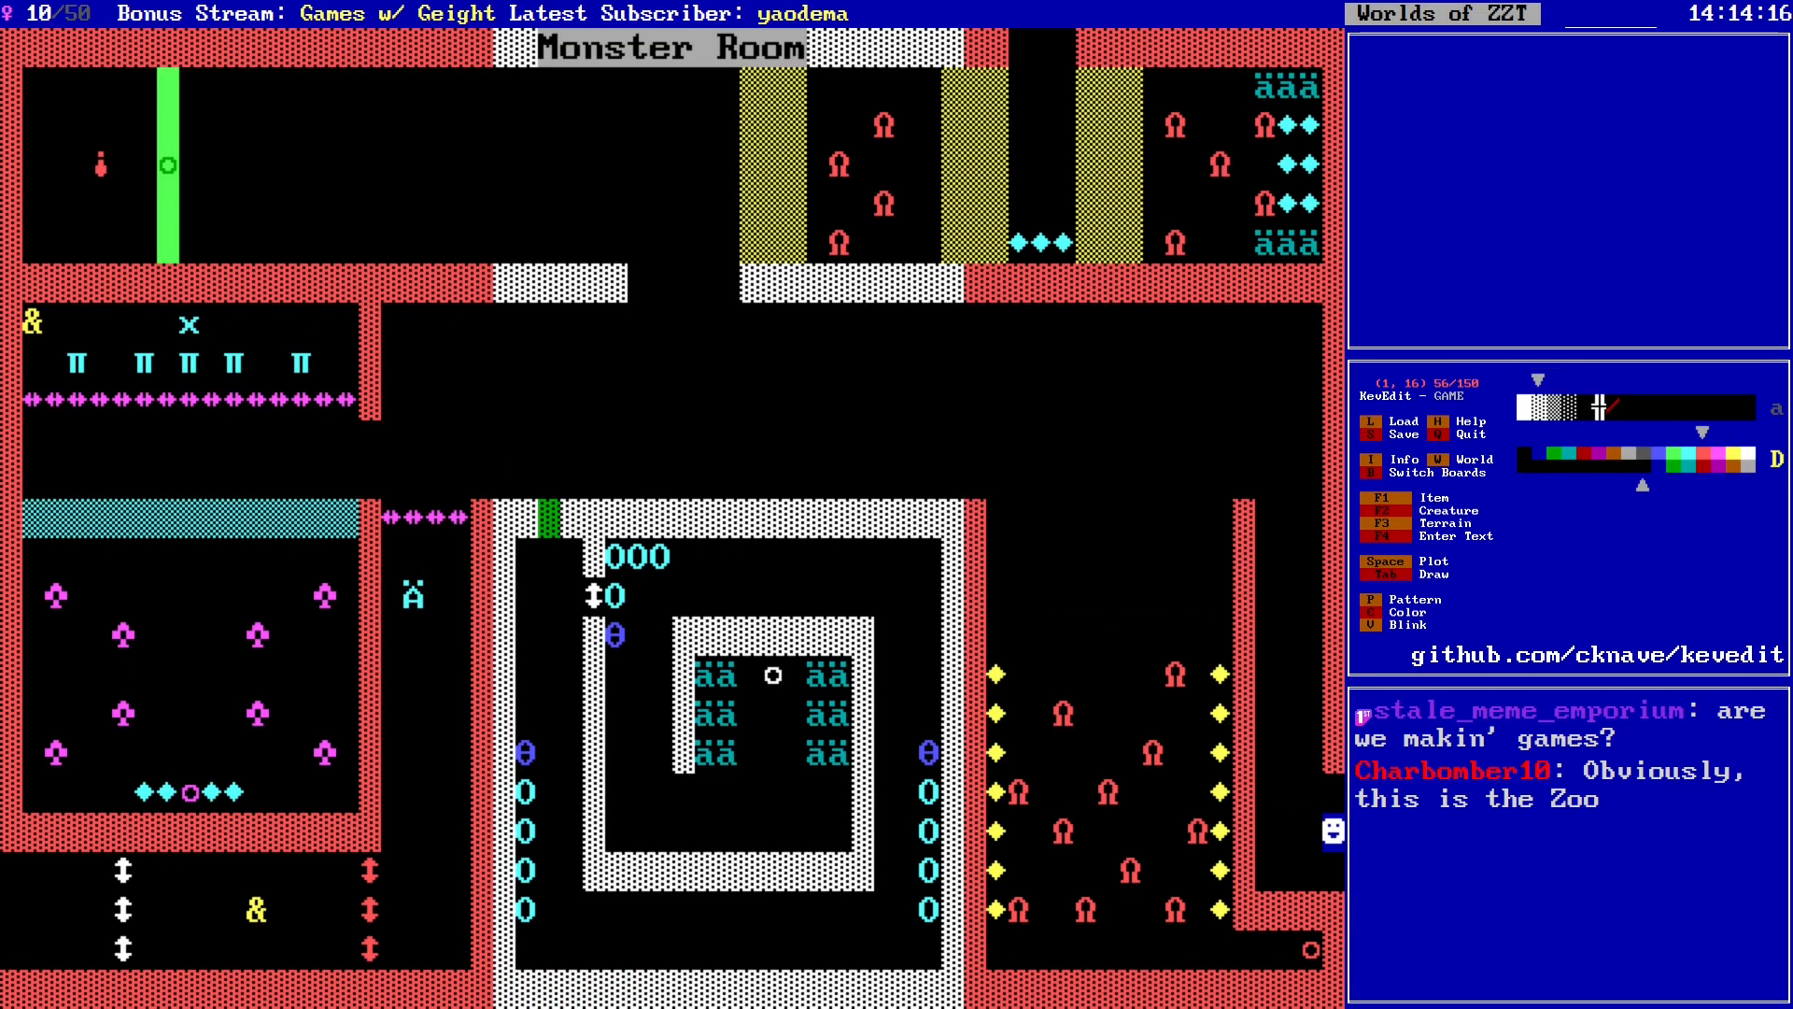
pyautogui.press('pagedown')
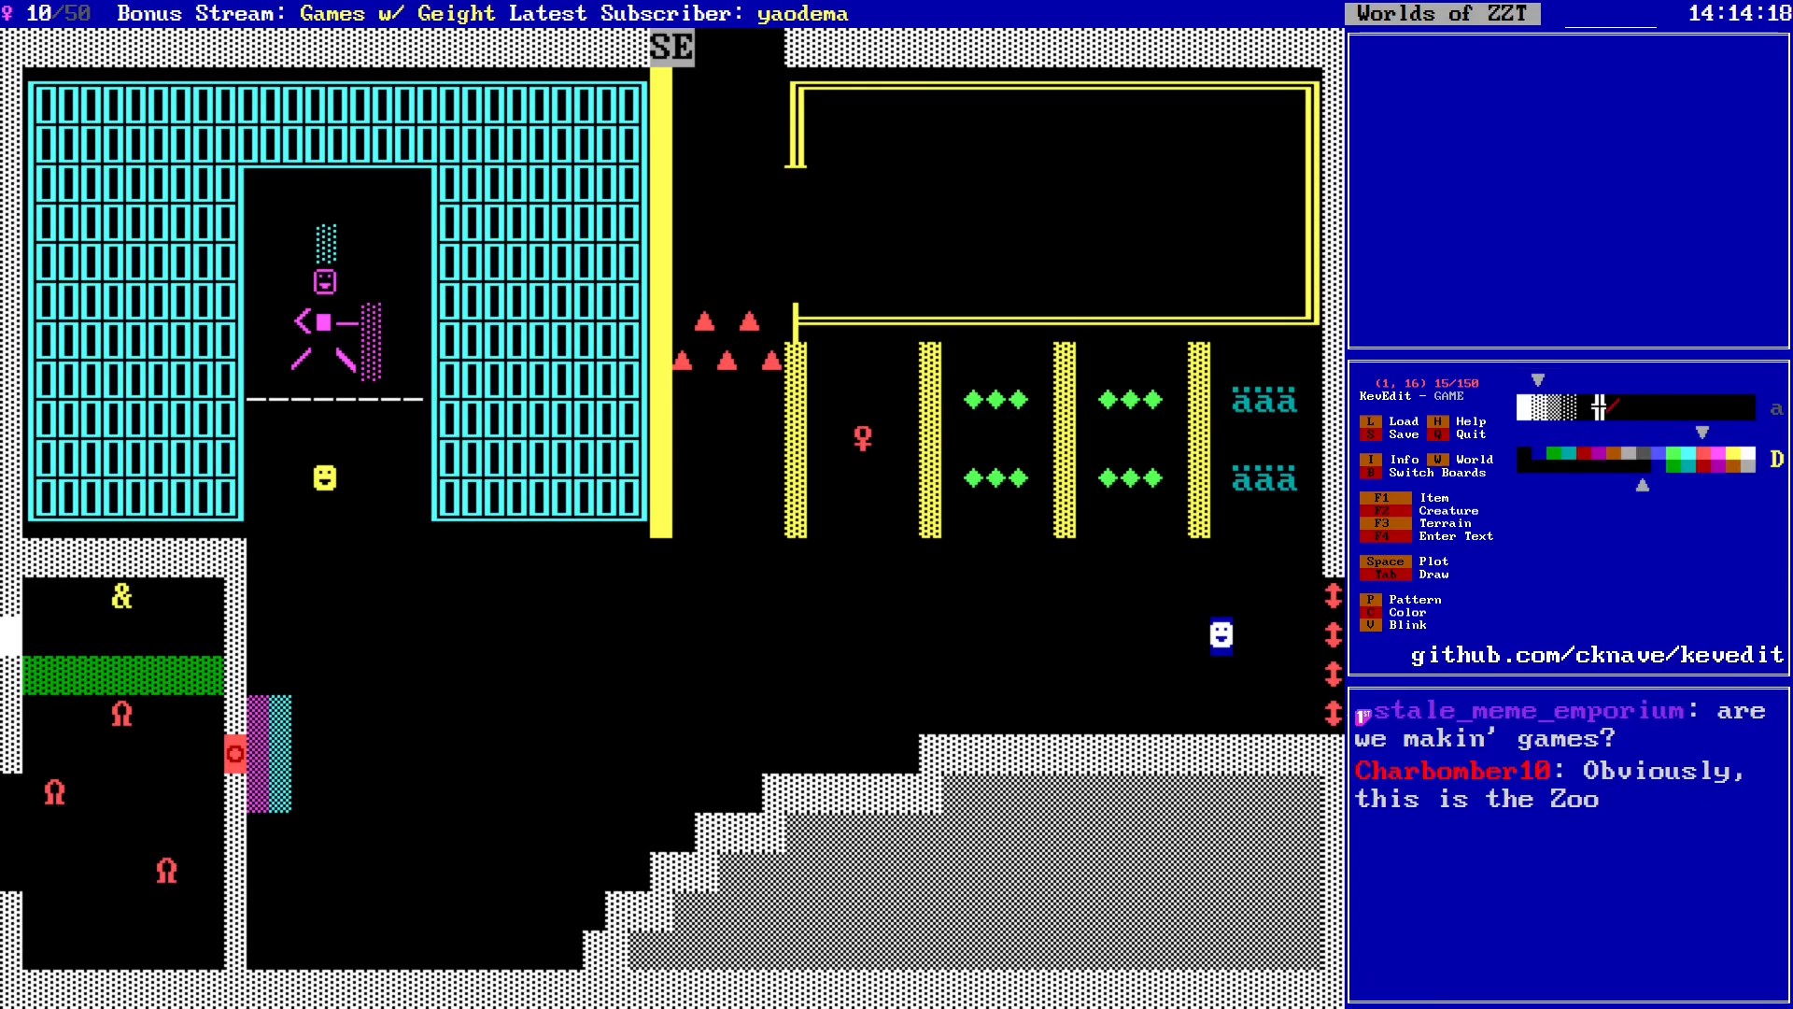
pyautogui.press('pagedown')
# Step: Try drawing two stacked rows of light red wall inside the red room, from (8, 21) to (12, 20)
pyautogui.press('Right')
pyautogui.press('Down')
pyautogui.press('Right')
pyautogui.press('Right')
pyautogui.press('Down')
pyautogui.press('Right')
pyautogui.press('Right')
pyautogui.press('Down')
pyautogui.press('Right')
pyautogui.press('Down')
pyautogui.press('Right')
pyautogui.press('Down')
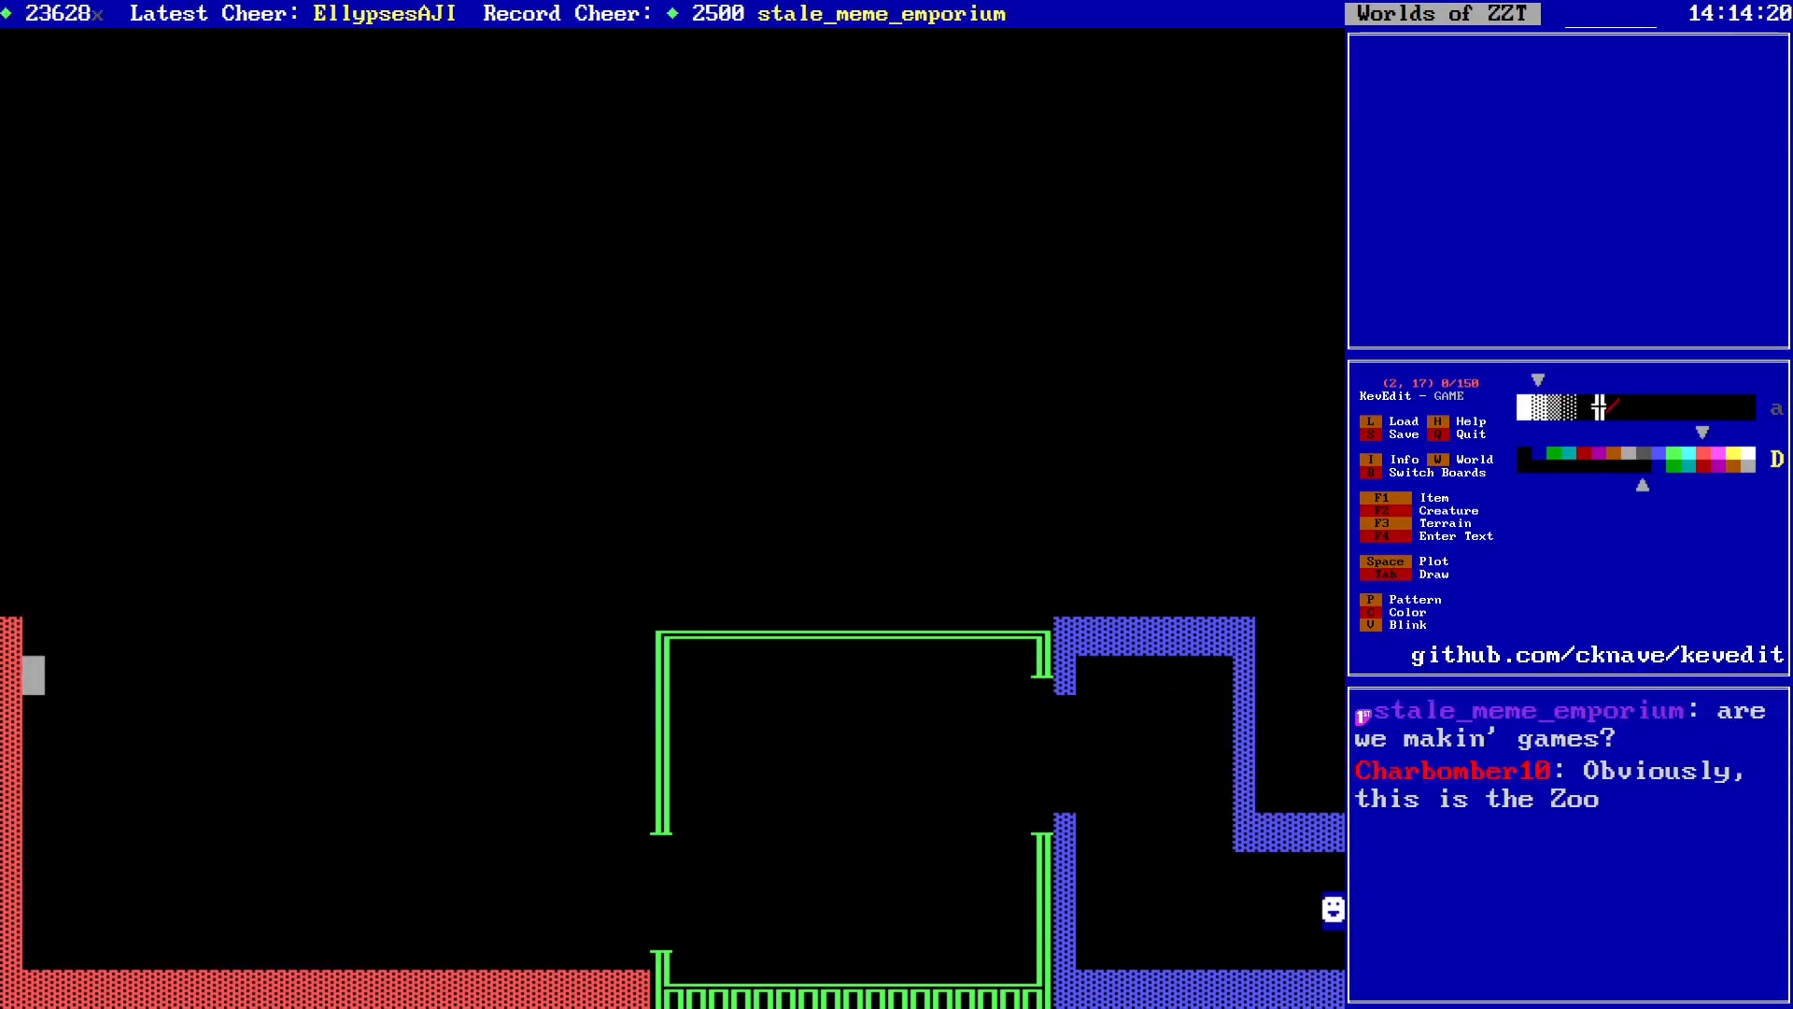
pyautogui.press('Tab')
pyautogui.press('Right')
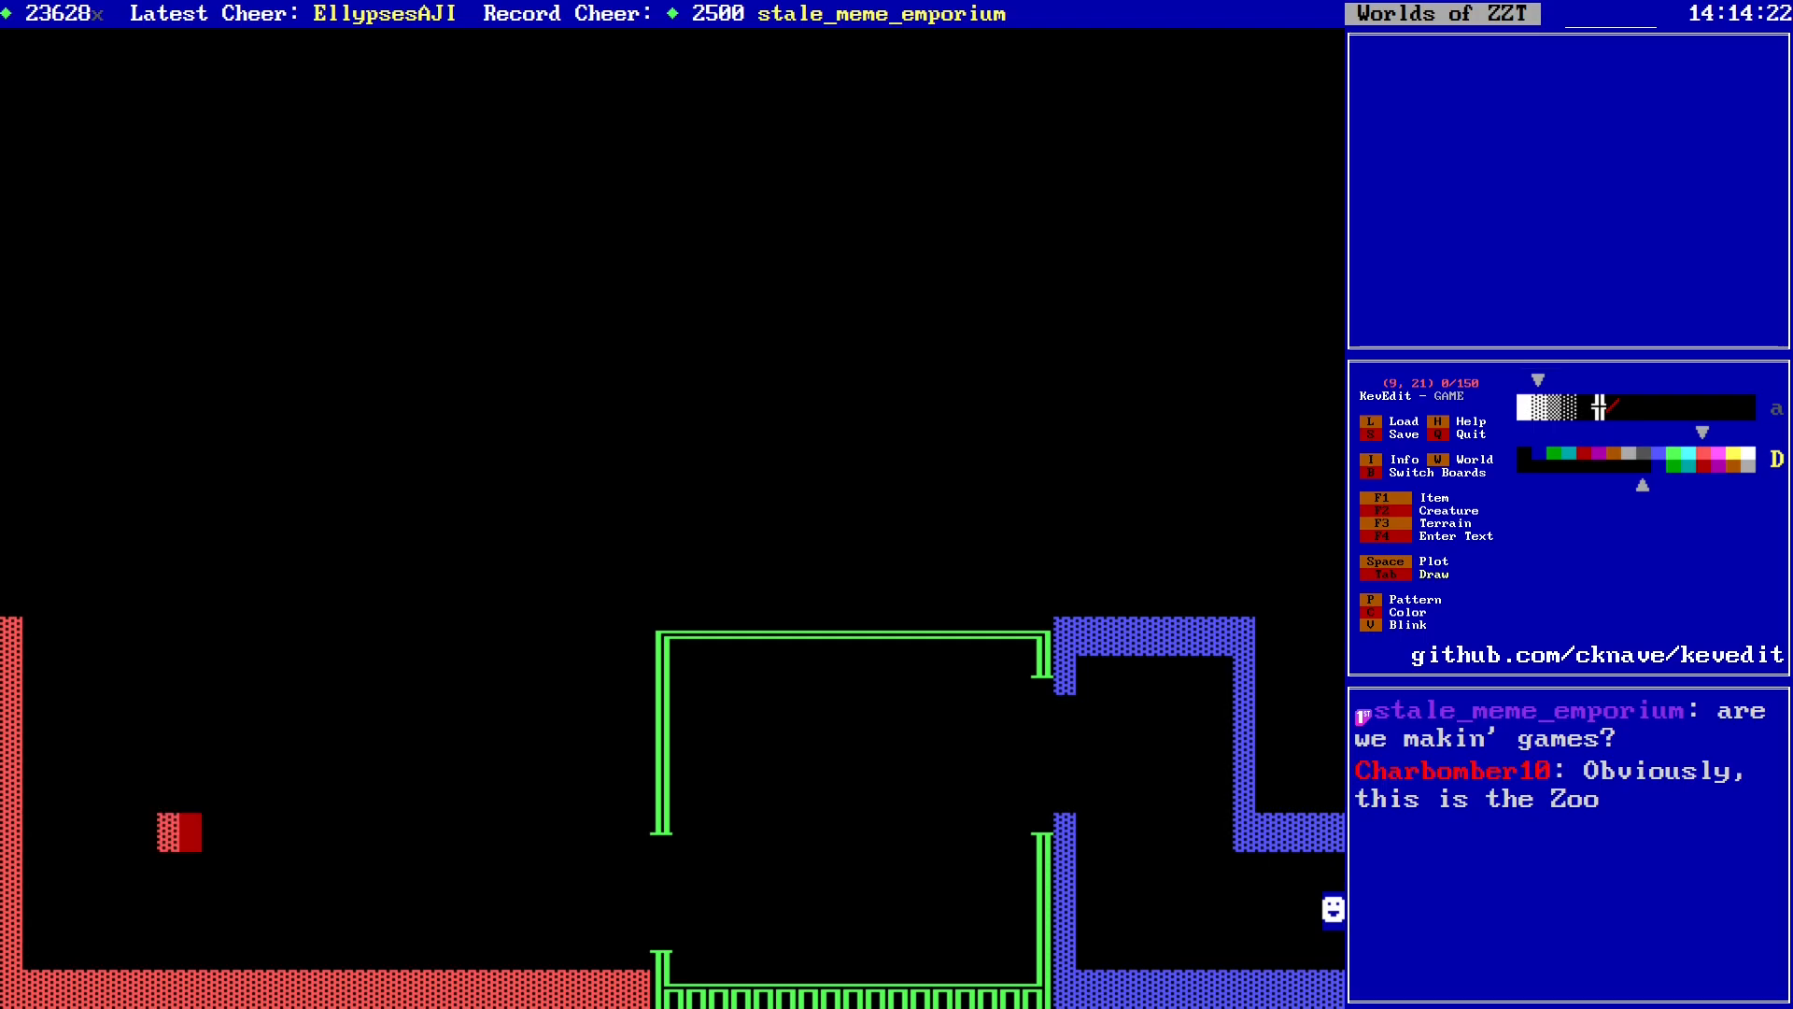
pyautogui.press('Right')
pyautogui.press('Right')
pyautogui.press('Right')
pyautogui.press('Tab')
pyautogui.press('Up')
pyautogui.press('Left')
pyautogui.press('Left')
pyautogui.press('Left')
pyautogui.press('Tab')
pyautogui.press('Right')
pyautogui.press('Right')
pyautogui.press('Right')
pyautogui.press('Right')
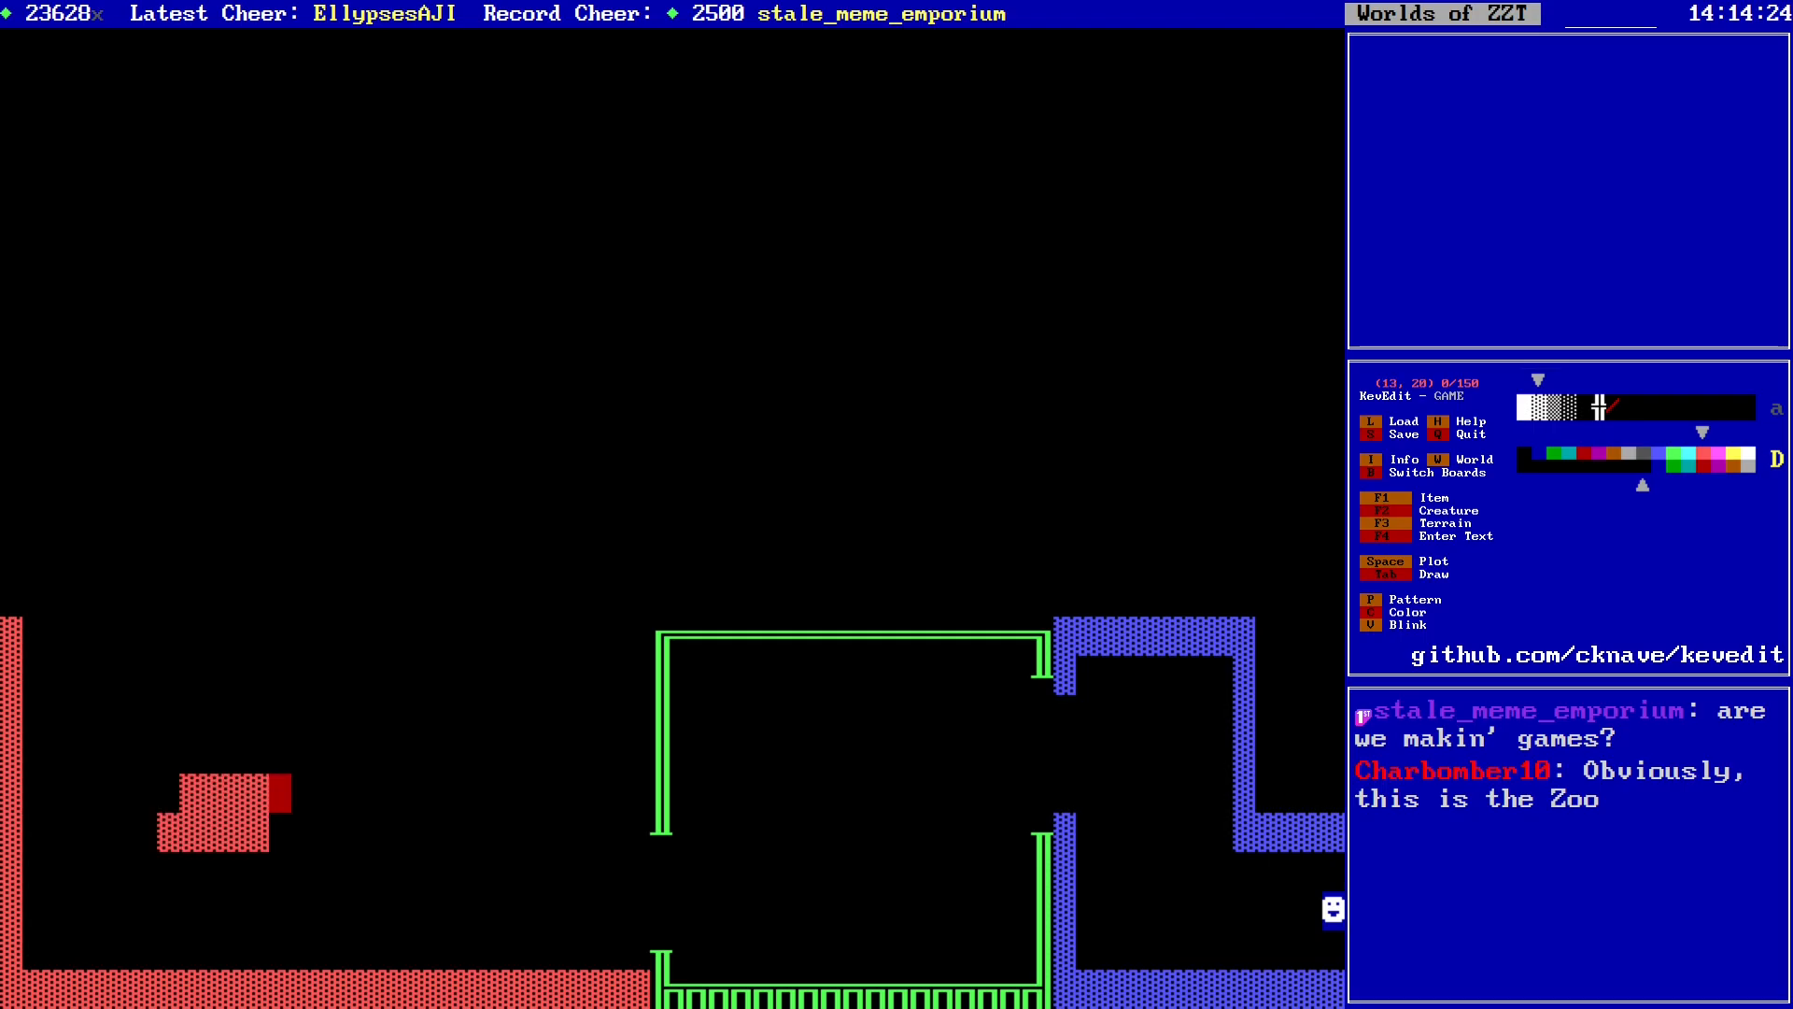
# Step: Erase the two stacked wall rows just drawn, keeping only the tile at (8, 21)
pyautogui.press('Delete')
pyautogui.press('Left')
pyautogui.press('Delete')
pyautogui.press('Left')
pyautogui.press('Delete')
pyautogui.press('Left')
pyautogui.press('Delete')
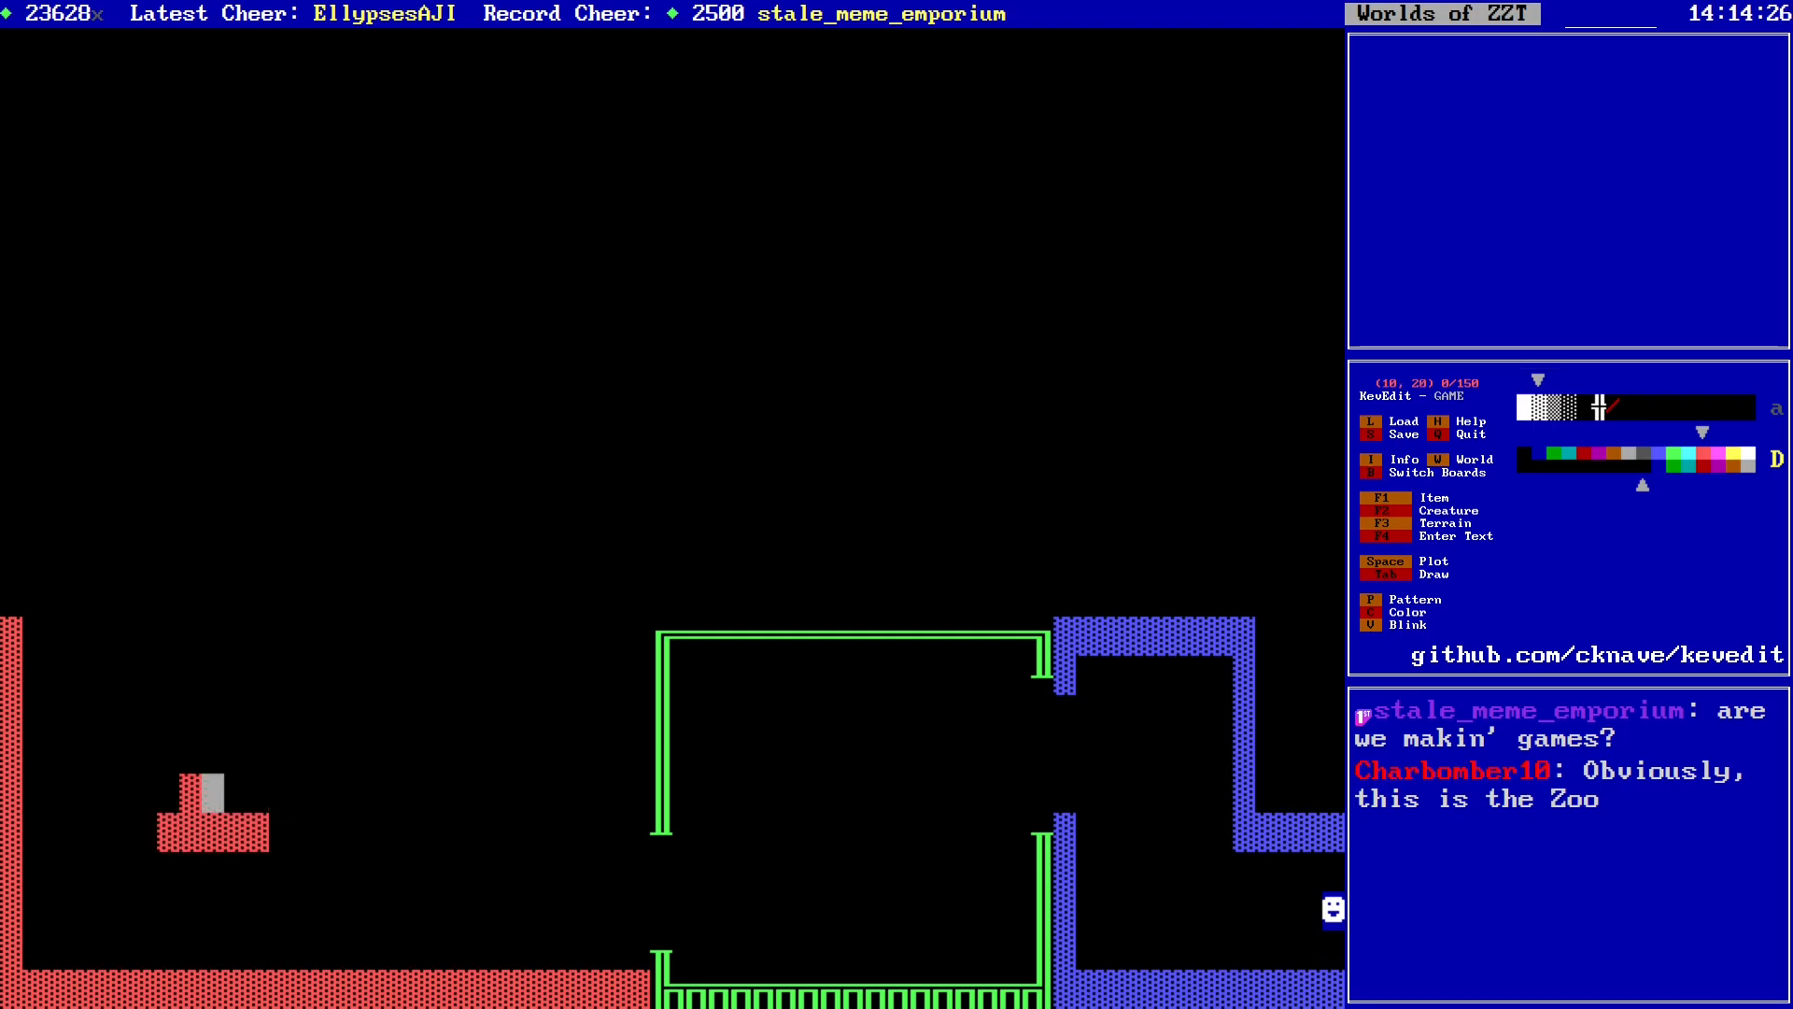
pyautogui.press('Down')
pyautogui.press('Left')
pyautogui.press('Delete')
pyautogui.press('Right')
pyautogui.press('Delete')
pyautogui.press('Right')
pyautogui.press('Delete')
pyautogui.press('Up')
pyautogui.press('Left')
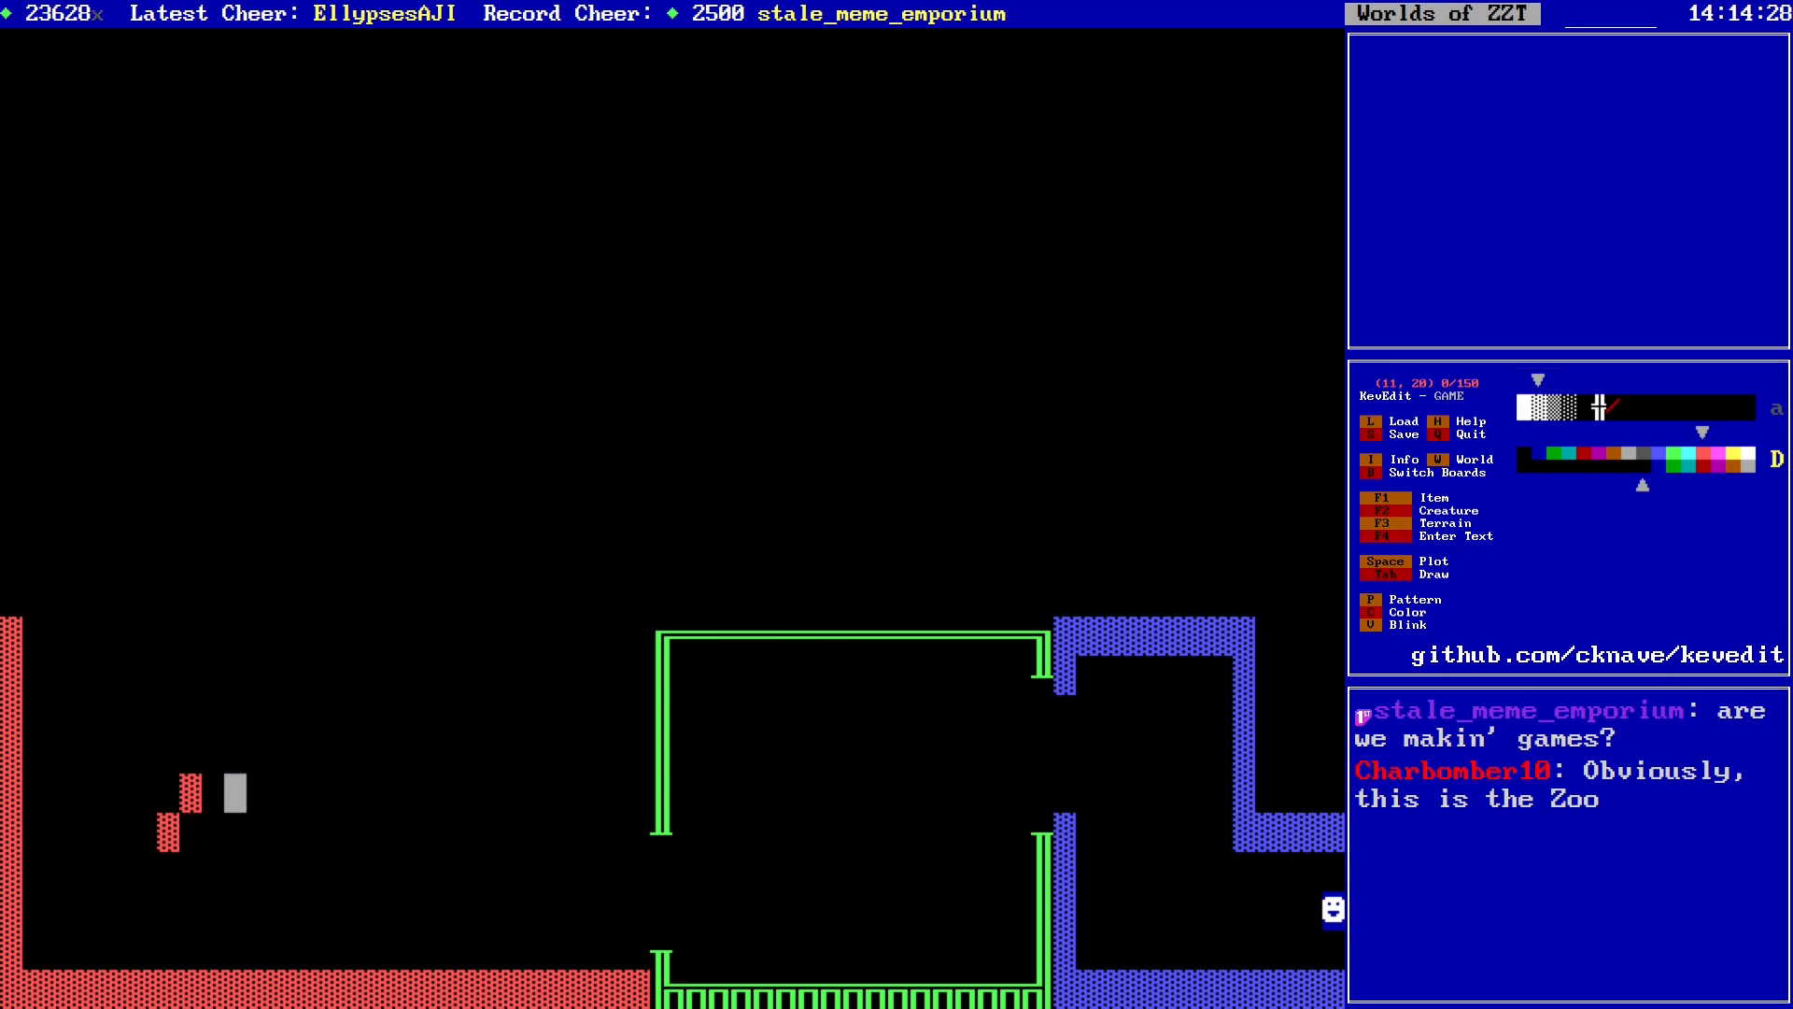
pyautogui.press('Up')
pyautogui.press('Left')
pyautogui.press('Left')
pyautogui.press('Down')
pyautogui.press('Delete')
# Step: Draw a light red wall from (8, 21) up to (8, 19), then stepping up and right to (19, 16)
pyautogui.press('Left')
pyautogui.press('Down')
pyautogui.press('Up')
pyautogui.press('Up')
pyautogui.press('Right')
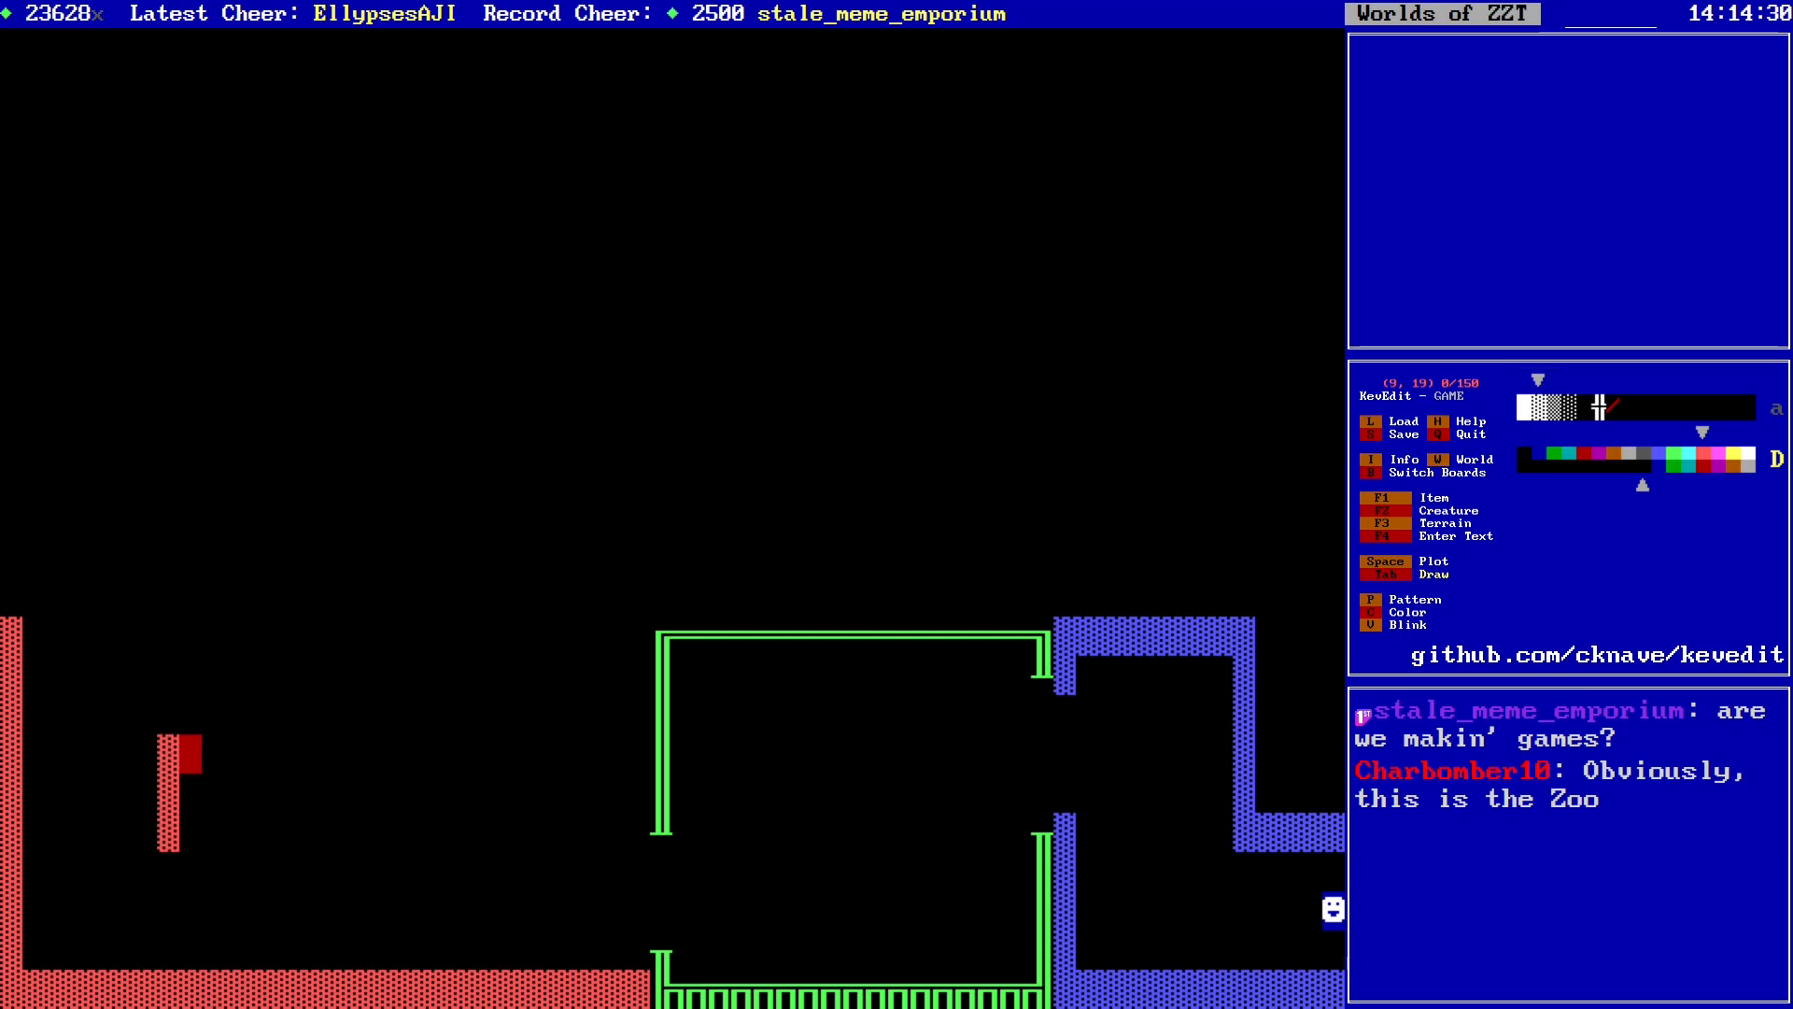
pyautogui.press('Right')
pyautogui.press('Right')
pyautogui.press('Up')
pyautogui.press('Right')
pyautogui.press('Up')
pyautogui.press('Right')
pyautogui.press('Right')
pyautogui.press('Right')
pyautogui.press('Right')
pyautogui.press('Up')
pyautogui.press('Right')
pyautogui.press('Right')
pyautogui.press('Right')
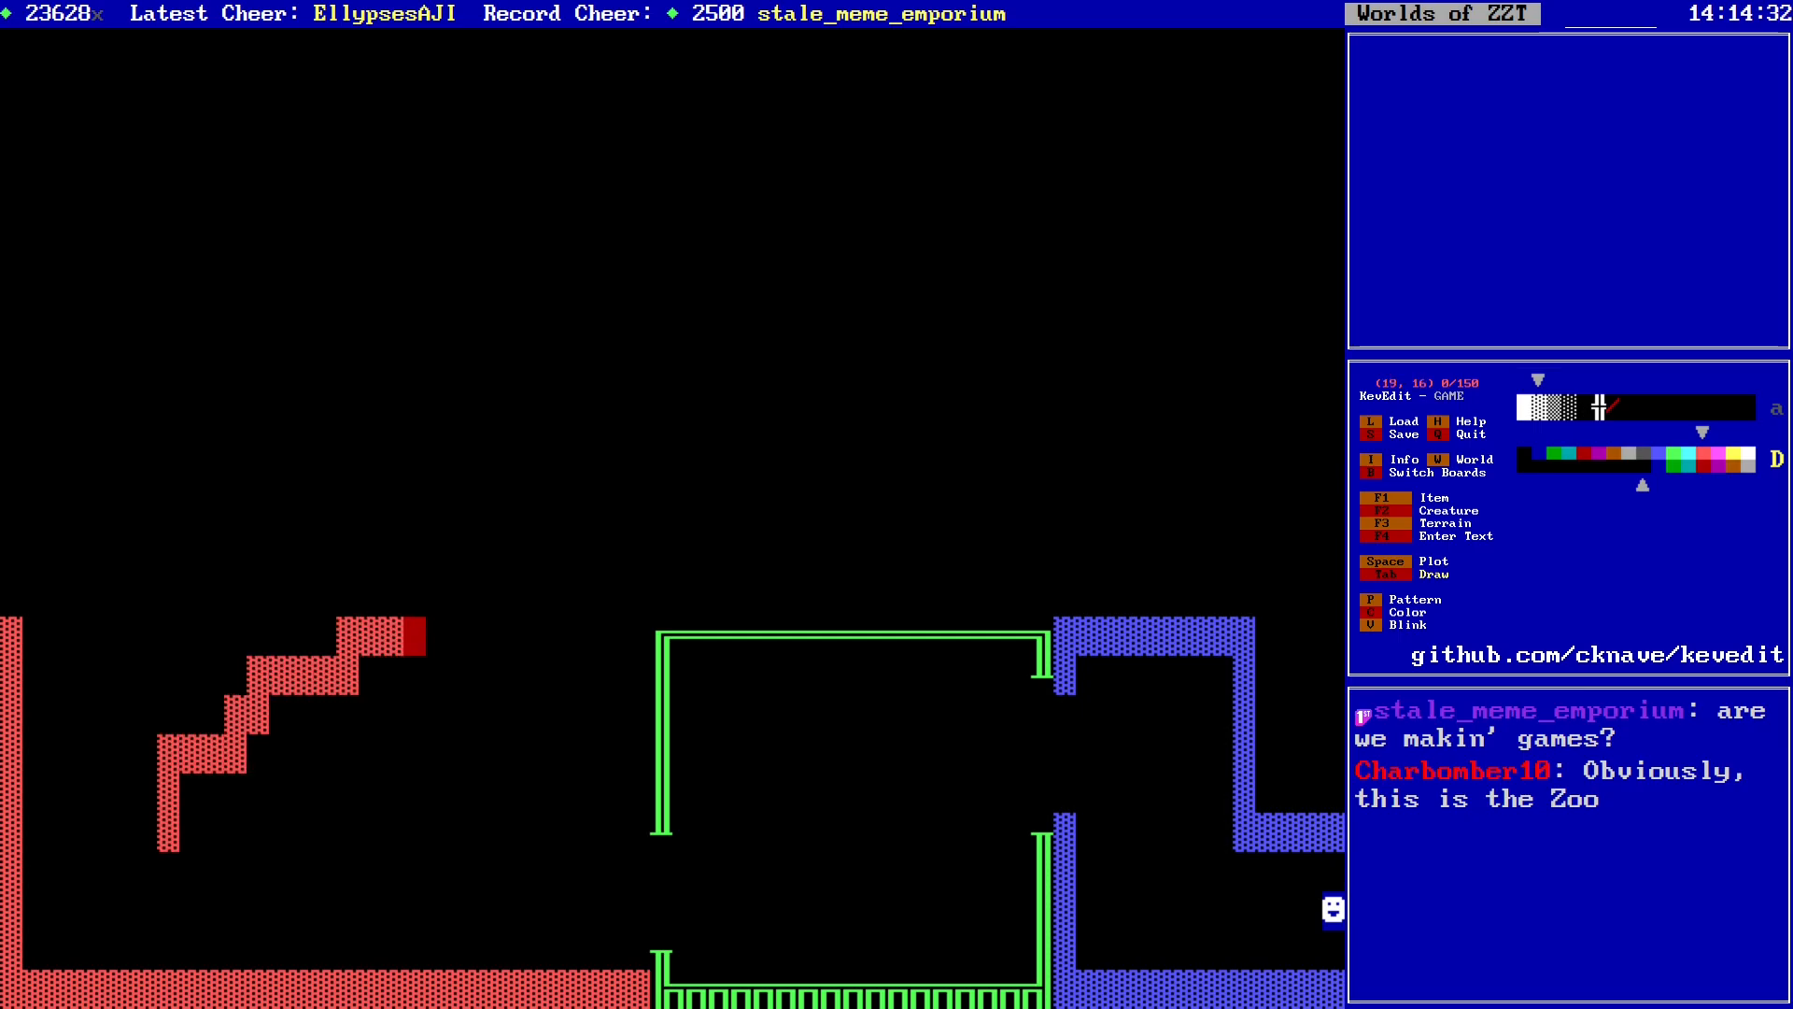
# Step: Extend the mound's top to (21, 16) and step its outline down the east side to (27, 21)
pyautogui.press('Right')
pyautogui.press('Right')
pyautogui.press('Down')
pyautogui.press('Right')
pyautogui.press('Down')
pyautogui.press('Right')
pyautogui.press('Right')
pyautogui.press('Down')
pyautogui.press('Right')
pyautogui.press('Right')
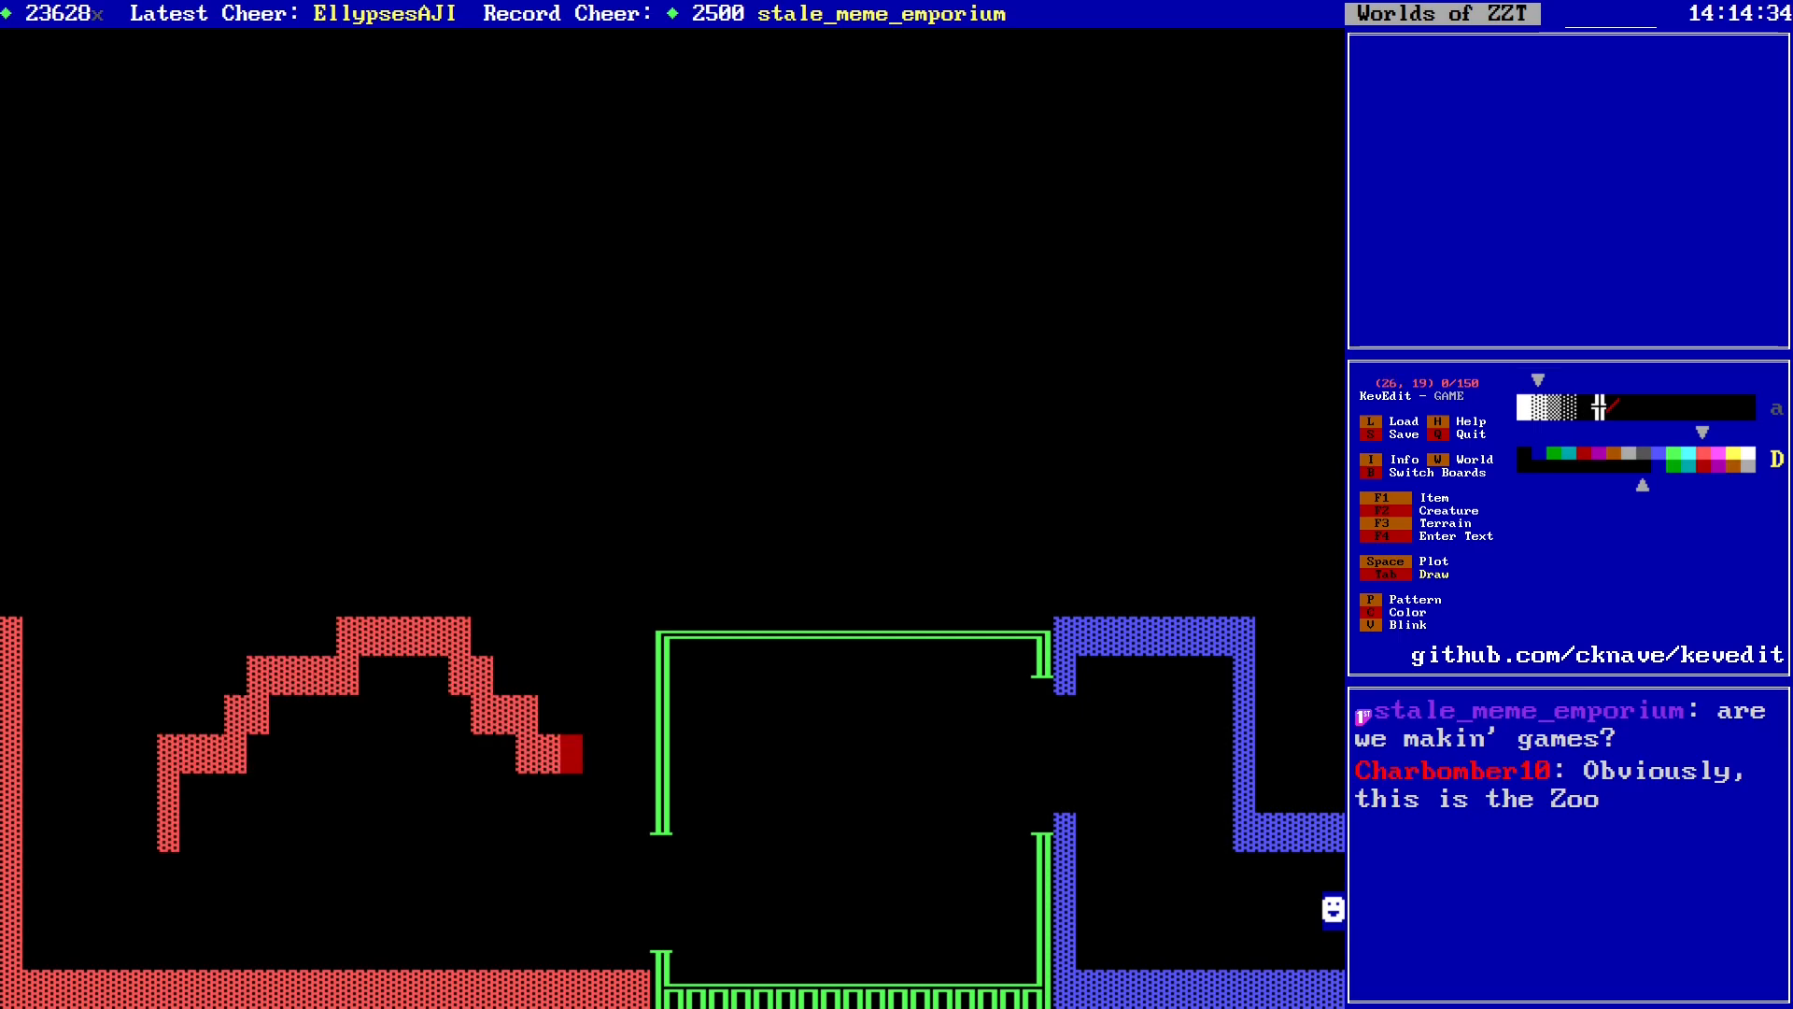
pyautogui.press('Right')
pyautogui.press('Down')
pyautogui.press('Down')
# Step: Close the mound outline in light red with a base along row 21 and a west side up to (8, 19)
pyautogui.press('Left')
pyautogui.press('Left')
pyautogui.press('Left')
pyautogui.press('Left')
pyautogui.press('Left')
pyautogui.press('Left')
pyautogui.press('Left')
pyautogui.press('Left')
pyautogui.press('Left')
pyautogui.press('Left')
pyautogui.press('Left')
pyautogui.press('Left')
pyautogui.press('Left')
pyautogui.press('Left')
pyautogui.press('Left')
pyautogui.press('Left')
pyautogui.press('Left')
pyautogui.press('Left')
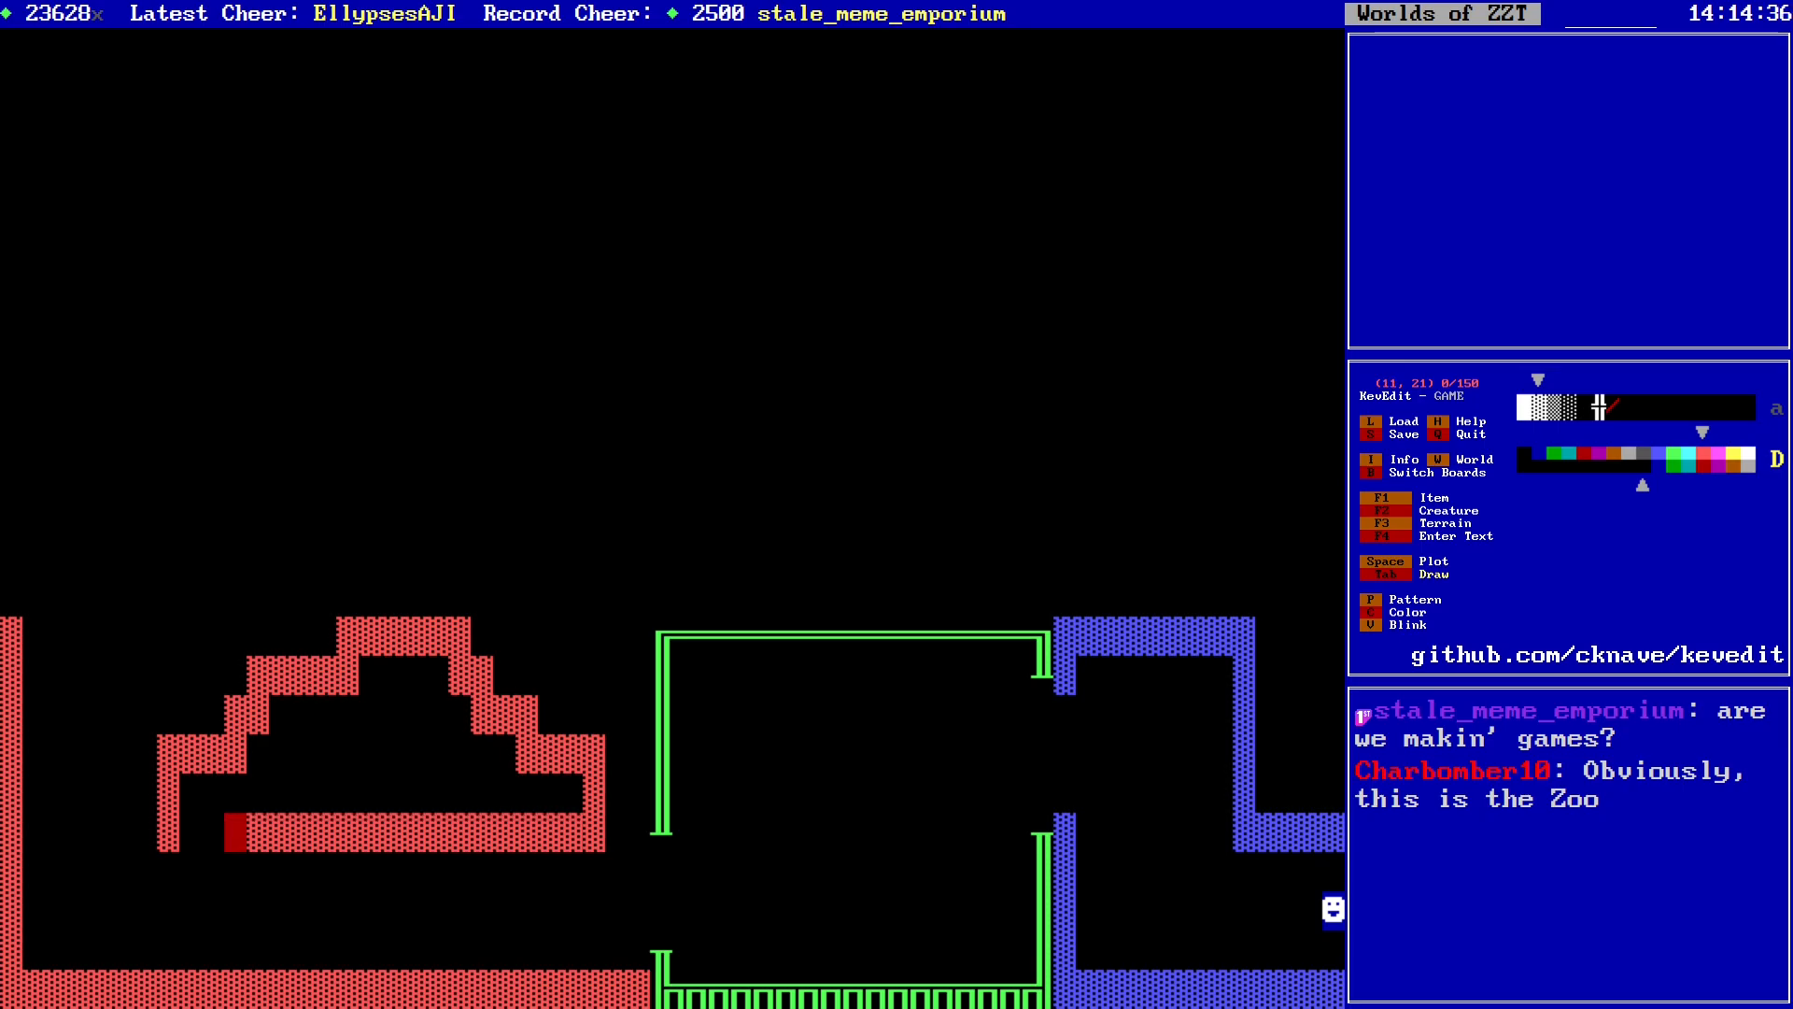
pyautogui.press('Left')
pyautogui.press('Up')
pyautogui.press('Up')
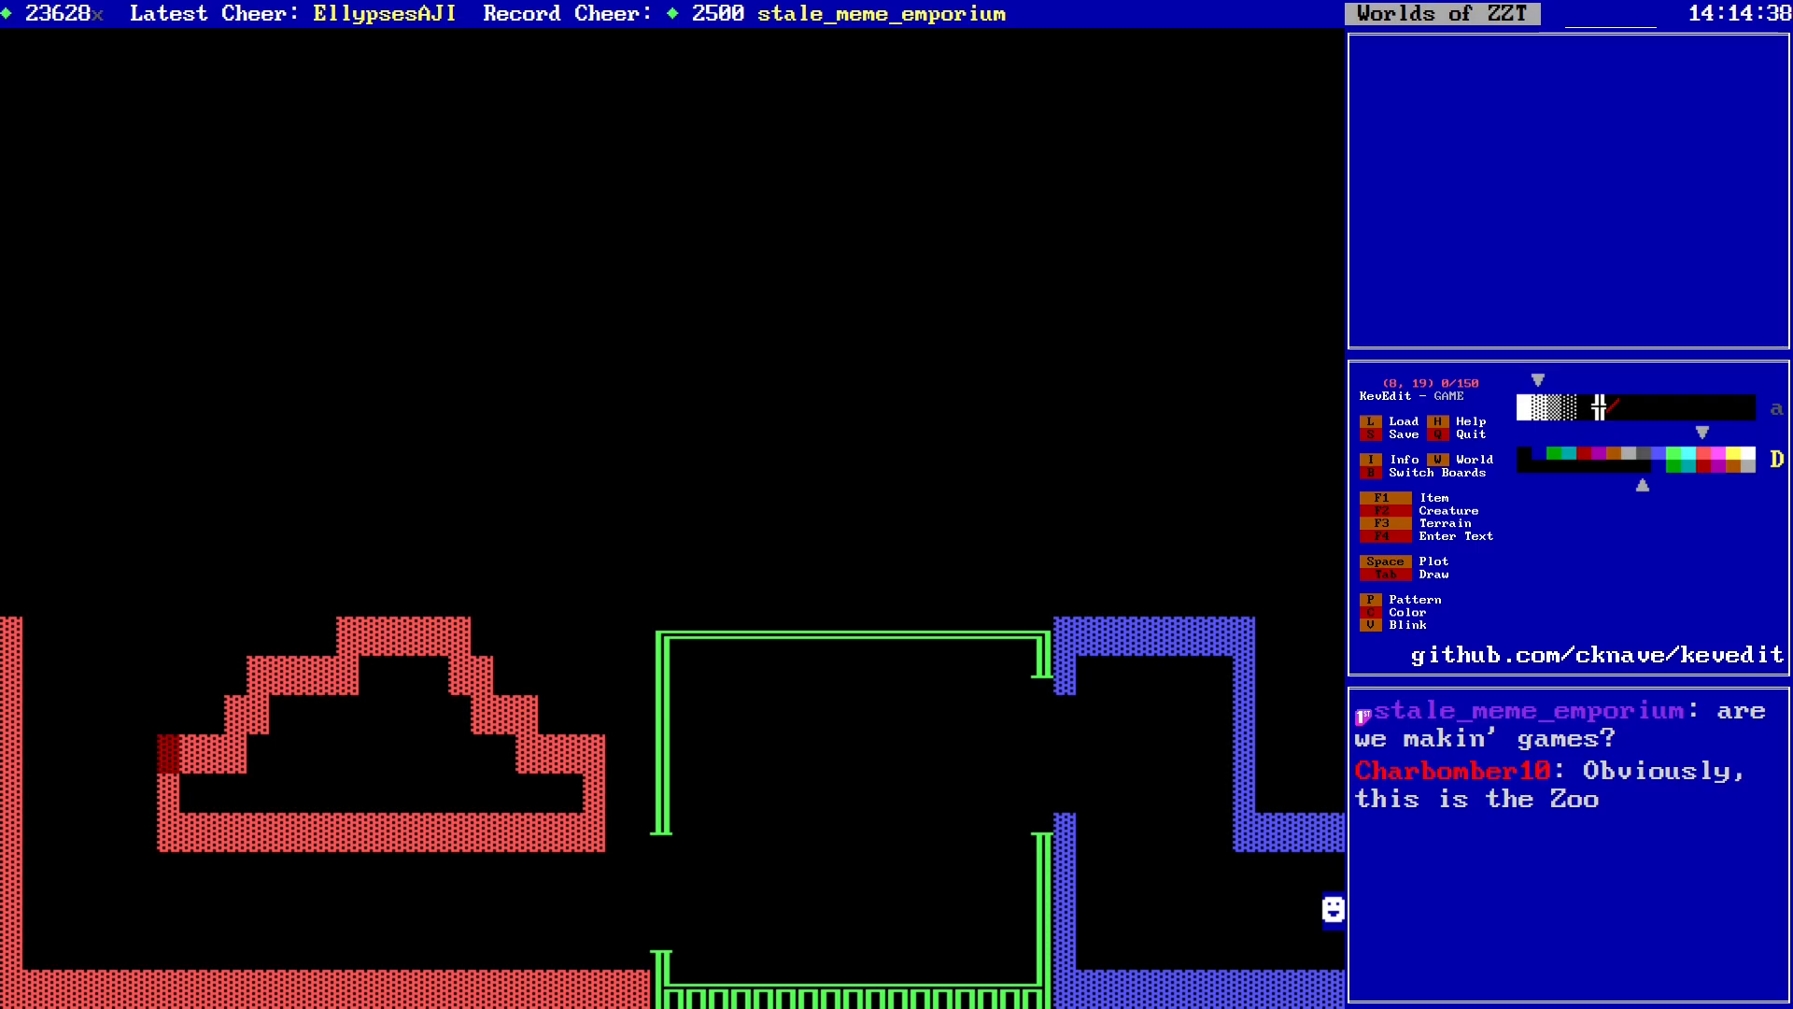
# Step: Set the drawing colour to white and repaint the mound's west side from (8, 19) to (8, 21)
pyautogui.press('c')
pyautogui.press('Return')
pyautogui.press('Down')
pyautogui.press('Down')
pyautogui.press('Right')
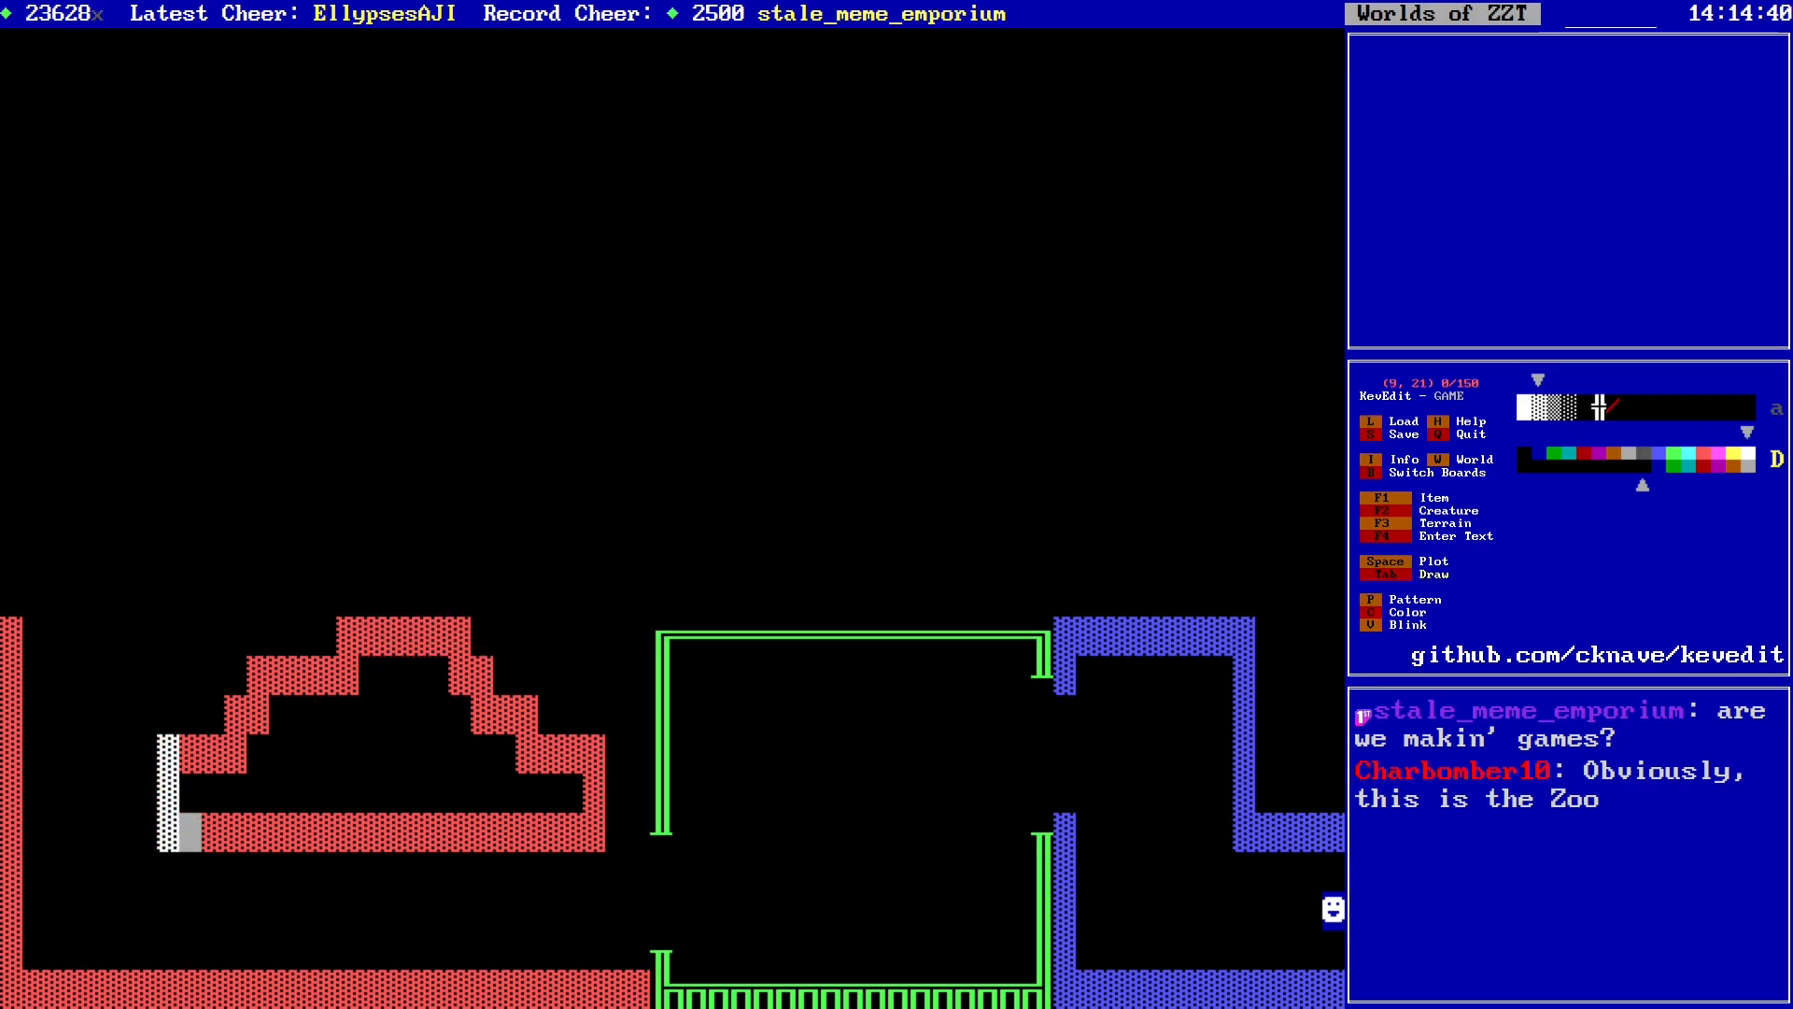
# Step: Repaint the mound's base along row 21 to (27, 21) and its east side up to (27, 19) in white
pyautogui.press('Right')
pyautogui.press('Right')
pyautogui.press('Right')
pyautogui.press('Right')
pyautogui.press('Right')
pyautogui.press('Right')
pyautogui.press('Right')
pyautogui.press('Right')
pyautogui.press('Right')
pyautogui.press('Right')
pyautogui.press('Right')
pyautogui.press('Right')
pyautogui.press('Right')
pyautogui.press('Right')
pyautogui.press('Right')
pyautogui.press('Right')
pyautogui.press('Right')
pyautogui.press('Right')
pyautogui.press('Up')
pyautogui.press('Up')
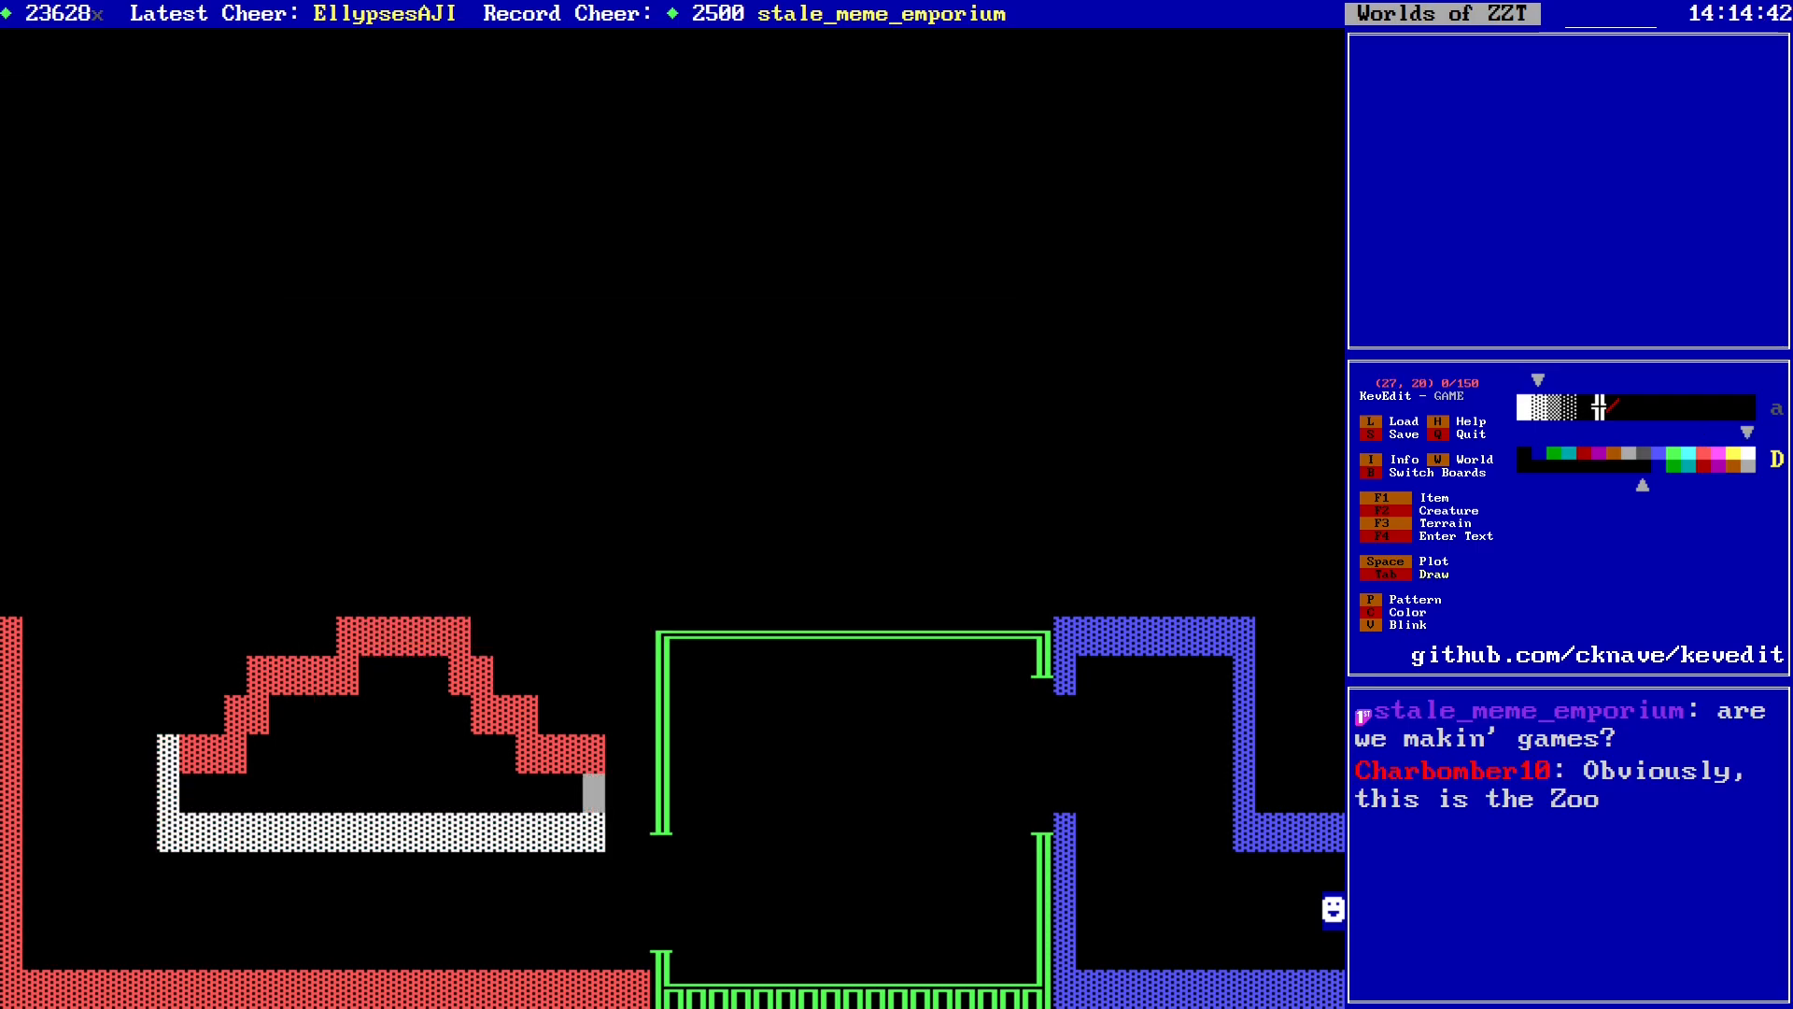
pyautogui.press('Left')
# Step: Set the drawing colour to yellow and flood-fill the light red upper part of the mound's outline
pyautogui.press('c')
pyautogui.press('Left')
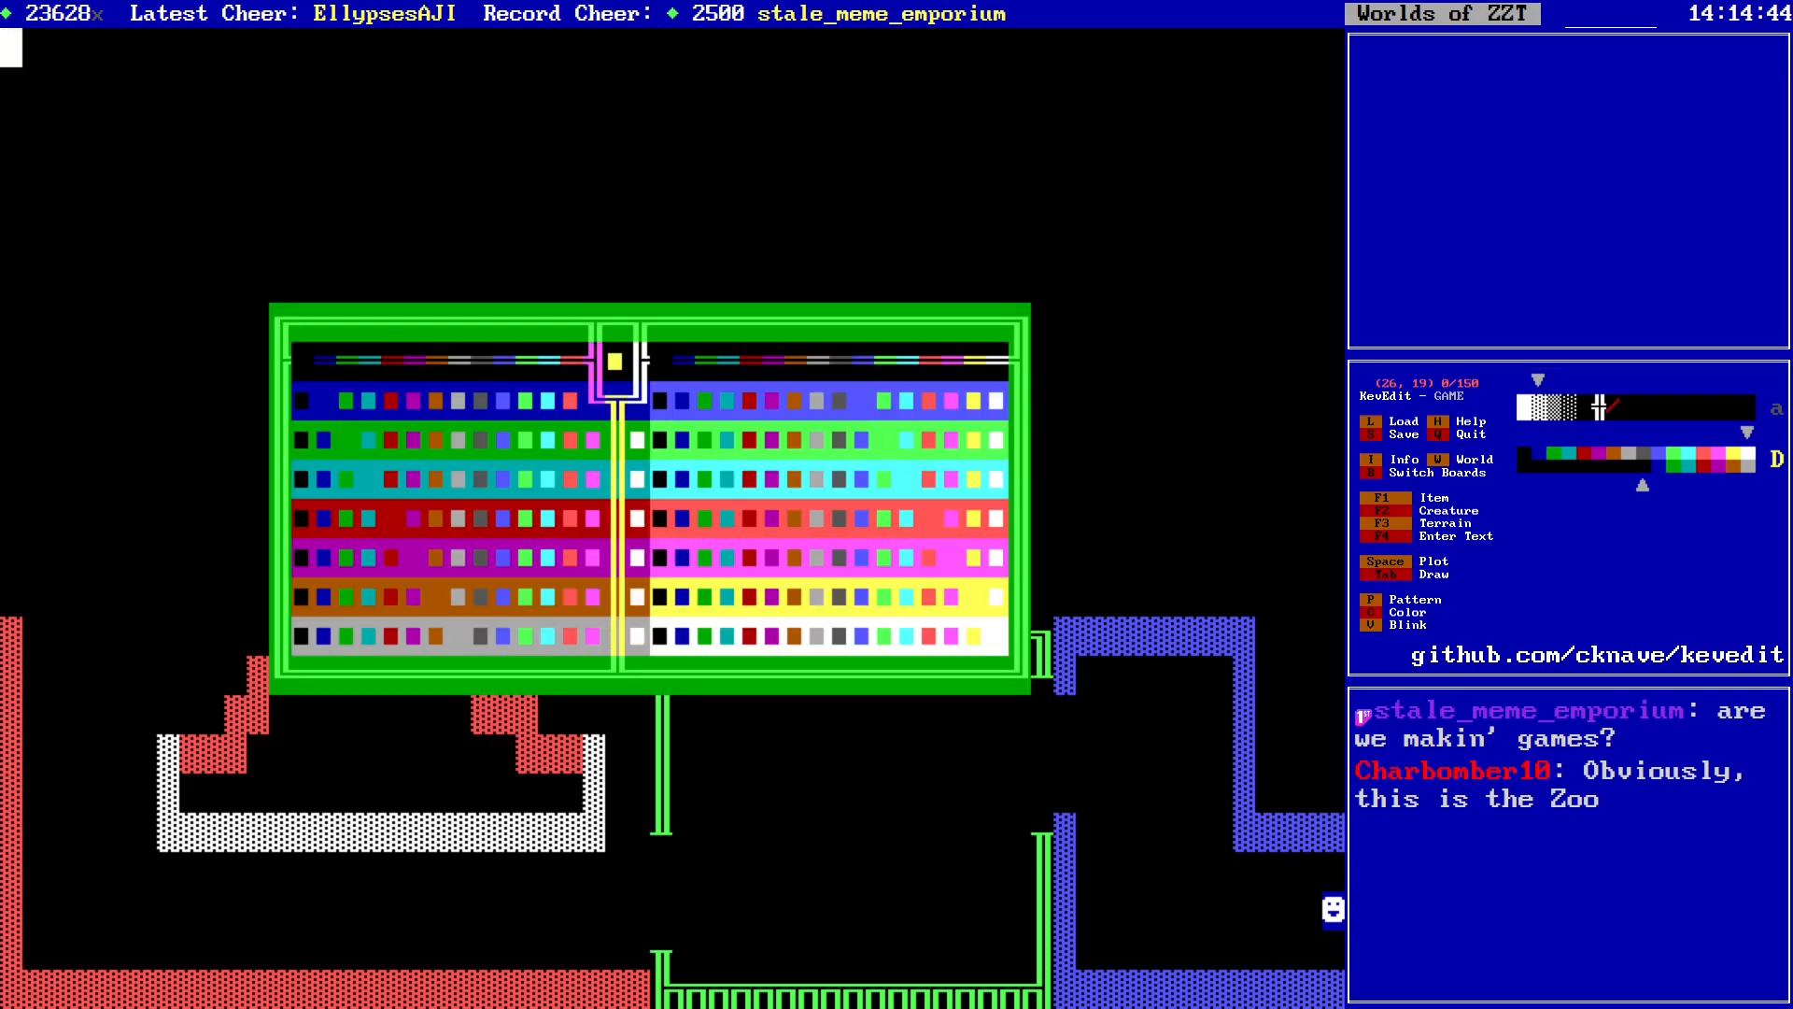
pyautogui.press('Return')
pyautogui.press('f')
# Step: Fill the mound's empty interior with the lighter dithered pattern in yellow
pyautogui.press('Left')
pyautogui.press('Left')
pyautogui.press('Down')
pyautogui.press('Left')
pyautogui.press('Left')
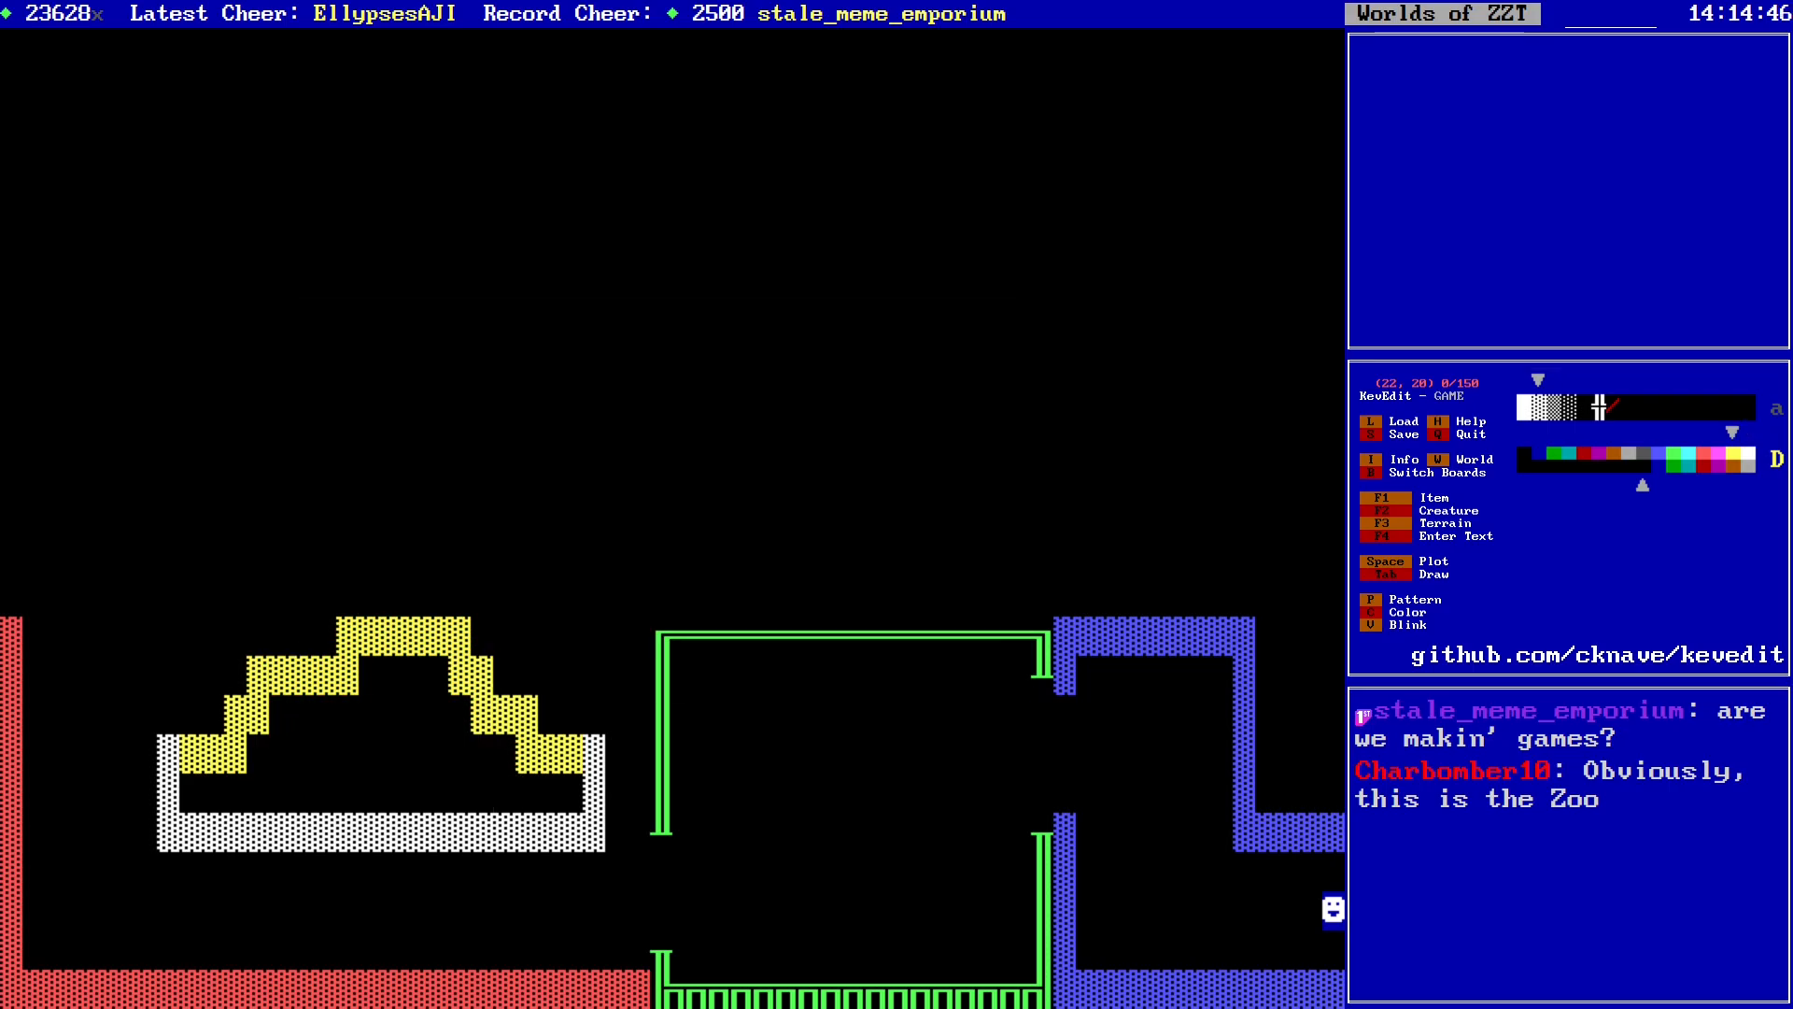
pyautogui.press('f')
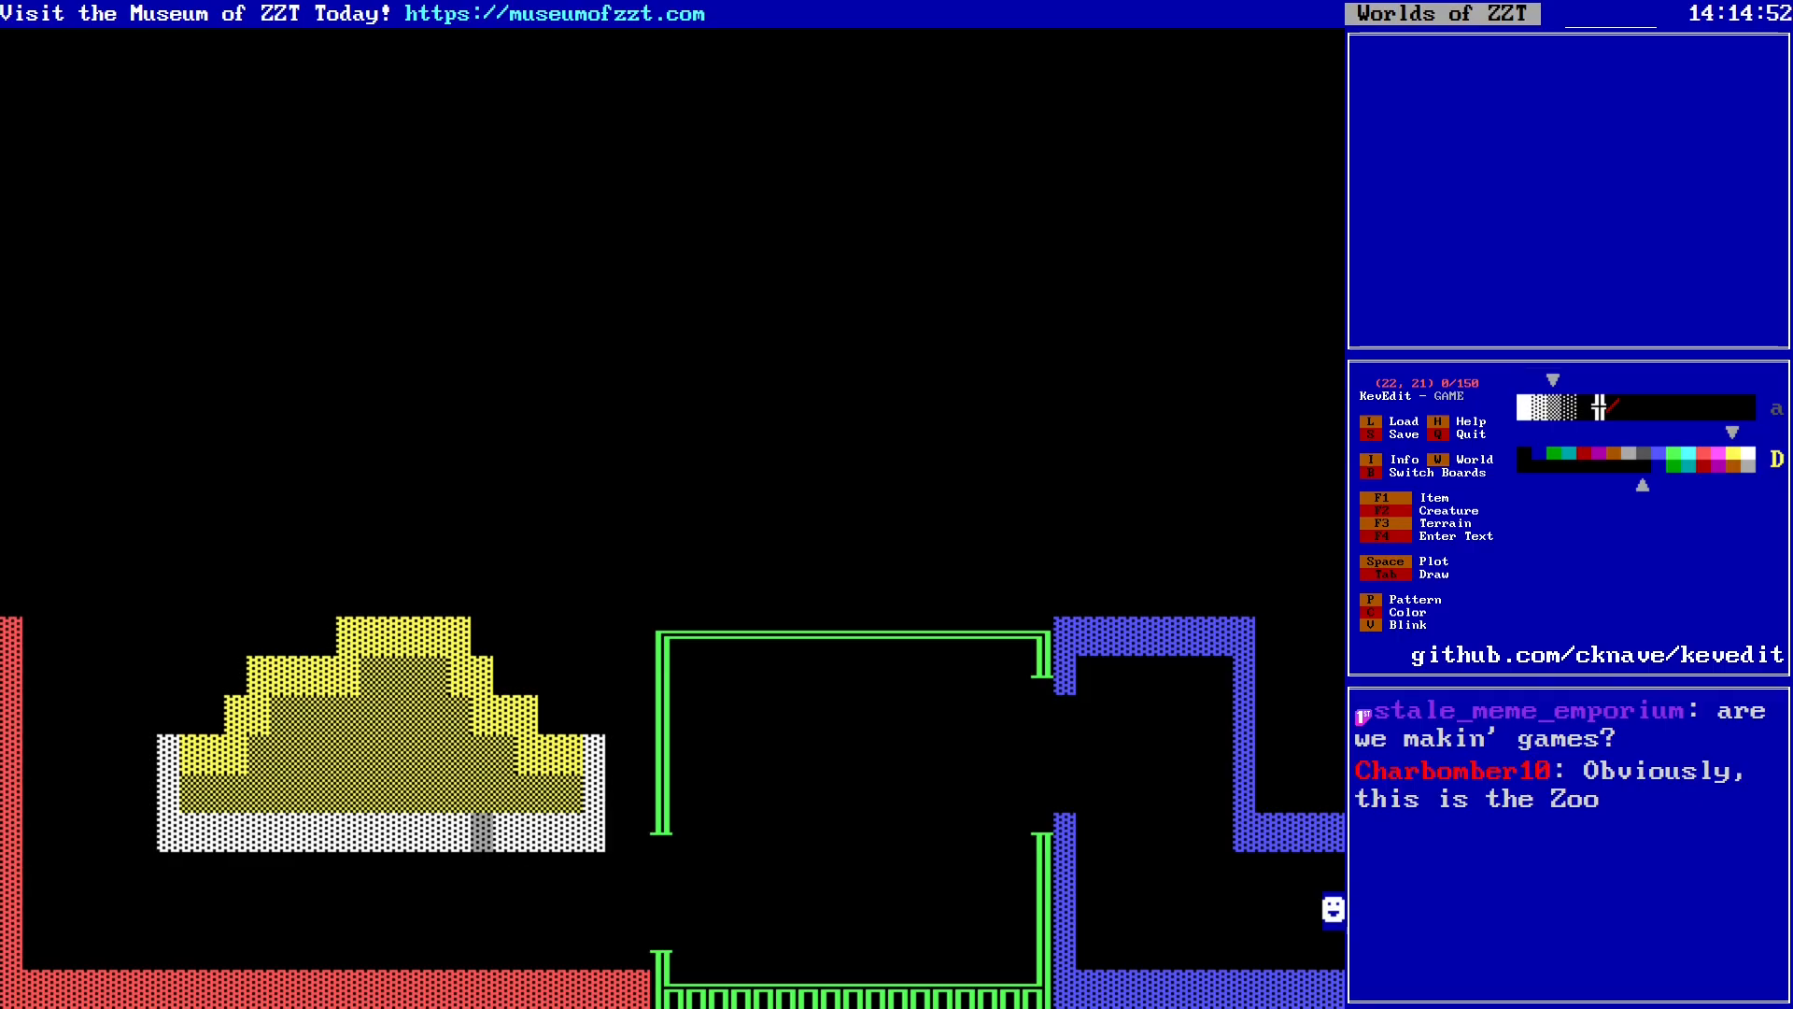
# Step: Pick up the yellow wall as the pattern and flood-fill the mound's white base and sides with it
pyautogui.press('Left')
pyautogui.press('Left')
pyautogui.press('Left')
pyautogui.press('Left')
pyautogui.press('Left')
pyautogui.press('Left')
pyautogui.press('Left')
pyautogui.press('Left')
pyautogui.press('Left')
pyautogui.press('Left')
pyautogui.press('Left')
pyautogui.press('Left')
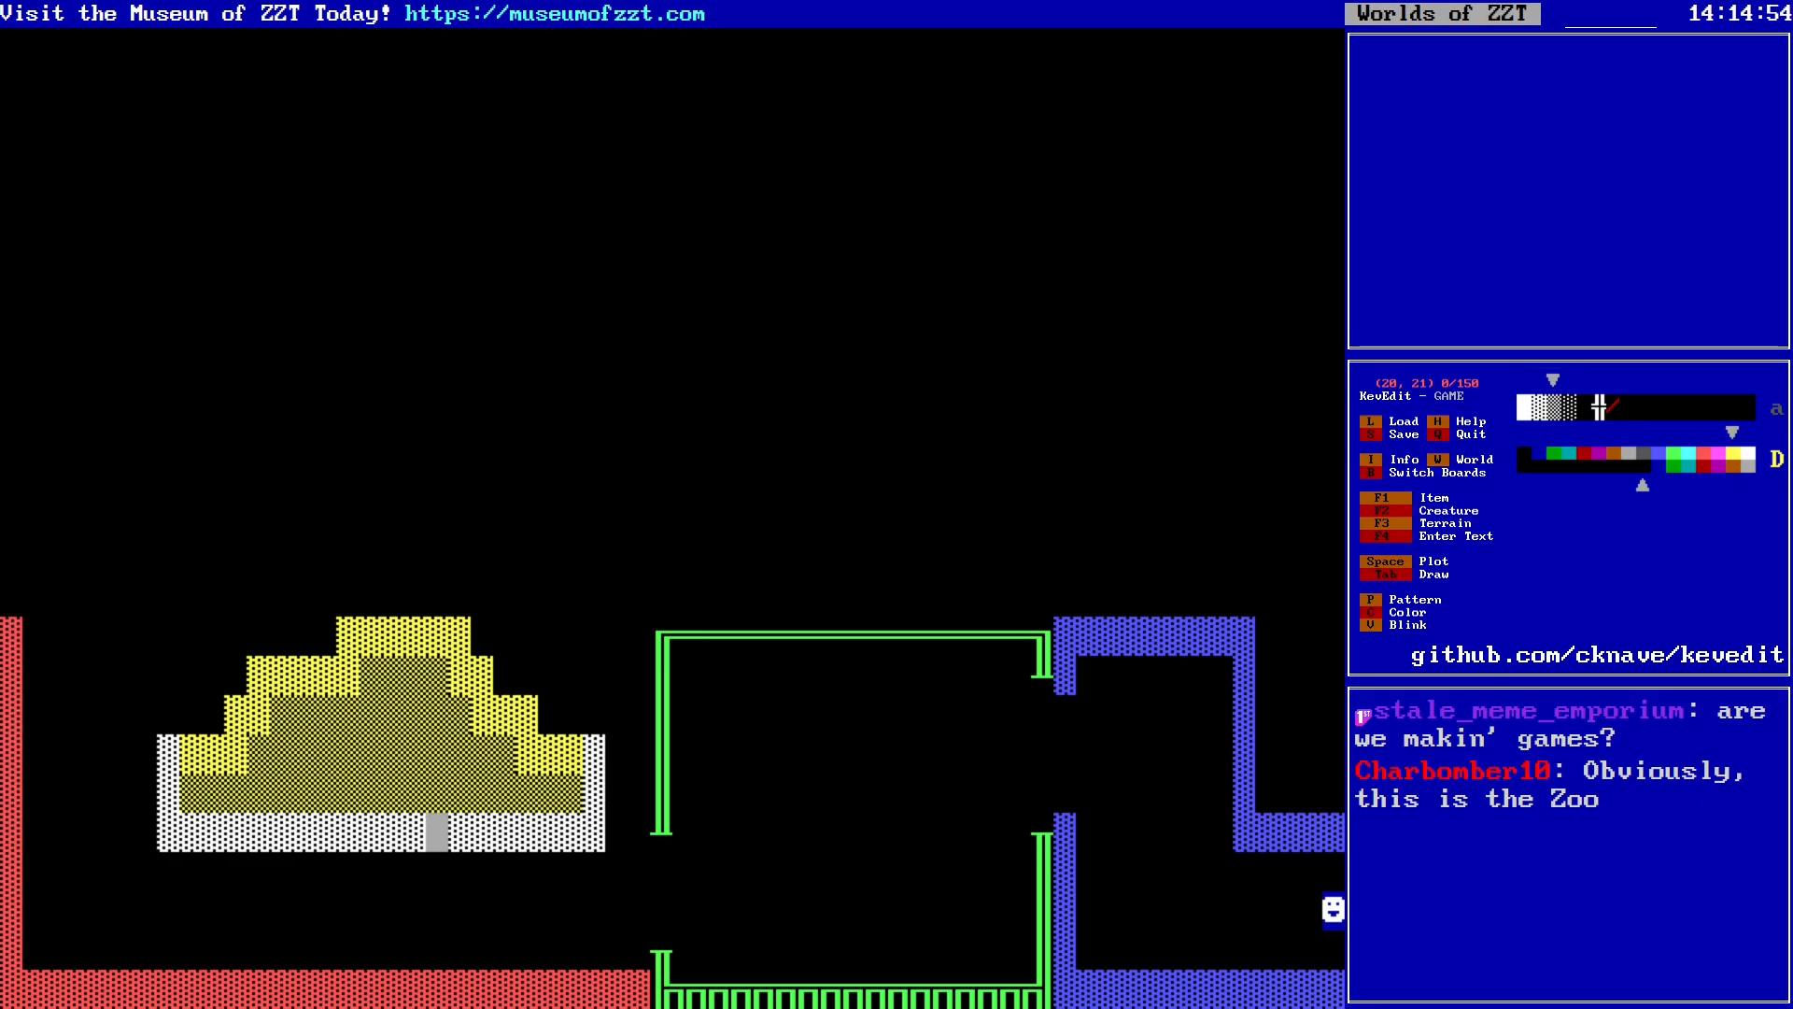
pyautogui.press('Up')
pyautogui.press('Up')
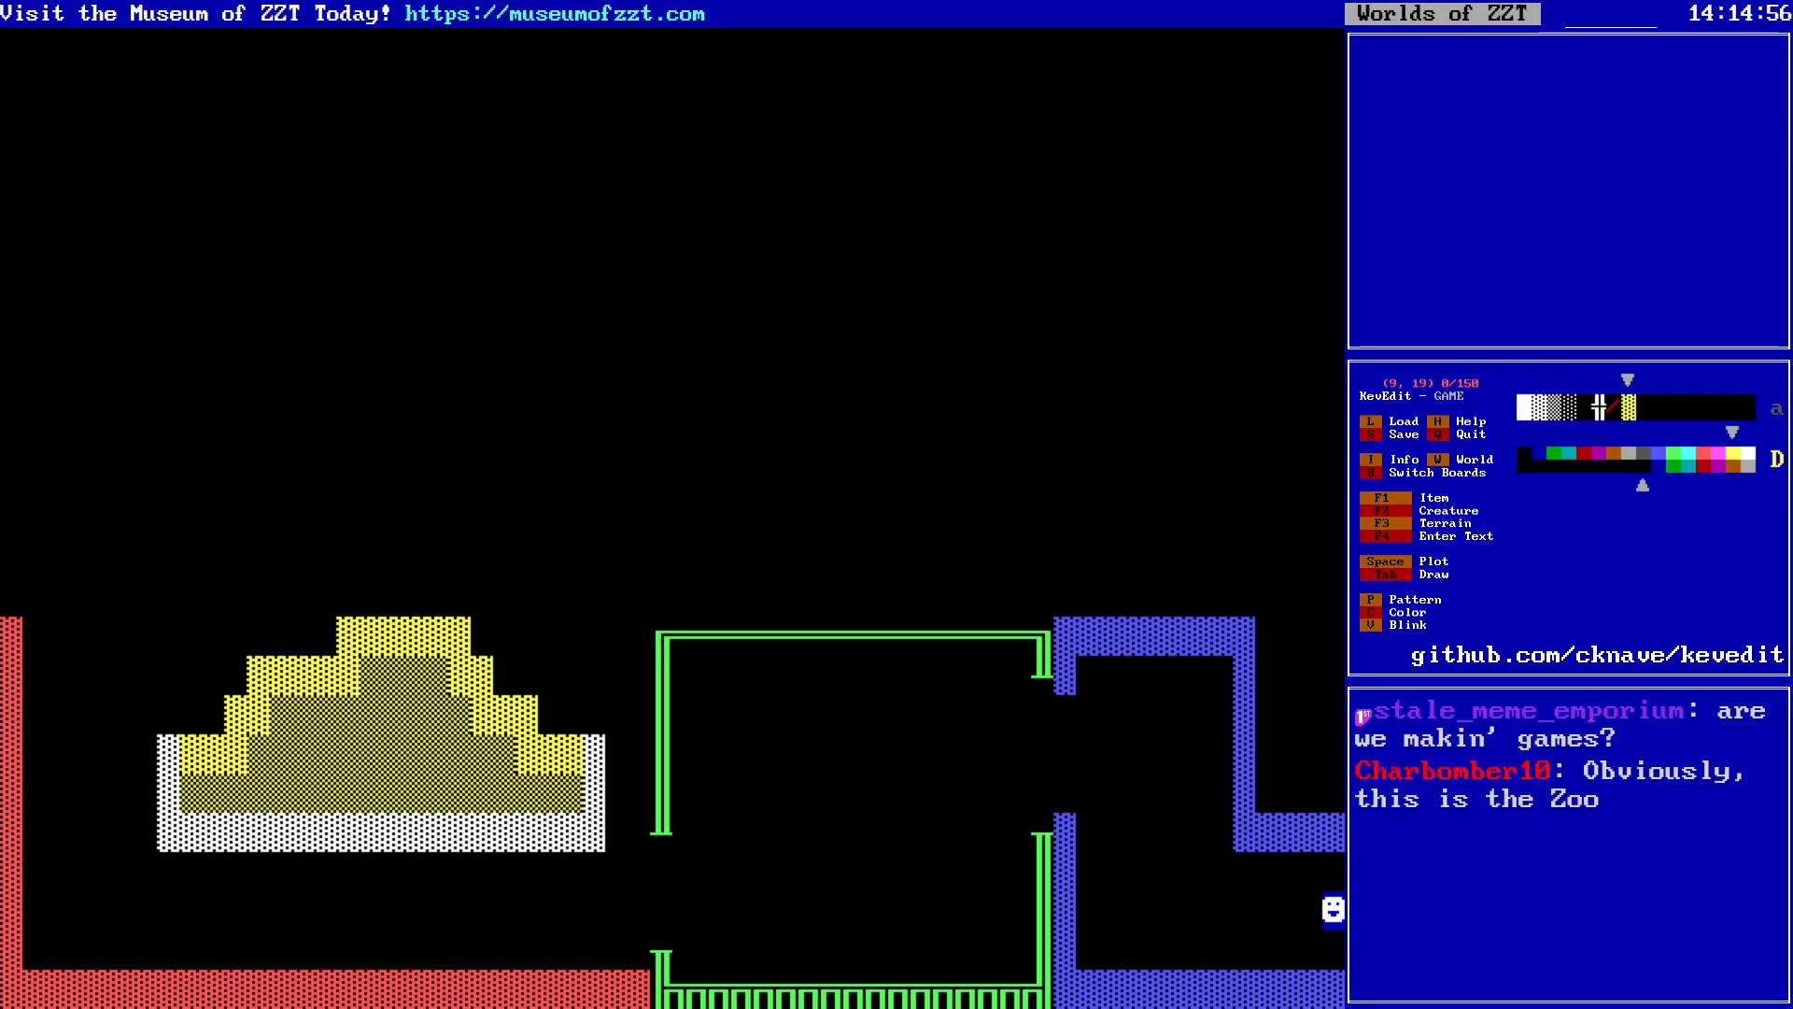
pyautogui.press('f')
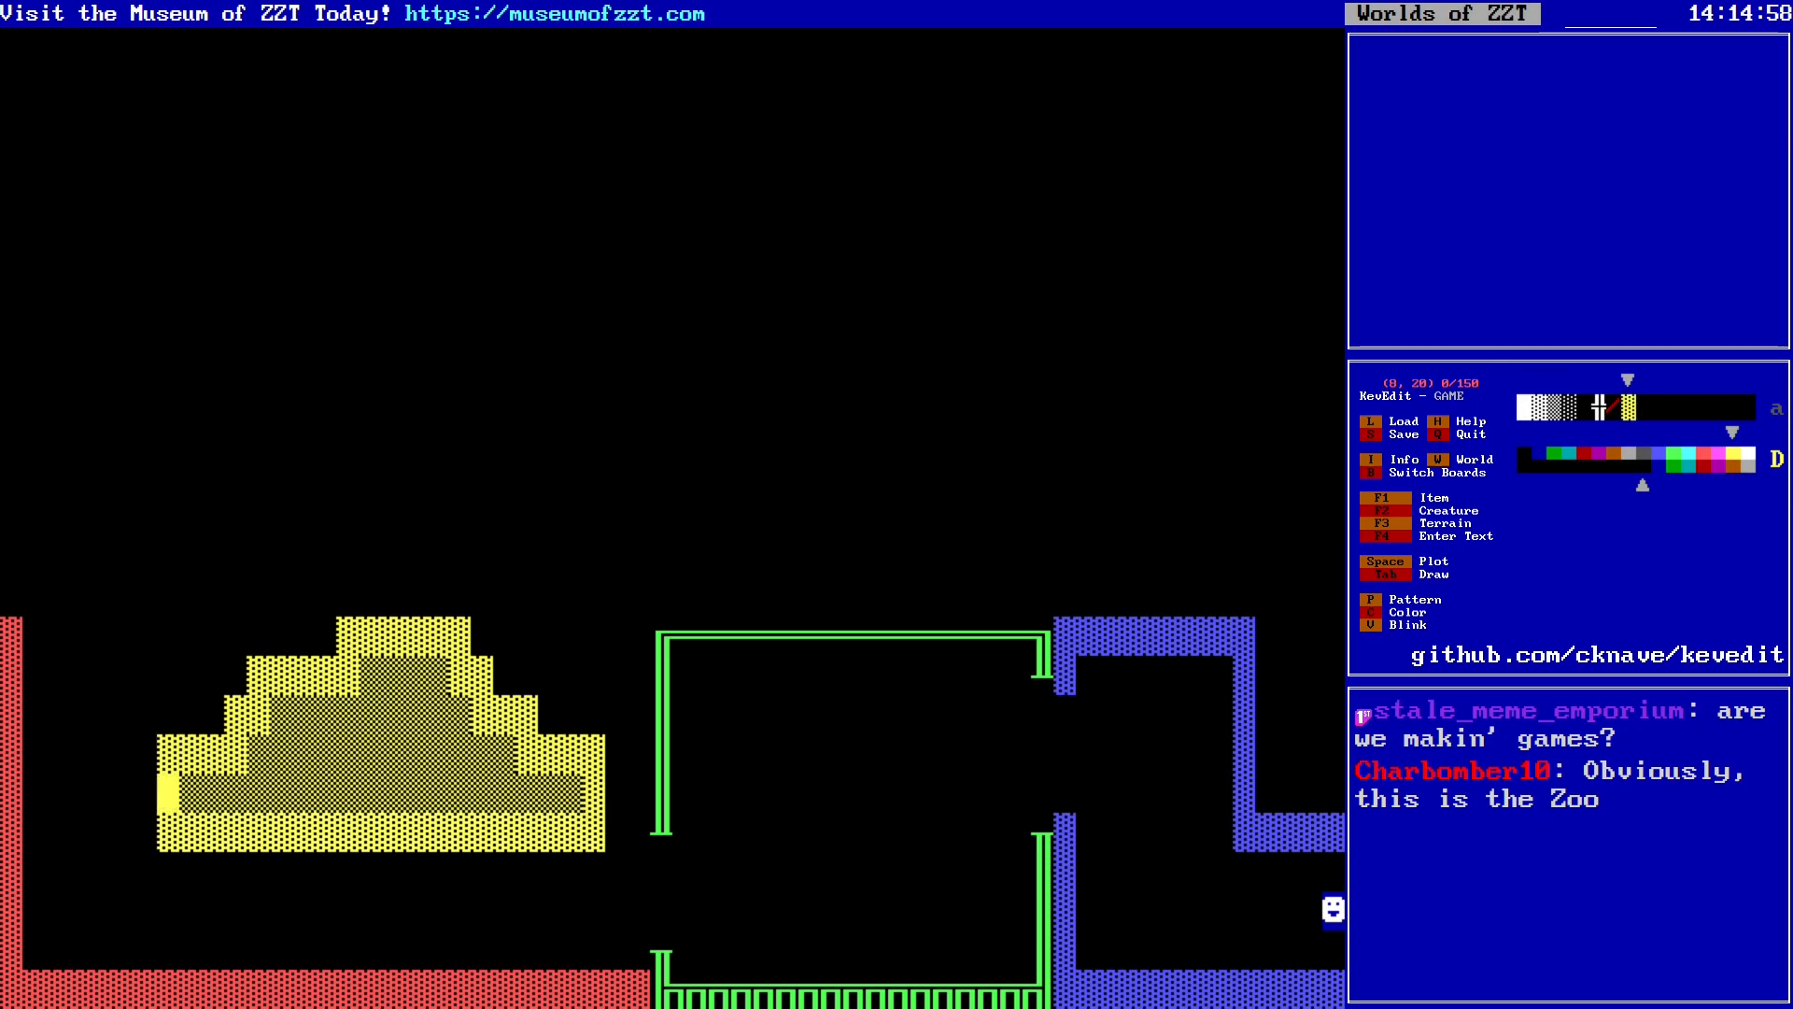
# Step: Erase the mound's west step corners at (8, 19), (11, 18), (12, 17) and (16, 16)
pyautogui.press('Up')
pyautogui.press('Up')
pyautogui.press('Right')
pyautogui.press('Right')
pyautogui.press('space')
pyautogui.press('Right')
pyautogui.press('Up')
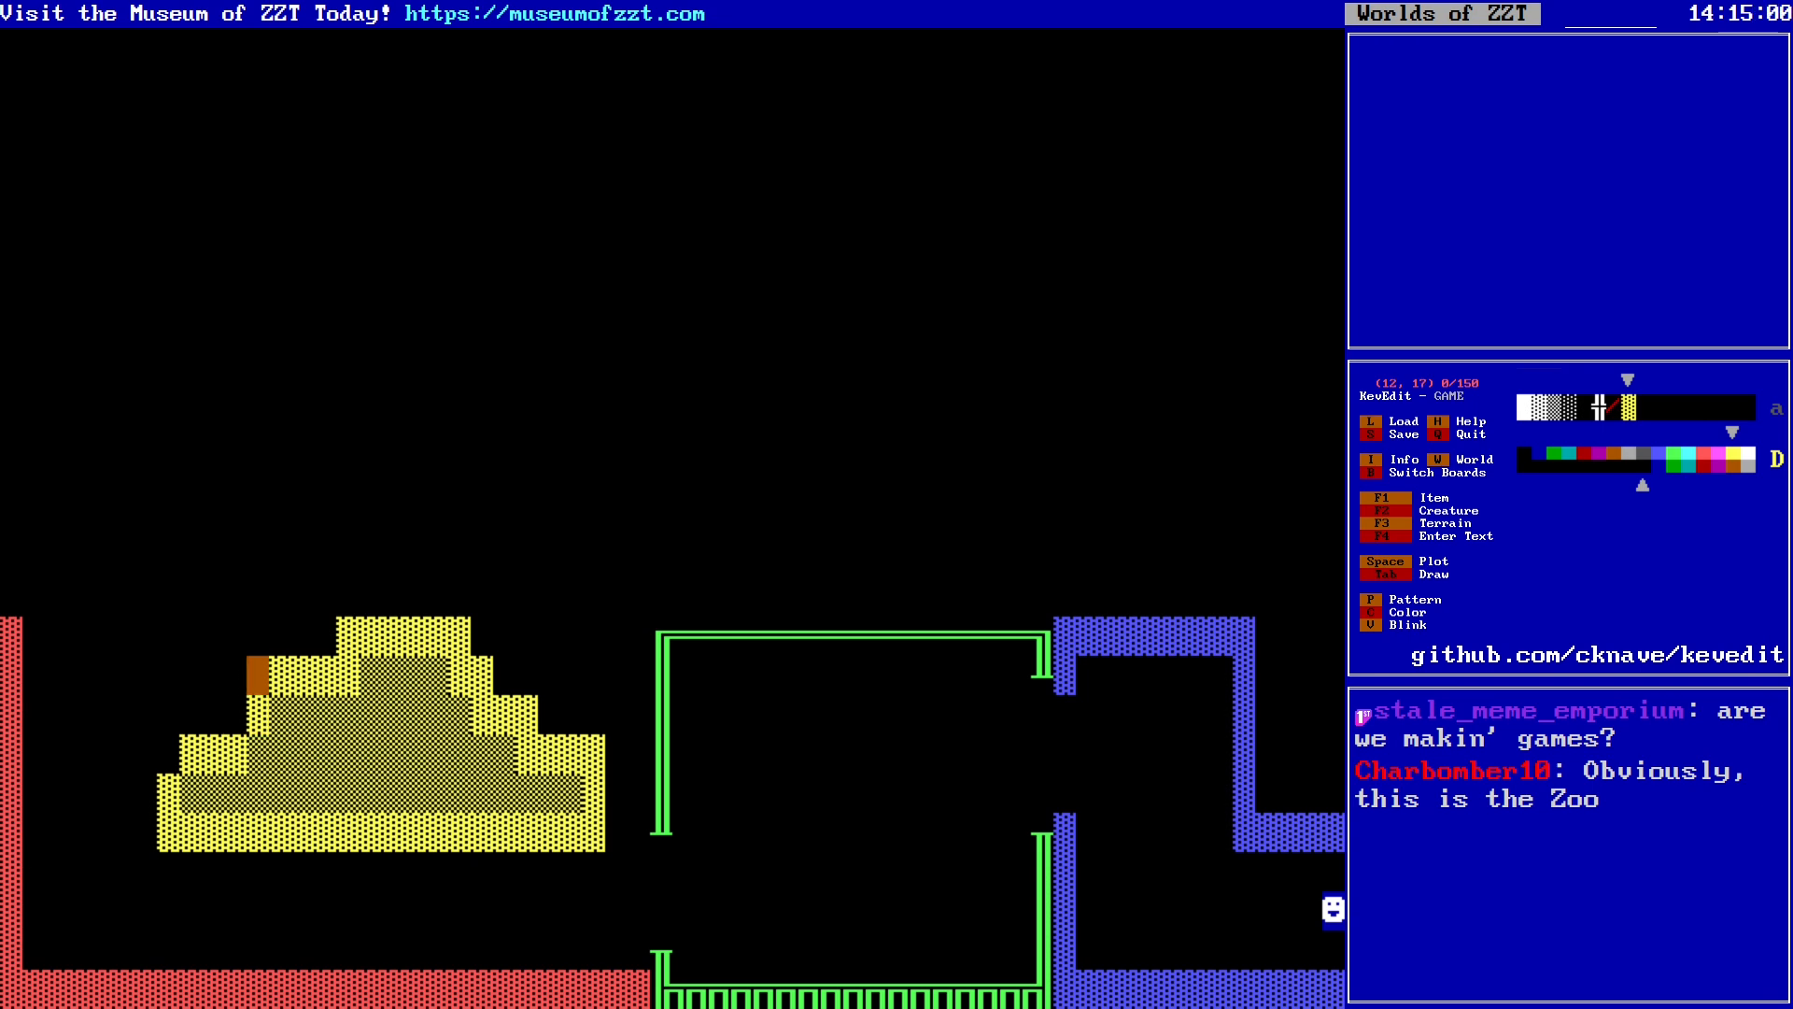
pyautogui.press('space')
pyautogui.press('Right')
pyautogui.press('Right')
pyautogui.press('Right')
pyautogui.press('Up')
pyautogui.press('Right')
pyautogui.press('space')
# Step: Erase the mound's east step corners at (21, 16), (22, 17), (24, 18) and (27, 19)
pyautogui.press('Right')
pyautogui.press('Right')
pyautogui.press('Right')
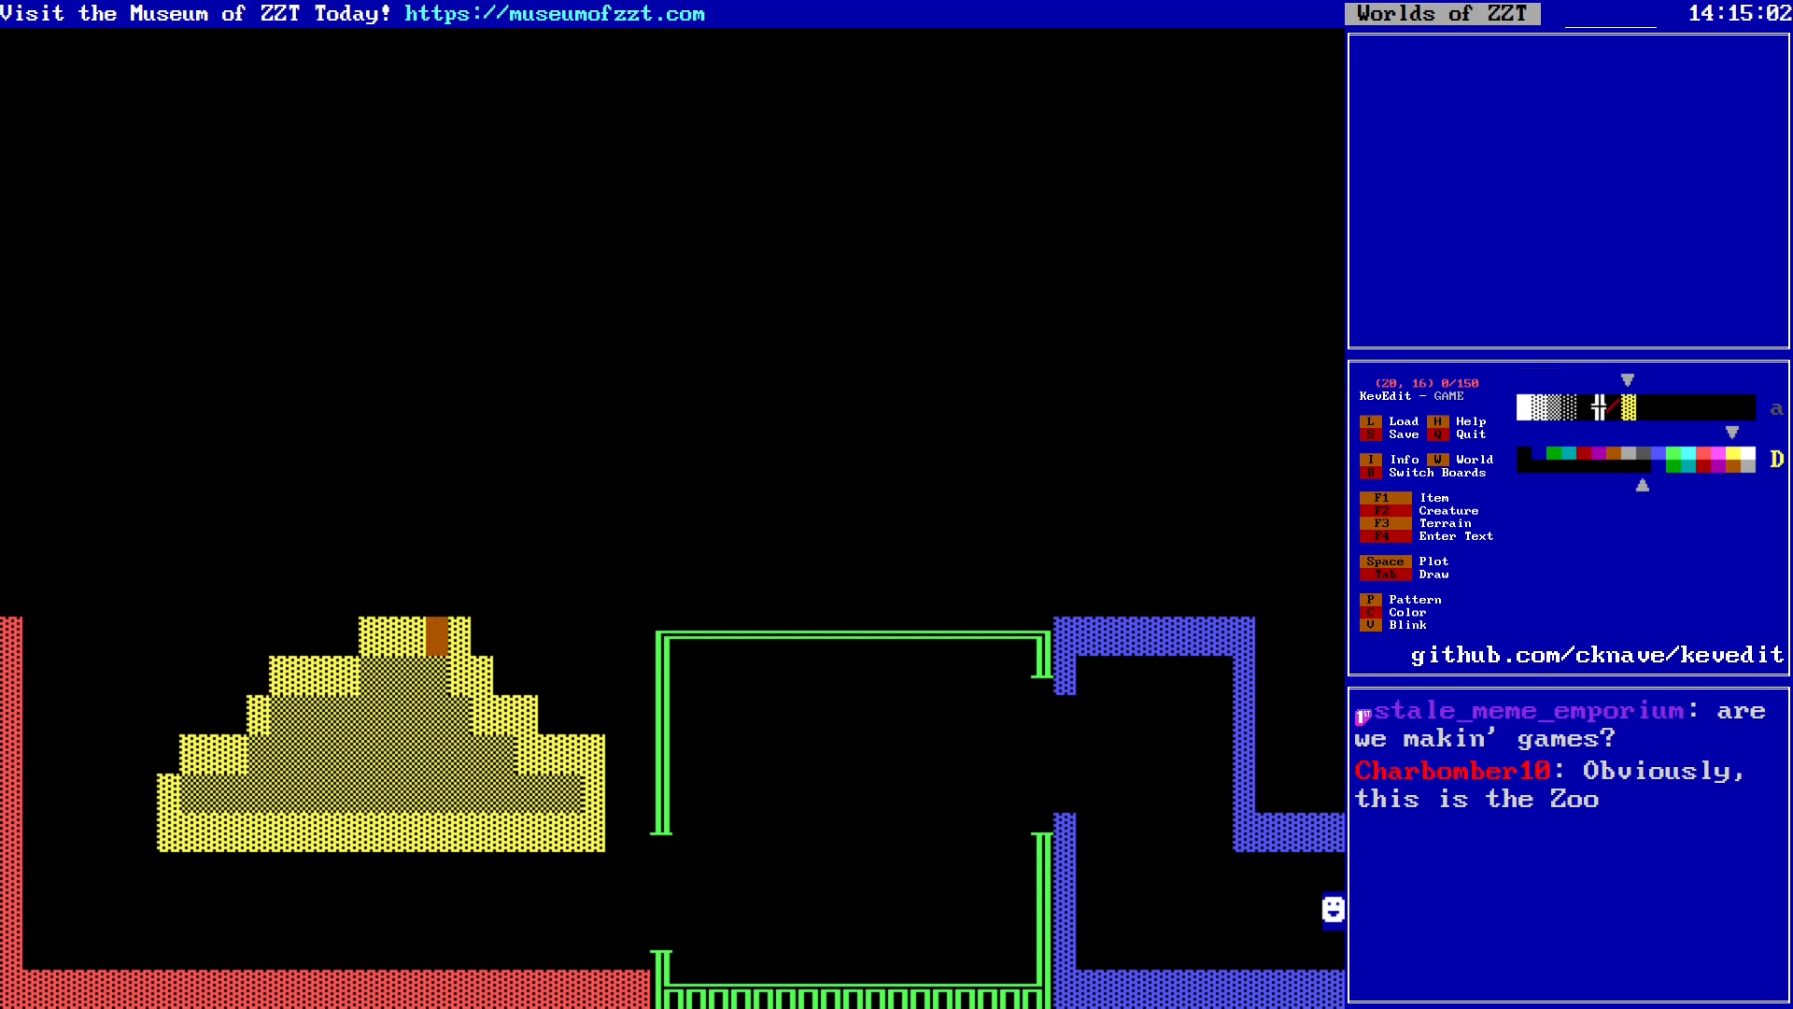
pyautogui.press('Right')
pyautogui.press('Right')
pyautogui.press('space')
pyautogui.press('Right')
pyautogui.press('Down')
pyautogui.press('Right')
pyautogui.press('Right')
pyautogui.press('Down')
pyautogui.press('space')
pyautogui.press('Right')
pyautogui.press('Right')
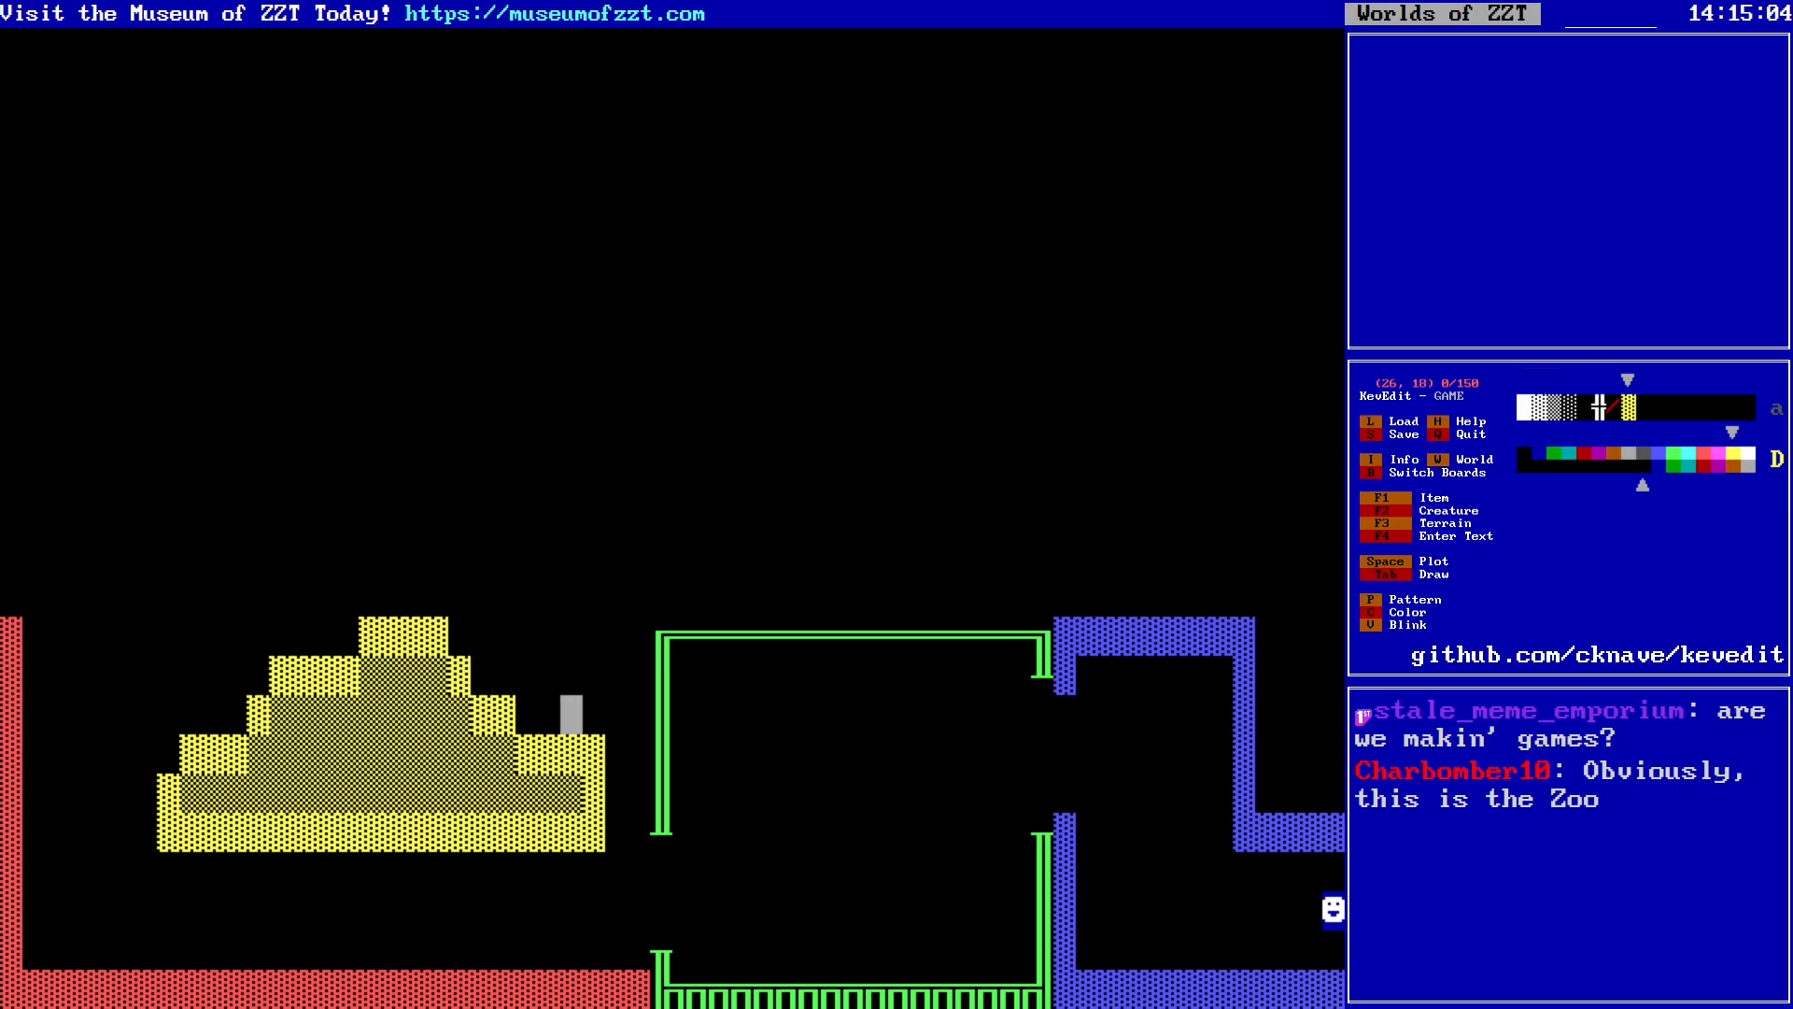
pyautogui.press('Right')
pyautogui.press('Down')
pyautogui.press('space')
# Step: Select the block from (8, 21) to (27, 16) around the mound and move it two cells to the right
pyautogui.press('Down')
pyautogui.press('Down')
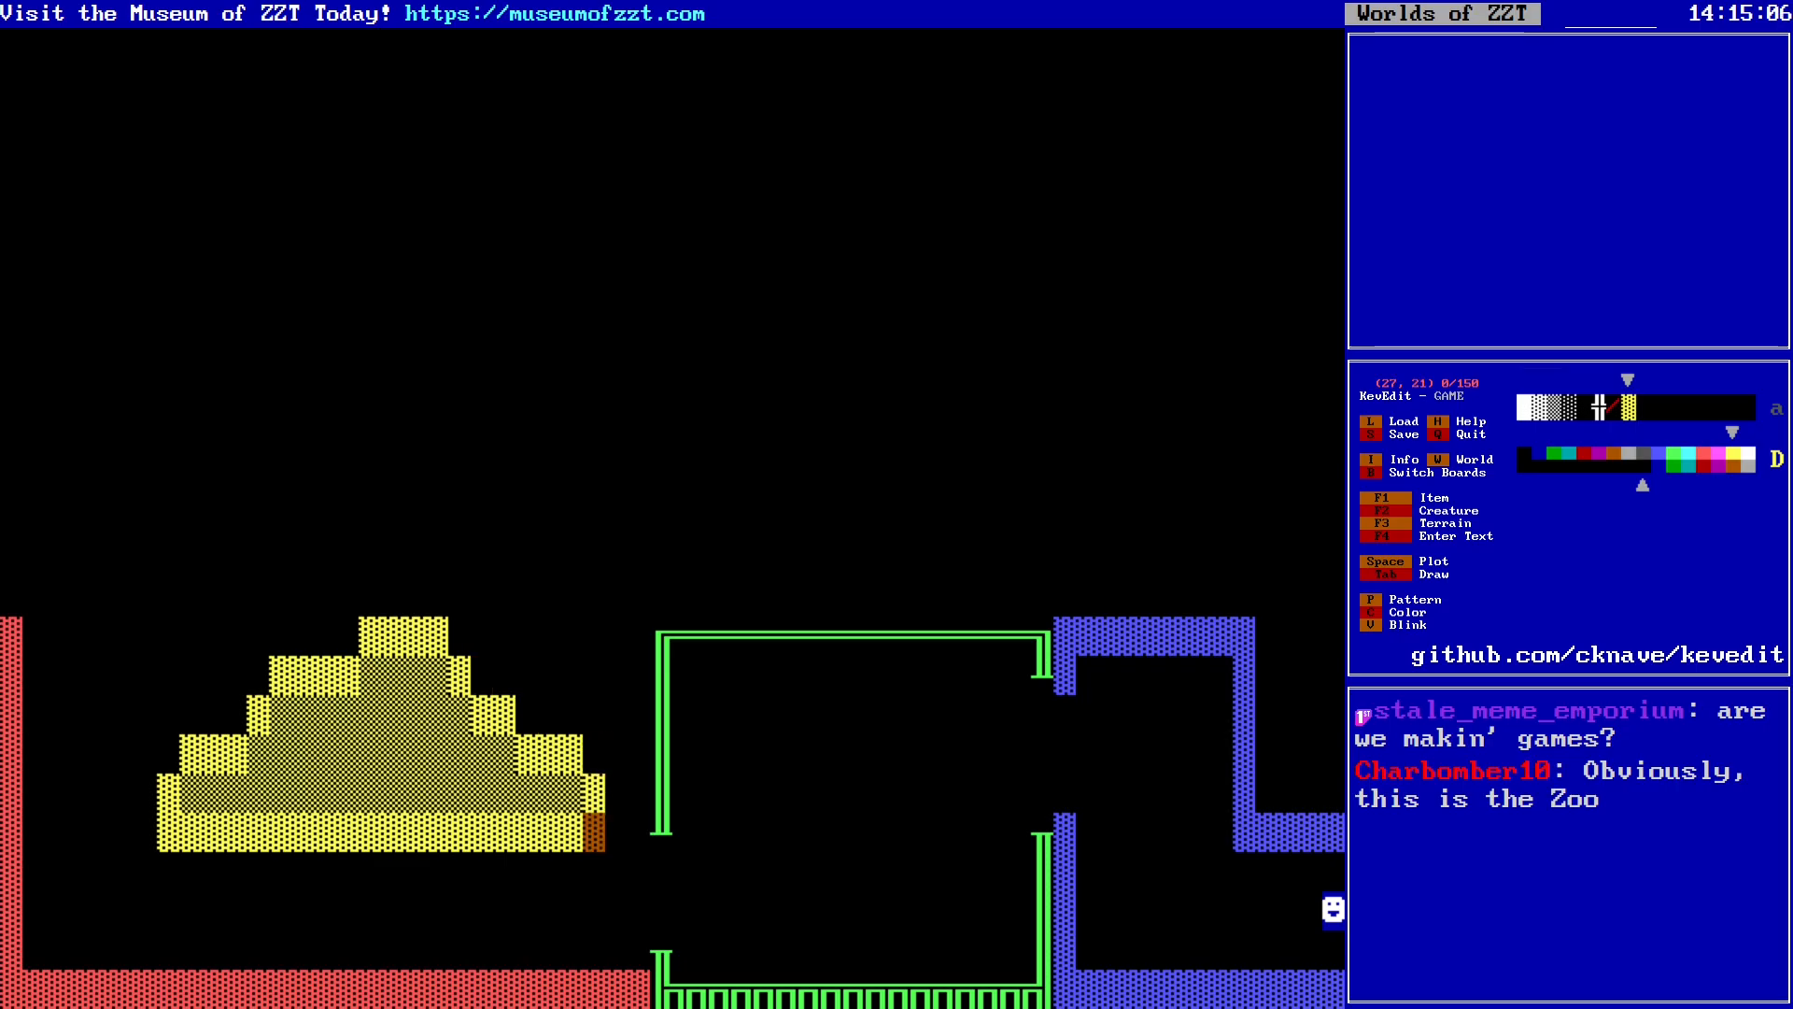
pyautogui.press('Left')
pyautogui.press('Left')
pyautogui.press('Left')
pyautogui.press('Left')
pyautogui.press('Left')
pyautogui.press('Left')
pyautogui.press('Left')
pyautogui.press('Left')
pyautogui.press('Left')
pyautogui.press('Left')
pyautogui.press('Left')
pyautogui.press('Left')
pyautogui.press('Left')
pyautogui.press('Left')
pyautogui.press('Left')
pyautogui.press('Left')
pyautogui.press('Left')
pyautogui.press('Left')
pyautogui.press('Left')
pyautogui.press('Left')
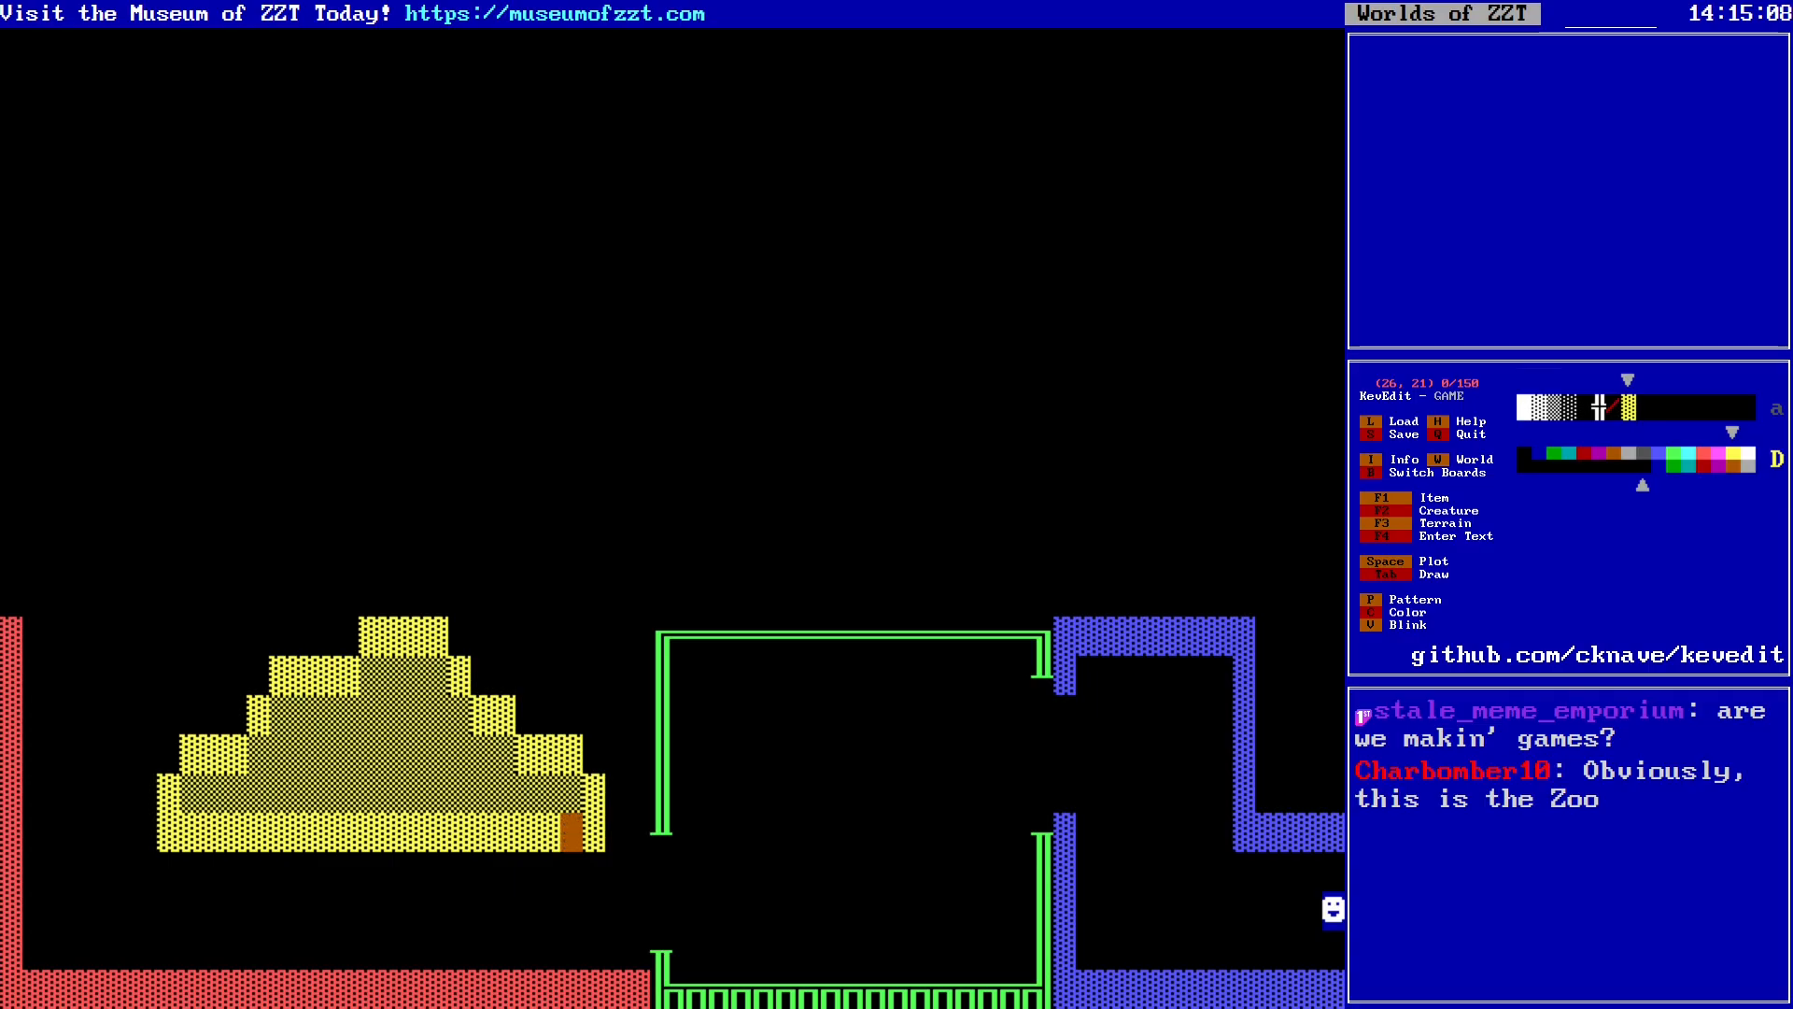
pyautogui.press('Right')
pyautogui.press('Right')
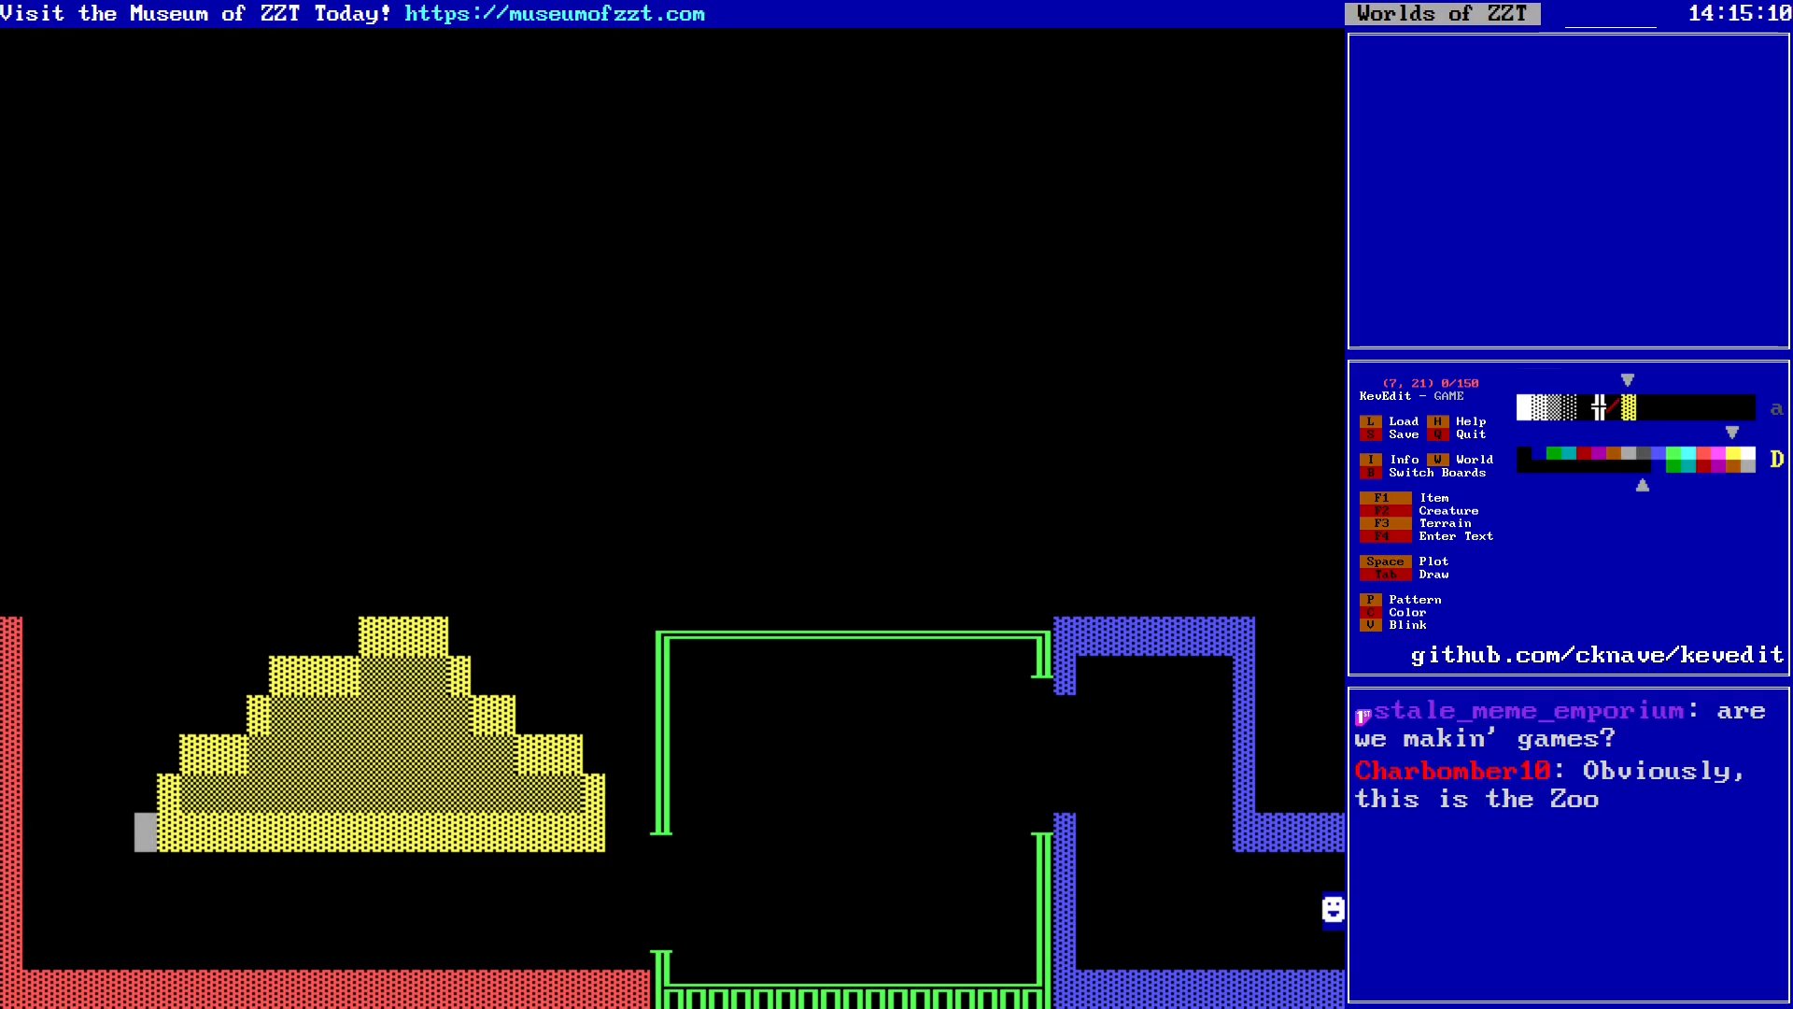
pyautogui.press('Right')
pyautogui.hotkey('alt', 'm')
pyautogui.hotkey('alt', 'Right')
pyautogui.hotkey('alt', 'Right')
pyautogui.press('Up')
pyautogui.press('Left')
pyautogui.press('Up')
pyautogui.press('Up')
pyautogui.press('Up')
pyautogui.press('Up')
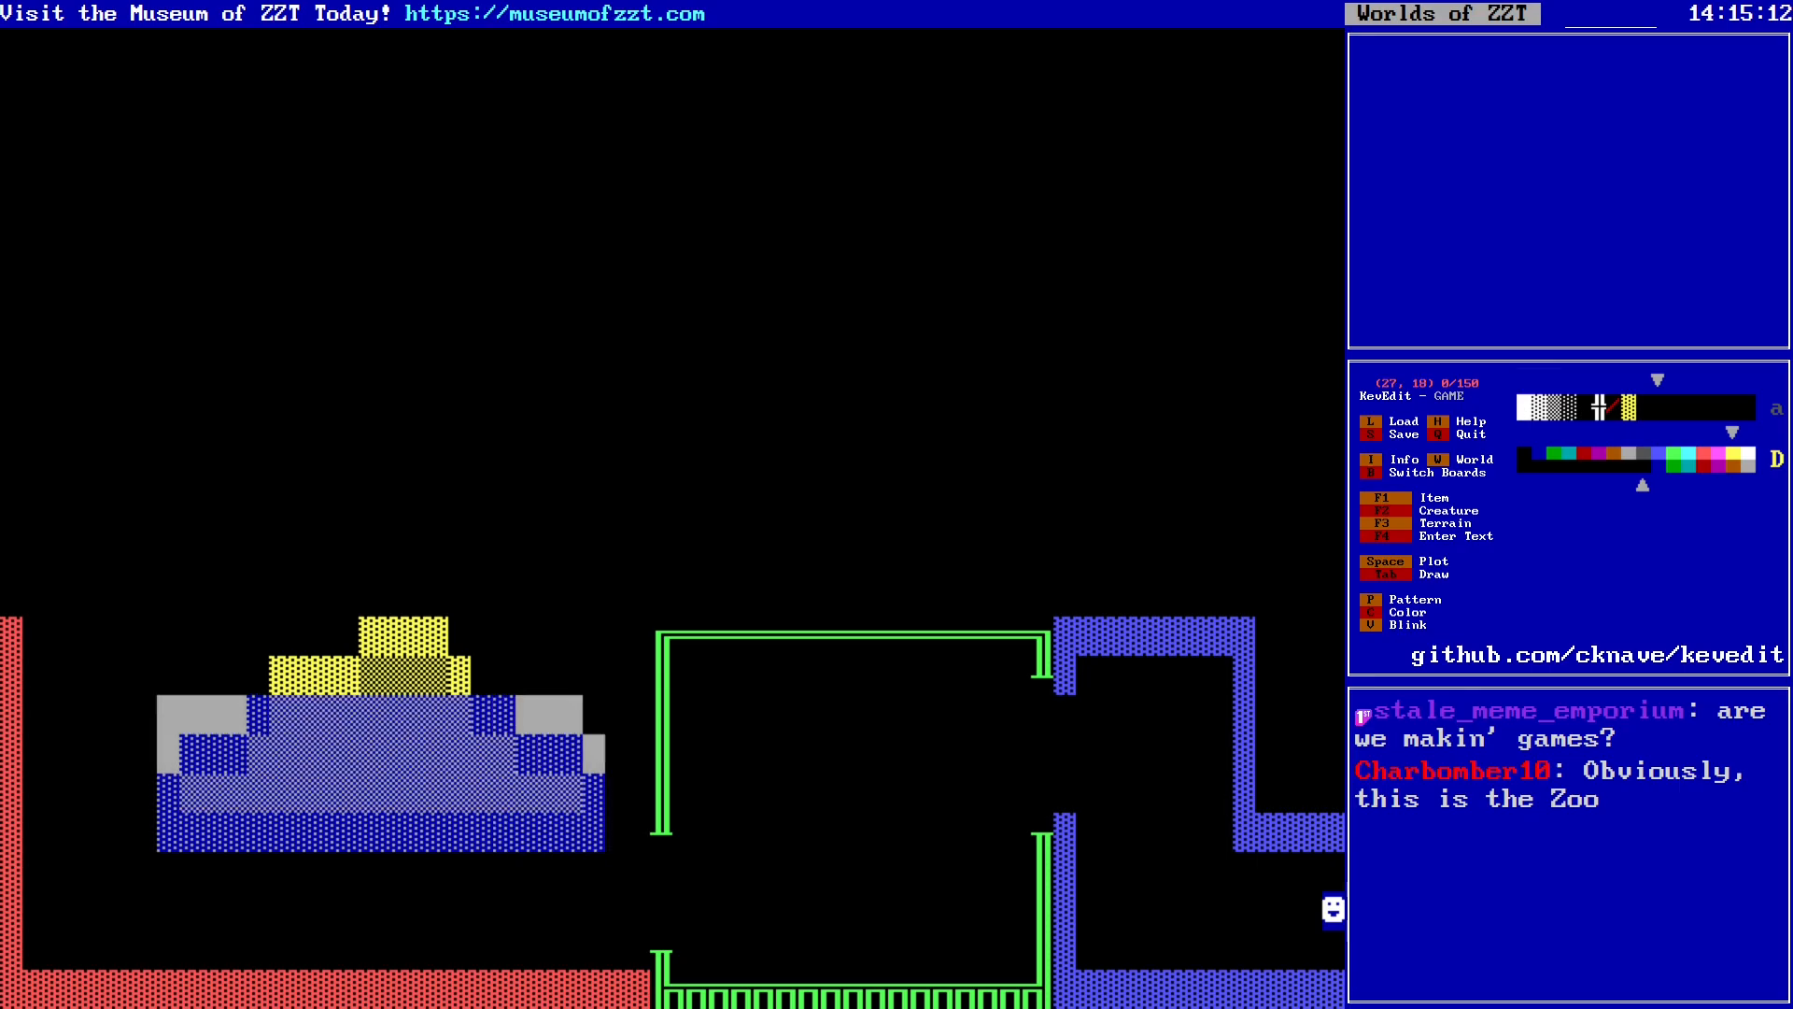
pyautogui.press('Return')
pyautogui.press('Right')
pyautogui.press('Right')
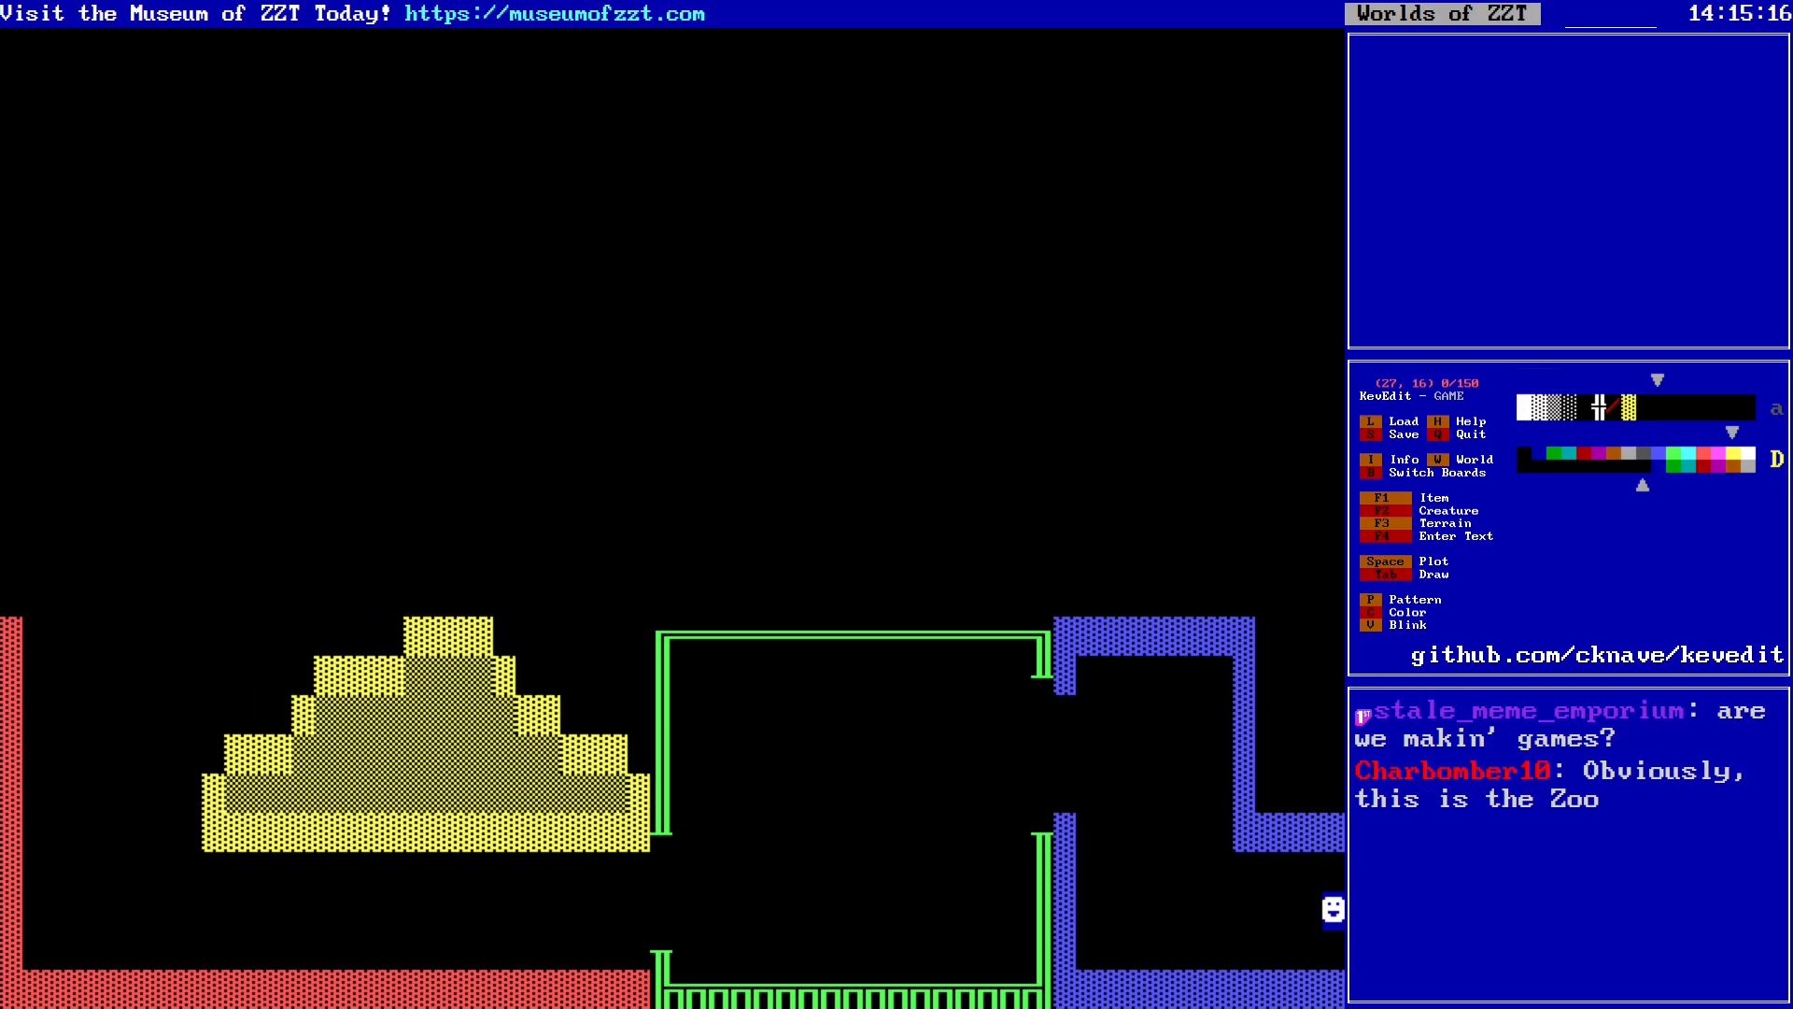
# Step: Pick up the red wall as the pattern and draw it up the board's west edge to (1, 1)
pyautogui.press('Left')
pyautogui.press('Left')
pyautogui.press('Left')
pyautogui.press('Left')
pyautogui.press('Left')
pyautogui.press('Left')
pyautogui.press('Left')
pyautogui.press('Left')
pyautogui.press('Left')
pyautogui.press('Left')
pyautogui.press('Left')
pyautogui.press('Left')
pyautogui.press('Left')
pyautogui.press('Left')
pyautogui.press('Left')
pyautogui.press('Left')
pyautogui.press('Left')
pyautogui.press('Left')
pyautogui.press('Left')
pyautogui.press('Left')
pyautogui.press('Return')
pyautogui.press('Tab')
pyautogui.press('Up')
pyautogui.press('Up')
pyautogui.press('Up')
pyautogui.press('Up')
pyautogui.press('Up')
pyautogui.press('Up')
pyautogui.press('Up')
pyautogui.press('Up')
pyautogui.press('Up')
pyautogui.press('Up')
pyautogui.press('Up')
pyautogui.press('Up')
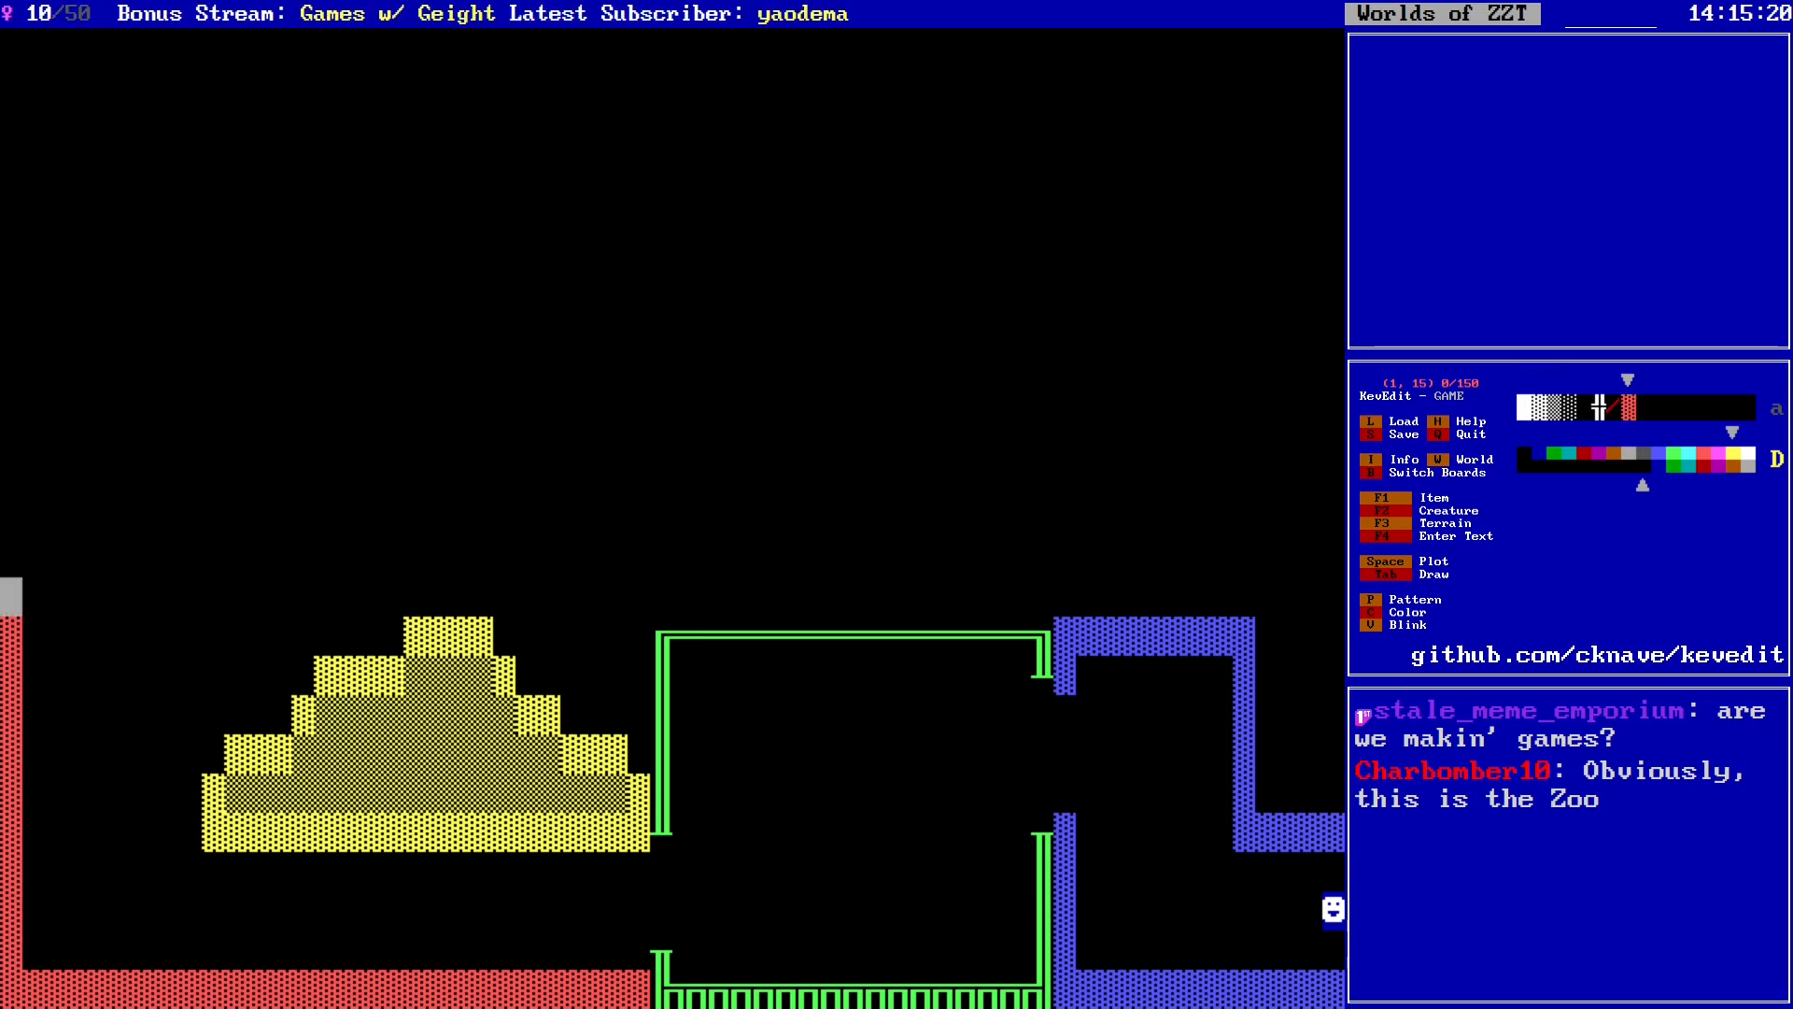
pyautogui.press('Up')
pyautogui.press('Up')
pyautogui.press('Up')
# Step: Draw the red wall east along the board's north edge from (1, 1) to (30, 1)
pyautogui.press('Right')
pyautogui.press('Right')
pyautogui.press('Right')
pyautogui.press('Right')
pyautogui.press('Right')
pyautogui.press('Right')
pyautogui.press('Right')
pyautogui.press('Right')
pyautogui.press('Right')
pyautogui.press('Right')
pyautogui.press('Right')
pyautogui.press('Right')
pyautogui.press('Right')
pyautogui.press('Right')
pyautogui.press('Right')
pyautogui.press('Right')
pyautogui.press('Right')
pyautogui.press('Right')
pyautogui.press('Right')
pyautogui.press('Right')
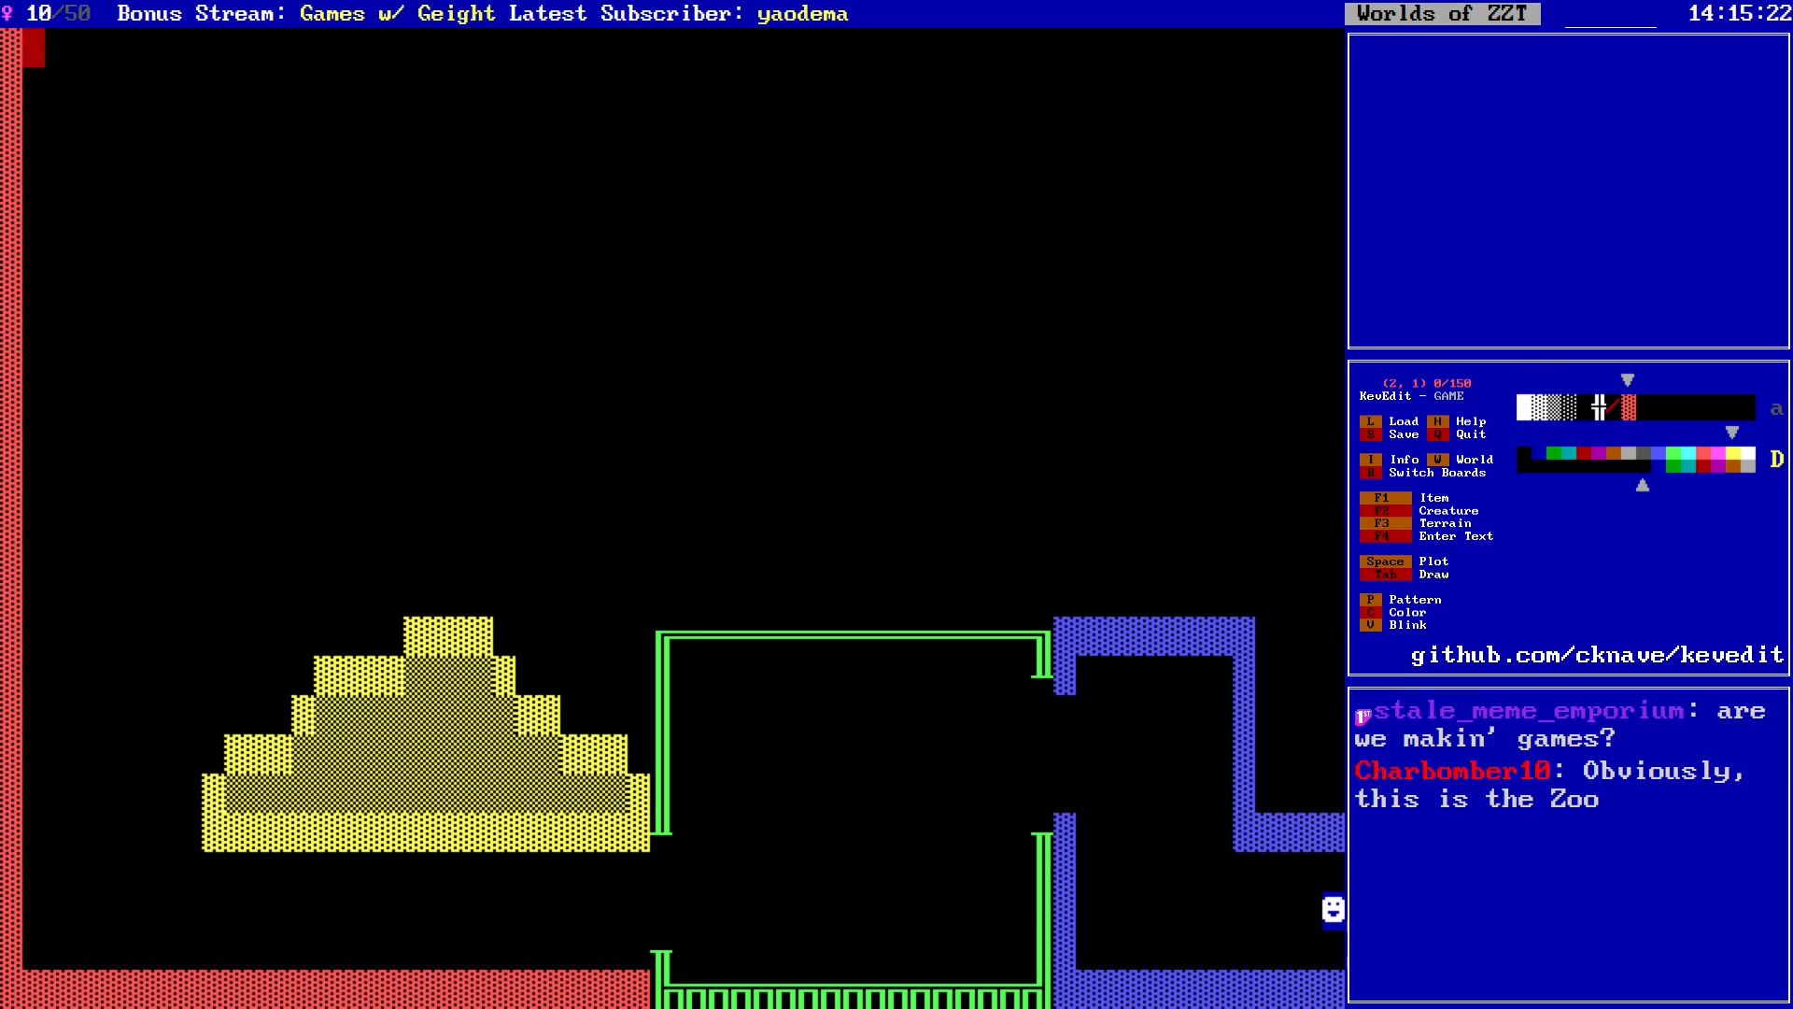
pyautogui.press('Right')
pyautogui.press('Right')
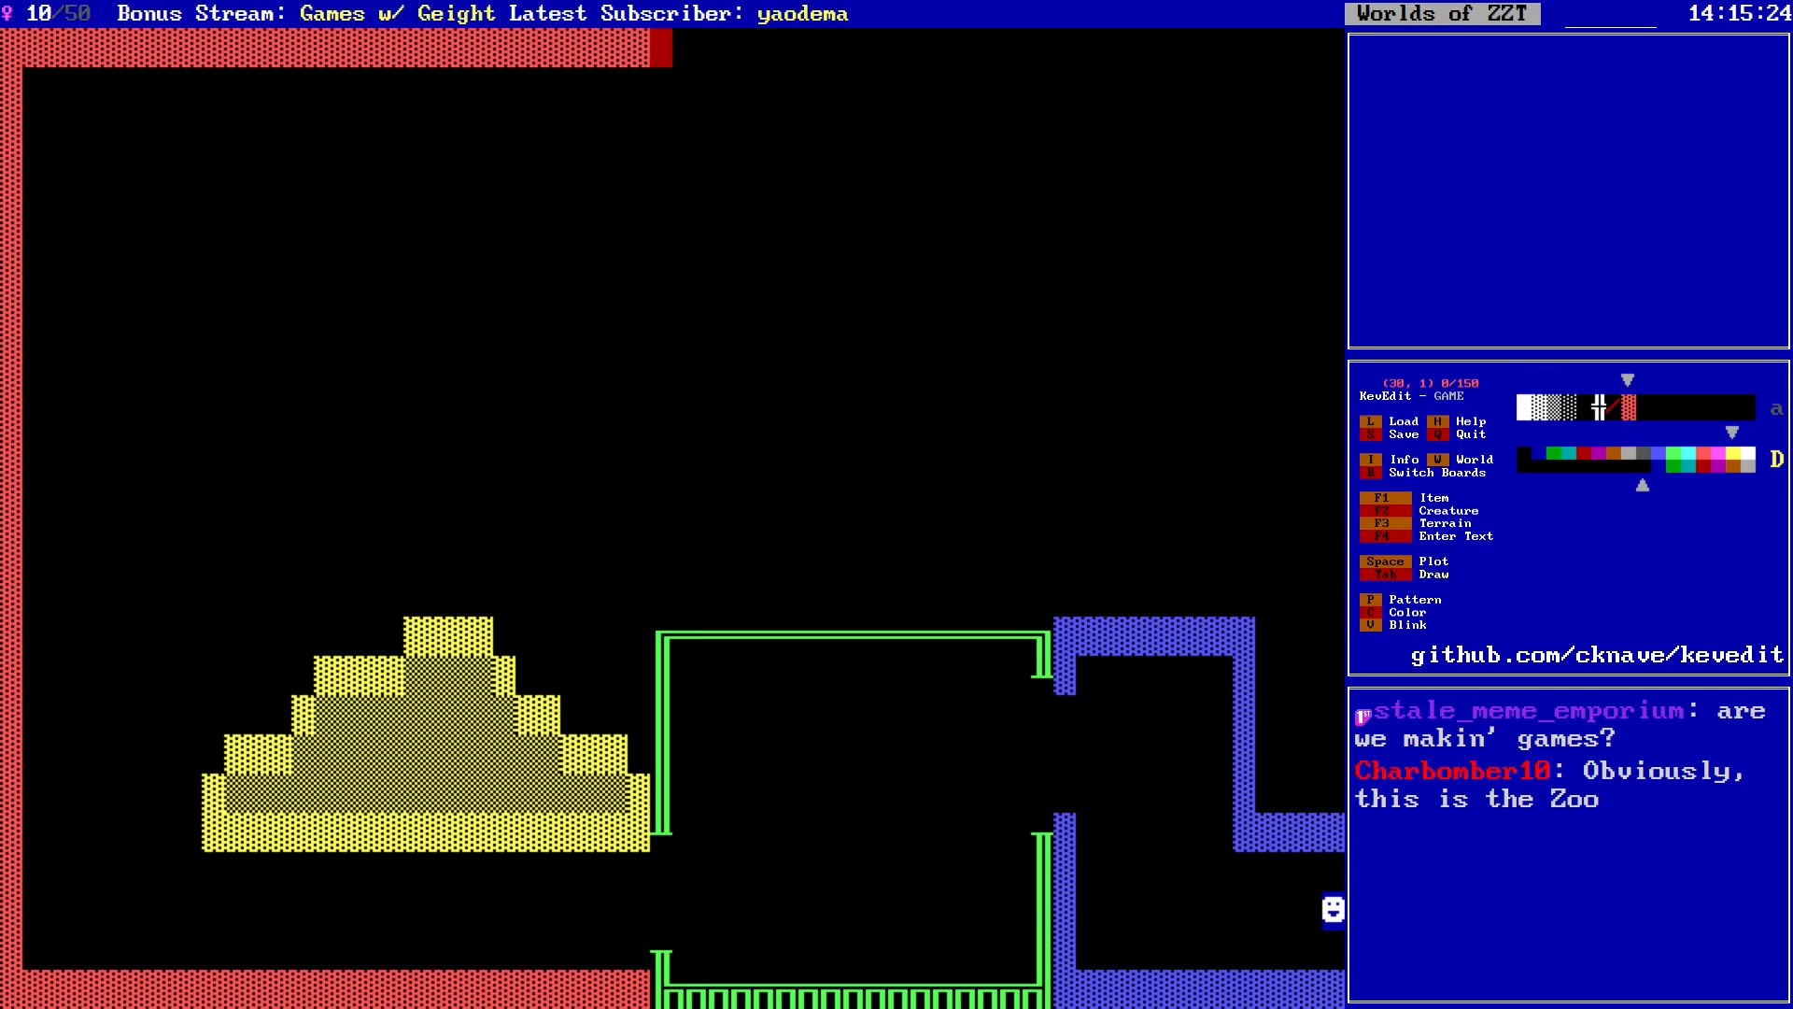
# Step: Draw the red room's east wall from (30, 1) down to (30, 15), filling every cell above the green room
pyautogui.press('Down')
pyautogui.press('Down')
pyautogui.press('Down')
pyautogui.press('Down')
pyautogui.press('Down')
pyautogui.press('Down')
pyautogui.press('Down')
pyautogui.press('Down')
pyautogui.press('Down')
pyautogui.press('Down')
pyautogui.press('Down')
pyautogui.press('Down')
pyautogui.press('Down')
pyautogui.press('Down')
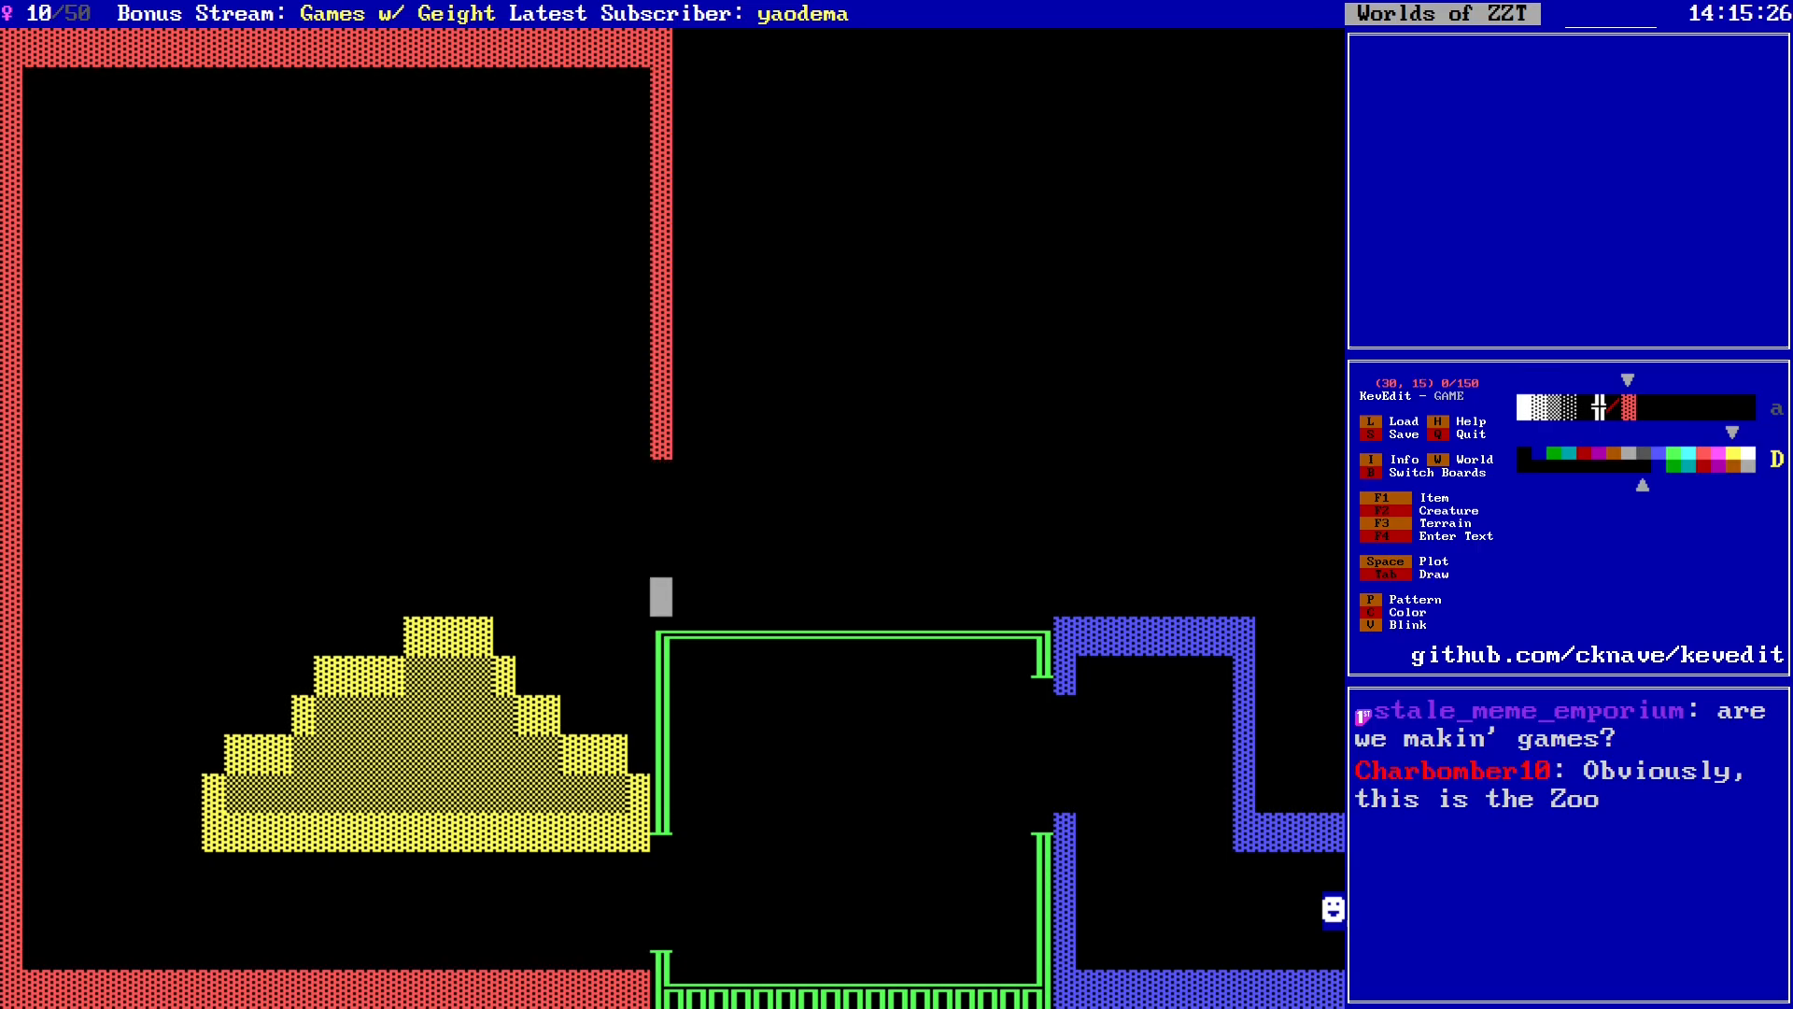
pyautogui.press('Tab')
pyautogui.press('Up')
pyautogui.press('Up')
pyautogui.press('Up')
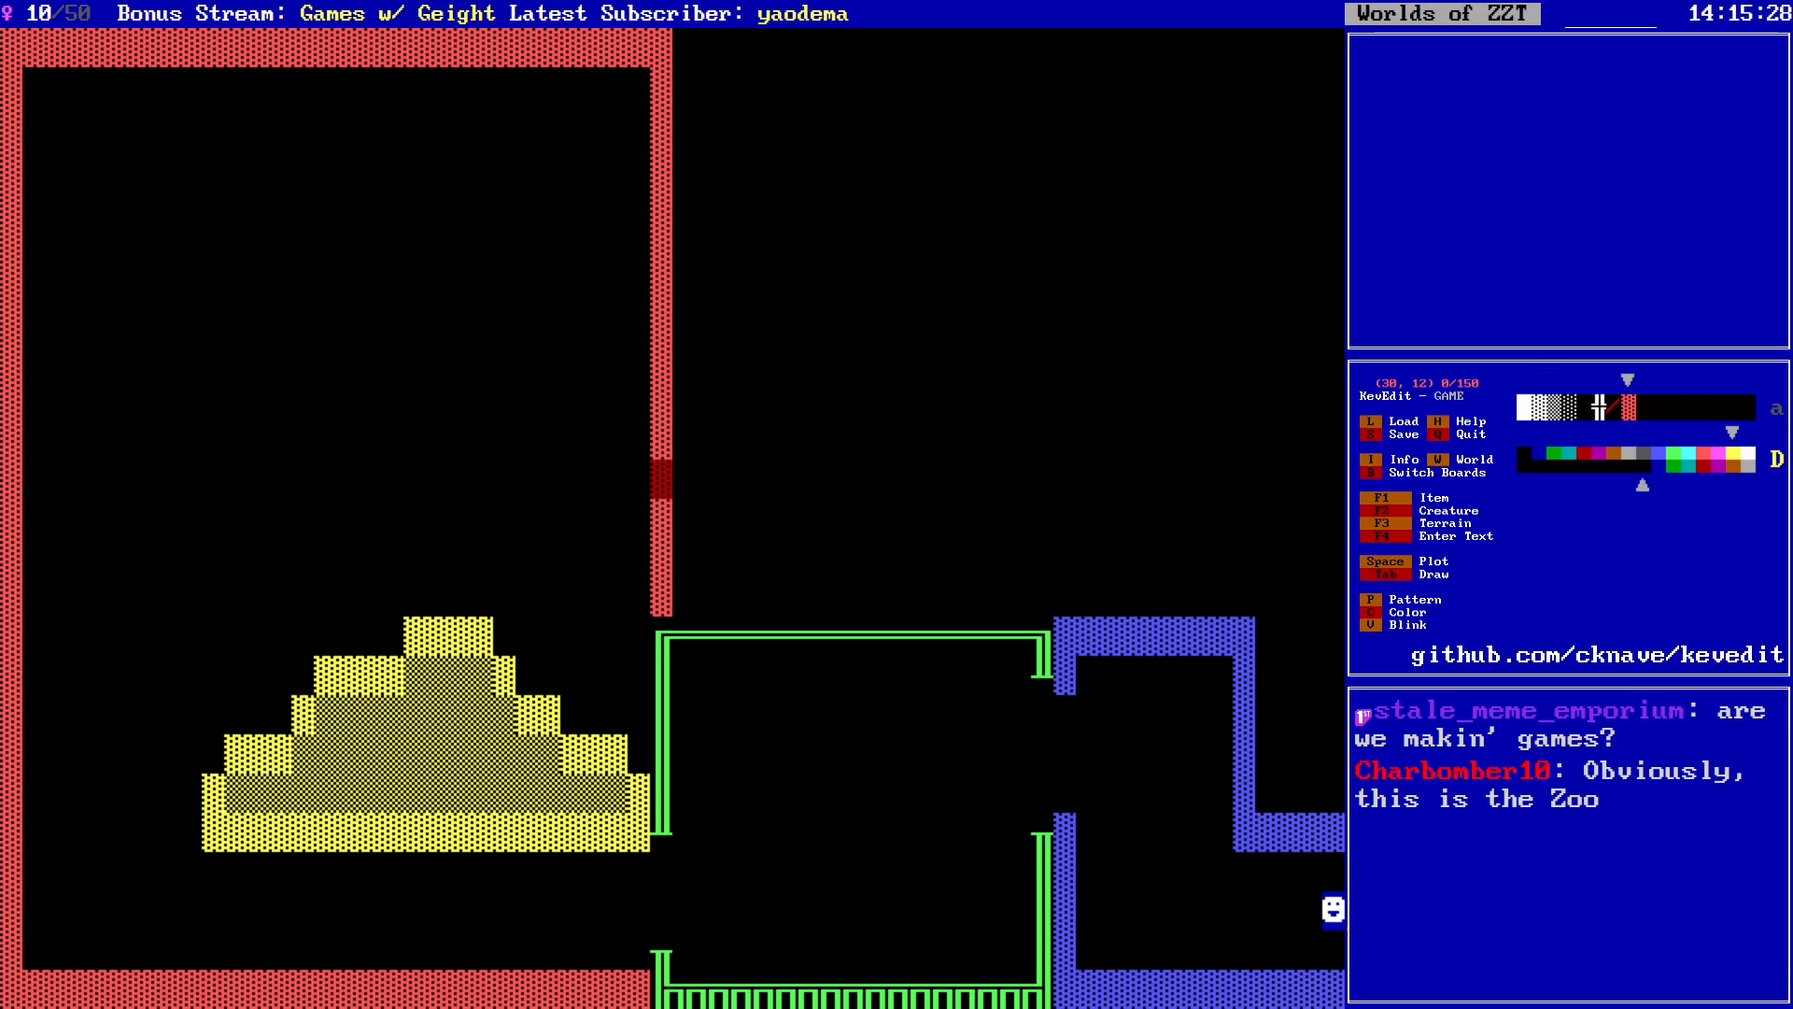
# Step: Erase cells (30, 11) to (30, 13) of the red room's east wall to open a doorway
pyautogui.press('s')
pyautogui.press('Return')
pyautogui.press('Delete')
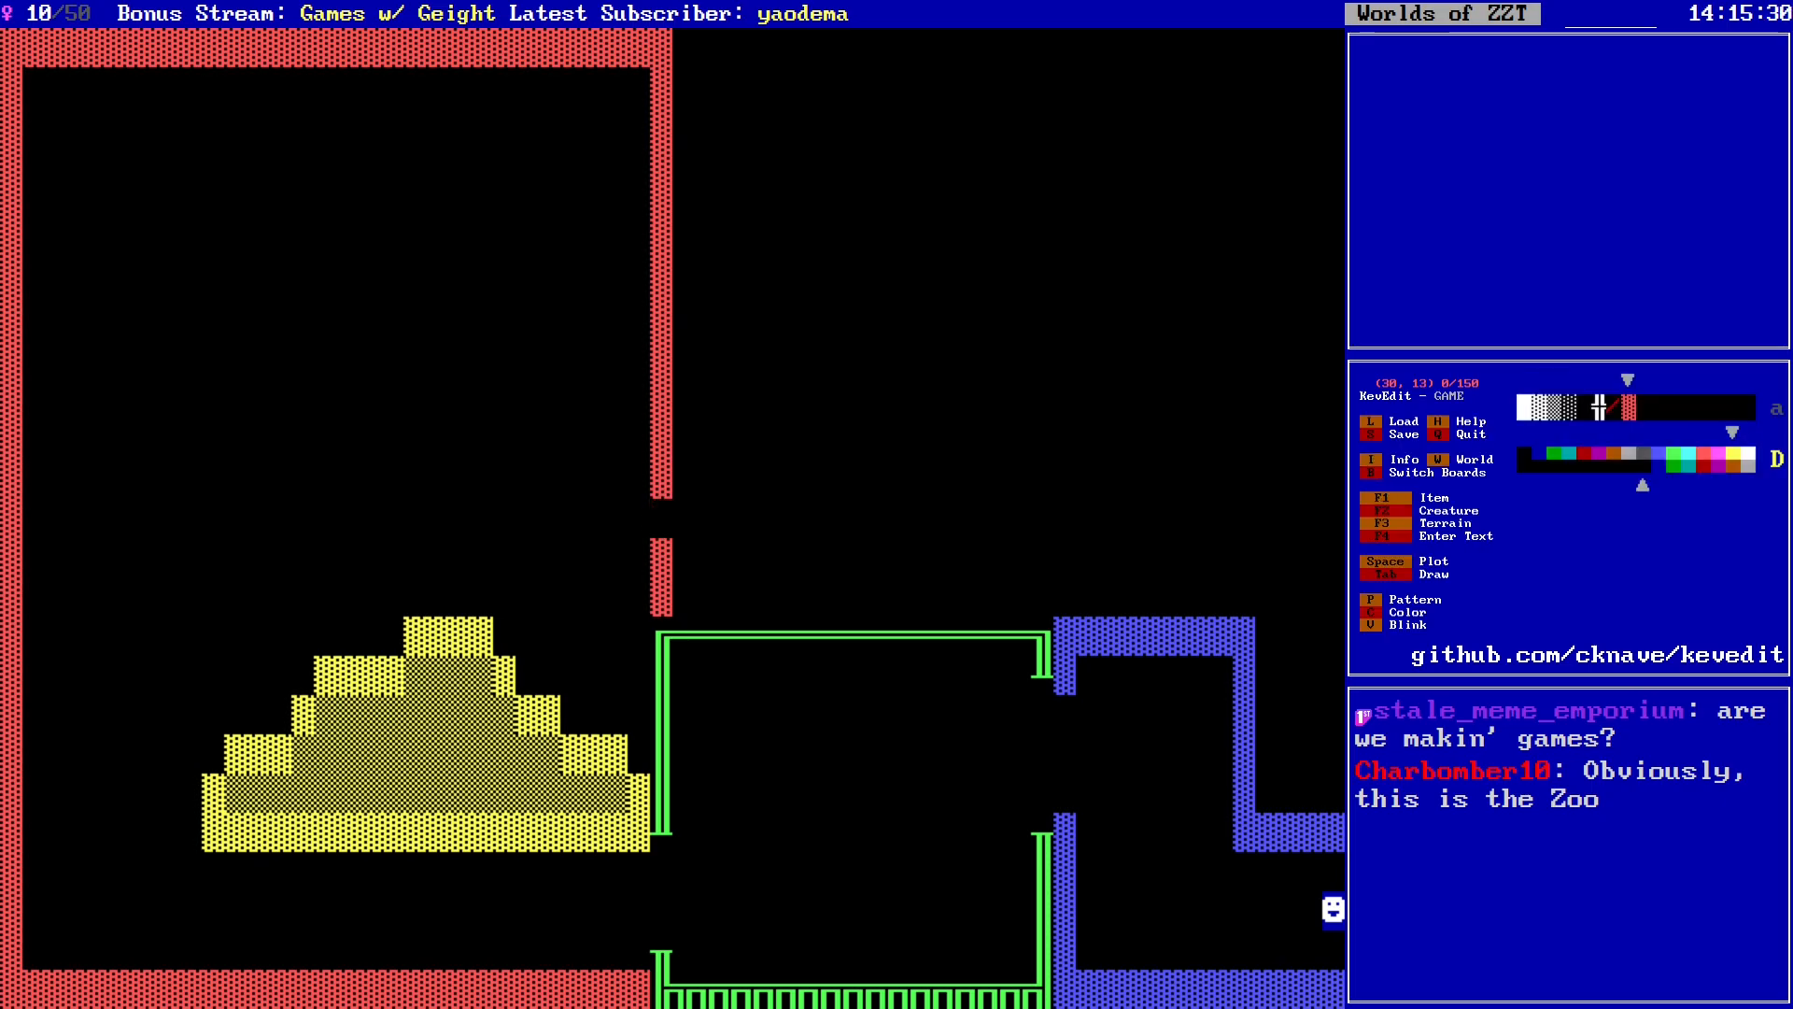
pyautogui.press('Up')
pyautogui.press('Delete')
pyautogui.press('Up')
pyautogui.press('Delete')
# Step: Save the world as GAME.zzt, overwriting the existing file
pyautogui.press('Down')
pyautogui.press('Left')
pyautogui.press('Left')
pyautogui.press('s')
pyautogui.press('Return')
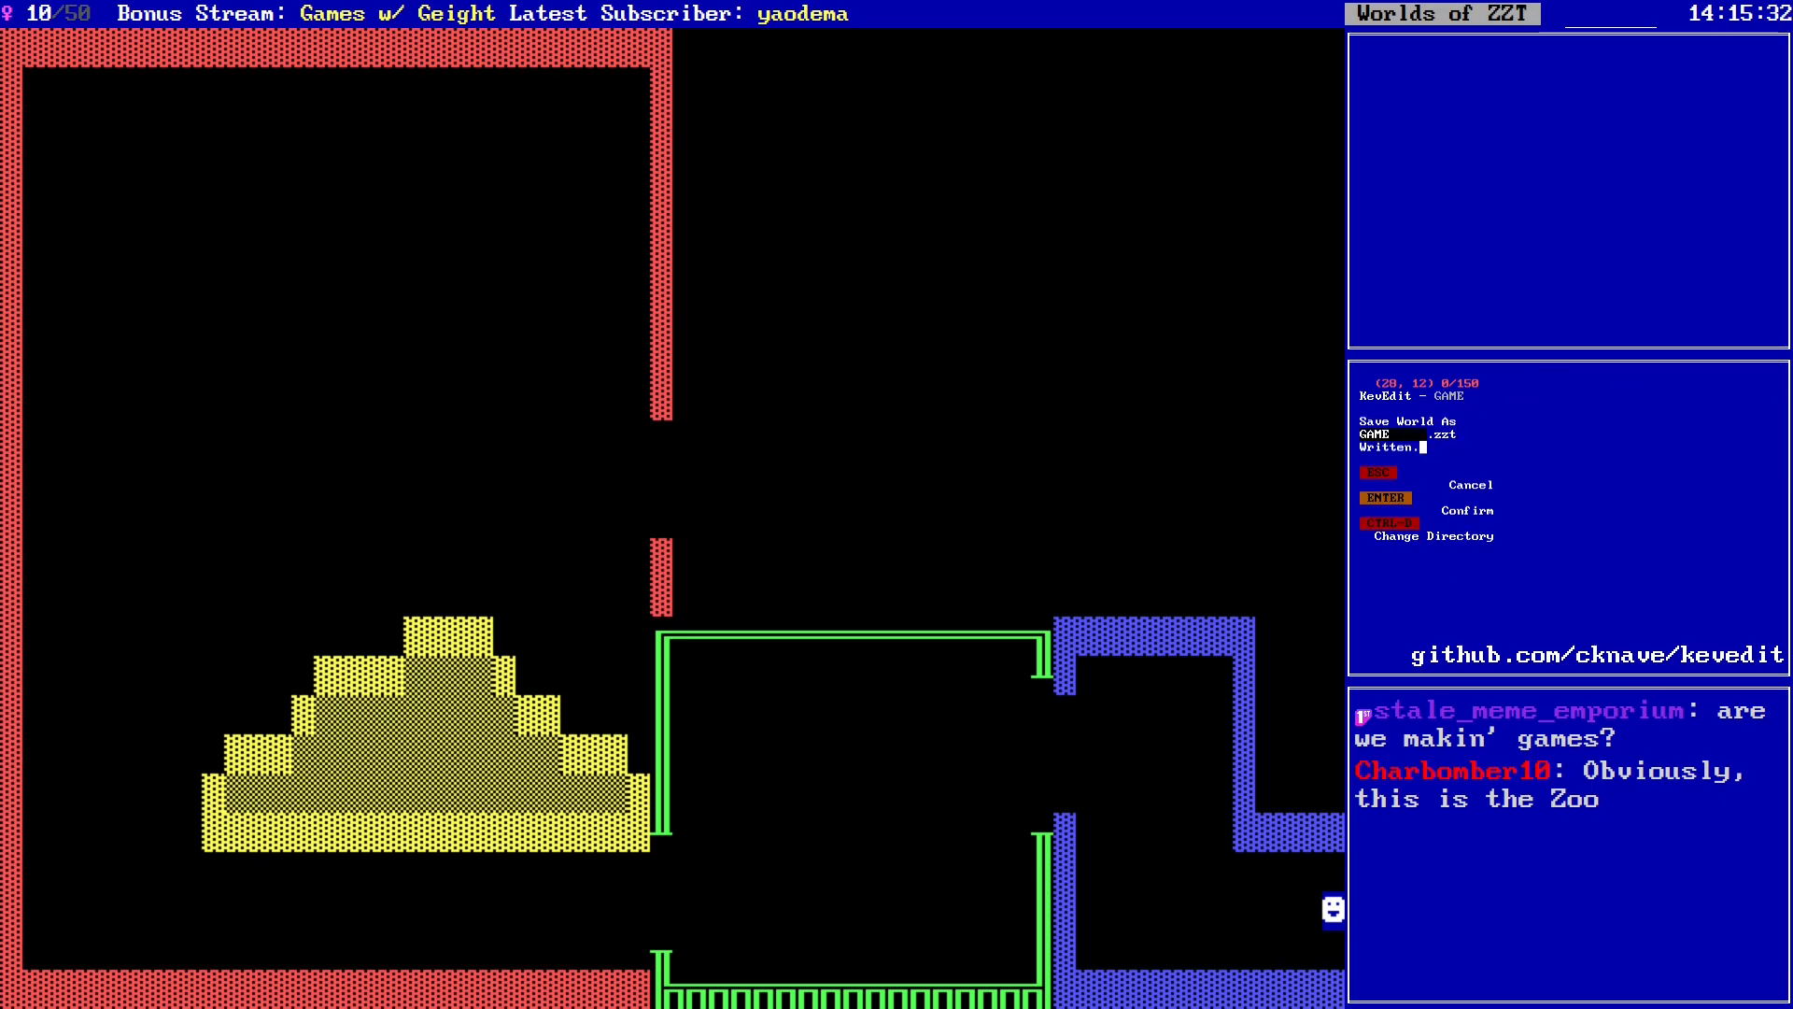
pyautogui.press('s')
pyautogui.press('Return')
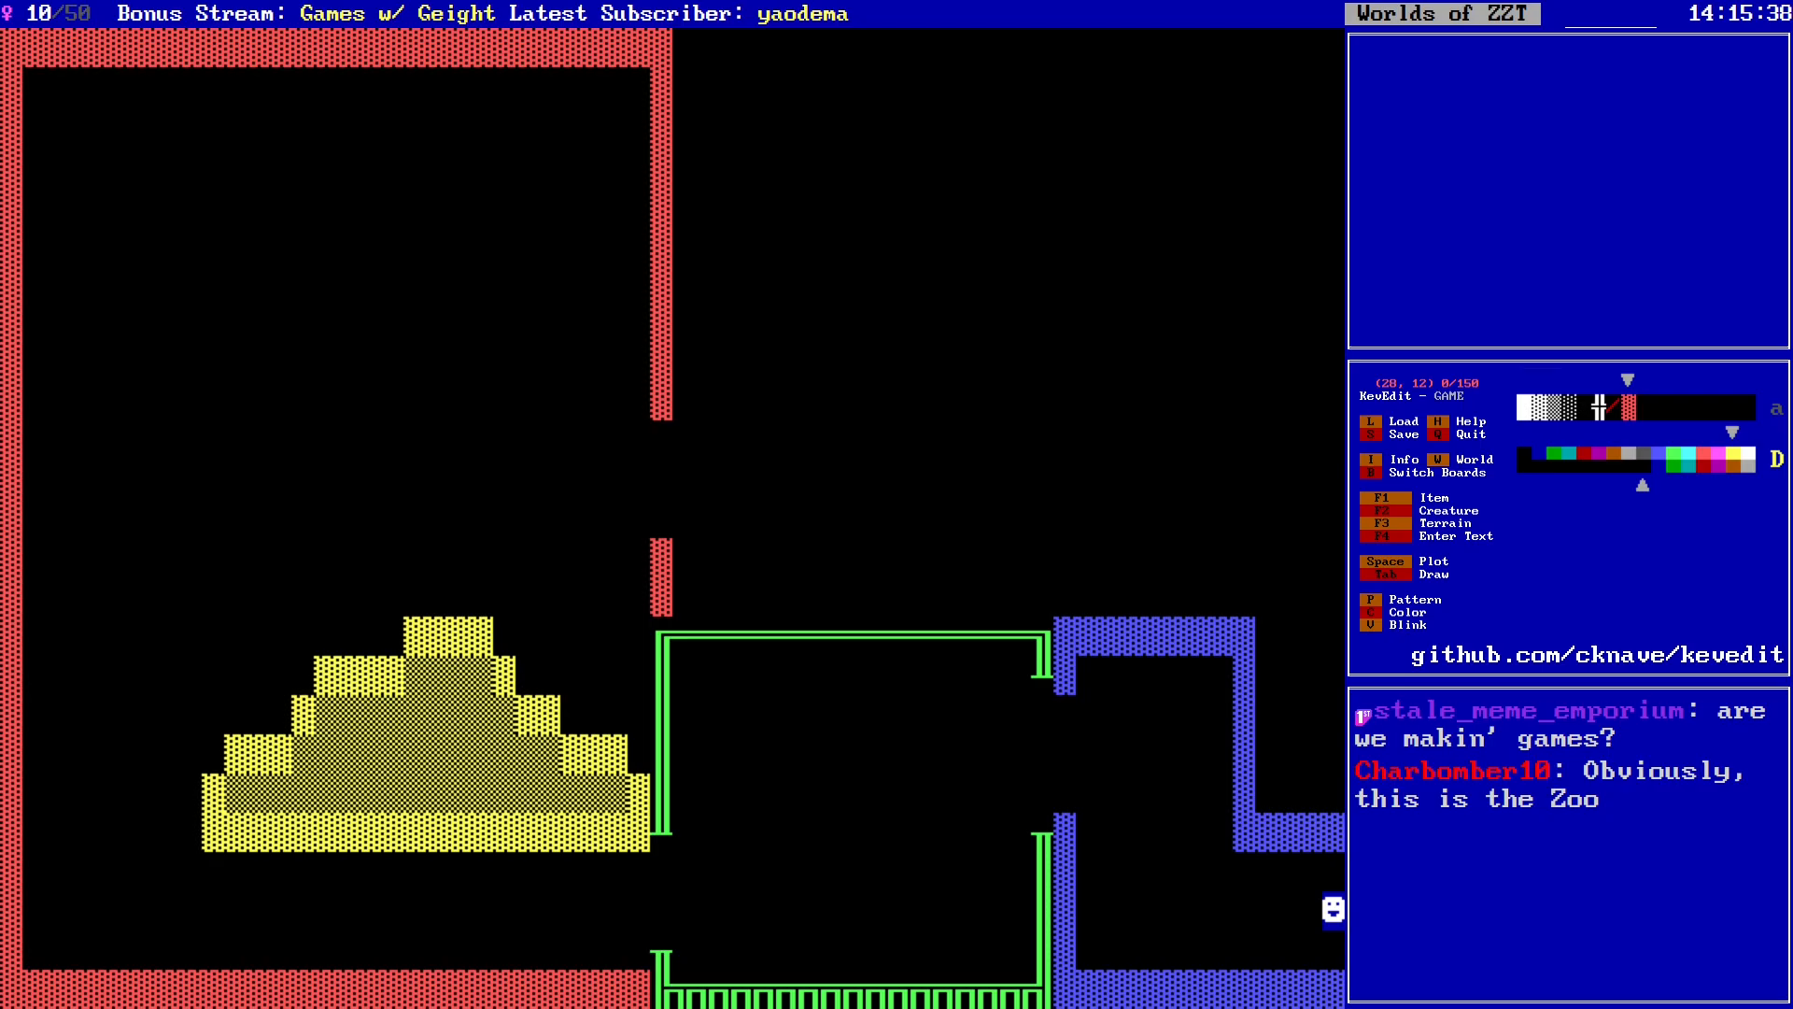
pyautogui.press('Left')
pyautogui.press('s')
pyautogui.press('Return')
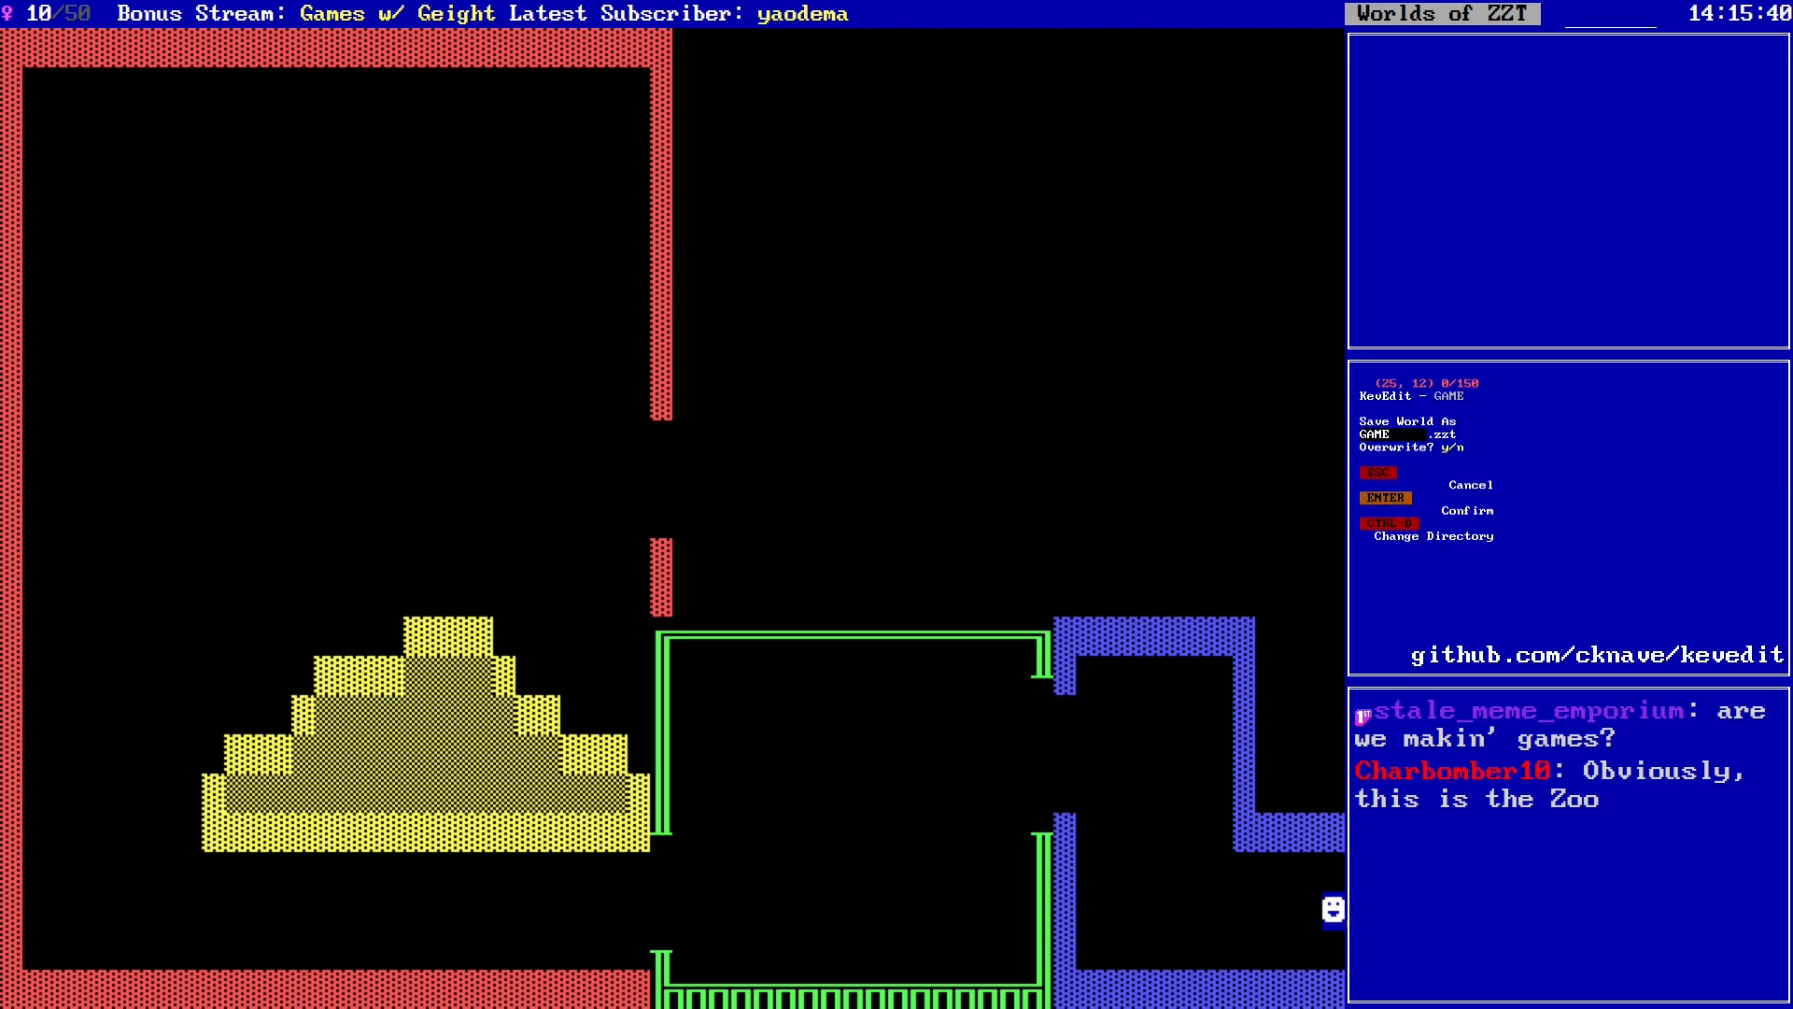
pyautogui.press('y')
pyautogui.press('Return')
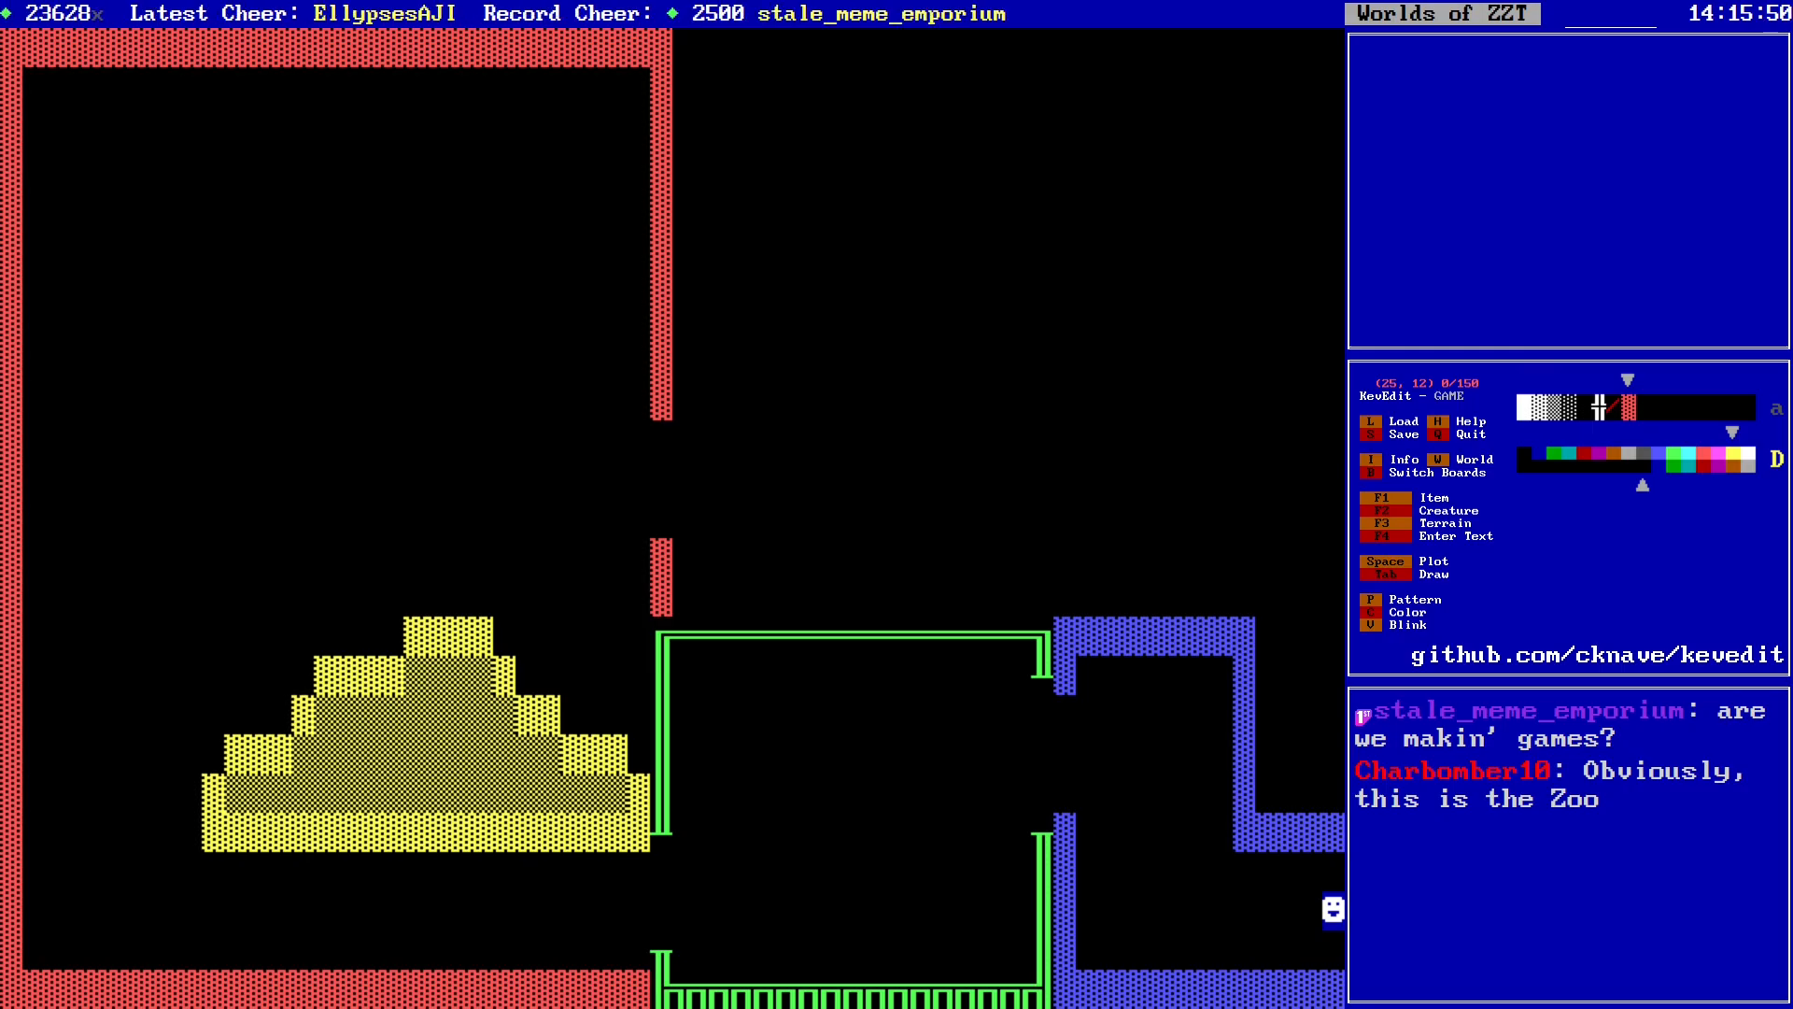
pyautogui.press('Down')
pyautogui.press('Down')
pyautogui.press('Down')
pyautogui.press('Down')
pyautogui.press('Down')
pyautogui.press('Down')
pyautogui.press('Down')
pyautogui.press('Down')
pyautogui.press('Down')
pyautogui.press('Down')
pyautogui.press('Left')
pyautogui.press('Left')
pyautogui.press('Left')
pyautogui.press('Left')
pyautogui.press('Left')
pyautogui.press('Left')
pyautogui.press('Left')
pyautogui.press('Left')
pyautogui.press('Left')
pyautogui.press('Left')
pyautogui.press('Left')
pyautogui.press('Left')
pyautogui.press('Left')
pyautogui.press('Left')
pyautogui.press('Left')
pyautogui.press('Up')
pyautogui.press('Up')
pyautogui.press('Up')
pyautogui.press('Down')
pyautogui.press('Down')
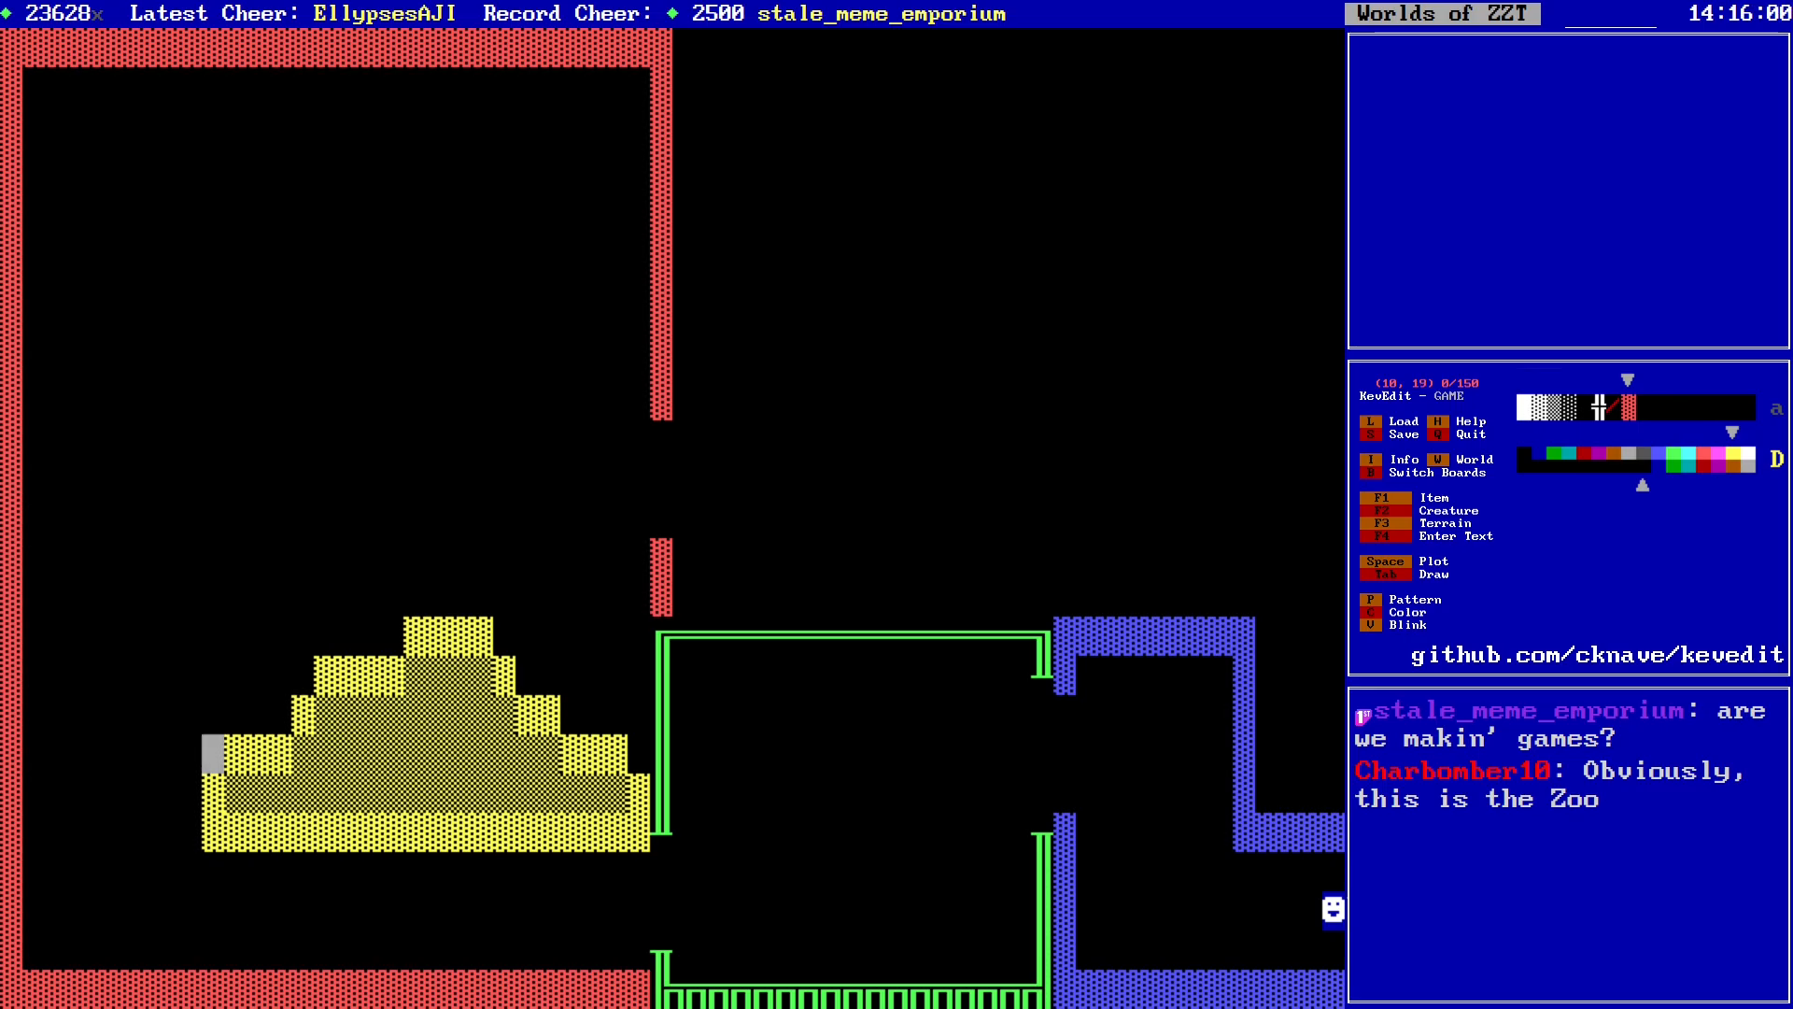
# Step: Select the normal wall pattern and draw a short yellow wall from (9, 11) down to (9, 12), northwest of the mound
pyautogui.press('Up')
pyautogui.press('Up')
pyautogui.press('Left')
pyautogui.press('Left')
pyautogui.press('Up')
pyautogui.press('Left')
pyautogui.press('p')
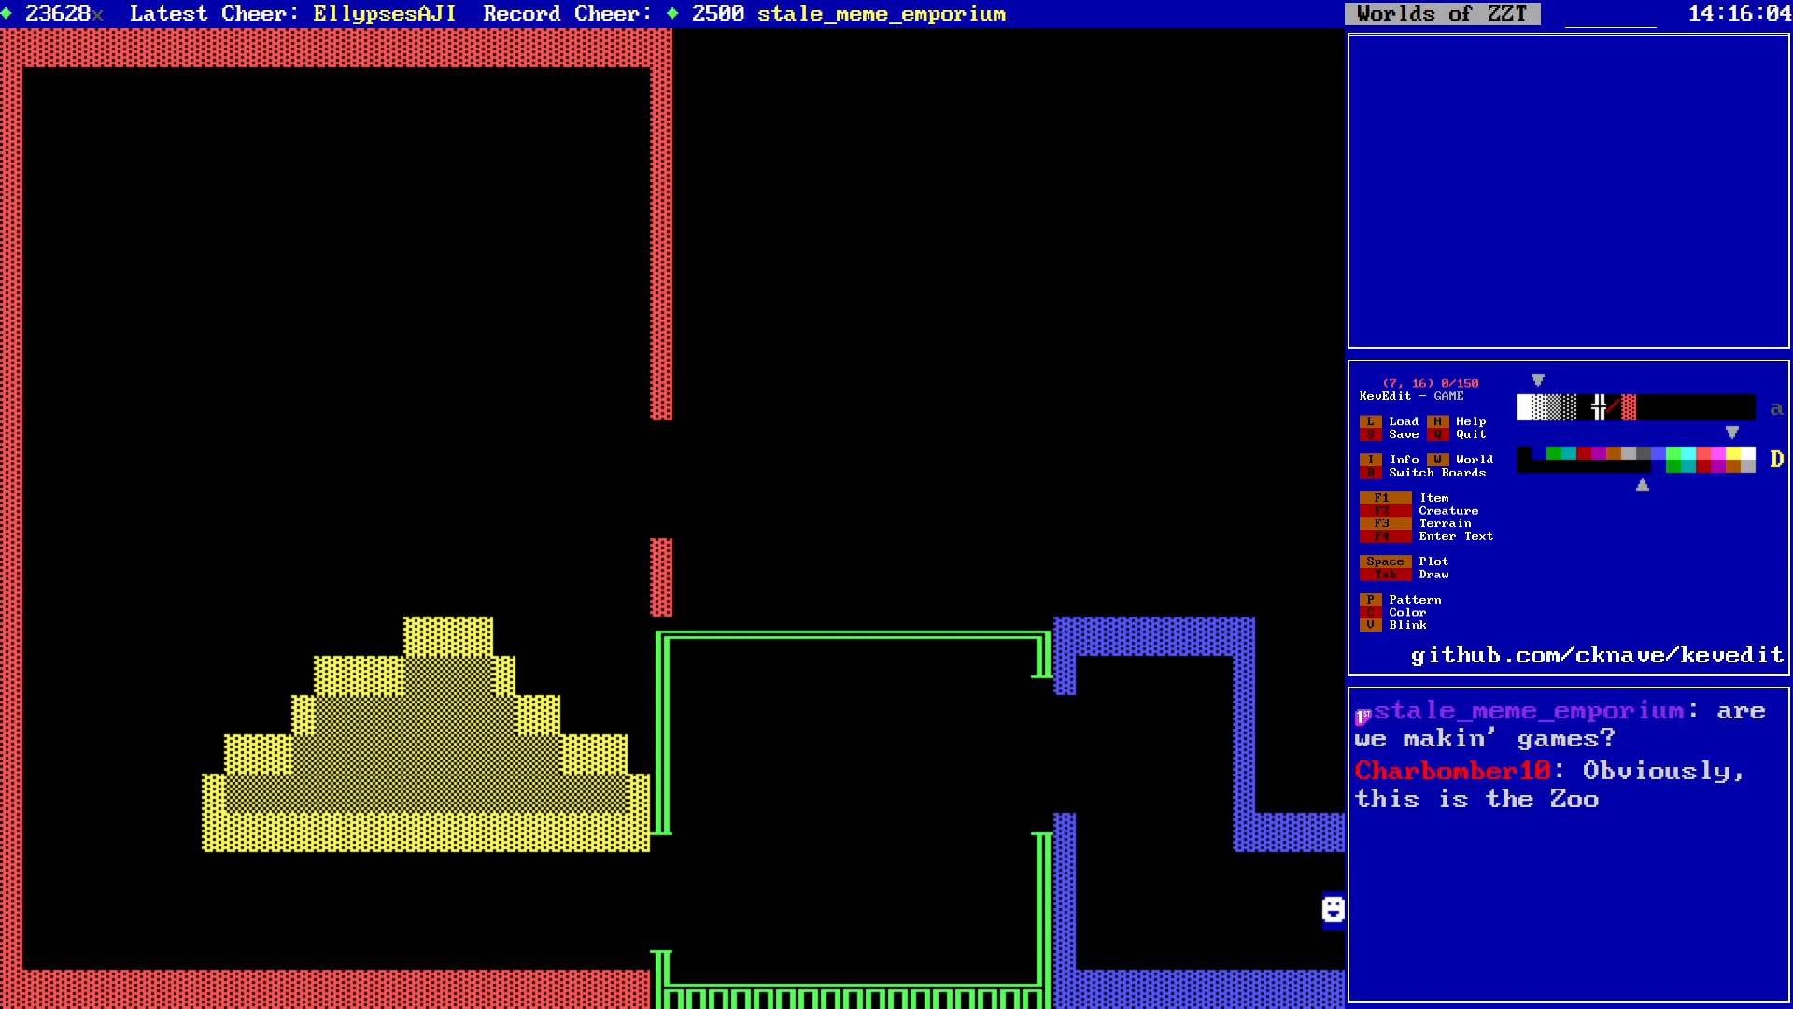
pyautogui.press('Up')
pyautogui.press('Up')
pyautogui.press('Up')
pyautogui.press('Up')
pyautogui.press('Up')
pyautogui.press('Up')
pyautogui.press('Left')
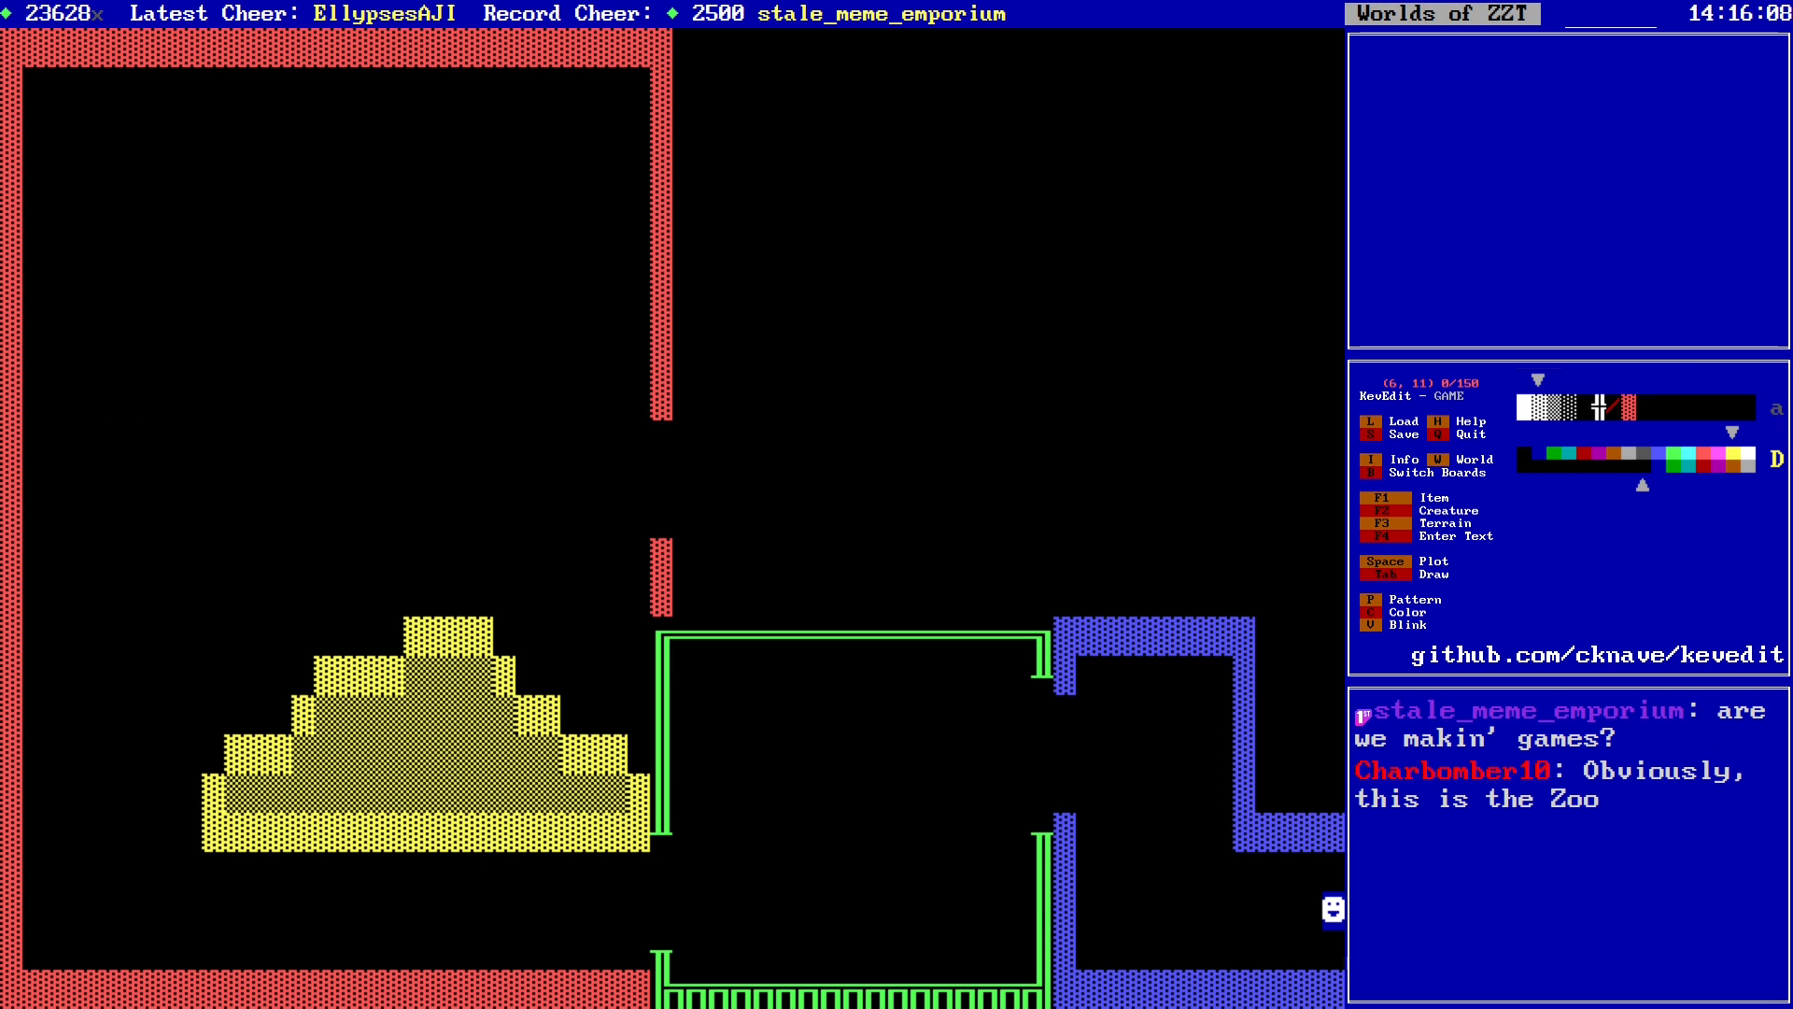
pyautogui.press('Down')
pyautogui.press('Right')
pyautogui.press('Right')
pyautogui.press('Right')
pyautogui.press('Up')
pyautogui.hotkey('shift', 'Down')
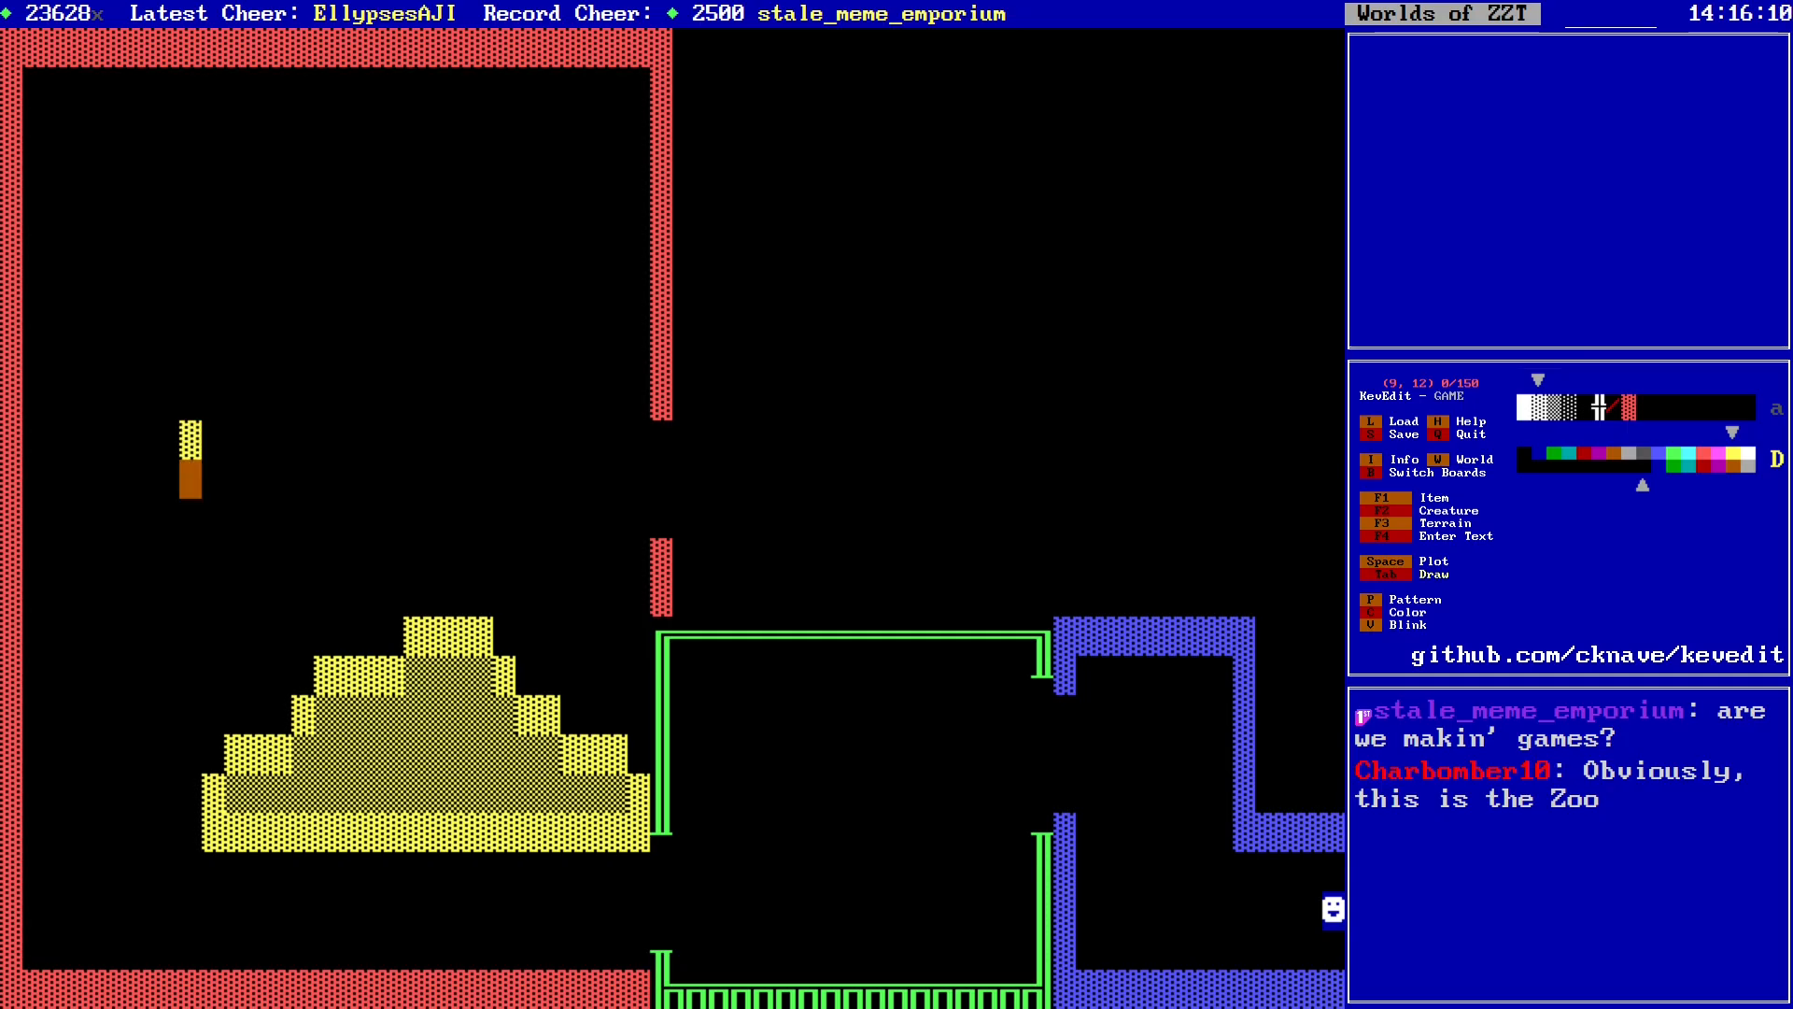
# Step: Draw the upper mound's yellow base wall along row 12 to (20, 12), ending with a cell up at (20, 11)
pyautogui.hotkey('shift', 'Right')
pyautogui.hotkey('shift', 'Right')
pyautogui.hotkey('shift', 'Right')
pyautogui.hotkey('shift', 'Right')
pyautogui.hotkey('shift', 'Right')
pyautogui.hotkey('shift', 'Right')
pyautogui.hotkey('shift', 'Right')
pyautogui.hotkey('shift', 'Right')
pyautogui.hotkey('shift', 'Right')
pyautogui.hotkey('shift', 'Right')
pyautogui.hotkey('shift', 'Right')
pyautogui.press('Up')
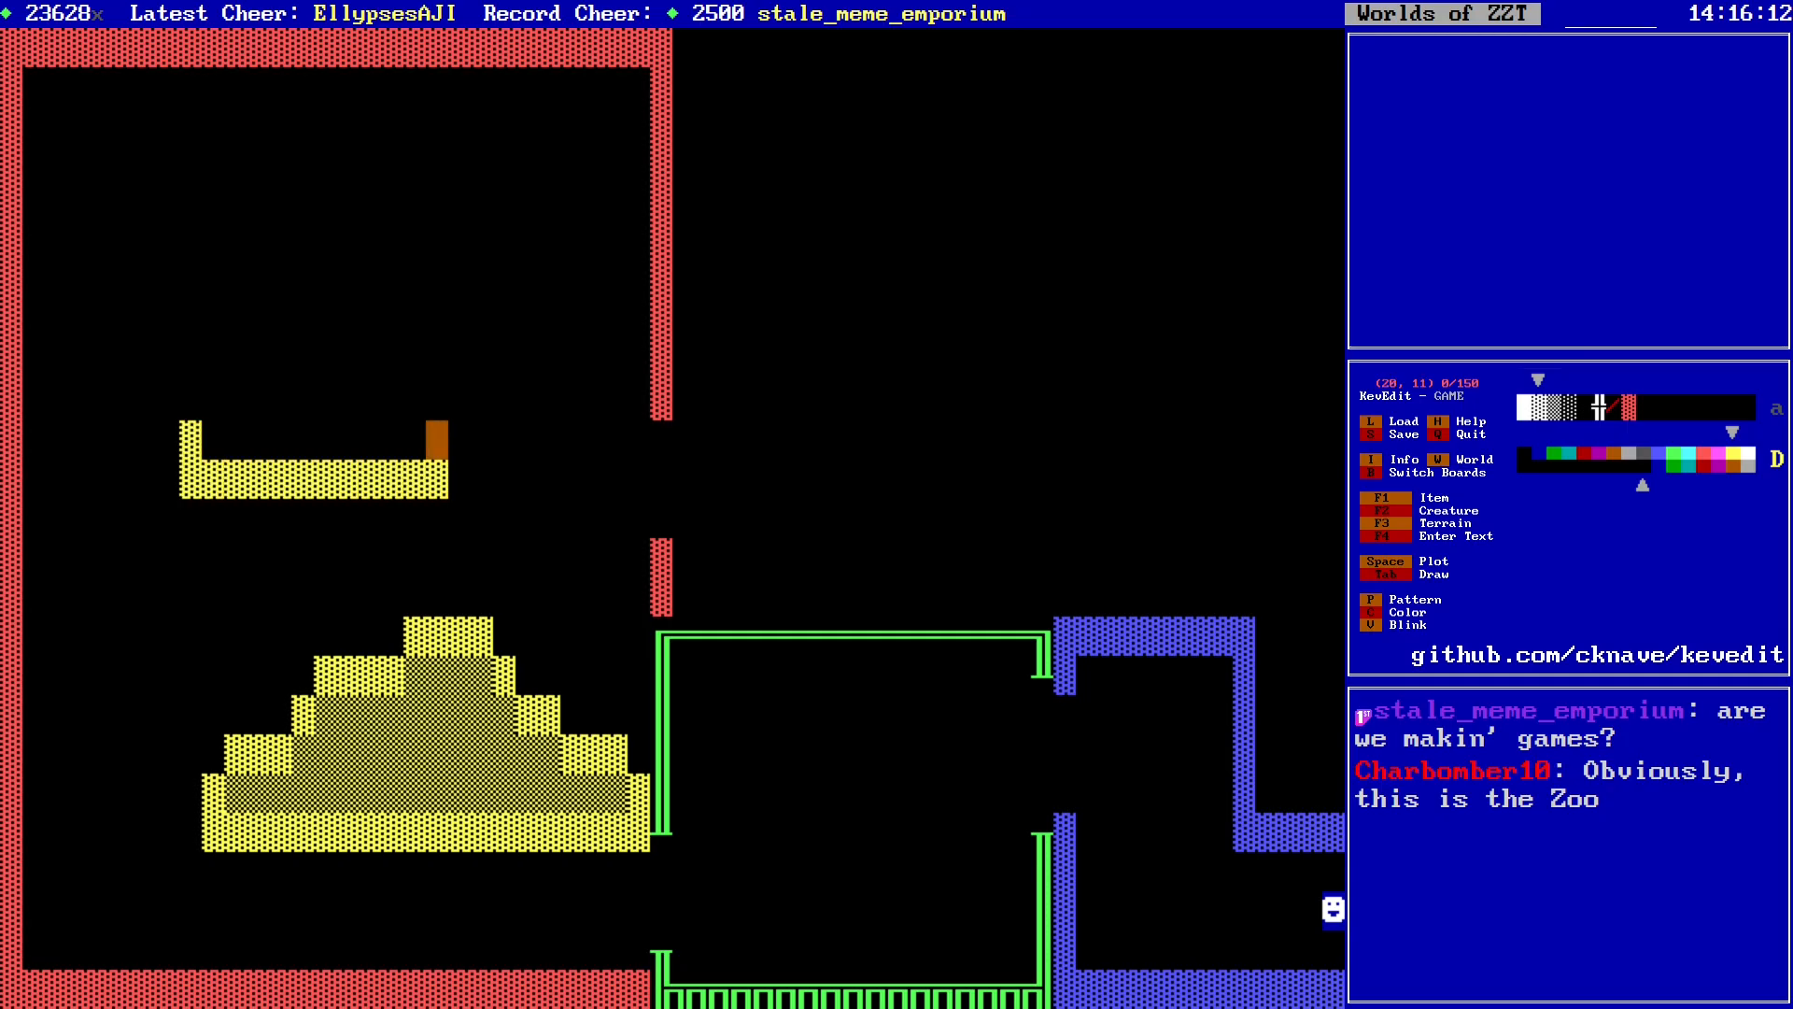
pyautogui.press('Up')
# Step: Draw the mound's east slope in yellow wall, from (19, 10) and (18, 10) up to (17, 9)
pyautogui.hotkey('shift', 'Left')
pyautogui.hotkey('shift', 'Left')
pyautogui.press('Up')
pyautogui.hotkey('shift', 'Left')
pyautogui.press('Up')
pyautogui.press('Left')
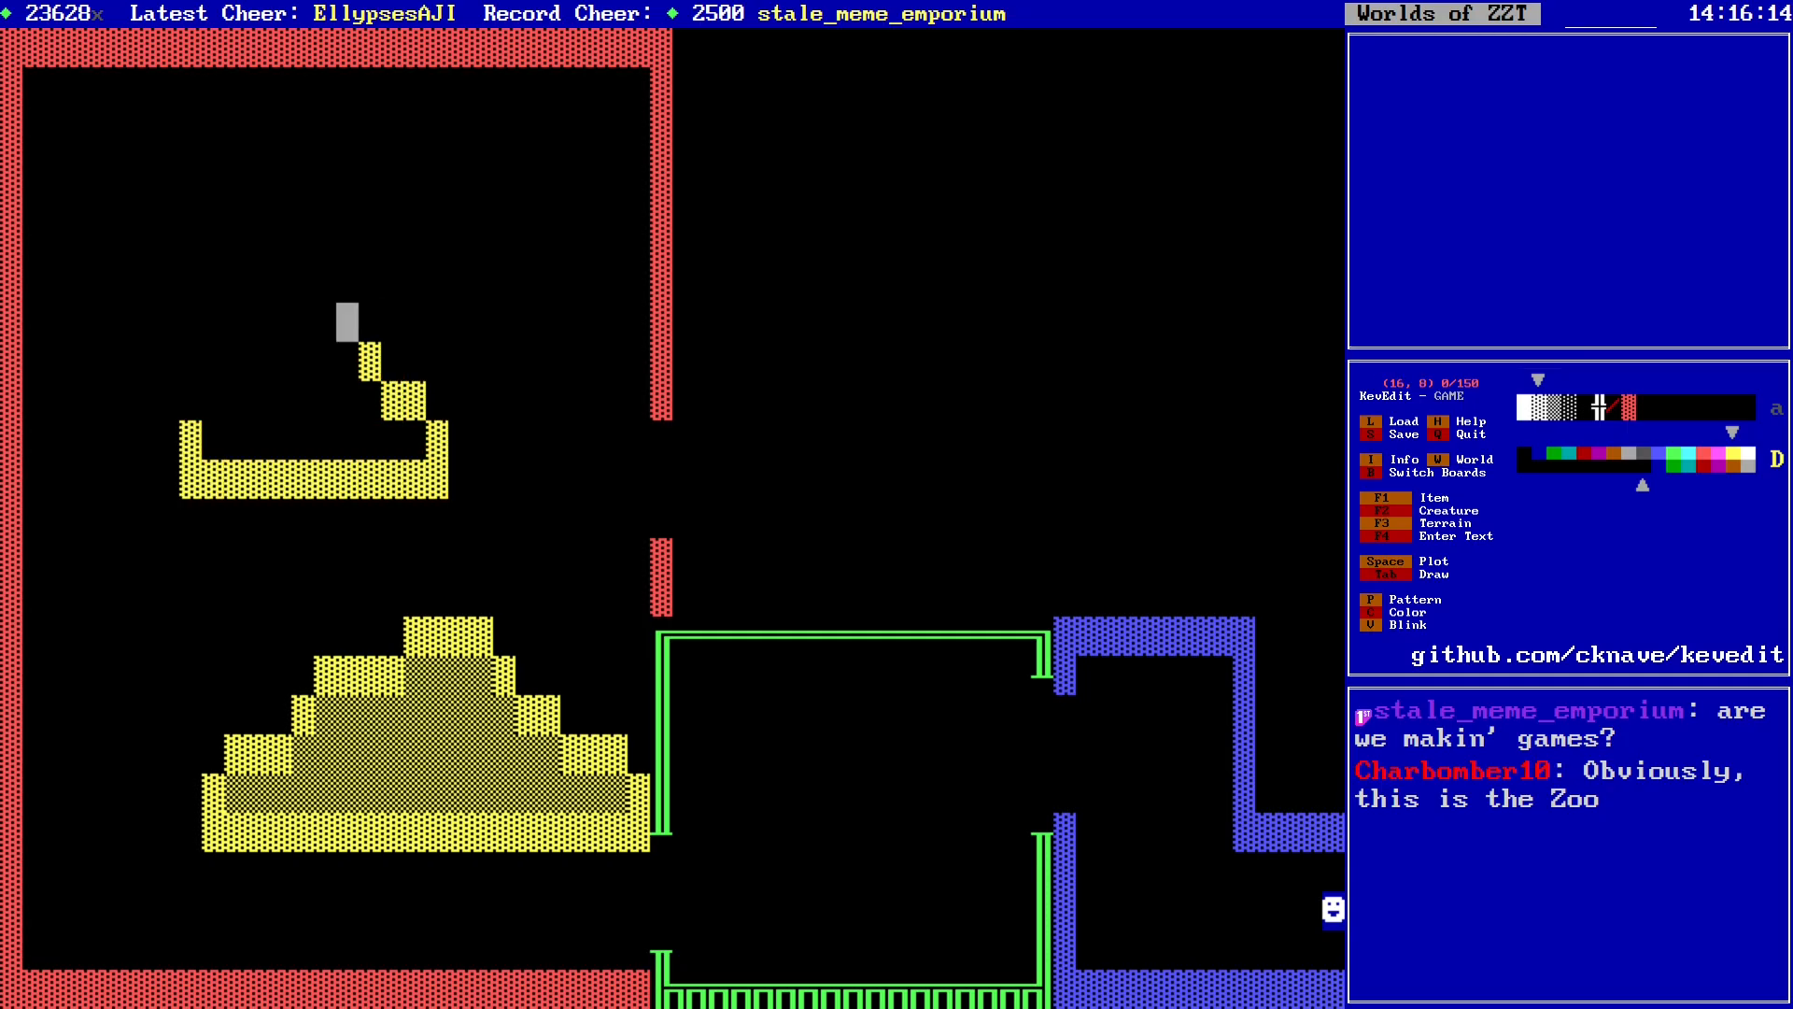
# Step: Draw the mound's peak at (15, 8) to (16, 8) and its west slope through (14, 9) to (10, 10)
pyautogui.hotkey('shift', 'Left')
pyautogui.press('Down')
pyautogui.hotkey('shift', 'Left')
pyautogui.press('Down')
pyautogui.hotkey('shift', 'Left')
pyautogui.hotkey('shift', 'Left')
pyautogui.hotkey('shift', 'Left')
pyautogui.hotkey('shift', 'Left')
pyautogui.hotkey('shift', 'Left')
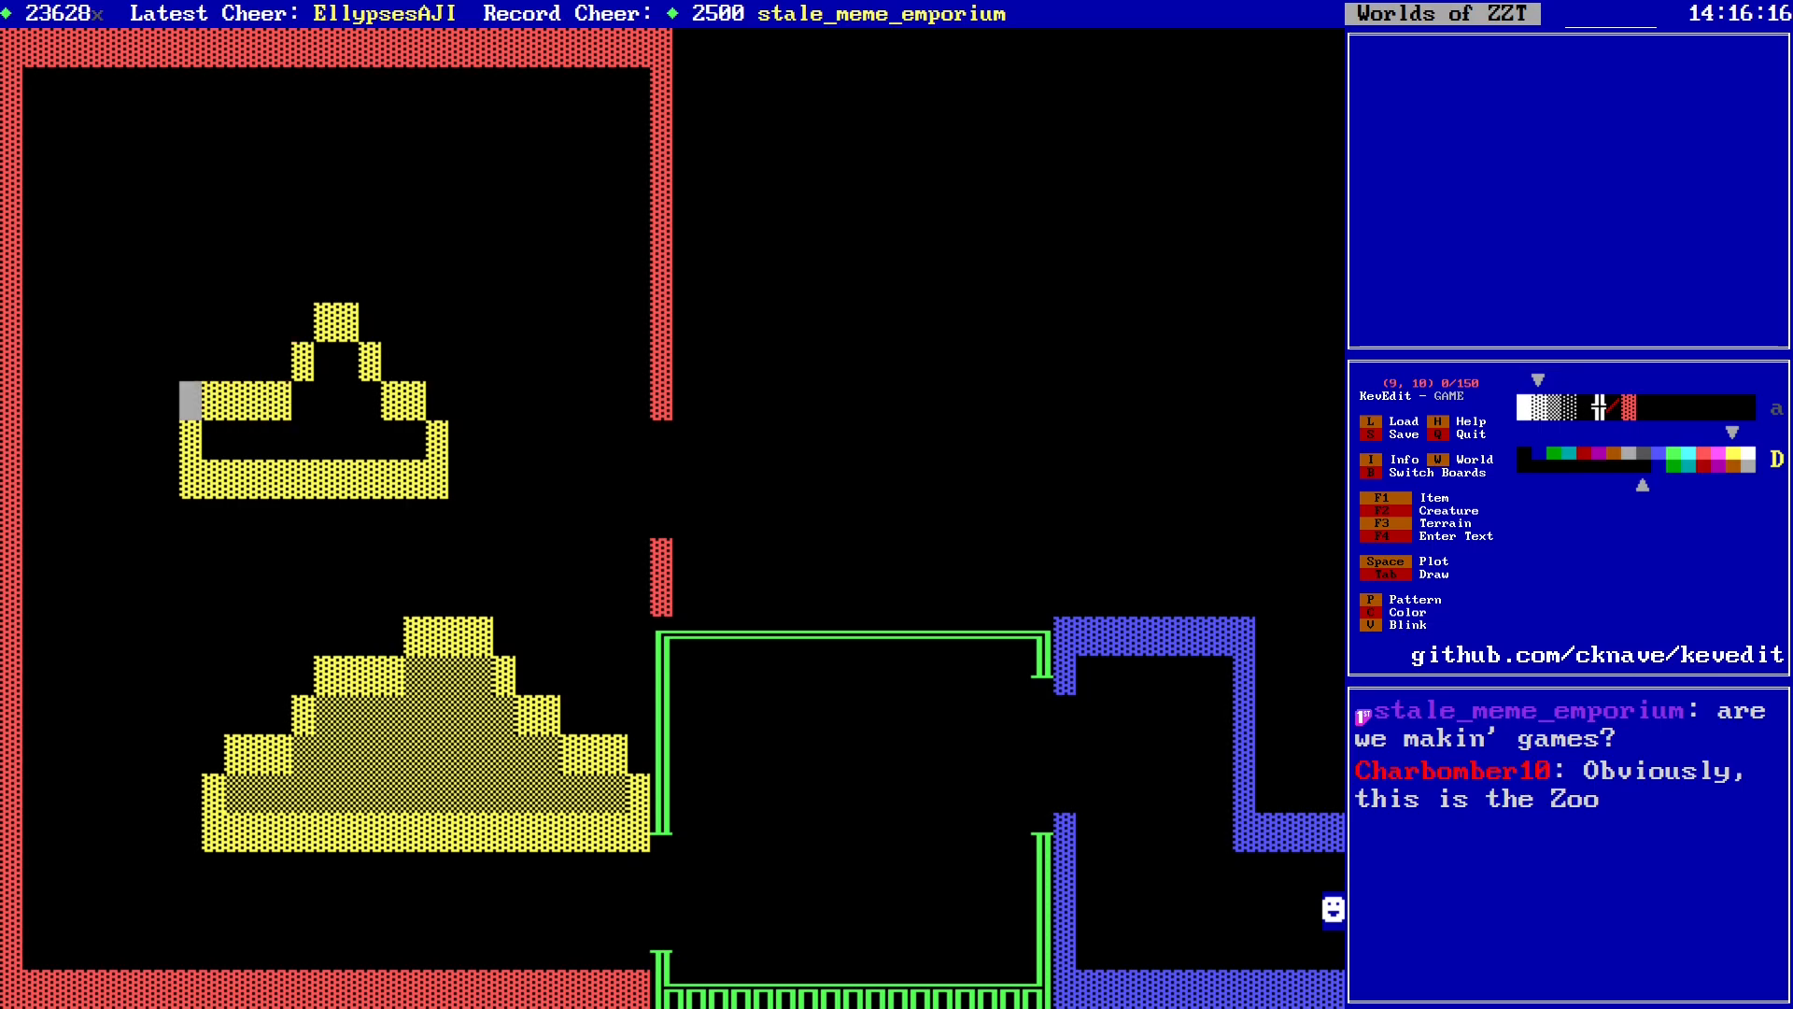
pyautogui.press('Right')
pyautogui.press('Right')
pyautogui.press('Left')
pyautogui.press('Left')
# Step: Start another yellow mound in the room's northwest corner, with wall cells (2, 6) to (4, 6), (5, 5) and (6, 4)
pyautogui.press('Up')
pyautogui.press('Left')
pyautogui.press('Up')
pyautogui.press('Left')
pyautogui.press('Left')
pyautogui.press('Left')
pyautogui.press('Up')
pyautogui.press('Left')
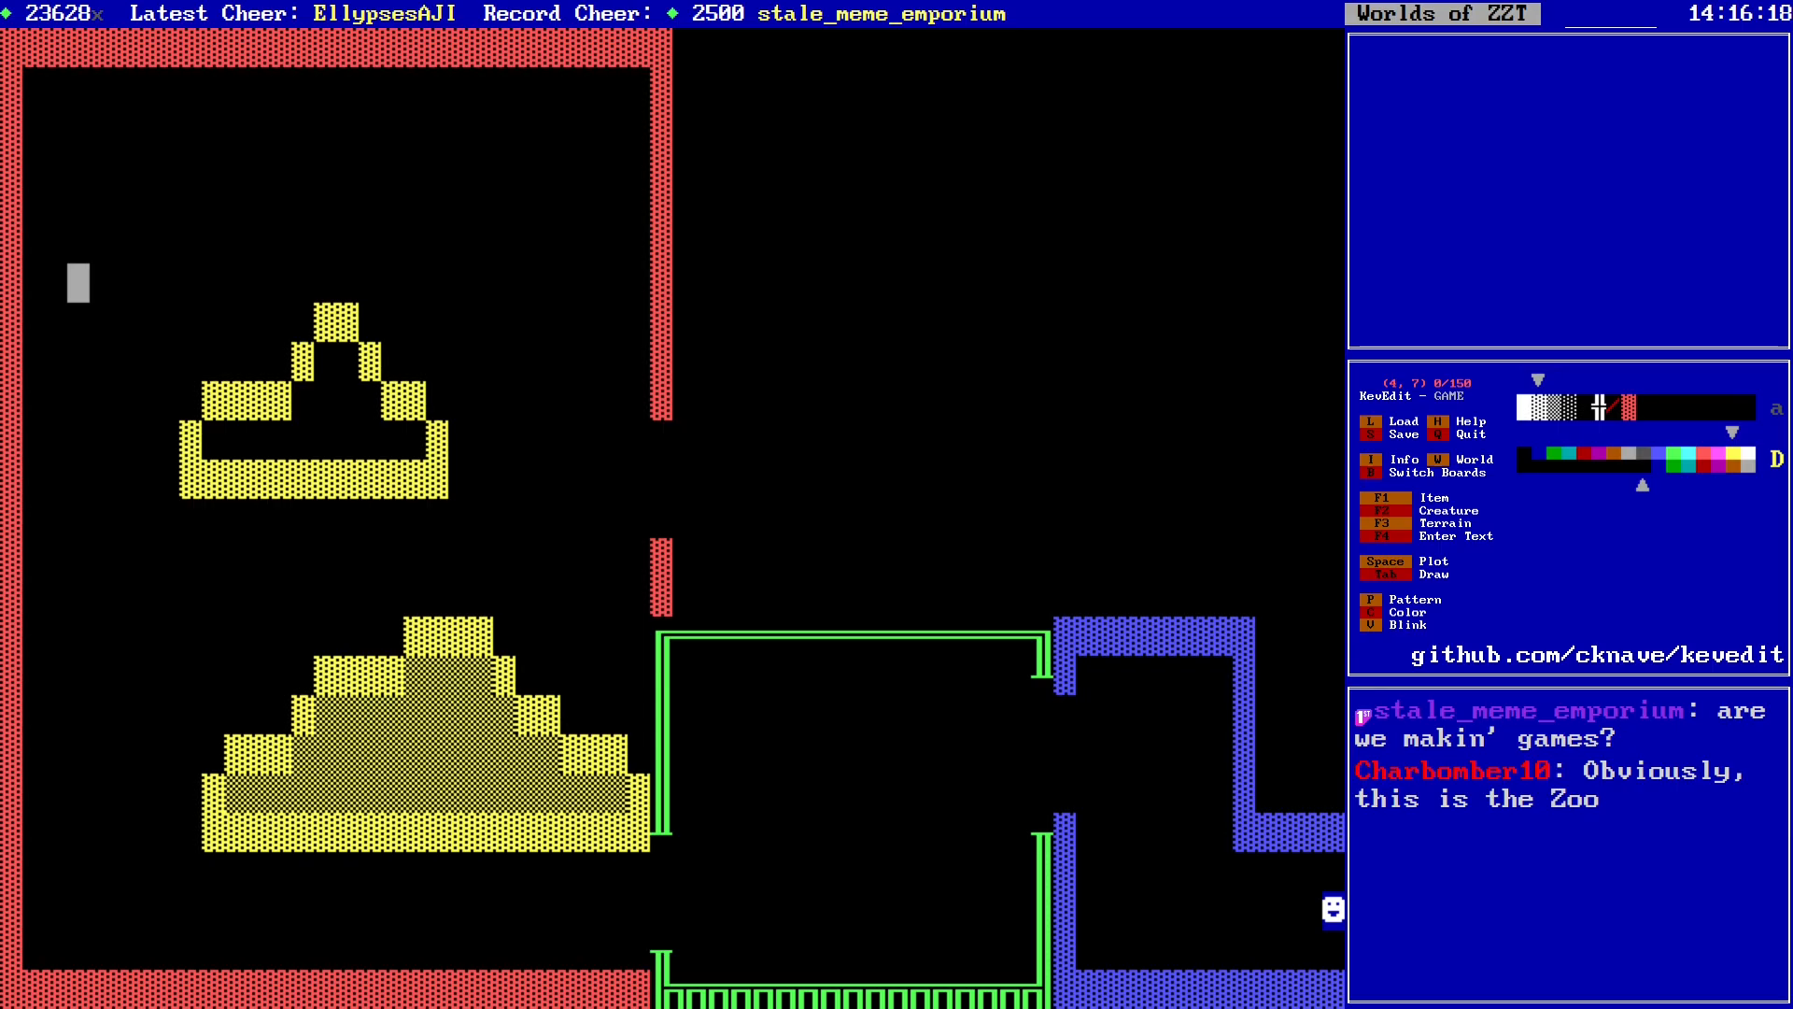
pyautogui.press('Up')
pyautogui.press('Left')
pyautogui.hotkey('shift', 'Left')
pyautogui.hotkey('shift', 'Right')
pyautogui.hotkey('shift', 'Right')
pyautogui.press('Up')
pyautogui.hotkey('shift', 'Right')
pyautogui.press('Right')
pyautogui.hotkey('shift', 'Up')
pyautogui.press('Right')
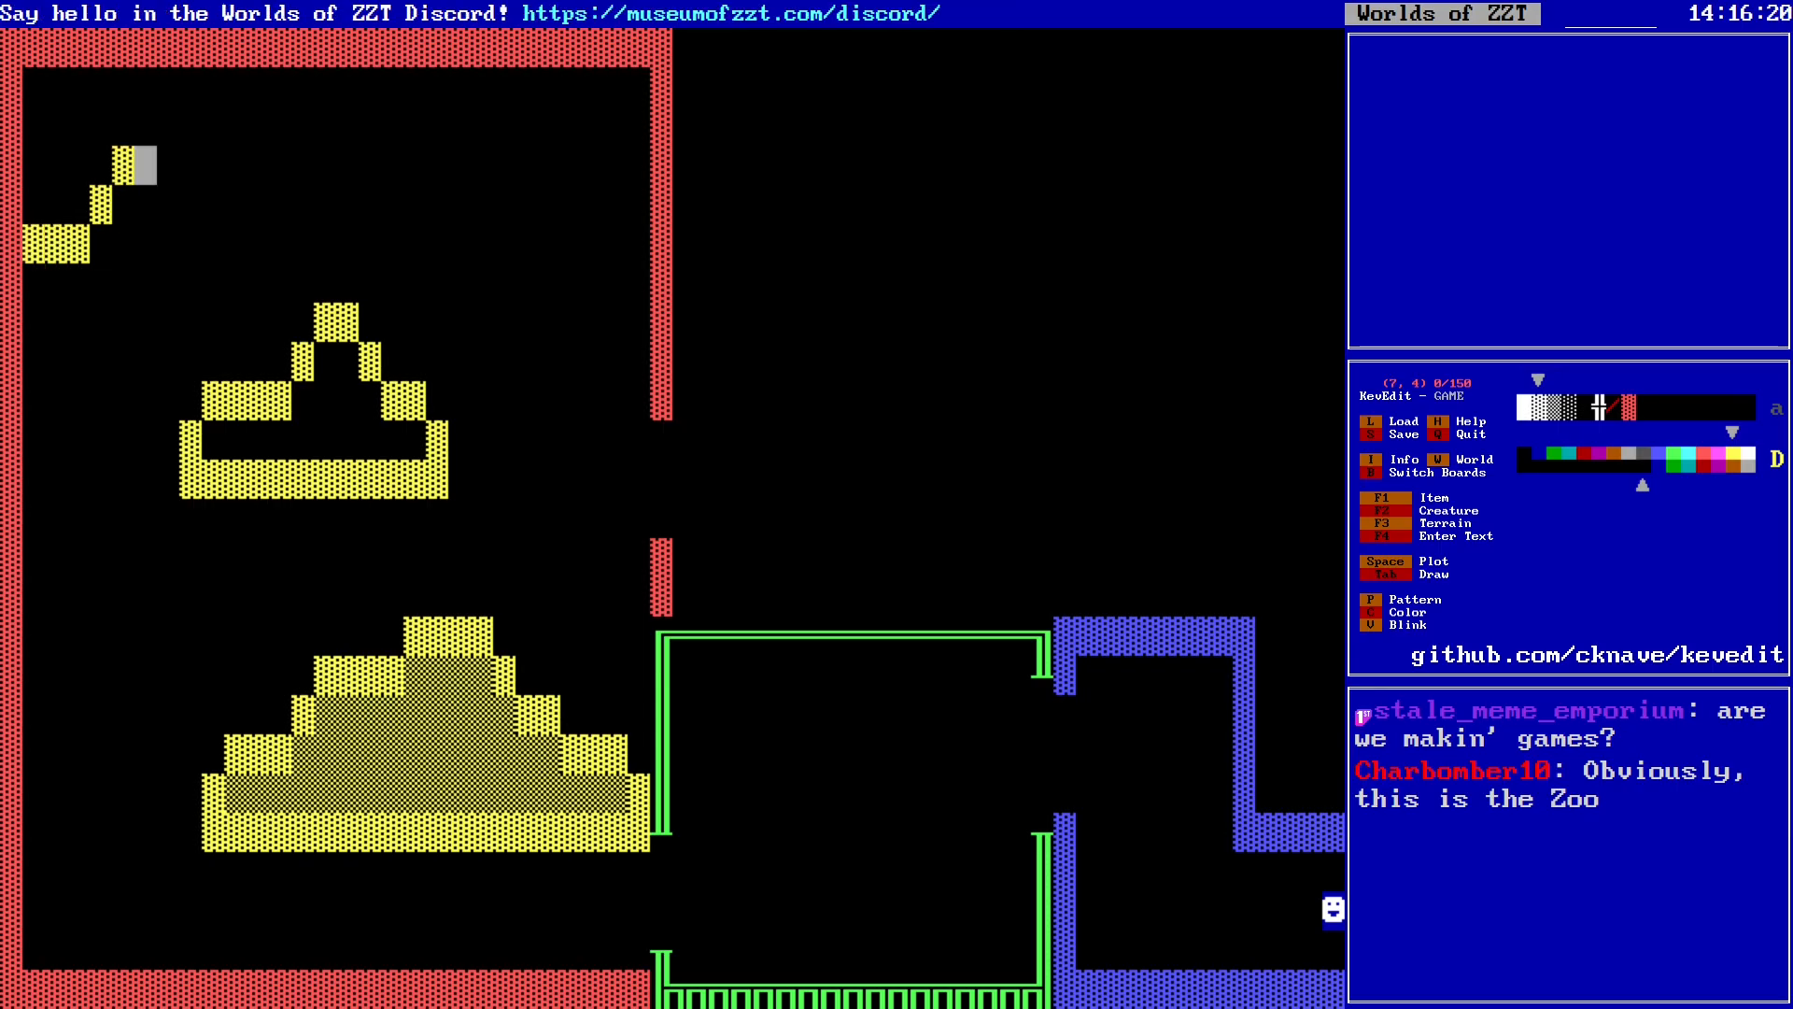
# Step: Extend the northwest mound's top to (9, 4), outline its east slope at (10, 5) and (11, 6), and plot (10, 7)
pyautogui.hotkey('shift', 'Right')
pyautogui.hotkey('shift', 'Right')
pyautogui.press('Down')
pyautogui.hotkey('shift', 'Right')
pyautogui.press('Down')
pyautogui.hotkey('shift', 'Right')
pyautogui.press('Down')
pyautogui.press('Left')
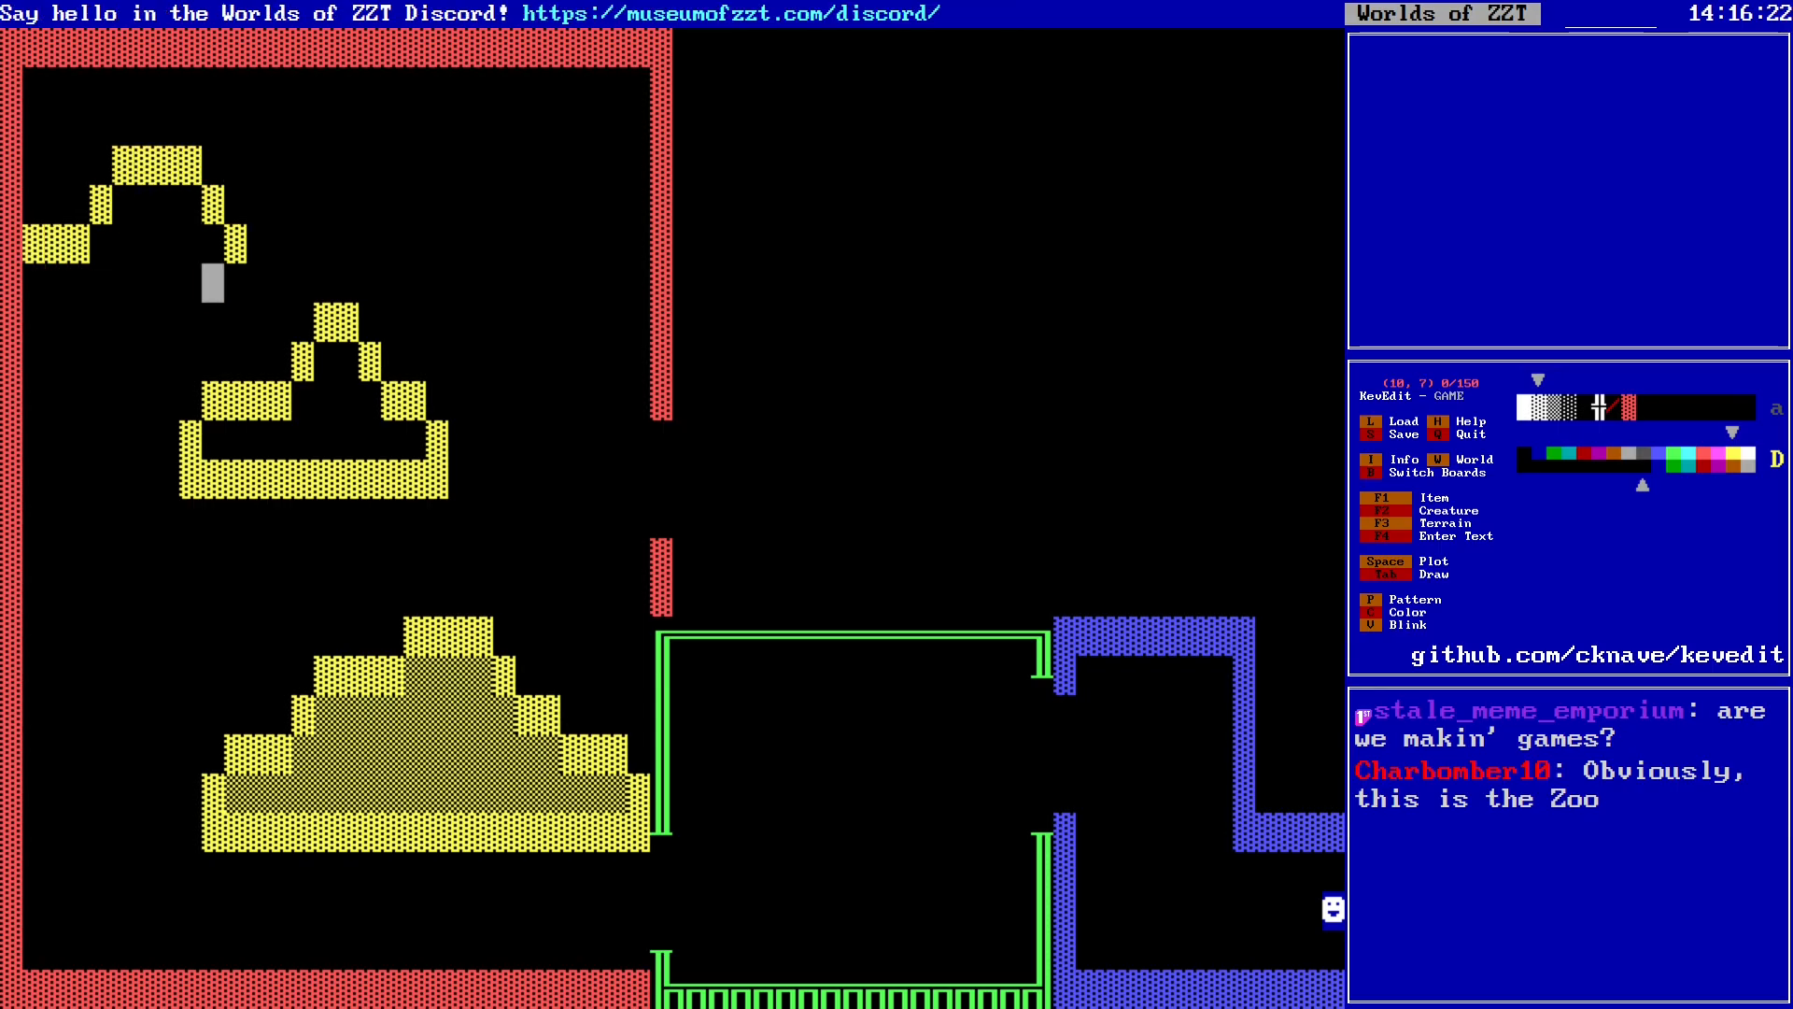
pyautogui.press('space')
pyautogui.press('Right')
pyautogui.press('Up')
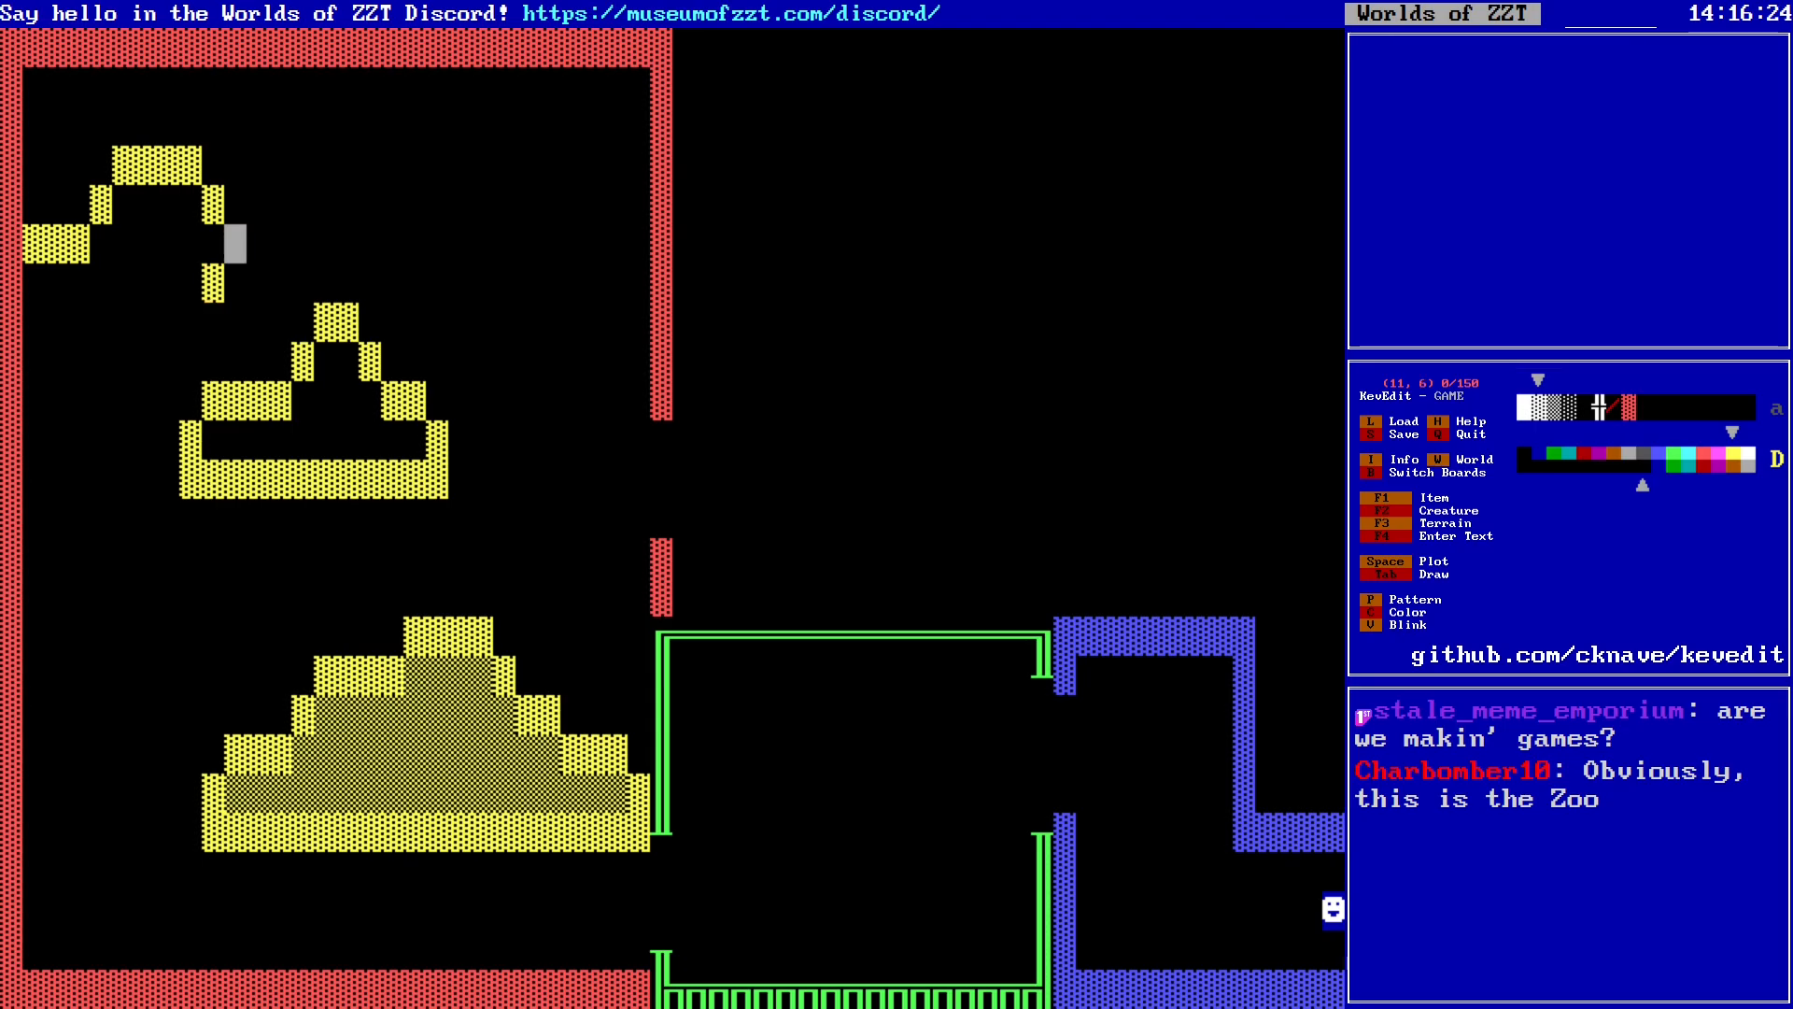
pyautogui.press('space')
# Step: Draw a yellow wall along row 7 from (12, 7) west to (5, 7) beneath the northwest mound
pyautogui.press('Right')
pyautogui.press('Down')
pyautogui.hotkey('shift', 'Left')
pyautogui.hotkey('shift', 'Left')
pyautogui.hotkey('shift', 'Left')
pyautogui.hotkey('shift', 'Left')
pyautogui.hotkey('shift', 'Left')
pyautogui.hotkey('shift', 'Left')
pyautogui.hotkey('shift', 'Left')
pyautogui.hotkey('shift', 'Left')
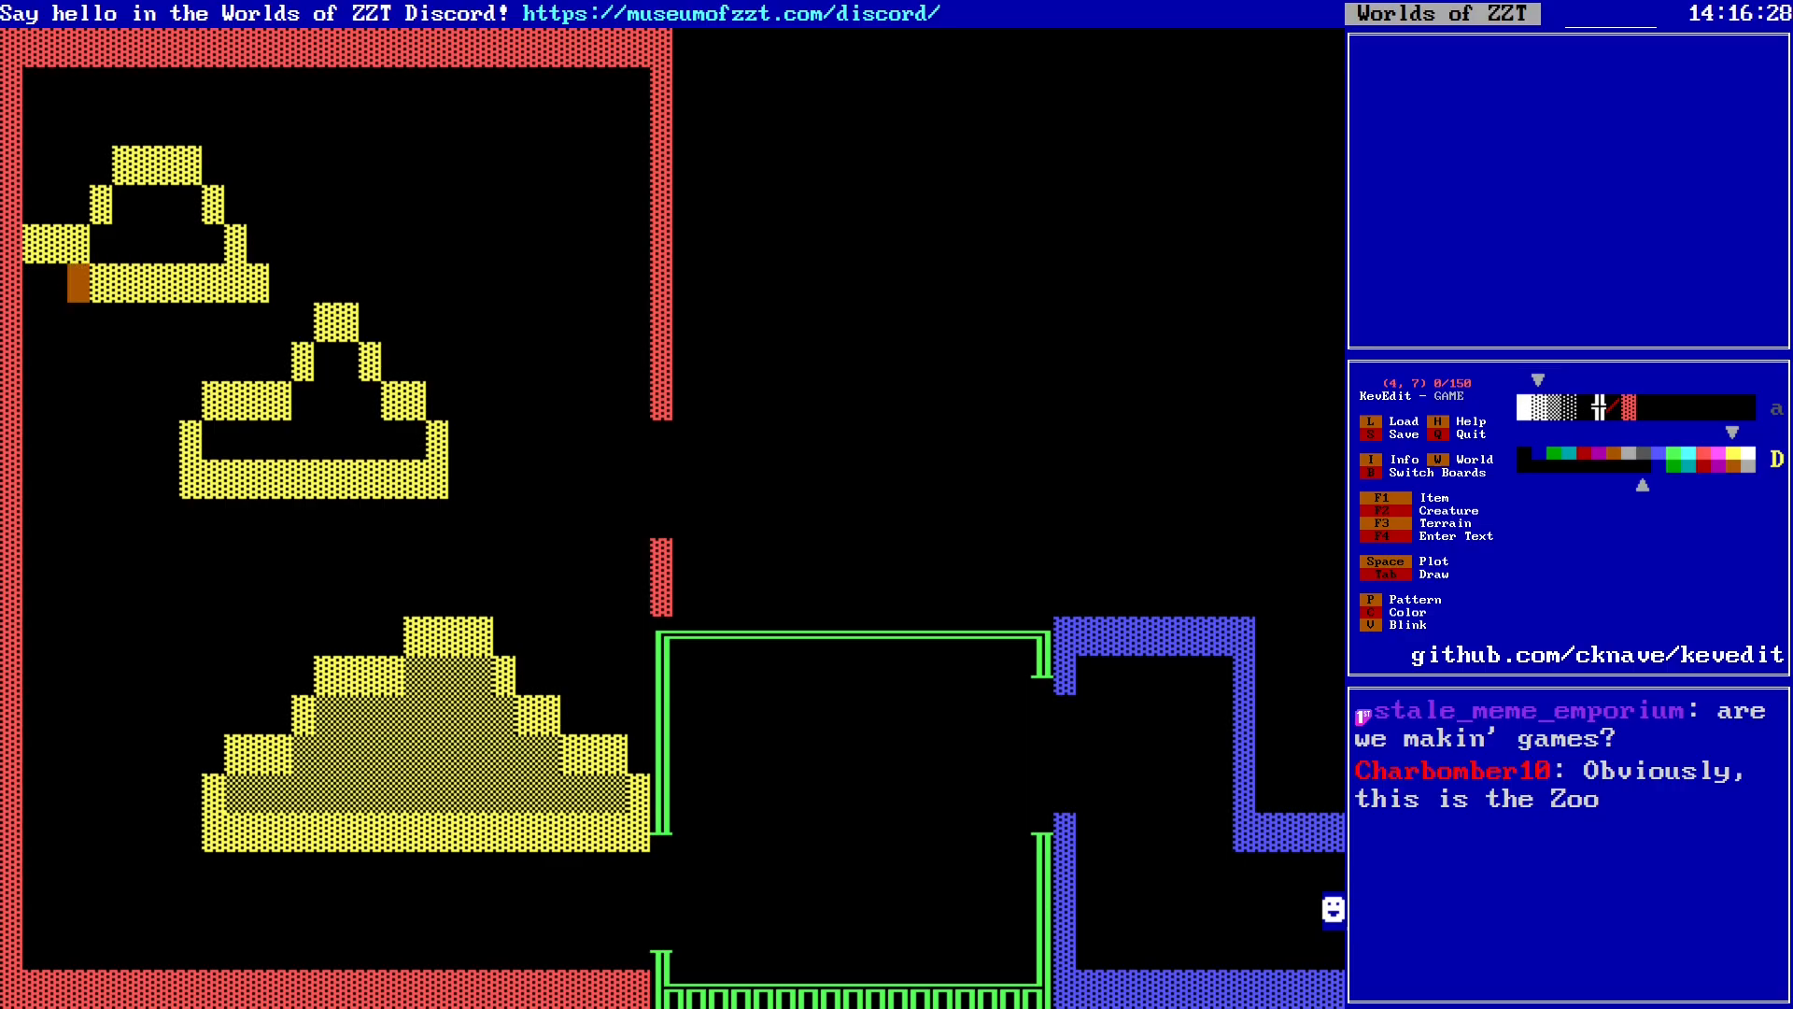
# Step: Draw a short yellow wall along row 8 from (4, 8) west to (2, 8), against the red wall
pyautogui.hotkey('shift', 'Down')
pyautogui.hotkey('shift', 'Left')
pyautogui.hotkey('shift', 'Left')
pyautogui.press('Right')
pyautogui.press('Up')
pyautogui.press('Right')
pyautogui.press('Right')
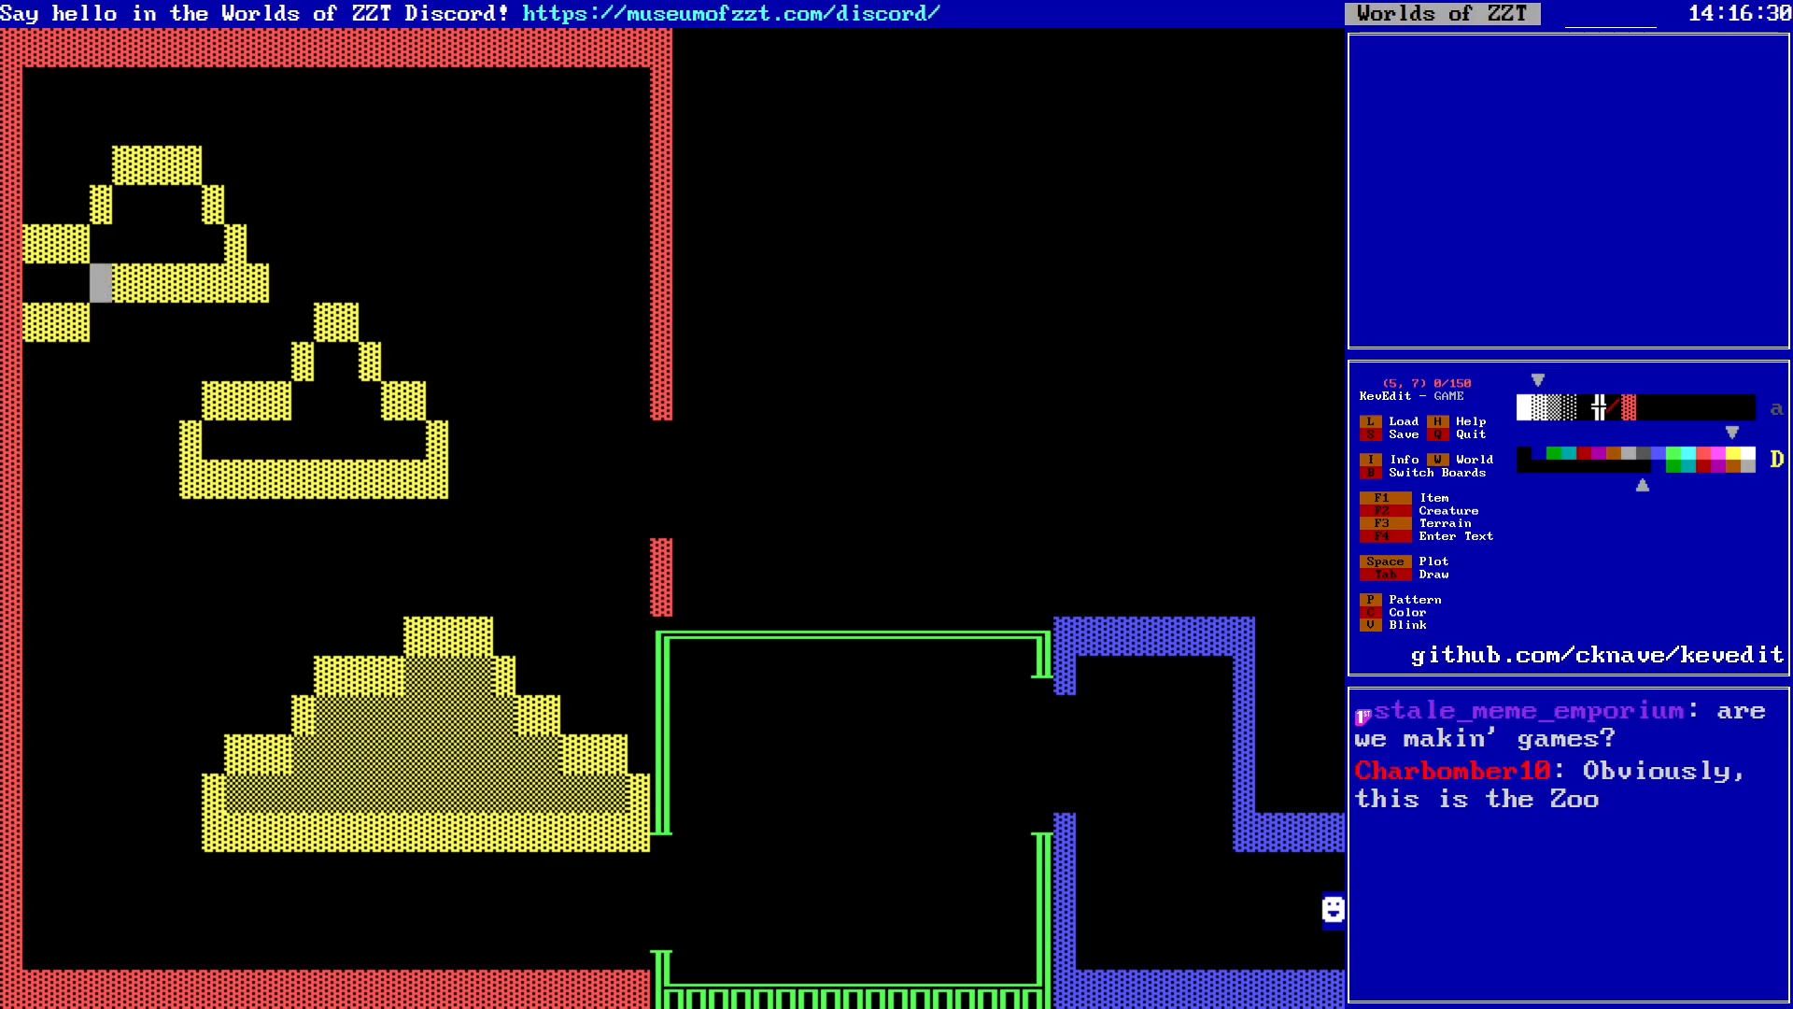
# Step: Erase the row 7 wall cells from (5, 7) to (10, 7) to open up the northwest mound's interior
pyautogui.press('Up')
pyautogui.press('Right')
pyautogui.press('Delete')
pyautogui.press('Right')
pyautogui.press('Delete')
pyautogui.press('Right')
pyautogui.press('Delete')
pyautogui.press('Right')
pyautogui.press('Delete')
pyautogui.press('Right')
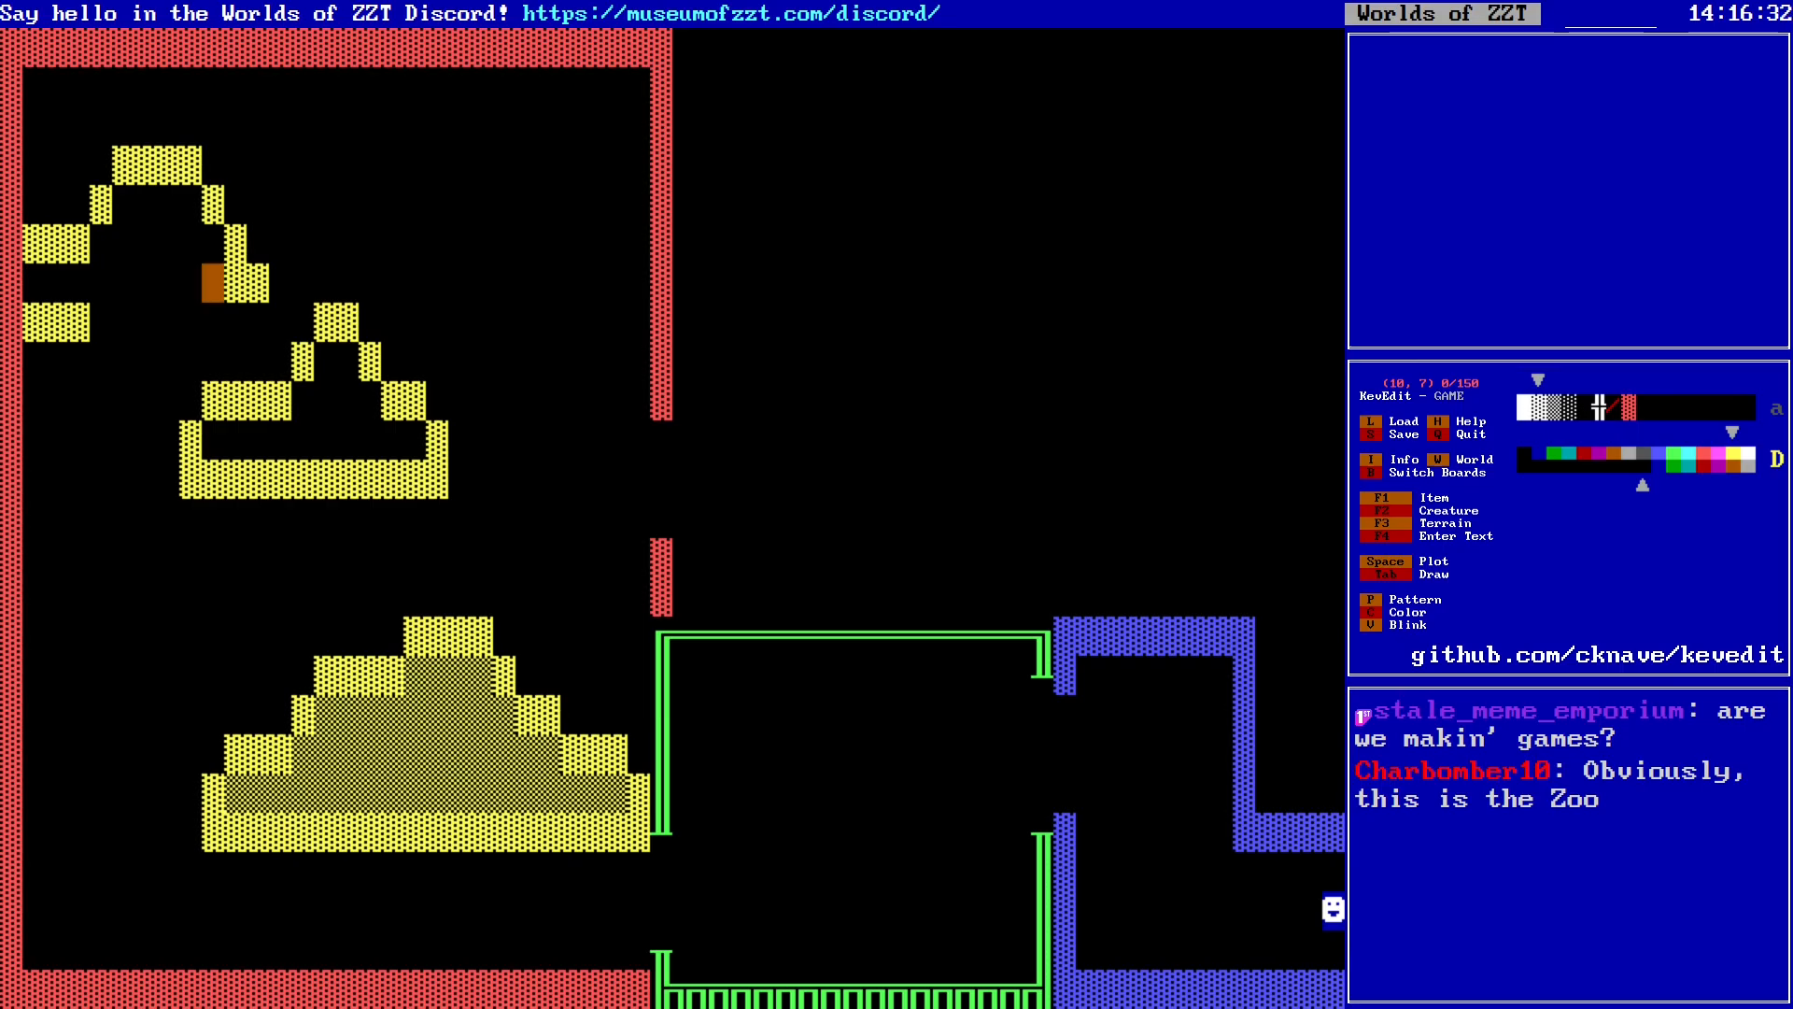
pyautogui.press('Delete')
# Step: Draw the northwest mound's base along row 8 from (10, 8) west to (5, 8), joining the existing short wall
pyautogui.press('Right')
pyautogui.press('Down')
pyautogui.hotkey('shift', 'Left')
pyautogui.hotkey('shift', 'Left')
pyautogui.hotkey('shift', 'Left')
pyautogui.hotkey('shift', 'Left')
pyautogui.hotkey('shift', 'Left')
pyautogui.hotkey('shift', 'Left')
pyautogui.hotkey('shift', 'Left')
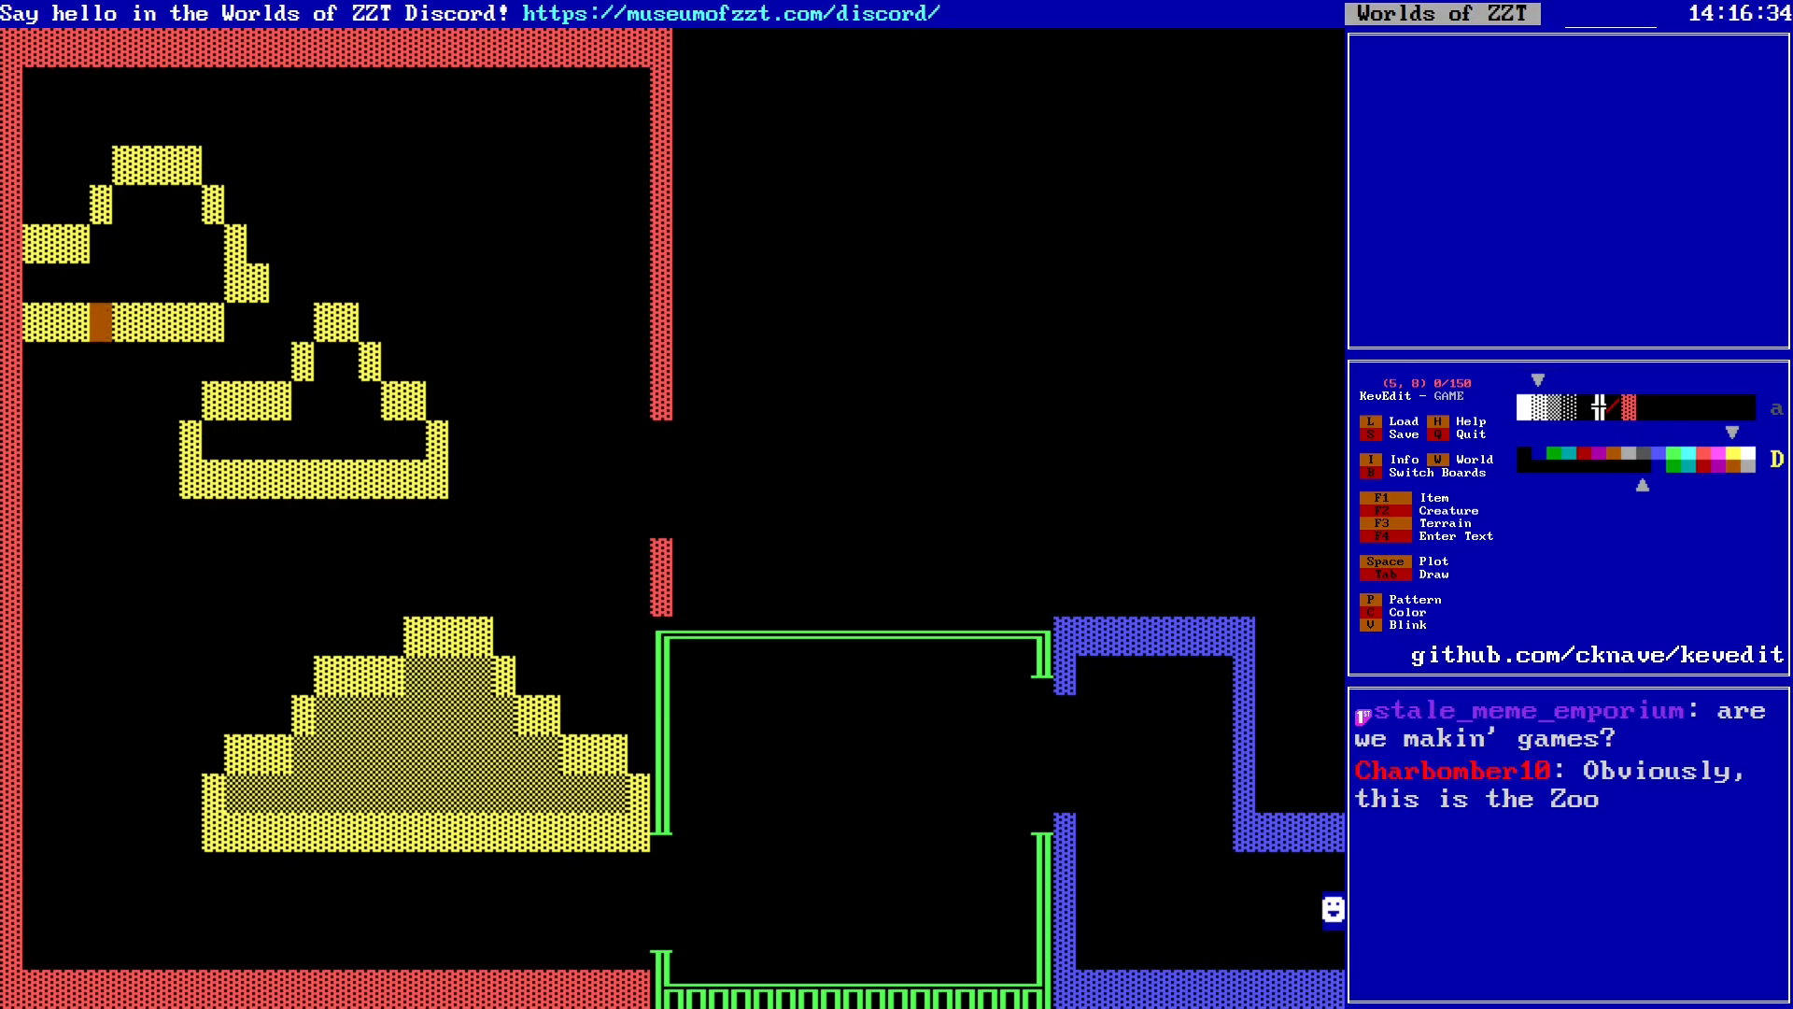
# Step: Close the northwest mound's west side with a wall cell at (3, 7) and erase the extra cells (2, 6), (2, 8) and (3, 6)
pyautogui.press('Left')
pyautogui.press('Up')
pyautogui.press('space')
pyautogui.press('Left')
pyautogui.press('Up')
pyautogui.press('Delete')
pyautogui.press('Down')
pyautogui.press('Down')
pyautogui.press('Delete')
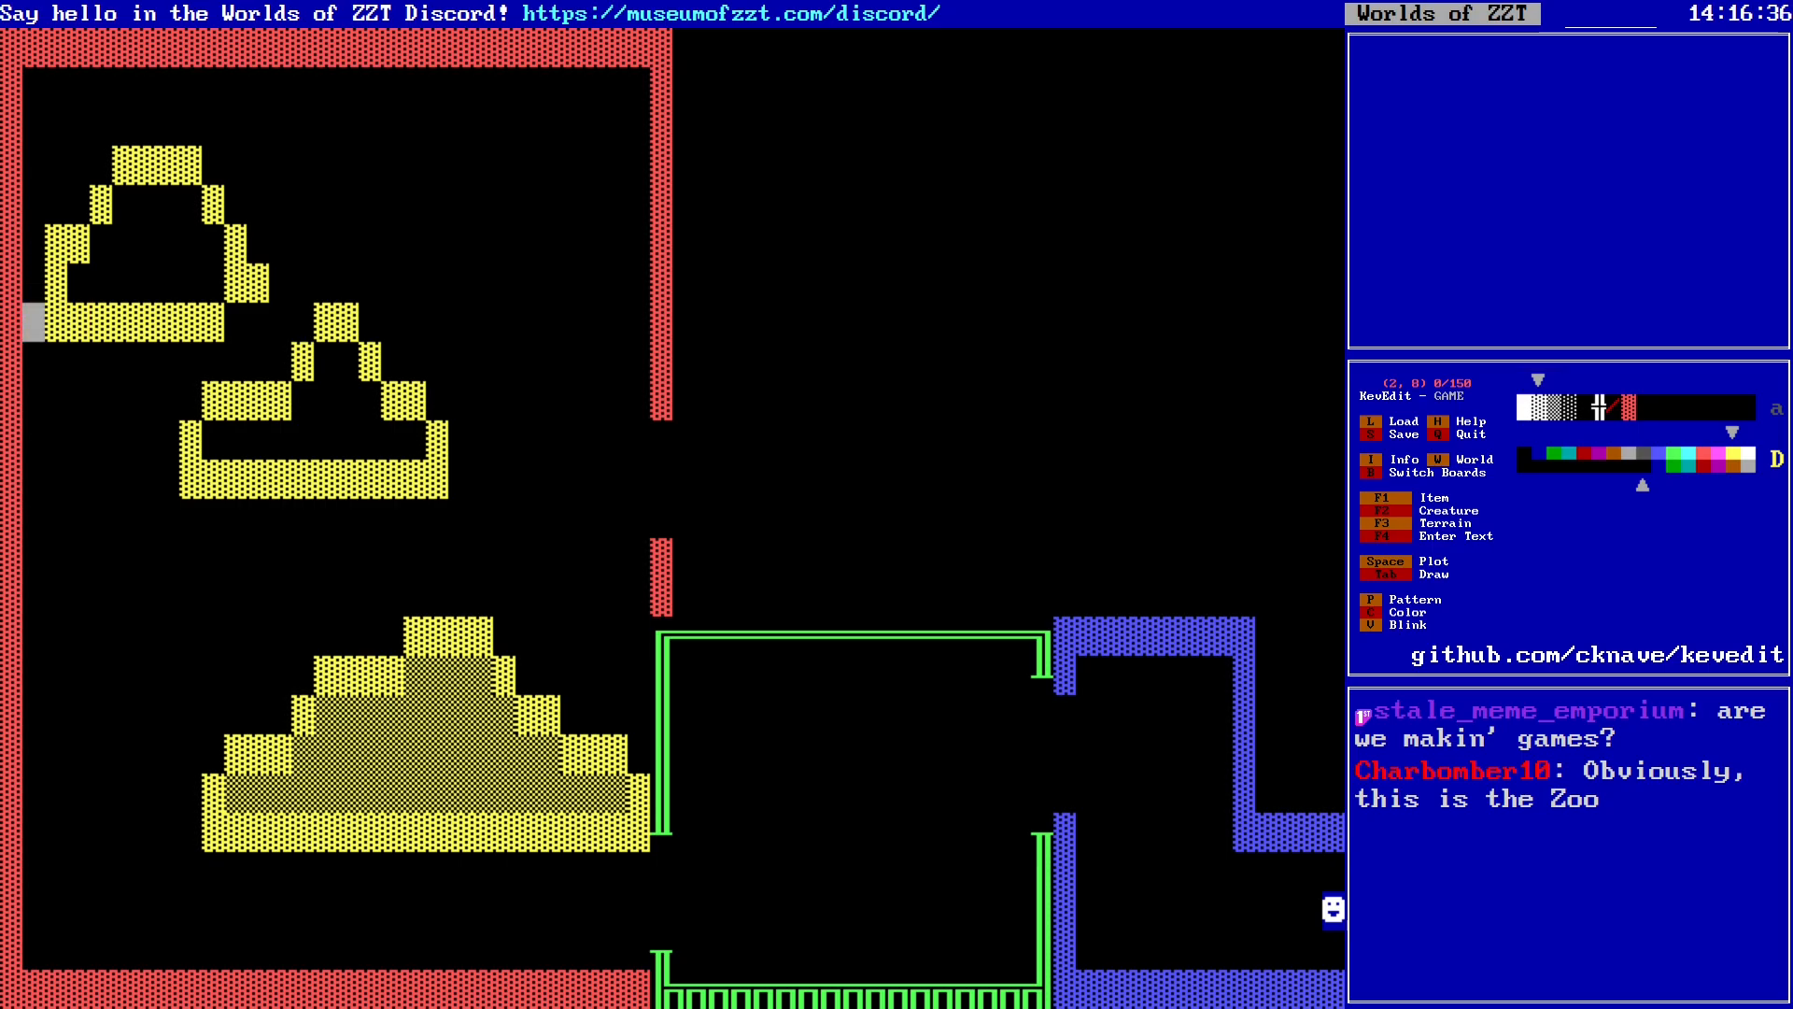
pyautogui.press('Up')
pyautogui.press('Up')
pyautogui.press('Down')
pyautogui.press('Delete')
pyautogui.press('Right')
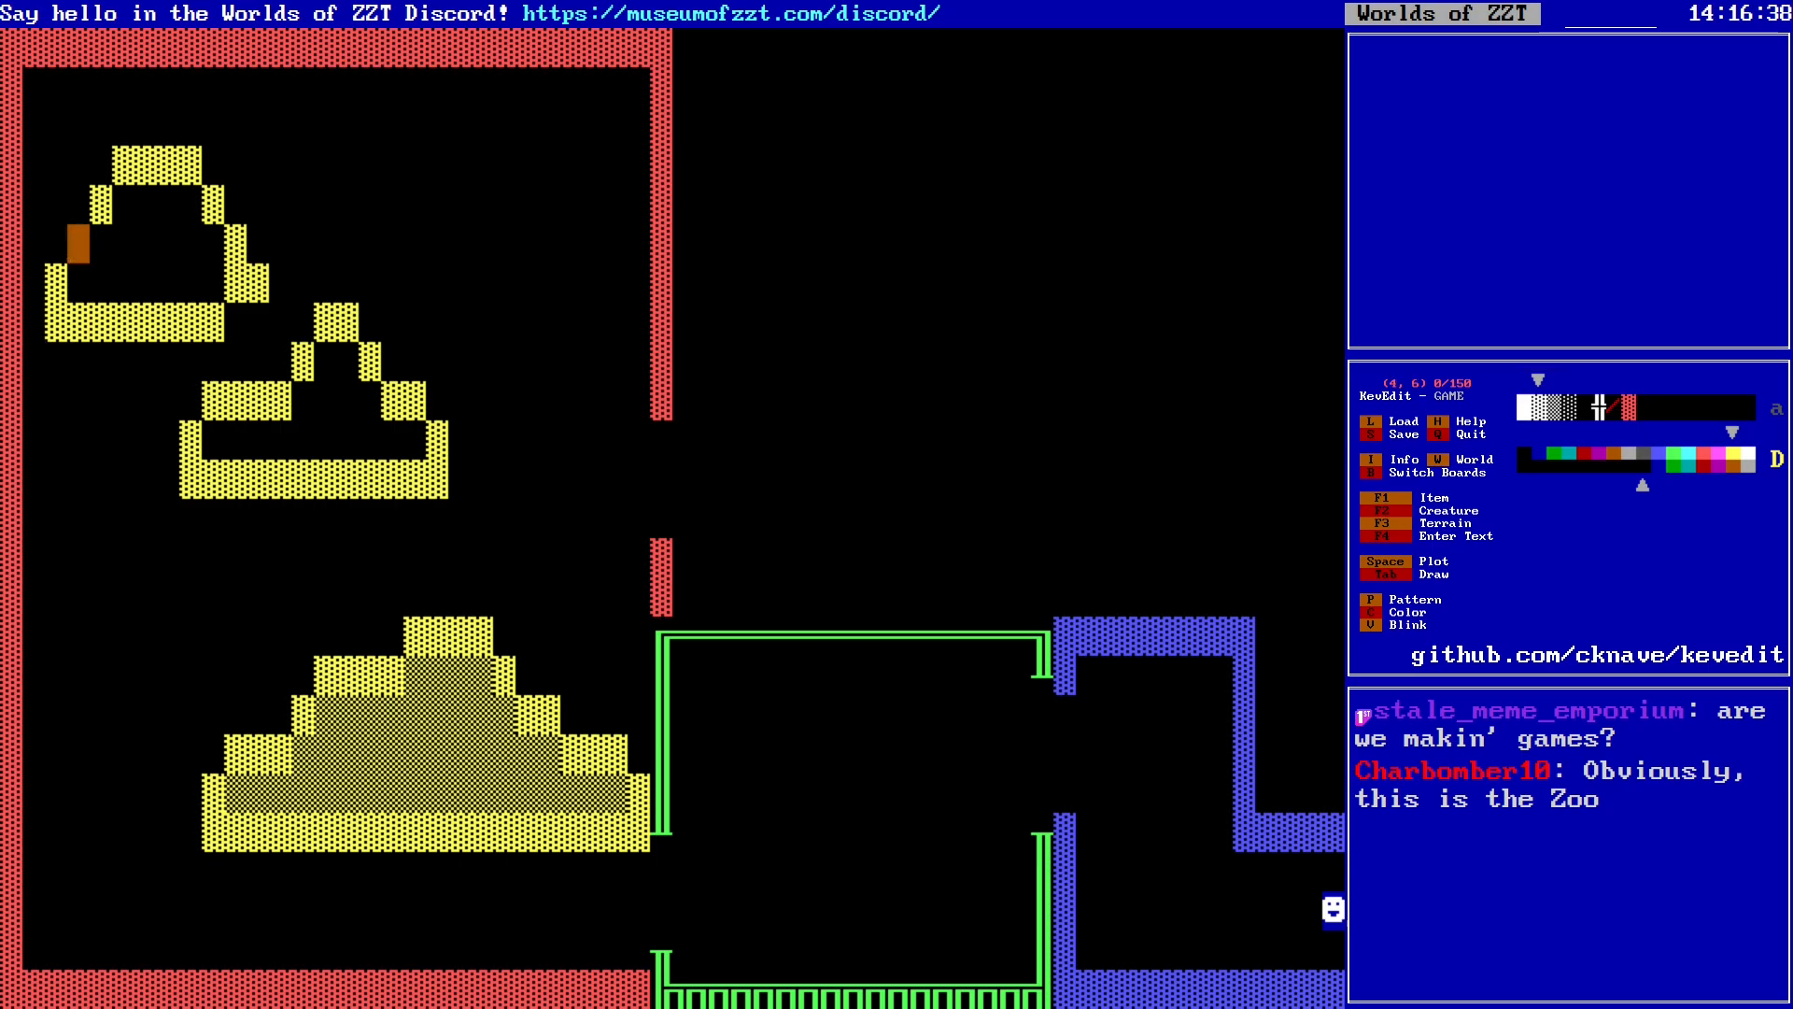
# Step: Erase the protruding wall cell at (12, 7) on the northwest mound's east side
pyautogui.press('Right')
pyautogui.press('Right')
pyautogui.press('Right')
pyautogui.press('Right')
pyautogui.press('Right')
pyautogui.press('Right')
pyautogui.press('Right')
pyautogui.press('Right')
pyautogui.press('Right')
pyautogui.press('Right')
pyautogui.press('Down')
pyautogui.press('Down')
pyautogui.press('Left')
pyautogui.press('Left')
pyautogui.press('Up')
pyautogui.press('Delete')
pyautogui.press('Left')
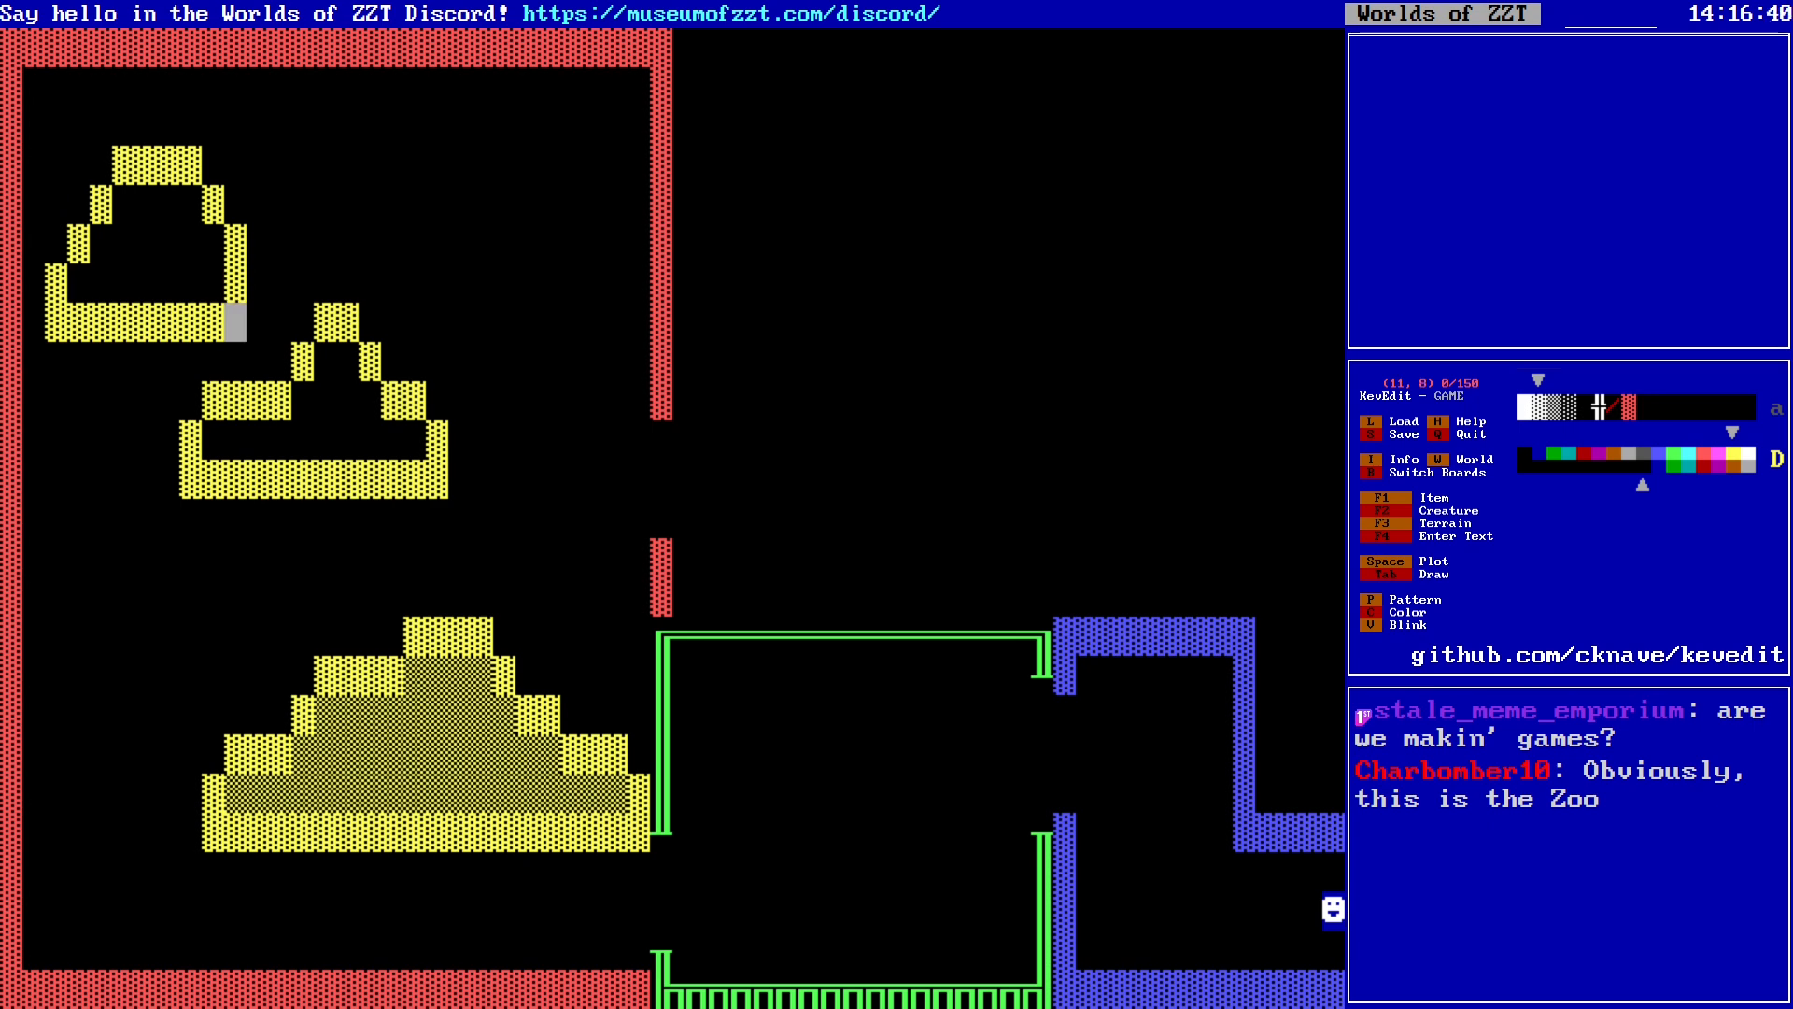
# Step: Fill the interiors of the two new mounds with yellow breakable wall
pyautogui.press('Down')
pyautogui.press('Down')
pyautogui.press('Down')
pyautogui.press('Down')
pyautogui.press('p')
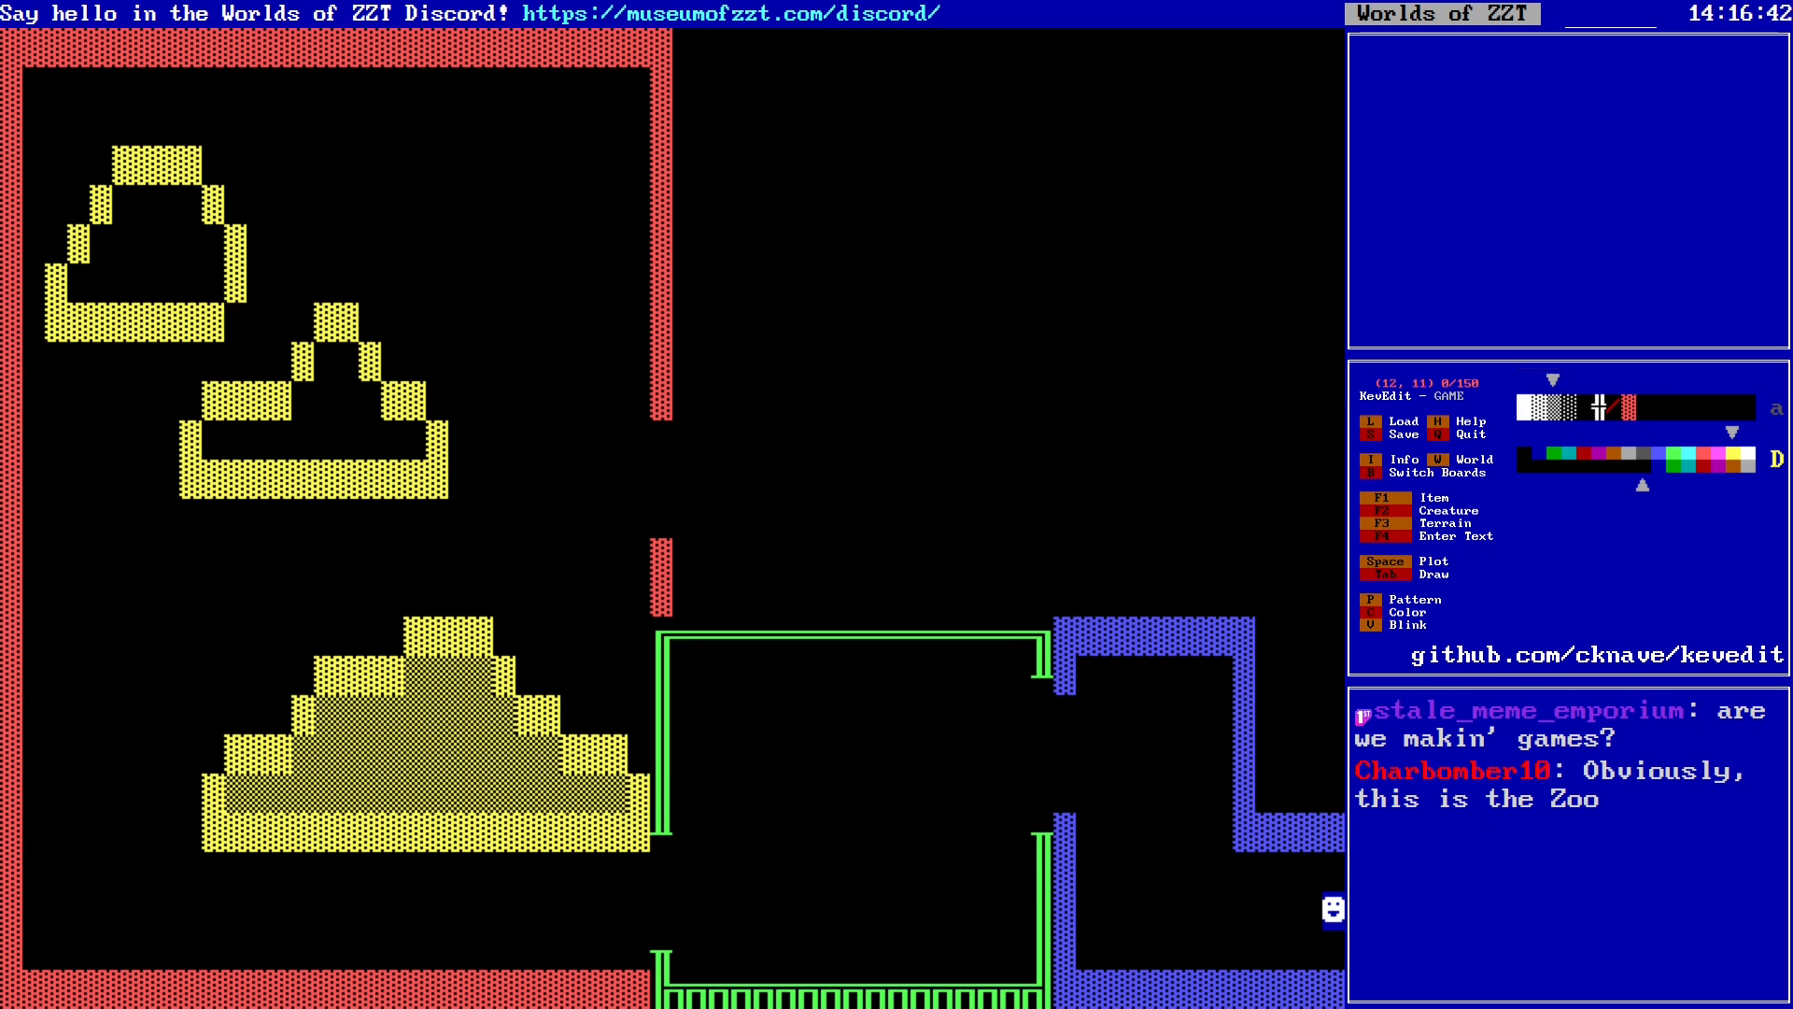
pyautogui.press('f')
pyautogui.press('Up')
pyautogui.press('Left')
pyautogui.press('Up')
pyautogui.press('Left')
pyautogui.press('Up')
pyautogui.press('Up')
pyautogui.press('Left')
pyautogui.press('Up')
pyautogui.press('Left')
pyautogui.press('f')
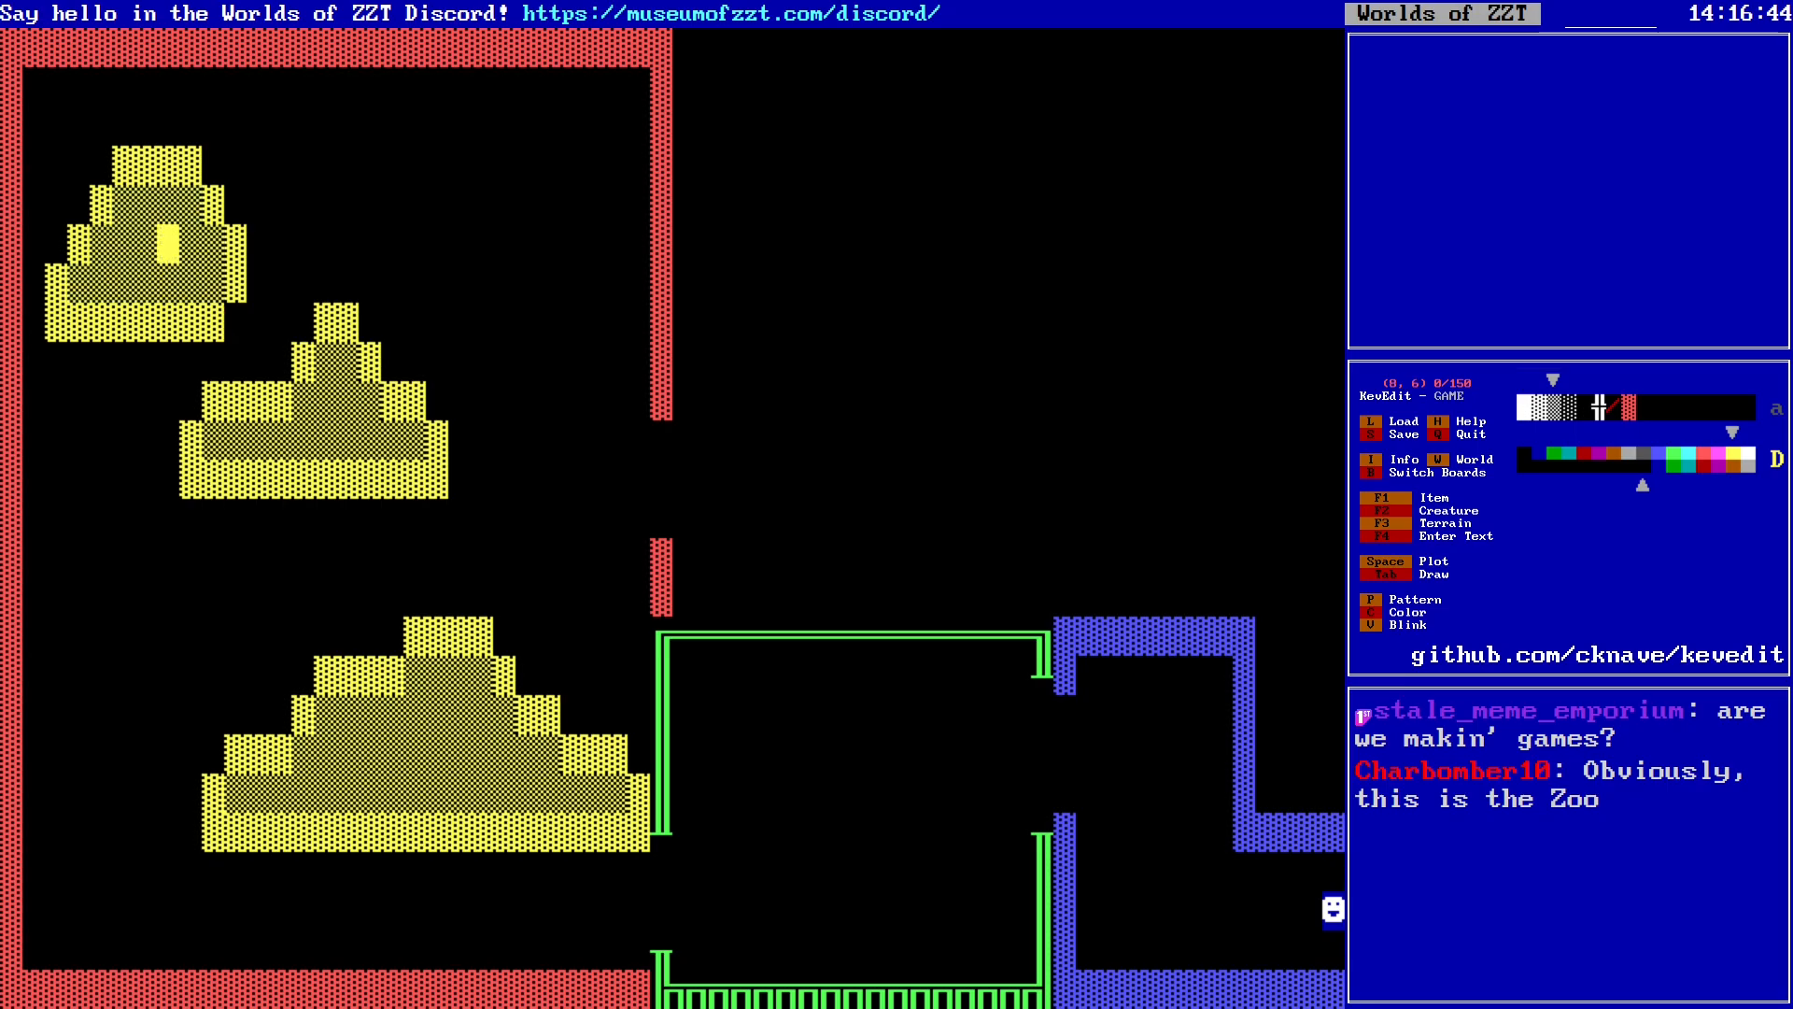
pyautogui.press('Right')
pyautogui.press('Right')
pyautogui.press('Right')
pyautogui.press('Right')
pyautogui.press('Right')
pyautogui.press('Right')
pyautogui.press('Right')
pyautogui.press('Right')
pyautogui.press('Right')
pyautogui.press('Right')
pyautogui.press('Right')
pyautogui.press('Right')
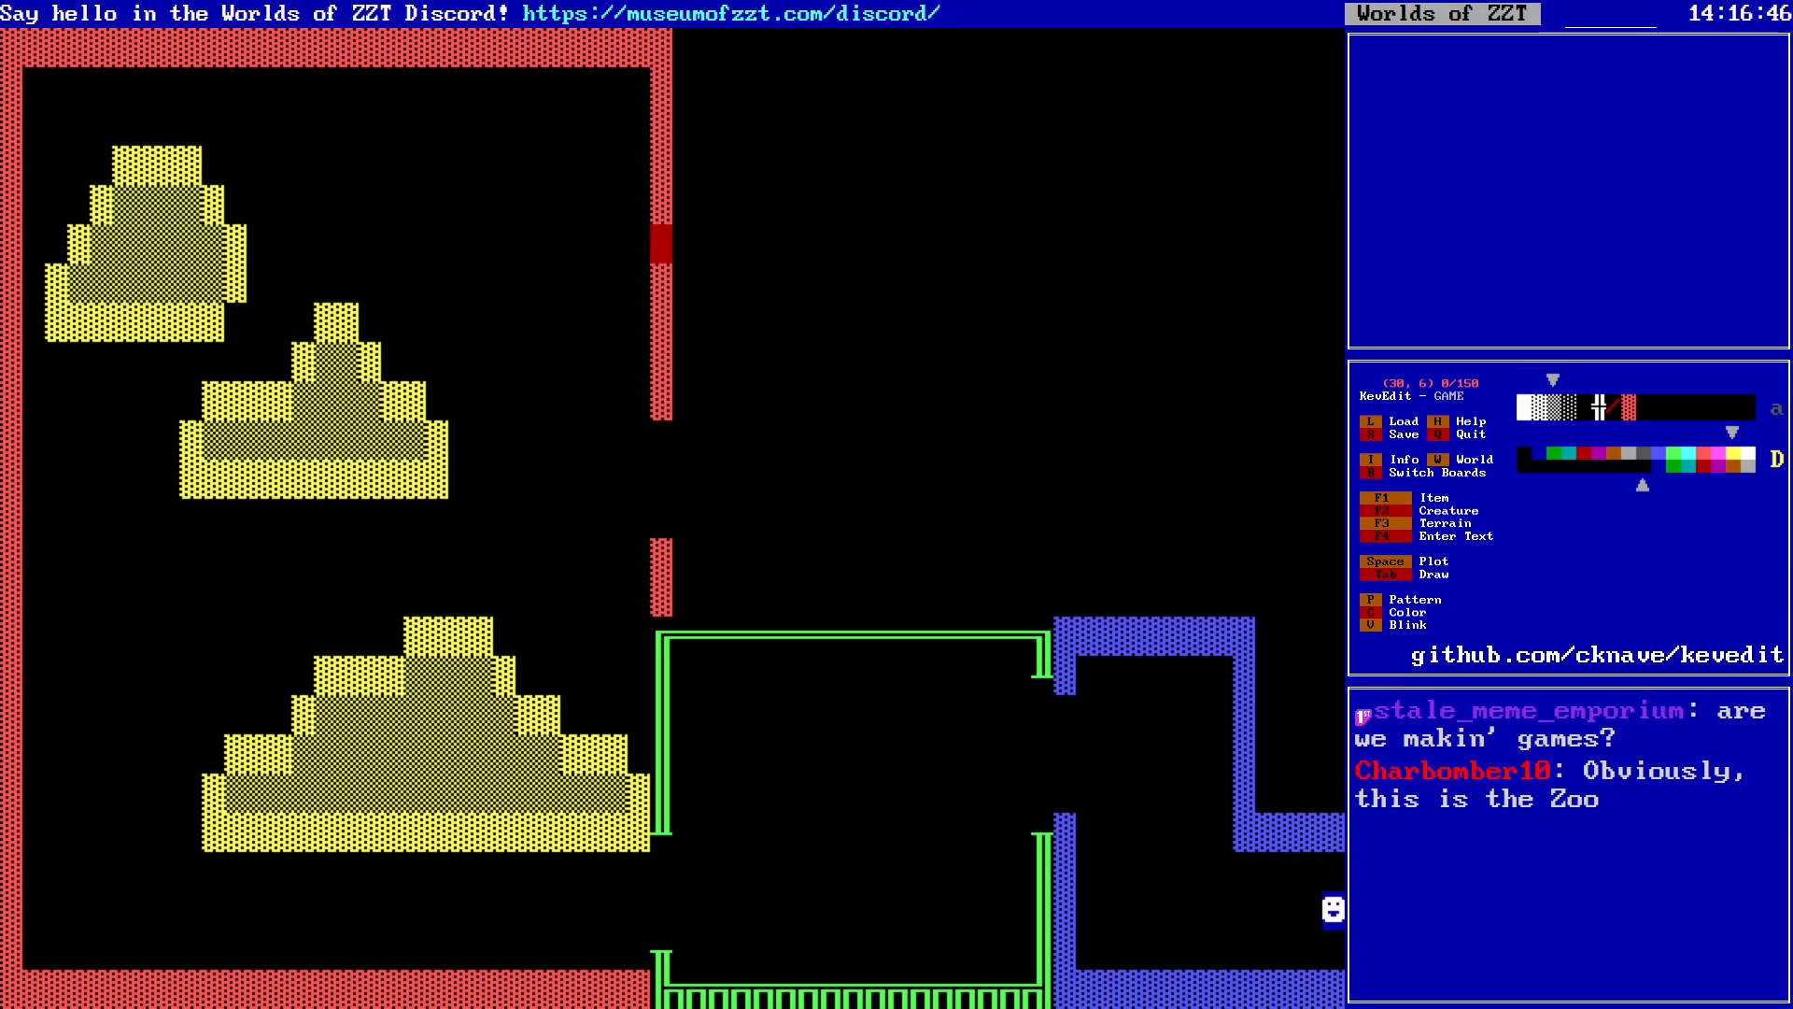
pyautogui.press('Left')
pyautogui.press('Left')
pyautogui.press('Left')
pyautogui.press('Left')
pyautogui.press('Left')
pyautogui.press('Left')
pyautogui.press('Left')
pyautogui.press('Left')
pyautogui.press('Left')
pyautogui.press('Left')
pyautogui.press('Left')
pyautogui.press('Left')
pyautogui.press('Left')
pyautogui.press('Left')
pyautogui.press('Down')
# Step: Switch the drawing pattern to normal wall and save the world over its existing file
pyautogui.hotkey('shift', 'p')
pyautogui.hotkey('shift', 'p')
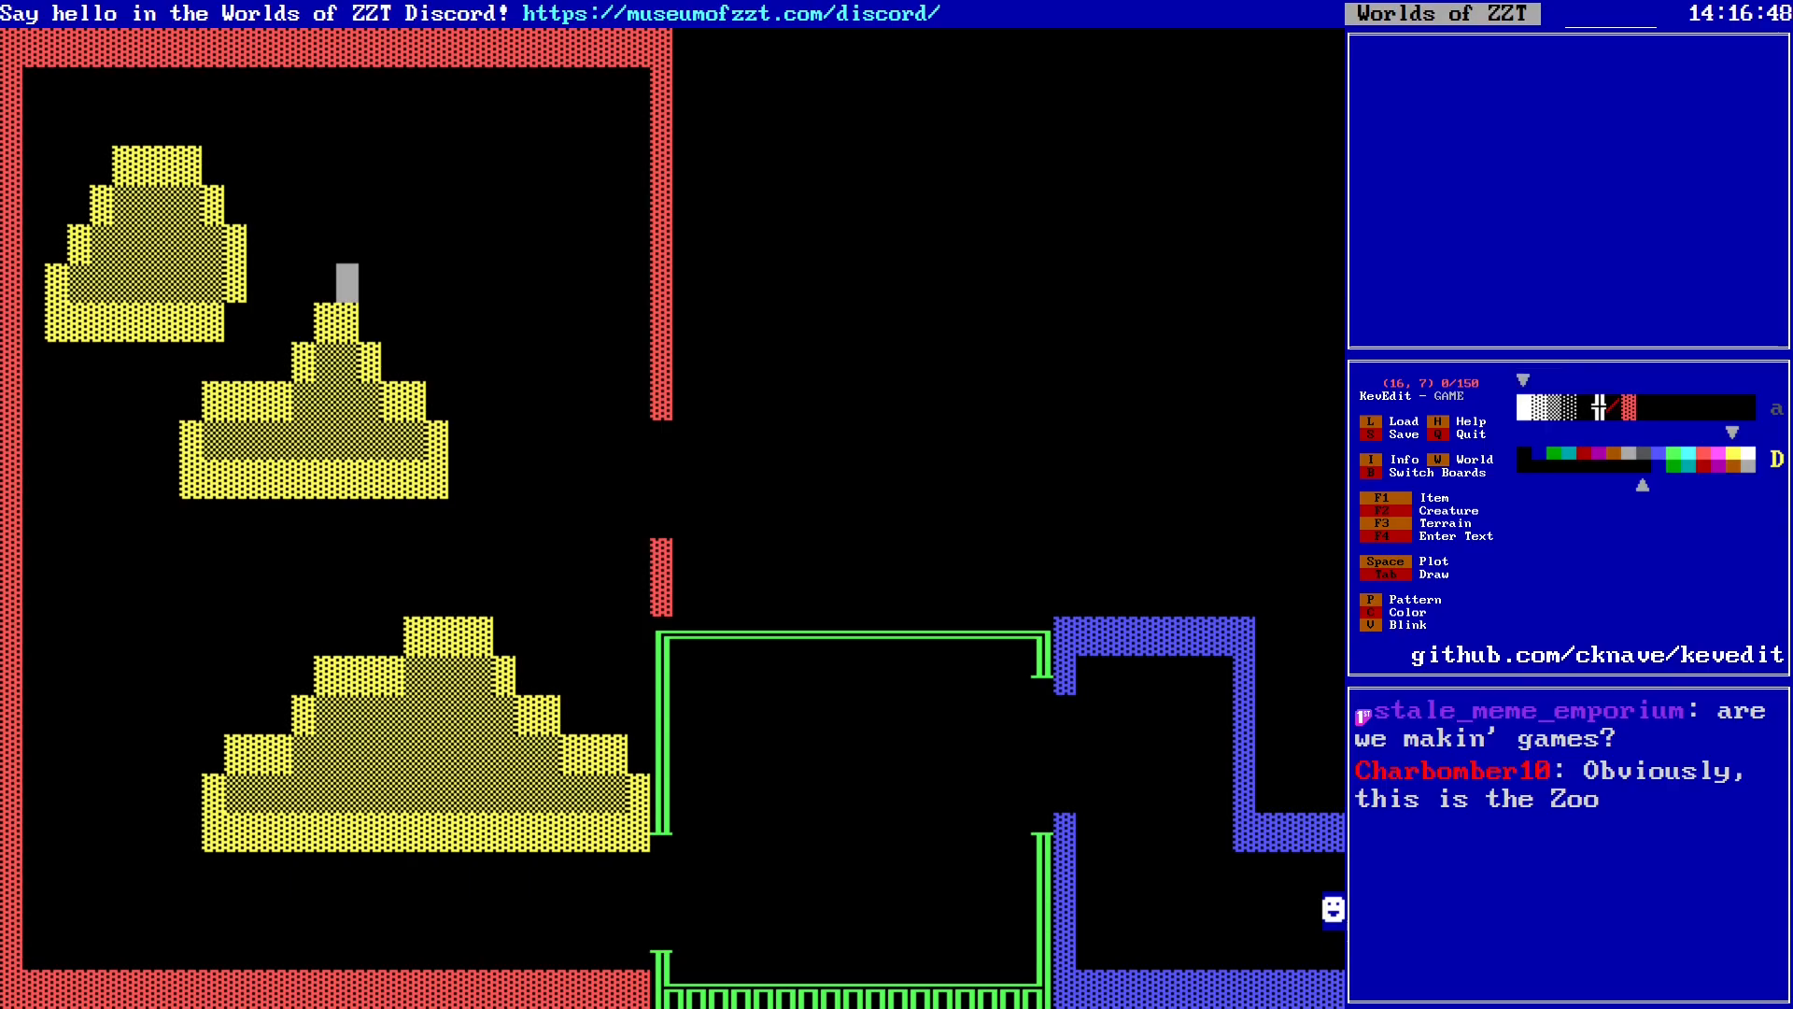
pyautogui.press('Right')
pyautogui.press('s')
pyautogui.press('Return')
pyautogui.press('y')
pyautogui.press('Right')
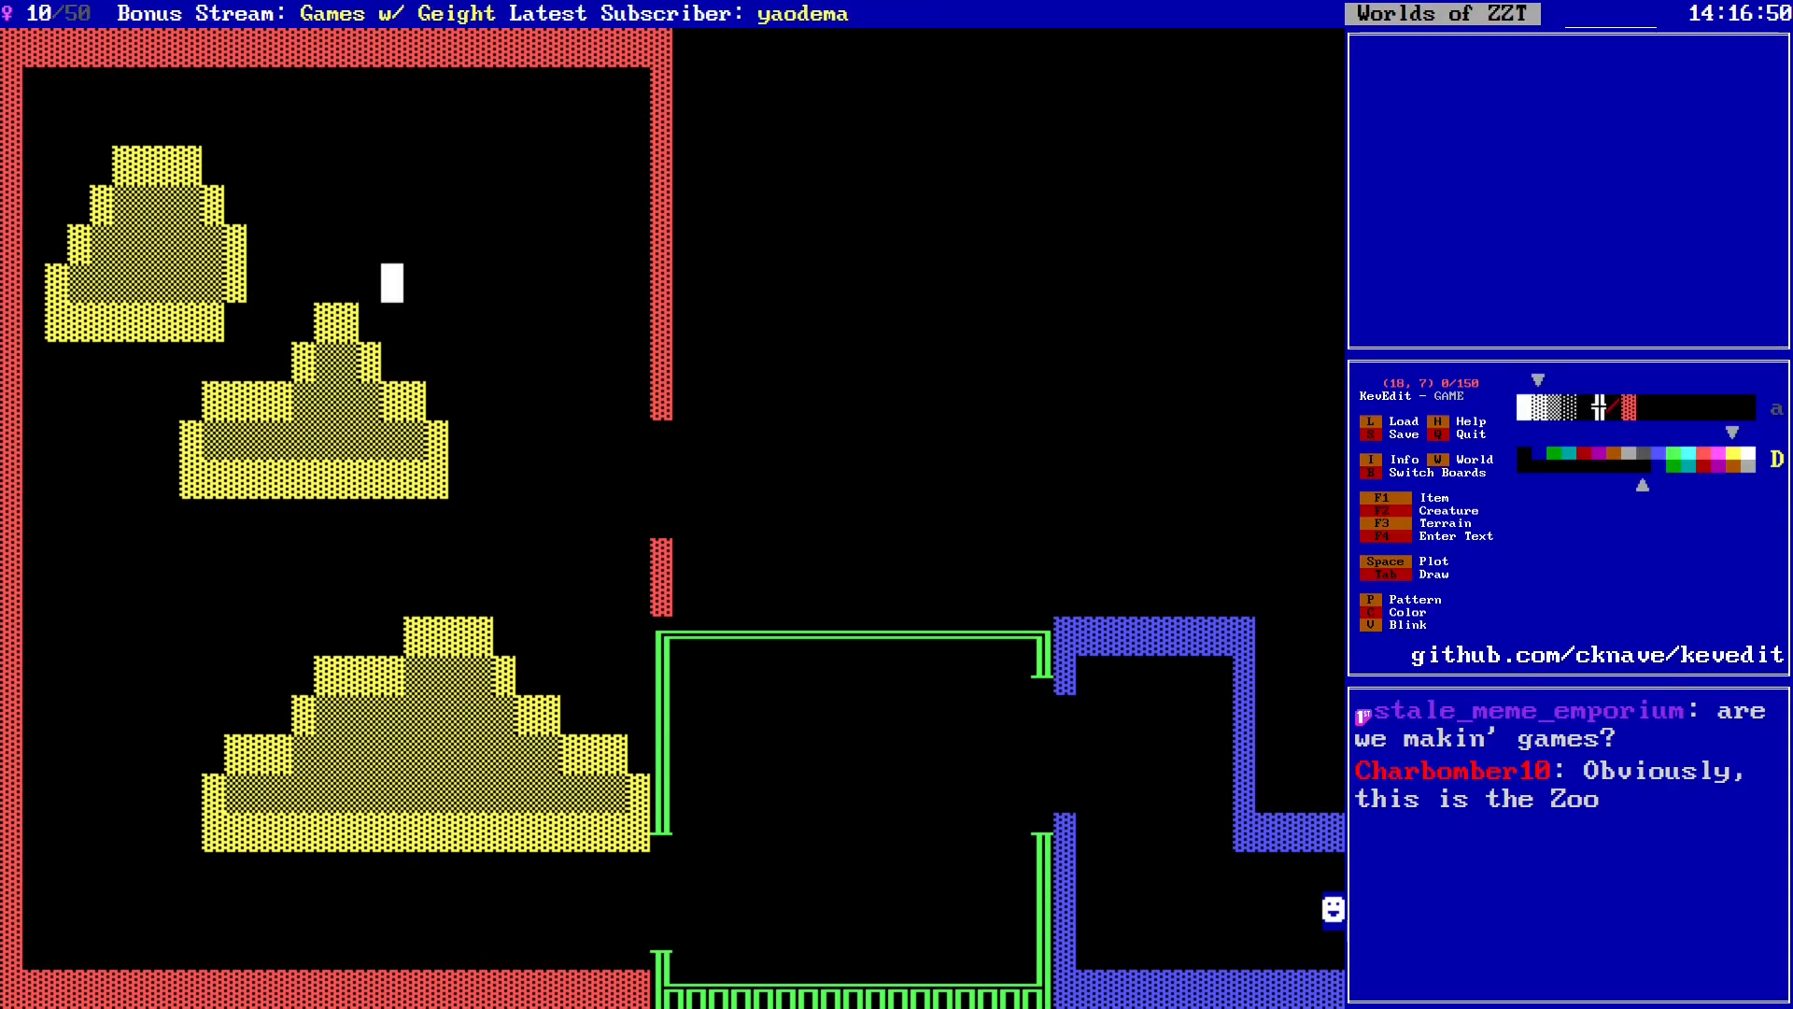
# Step: Draw a new mound's base in yellow normal wall along row 10 from (29, 10) west to (24, 10)
pyautogui.press('Right')
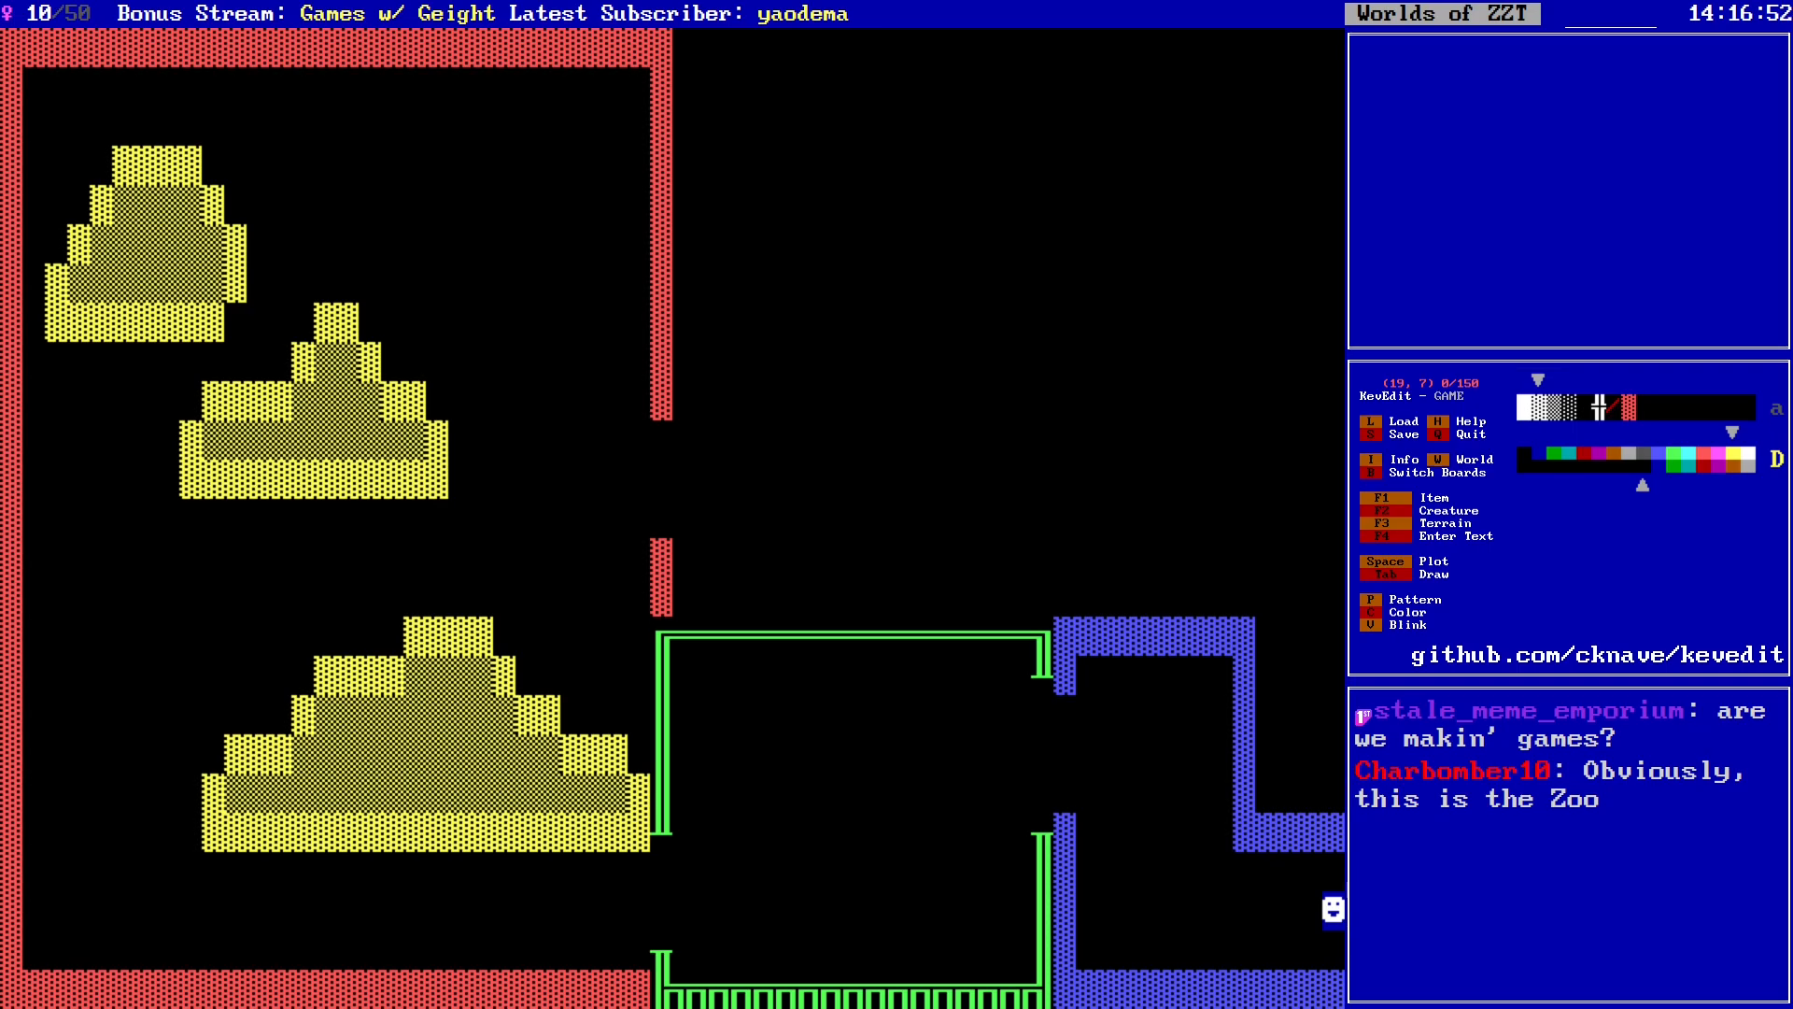
pyautogui.press('Right')
pyautogui.press('Right')
pyautogui.press('Right')
pyautogui.press('Down')
pyautogui.press('Right')
pyautogui.press('Right')
pyautogui.press('Right')
pyautogui.press('Down')
pyautogui.press('Down')
pyautogui.press('Right')
pyautogui.press('Right')
pyautogui.press('Tab')
pyautogui.press('Left')
pyautogui.press('Left')
pyautogui.press('Left')
pyautogui.press('Left')
pyautogui.press('Left')
pyautogui.press('Tab')
# Step: Plot the new mound's stepped west slope with wall cells at (29, 6), (28, 6), (27, 7), (26, 8), (25, 9) and (24, 9)
pyautogui.press('Right')
pyautogui.press('Right')
pyautogui.press('Right')
pyautogui.press('Up')
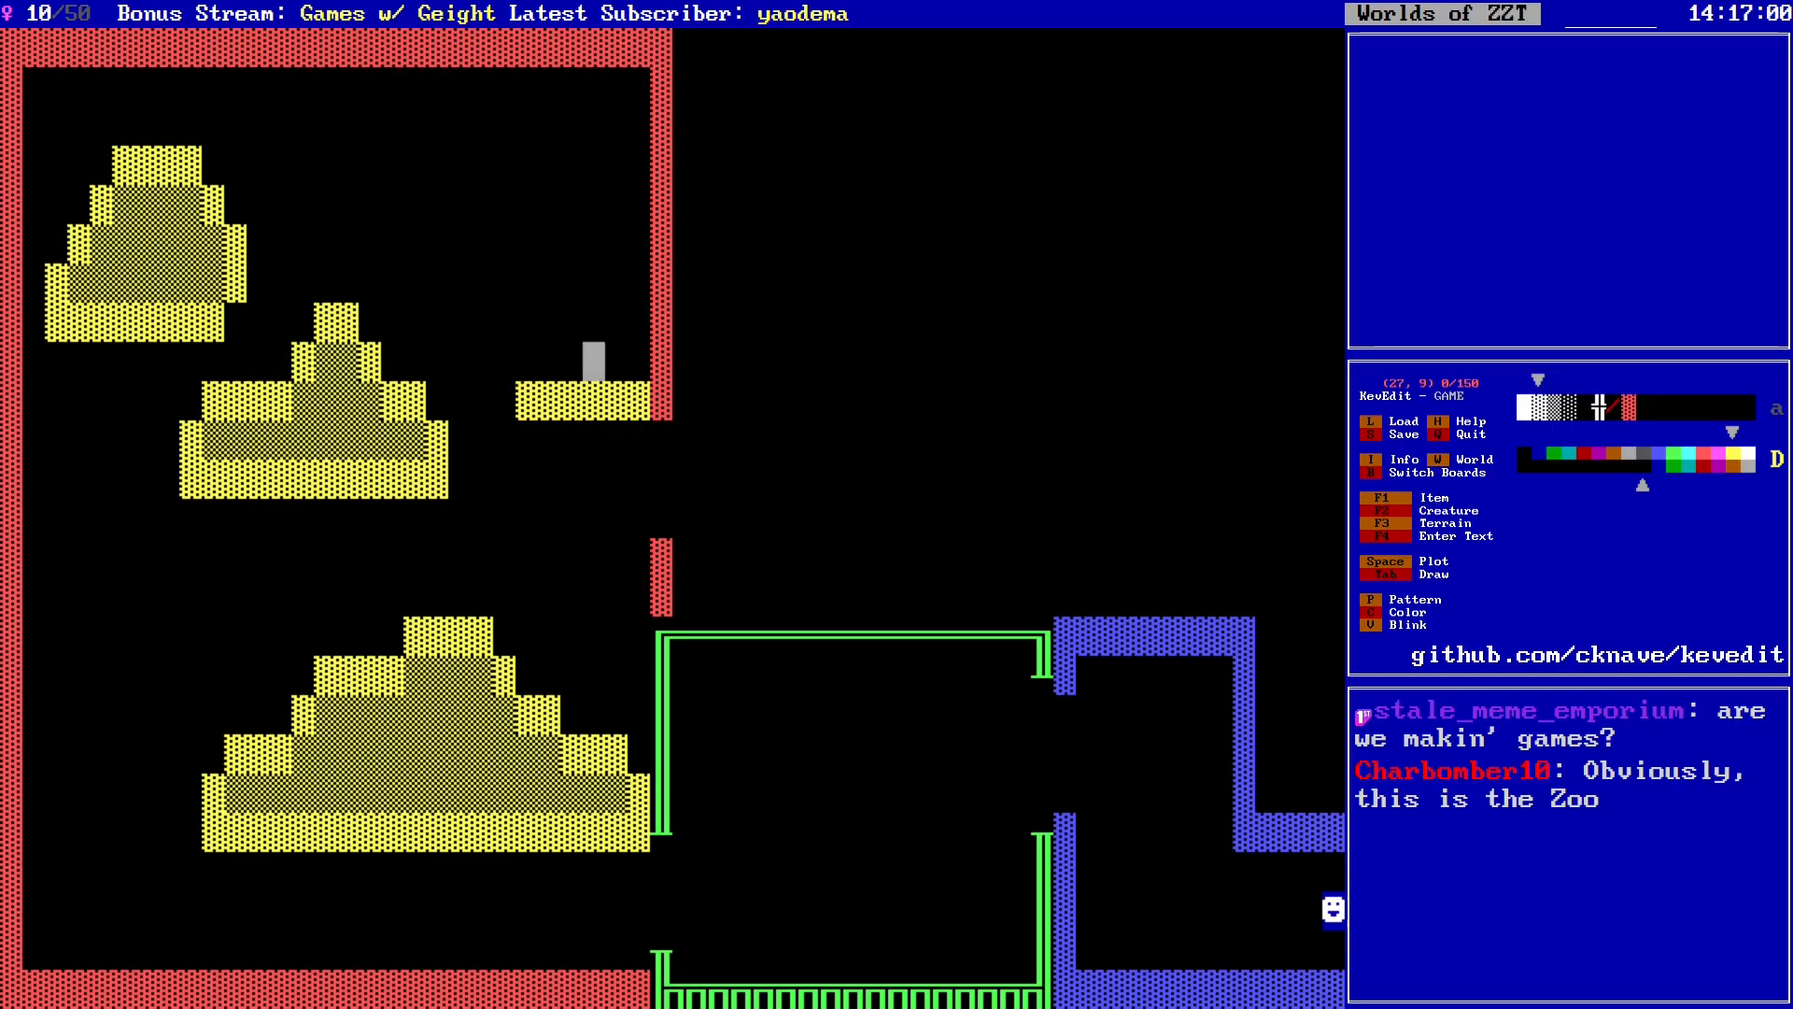
pyautogui.press('Right')
pyautogui.press('Up')
pyautogui.press('Right')
pyautogui.press('Up')
pyautogui.press('Up')
pyautogui.press('space')
pyautogui.press('Left')
pyautogui.press('space')
pyautogui.press('Down')
pyautogui.press('Left')
pyautogui.press('space')
pyautogui.press('Down')
pyautogui.press('Left')
pyautogui.press('space')
pyautogui.press('Down')
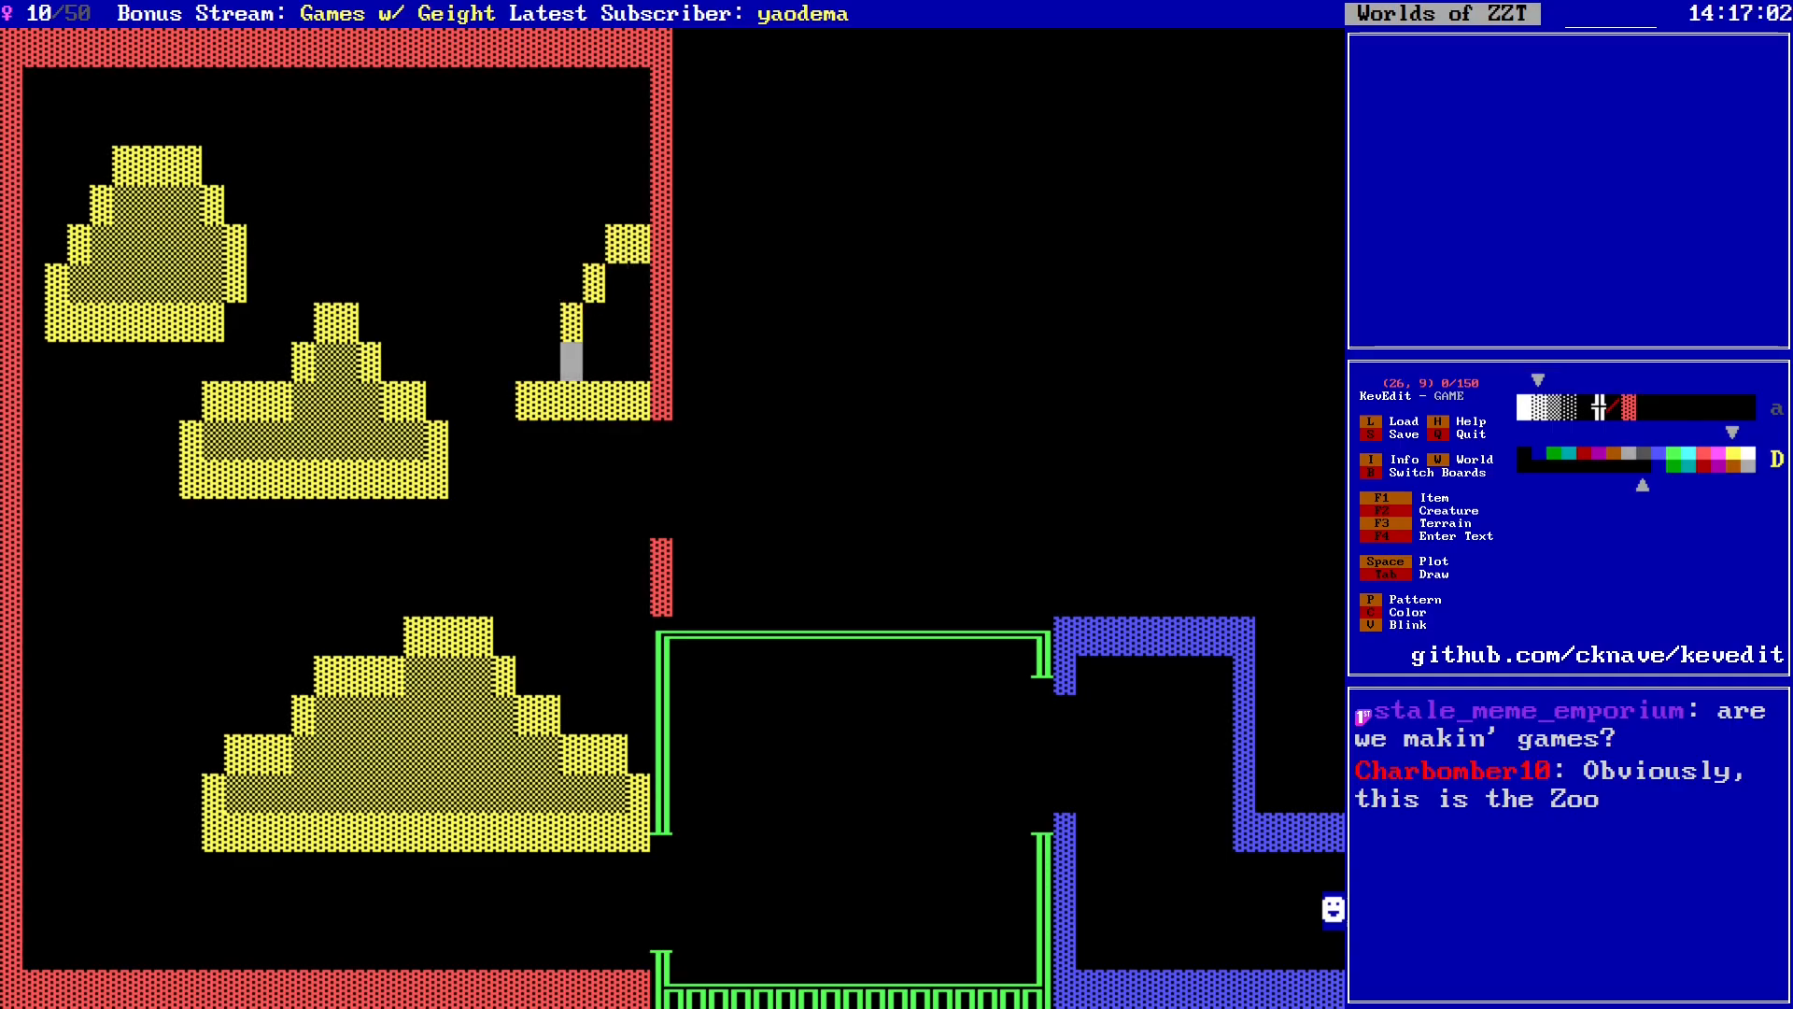
pyautogui.press('Left')
pyautogui.press('space')
pyautogui.press('Left')
pyautogui.press('space')
# Step: Fill the interior of the new mound beside the red east wall with yellow breakable wall
pyautogui.press('Down')
pyautogui.press('Right')
pyautogui.press('Right')
pyautogui.press('Right')
pyautogui.press('Up')
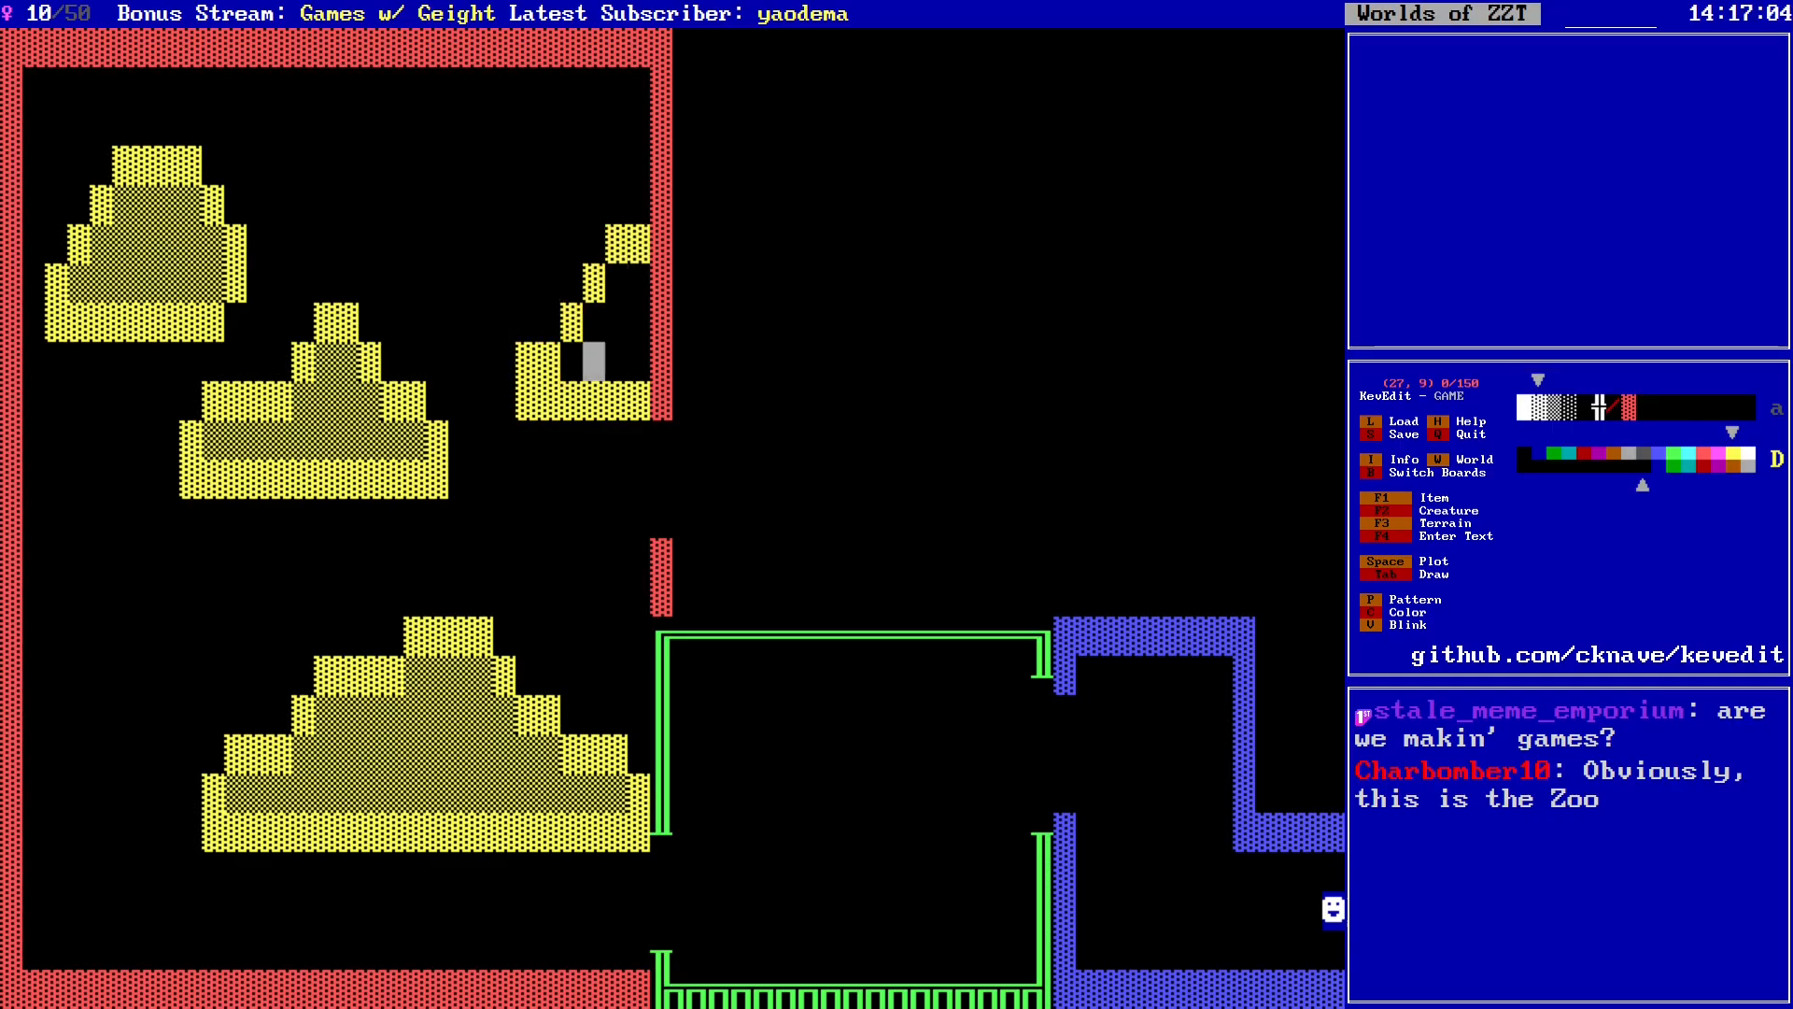
pyautogui.press('p')
pyautogui.press('f')
# Step: Replace the cell at (25, 9) with breakable wall and add a normal wall cell at (25, 8) on the mound's slope
pyautogui.press('Left')
pyautogui.press('Left')
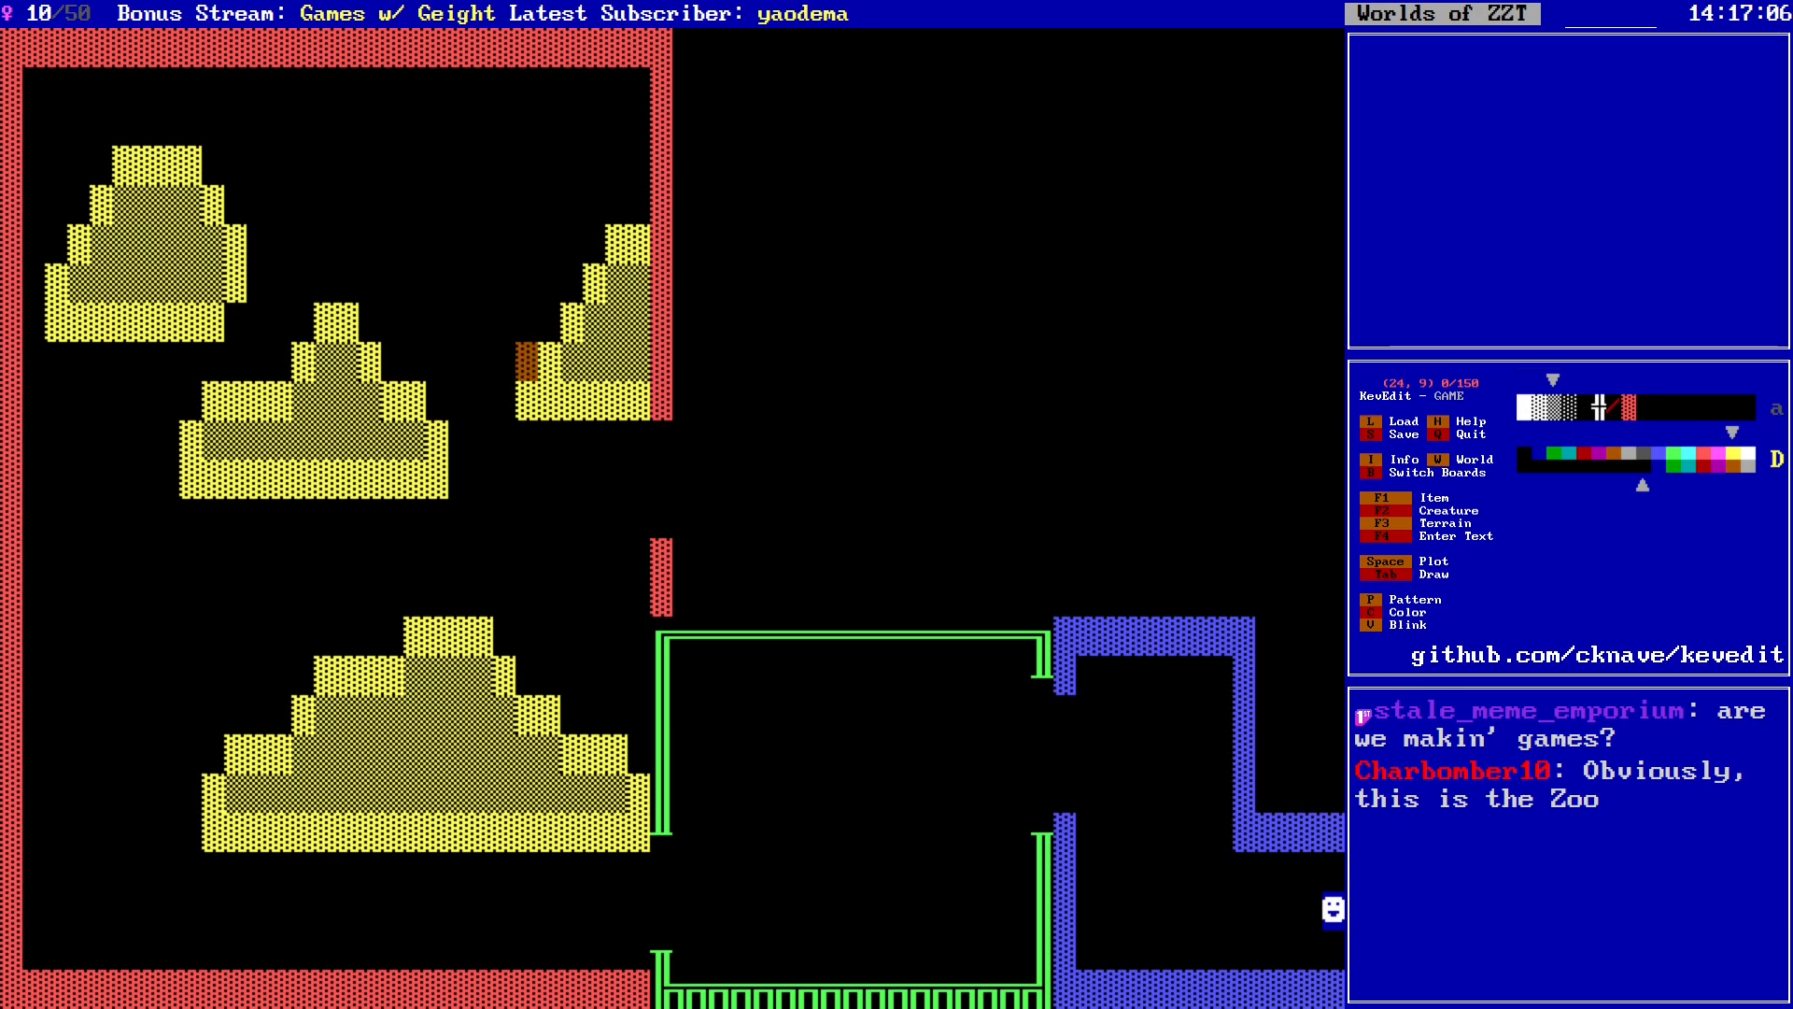
pyautogui.press('Right')
pyautogui.press('Up')
pyautogui.press('Right')
pyautogui.press('Left')
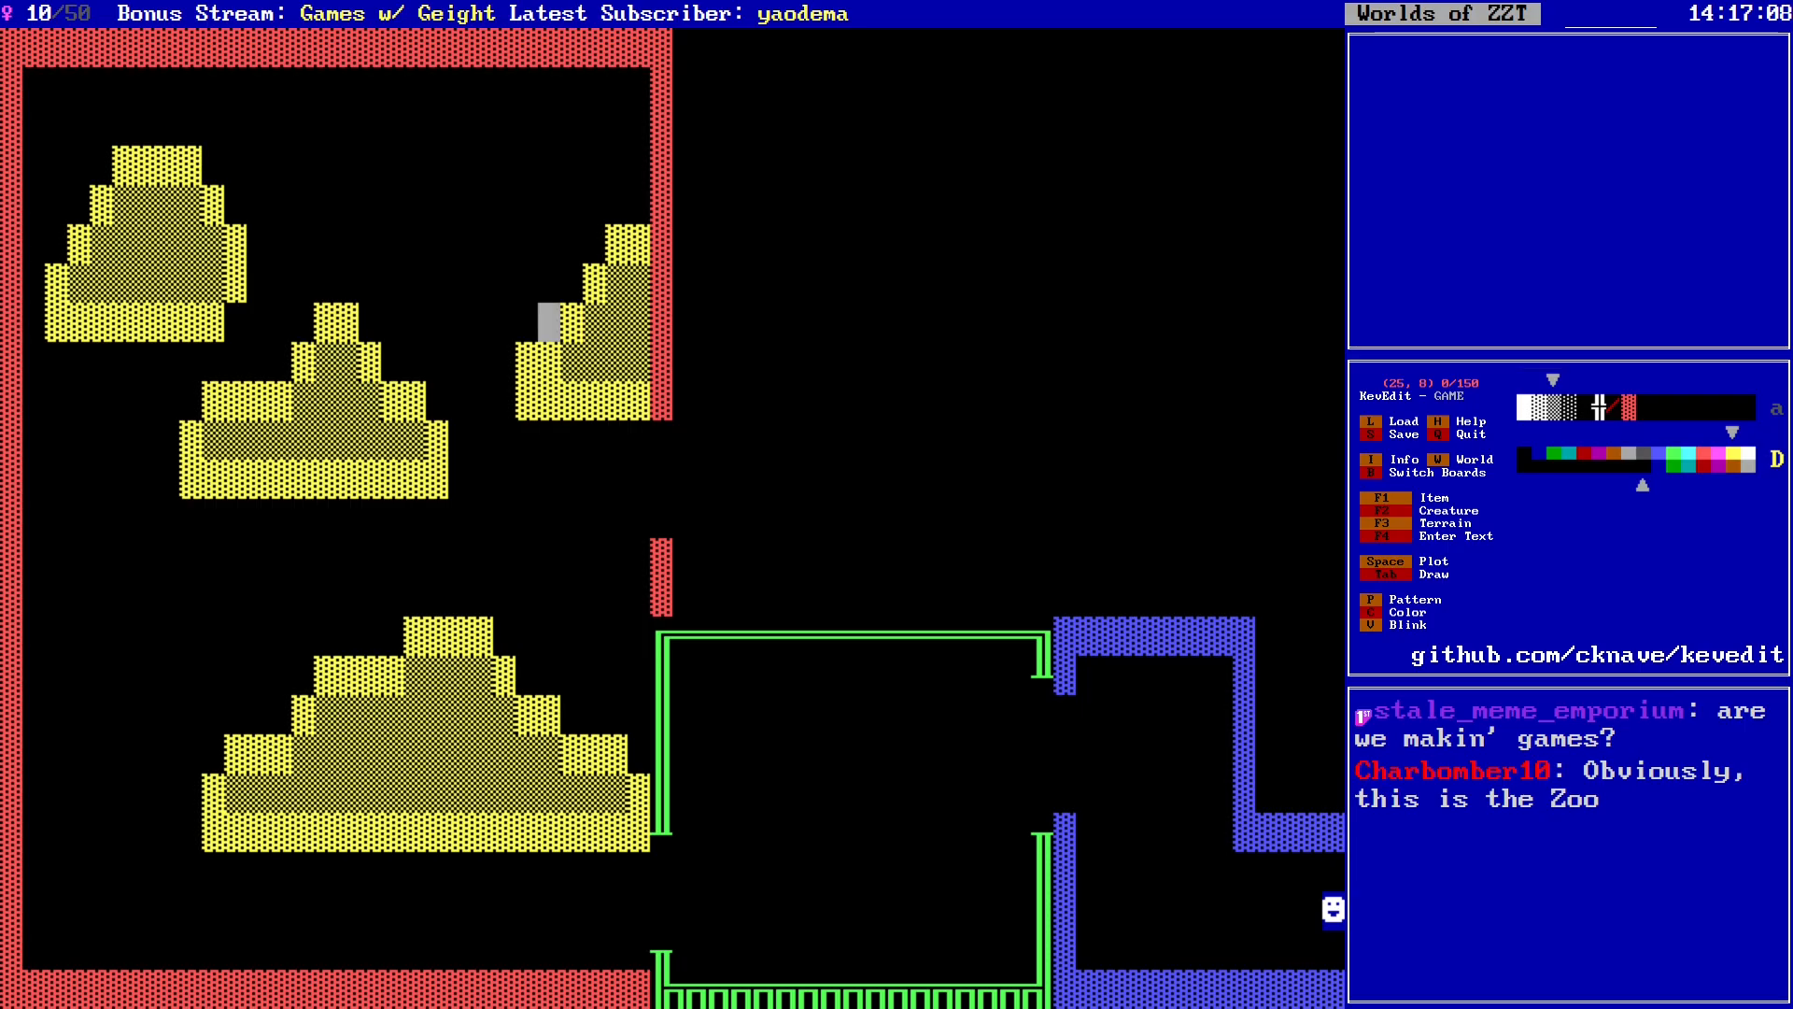
pyautogui.press('Down')
pyautogui.press('Left')
pyautogui.press('Right')
pyautogui.press('Right')
pyautogui.press('Left')
pyautogui.press('Left')
pyautogui.press('Right')
pyautogui.press('Right')
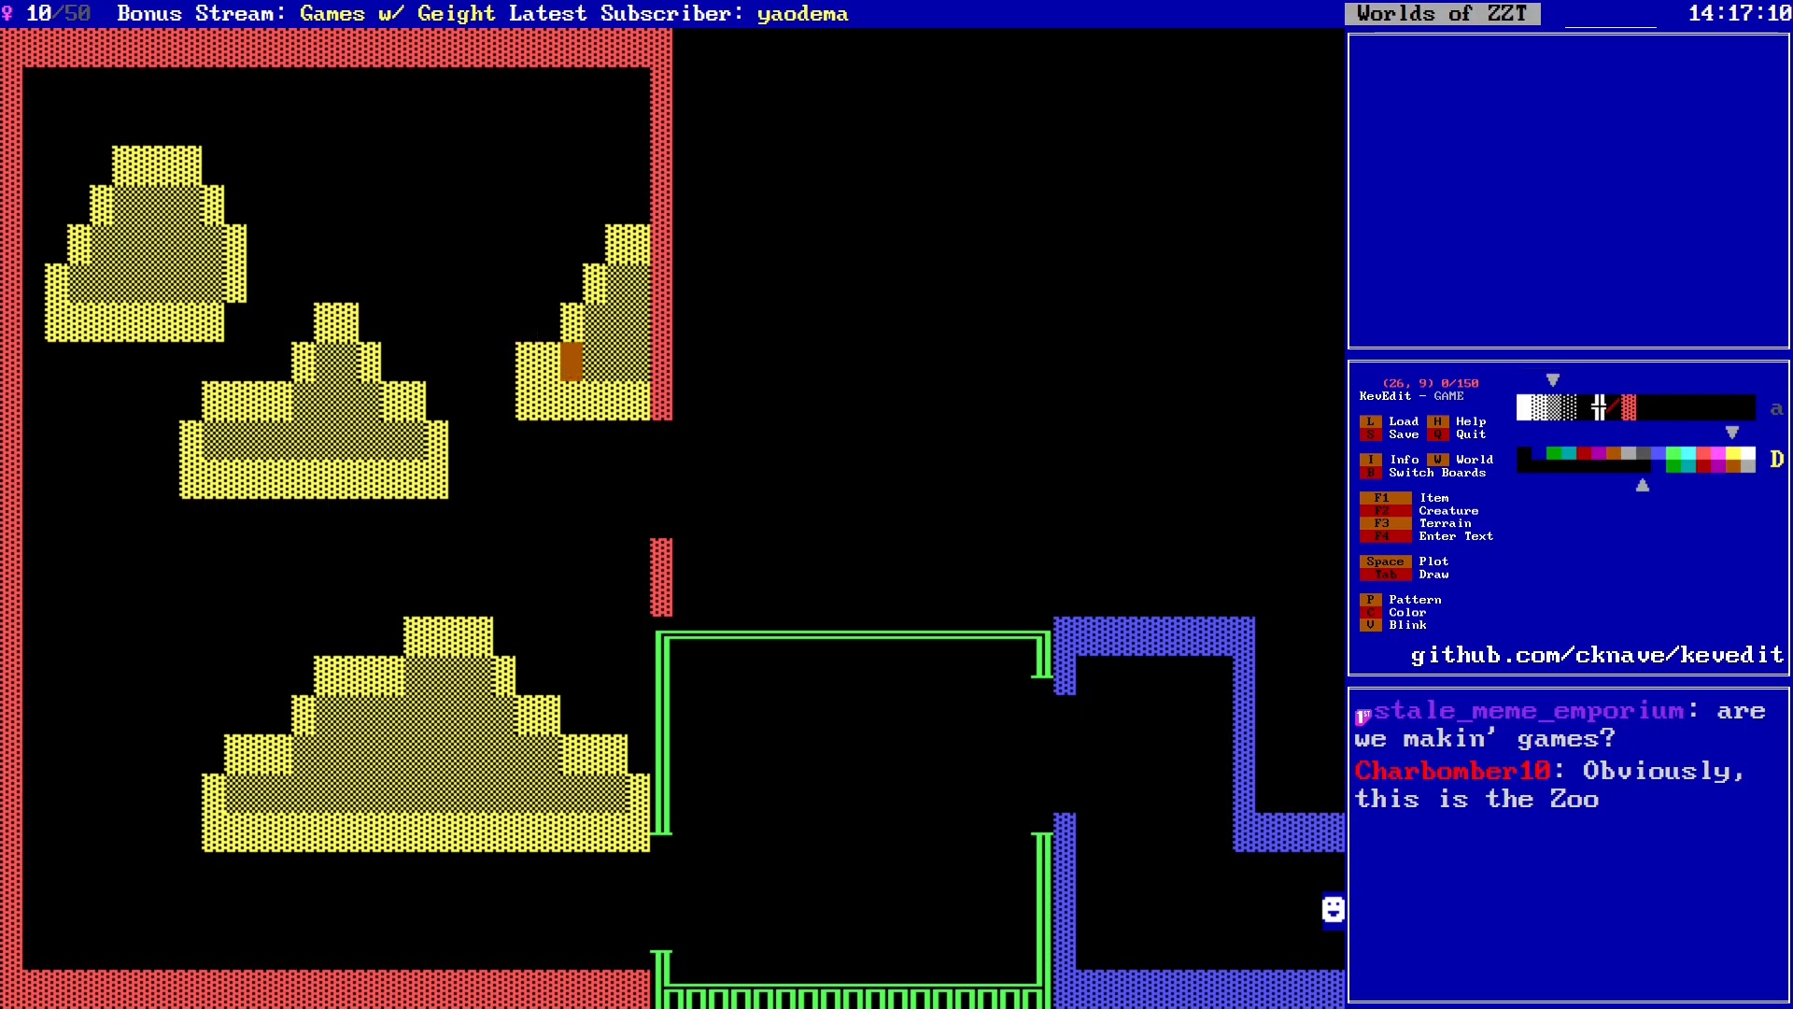
pyautogui.press('Return')
pyautogui.press('Left')
pyautogui.press('space')
pyautogui.press('Up')
pyautogui.press('Right')
pyautogui.press('Return')
pyautogui.press('Left')
pyautogui.press('Left')
# Step: Save the world with the northeast mound, overwriting the existing file
pyautogui.press('Left')
pyautogui.press('Left')
pyautogui.press('Up')
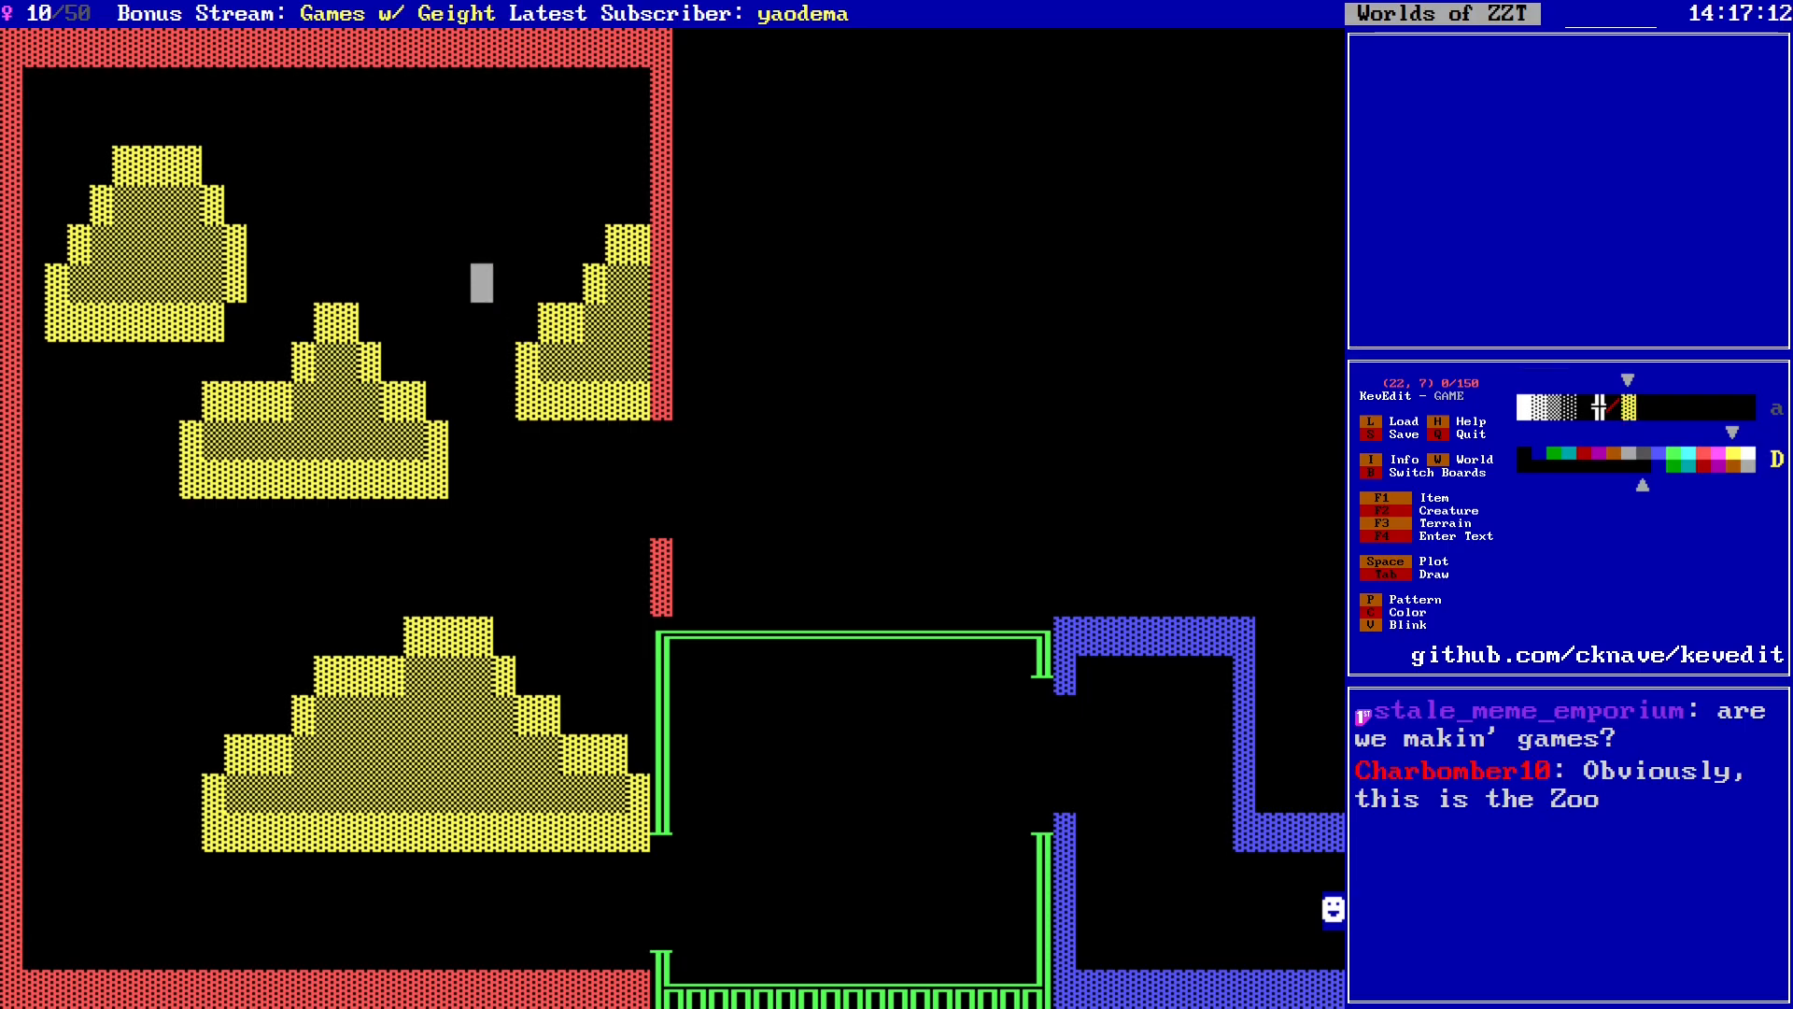
pyautogui.press('Up')
pyautogui.press('Left')
pyautogui.press('s')
pyautogui.press('y')
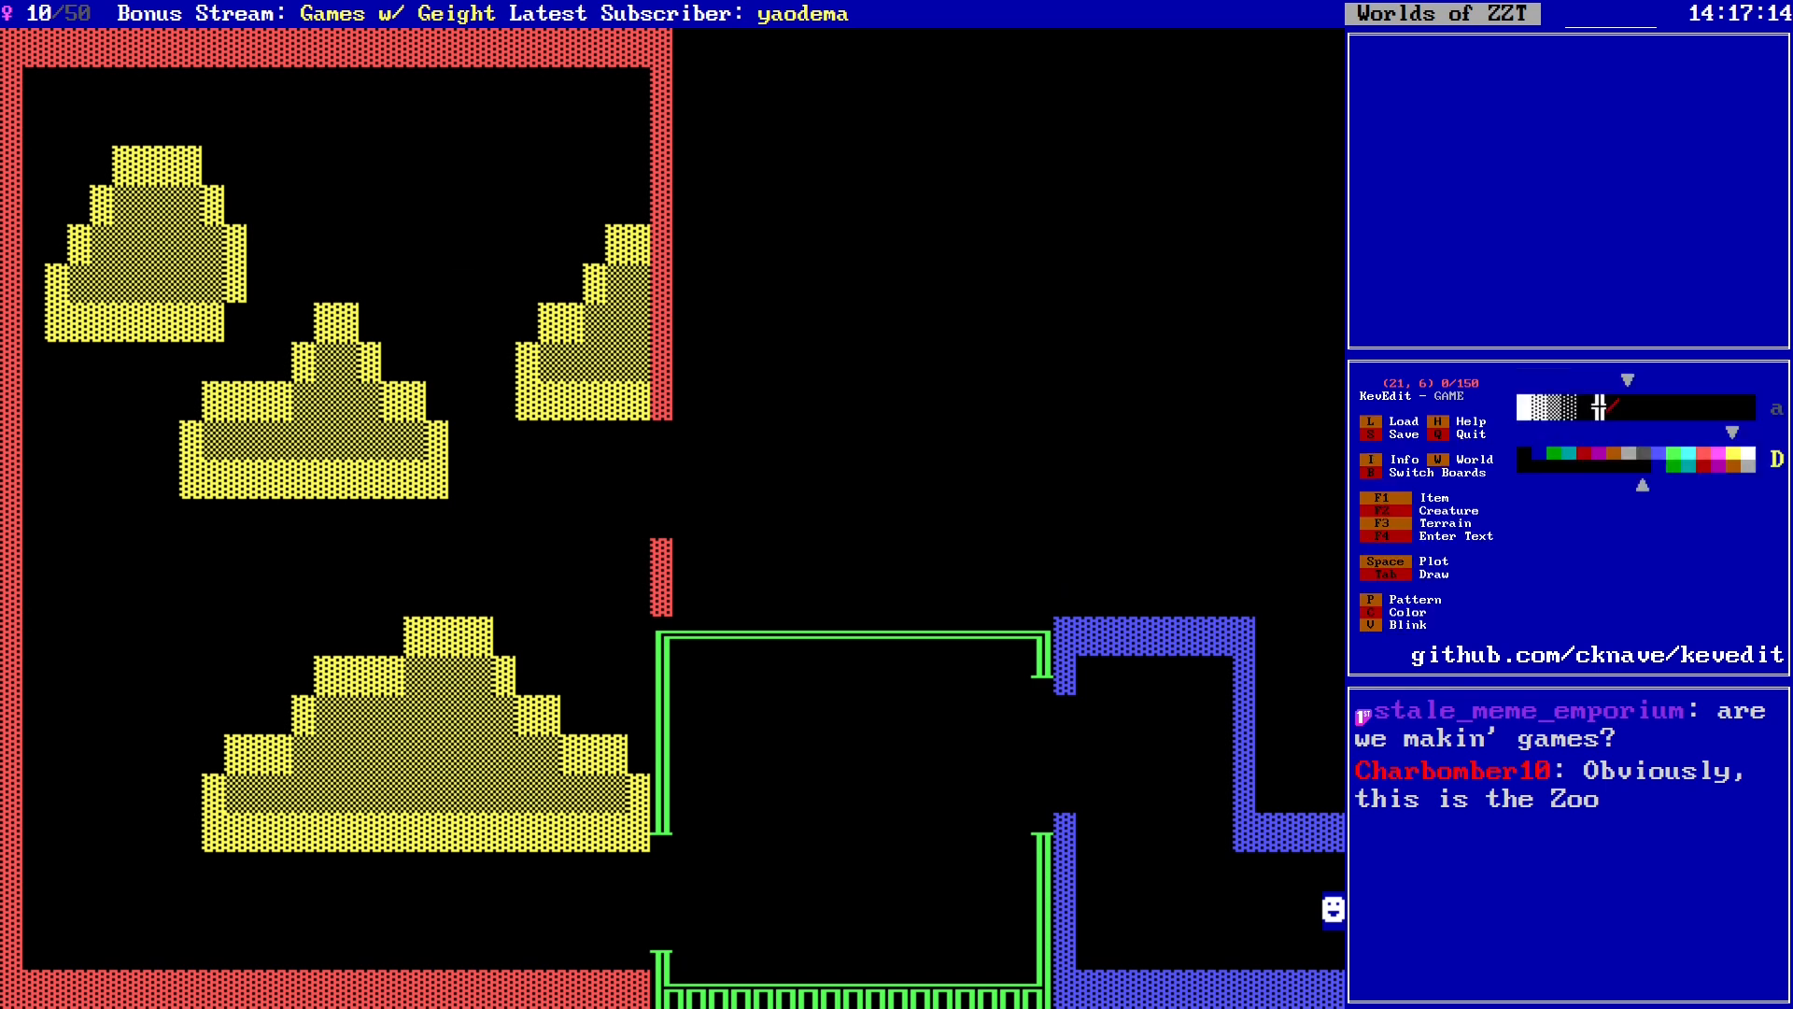
# Step: Plot the new mound's top with yellow normal wall cells at (2, 14) and (3, 14) beside the red west wall
pyautogui.press('Left')
pyautogui.press('Left')
pyautogui.press('Left')
pyautogui.press('Left')
pyautogui.press('Left')
pyautogui.press('Down')
pyautogui.press('Down')
pyautogui.press('Down')
pyautogui.press('Down')
pyautogui.press('Down')
pyautogui.press('Down')
pyautogui.press('Down')
pyautogui.press('Down')
pyautogui.press('Down')
pyautogui.press('Down')
pyautogui.press('Right')
pyautogui.press('Right')
pyautogui.press('Right')
pyautogui.press('Right')
pyautogui.press('Down')
pyautogui.press('Left')
pyautogui.press('Left')
pyautogui.press('Left')
pyautogui.press('Left')
pyautogui.press('Left')
pyautogui.press('Up')
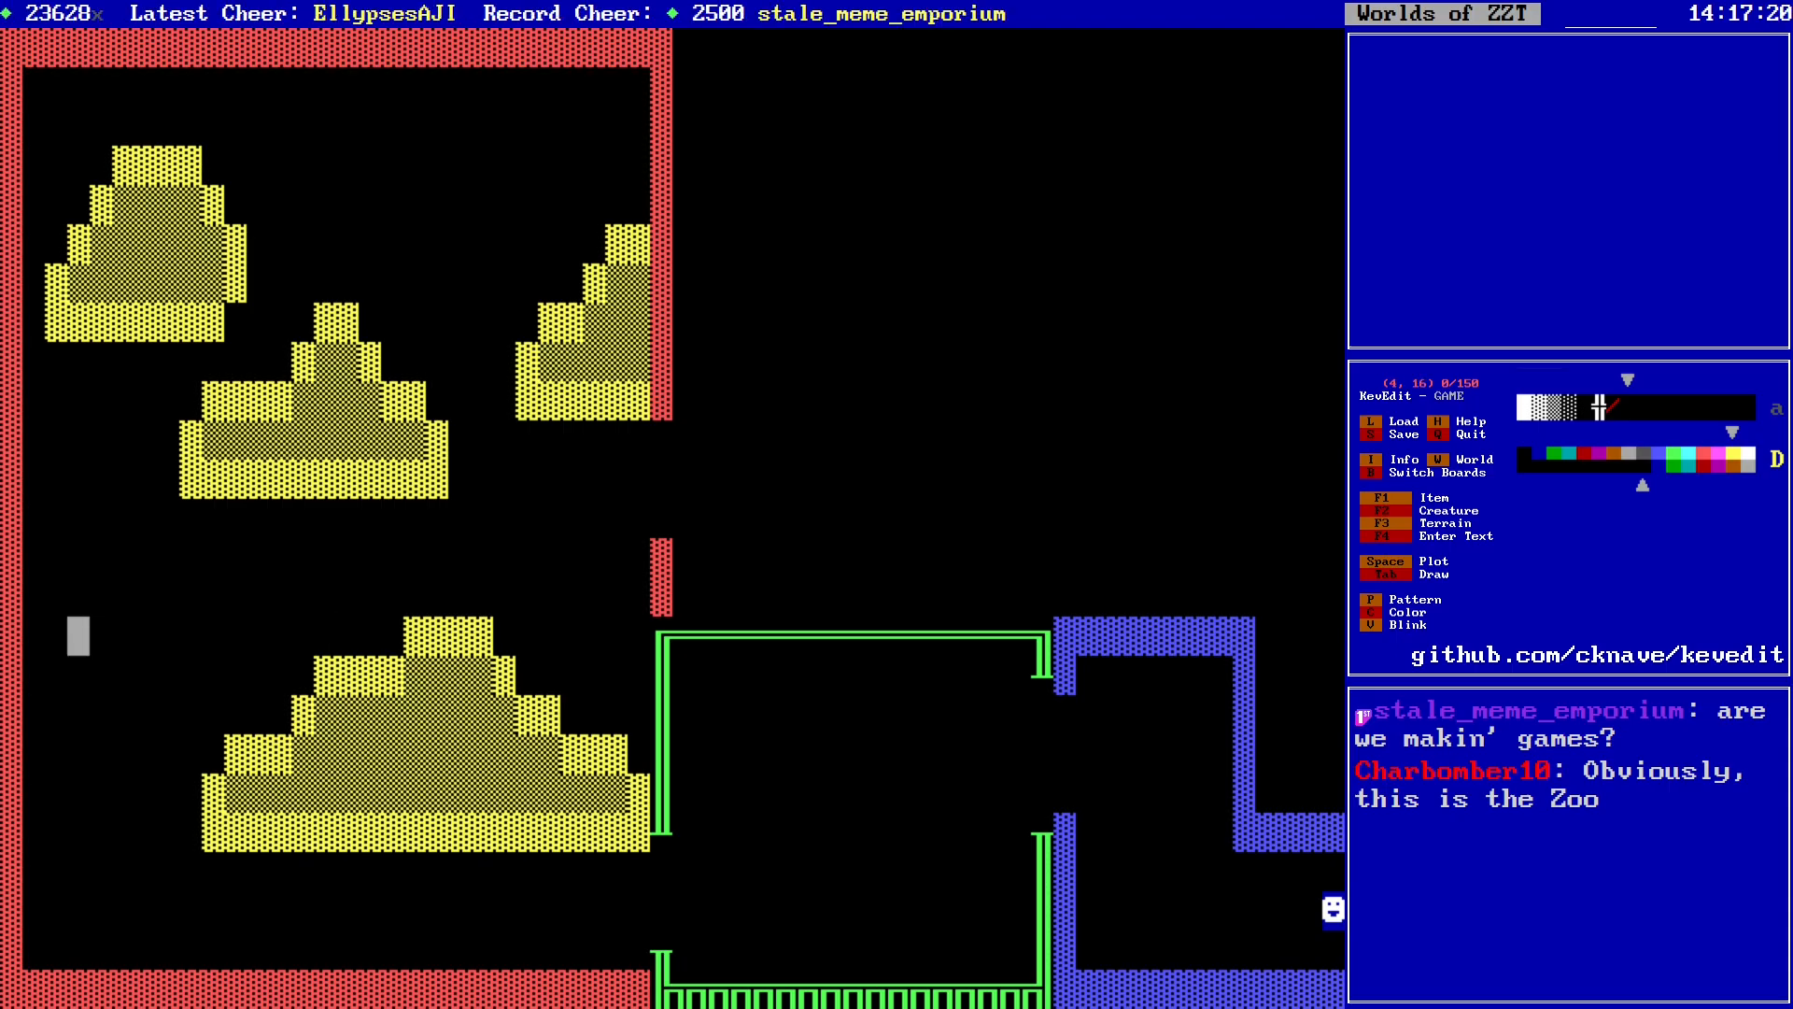
pyautogui.press('Left')
pyautogui.press('Up')
pyautogui.press('Up')
pyautogui.press('Down')
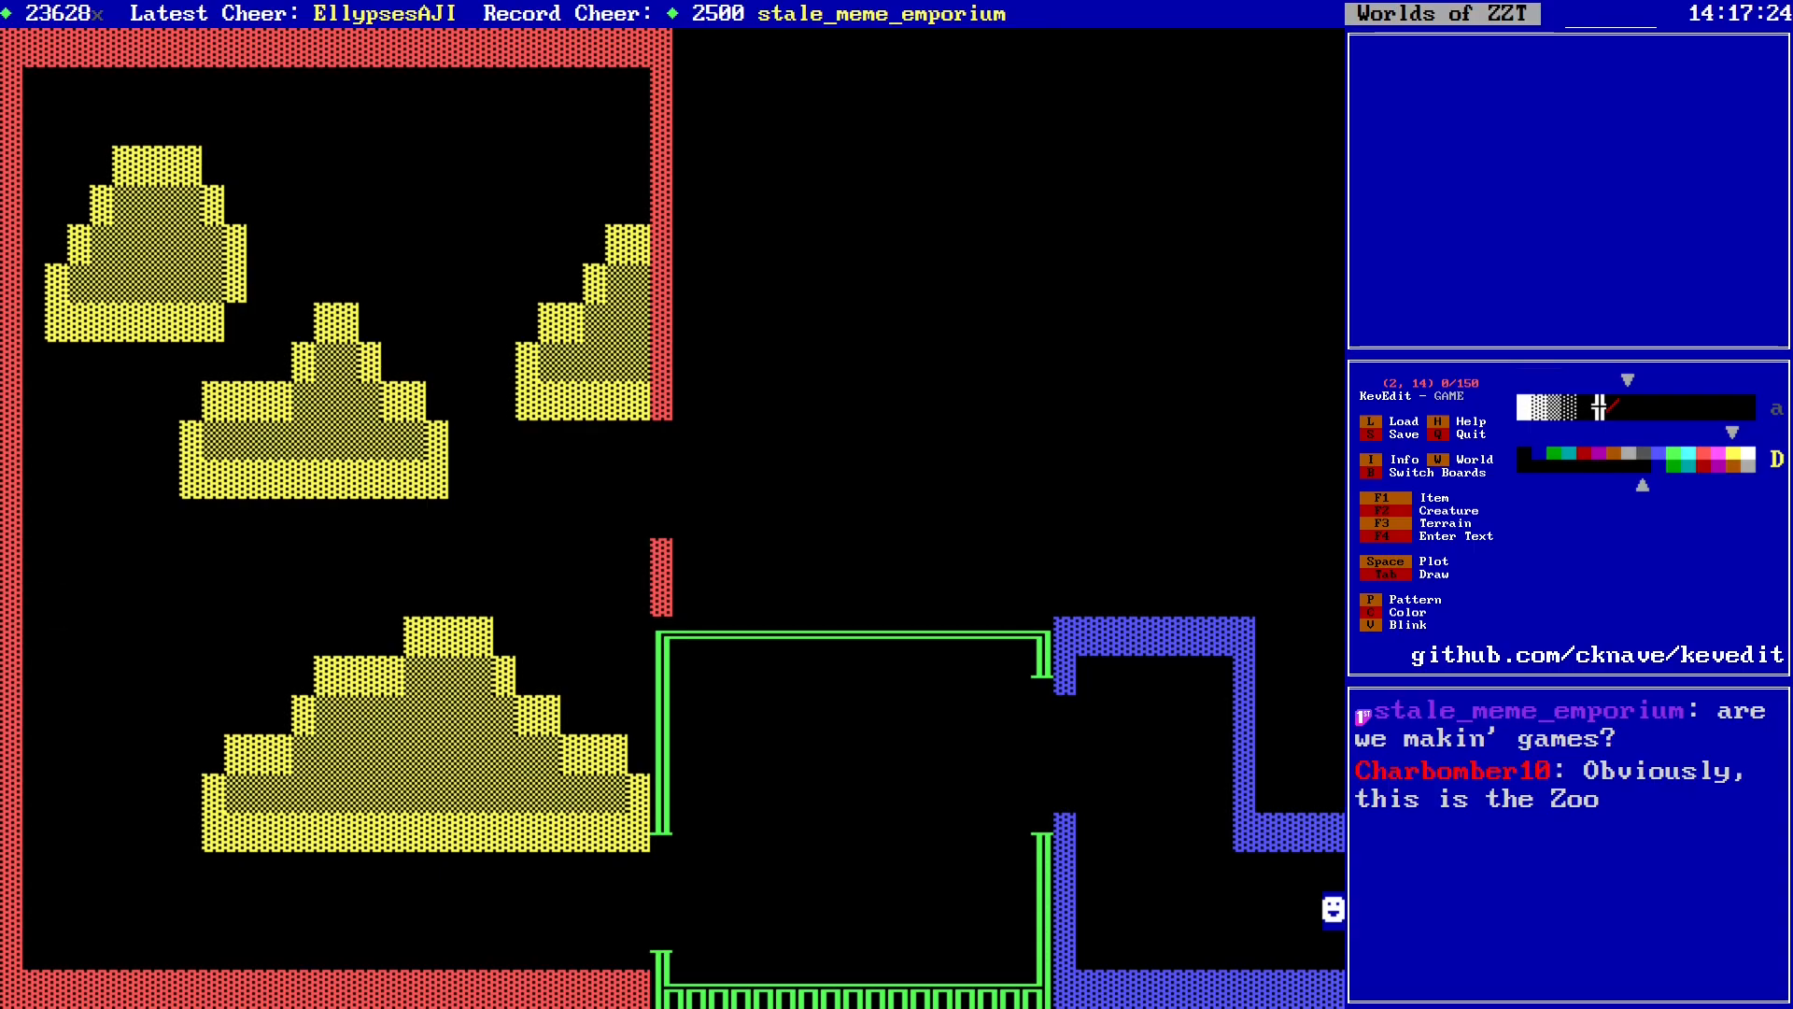
pyautogui.press('Left')
pyautogui.press('Up')
pyautogui.press('p')
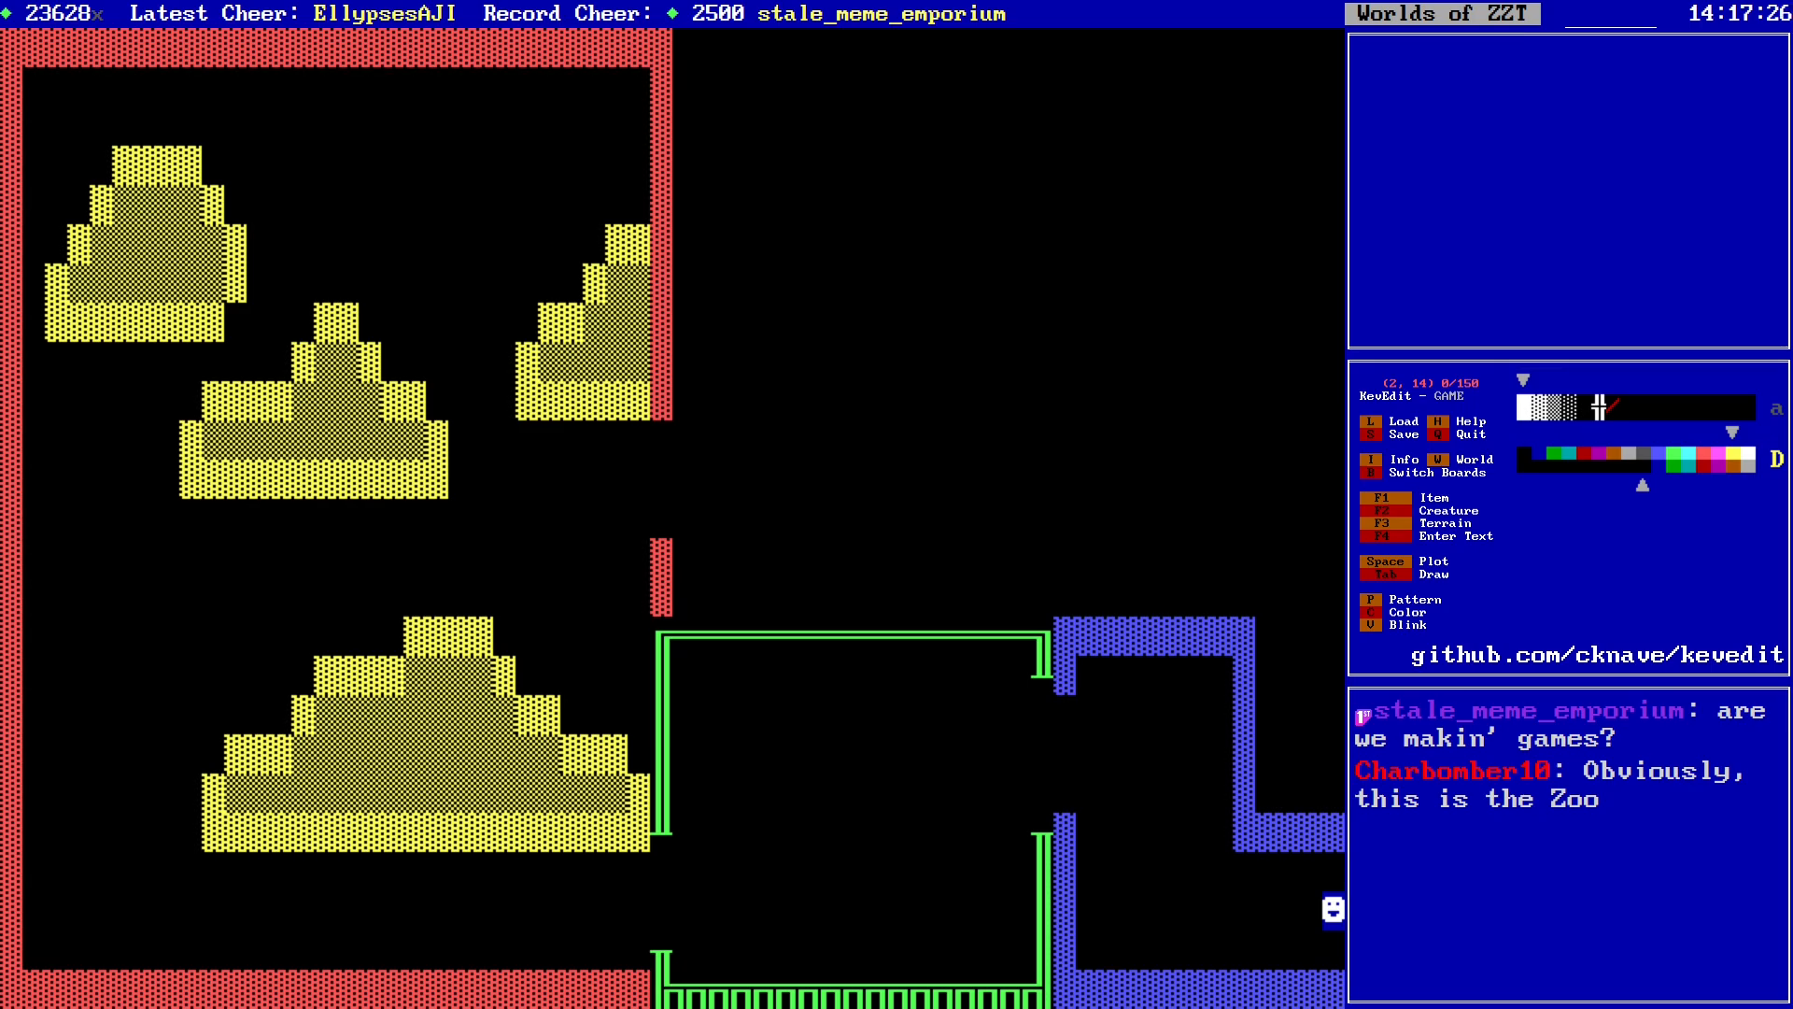
pyautogui.press('p')
pyautogui.press('space')
pyautogui.press('Right')
pyautogui.press('space')
pyautogui.press('Right')
# Step: Plot the mound's stepped east slope with wall cells at (4, 15), (5, 16), (6, 17), (7, 17) and (8, 18)
pyautogui.press('Down')
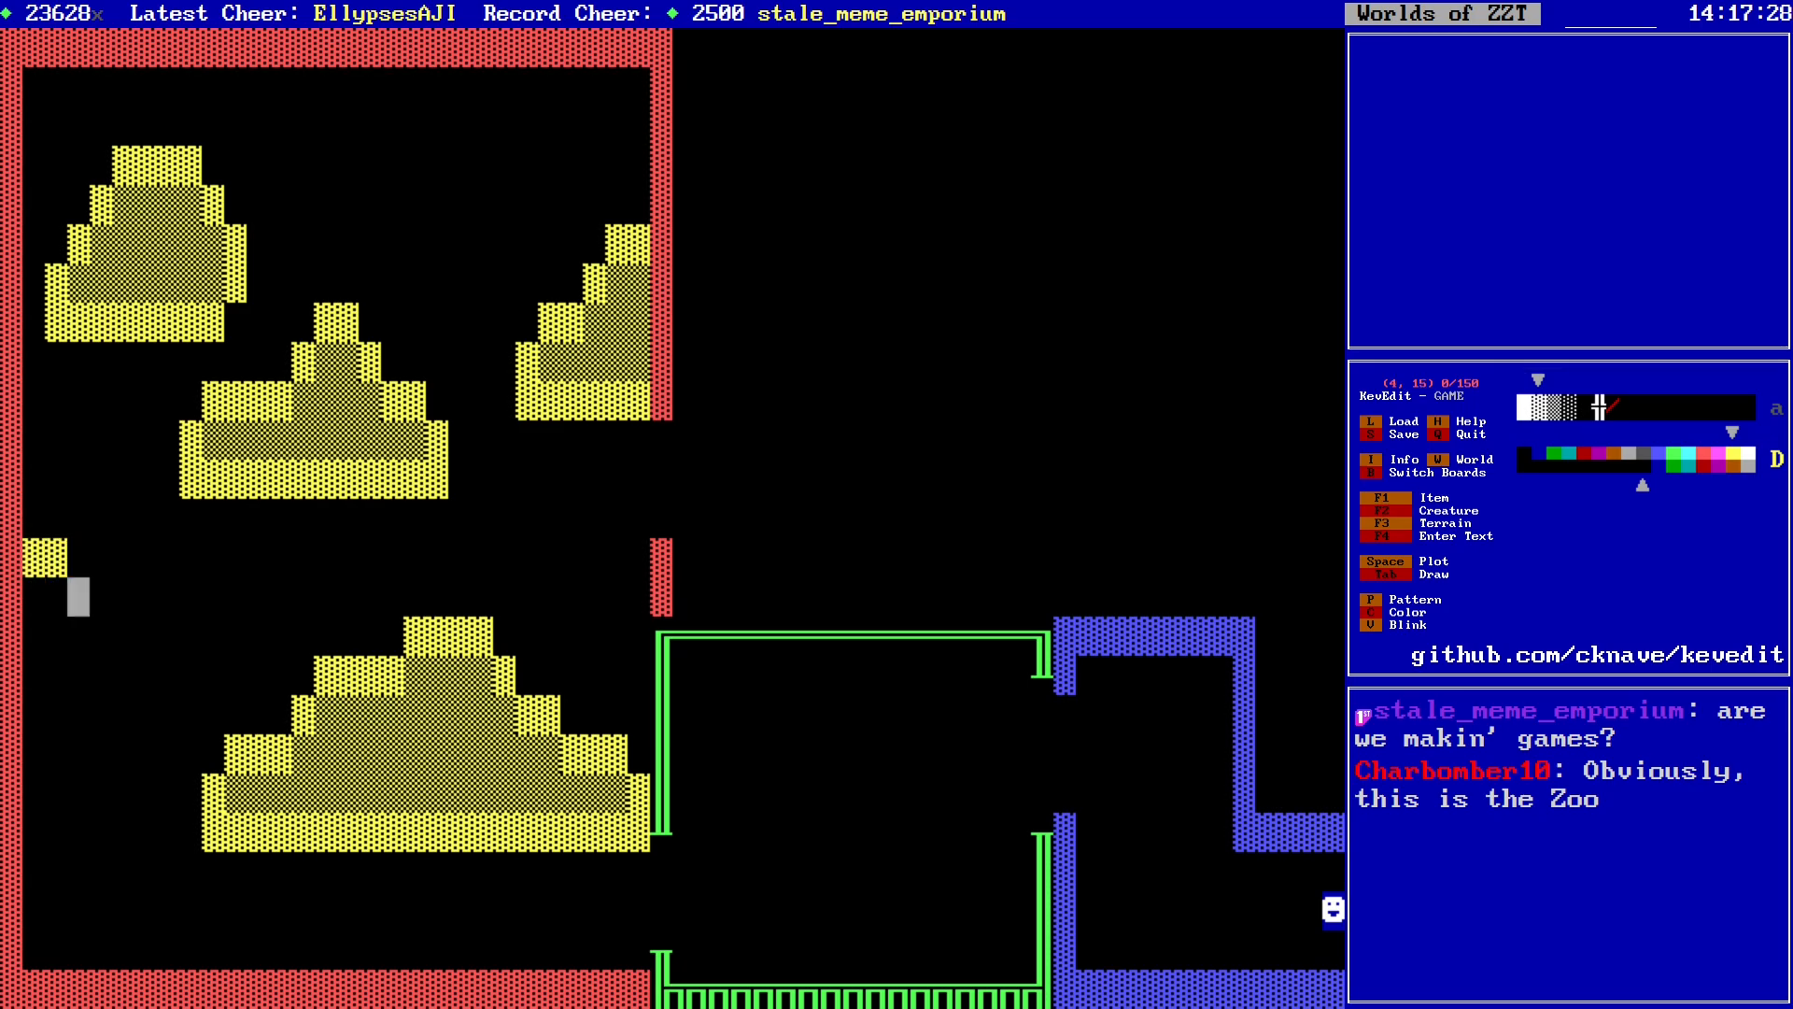
pyautogui.press('space')
pyautogui.press('Right')
pyautogui.press('Down')
pyautogui.press('space')
pyautogui.press('Right')
pyautogui.press('Down')
pyautogui.press('space')
pyautogui.press('Right')
pyautogui.press('Down')
pyautogui.press('Up')
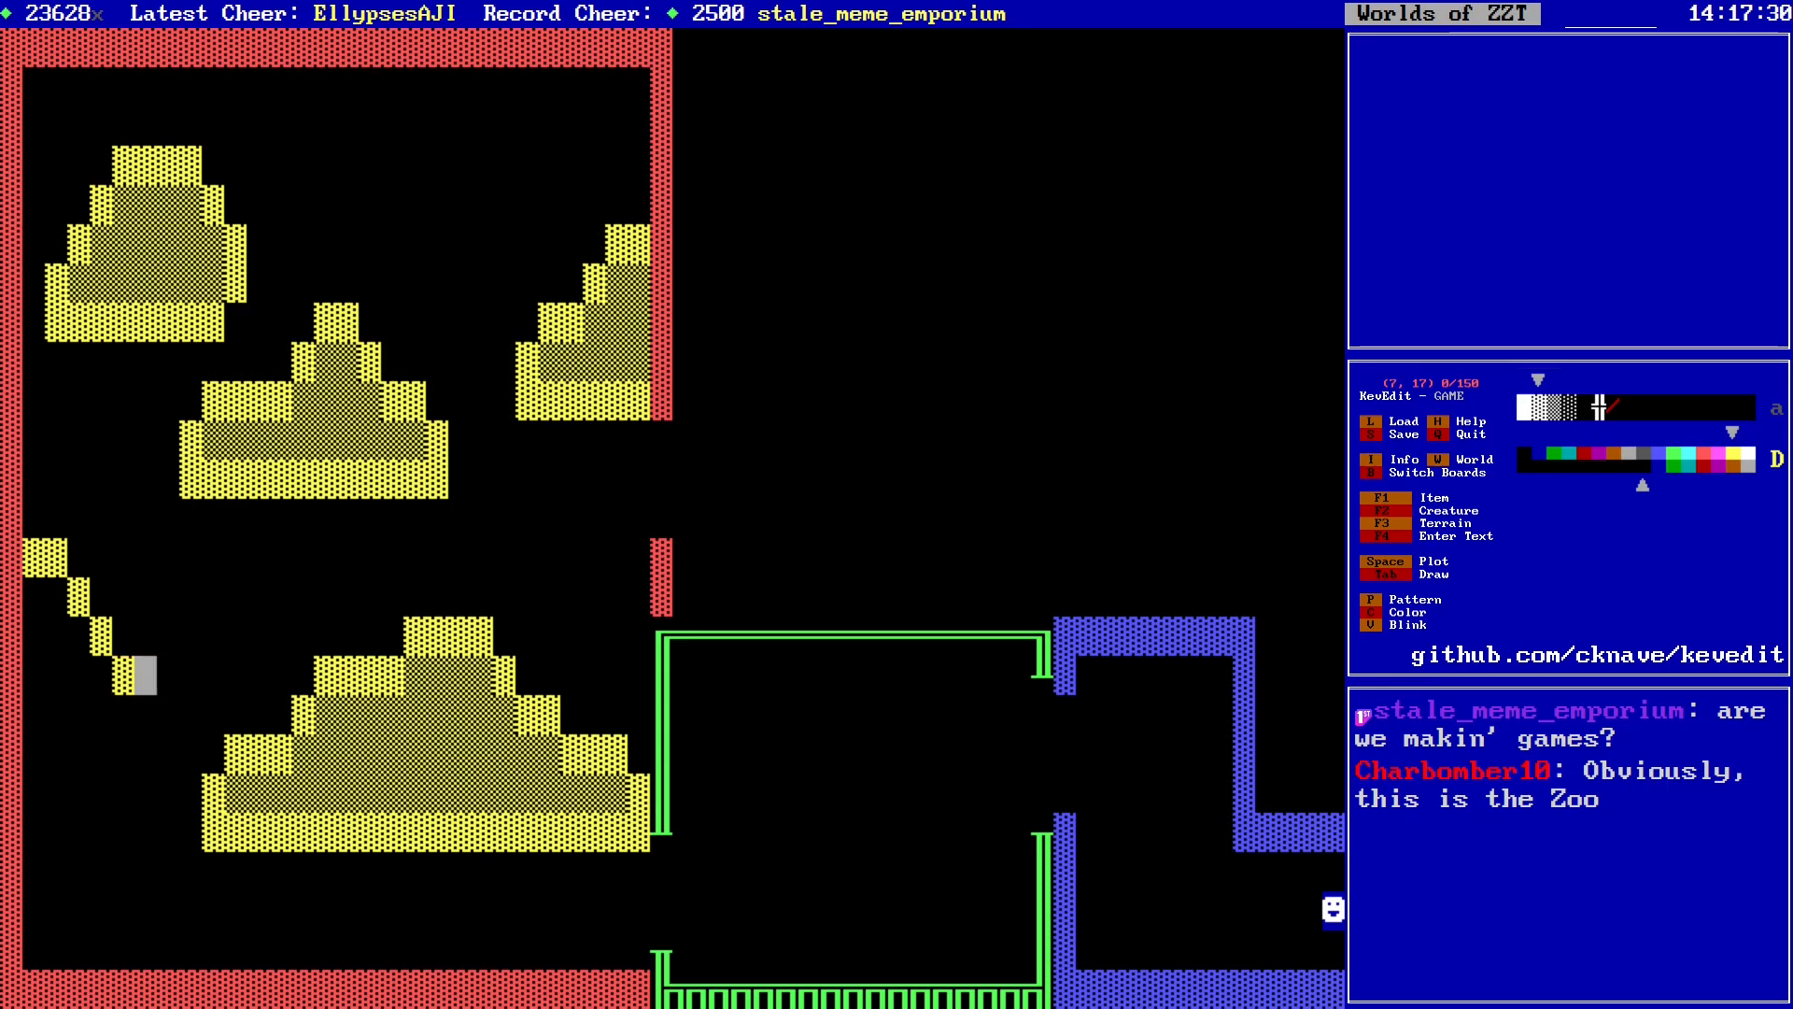
pyautogui.press('space')
pyautogui.press('Down')
pyautogui.press('Right')
pyautogui.press('space')
# Step: Close the mound's base with a row of yellow normal wall from (7, 19) west to (2, 19)
pyautogui.press('Down')
pyautogui.press('Left')
pyautogui.press('space')
pyautogui.press('Left')
pyautogui.press('space')
pyautogui.press('Left')
pyautogui.press('space')
pyautogui.press('Left')
pyautogui.press('space')
pyautogui.press('Left')
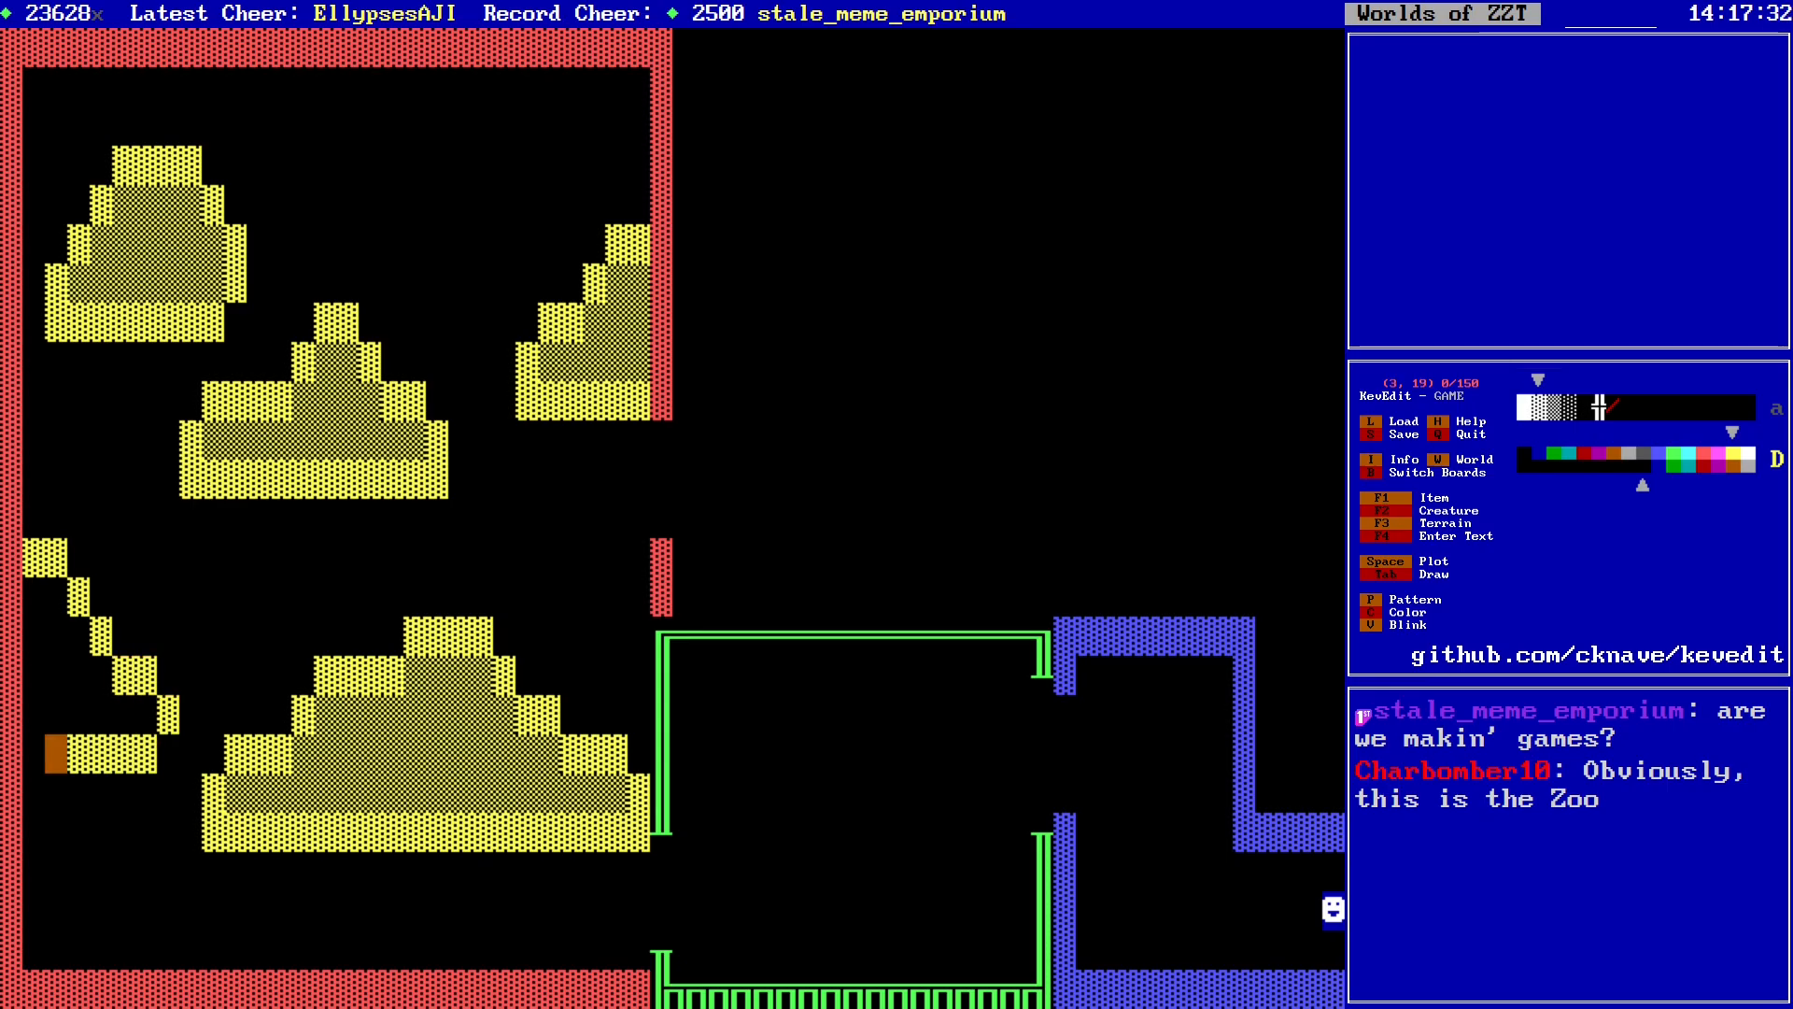
pyautogui.press('space')
pyautogui.press('Left')
pyautogui.press('space')
# Step: Fill the interior of the west mound with yellow breakable wall
pyautogui.press('Up')
pyautogui.press('p')
pyautogui.press('f')
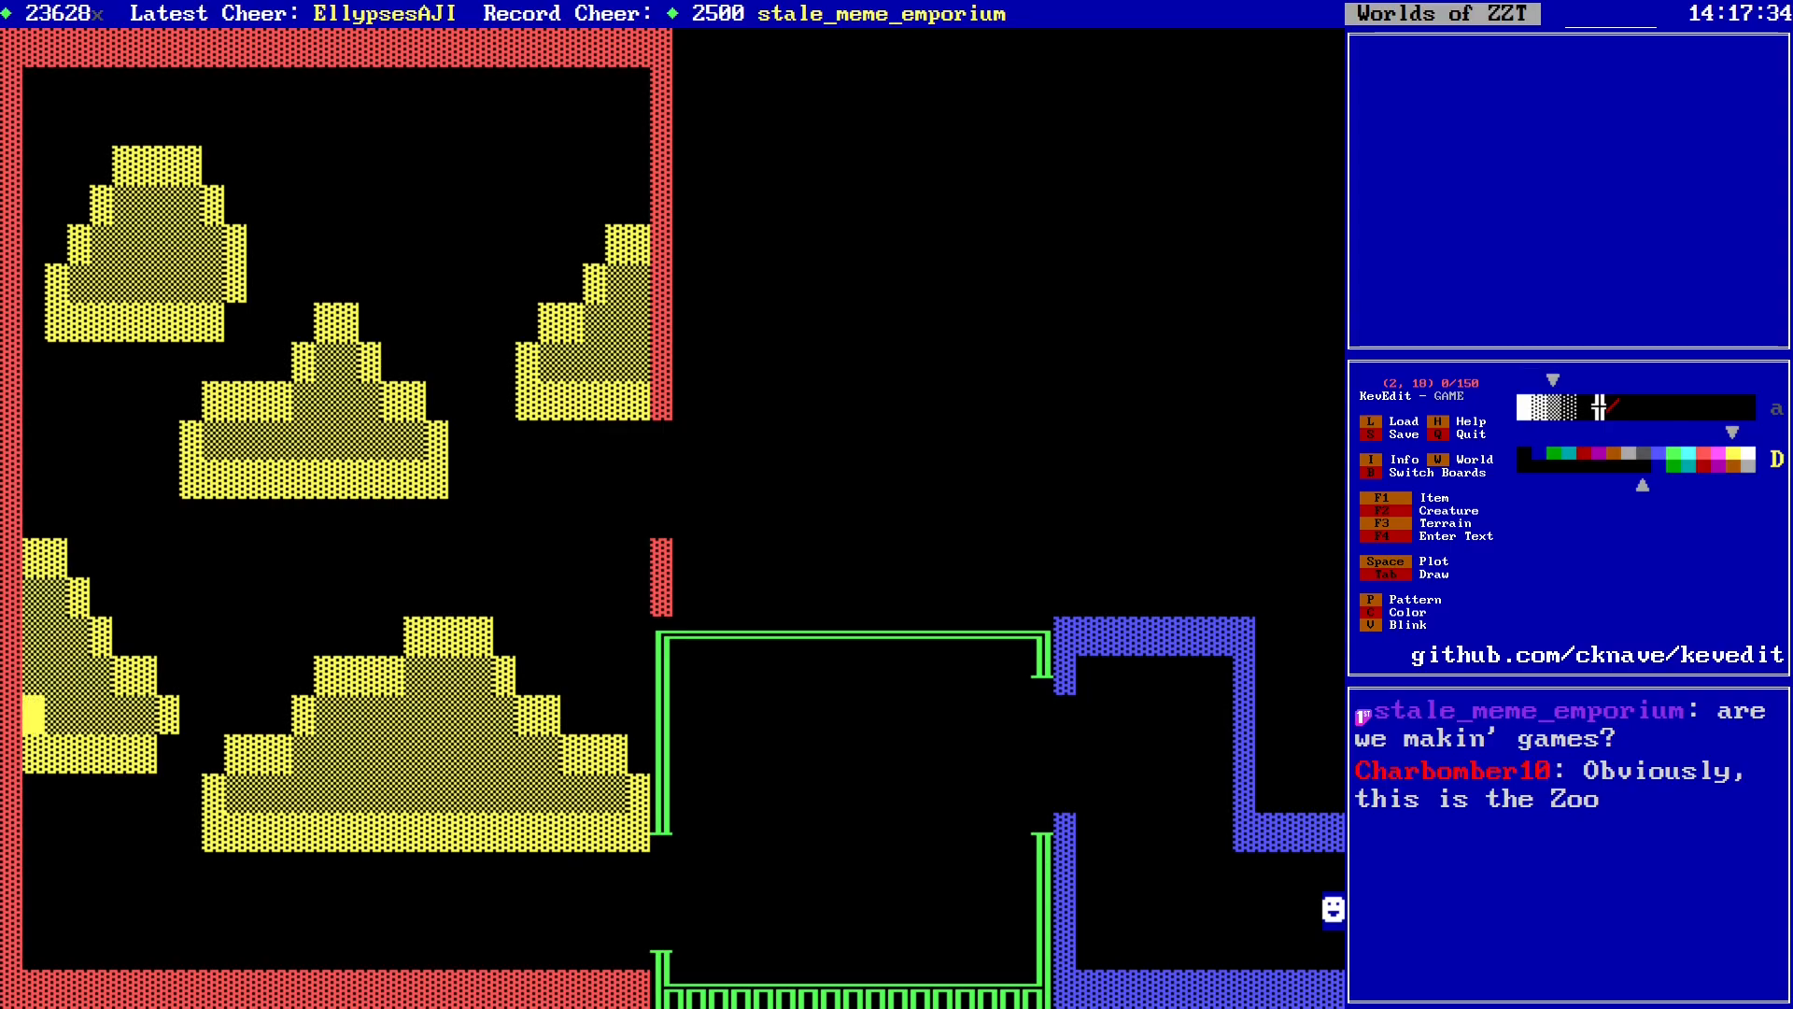
pyautogui.press('Right')
pyautogui.press('Right')
pyautogui.press('Right')
pyautogui.press('Right')
pyautogui.press('Right')
pyautogui.press('Right')
pyautogui.press('Right')
pyautogui.press('Right')
pyautogui.press('Right')
pyautogui.press('Right')
pyautogui.press('Right')
pyautogui.press('Right')
pyautogui.press('Right')
pyautogui.press('Up')
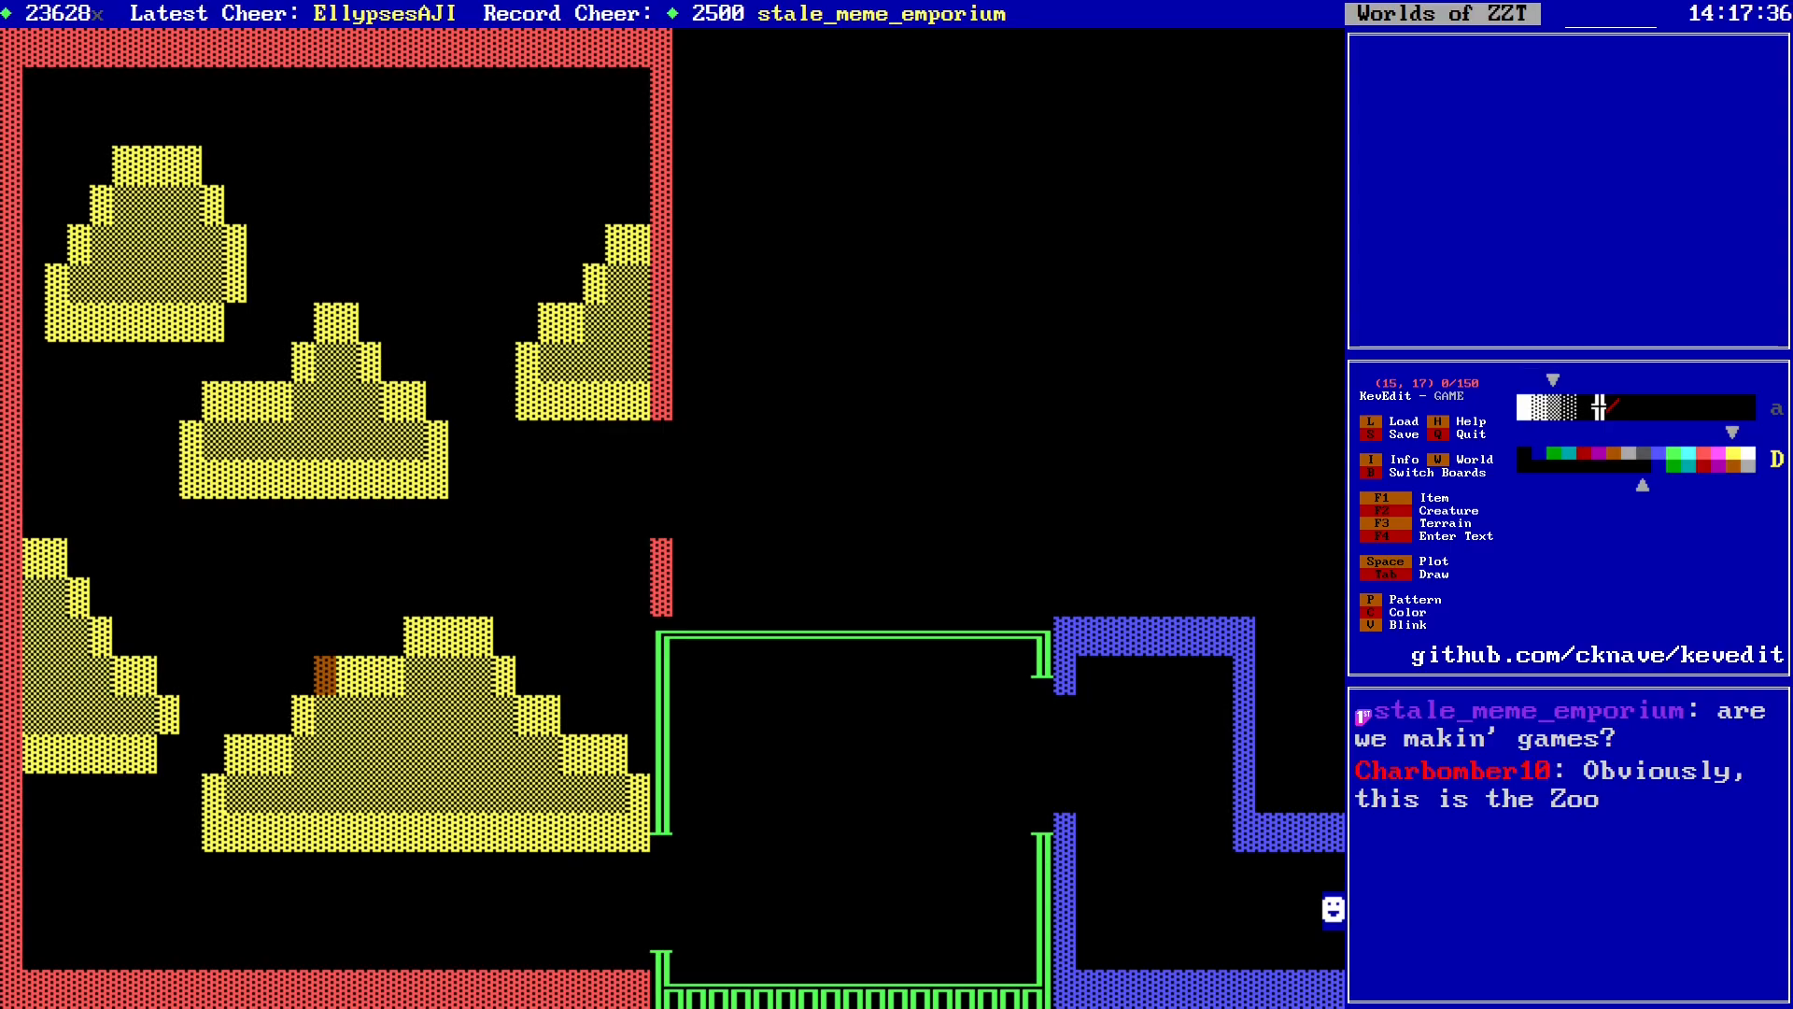
pyautogui.press('Up')
pyautogui.press('Up')
pyautogui.press('Up')
pyautogui.press('Right')
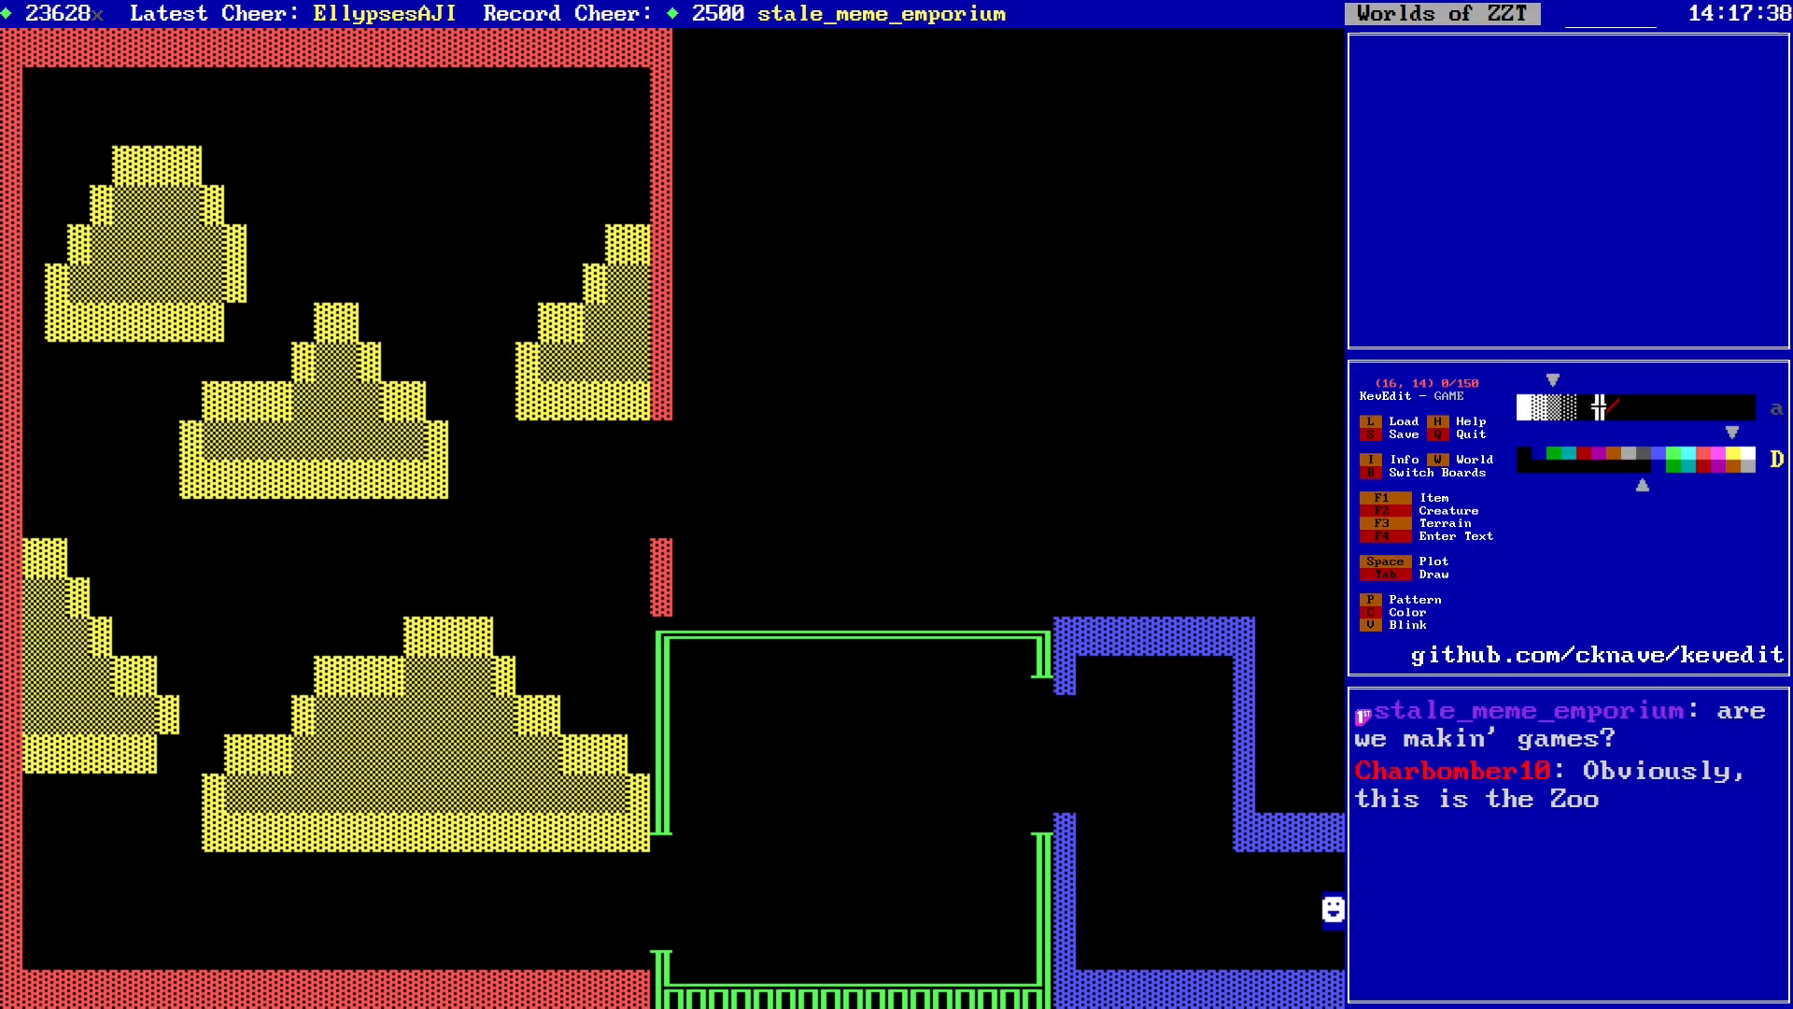
pyautogui.press('Right')
pyautogui.press('Right')
pyautogui.press('Right')
pyautogui.press('Right')
pyautogui.press('Right')
pyautogui.press('Right')
pyautogui.press('Right')
pyautogui.press('Right')
pyautogui.press('Right')
pyautogui.press('Right')
pyautogui.press('Right')
pyautogui.press('Right')
pyautogui.press('Right')
pyautogui.press('Right')
pyautogui.press('Up')
pyautogui.press('Up')
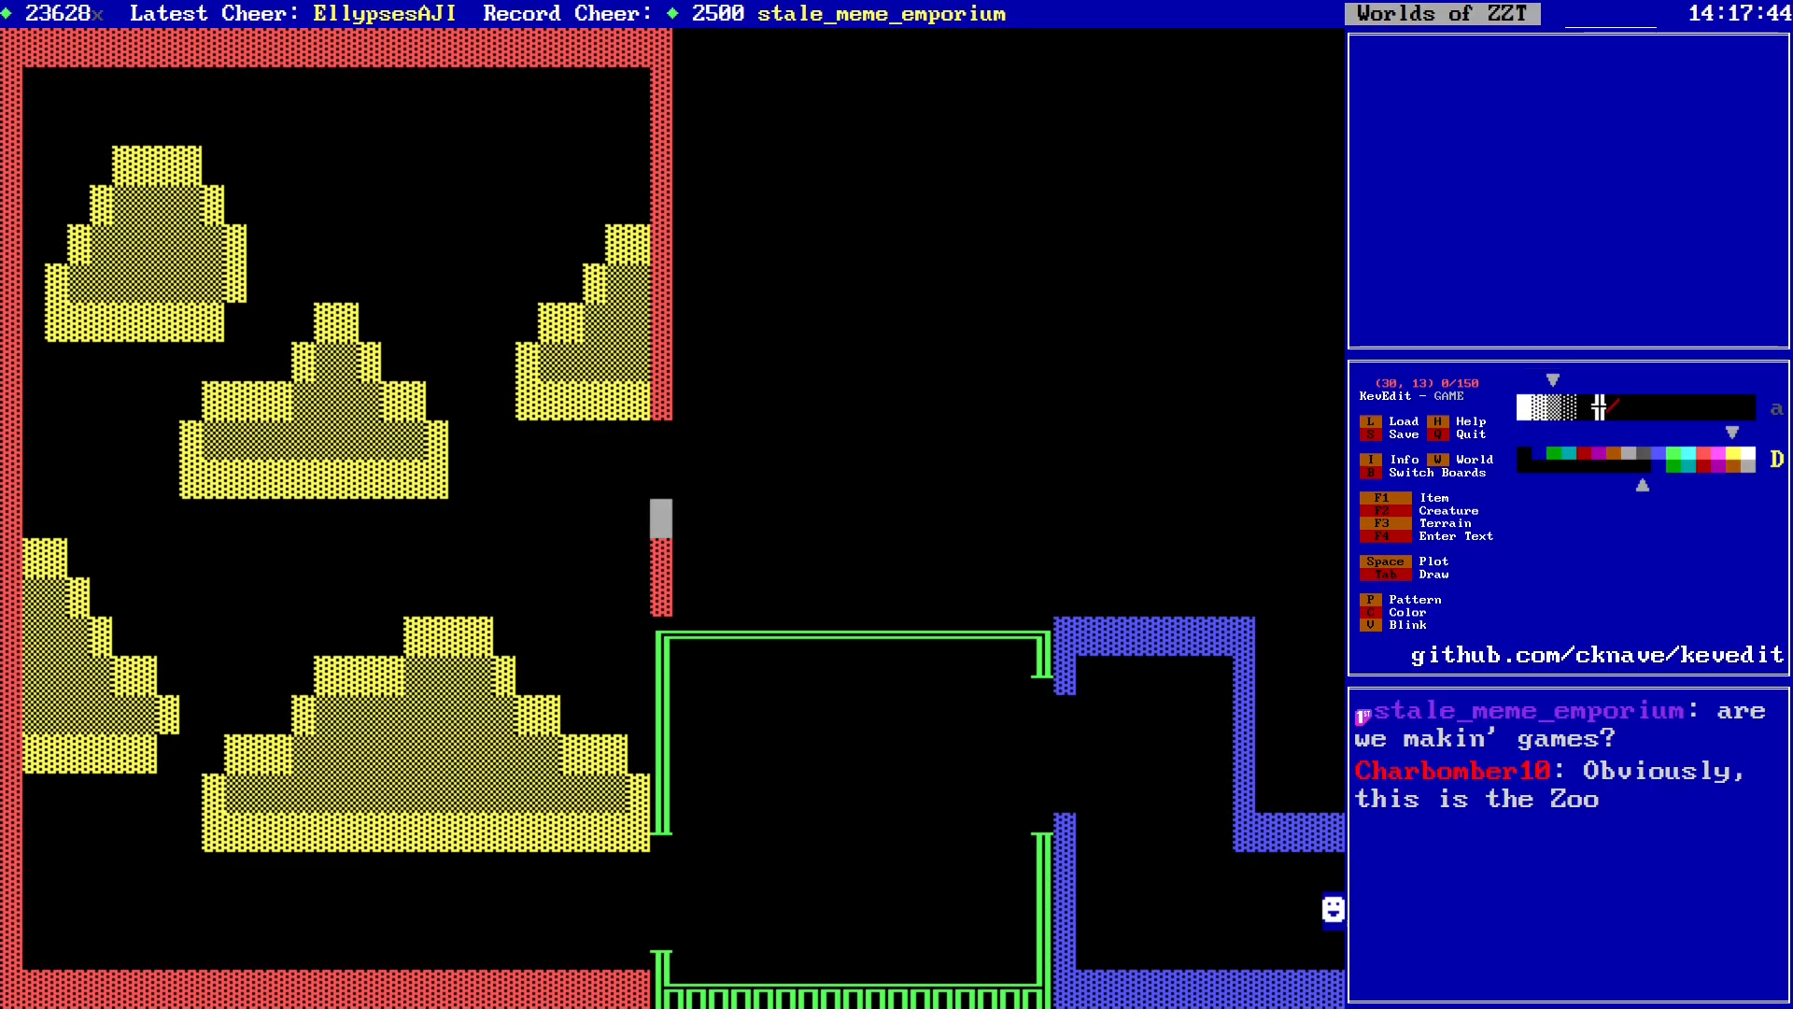
pyautogui.press('Down')
pyautogui.press('Down')
pyautogui.press('Down')
pyautogui.press('Down')
pyautogui.press('Down')
pyautogui.press('Down')
pyautogui.press('Down')
pyautogui.press('Down')
pyautogui.press('Down')
pyautogui.press('Down')
pyautogui.press('Down')
pyautogui.press('Right')
pyautogui.press('Right')
pyautogui.press('Right')
pyautogui.press('Right')
pyautogui.press('Right')
pyautogui.press('Right')
pyautogui.press('Right')
pyautogui.press('Right')
pyautogui.press('Right')
pyautogui.press('Right')
pyautogui.press('Right')
pyautogui.press('Right')
pyautogui.press('Right')
pyautogui.press('Right')
pyautogui.press('Right')
pyautogui.press('Right')
pyautogui.press('Right')
pyautogui.press('Right')
pyautogui.press('Right')
pyautogui.press('Right')
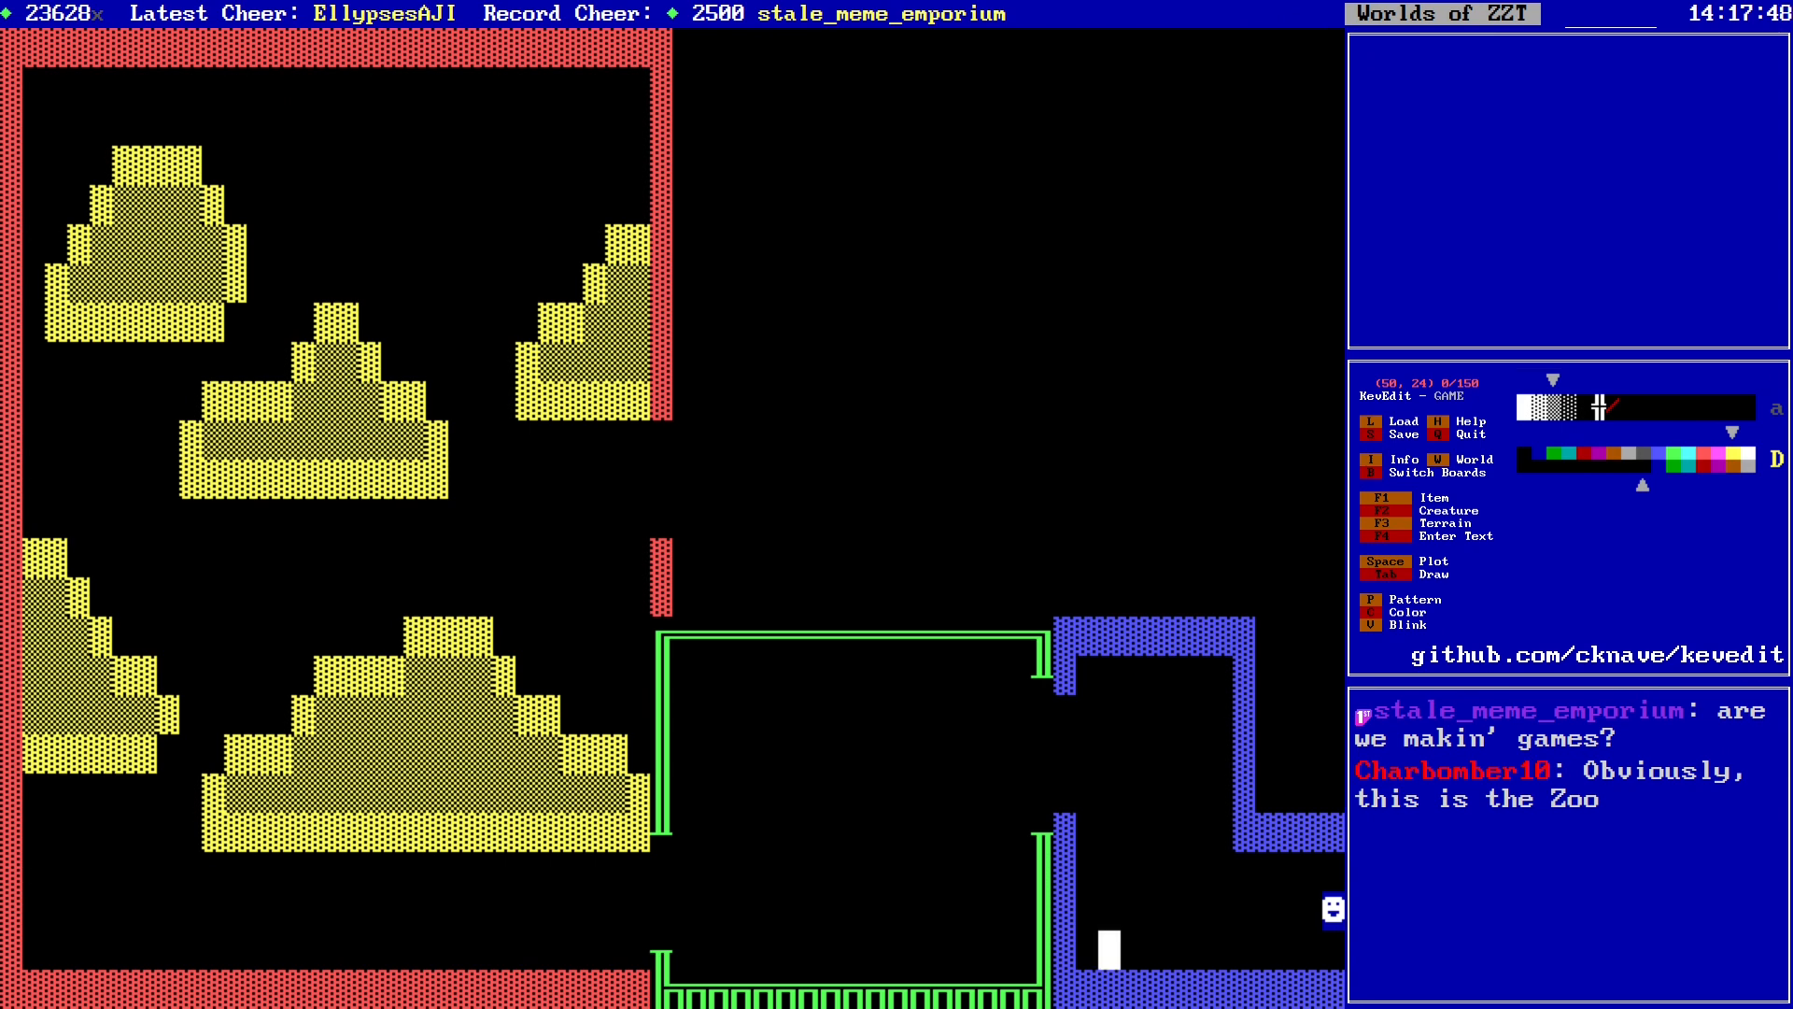
# Step: Set the drawing colour to bright green on black
pyautogui.press('c')
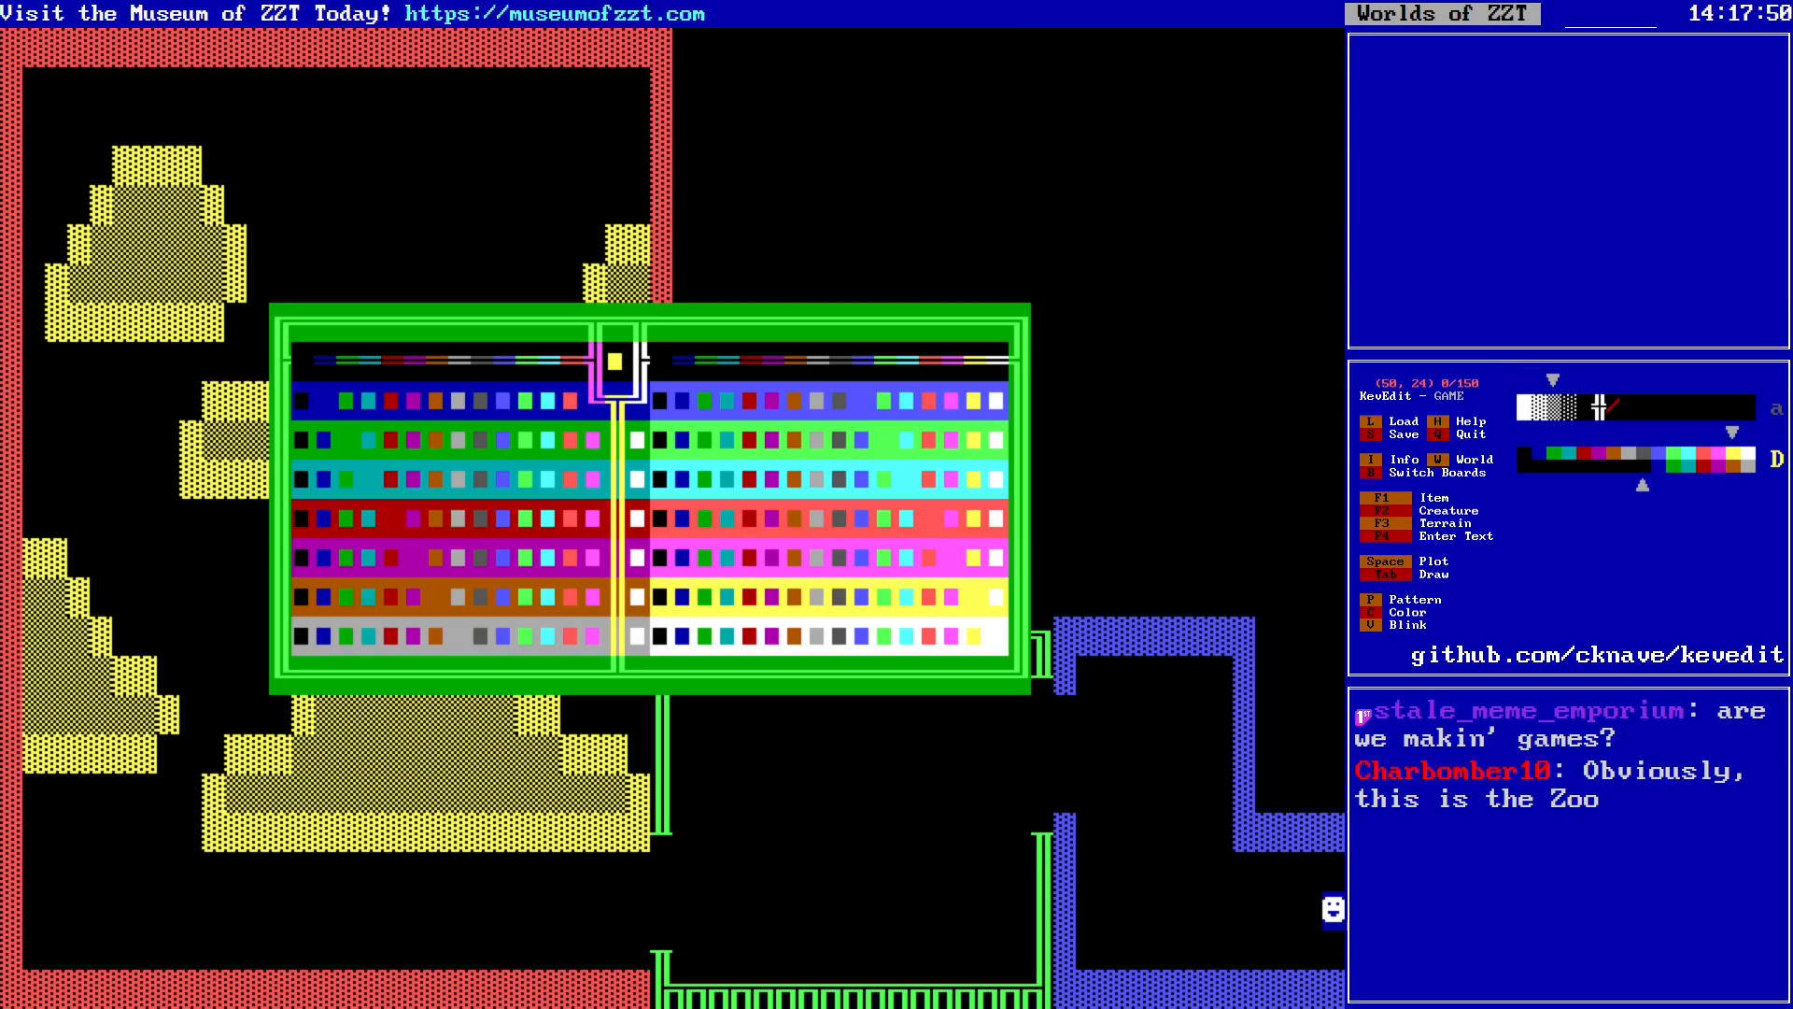
pyautogui.press('Left')
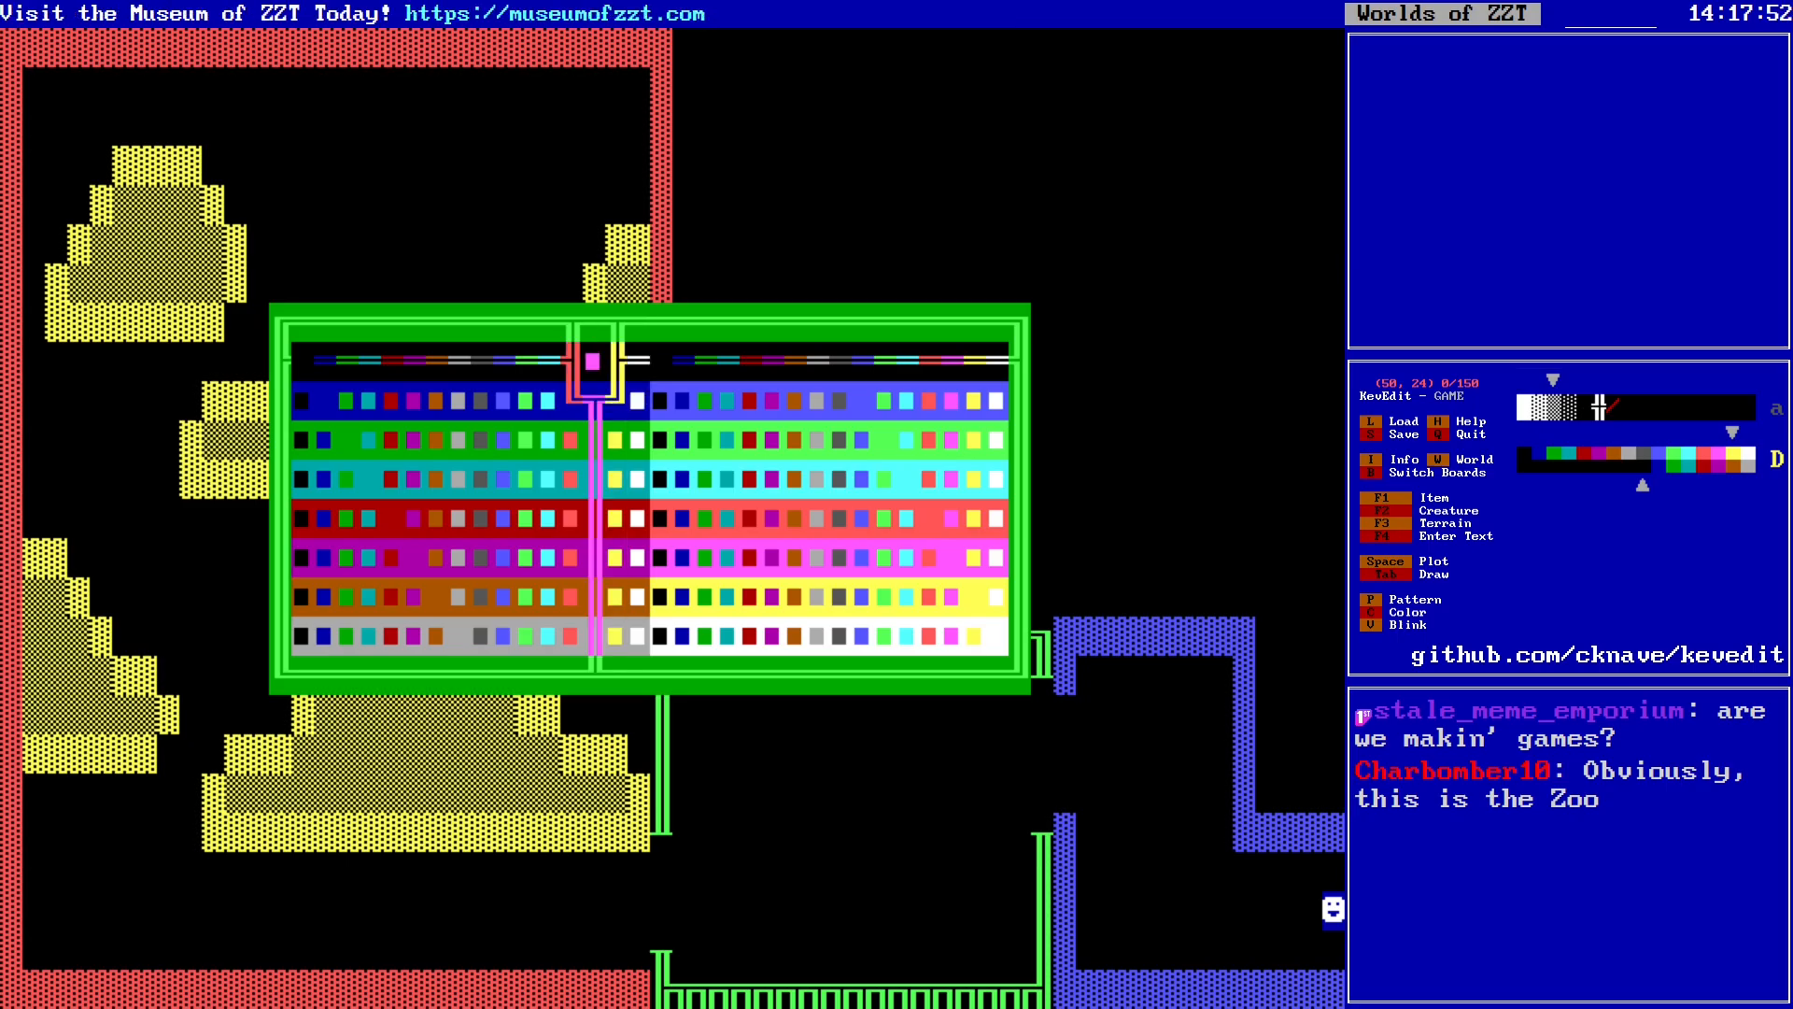
pyautogui.press('Left')
pyautogui.press('Left')
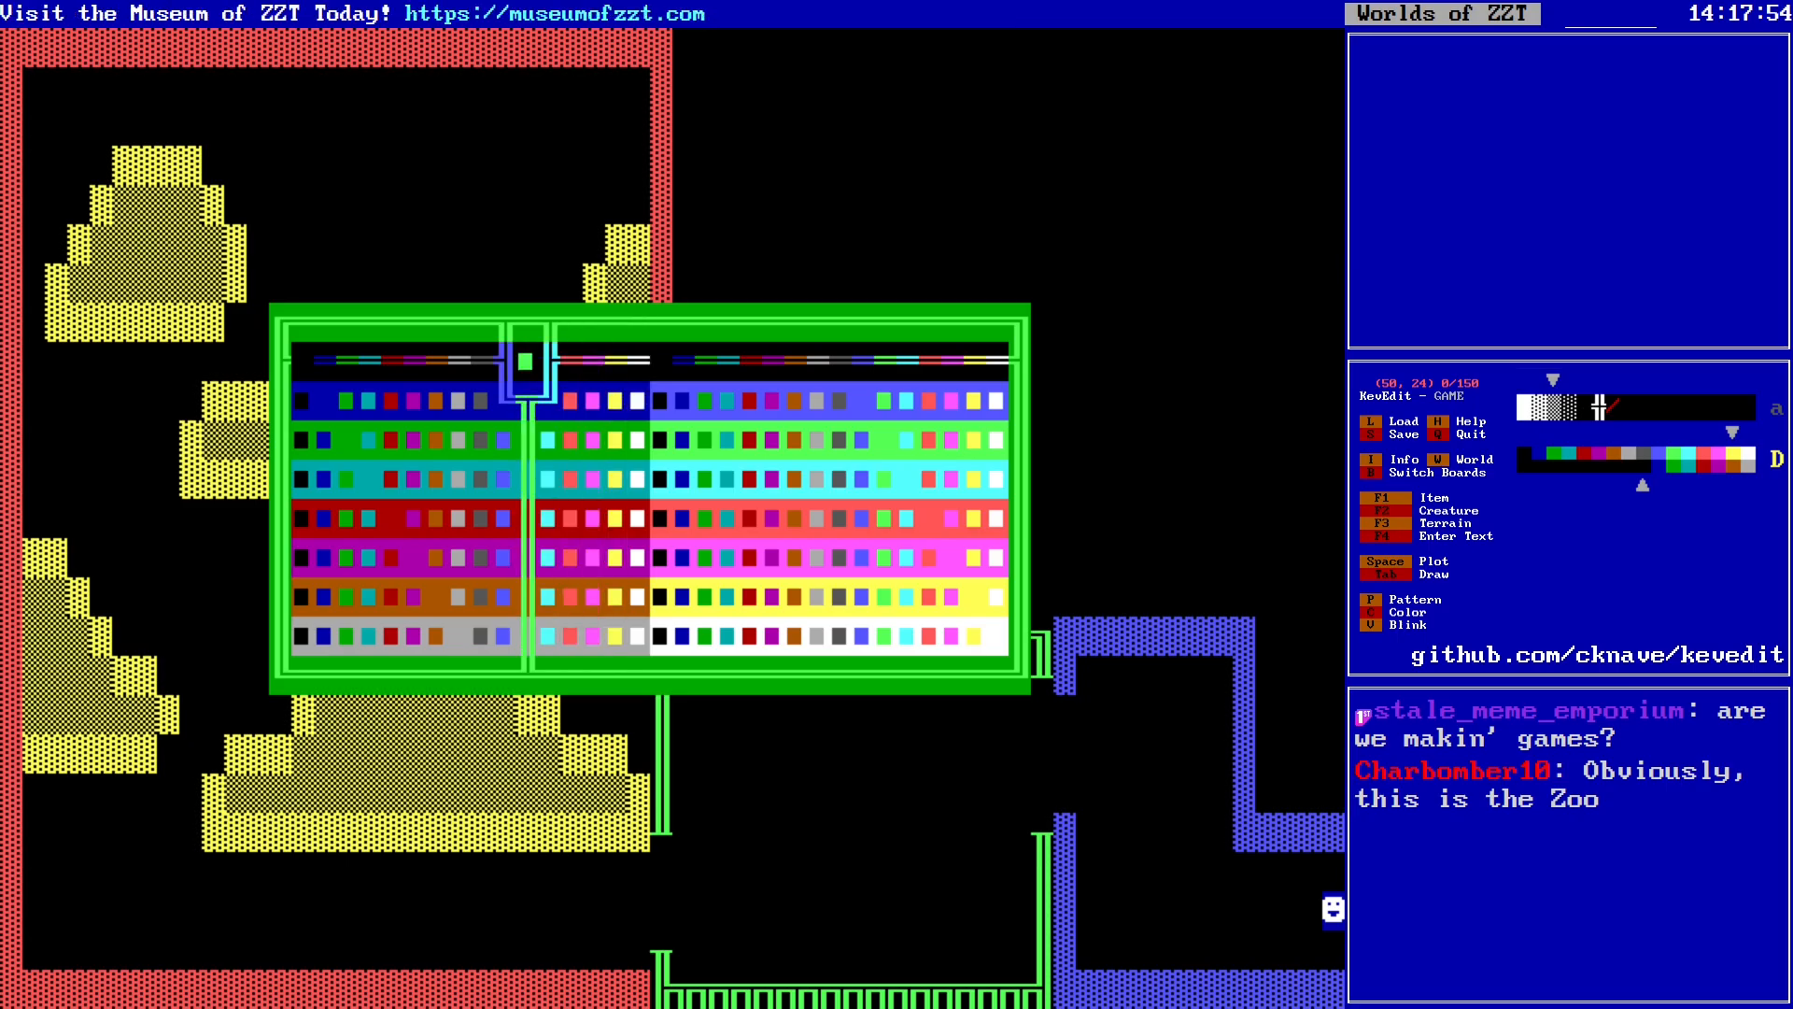
pyautogui.press('Return')
# Step: Place a bright green blink wall at (55, 17), inside the blue room's northeast corner
pyautogui.press('Right')
pyautogui.press('Right')
pyautogui.press('Right')
pyautogui.press('Right')
pyautogui.press('Right')
pyautogui.press('Right')
pyautogui.press('Right')
pyautogui.press('Right')
pyautogui.press('Right')
pyautogui.press('Right')
pyautogui.press('Up')
pyautogui.press('Up')
pyautogui.press('Up')
pyautogui.press('Up')
pyautogui.press('Up')
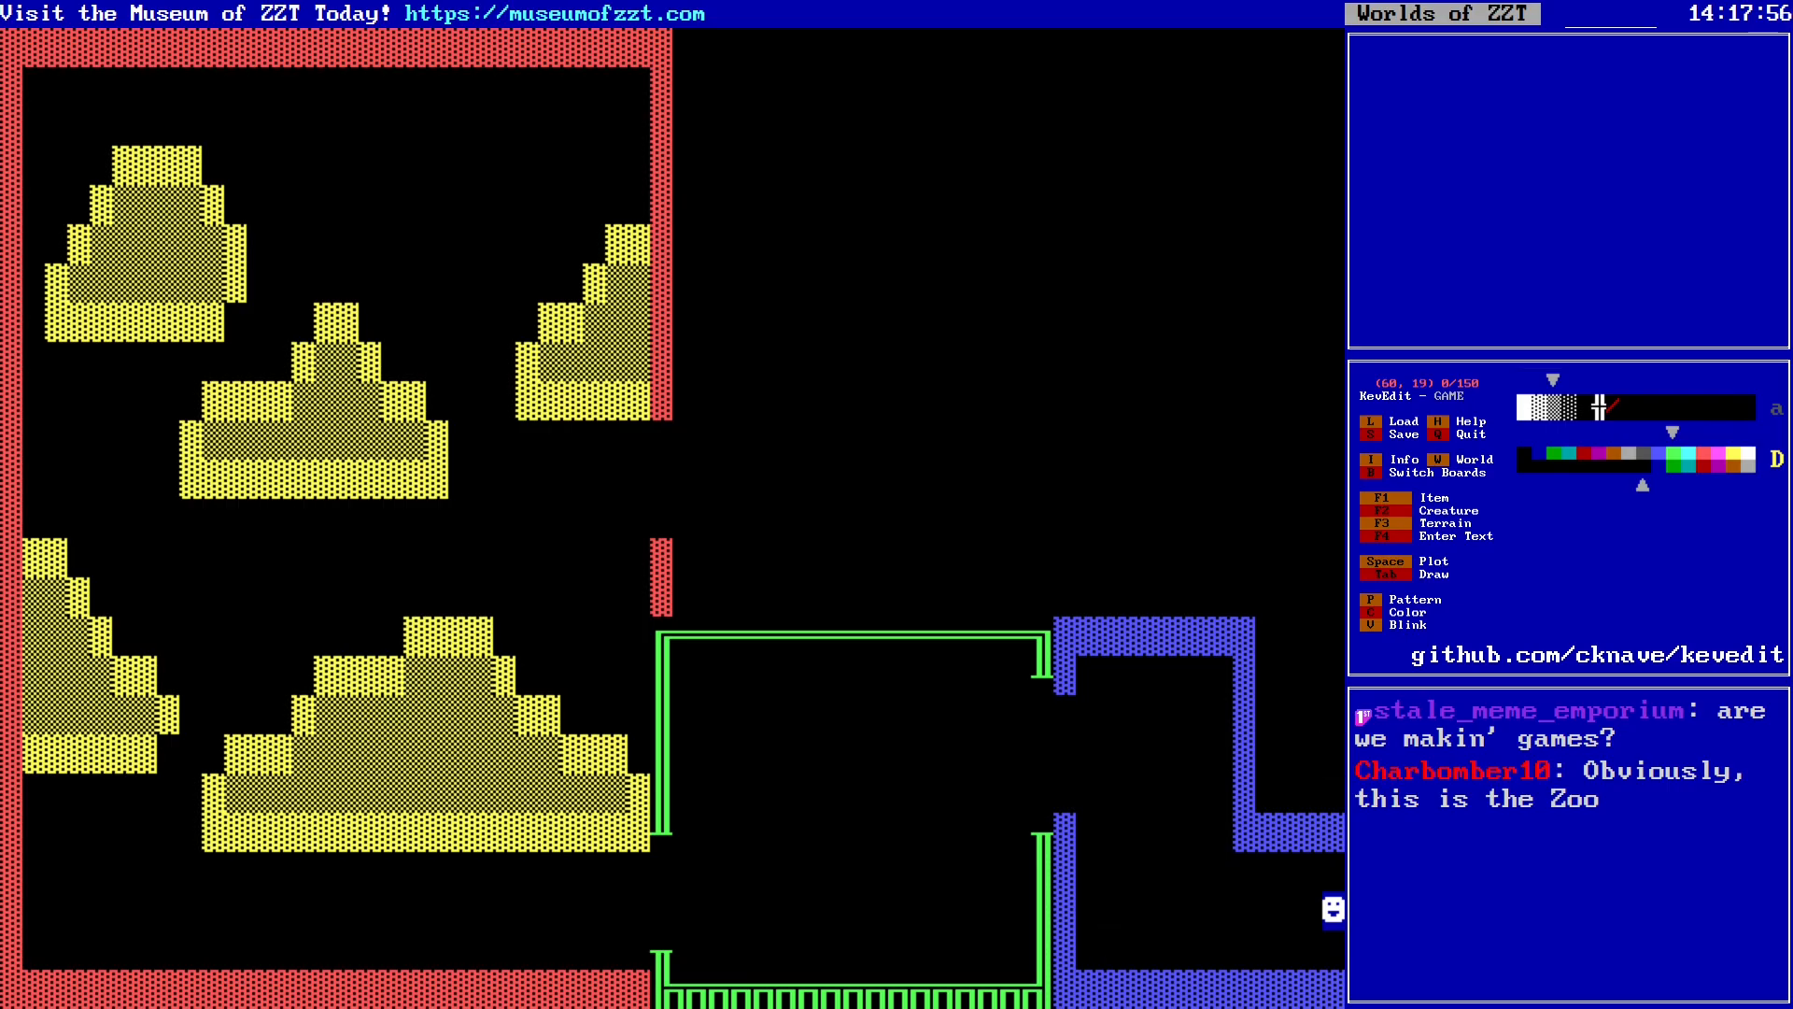
pyautogui.press('Left')
pyautogui.press('Left')
pyautogui.press('Up')
pyautogui.press('Left')
pyautogui.press('Left')
pyautogui.press('Left')
pyautogui.press('Up')
pyautogui.press('F3')
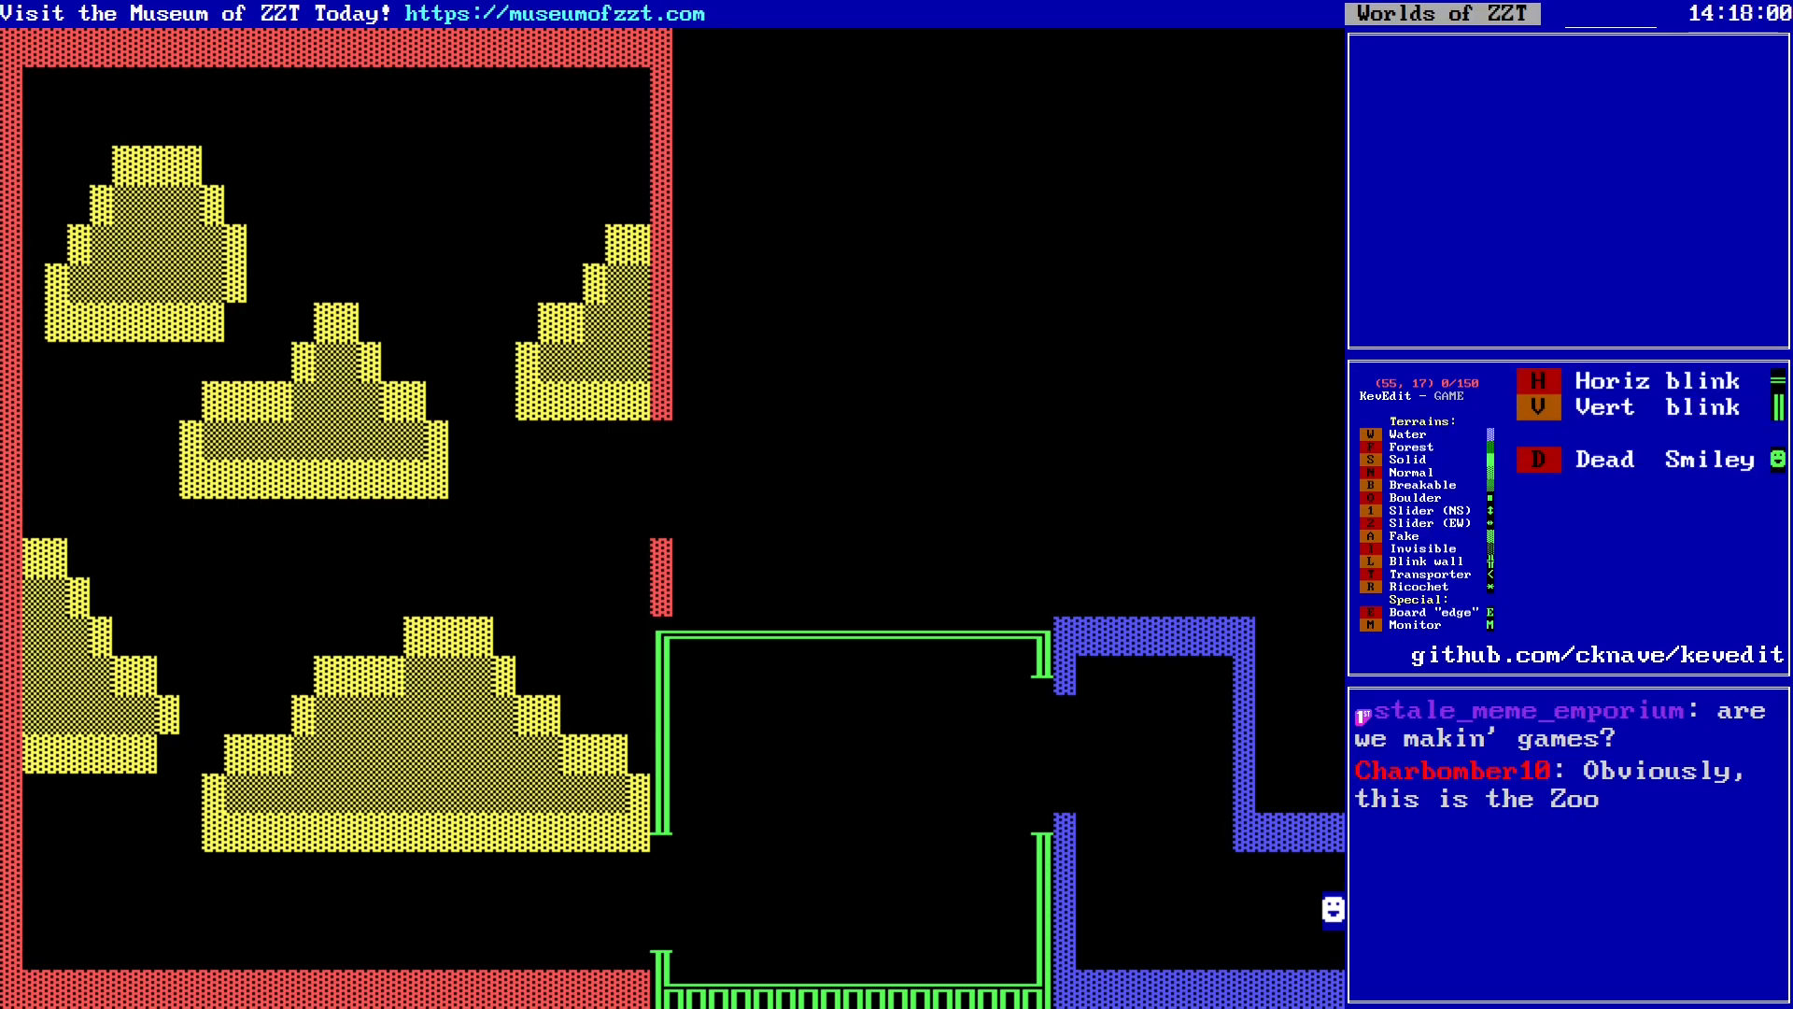
pyautogui.press('l')
pyautogui.press('Return')
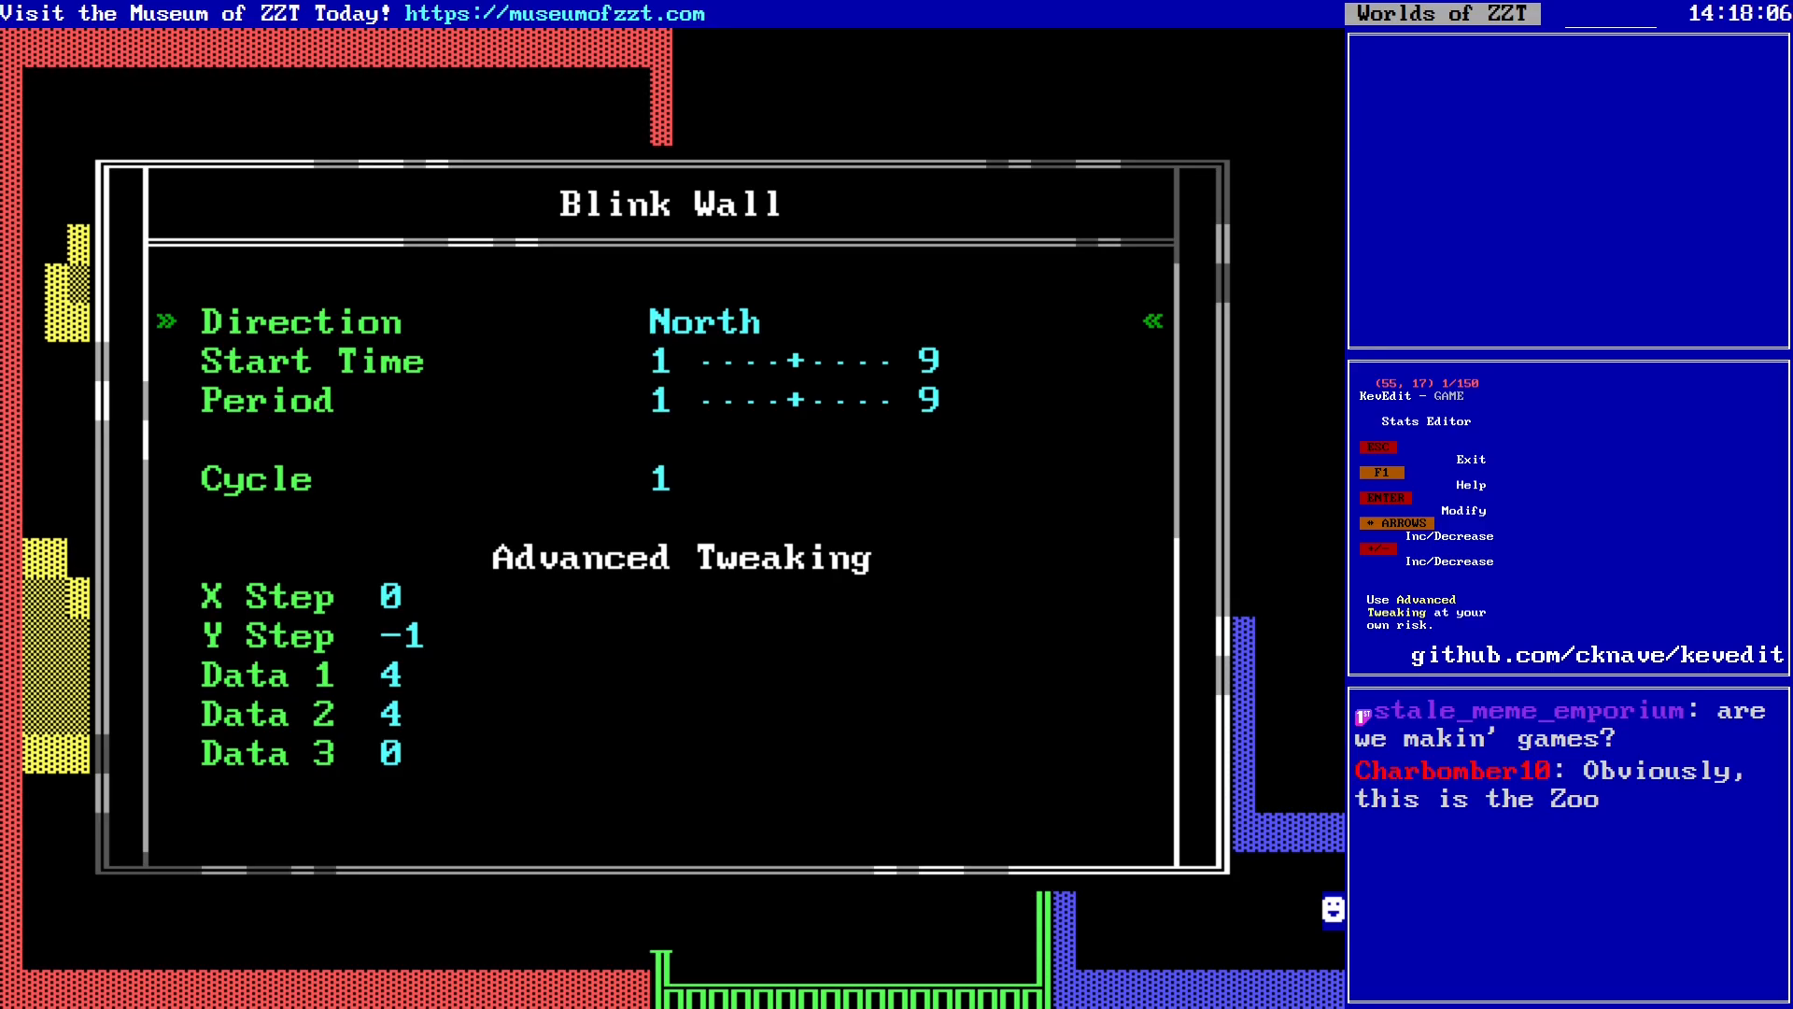
# Step: Set the new blink wall's direction to South
pyautogui.press('Right')
pyautogui.press('Right')
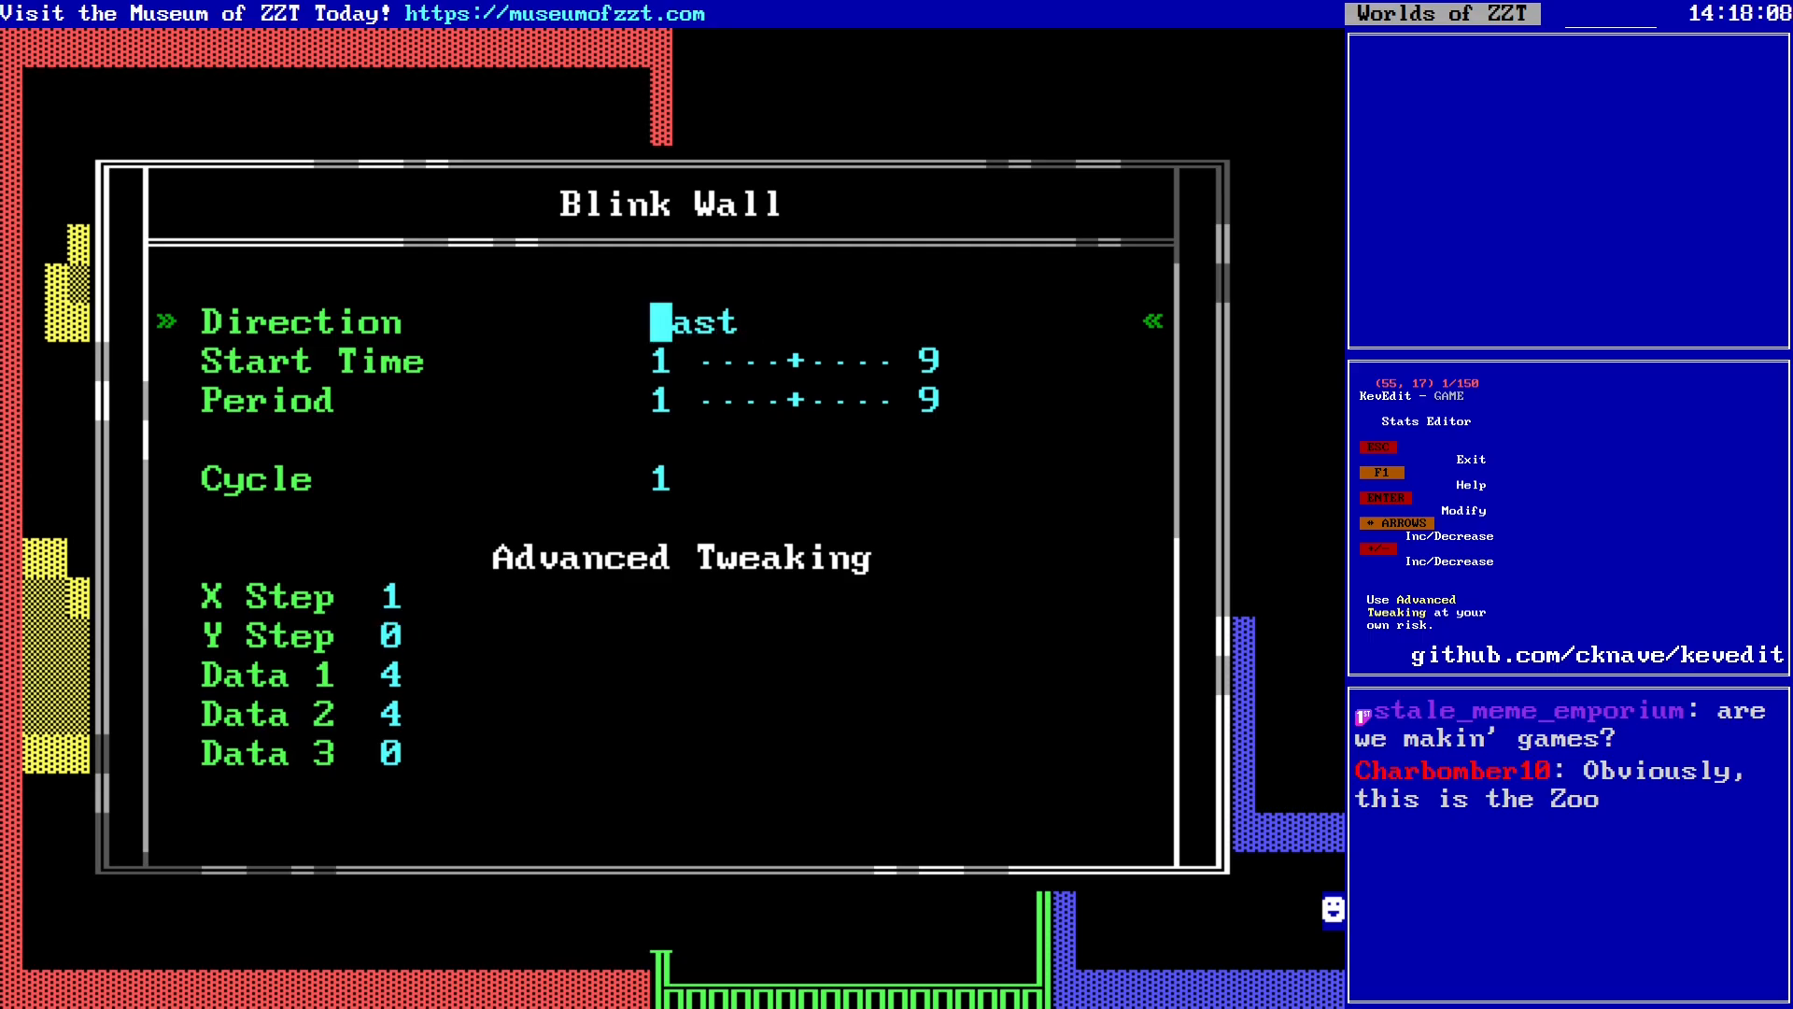
pyautogui.press('Right')
pyautogui.press('Right')
pyautogui.press('Right')
pyautogui.press('Right')
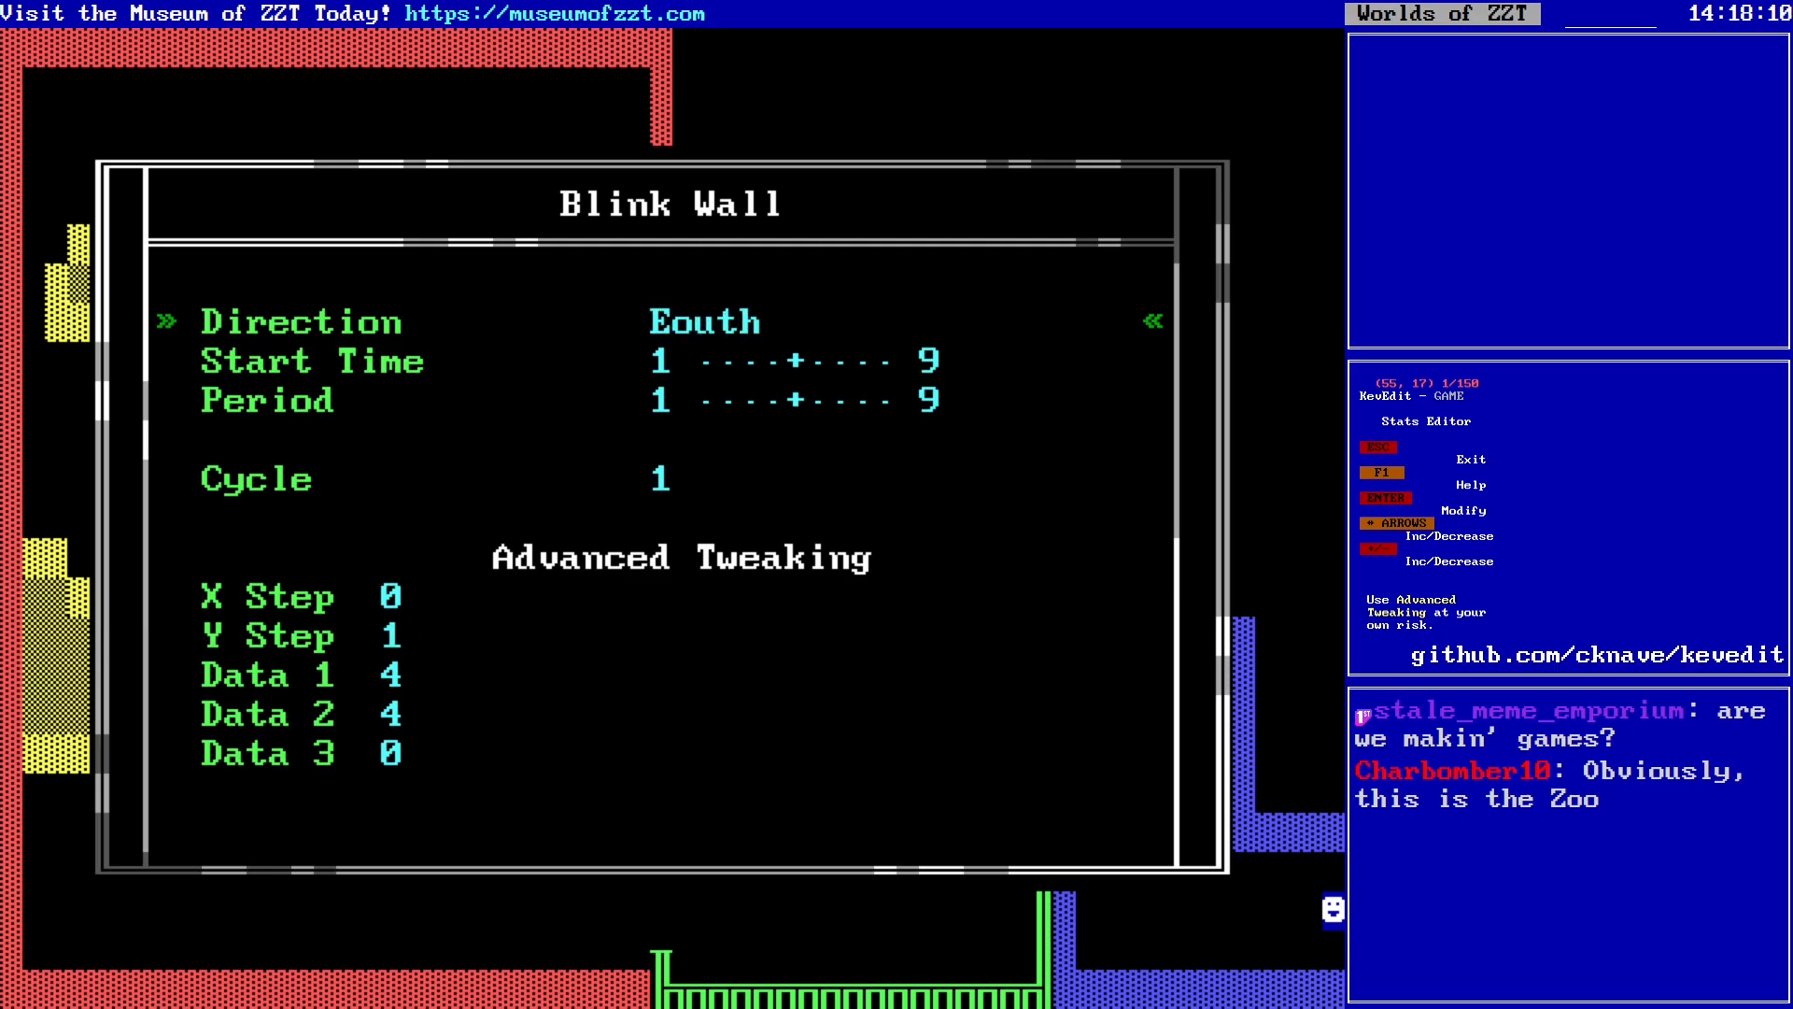
pyautogui.press('Right')
pyautogui.press('Right')
pyautogui.press('Right')
pyautogui.press('Right')
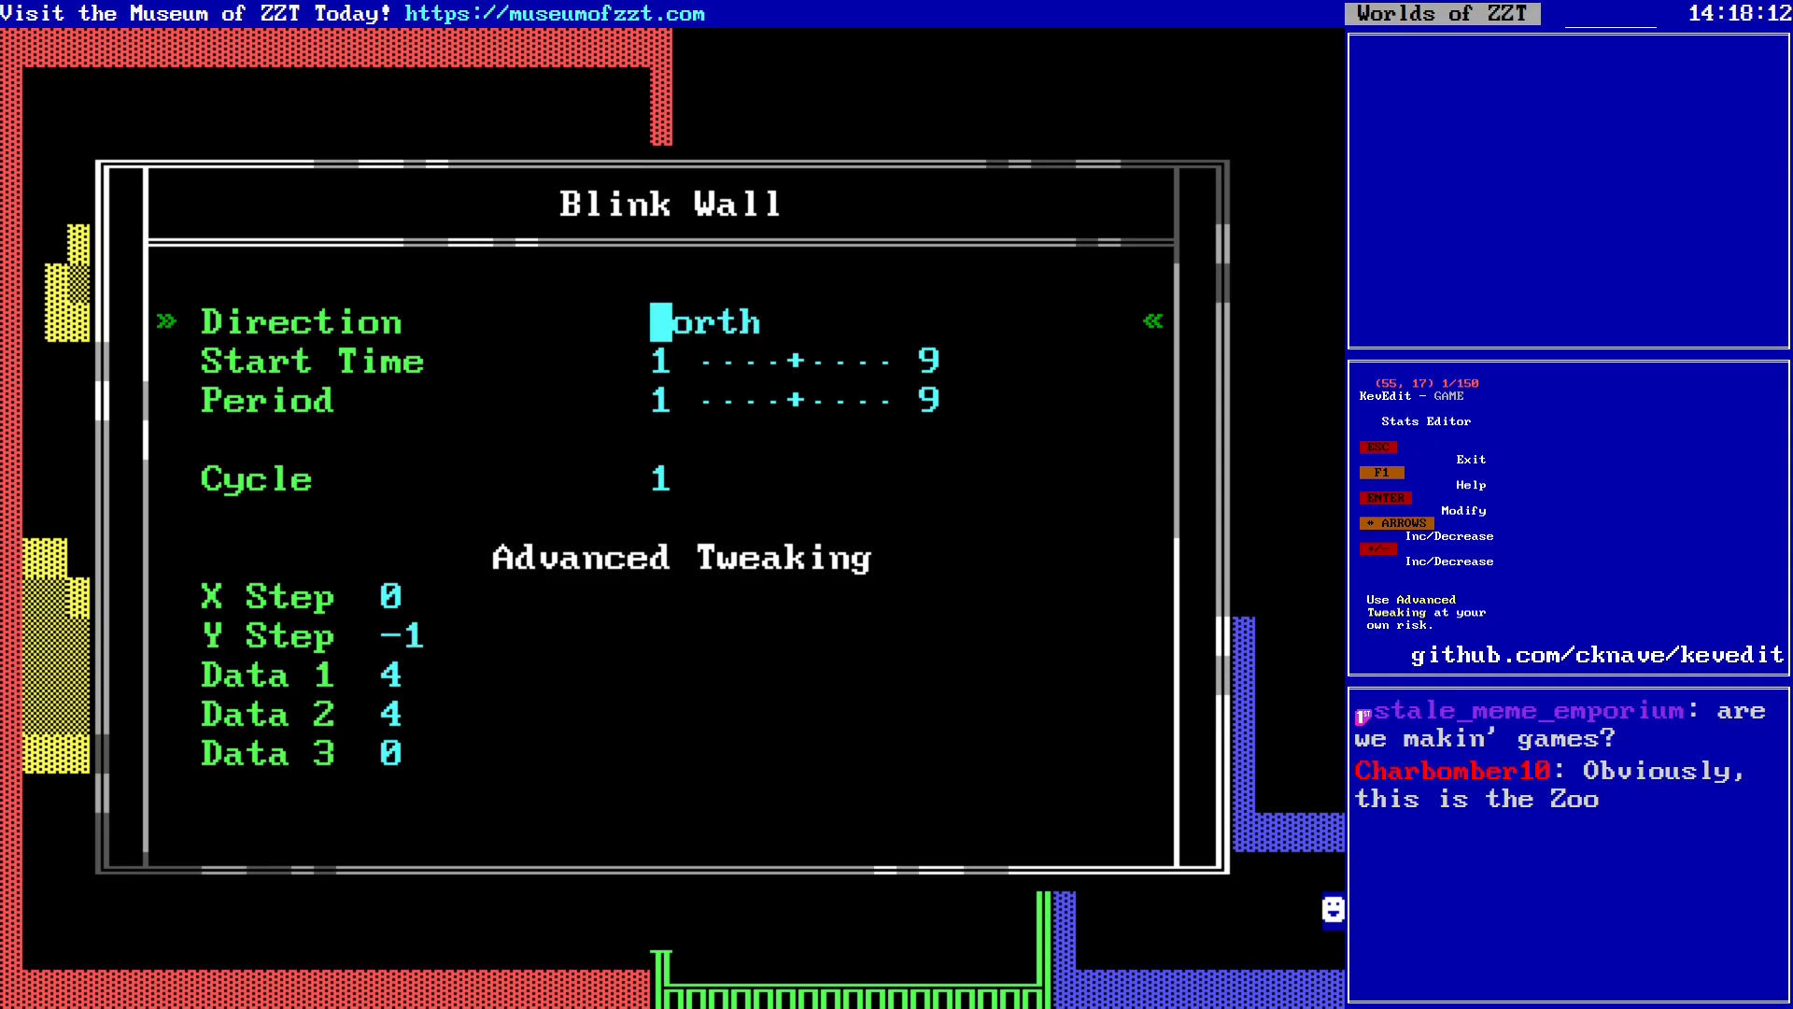
pyautogui.press('Right')
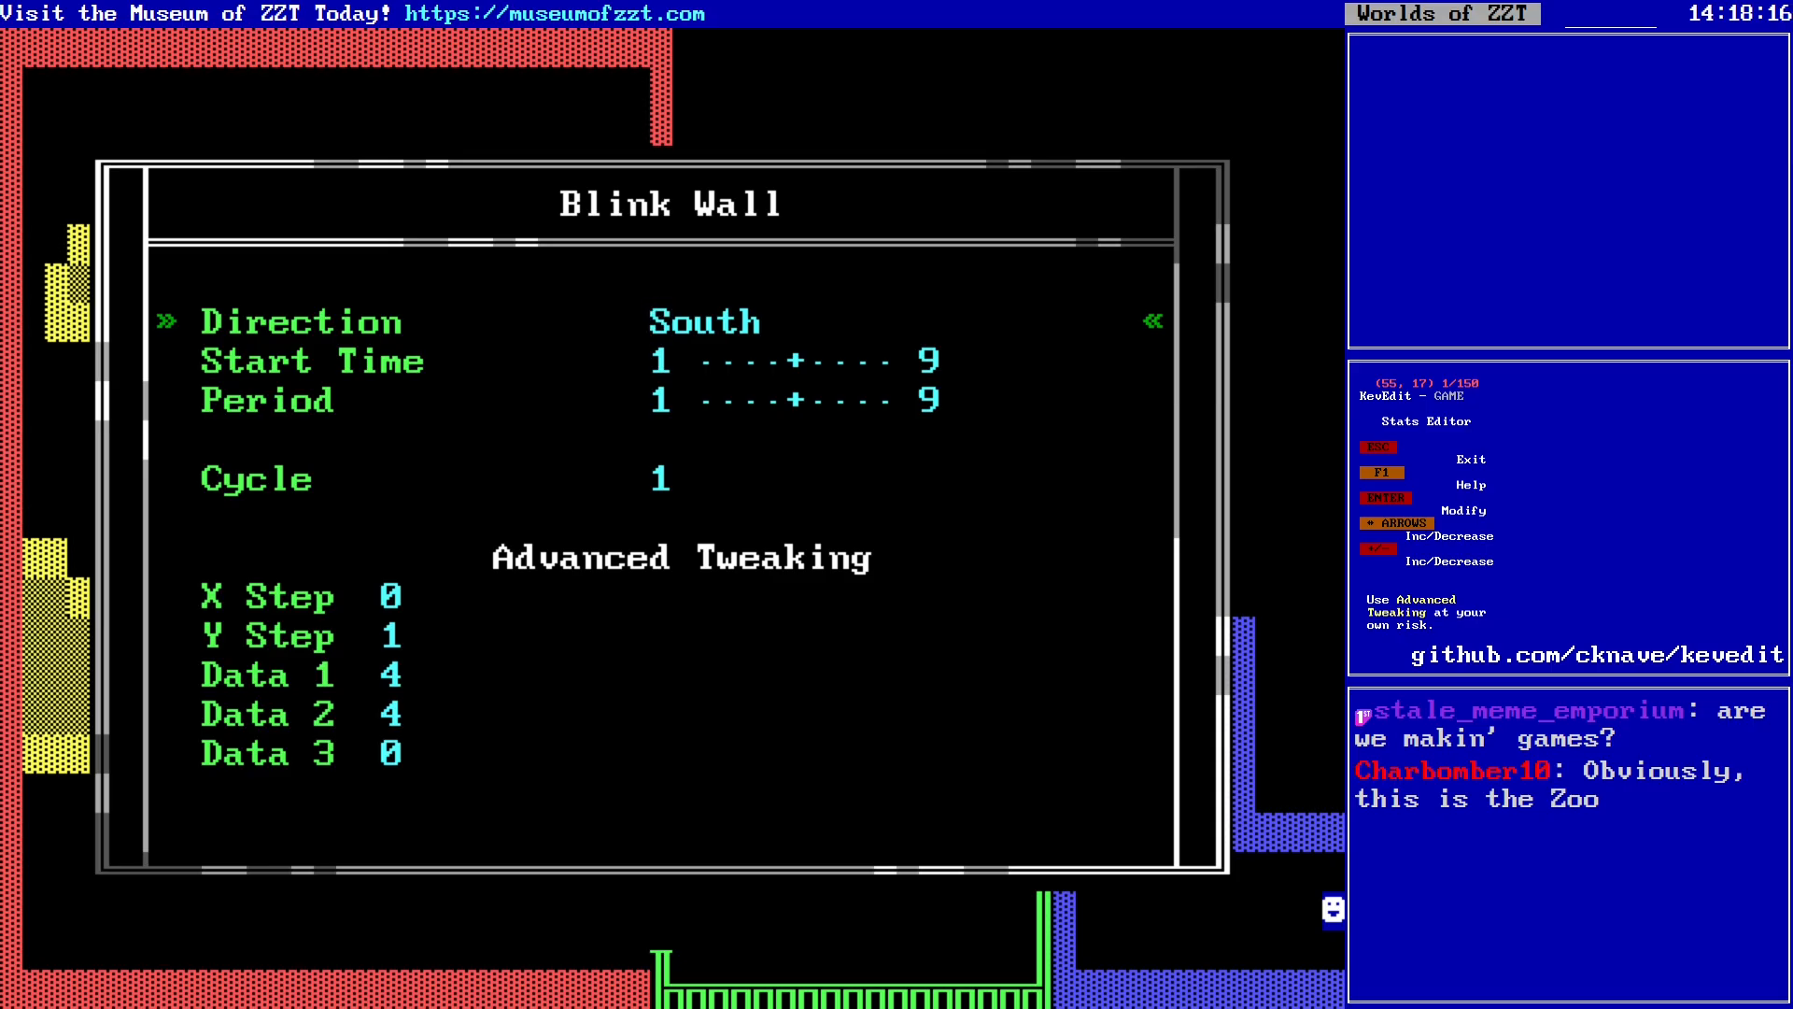
# Step: Set the blink wall's start time to 1 and its period to 6 on the 1–9 scales
pyautogui.press('Down')
pyautogui.press('Down')
pyautogui.press('Up')
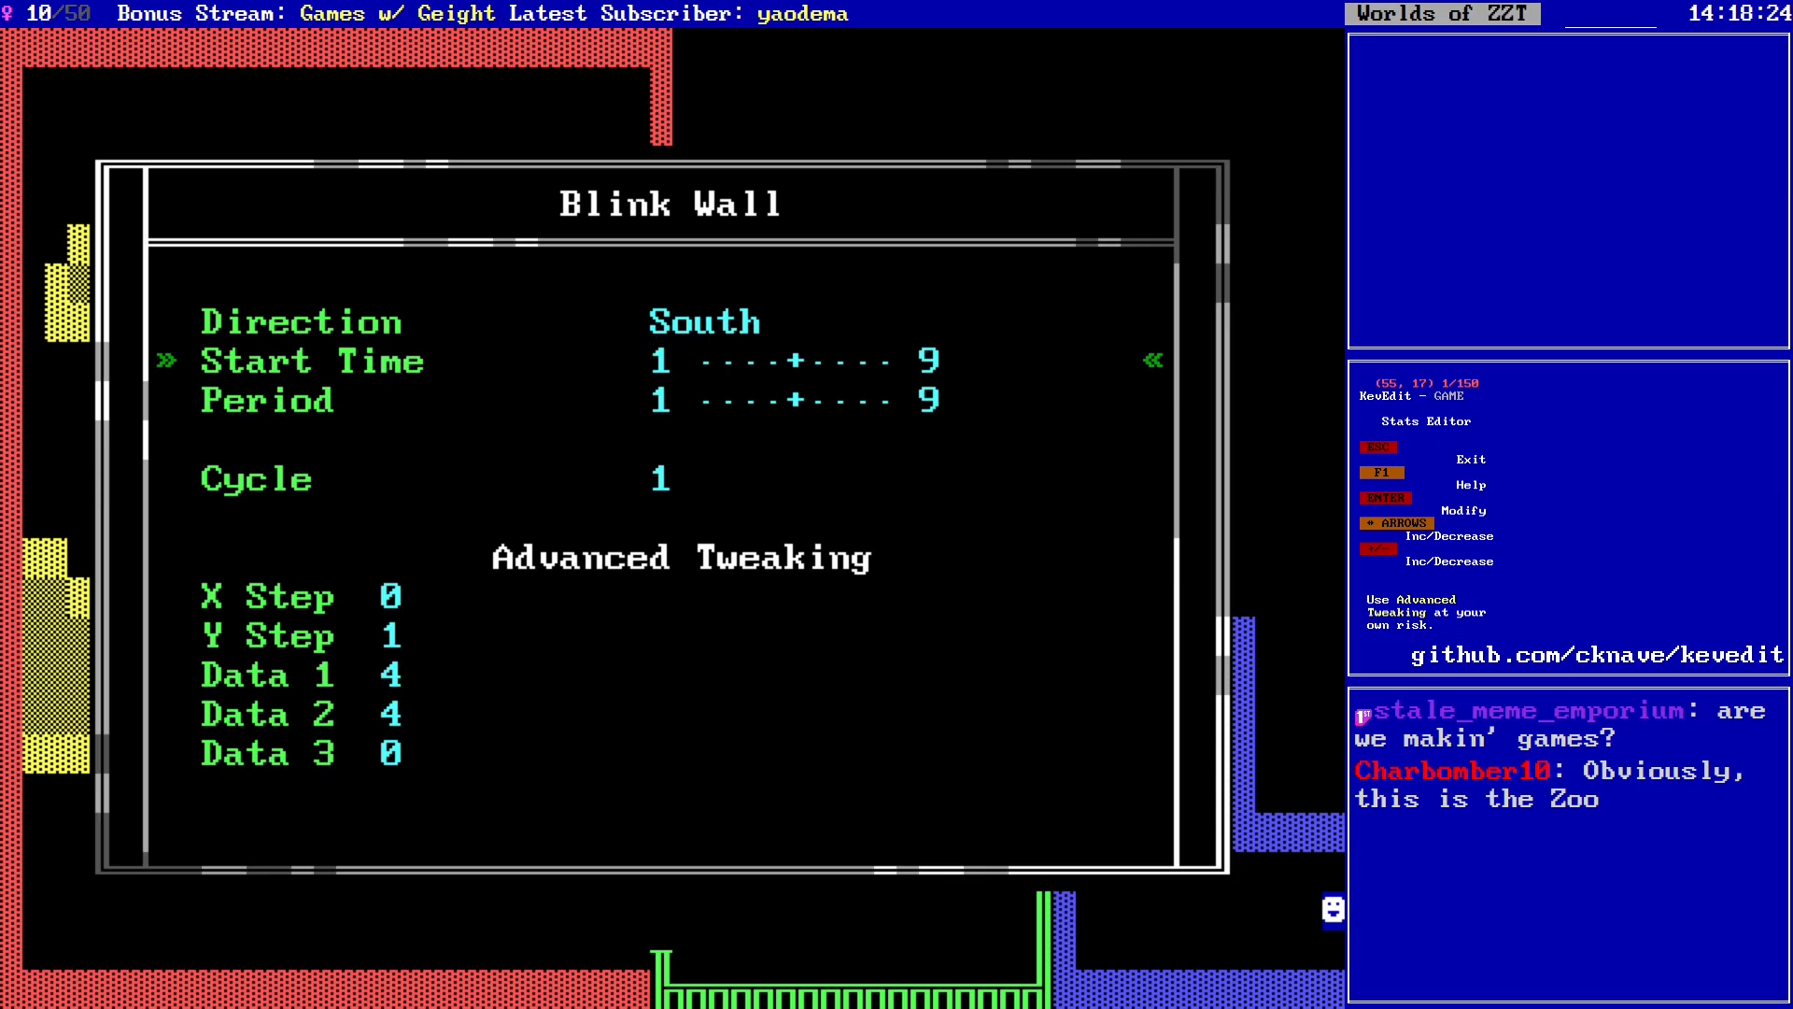
pyautogui.press('Left')
pyautogui.press('Left')
pyautogui.press('Left')
pyautogui.press('Down')
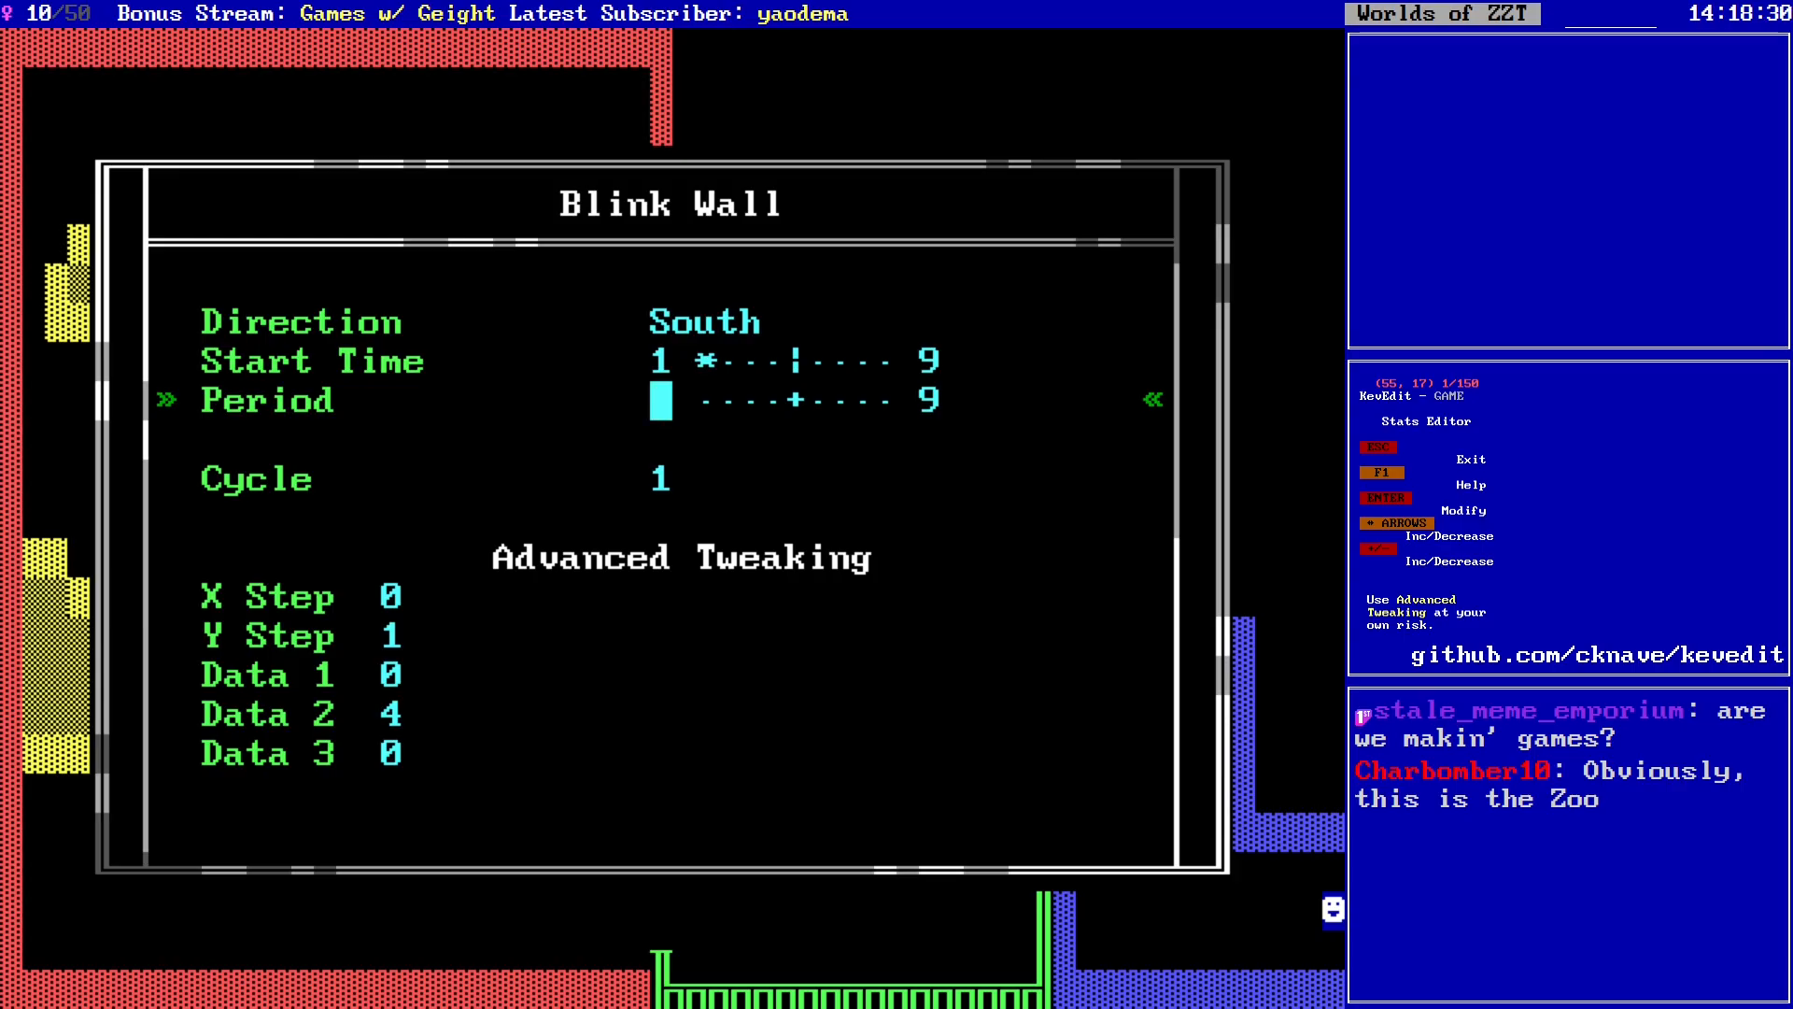
pyautogui.press('Right')
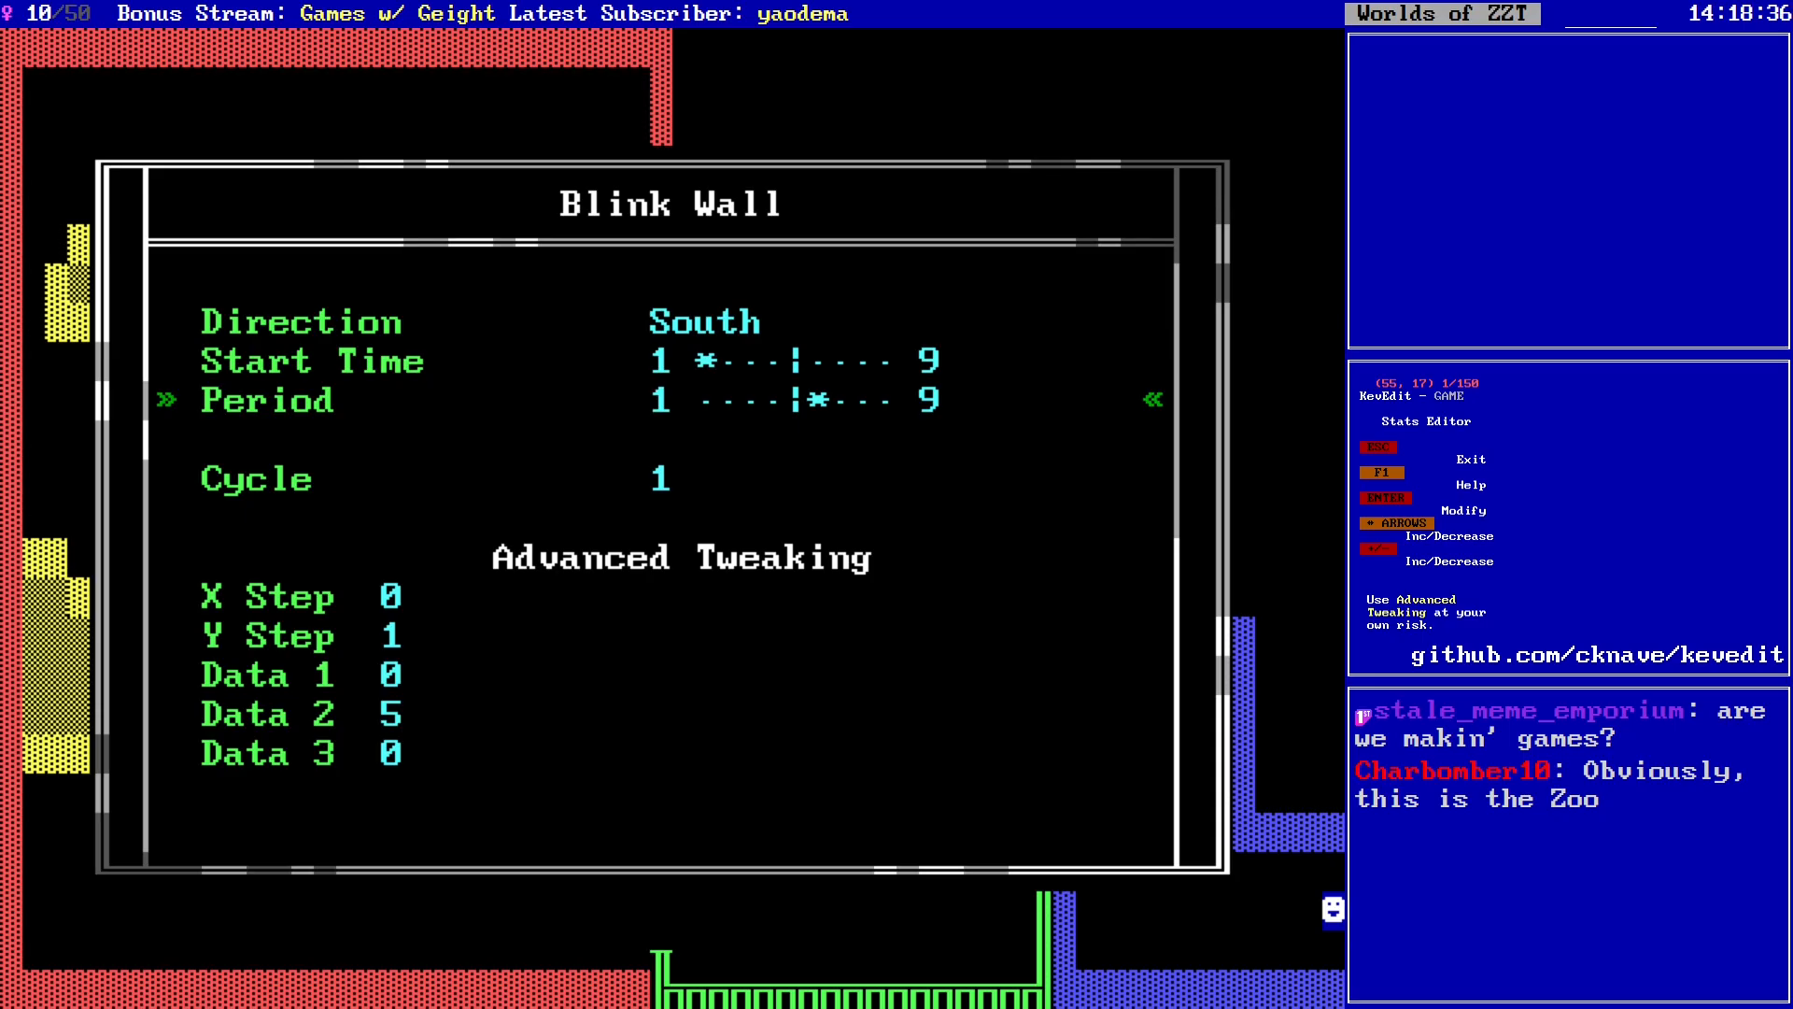
pyautogui.press('Escape')
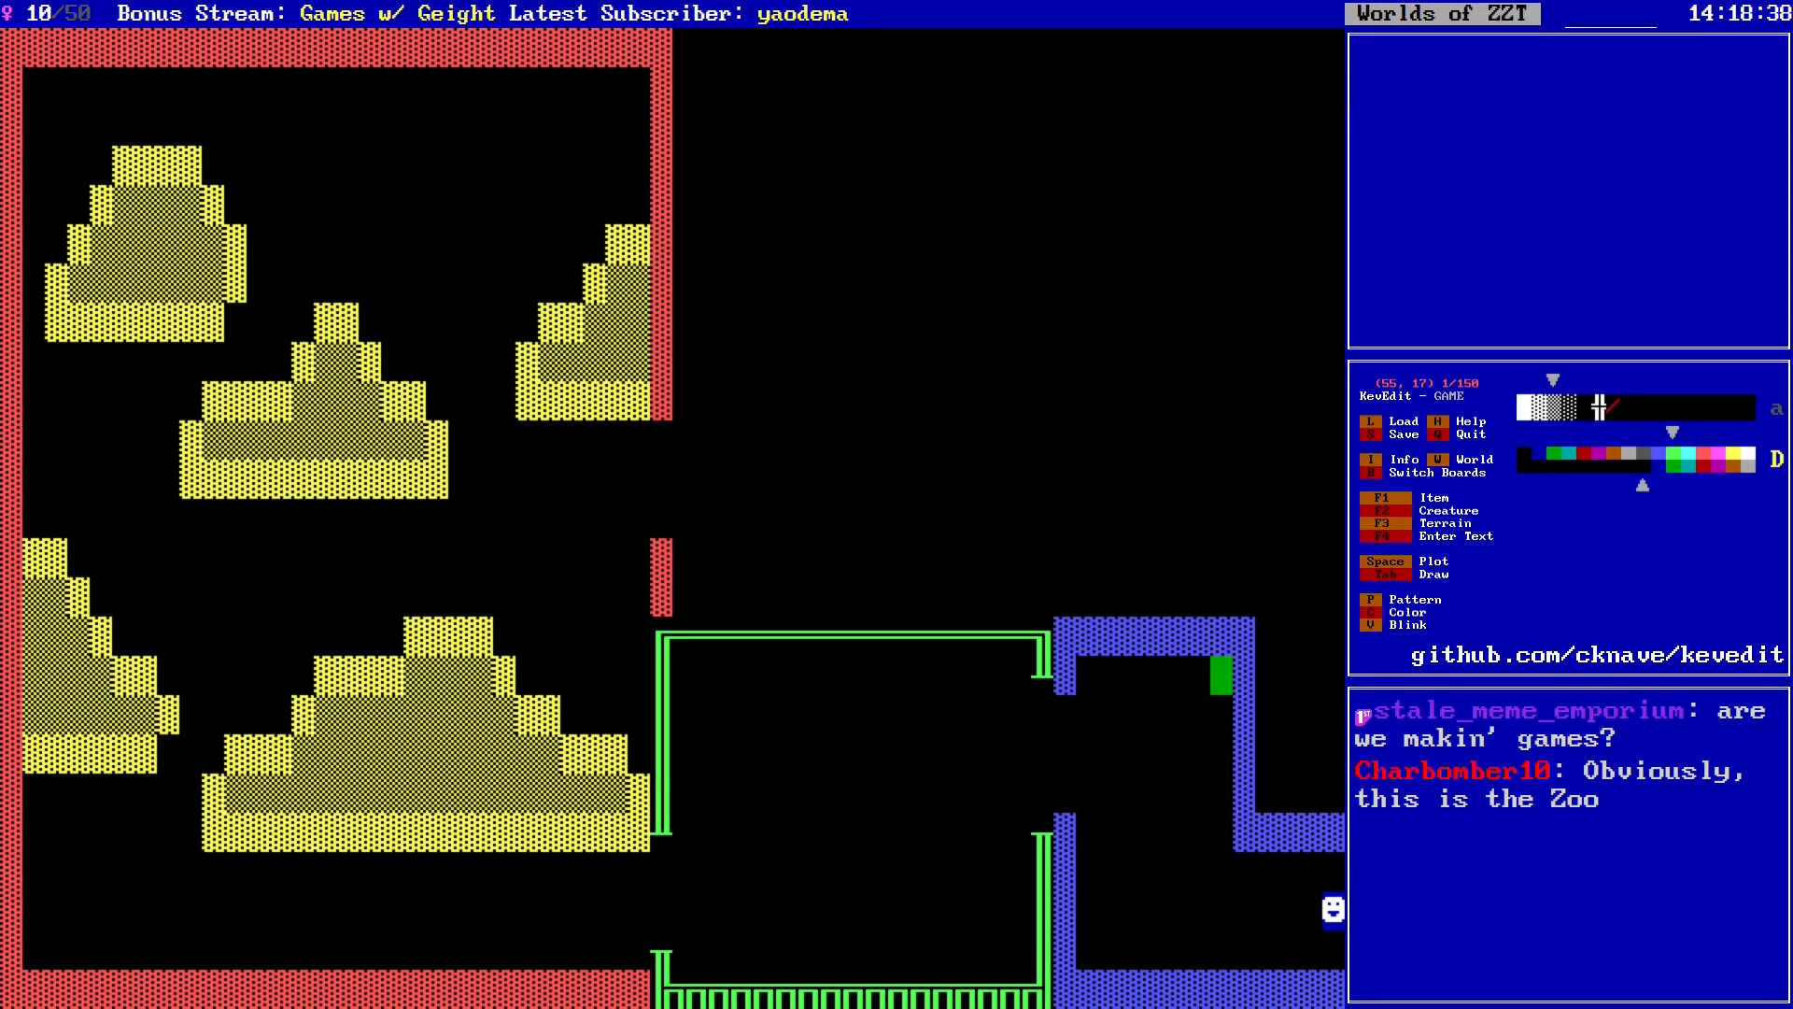
# Step: Copy the configured blink wall to (54, 17) and set the copy's start time to 2
pyautogui.press('Insert')
pyautogui.press('space')
pyautogui.press('Return')
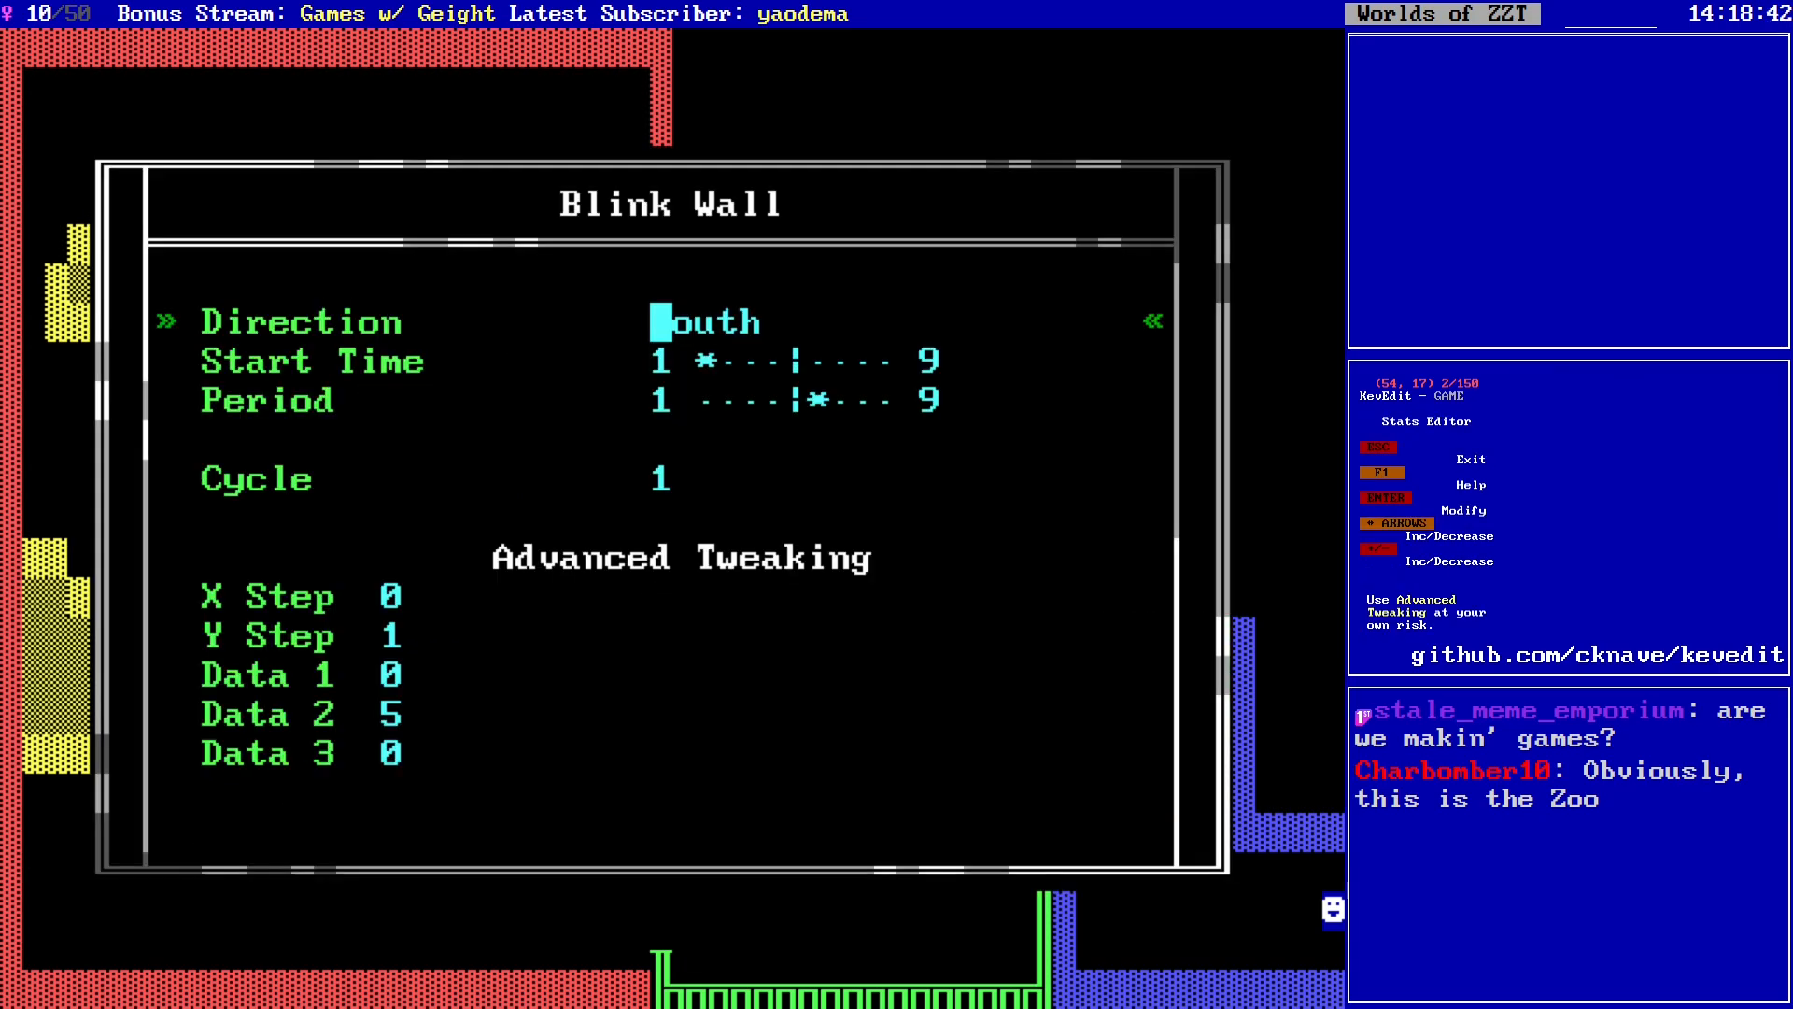
pyautogui.press('Down')
pyautogui.press('Right')
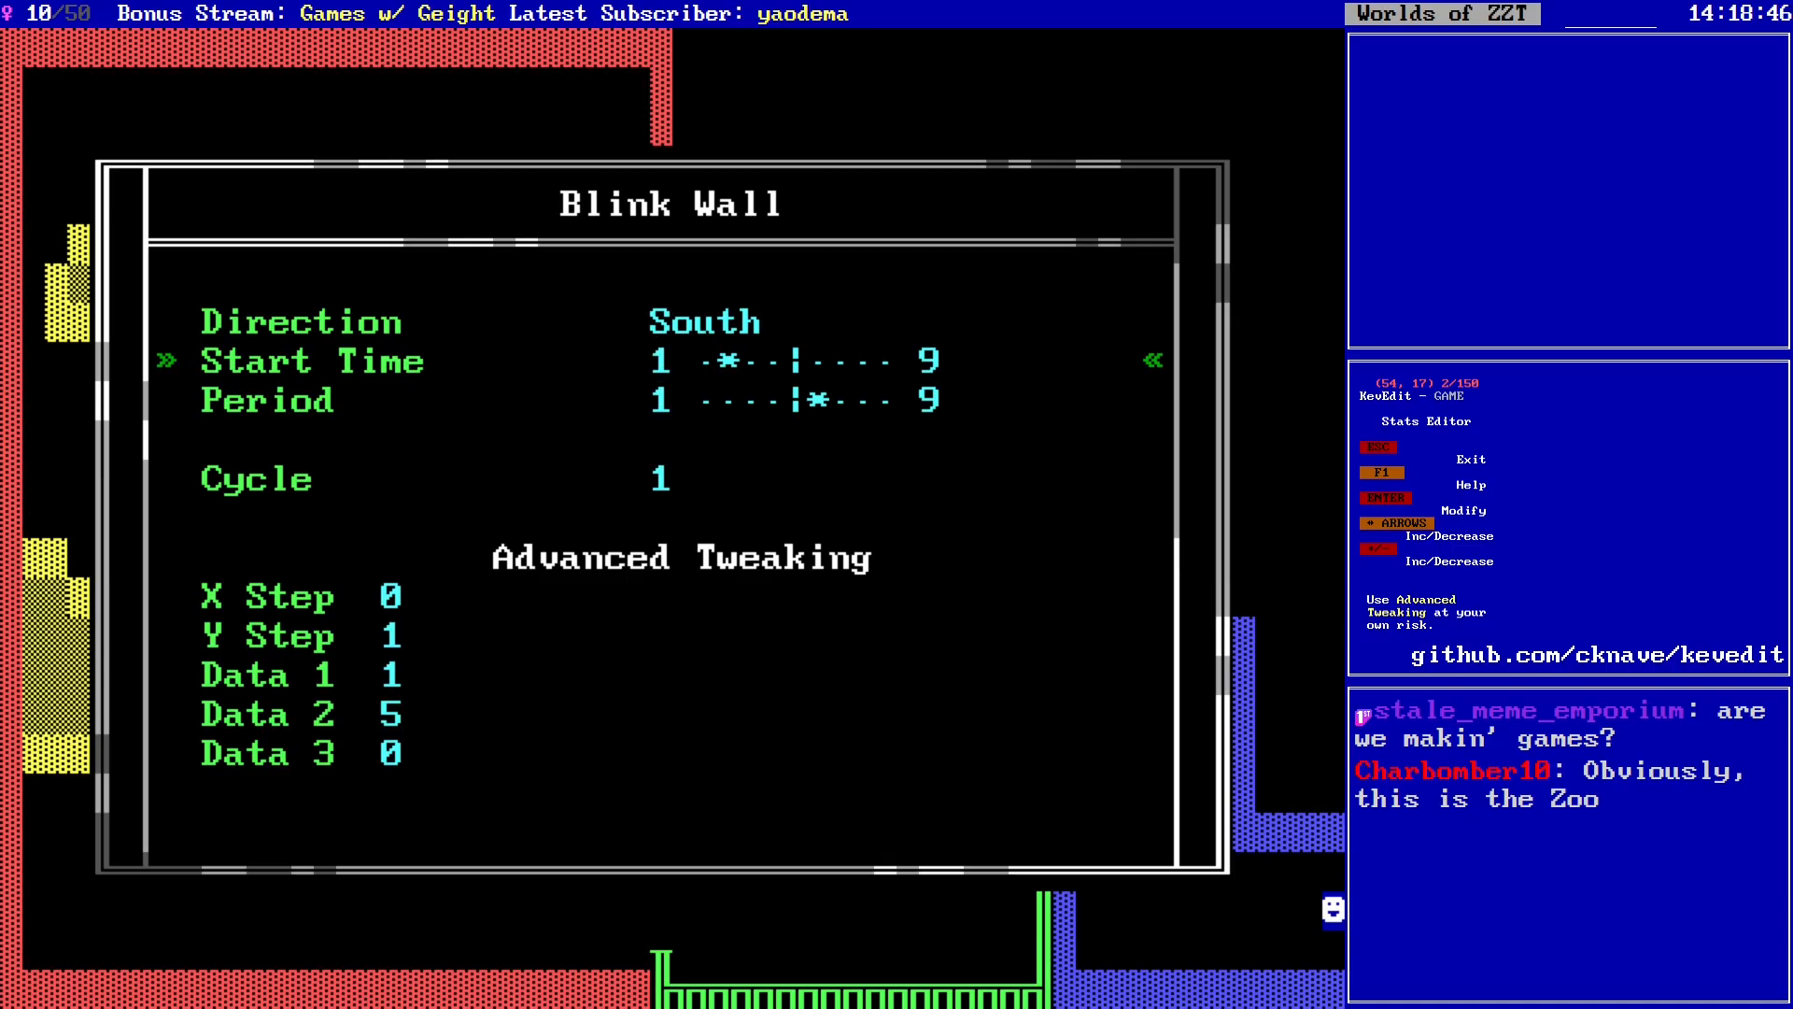
pyautogui.press('Escape')
# Step: Plot another south-facing blink wall at (53, 17) and set its start time to 3
pyautogui.press('Left')
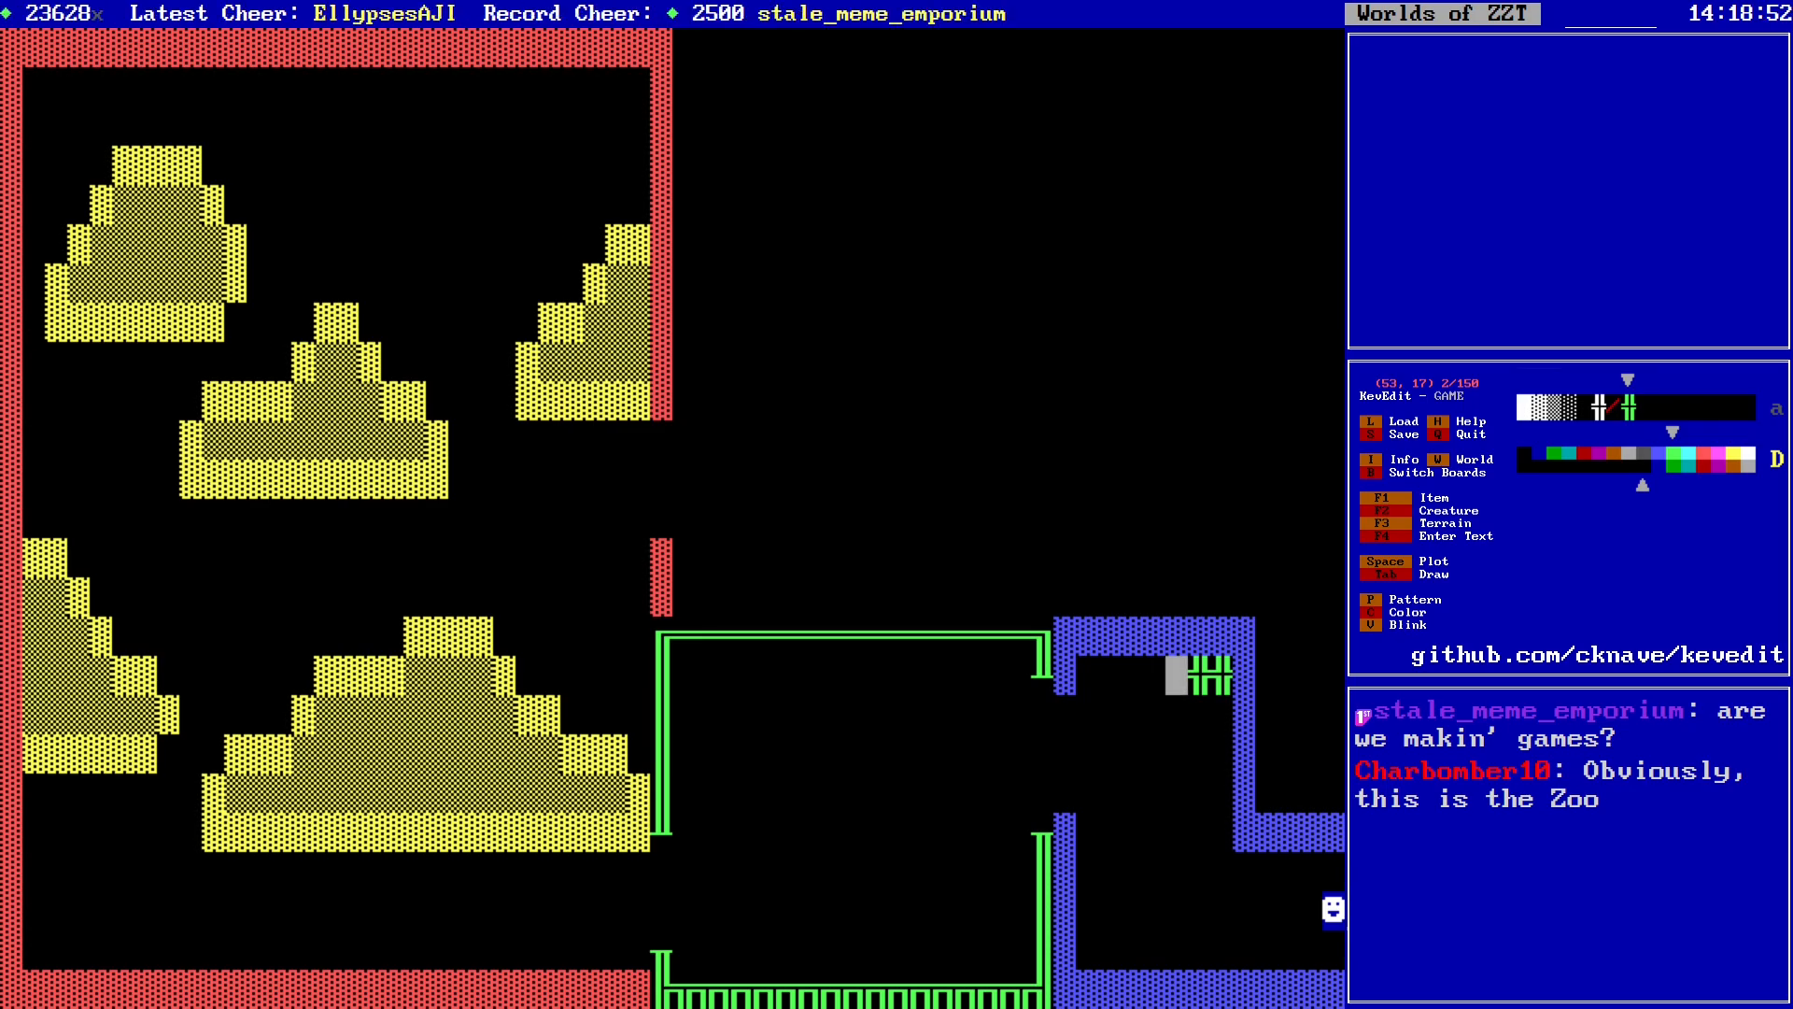
pyautogui.press('space')
pyautogui.press('Return')
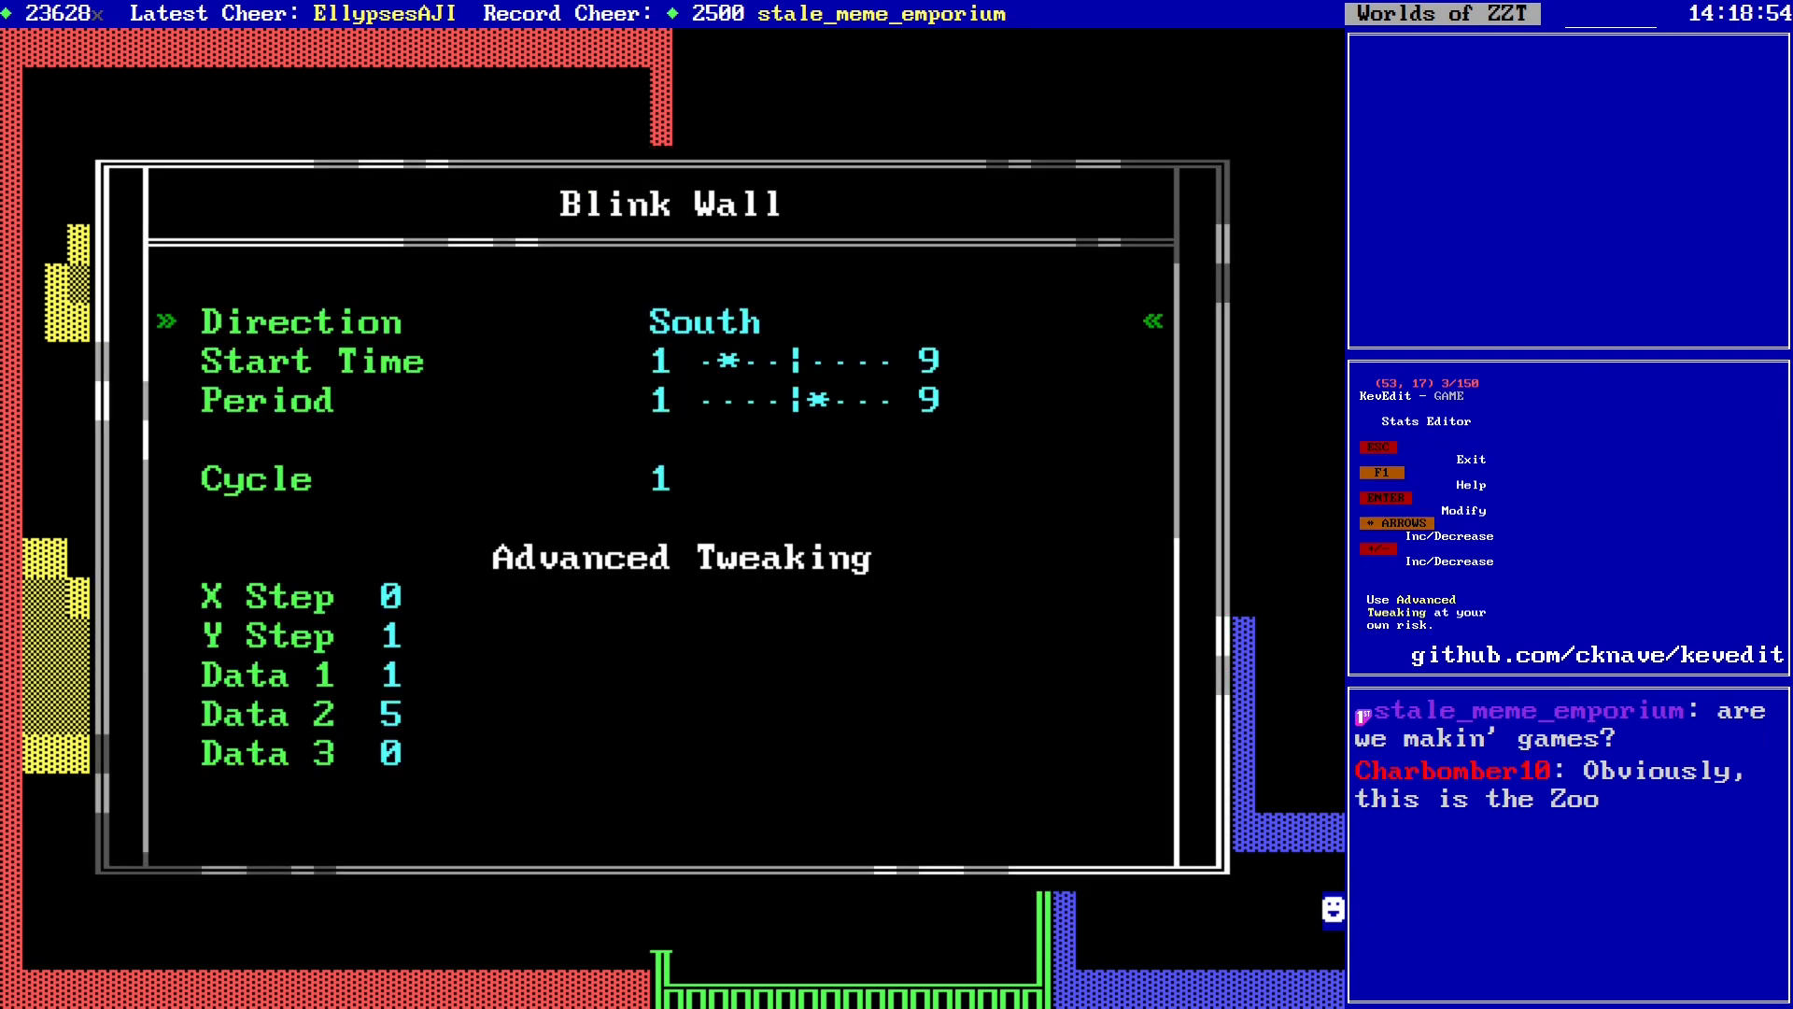
pyautogui.press('Down')
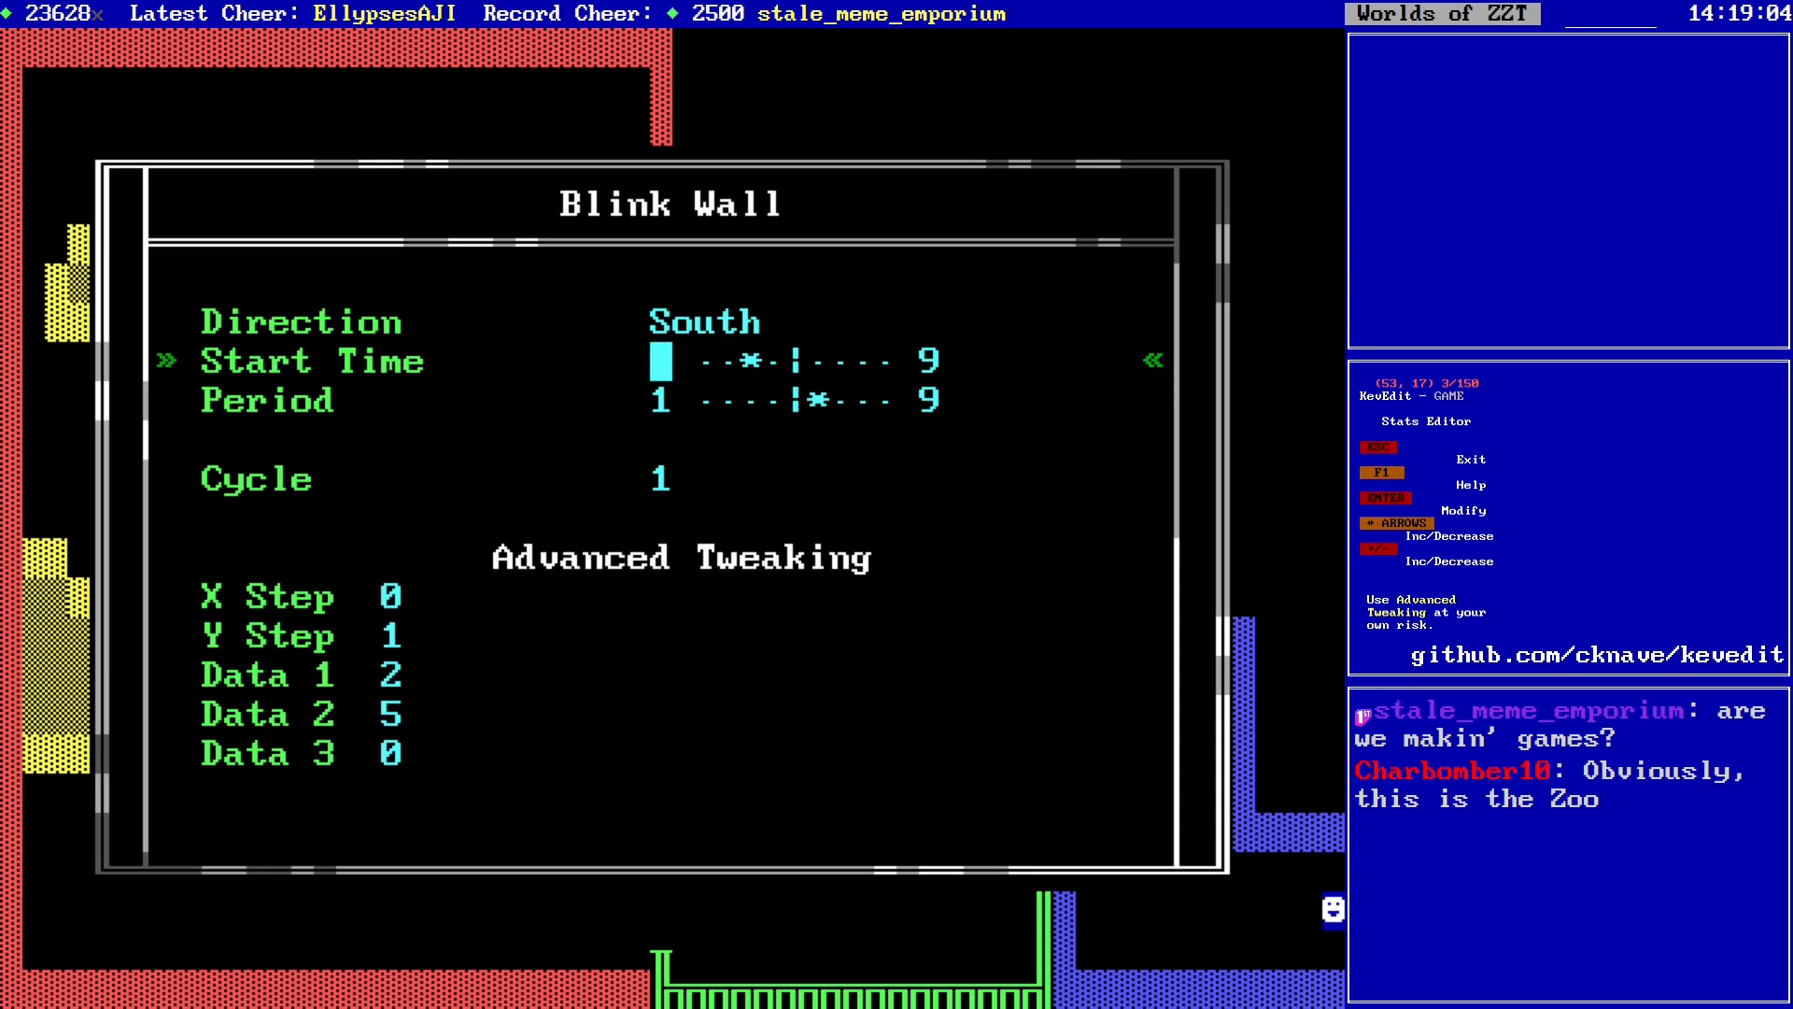
pyautogui.press('Escape')
pyautogui.press('Down')
pyautogui.press('Down')
pyautogui.press('Down')
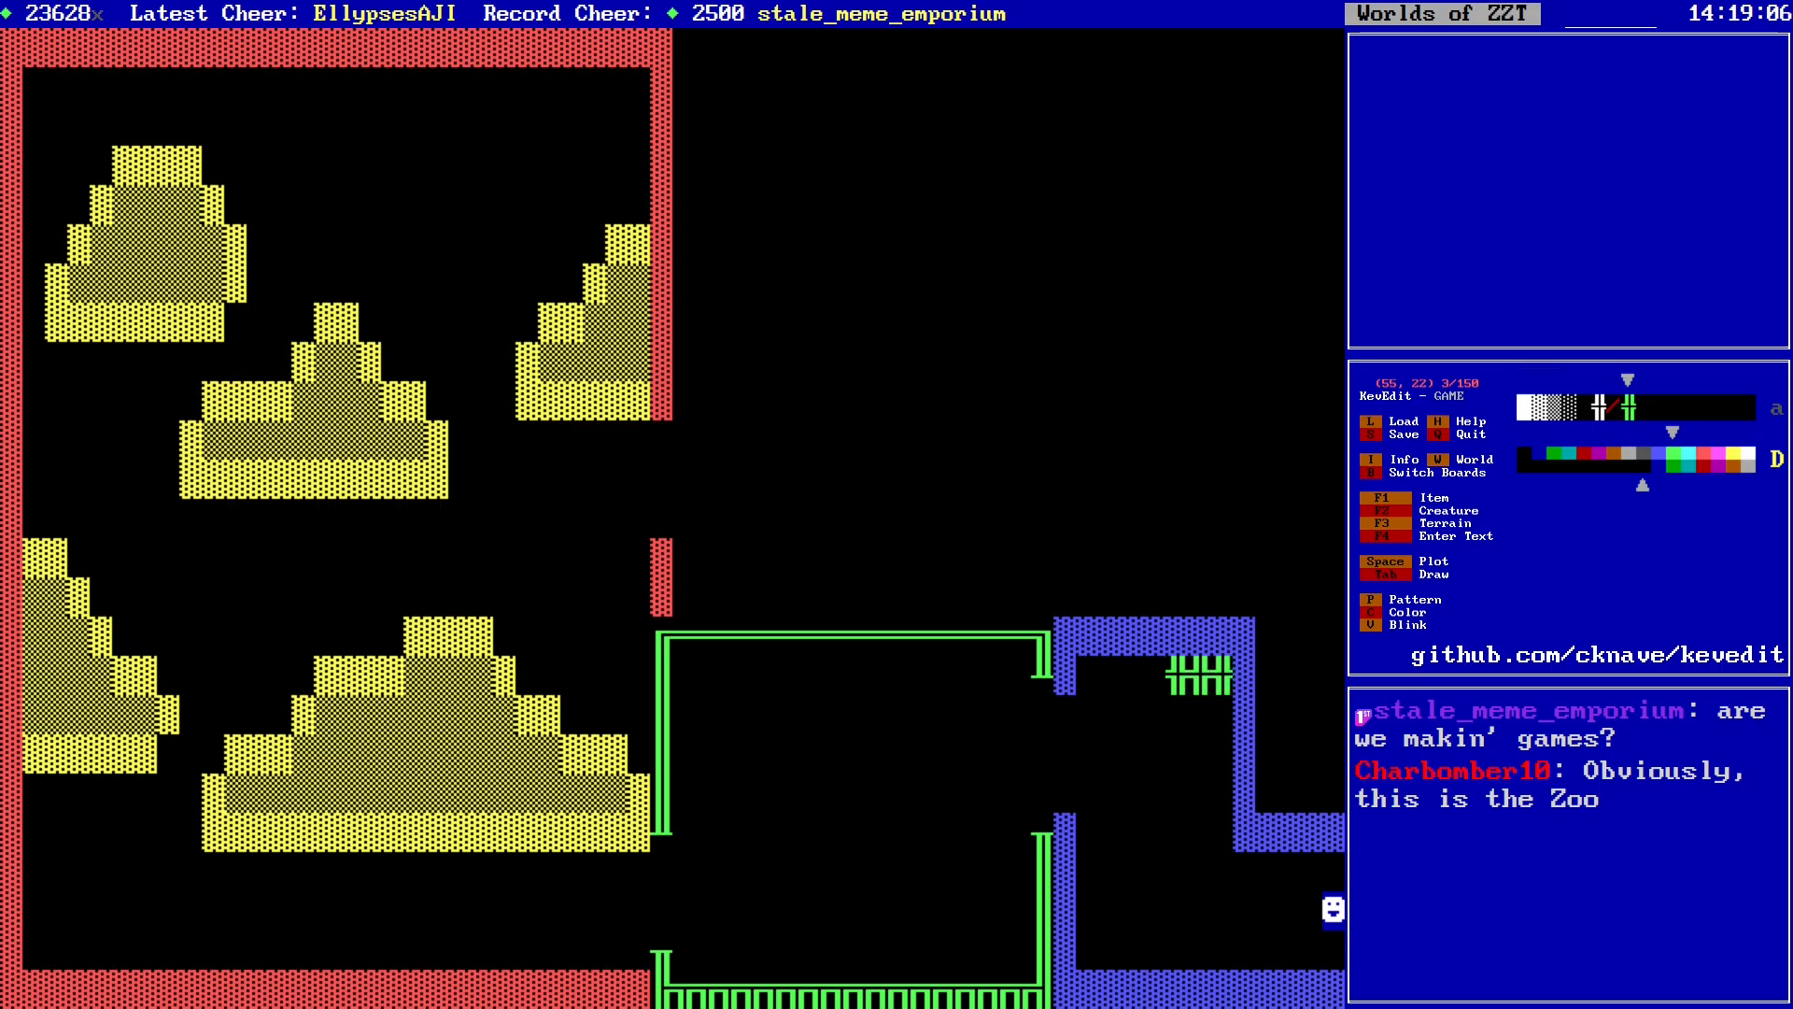
pyautogui.press('Left')
pyautogui.press('Left')
pyautogui.press('Left')
pyautogui.press('Left')
pyautogui.press('Left')
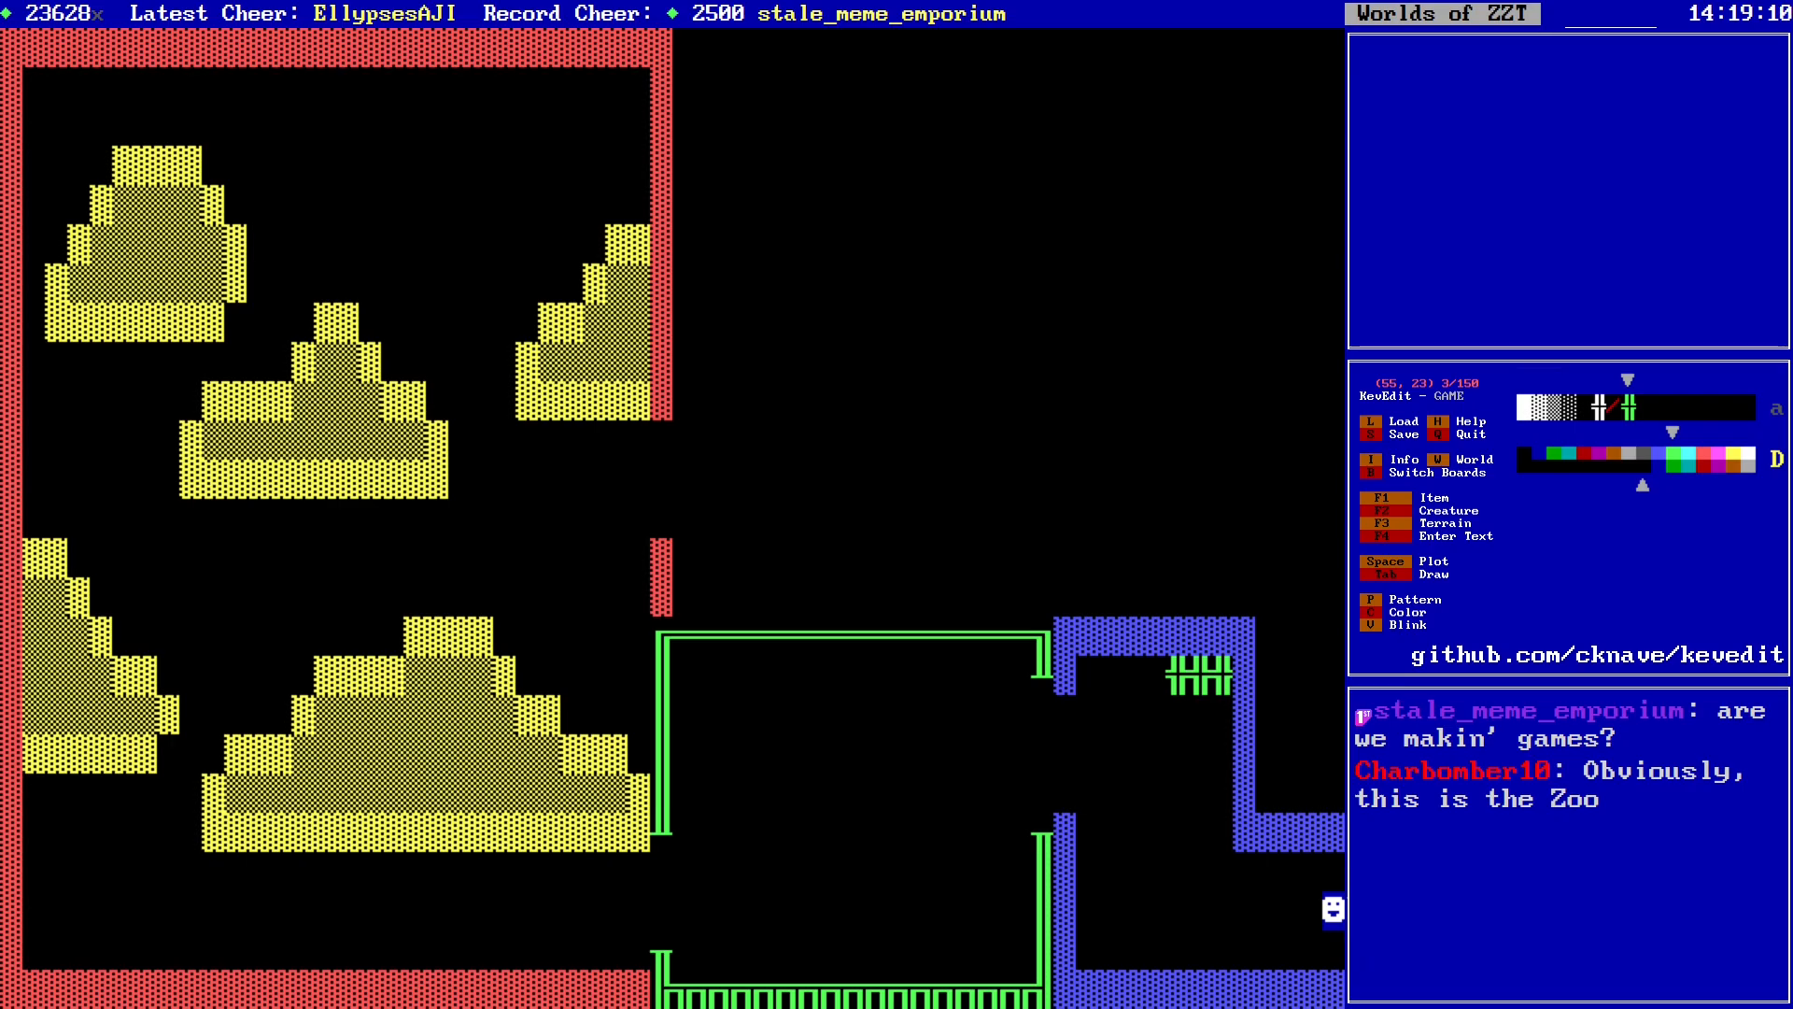
pyautogui.press('Left')
pyautogui.press('Left')
pyautogui.press('Left')
pyautogui.press('Left')
pyautogui.press('Left')
pyautogui.press('Left')
pyautogui.press('Right')
# Step: Check the settings of the blink walls already placed along row 17
pyautogui.press('Up')
pyautogui.press('Up')
pyautogui.press('Up')
pyautogui.press('Up')
pyautogui.press('Return')
pyautogui.press('Escape')
pyautogui.press('Right')
pyautogui.press('Return')
pyautogui.press('Escape')
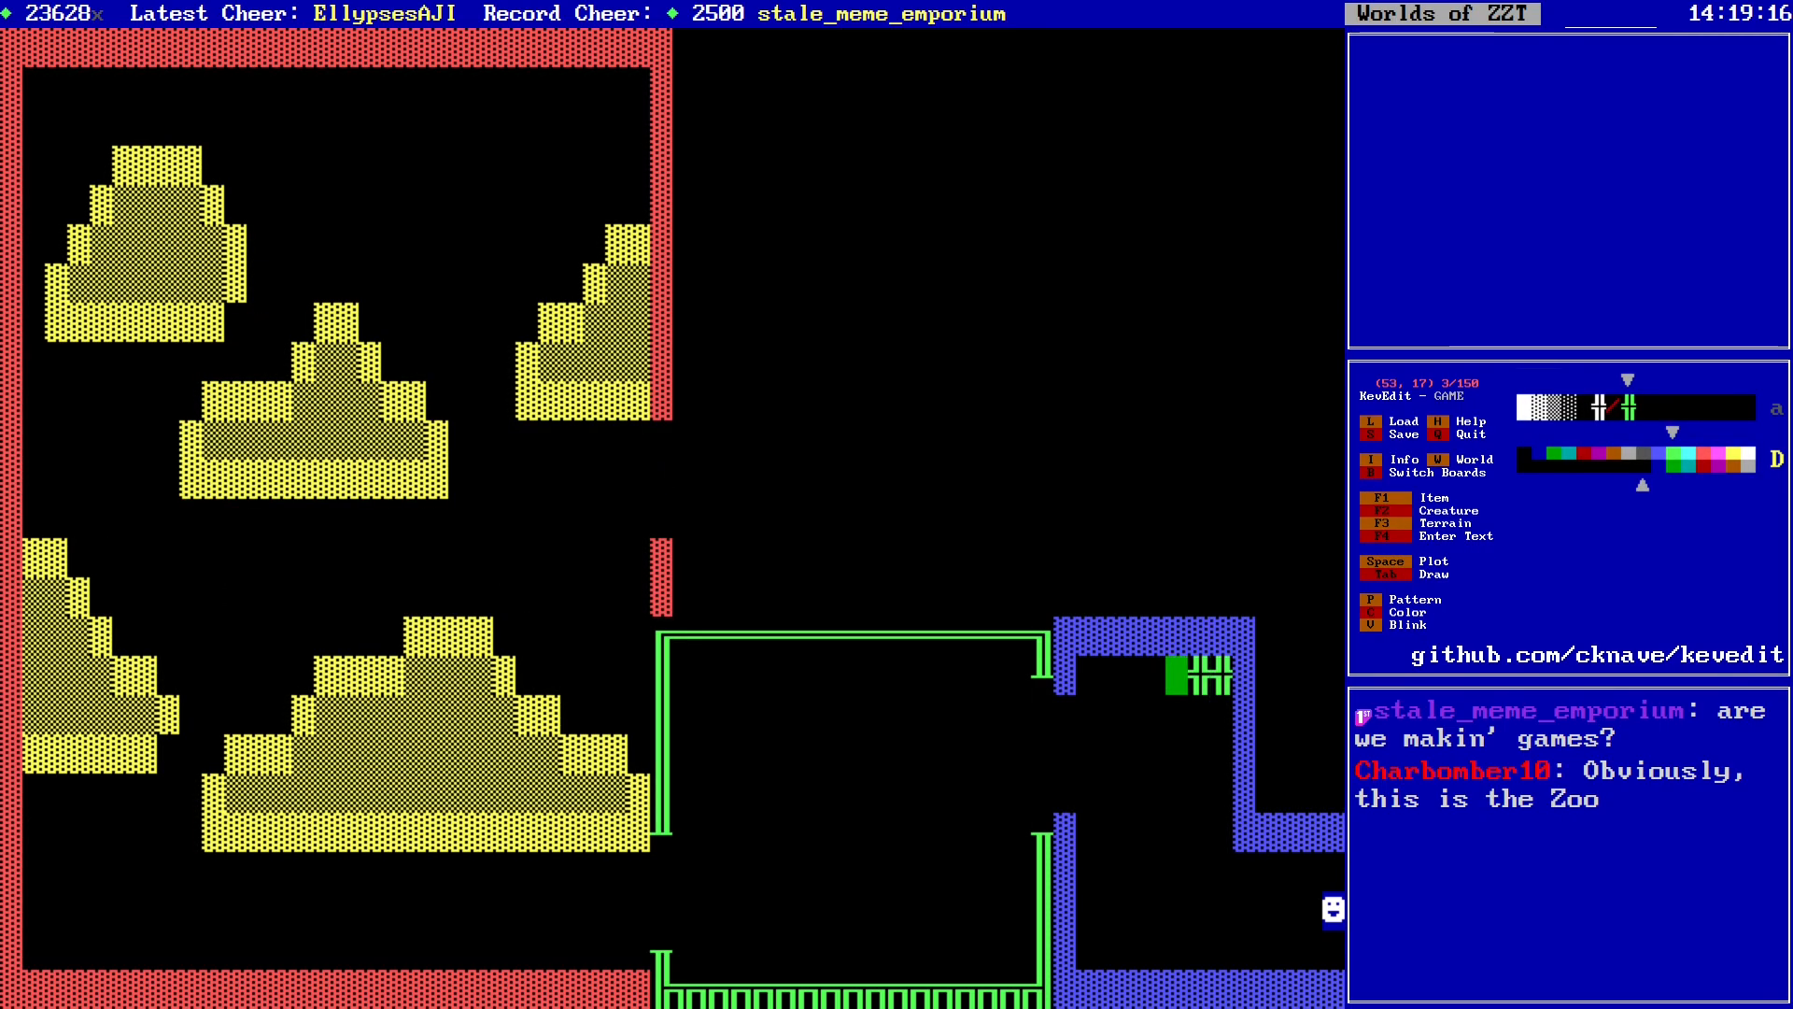
pyautogui.press('Left')
pyautogui.press('Return')
pyautogui.press('Escape')
# Step: Plot a blink wall at (52, 17) and raise its start time one step above its eastern neighbour's
pyautogui.press('Left')
pyautogui.press('space')
pyautogui.press('Return')
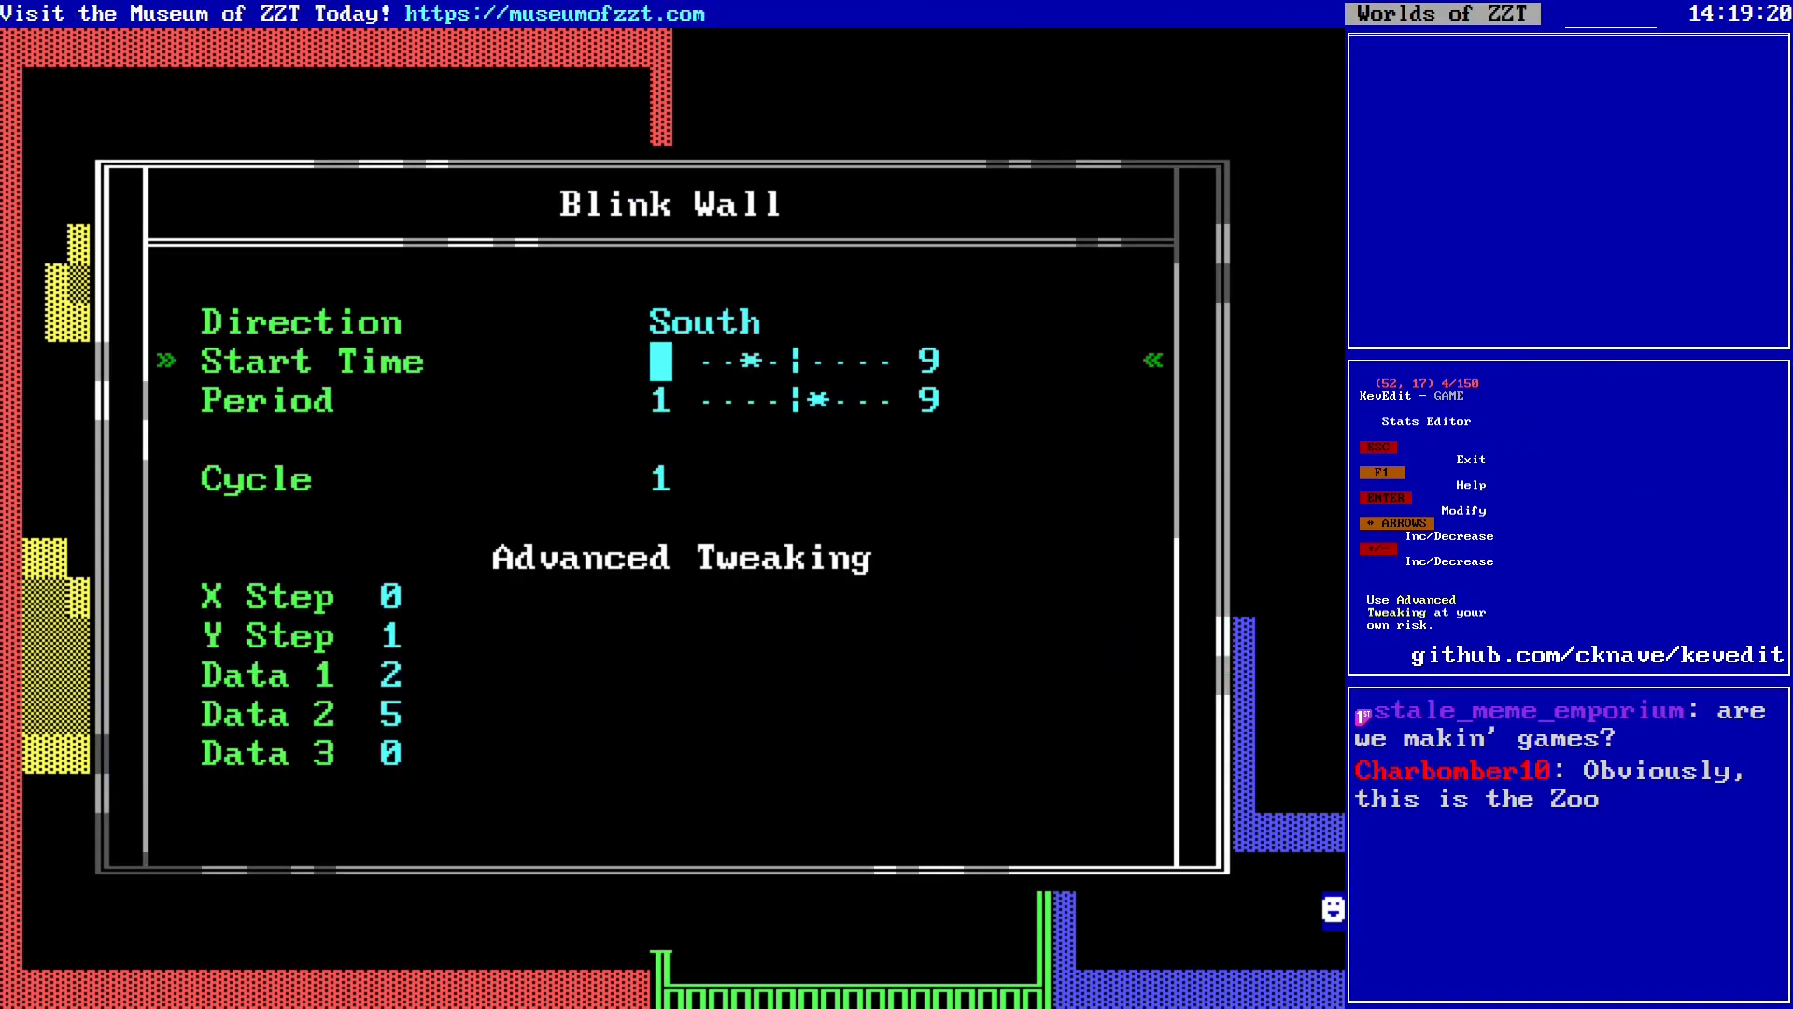
pyautogui.press('Escape')
# Step: Plot a blink wall at (51, 17) and set its start time to 5
pyautogui.press('Left')
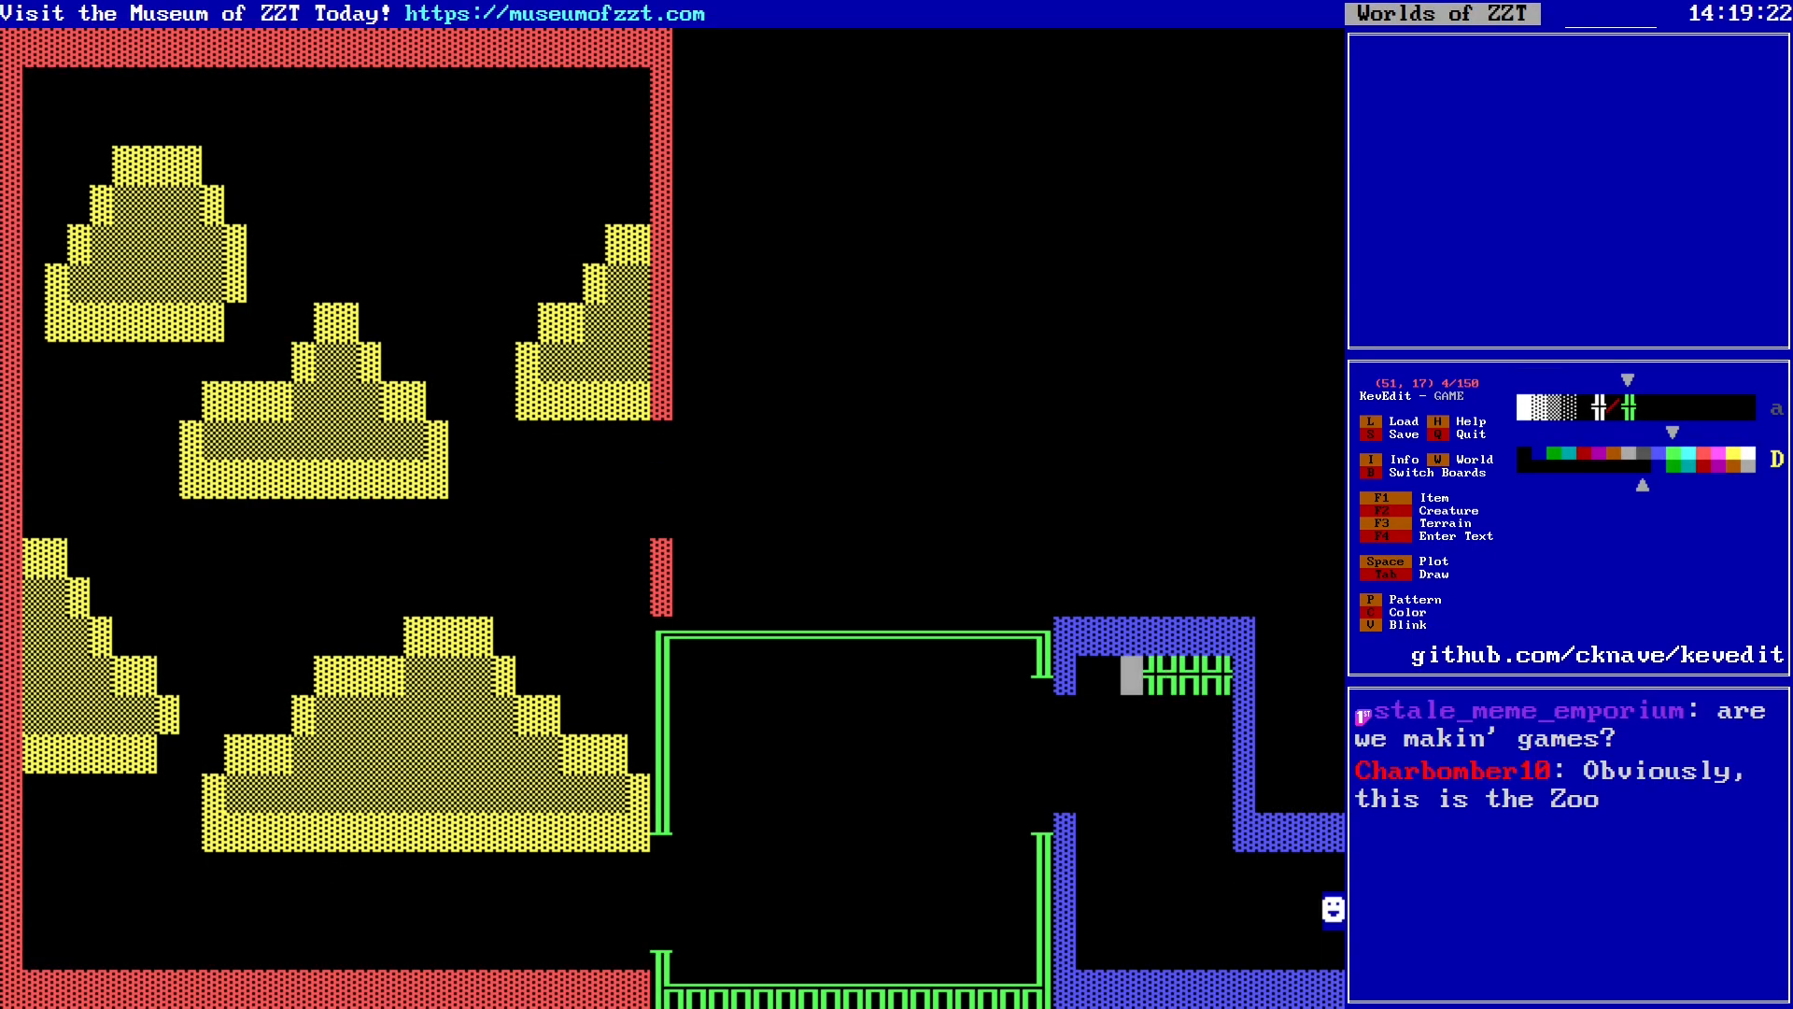
pyautogui.press('Return')
pyautogui.press('Down')
pyautogui.press('Right')
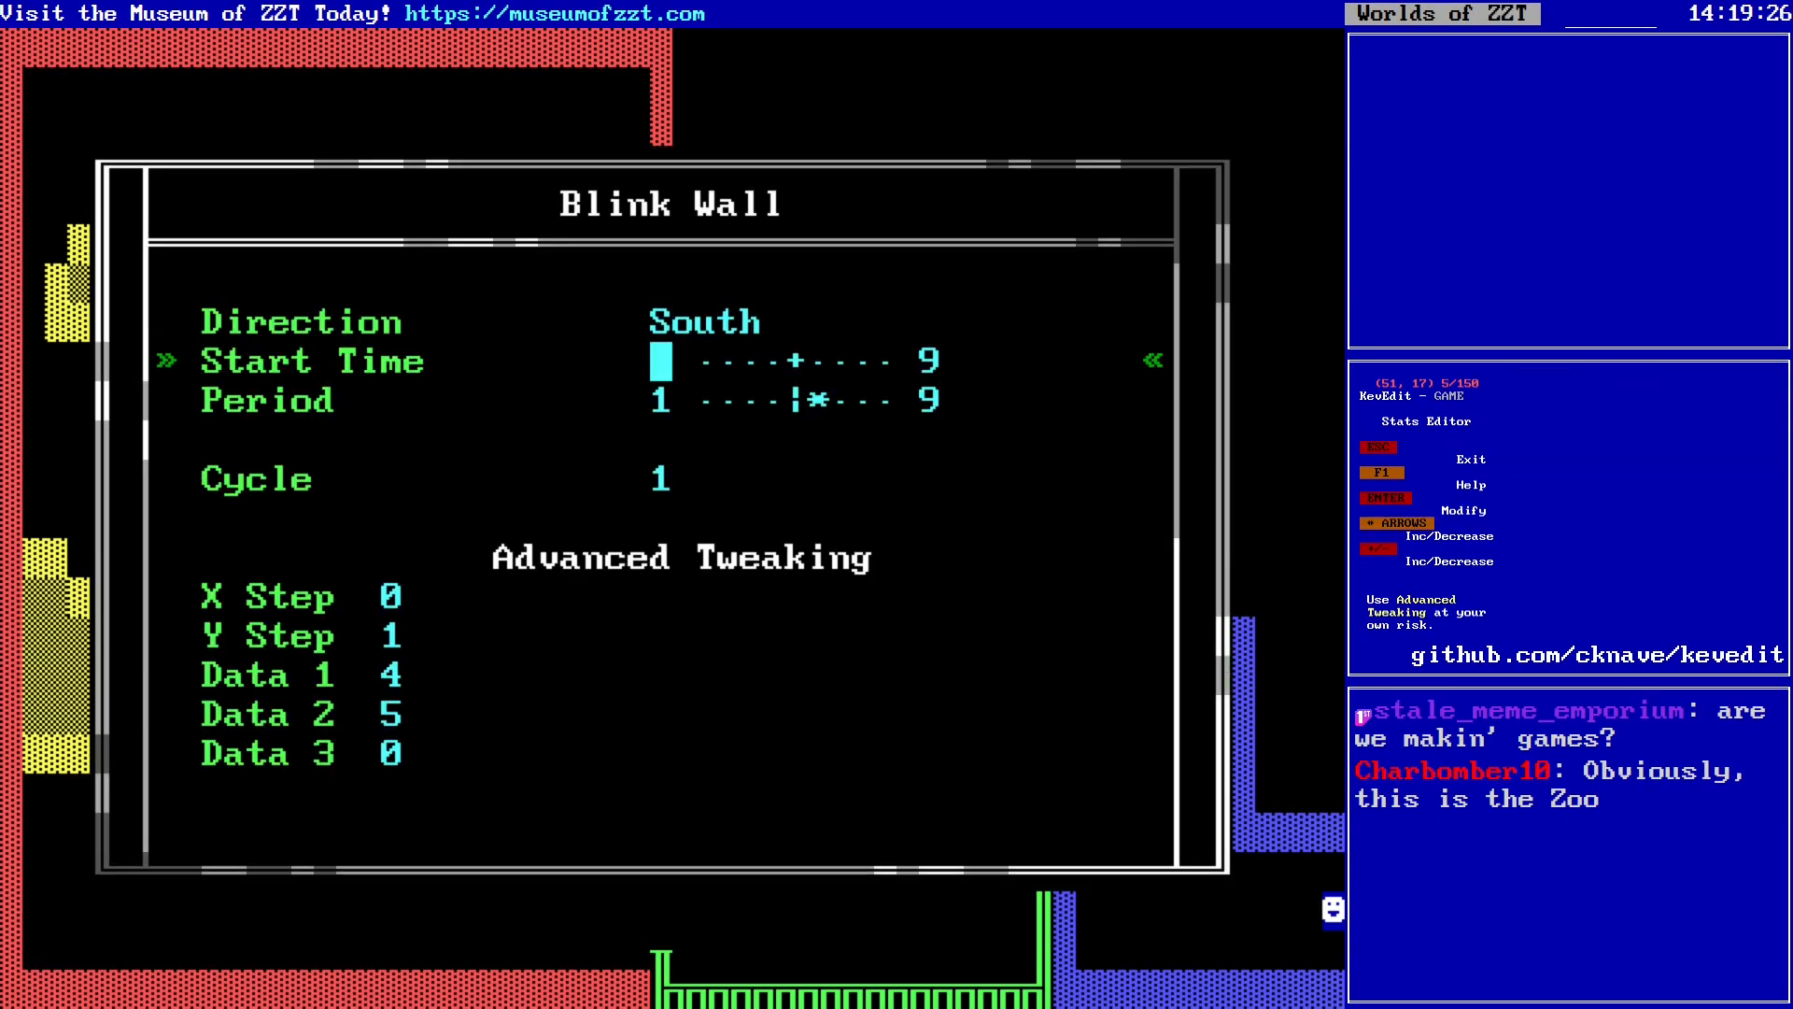
pyautogui.press('Escape')
# Step: Plot a blink wall at (50, 17) with its start time one step above the wall at (51, 17)
pyautogui.press('Left')
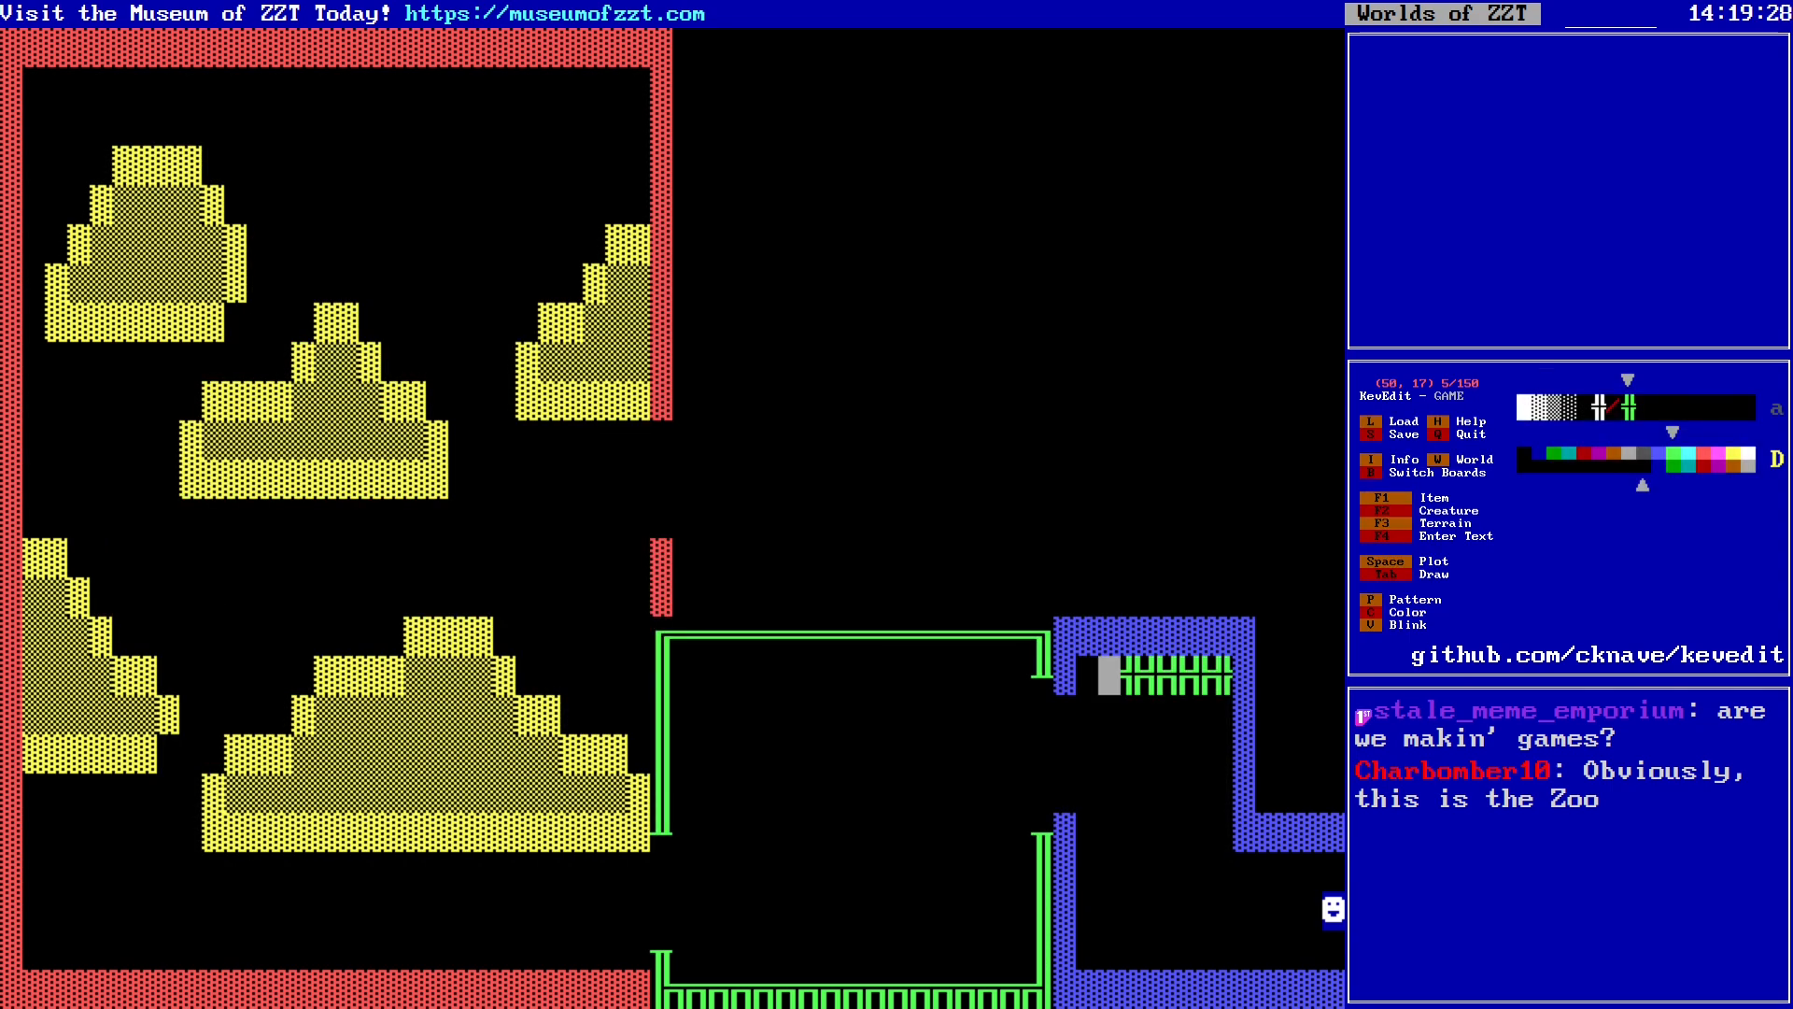
pyautogui.press('Return')
pyautogui.press('Down')
pyautogui.press('Right')
pyautogui.press('Escape')
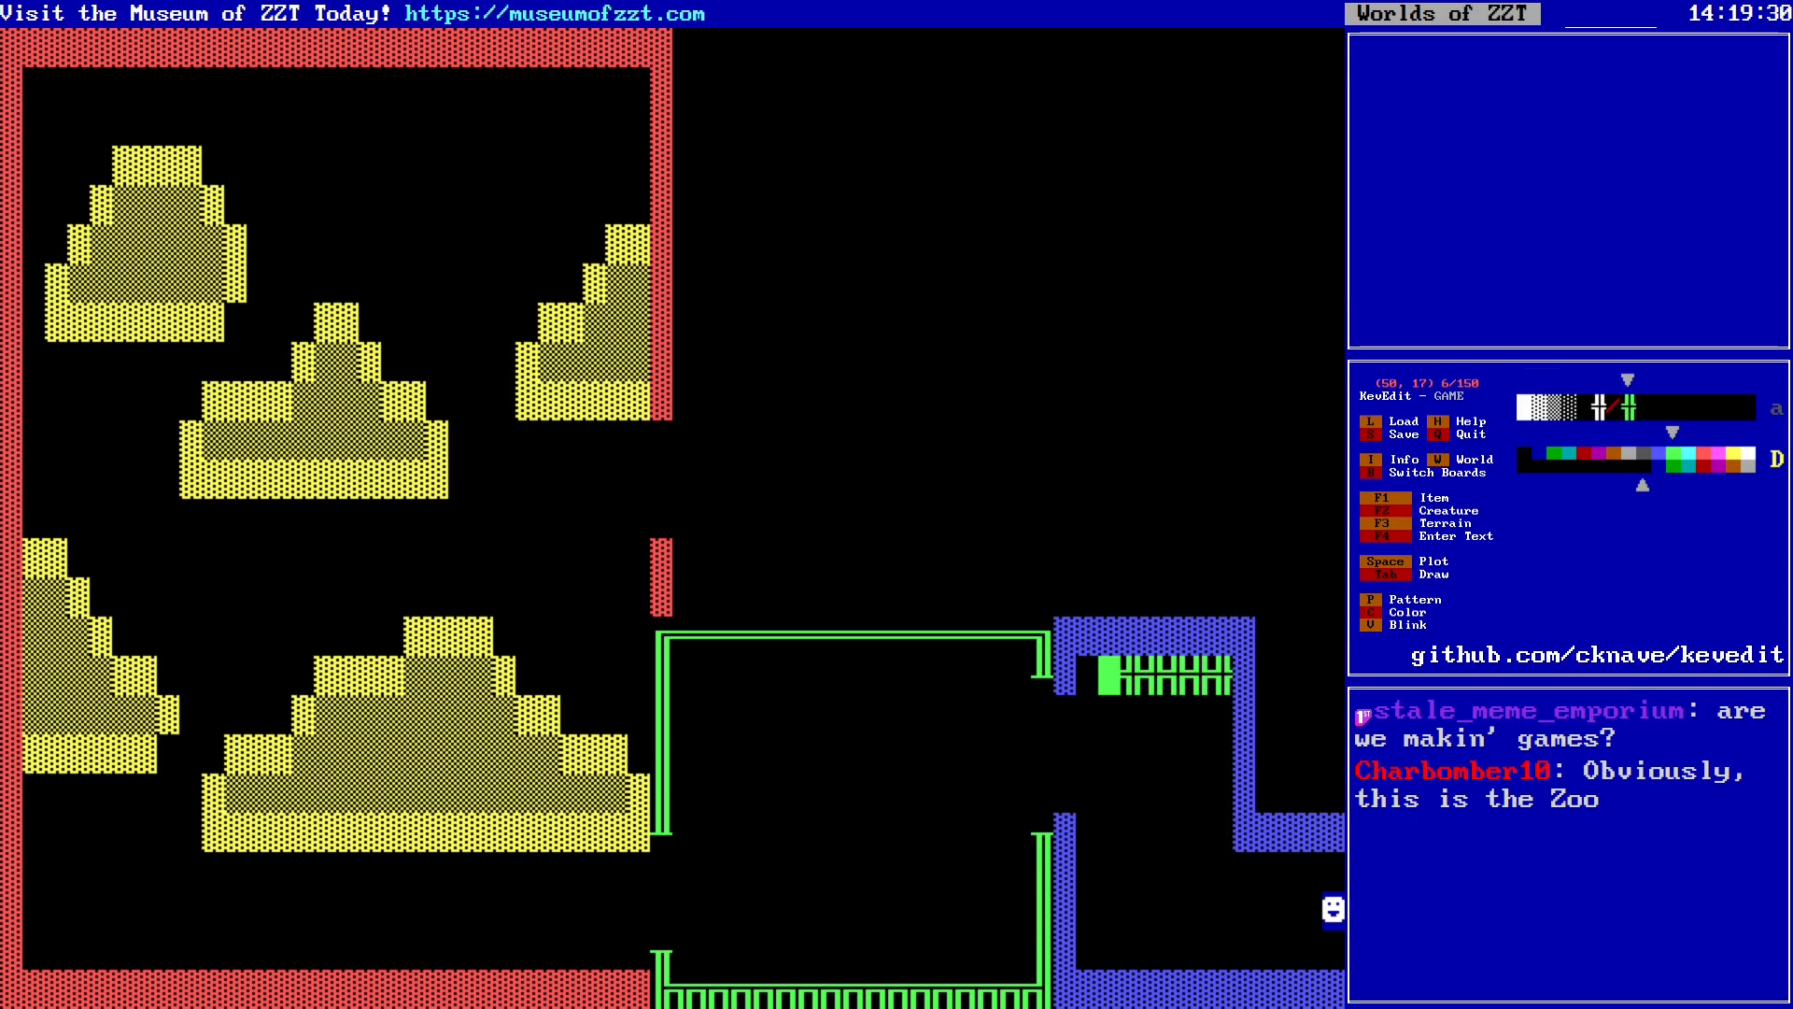
# Step: Complete the row with a blink wall at (49, 17) and set its start time to 7
pyautogui.press('space')
pyautogui.press('Return')
pyautogui.press('Down')
pyautogui.press('Right')
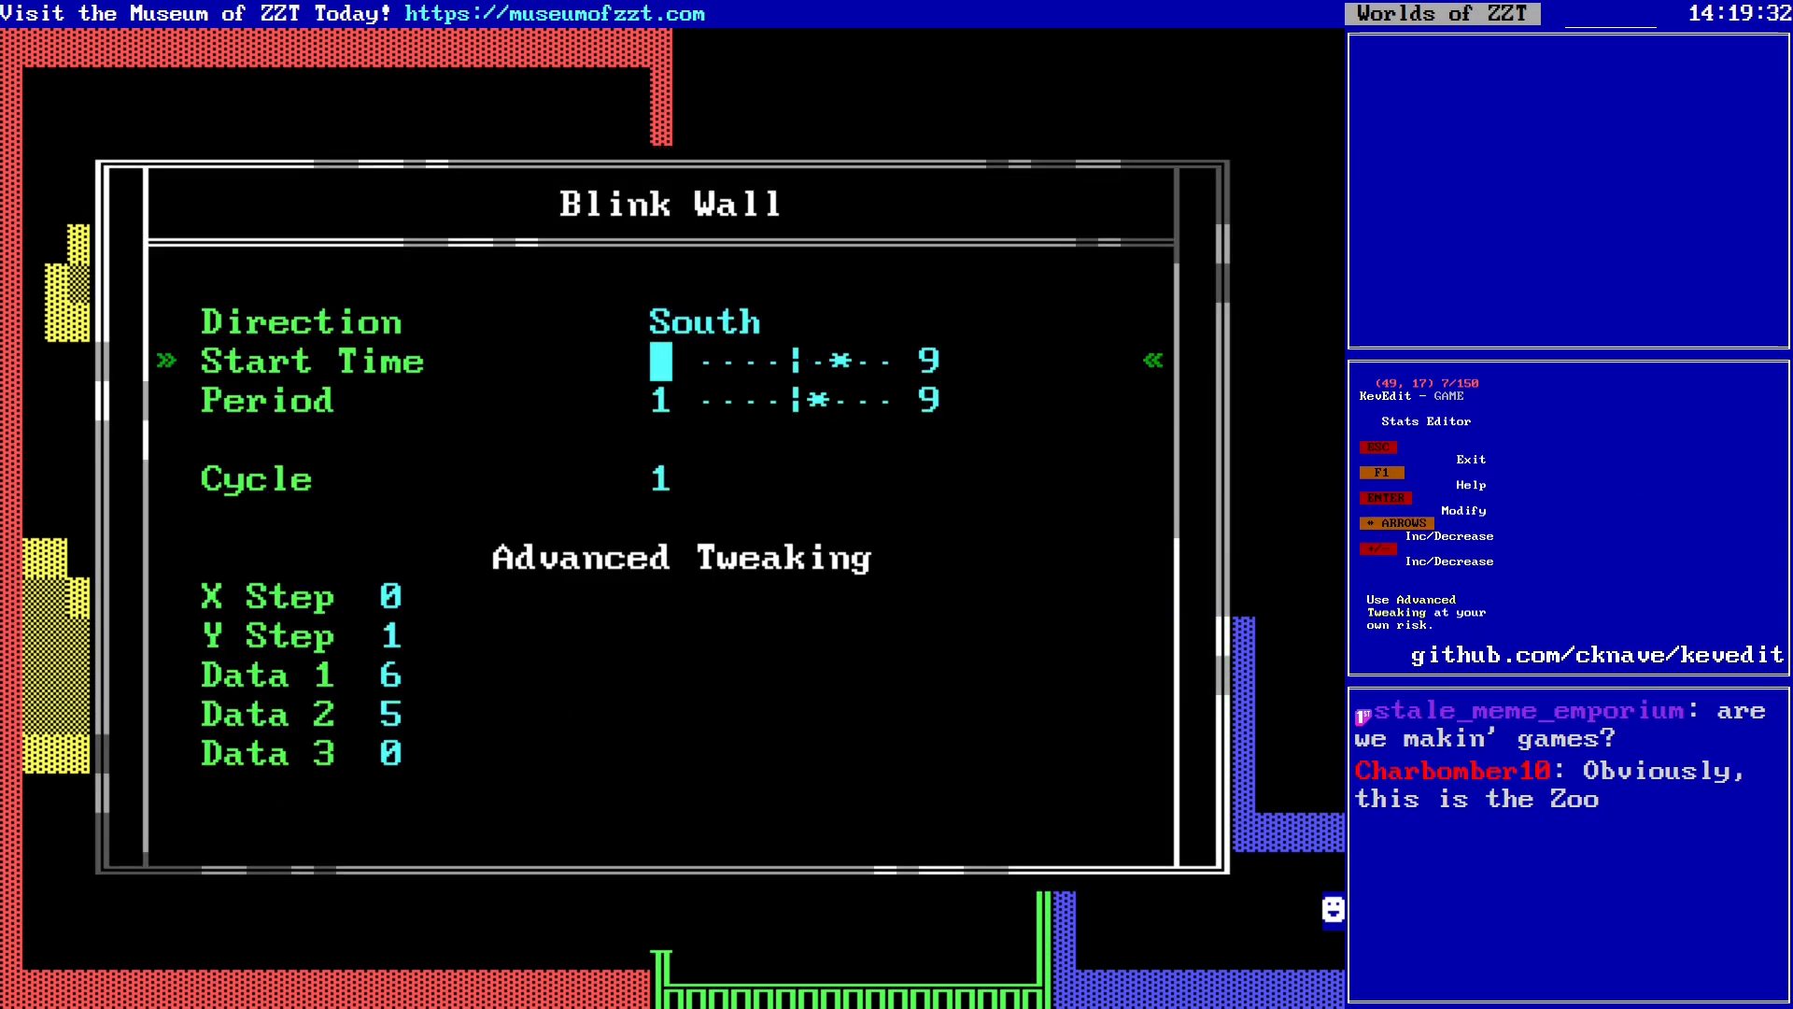
pyautogui.press('Escape')
# Step: Save the world as GAME.zzt
pyautogui.press('Down')
pyautogui.press('Down')
pyautogui.press('Return')
pyautogui.press('s')
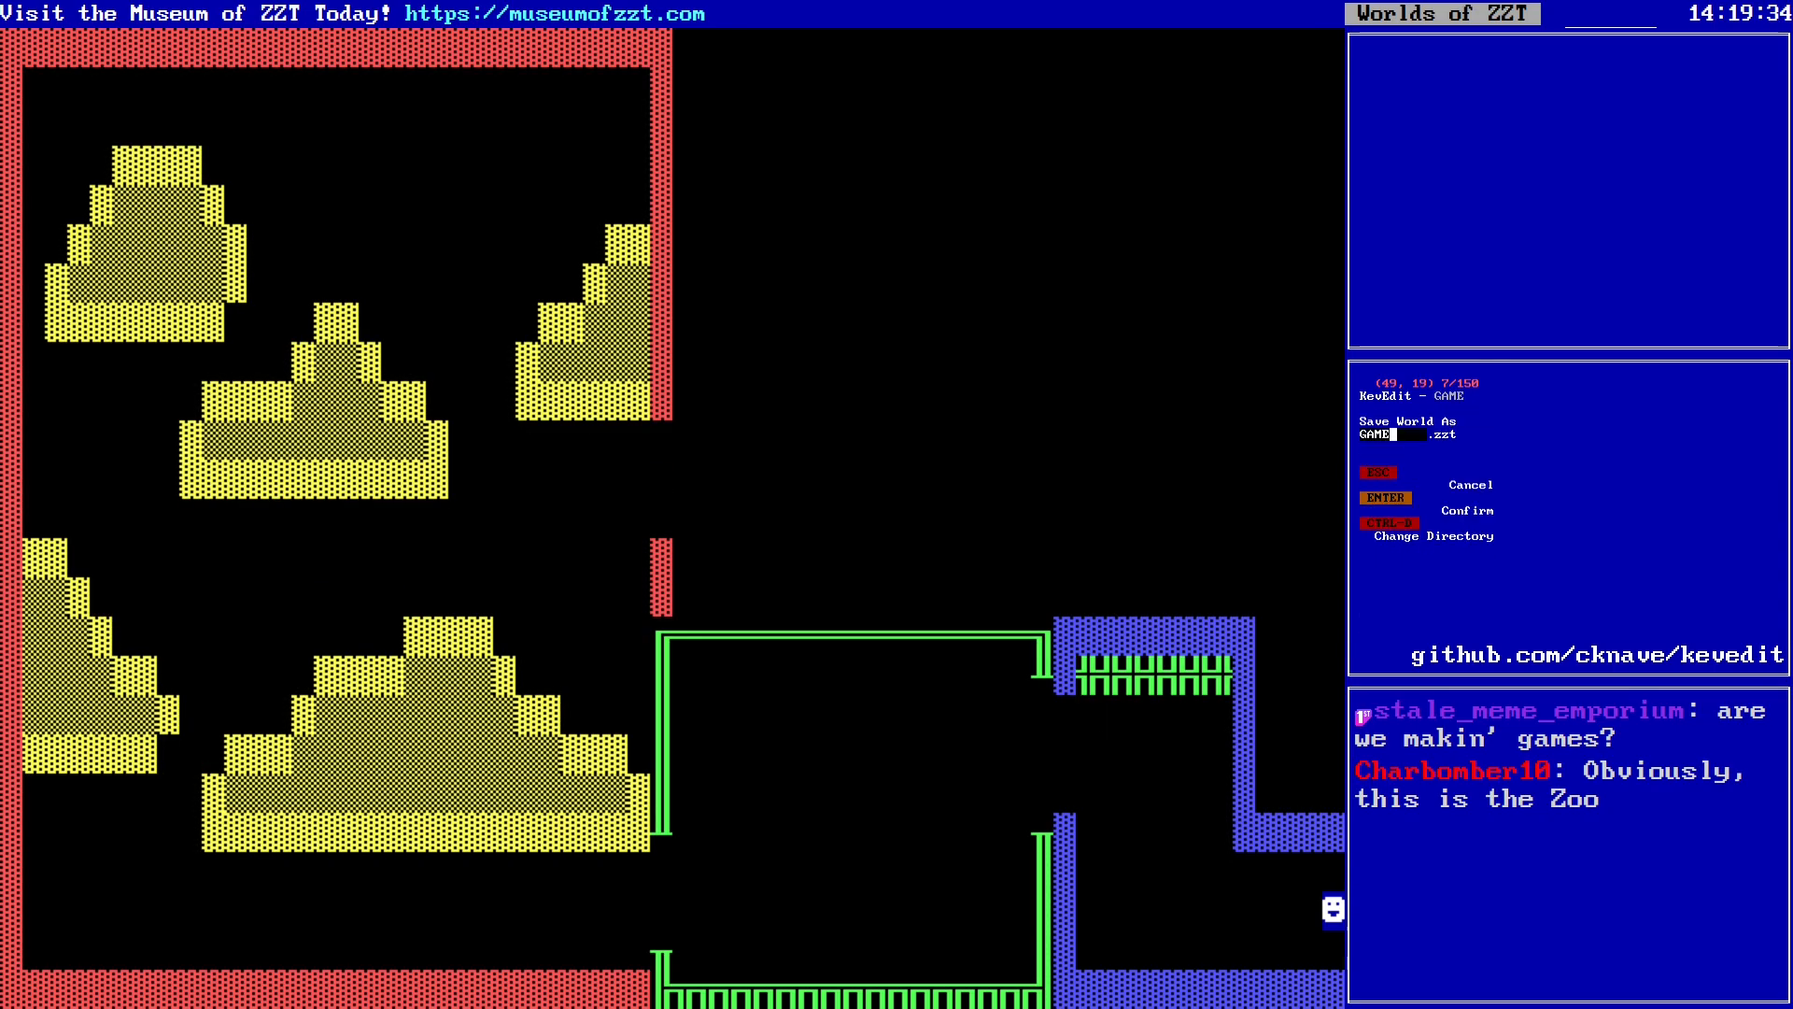
pyautogui.press('Return')
pyautogui.press('Return')
pyautogui.press('s')
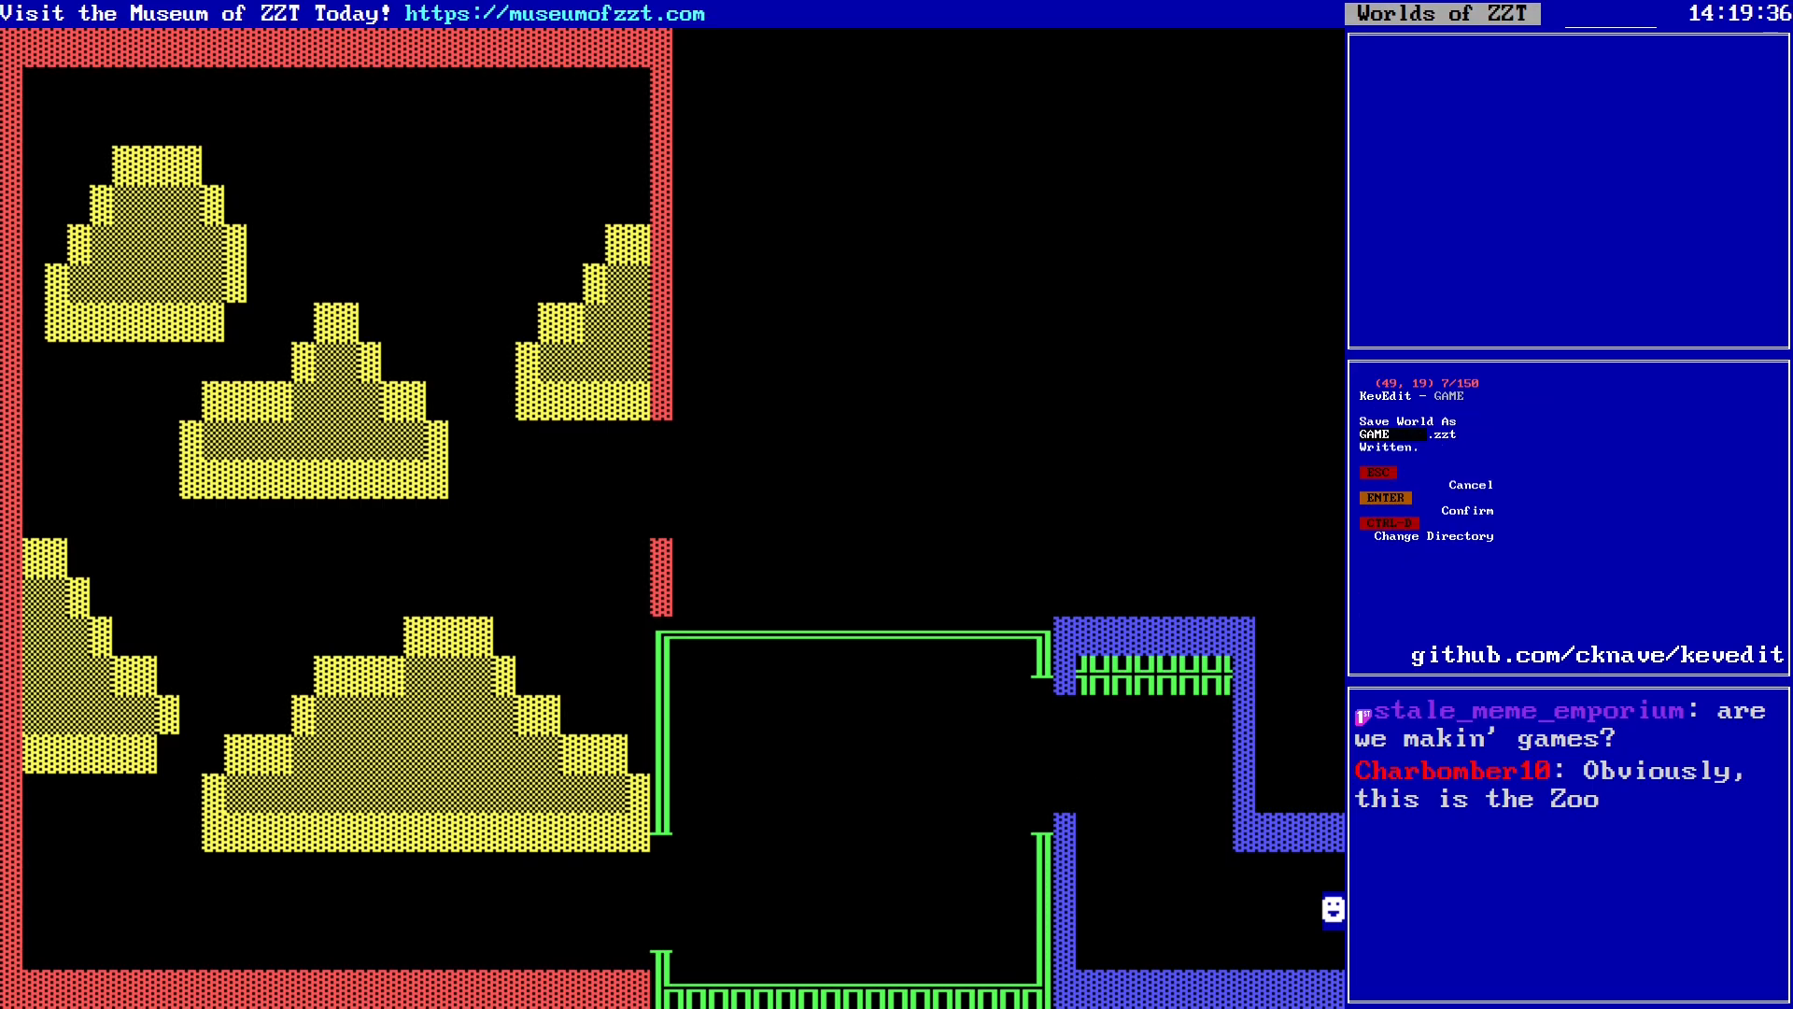
pyautogui.press('Return')
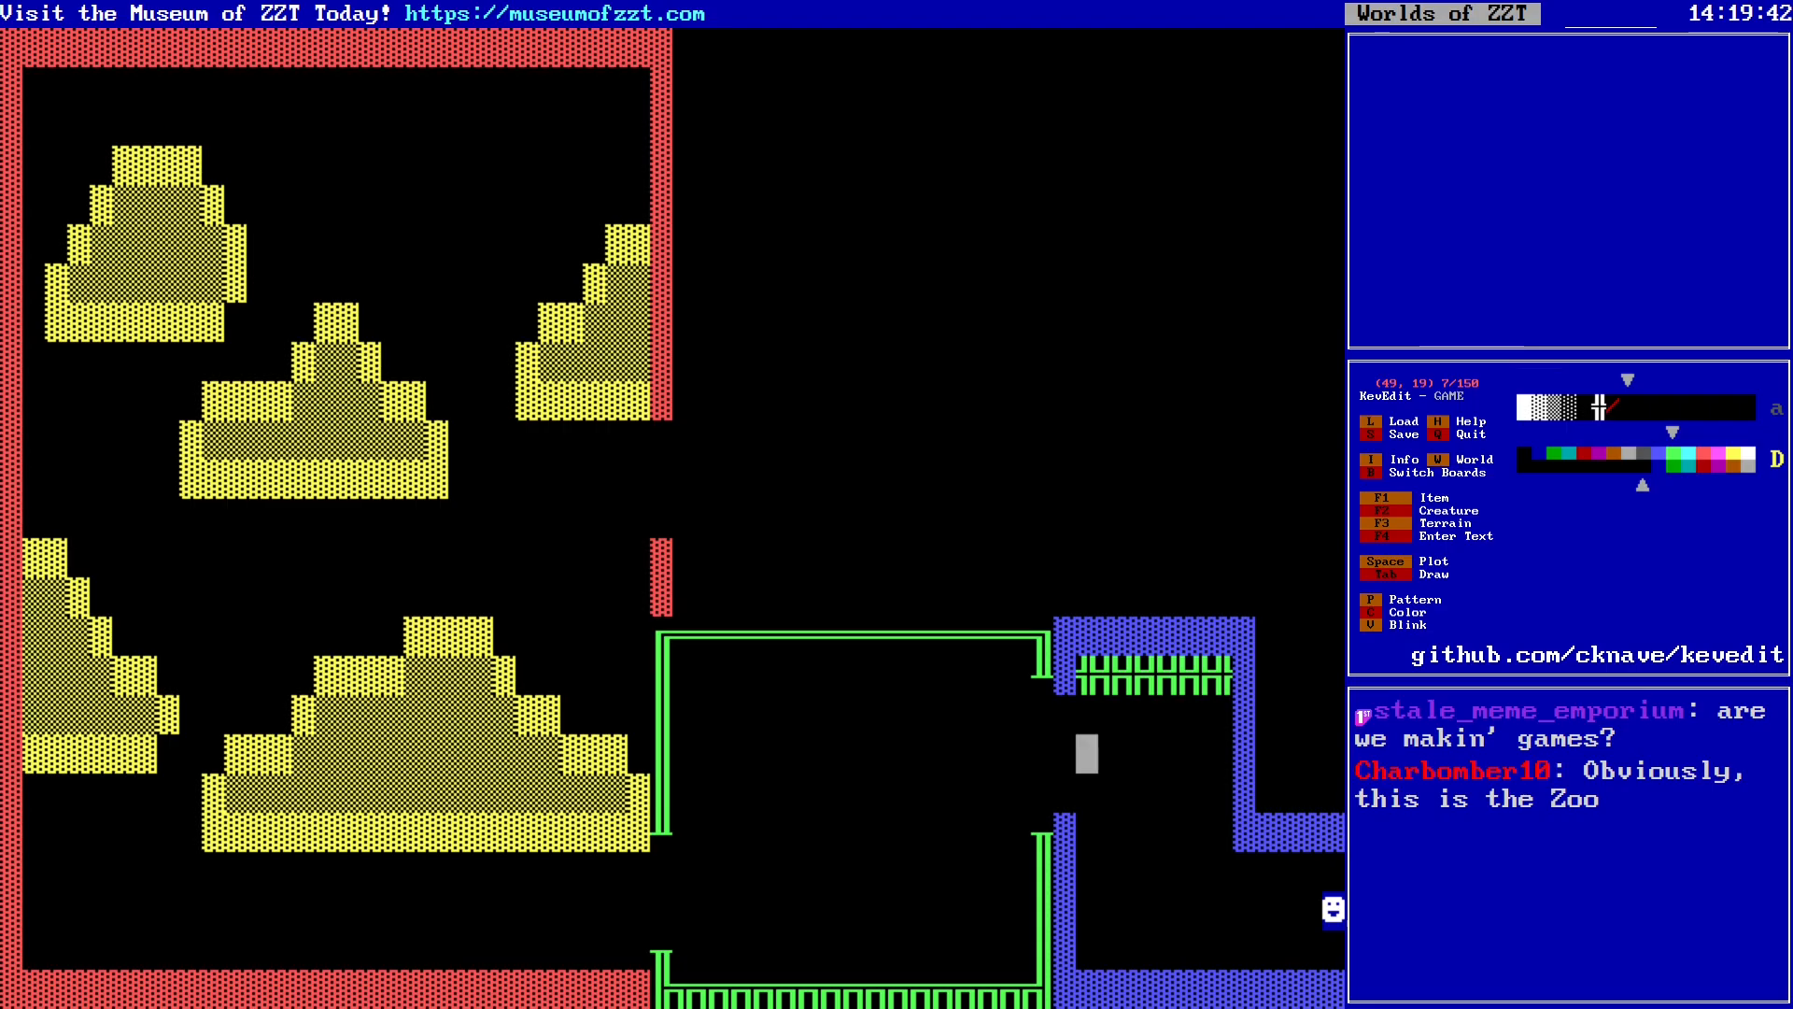
pyautogui.press('s')
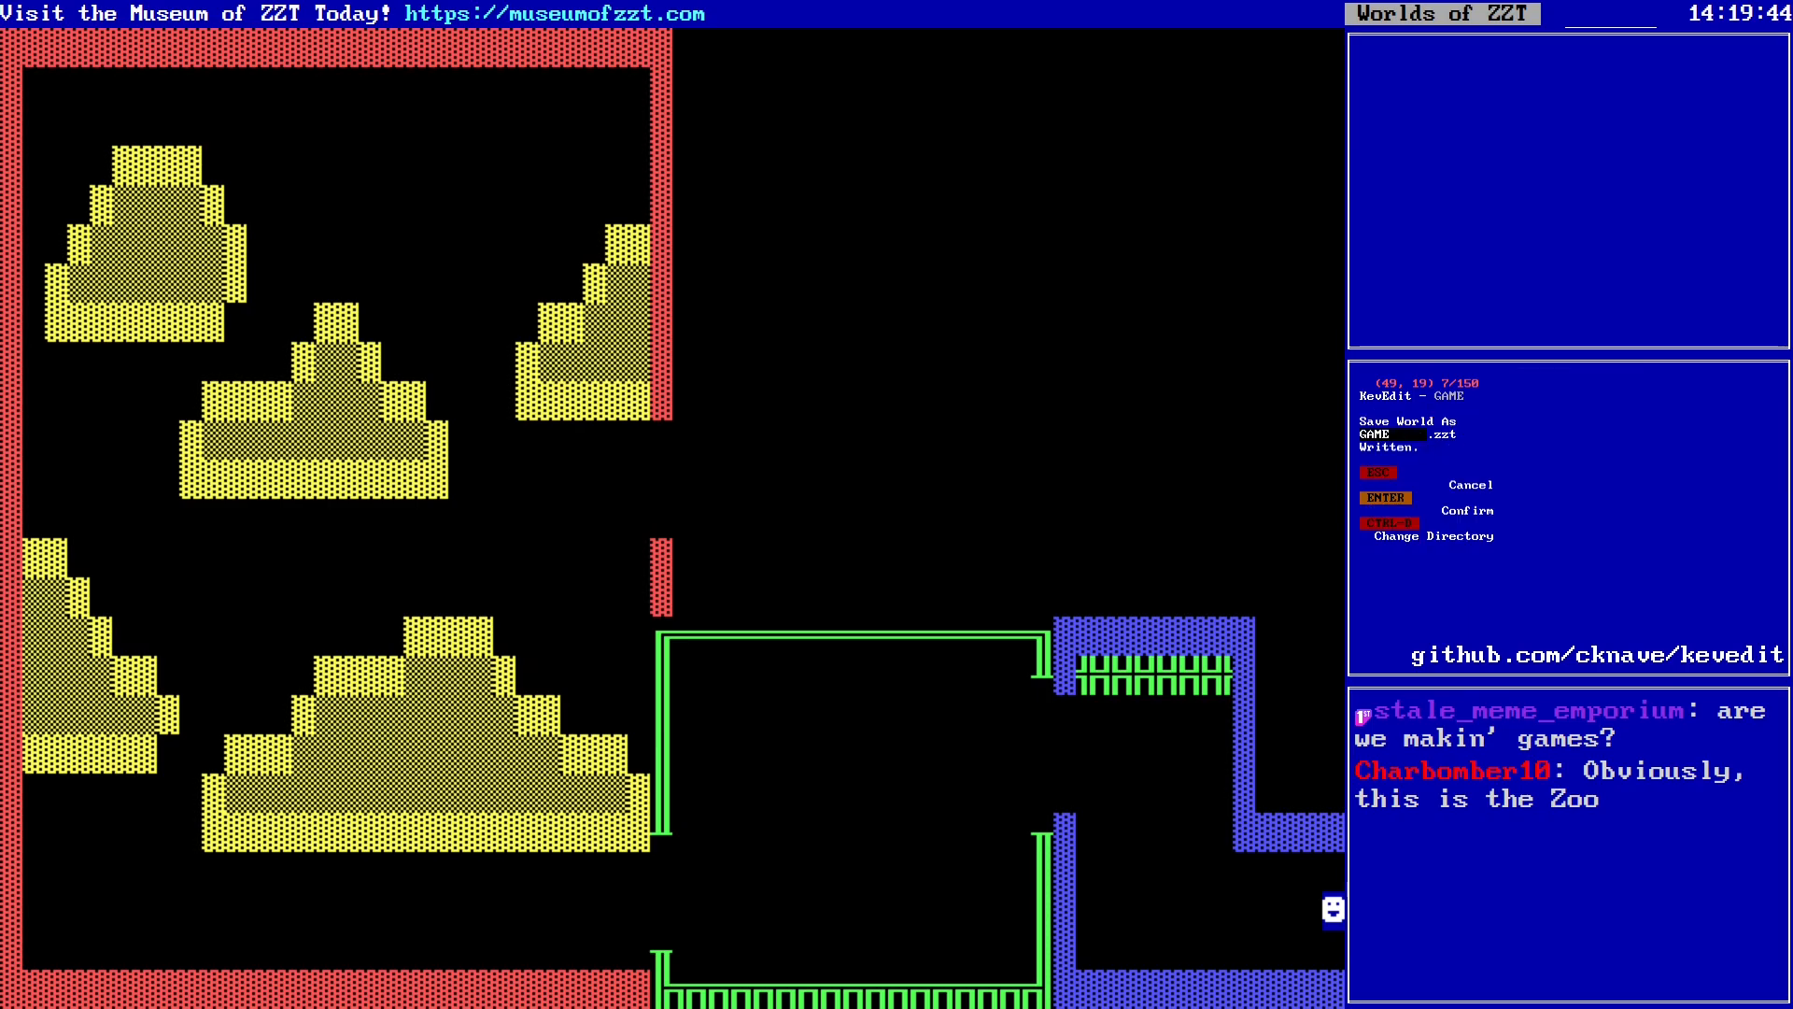
pyautogui.press('Return')
pyautogui.press('Right')
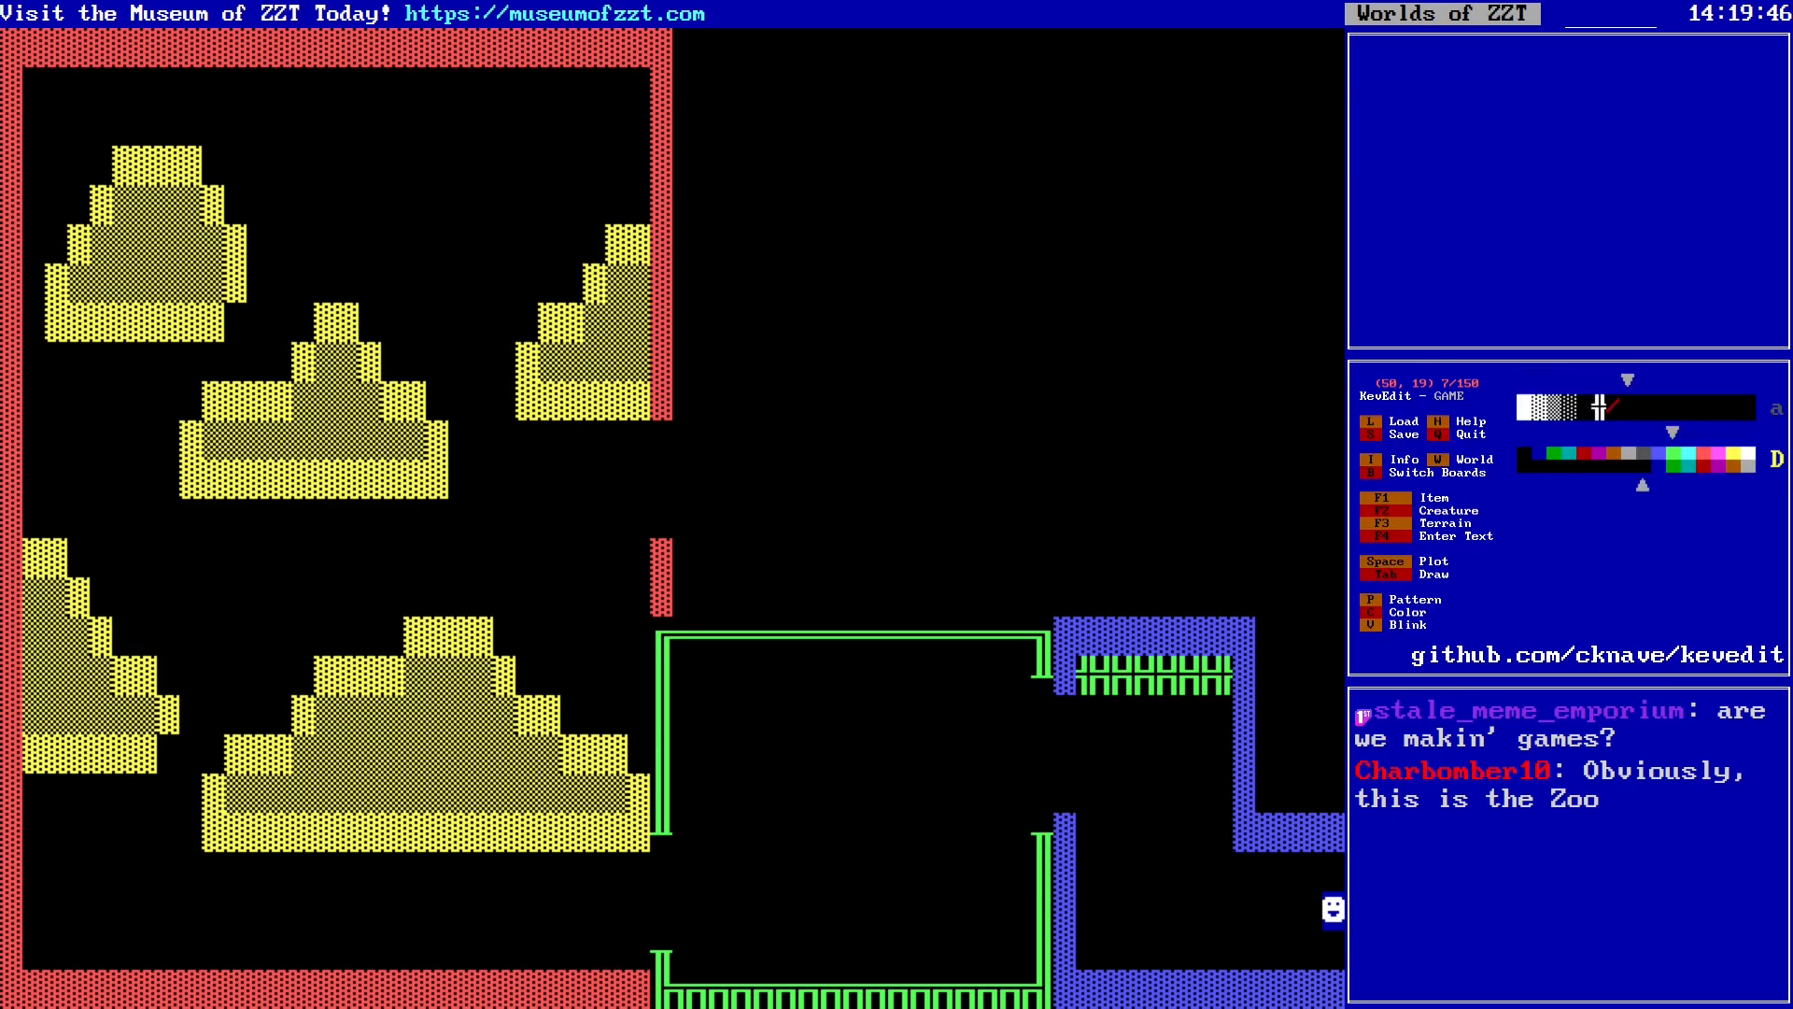
pyautogui.press('Up')
pyautogui.press('Left')
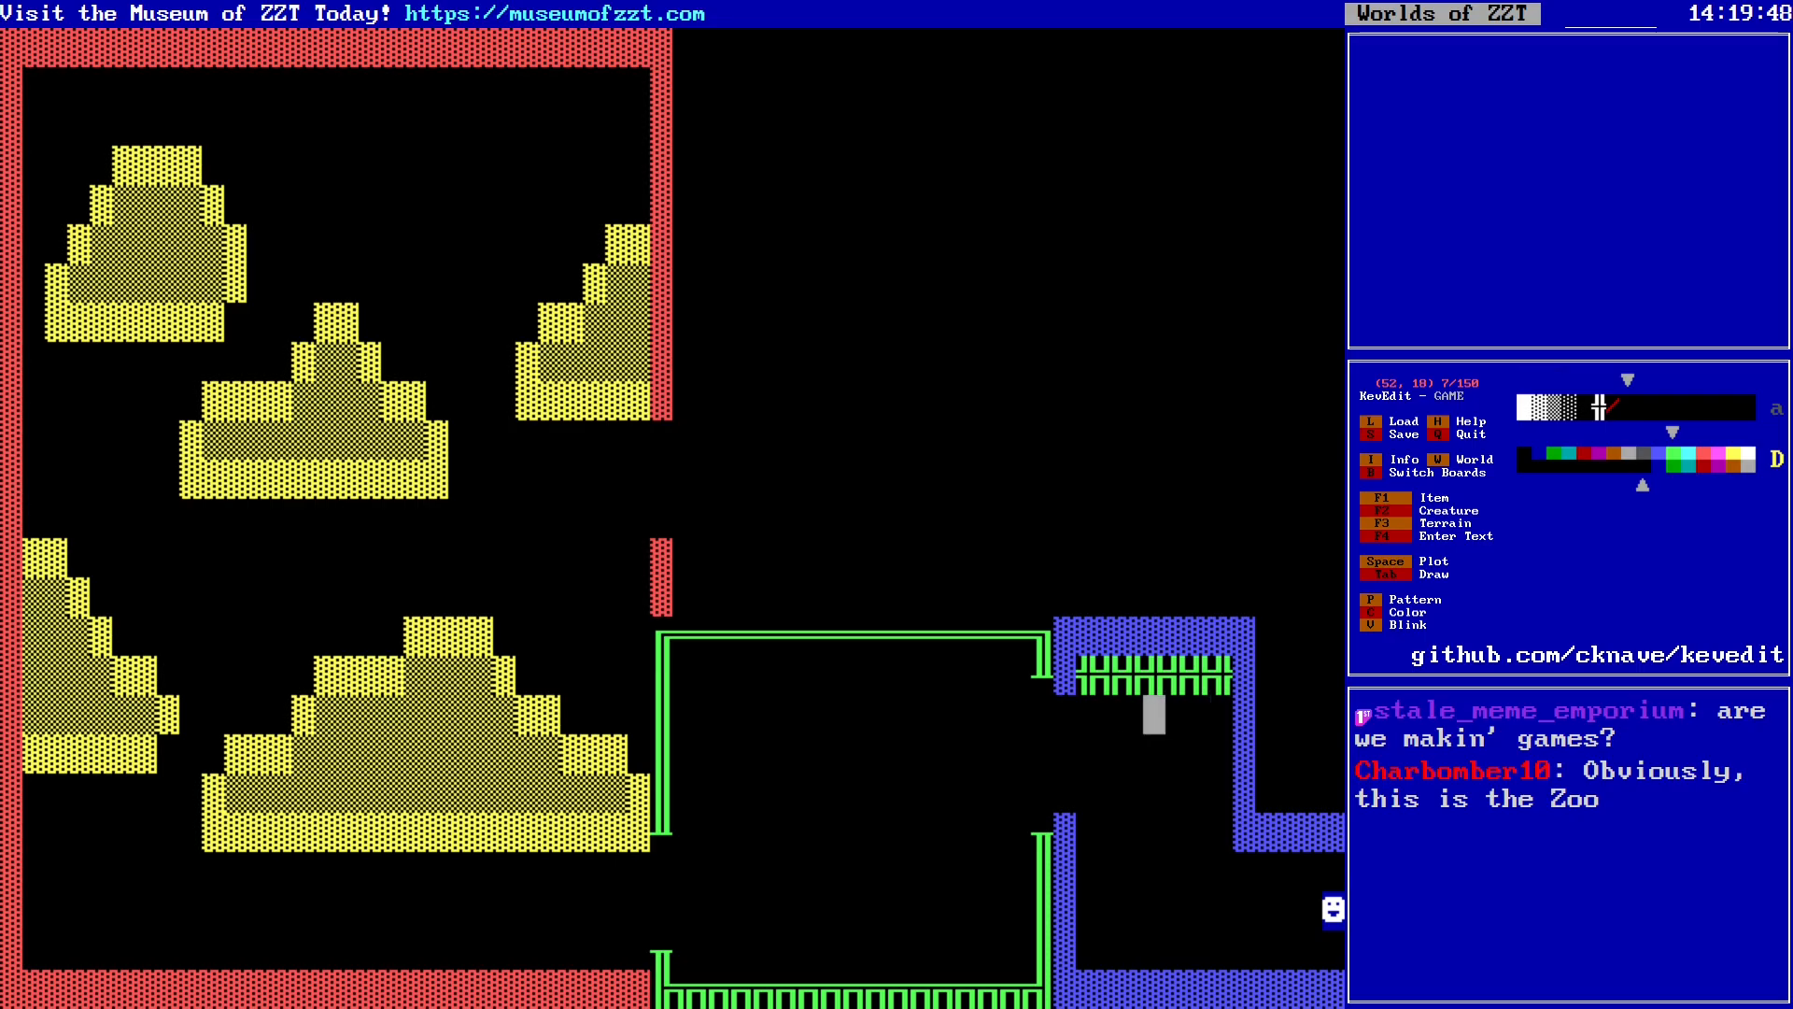
pyautogui.press('Left')
pyautogui.press('Left')
pyautogui.press('Left')
pyautogui.press('Right')
pyautogui.press('Down')
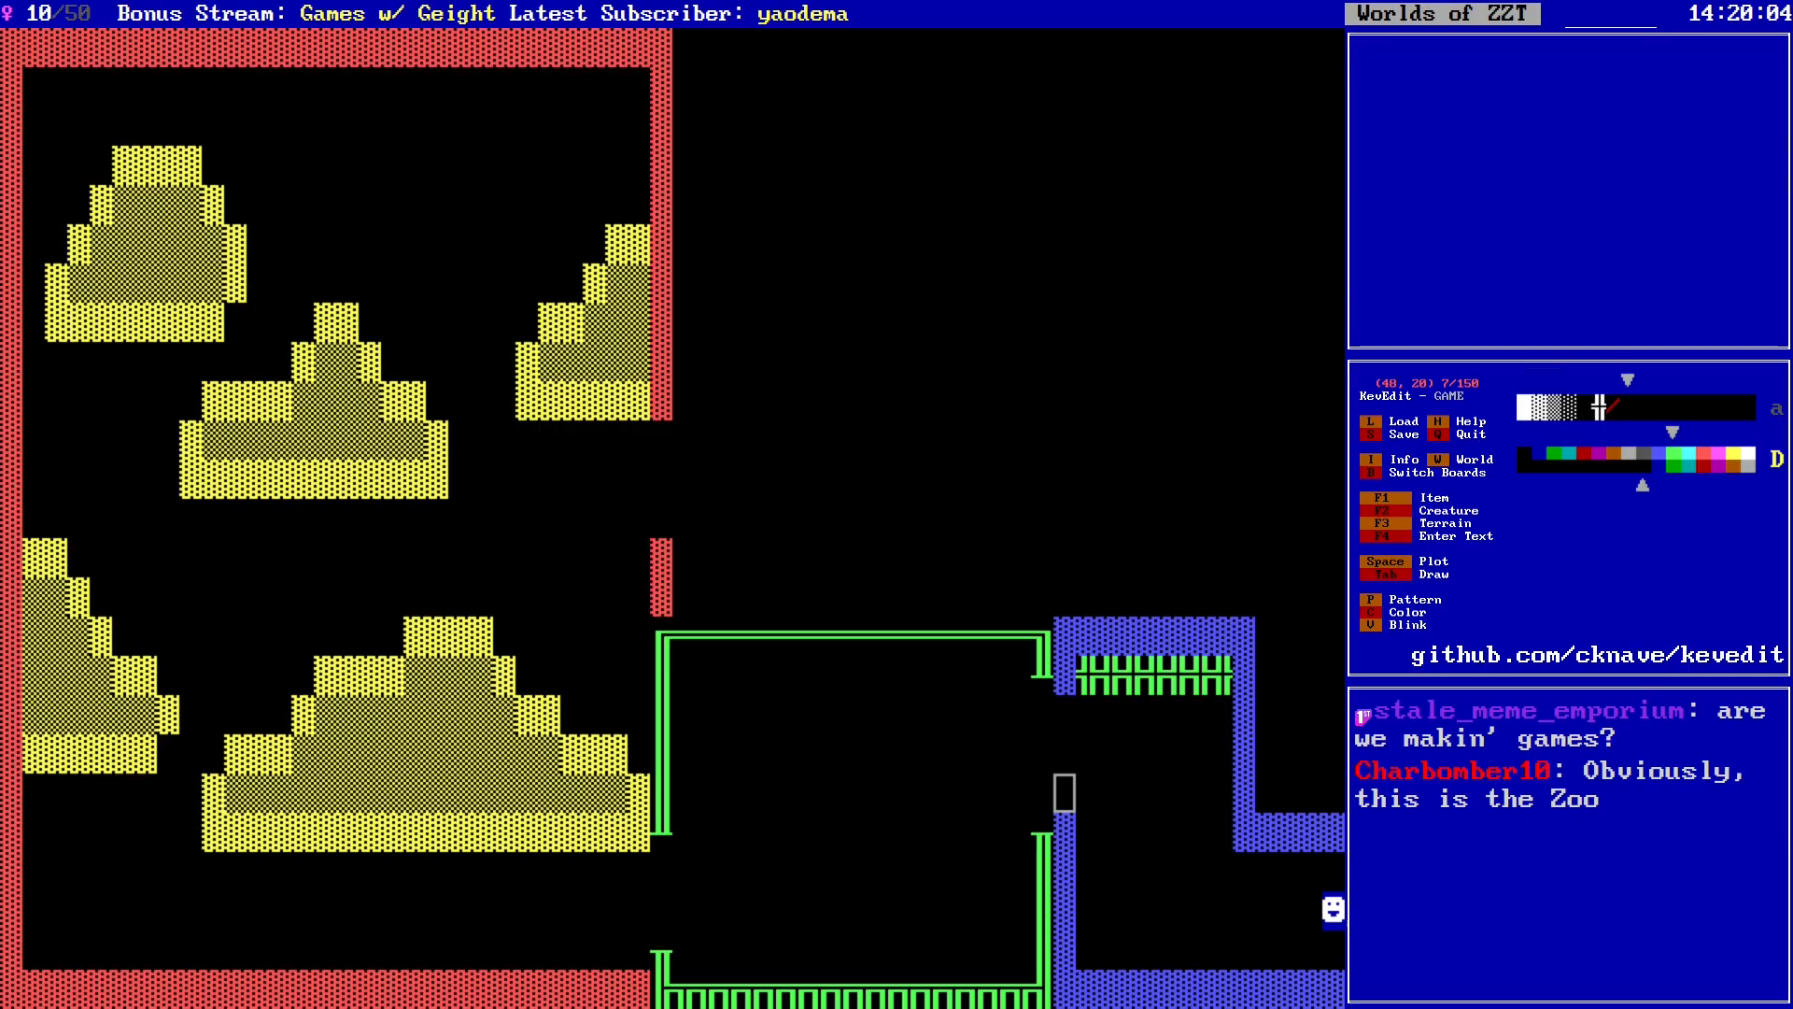
# Step: Switch to ZZT, choose the GAME world and start playing it
pyautogui.hotkey('alt', 'Tab')
pyautogui.press('w')
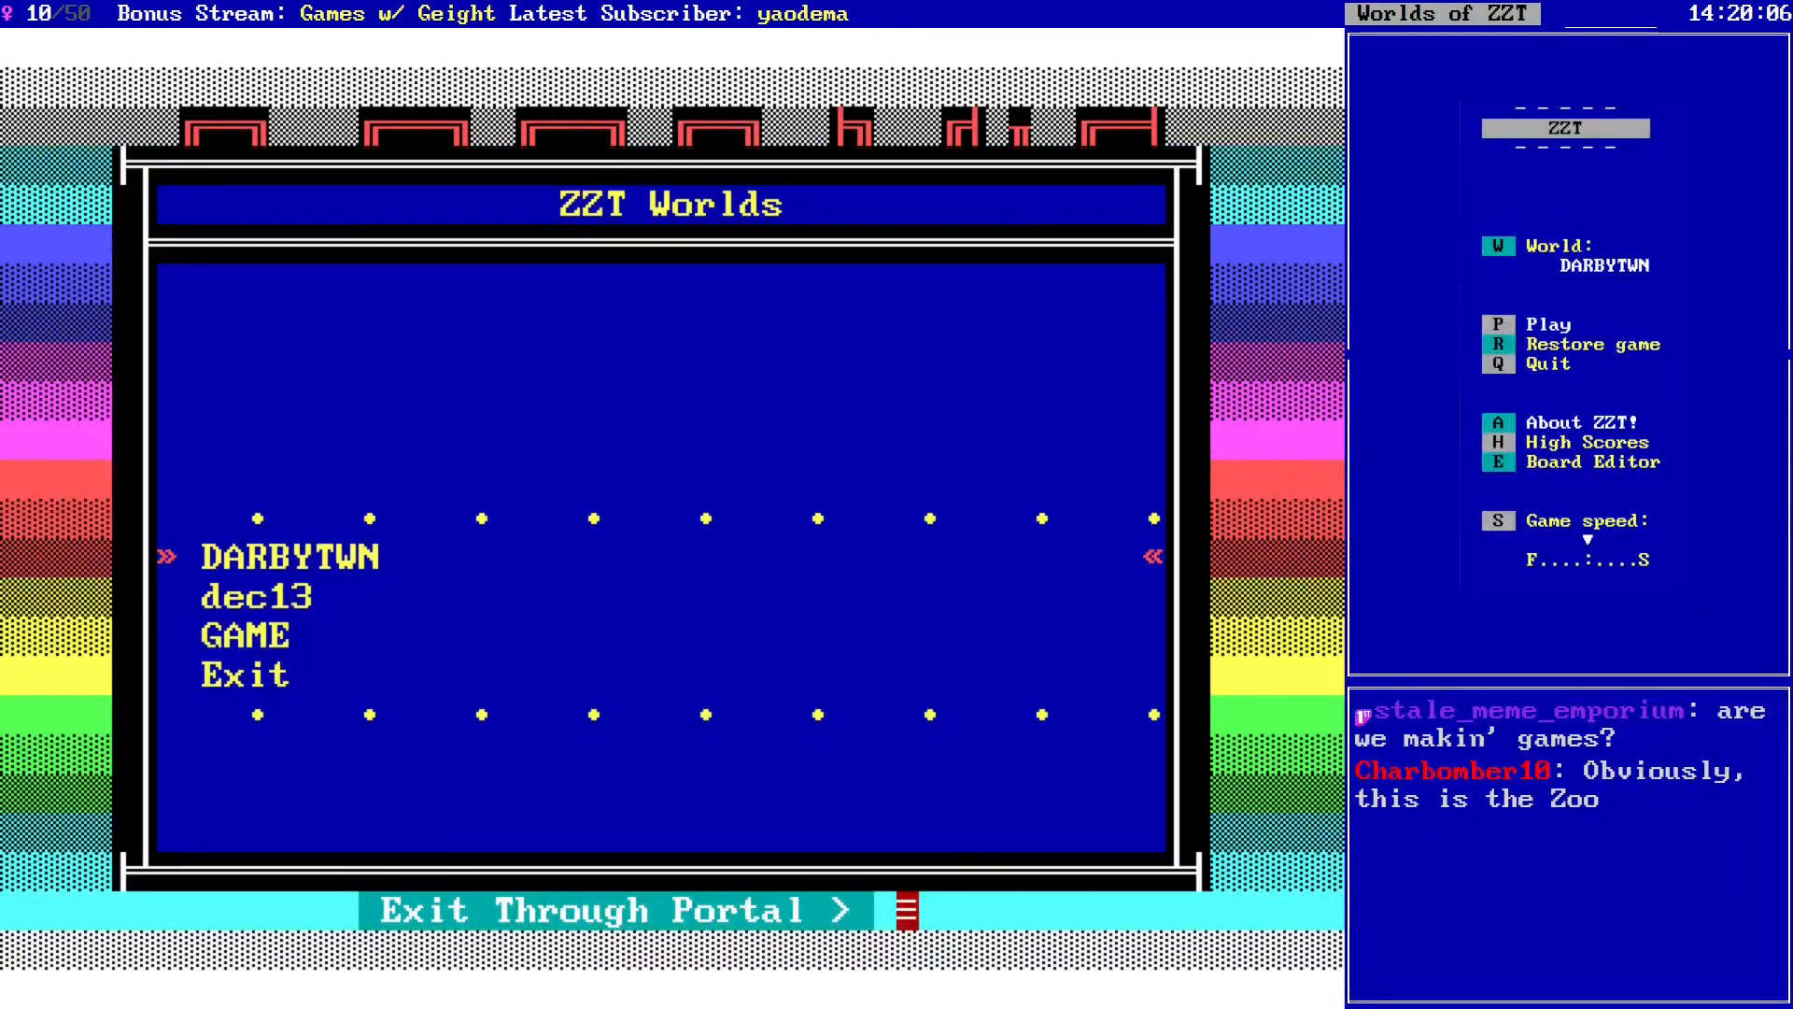
pyautogui.press('Down')
pyautogui.press('Down')
pyautogui.press('Return')
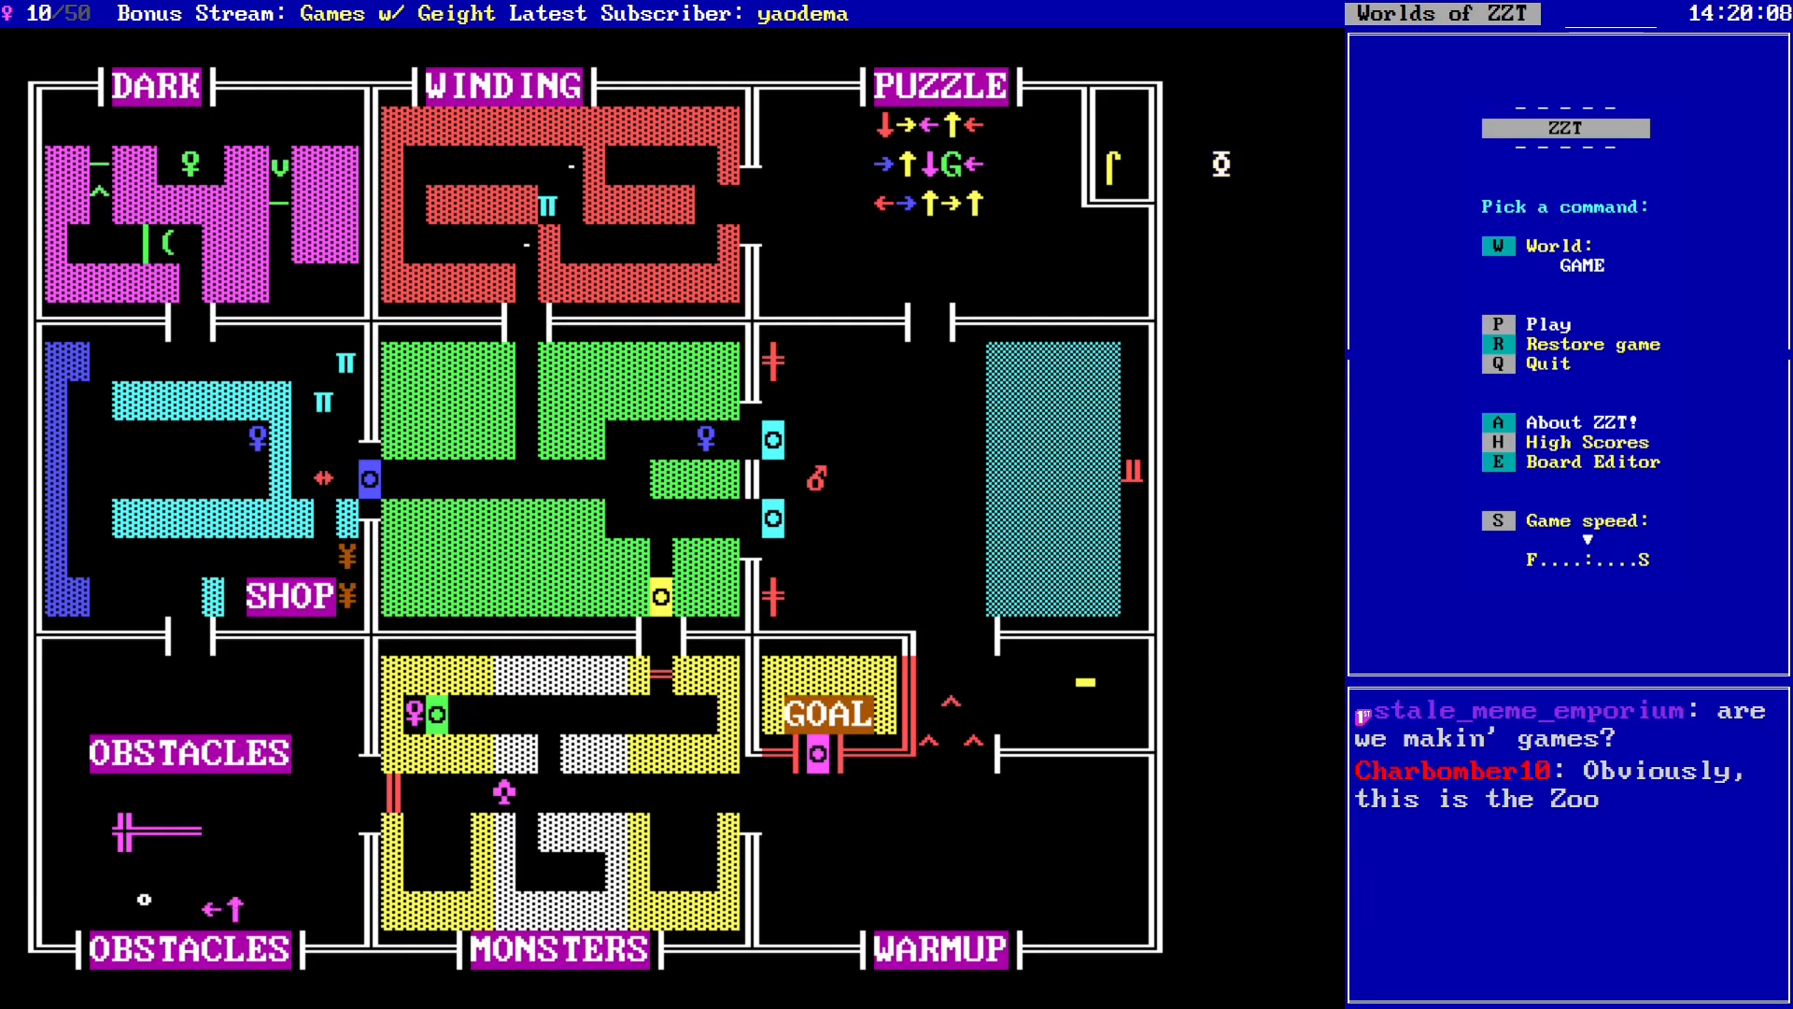
pyautogui.press('p')
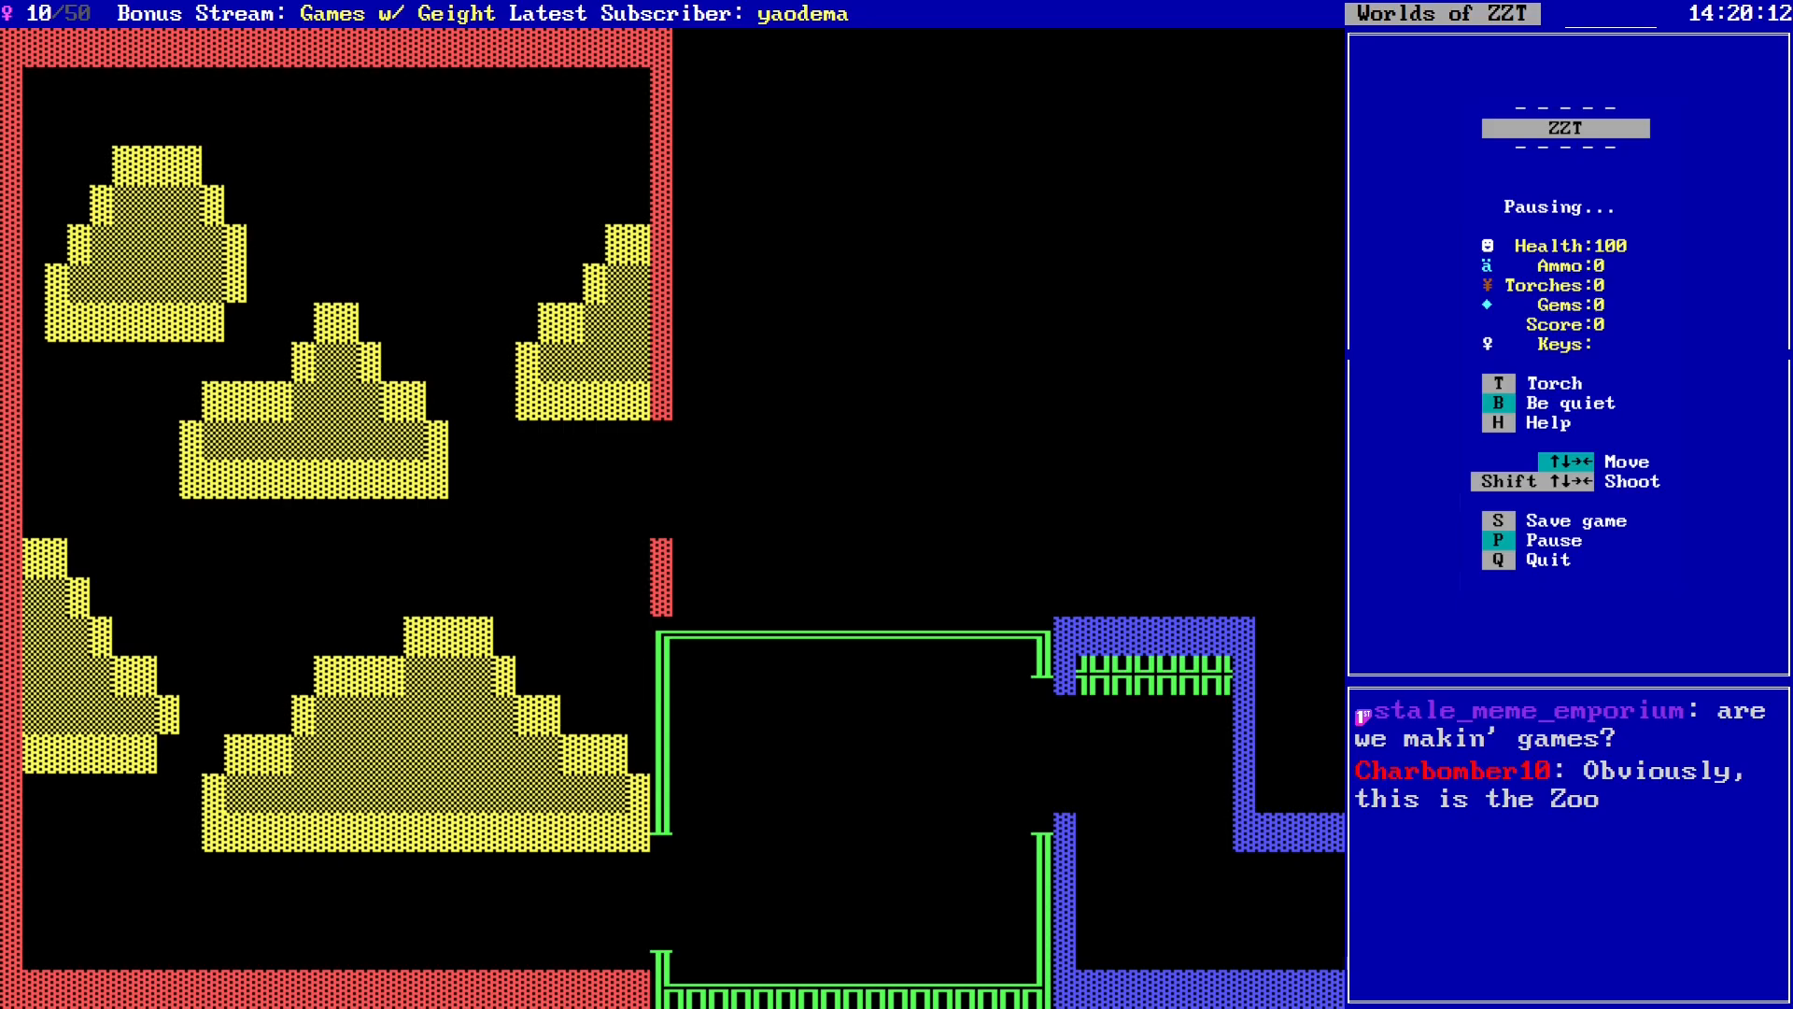
# Step: Playtest the blink wall room by walking the player west through it to the green room's east opening
pyautogui.press('Left')
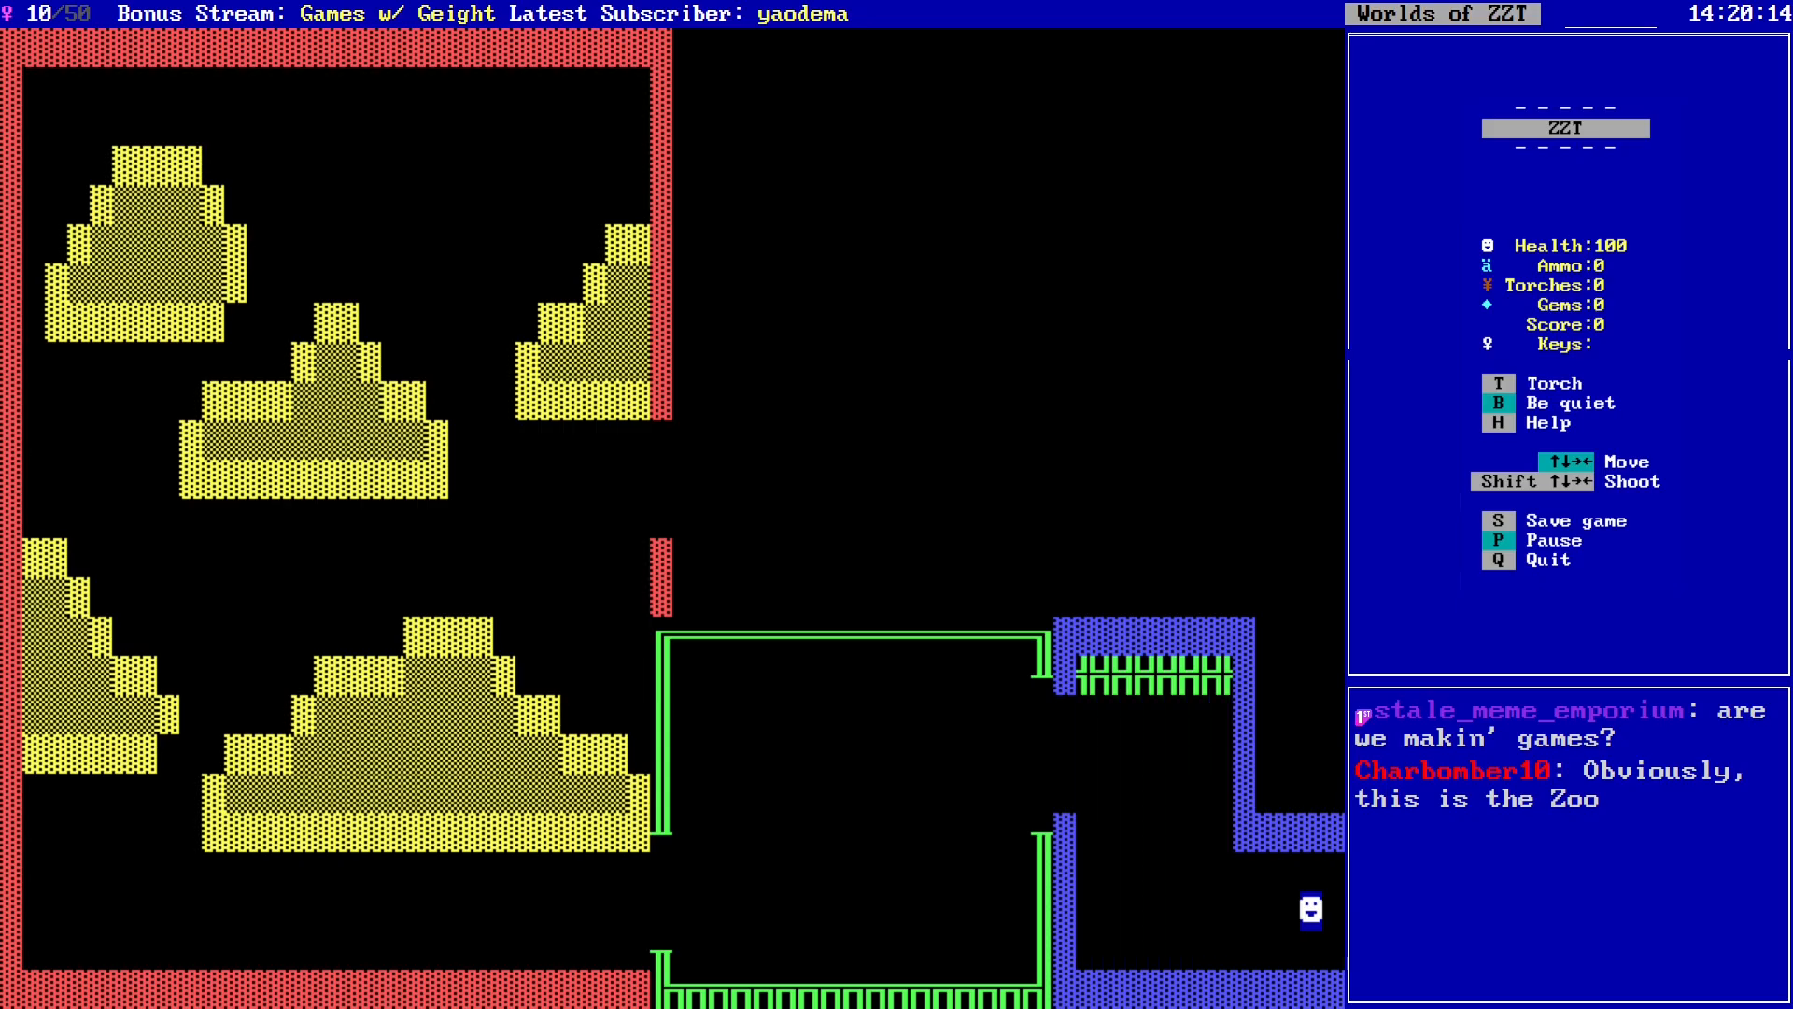
pyautogui.press('Up')
pyautogui.press('Up')
pyautogui.press('Left')
pyautogui.press('Left')
pyautogui.press('Left')
pyautogui.press('Left')
pyautogui.press('Left')
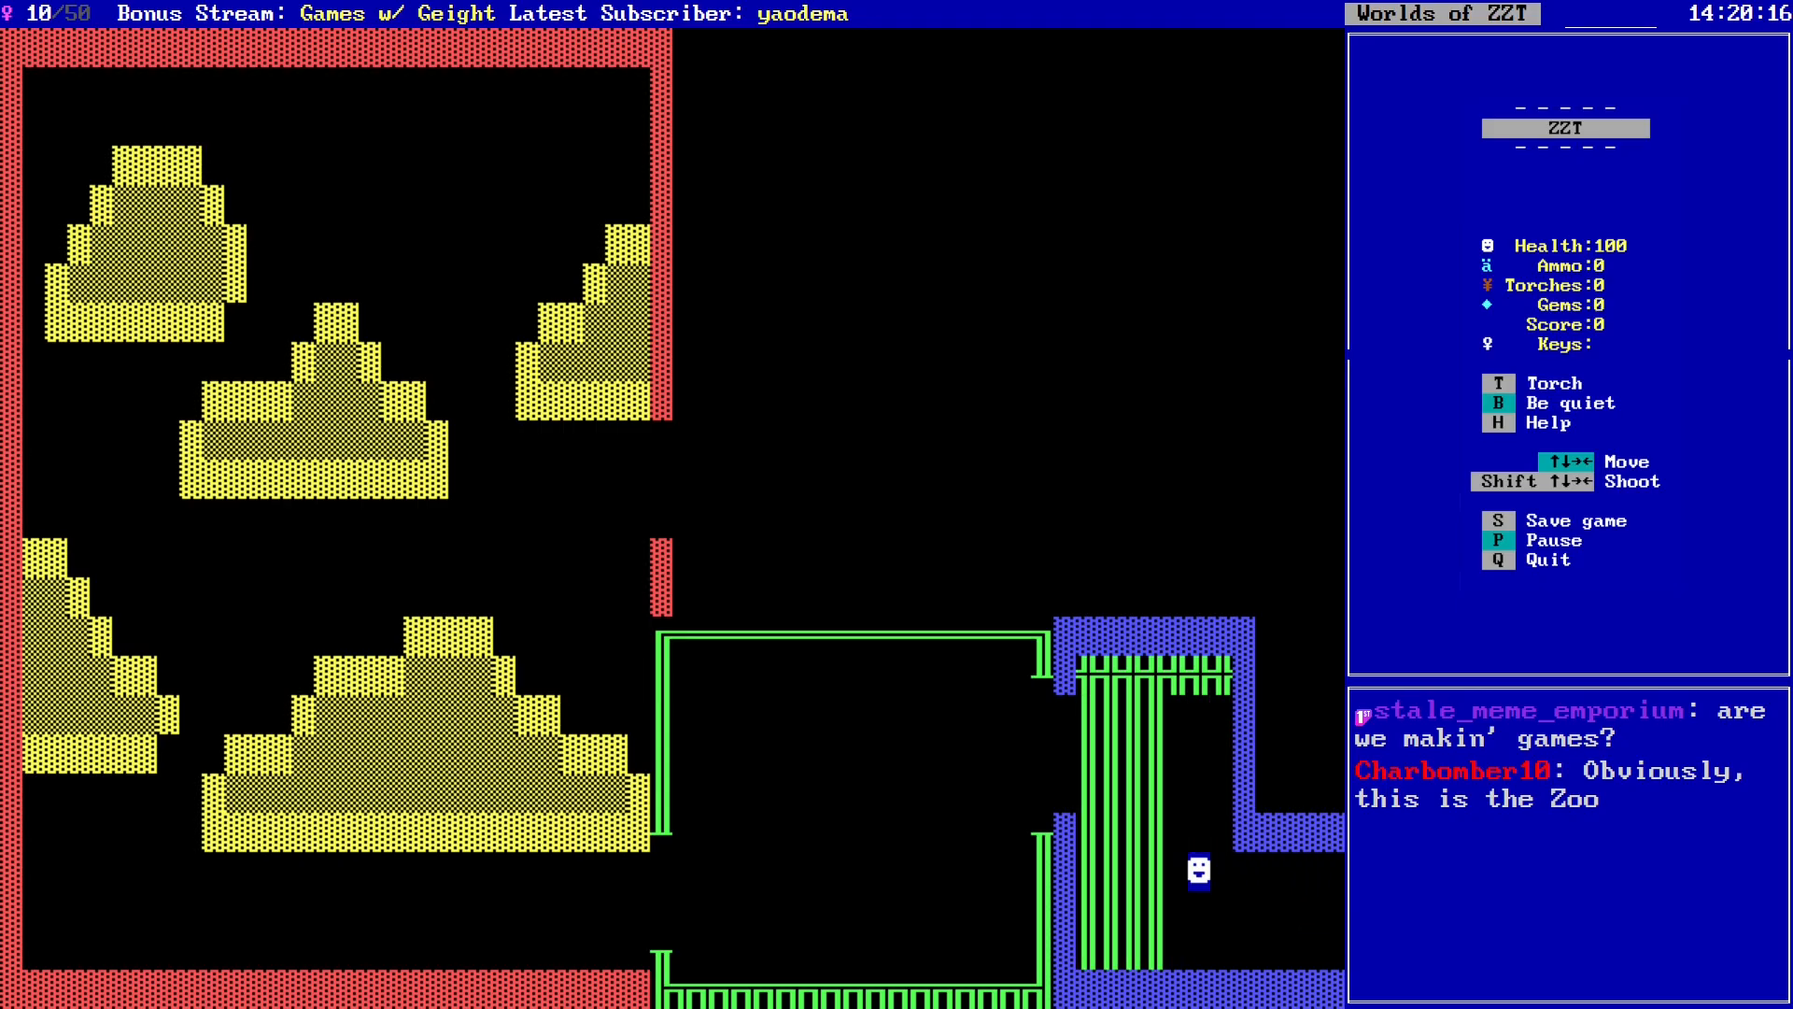
pyautogui.press('Left')
pyautogui.press('Left')
pyautogui.press('Left')
pyautogui.press('Left')
pyautogui.press('Left')
pyautogui.press('Up')
pyautogui.press('Up')
pyautogui.press('Left')
pyautogui.press('Left')
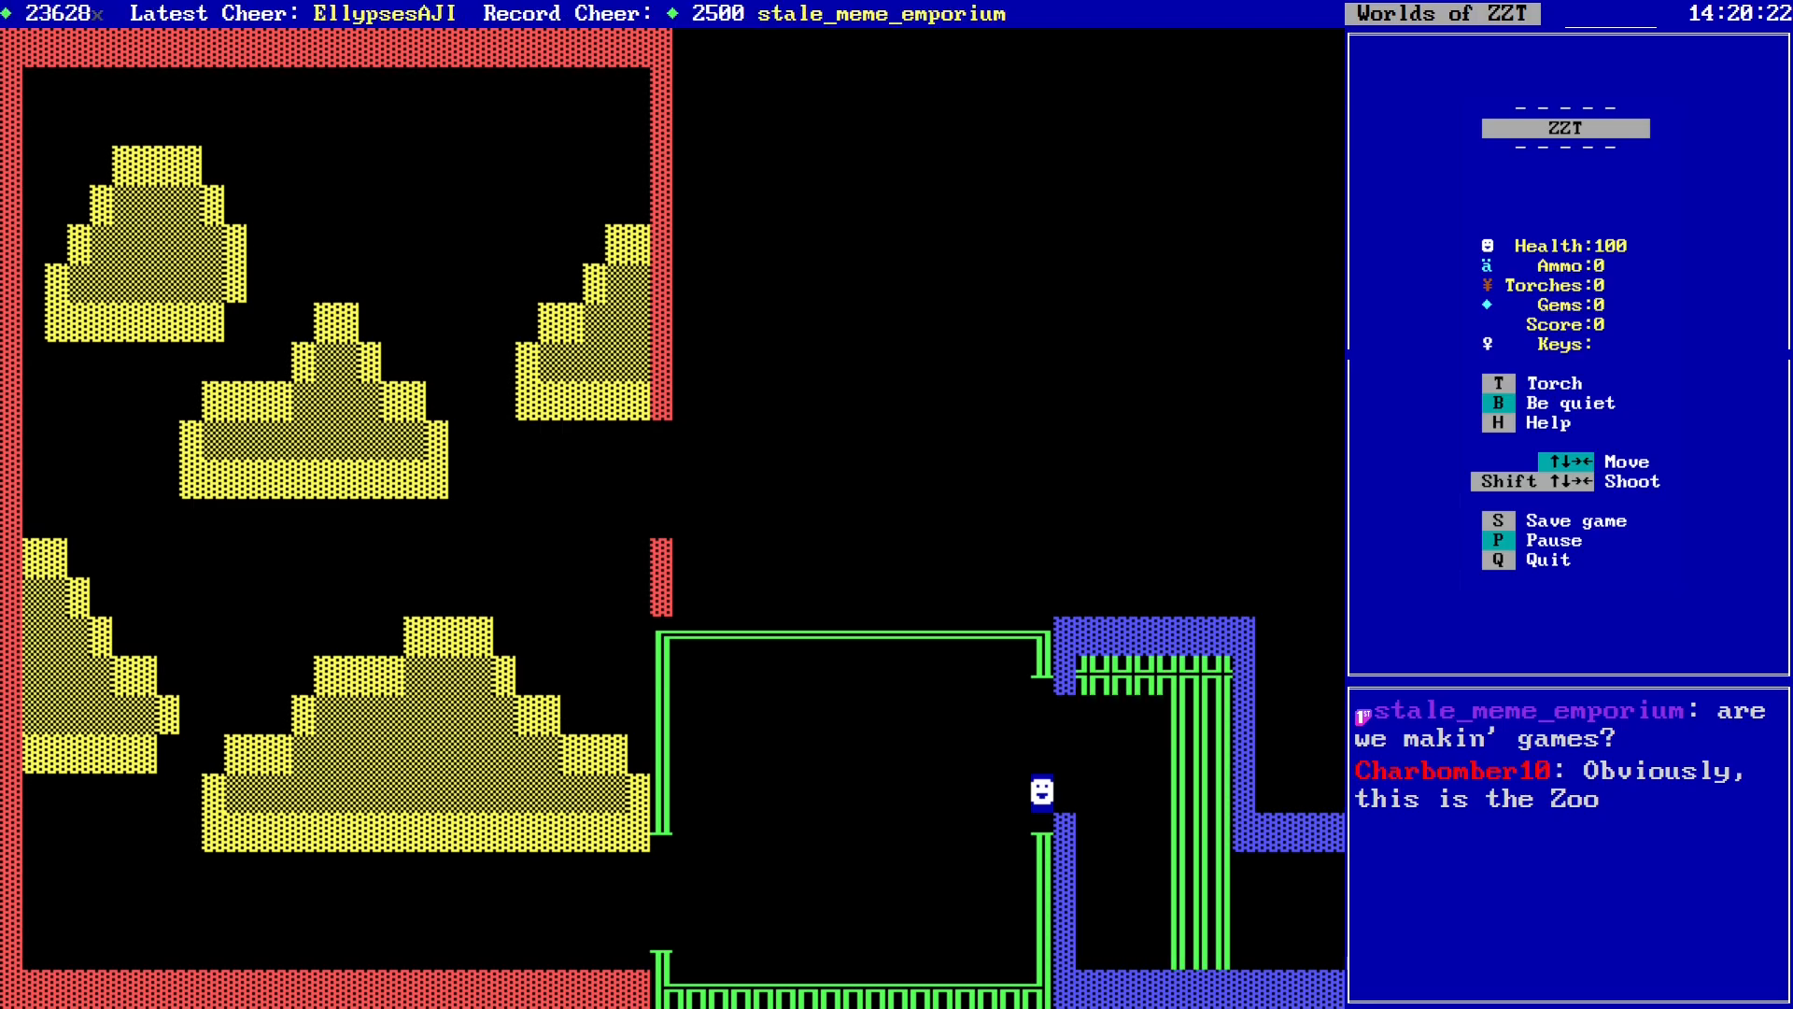
# Step: Walk the player back east through the firing blink walls and past the blue room's east wall
pyautogui.press('Right')
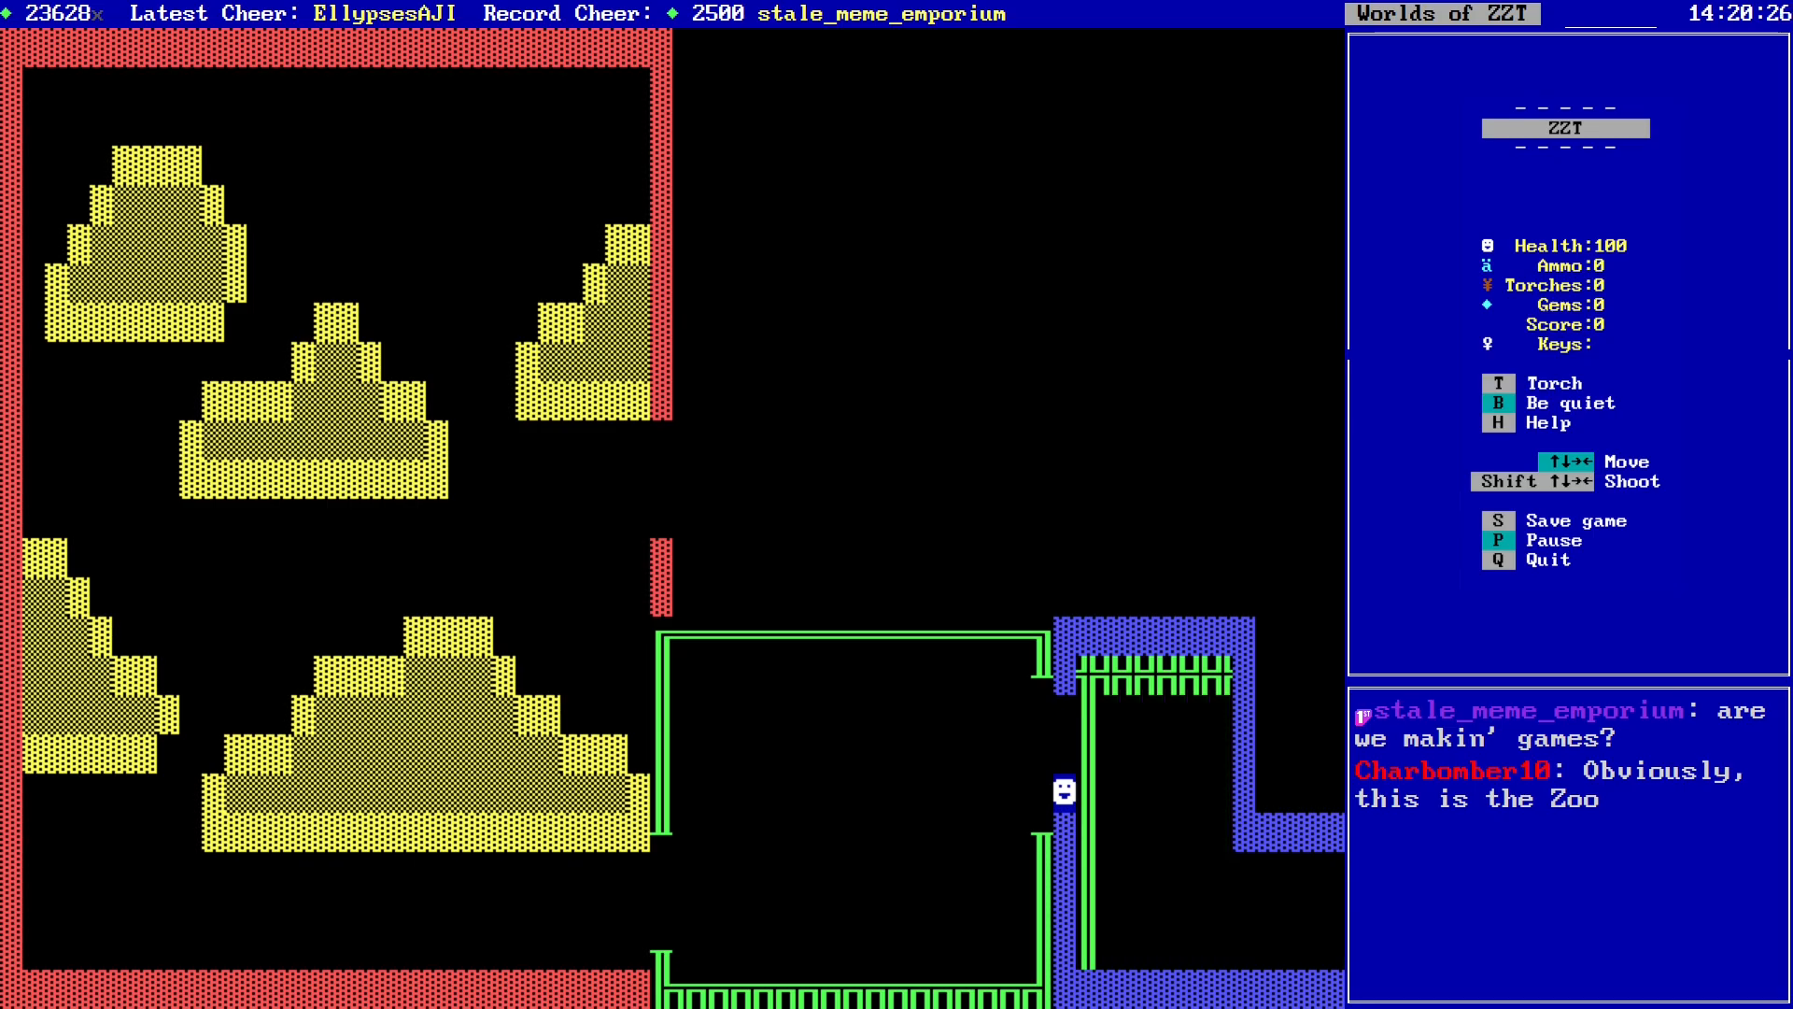
pyautogui.press('Right')
pyautogui.press('Right')
pyautogui.press('Right')
pyautogui.press('Right')
pyautogui.press('Right')
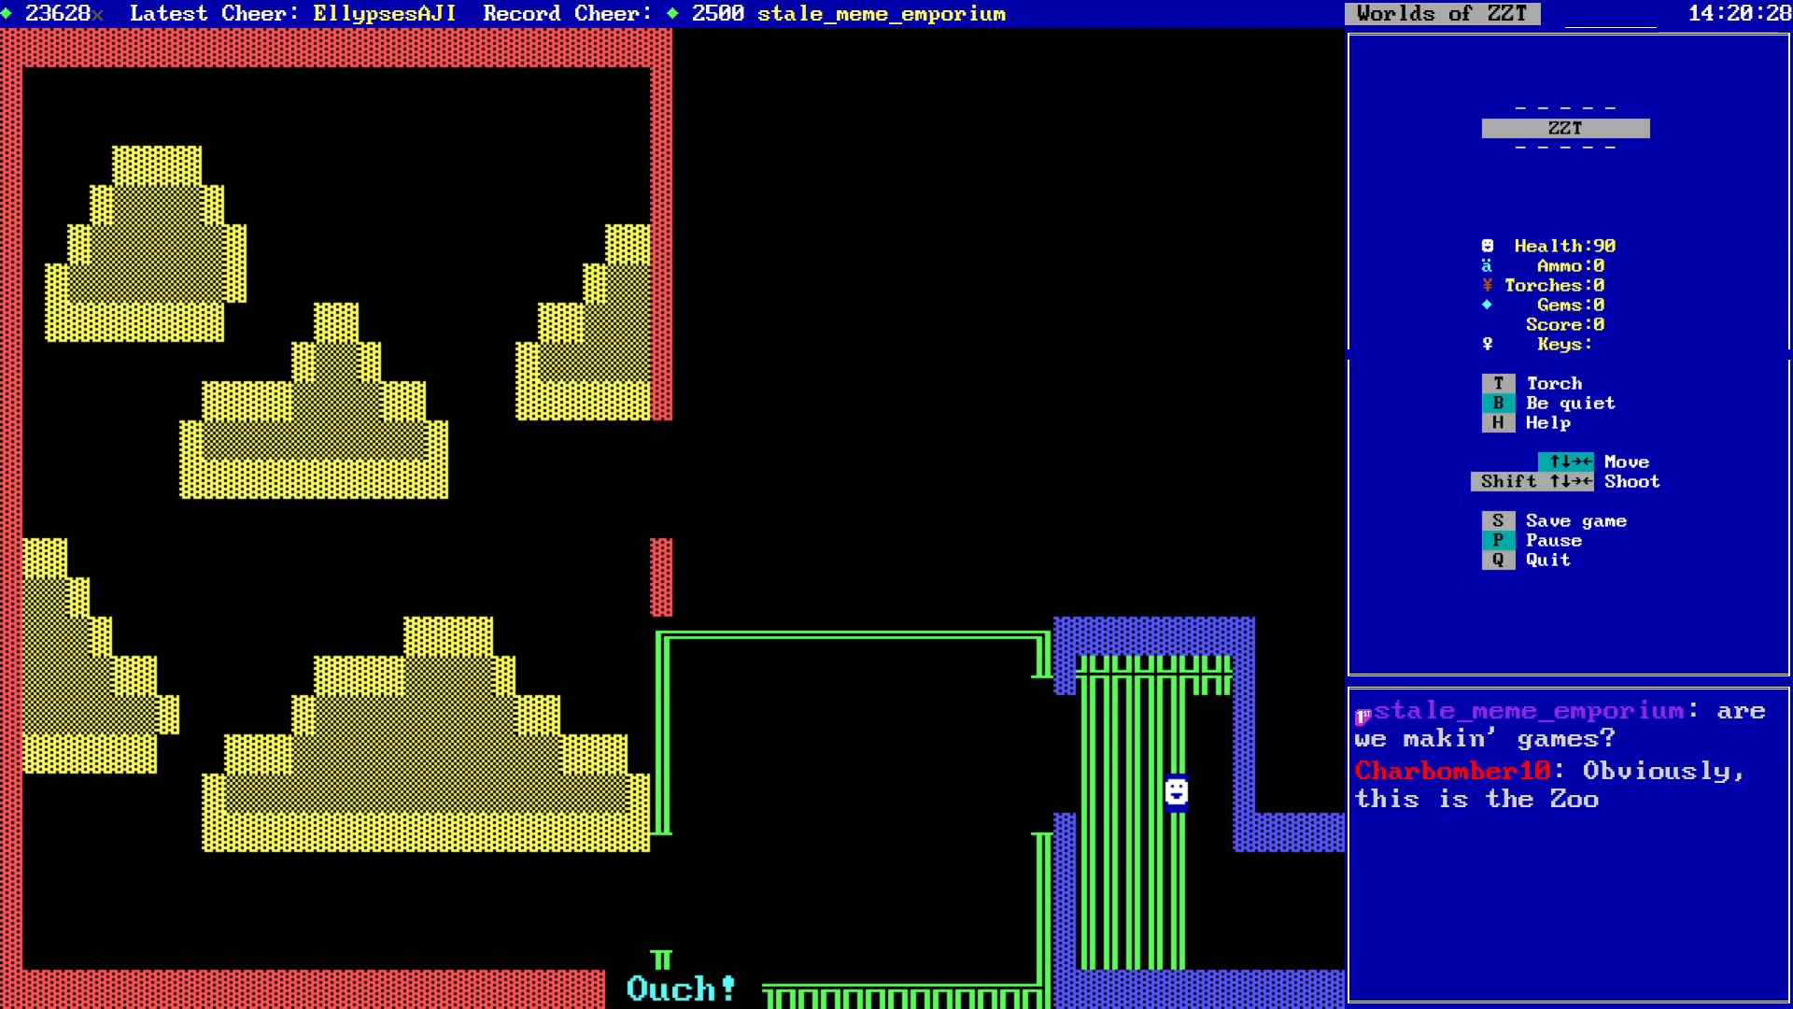
pyautogui.press('Right')
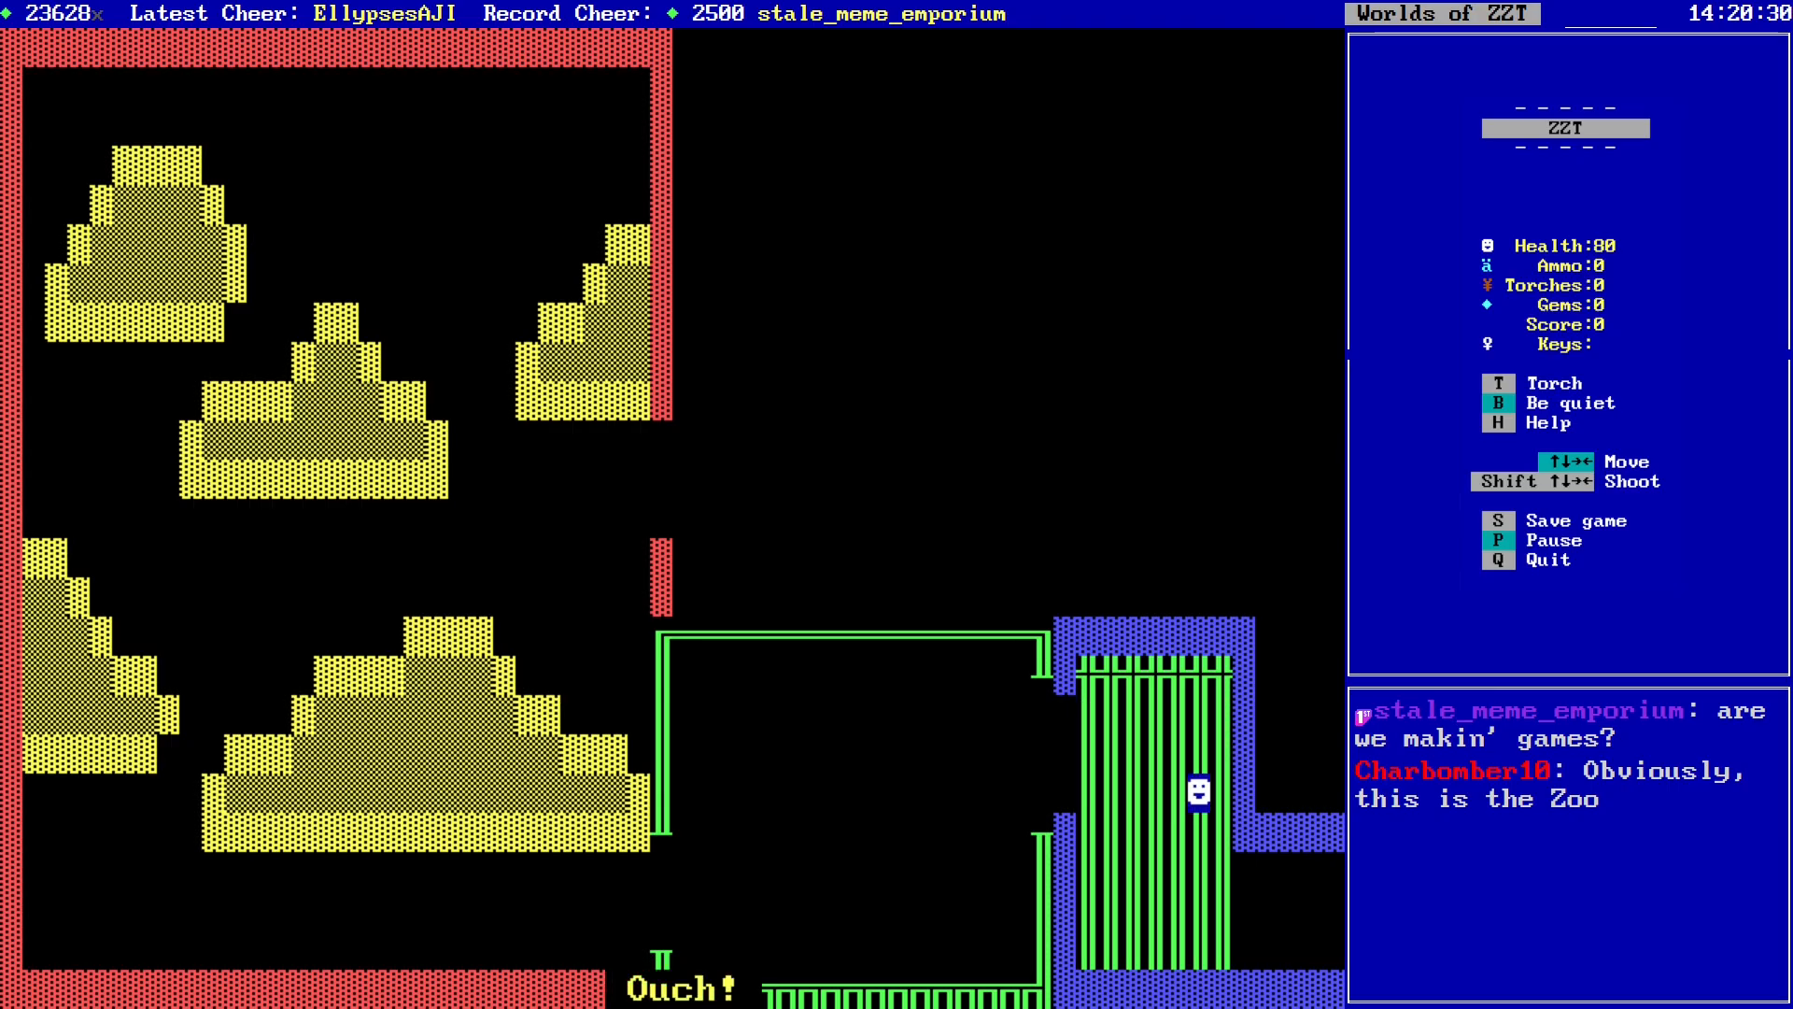
pyautogui.press('Right')
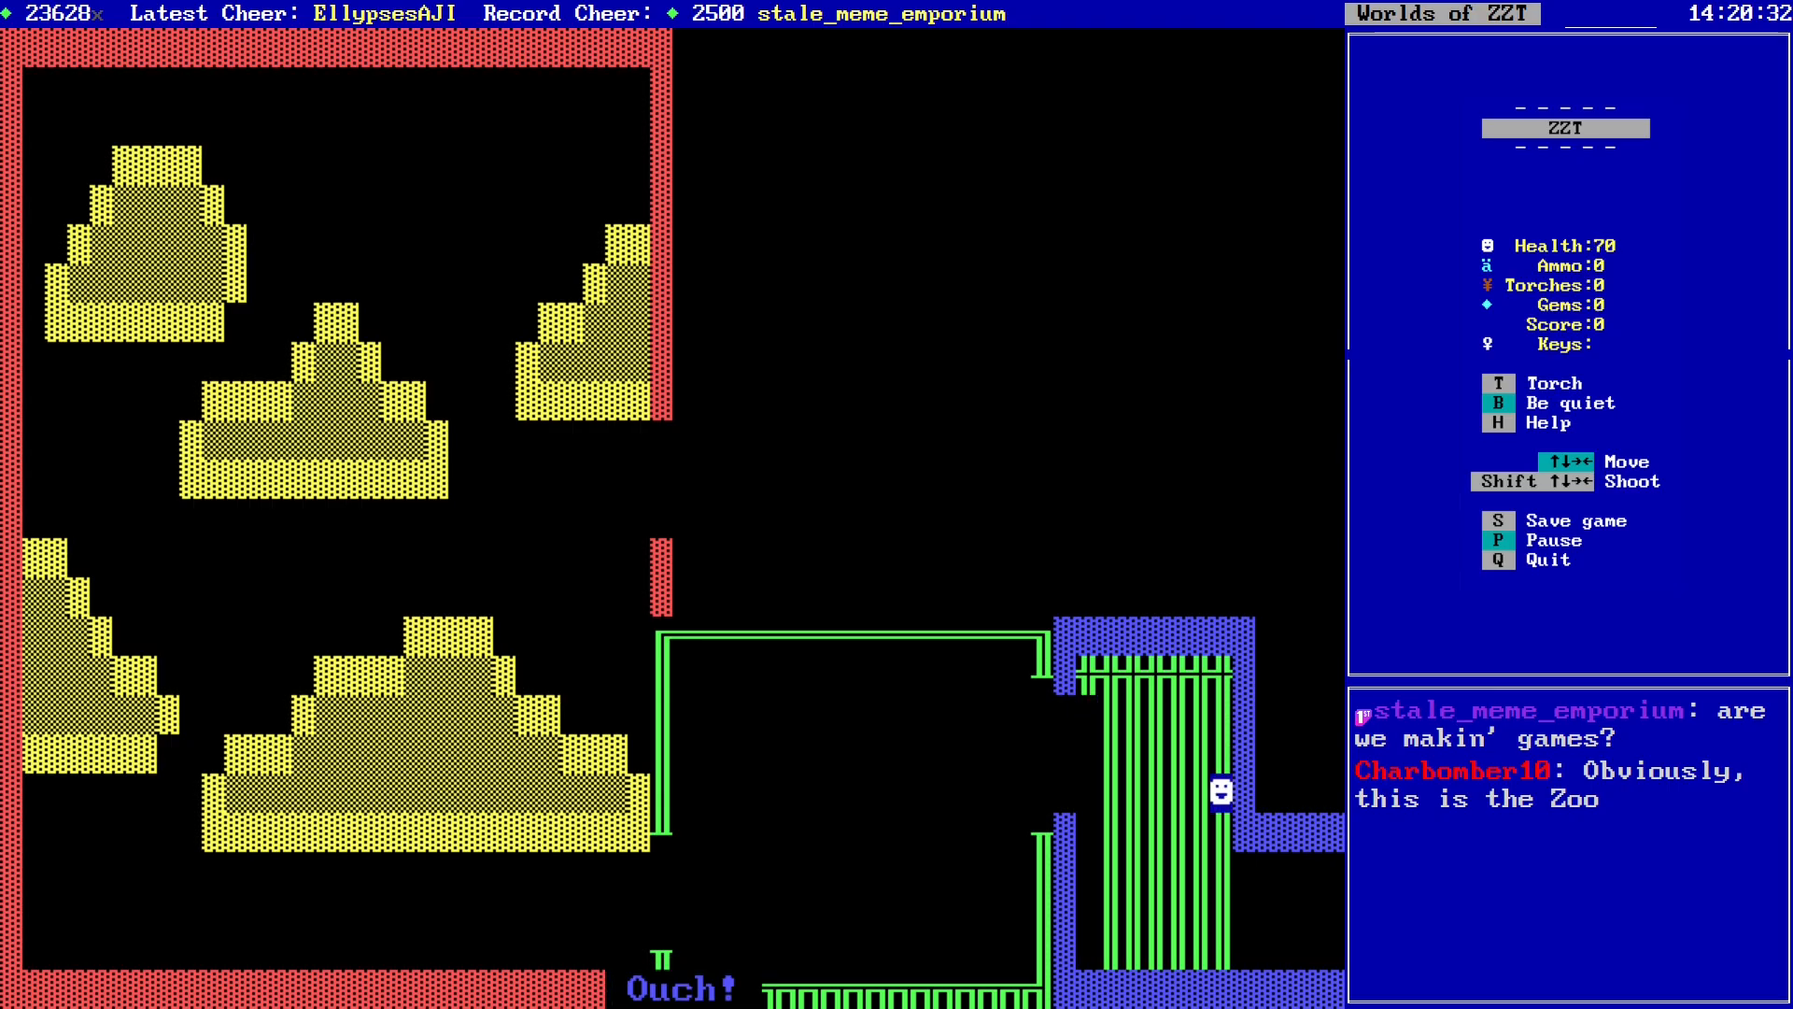
pyautogui.press('Right')
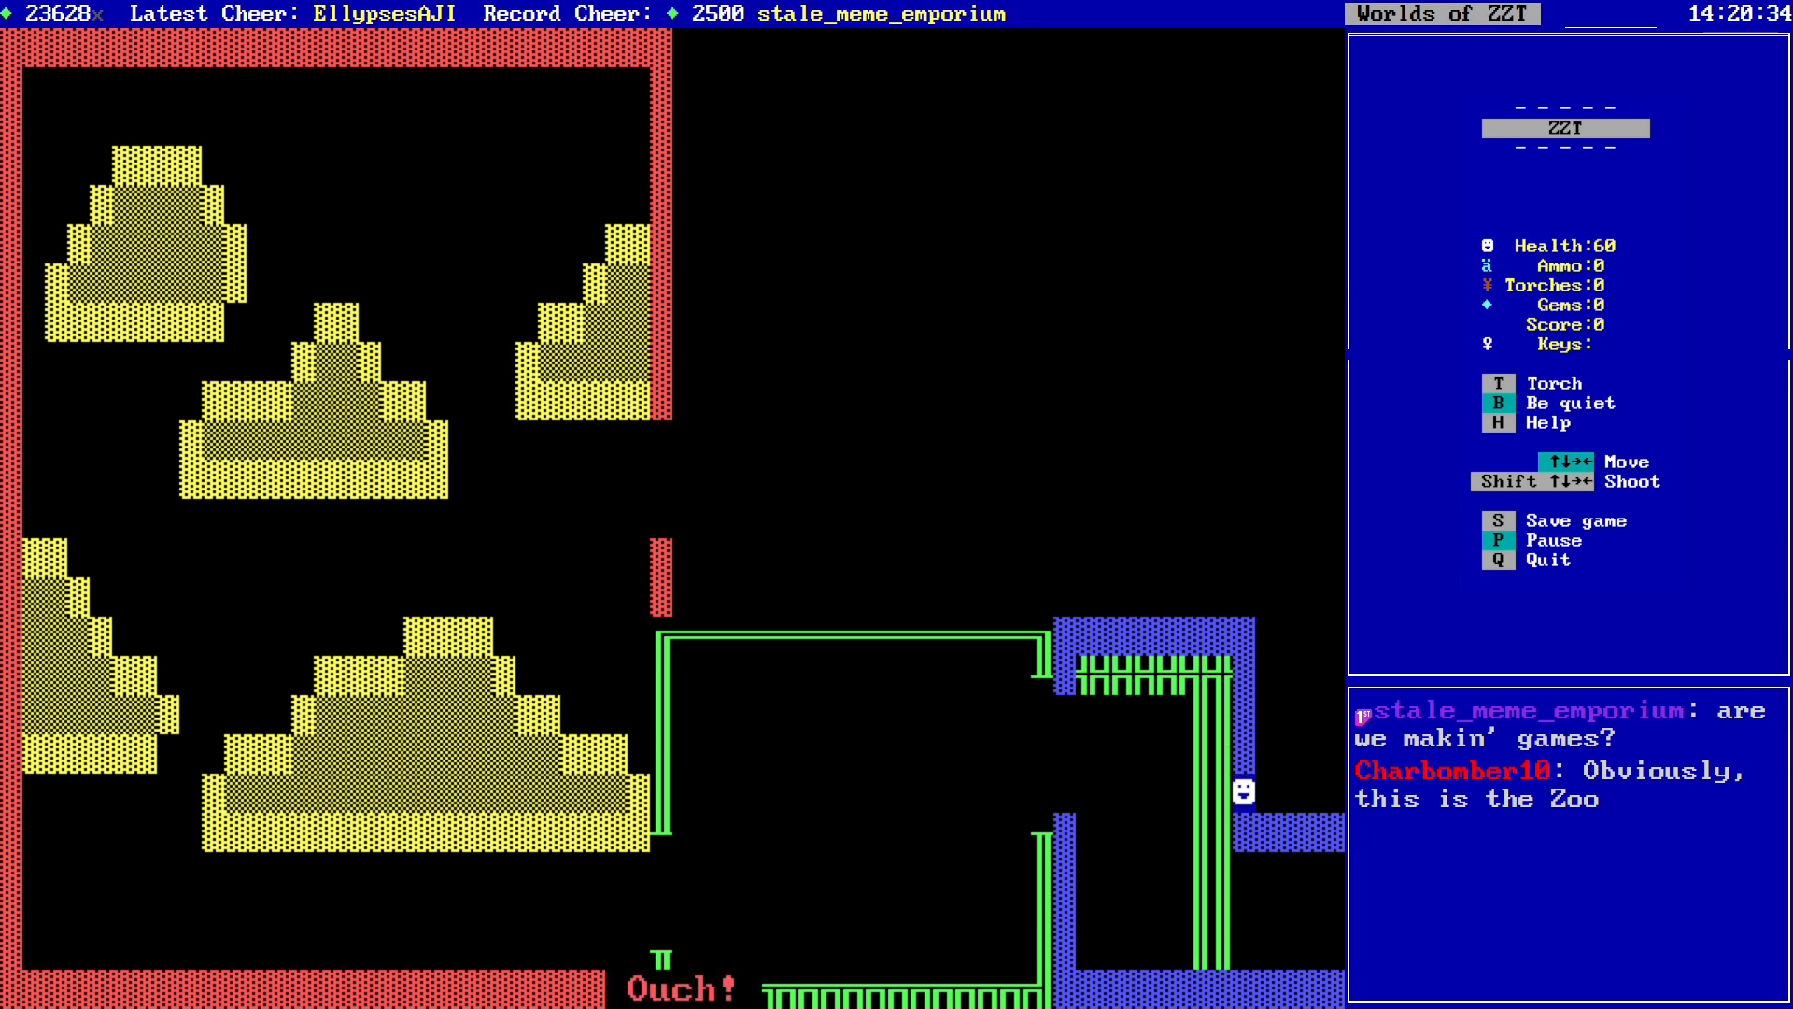
pyautogui.press('Right')
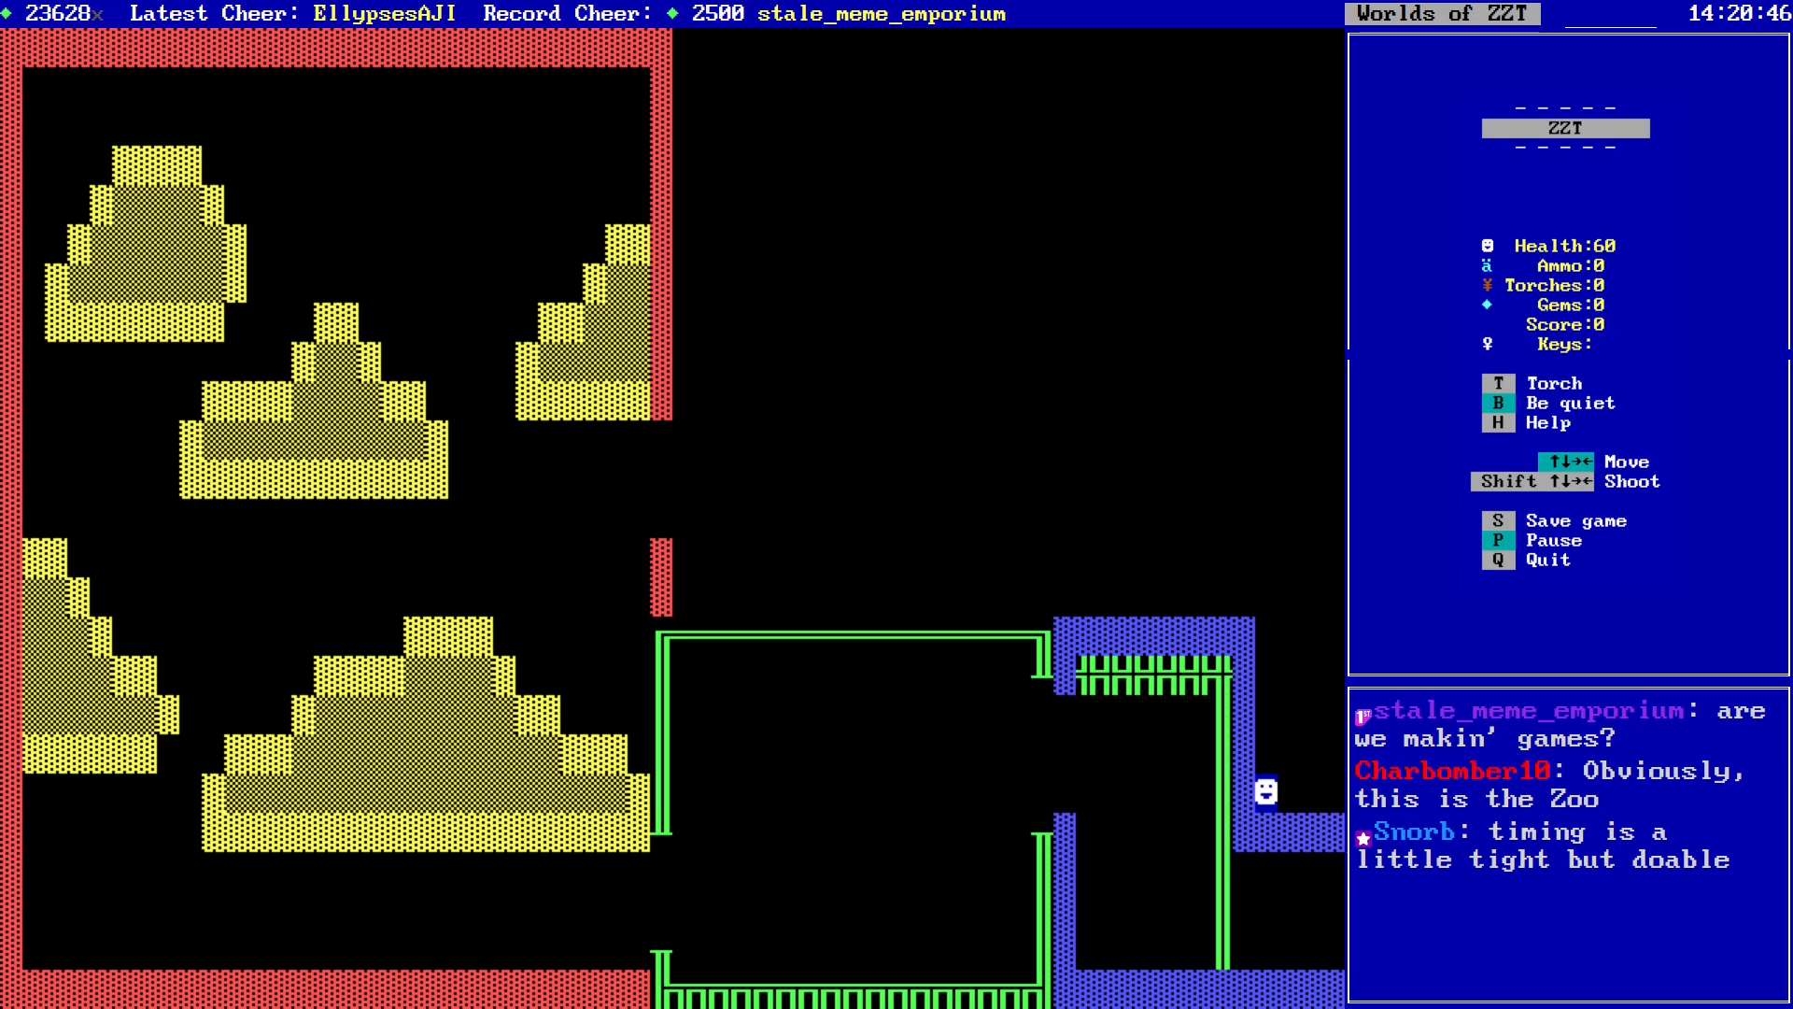
# Step: Use the zap cheat beside the blue corridor's upper wall to clear the tiles around the player
pyautogui.press('Right')
pyautogui.hotkey('shift', '/')
pyautogui.write('zap')
pyautogui.press('Return')
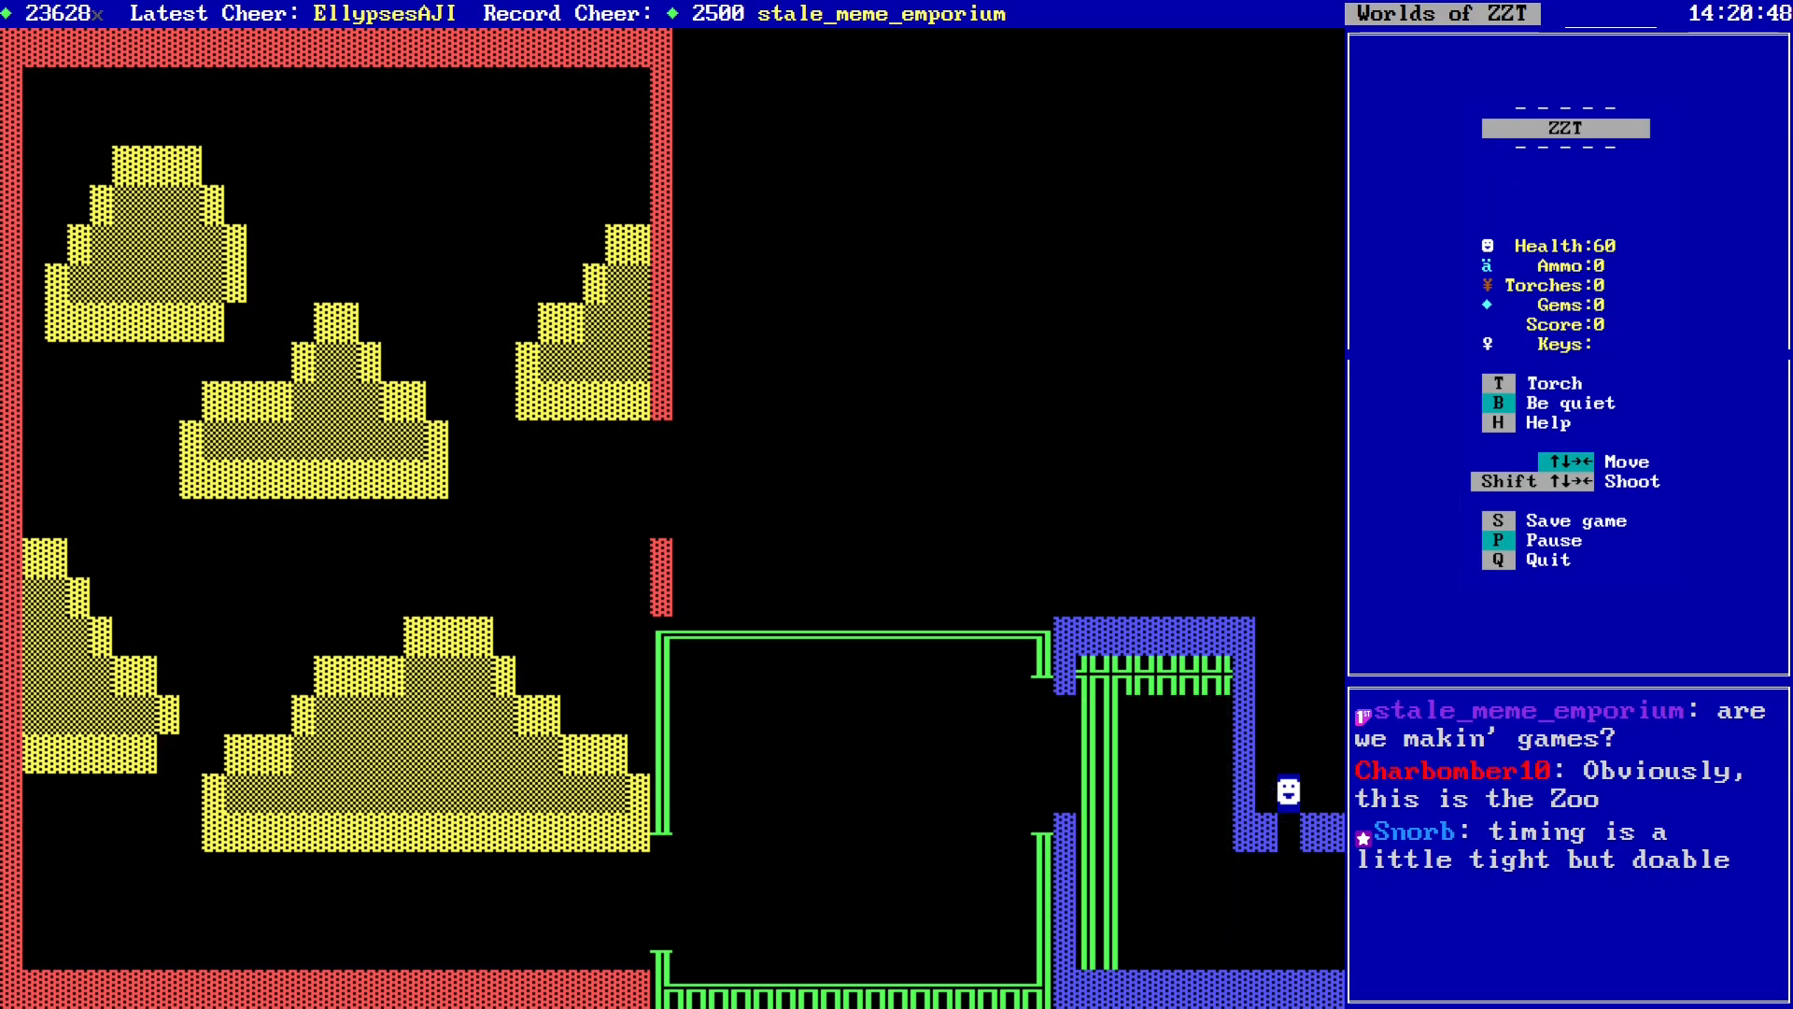
# Step: Re-enter the blue corridor through the cleared gap and cross the blink walls west to the green room's opening
pyautogui.press('Down')
pyautogui.press('Down')
pyautogui.press('Left')
pyautogui.press('Left')
pyautogui.press('Left')
pyautogui.press('Left')
pyautogui.press('Left')
pyautogui.press('Left')
pyautogui.press('Left')
pyautogui.press('Left')
pyautogui.press('Left')
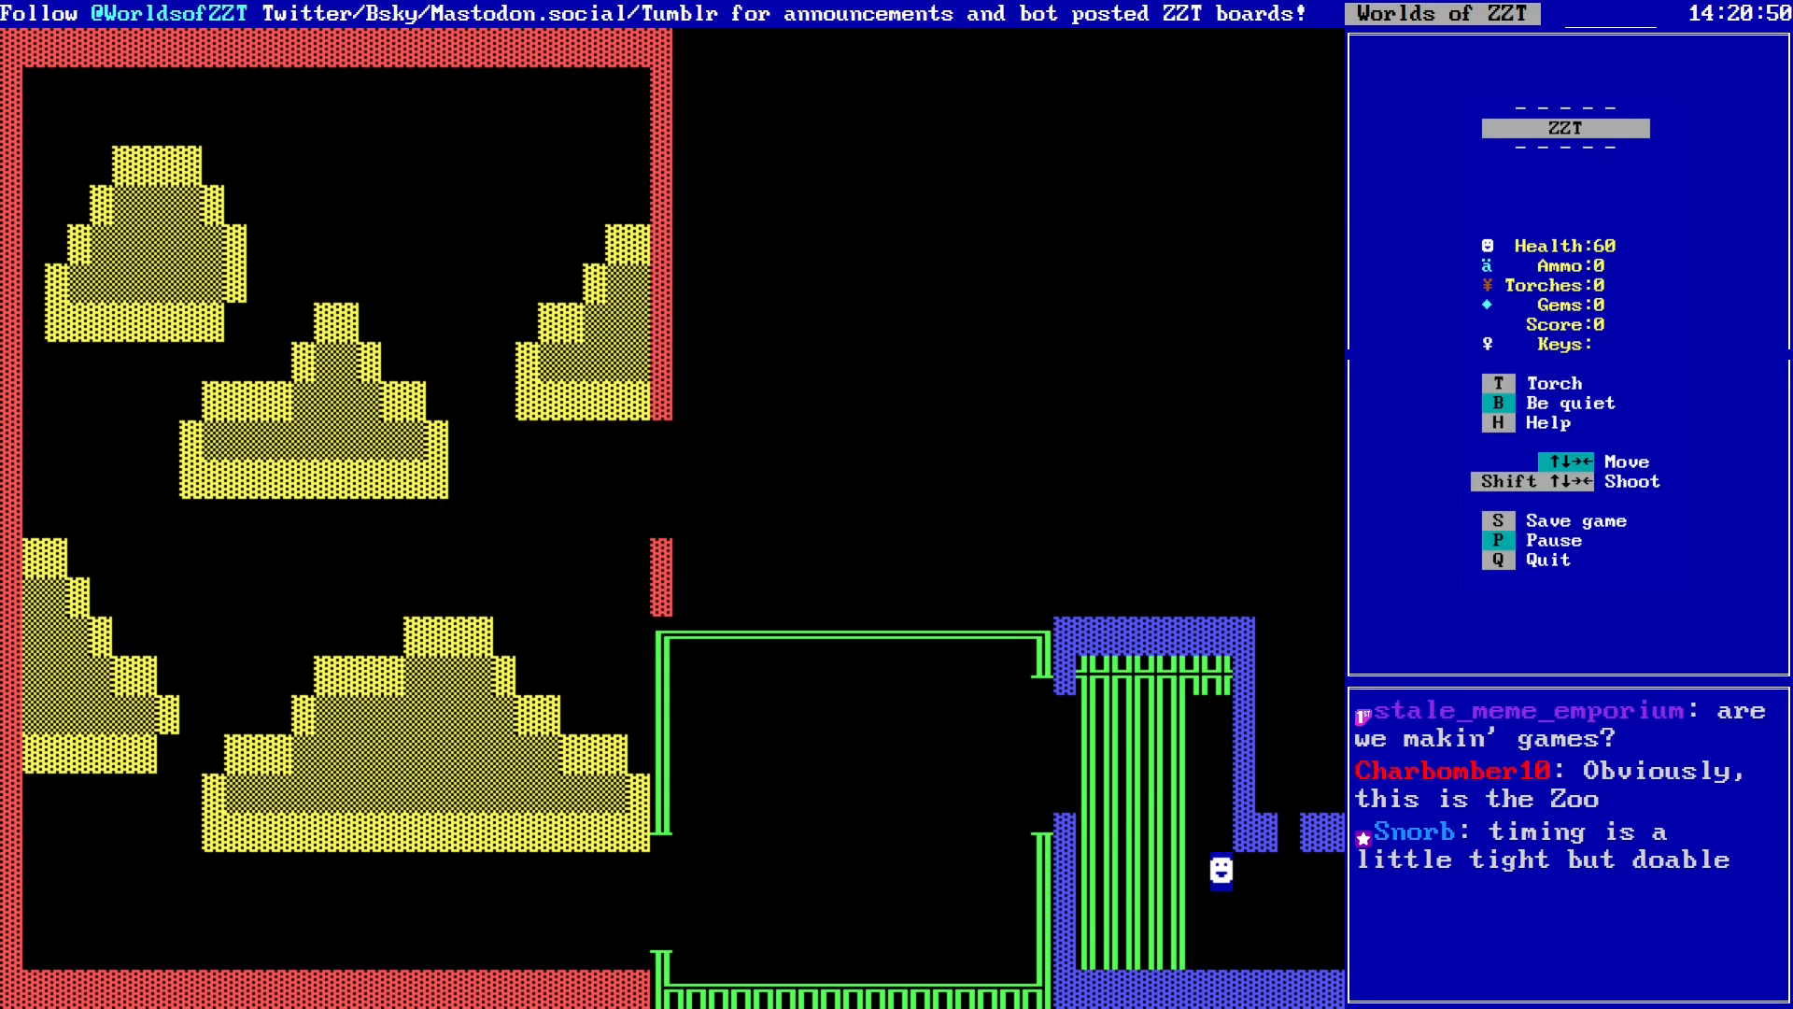
pyautogui.press('Right')
pyautogui.press('Up')
pyautogui.press('Up')
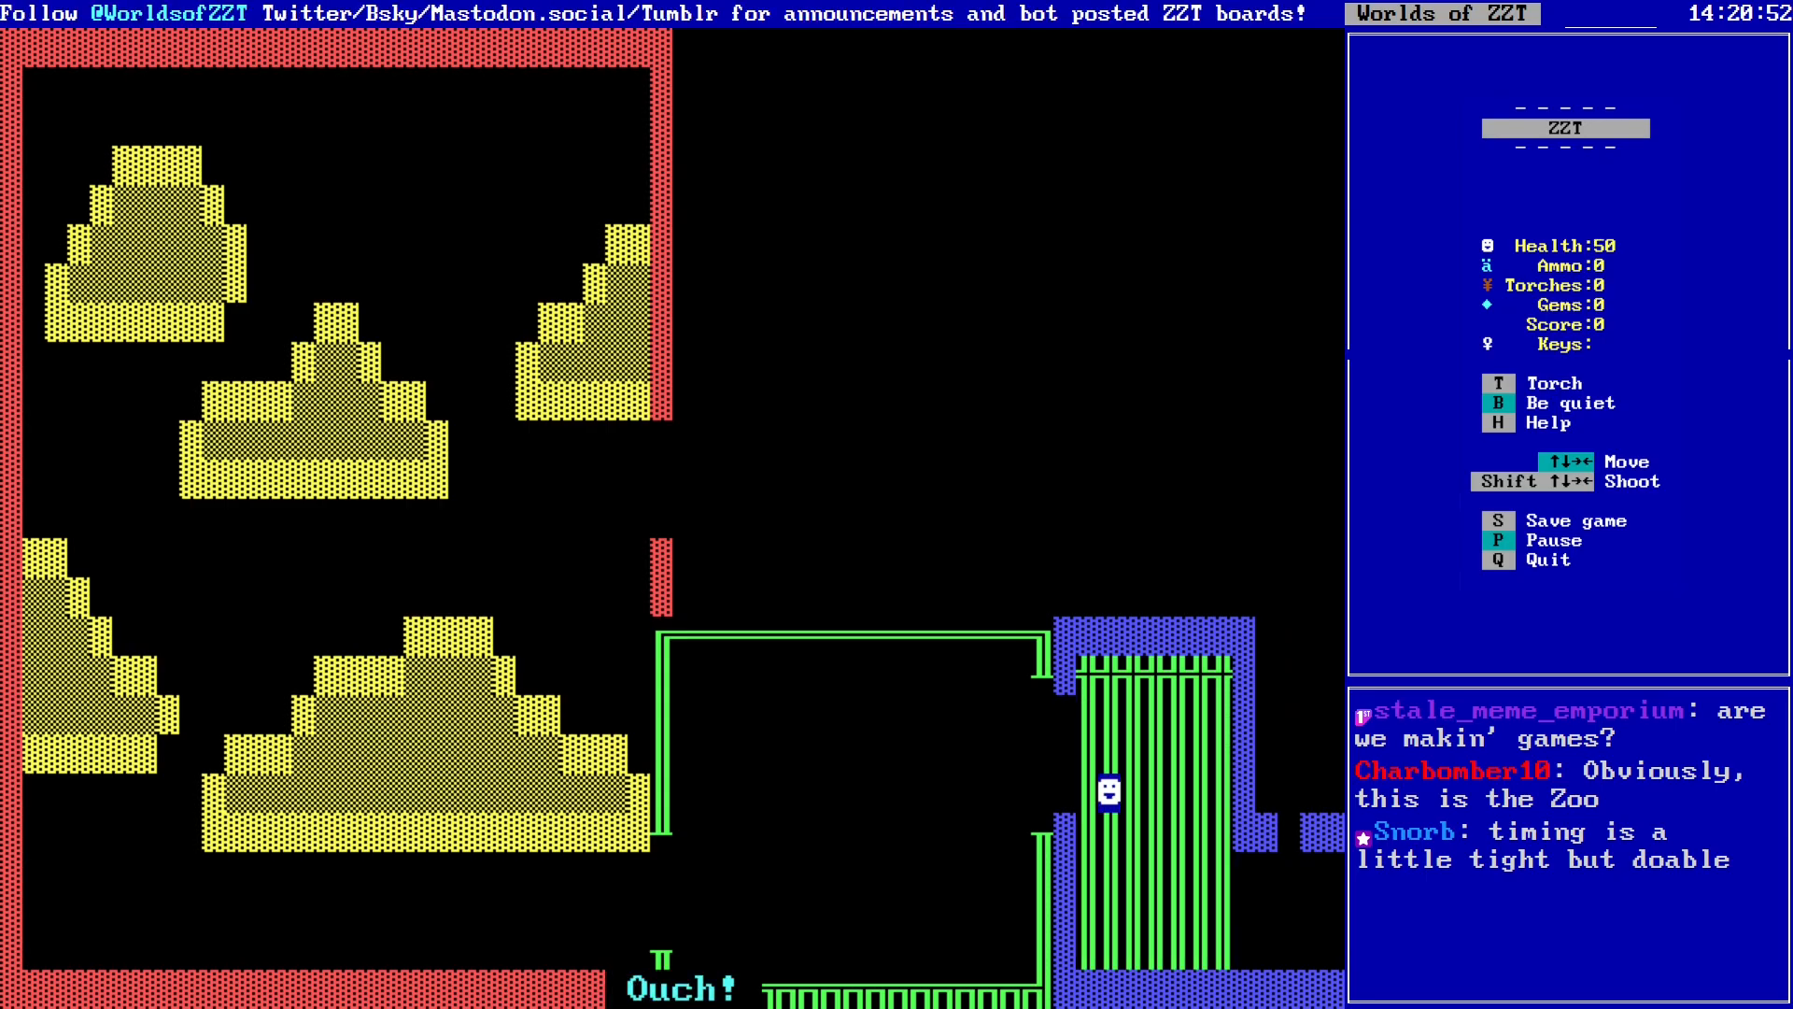
pyautogui.press('Left')
pyautogui.press('Left')
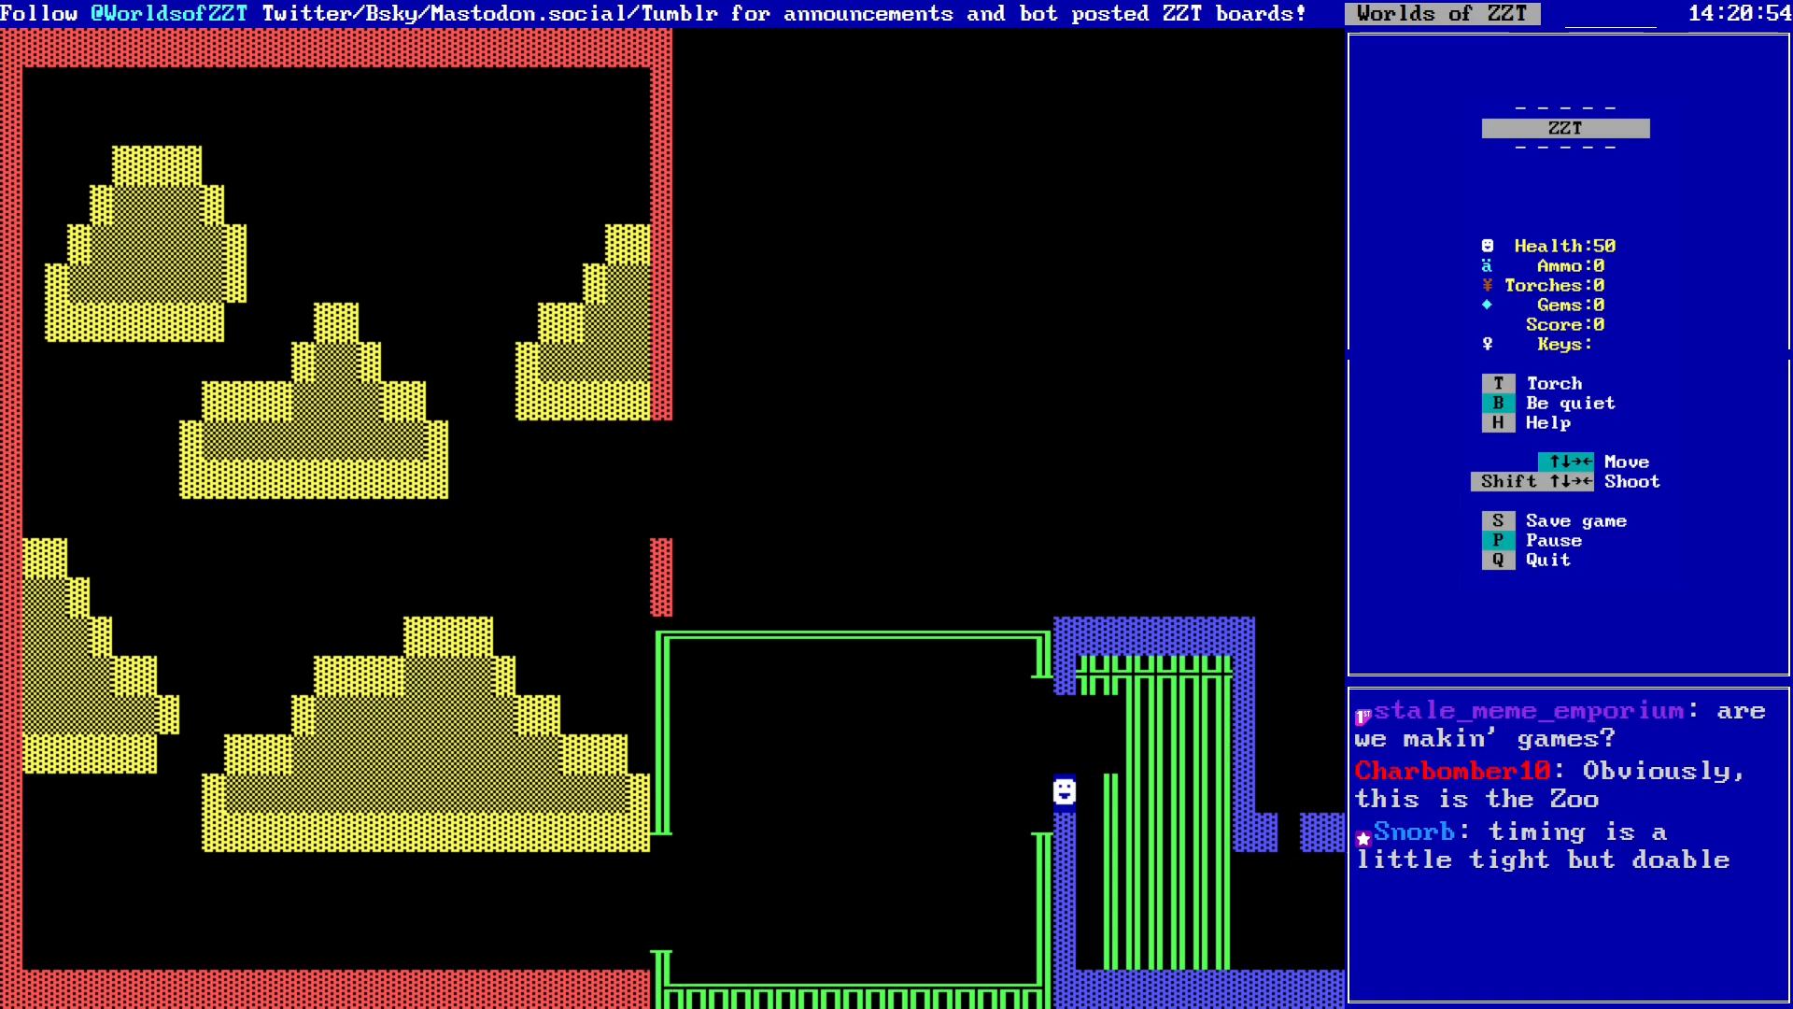
pyautogui.press('Left')
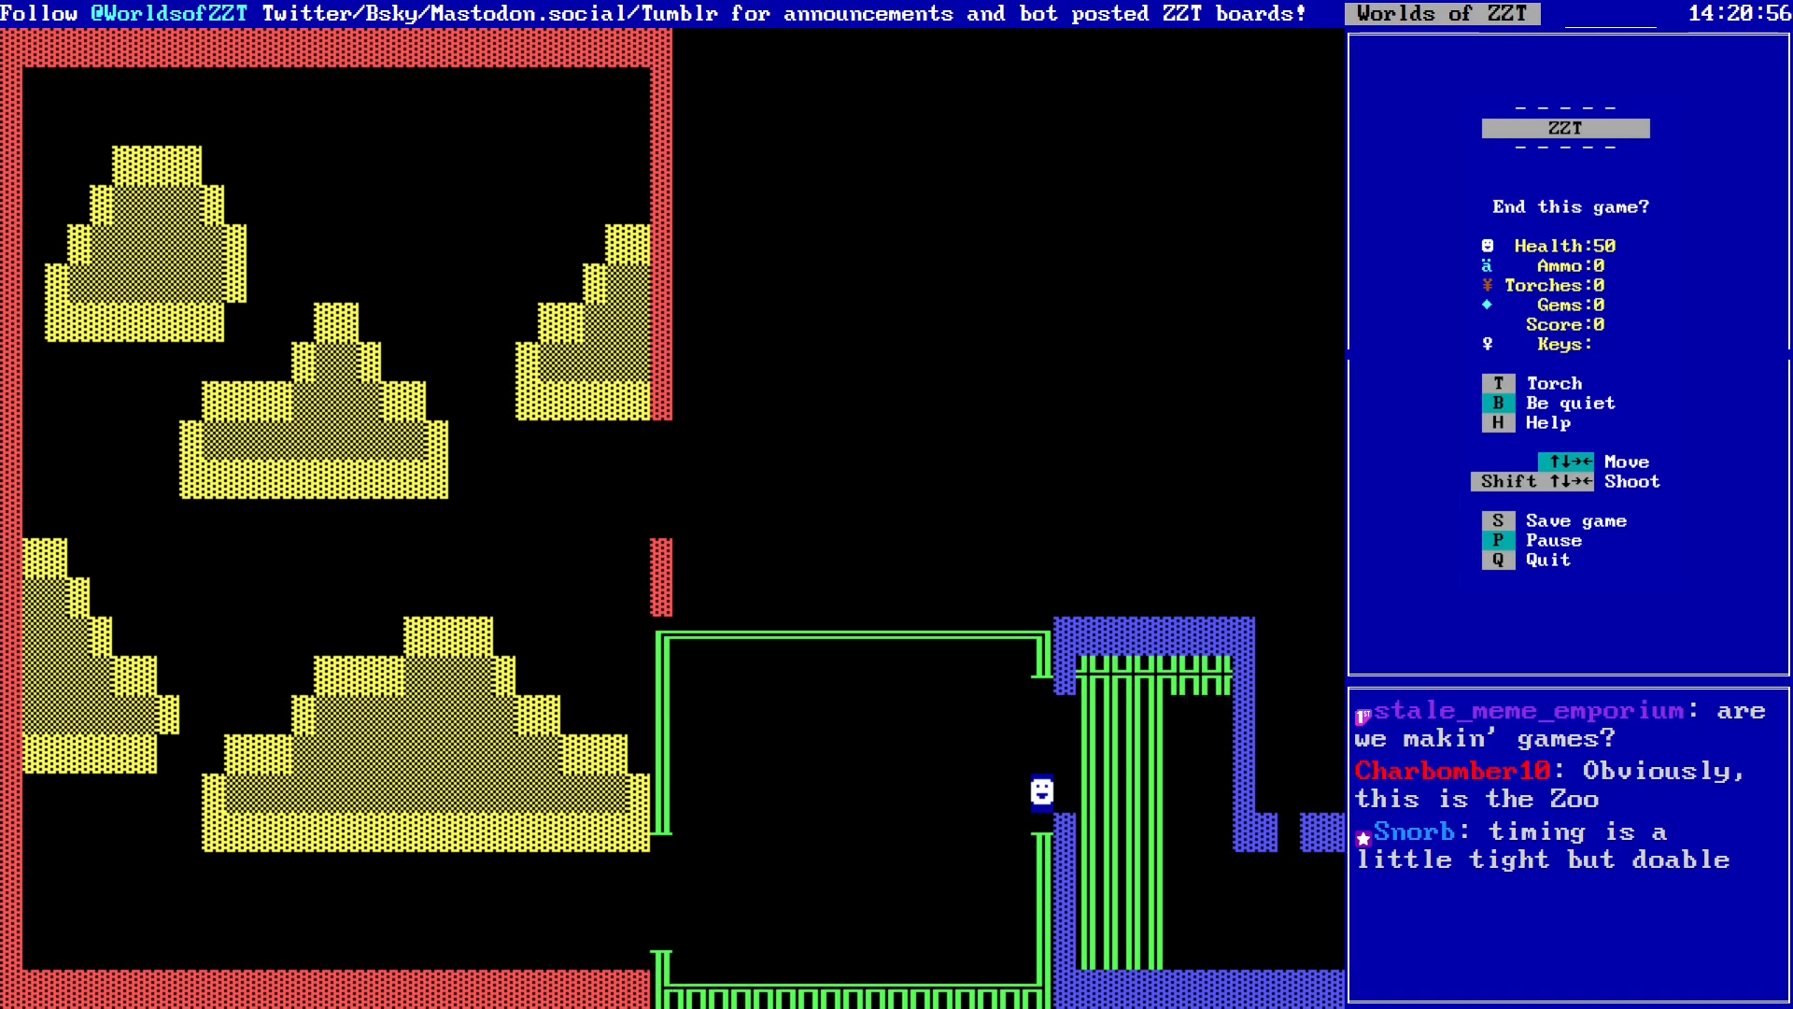
# Step: End the test game and quit ZZT to return to KevEdit
pyautogui.press('y')
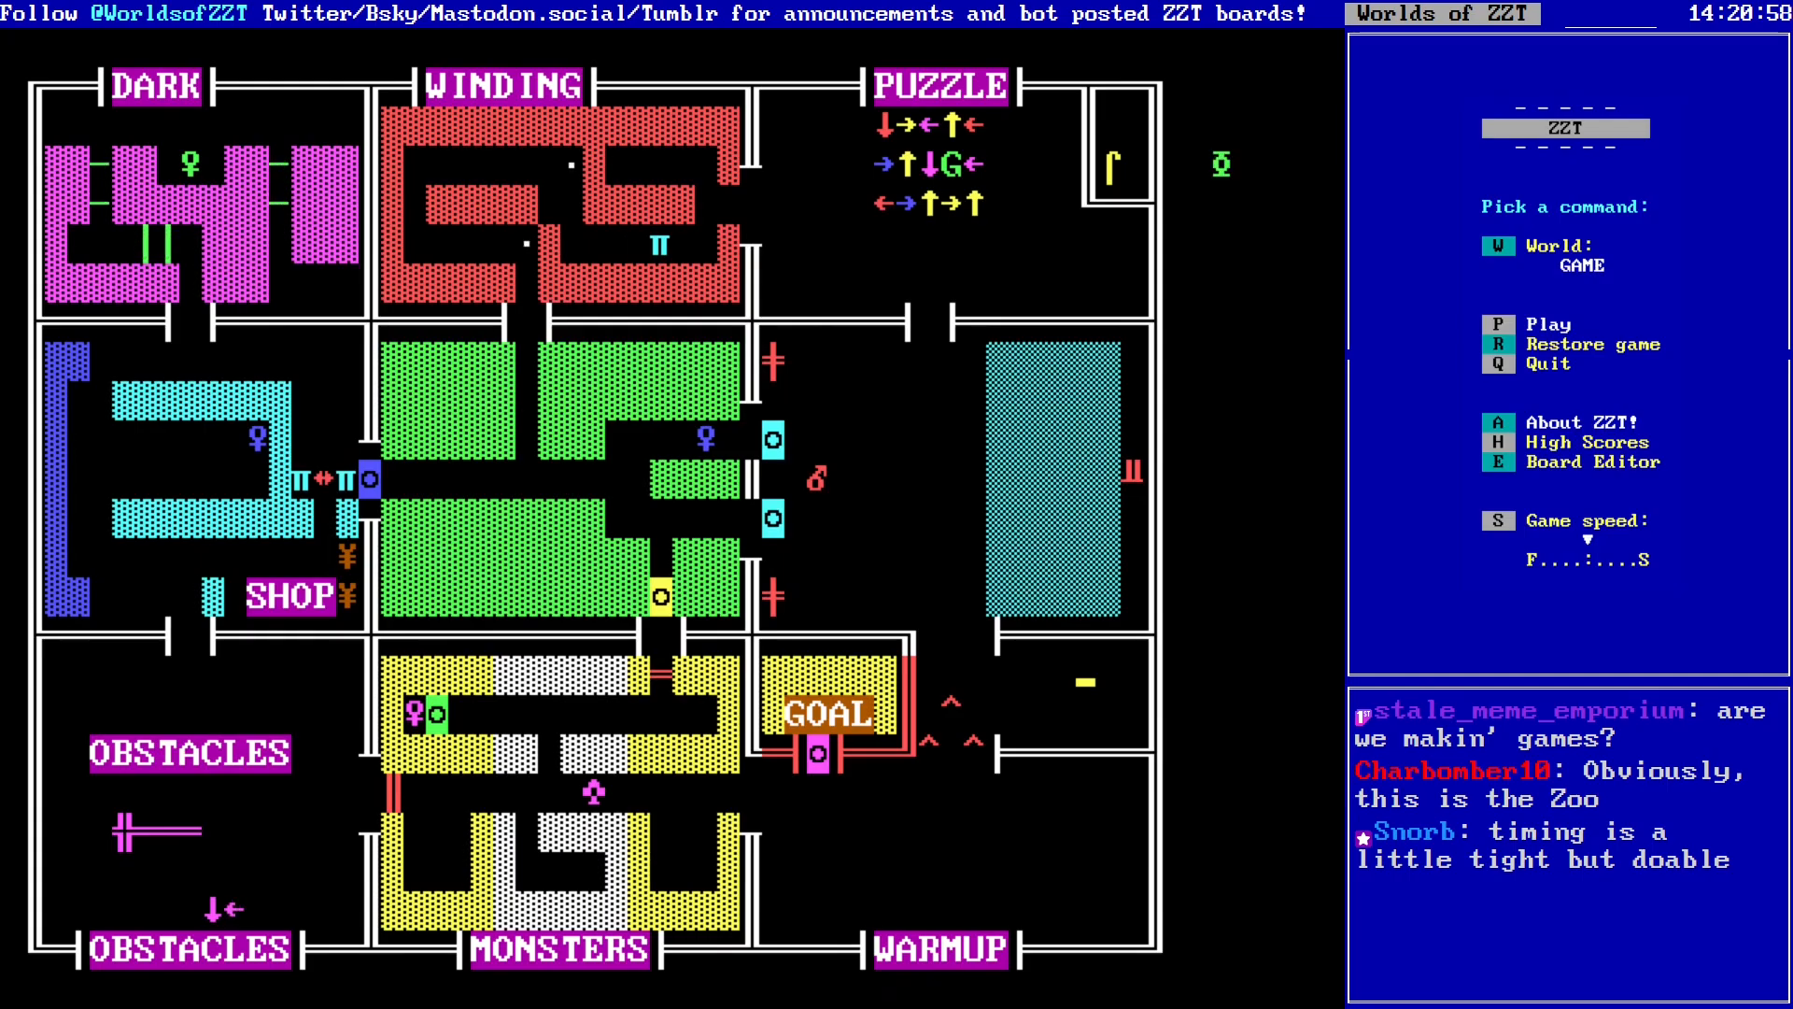
pyautogui.press('q')
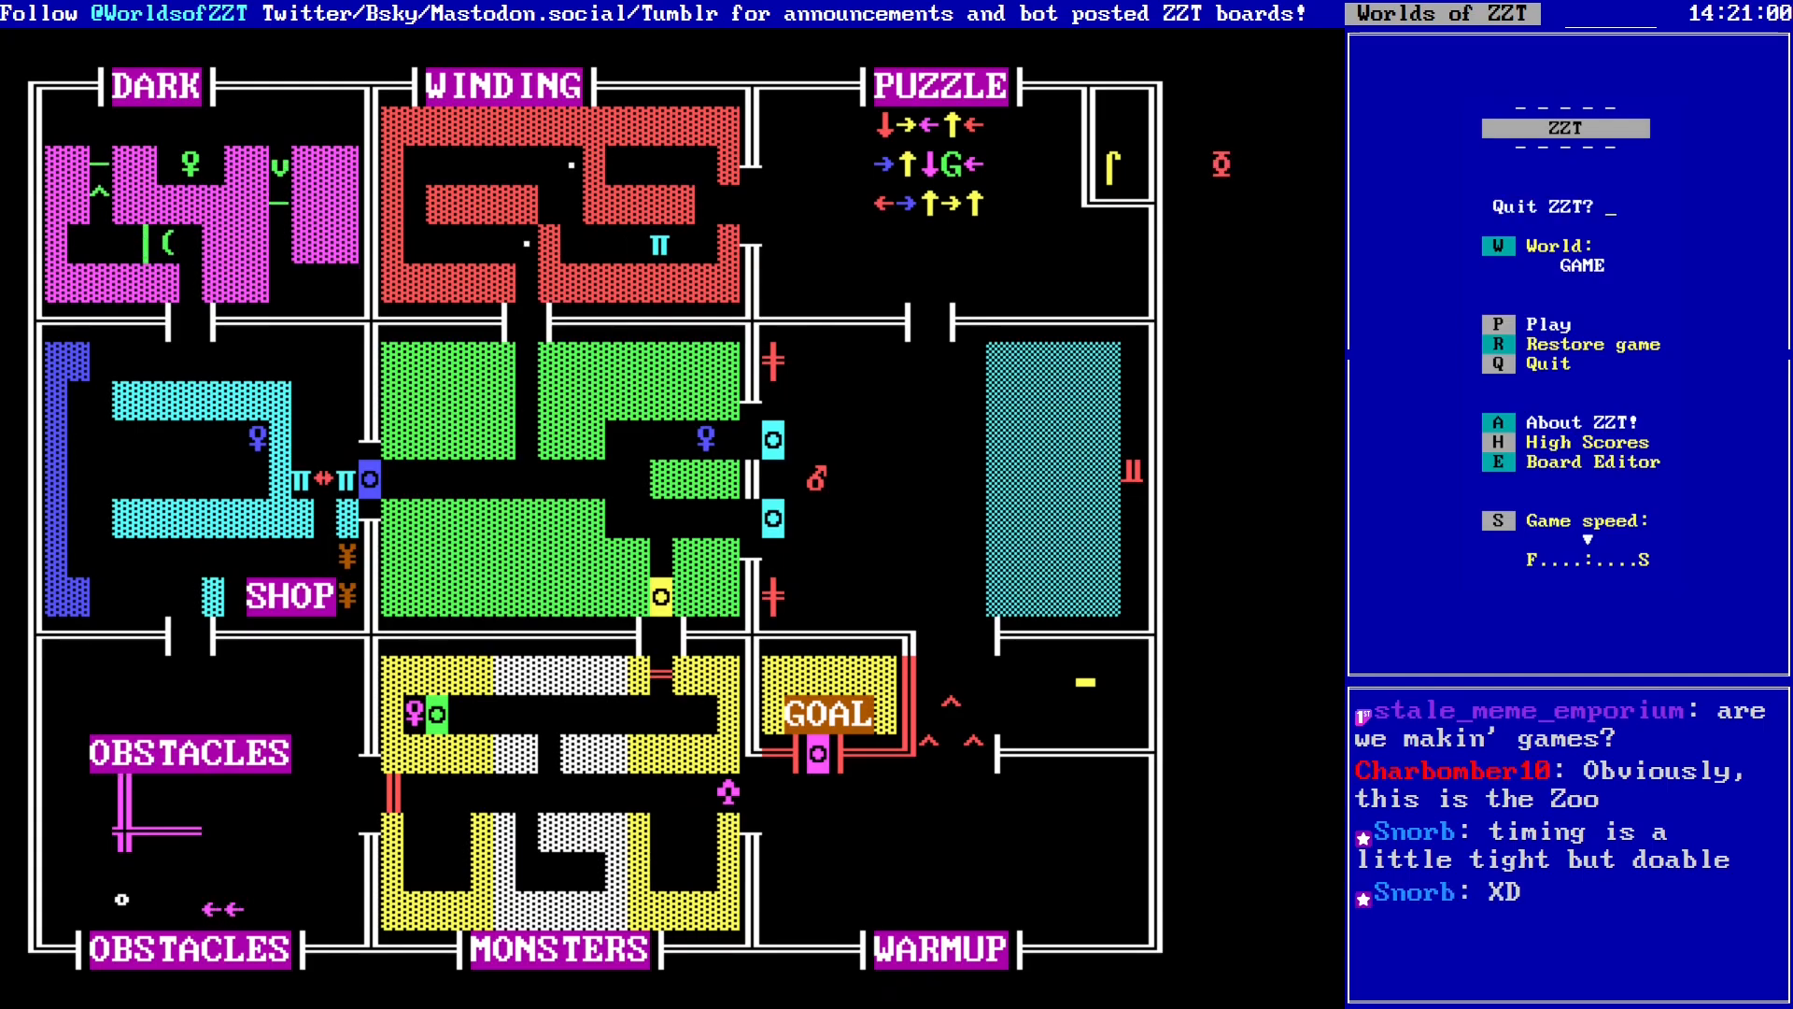
pyautogui.press('y')
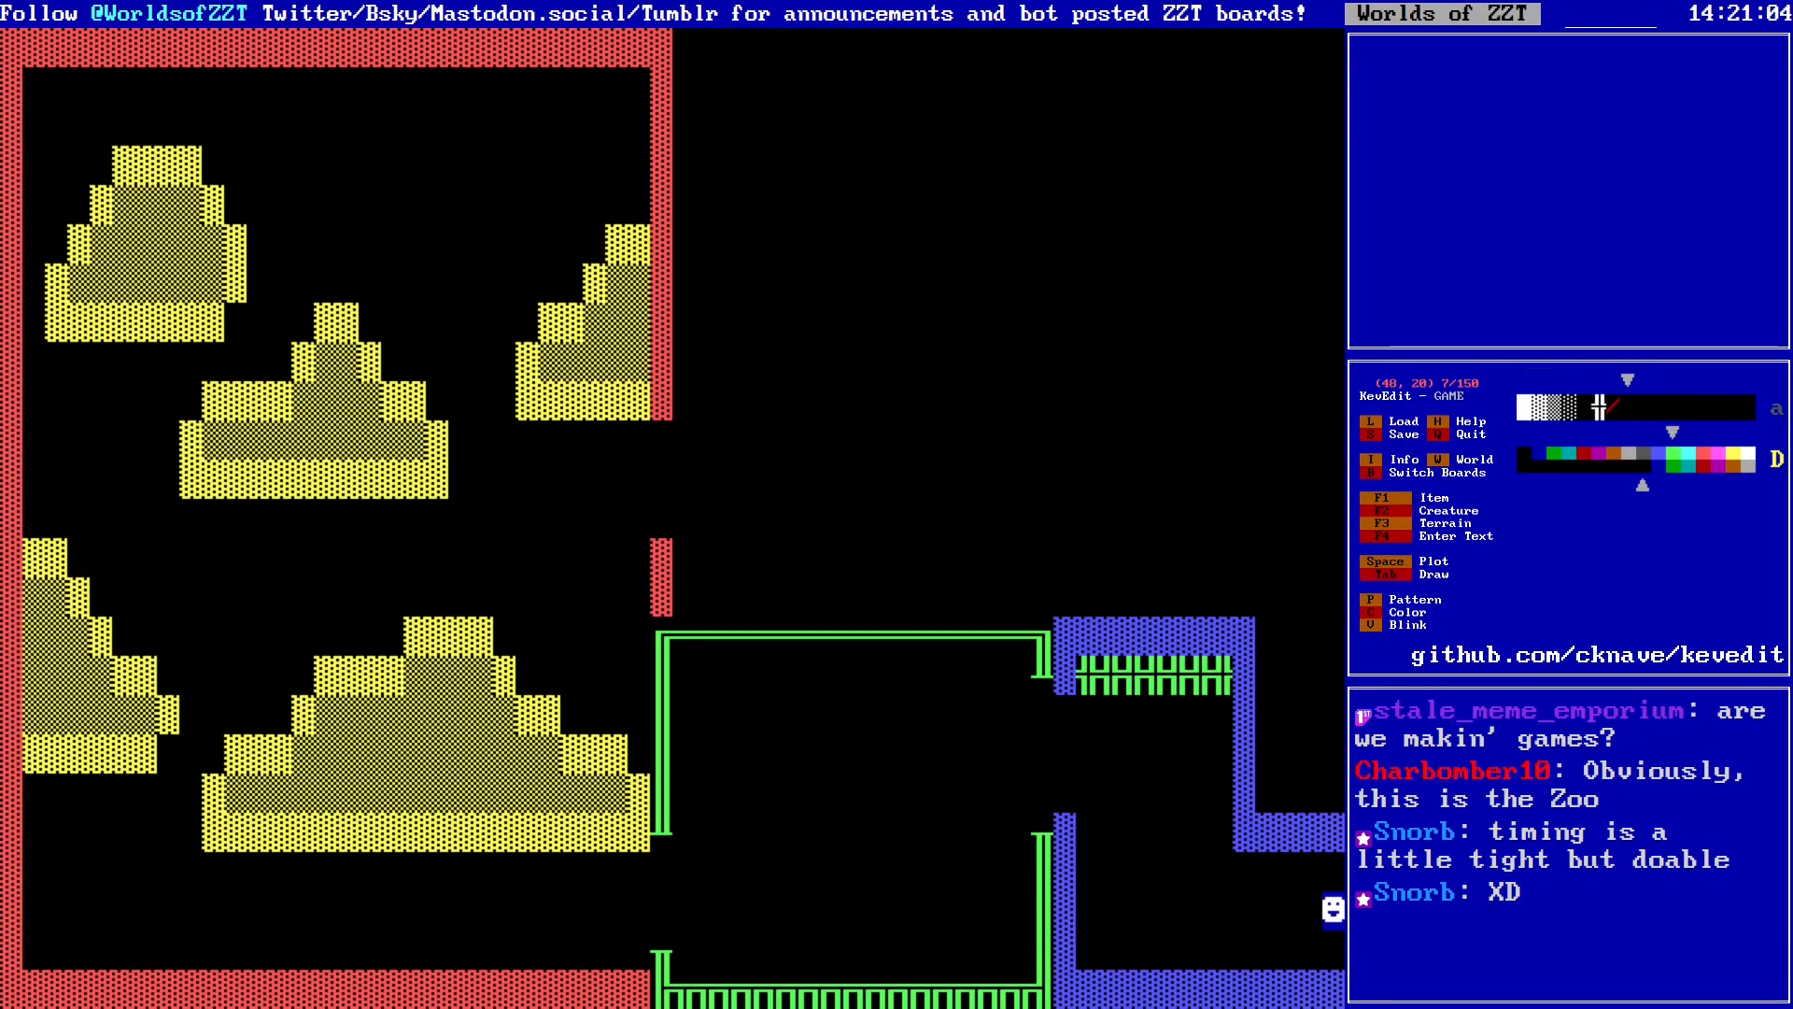
# Step: Move the row of seven blink walls from (49–55, 17) down to row 25 in the blue room's floor
pyautogui.hotkey('alt', 'Right')
pyautogui.press('Up')
pyautogui.press('Left')
pyautogui.press('Up')
pyautogui.press('Left')
pyautogui.press('Up')
pyautogui.press('Left')
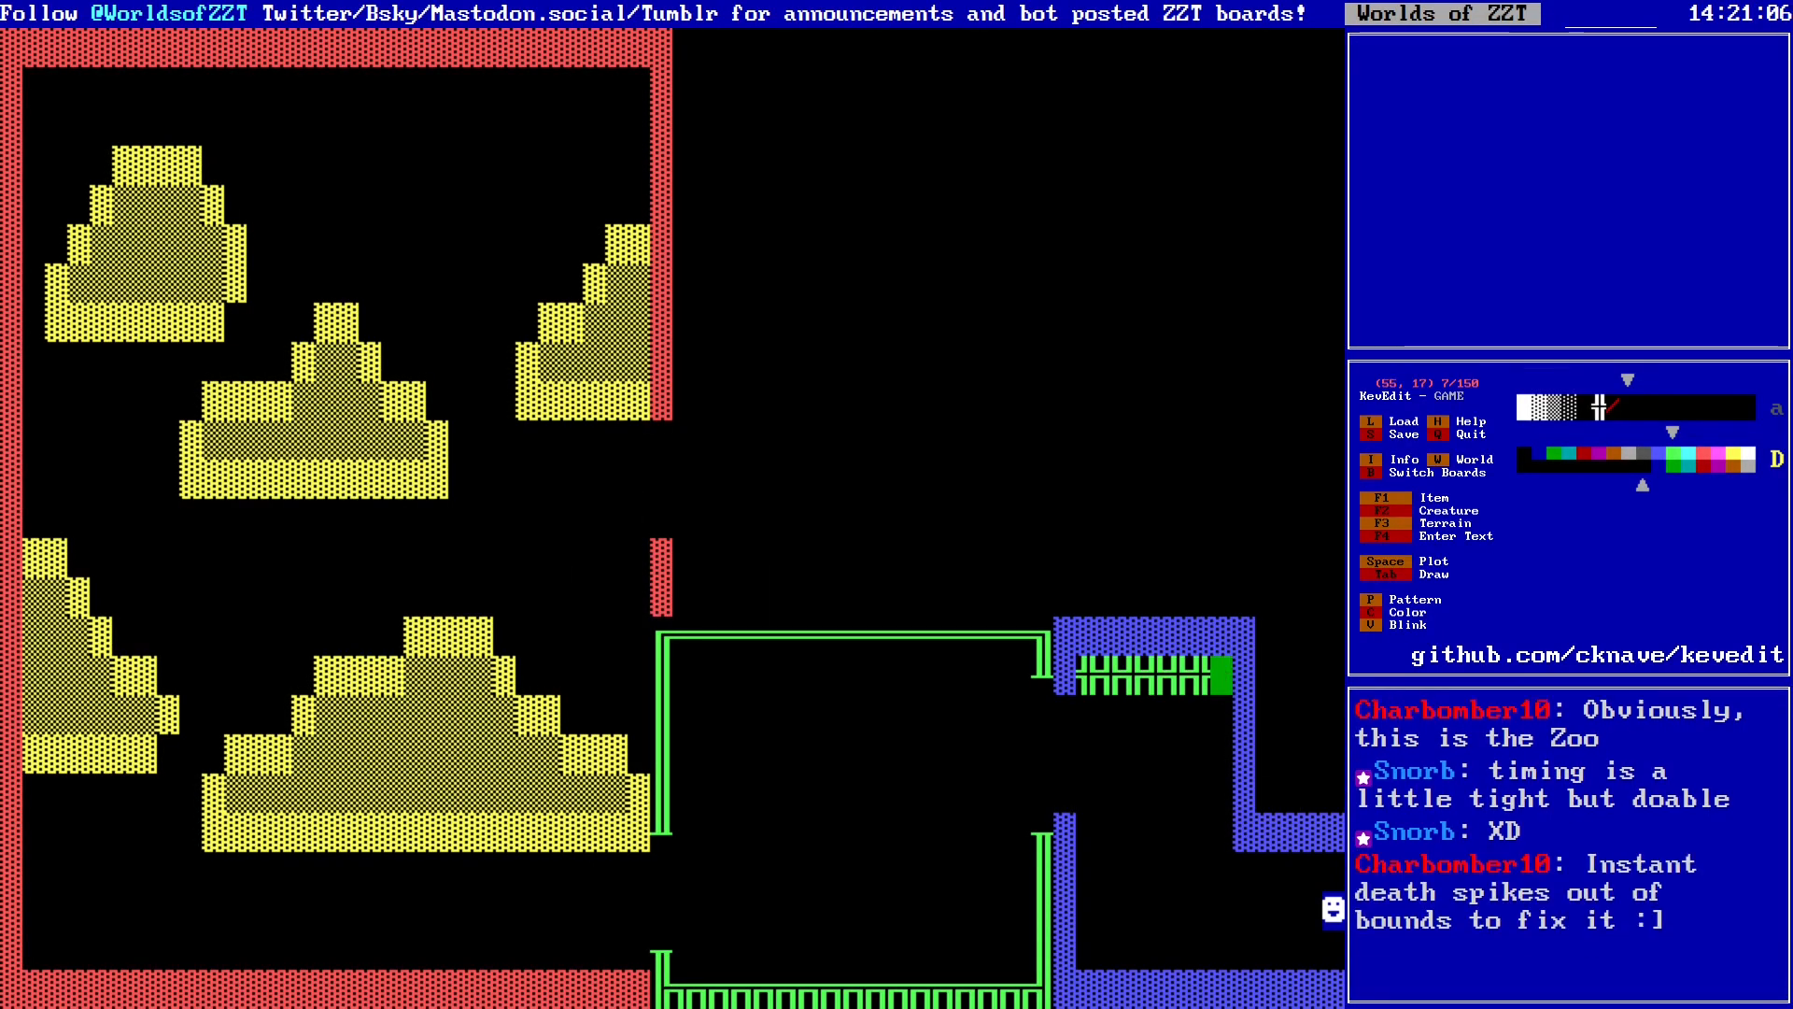
pyautogui.press('p')
pyautogui.press('p')
pyautogui.press('Tab')
pyautogui.press('Left')
pyautogui.press('Left')
pyautogui.press('Left')
pyautogui.press('Left')
pyautogui.press('Left')
pyautogui.press('Left')
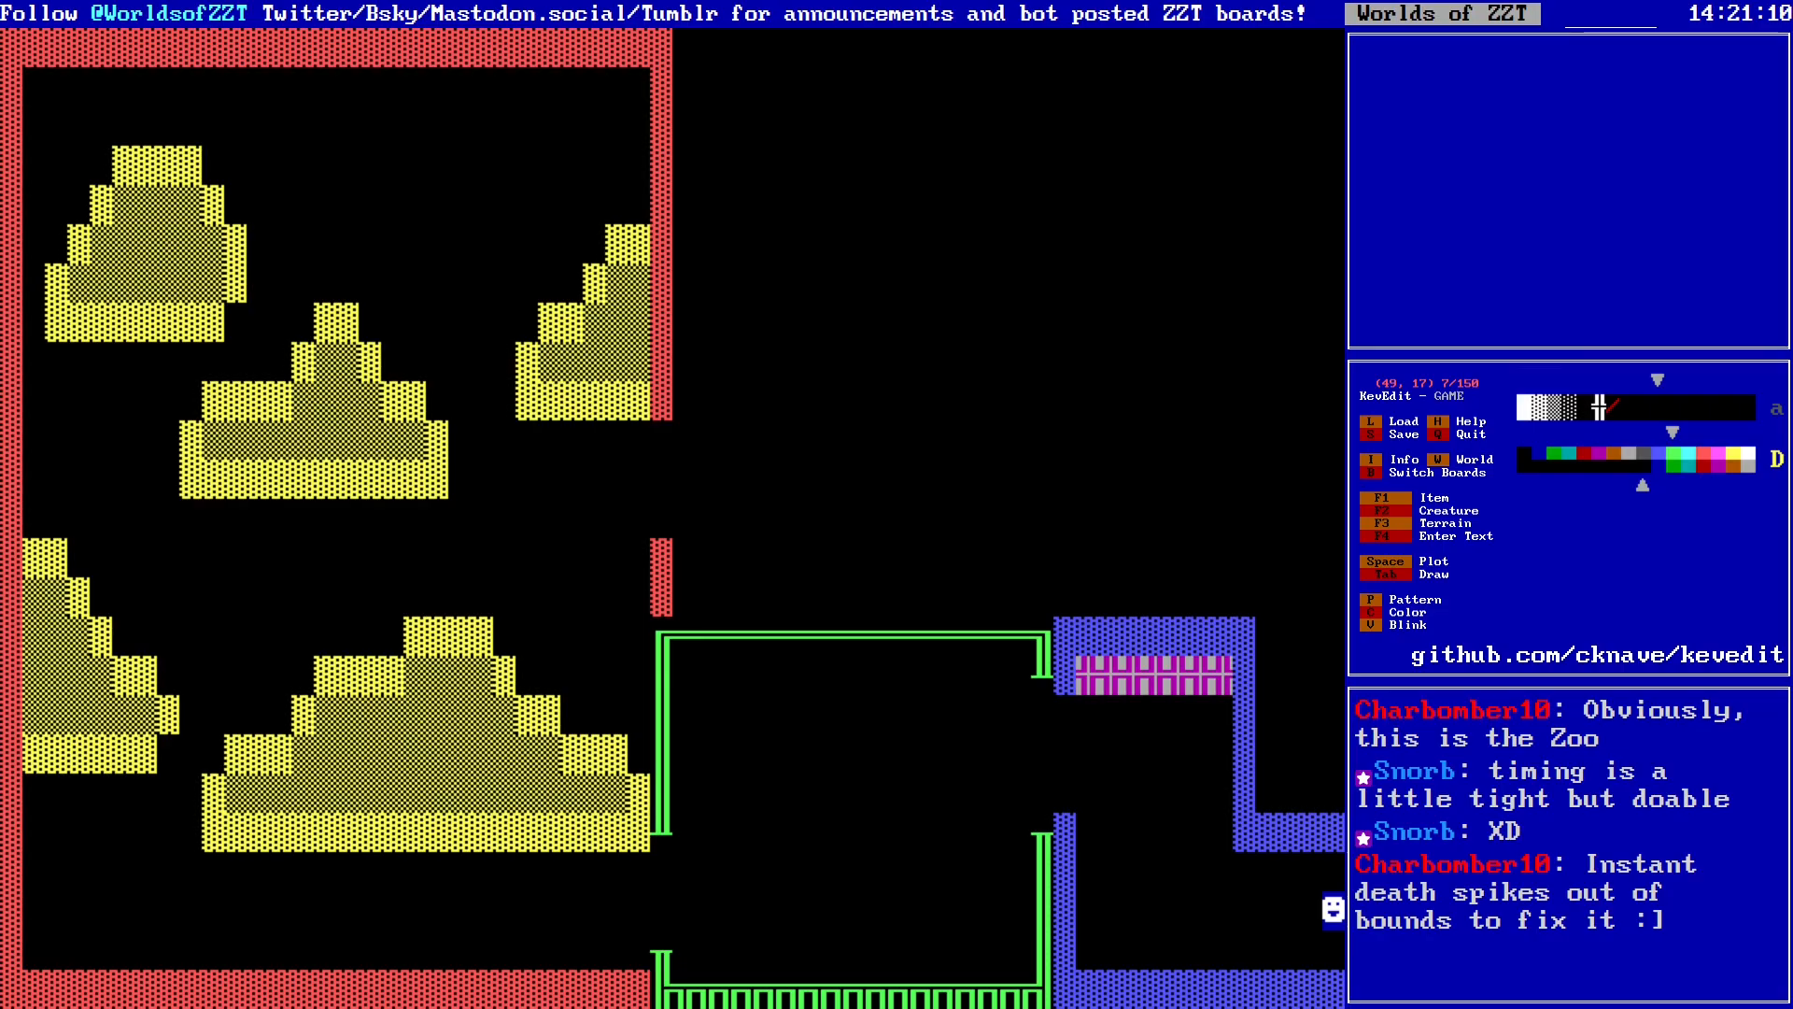
pyautogui.press('Return')
pyautogui.press('Down')
pyautogui.press('Down')
pyautogui.press('Down')
pyautogui.press('Down')
pyautogui.press('Down')
pyautogui.press('Down')
pyautogui.press('Down')
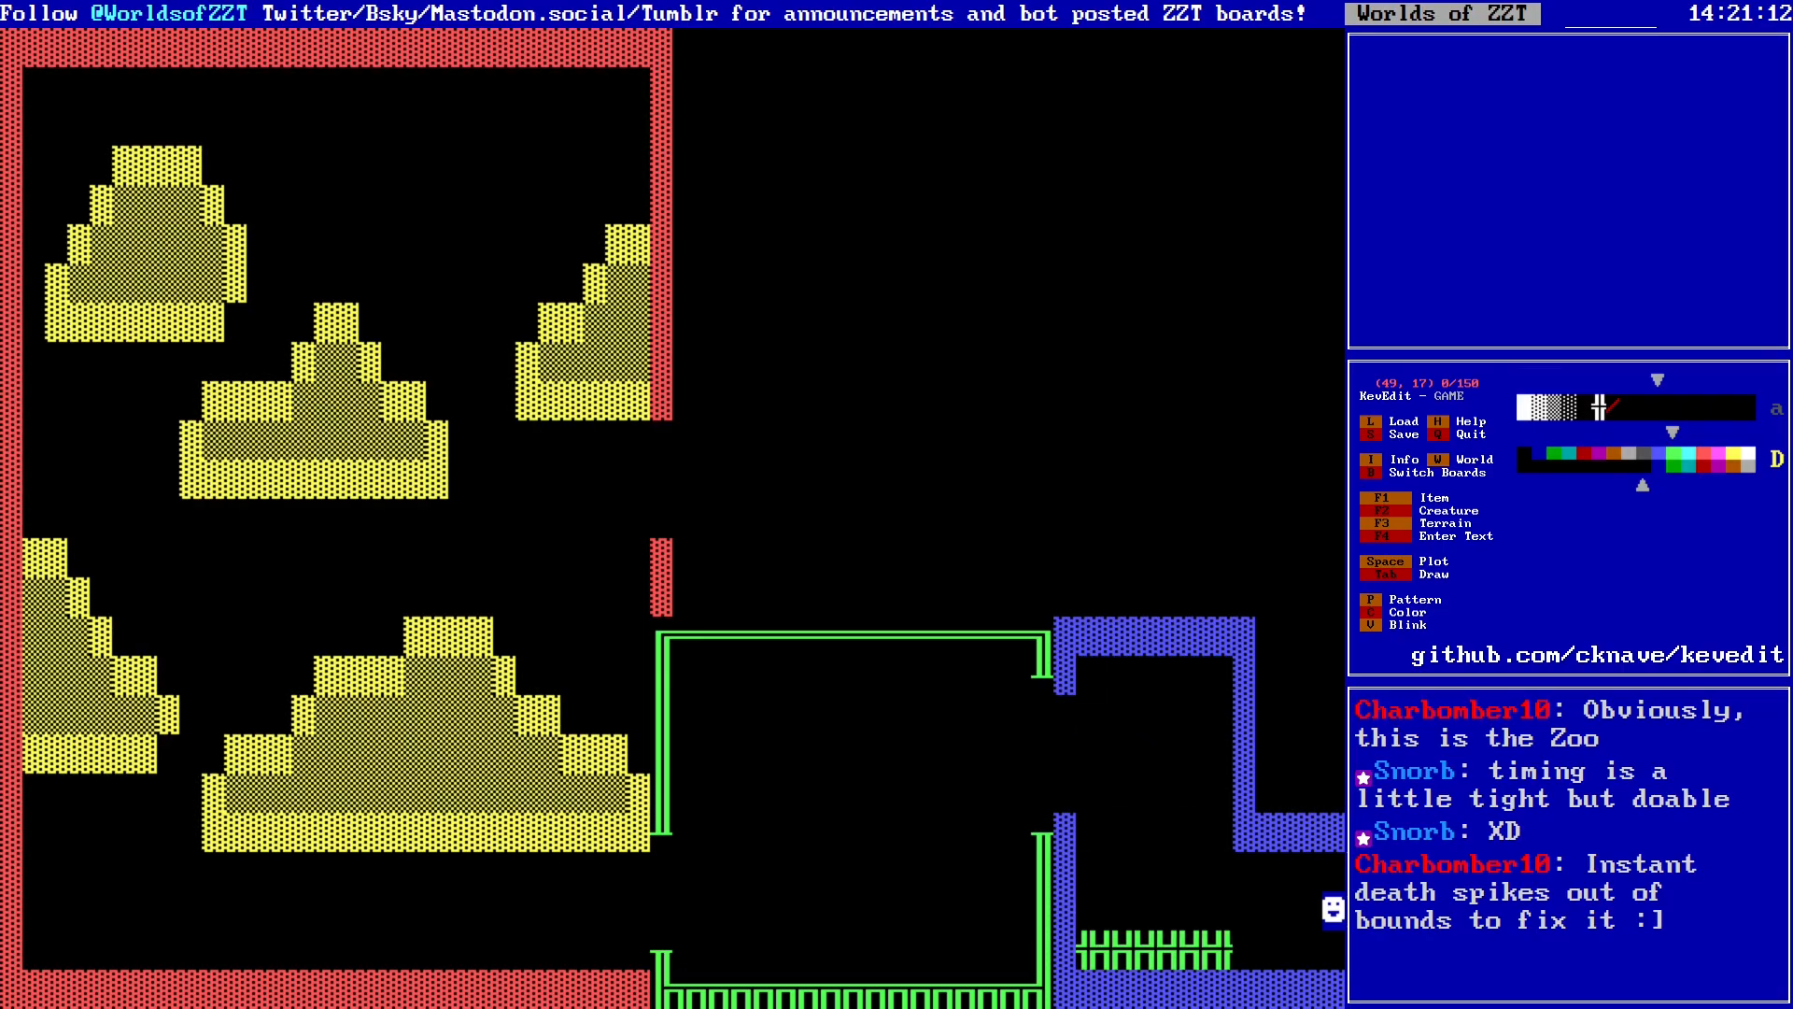
pyautogui.press('Down')
pyautogui.press('Return')
# Step: Pick up the blue wall pattern and plot it at (56, 24), just above the floor
pyautogui.press('Right')
pyautogui.hotkey('alt', 'Right')
pyautogui.hotkey('alt', 'Down')
pyautogui.hotkey('alt', 'Down')
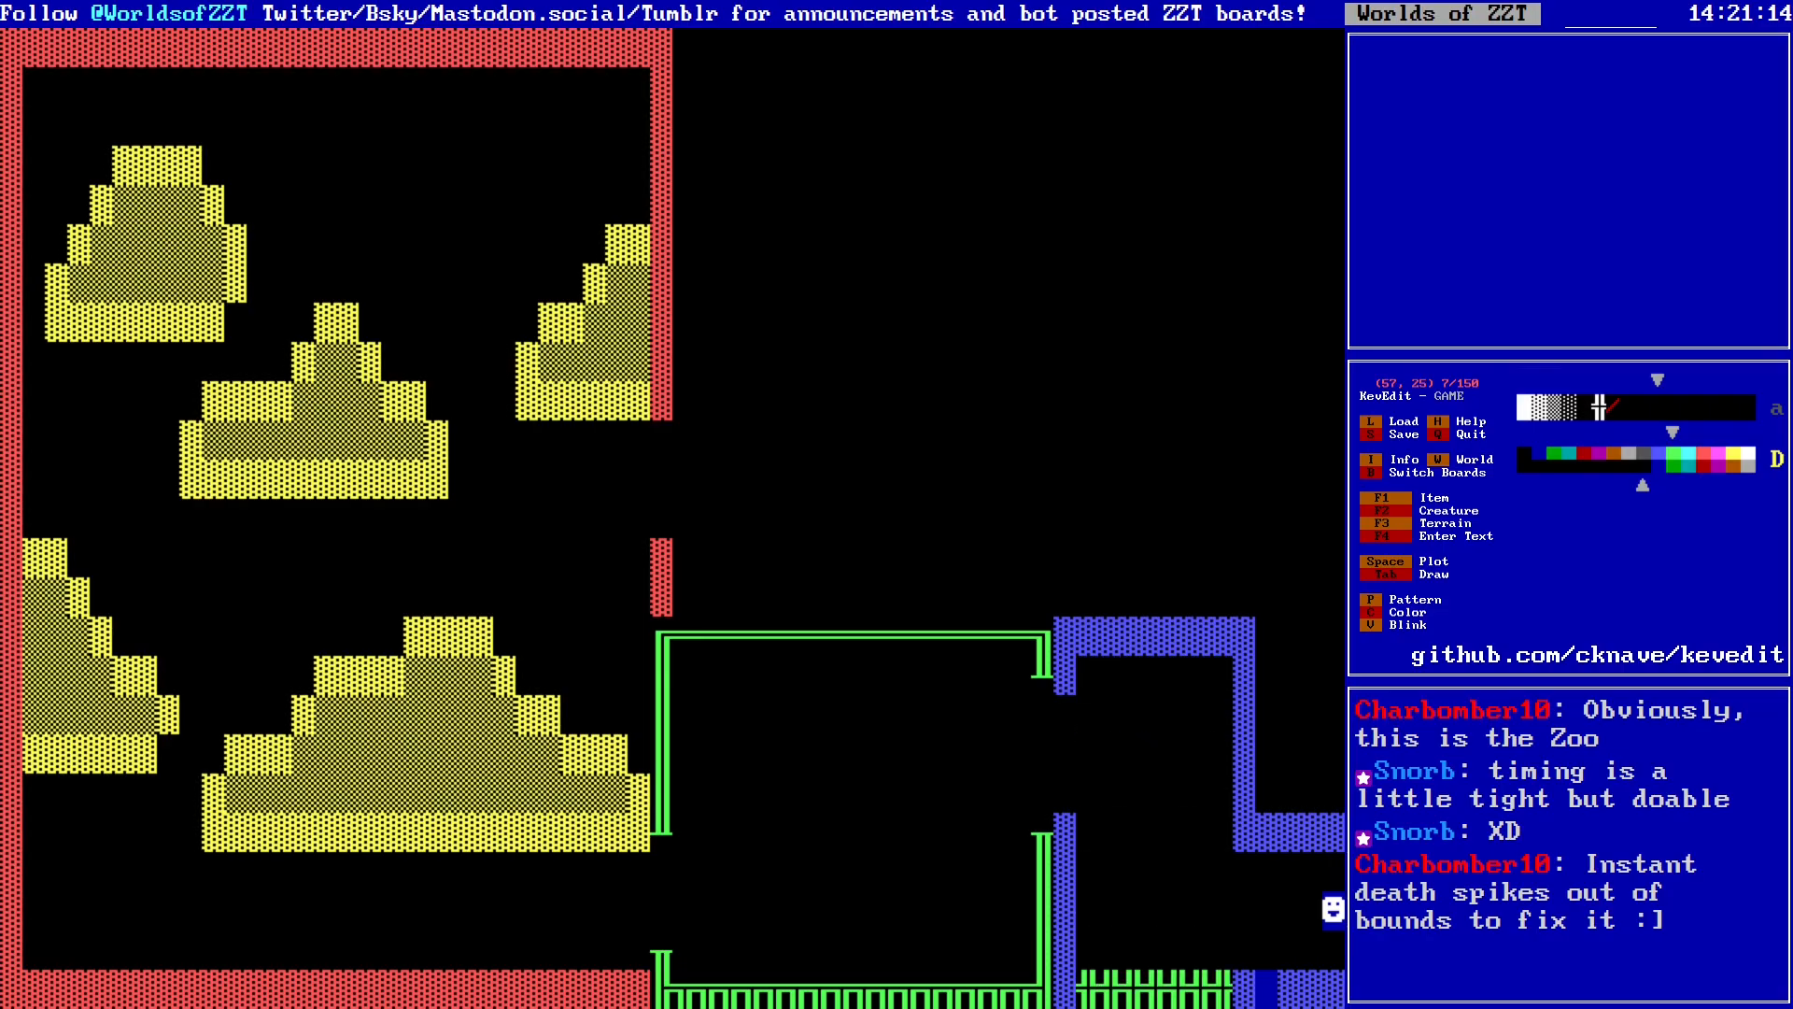
pyautogui.press('Left')
pyautogui.press('Return')
pyautogui.press('Up')
pyautogui.press('Right')
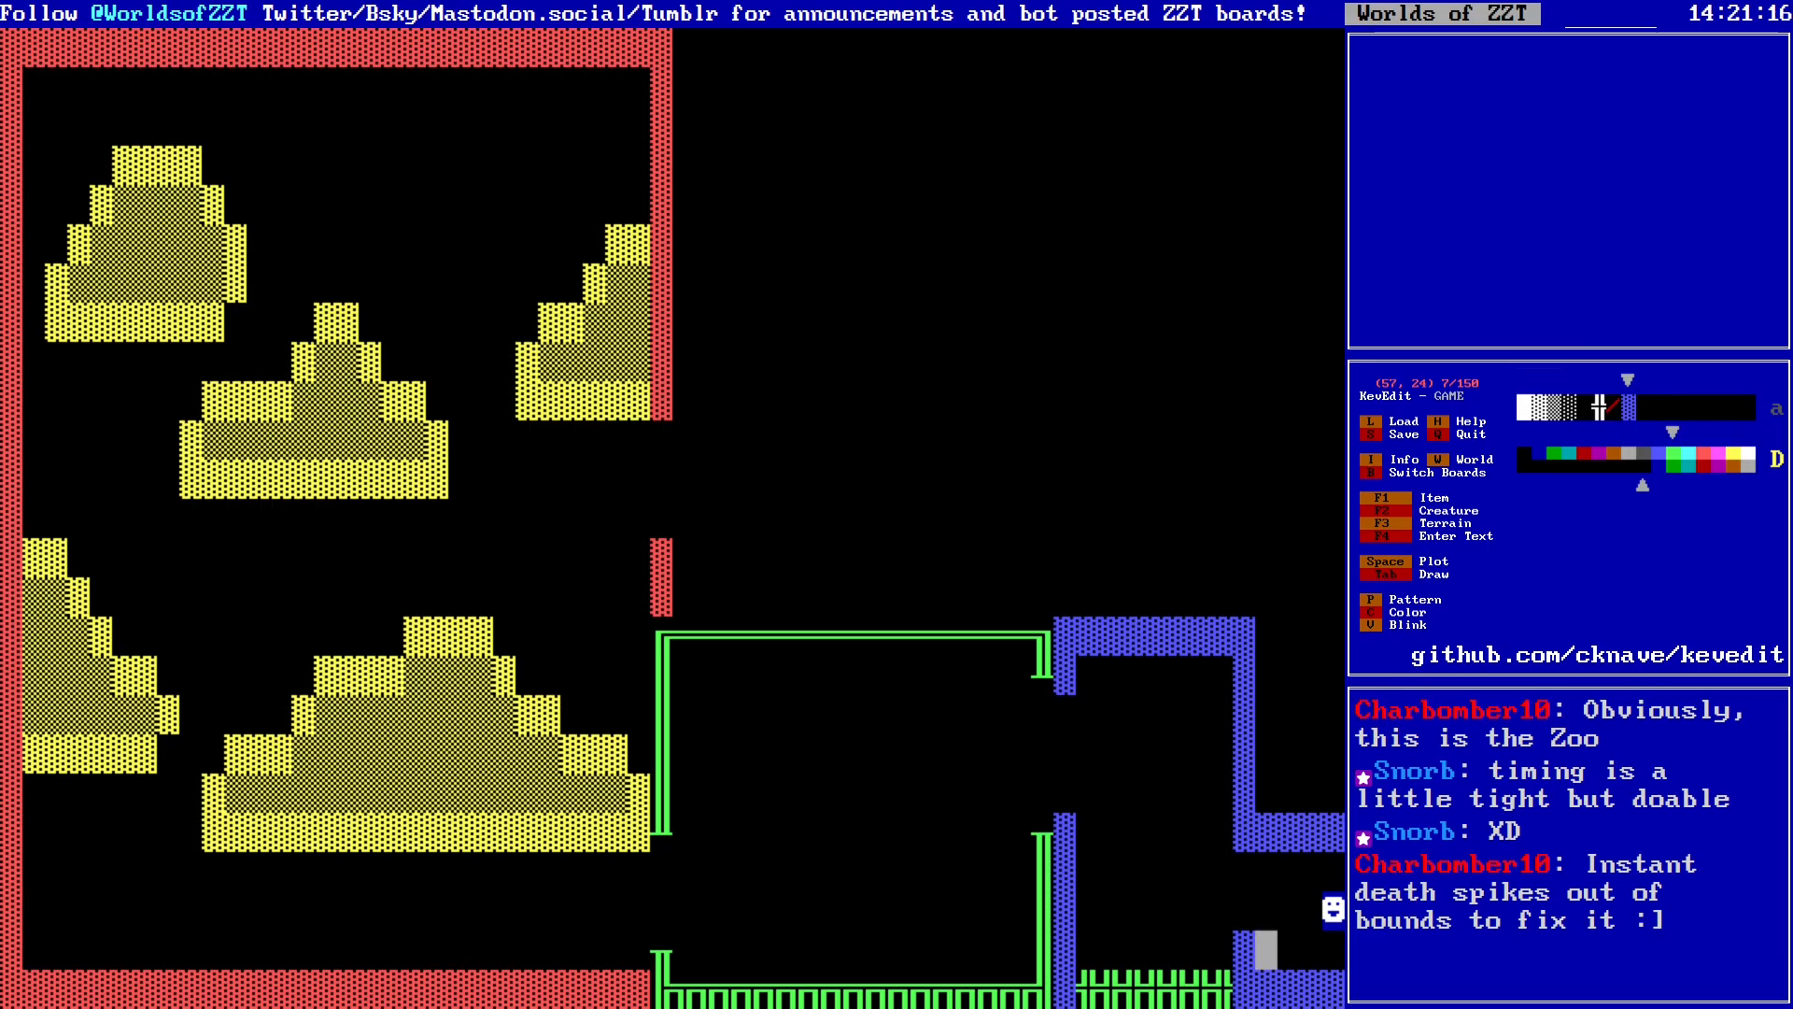
# Step: Save the GAME world with the relocated blink walls
pyautogui.press('Right')
pyautogui.press('Up')
pyautogui.press('Left')
pyautogui.press('Left')
pyautogui.press('Left')
pyautogui.press('Left')
pyautogui.press('Left')
pyautogui.press('Left')
pyautogui.press('Left')
pyautogui.press('Left')
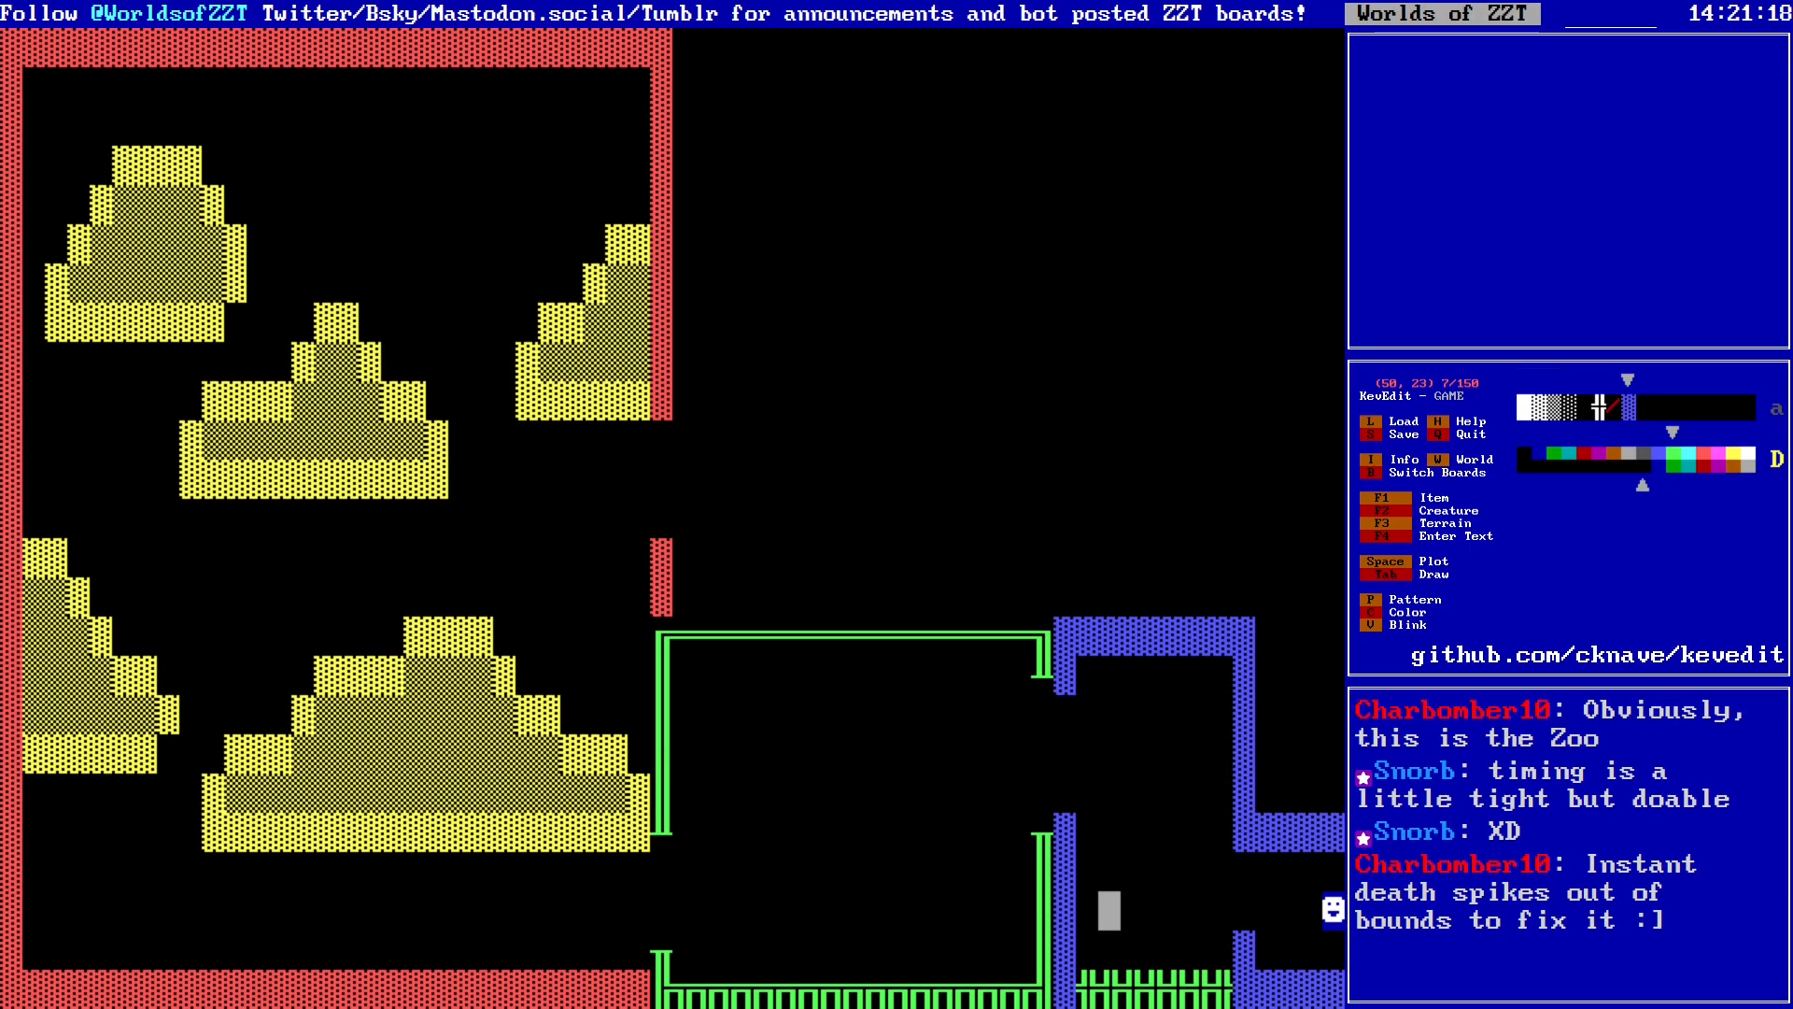
pyautogui.press('Return')
pyautogui.press('s')
pyautogui.press('Return')
# Step: Set the direction of the blink wall at (55, 25) to North
pyautogui.press('Right')
pyautogui.press('Right')
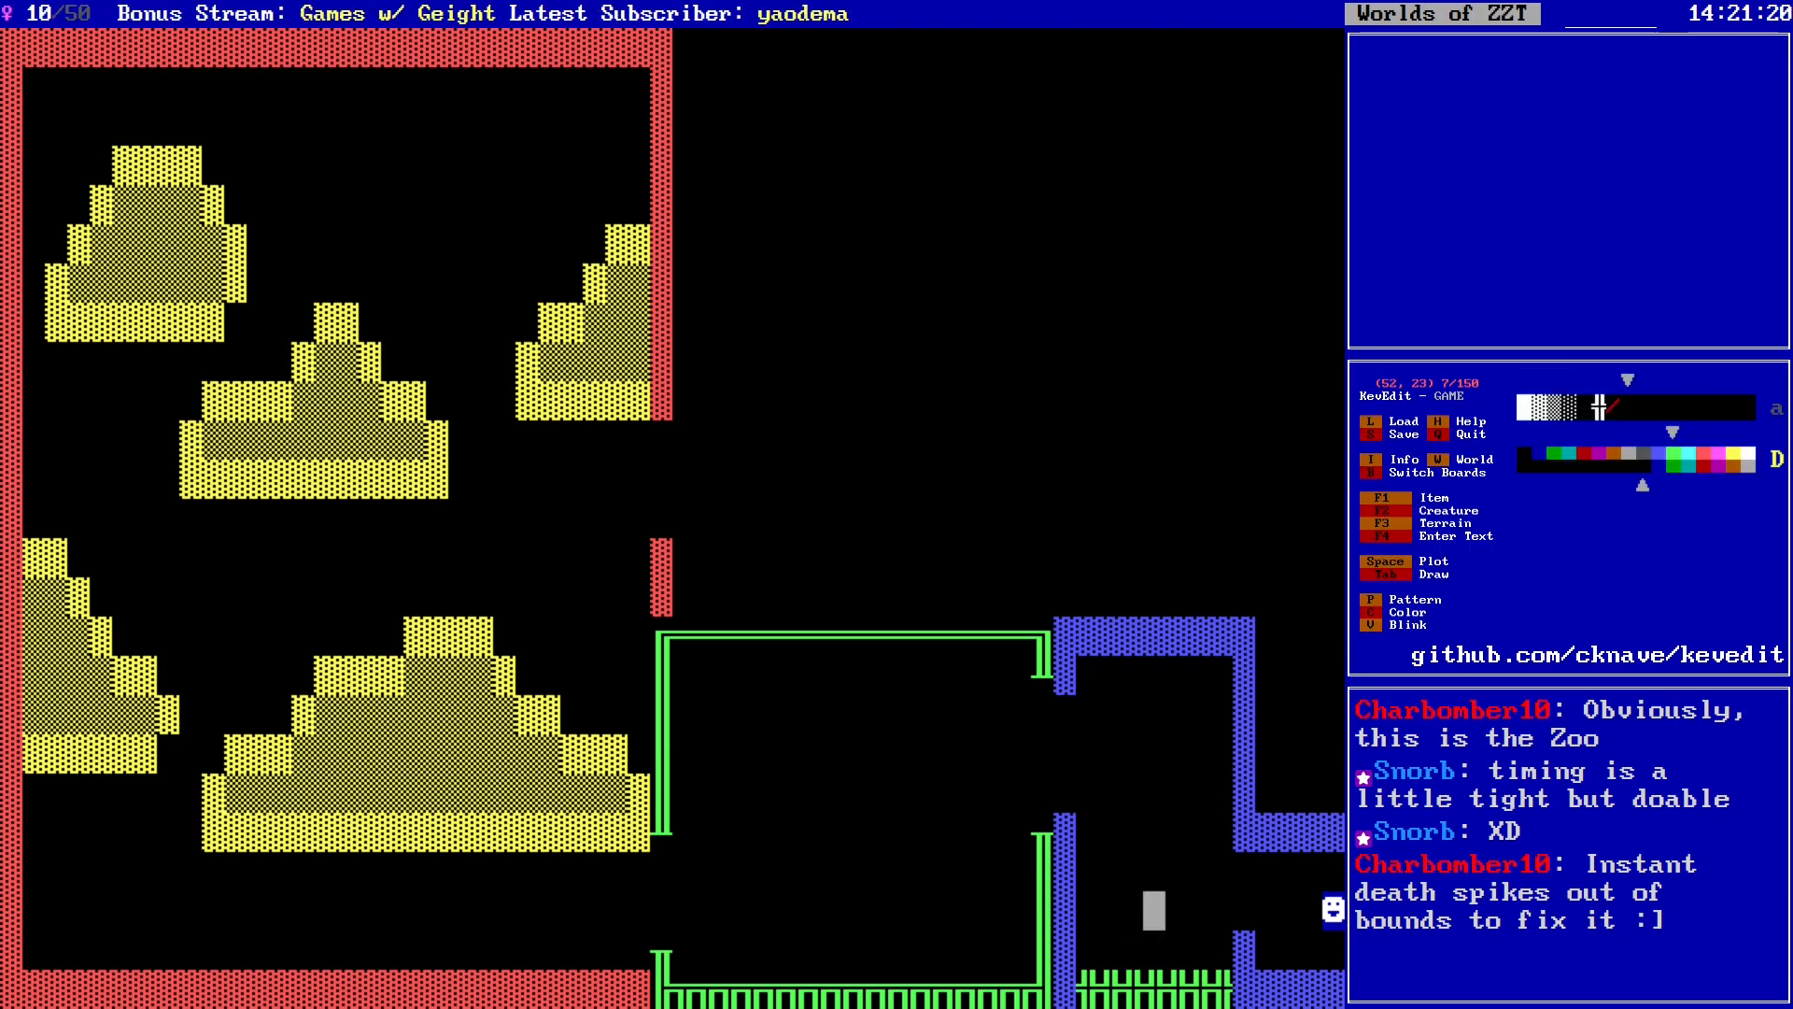
pyautogui.press('Down')
pyautogui.press('Right')
pyautogui.press('Right')
pyautogui.press('Right')
pyautogui.press('Return')
pyautogui.press('Right')
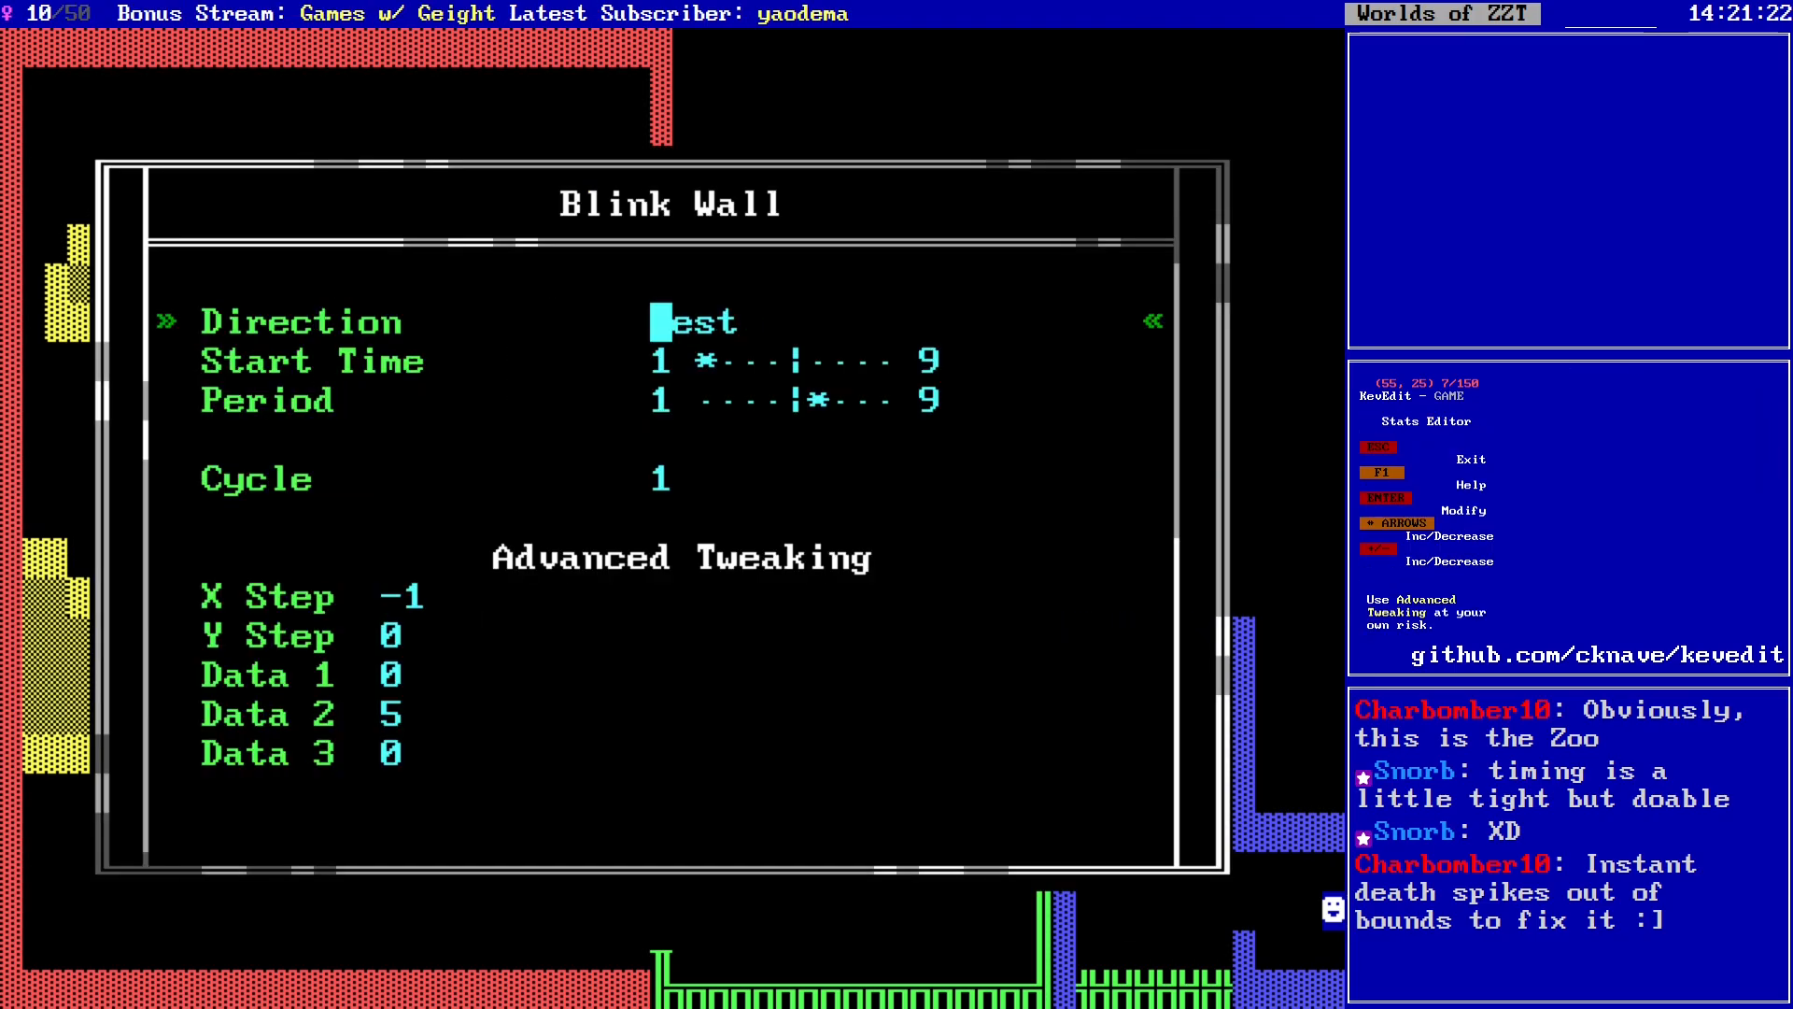
pyautogui.press('Right')
pyautogui.press('Escape')
# Step: Set the direction of the blink walls at (54, 25) and (53, 25) to North
pyautogui.press('Left')
pyautogui.press('Return')
pyautogui.press('Right')
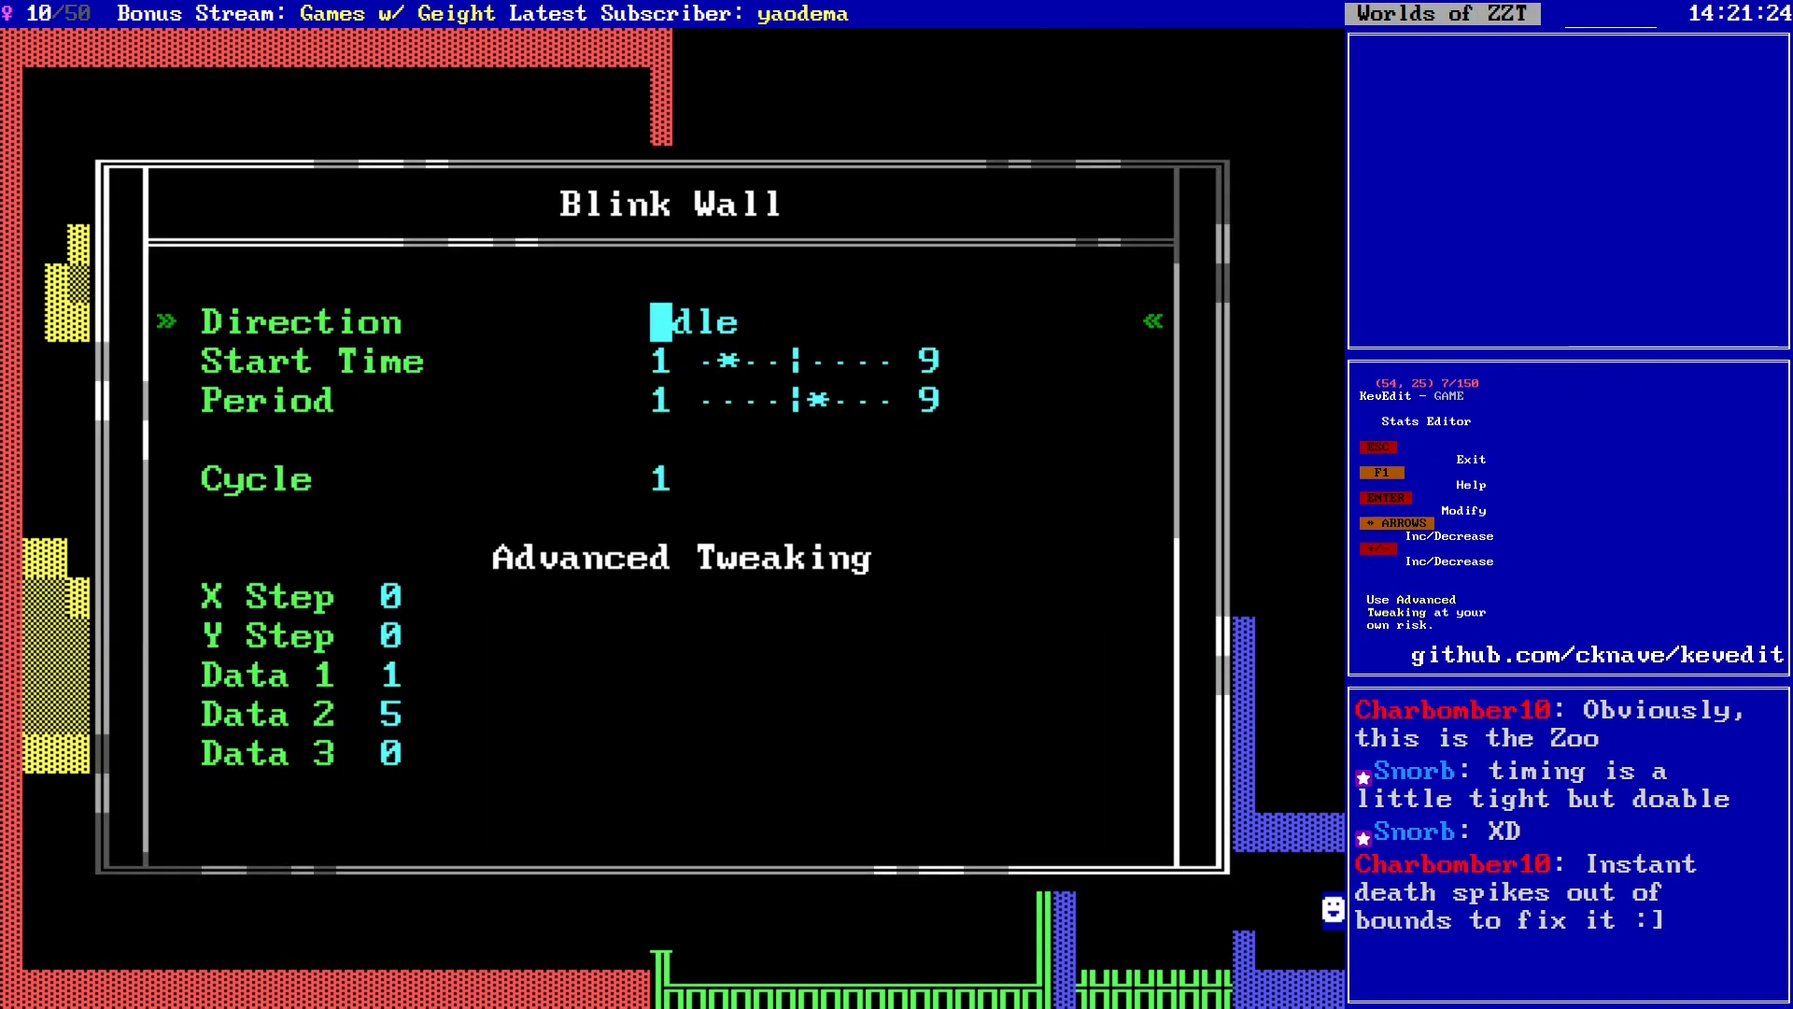
pyautogui.press('Right')
pyautogui.press('Escape')
pyautogui.press('Left')
pyautogui.press('Return')
pyautogui.press('Right')
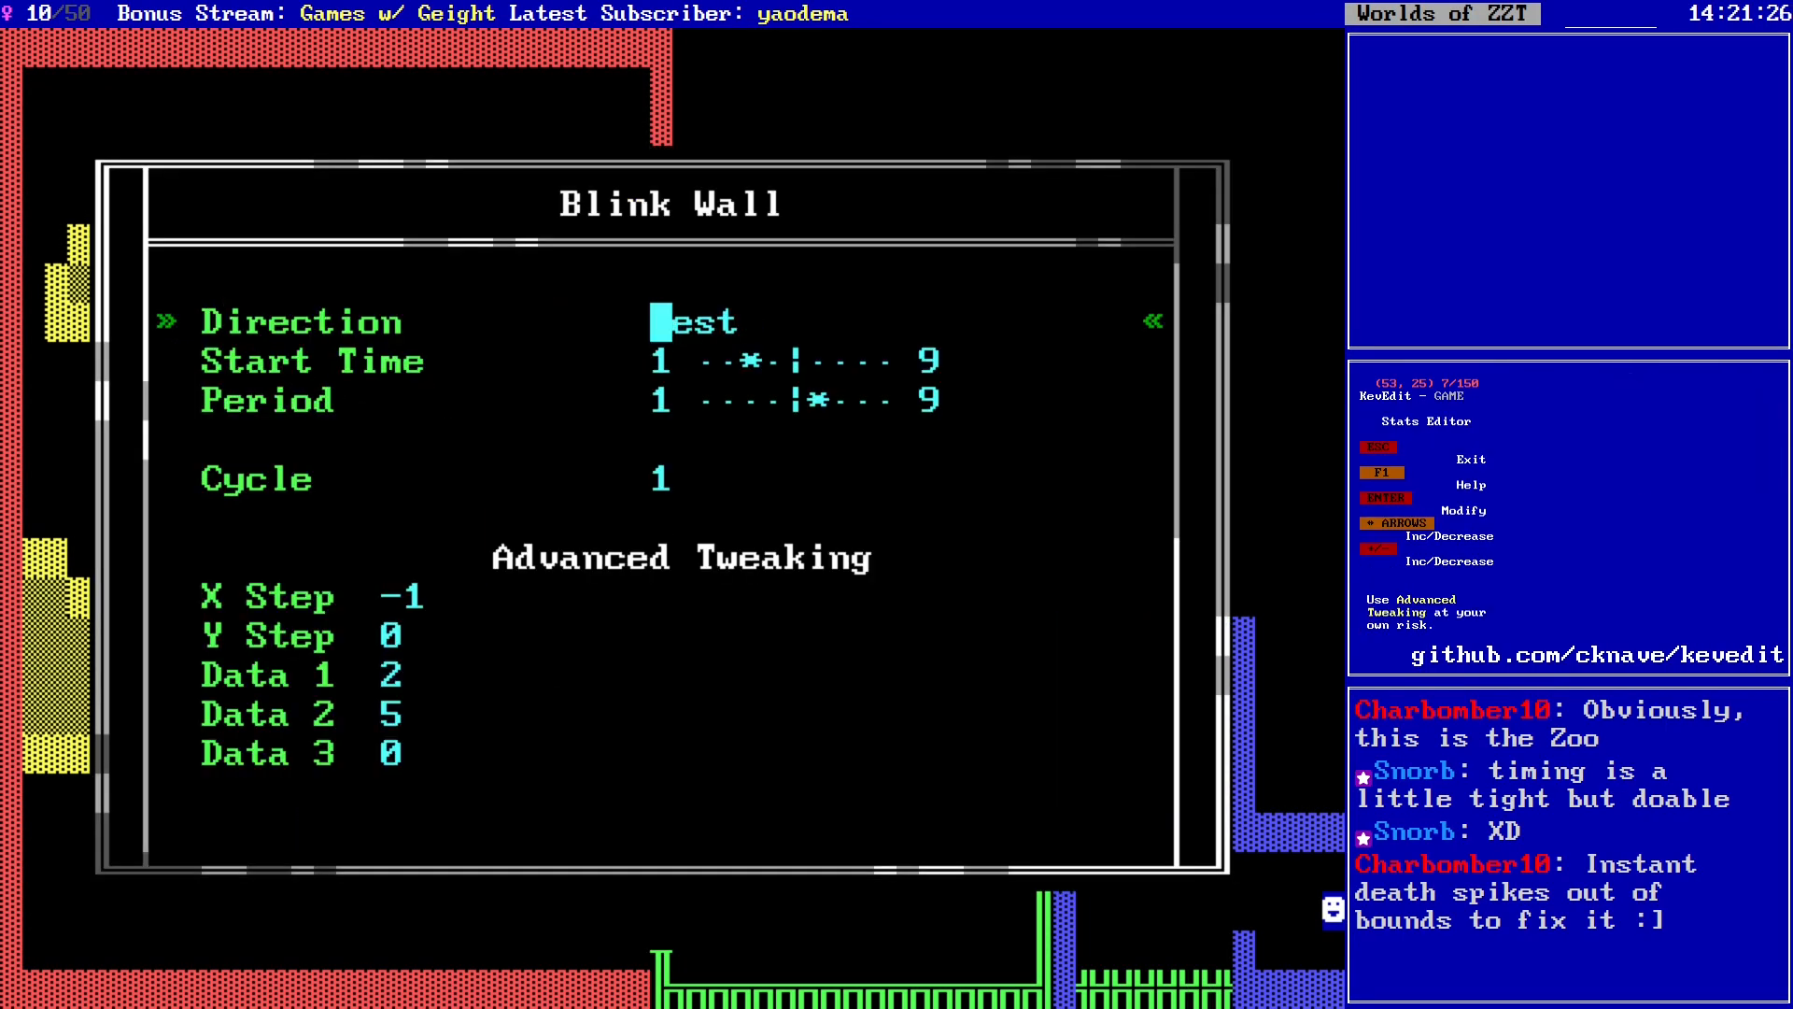
pyautogui.press('Right')
pyautogui.press('Escape')
# Step: Set the direction of the blink walls at (52, 25) and (51, 25) to North
pyautogui.press('Return')
pyautogui.press('Right')
pyautogui.press('Right')
pyautogui.press('Right')
pyautogui.press('Right')
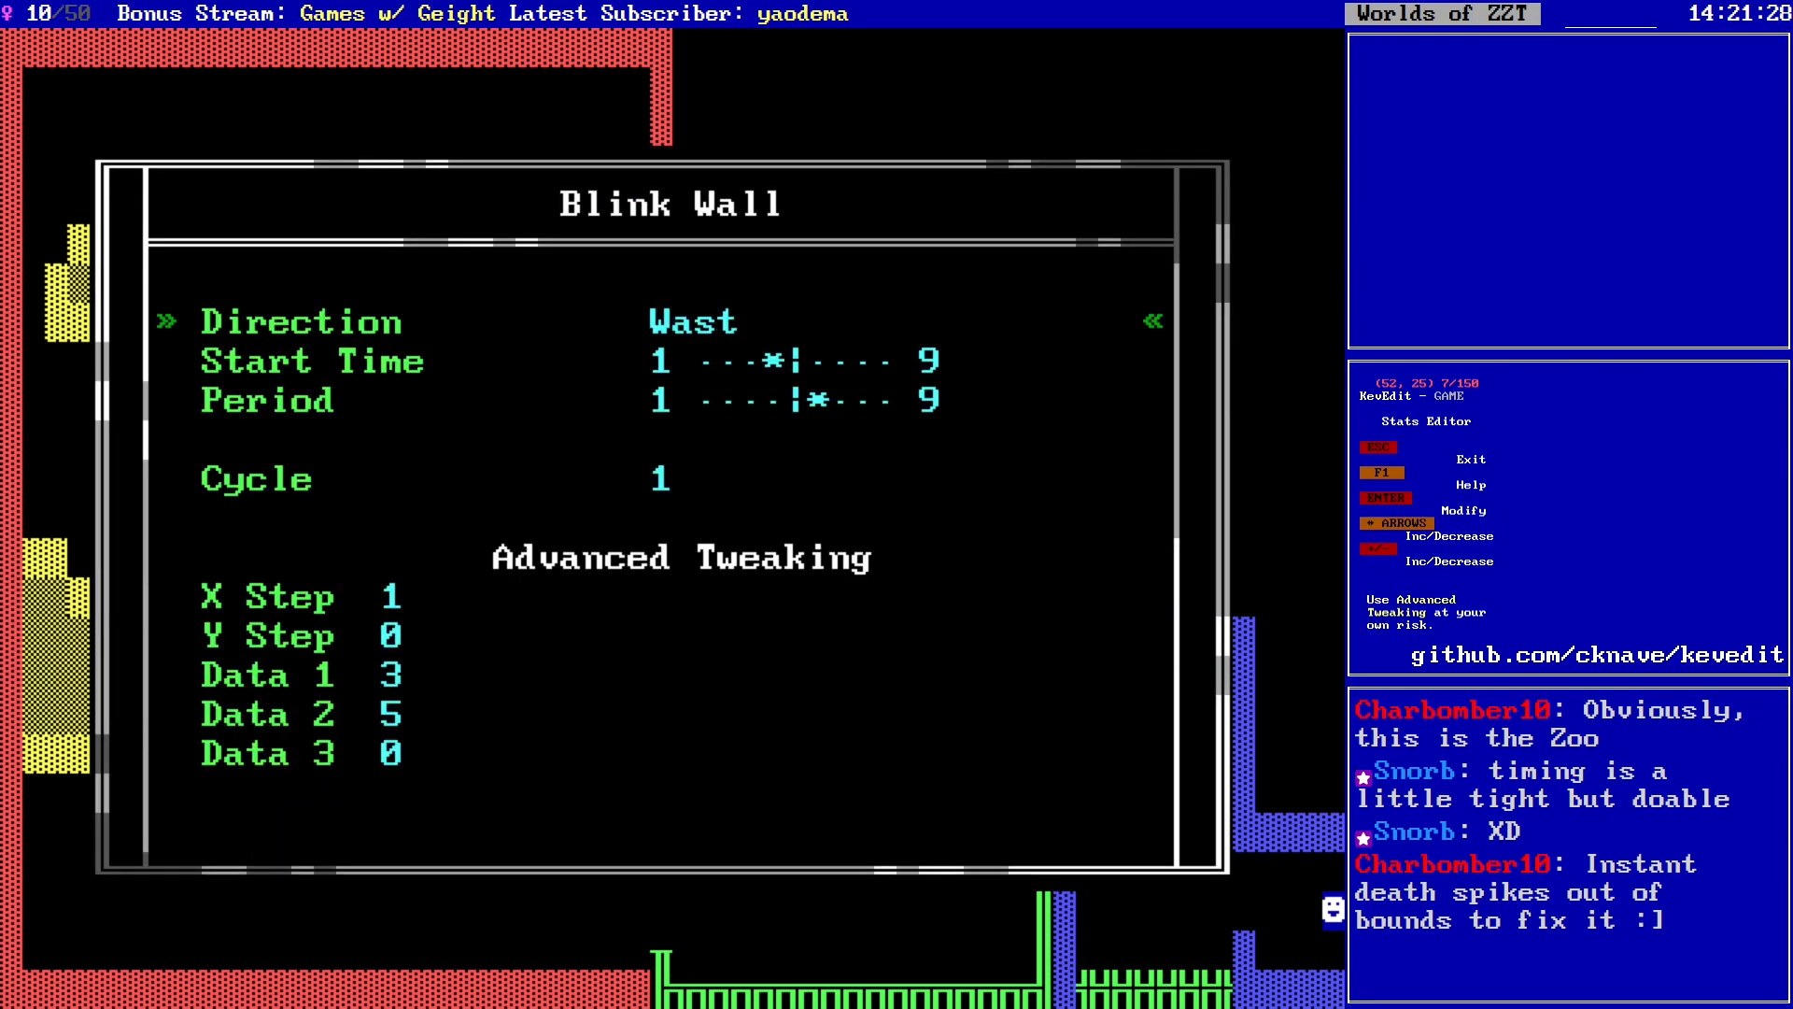
pyautogui.press('Escape')
pyautogui.press('Left')
pyautogui.press('Return')
pyautogui.press('Right')
pyautogui.press('Right')
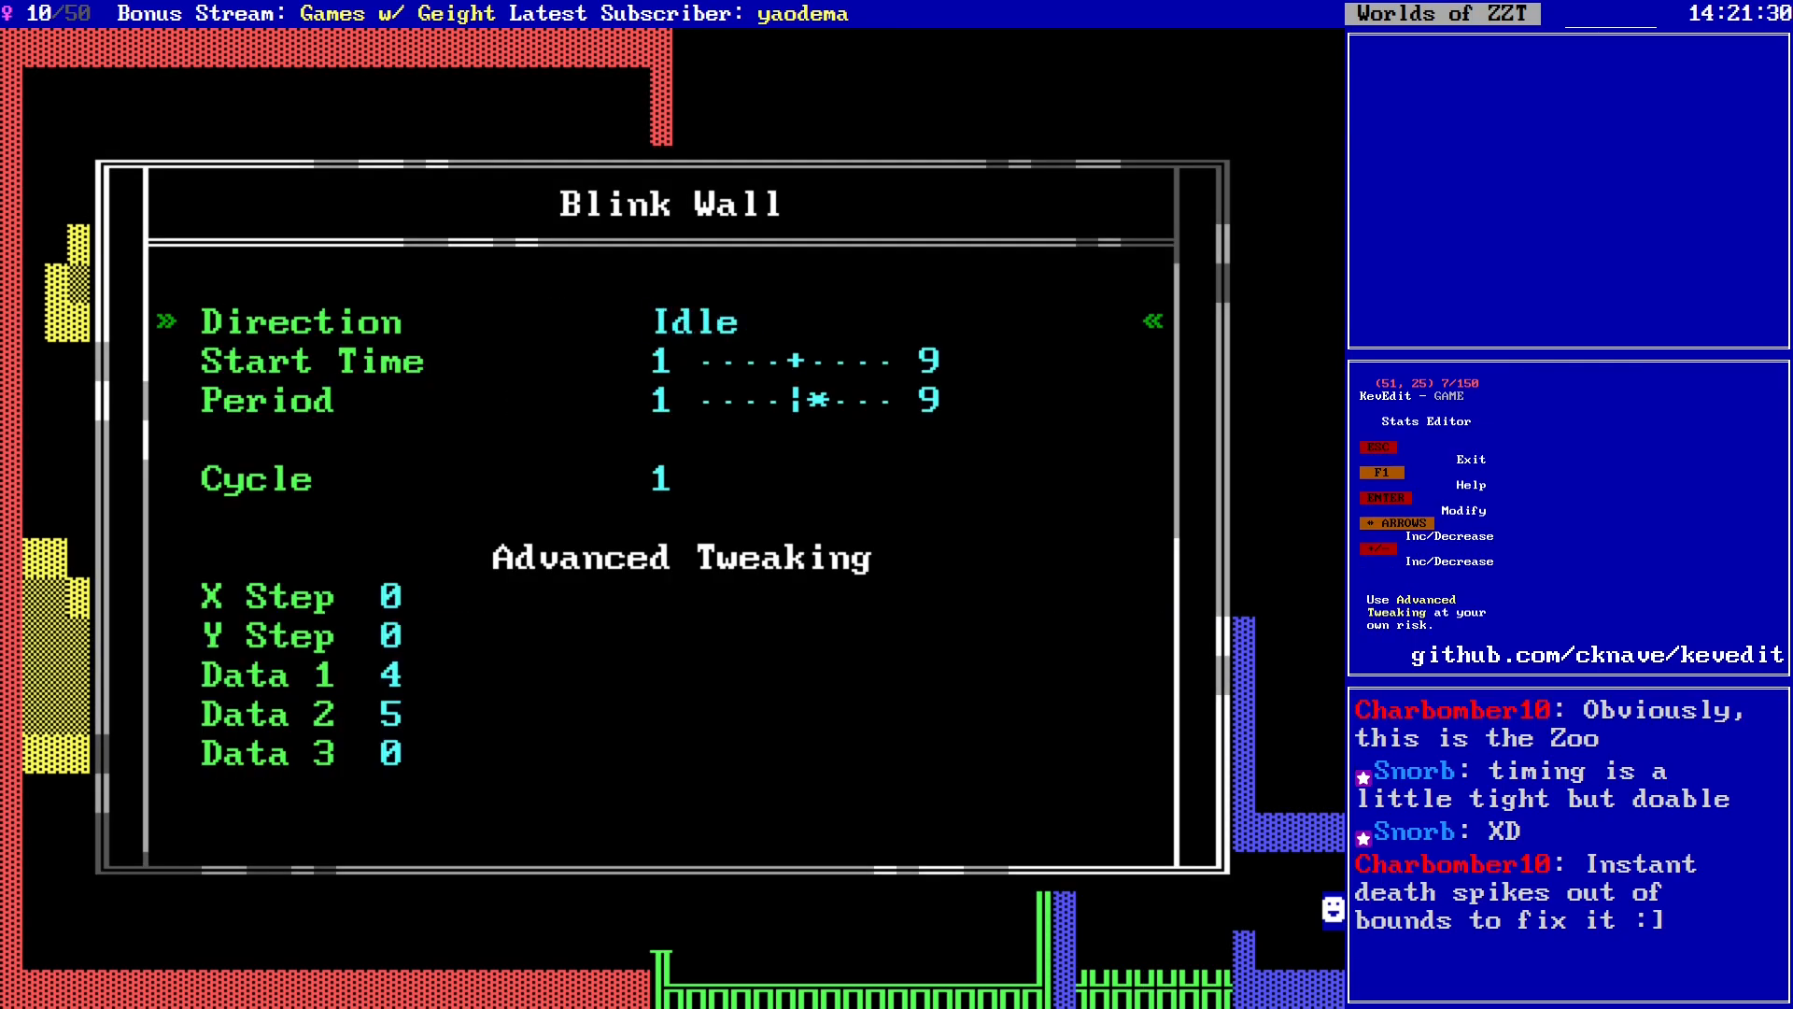
pyautogui.press('Escape')
# Step: Set the direction of the blink walls at (50, 25) and (49, 25) to North
pyautogui.press('Left')
pyautogui.press('Return')
pyautogui.press('Right')
pyautogui.press('Right')
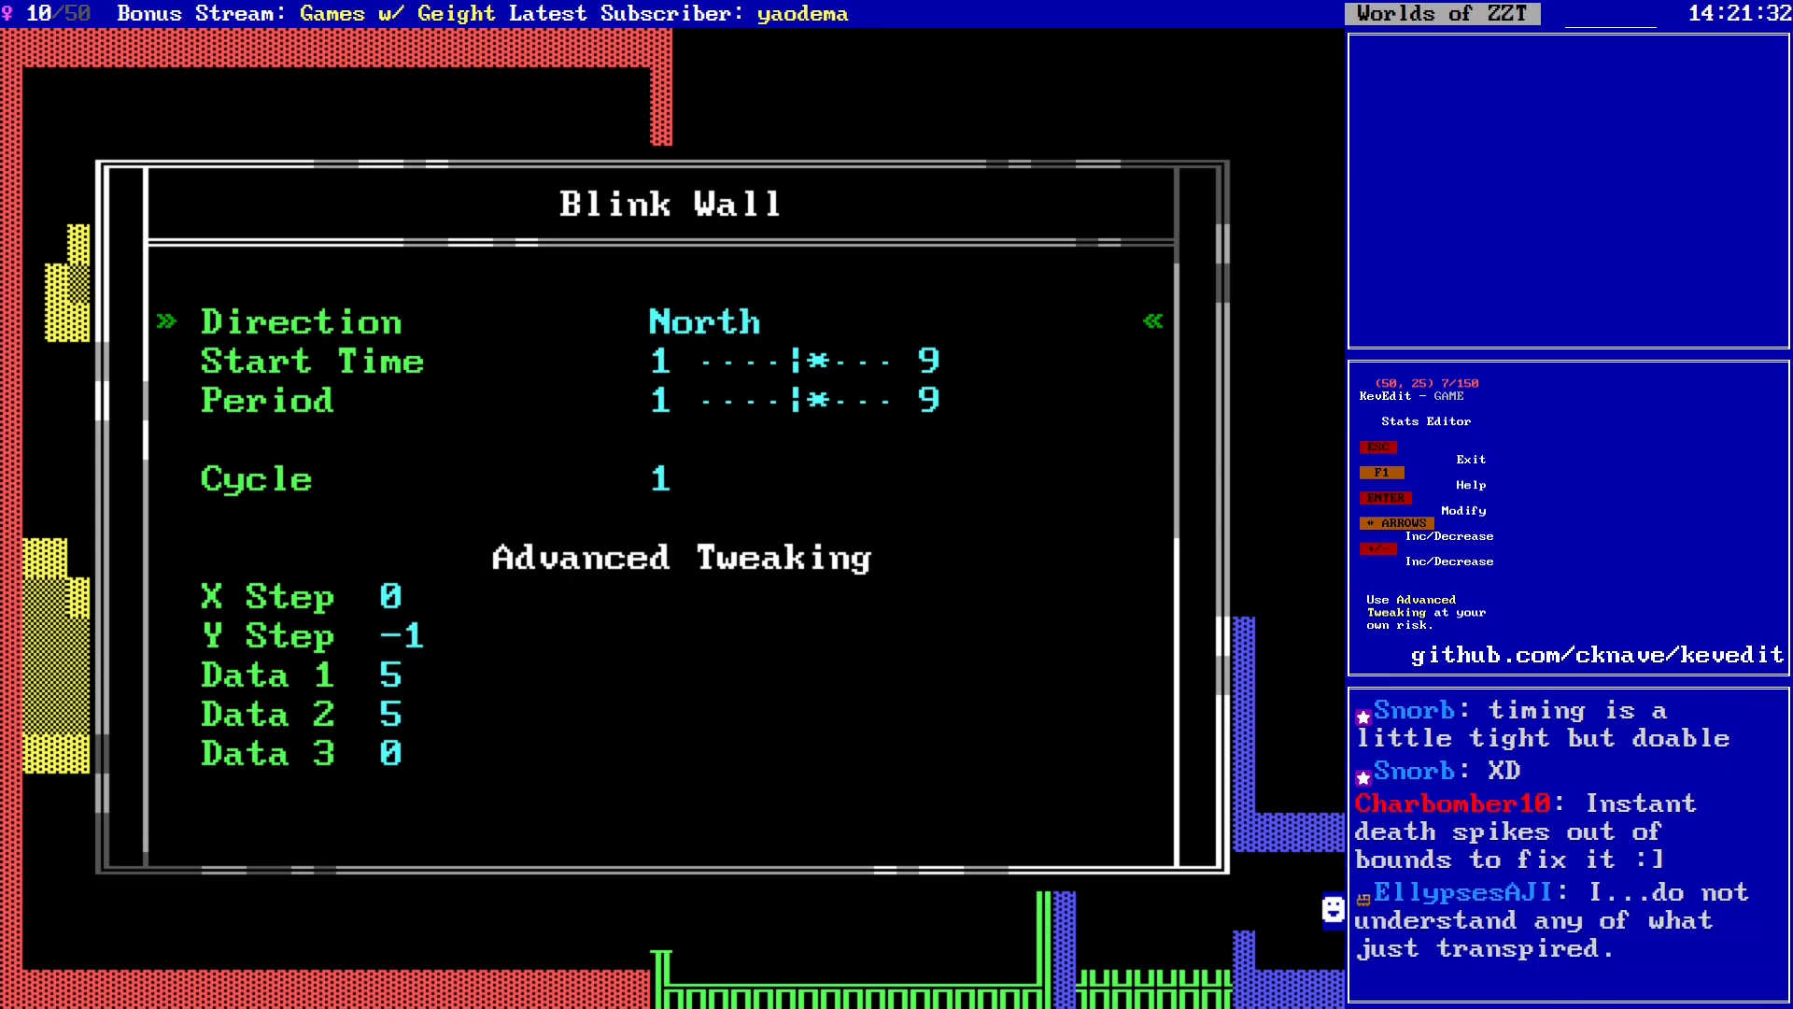
pyautogui.press('Escape')
pyautogui.press('Left')
pyautogui.press('Return')
pyautogui.press('Right')
pyautogui.press('Left')
pyautogui.press('Left')
pyautogui.press('Escape')
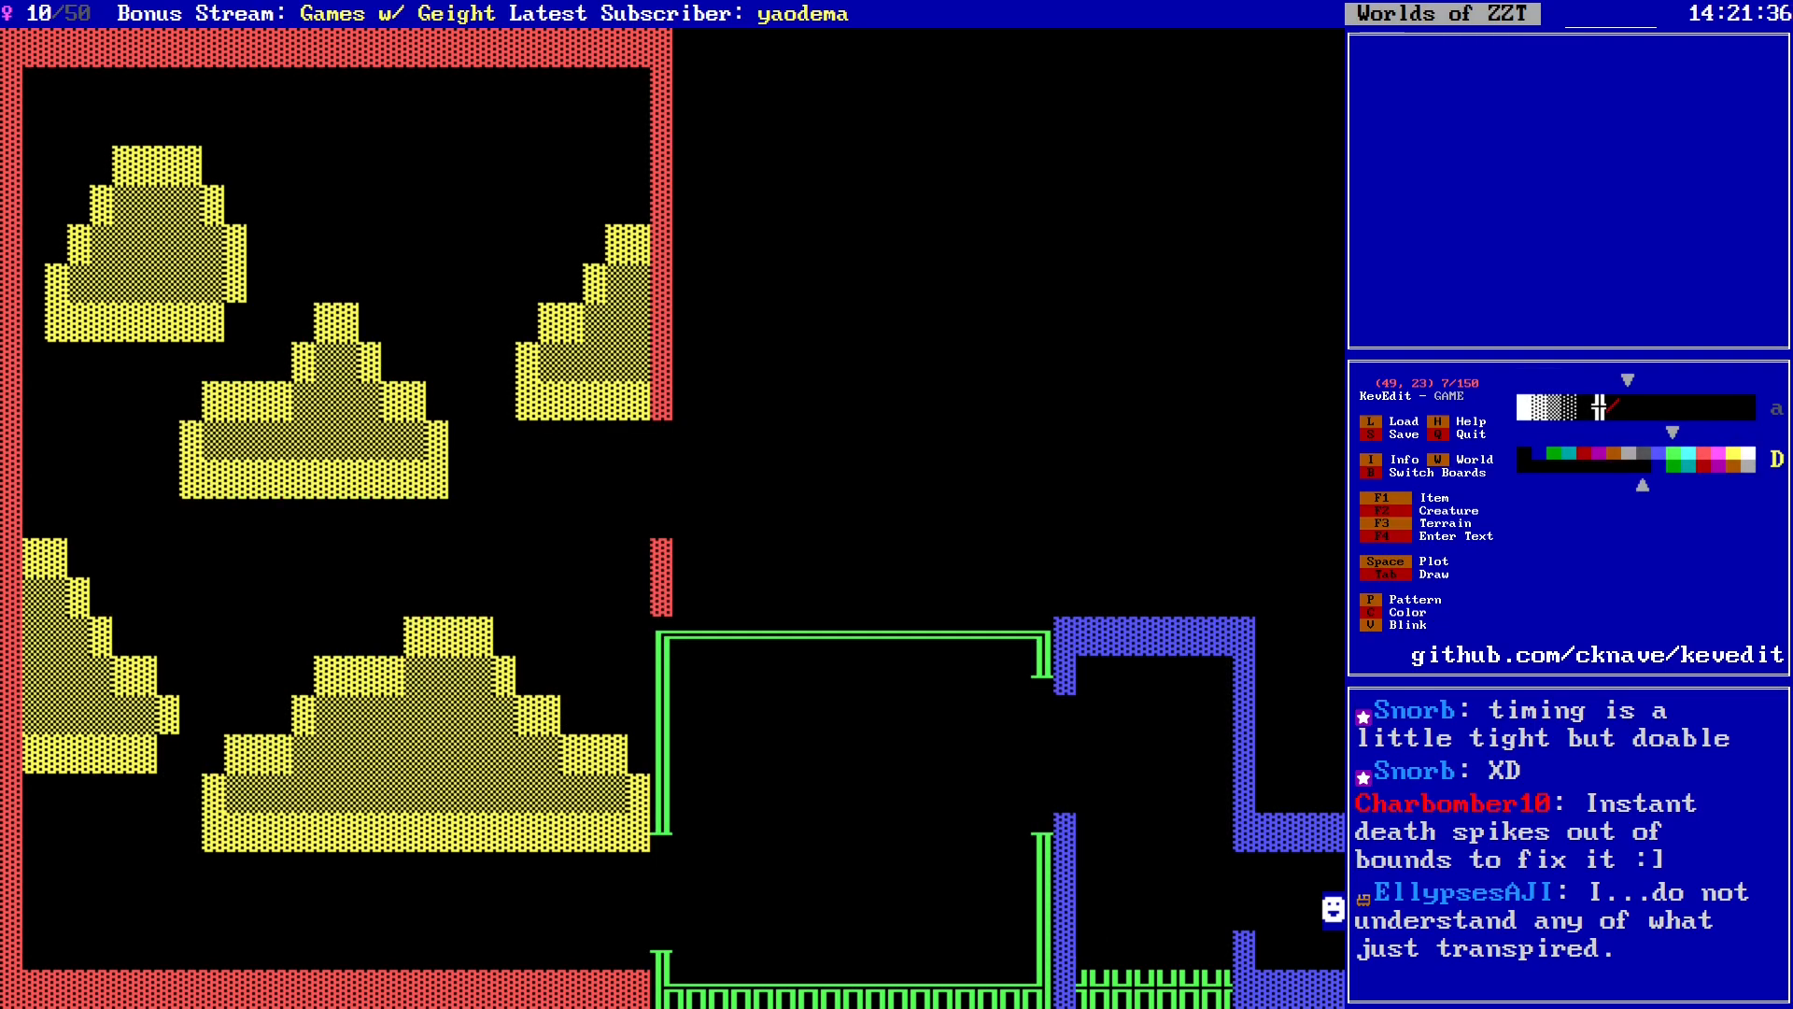
# Step: Save the world again, overwriting the existing GAME file
pyautogui.press('s')
pyautogui.press('Return')
pyautogui.press('y')
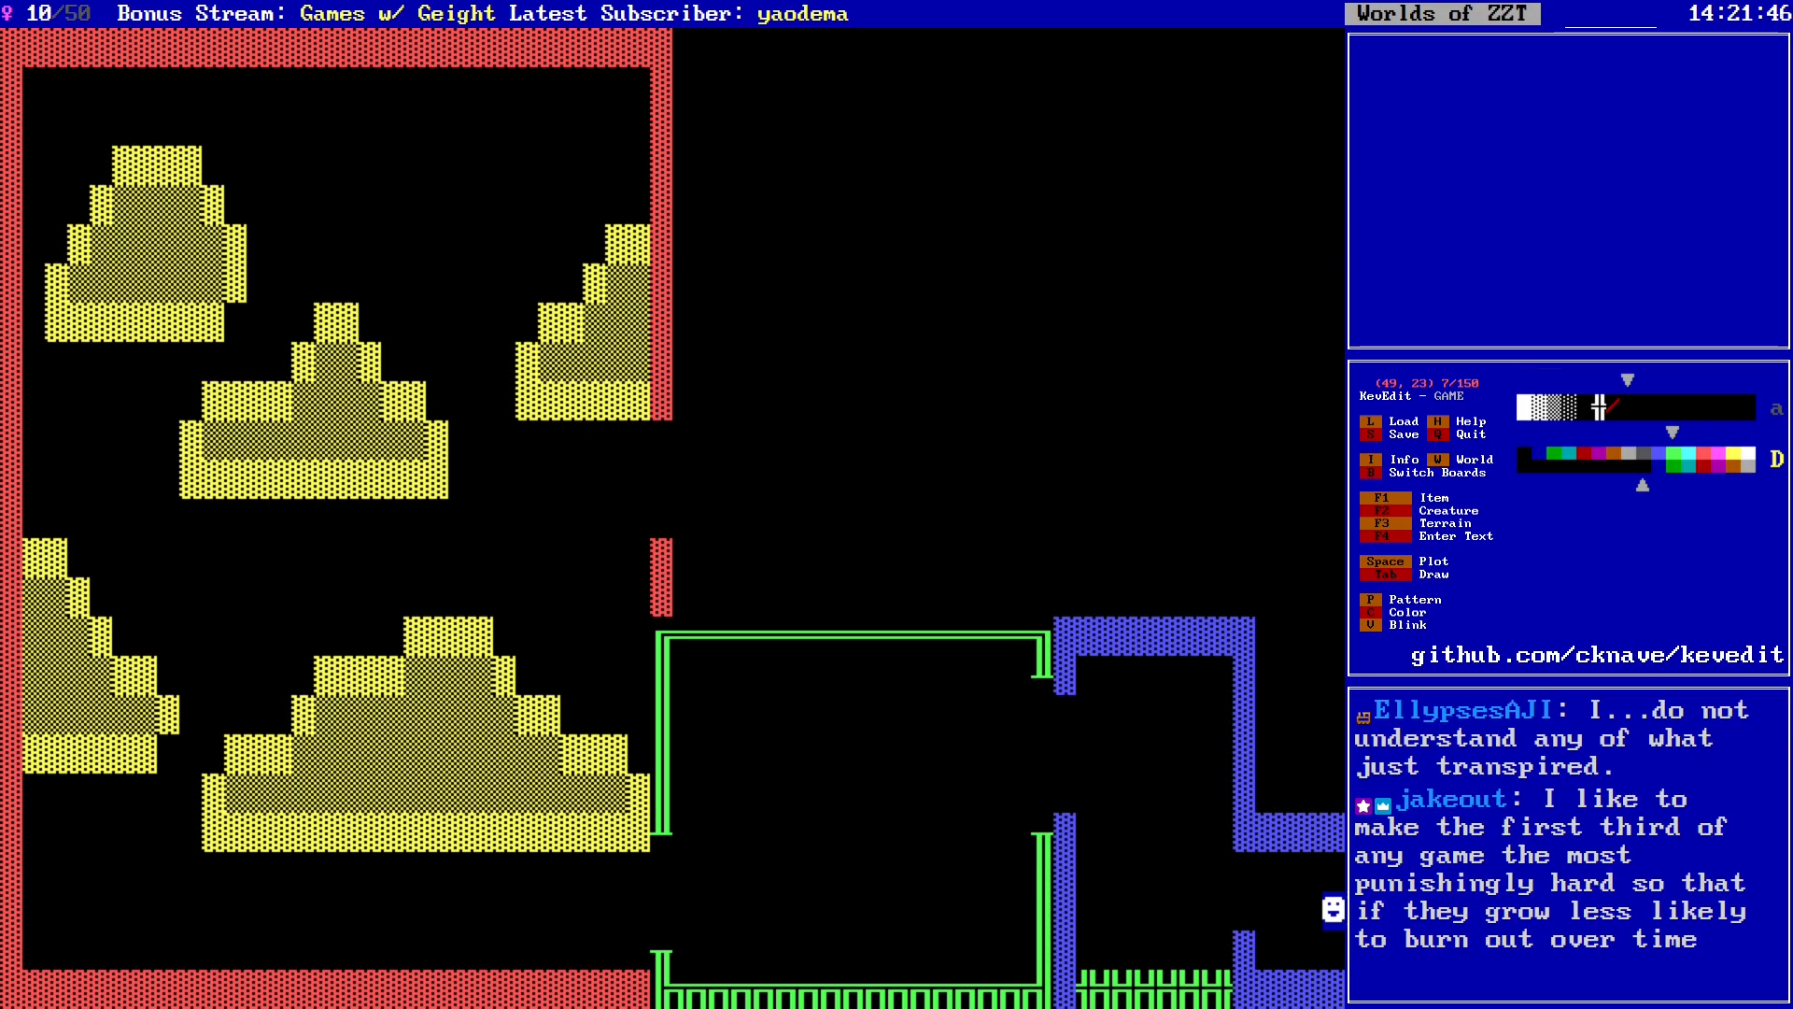
# Step: Leave the editor, load the world in ZZT and start playing it
pyautogui.press('s')
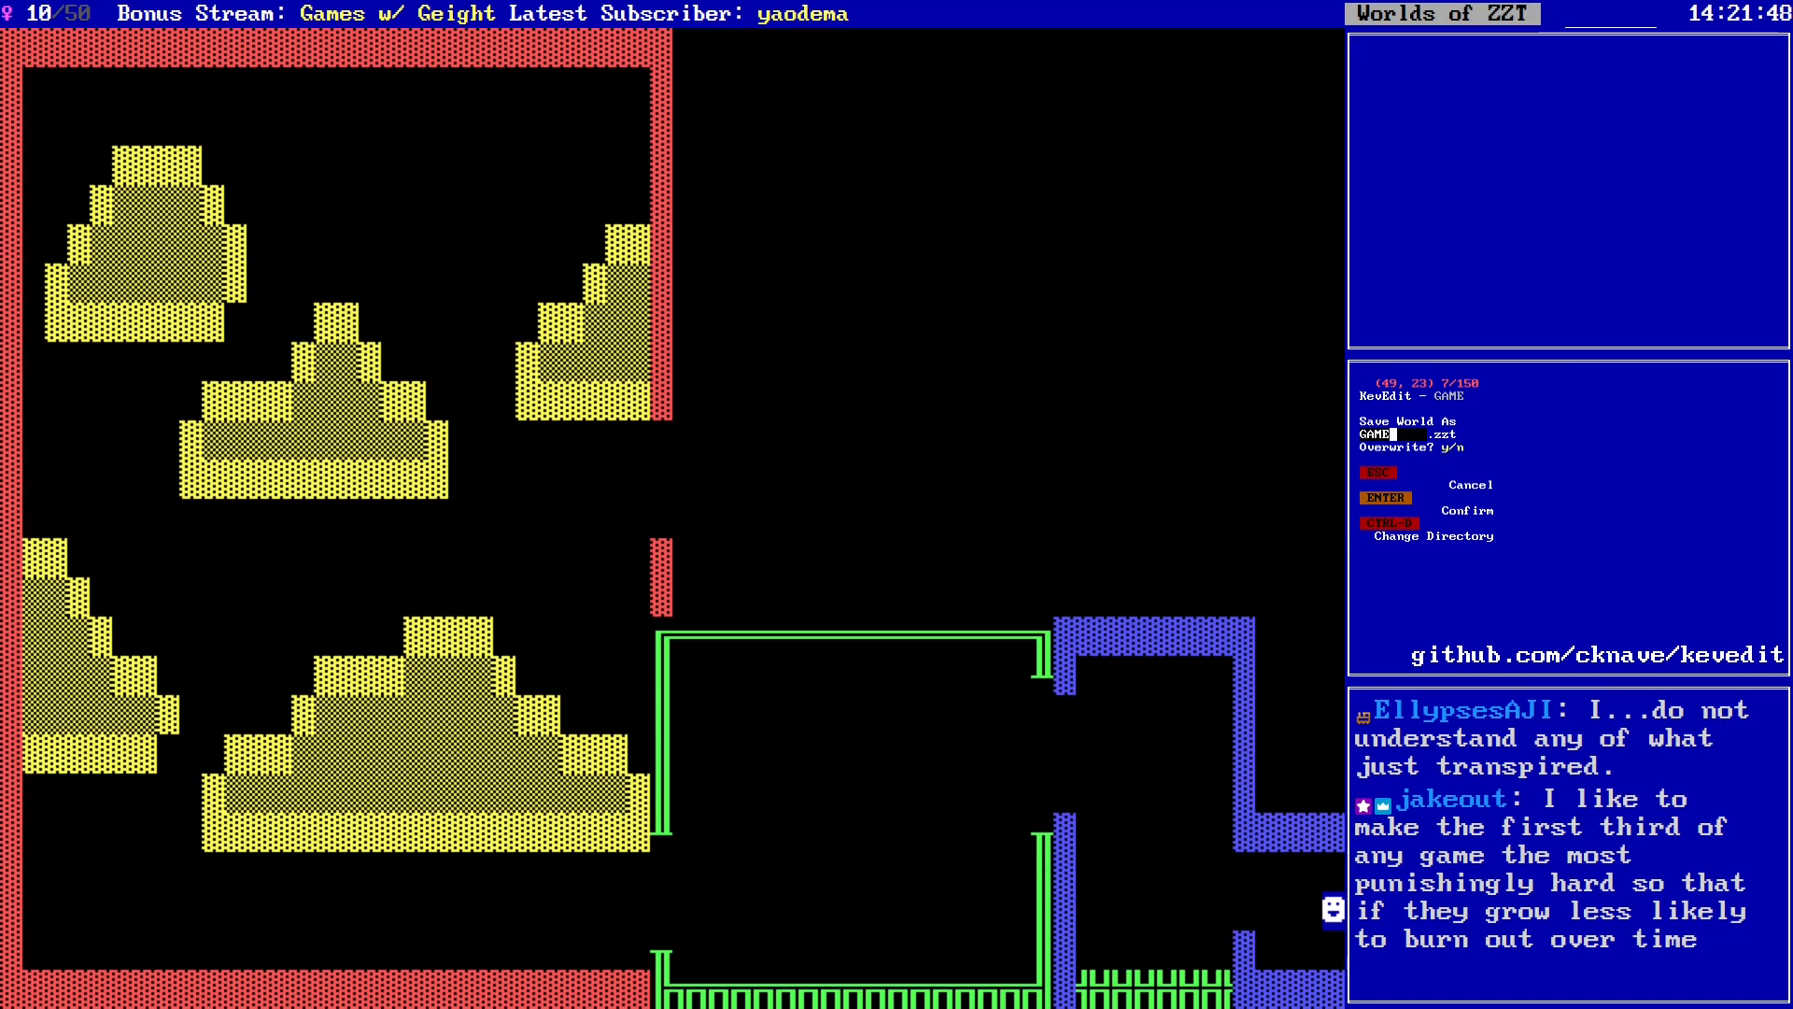
pyautogui.press('Escape')
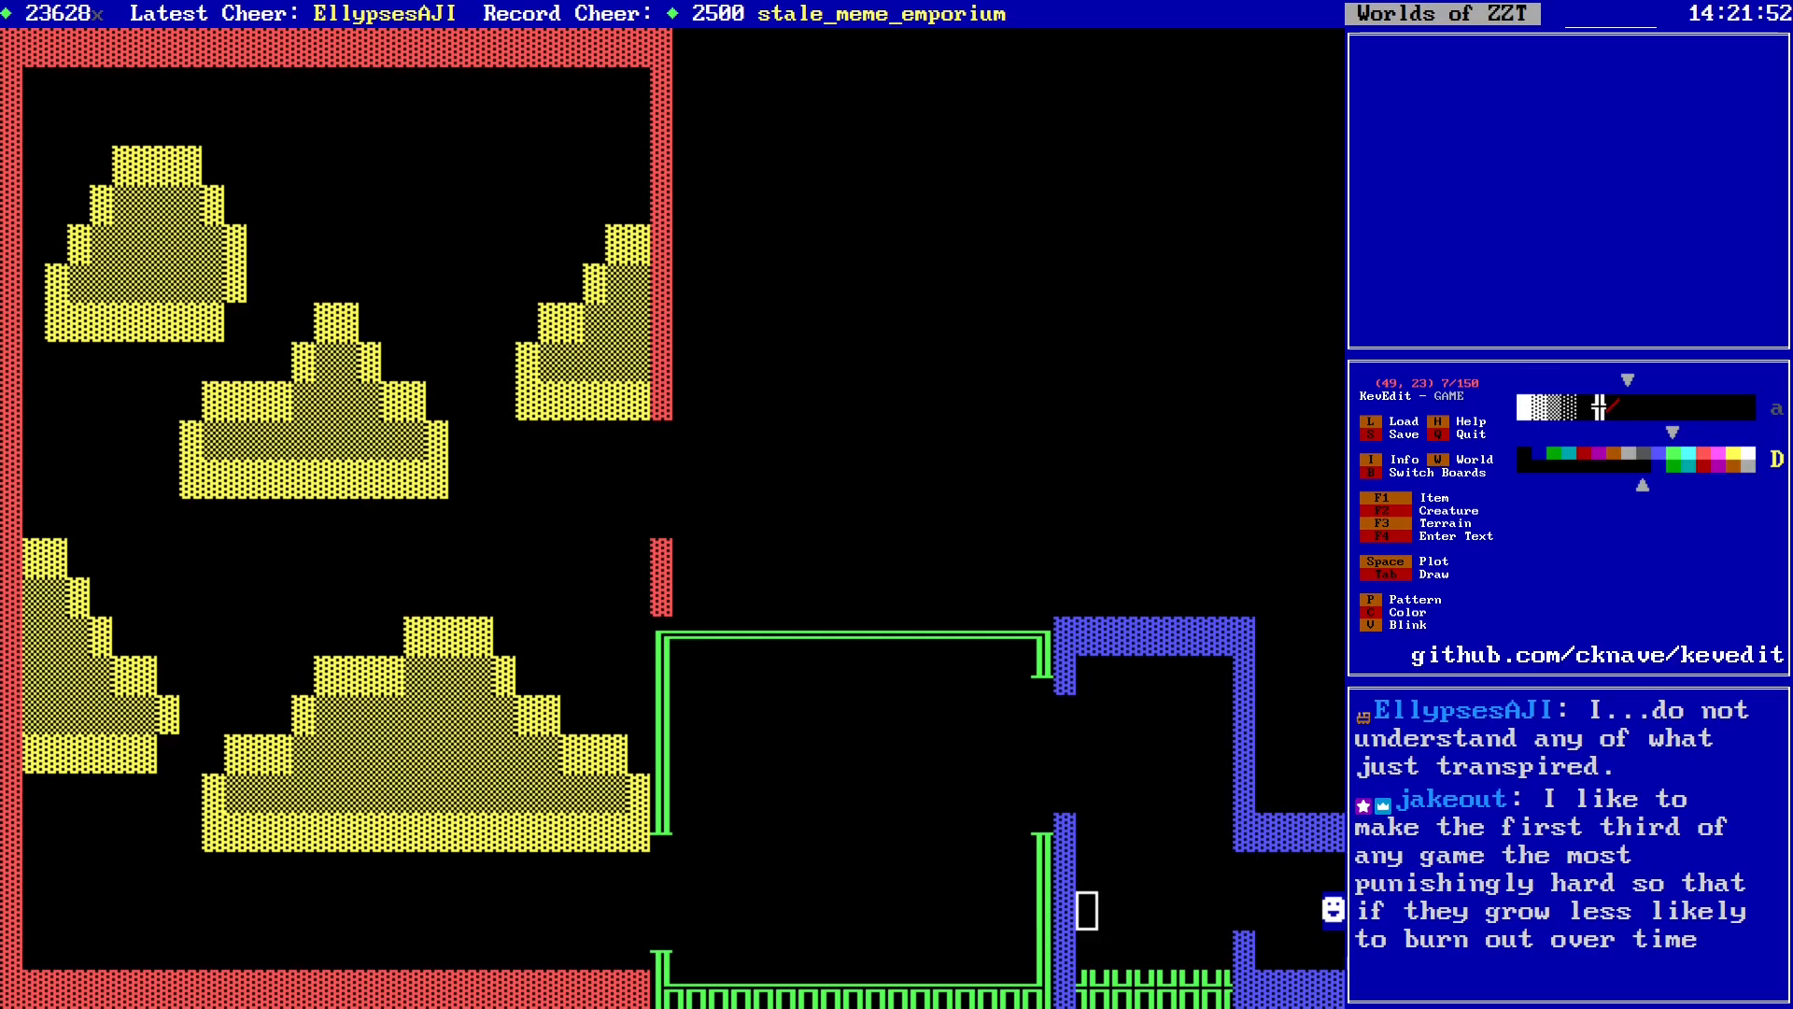
pyautogui.press('q')
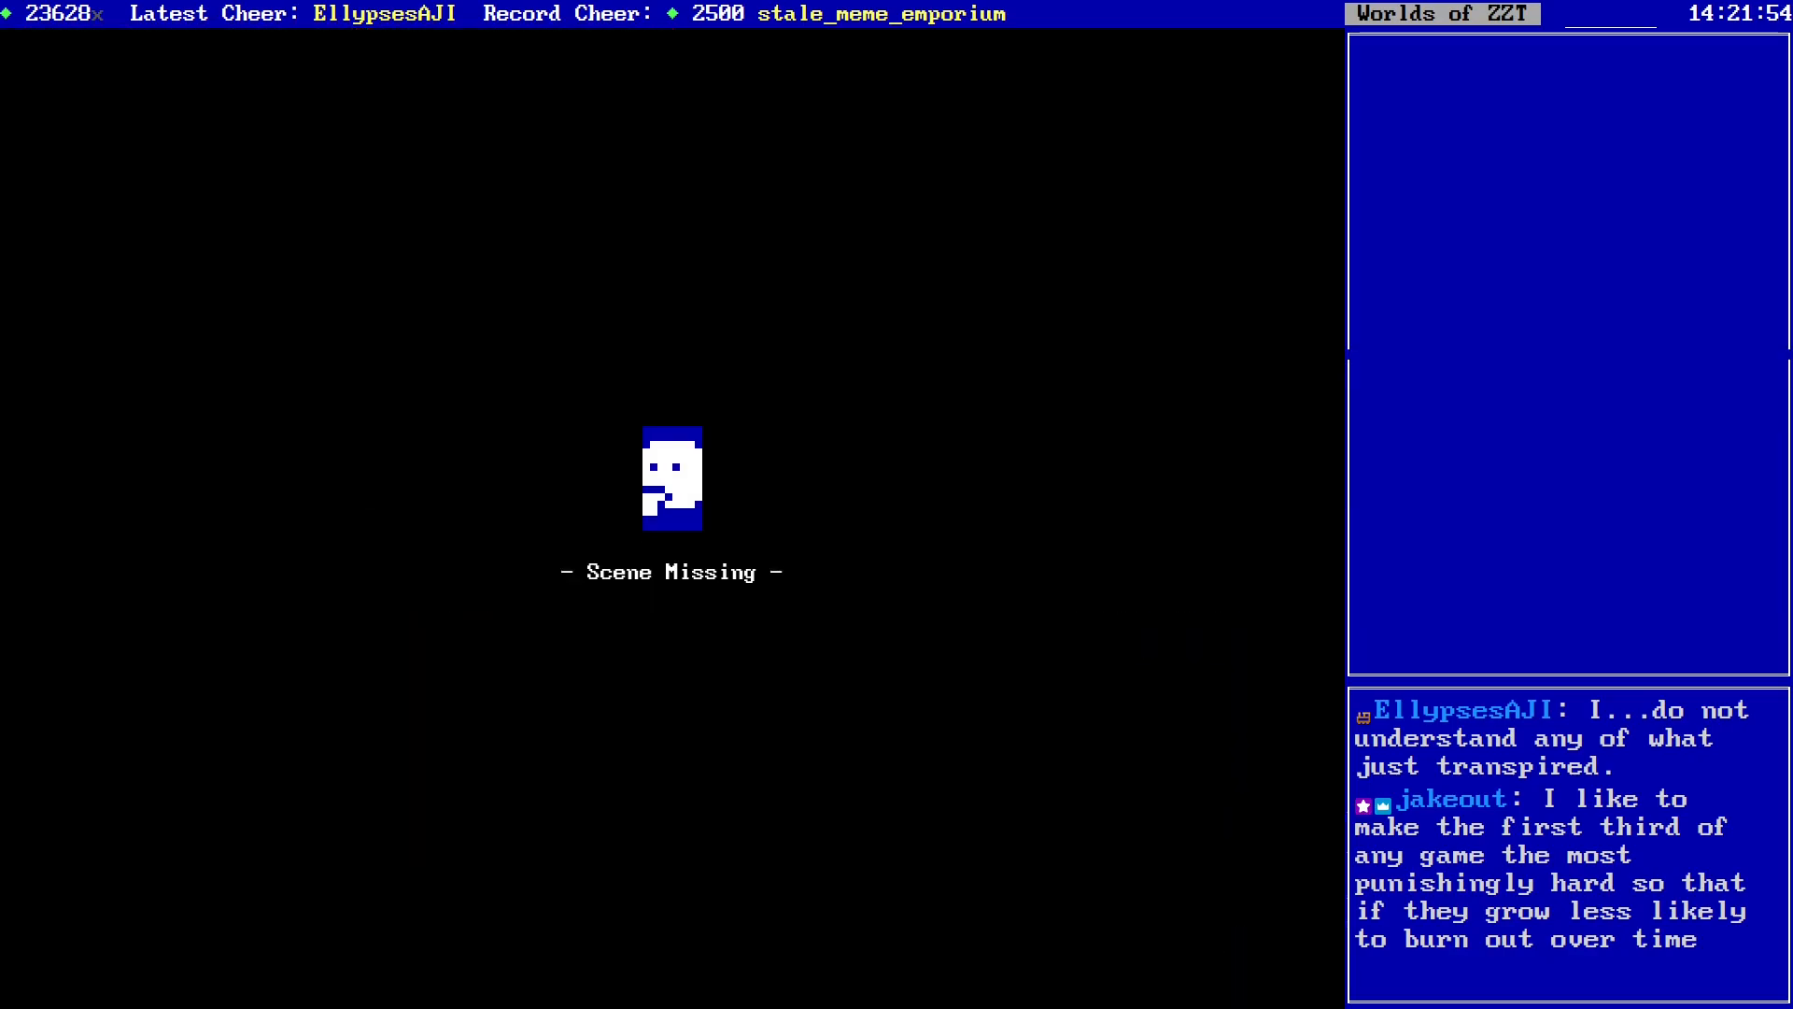
pyautogui.press('w')
pyautogui.press('Down')
pyautogui.press('Return')
pyautogui.press('p')
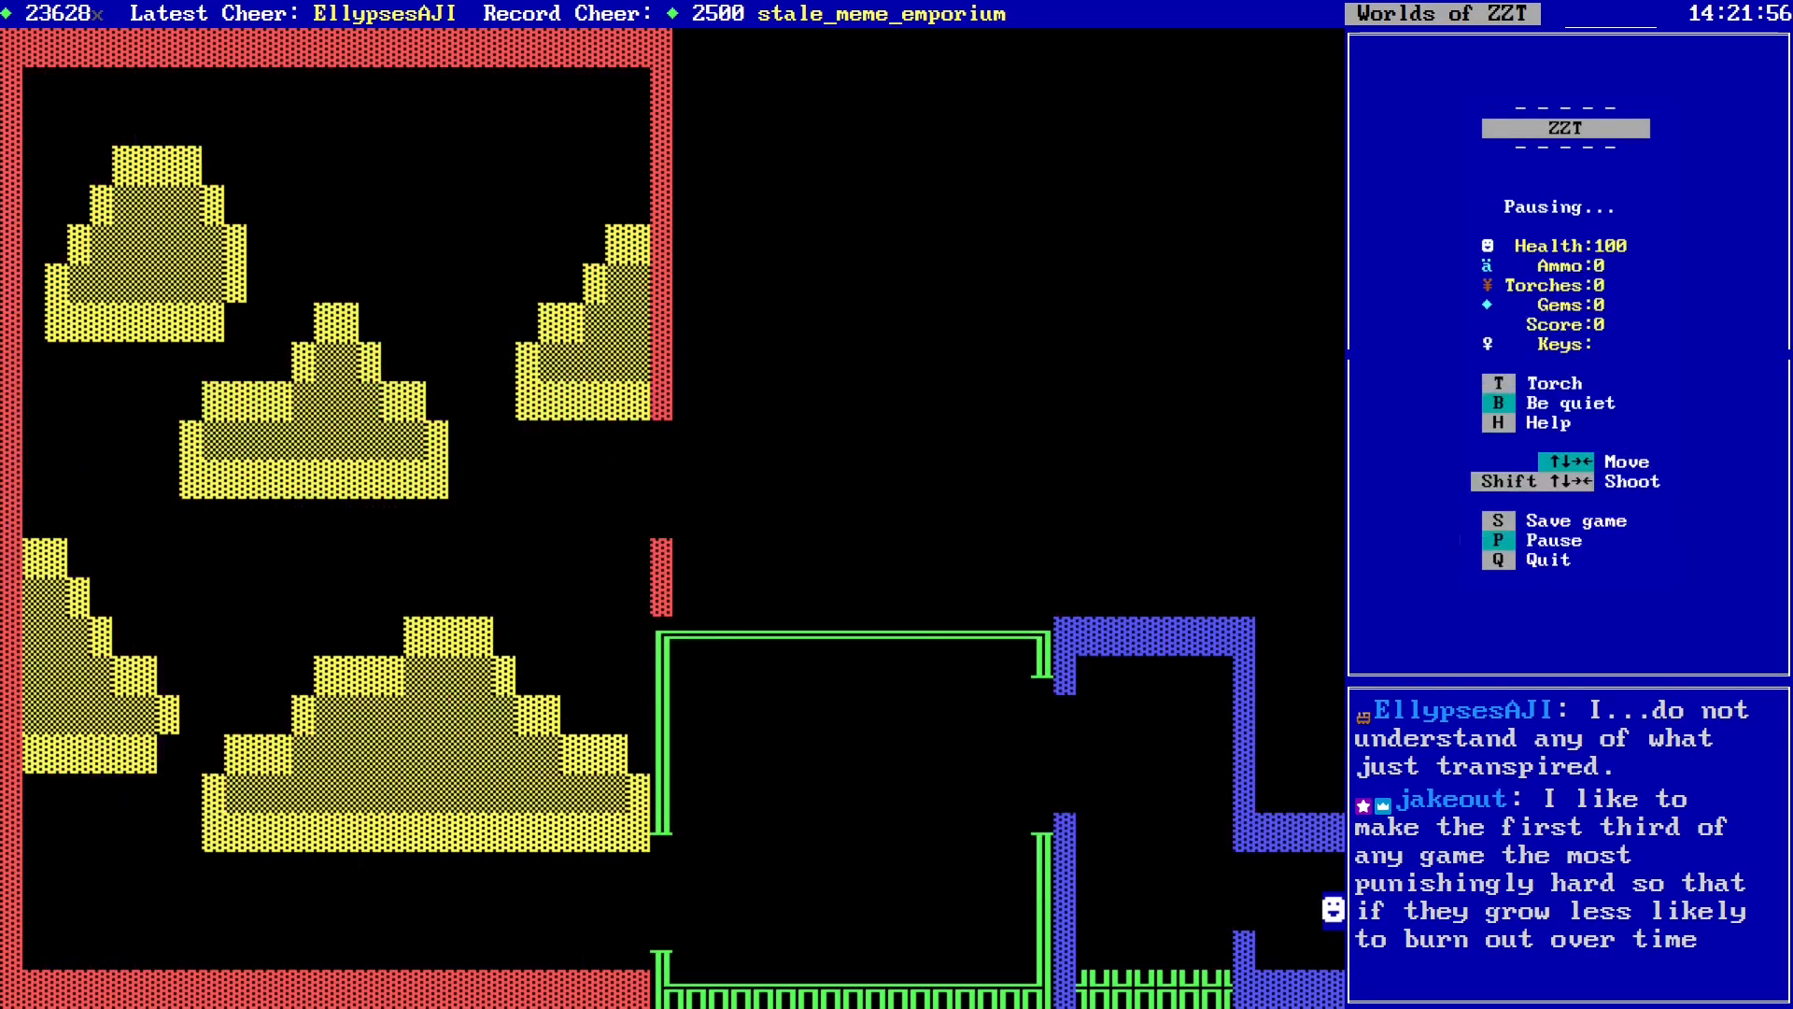
# Step: Playtest the blink wall room by walking west from the start through it into the green room
pyautogui.press('Left')
pyautogui.press('Left')
pyautogui.press('Up')
pyautogui.press('Left')
pyautogui.press('Left')
pyautogui.press('Left')
pyautogui.press('Left')
pyautogui.press('Left')
pyautogui.press('Left')
pyautogui.press('Left')
pyautogui.press('Left')
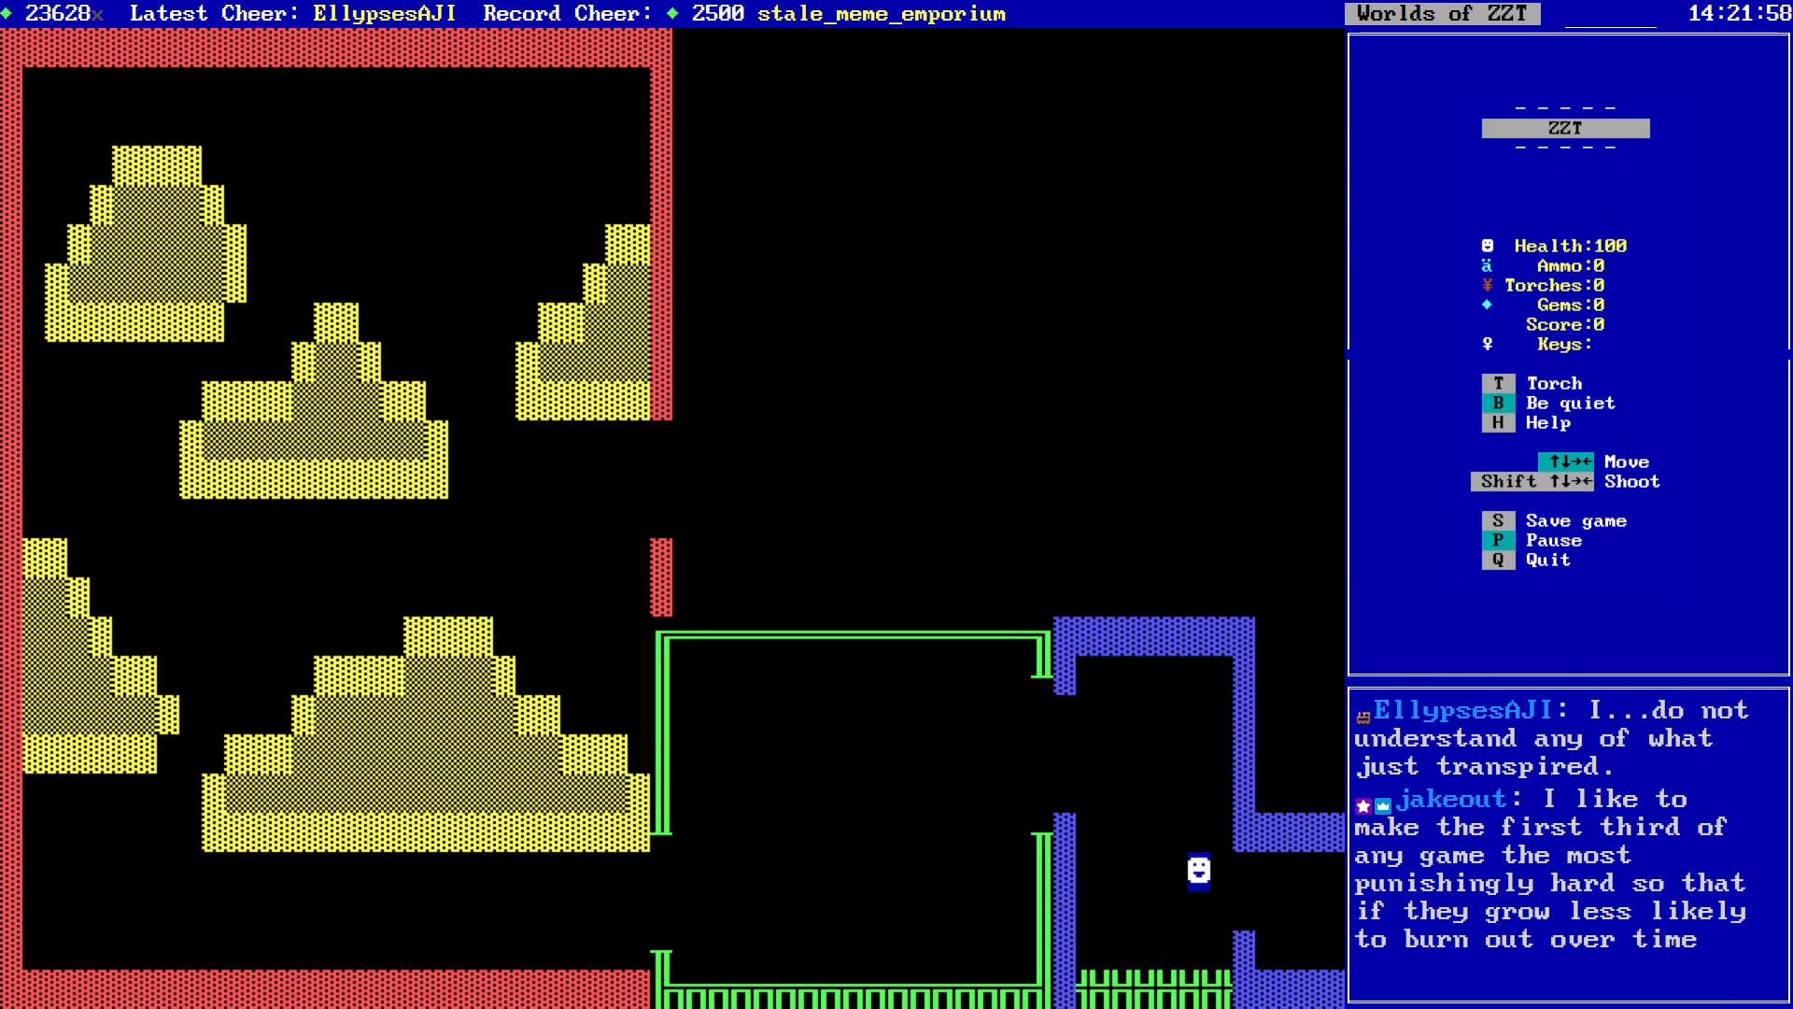
pyautogui.press('Up')
pyautogui.press('Up')
pyautogui.press('Left')
pyautogui.press('Left')
pyautogui.press('Left')
pyautogui.press('Left')
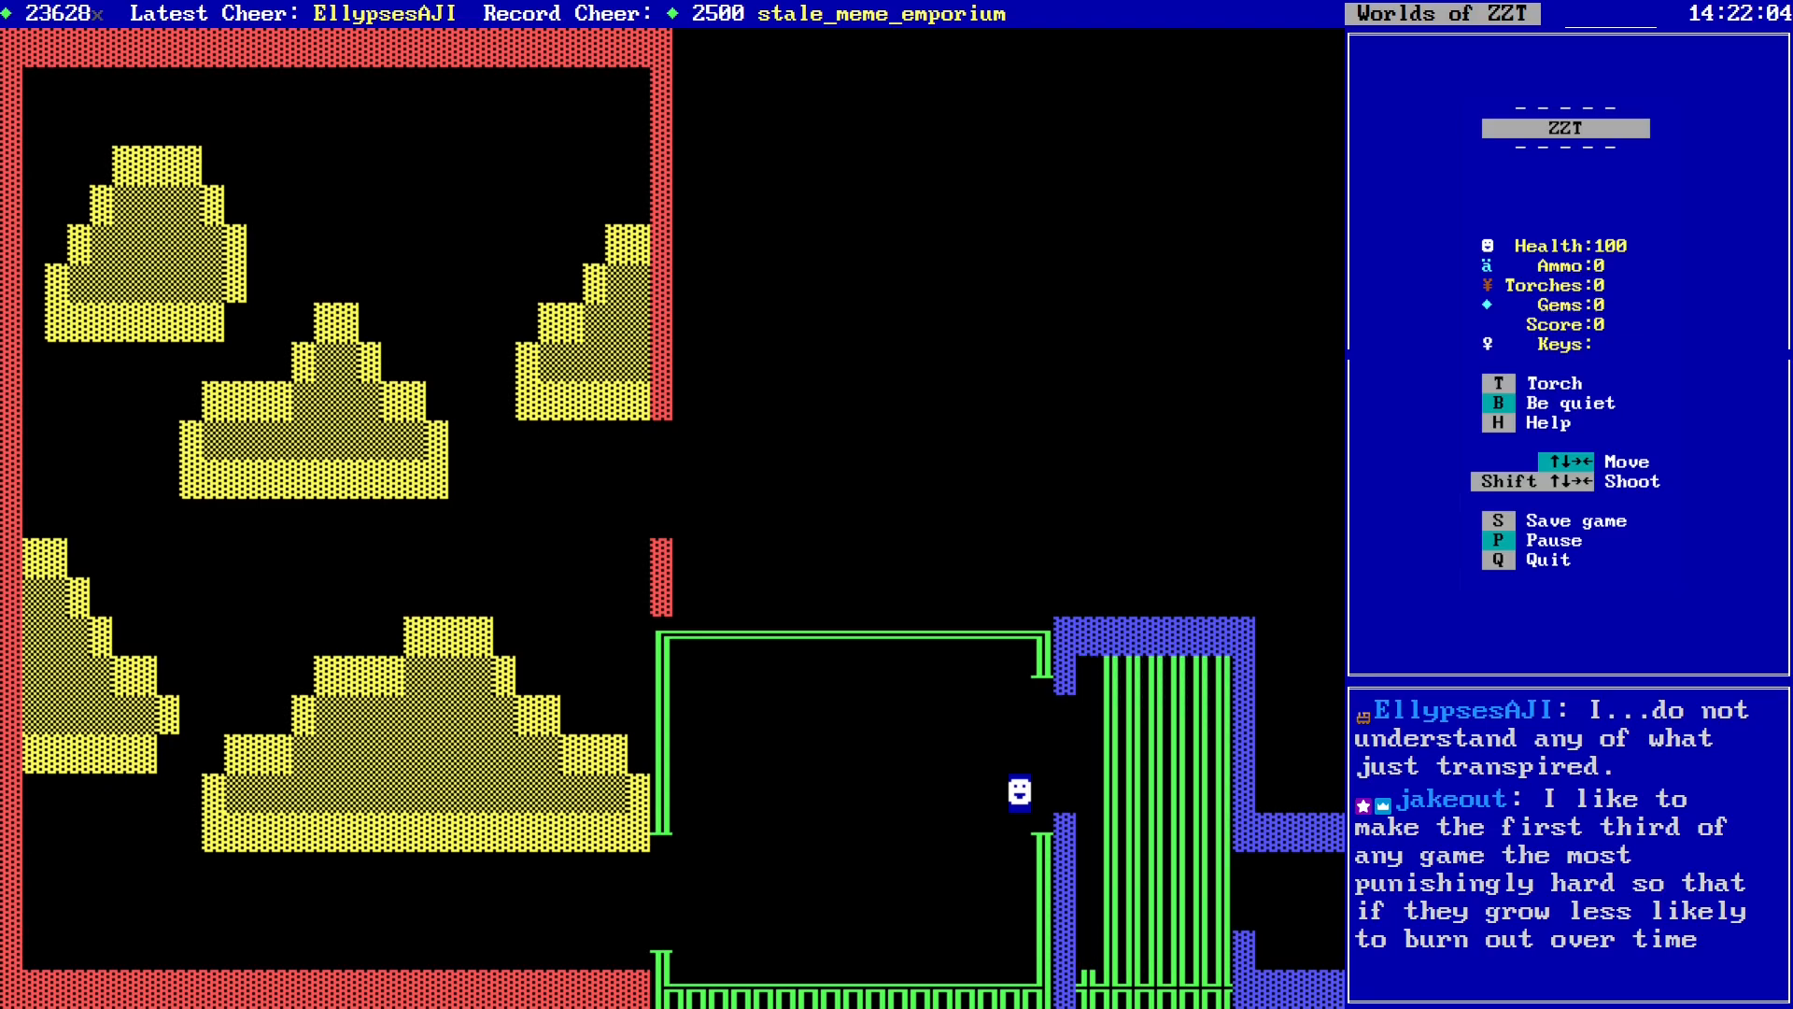
# Step: Playtest the return trip east through the active blink walls and out into the blue corridor
pyautogui.press('Right')
pyautogui.press('Right')
pyautogui.press('Right')
pyautogui.press('Right')
pyautogui.press('Right')
pyautogui.press('Right')
pyautogui.press('Right')
pyautogui.press('Right')
pyautogui.press('Right')
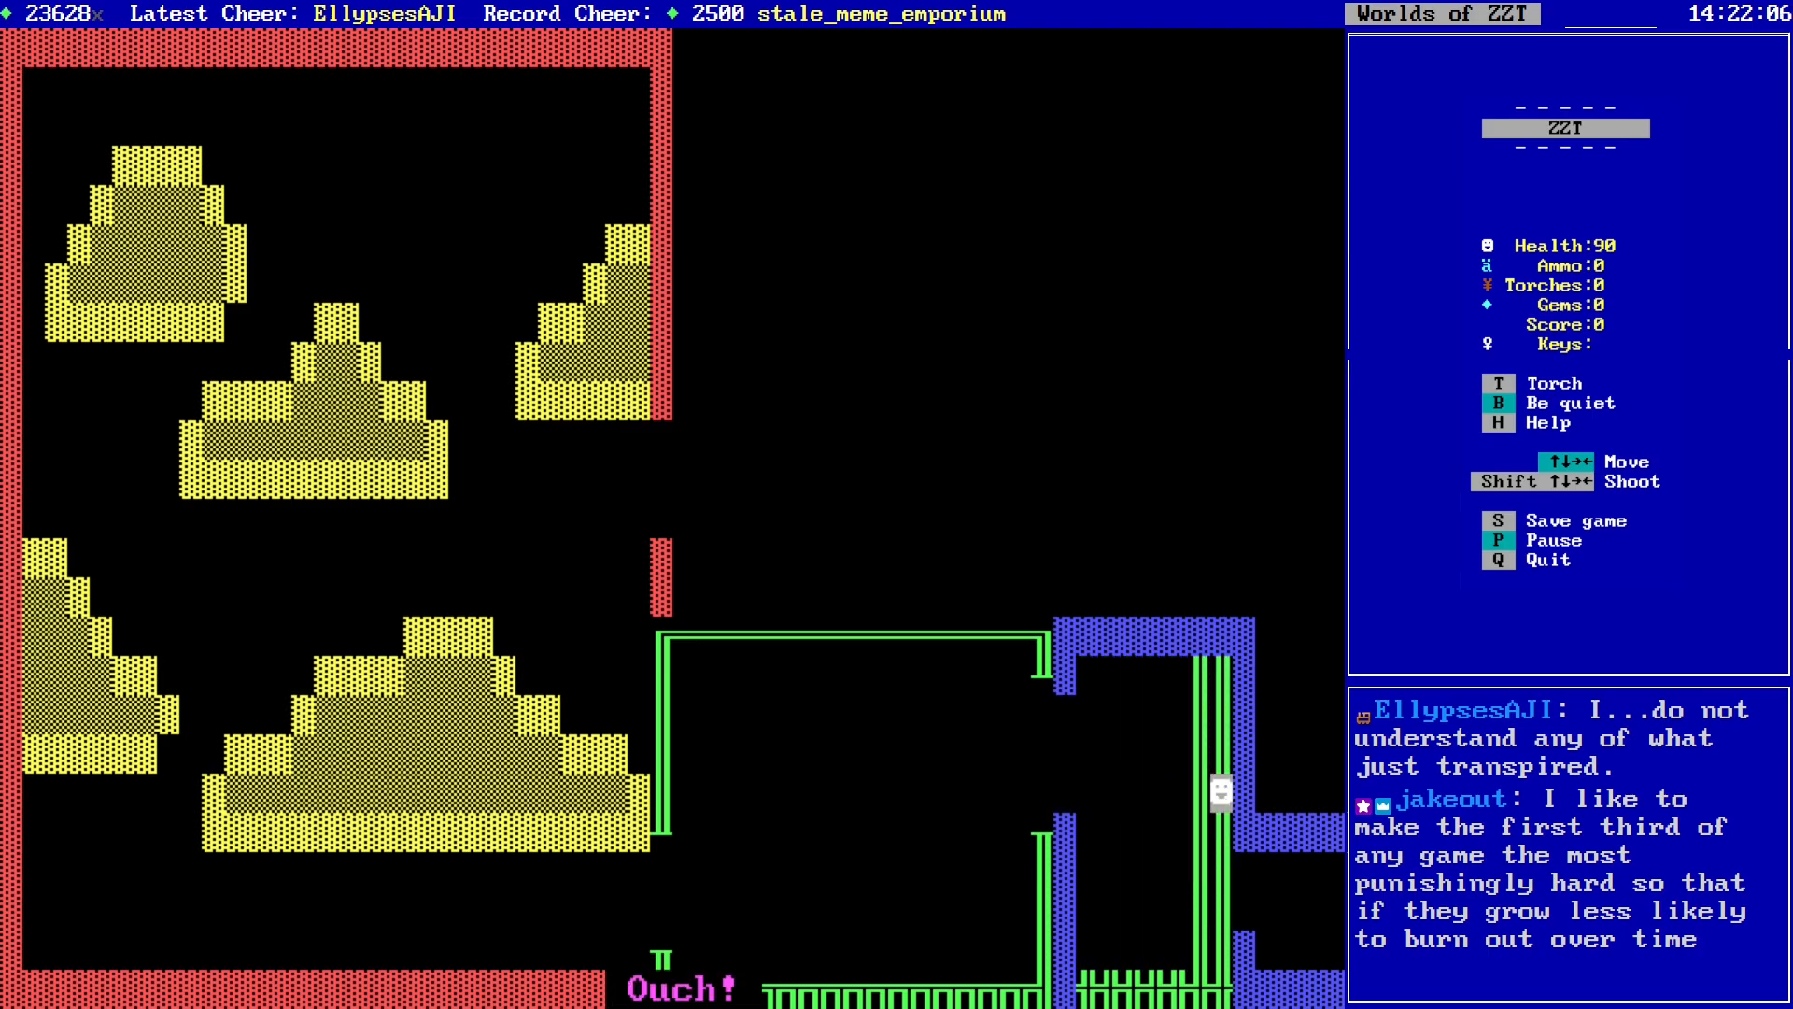
pyautogui.press('Down')
pyautogui.press('Down')
pyautogui.press('Down')
pyautogui.press('Down')
pyautogui.press('Right')
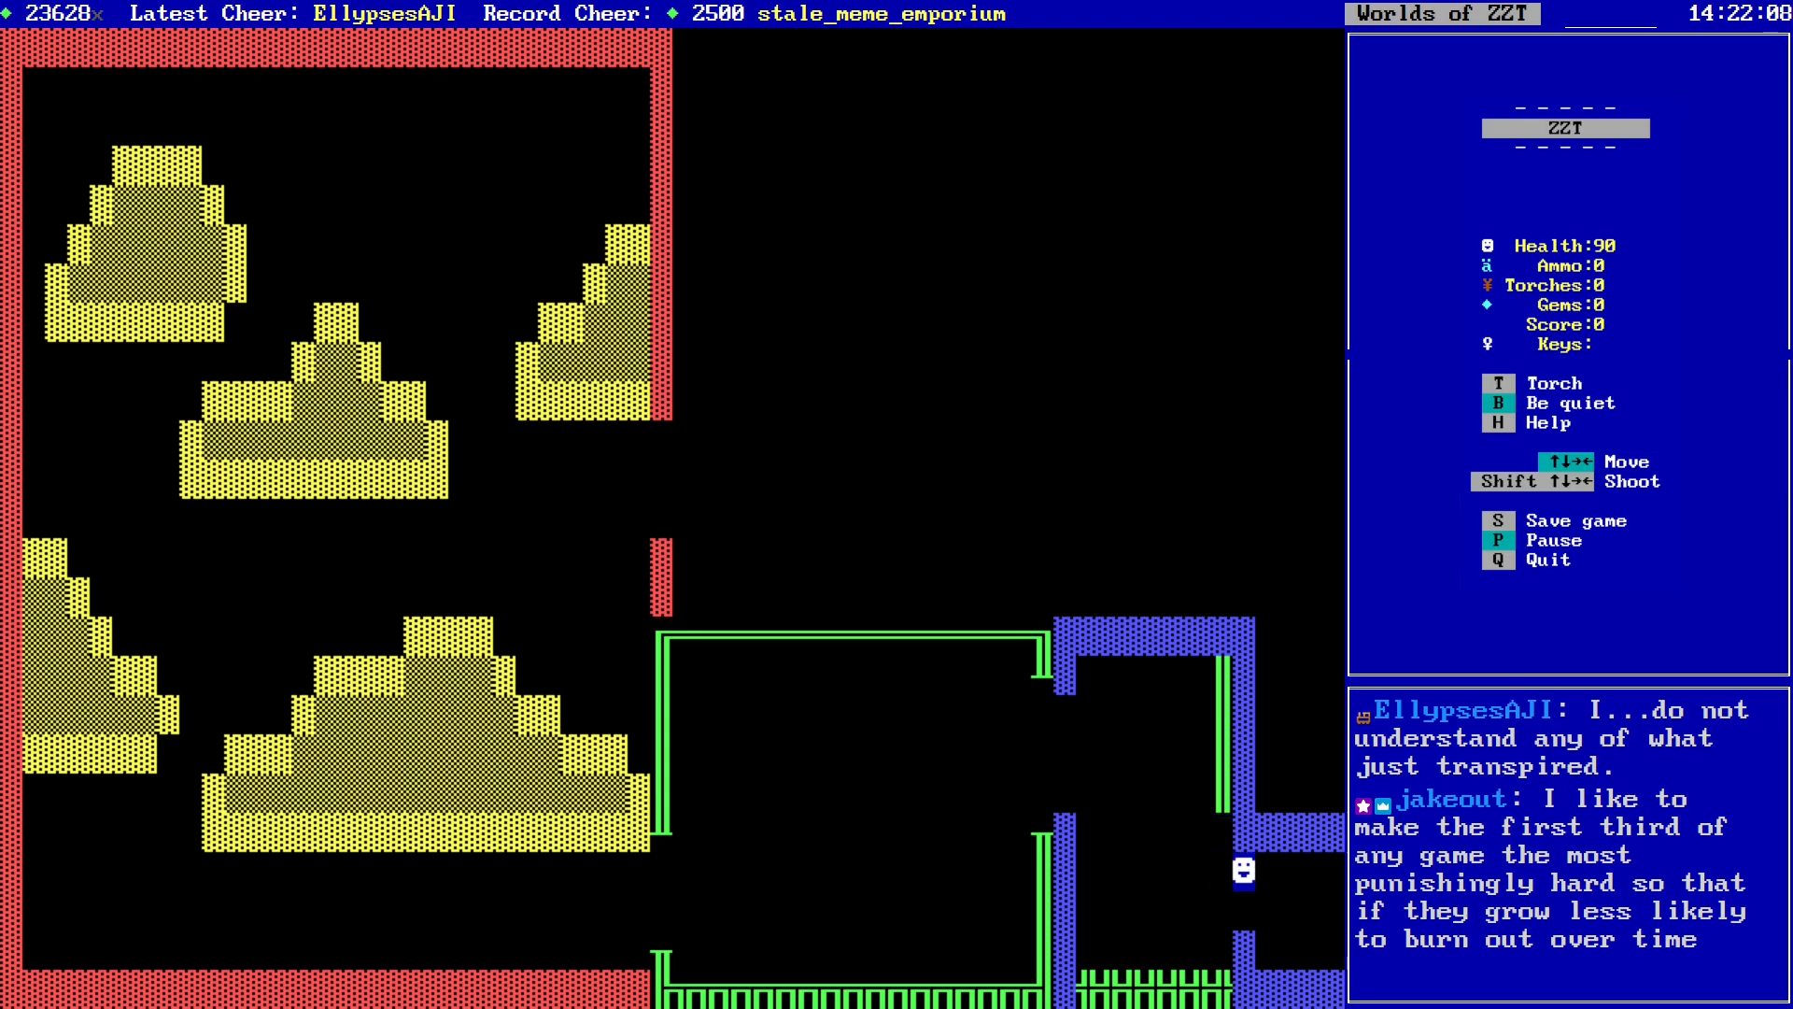
pyautogui.press('Right')
# Step: Re-enter the blue room from the corridor, test being hit by the blink walls and walk back out
pyautogui.press('Left')
pyautogui.press('Left')
pyautogui.press('Left')
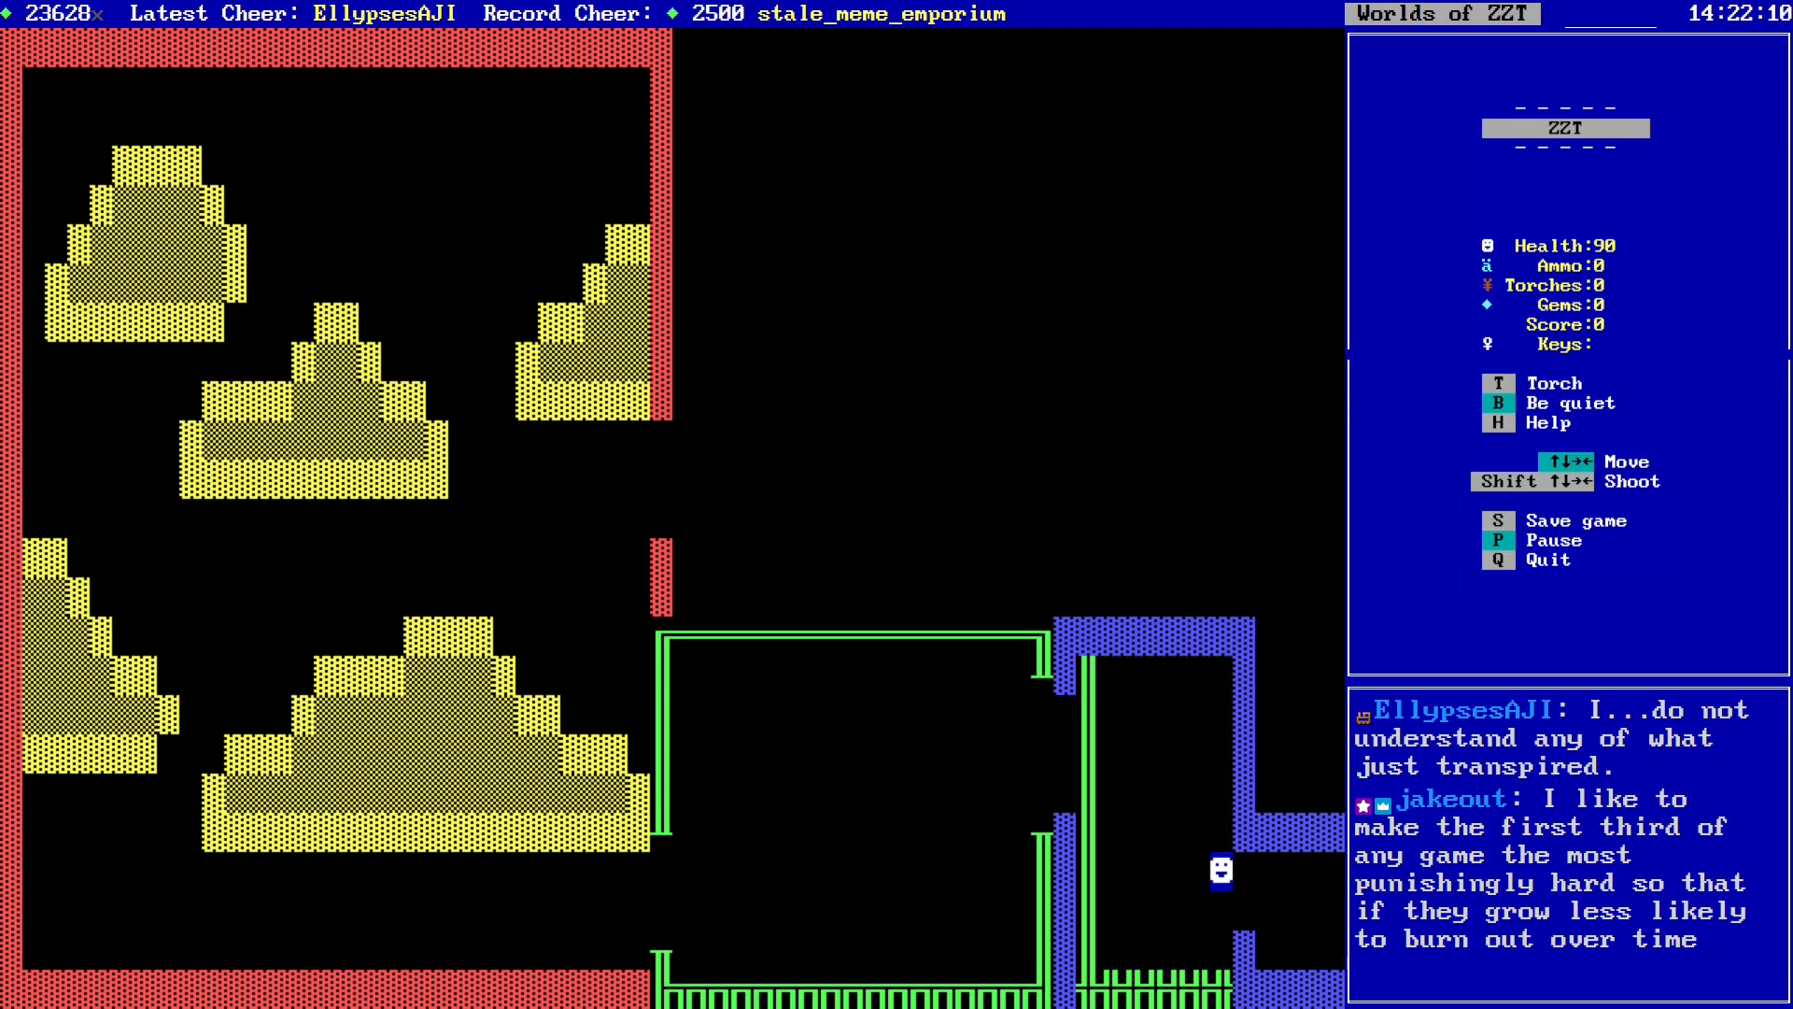
pyautogui.press('Up')
pyautogui.press('Up')
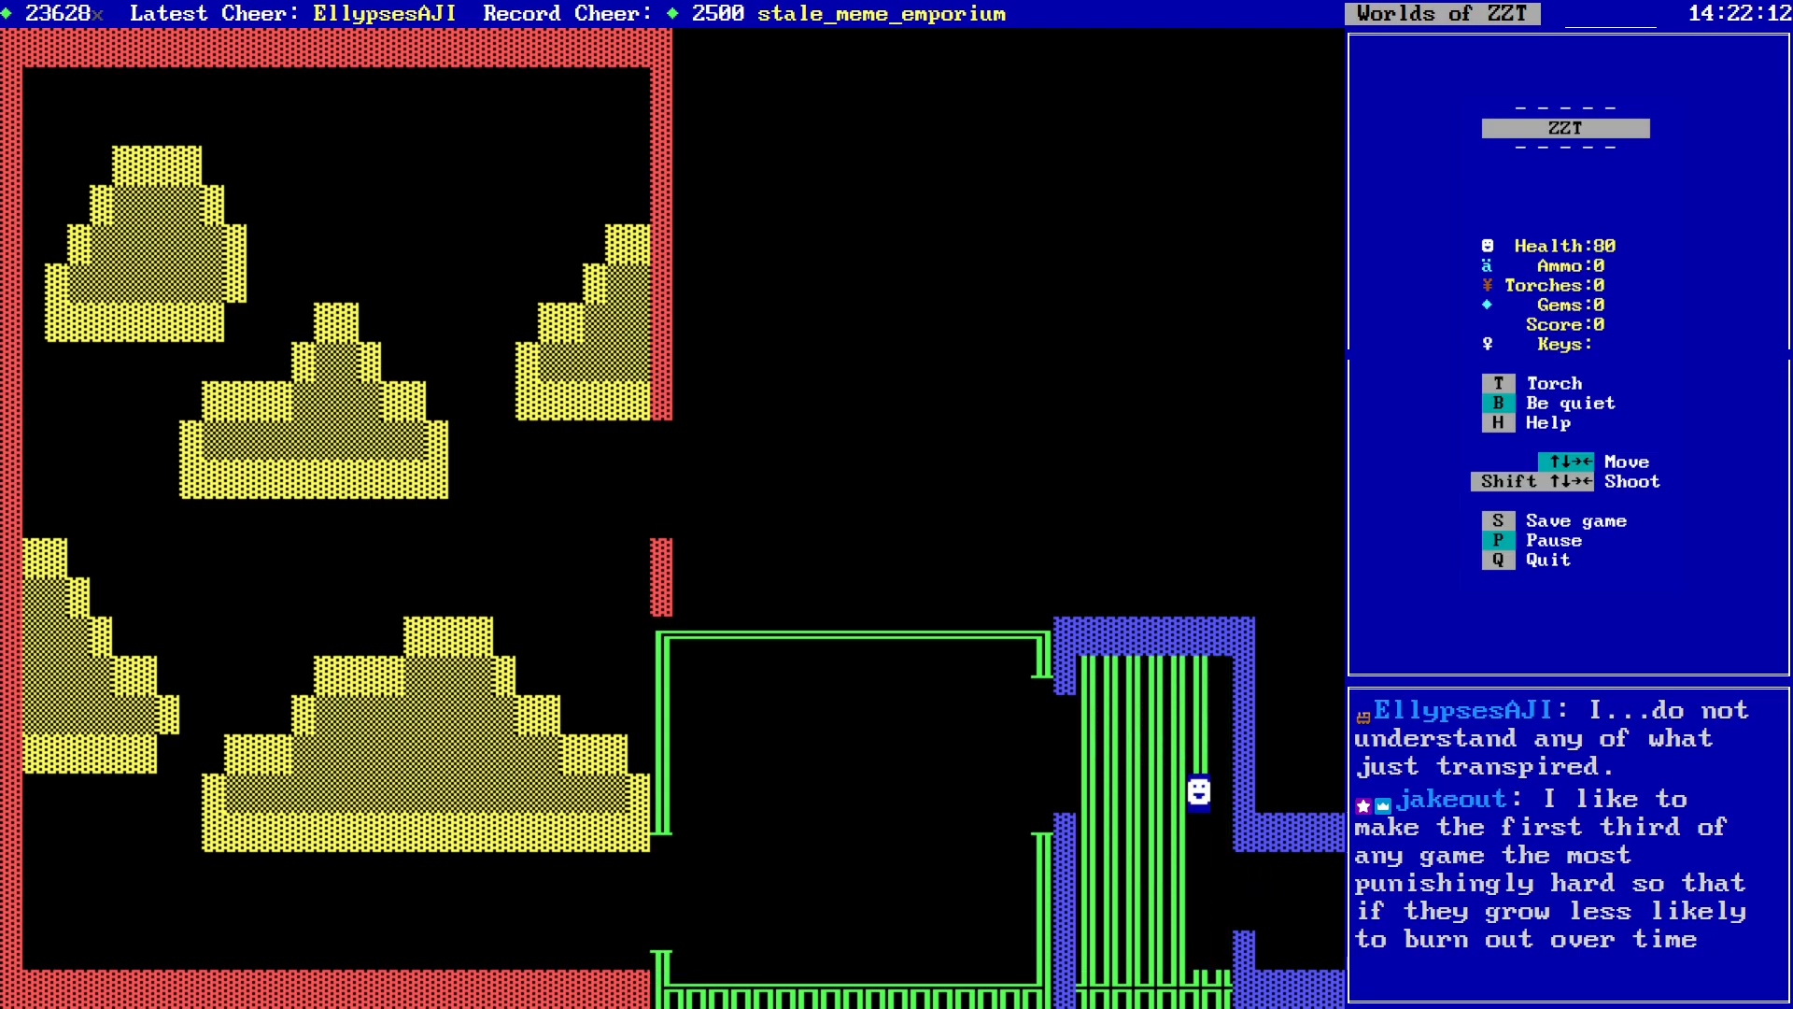
pyautogui.press('Right')
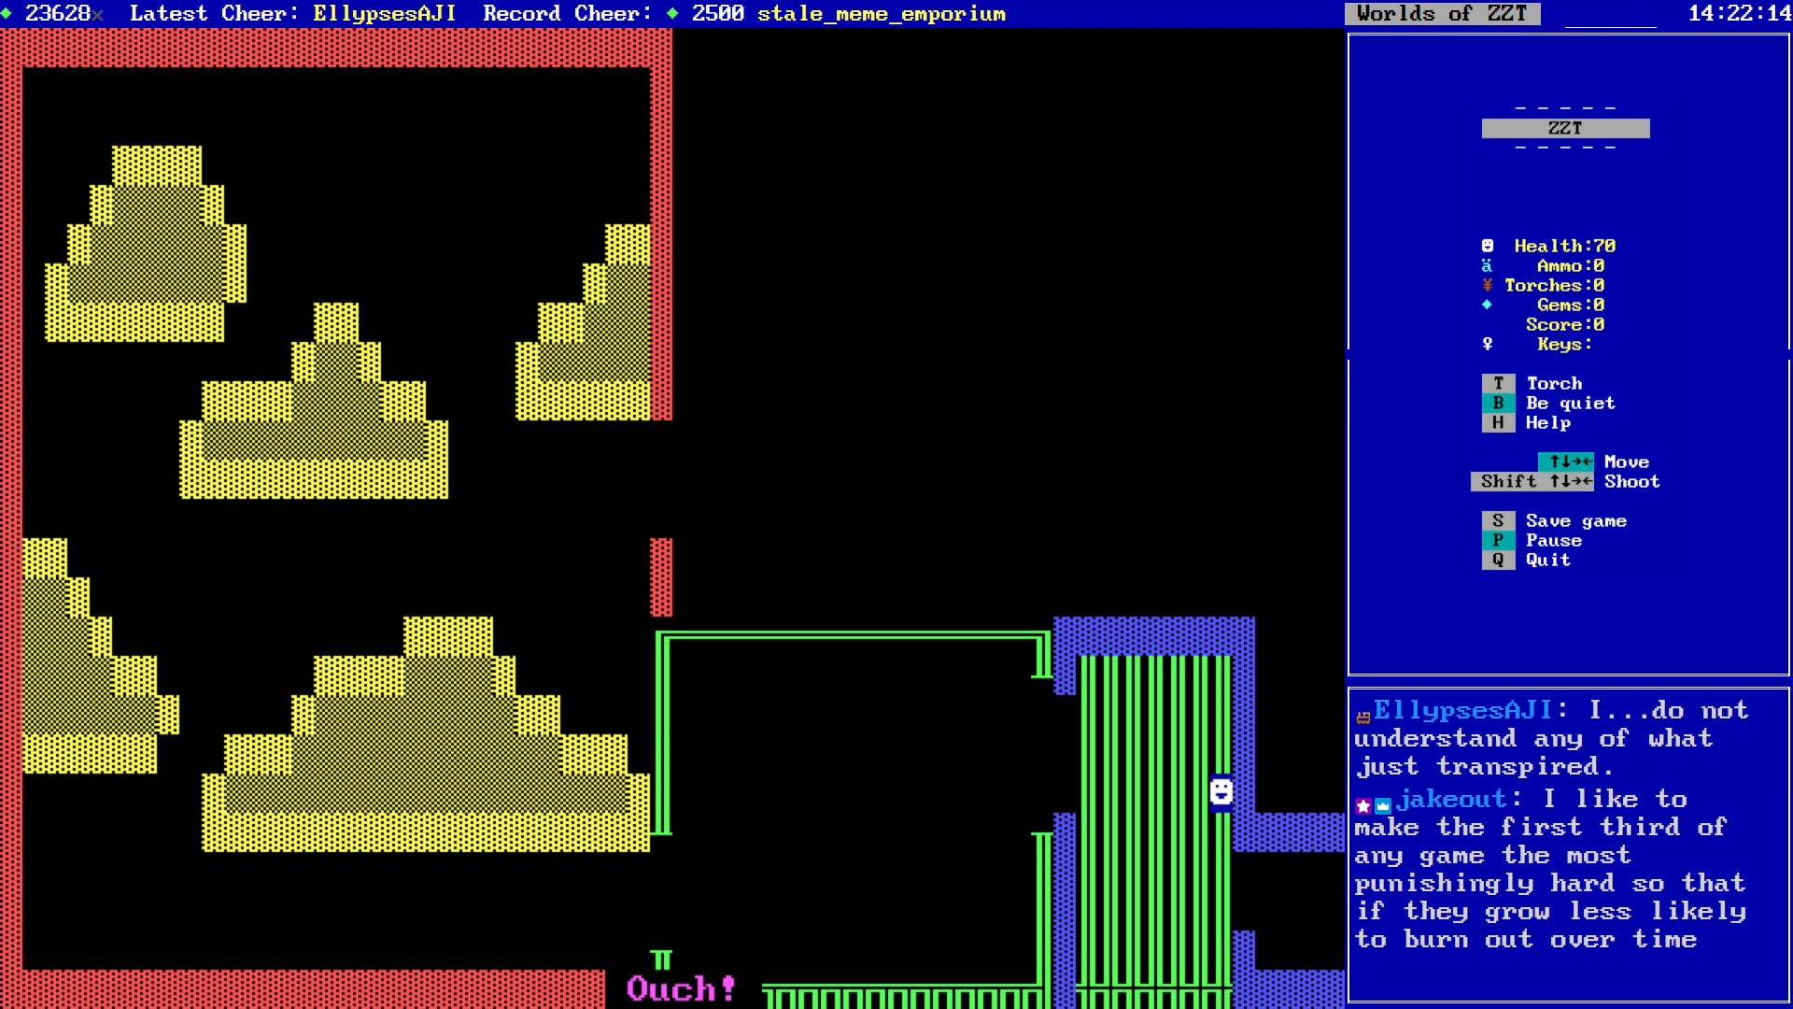
pyautogui.press('Down')
pyautogui.press('Down')
pyautogui.press('Down')
pyautogui.press('Down')
pyautogui.press('Right')
pyautogui.press('Right')
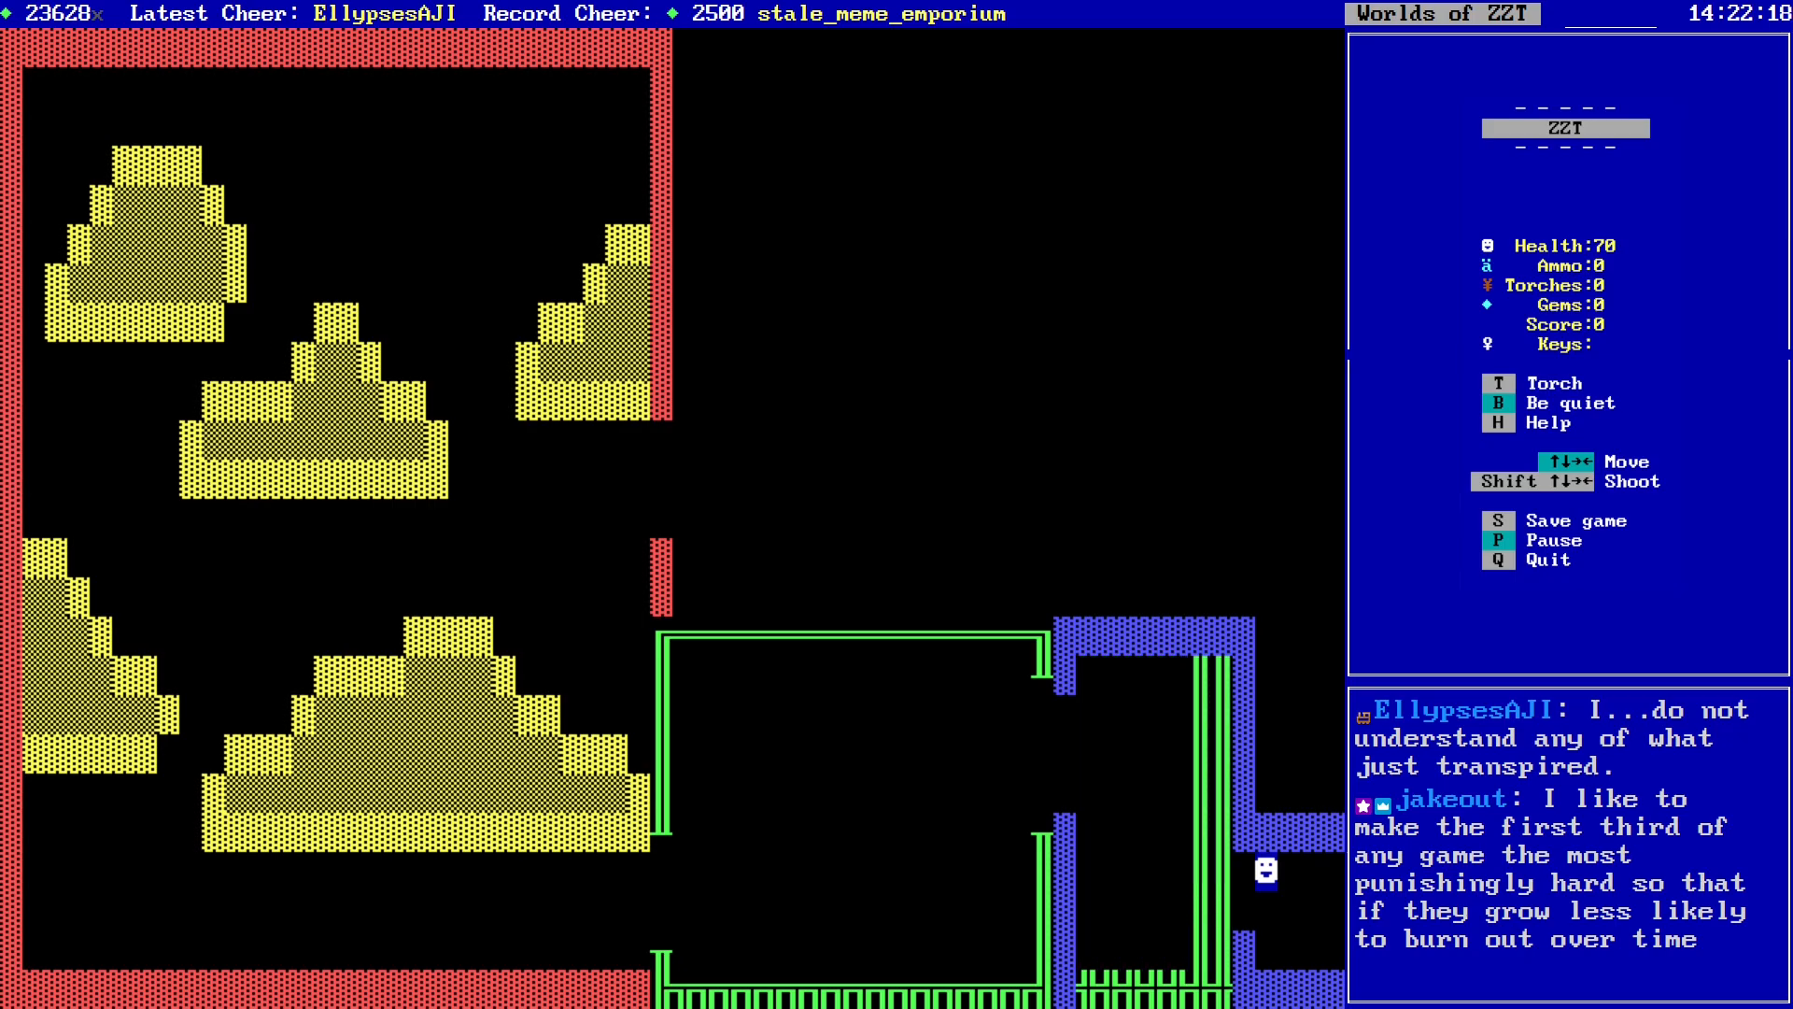
pyautogui.press('Left')
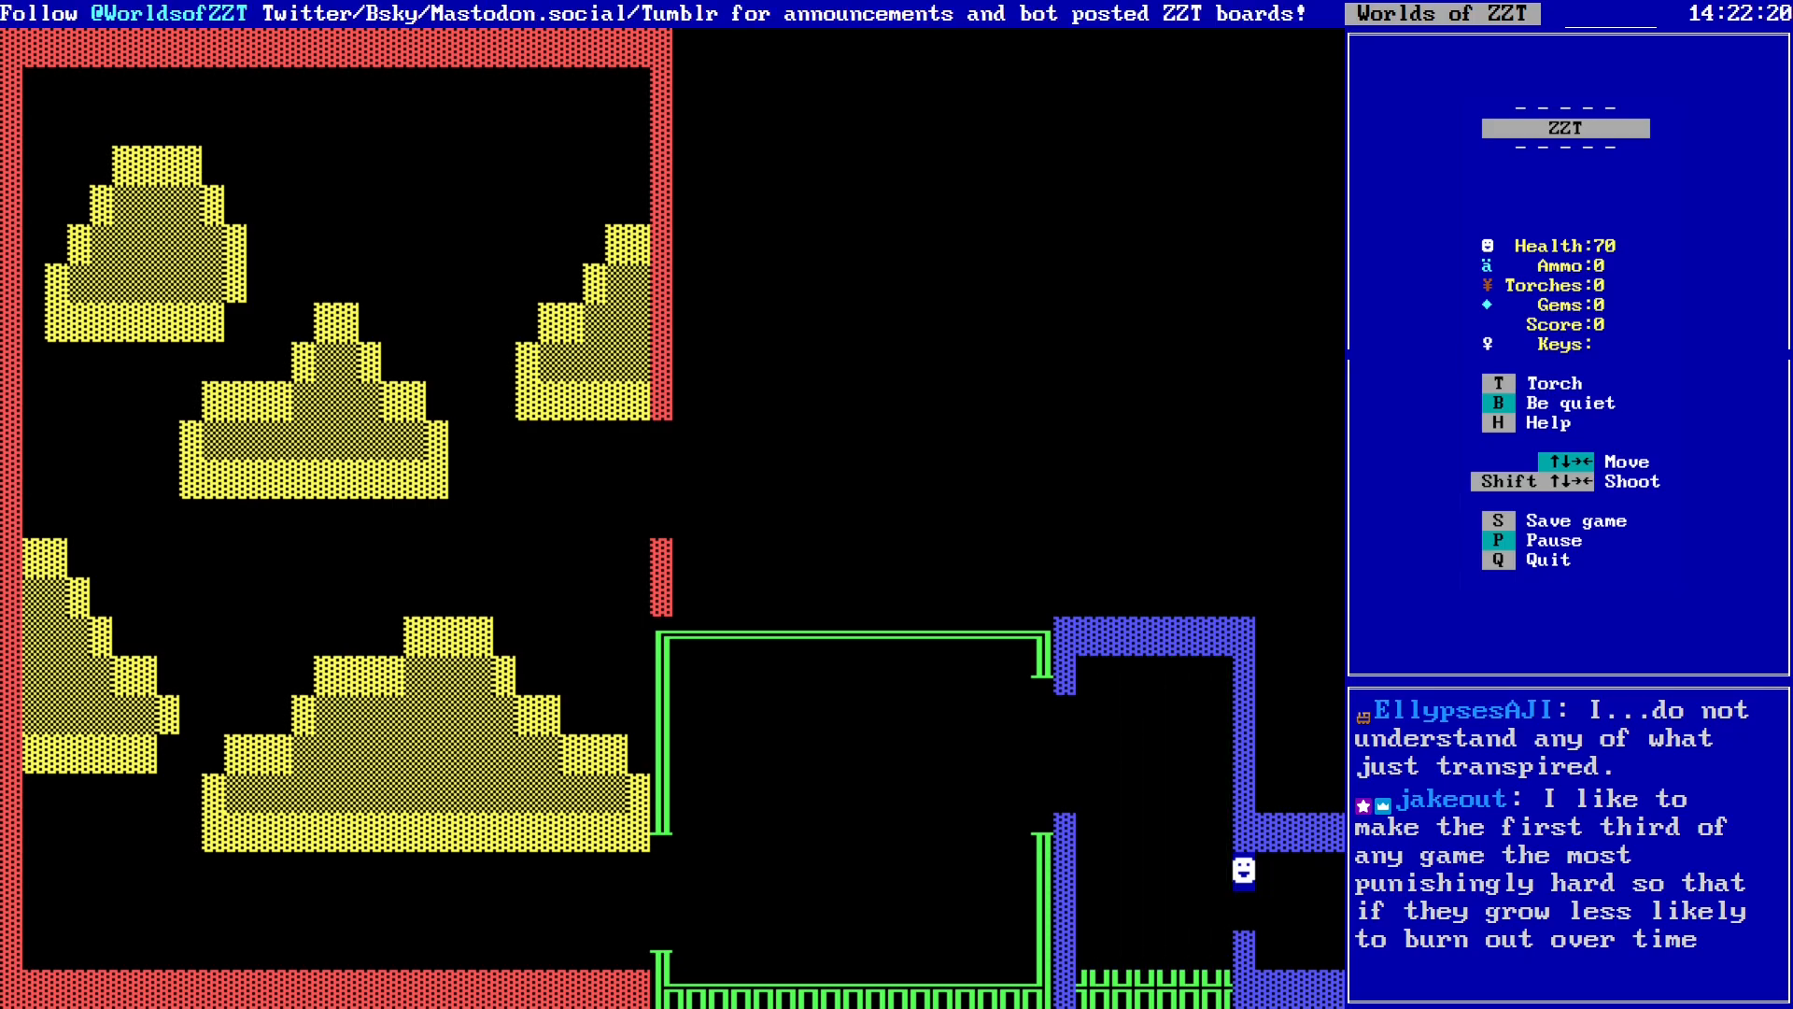
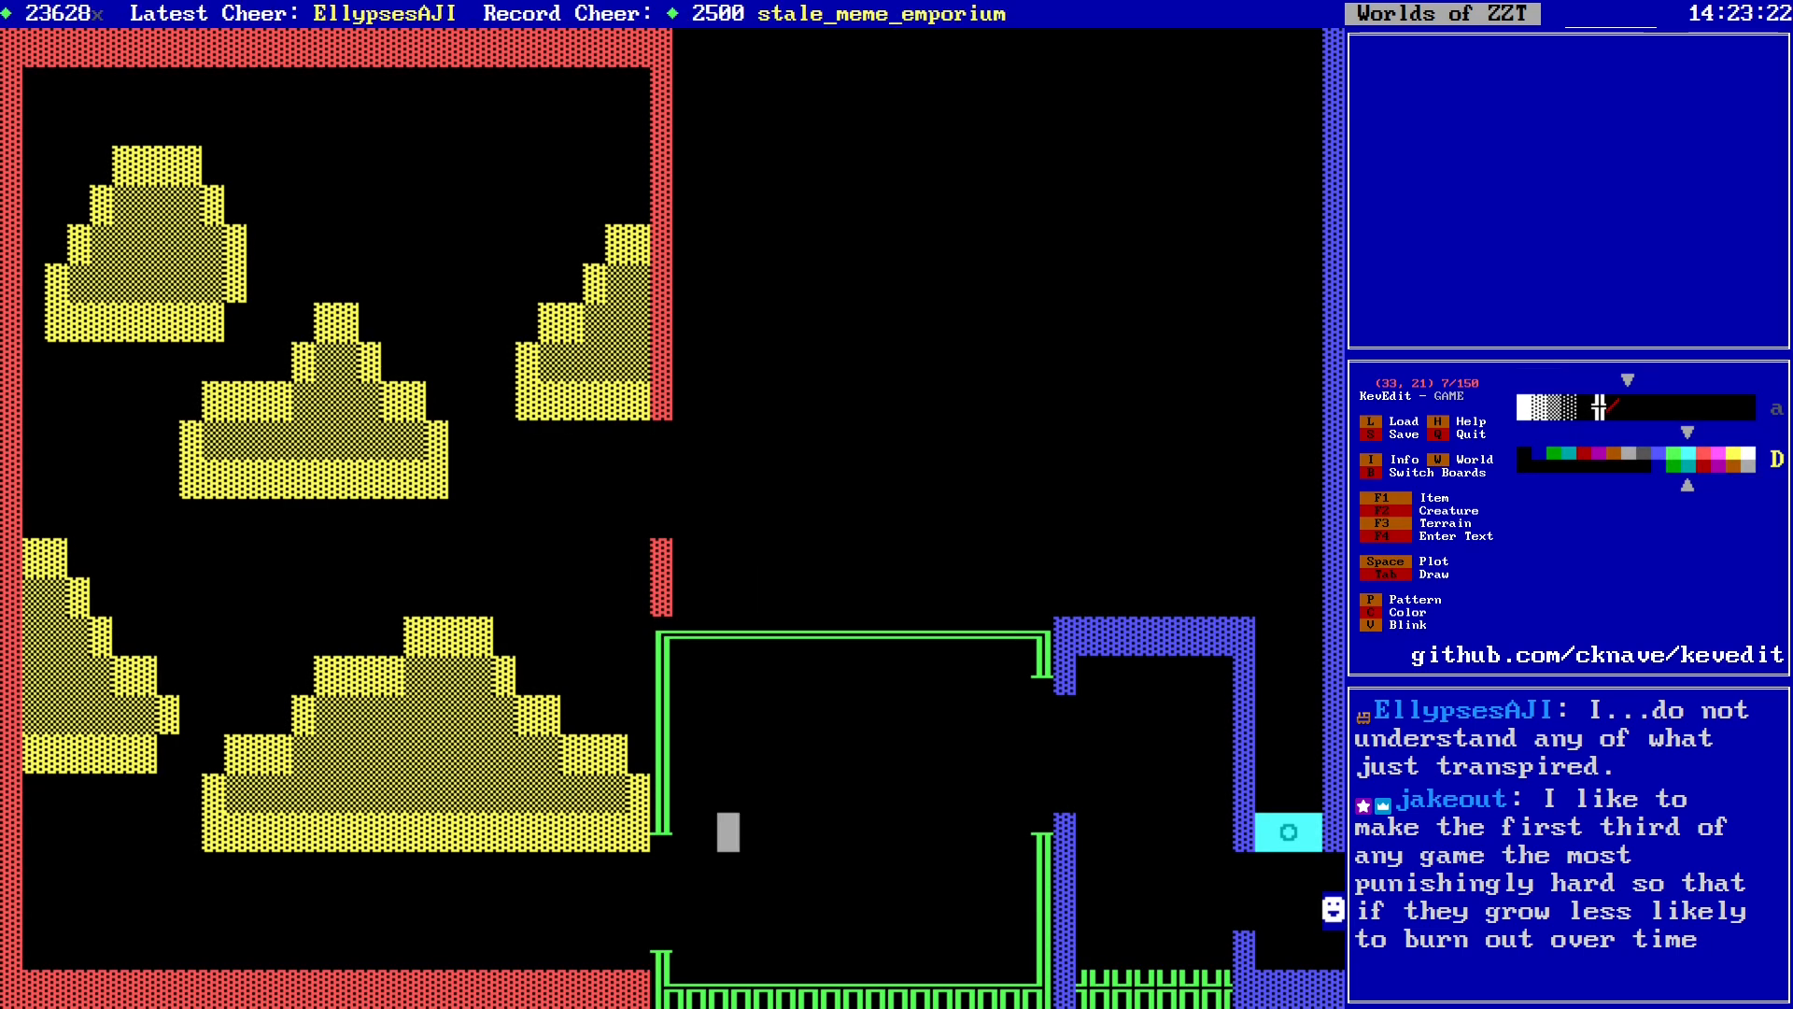
# Step: Examine the Construction Zone board's info, especially the Re-Enter When Zapped option
pyautogui.press('Right')
pyautogui.press('Right')
pyautogui.press('Right')
pyautogui.press('Right')
pyautogui.press('Right')
pyautogui.press('Right')
pyautogui.press('Right')
pyautogui.press('Right')
pyautogui.press('Right')
pyautogui.press('Right')
pyautogui.press('Right')
pyautogui.press('Right')
pyautogui.press('Right')
pyautogui.press('Right')
pyautogui.press('Right')
pyautogui.press('Right')
pyautogui.press('Right')
pyautogui.press('Right')
pyautogui.press('Right')
pyautogui.press('Right')
pyautogui.press('Left')
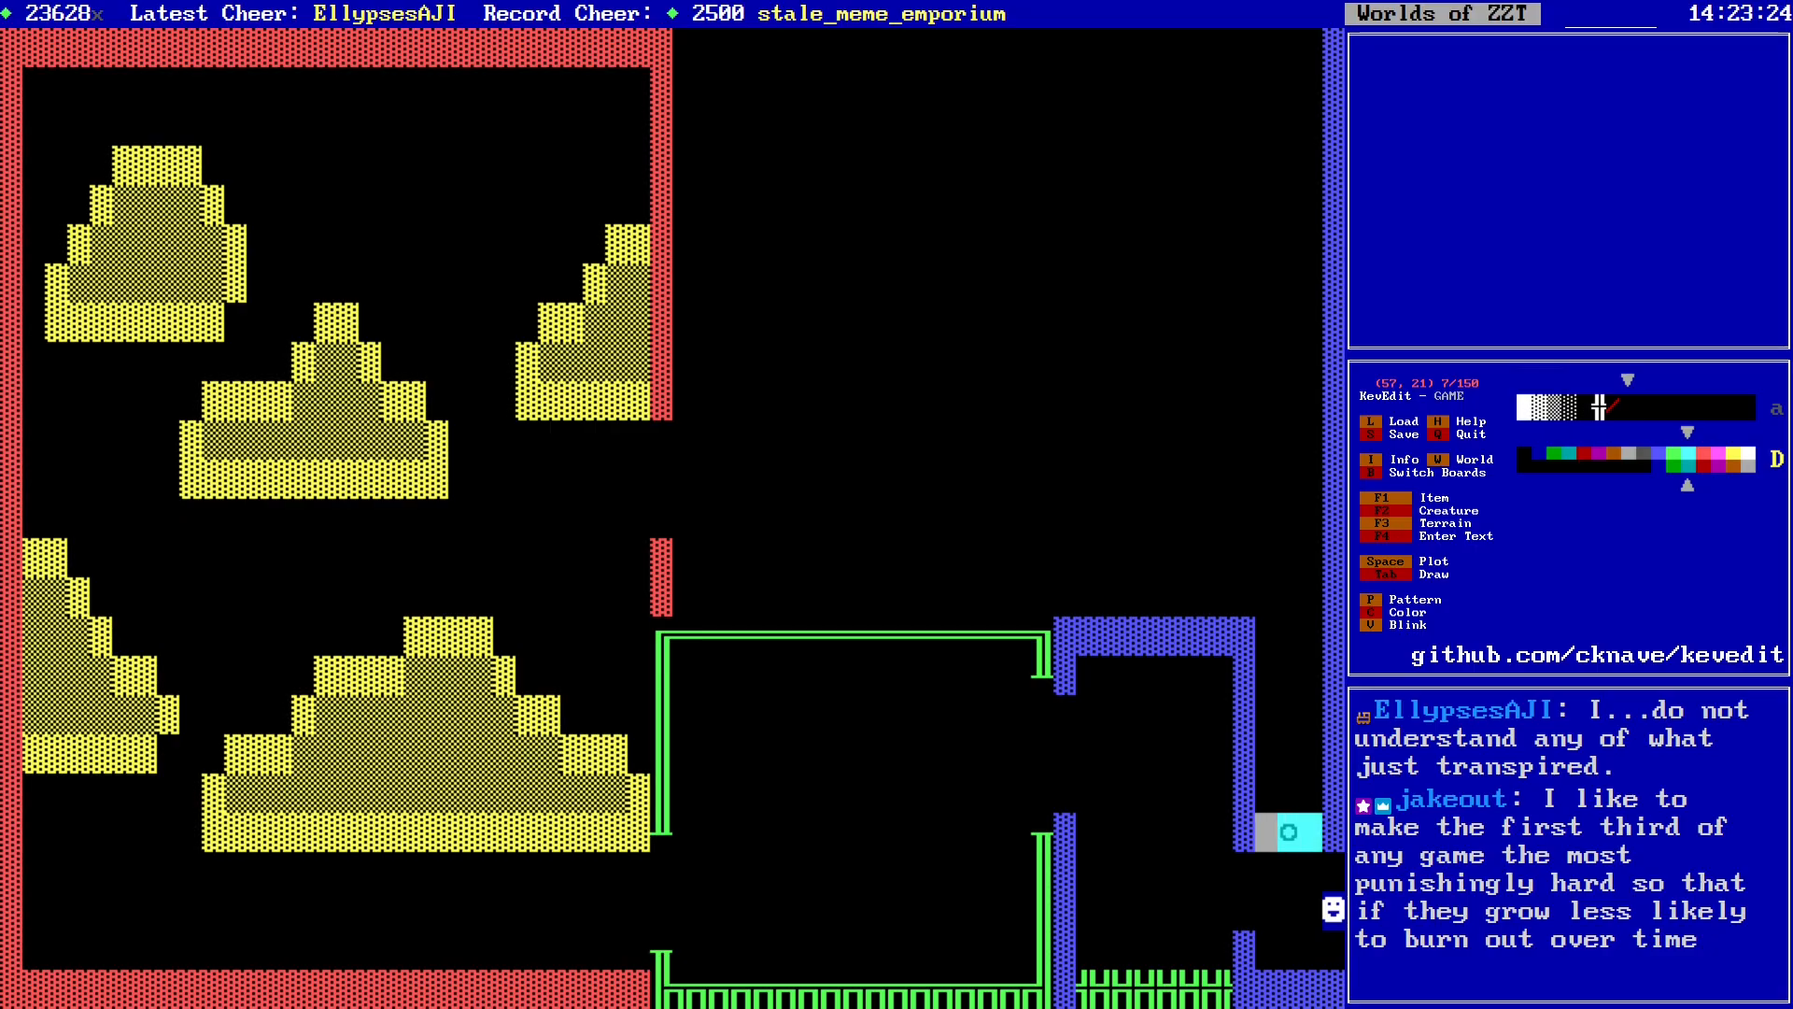
pyautogui.press('Down')
pyautogui.press('i')
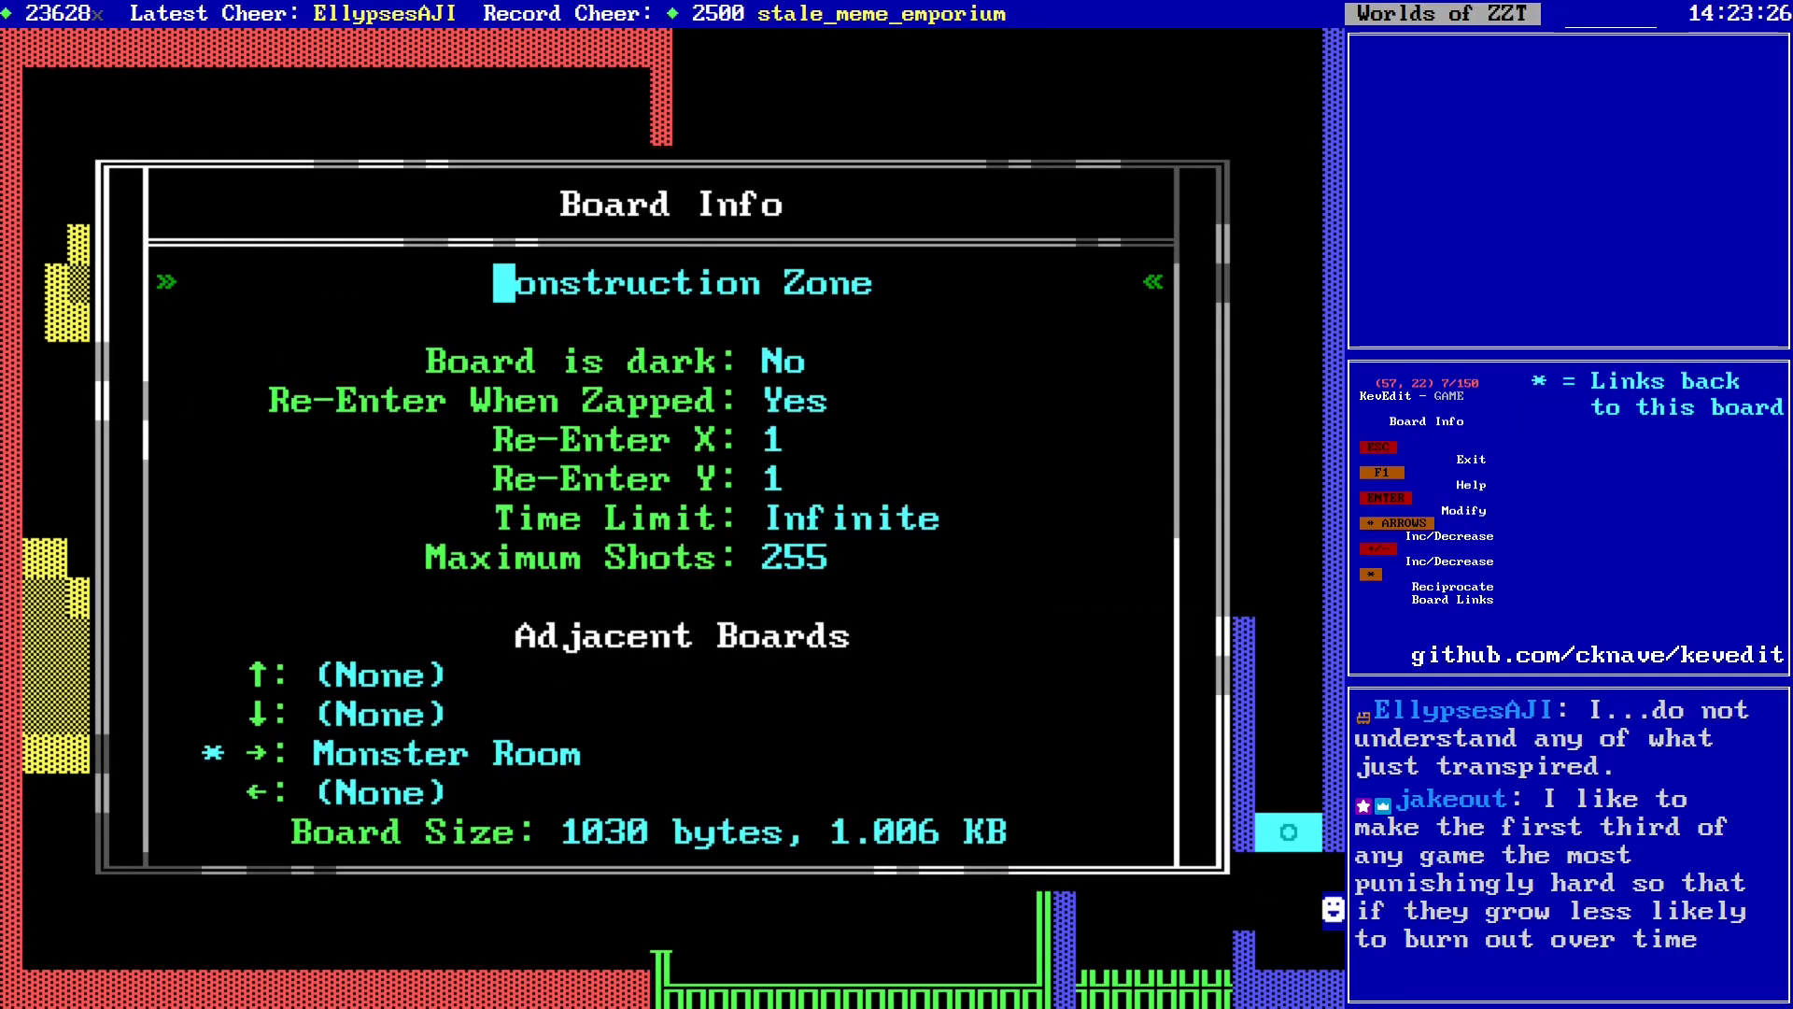
pyautogui.press('Down')
pyautogui.press('Down')
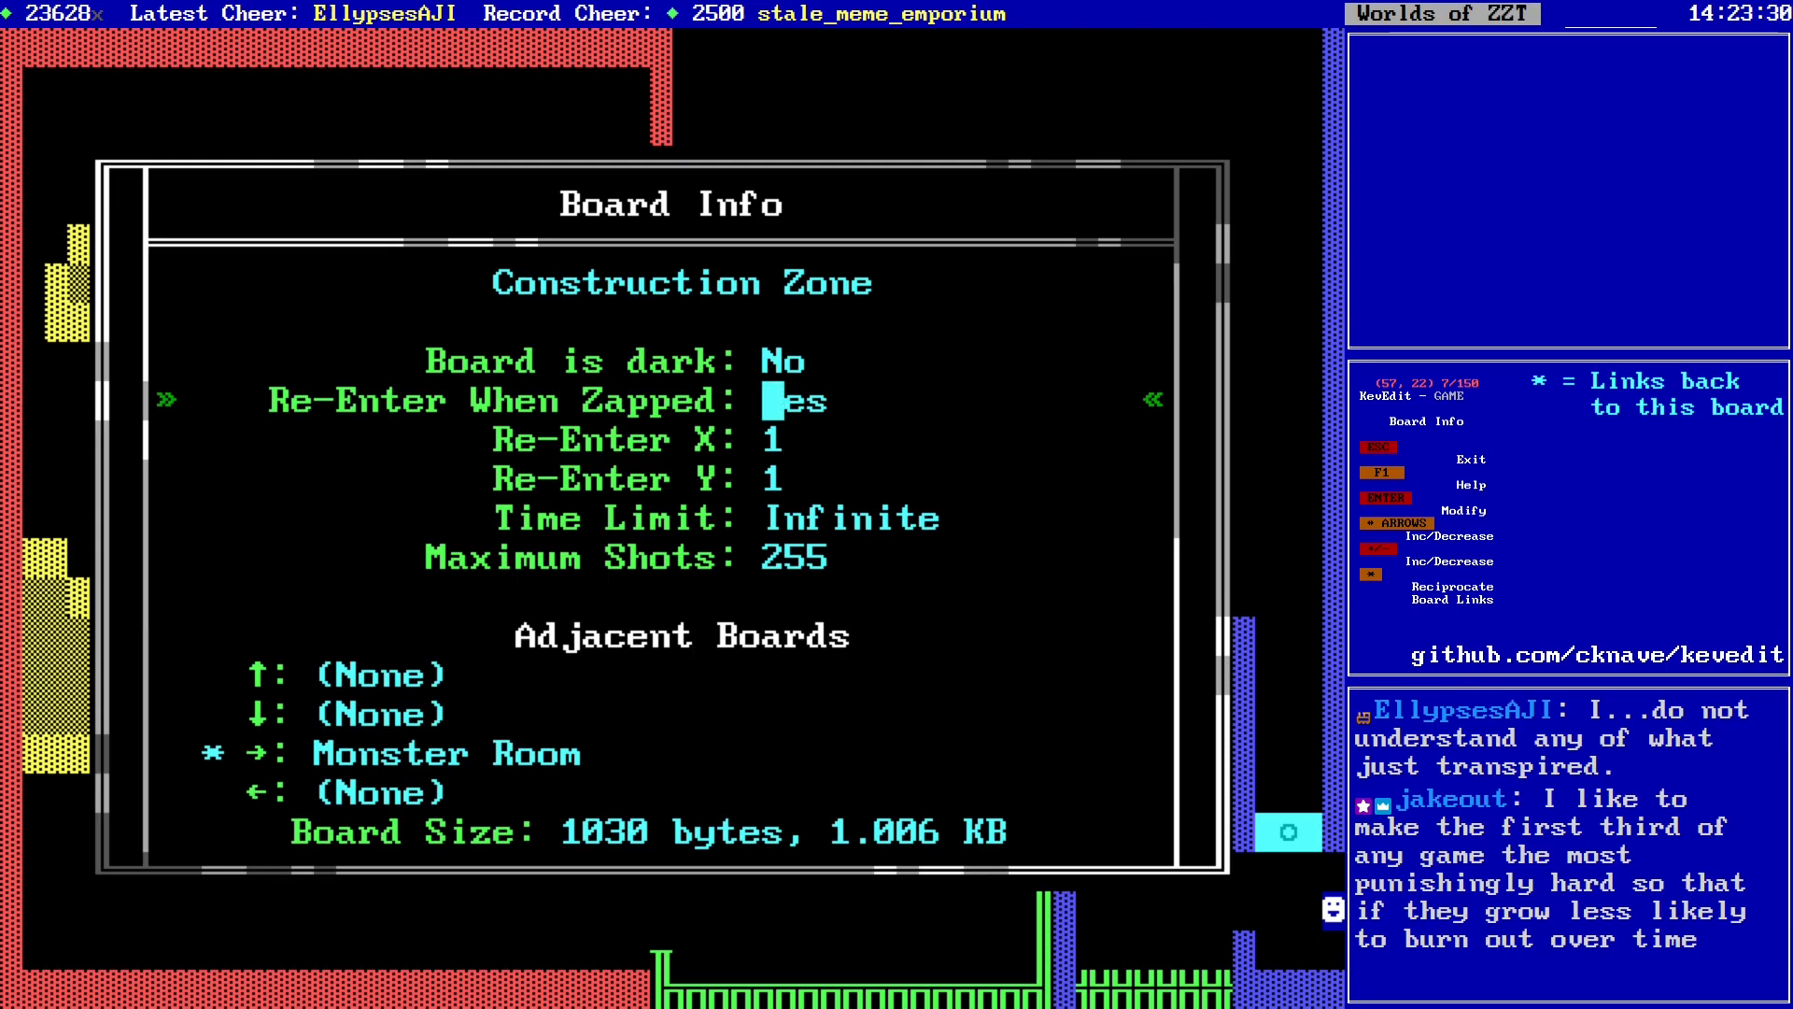
pyautogui.press('Escape')
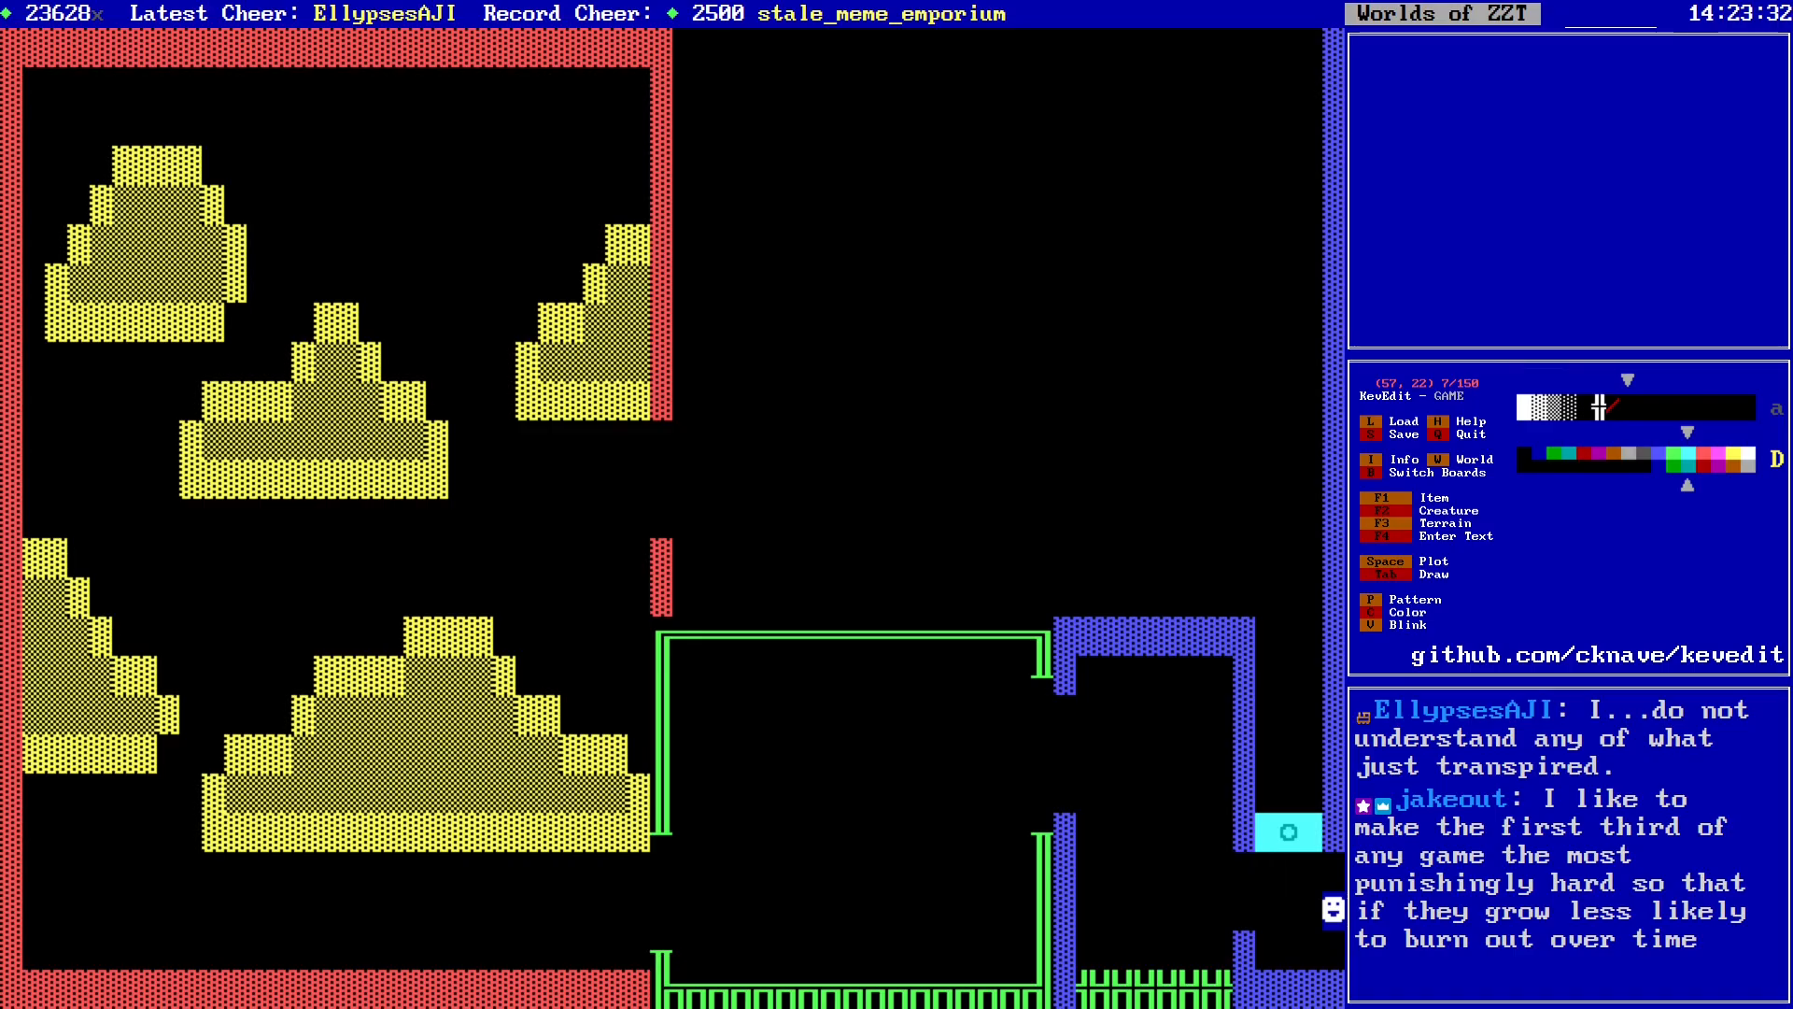
# Step: Save the world over the existing GAME file and check the board info again
pyautogui.press('s')
pyautogui.press('Return')
pyautogui.press('y')
pyautogui.press('Left')
pyautogui.press('Left')
pyautogui.press('Left')
pyautogui.press('Left')
pyautogui.press('i')
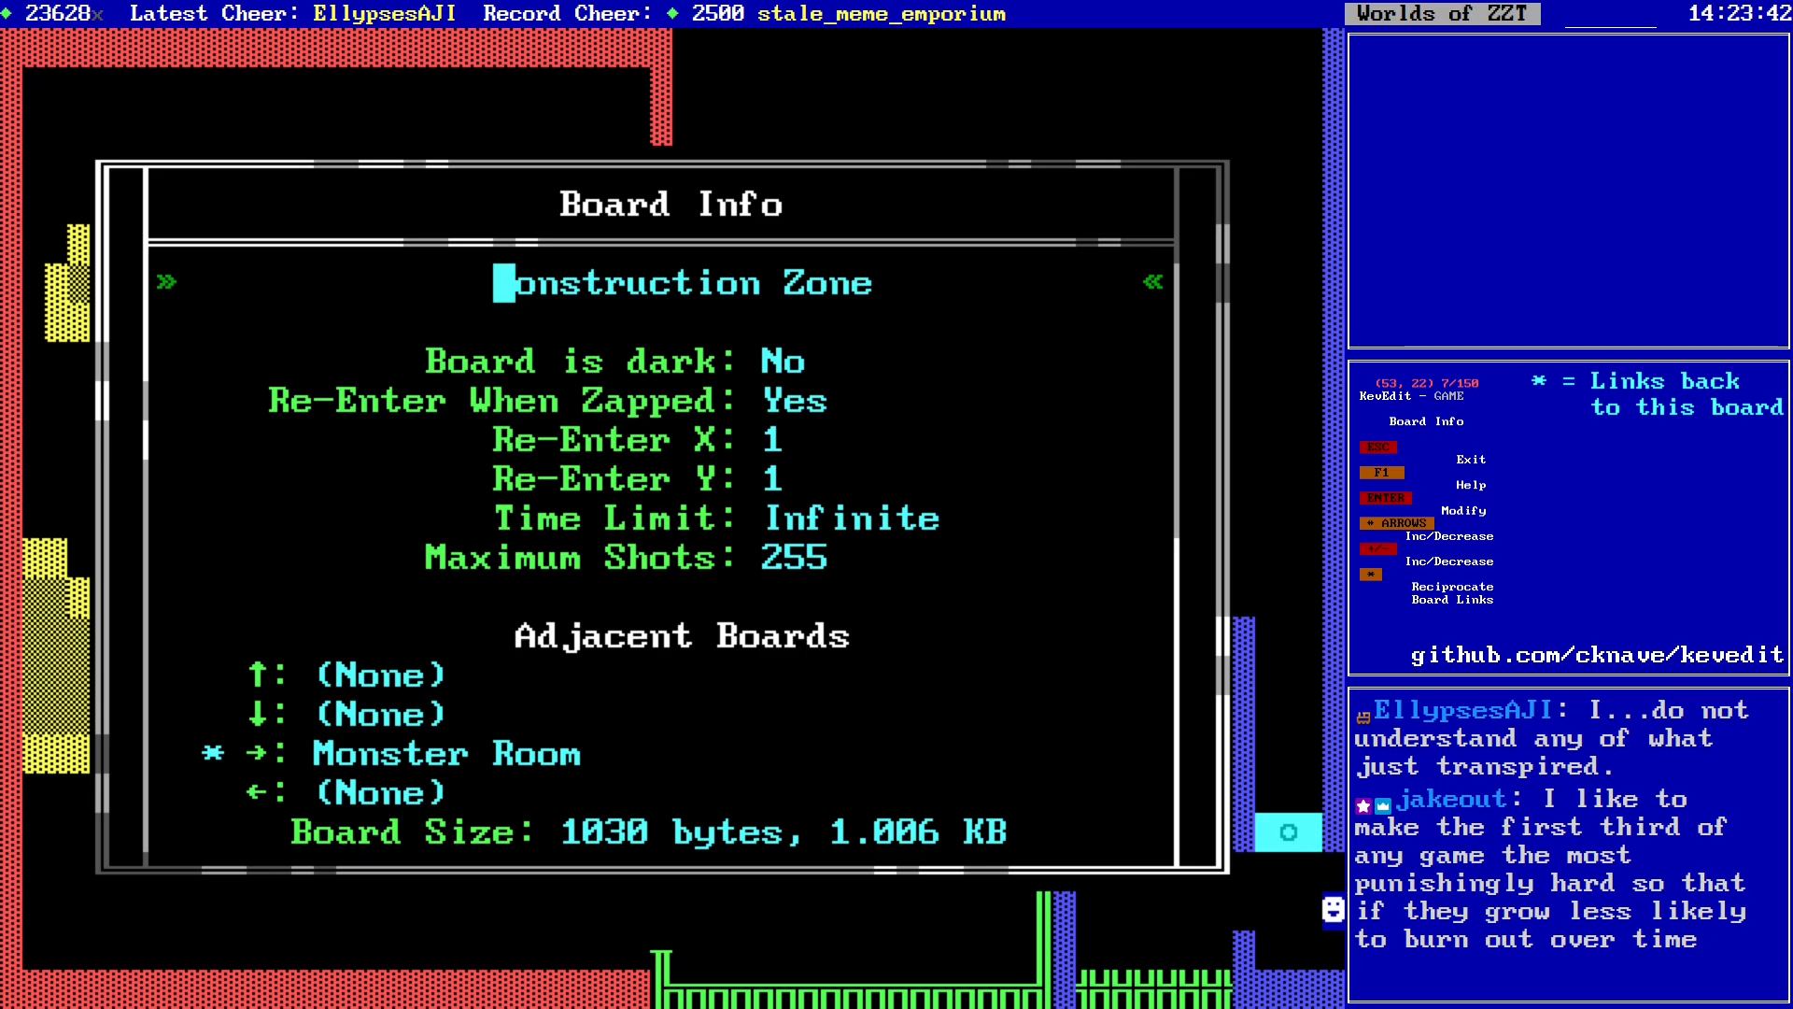
pyautogui.press('Escape')
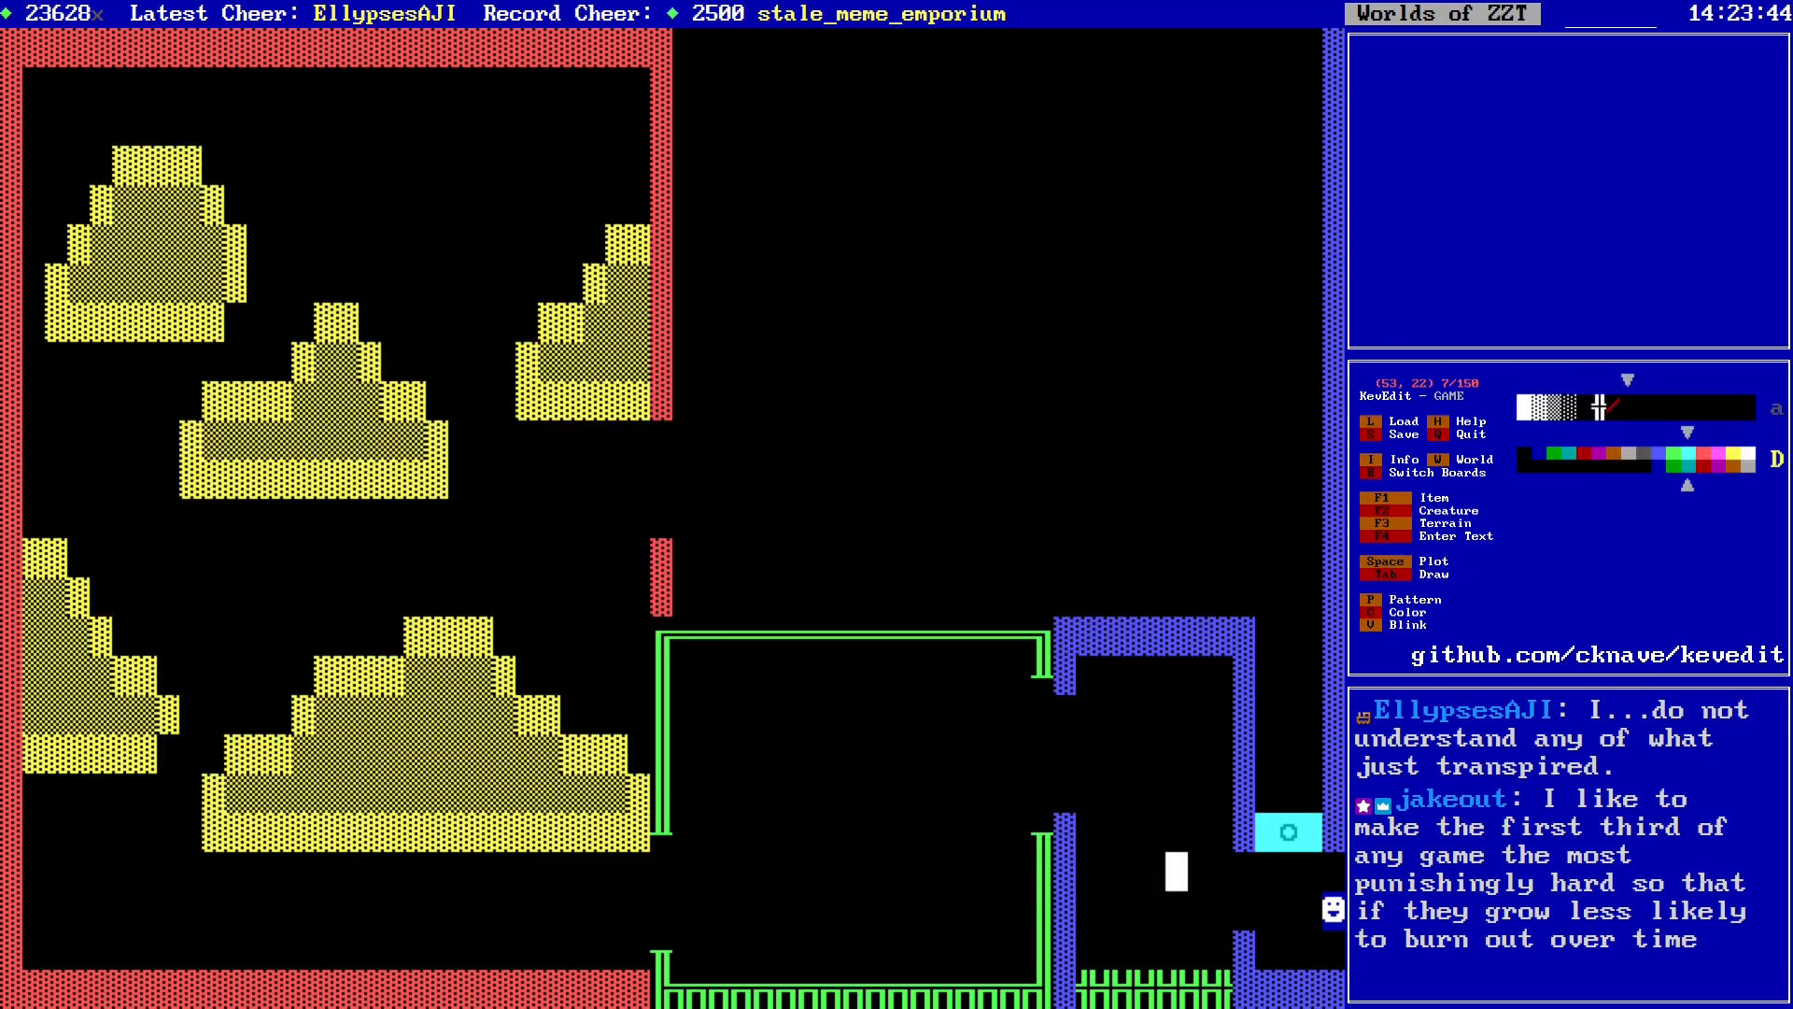
# Step: Save the GAME world once more
pyautogui.press('Left')
pyautogui.press('Left')
pyautogui.press('Left')
pyautogui.press('Left')
pyautogui.press('Left')
pyautogui.press('Left')
pyautogui.press('Left')
pyautogui.press('Left')
pyautogui.press('Left')
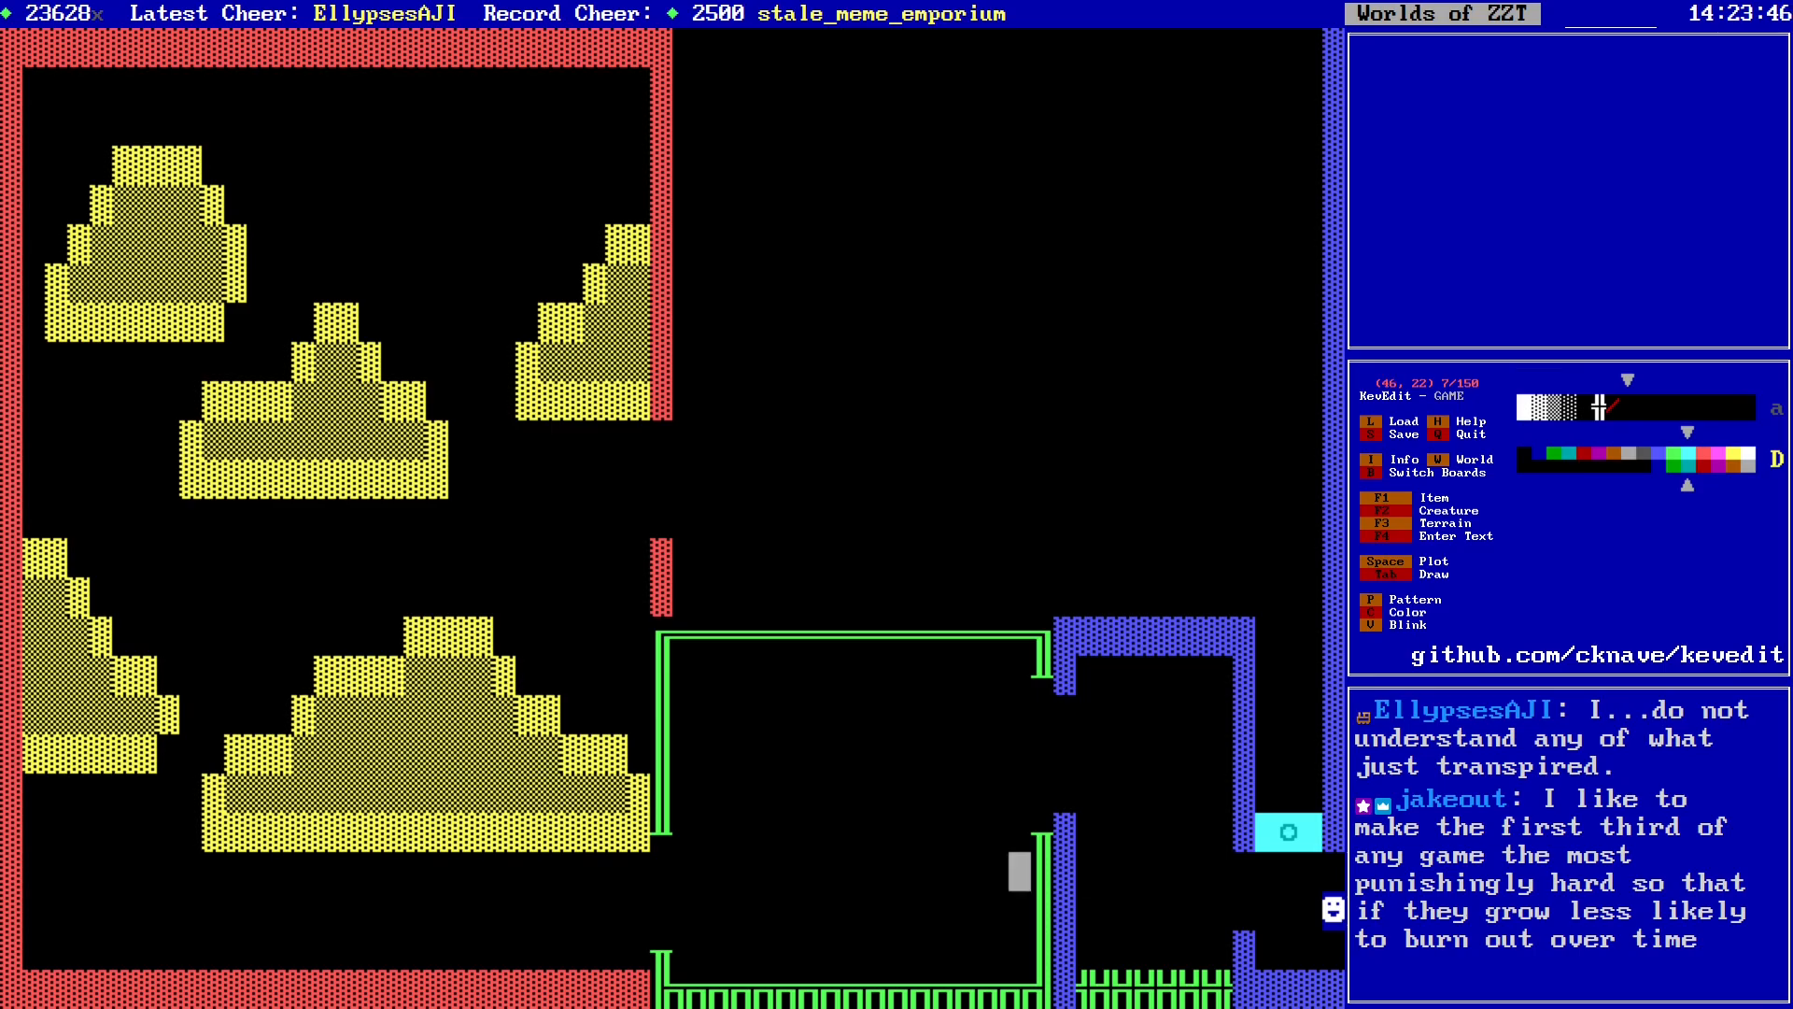
pyautogui.press('s')
pyautogui.press('Return')
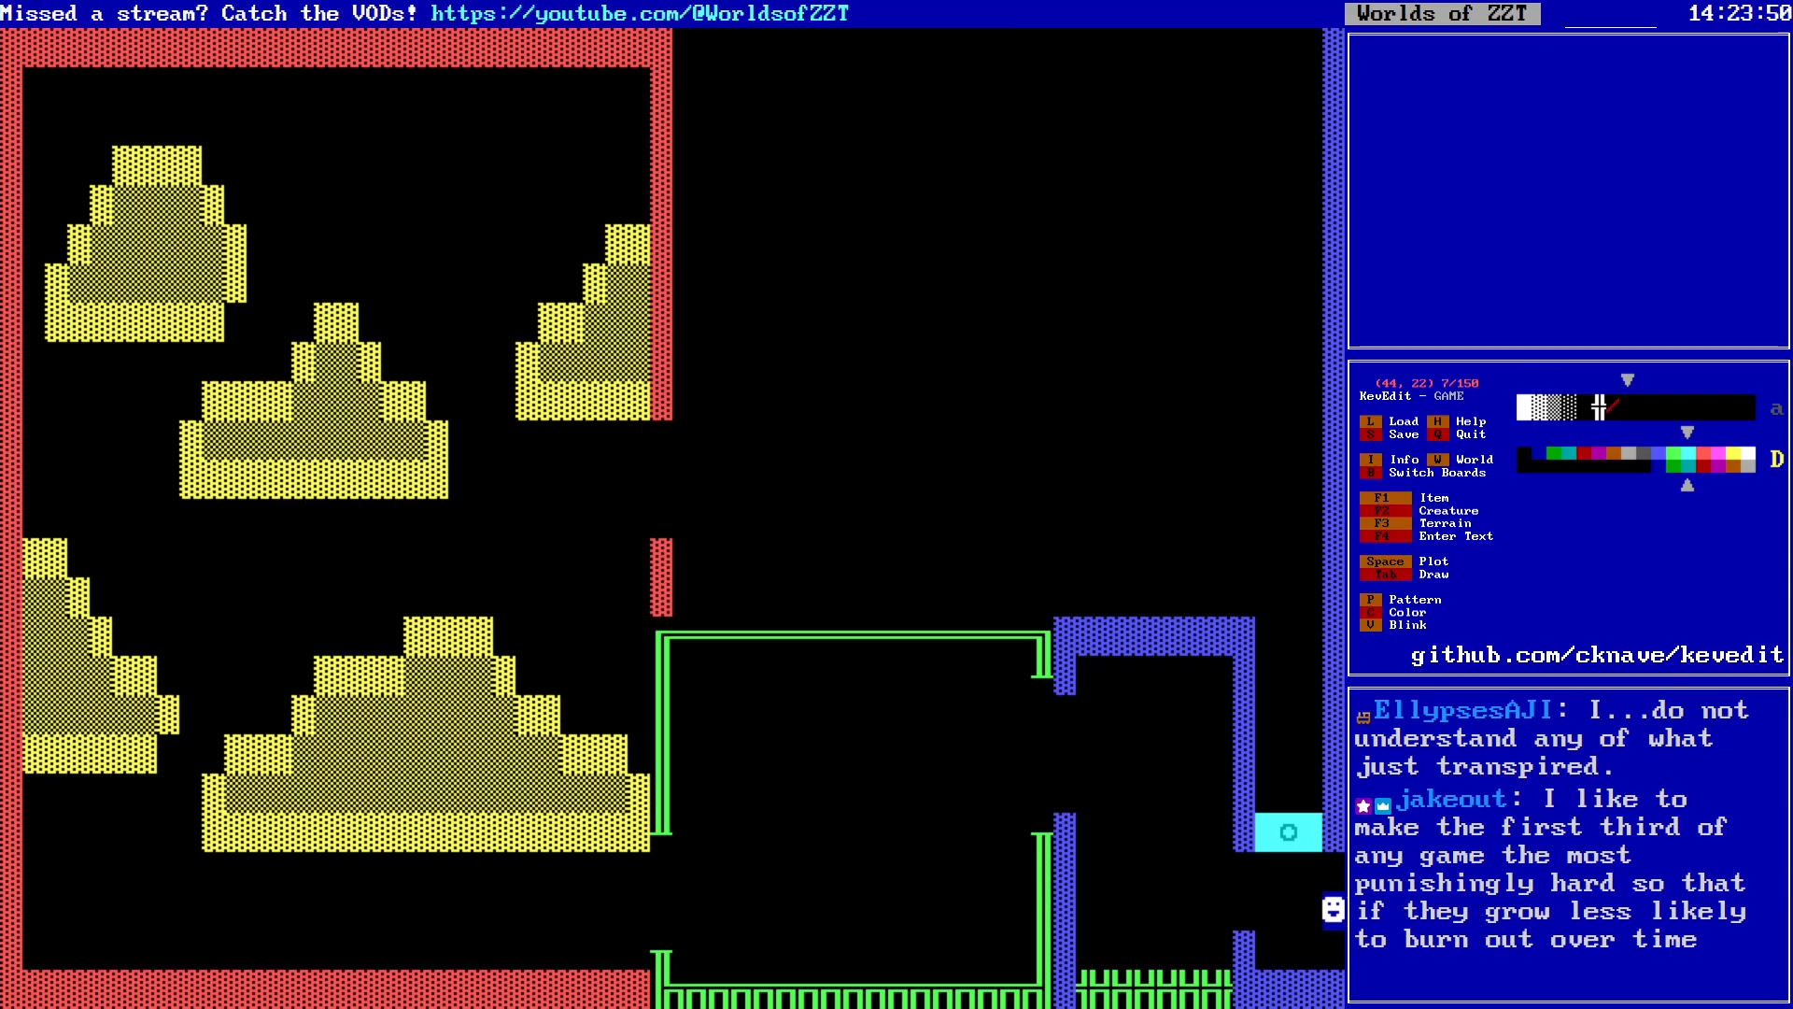
# Step: Set the Construction Zone board's Maximum Shots to 0
pyautogui.press('Down')
pyautogui.press('Down')
pyautogui.press('Right')
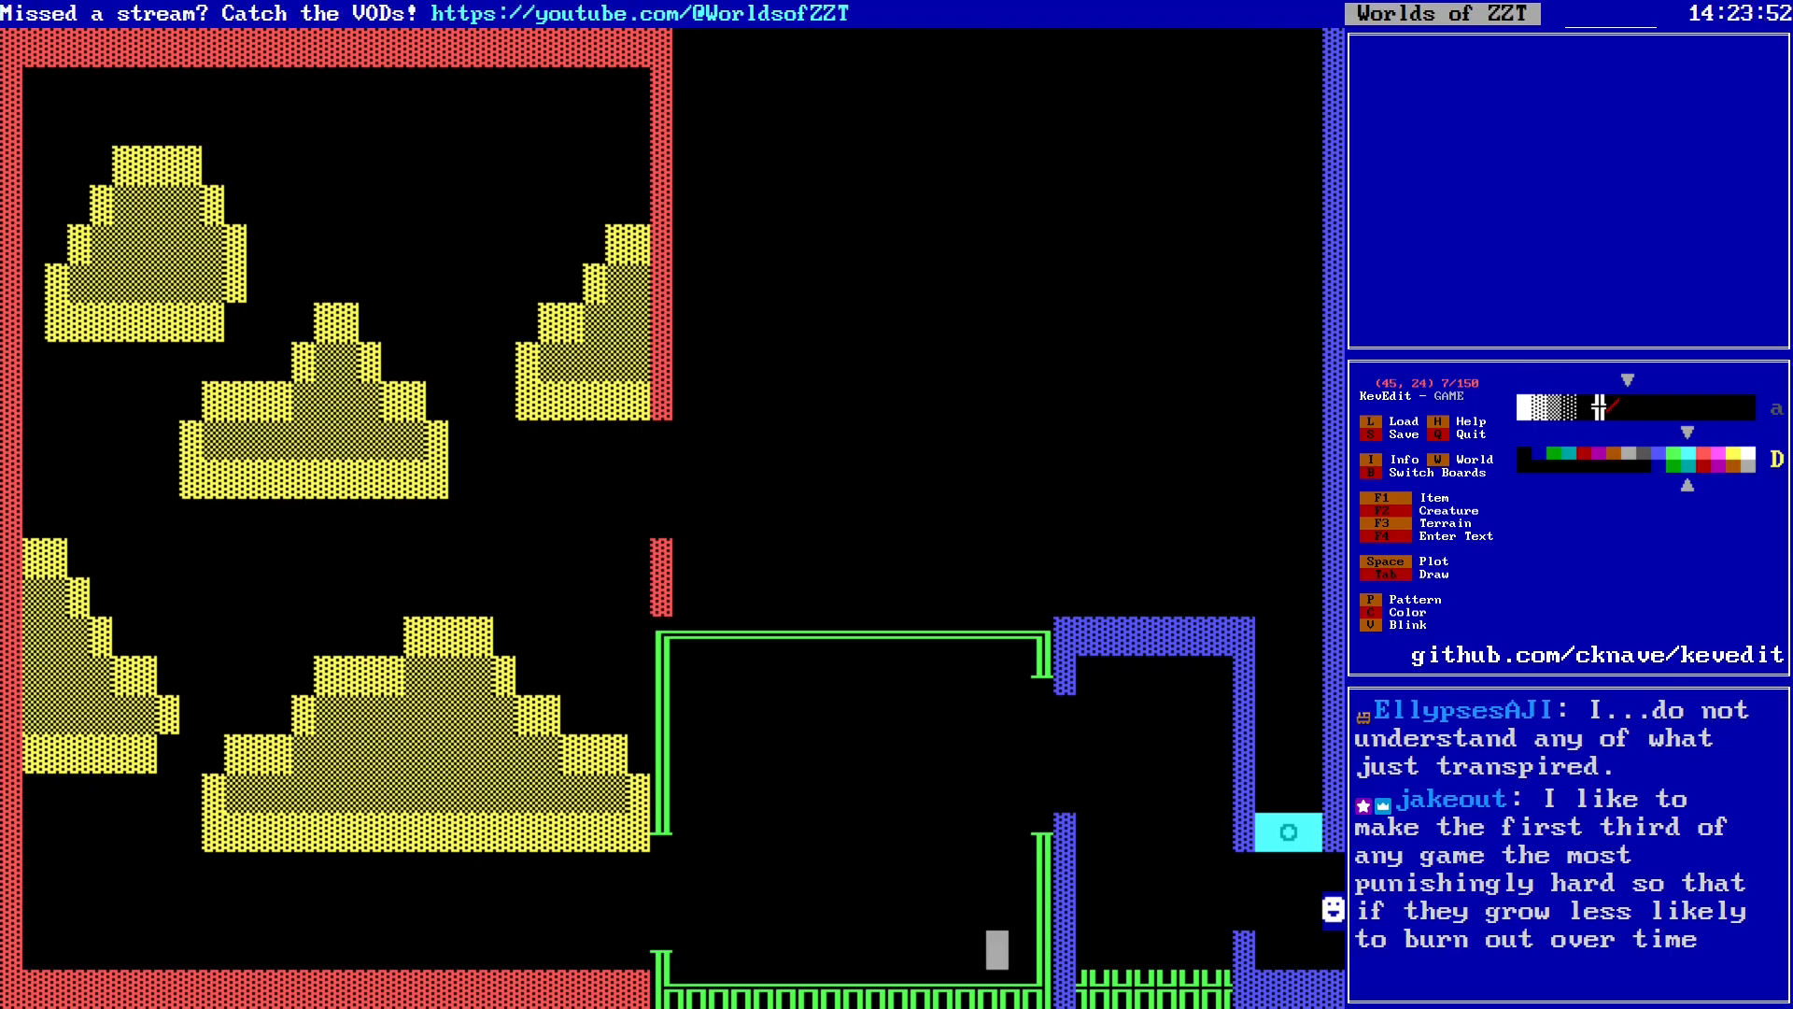
pyautogui.press('i')
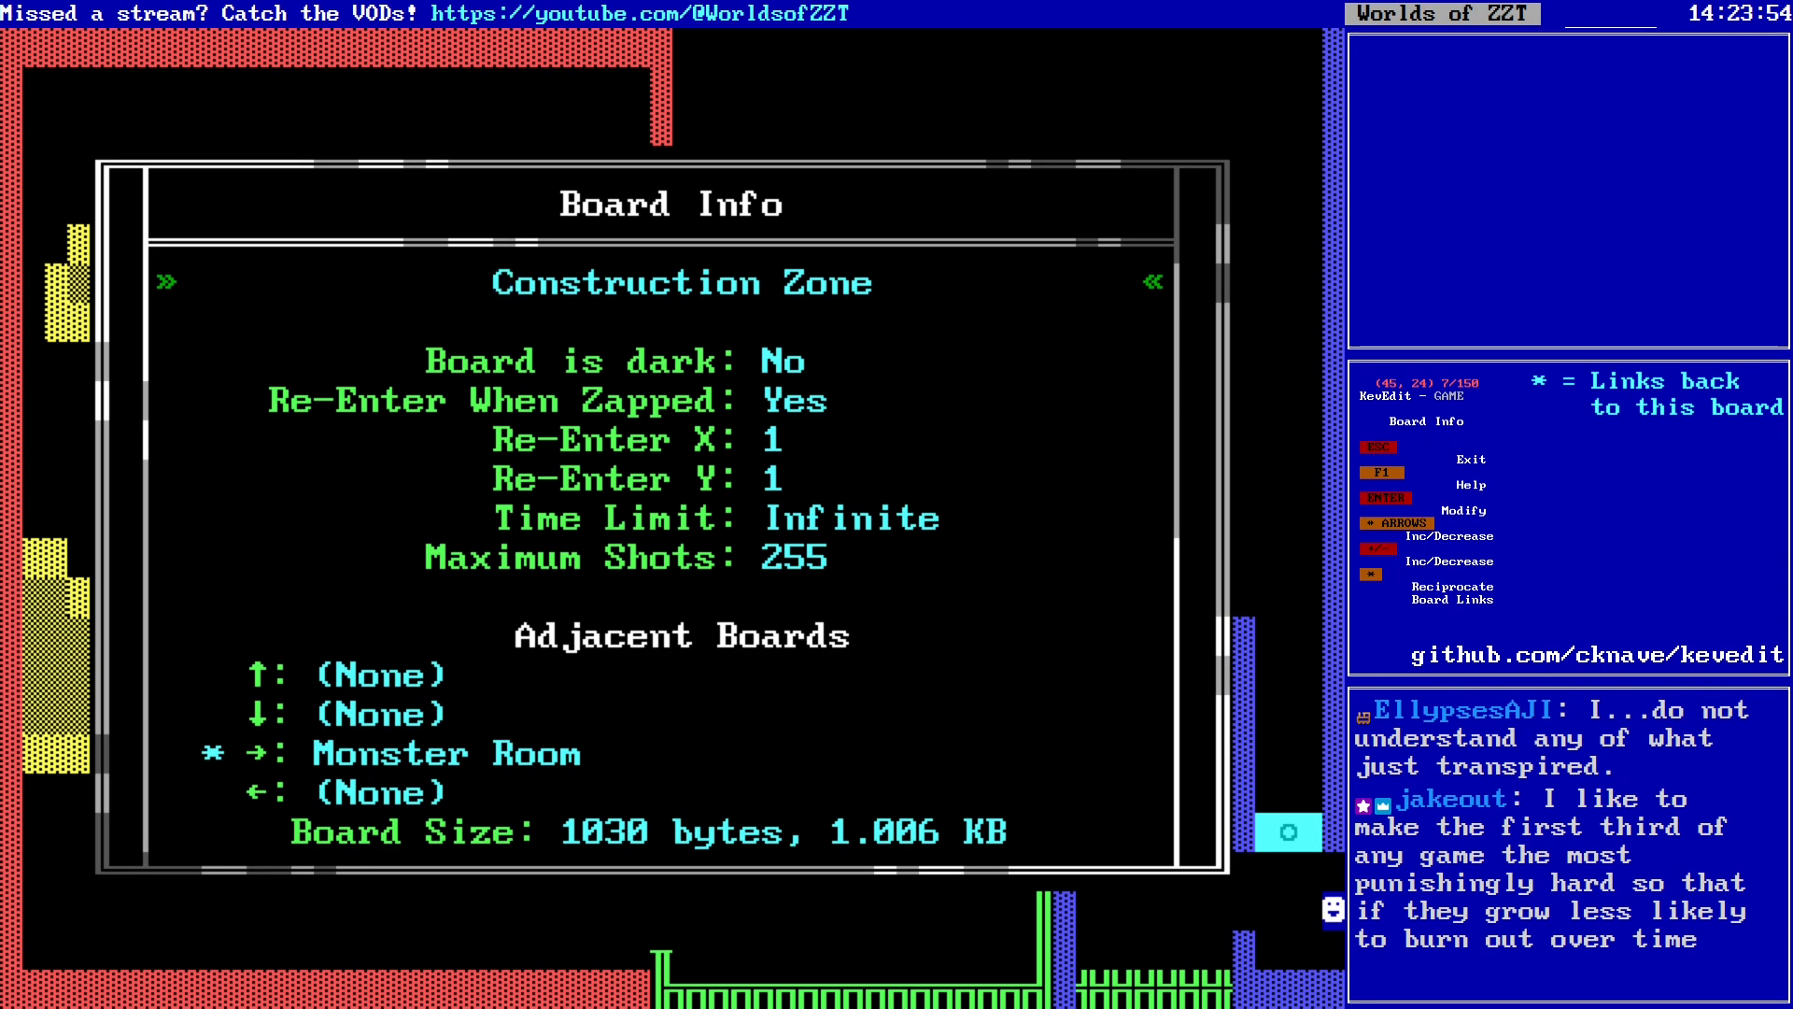
pyautogui.press('Down')
pyautogui.press('Down')
pyautogui.press('Down')
pyautogui.press('Down')
pyautogui.press('Down')
pyautogui.press('Down')
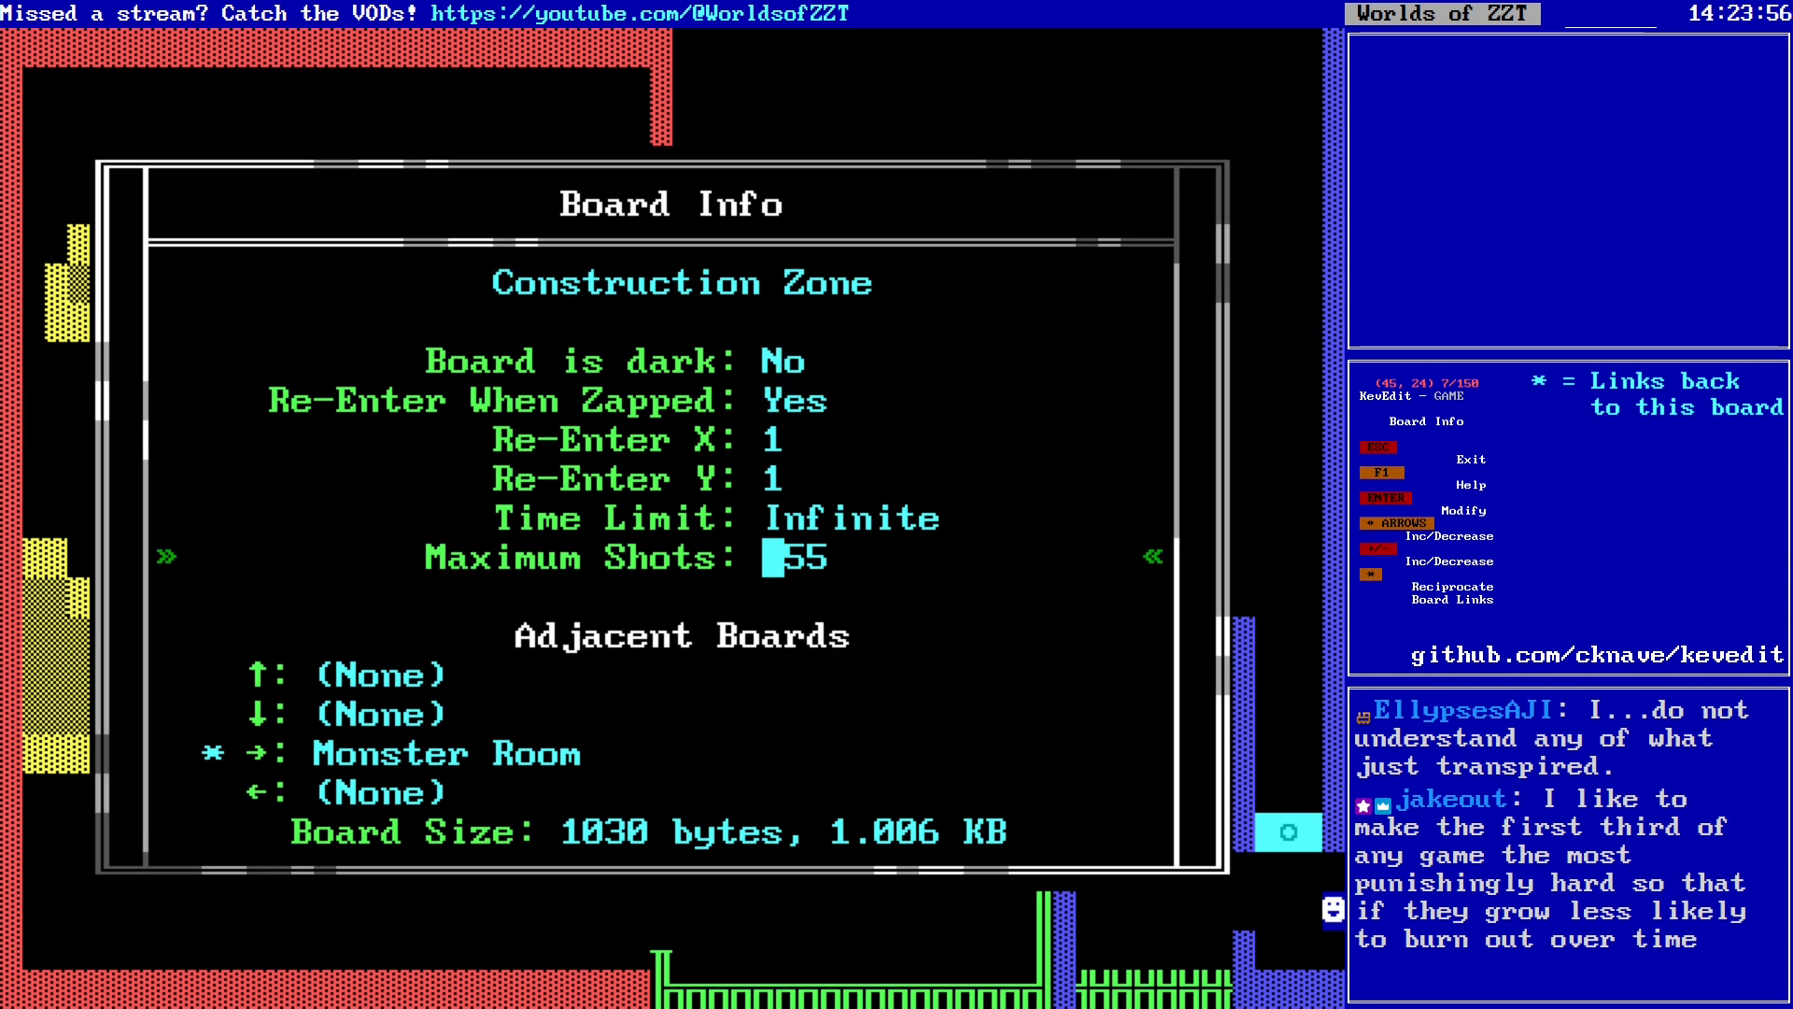
pyautogui.press('Return')
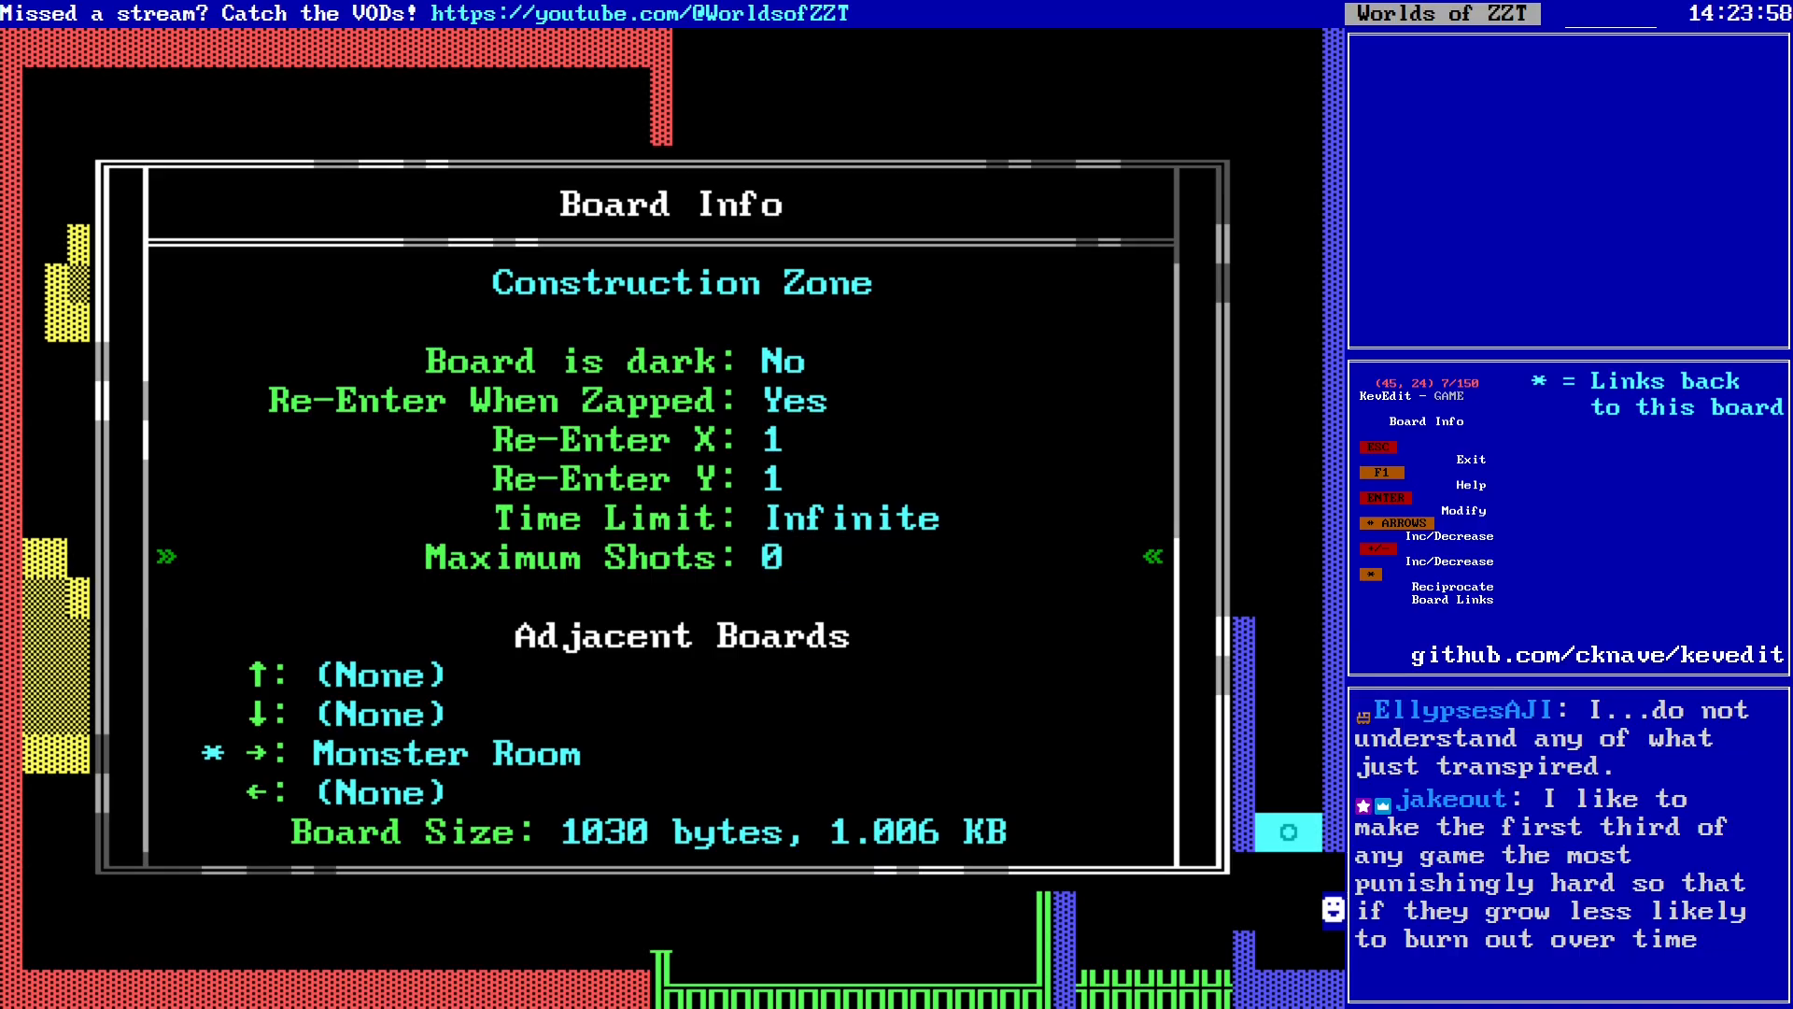
pyautogui.press('Escape')
pyautogui.press('Escape')
pyautogui.press('Up')
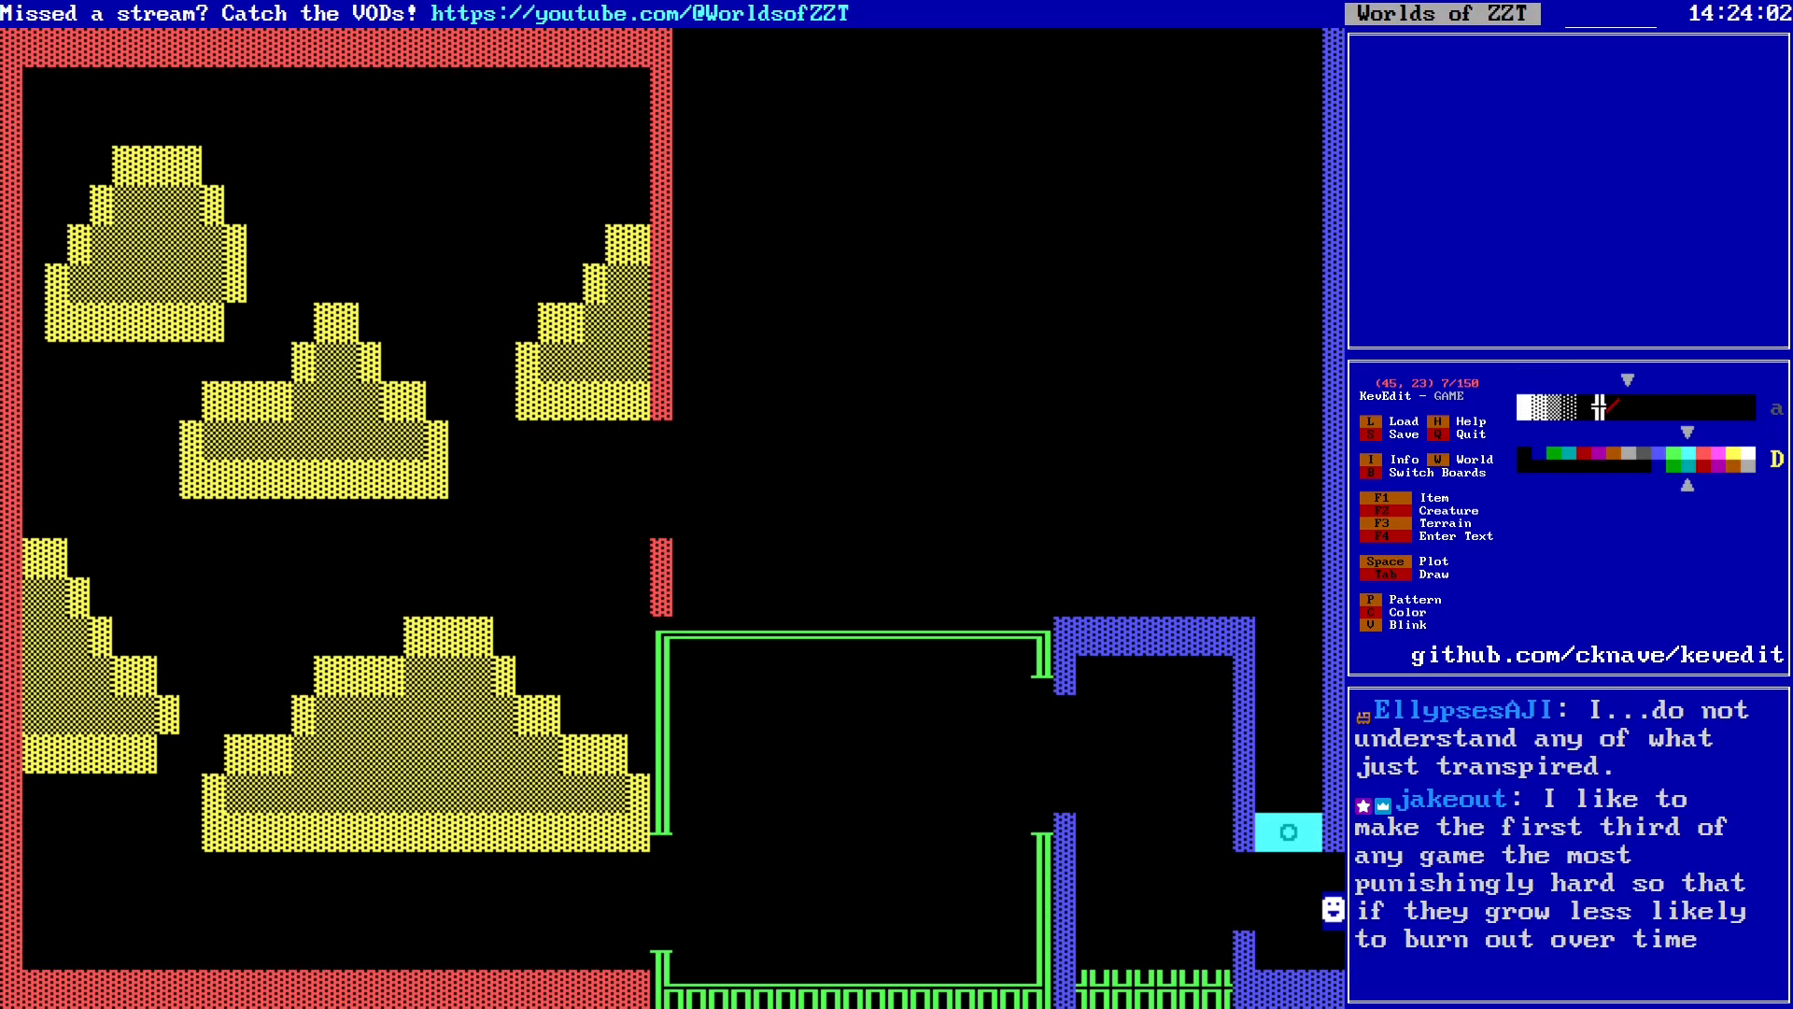
# Step: Review the Construction Zone board settings from the darkness option down to Maximum Shots
pyautogui.press('i')
pyautogui.press('Down')
pyautogui.press('Down')
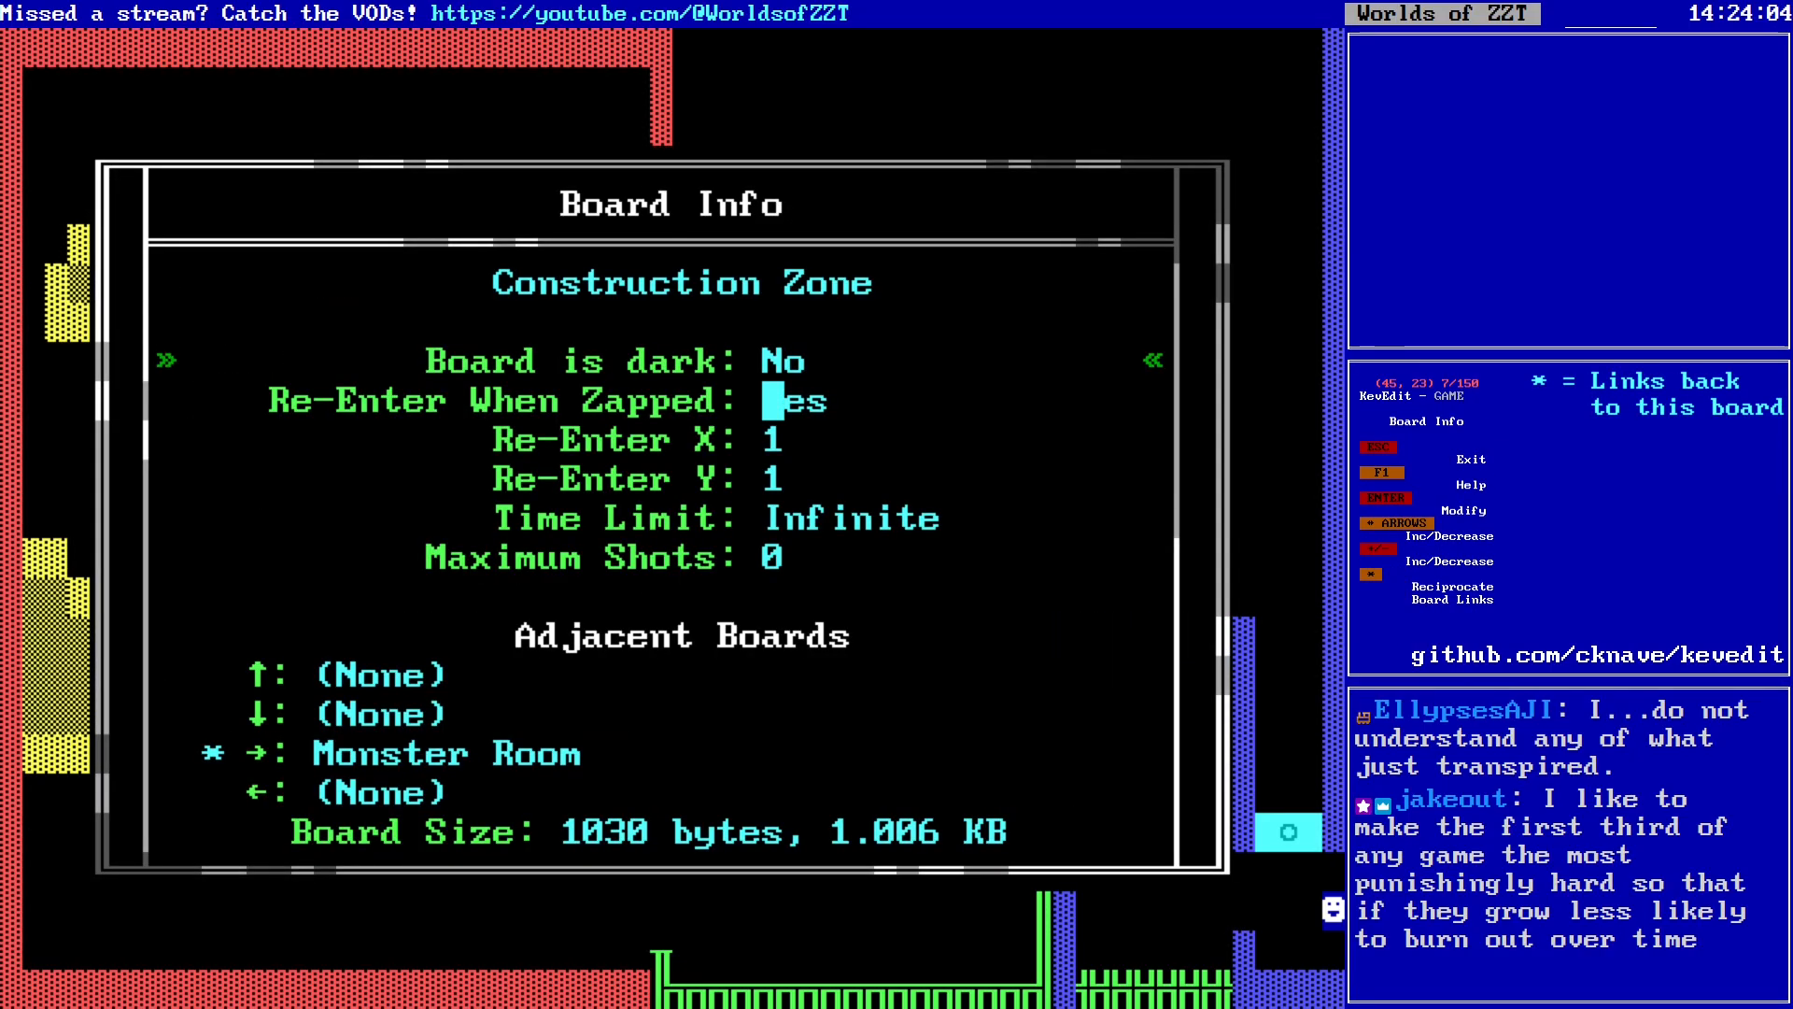
pyautogui.press('Down')
pyautogui.press('Down')
pyautogui.press('Down')
pyautogui.press('Down')
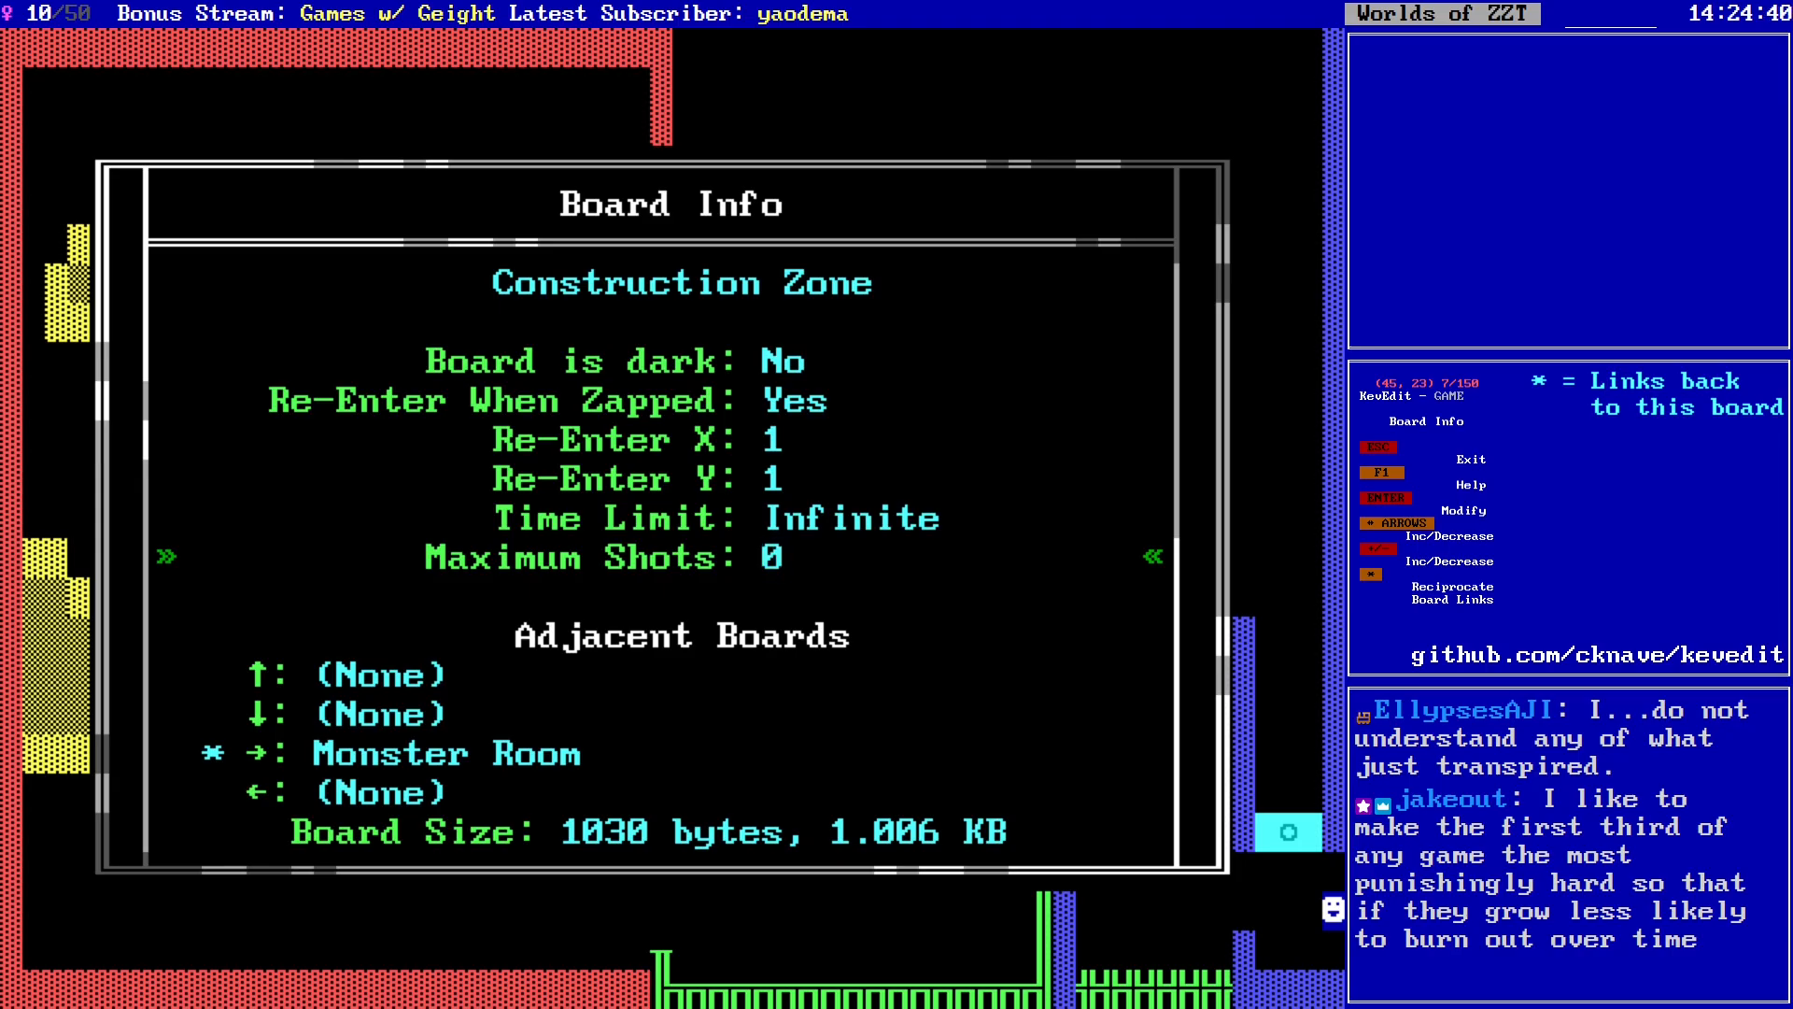
pyautogui.press('Escape')
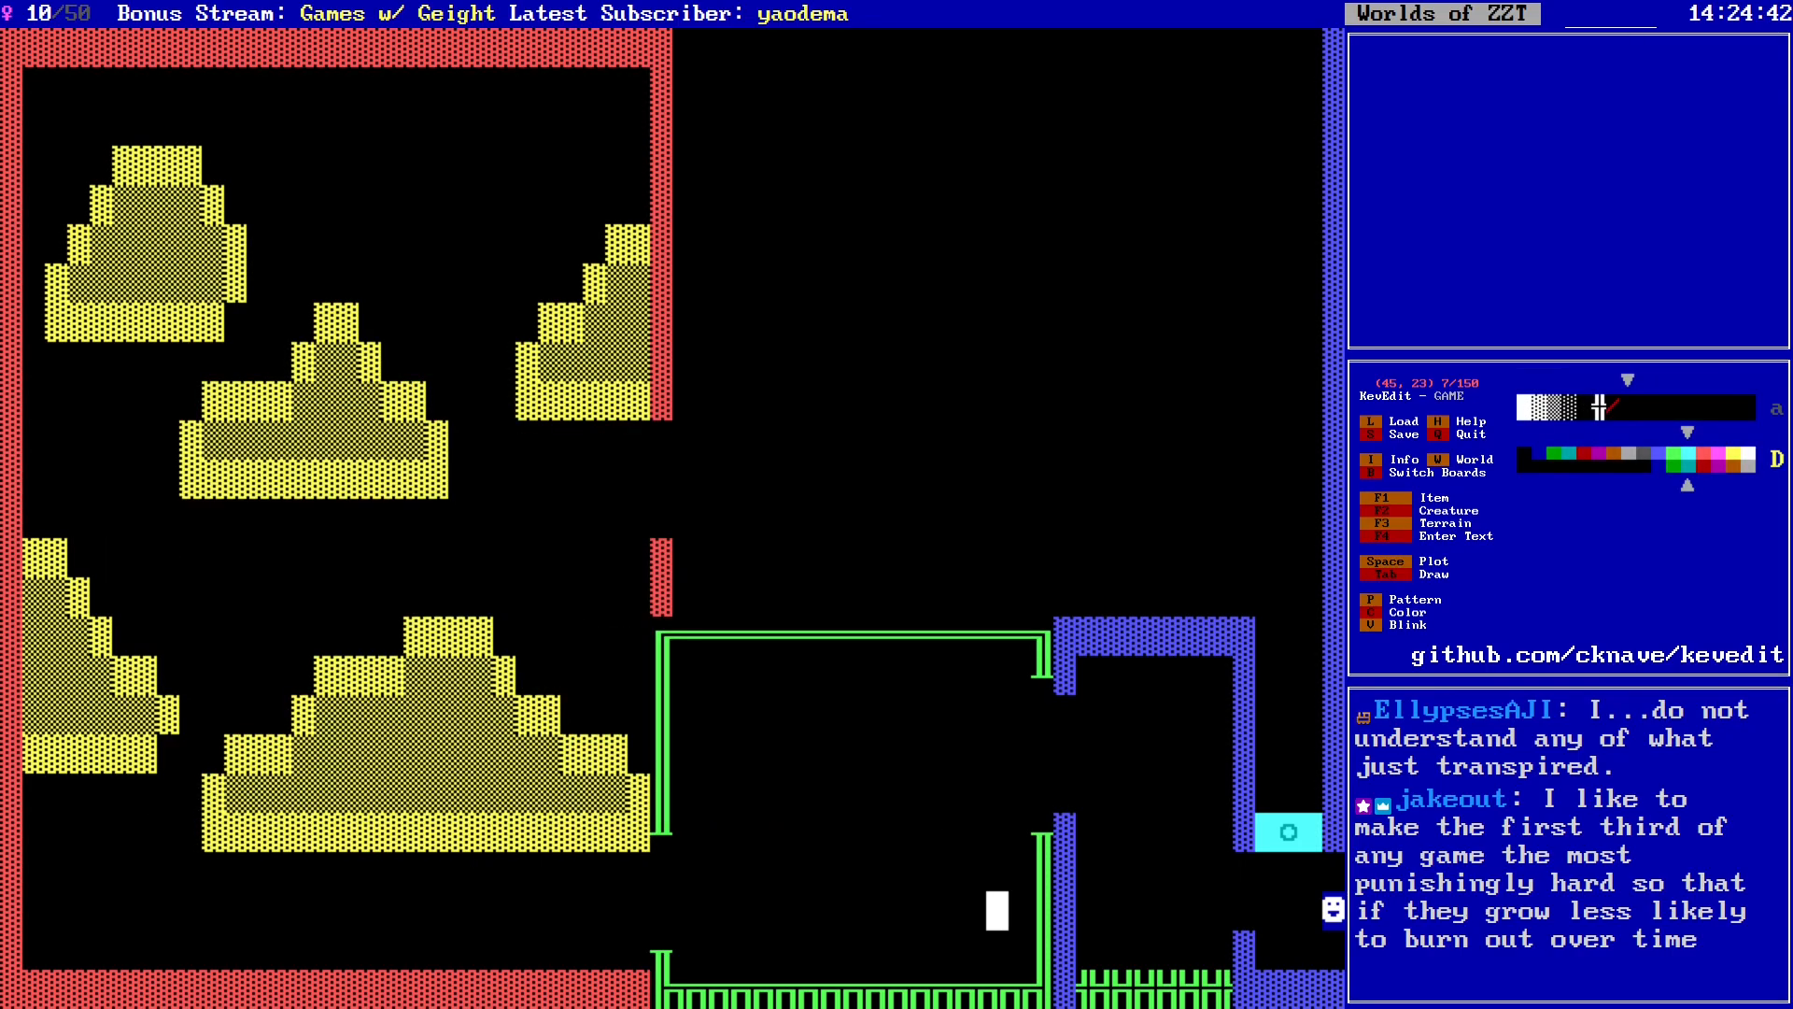
# Step: Try a cyan door at (57, 23) in the blue corridor and delete it
pyautogui.press('Right')
pyautogui.press('Right')
pyautogui.press('Right')
pyautogui.press('Right')
pyautogui.press('Right')
pyautogui.press('Right')
pyautogui.press('Right')
pyautogui.press('Right')
pyautogui.press('Right')
pyautogui.press('Right')
pyautogui.press('Right')
pyautogui.press('Right')
pyautogui.press('F1')
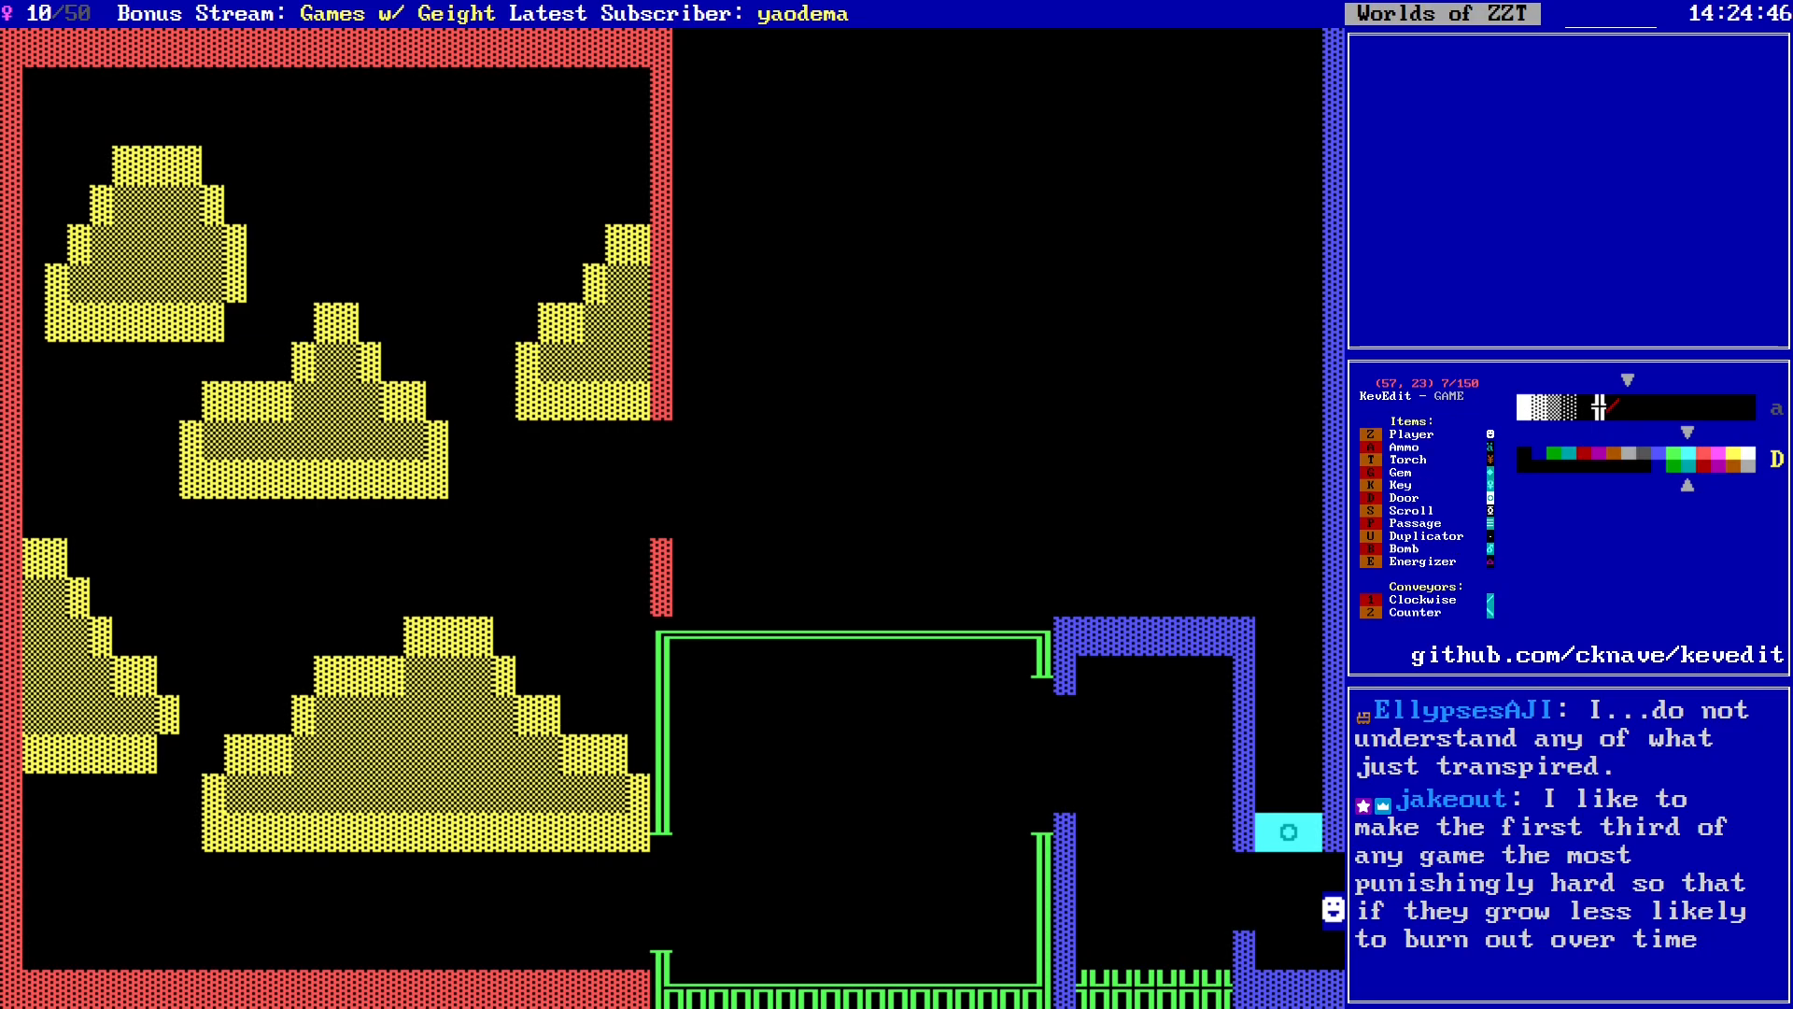
pyautogui.press('d')
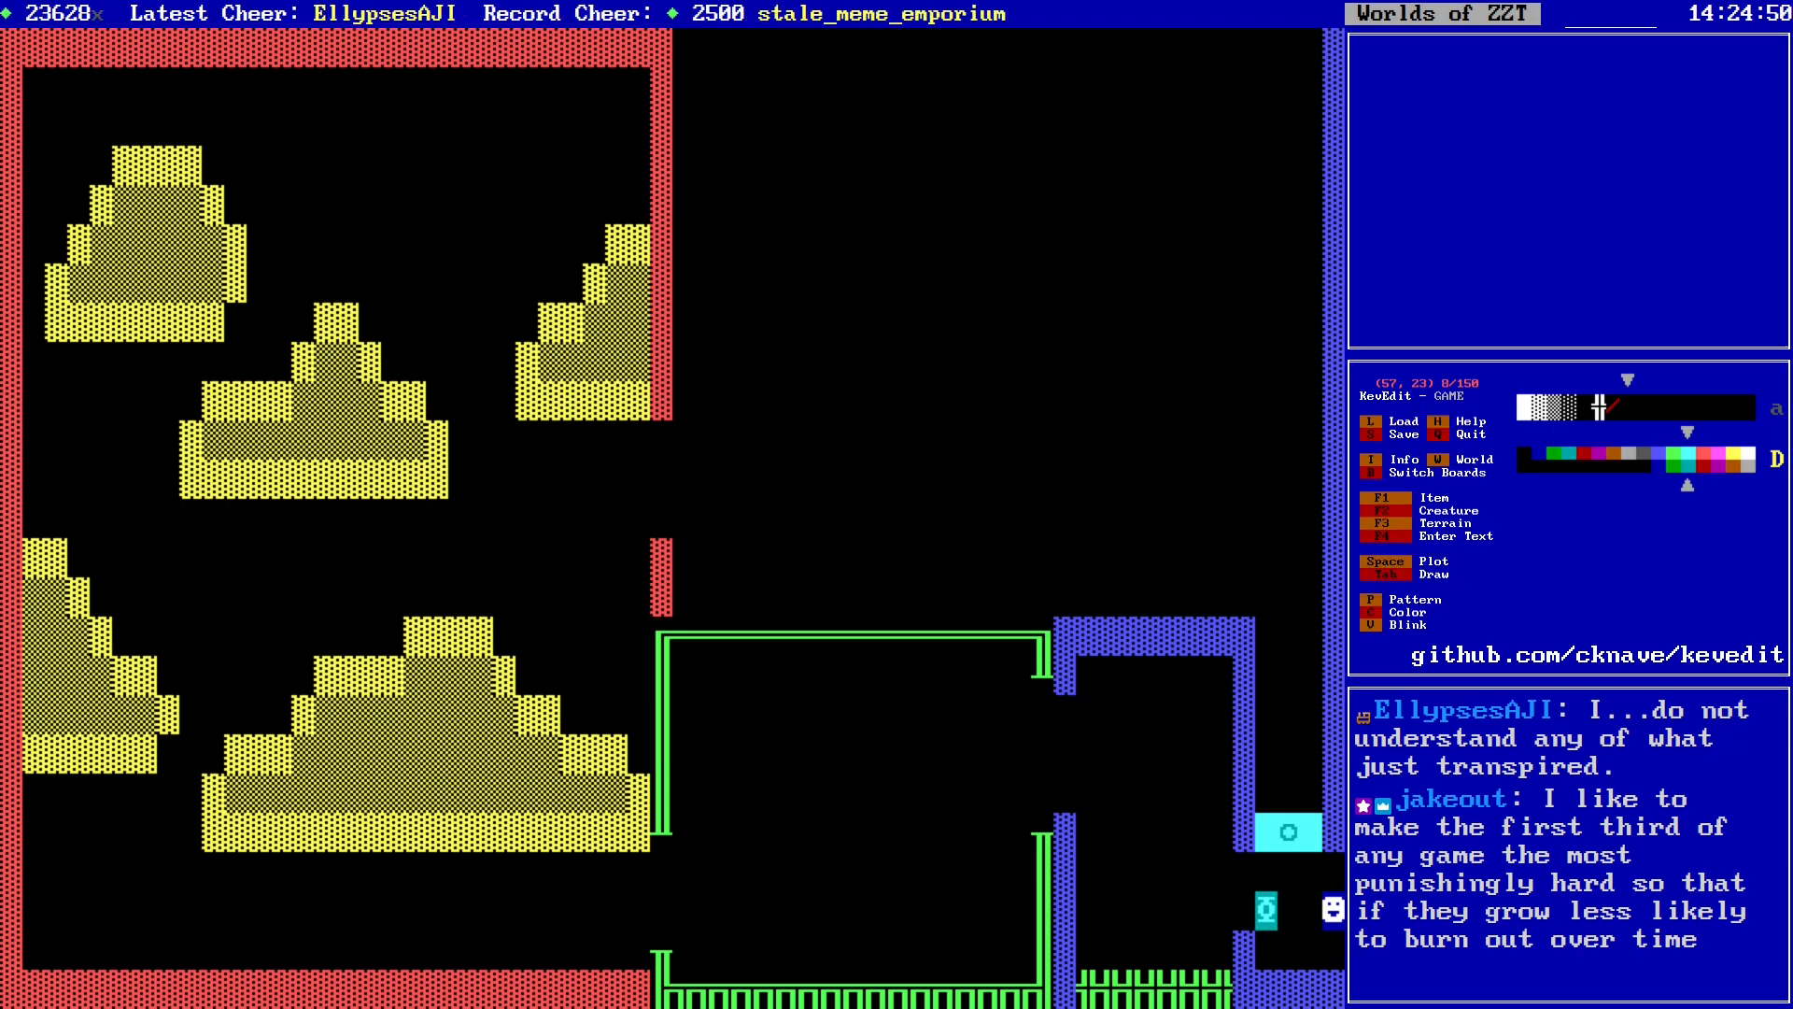
pyautogui.press('Delete')
# Step: Choose white on black as the drawing colour
pyautogui.press('c')
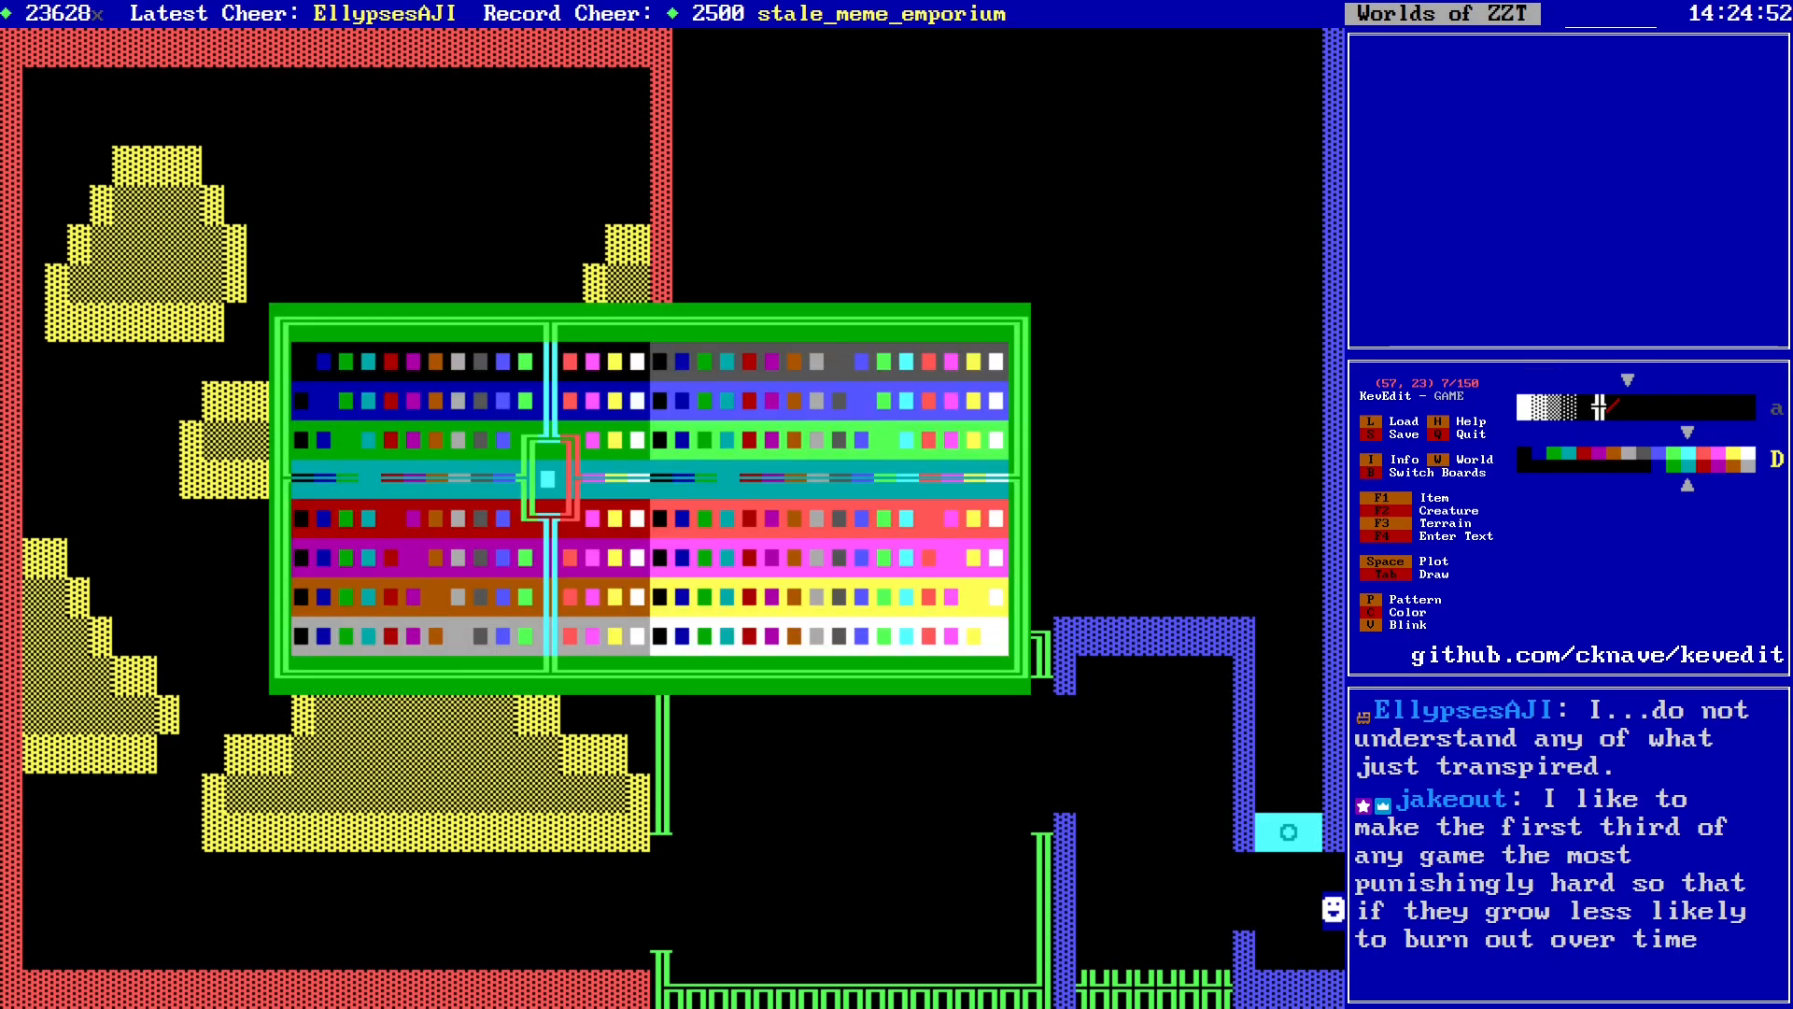
pyautogui.press('Up')
pyautogui.press('Up')
pyautogui.press('Up')
pyautogui.press('Right')
pyautogui.press('Right')
pyautogui.press('Right')
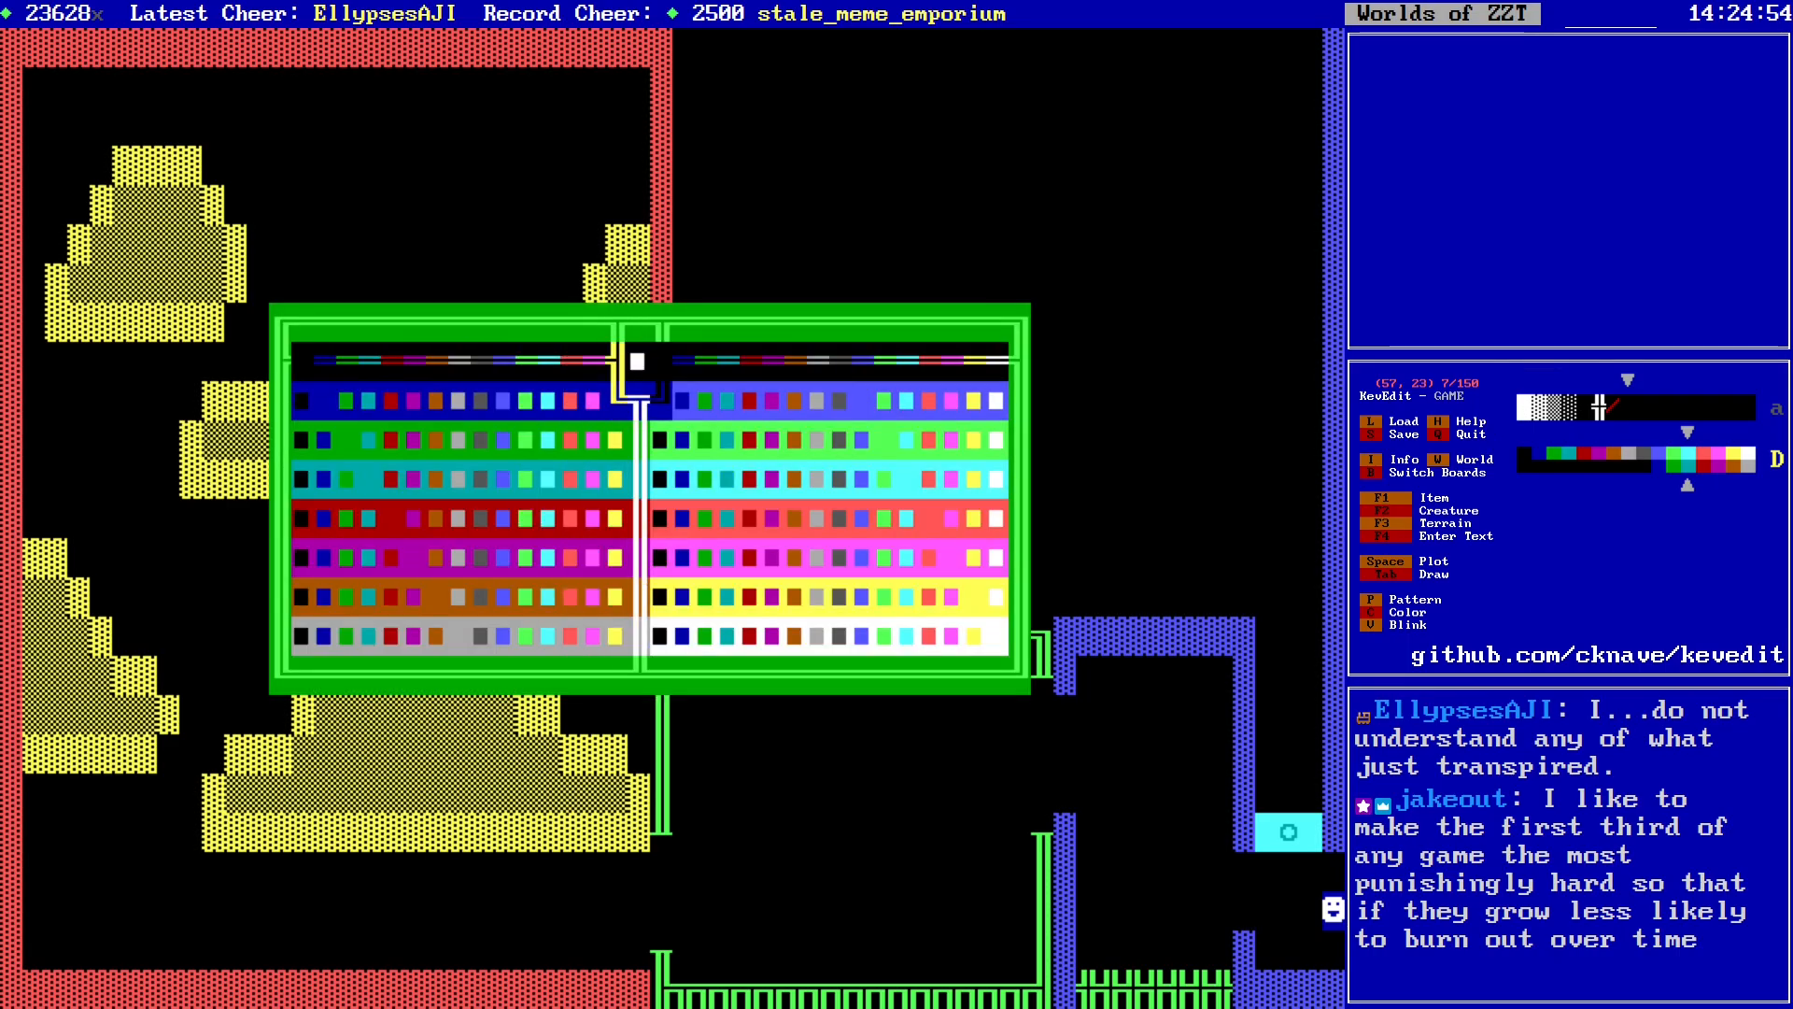
# Step: Place a white scroll on the board beside the player at (57, 23) and open its text for editing
pyautogui.press('Return')
pyautogui.press('F1')
pyautogui.press('s')
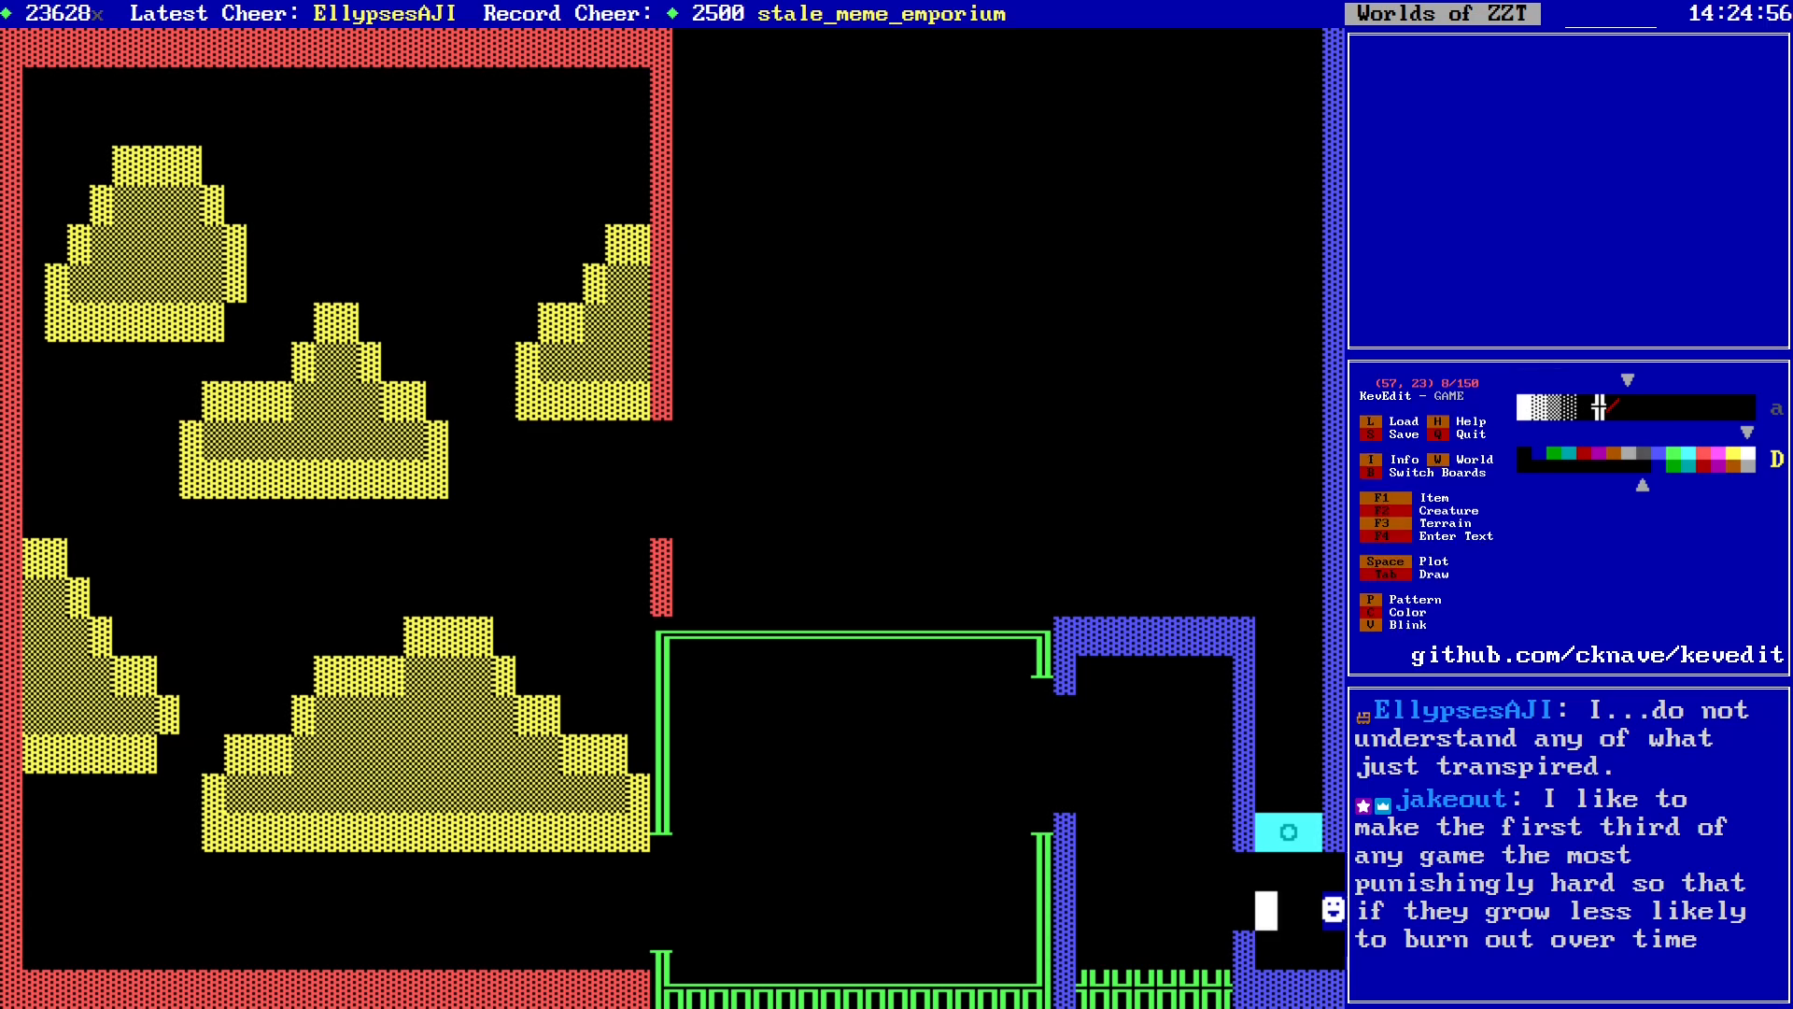
pyautogui.press('Return')
pyautogui.press('Return')
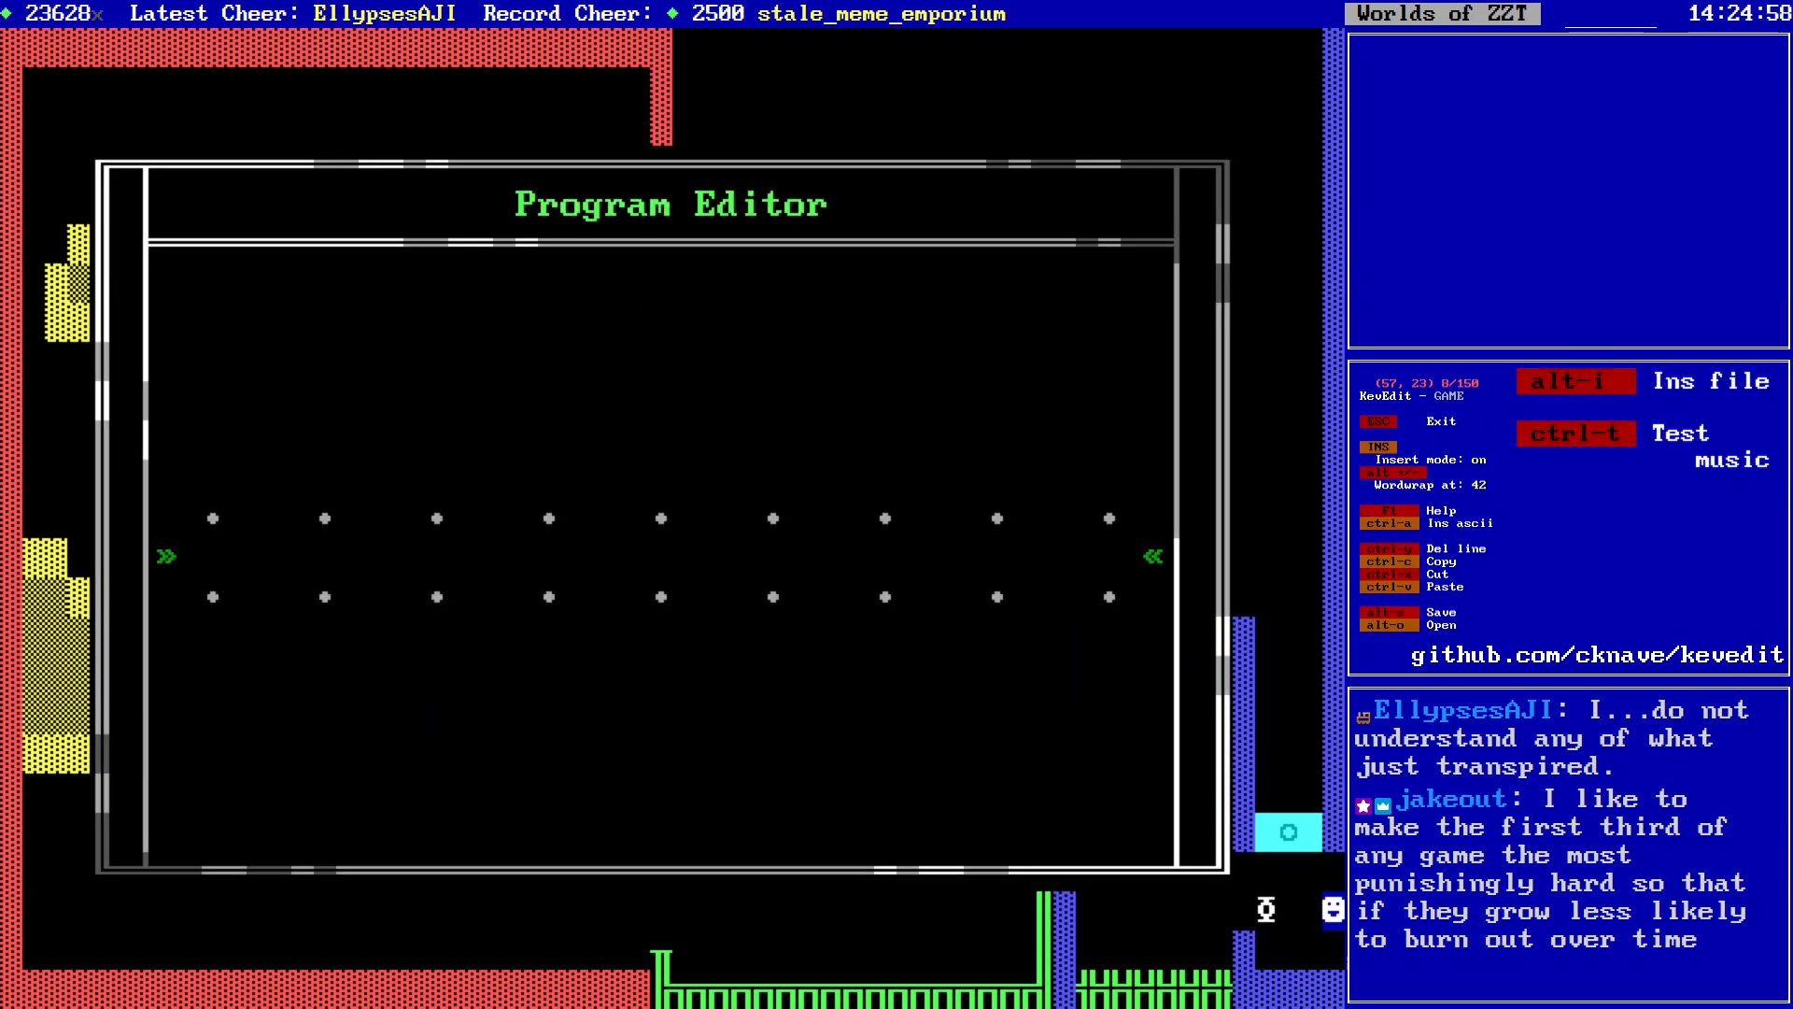
# Step: Write the centred heading "$D A N G E R" in the scroll, followed by a blank line
pyautogui.write('$D A')
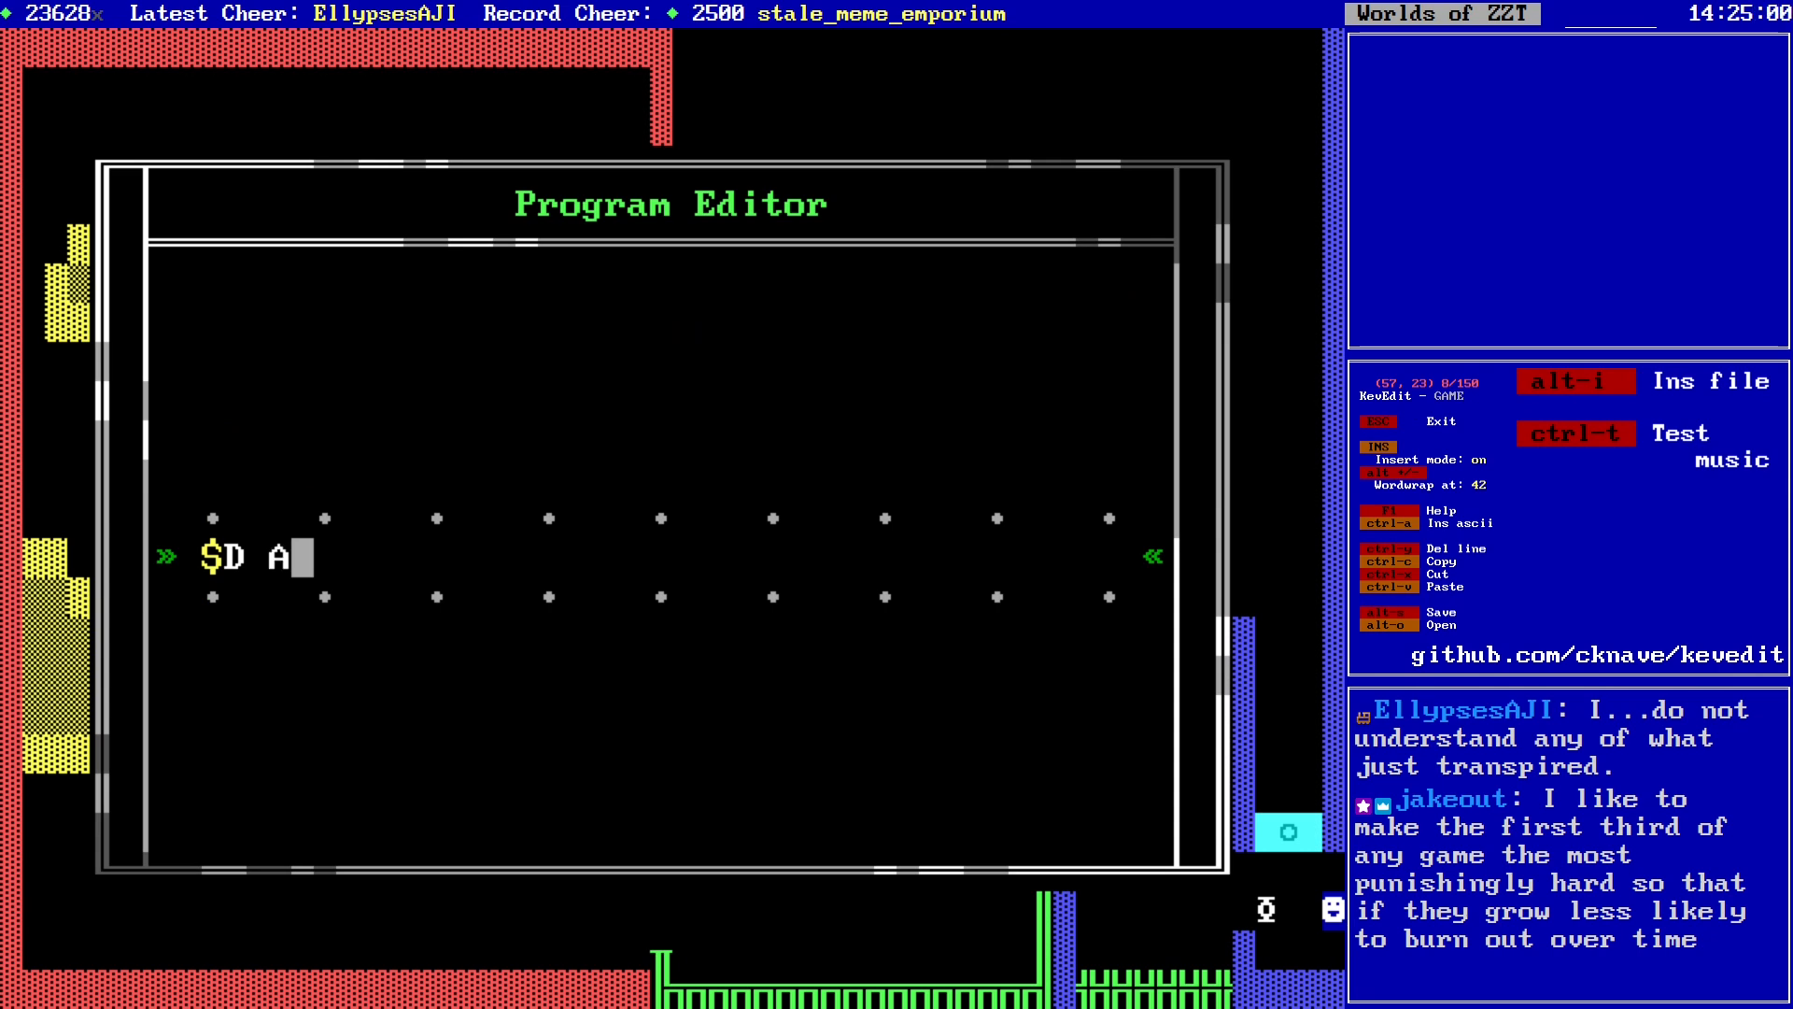
pyautogui.write(' N G E R')
pyautogui.press('BackSpace')
pyautogui.write('R')
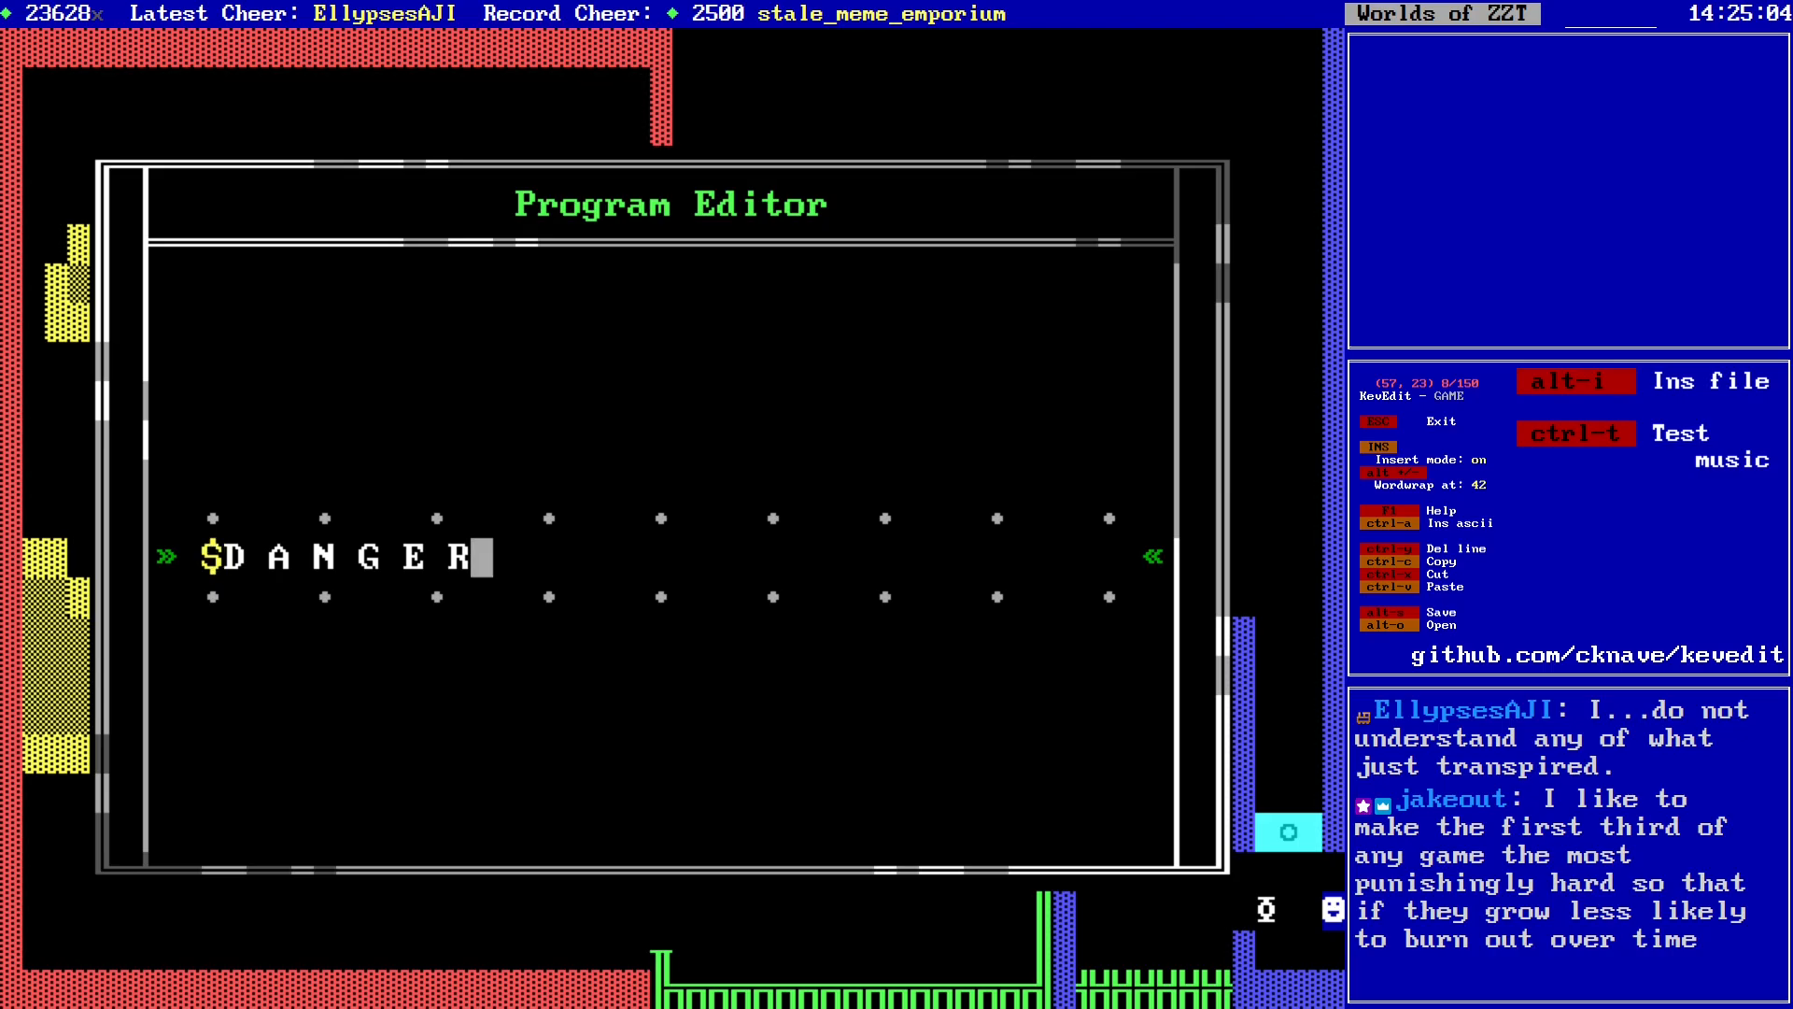
pyautogui.press('Return')
pyautogui.press('Return')
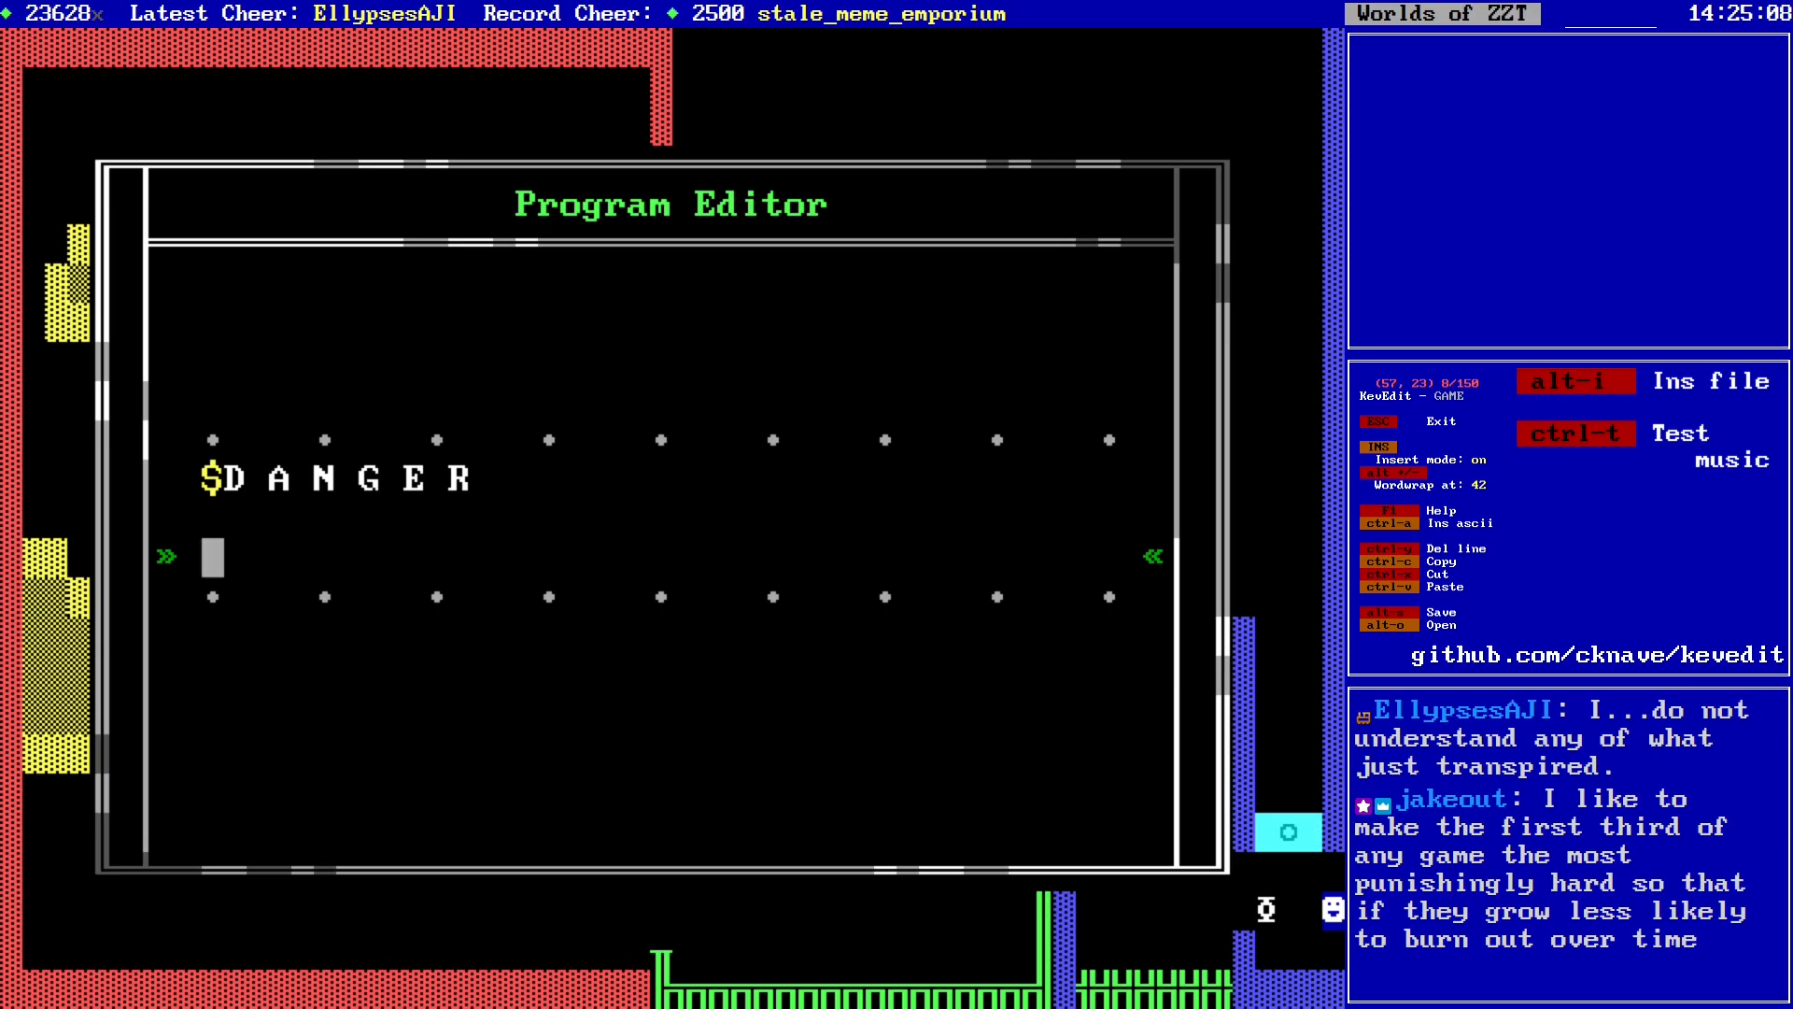
# Step: Write "All injuries in this work area" below the DANGER heading
pyautogui.write('Are')
pyautogui.press('BackSpace')
pyautogui.press('BackSpace')
pyautogui.write('ll')
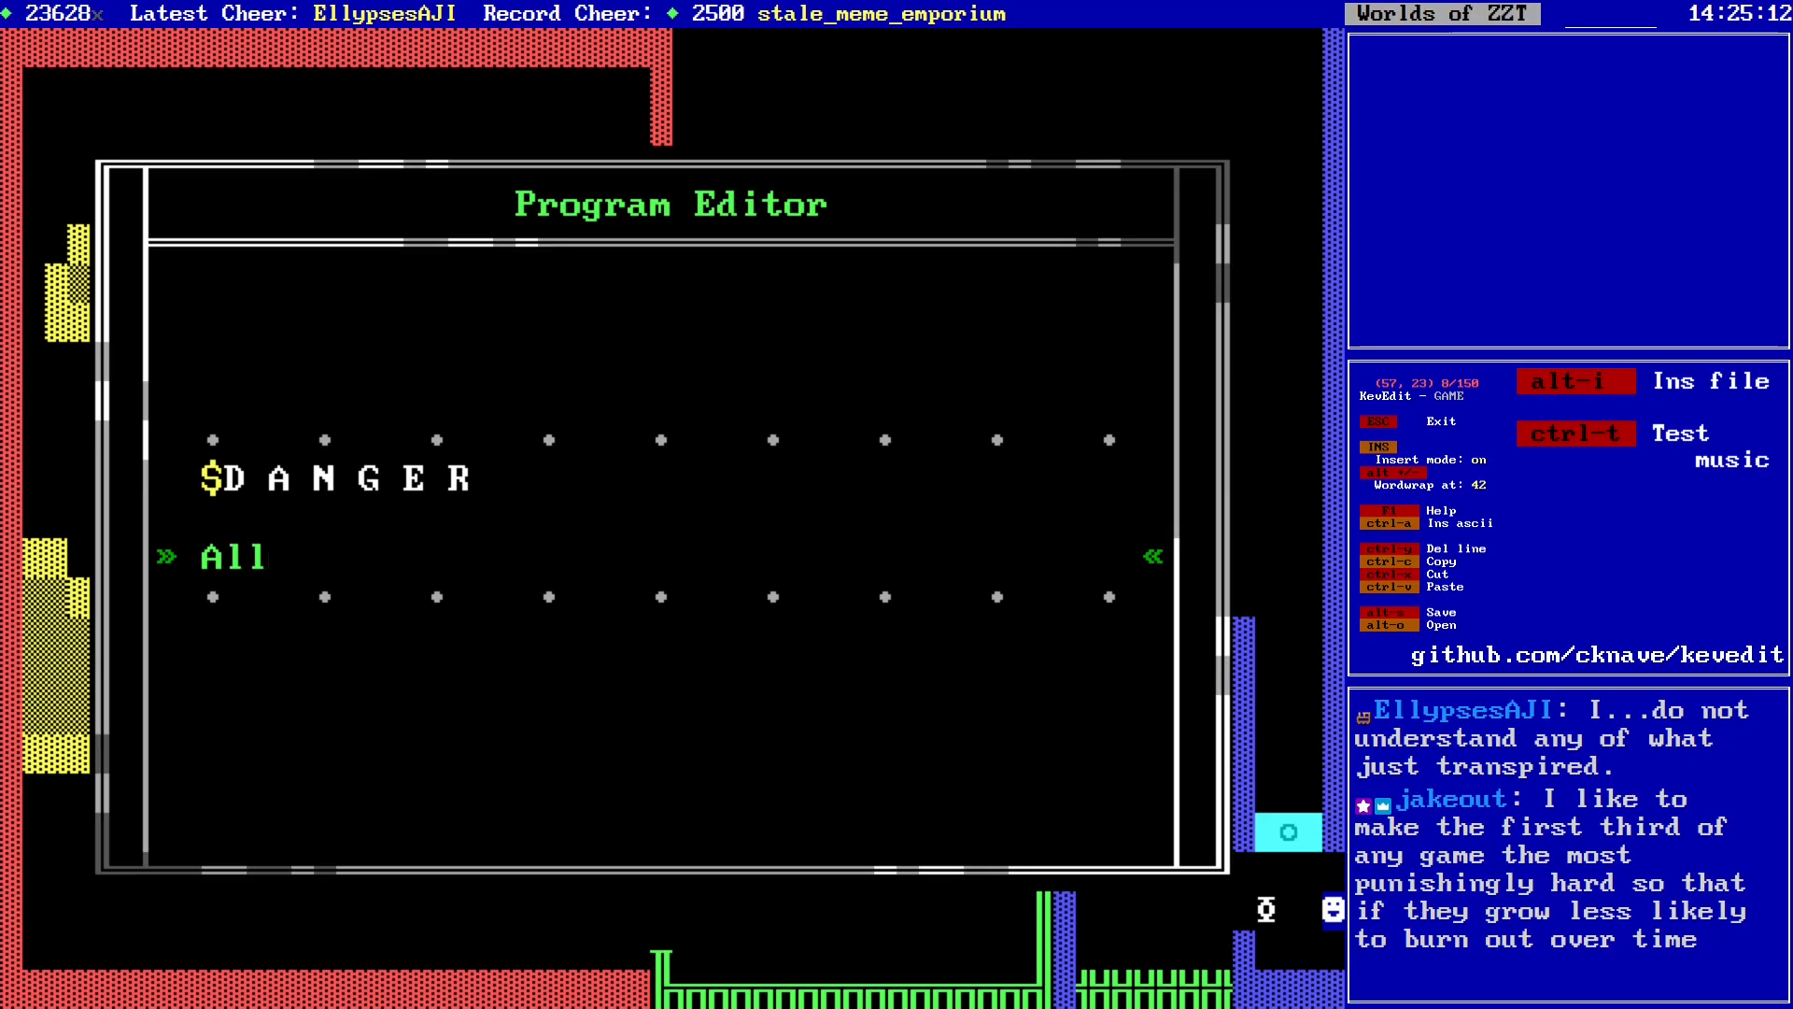
pyautogui.write(' injuries in this ')
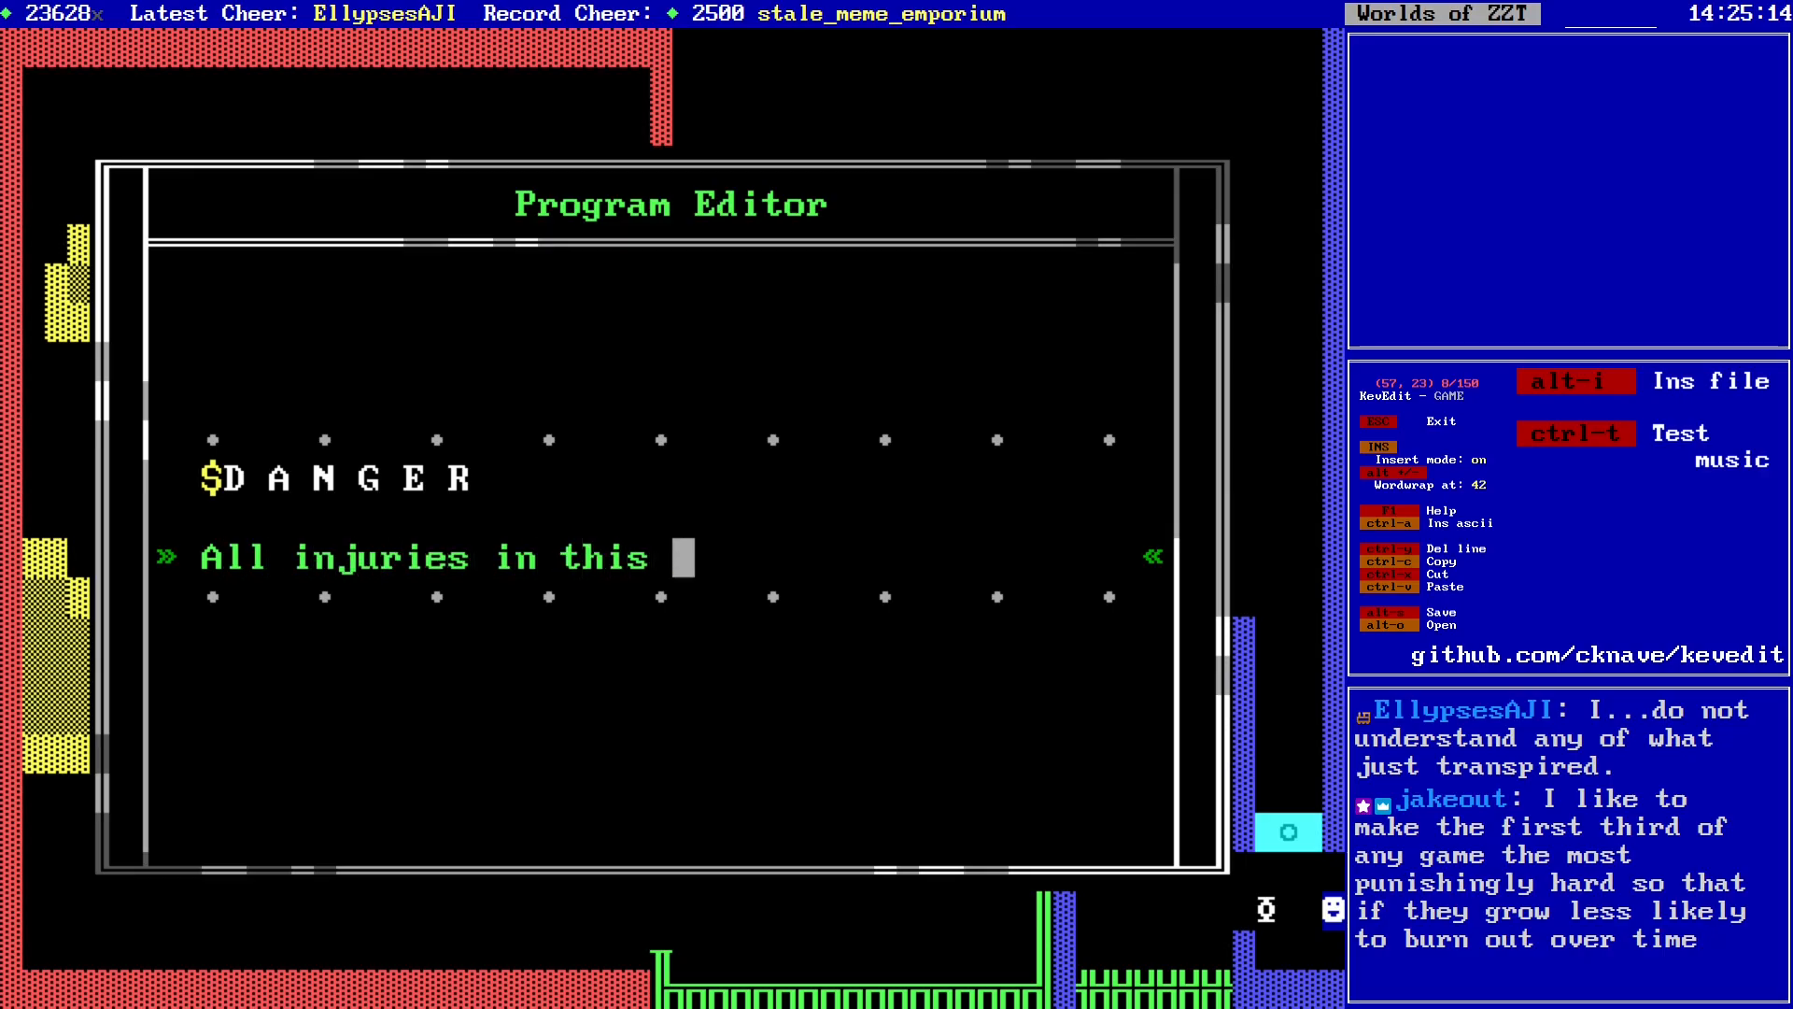
pyautogui.write('work area')
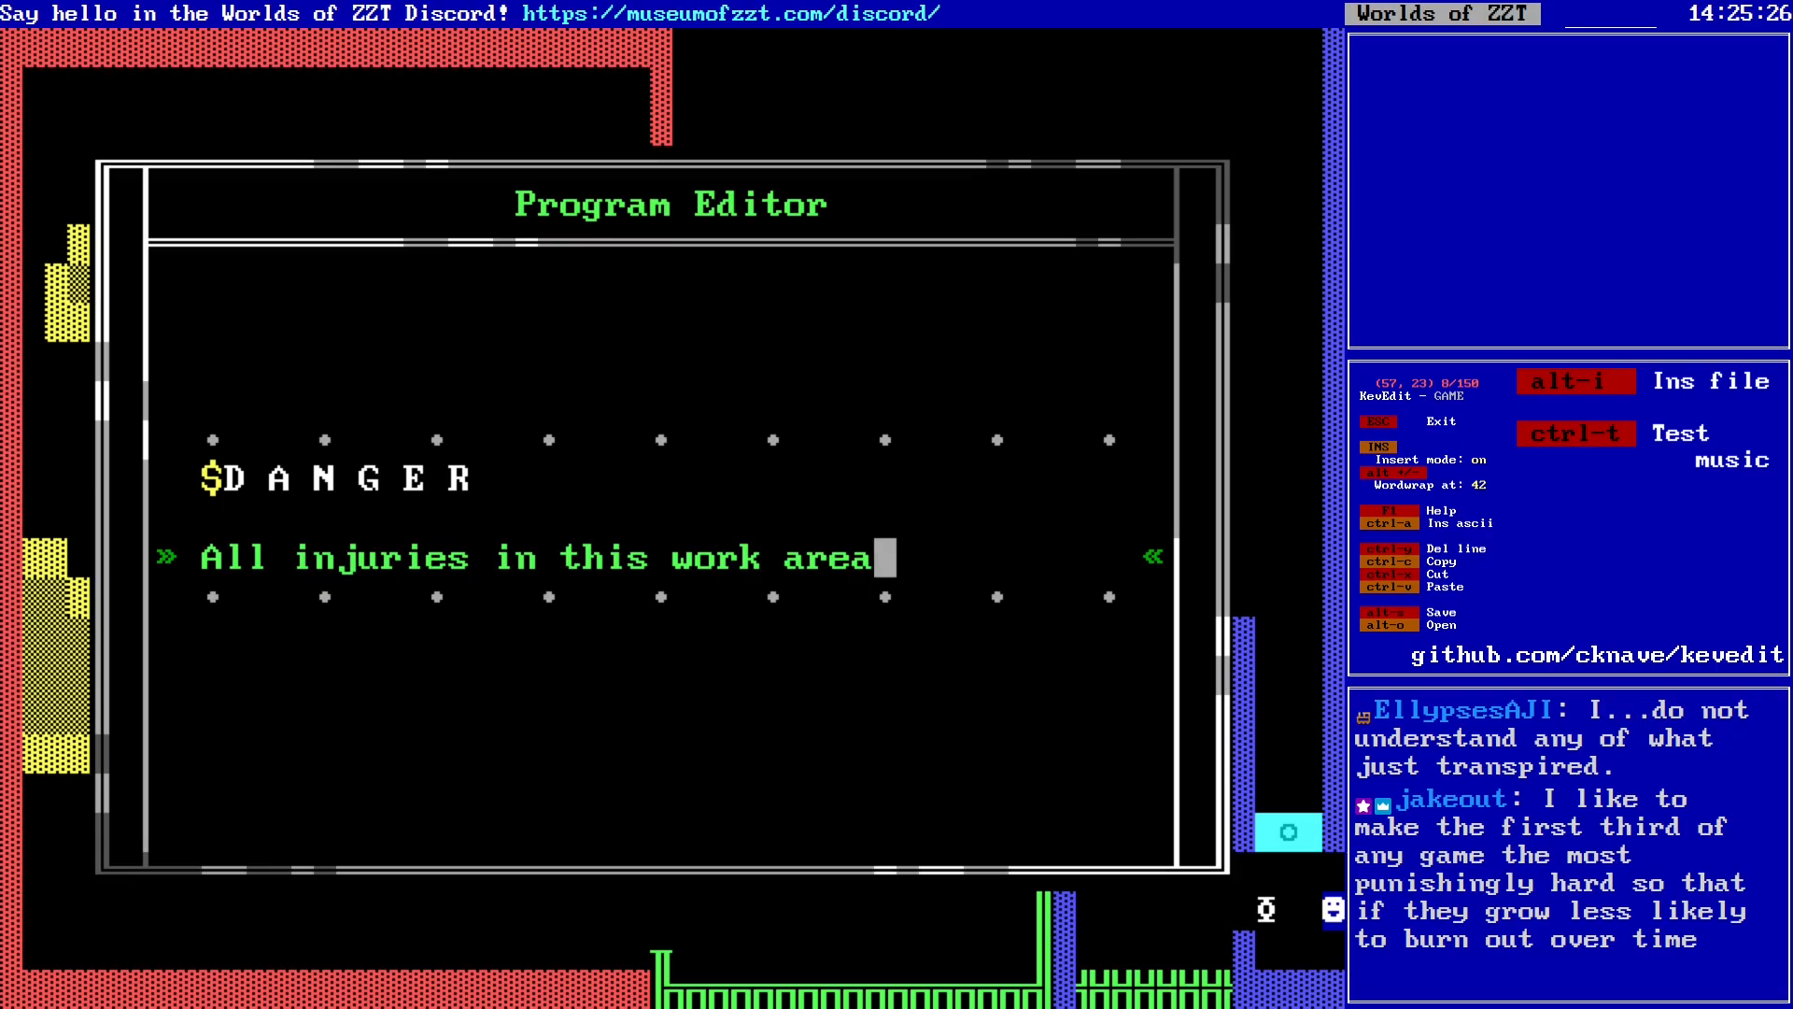
# Step: Erase the unfinished sentence about injuries below the heading
pyautogui.press('BackSpace')
pyautogui.press('BackSpace')
pyautogui.press('BackSpace')
pyautogui.press('BackSpace')
pyautogui.press('BackSpace')
pyautogui.press('BackSpace')
pyautogui.press('BackSpace')
pyautogui.press('BackSpace')
pyautogui.press('BackSpace')
pyautogui.press('BackSpace')
pyautogui.press('BackSpace')
pyautogui.press('BackSpace')
pyautogui.press('BackSpace')
pyautogui.press('BackSpace')
pyautogui.press('BackSpace')
pyautogui.press('BackSpace')
pyautogui.press('BackSpace')
pyautogui.press('BackSpace')
pyautogui.press('BackSpace')
pyautogui.press('BackSpace')
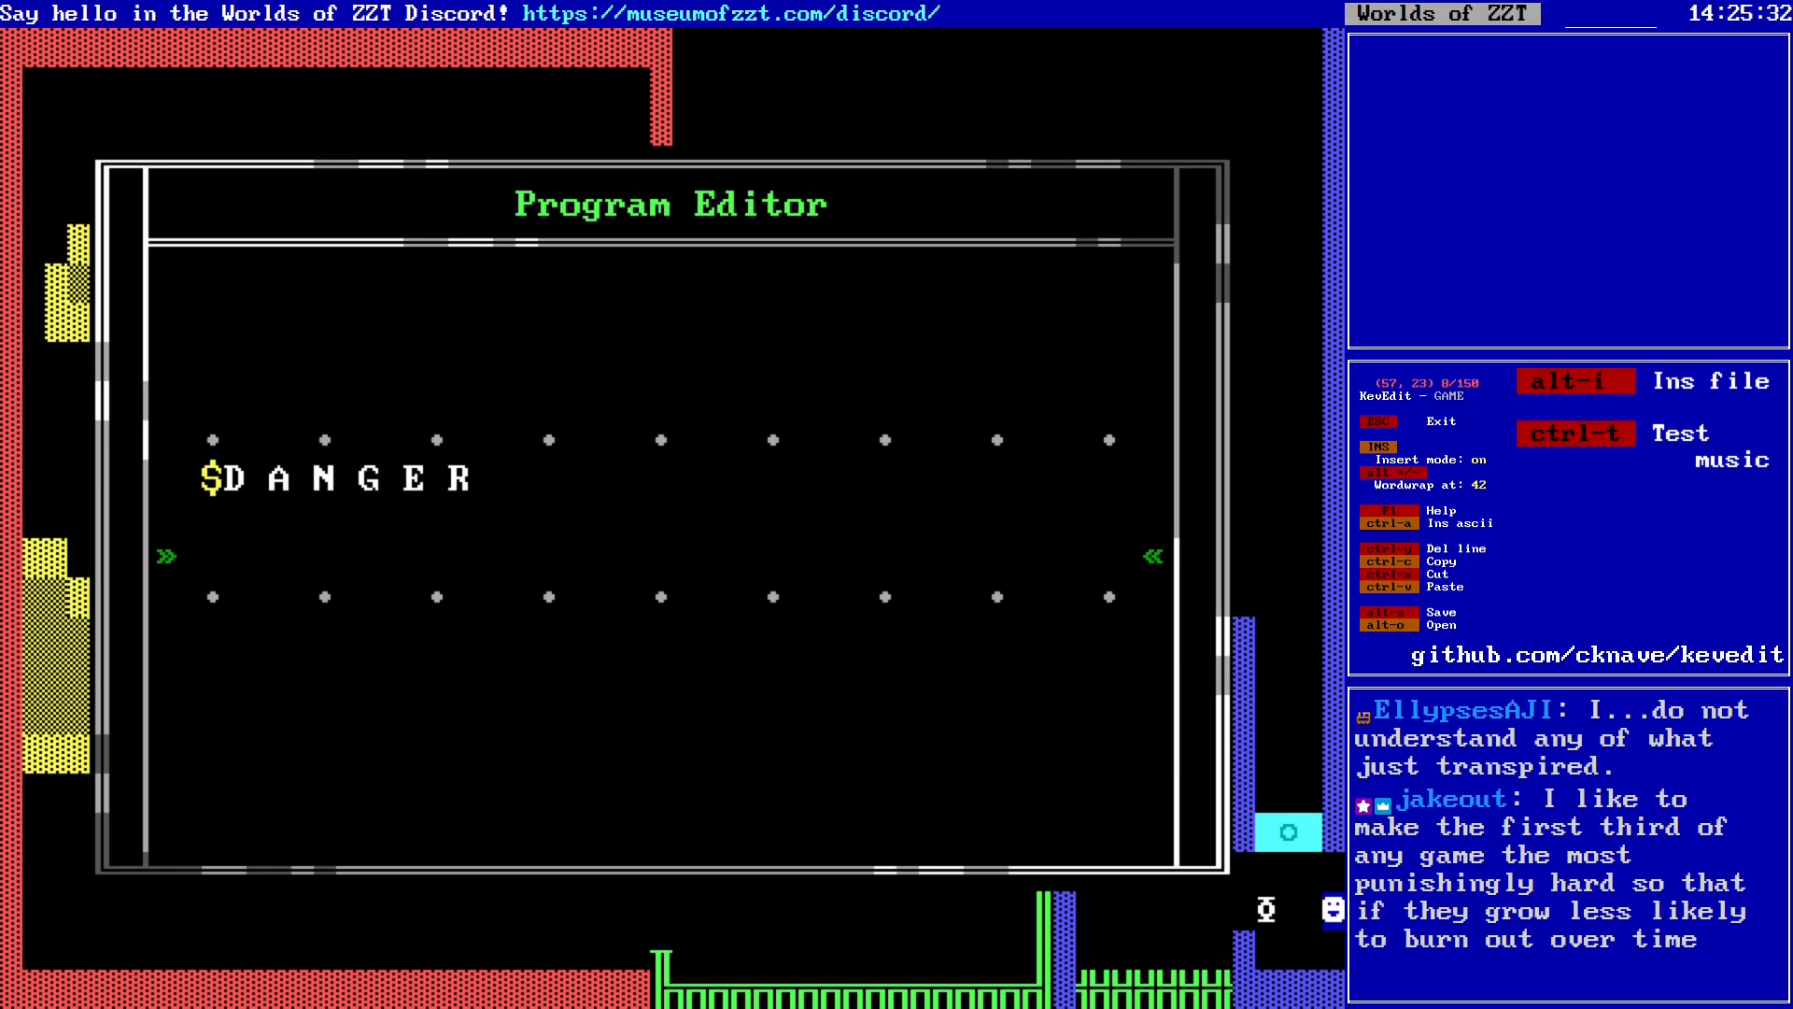
# Step: Write "Hard hat required! Do not proceed without one or you'll be ki" below the DANGER heading
pyautogui.write('Hard')
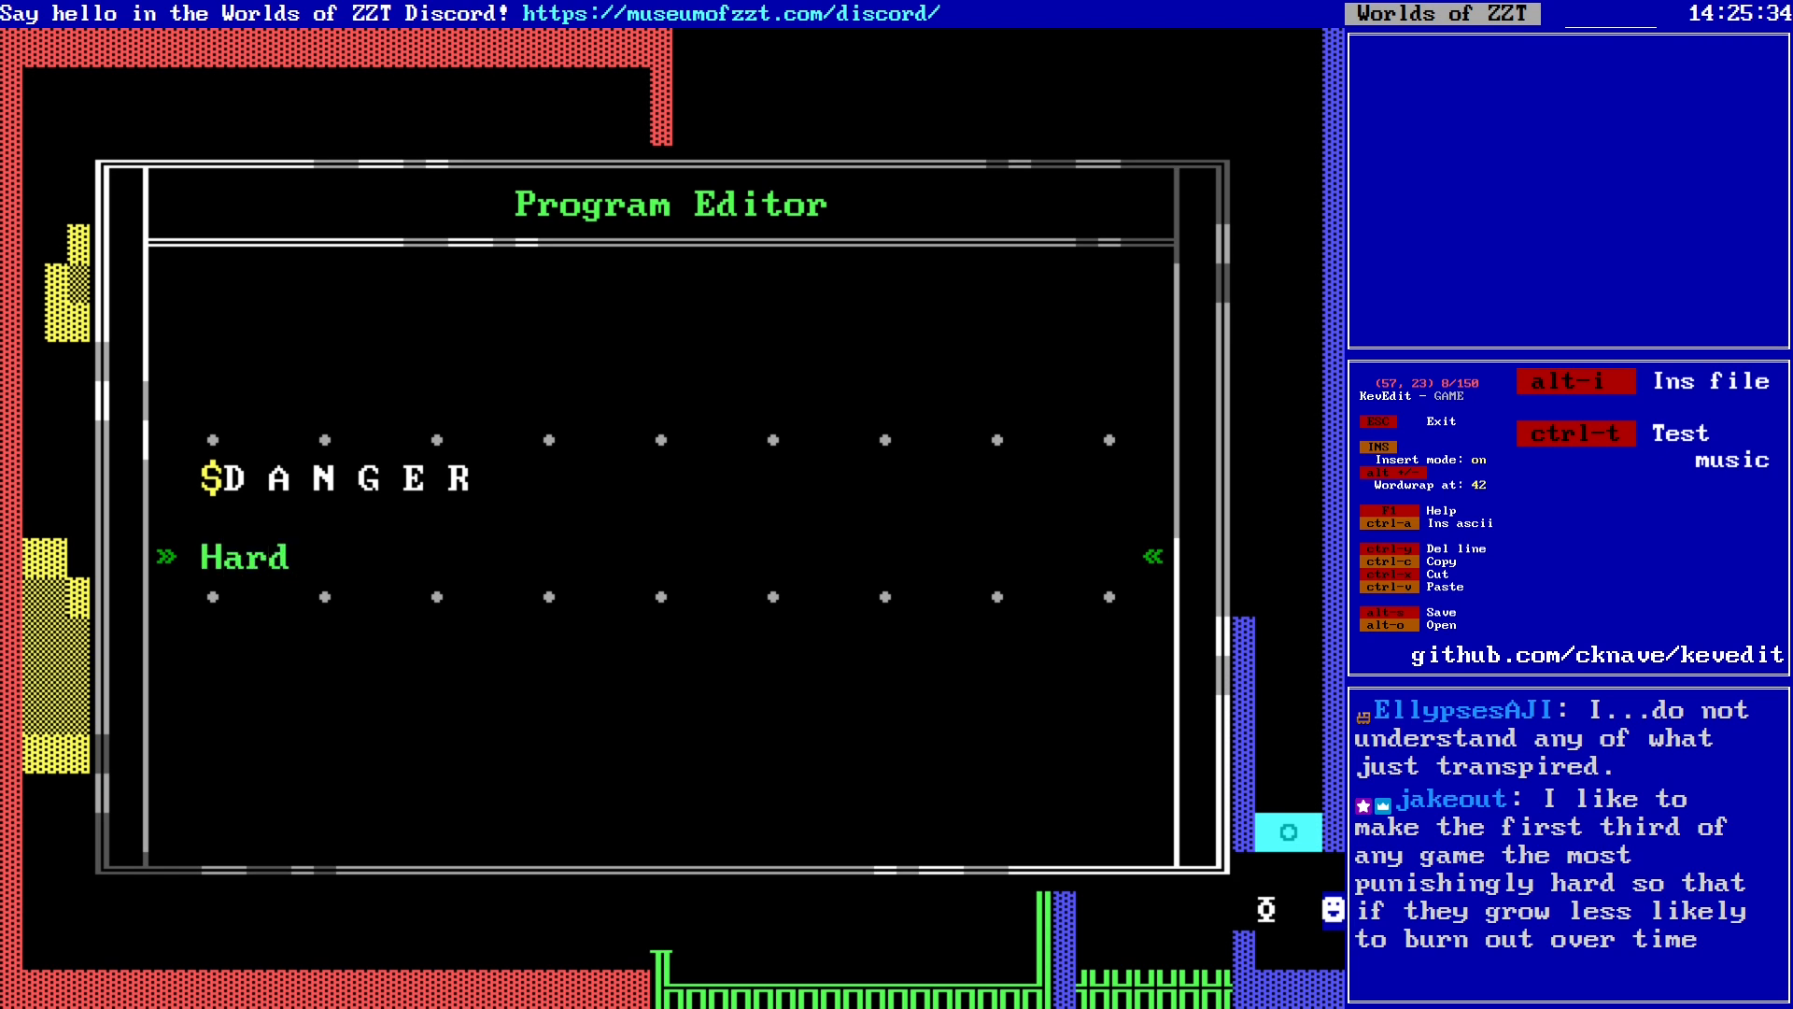
pyautogui.write(' hat required!')
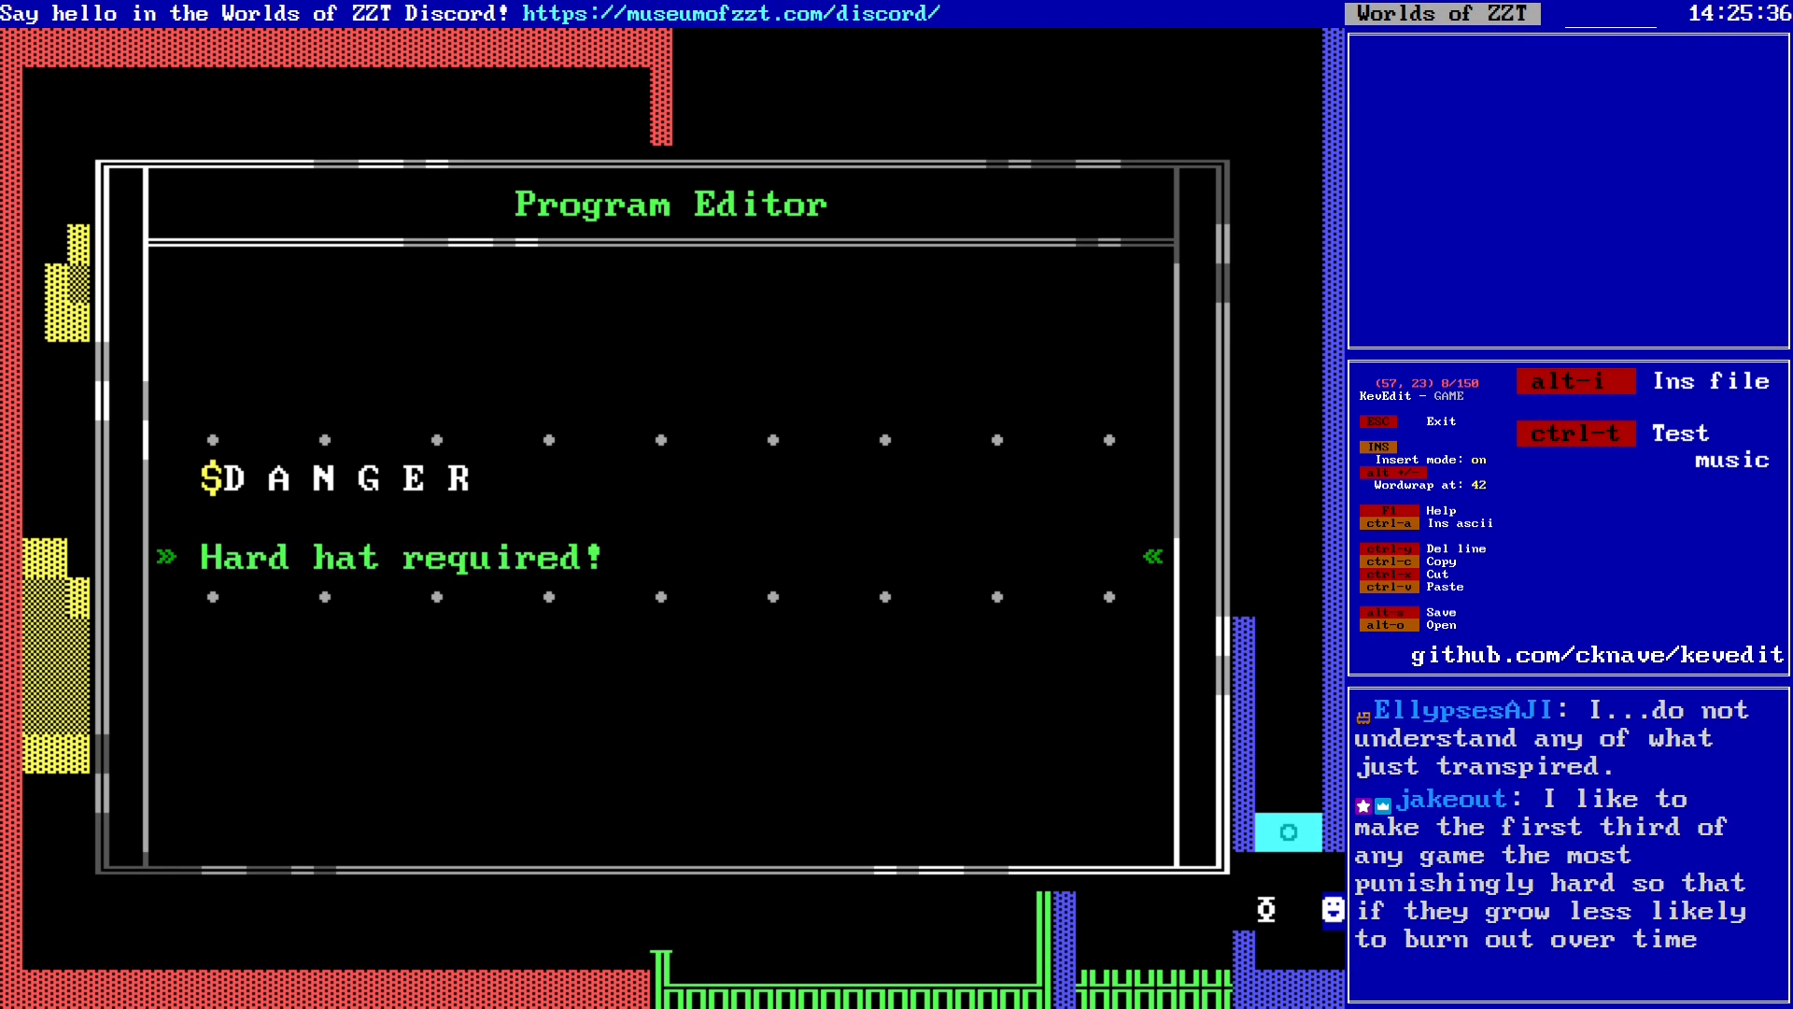
pyautogui.write(' Do not')
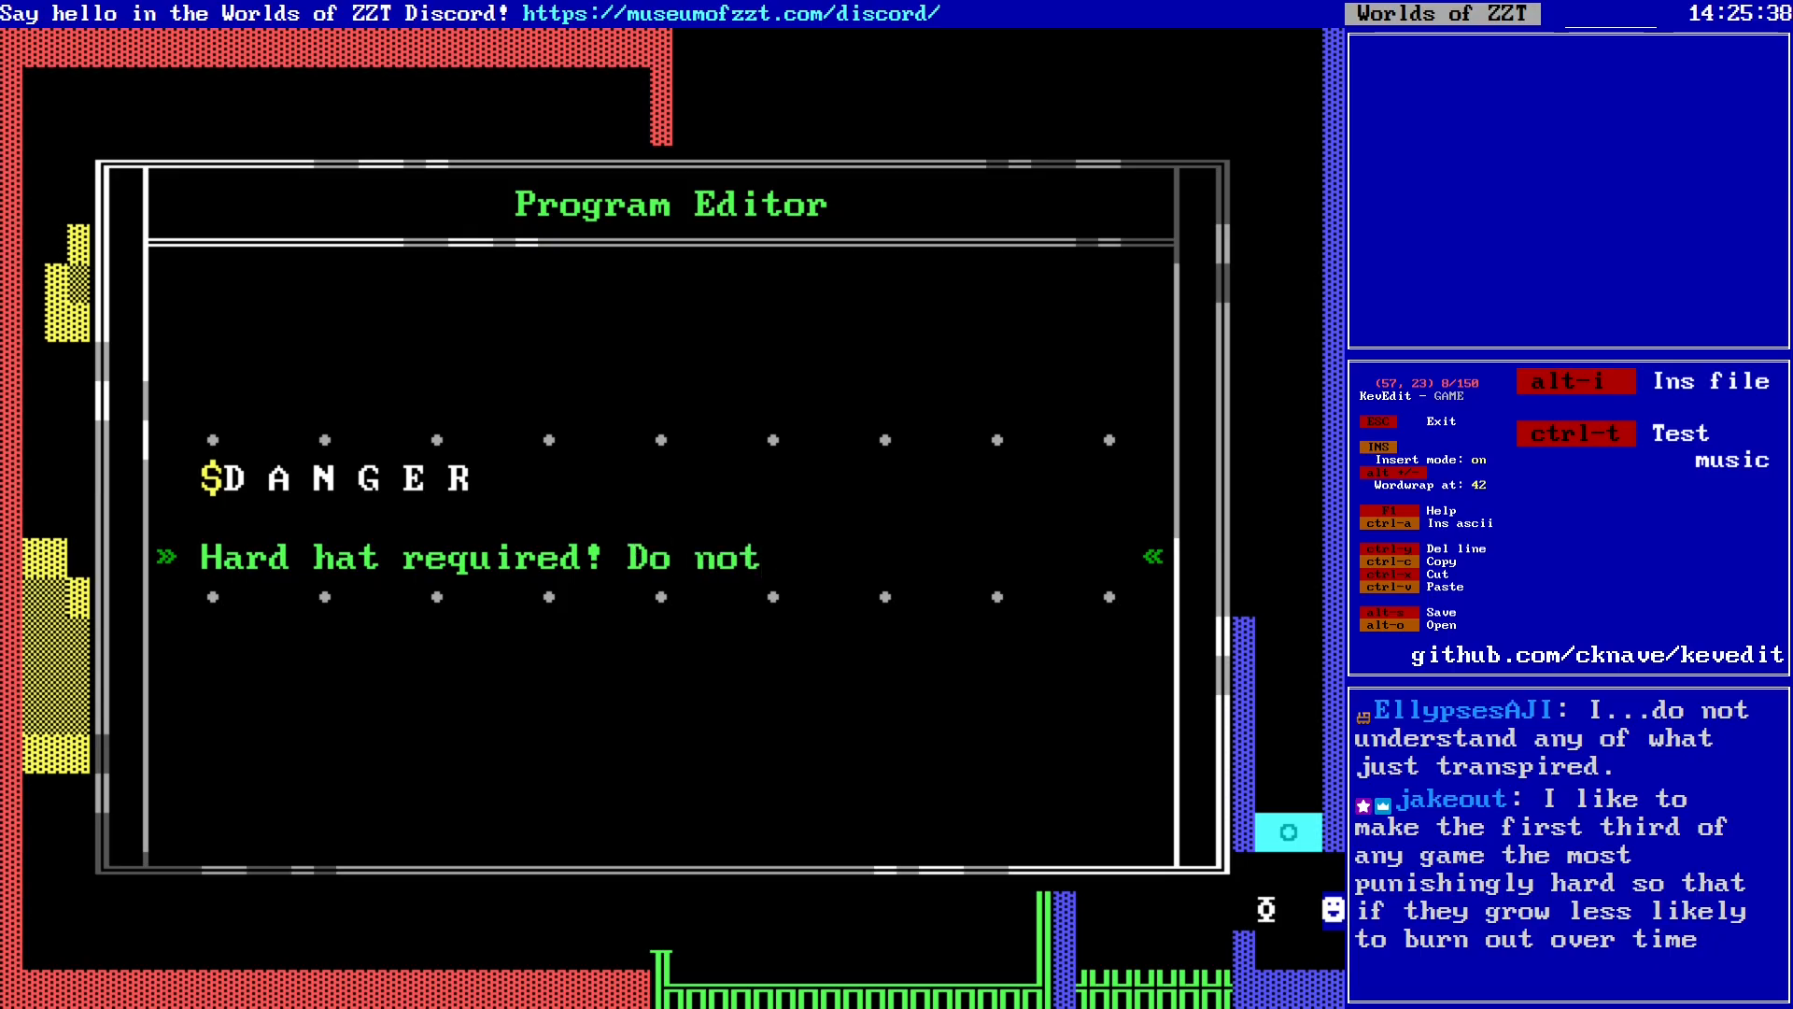
pyautogui.write(' proceed without one')
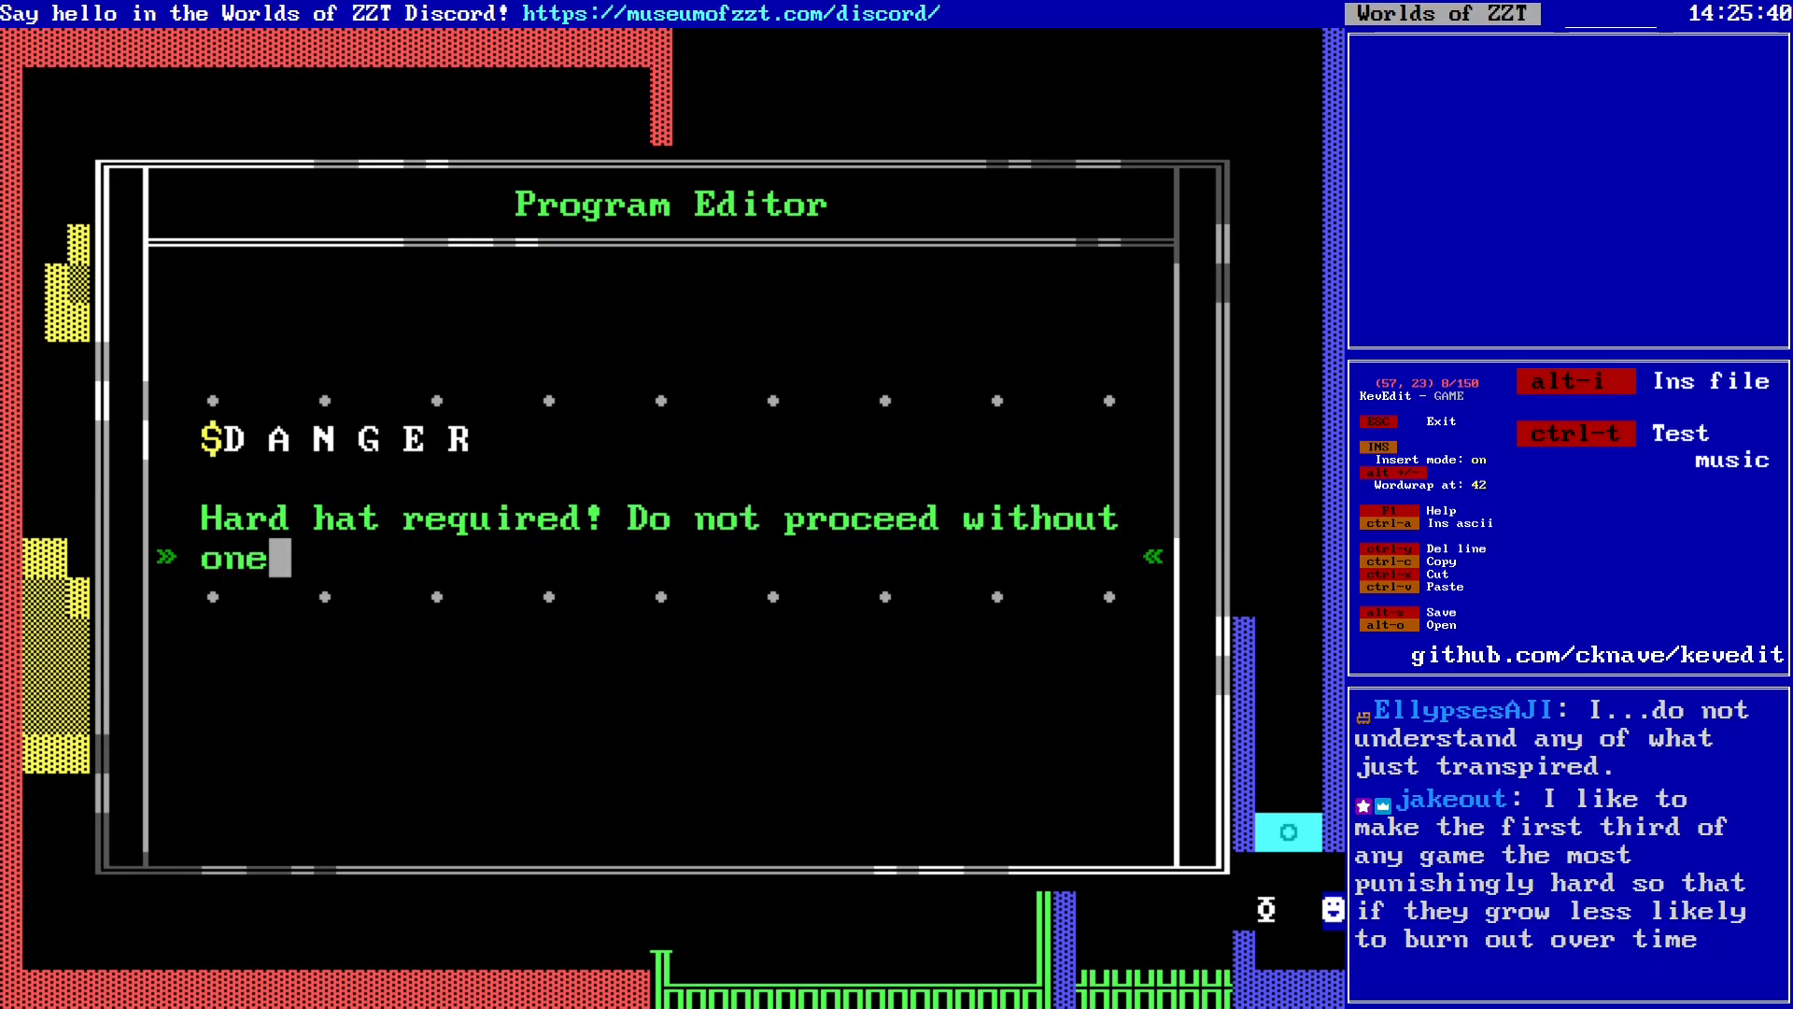
pyautogui.write(" or you'll ")
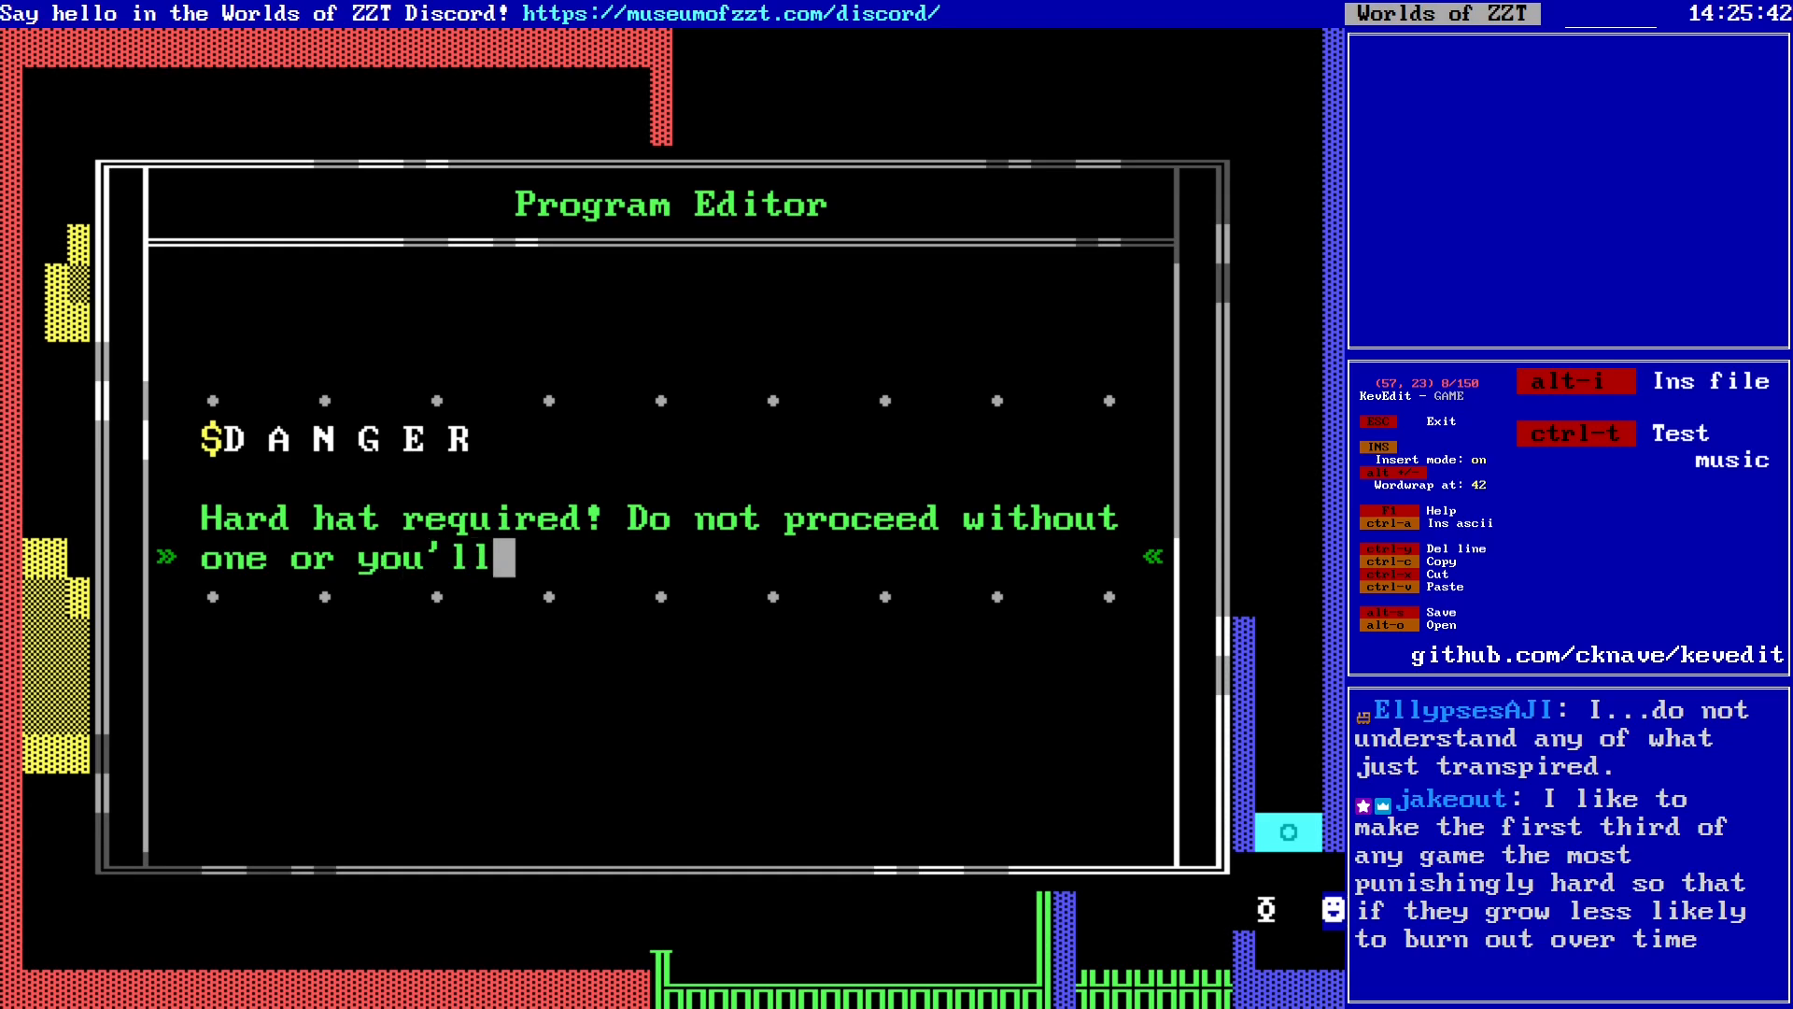
pyautogui.write('b')
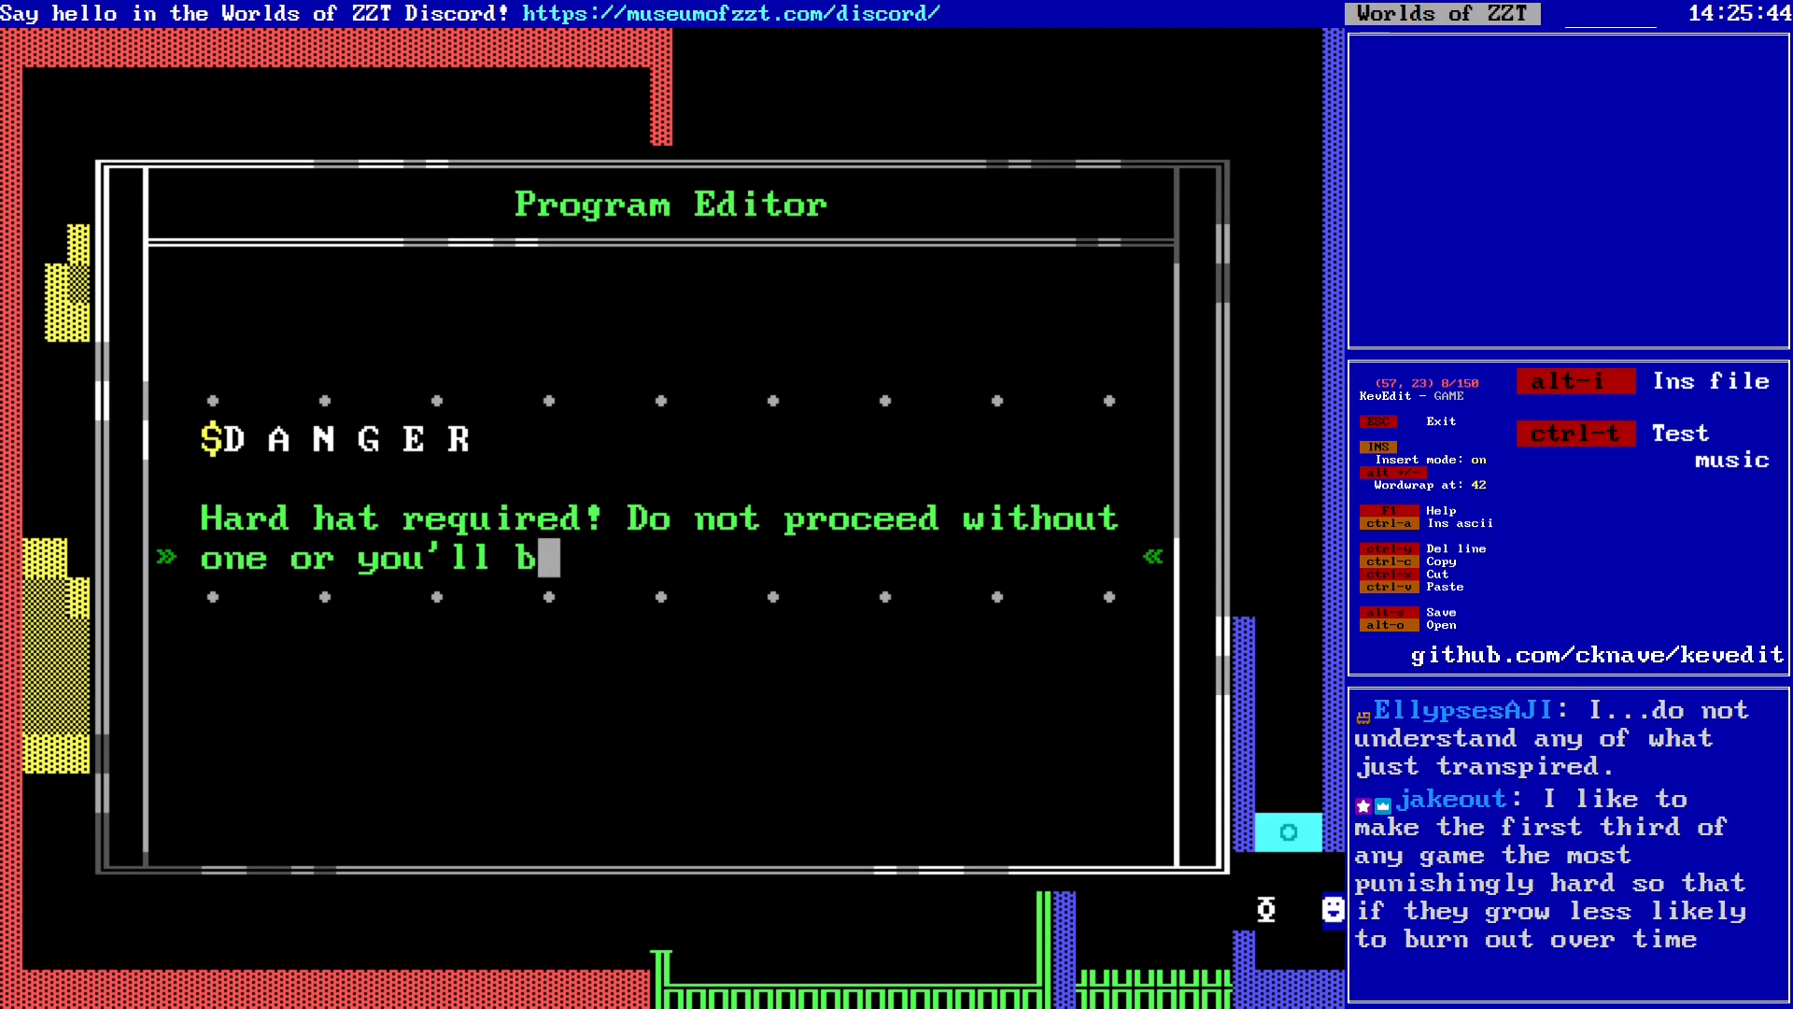
pyautogui.write('e kic')
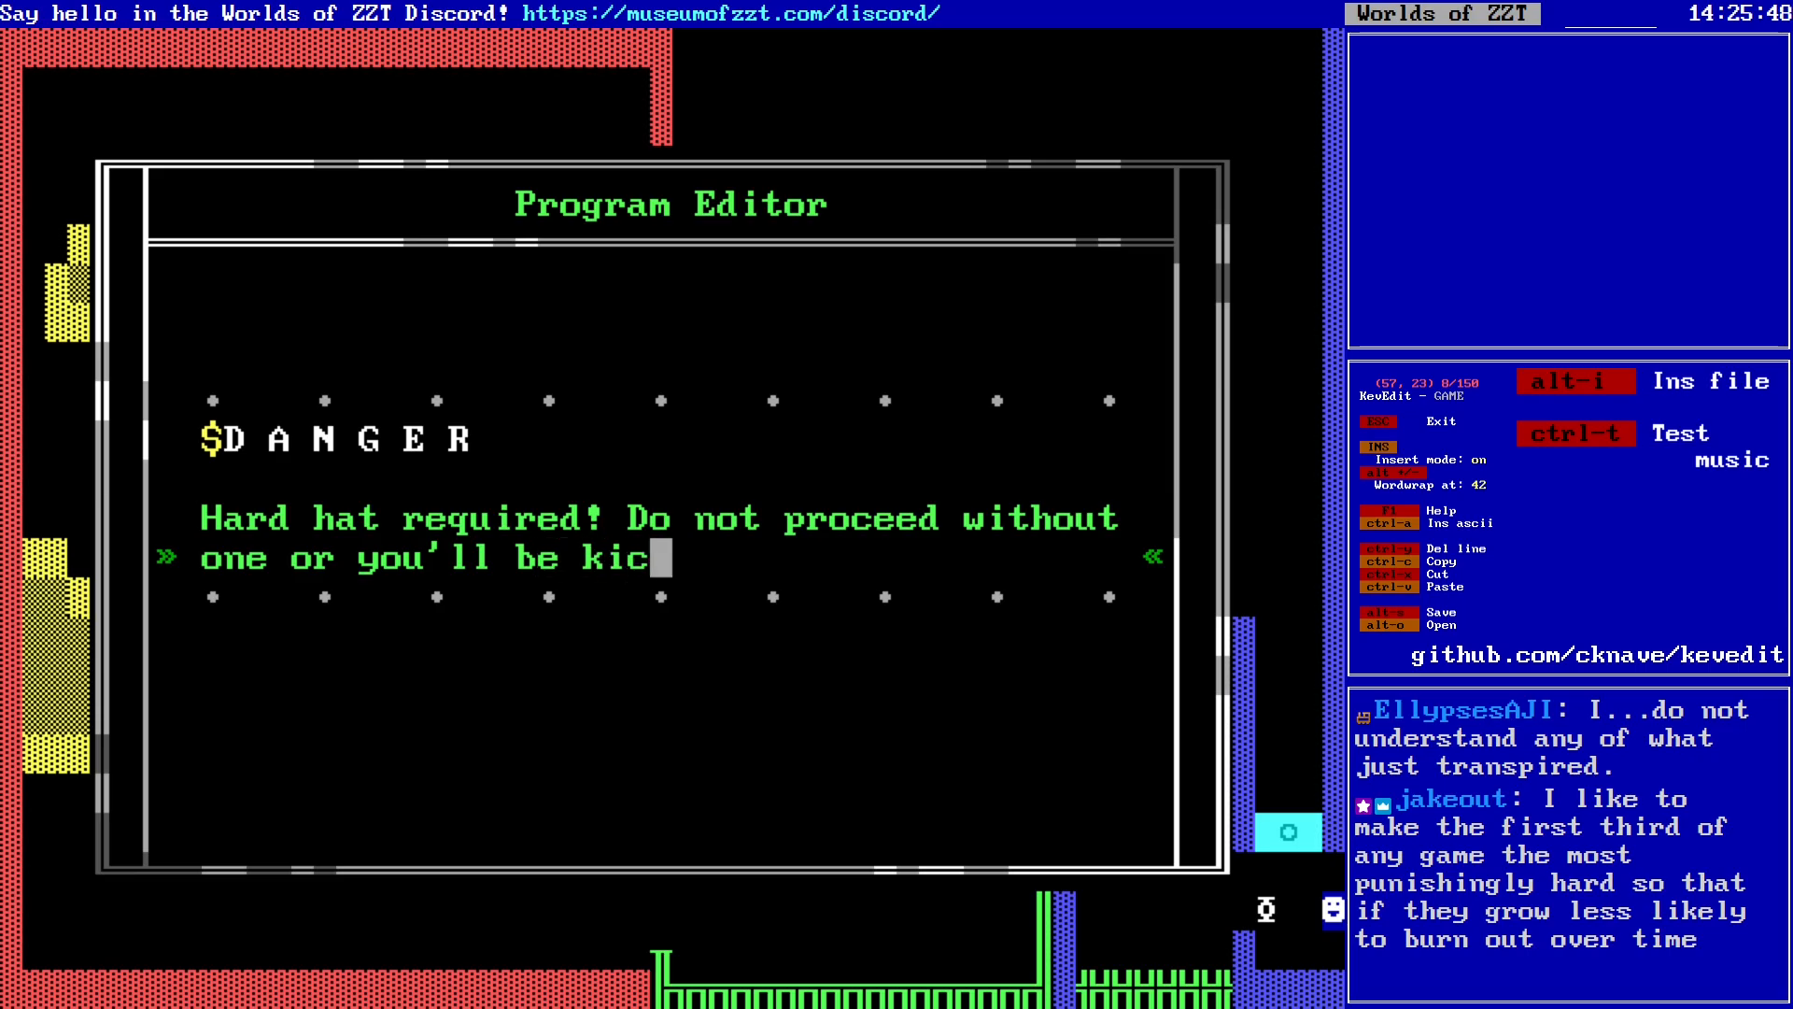
pyautogui.press('BackSpace')
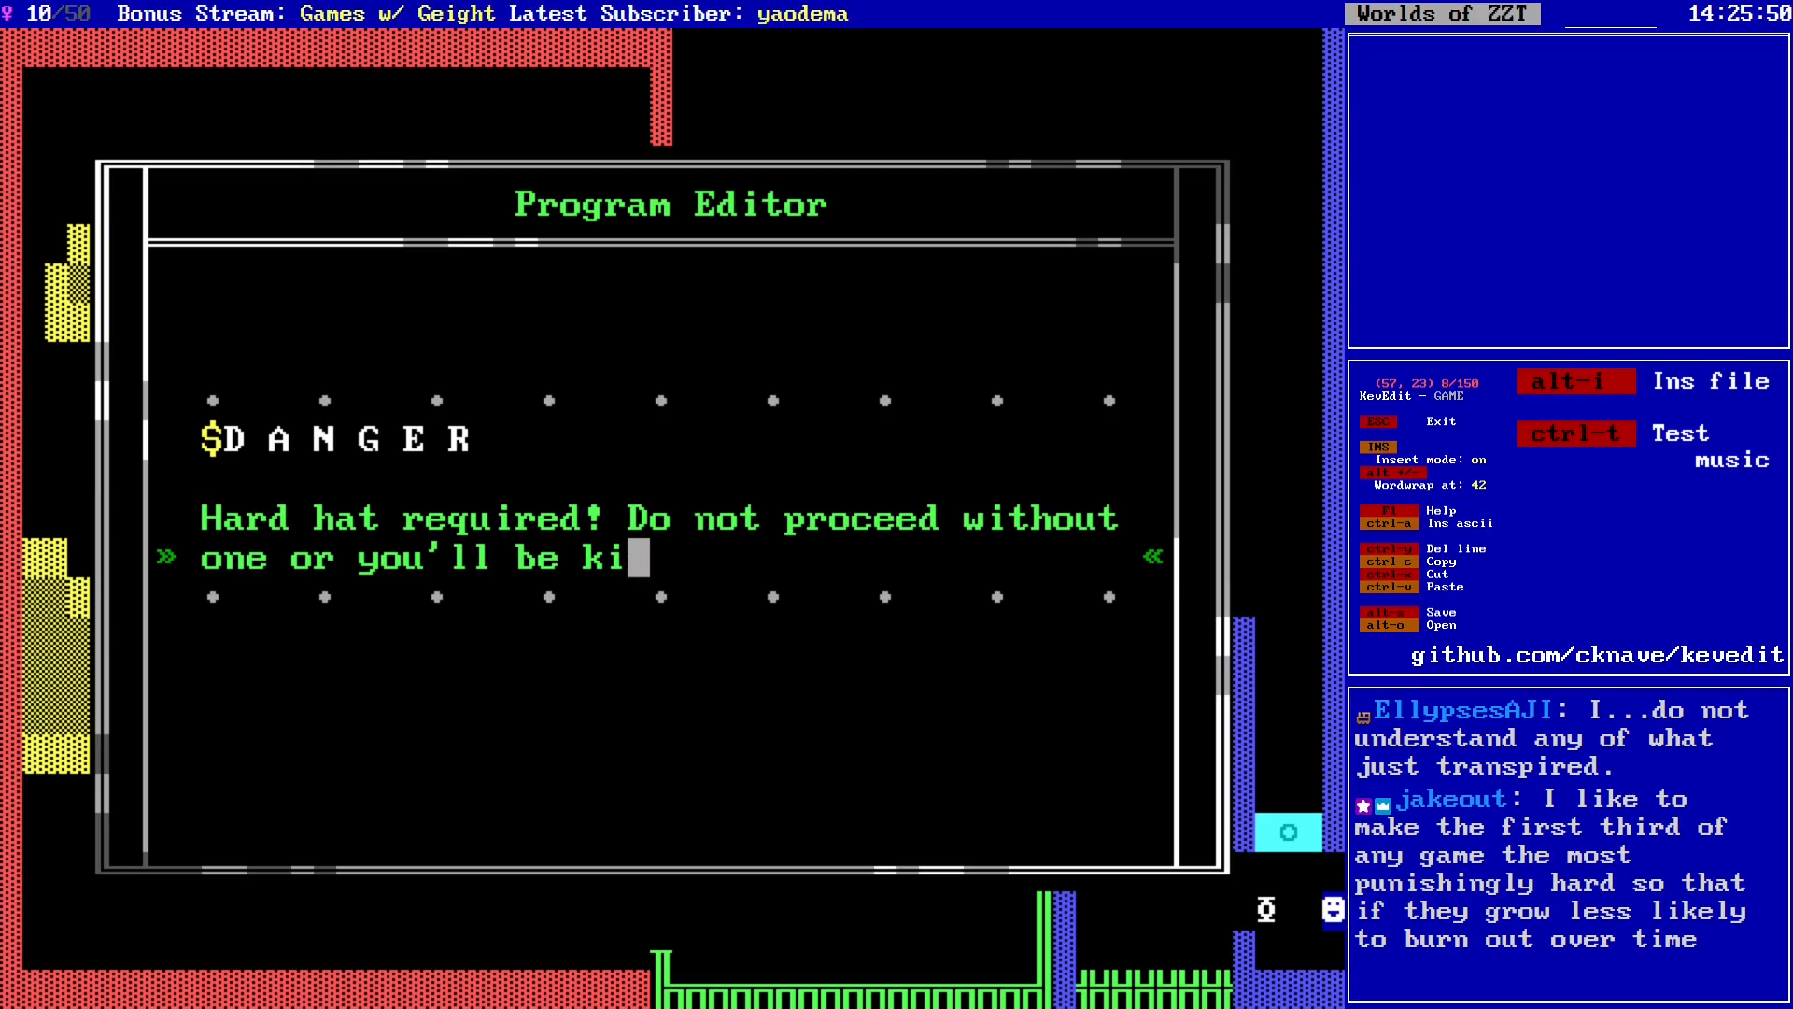
# Step: Delete every line of the scroll's text, including the DANGER heading
pyautogui.hotkey('ctrl', 'y')
pyautogui.hotkey('ctrl', 'y')
pyautogui.hotkey('ctrl', 'y')
pyautogui.hotkey('ctrl', 'y')
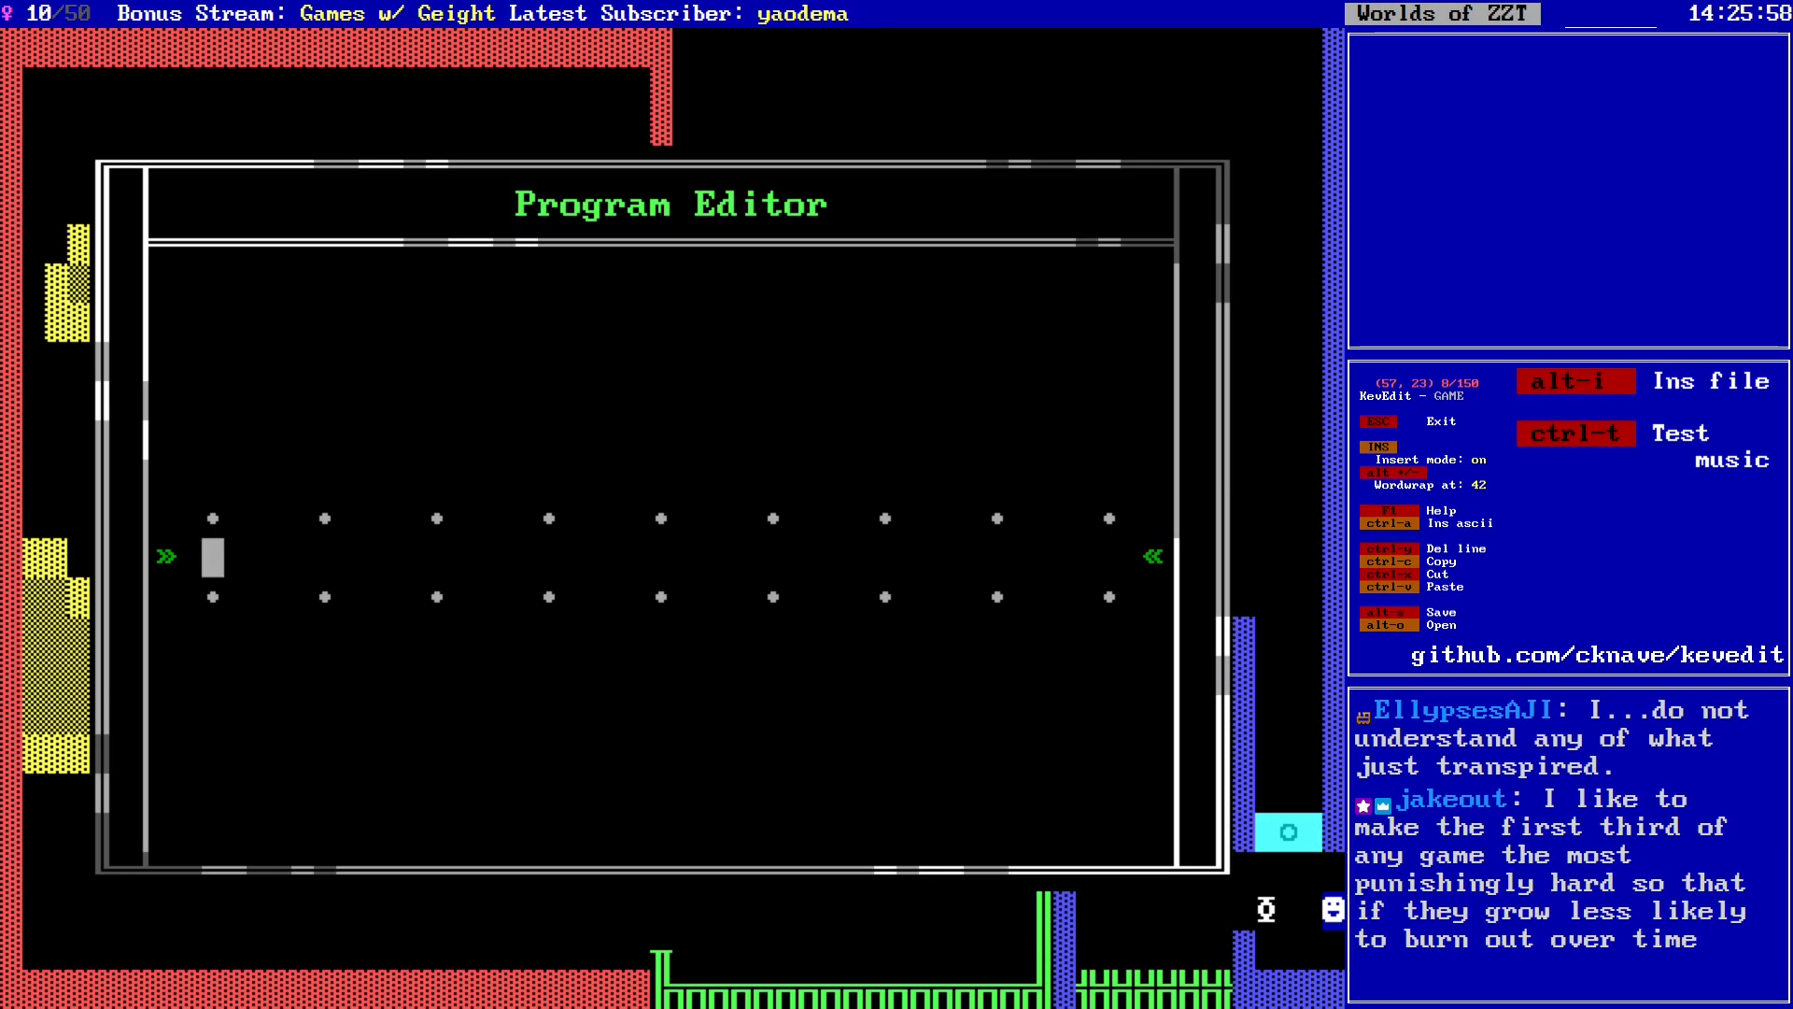
# Step: Write the scroll message "Workplace injuries will lead to you returning to the beginning!"
pyautogui.write('W')
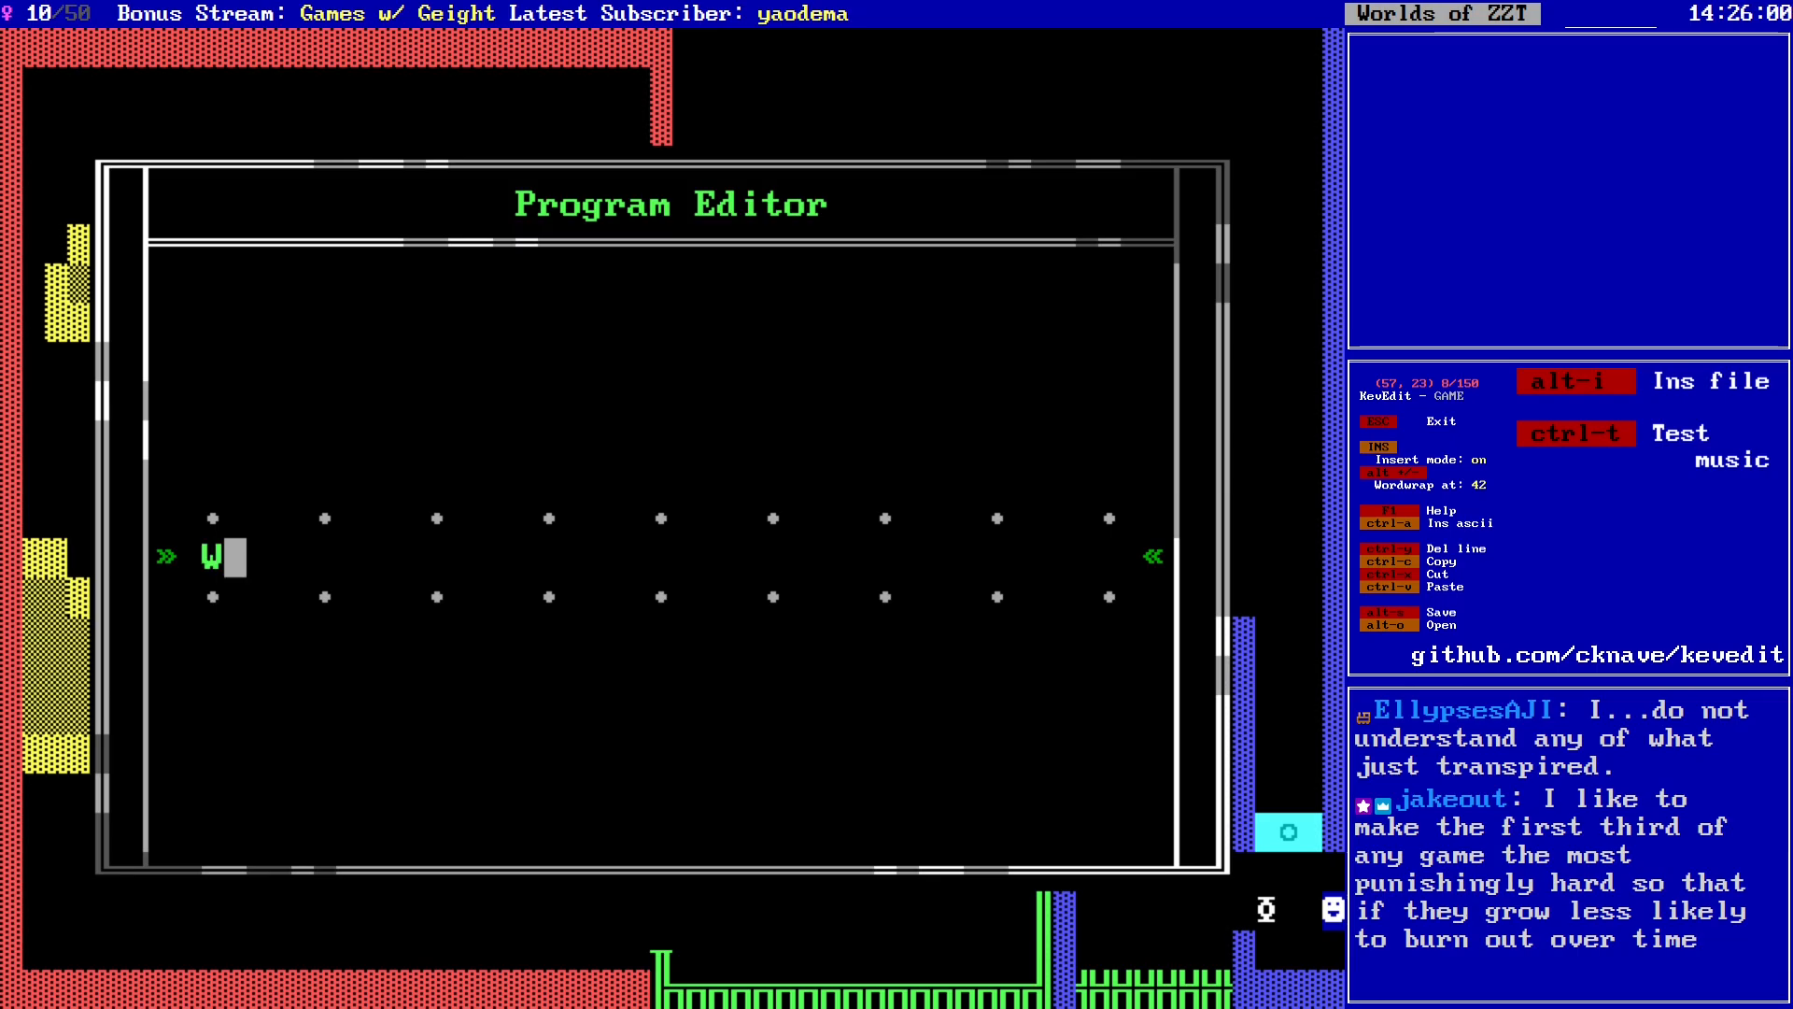
pyautogui.write('orkplace injurie')
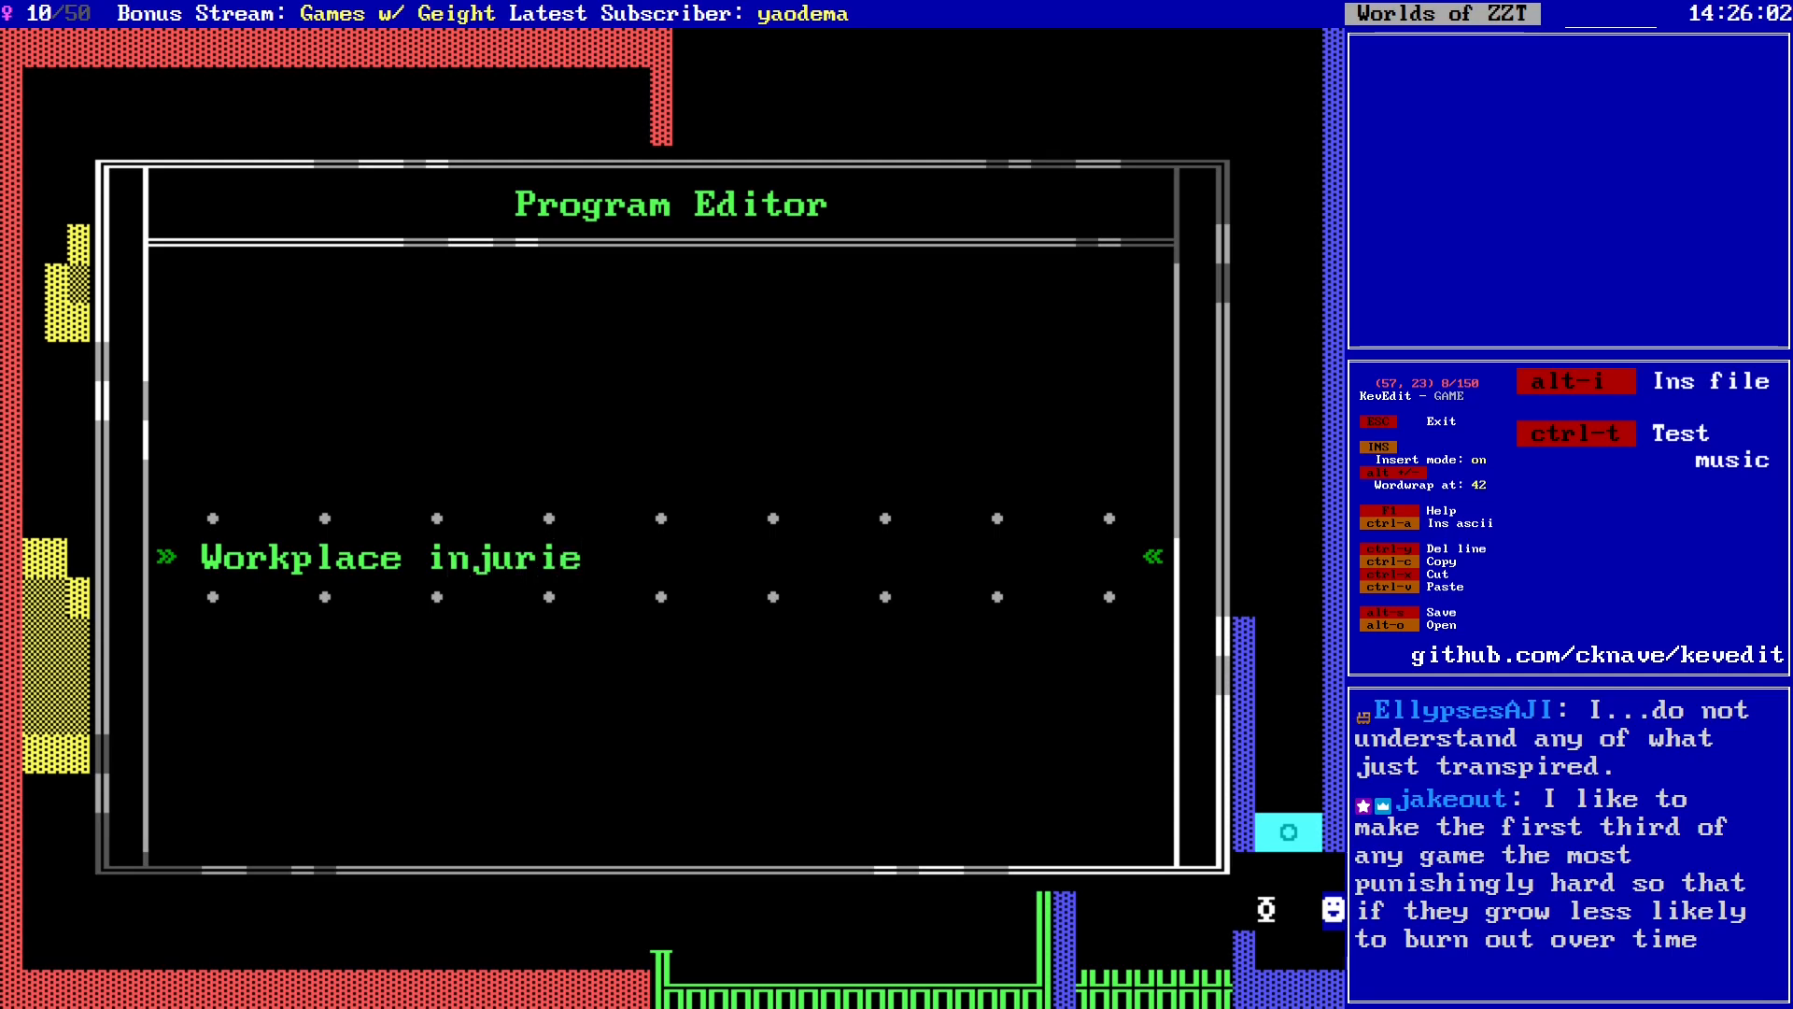
pyautogui.write('s will le')
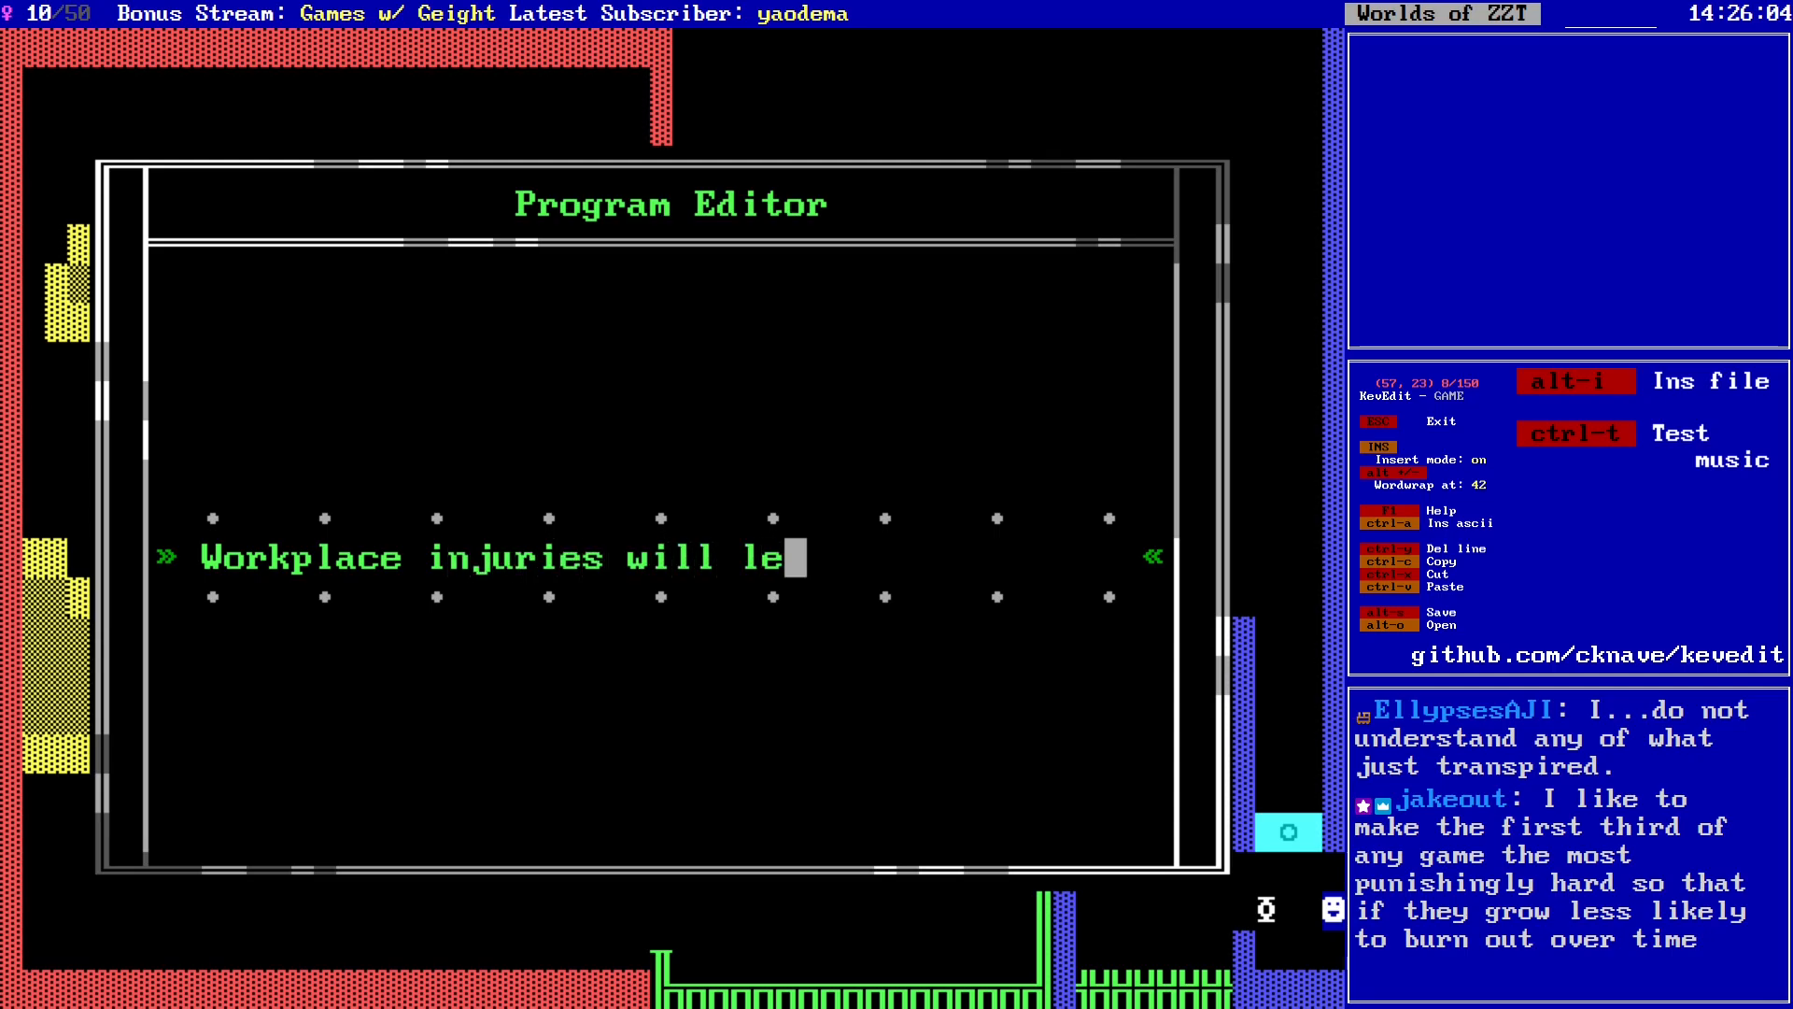
pyautogui.write('ad to you')
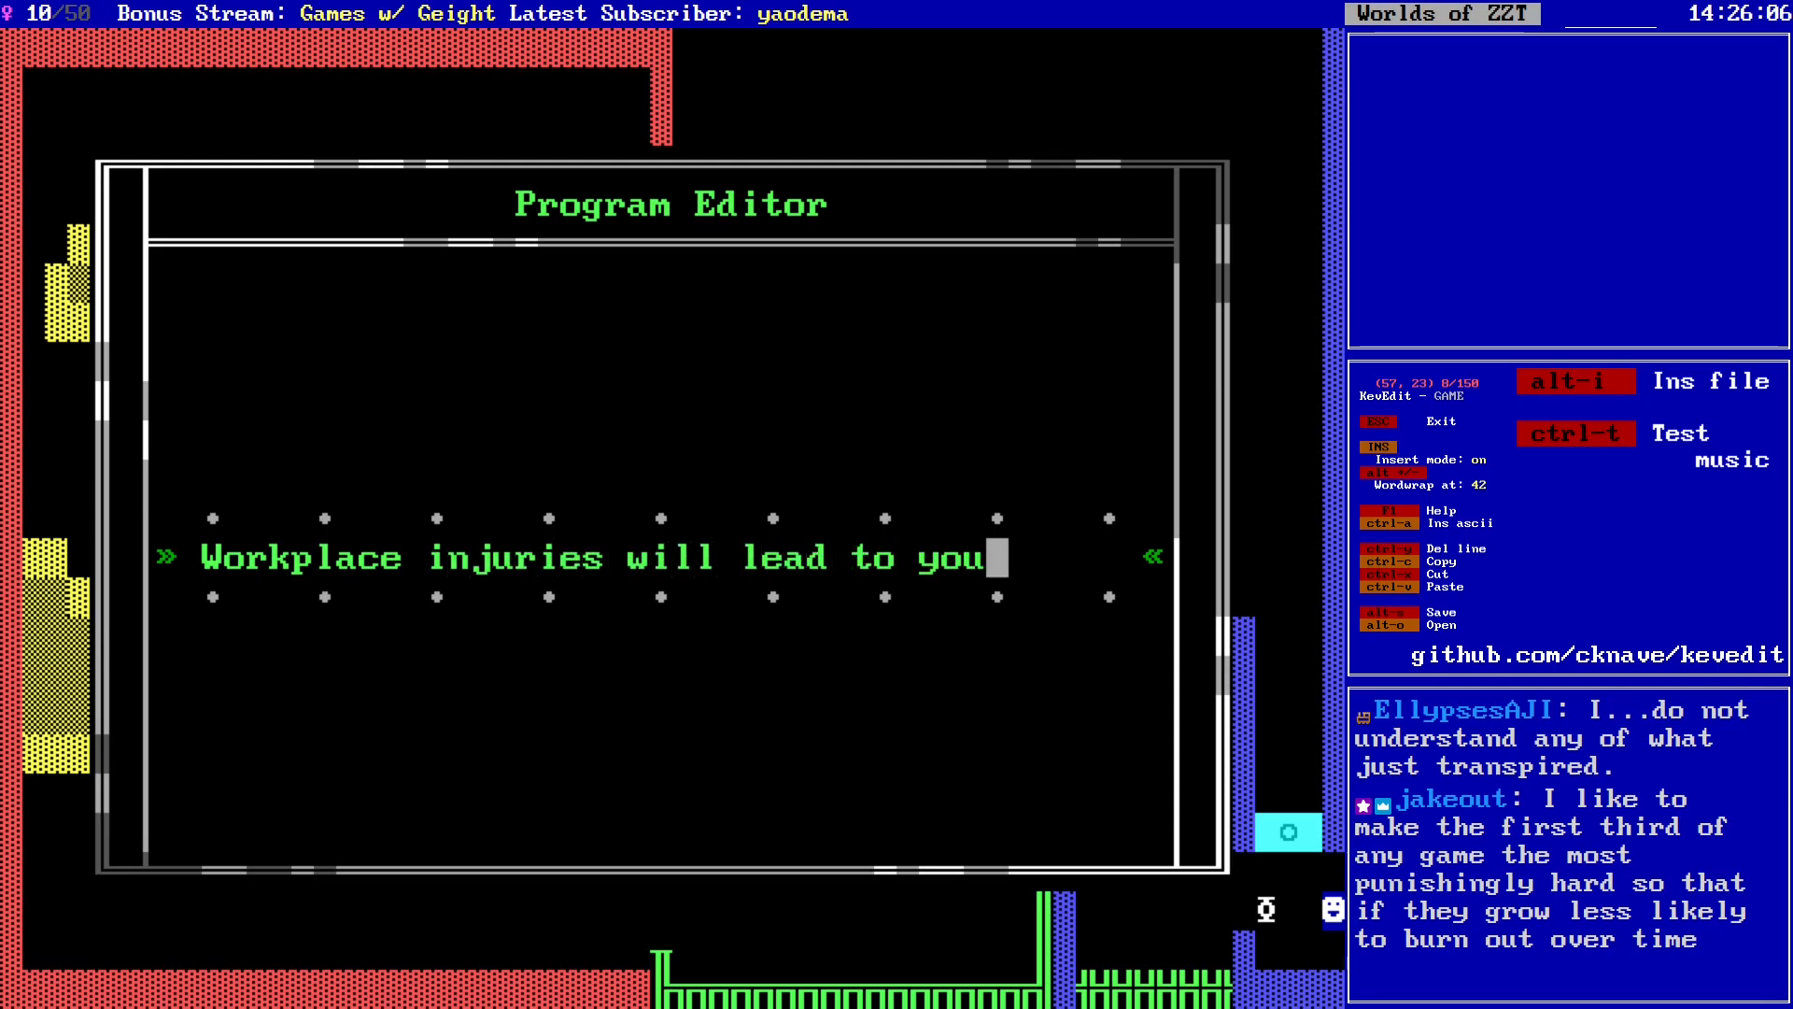
pyautogui.write(' returning to the beginnin')
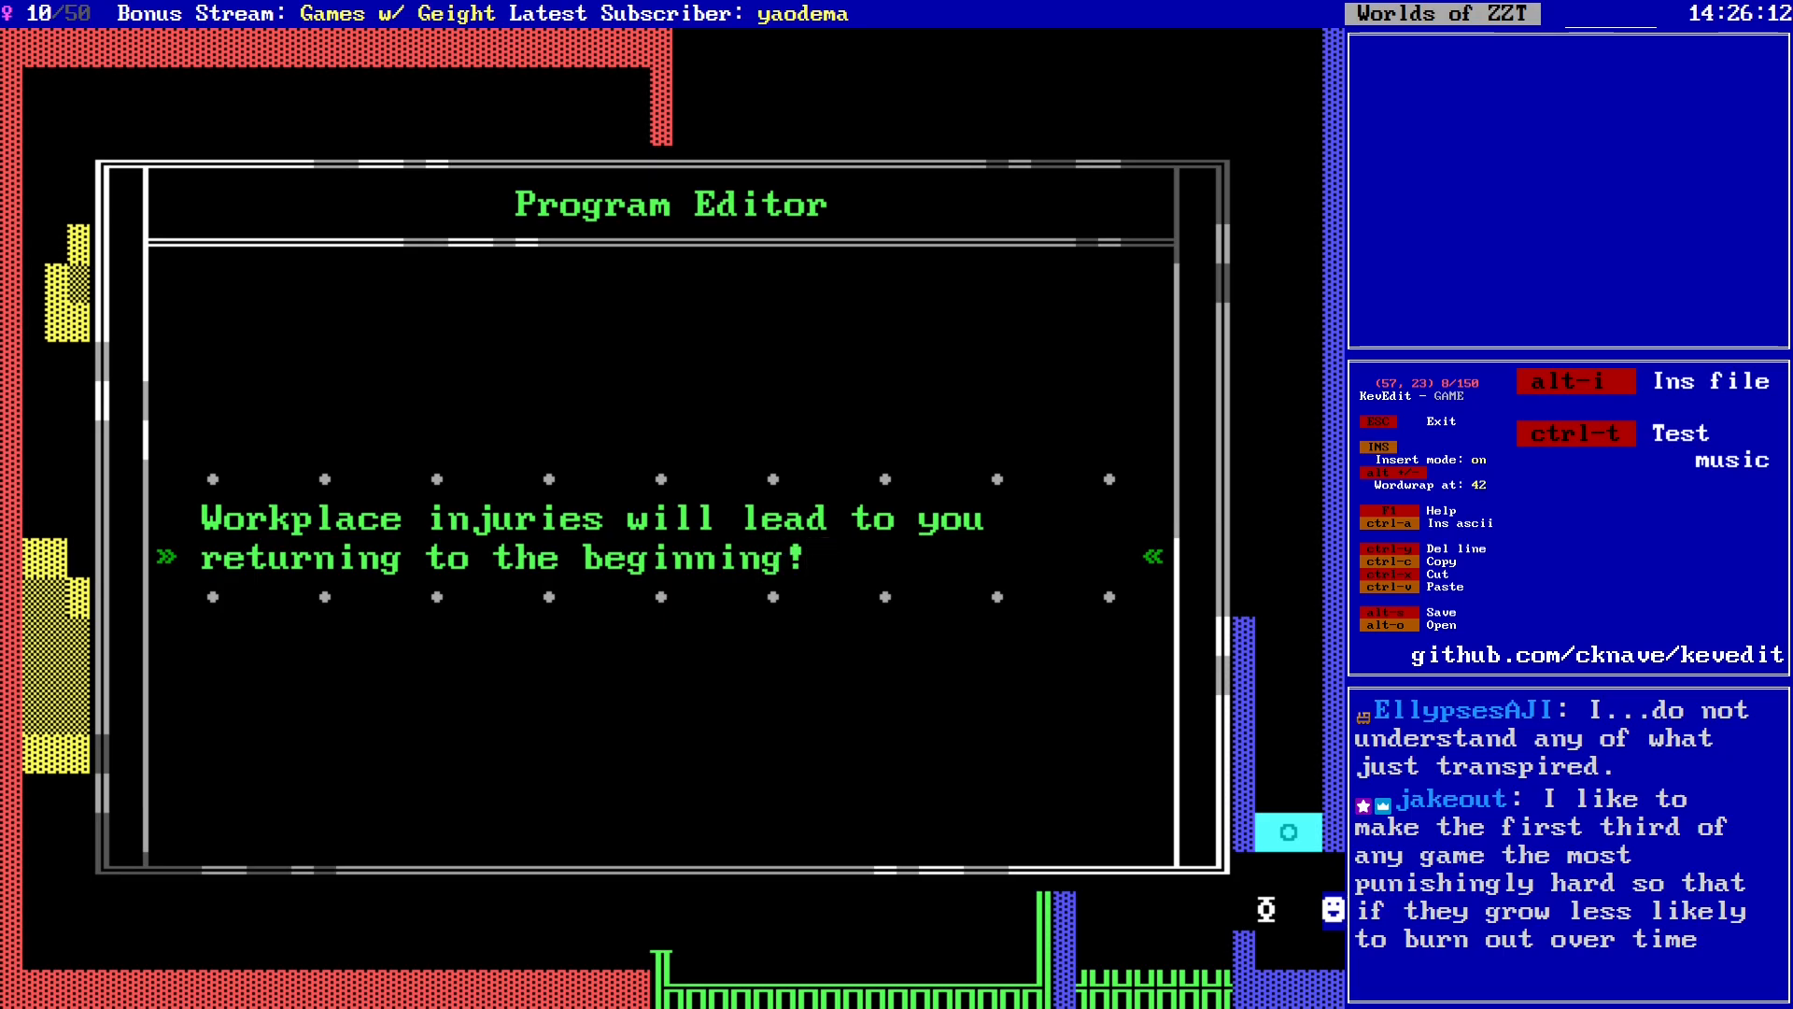
pyautogui.write('g!')
# Step: Add the line "Firearms prohibited" below the workplace injuries message, separated by a blank line
pyautogui.press('Return')
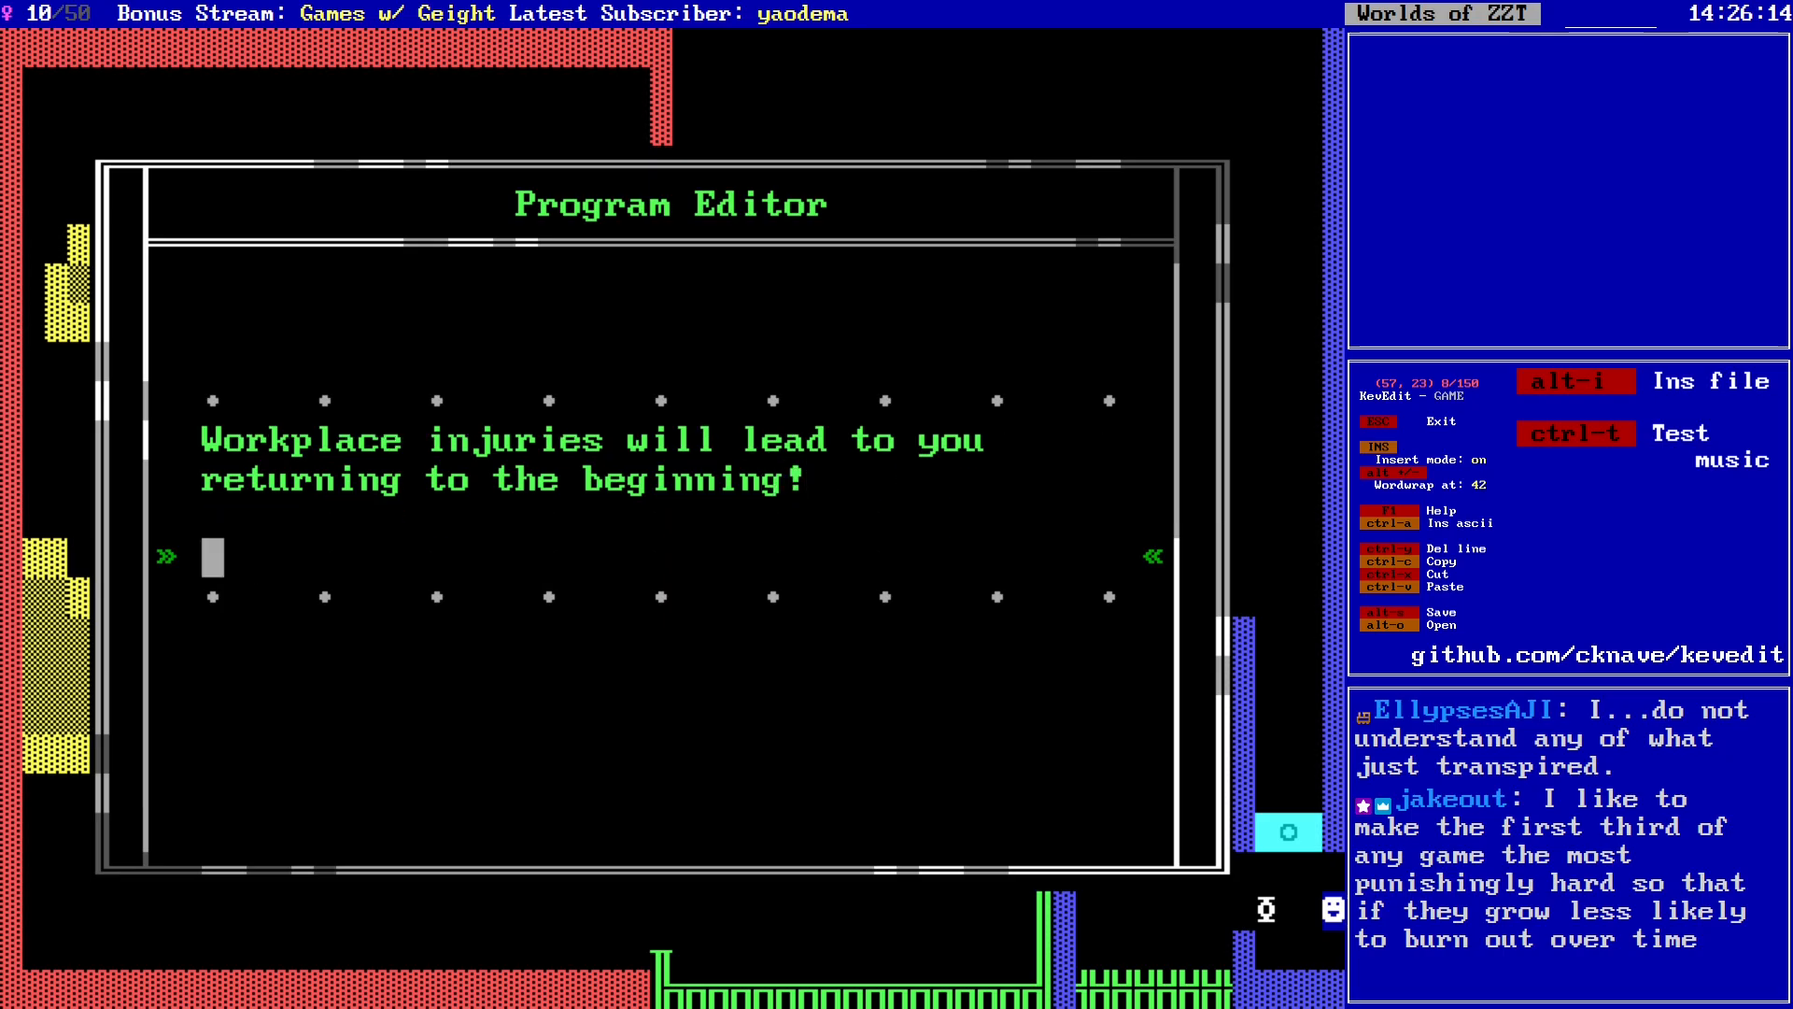
pyautogui.write('Firearms p')
pyautogui.write('rohibited')
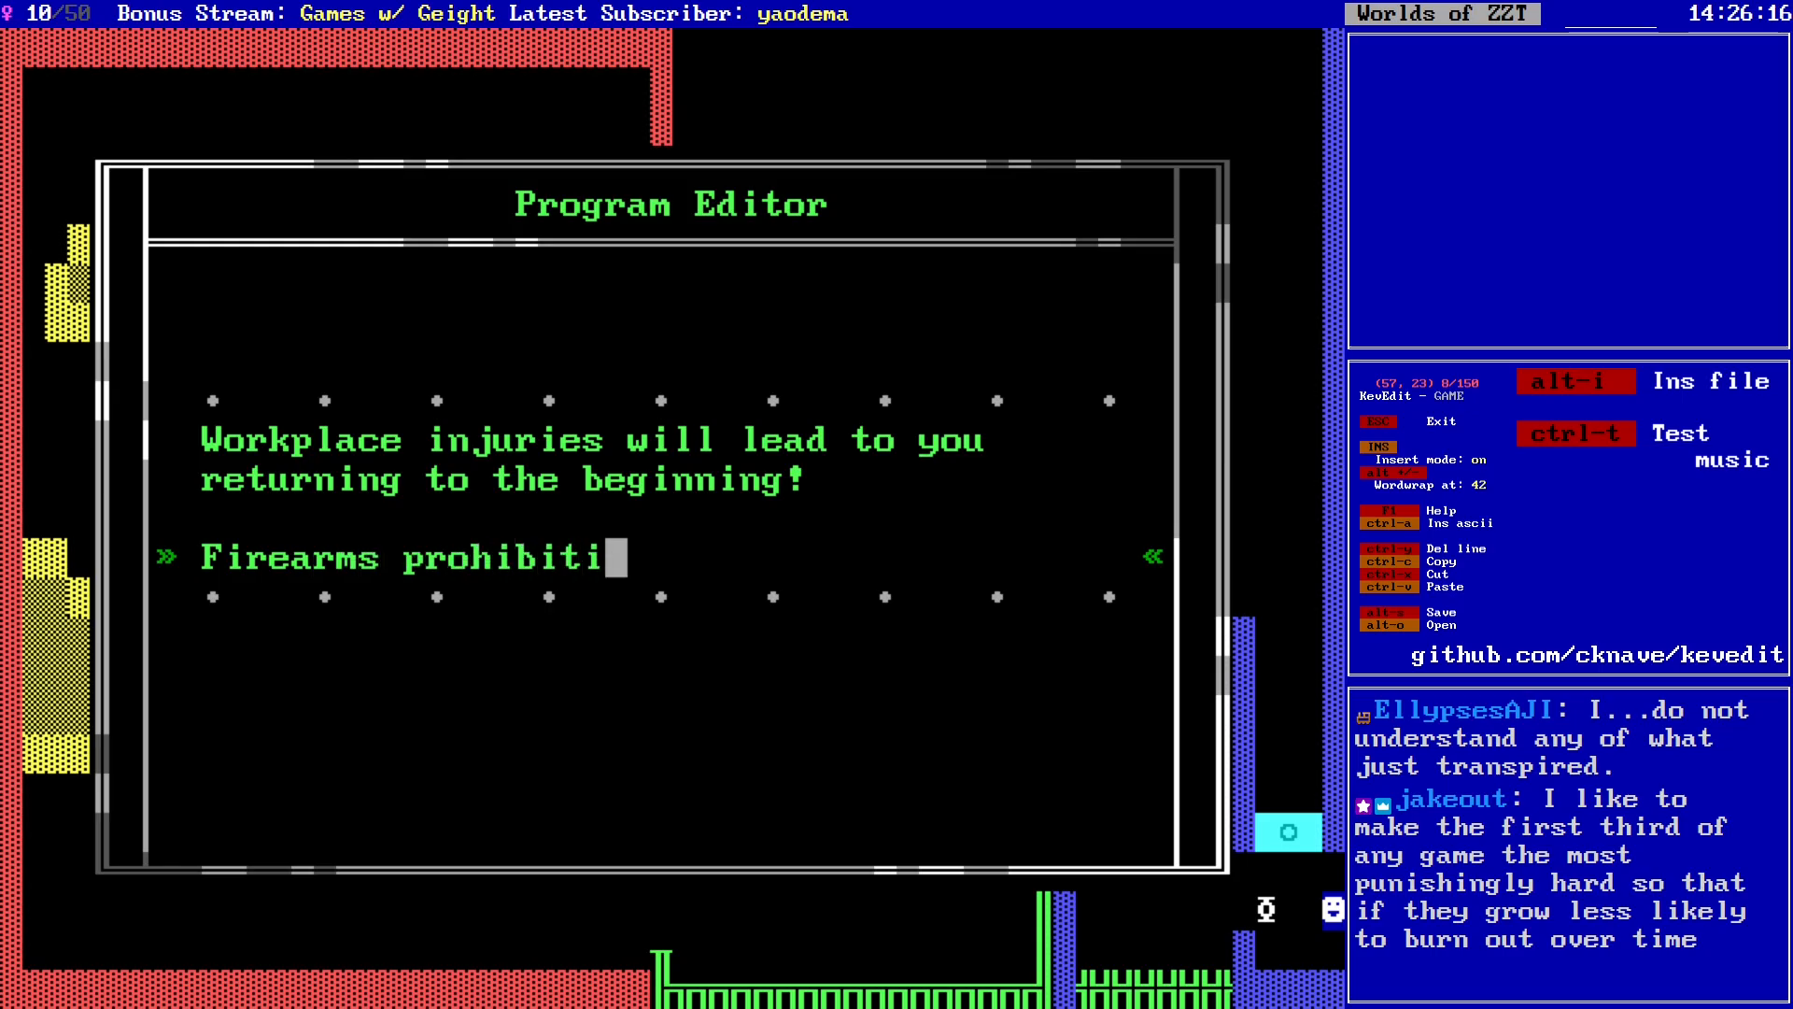
# Step: Insert an empty line above the workplace injuries message
pyautogui.press('Home')
pyautogui.press('Return')
pyautogui.press('Up')
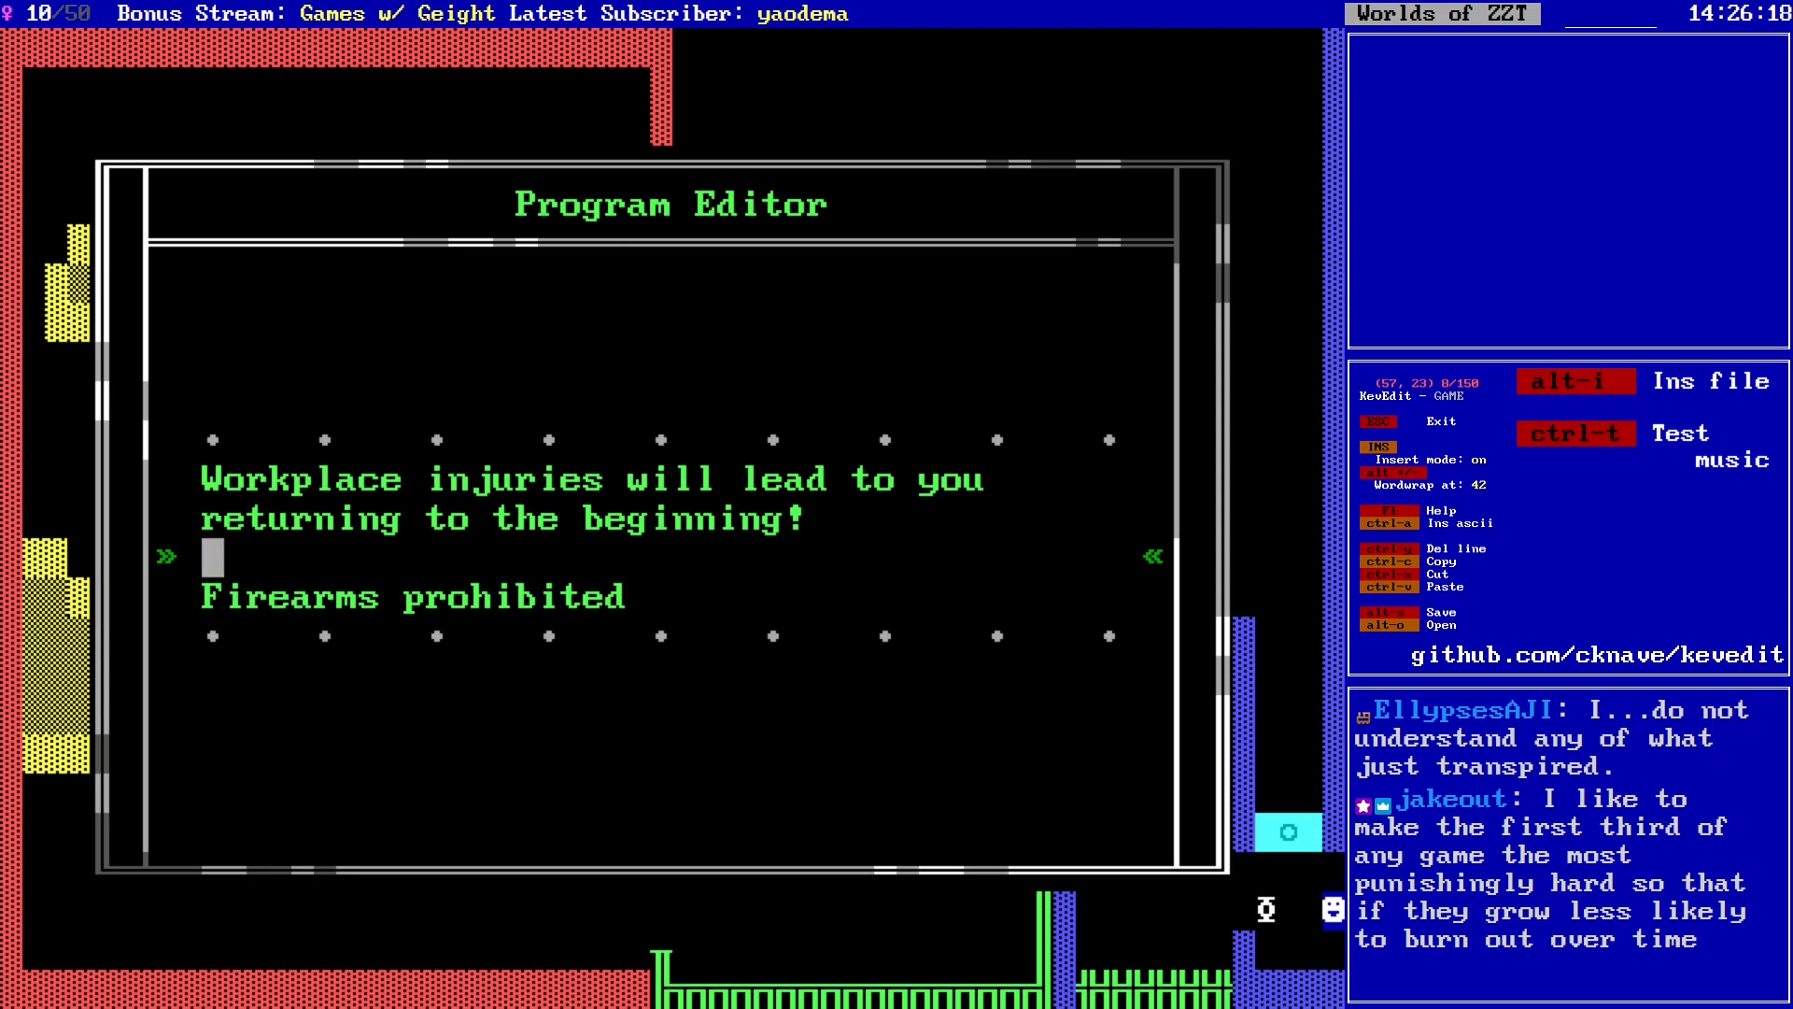
pyautogui.press('Up')
pyautogui.press('Up')
pyautogui.press('Return')
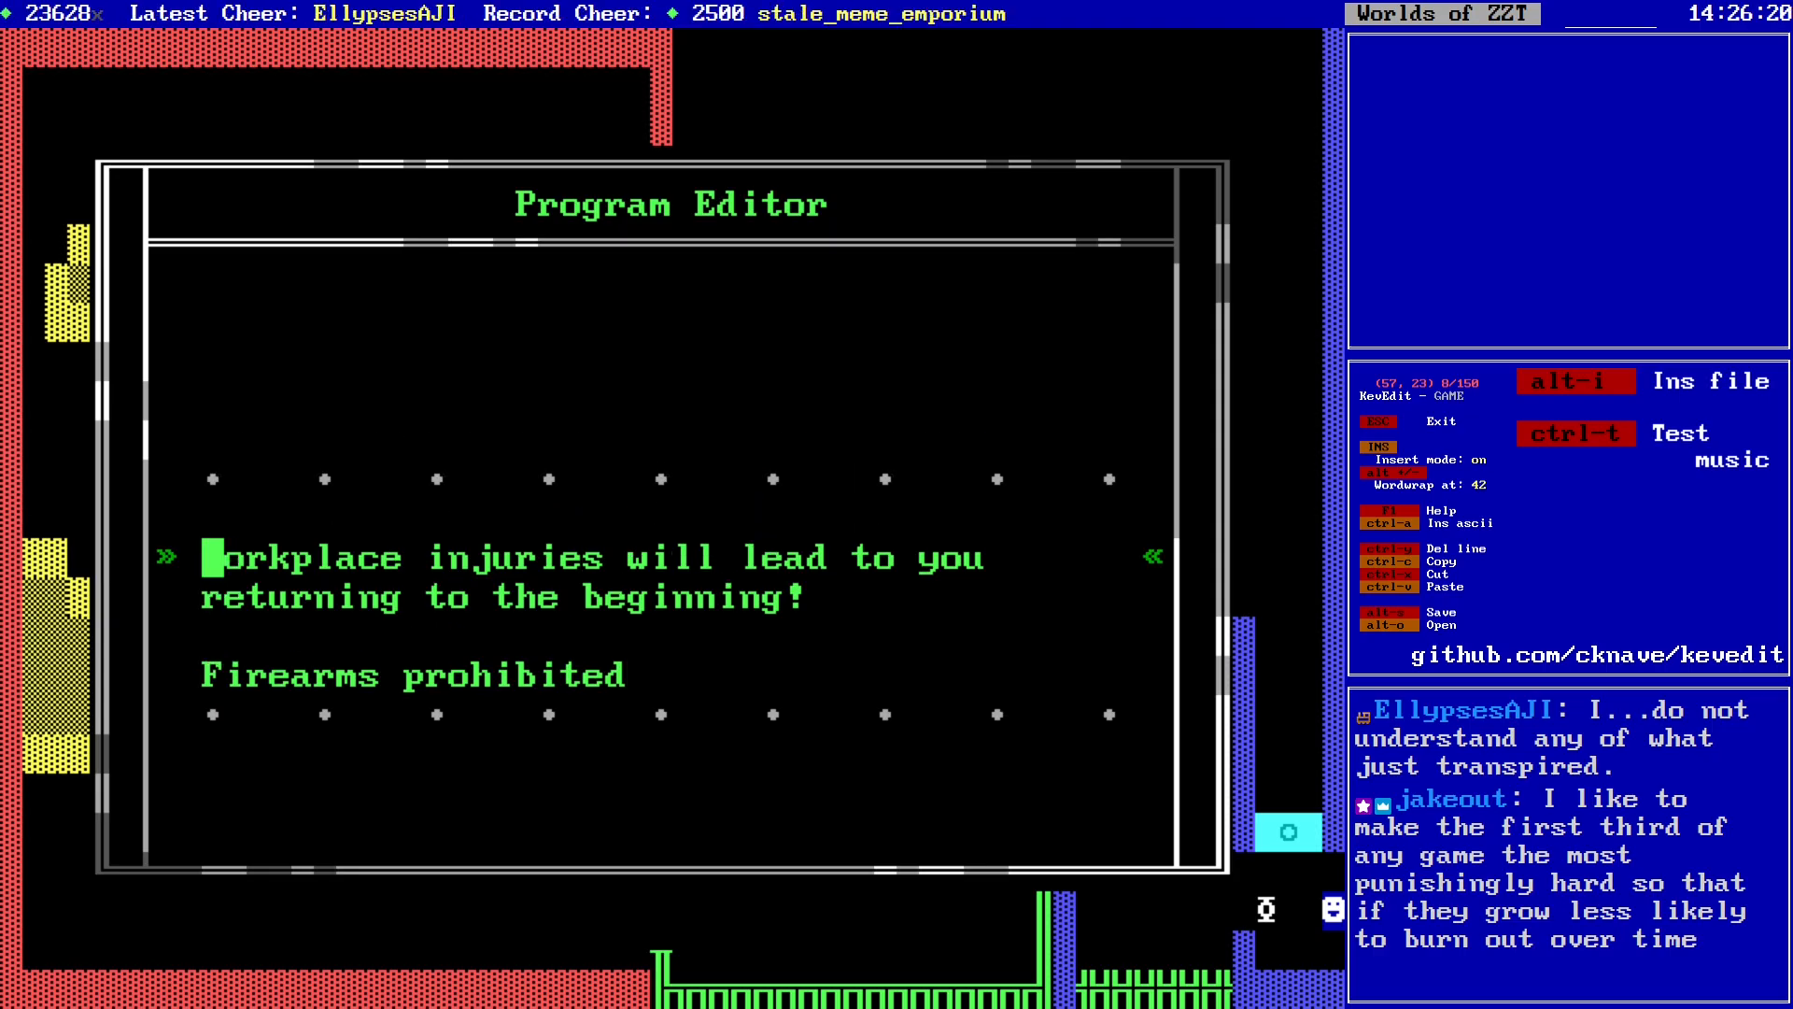
# Step: Write the centred heading "$W O R K A R E A" above the workplace injuries message
pyautogui.press('Down')
pyautogui.press('Down')
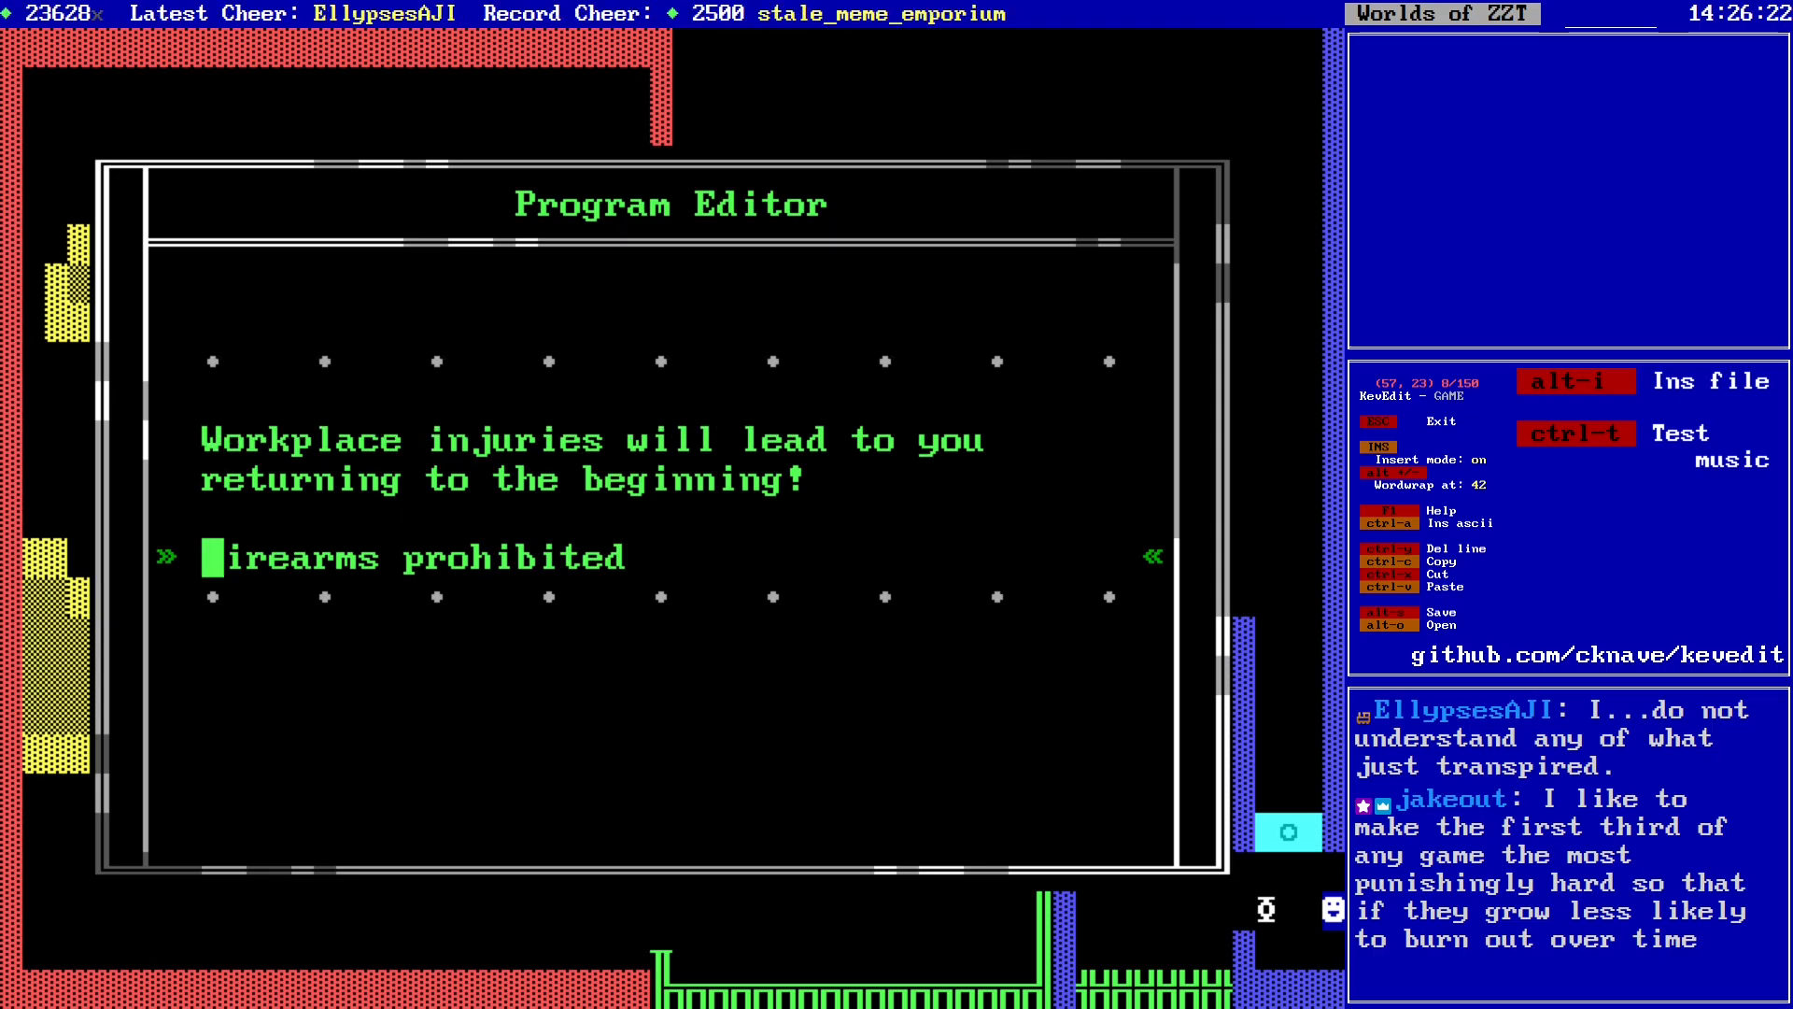
pyautogui.press('Up')
pyautogui.press('Up')
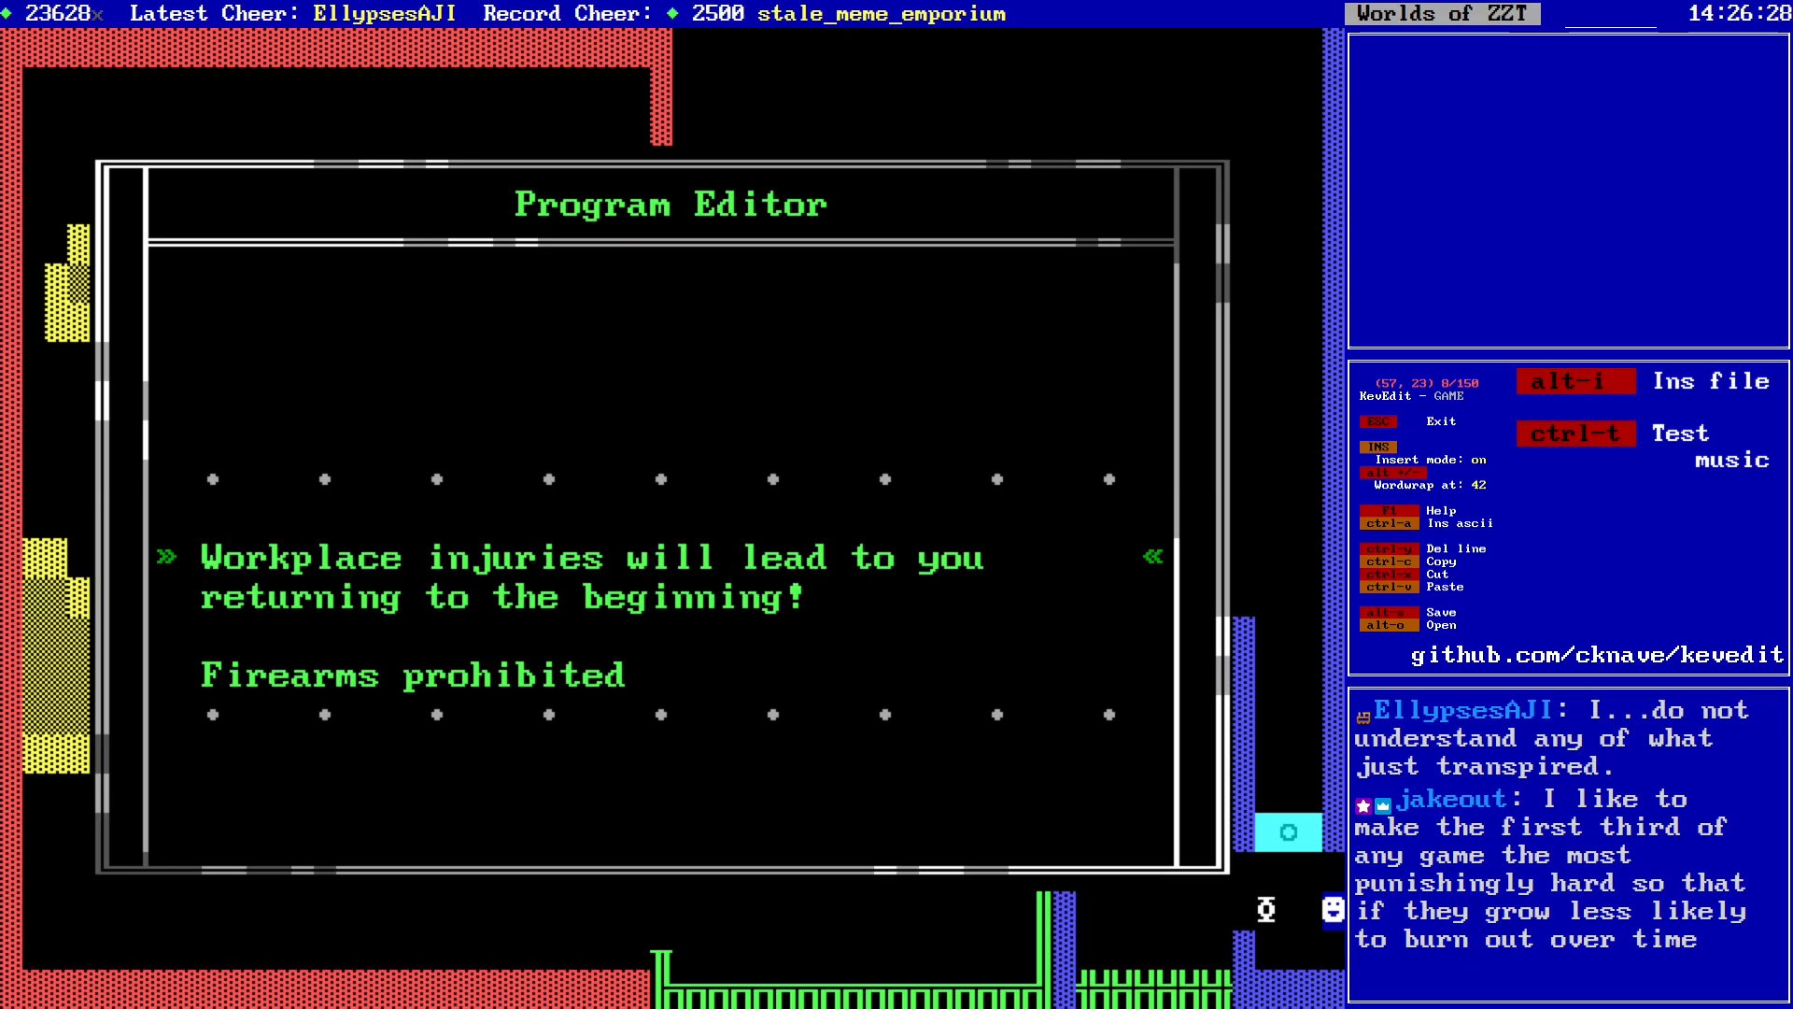
pyautogui.press('Return')
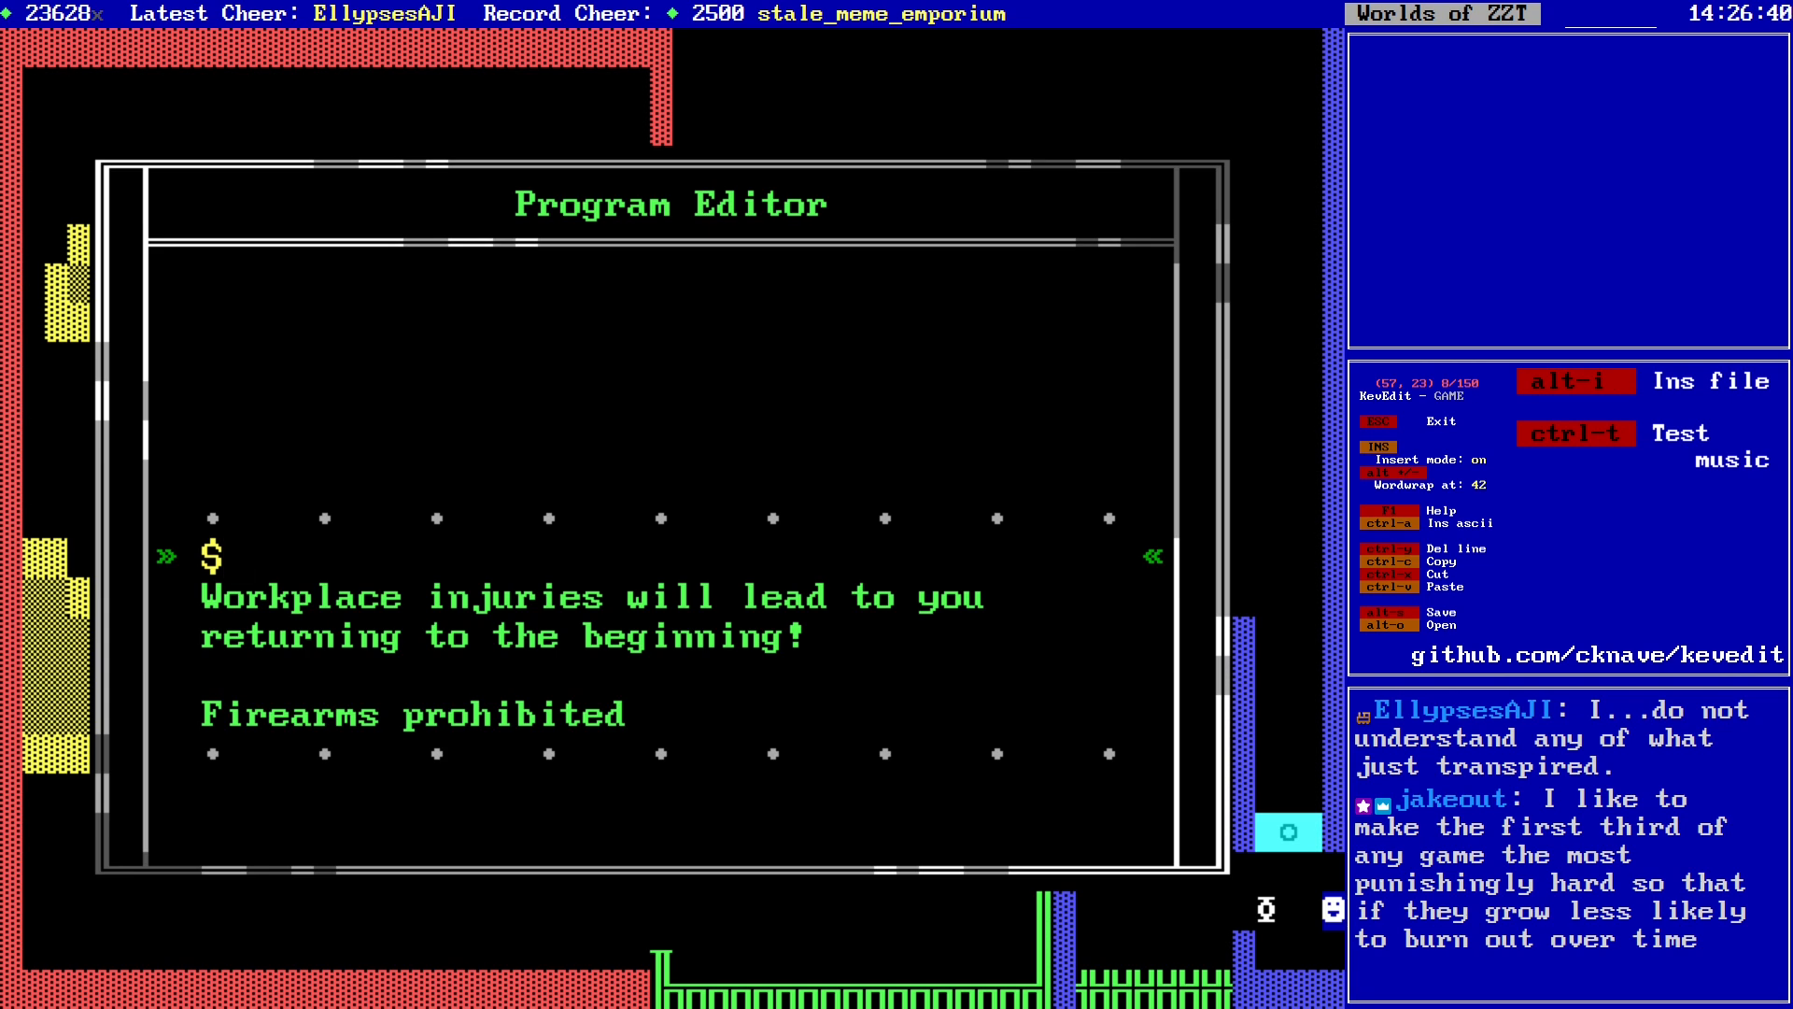
pyautogui.write('C')
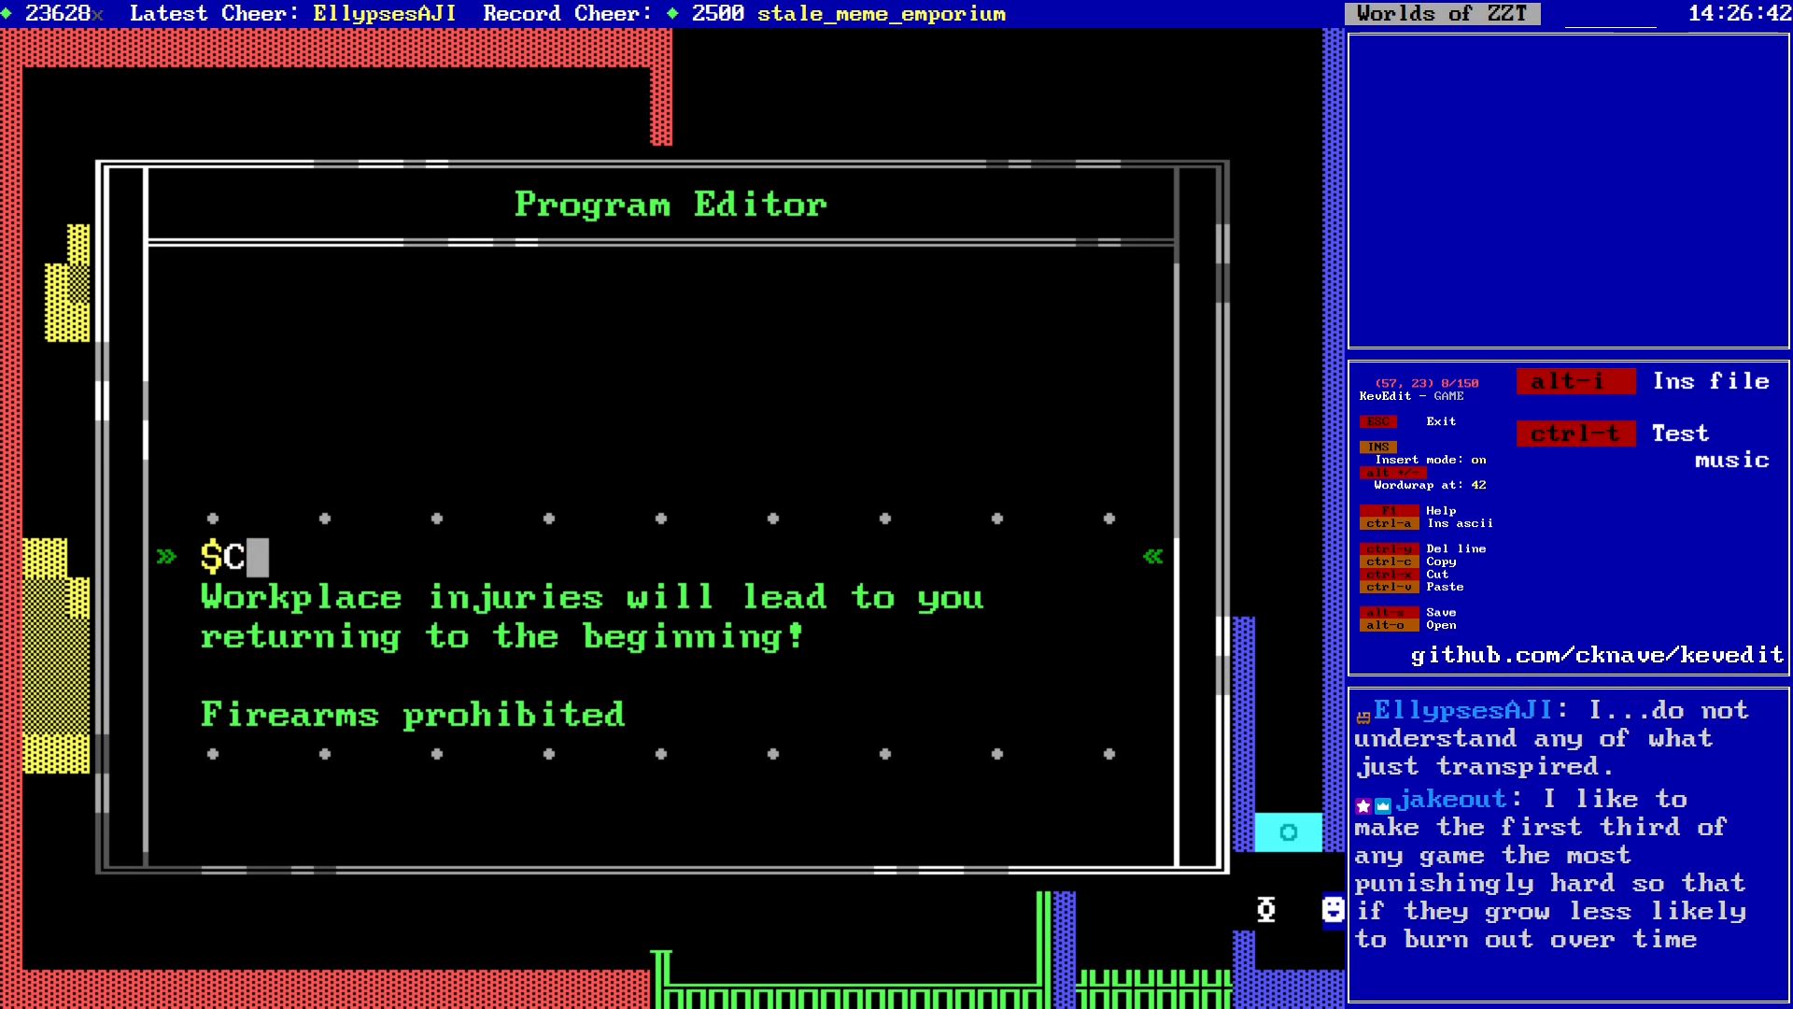
pyautogui.write('W O R K')
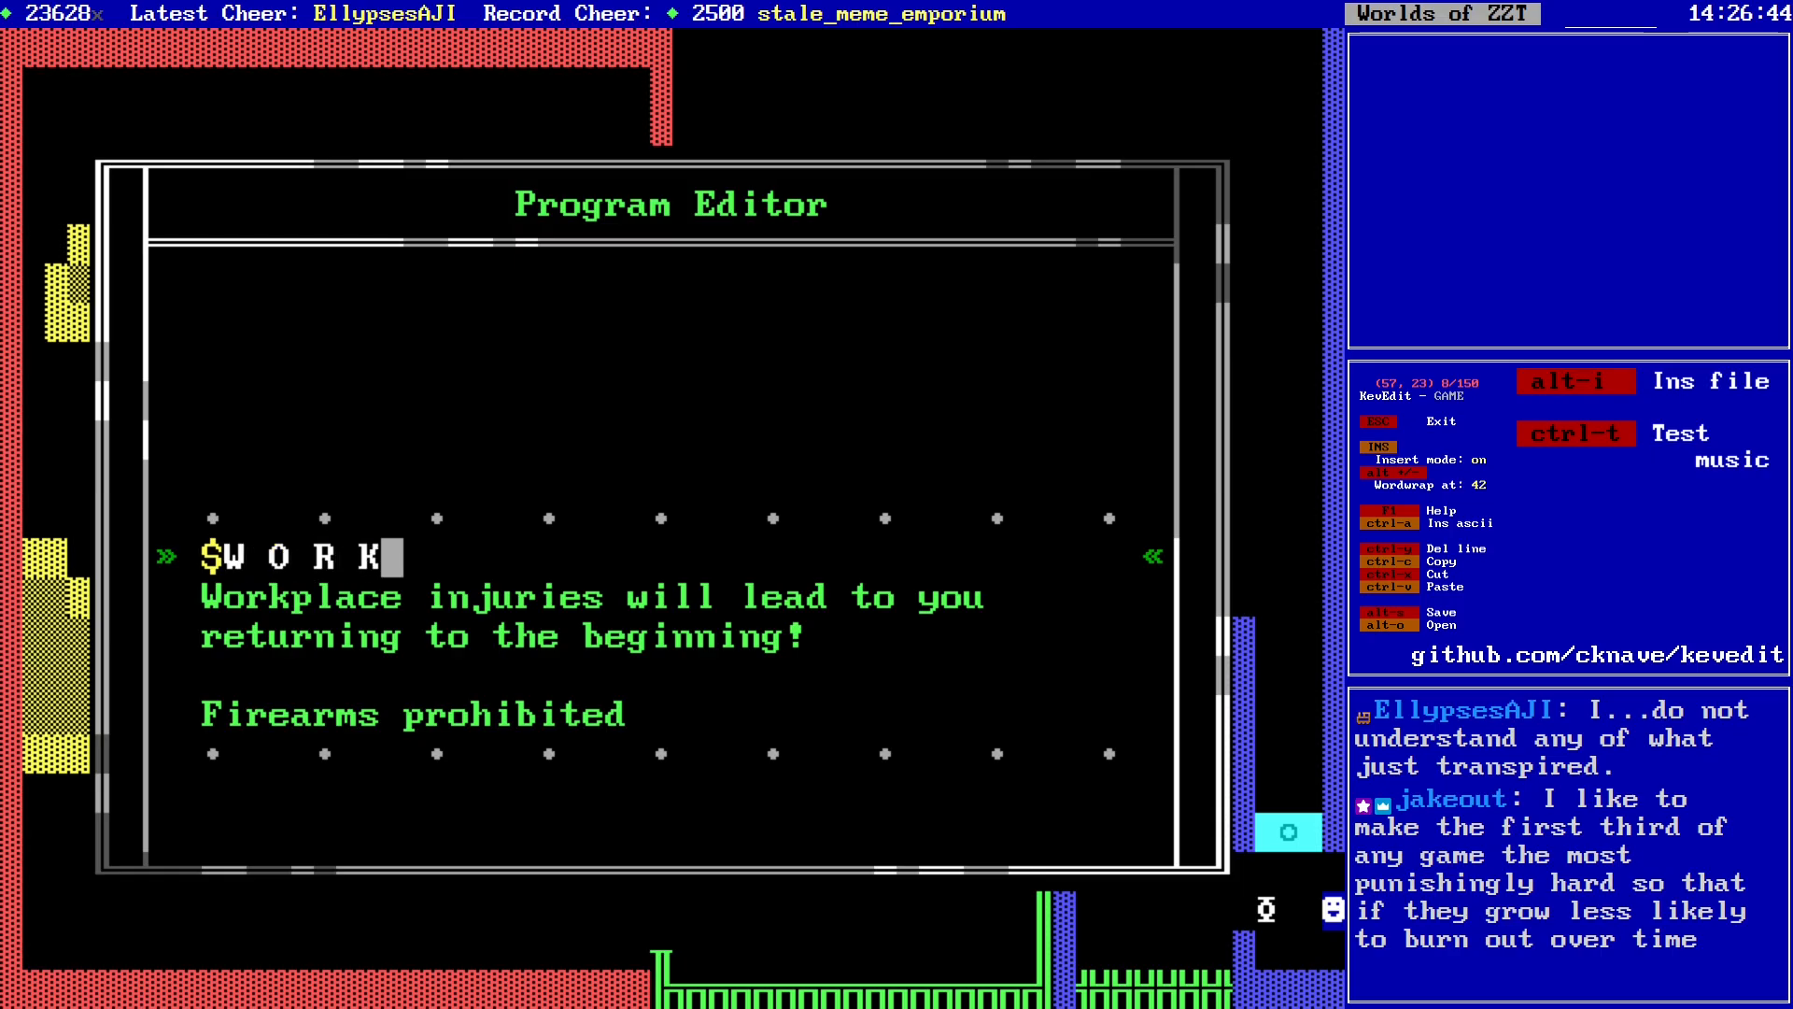
pyautogui.write('   A R E A')
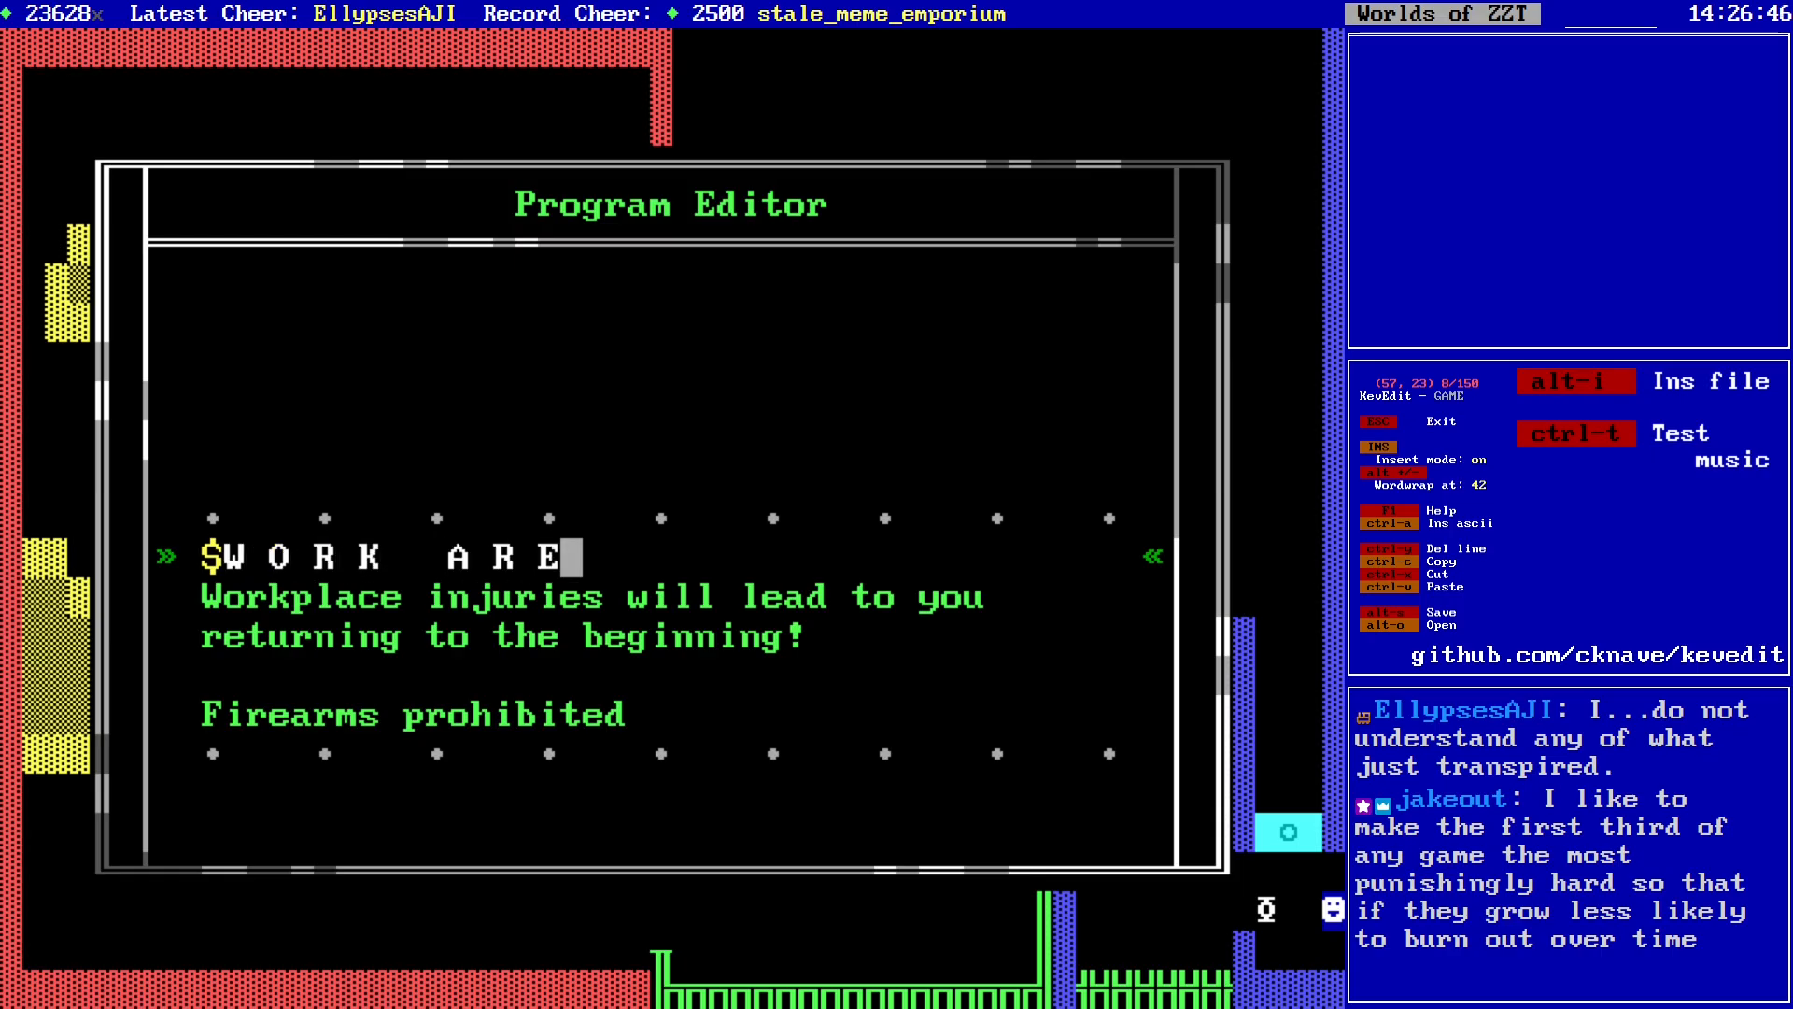
# Step: Sign the scroll message with "- Mgmt." below "Firearms prohibited", separated by a blank line, and close the program editor
pyautogui.press('Down')
pyautogui.press('Down')
pyautogui.press('Down')
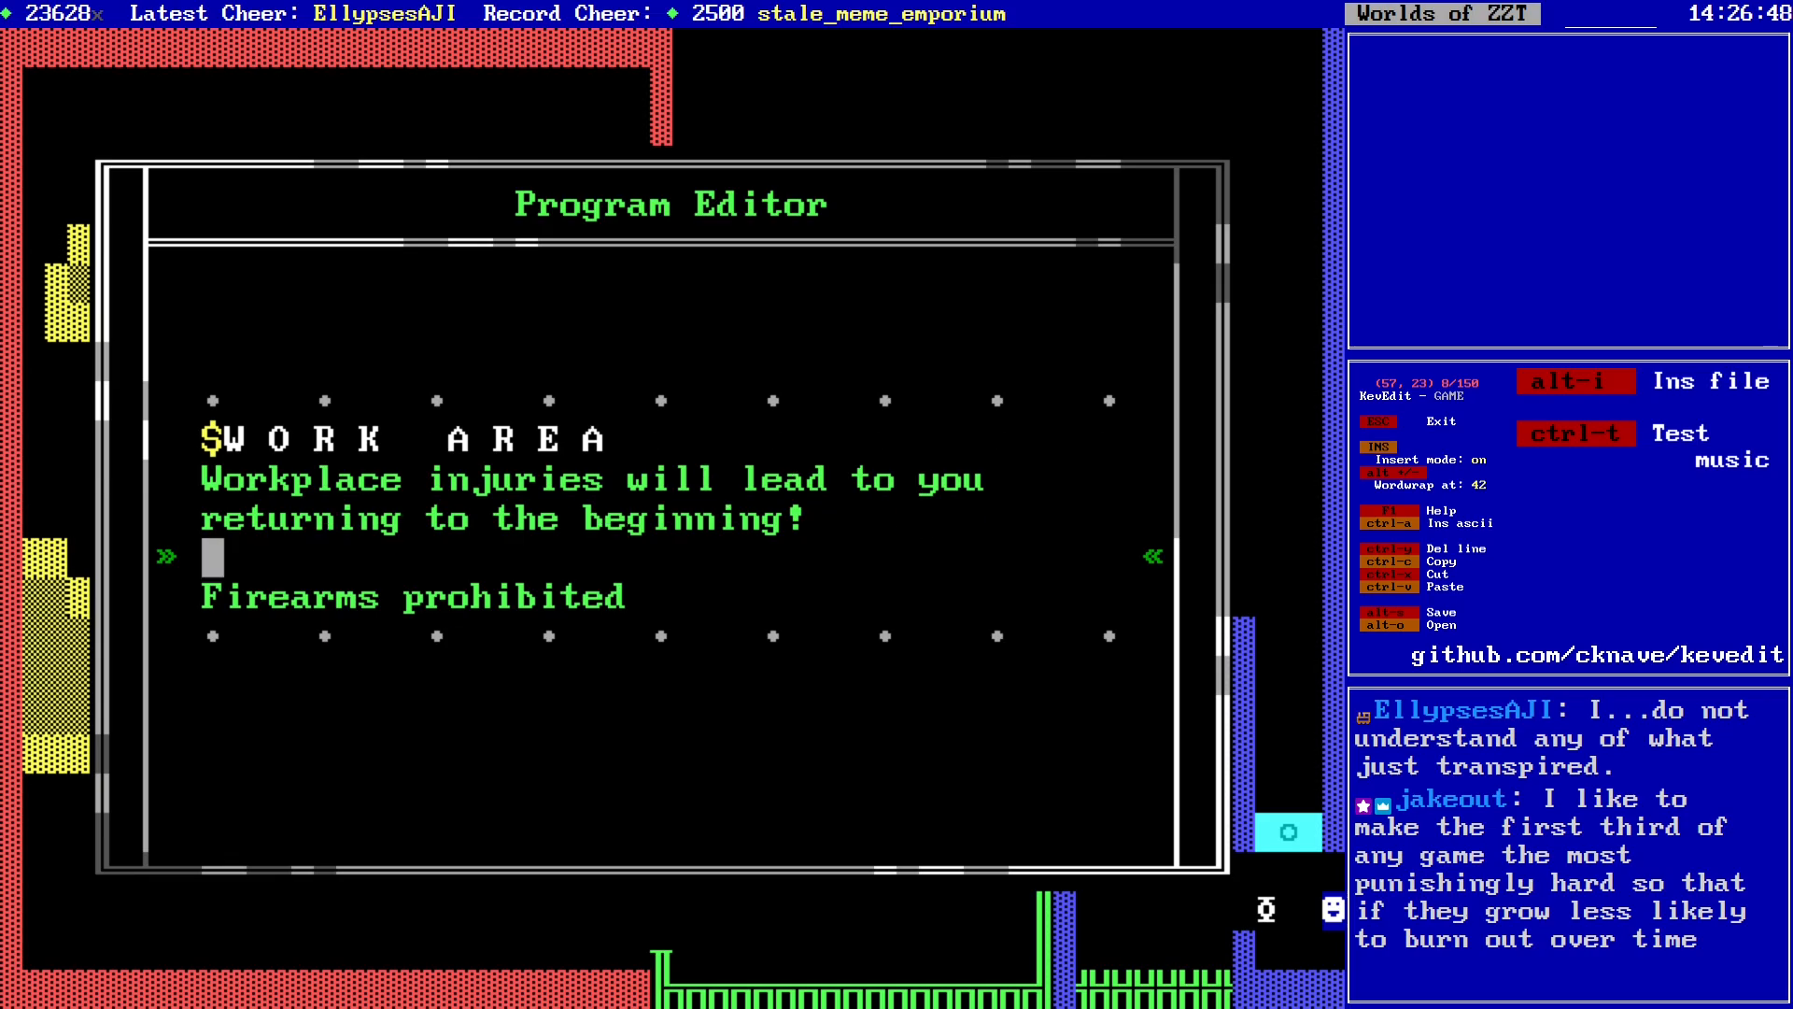
pyautogui.press('Delete')
pyautogui.press('End')
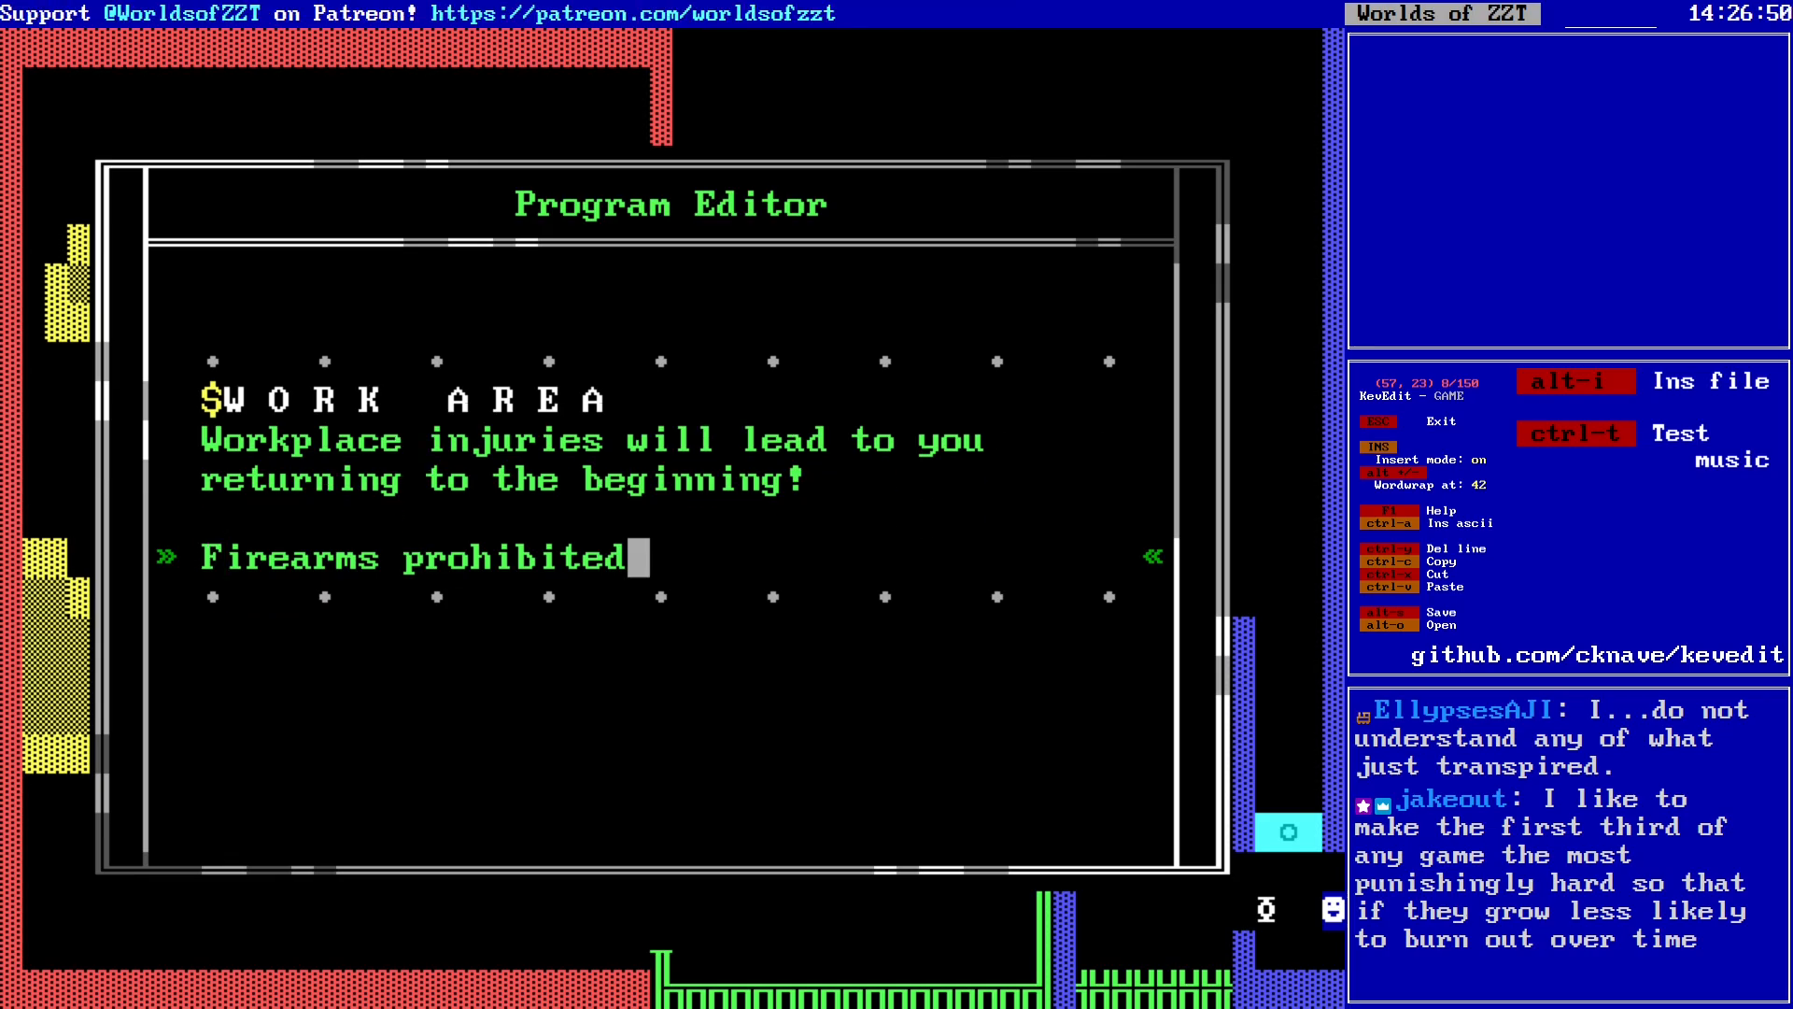
pyautogui.press('Return')
pyautogui.press('Return')
pyautogui.write('- M')
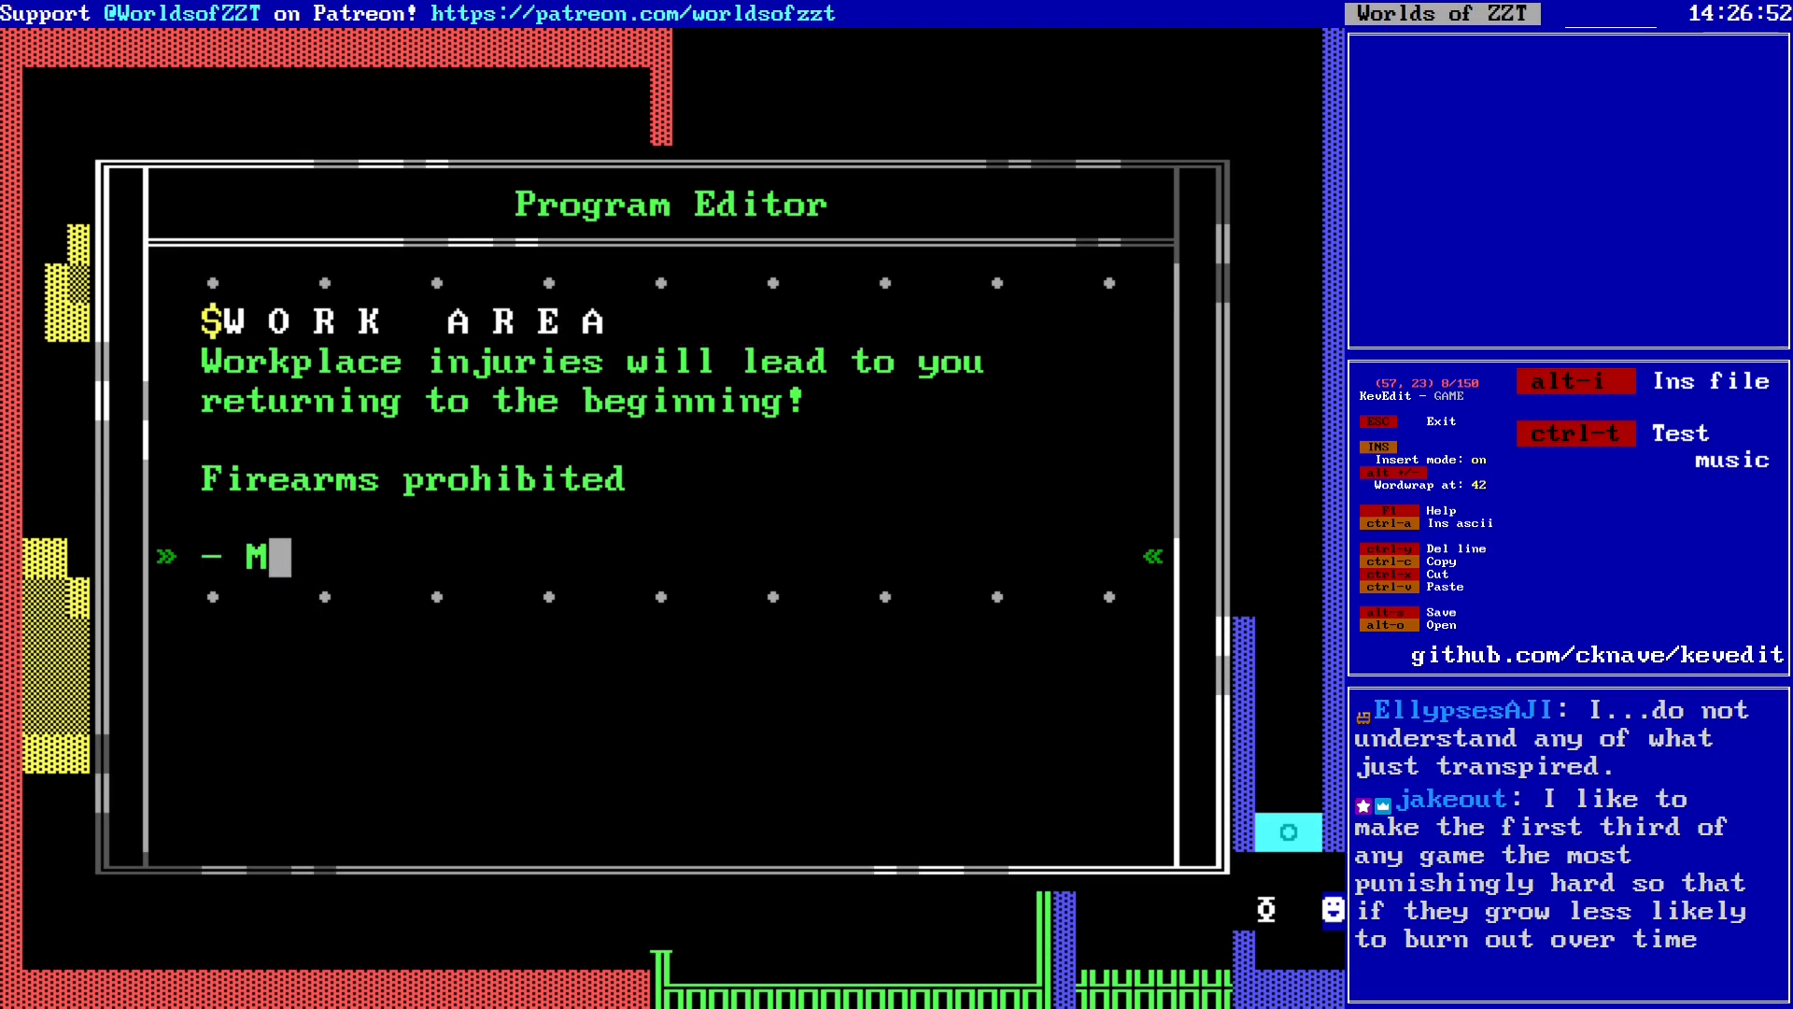
pyautogui.write('gmt.')
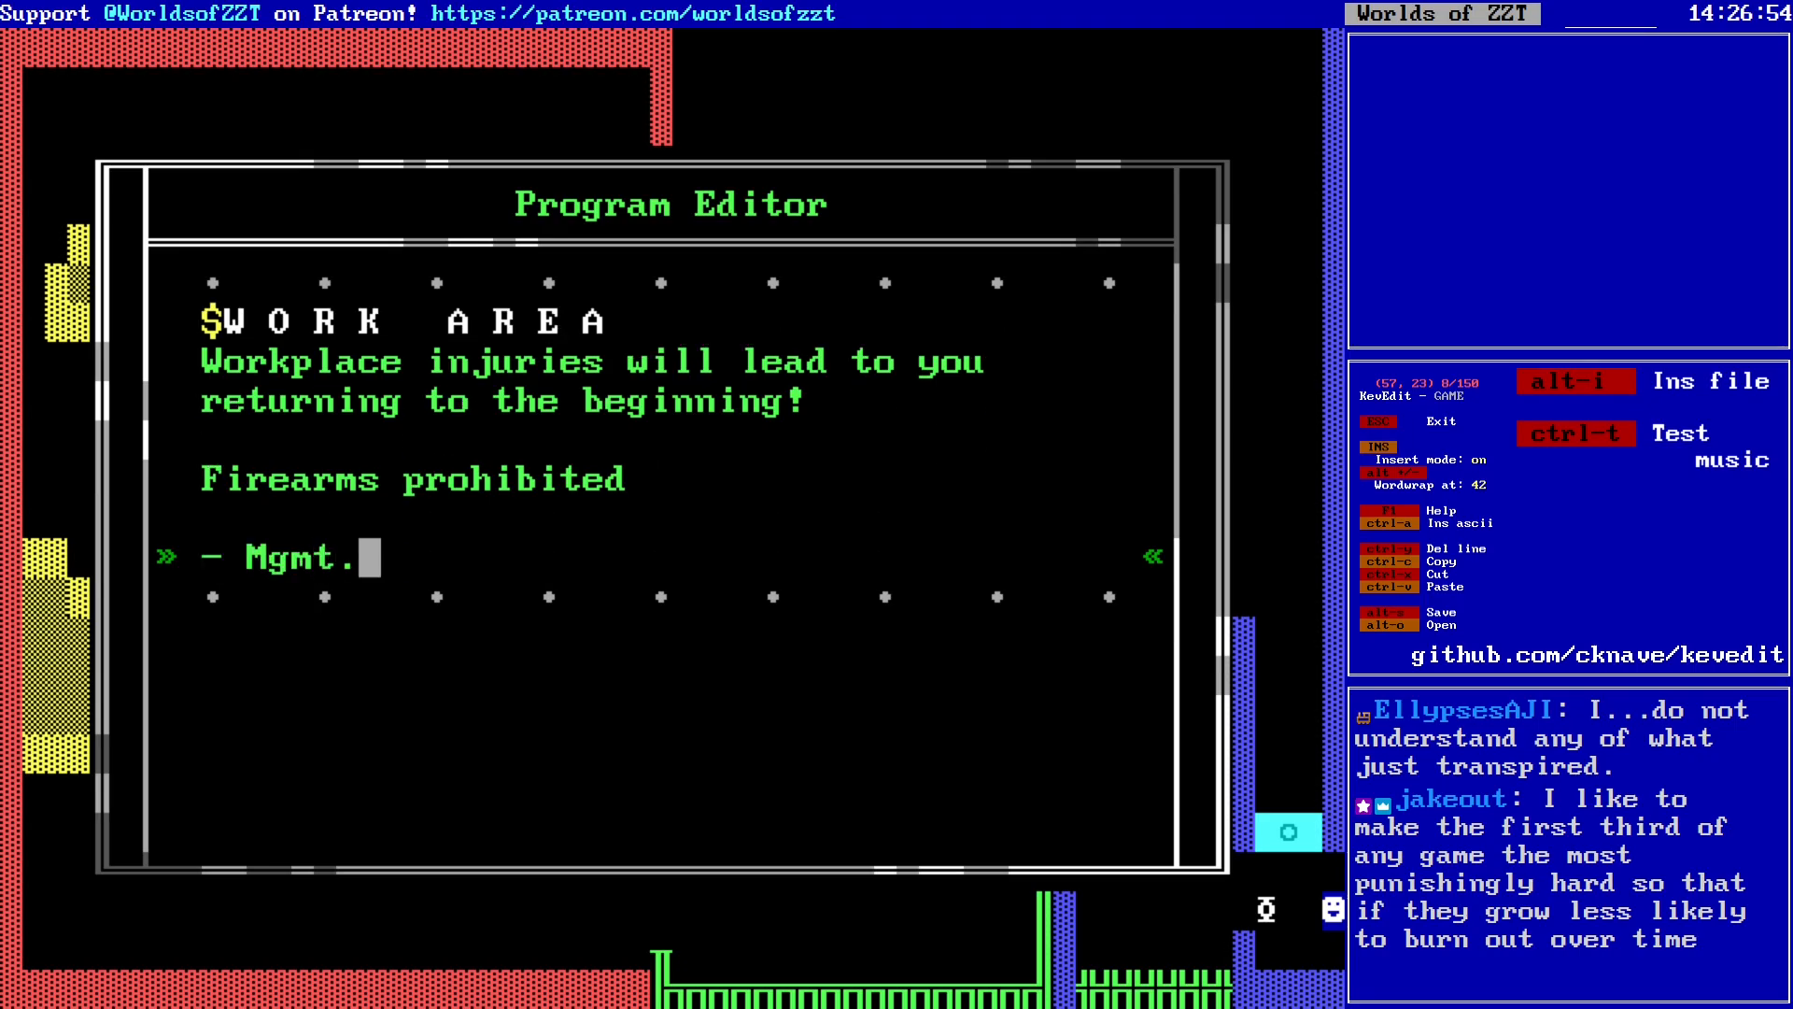
pyautogui.press('Escape')
pyautogui.press('Escape')
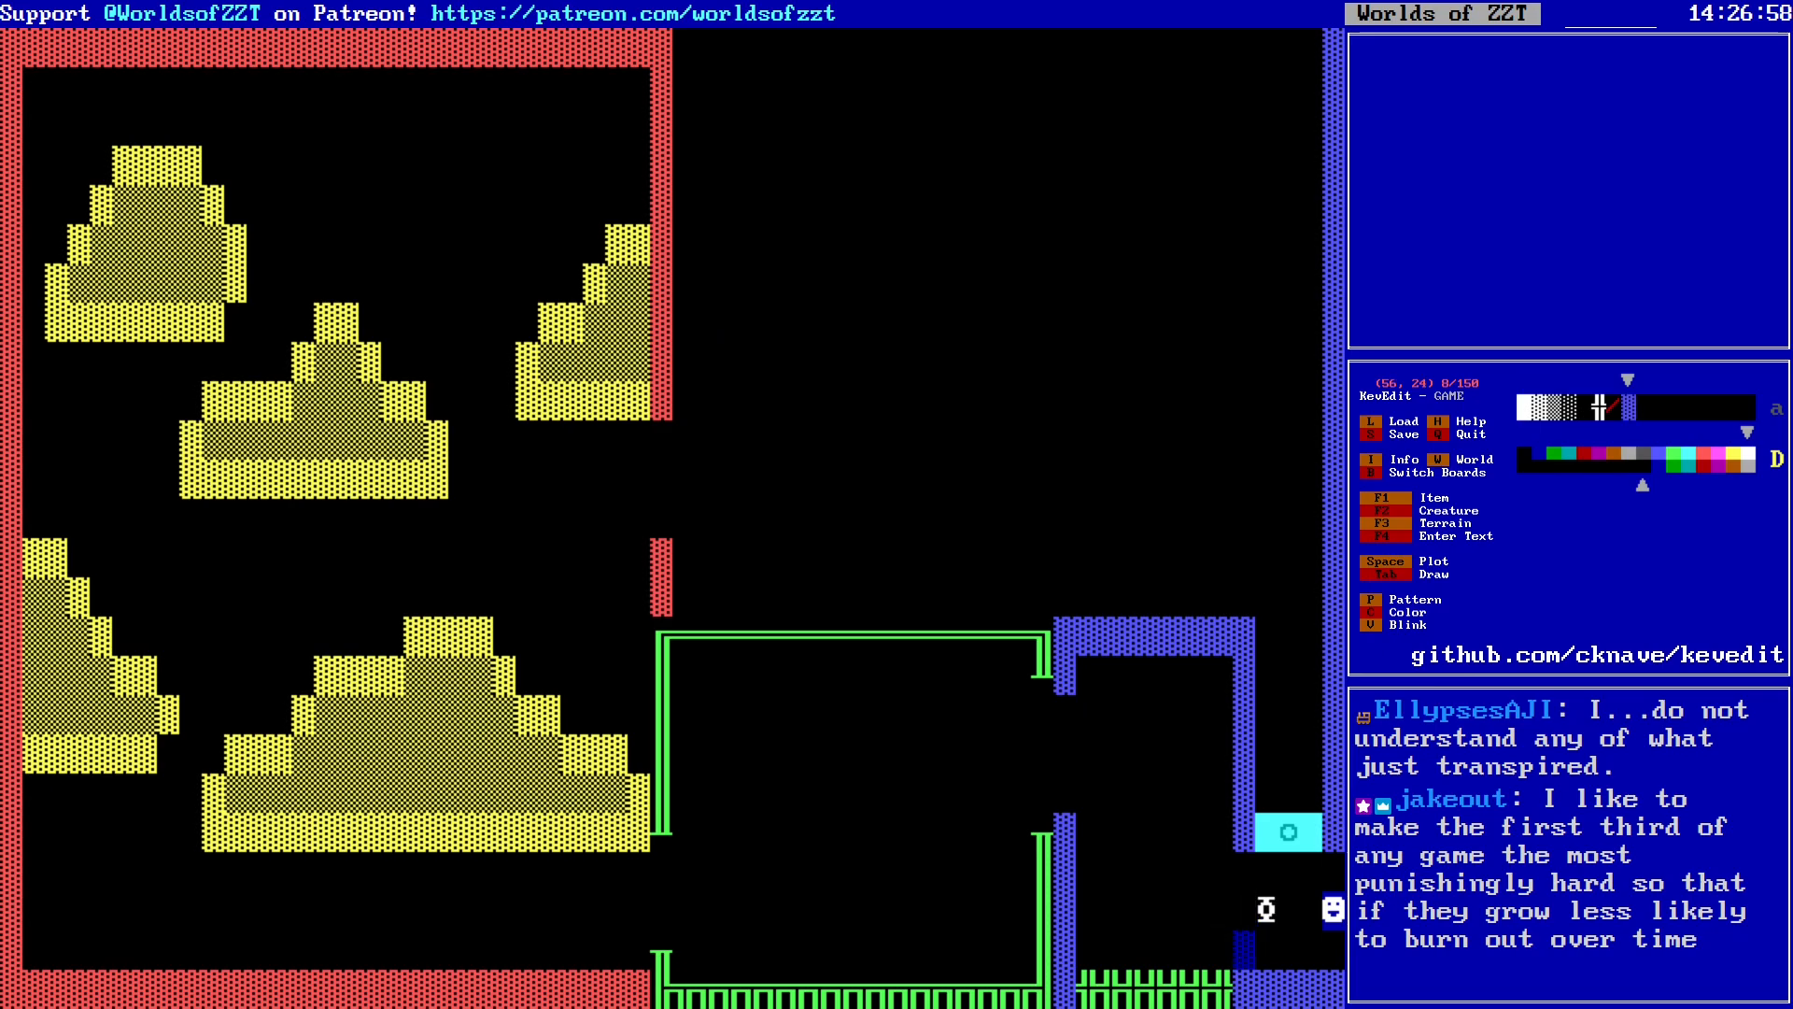
# Step: Extend the blue wall down by one tile at (56, 22), just above the scroll's row
pyautogui.press('Up')
pyautogui.press('Up')
pyautogui.press('space')
# Step: Move the three-tile cyan barrier with its centre object up two rows in the blue corridor above the player
pyautogui.press('Right')
pyautogui.press('Right')
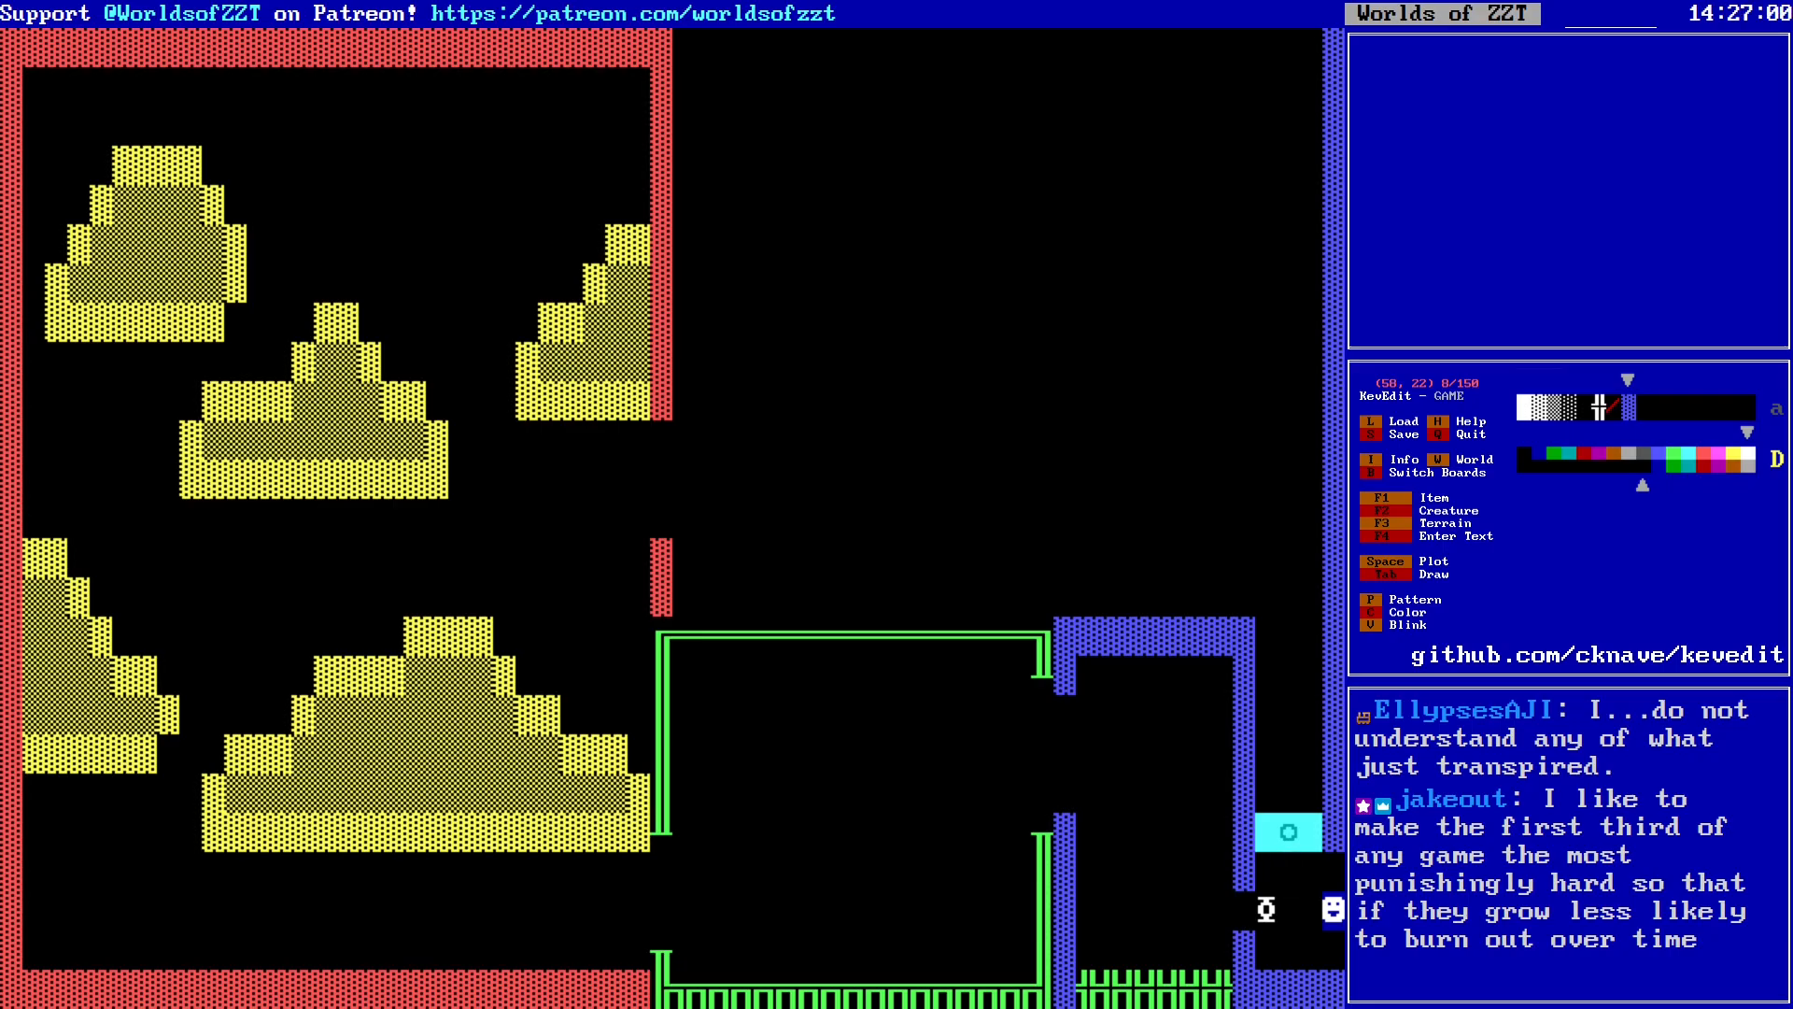
pyautogui.press('Right')
pyautogui.press('Up')
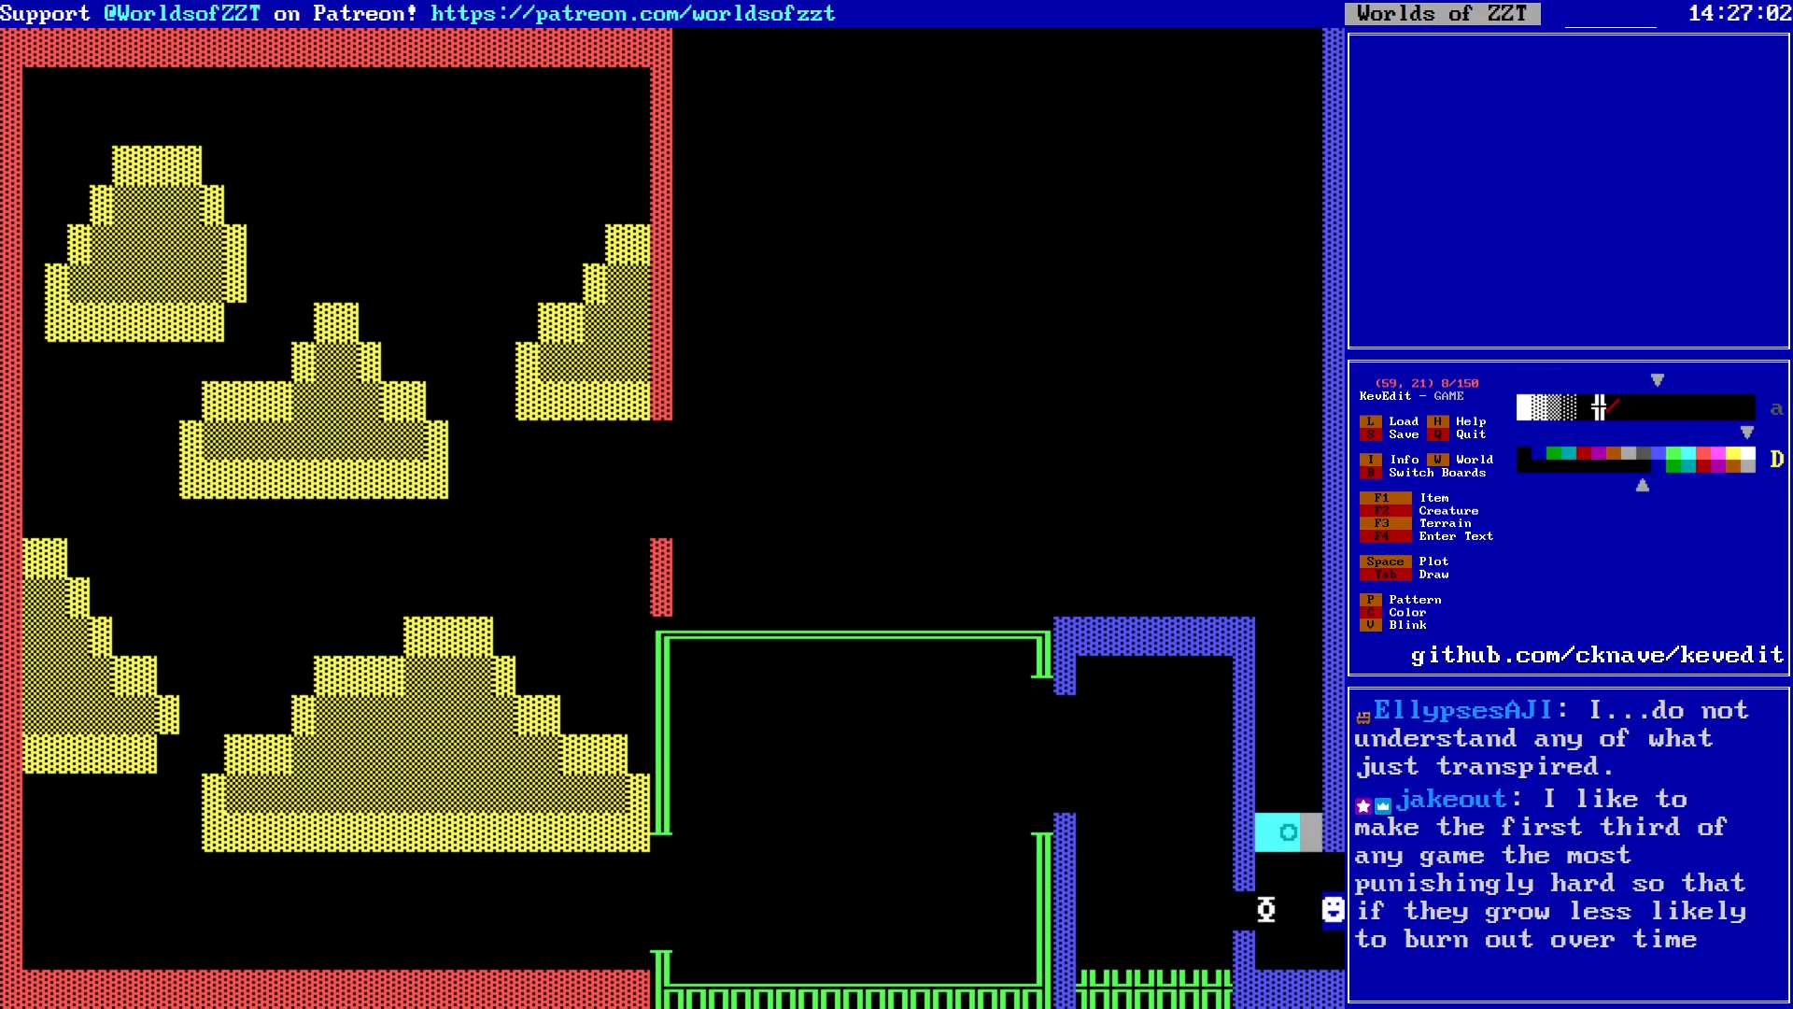
pyautogui.hotkey('alt', 'm')
pyautogui.press('Left')
pyautogui.press('Left')
pyautogui.press('Return')
pyautogui.press('Up')
pyautogui.press('Up')
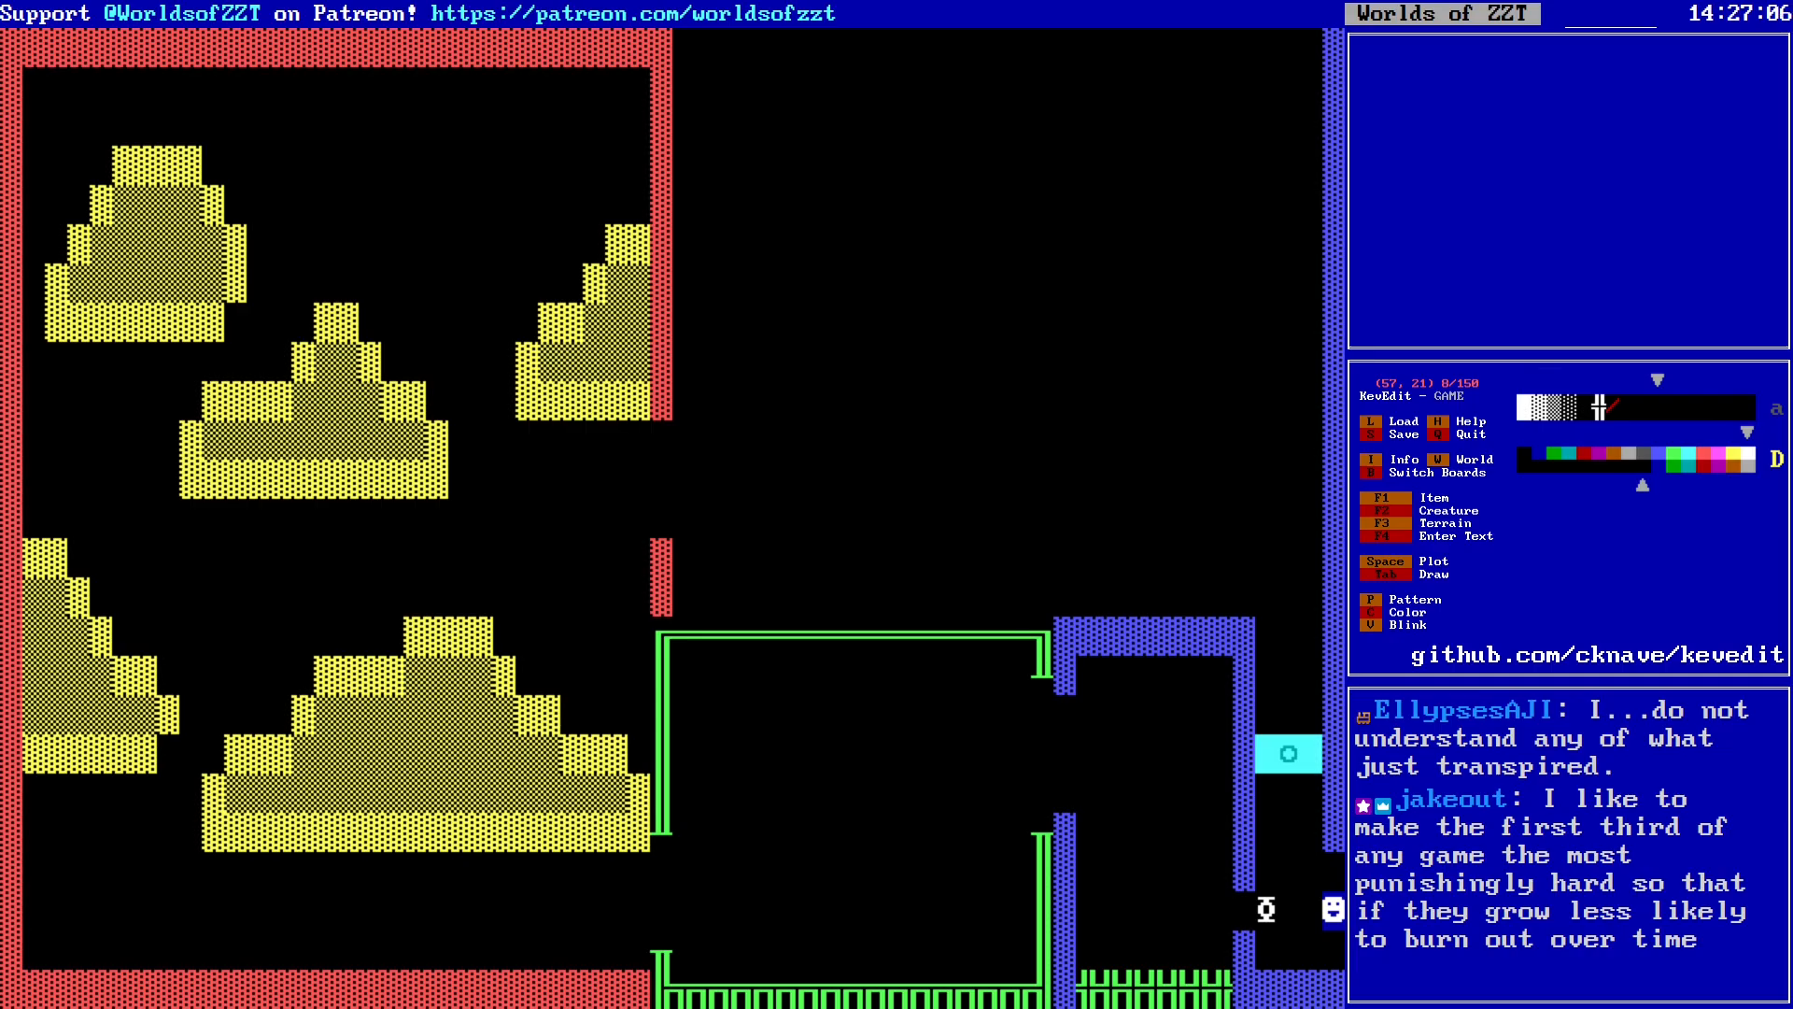
pyautogui.press('Up')
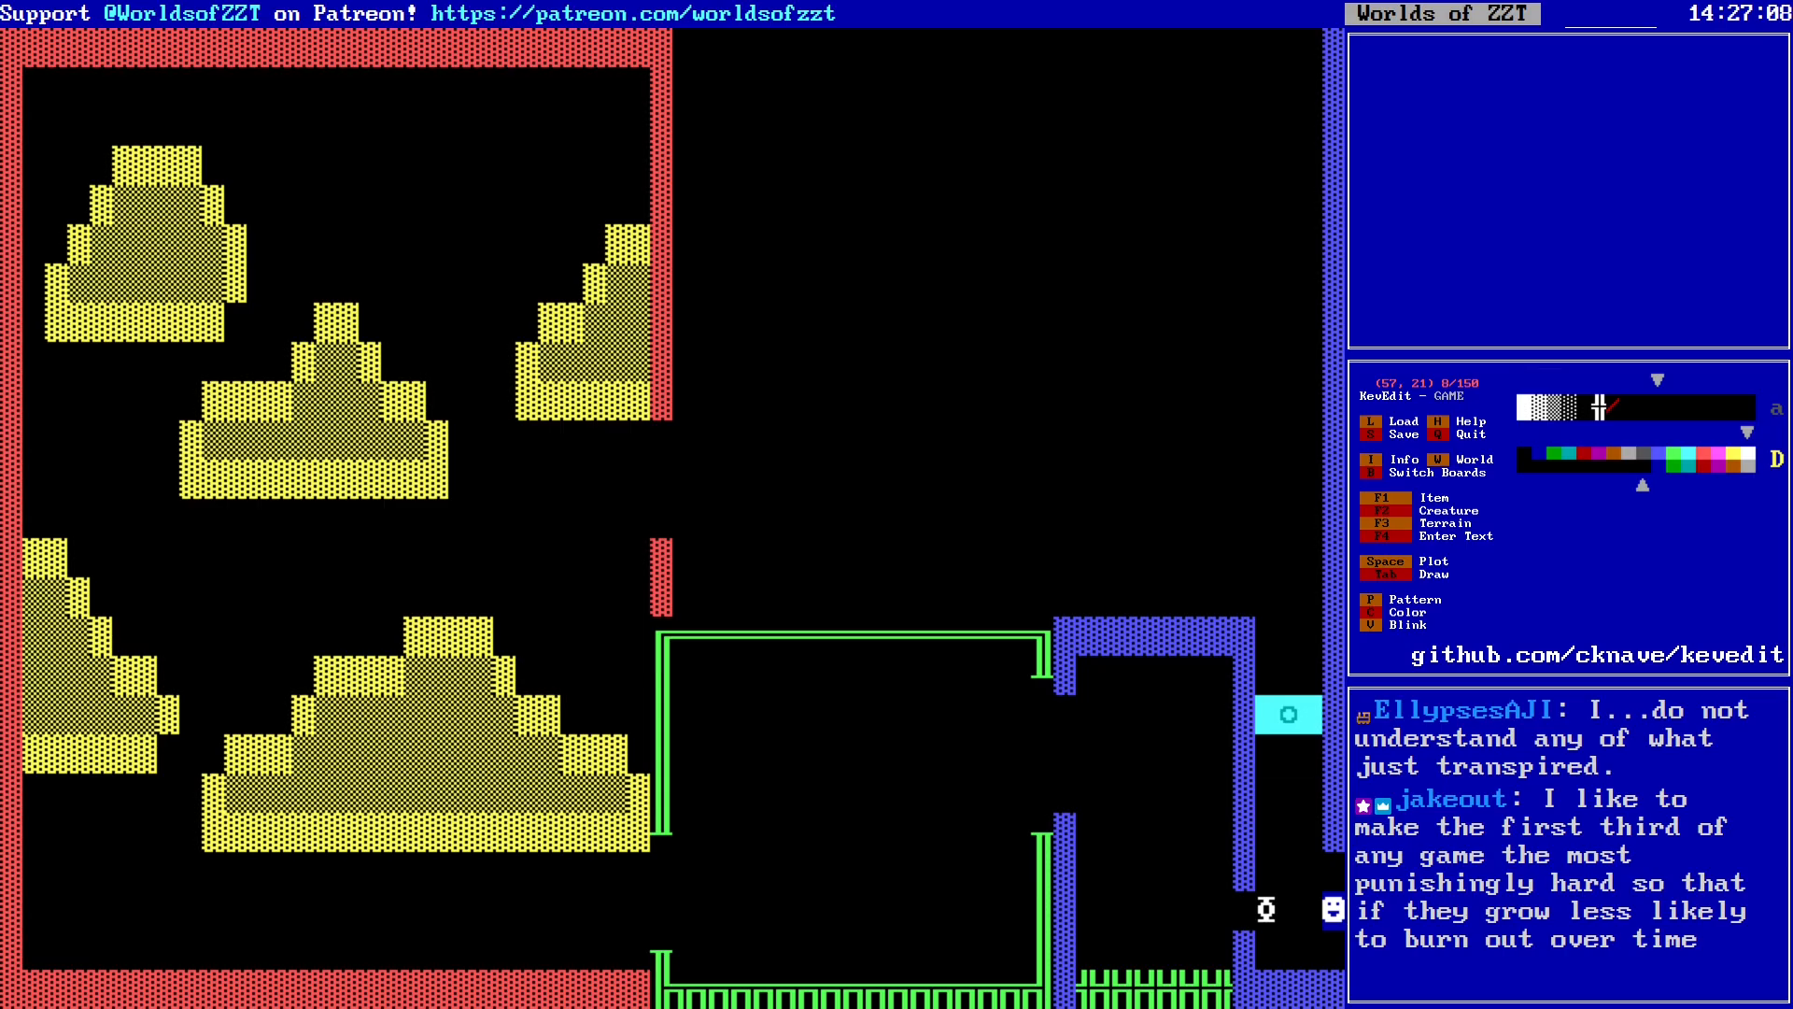
pyautogui.press('Up')
pyautogui.press('Up')
pyautogui.press('Down')
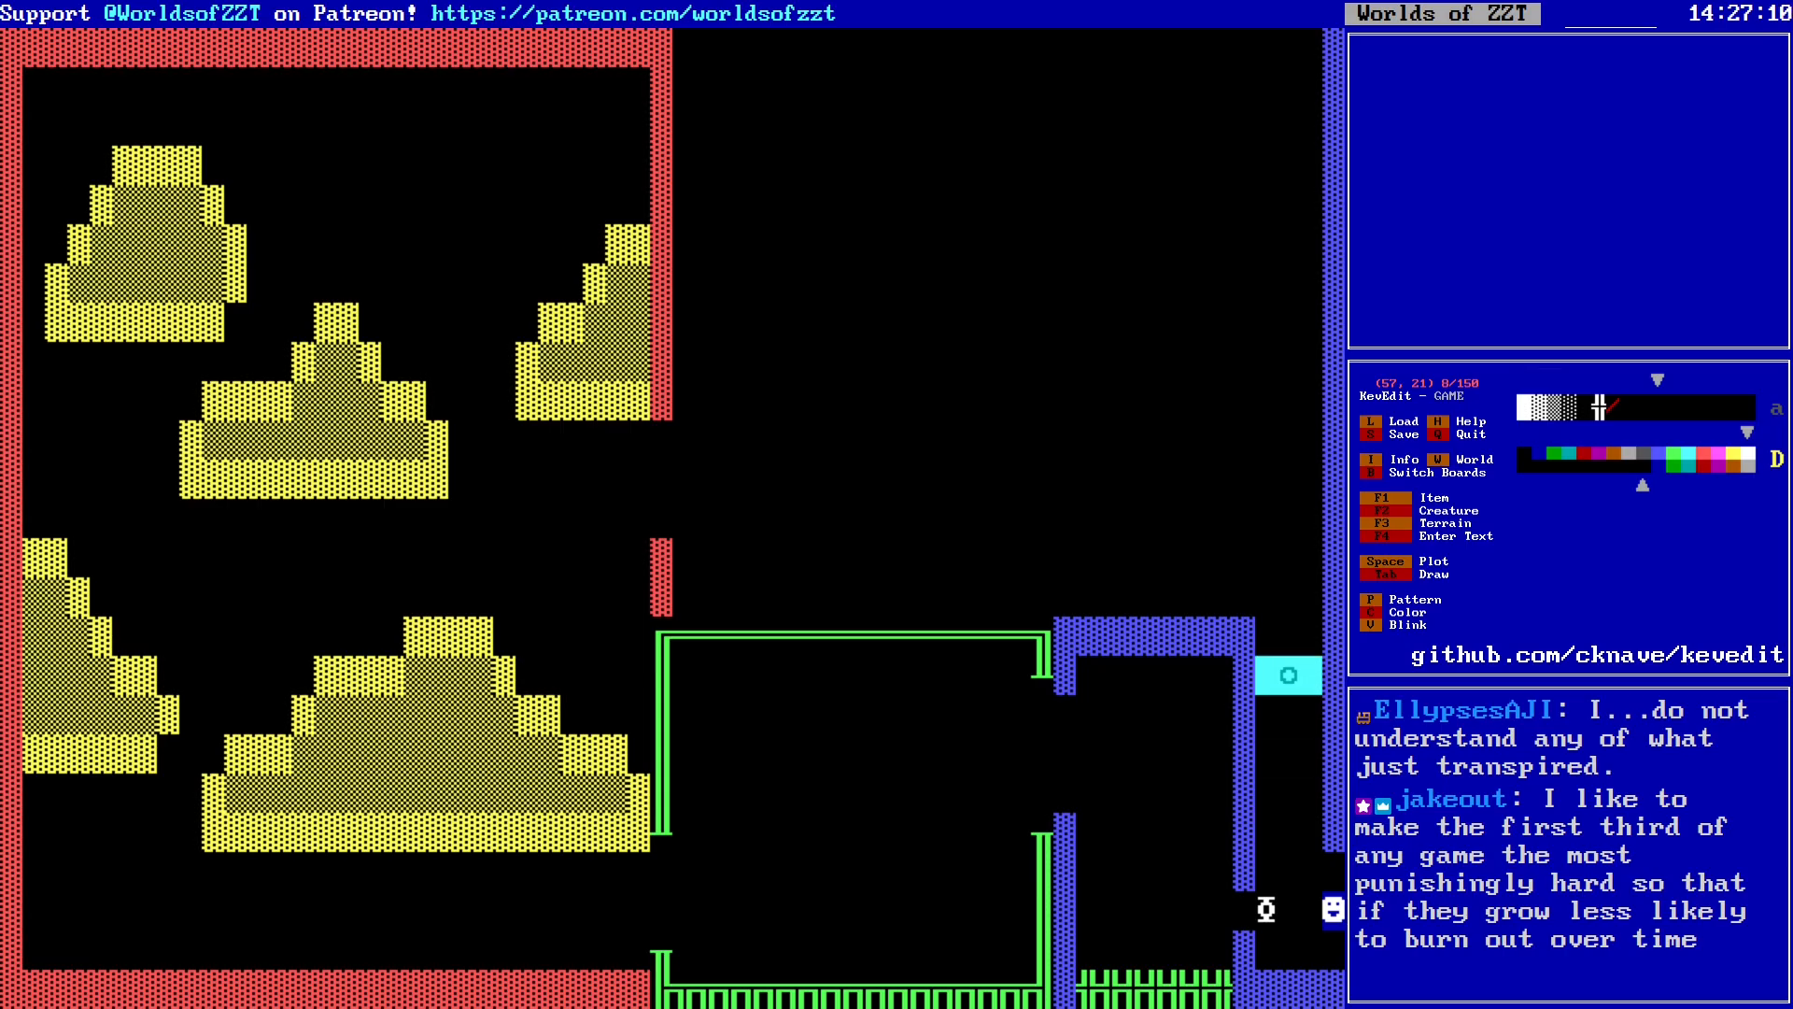
pyautogui.press('pageup')
pyautogui.press('pagedown')
pyautogui.press('pagedown')
pyautogui.press('pageup')
pyautogui.press('pageup')
pyautogui.press('pageup')
pyautogui.press('pagedown')
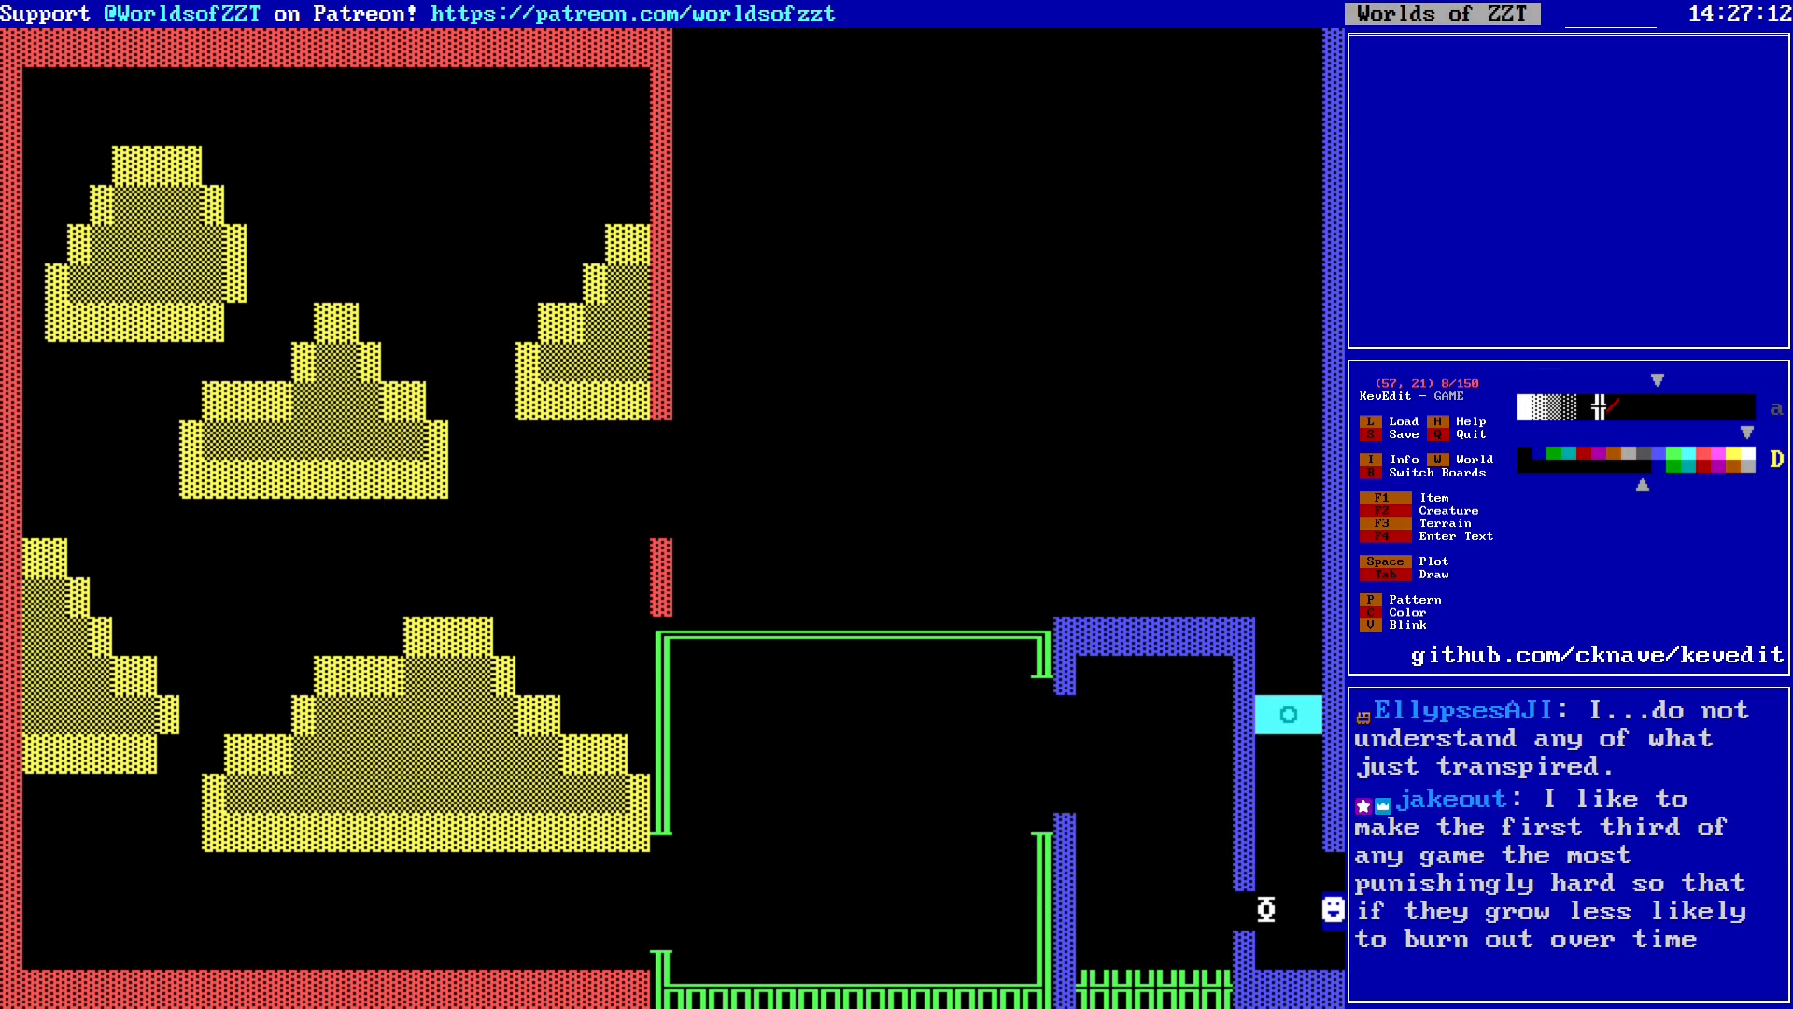
pyautogui.press('Up')
pyautogui.press('Down')
pyautogui.press('Down')
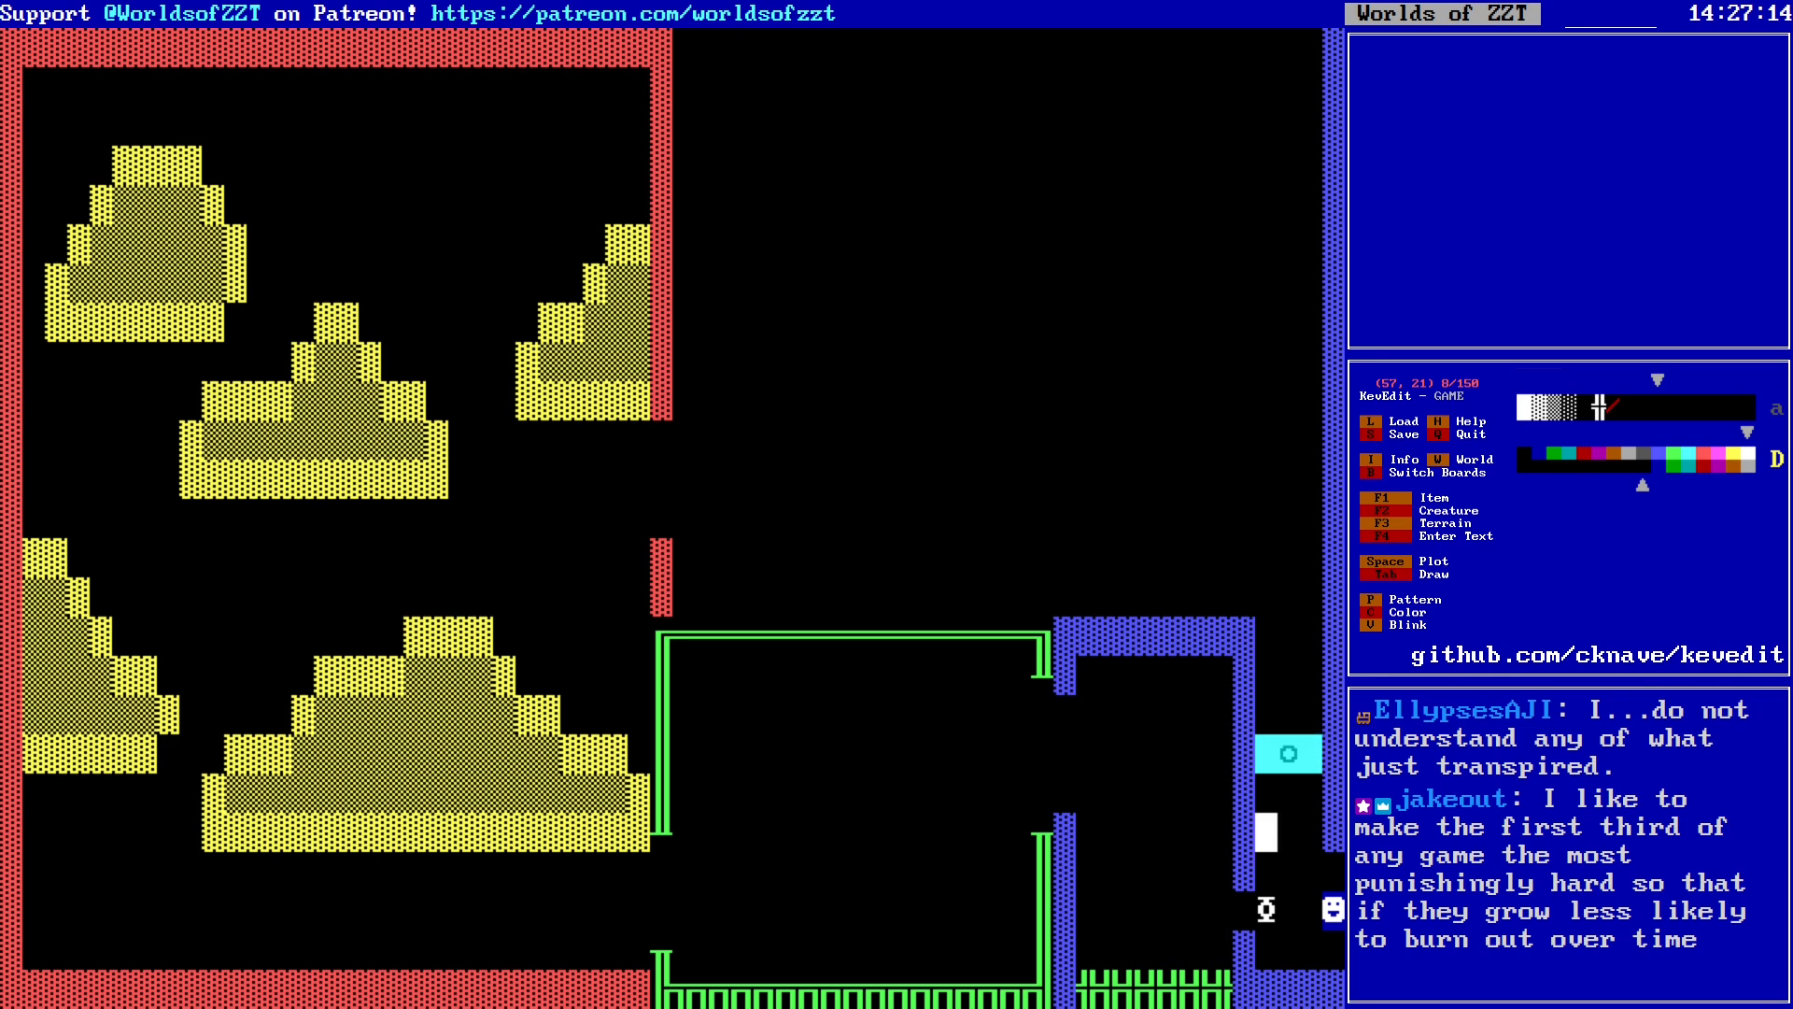
# Step: Save the world under its existing file name
pyautogui.press('Down')
pyautogui.press('s')
pyautogui.press('Return')
# Step: Close the gap in the red wall by copying its tile to (30, 13), (30, 12) and (30, 11)
pyautogui.press('Left')
pyautogui.press('Left')
pyautogui.press('Left')
pyautogui.press('Left')
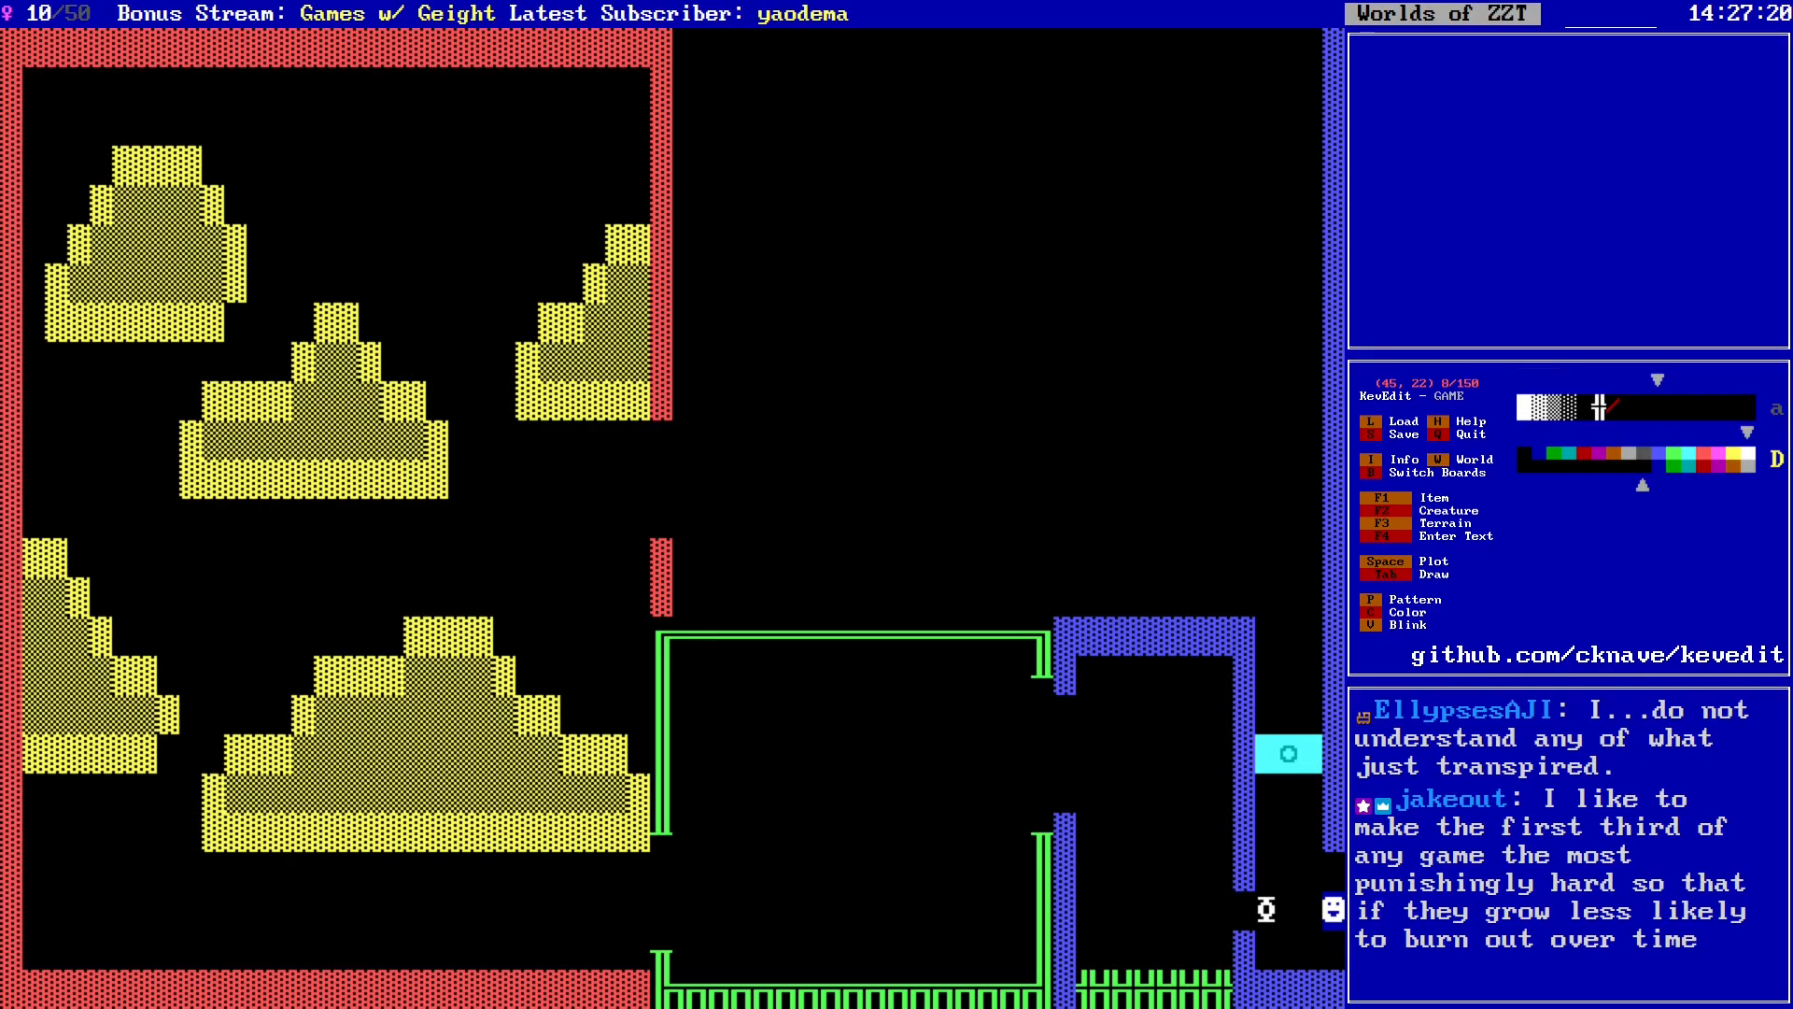
pyautogui.hotkey('alt', 'Left')
pyautogui.hotkey('alt', 'Up')
pyautogui.hotkey('alt', 'Up')
pyautogui.press('Left')
pyautogui.press('Left')
pyautogui.press('Left')
pyautogui.press('Down')
pyautogui.press('Left')
pyautogui.press('Down')
pyautogui.press('Return')
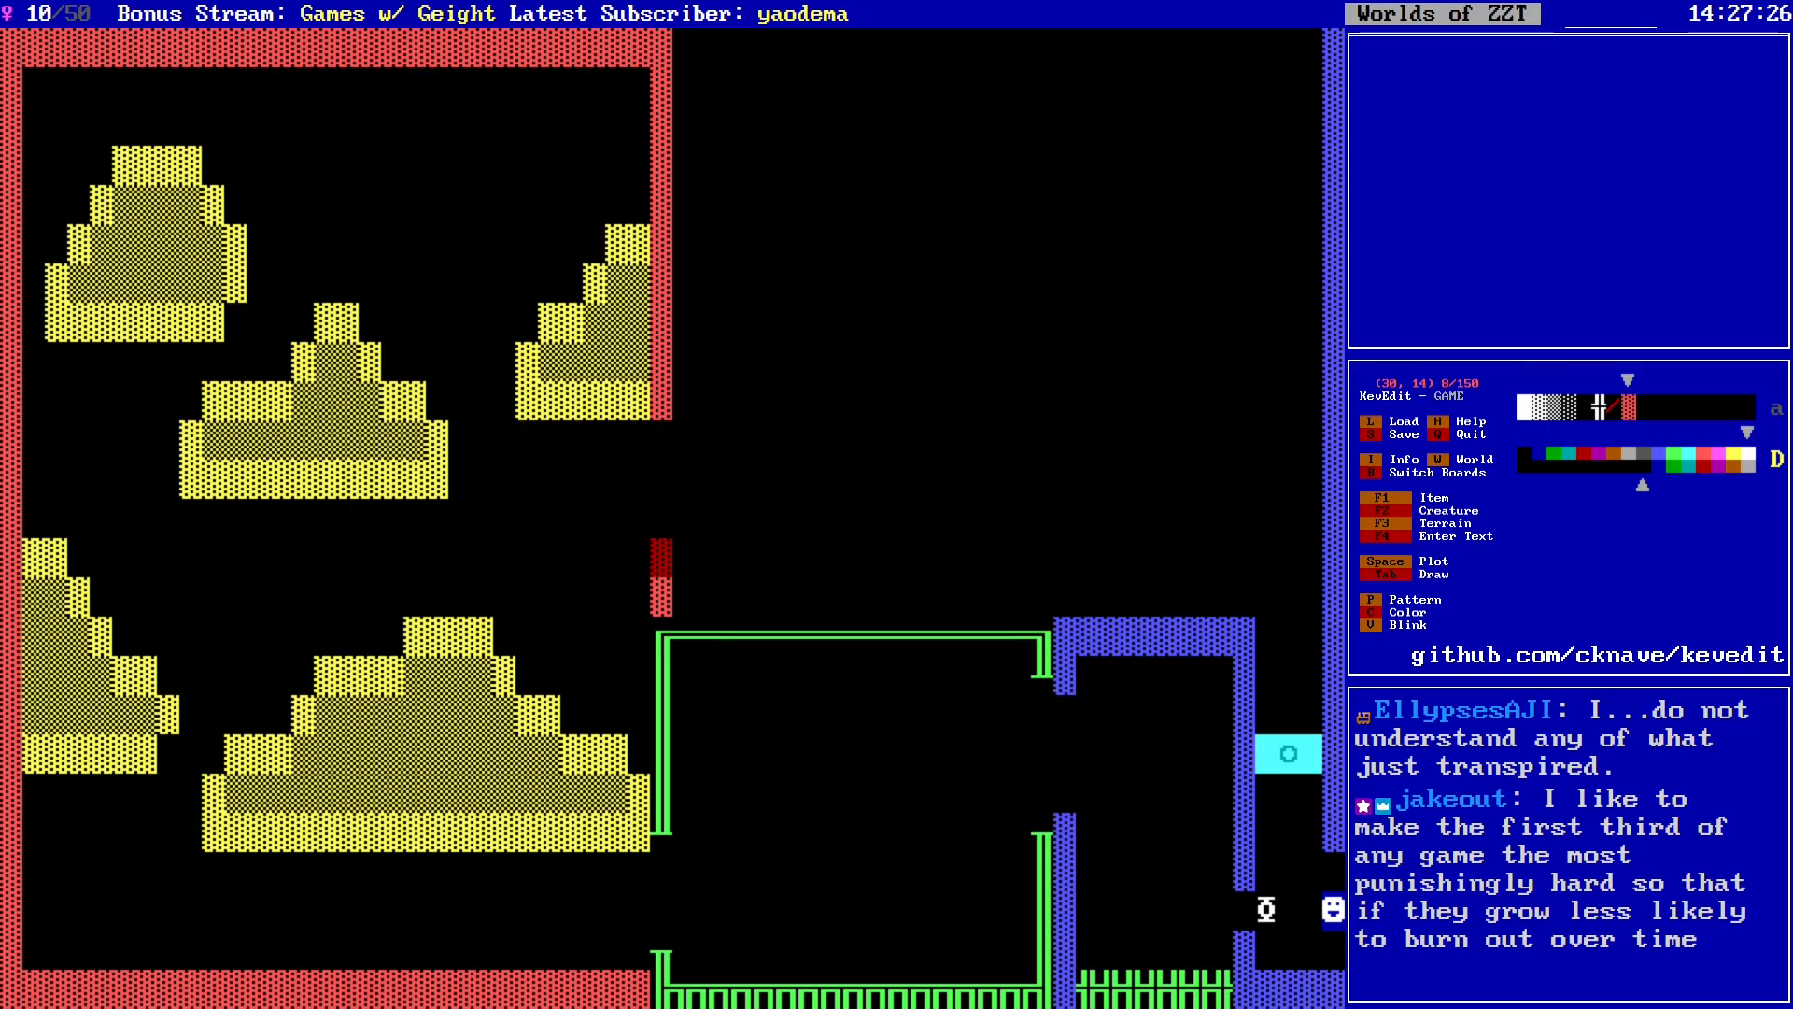
pyautogui.press('Up')
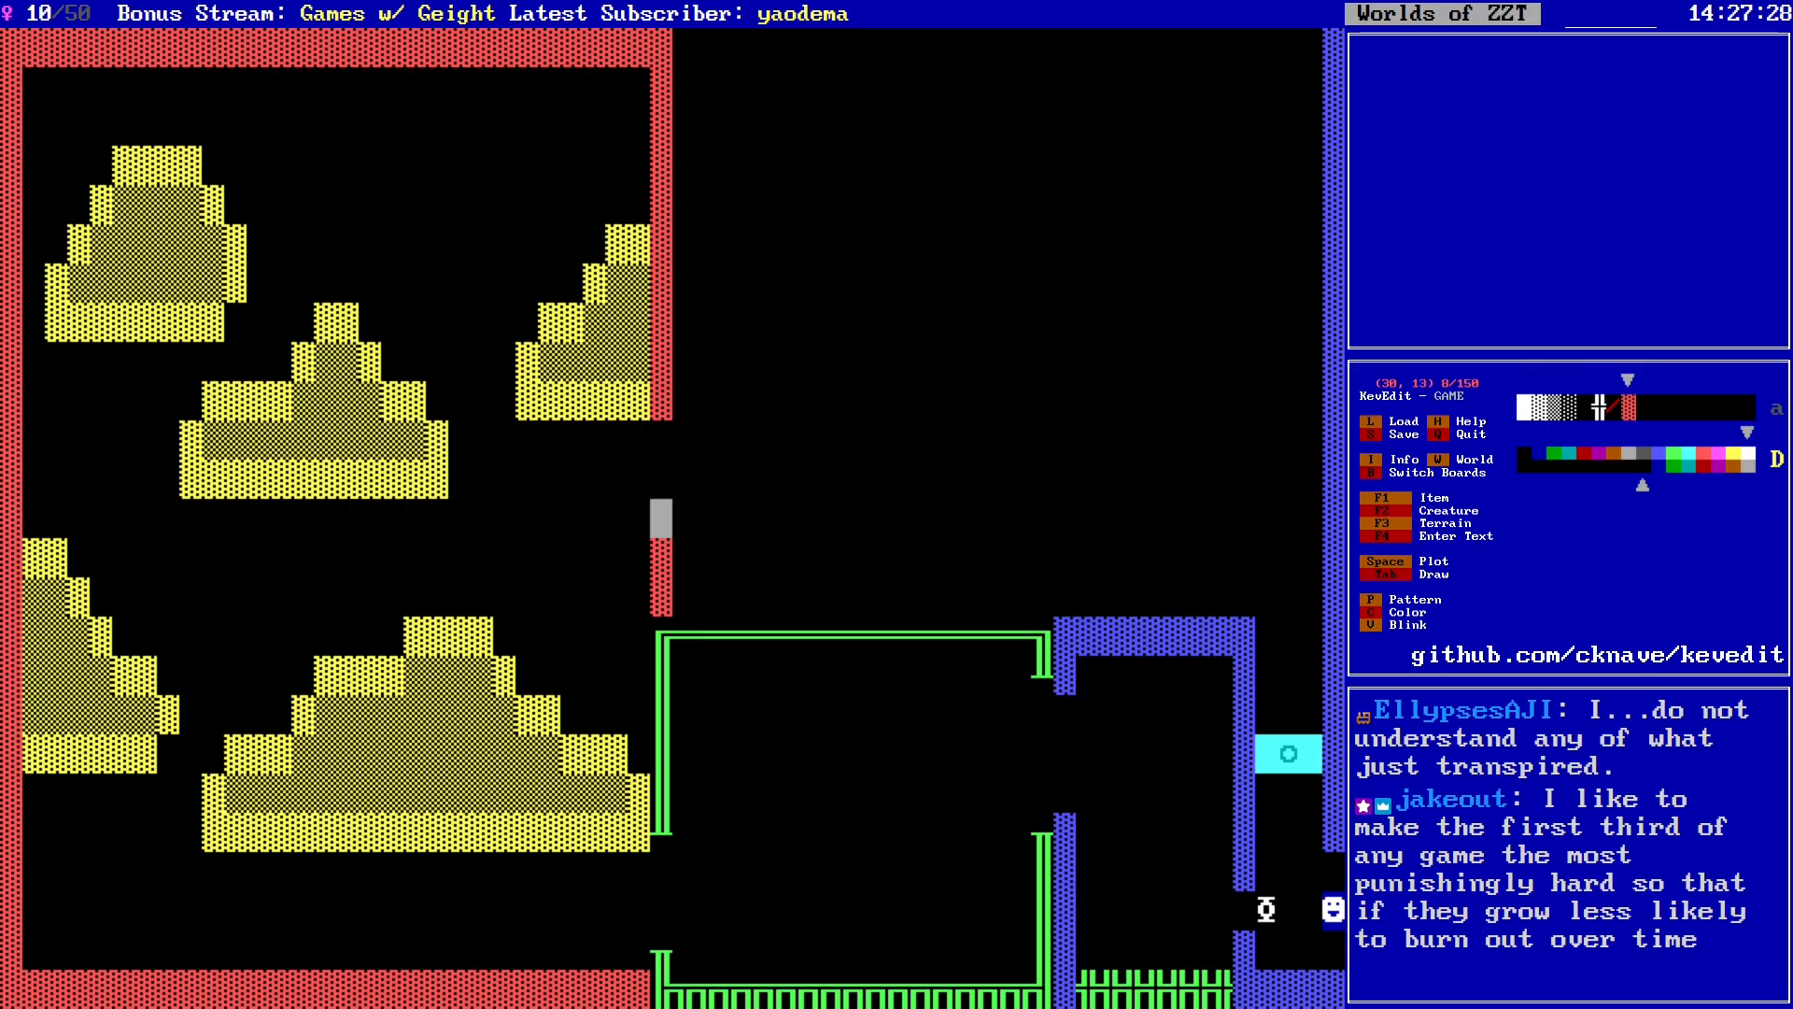
pyautogui.press('space')
pyautogui.press('Up')
pyautogui.press('space')
pyautogui.press('Up')
pyautogui.press('space')
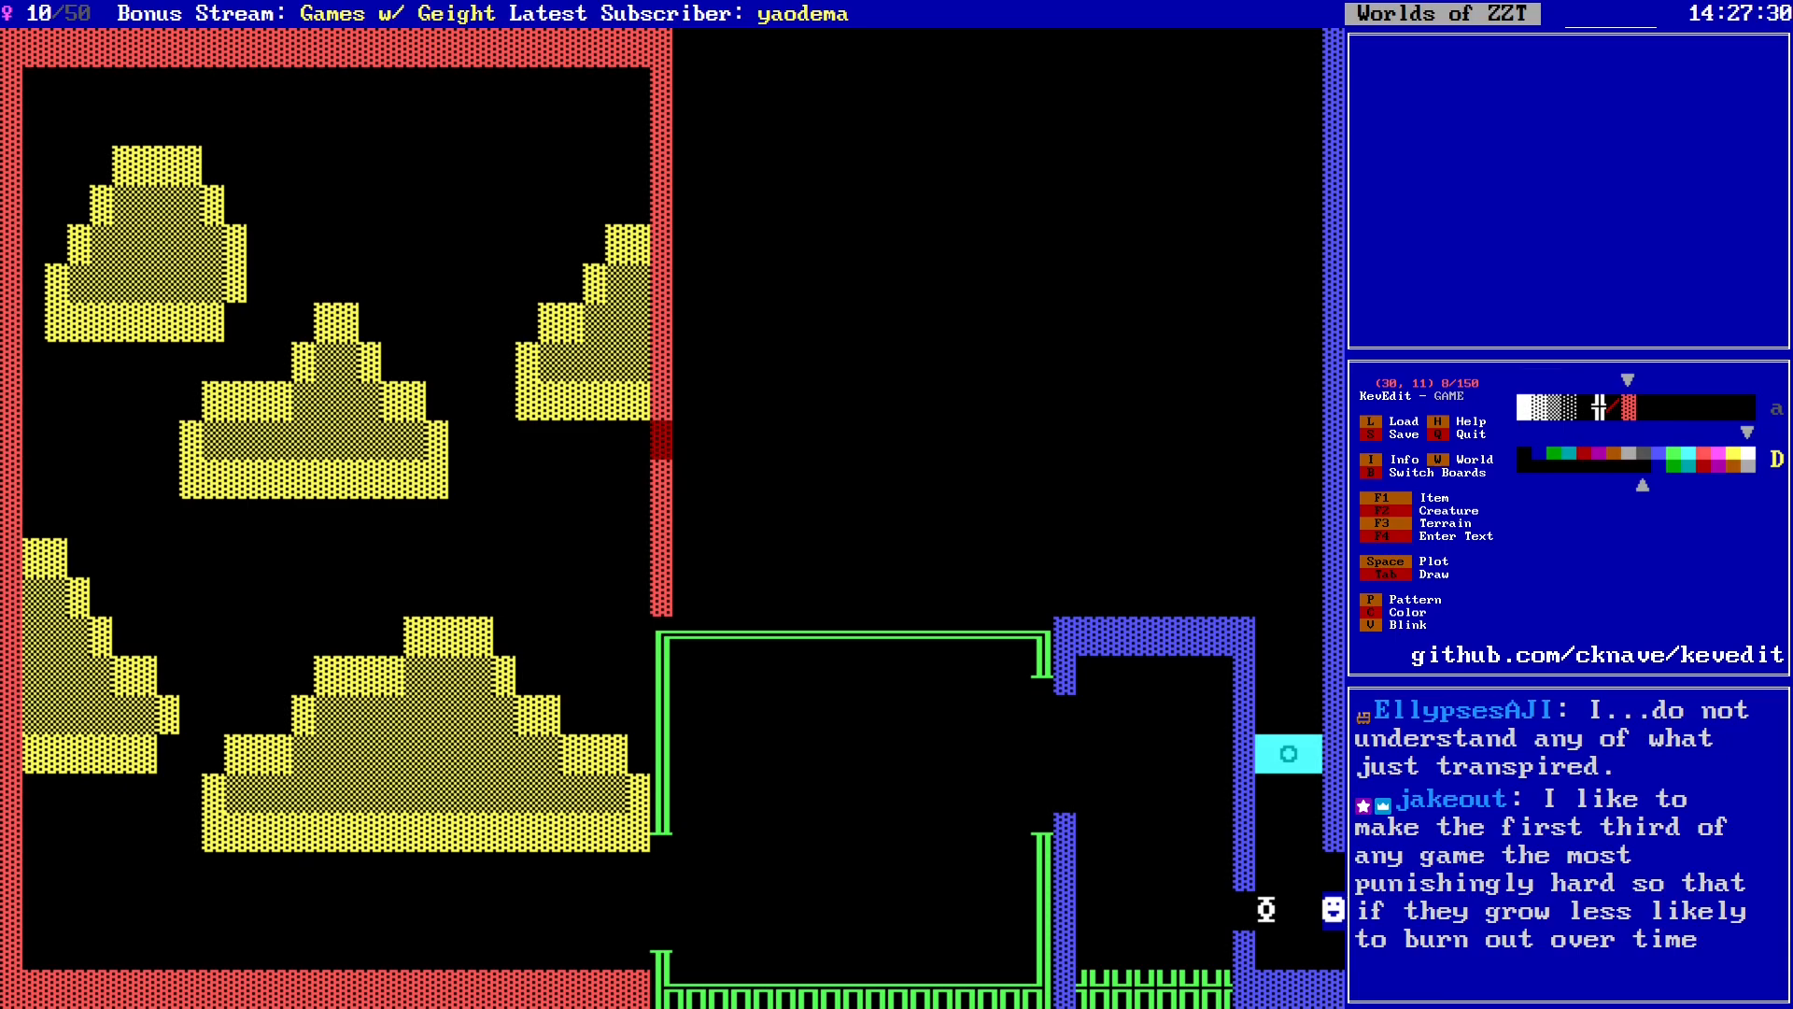
# Step: Place a light purple transporter facing east at (29, 17), beside the green room's outer wall
pyautogui.press('Down')
pyautogui.press('Down')
pyautogui.press('Down')
pyautogui.press('Down')
pyautogui.press('Down')
pyautogui.press('Down')
pyautogui.press('Down')
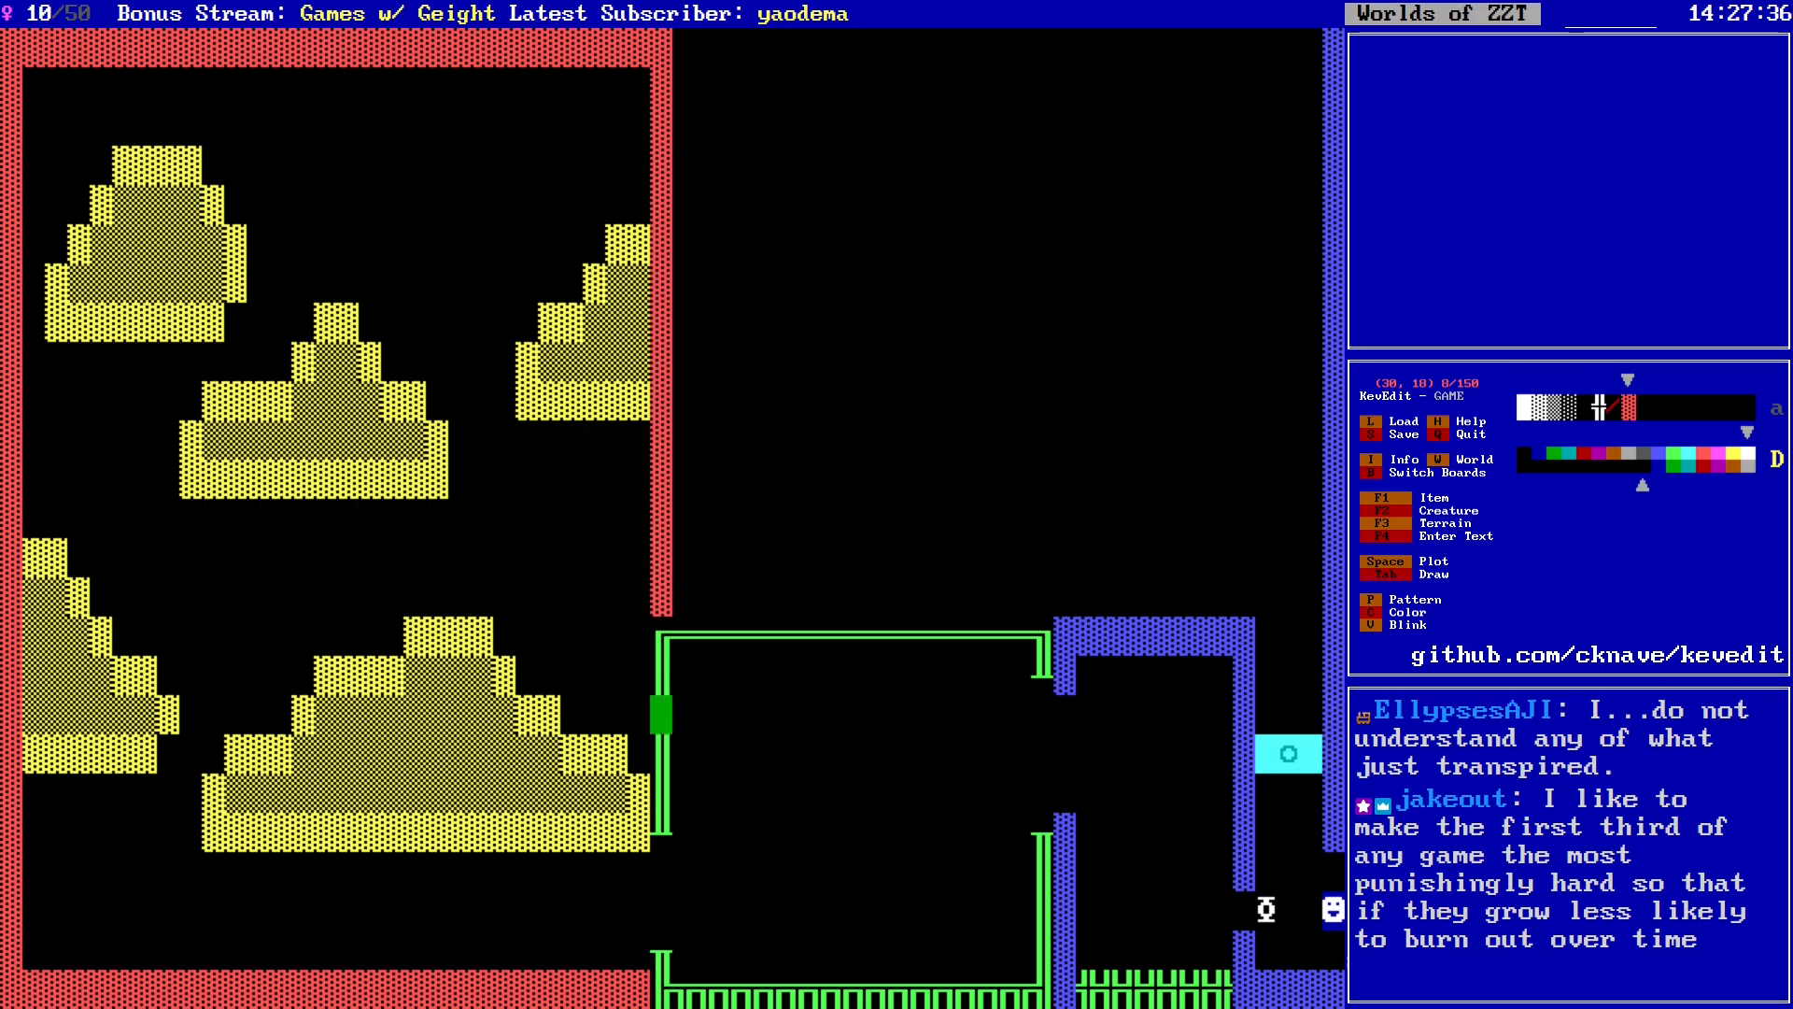
pyautogui.press('Left')
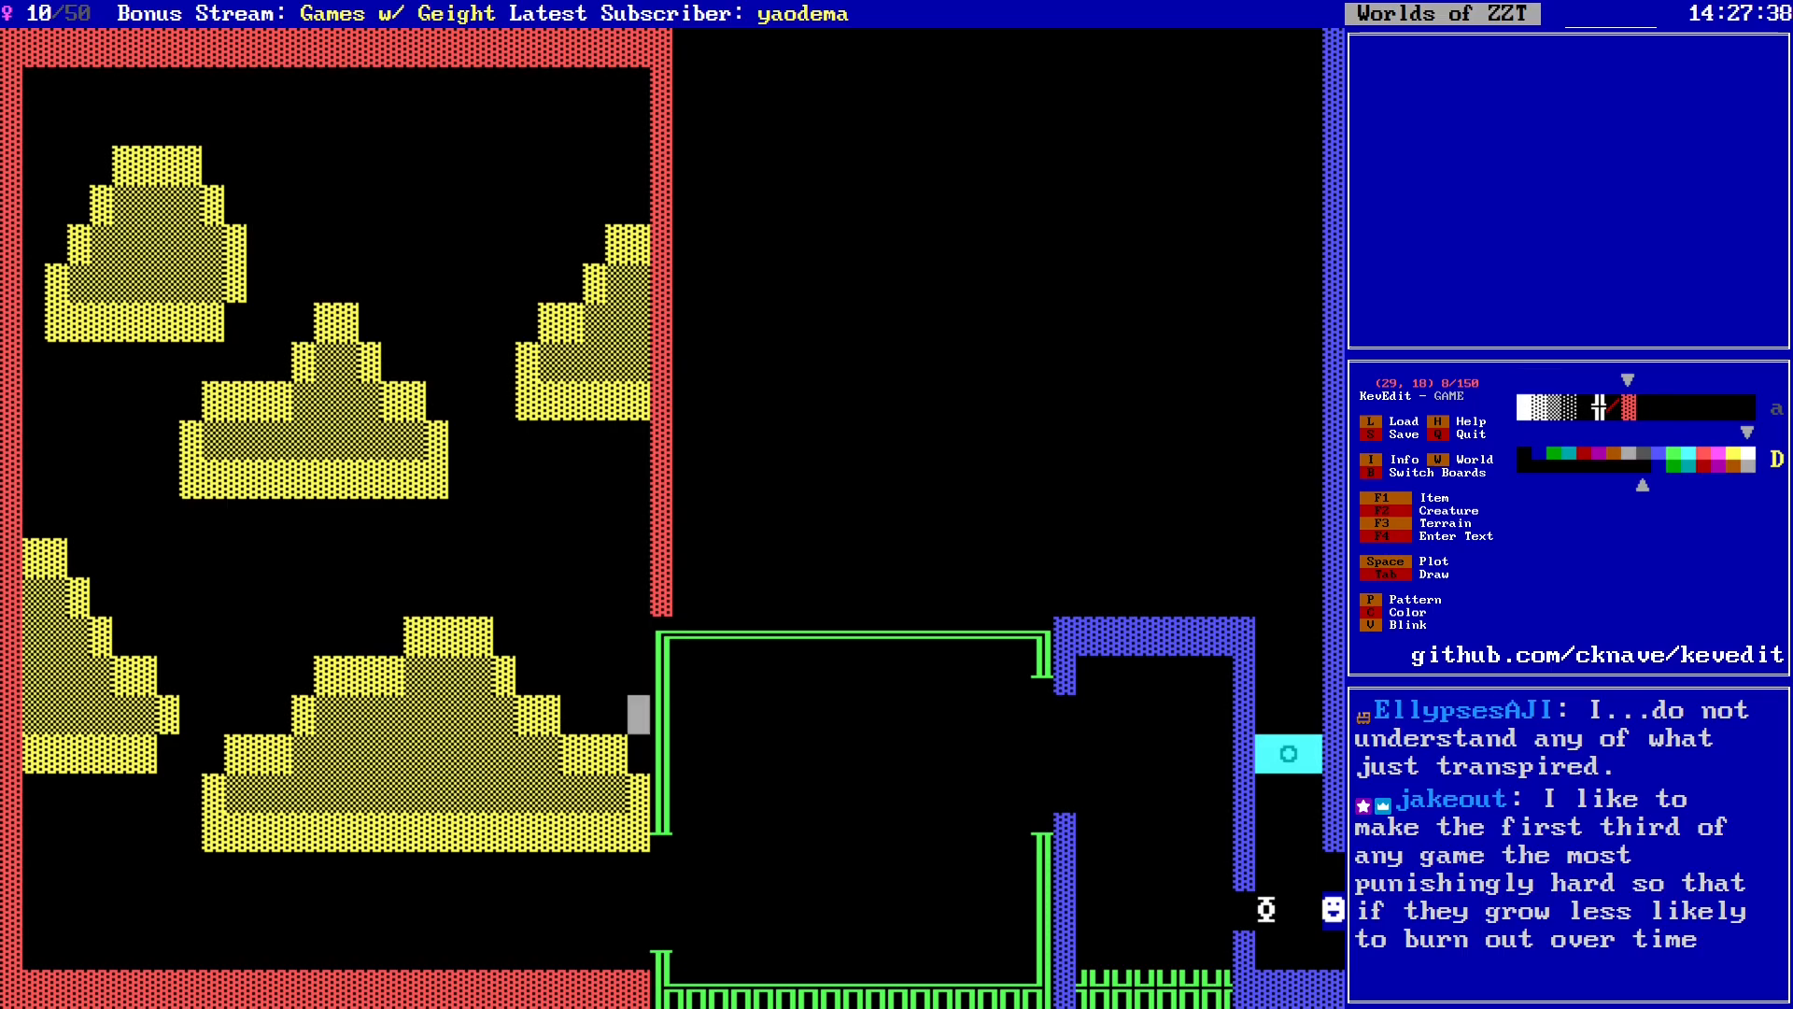
pyautogui.press('Up')
pyautogui.press('c')
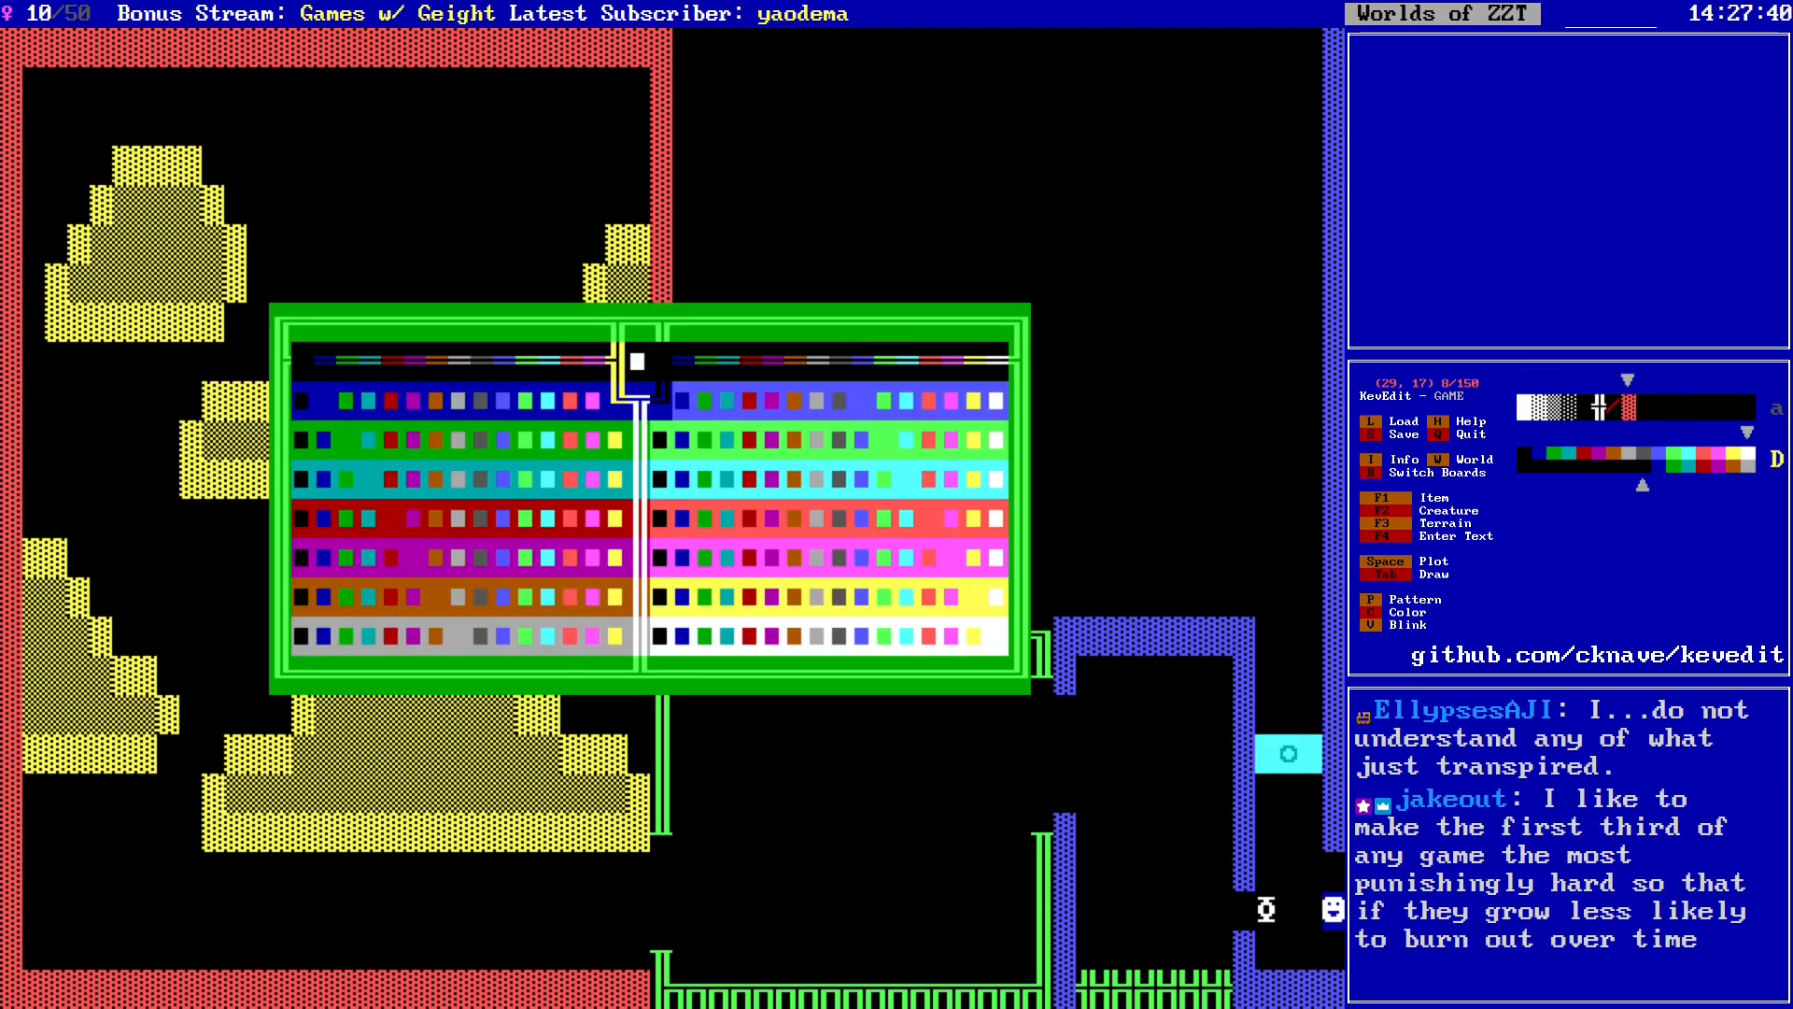
pyautogui.press('Left')
pyautogui.press('Left')
pyautogui.press('Left')
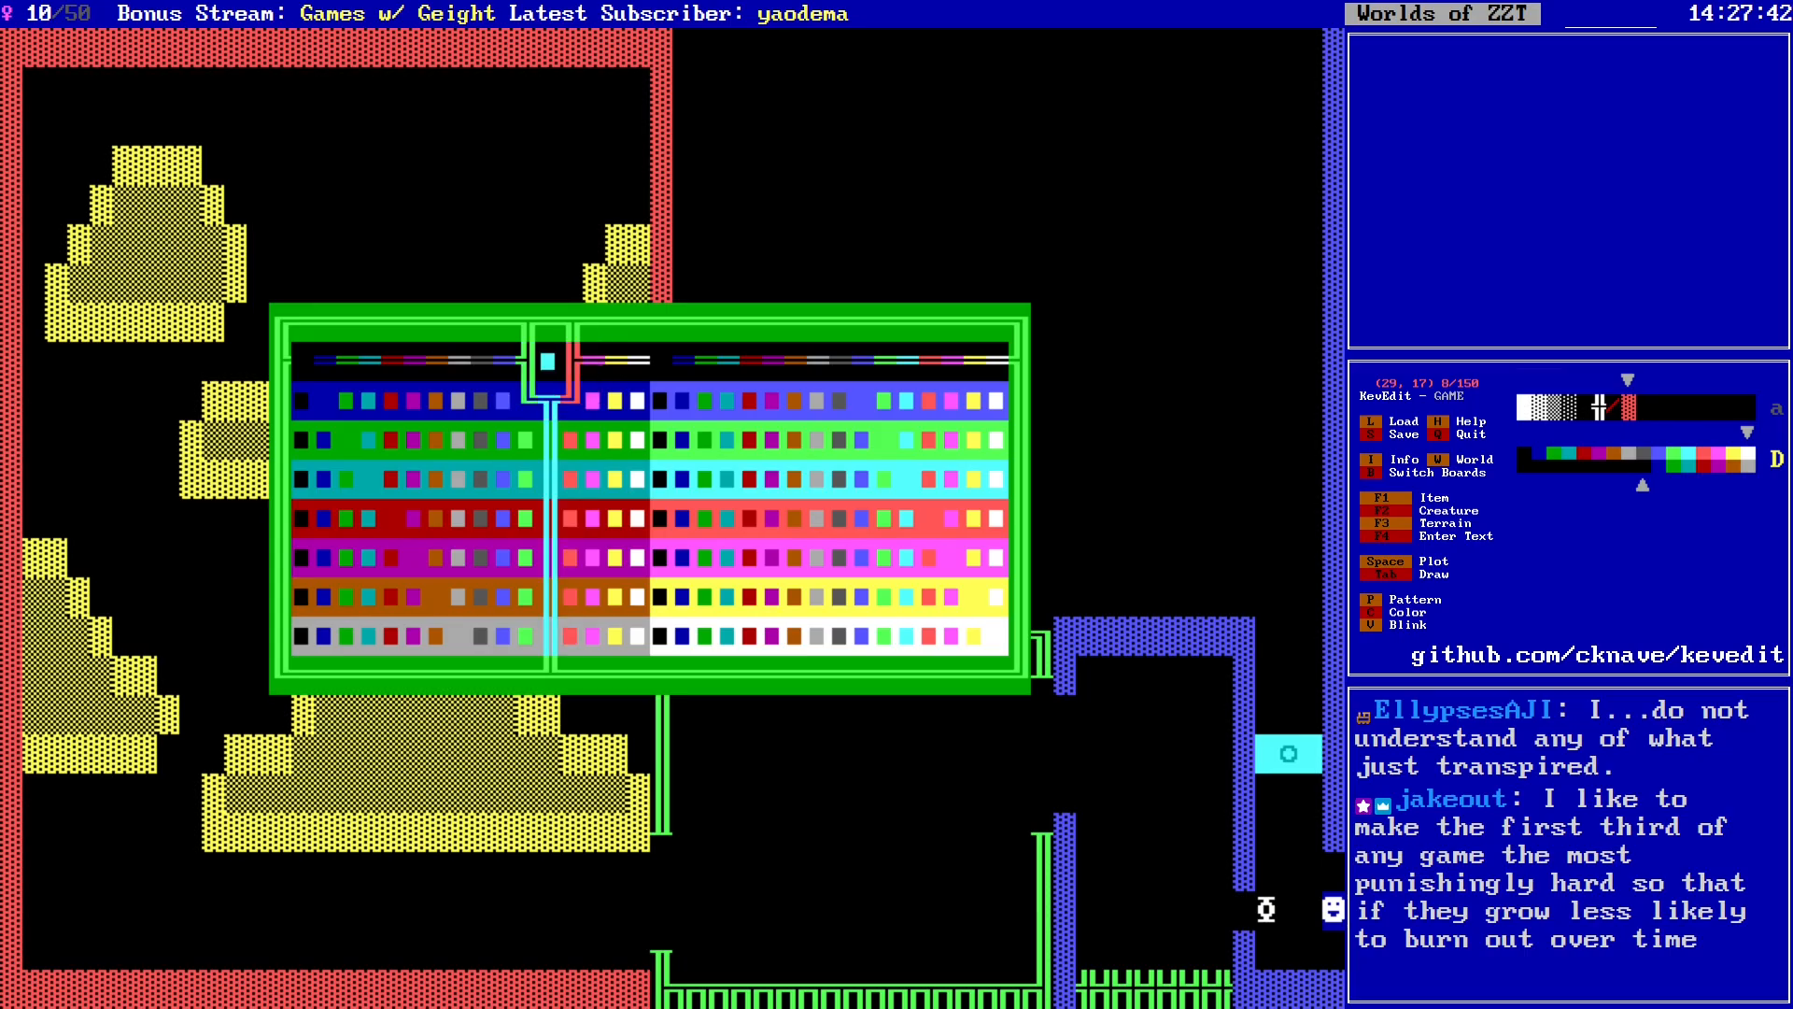
pyautogui.press('Right')
pyautogui.press('Right')
pyautogui.press('Return')
pyautogui.press('space')
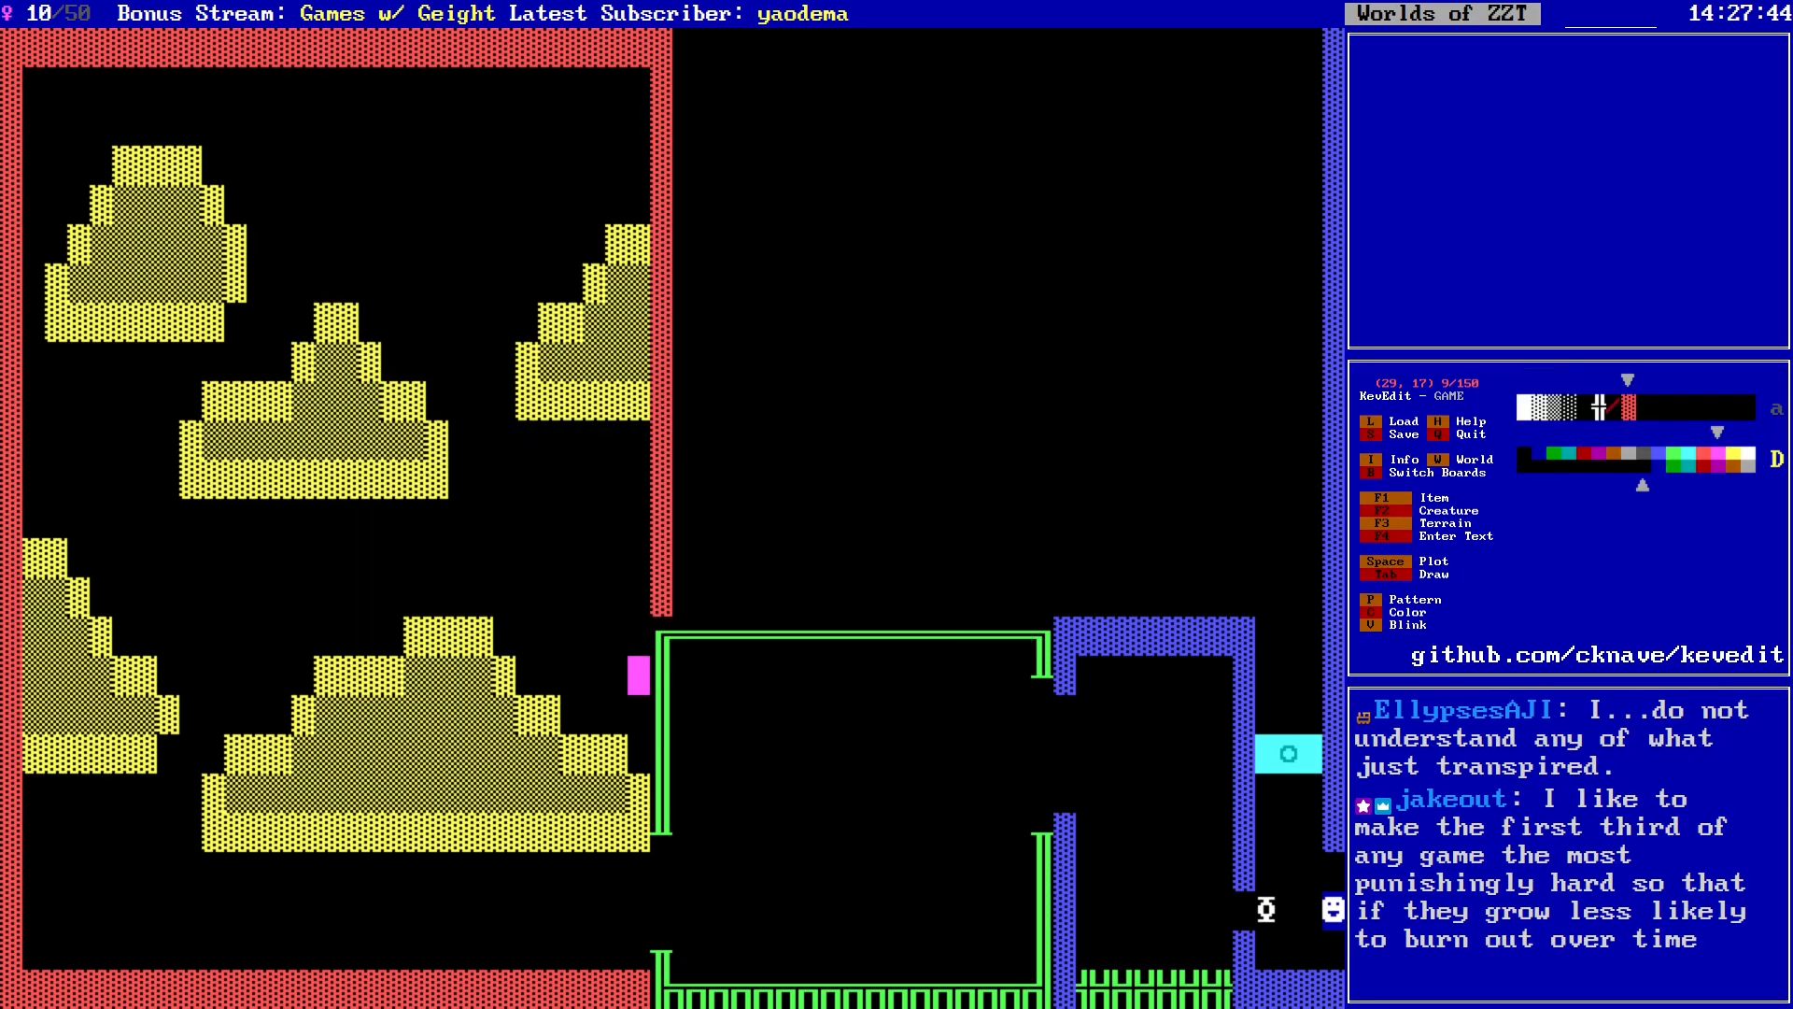
pyautogui.press('Return')
pyautogui.press('Right')
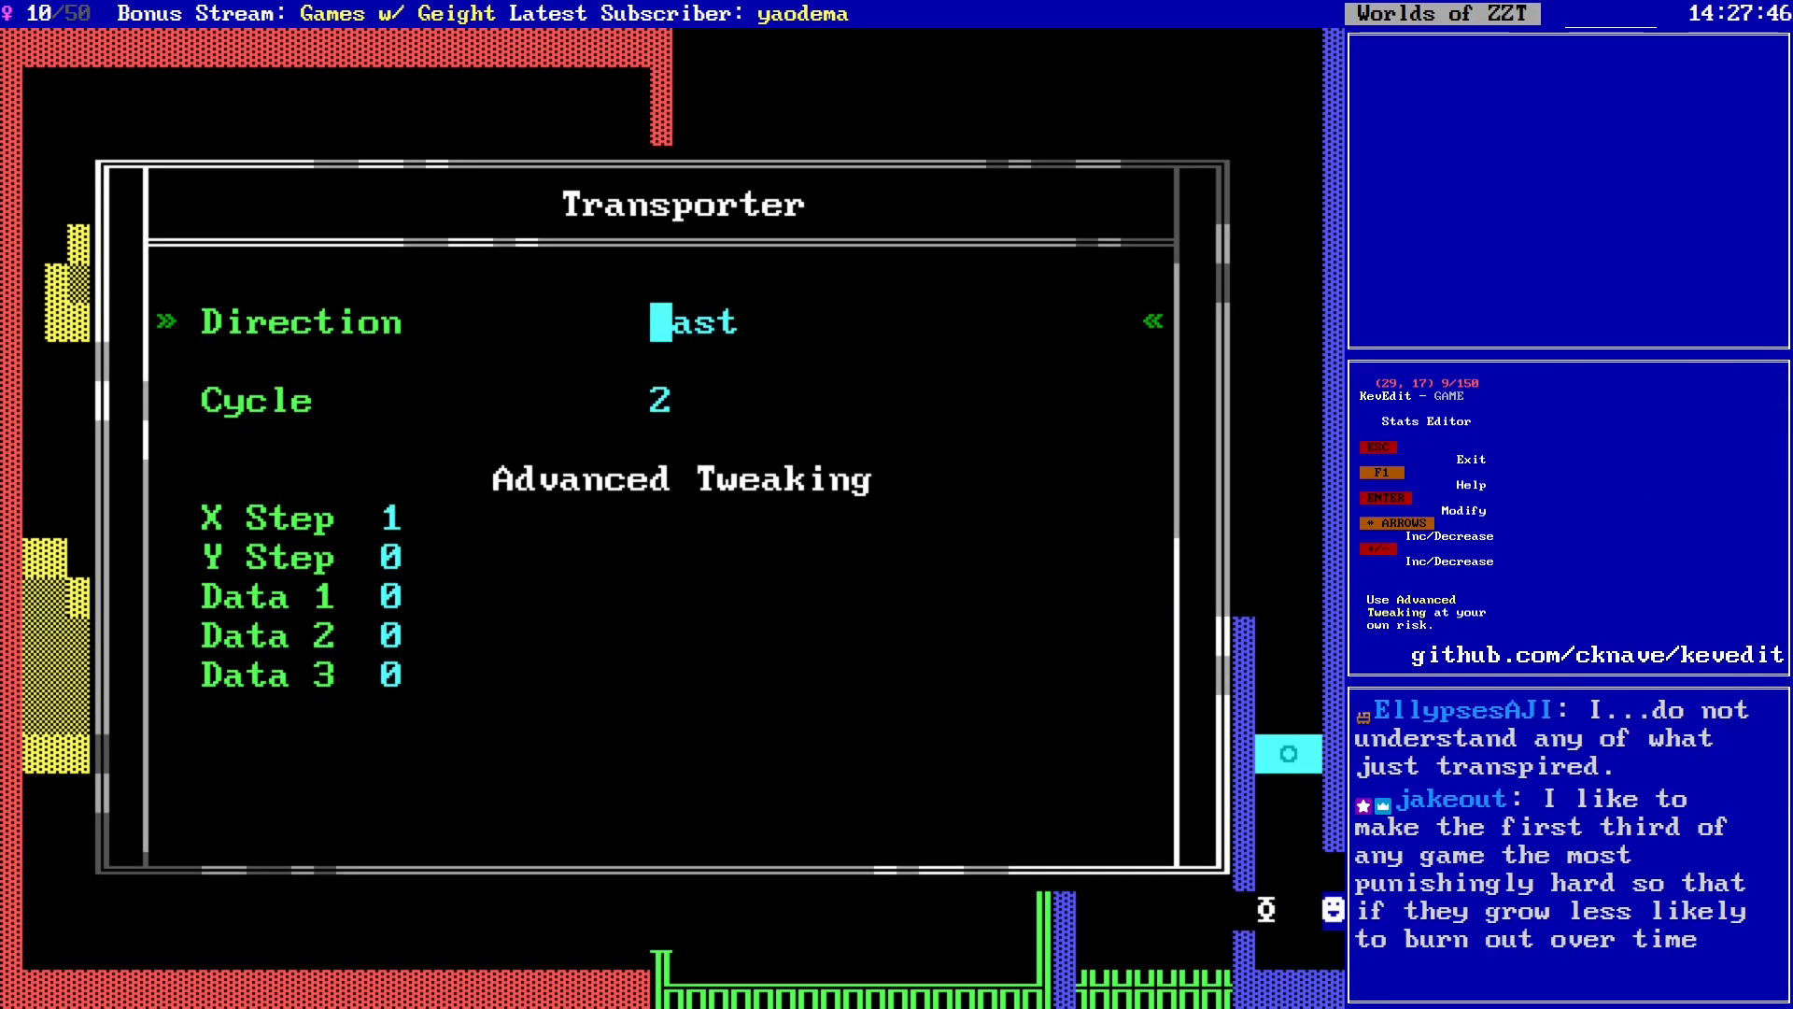
pyautogui.press('Escape')
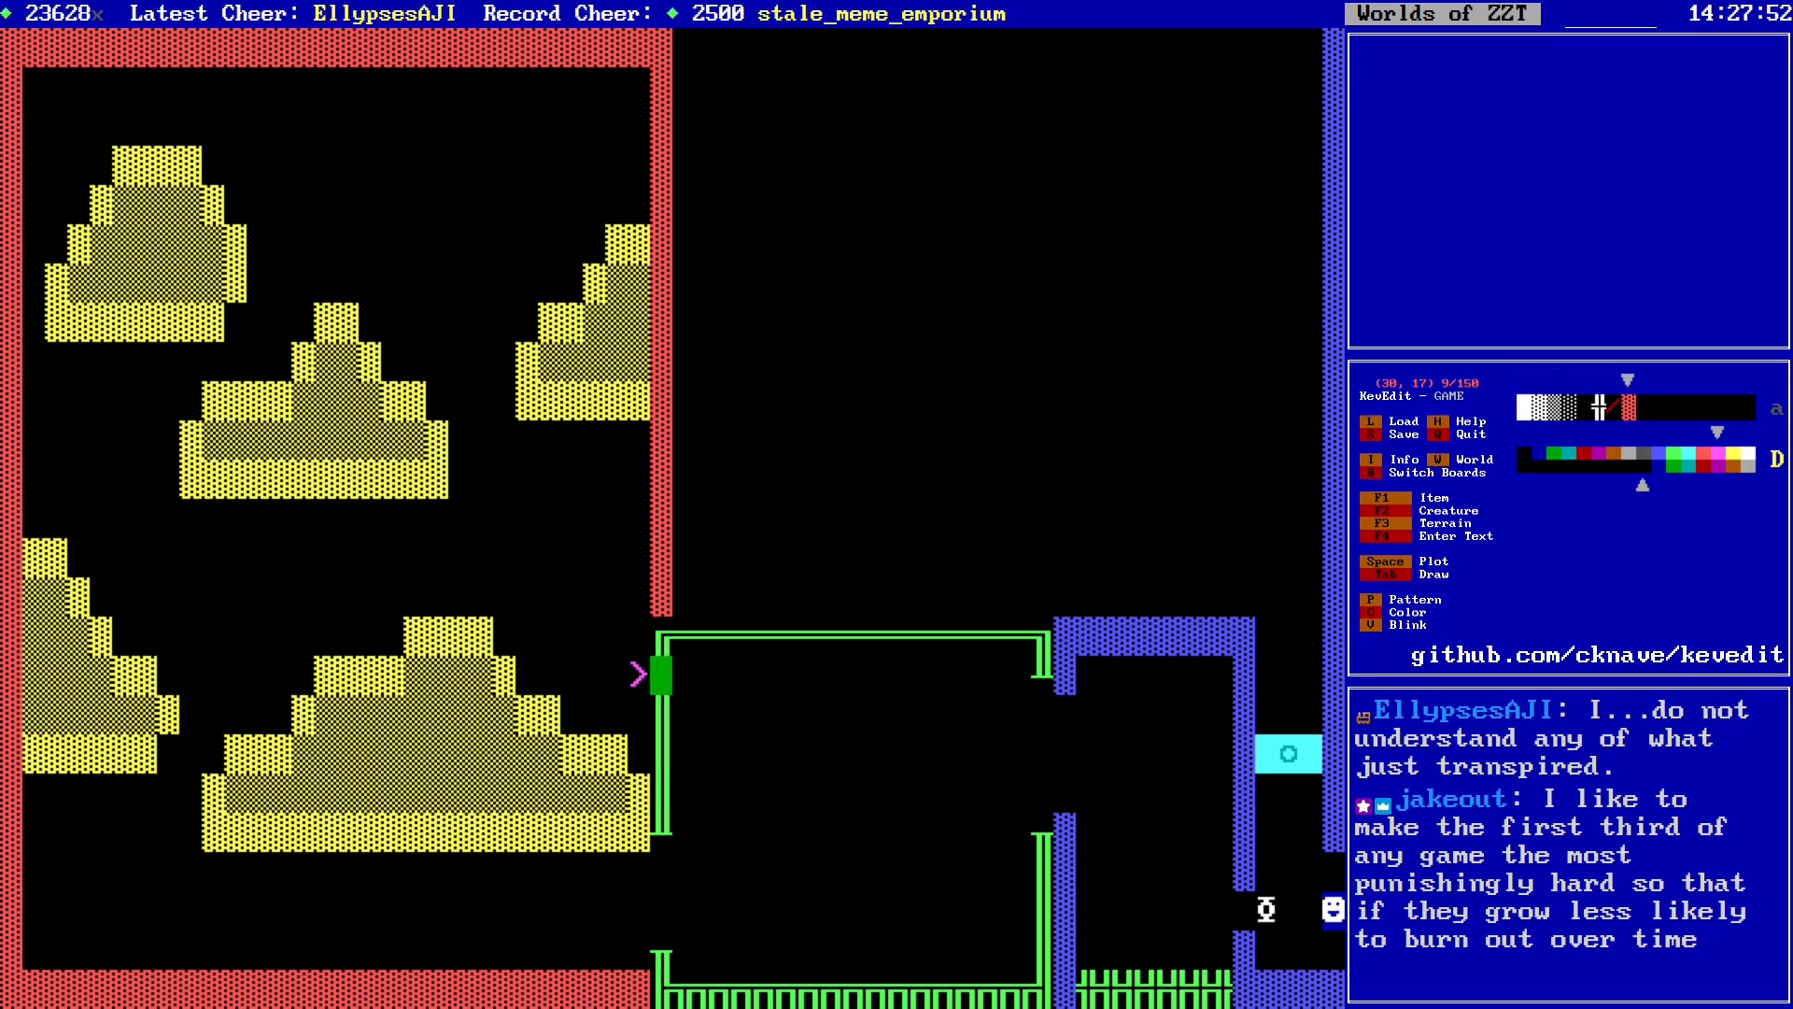
# Step: Place a matching light purple transporter facing west at (57, 17), inside the blue corridor above the cyan barrier
pyautogui.press('Right')
pyautogui.press('Right')
pyautogui.press('Right')
pyautogui.press('Right')
pyautogui.press('Right')
pyautogui.press('Right')
pyautogui.press('Right')
pyautogui.press('Right')
pyautogui.press('Right')
pyautogui.press('Right')
pyautogui.press('Right')
pyautogui.press('Right')
pyautogui.press('Right')
pyautogui.press('Right')
pyautogui.press('Right')
pyautogui.press('Right')
pyautogui.press('Right')
pyautogui.press('Right')
pyautogui.press('Right')
pyautogui.press('Right')
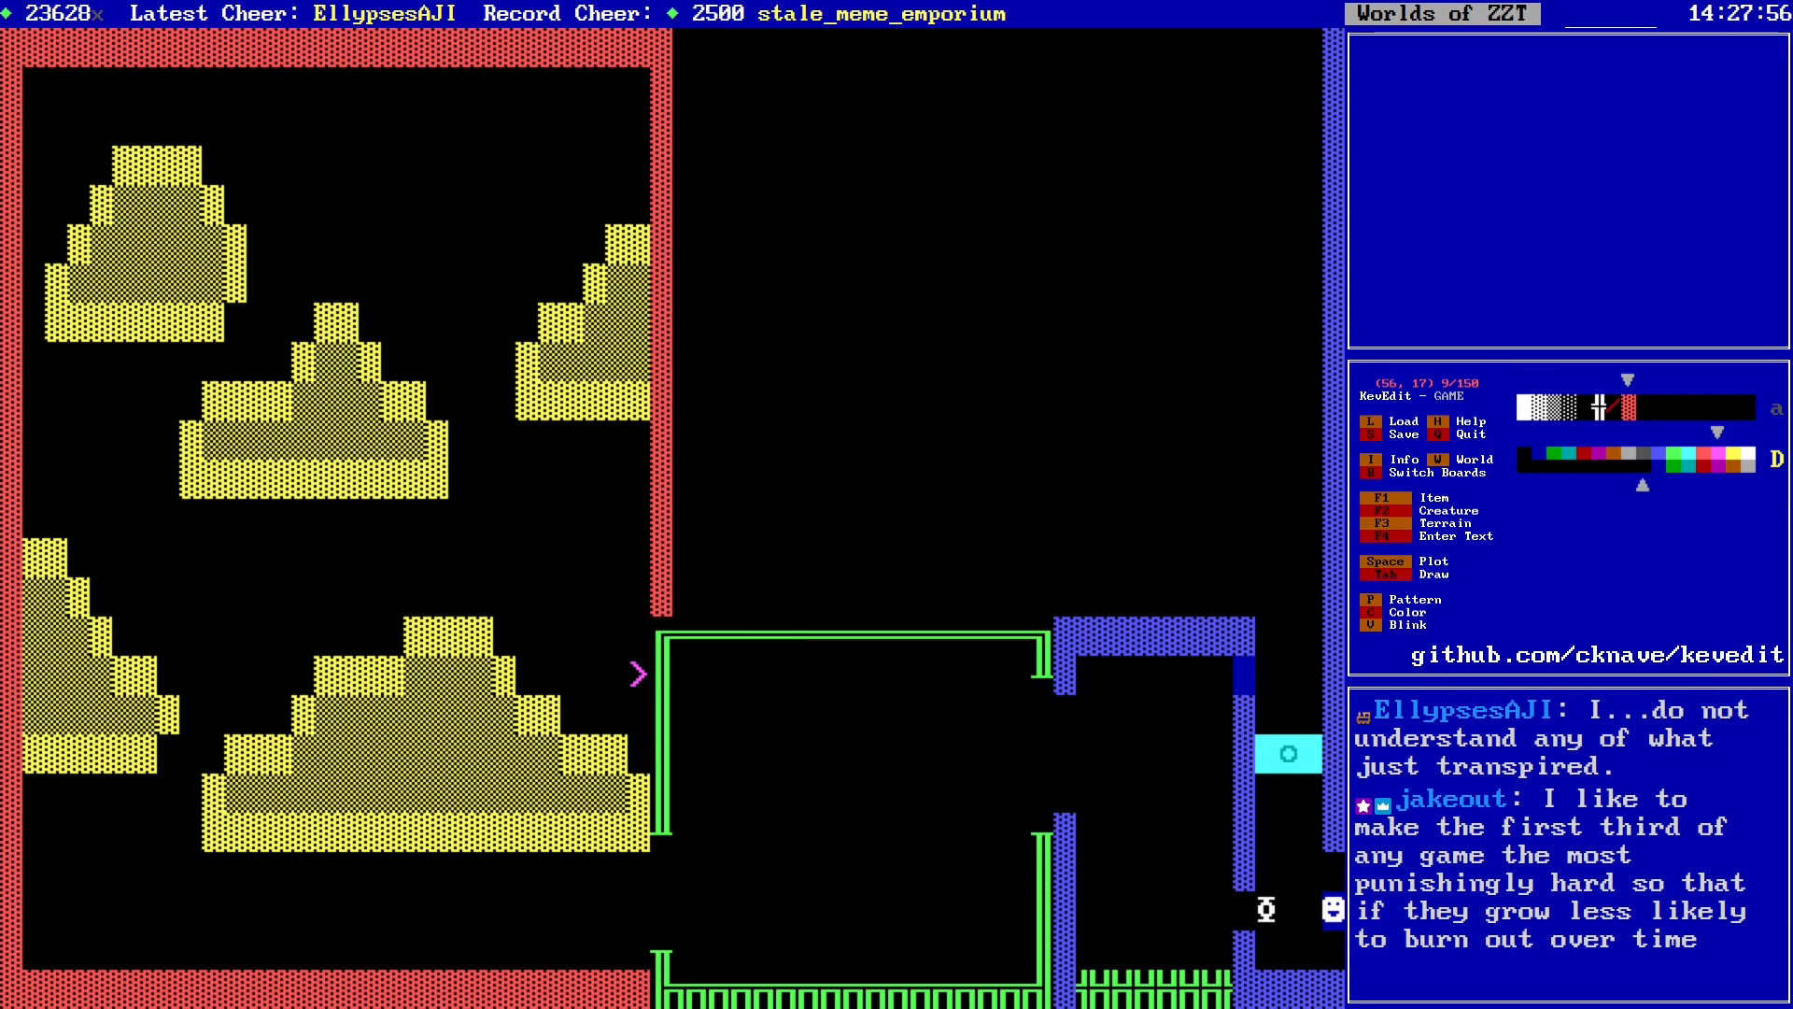
pyautogui.press('Right')
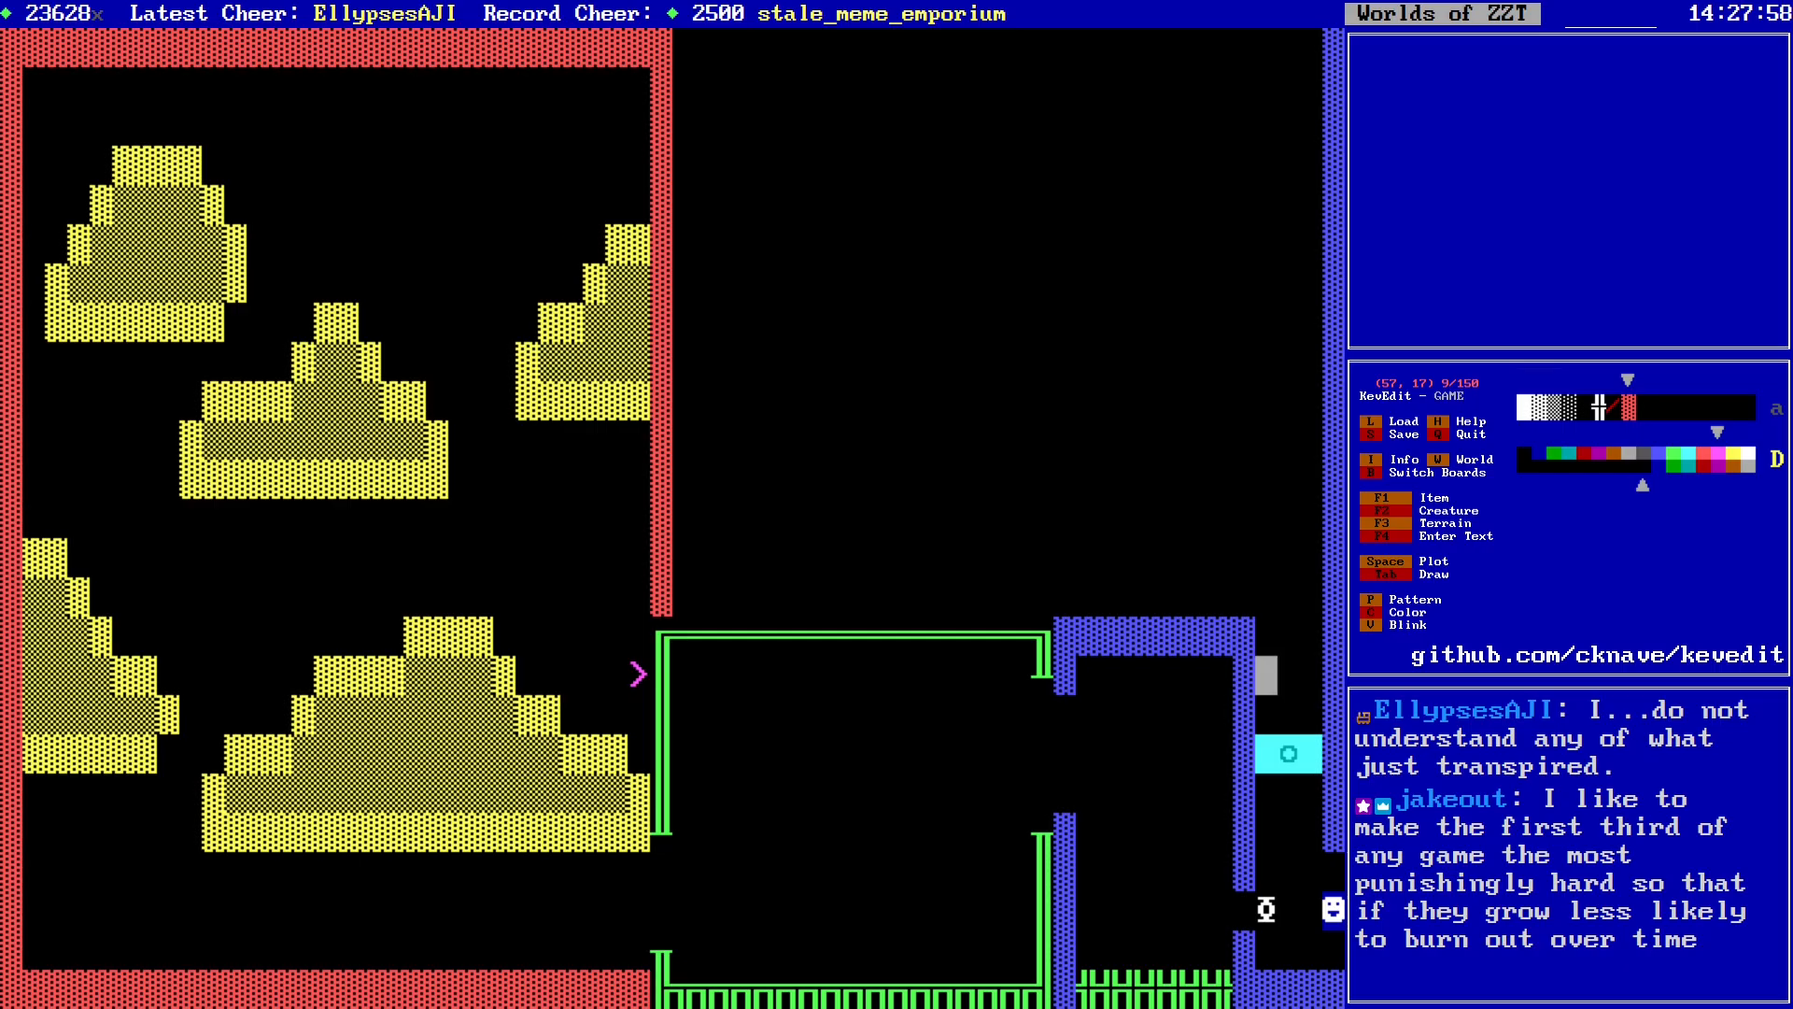
pyautogui.press('space')
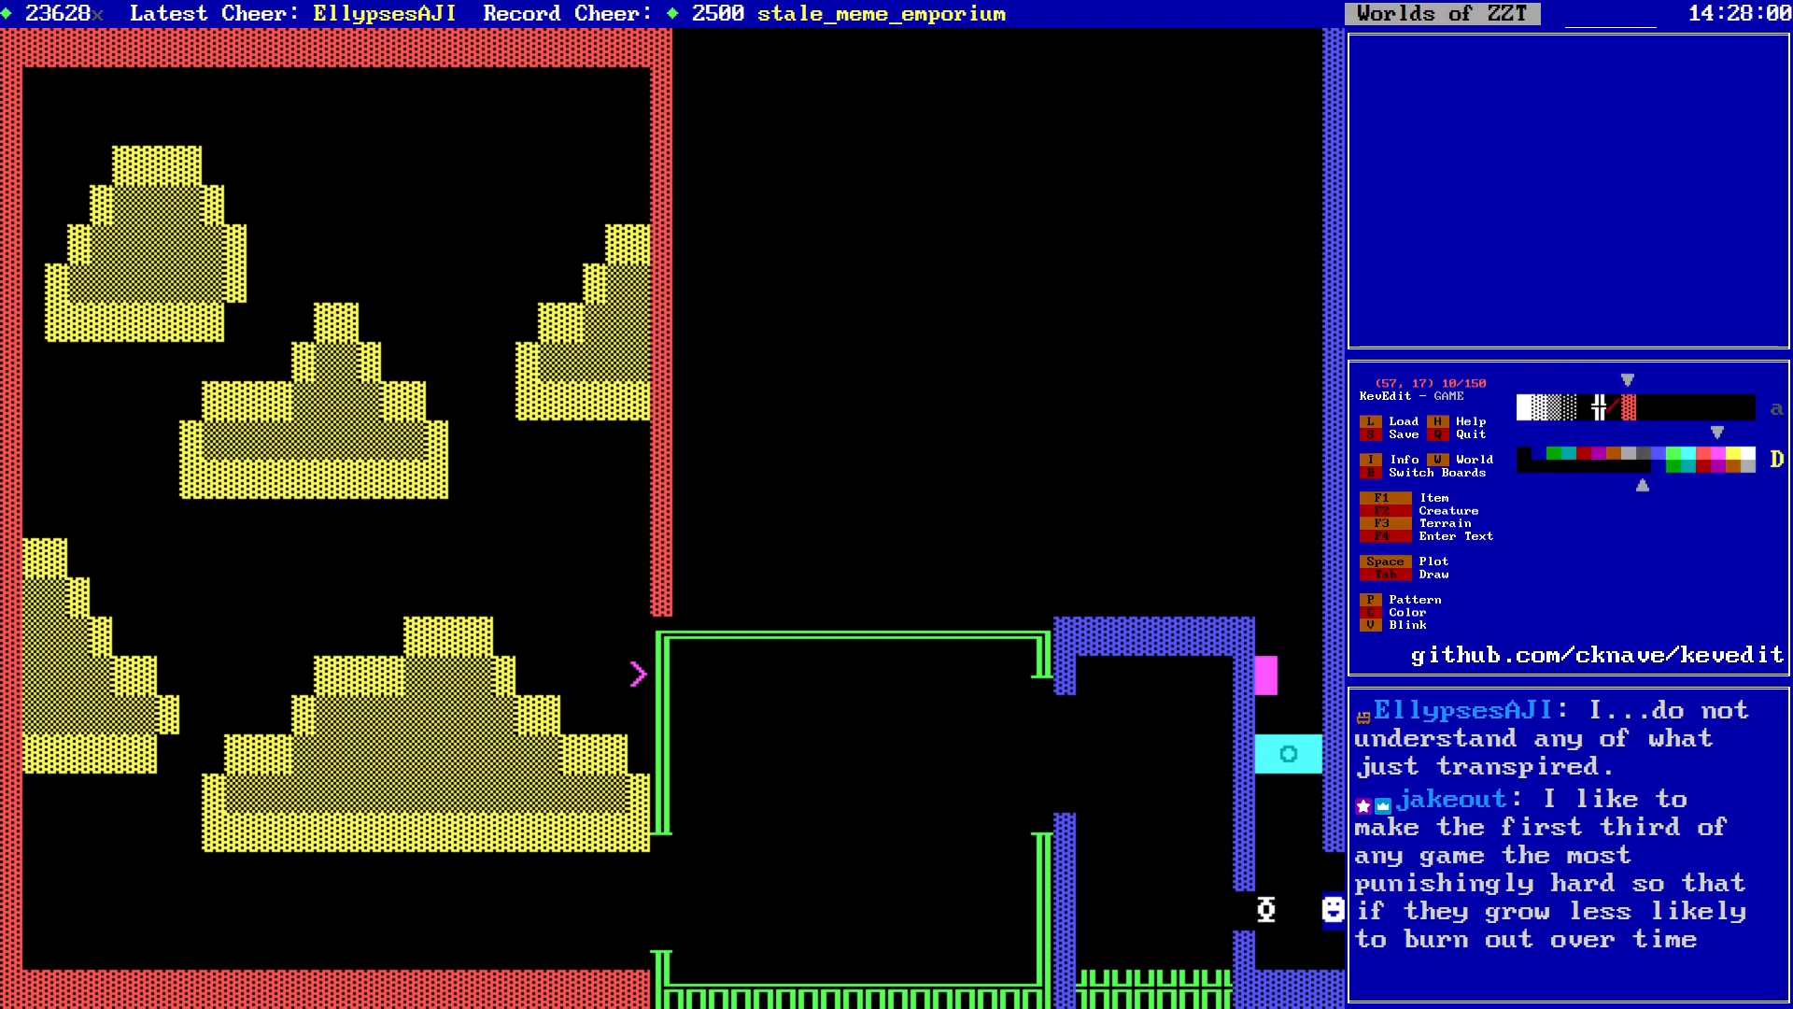
pyautogui.press('Return')
pyautogui.press('Right')
pyautogui.press('Right')
pyautogui.press('Escape')
# Step: Place a light cyan key at (29, 2), in the upper corner of the red-walled room
pyautogui.hotkey('alt', 'Left')
pyautogui.hotkey('alt', 'Left')
pyautogui.hotkey('alt', 'Left')
pyautogui.hotkey('alt', 'Left')
pyautogui.hotkey('alt', 'Up')
pyautogui.hotkey('alt', 'Up')
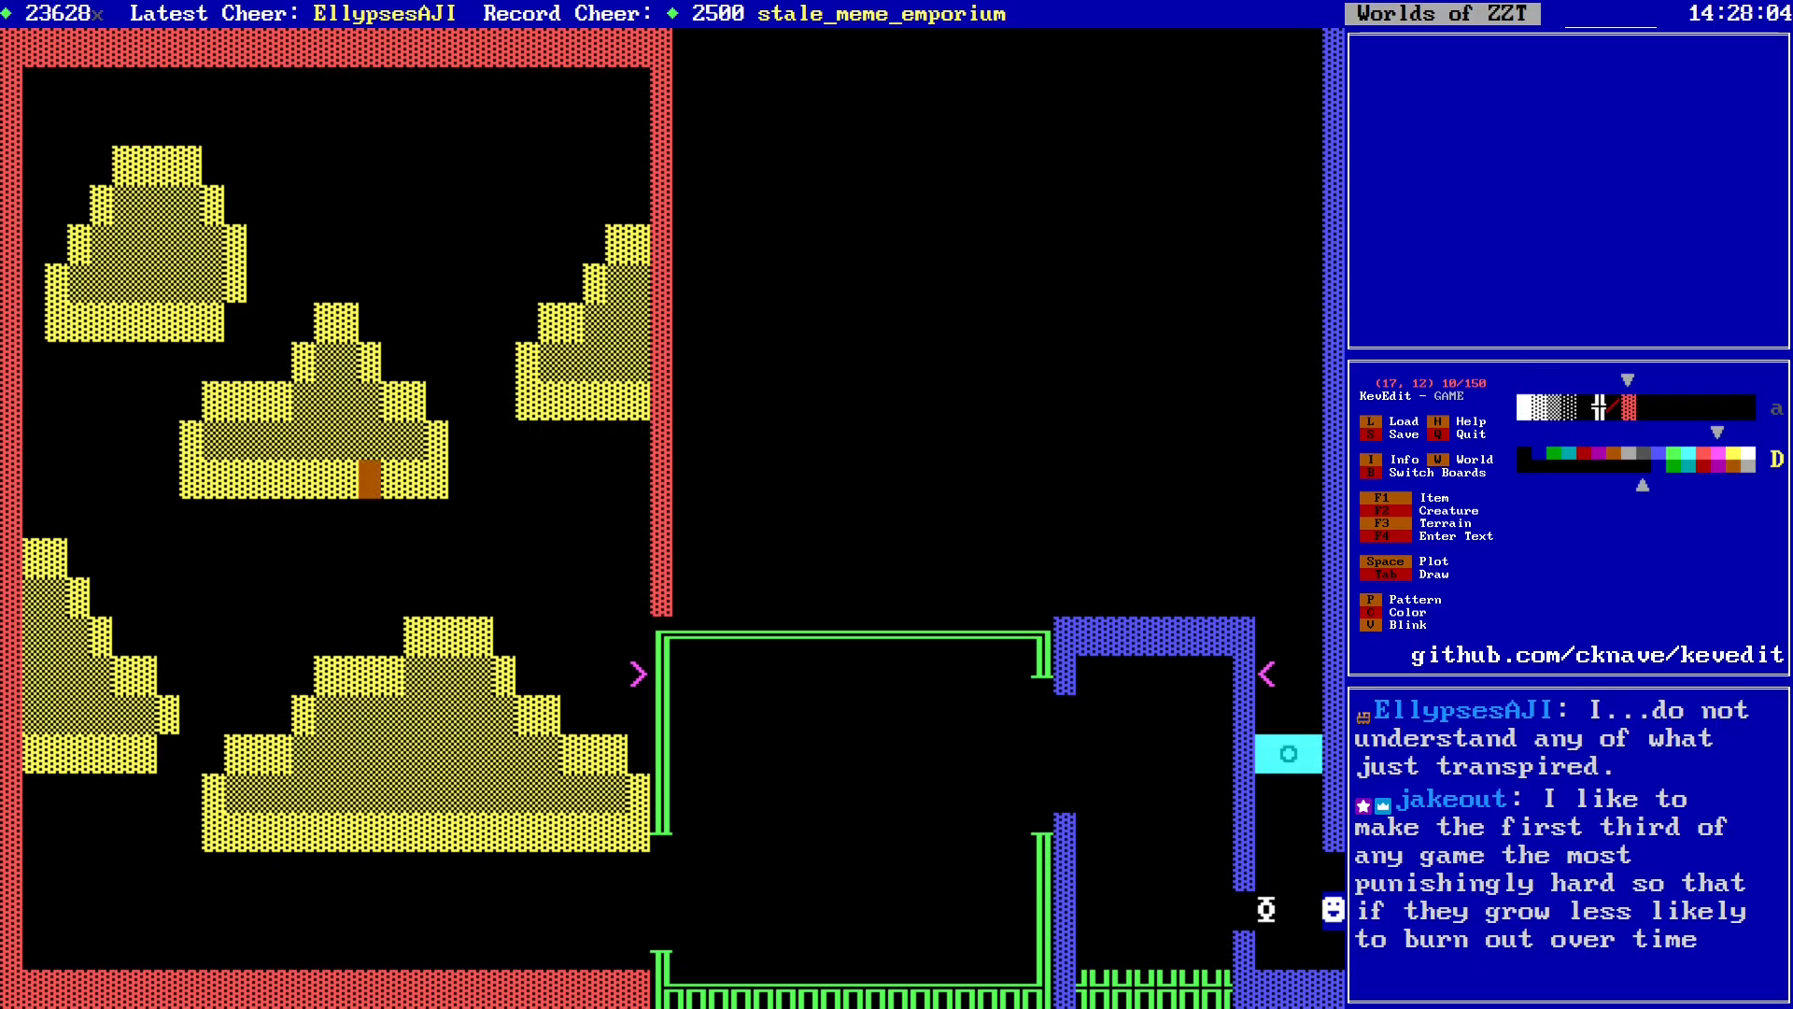
pyautogui.hotkey('alt', 'Right')
pyautogui.press('c')
pyautogui.press('Left')
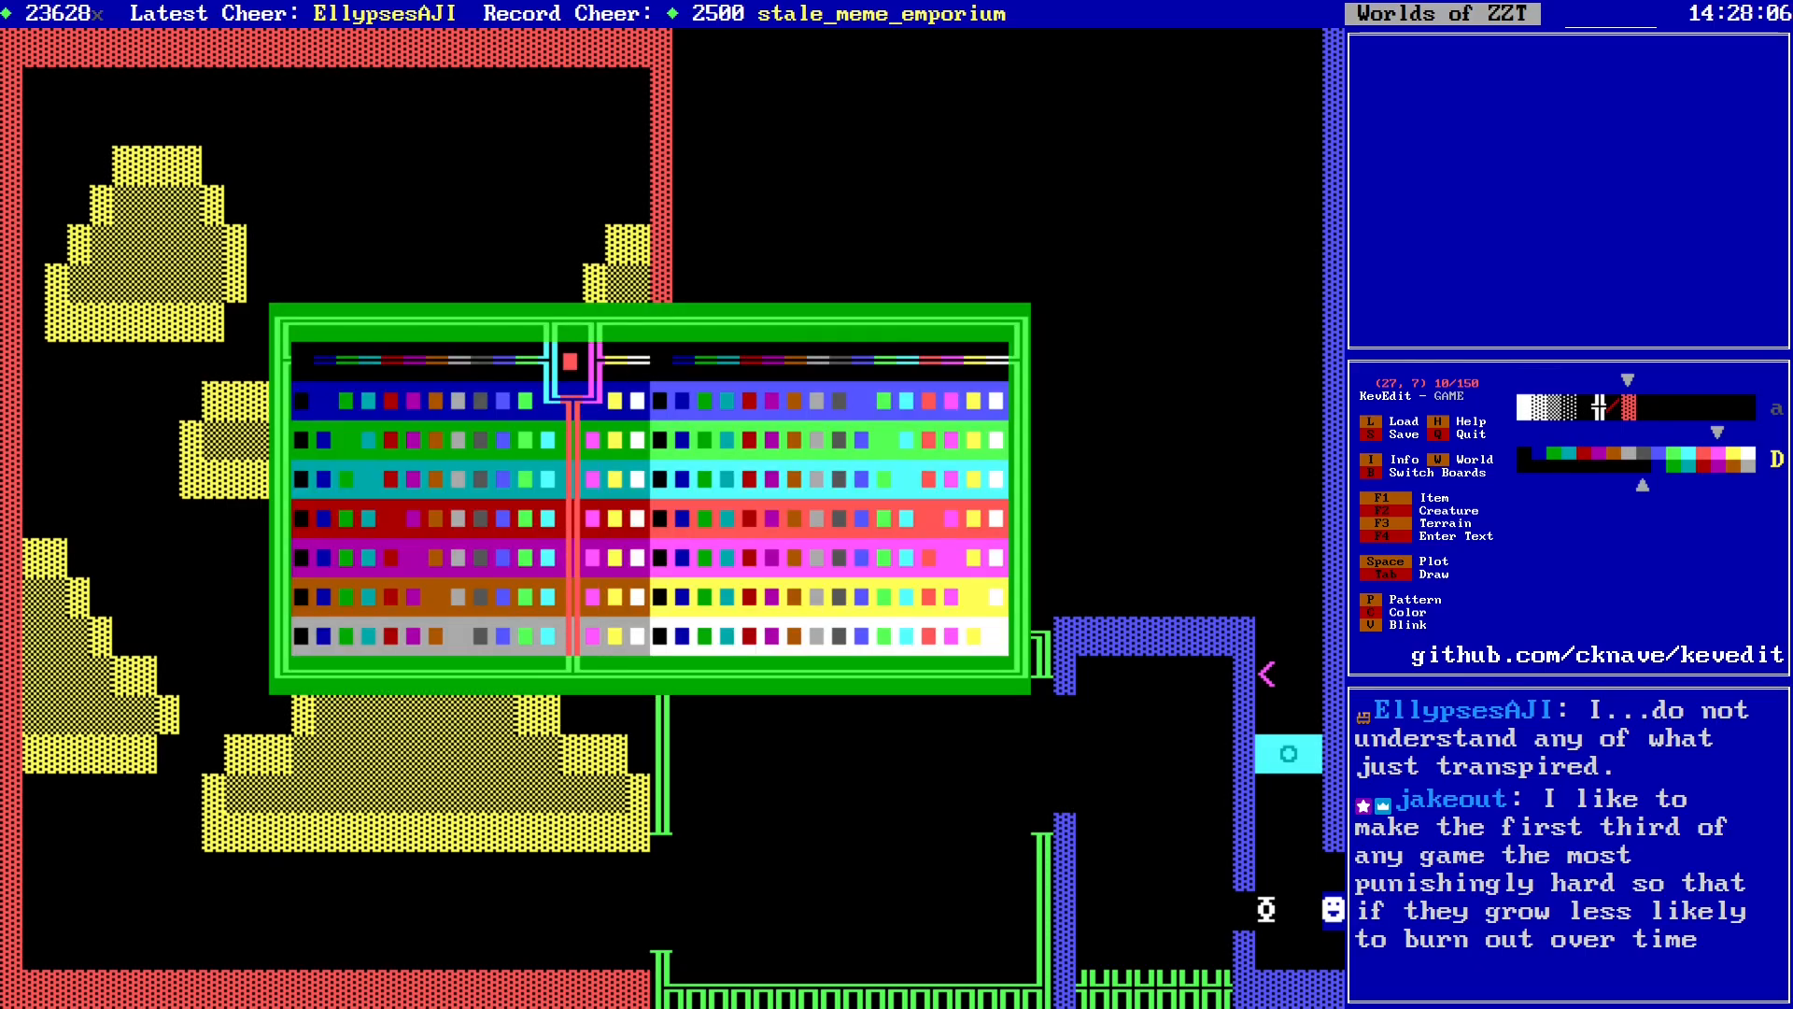
pyautogui.press('Left')
pyautogui.press('Return')
pyautogui.press('Up')
pyautogui.press('Up')
pyautogui.press('Up')
pyautogui.press('Up')
pyautogui.press('Up')
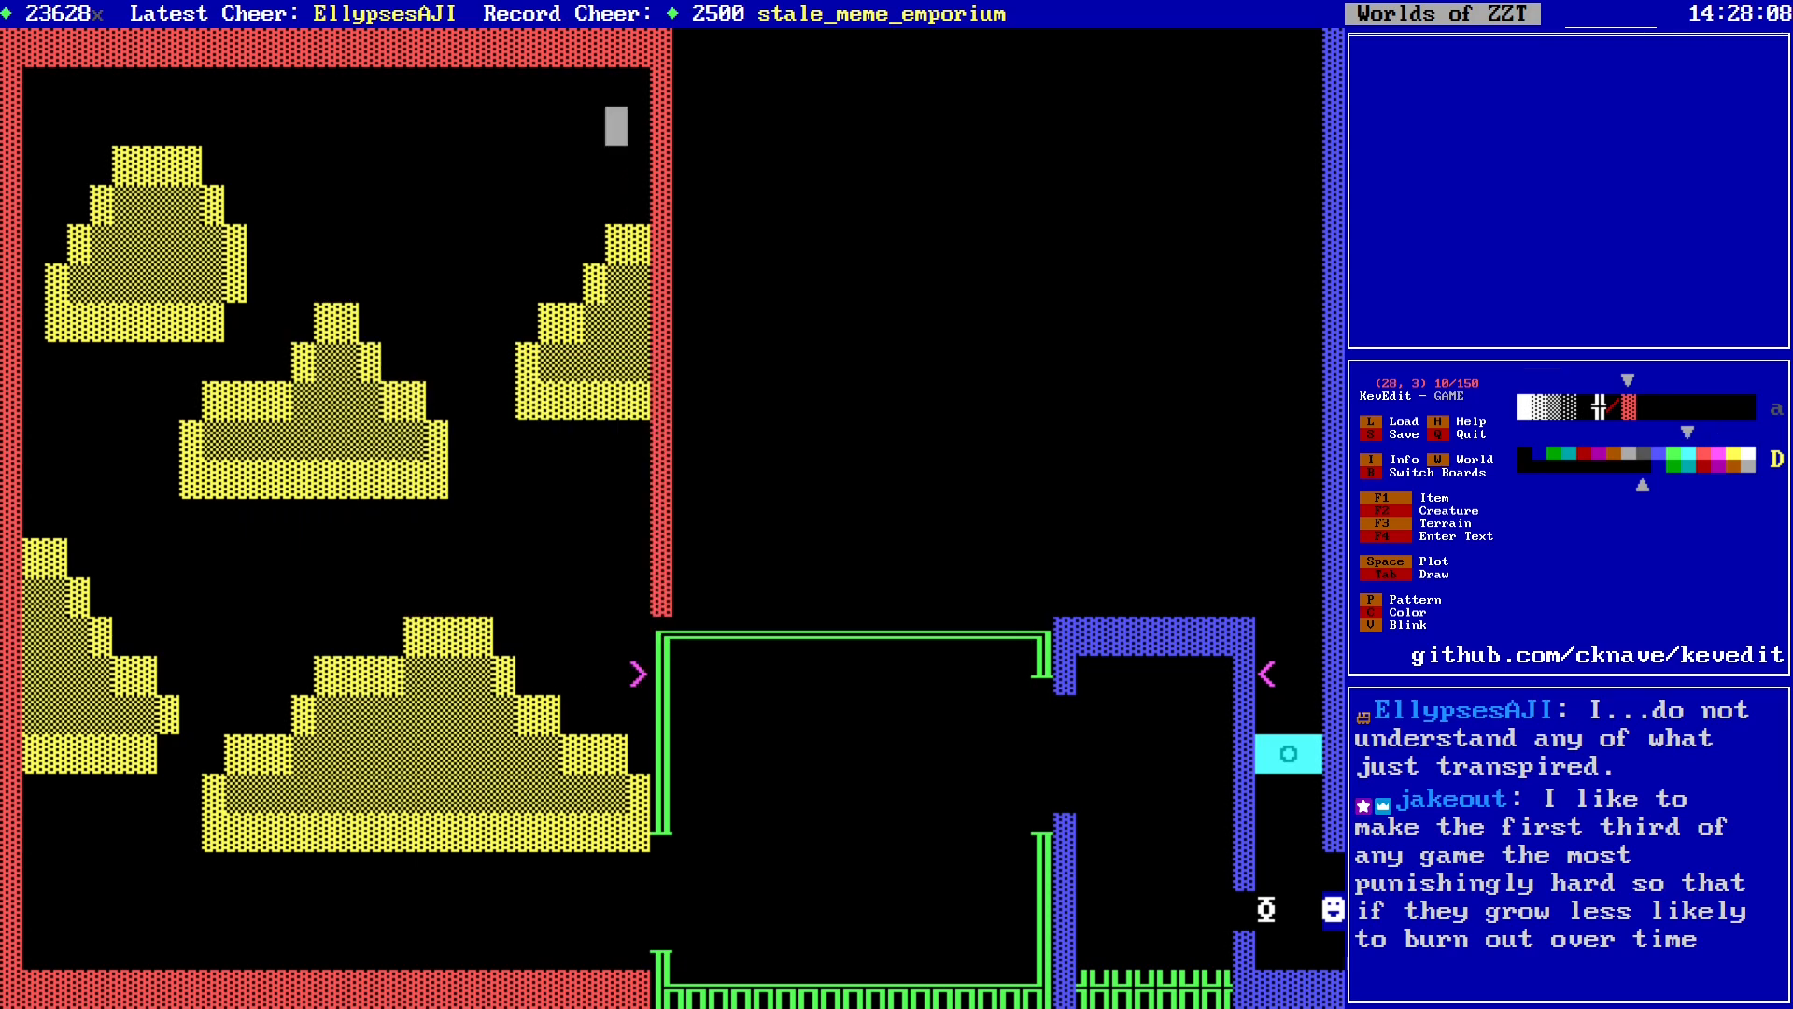
pyautogui.press('Right')
pyautogui.press('Right')
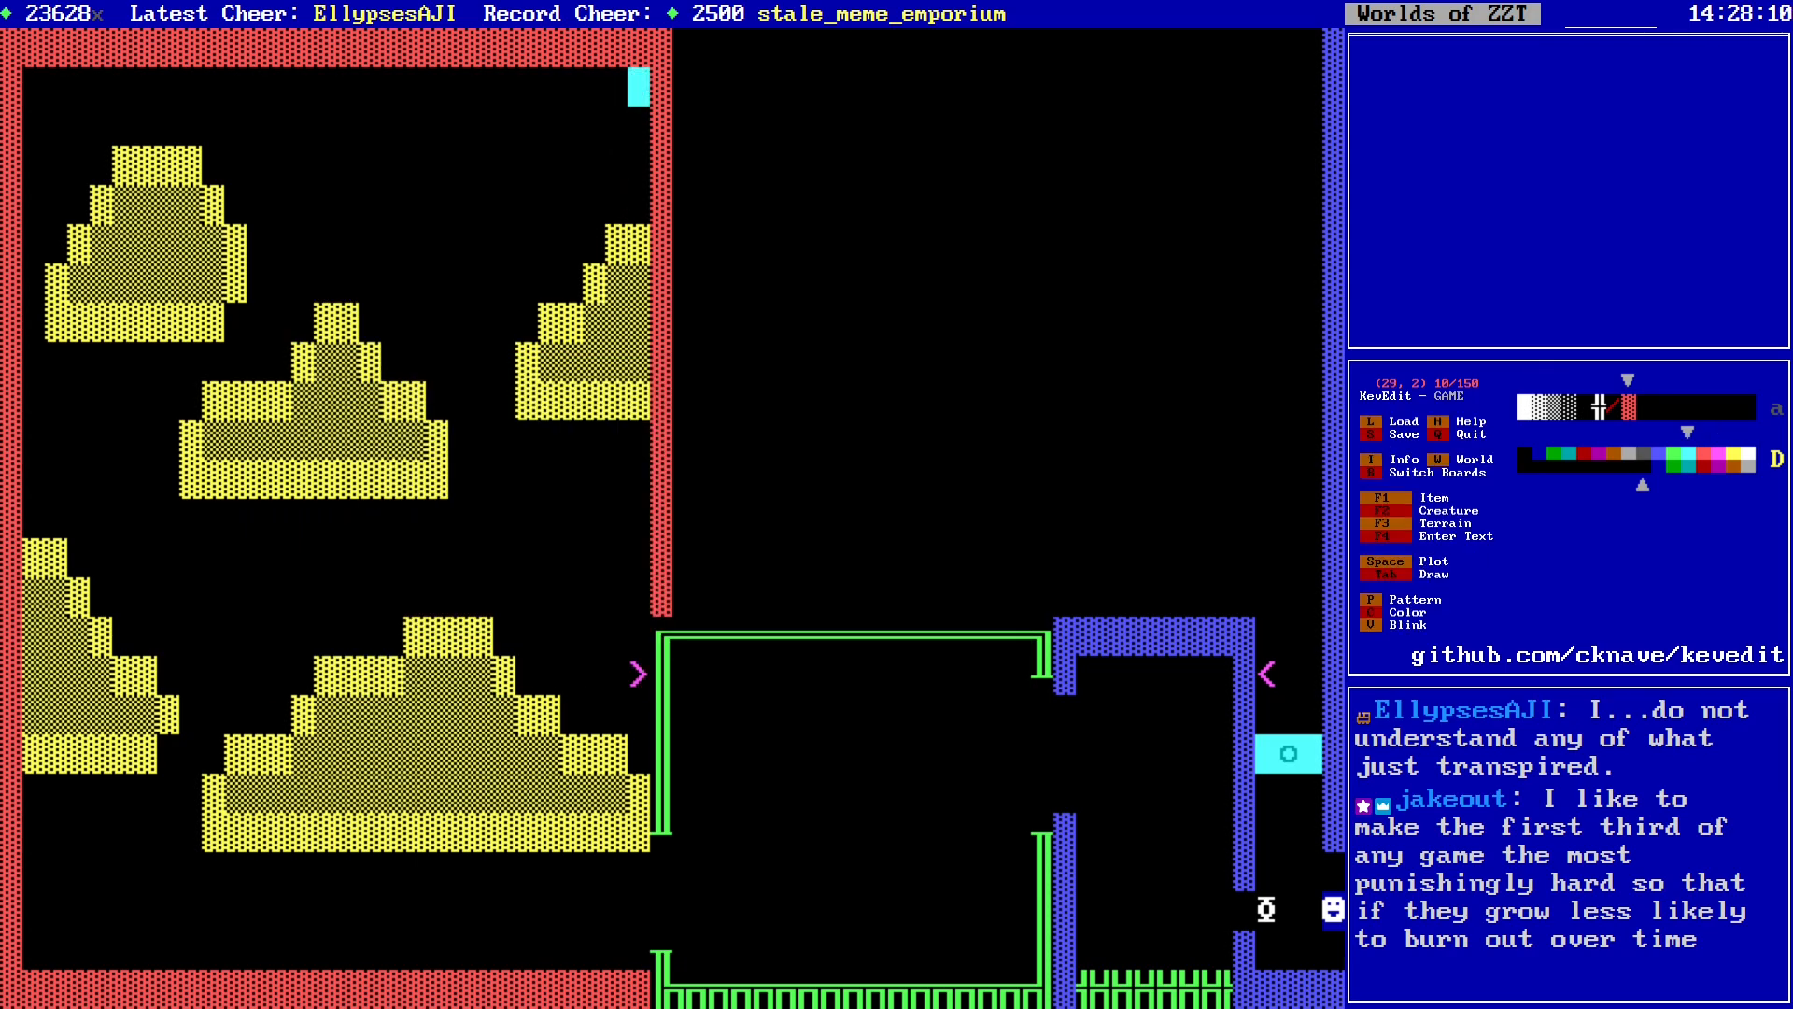
# Step: Trace the route from the cyan key down to the east-facing transporter and across to its partner in the blue corridor
pyautogui.press('Down')
pyautogui.press('Down')
pyautogui.press('Down')
pyautogui.press('Down')
pyautogui.press('Down')
pyautogui.press('Down')
pyautogui.press('Down')
pyautogui.press('Down')
pyautogui.press('Down')
pyautogui.press('Down')
pyautogui.press('Down')
pyautogui.press('Down')
pyautogui.press('Down')
pyautogui.press('Down')
pyautogui.press('Down')
pyautogui.press('Left')
pyautogui.press('Left')
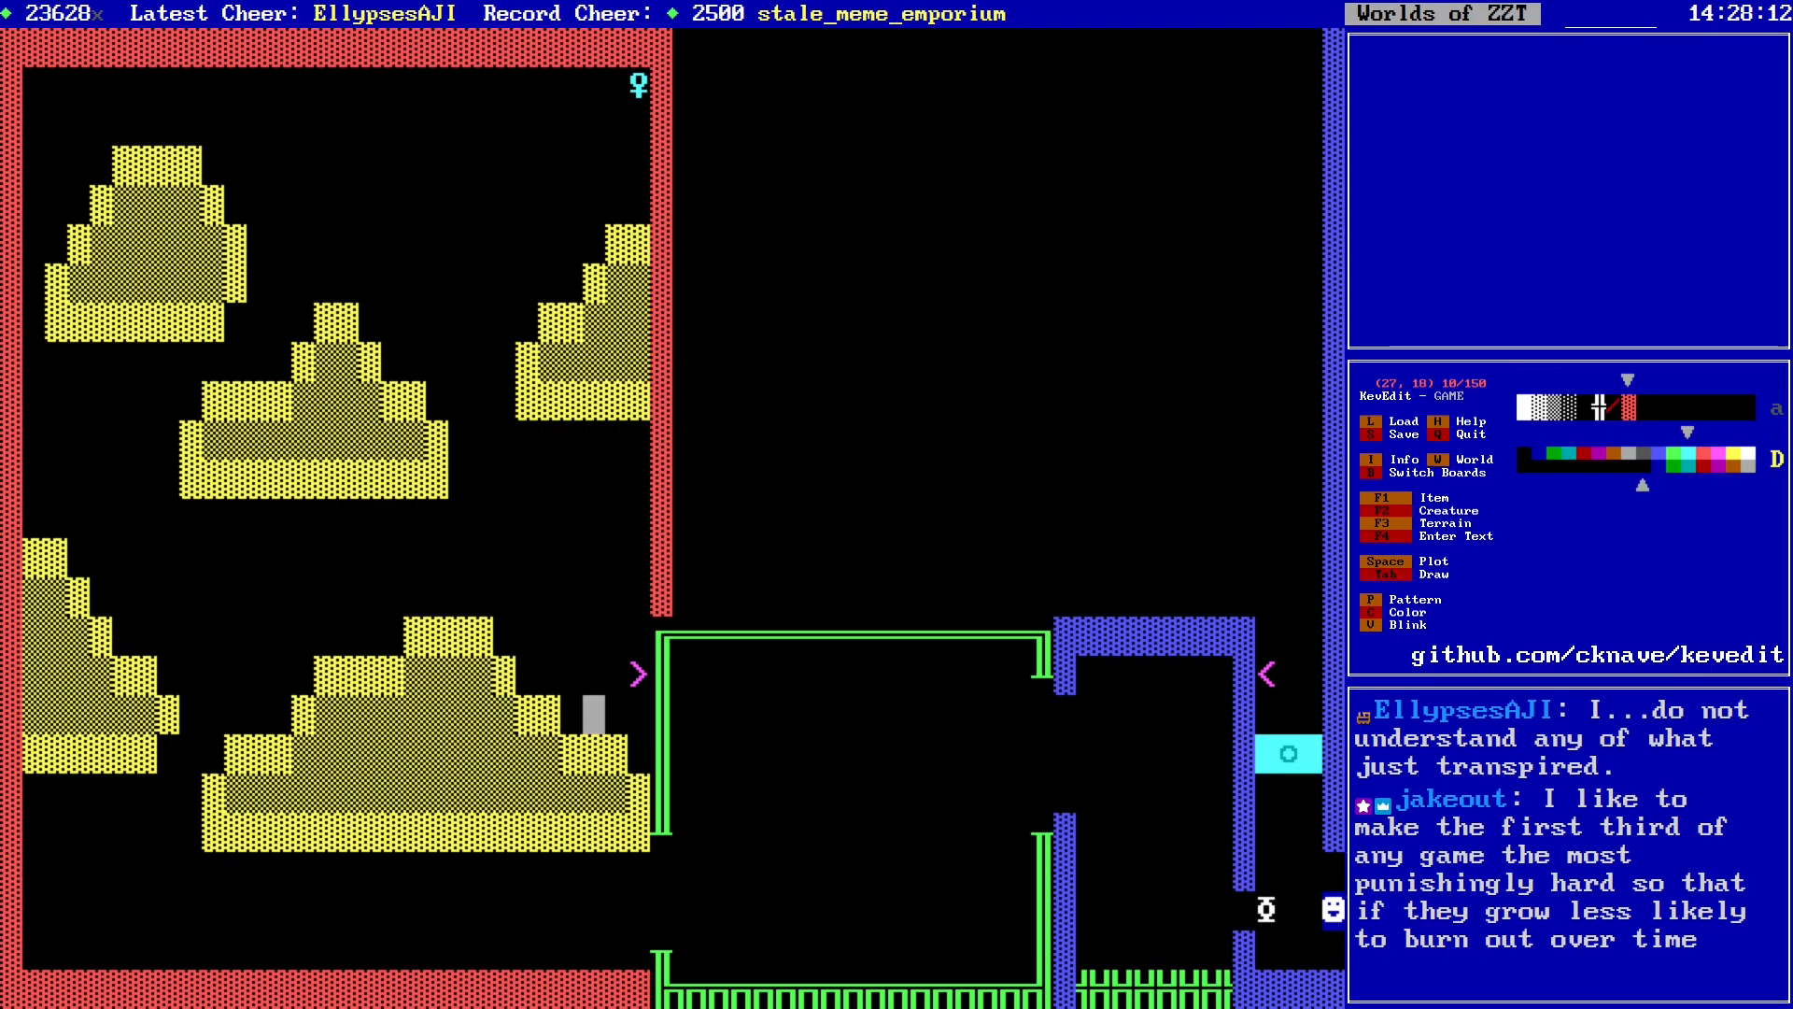
pyautogui.press('Up')
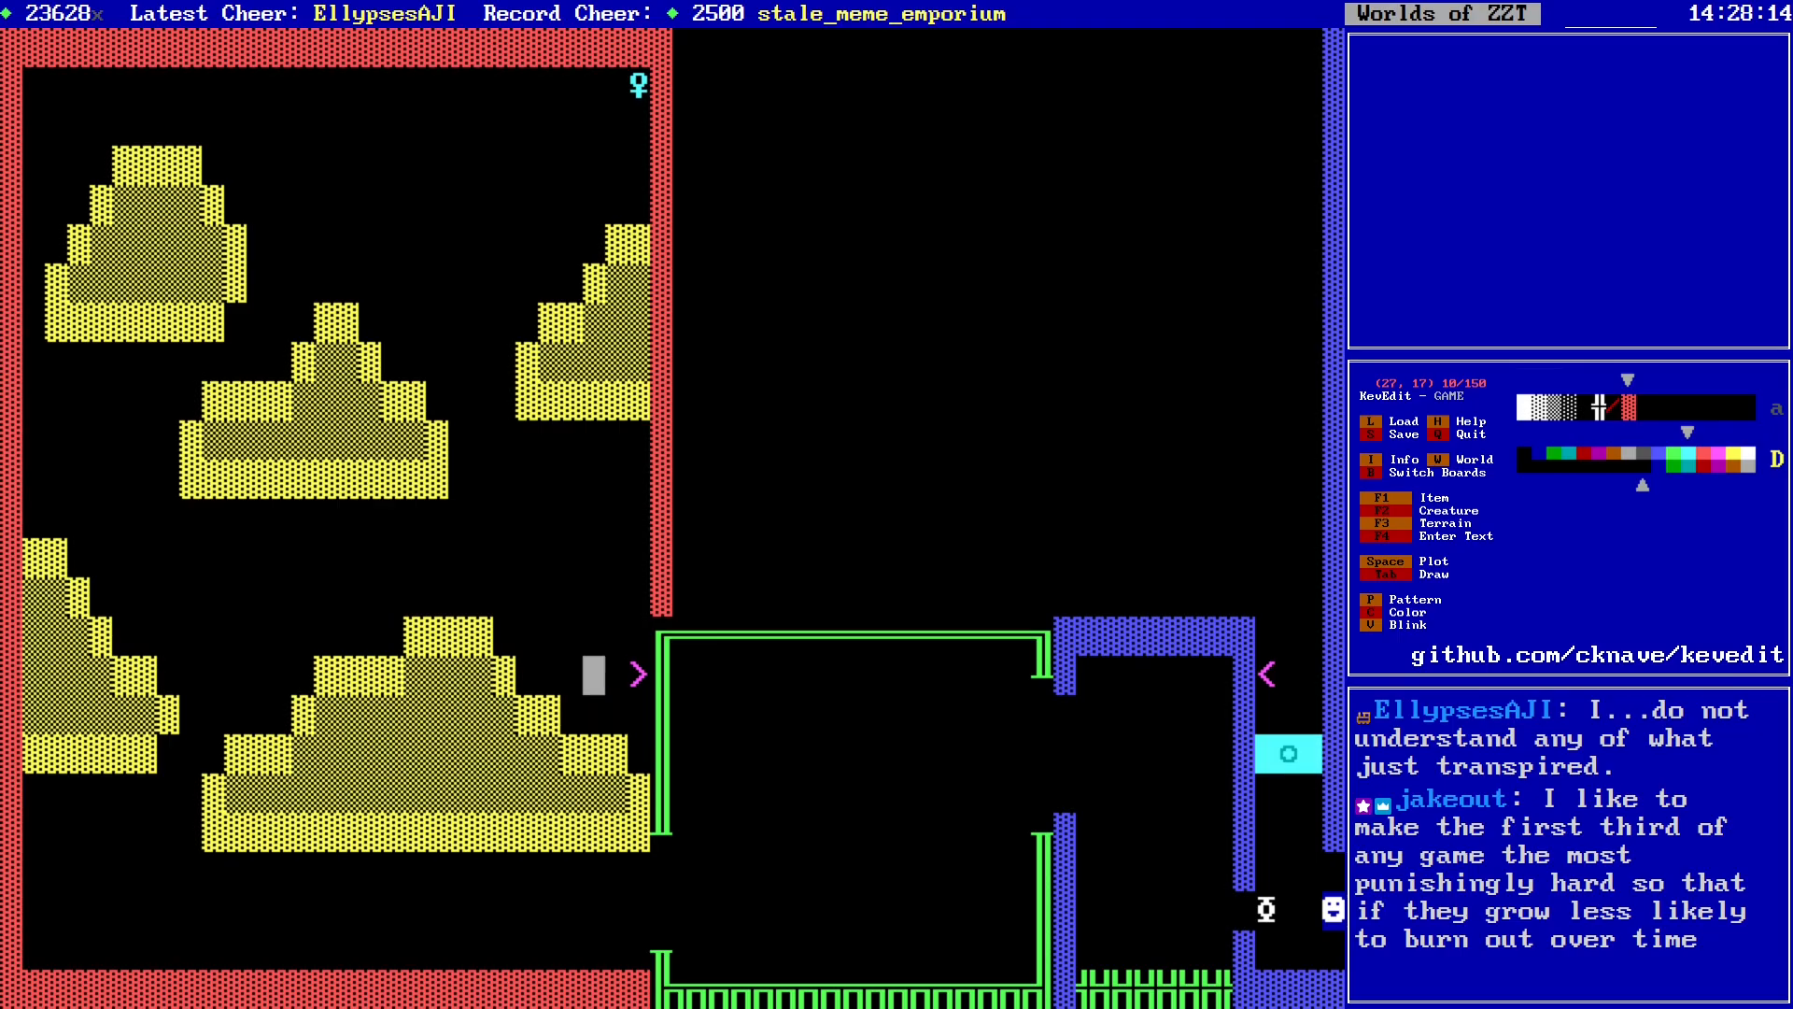
pyautogui.press('Right')
pyautogui.press('Right')
pyautogui.press('Right')
pyautogui.press('Right')
pyautogui.press('Right')
pyautogui.press('Right')
pyautogui.press('Right')
pyautogui.press('Right')
pyautogui.press('Right')
pyautogui.press('Right')
pyautogui.press('Right')
pyautogui.press('Right')
pyautogui.press('Right')
pyautogui.press('Right')
pyautogui.press('Right')
pyautogui.press('Right')
pyautogui.press('Right')
pyautogui.press('Right')
pyautogui.press('Right')
pyautogui.press('Right')
pyautogui.press('Right')
pyautogui.press('Right')
pyautogui.press('Right')
pyautogui.press('Right')
pyautogui.press('Right')
pyautogui.press('Right')
pyautogui.press('Right')
pyautogui.press('Right')
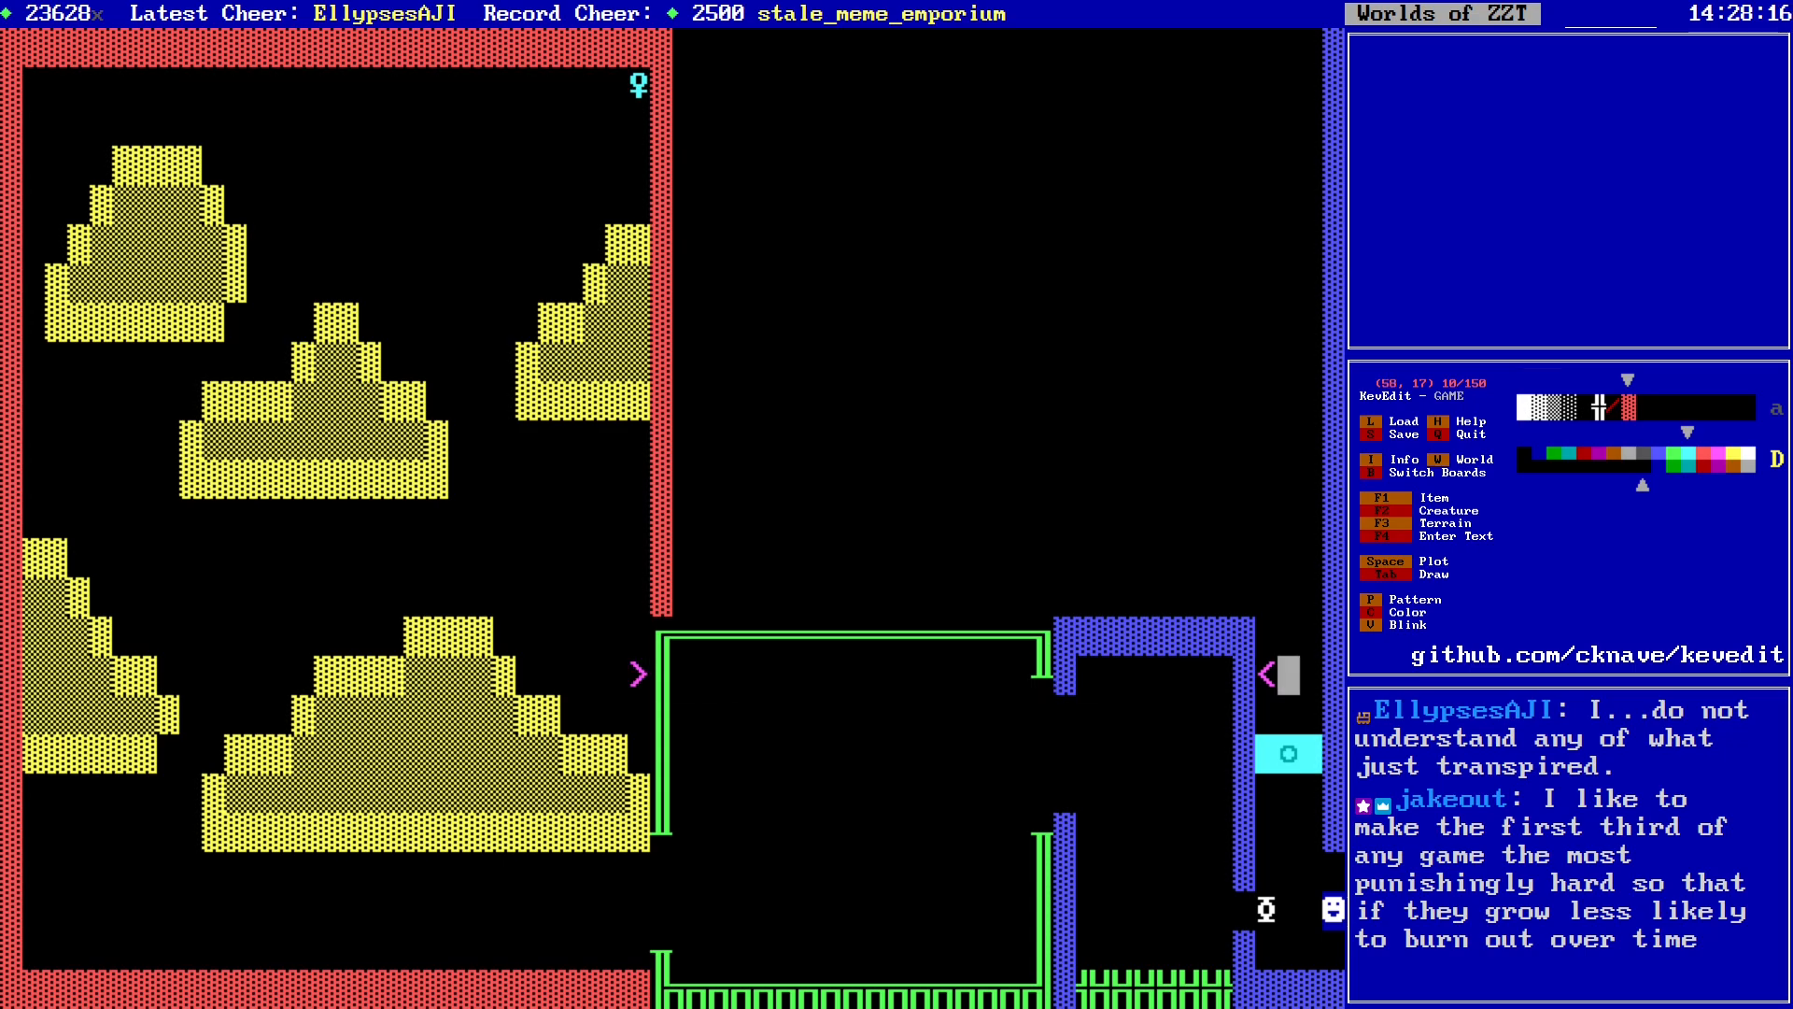
# Step: Check the path between the two transporters and the approach to the cyan barrier in the blue corridor
pyautogui.press('Left')
pyautogui.press('Left')
pyautogui.press('Left')
pyautogui.press('Left')
pyautogui.press('Left')
pyautogui.press('Left')
pyautogui.press('Left')
pyautogui.press('Left')
pyautogui.press('Left')
pyautogui.press('Left')
pyautogui.press('Left')
pyautogui.press('Left')
pyautogui.press('Left')
pyautogui.press('Left')
pyautogui.press('Left')
pyautogui.press('Left')
pyautogui.press('Left')
pyautogui.press('Left')
pyautogui.press('Left')
pyautogui.press('Left')
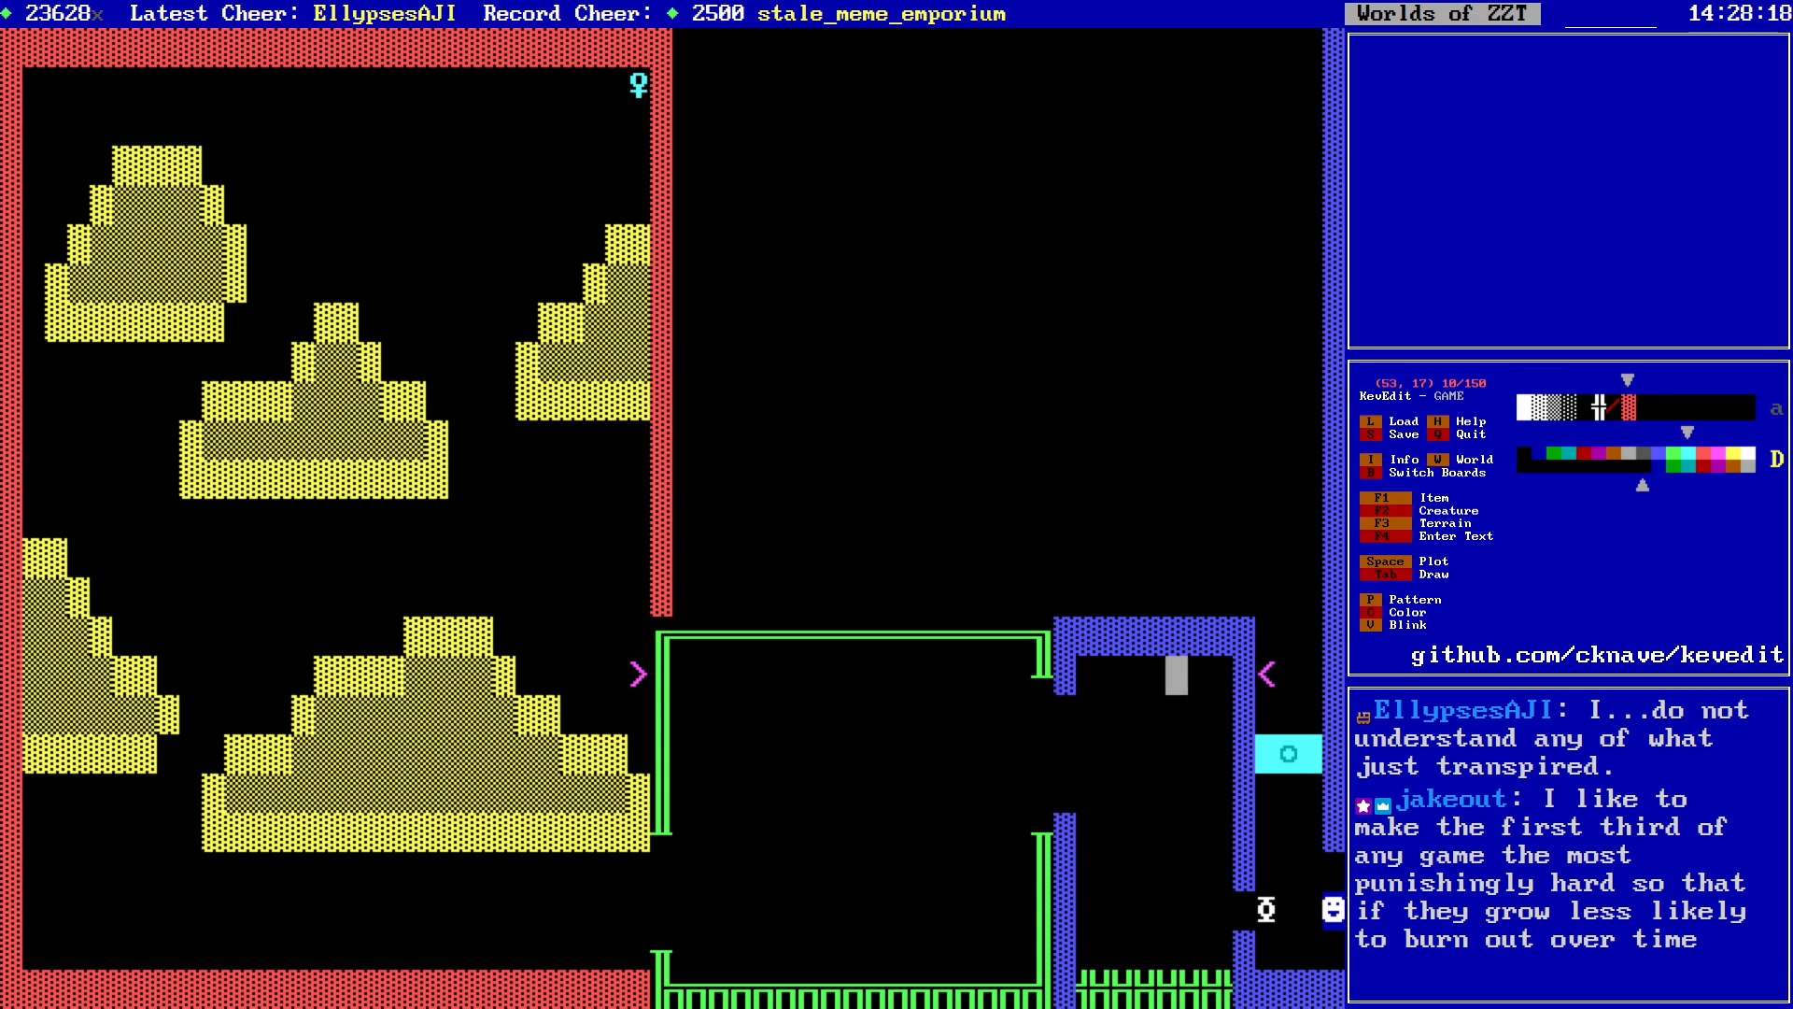
pyautogui.press('Down')
pyautogui.press('Down')
pyautogui.press('Right')
pyautogui.press('Right')
pyautogui.press('Right')
pyautogui.press('Right')
pyautogui.press('Right')
pyautogui.press('Right')
pyautogui.press('Right')
pyautogui.press('Right')
pyautogui.press('Right')
pyautogui.press('Right')
pyautogui.press('Right')
pyautogui.press('Right')
pyautogui.press('Right')
pyautogui.press('Right')
pyautogui.press('Right')
pyautogui.press('Right')
pyautogui.press('Right')
pyautogui.press('Right')
pyautogui.press('Right')
pyautogui.press('Right')
pyautogui.press('Right')
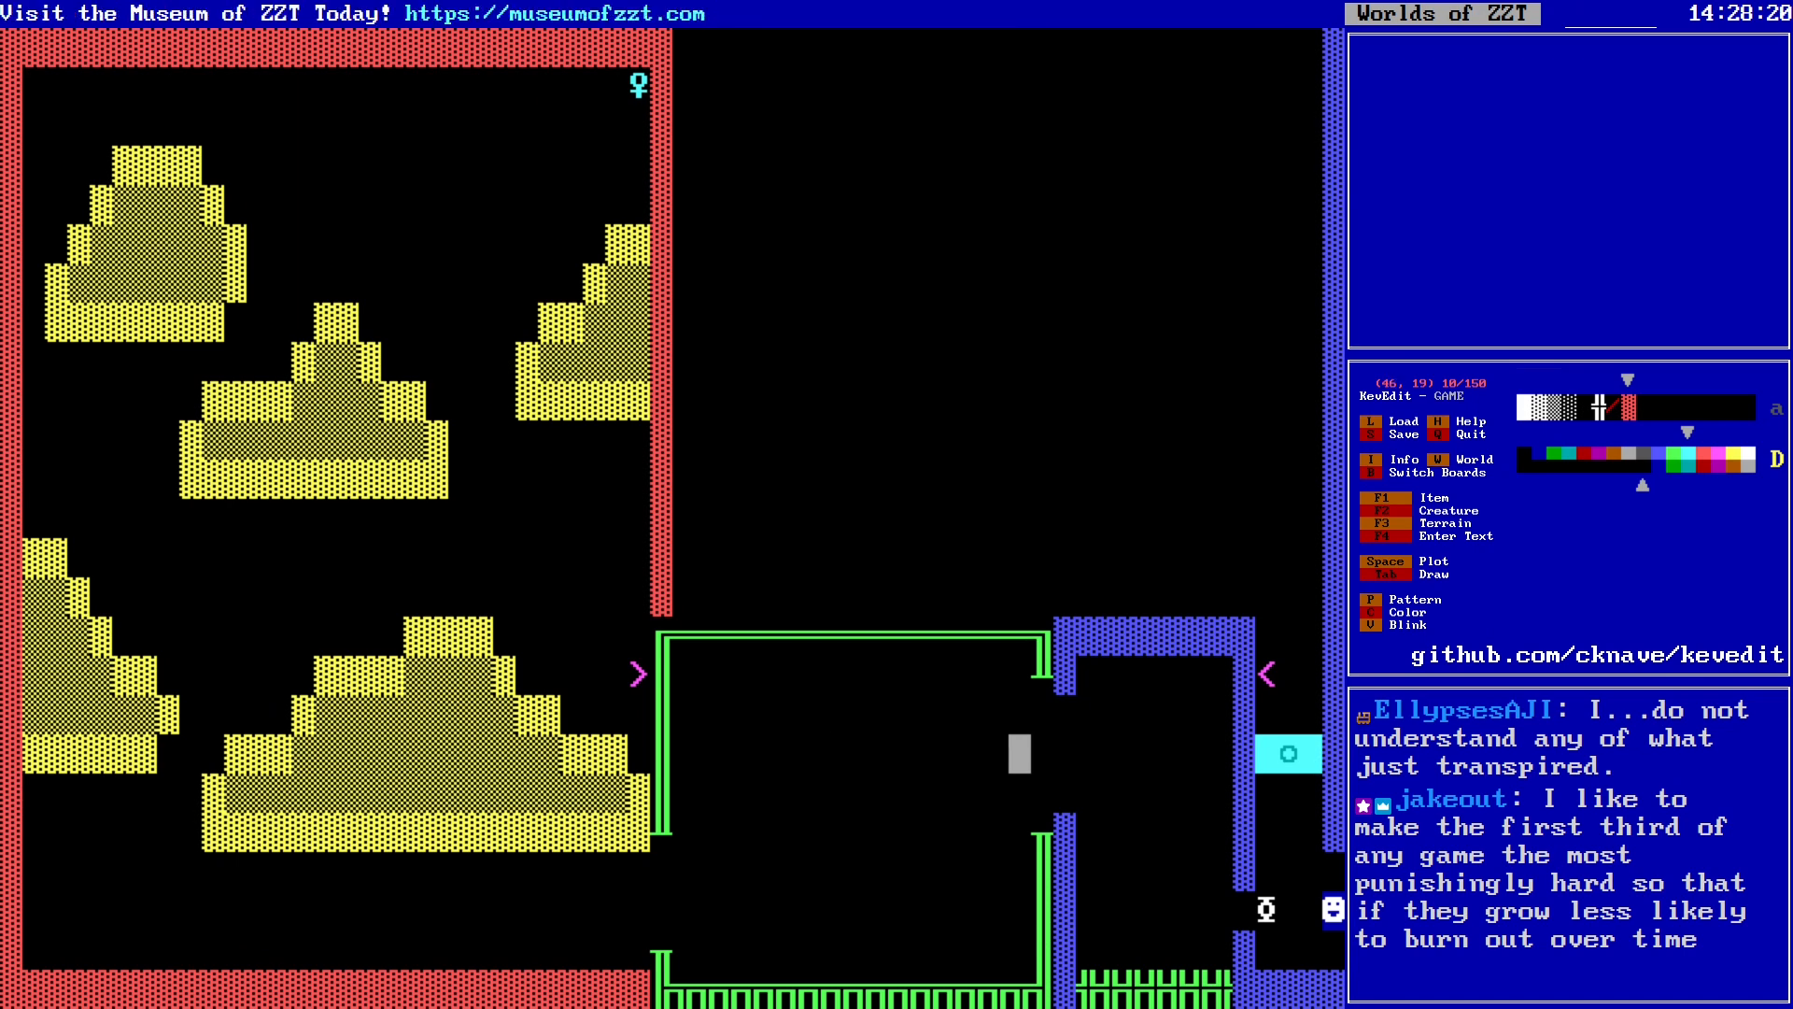
pyautogui.press('Down')
pyautogui.press('Down')
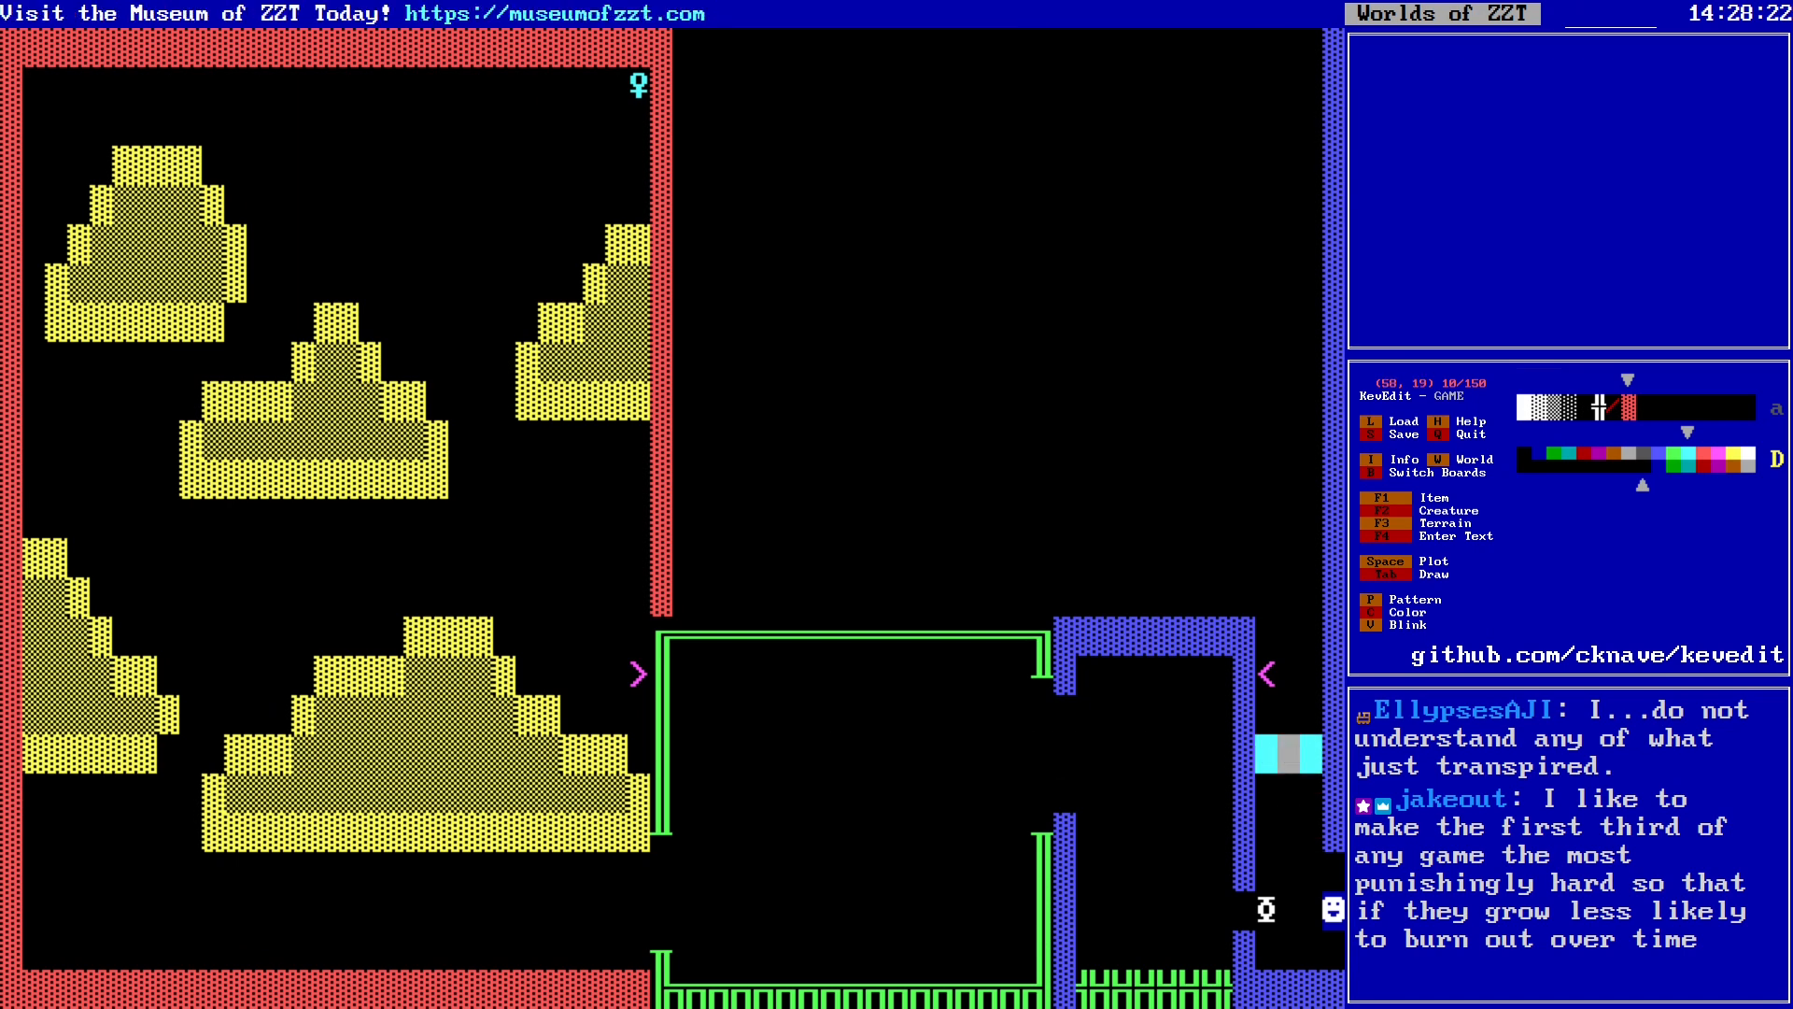
pyautogui.press('Up')
pyautogui.press('Left')
pyautogui.press('Left')
pyautogui.press('Left')
pyautogui.press('Left')
pyautogui.press('Left')
pyautogui.press('Left')
pyautogui.press('Left')
pyautogui.press('Left')
pyautogui.press('Left')
pyautogui.press('Left')
pyautogui.press('Left')
pyautogui.press('Left')
pyautogui.press('Left')
pyautogui.press('Left')
pyautogui.press('Left')
pyautogui.press('Left')
pyautogui.press('Left')
pyautogui.press('Left')
pyautogui.press('Left')
pyautogui.press('Left')
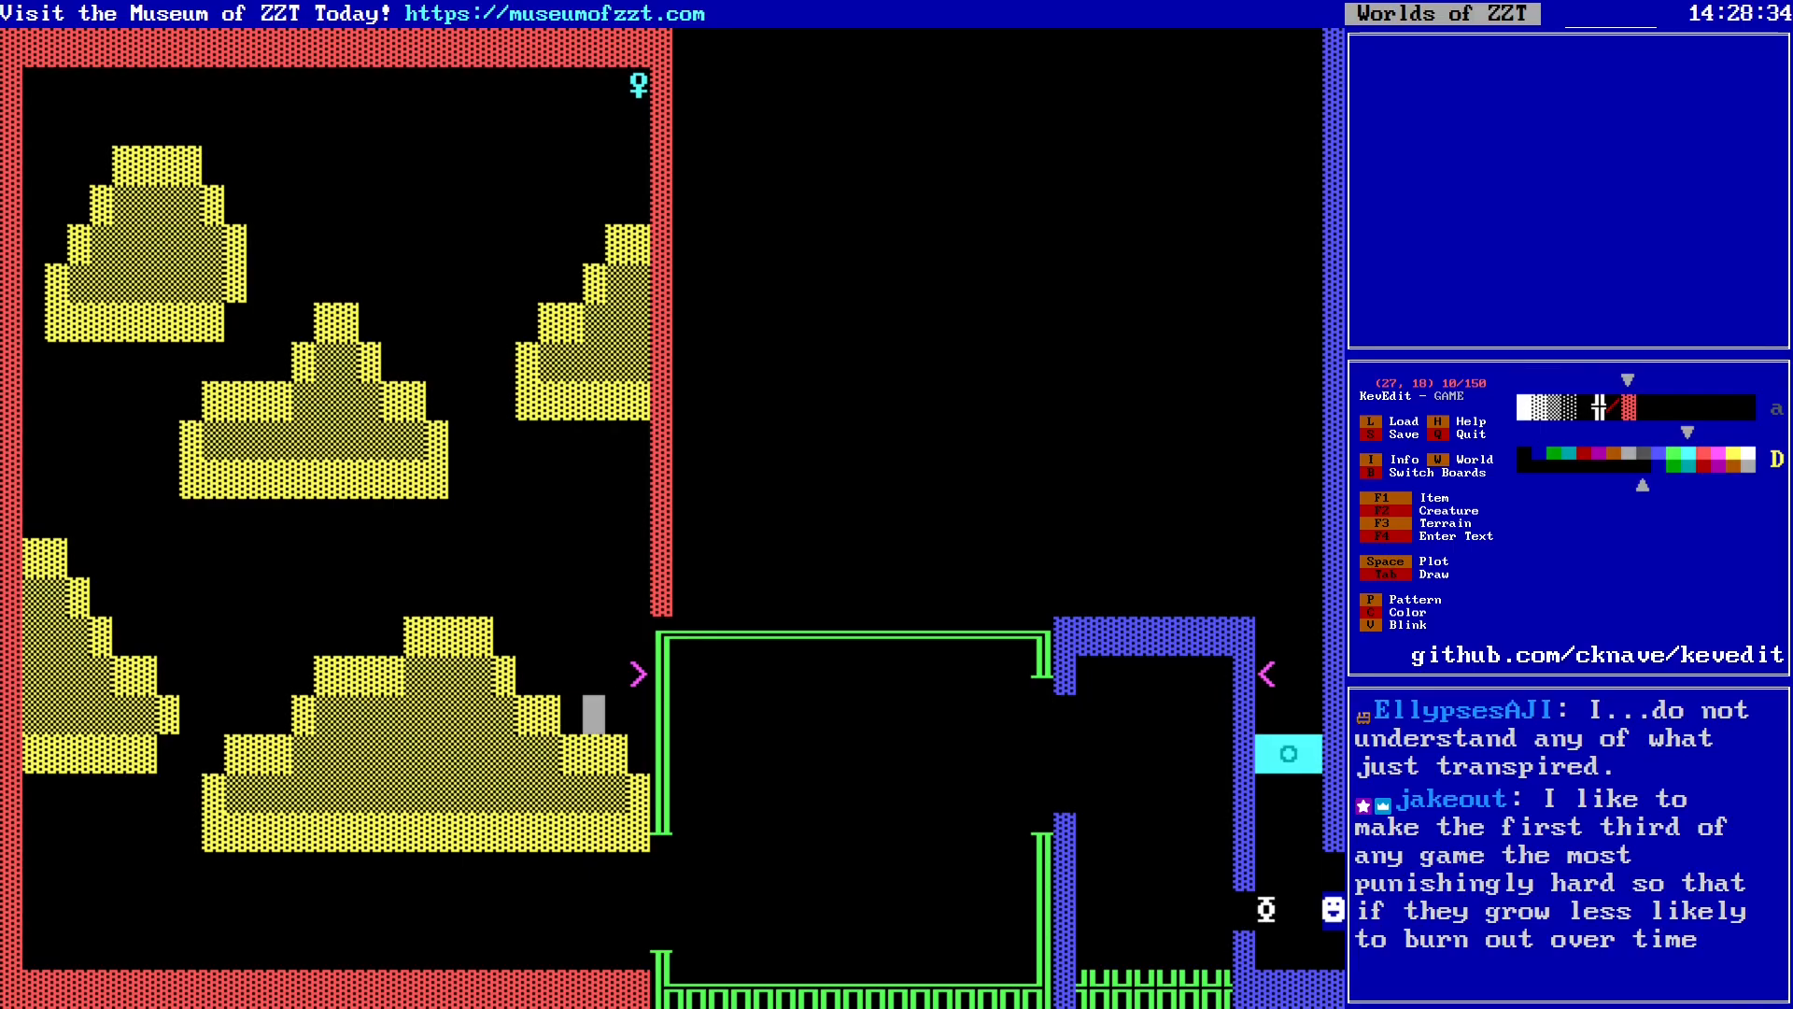
pyautogui.press('Right')
pyautogui.press('Right')
pyautogui.press('Right')
pyautogui.press('Right')
pyautogui.press('Right')
pyautogui.press('Right')
pyautogui.press('Right')
pyautogui.press('Right')
pyautogui.press('Right')
pyautogui.press('Right')
pyautogui.press('Right')
pyautogui.press('Right')
pyautogui.press('Right')
pyautogui.press('Right')
pyautogui.press('Right')
pyautogui.press('Right')
pyautogui.press('Right')
pyautogui.press('Right')
pyautogui.press('Right')
pyautogui.press('Right')
pyautogui.press('Right')
pyautogui.press('Right')
pyautogui.press('Right')
pyautogui.press('Right')
pyautogui.press('Right')
pyautogui.press('Right')
pyautogui.press('Right')
pyautogui.press('Right')
pyautogui.press('Right')
pyautogui.press('Right')
pyautogui.press('Right')
pyautogui.press('Right')
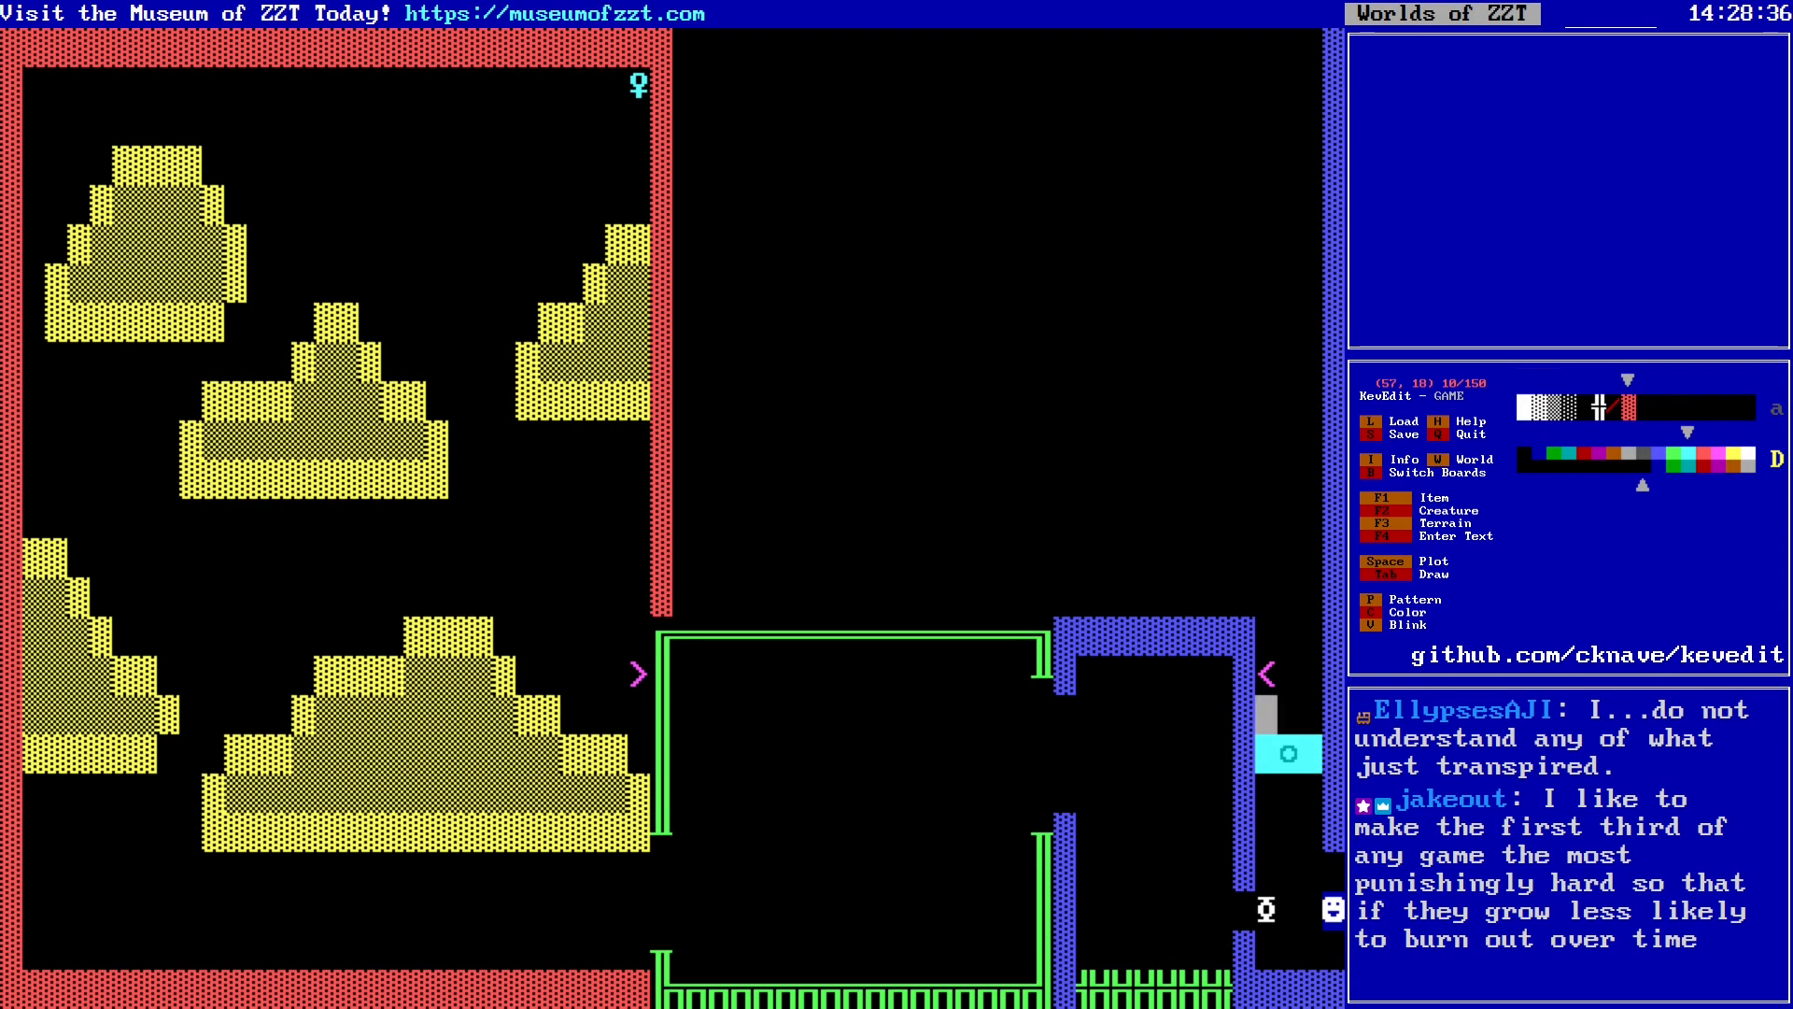
# Step: Choose light green on black as the drawing color from the color palette
pyautogui.press('Up')
pyautogui.press('Up')
pyautogui.press('Up')
pyautogui.press('c')
pyautogui.press('Right')
pyautogui.press('Right')
pyautogui.press('Right')
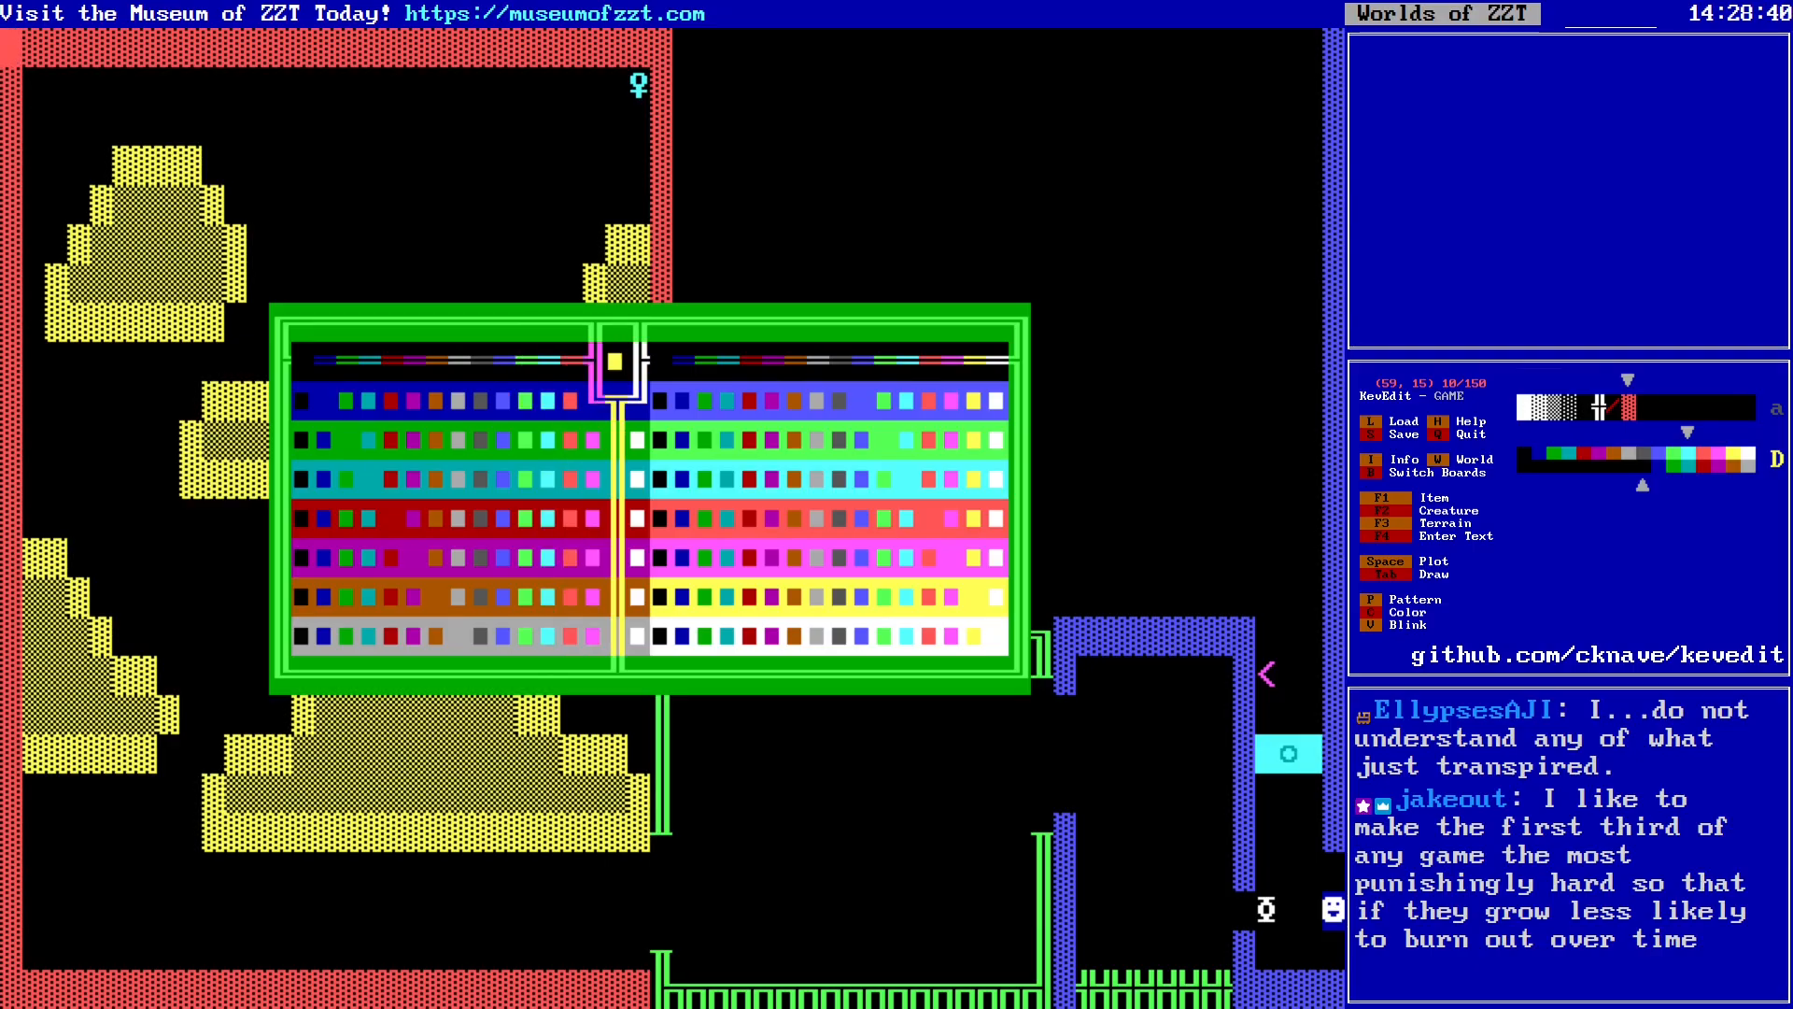
pyautogui.press('Left')
pyautogui.press('Left')
pyautogui.press('Left')
pyautogui.press('Left')
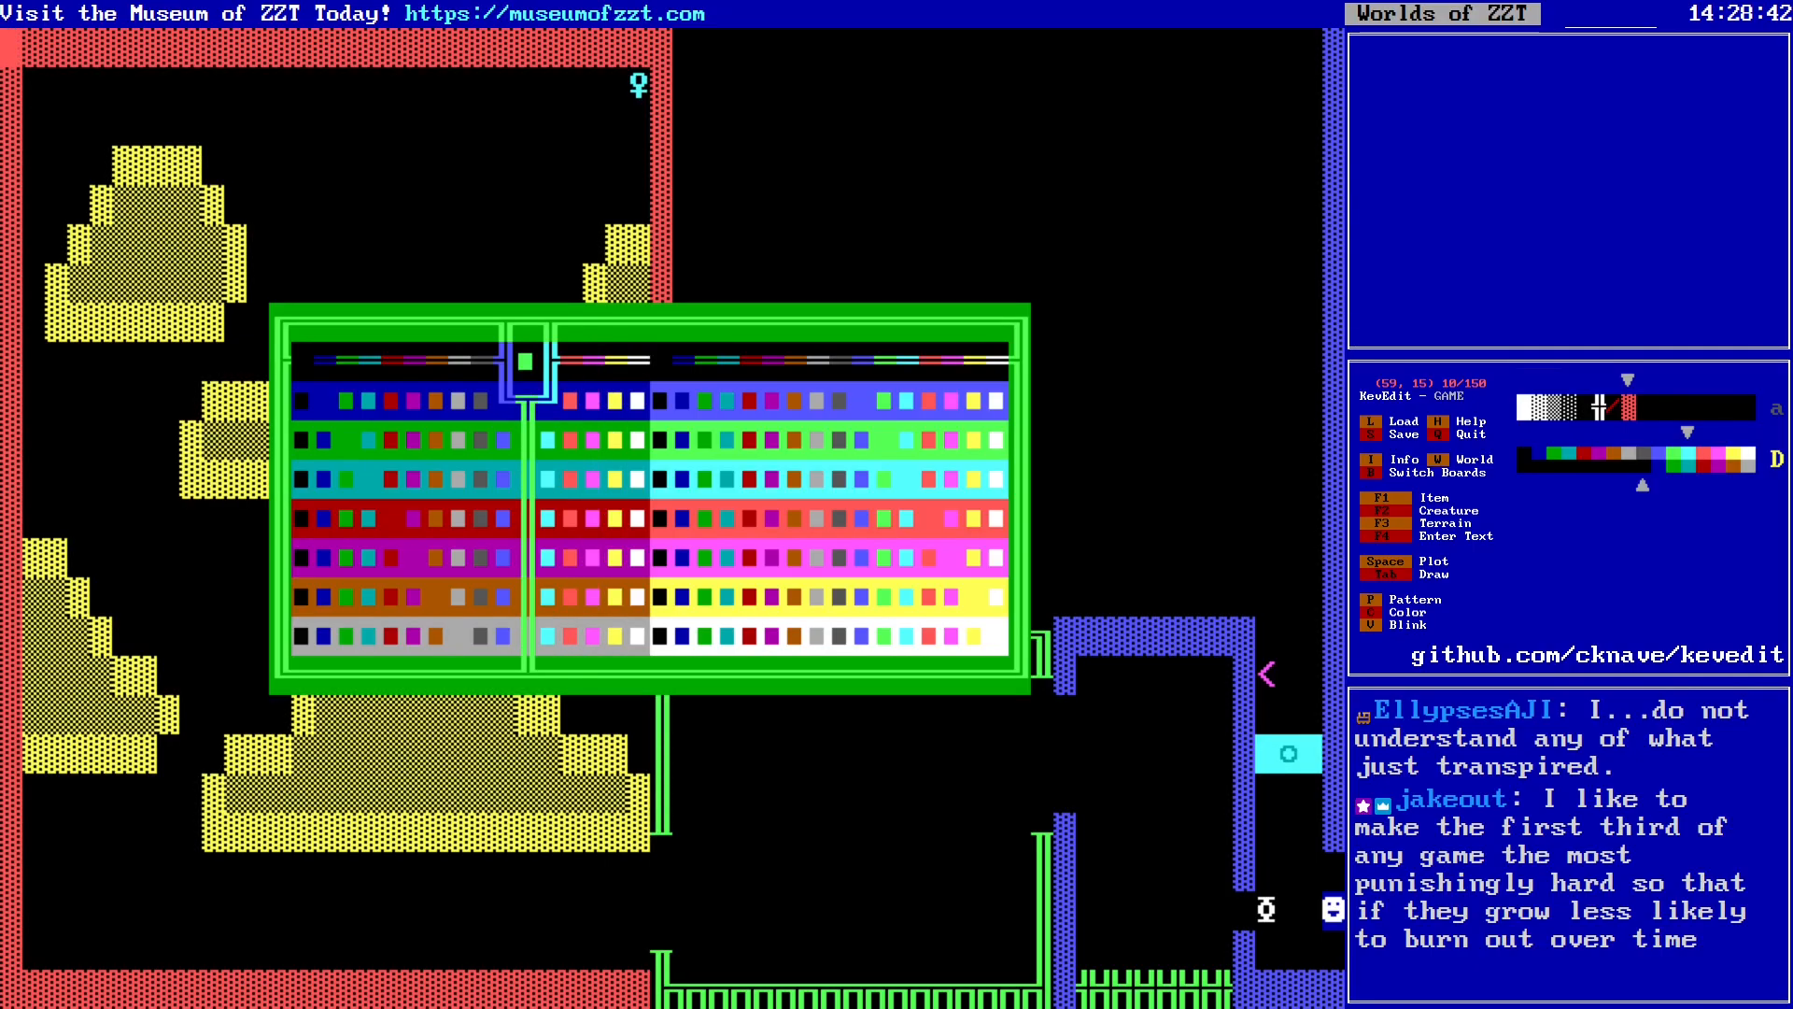
pyautogui.press('Return')
# Step: Flood-fill the lower section of the light green line wall at (47, 25) with light cyan line wall
pyautogui.hotkey('alt', 'Left')
pyautogui.hotkey('alt', 'Down')
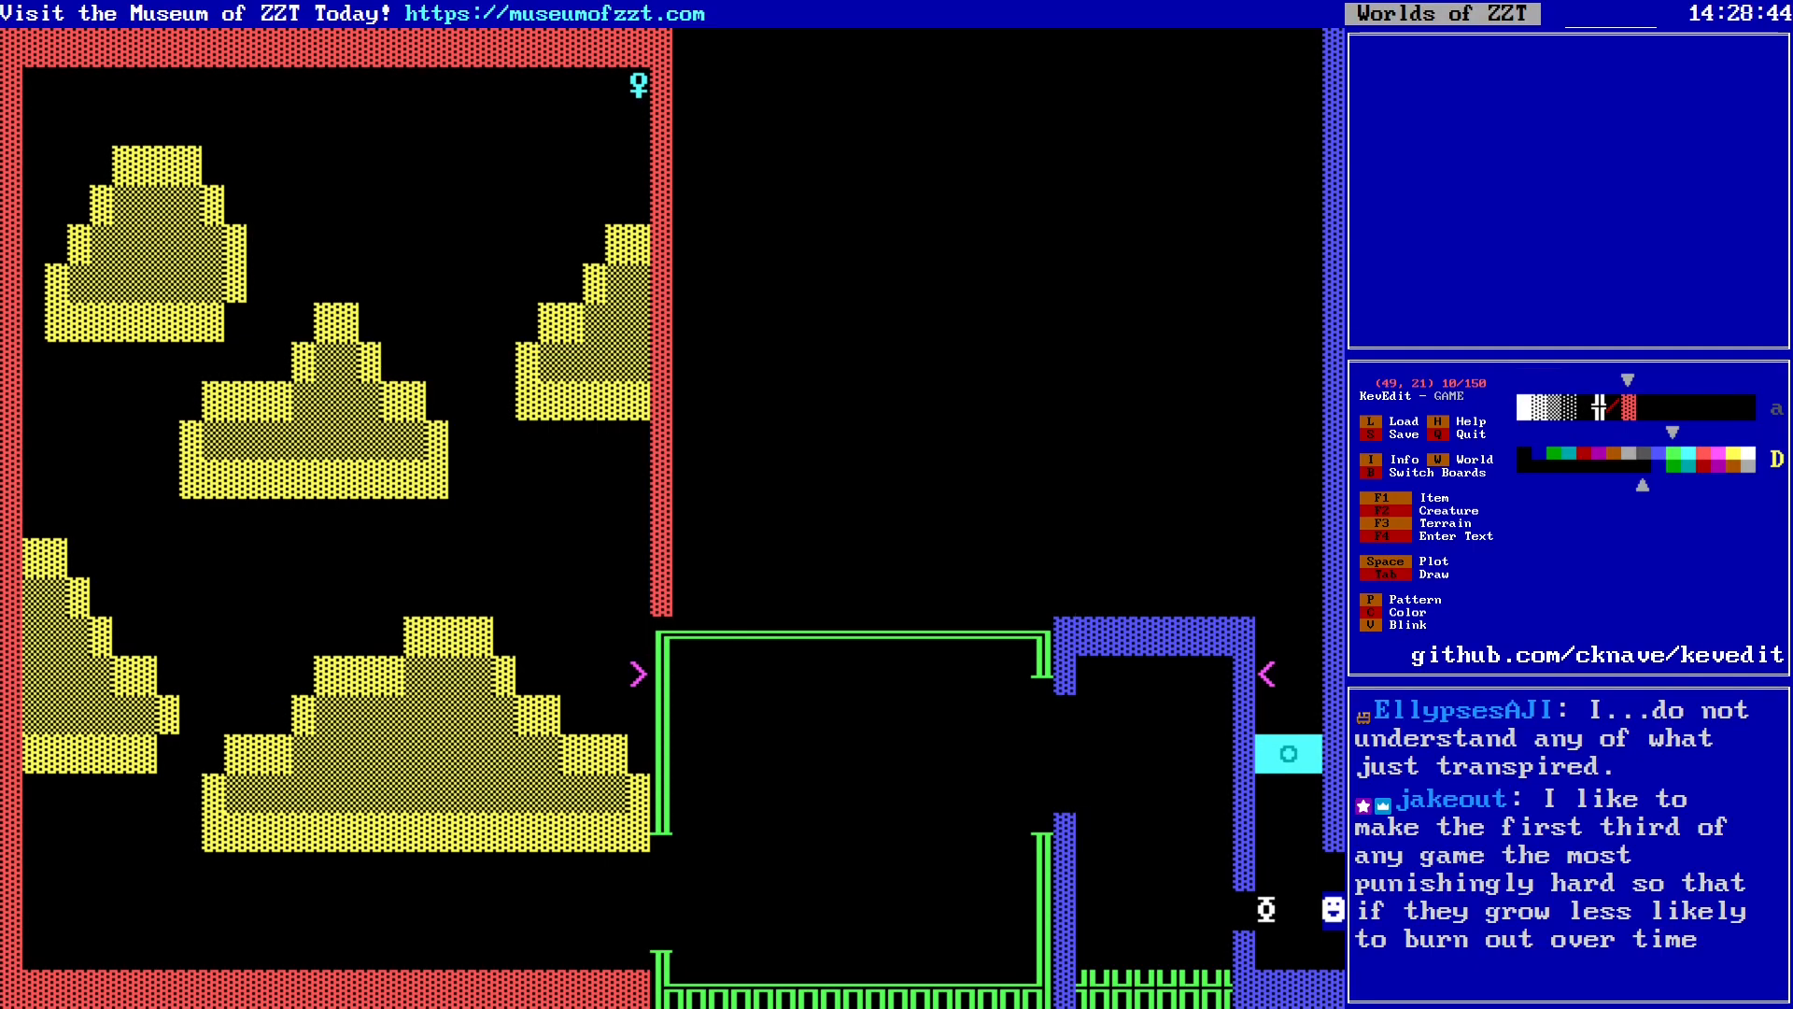
pyautogui.press('Down')
pyautogui.press('Left')
pyautogui.press('Left')
pyautogui.press('Down')
pyautogui.press('Down')
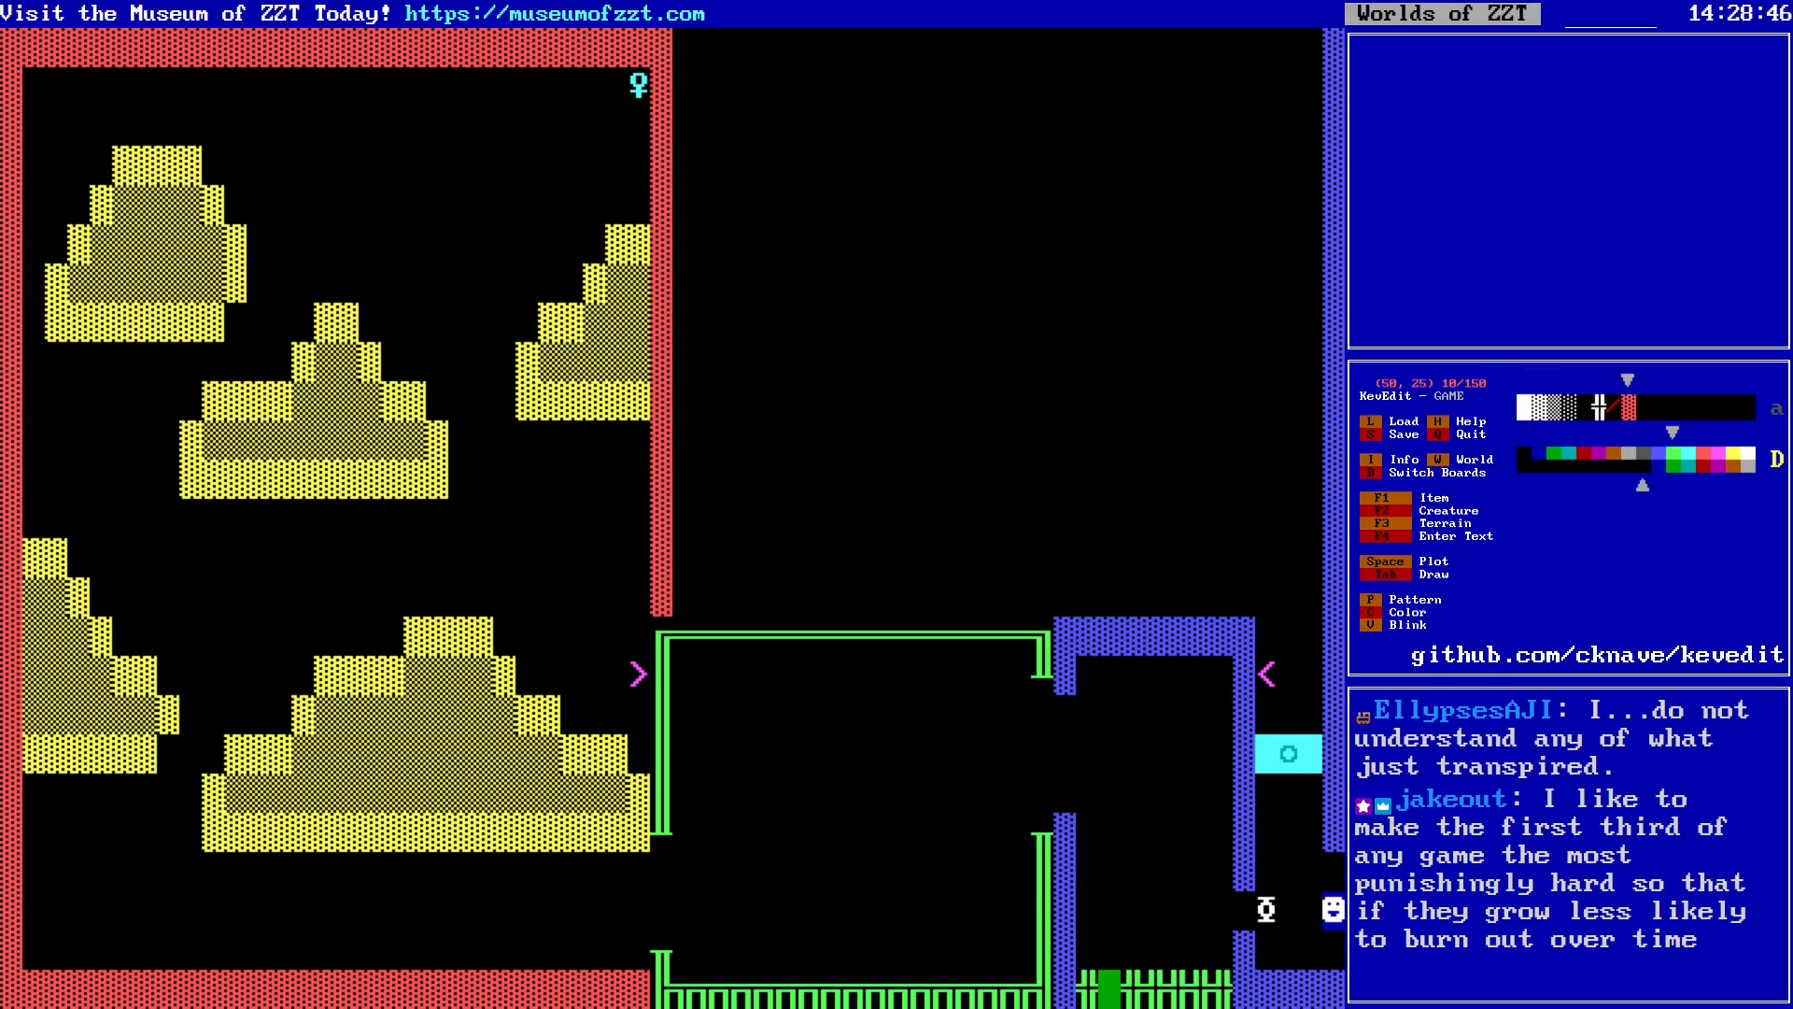
pyautogui.press('Left')
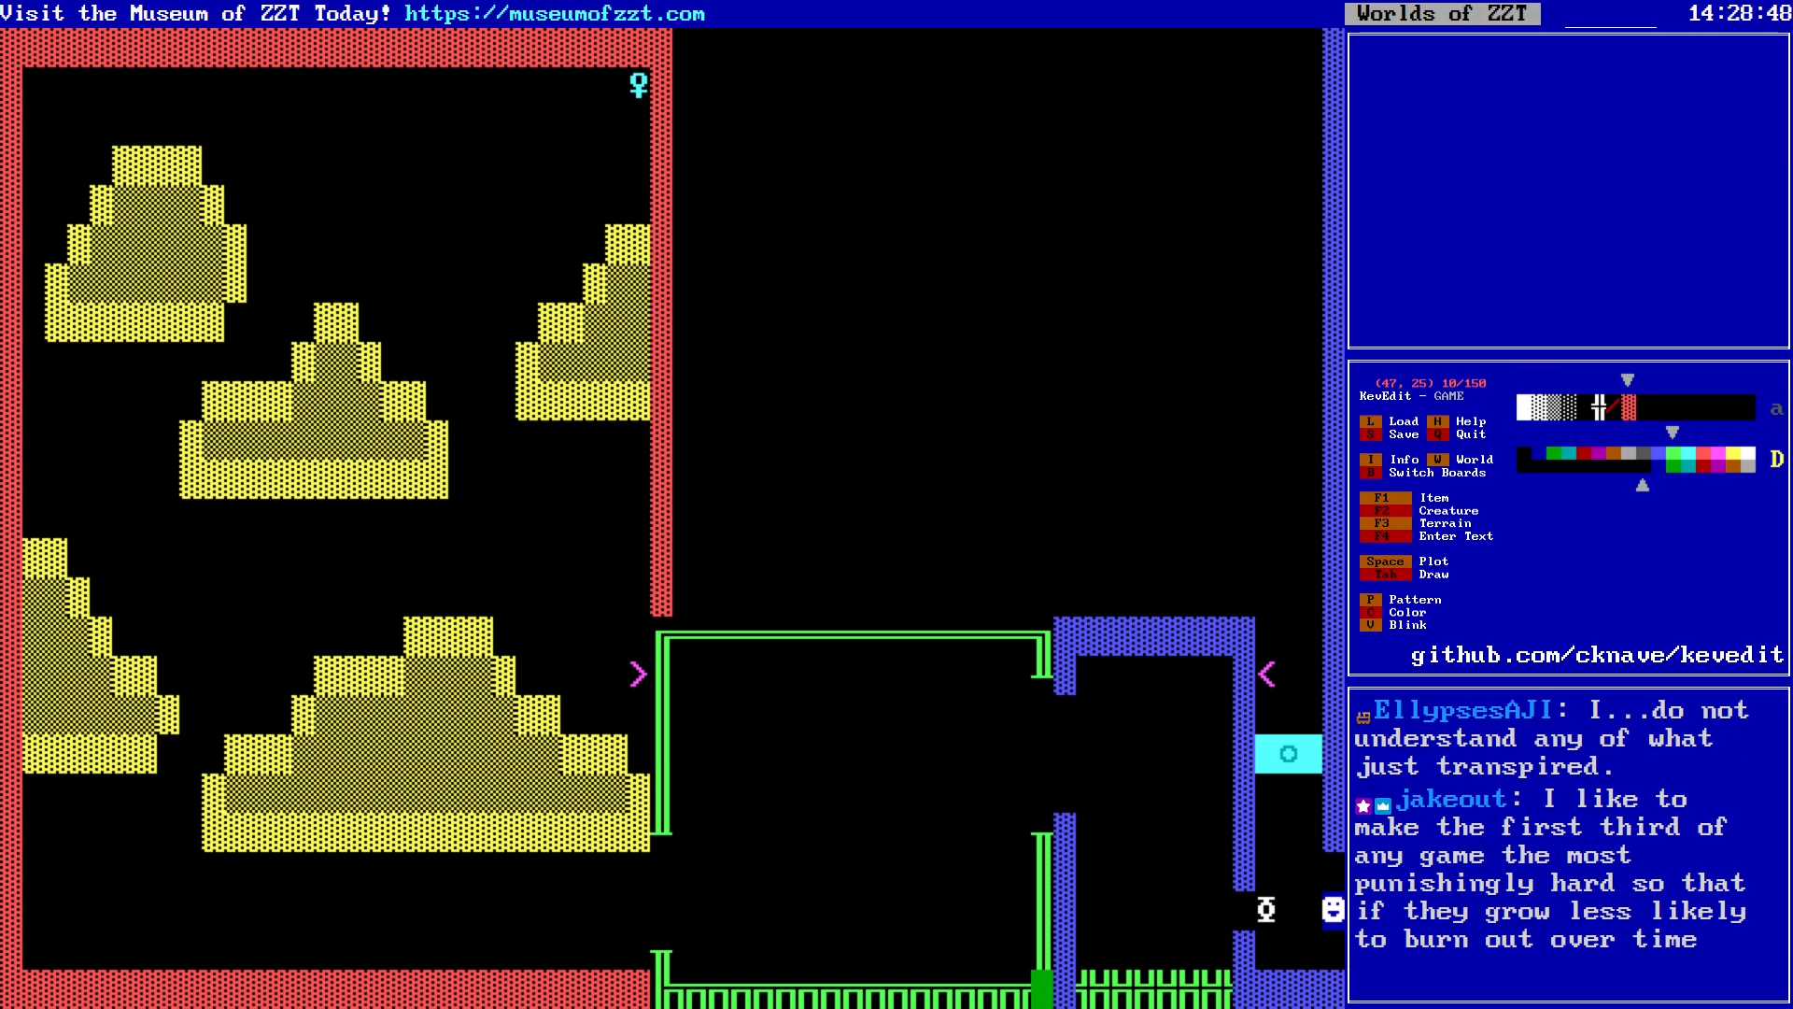
pyautogui.press('c')
pyautogui.press('p')
pyautogui.press('p')
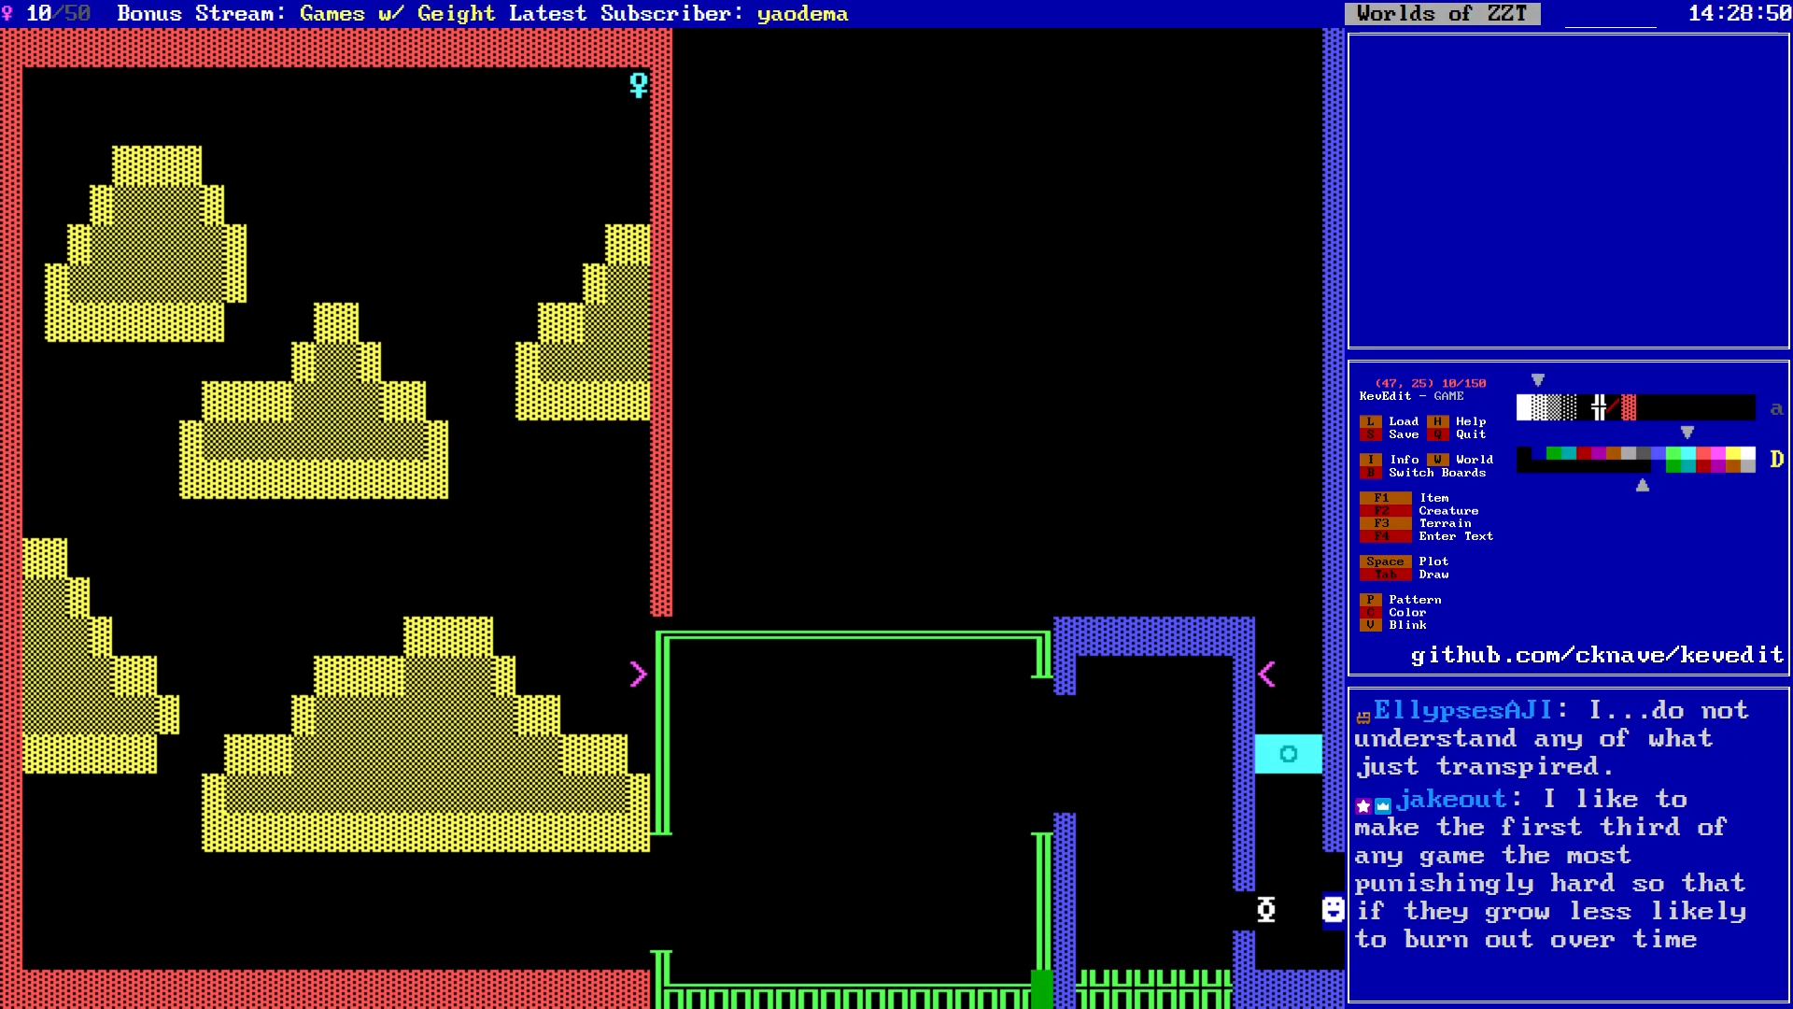
pyautogui.press('p')
pyautogui.press('f')
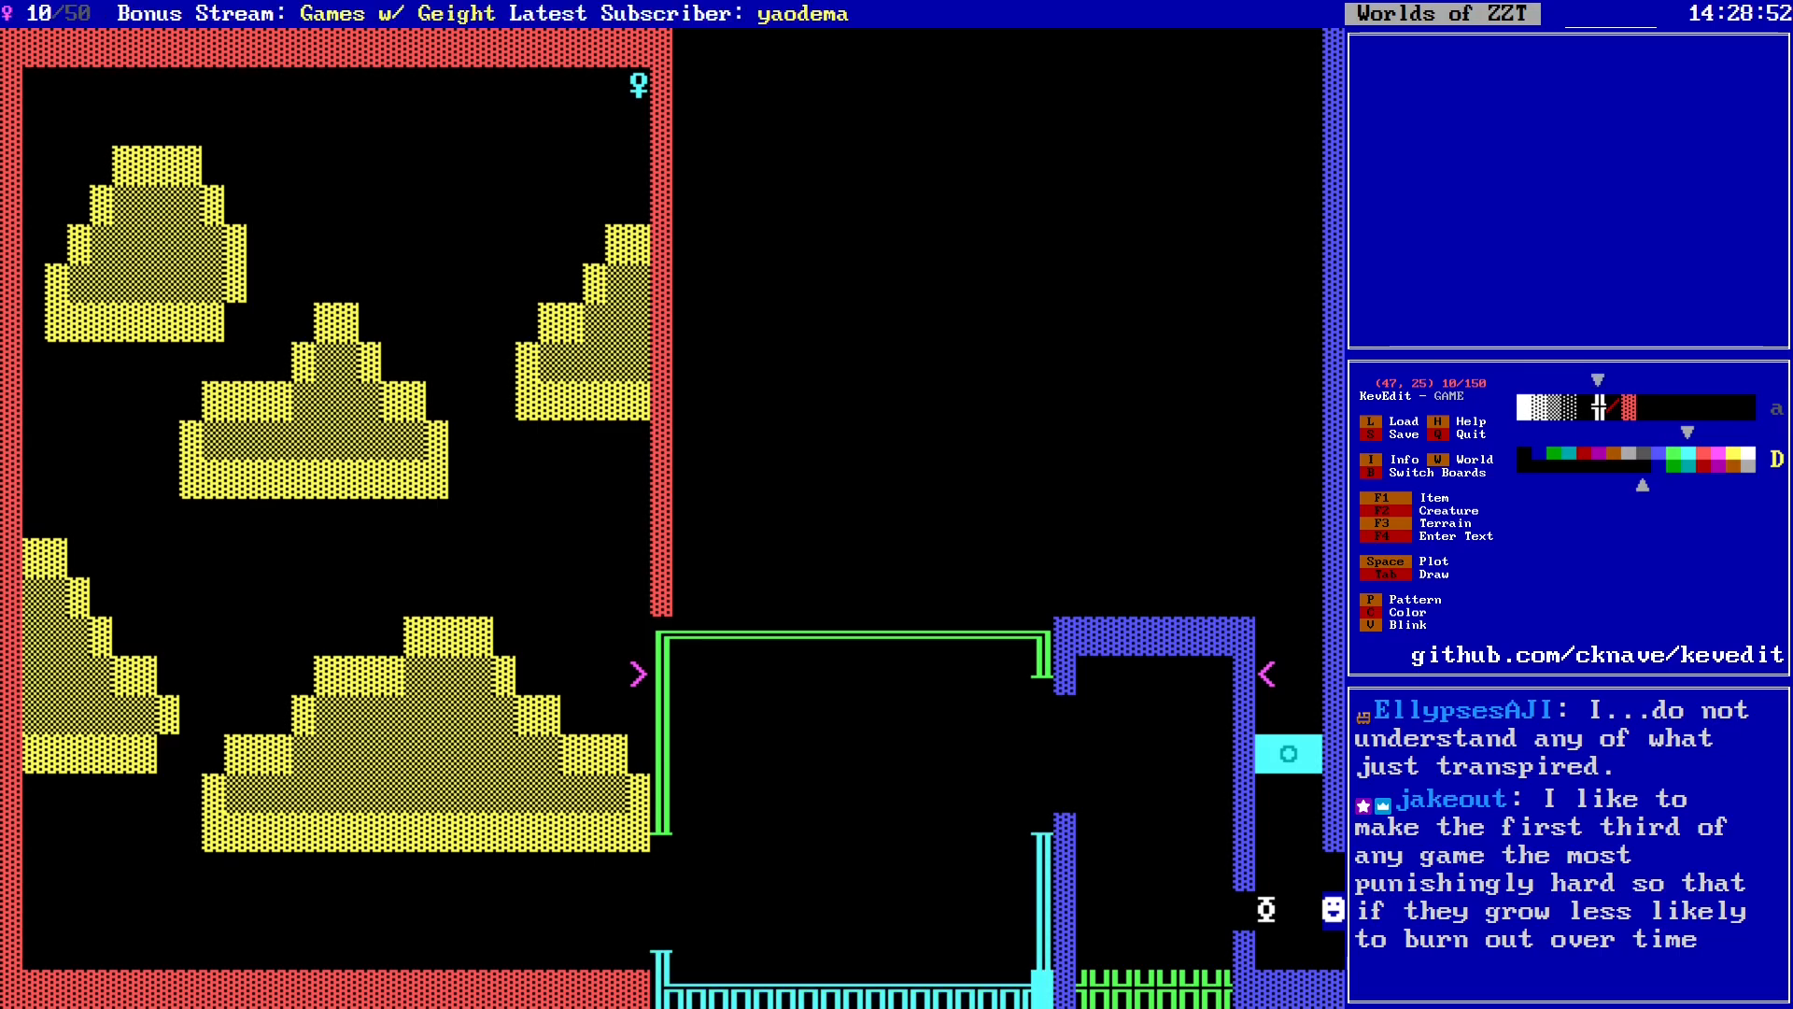
# Step: Flood-fill the upper section of the light green line wall at (47, 17) with light cyan line wall
pyautogui.press('Up')
pyautogui.press('Up')
pyautogui.press('Up')
pyautogui.press('Up')
pyautogui.press('Up')
pyautogui.press('Up')
pyautogui.press('Up')
pyautogui.press('Up')
pyautogui.press('f')
# Step: Save the world as GAME.zzt, overwriting the existing file
pyautogui.press('Down')
pyautogui.press('Left')
pyautogui.press('Left')
pyautogui.press('s')
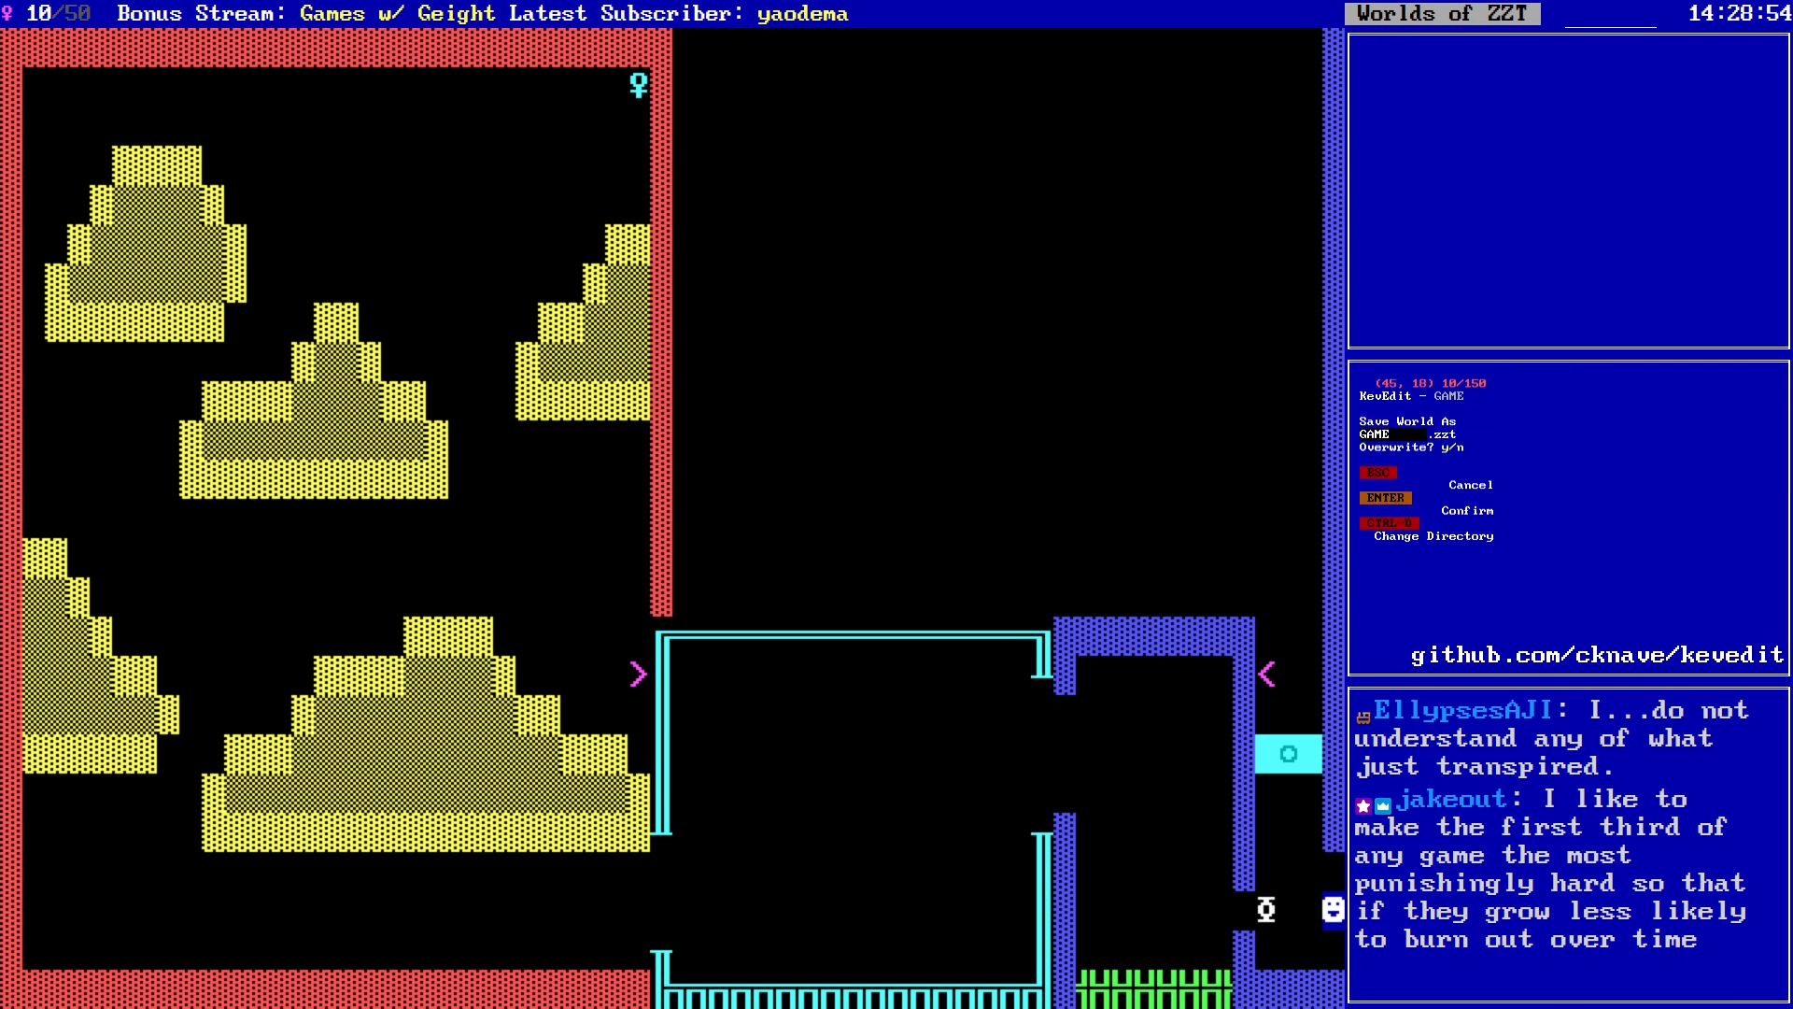
pyautogui.press('y')
# Step: Place a forest tile at (31, 24), in the lower corner of the cyan-walled room
pyautogui.press('Left')
pyautogui.press('Left')
pyautogui.press('Left')
pyautogui.press('Left')
pyautogui.press('Left')
pyautogui.press('Left')
pyautogui.press('Left')
pyautogui.press('Left')
pyautogui.press('Left')
pyautogui.press('Left')
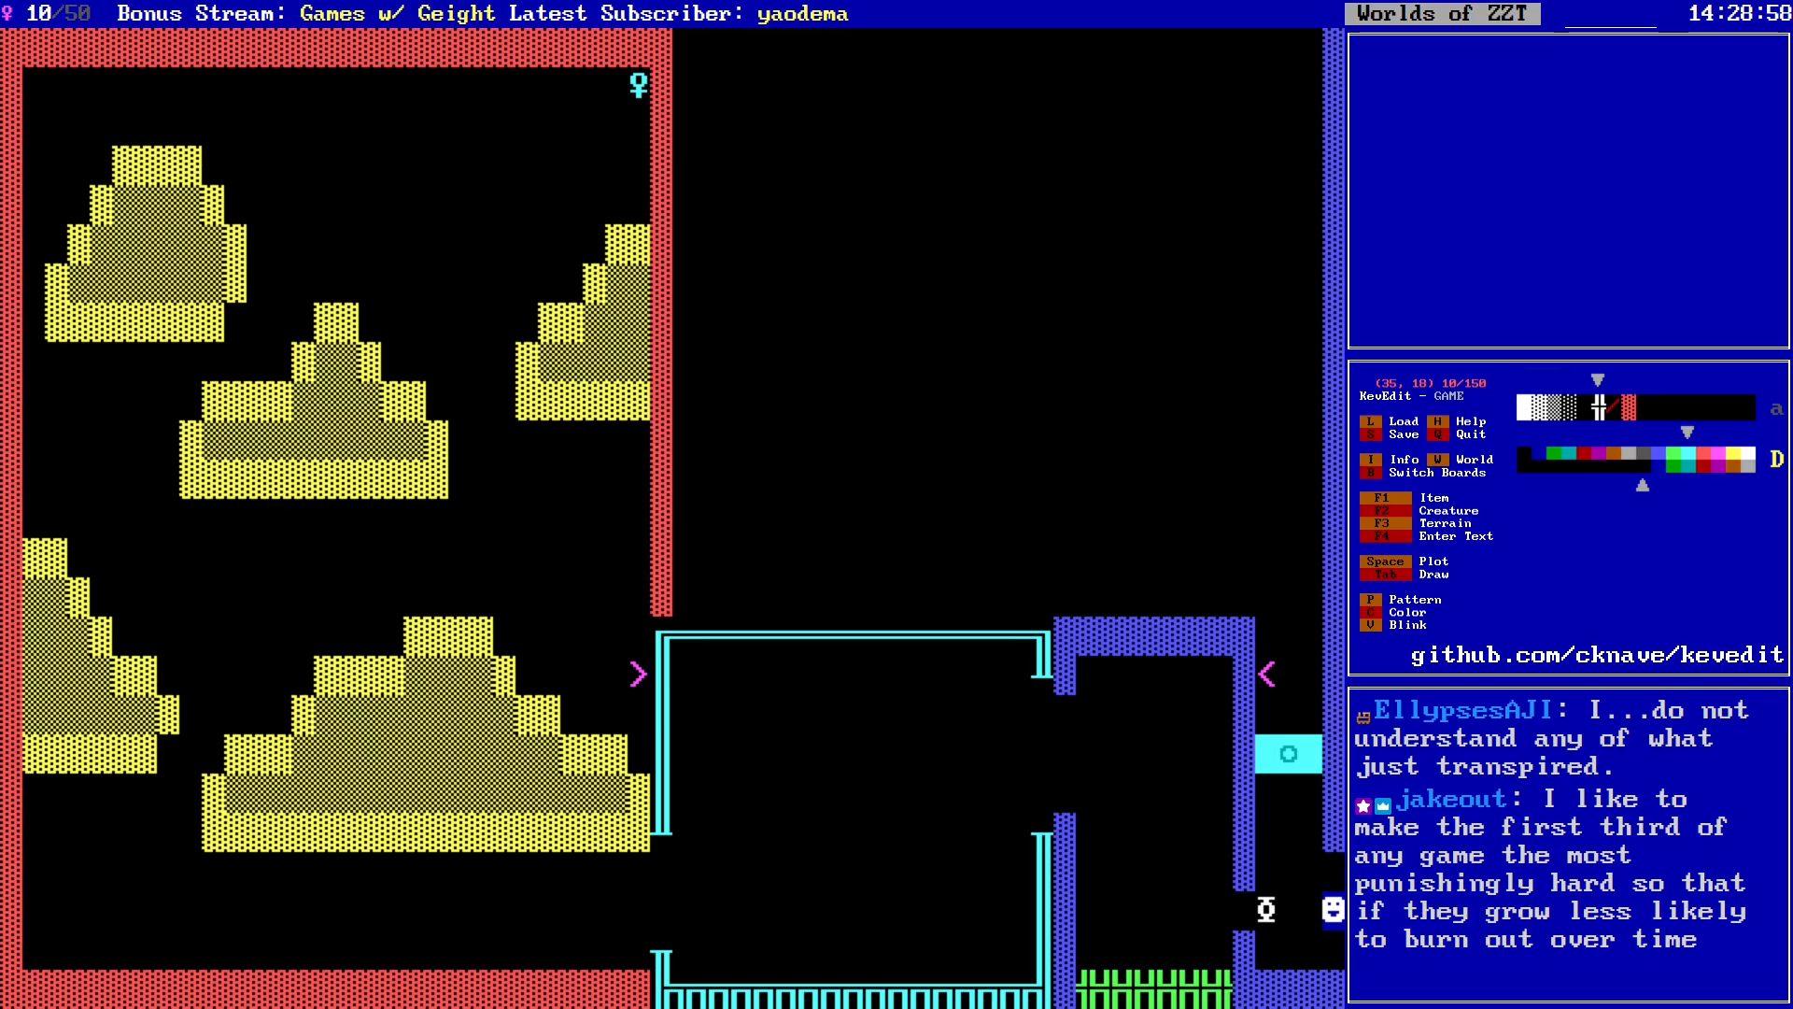
pyautogui.press('Down')
pyautogui.press('Down')
pyautogui.press('Down')
pyautogui.press('Down')
pyautogui.press('Down')
pyautogui.press('Down')
pyautogui.press('Down')
pyautogui.press('Up')
pyautogui.press('Up')
pyautogui.press('Left')
pyautogui.press('Down')
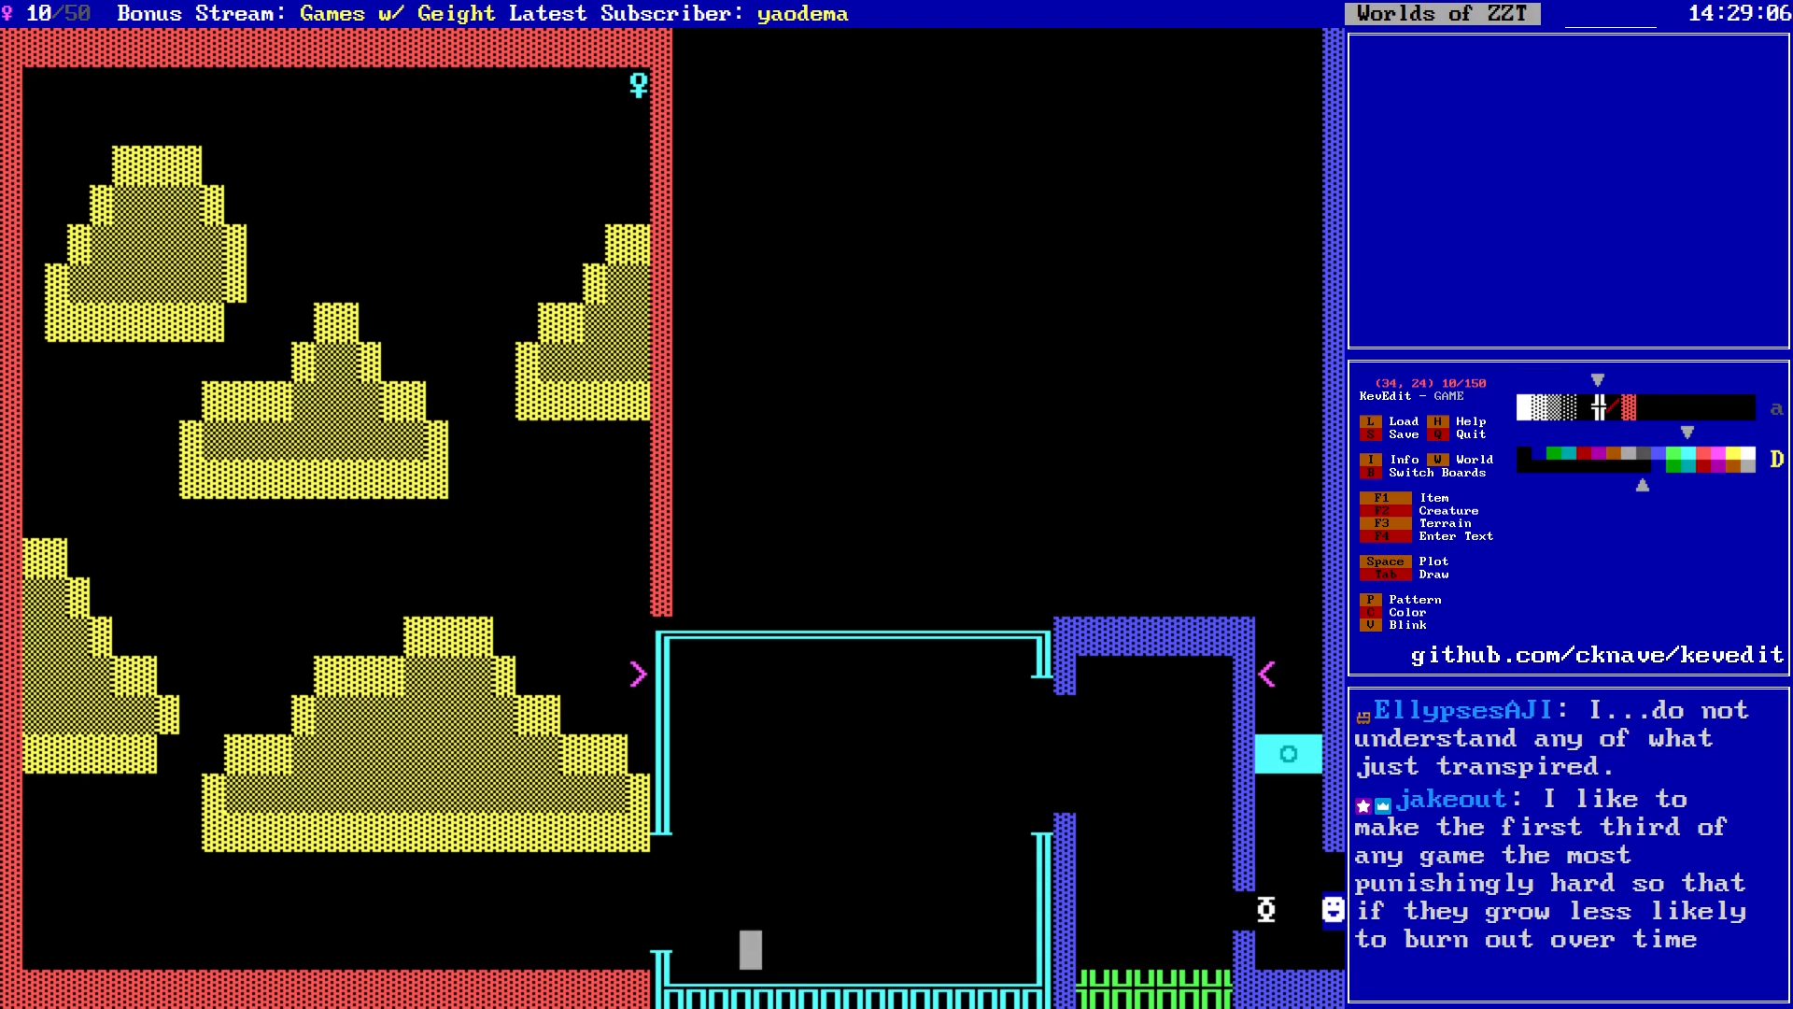
pyautogui.press('Left')
pyautogui.press('Left')
pyautogui.press('Left')
pyautogui.press('F3')
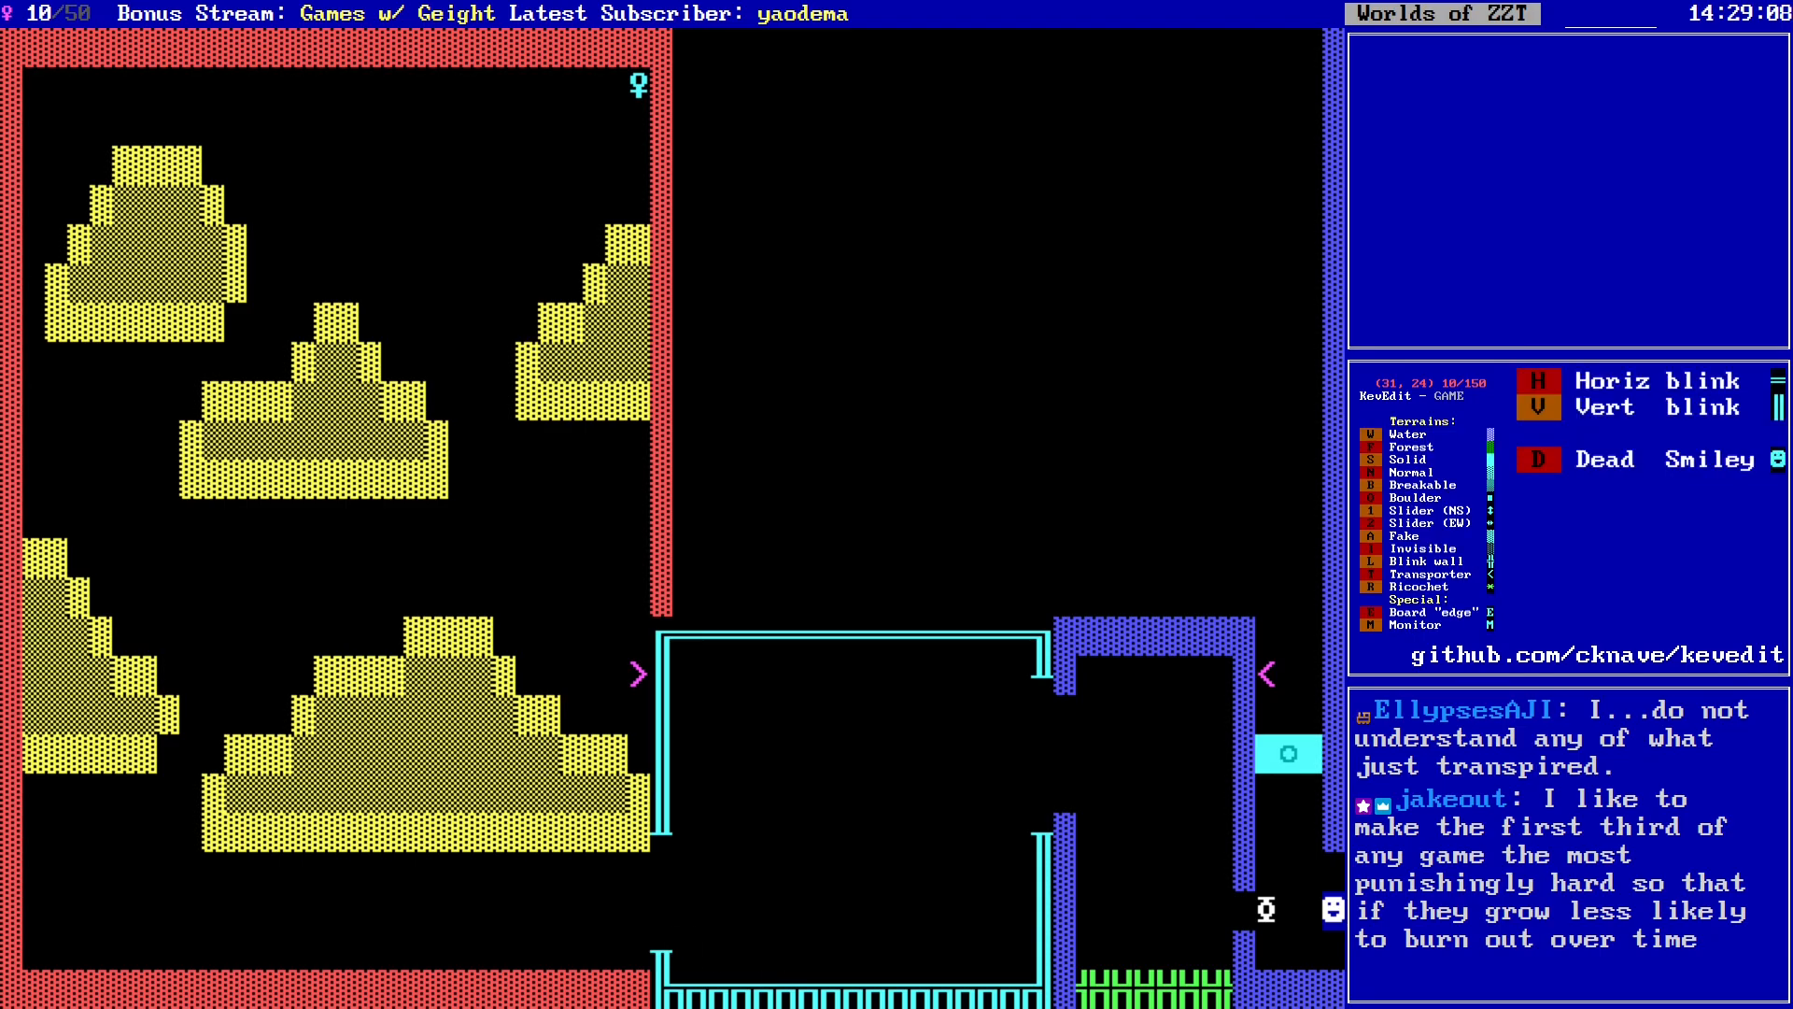
pyautogui.press('f')
# Step: Try extending the forest diagonally through (32, 23) and (33, 22), and erase those extra tiles
pyautogui.press('Up')
pyautogui.press('Right')
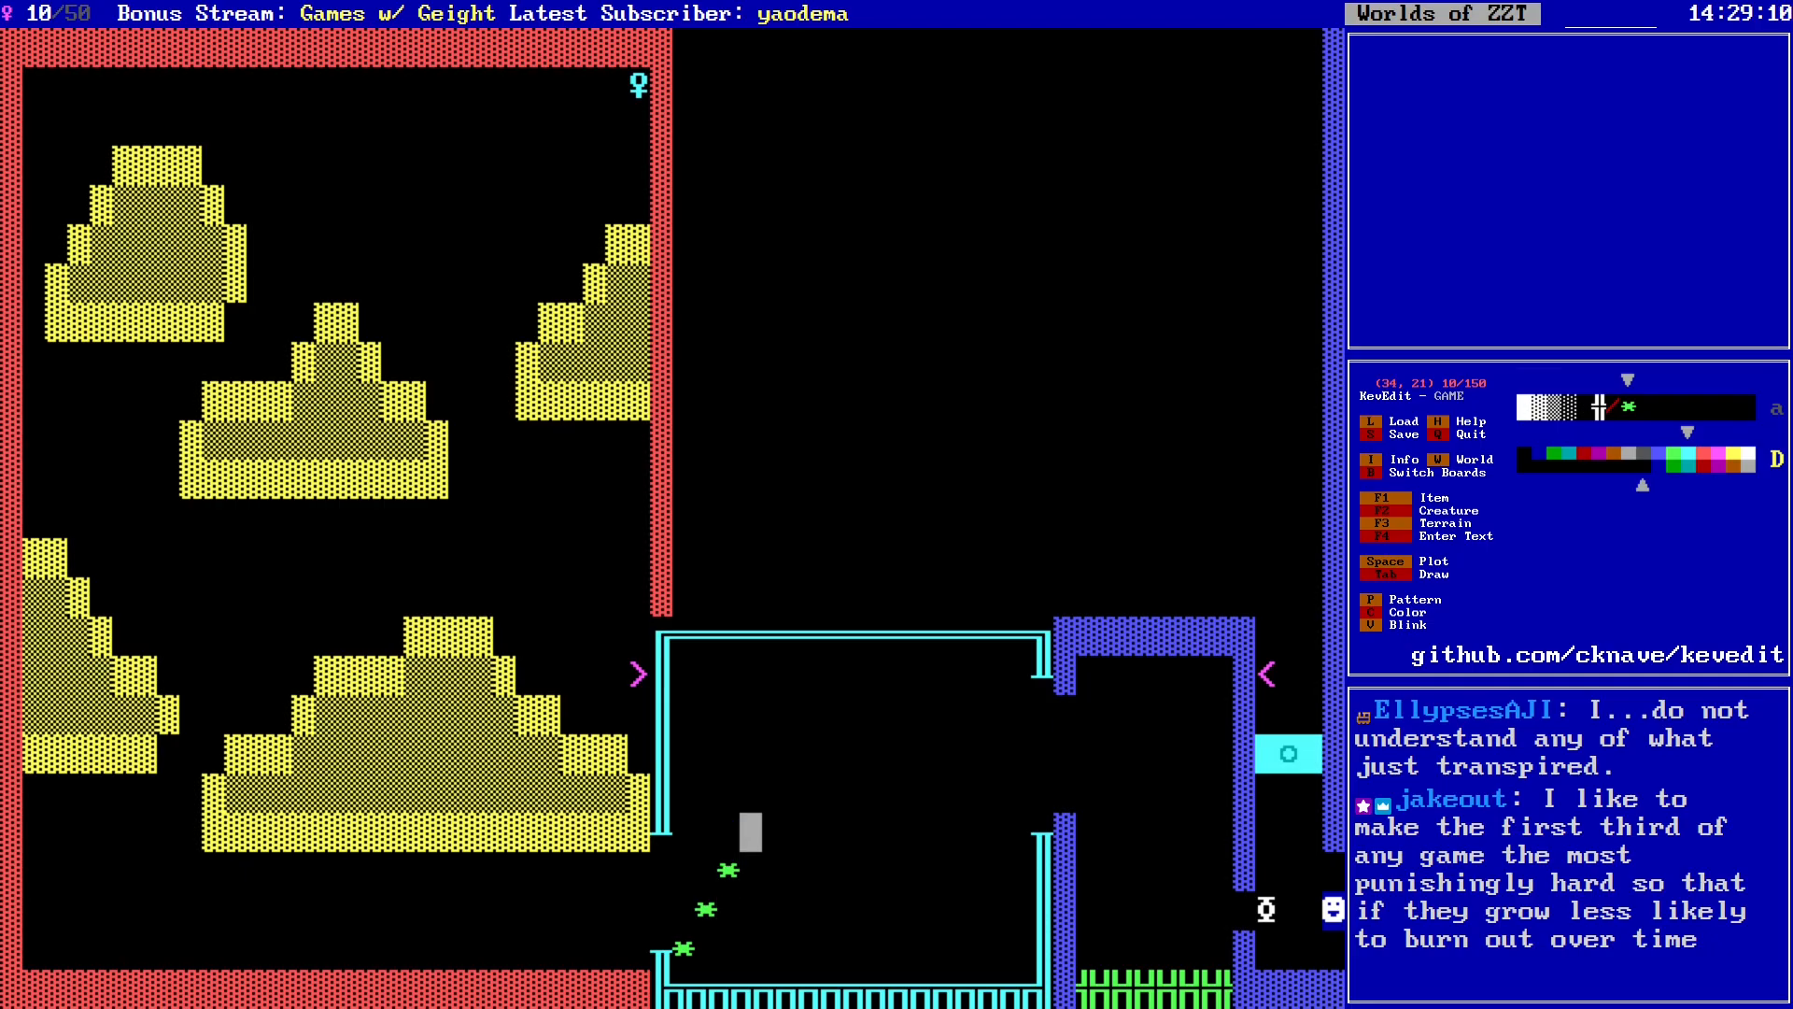
pyautogui.press('Delete')
pyautogui.press('Down')
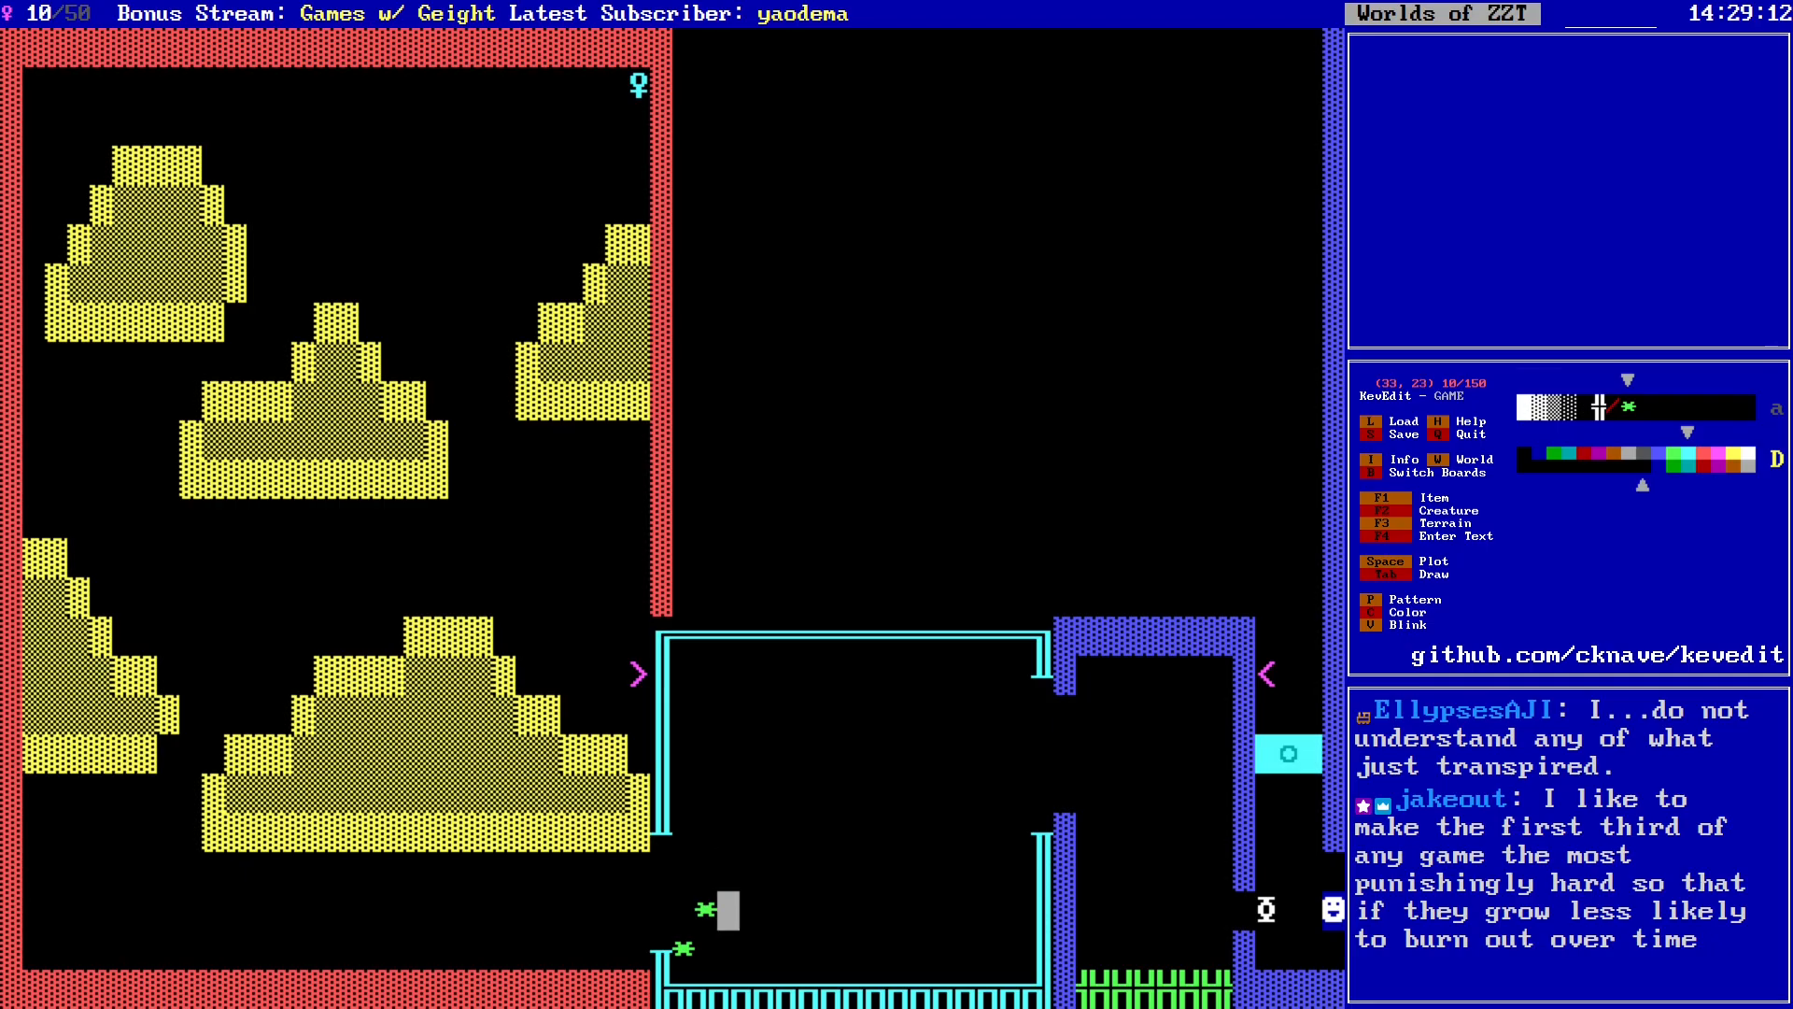
pyautogui.press('Left')
pyautogui.press('Delete')
# Step: Complete the lower forest pair at (32, 24) and place another pair at (34, 17) and (35, 17) along the room's upper wall
pyautogui.press('Down')
pyautogui.press('space')
pyautogui.press('Right')
pyautogui.press('Right')
pyautogui.press('Up')
pyautogui.press('Up')
pyautogui.press('Up')
pyautogui.press('Up')
pyautogui.press('Up')
pyautogui.press('Up')
pyautogui.press('Up')
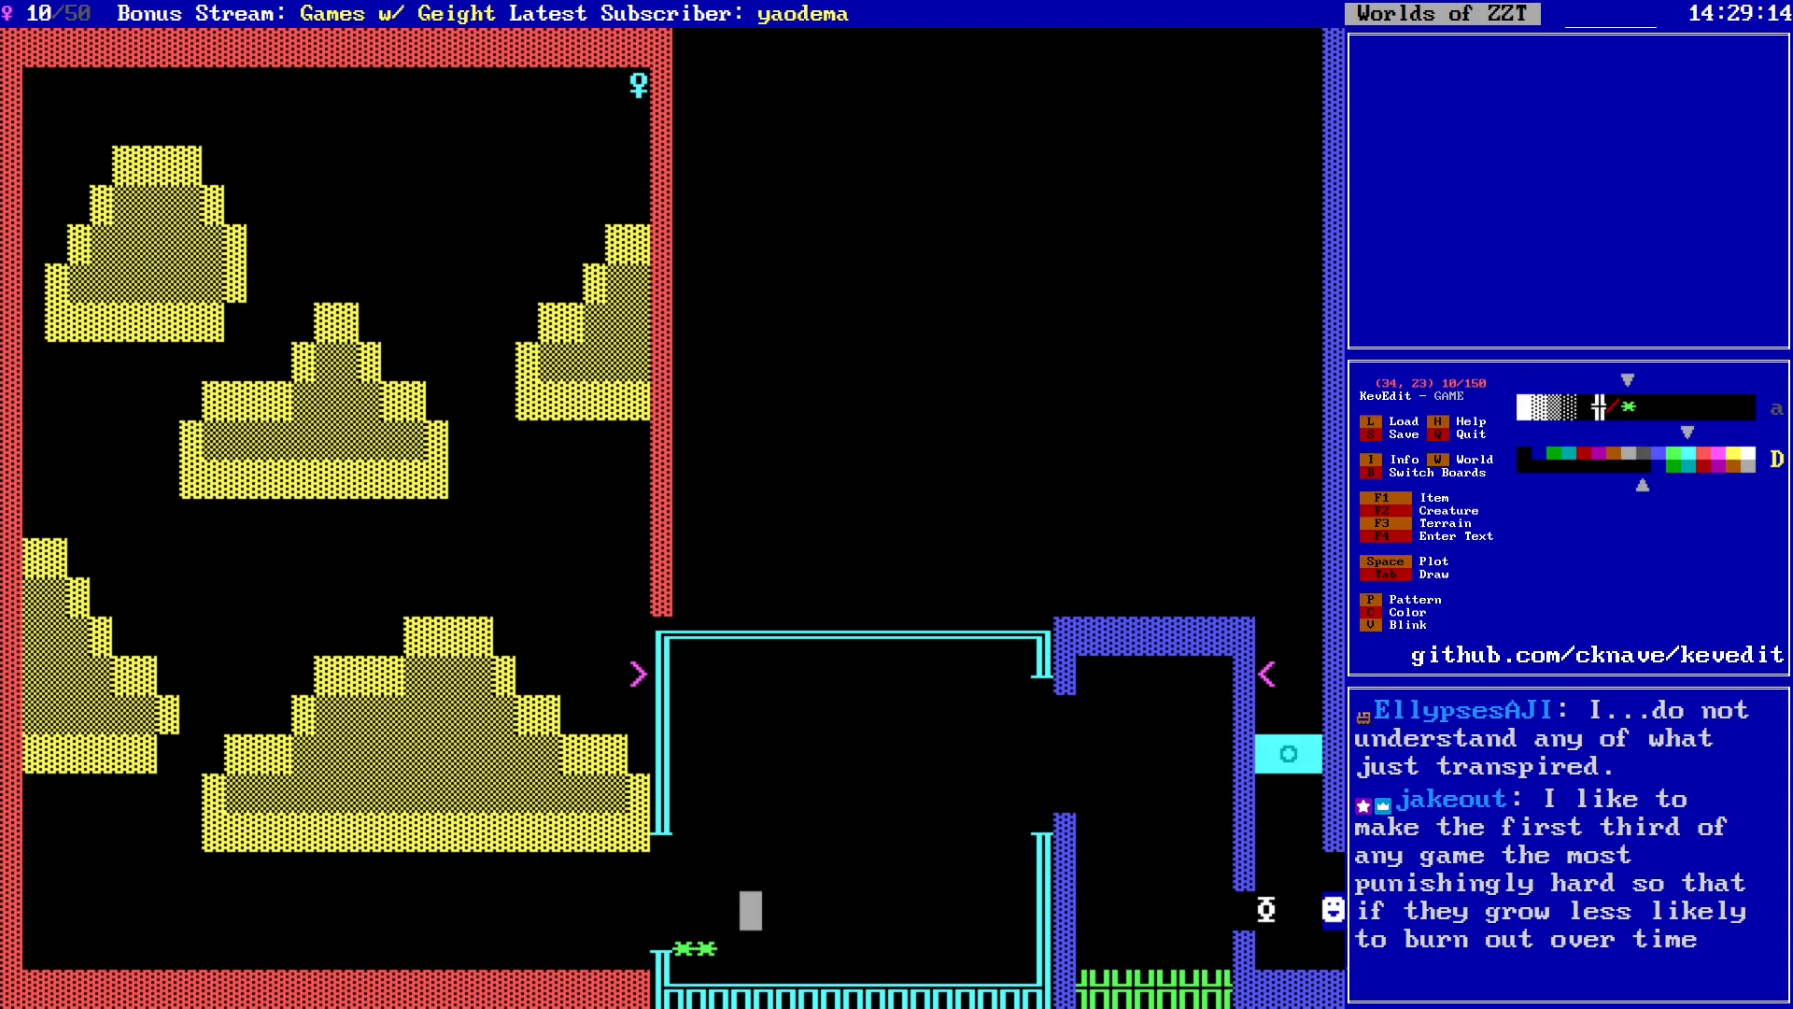
pyautogui.press('space')
pyautogui.press('Right')
pyautogui.press('space')
# Step: Place a pair of forest tiles at (37, 24) and (38, 24) along the room's lower wall
pyautogui.press('Right')
pyautogui.press('Right')
pyautogui.press('Down')
pyautogui.press('Down')
pyautogui.press('Down')
pyautogui.press('Down')
pyautogui.press('Down')
pyautogui.press('Down')
pyautogui.press('Down')
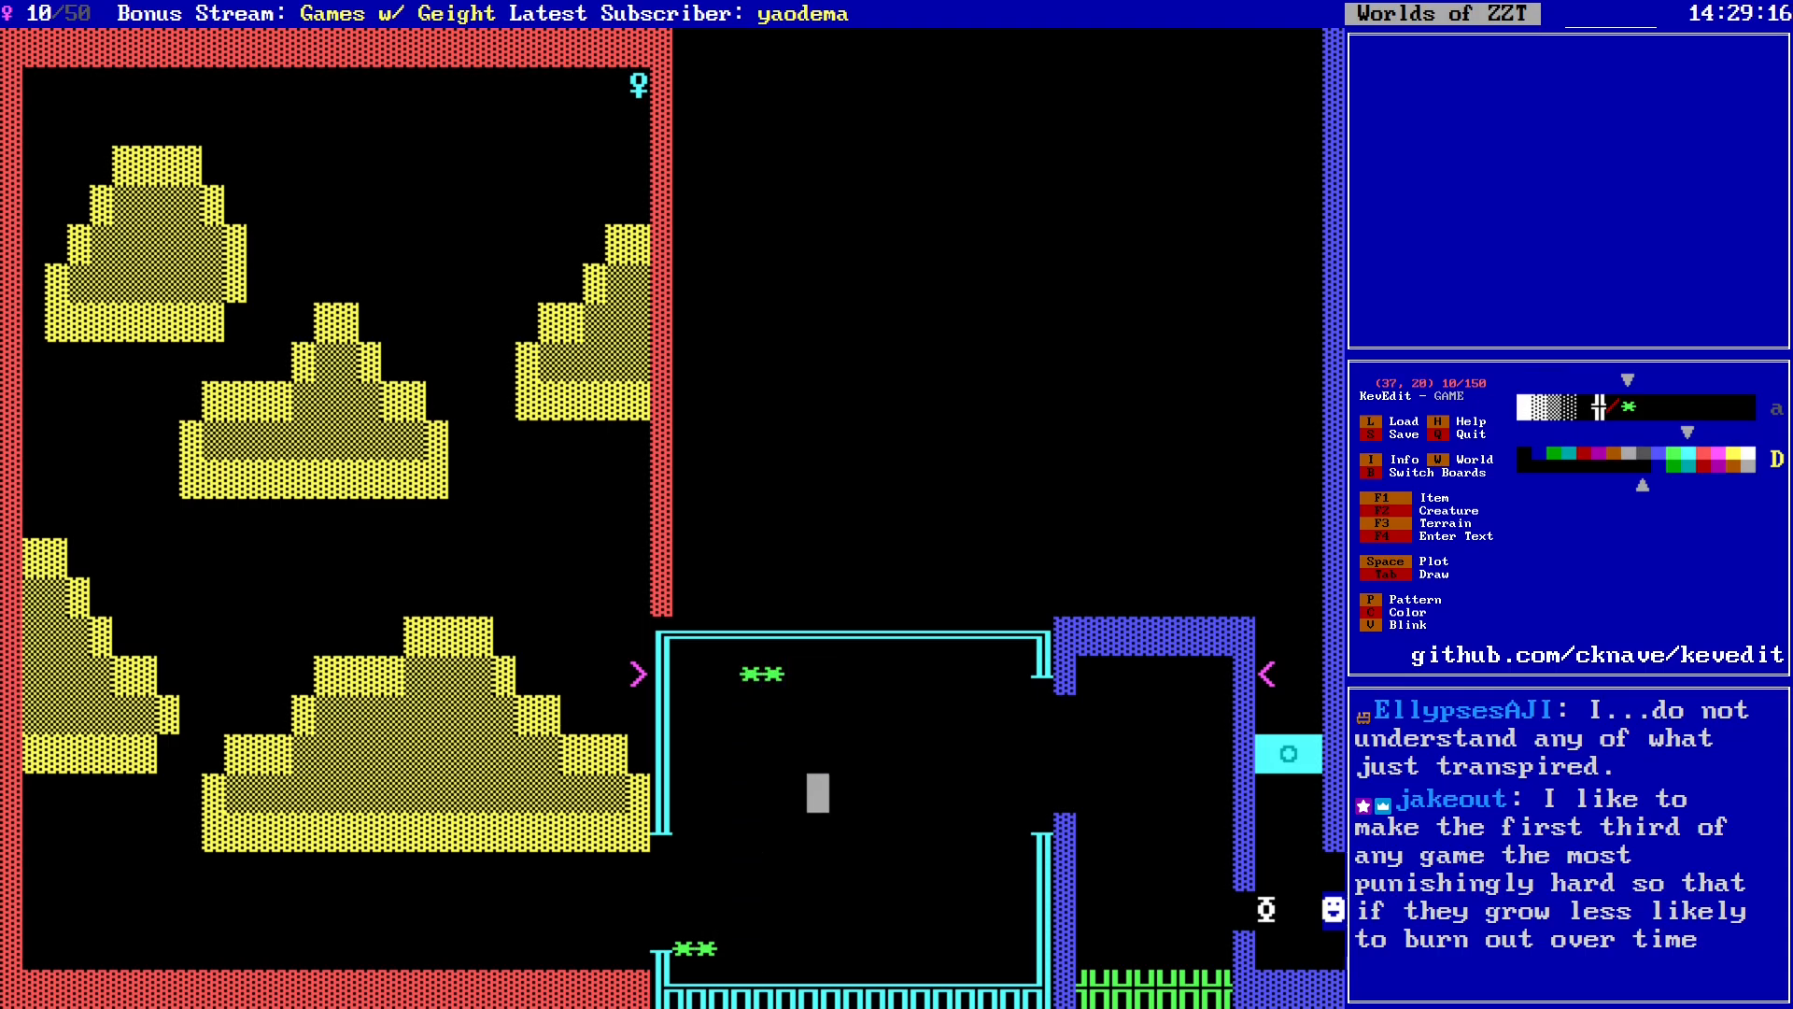
pyautogui.press('space')
pyautogui.press('Right')
pyautogui.press('space')
# Step: Place a pair of forest tiles at (40, 17) and (41, 17) along the room's upper wall
pyautogui.press('Right')
pyautogui.press('Up')
pyautogui.press('Up')
pyautogui.press('Up')
pyautogui.press('Up')
pyautogui.press('Up')
pyautogui.press('Up')
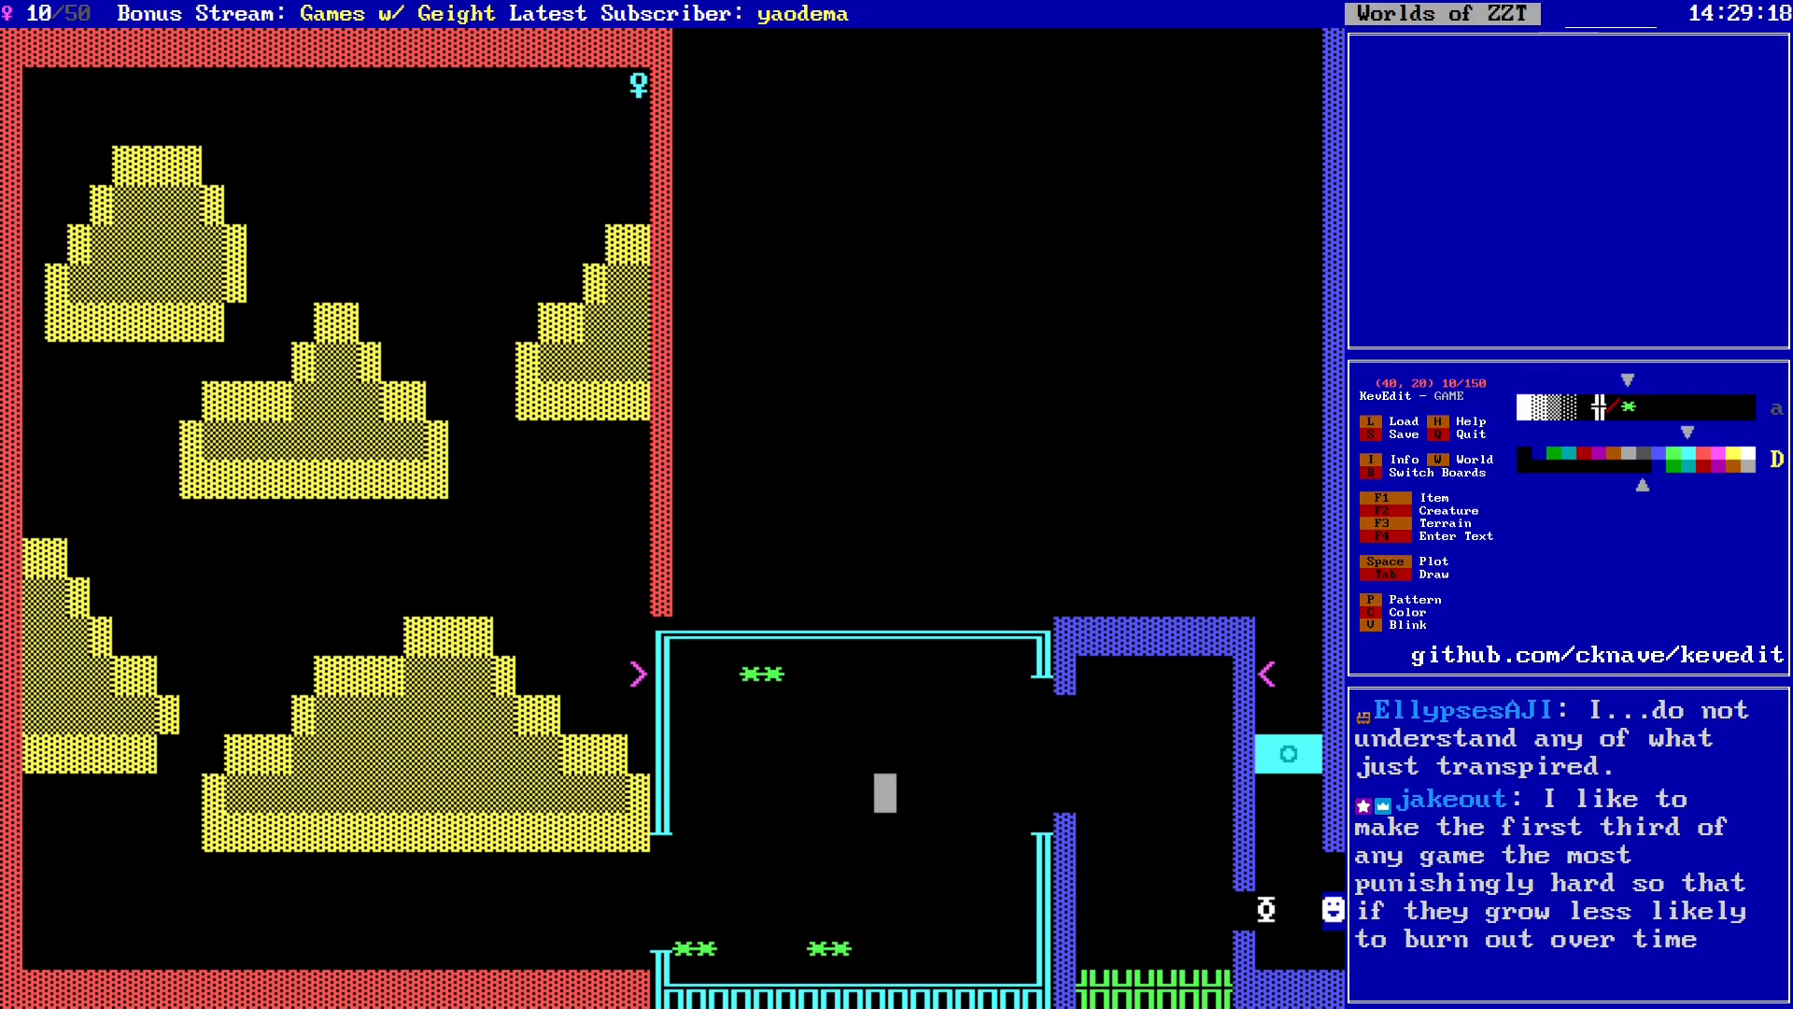
pyautogui.press('space')
pyautogui.press('Right')
pyautogui.press('space')
# Step: Place a pair of forest tiles at (43, 24) and (44, 24) along the room's lower wall
pyautogui.press('Right')
pyautogui.press('Down')
pyautogui.press('Right')
pyautogui.press('Down')
pyautogui.press('Down')
pyautogui.press('Down')
pyautogui.press('Down')
pyautogui.press('Down')
pyautogui.press('Down')
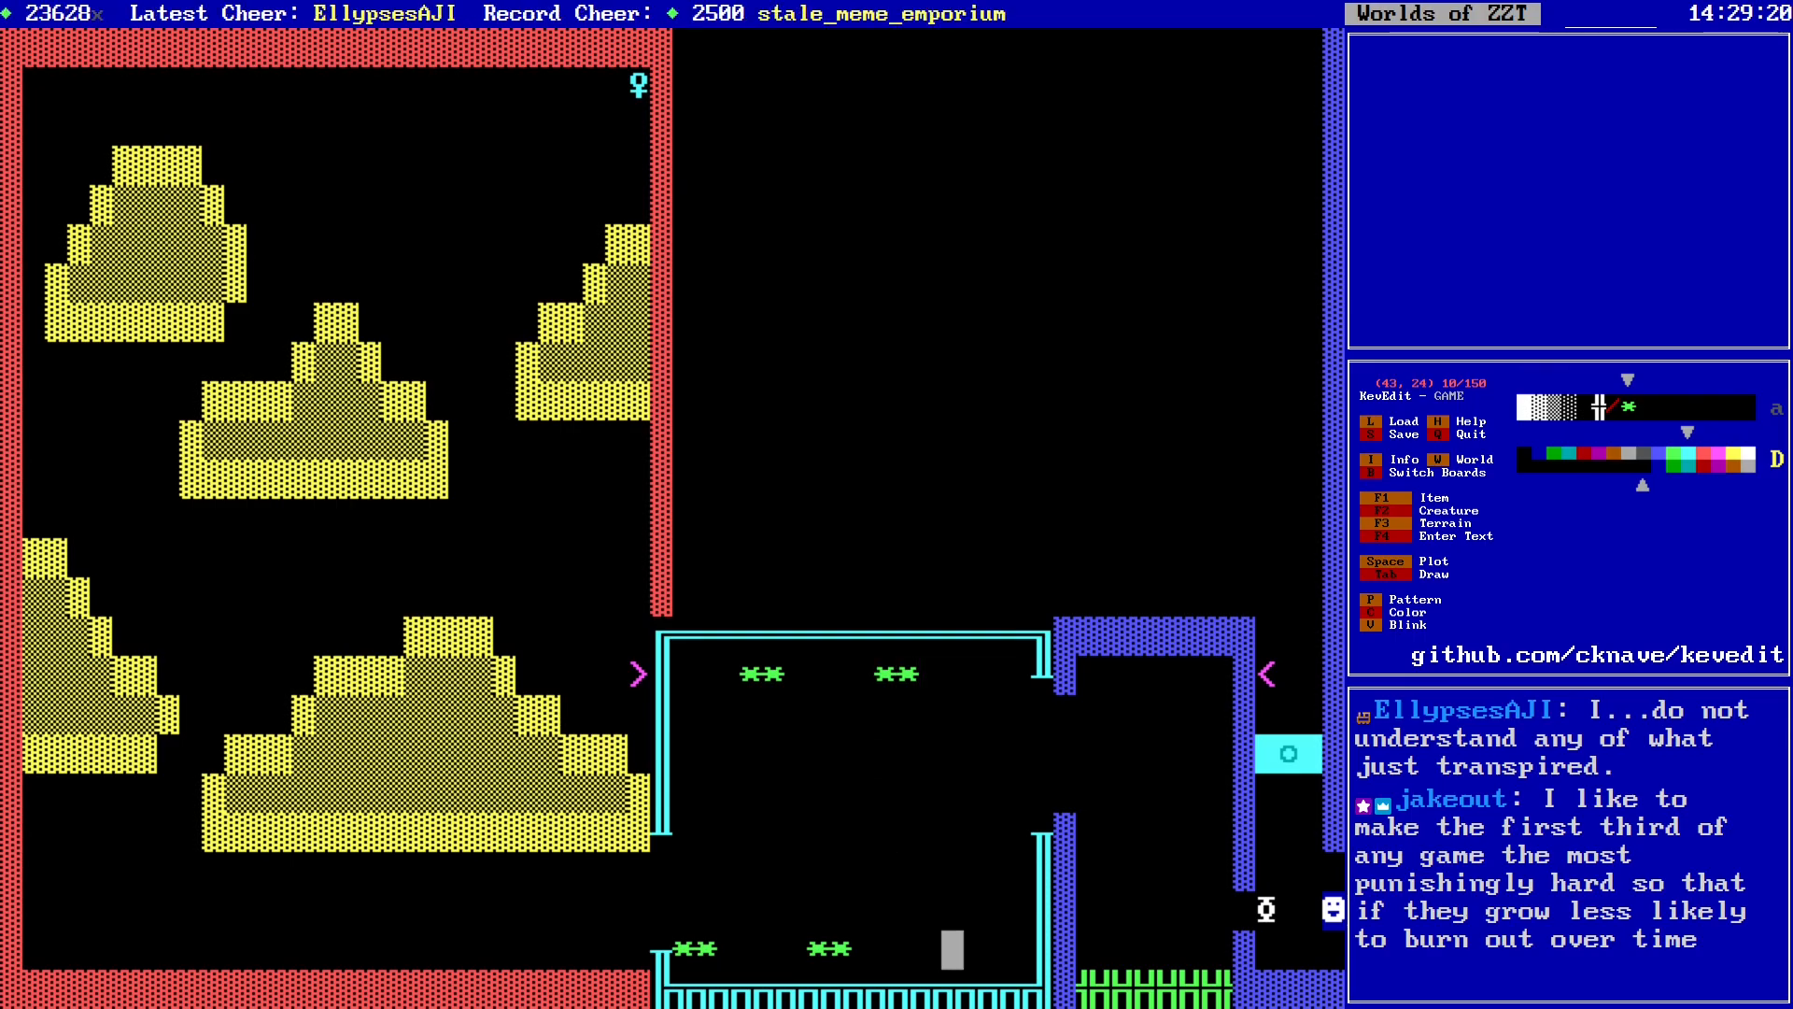
pyautogui.press('space')
pyautogui.press('Right')
pyautogui.press('space')
# Step: Place a single forest tile at (46, 17), in the room's upper corner beside the cyan wall
pyautogui.press('Right')
pyautogui.press('Up')
pyautogui.press('Right')
pyautogui.press('Up')
pyautogui.press('Up')
pyautogui.press('Up')
pyautogui.press('Up')
pyautogui.press('Up')
pyautogui.press('Up')
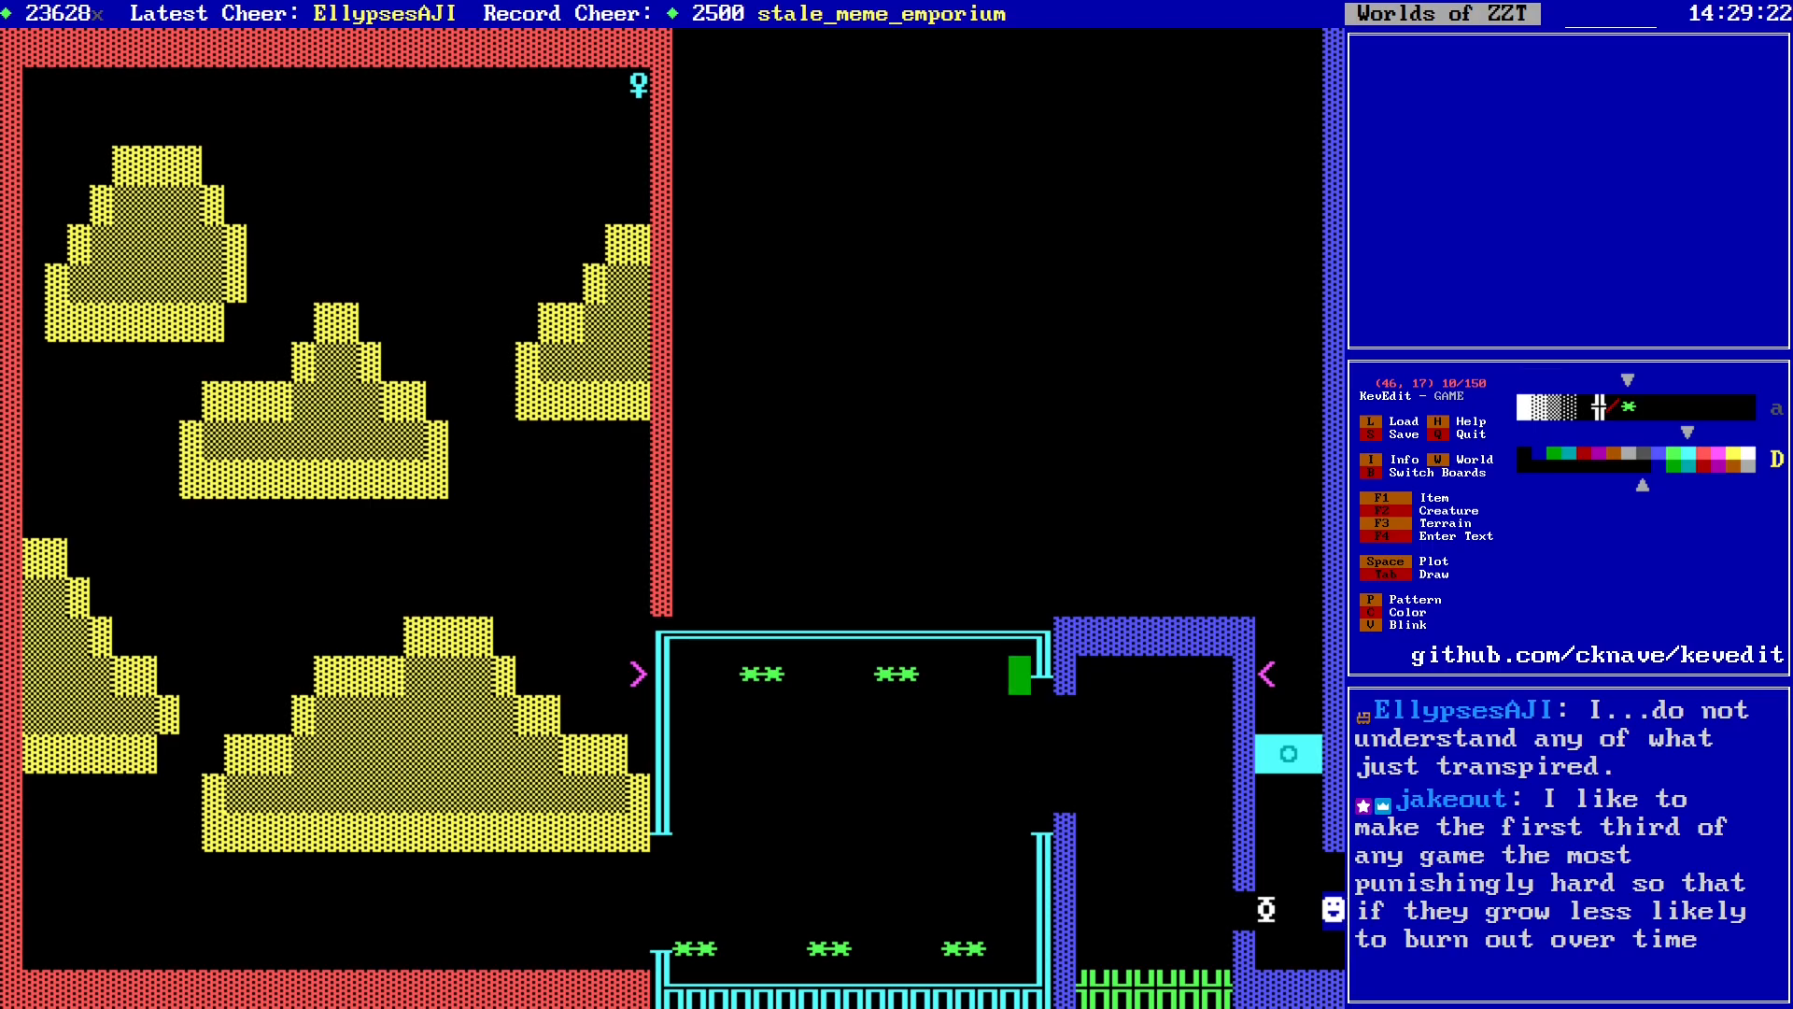
pyautogui.press('space')
pyautogui.press('Down')
pyautogui.press('Down')
pyautogui.press('Down')
pyautogui.press('Down')
pyautogui.press('Down')
pyautogui.press('Down')
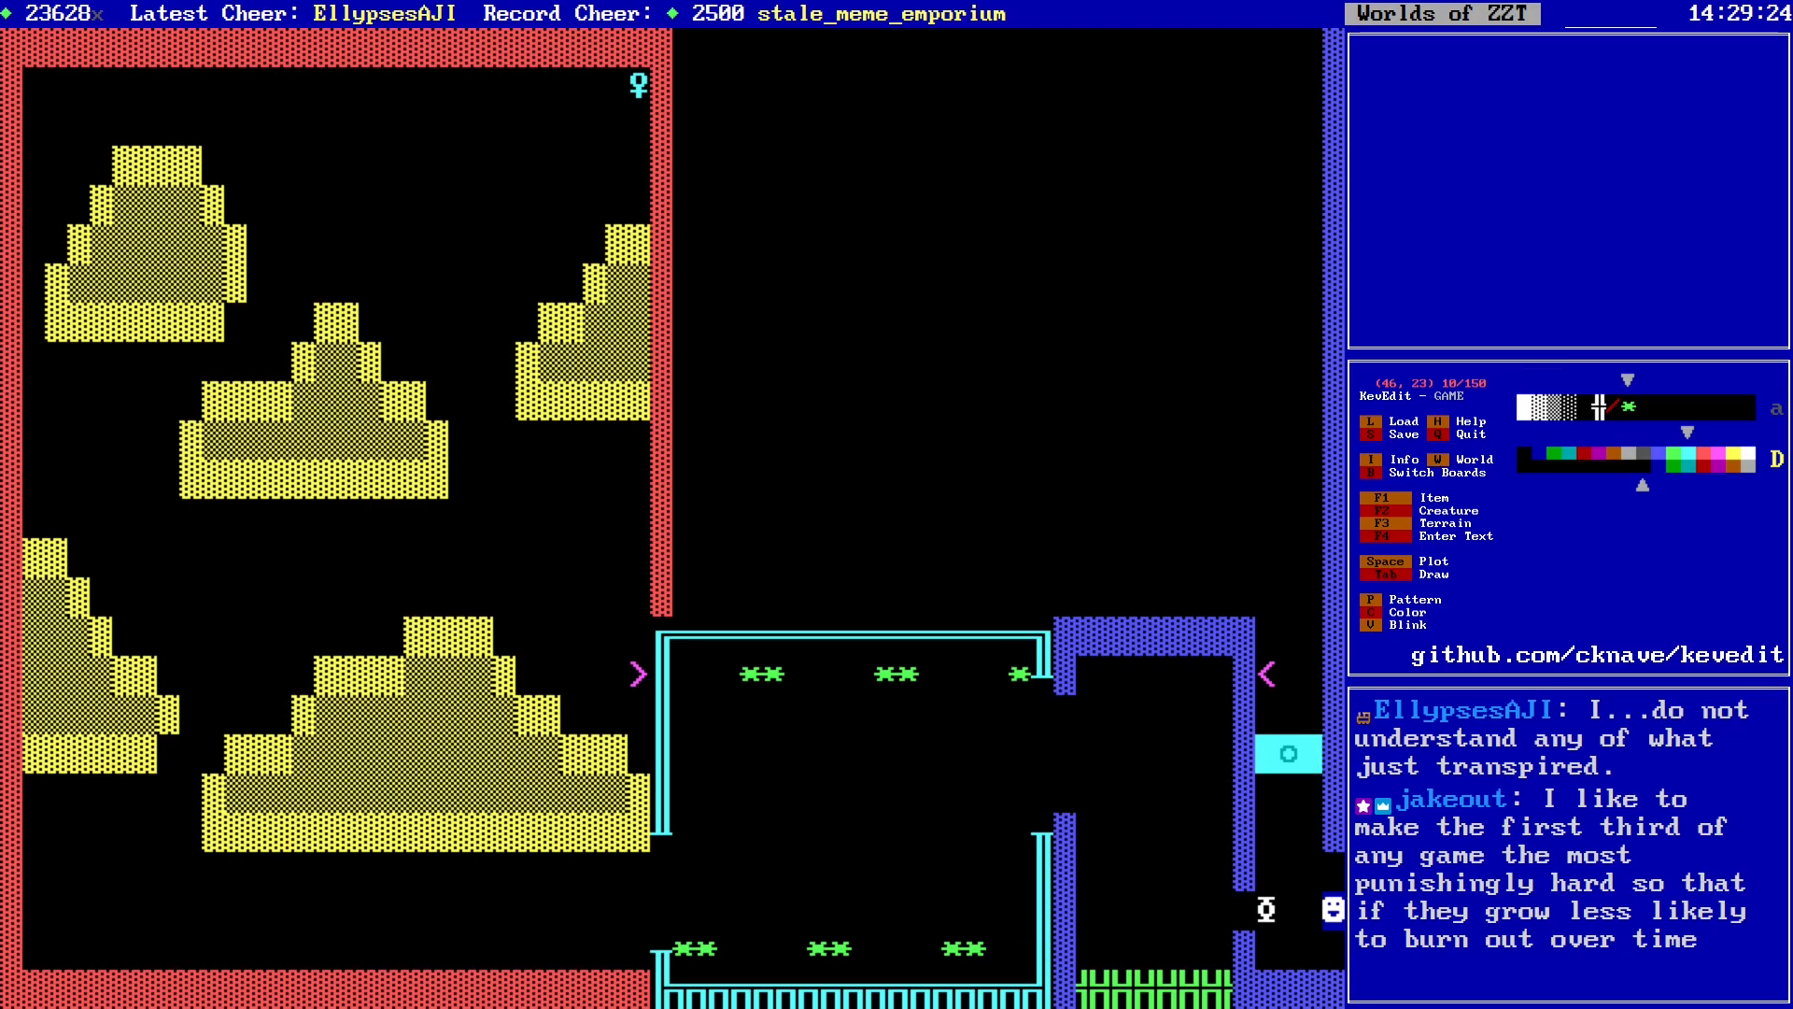
# Step: Erase the single forest tile at (46, 17) in the room's upper corner
pyautogui.press('Down')
pyautogui.press('Down')
pyautogui.press('Up')
pyautogui.press('Up')
pyautogui.press('Up')
pyautogui.press('Up')
pyautogui.press('Up')
pyautogui.press('Up')
pyautogui.press('Up')
pyautogui.press('Up')
pyautogui.press('Delete')
# Step: Place a pair of forest tiles at (43, 17) and (44, 17) along the room's upper wall
pyautogui.press('Left')
pyautogui.press('Left')
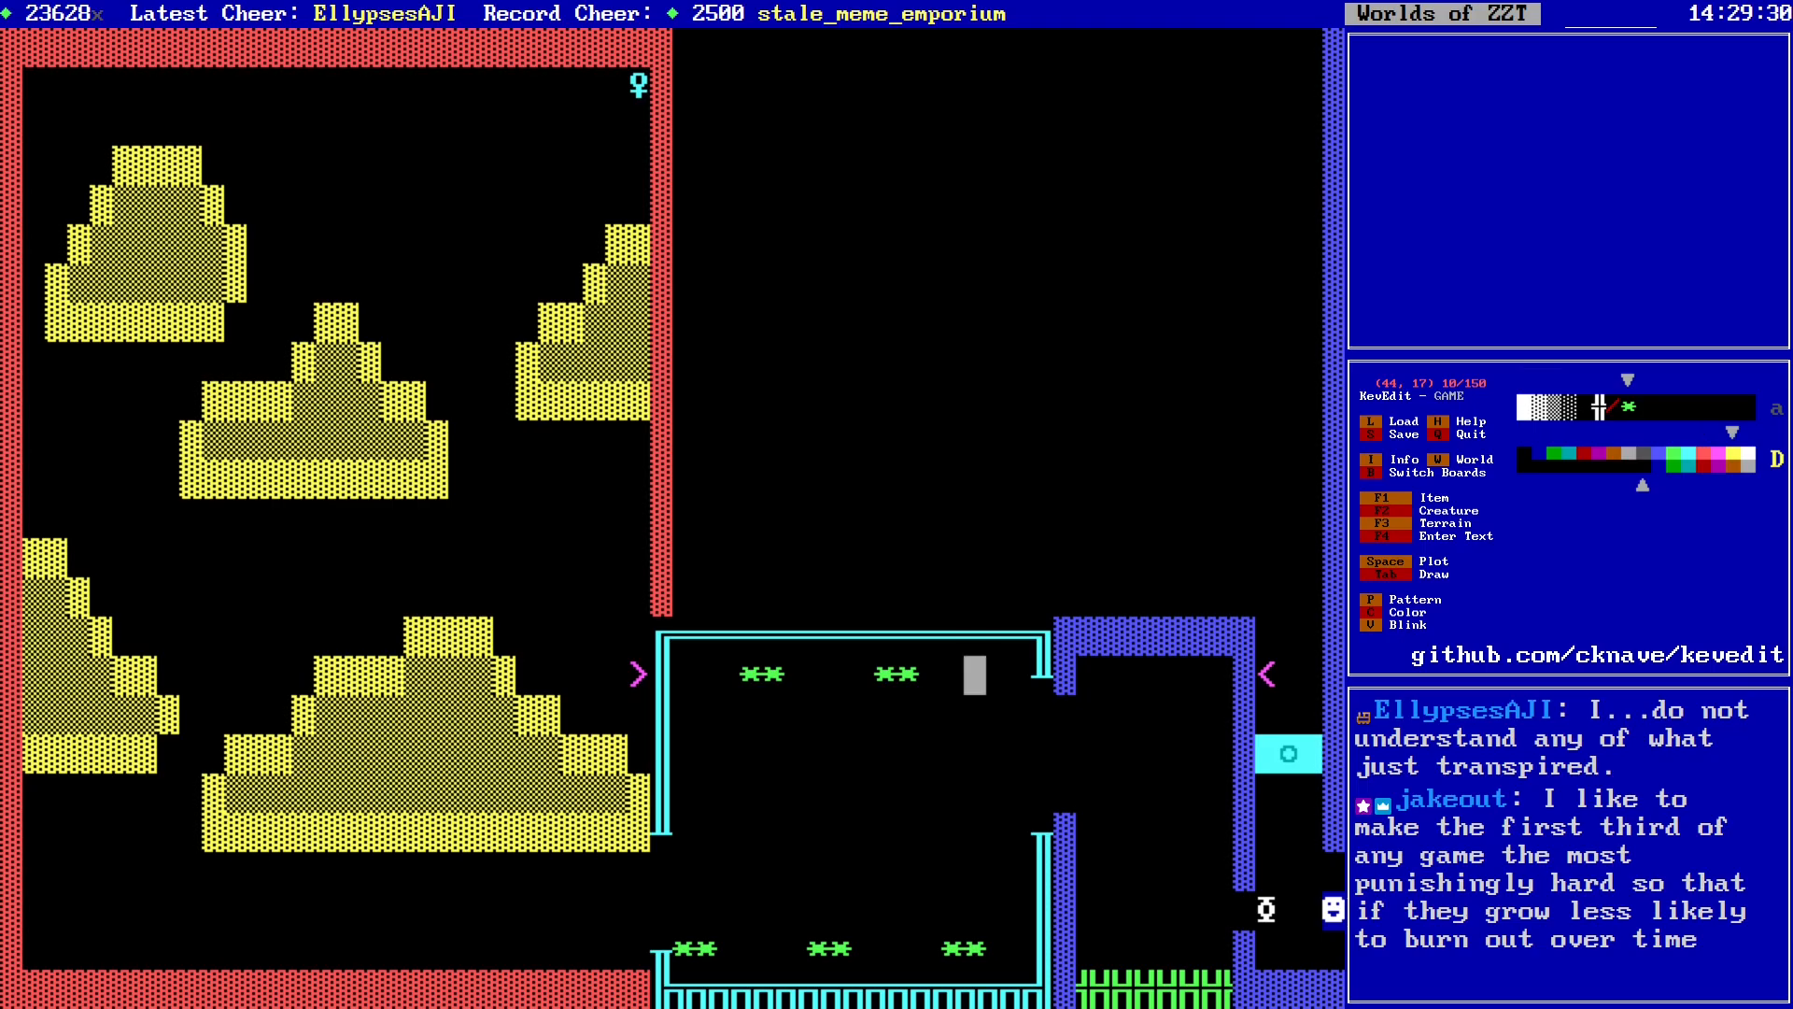
pyautogui.press('c')
pyautogui.press('Left')
pyautogui.press('Left')
pyautogui.press('Left')
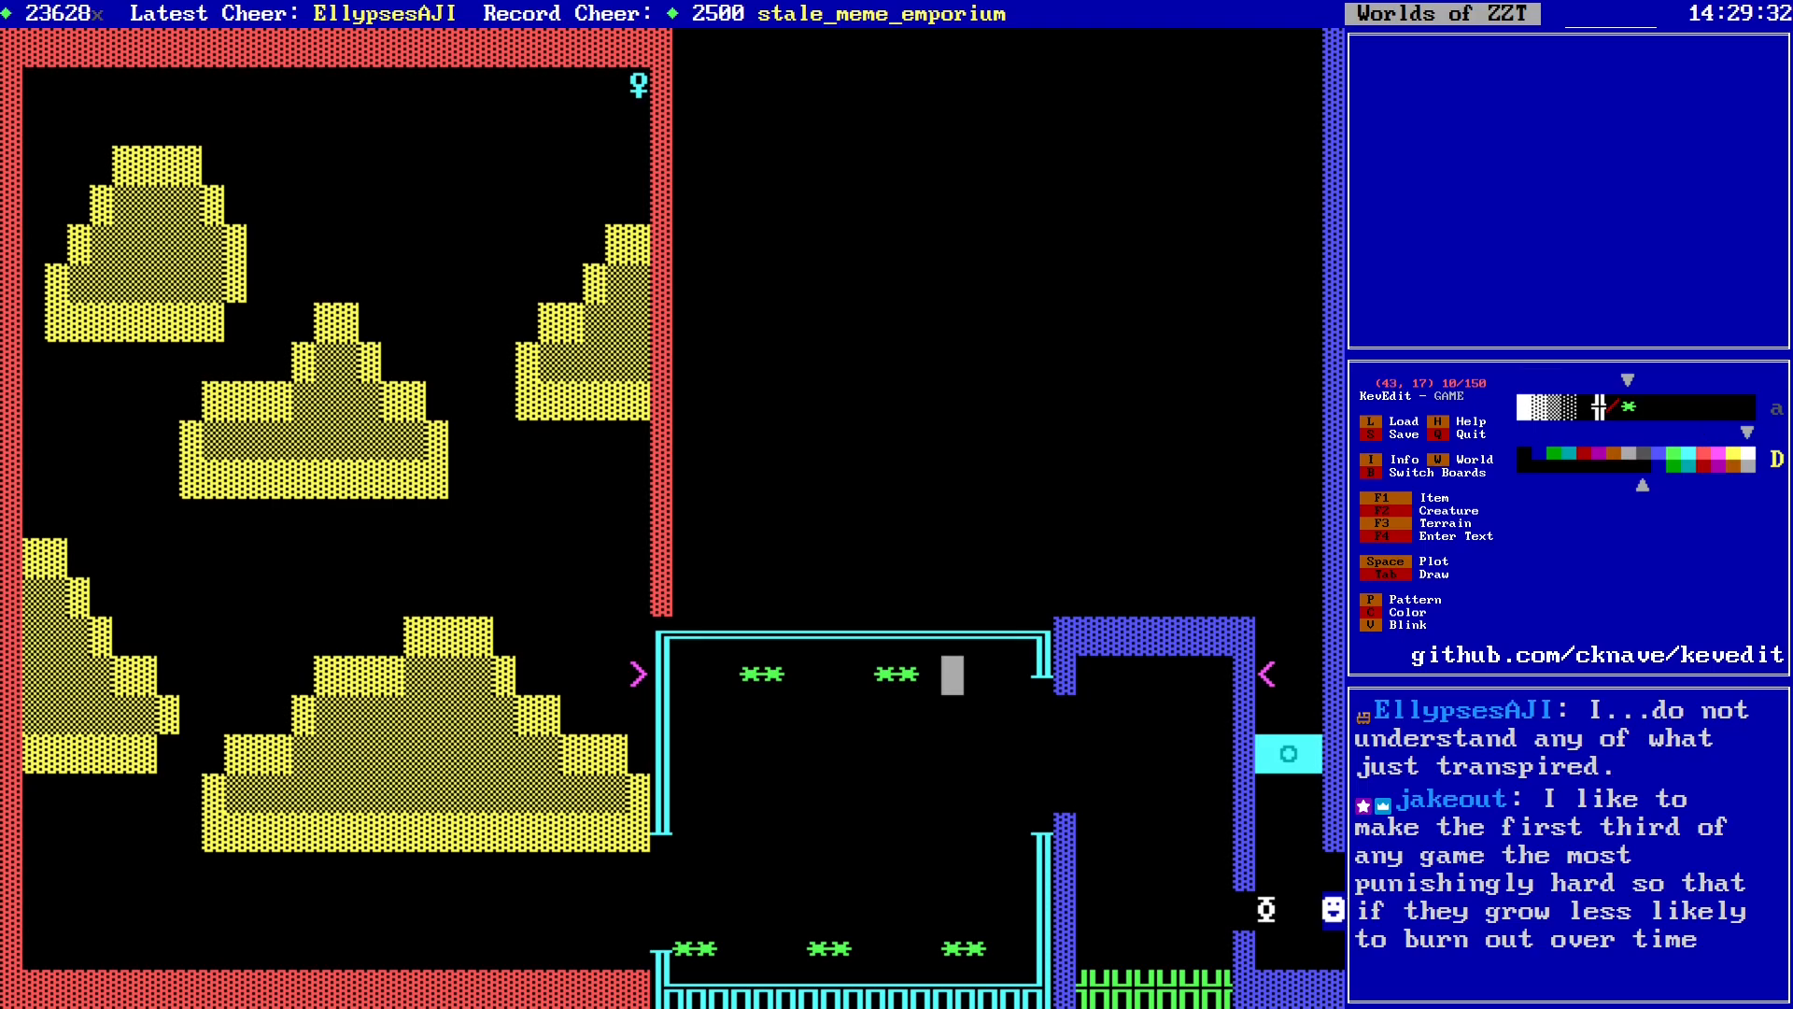
pyautogui.press('Right')
pyautogui.press('Right')
pyautogui.press('space')
pyautogui.press('Right')
pyautogui.press('space')
# Step: Place a pair of forest tiles at (40, 24) and (41, 24) along the room's lower wall
pyautogui.press('Left')
pyautogui.press('Down')
pyautogui.press('Left')
pyautogui.press('Down')
pyautogui.press('Left')
pyautogui.press('Down')
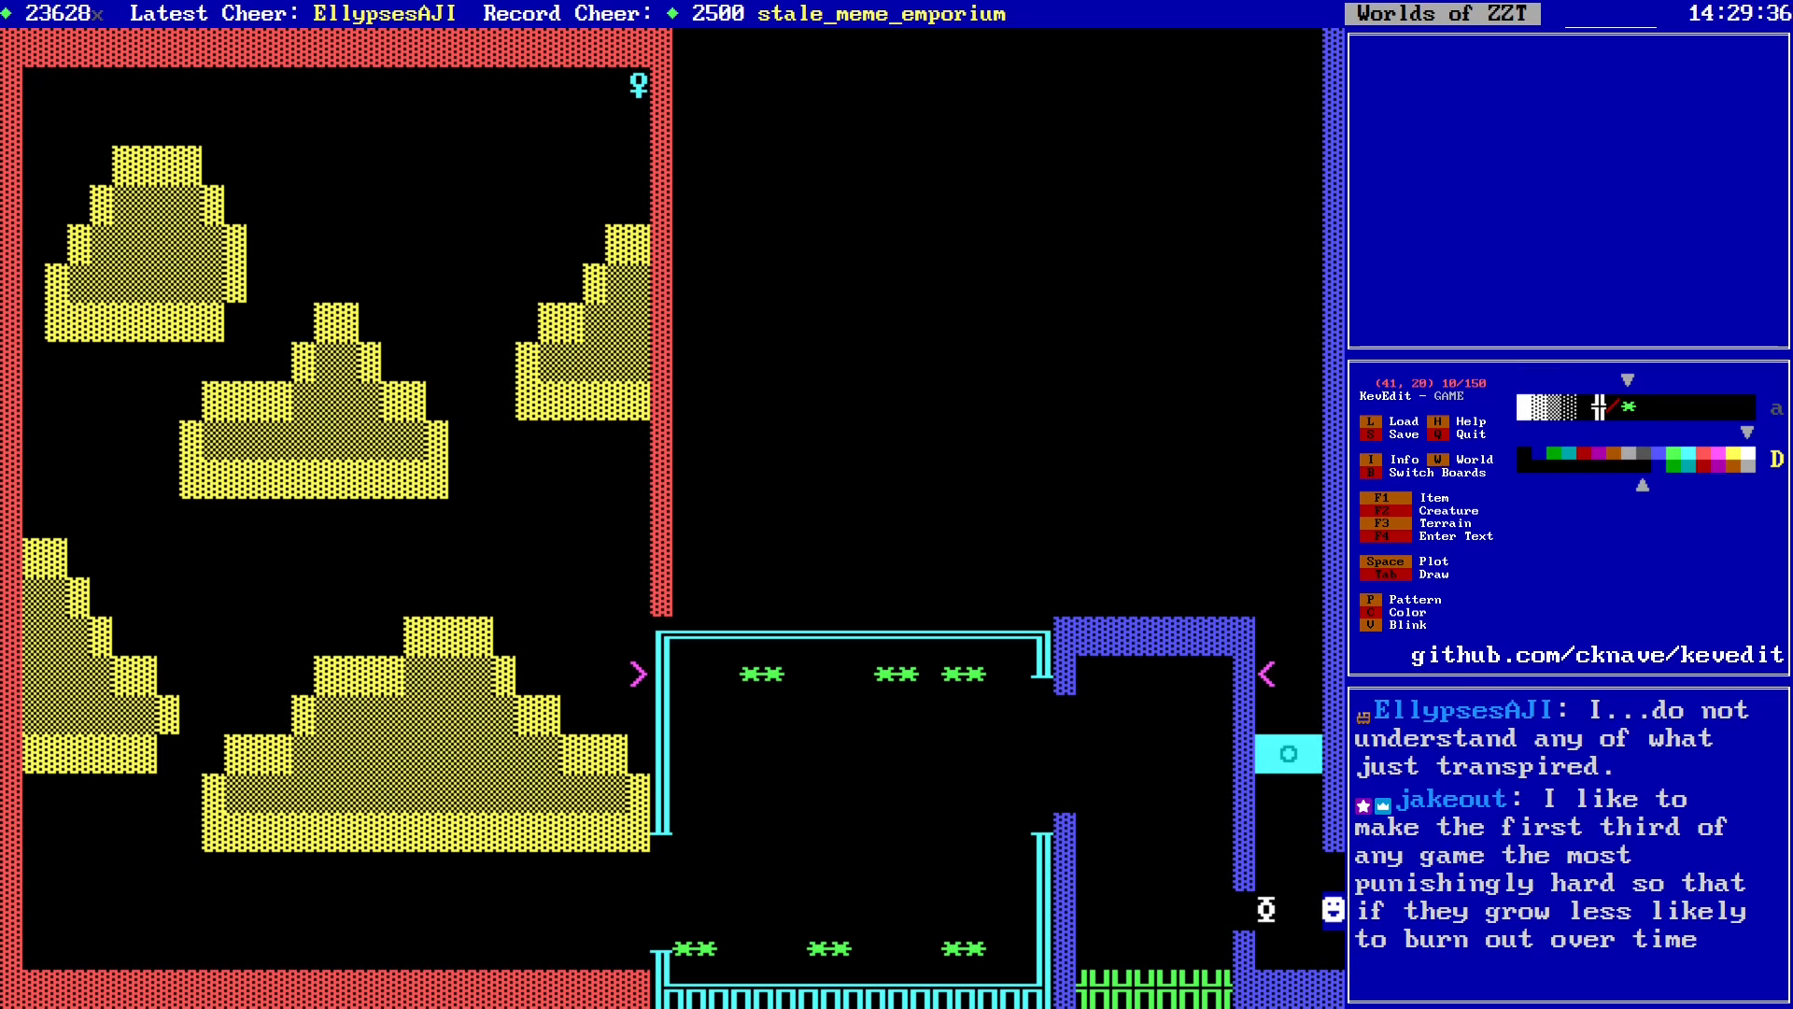
pyautogui.press('Down')
pyautogui.press('Down')
pyautogui.press('Down')
pyautogui.press('Right')
pyautogui.press('Down')
pyautogui.press('Left')
pyautogui.press('space')
pyautogui.press('Left')
pyautogui.press('space')
# Step: Place a pair of forest tiles at (37, 17) and (38, 17) along the room's upper wall
pyautogui.press('Left')
pyautogui.press('Left')
pyautogui.press('Up')
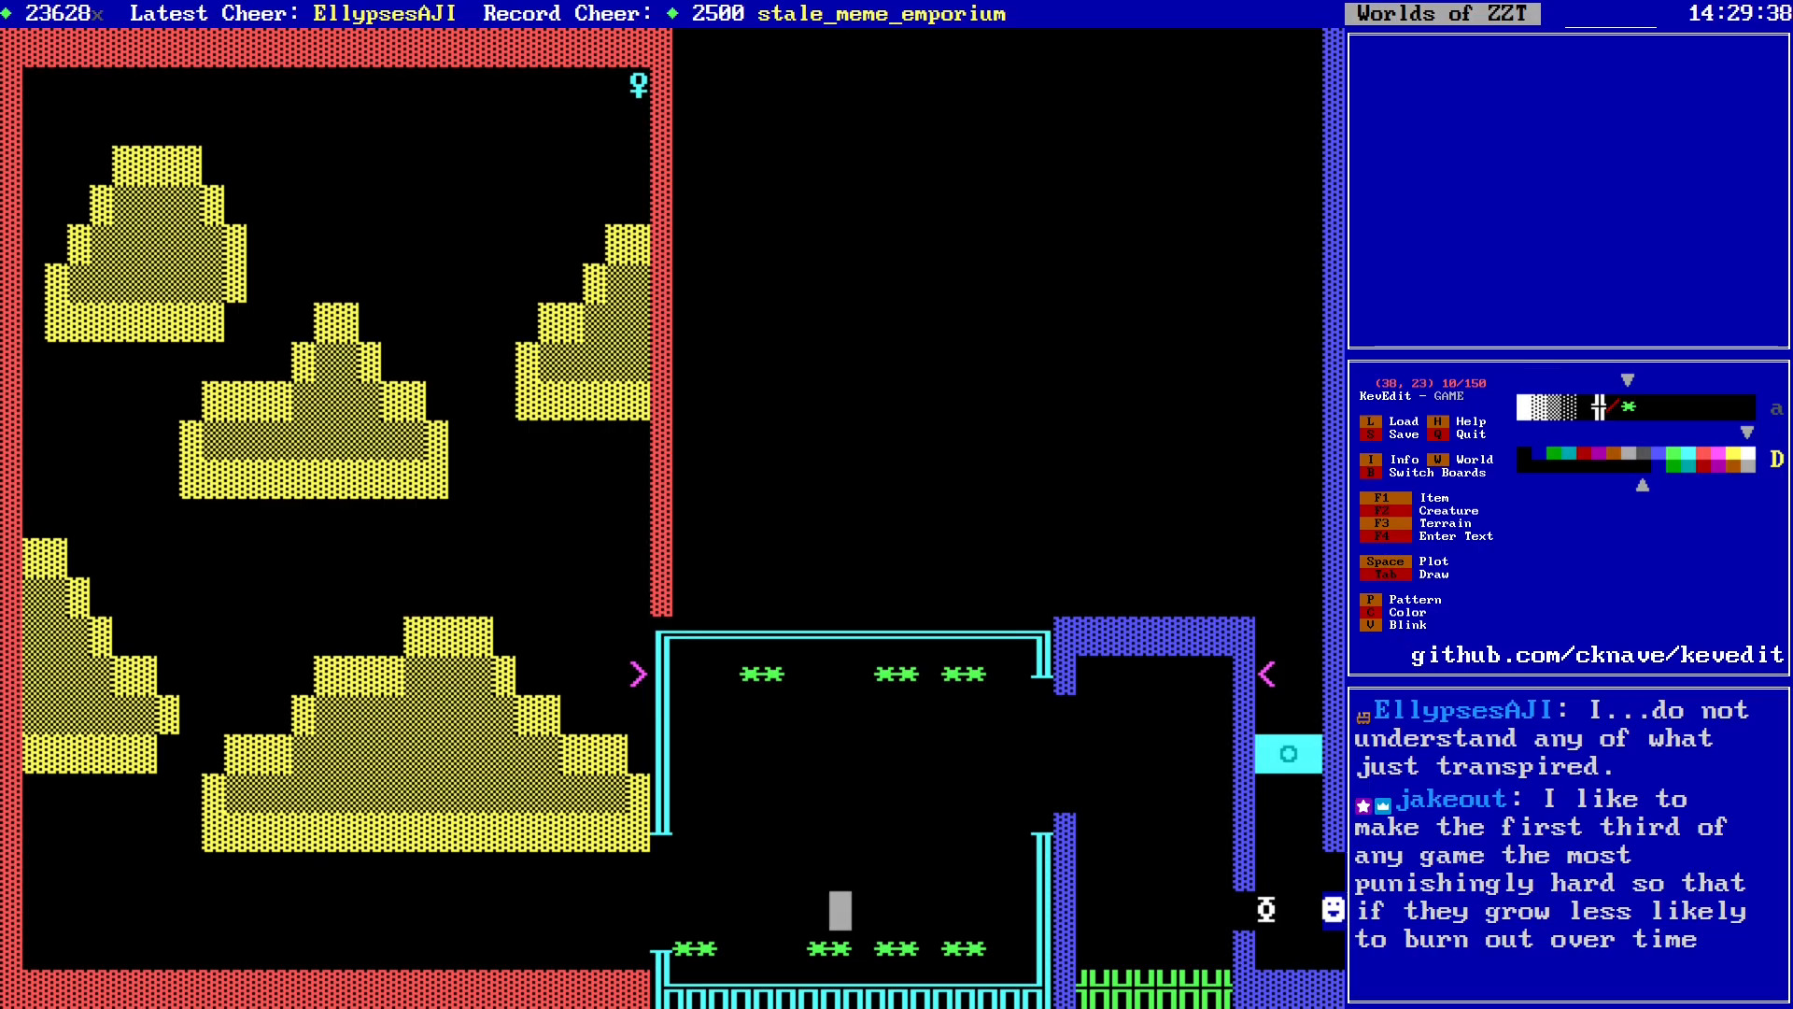
pyautogui.press('Up')
pyautogui.press('Up')
pyautogui.press('Up')
pyautogui.press('Up')
pyautogui.press('Up')
pyautogui.press('Up')
pyautogui.press('space')
pyautogui.press('Left')
pyautogui.press('space')
# Step: Place a pair of forest tiles at (34, 24) and (35, 24) along the room's lower wall
pyautogui.press('Left')
pyautogui.press('Left')
pyautogui.press('Left')
pyautogui.press('Down')
pyautogui.press('Down')
pyautogui.press('Down')
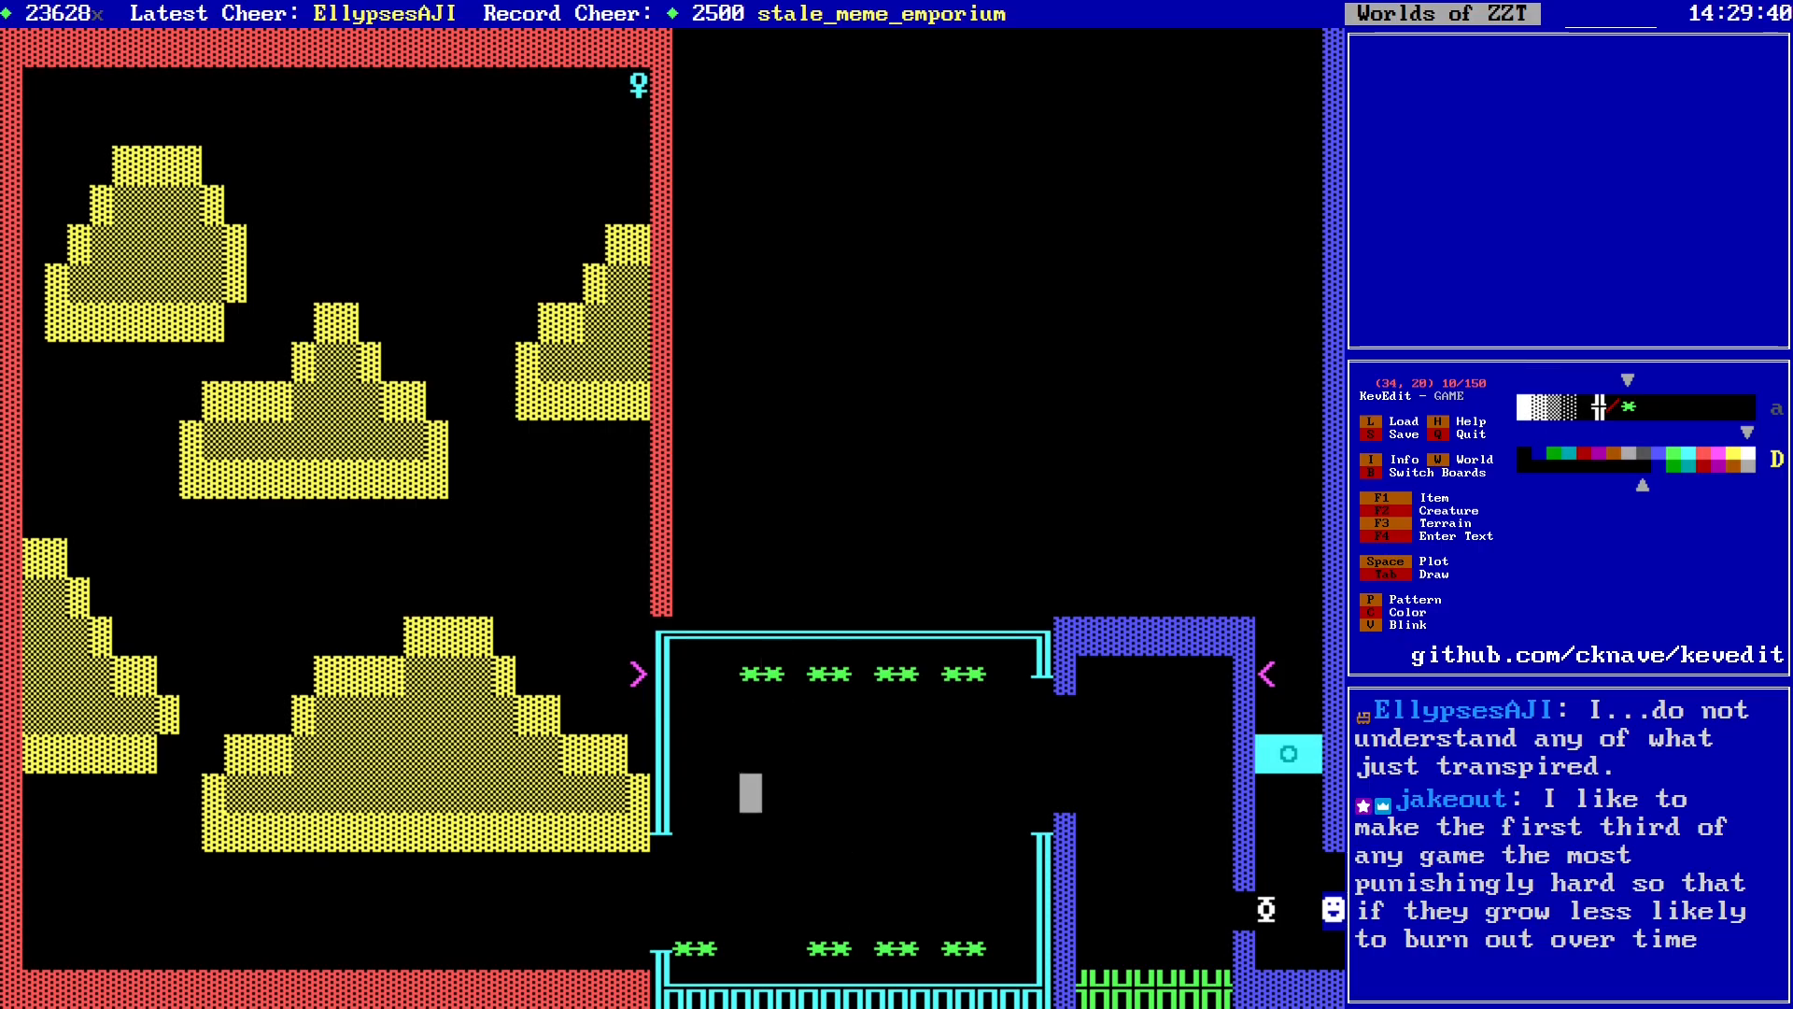
pyautogui.press('Down')
pyautogui.press('Down')
pyautogui.press('Down')
pyautogui.press('Down')
pyautogui.press('Right')
pyautogui.press('space')
pyautogui.press('Left')
pyautogui.press('space')
# Step: Place a pair of forest tiles at (31, 17) and (32, 17) beside the room's cyan wall
pyautogui.press('Left')
pyautogui.press('Left')
pyautogui.press('Up')
pyautogui.press('Up')
pyautogui.press('Up')
pyautogui.press('Up')
pyautogui.press('Up')
pyautogui.press('Up')
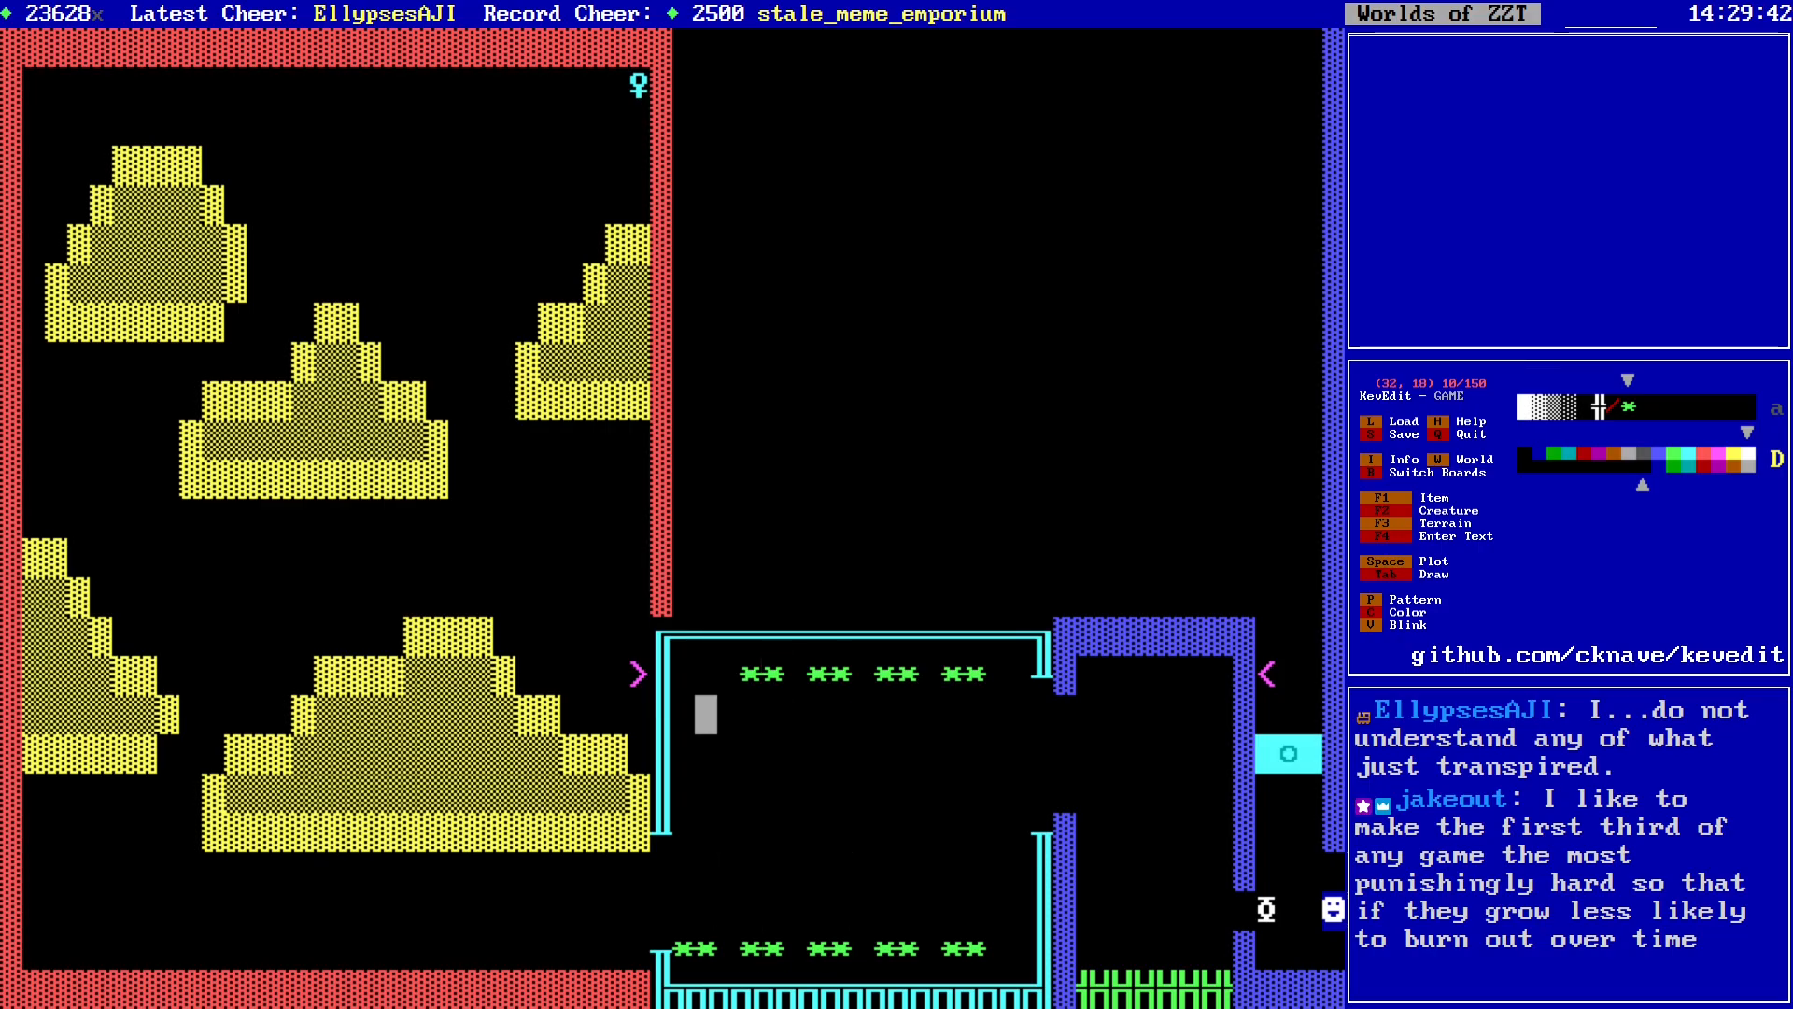
pyautogui.press('Up')
pyautogui.press('space')
pyautogui.press('Left')
pyautogui.press('space')
# Step: Save the world as GAME.zzt, overwriting the existing file
pyautogui.press('Down')
pyautogui.press('Down')
pyautogui.press('s')
pyautogui.press('Return')
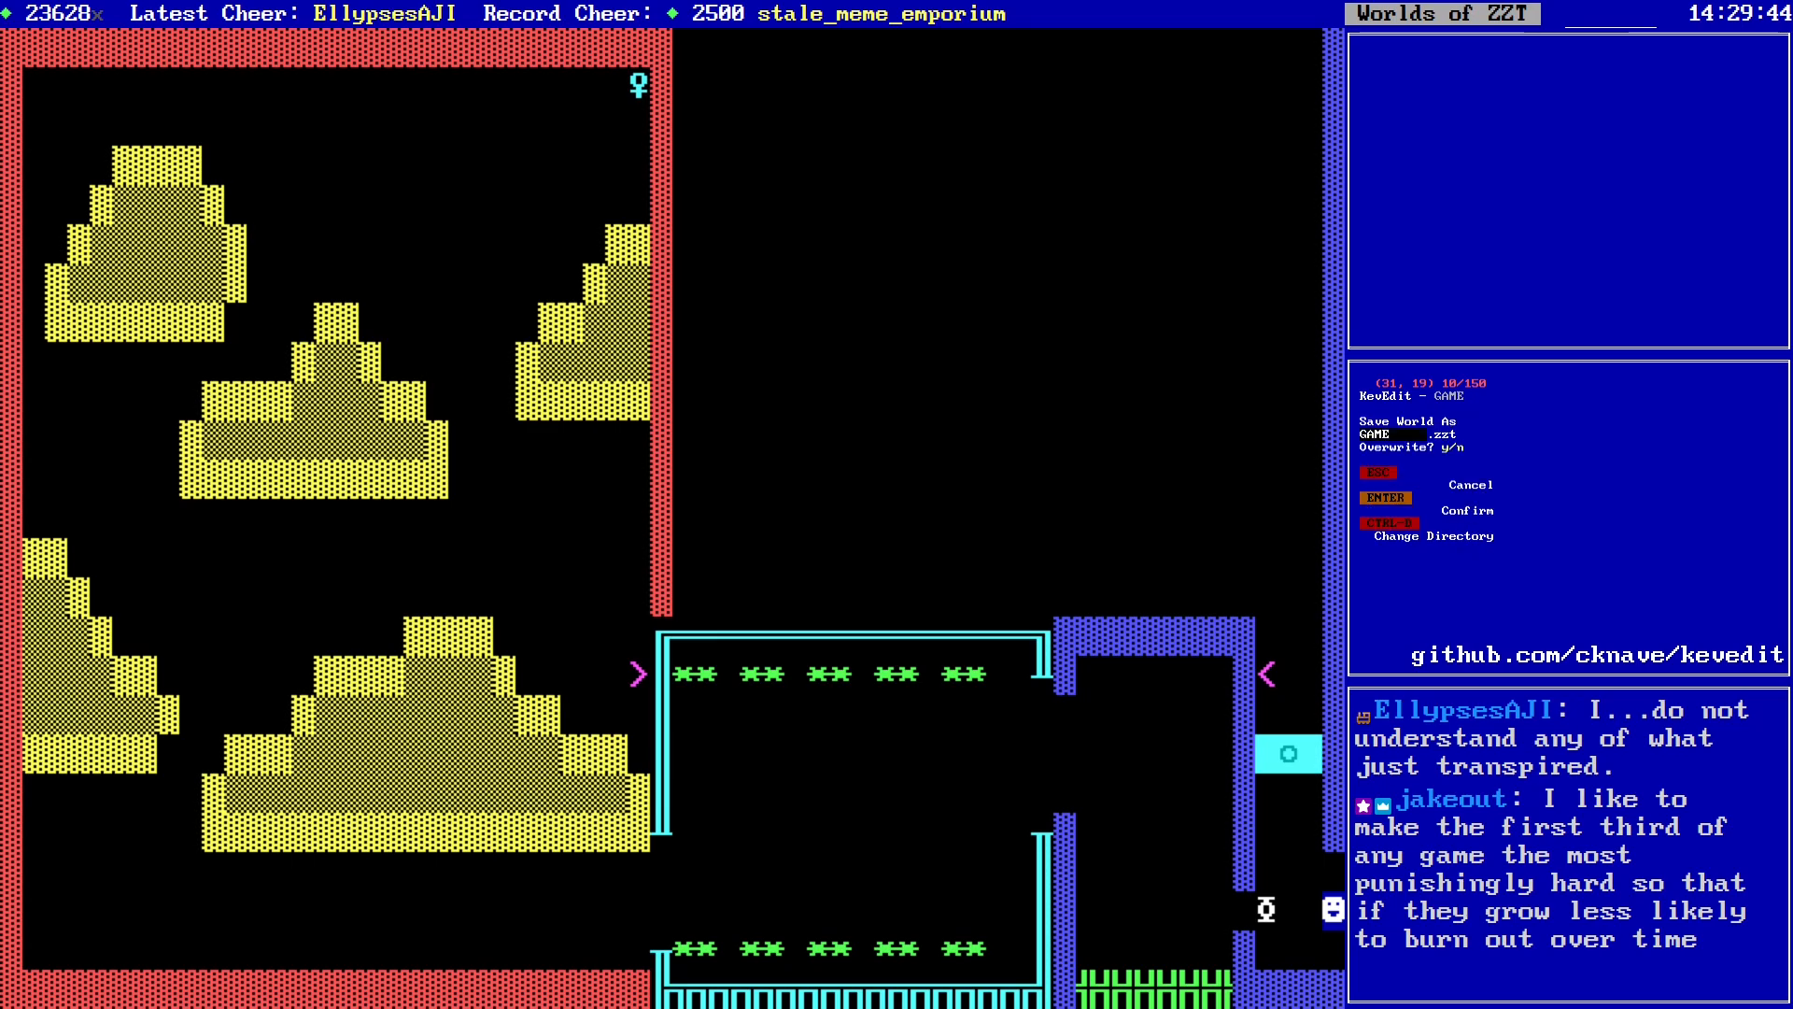
pyautogui.press('y')
pyautogui.press('Down')
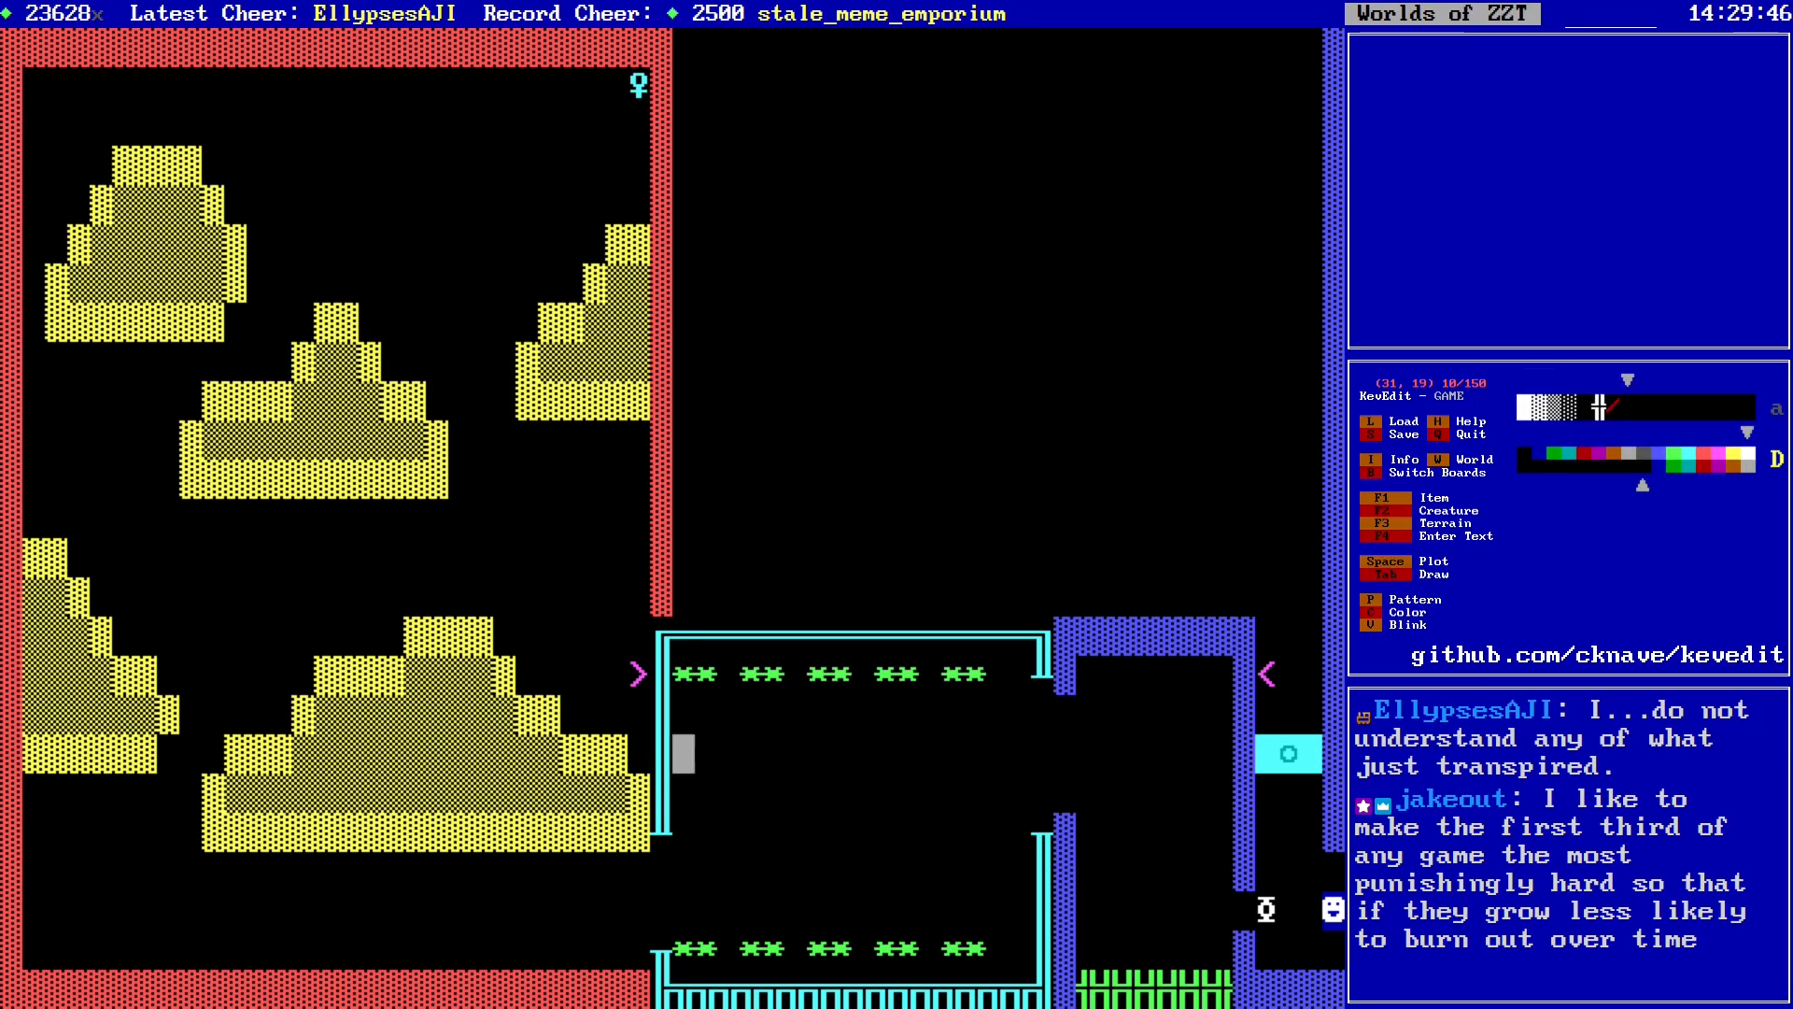
pyautogui.press('Down')
pyautogui.press('Up')
pyautogui.press('Up')
pyautogui.press('Up')
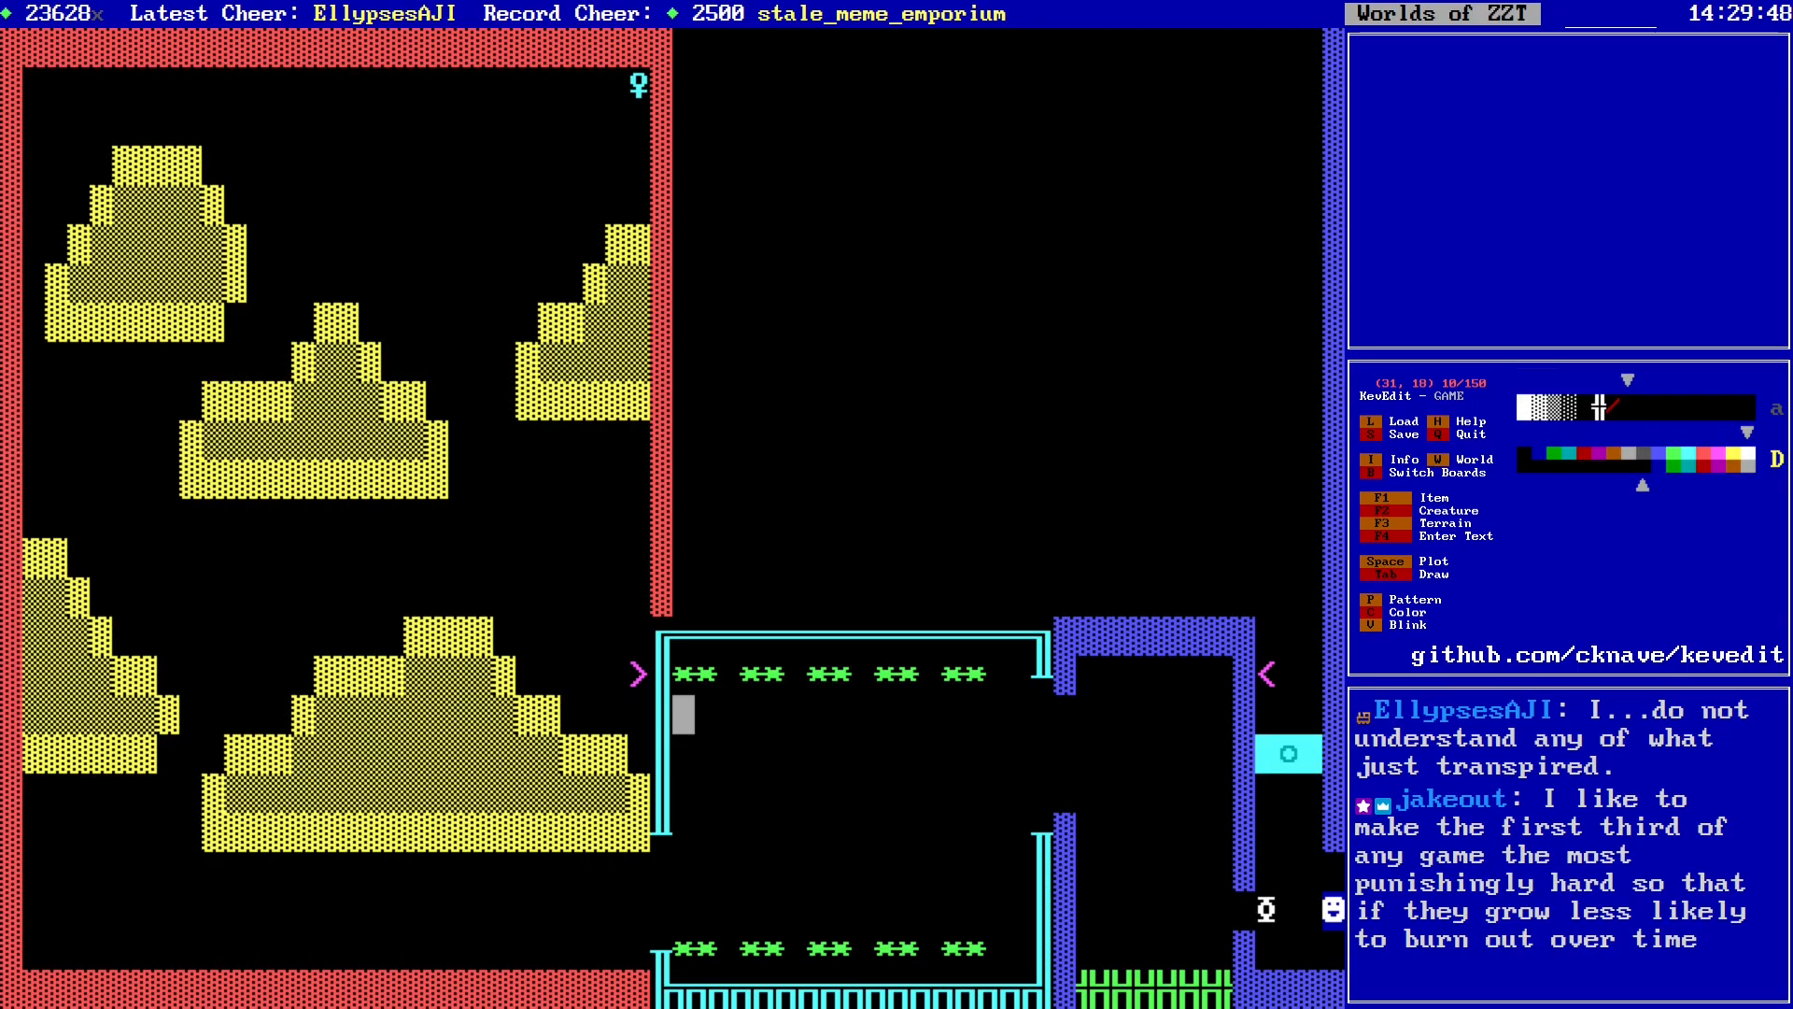
pyautogui.press('Down')
pyautogui.press('Down')
pyautogui.press('Right')
pyautogui.press('Down')
pyautogui.press('Down')
pyautogui.press('Left')
pyautogui.press('Left')
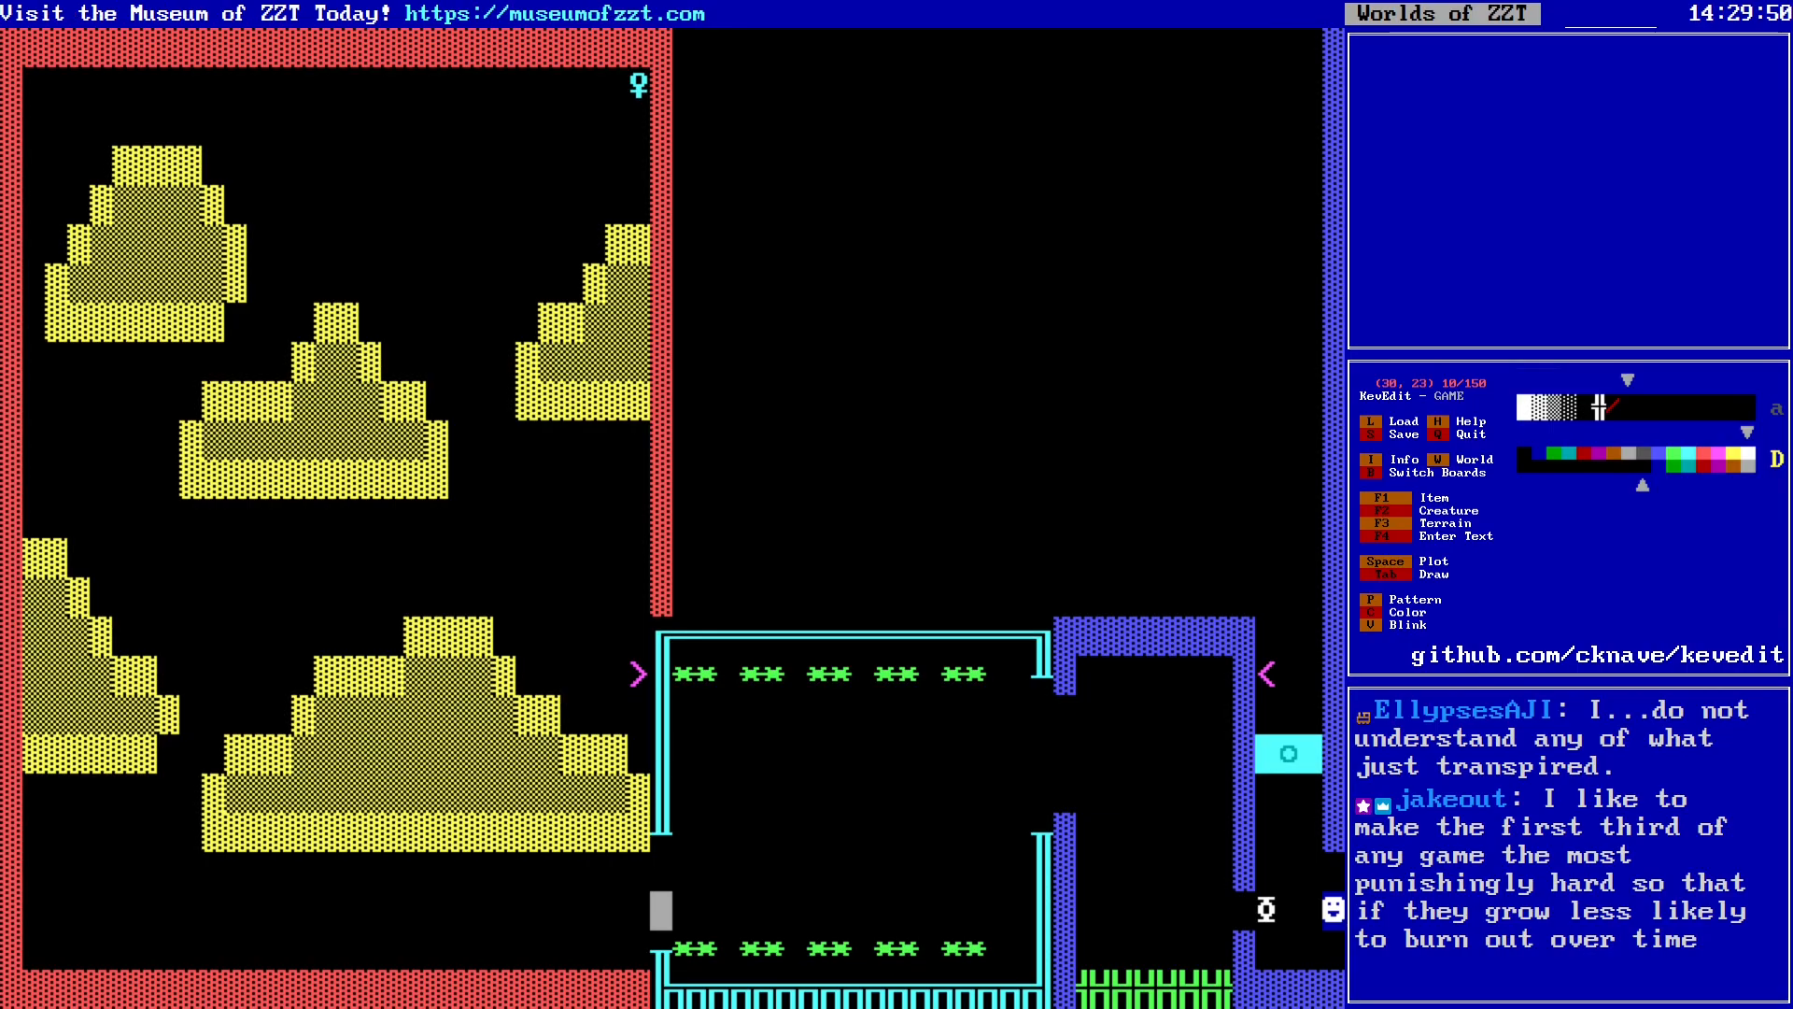
# Step: Place a white object at (31, 23), just above the lower forest row, and set its cycle to 1
pyautogui.press('Up')
pyautogui.press('Right')
pyautogui.press('Down')
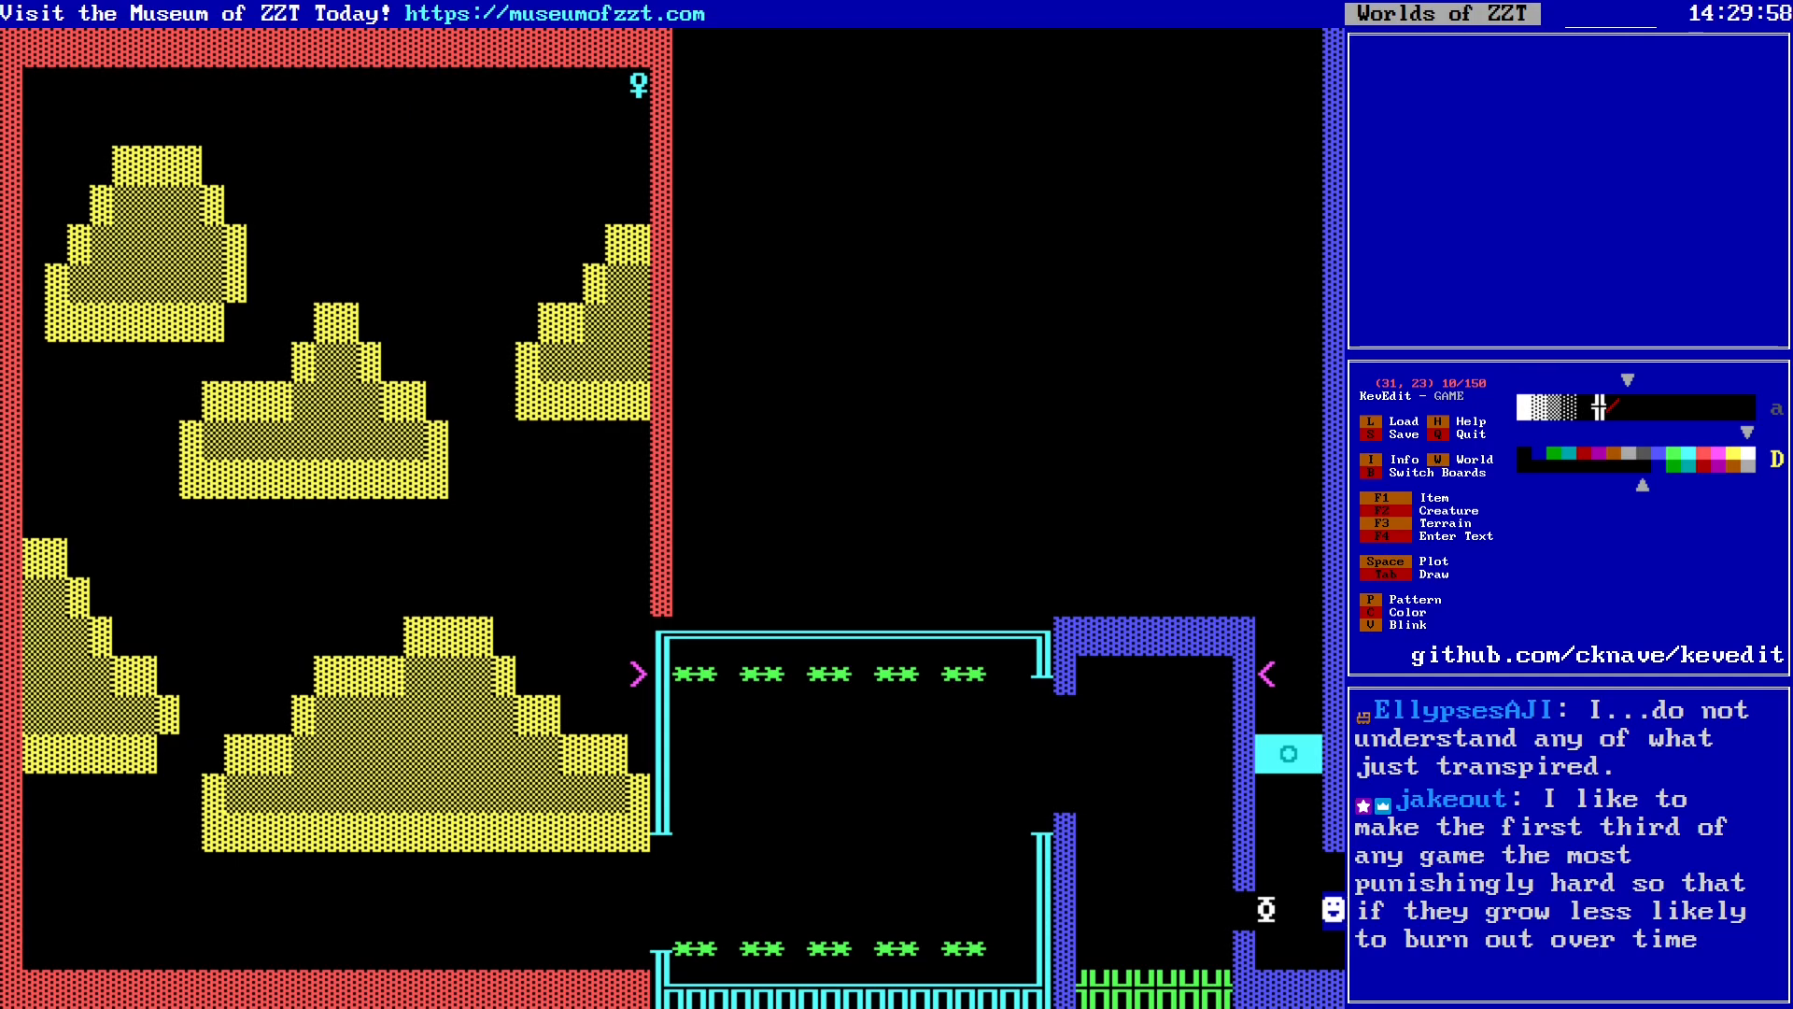
pyautogui.press('F2')
pyautogui.press('o')
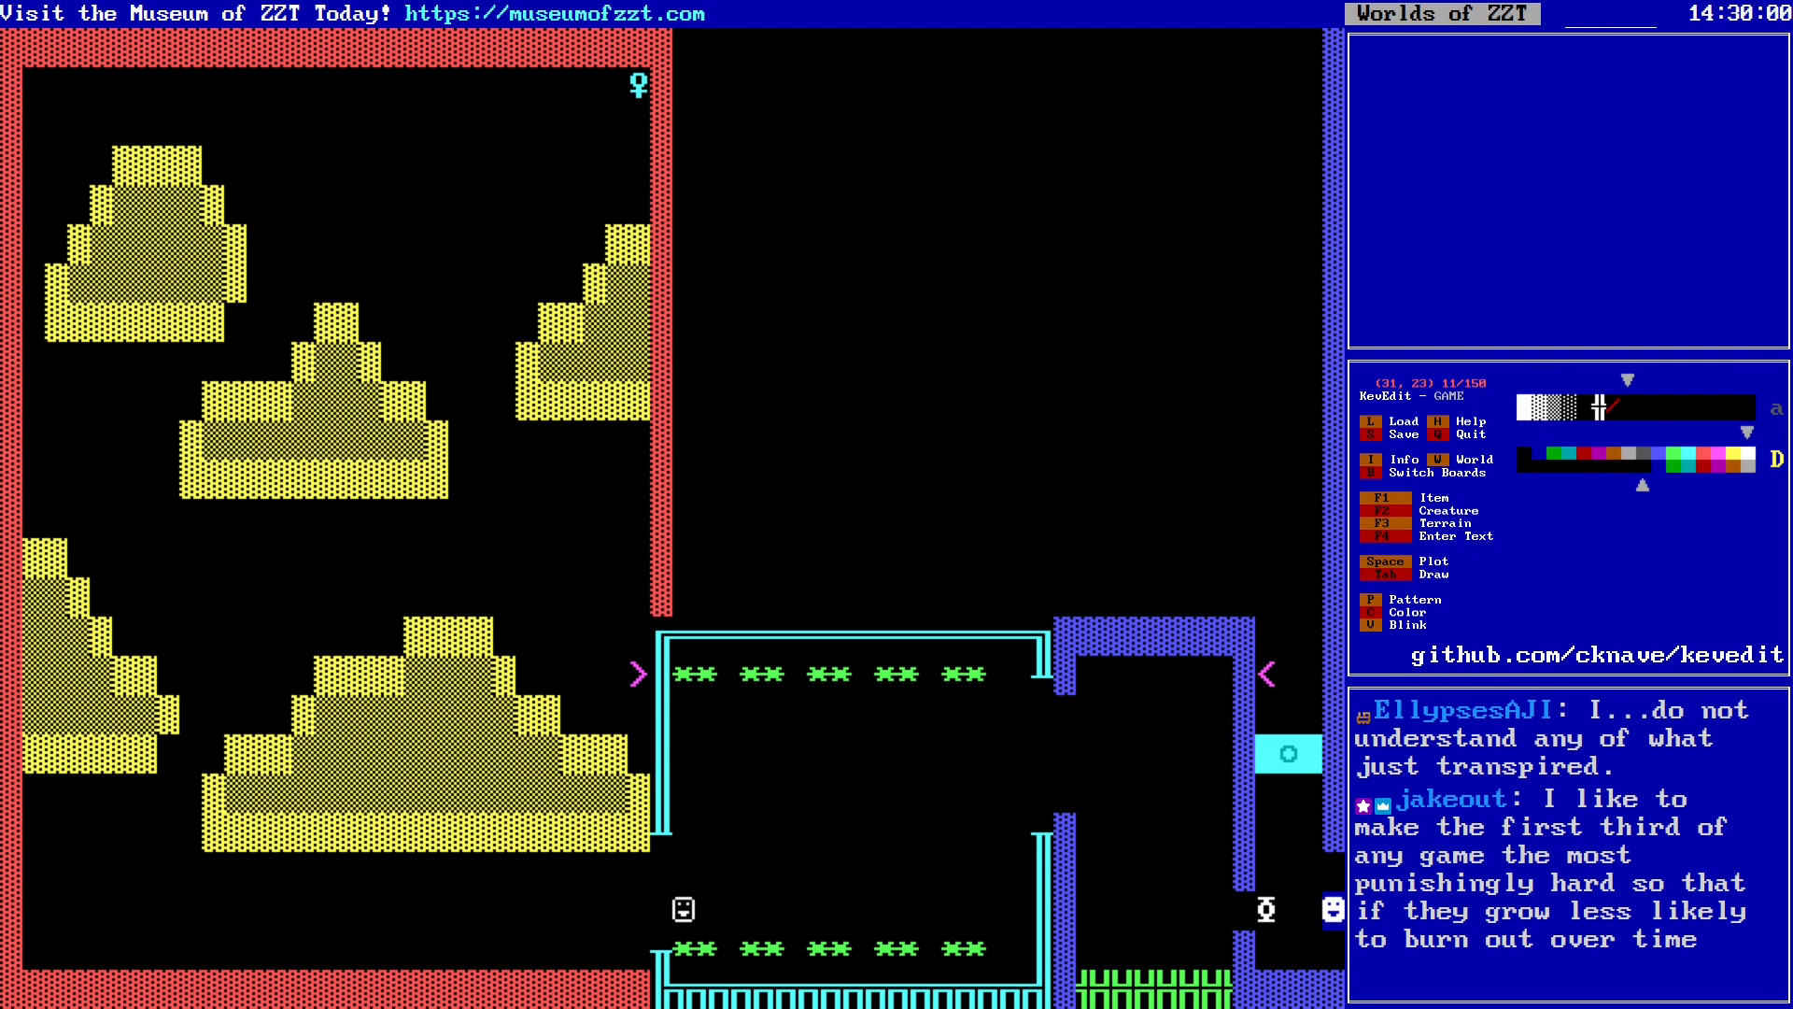
pyautogui.press('Return')
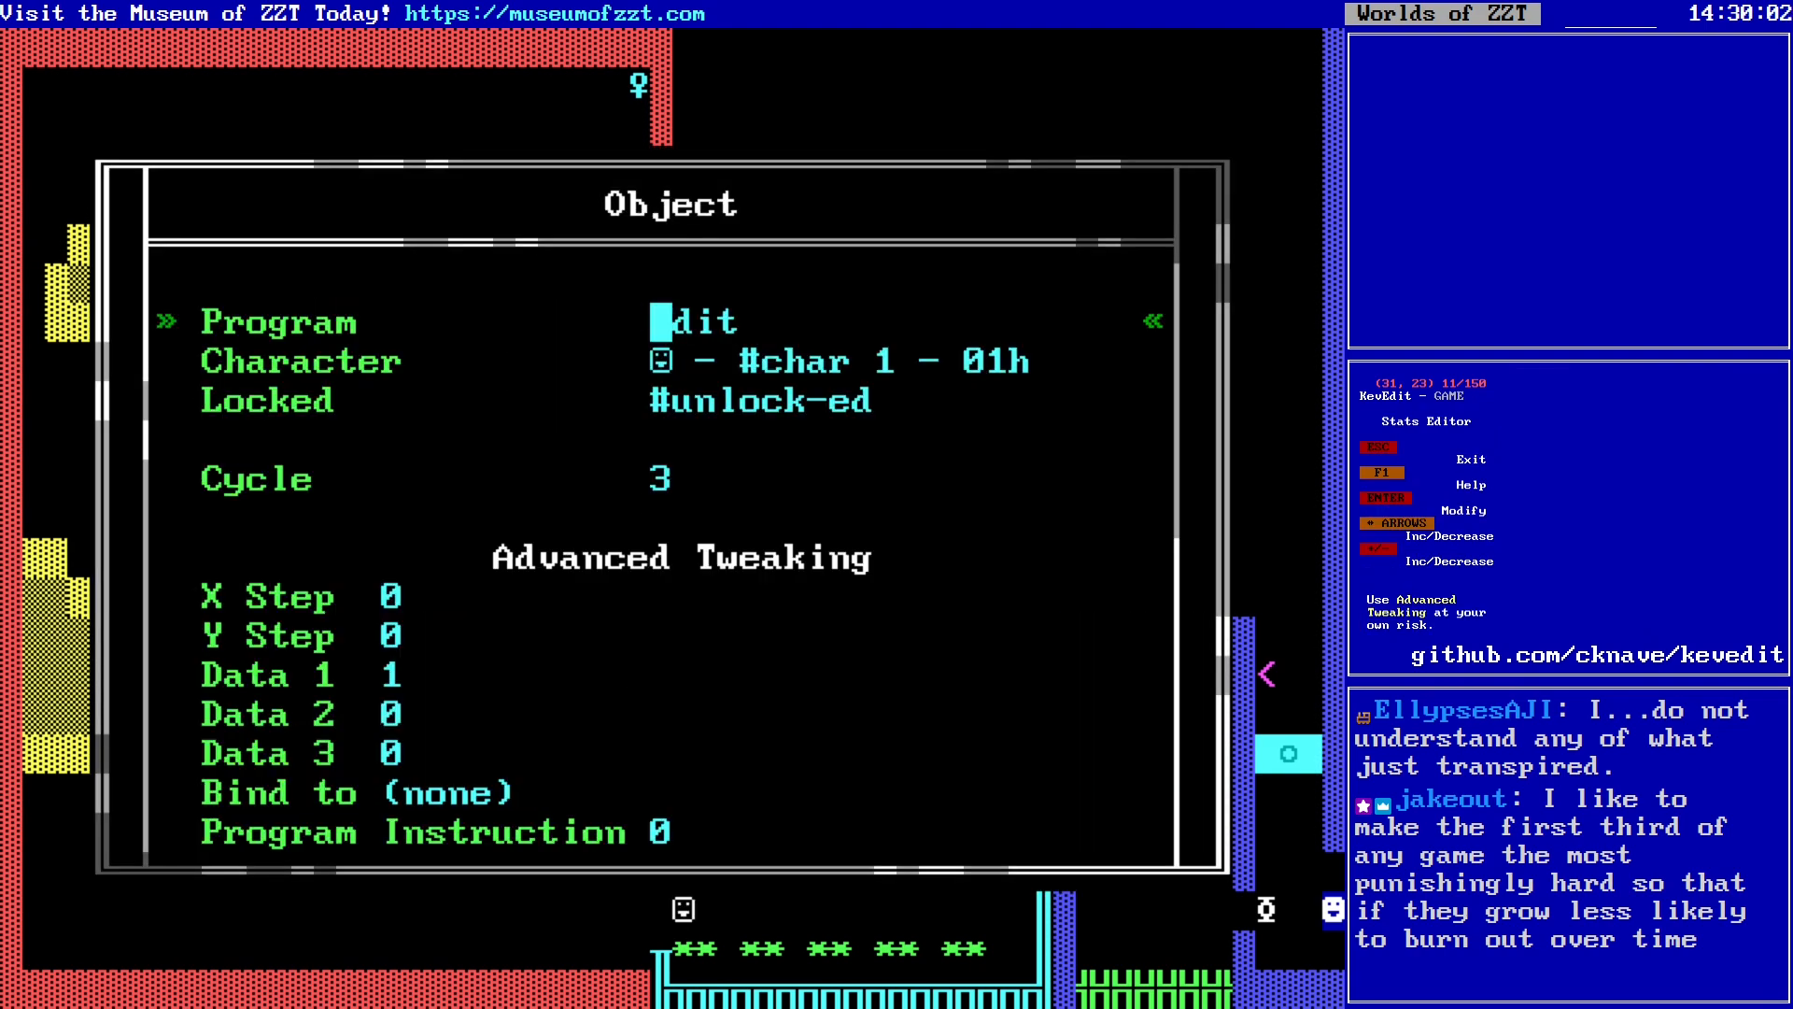
pyautogui.press('Down')
pyautogui.press('Down')
pyautogui.press('Down')
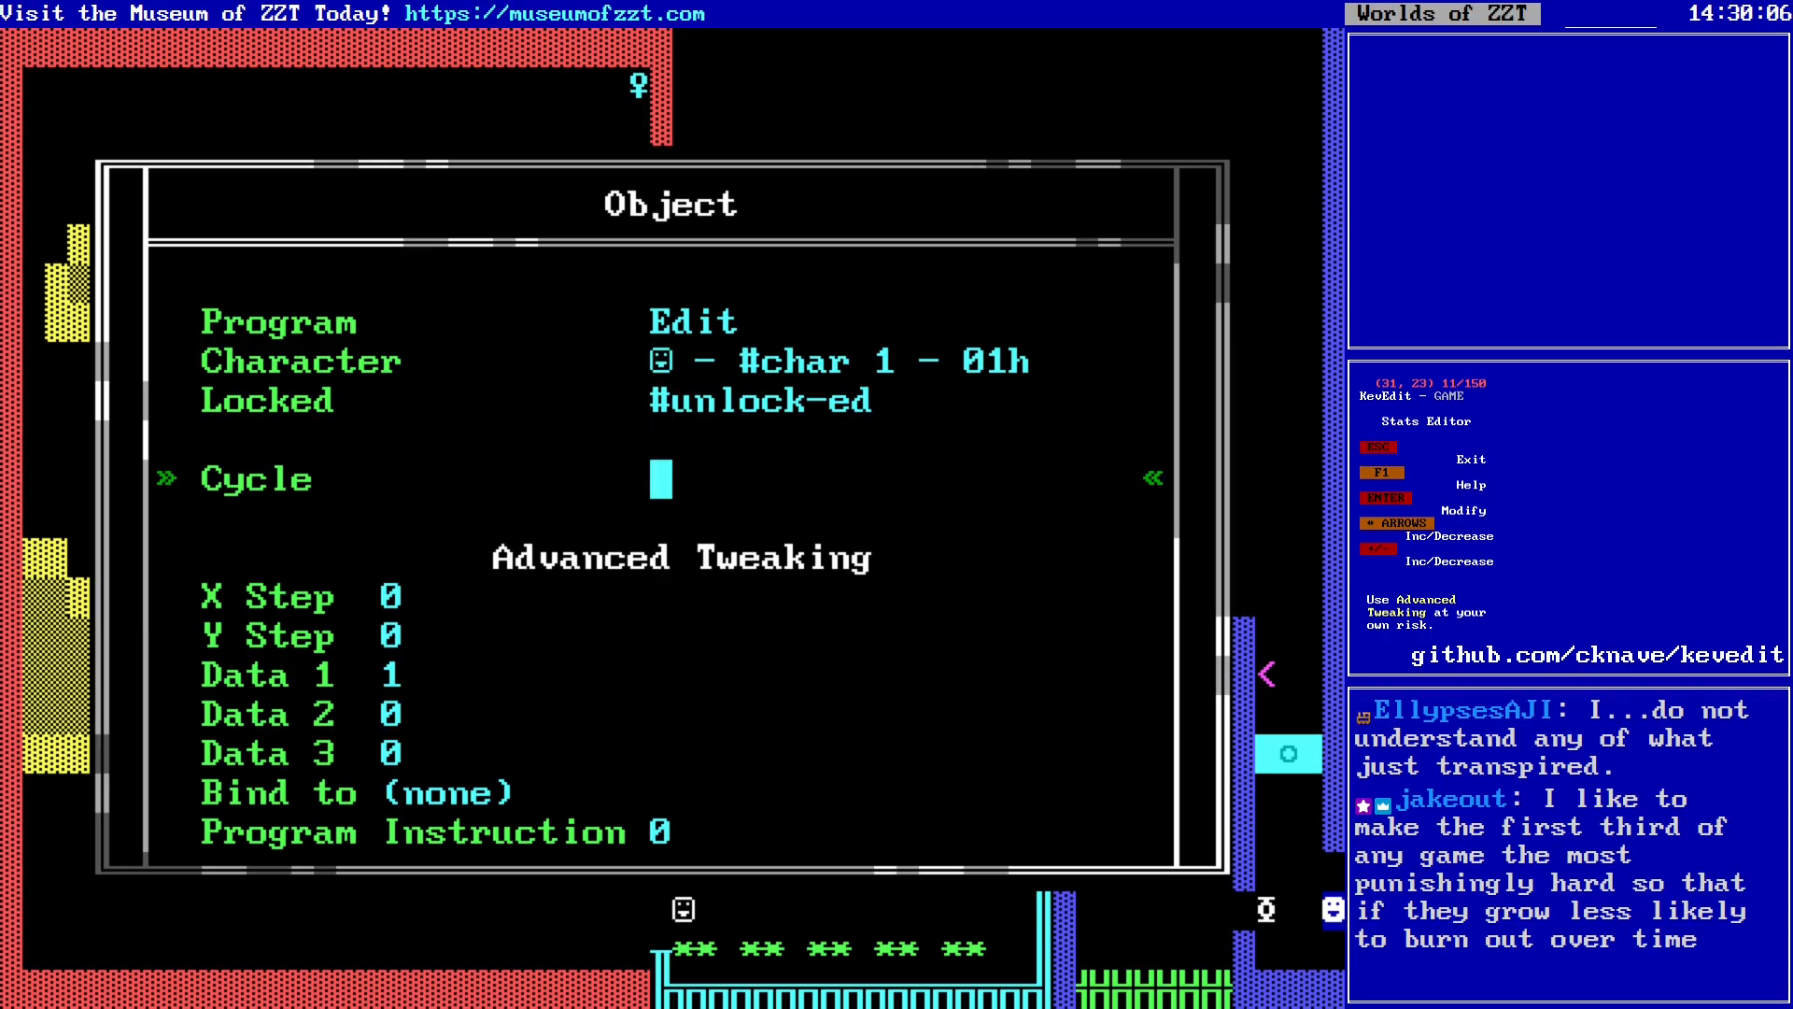
pyautogui.press('Escape')
# Step: Place a bullet at (31, 22), directly above the object, and examine its Direction and Fired By settings
pyautogui.press('F2')
pyautogui.press('Up')
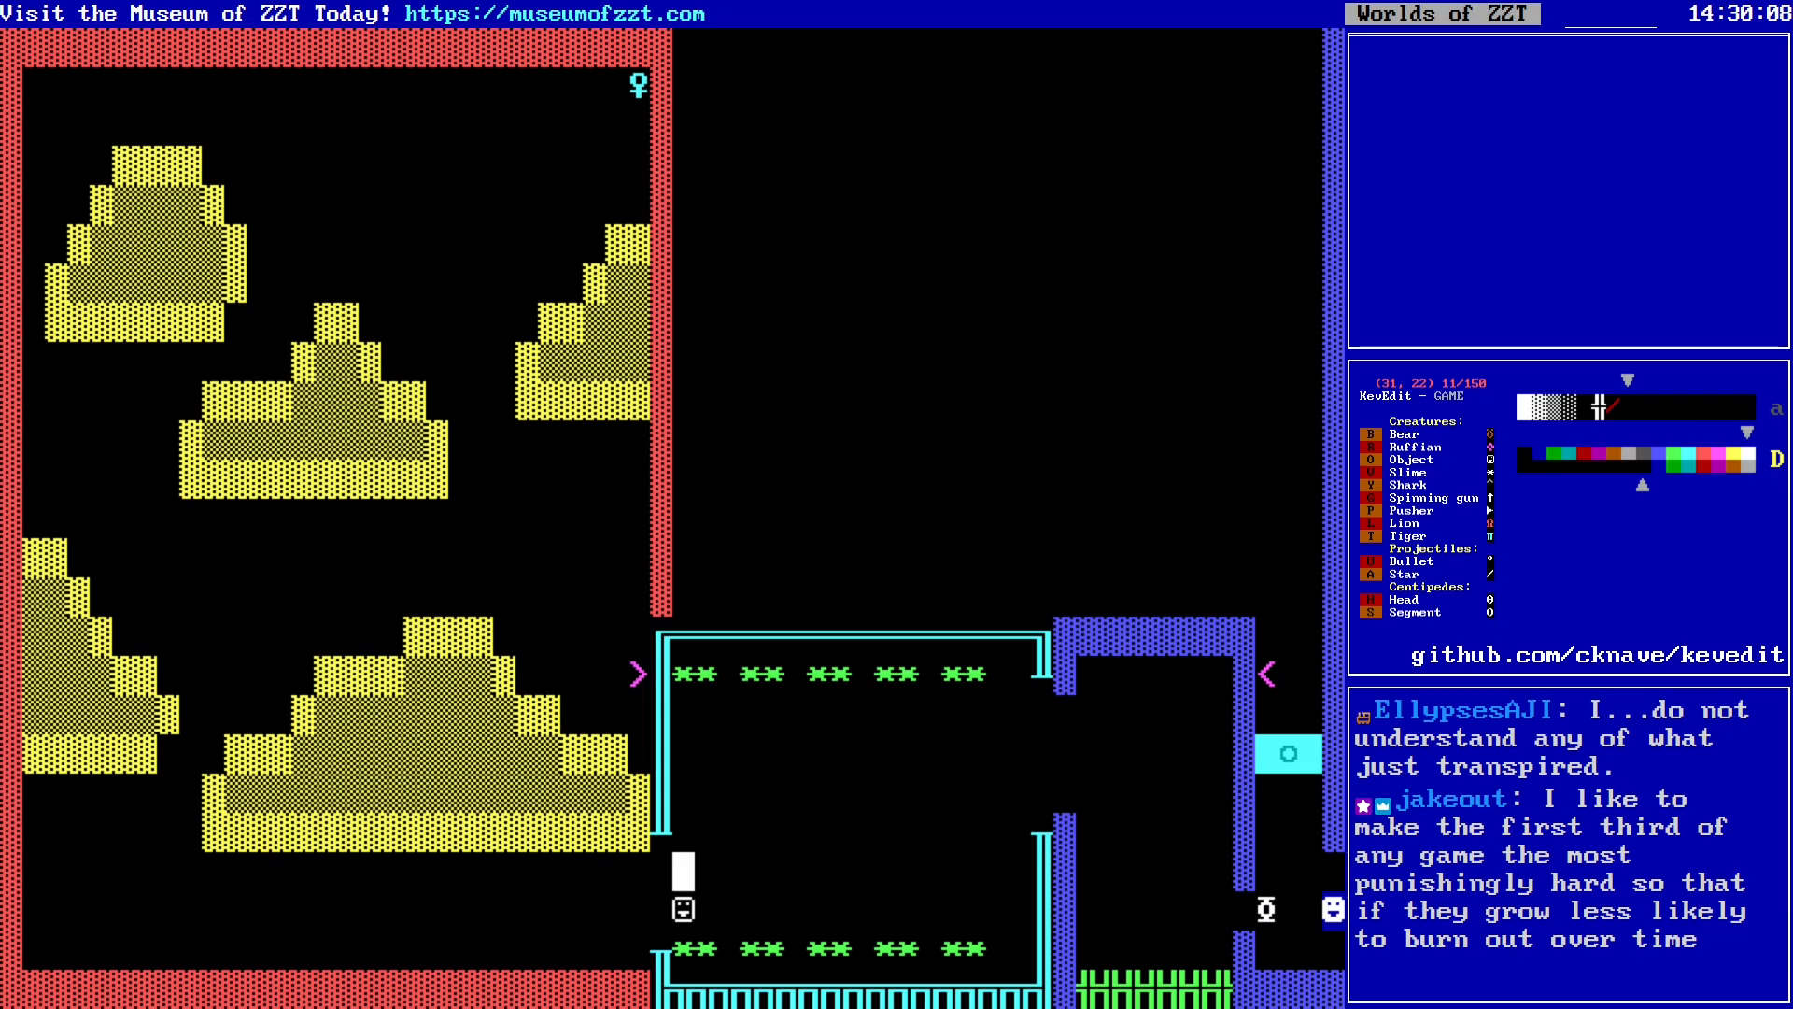
pyautogui.press('Escape')
pyautogui.press('F2')
pyautogui.press('u')
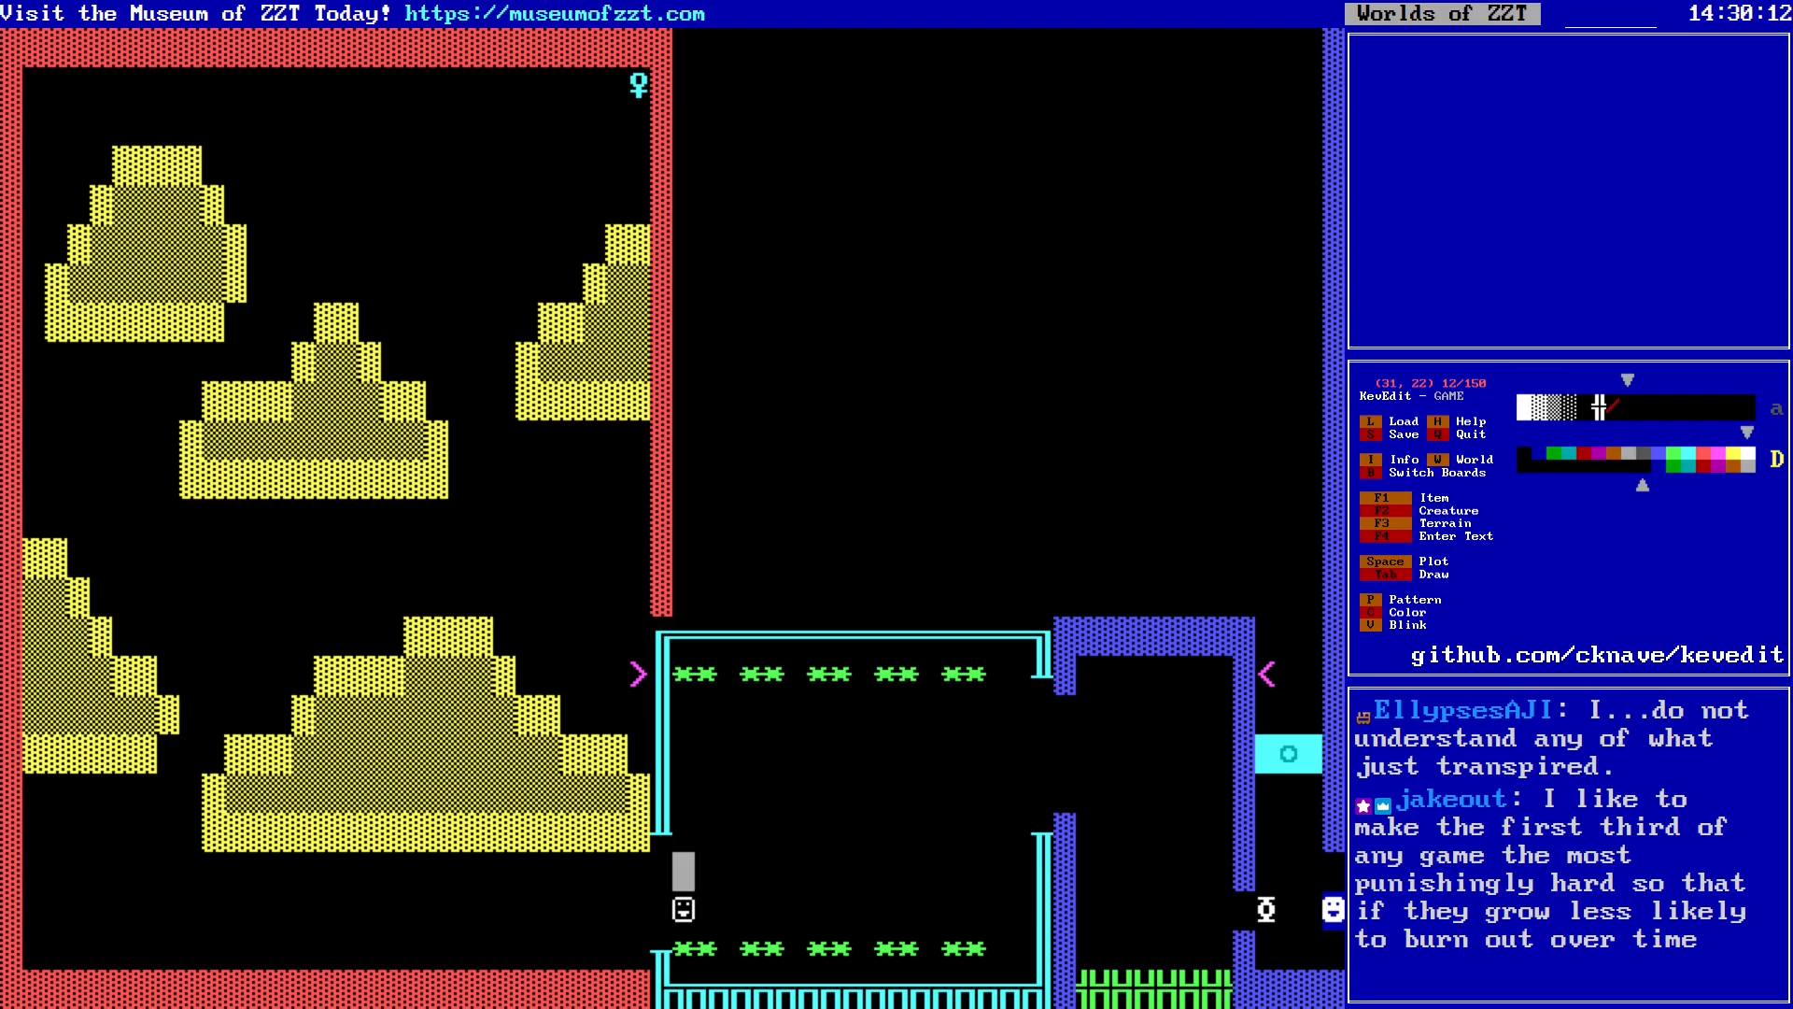
pyautogui.press('Return')
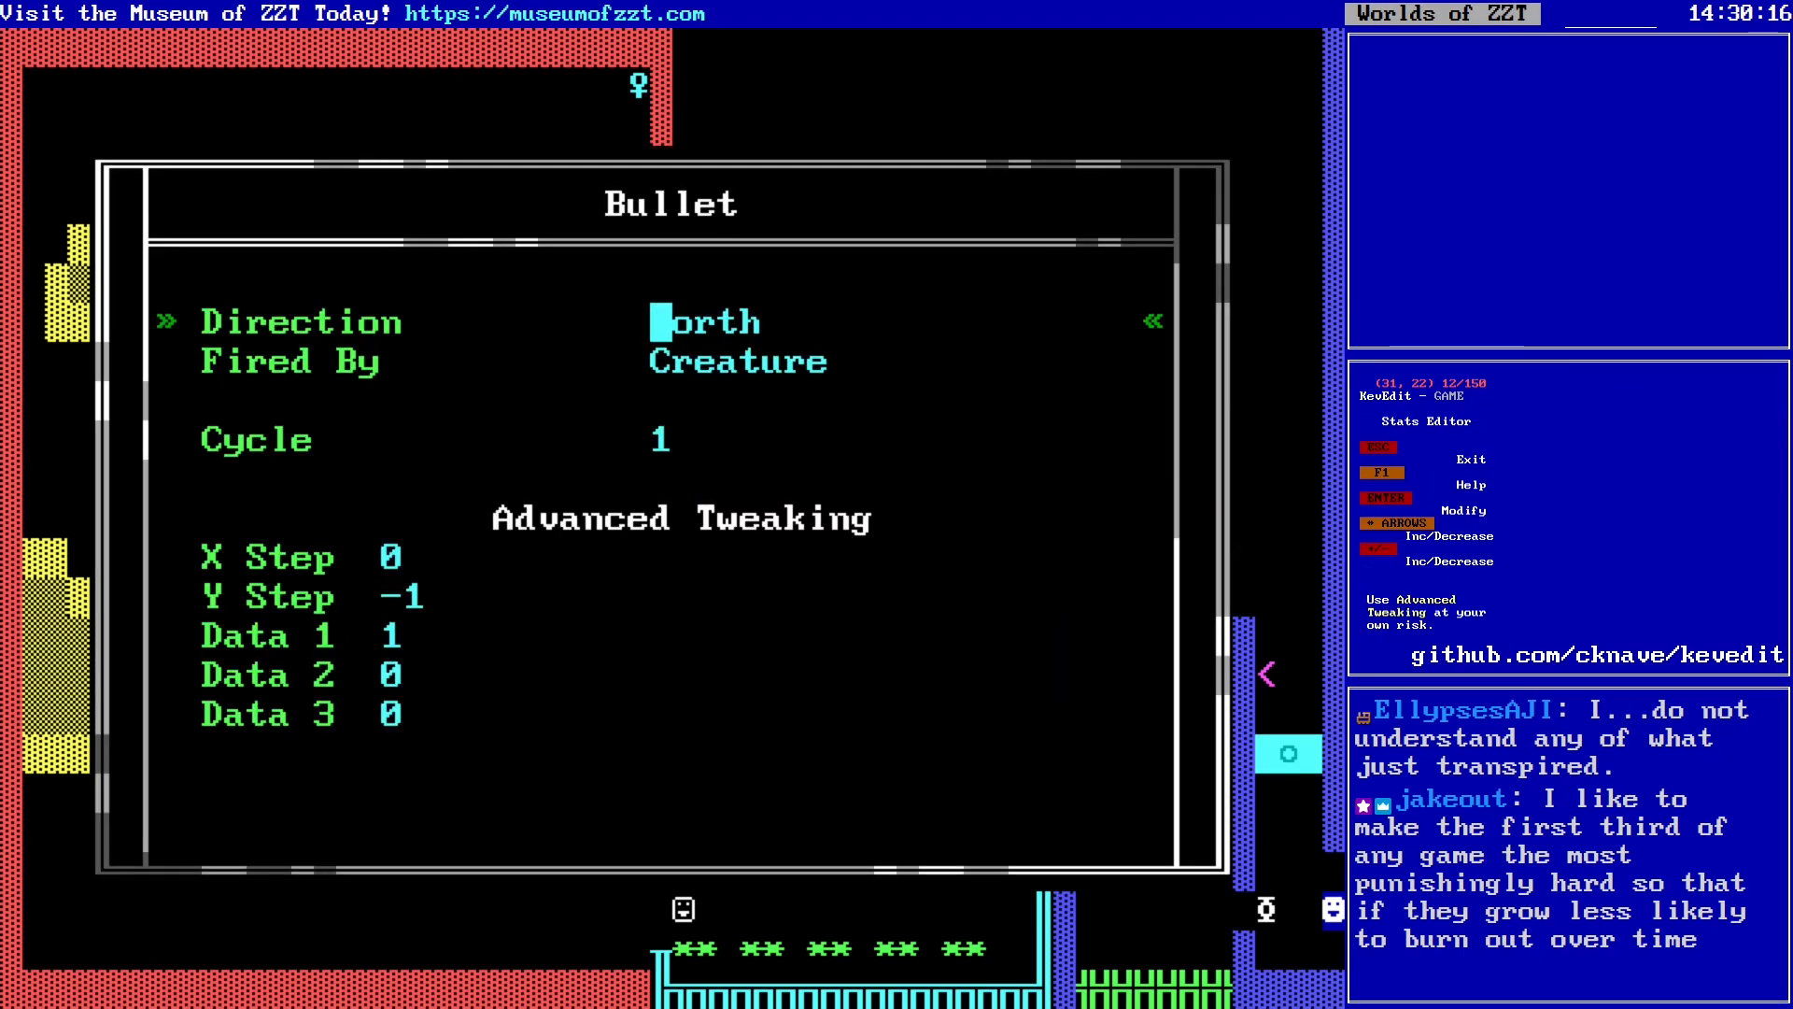
pyautogui.press('Down')
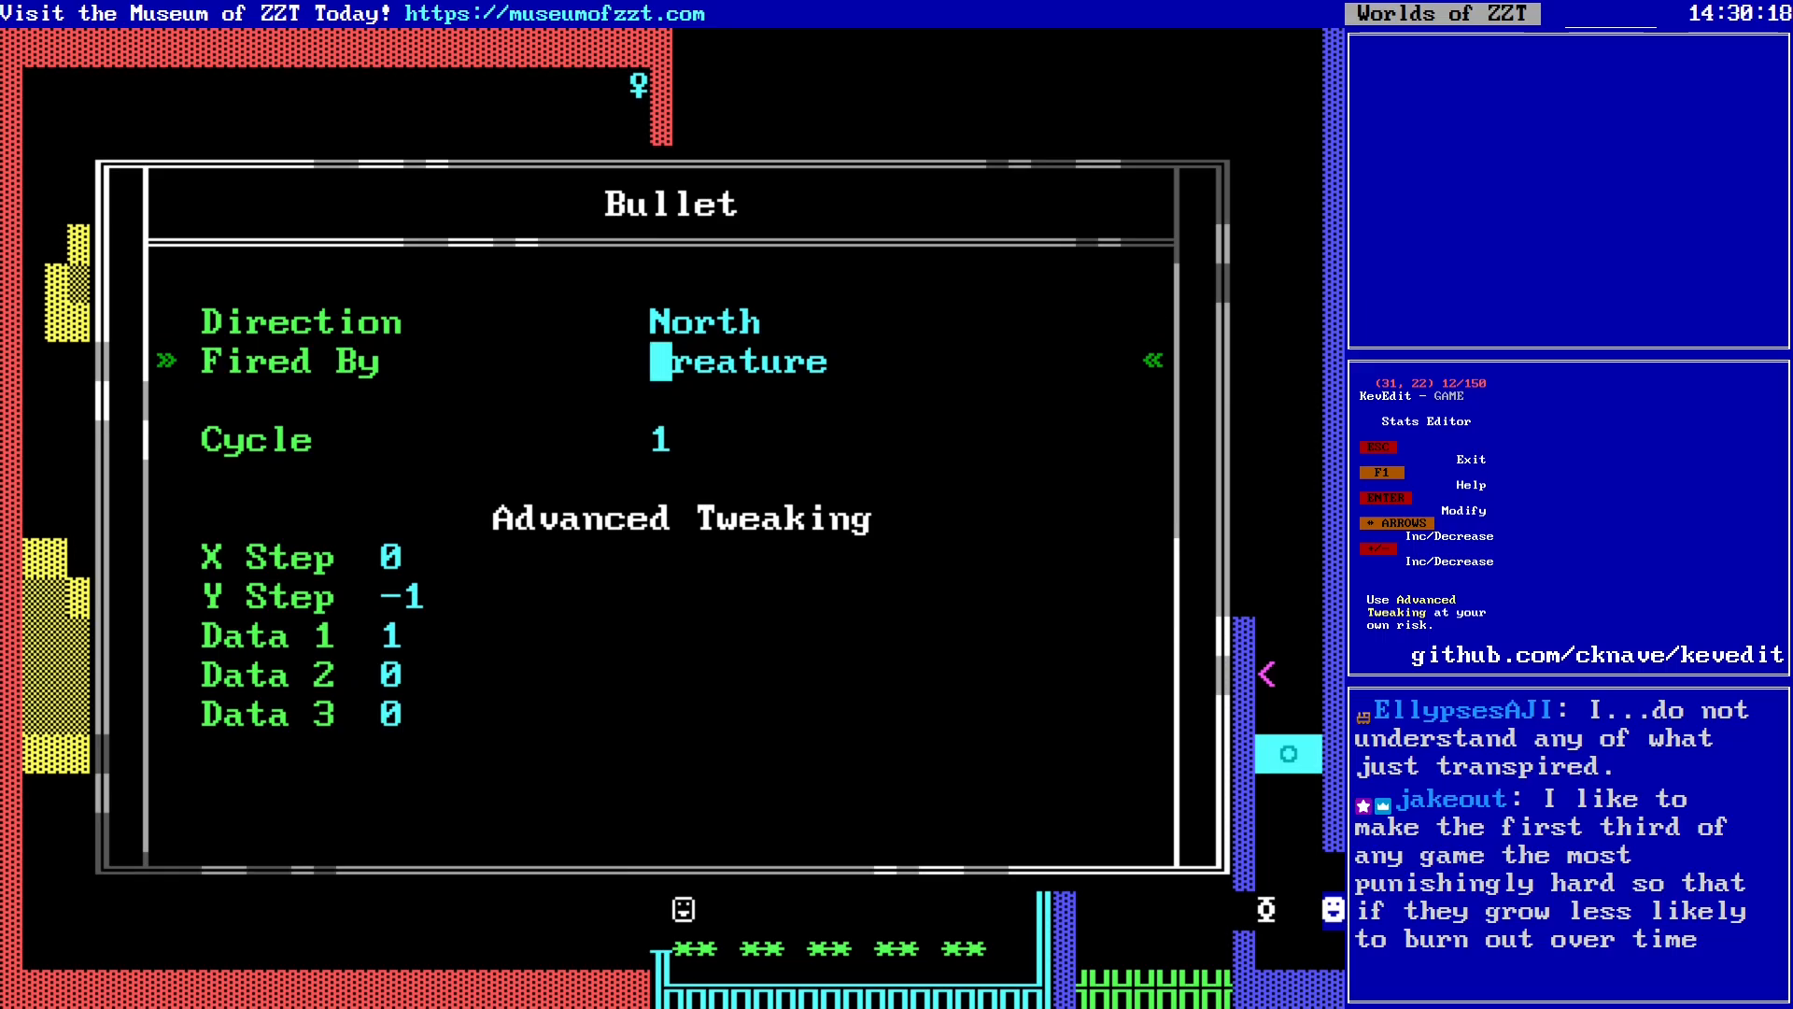
pyautogui.press('Escape')
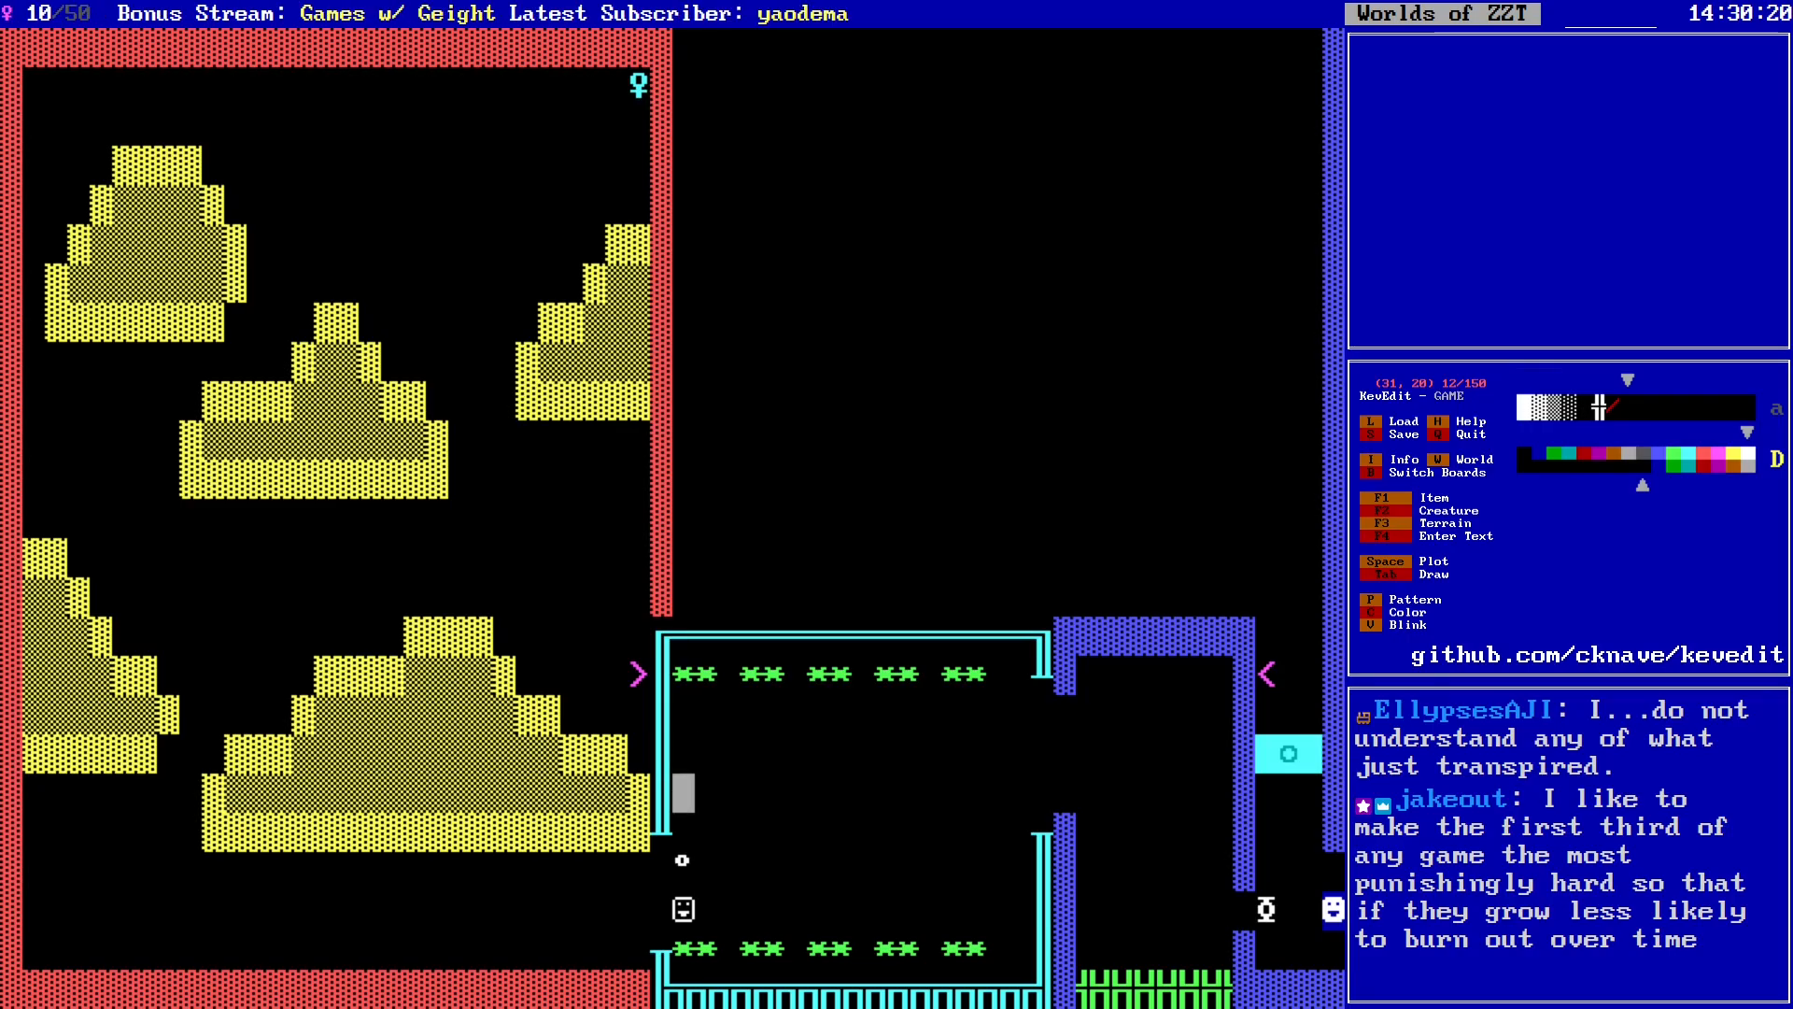
# Step: Delete the bullet at (31, 22) above the object
pyautogui.press('Down')
pyautogui.press('Delete')
pyautogui.press('s')
pyautogui.press('Return')
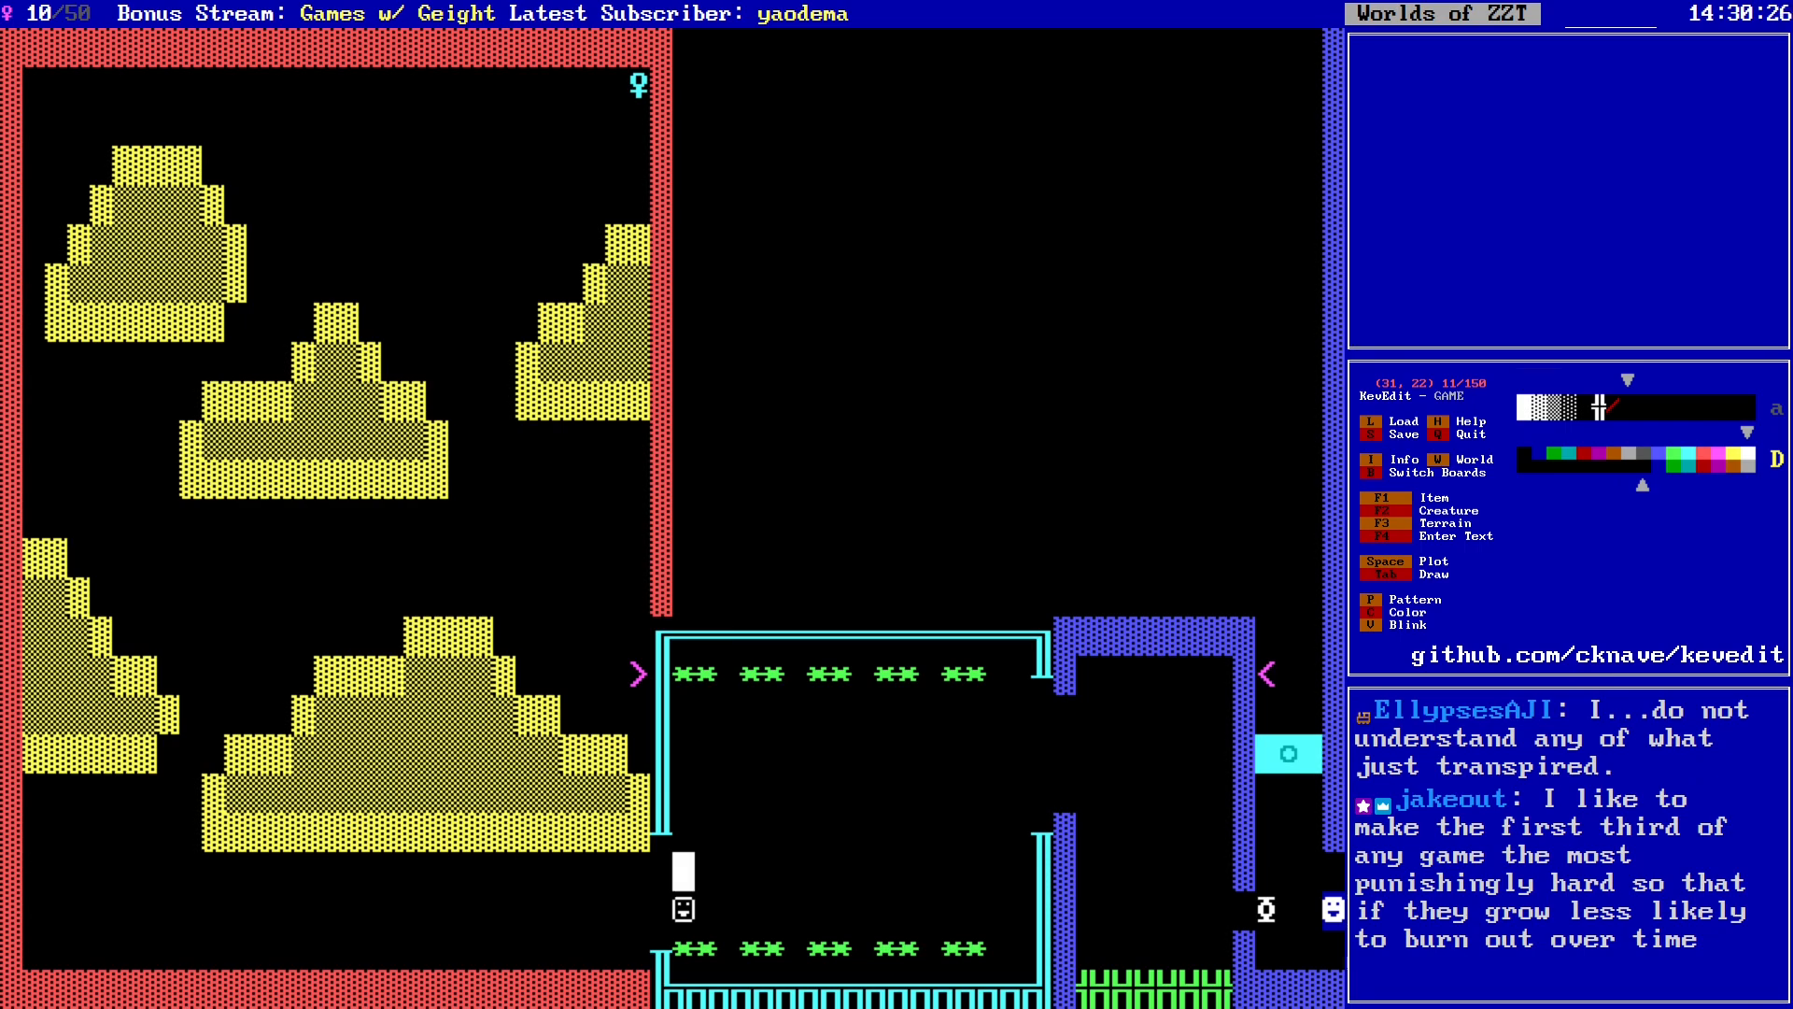
# Step: Write the program of the object at (31, 23) as "#shoot n" followed by "#die"
pyautogui.press('Down')
pyautogui.press('Return')
pyautogui.press('Return')
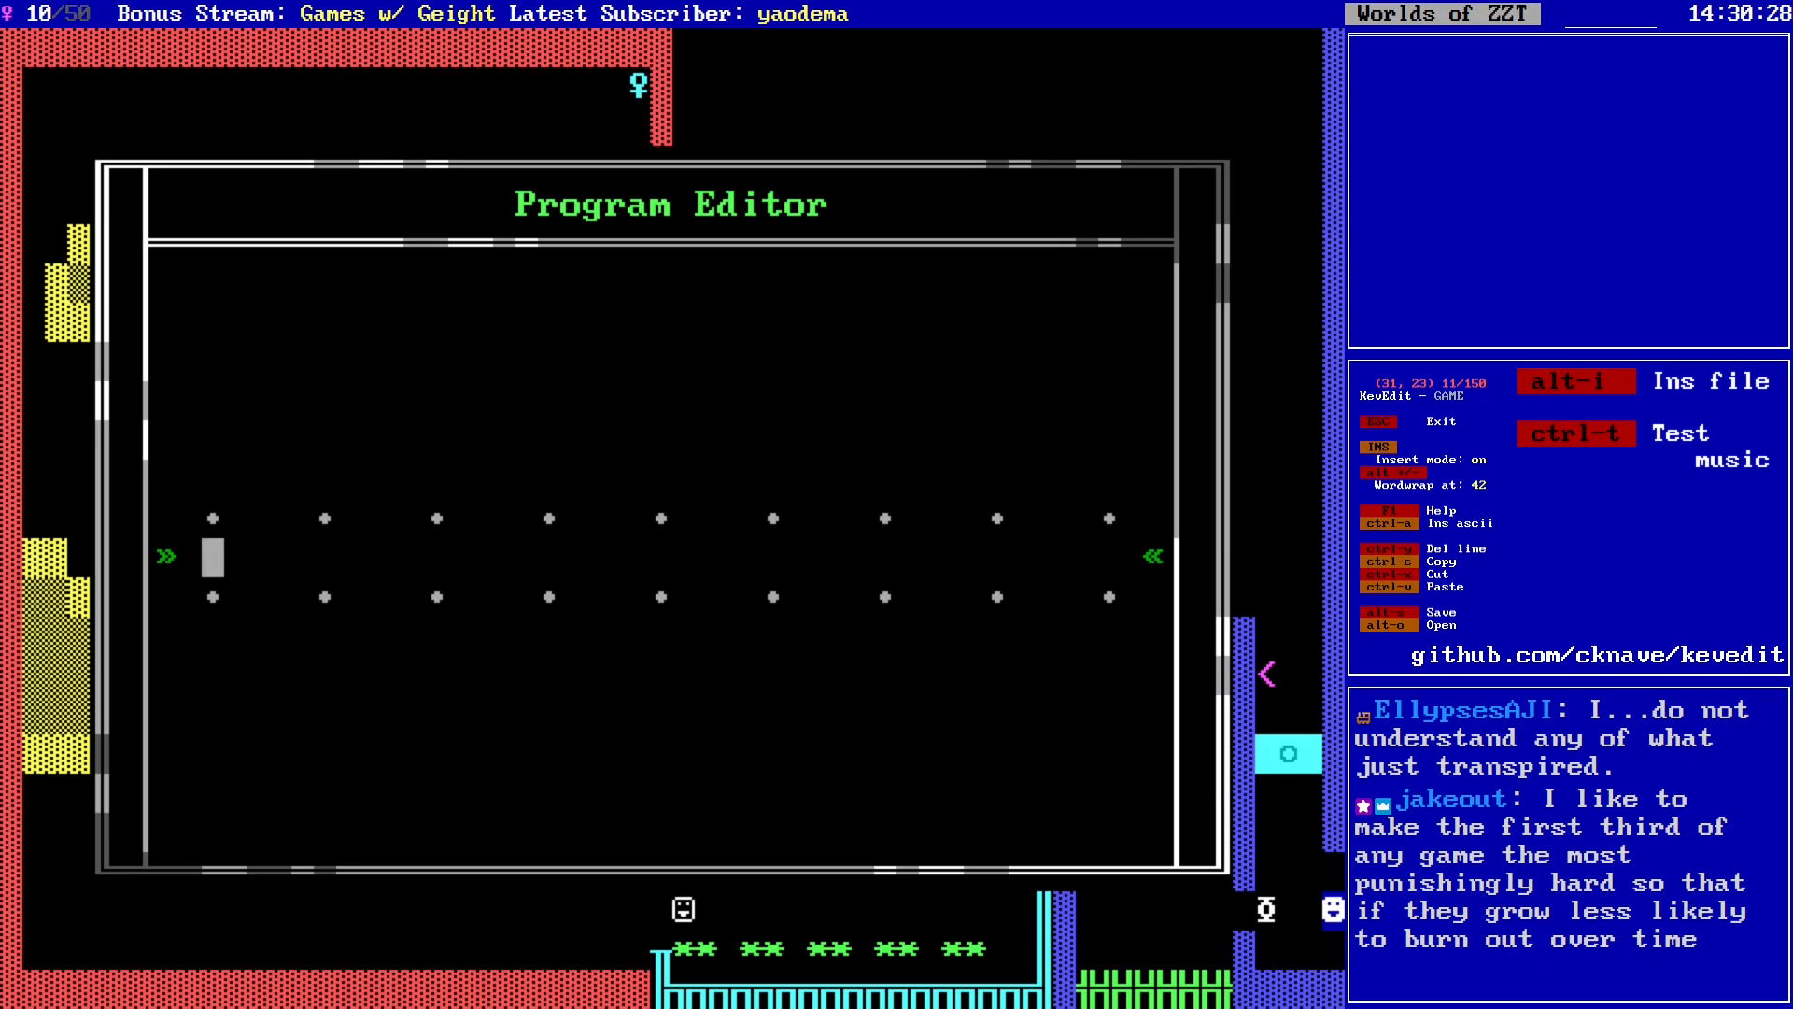
pyautogui.write('#shoot n')
pyautogui.press('Return')
pyautogui.write('#die')
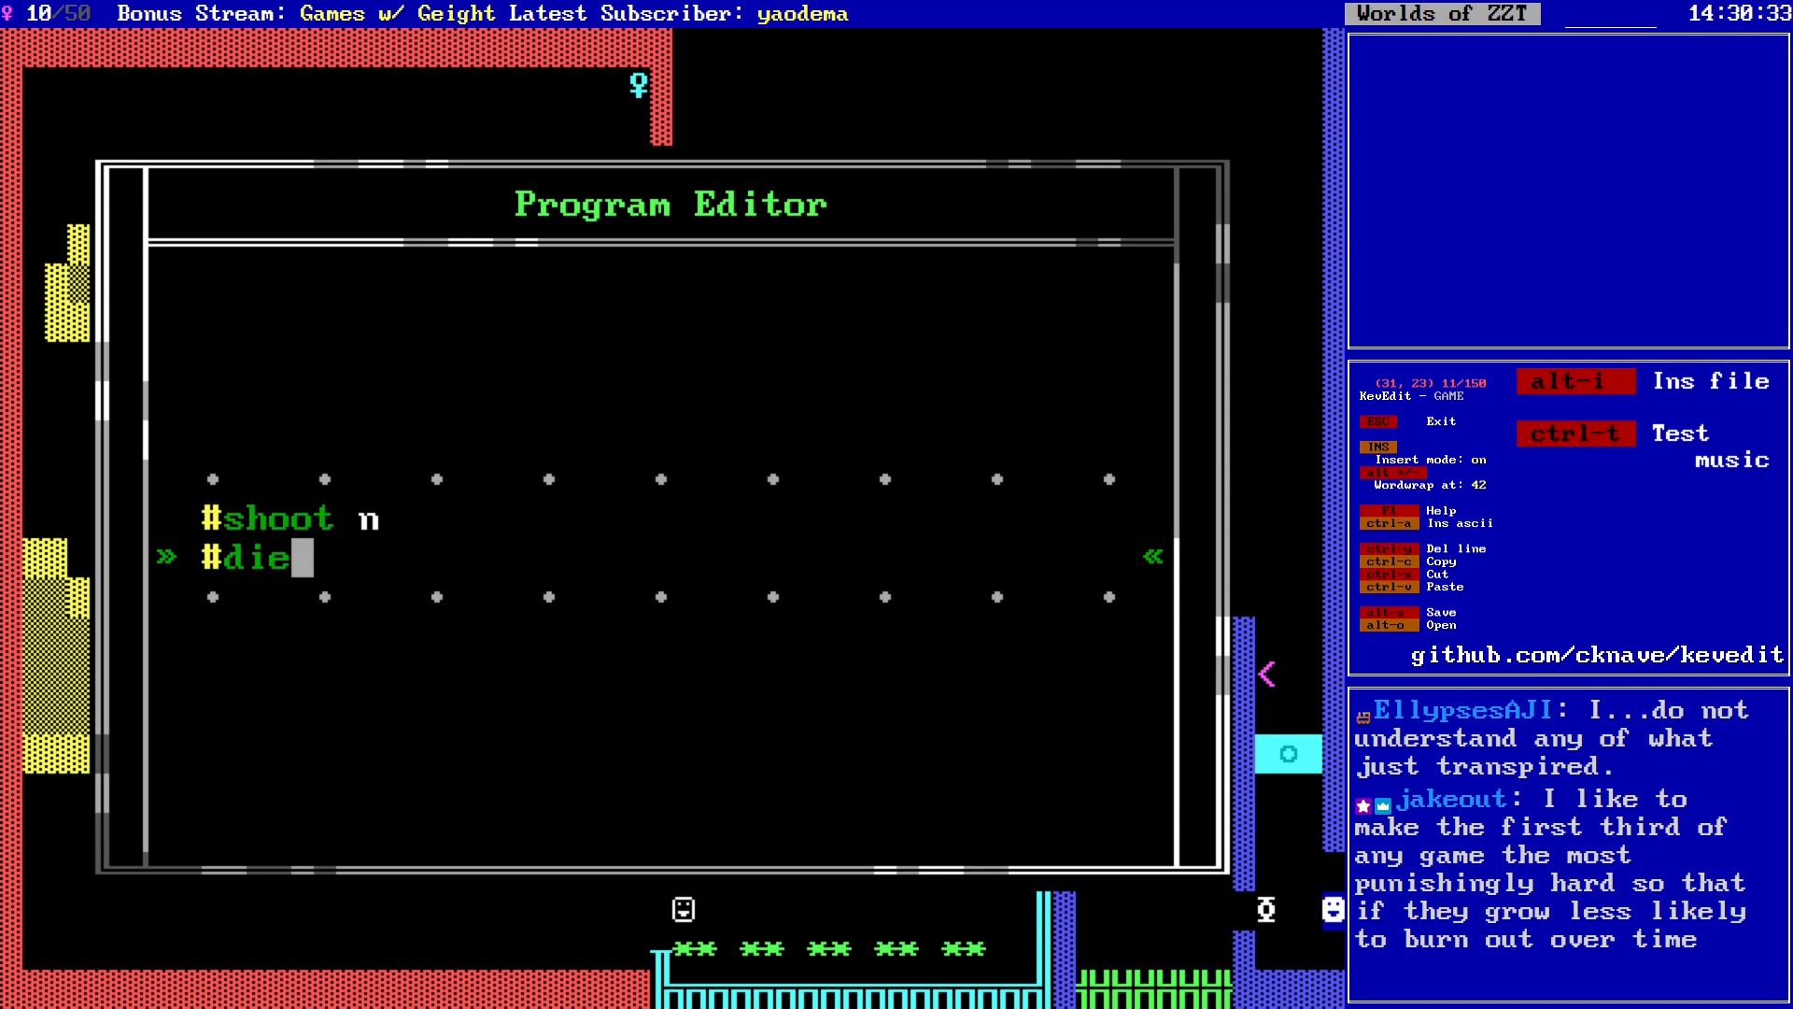
pyautogui.press('Escape')
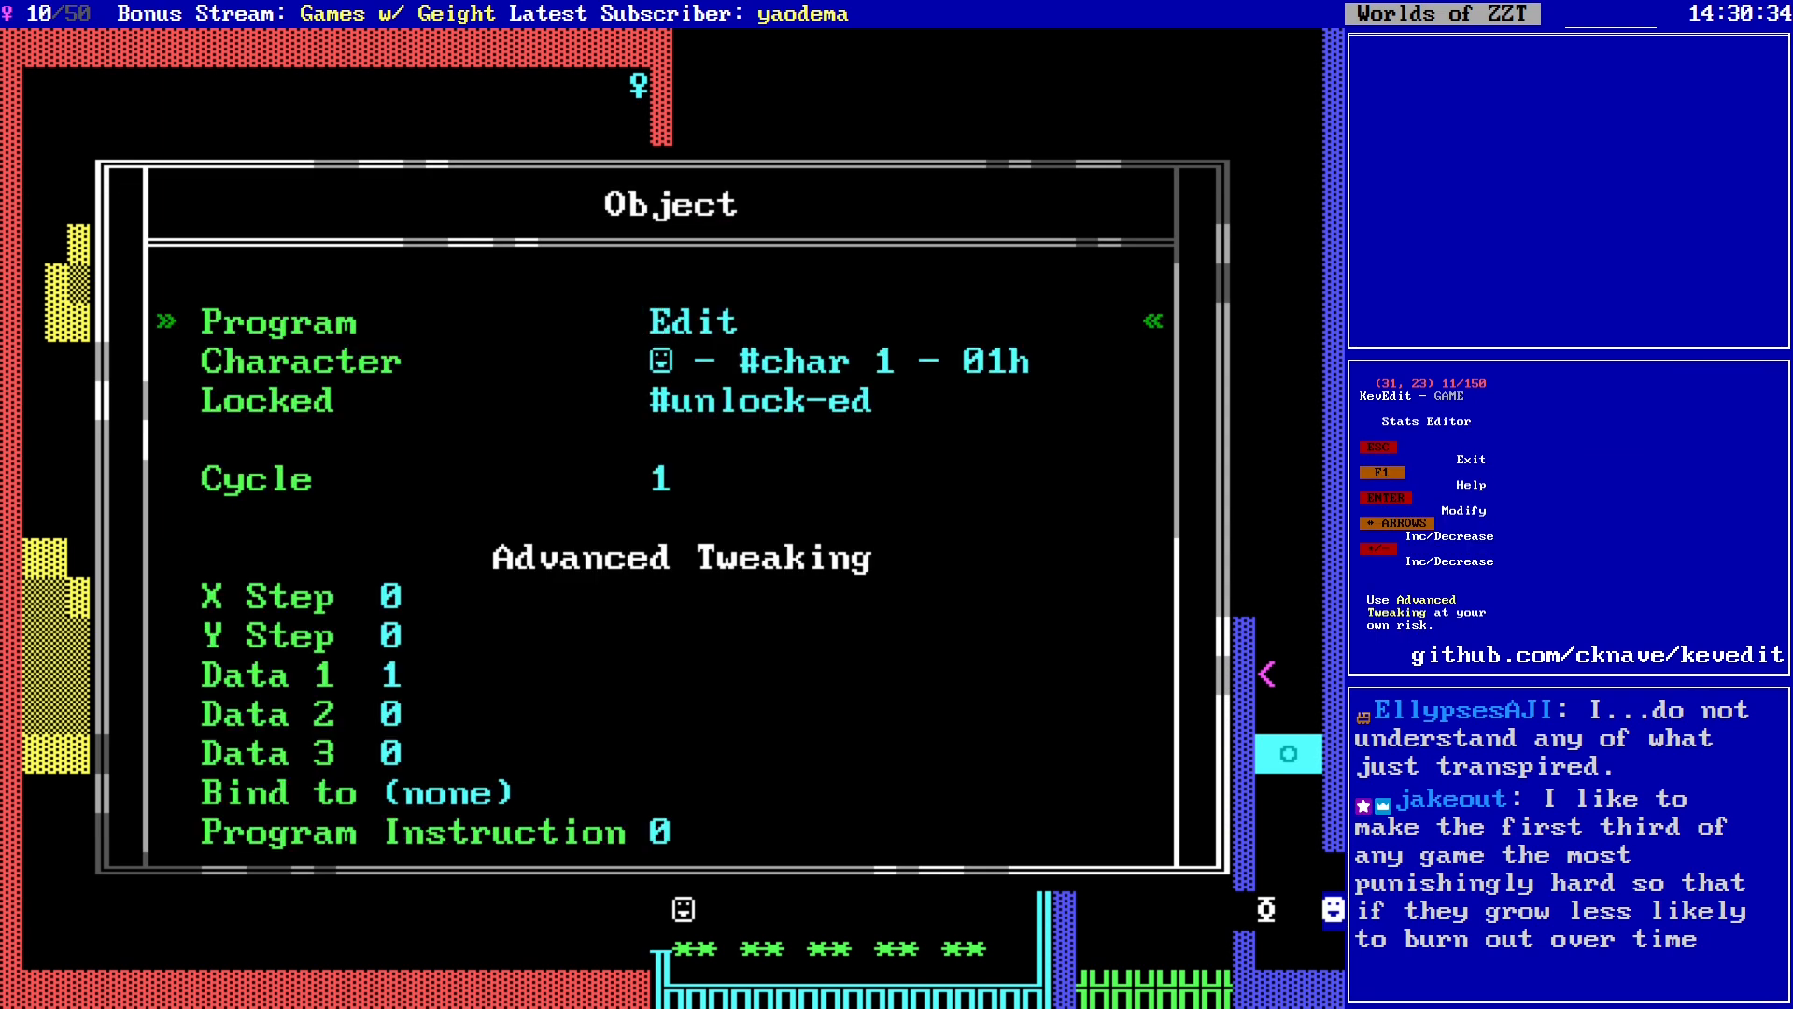
pyautogui.press('Escape')
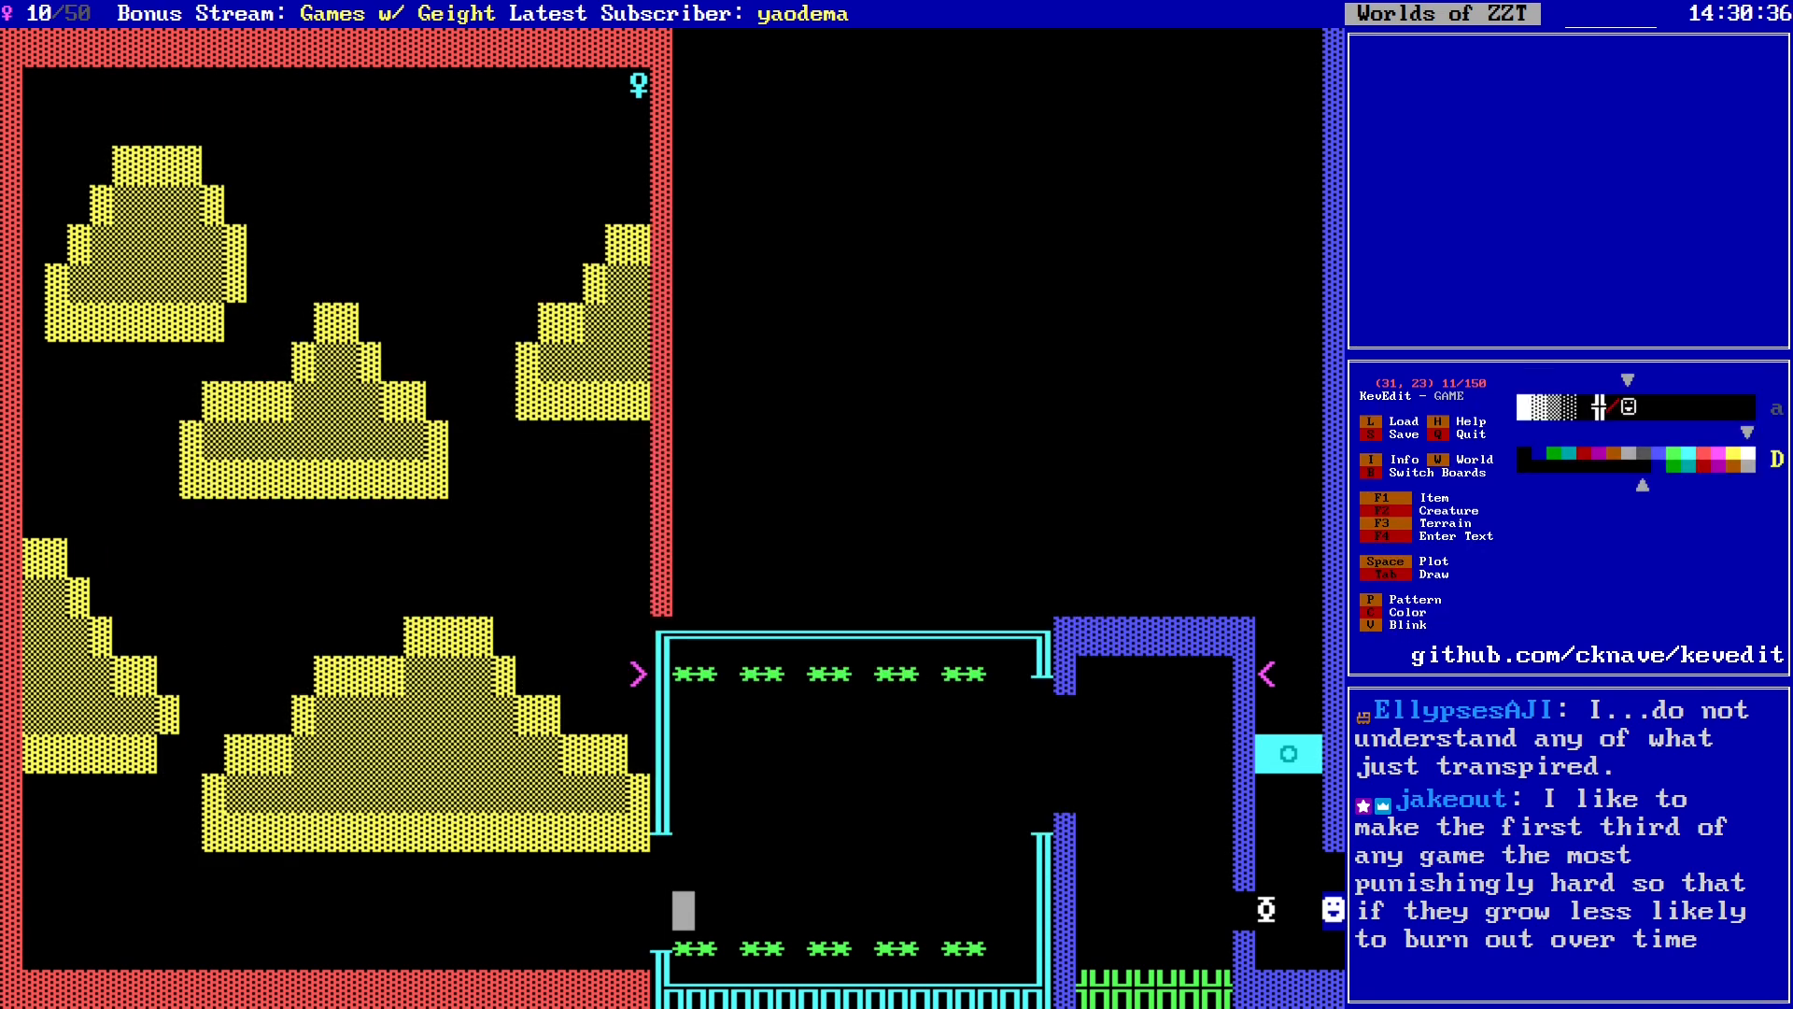
# Step: Place a copy of the programmed object at (32, 18), just below the upper forest row
pyautogui.press('Right')
pyautogui.press('Up')
pyautogui.press('Up')
pyautogui.press('Up')
pyautogui.press('Up')
pyautogui.press('Up')
pyautogui.press('space')
pyautogui.press('Down')
pyautogui.press('Down')
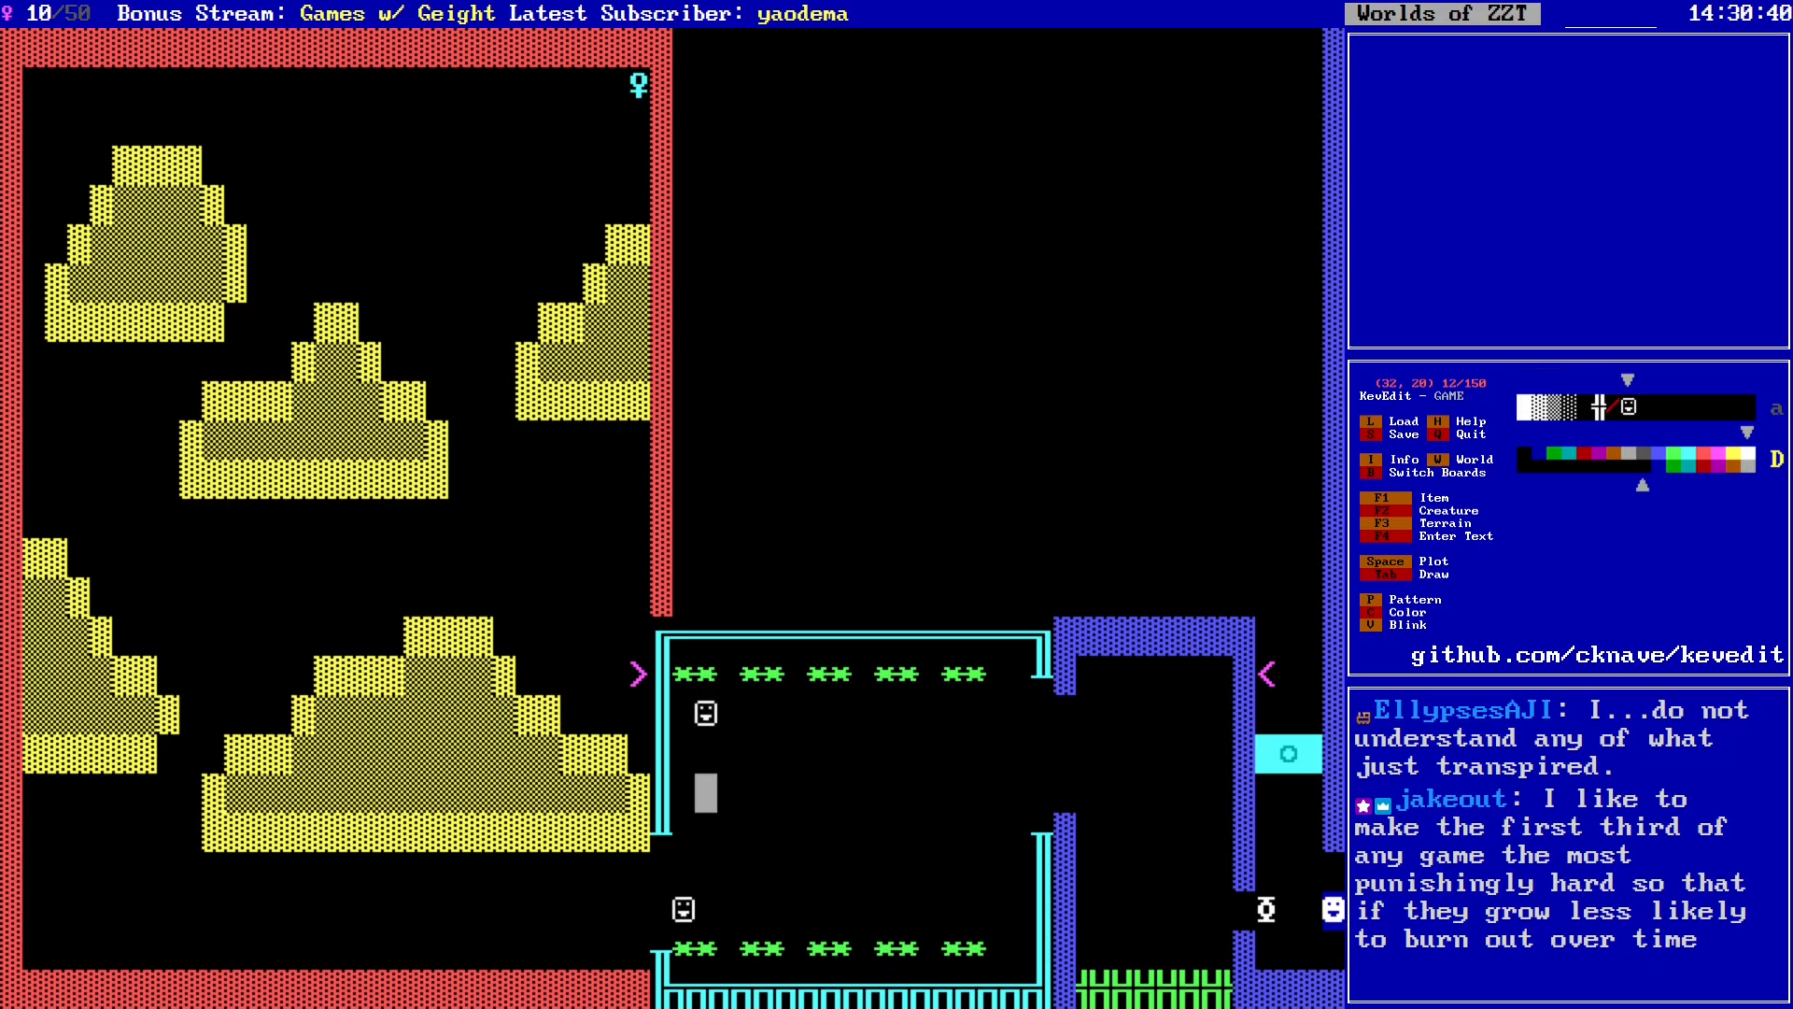
# Step: Change the shoot command in the program of the object at (32, 18) to "#shoot s"
pyautogui.press('Up')
pyautogui.press('Up')
pyautogui.press('Return')
pyautogui.press('Down')
pyautogui.press('Down')
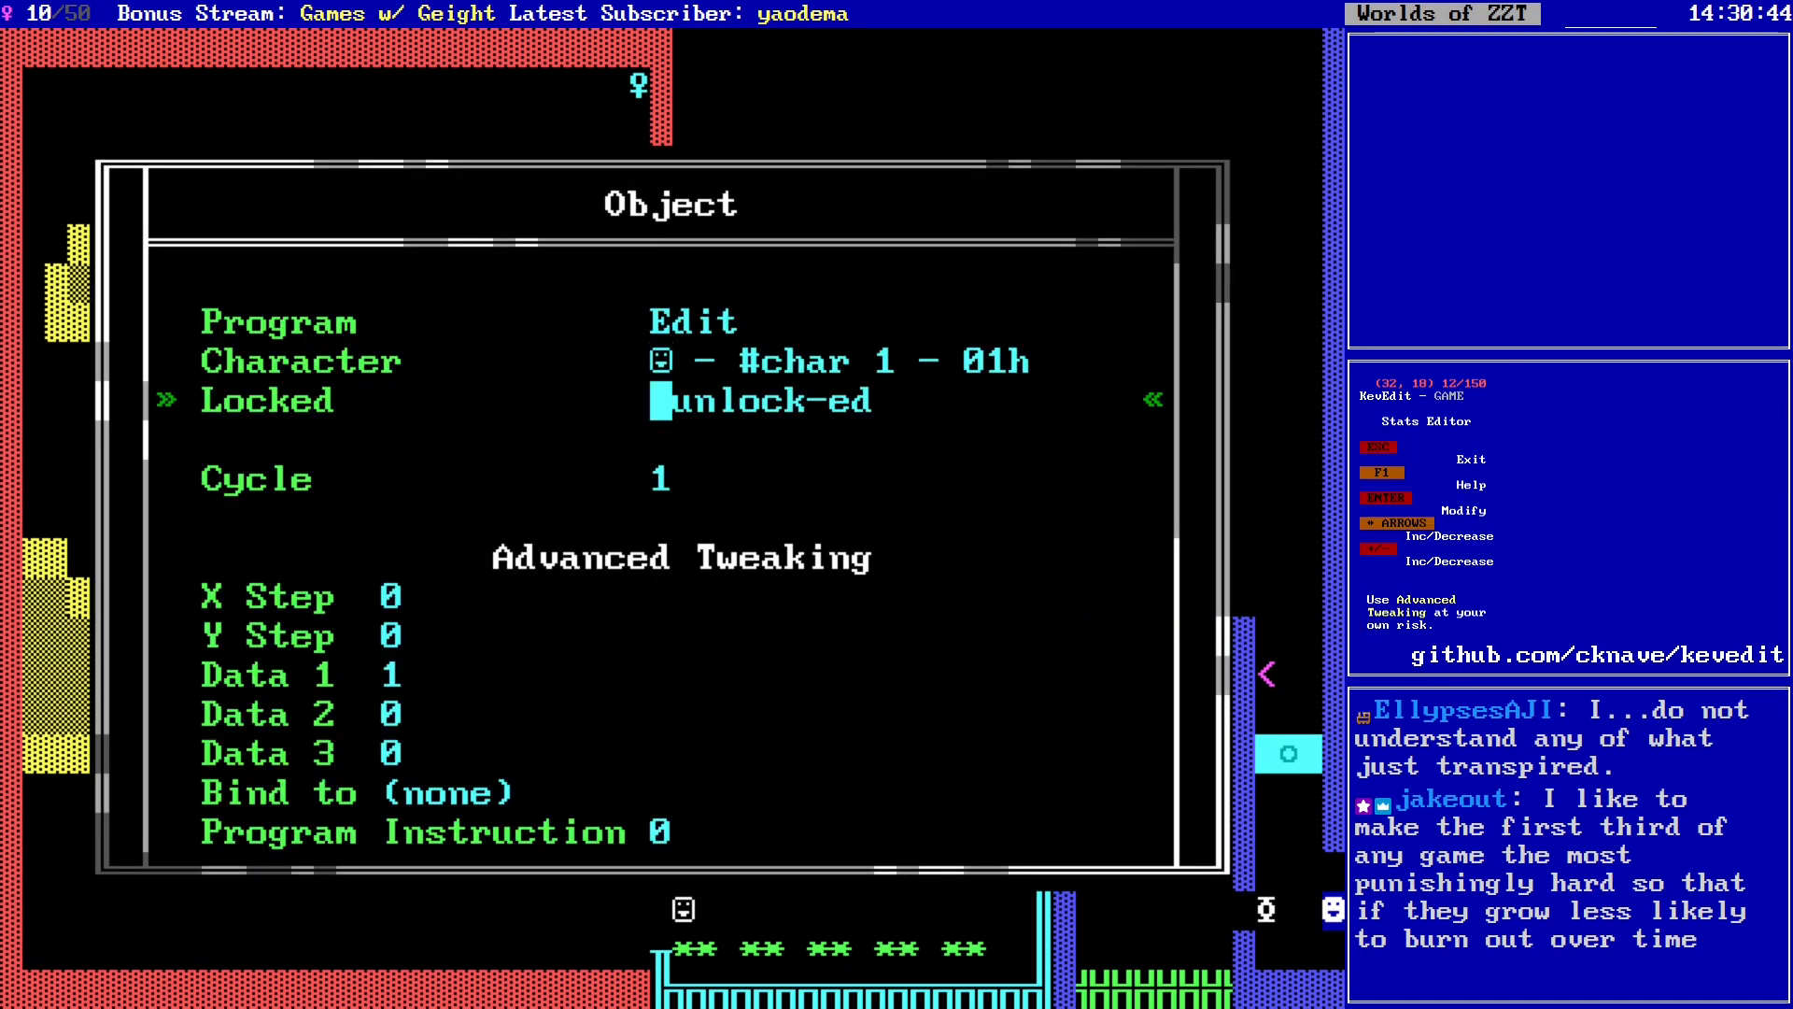
pyautogui.press('Up')
pyautogui.press('Up')
pyautogui.press('Return')
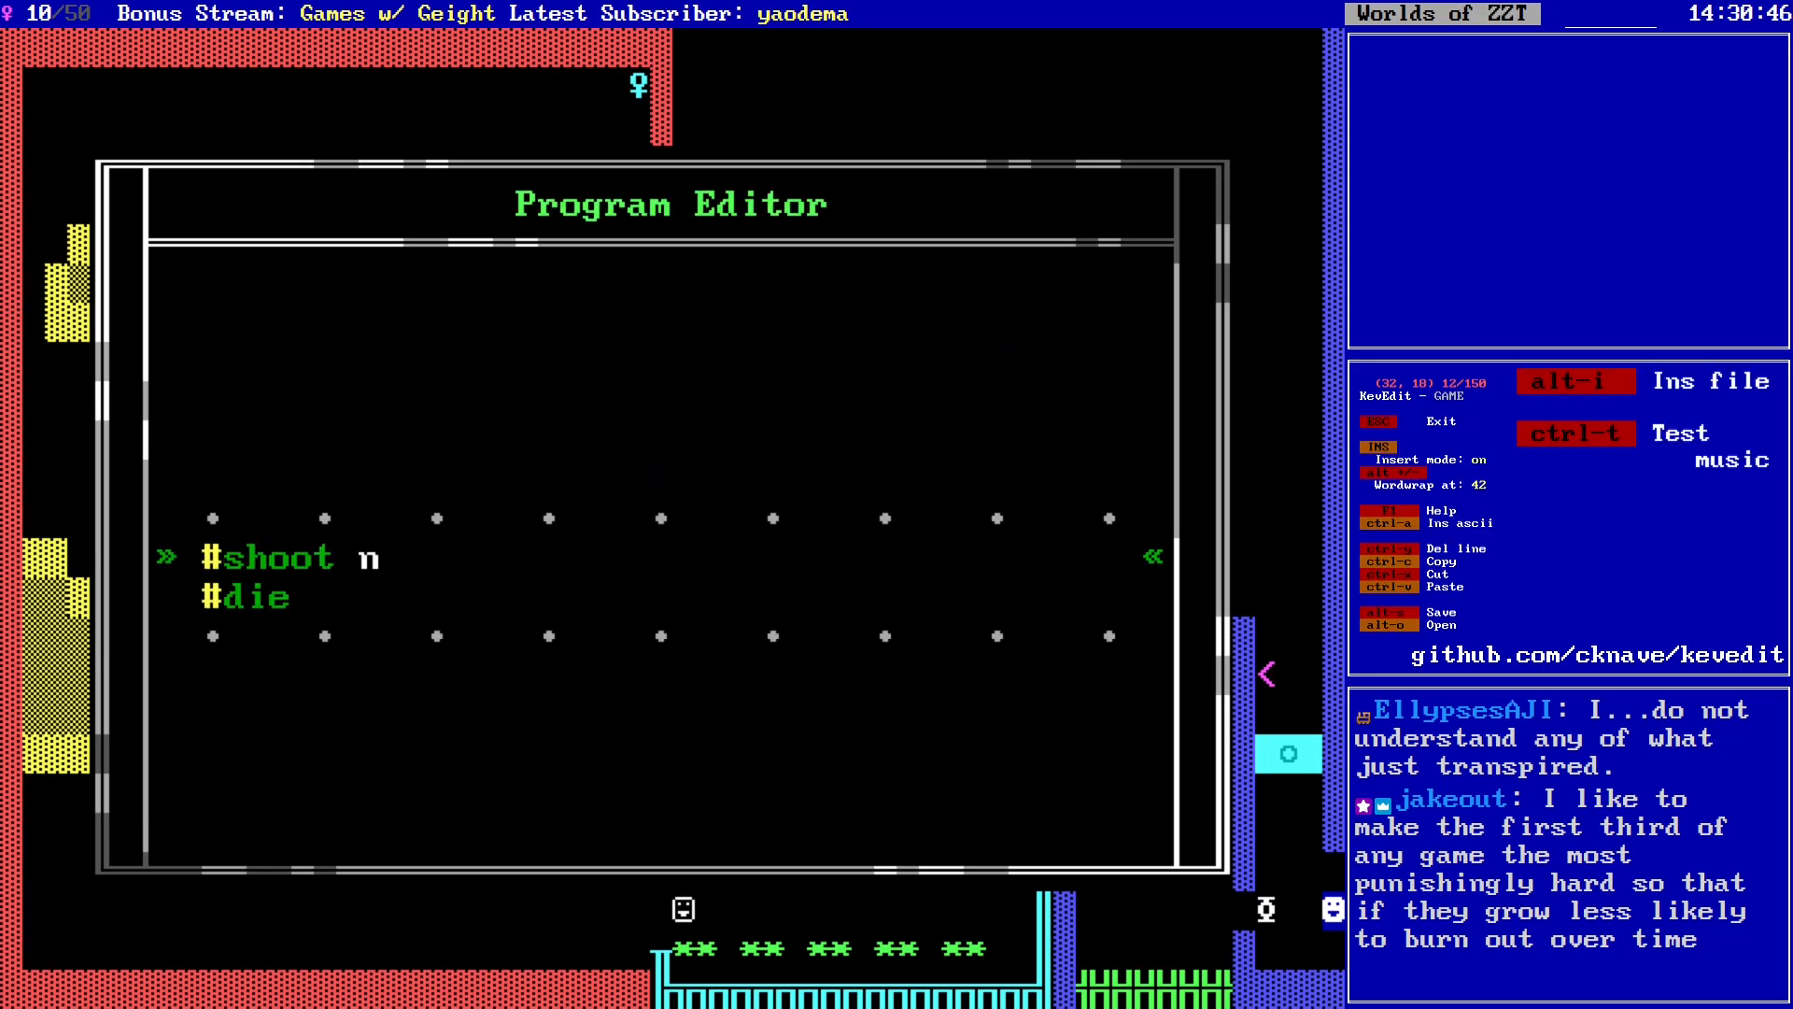
pyautogui.press('BackSpace')
pyautogui.write('s')
pyautogui.press('Escape')
pyautogui.press('Escape')
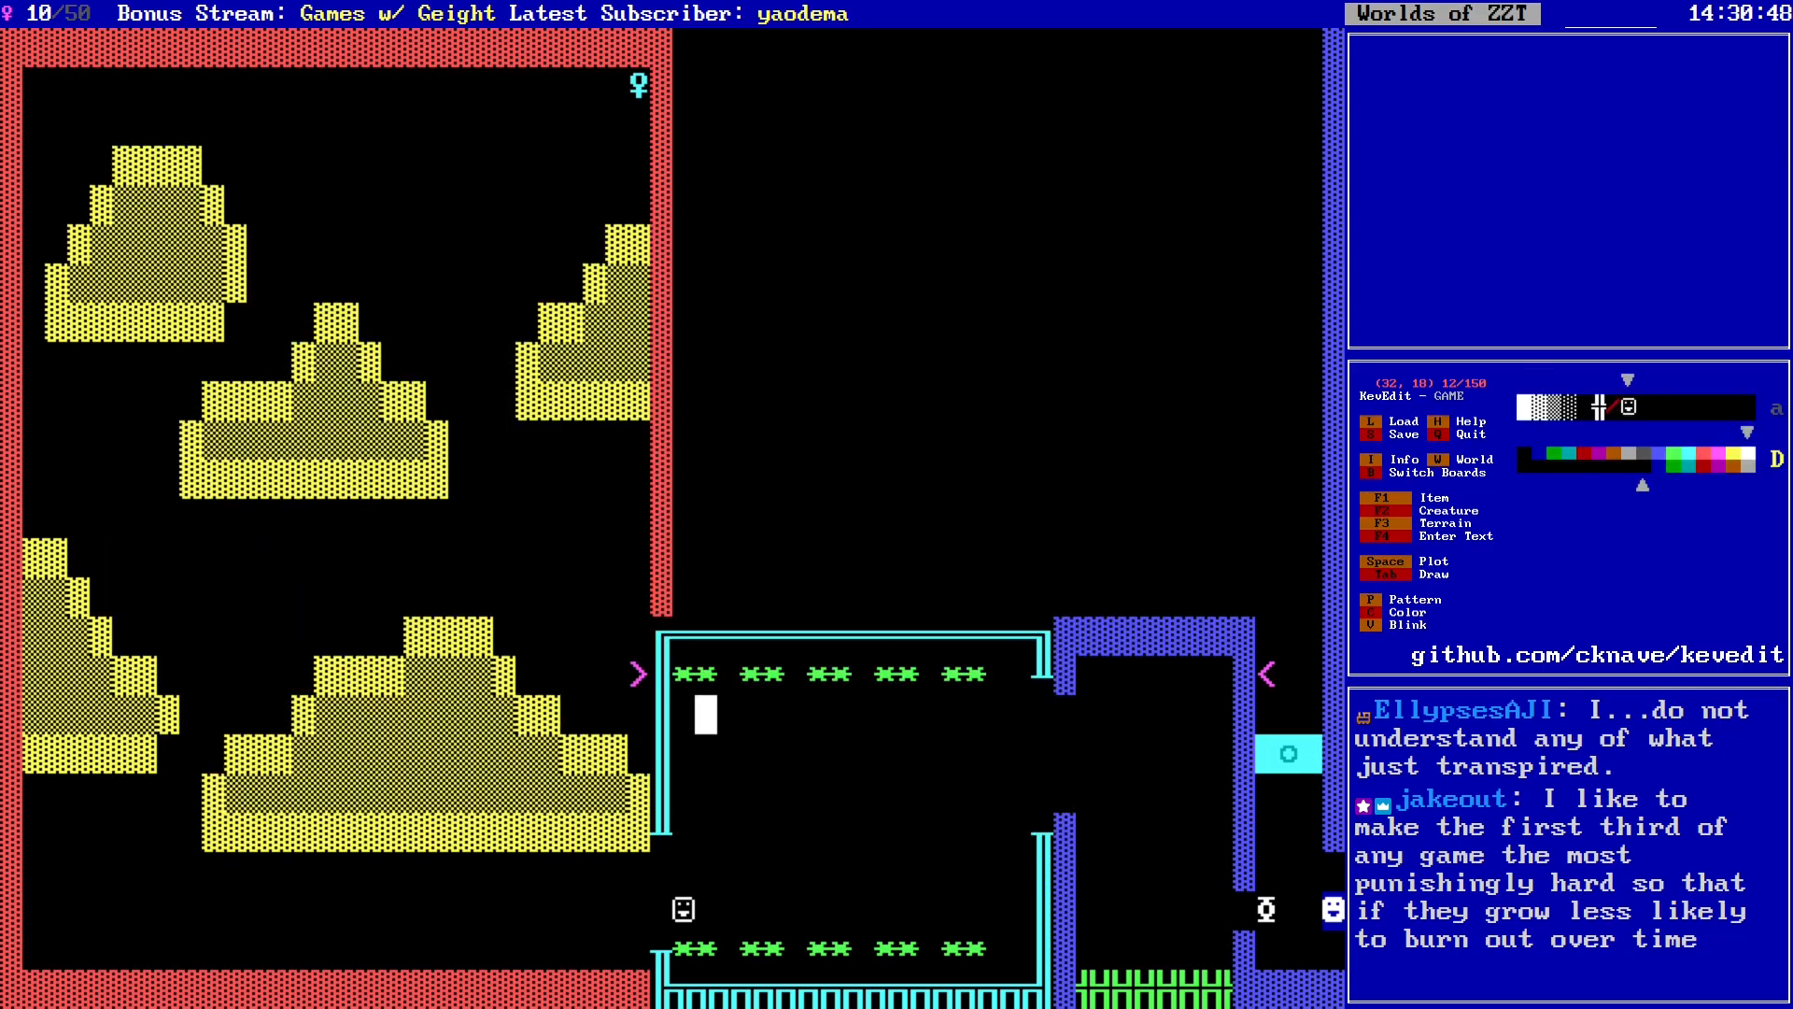
# Step: Set the character of the object at (31, 23) to the small centred dot
pyautogui.press('Down')
pyautogui.press('Left')
pyautogui.press('Down')
pyautogui.press('Down')
pyautogui.press('Down')
pyautogui.press('Down')
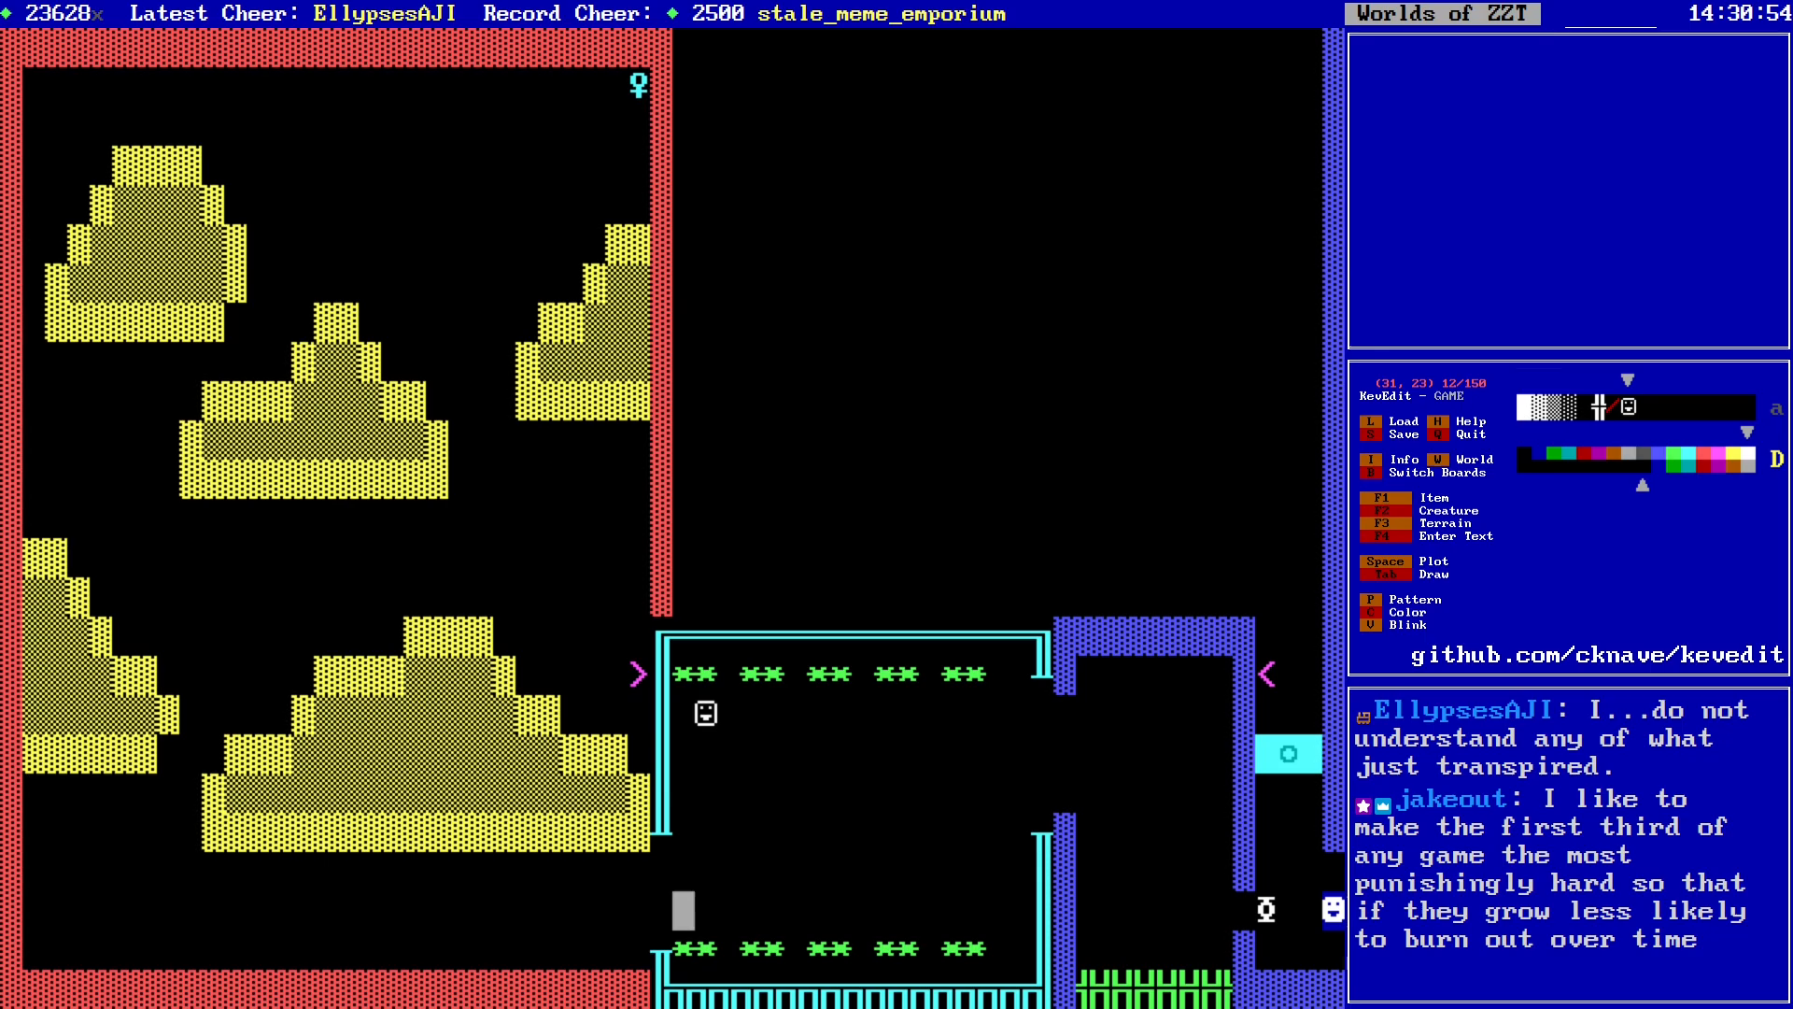
pyautogui.press('Return')
pyautogui.press('Return')
pyautogui.press('Up')
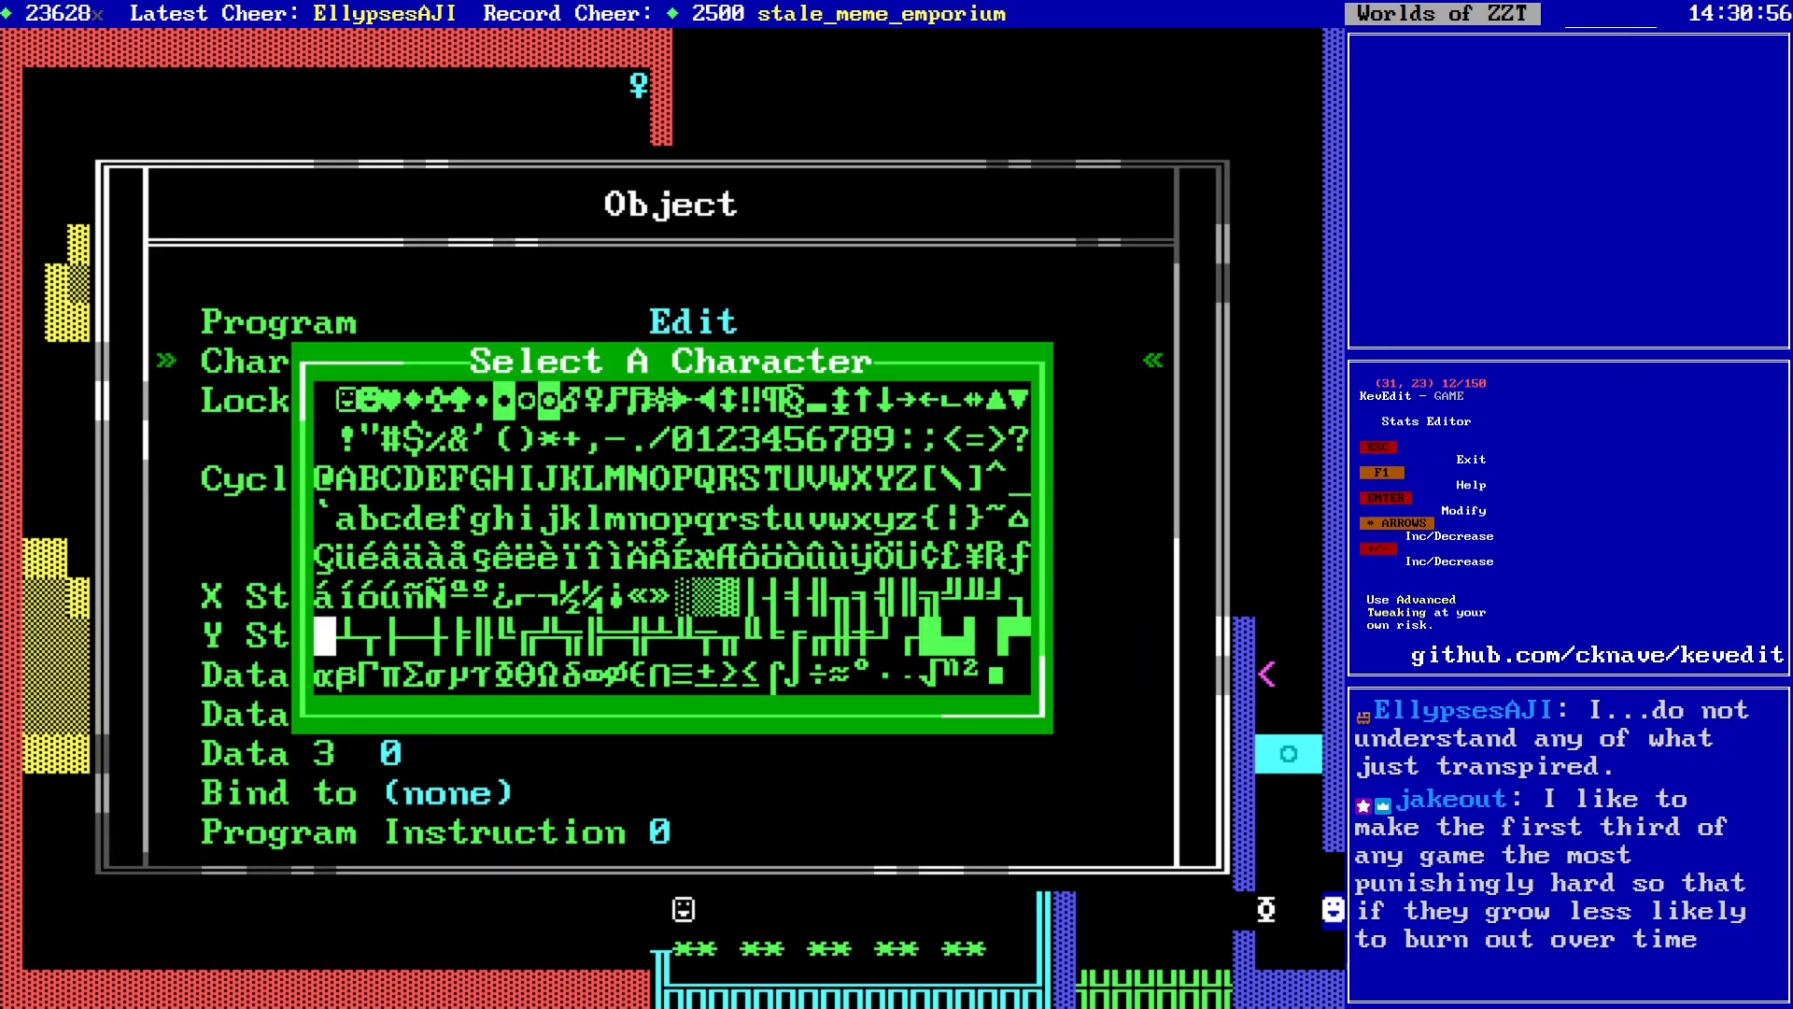
pyautogui.press('Left')
pyautogui.press('Left')
pyautogui.press('Left')
pyautogui.press('Left')
pyautogui.press('Left')
pyautogui.press('Return')
pyautogui.press('Escape')
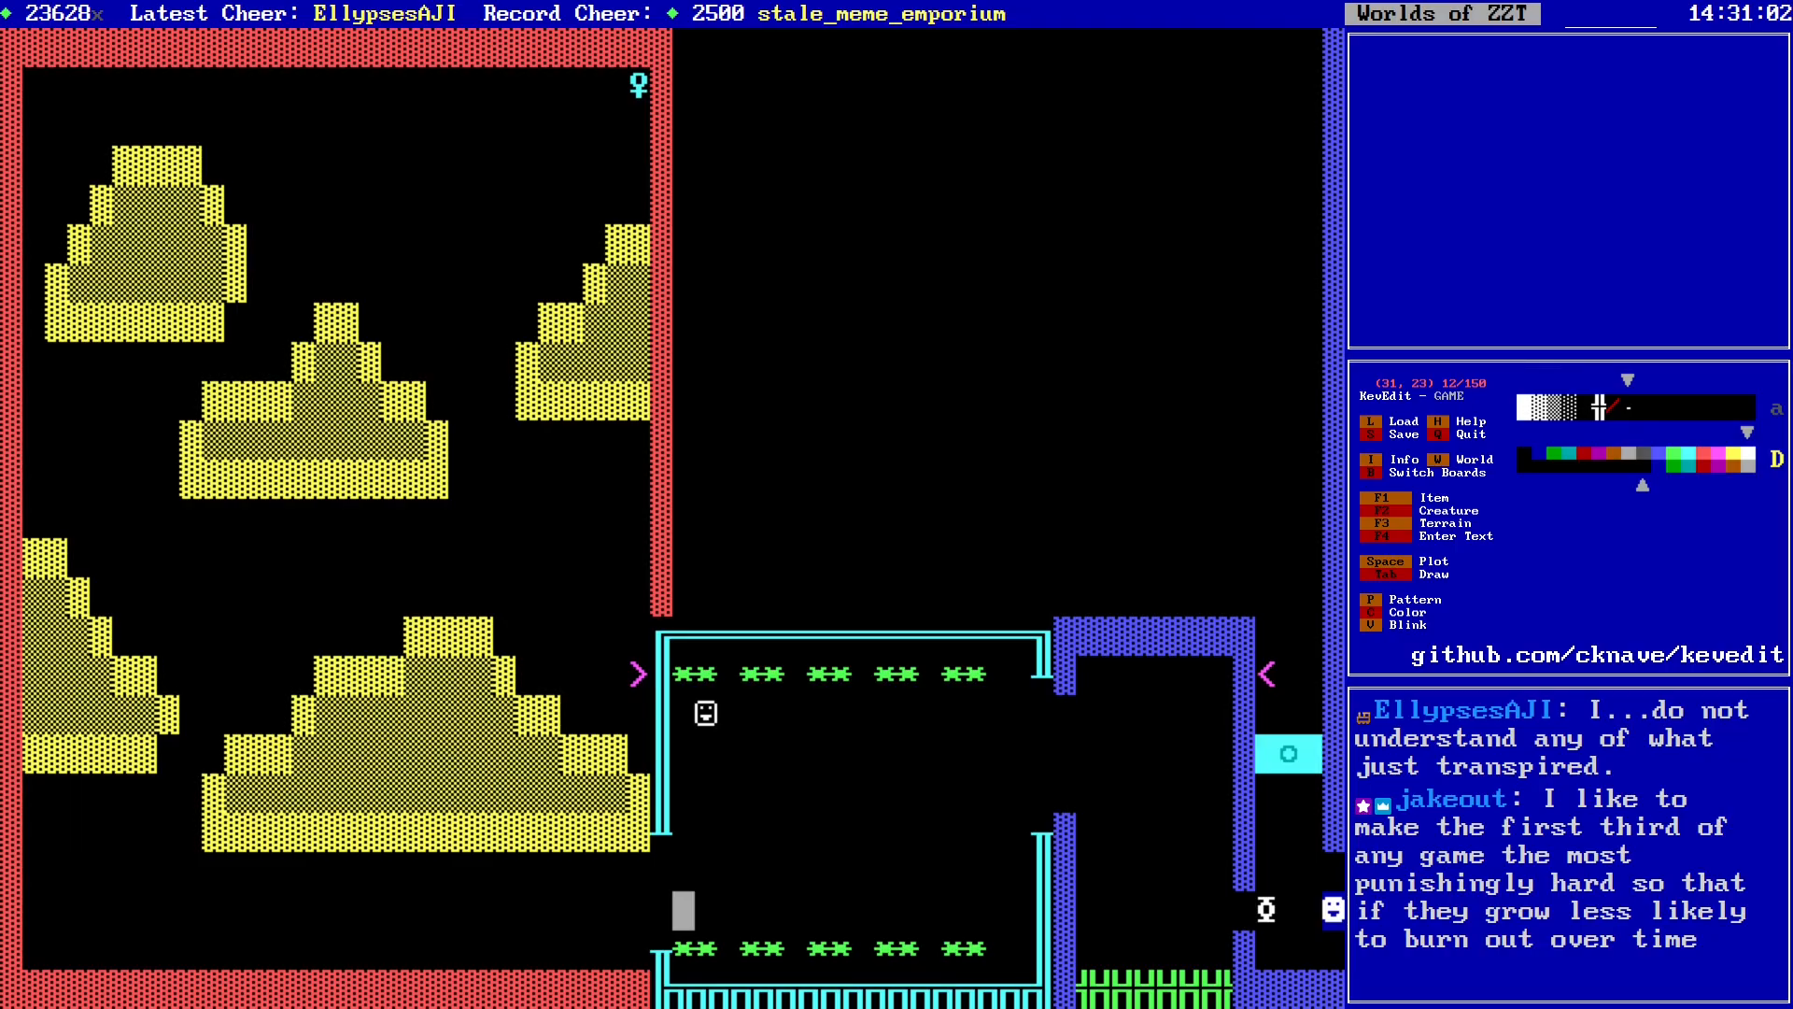
# Step: Set the character of the object at (32, 18) to the small centred dot, character 250
pyautogui.press('Up')
pyautogui.press('Right')
pyautogui.press('Up')
pyautogui.press('Up')
pyautogui.press('Up')
pyautogui.press('Up')
pyautogui.press('Return')
pyautogui.press('Return')
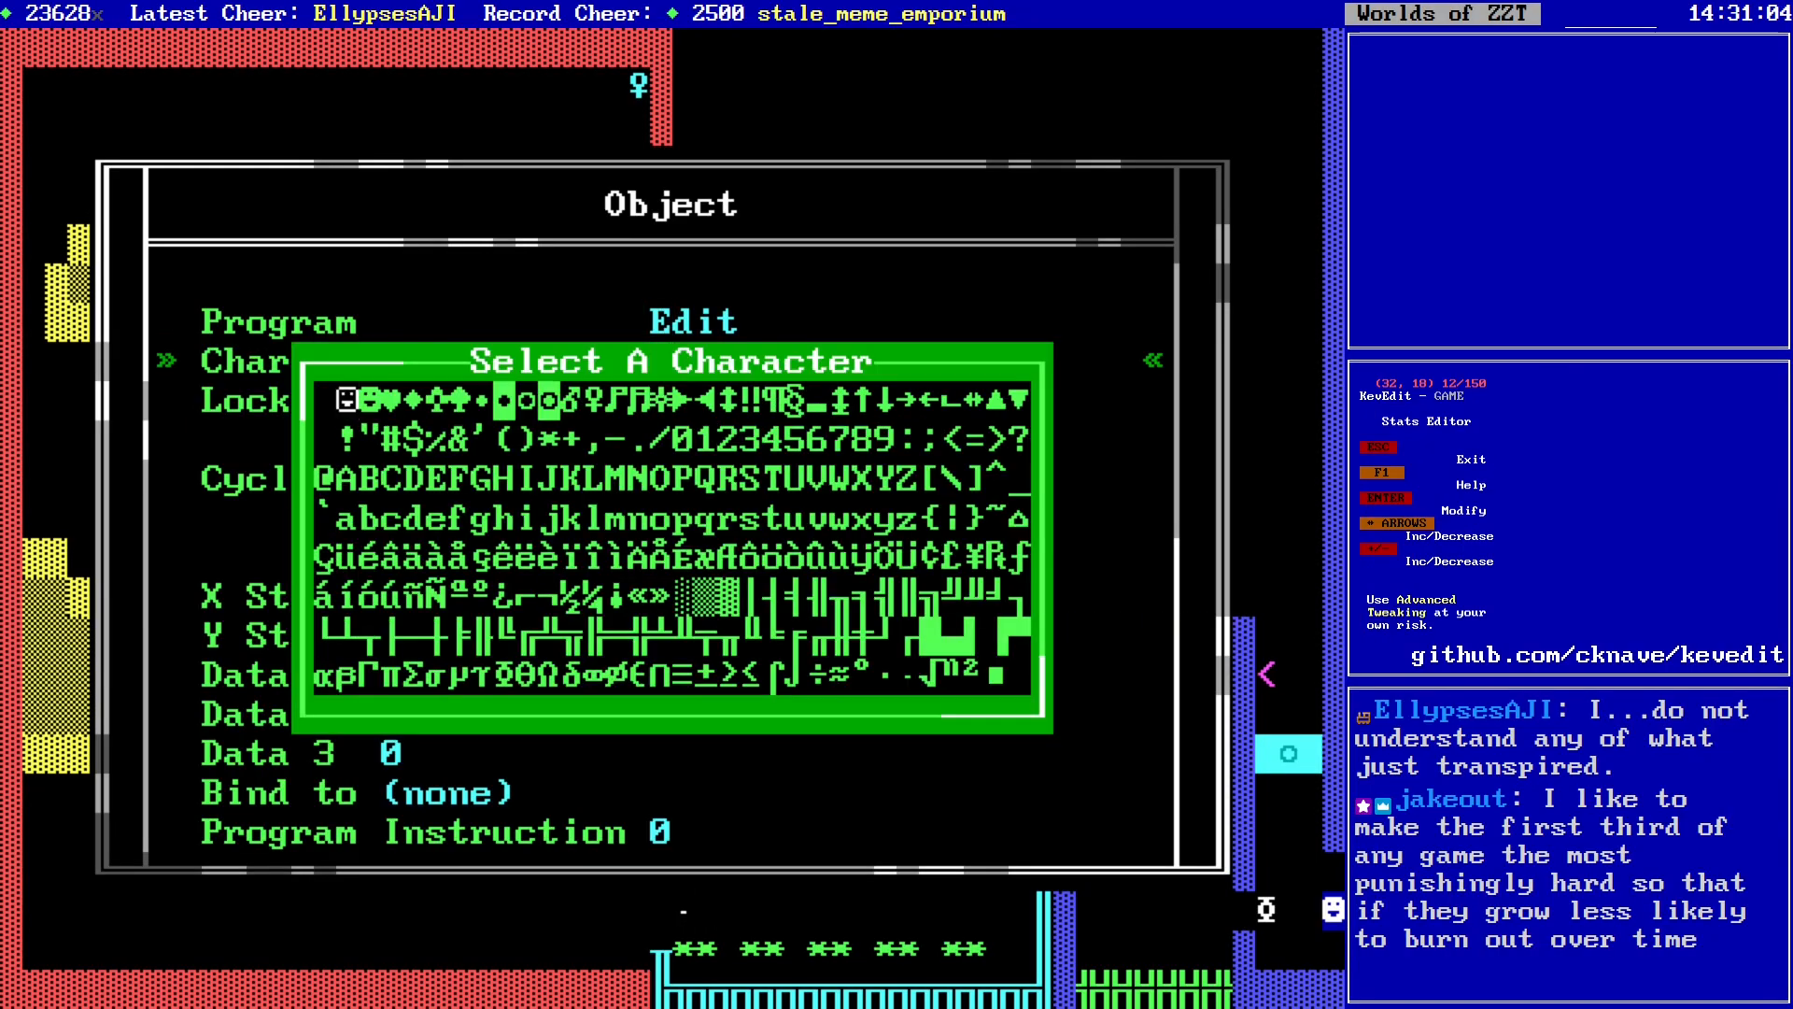
pyautogui.press('Up')
pyautogui.press('Left')
pyautogui.press('Left')
pyautogui.press('Left')
pyautogui.press('Left')
pyautogui.press('Left')
pyautogui.press('Left')
pyautogui.press('Left')
pyautogui.press('Return')
pyautogui.press('Escape')
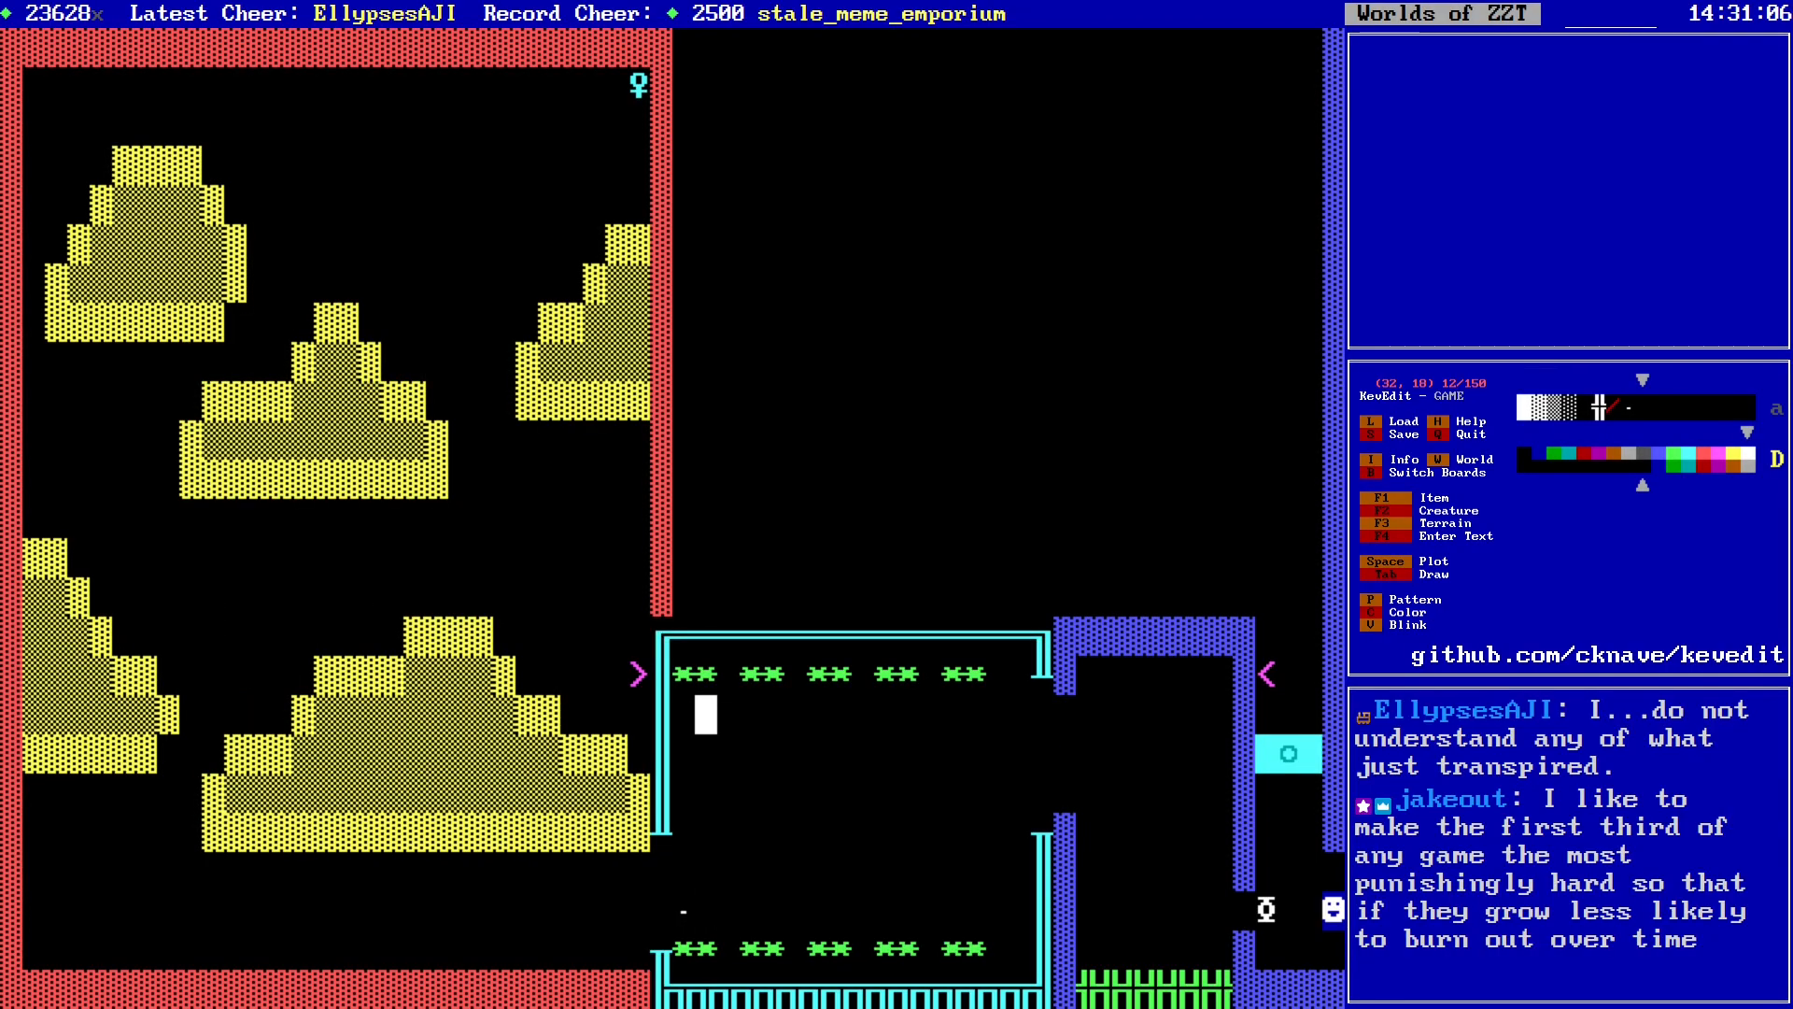
pyautogui.press('Return')
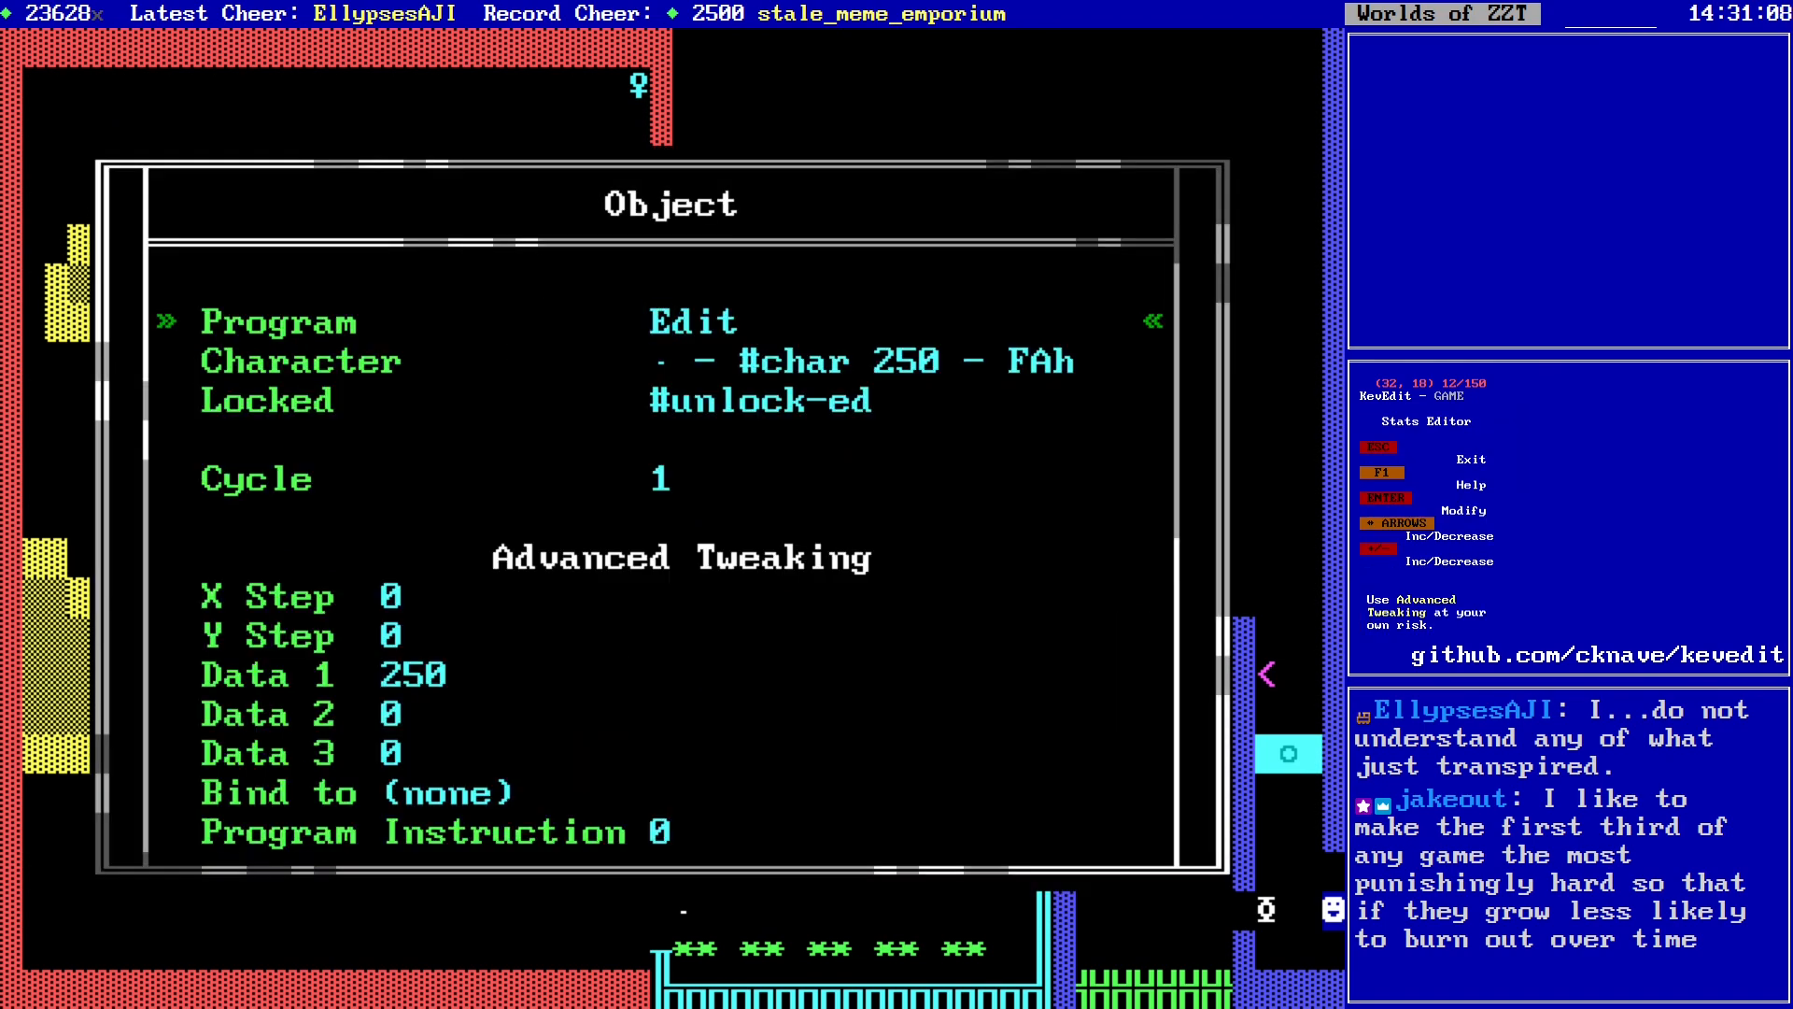
pyautogui.press('Return')
pyautogui.press('Escape')
pyautogui.press('Escape')
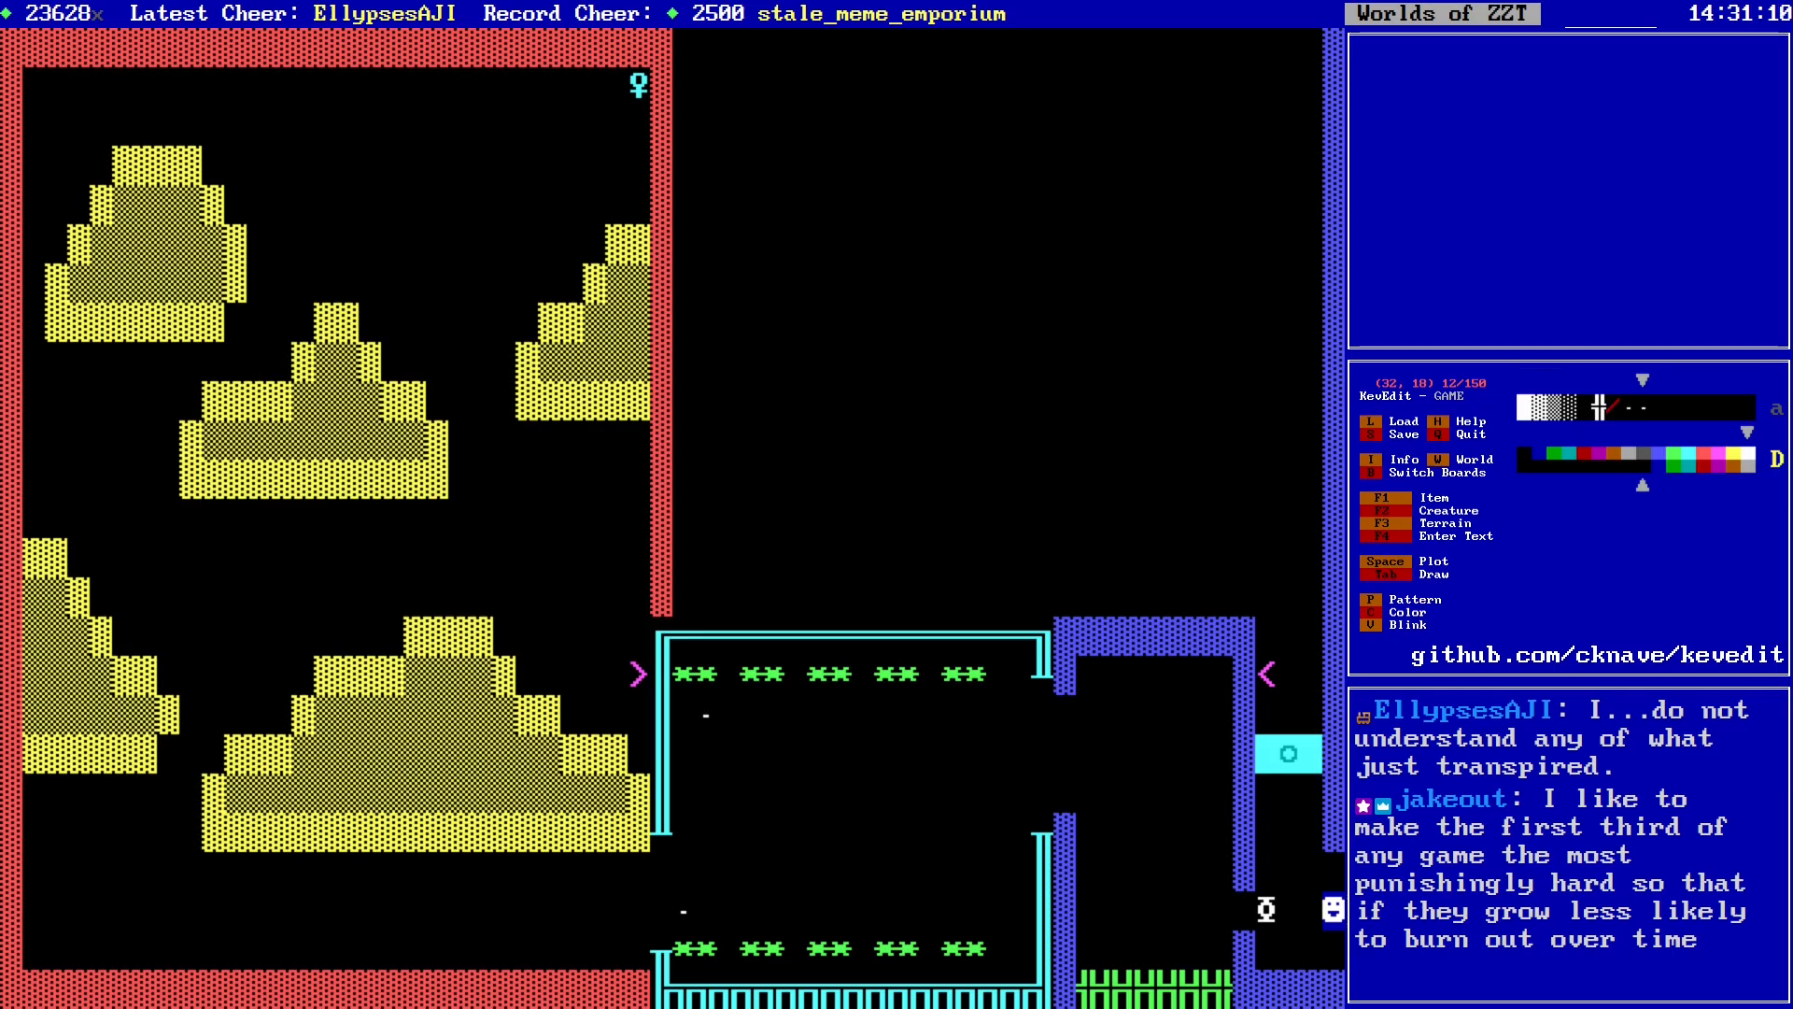
# Step: Place copies of the dot objects along the lower forest row at (34, 23) and (37, 23), and along the upper row at (35, 18) and (38, 18)
pyautogui.press('Right')
pyautogui.press('Right')
pyautogui.press('Down')
pyautogui.press('Down')
pyautogui.press('Down')
pyautogui.press('Down')
pyautogui.press('Down')
pyautogui.press('space')
pyautogui.press('Right')
pyautogui.press('Up')
pyautogui.press('Up')
pyautogui.press('Up')
pyautogui.press('Up')
pyautogui.press('Up')
pyautogui.press('space')
pyautogui.press('Right')
pyautogui.press('Right')
pyautogui.press('Down')
pyautogui.press('Down')
pyautogui.press('Down')
pyautogui.press('Down')
pyautogui.press('Down')
pyautogui.press('space')
pyautogui.press('Right')
pyautogui.press('Up')
pyautogui.press('Up')
pyautogui.press('Up')
pyautogui.press('Up')
pyautogui.press('Up')
pyautogui.press('space')
# Step: Continue the zigzag of dot objects with copies at (40, 23), (41, 18), (43, 23) and (44, 18)
pyautogui.press('Right')
pyautogui.press('Right')
pyautogui.press('Down')
pyautogui.press('Down')
pyautogui.press('Down')
pyautogui.press('Down')
pyautogui.press('Down')
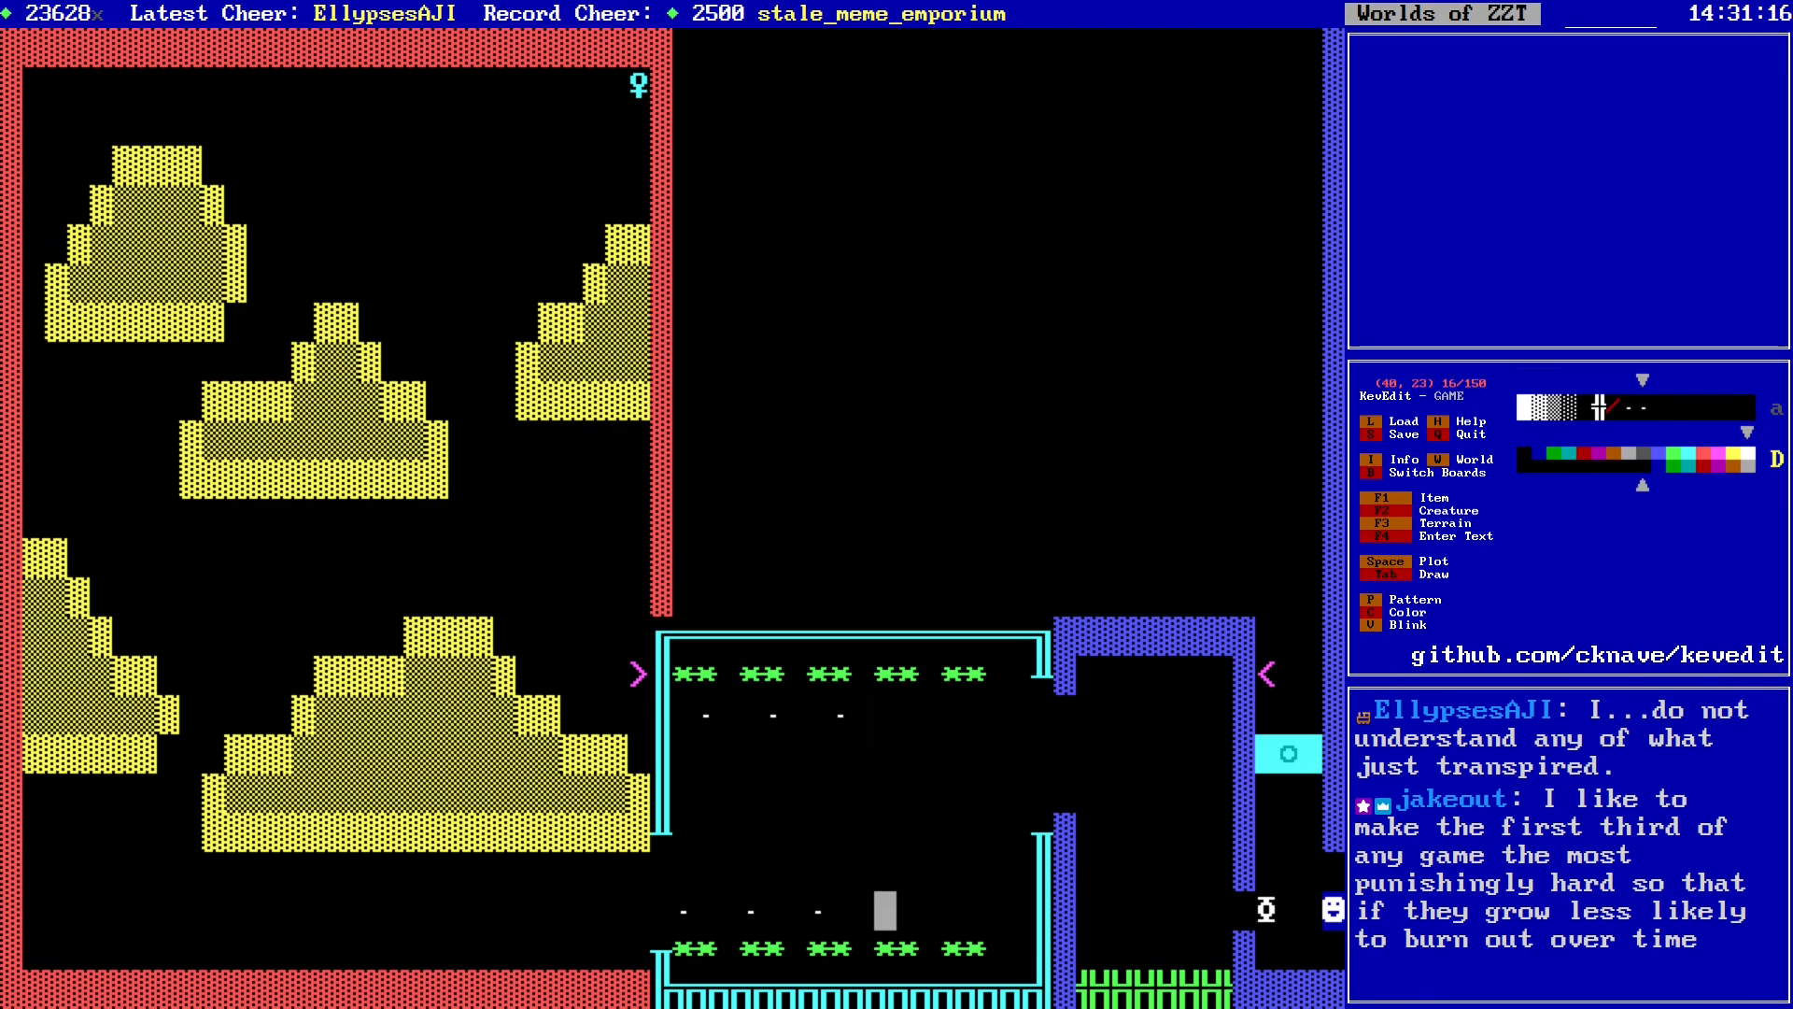
pyautogui.press('space')
pyautogui.press('Right')
pyautogui.press('Up')
pyautogui.press('Up')
pyautogui.press('Up')
pyautogui.press('Up')
pyautogui.press('Up')
pyautogui.press('space')
pyautogui.press('Down')
pyautogui.press('Right')
pyautogui.press('Right')
pyautogui.press('Down')
pyautogui.press('Down')
pyautogui.press('Down')
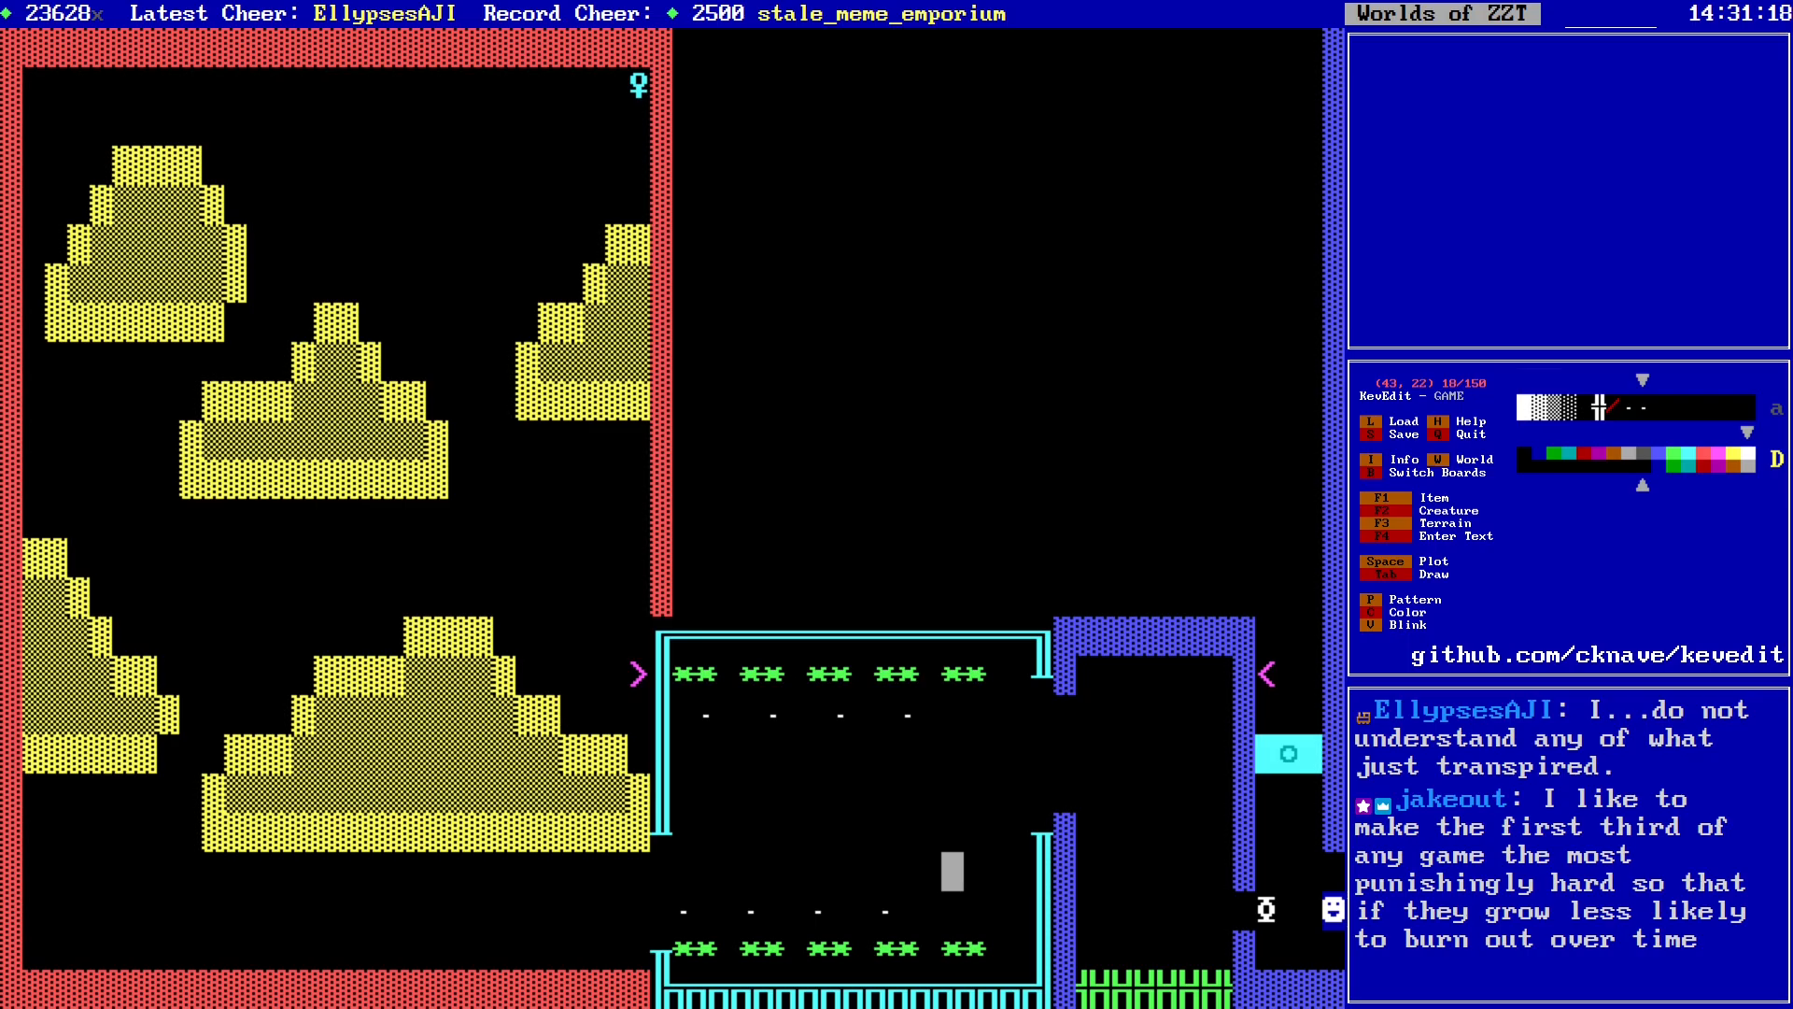
pyautogui.press('Down')
pyautogui.press('space')
pyautogui.press('Up')
pyautogui.press('Up')
pyautogui.press('Up')
pyautogui.press('Up')
pyautogui.press('Up')
pyautogui.press('Right')
pyautogui.press('space')
# Step: Move the block spanning (31, 17) to (44, 24), with both forest rows and all dot objects, one cell to the right
pyautogui.press('Right')
pyautogui.press('Right')
pyautogui.press('Down')
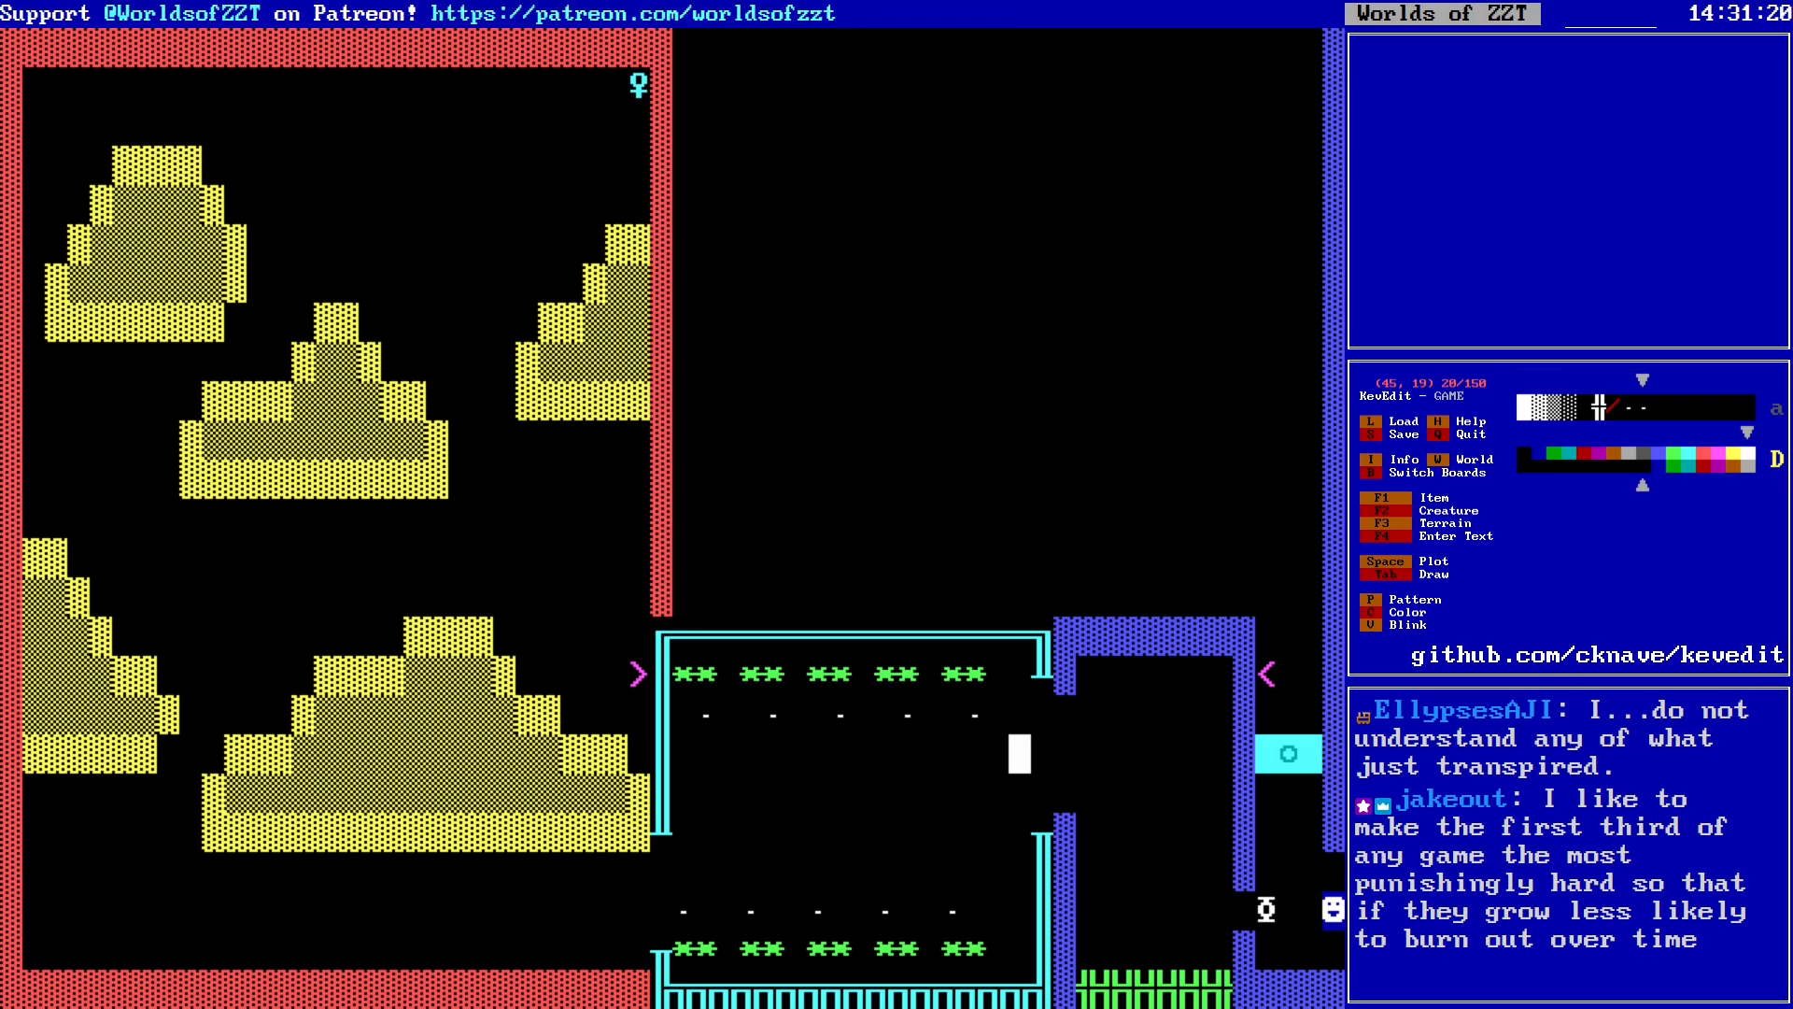
pyautogui.press('Down')
pyautogui.press('Down')
pyautogui.press('Down')
pyautogui.press('Down')
pyautogui.press('Left')
pyautogui.press('Left')
pyautogui.press('p')
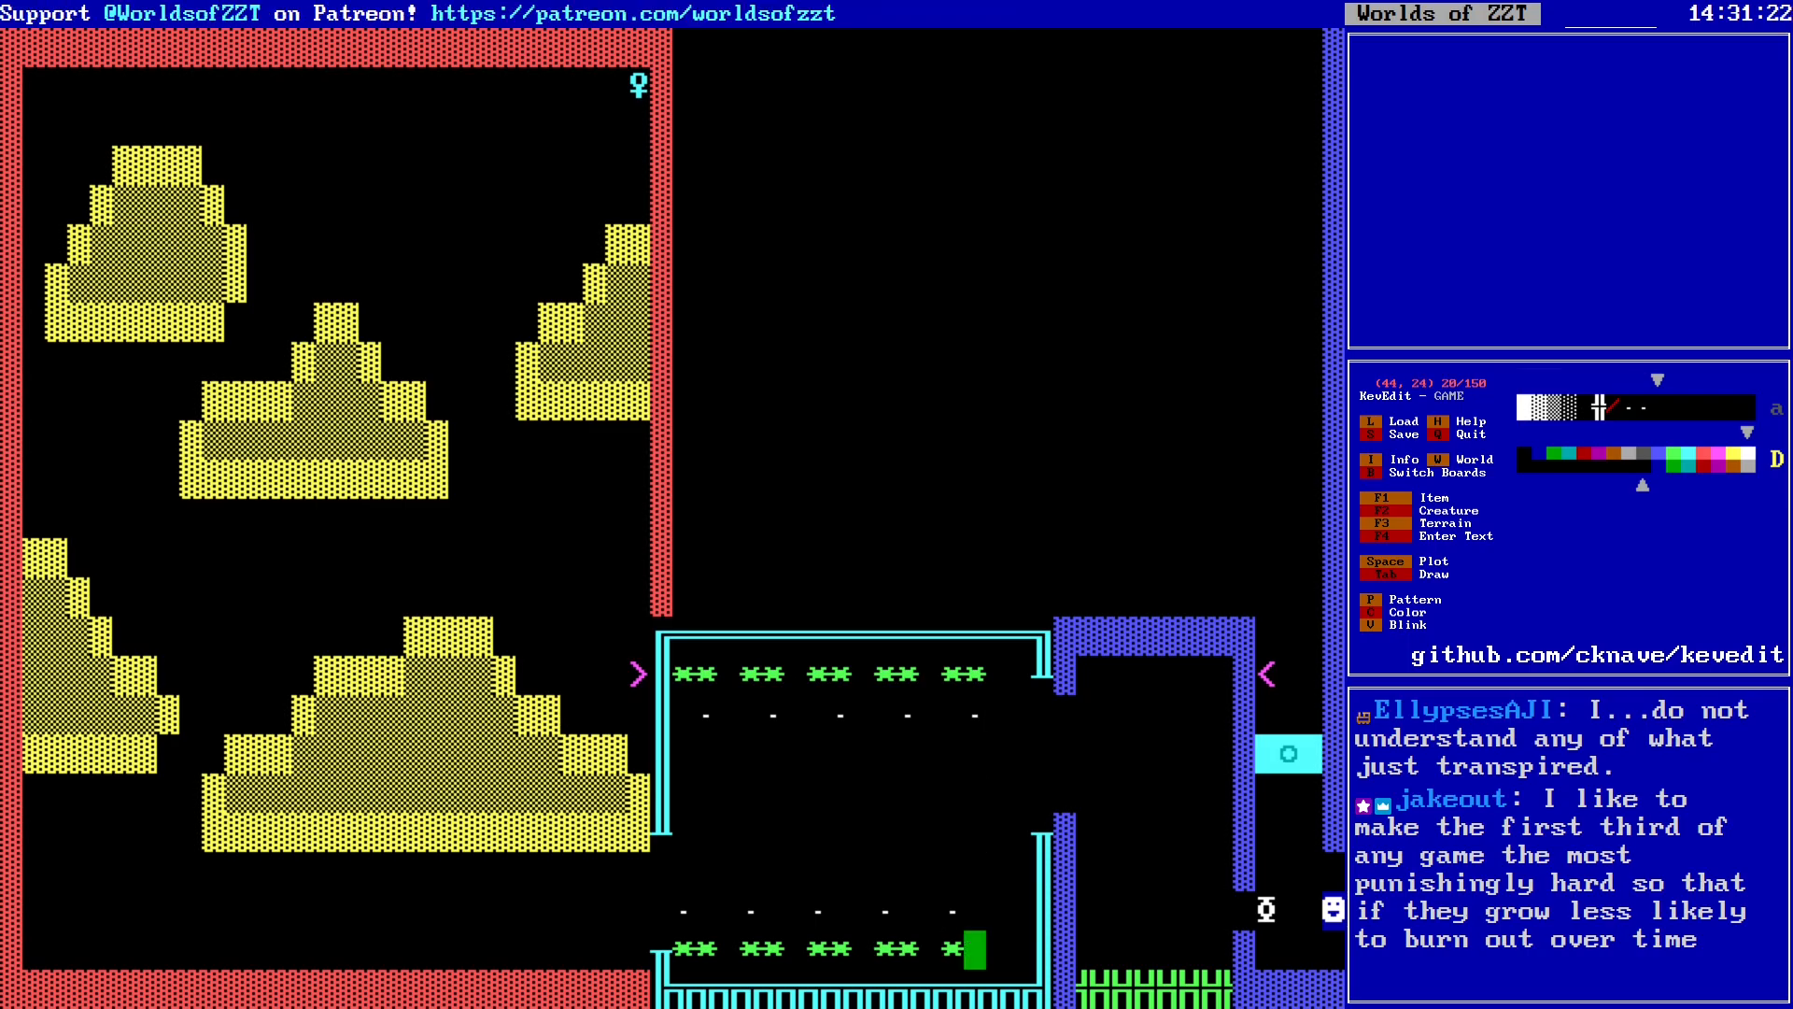
pyautogui.press('Right')
pyautogui.press('Right')
pyautogui.press('Left')
pyautogui.press('Left')
pyautogui.hotkey('alt', 'b')
pyautogui.hotkey('alt', 'Left')
pyautogui.hotkey('alt', 'Up')
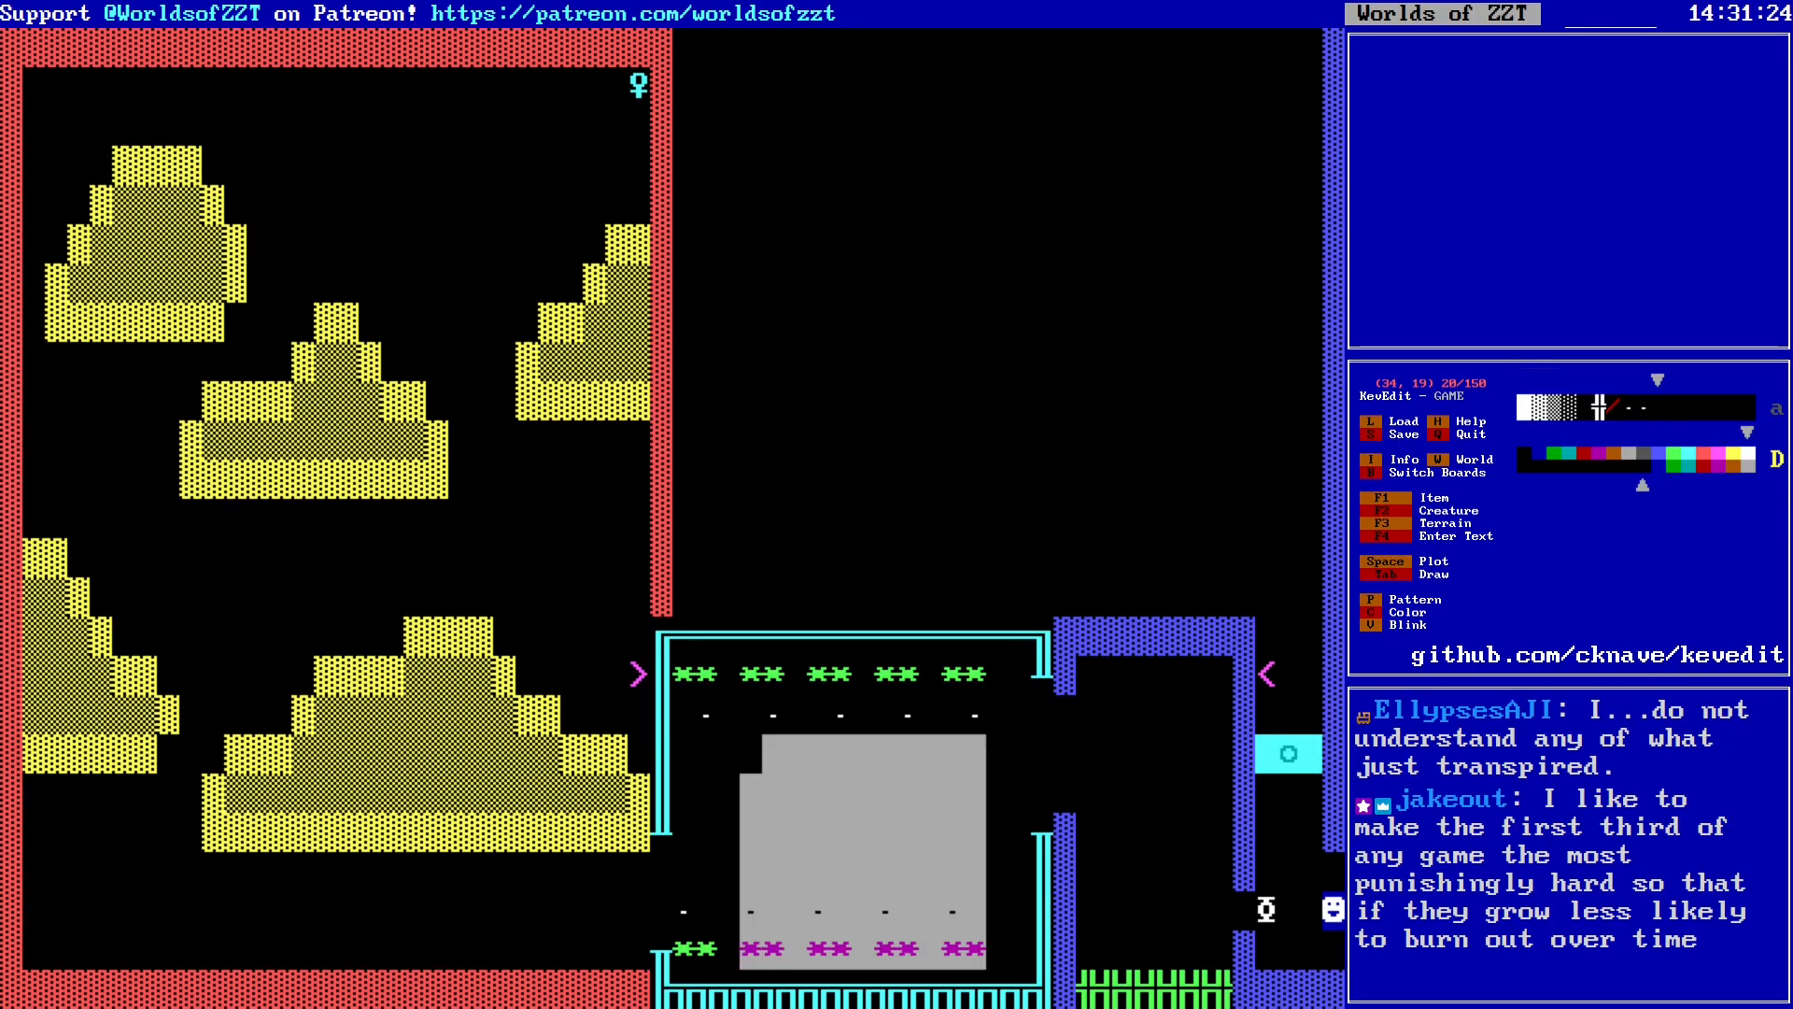
pyautogui.press('Left')
pyautogui.press('Up')
pyautogui.press('Up')
pyautogui.press('Left')
pyautogui.press('Left')
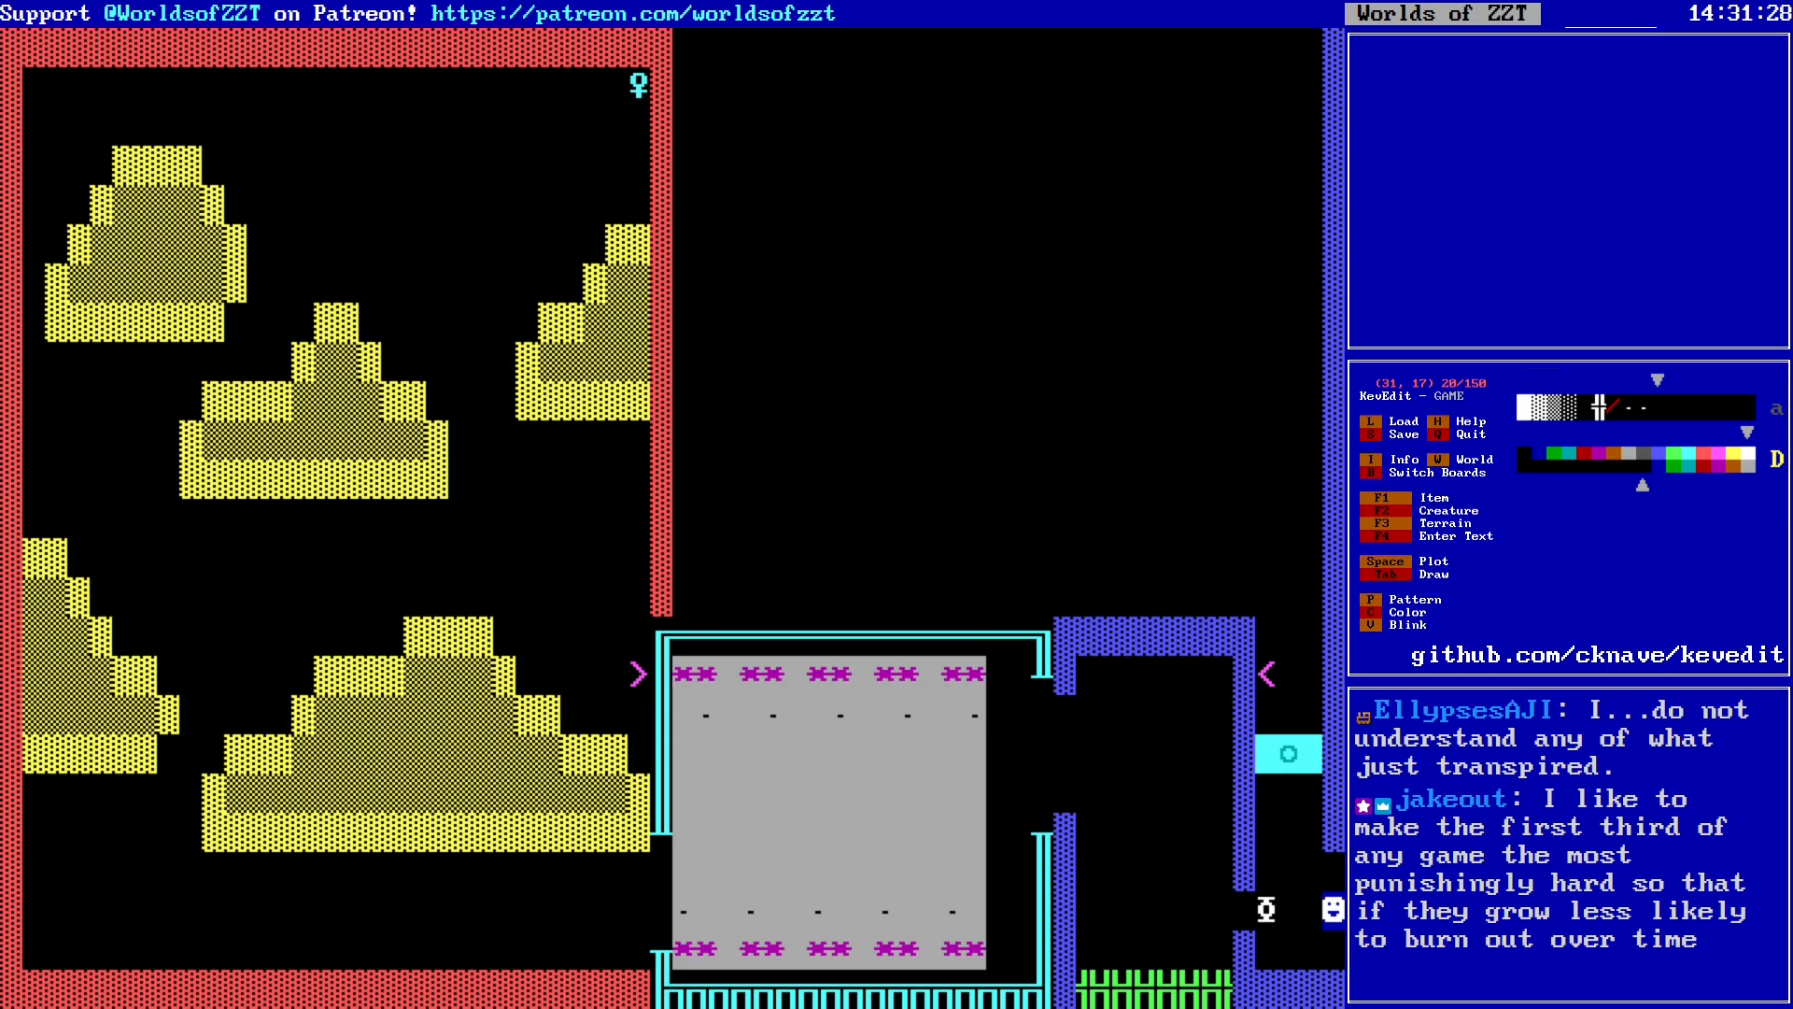
pyautogui.press('Return')
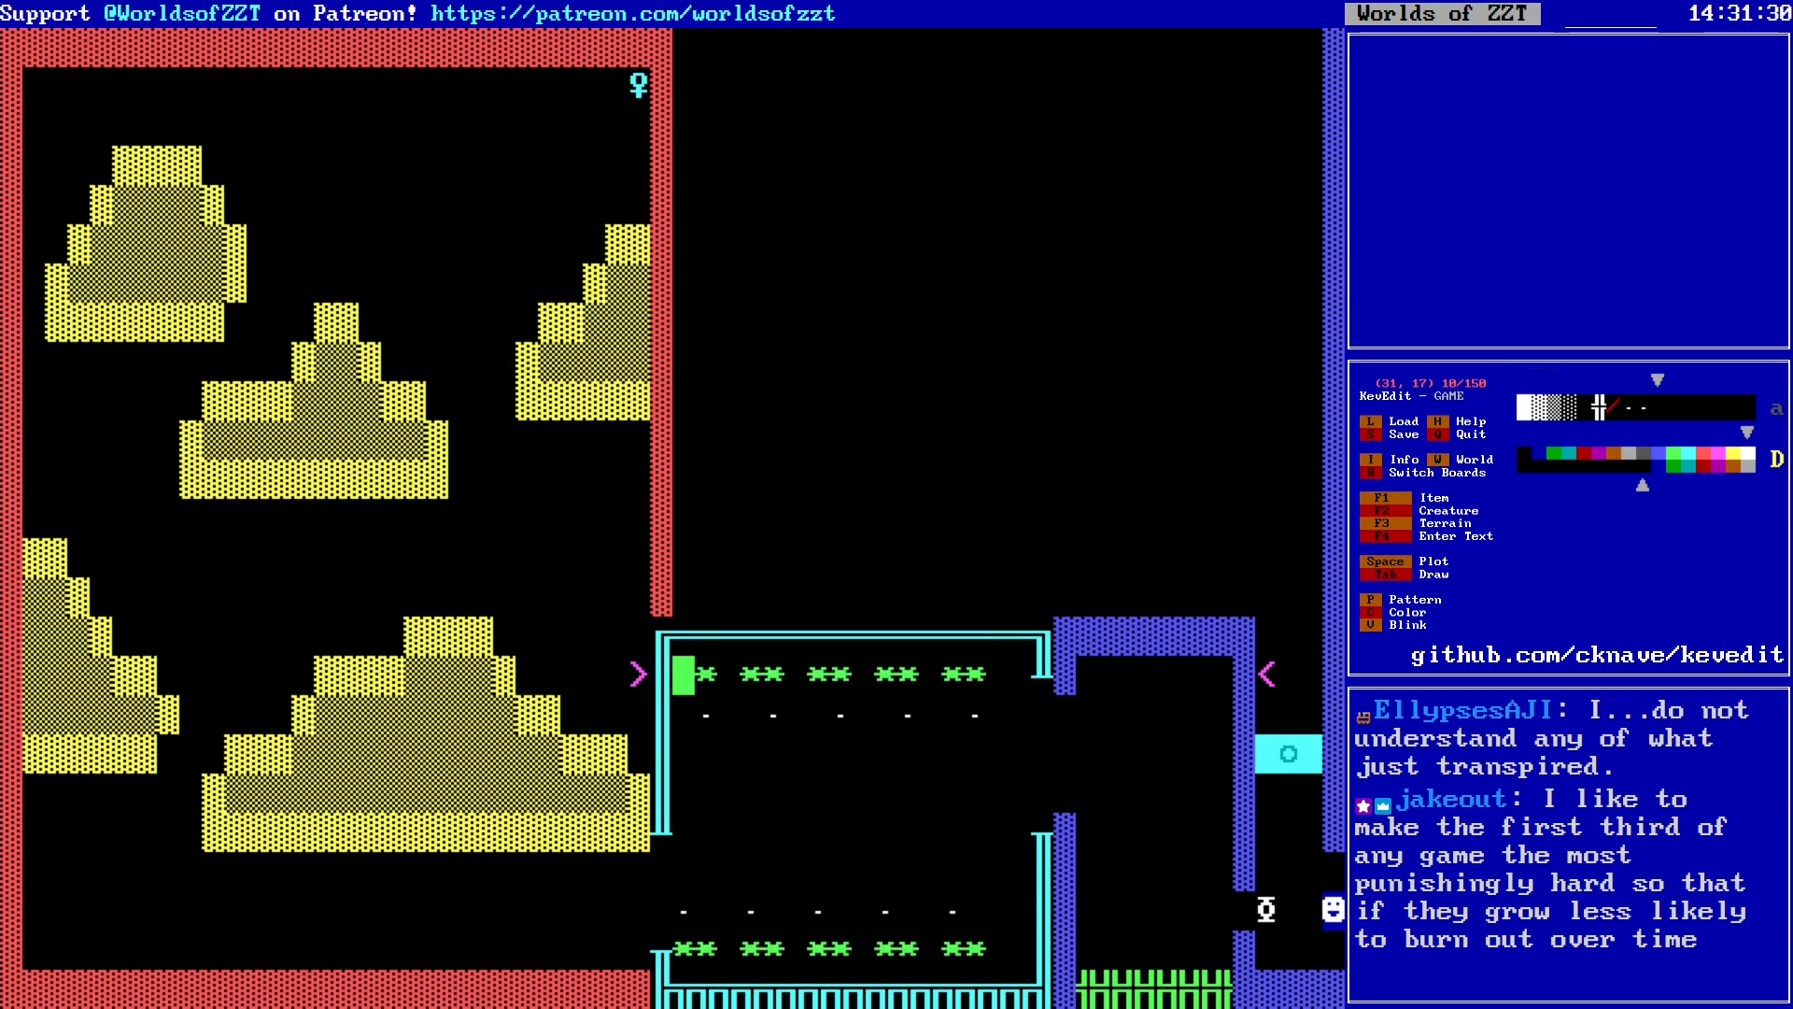
pyautogui.press('Right')
pyautogui.press('Return')
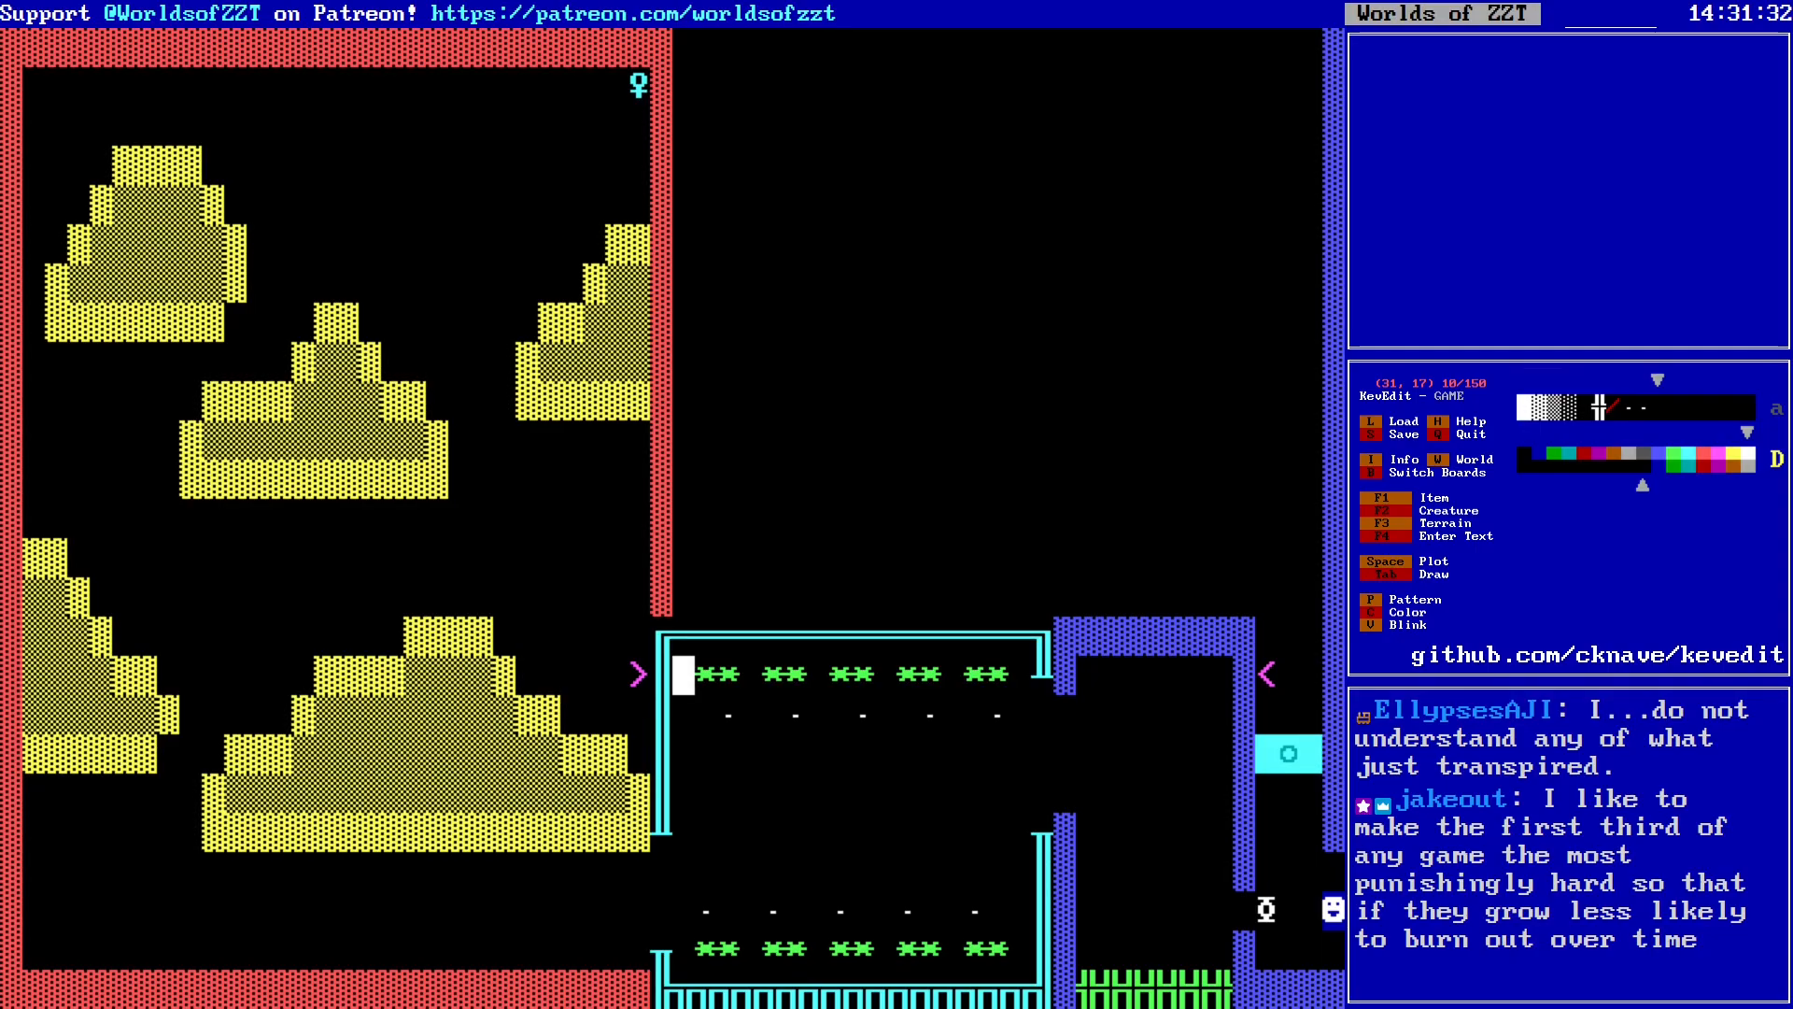
# Step: Save the world
pyautogui.press('Down')
pyautogui.press('Down')
pyautogui.press('Down')
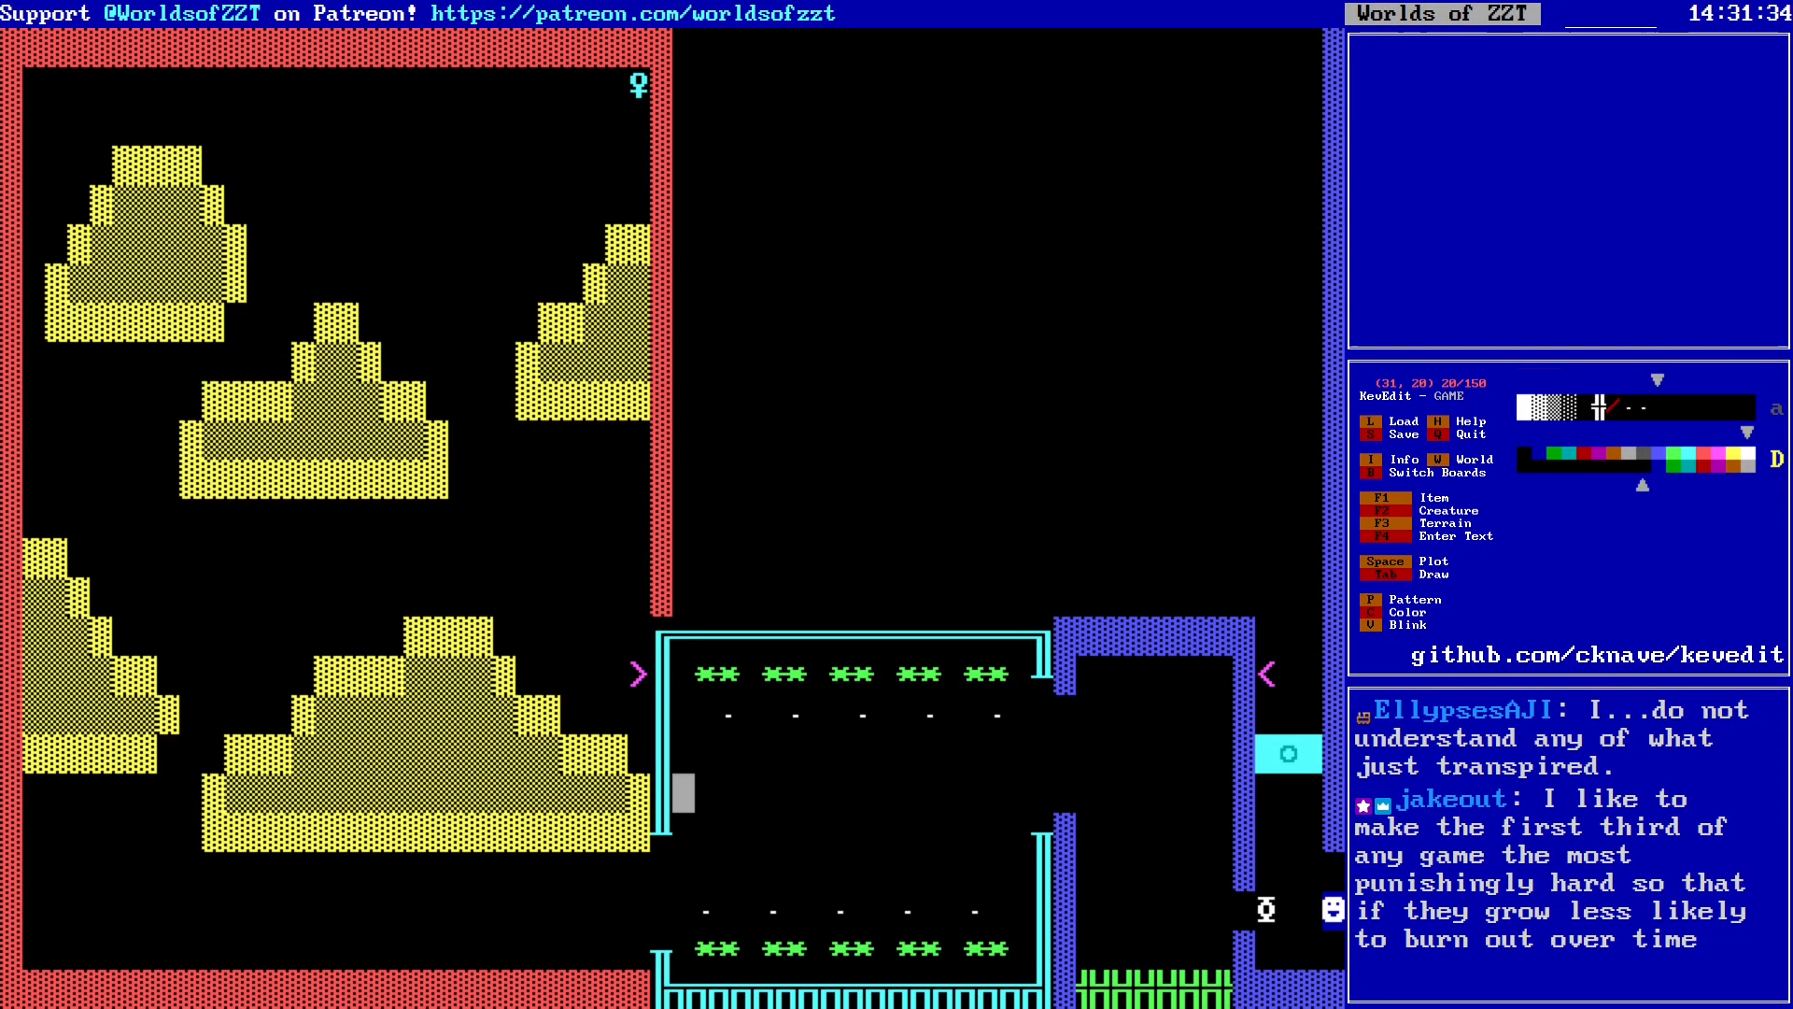
pyautogui.press('s')
pyautogui.press('Return')
pyautogui.press('Right')
pyautogui.press('Right')
pyautogui.press('Right')
pyautogui.press('Right')
pyautogui.press('Right')
pyautogui.press('Right')
pyautogui.press('Right')
pyautogui.press('Right')
pyautogui.press('Right')
pyautogui.press('Right')
pyautogui.press('Right')
pyautogui.press('Right')
pyautogui.press('Right')
pyautogui.press('Right')
pyautogui.press('Right')
pyautogui.press('Right')
pyautogui.press('Up')
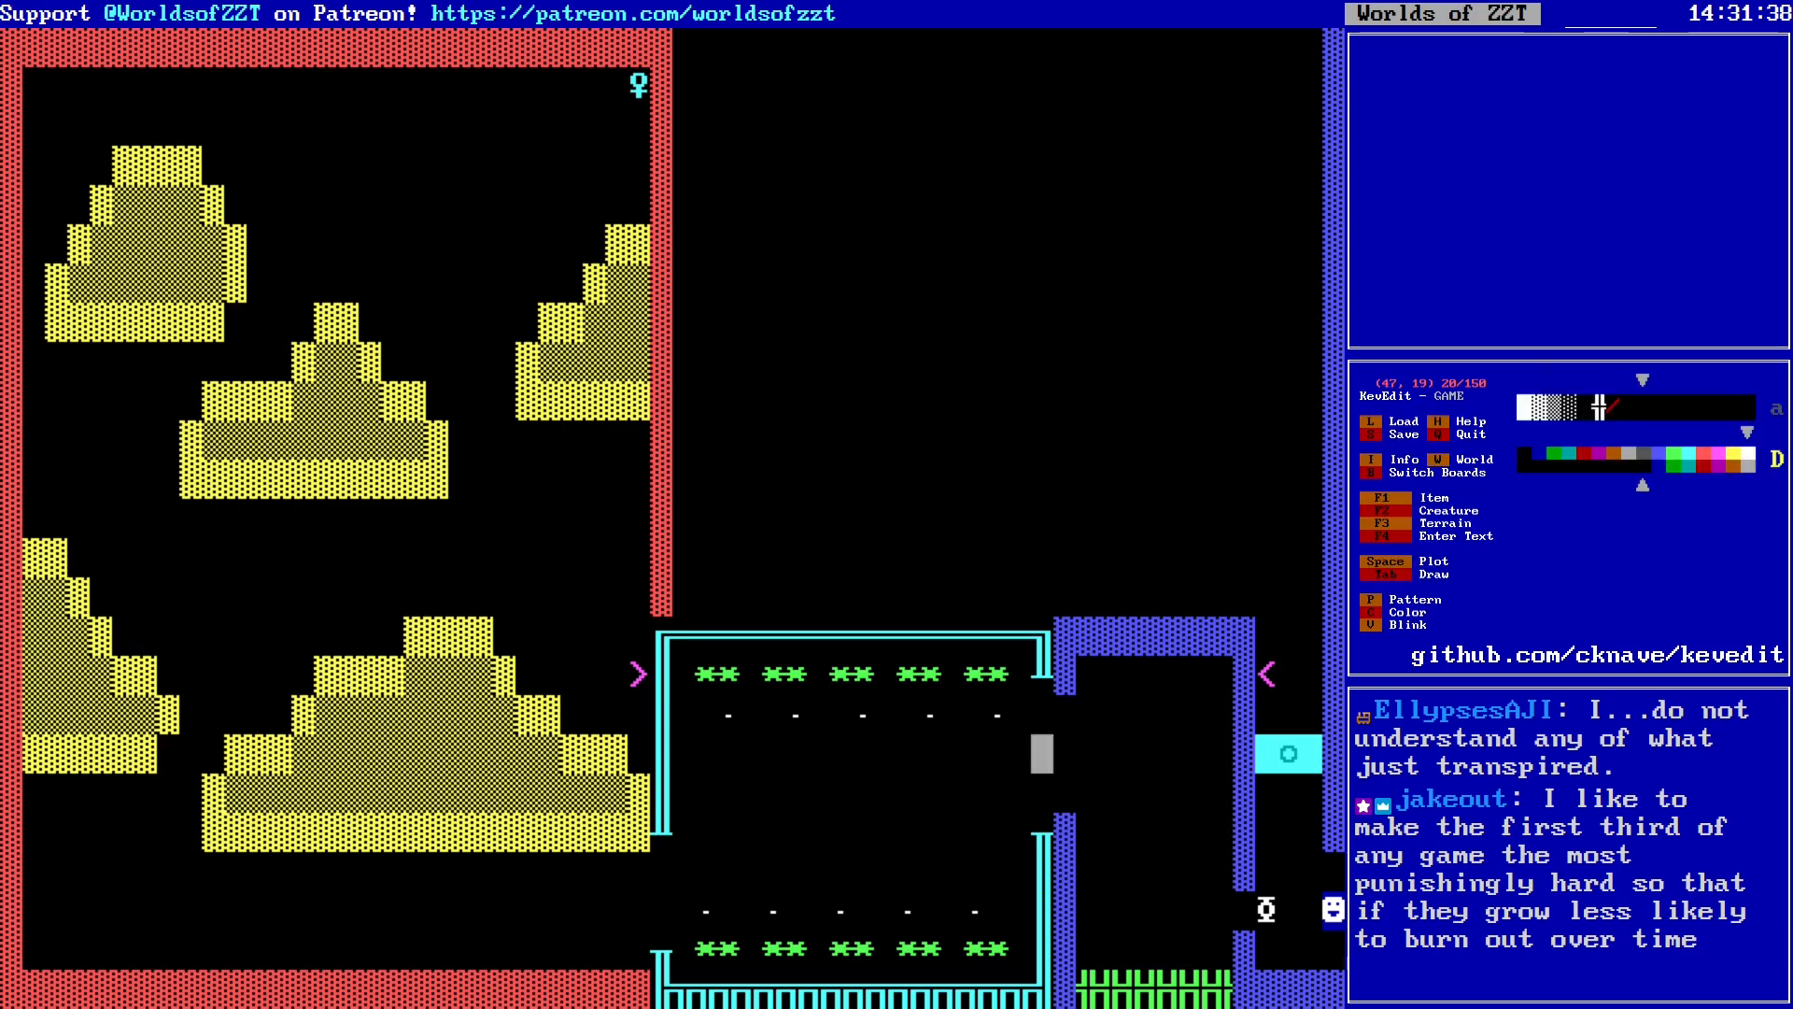
pyautogui.press('Left')
pyautogui.press('Left')
pyautogui.press('Left')
pyautogui.press('Left')
pyautogui.press('Left')
pyautogui.press('Left')
pyautogui.press('Left')
pyautogui.press('Left')
pyautogui.press('Left')
pyautogui.press('Left')
pyautogui.press('Left')
pyautogui.press('Left')
pyautogui.press('Left')
pyautogui.press('Left')
pyautogui.press('Left')
pyautogui.press('Left')
pyautogui.press('Left')
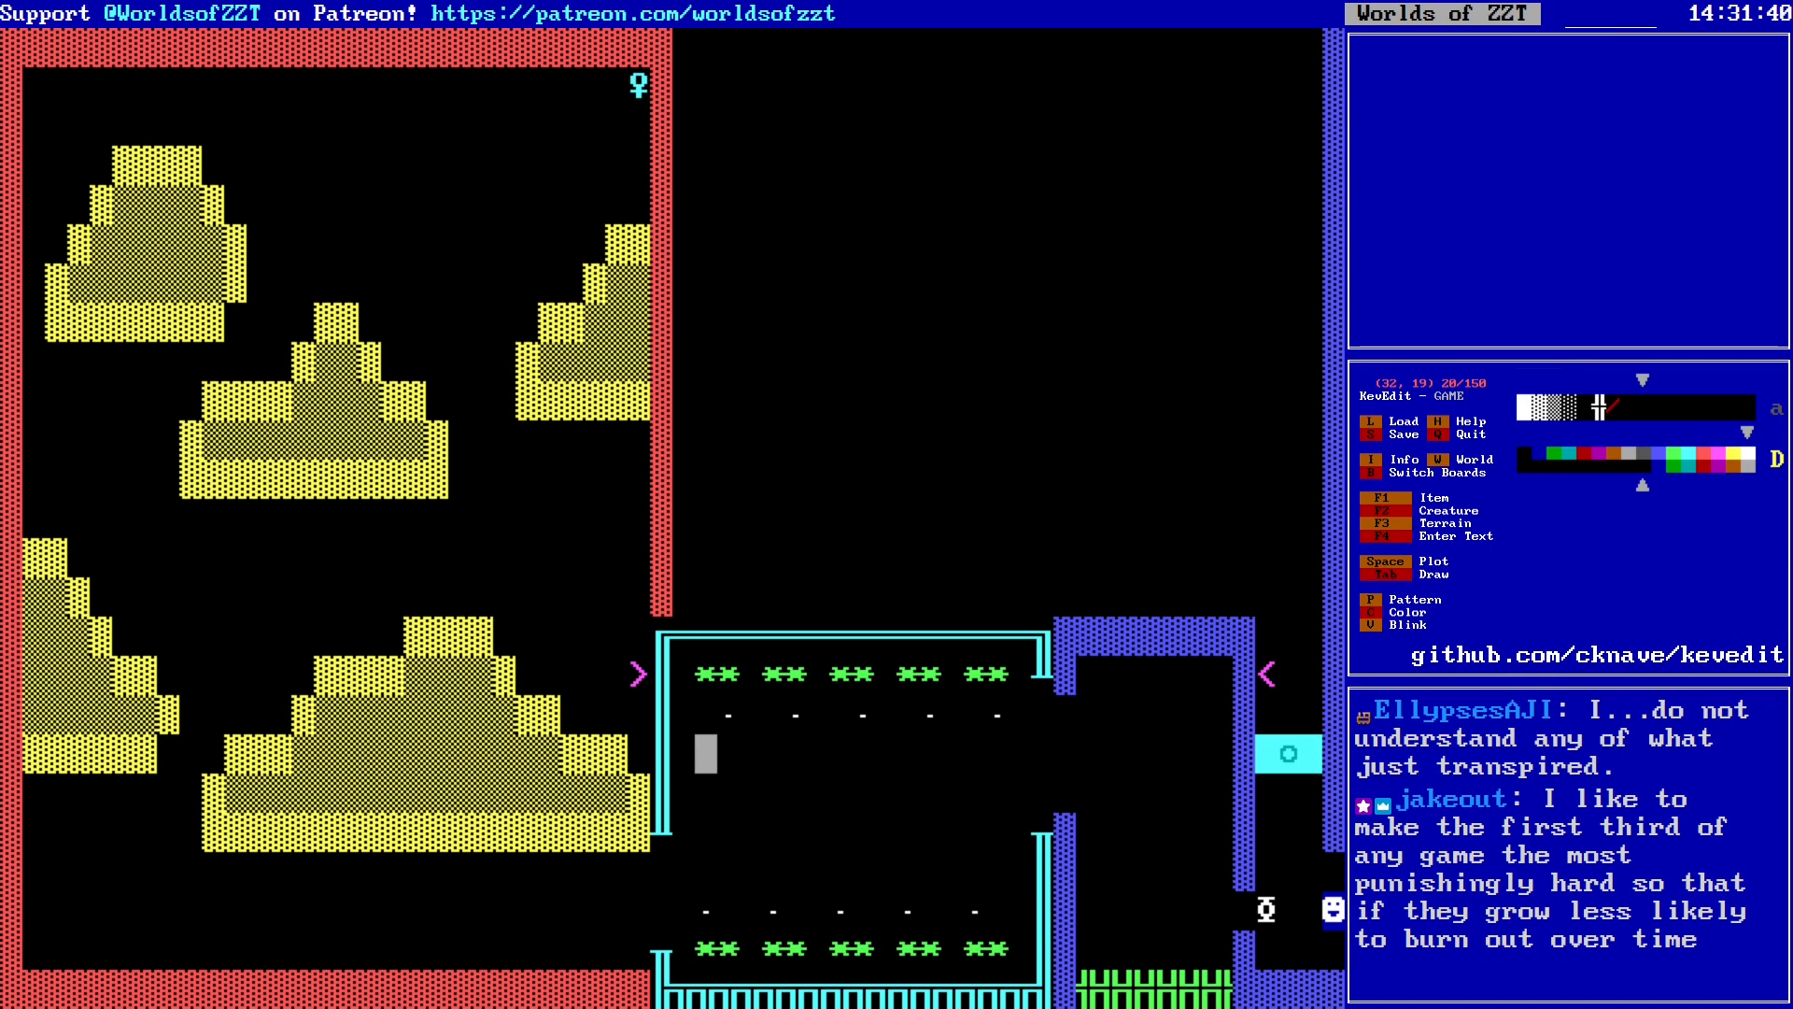
pyautogui.press('Down')
pyautogui.press('Down')
pyautogui.press('Right')
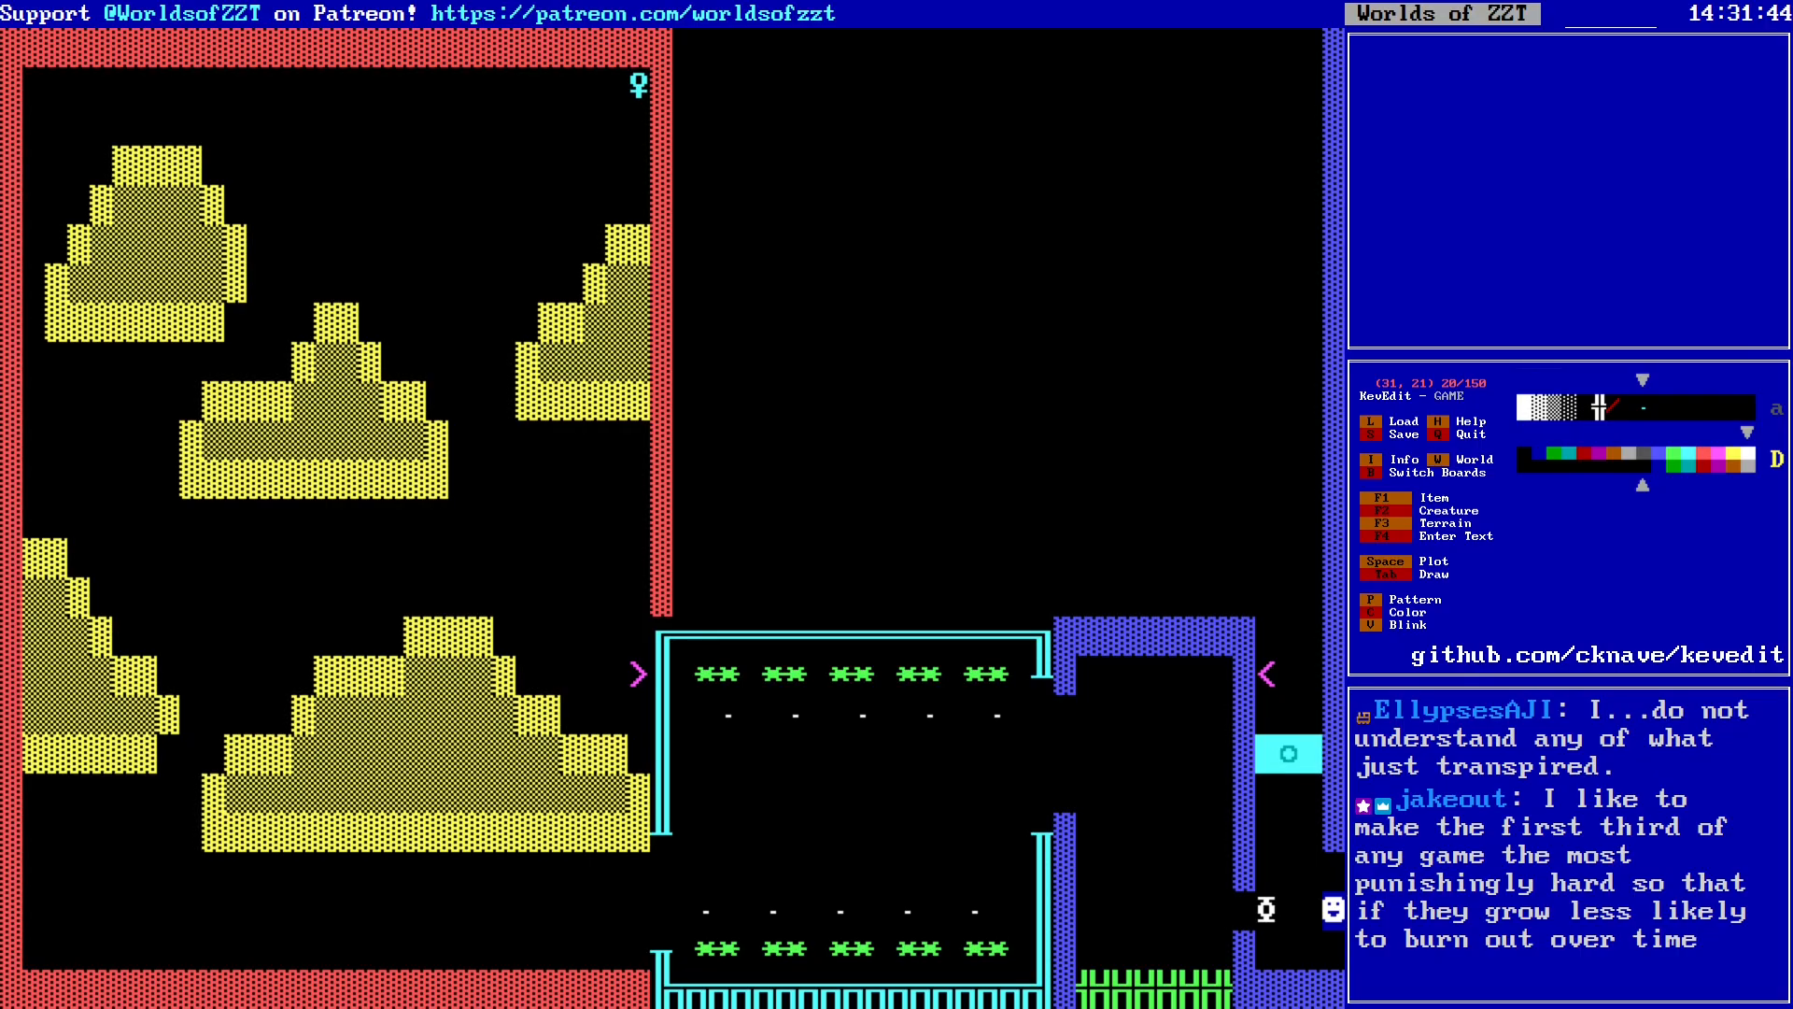
# Step: Extend both cyan line walls inward on row 21 by adding wall segments at (31, 21) and (46, 21)
pyautogui.press('Right')
pyautogui.press('Right')
pyautogui.press('Right')
pyautogui.press('Right')
pyautogui.press('Right')
pyautogui.press('Right')
pyautogui.press('Right')
pyautogui.press('Right')
pyautogui.press('Right')
pyautogui.press('Right')
pyautogui.press('Right')
pyautogui.press('Right')
pyautogui.press('Right')
pyautogui.press('Right')
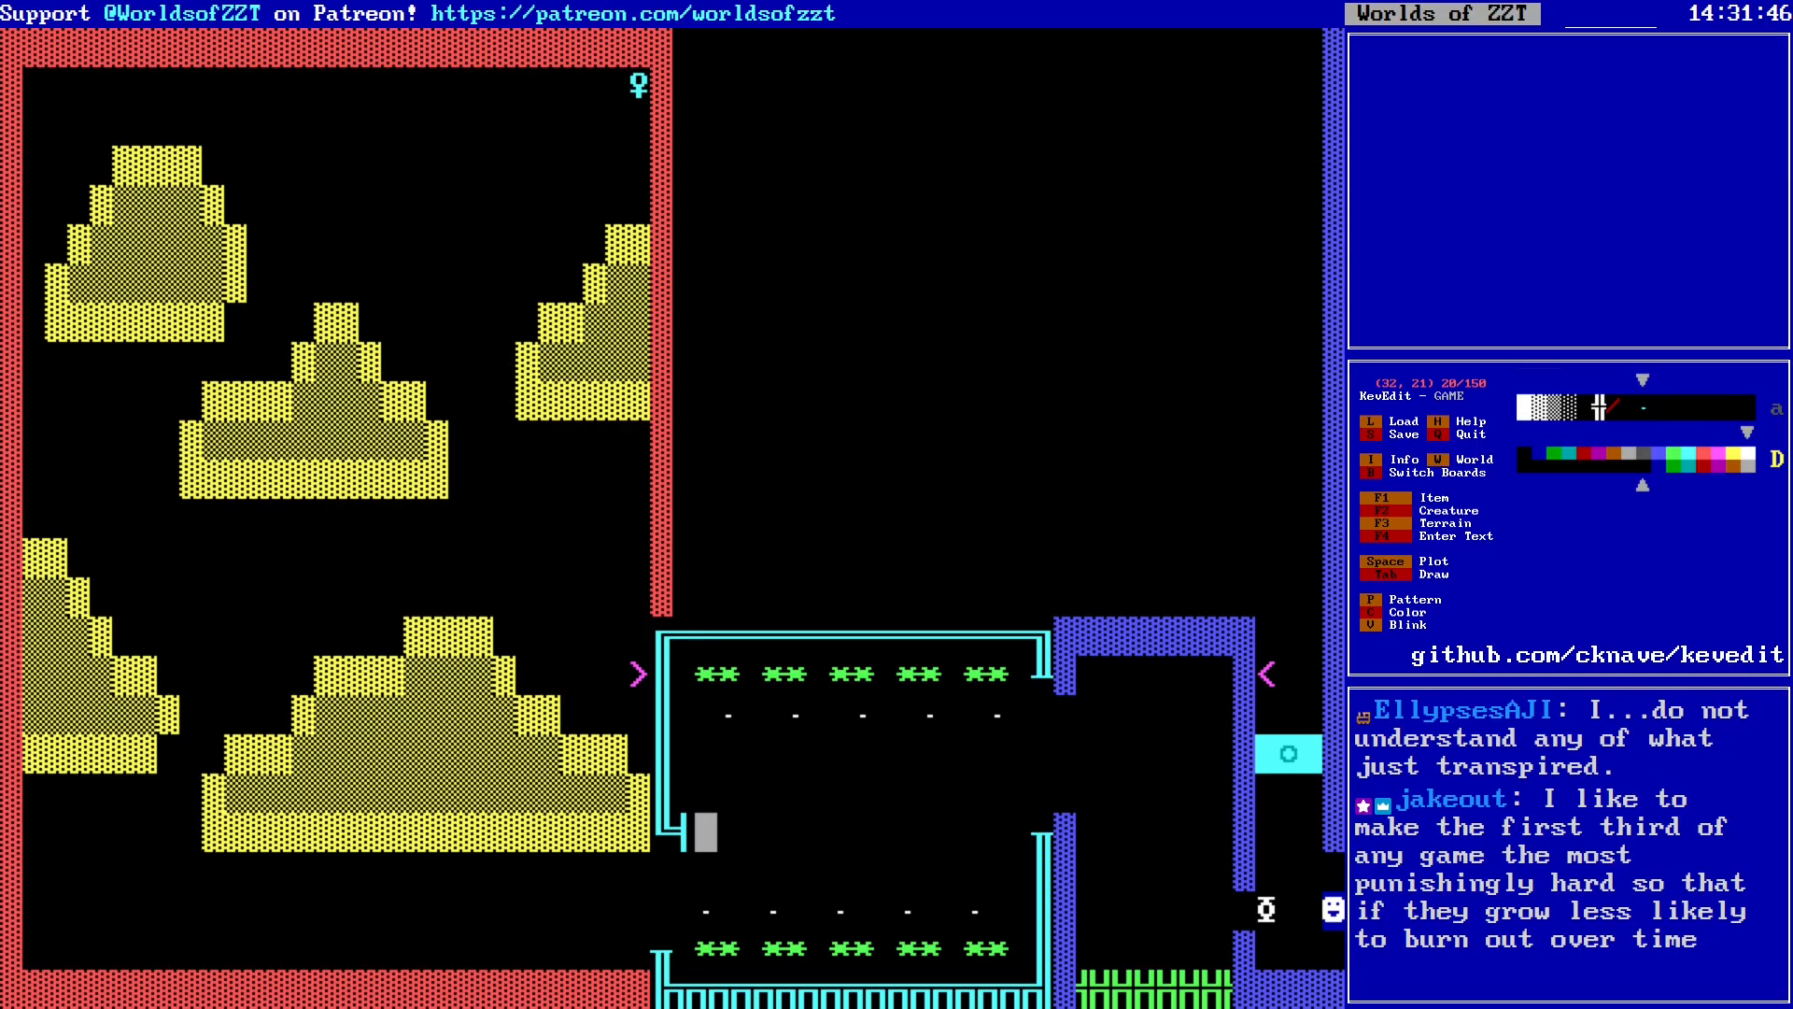
pyautogui.press('Left')
pyautogui.press('Left')
pyautogui.press('Left')
pyautogui.press('Left')
pyautogui.press('Left')
pyautogui.press('Left')
pyautogui.press('Left')
pyautogui.press('Left')
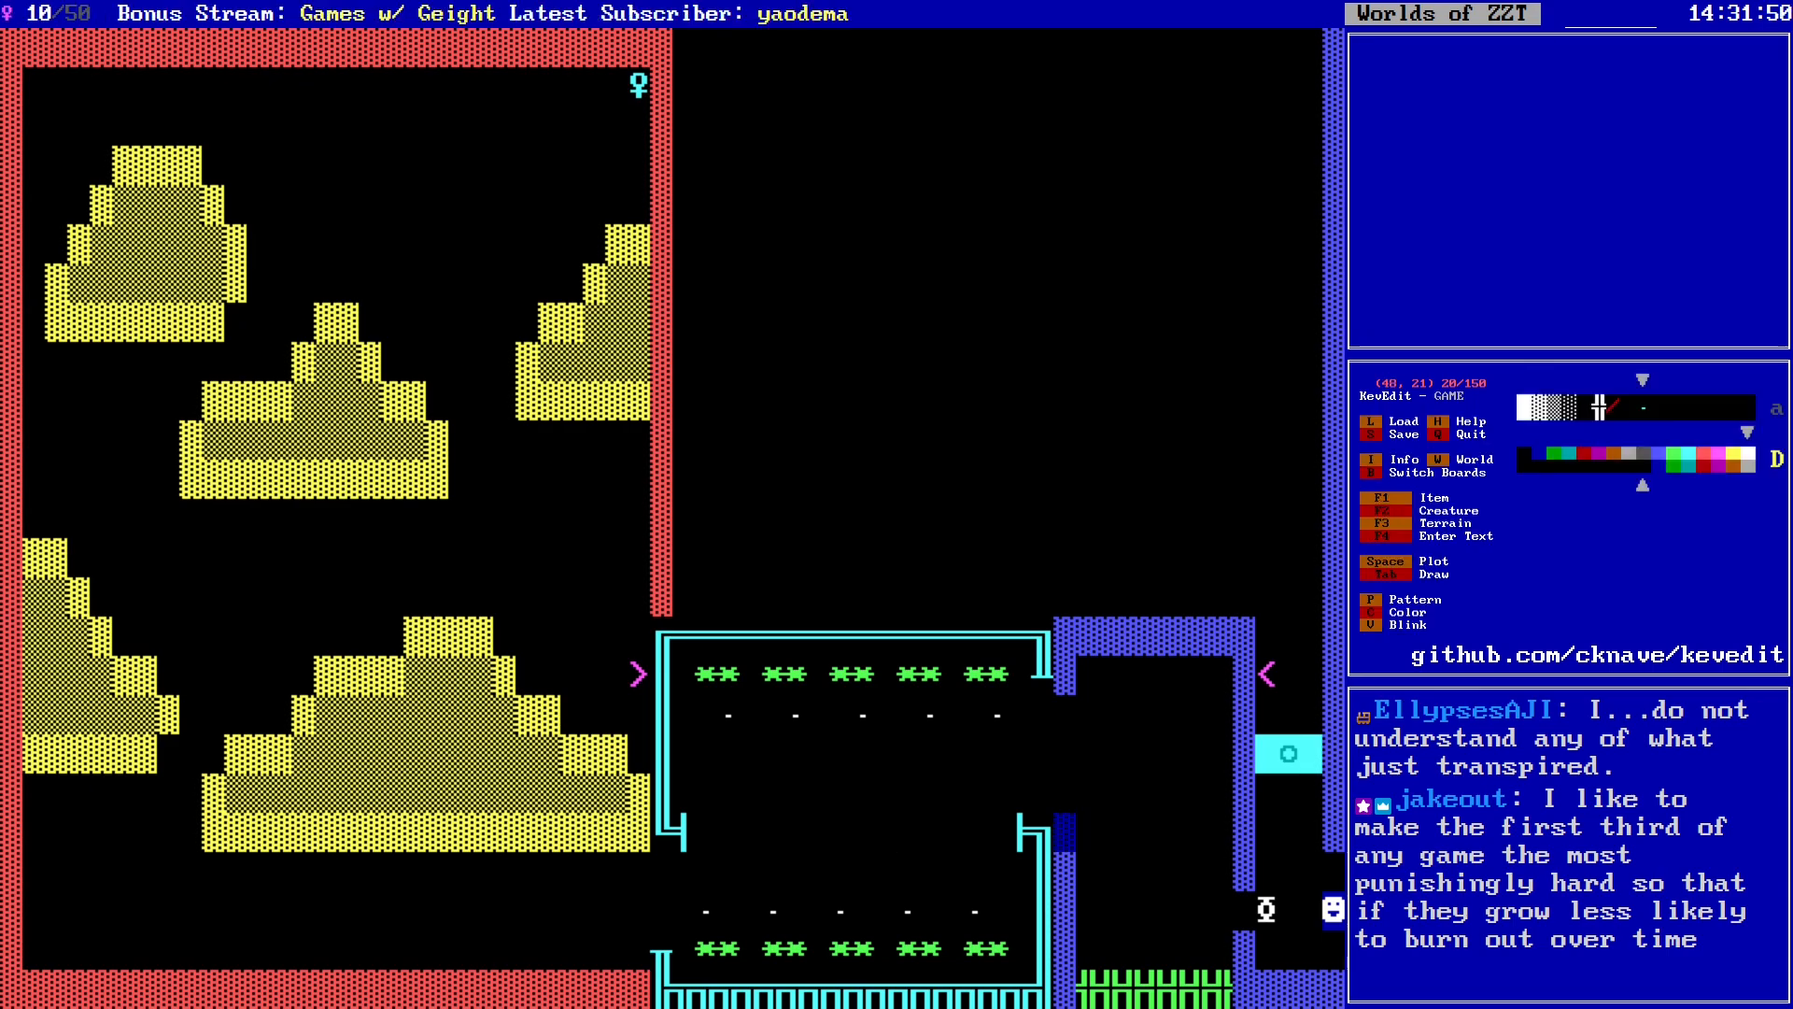
# Step: Create a new object at (46, 24), at the east end of the lower forest row
pyautogui.press('Right')
pyautogui.press('Right')
pyautogui.press('Right')
pyautogui.press('Right')
pyautogui.press('Right')
pyautogui.press('Right')
pyautogui.press('Right')
pyautogui.press('Right')
pyautogui.press('Right')
pyautogui.press('Right')
pyautogui.press('Down')
pyautogui.press('Down')
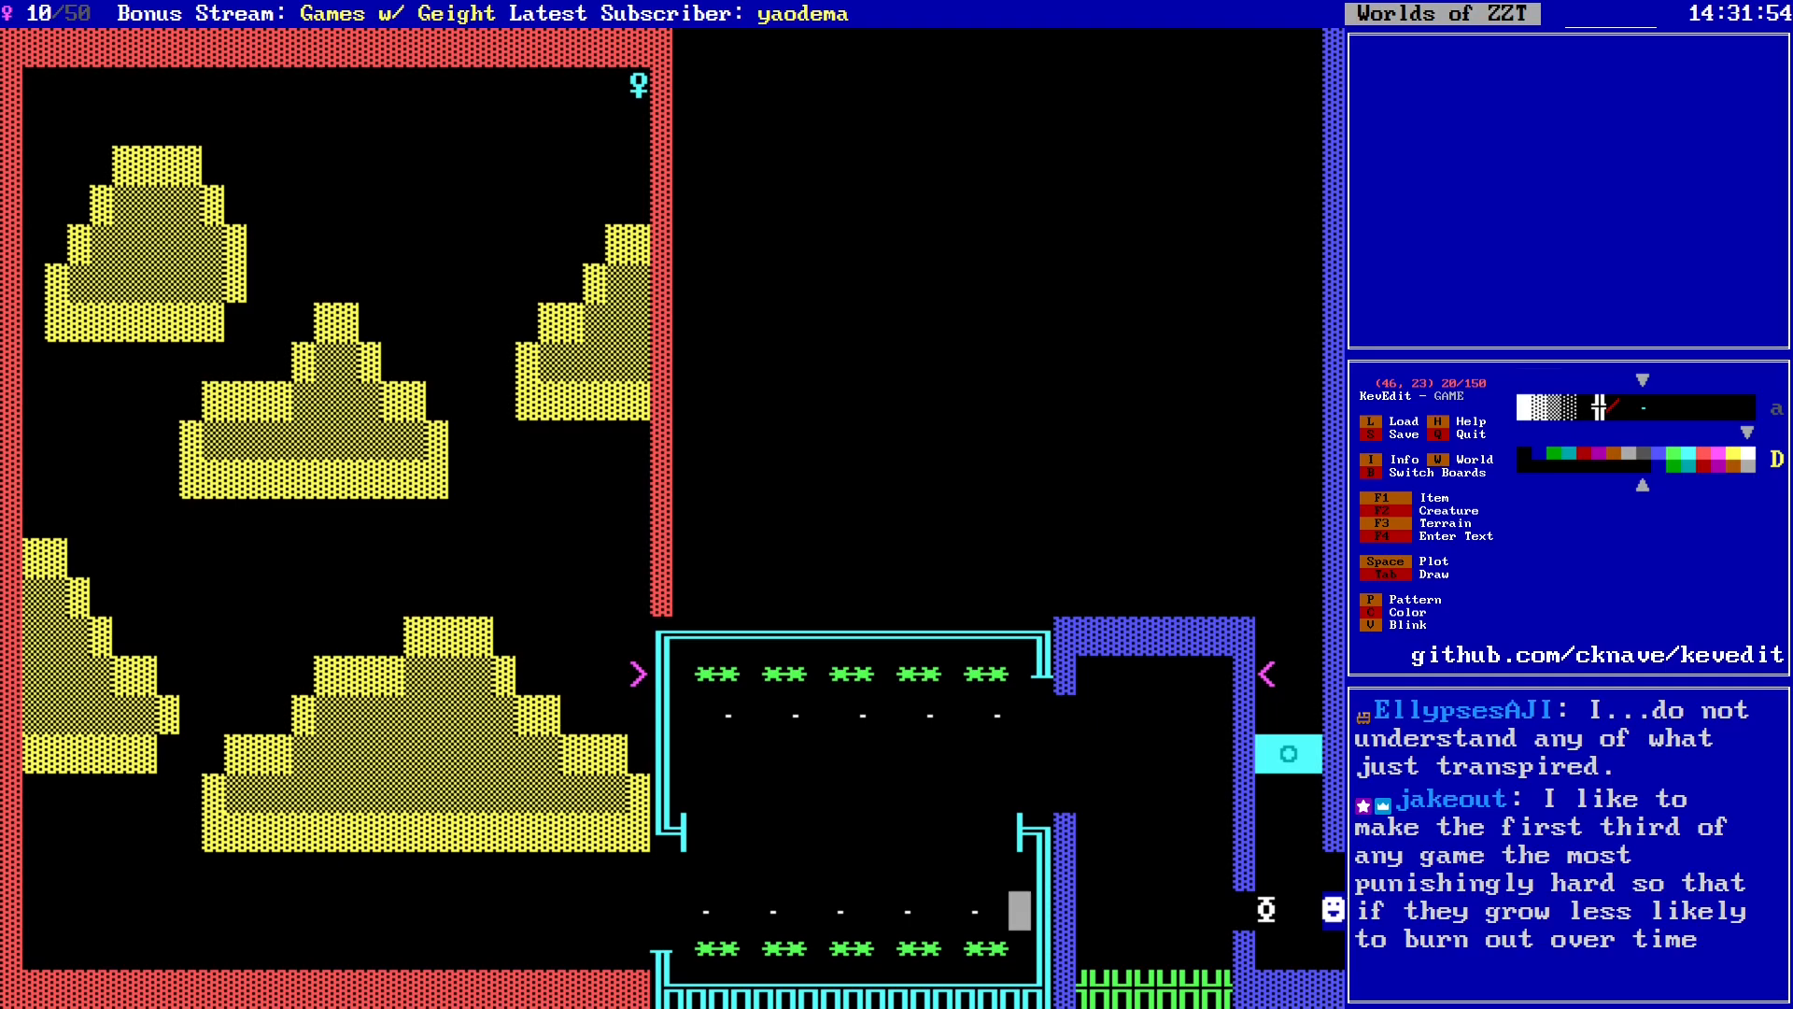
pyautogui.press('Up')
pyautogui.press('Down')
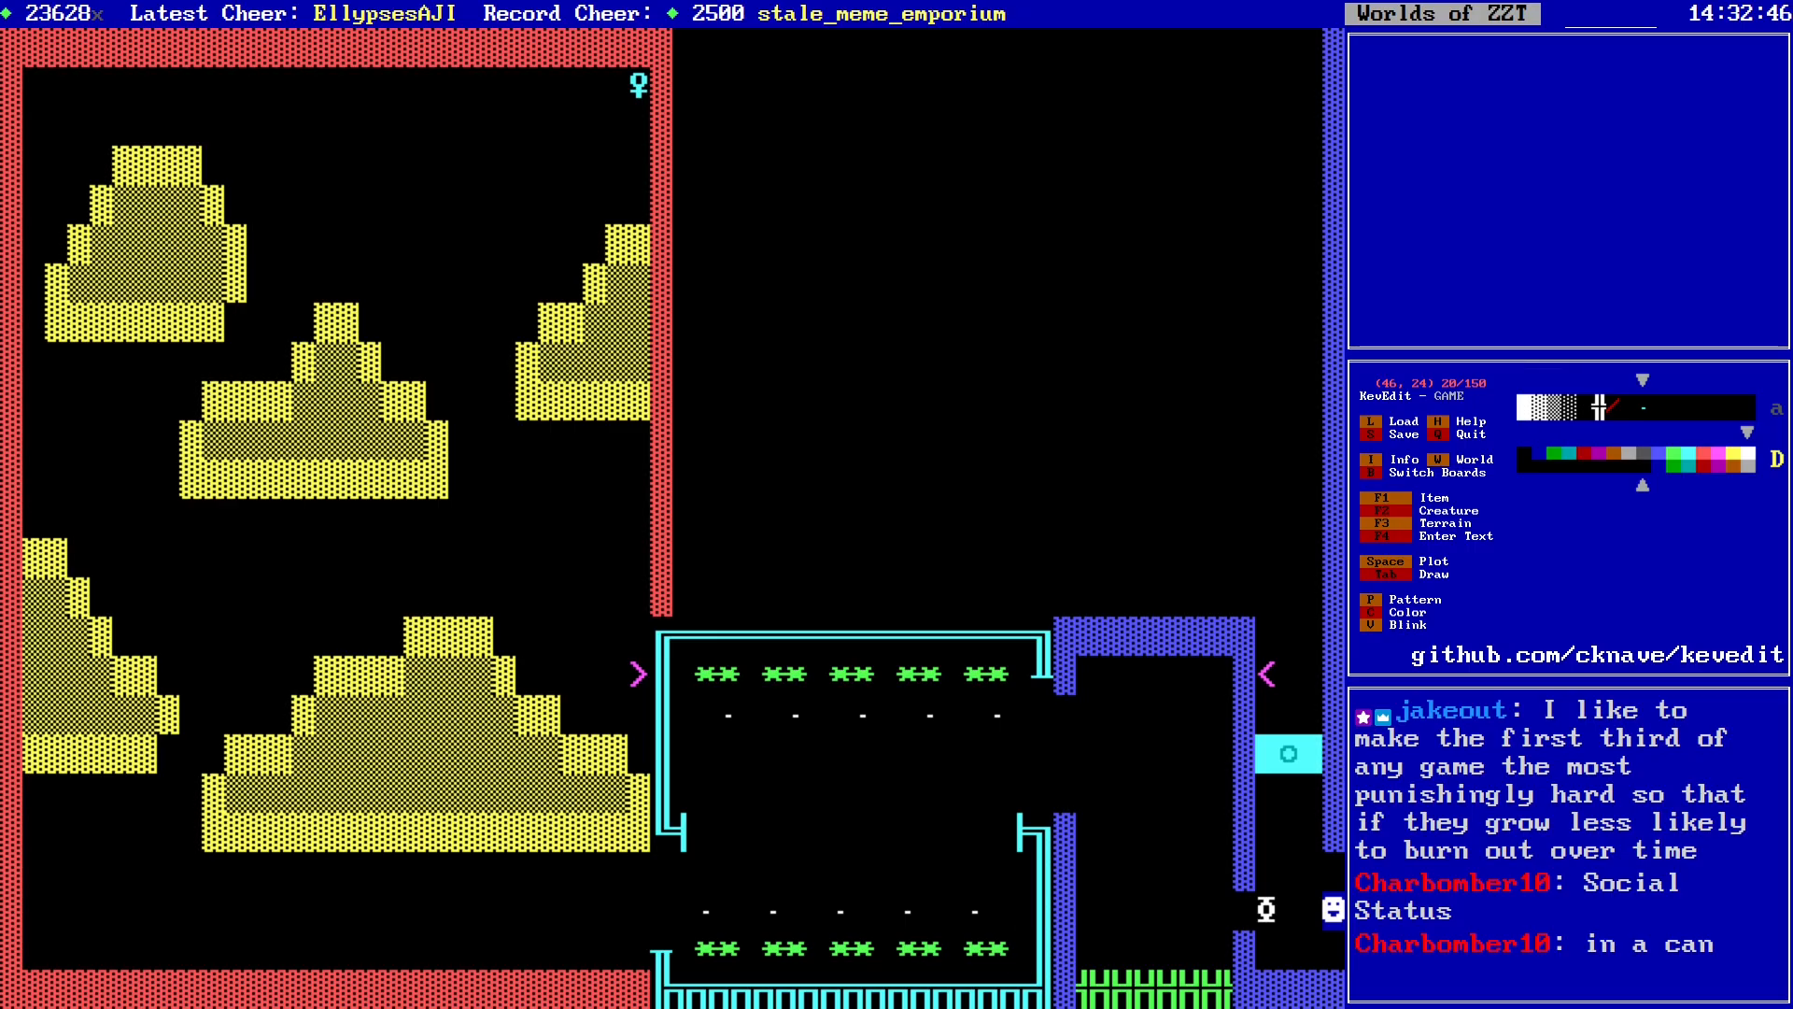
pyautogui.press('F2')
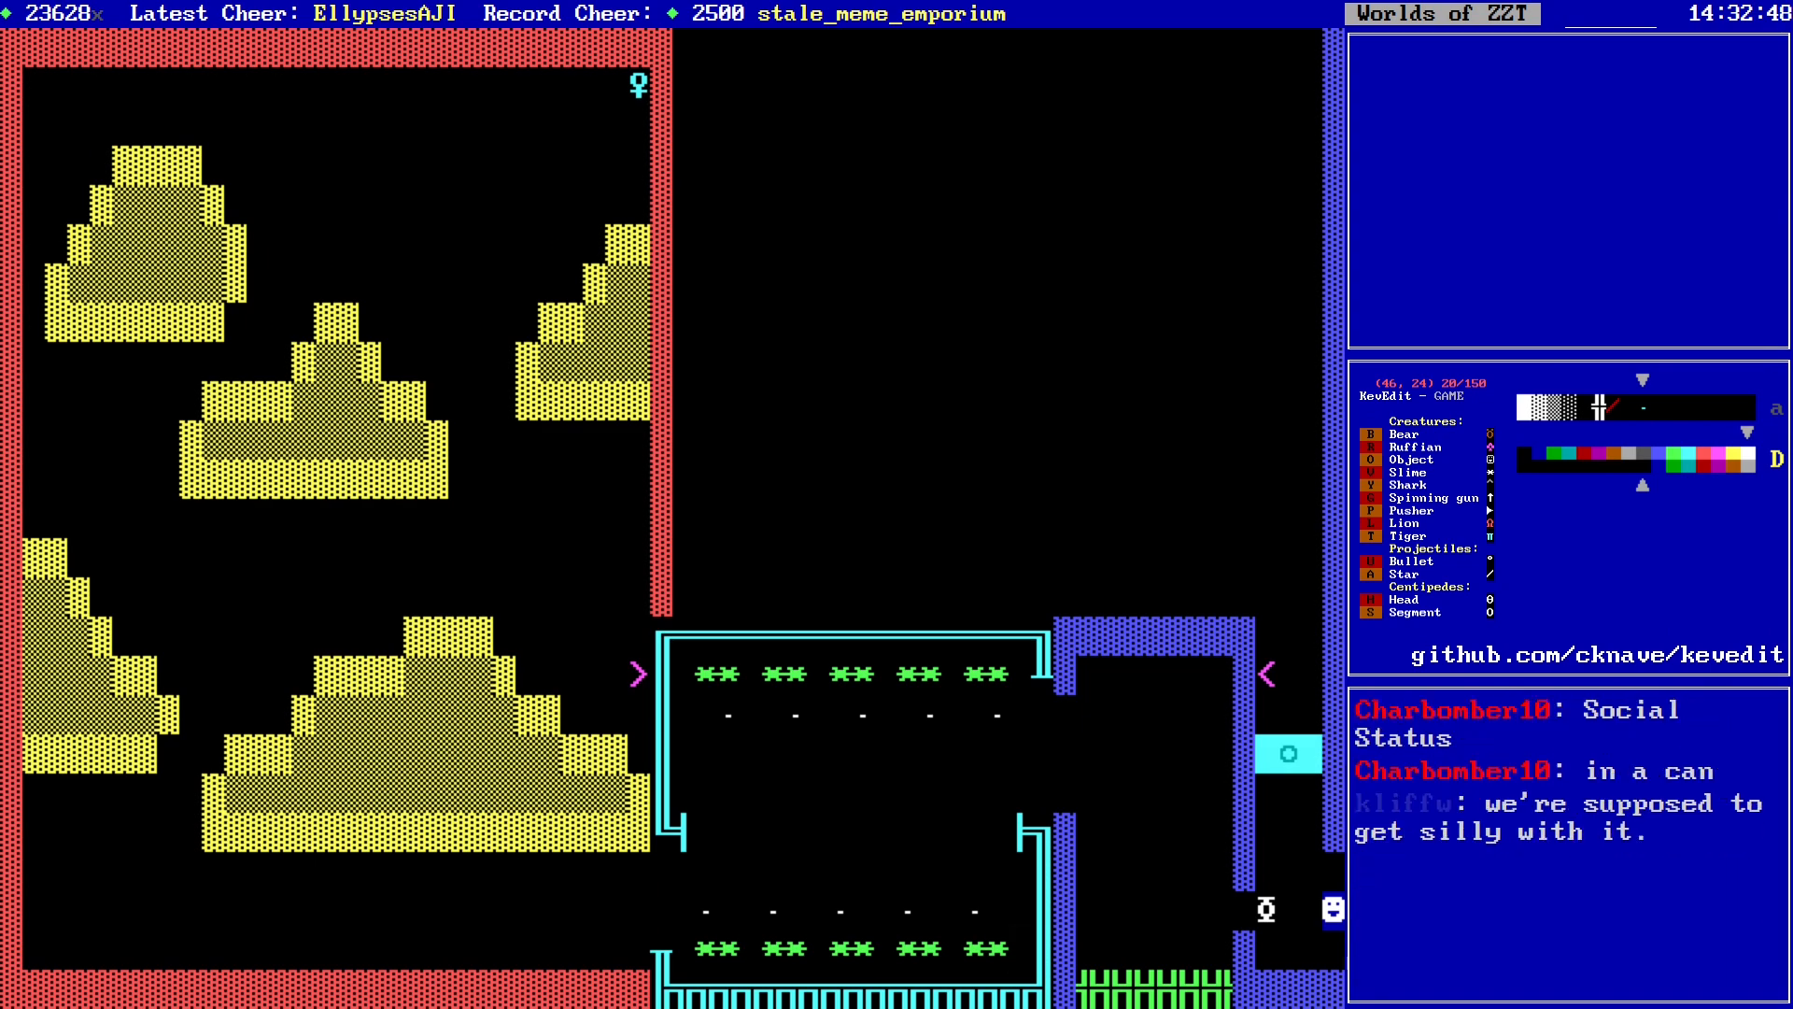
pyautogui.press('o')
# Step: Set the new object's character to the small centred dot and finish editing its stats
pyautogui.press('Return')
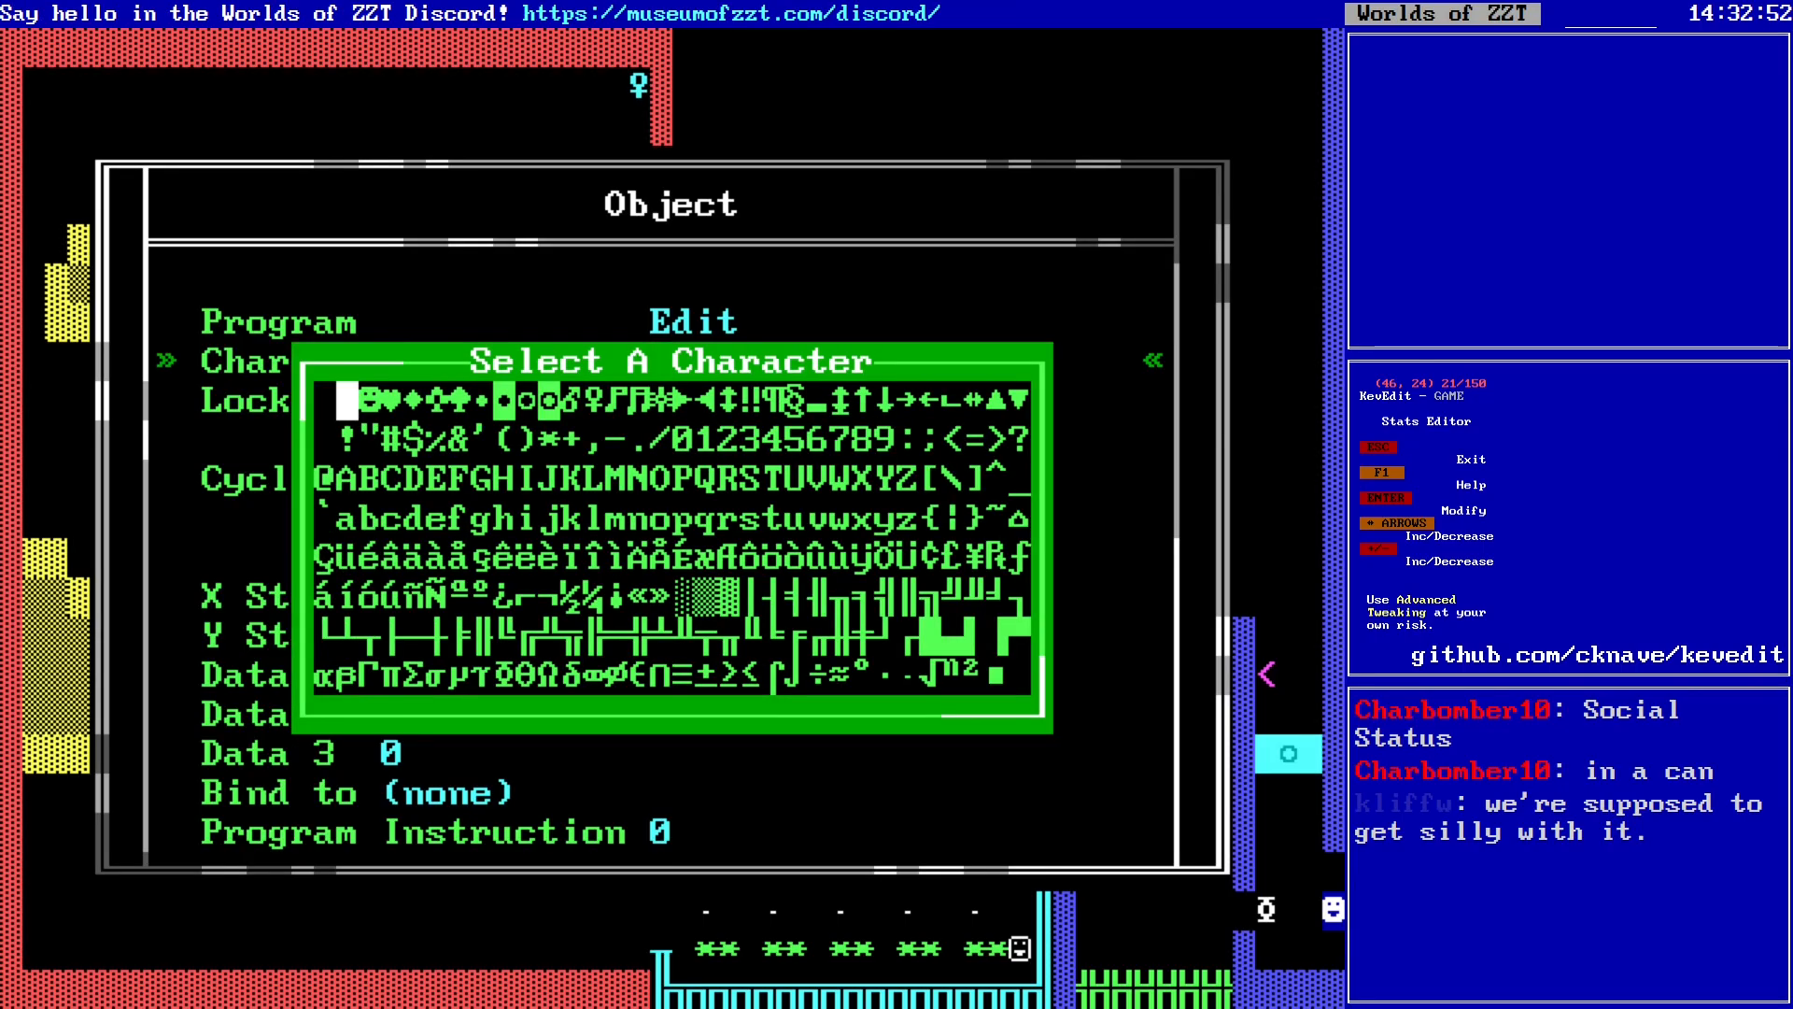
pyautogui.press('Up')
pyautogui.press('Right')
pyautogui.press('Up')
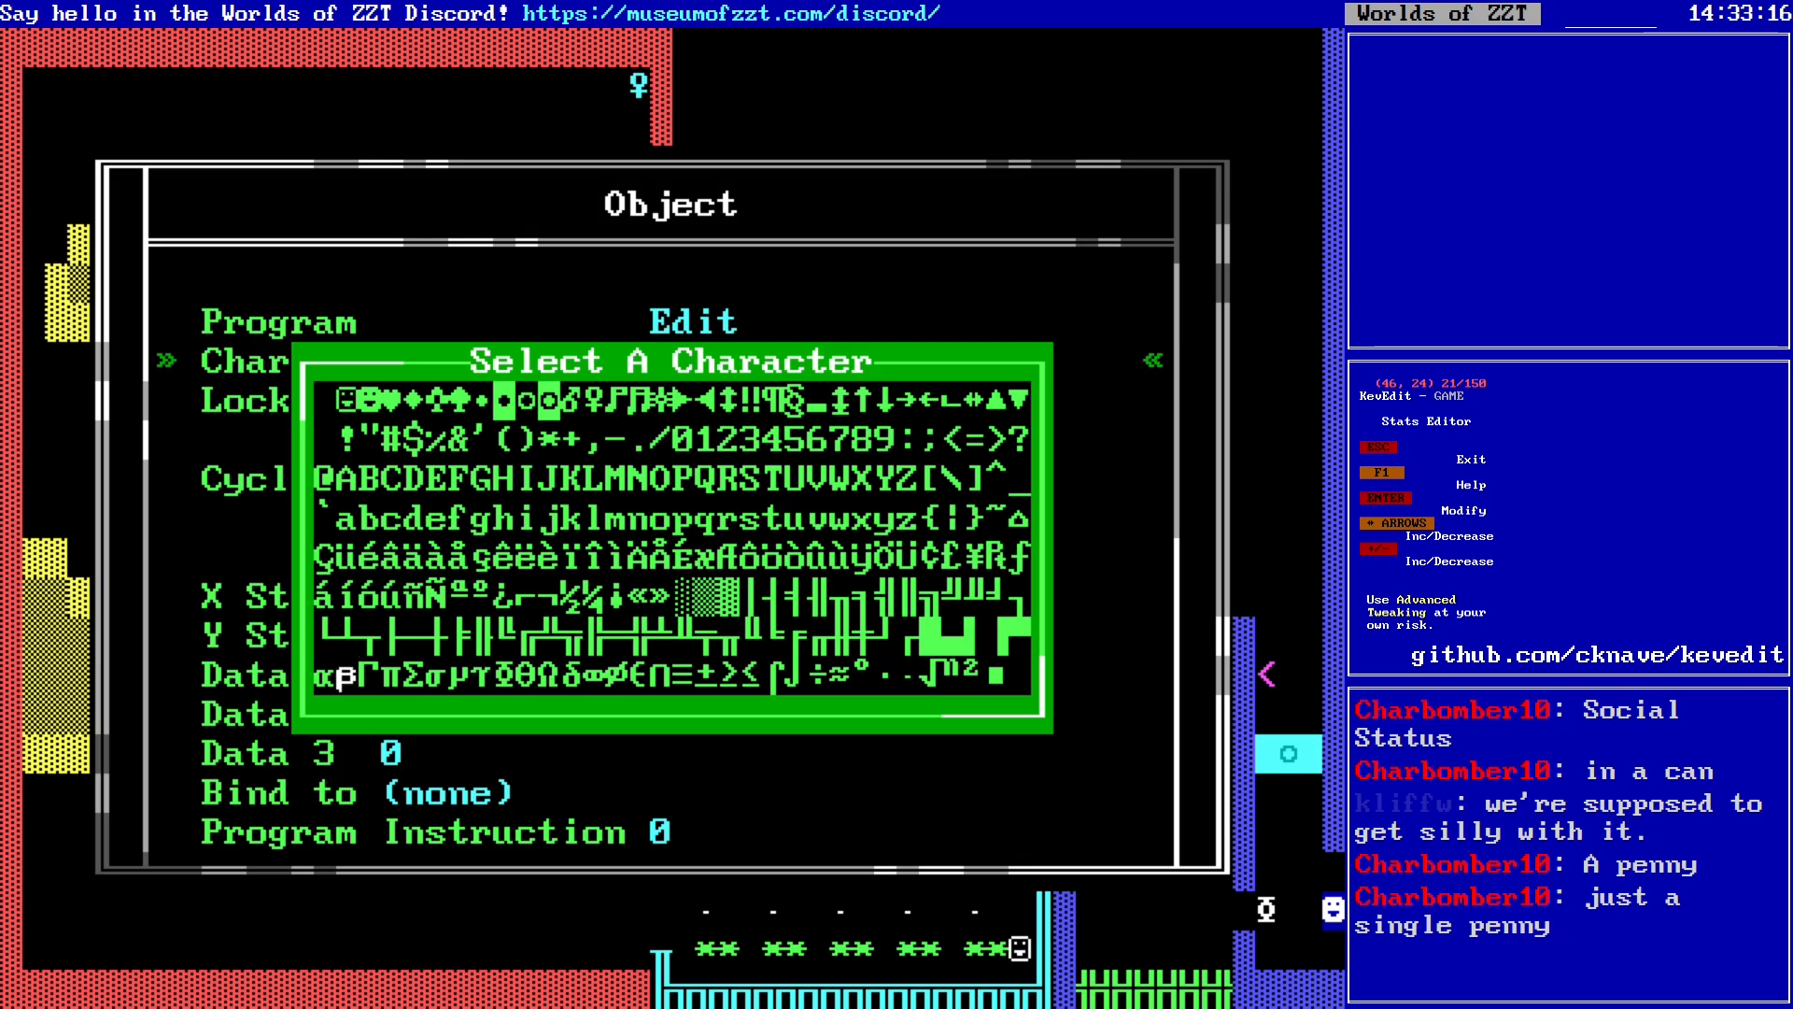
pyautogui.press('Right')
pyautogui.press('Right')
pyautogui.press('Right')
pyautogui.press('Right')
pyautogui.press('Right')
pyautogui.press('Right')
pyautogui.press('Right')
pyautogui.press('Right')
pyautogui.press('Right')
pyautogui.press('Right')
pyautogui.press('Right')
pyautogui.press('Right')
pyautogui.press('Right')
pyautogui.press('Right')
pyautogui.press('Right')
pyautogui.press('Right')
pyautogui.press('Right')
pyautogui.press('Right')
pyautogui.press('Right')
pyautogui.press('Right')
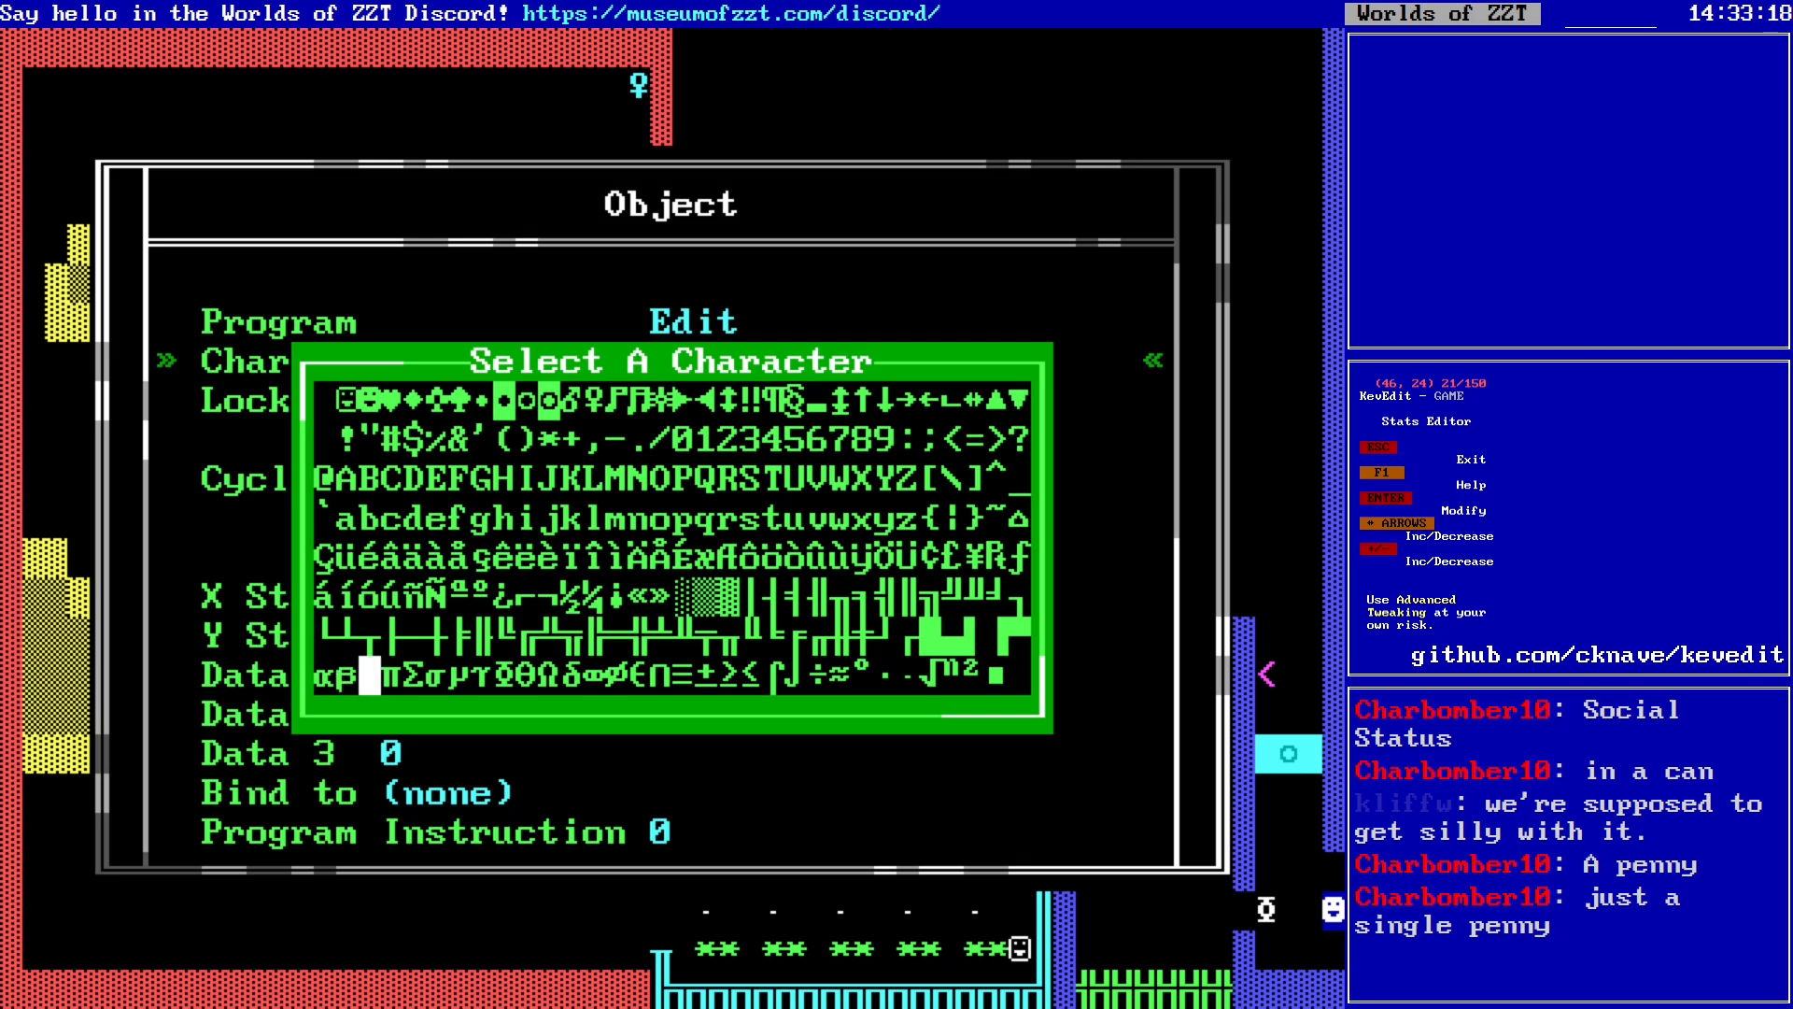
pyautogui.press('Right')
pyautogui.press('Right')
pyautogui.press('Return')
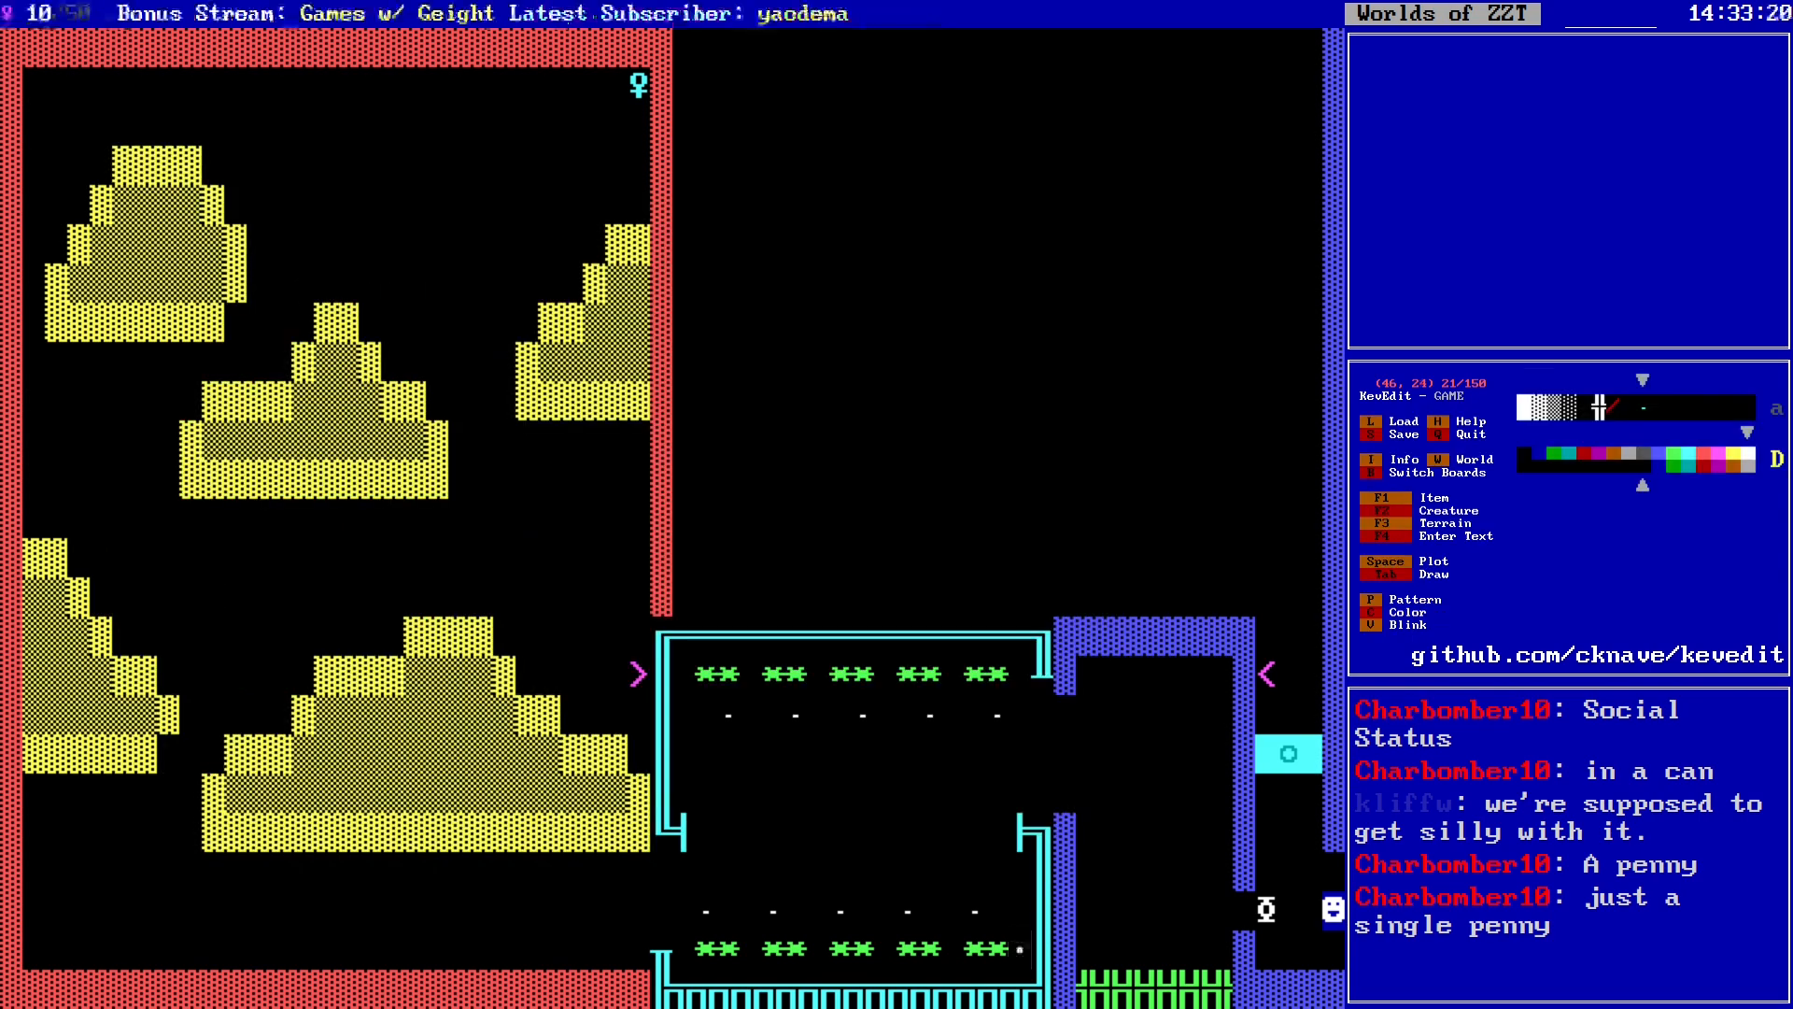
pyautogui.press('Escape')
# Step: Recolour the object at (46, 24) to yellow on black and save the world
pyautogui.press('Return')
pyautogui.press('Down')
pyautogui.press('Return')
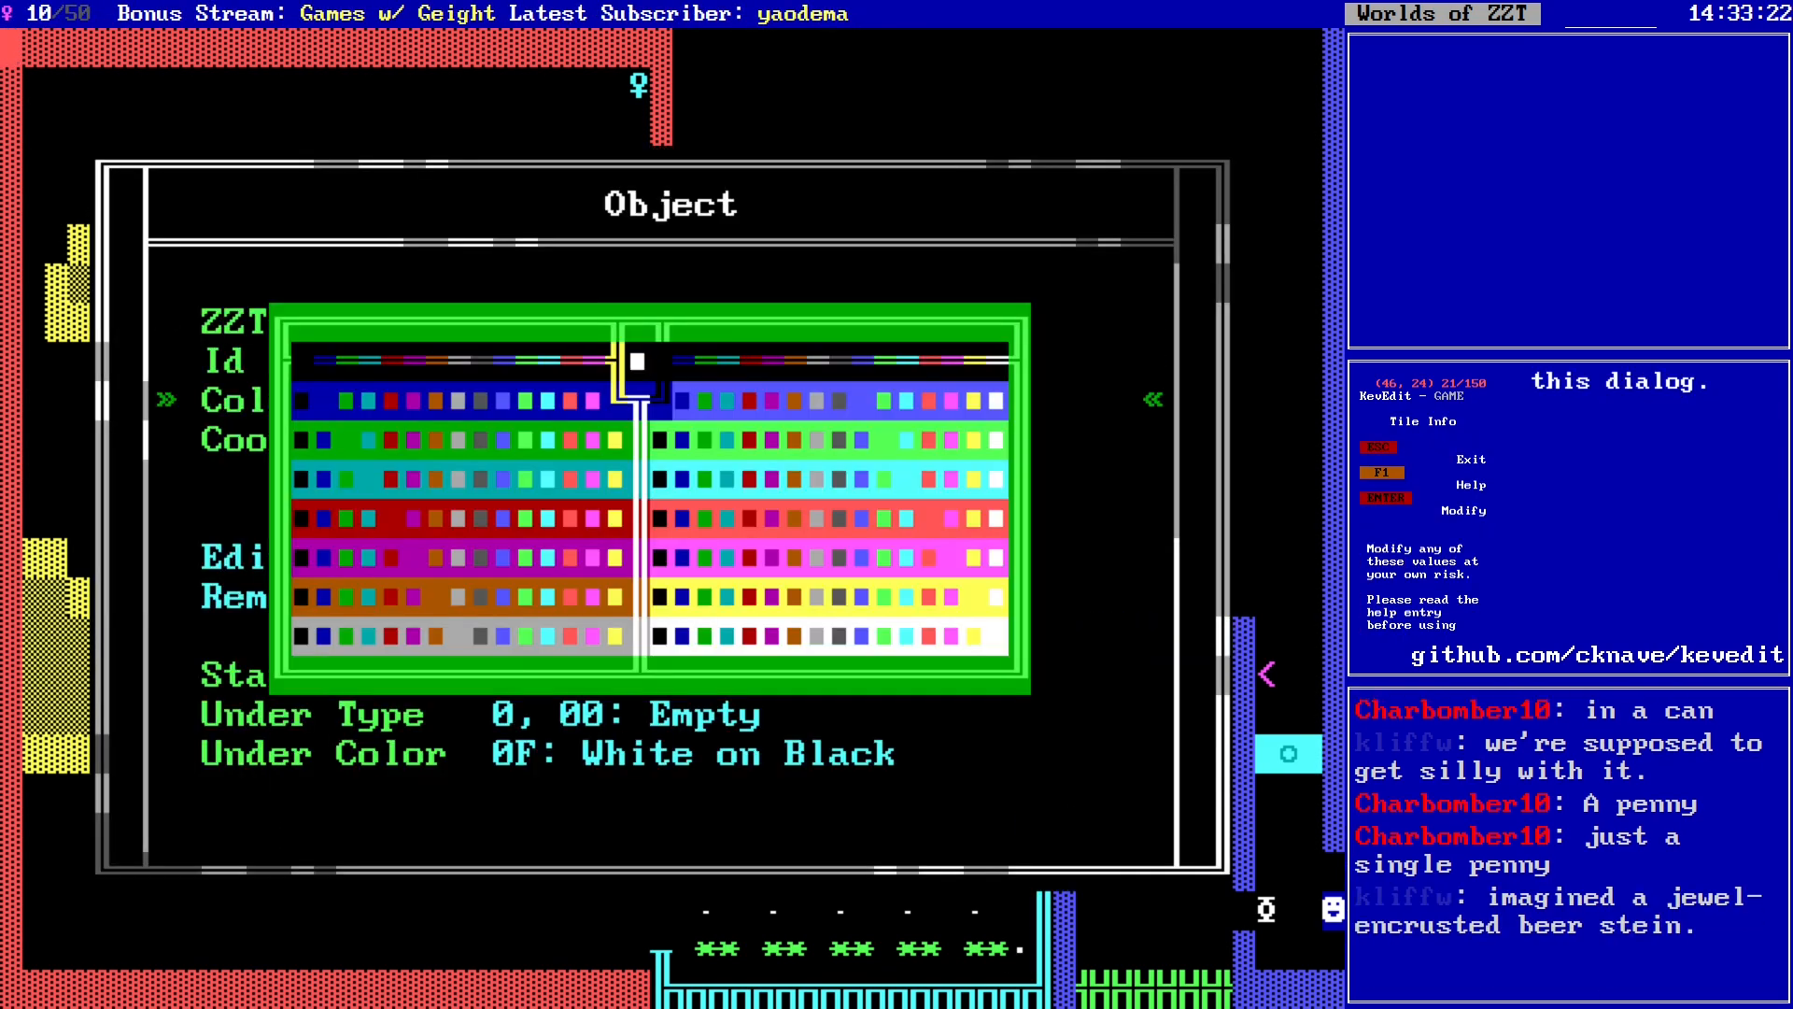
pyautogui.press('Return')
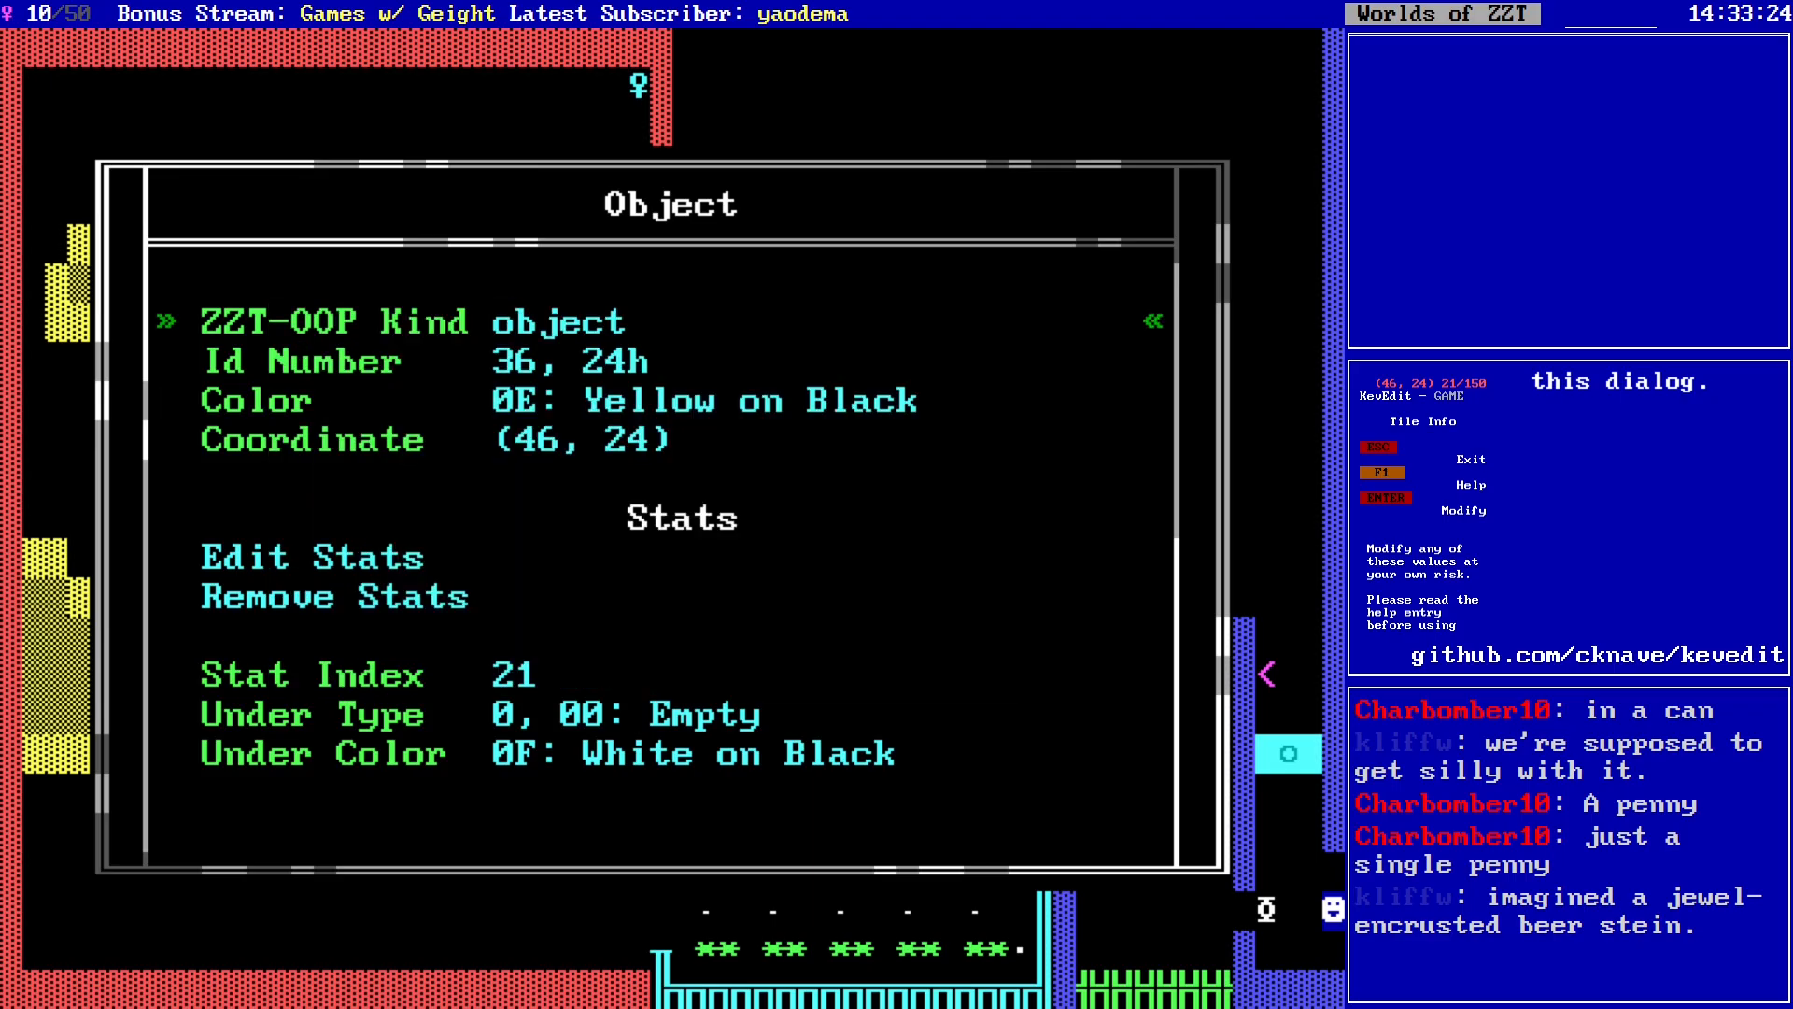
pyautogui.press('Escape')
pyautogui.press('s')
pyautogui.press('Return')
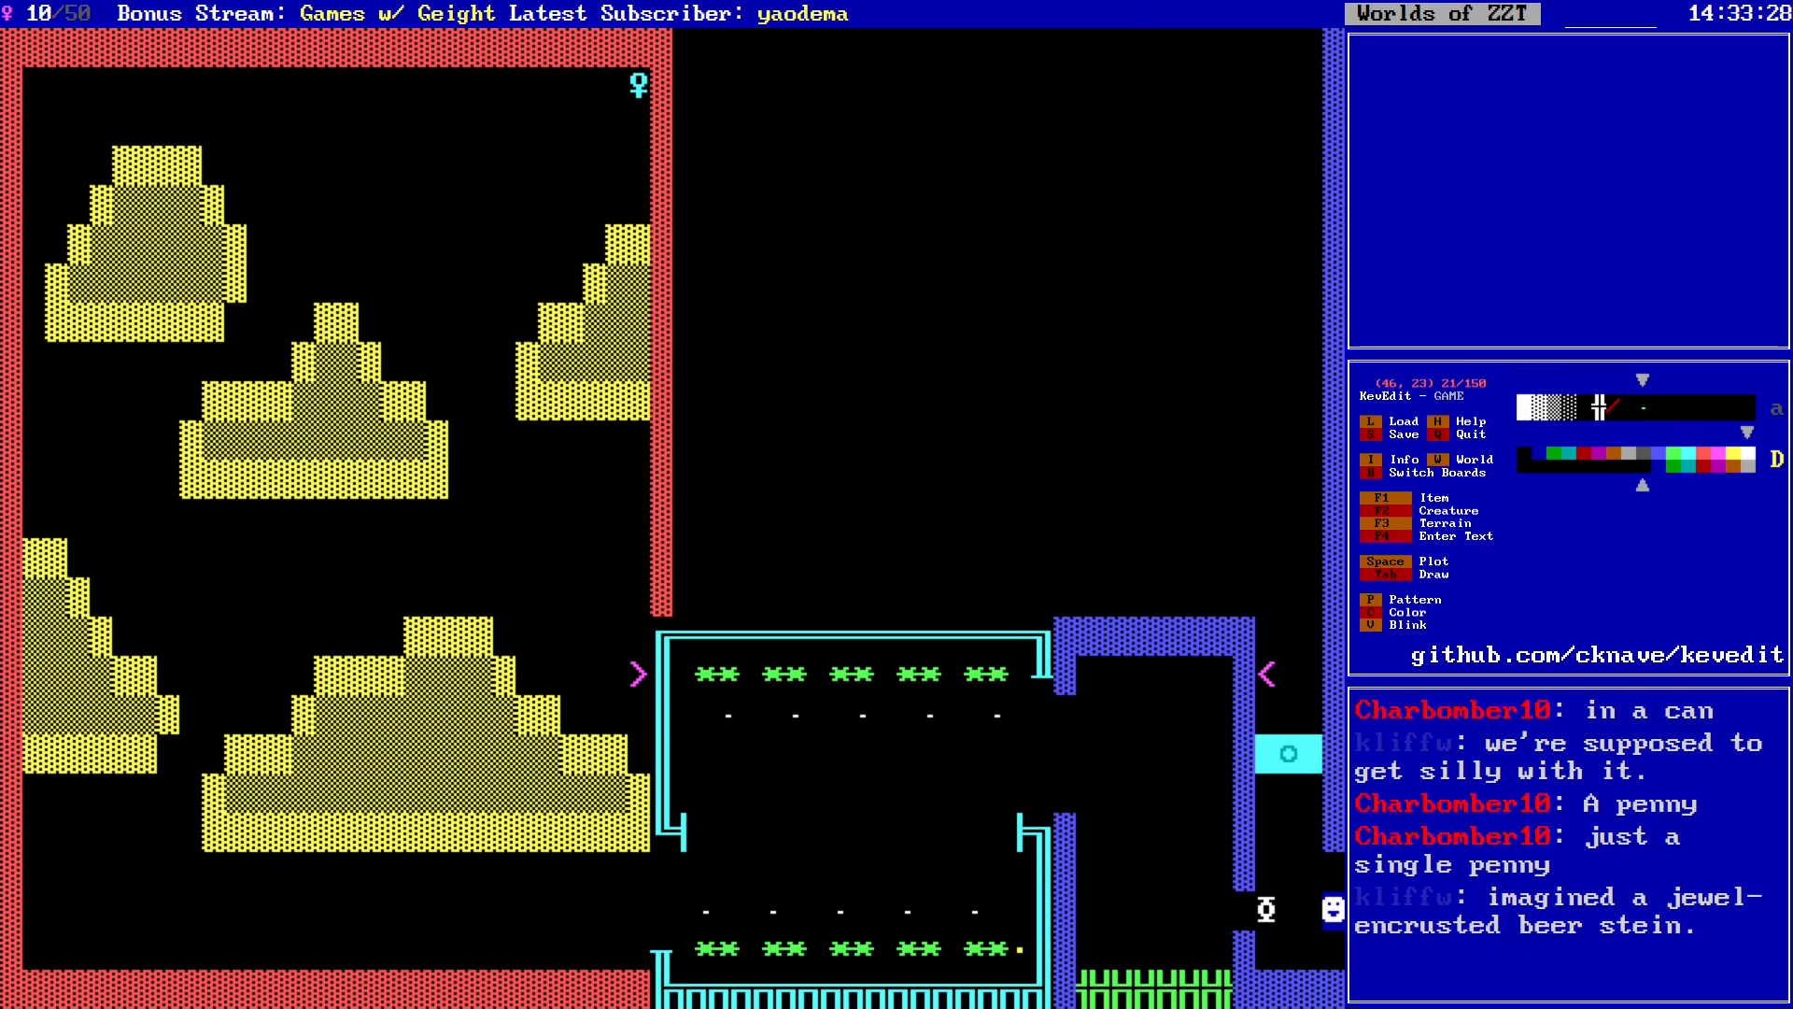
# Step: Switch to the Title screen board and examine the room layout plan, especially the shop and key areas
pyautogui.press('b')
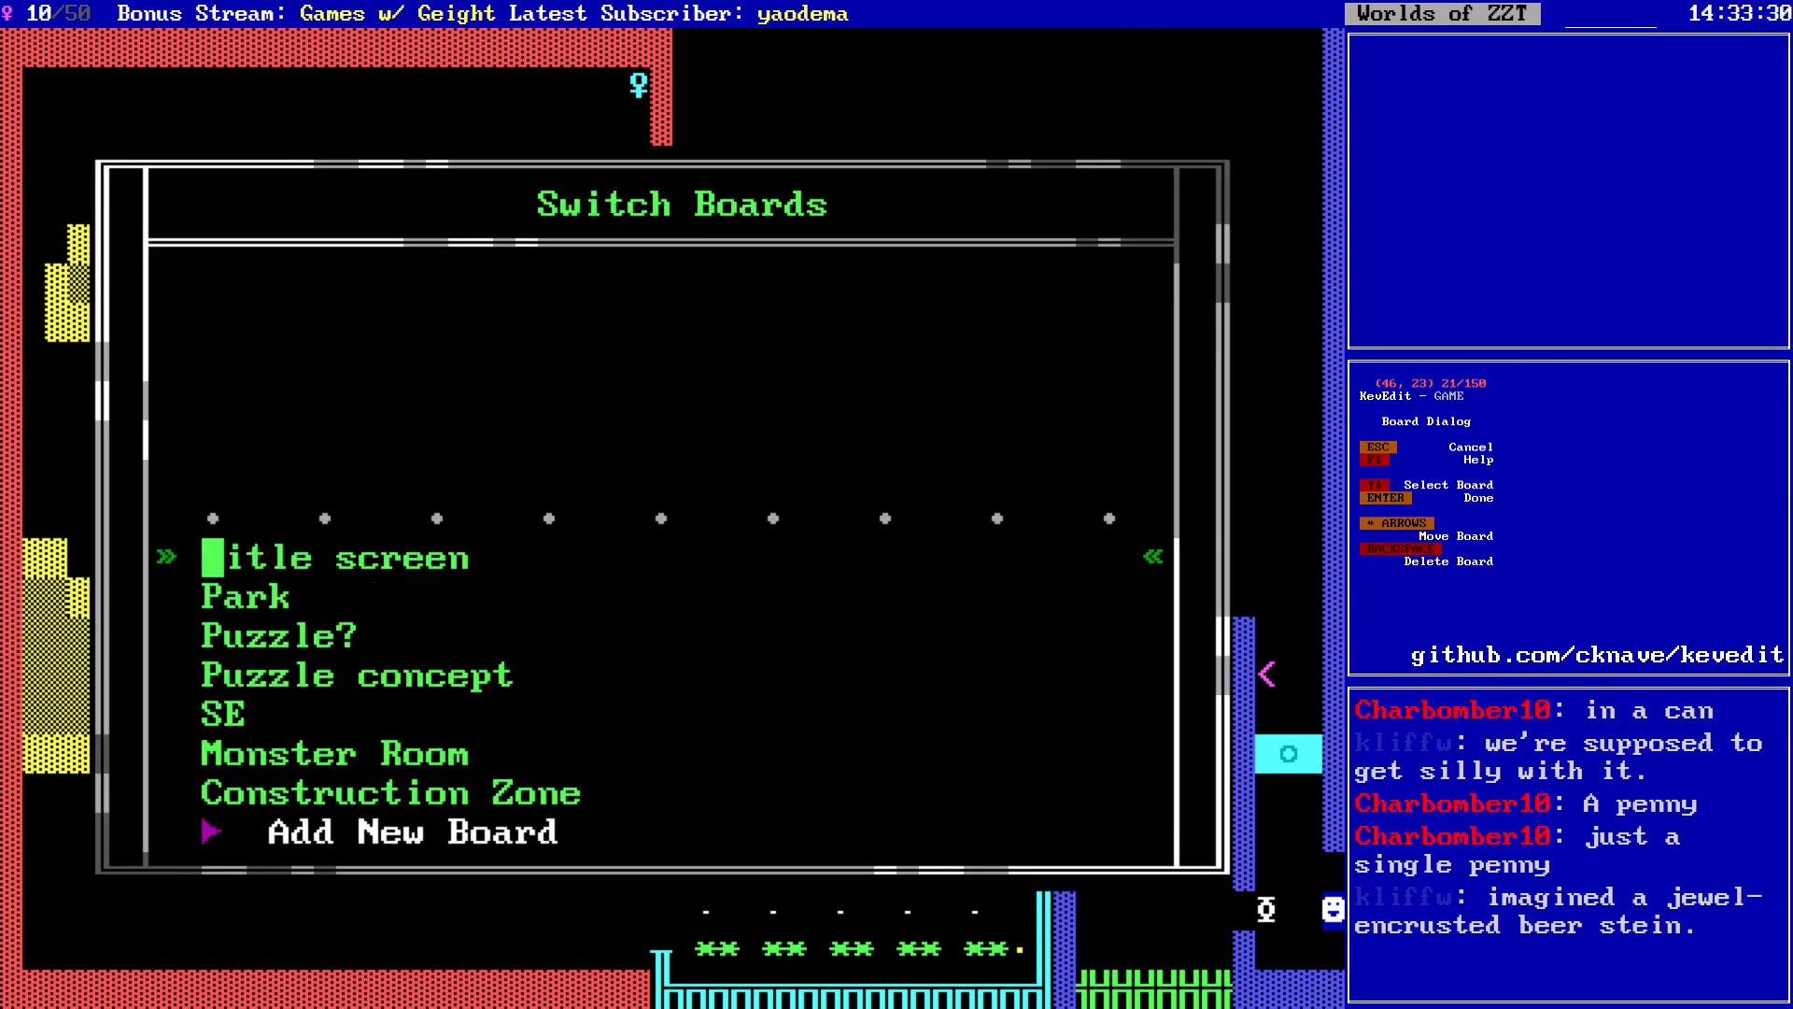
pyautogui.press('Return')
pyautogui.press('Left')
pyautogui.press('Left')
pyautogui.press('Left')
pyautogui.press('Left')
pyautogui.press('Left')
pyautogui.press('Left')
pyautogui.press('Left')
pyautogui.press('Left')
pyautogui.press('Left')
pyautogui.press('Left')
pyautogui.press('Left')
pyautogui.press('Left')
pyautogui.press('Left')
pyautogui.press('Left')
pyautogui.press('Left')
pyautogui.press('Left')
pyautogui.press('Left')
pyautogui.press('Left')
pyautogui.press('Left')
pyautogui.press('Left')
pyautogui.press('Left')
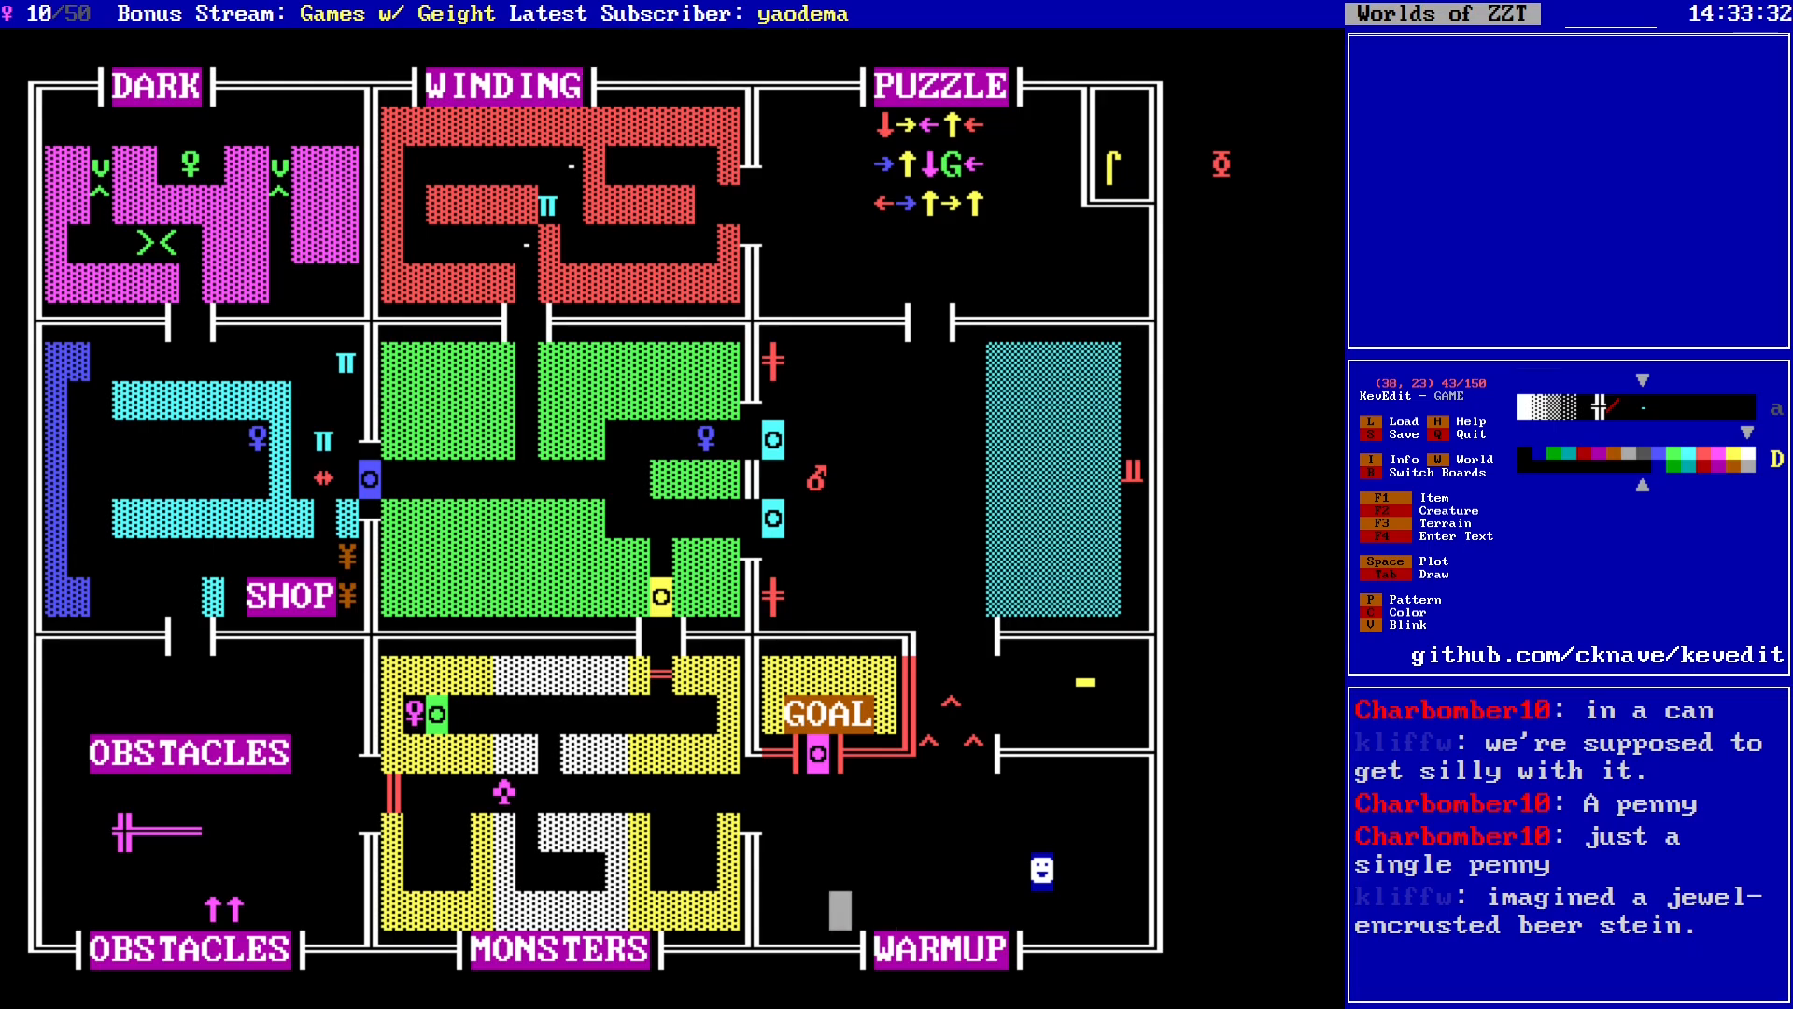
pyautogui.press('Up')
pyautogui.press('Up')
pyautogui.press('Up')
pyautogui.press('Up')
pyautogui.press('Up')
pyautogui.press('Up')
pyautogui.press('Up')
pyautogui.press('Up')
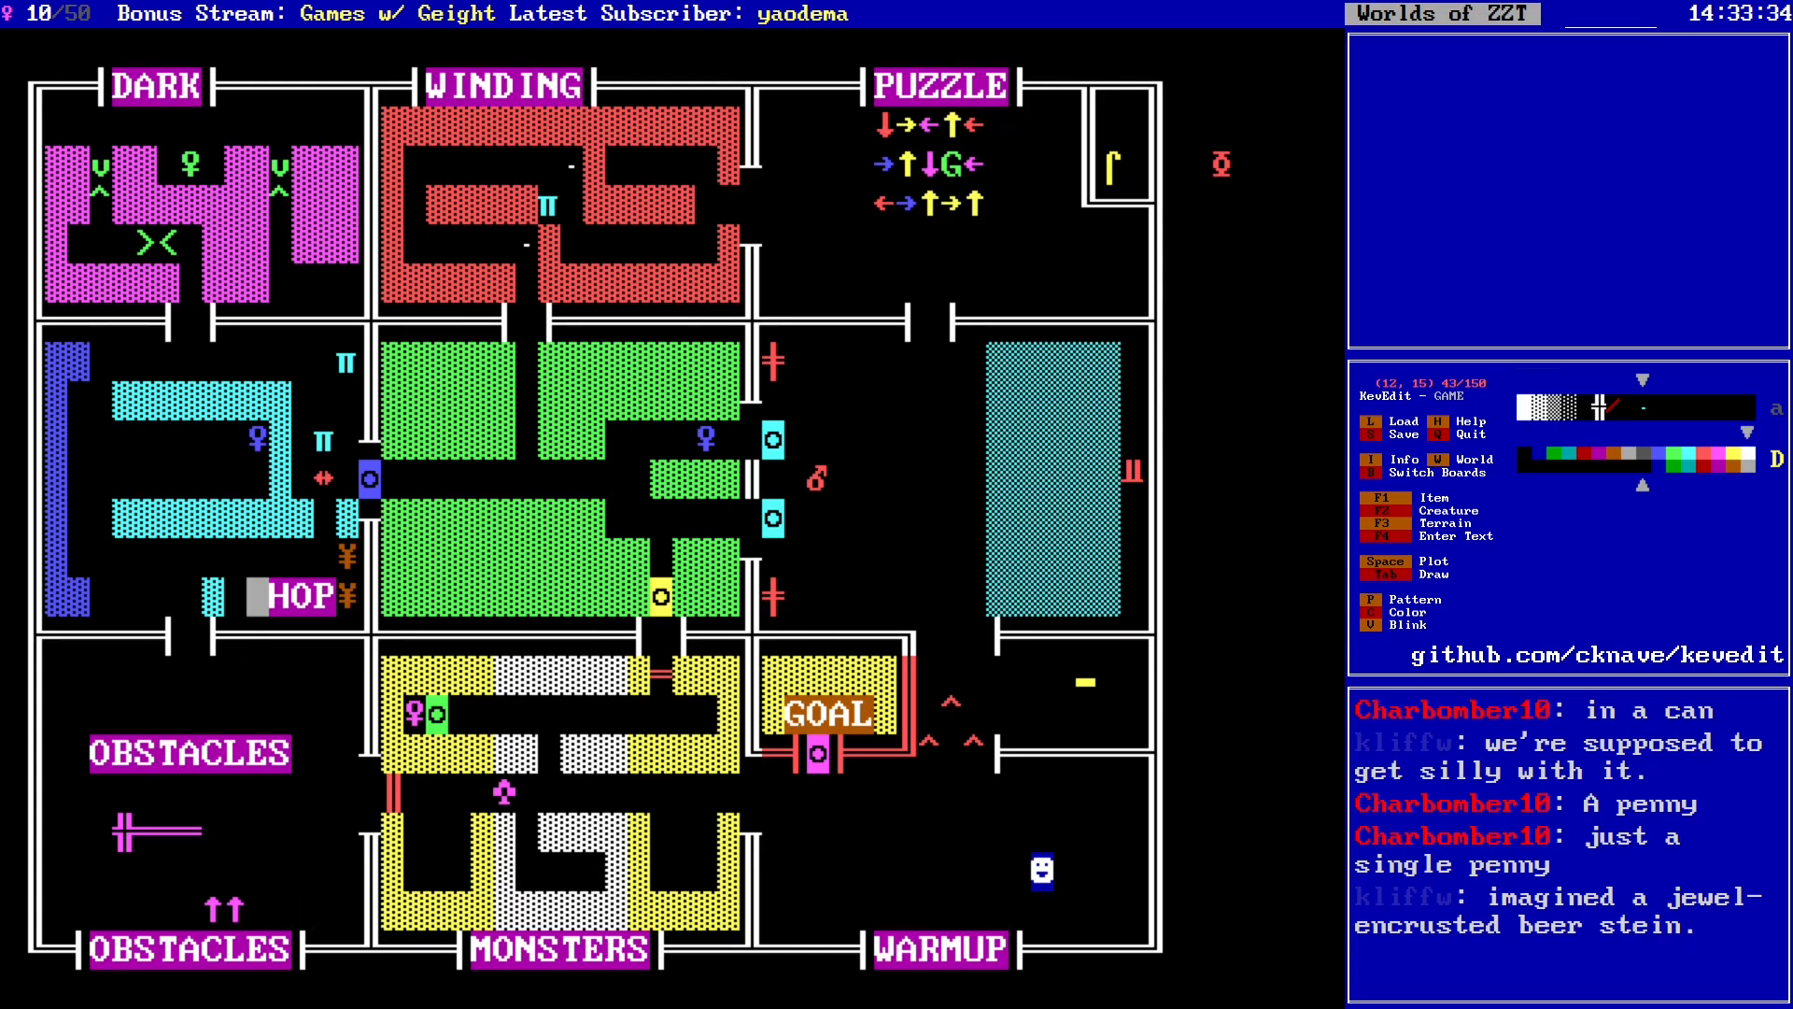
pyautogui.press('Up')
pyautogui.press('Up')
pyautogui.press('Up')
pyautogui.press('Up')
pyautogui.press('Up')
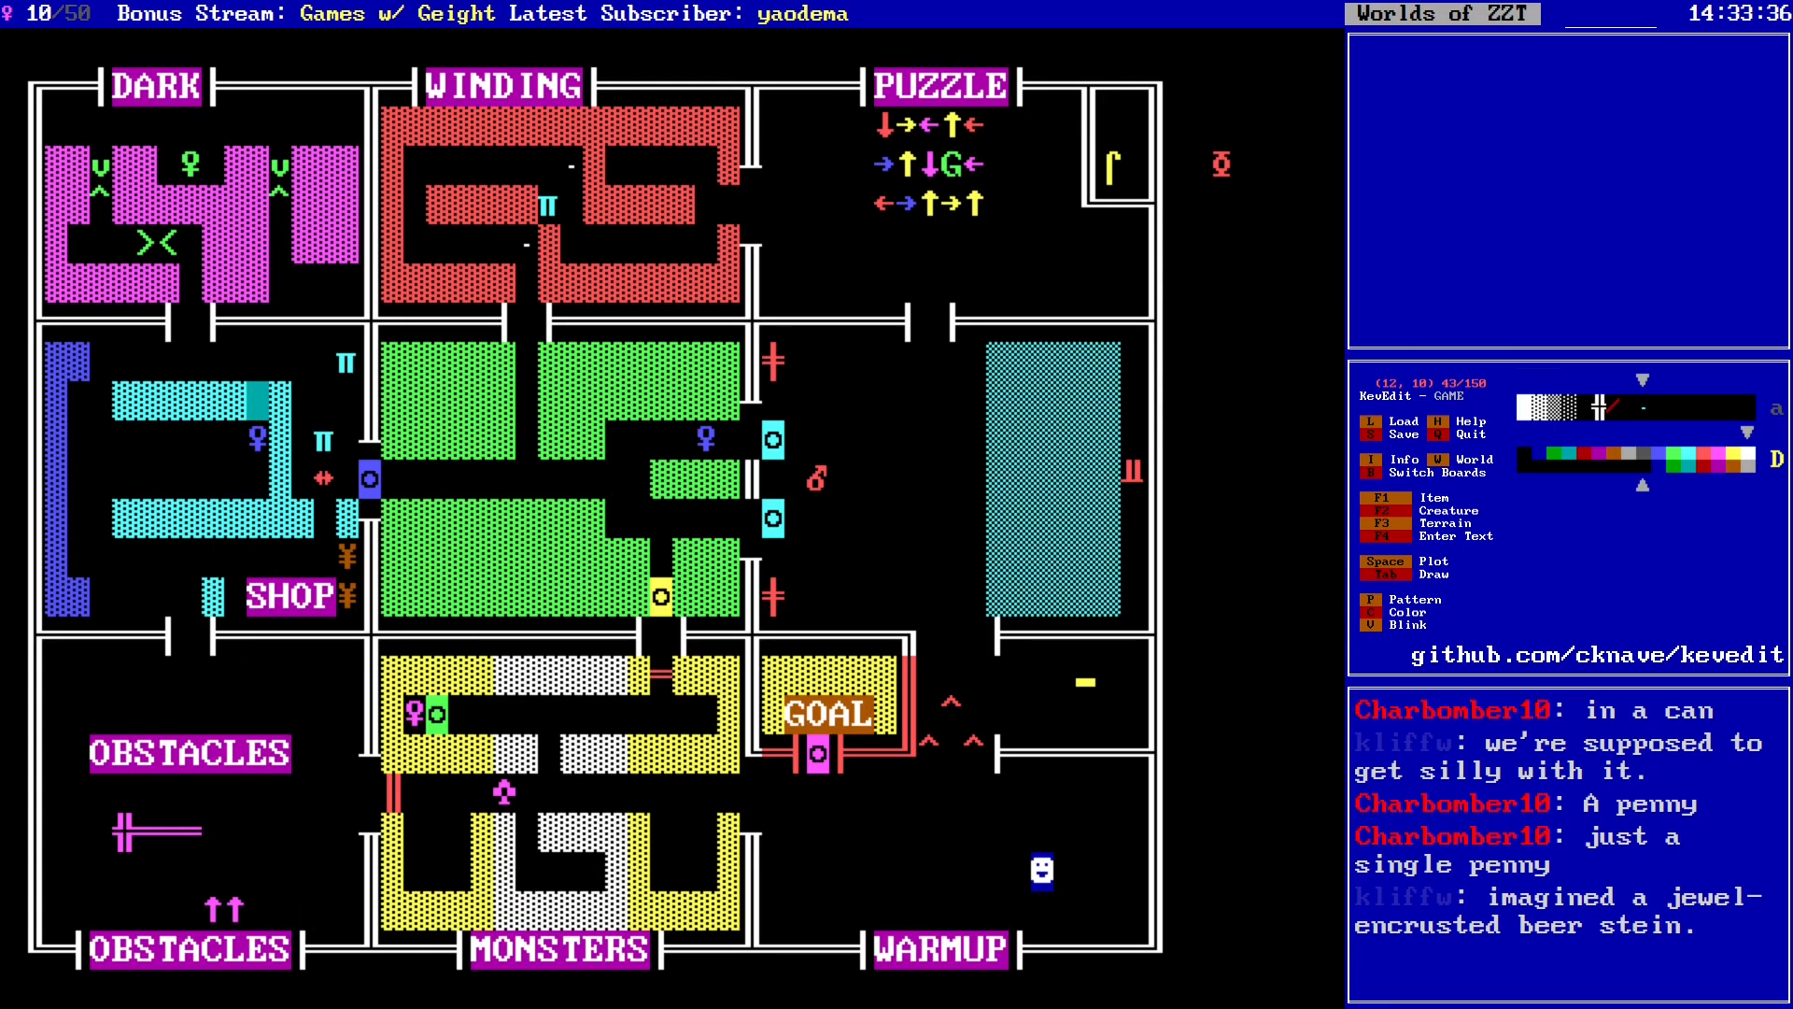
# Step: Return to the Construction Zone board
pyautogui.press('b')
pyautogui.press('Up')
pyautogui.press('Up')
pyautogui.press('Return')
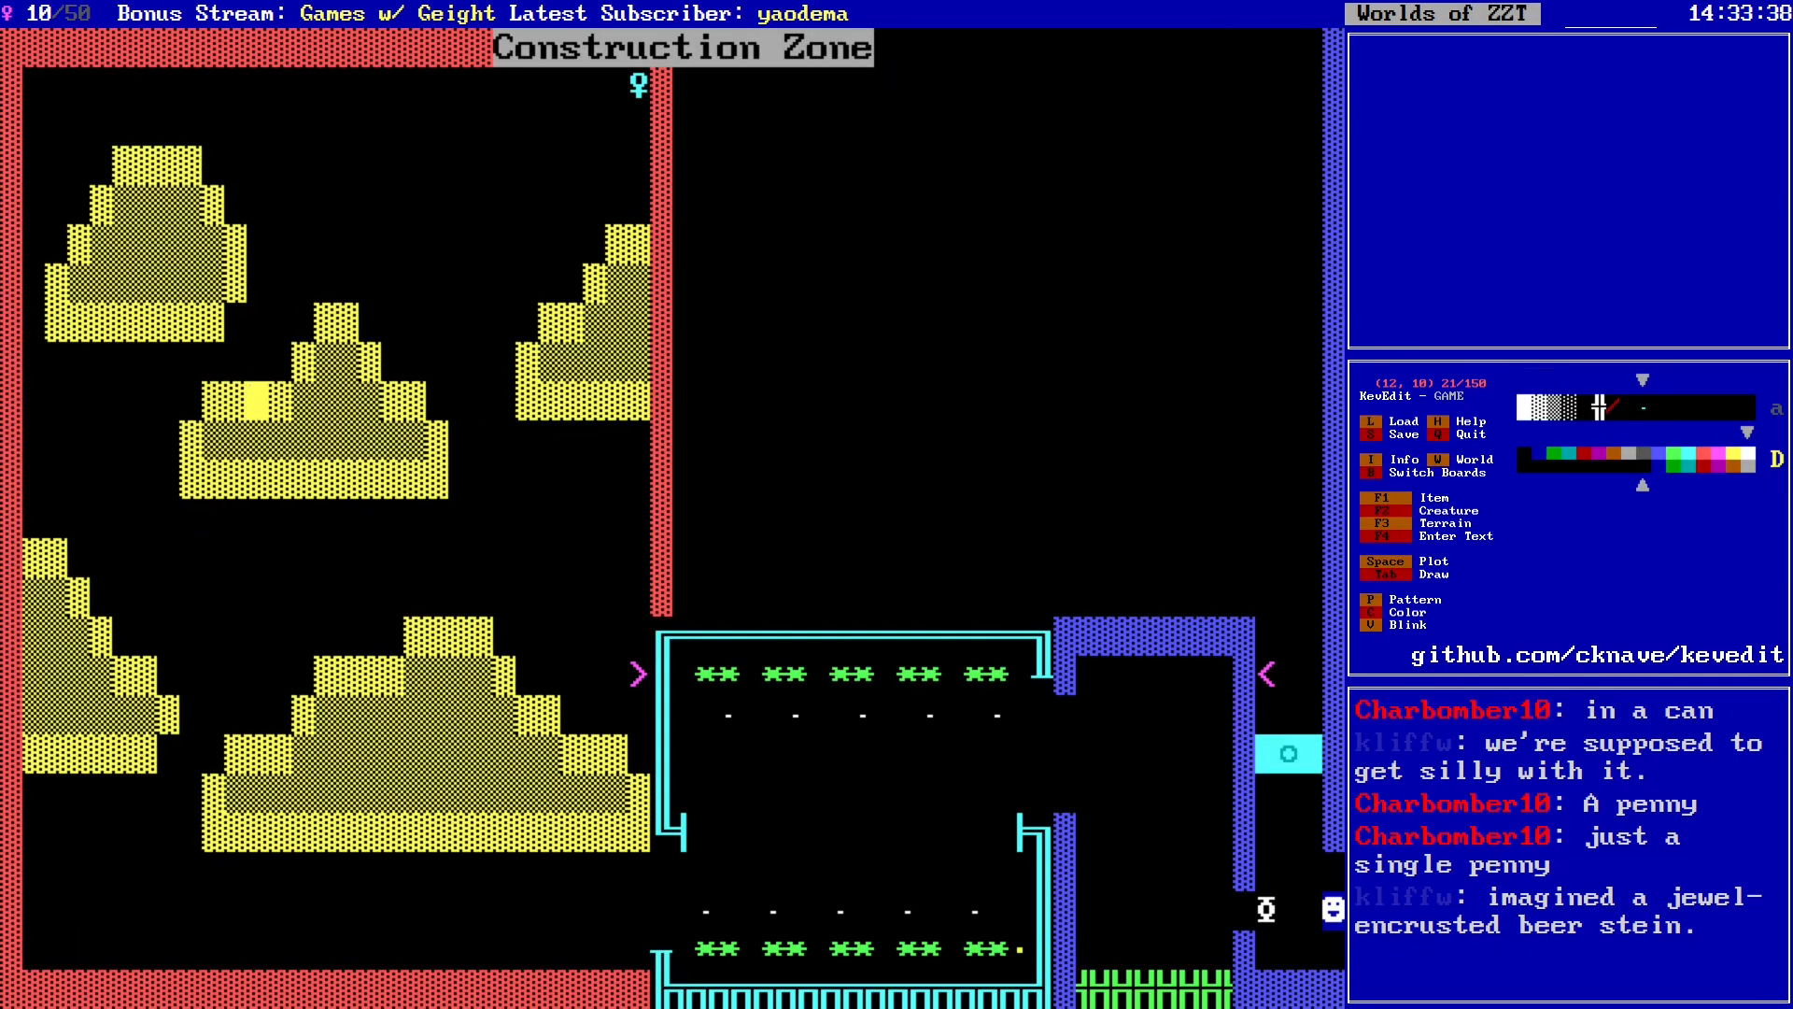
pyautogui.press('Right')
pyautogui.press('Right')
pyautogui.press('Right')
pyautogui.press('Right')
pyautogui.press('Right')
pyautogui.press('Right')
pyautogui.press('Right')
pyautogui.press('Right')
pyautogui.press('Right')
pyautogui.press('Right')
pyautogui.press('Right')
pyautogui.press('Right')
pyautogui.press('Right')
pyautogui.press('Right')
pyautogui.press('Right')
pyautogui.press('Right')
pyautogui.press('Right')
pyautogui.press('Right')
pyautogui.press('Right')
pyautogui.press('Right')
pyautogui.press('Down')
pyautogui.press('Down')
pyautogui.press('Down')
pyautogui.press('Down')
pyautogui.press('Down')
pyautogui.press('Down')
pyautogui.press('Down')
pyautogui.press('Down')
pyautogui.press('Down')
pyautogui.press('Down')
pyautogui.press('Down')
pyautogui.press('Down')
pyautogui.press('Down')
pyautogui.press('Down')
pyautogui.press('Right')
pyautogui.press('Right')
pyautogui.press('Right')
pyautogui.press('Right')
pyautogui.press('Right')
pyautogui.press('Right')
pyautogui.press('Right')
pyautogui.press('Right')
pyautogui.press('Right')
pyautogui.press('Right')
pyautogui.press('Right')
pyautogui.press('Right')
pyautogui.press('Right')
pyautogui.press('Right')
pyautogui.press('Return')
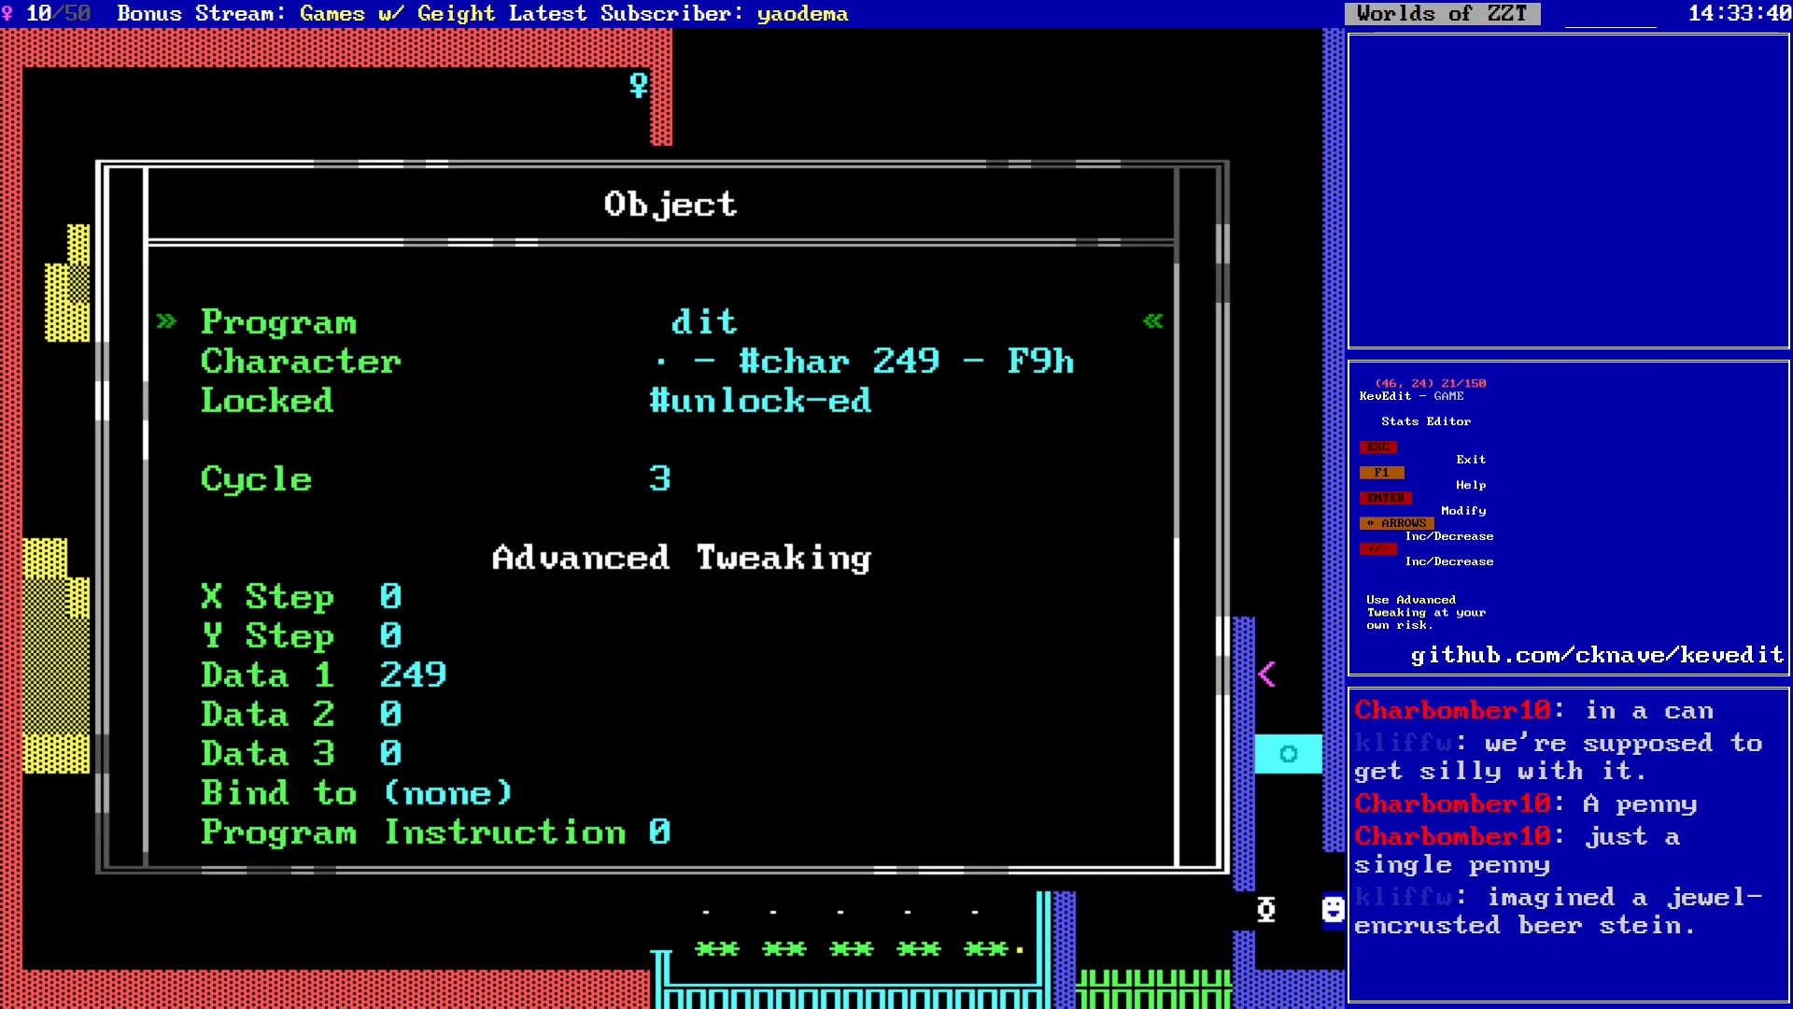
pyautogui.press('Return')
pyautogui.write('Penny')
pyautogui.press('Return')
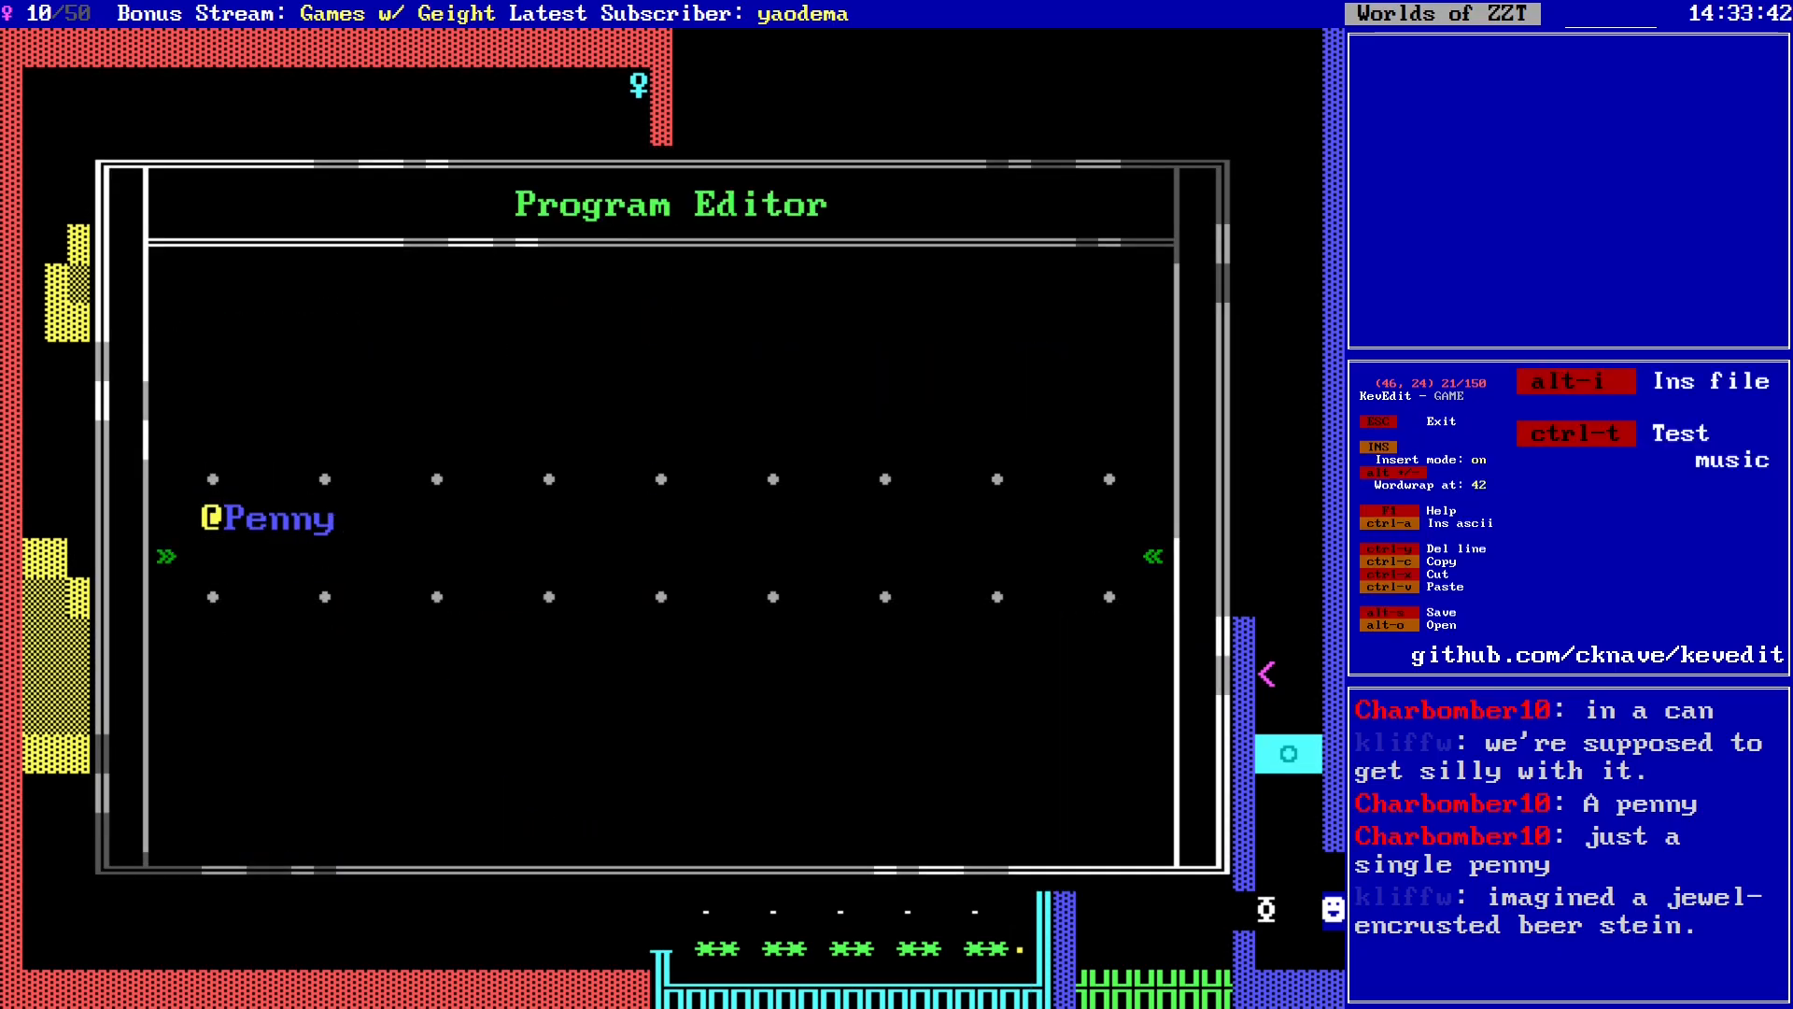
# Step: Add an #end line and a :touch label to the Penny program
pyautogui.write('#end')
pyautogui.press('Return')
pyautogui.write(':touch')
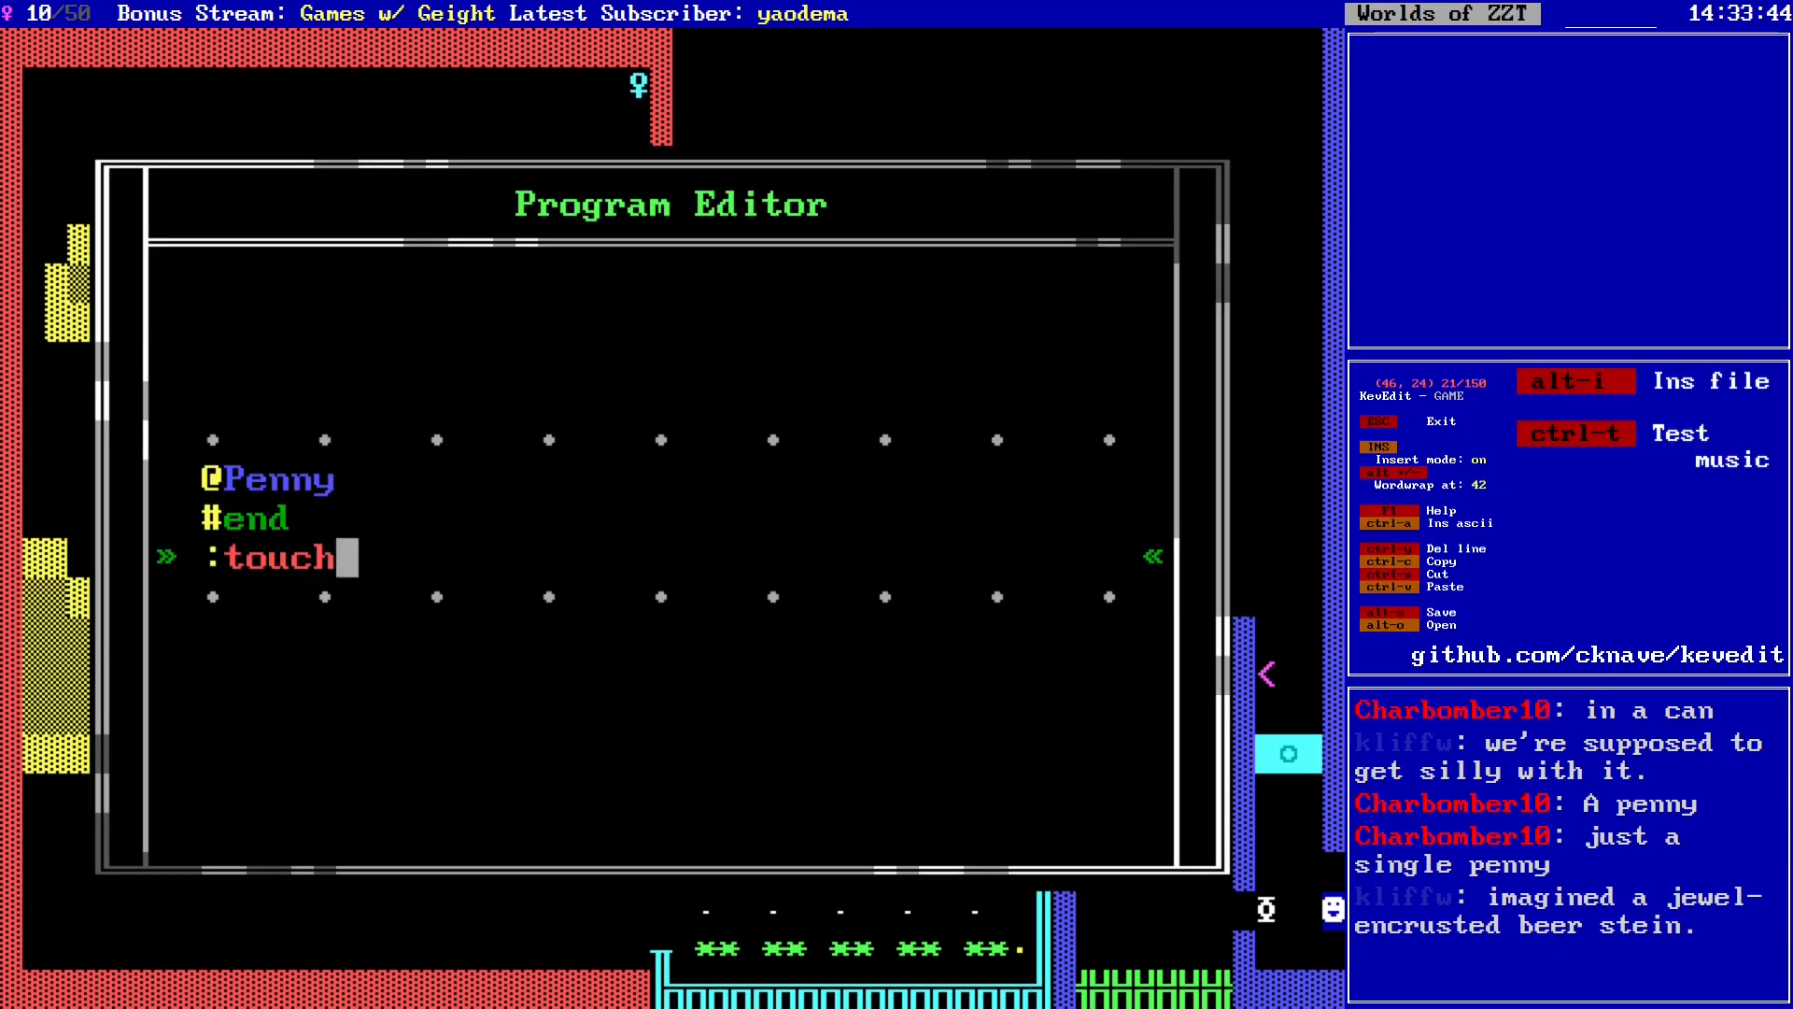
pyautogui.press('Up')
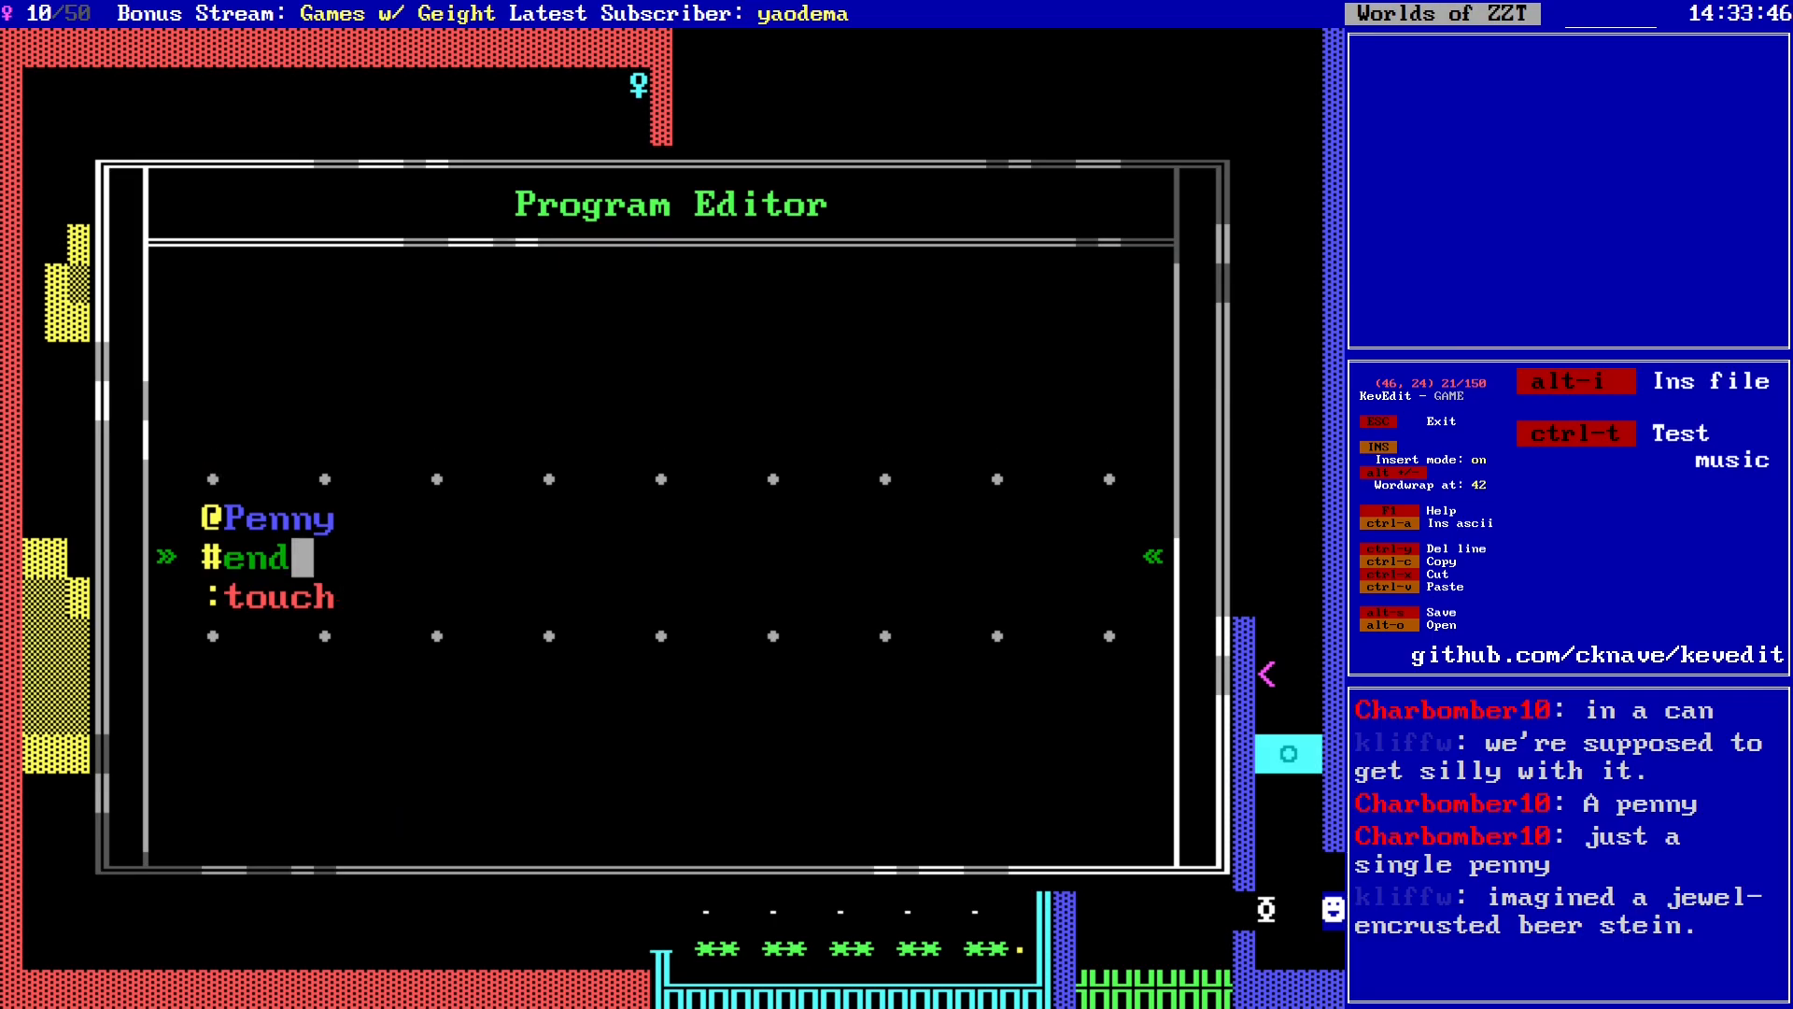
pyautogui.press('Down')
pyautogui.press('Return')
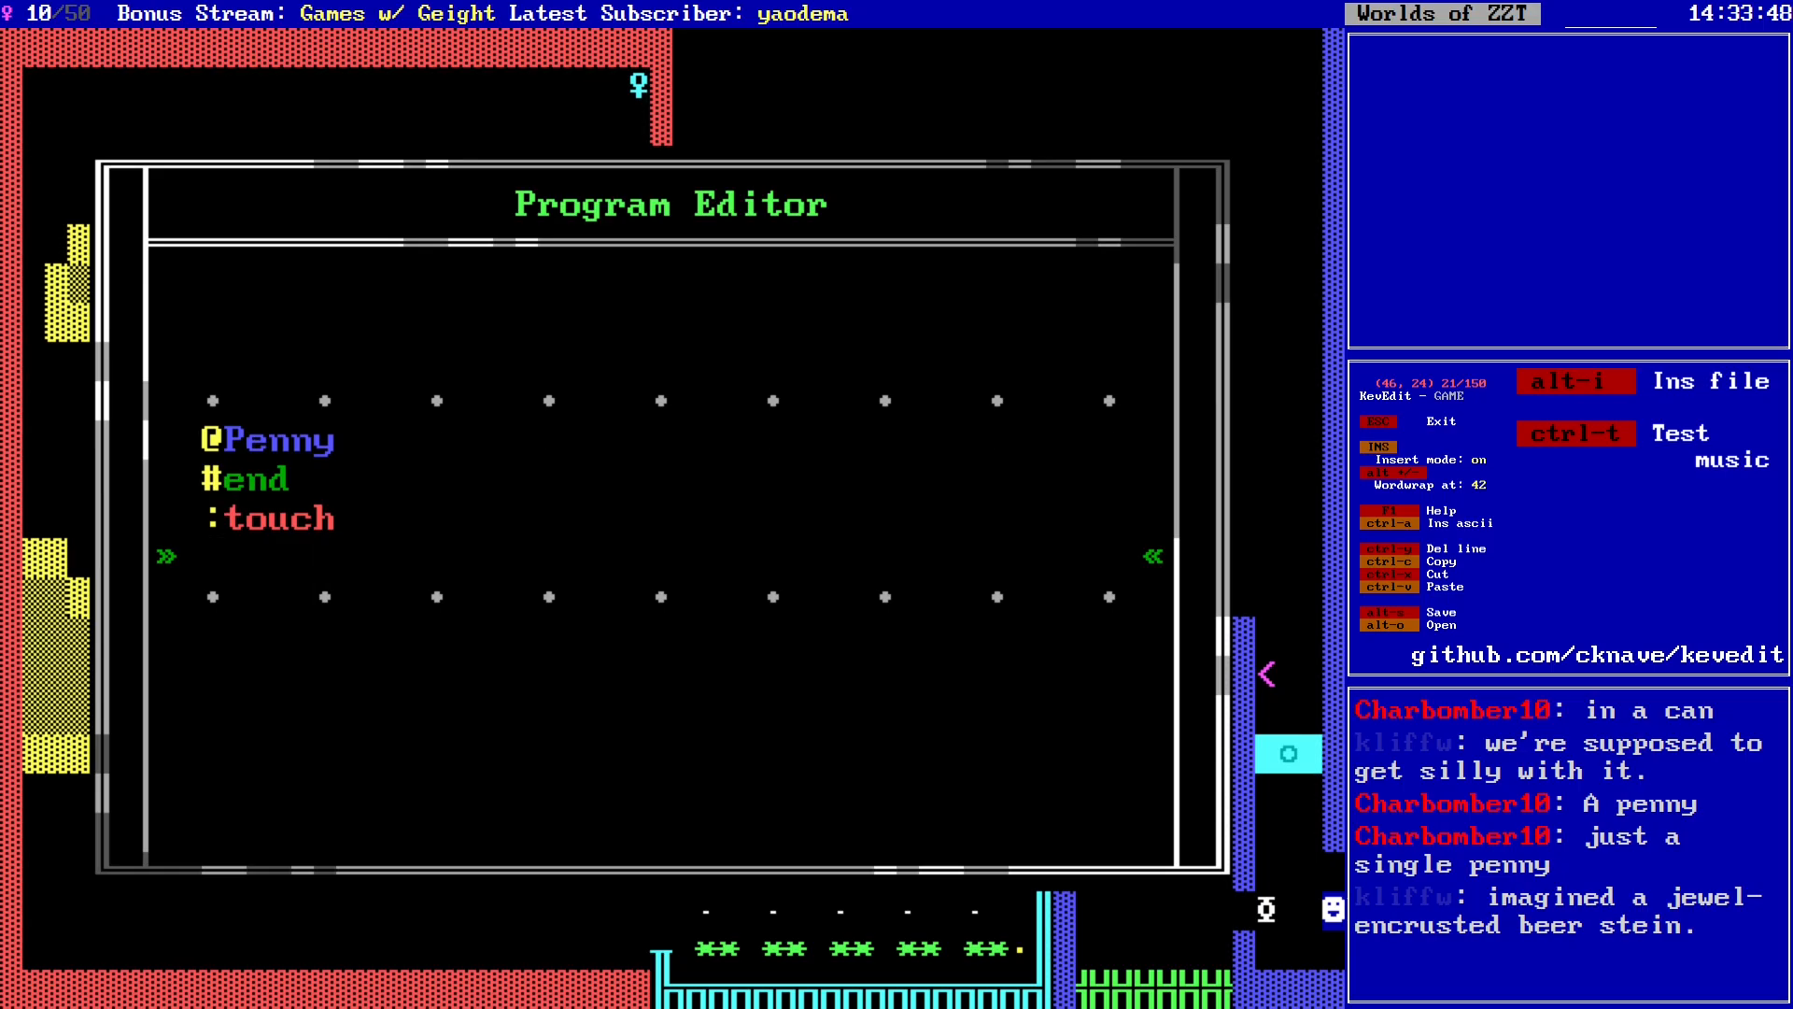
# Step: Make touching the penny run #give score 100, and close its program
pyautogui.write('#give s')
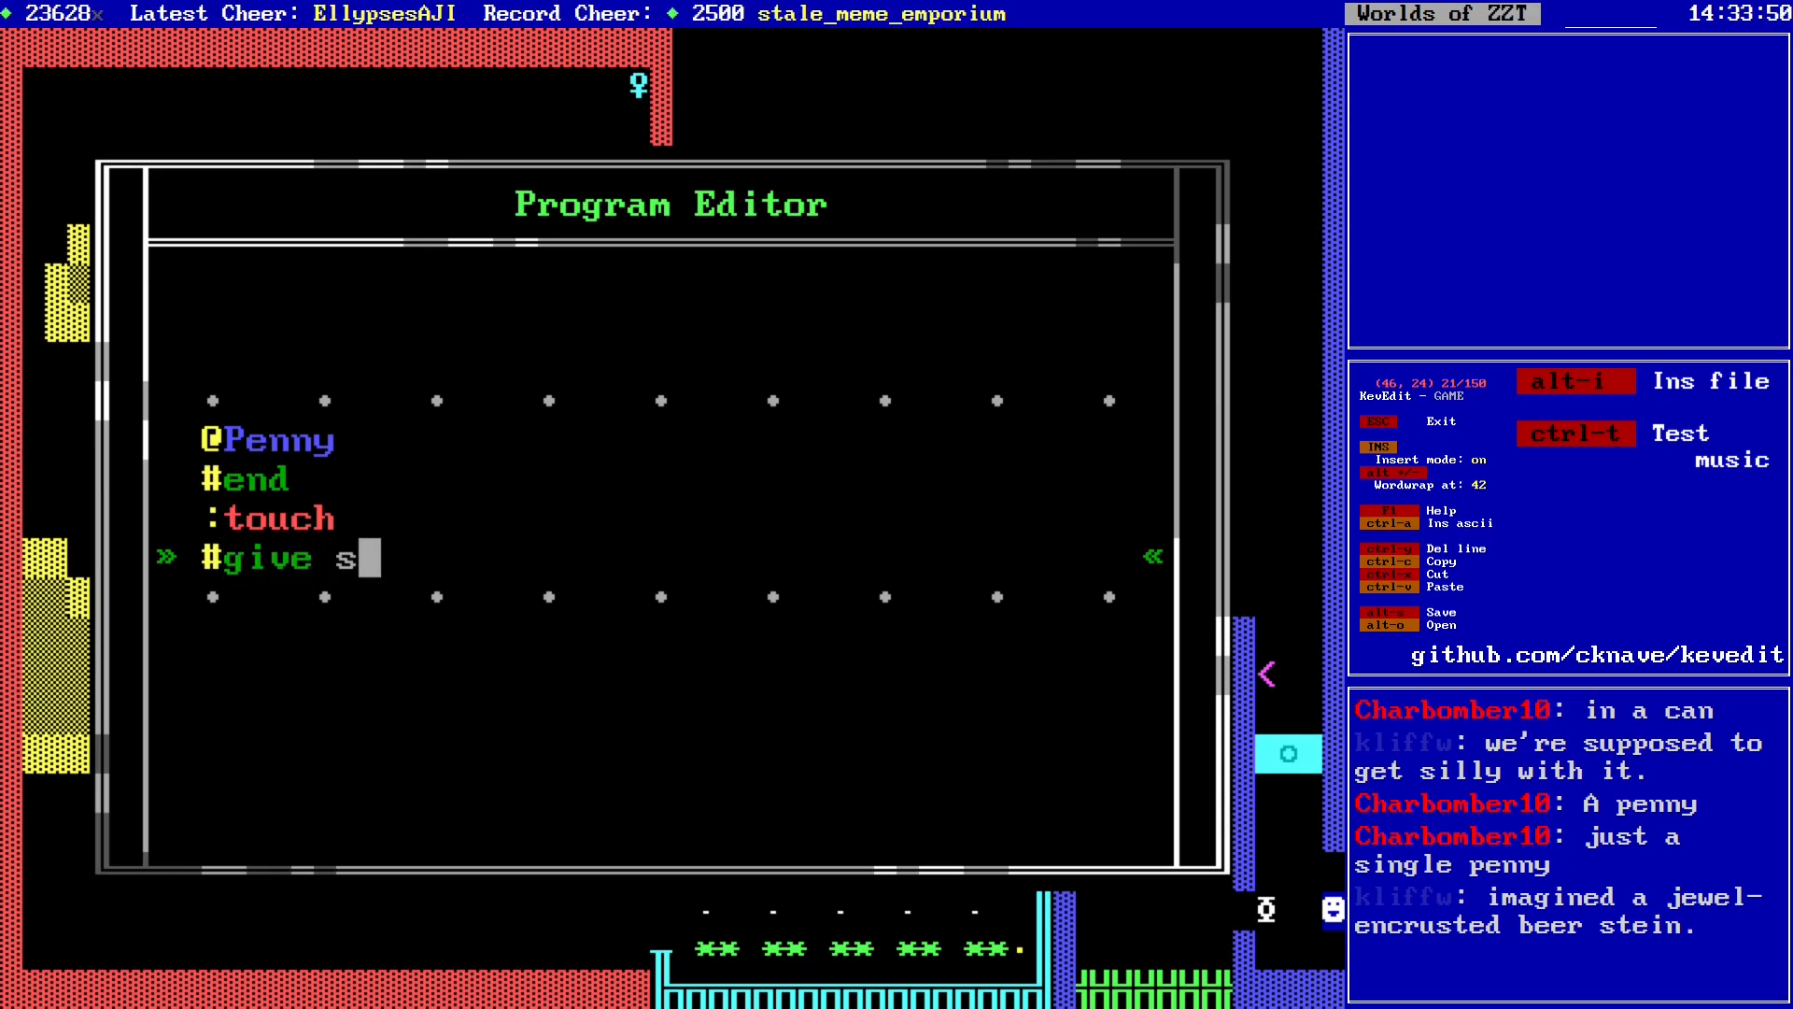
pyautogui.write('core ')
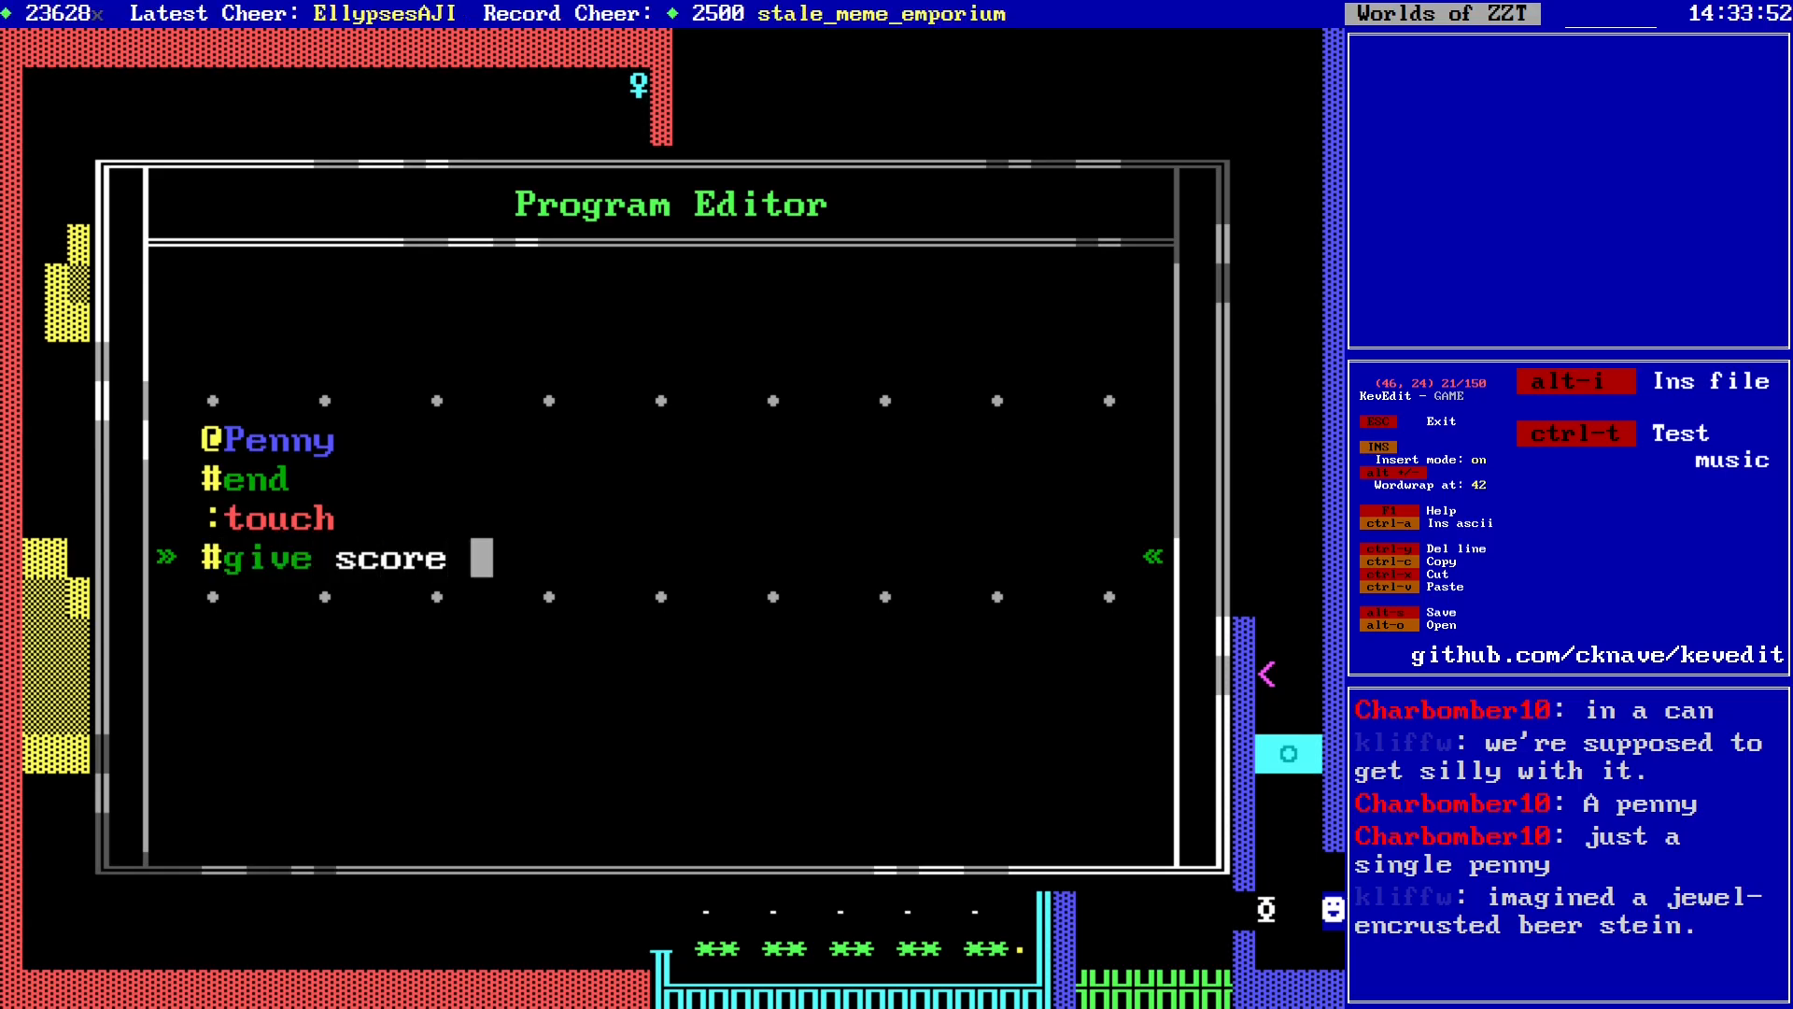
pyautogui.write('1')
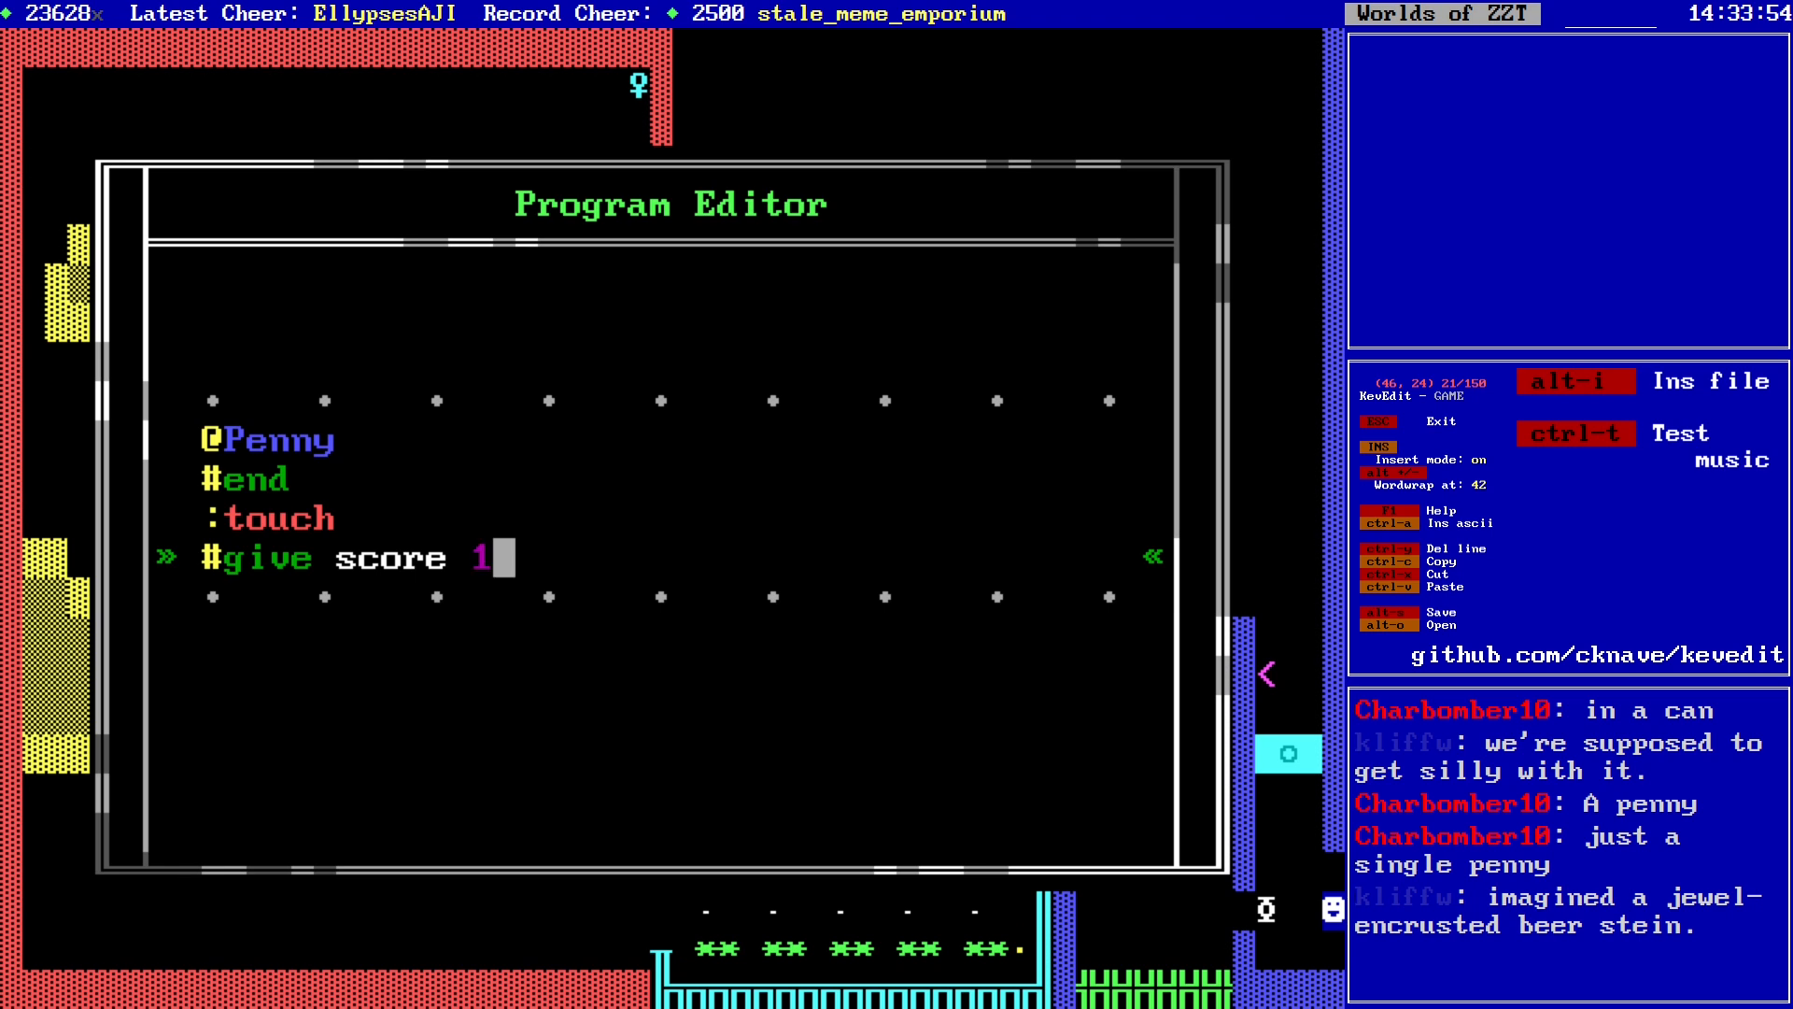
pyautogui.write('00')
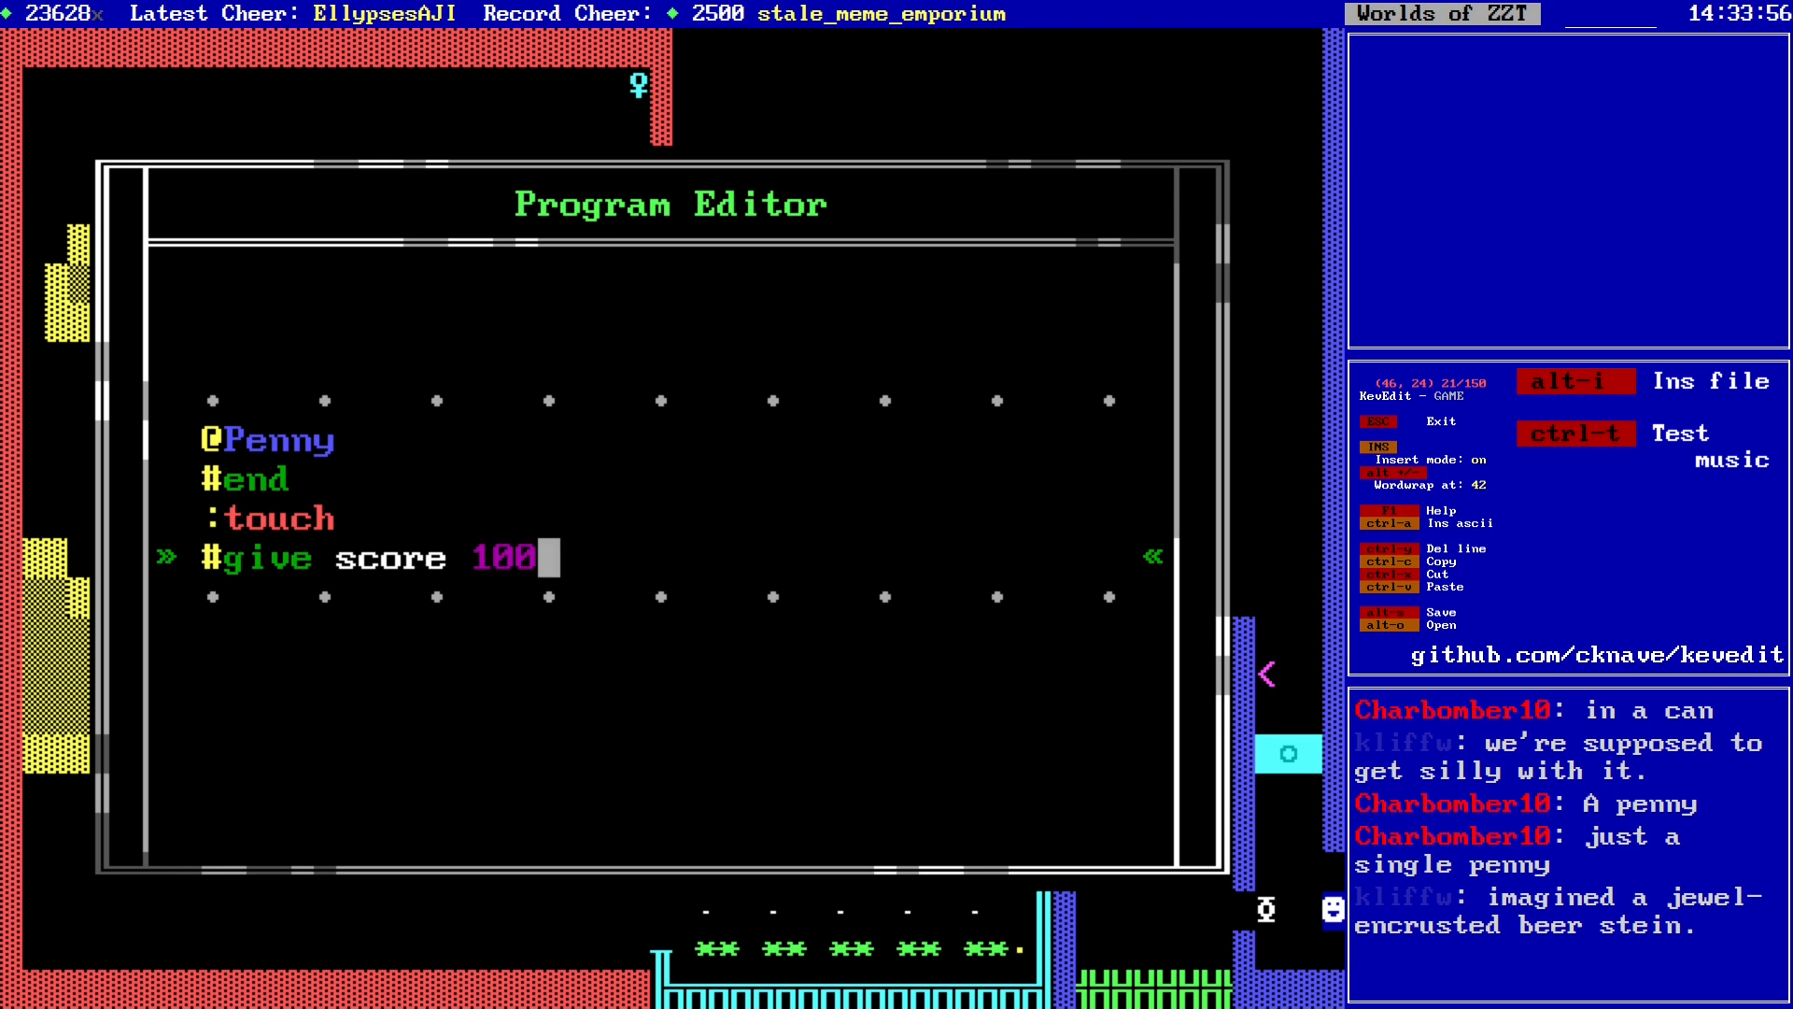
pyautogui.press('Return')
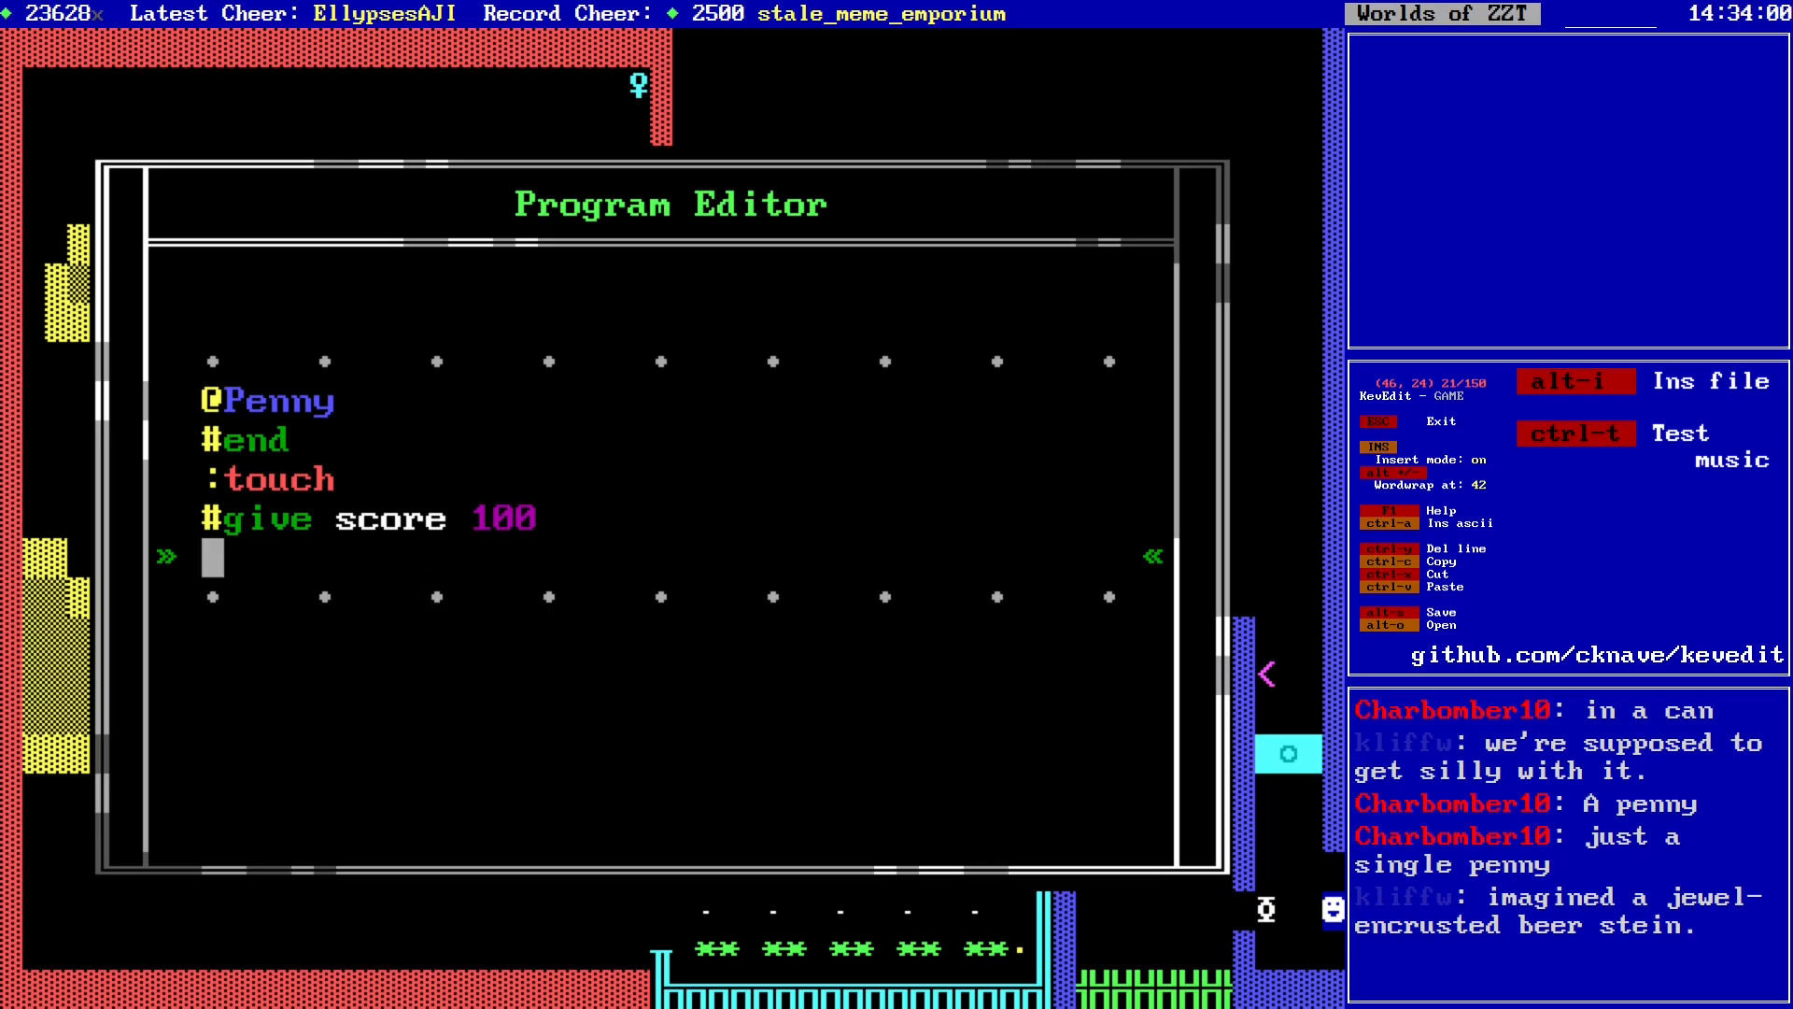
pyautogui.press('Escape')
pyautogui.press('Down')
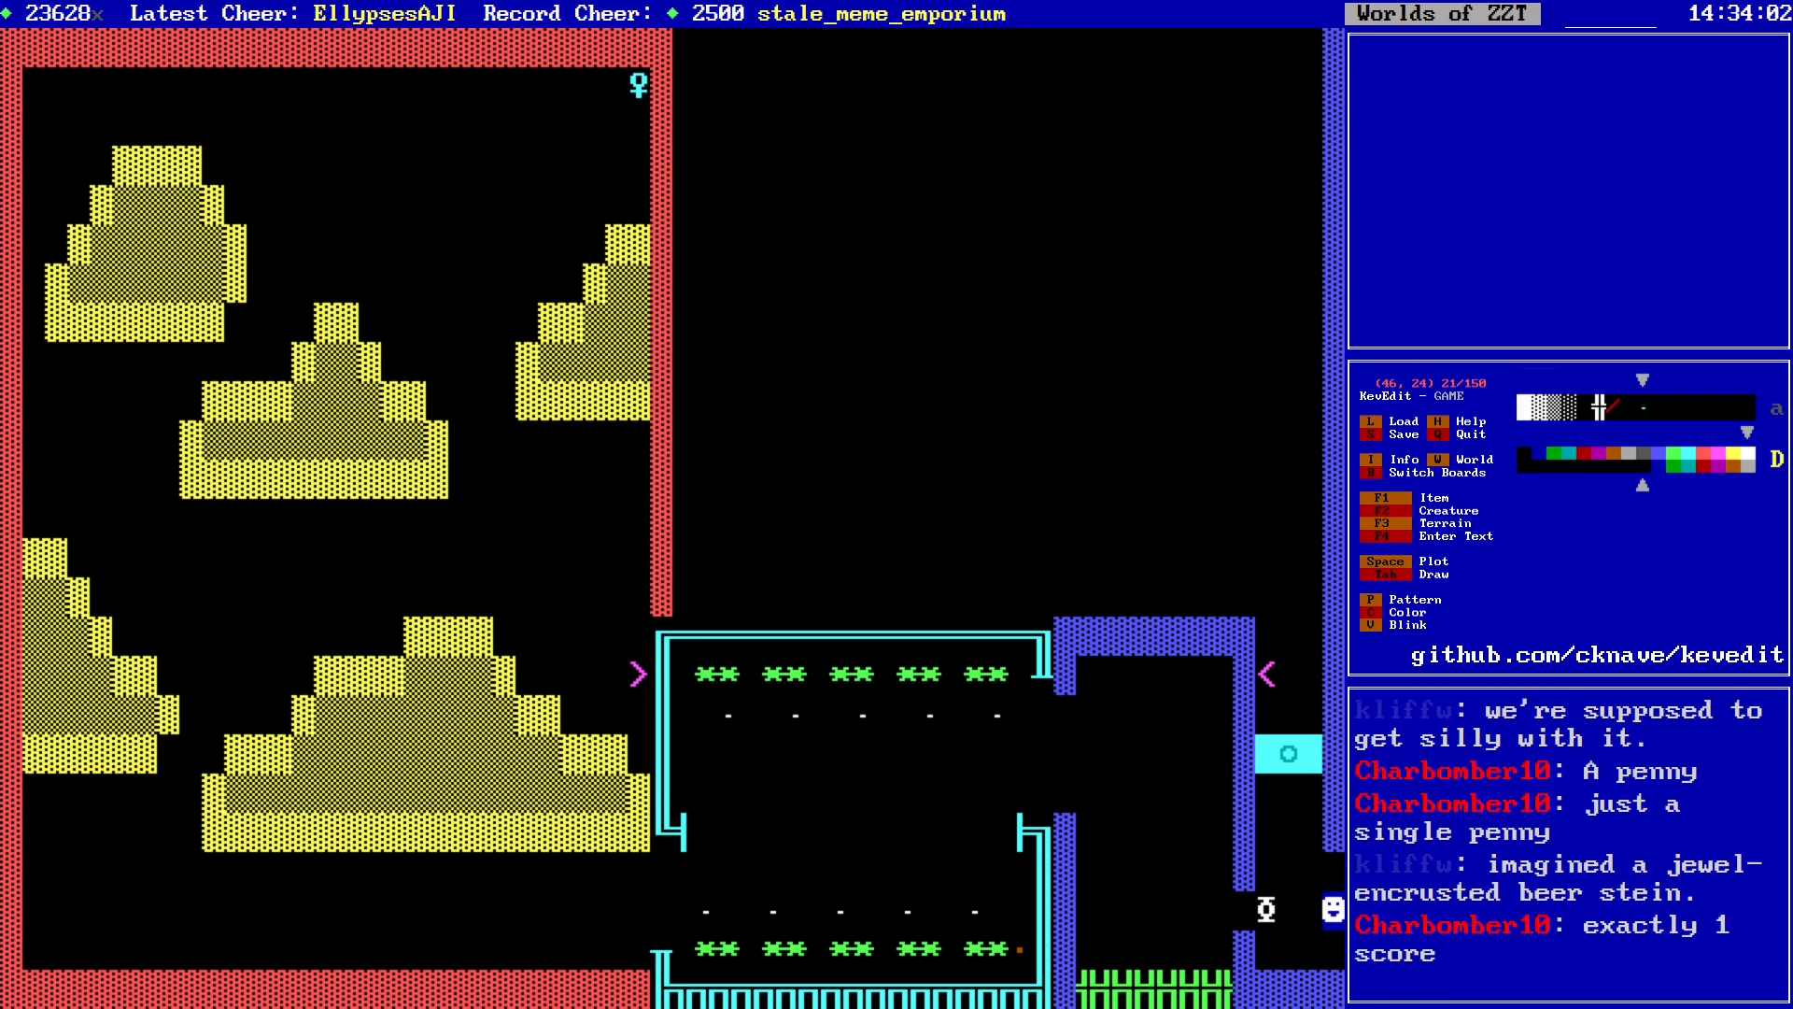
# Step: Reopen the Penny program and add #die after the score line
pyautogui.press('Return')
pyautogui.press('Down')
pyautogui.press('Down')
pyautogui.press('Down')
pyautogui.press('Down')
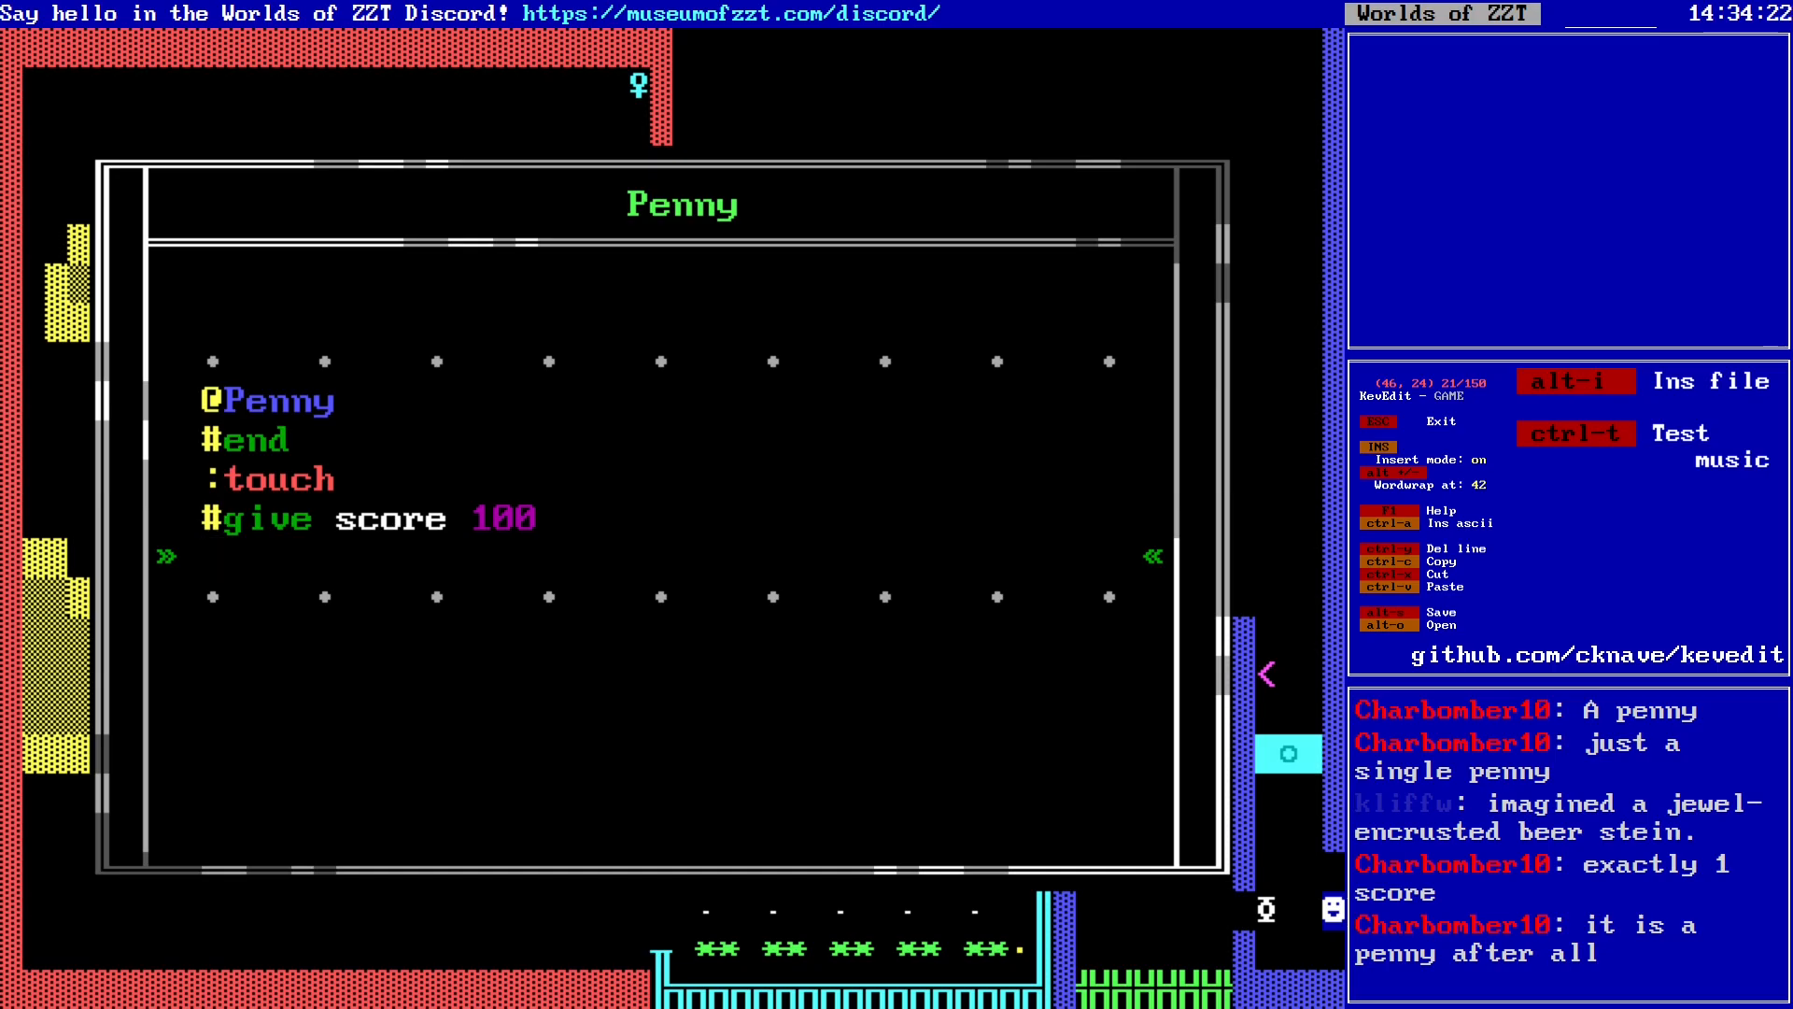
pyautogui.write('#die')
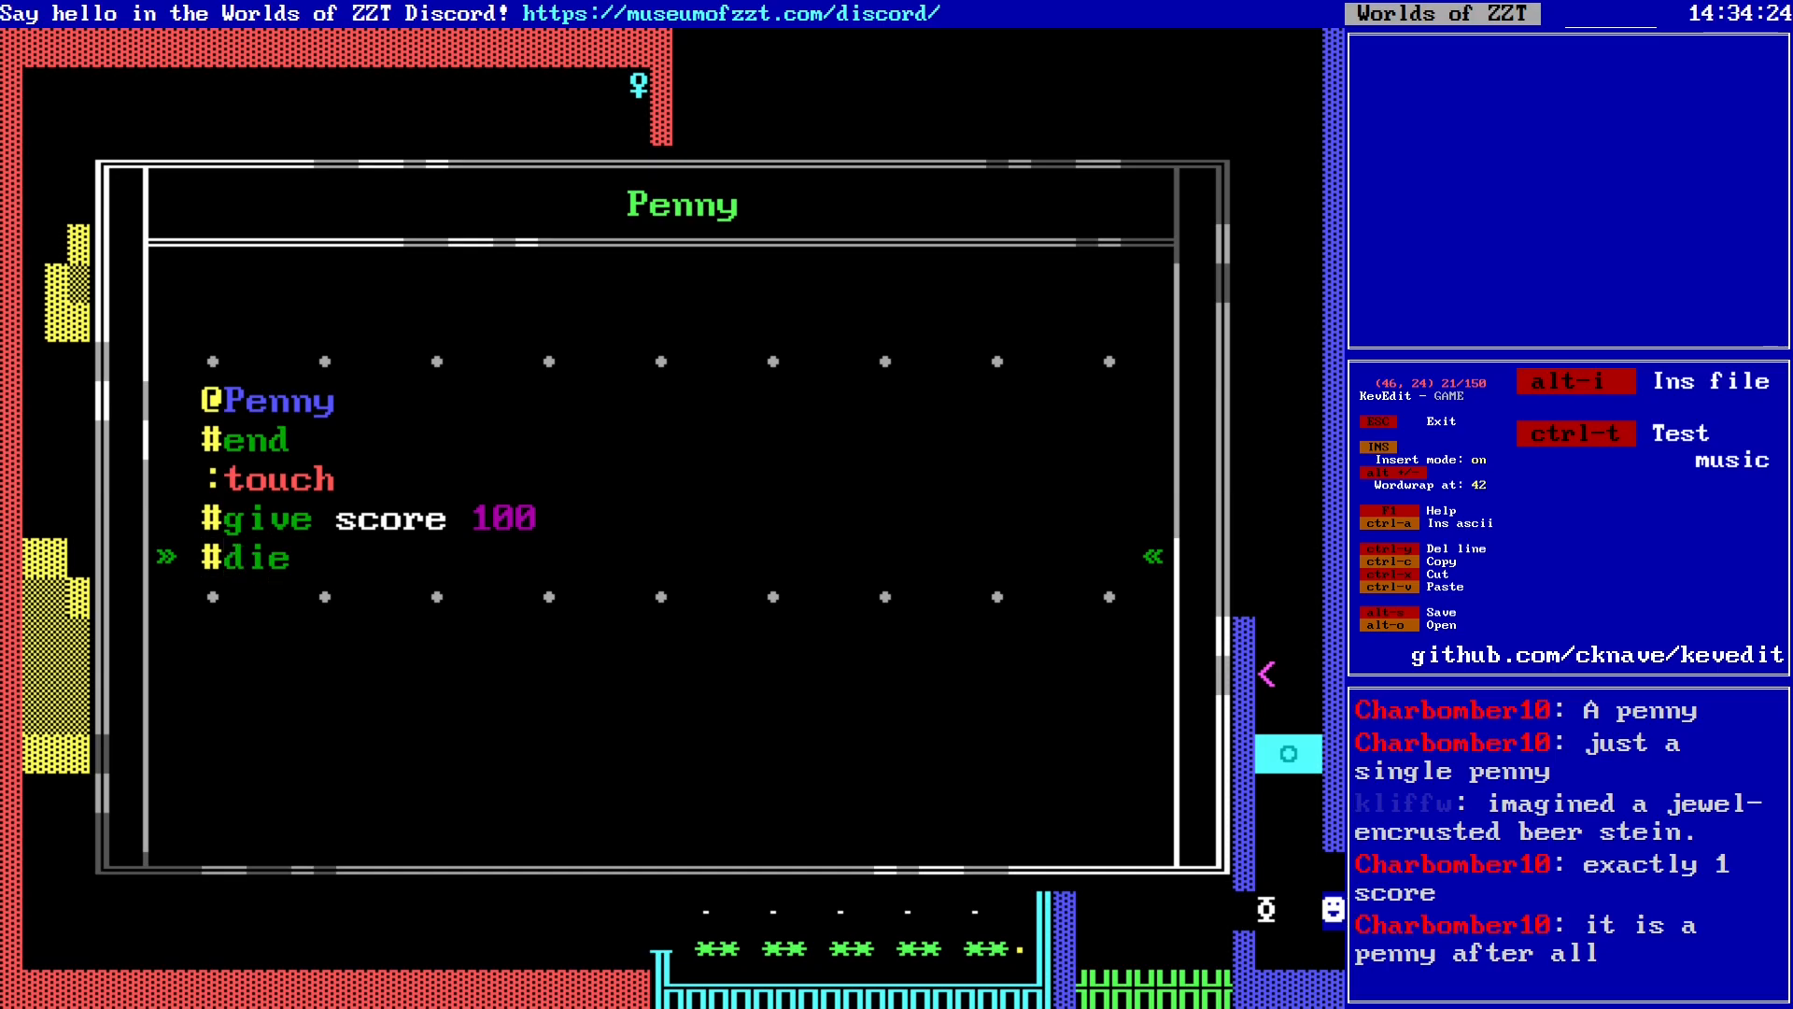
# Step: Insert the message "A vintage 1982 penny! +100 points!" below the :touch label and close the program
pyautogui.press('Up')
pyautogui.press('Up')
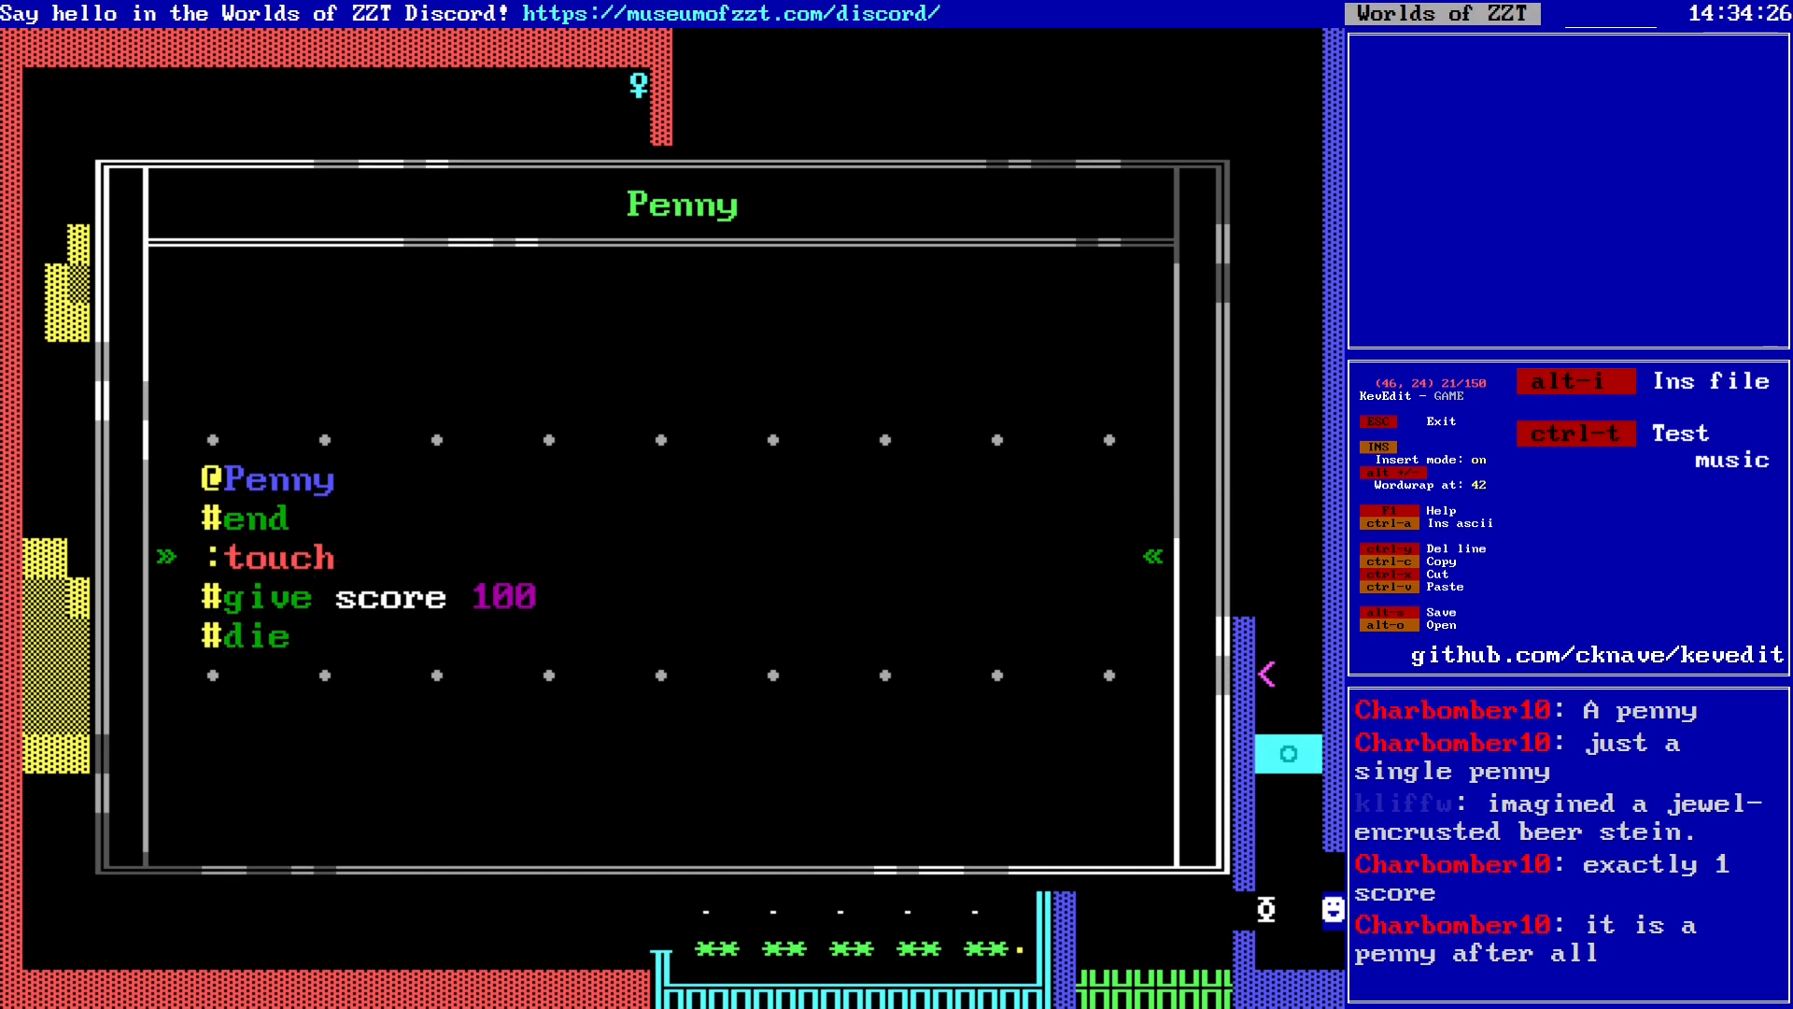
pyautogui.press('Return')
pyautogui.write('A vintage ')
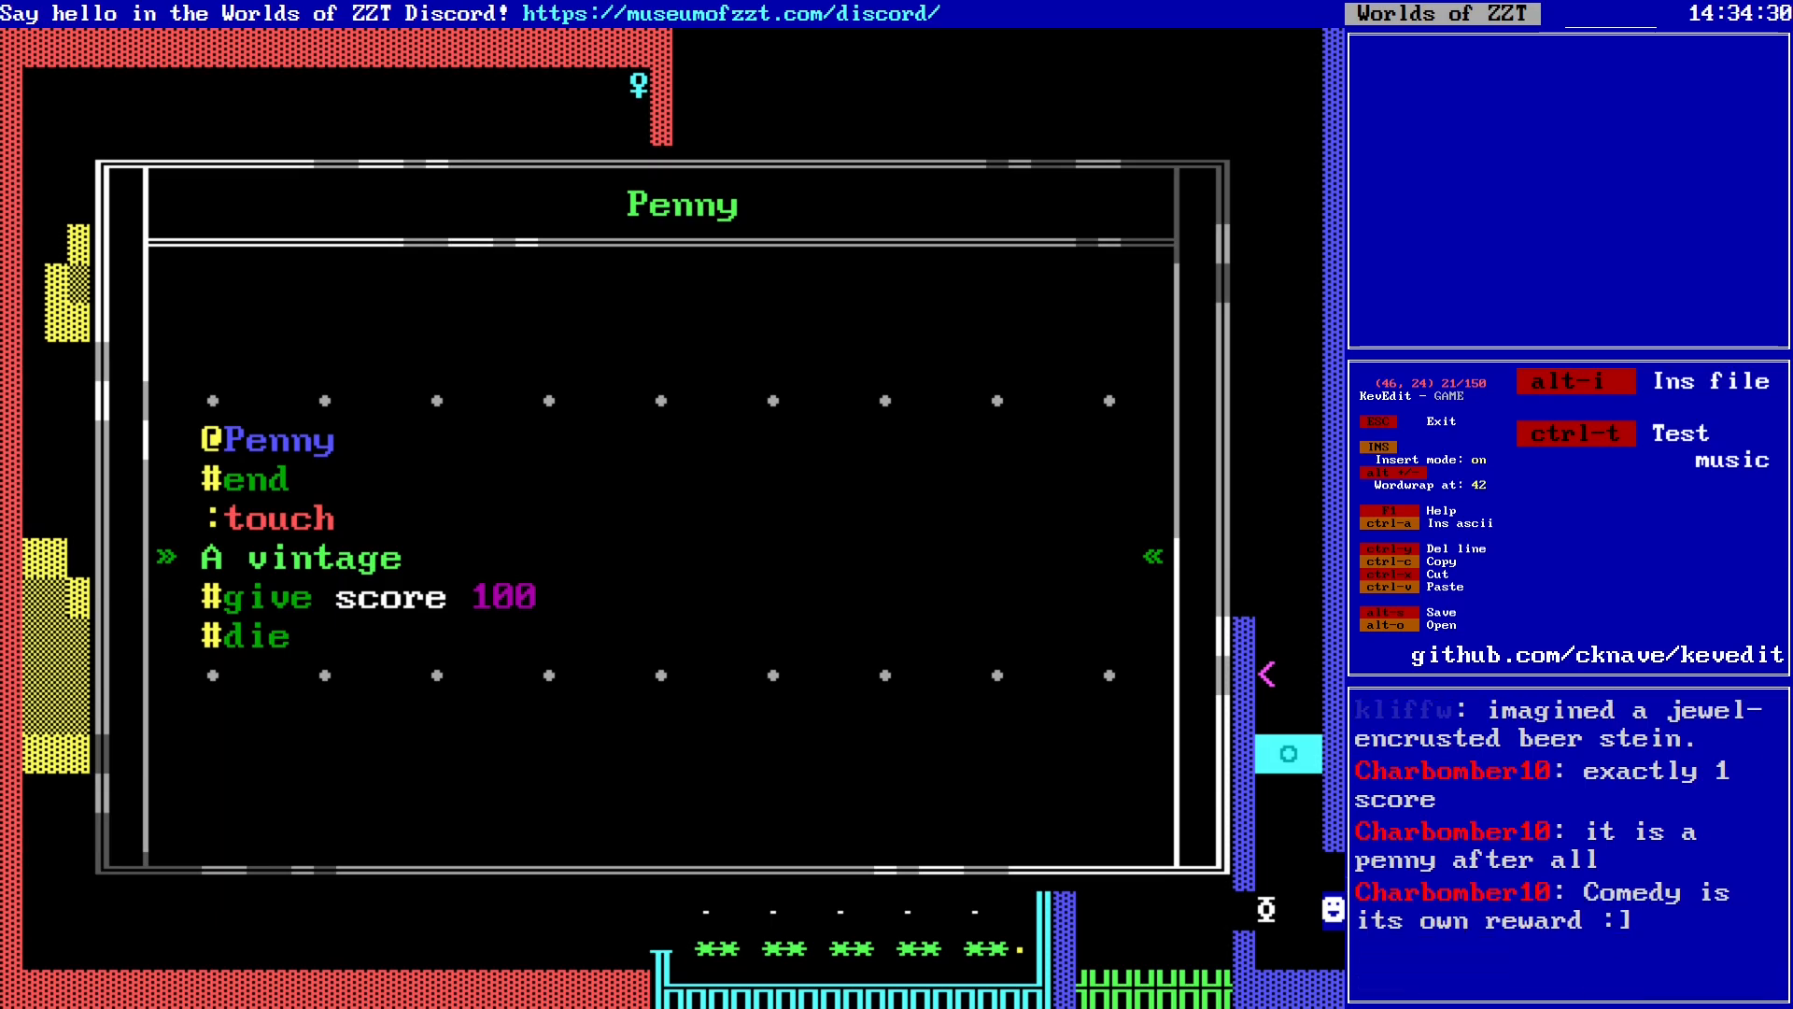
pyautogui.write('1982 p')
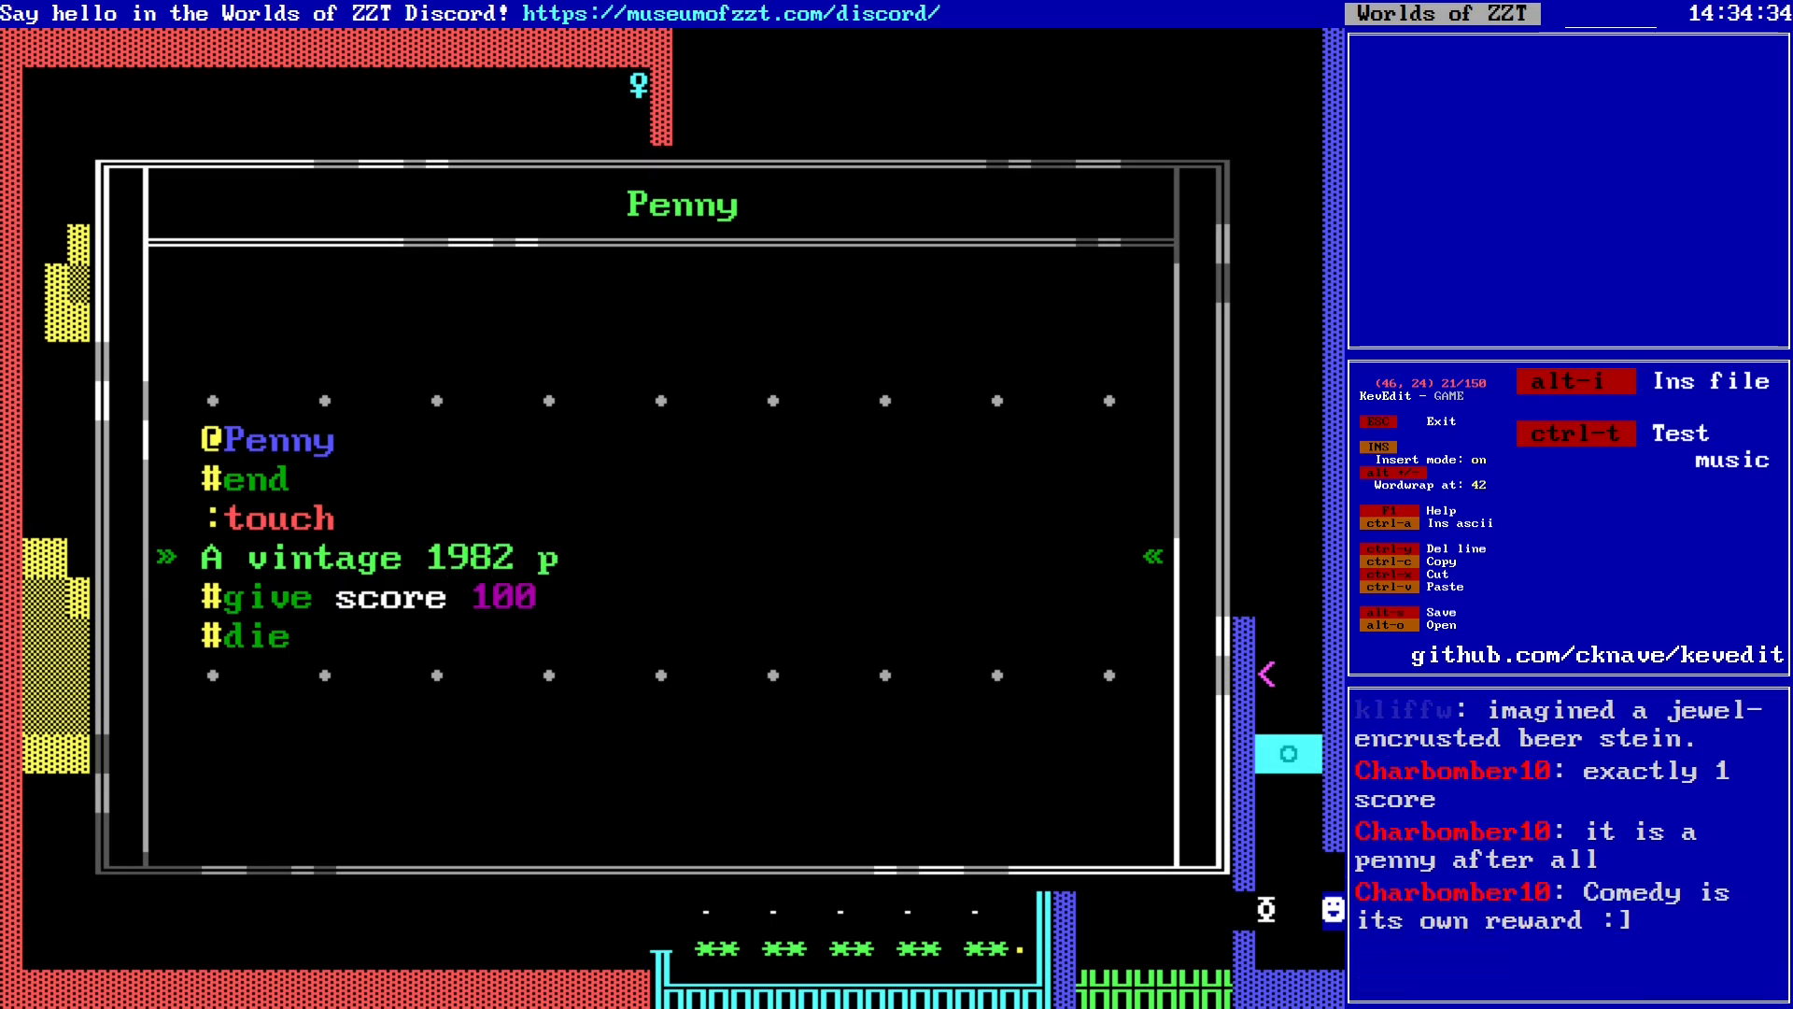
pyautogui.write('enny! +')
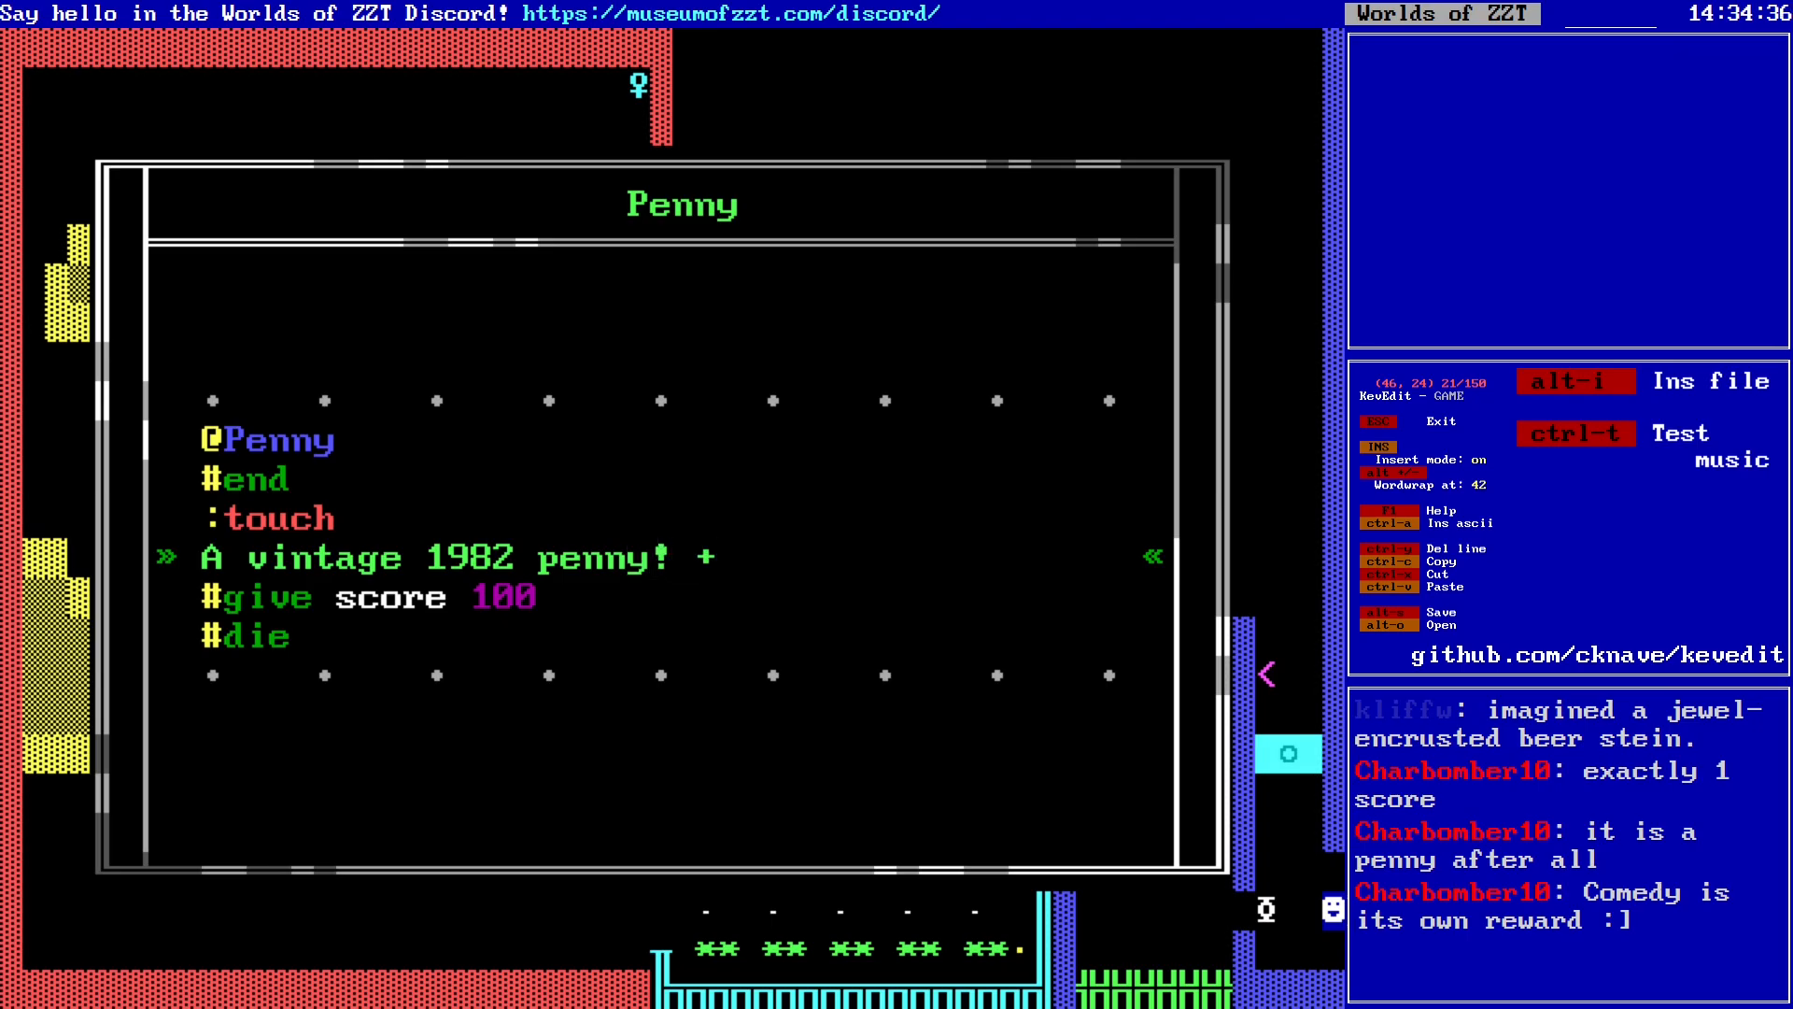
pyautogui.write('100 points!')
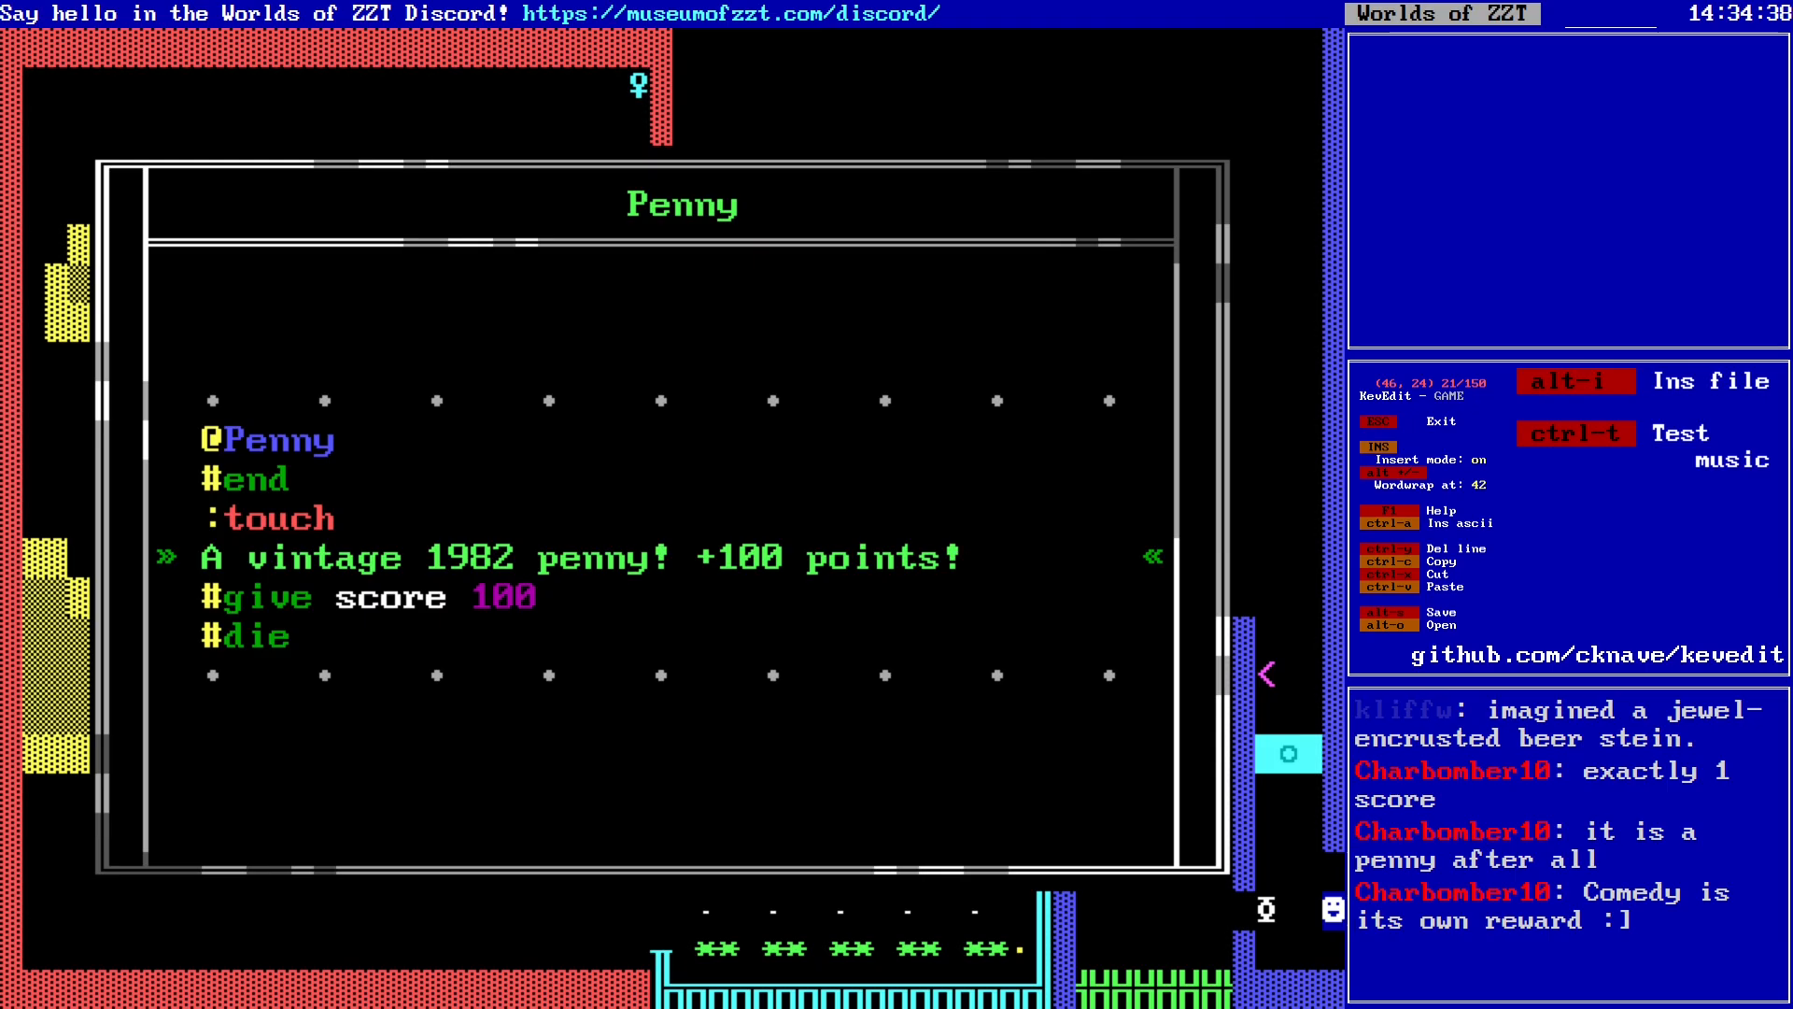
pyautogui.press('Escape')
# Step: Switch to the Monster Room board and examine the Pretzel object's program at (12, 23) as a reference
pyautogui.press('pagedown')
pyautogui.press('Left')
pyautogui.press('Left')
pyautogui.press('Left')
pyautogui.press('Left')
pyautogui.press('Left')
pyautogui.press('Left')
pyautogui.press('Left')
pyautogui.press('Left')
pyautogui.press('Left')
pyautogui.press('Left')
pyautogui.press('Left')
pyautogui.press('Left')
pyautogui.press('Left')
pyautogui.press('Left')
pyautogui.press('Left')
pyautogui.press('Left')
pyautogui.press('Left')
pyautogui.press('Left')
pyautogui.press('Left')
pyautogui.press('Left')
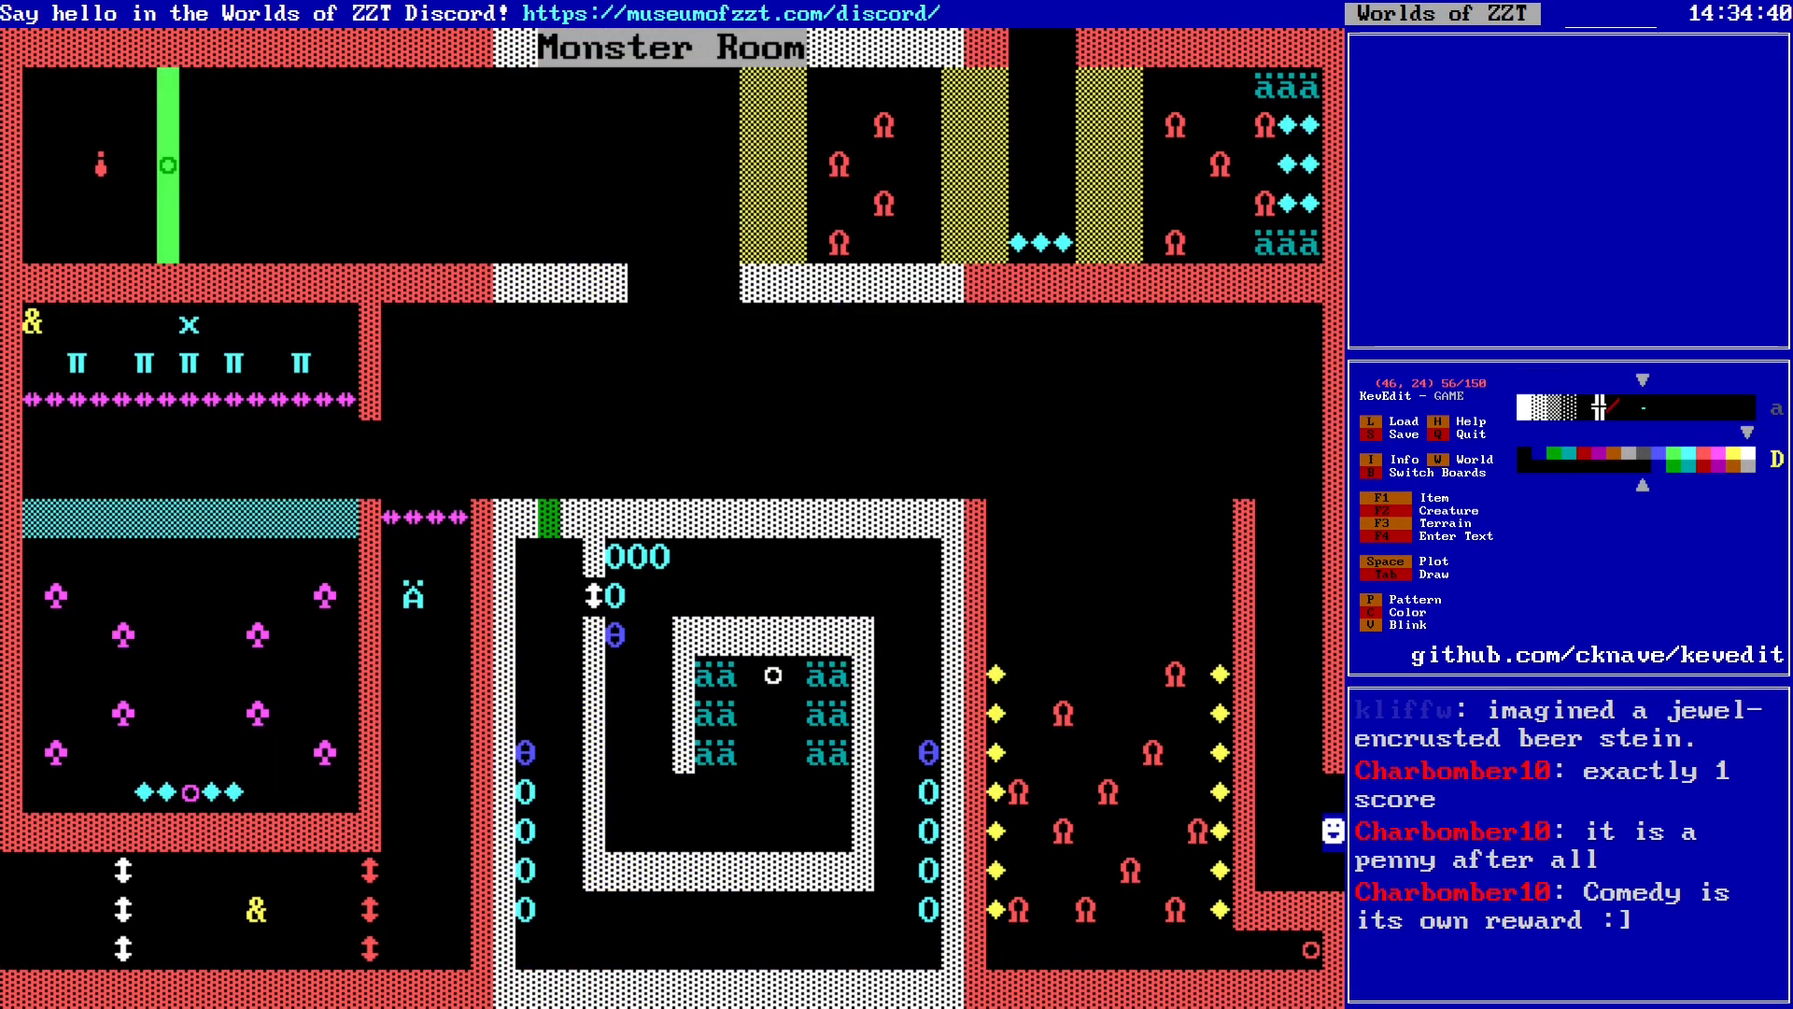
pyautogui.press('Right')
pyautogui.press('Right')
pyautogui.press('Right')
pyautogui.press('Right')
pyautogui.press('Right')
pyautogui.press('Right')
pyautogui.press('Right')
pyautogui.press('Right')
pyautogui.press('Right')
pyautogui.press('Right')
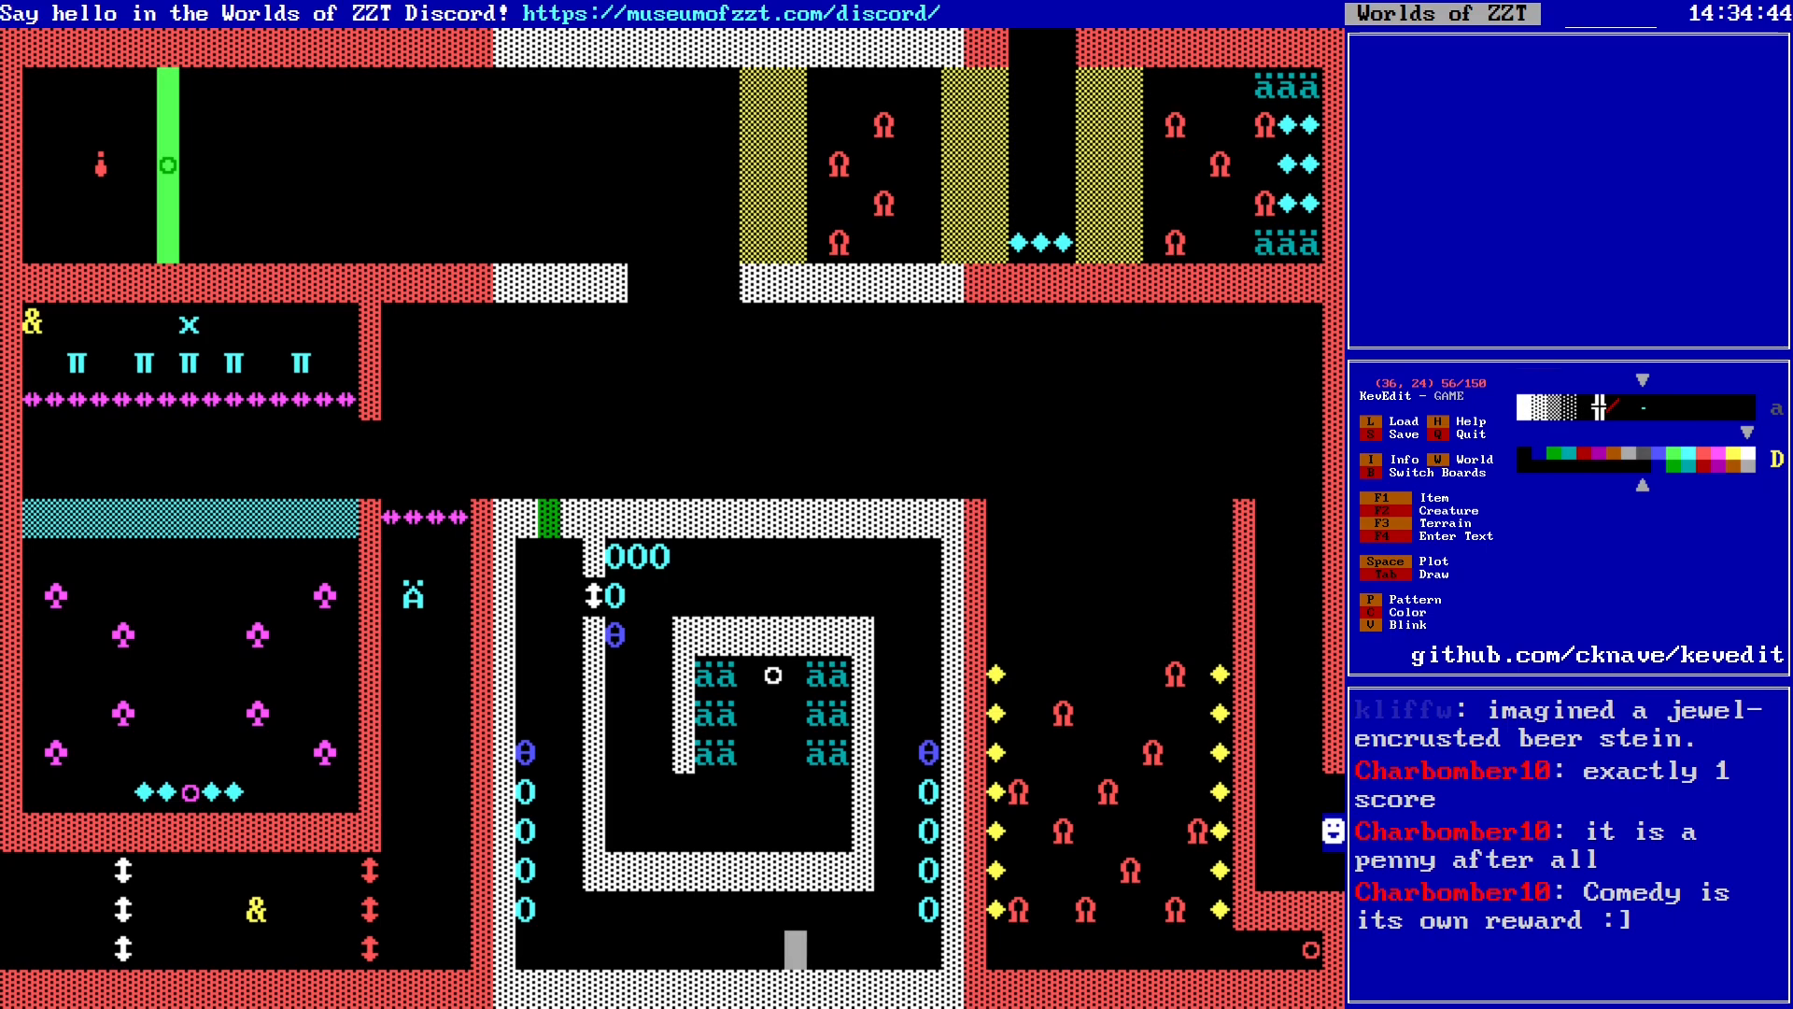
pyautogui.press('Left')
pyautogui.press('Left')
pyautogui.press('Left')
pyautogui.press('Left')
pyautogui.press('Left')
pyautogui.press('Left')
pyautogui.press('Left')
pyautogui.press('Left')
pyautogui.press('Left')
pyautogui.press('Left')
pyautogui.press('Left')
pyautogui.press('Left')
pyautogui.press('Left')
pyautogui.press('Left')
pyautogui.press('Left')
pyautogui.press('Left')
pyautogui.press('Left')
pyautogui.press('Left')
pyautogui.press('Left')
pyautogui.press('Left')
pyautogui.press('Up')
pyautogui.press('Return')
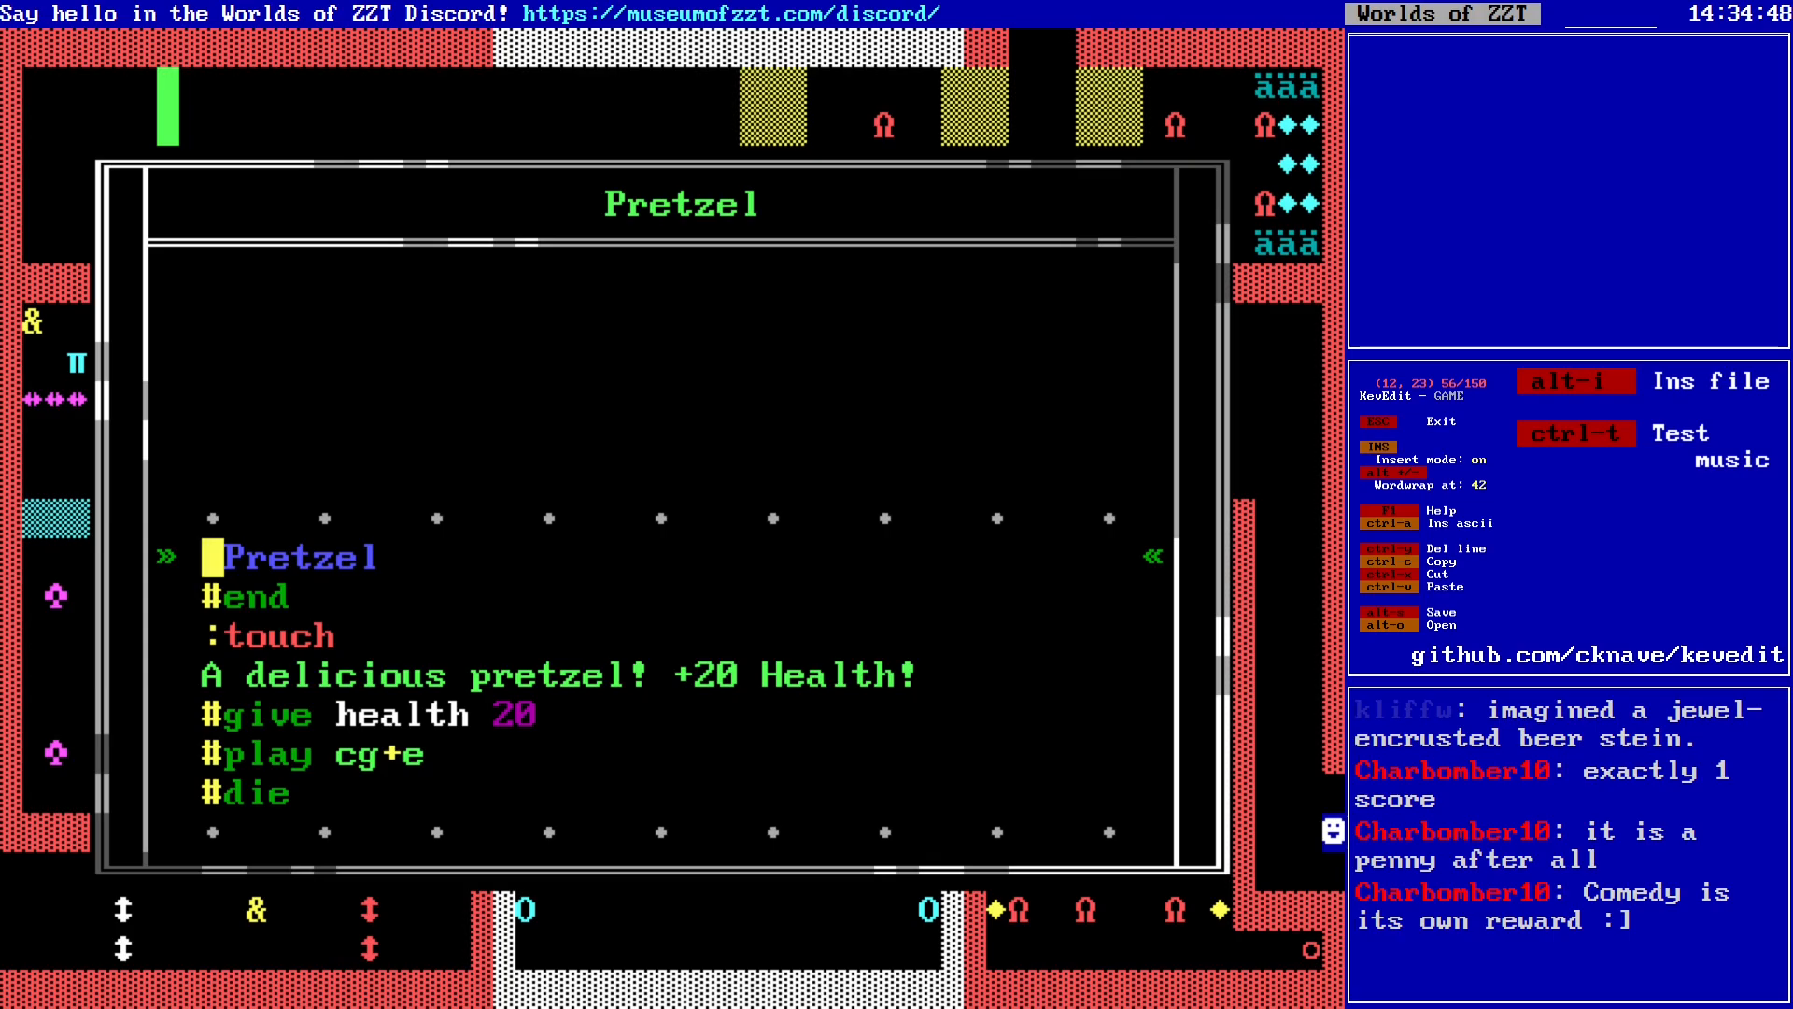
pyautogui.press('Escape')
pyautogui.press('Escape')
# Step: Return to the Construction Zone board and review the Penny object's program
pyautogui.press('pagedown')
pyautogui.hotkey('alt', 'Right')
pyautogui.hotkey('alt', 'Right')
pyautogui.hotkey('alt', 'Right')
pyautogui.hotkey('alt', 'Right')
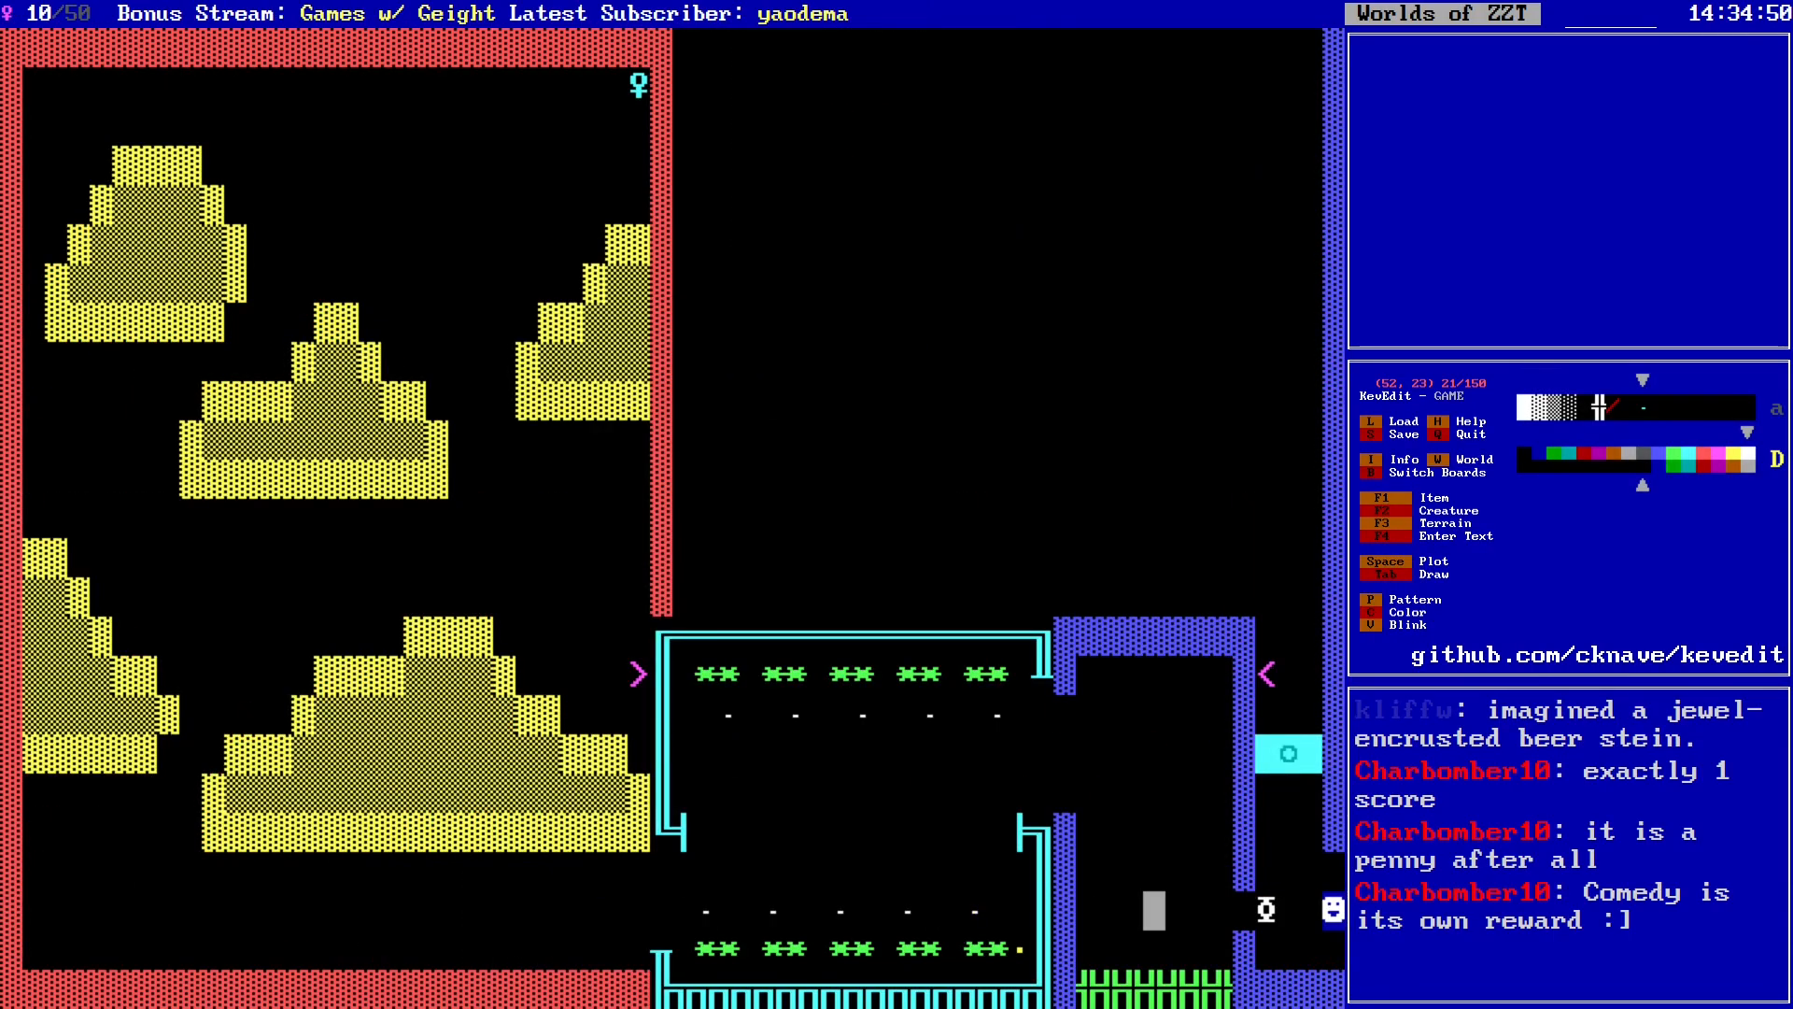
pyautogui.press('Down')
pyautogui.press('Left')
pyautogui.press('Left')
pyautogui.press('Left')
pyautogui.press('Left')
pyautogui.press('Left')
pyautogui.press('Left')
pyautogui.press('Return')
pyautogui.press('Down')
pyautogui.press('Down')
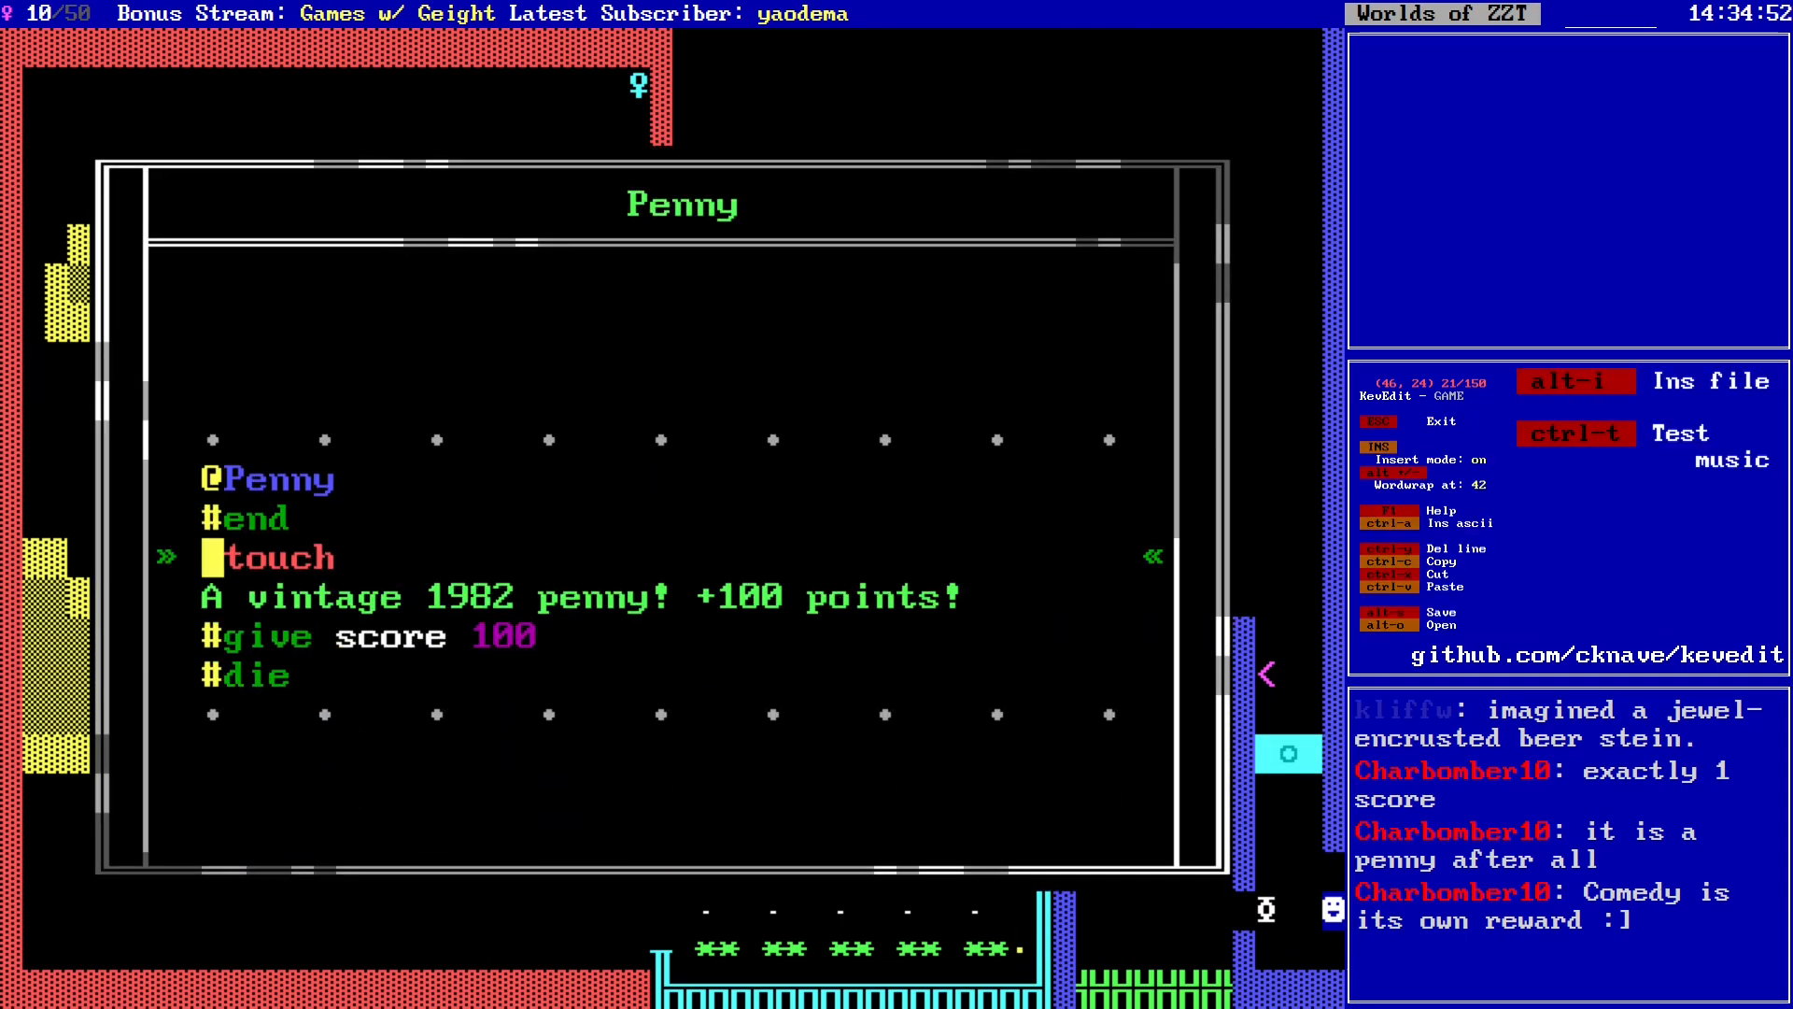
pyautogui.press('Down')
pyautogui.press('Escape')
pyautogui.press('Escape')
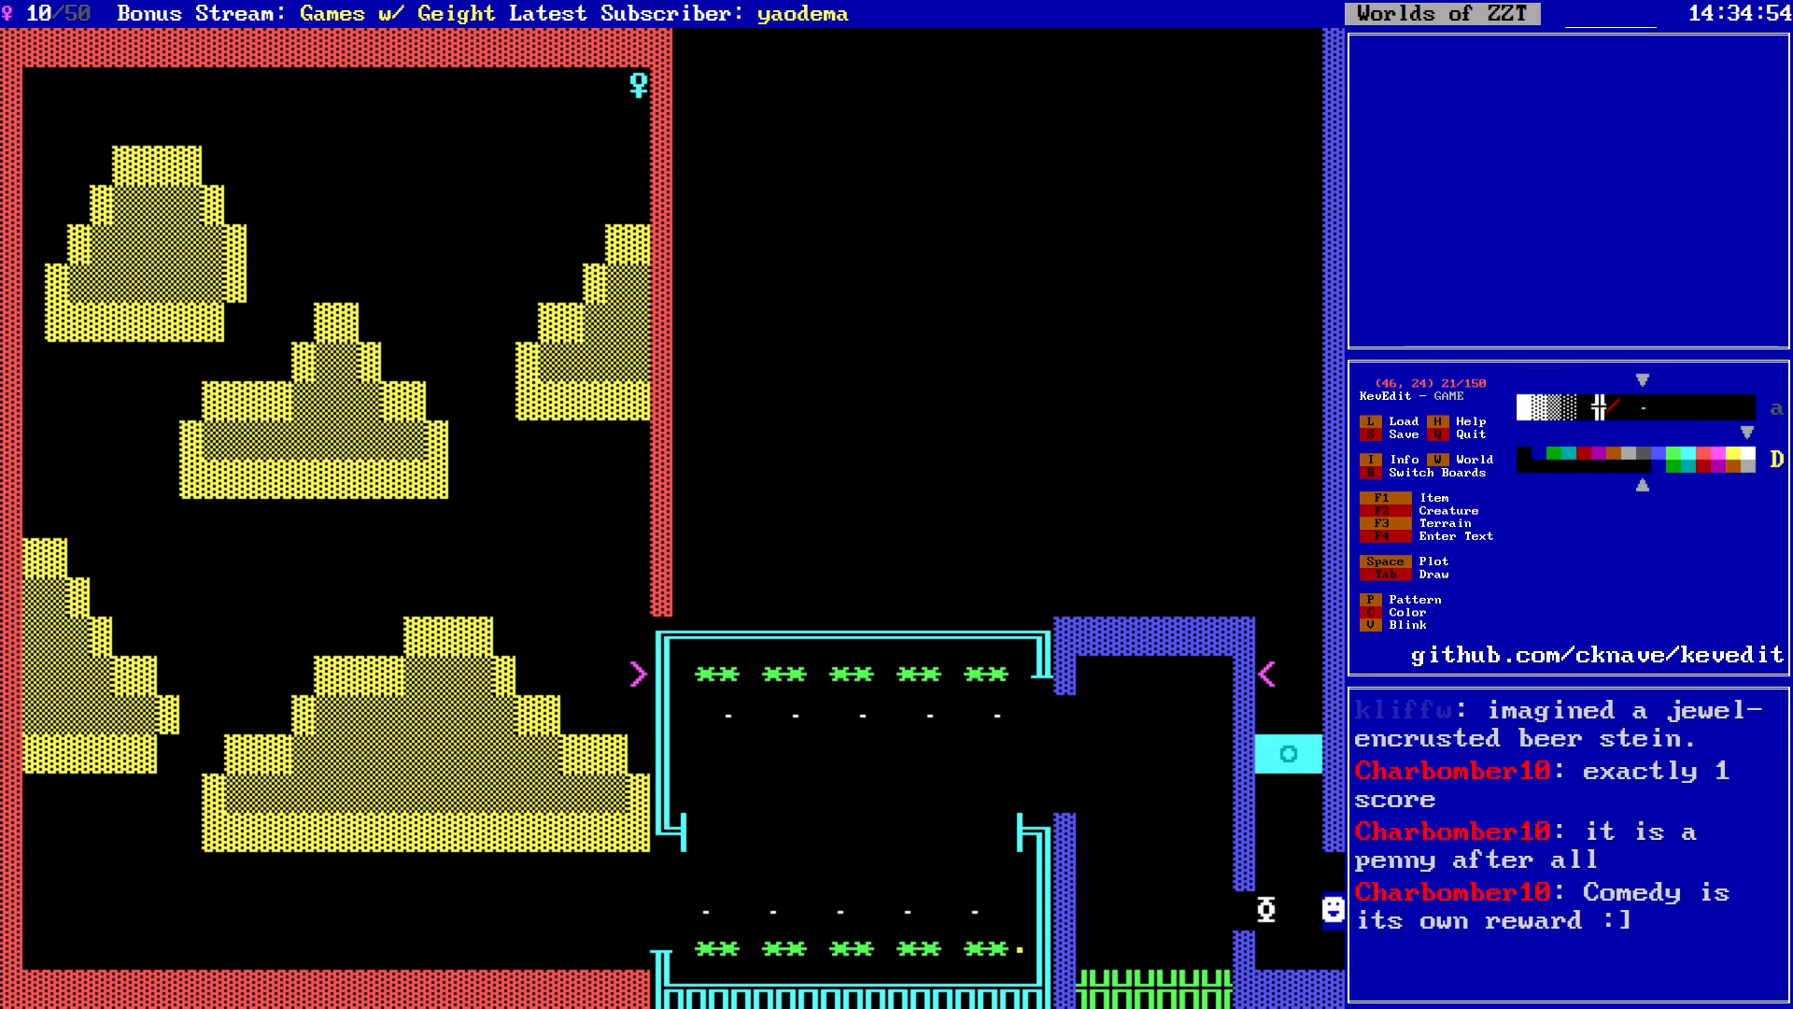
# Step: Open the Penny object's program, insert a #lock line between the :touch label and the message, and close it
pyautogui.press('Return')
pyautogui.press('Return')
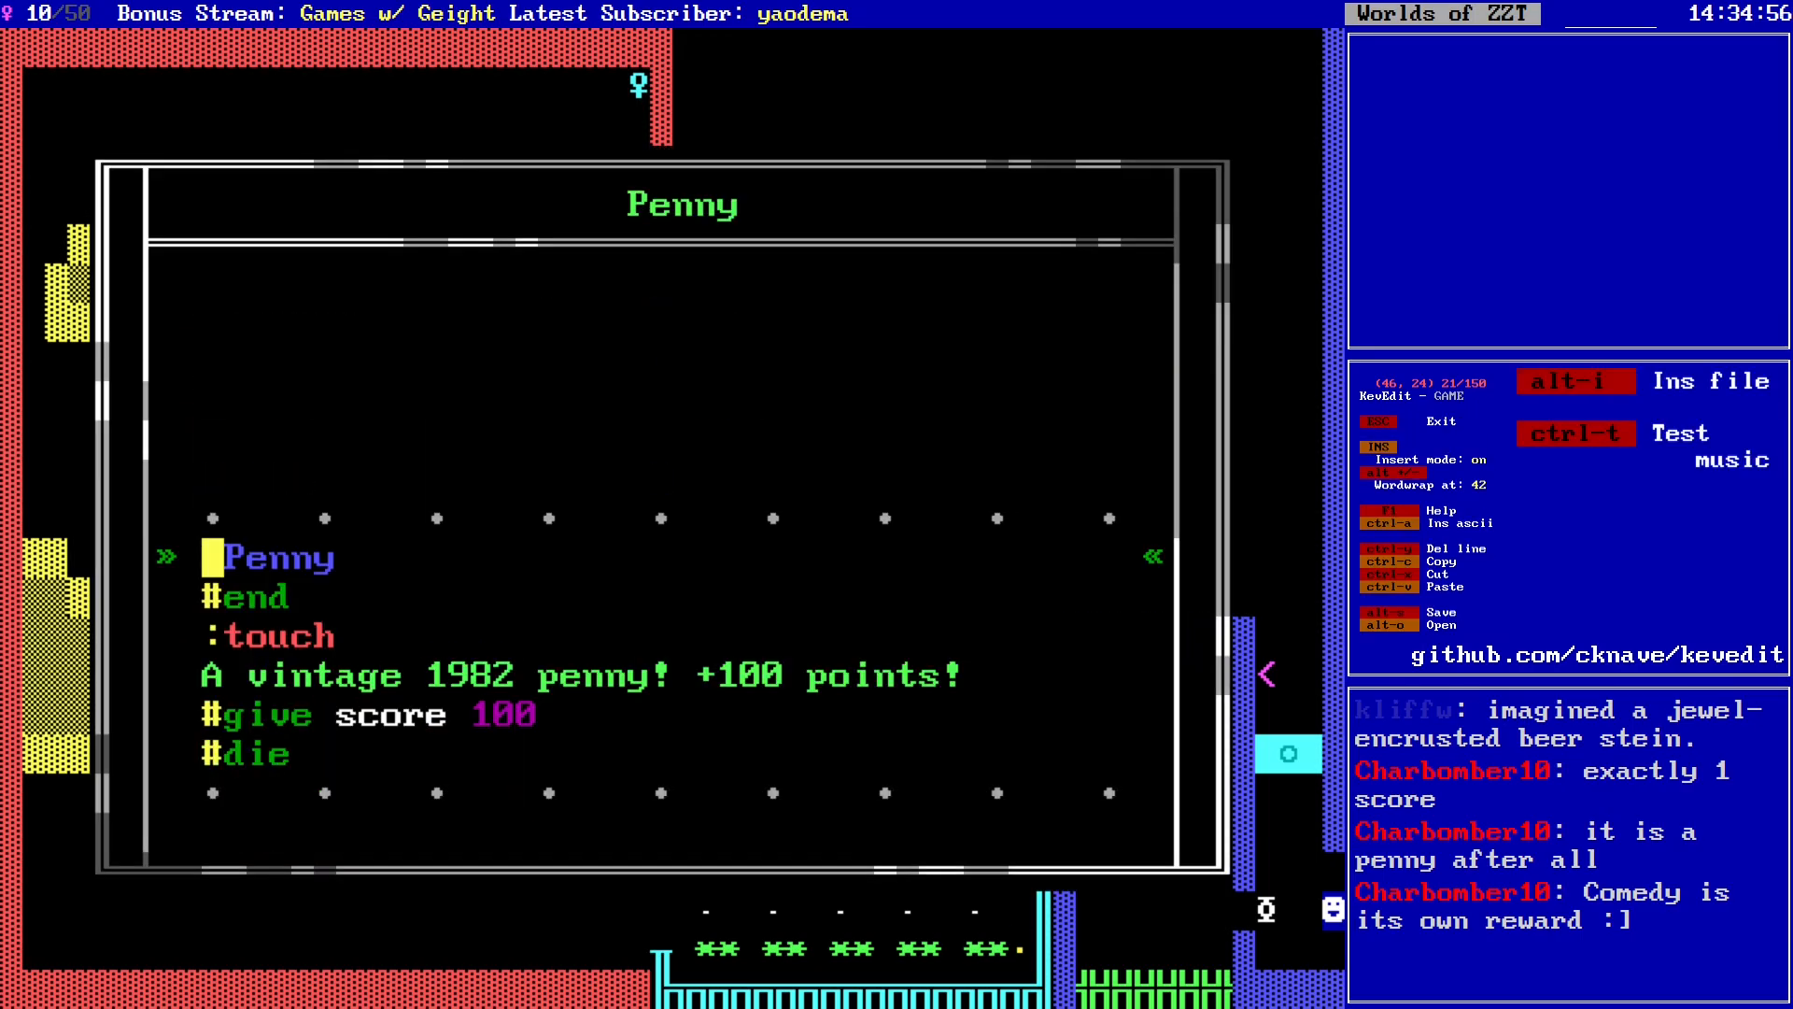
pyautogui.press('Down')
pyautogui.press('Down')
pyautogui.press('Down')
pyautogui.press('Down')
pyautogui.press('Up')
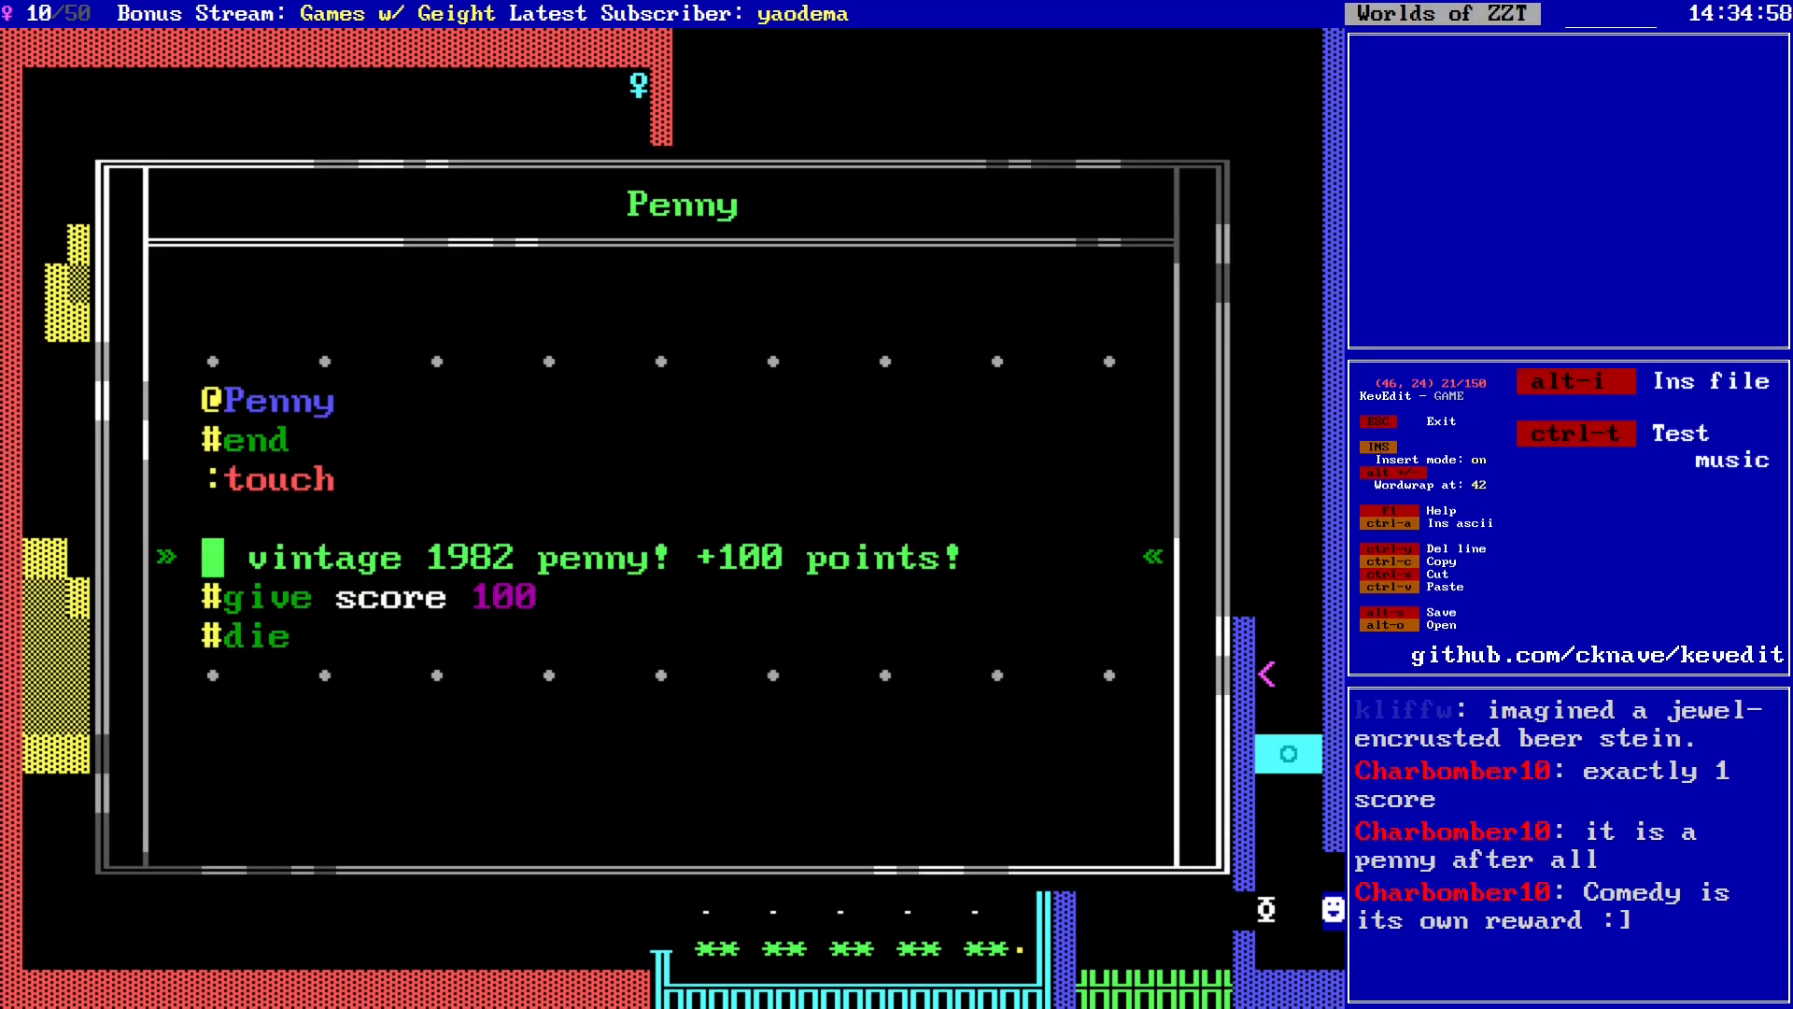
pyautogui.press('Return')
pyautogui.press('Up')
pyautogui.write('#un')
pyautogui.write('lock')
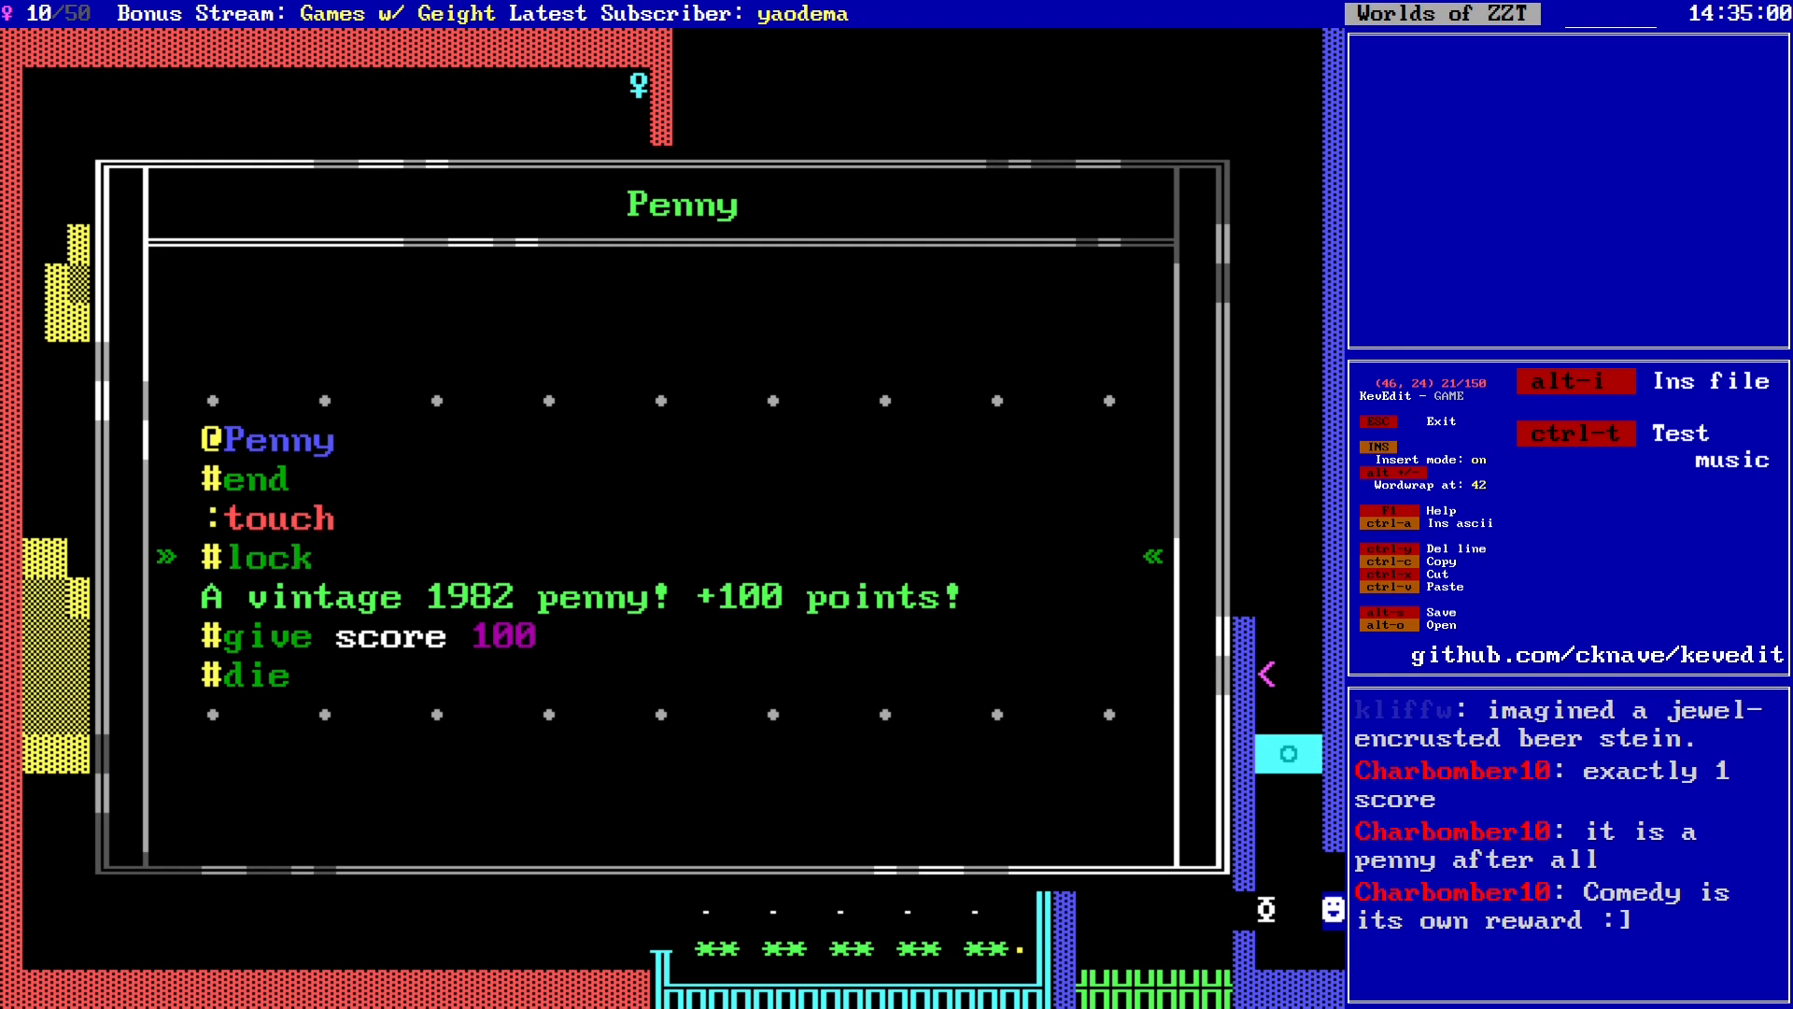
pyautogui.press('Escape')
pyautogui.press('Down')
pyautogui.press('Down')
pyautogui.press('Down')
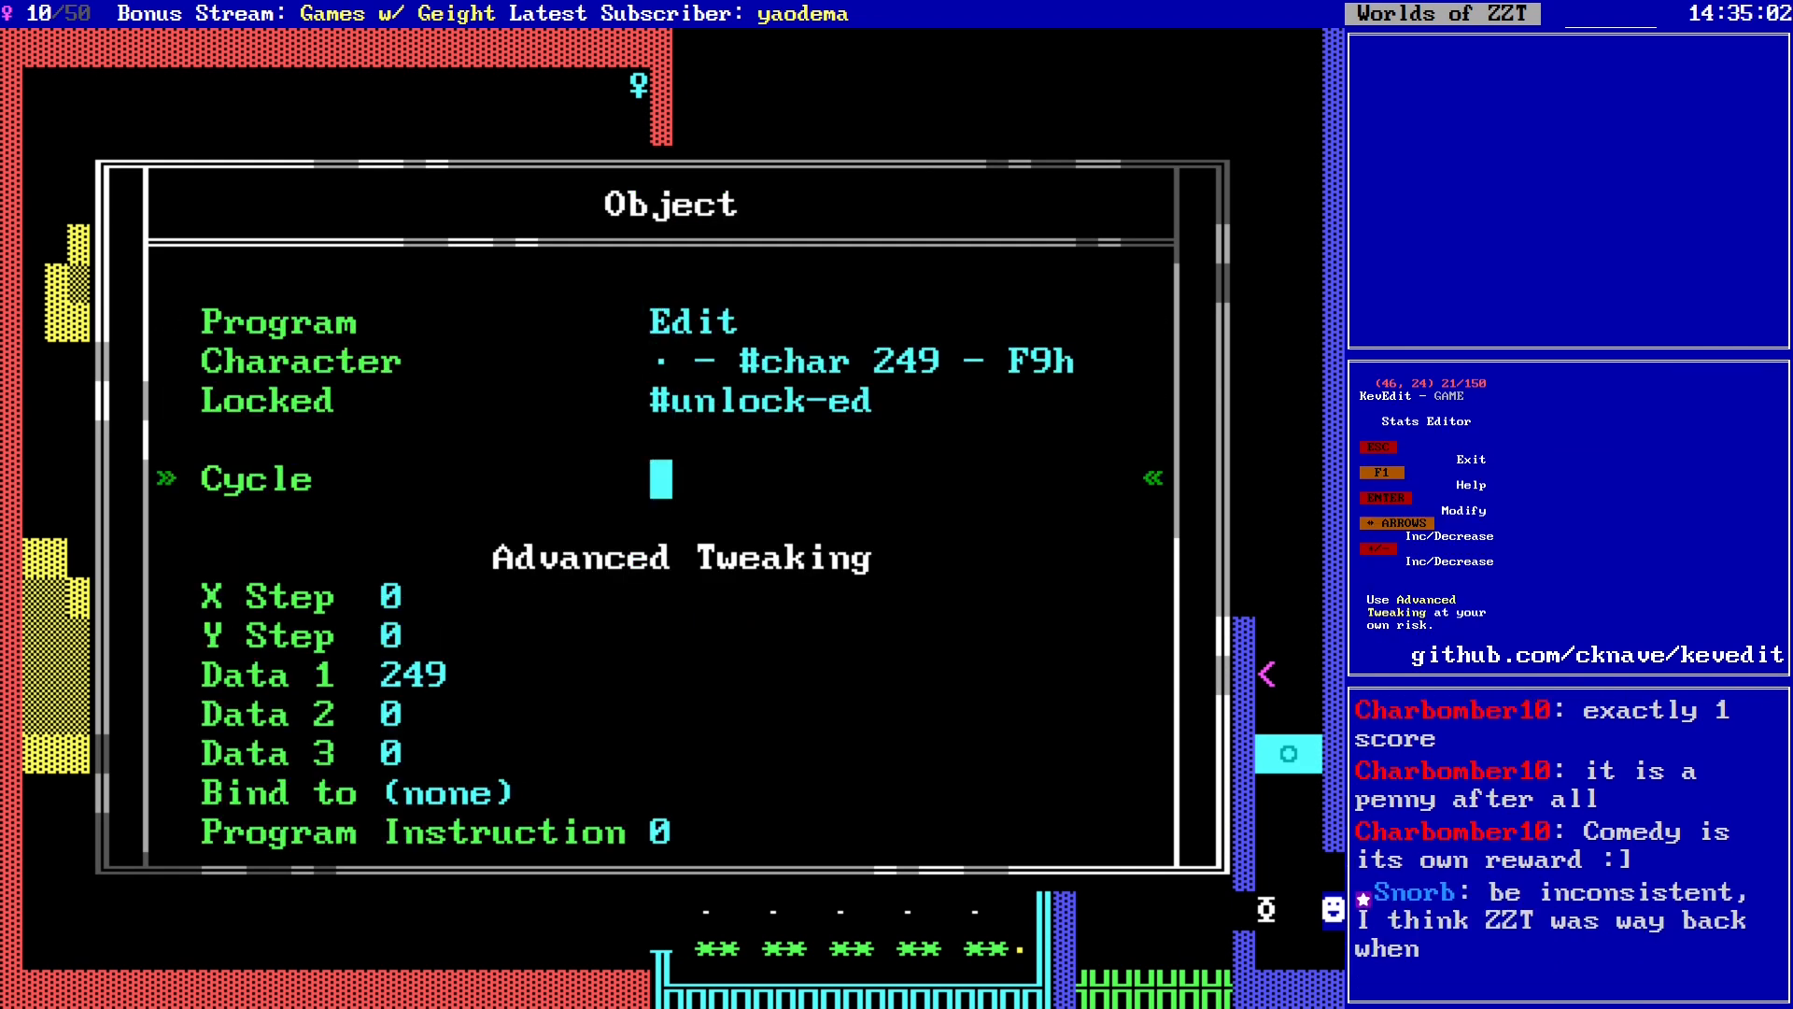
pyautogui.press('Up')
pyautogui.press('Up')
pyautogui.press('Up')
# Step: Reopen the Penny program and insert a blank line between #lock and the message
pyautogui.press('Return')
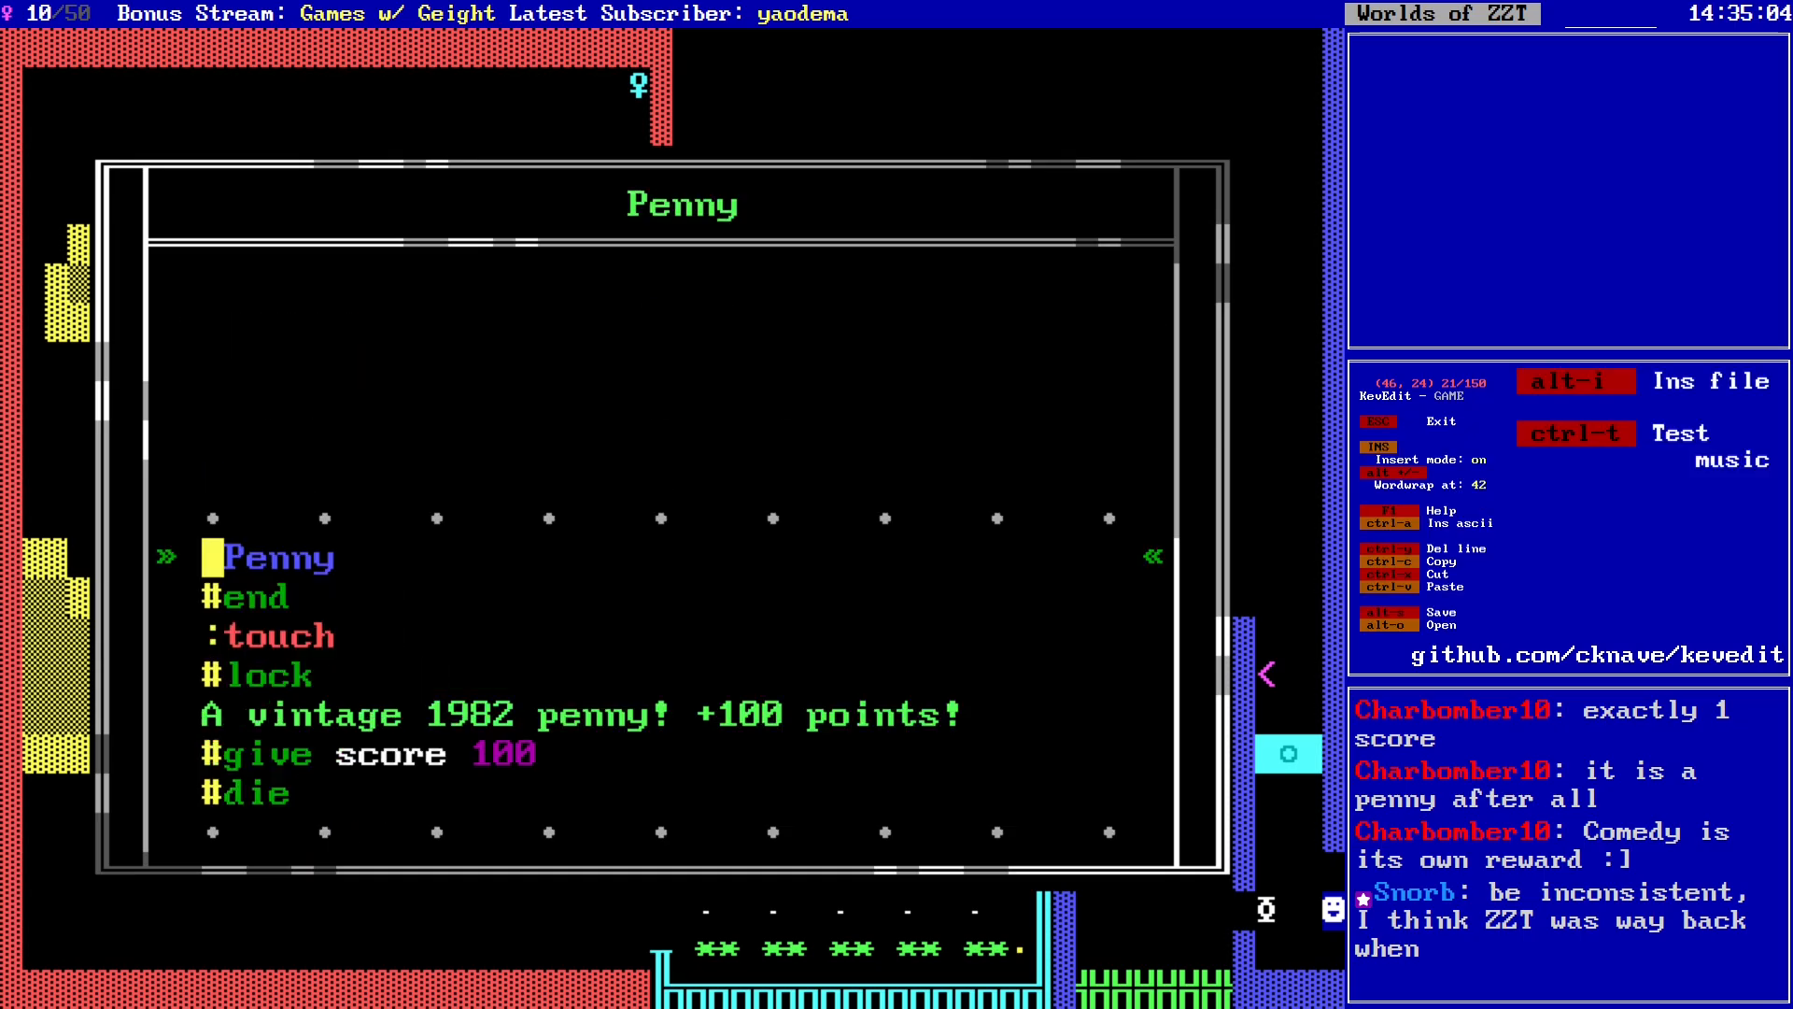
pyautogui.press('Down')
pyautogui.press('Down')
pyautogui.press('Down')
pyautogui.press('Down')
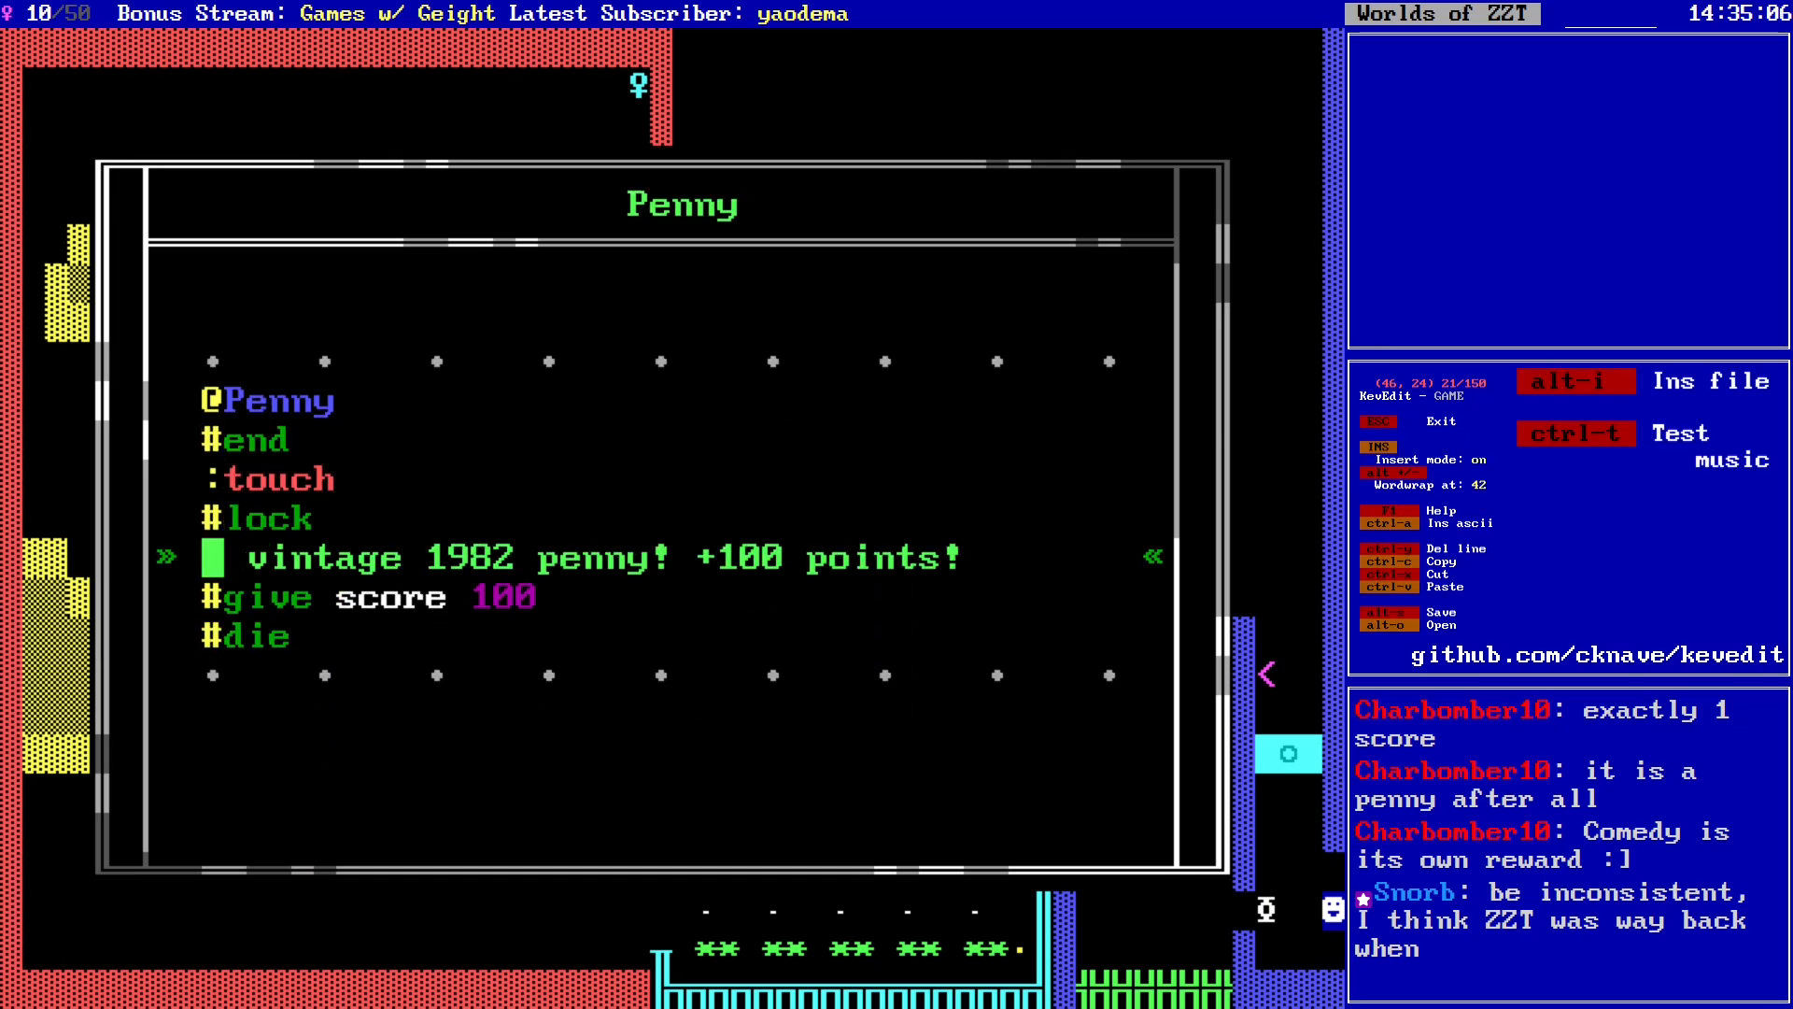
pyautogui.press('Left')
pyautogui.press('Return')
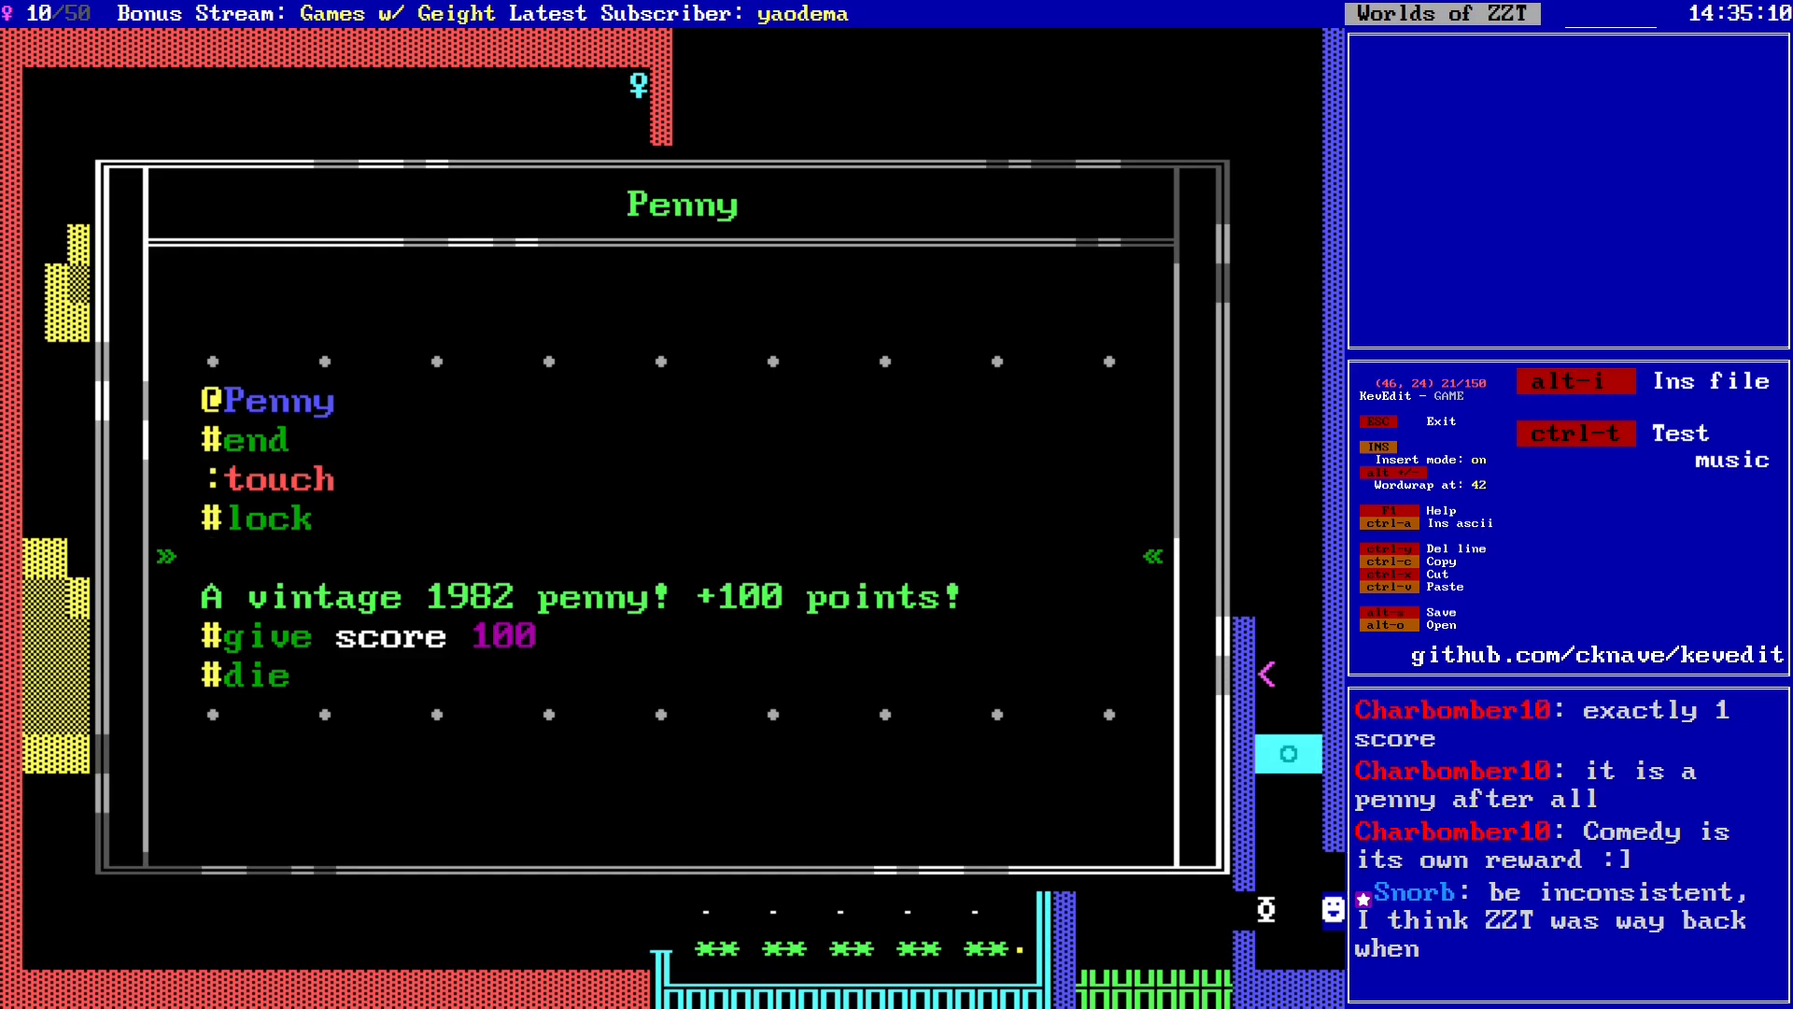
# Step: Write a #play command on the blank line and arrange its notes as cfg3
pyautogui.write('#play 3')
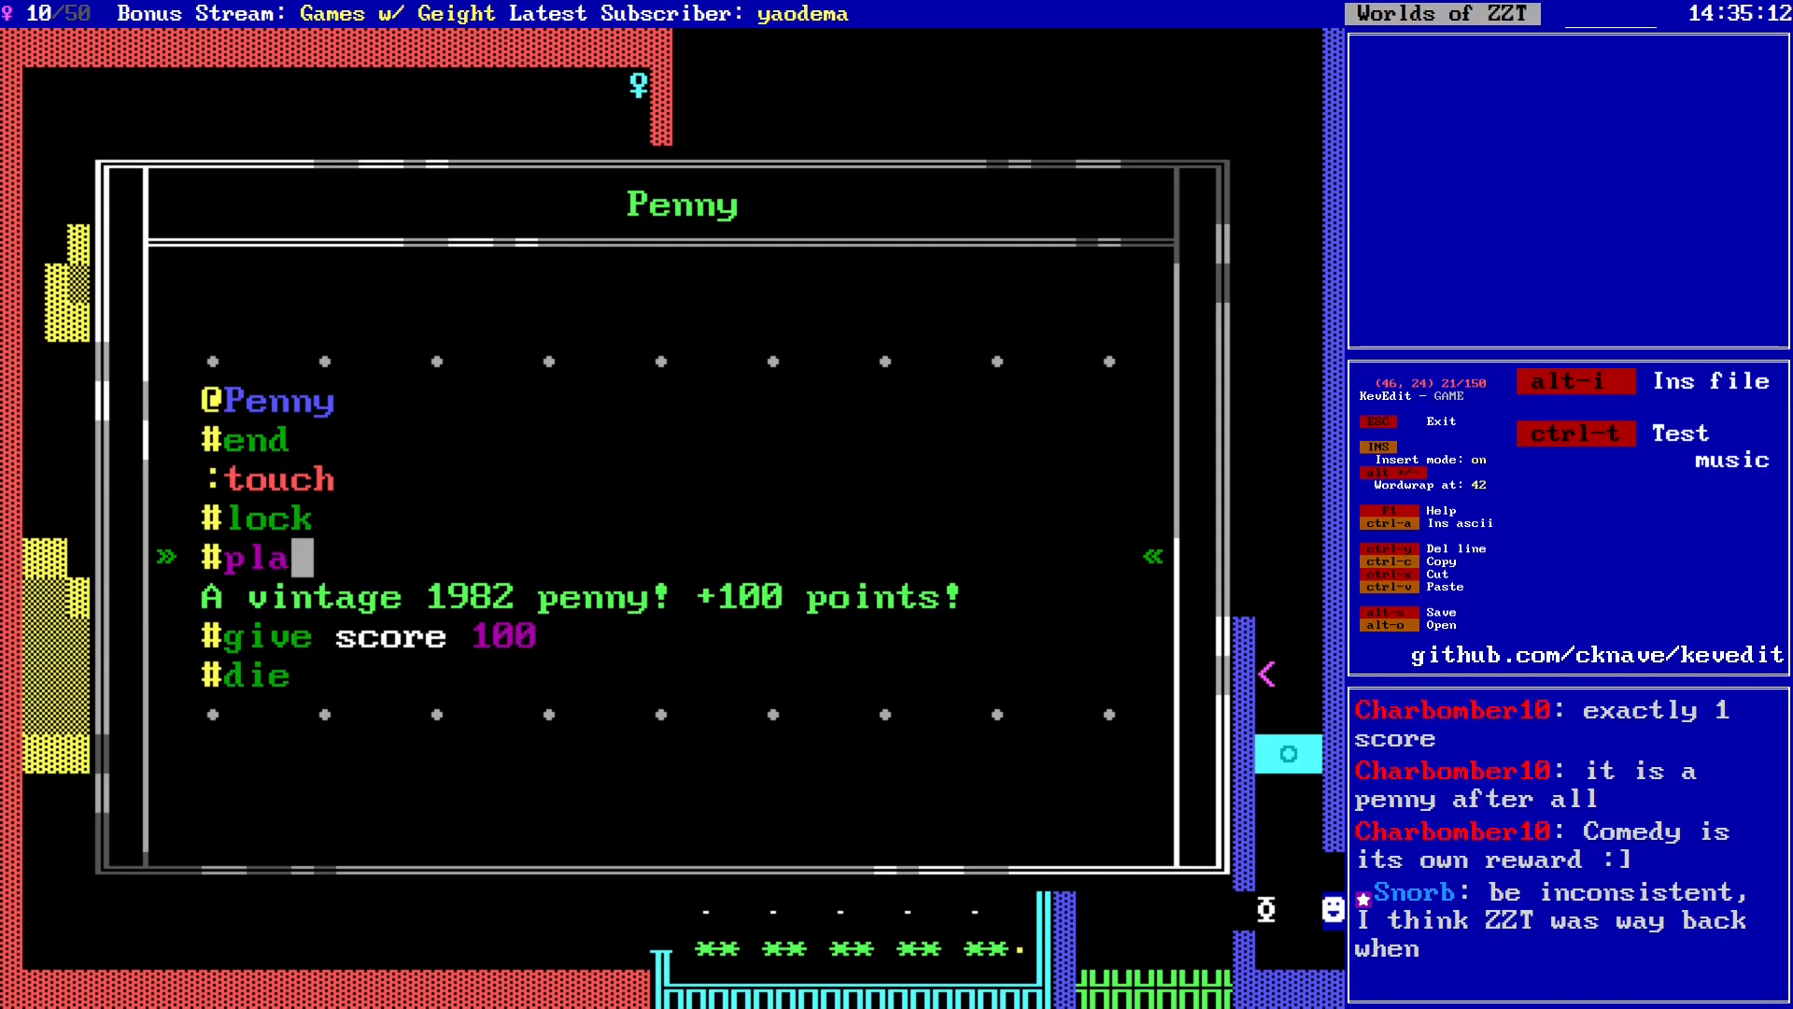
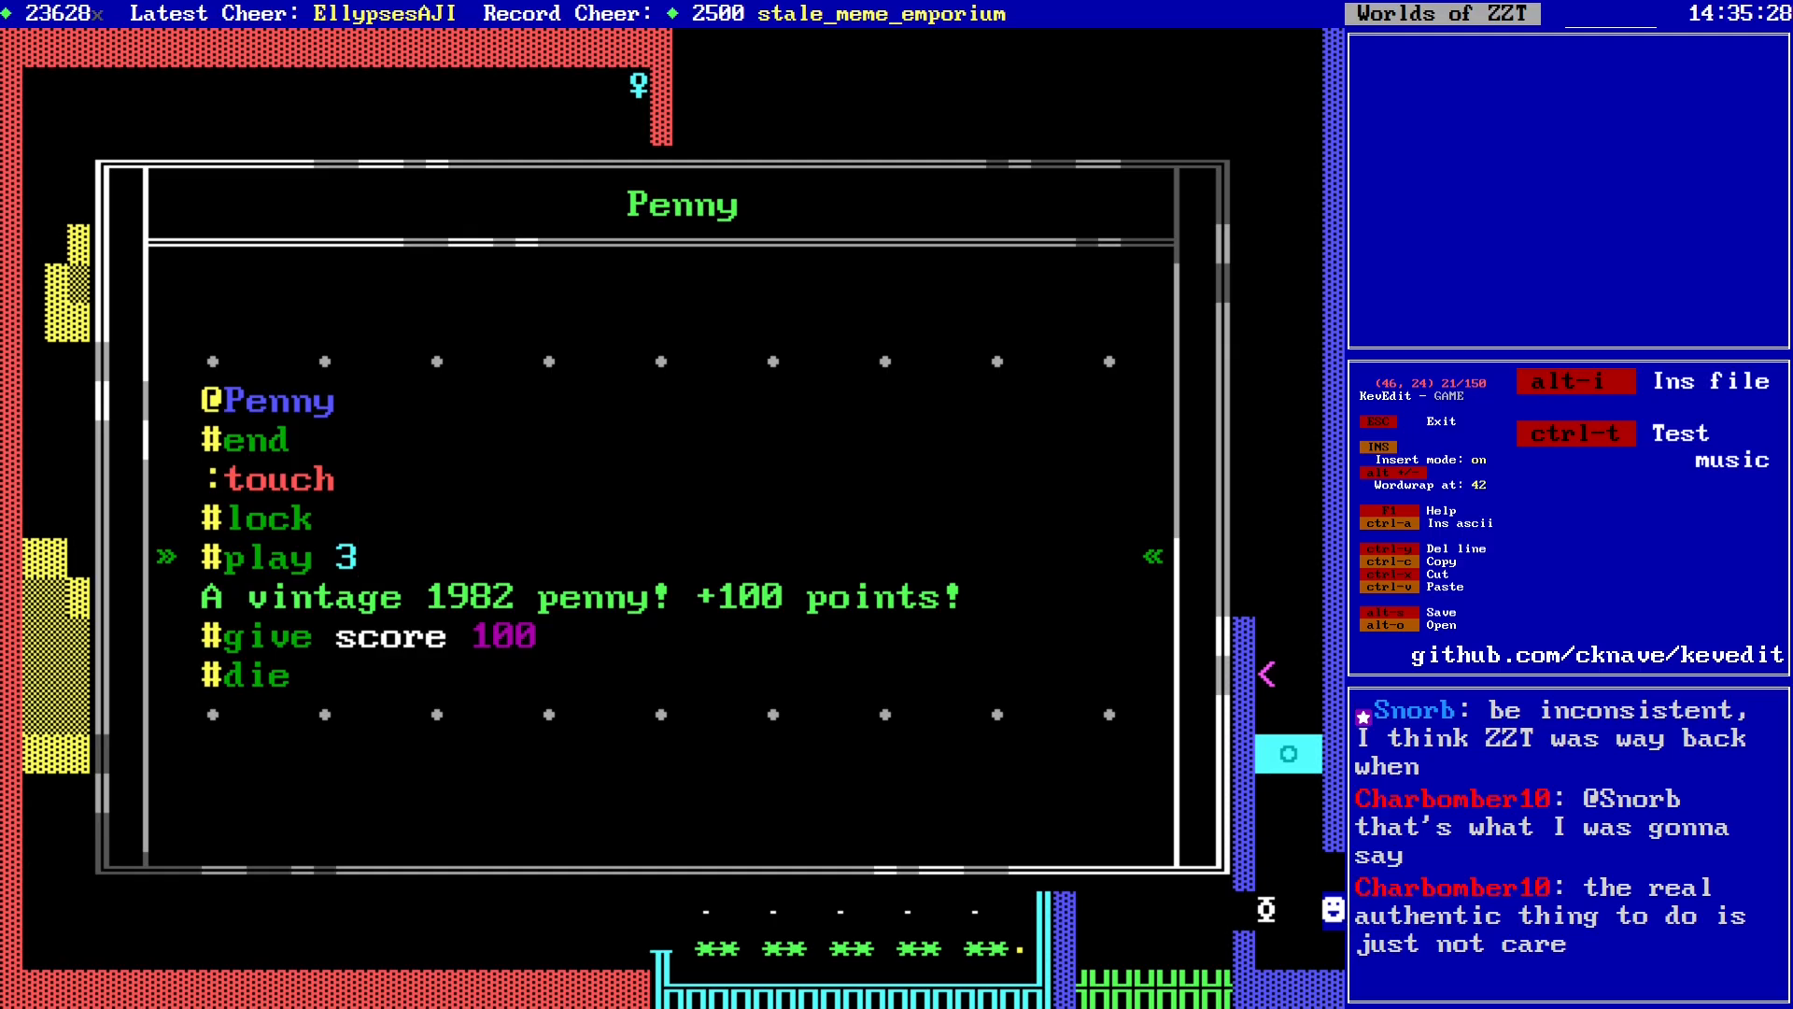
pyautogui.write('cfg')
pyautogui.press('Home')
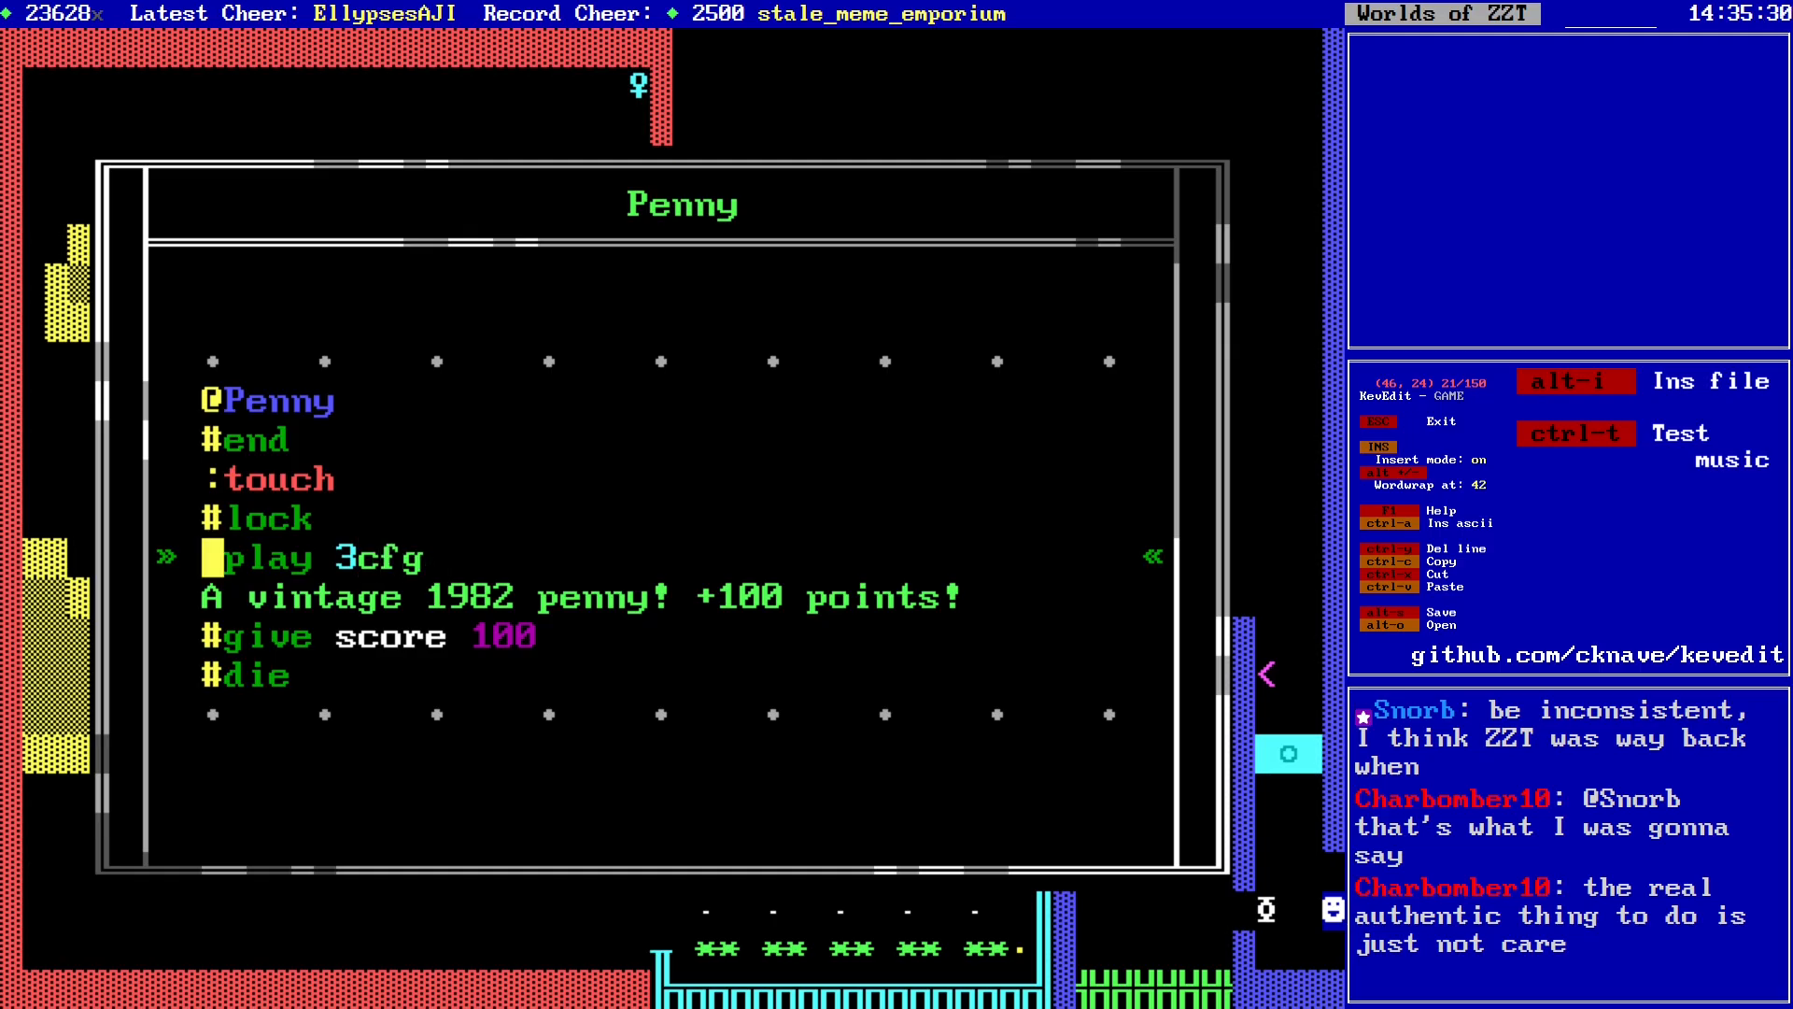
pyautogui.press('End')
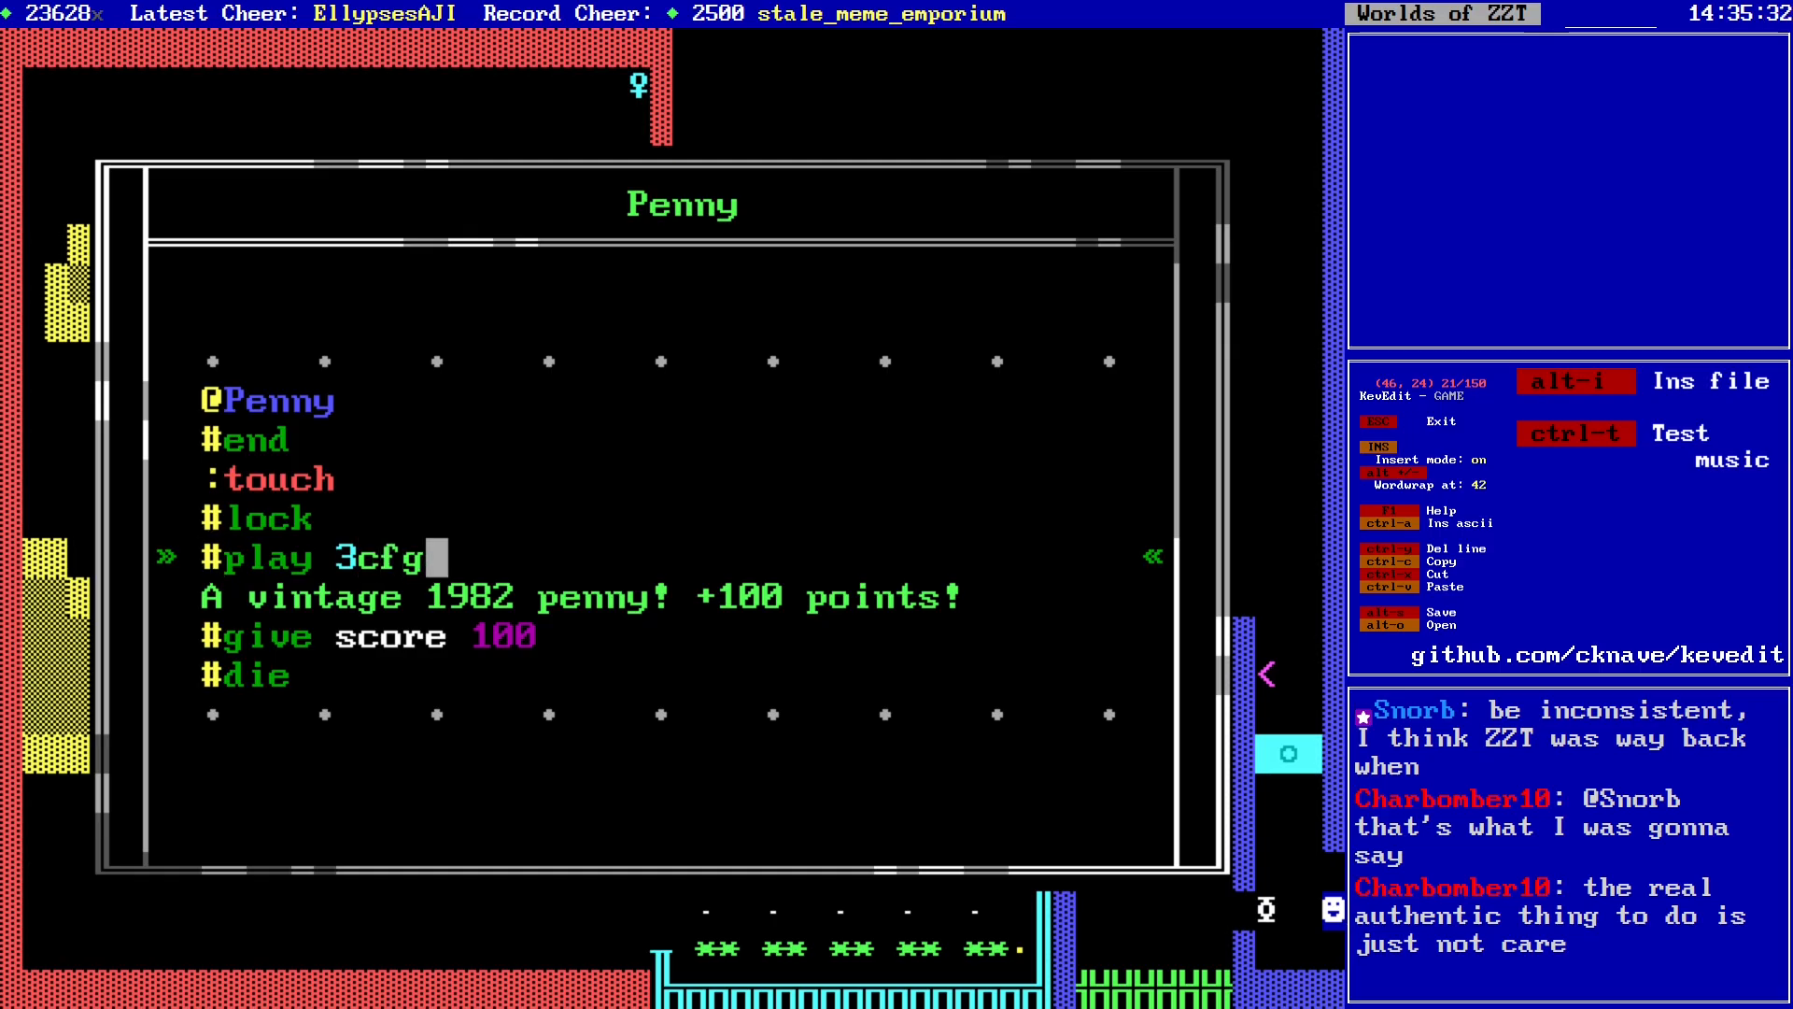
pyautogui.press('Left')
pyautogui.press('Left')
pyautogui.press('Left')
pyautogui.press('BackSpace')
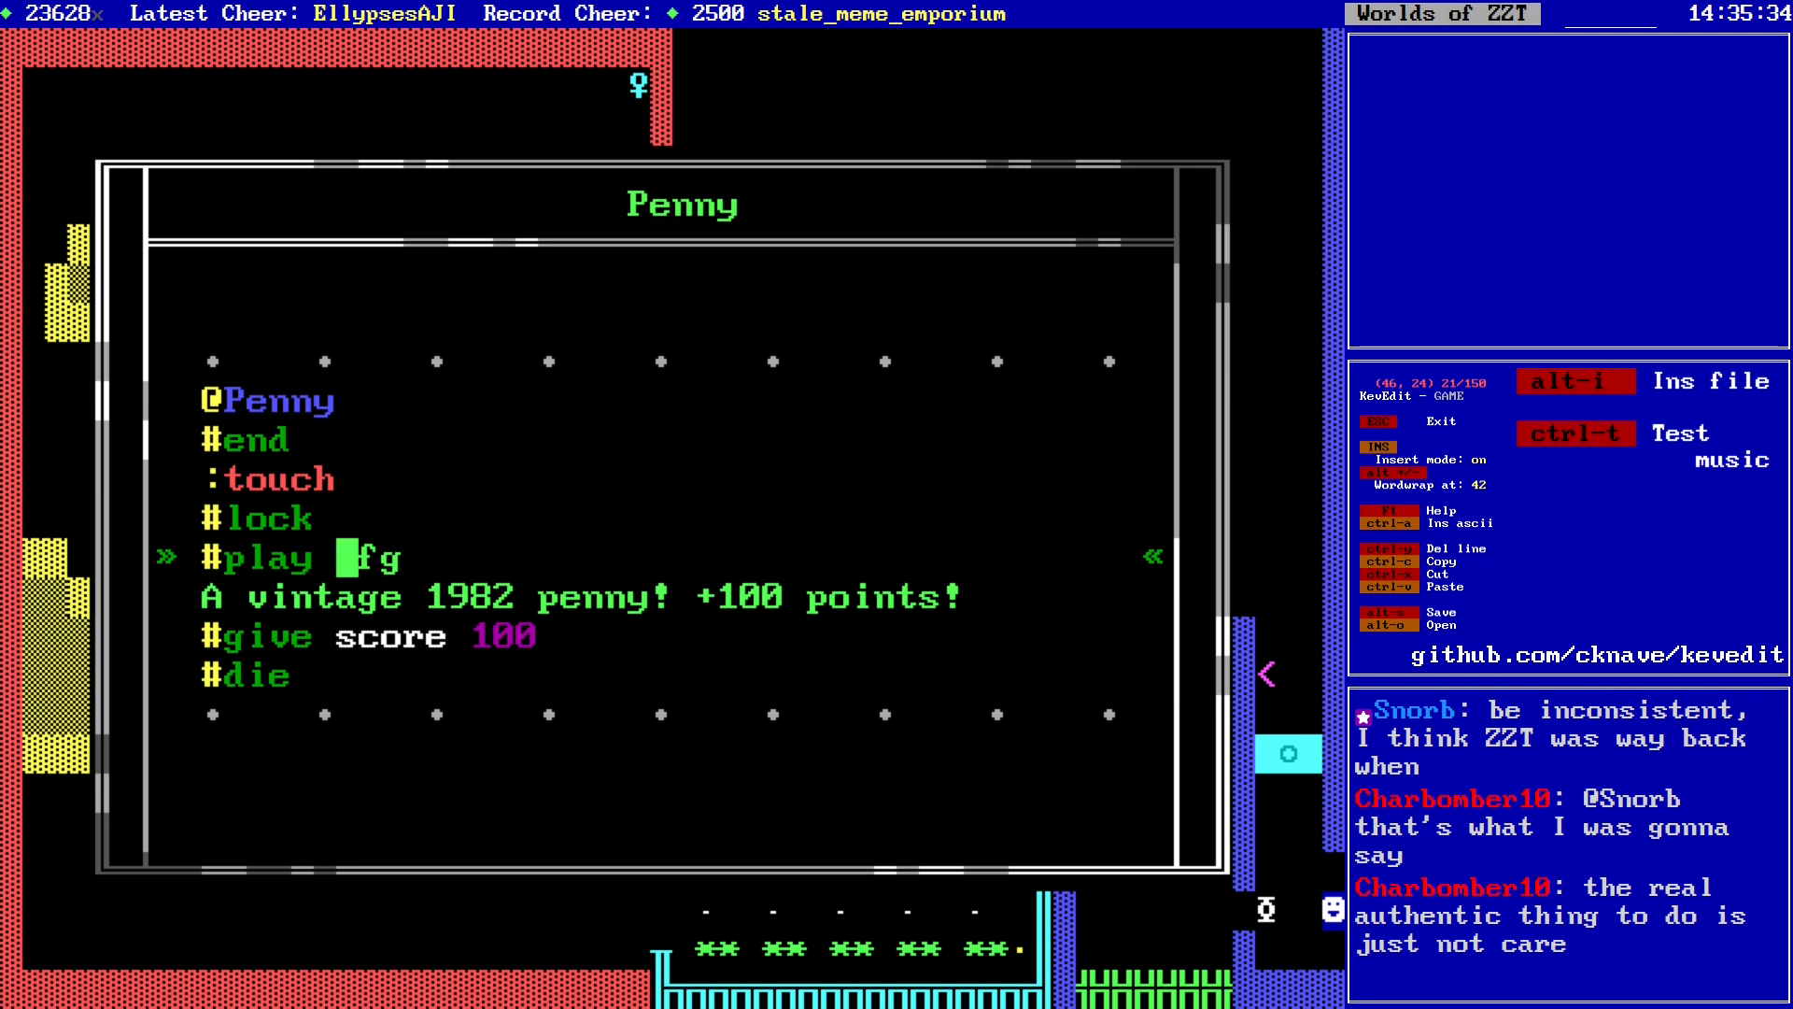
pyautogui.press('Right')
pyautogui.press('Right')
pyautogui.press('Right')
pyautogui.write('3')
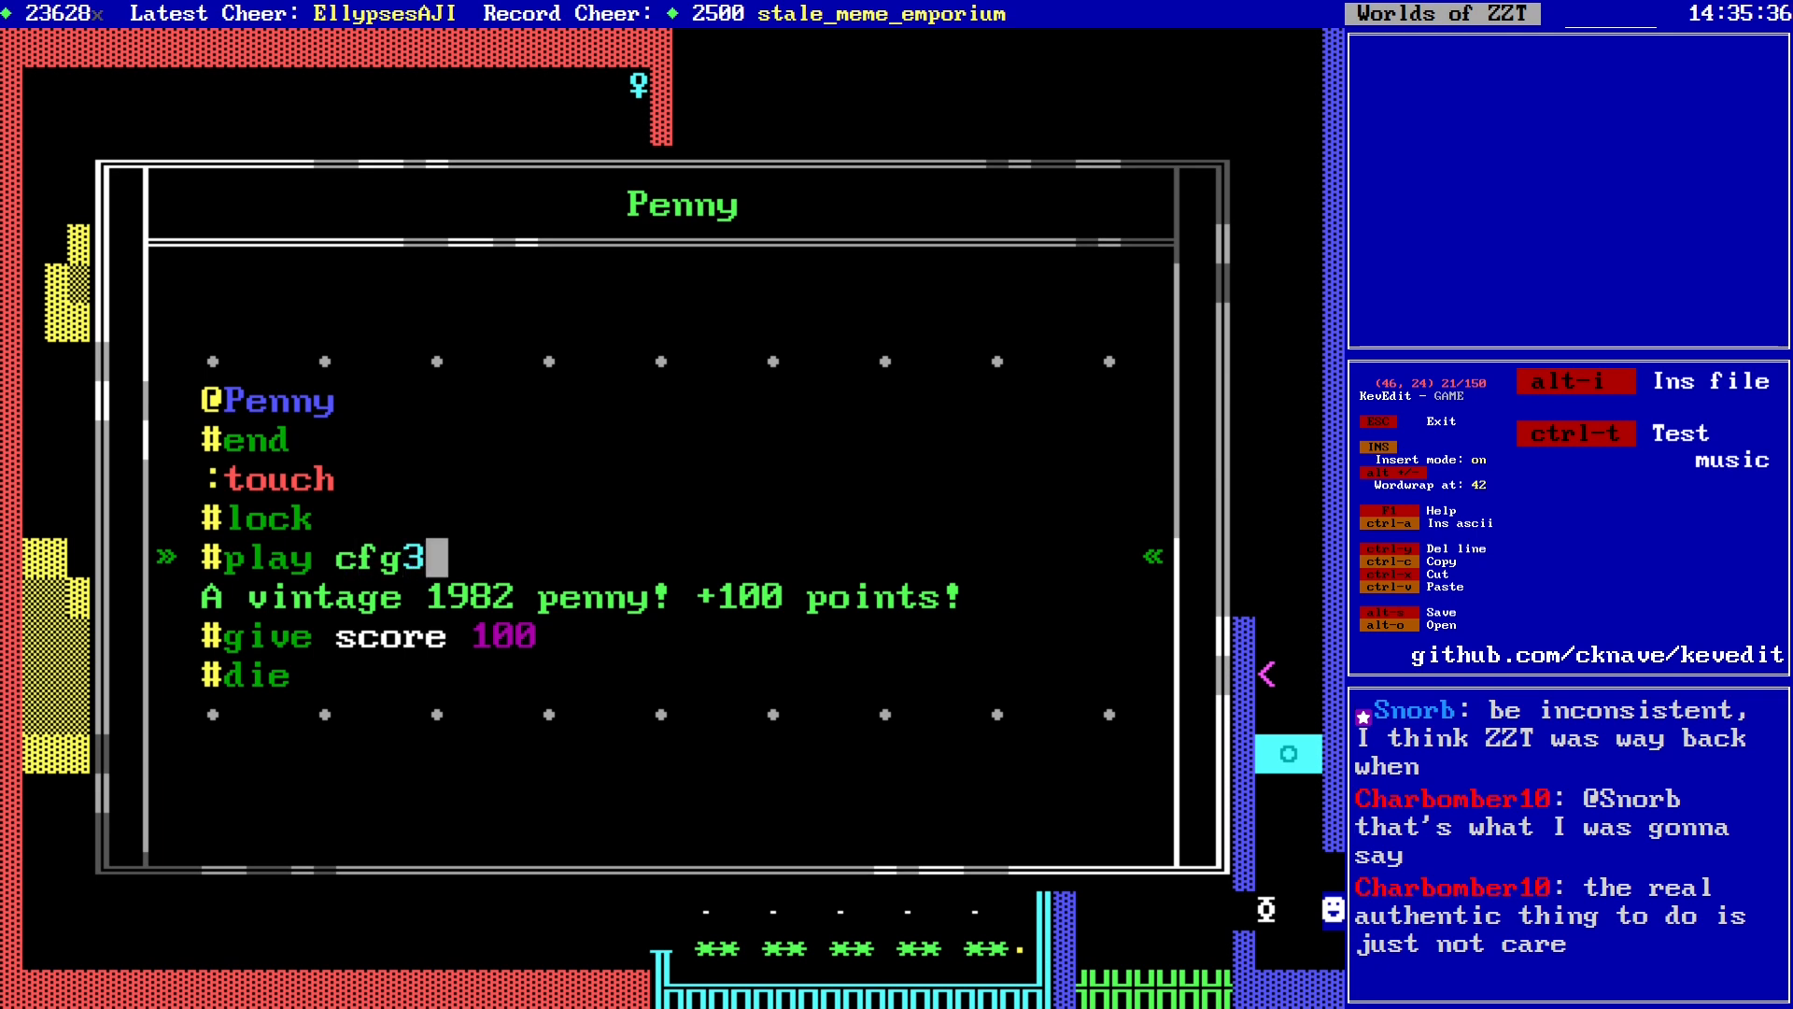
# Step: Extend the #play tune to cfg3aaax++cfg3aaa and test how it sounds
pyautogui.write('aaa')
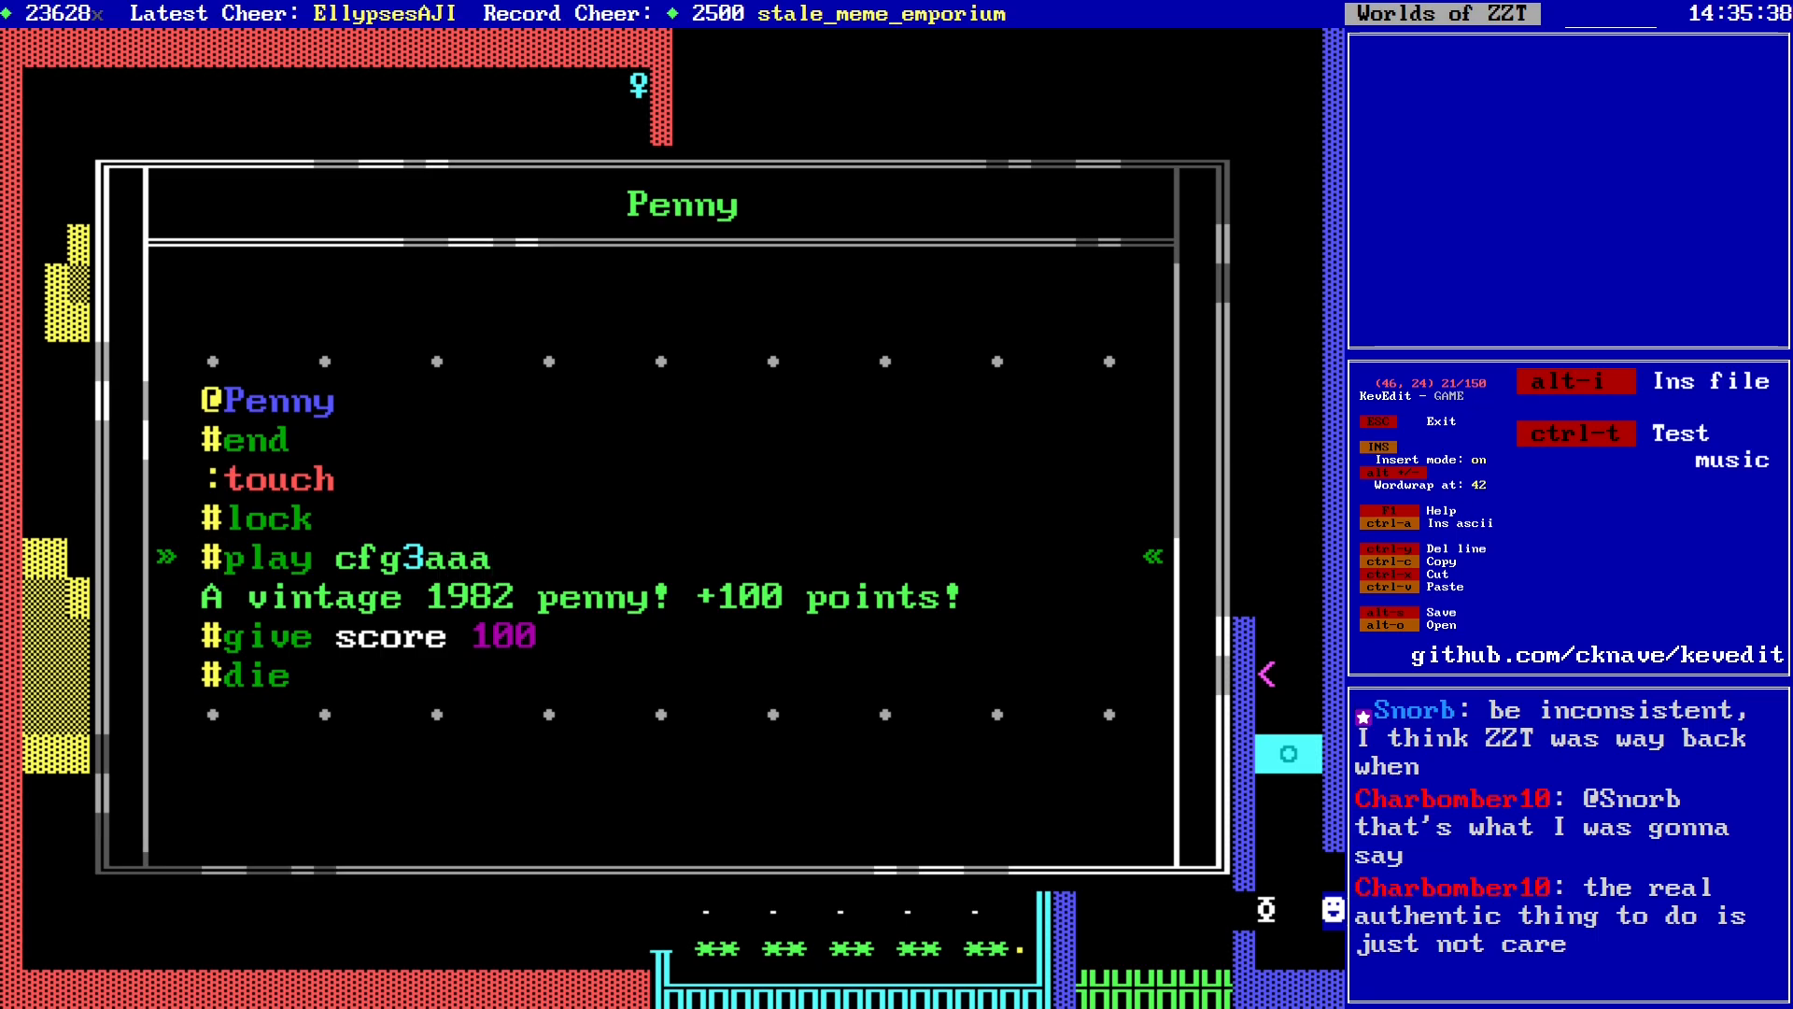
pyautogui.press('End')
pyautogui.write('x++c')
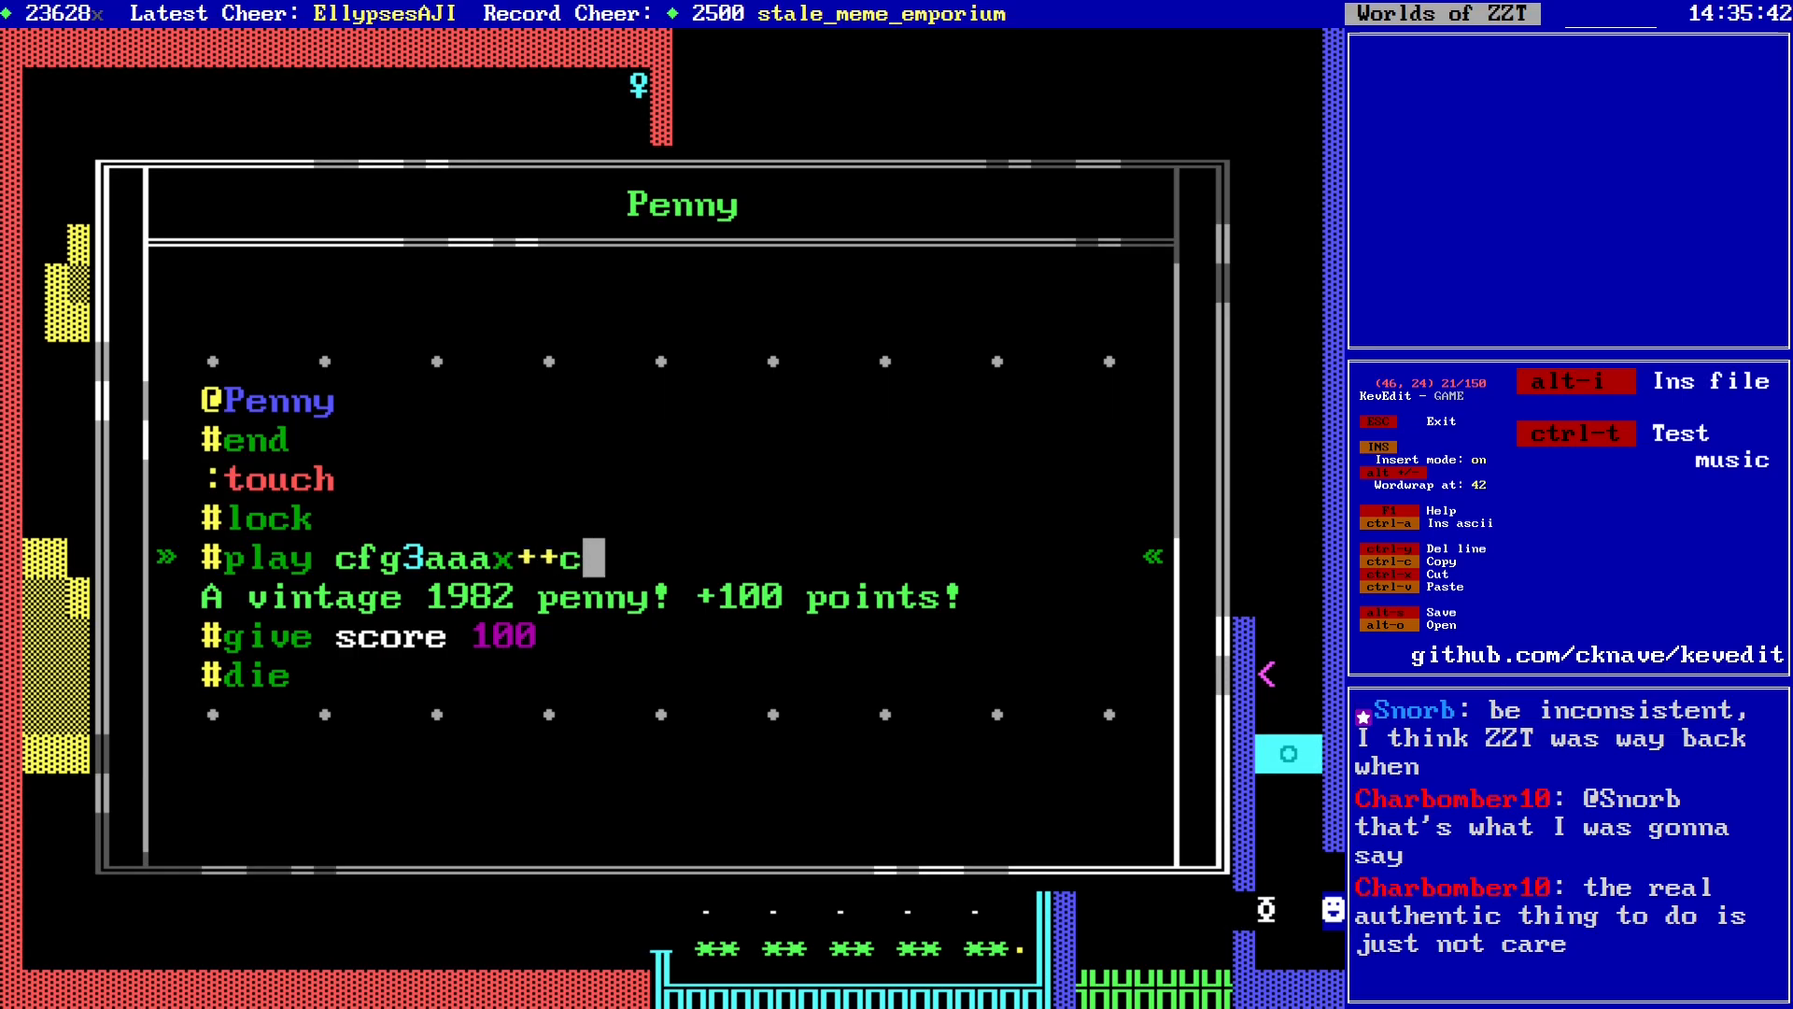
pyautogui.write('fg3aaa')
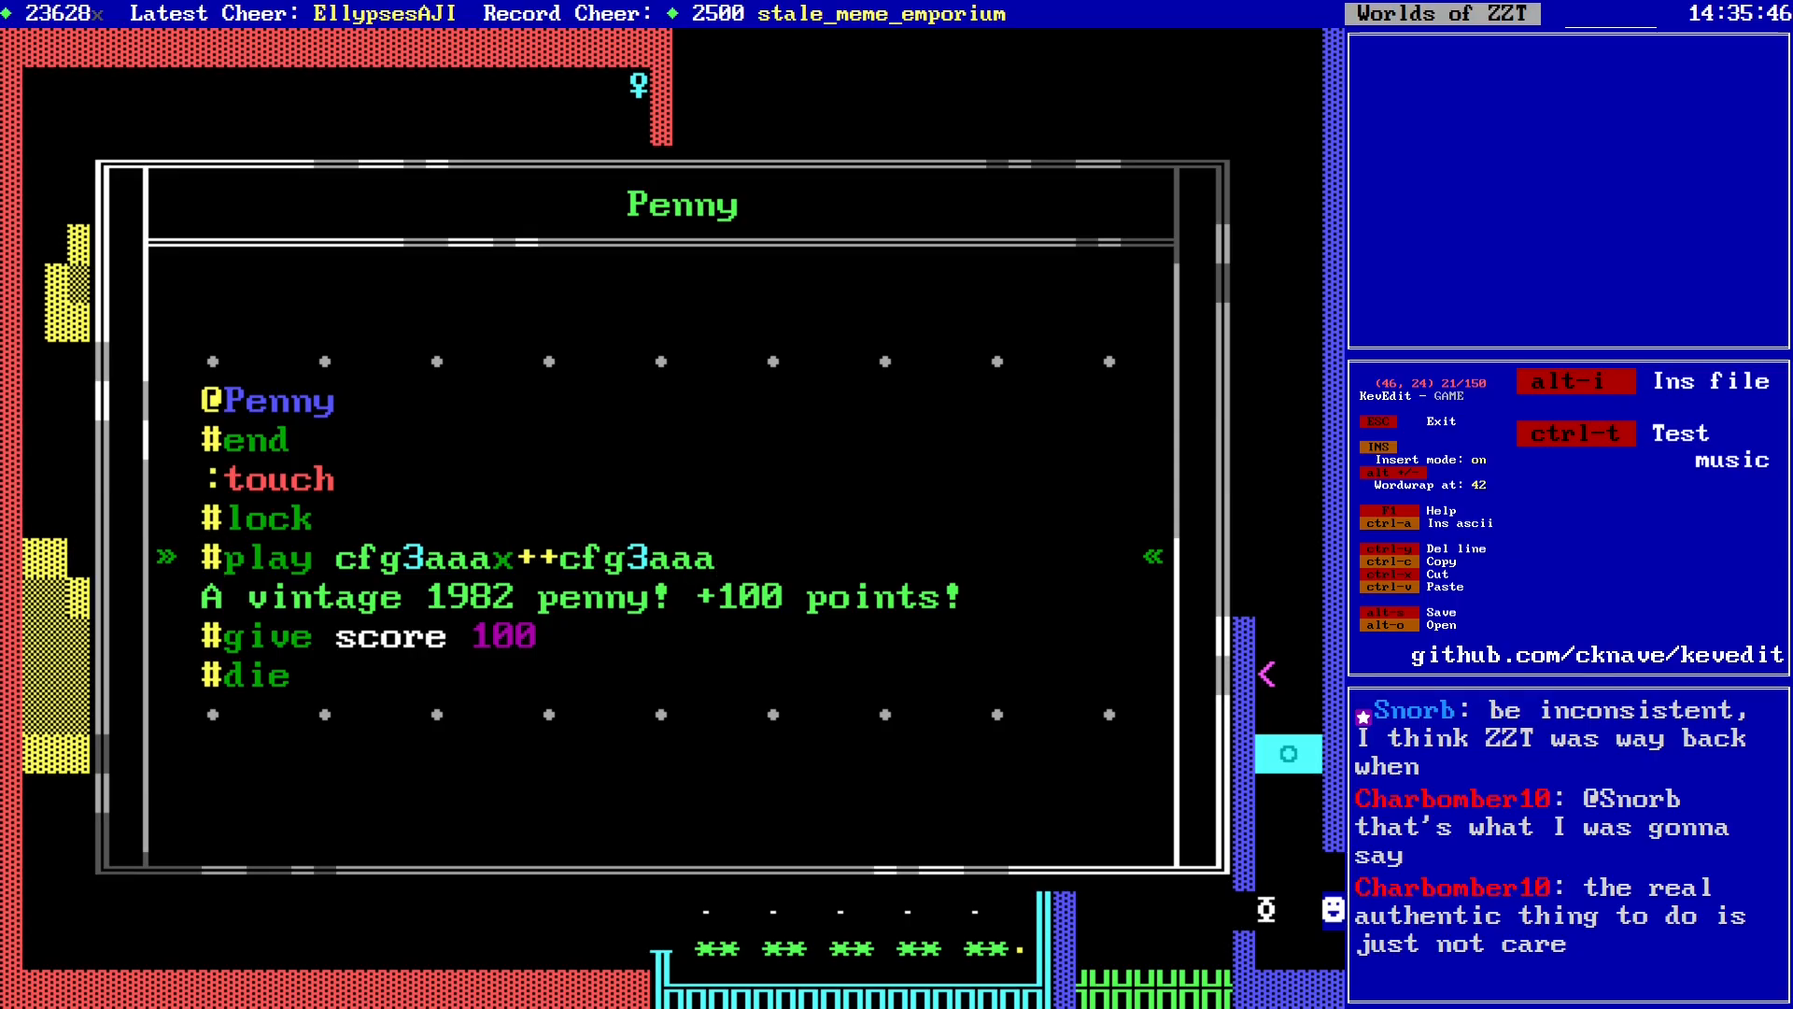
pyautogui.hotkey('ctrl', 't')
# Step: Replace the whole tune line with a new #play line containing 22x66x28xx
pyautogui.hotkey('ctrl', 'y')
pyautogui.press('Return')
pyautogui.press('Up')
pyautogui.write('#')
pyautogui.write('ay ')
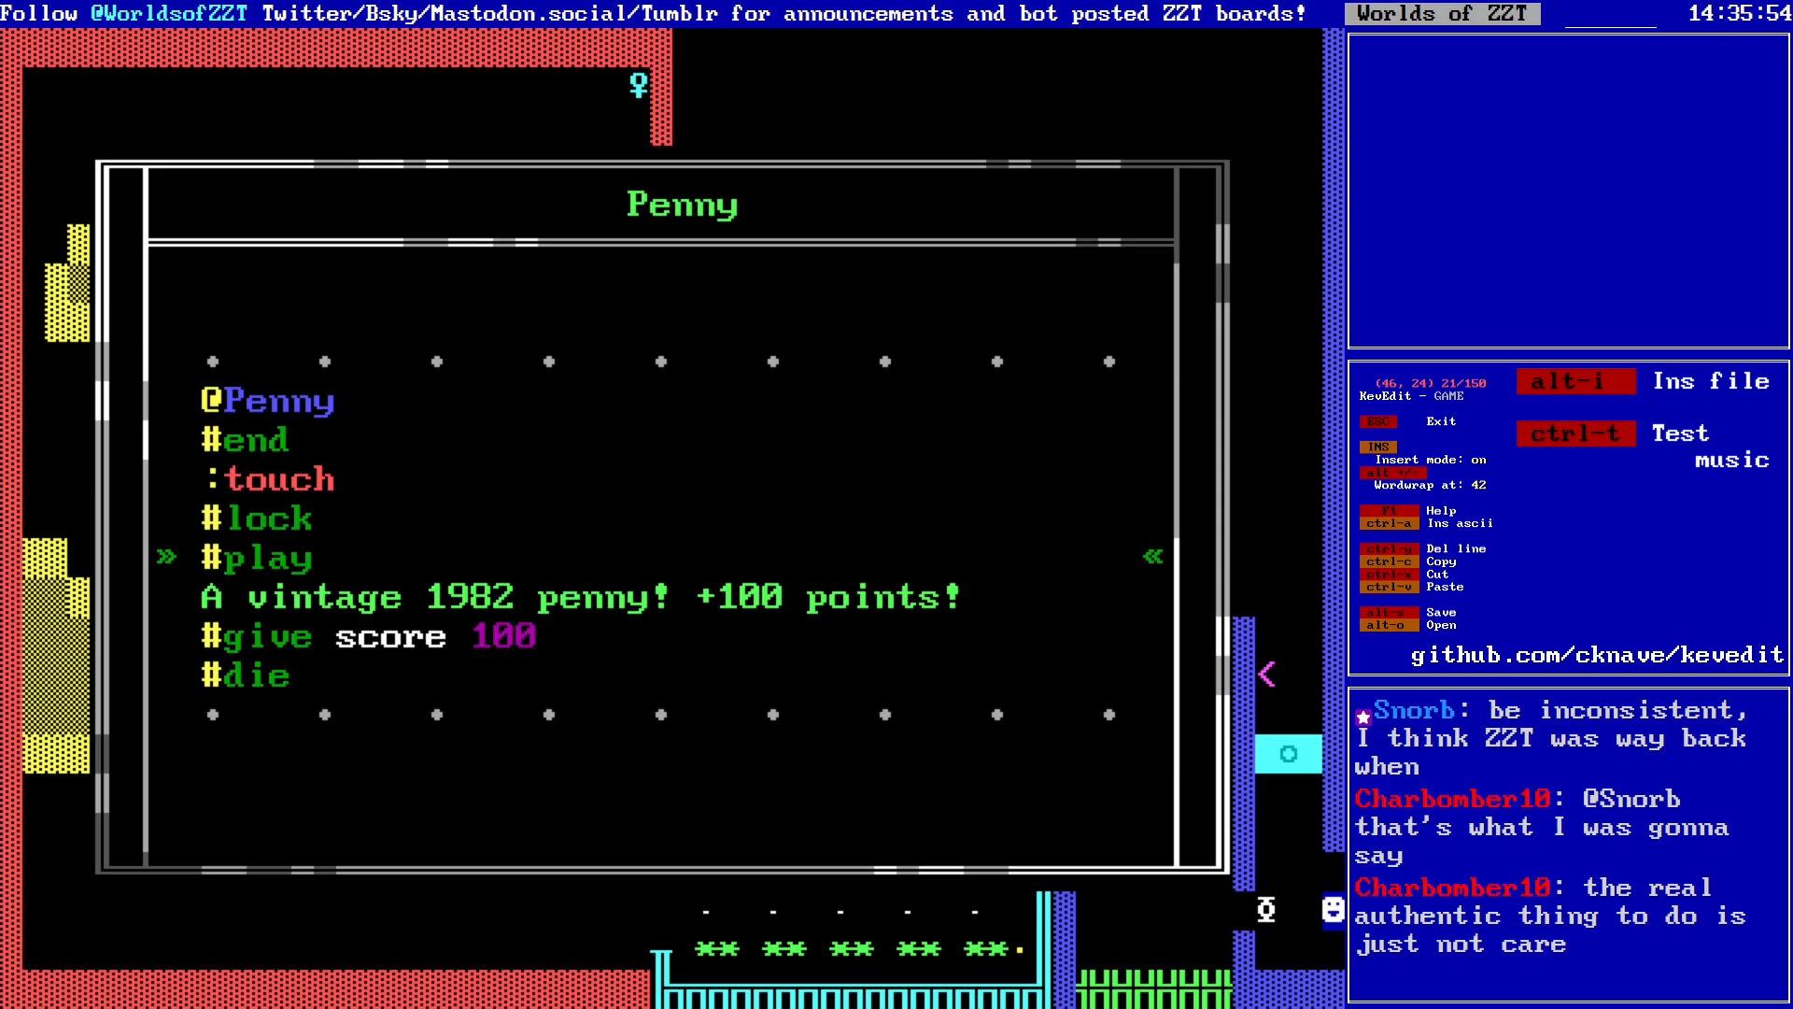
pyautogui.write('22x')
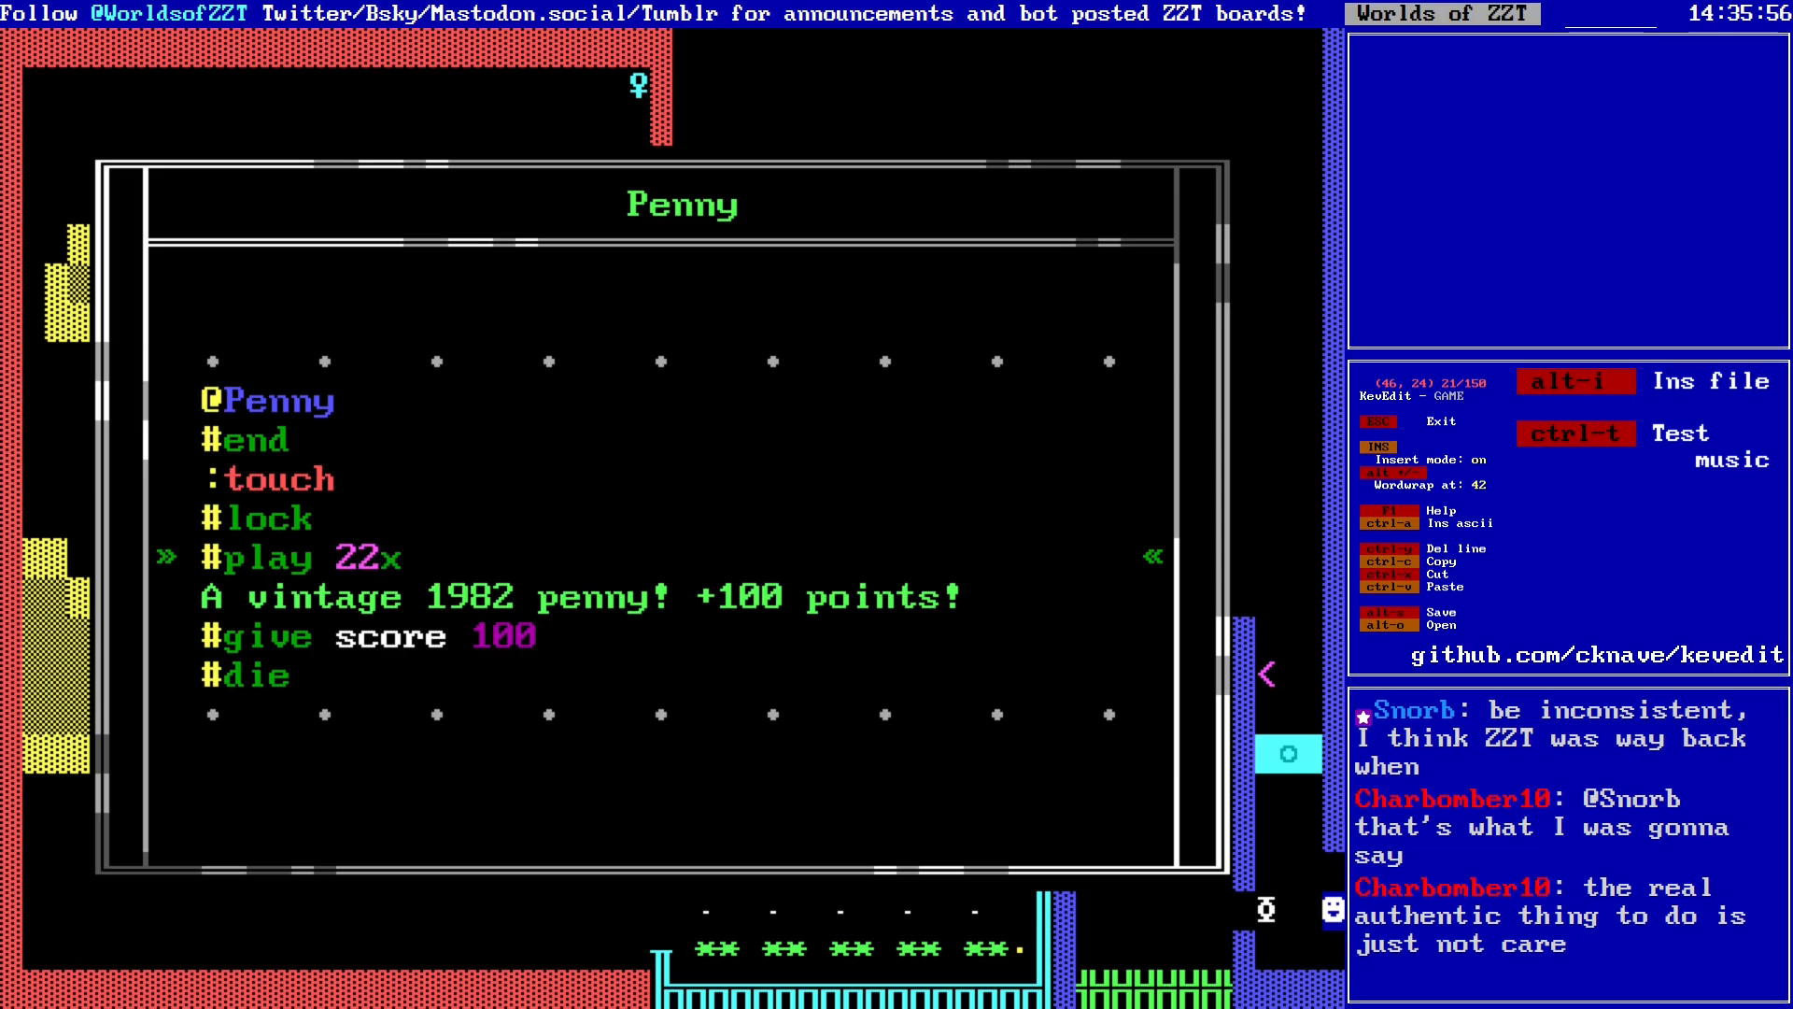
pyautogui.write('66x28')
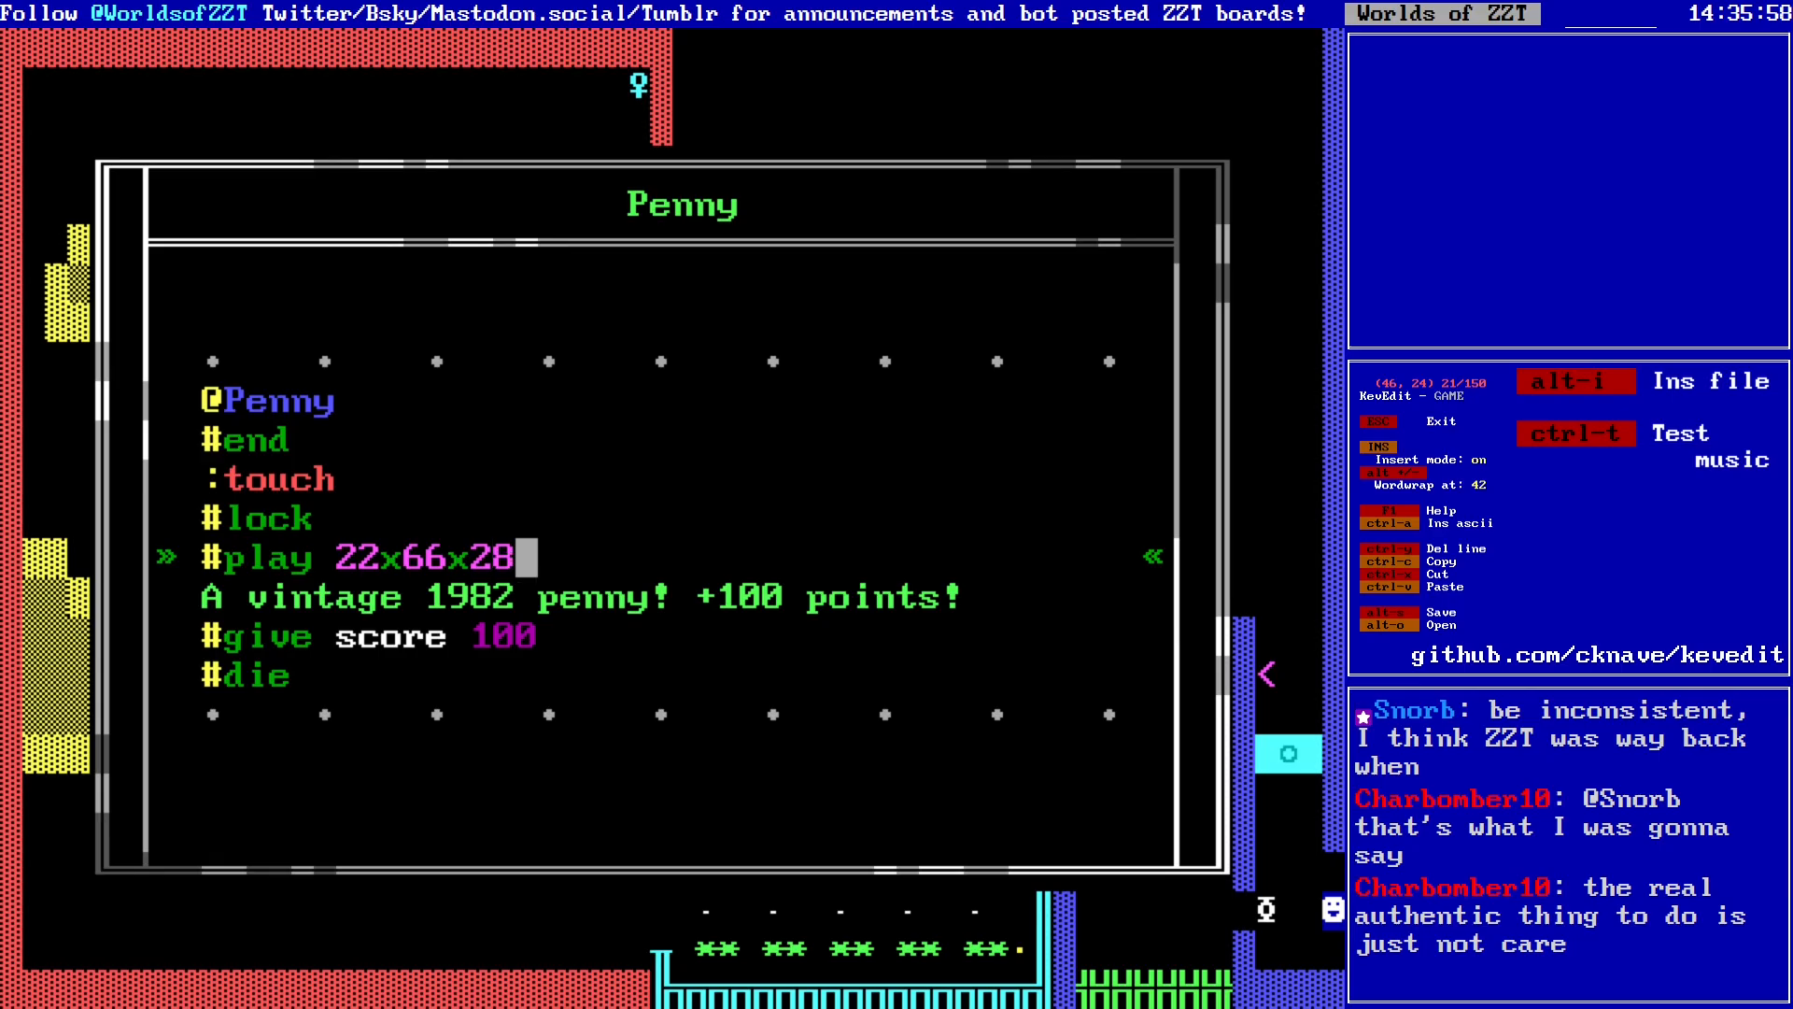
pyautogui.write('xx')
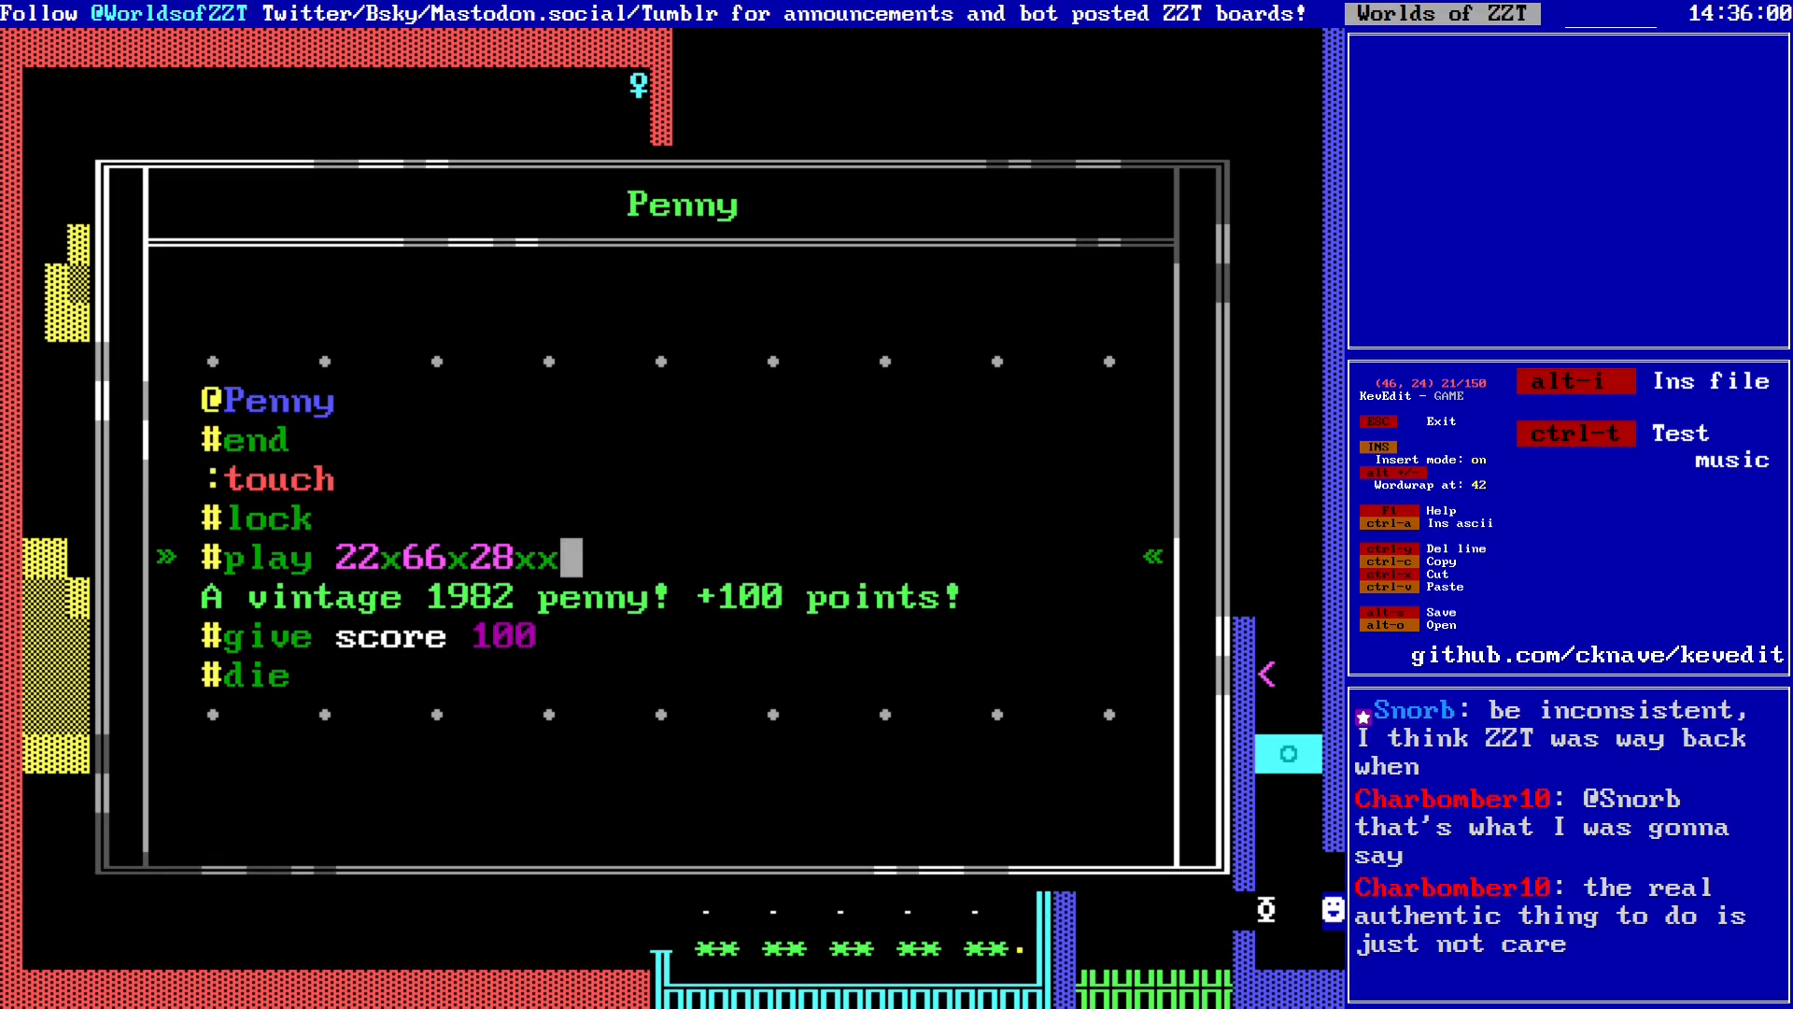
# Step: Append ++bag to the end of the #play line and test the music
pyautogui.press('End')
pyautogui.write('++')
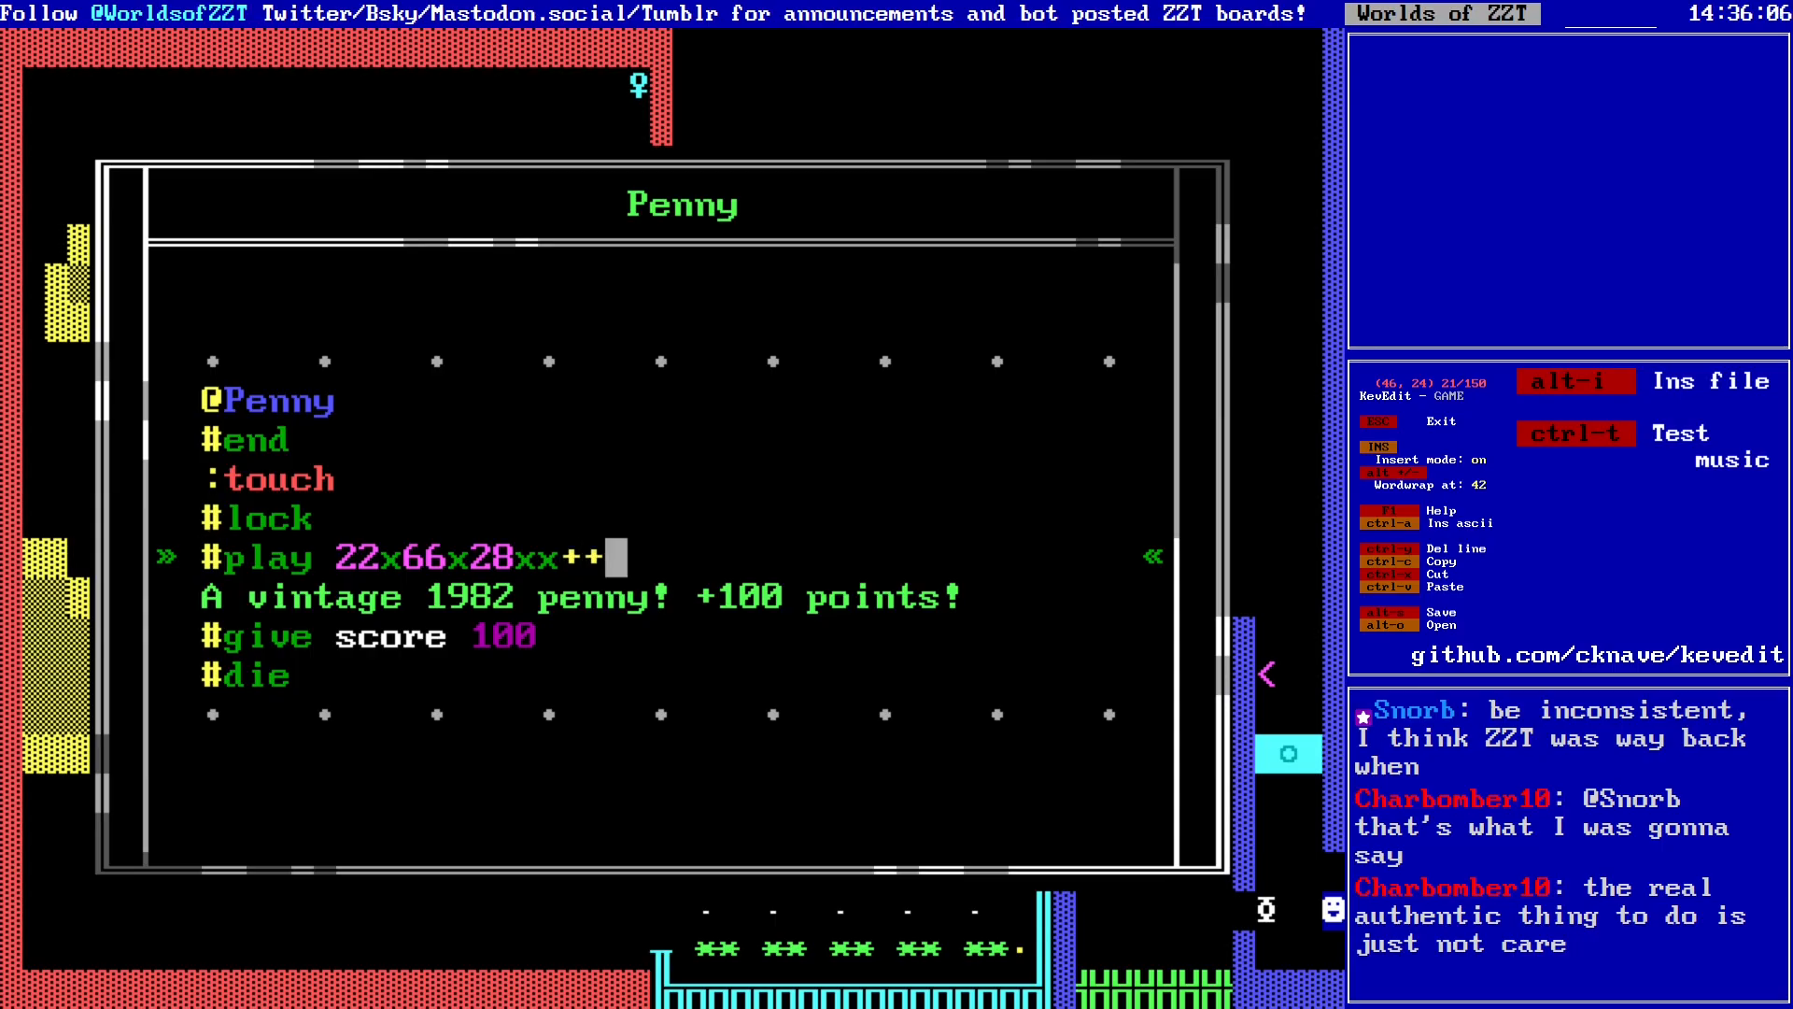
pyautogui.write('bag')
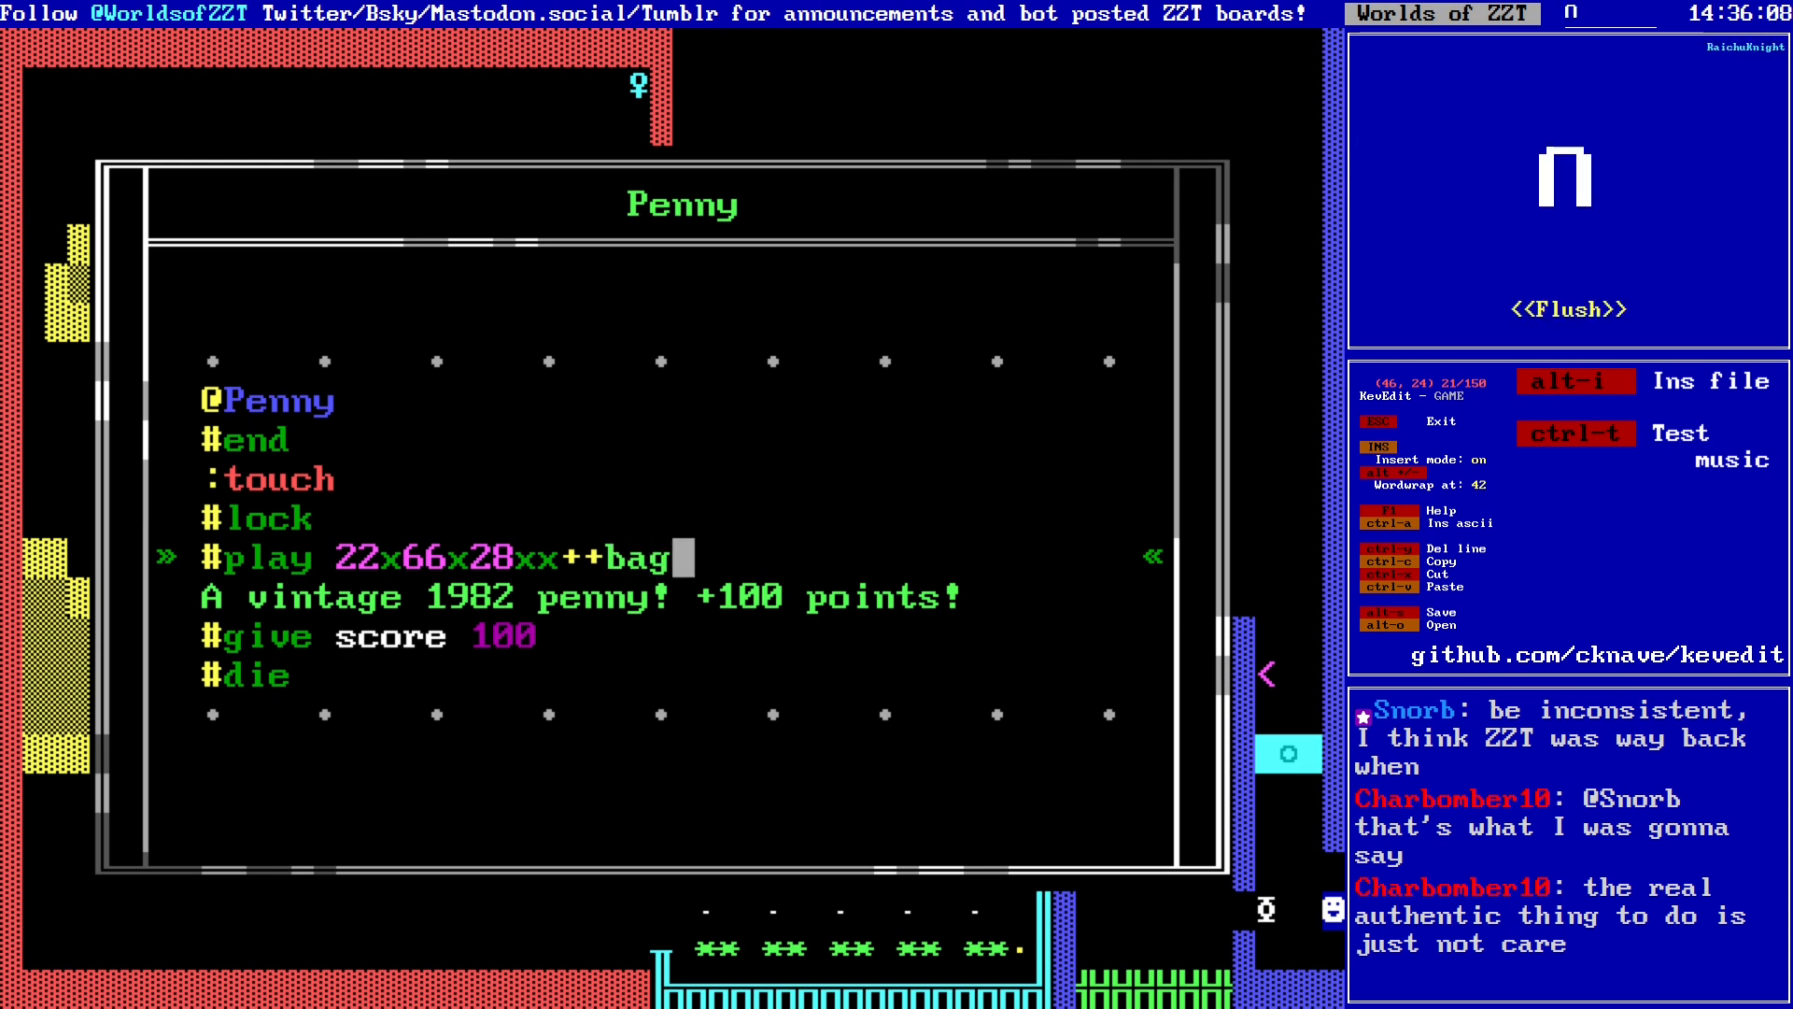
pyautogui.press('Home')
pyautogui.press('End')
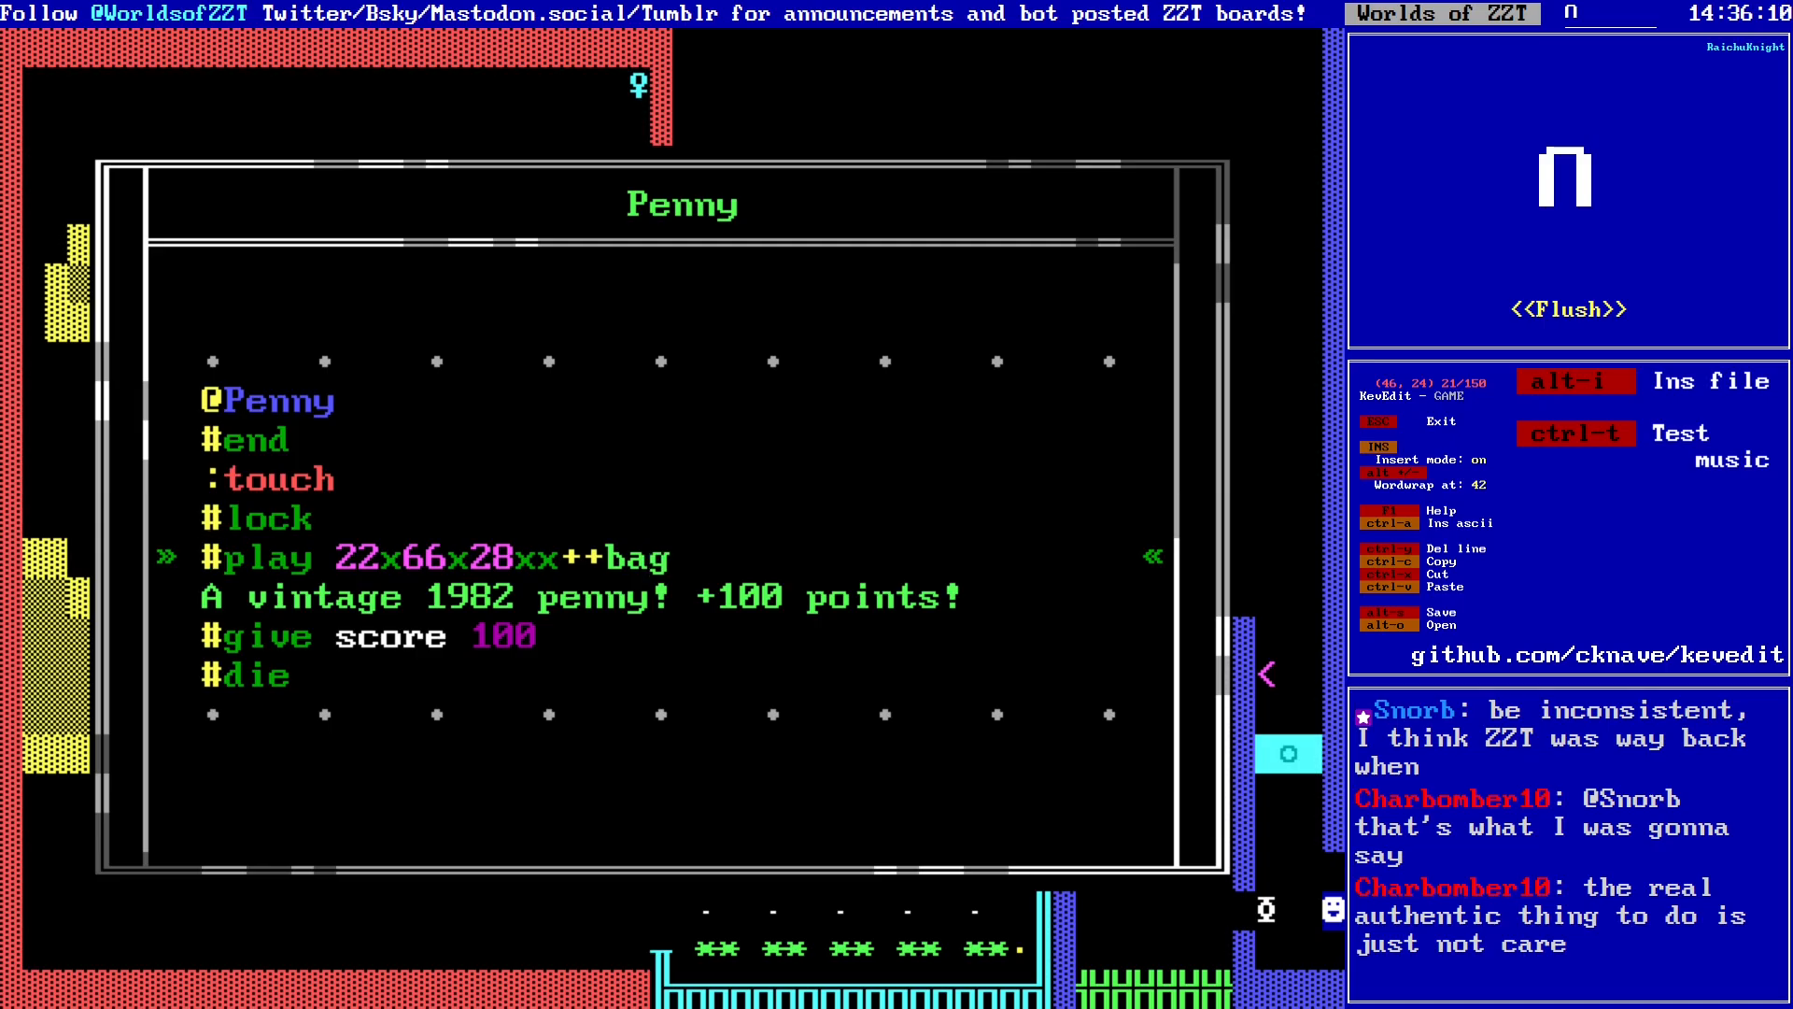
pyautogui.hotkey('ctrl', 't')
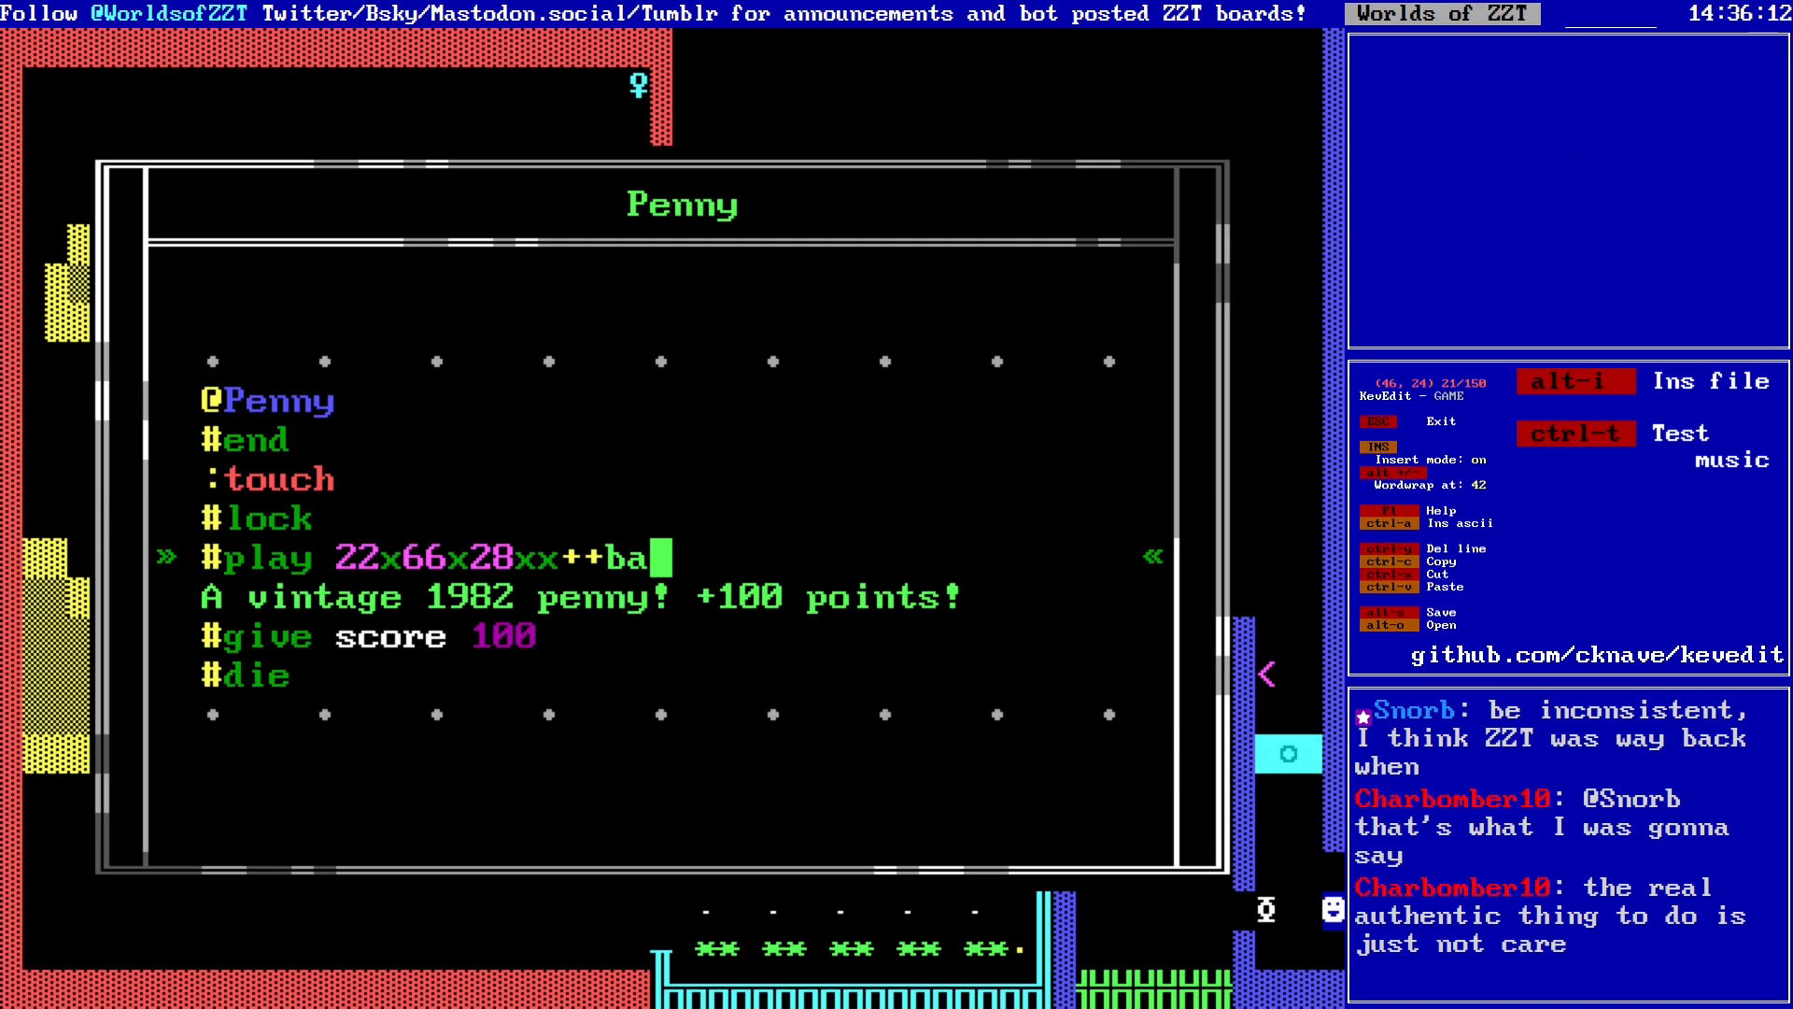
# Step: Remove 22x66x28xx and extend the remaining notes so the line reads #play ++bagxxx+++bag, then test the tune
pyautogui.press('Left')
pyautogui.press('Left')
pyautogui.press('Left')
pyautogui.press('Left')
pyautogui.press('BackSpace')
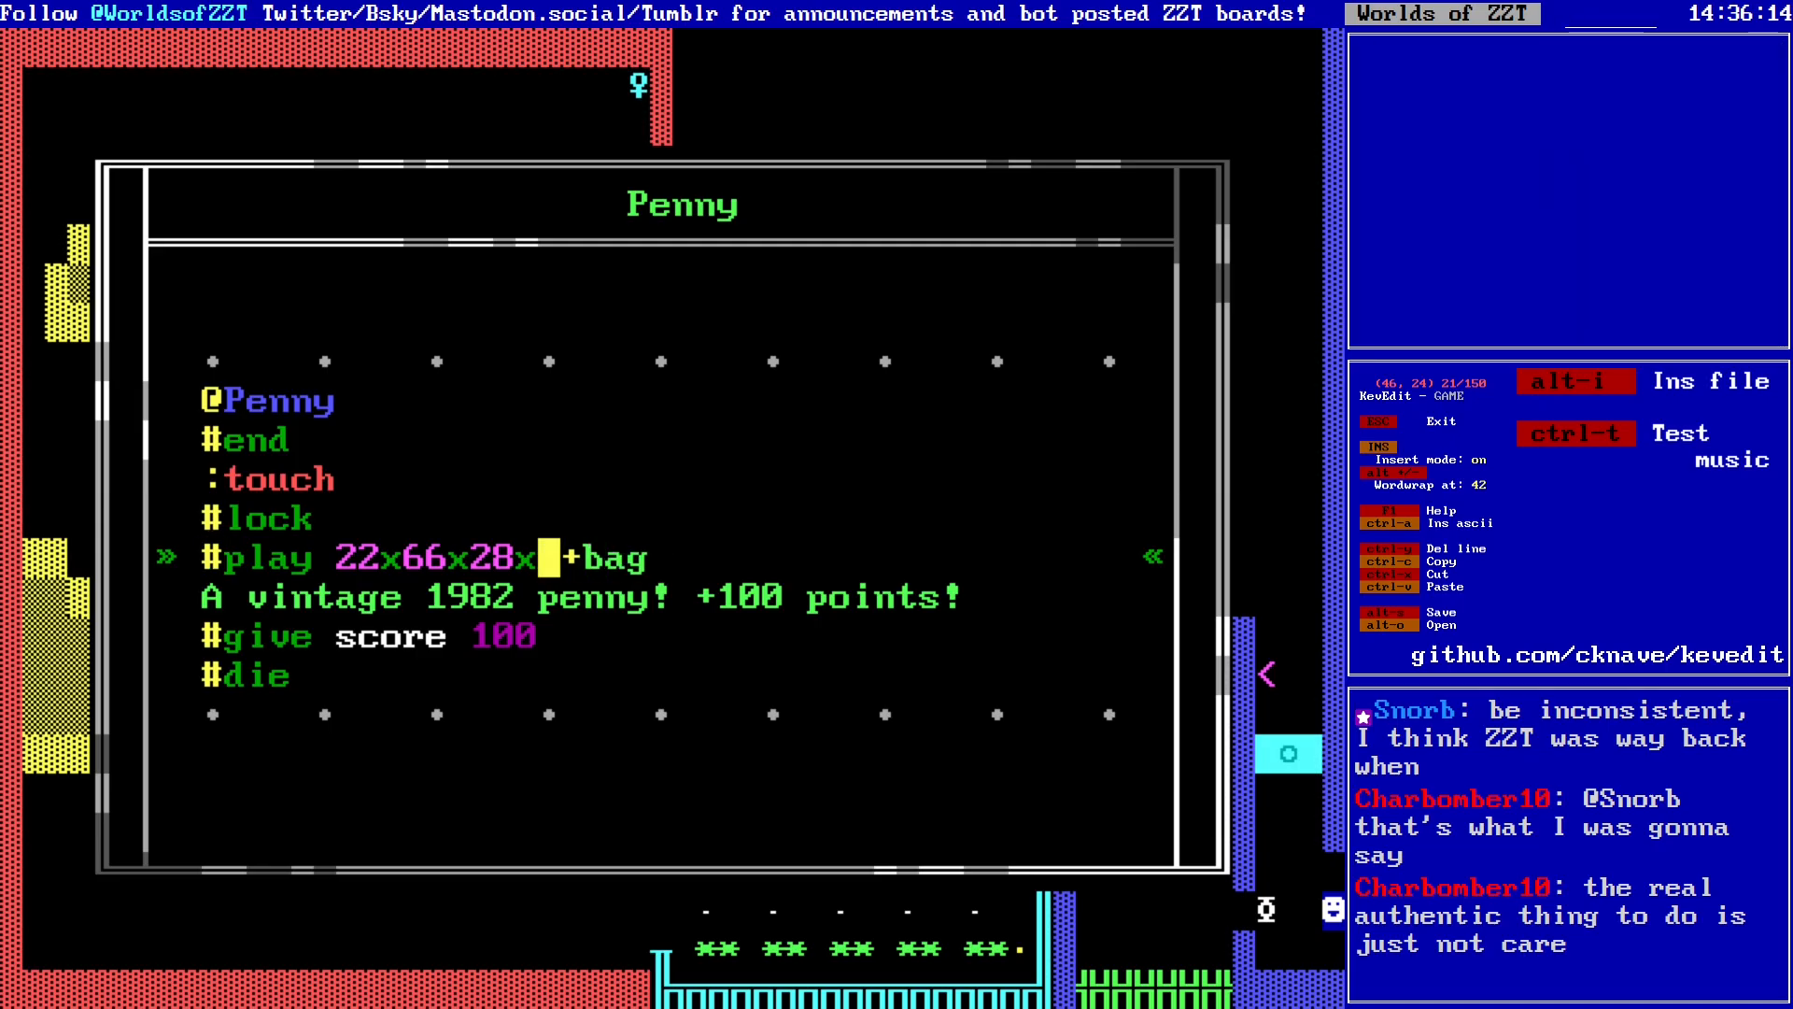
pyautogui.press('BackSpace')
pyautogui.press('BackSpace')
pyautogui.press('BackSpace')
pyautogui.press('BackSpace')
pyautogui.press('BackSpace')
pyautogui.press('BackSpace')
pyautogui.press('BackSpace')
pyautogui.press('BackSpace')
pyautogui.press('BackSpace')
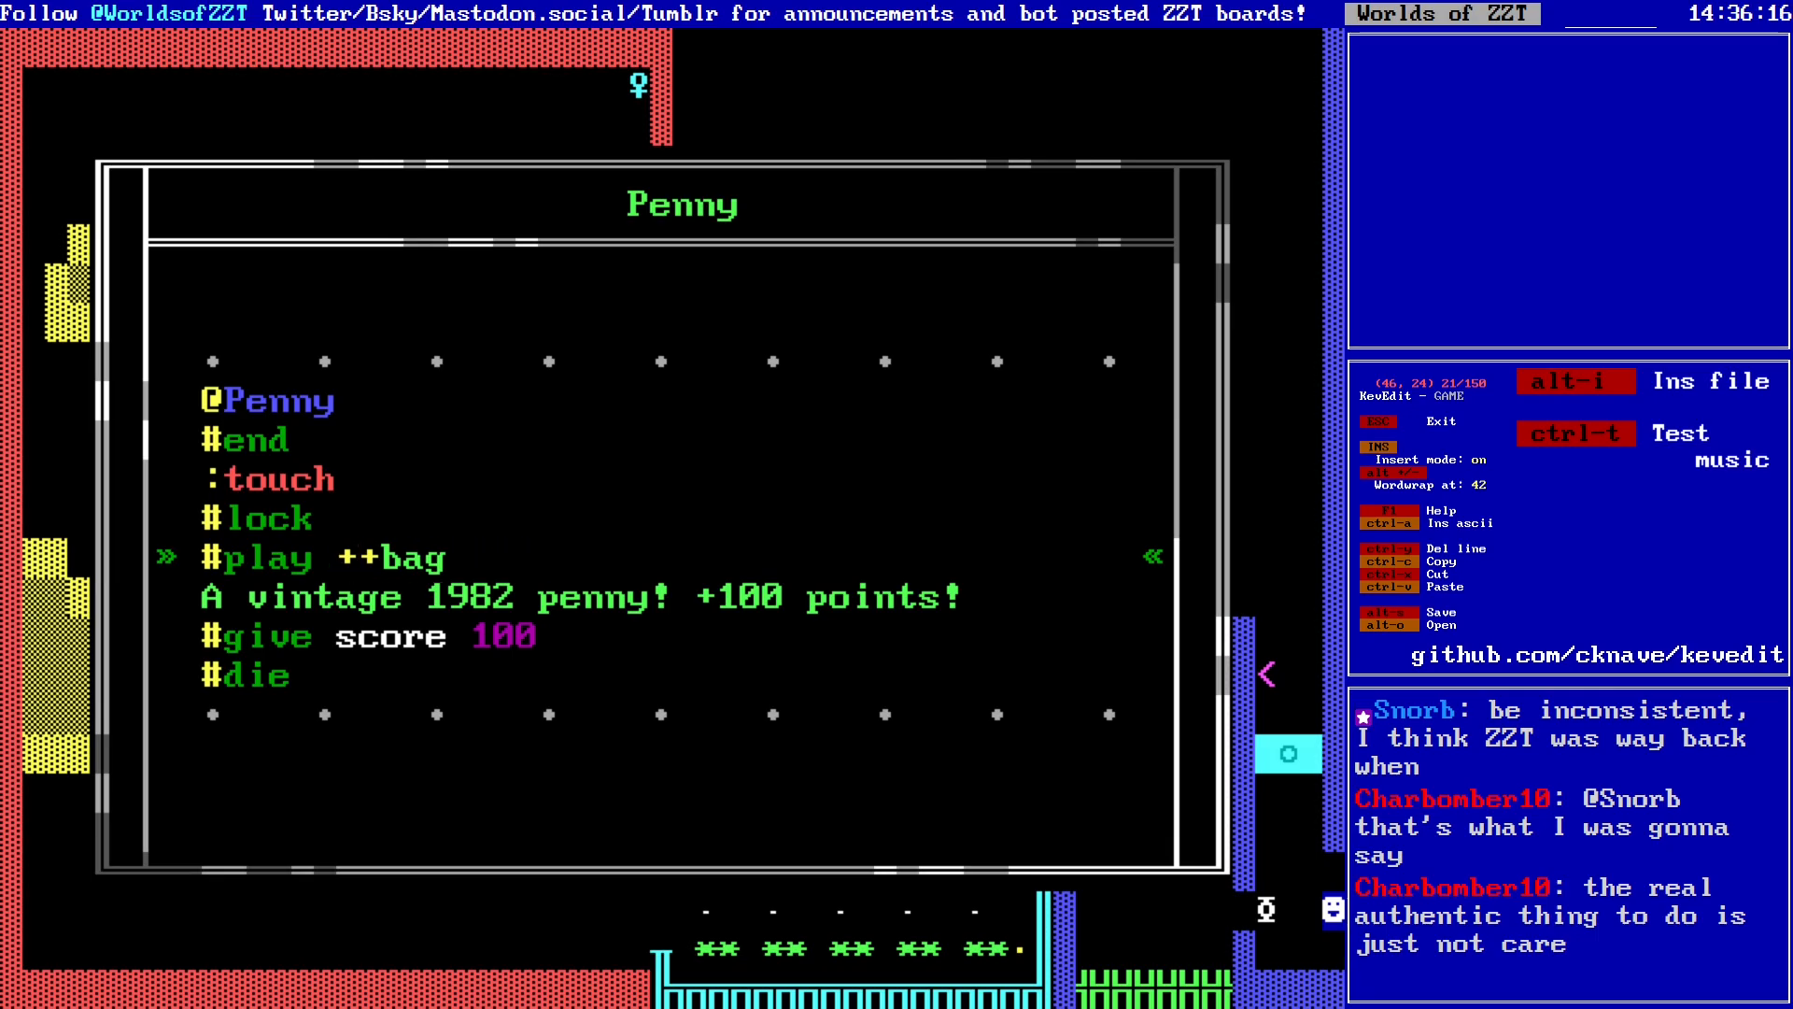
pyautogui.write('xxx+++bag')
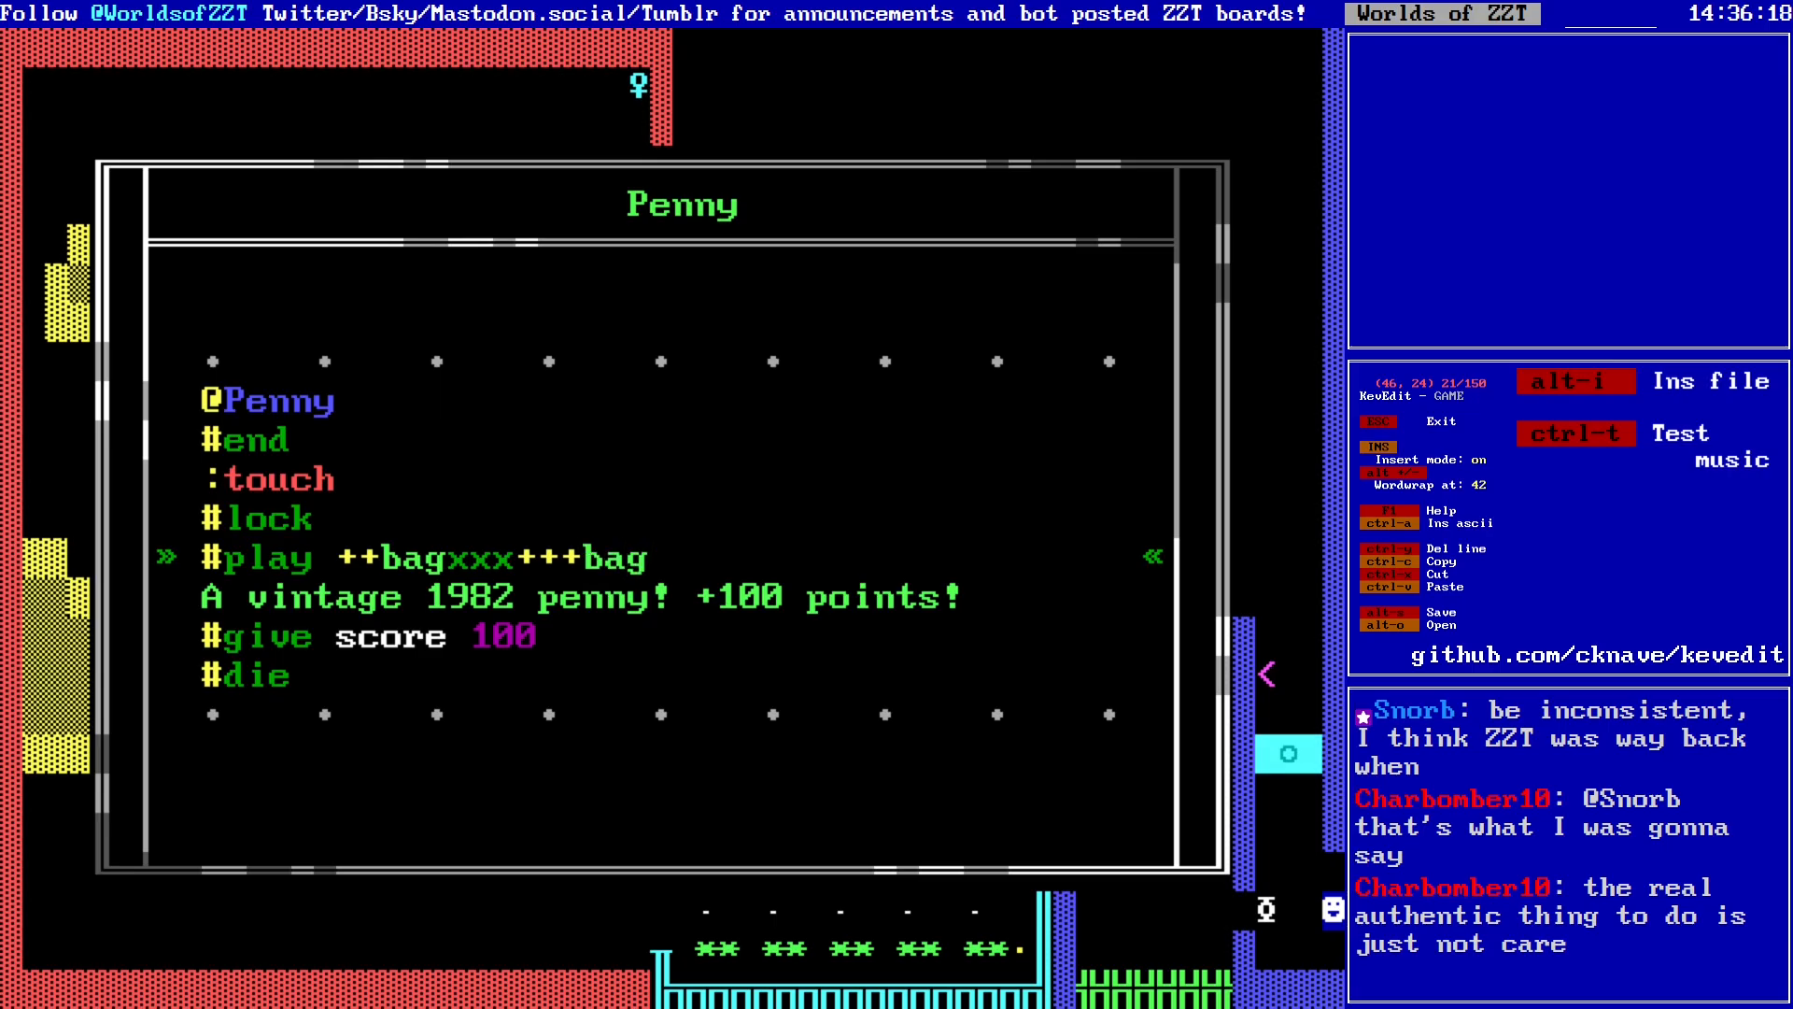
pyautogui.hotkey('ctrl', 't')
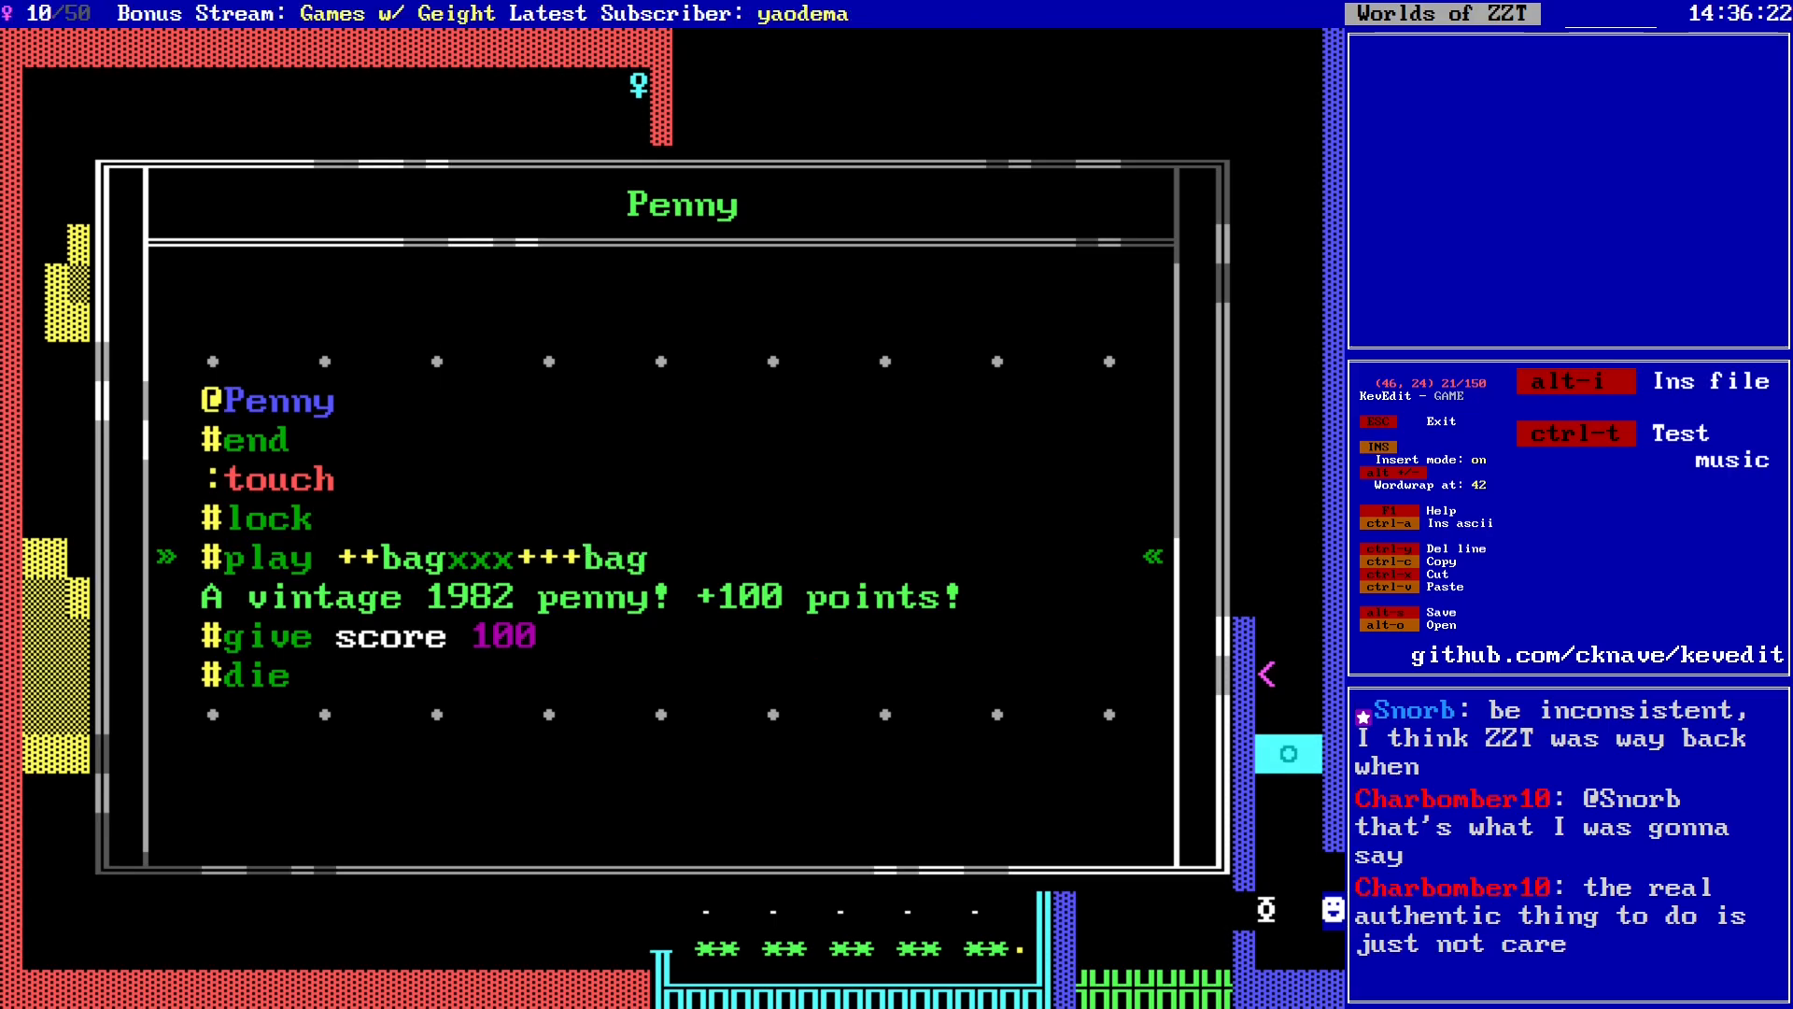
# Step: Remove one plus sign from each group so the line reads #play +bagxxx++bag
pyautogui.press('Left')
pyautogui.press('Left')
pyautogui.press('Left')
pyautogui.press('Left')
pyautogui.press('Delete')
pyautogui.press('Home')
pyautogui.press('Right')
pyautogui.press('Right')
pyautogui.press('Right')
pyautogui.press('Right')
pyautogui.press('Right')
pyautogui.press('Right')
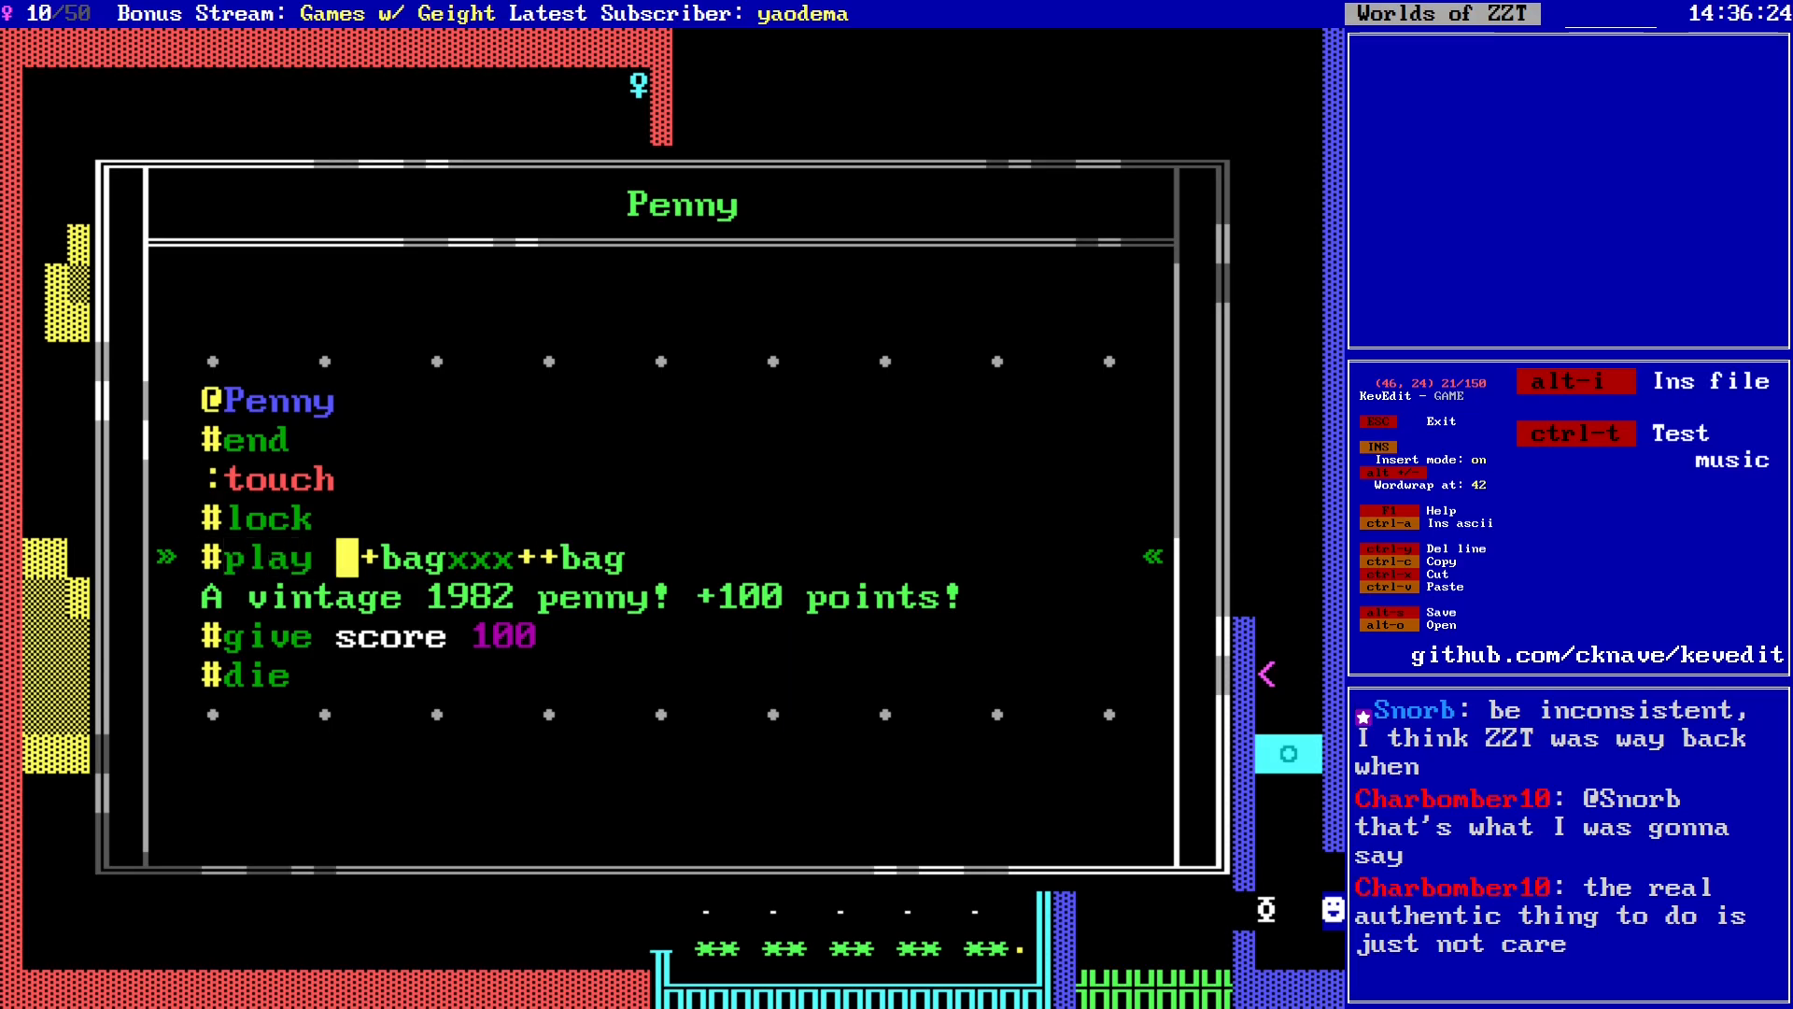
pyautogui.press('Delete')
pyautogui.press('End')
pyautogui.press('BackSpace')
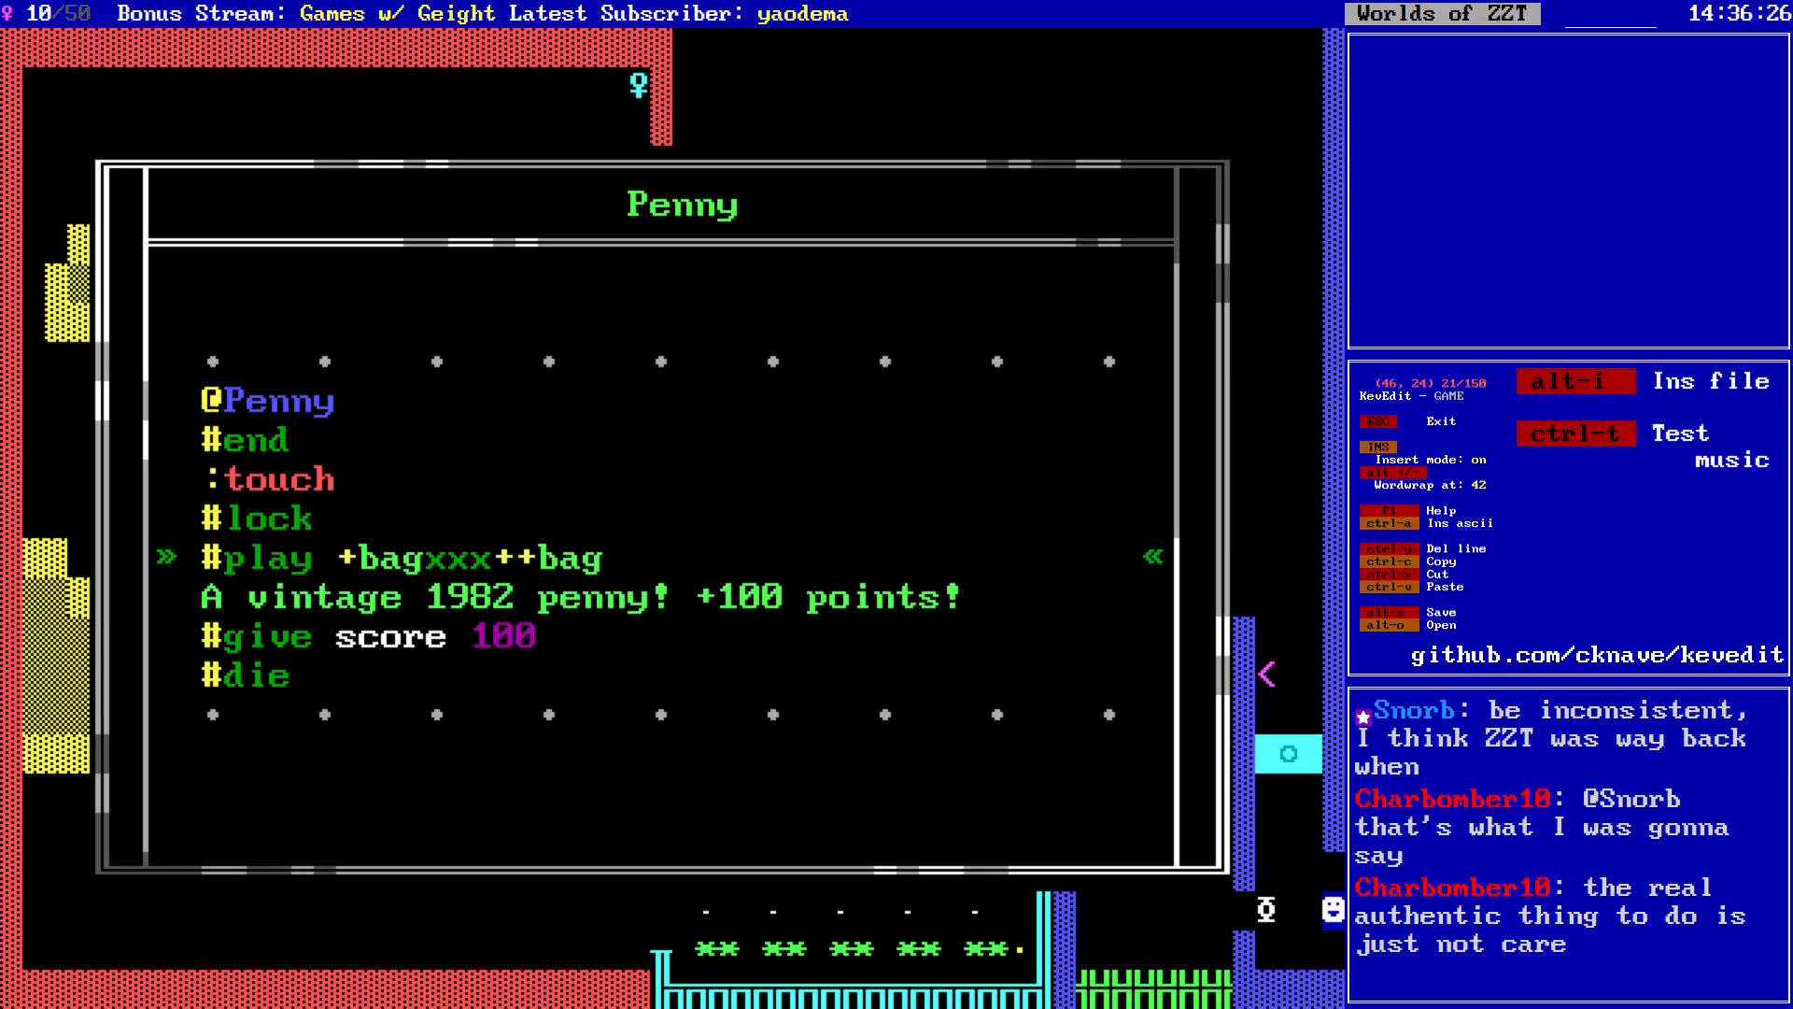
pyautogui.write('g')
# Step: Delete another plus sign before the second bag so the tune reads +bagxxx+bag
pyautogui.press('Left')
pyautogui.press('Left')
pyautogui.press('Left')
pyautogui.press('Left')
pyautogui.press('Delete')
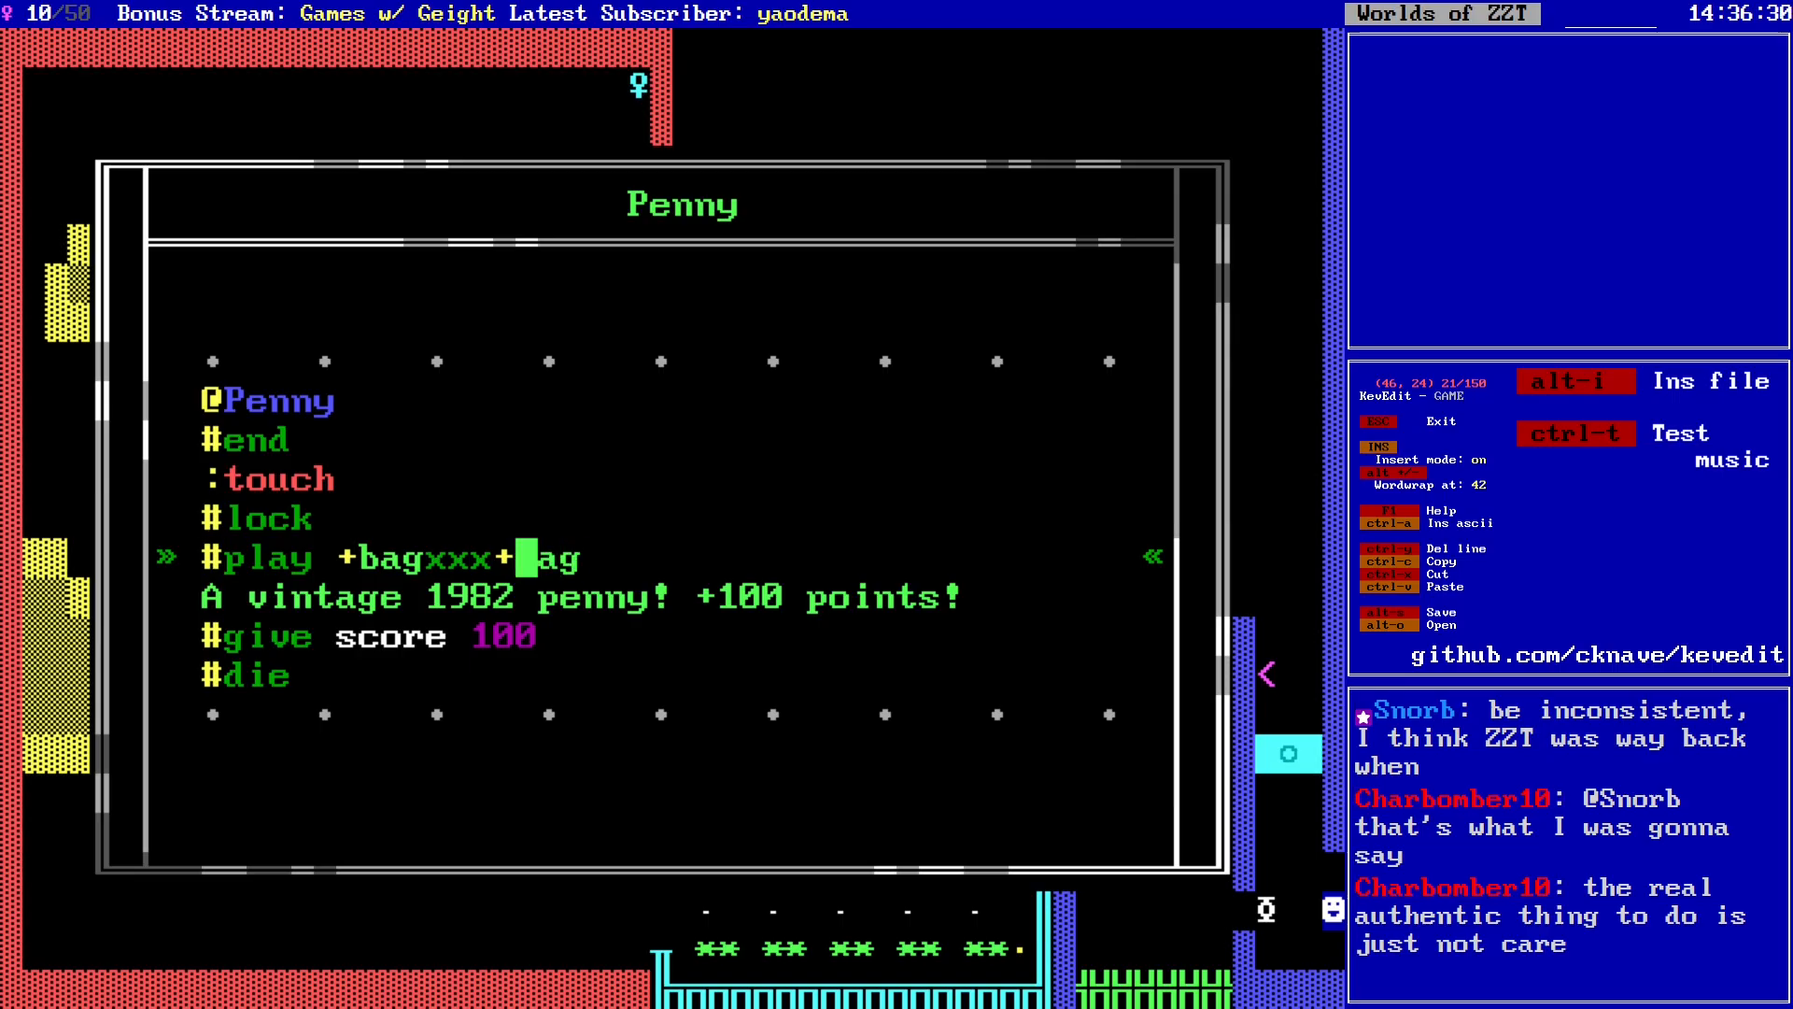
pyautogui.press('Home')
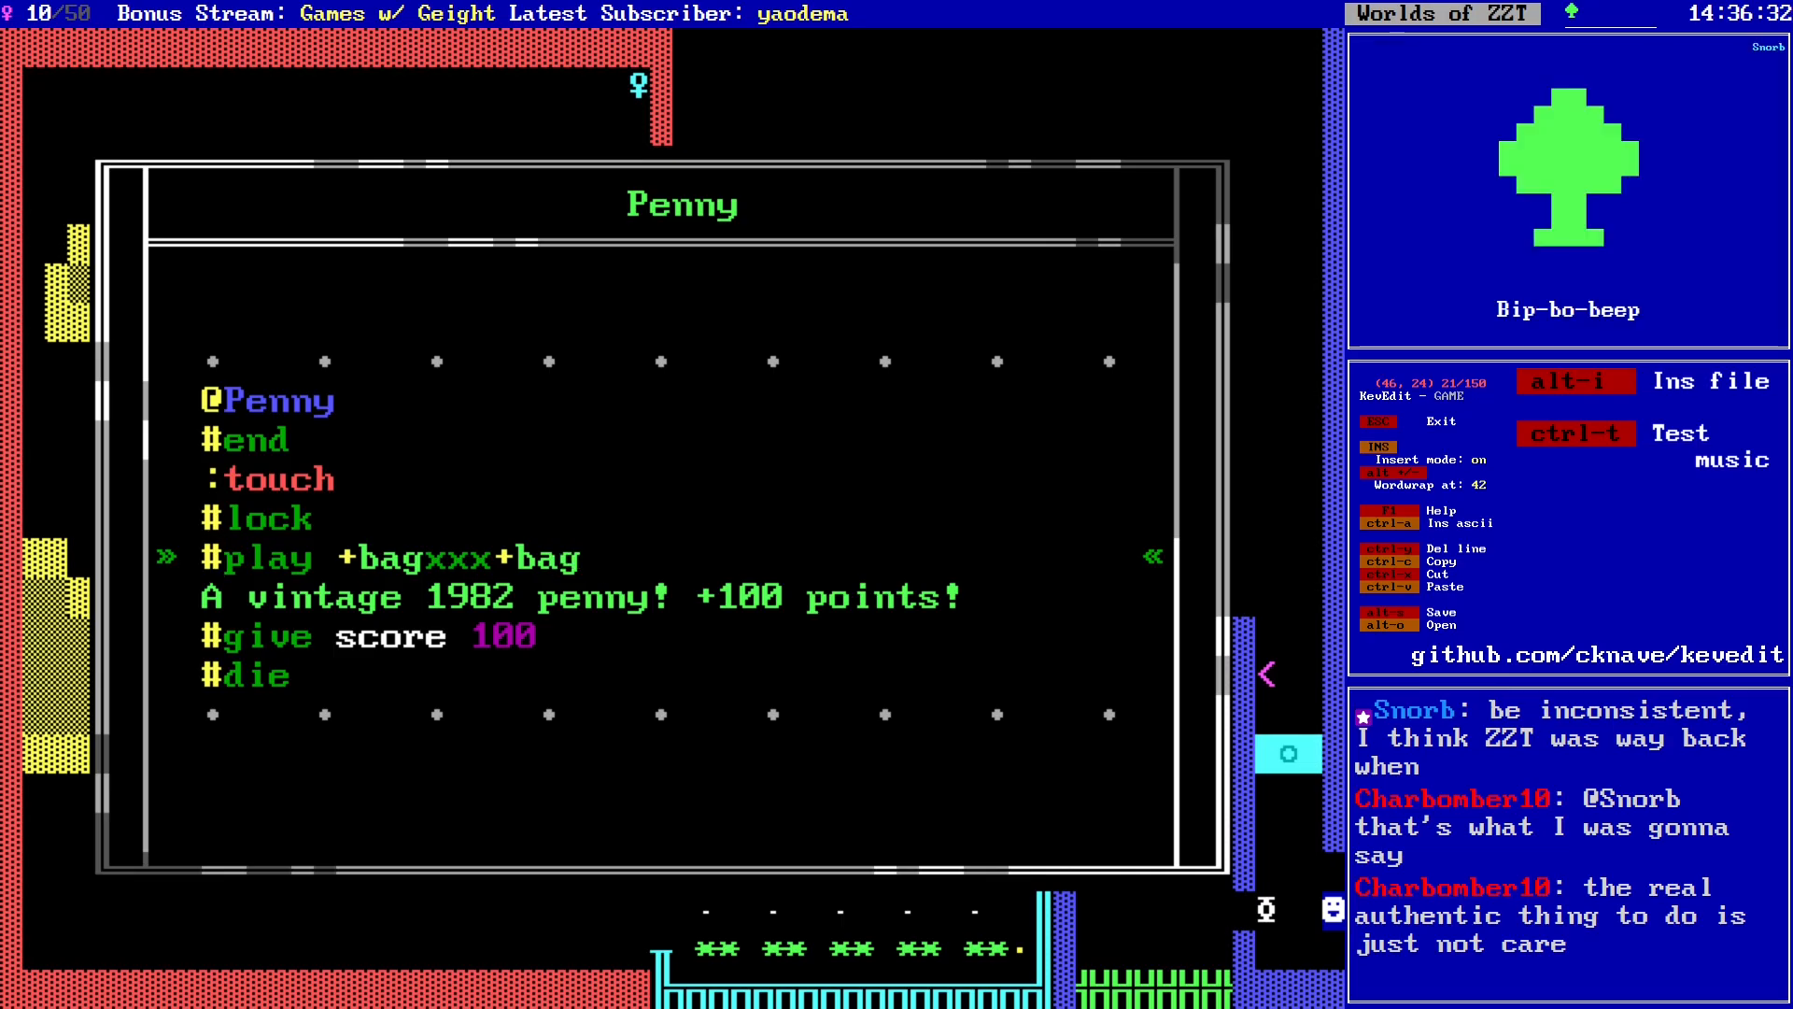
# Step: Insert another bagxxx+ group before the final notes so the line reads #play +bagxxx+bagxxx+bag
pyautogui.press('End')
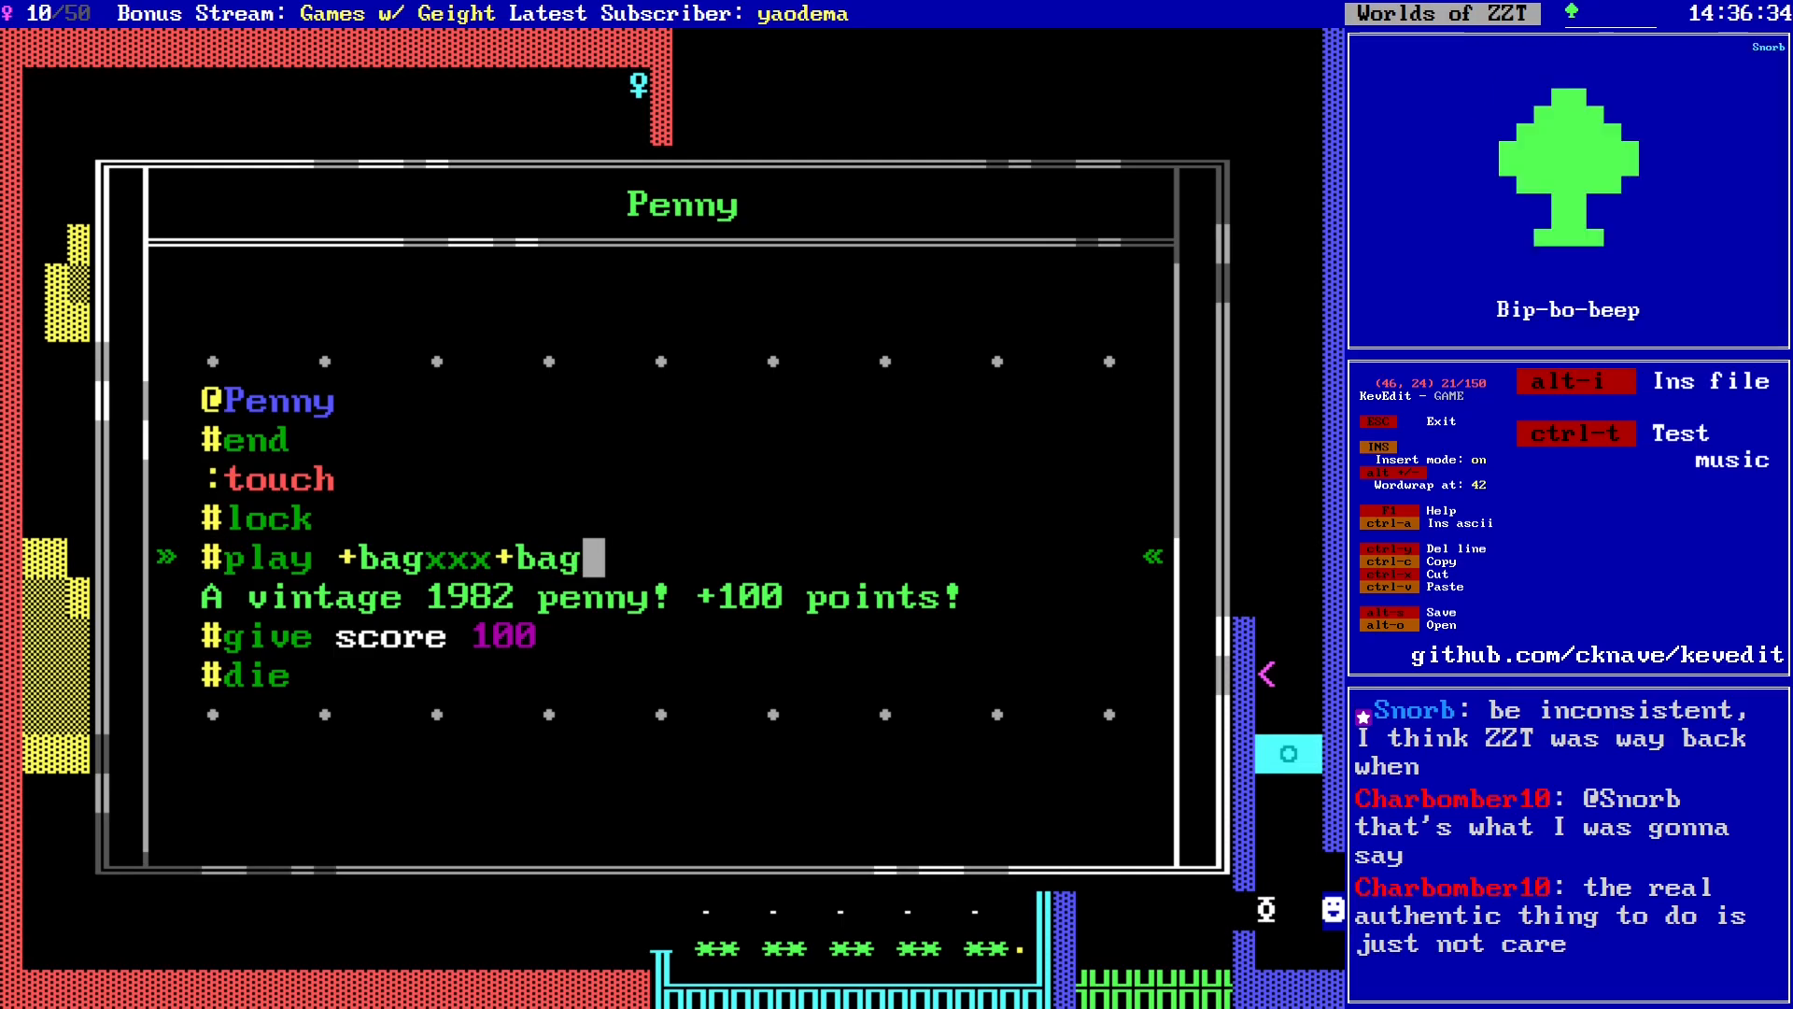
pyautogui.press('Left')
pyautogui.press('Left')
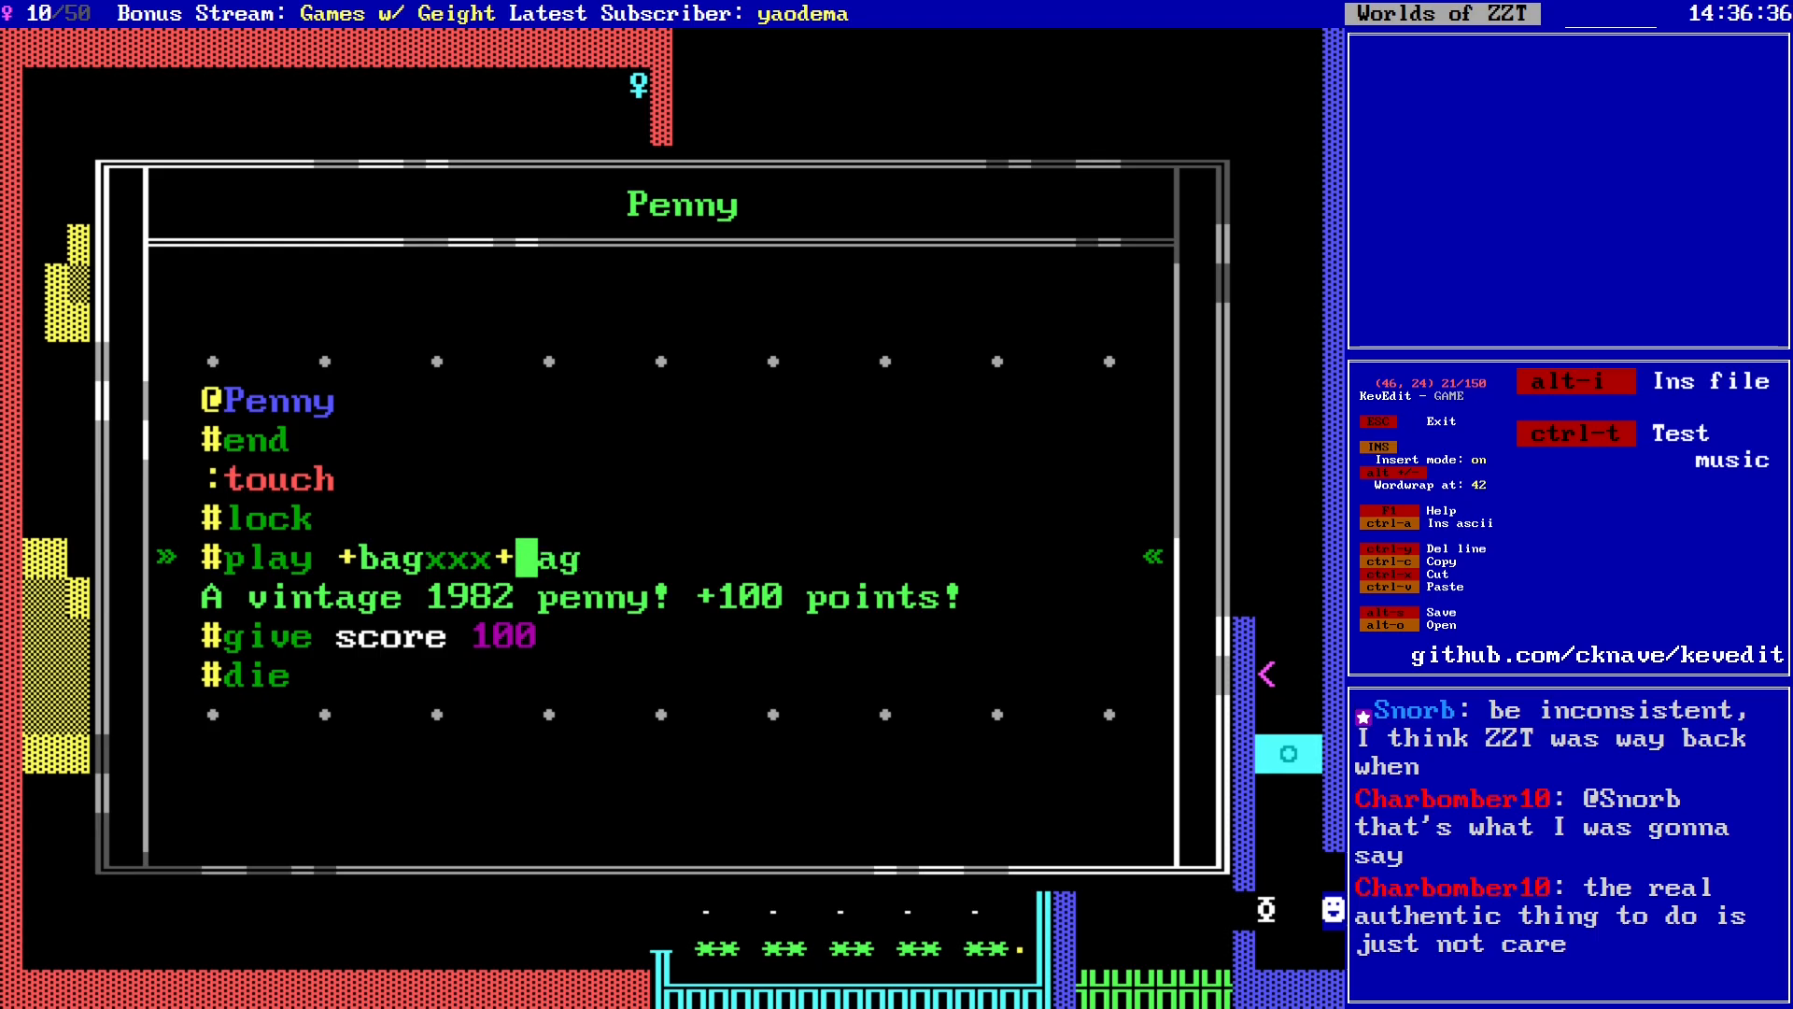
pyautogui.write('bagxxx+ba')
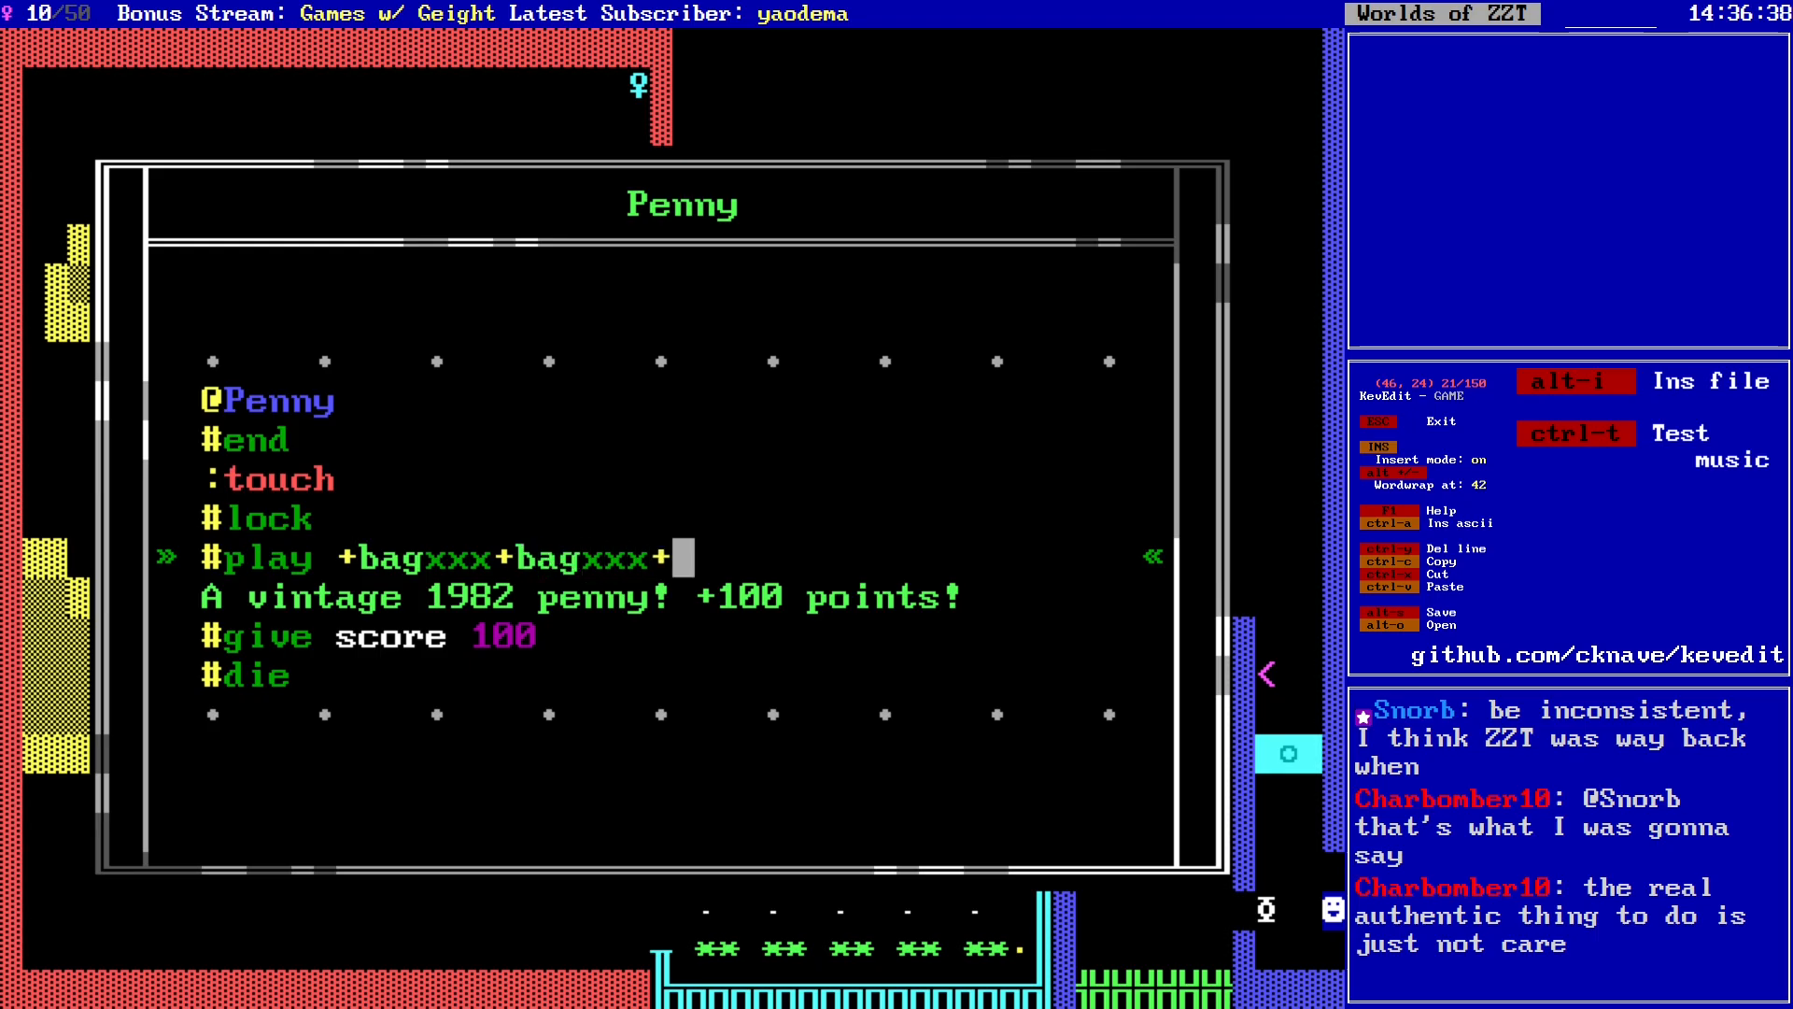
pyautogui.write('g')
pyautogui.press('Left')
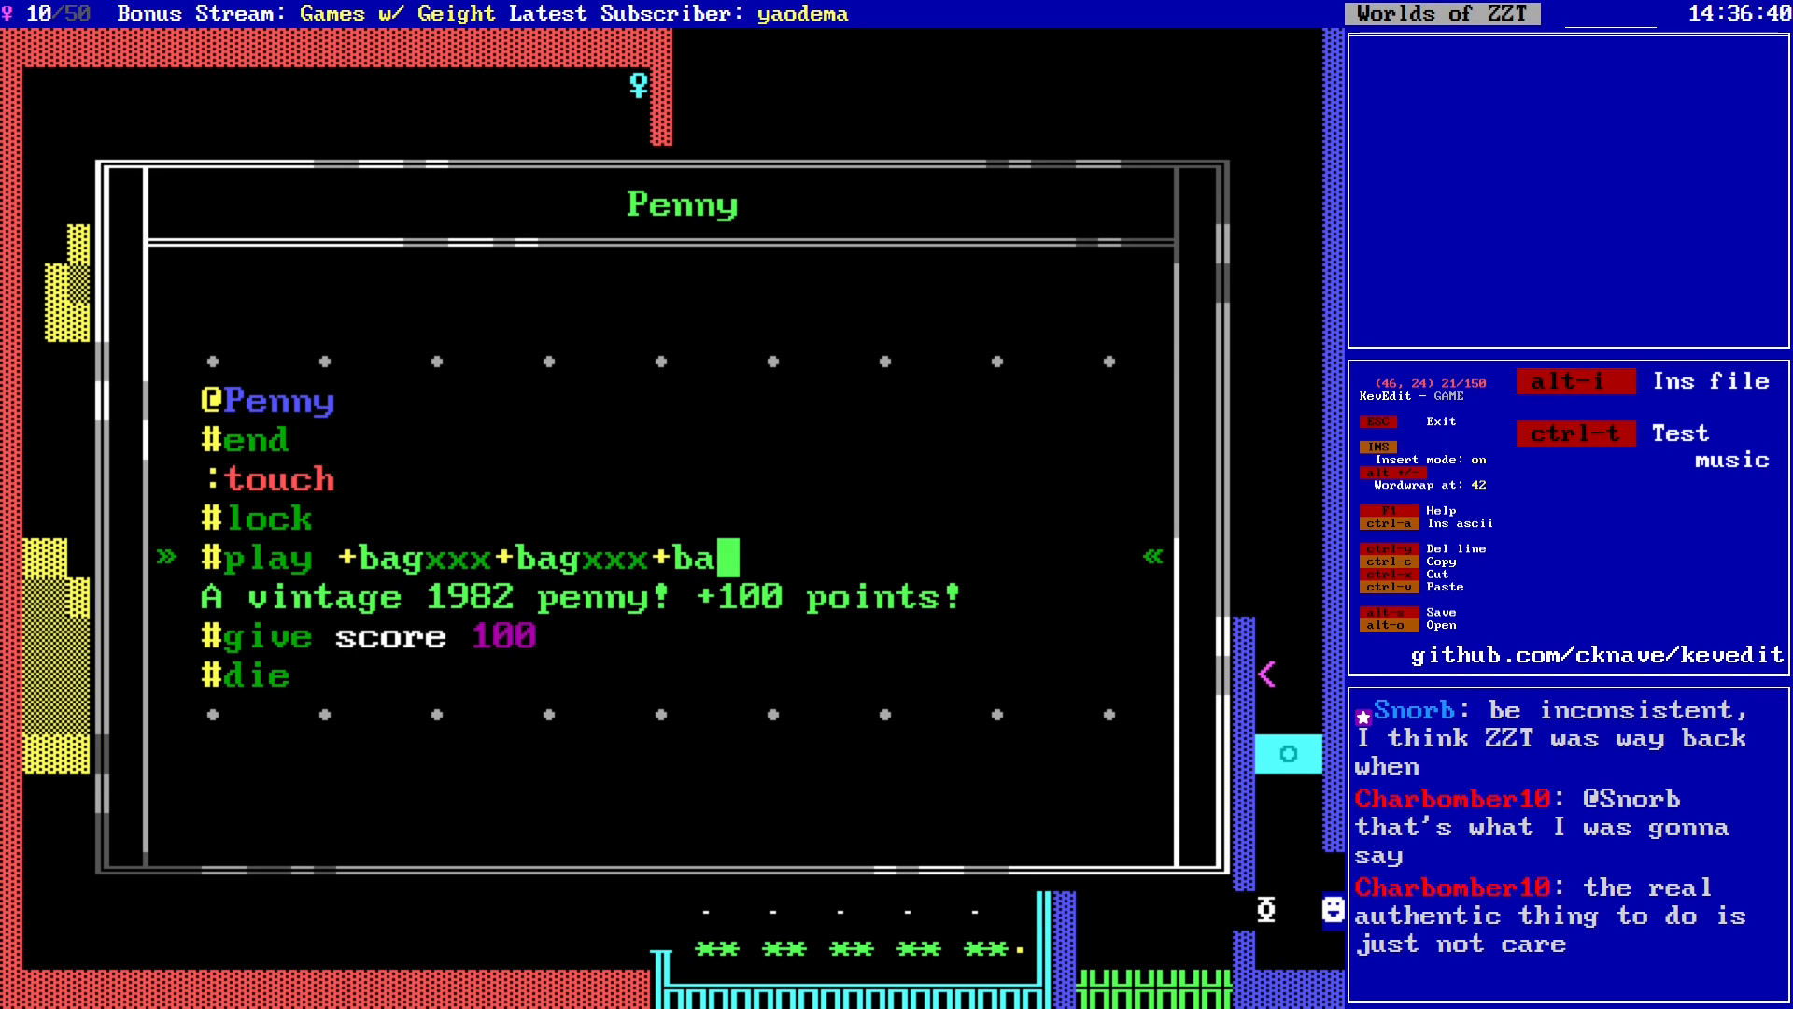
# Step: Insert s before the first note so the line reads #play s+bagxxx+bagxxx+bag
pyautogui.press('Left')
pyautogui.press('Left')
pyautogui.press('Left')
pyautogui.press('Left')
pyautogui.press('Left')
pyautogui.press('Left')
pyautogui.press('Left')
pyautogui.press('Left')
pyautogui.press('Left')
pyautogui.press('Left')
pyautogui.press('Left')
pyautogui.press('Left')
pyautogui.press('Left')
pyautogui.press('Left')
pyautogui.press('Left')
pyautogui.press('Left')
pyautogui.press('Left')
pyautogui.press('Left')
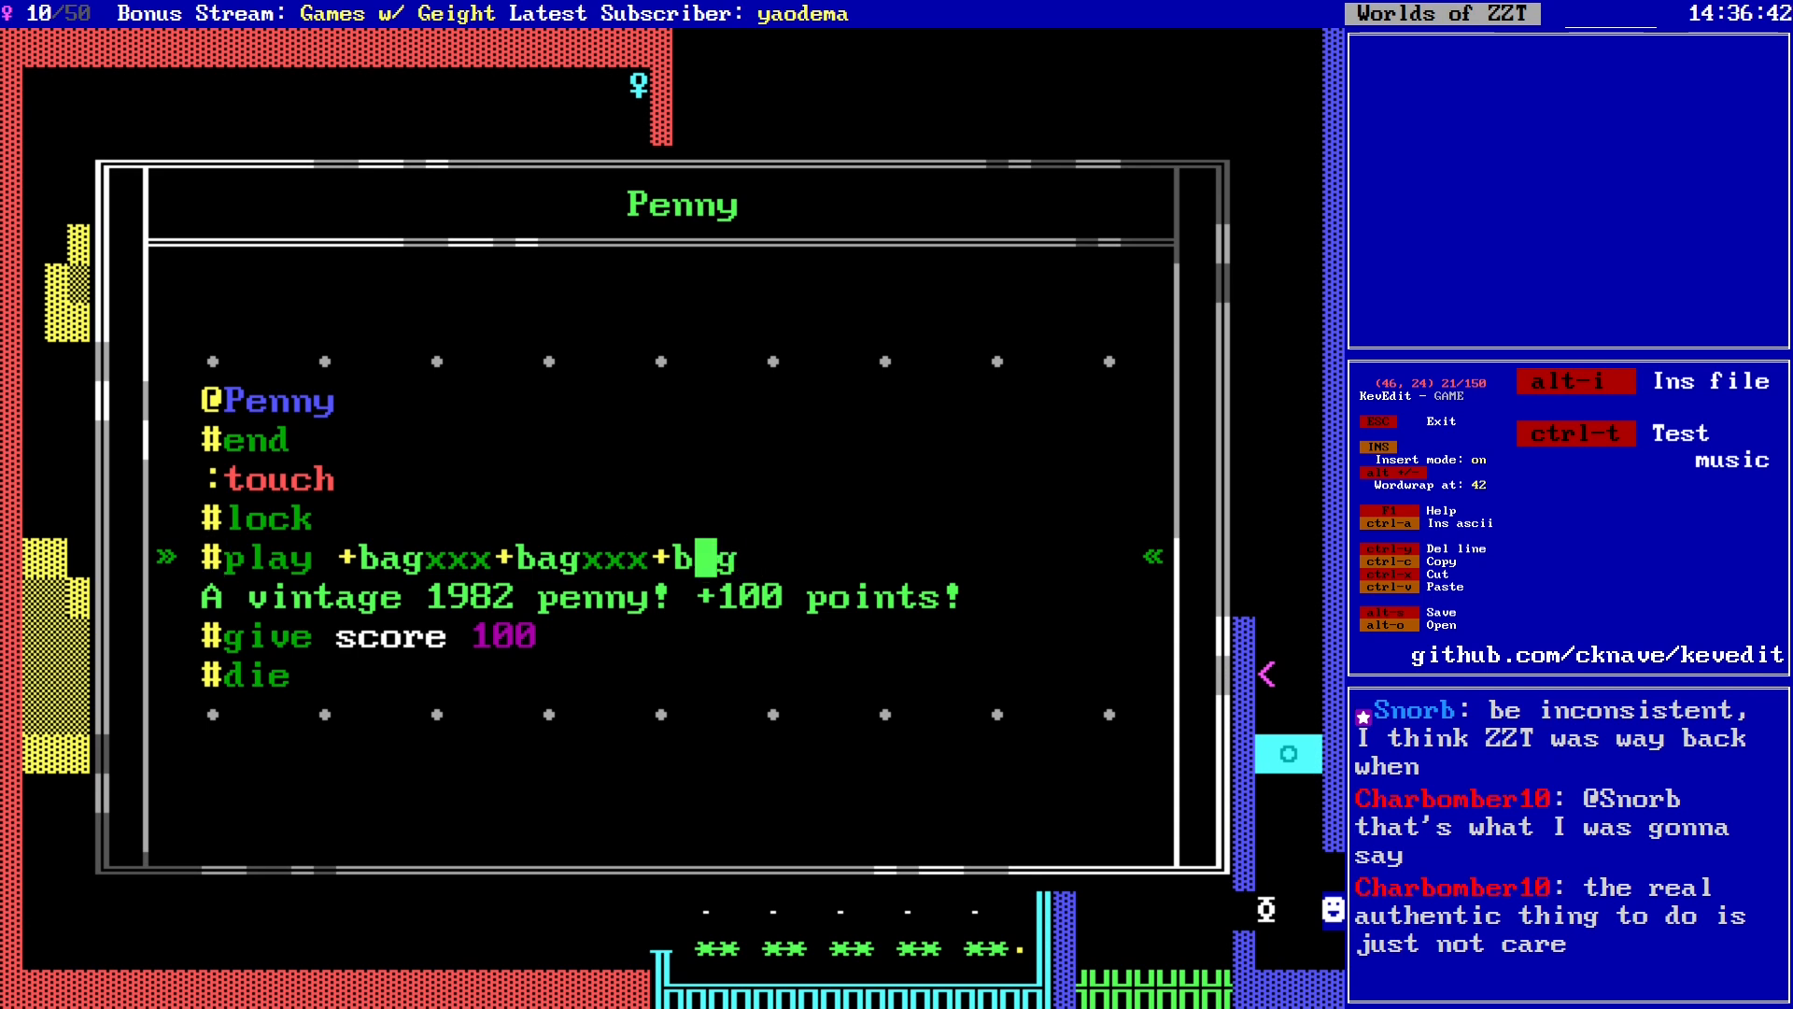
pyautogui.press('Right')
pyautogui.write('s')
pyautogui.press('Home')
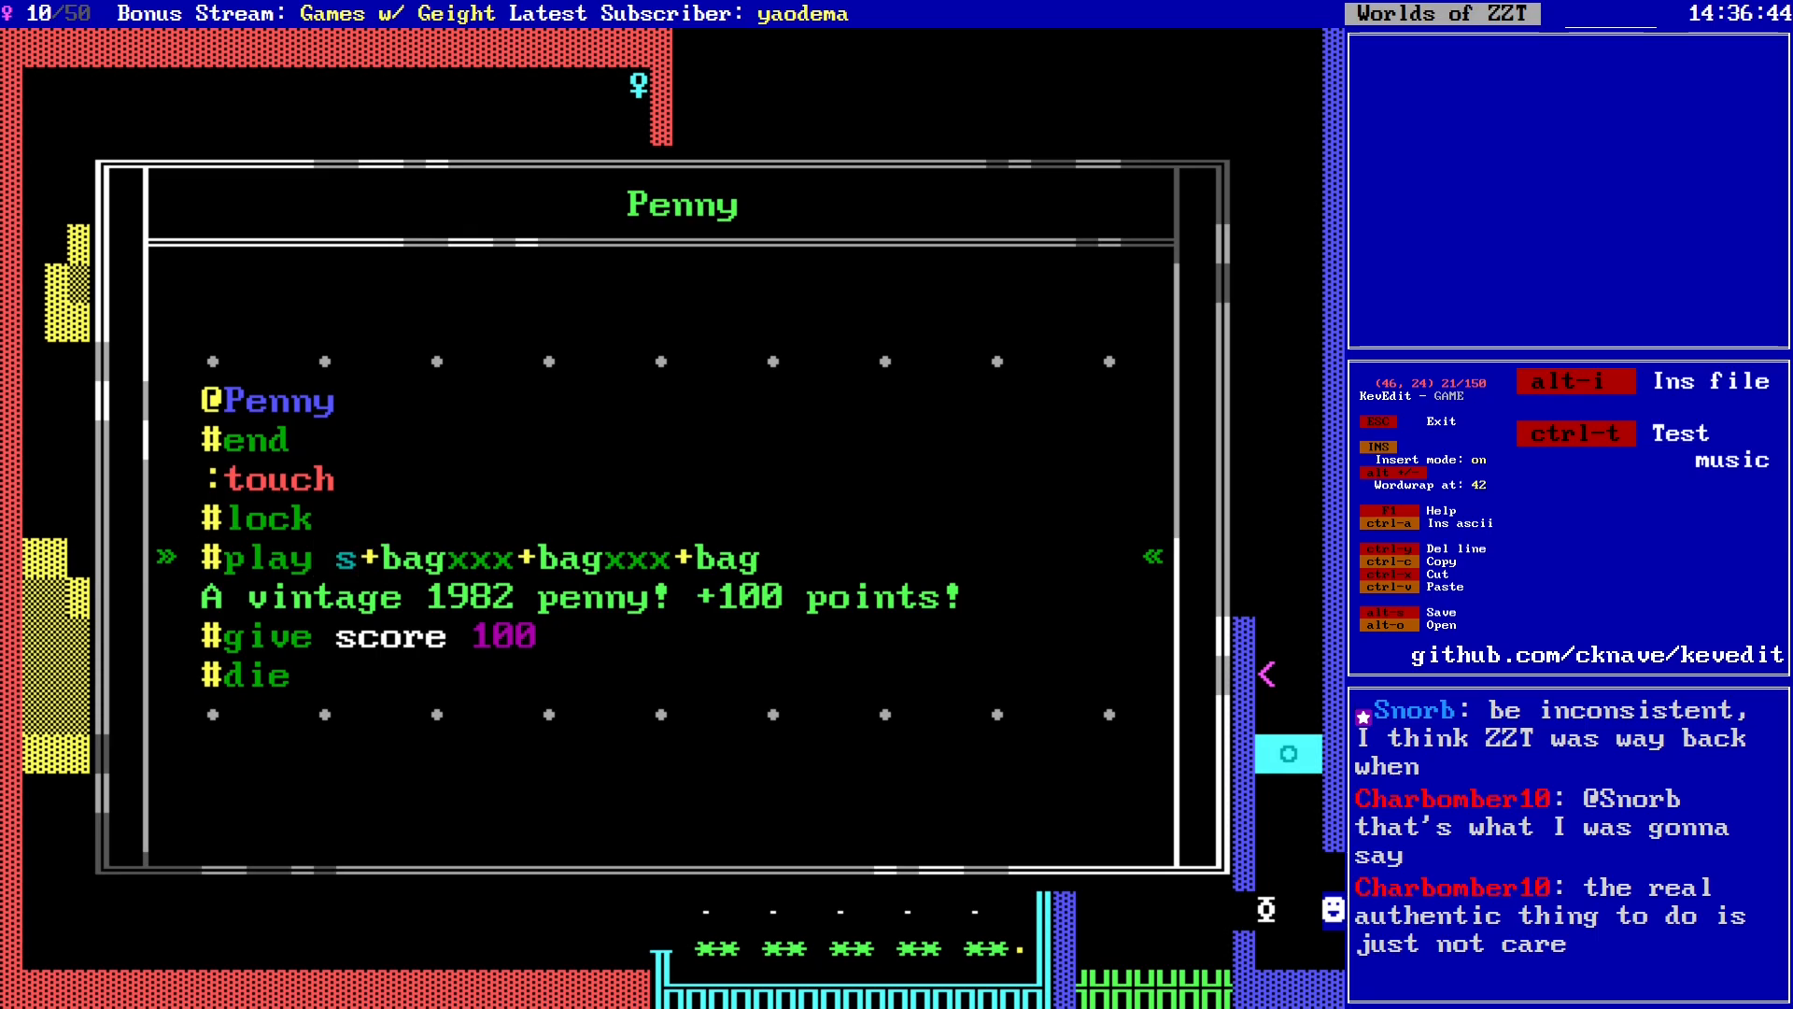
pyautogui.press('End')
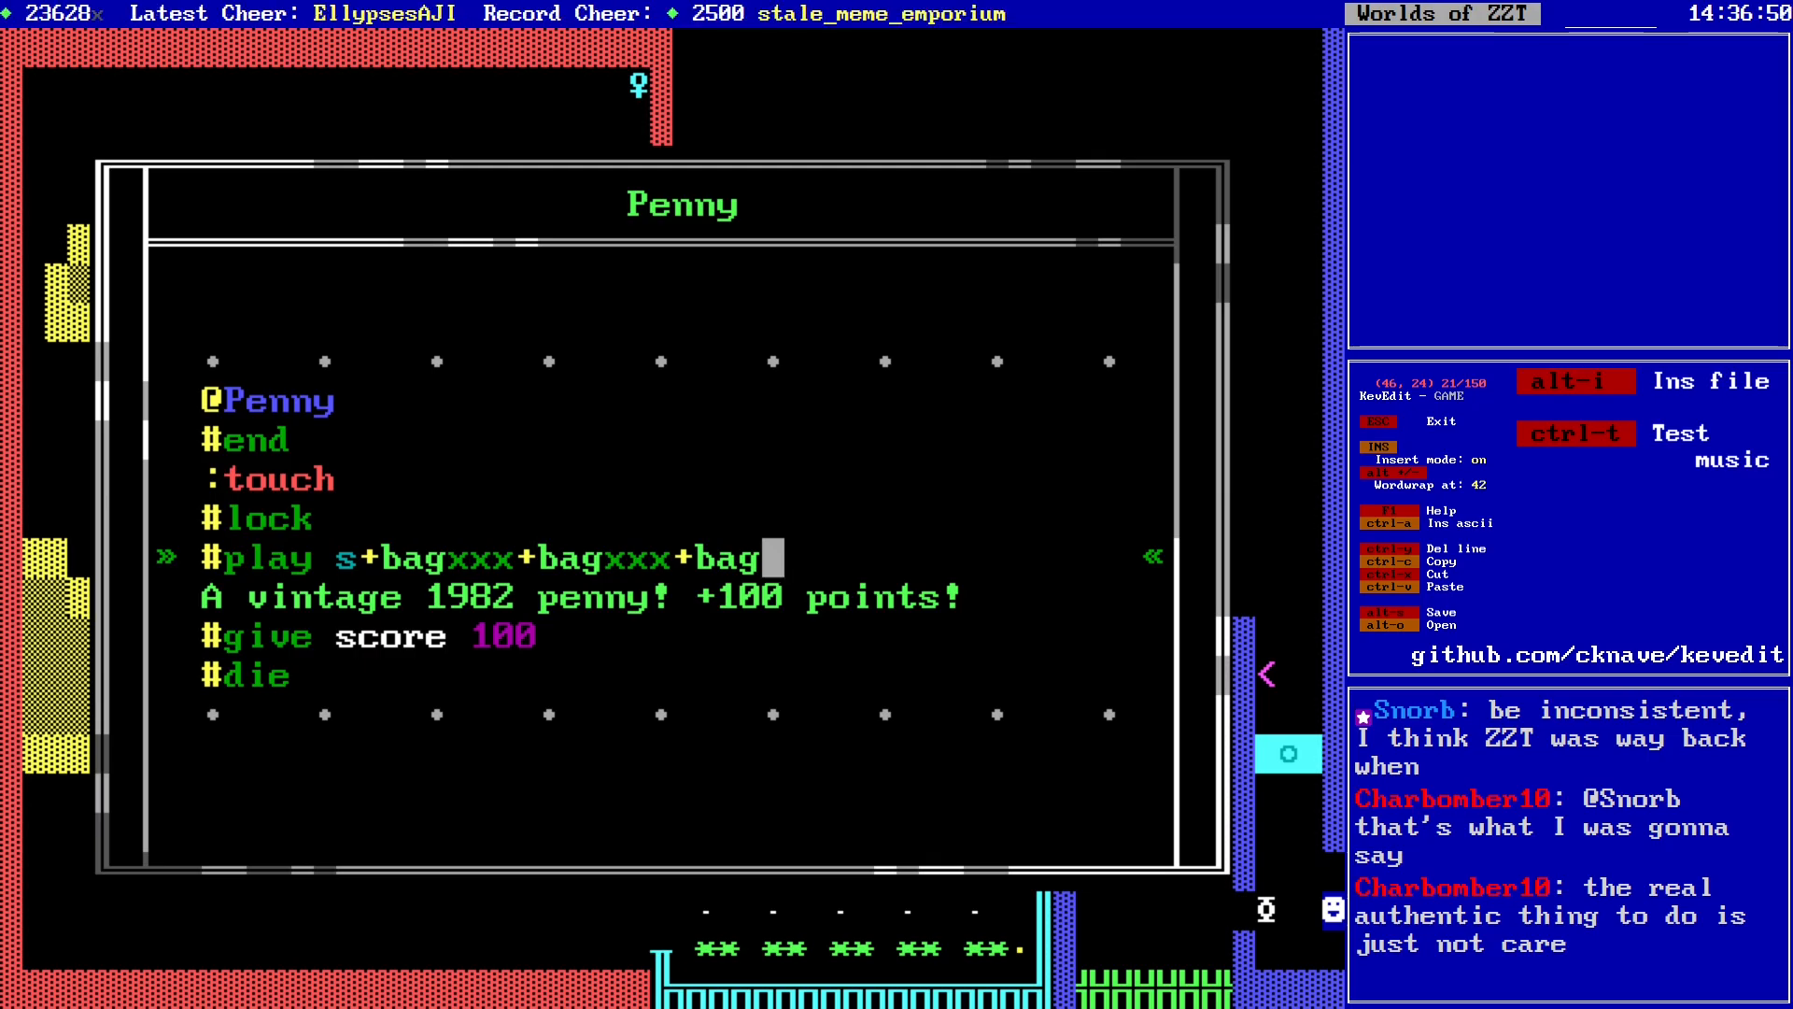
# Step: Replace the final g with ---g# so the tune ends in +ba---g#
pyautogui.press('BackSpace')
pyautogui.write('--')
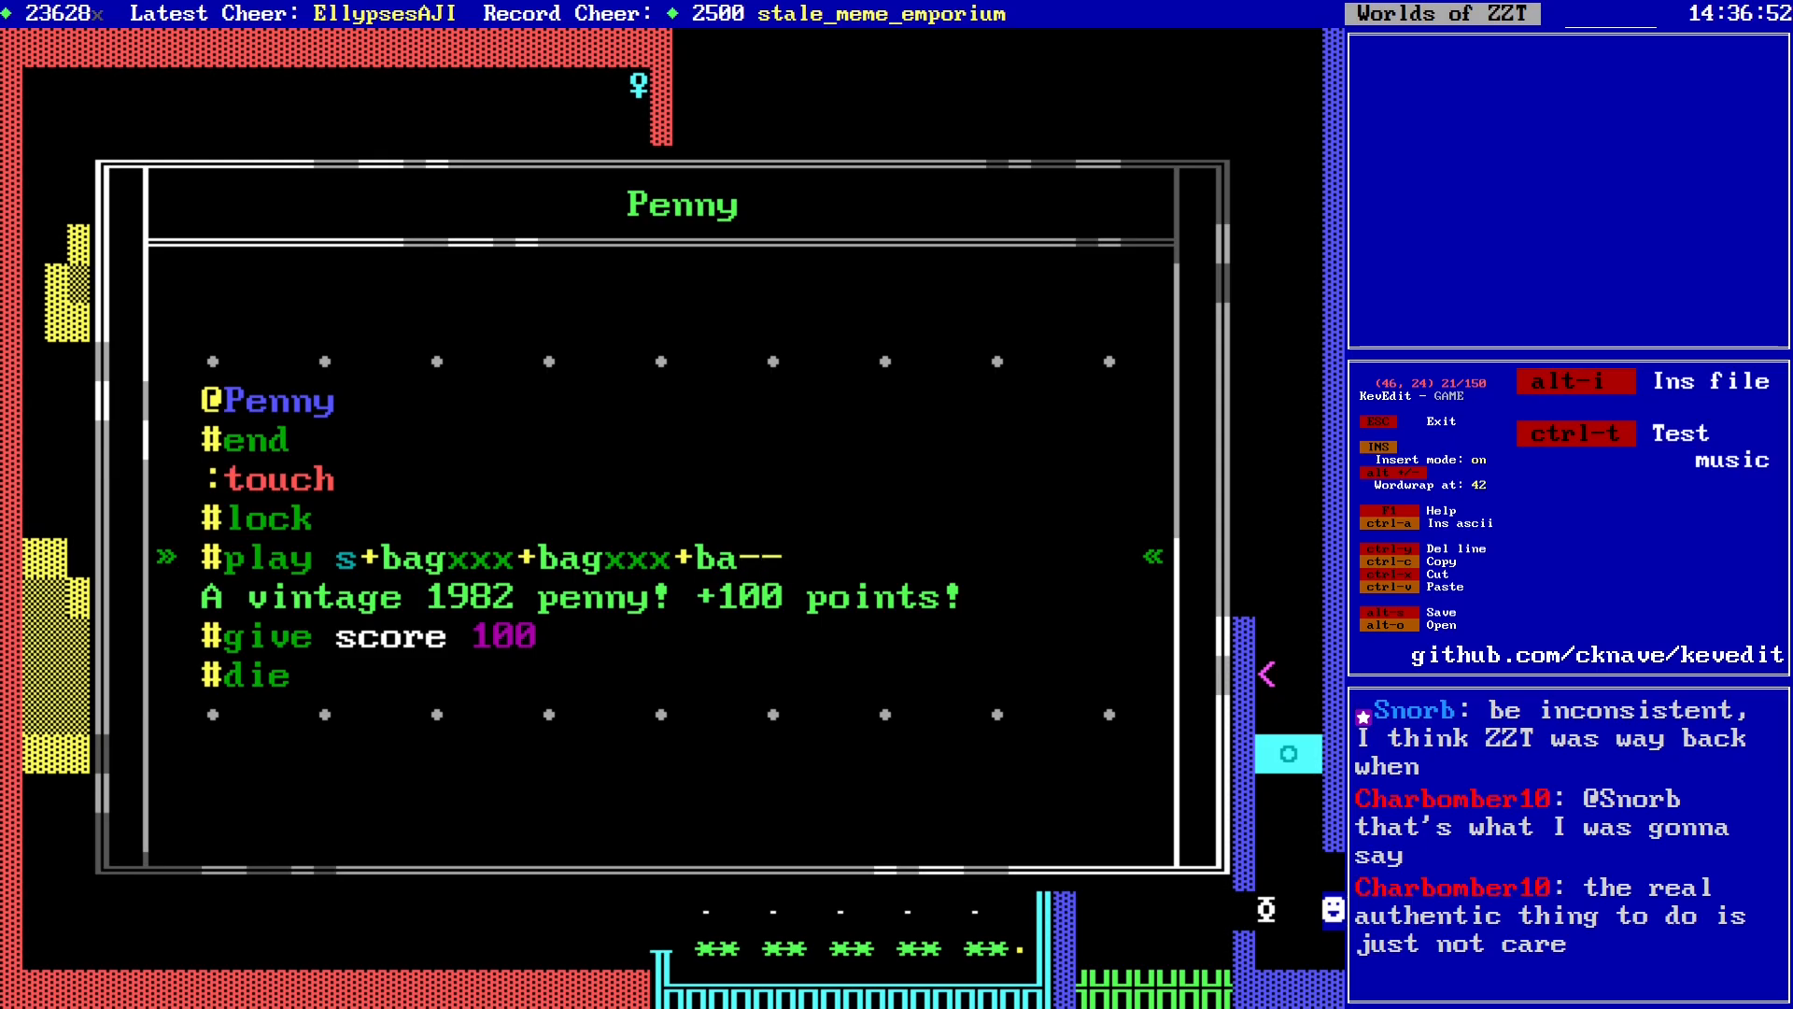
pyautogui.write('-g#')
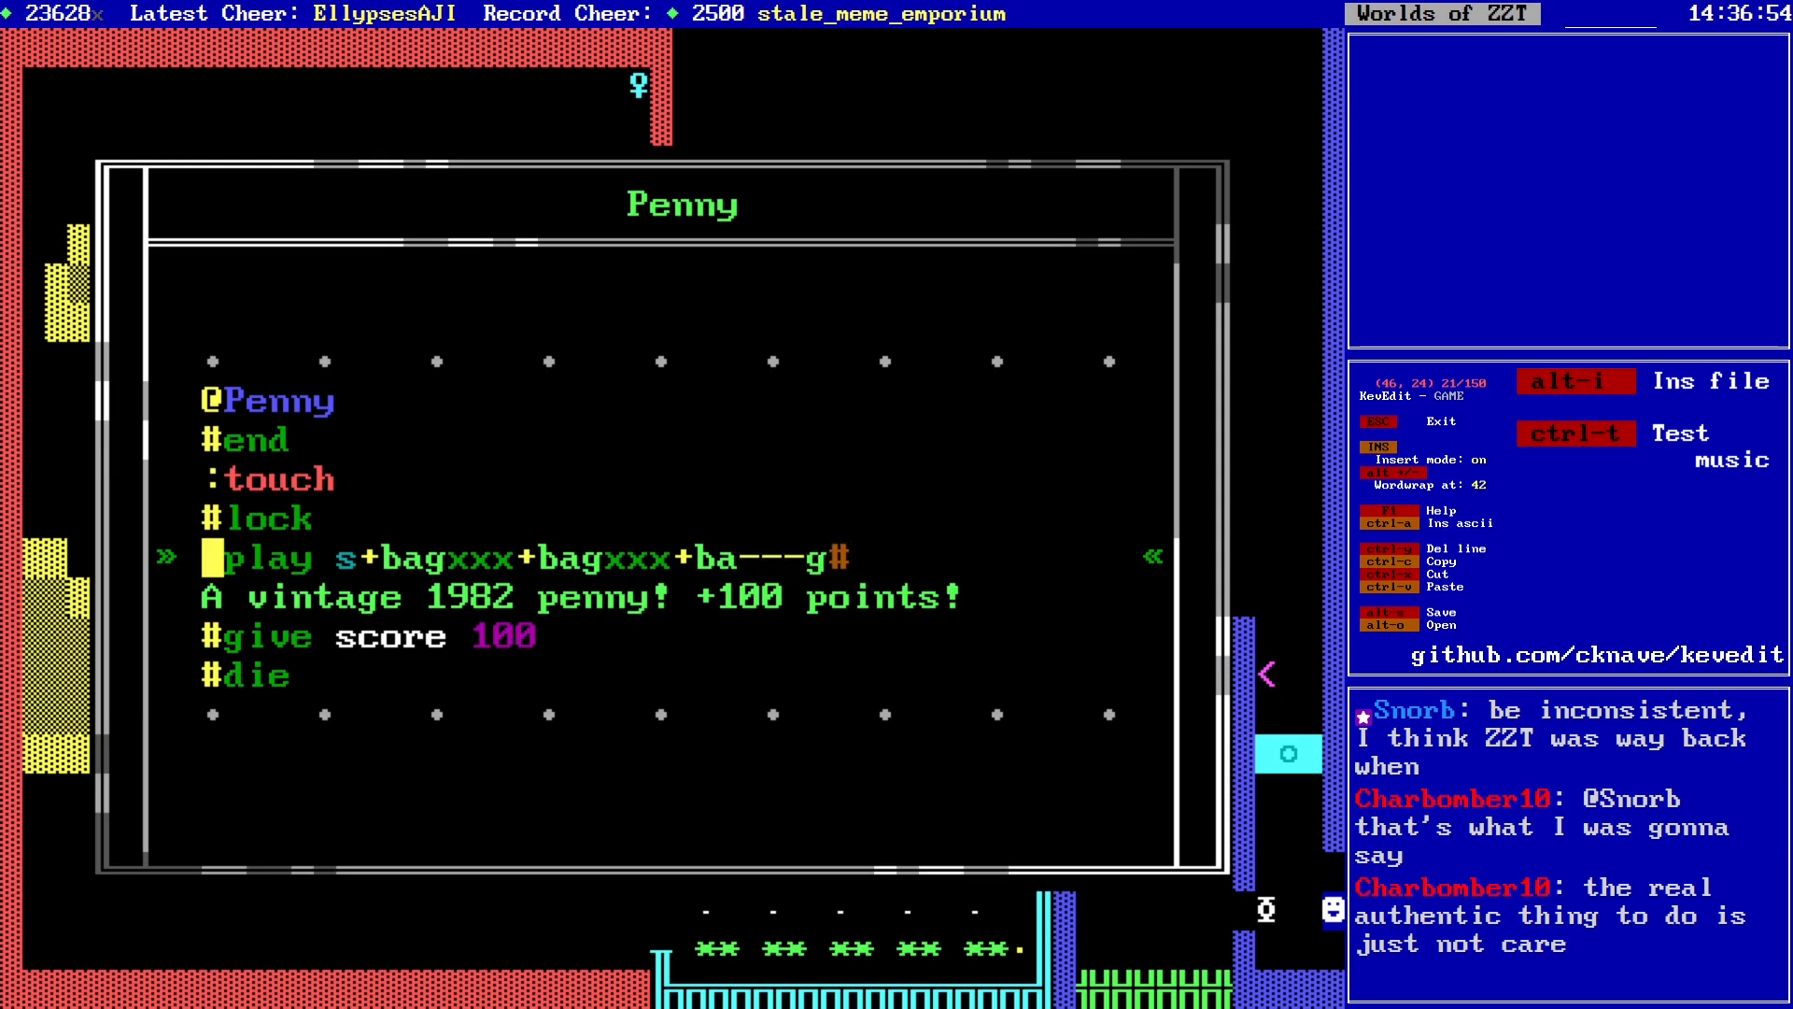
pyautogui.press('Left')
pyautogui.press('Left')
pyautogui.press('Left')
pyautogui.press('Left')
pyautogui.press('Left')
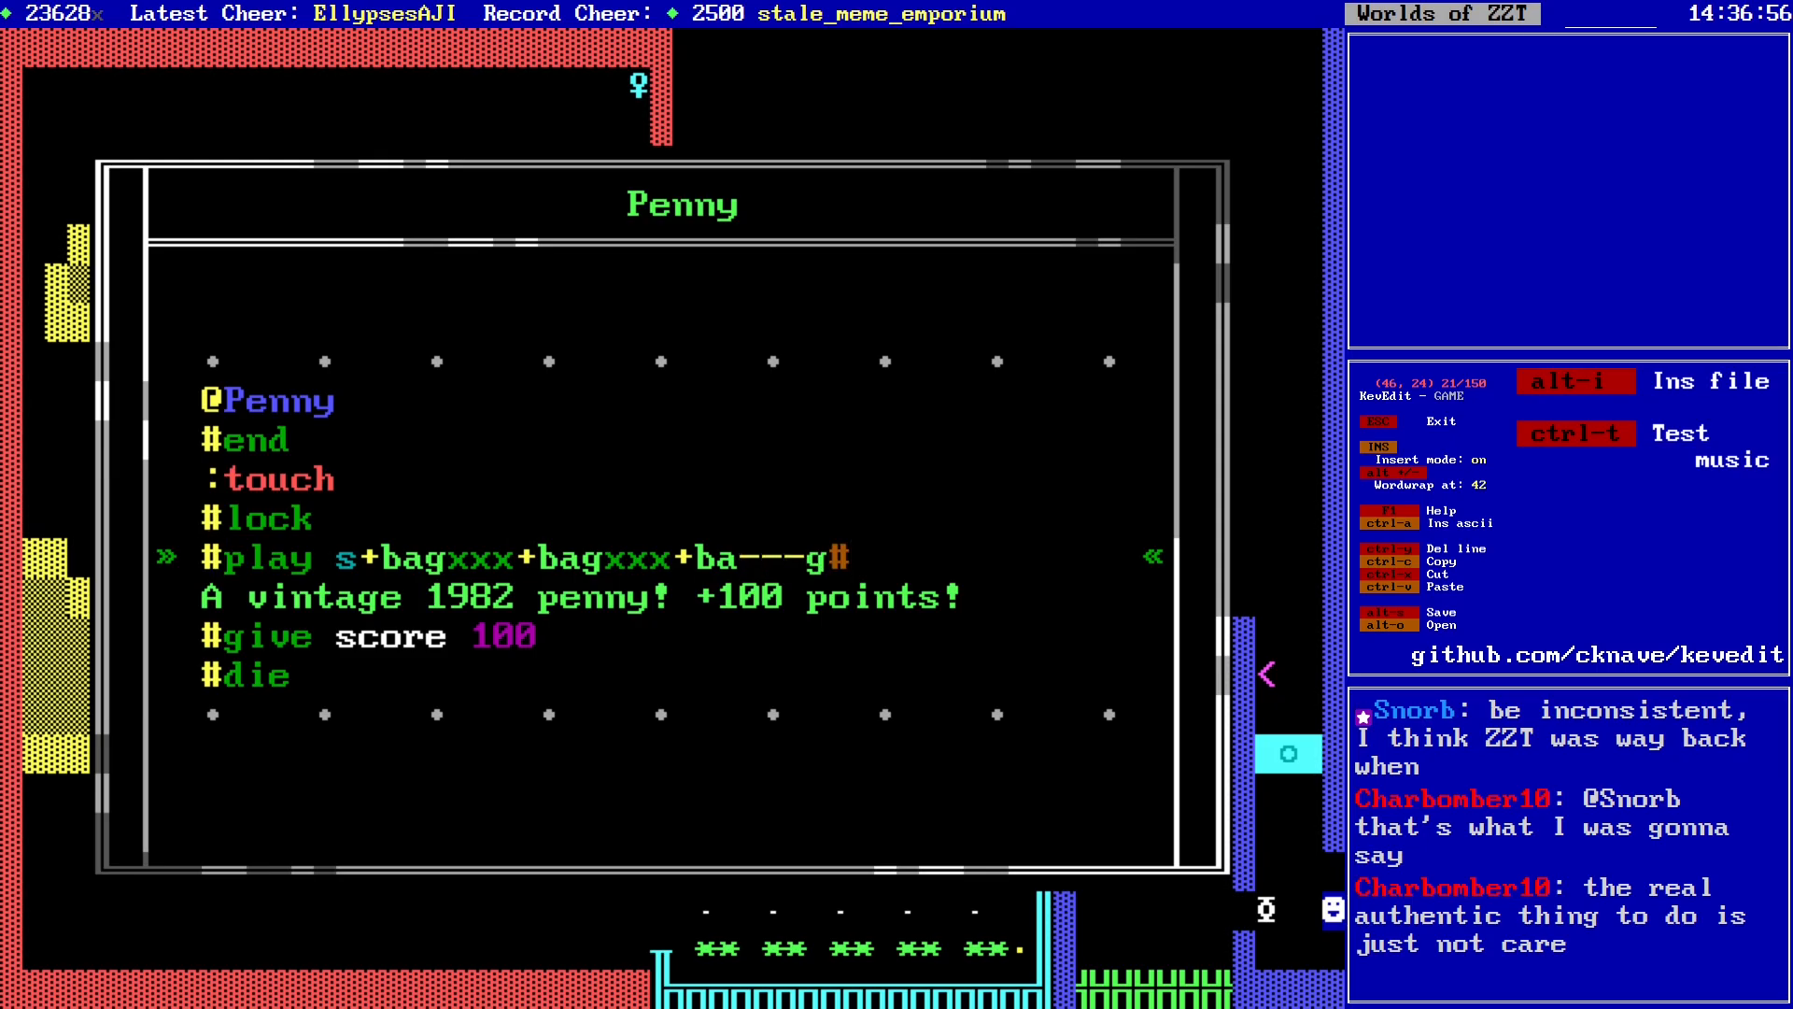
# Step: Change the ending to +ba----c without the sharp sign and test the tune
pyautogui.press('Home')
pyautogui.press('End')
pyautogui.press('Left')
pyautogui.press('Left')
pyautogui.press('Left')
pyautogui.press('Left')
pyautogui.press('Left')
pyautogui.press('Left')
pyautogui.press('BackSpace')
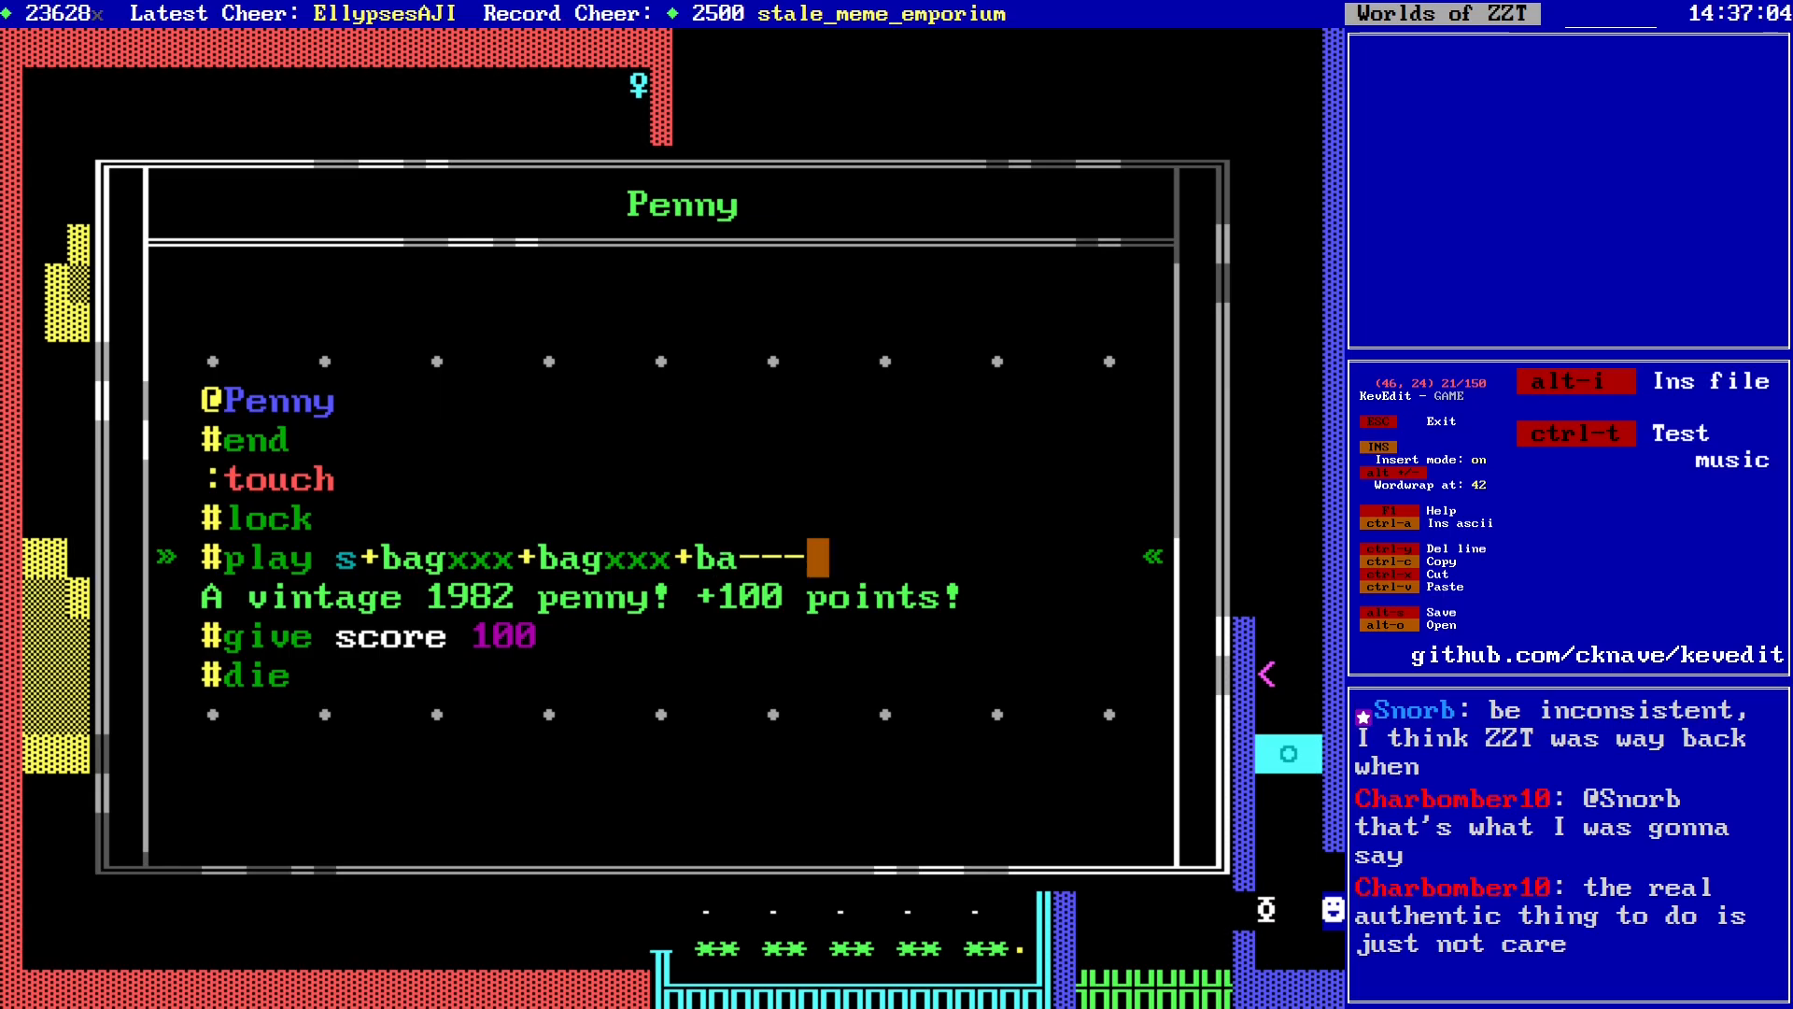
pyautogui.write('c#')
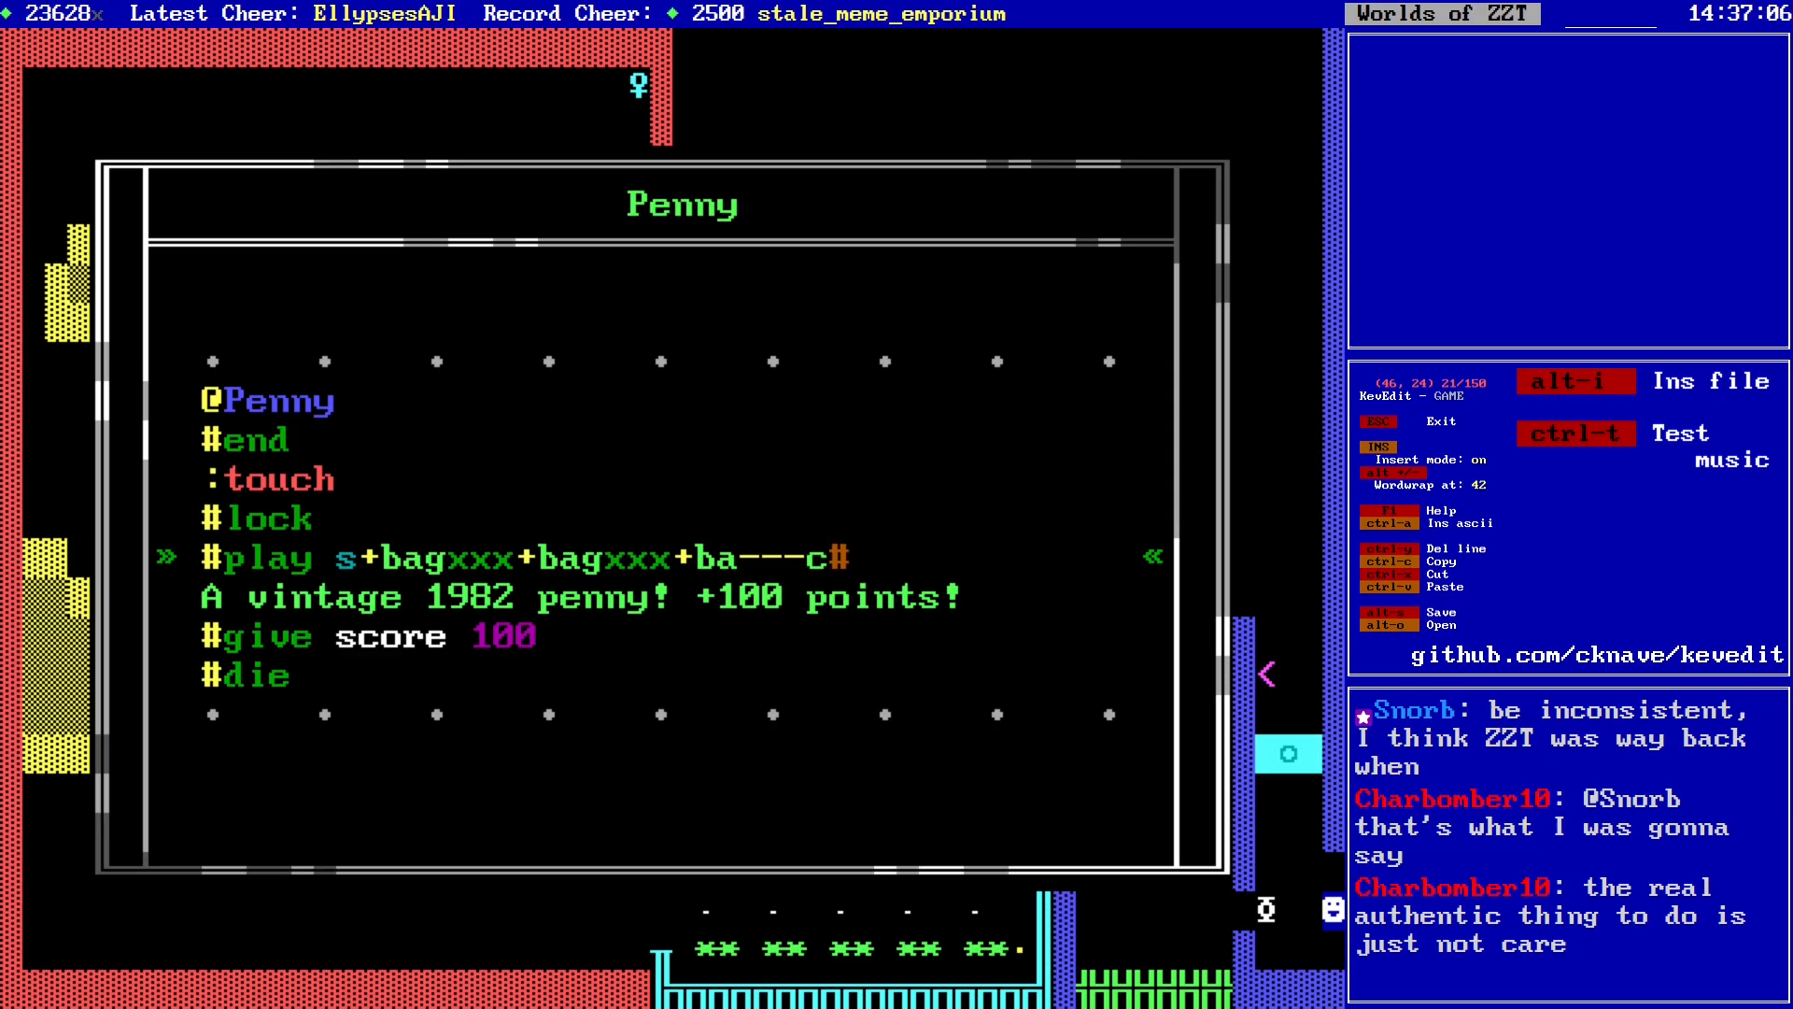
pyautogui.write('-')
pyautogui.press('Right')
pyautogui.press('Right')
pyautogui.press('BackSpace')
pyautogui.hotkey('ctrl', 't')
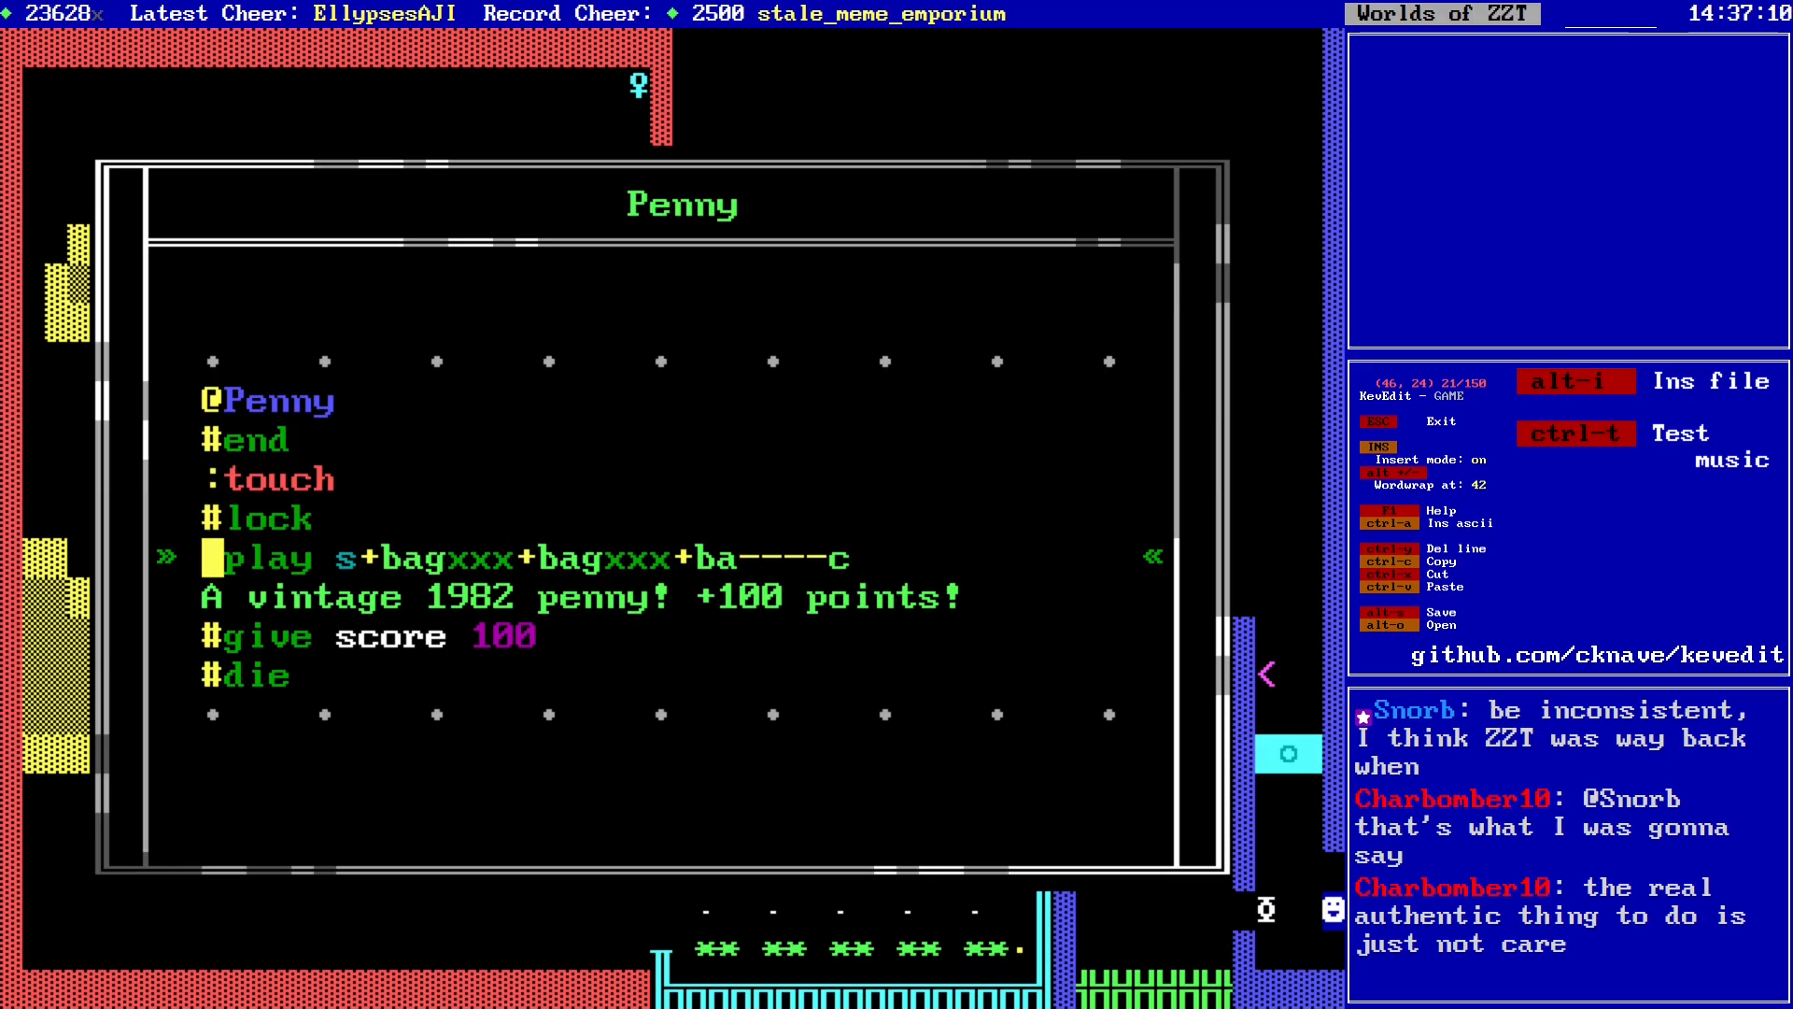
# Step: Move one minus sign between the last b and a so the tune ends in +b-a---c
pyautogui.press('Left')
pyautogui.press('Left')
pyautogui.press('Left')
pyautogui.press('Left')
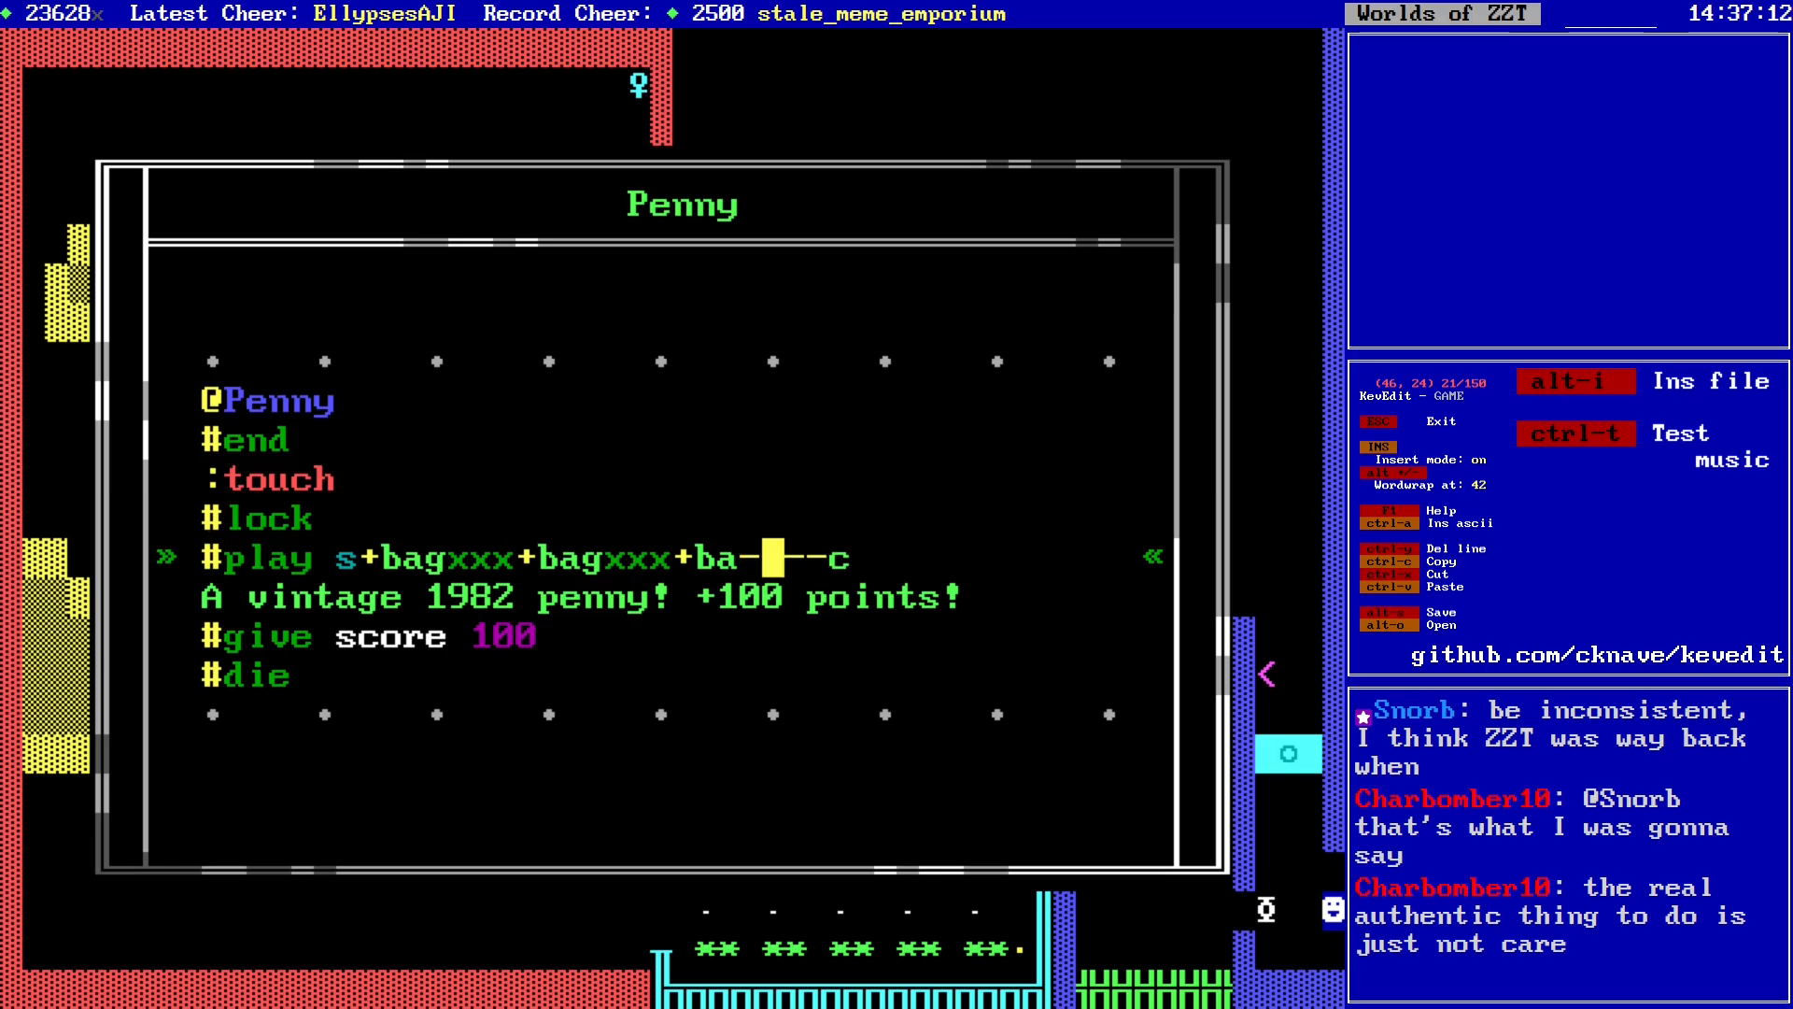
pyautogui.press('Left')
pyautogui.press('Left')
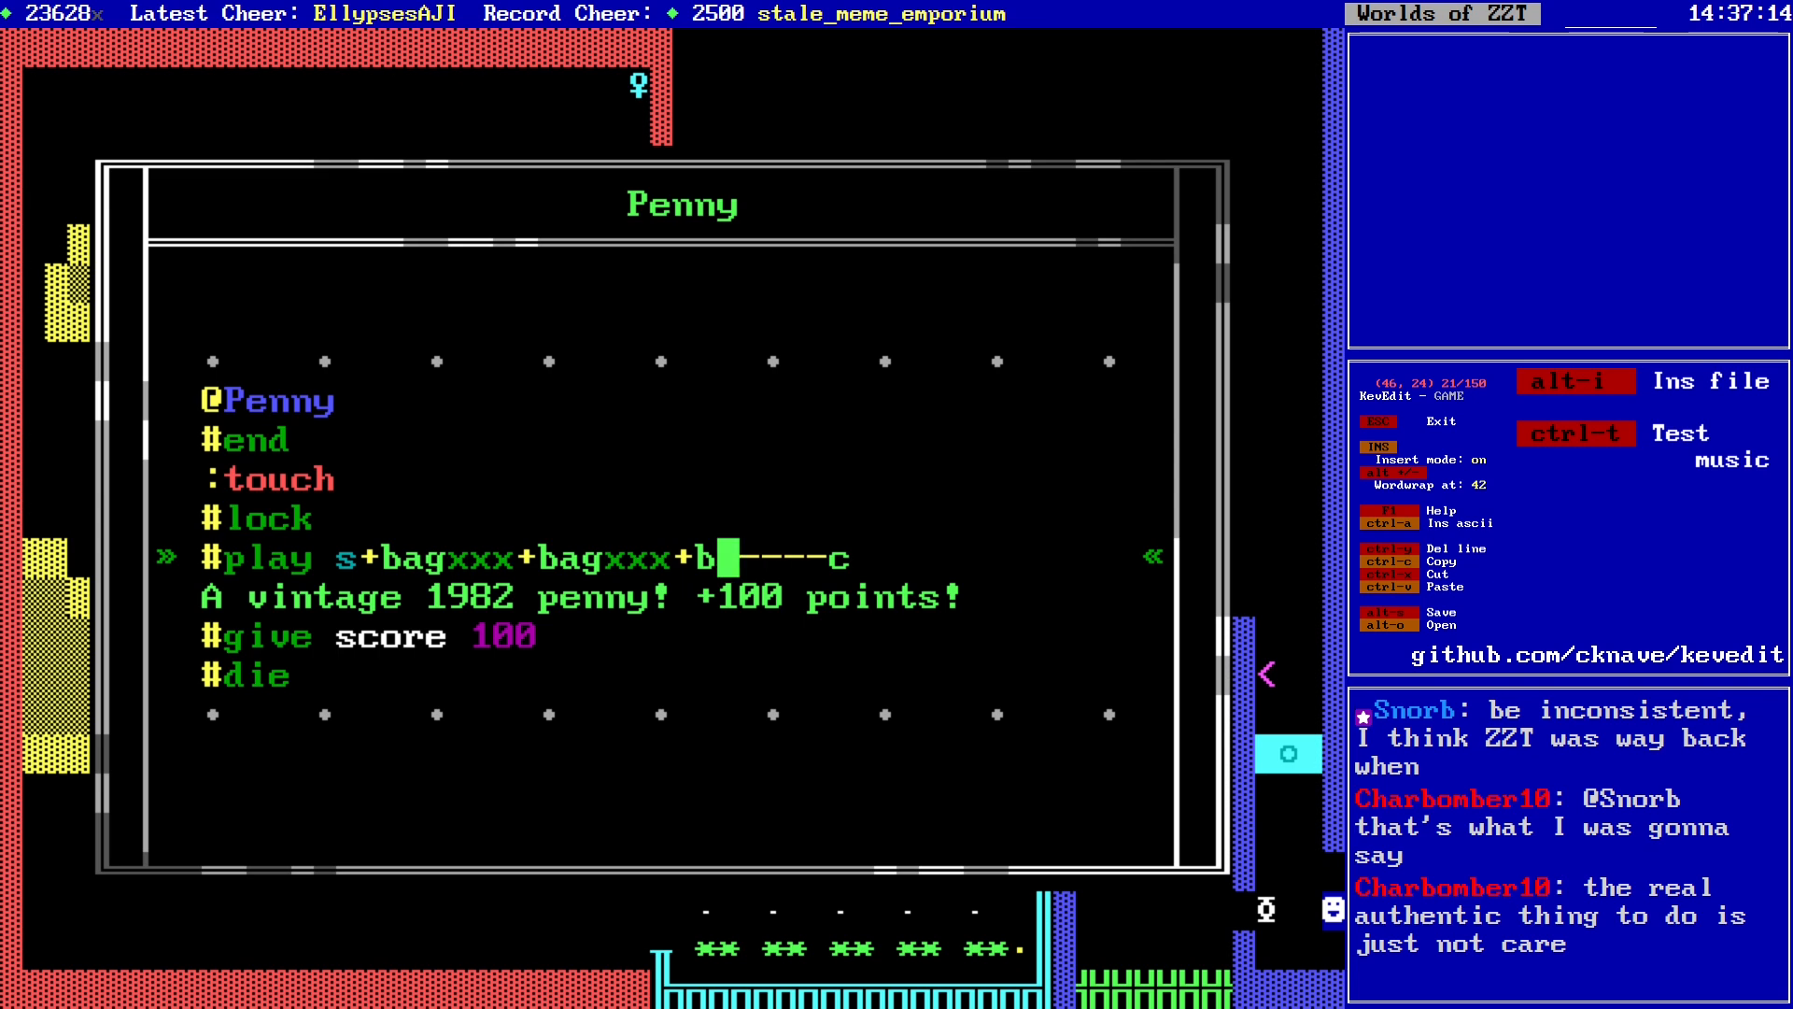
pyautogui.press('Delete')
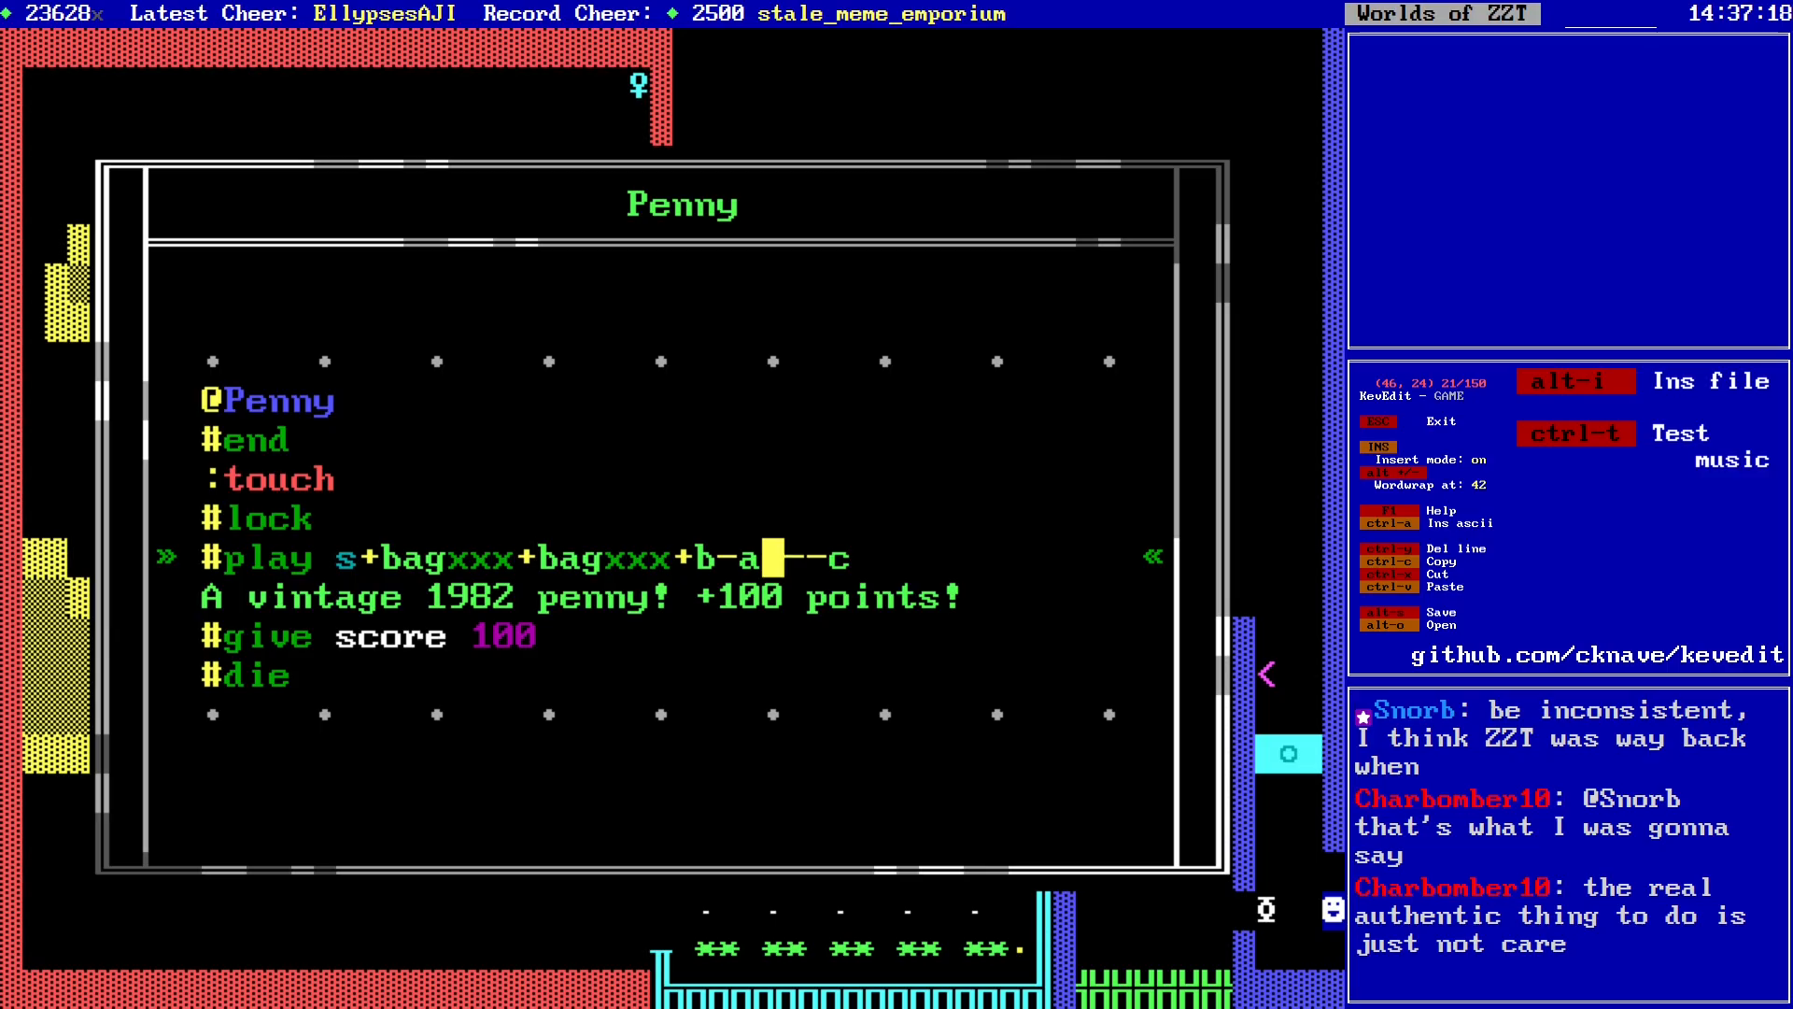
# Step: Delete the altered ending and retype it so the line reads #play s+bagxxx+bagxxx+bag
pyautogui.press('End')
pyautogui.press('BackSpace')
pyautogui.press('BackSpace')
pyautogui.press('BackSpace')
pyautogui.press('BackSpace')
pyautogui.press('BackSpace')
pyautogui.press('BackSpace')
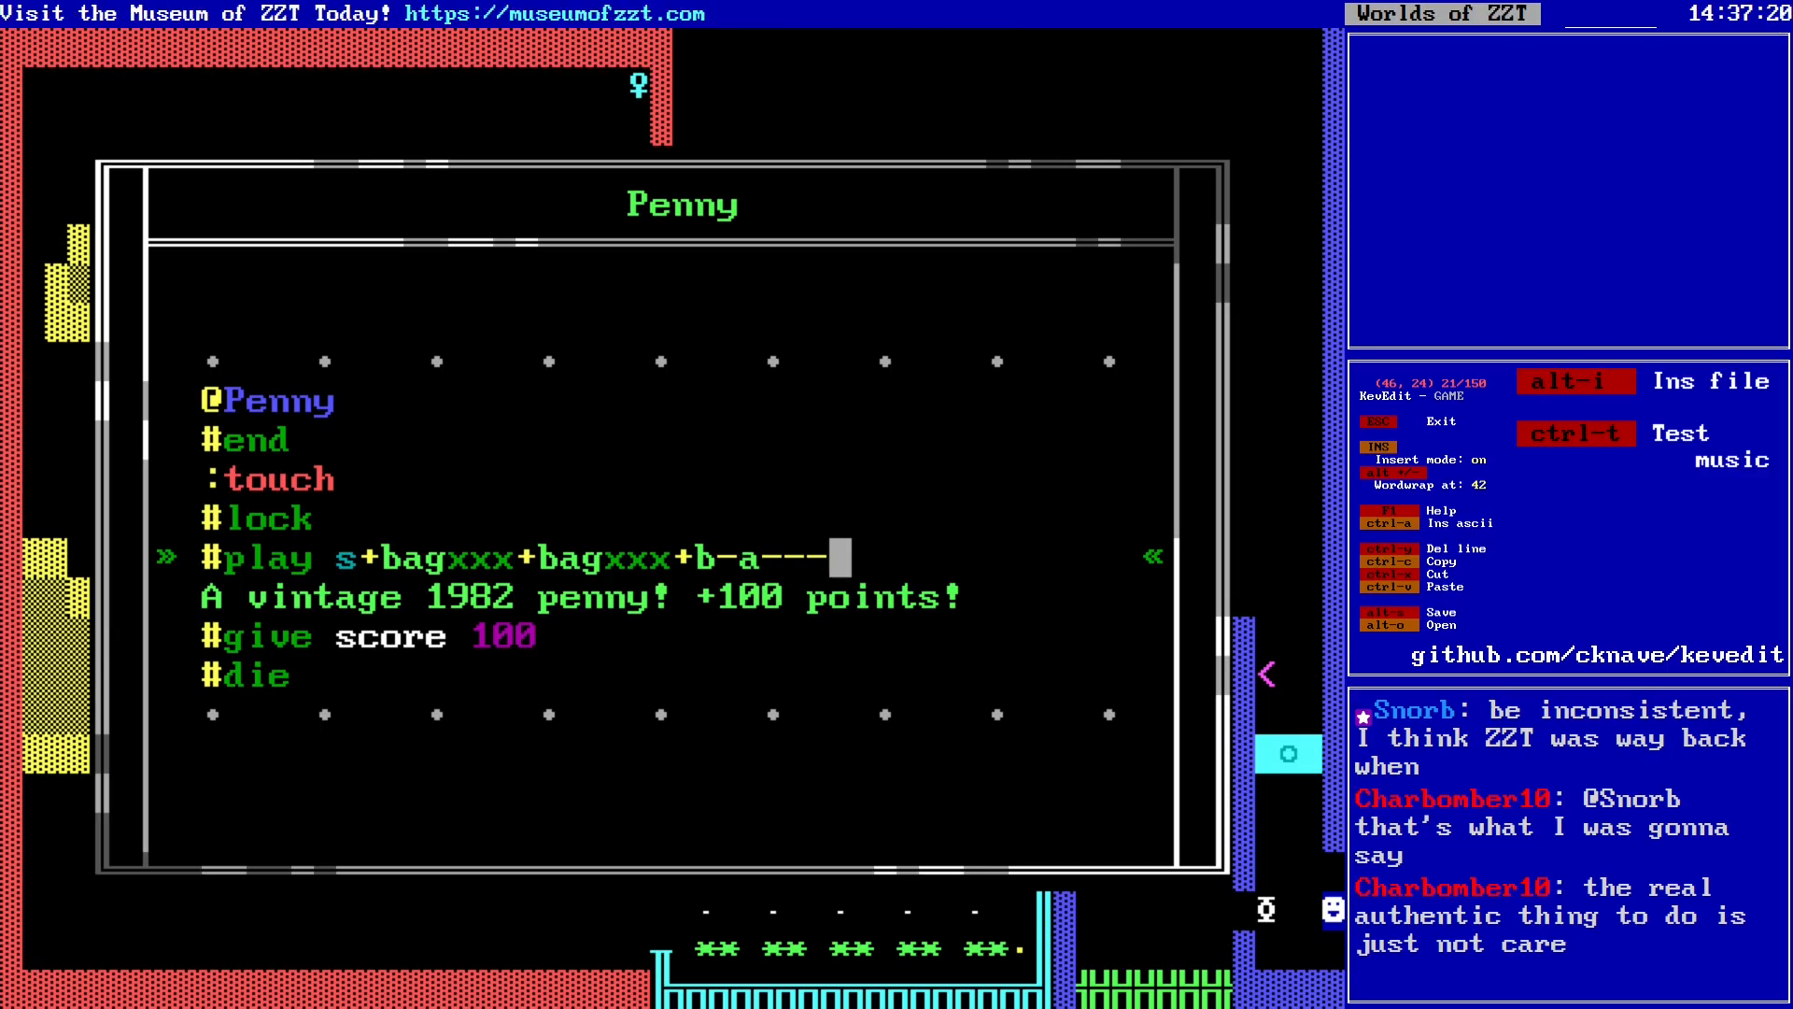
pyautogui.write('a')
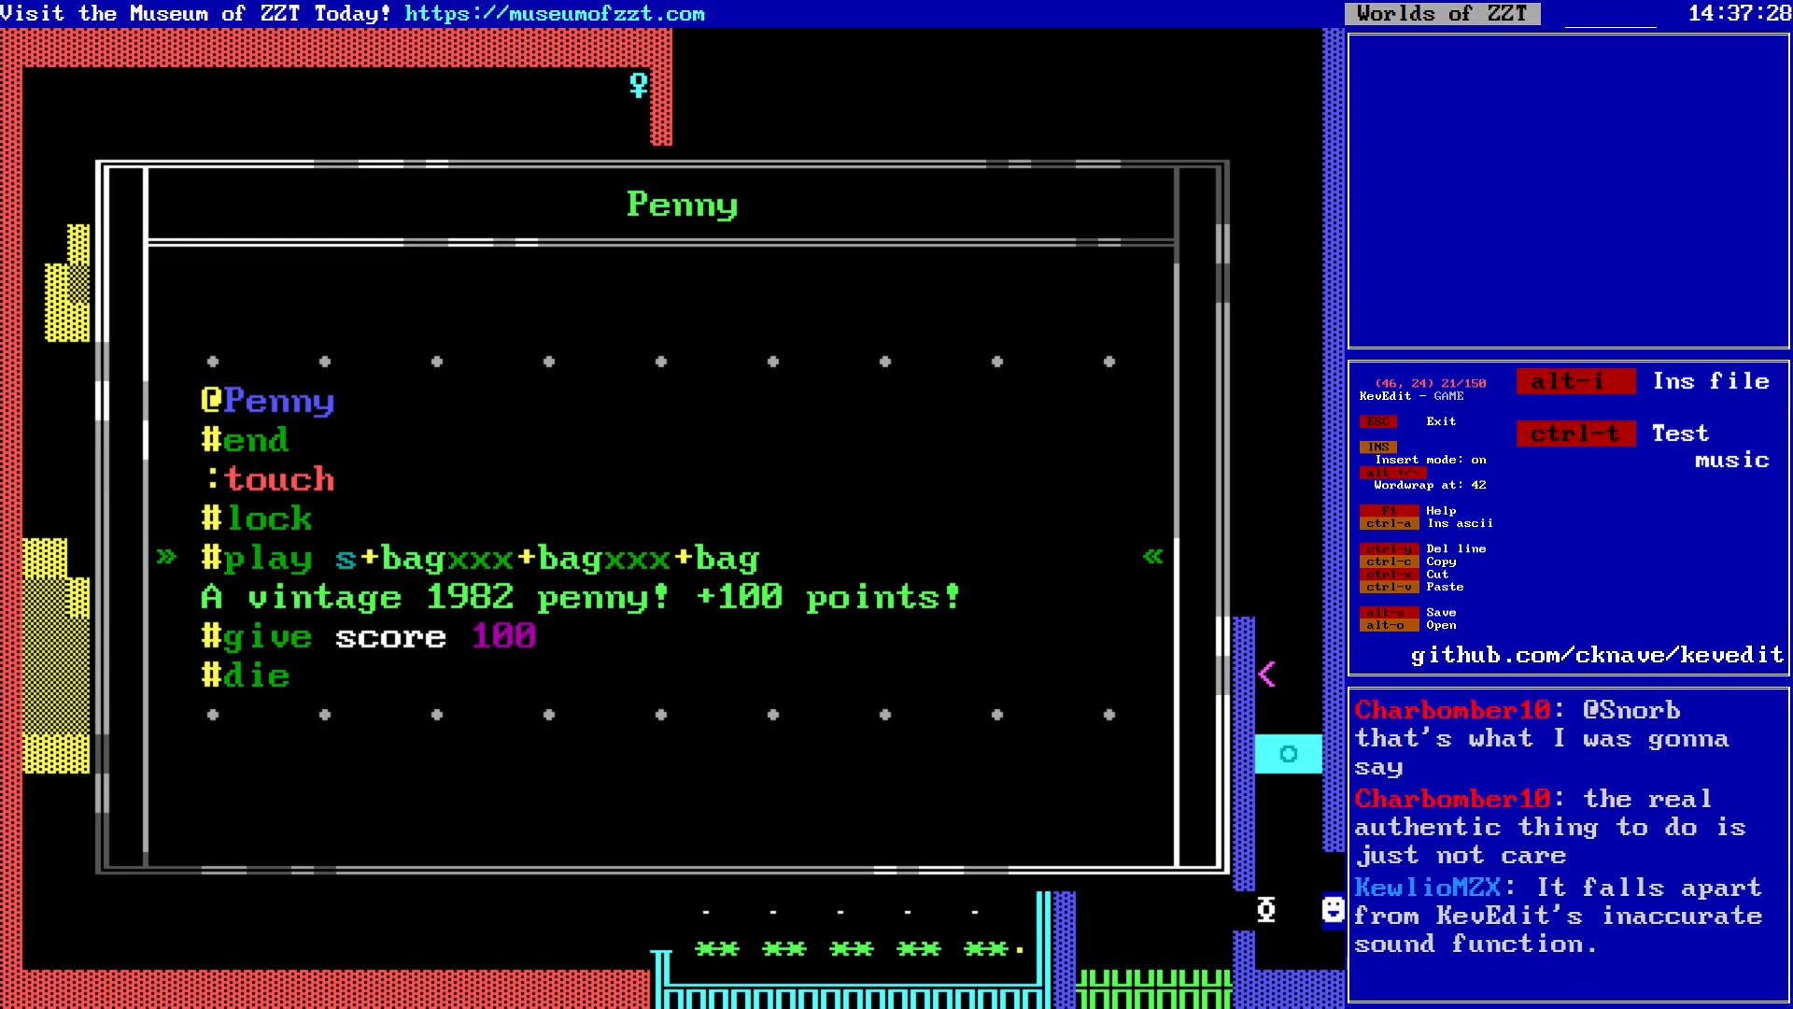
# Step: Insert an exclamation mark before the final g so the tune ends in +ba!g, and close the Penny code
pyautogui.write('!')
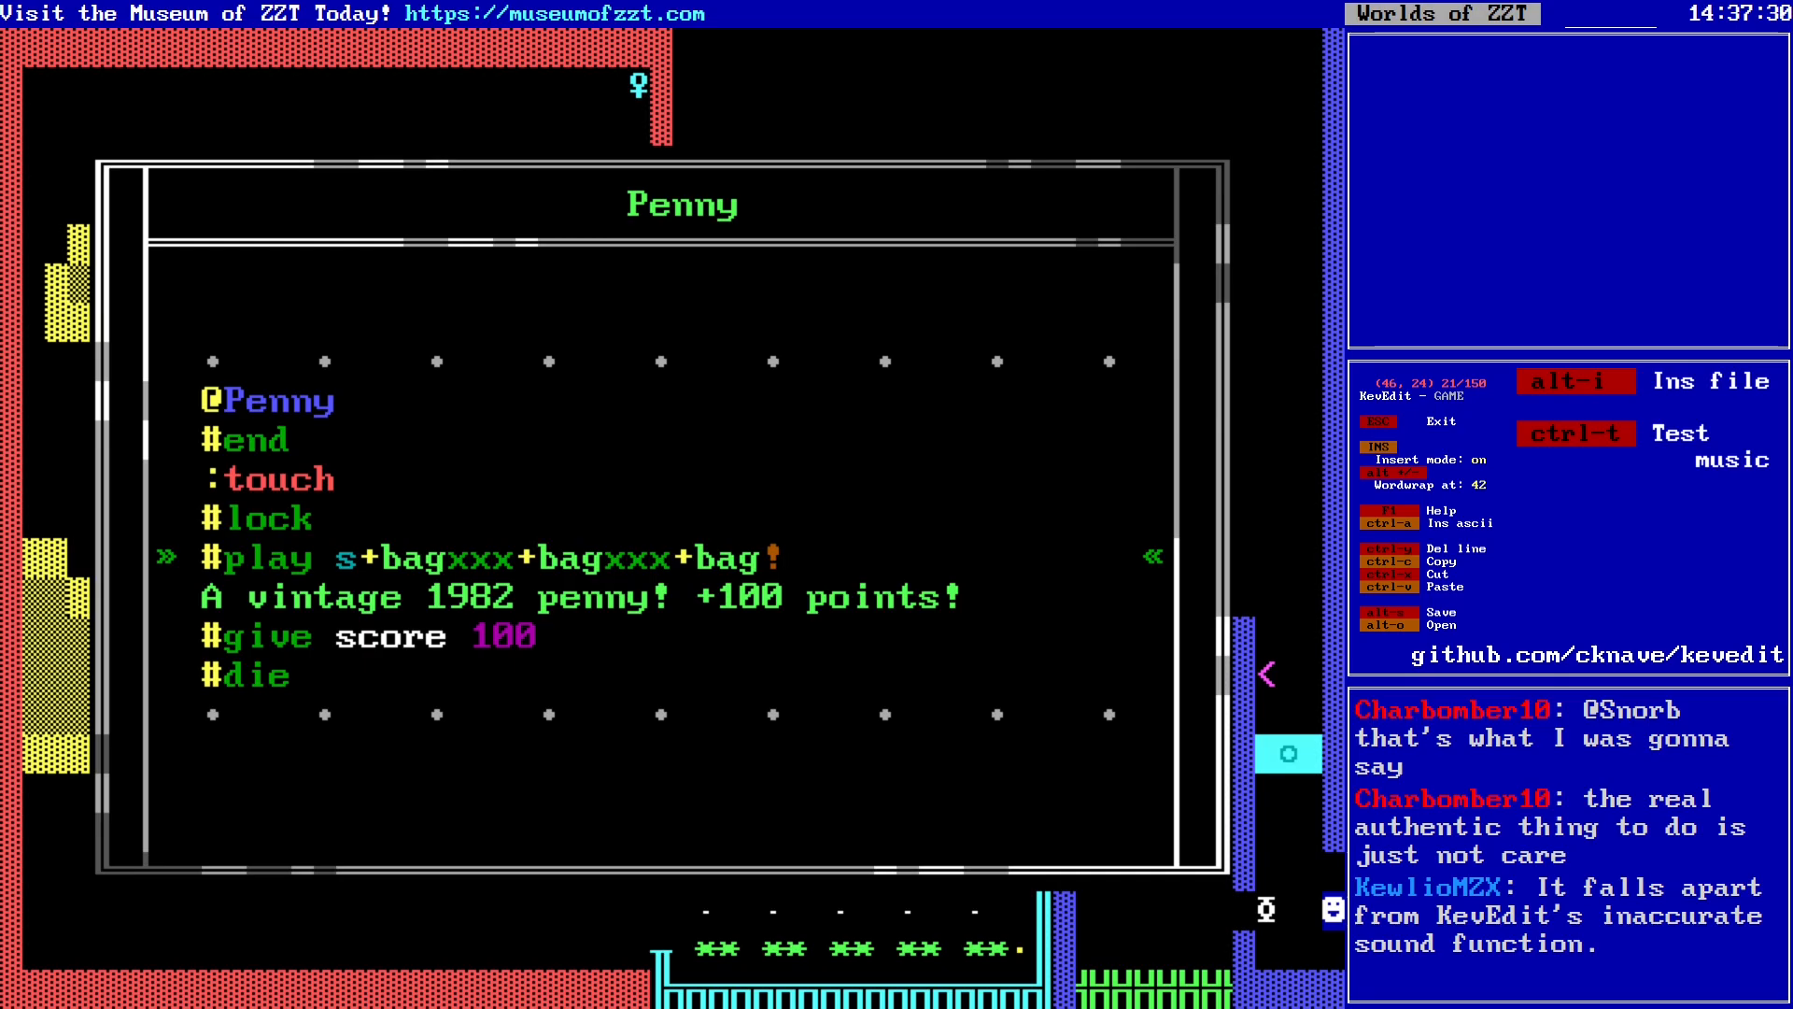
pyautogui.press('BackSpace')
pyautogui.press('Left')
pyautogui.write('!')
pyautogui.press('Right')
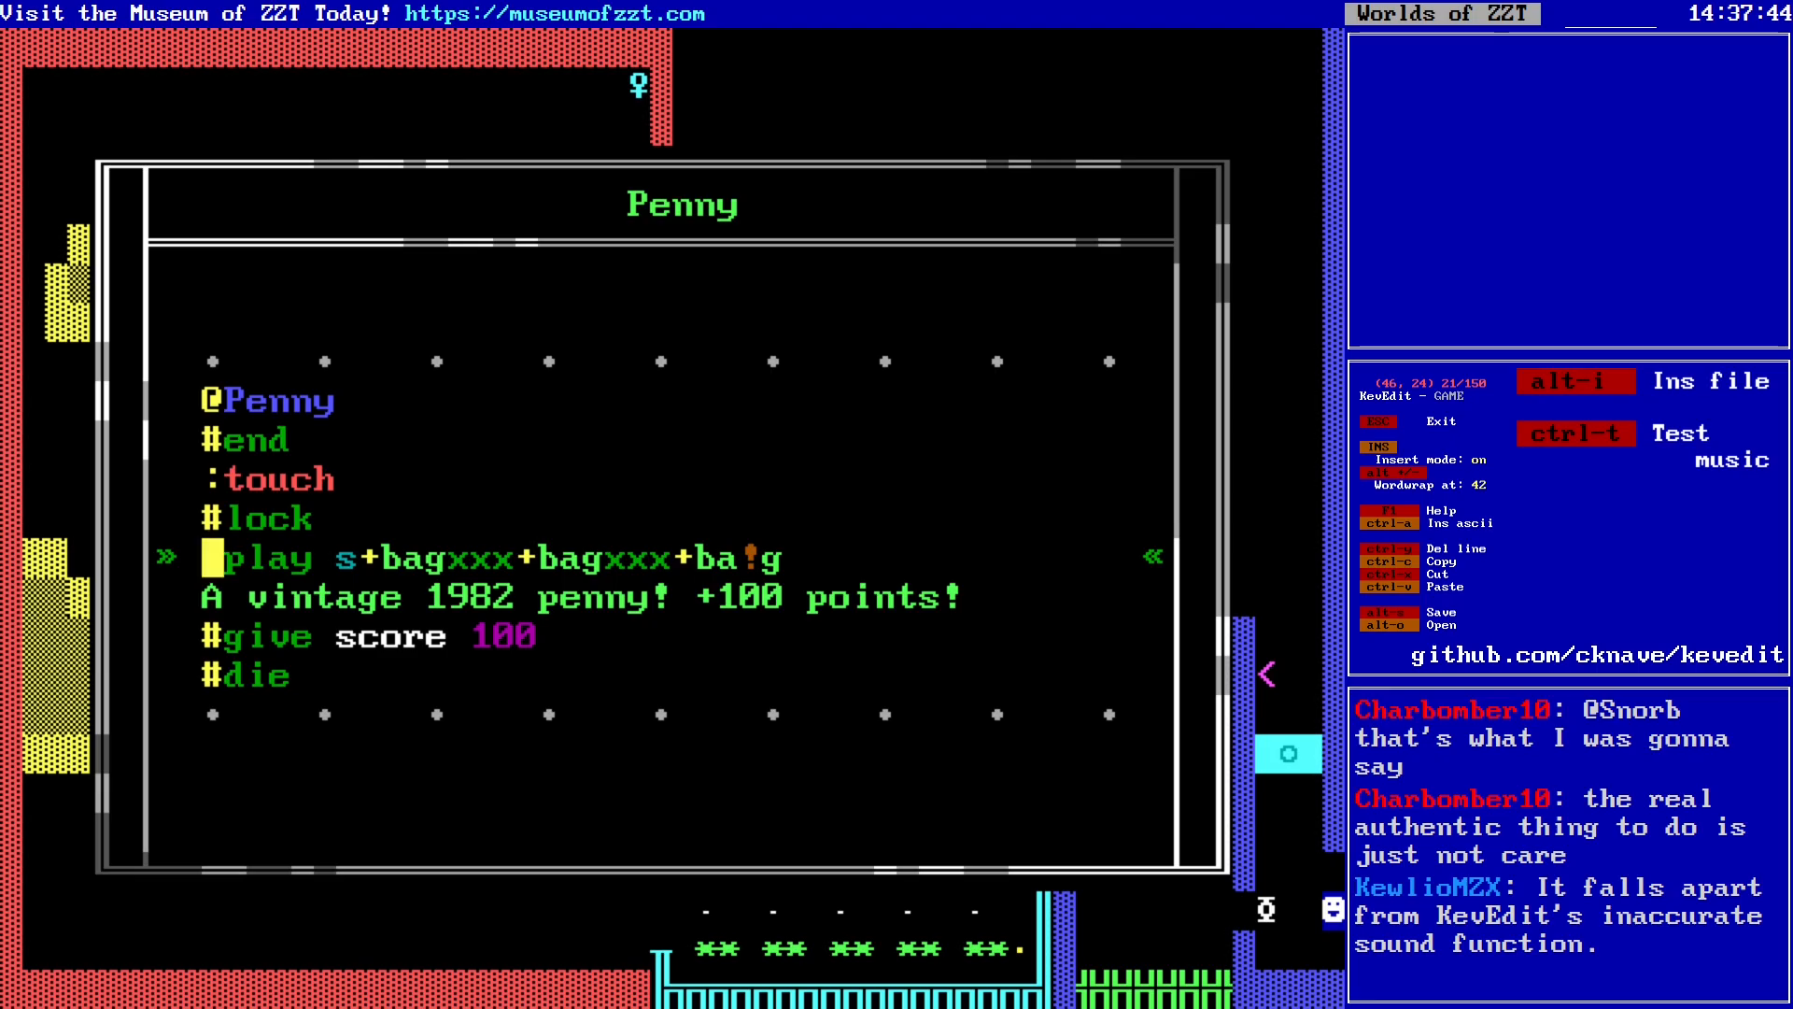
pyautogui.press('Escape')
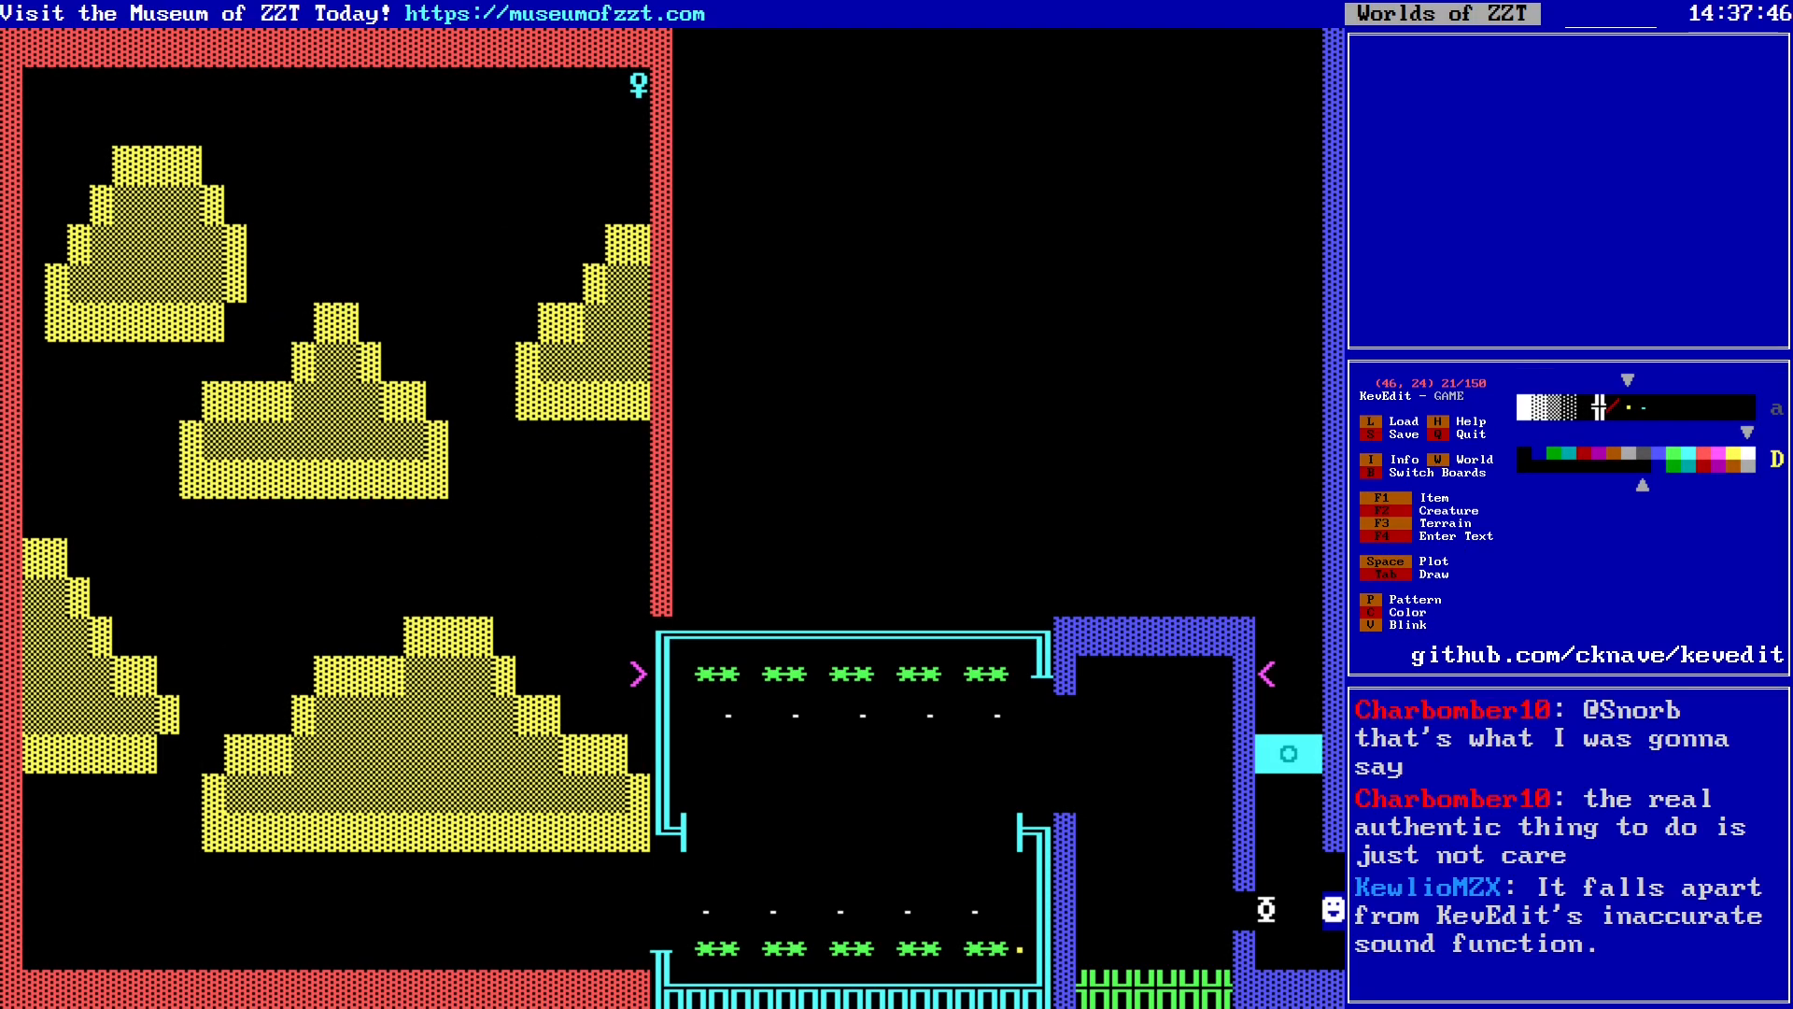
pyautogui.press('Up')
pyautogui.press('Down')
pyautogui.press('Left')
pyautogui.press('Left')
pyautogui.press('Left')
pyautogui.press('Left')
pyautogui.press('Left')
pyautogui.press('Left')
pyautogui.press('Left')
pyautogui.press('Left')
pyautogui.press('Left')
pyautogui.press('Left')
pyautogui.press('Left')
pyautogui.press('Left')
pyautogui.press('Up')
pyautogui.press('Up')
pyautogui.press('Up')
pyautogui.press('Up')
pyautogui.press('Up')
pyautogui.press('Left')
pyautogui.press('Left')
pyautogui.press('Left')
pyautogui.press('Up')
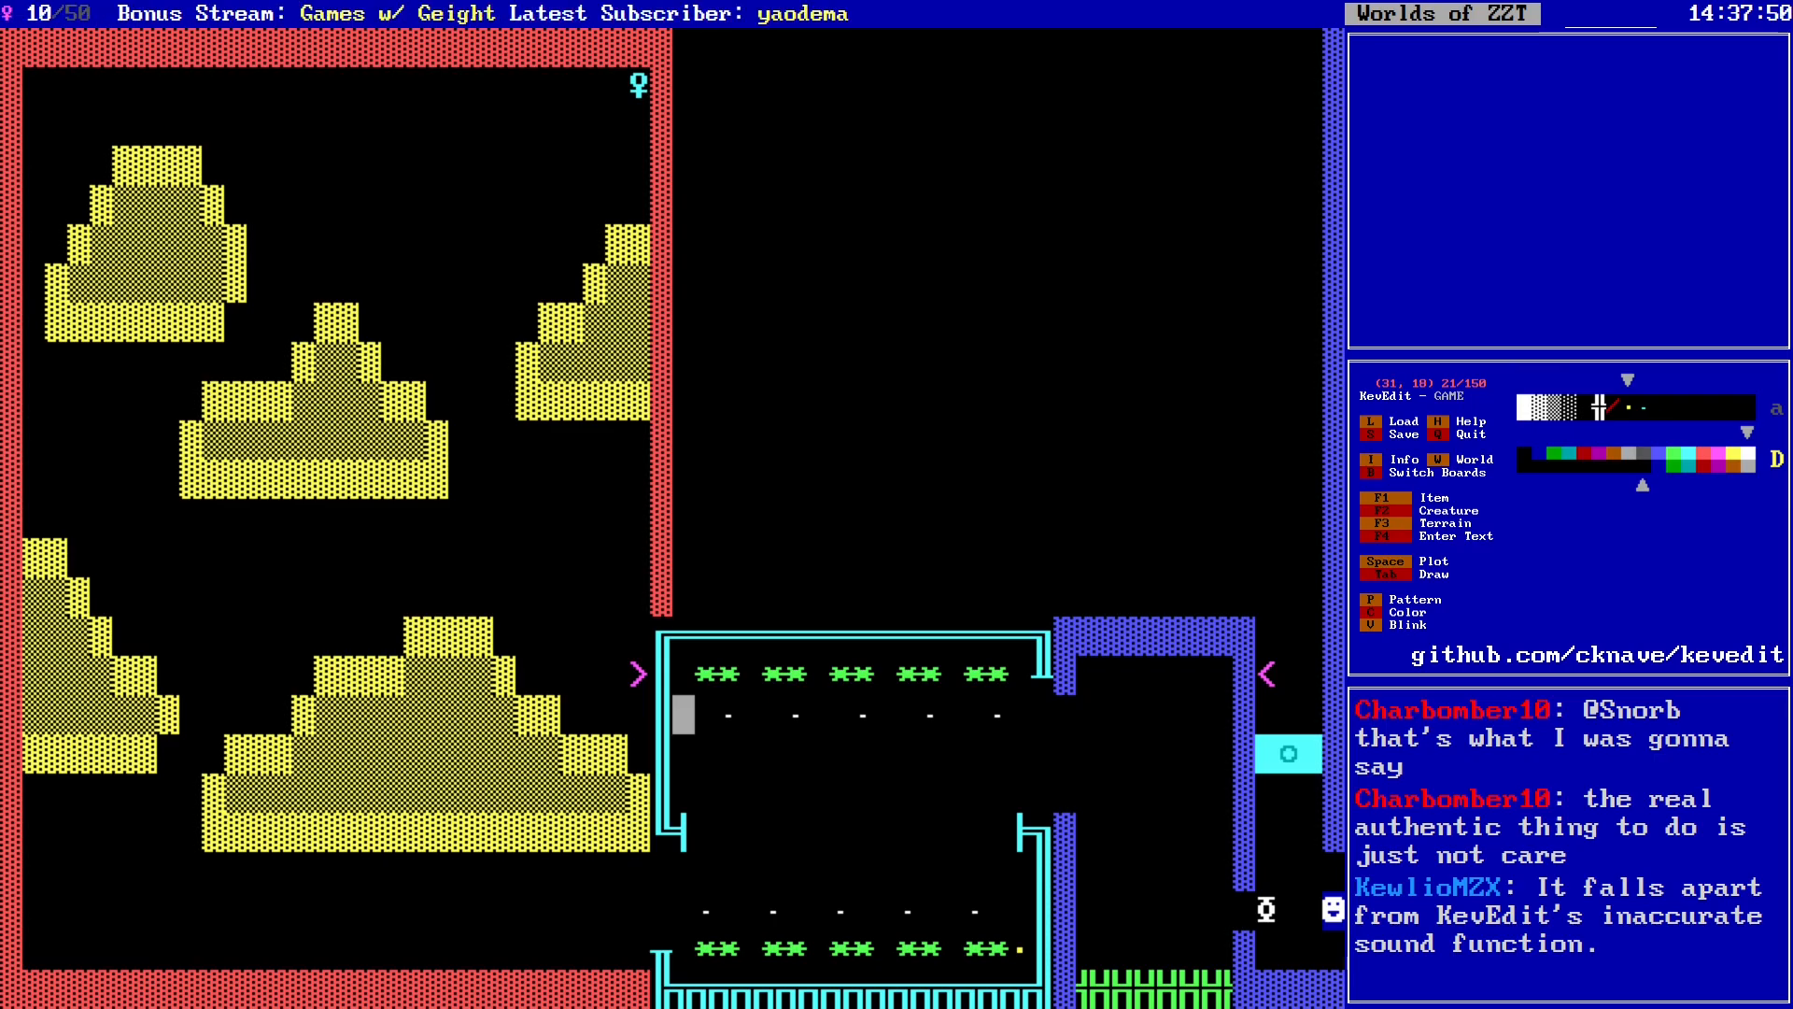
pyautogui.press('Up')
pyautogui.press('Right')
pyautogui.press('Right')
pyautogui.press('Right')
pyautogui.press('Right')
pyautogui.press('Right')
pyautogui.press('Right')
pyautogui.press('Right')
pyautogui.press('Right')
pyautogui.press('Right')
pyautogui.press('Right')
pyautogui.press('Right')
pyautogui.press('Right')
pyautogui.press('Right')
pyautogui.press('Right')
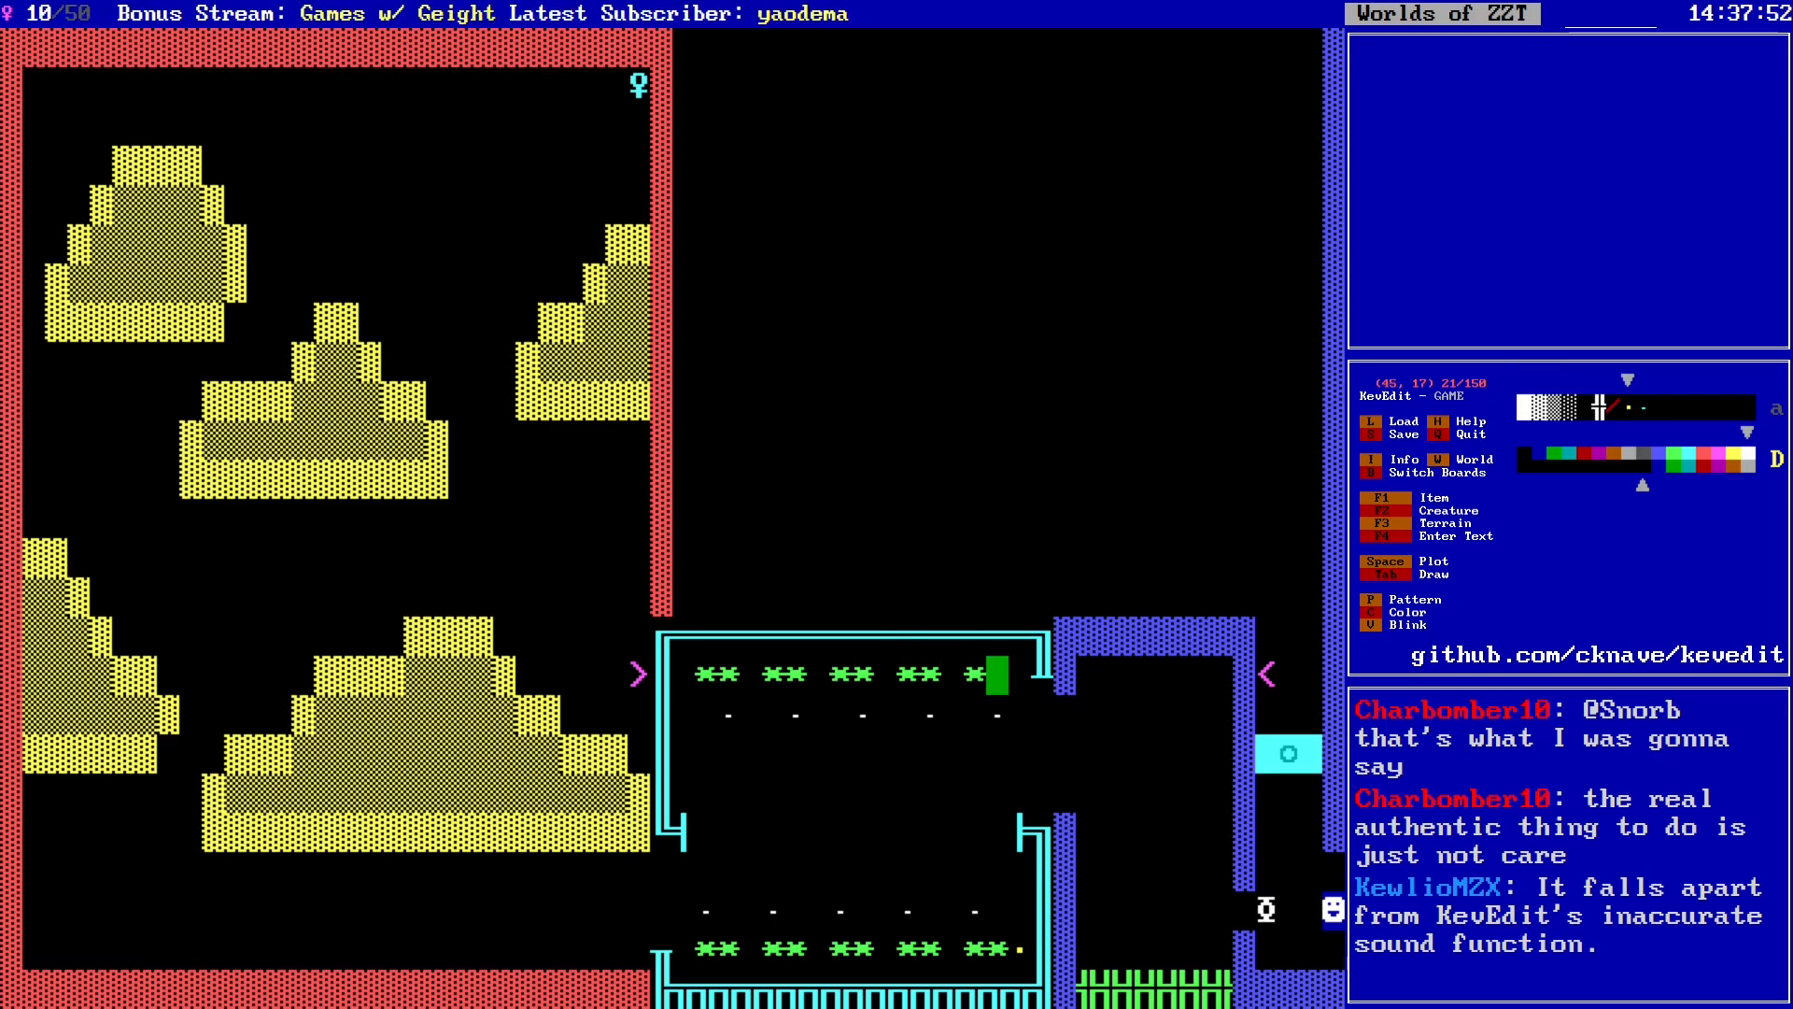
# Step: Reopen the penny object's code beside the lower forest row, highlight the whole #play line, and close the code
pyautogui.press('Right')
pyautogui.press('Right')
pyautogui.press('Down')
pyautogui.press('Down')
pyautogui.press('Down')
pyautogui.press('Down')
pyautogui.press('Down')
pyautogui.press('Down')
pyautogui.press('Down')
pyautogui.press('Left')
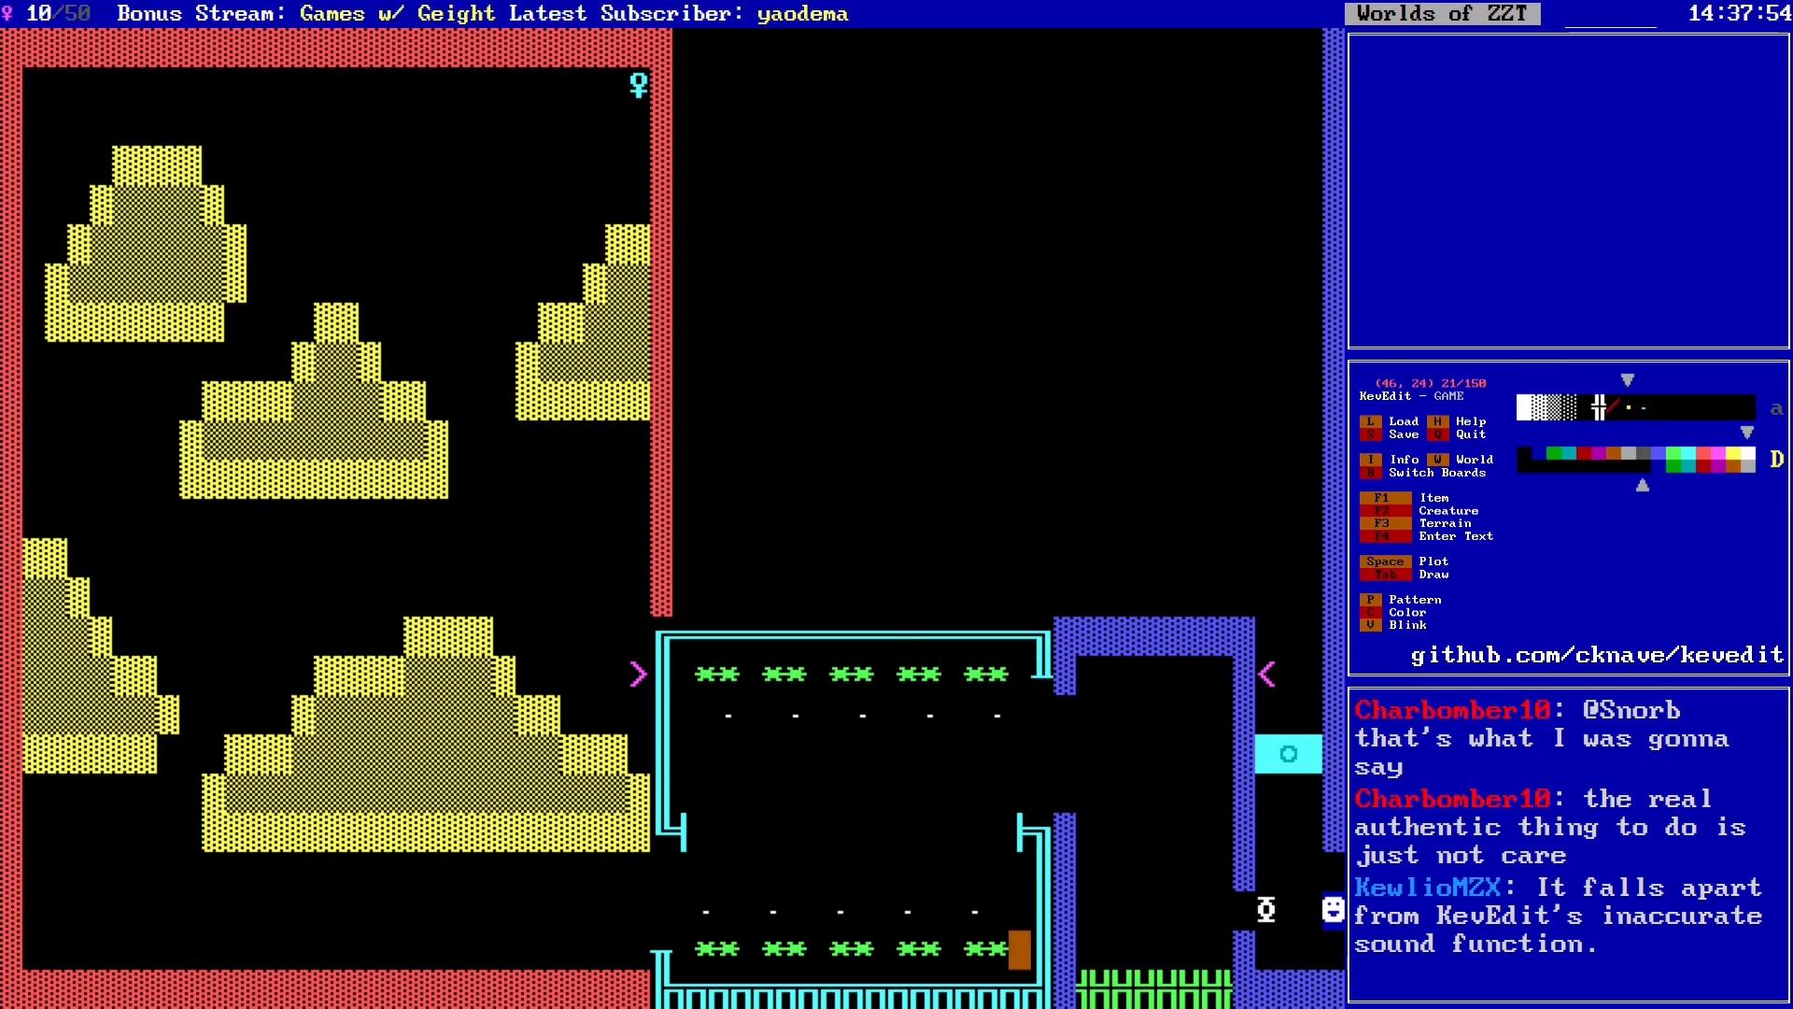
pyautogui.press('Return')
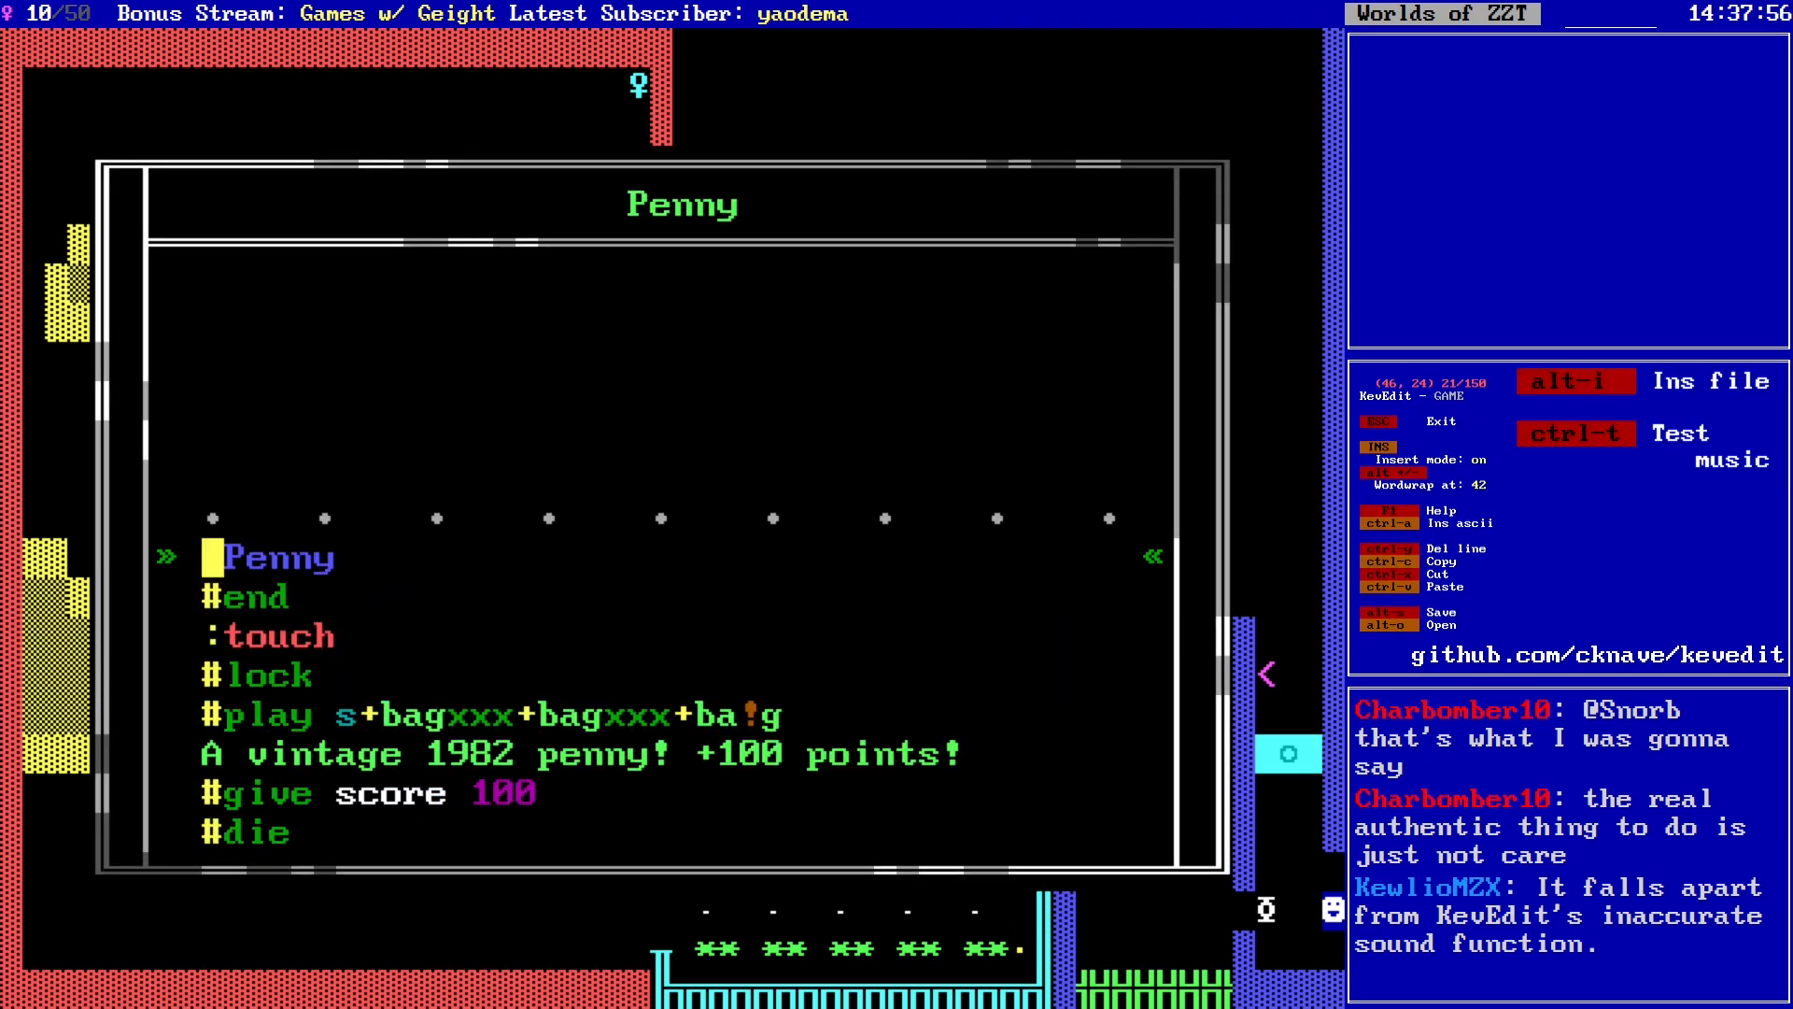
pyautogui.press('Down')
pyautogui.press('Down')
pyautogui.press('Down')
pyautogui.press('Down')
pyautogui.press('End')
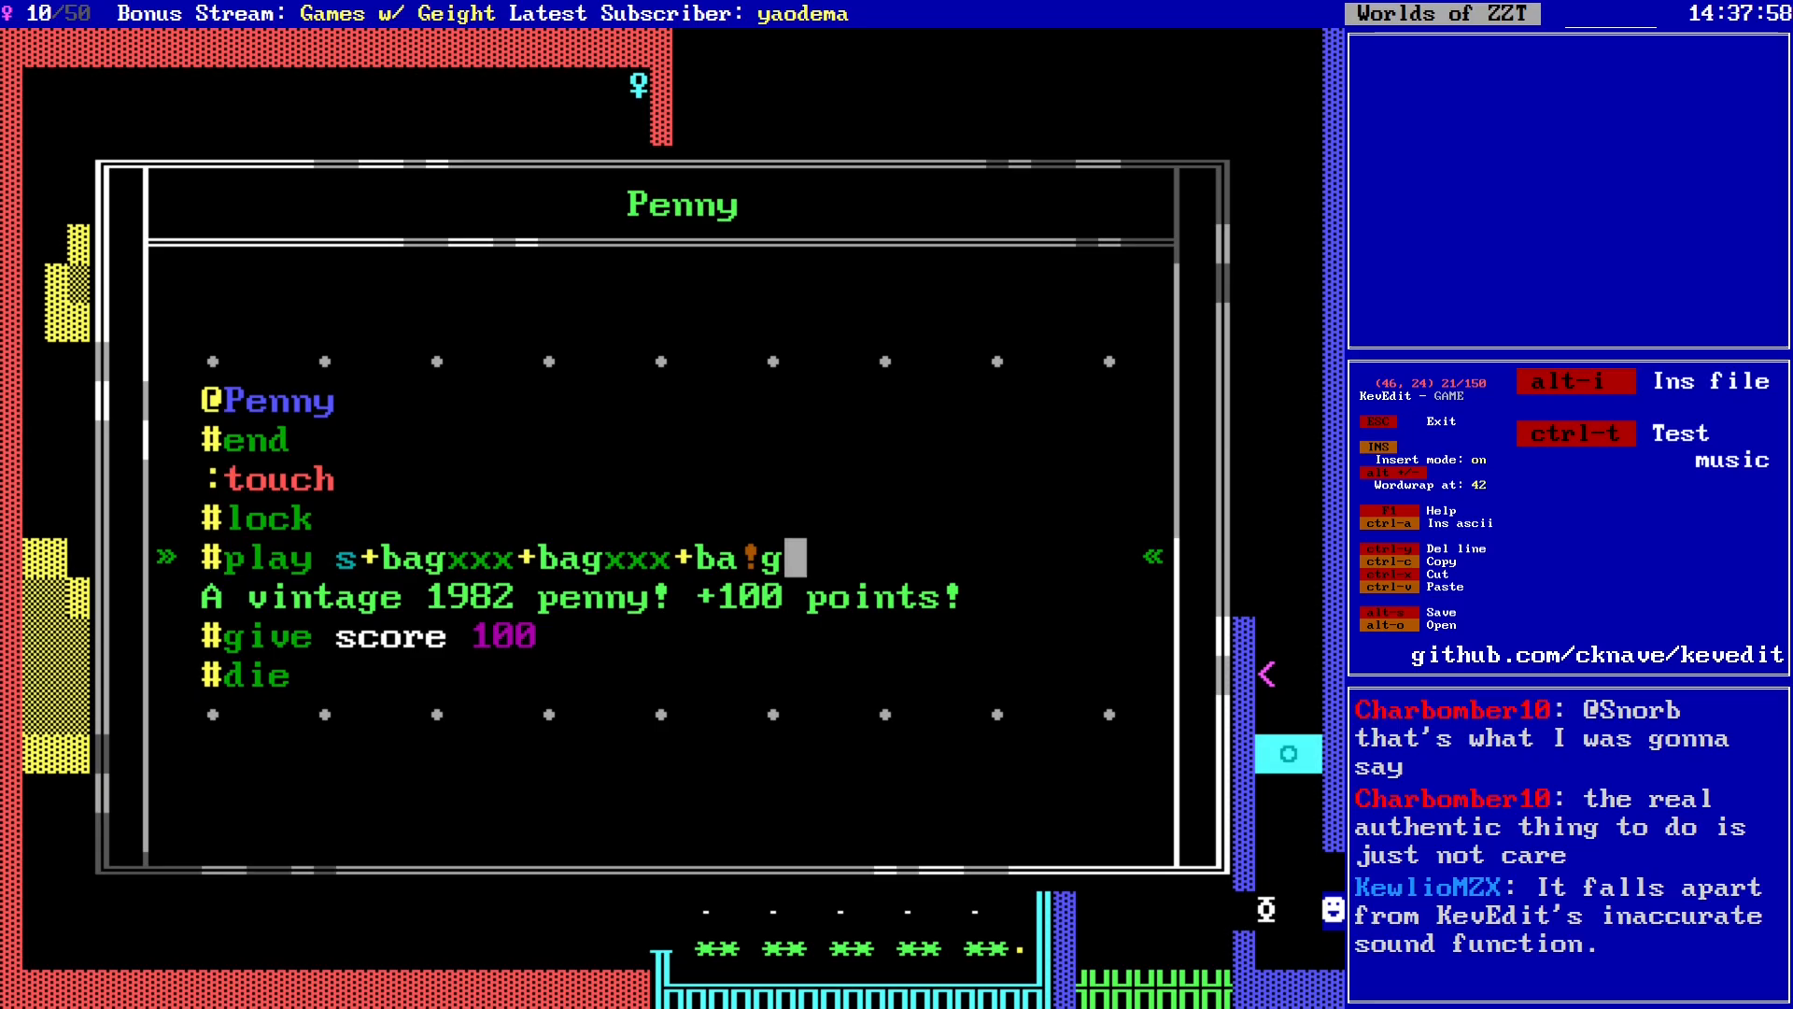
pyautogui.hotkey('shift', 'Home')
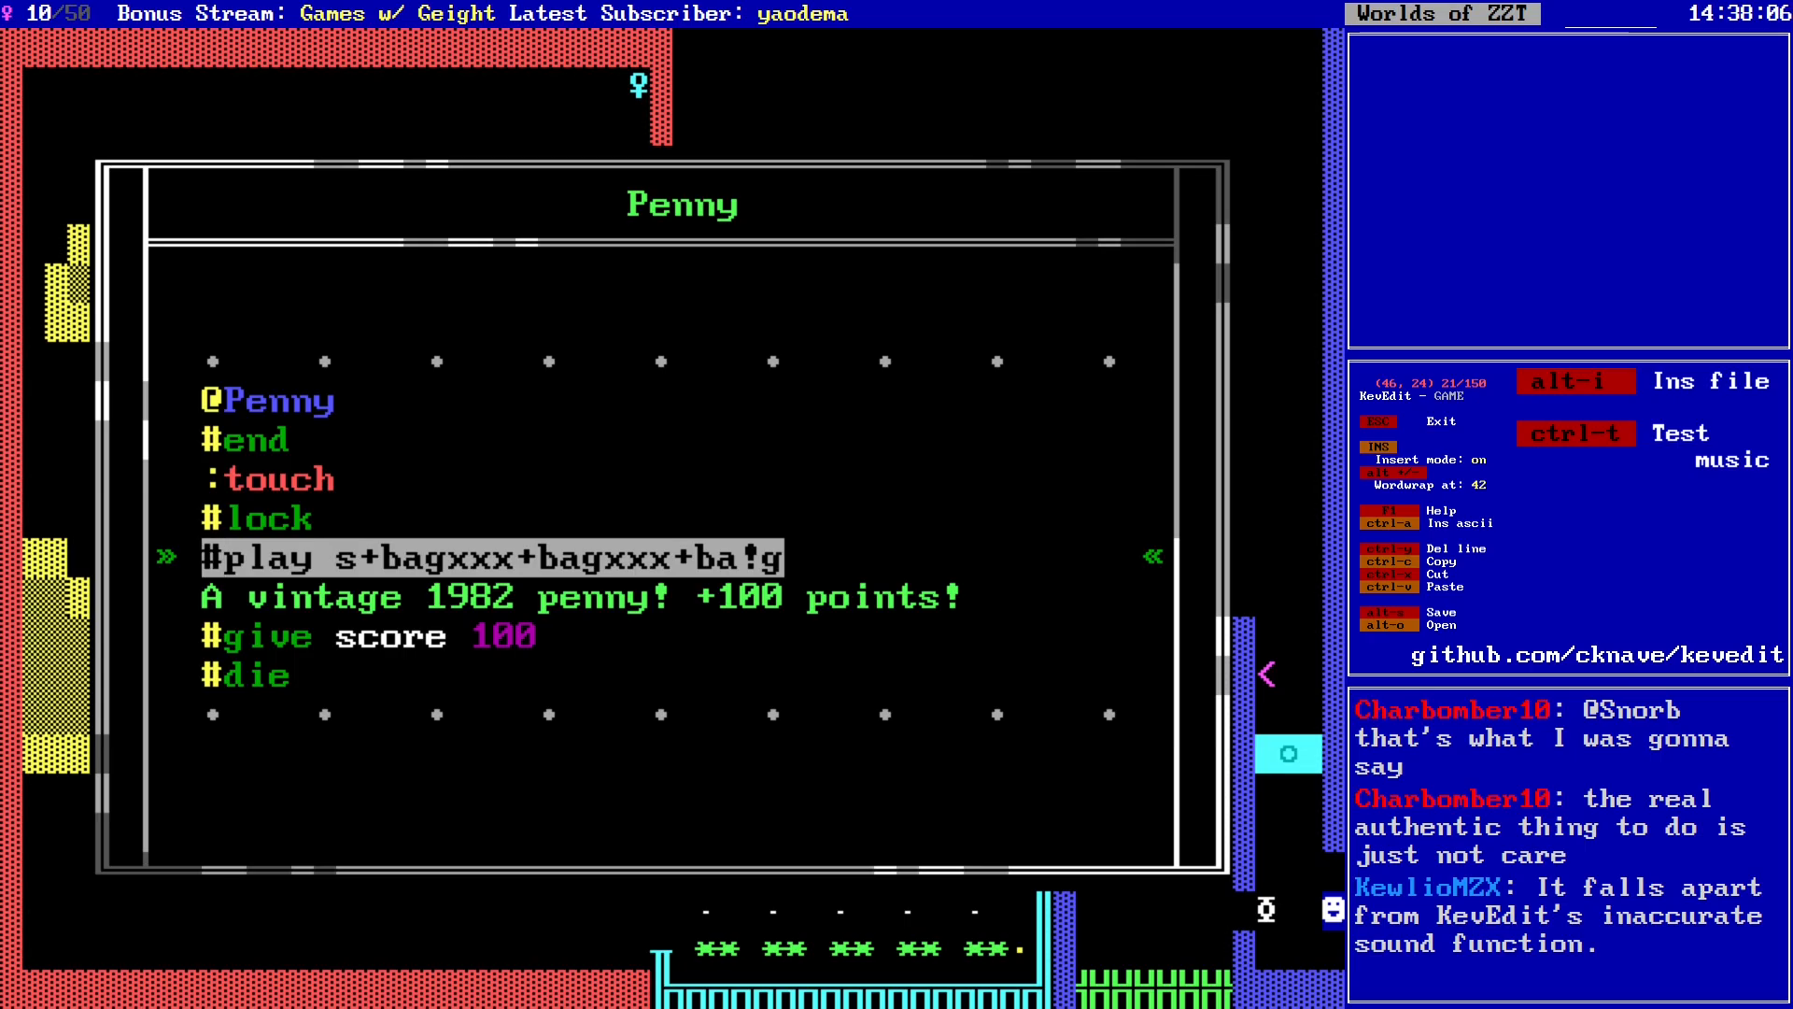
pyautogui.press('Escape')
pyautogui.press('Escape')
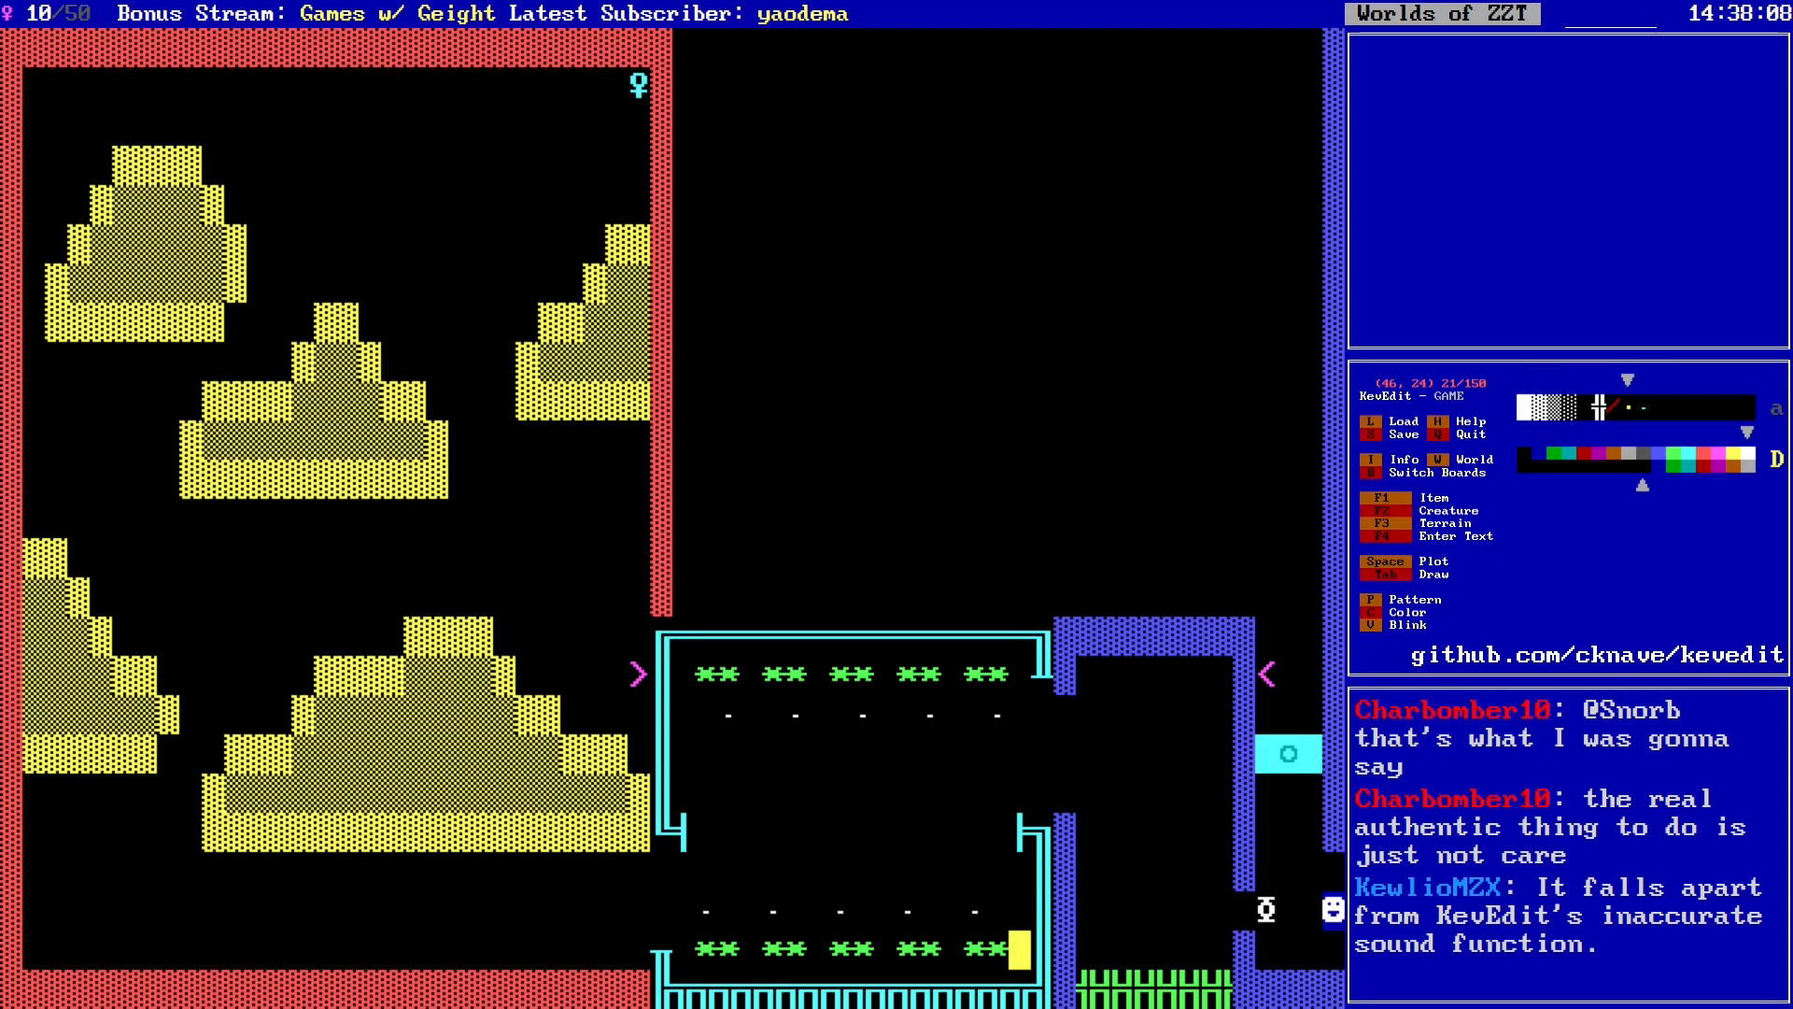
# Step: Place a new yellow object in the empty cell just before the first tree of the cyan room's upper forest row
pyautogui.press('Left')
pyautogui.press('Left')
pyautogui.press('Up')
pyautogui.press('Left')
pyautogui.press('Up')
pyautogui.press('Left')
pyautogui.press('Up')
pyautogui.press('Left')
pyautogui.press('Up')
pyautogui.press('Left')
pyautogui.press('Up')
pyautogui.press('Left')
pyautogui.press('Up')
pyautogui.press('Left')
pyautogui.press('Up')
pyautogui.press('Left')
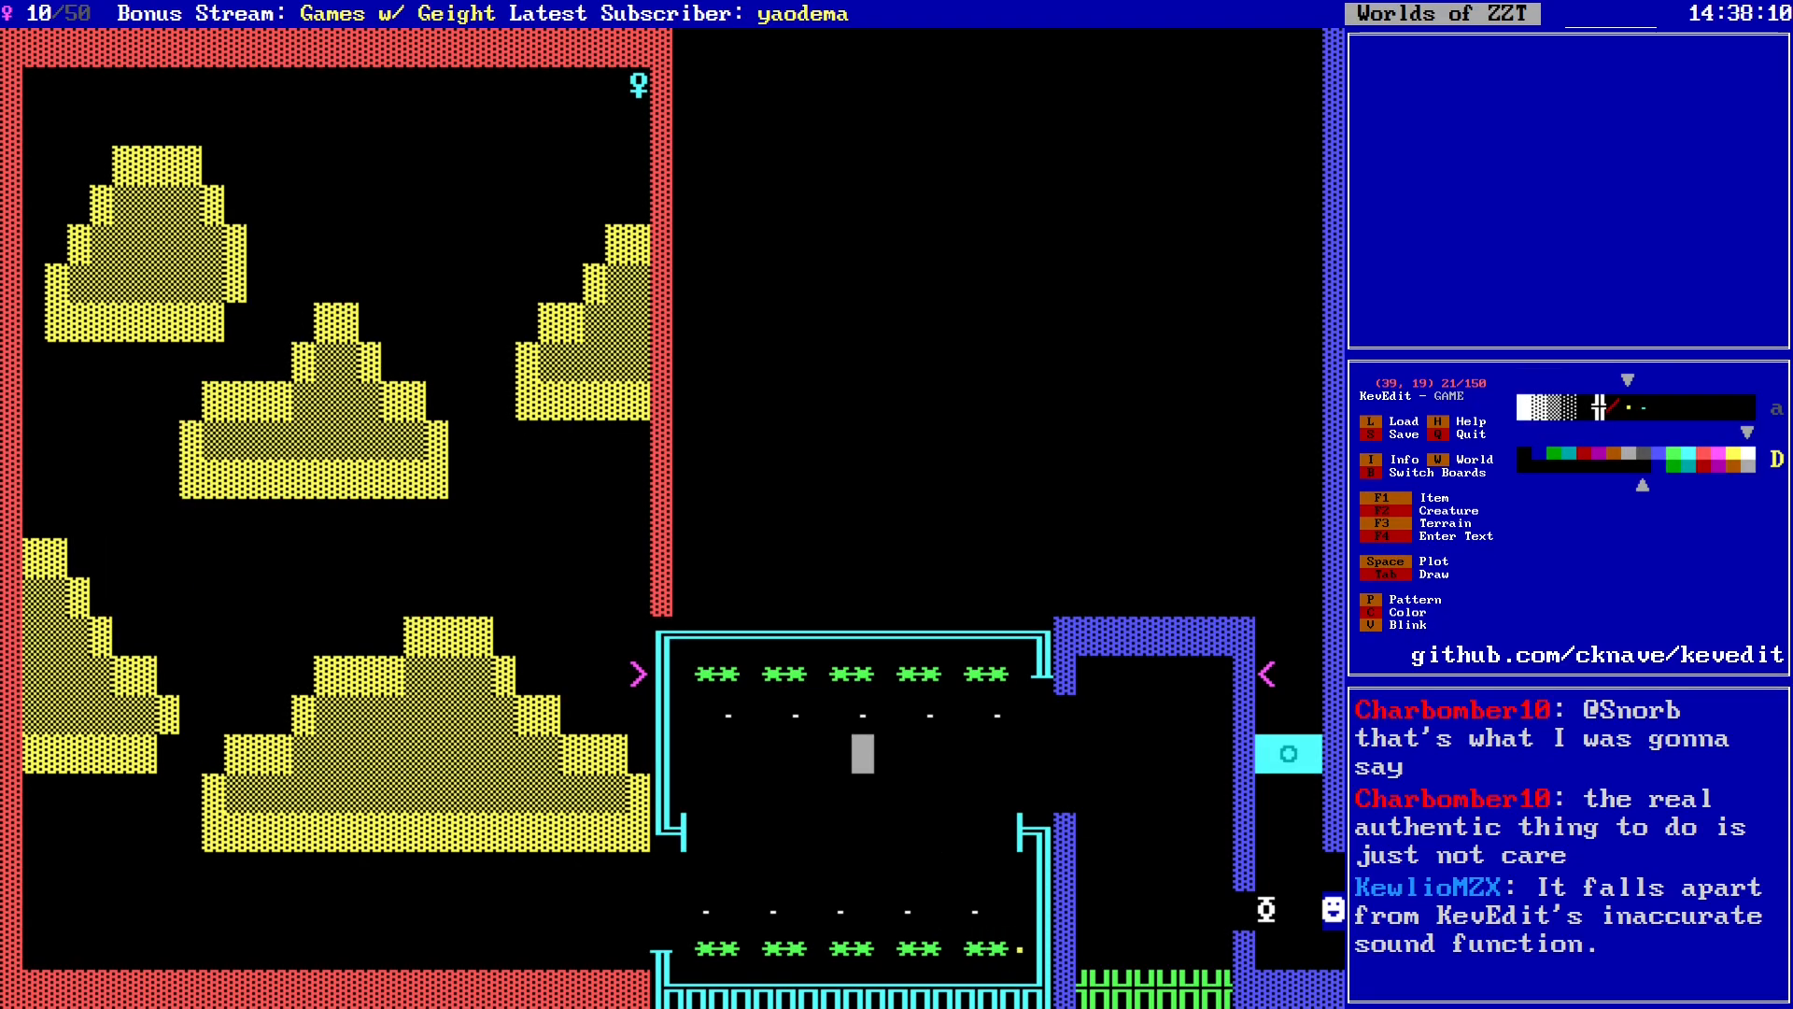
pyautogui.press('Left')
pyautogui.press('Left')
pyautogui.press('Left')
pyautogui.press('Left')
pyautogui.press('Left')
pyautogui.press('Left')
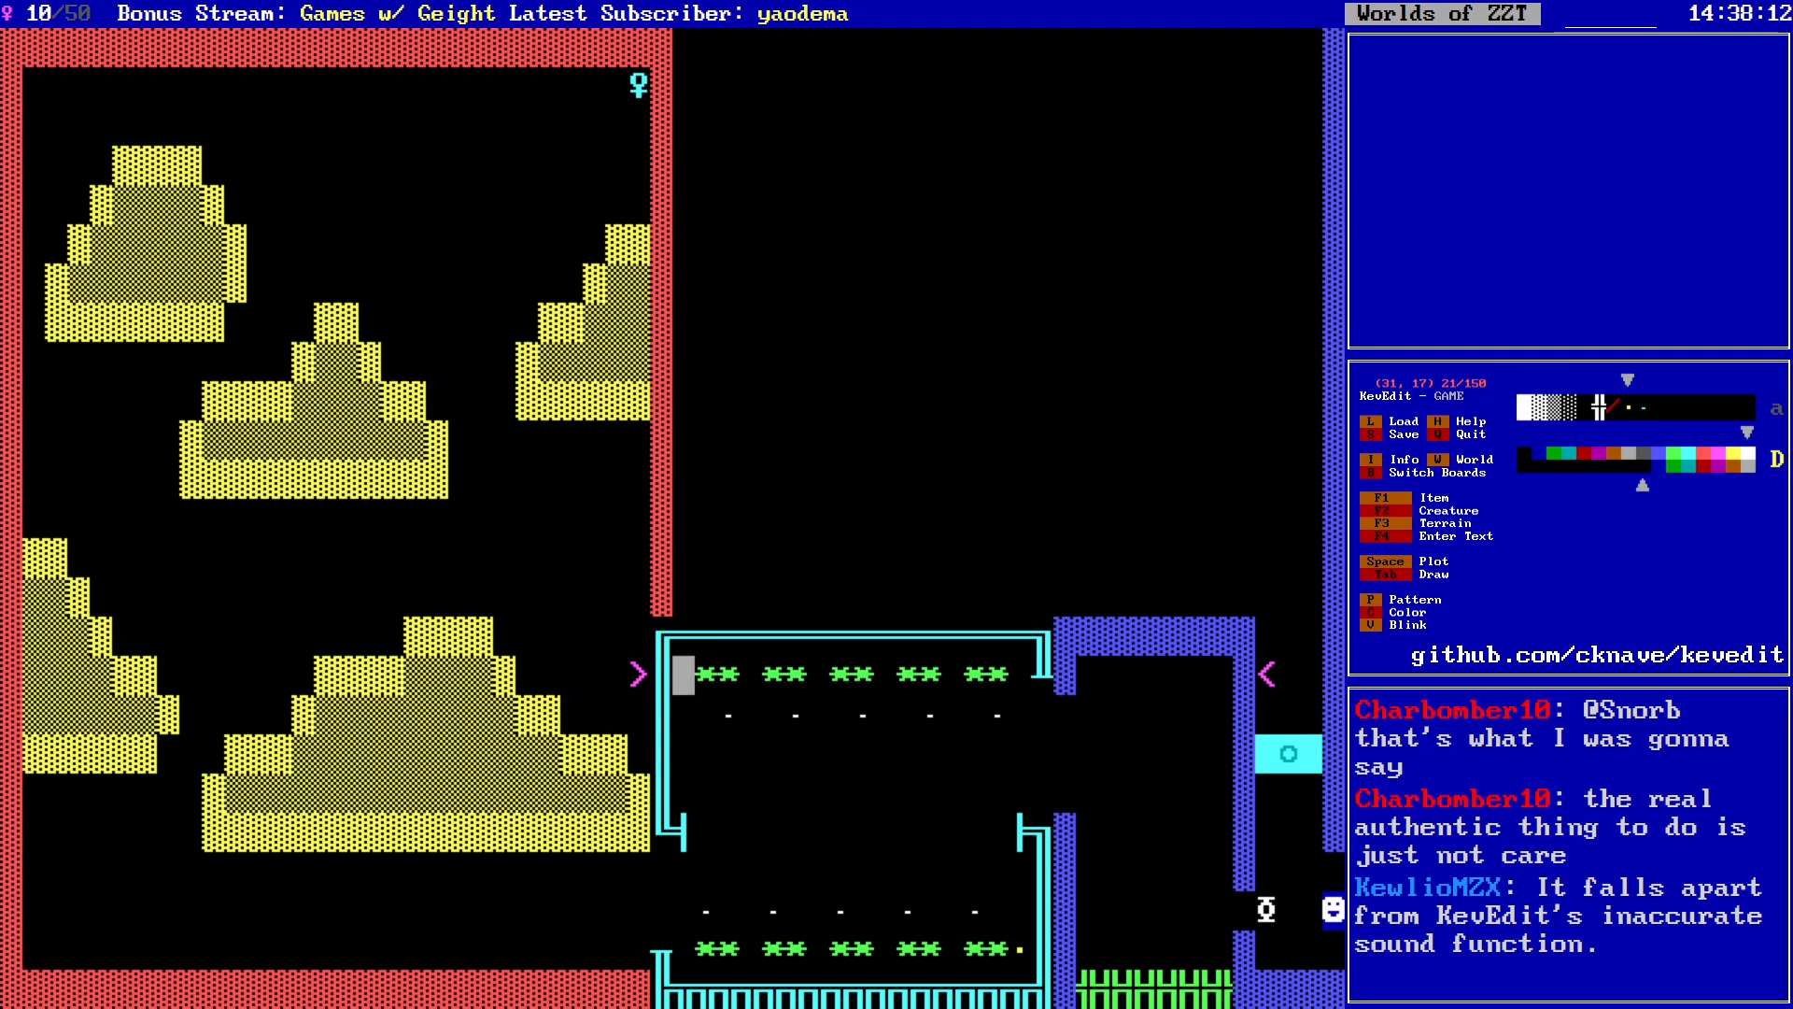
pyautogui.press('Return')
pyautogui.press('Escape')
pyautogui.press('c')
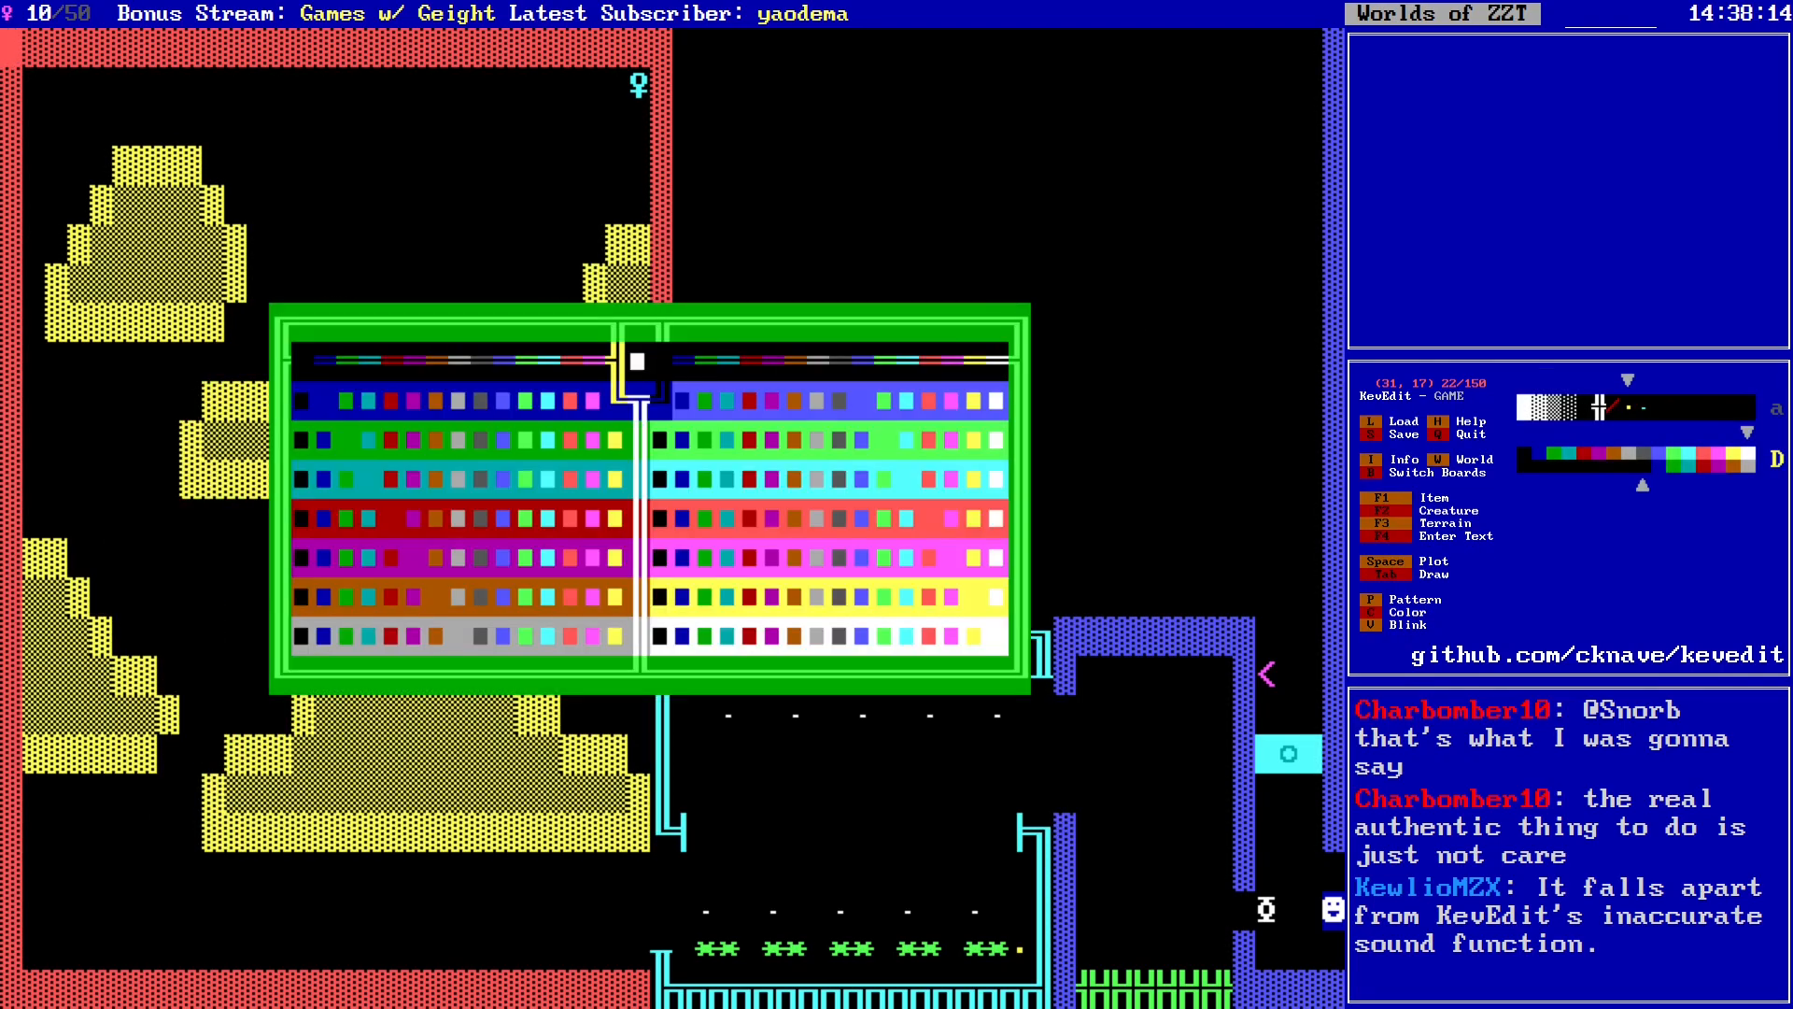
pyautogui.press('Left')
pyautogui.press('Return')
pyautogui.press('F2')
pyautogui.press('o')
pyautogui.press('Return')
# Step: Give the new object character 249 and set its cycle to 1
pyautogui.press('Down')
pyautogui.press('Return')
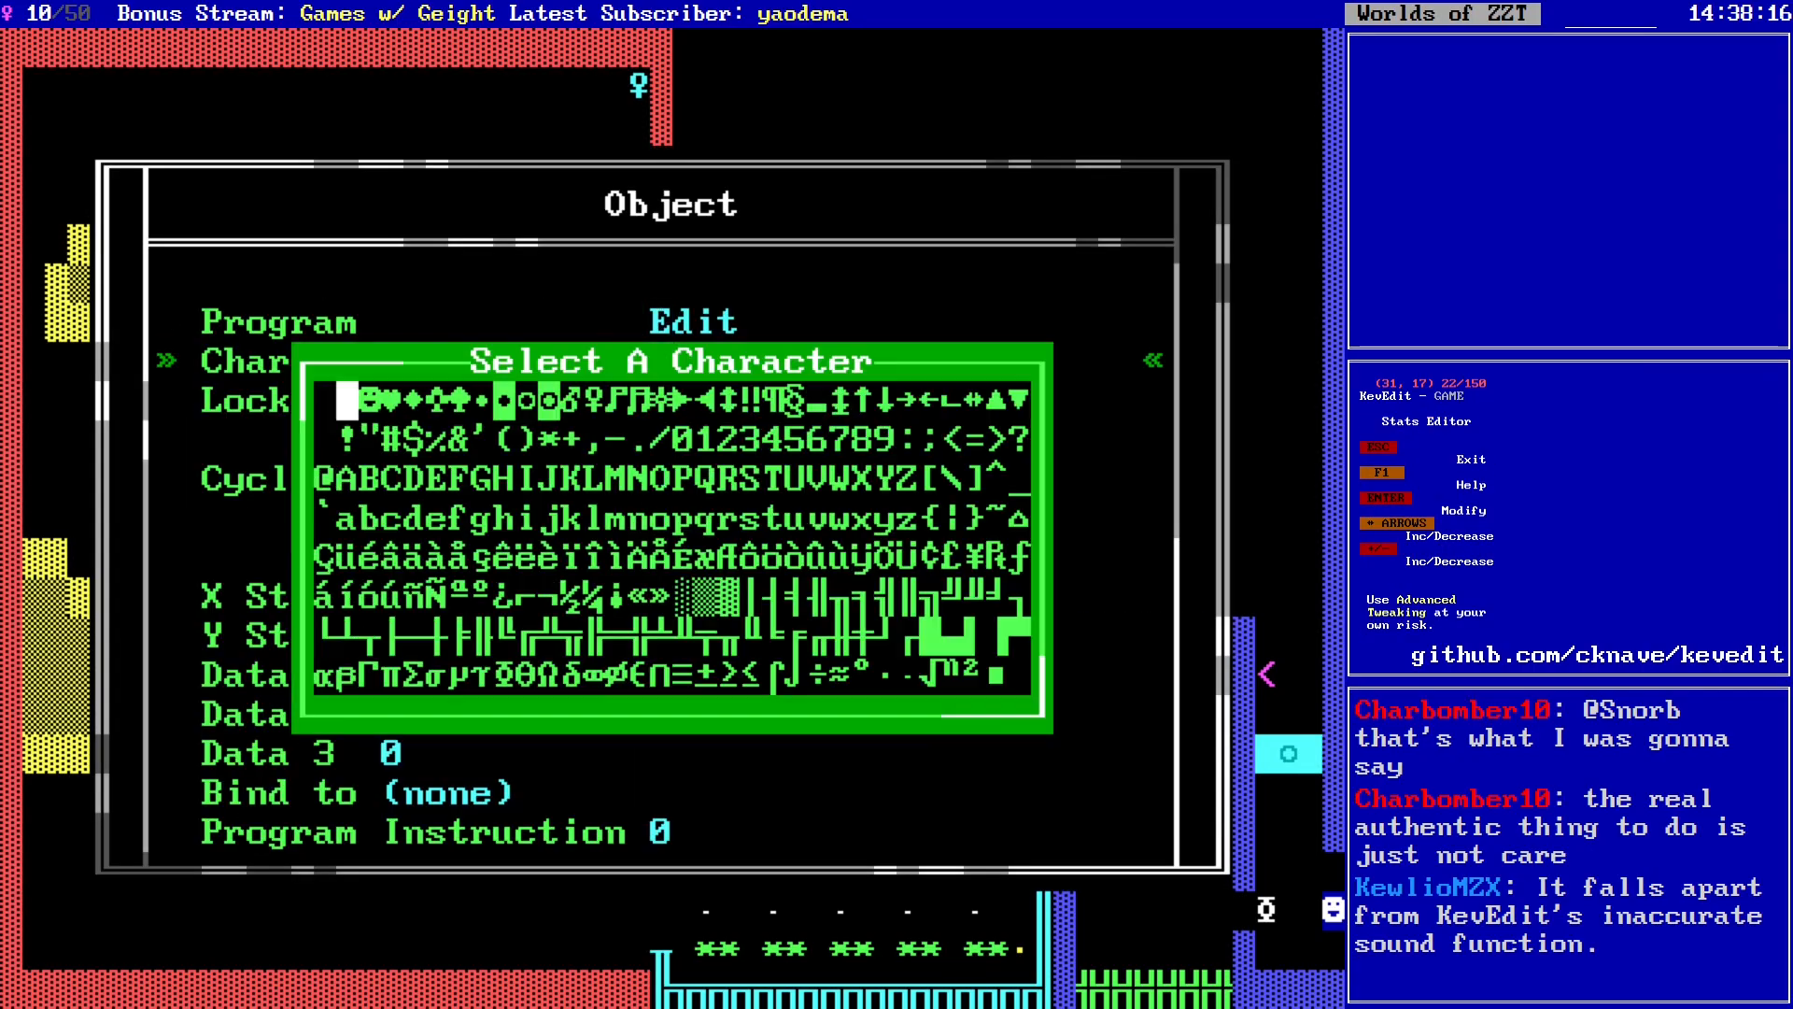
pyautogui.press('Up')
pyautogui.press('Left')
pyautogui.press('Left')
pyautogui.press('Left')
pyautogui.press('Left')
pyautogui.press('Left')
pyautogui.press('Left')
pyautogui.press('Left')
pyautogui.press('Left')
pyautogui.press('Return')
pyautogui.press('Down')
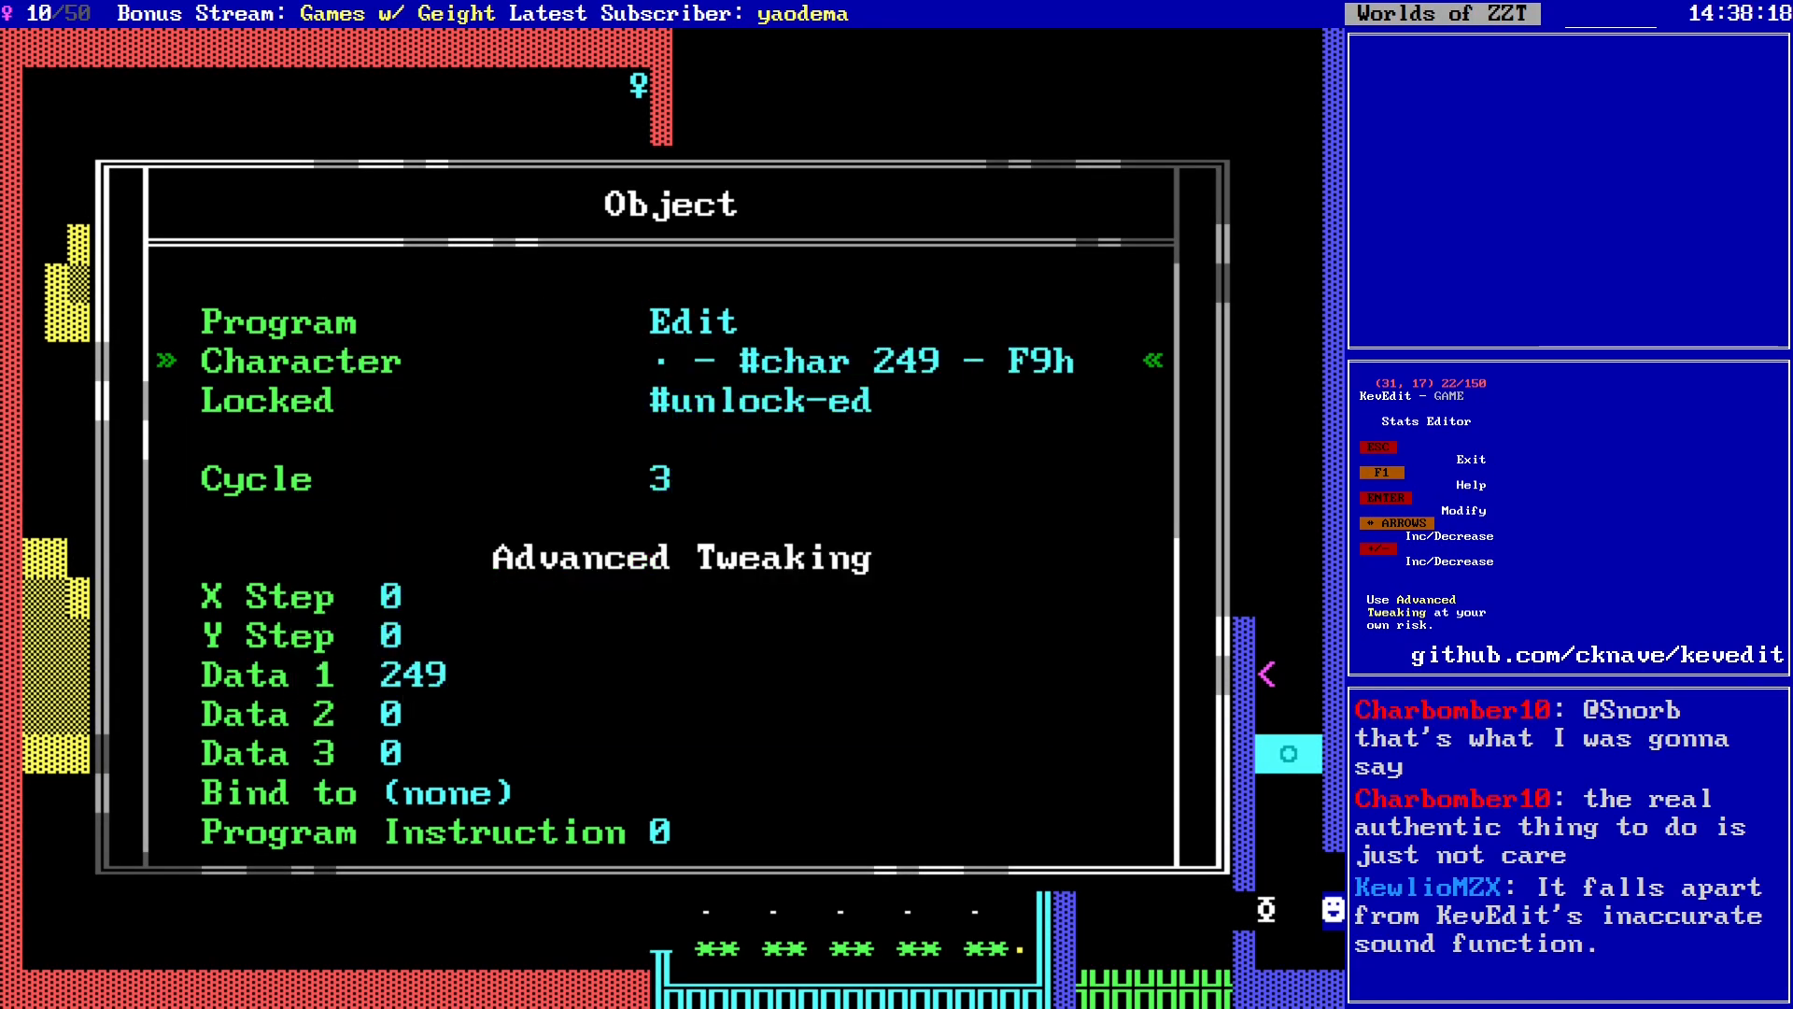
pyautogui.press('Down')
pyautogui.press('Down')
pyautogui.press('Up')
pyautogui.press('Left')
pyautogui.press('Left')
# Step: Write #bind penny as the new object's program and close its settings
pyautogui.press('Up')
pyautogui.press('Up')
pyautogui.press('Up')
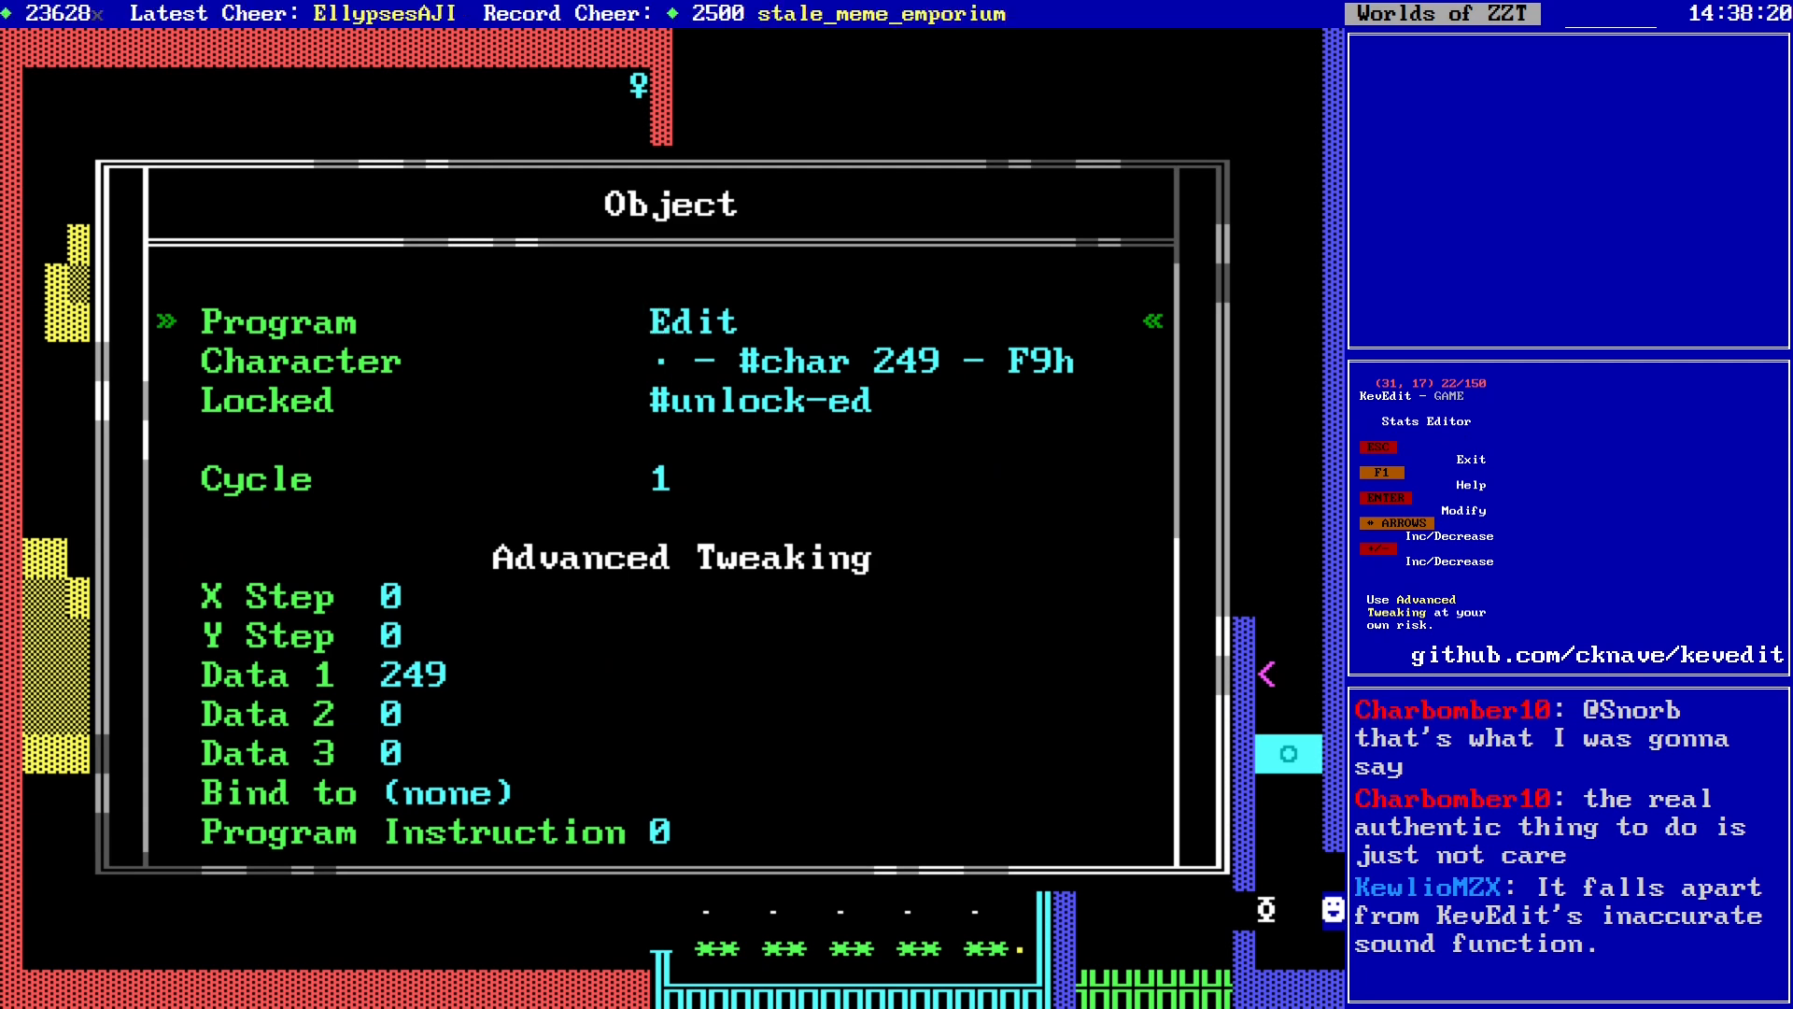
pyautogui.press('Return')
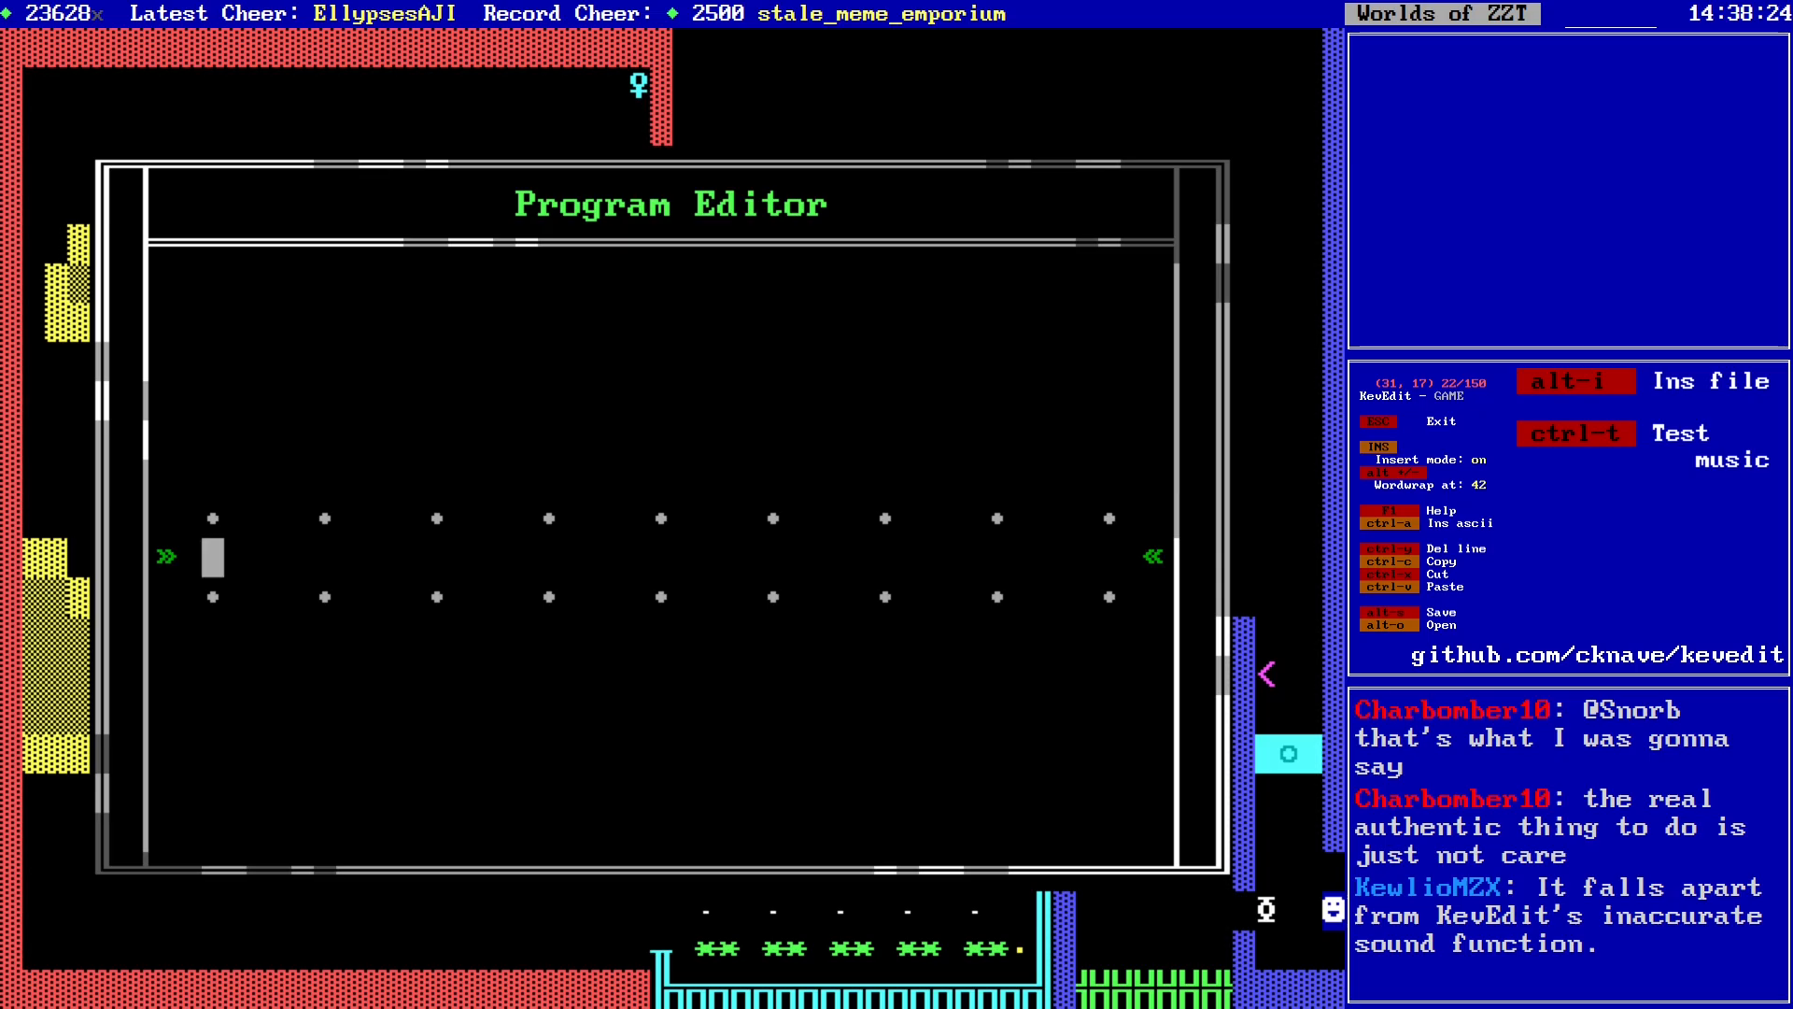
pyautogui.write('#bind penny')
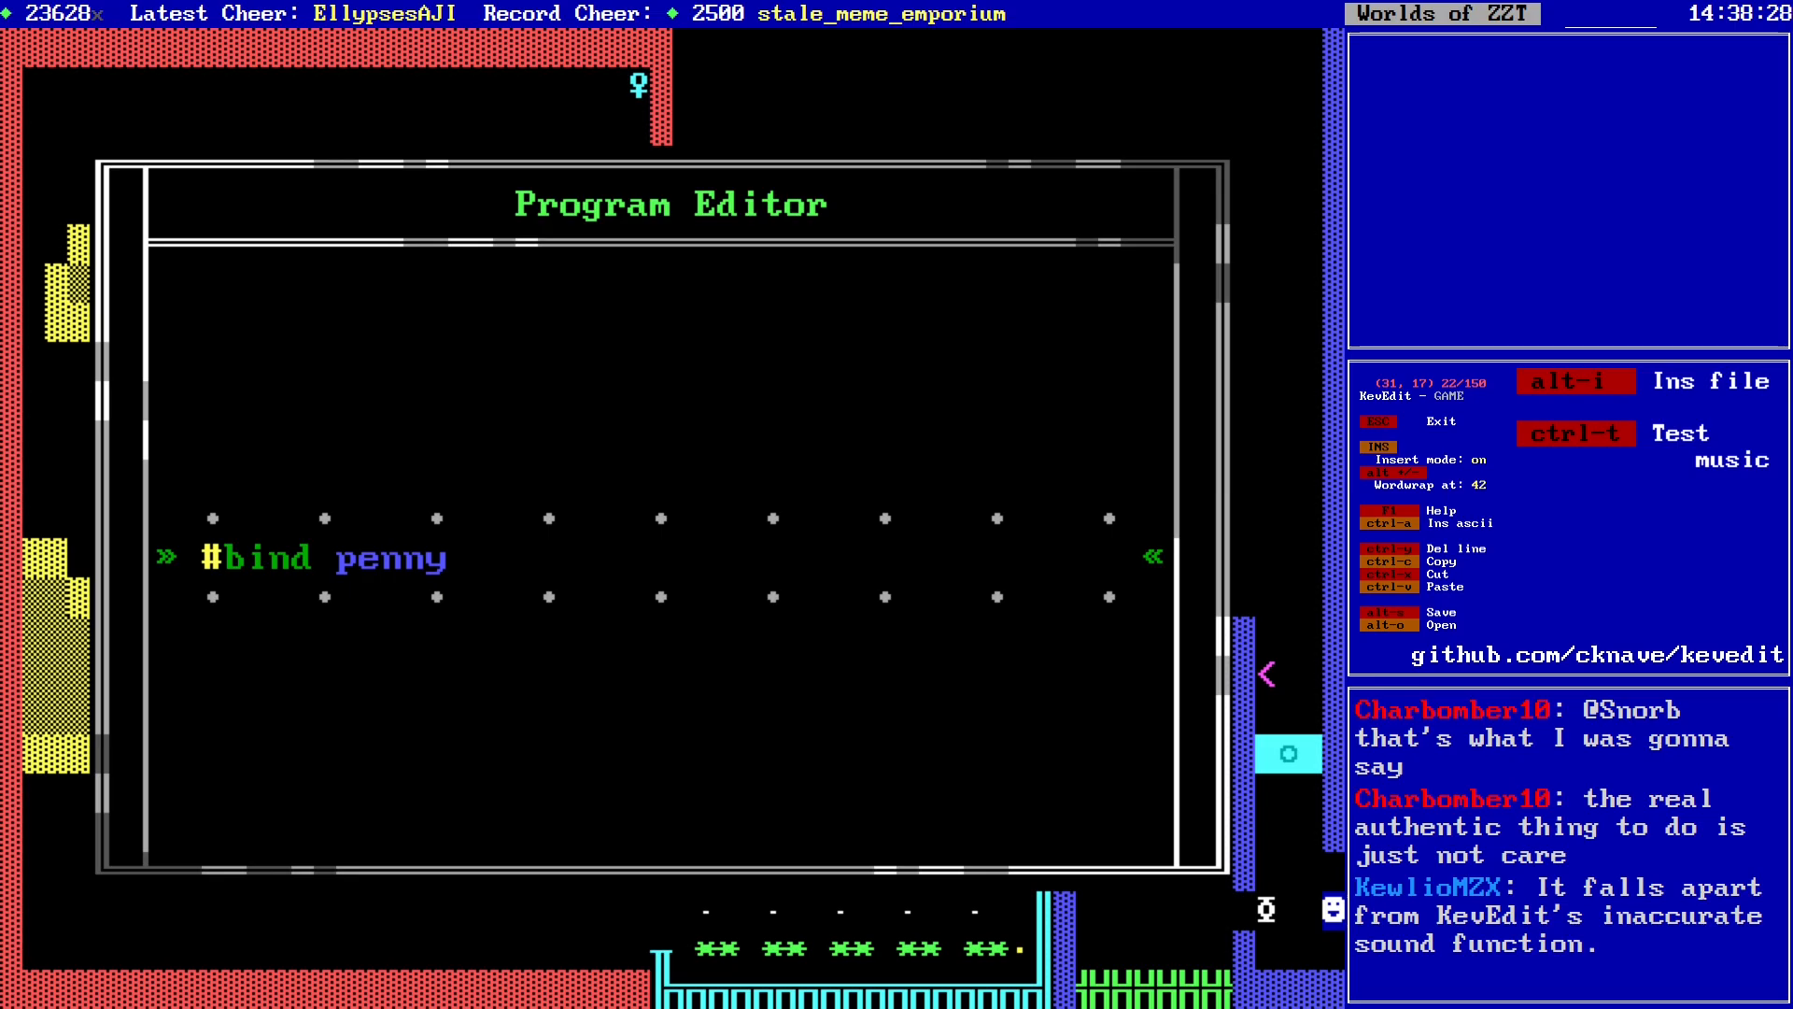
pyautogui.press('Escape')
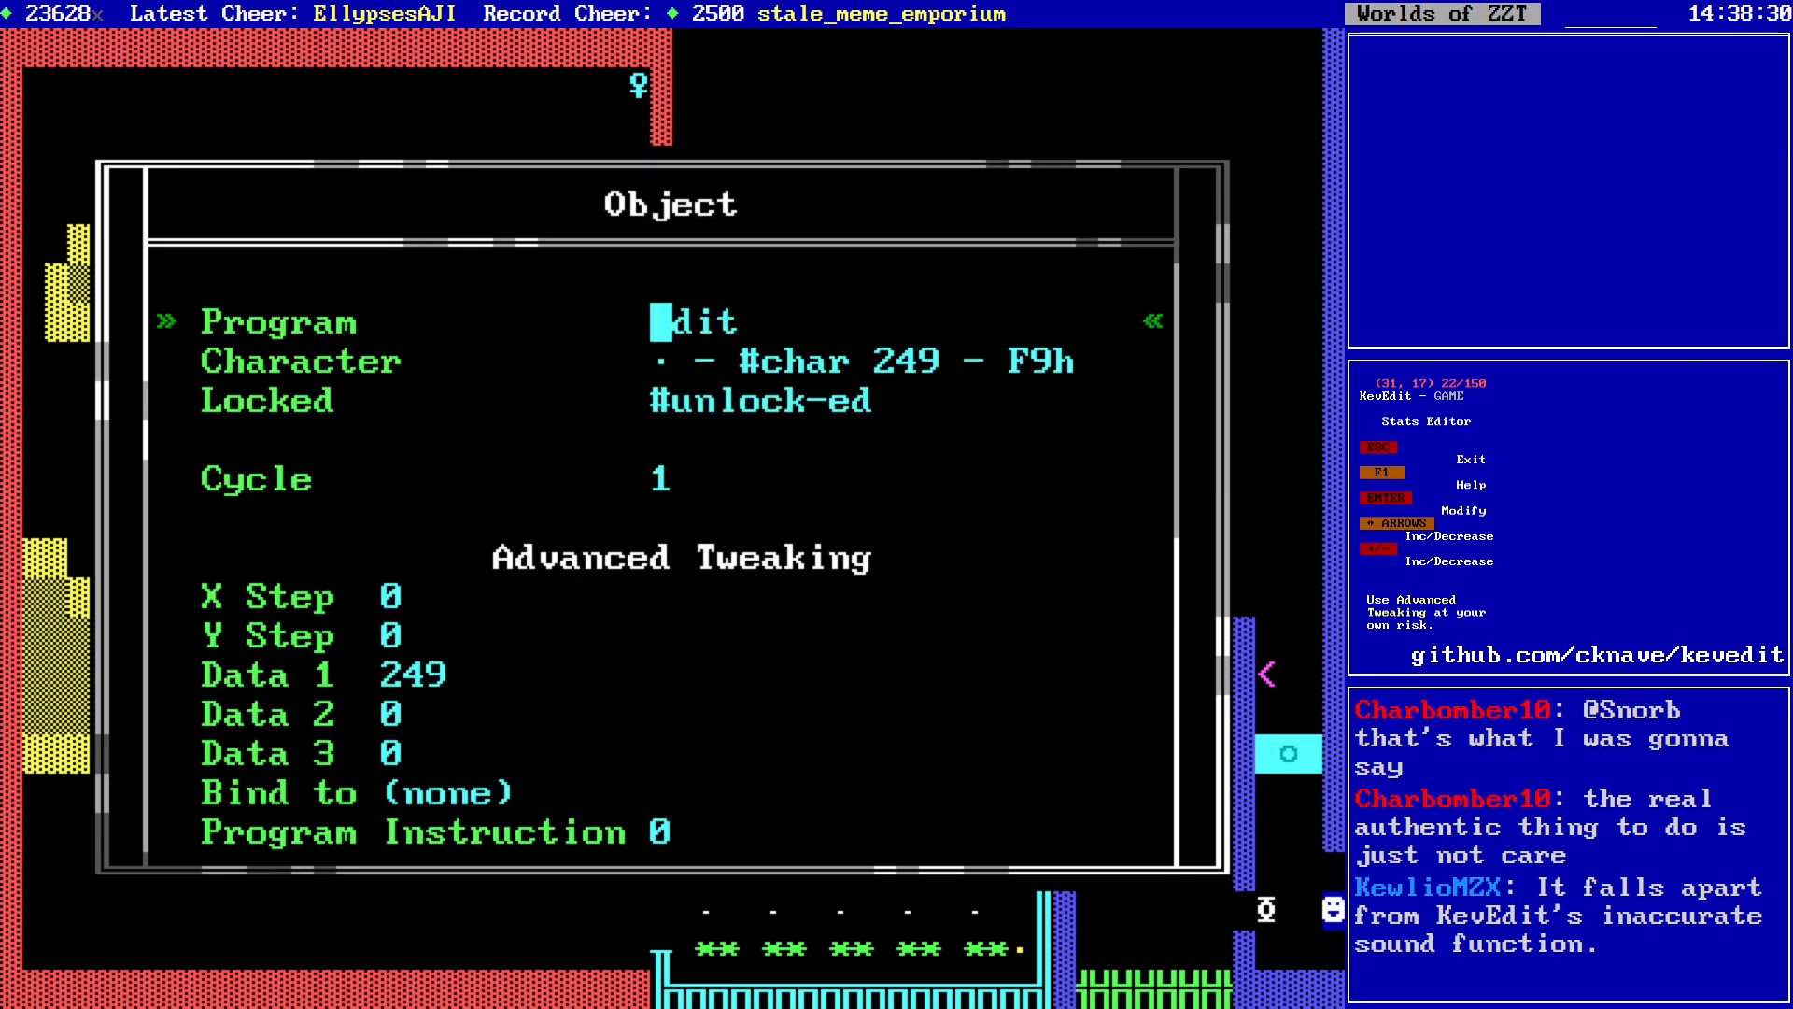
pyautogui.press('Escape')
# Step: Reopen the penny object's code beside the lower forest row and examine its #play, message and #give score lines
pyautogui.press('Right')
pyautogui.press('Right')
pyautogui.press('Right')
pyautogui.press('Right')
pyautogui.press('Right')
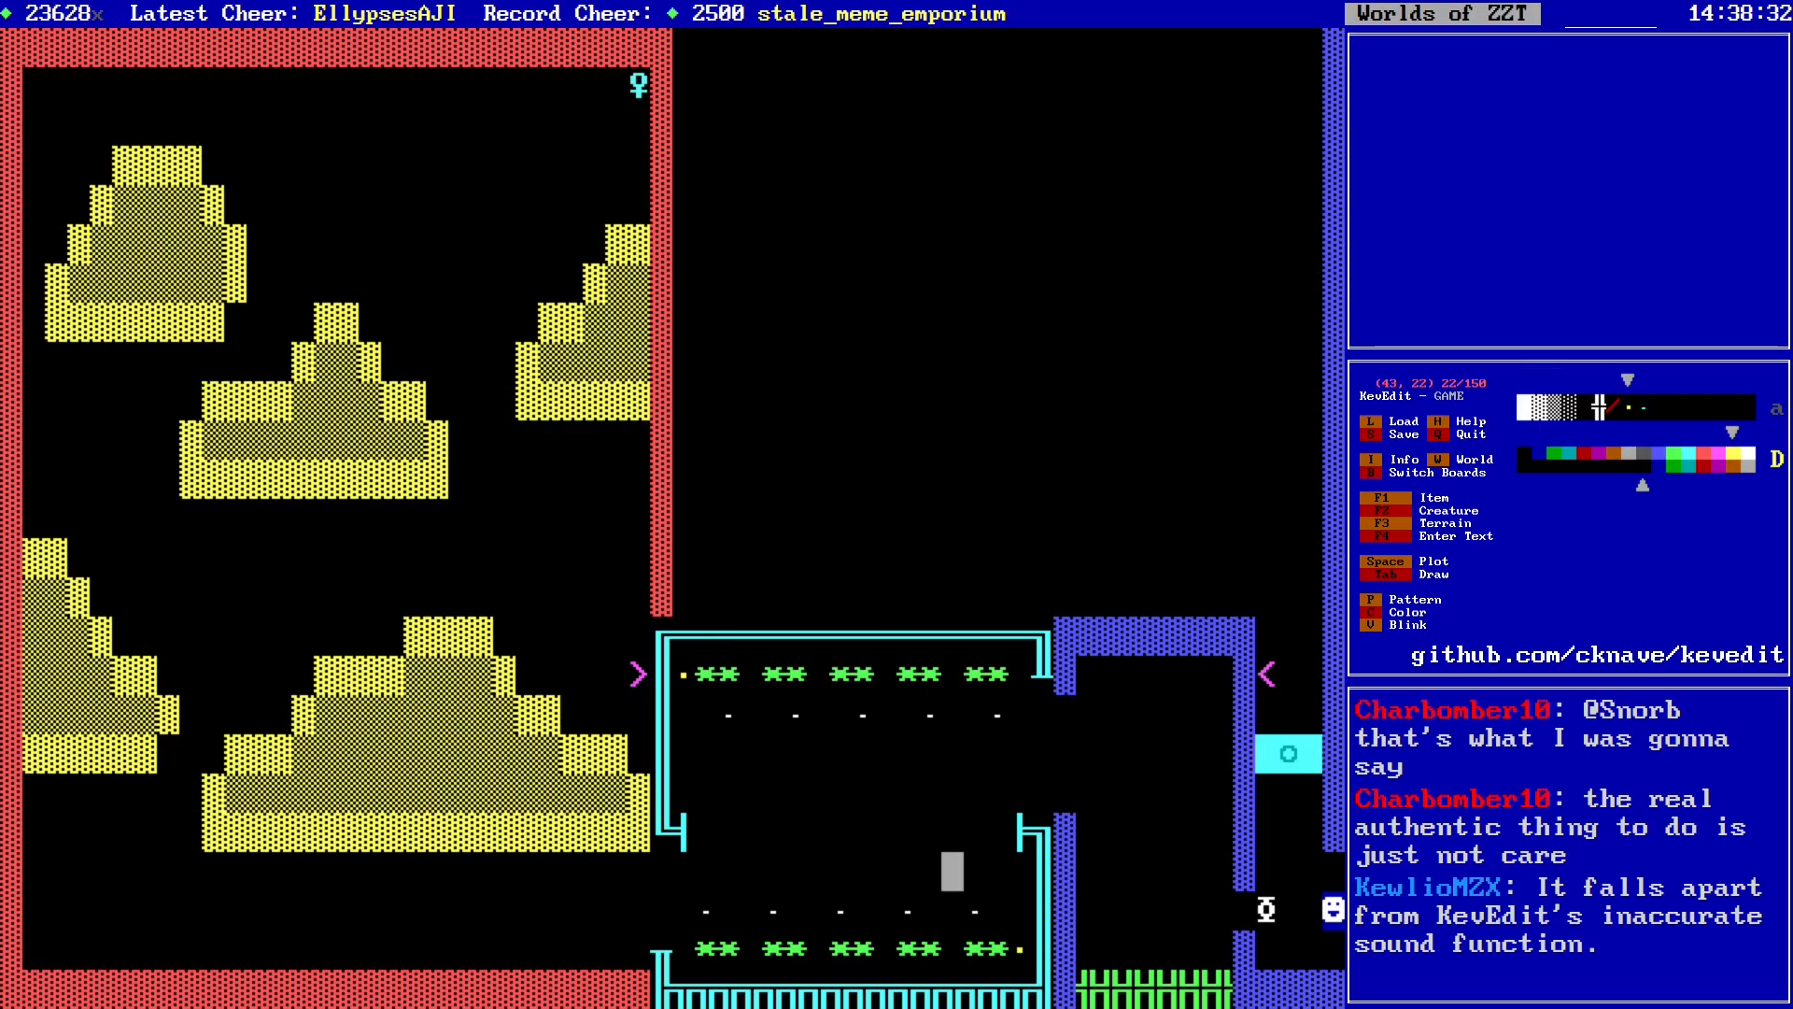
pyautogui.press('Down')
pyautogui.press('Down')
pyautogui.press('Return')
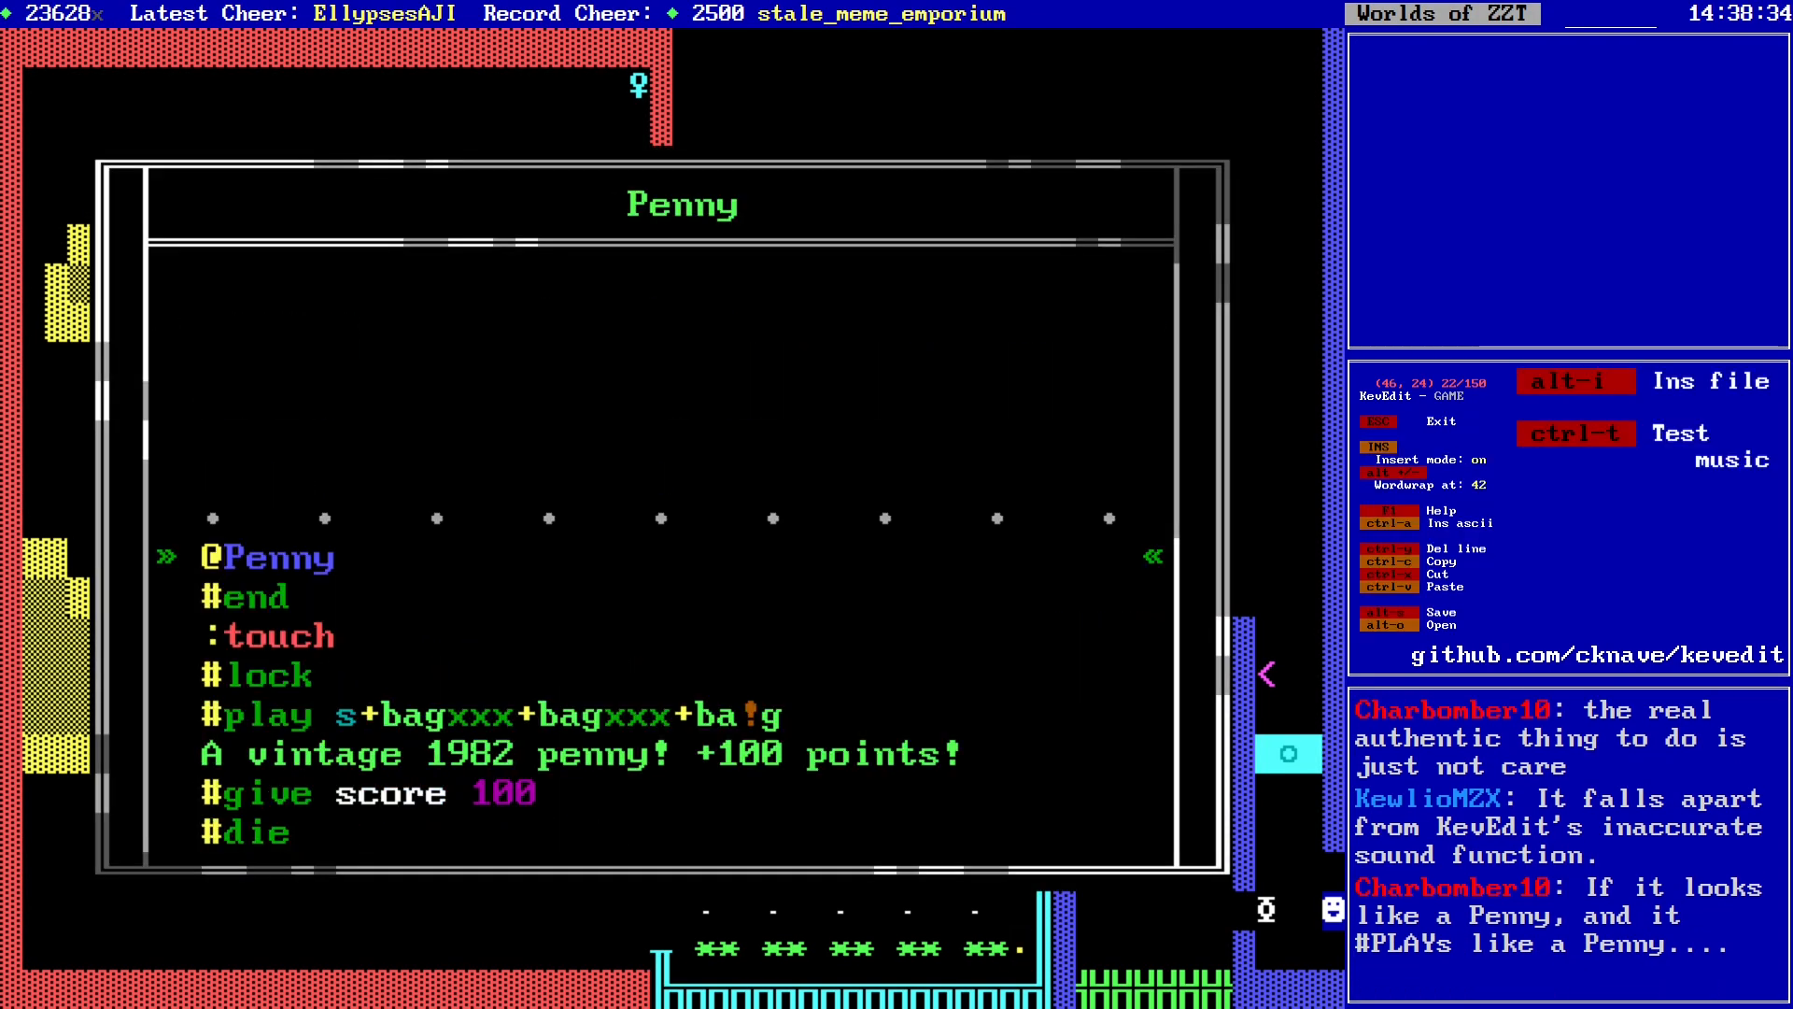
pyautogui.press('Down')
pyautogui.press('Down')
pyautogui.press('Down')
pyautogui.press('Down')
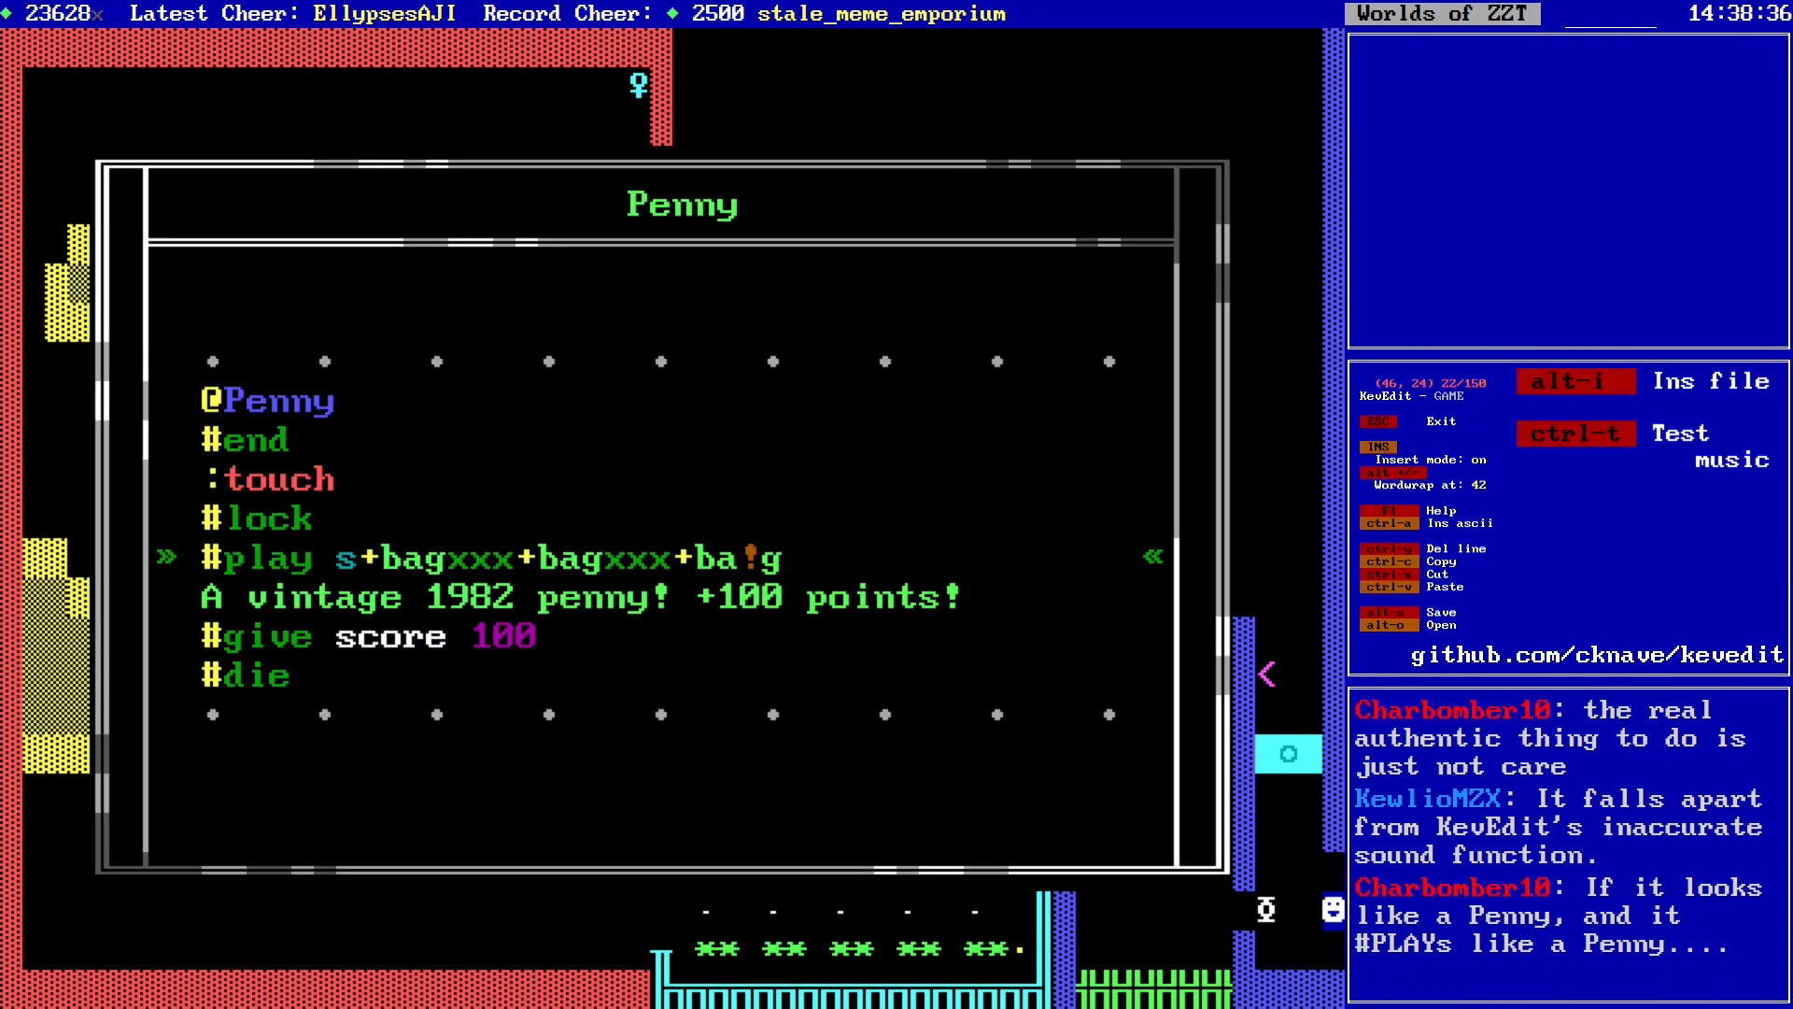
pyautogui.press('Right')
pyautogui.press('Right')
pyautogui.press('Right')
pyautogui.press('Right')
pyautogui.press('Right')
pyautogui.press('Right')
pyautogui.press('Right')
pyautogui.press('Right')
pyautogui.press('Right')
pyautogui.press('Right')
pyautogui.press('Right')
pyautogui.press('Right')
pyautogui.press('Right')
pyautogui.press('Right')
pyautogui.press('Right')
pyautogui.press('Right')
pyautogui.press('Down')
pyautogui.press('Down')
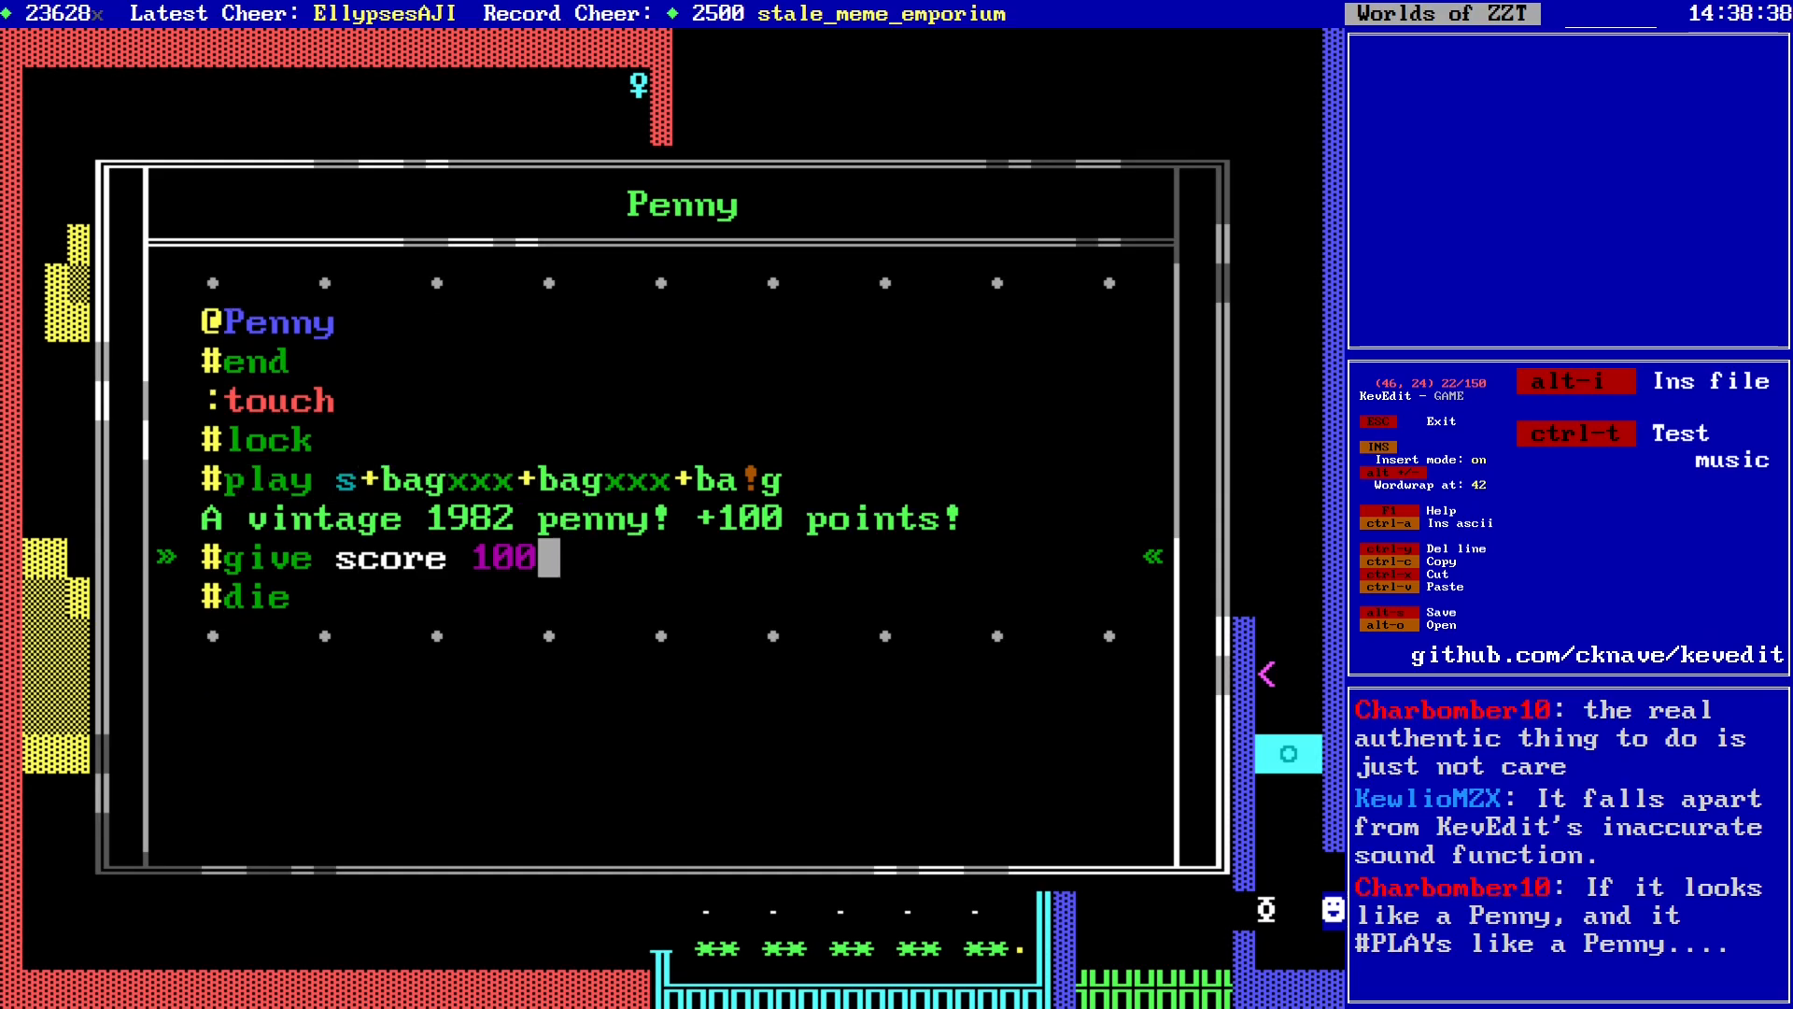
pyautogui.press('Up')
pyautogui.press('Up')
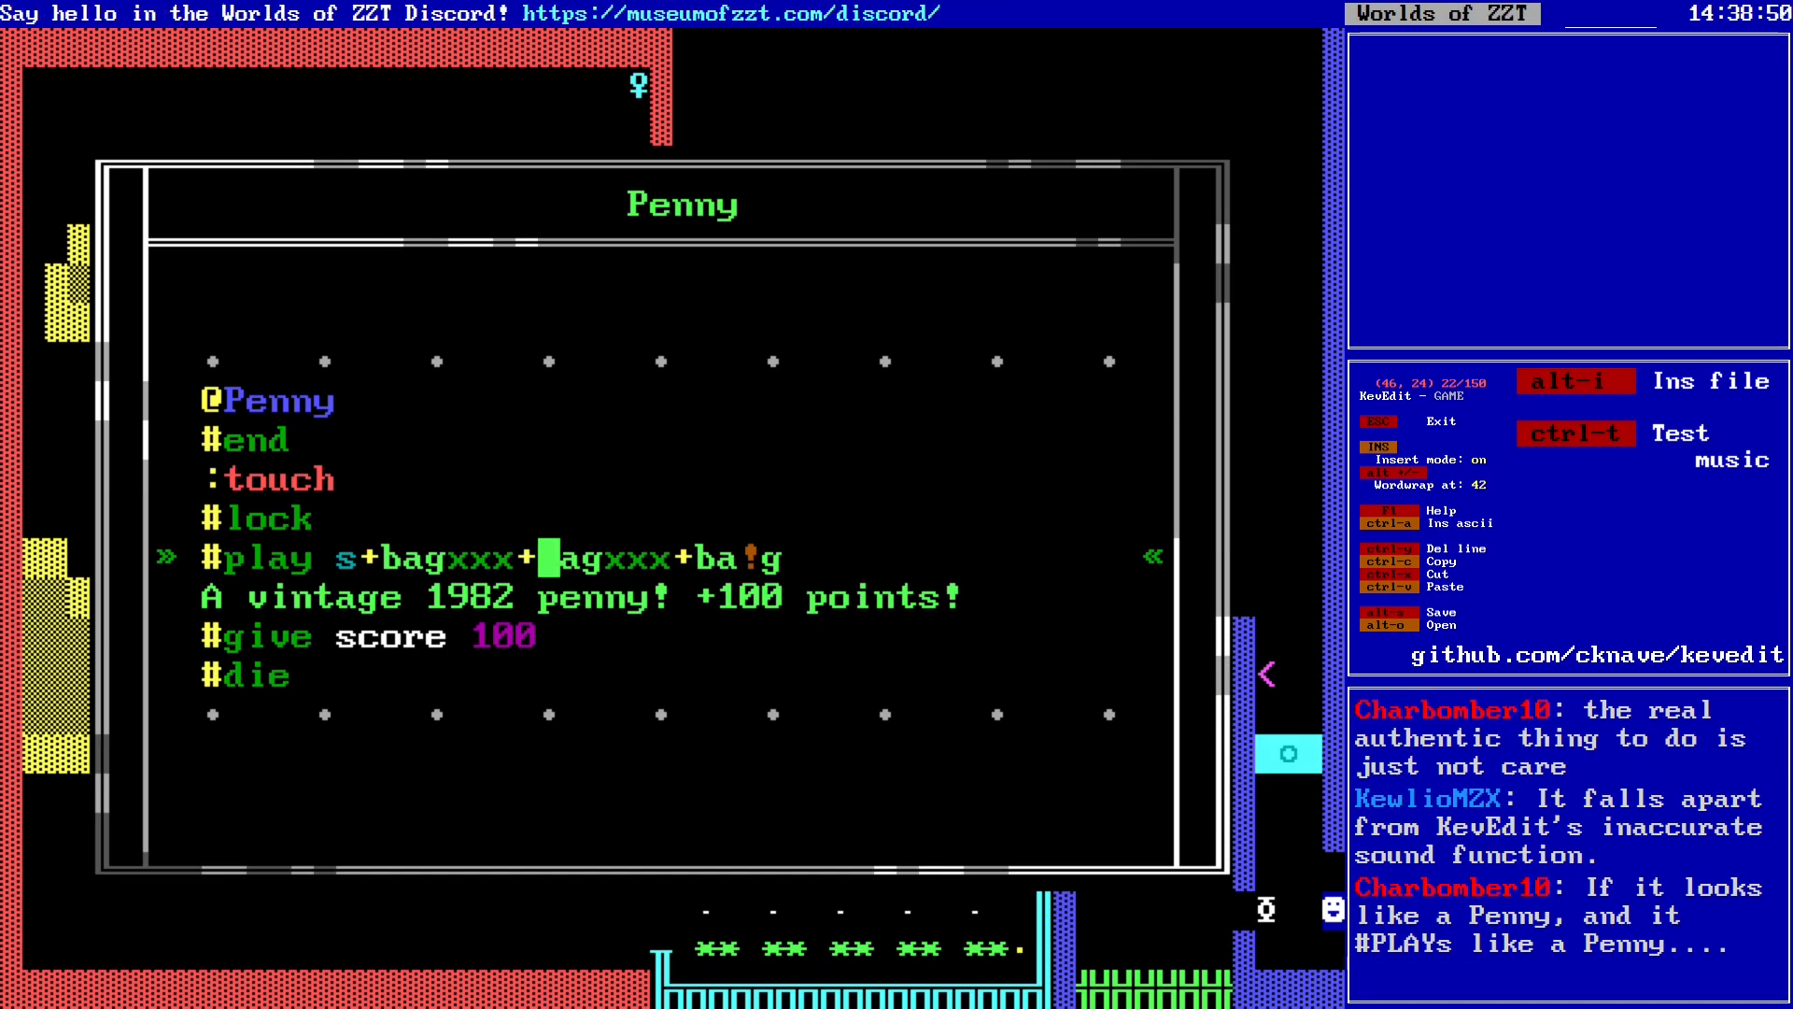
# Step: Replace the #lock line under the Penny's :touch label with #zap touch
pyautogui.press('Up')
pyautogui.press('BackSpace')
pyautogui.press('BackSpace')
pyautogui.press('BackSpace')
pyautogui.press('BackSpace')
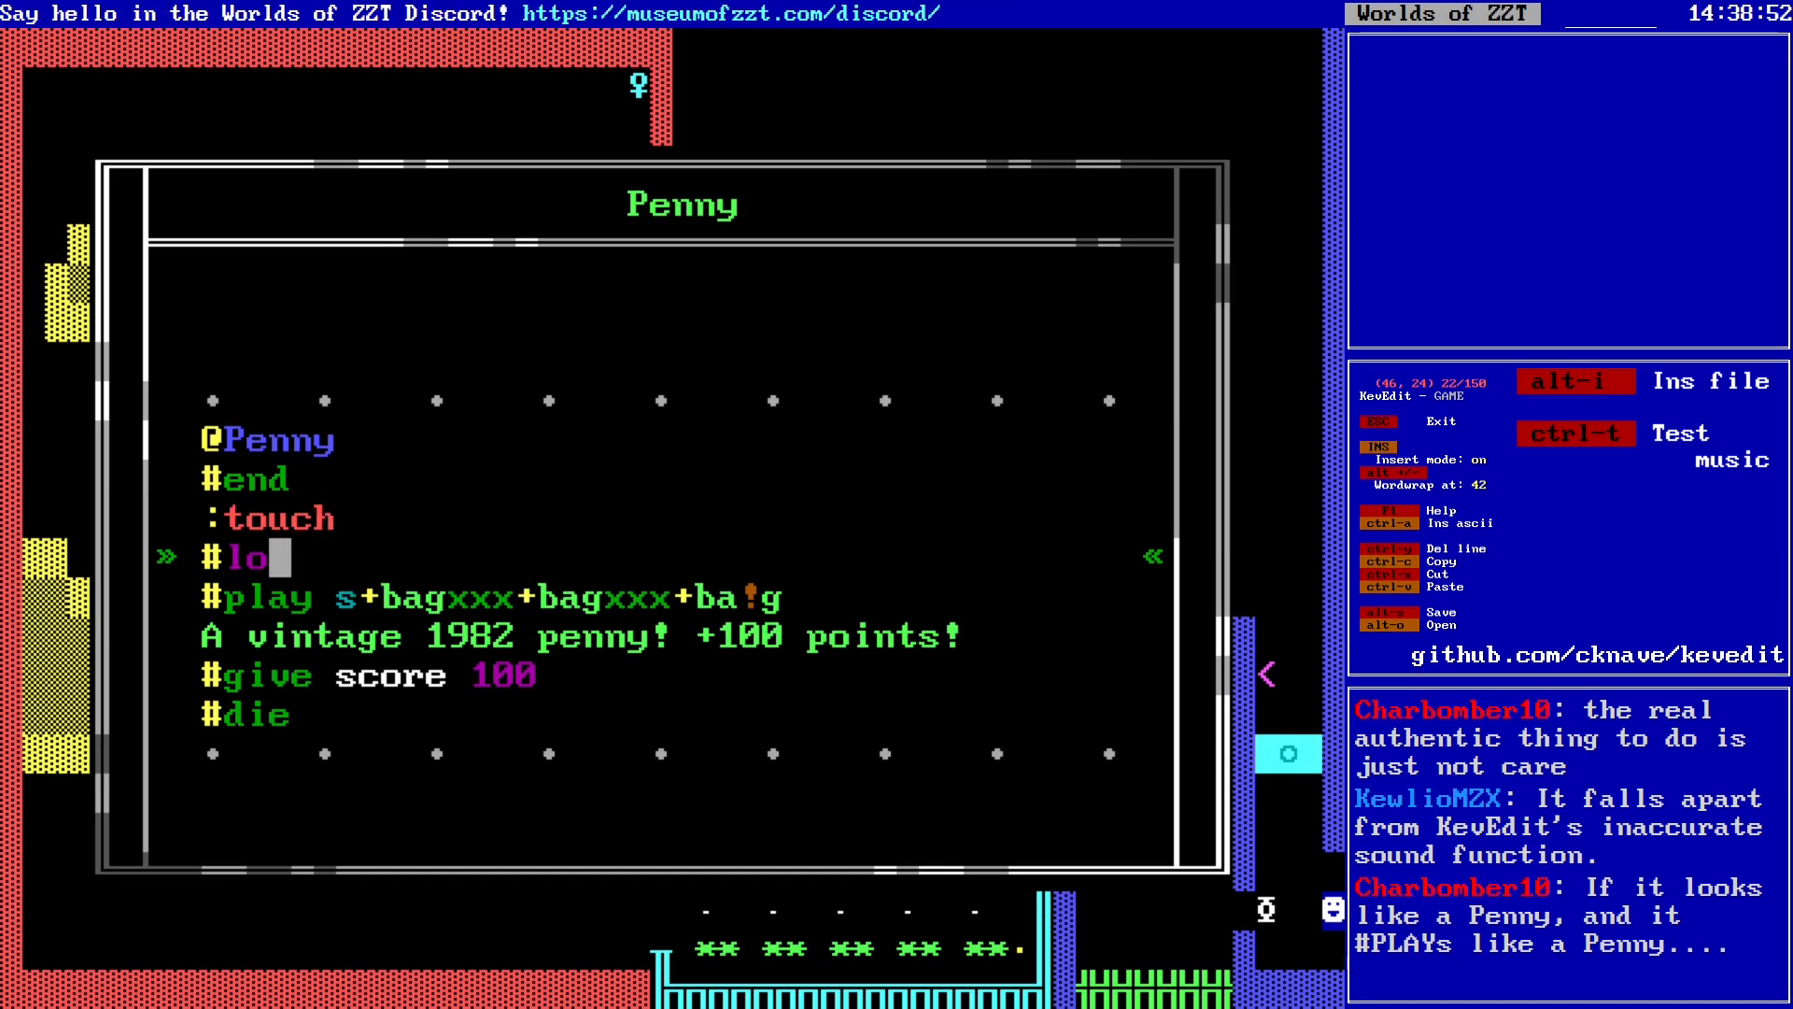
pyautogui.write('zap touch')
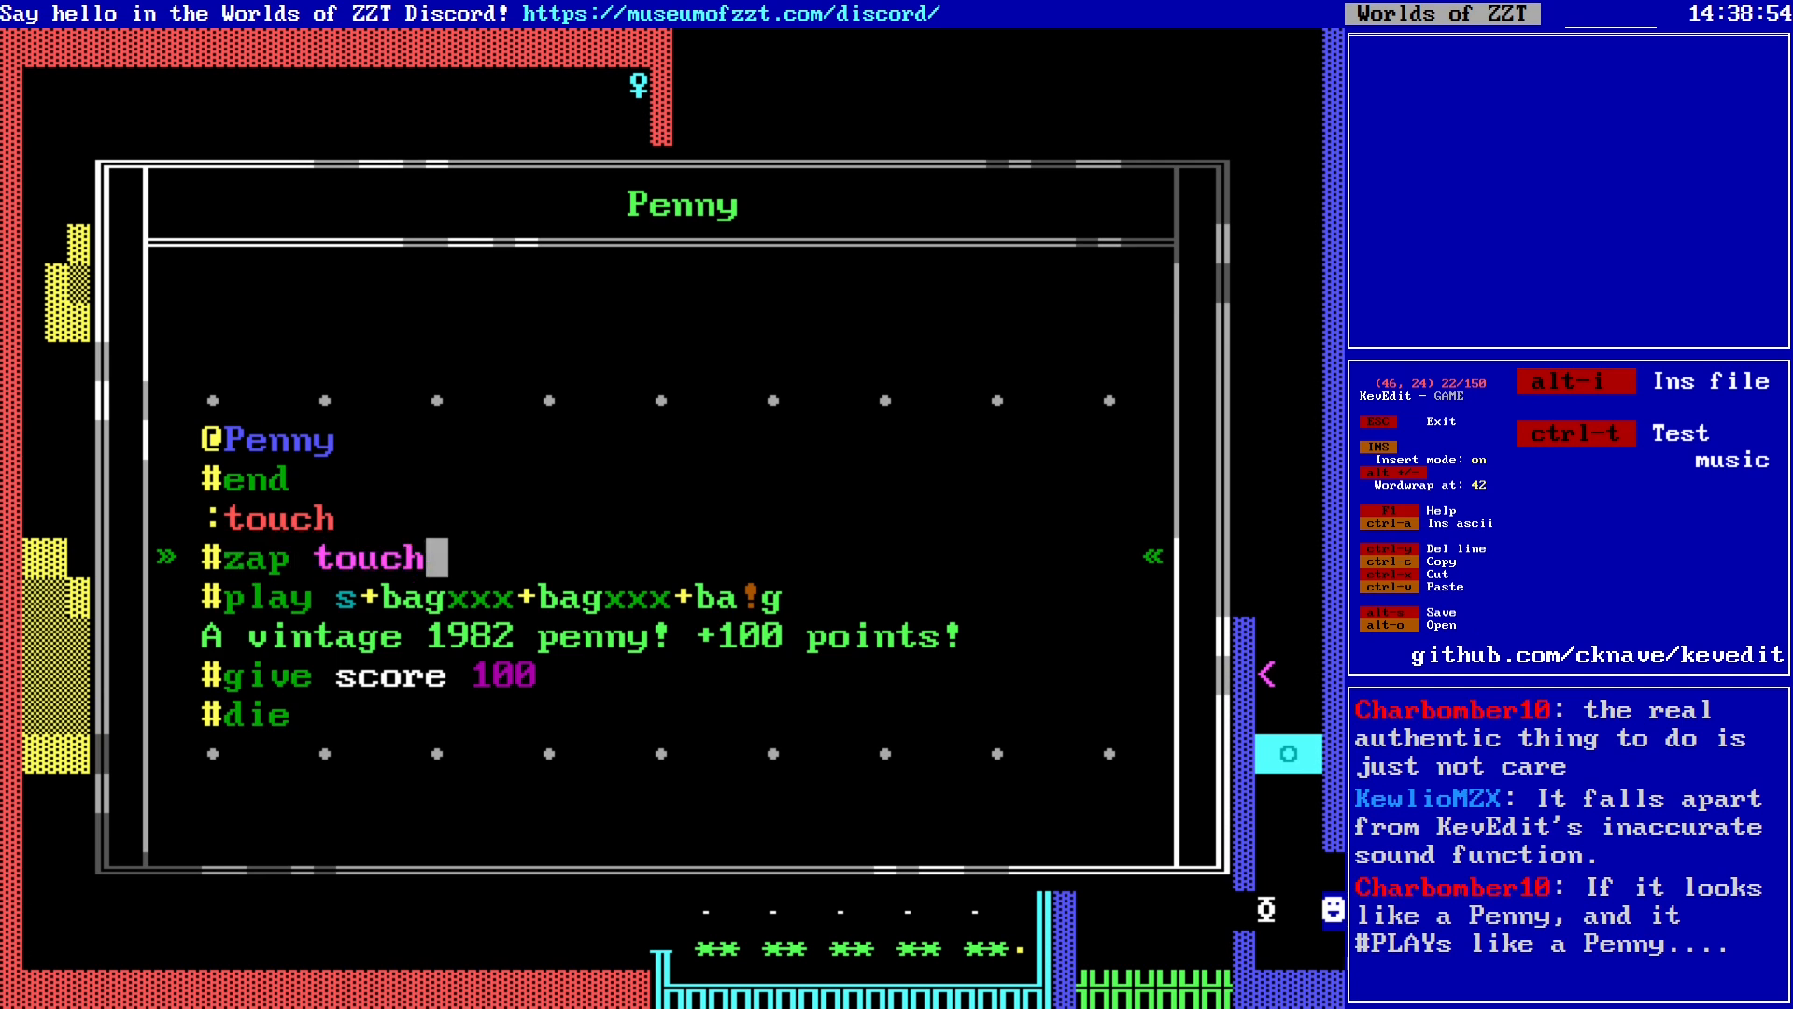
# Step: Add an #end line after #die in the Penny code
pyautogui.press('Down')
pyautogui.press('Down')
pyautogui.press('Down')
pyautogui.press('Down')
pyautogui.press('Return')
pyautogui.write('#end')
# Step: Add a second :touch label below #end, followed by the message 2nd time touching
pyautogui.press('Return')
pyautogui.write(':touch')
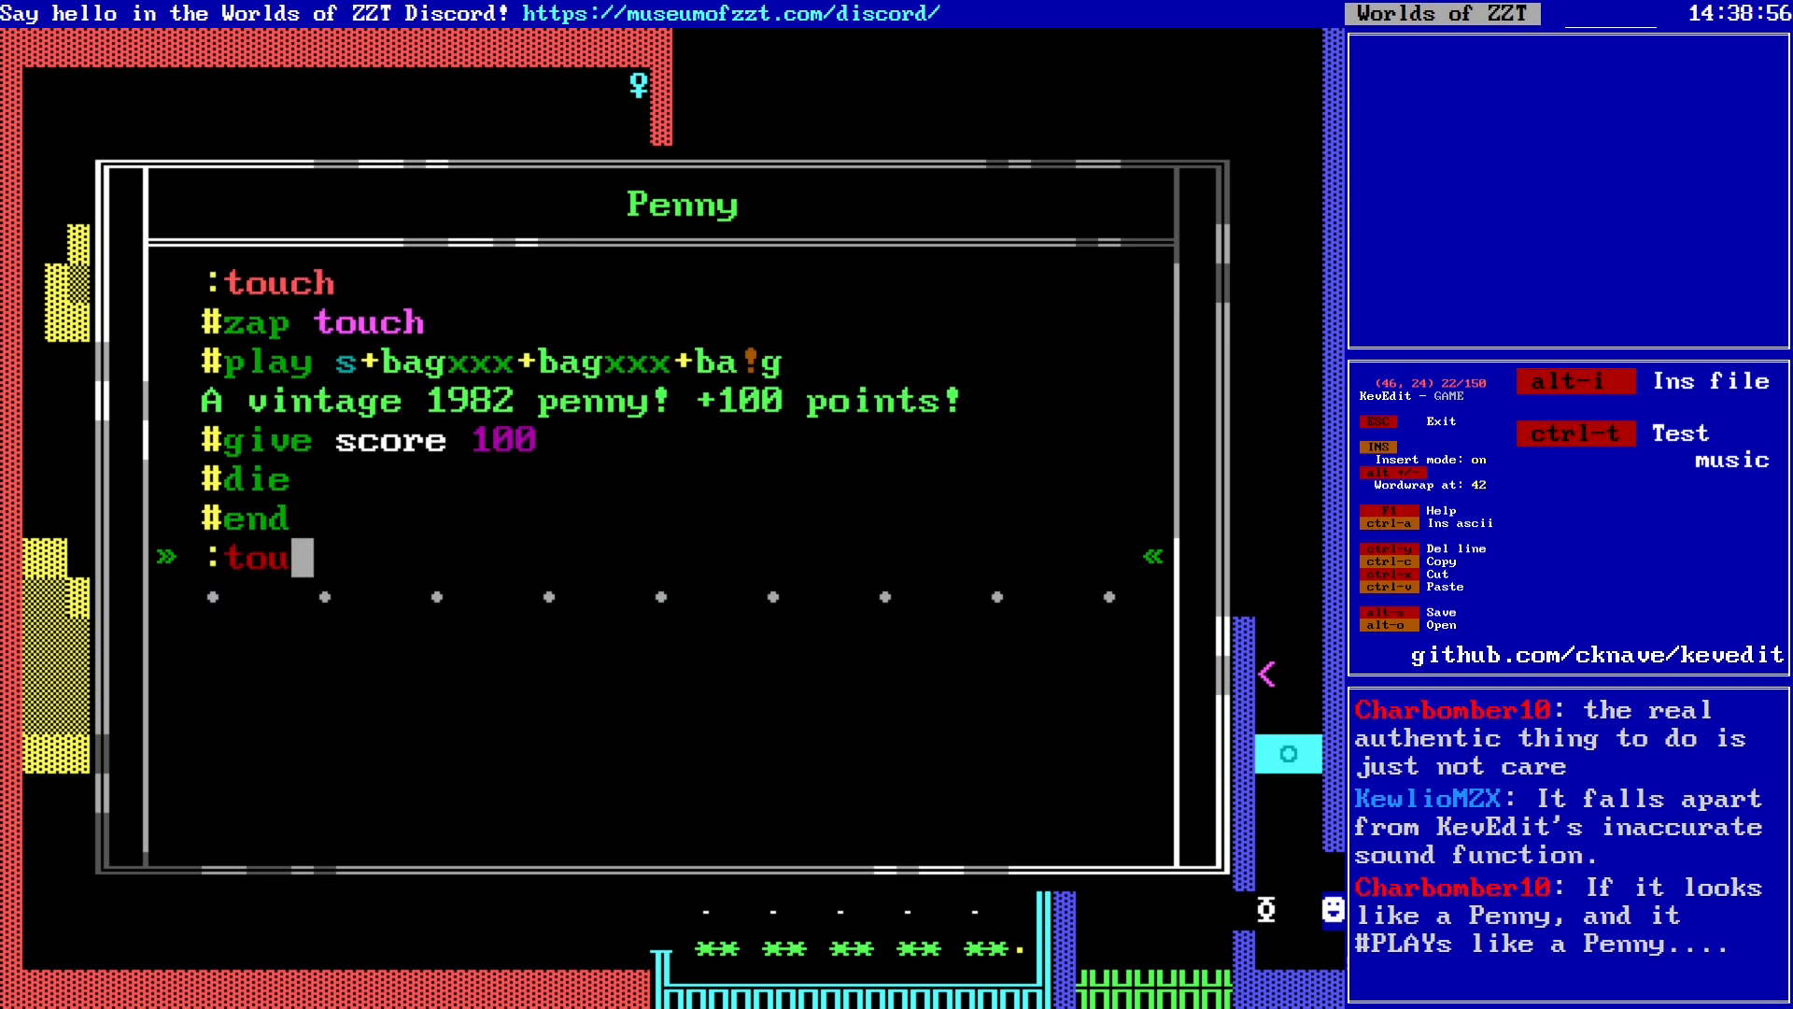
pyautogui.press('Return')
pyautogui.write('2nd time touching')
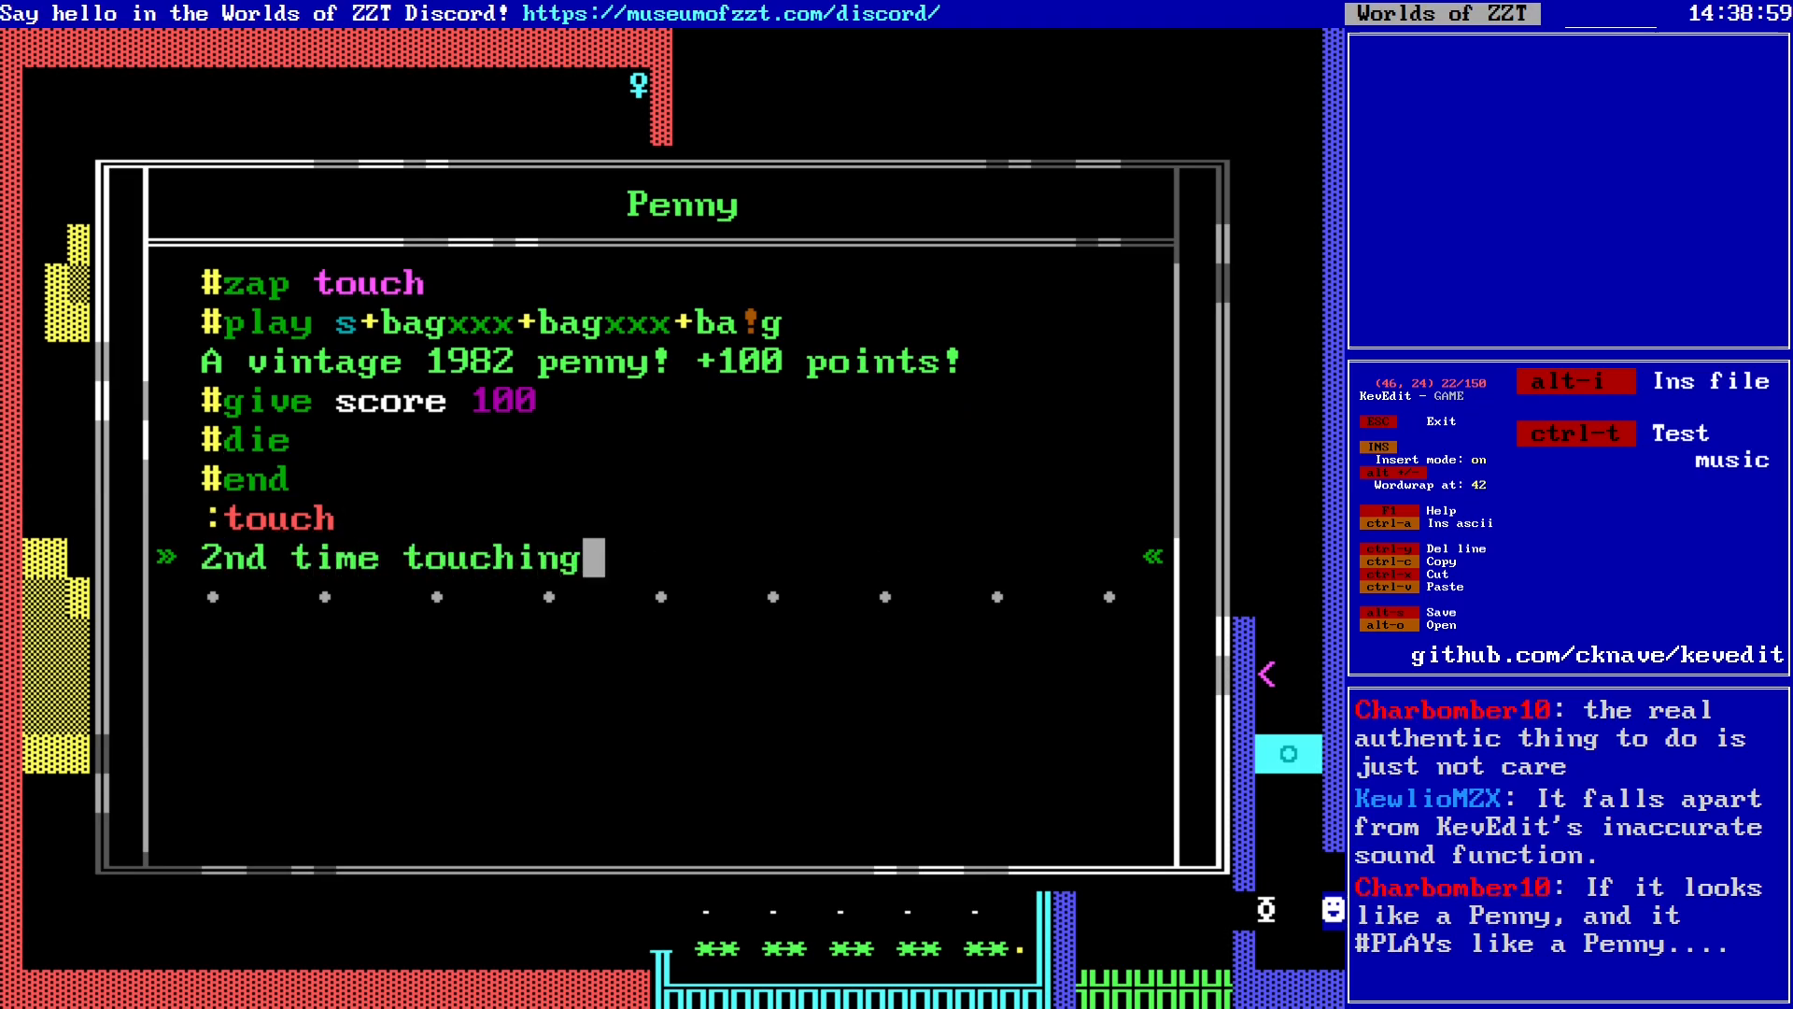
# Step: Review how the two touch labels work in the Penny code, highlighting the first :touch and #zap touch lines
pyautogui.press('Up')
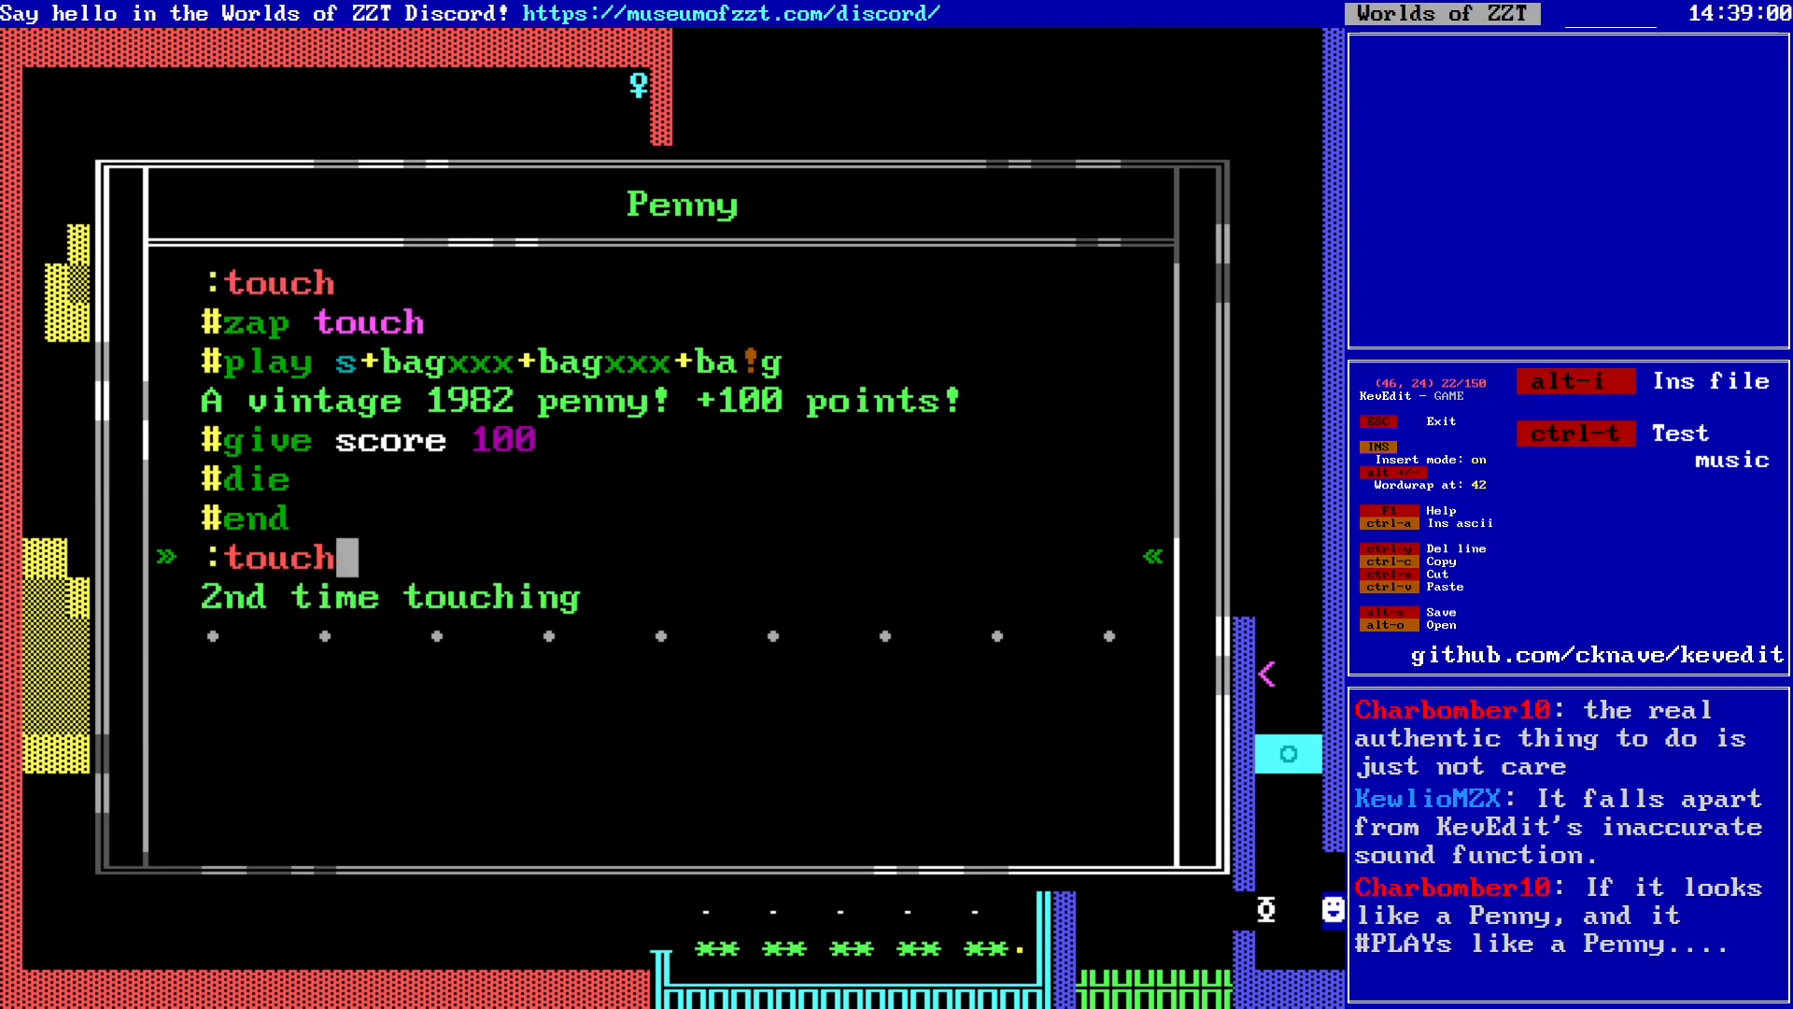
pyautogui.press('Up')
pyautogui.press('Up')
pyautogui.press('Up')
pyautogui.press('Up')
pyautogui.press('Down')
pyautogui.press('End')
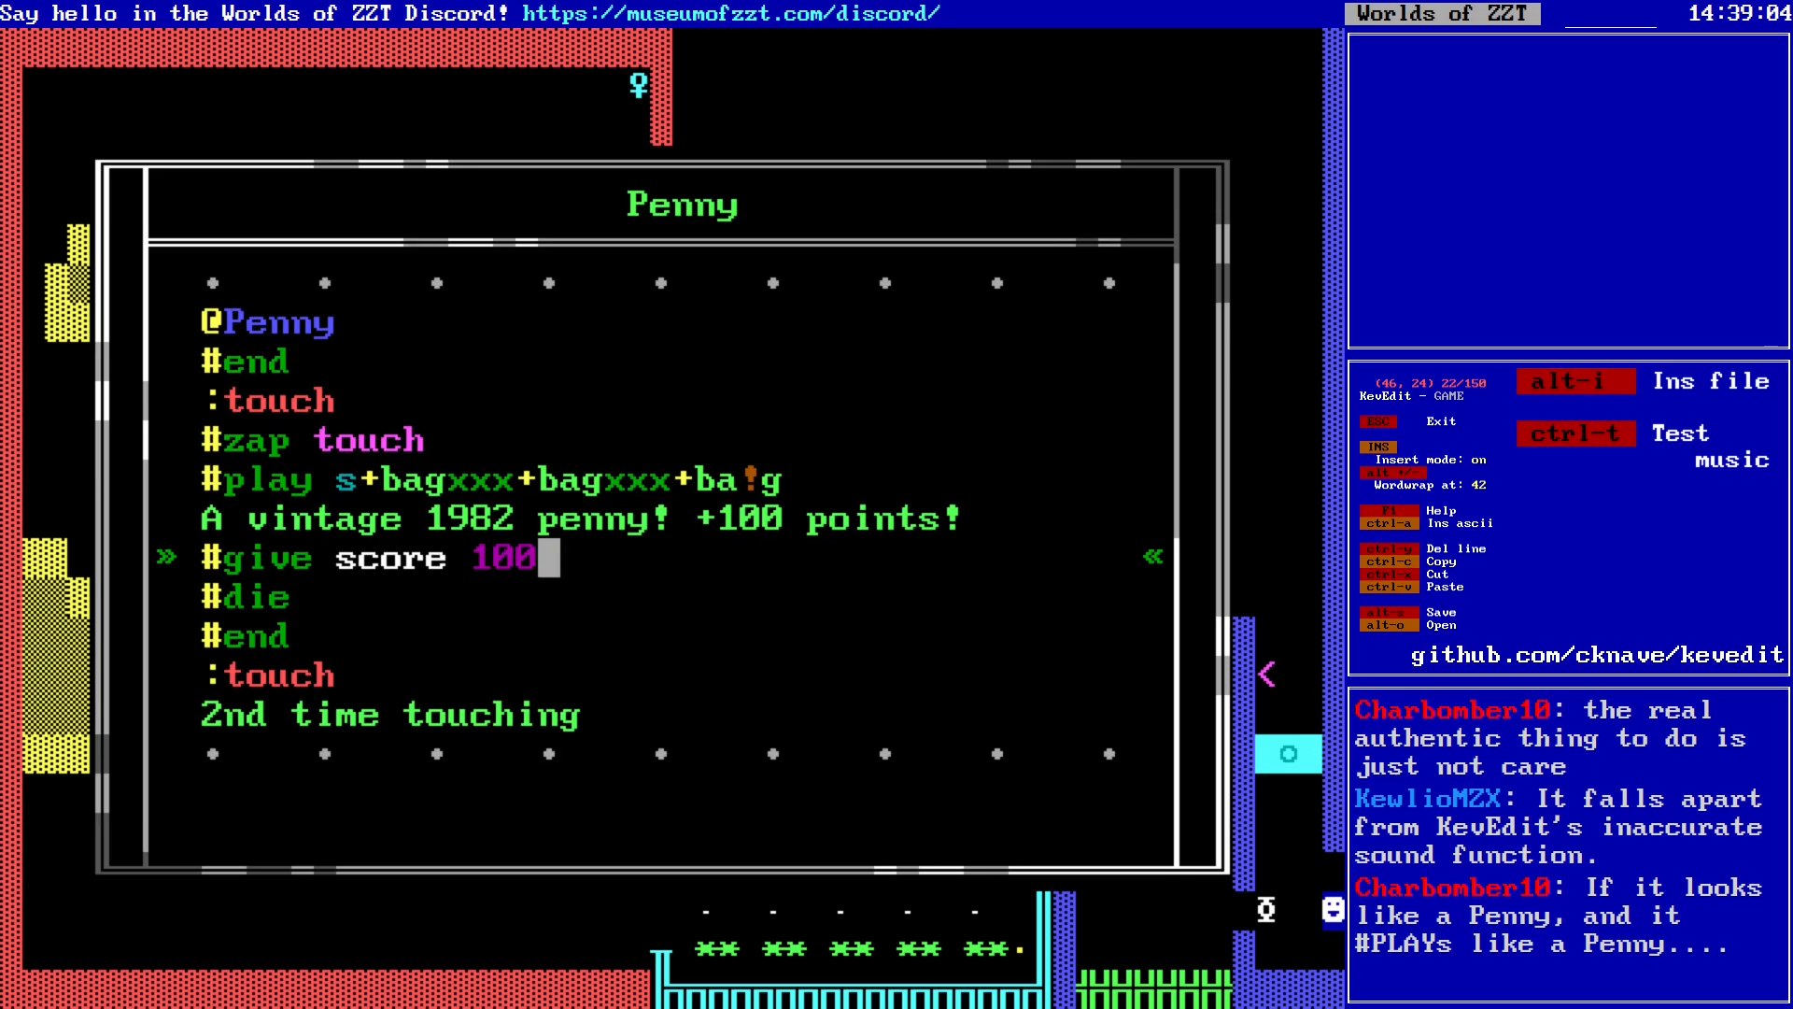
pyautogui.press('Up')
pyautogui.press('Up')
pyautogui.press('Up')
pyautogui.hotkey('shift', 'Home')
pyautogui.hotkey('shift', 'Up')
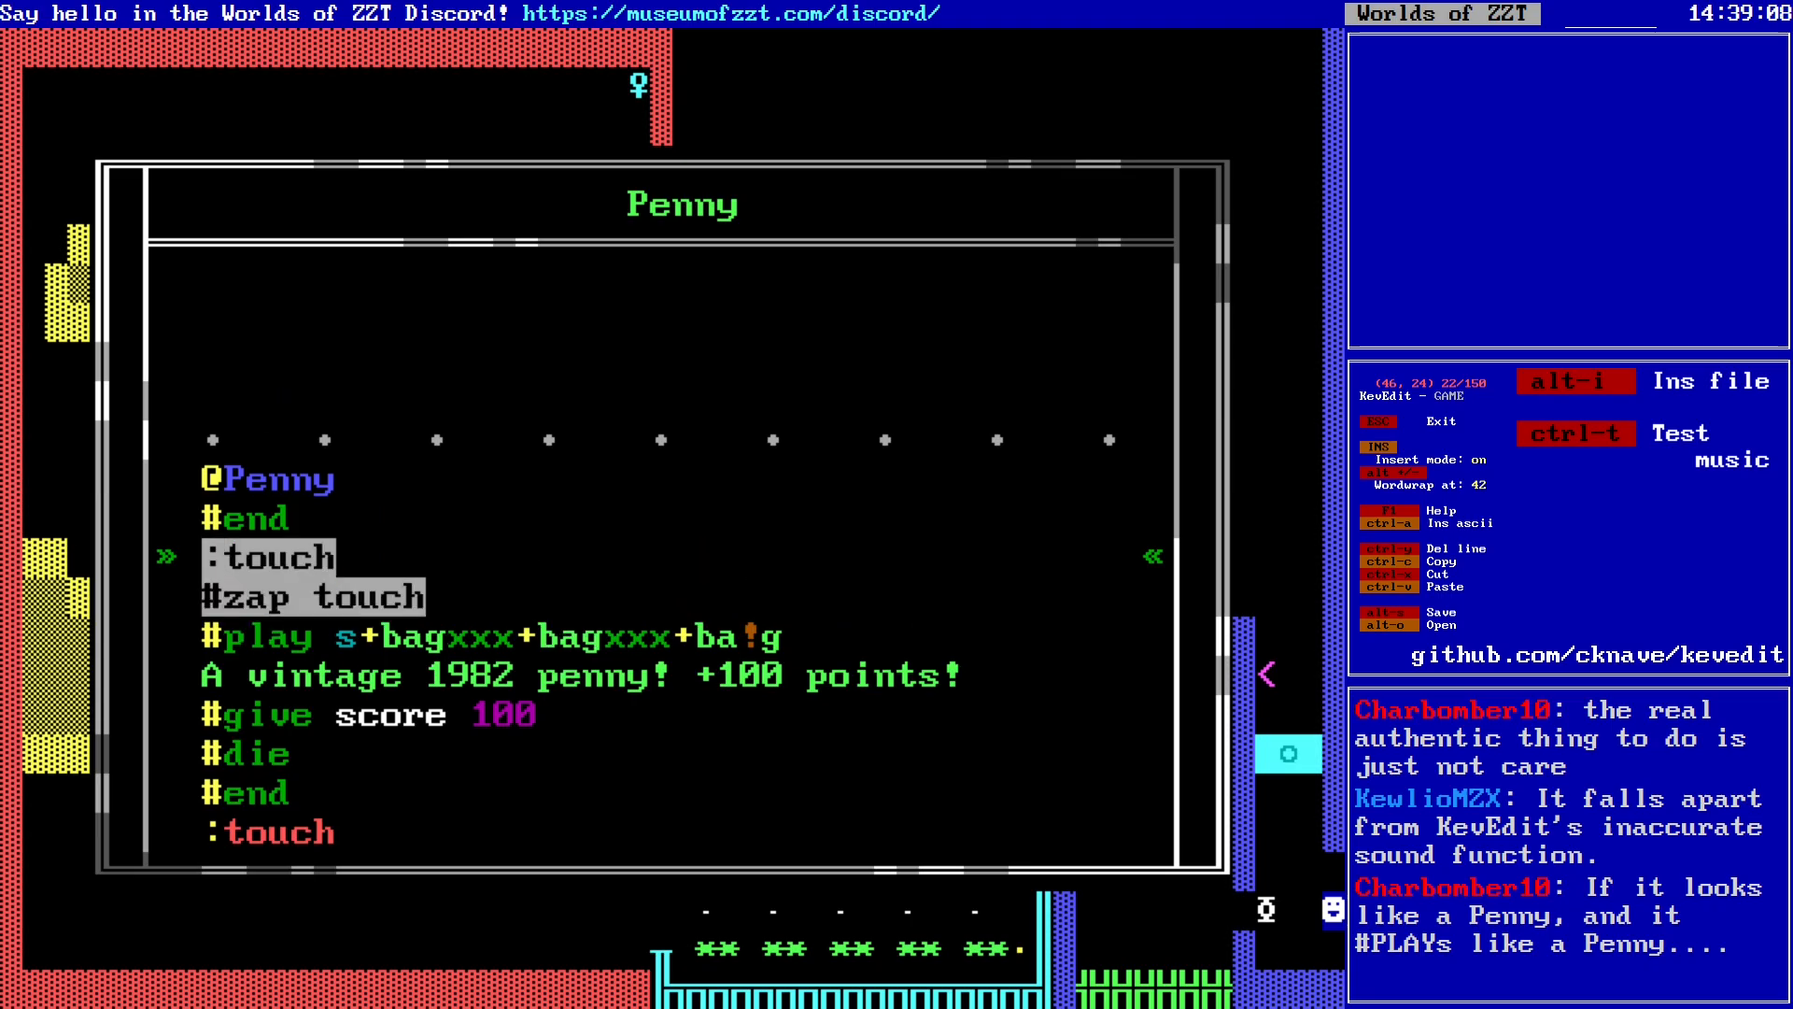
pyautogui.press('Down')
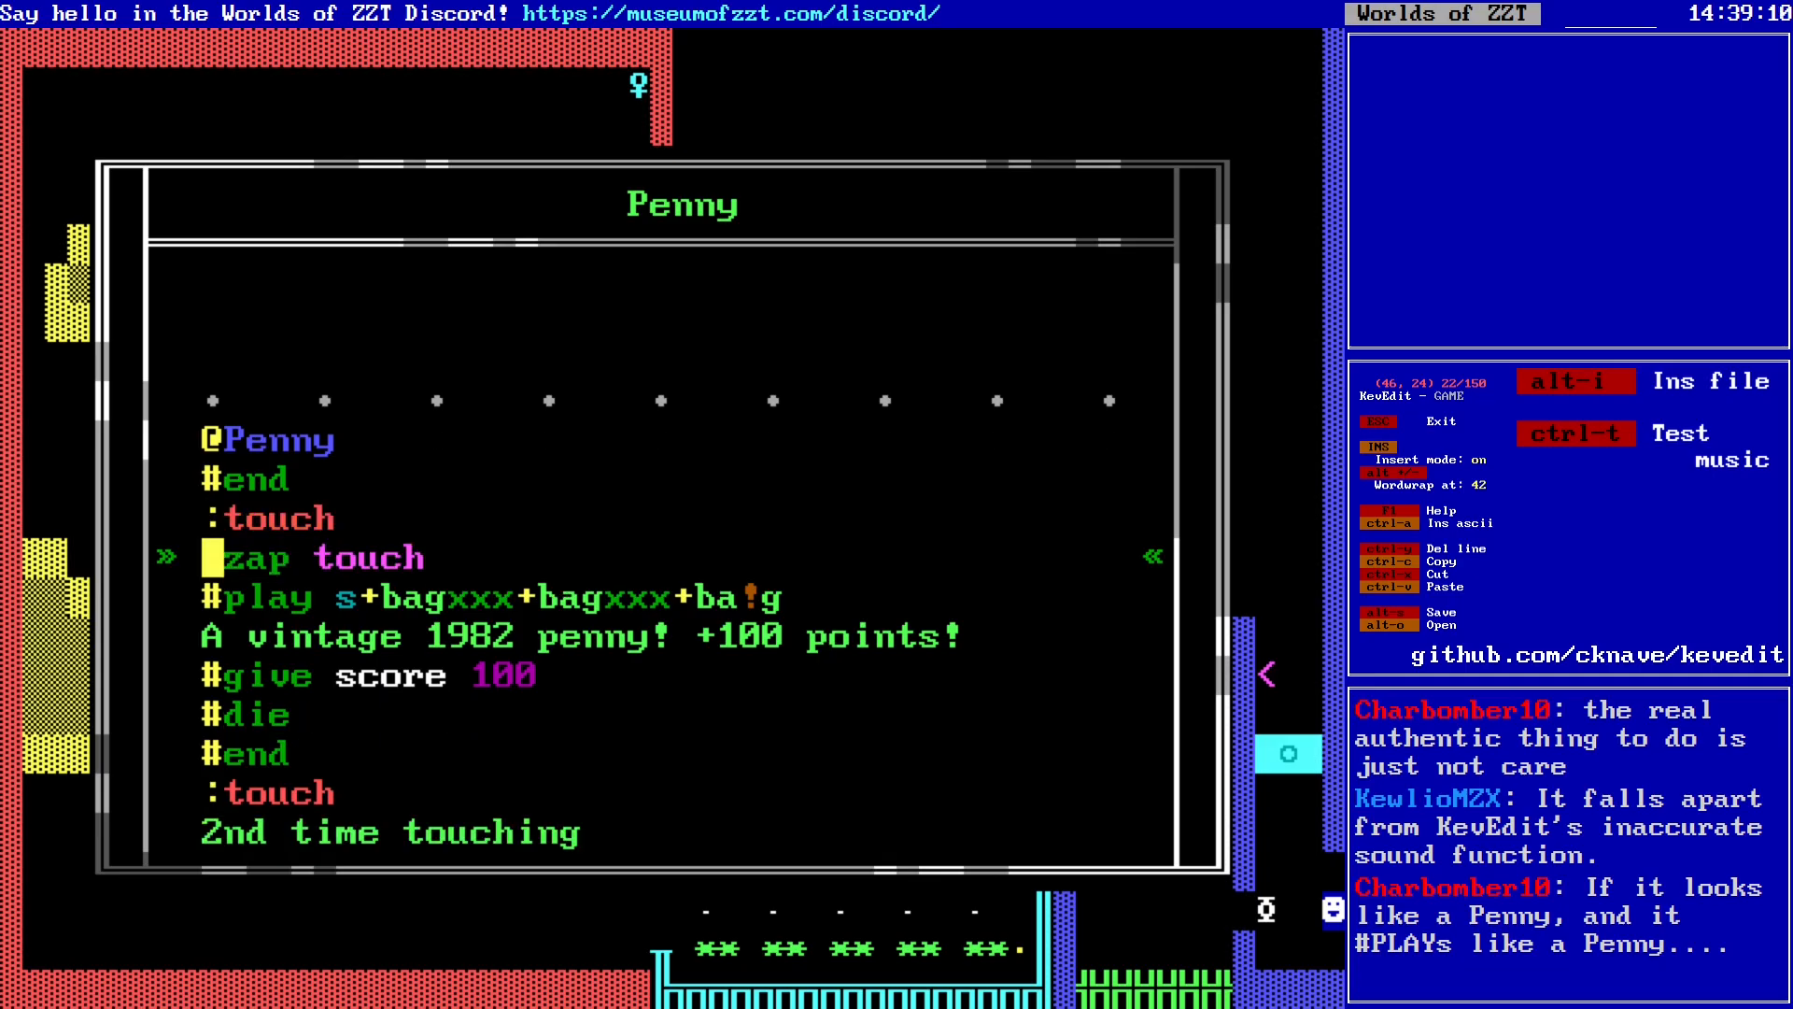
pyautogui.press('Down')
pyautogui.press('Down')
pyautogui.press('Down')
pyautogui.press('Down')
pyautogui.press('Down')
pyautogui.press('Down')
pyautogui.press('Down')
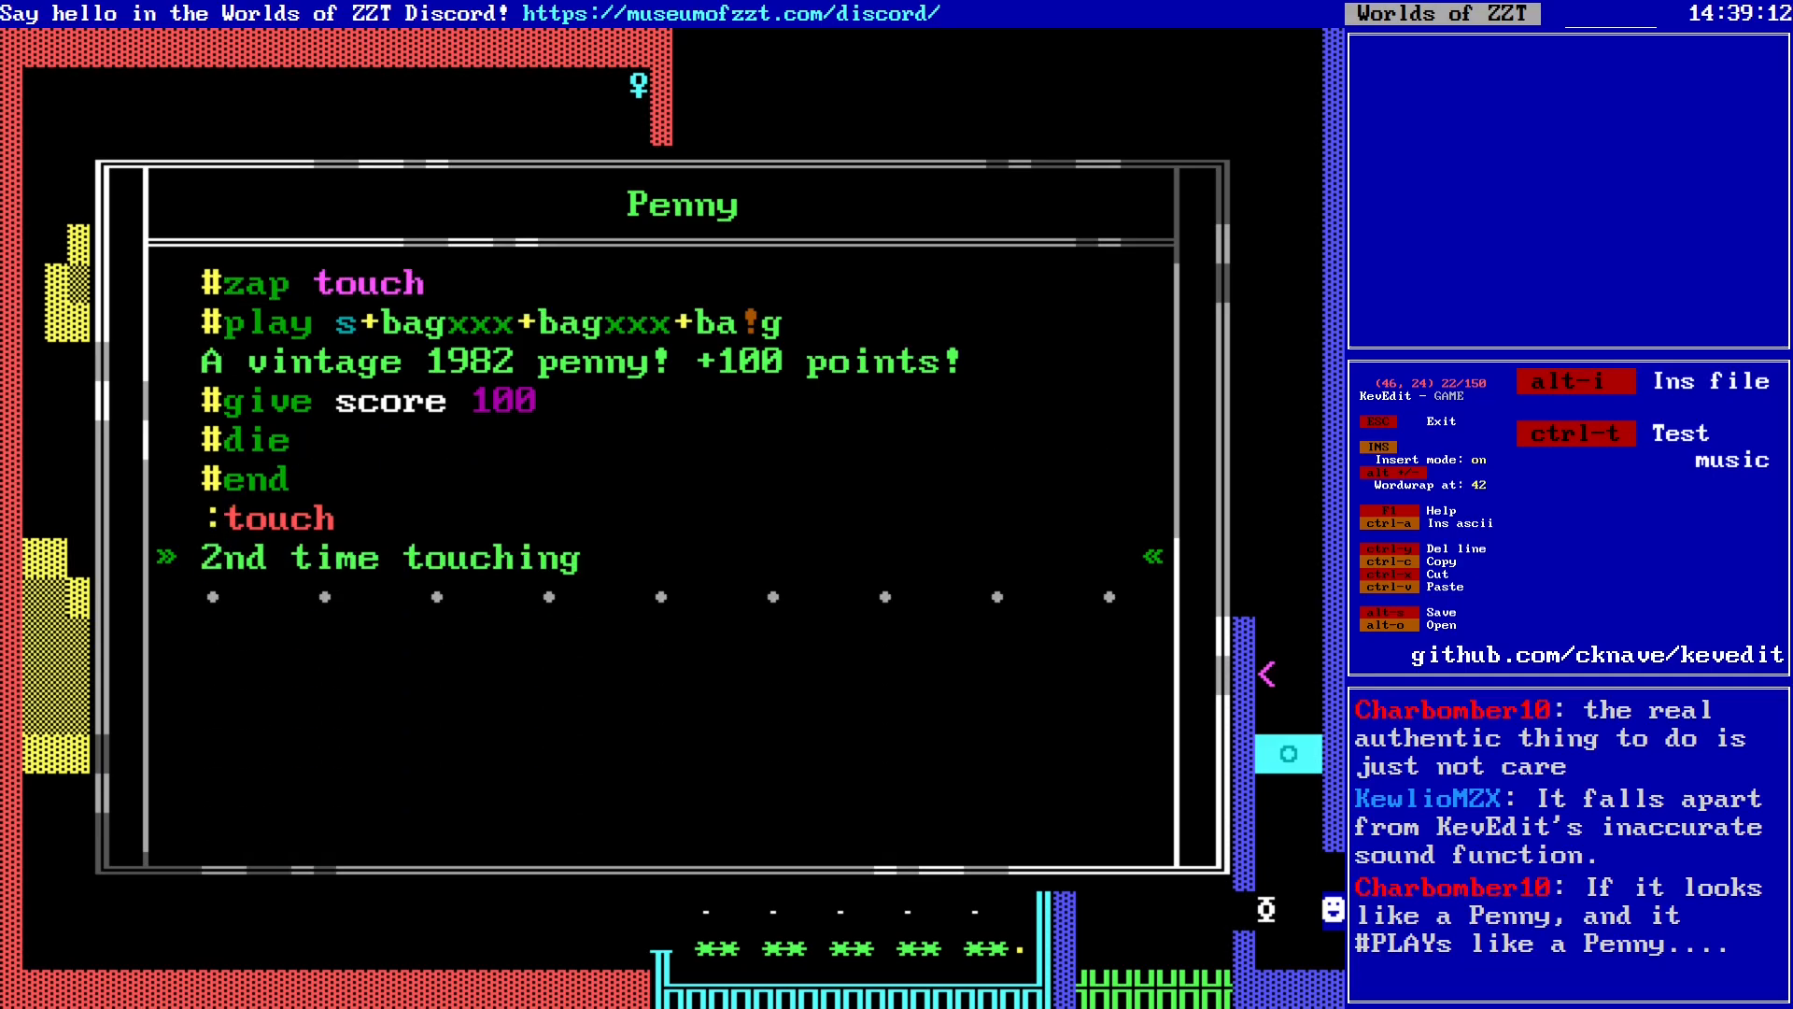
# Step: Delete the second :touch label and its 2nd time touching message from the Penny code
pyautogui.press('Up')
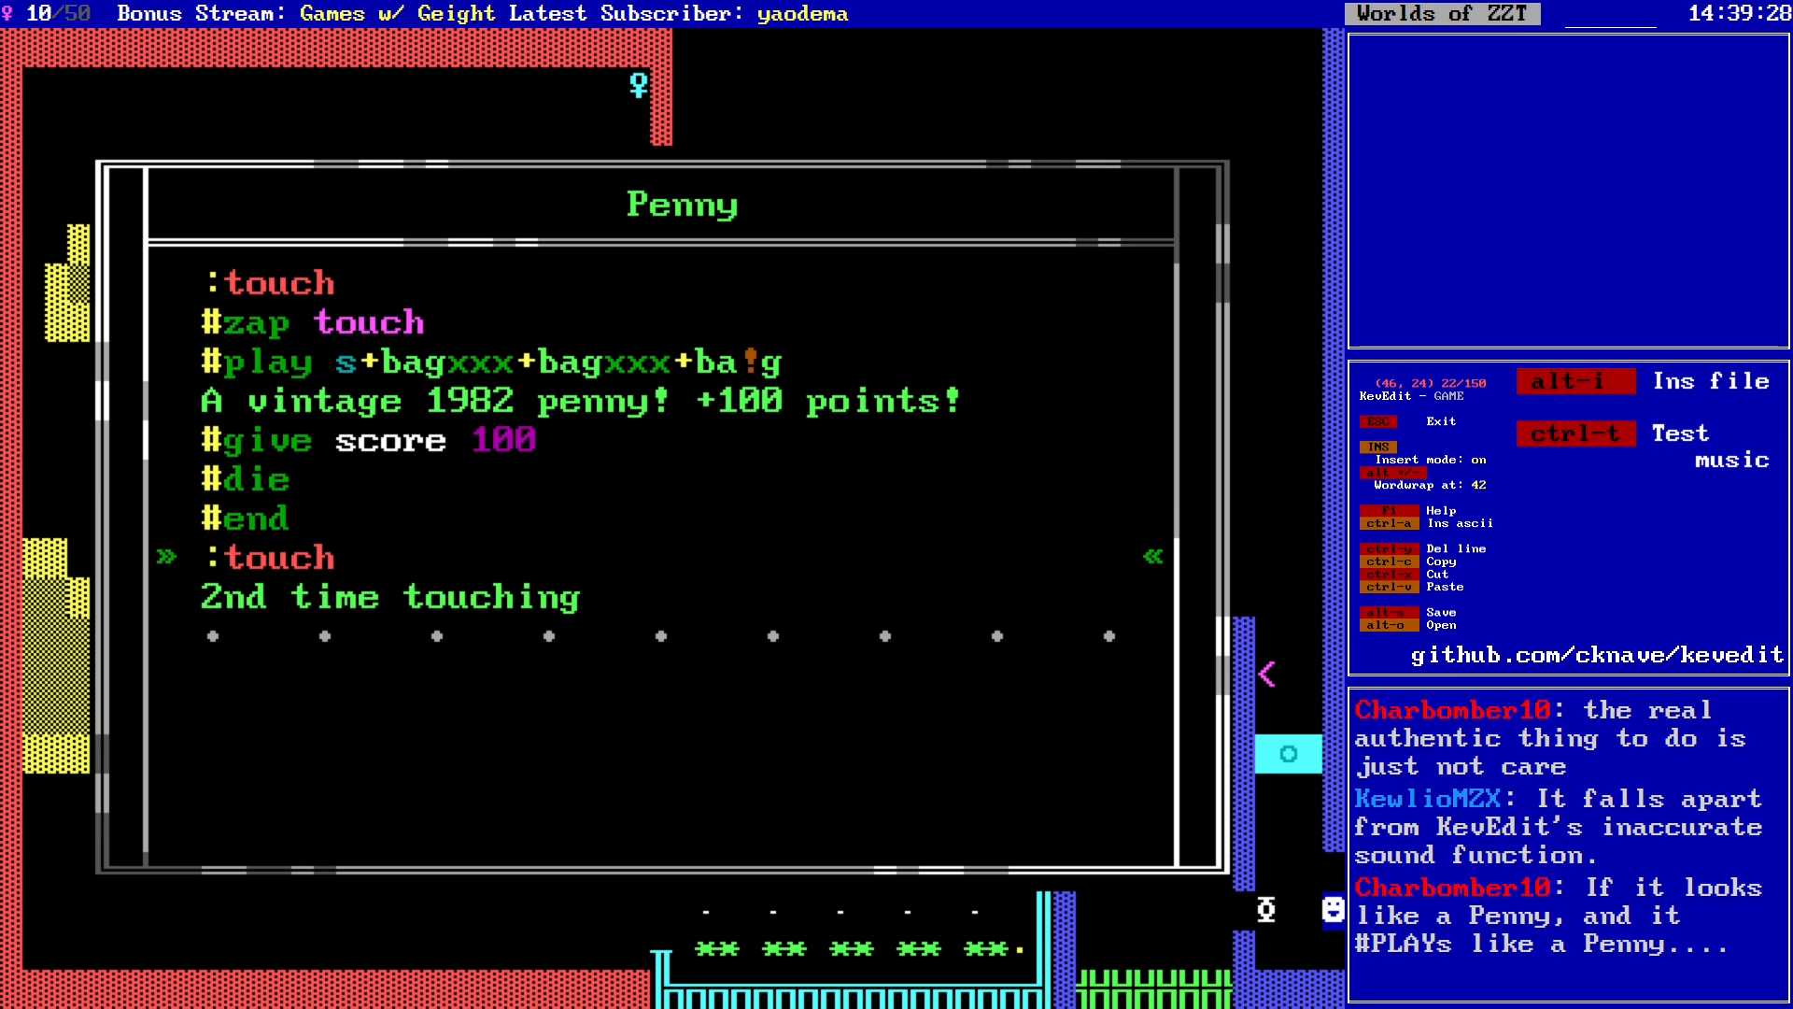
pyautogui.press('Up')
pyautogui.press('Up')
pyautogui.press('Up')
pyautogui.press('Up')
pyautogui.press('Up')
pyautogui.press('Up')
pyautogui.press('Up')
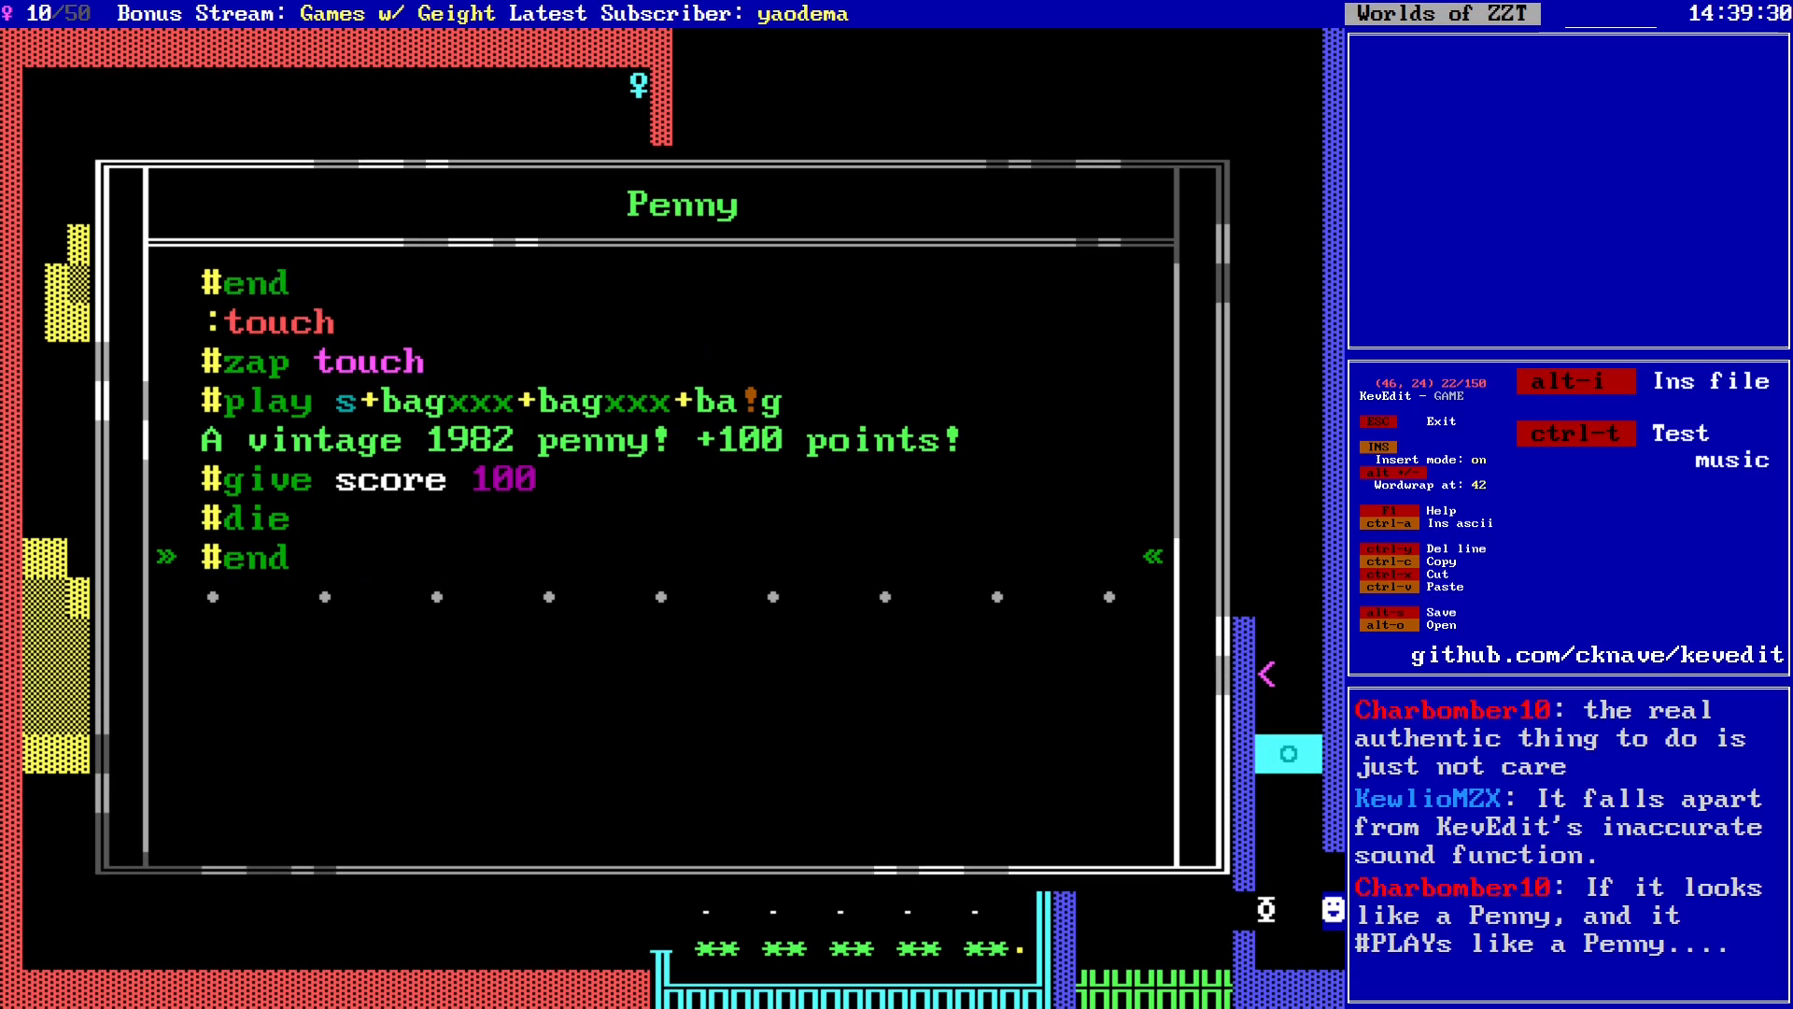
# Step: Replace the #zap touch line with #lock under the Penny's :touch label
pyautogui.press('Down')
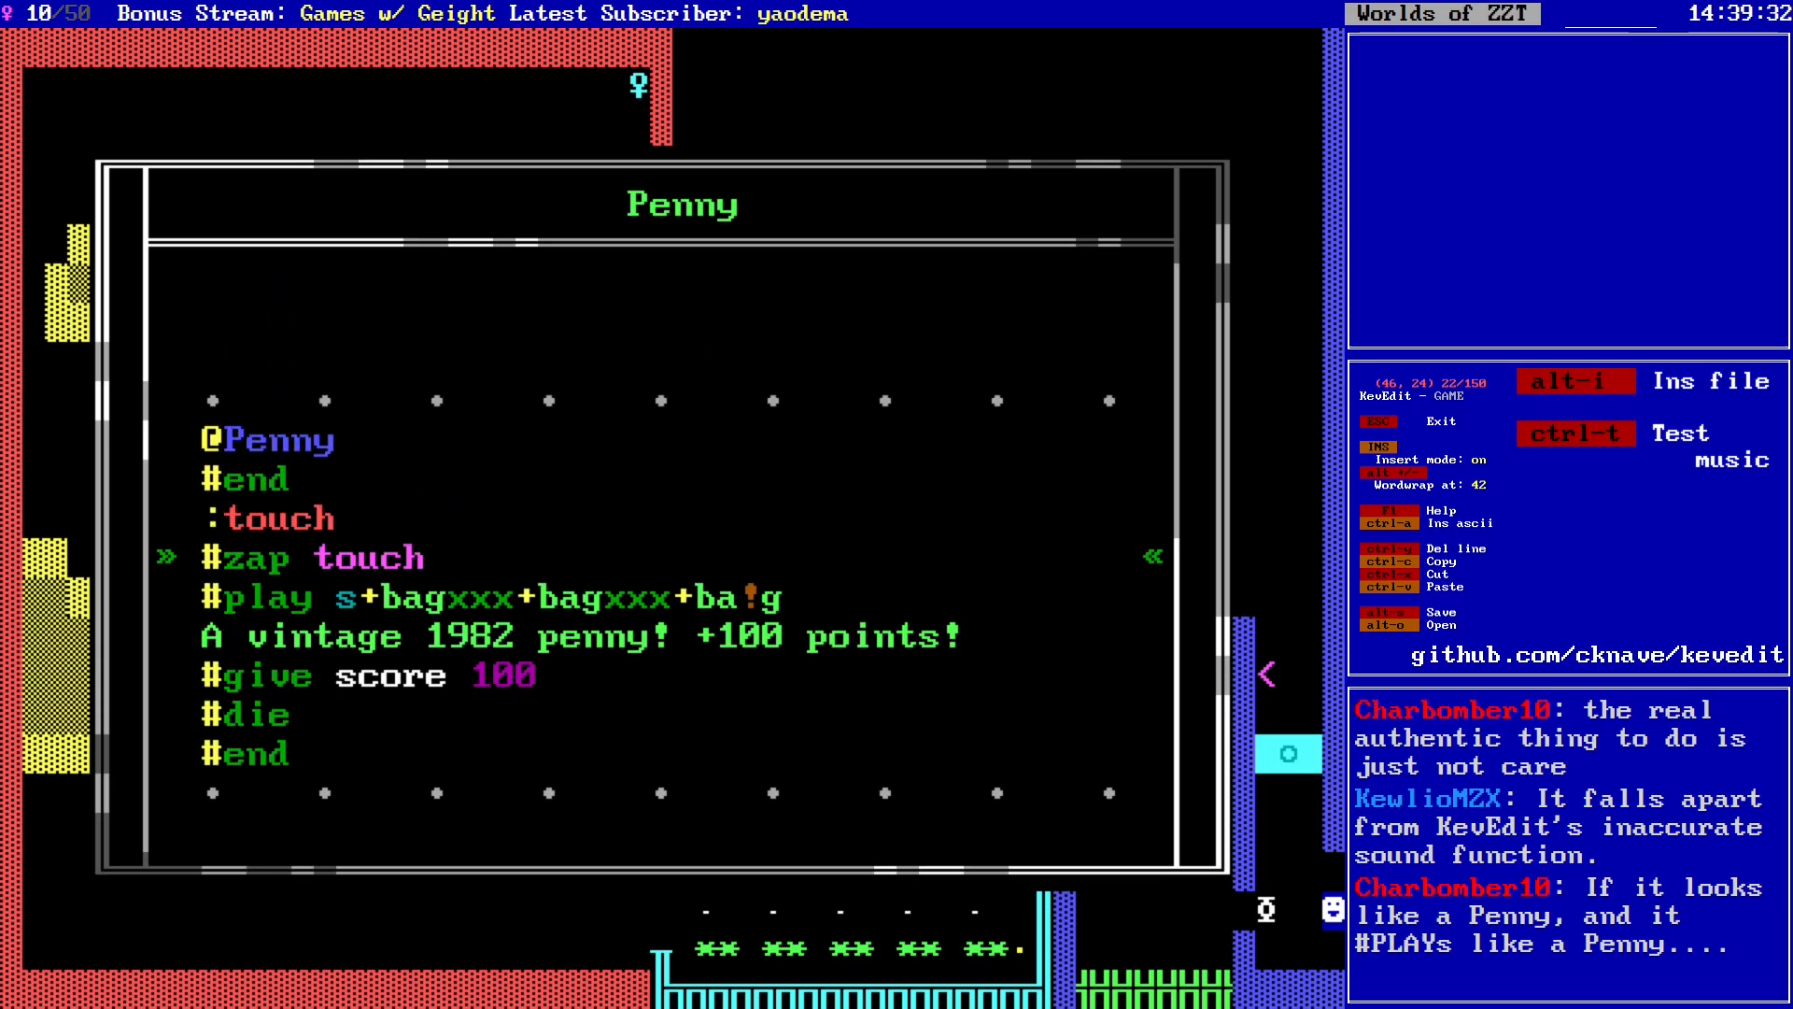
pyautogui.hotkey('ctrl', 'y')
pyautogui.press('Return')
pyautogui.press('Up')
pyautogui.write('#lock')
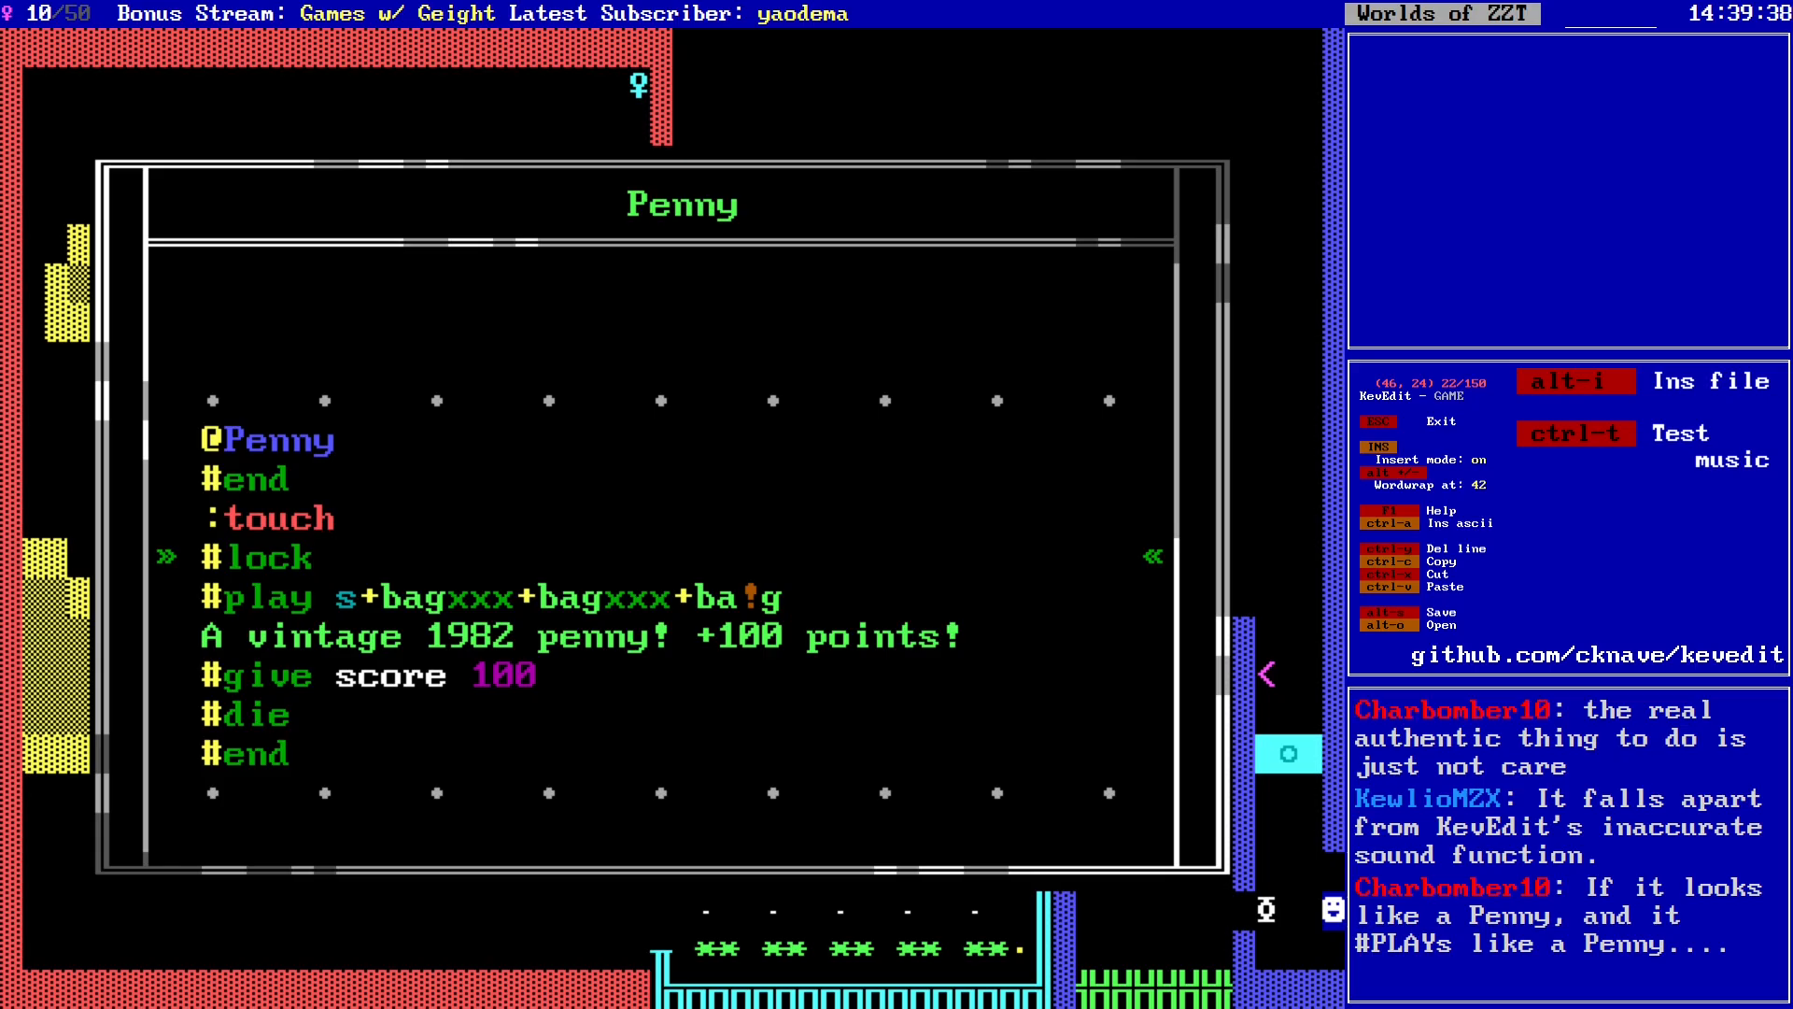
# Step: Close the Penny code and save the world as GAME.zzt, moving the cursor beside the first dot of the lower row
pyautogui.press('Escape')
pyautogui.press('Up')
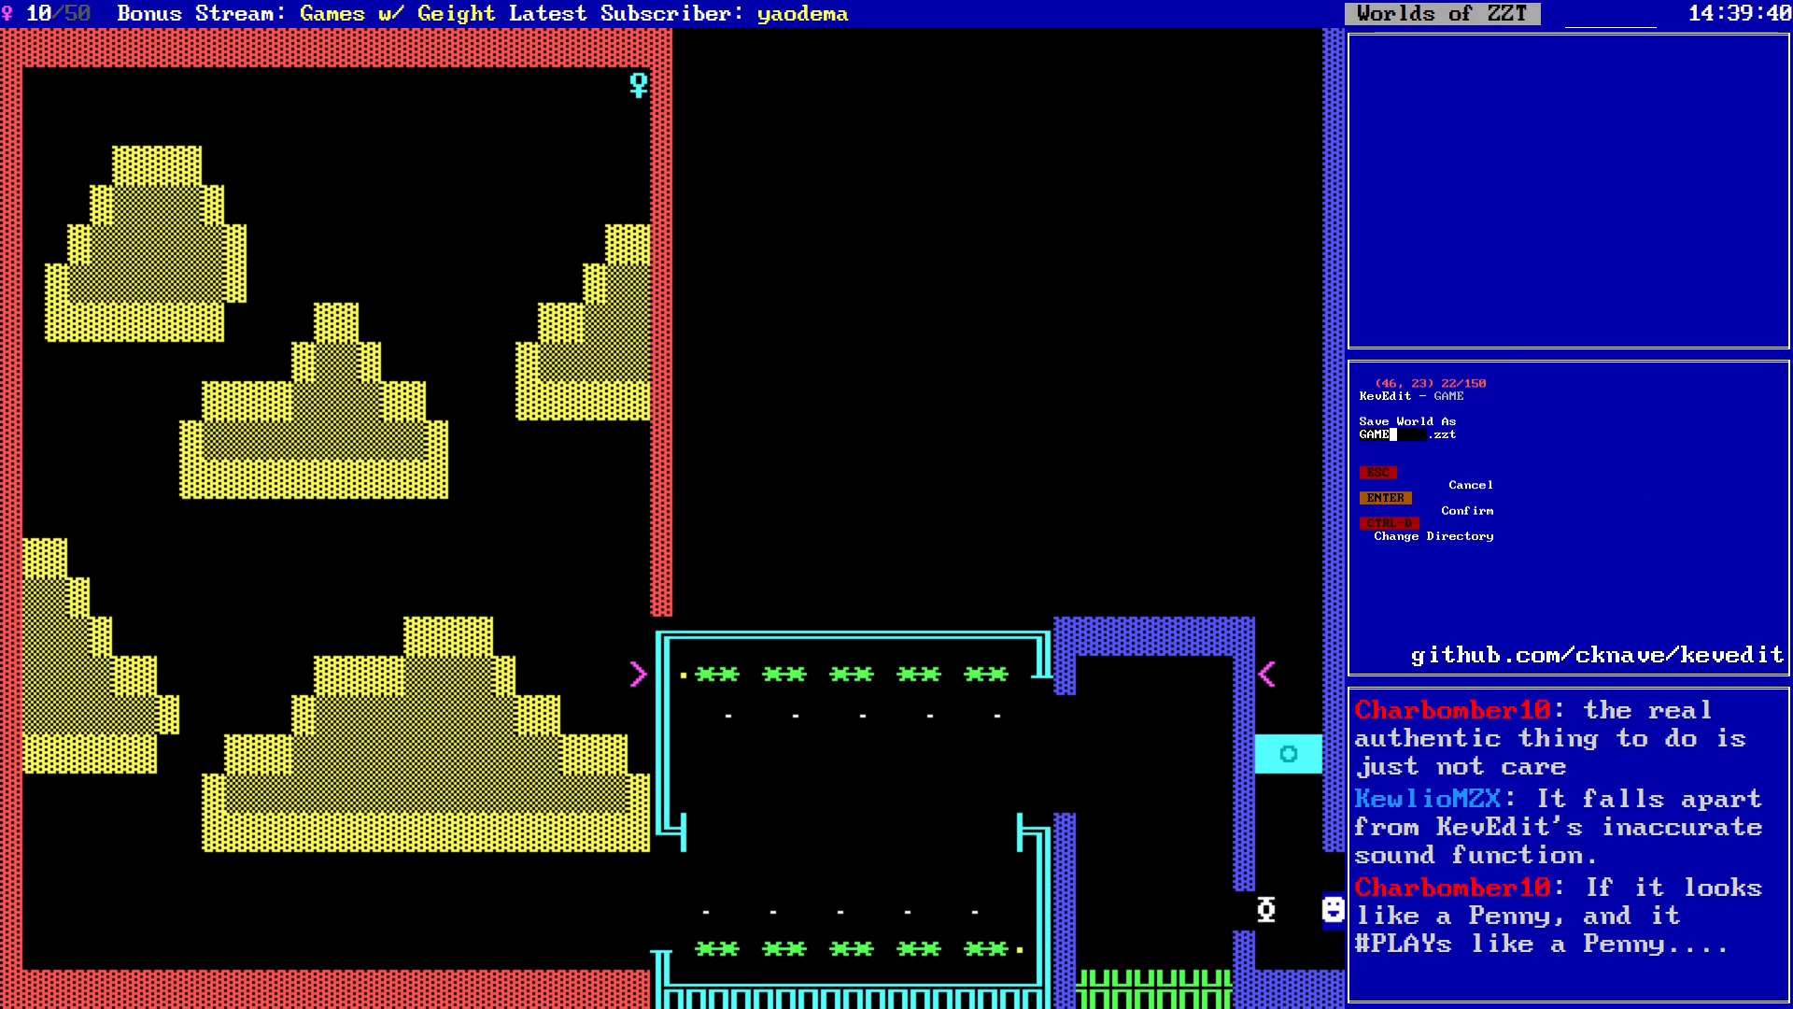
pyautogui.press('Left')
pyautogui.press('Left')
pyautogui.press('Left')
pyautogui.press('Left')
pyautogui.press('Left')
pyautogui.press('Left')
pyautogui.press('Left')
pyautogui.press('Left')
pyautogui.press('Left')
pyautogui.press('Left')
pyautogui.press('Left')
pyautogui.press('Left')
pyautogui.press('Left')
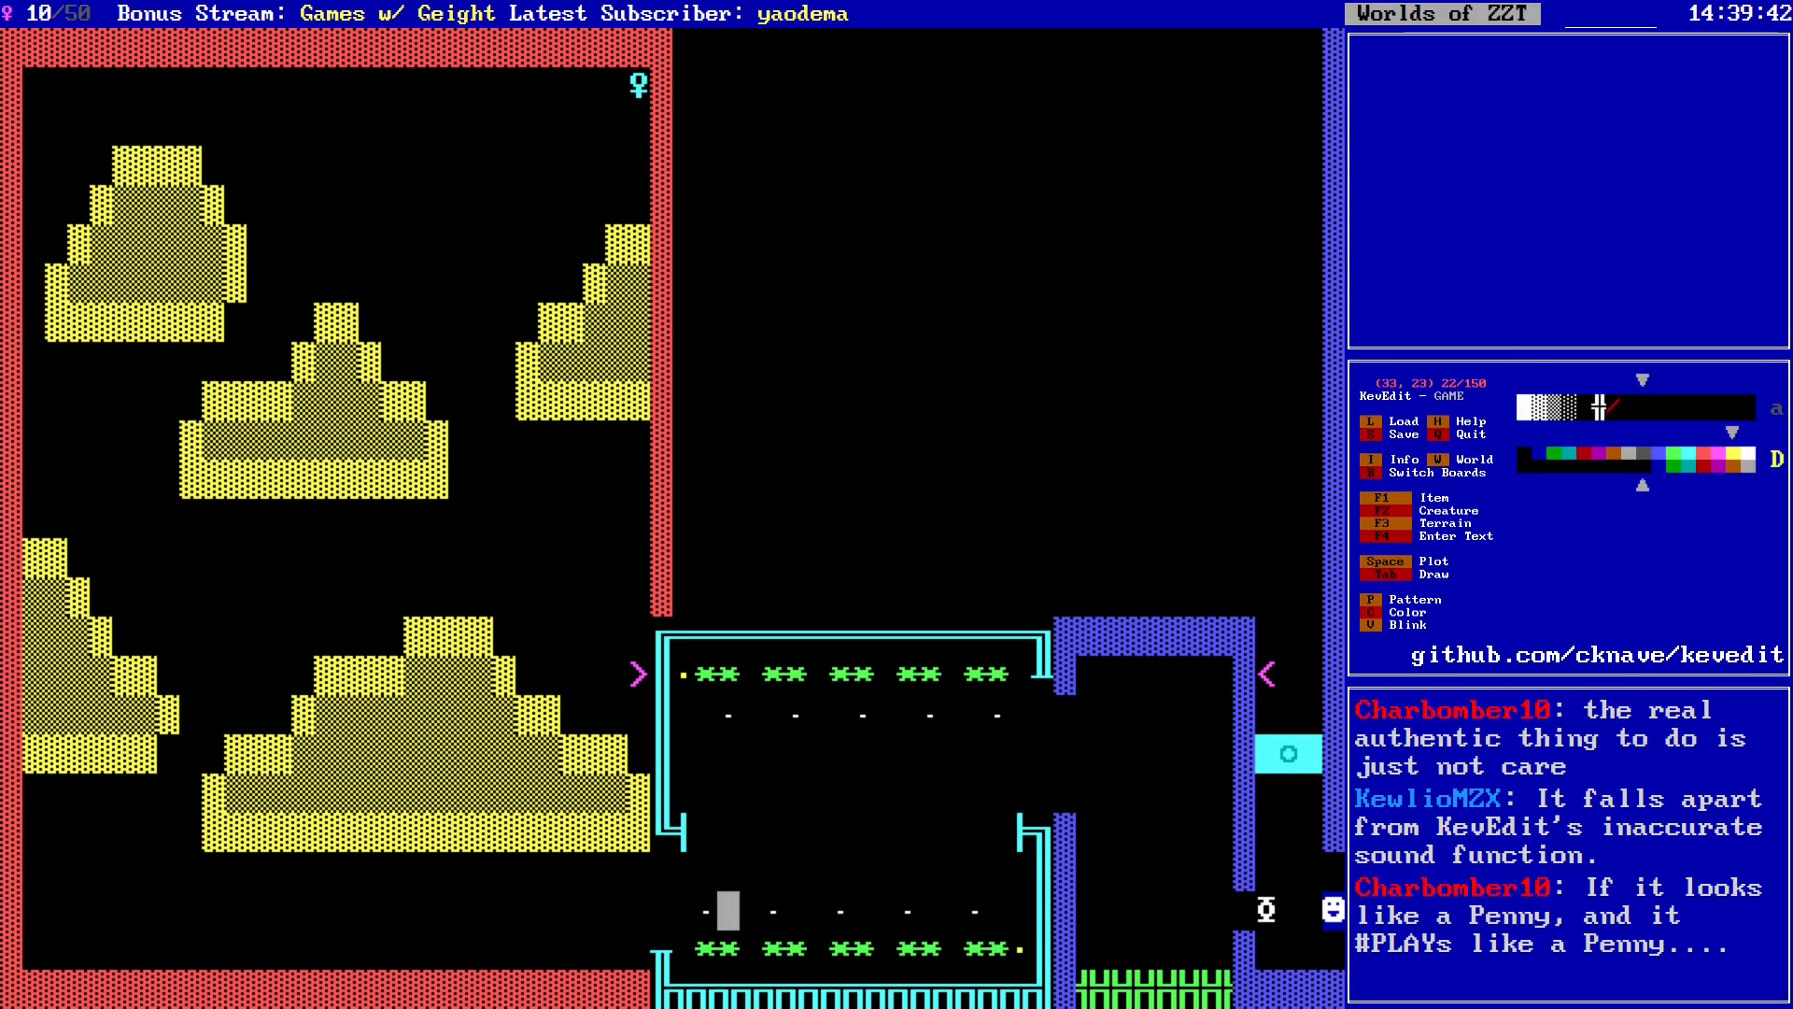
# Step: Copy the Penny at the end of the cyan room's lower forest row into the upper-left corner of the red-walled room
pyautogui.press('Right')
pyautogui.press('Right')
pyautogui.press('Right')
pyautogui.press('Right')
pyautogui.press('Right')
pyautogui.press('Right')
pyautogui.press('Right')
pyautogui.press('Right')
pyautogui.press('Right')
pyautogui.press('Right')
pyautogui.press('Right')
pyautogui.press('Right')
pyautogui.press('Right')
pyautogui.press('Down')
pyautogui.hotkey('alt', 'Left')
pyautogui.hotkey('alt', 'Left')
pyautogui.hotkey('alt', 'Left')
pyautogui.hotkey('alt', 'Left')
pyautogui.hotkey('alt', 'Up')
pyautogui.hotkey('alt', 'Up')
pyautogui.hotkey('alt', 'Up')
pyautogui.hotkey('alt', 'Up')
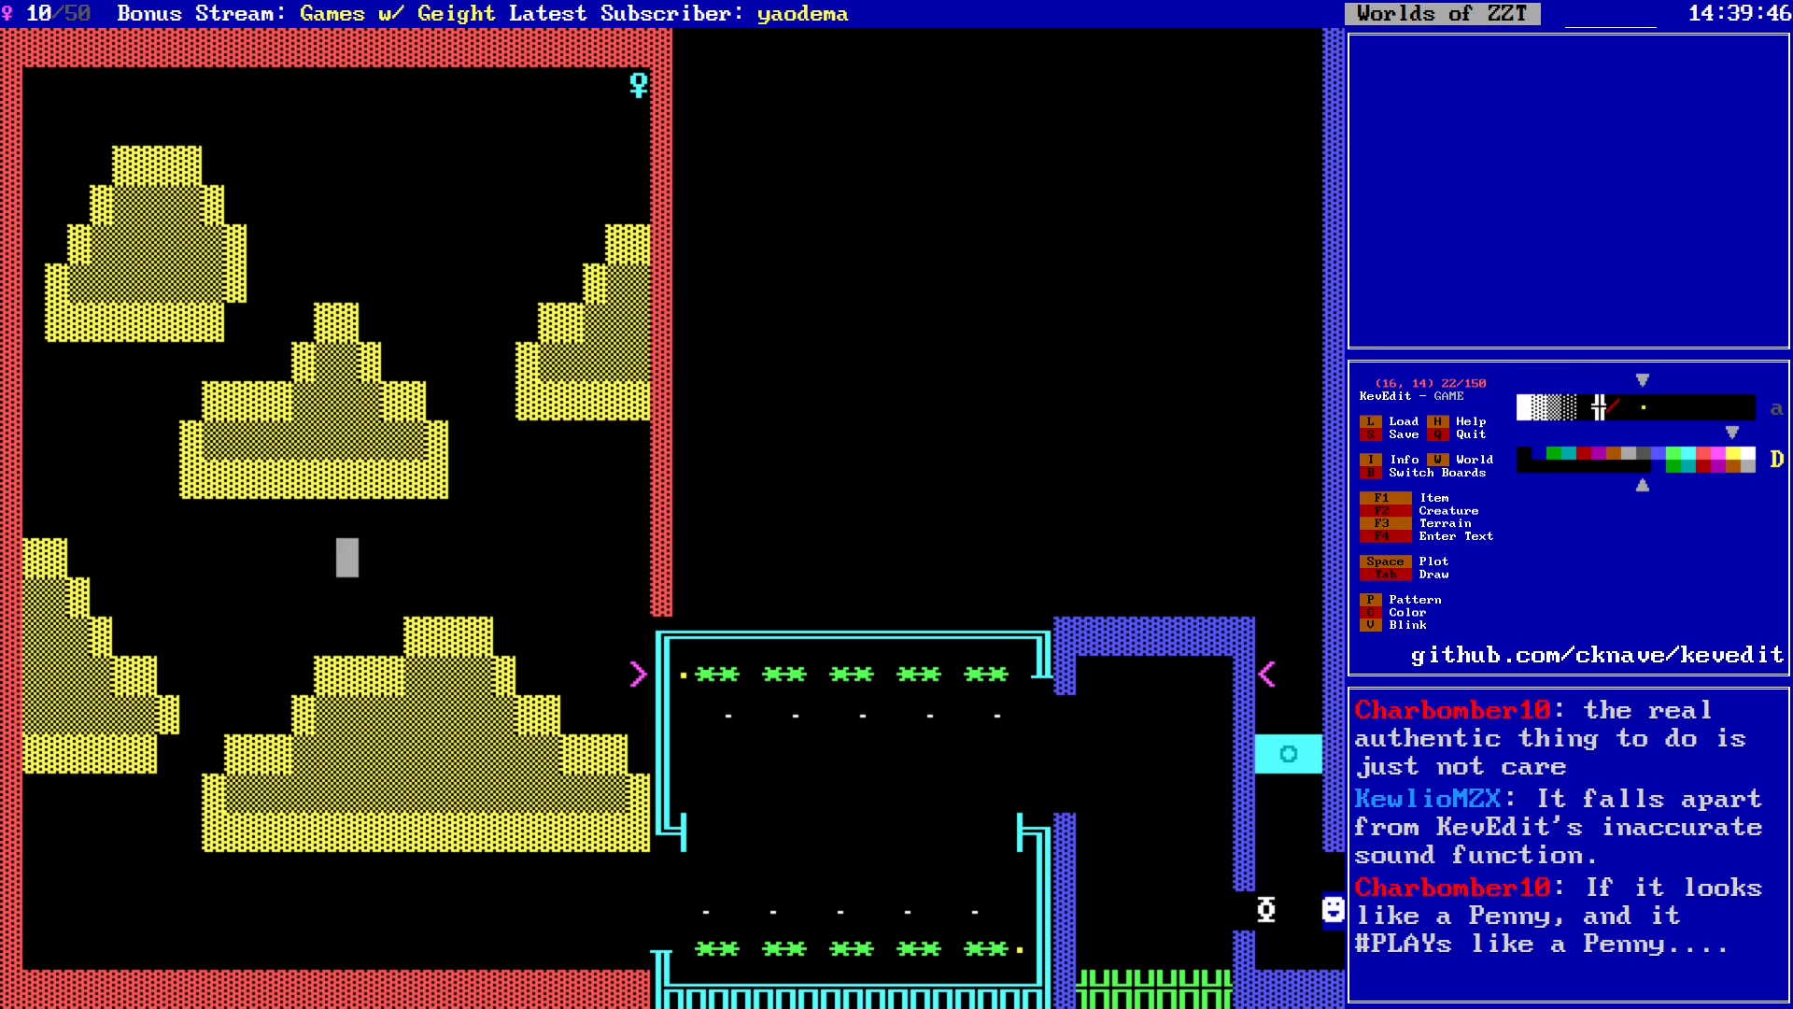
pyautogui.press('Left')
pyautogui.press('Left')
pyautogui.press('Up')
pyautogui.press('Up')
pyautogui.press('Left')
pyautogui.press('Left')
pyautogui.press('space')
pyautogui.press('Right')
pyautogui.press('Down')
pyautogui.press('Down')
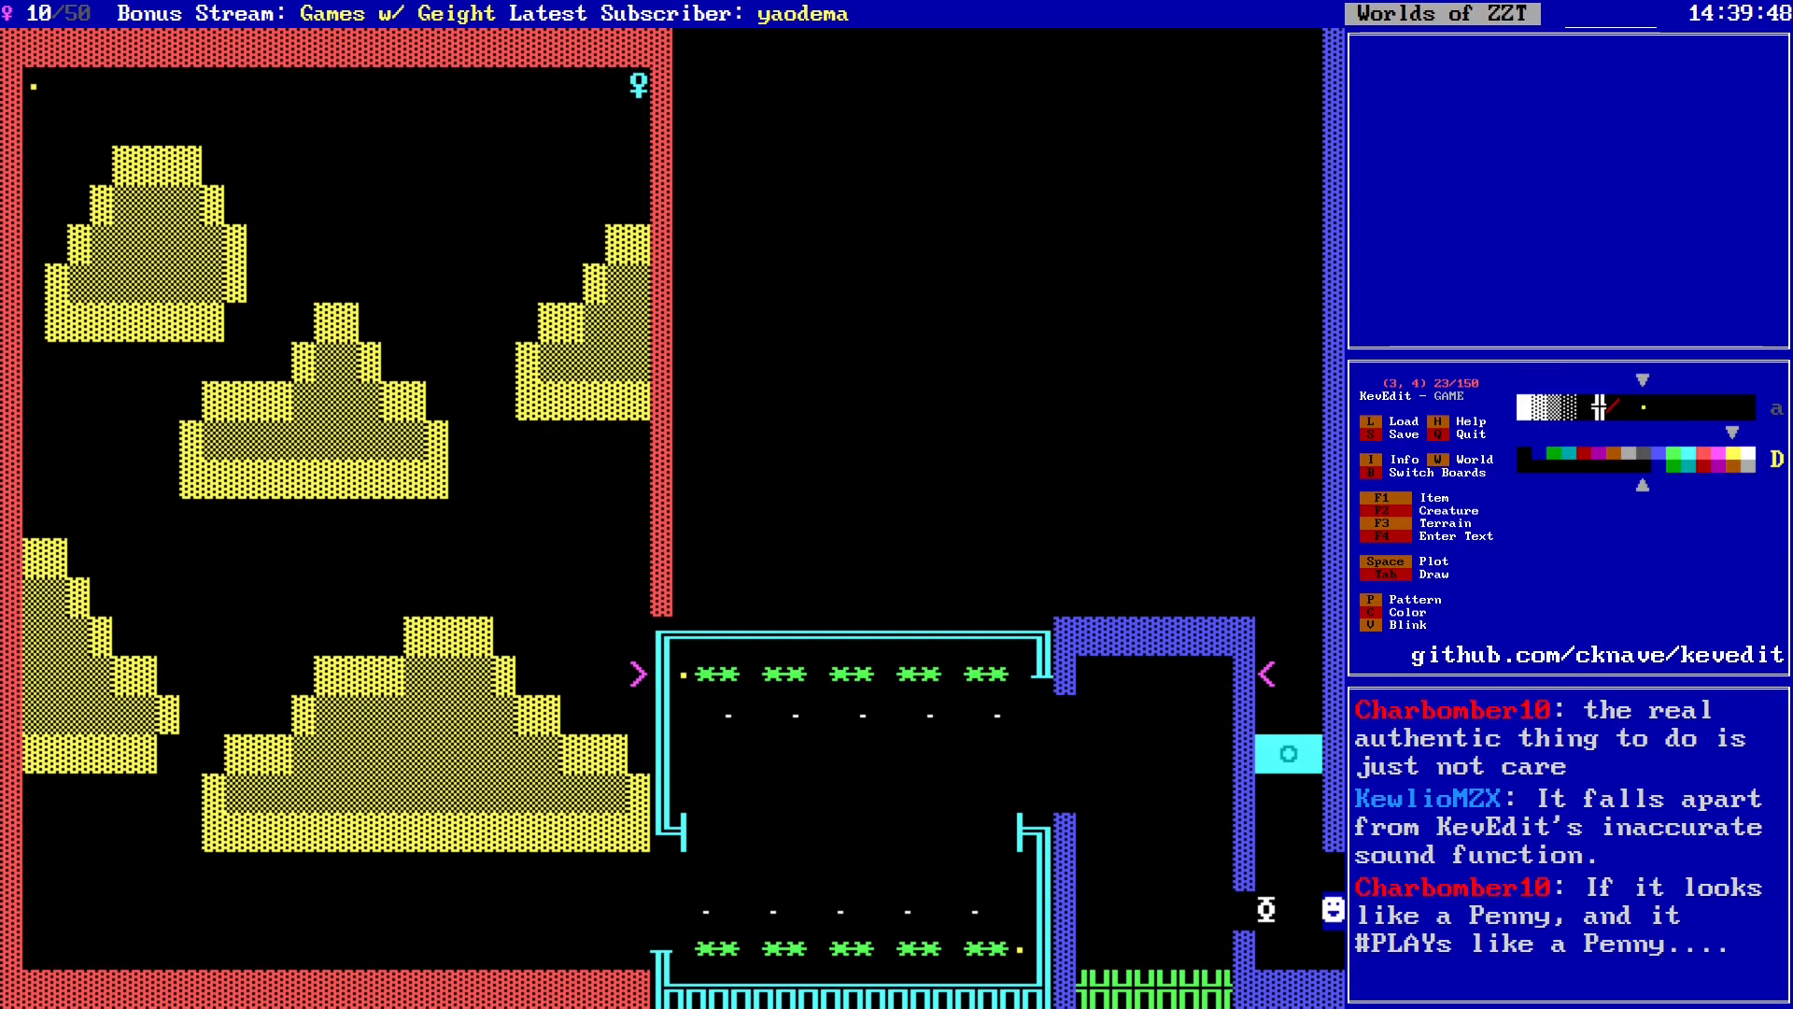
# Step: Save the world over the existing GAME file
pyautogui.press('s')
pyautogui.press('Return')
pyautogui.press('y')
# Step: Fill the two-tile gap in the cyan room's western wall with magenta transporters facing West, at (30, 22) and (30, 23)
pyautogui.hotkey('alt', 'Down')
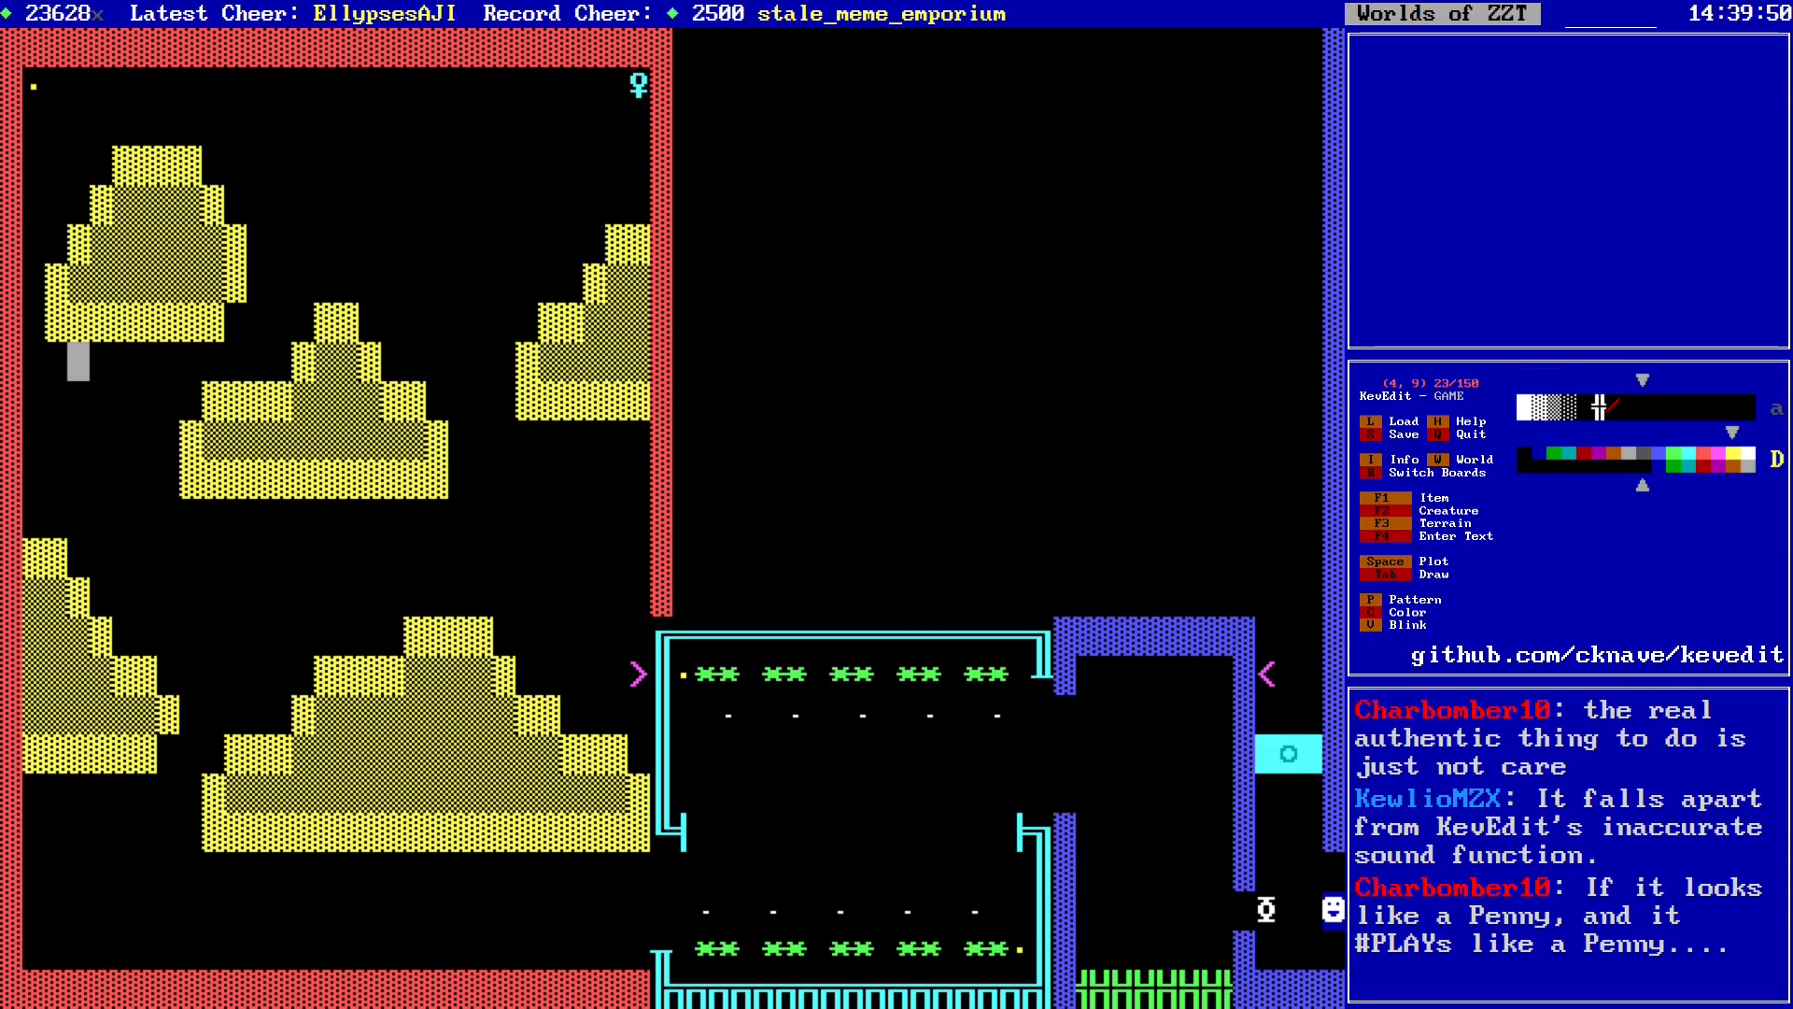
pyautogui.hotkey('alt', 'Right')
pyautogui.hotkey('alt', 'Down')
pyautogui.hotkey('alt', 'Right')
pyautogui.hotkey('alt', 'Down')
pyautogui.hotkey('alt', 'Right')
pyautogui.hotkey('alt', 'Down')
pyautogui.press('Left')
pyautogui.press('Left')
pyautogui.press('Up')
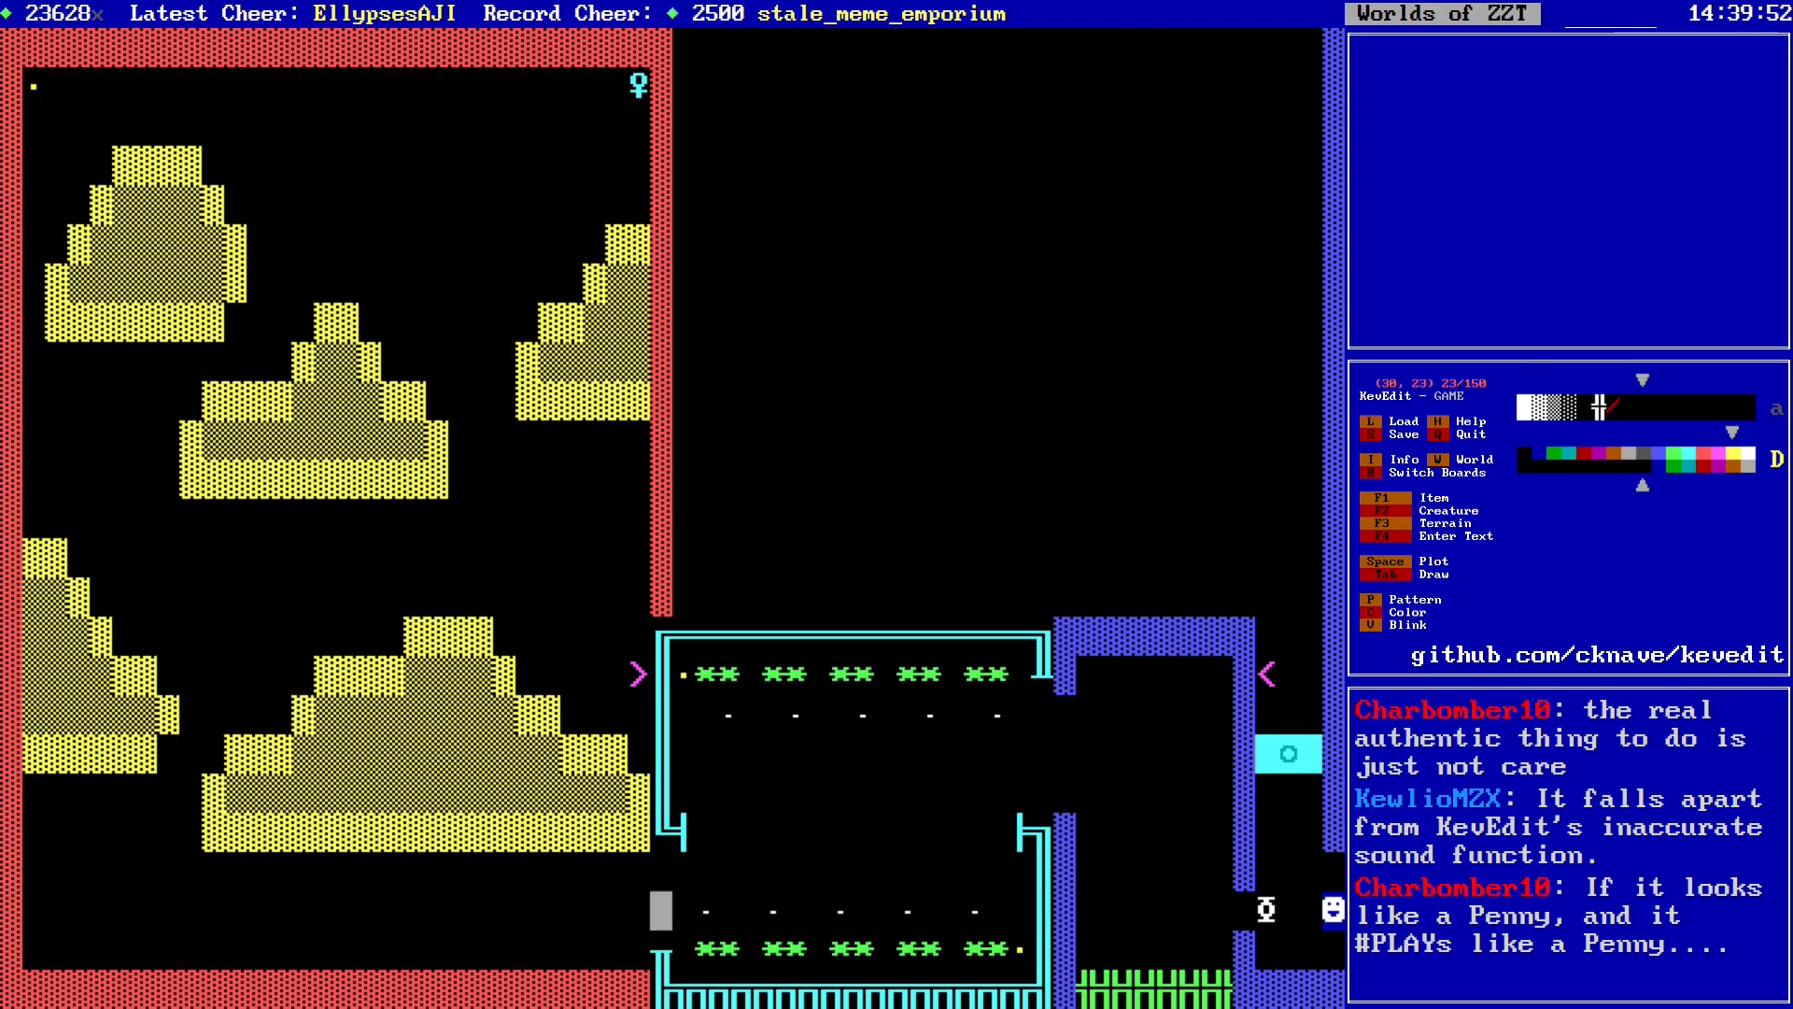
pyautogui.press('Up')
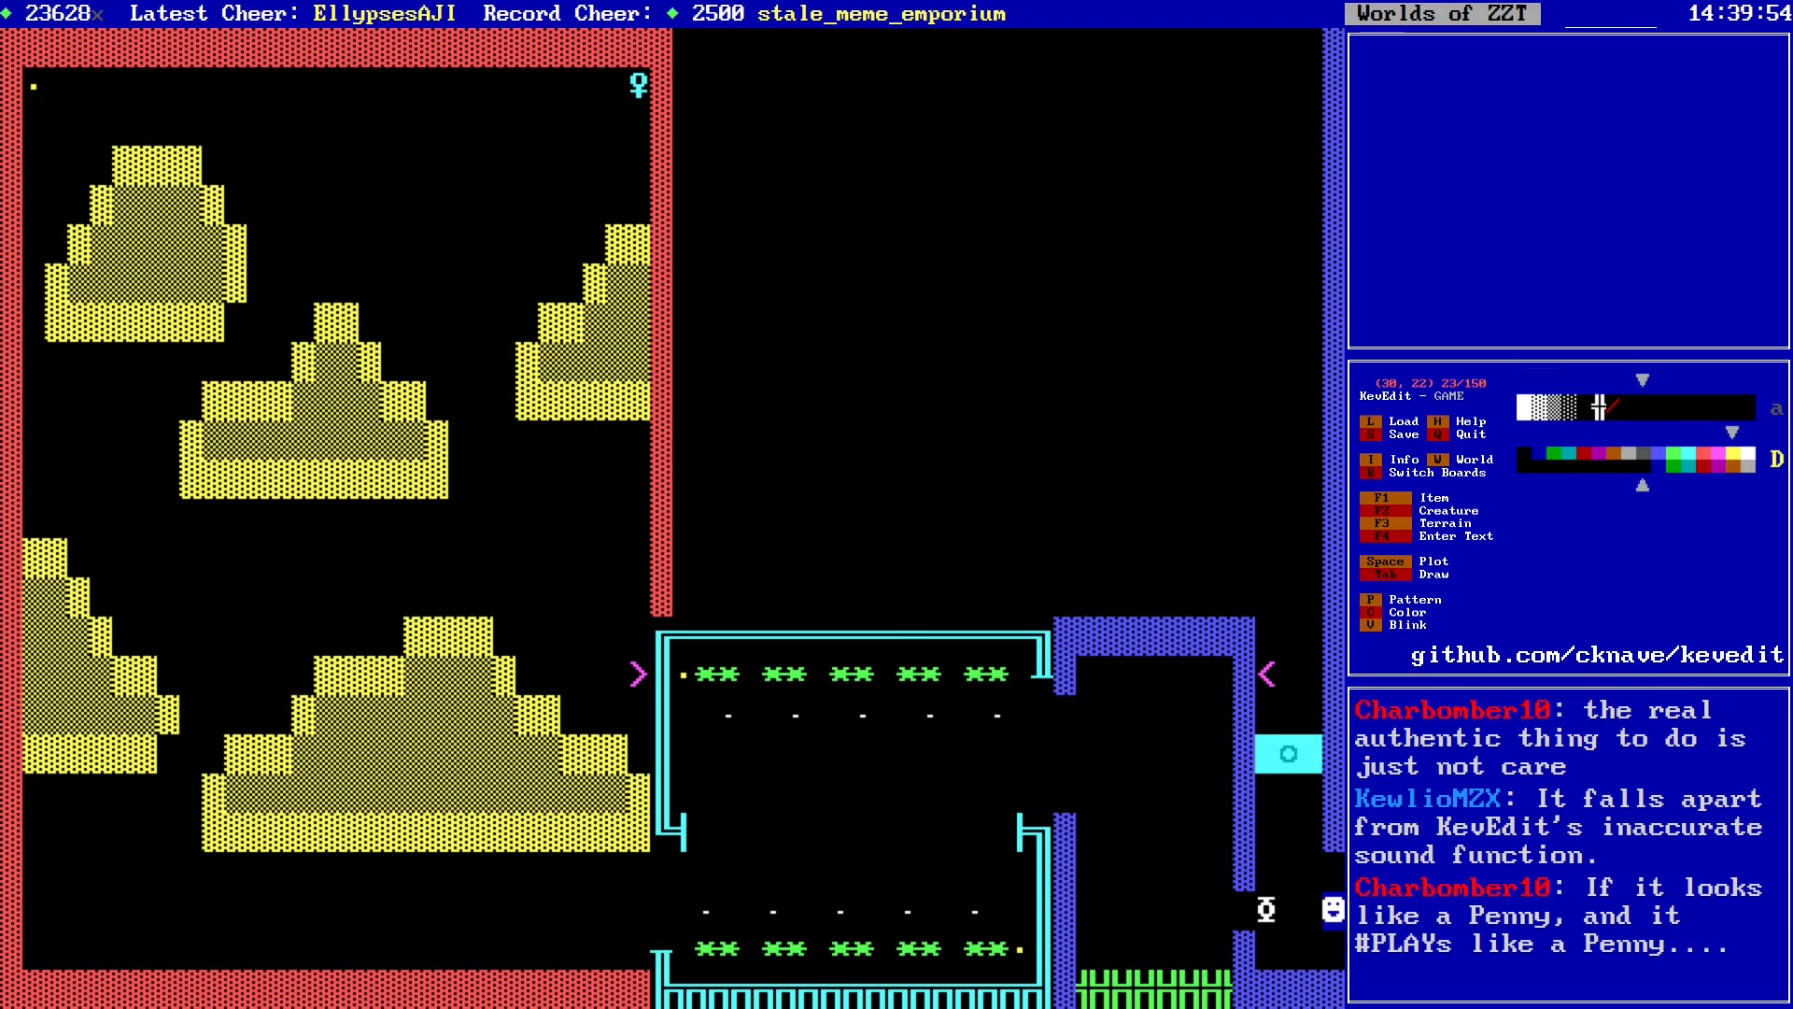
pyautogui.press('c')
pyautogui.press('Left')
pyautogui.press('Return')
pyautogui.press('F3')
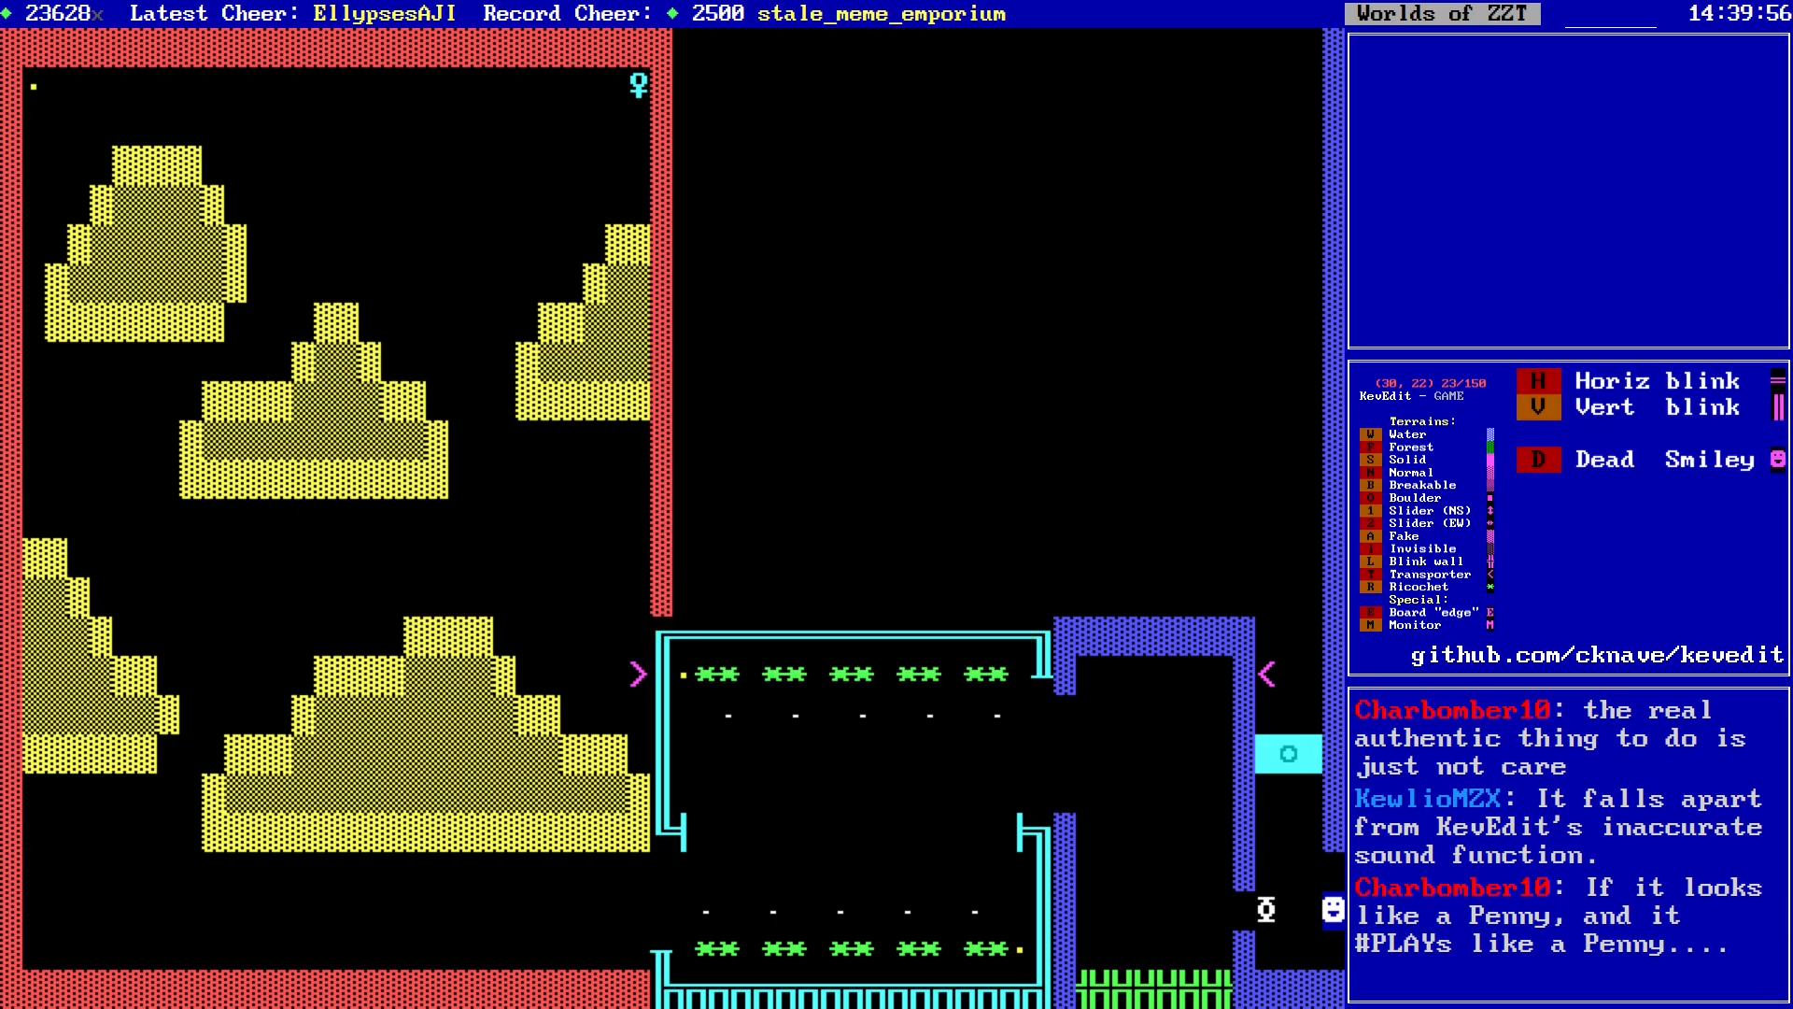
pyautogui.press('t')
pyautogui.press('Return')
pyautogui.press('Right')
pyautogui.press('Right')
pyautogui.press('Right')
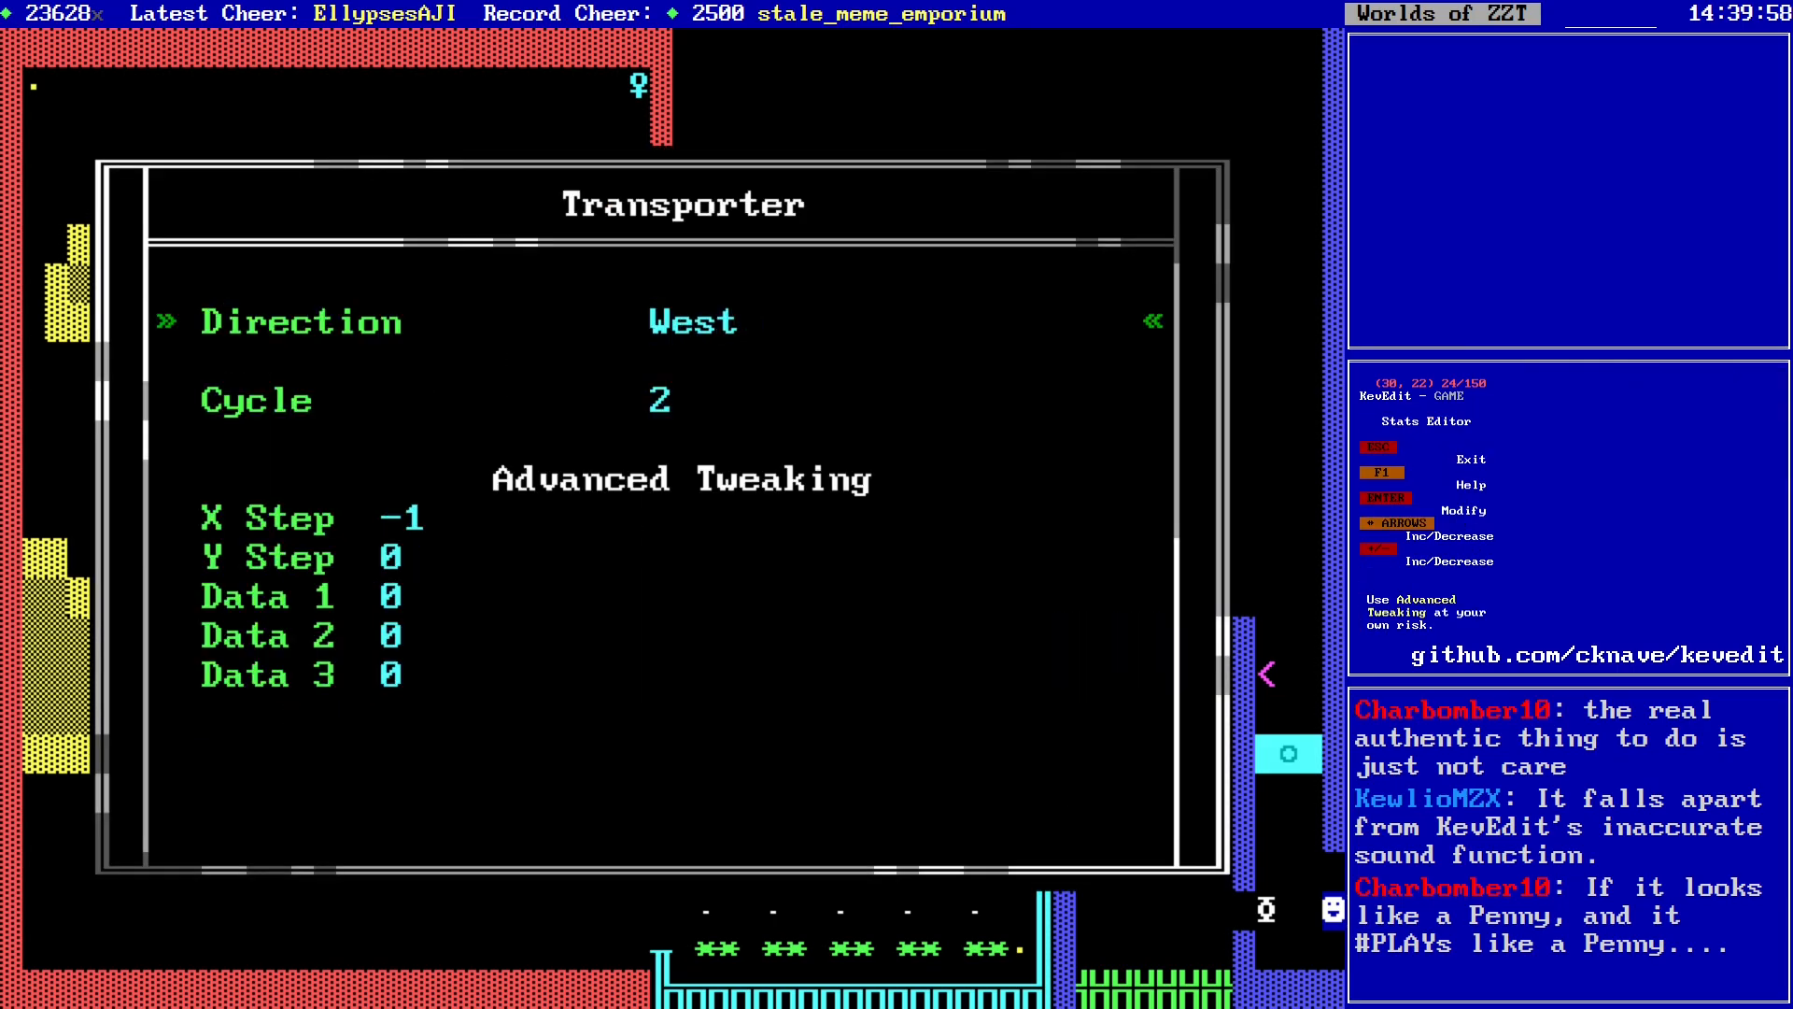
pyautogui.press('Escape')
pyautogui.press('Down')
pyautogui.press('Down')
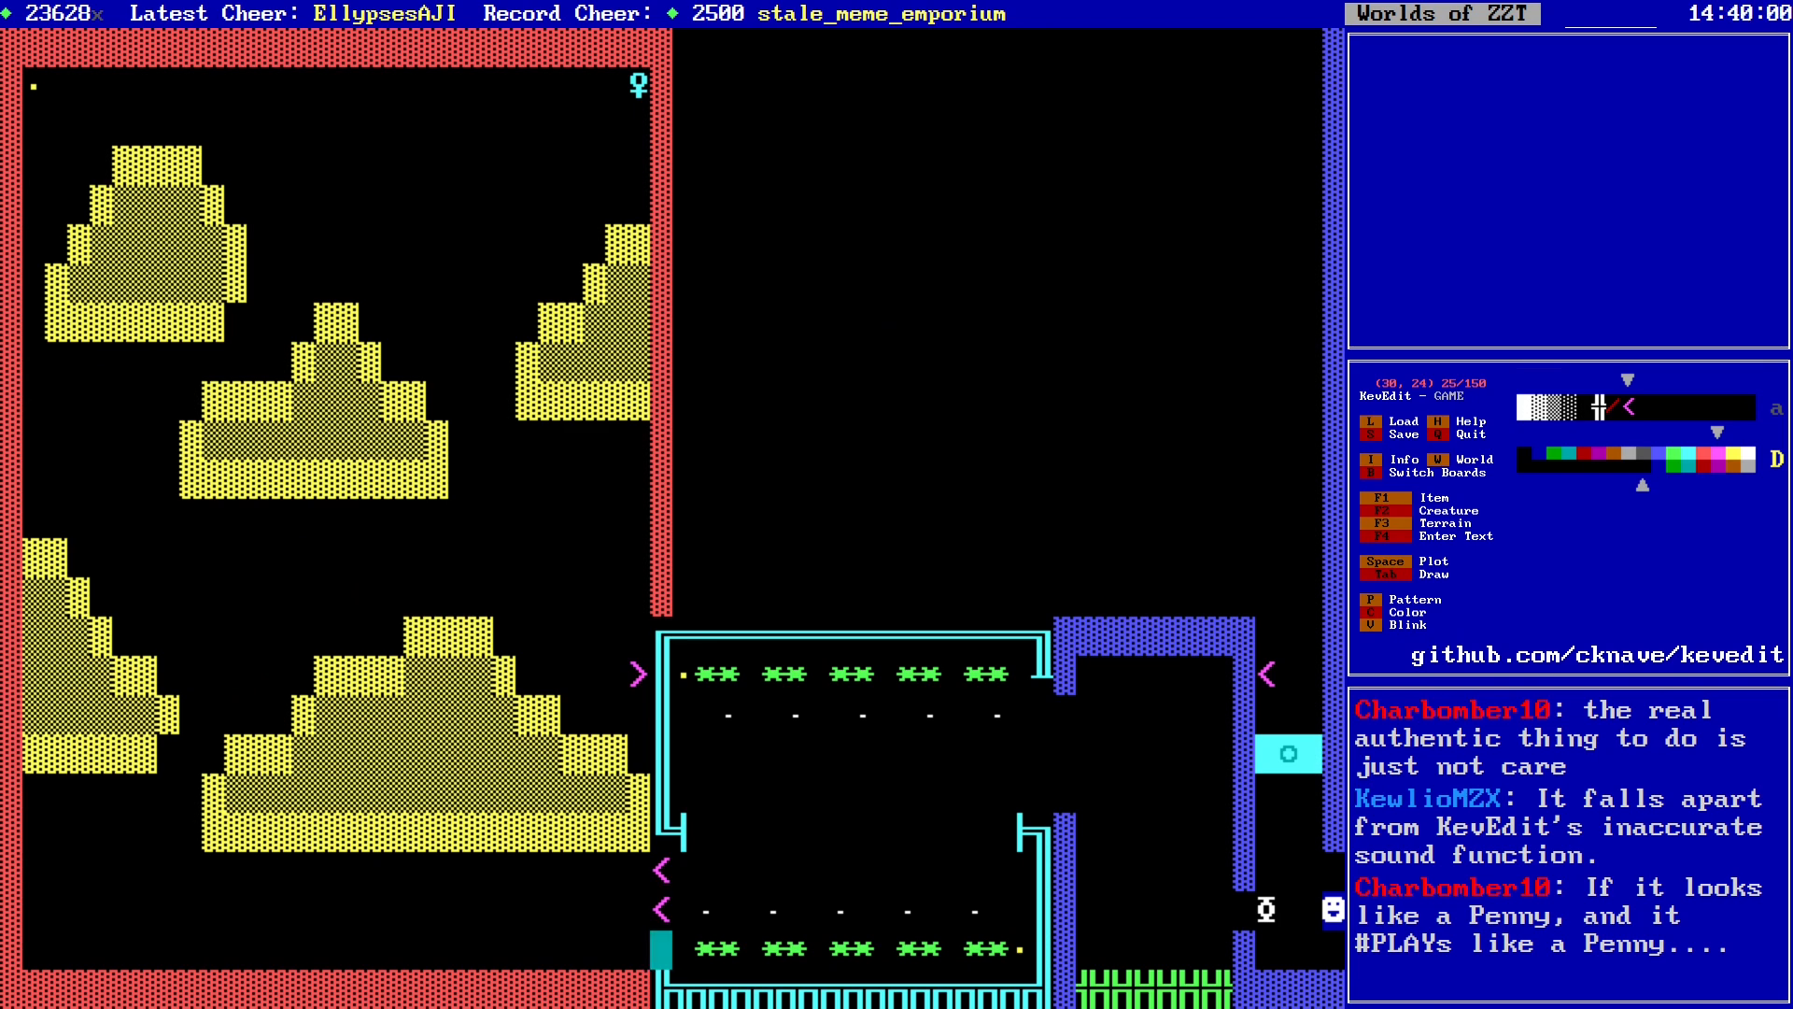
pyautogui.press('Left')
pyautogui.press('Left')
pyautogui.press('Left')
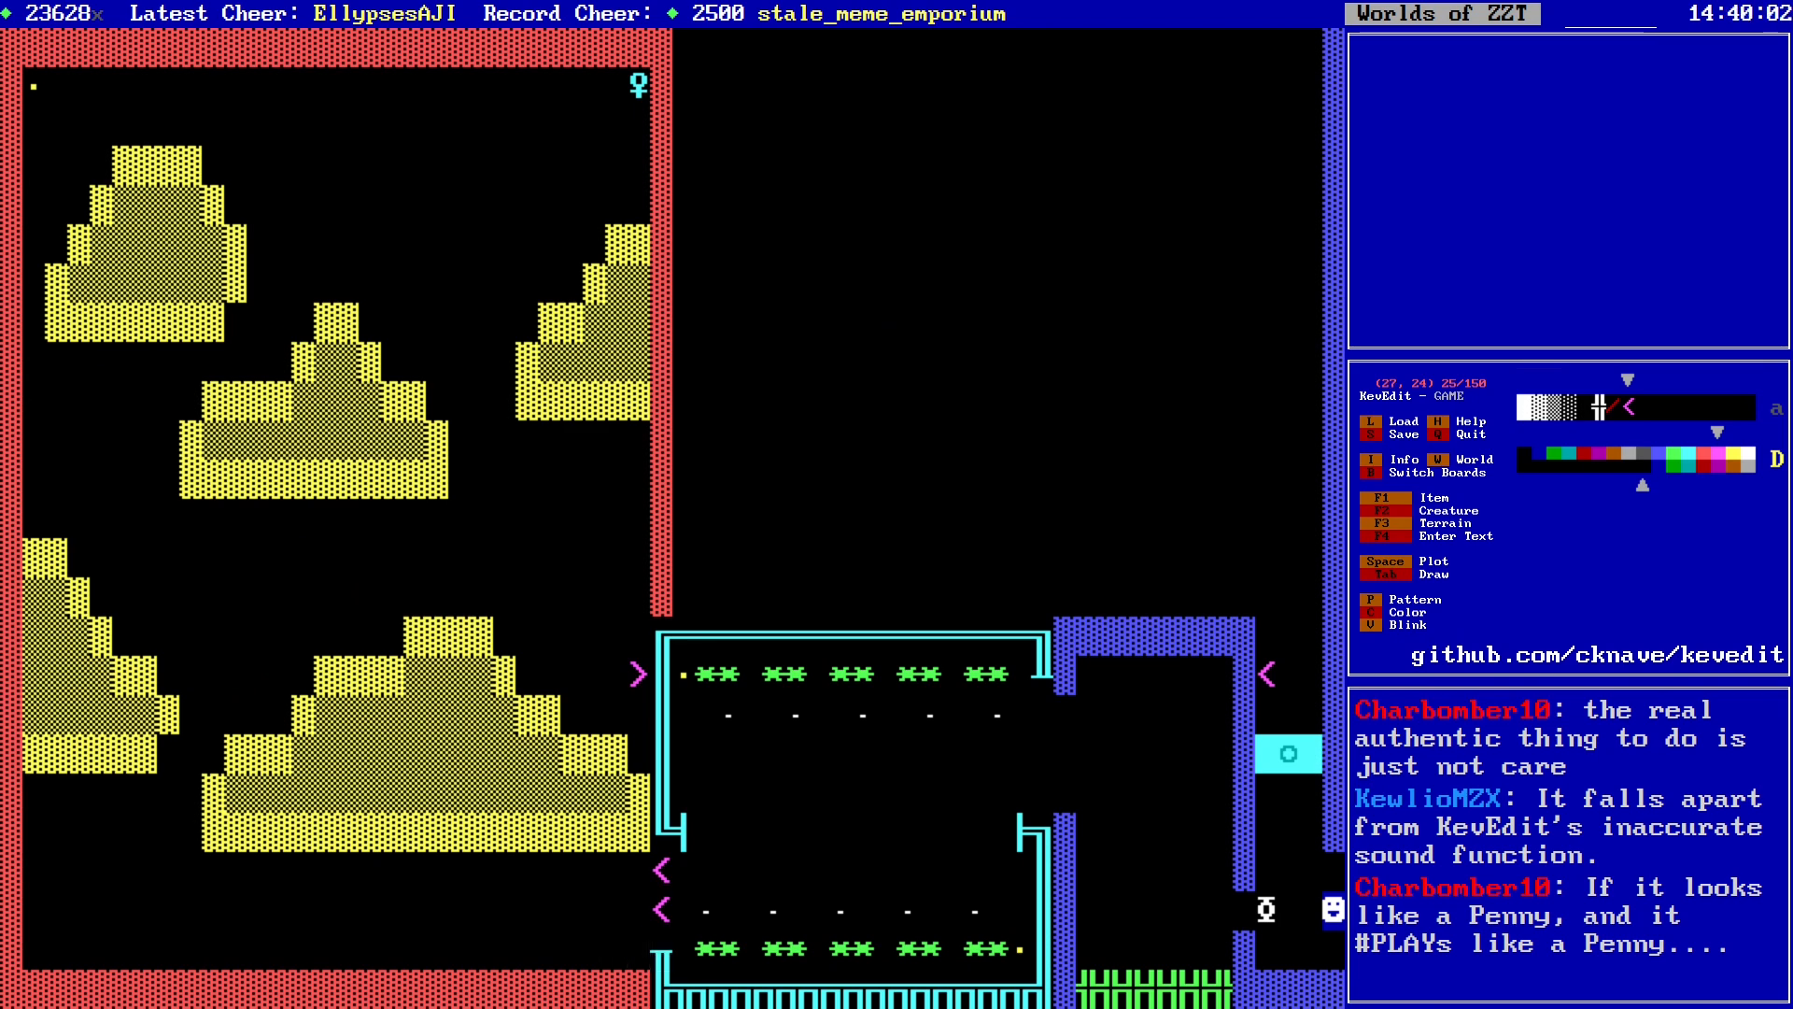
pyautogui.press('Right')
pyautogui.press('Right')
pyautogui.press('Right')
pyautogui.press('Right')
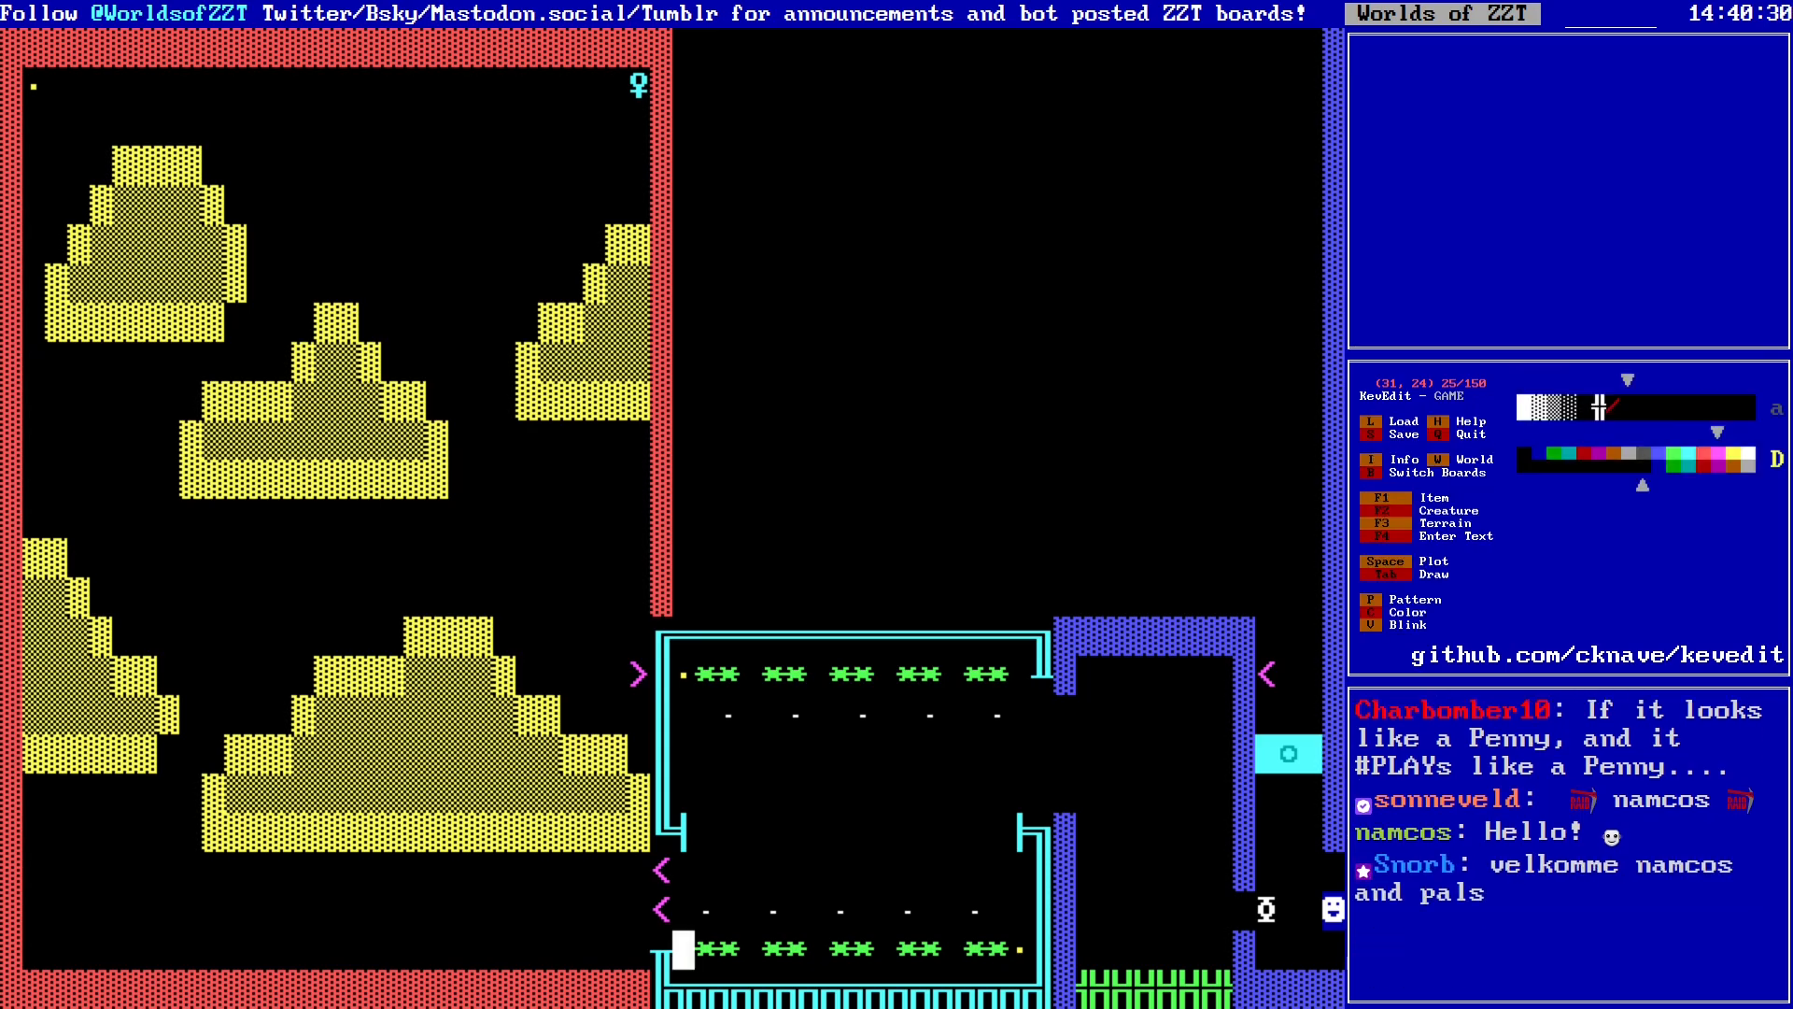
pyautogui.press('b')
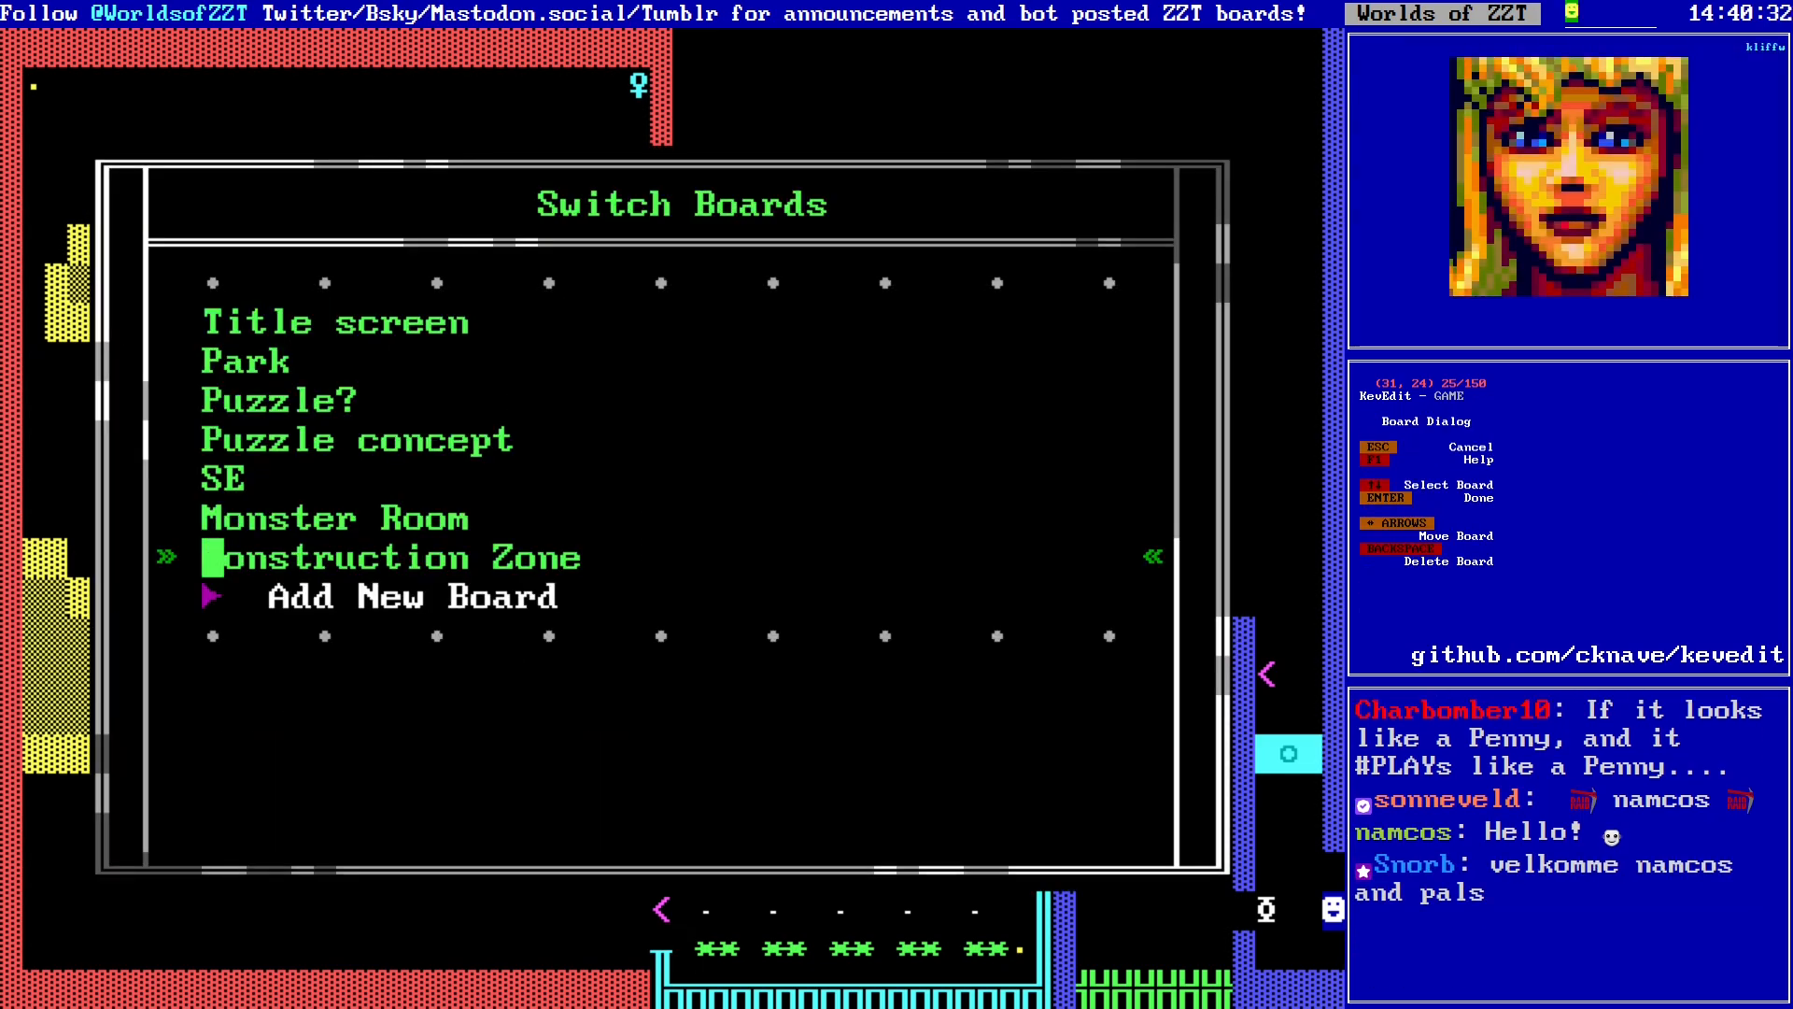
pyautogui.press('Return')
pyautogui.press('Right')
pyautogui.press('Right')
pyautogui.press('Right')
pyautogui.press('Right')
pyautogui.press('Right')
pyautogui.press('Right')
pyautogui.press('Right')
pyautogui.press('Right')
pyautogui.press('Right')
pyautogui.press('Right')
pyautogui.press('Right')
pyautogui.press('Right')
pyautogui.press('Right')
pyautogui.press('Right')
pyautogui.press('Right')
pyautogui.press('Right')
pyautogui.press('Right')
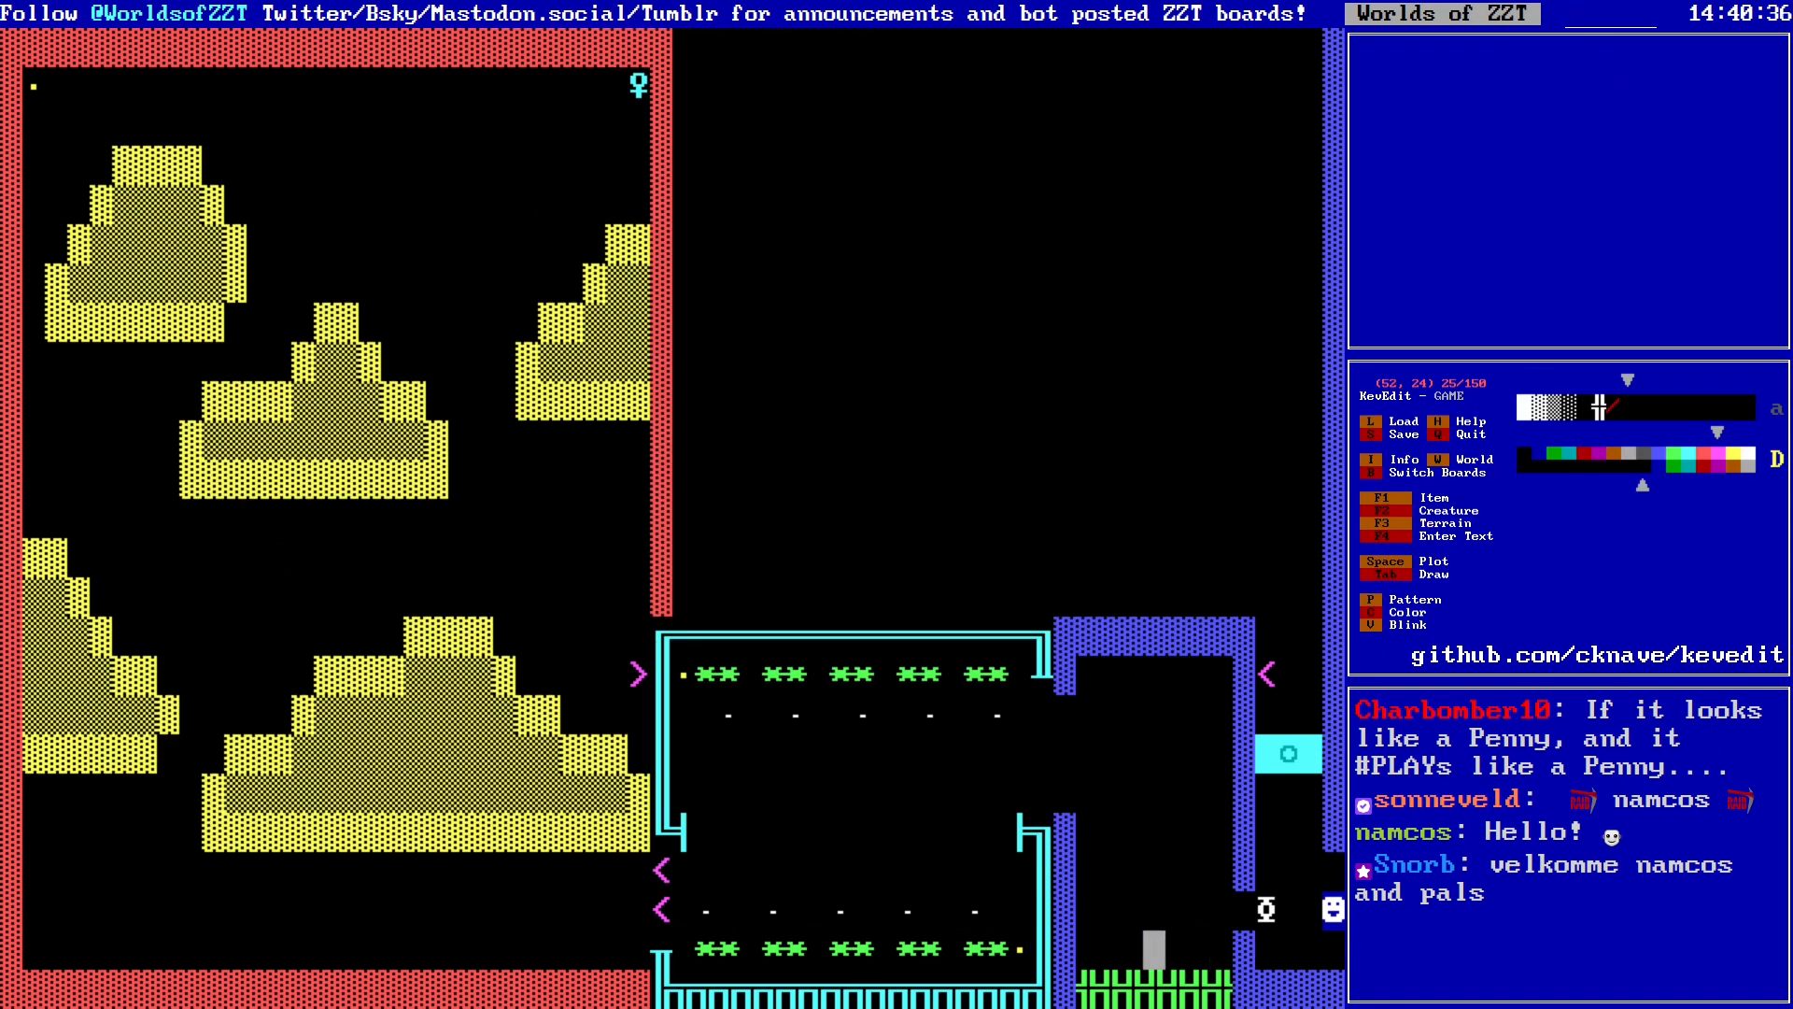
pyautogui.press('Left')
pyautogui.press('Left')
pyautogui.press('Left')
pyautogui.press('Left')
pyautogui.press('Left')
pyautogui.press('Left')
pyautogui.press('Left')
pyautogui.press('Left')
pyautogui.press('Left')
pyautogui.press('Left')
pyautogui.press('Left')
pyautogui.press('Left')
pyautogui.press('Left')
pyautogui.press('Left')
pyautogui.press('Left')
pyautogui.press('Left')
pyautogui.press('Left')
pyautogui.press('Left')
pyautogui.press('Left')
pyautogui.press('Left')
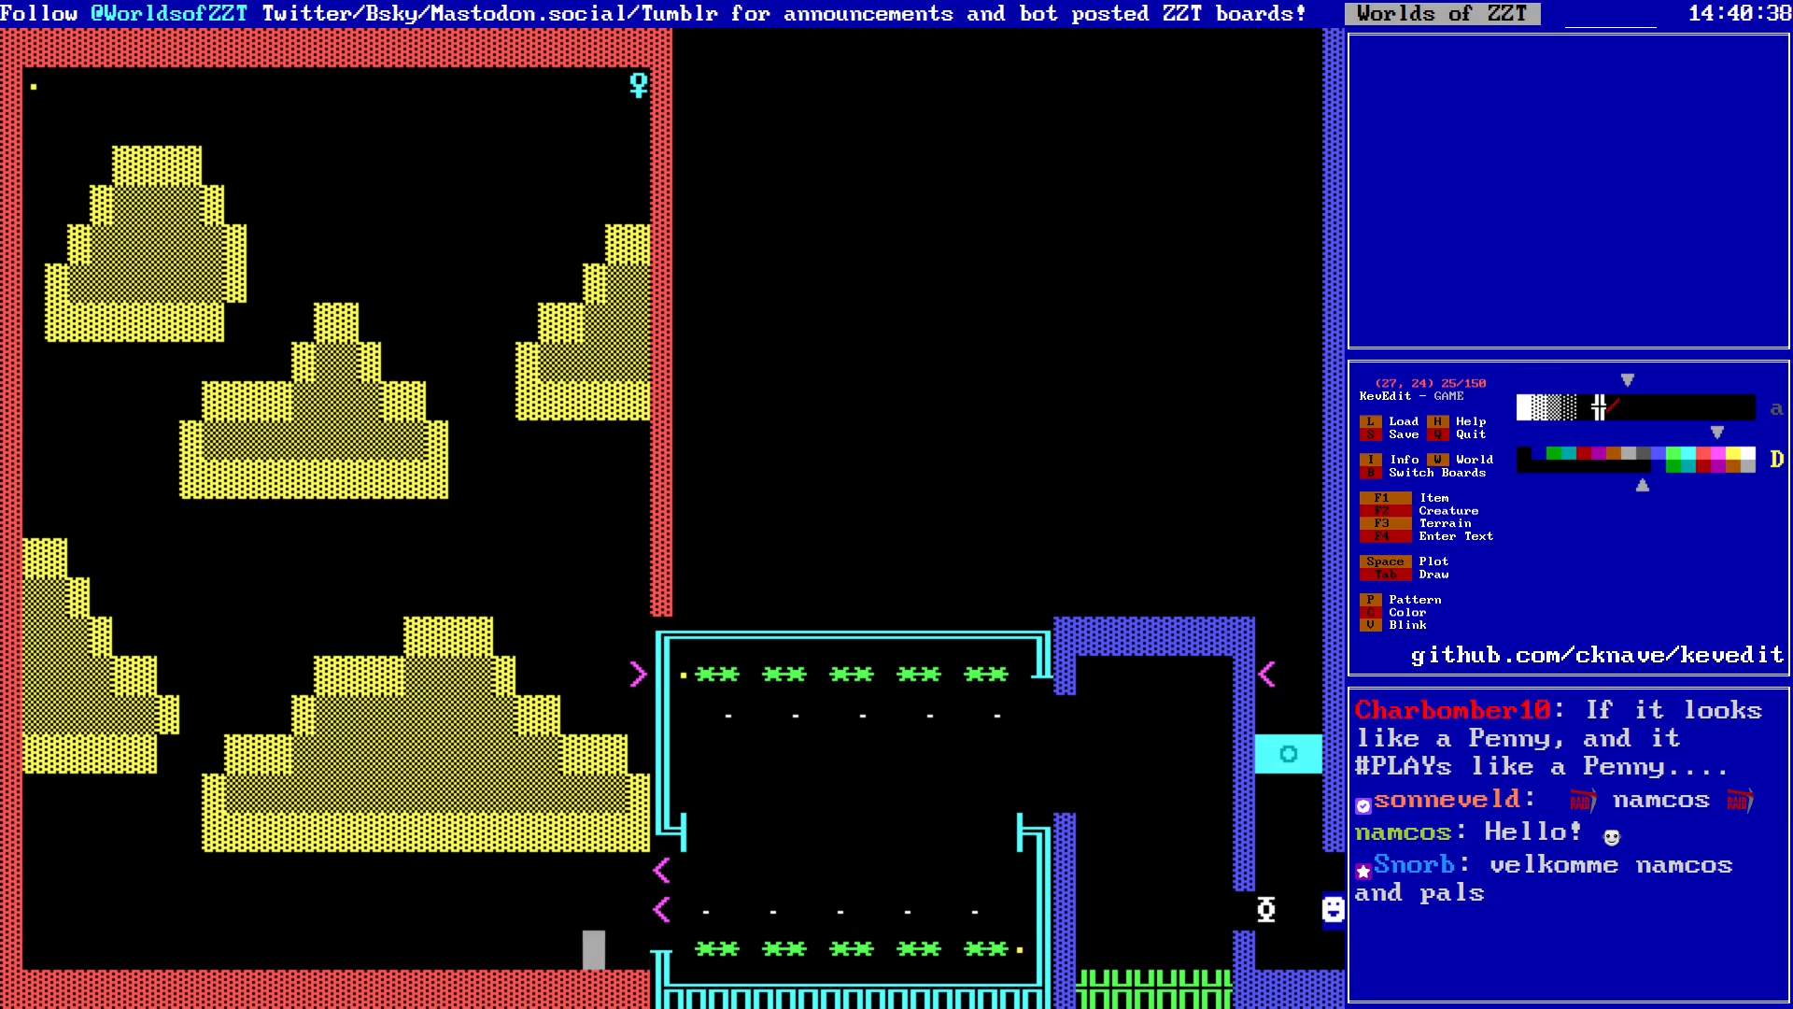
pyautogui.press('Up')
pyautogui.press('Up')
pyautogui.press('Right')
pyautogui.press('Right')
pyautogui.press('Right')
pyautogui.press('Left')
pyautogui.press('Left')
pyautogui.press('Left')
pyautogui.press('Left')
pyautogui.press('Left')
pyautogui.press('Left')
pyautogui.press('Left')
pyautogui.press('Left')
pyautogui.press('Left')
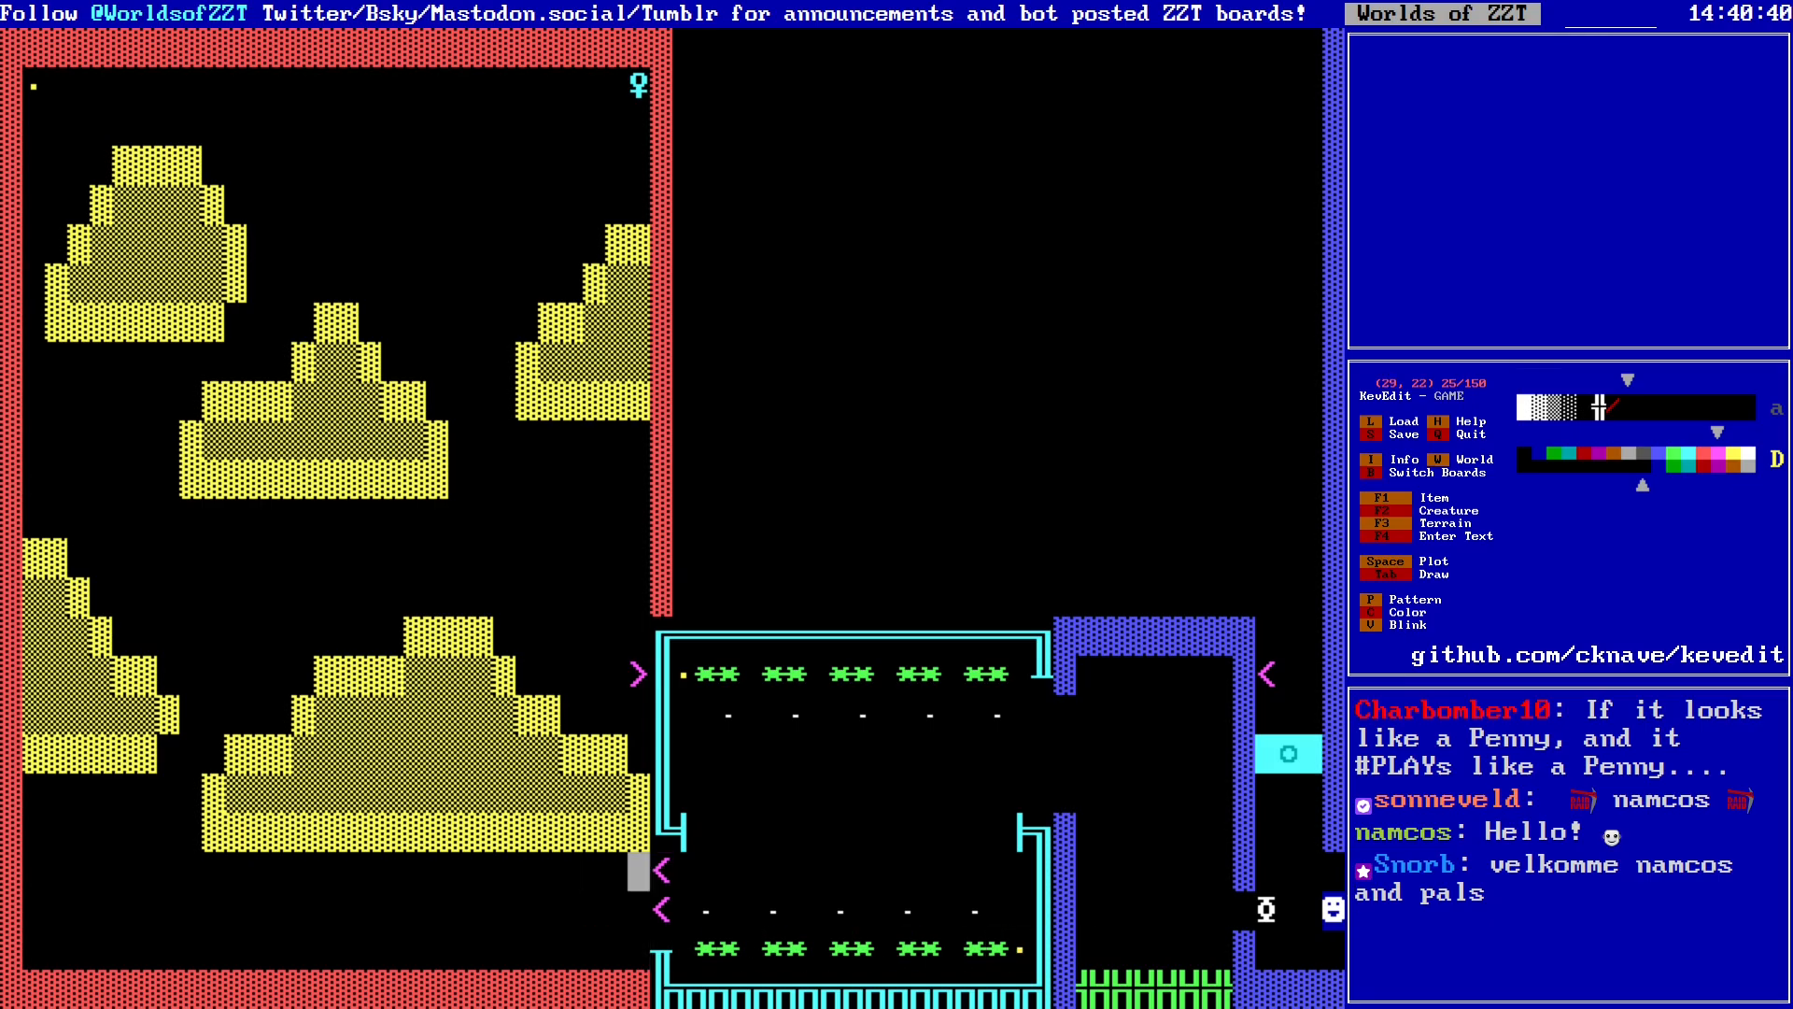
pyautogui.press('Right')
pyautogui.press('Left')
pyautogui.press('Left')
pyautogui.press('Left')
pyautogui.press('Left')
pyautogui.press('Left')
pyautogui.press('Left')
pyautogui.press('Left')
pyautogui.press('Left')
pyautogui.press('Left')
pyautogui.press('Left')
pyautogui.press('Left')
pyautogui.press('Left')
pyautogui.press('Left')
pyautogui.press('Left')
pyautogui.press('Left')
pyautogui.press('Left')
pyautogui.press('Left')
pyautogui.press('Left')
pyautogui.press('Left')
pyautogui.press('Left')
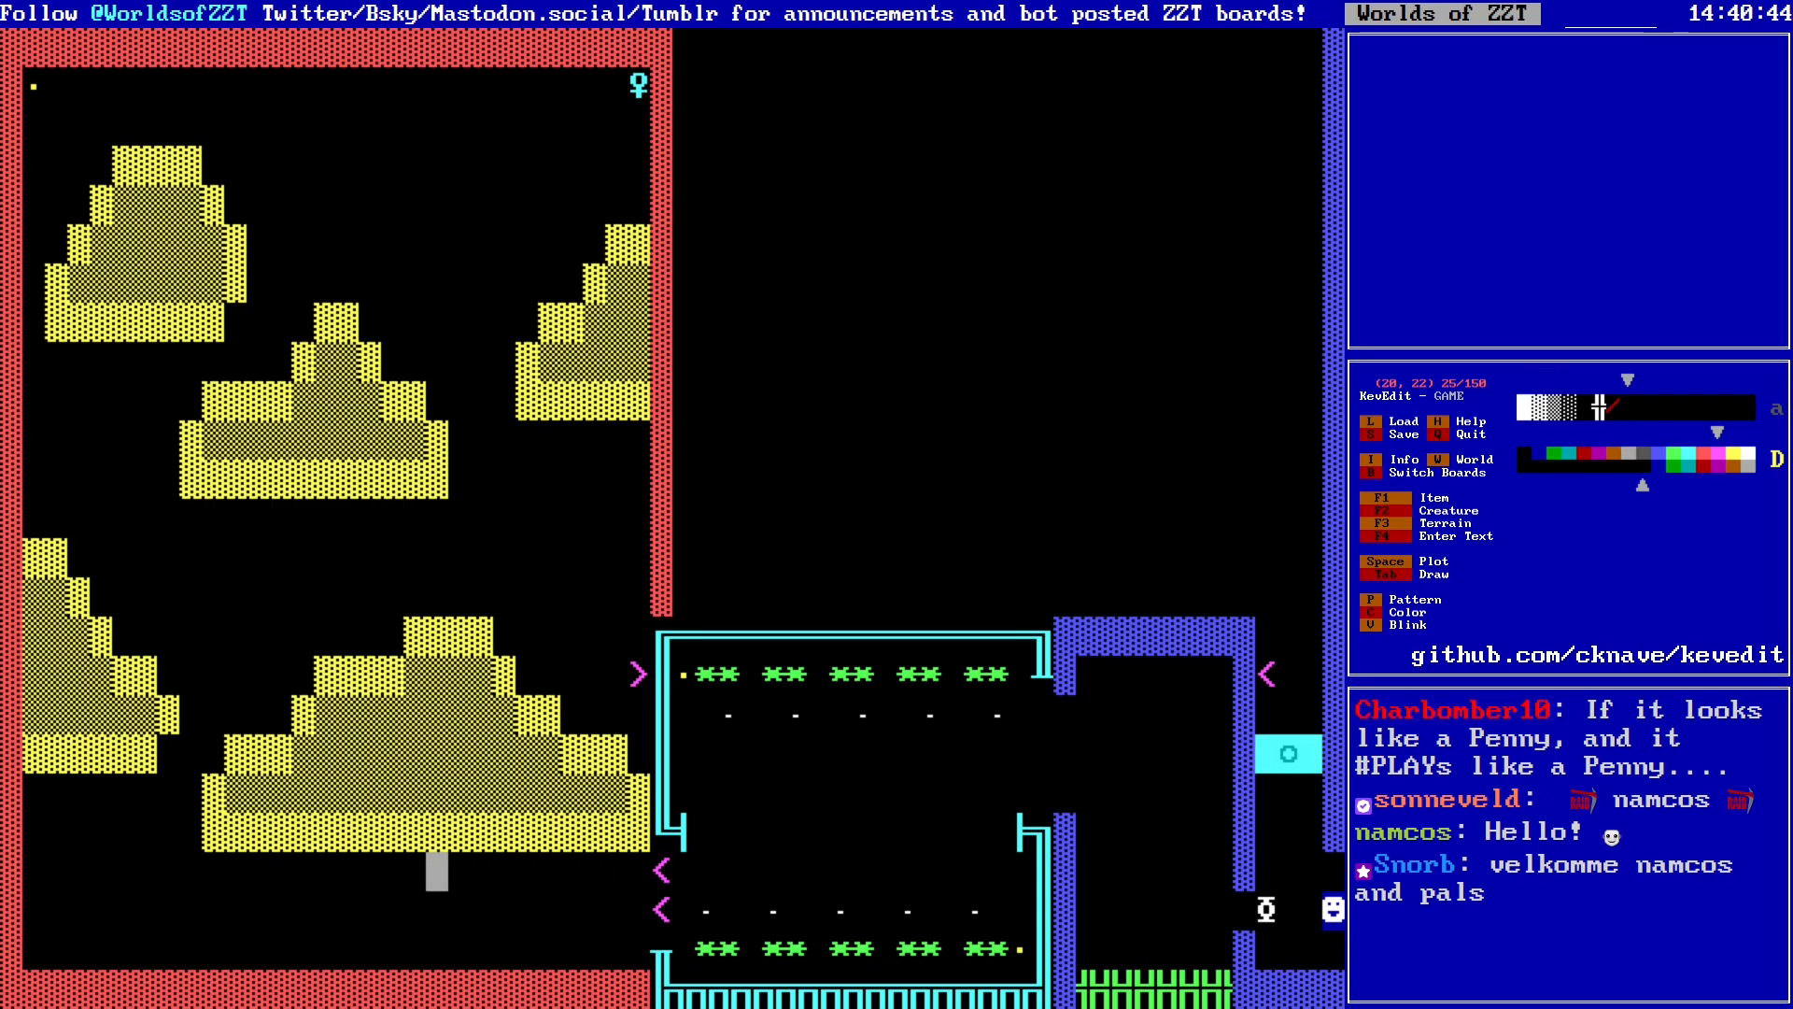
pyautogui.press('Left')
pyautogui.press('Left')
pyautogui.press('Left')
pyautogui.press('Left')
pyautogui.press('Up')
pyautogui.press('Up')
pyautogui.press('Up')
pyautogui.press('Up')
pyautogui.press('Up')
pyautogui.press('Up')
pyautogui.press('Up')
pyautogui.press('Up')
pyautogui.press('Up')
pyautogui.press('Up')
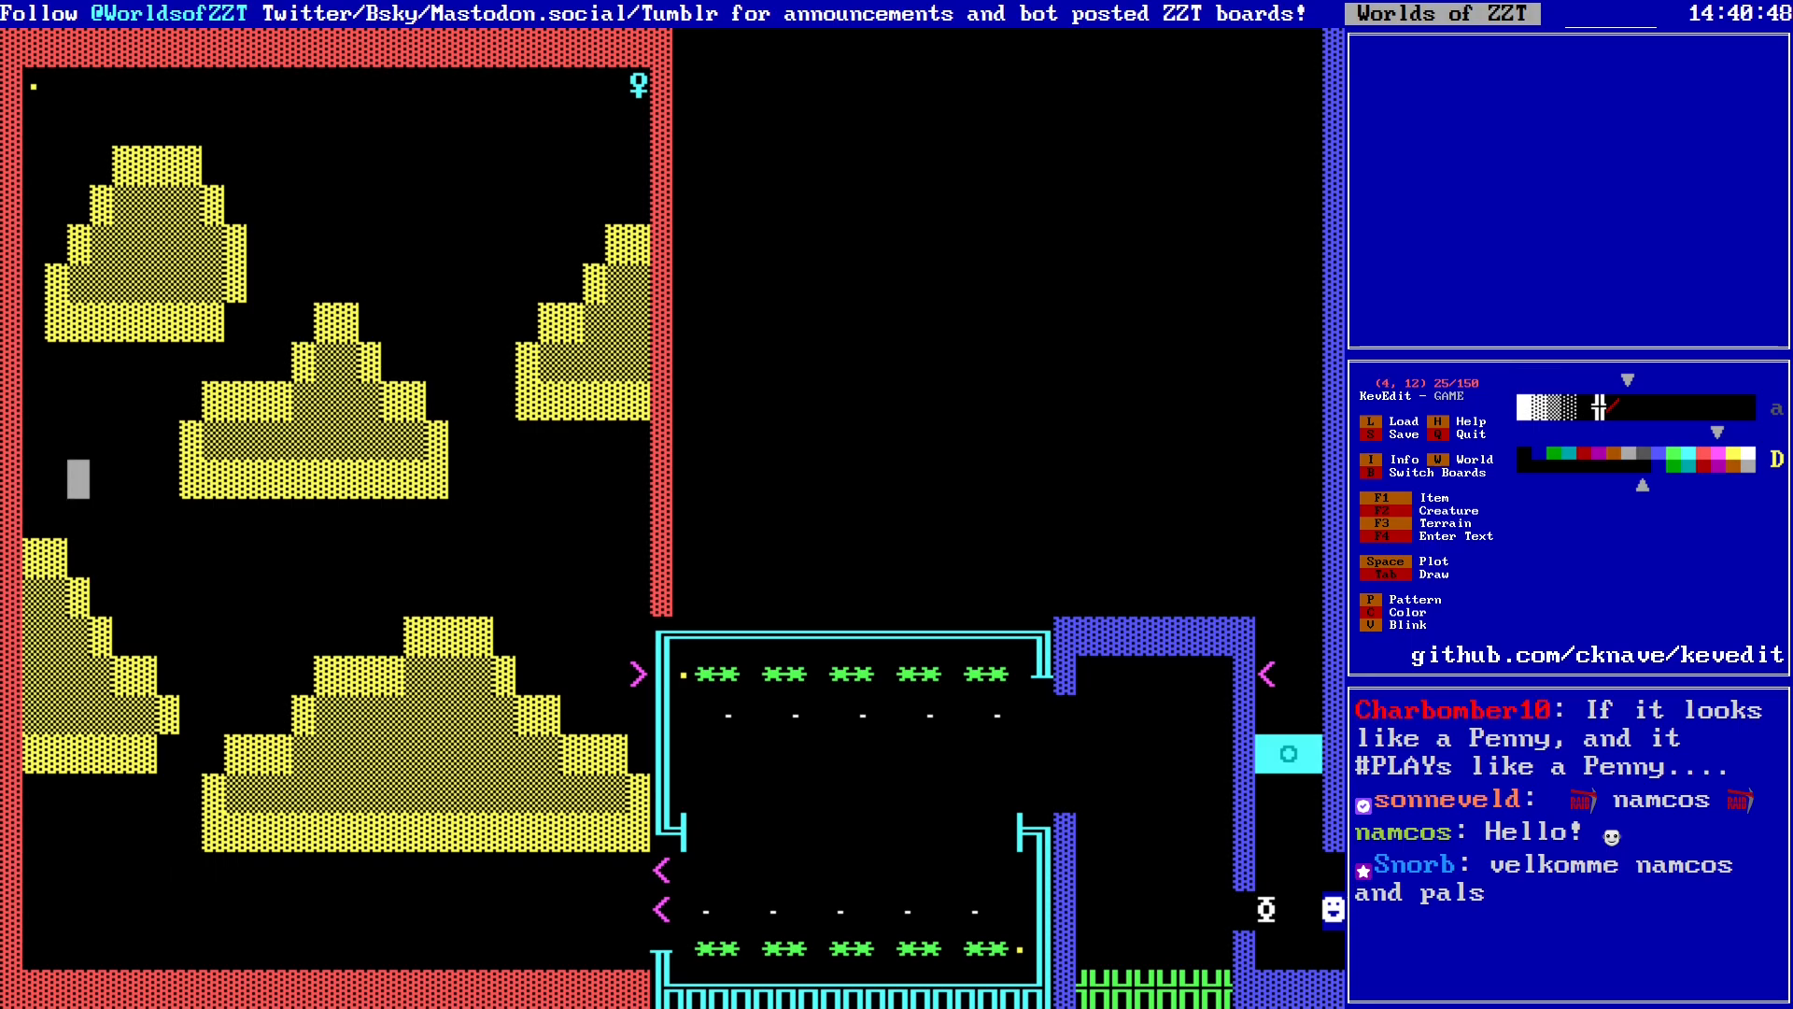
pyautogui.press('Right')
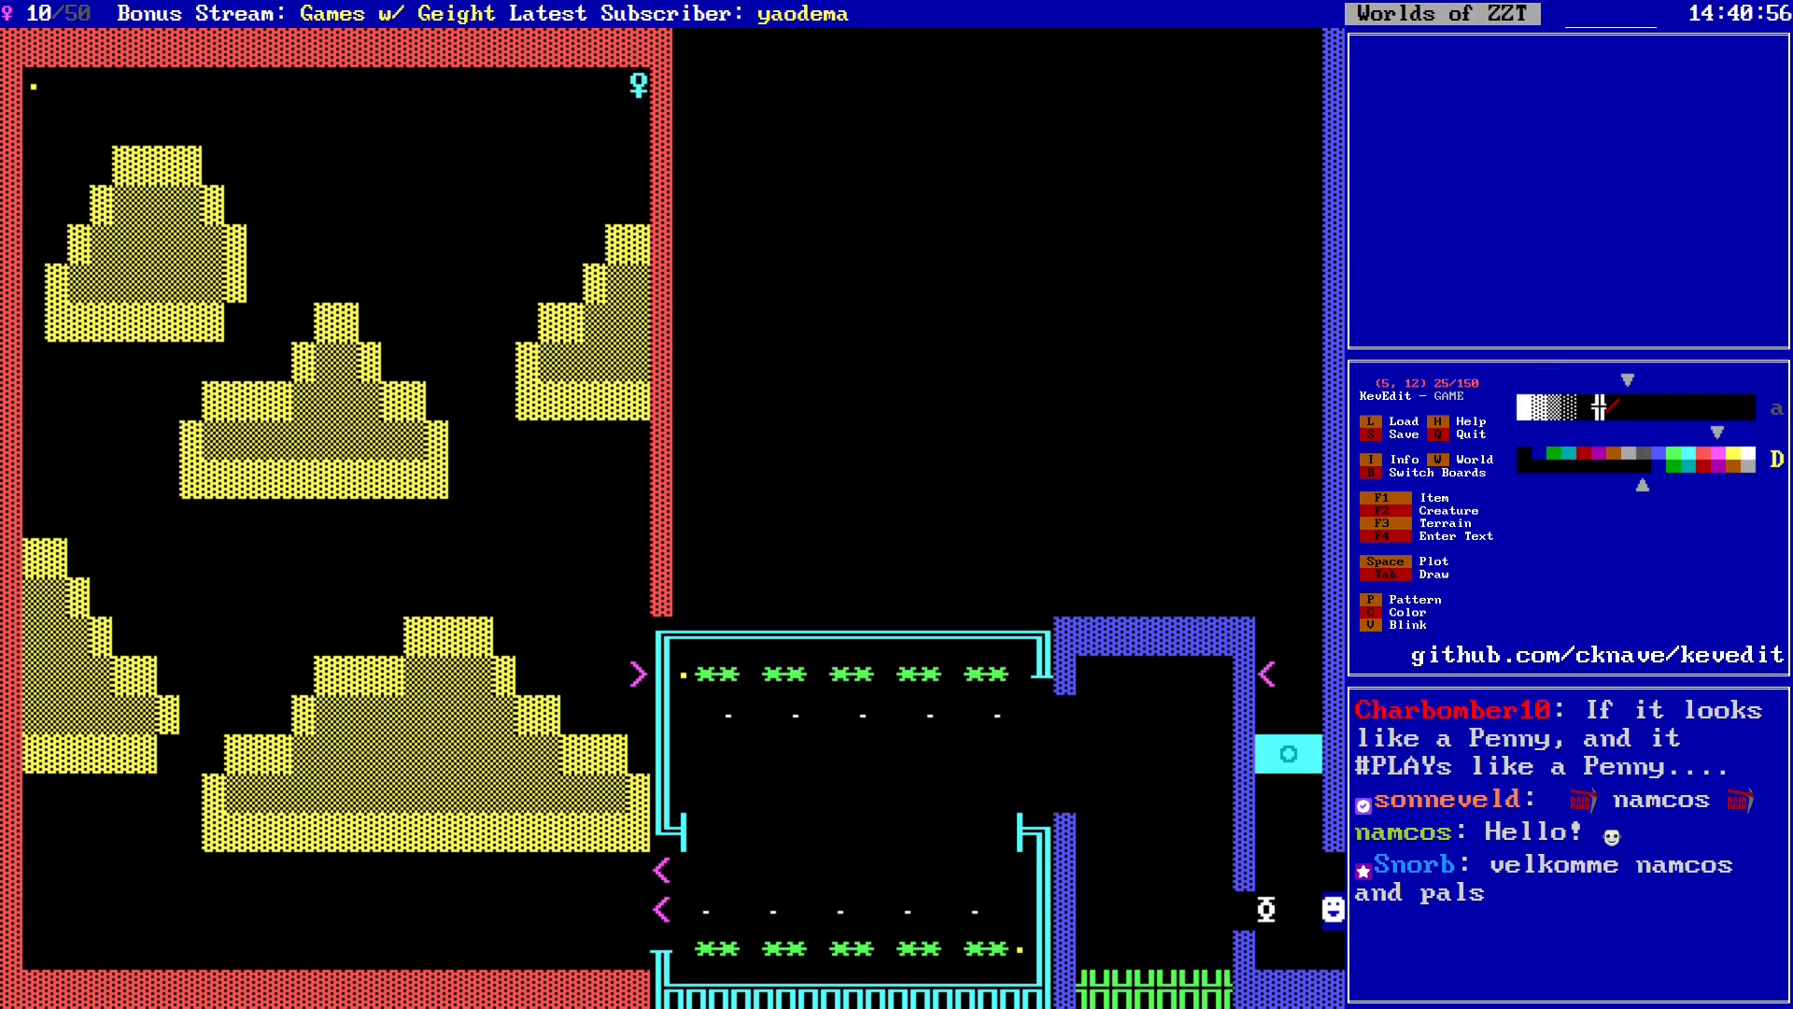
# Step: Place a magenta Ruffian at (6, 14), beside the yellow mound along the red-walled room's western wall
pyautogui.press('Down')
pyautogui.press('Down')
pyautogui.press('Down')
pyautogui.press('Down')
pyautogui.press('Down')
pyautogui.press('Down')
pyautogui.press('Down')
pyautogui.press('Down')
pyautogui.press('Down')
pyautogui.press('Down')
pyautogui.press('Down')
pyautogui.press('Right')
pyautogui.press('Right')
pyautogui.press('Right')
pyautogui.press('Right')
pyautogui.press('Right')
pyautogui.press('Right')
pyautogui.press('Right')
pyautogui.press('Right')
pyautogui.press('Right')
pyautogui.press('Right')
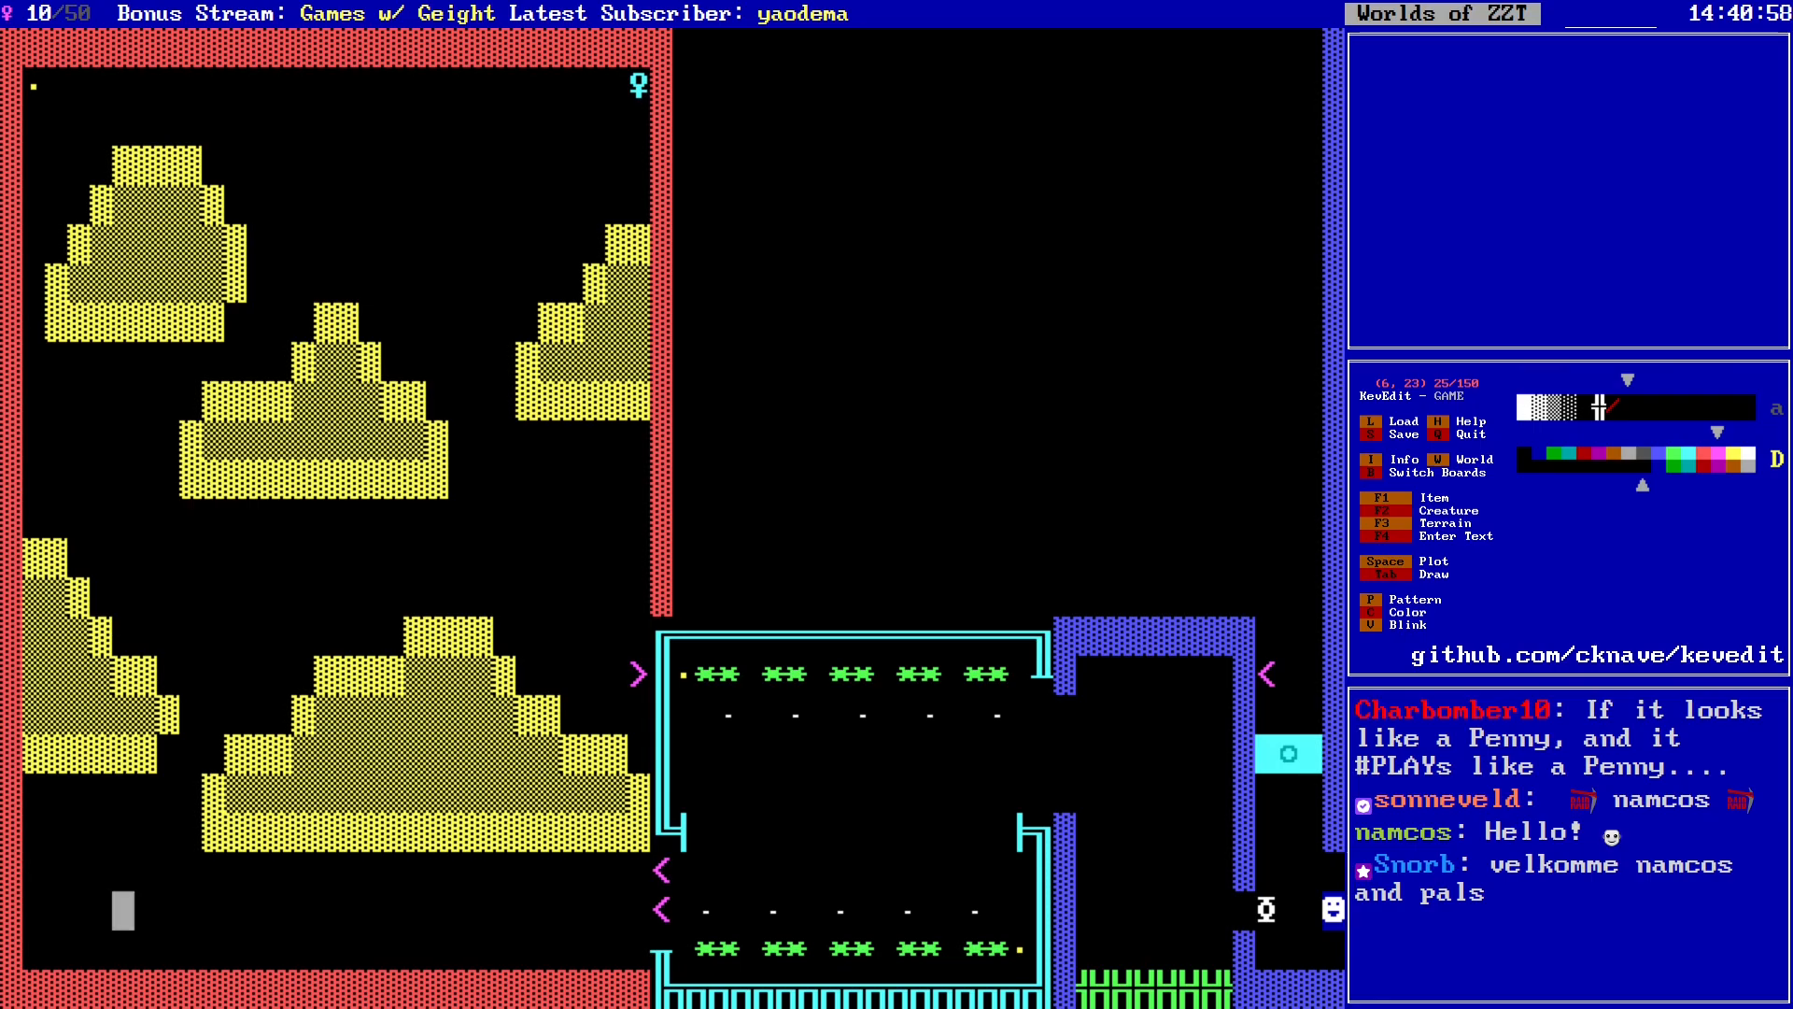
pyautogui.press('Left')
pyautogui.press('Left')
pyautogui.press('Left')
pyautogui.press('Left')
pyautogui.press('Left')
pyautogui.press('Left')
pyautogui.press('Left')
pyautogui.press('Left')
pyautogui.press('Left')
pyautogui.press('Up')
pyautogui.press('Up')
pyautogui.press('Up')
pyautogui.press('Up')
pyautogui.press('Up')
pyautogui.press('Up')
pyautogui.press('Up')
pyautogui.press('Up')
pyautogui.press('Up')
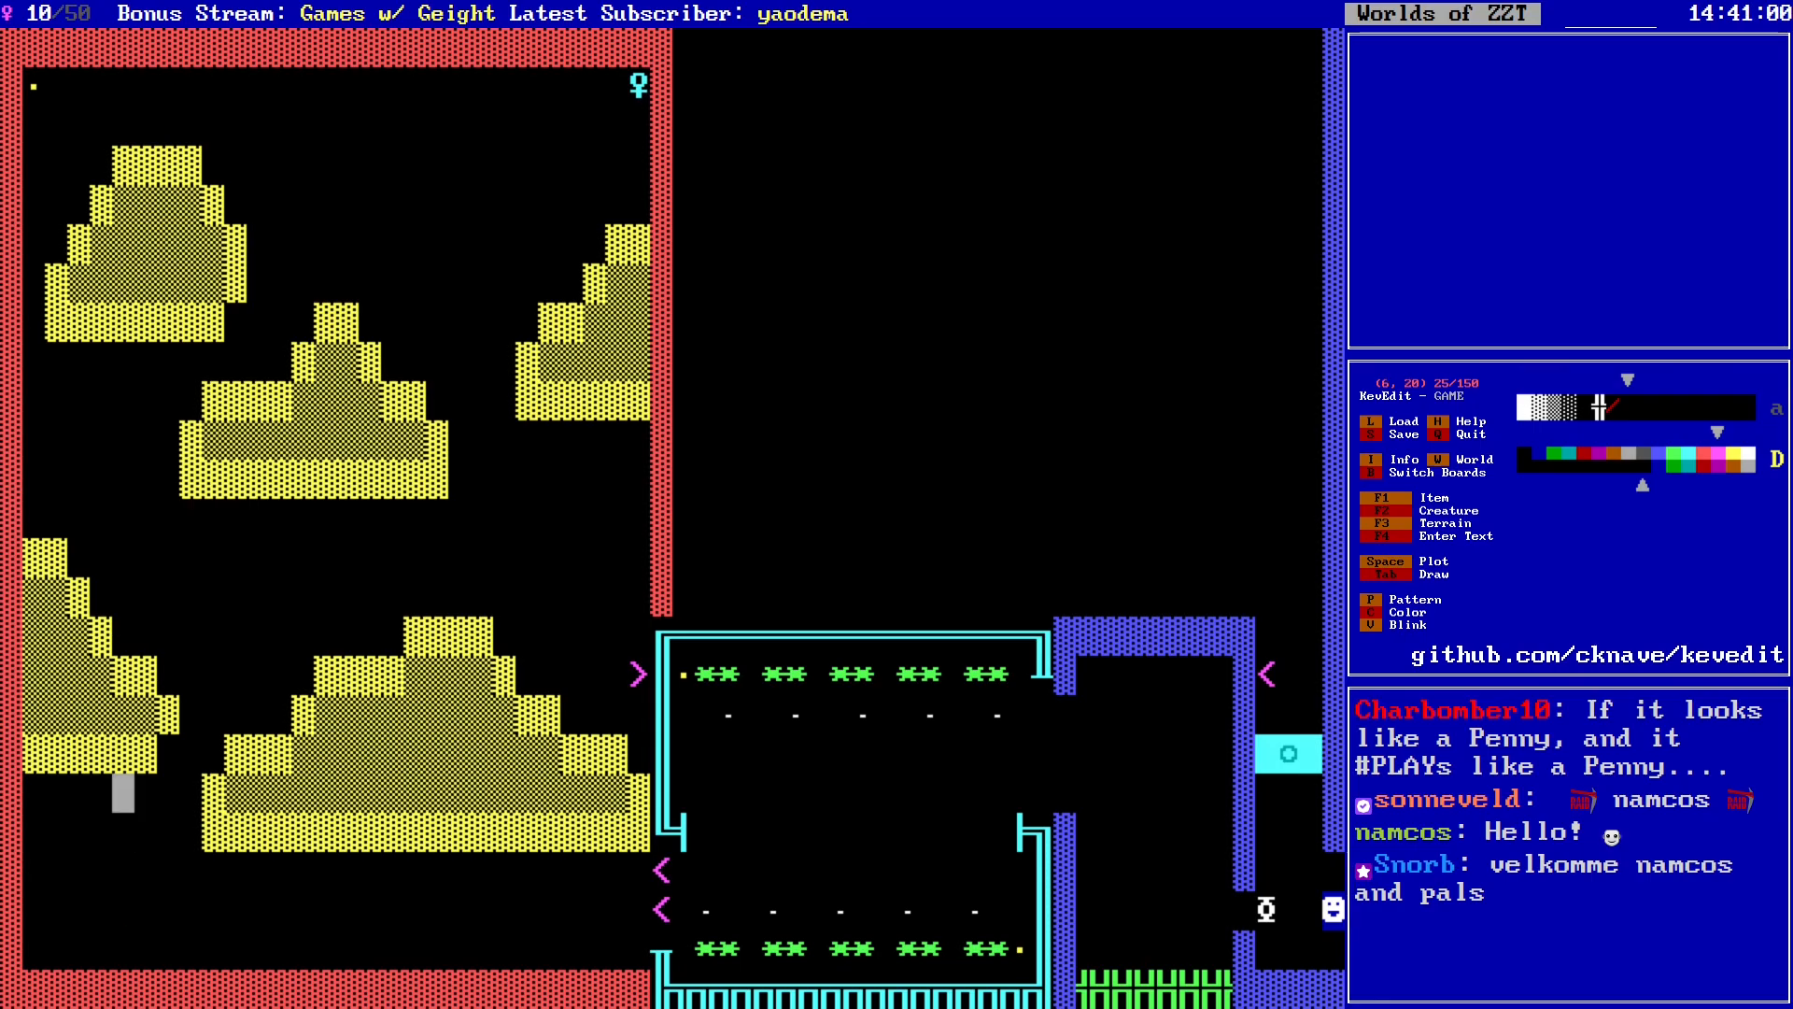
pyautogui.press('F2')
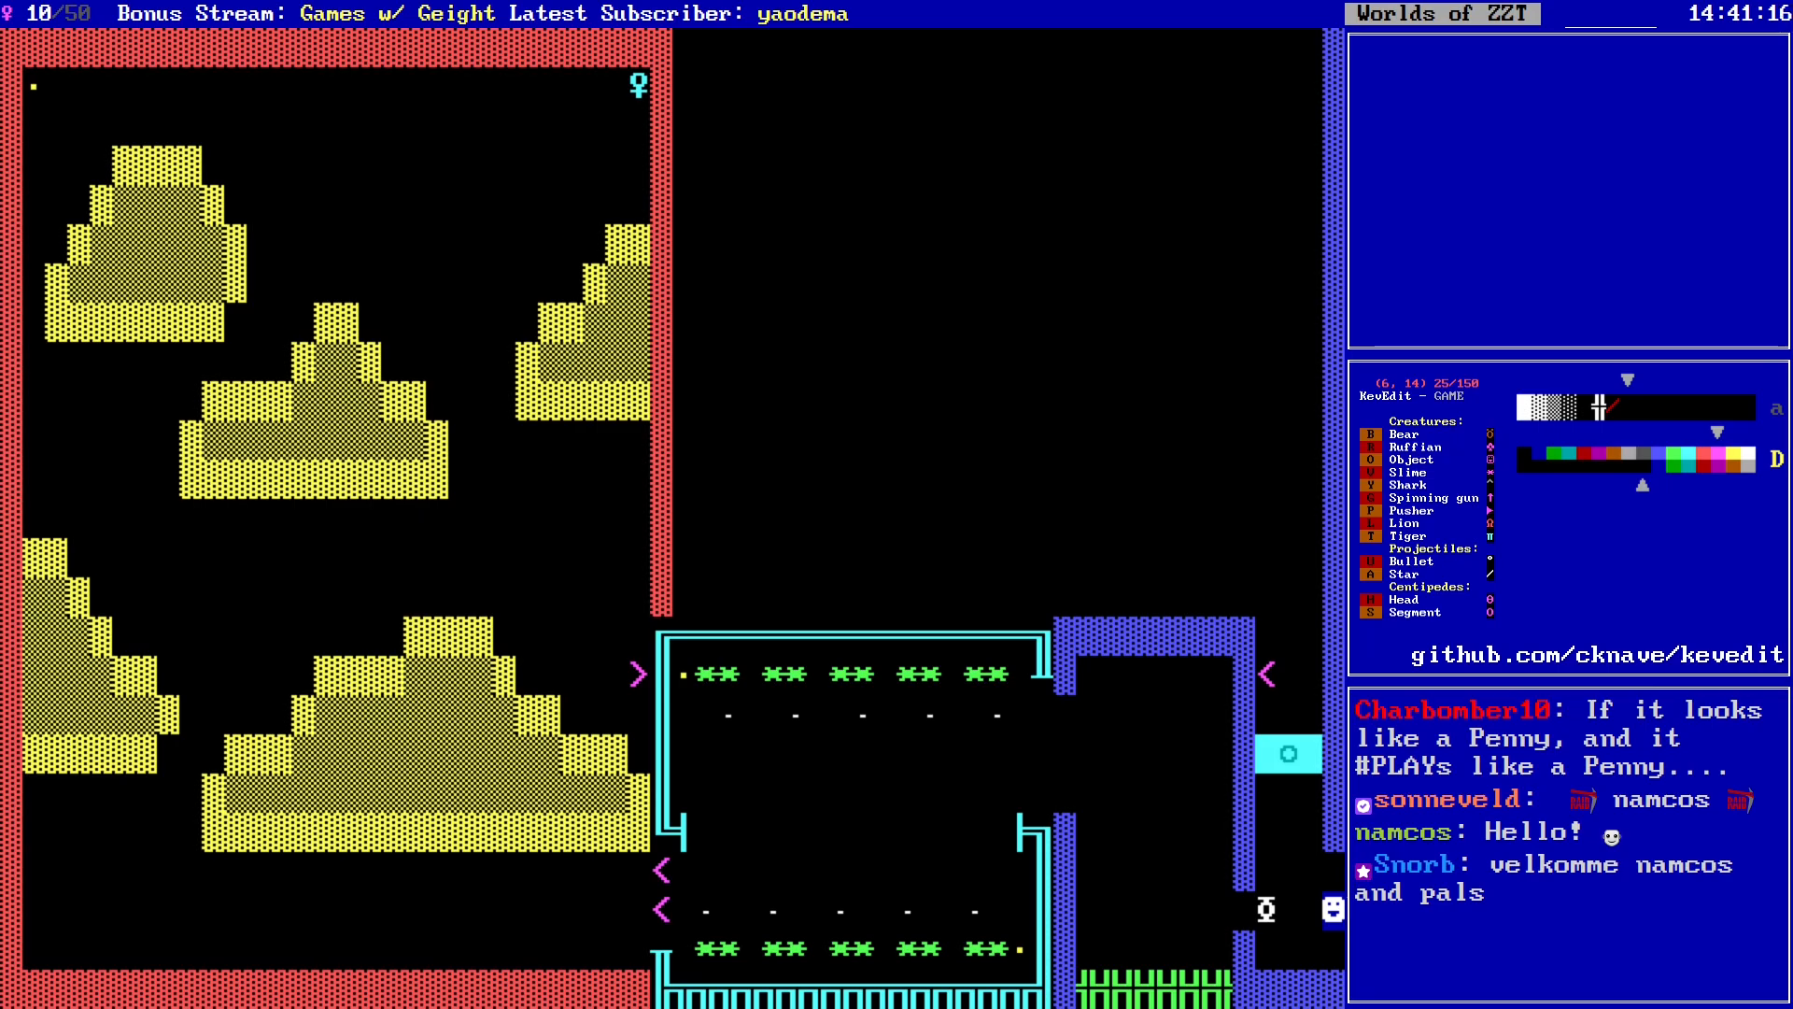
pyautogui.press('r')
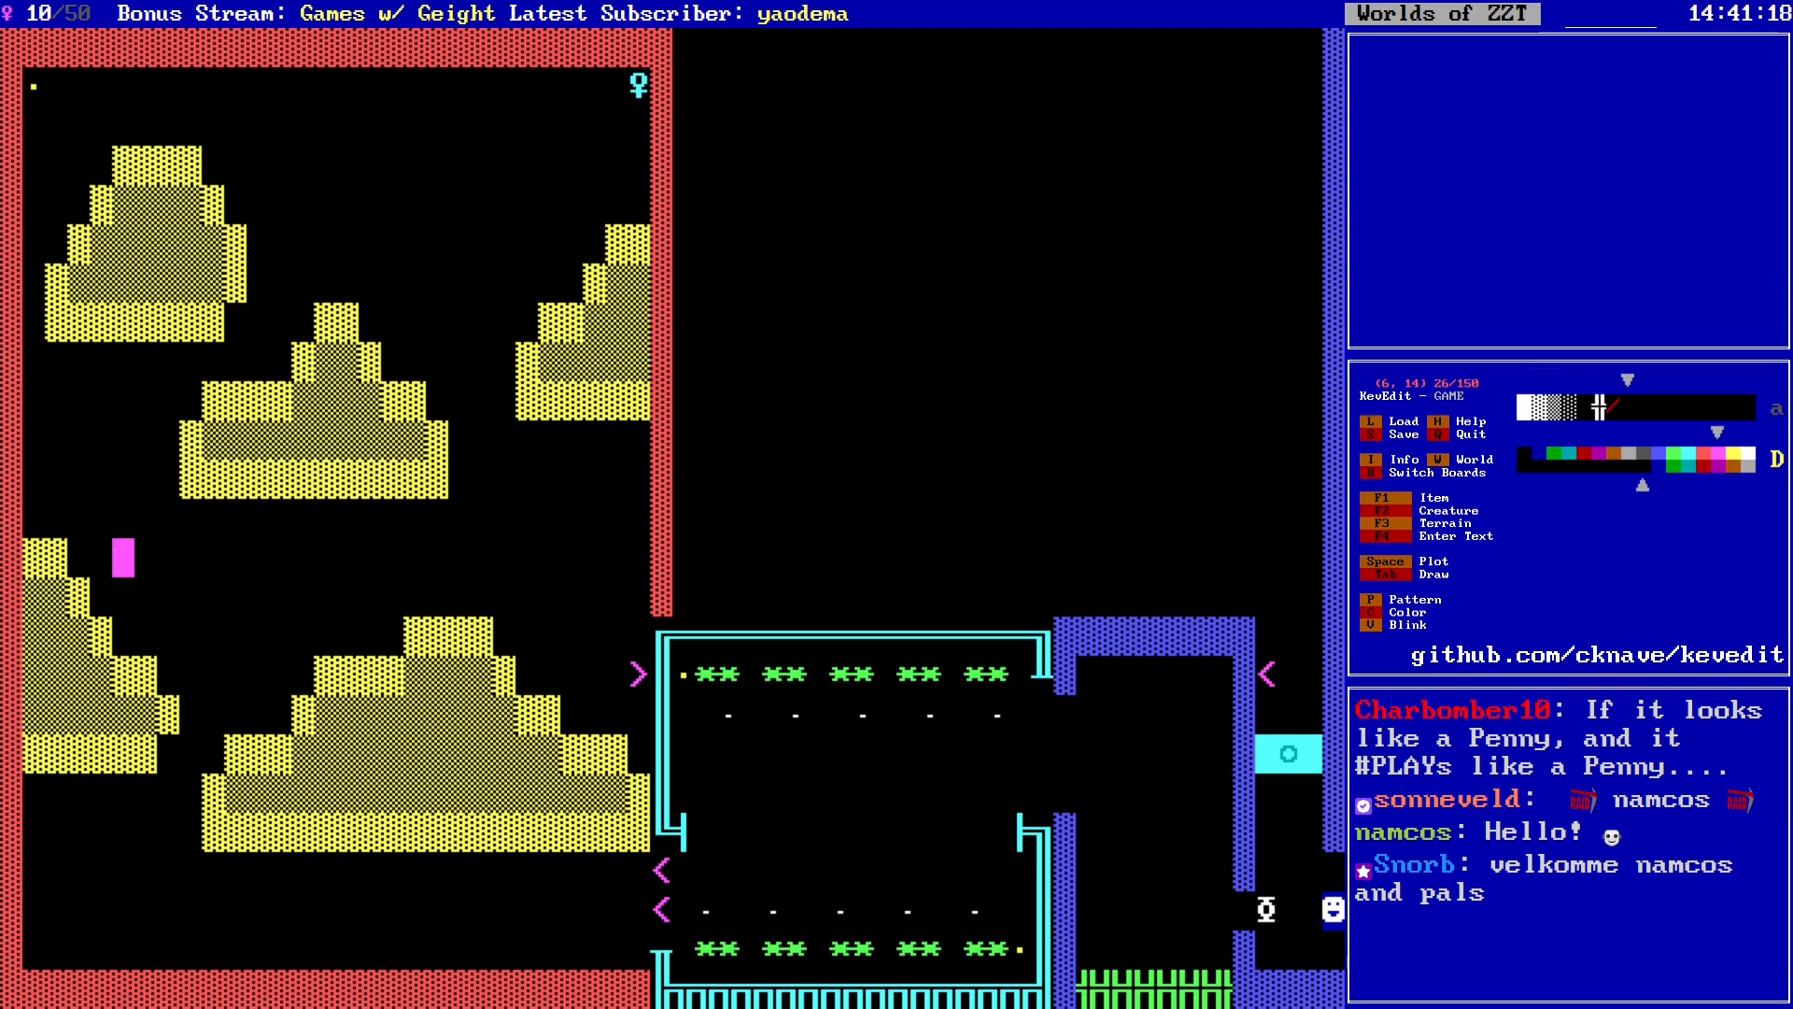
# Step: Set both Intelligence and Rest Time of the Ruffian at (6, 14) to 3 on their 1–9 scales
pyautogui.press('Return')
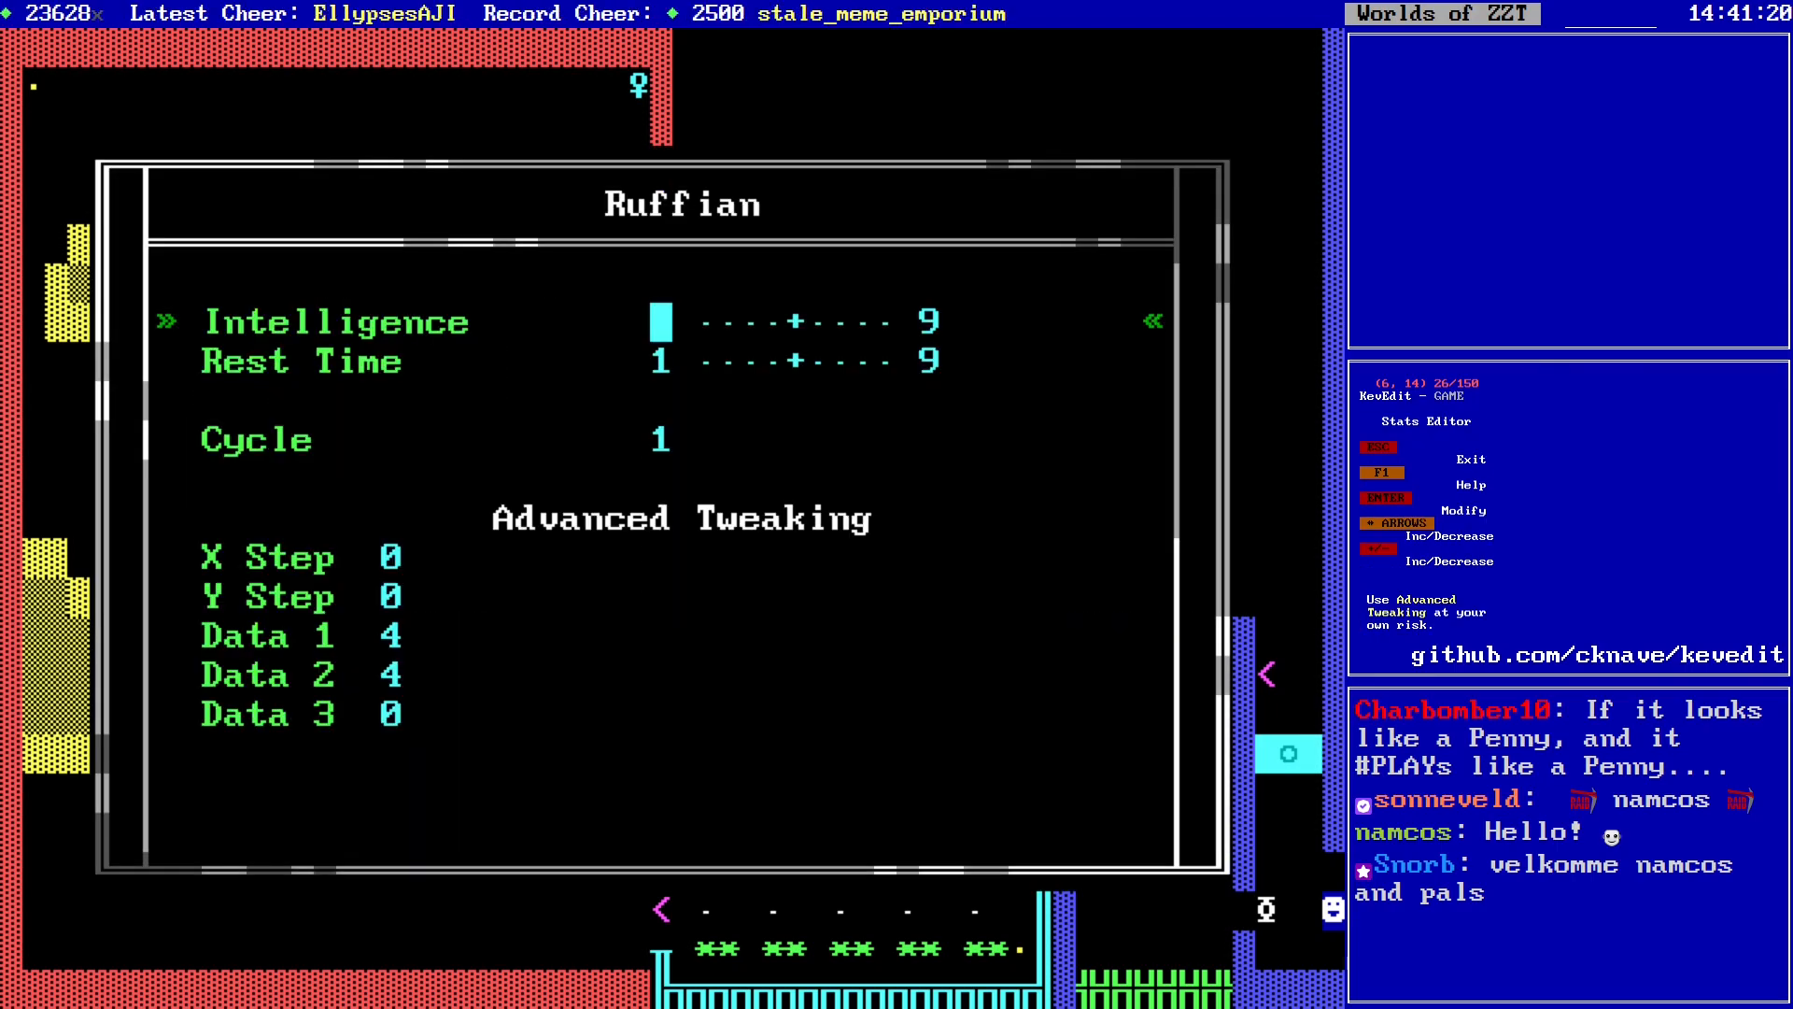
pyautogui.press('Left')
pyautogui.press('Left')
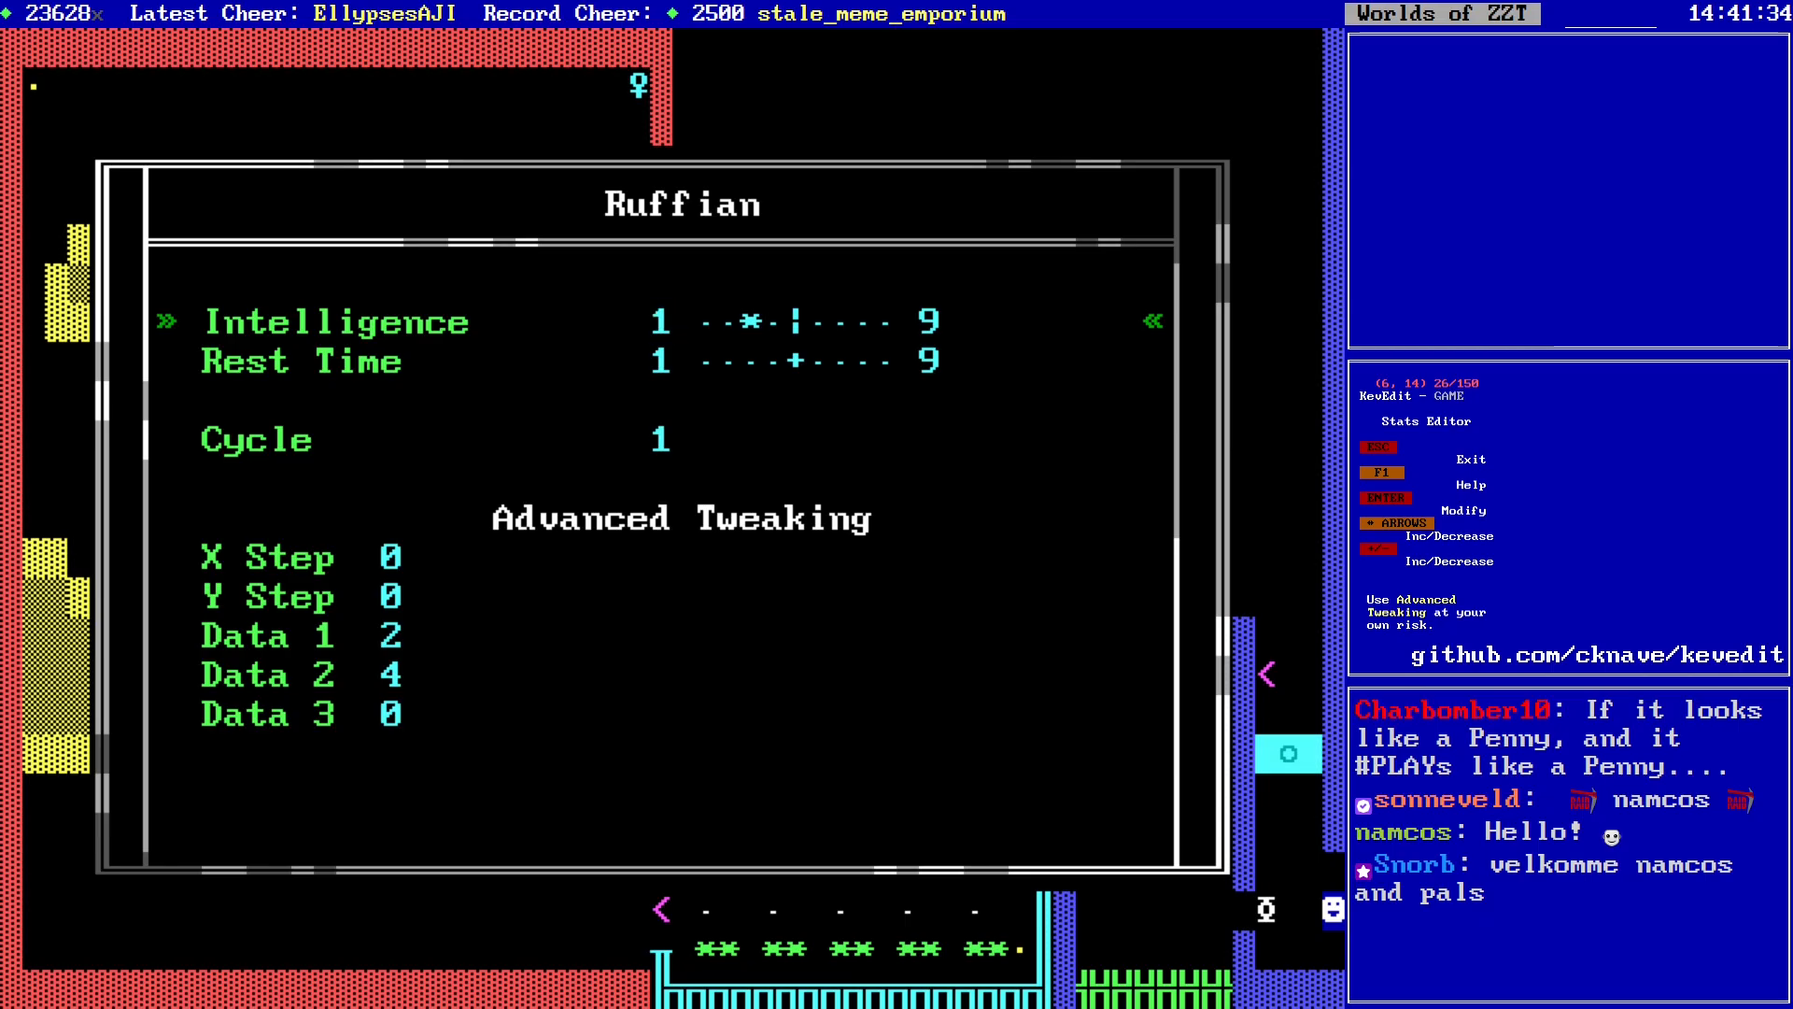
pyautogui.press('Down')
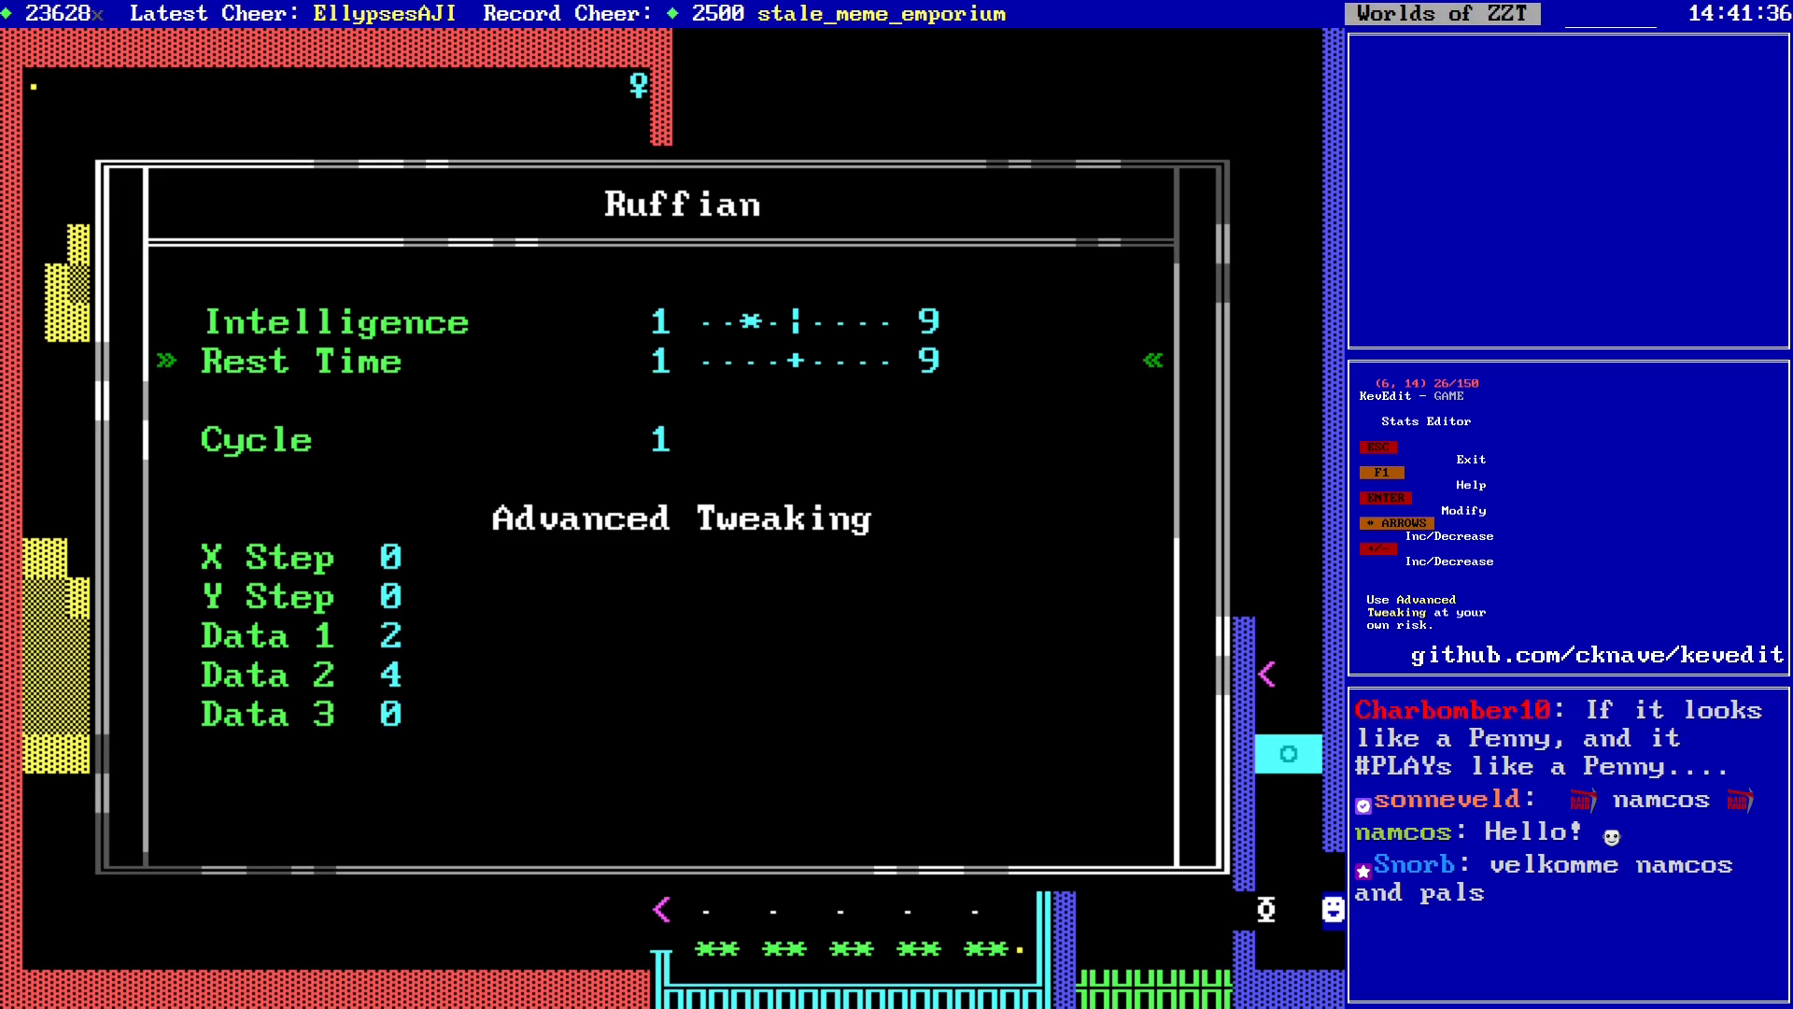
pyautogui.press('Left')
pyautogui.press('Left')
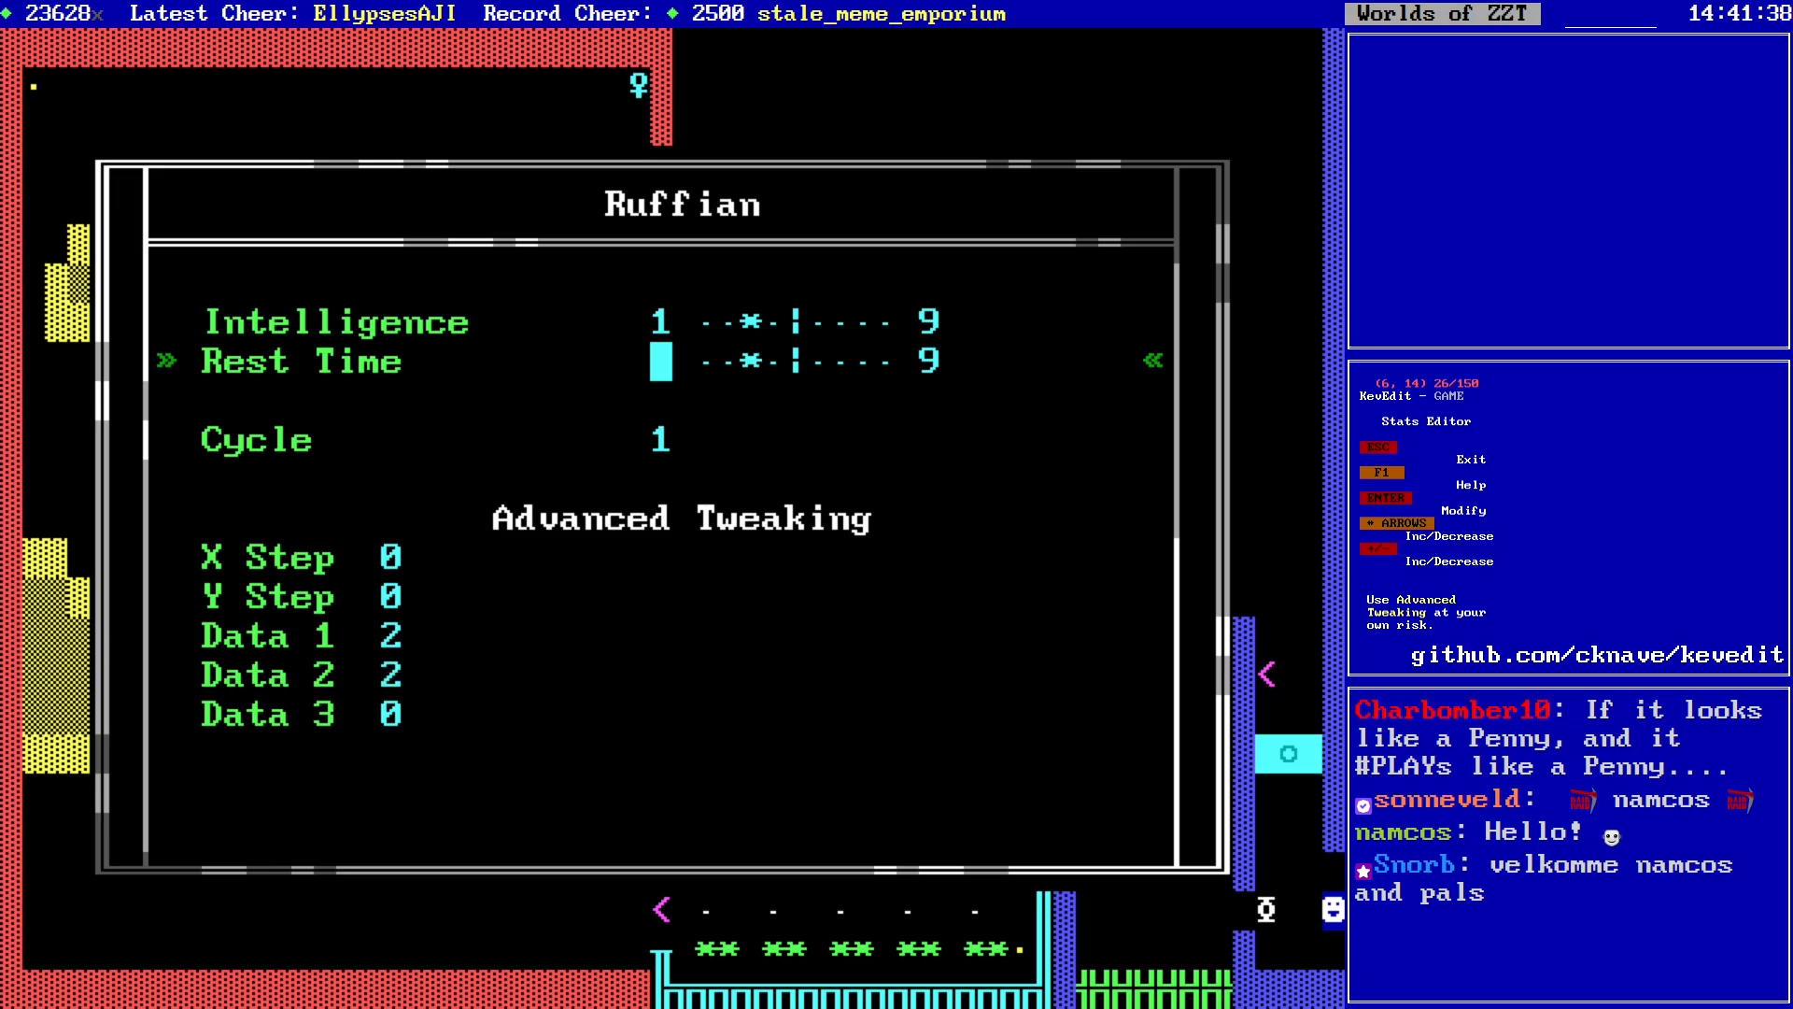
pyautogui.press('Escape')
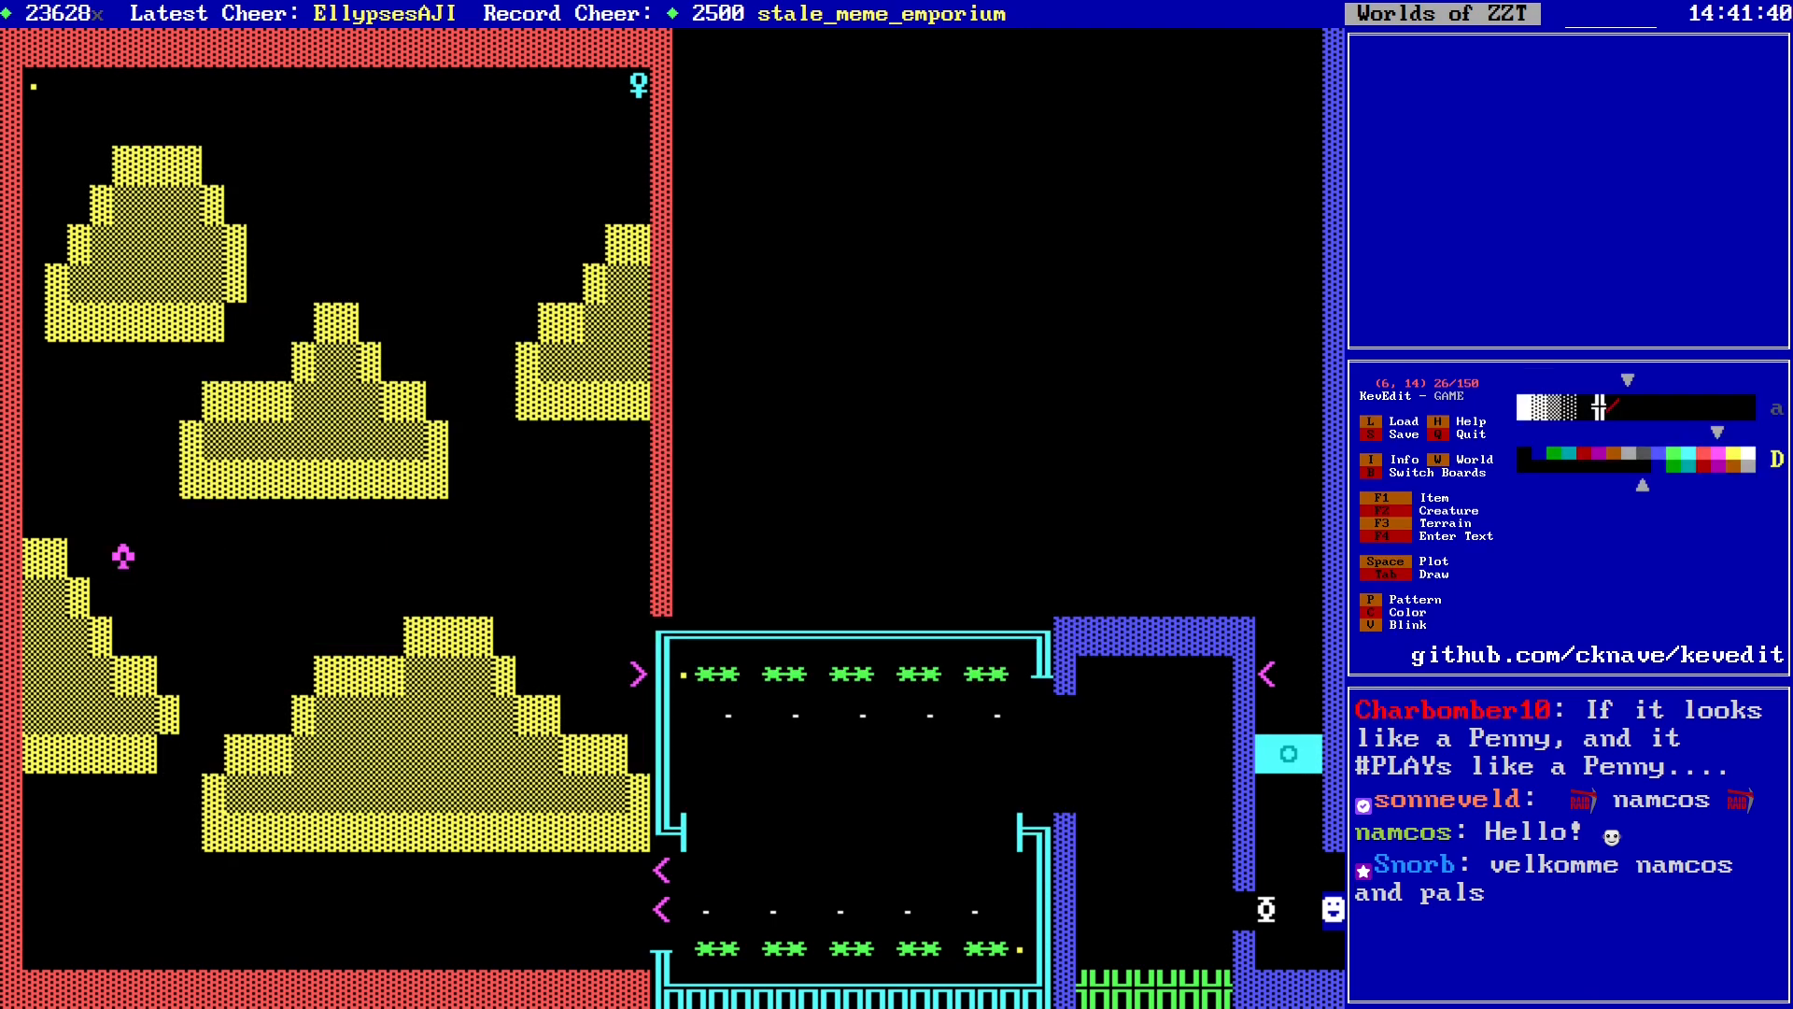
# Step: Copy the configured Ruffian to (3, 10), in the gap between the two western yellow mounds
pyautogui.press('Up')
pyautogui.press('Up')
pyautogui.press('Left')
pyautogui.press('Left')
pyautogui.press('Up')
pyautogui.press('Up')
pyautogui.press('Left')
pyautogui.hotkey('alt', 'Right')
pyautogui.hotkey('alt', 'Right')
pyautogui.hotkey('alt', 'Down')
pyautogui.press('Right')
pyautogui.press('Right')
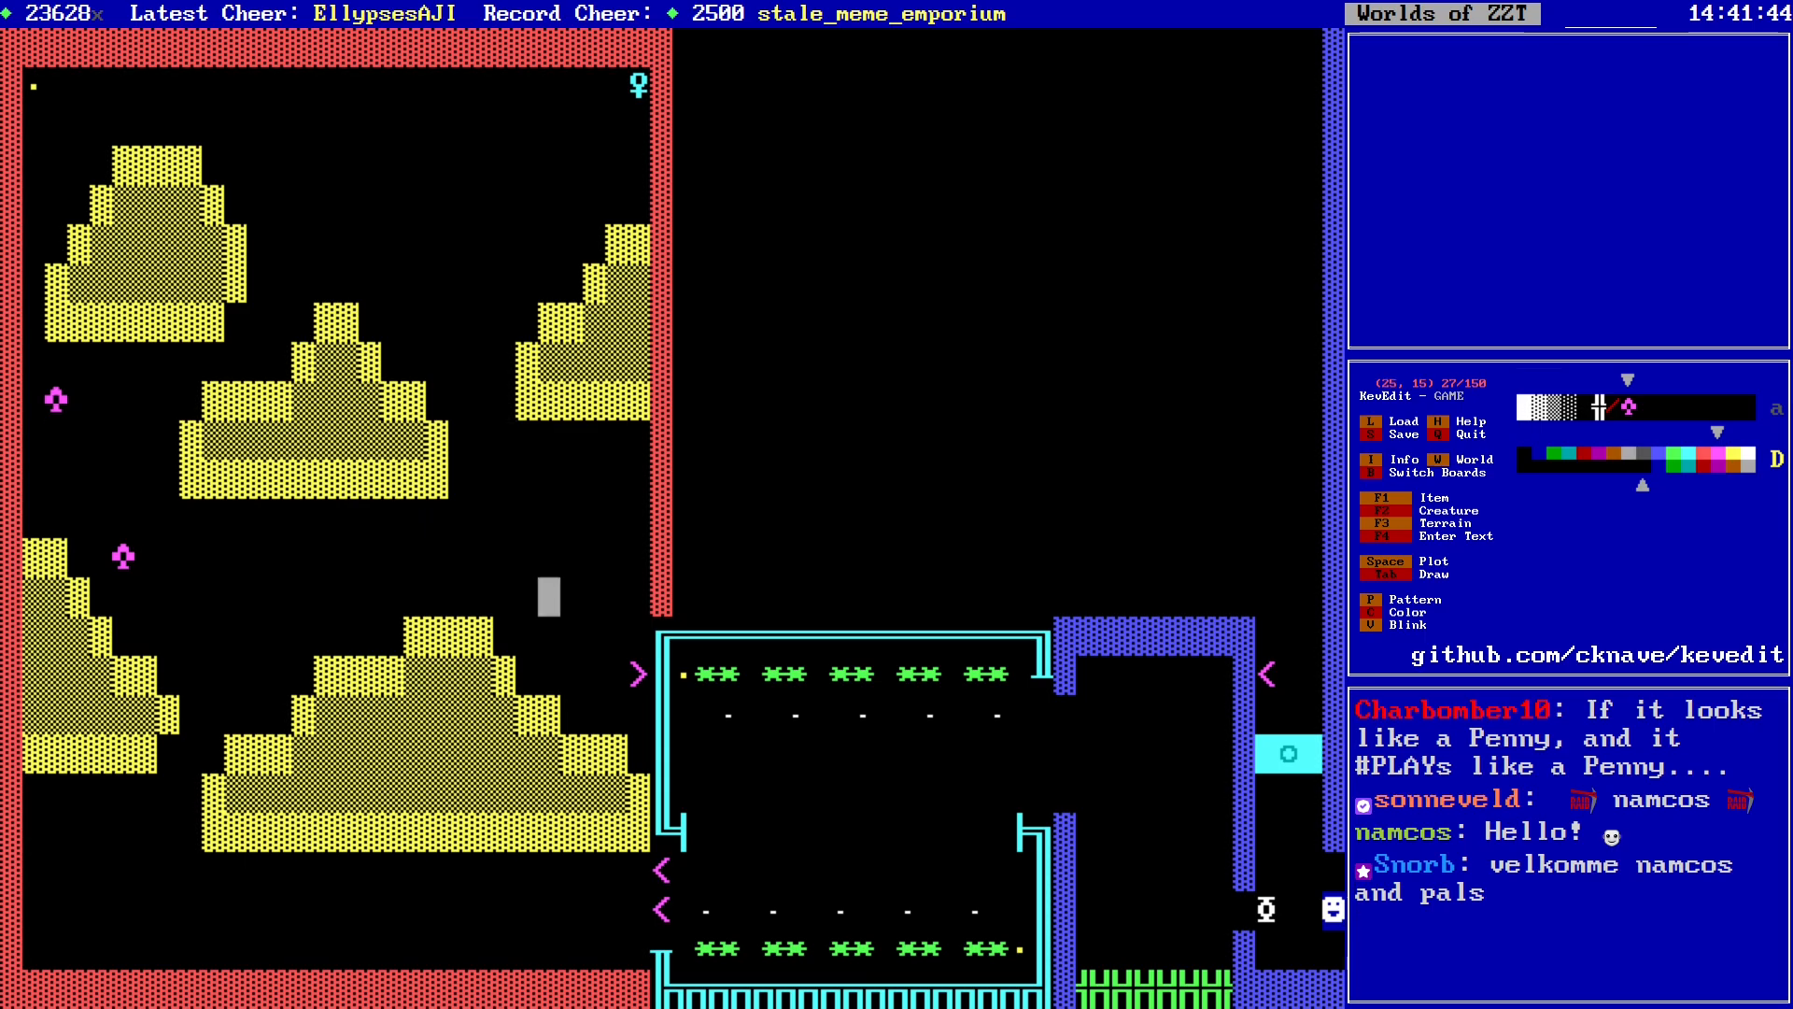
# Step: Place two more copies of the Ruffian in the red-walled room, at (25, 15) and (17, 13)
pyautogui.press('Left')
pyautogui.press('Left')
pyautogui.press('Left')
pyautogui.press('Left')
pyautogui.press('Left')
pyautogui.press('Left')
pyautogui.press('Left')
pyautogui.press('Left')
pyautogui.press('Up')
pyautogui.press('Up')
pyautogui.press('space')
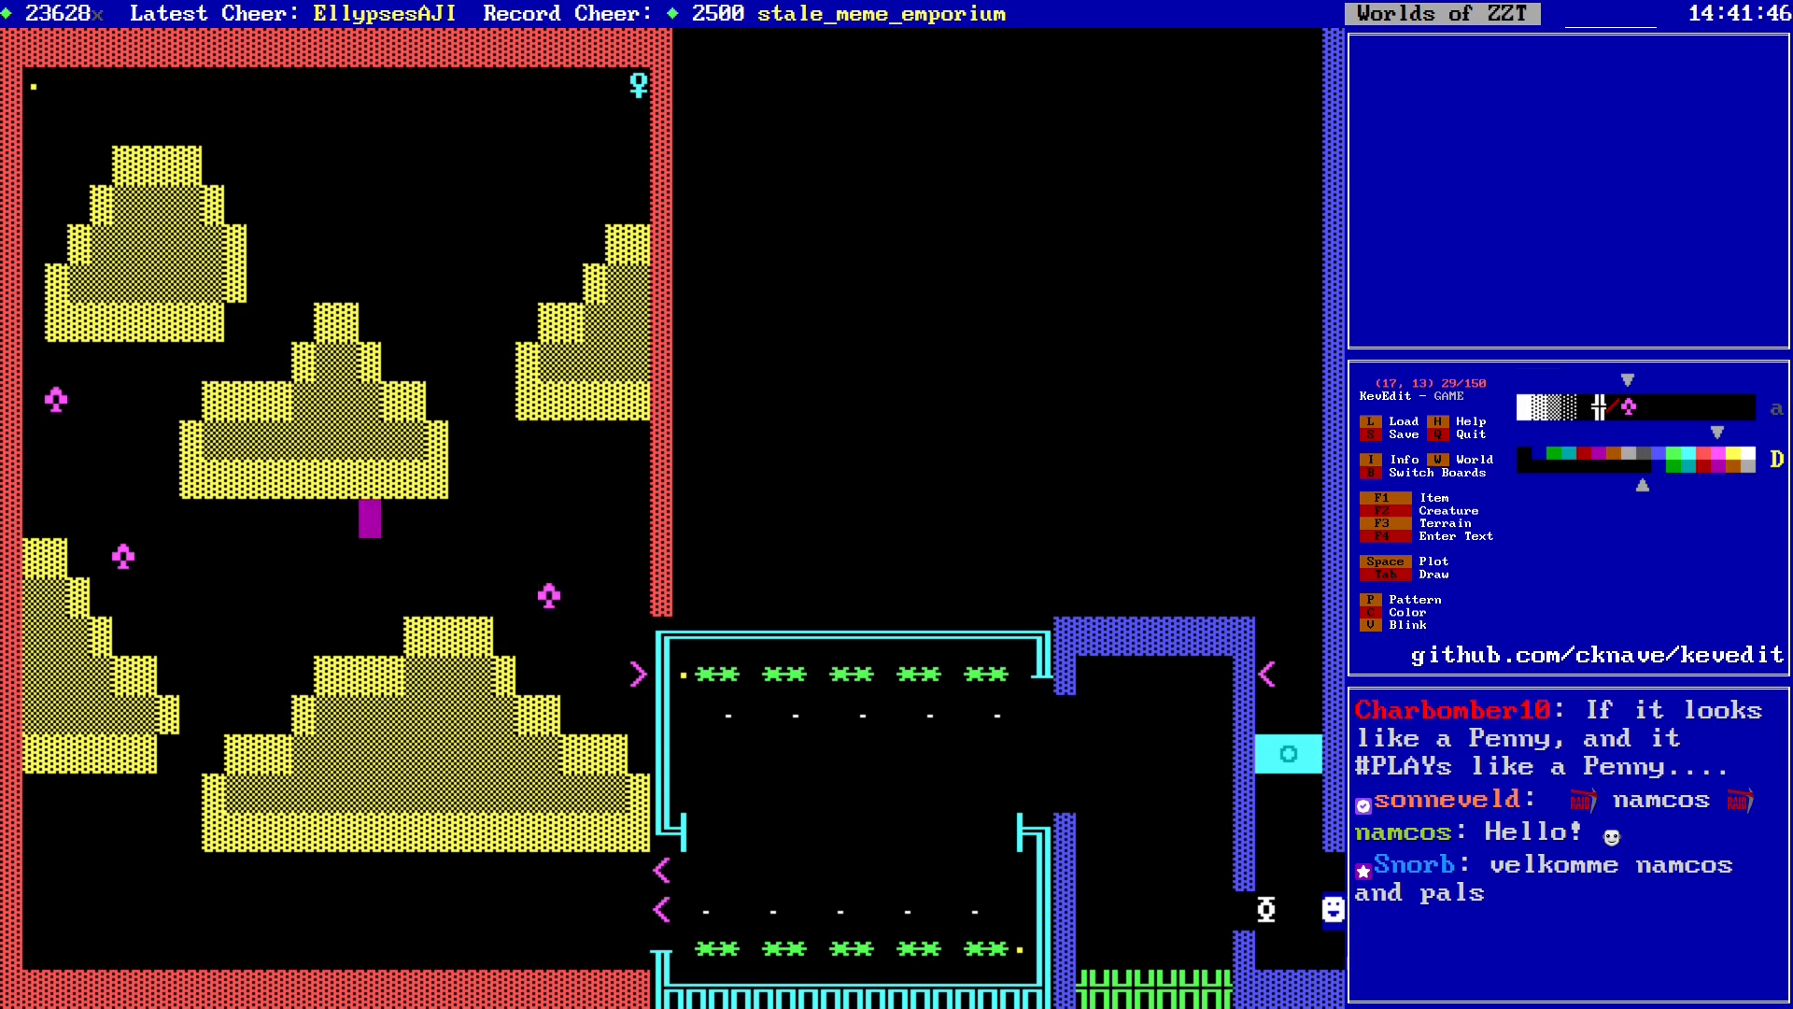
# Step: Place another Ruffian copy at (22, 8), between the central and eastern yellow mounds
pyautogui.press('Up')
pyautogui.press('Right')
pyautogui.press('Up')
pyautogui.press('Right')
pyautogui.press('Up')
pyautogui.press('Right')
pyautogui.press('Up')
pyautogui.press('Right')
pyautogui.press('Up')
pyautogui.press('Right')
pyautogui.press('space')
# Step: Place another Ruffian copy at (13, 3), just above and east of the upper-left yellow mound
pyautogui.press('Up')
pyautogui.press('Left')
pyautogui.press('Up')
pyautogui.press('Left')
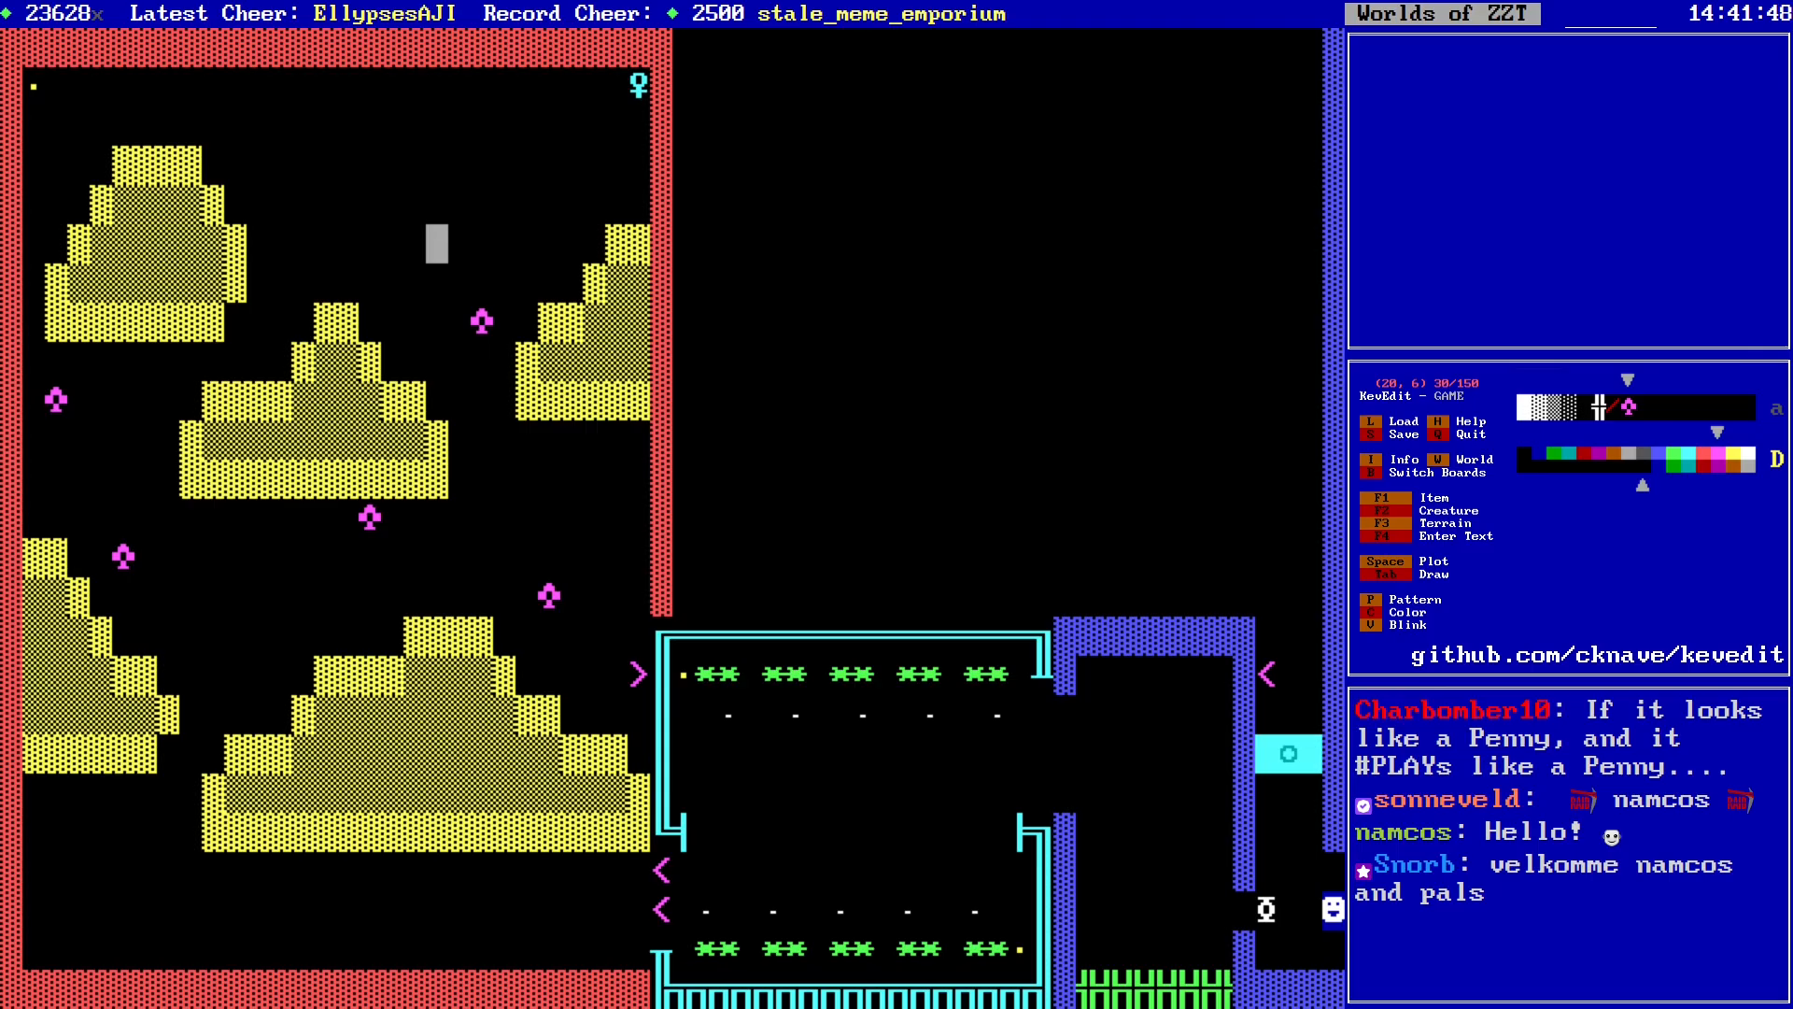
pyautogui.press('Left')
pyautogui.press('Up')
pyautogui.press('Left')
pyautogui.press('Up')
pyautogui.press('Up')
pyautogui.press('Left')
pyautogui.press('Left')
pyautogui.press('Left')
pyautogui.press('Left')
pyautogui.press('space')
# Step: Place another Ruffian copy at (20, 3), in the open space near the red-walled room's northern wall
pyautogui.press('Down')
pyautogui.press('Right')
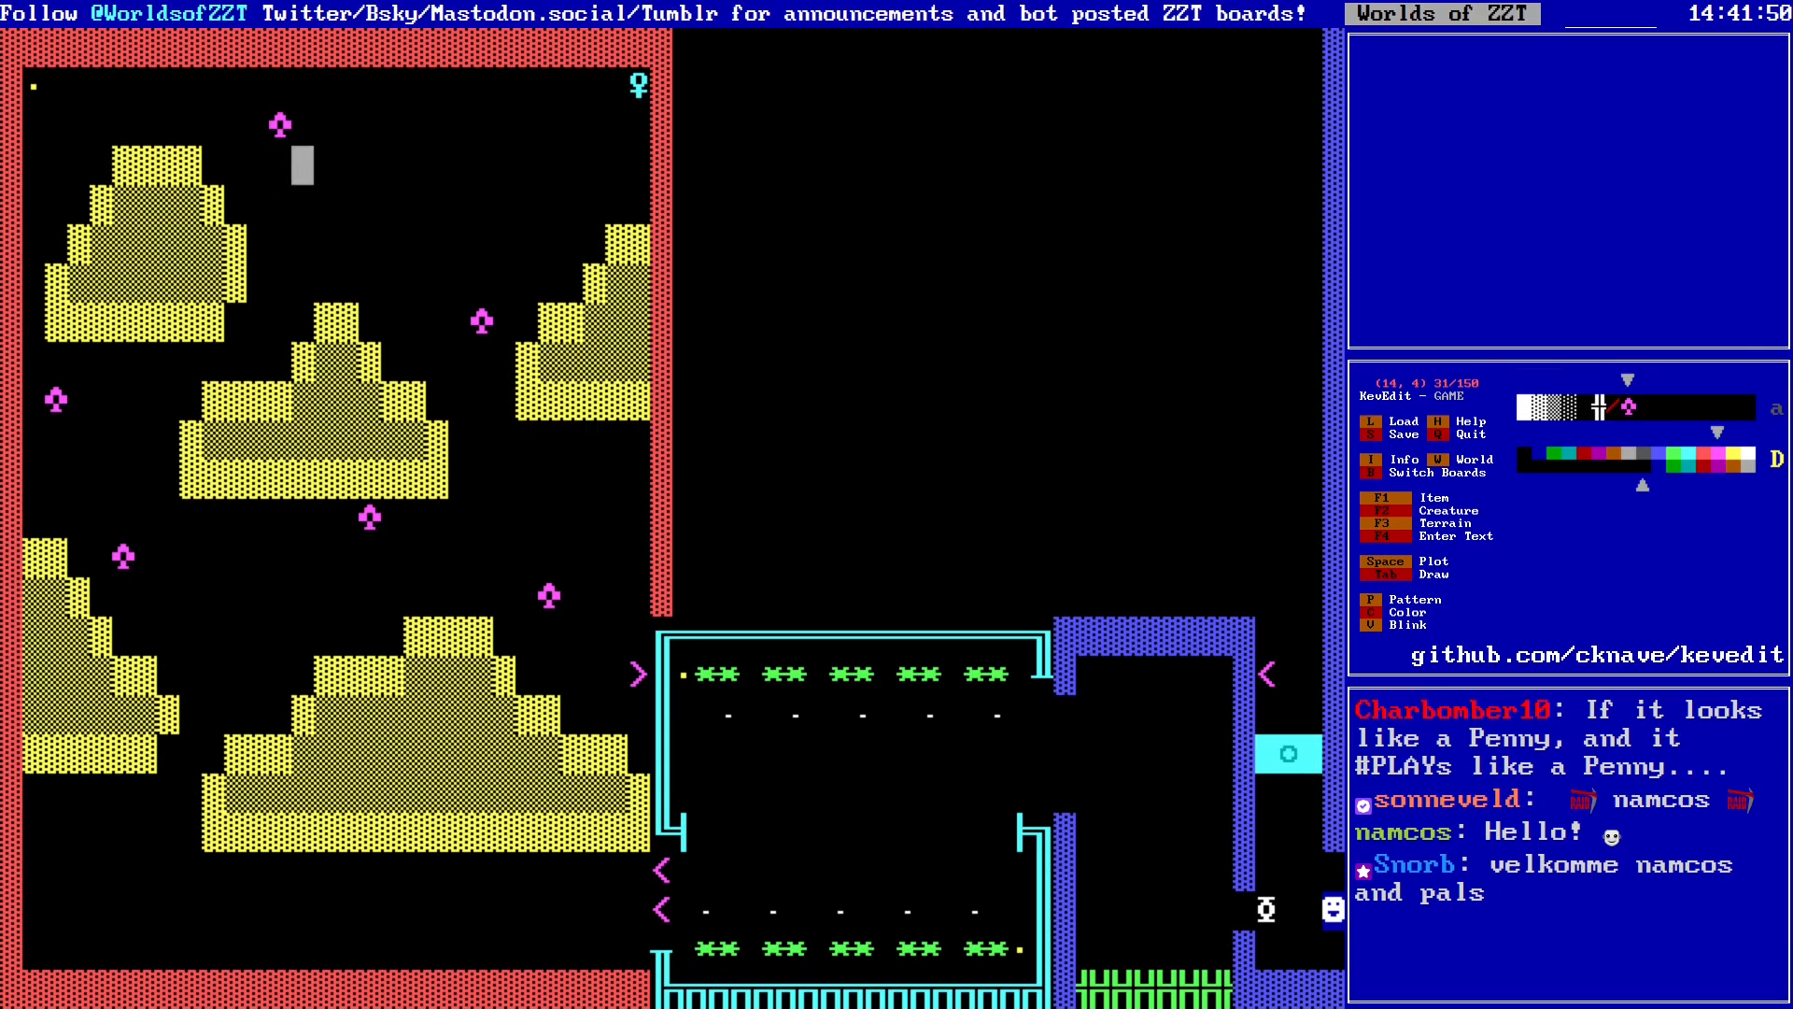
pyautogui.press('Right')
pyautogui.press('Right')
pyautogui.press('Right')
pyautogui.press('Right')
pyautogui.press('Right')
pyautogui.press('Right')
pyautogui.press('Right')
pyautogui.press('Right')
pyautogui.press('Up')
pyautogui.press('Left')
pyautogui.press('Left')
pyautogui.press('space')
# Step: Delete the two-line workplace injuries warning from the text of the work area scroll at (57, 23)
pyautogui.press('Down')
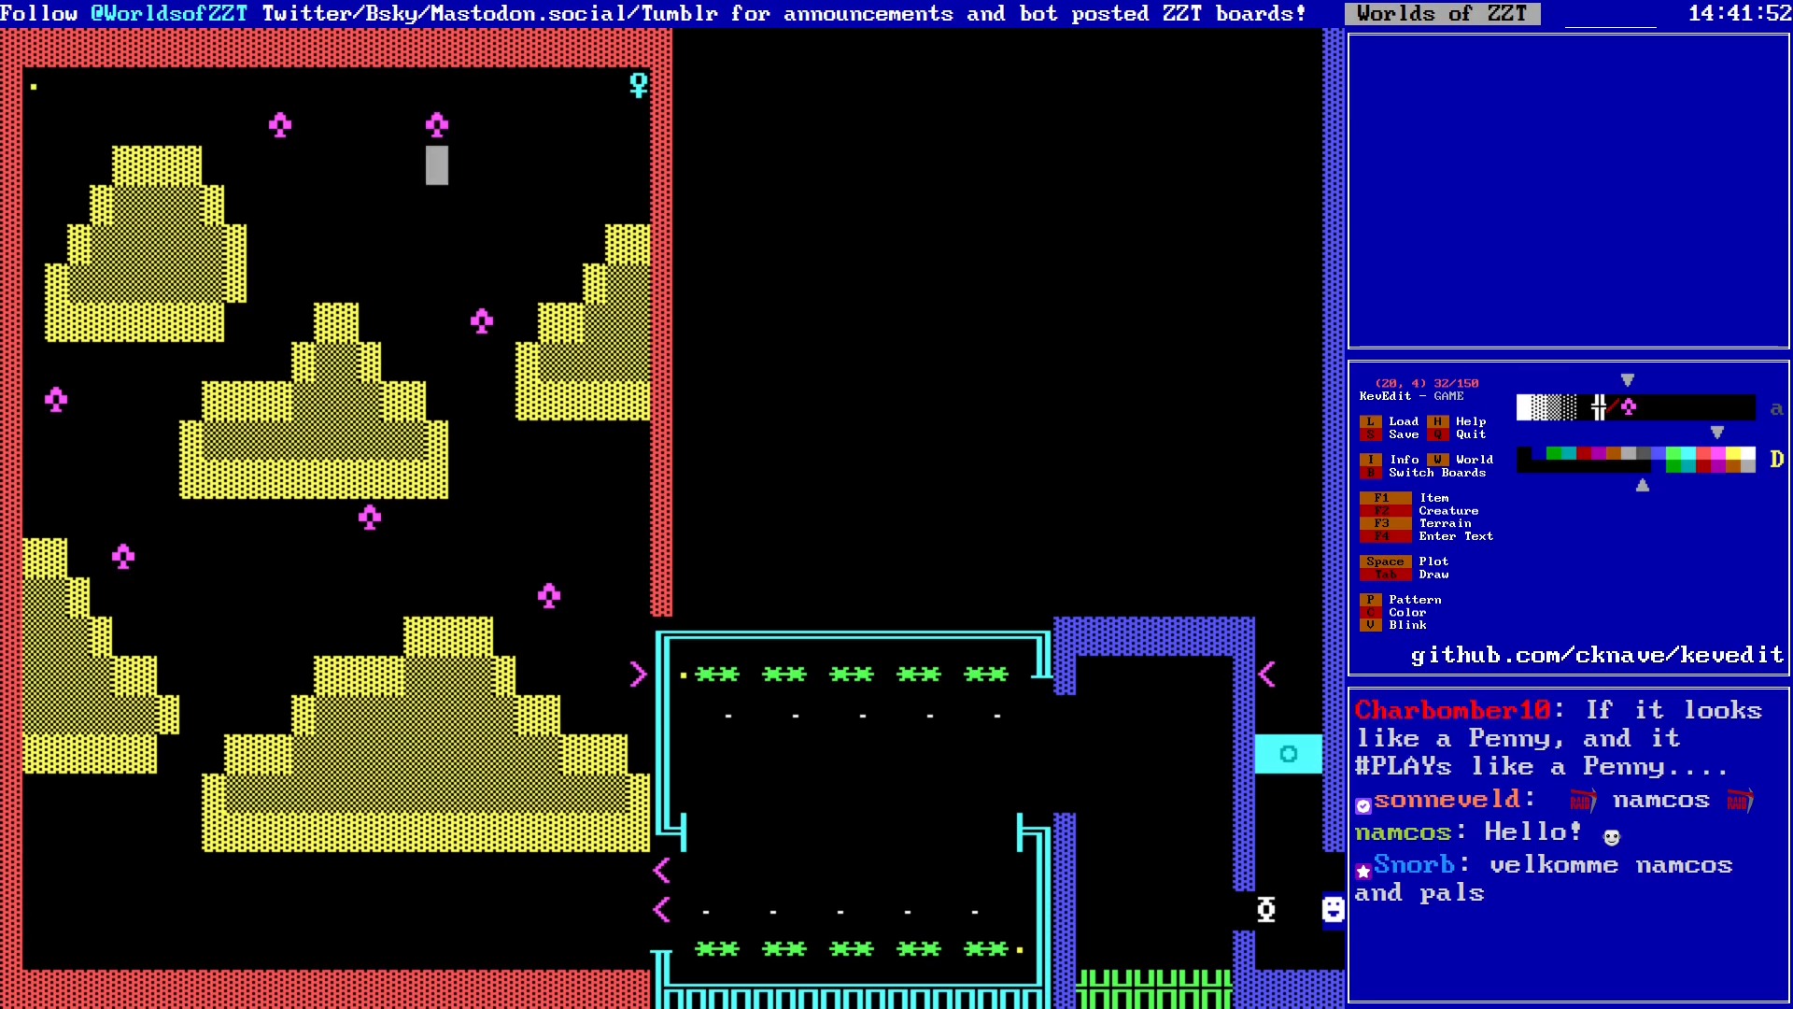
pyautogui.press('Down')
pyautogui.press('Down')
pyautogui.press('Down')
pyautogui.press('Down')
pyautogui.press('Down')
pyautogui.press('Down')
pyautogui.press('Down')
pyautogui.press('Down')
pyautogui.press('Down')
pyautogui.press('Down')
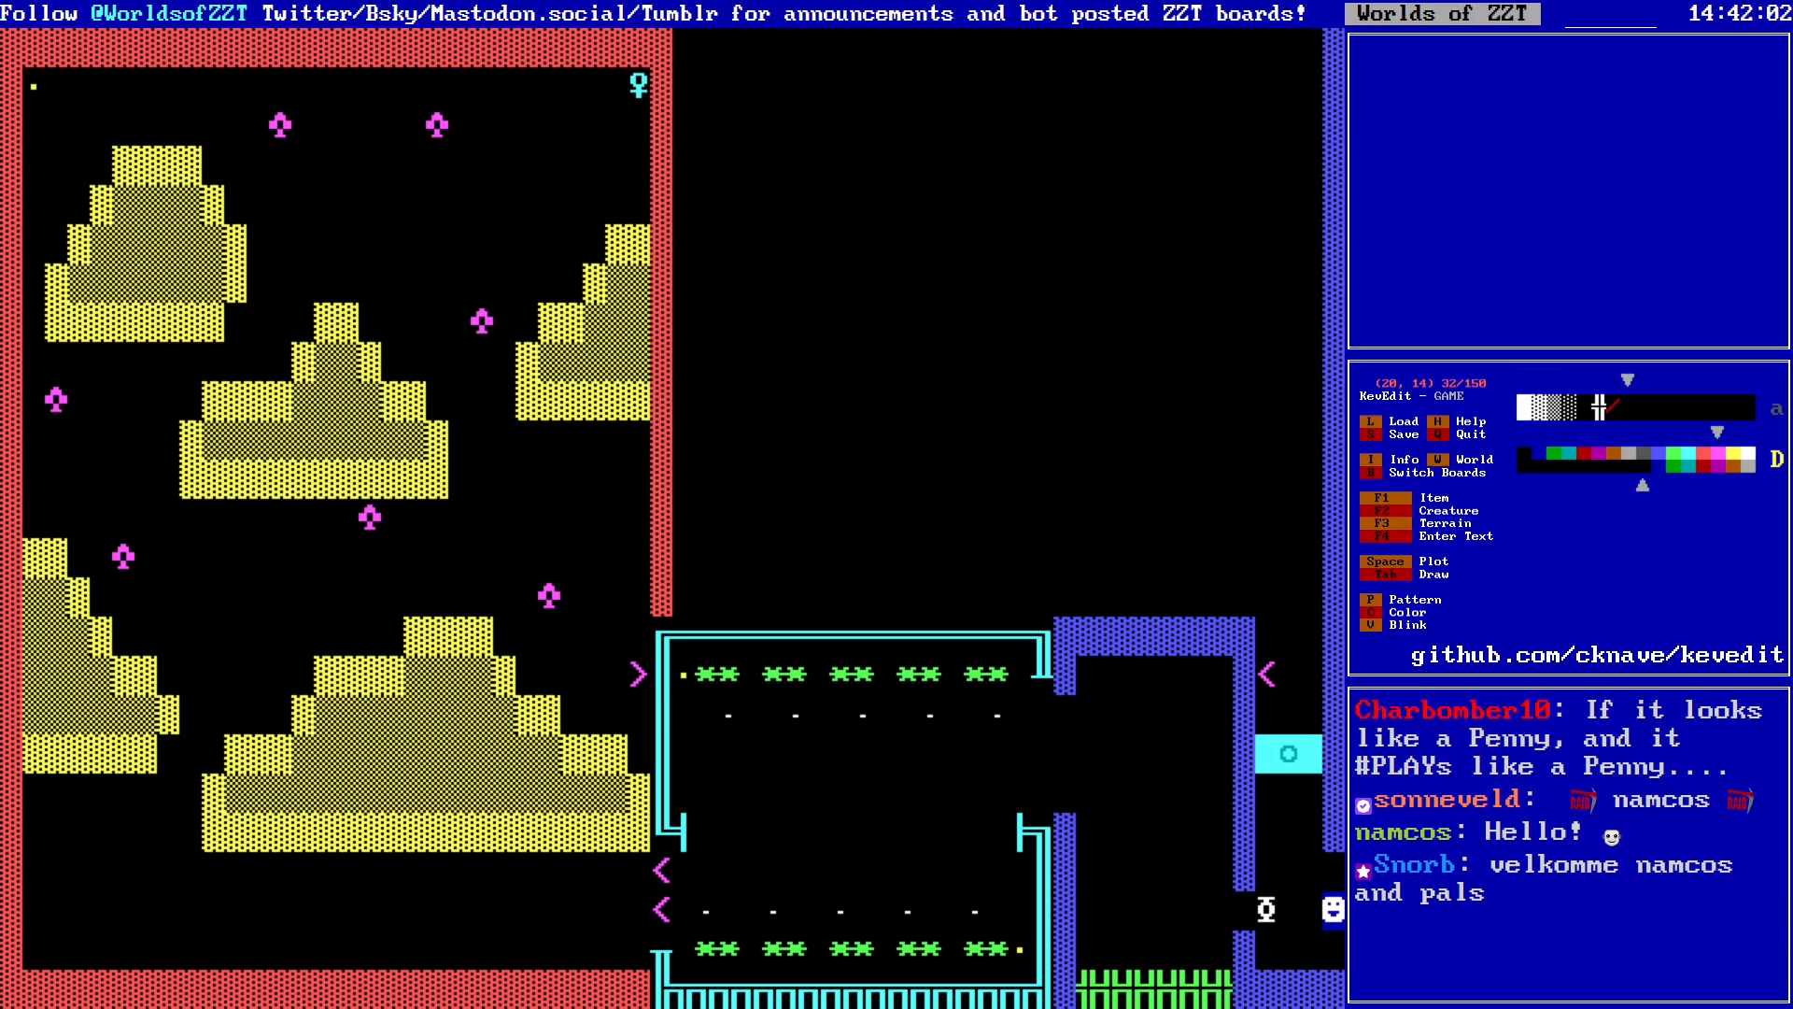
pyautogui.press('Down')
pyautogui.press('Down')
pyautogui.press('Down')
pyautogui.press('Down')
pyautogui.press('Down')
pyautogui.press('Down')
pyautogui.press('Down')
pyautogui.press('Right')
pyautogui.press('Right')
pyautogui.press('Right')
pyautogui.press('Right')
pyautogui.press('Right')
pyautogui.press('Right')
pyautogui.press('Right')
pyautogui.press('Right')
pyautogui.press('Right')
pyautogui.press('Right')
pyautogui.press('Right')
pyautogui.press('Right')
pyautogui.press('Right')
pyautogui.press('Right')
pyautogui.press('Right')
pyautogui.press('Right')
pyautogui.press('Right')
pyautogui.press('Right')
pyautogui.press('Right')
pyautogui.press('Right')
pyautogui.press('Down')
pyautogui.press('Right')
pyautogui.press('Right')
pyautogui.press('Right')
pyautogui.press('Right')
pyautogui.press('Return')
pyautogui.press('Down')
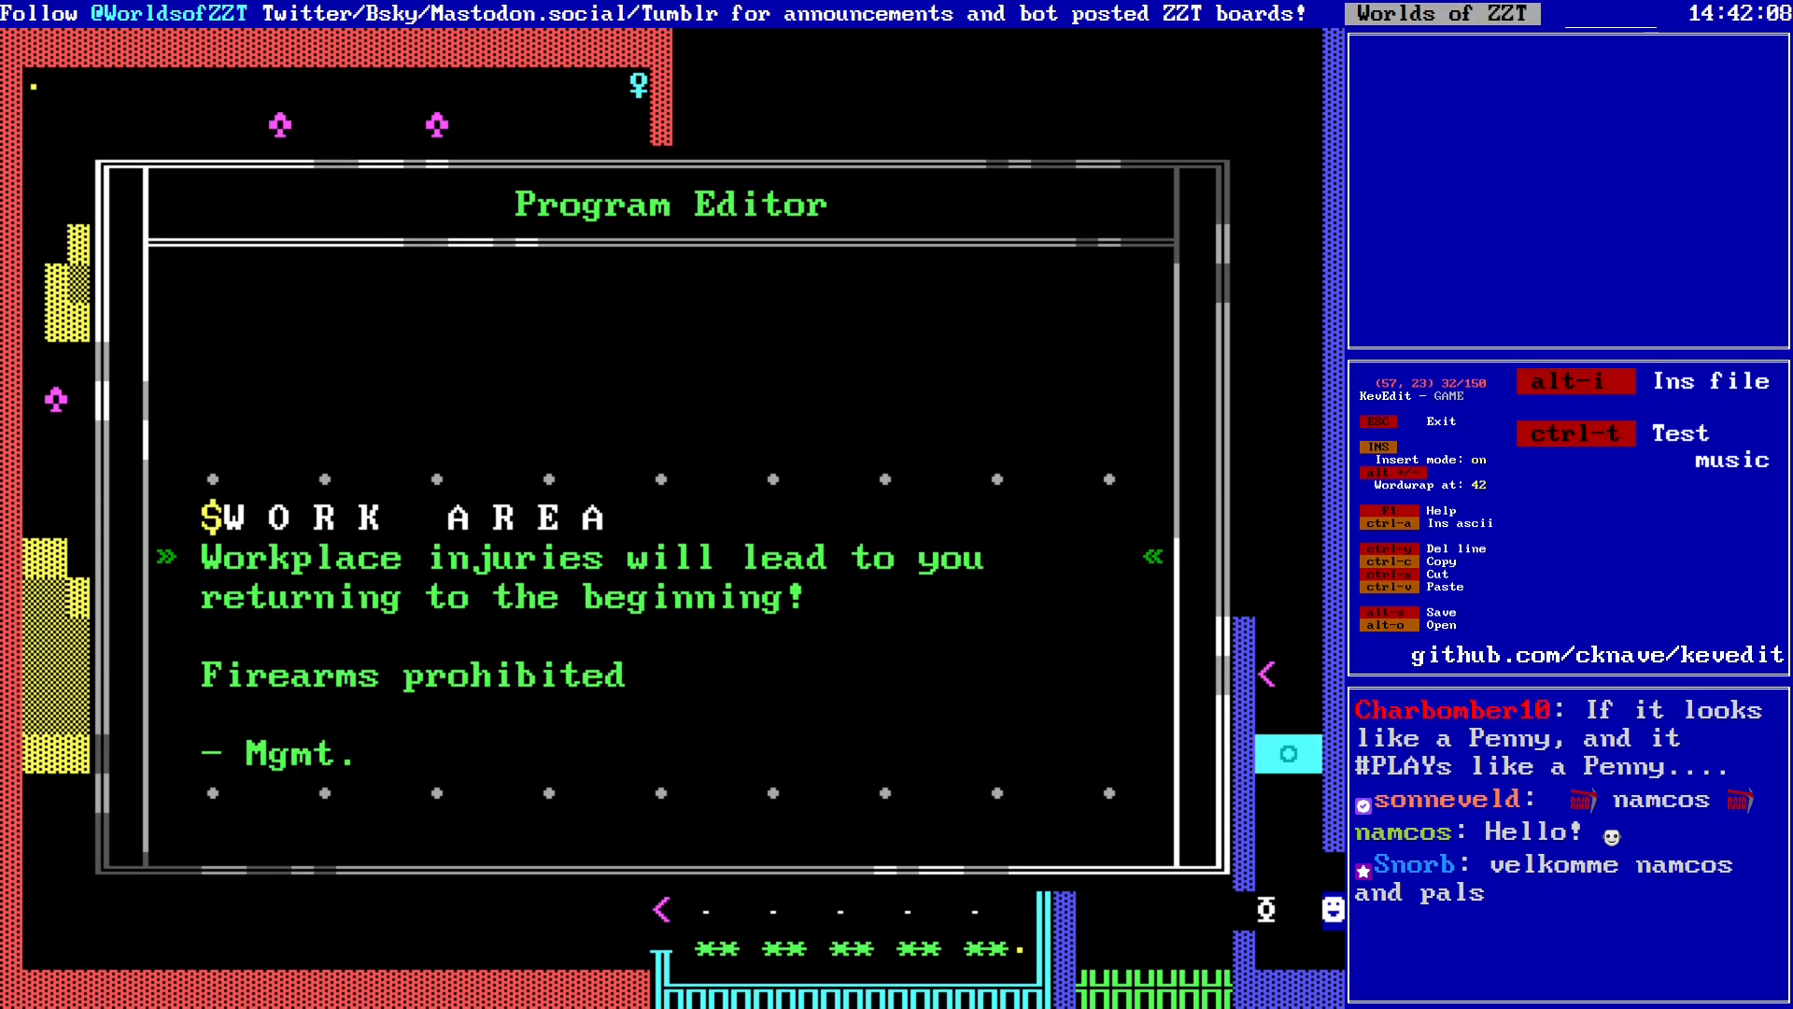
pyautogui.hotkey('shift', 'Down')
pyautogui.hotkey('shift', 'End')
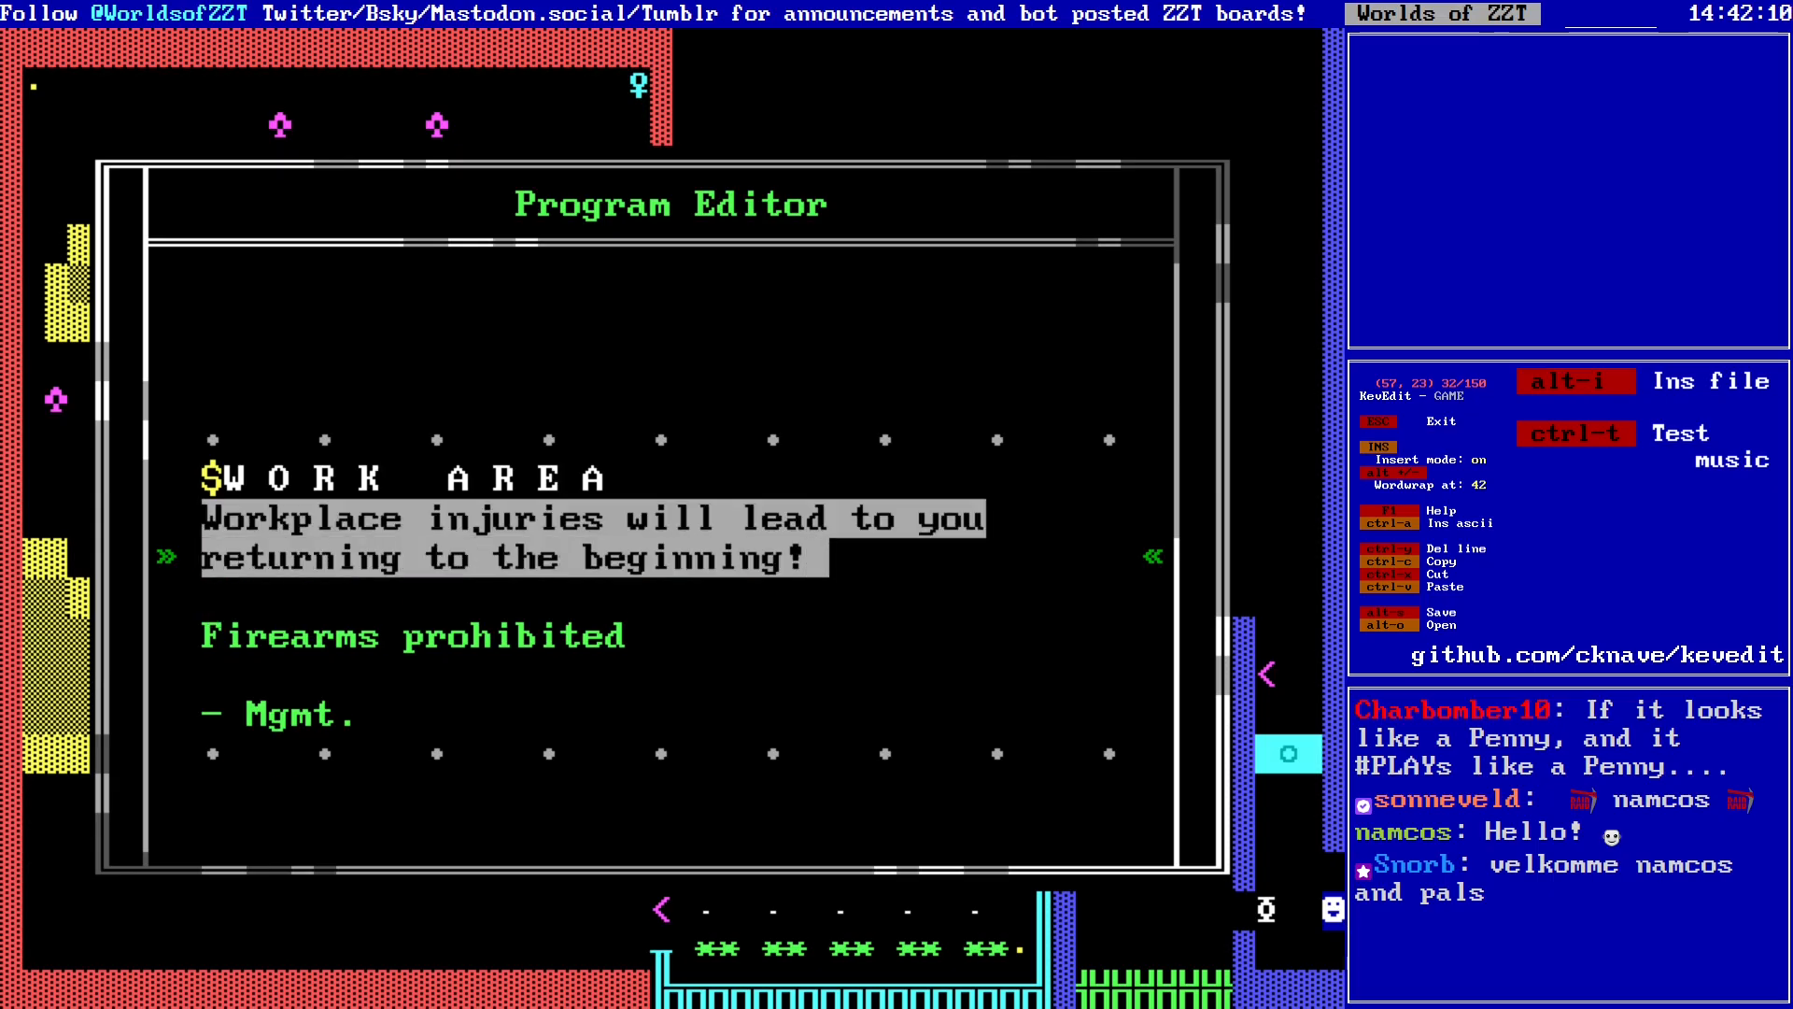
pyautogui.press('Up')
pyautogui.press('Home')
pyautogui.hotkey('ctrl', 'y')
pyautogui.hotkey('ctrl', 'y')
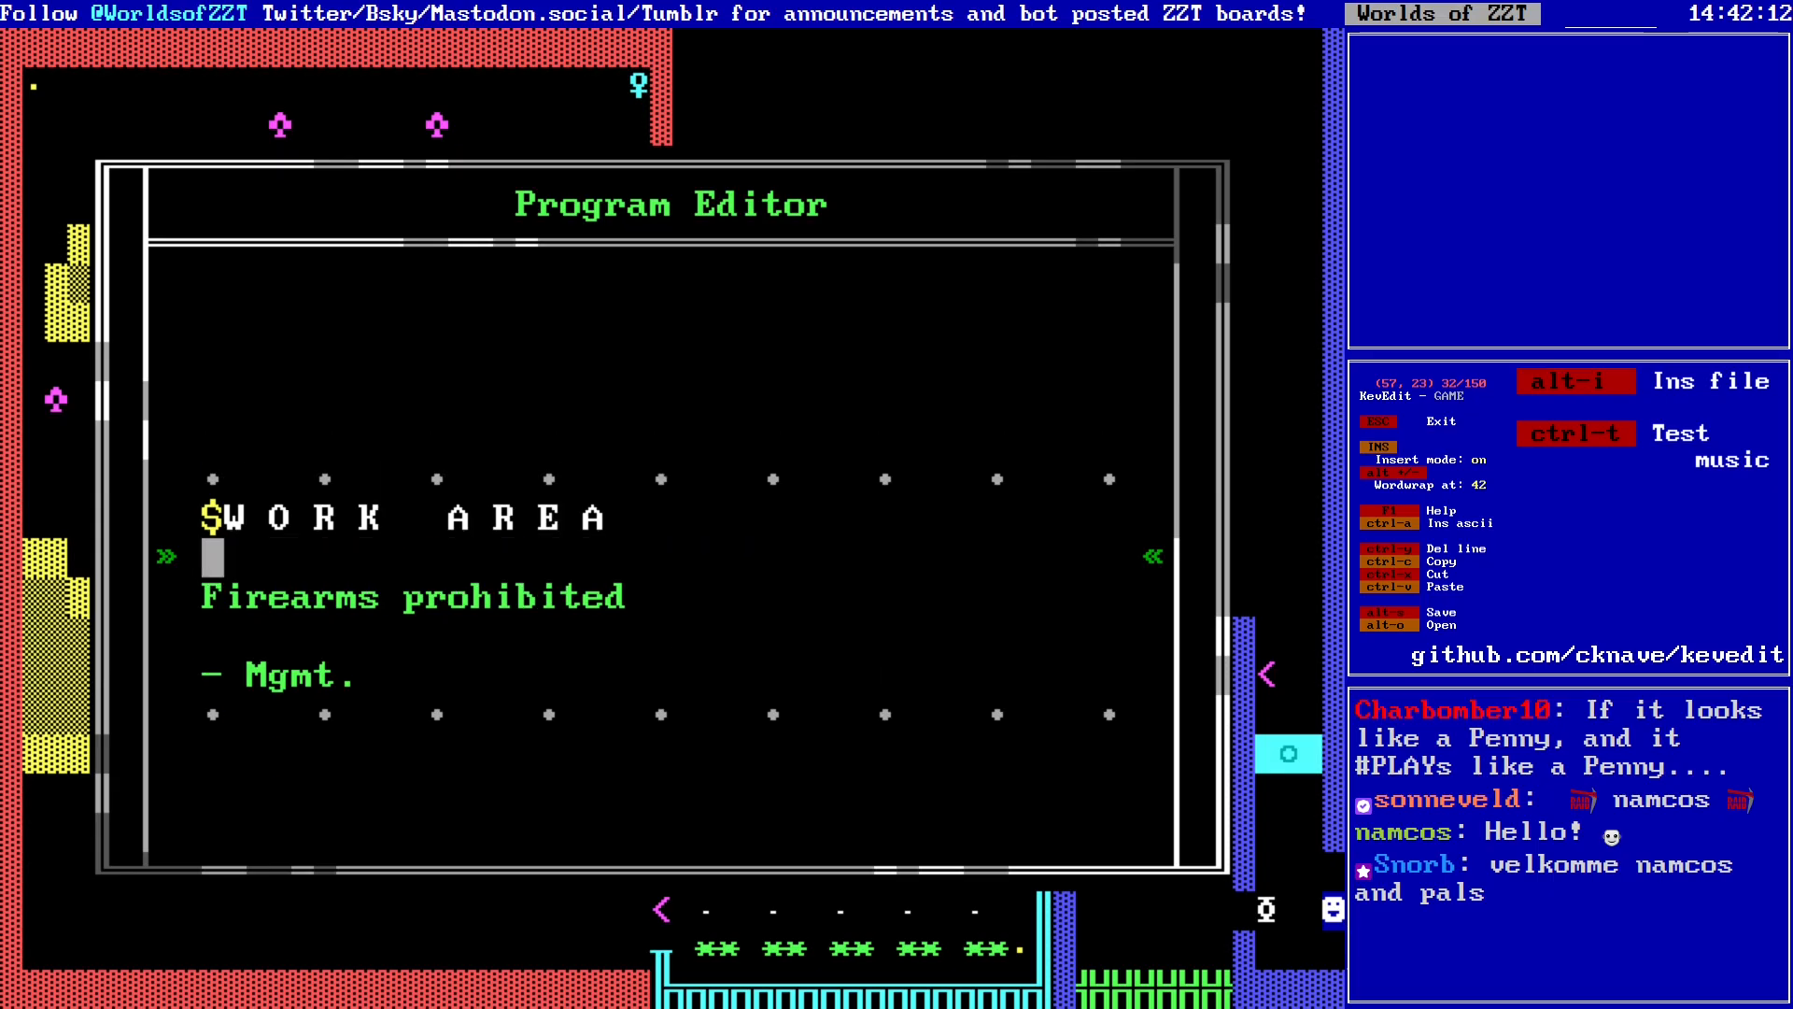
# Step: Write "All persons not wearing a hard hat, will be escorted from the premesis" beneath the scroll's WORK AREA heading
pyautogui.press('Return')
pyautogui.press('Up')
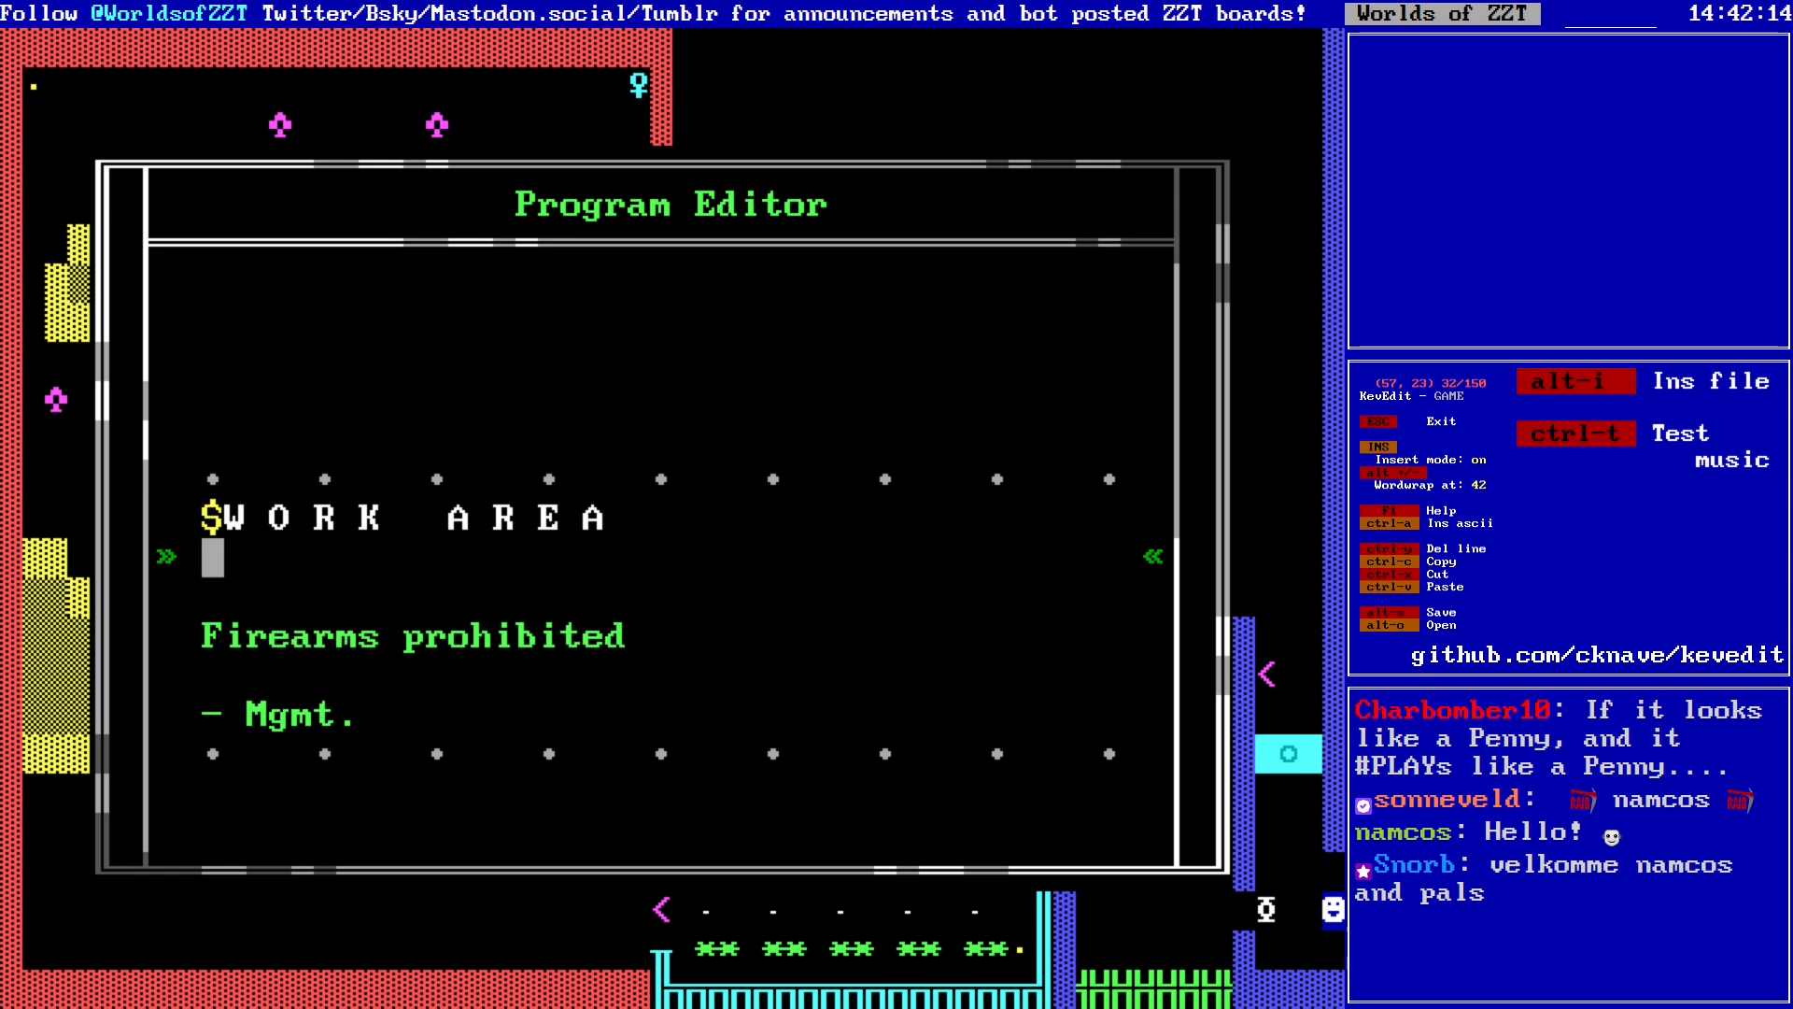
pyautogui.write('A')
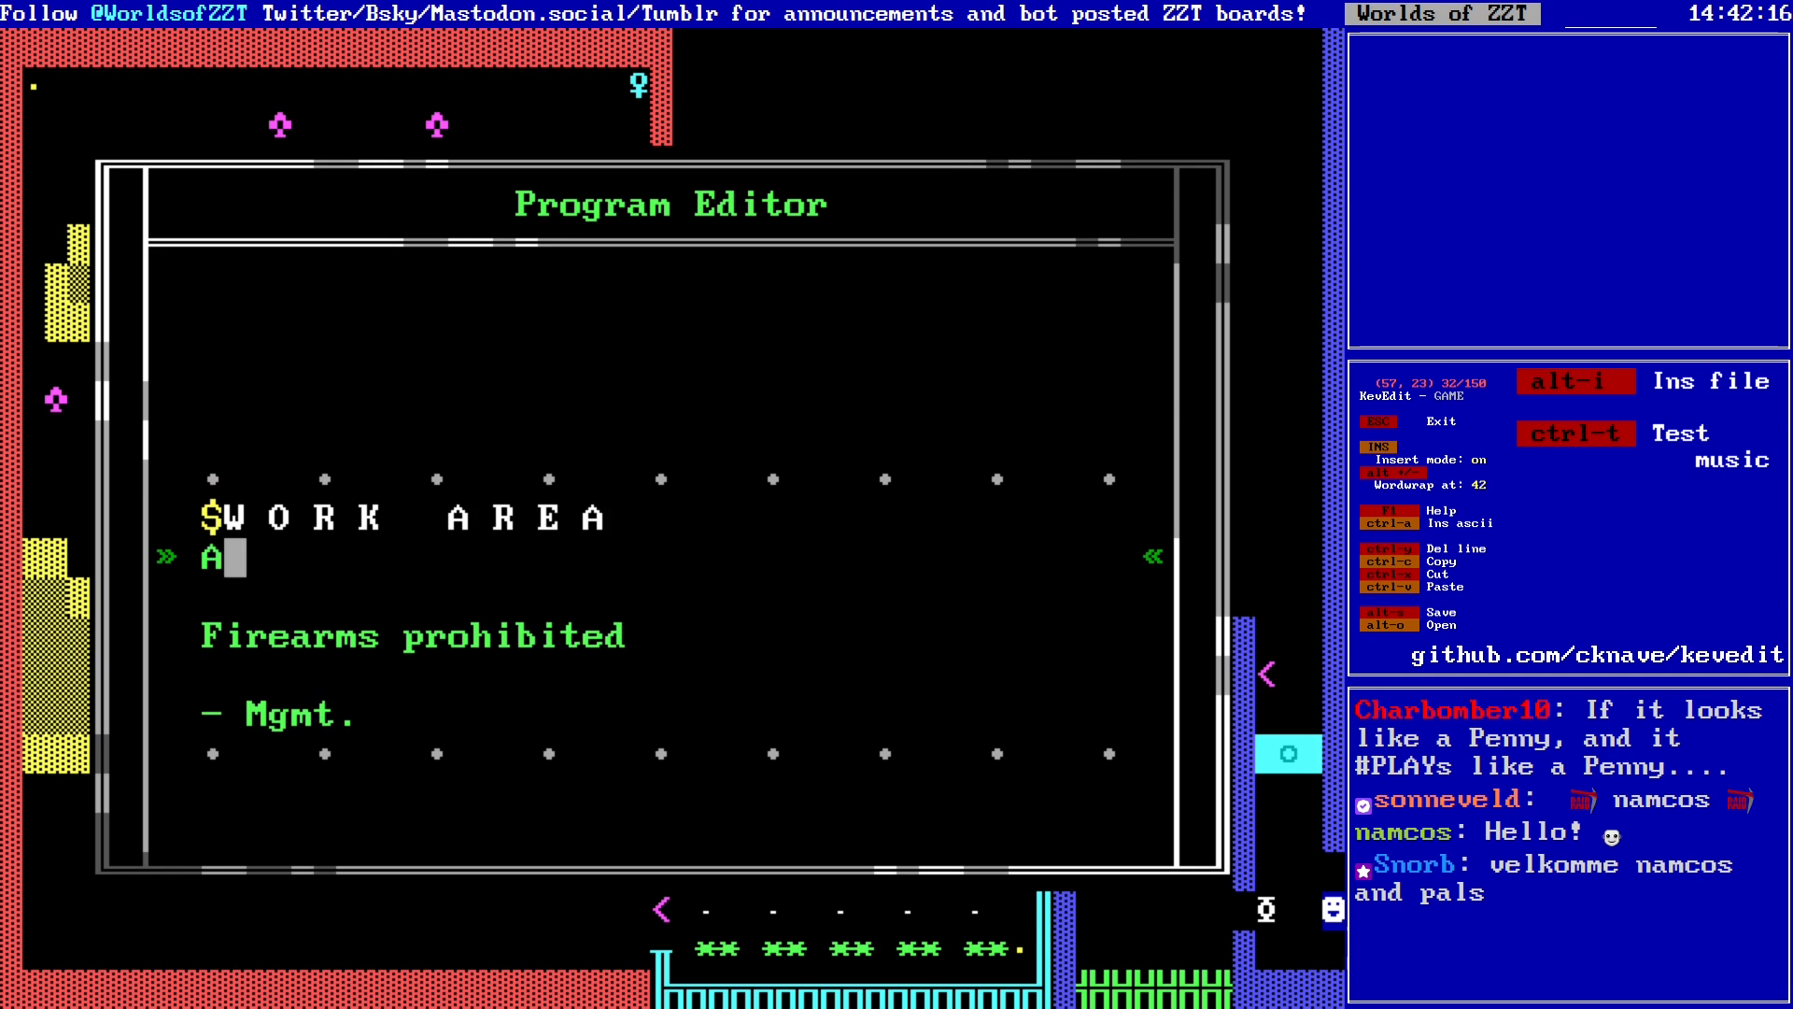
pyautogui.write('ll persons not we')
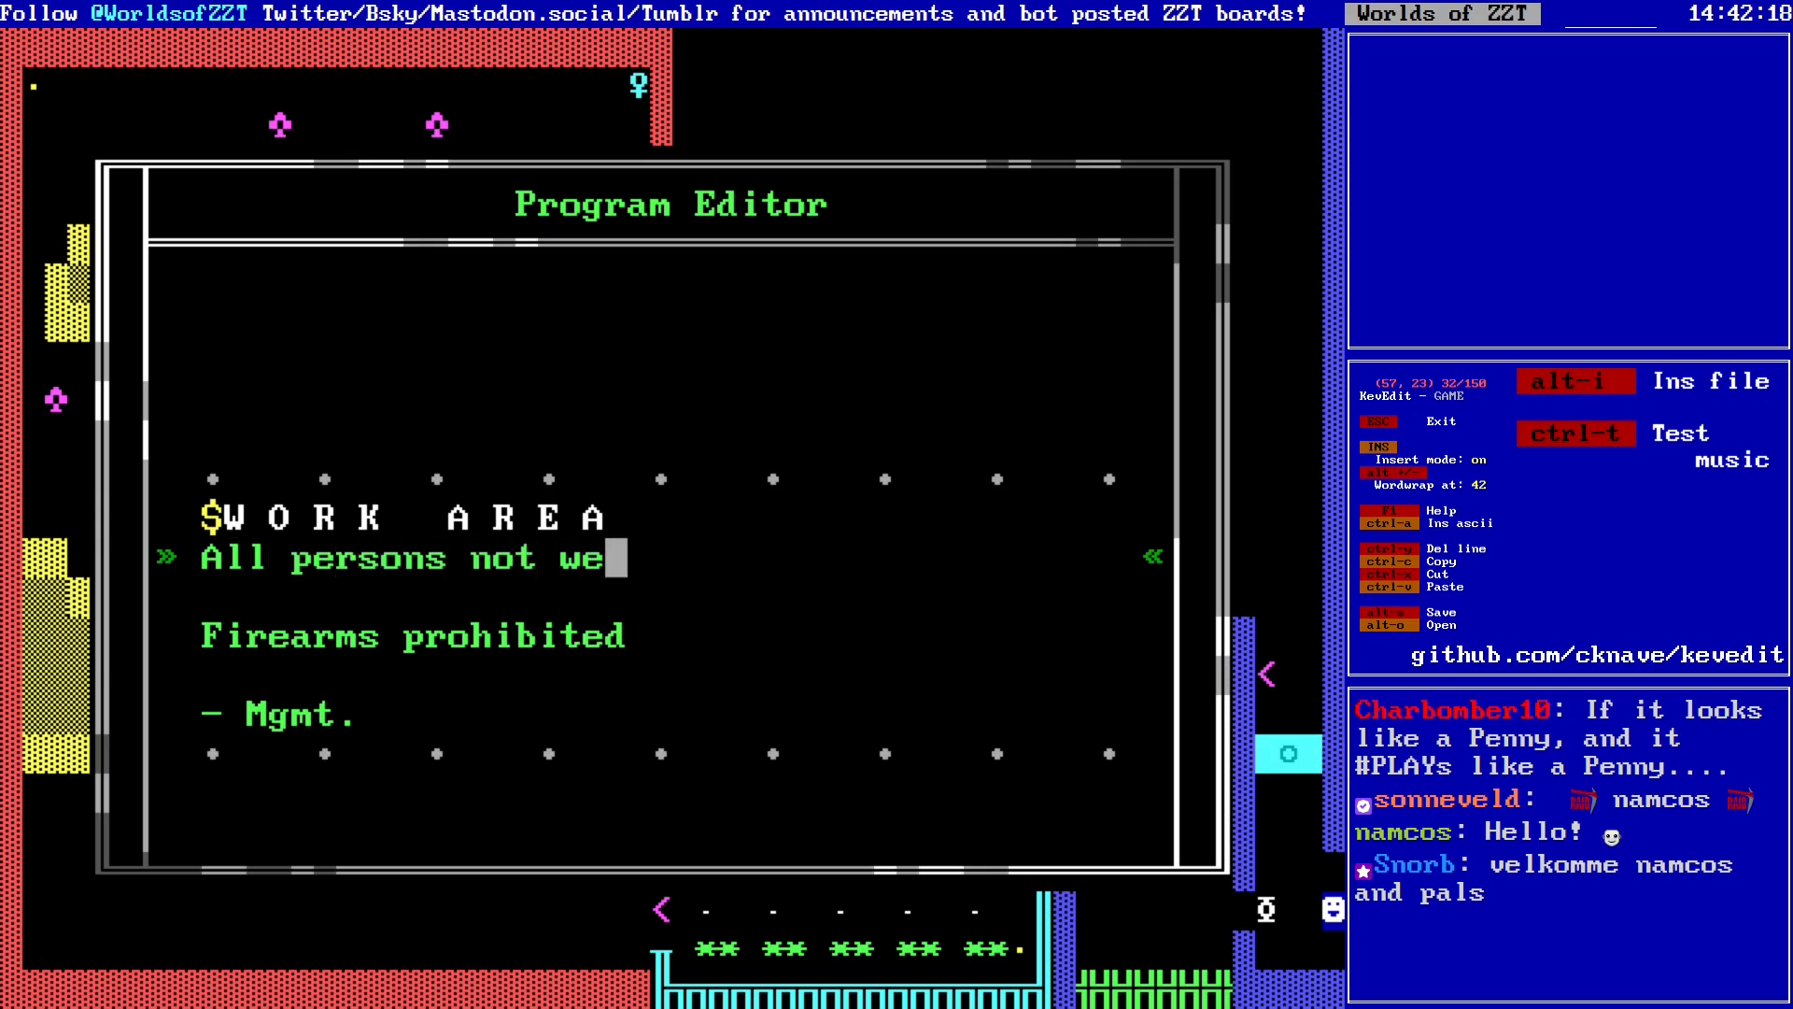
pyautogui.write('aring a hard hat')
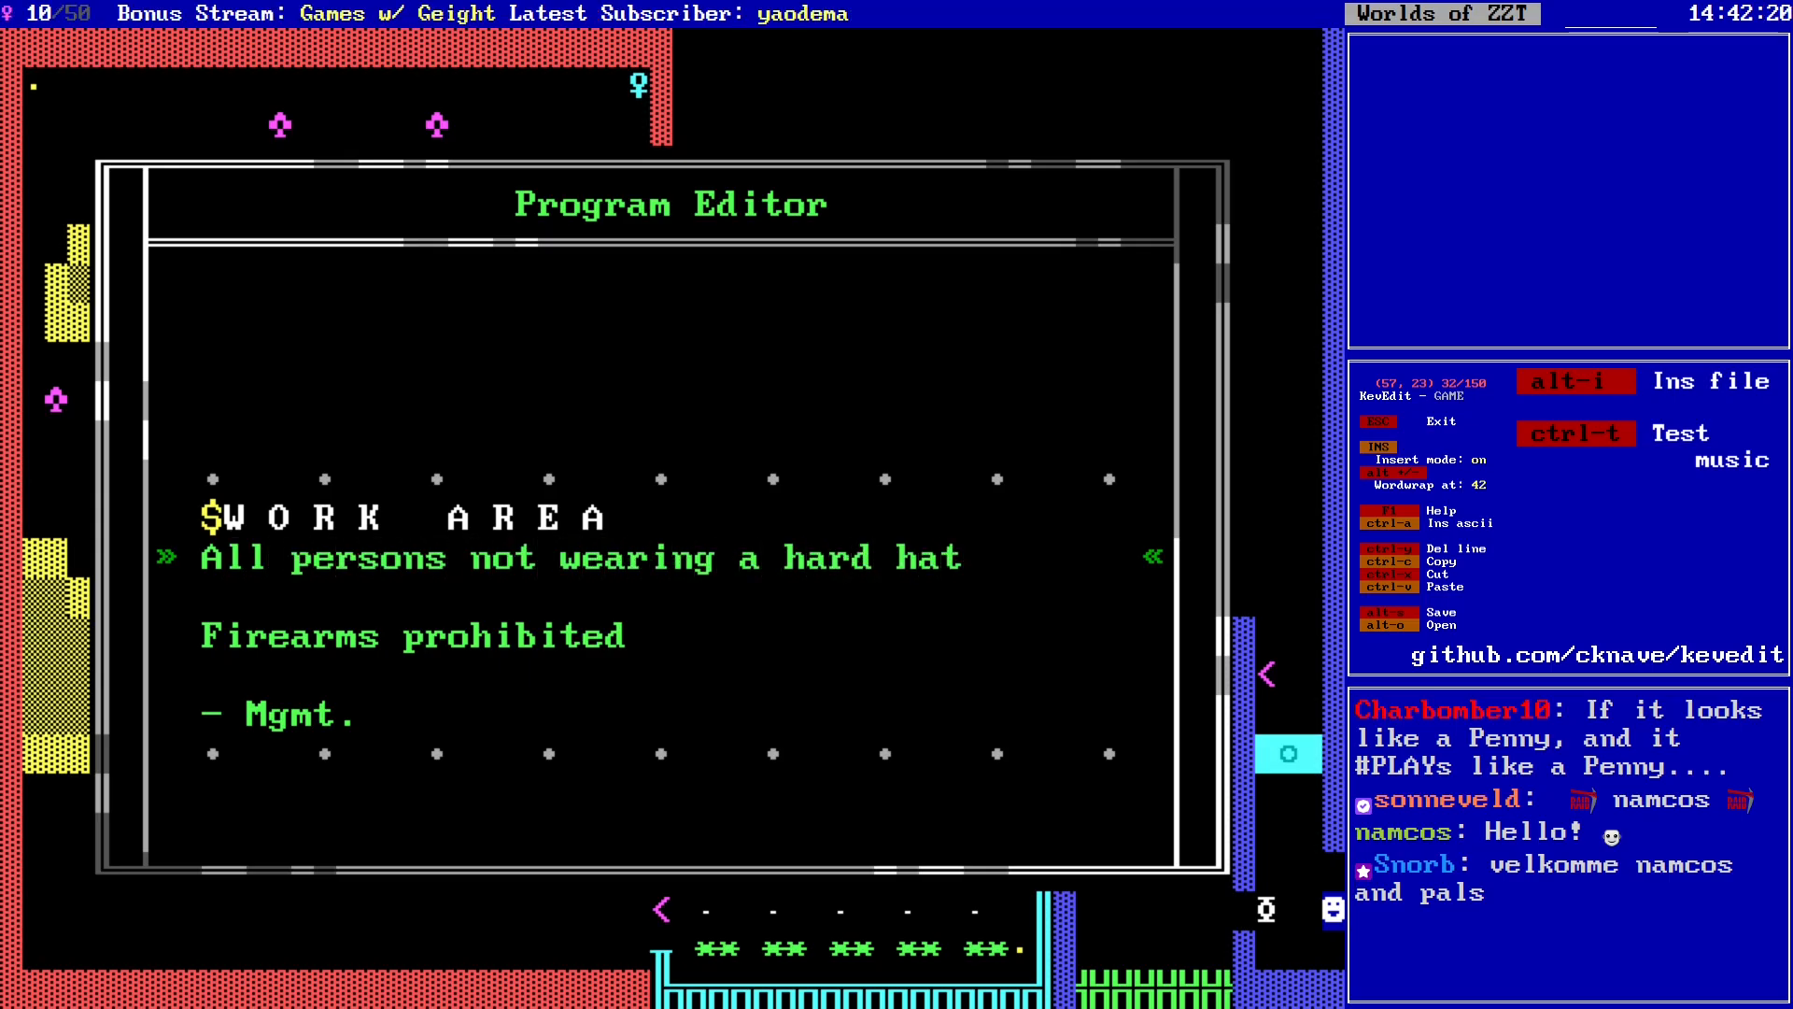
pyautogui.write(', will be escorter')
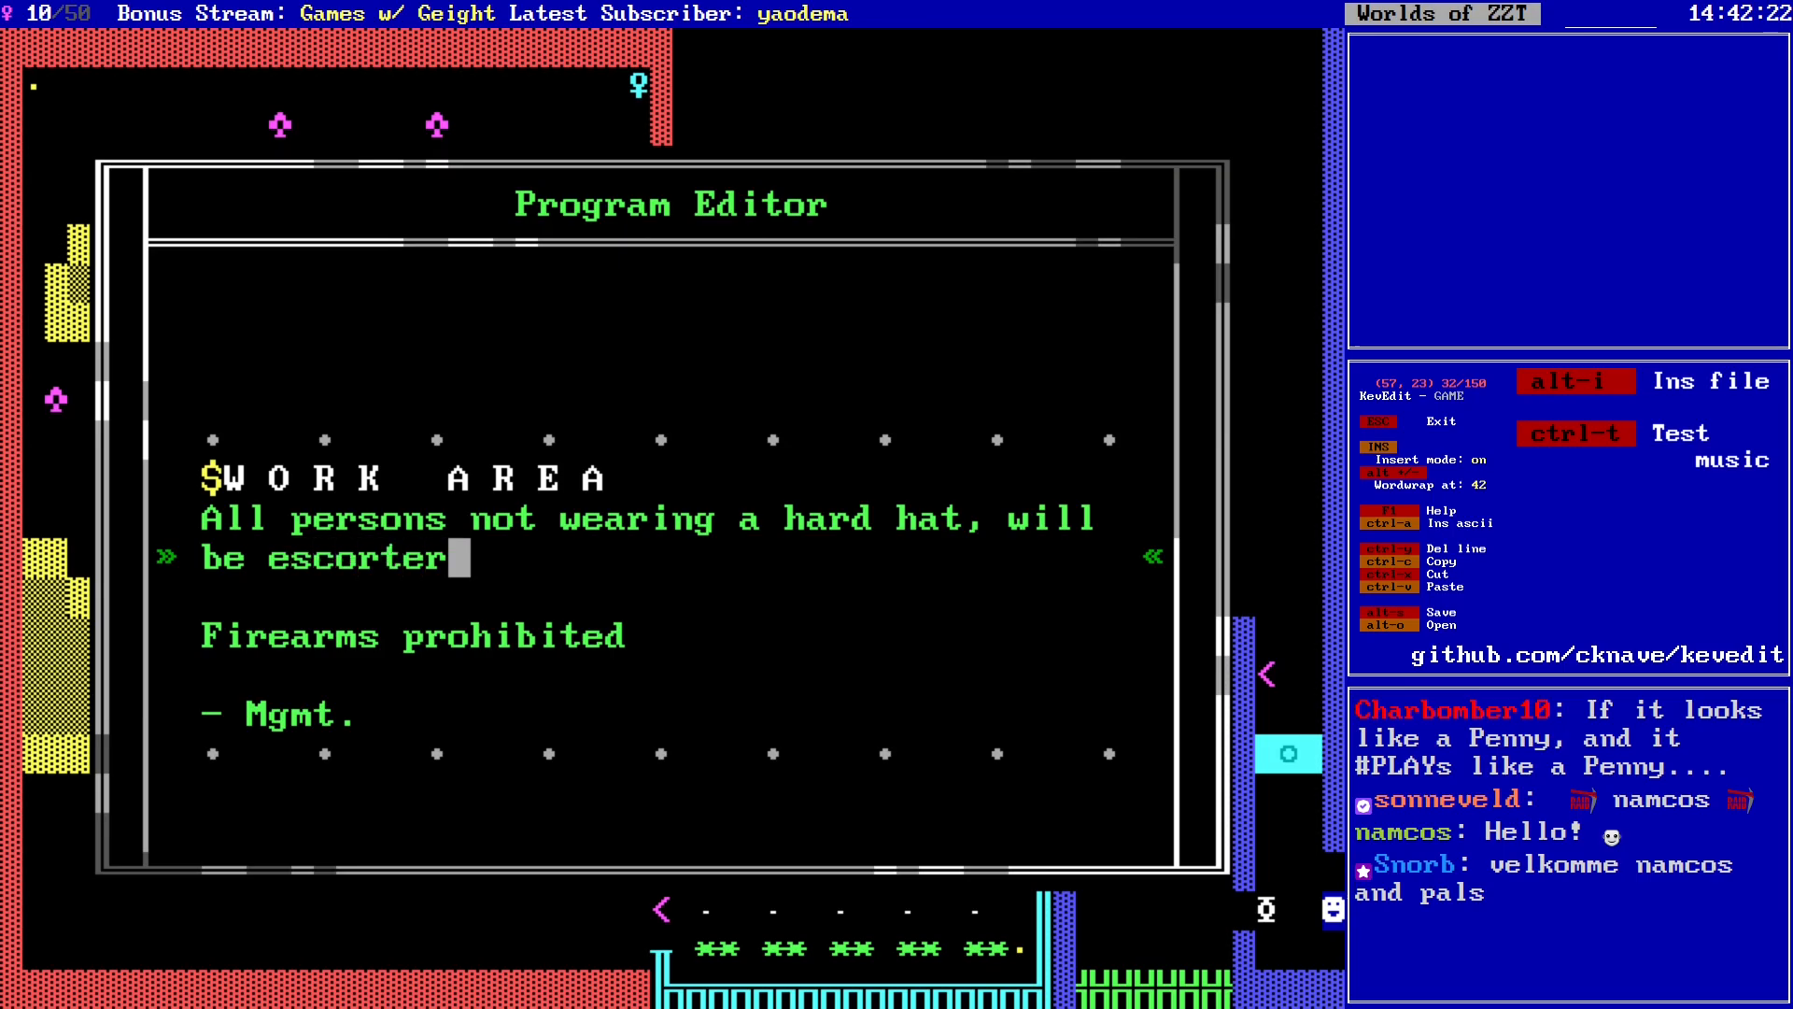
pyautogui.press('BackSpace')
pyautogui.write('d from the')
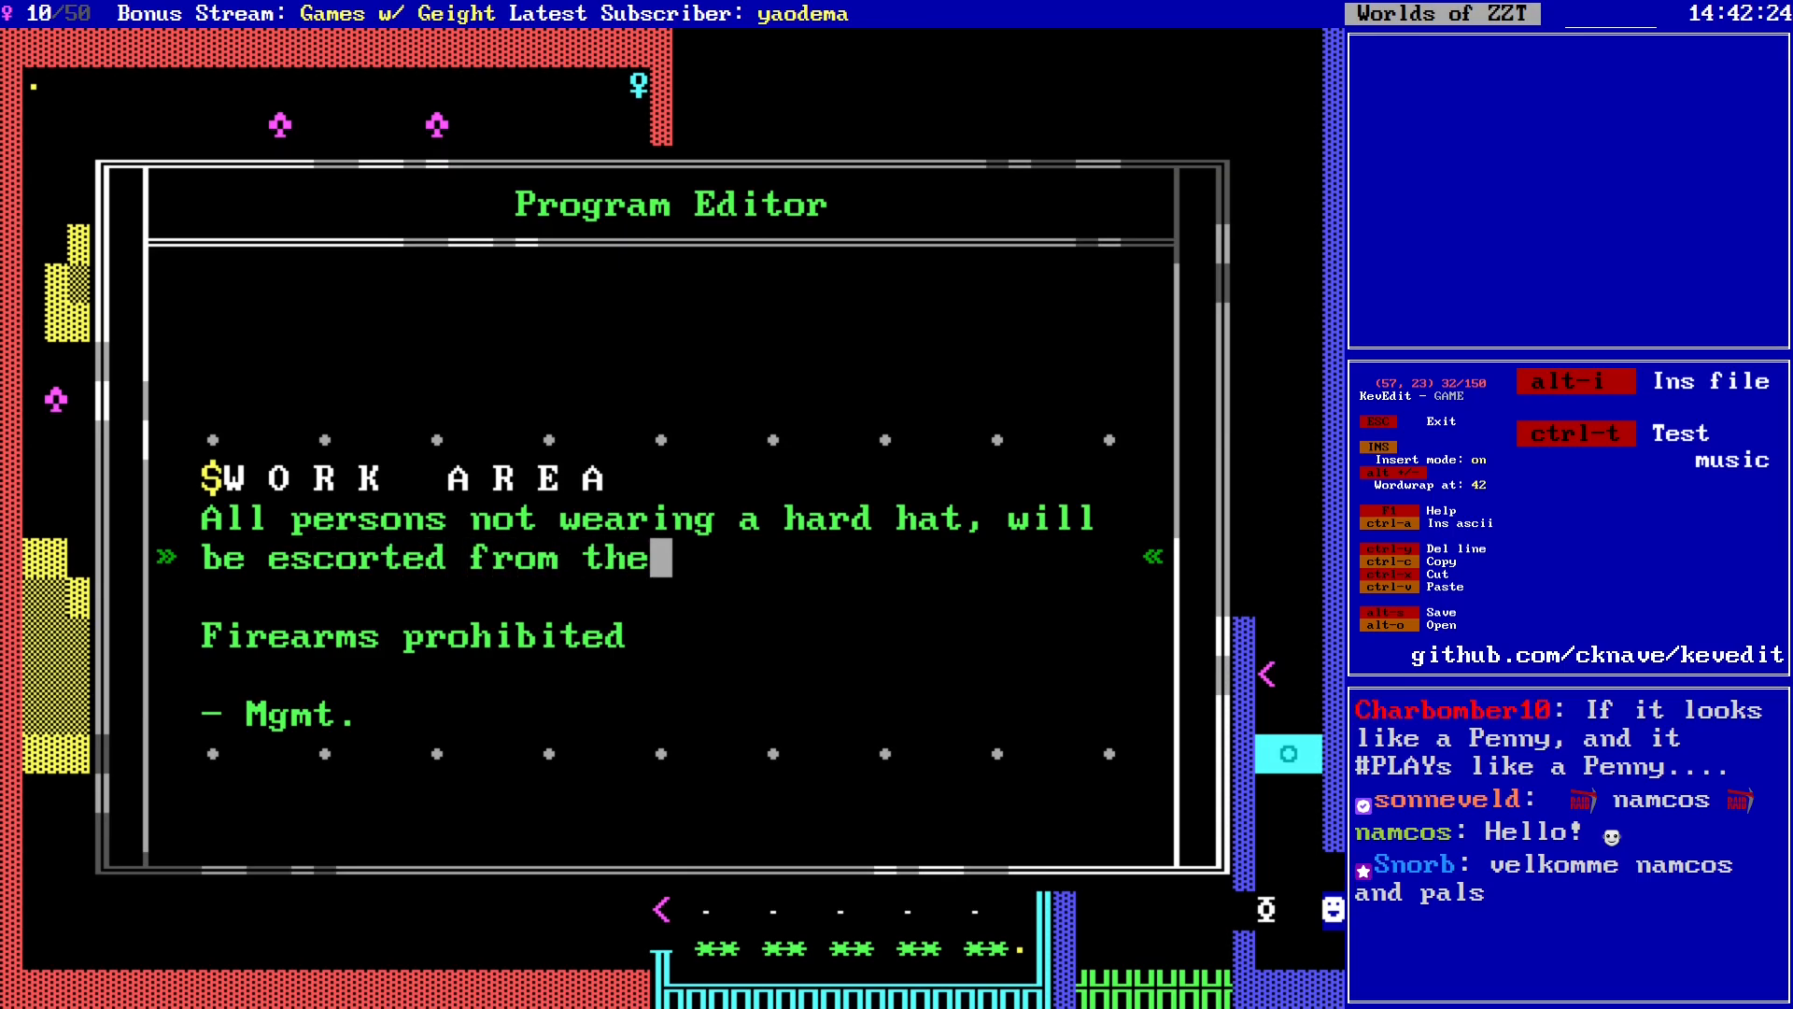
pyautogui.write(' preme')
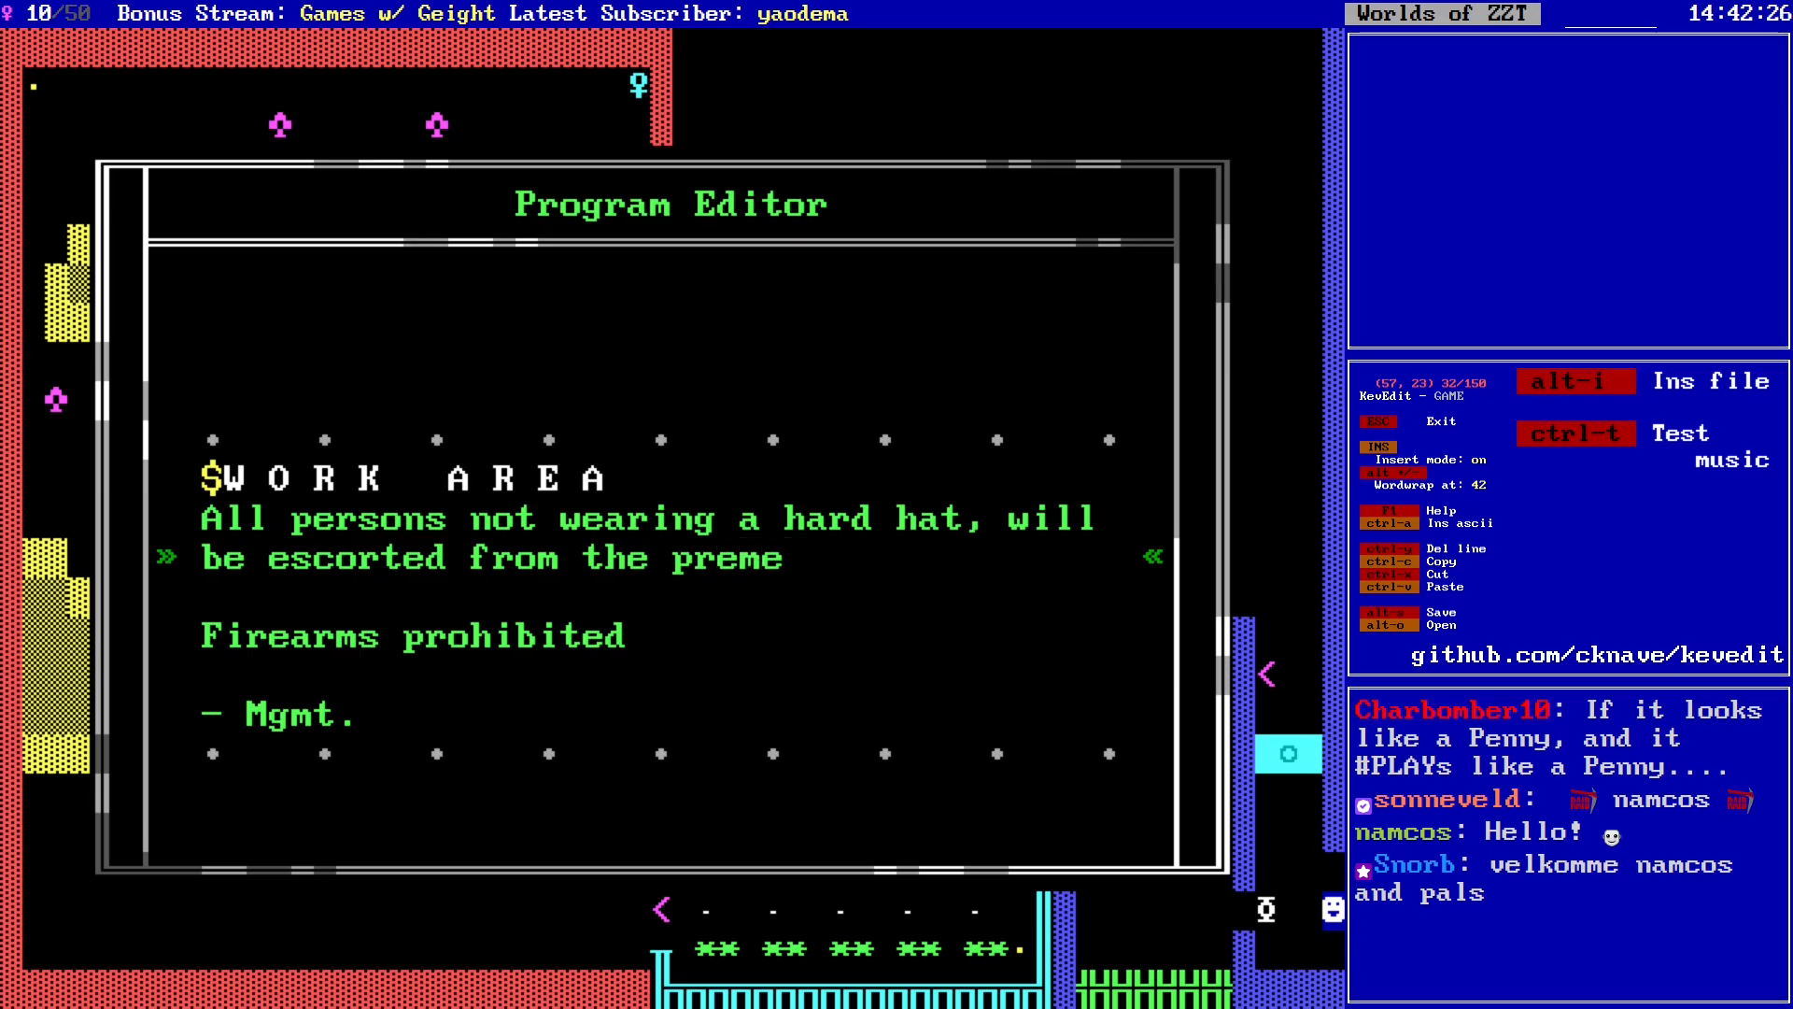
pyautogui.write('sis')
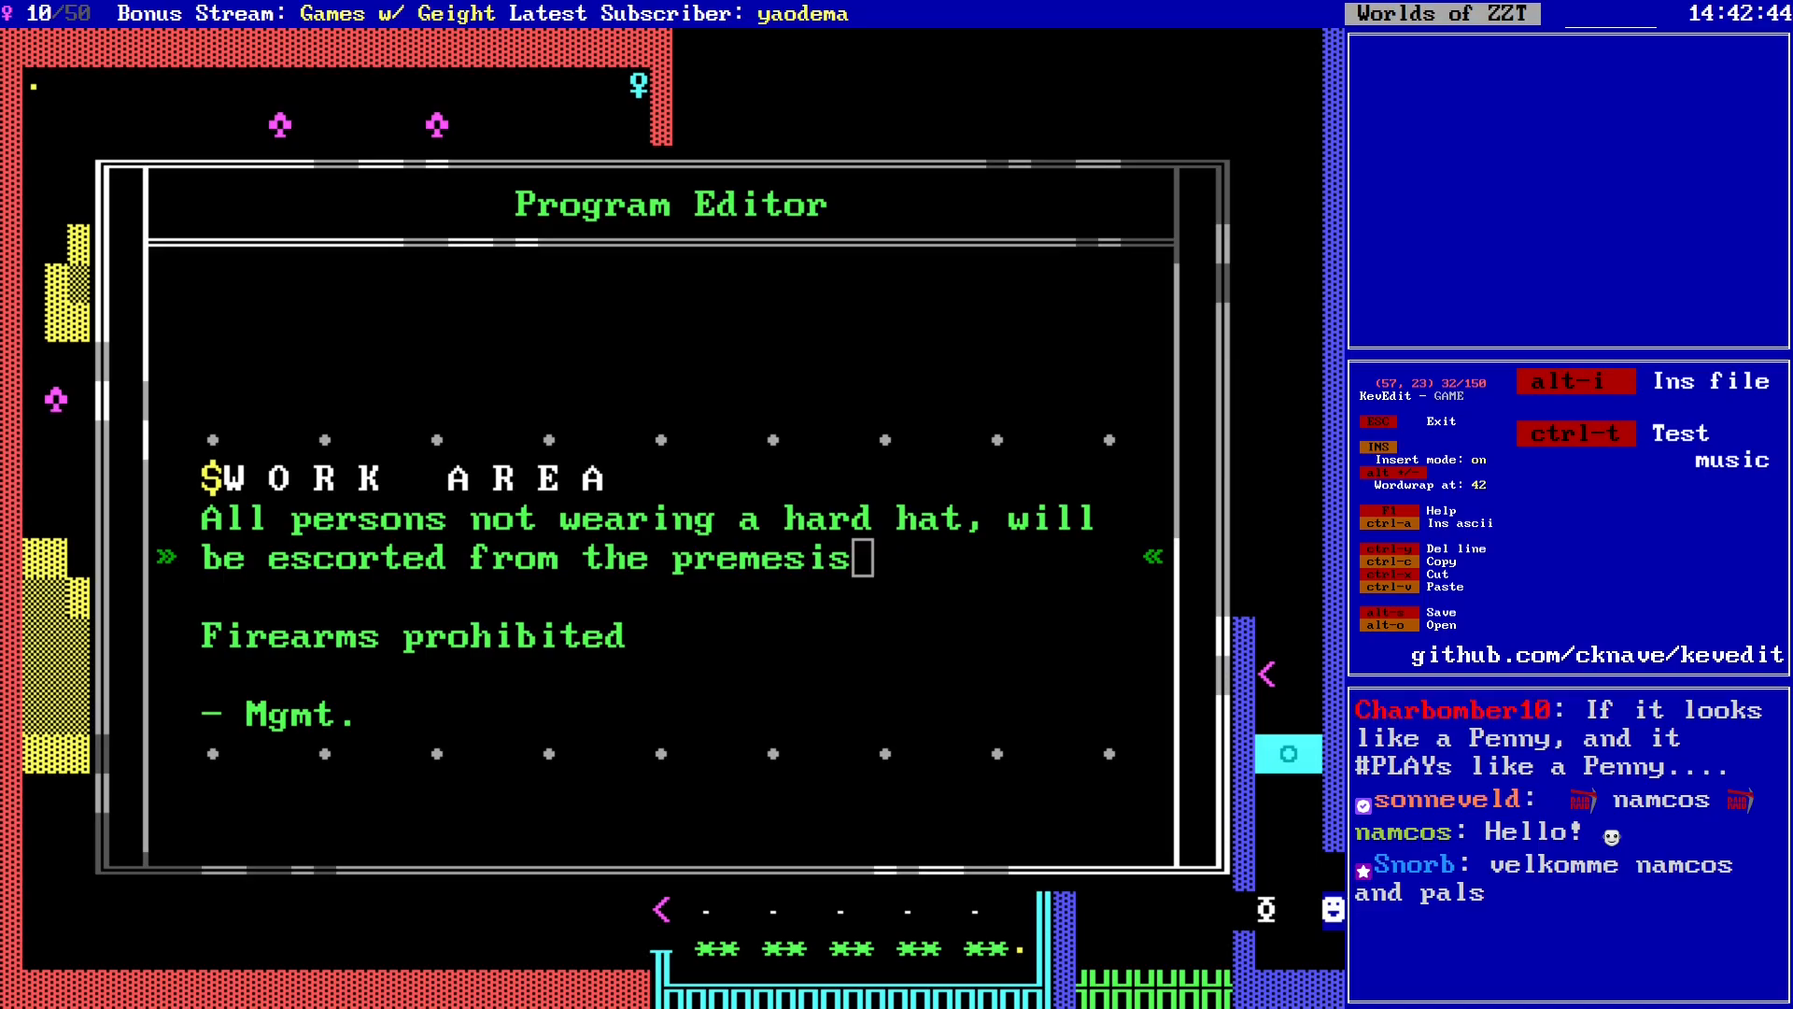
# Step: Correct the spelling of the hard hat sentence's last word to "premises" and end the sentence with a period
pyautogui.press('Left')
pyautogui.press('Left')
pyautogui.press('Left')
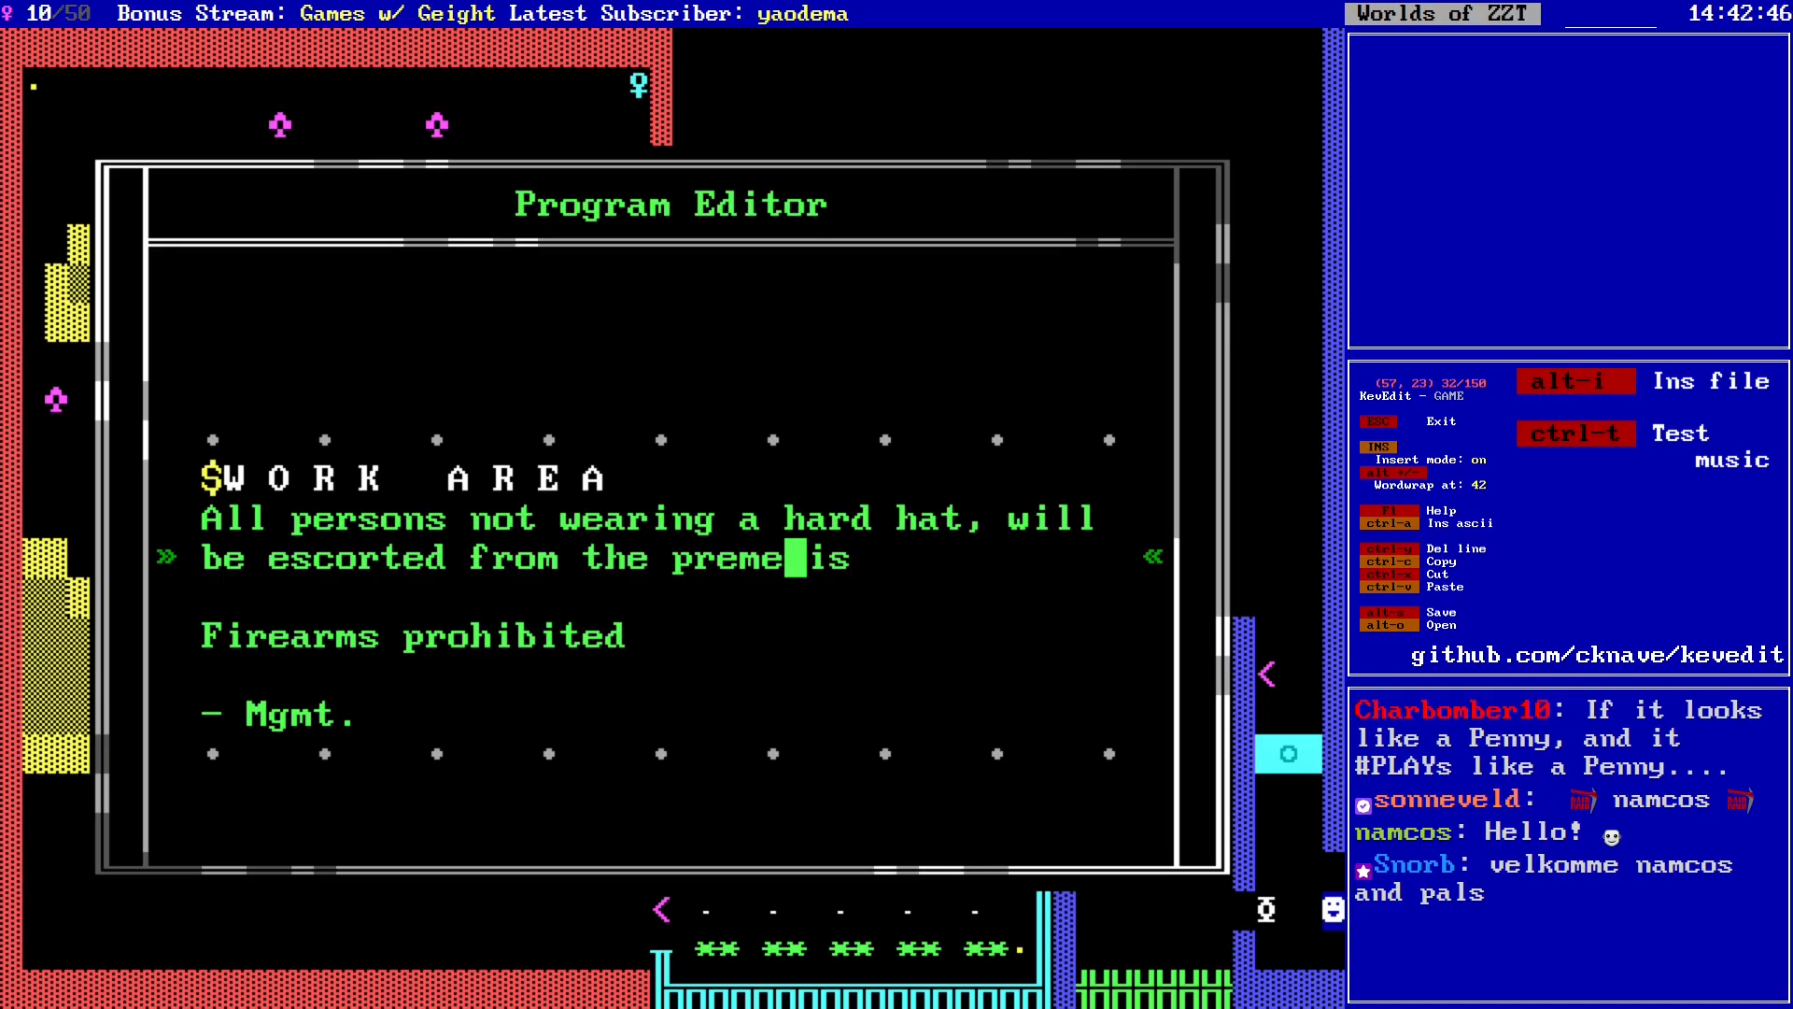
pyautogui.press('BackSpace')
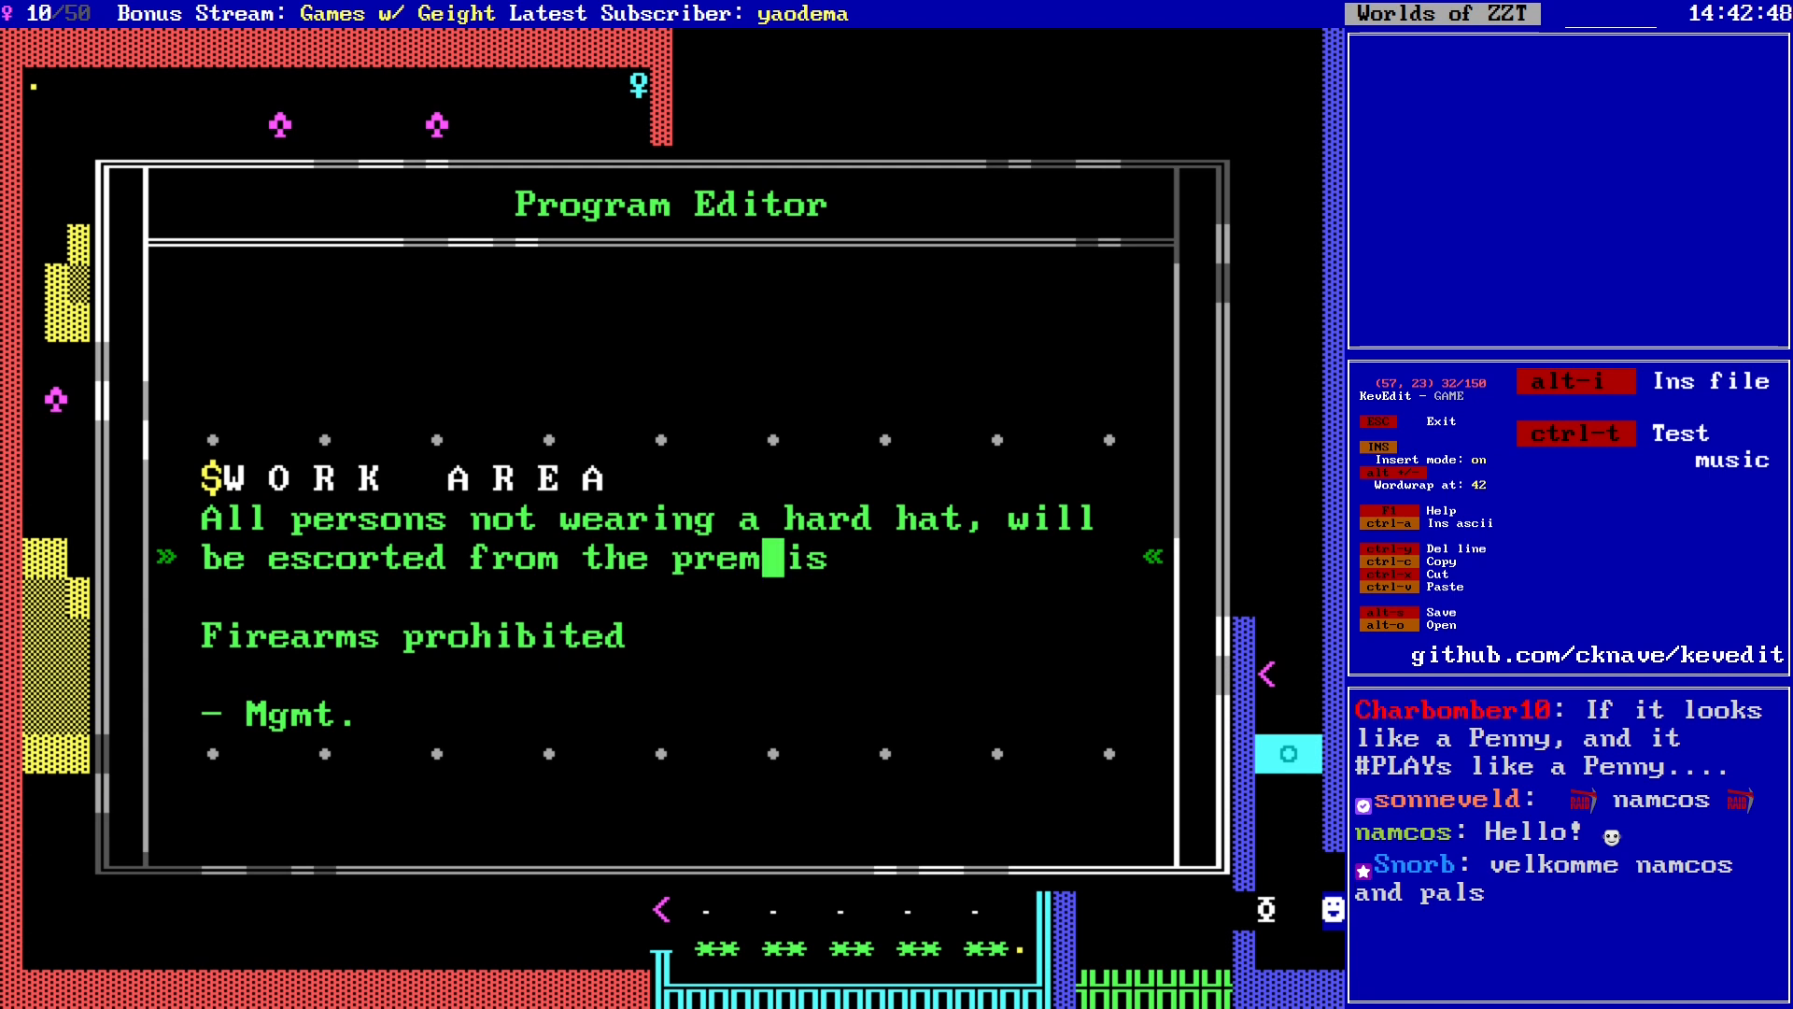
pyautogui.write('is')
pyautogui.press('Right')
pyautogui.press('Delete')
pyautogui.write('e')
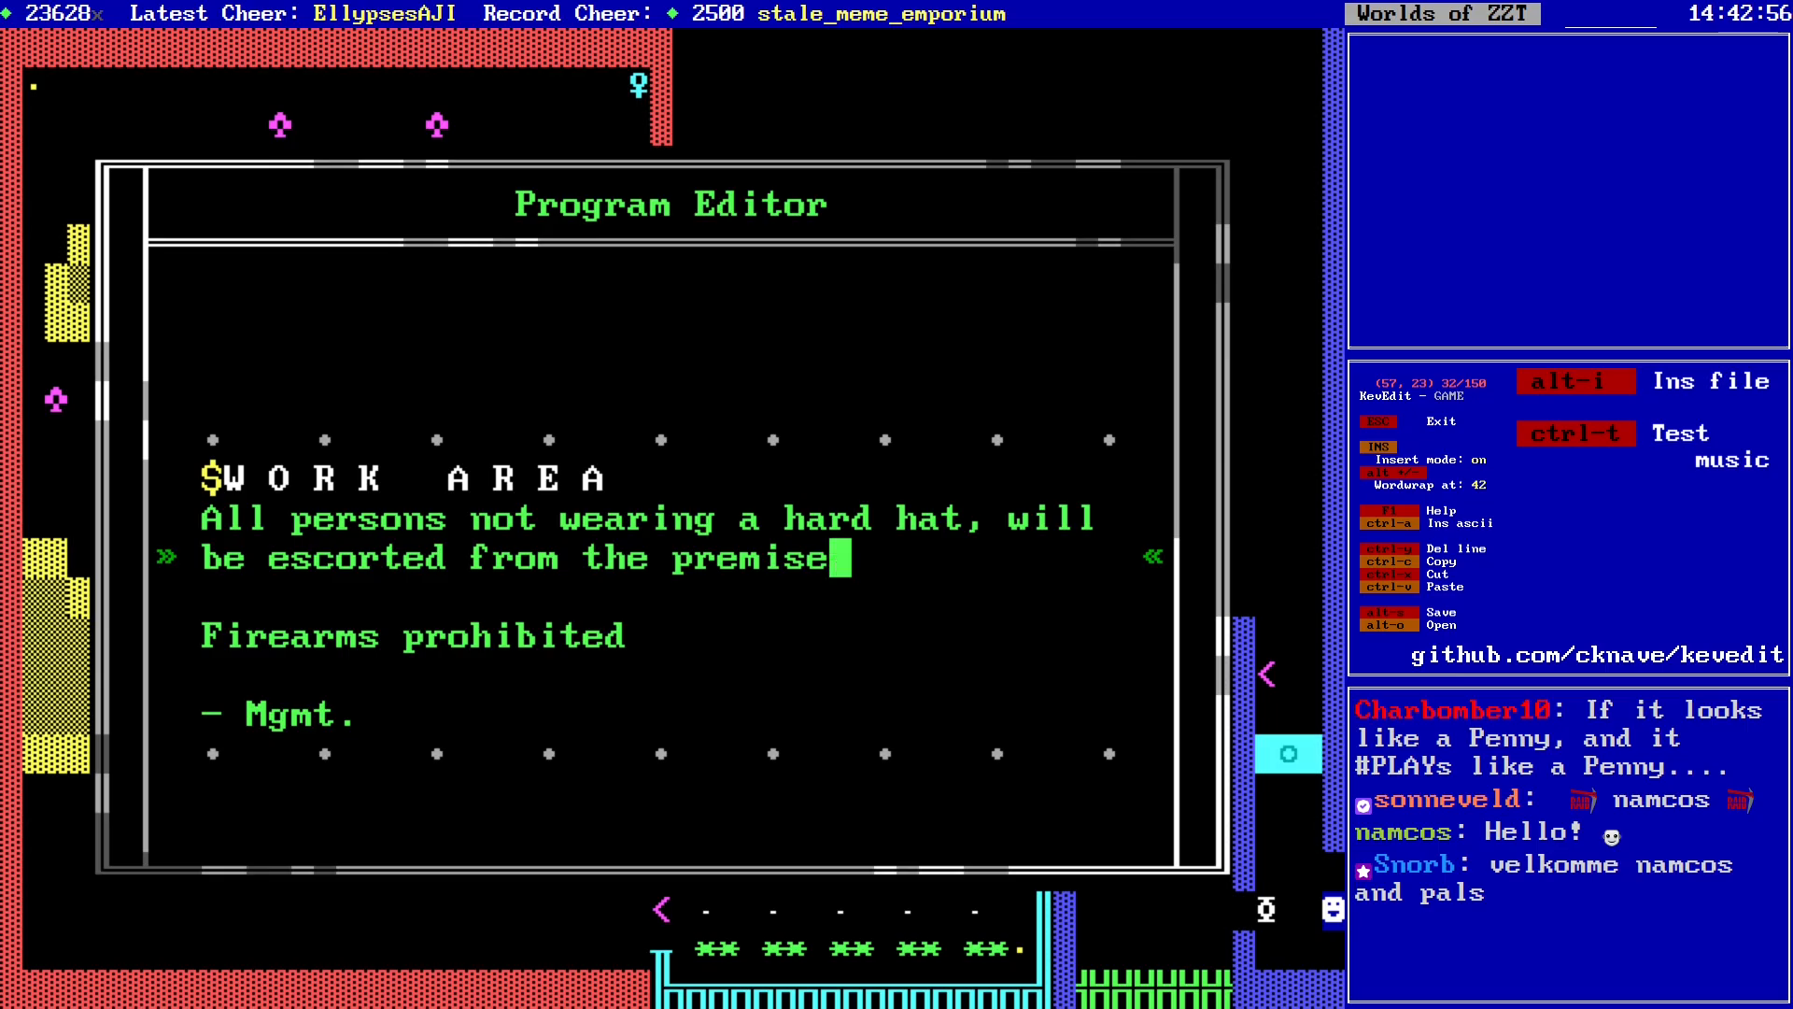
pyautogui.write('.')
# Step: Add a period after "Firearms prohibited" and close the scroll's text and settings to return to the board
pyautogui.press('Down')
pyautogui.press('Down')
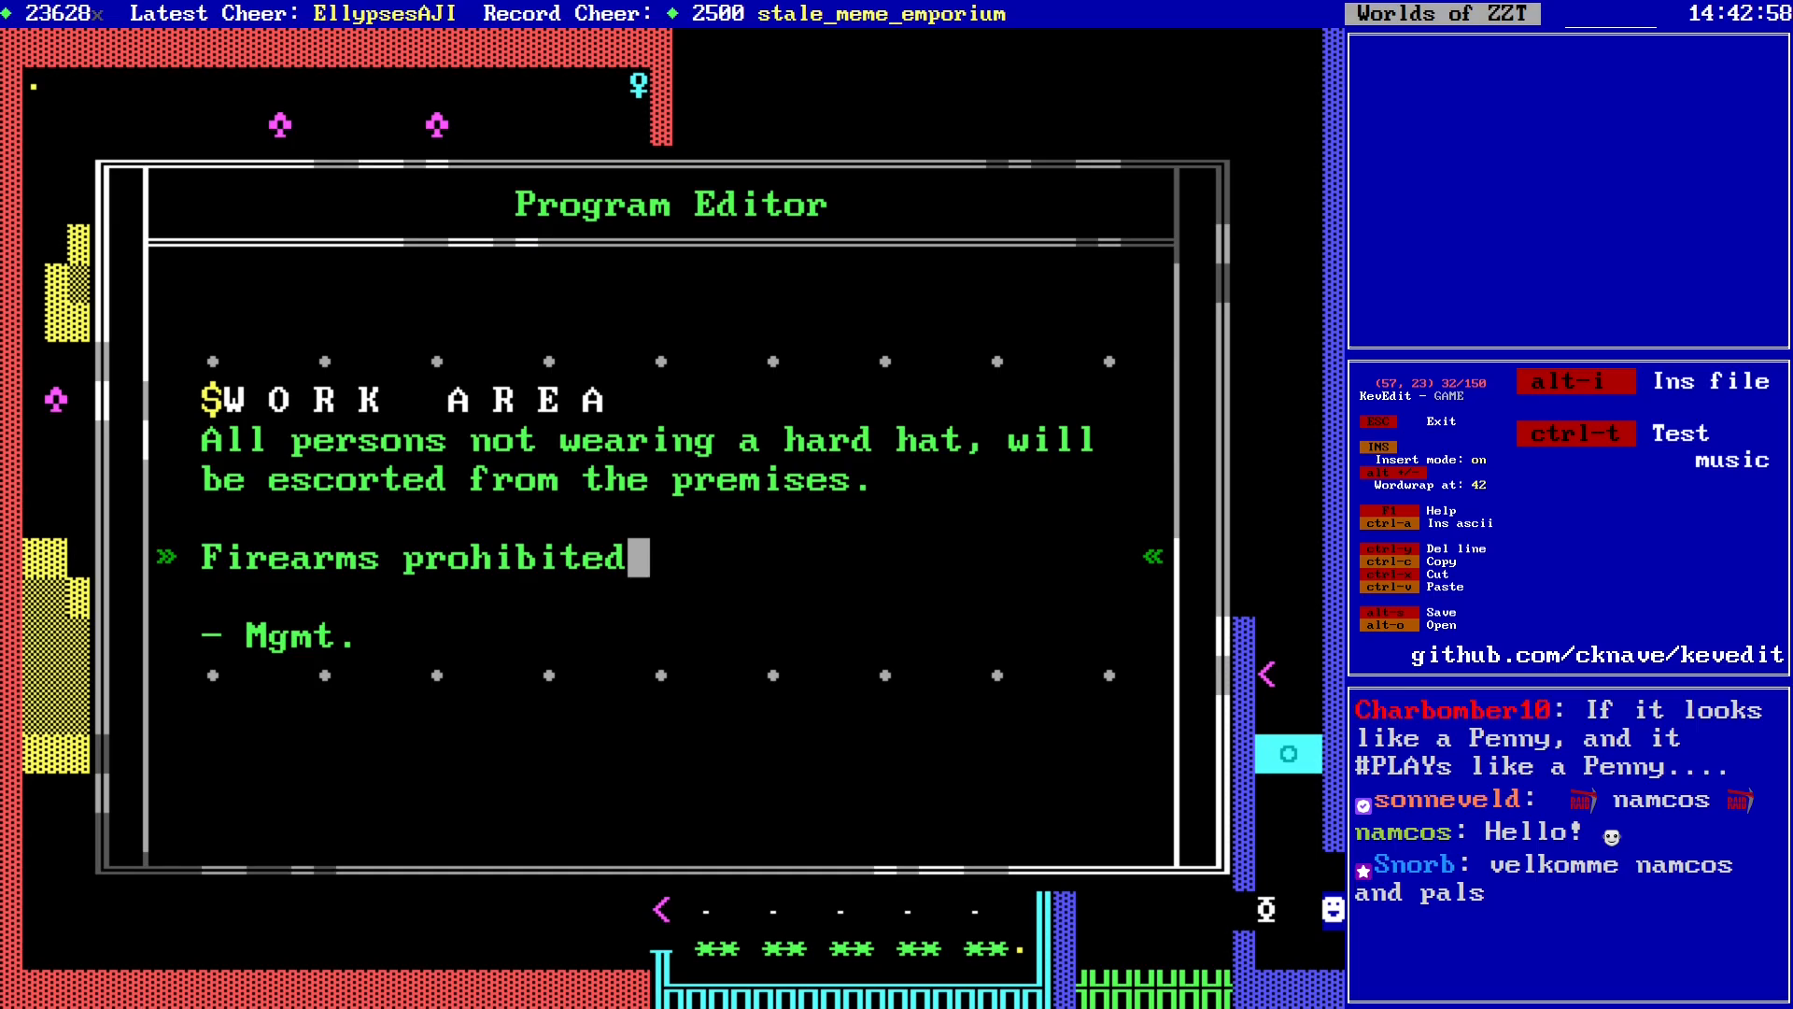
pyautogui.write('.')
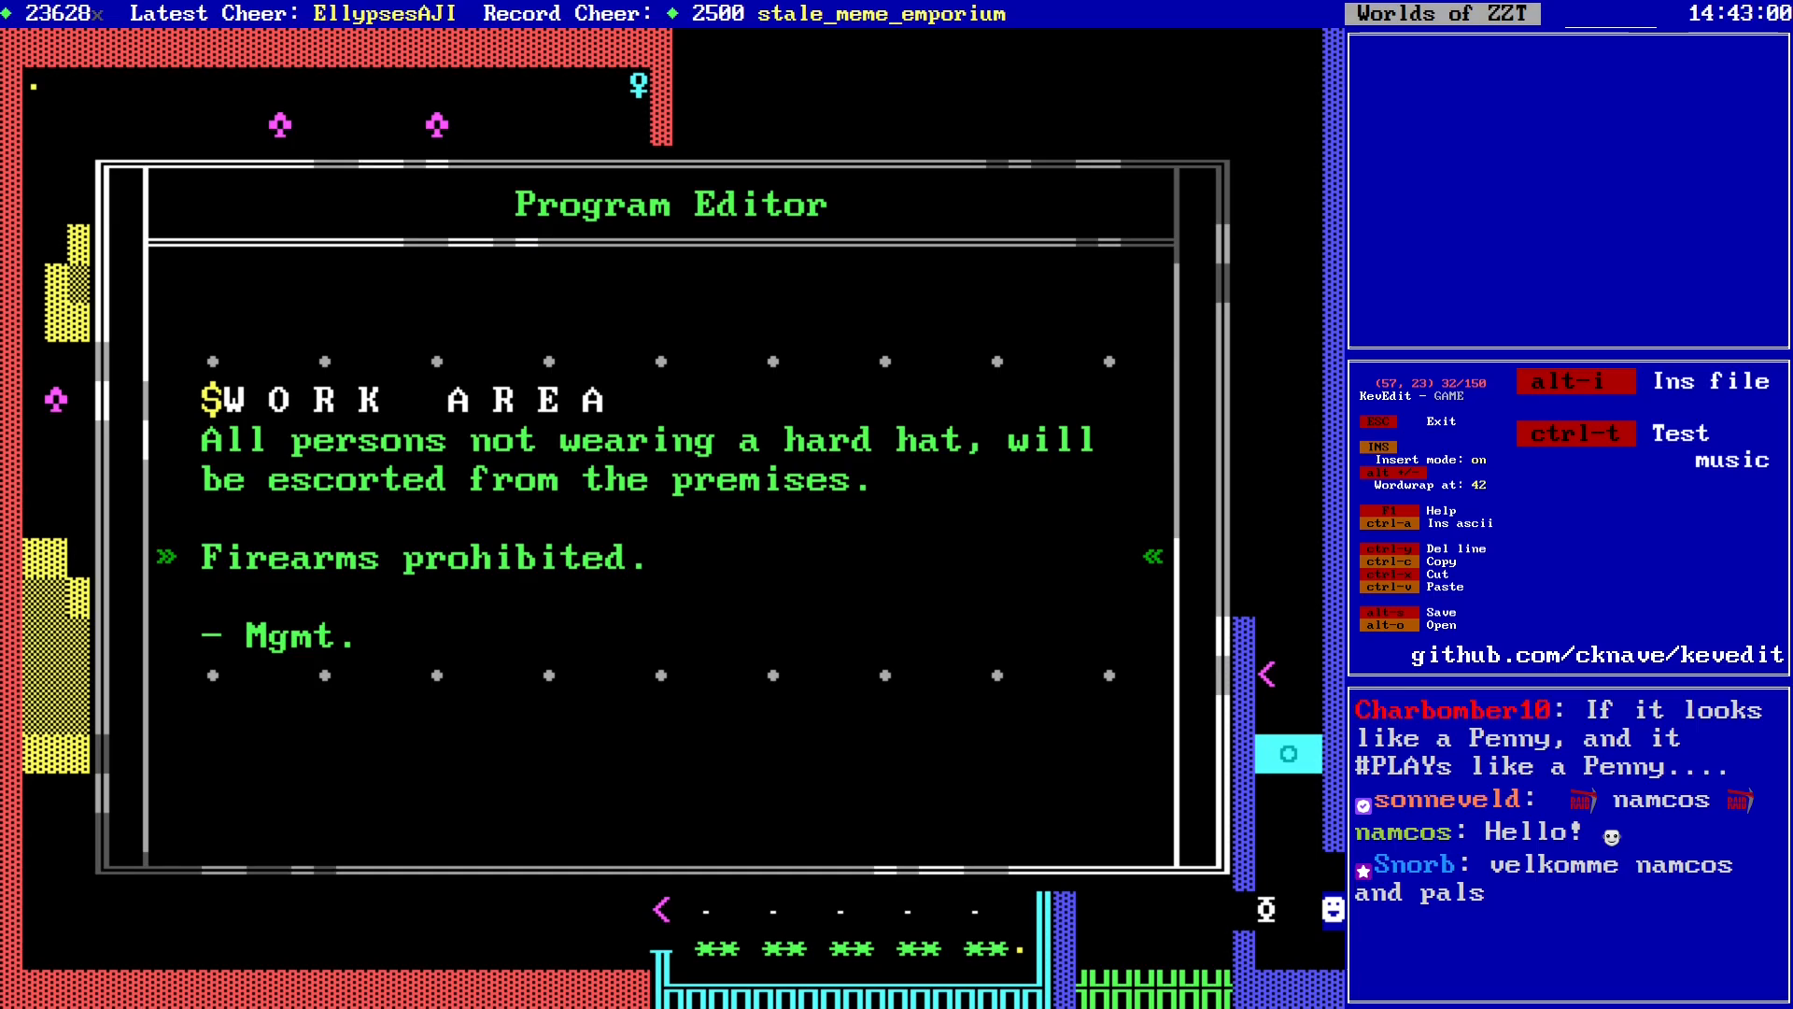
pyautogui.press('Up')
pyautogui.press('Escape')
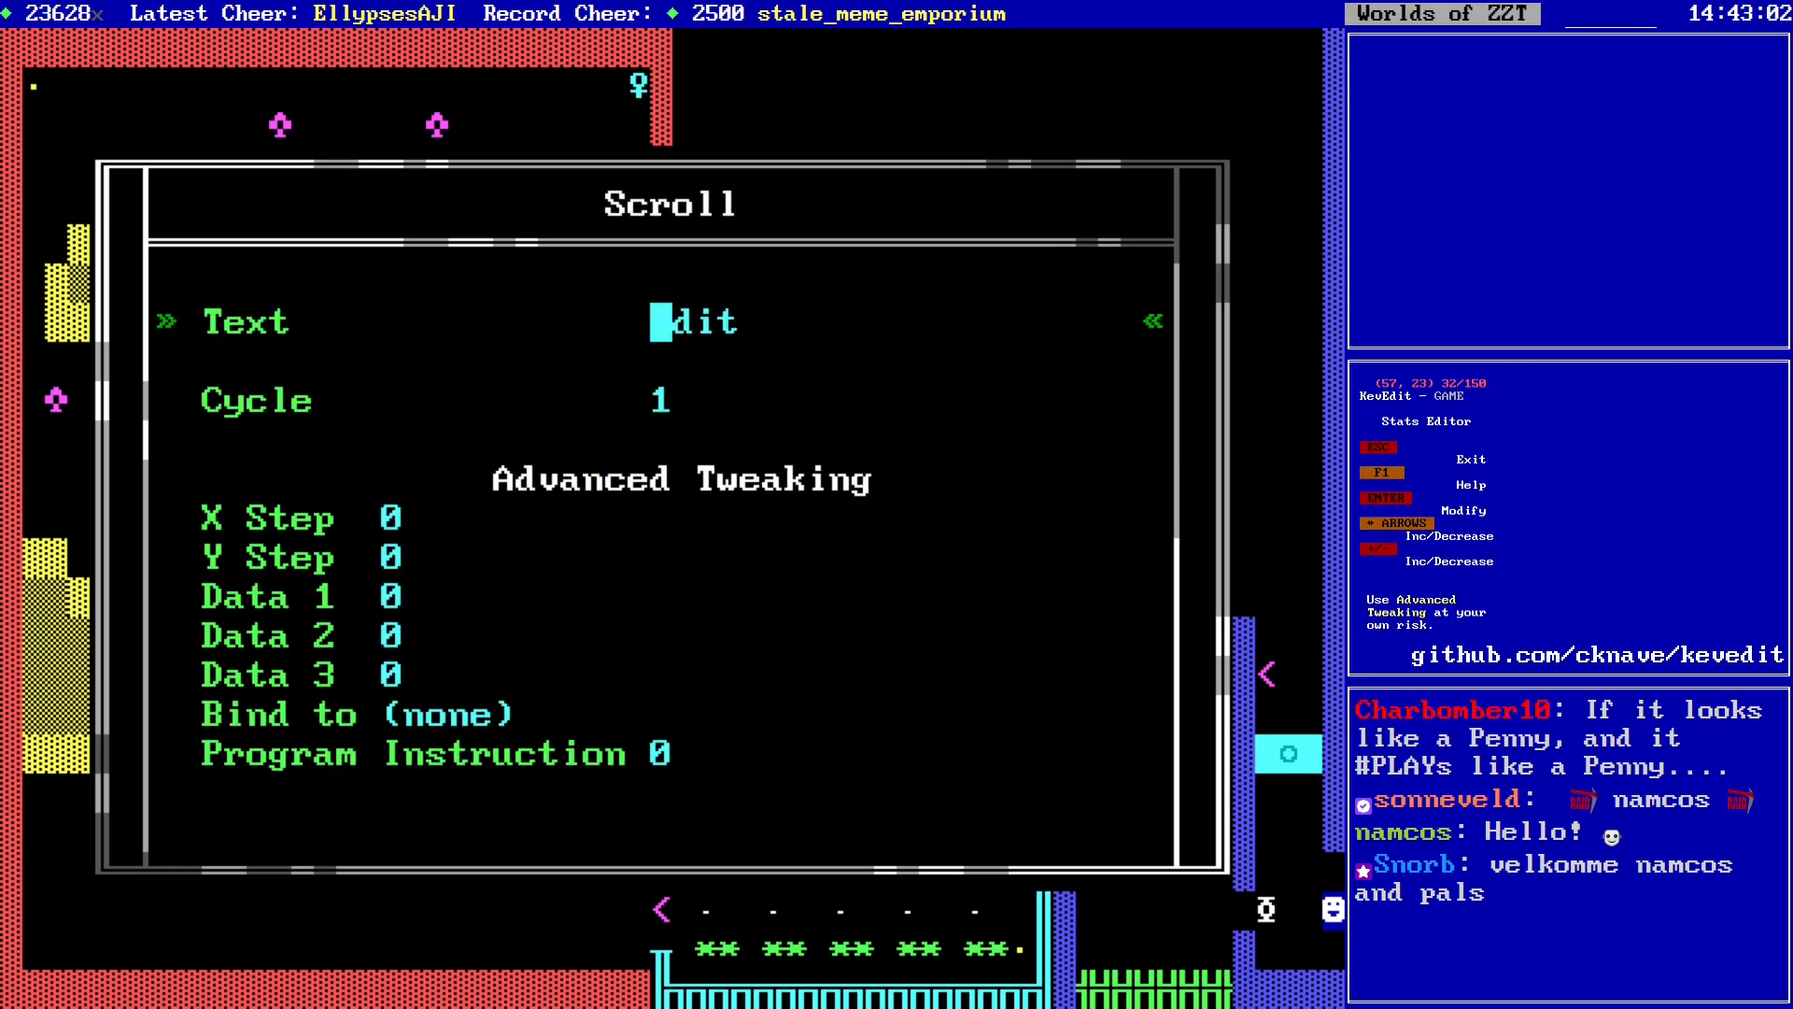
pyautogui.press('Escape')
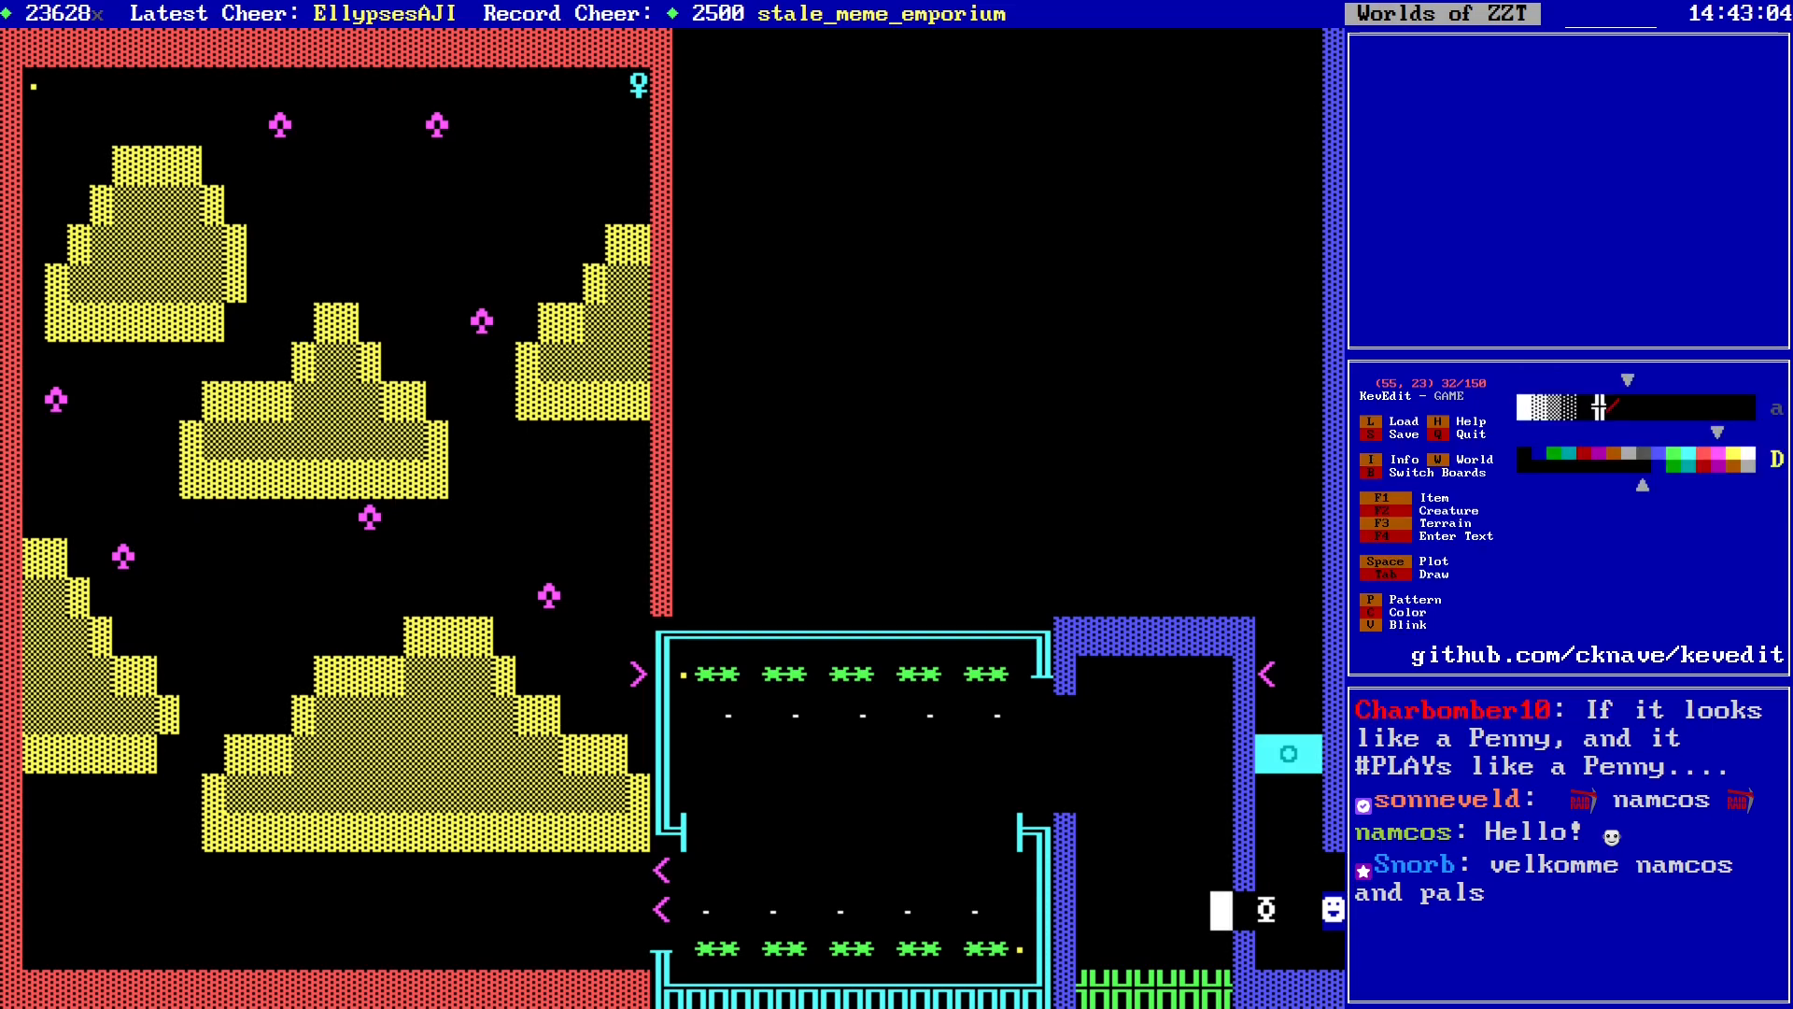
# Step: Place a light red gem at (2, 20), just beneath the lower western yellow mound in the red-walled room
pyautogui.press('Left')
pyautogui.press('Left')
pyautogui.press('Left')
pyautogui.press('Left')
pyautogui.press('Left')
pyautogui.press('Left')
pyautogui.press('Left')
pyautogui.press('Left')
pyautogui.press('Left')
pyautogui.press('Left')
pyautogui.press('Left')
pyautogui.press('Left')
pyautogui.press('Left')
pyautogui.press('Left')
pyautogui.press('Left')
pyautogui.press('Left')
pyautogui.press('Left')
pyautogui.press('Left')
pyautogui.press('Left')
pyautogui.press('Left')
pyautogui.press('Left')
pyautogui.press('Left')
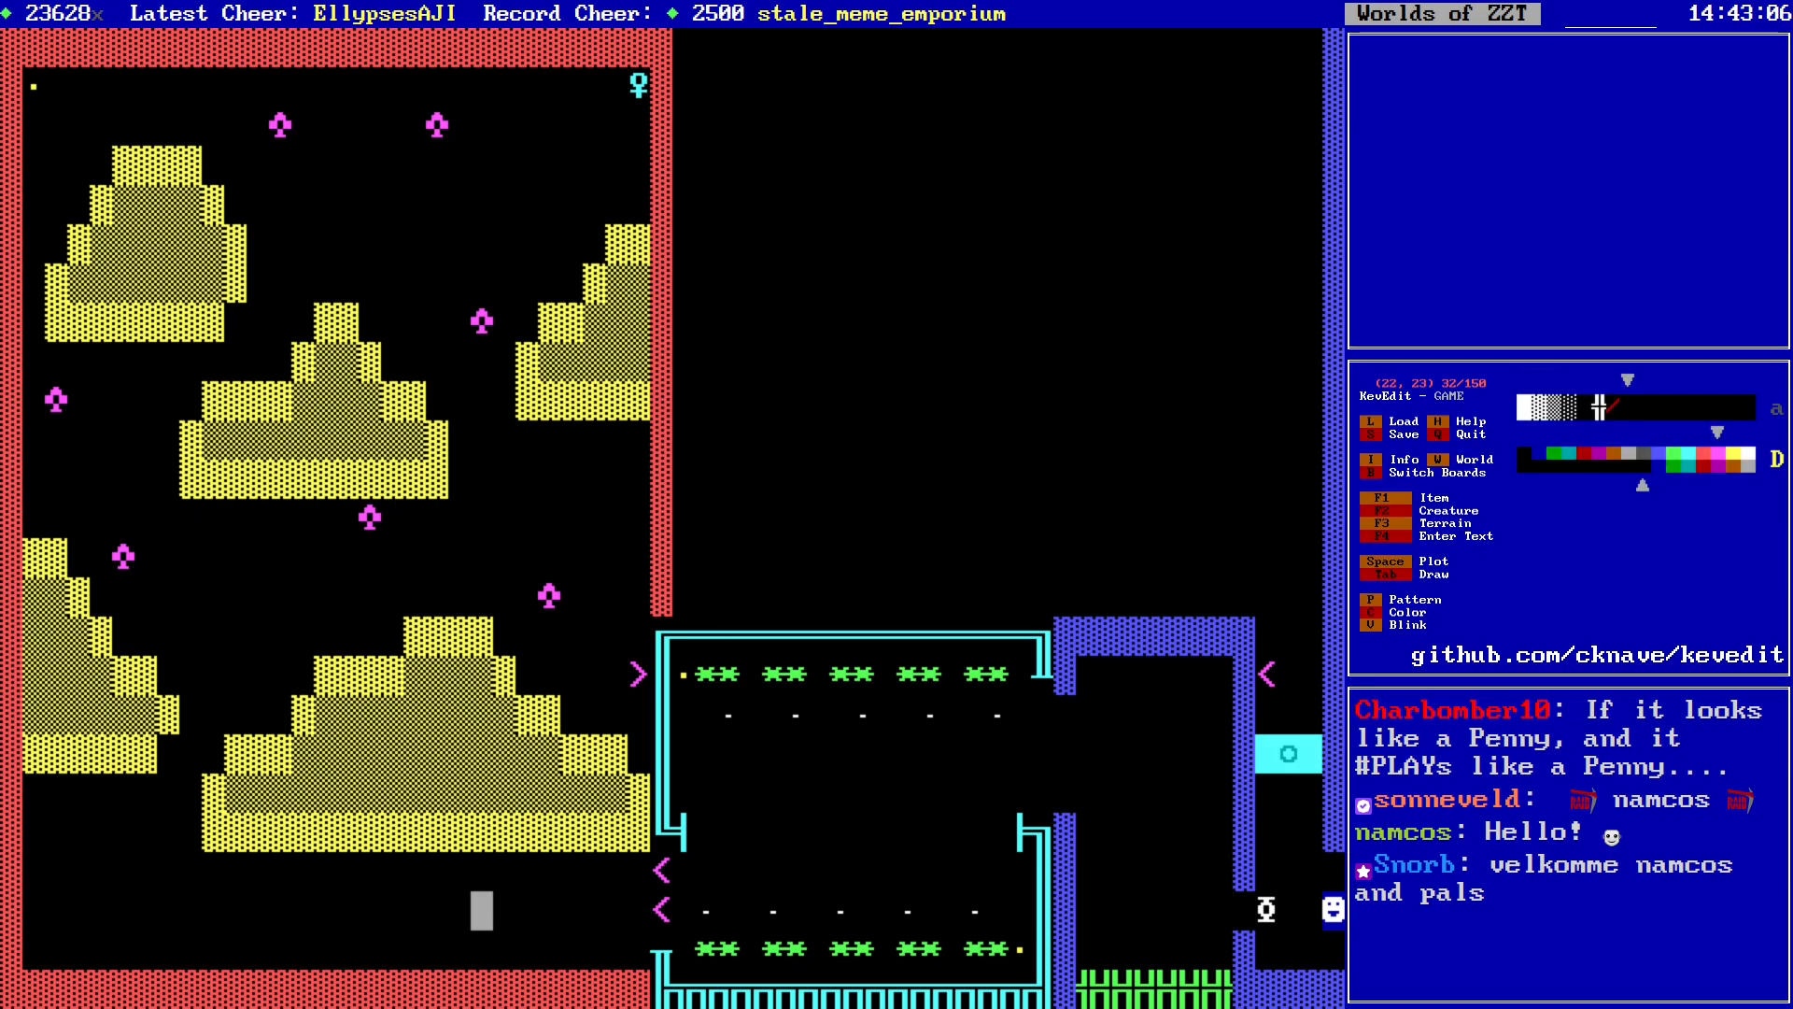
pyautogui.press('Left')
pyautogui.press('Left')
pyautogui.press('Left')
pyautogui.press('Left')
pyautogui.press('Right')
pyautogui.press('Right')
pyautogui.press('Right')
pyautogui.press('Right')
pyautogui.press('Right')
pyautogui.press('Right')
pyautogui.press('Right')
pyautogui.press('Right')
pyautogui.press('Right')
pyautogui.press('Right')
pyautogui.press('Right')
pyautogui.press('Right')
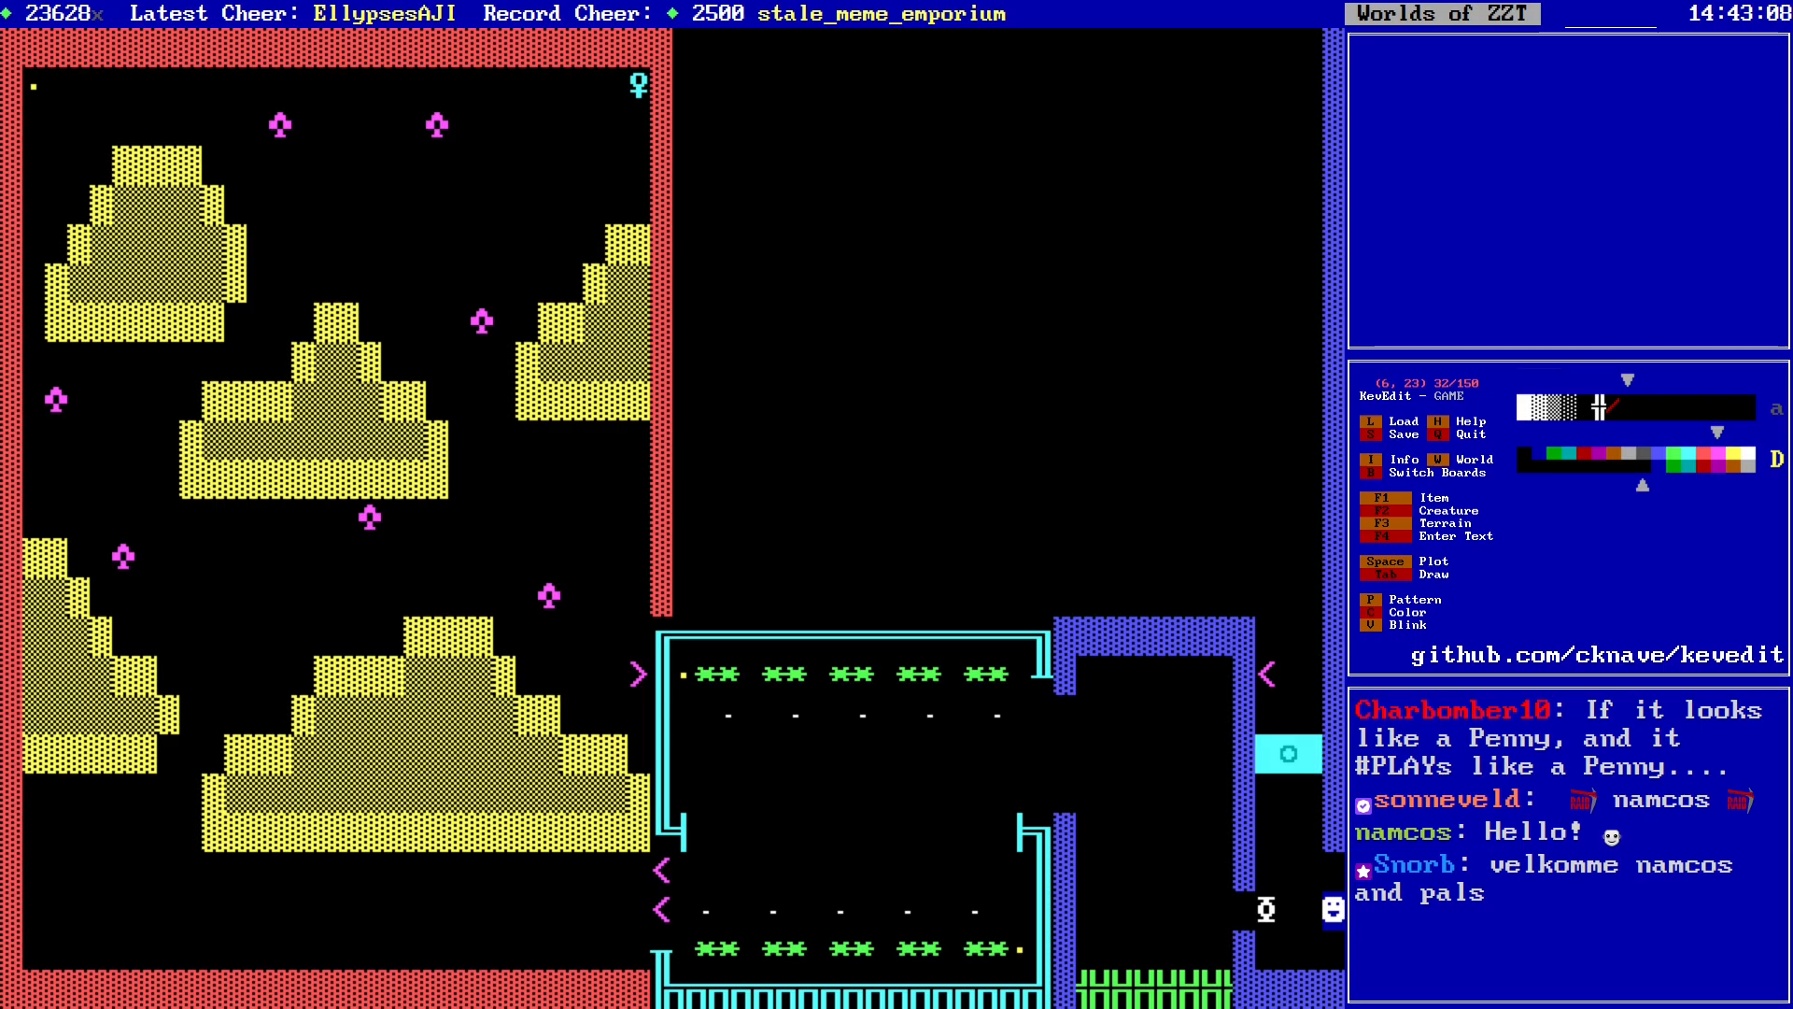
pyautogui.press('Left')
pyautogui.press('Left')
pyautogui.press('Left')
pyautogui.press('Left')
pyautogui.press('Left')
pyautogui.press('Left')
pyautogui.press('Left')
pyautogui.press('Left')
pyautogui.press('Left')
pyautogui.press('Left')
pyautogui.press('Left')
pyautogui.press('Left')
pyautogui.press('Left')
pyautogui.press('Left')
pyautogui.press('Up')
pyautogui.press('Up')
pyautogui.press('Up')
pyautogui.press('Left')
pyautogui.press('c')
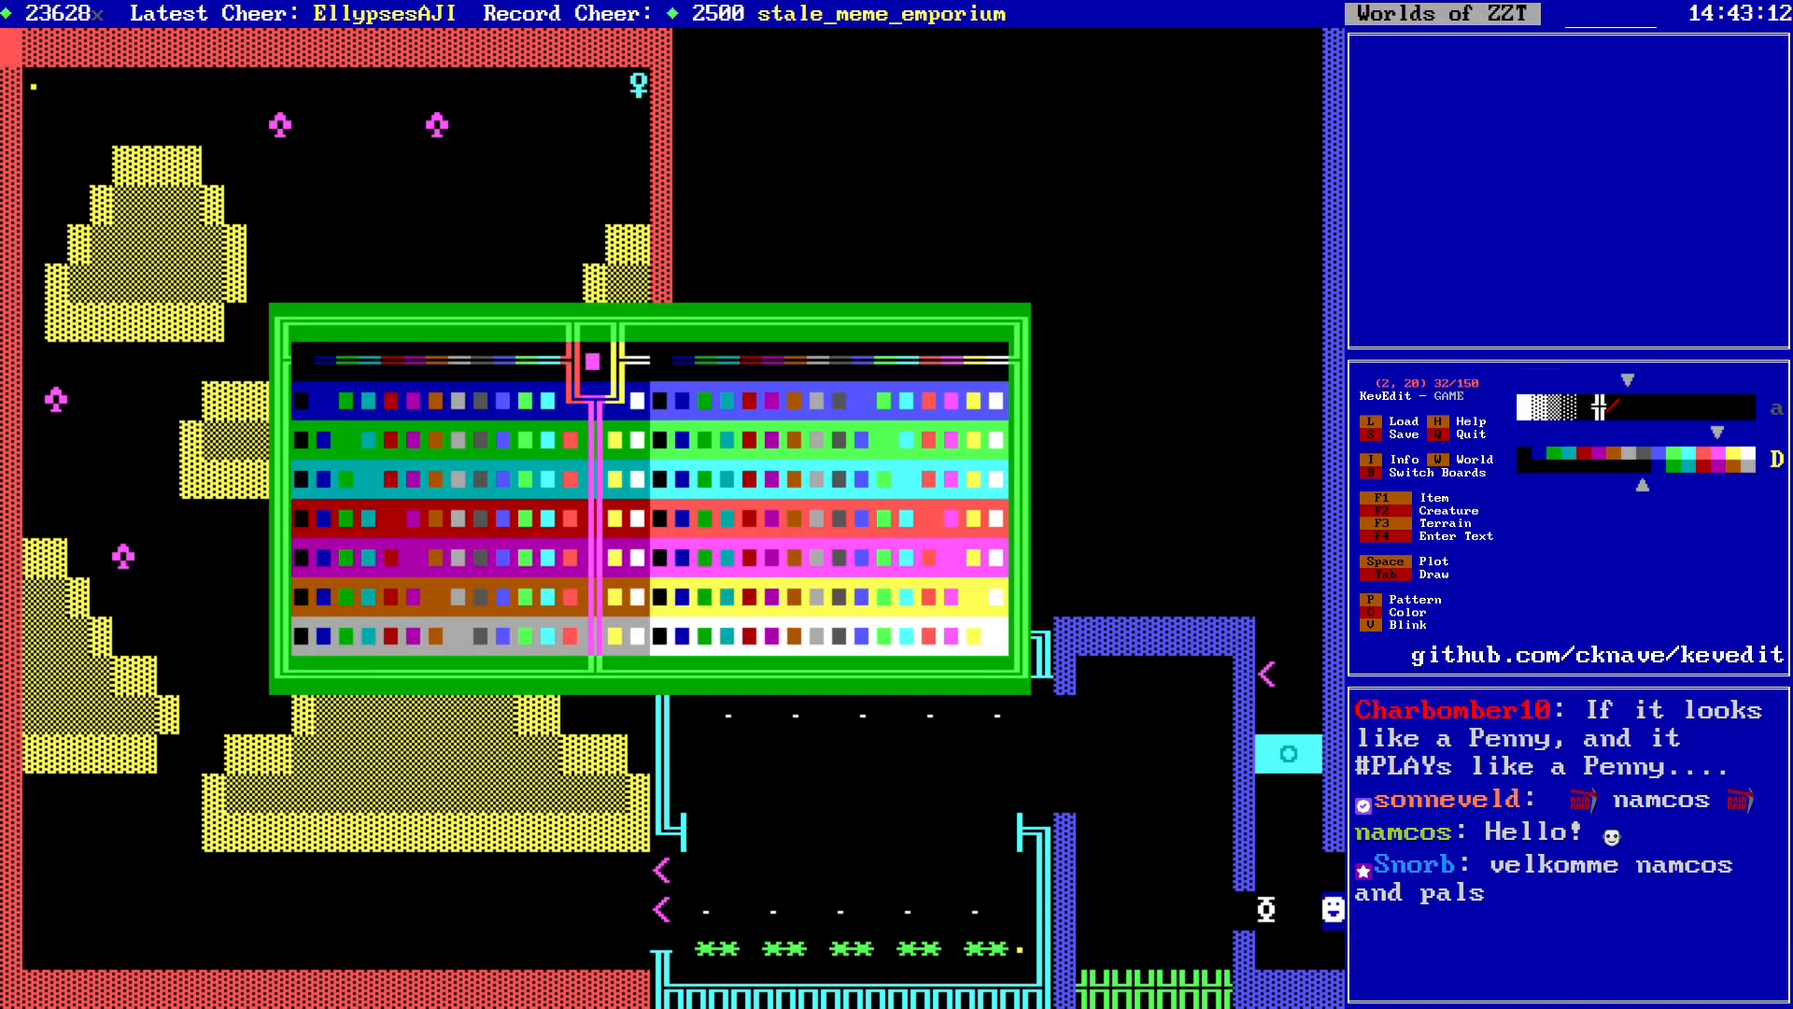
pyautogui.press('Left')
pyautogui.press('Return')
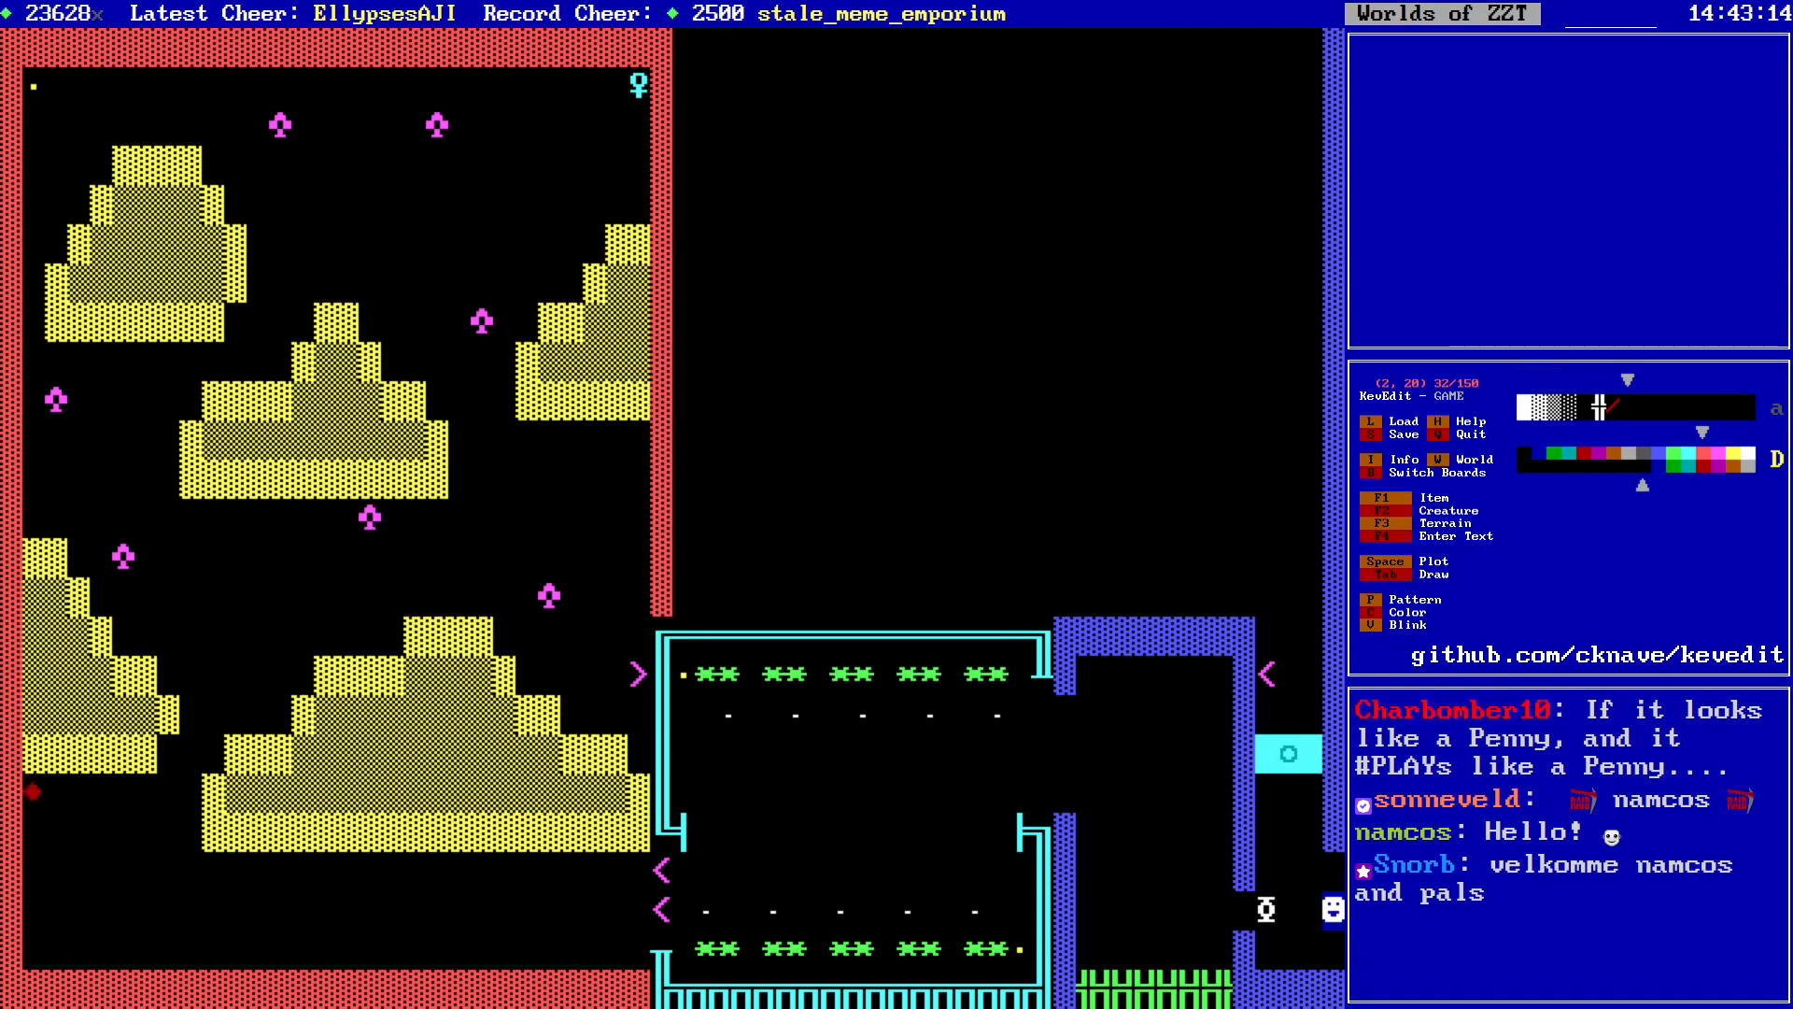
pyautogui.press('F1')
pyautogui.press('g')
pyautogui.press('Right')
pyautogui.press('Down')
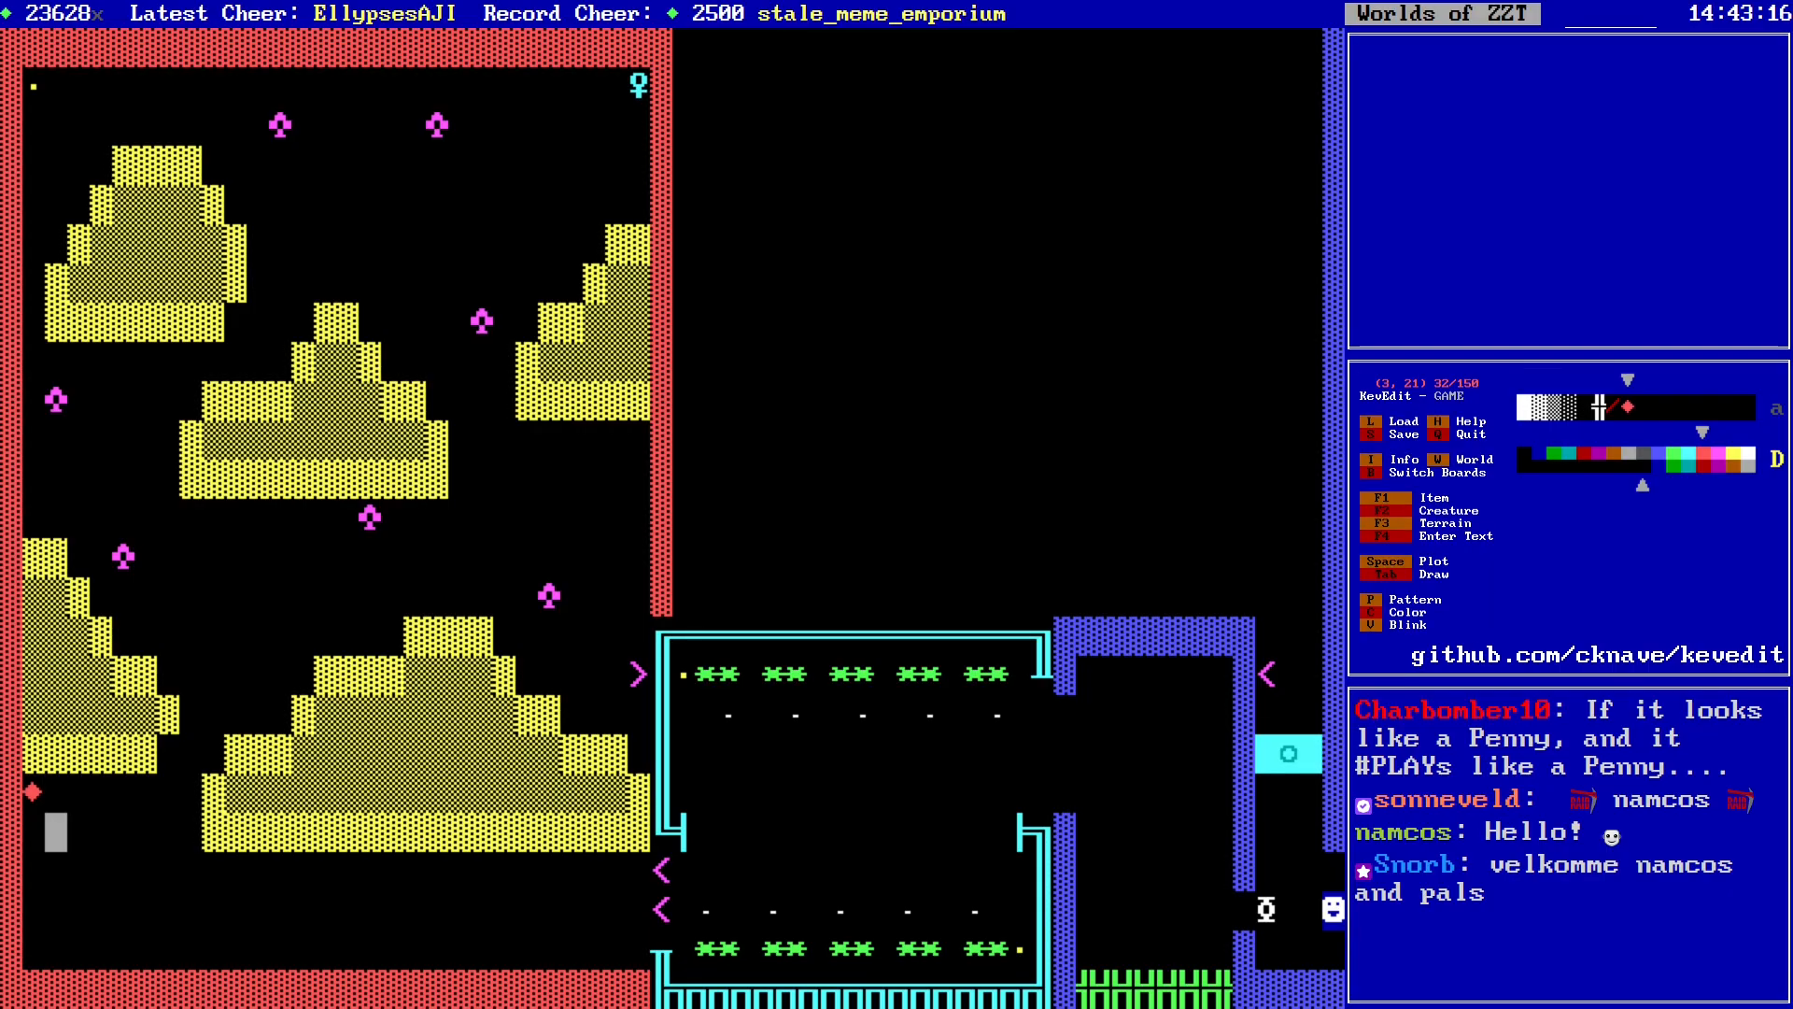
# Step: Place light red gems in a checkerboard over columns 2 to 4, rows 20 to 24, beneath the lower western yellow mound
pyautogui.press('space')
pyautogui.press('Right')
pyautogui.press('Down')
pyautogui.press('space')
pyautogui.press('Left')
pyautogui.press('Down')
pyautogui.press('space')
pyautogui.press('Right')
pyautogui.press('Right')
pyautogui.press('space')
pyautogui.press('Left')
pyautogui.press('Up')
pyautogui.press('Left')
pyautogui.press('Up')
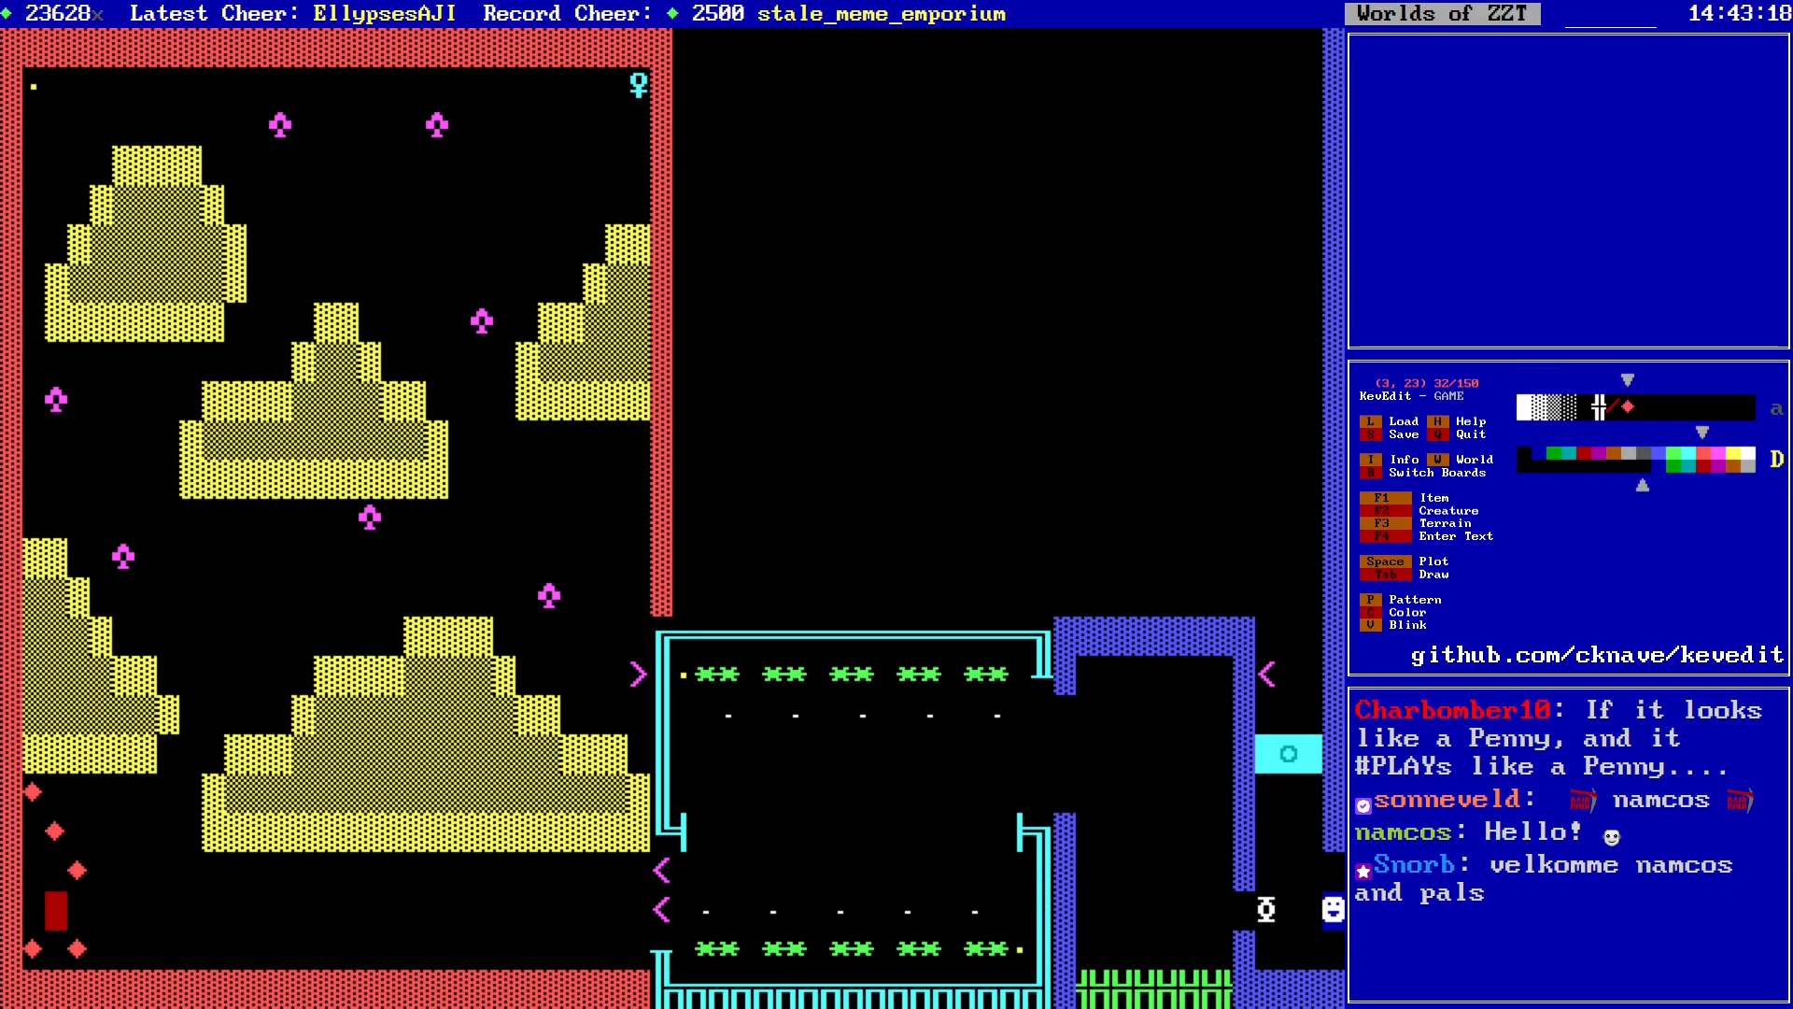
pyautogui.press('space')
pyautogui.press('Right')
pyautogui.press('Up')
pyautogui.press('Right')
pyautogui.press('Up')
pyautogui.press('space')
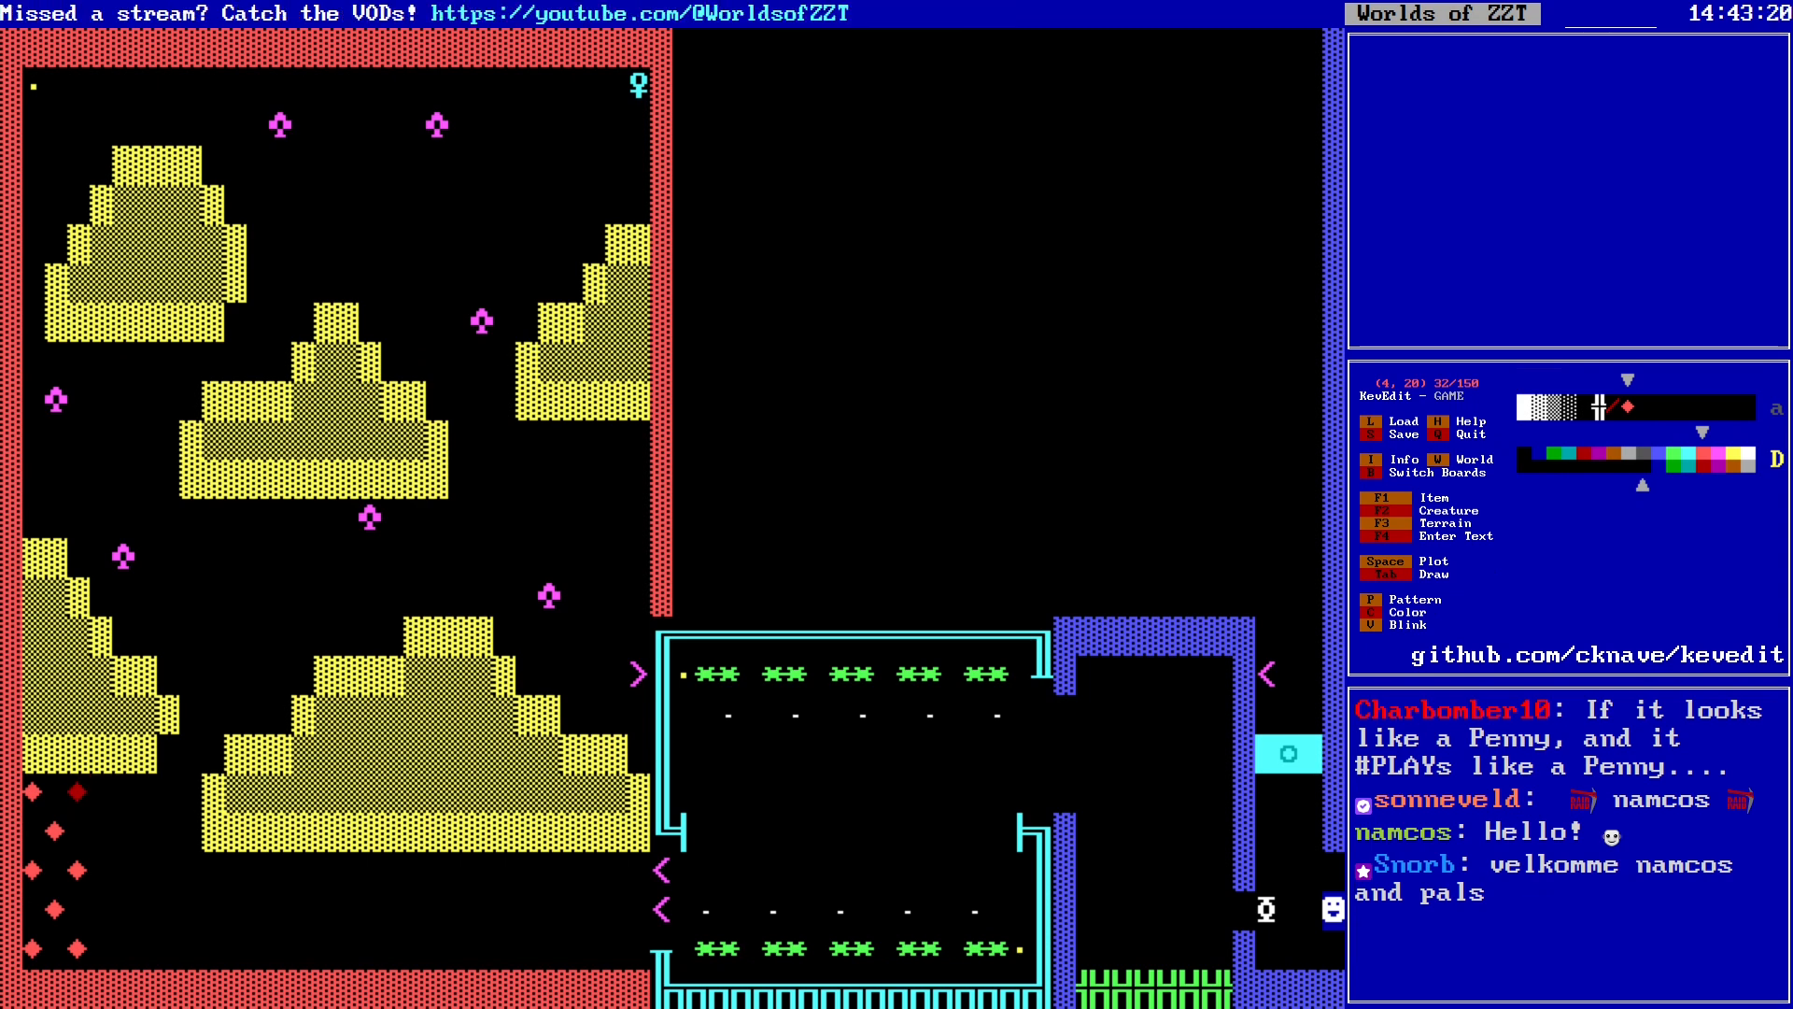
# Step: Fill the gaps between the light red gems with light purple gems
pyautogui.press('Left')
pyautogui.press('space')
pyautogui.press('Right')
pyautogui.press('Down')
pyautogui.press('space')
pyautogui.press('Left')
pyautogui.press('Down')
pyautogui.press('space')
pyautogui.press('Right')
pyautogui.press('Down')
pyautogui.press('space')
pyautogui.press('Left')
pyautogui.press('Down')
pyautogui.press('space')
pyautogui.press('Left')
pyautogui.press('Up')
pyautogui.press('space')
pyautogui.press('Up')
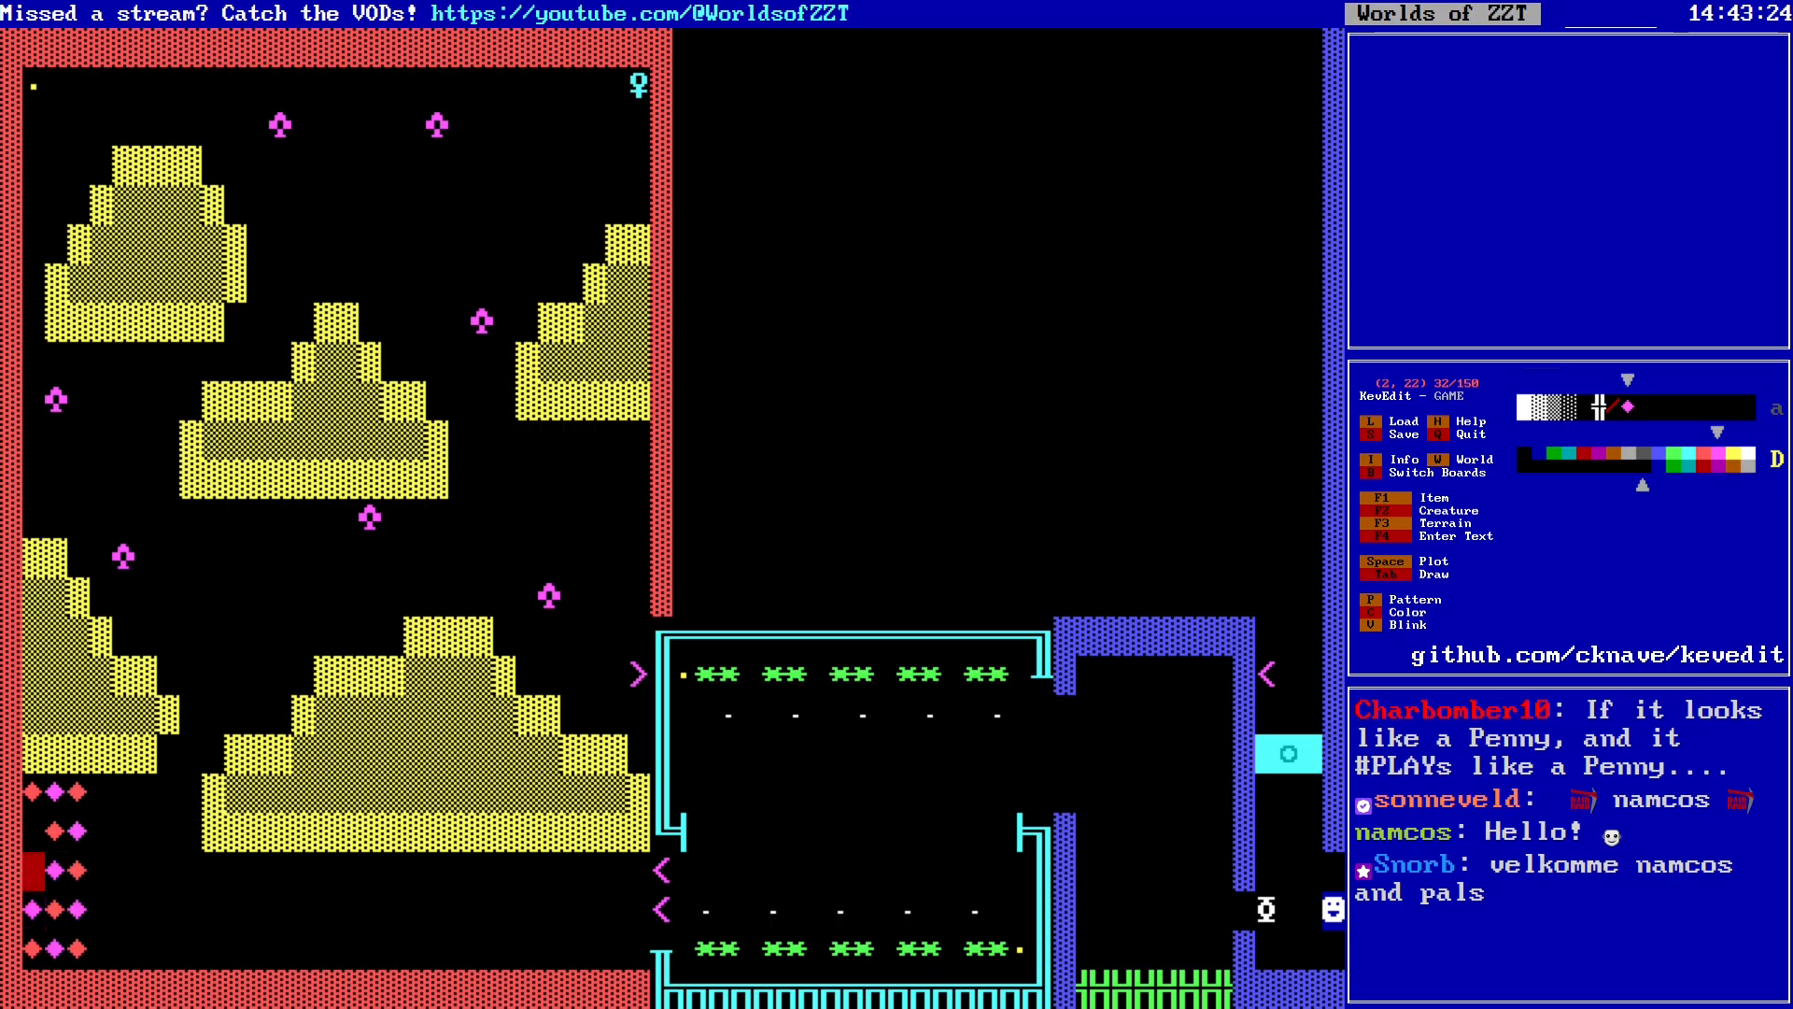
pyautogui.press('space')
pyautogui.press('Up')
pyautogui.press('space')
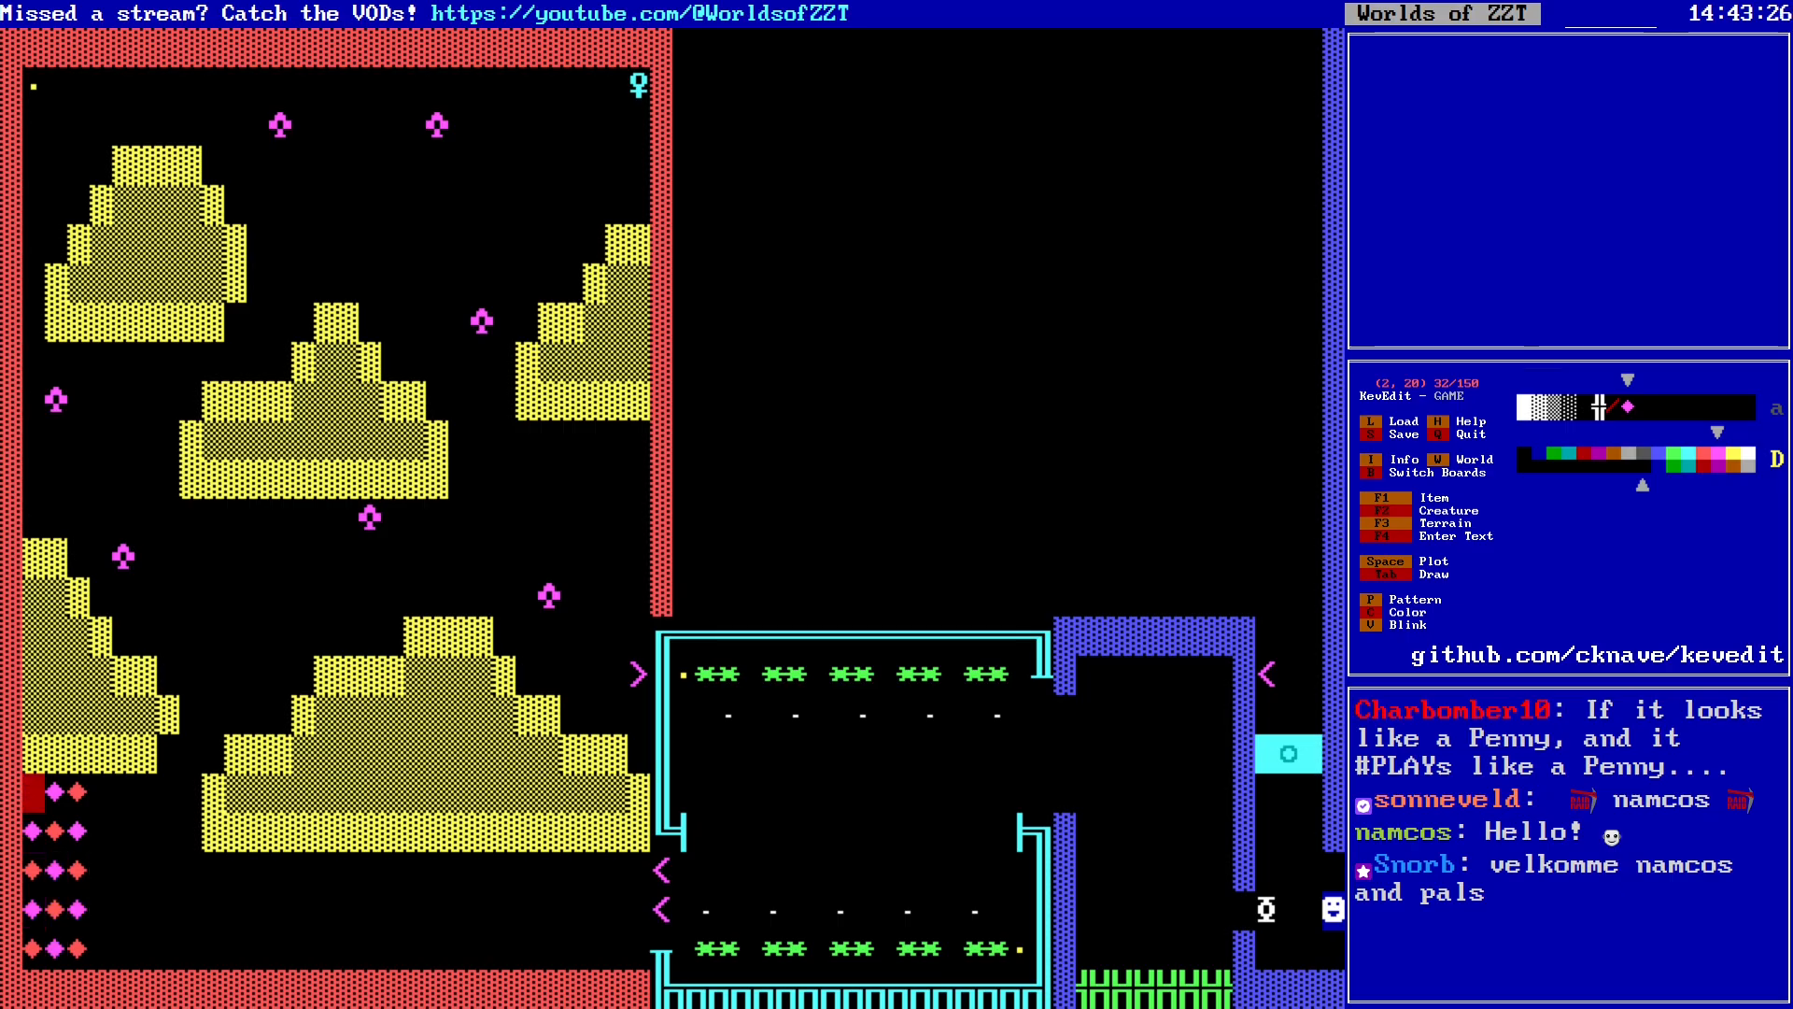
# Step: Replace all the light red gems in the checkerboard with yellow gems
pyautogui.press('F1')
pyautogui.press('g')
pyautogui.press('Right')
pyautogui.press('Down')
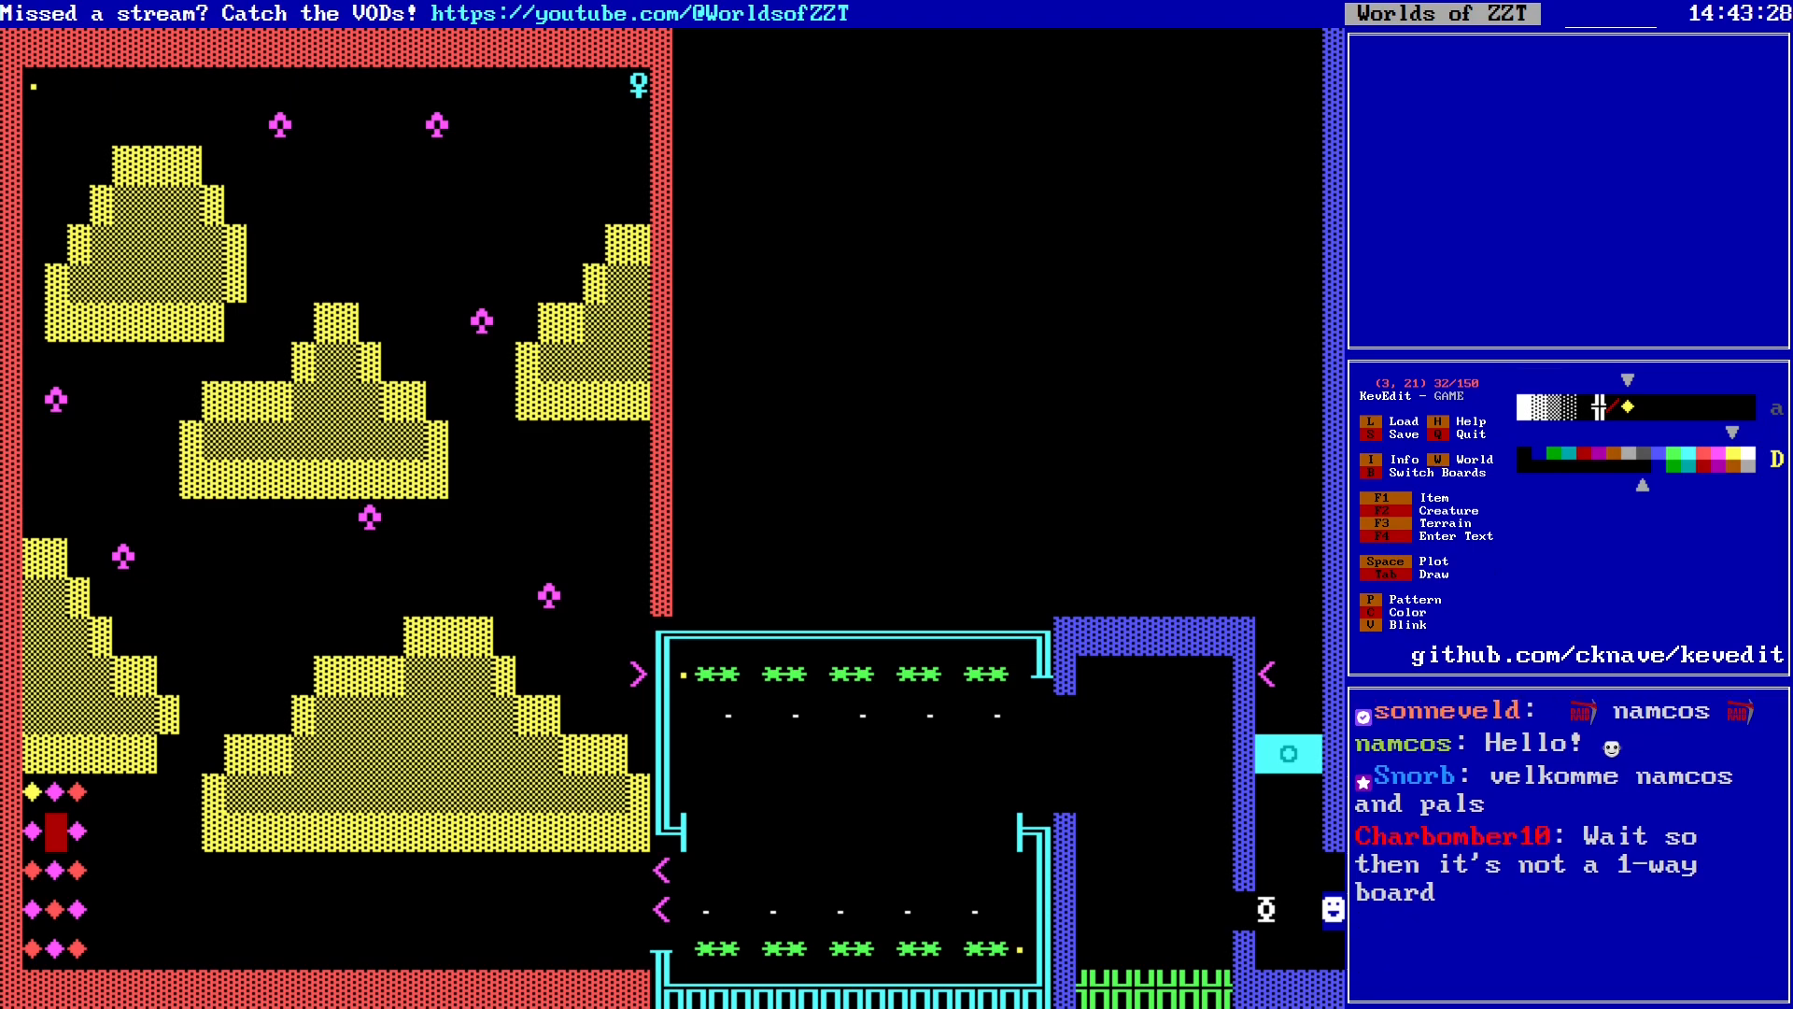
pyautogui.press('space')
pyautogui.press('Right')
pyautogui.press('Up')
pyautogui.press('space')
pyautogui.press('Down')
pyautogui.press('Down')
pyautogui.press('space')
pyautogui.press('Down')
pyautogui.press('Left')
pyautogui.press('space')
pyautogui.press('Down')
pyautogui.press('Right')
pyautogui.press('space')
pyautogui.press('Left')
pyautogui.press('Left')
pyautogui.press('space')
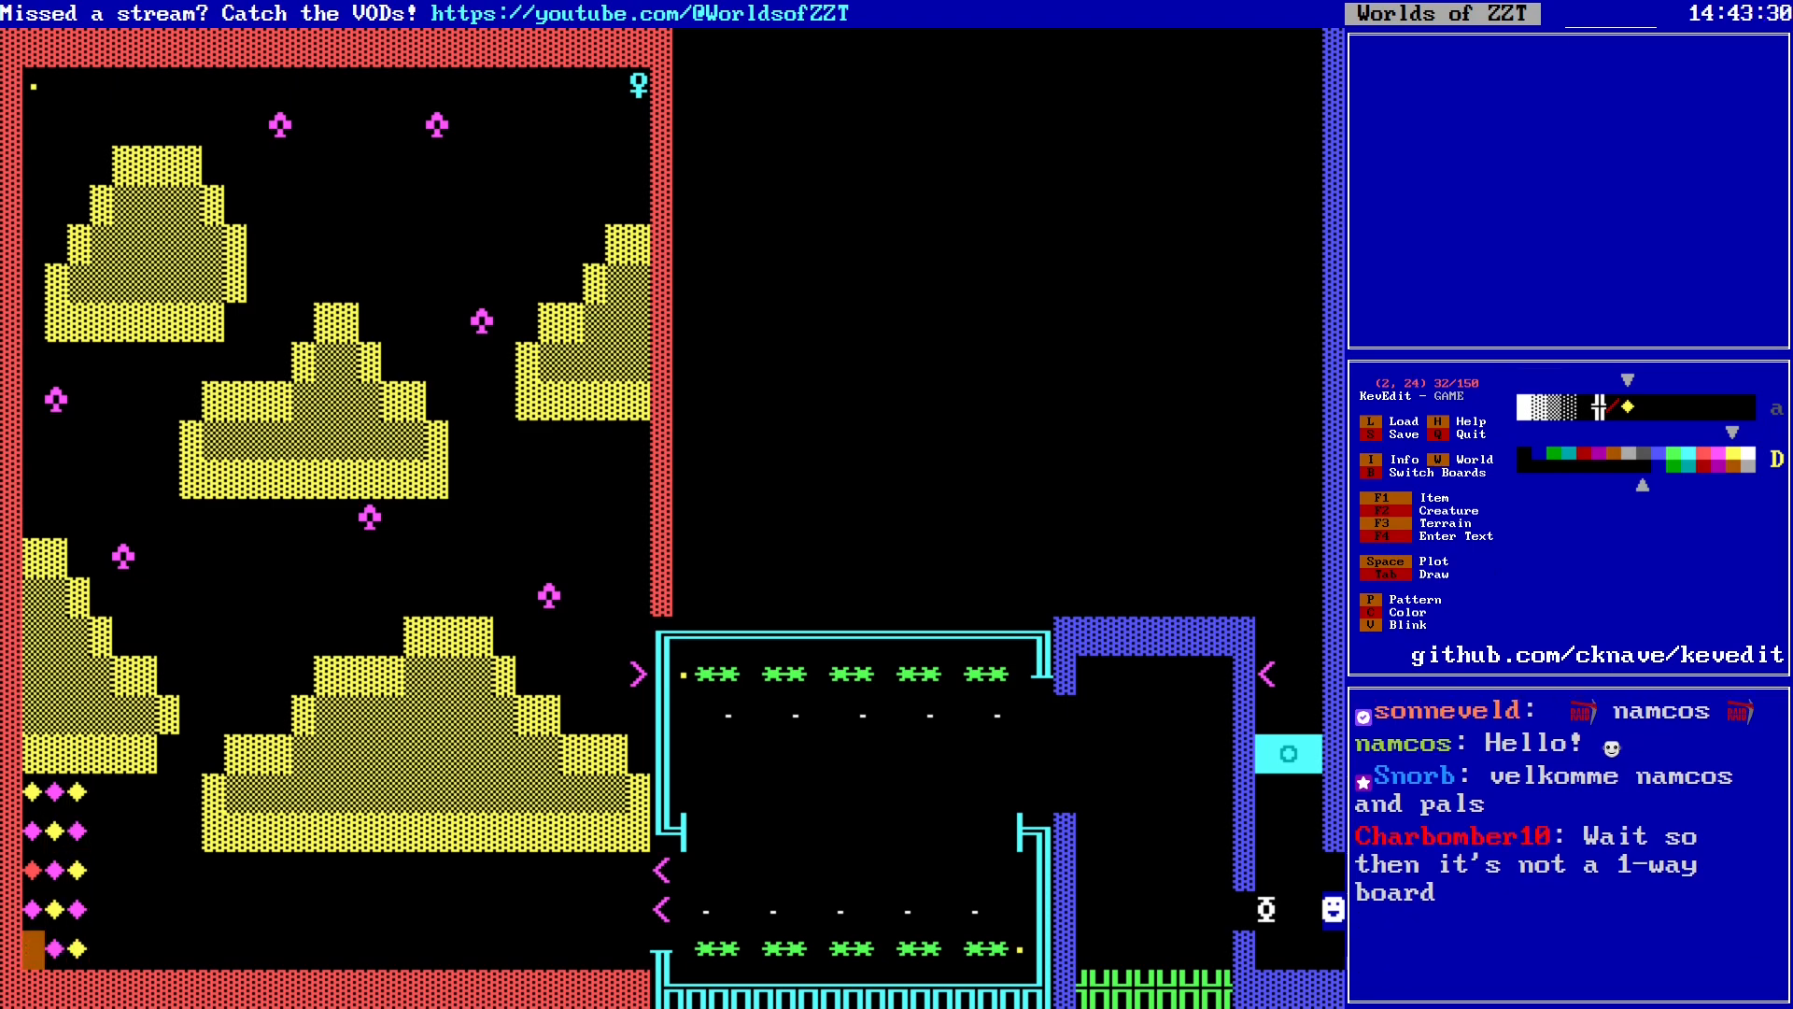
pyautogui.press('Up')
pyautogui.press('Up')
pyautogui.press('space')
# Step: Pick up an empty tile beside the gem block and save the world as GAME.zzt
pyautogui.press('Right')
pyautogui.press('Right')
pyautogui.press('Right')
pyautogui.press('Right')
pyautogui.press('Right')
pyautogui.press('Return')
pyautogui.press('s')
pyautogui.press('Return')
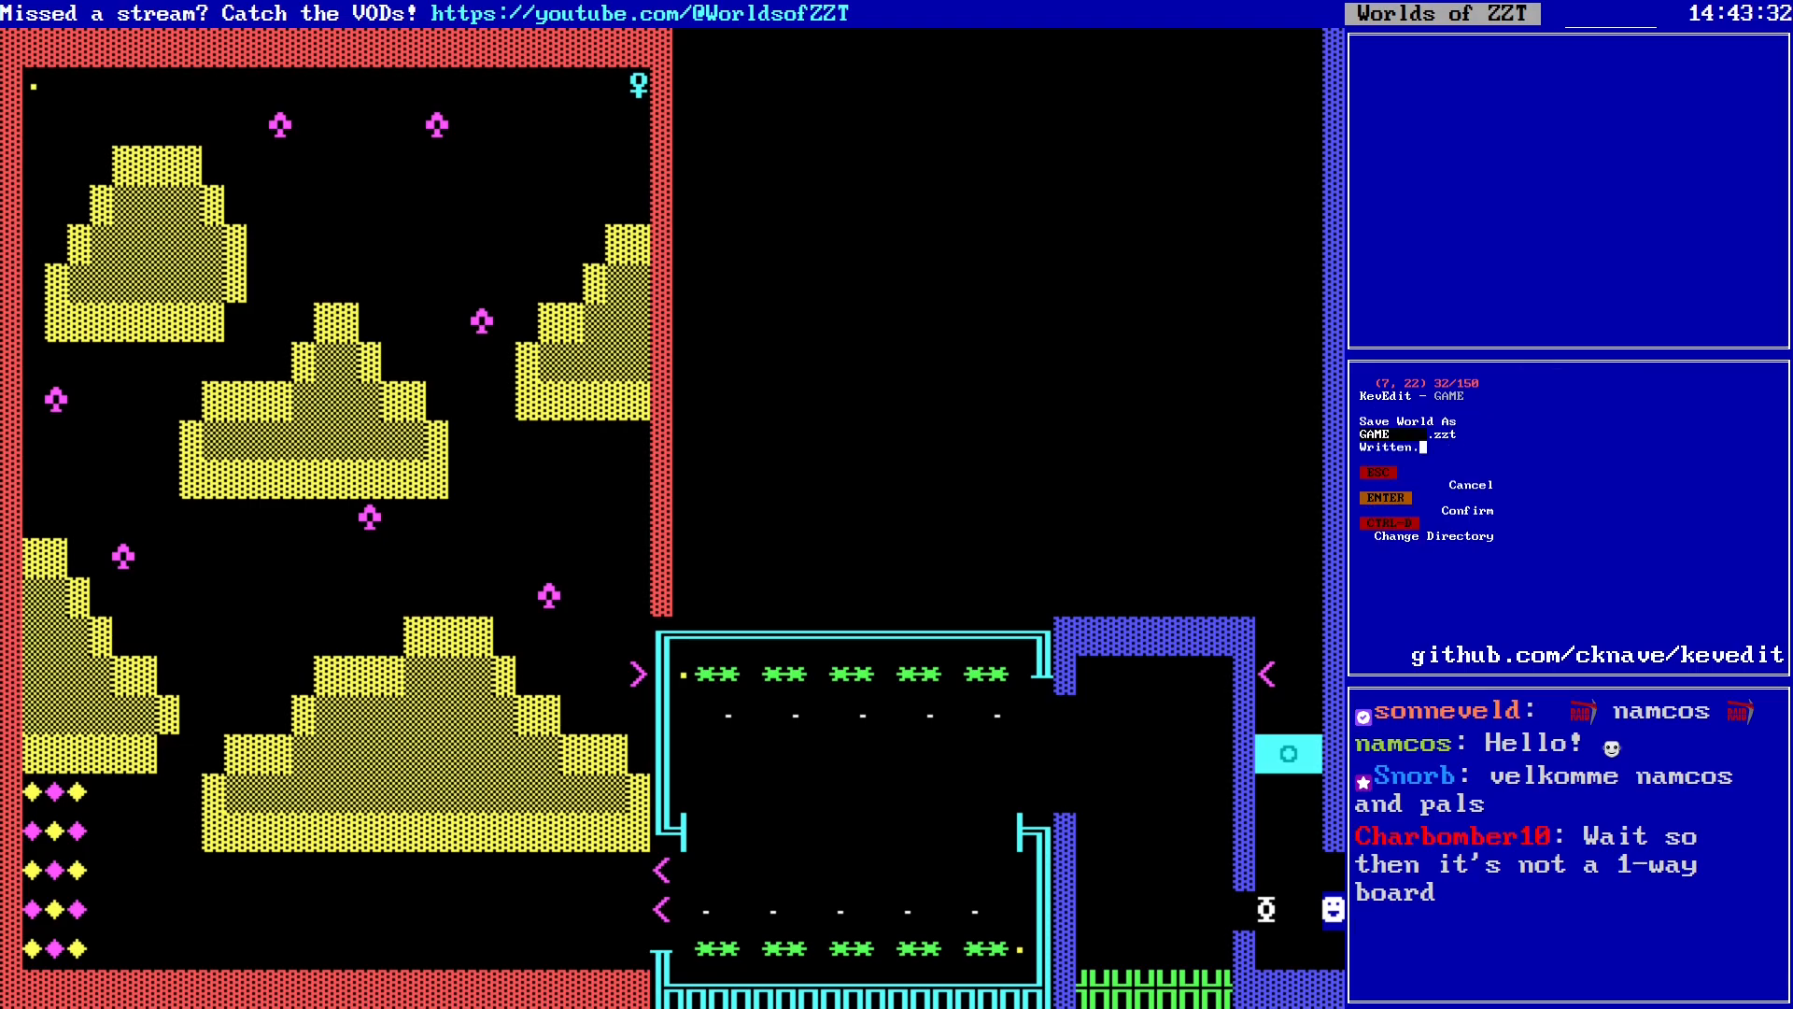
pyautogui.press('Return')
pyautogui.press('Up')
pyautogui.press('Up')
pyautogui.press('Up')
pyautogui.press('Up')
pyautogui.press('Up')
pyautogui.press('Up')
pyautogui.press('Up')
pyautogui.press('Up')
pyautogui.press('Up')
pyautogui.press('Up')
pyautogui.press('Up')
pyautogui.press('Up')
pyautogui.press('Up')
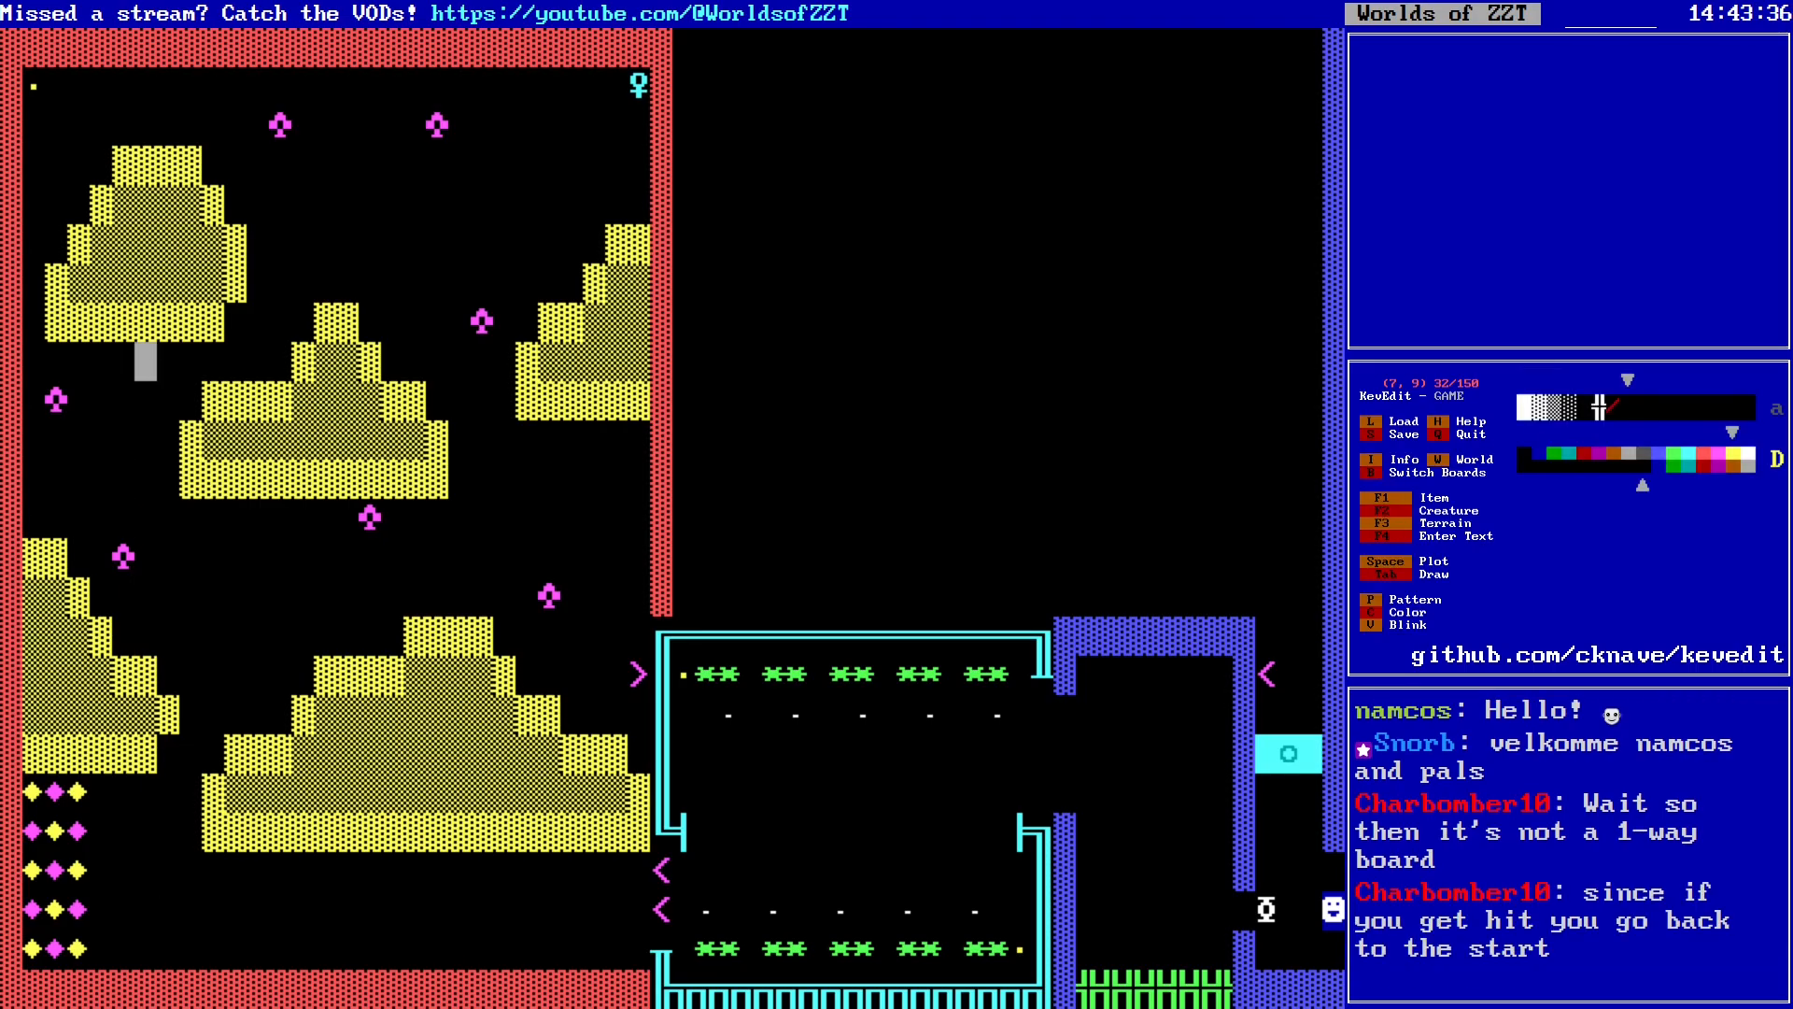
pyautogui.hotkey('alt', 'Right')
pyautogui.hotkey('alt', 'Right')
pyautogui.hotkey('alt', 'Right')
pyautogui.hotkey('alt', 'Right')
pyautogui.hotkey('alt', 'Right')
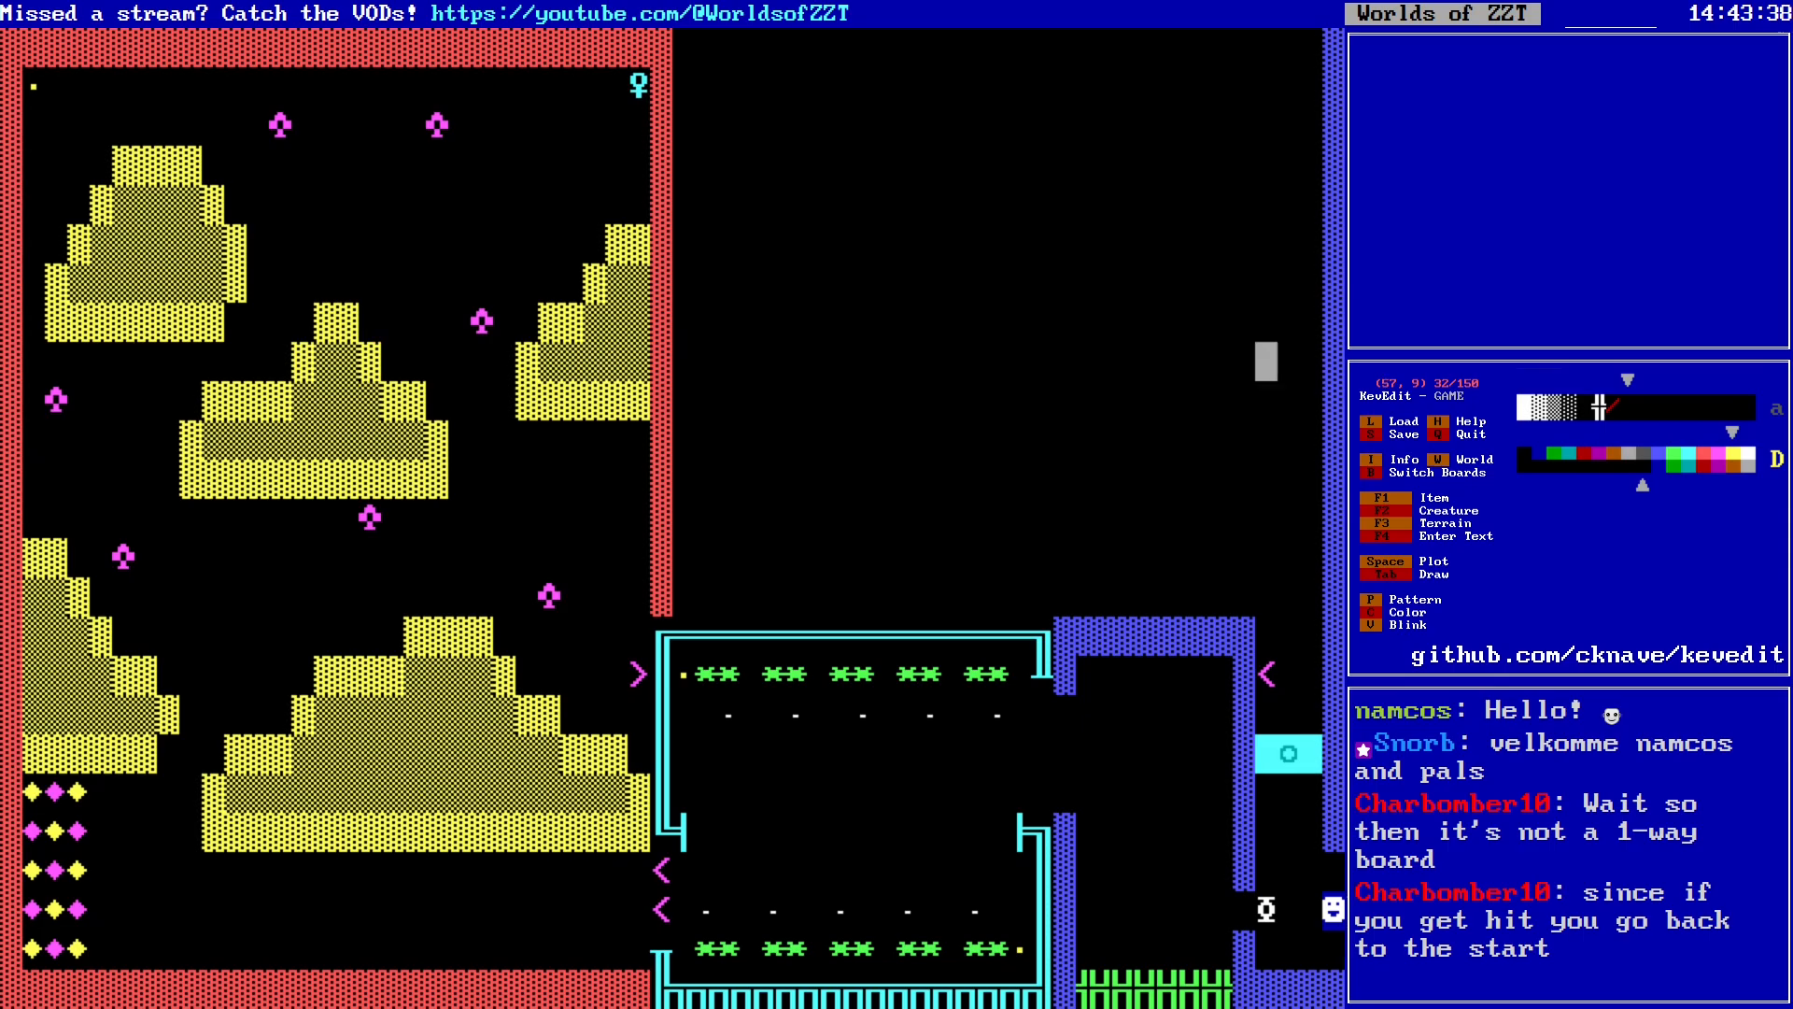
pyautogui.hotkey('alt', 'Down')
pyautogui.hotkey('alt', 'Down')
pyautogui.hotkey('alt', 'Down')
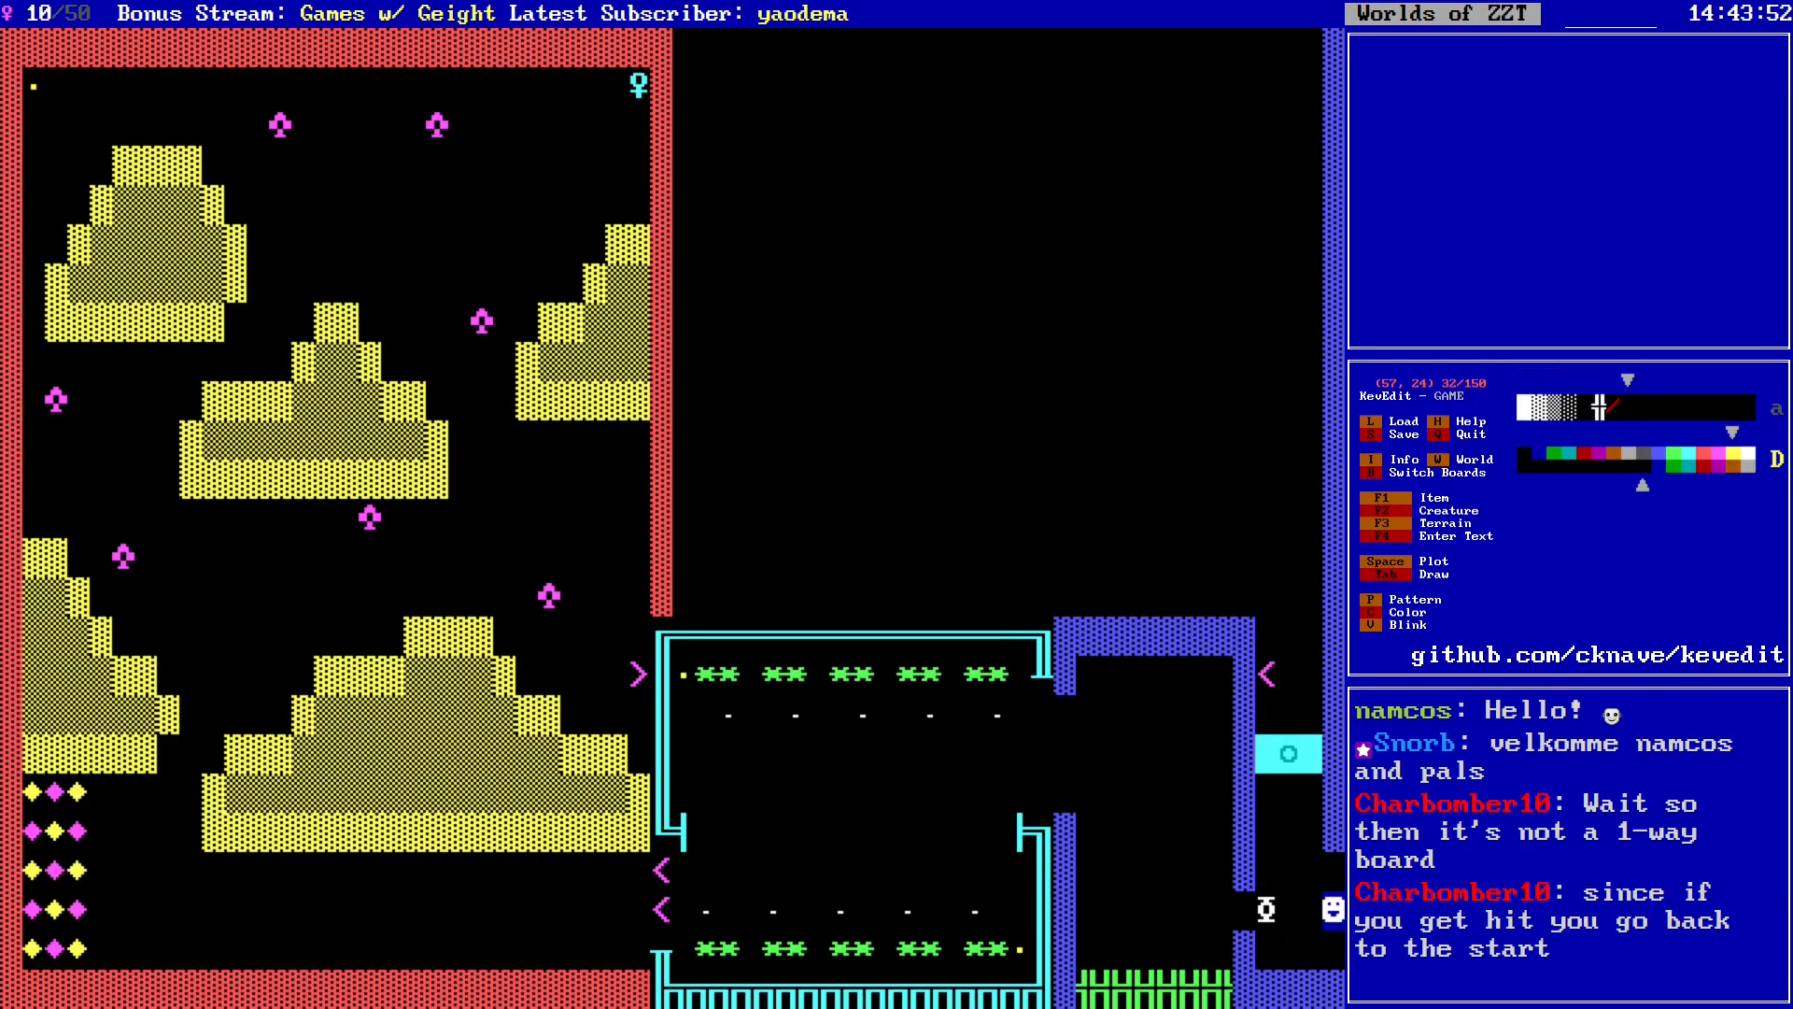
pyautogui.press('Right')
pyautogui.press('Up')
pyautogui.press('Up')
pyautogui.press('Up')
pyautogui.press('Up')
pyautogui.press('Up')
pyautogui.press('Down')
pyautogui.press('Down')
pyautogui.press('Down')
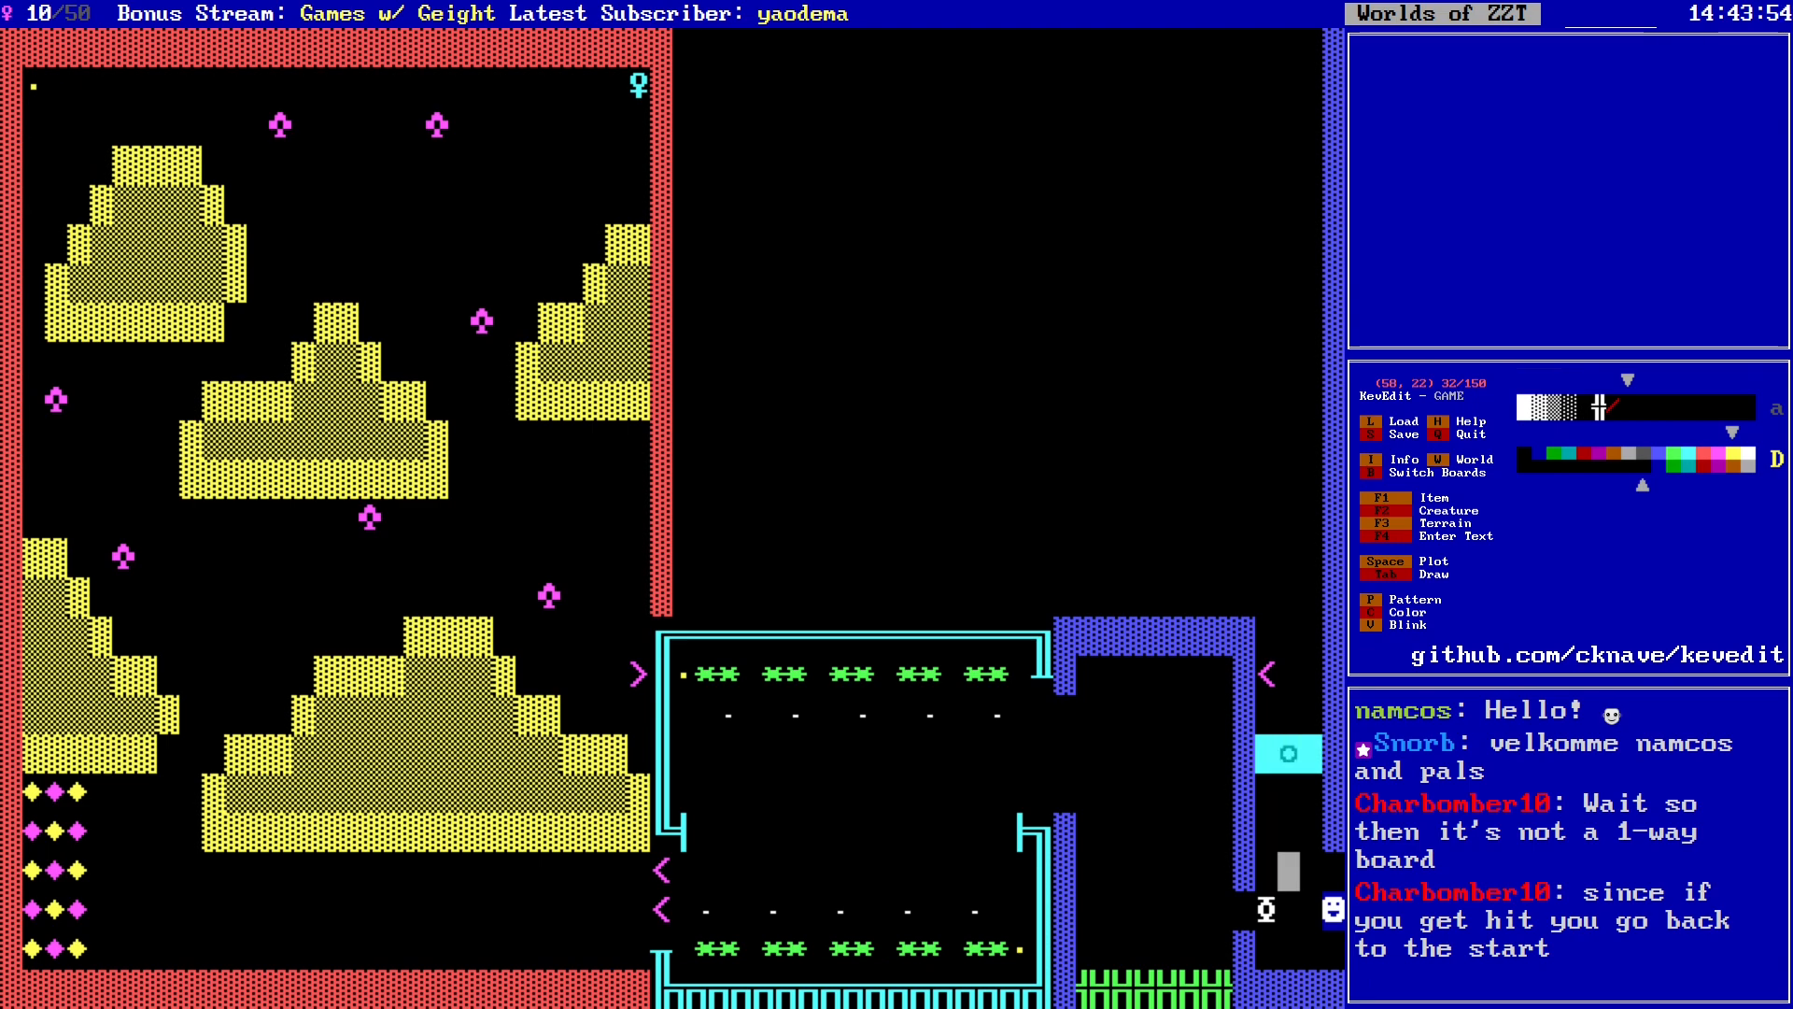
pyautogui.press('Right')
pyautogui.press('Right')
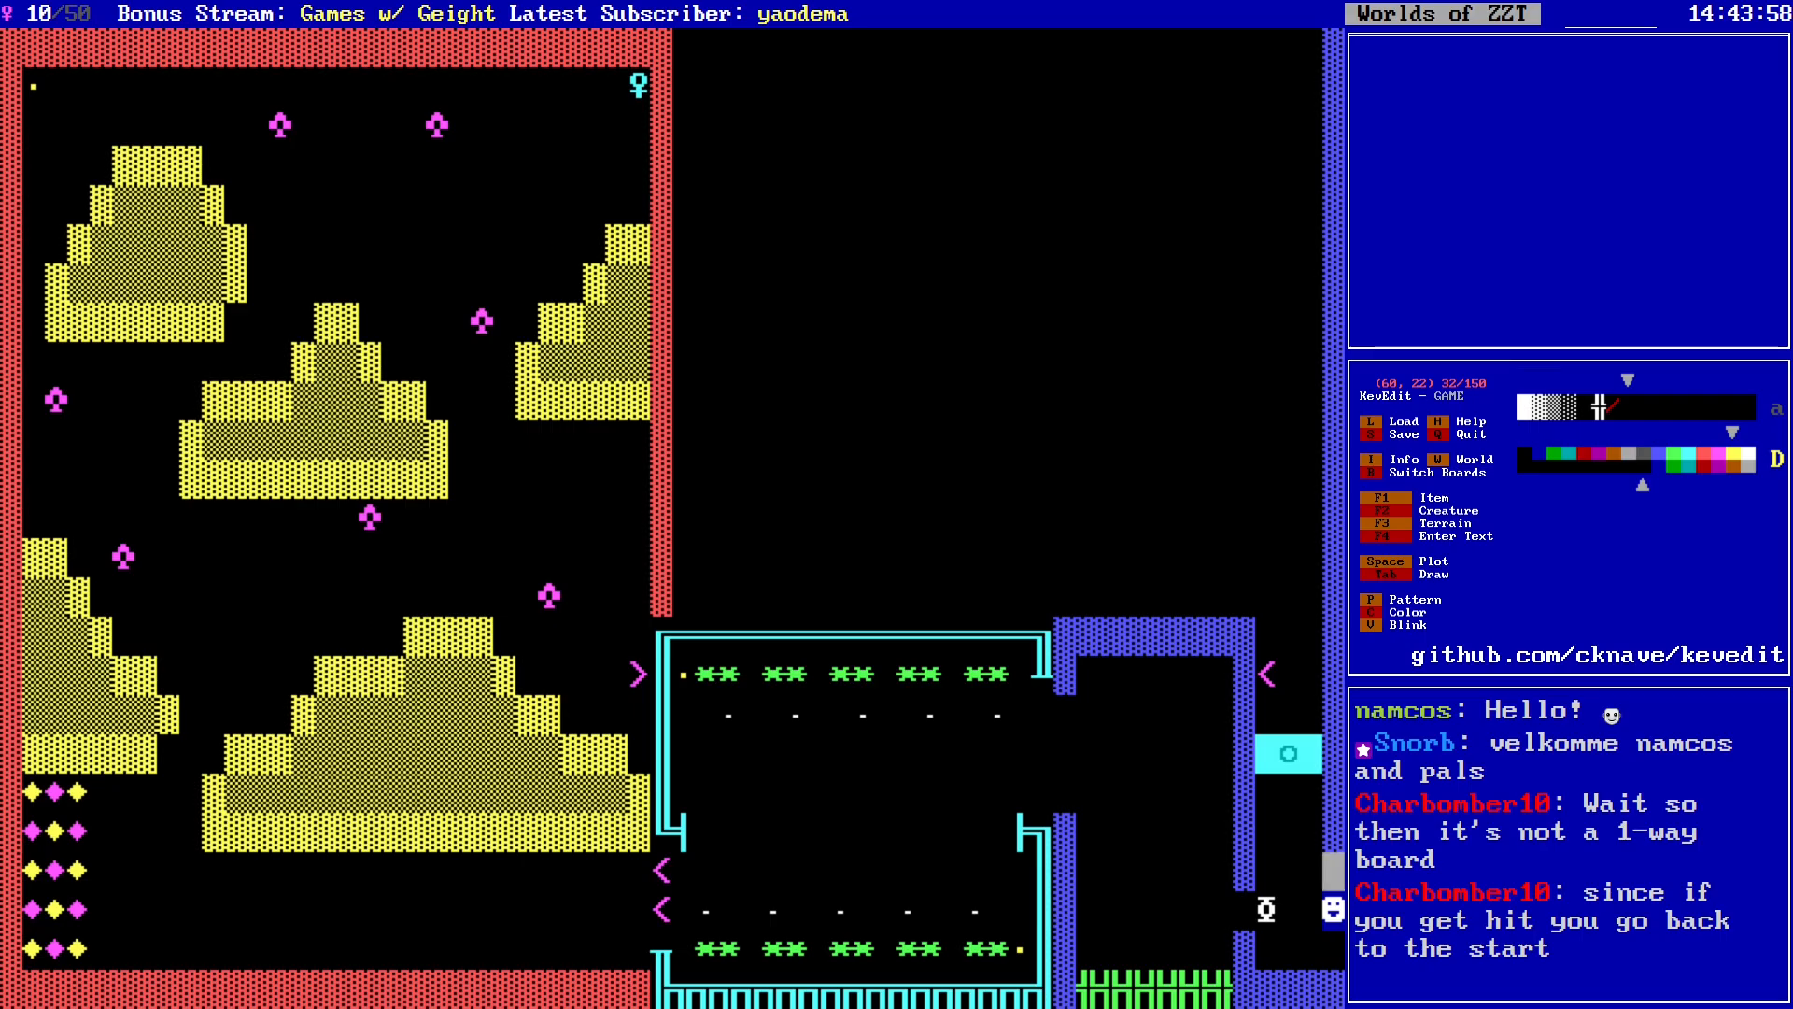
# Step: Switch to the Title screen board and trace the route from the Obstacles room up through the Shop into the green central room
pyautogui.press('pageup')
pyautogui.press('pageup')
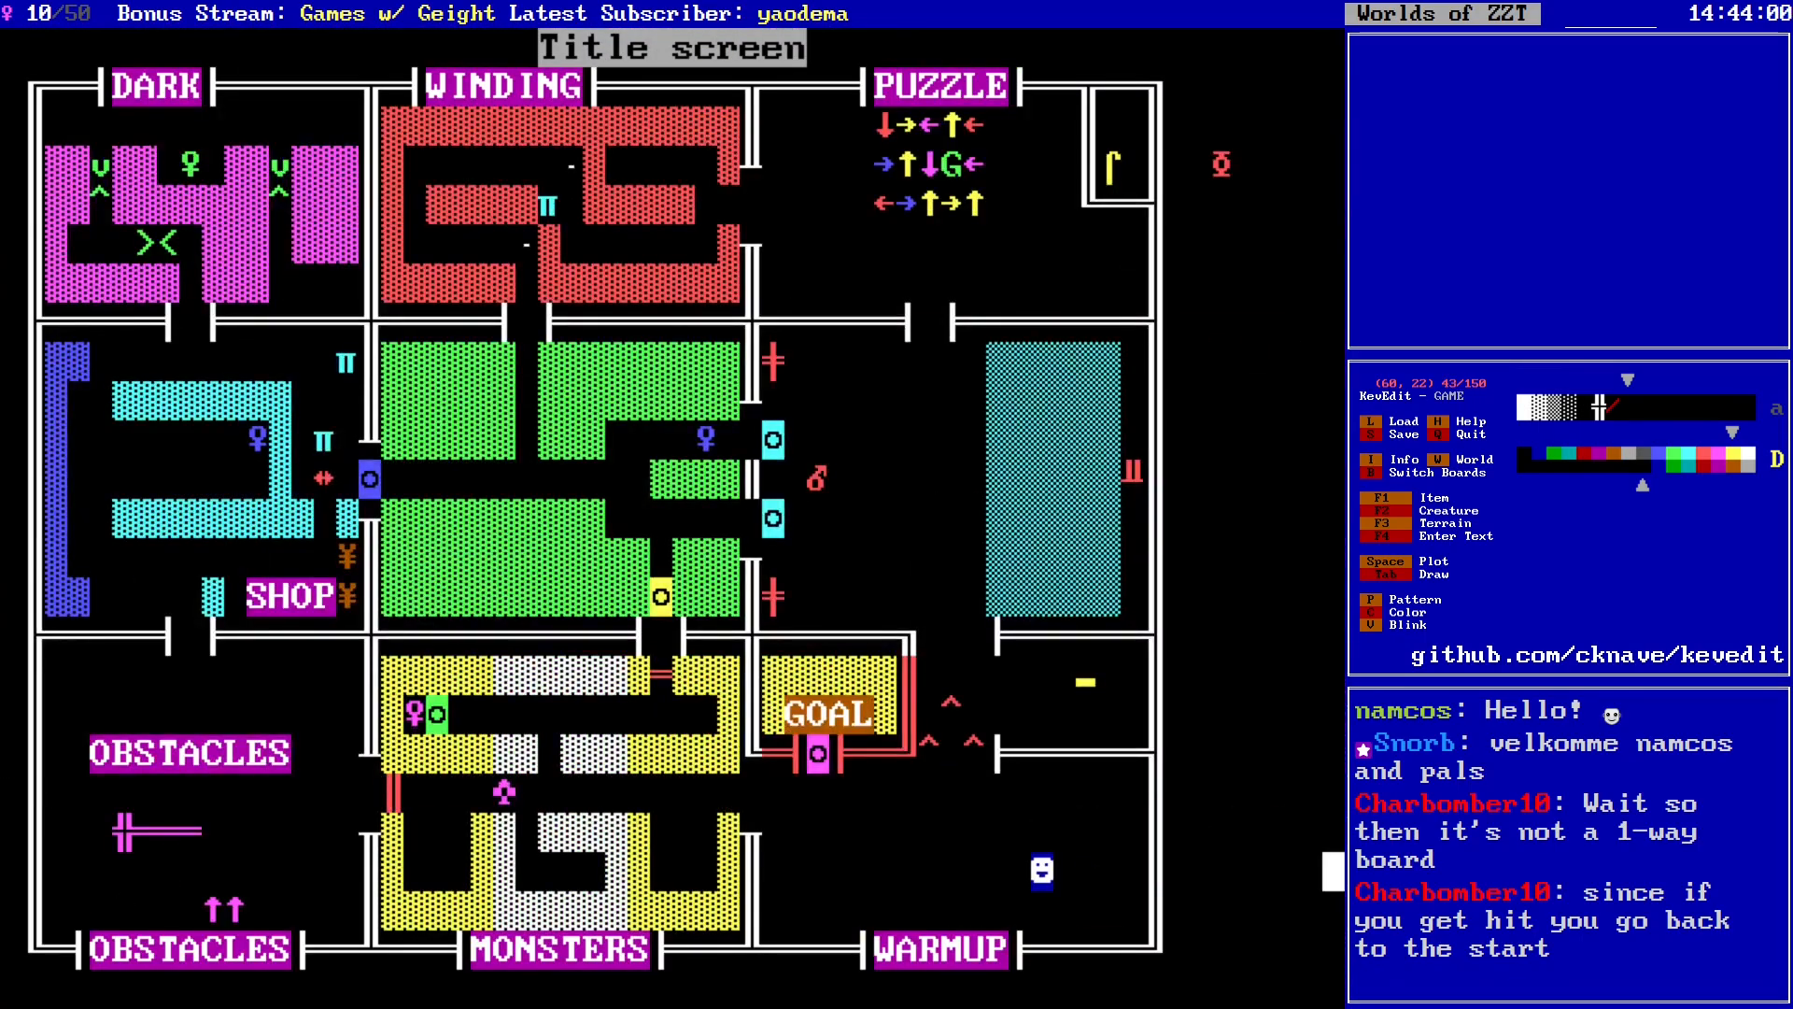
pyautogui.hotkey('shift', 'Left')
pyautogui.hotkey('shift', 'Left')
pyautogui.hotkey('shift', 'Left')
pyautogui.hotkey('shift', 'Left')
pyautogui.hotkey('shift', 'Left')
pyautogui.press('Up')
pyautogui.press('Up')
pyautogui.press('Up')
pyautogui.press('Up')
pyautogui.press('Up')
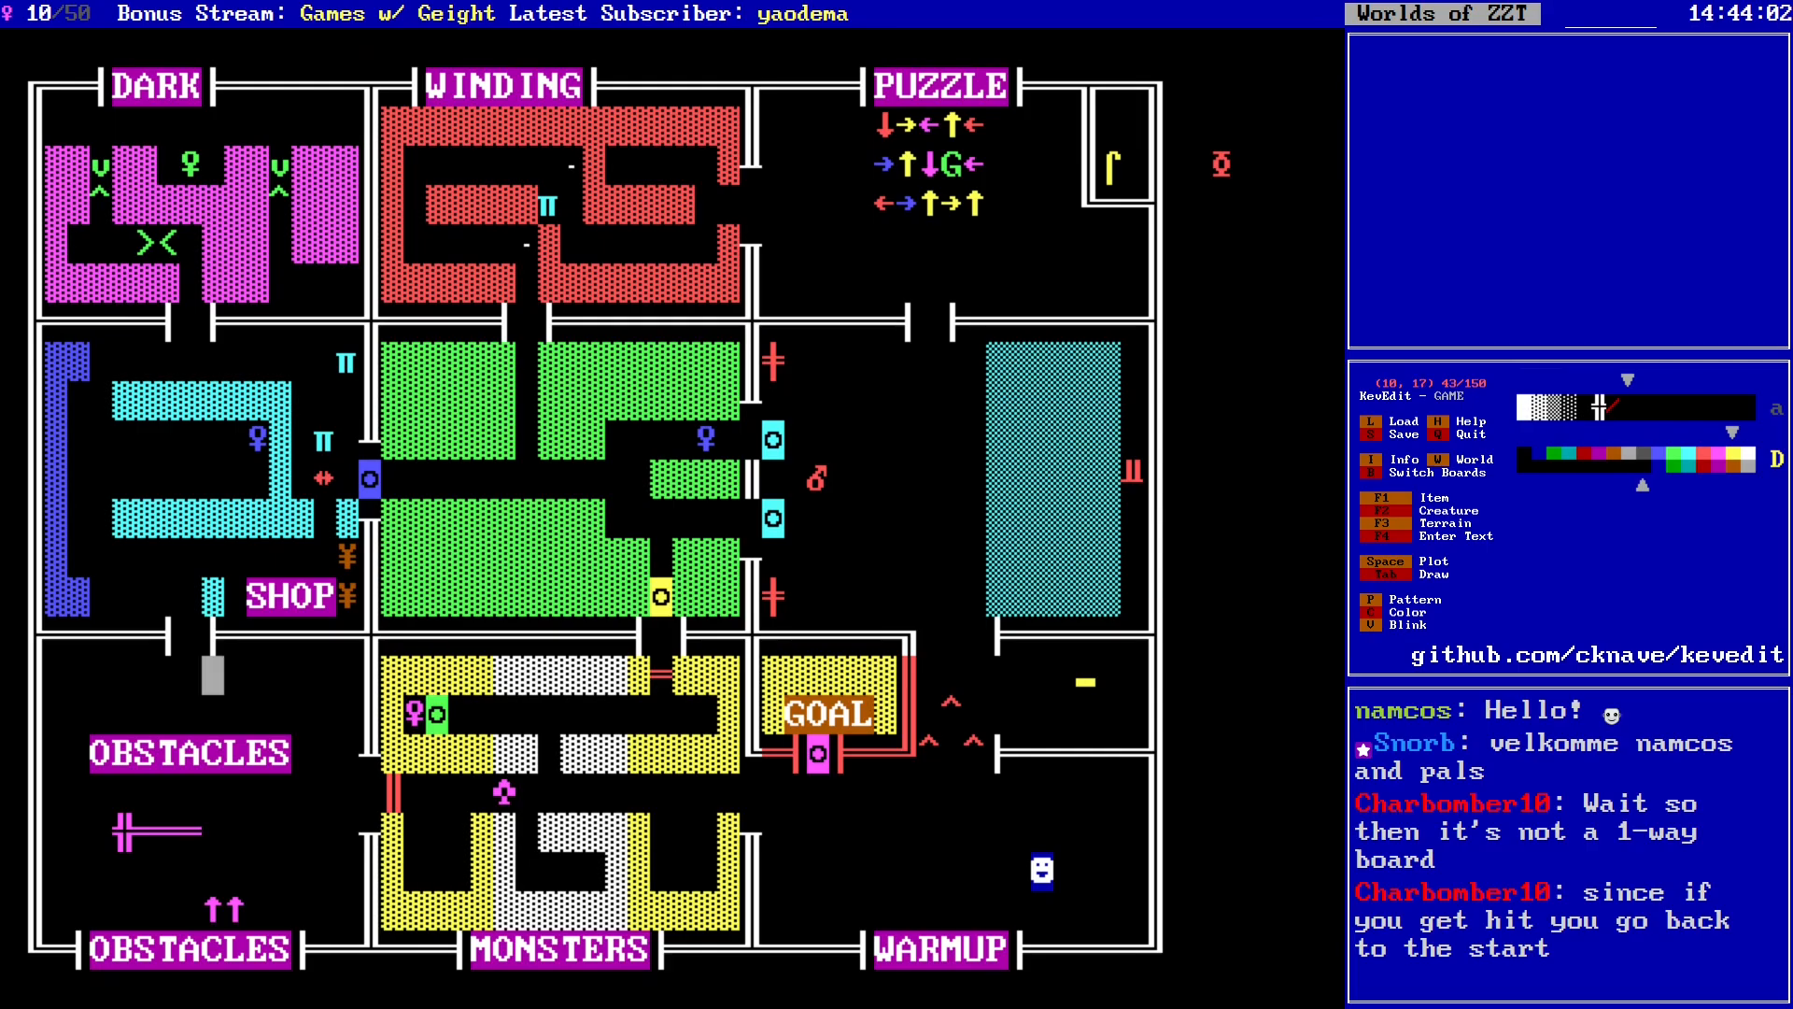
pyautogui.press('Up')
pyautogui.press('Up')
pyautogui.press('Up')
pyautogui.press('Up')
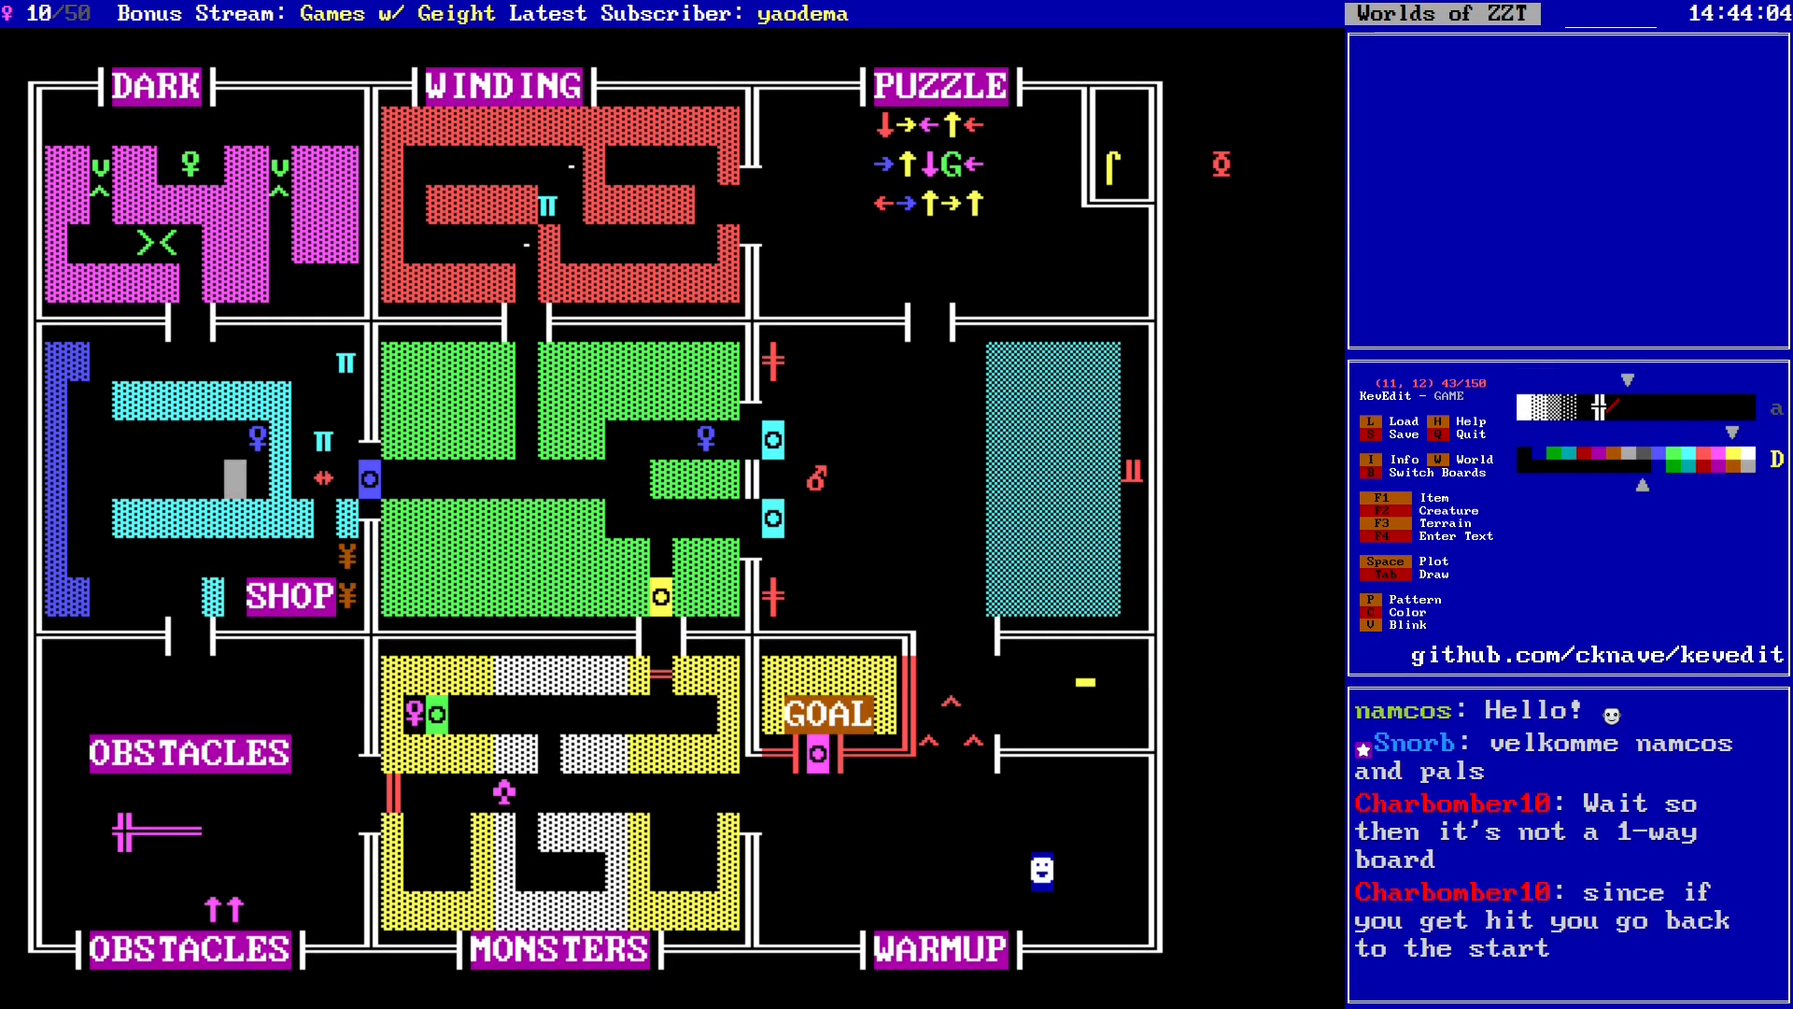
pyautogui.press('Right')
pyautogui.press('Right')
pyautogui.press('Right')
pyautogui.press('Right')
pyautogui.press('Right')
pyautogui.press('Right')
pyautogui.press('Right')
pyautogui.press('Right')
pyautogui.press('Right')
pyautogui.press('Right')
pyautogui.press('Right')
pyautogui.press('Right')
pyautogui.press('Right')
pyautogui.press('Right')
pyautogui.press('Right')
pyautogui.press('Right')
pyautogui.press('Right')
pyautogui.press('Right')
pyautogui.press('Down')
pyautogui.press('Down')
pyautogui.press('Down')
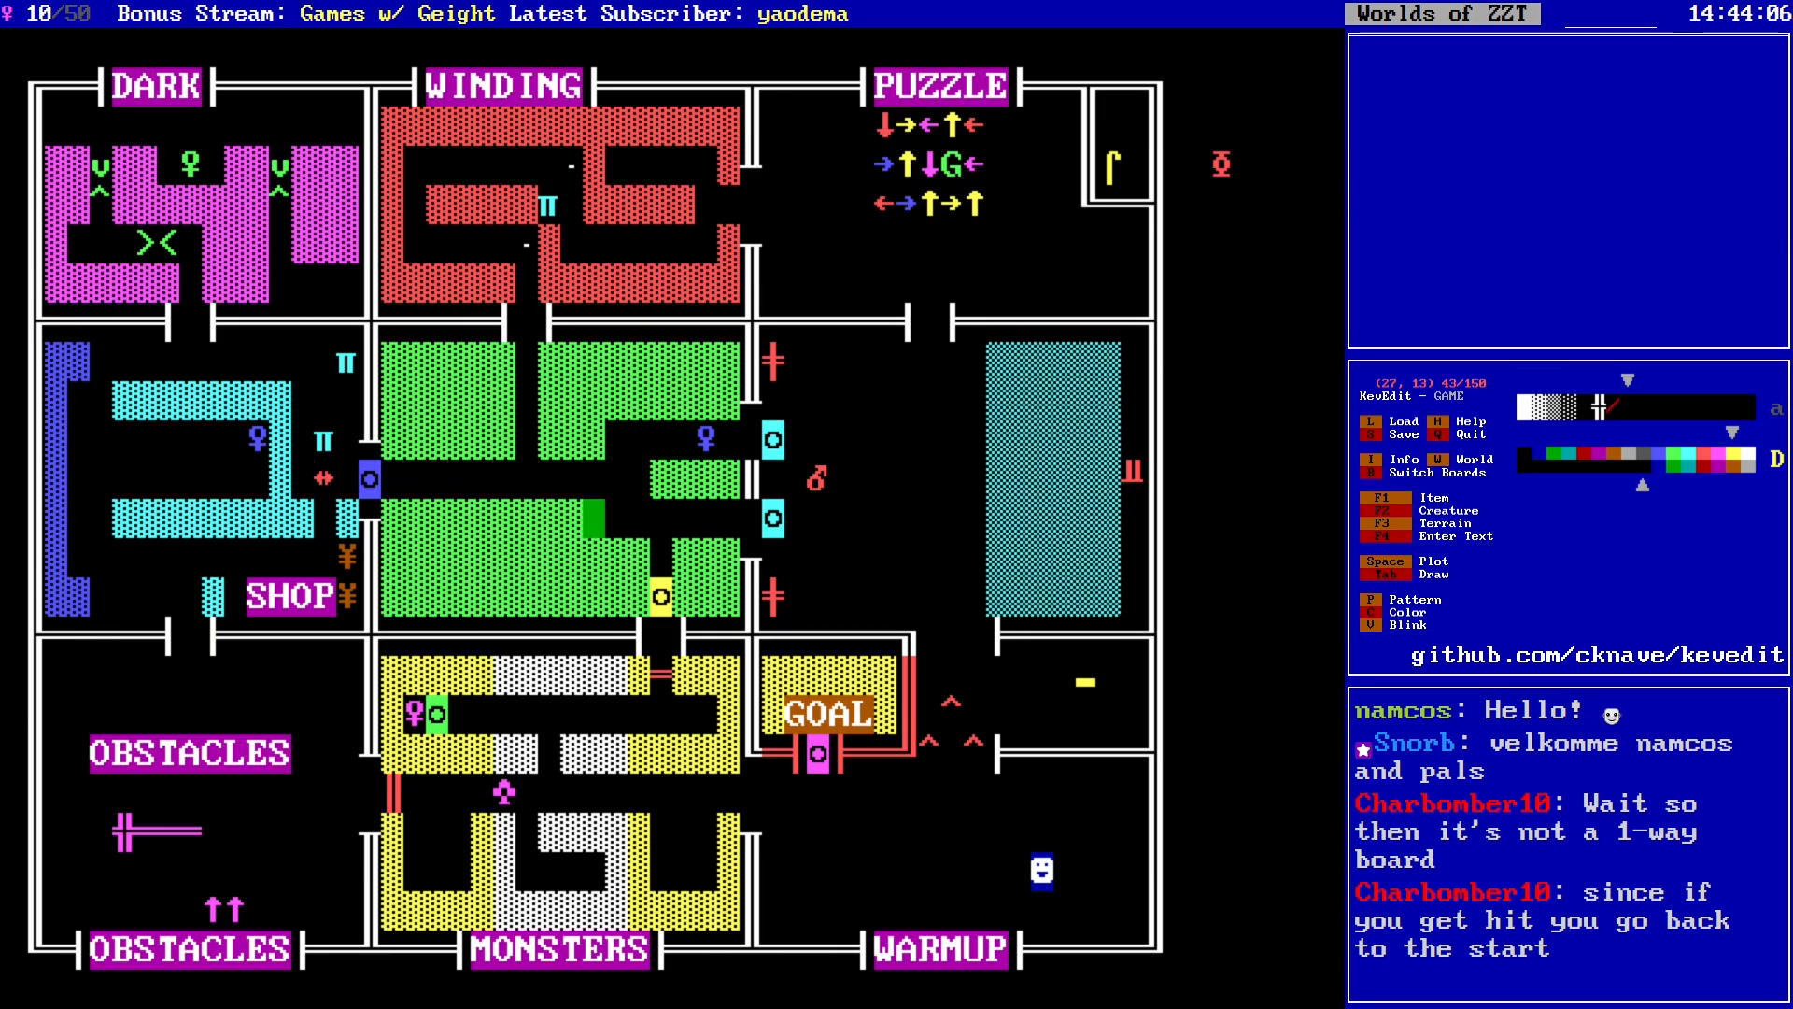
# Step: Trace the route from the Shop's blue door through the green central room down to the yellow door
pyautogui.press('Right')
pyautogui.press('Right')
pyautogui.press('Left')
pyautogui.press('Left')
pyautogui.press('Left')
pyautogui.press('Left')
pyautogui.press('Left')
pyautogui.press('Left')
pyautogui.press('Left')
pyautogui.press('Left')
pyautogui.press('Left')
pyautogui.press('Left')
pyautogui.press('Left')
pyautogui.press('Left')
pyautogui.press('Left')
pyautogui.press('Up')
pyautogui.press('Right')
pyautogui.press('Right')
pyautogui.press('Right')
pyautogui.press('Right')
pyautogui.press('Right')
pyautogui.press('Right')
pyautogui.press('Right')
pyautogui.press('Right')
pyautogui.press('Right')
pyautogui.press('Right')
pyautogui.press('Right')
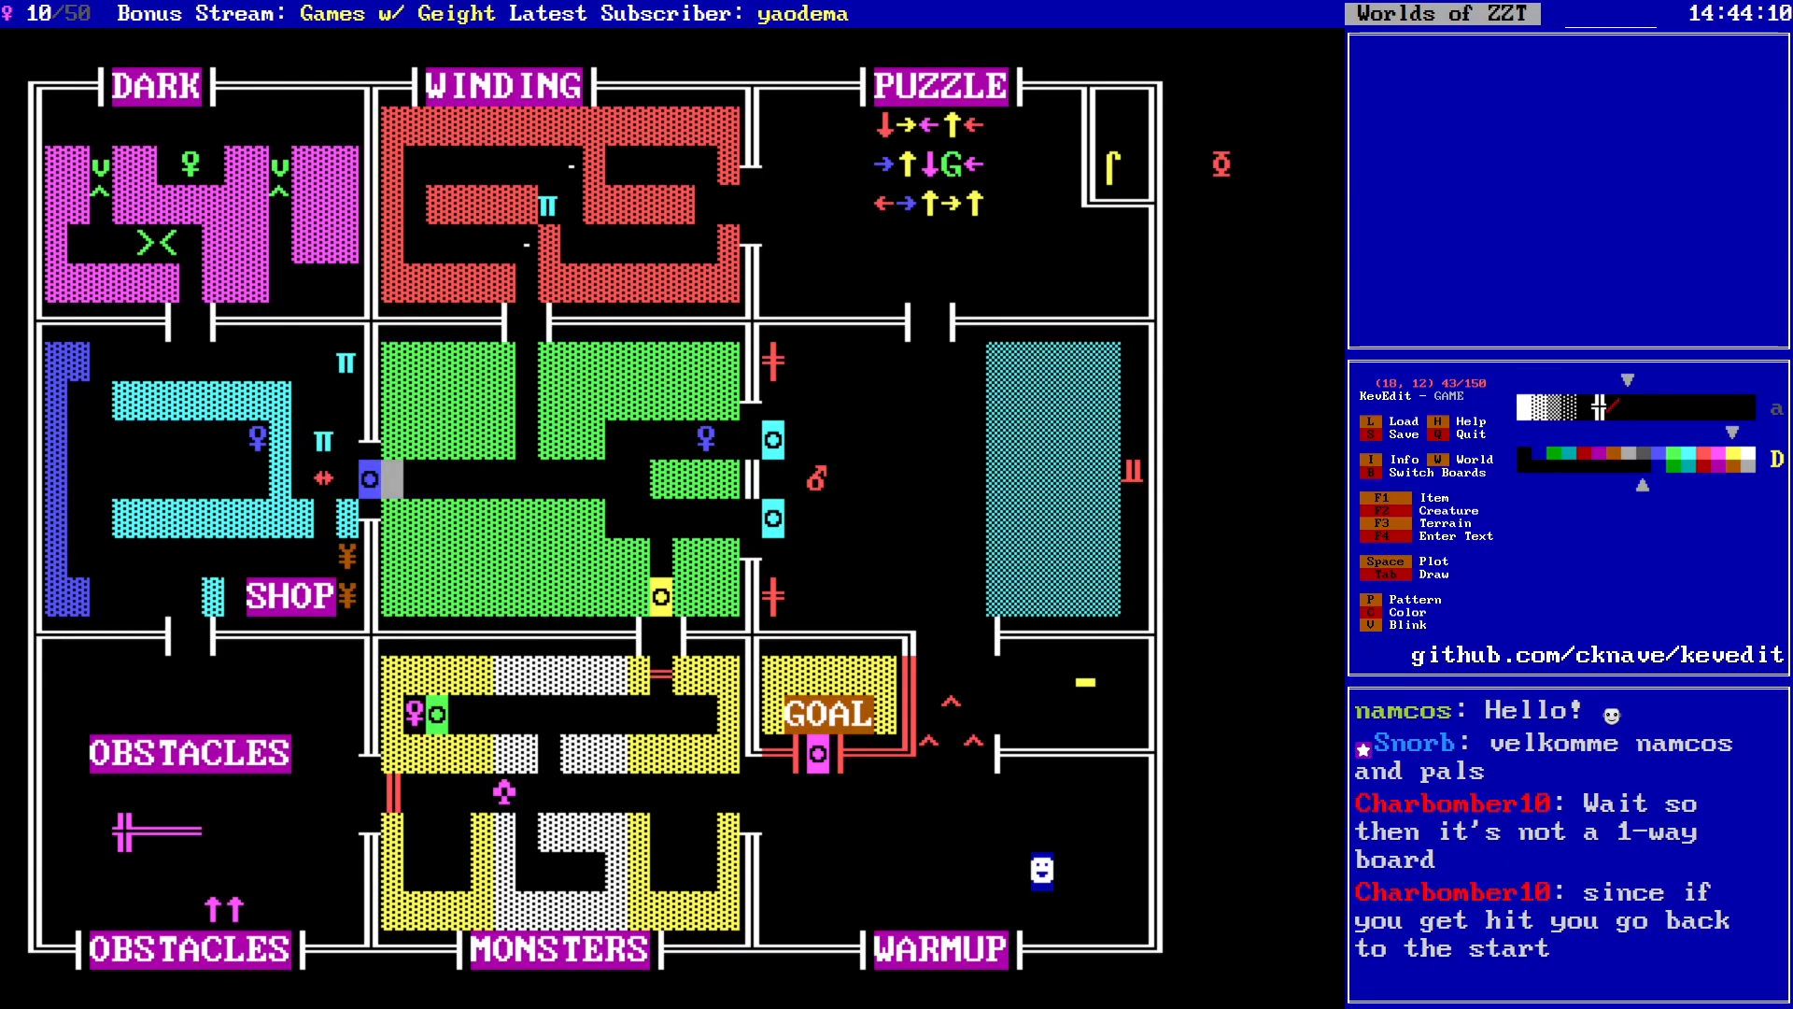
pyautogui.press('Right')
pyautogui.press('Right')
pyautogui.press('Right')
pyautogui.press('Down')
pyautogui.press('Down')
pyautogui.press('Down')
pyautogui.press('Left')
pyautogui.press('Right')
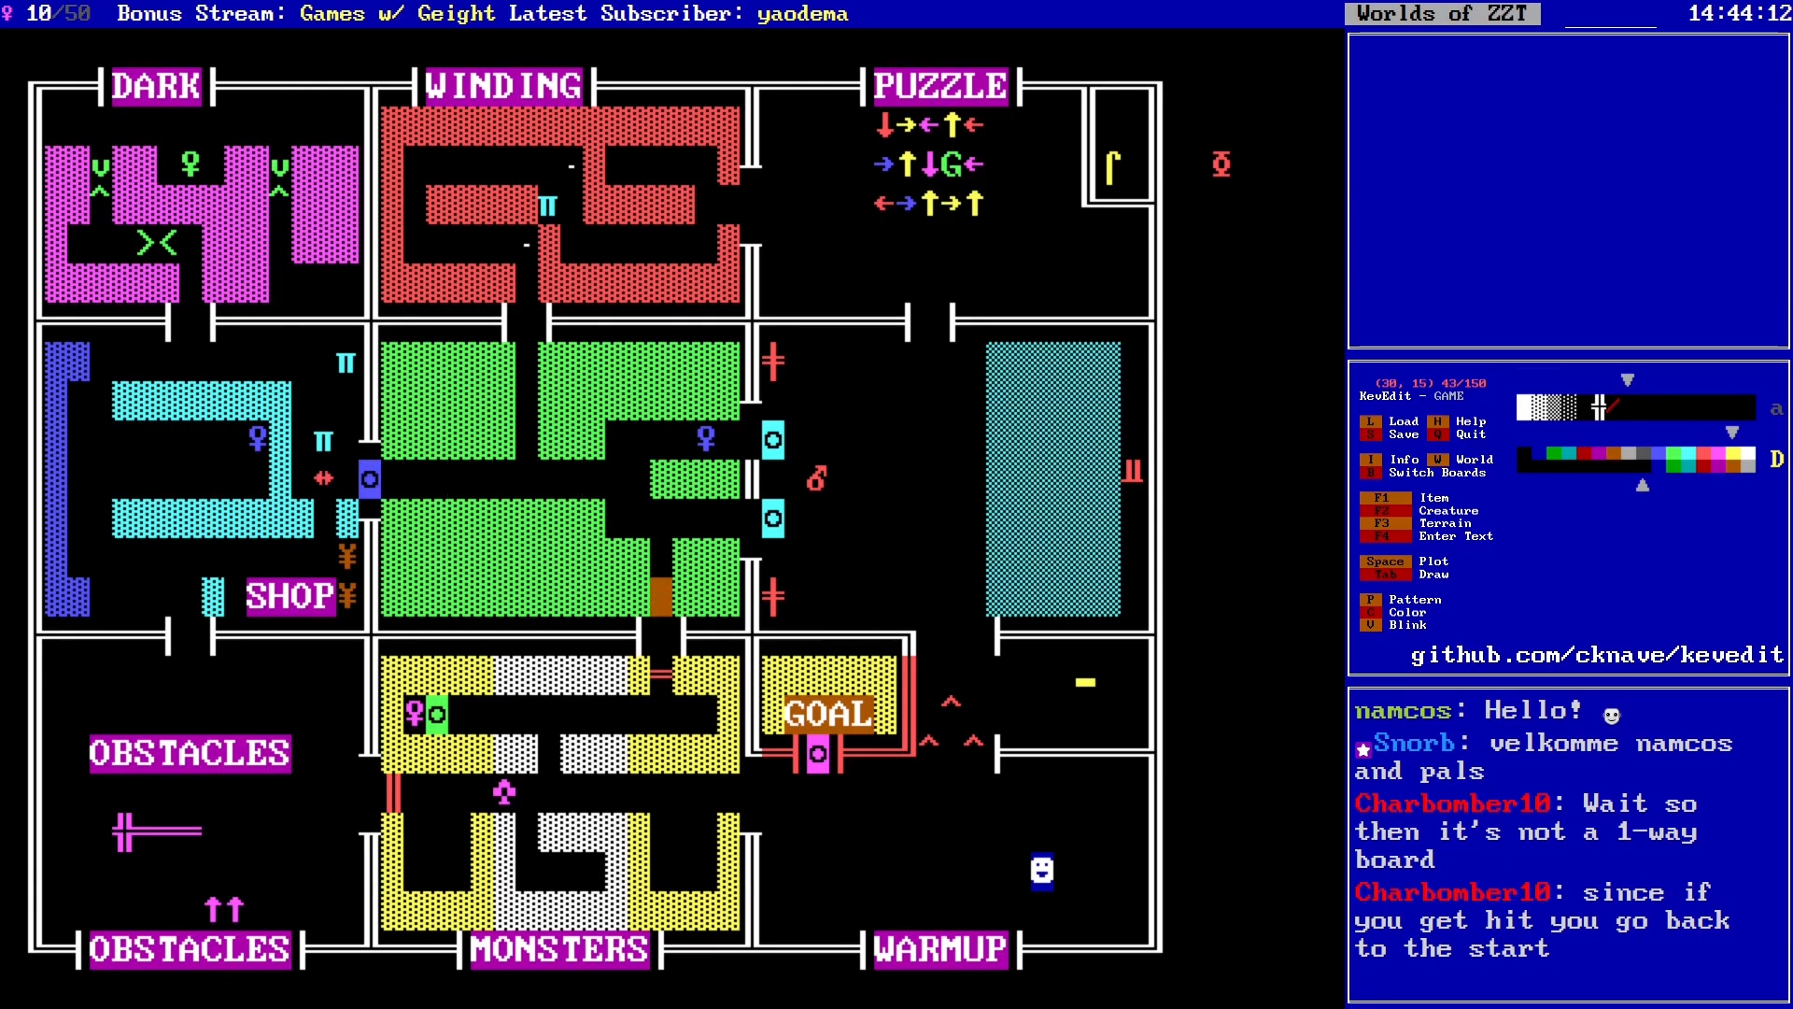
# Step: Examine the passage around the yellow door between the green central room and the Monsters room
pyautogui.press('Left')
pyautogui.press('Right')
pyautogui.press('Down')
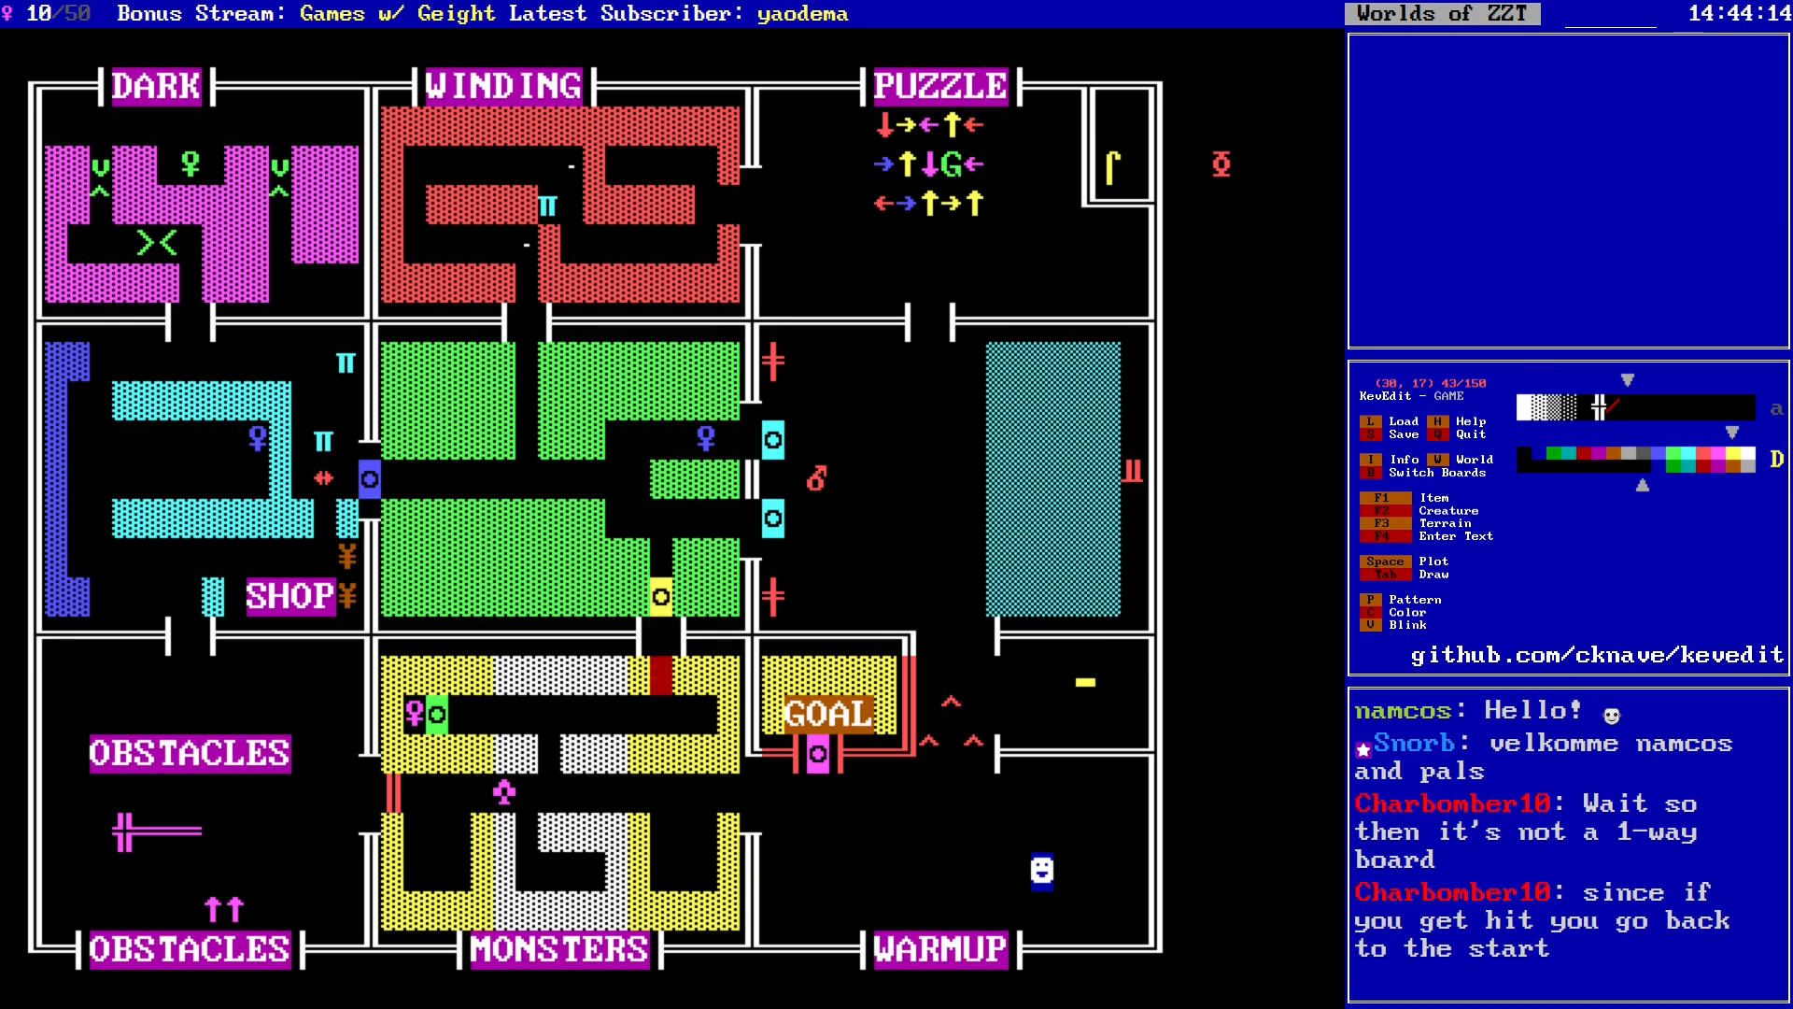
pyautogui.press('Up')
pyautogui.press('Up')
pyautogui.press('Up')
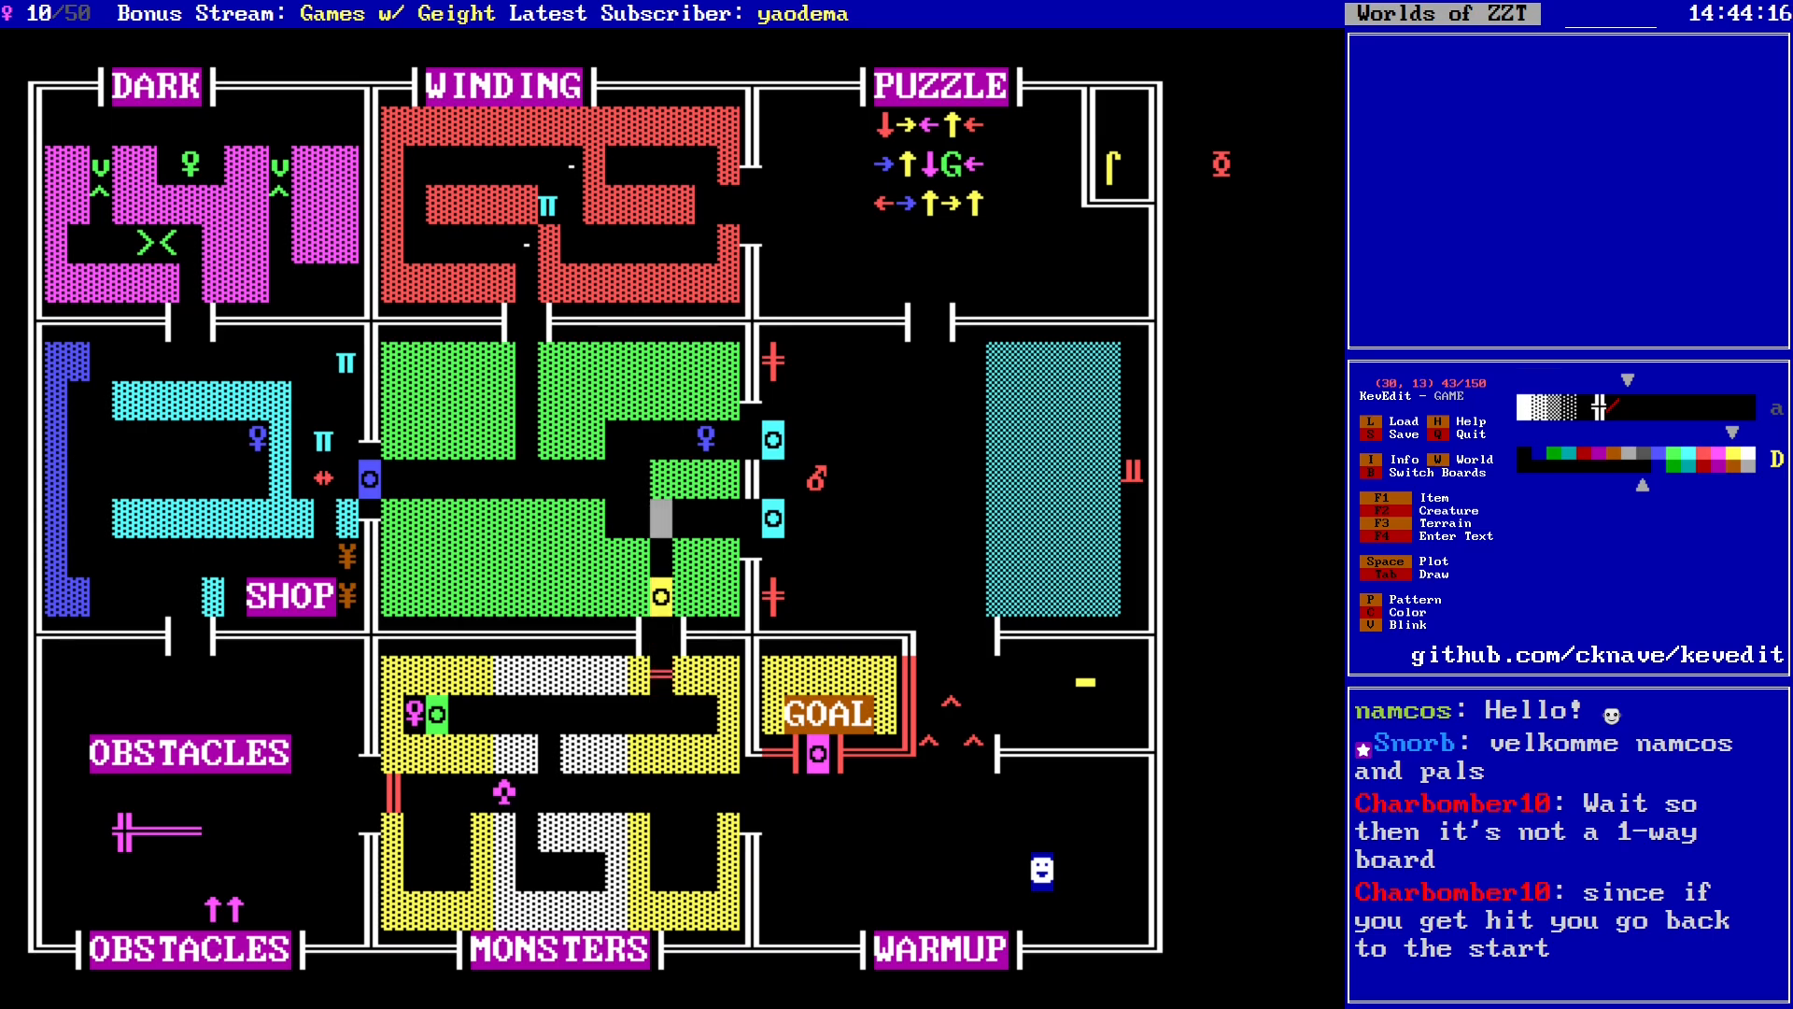
pyautogui.press('Down')
pyautogui.press('Down')
pyautogui.press('Down')
pyautogui.press('Left')
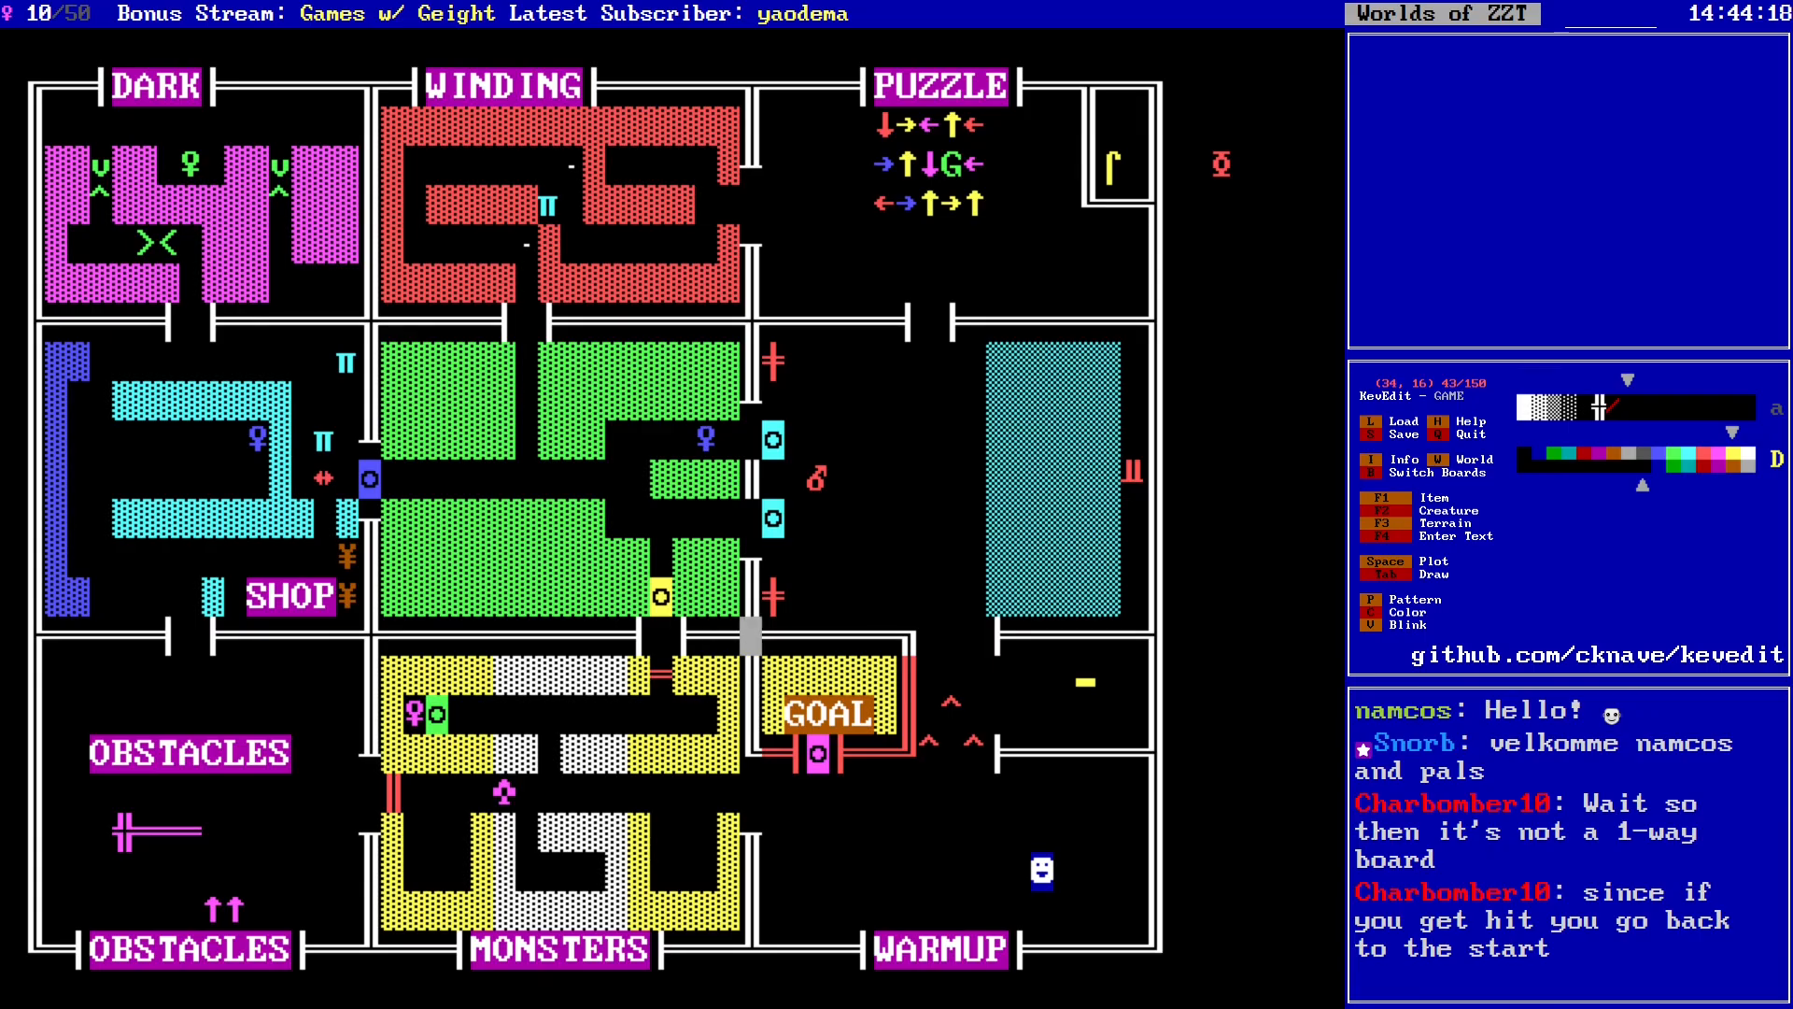
# Step: Delete the two cyan door objects from the openings on the east side of the green central room
pyautogui.press('Up')
pyautogui.press('Up')
pyautogui.press('Up')
pyautogui.press('Left')
pyautogui.press('Left')
pyautogui.press('Left')
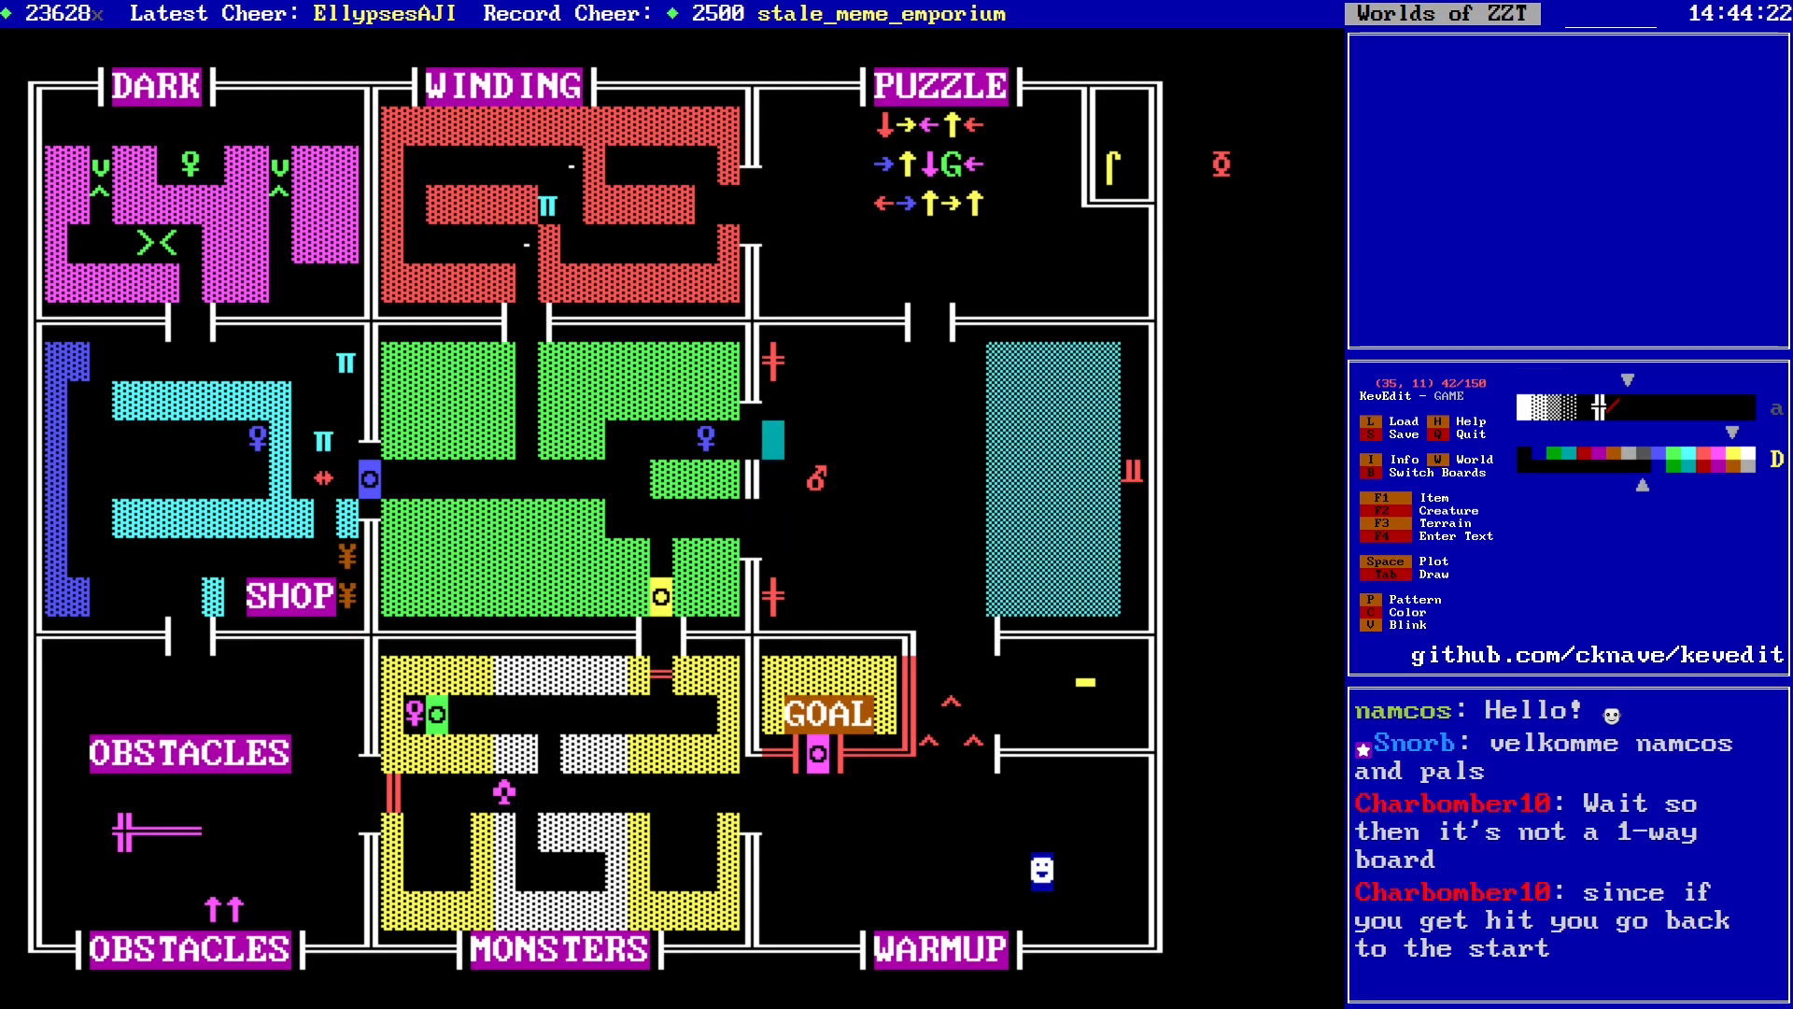
pyautogui.press('Left')
pyautogui.press('Left')
pyautogui.press('Left')
pyautogui.press('Left')
pyautogui.press('Left')
pyautogui.press('Left')
pyautogui.press('Left')
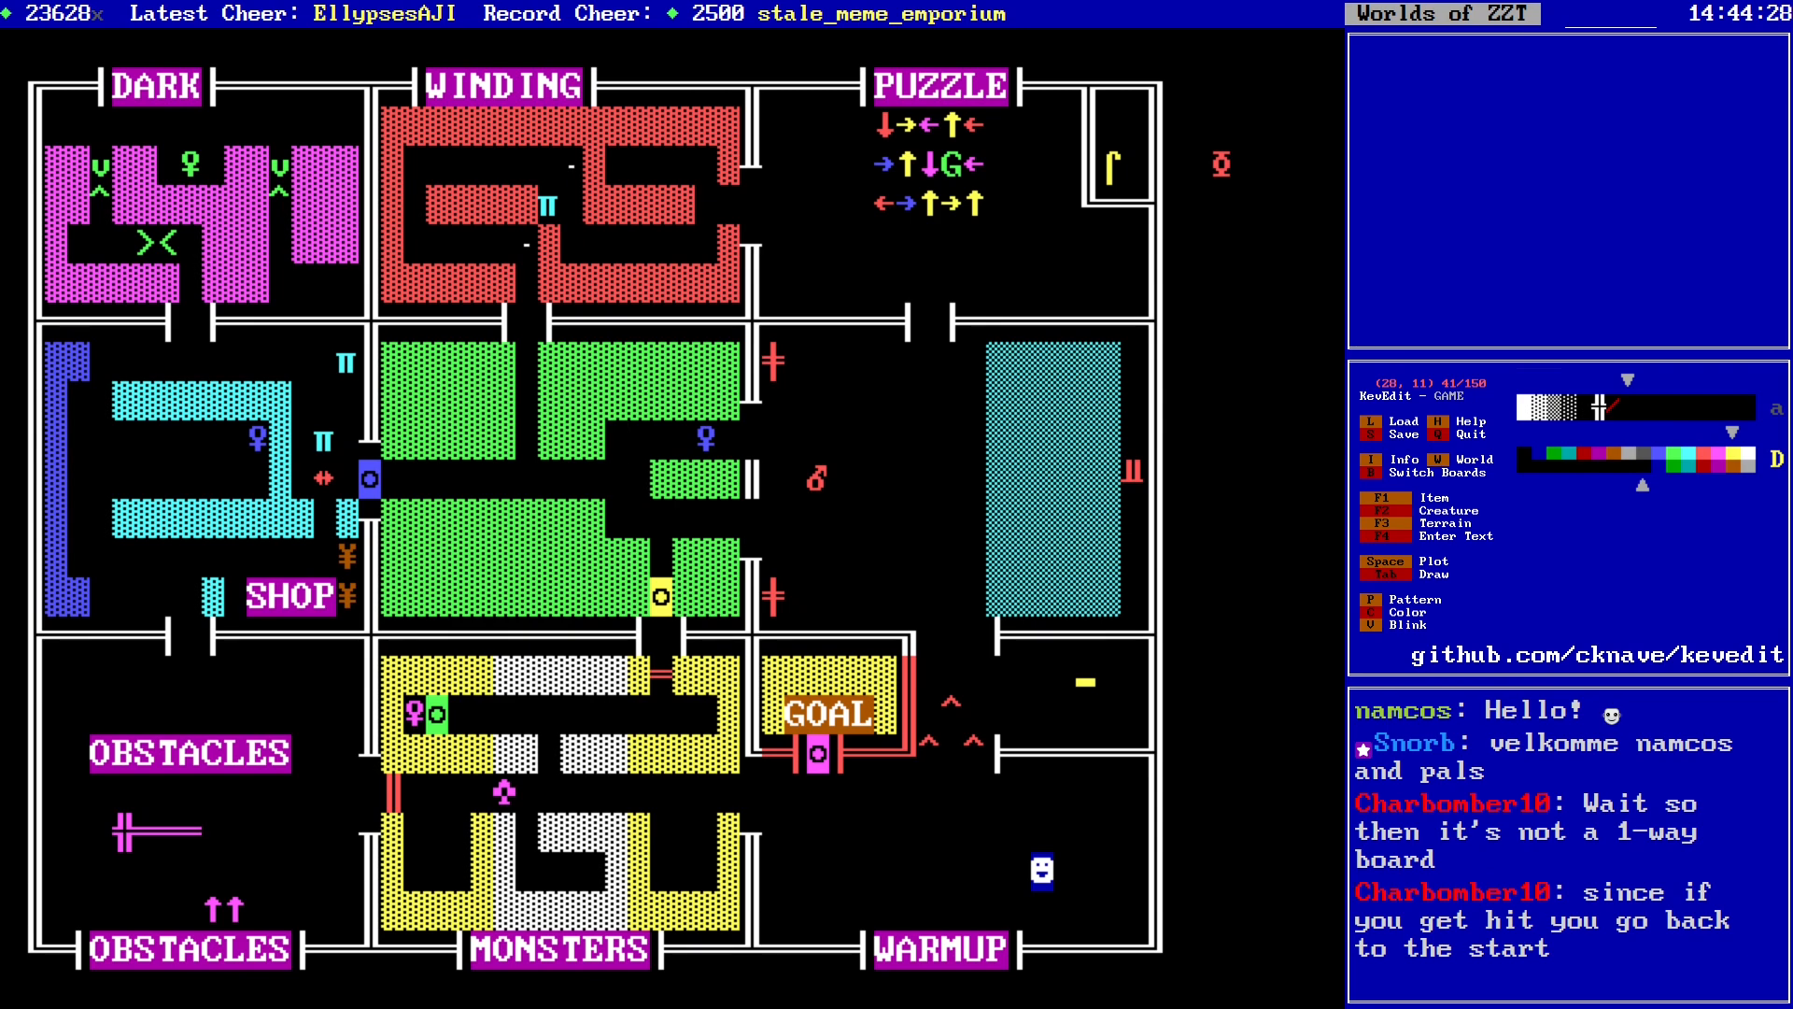
# Step: Trace the route from the green central room back through the Shop and Obstacles room, across the Monsters room toward its northeast corner
pyautogui.press('Down')
pyautogui.press('Down')
pyautogui.press('Left')
pyautogui.press('Left')
pyautogui.press('Left')
pyautogui.press('Left')
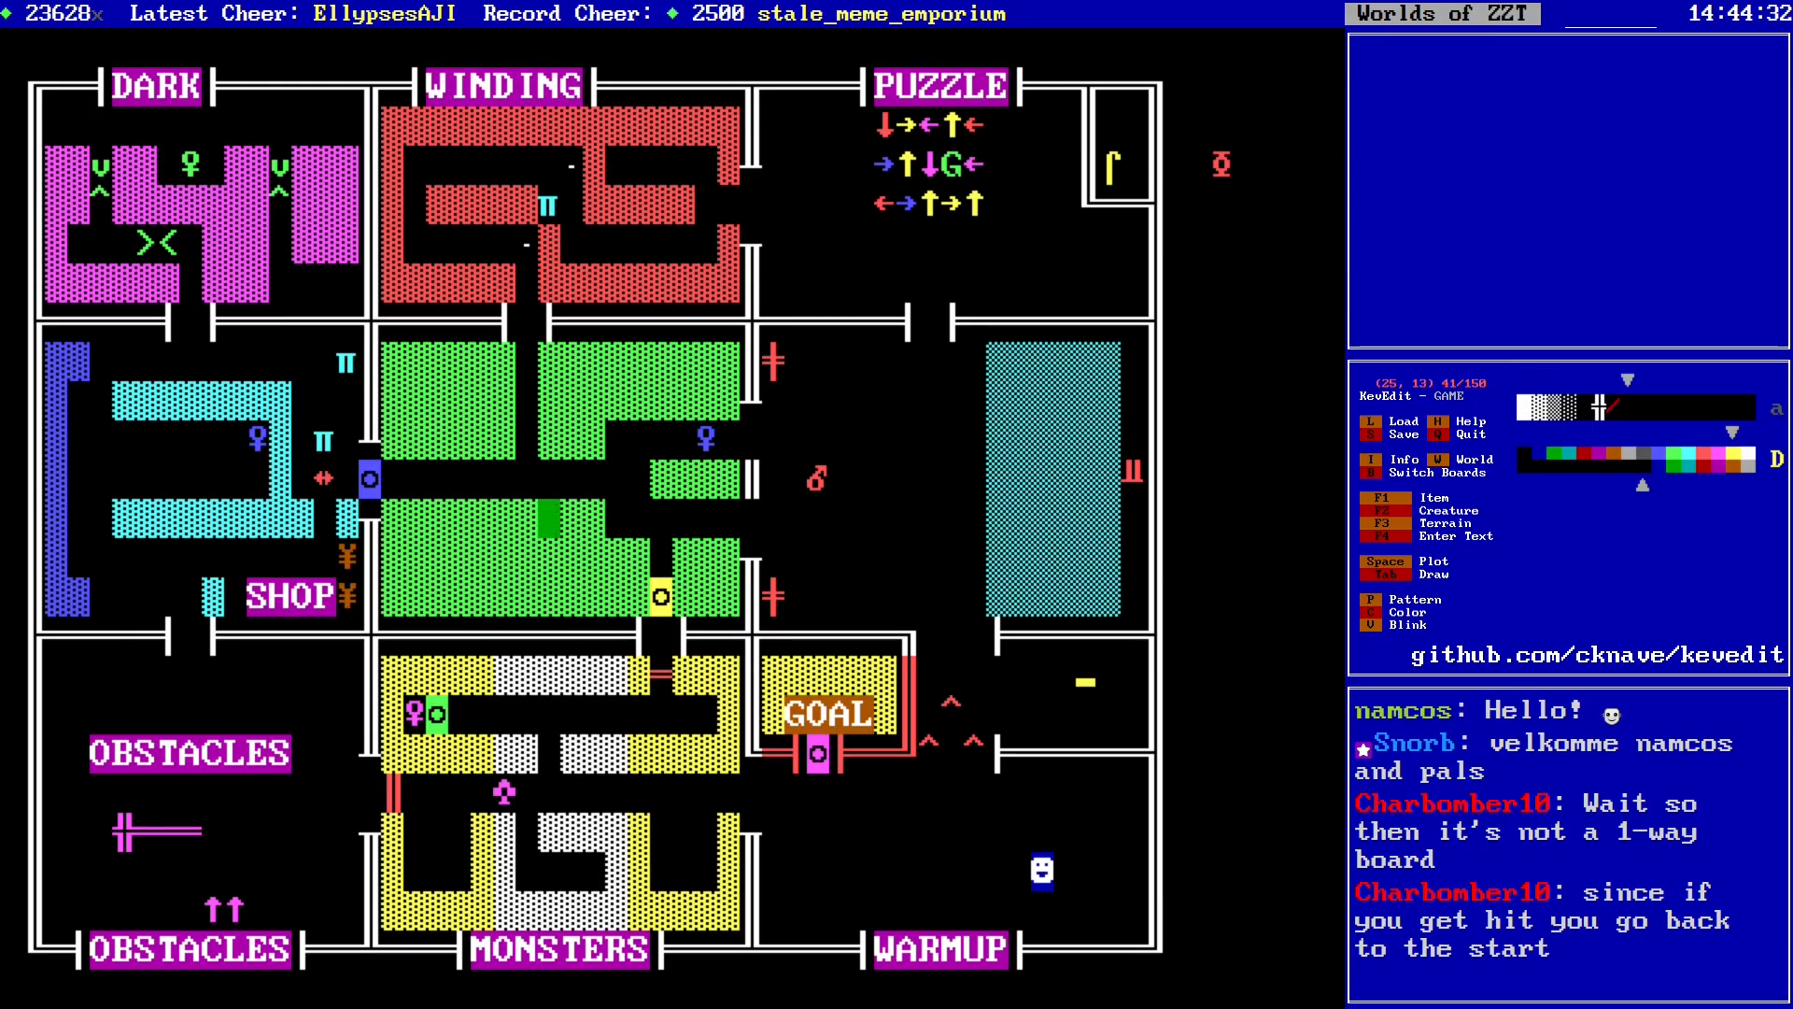
pyautogui.press('Left')
pyautogui.press('Left')
pyautogui.press('Left')
pyautogui.press('Left')
pyautogui.press('Left')
pyautogui.press('Left')
pyautogui.press('Left')
pyautogui.press('Left')
pyautogui.press('Left')
pyautogui.press('Left')
pyautogui.press('Down')
pyautogui.press('Down')
pyautogui.press('Down')
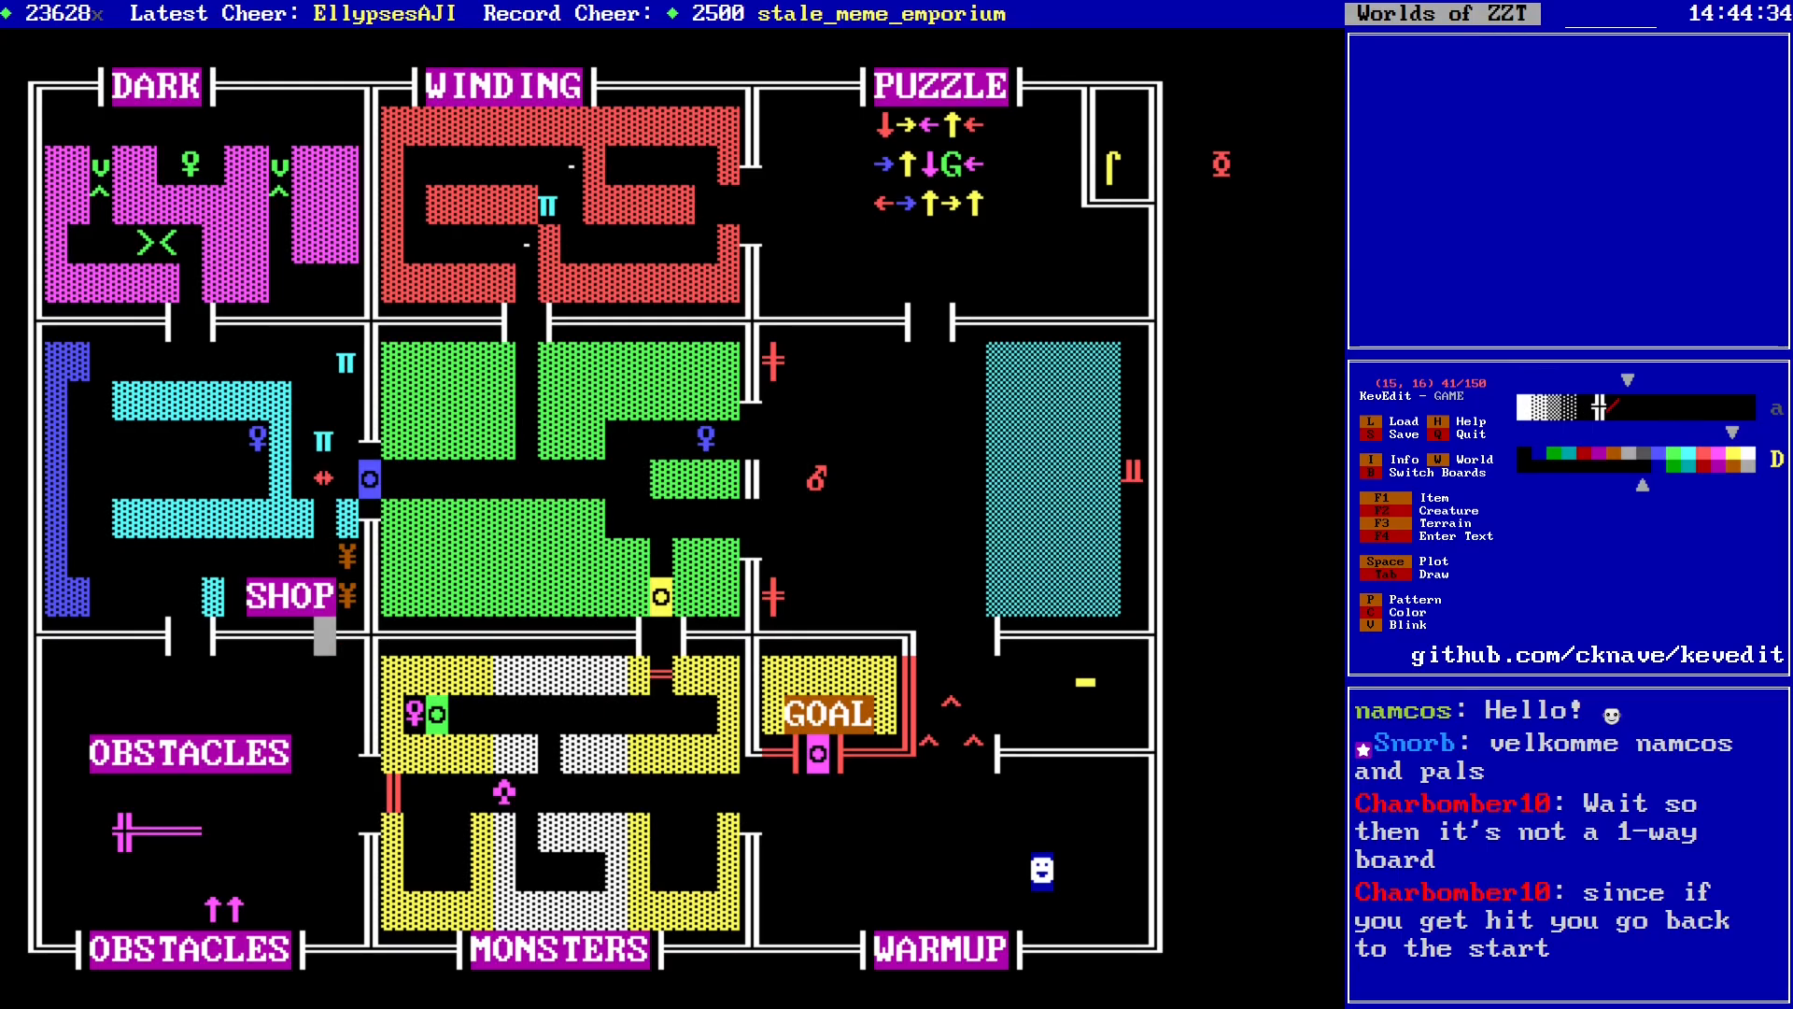
pyautogui.press('Down')
pyautogui.press('Down')
pyautogui.press('Right')
pyautogui.press('Right')
pyautogui.press('Right')
pyautogui.press('Right')
pyautogui.press('Right')
pyautogui.press('Right')
pyautogui.press('Right')
pyautogui.press('Right')
pyautogui.press('Right')
pyautogui.press('Right')
pyautogui.press('Right')
pyautogui.press('Right')
pyautogui.press('Right')
pyautogui.press('Right')
pyautogui.press('Right')
pyautogui.press('Right')
pyautogui.press('Right')
pyautogui.press('Right')
pyautogui.press('Right')
pyautogui.press('Up')
pyautogui.press('Up')
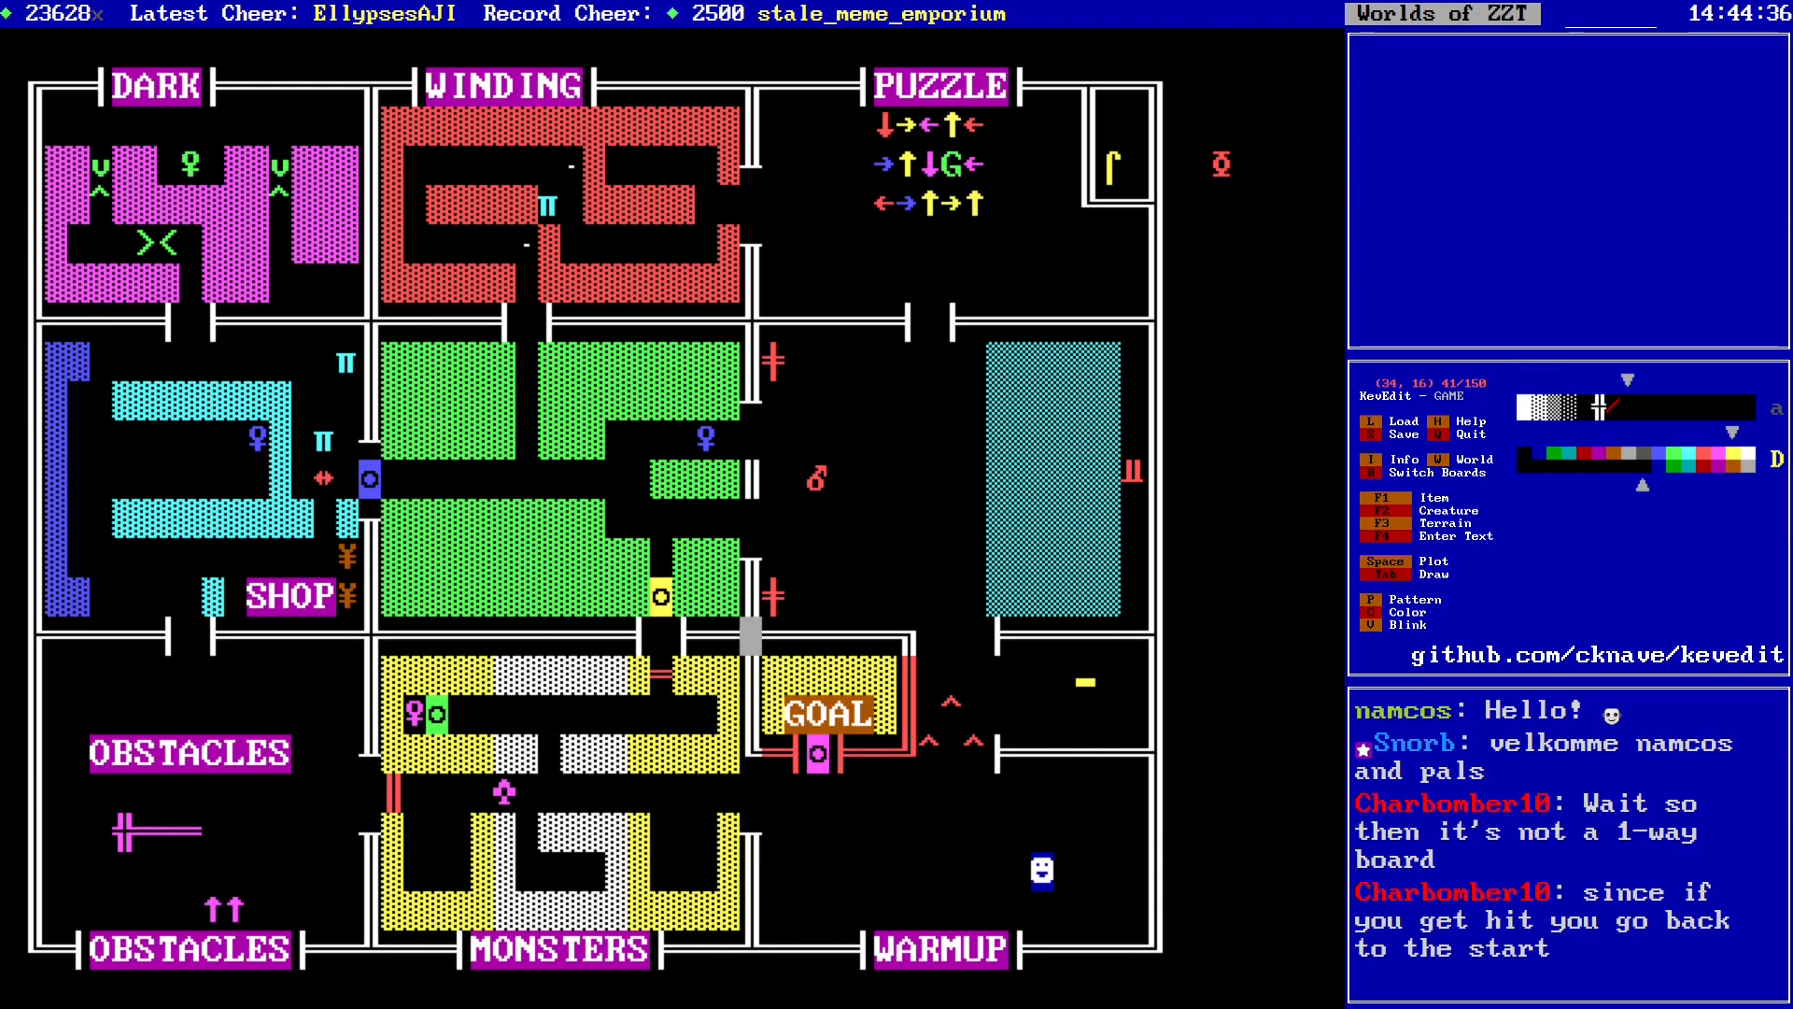
# Step: Retrace the loop from the green room through the Shop, Obstacles and Monsters rooms, checking the passage below the yellow door
pyautogui.press('Up')
pyautogui.press('Up')
pyautogui.press('Up')
pyautogui.press('Left')
pyautogui.press('Left')
pyautogui.press('Left')
pyautogui.press('Left')
pyautogui.press('Left')
pyautogui.press('Left')
pyautogui.press('Left')
pyautogui.press('Left')
pyautogui.press('Left')
pyautogui.press('Left')
pyautogui.press('Left')
pyautogui.press('Left')
pyautogui.press('Left')
pyautogui.press('Left')
pyautogui.press('Left')
pyautogui.press('Left')
pyautogui.press('Left')
pyautogui.press('Left')
pyautogui.press('Left')
pyautogui.press('Left')
pyautogui.press('Down')
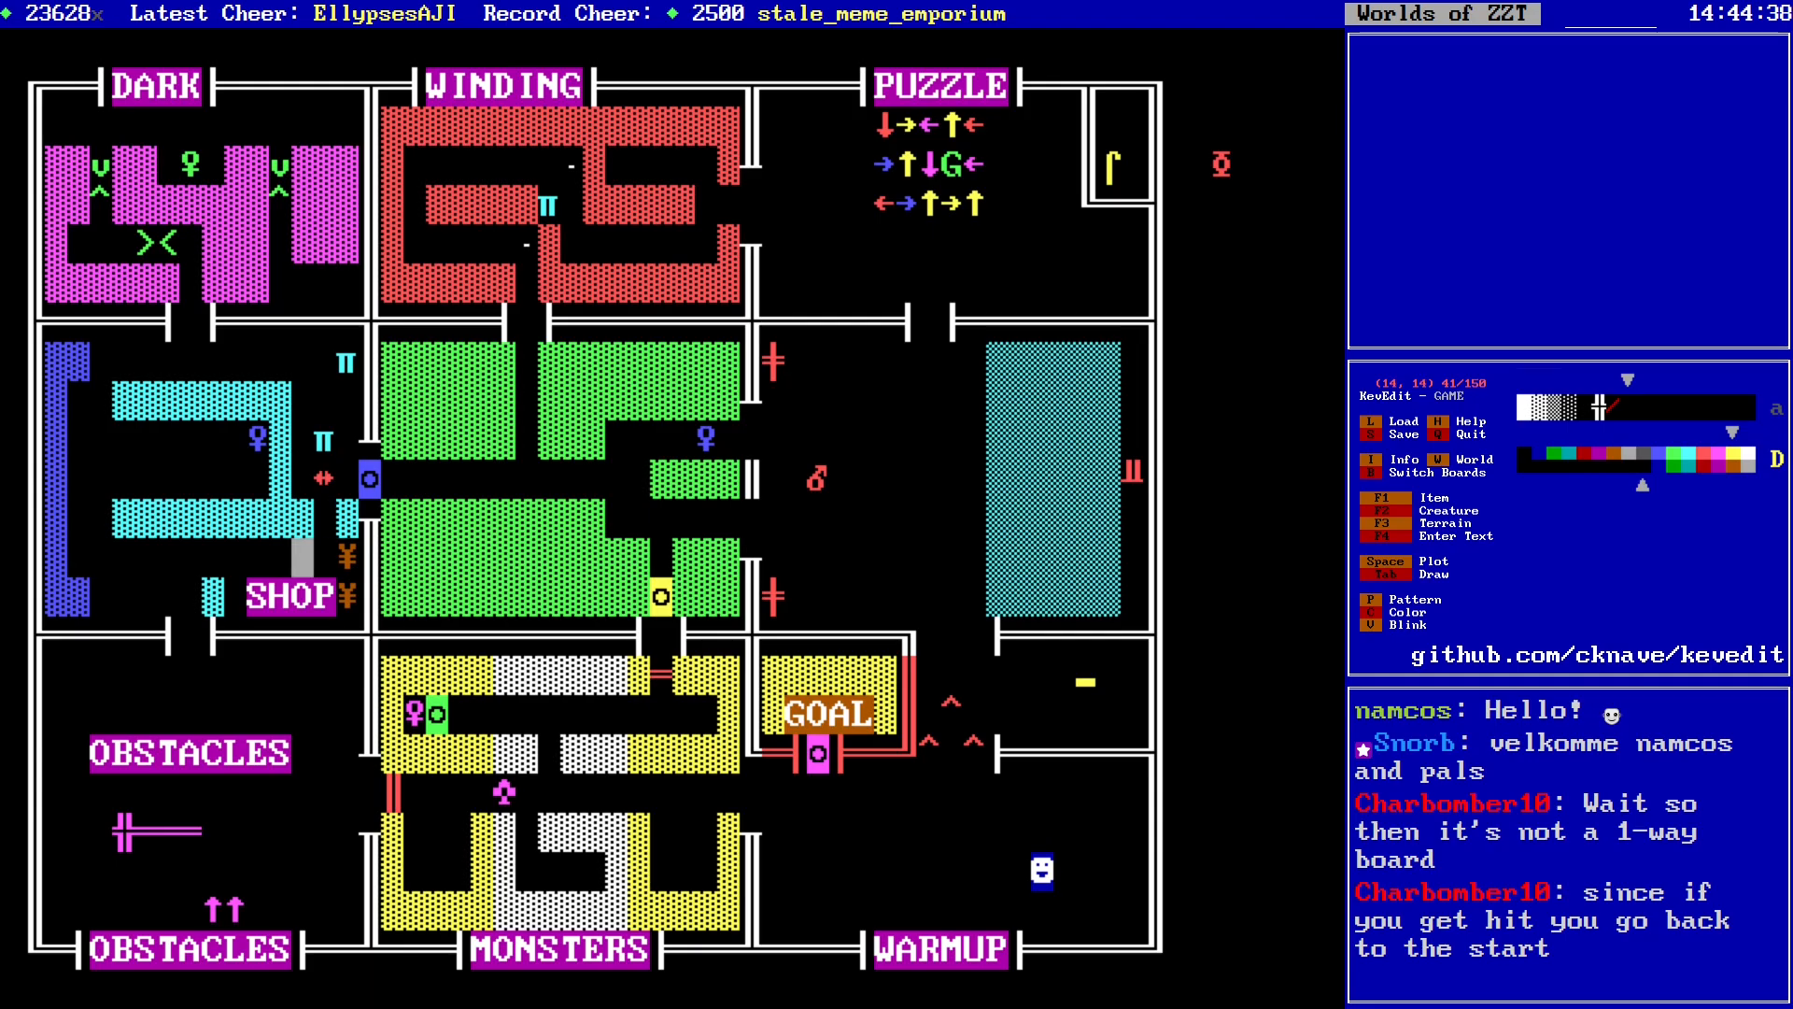
pyautogui.press('Down')
pyautogui.press('Down')
pyautogui.press('Down')
pyautogui.press('Down')
pyautogui.press('Down')
pyautogui.press('Right')
pyautogui.press('Right')
pyautogui.press('Right')
pyautogui.press('Right')
pyautogui.press('Right')
pyautogui.press('Right')
pyautogui.press('Right')
pyautogui.press('Right')
pyautogui.press('Right')
pyautogui.press('Right')
pyautogui.press('Right')
pyautogui.press('Right')
pyautogui.press('Right')
pyautogui.press('Right')
pyautogui.press('Right')
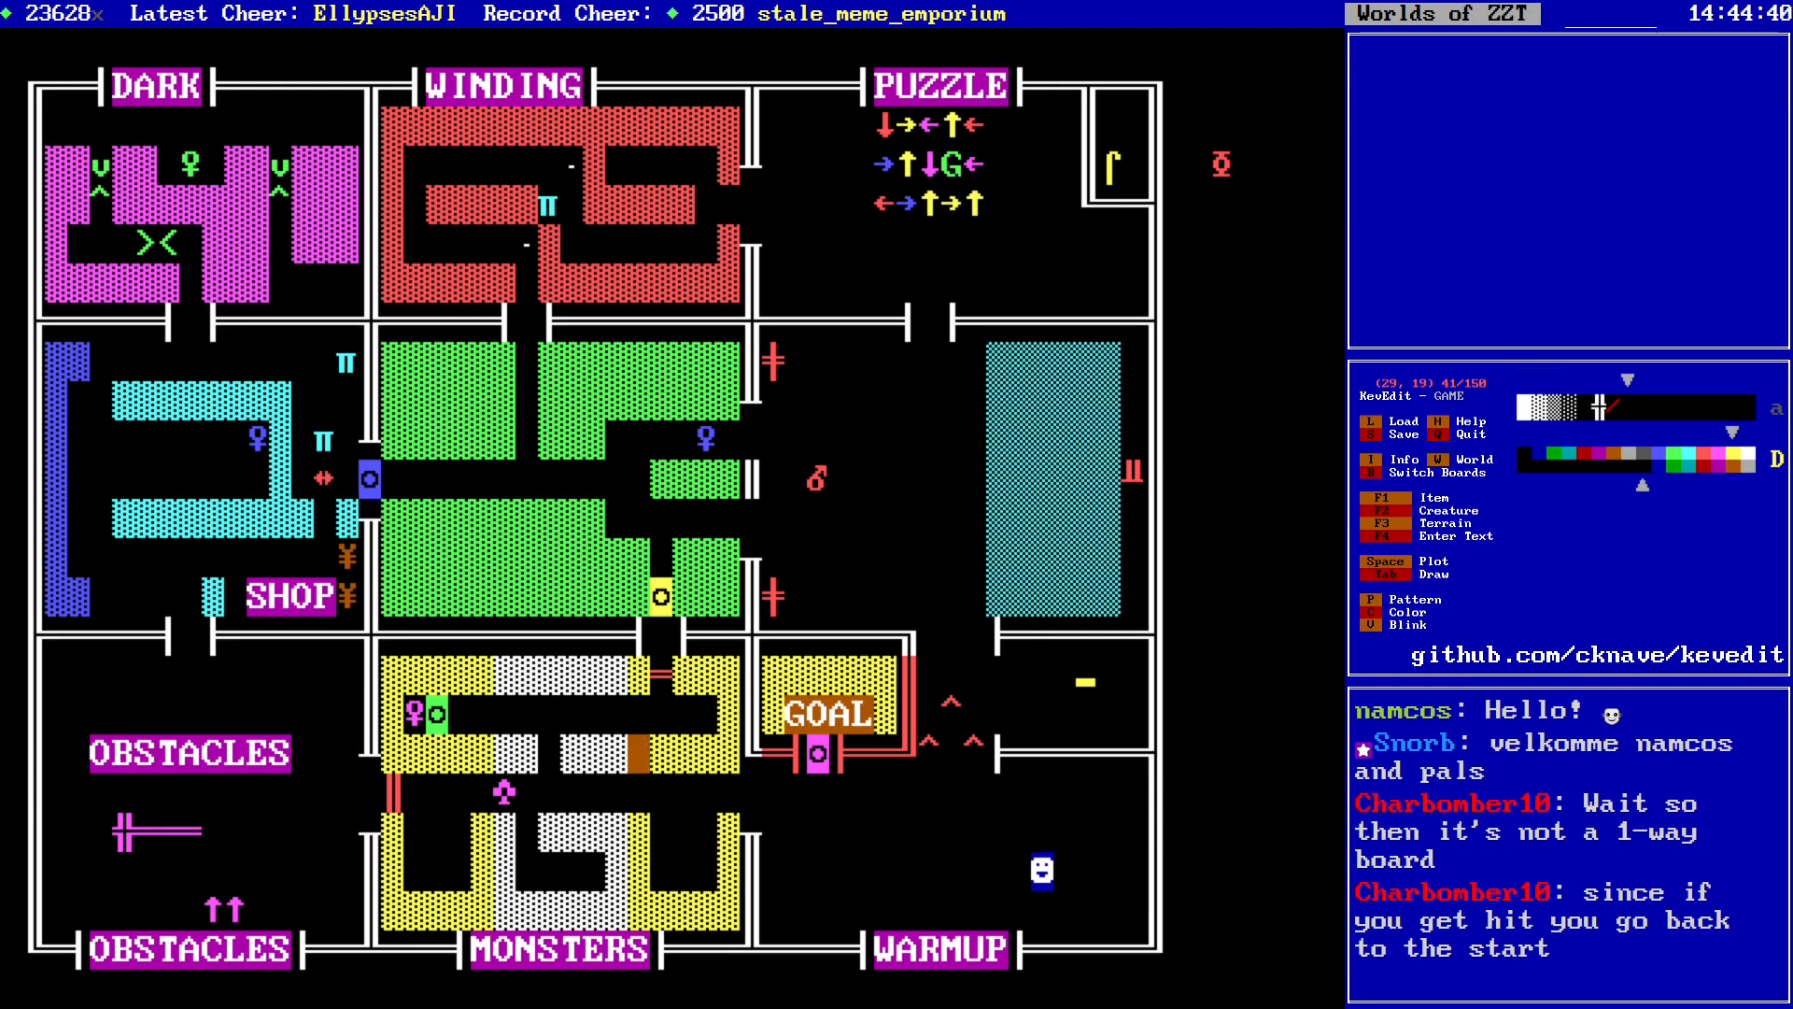
pyautogui.press('Right')
pyautogui.press('Up')
pyautogui.press('Up')
pyautogui.press('Up')
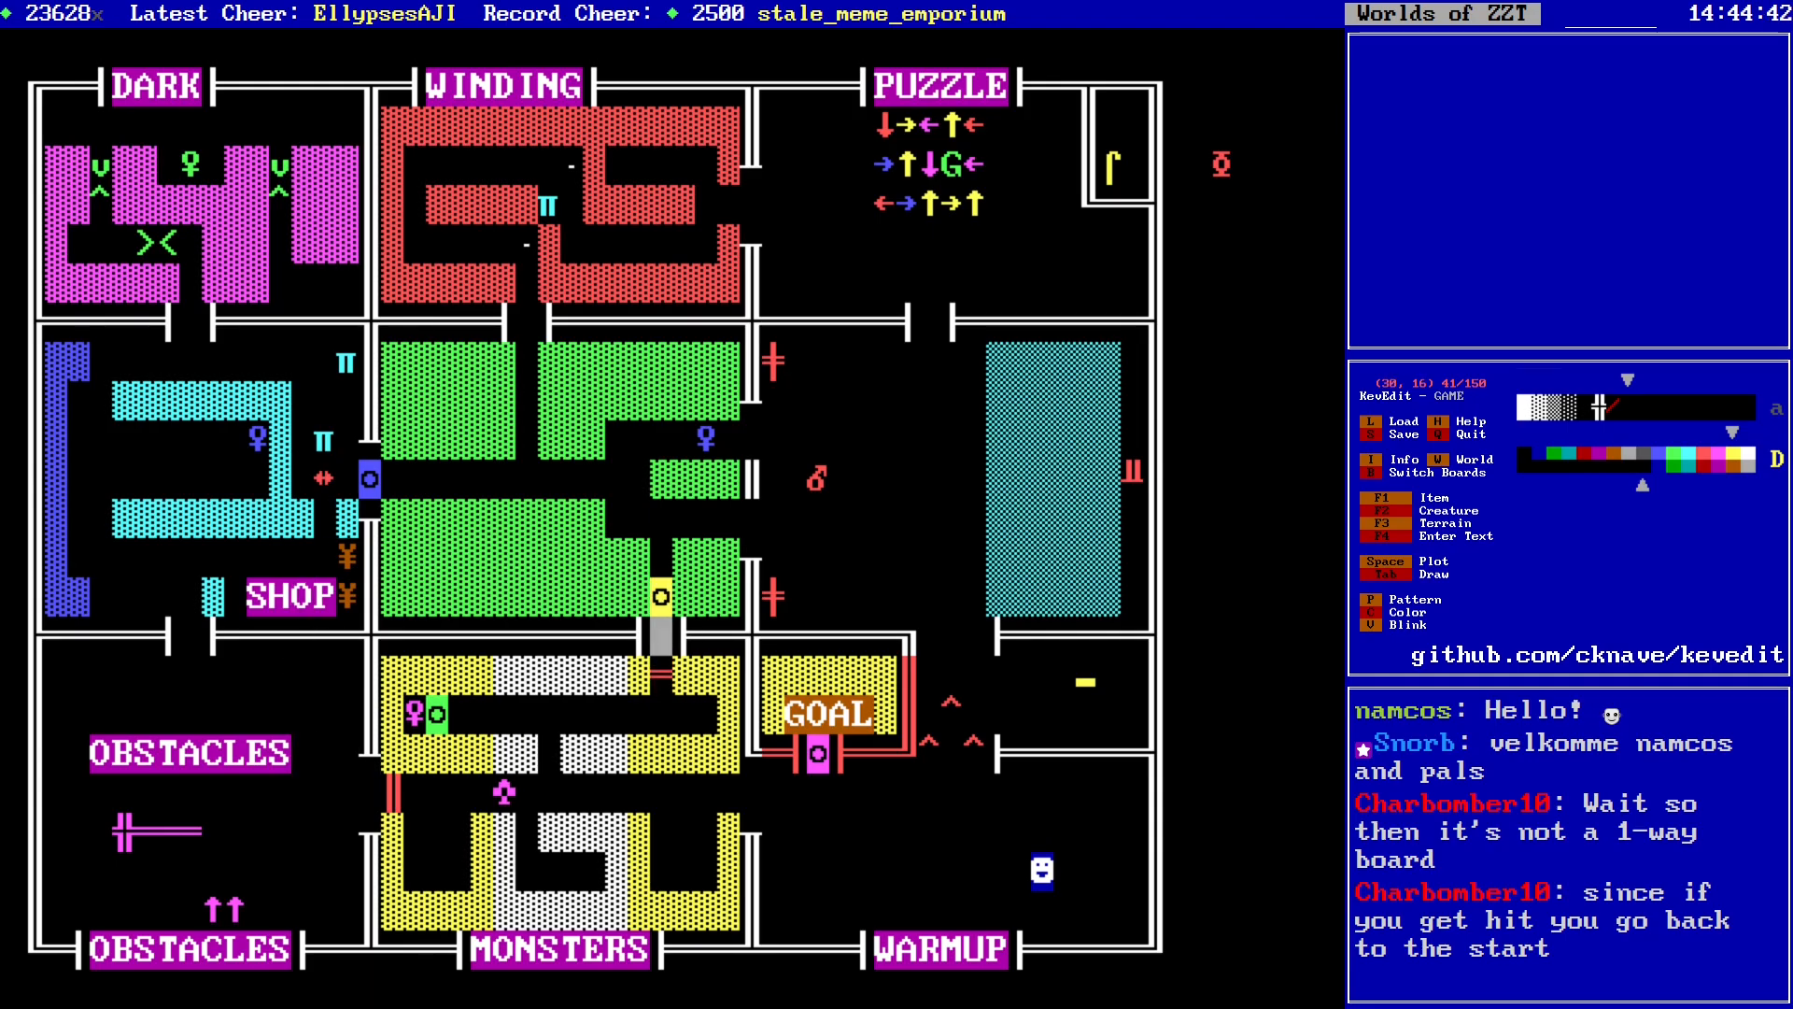
pyautogui.press('Down')
pyautogui.press('Down')
pyautogui.press('Down')
pyautogui.press('Down')
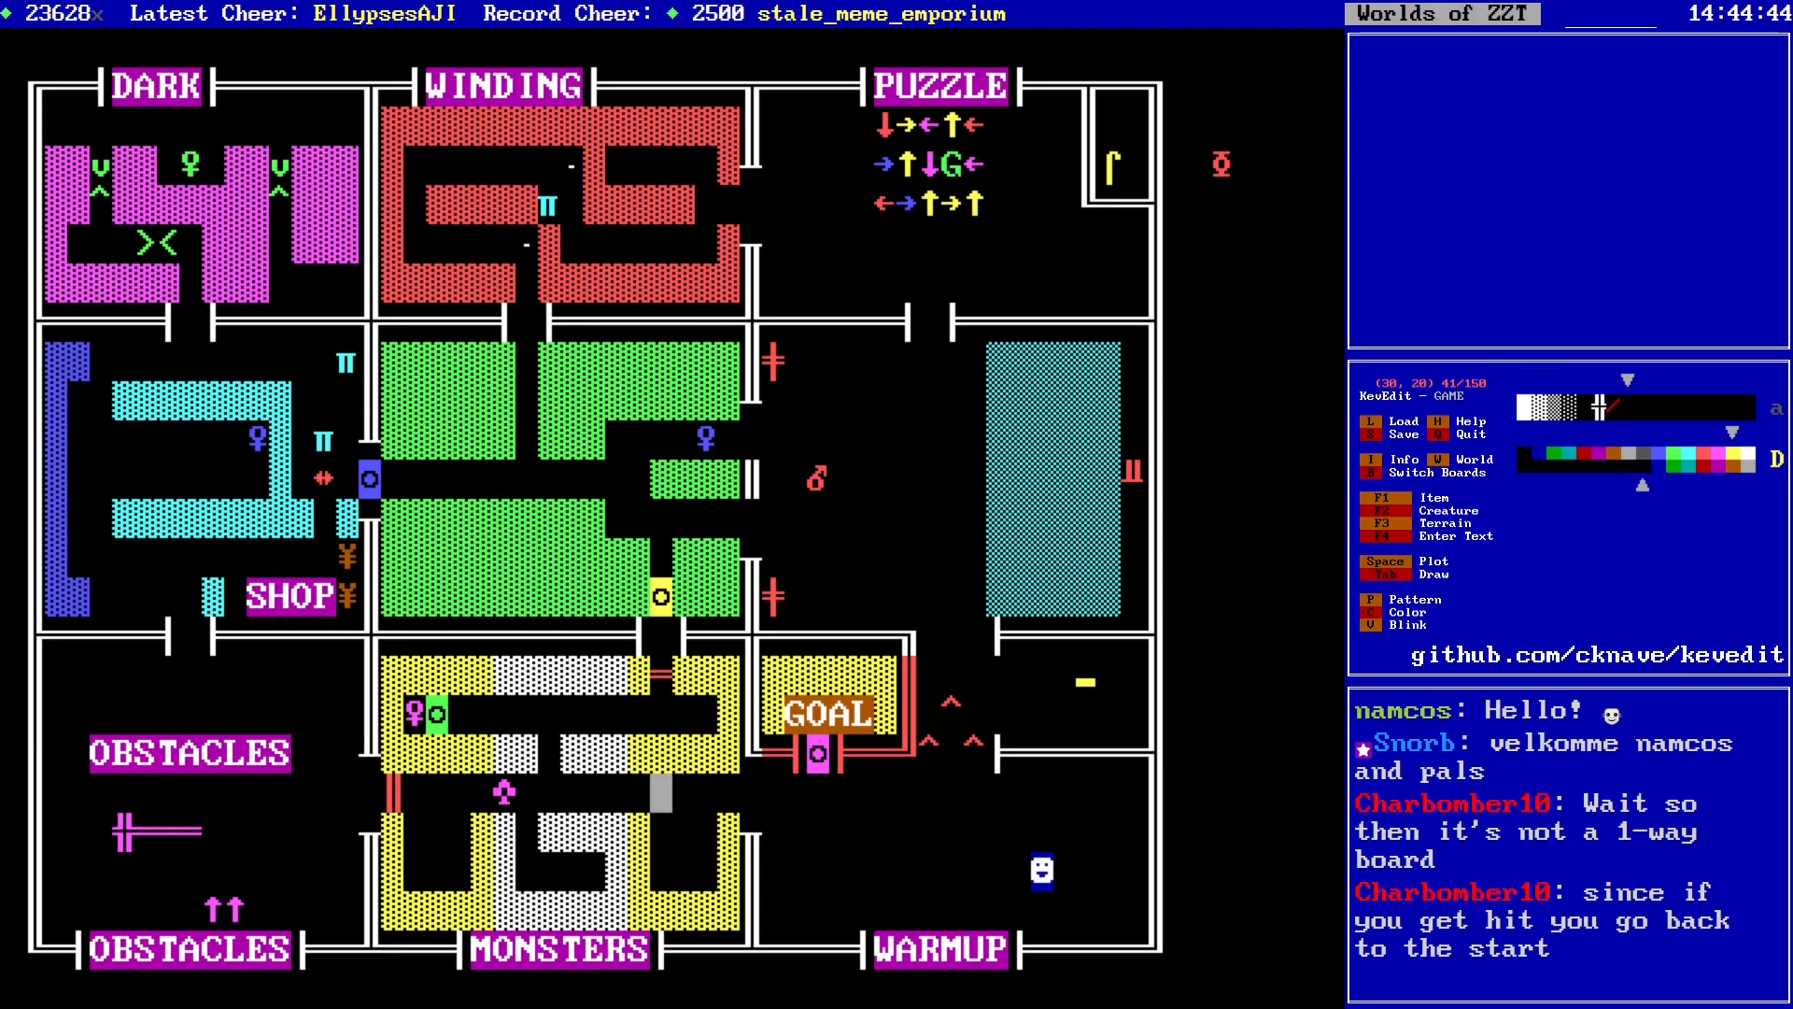
# Step: Switch forward through the boards to the partly built one with yellow hills, gems and the cyan room
pyautogui.press('pagedown')
pyautogui.press('pagedown')
pyautogui.press('pagedown')
pyautogui.press('pagedown')
pyautogui.press('pagedown')
pyautogui.press('pagedown')
pyautogui.press('pagedown')
pyautogui.press('pagedown')
pyautogui.press('pagedown')
pyautogui.press('pagedown')
pyautogui.press('pagedown')
pyautogui.press('pagedown')
pyautogui.press('pagedown')
pyautogui.press('pagedown')
pyautogui.press('pagedown')
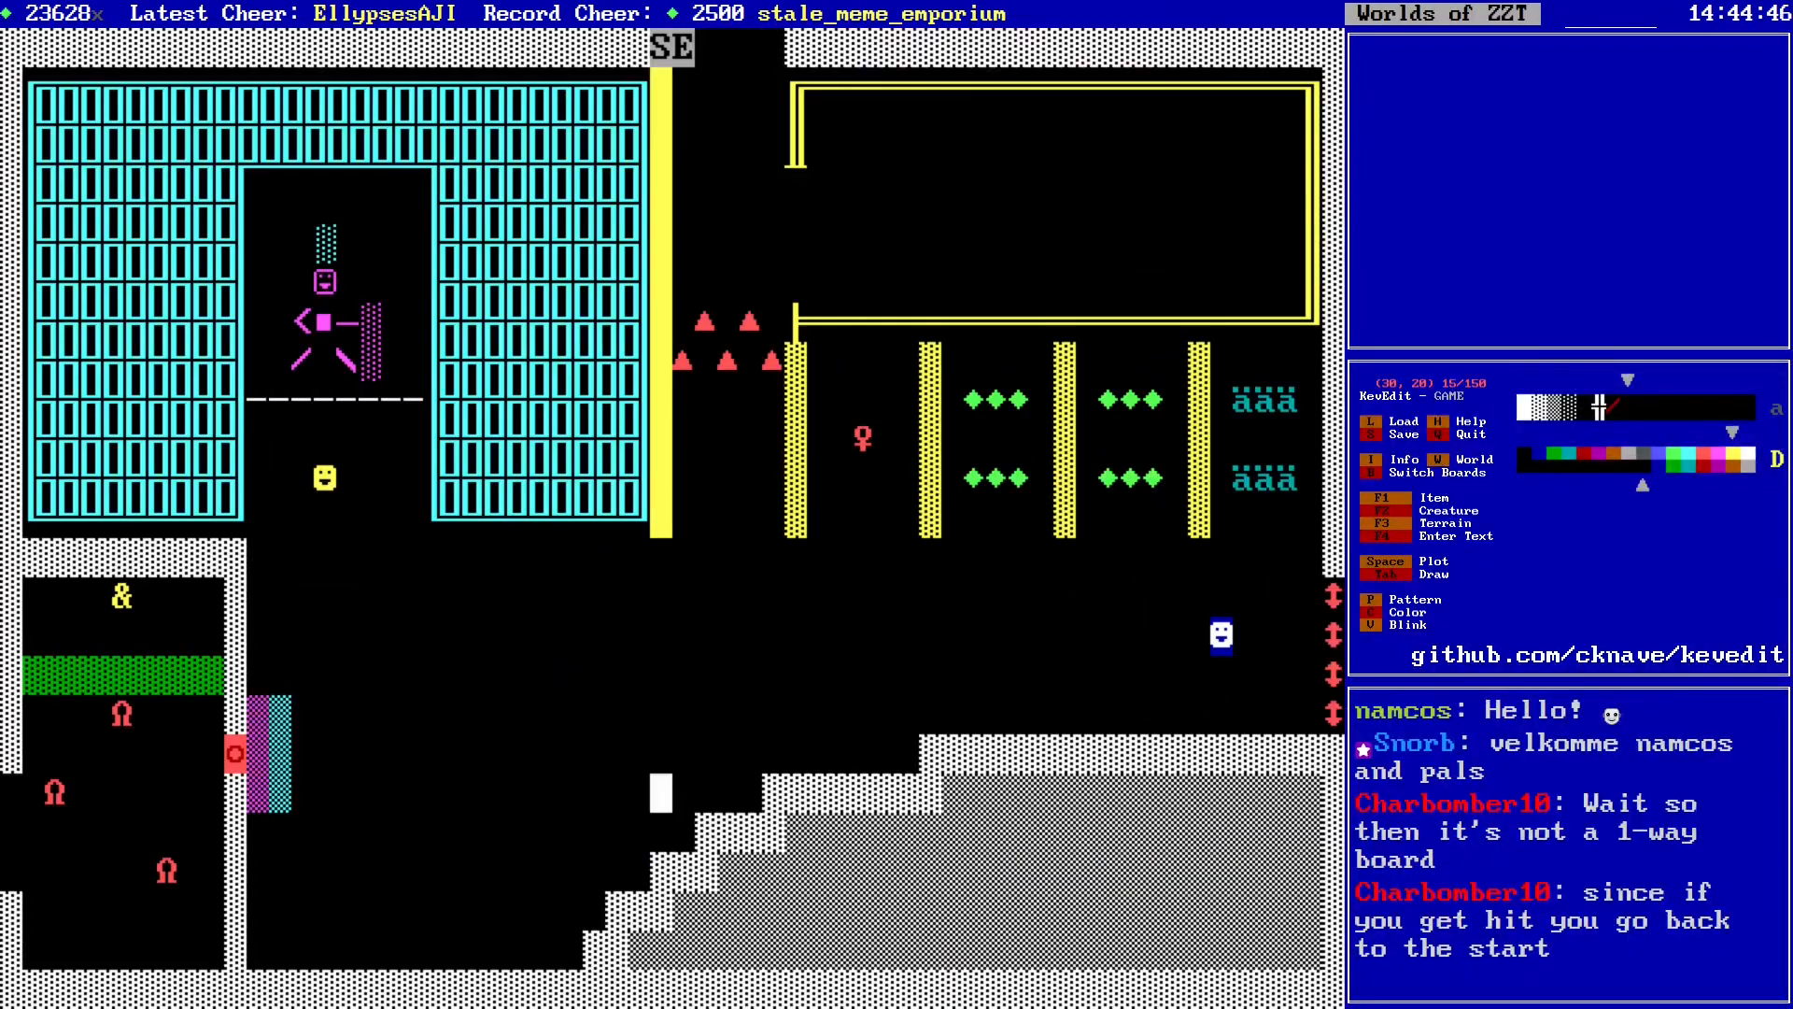
pyautogui.press('pagedown')
# Step: Examine the blue-walled passage at the board's east edge, around the player and the white key beside it
pyautogui.press('Right')
pyautogui.press('Right')
pyautogui.press('Right')
pyautogui.press('Right')
pyautogui.press('Right')
pyautogui.press('Right')
pyautogui.press('Right')
pyautogui.press('Right')
pyautogui.press('Right')
pyautogui.press('Right')
pyautogui.press('Right')
pyautogui.press('Right')
pyautogui.press('Right')
pyautogui.press('Right')
pyautogui.press('Right')
pyautogui.press('Right')
pyautogui.press('Right')
pyautogui.press('Right')
pyautogui.press('Right')
pyautogui.press('Right')
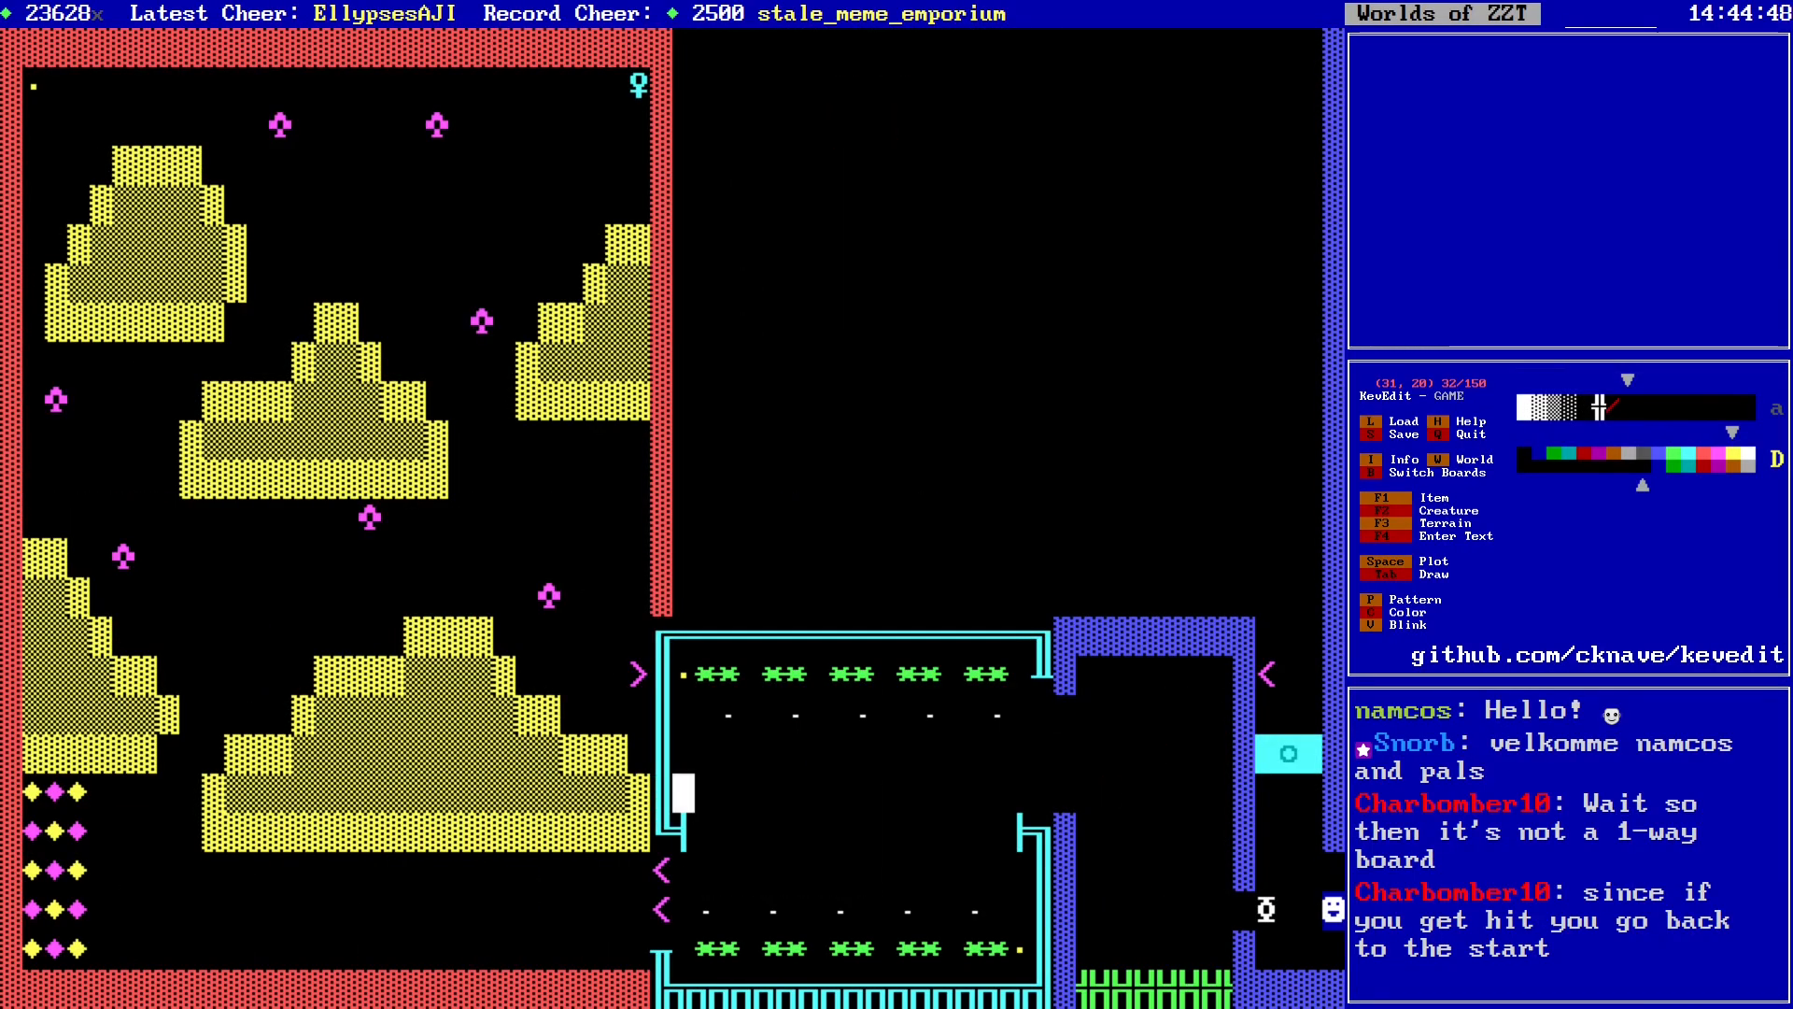
pyautogui.press('Right')
pyautogui.press('Right')
pyautogui.press('Right')
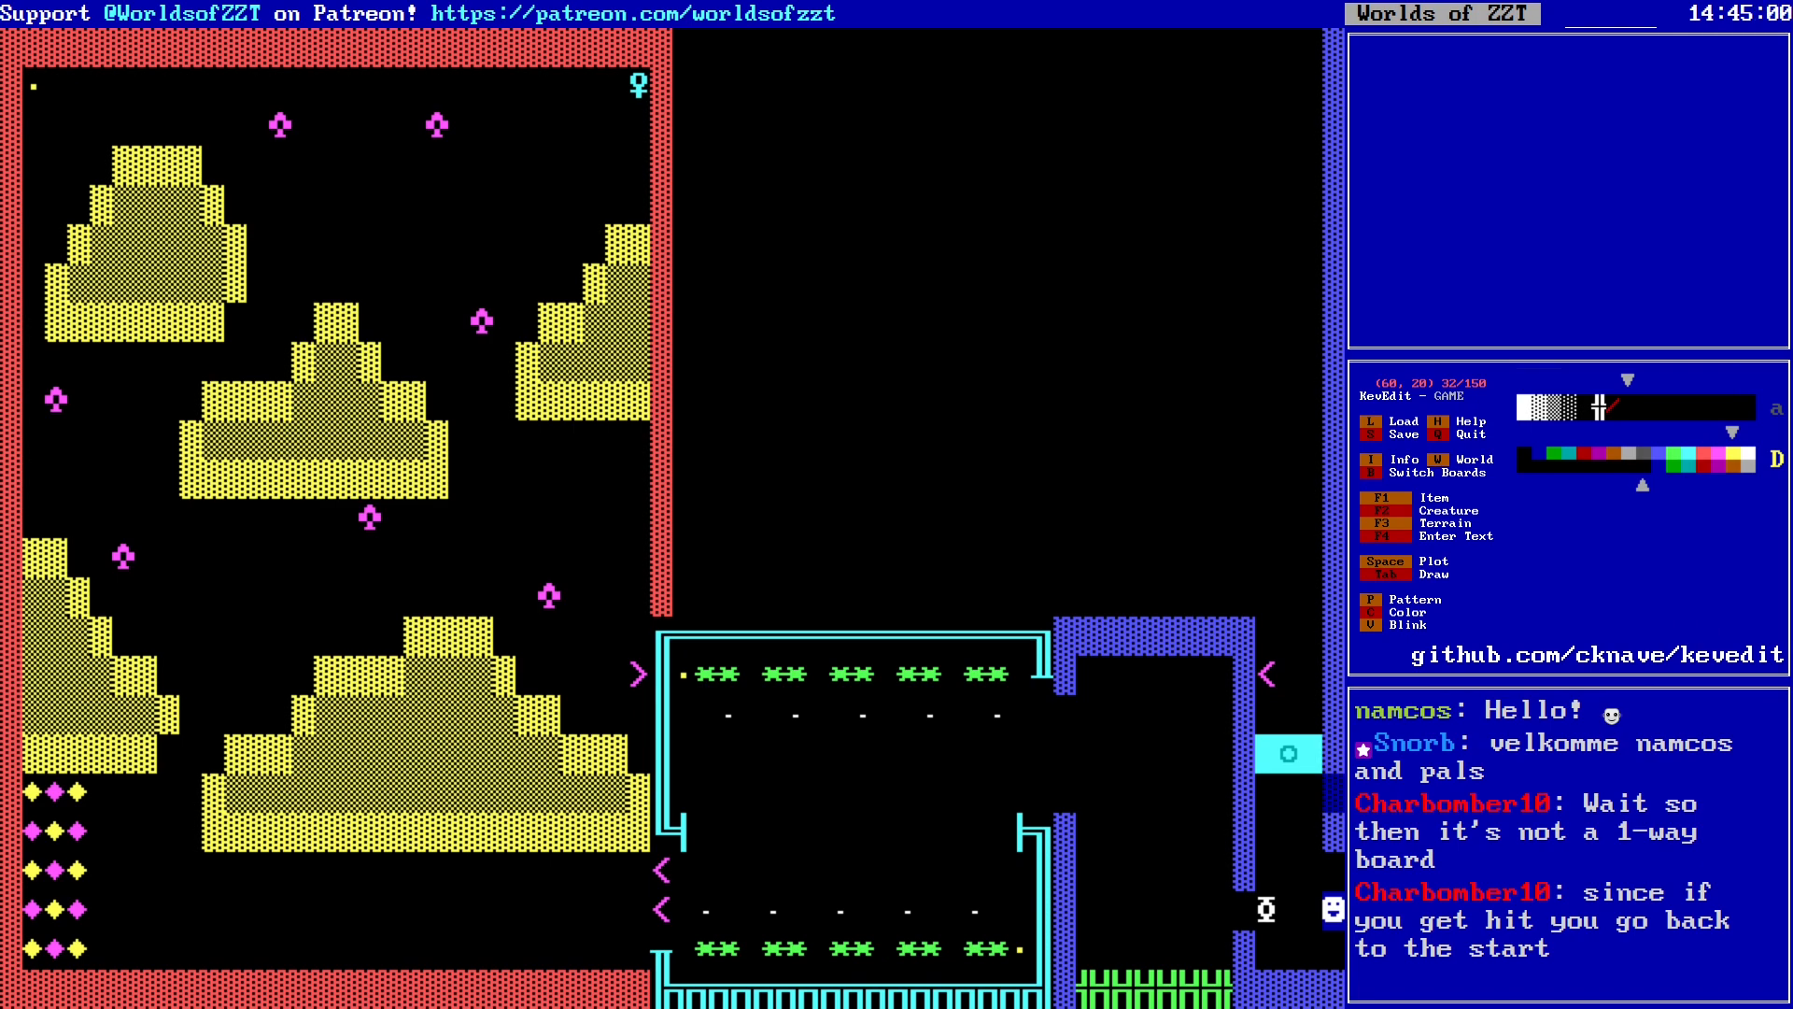
pyautogui.press('Down')
pyautogui.press('Down')
pyautogui.press('Down')
pyautogui.press('Down')
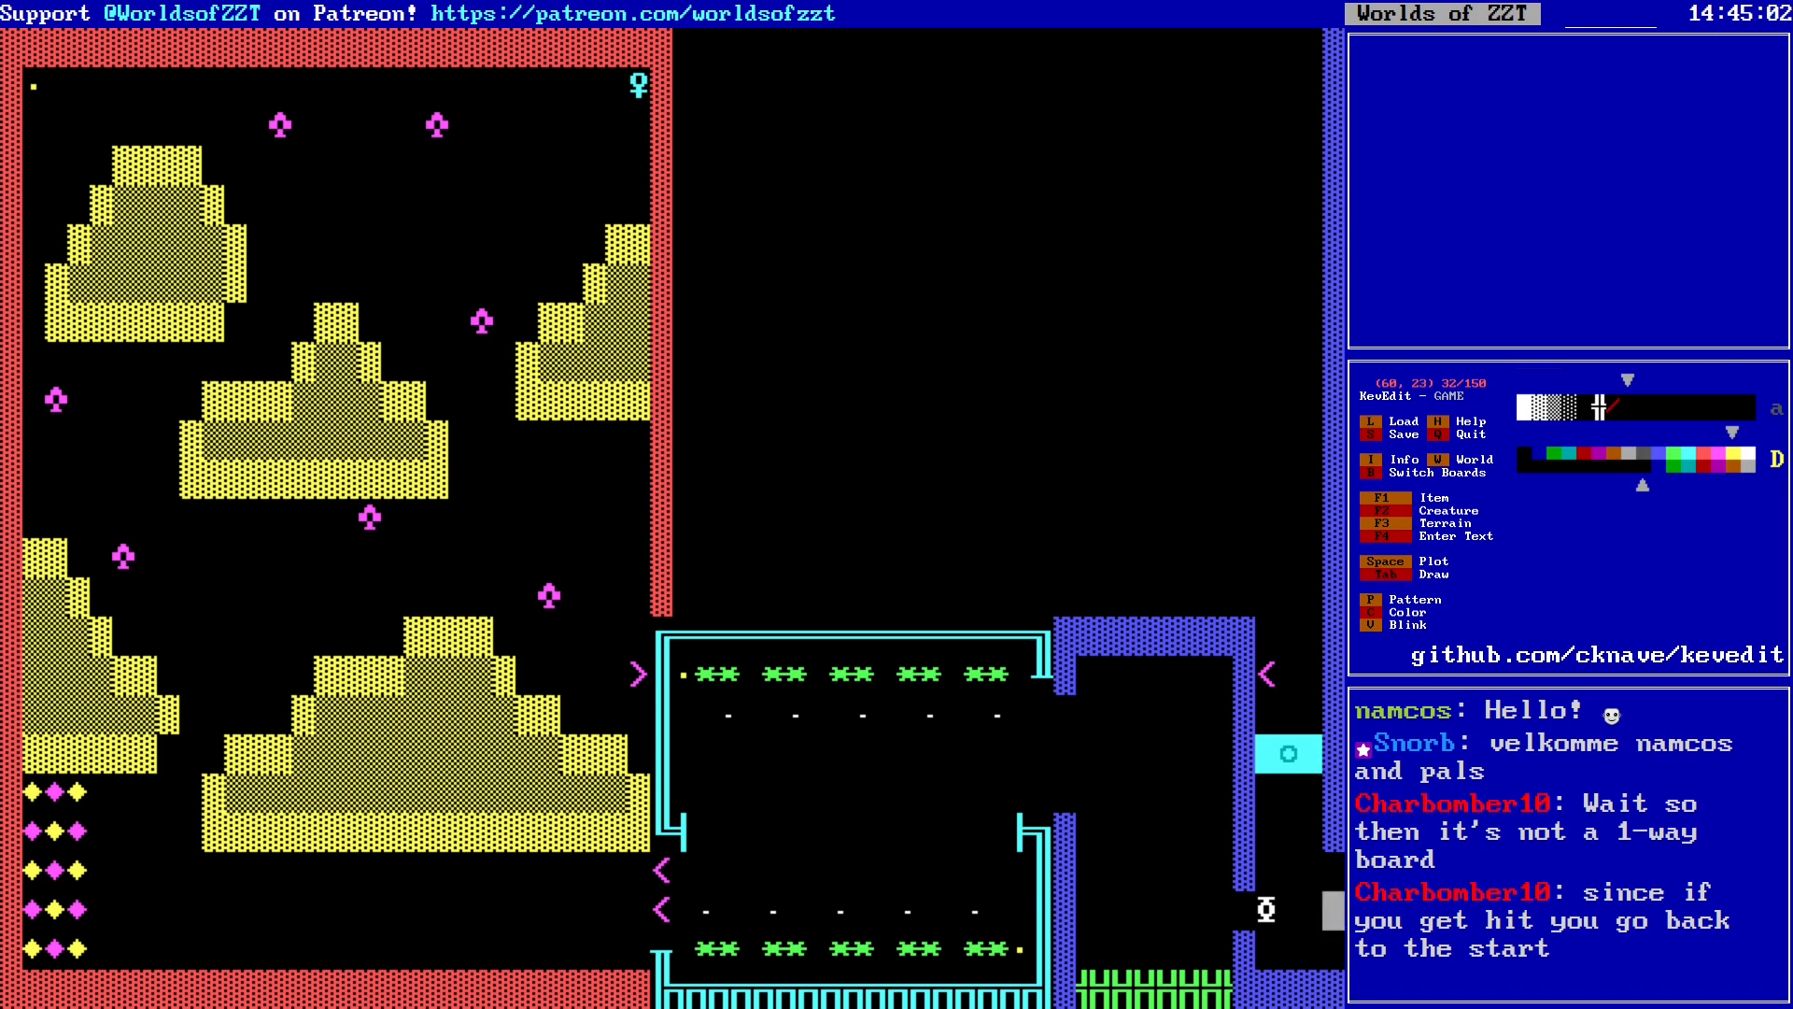
pyautogui.press('Left')
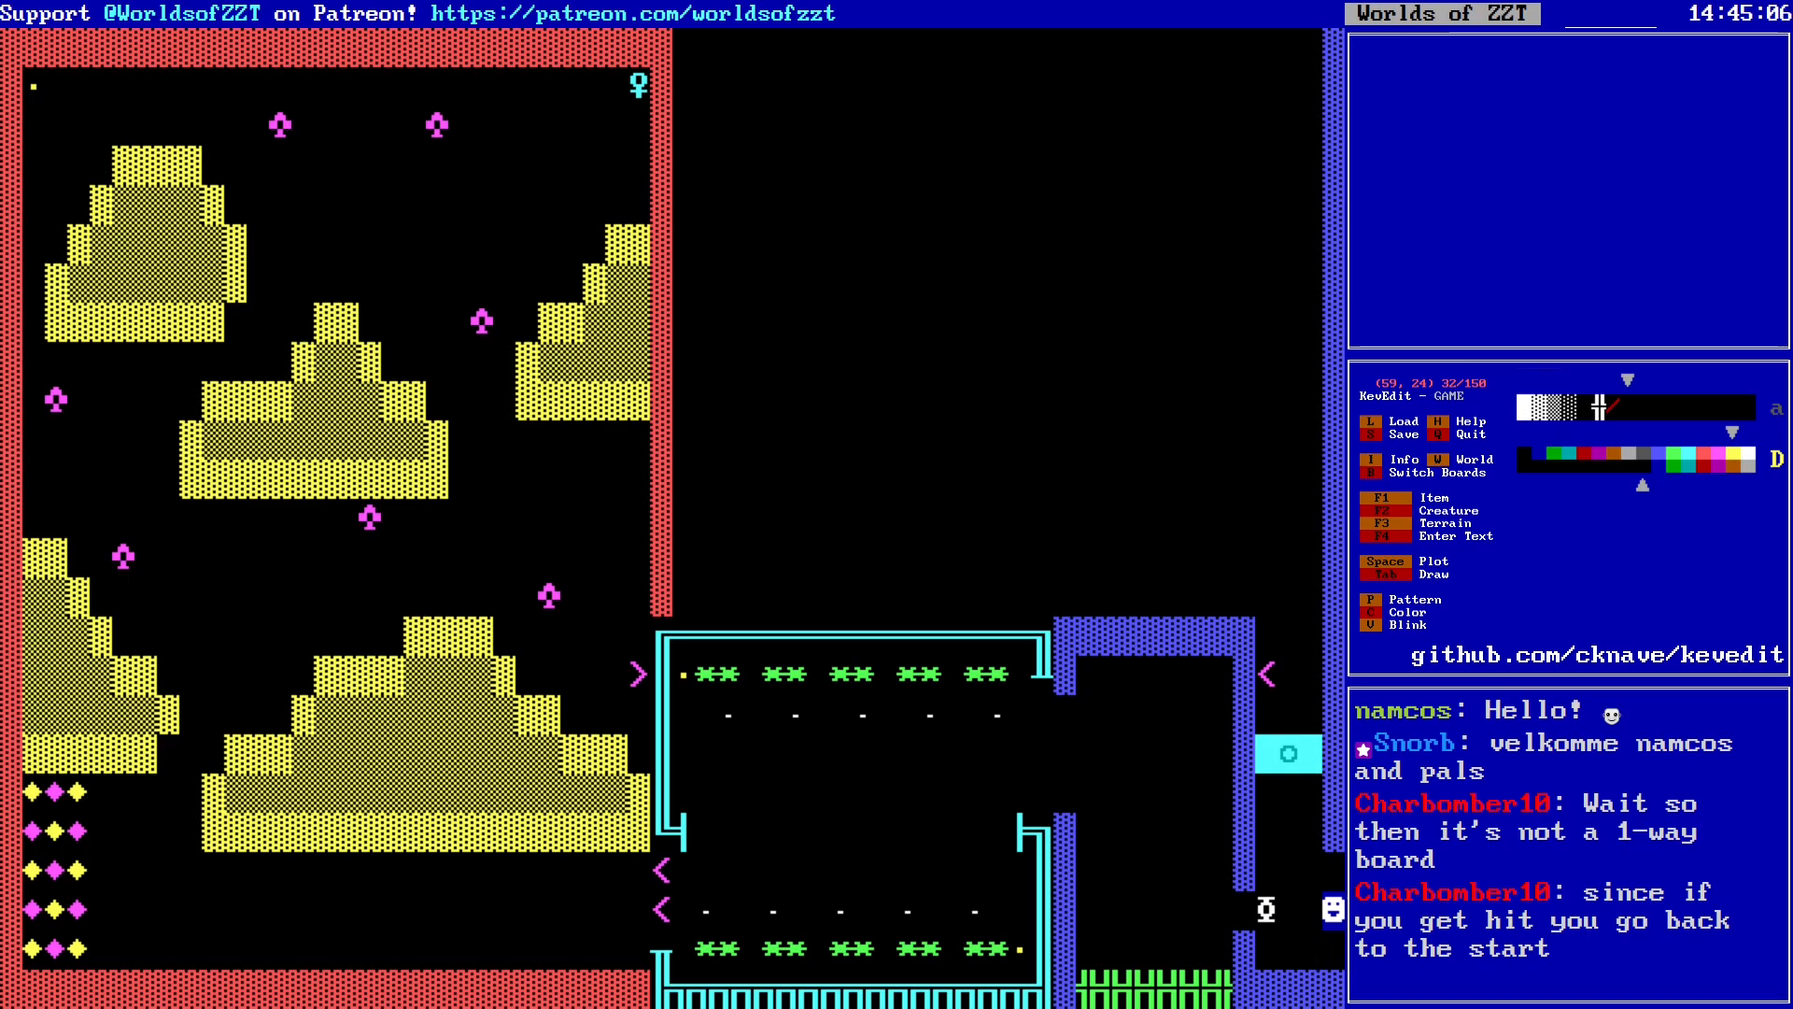
# Step: Trace the route north from the player past the cyan door and west into the empty northeast area
pyautogui.press('Up')
pyautogui.press('Up')
pyautogui.press('Up')
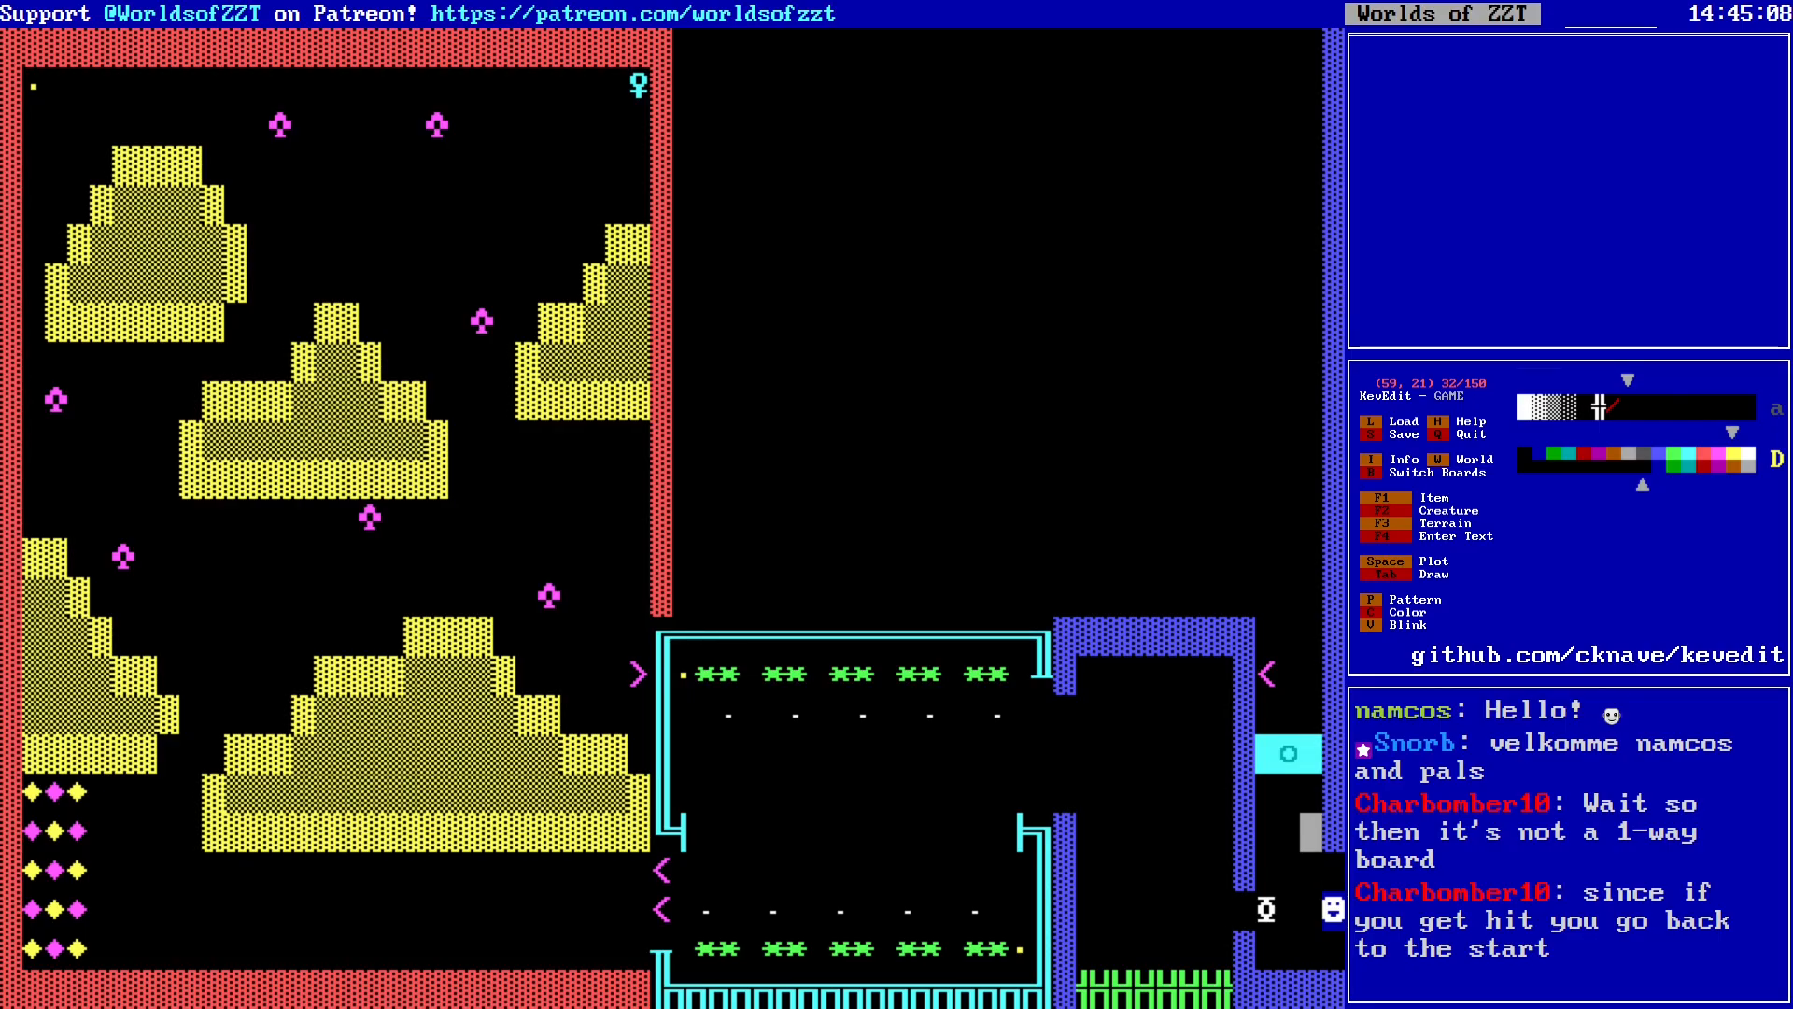
pyautogui.press('Up')
pyautogui.press('Up')
pyautogui.press('Up')
pyautogui.press('Up')
pyautogui.press('Up')
pyautogui.press('Up')
pyautogui.press('Up')
pyautogui.press('Up')
pyautogui.press('Left')
pyautogui.press('Left')
pyautogui.press('Left')
pyautogui.press('Left')
pyautogui.press('Left')
pyautogui.press('Left')
pyautogui.press('Left')
pyautogui.press('Left')
pyautogui.press('Left')
pyautogui.press('Left')
pyautogui.press('Left')
pyautogui.press('Left')
pyautogui.press('Left')
pyautogui.press('Left')
pyautogui.press('Left')
pyautogui.press('Left')
pyautogui.press('Left')
pyautogui.press('Left')
pyautogui.press('Left')
pyautogui.press('Left')
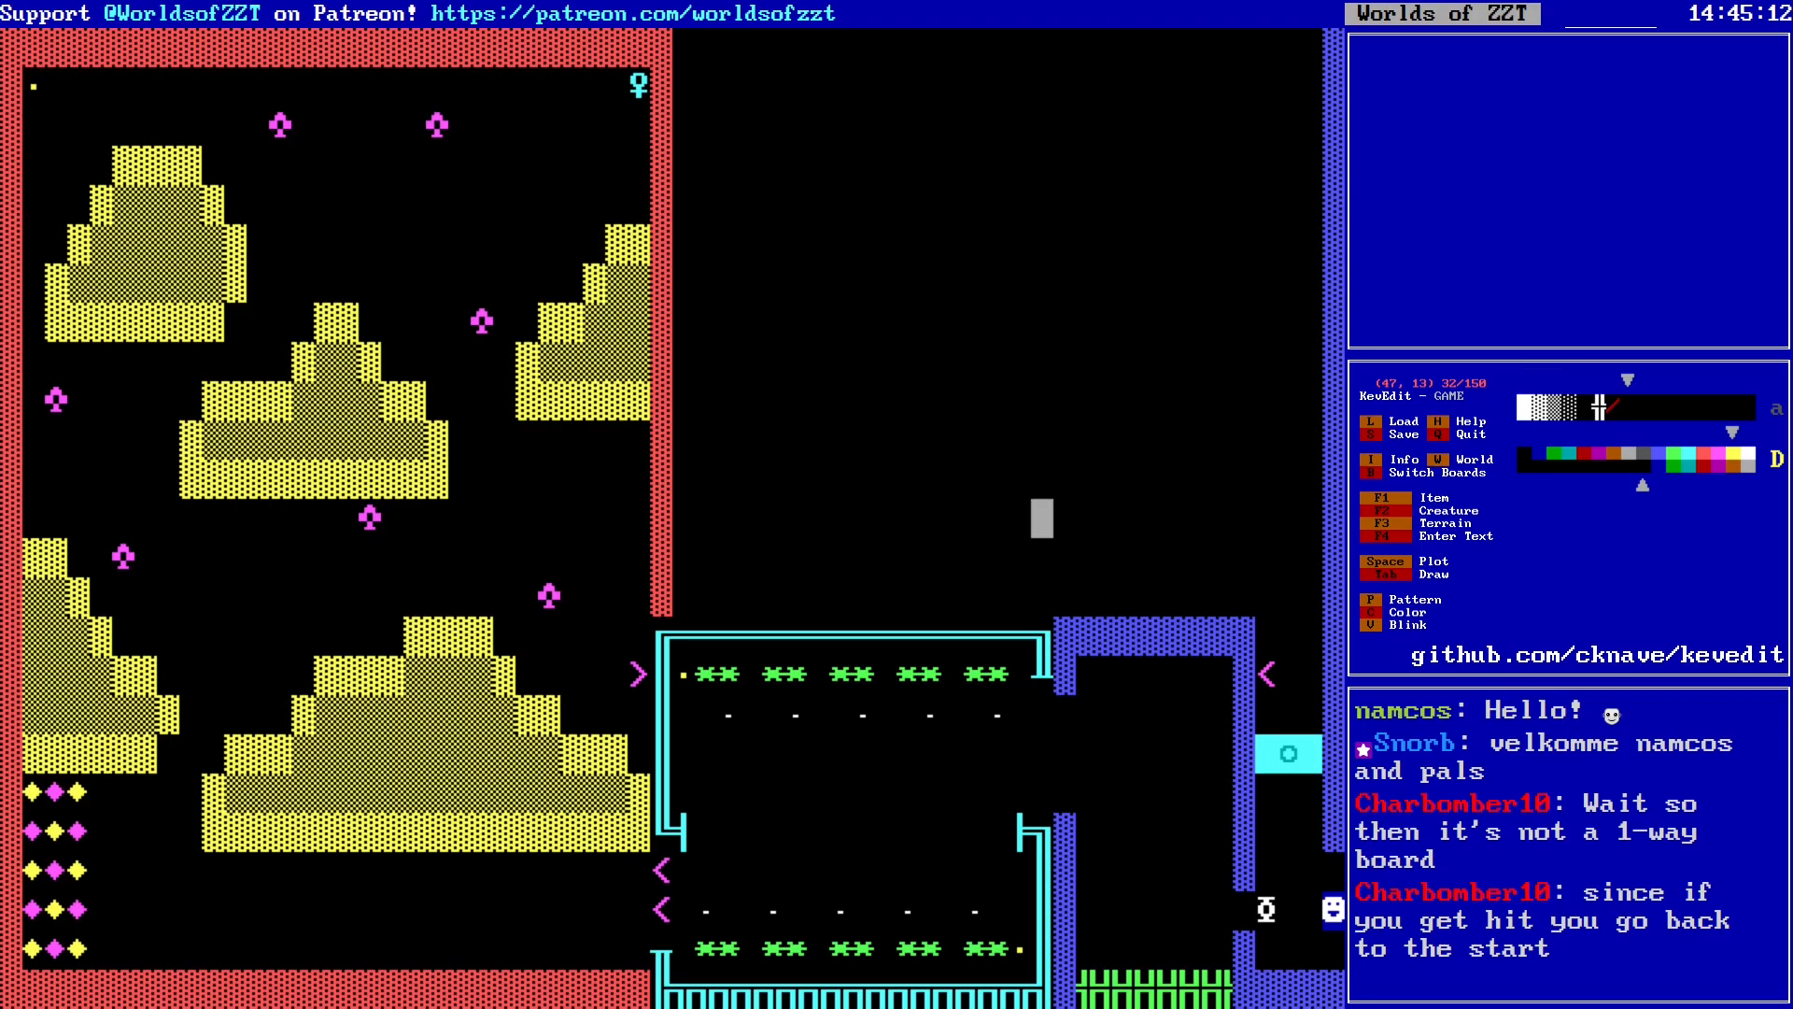
# Step: Survey the yellow hill area westward from the empty area, up to the northwest hill
pyautogui.press('Left')
pyautogui.press('Left')
pyautogui.press('Left')
pyautogui.press('Left')
pyautogui.press('Left')
pyautogui.press('Left')
pyautogui.press('Left')
pyautogui.press('Left')
pyautogui.press('Left')
pyautogui.press('Left')
pyautogui.press('Left')
pyautogui.press('Left')
pyautogui.press('Left')
pyautogui.press('Left')
pyautogui.press('Left')
pyautogui.press('Left')
pyautogui.press('Left')
pyautogui.press('Left')
pyautogui.press('Left')
pyautogui.press('Left')
pyautogui.press('Up')
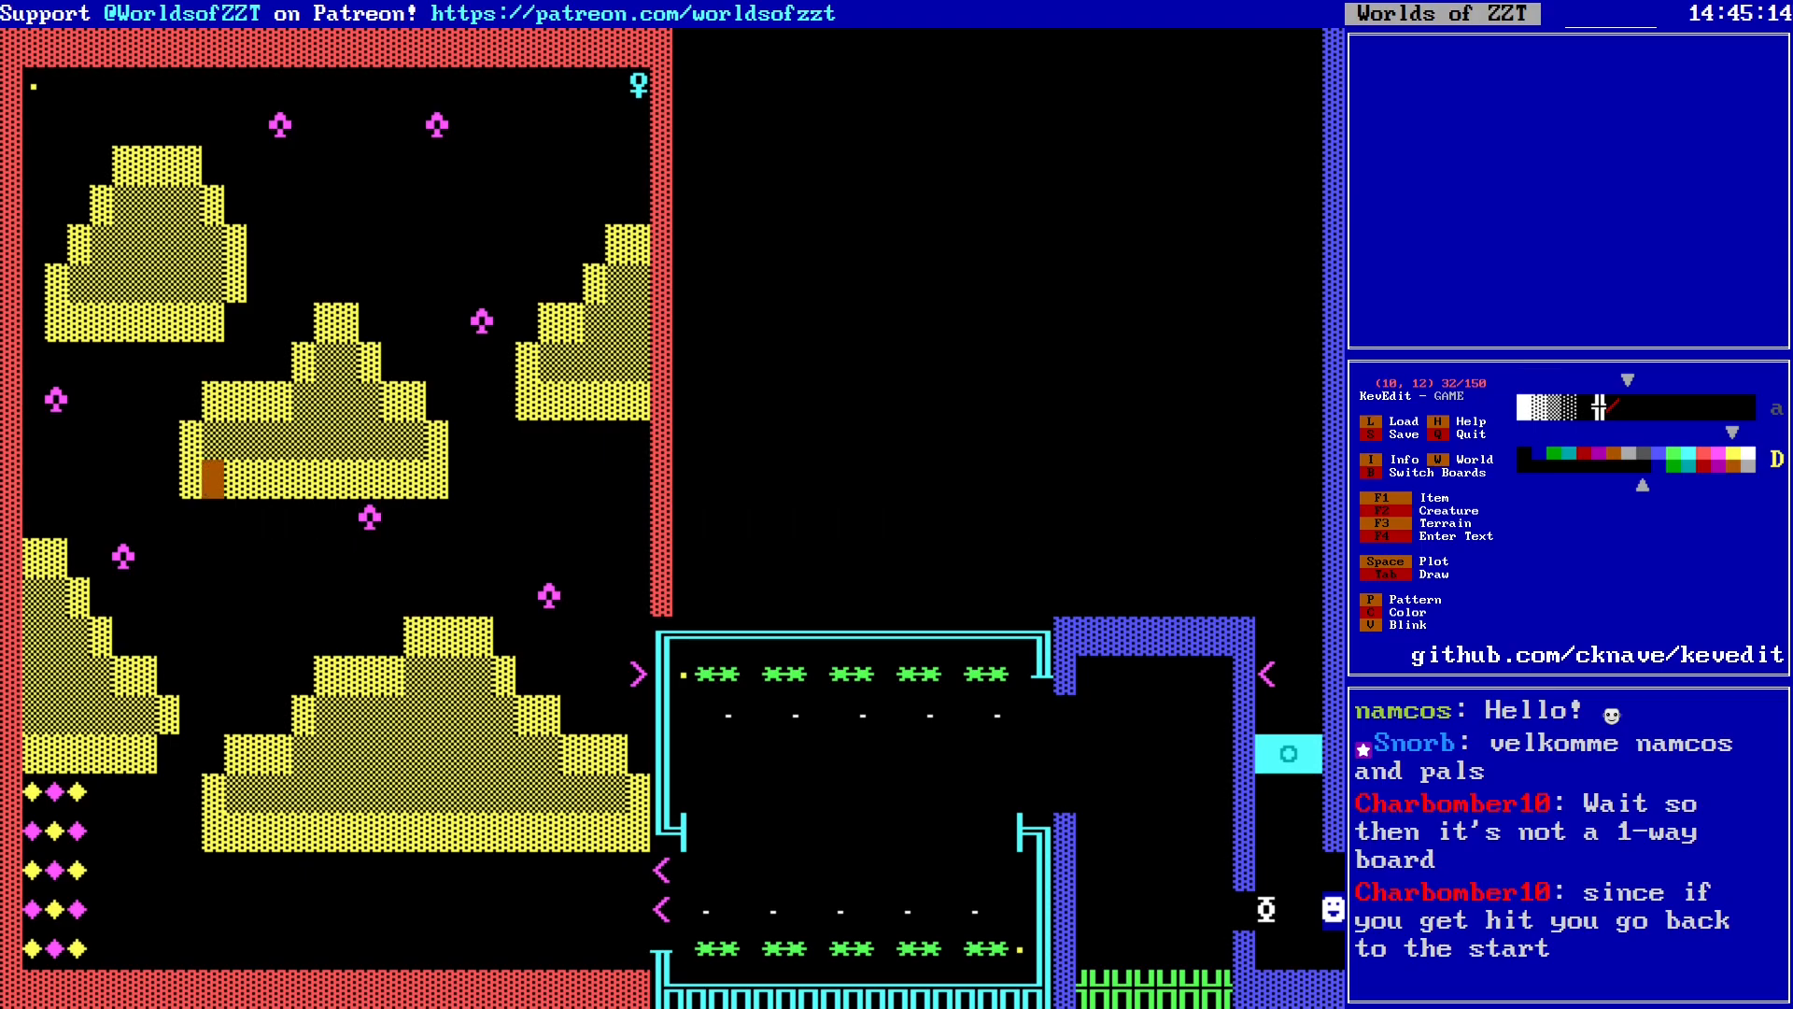
pyautogui.press('Up')
pyautogui.press('Up')
pyautogui.press('Up')
pyautogui.press('Up')
pyautogui.press('Up')
pyautogui.press('Up')
pyautogui.press('Up')
pyautogui.press('Up')
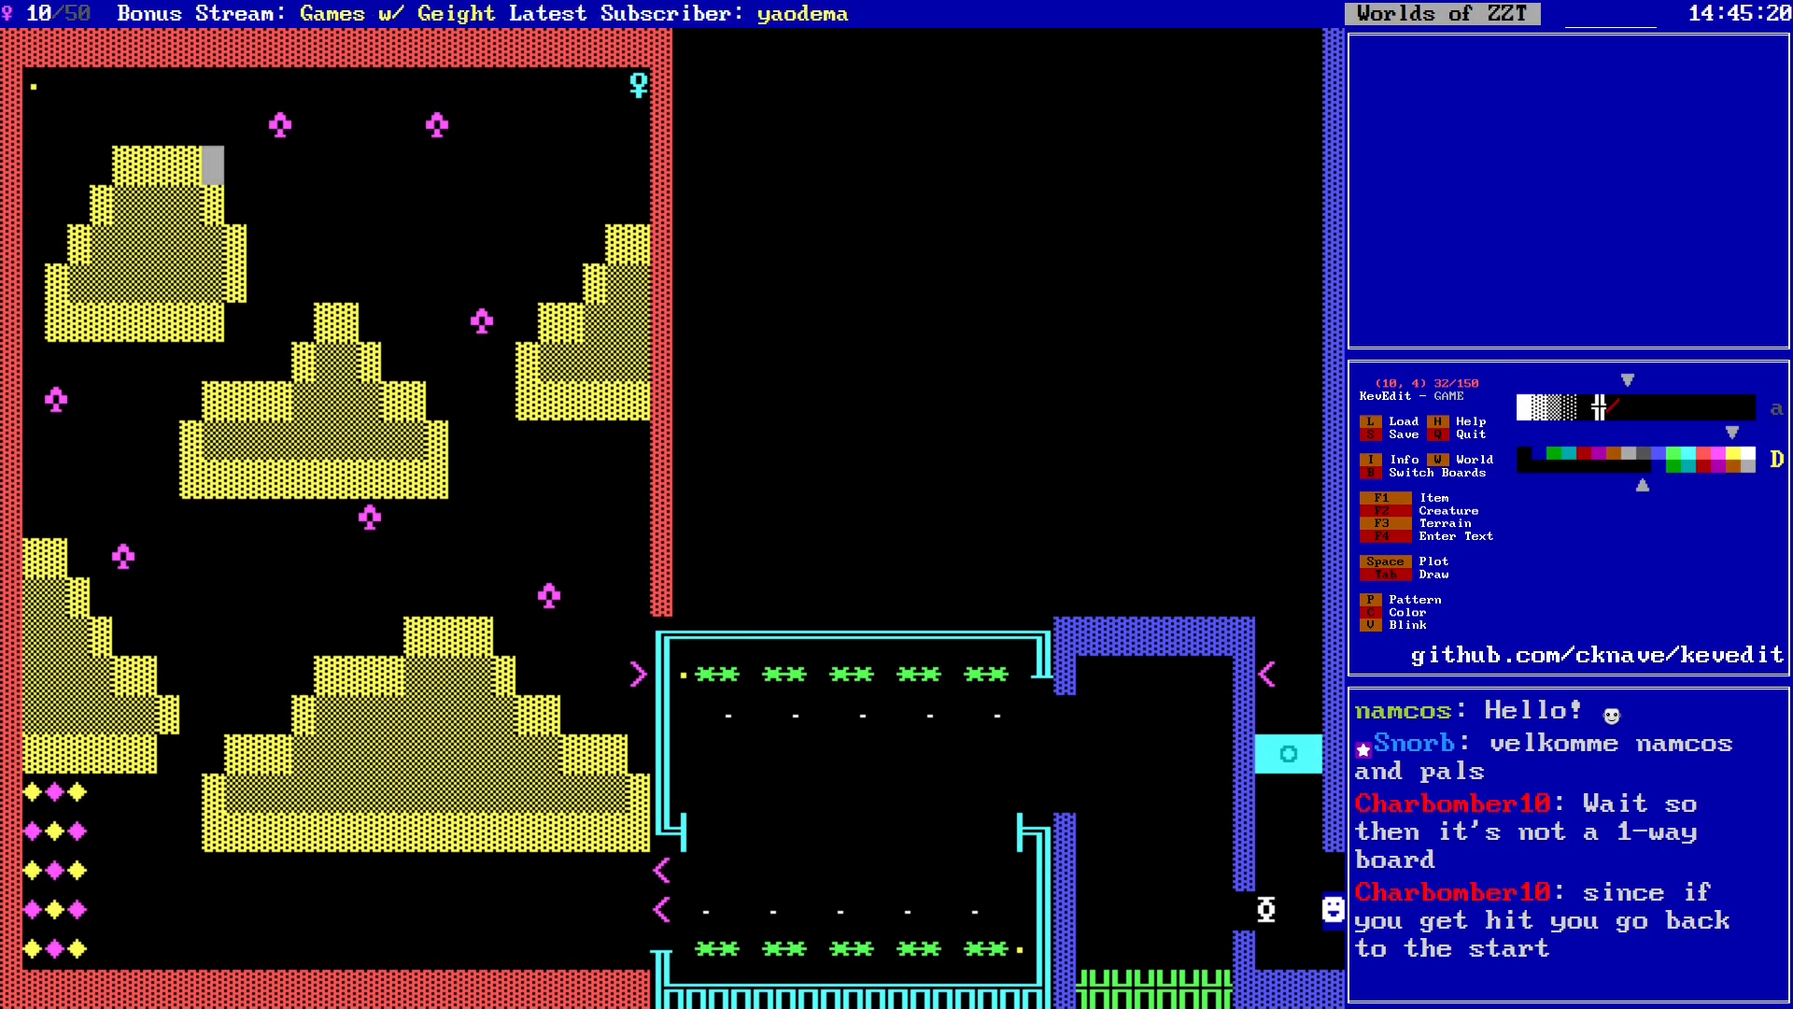
# Step: Survey the hill area eastward from the northwest hill and south to the open ground below the eastern hill
pyautogui.press('Right')
pyautogui.press('Right')
pyautogui.press('Right')
pyautogui.press('Right')
pyautogui.press('Right')
pyautogui.press('Right')
pyautogui.press('Right')
pyautogui.press('Right')
pyautogui.press('Right')
pyautogui.press('Right')
pyautogui.press('Right')
pyautogui.press('Right')
pyautogui.press('Right')
pyautogui.press('Right')
pyautogui.press('Right')
pyautogui.press('Right')
pyautogui.press('Down')
pyautogui.press('Down')
pyautogui.press('Down')
pyautogui.press('Down')
pyautogui.press('Down')
pyautogui.press('Down')
pyautogui.press('Down')
pyautogui.press('Down')
pyautogui.press('Down')
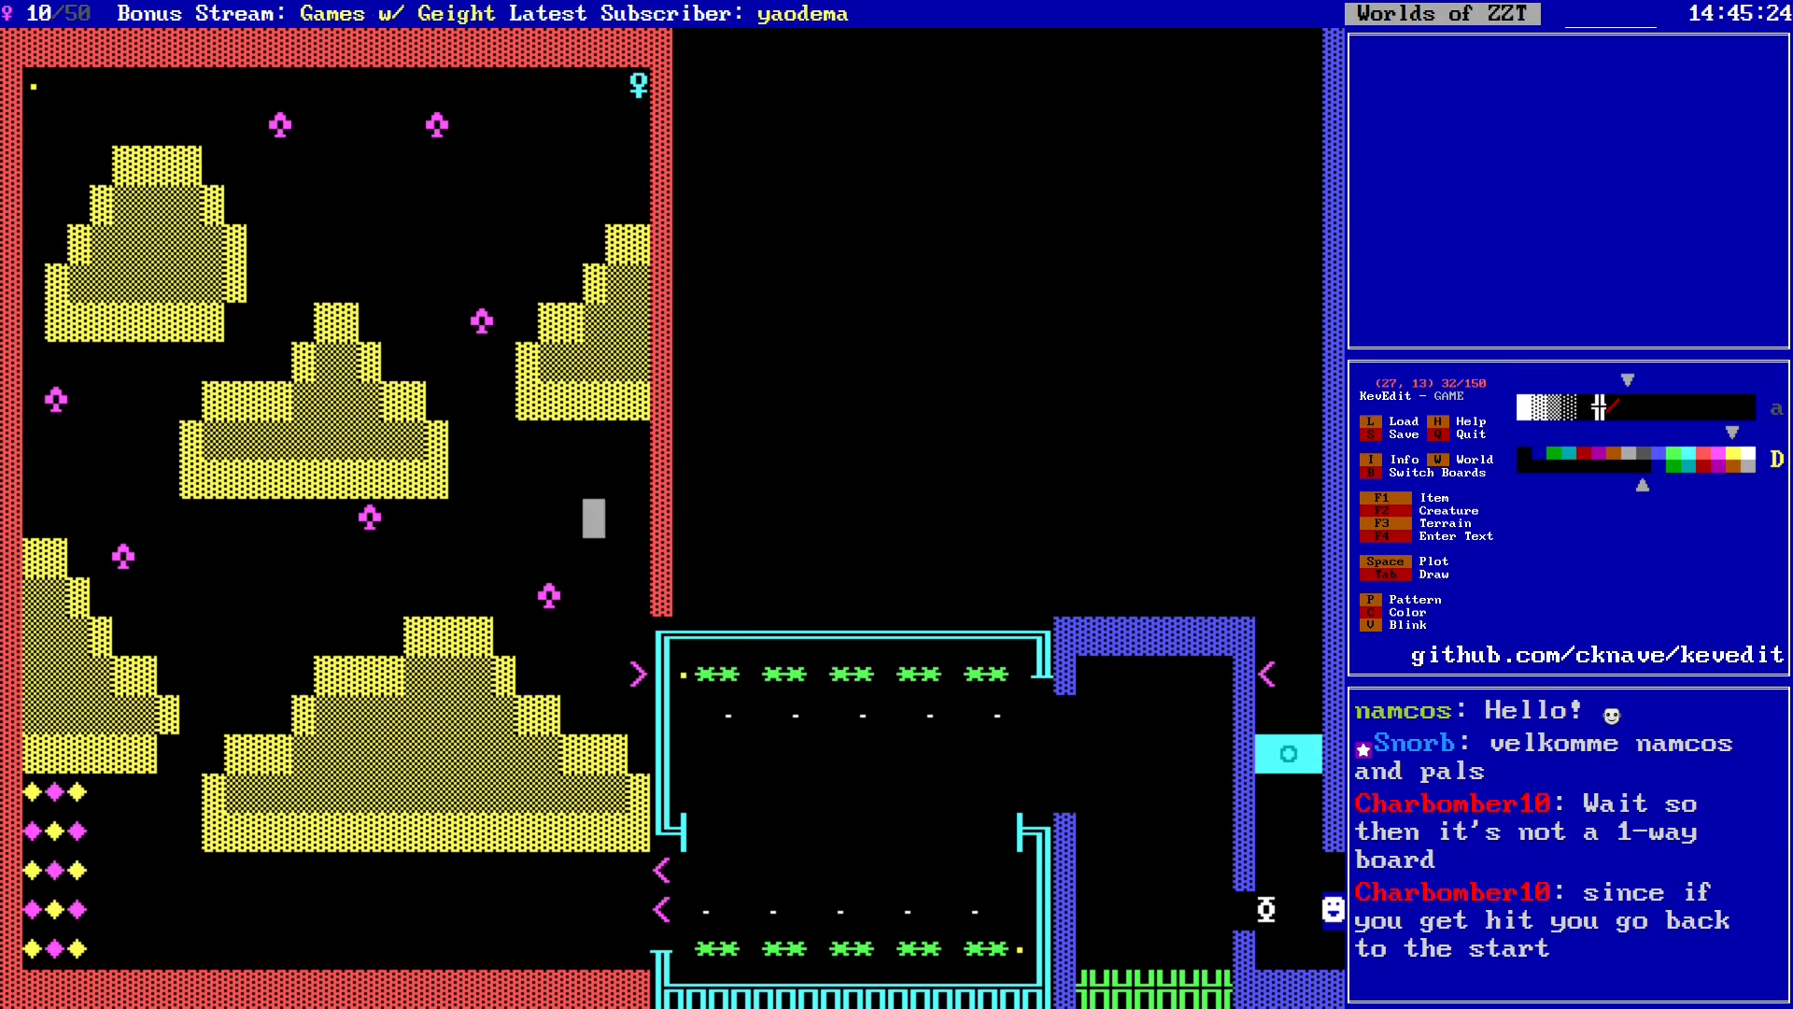
# Step: Review the creature, item and terrain lists, and inspect the ground beside the southern hill's peak
pyautogui.press('F2')
pyautogui.press('F1')
pyautogui.press('F3')
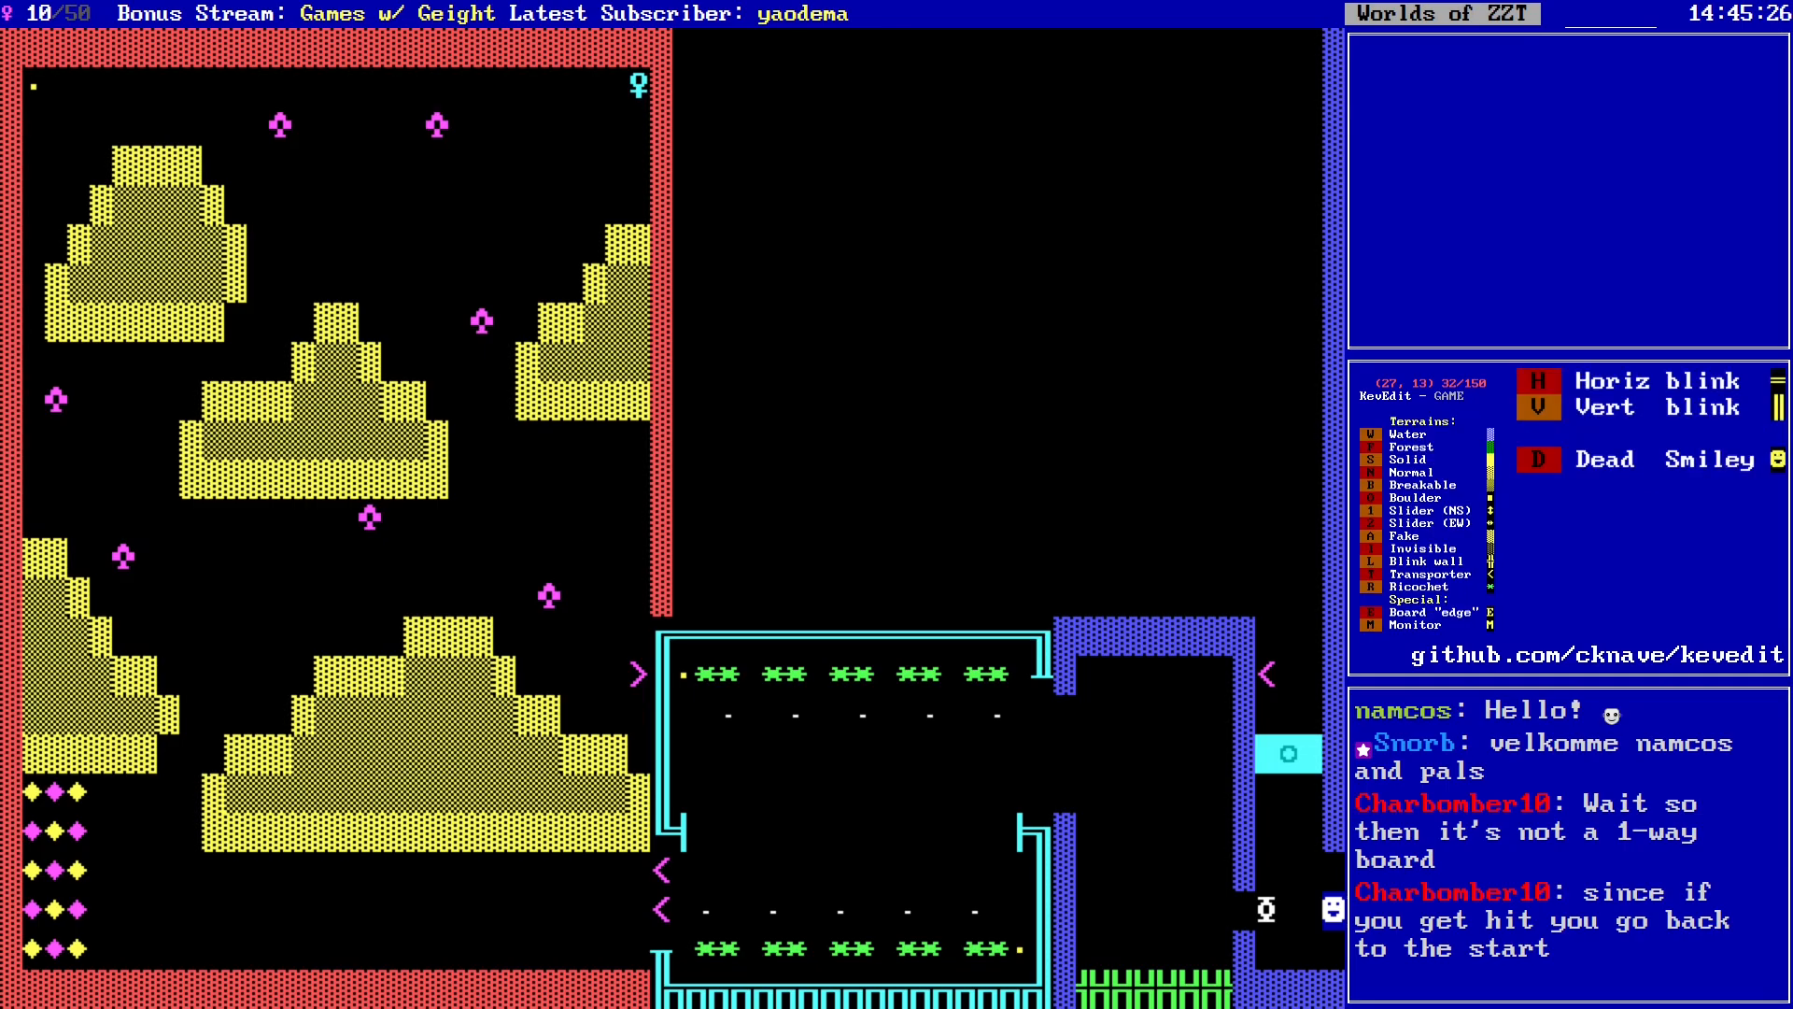
pyautogui.press('Escape')
pyautogui.press('Down')
pyautogui.press('Left')
pyautogui.press('Down')
pyautogui.press('Left')
pyautogui.press('Down')
pyautogui.press('Left')
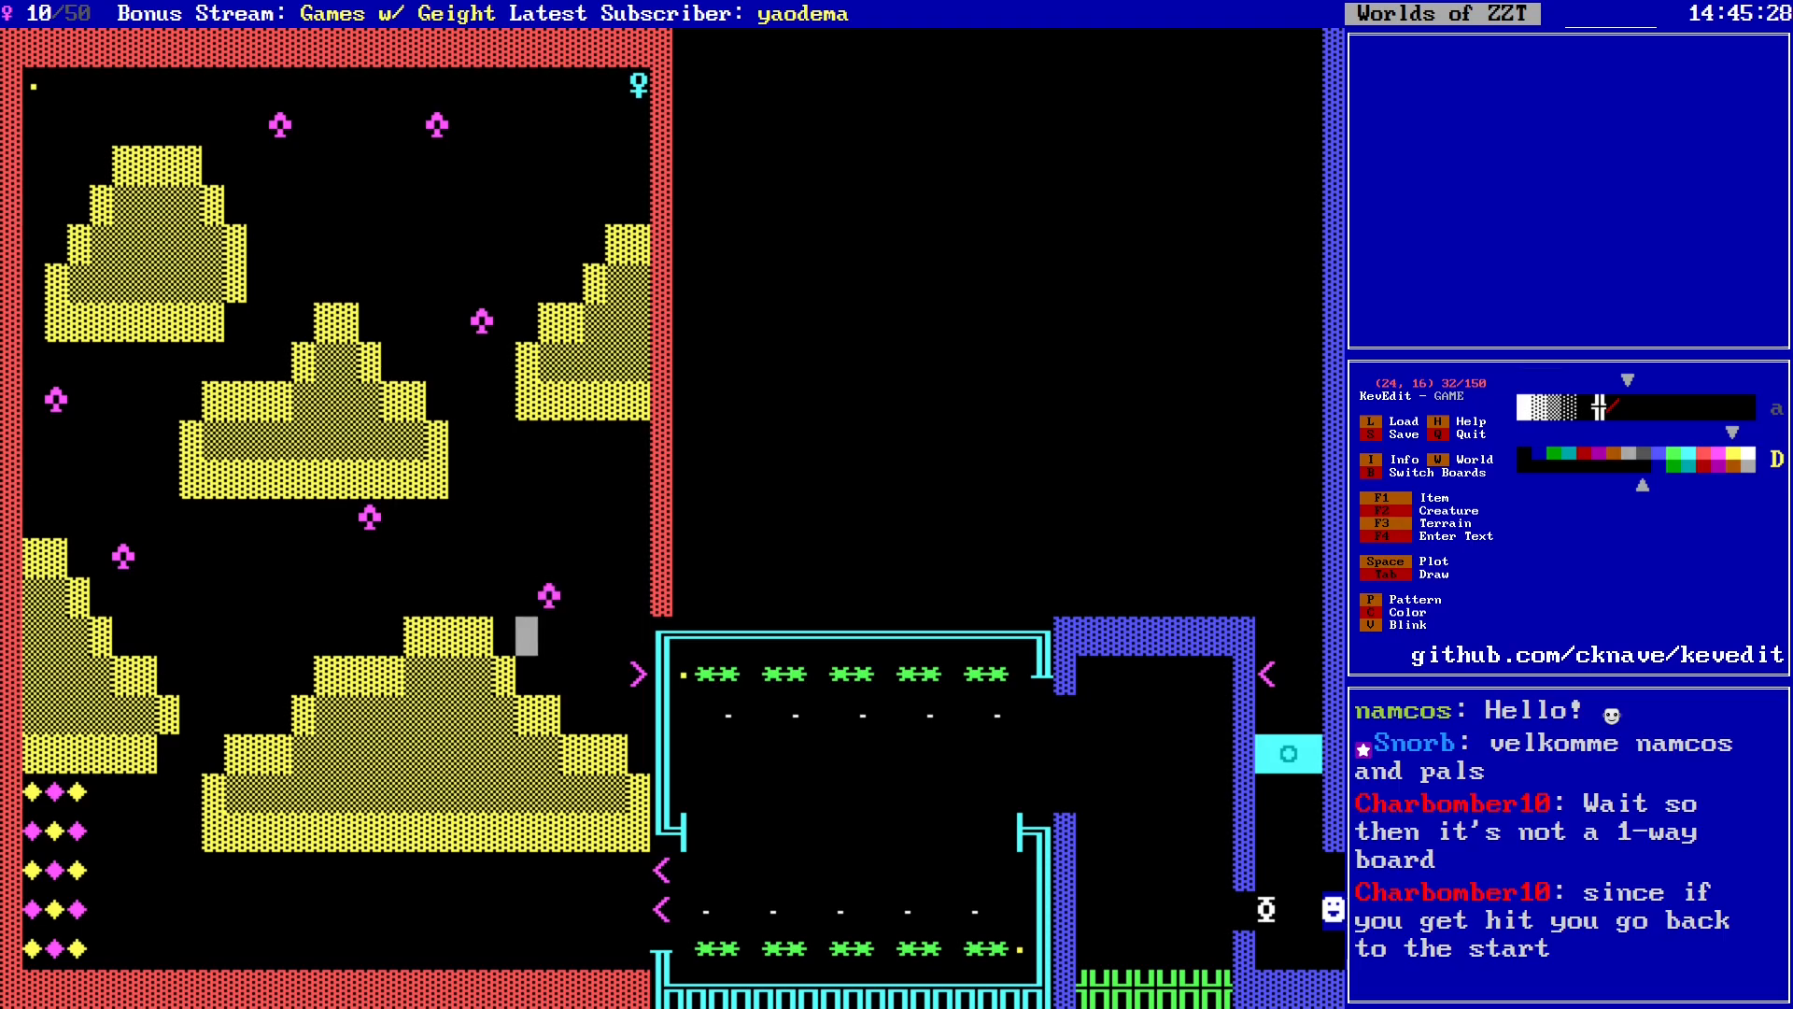
# Step: Choose the yellow boulder tile and place one at (22, 18) in the large mountain at the bottom centre of the red-walled area
pyautogui.press('Left')
pyautogui.press('Down')
pyautogui.press('Left')
pyautogui.press('Down')
pyautogui.press('F3')
pyautogui.press('o')
pyautogui.press('Left')
pyautogui.press('Right')
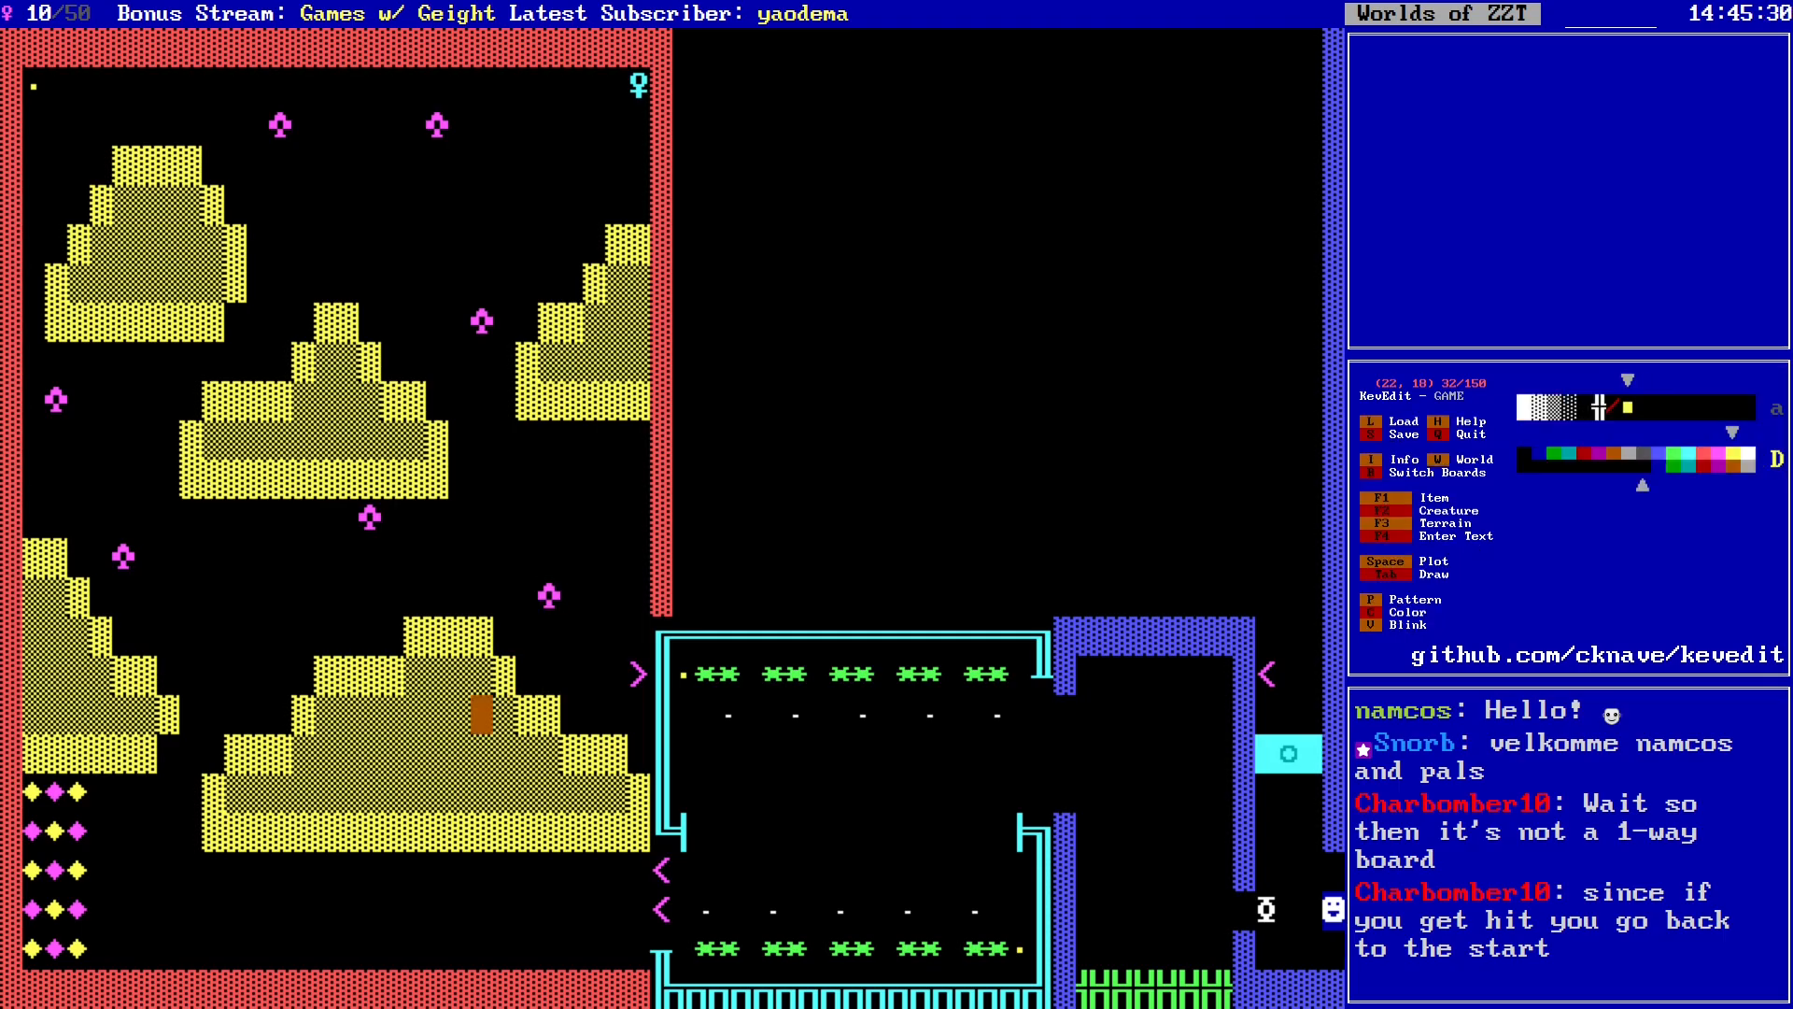
# Step: Add two more yellow boulders to the large bottom mountain, at (17, 19) and (21, 20)
pyautogui.press('Left')
pyautogui.press('Left')
pyautogui.press('Left')
pyautogui.press('Left')
pyautogui.press('Down')
pyautogui.press('Left')
pyautogui.press('space')
pyautogui.press('Right')
pyautogui.press('Right')
pyautogui.press('Right')
pyautogui.press('Right')
pyautogui.press('Down')
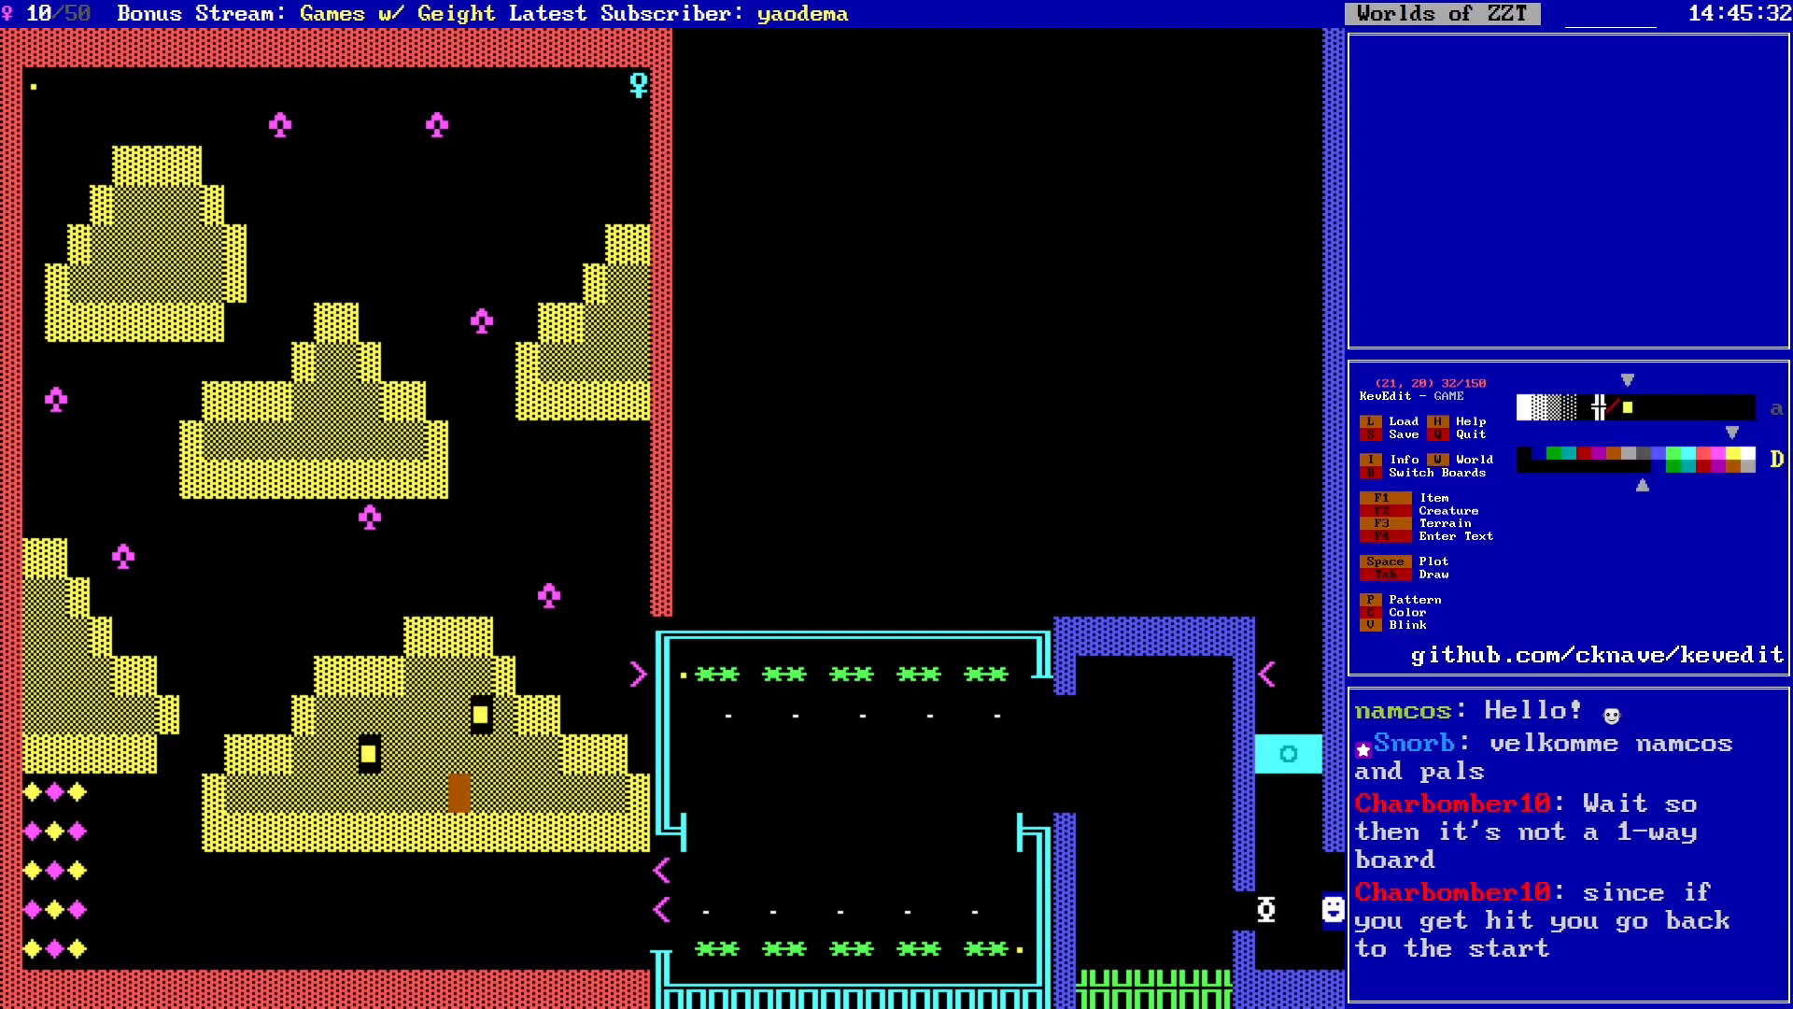
# Step: Place a yellow boulder at (28, 8) inside the mountain against the area's east wall
pyautogui.press('Right')
pyautogui.press('Right')
pyautogui.press('Right')
pyautogui.press('Right')
pyautogui.press('Right')
pyautogui.press('Up')
pyautogui.press('Up')
pyautogui.press('Up')
pyautogui.press('Up')
pyautogui.press('Up')
pyautogui.press('Up')
pyautogui.press('Up')
pyautogui.press('Up')
pyautogui.press('Up')
pyautogui.press('Up')
pyautogui.press('Up')
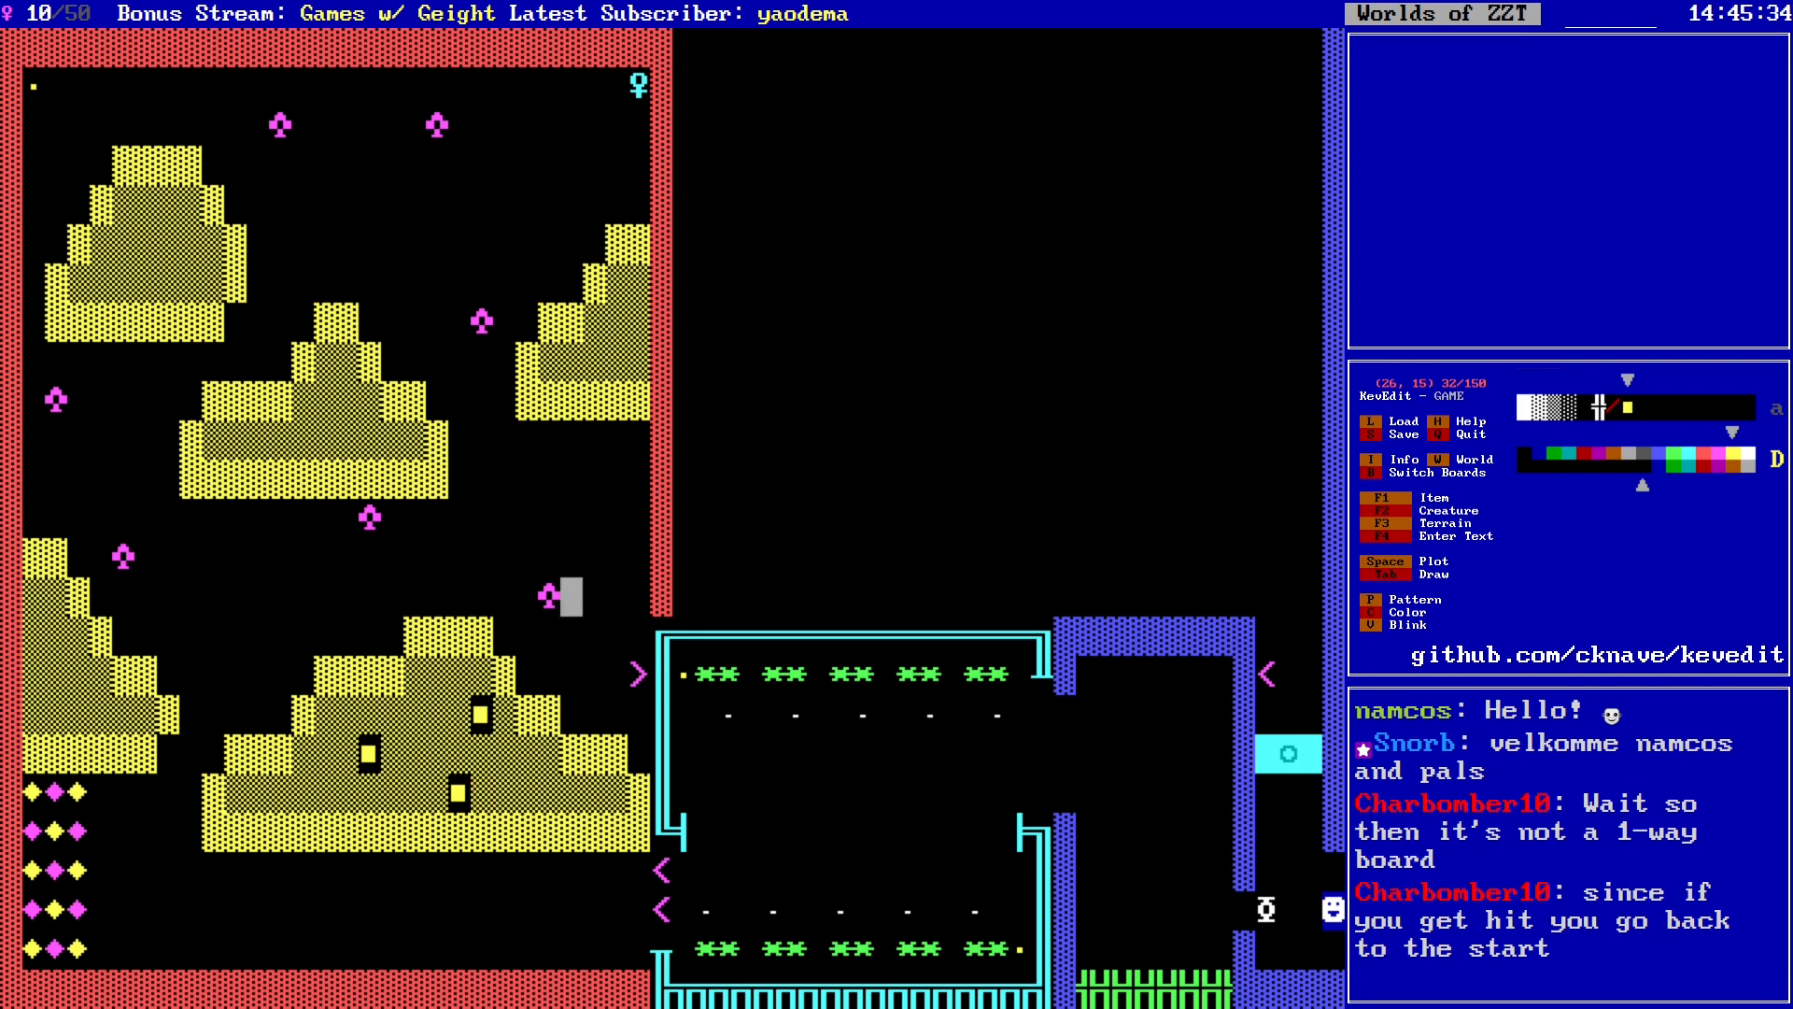
pyautogui.press('Right')
pyautogui.press('Up')
pyautogui.press('Right')
pyautogui.press('Right')
pyautogui.press('Left')
pyautogui.press('space')
# Step: Place two yellow boulders in the middle mountain, at (15, 10) and (11, 11)
pyautogui.press('Left')
pyautogui.hotkey('alt', 'Left')
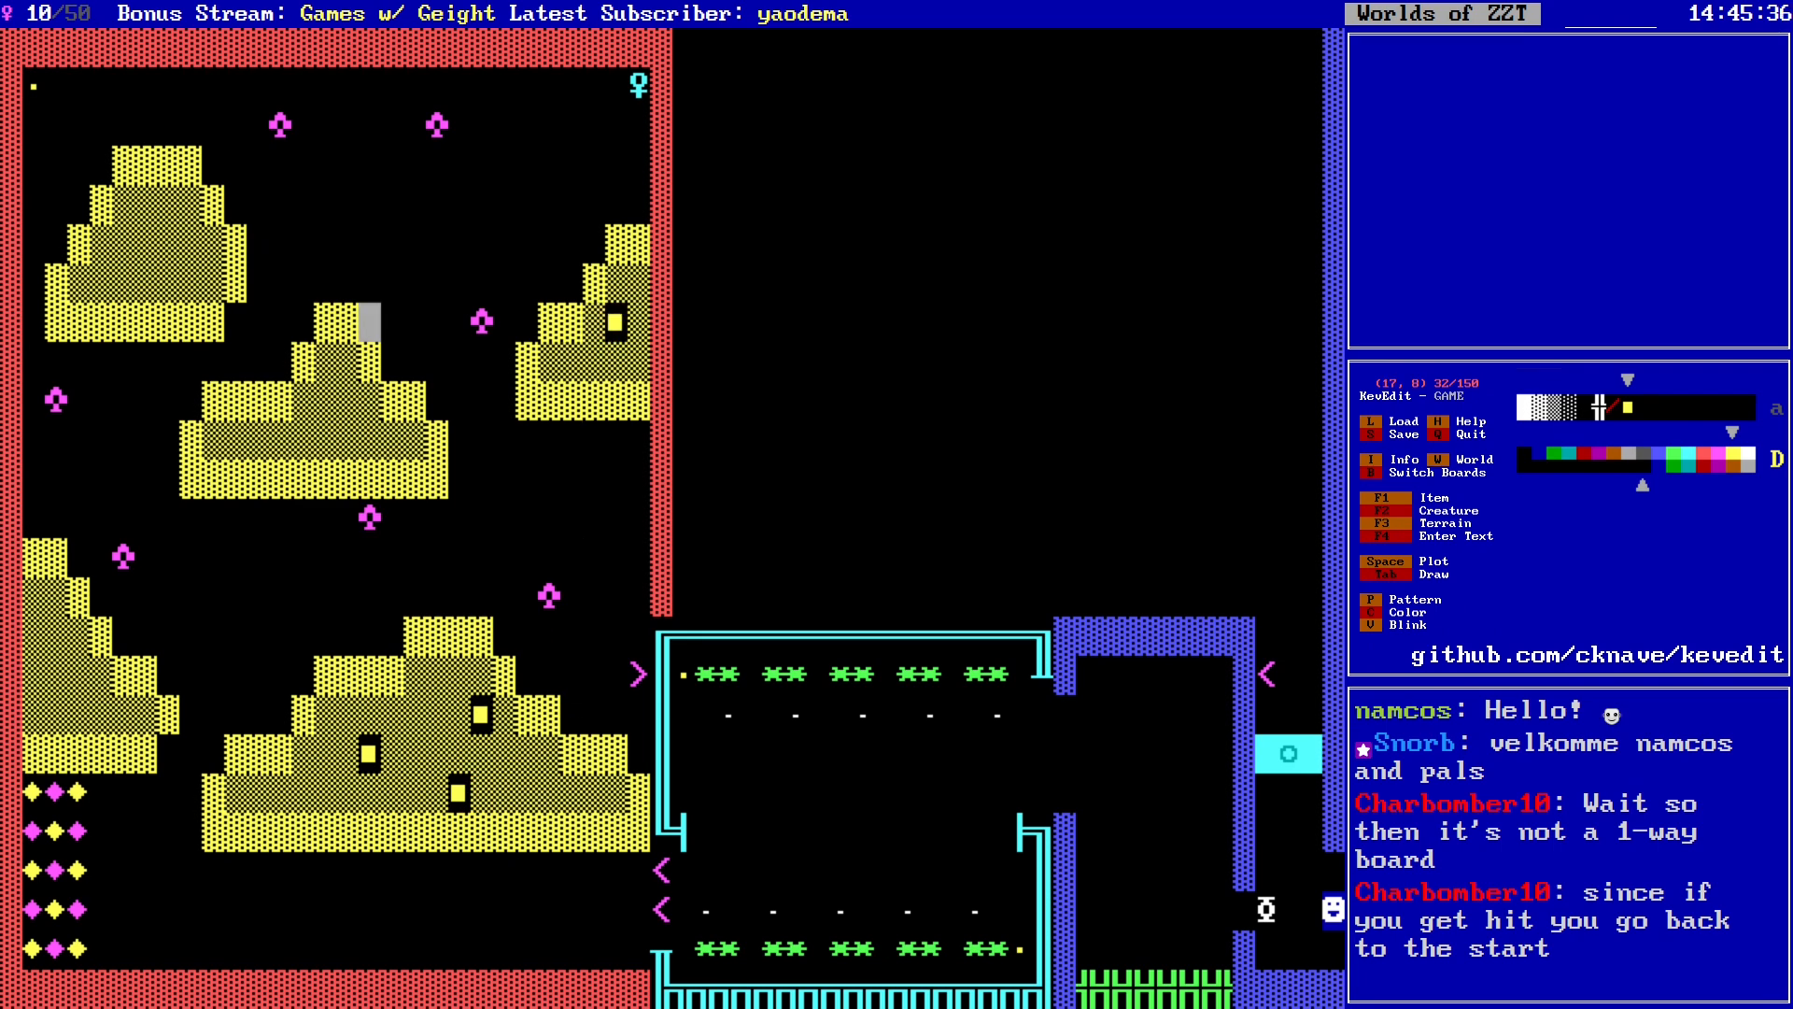
pyautogui.press('Down')
pyautogui.press('Down')
pyautogui.press('Left')
pyautogui.press('Left')
pyautogui.press('space')
pyautogui.press('Left')
pyautogui.press('Down')
pyautogui.press('Left')
pyautogui.press('Left')
pyautogui.press('Left')
pyautogui.press('space')
# Step: Place two yellow boulders in the northwest mountain, at (8, 5) and (10, 7)
pyautogui.press('Left')
pyautogui.press('Left')
pyautogui.press('Up')
pyautogui.press('Up')
pyautogui.press('Up')
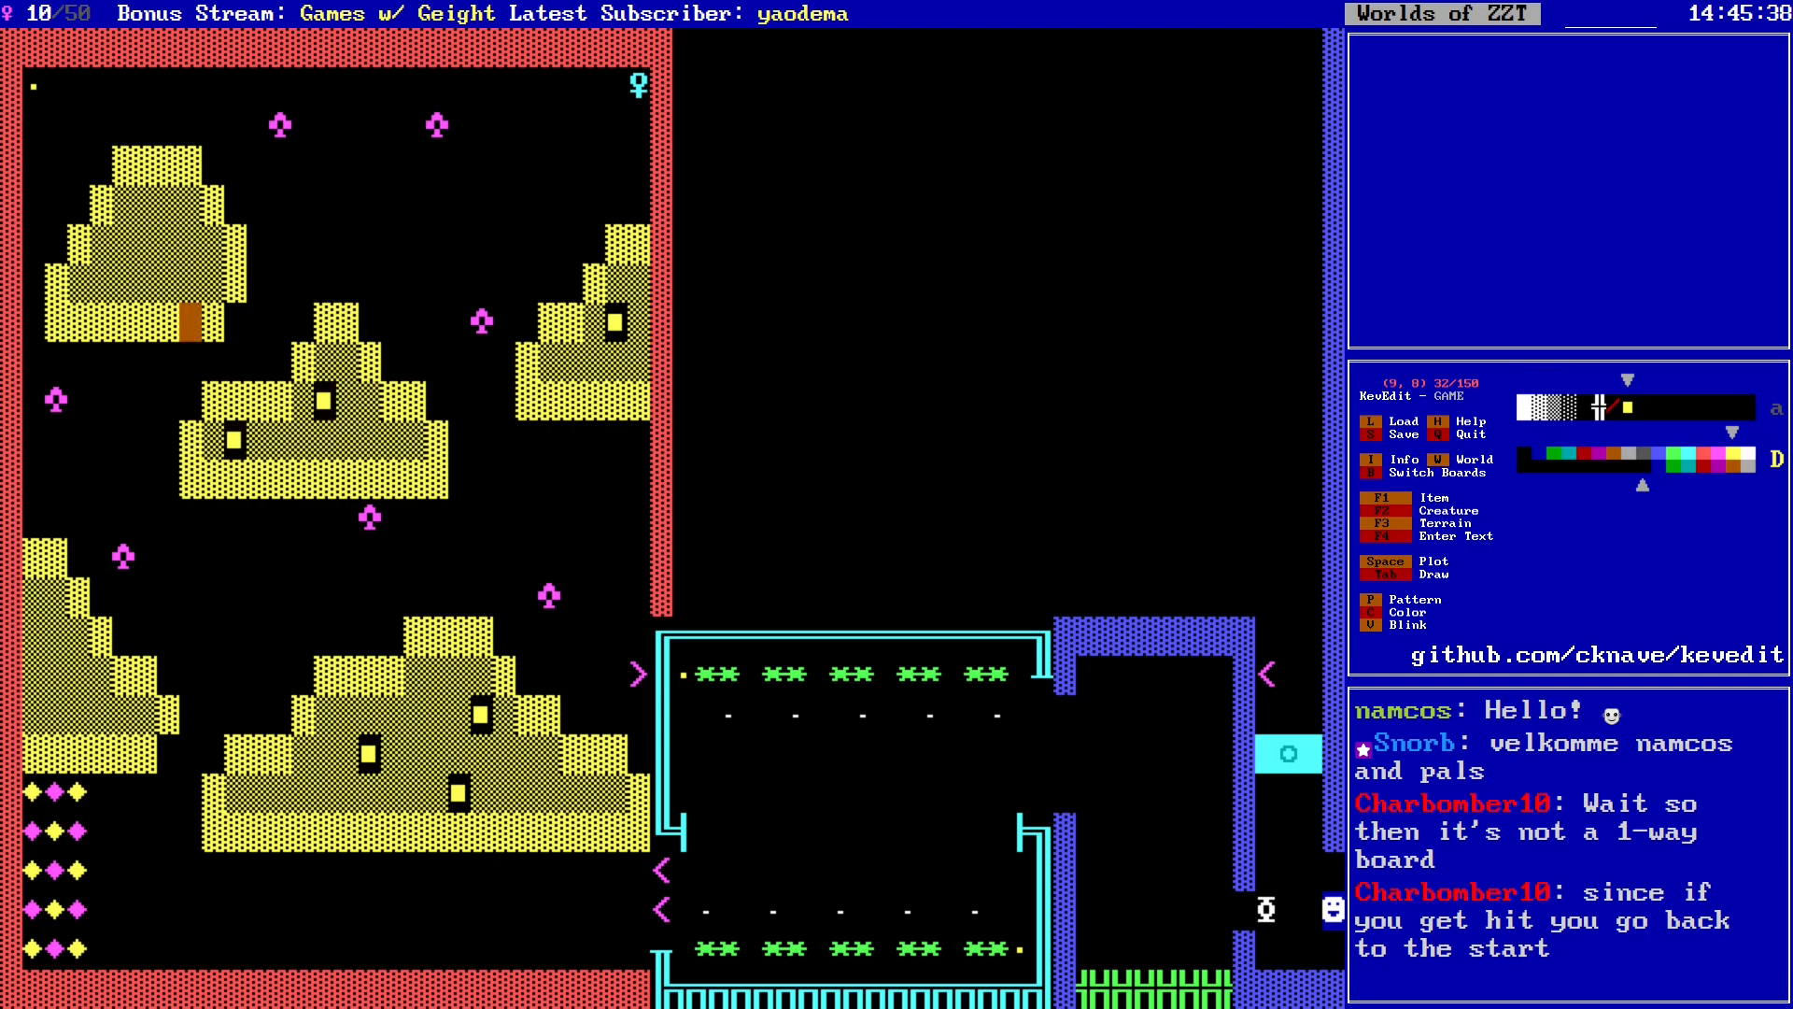
pyautogui.press('Up')
pyautogui.press('Up')
pyautogui.press('Up')
pyautogui.press('Left')
pyautogui.press('space')
pyautogui.press('Down')
pyautogui.press('Right')
pyautogui.press('Down')
pyautogui.press('Right')
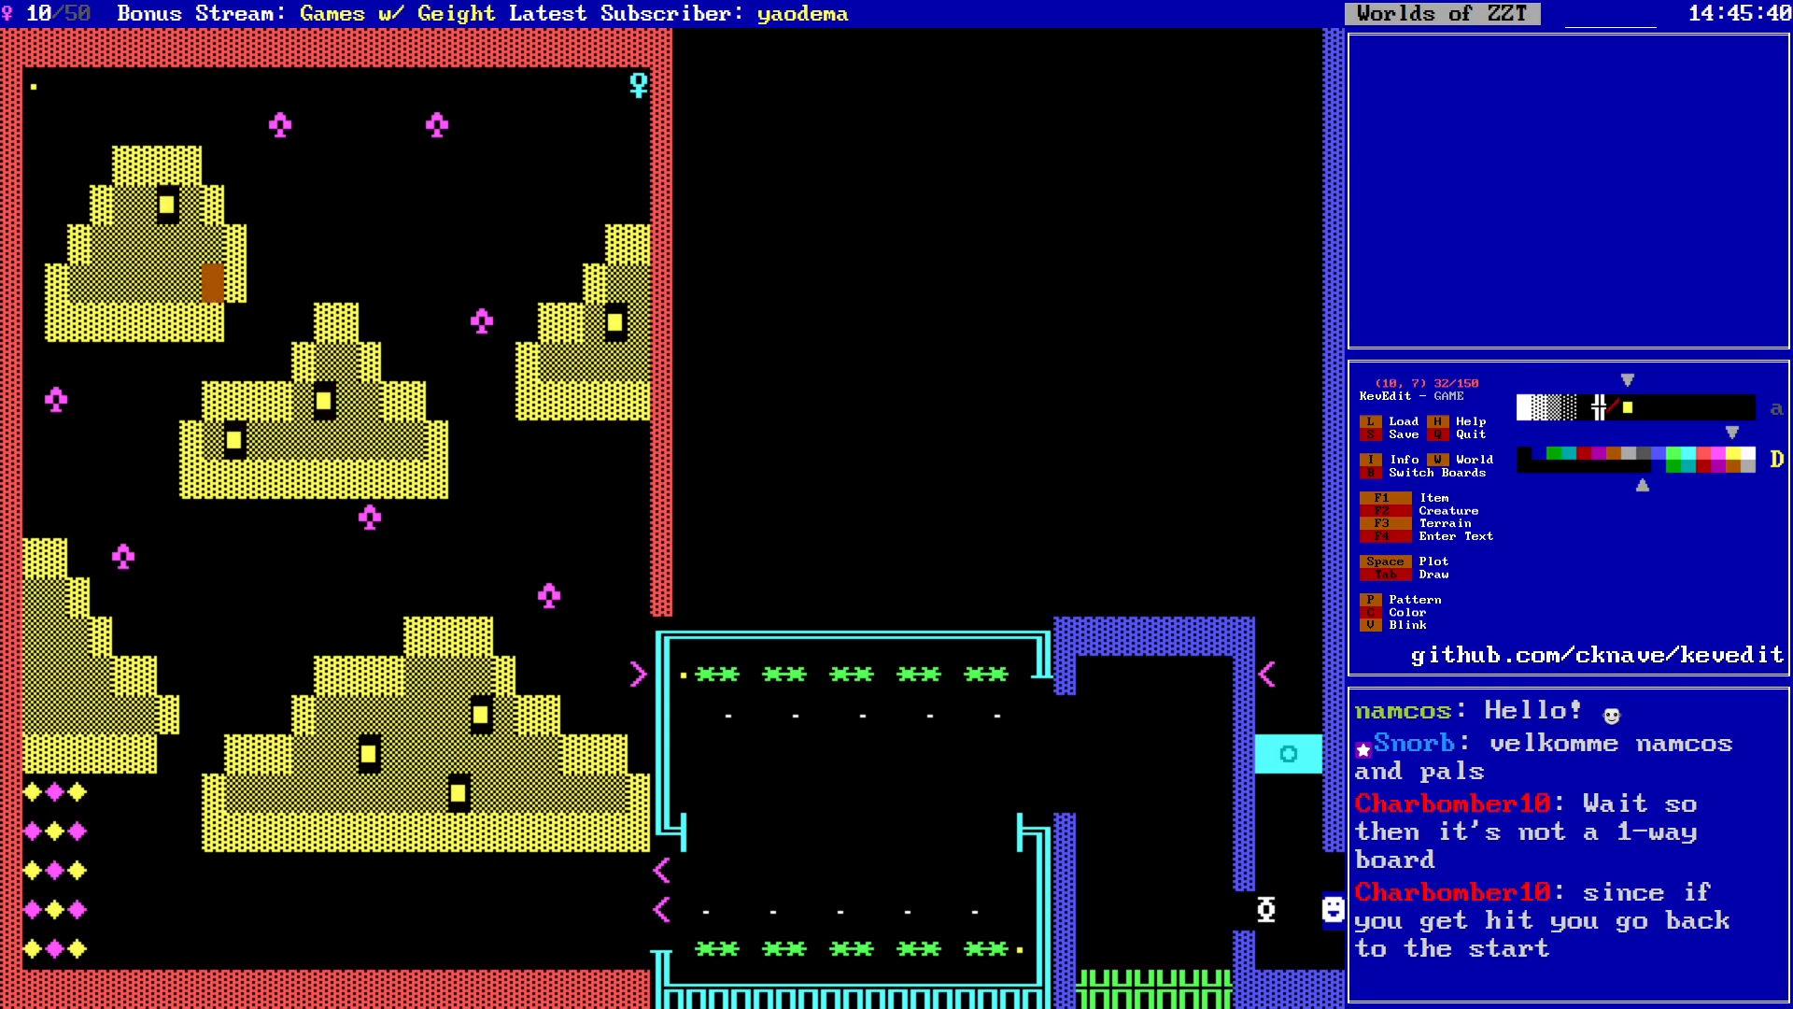
# Step: Place a yellow boulder at (2, 16) beside the west wall in the southwest mountain
pyautogui.press('Down')
pyautogui.press('Down')
pyautogui.press('Down')
pyautogui.press('Down')
pyautogui.press('Down')
pyautogui.press('Down')
pyautogui.press('Down')
pyautogui.press('Down')
pyautogui.press('Down')
pyautogui.press('Down')
pyautogui.press('Left')
pyautogui.press('Left')
pyautogui.press('Left')
pyautogui.press('Left')
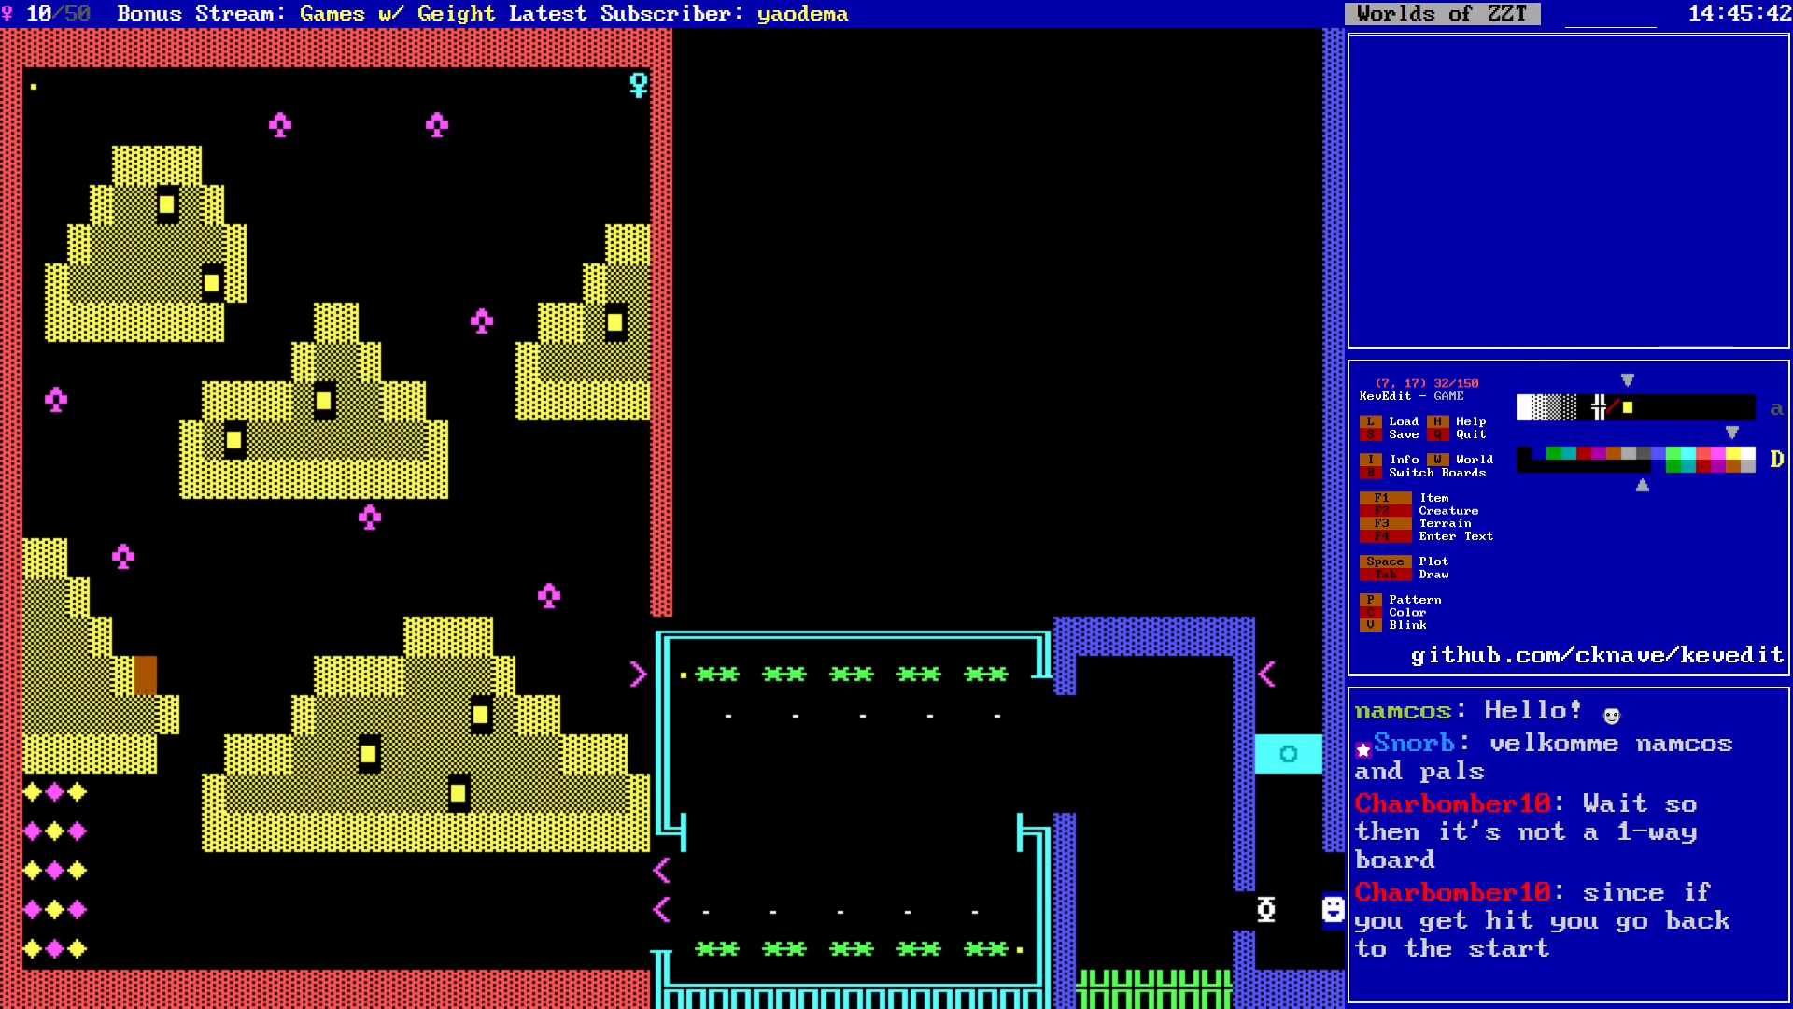
pyautogui.press('Left')
pyautogui.press('Left')
pyautogui.press('Left')
pyautogui.press('Up')
pyautogui.press('Left')
pyautogui.press('space')
# Step: Continue the diagonal in the southwest mountain with yellow boulders at (4, 17) and (6, 18)
pyautogui.press('Right')
pyautogui.press('Right')
pyautogui.press('Down')
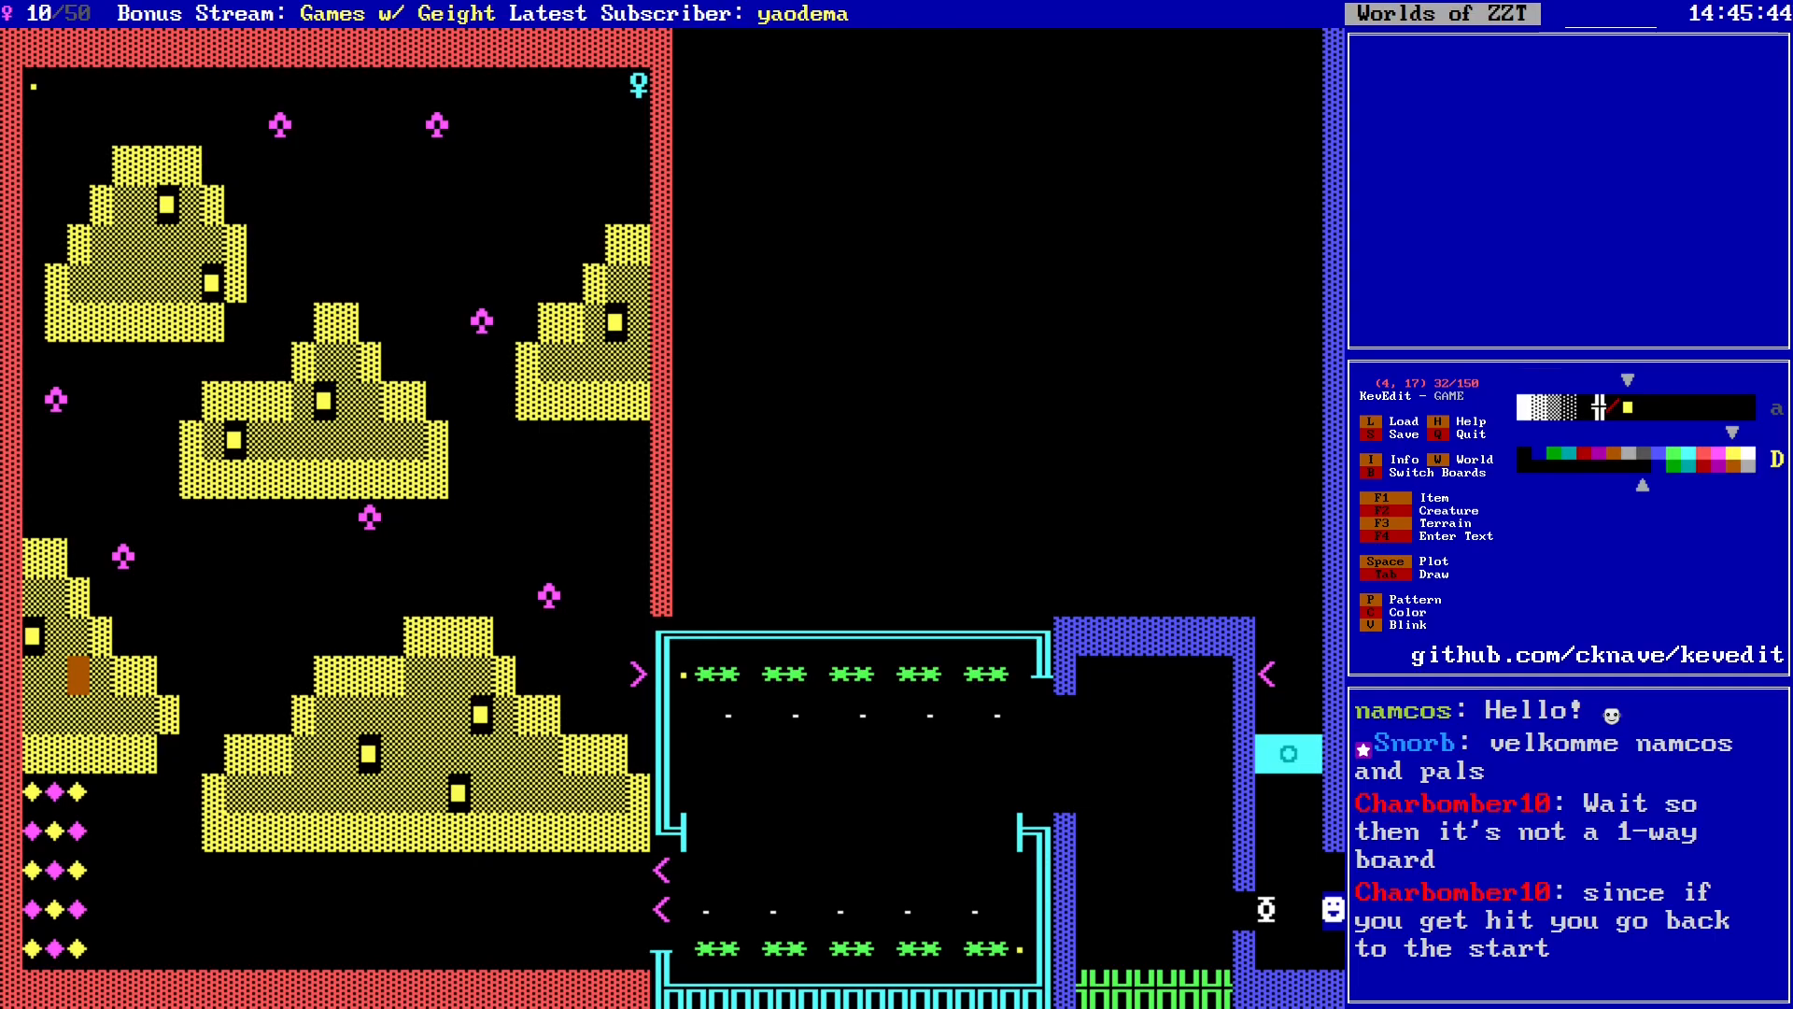
pyautogui.press('space')
pyautogui.press('Right')
pyautogui.press('Right')
pyautogui.press('Down')
pyautogui.press('space')
# Step: Shift the lowest boulder in the southwest mountain one tile east to (7, 18), restoring the mountain texture at its old spot
pyautogui.press('Down')
pyautogui.press('Right')
pyautogui.press('Down')
pyautogui.press('Right')
pyautogui.press('Down')
pyautogui.press('Up')
pyautogui.press('Left')
pyautogui.press('Up')
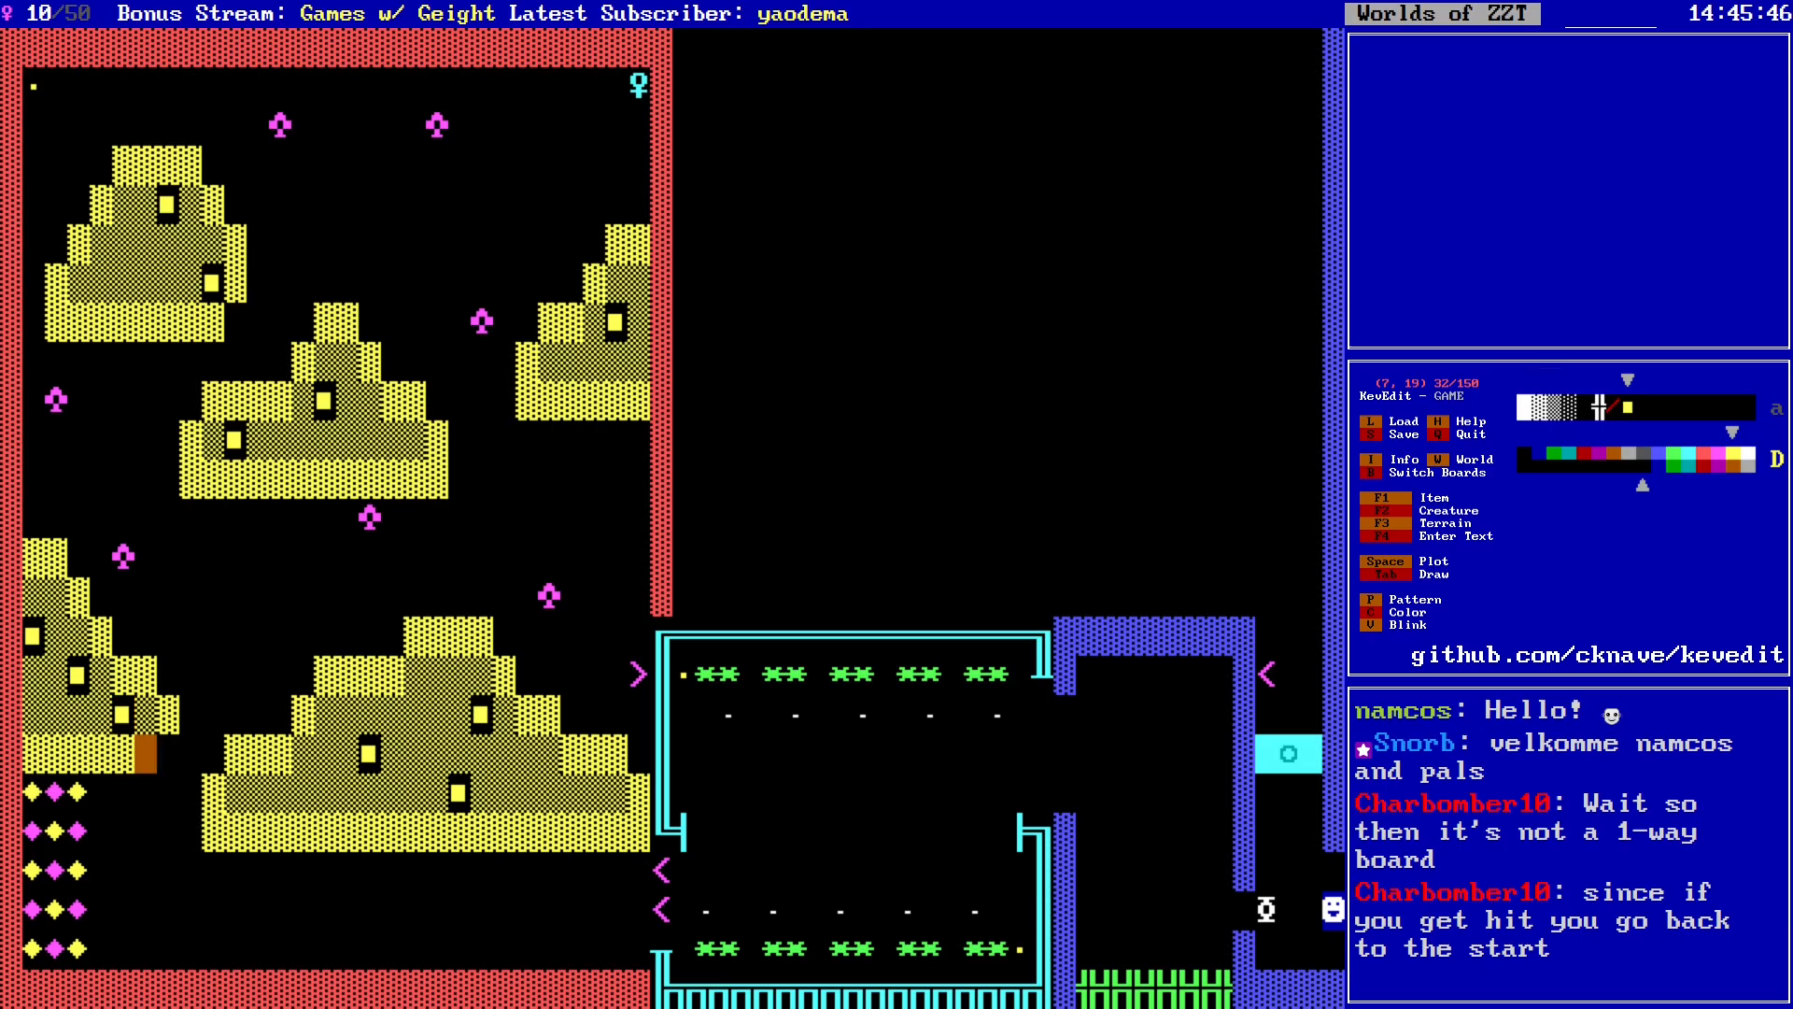
pyautogui.press('Up')
pyautogui.press('space')
pyautogui.press('Left')
pyautogui.press('Left')
pyautogui.press('Return')
pyautogui.press('Right')
pyautogui.press('space')
# Step: Pick up the empty tile at (7, 21), just below the southwest mountain, as the current drawing pattern
pyautogui.press('Down')
pyautogui.press('Down')
pyautogui.press('Down')
pyautogui.press('Return')
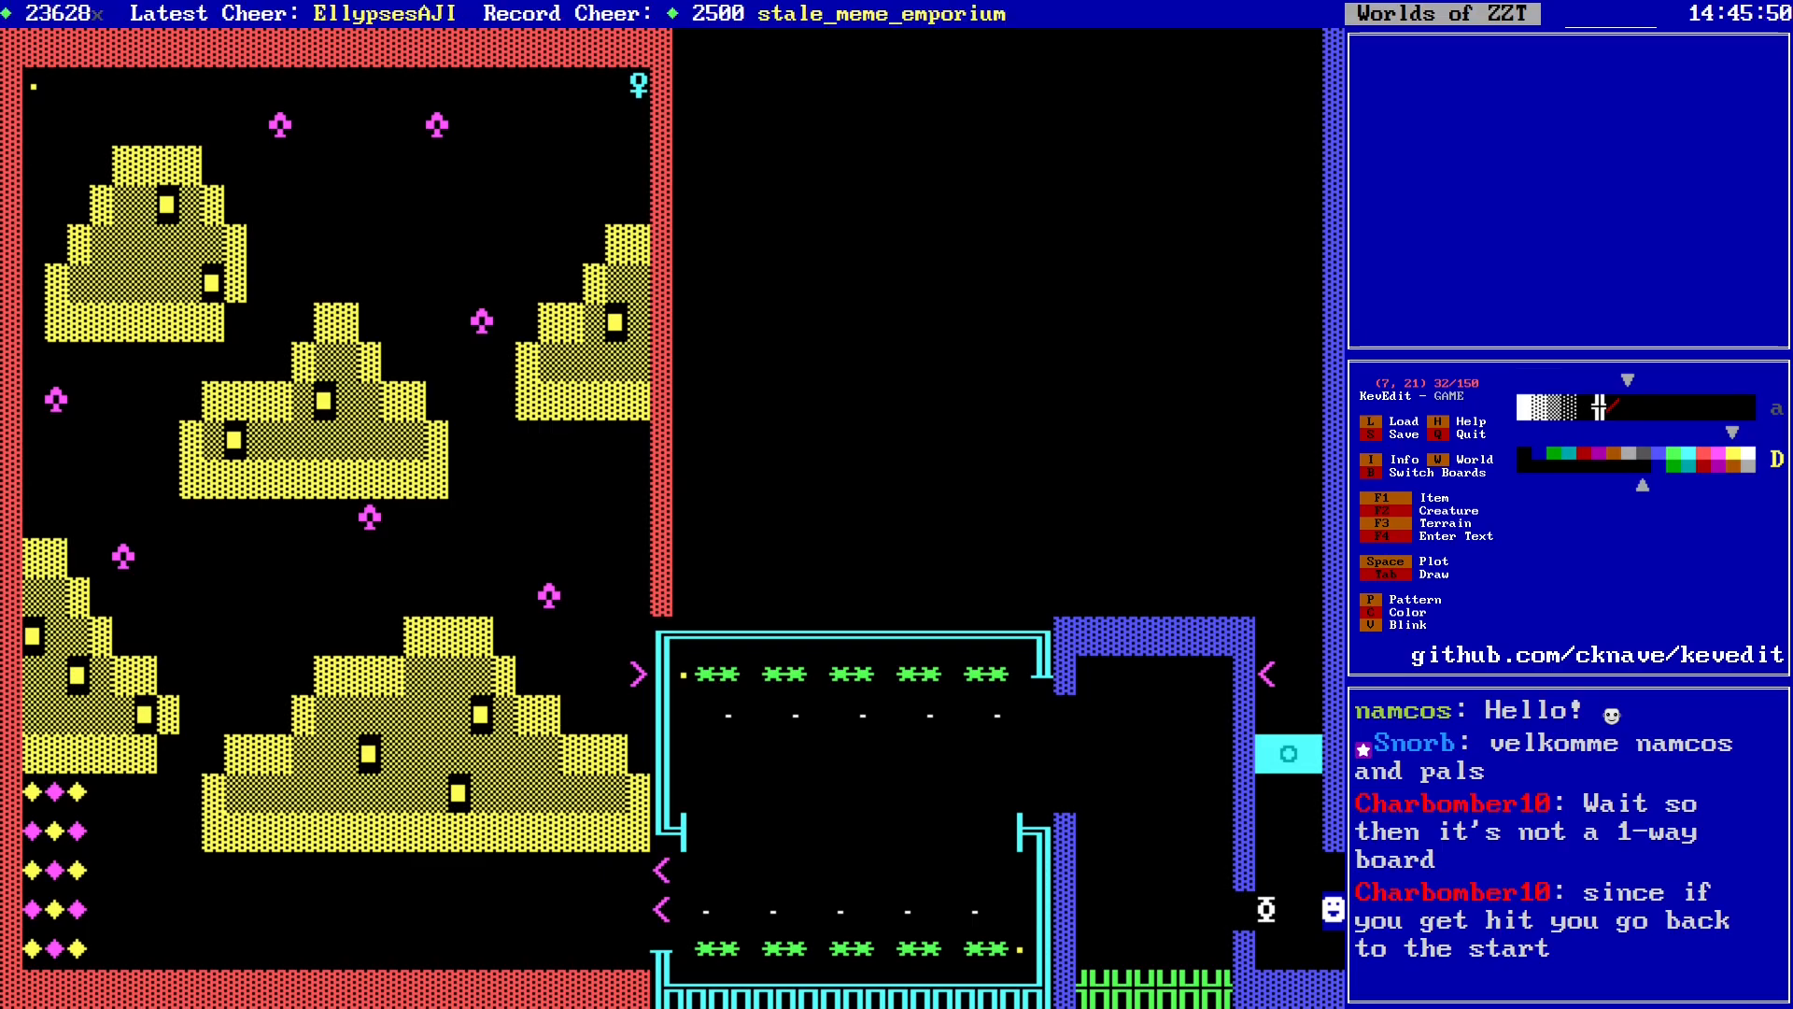
# Step: Bring the cursor across the board to the empty tile at (58, 20), beneath the cyan door in the east corridor
pyautogui.press('Right')
pyautogui.press('Right')
pyautogui.press('Right')
pyautogui.press('Right')
pyautogui.press('Right')
pyautogui.press('Right')
pyautogui.press('Right')
pyautogui.press('Right')
pyautogui.press('Right')
pyautogui.press('Right')
pyautogui.press('Right')
pyautogui.press('Right')
pyautogui.press('Right')
pyautogui.press('Right')
pyautogui.press('Right')
pyautogui.press('Right')
pyautogui.press('Right')
pyautogui.press('Right')
pyautogui.press('Right')
pyautogui.press('Right')
pyautogui.press('Up')
pyautogui.press('Up')
pyautogui.press('Up')
pyautogui.press('Up')
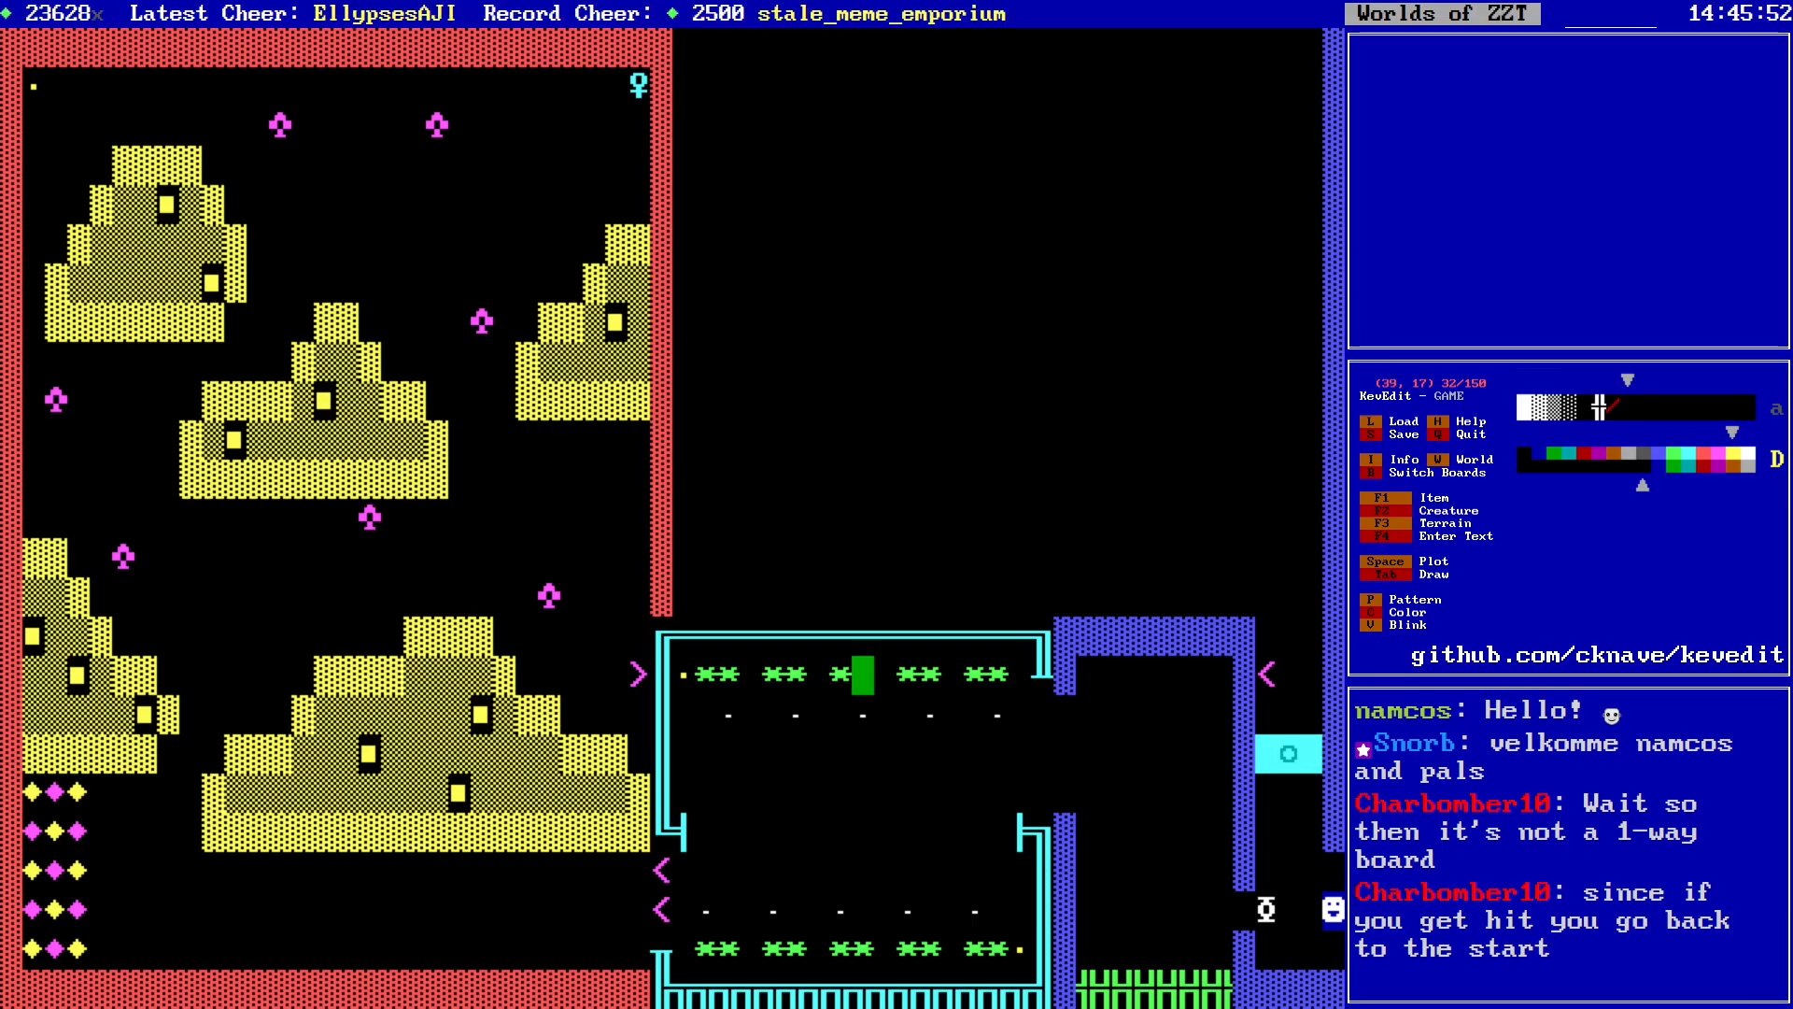
pyautogui.press('Right')
pyautogui.press('Right')
pyautogui.press('Right')
pyautogui.press('Right')
pyautogui.press('Right')
pyautogui.press('Right')
pyautogui.press('Right')
pyautogui.press('Right')
pyautogui.press('Right')
pyautogui.press('Right')
pyautogui.press('Right')
pyautogui.press('Right')
pyautogui.press('Right')
pyautogui.press('Right')
pyautogui.press('Right')
pyautogui.press('Right')
pyautogui.press('Right')
pyautogui.press('Right')
pyautogui.press('Right')
pyautogui.press('Right')
pyautogui.press('Down')
pyautogui.press('Left')
pyautogui.press('Down')
pyautogui.press('Down')
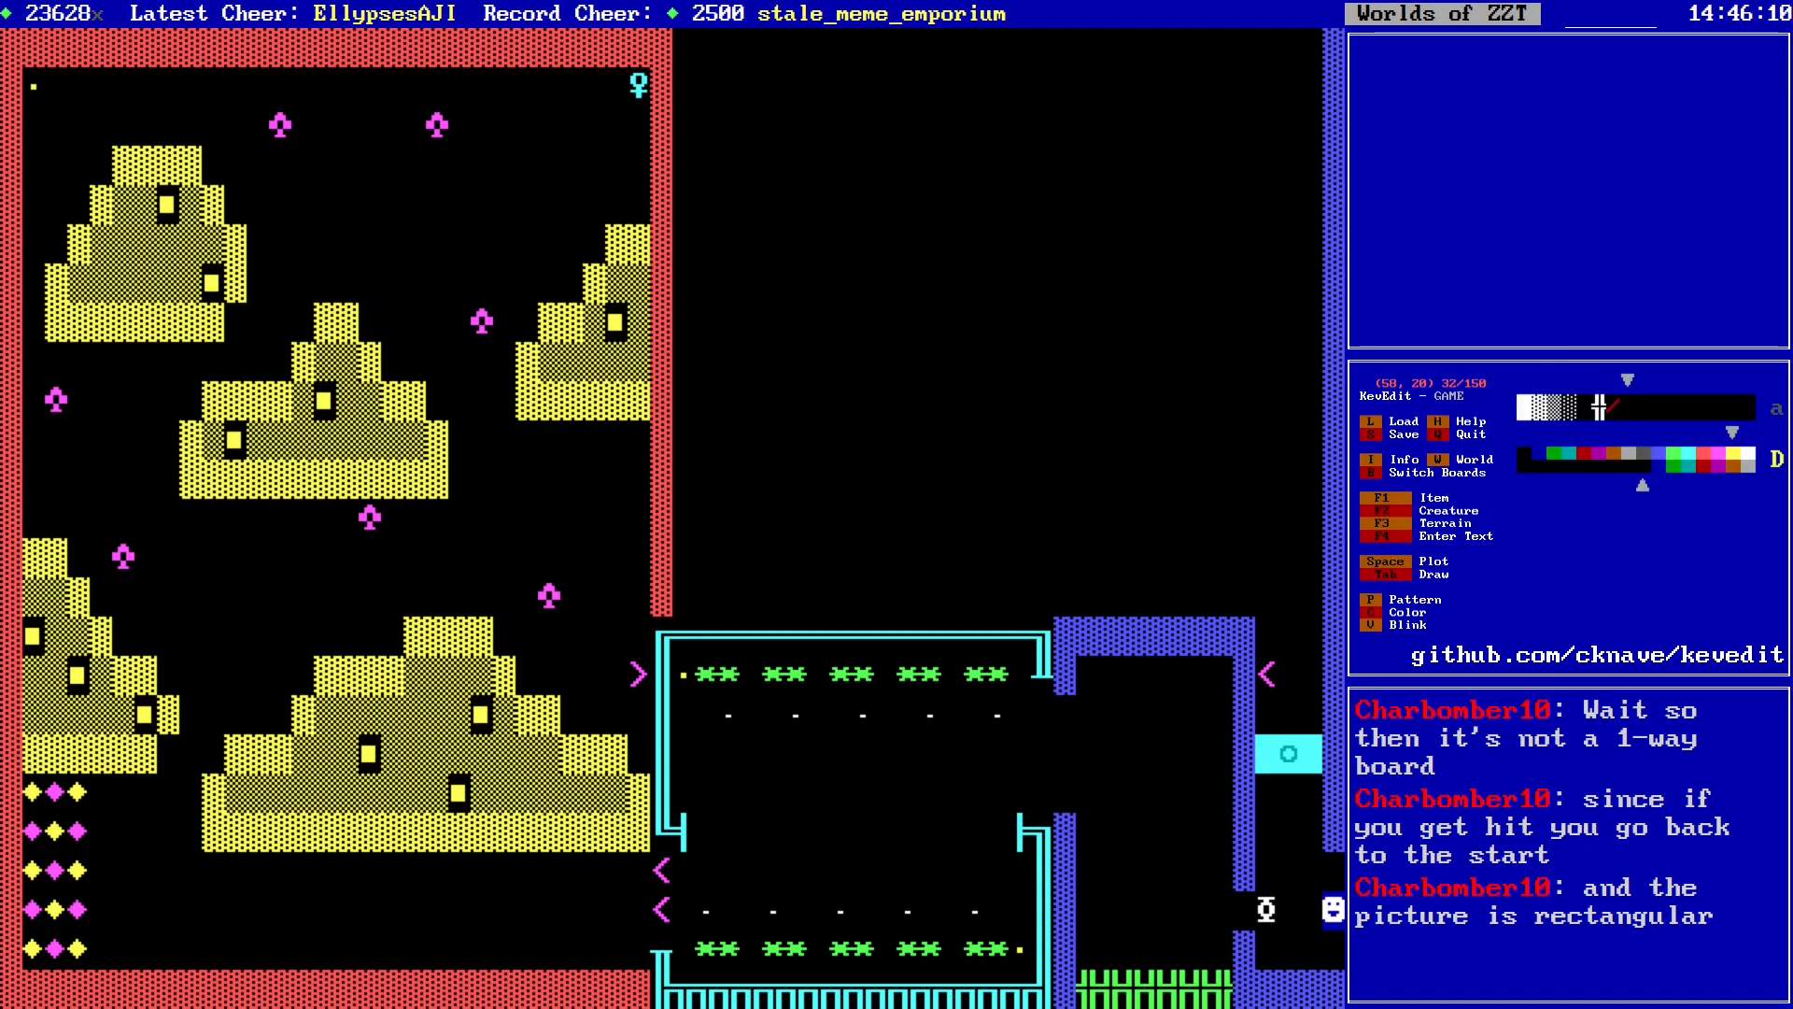
# Step: View the Title screen board and switch back to the Construction Zone board
pyautogui.press('b')
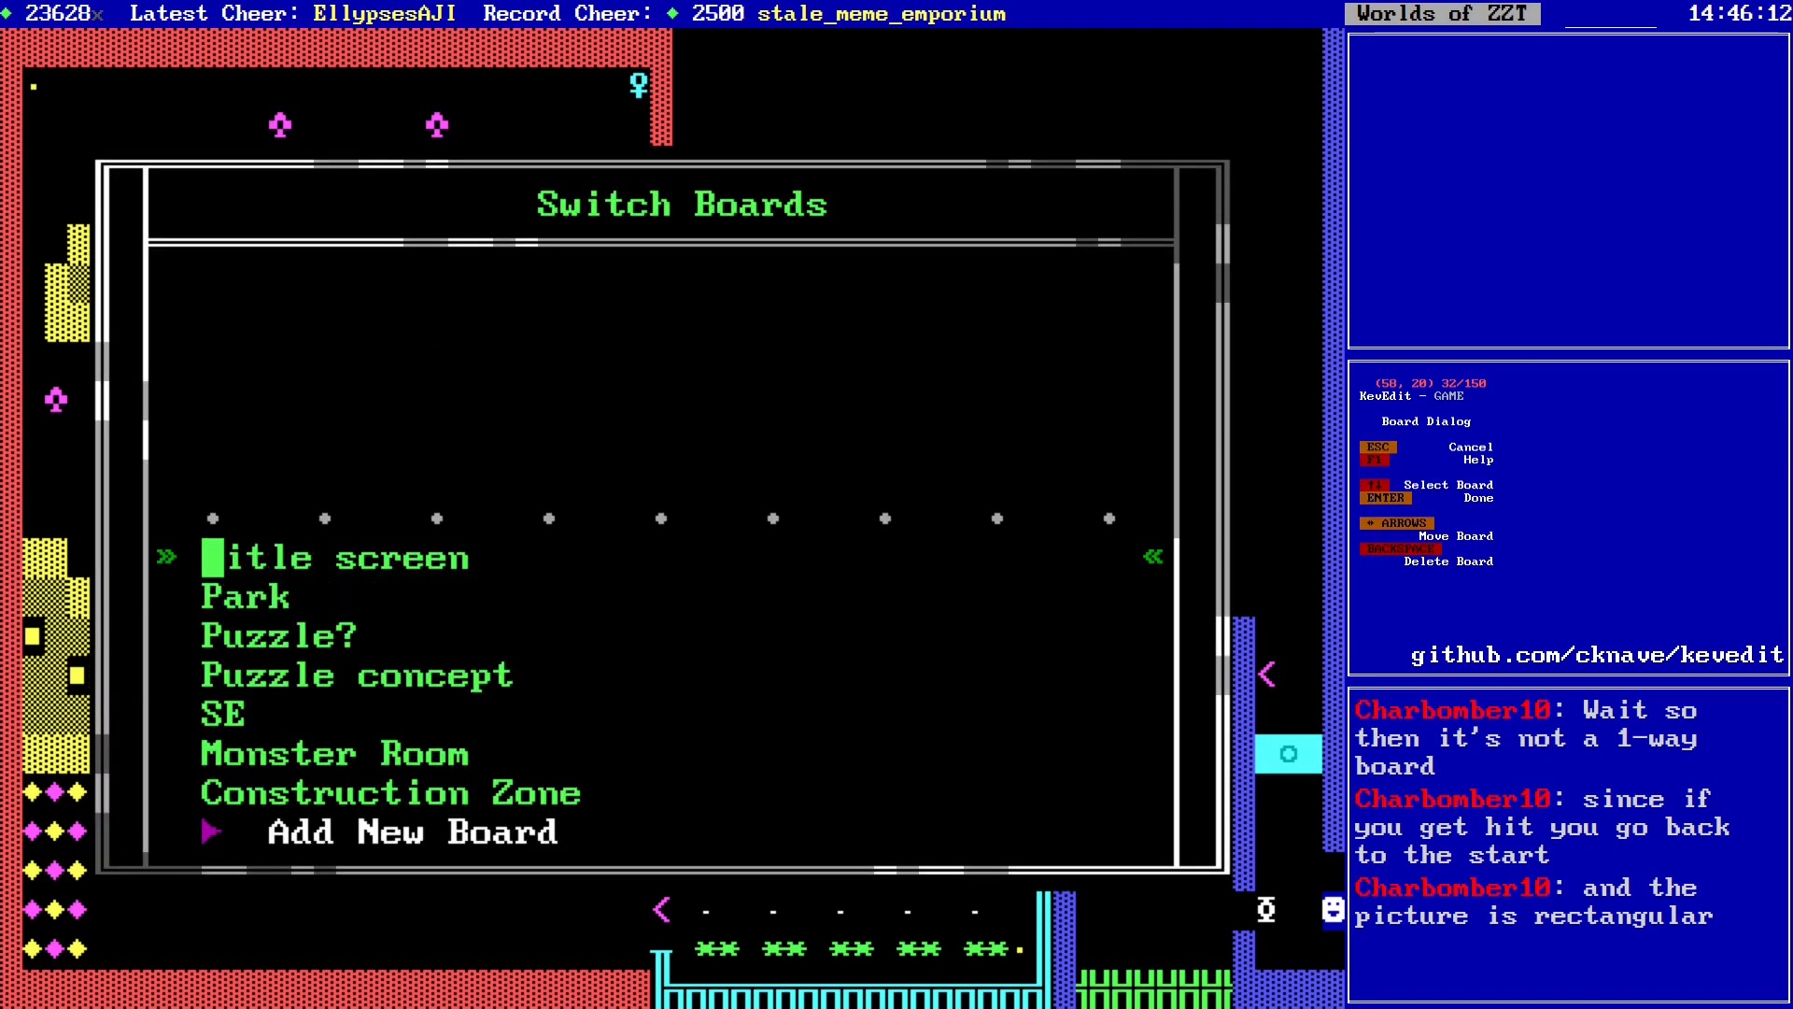
pyautogui.press('Return')
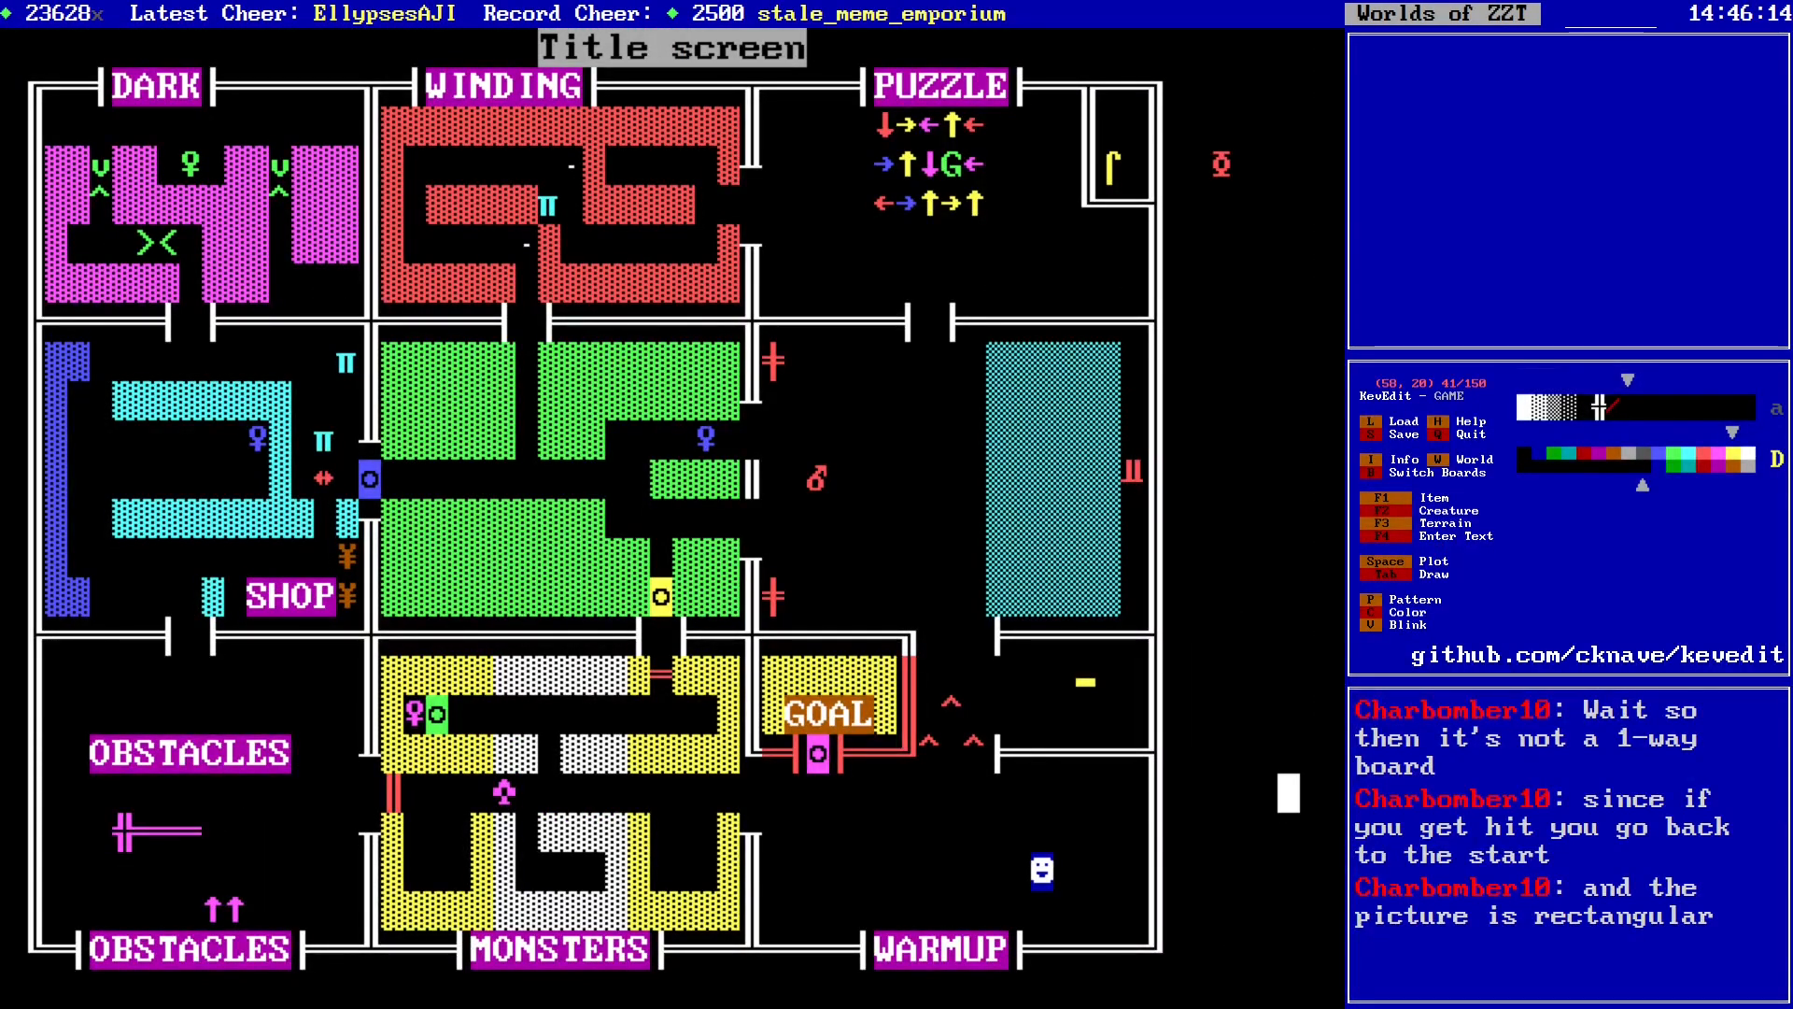
pyautogui.press('b')
pyautogui.press('Up')
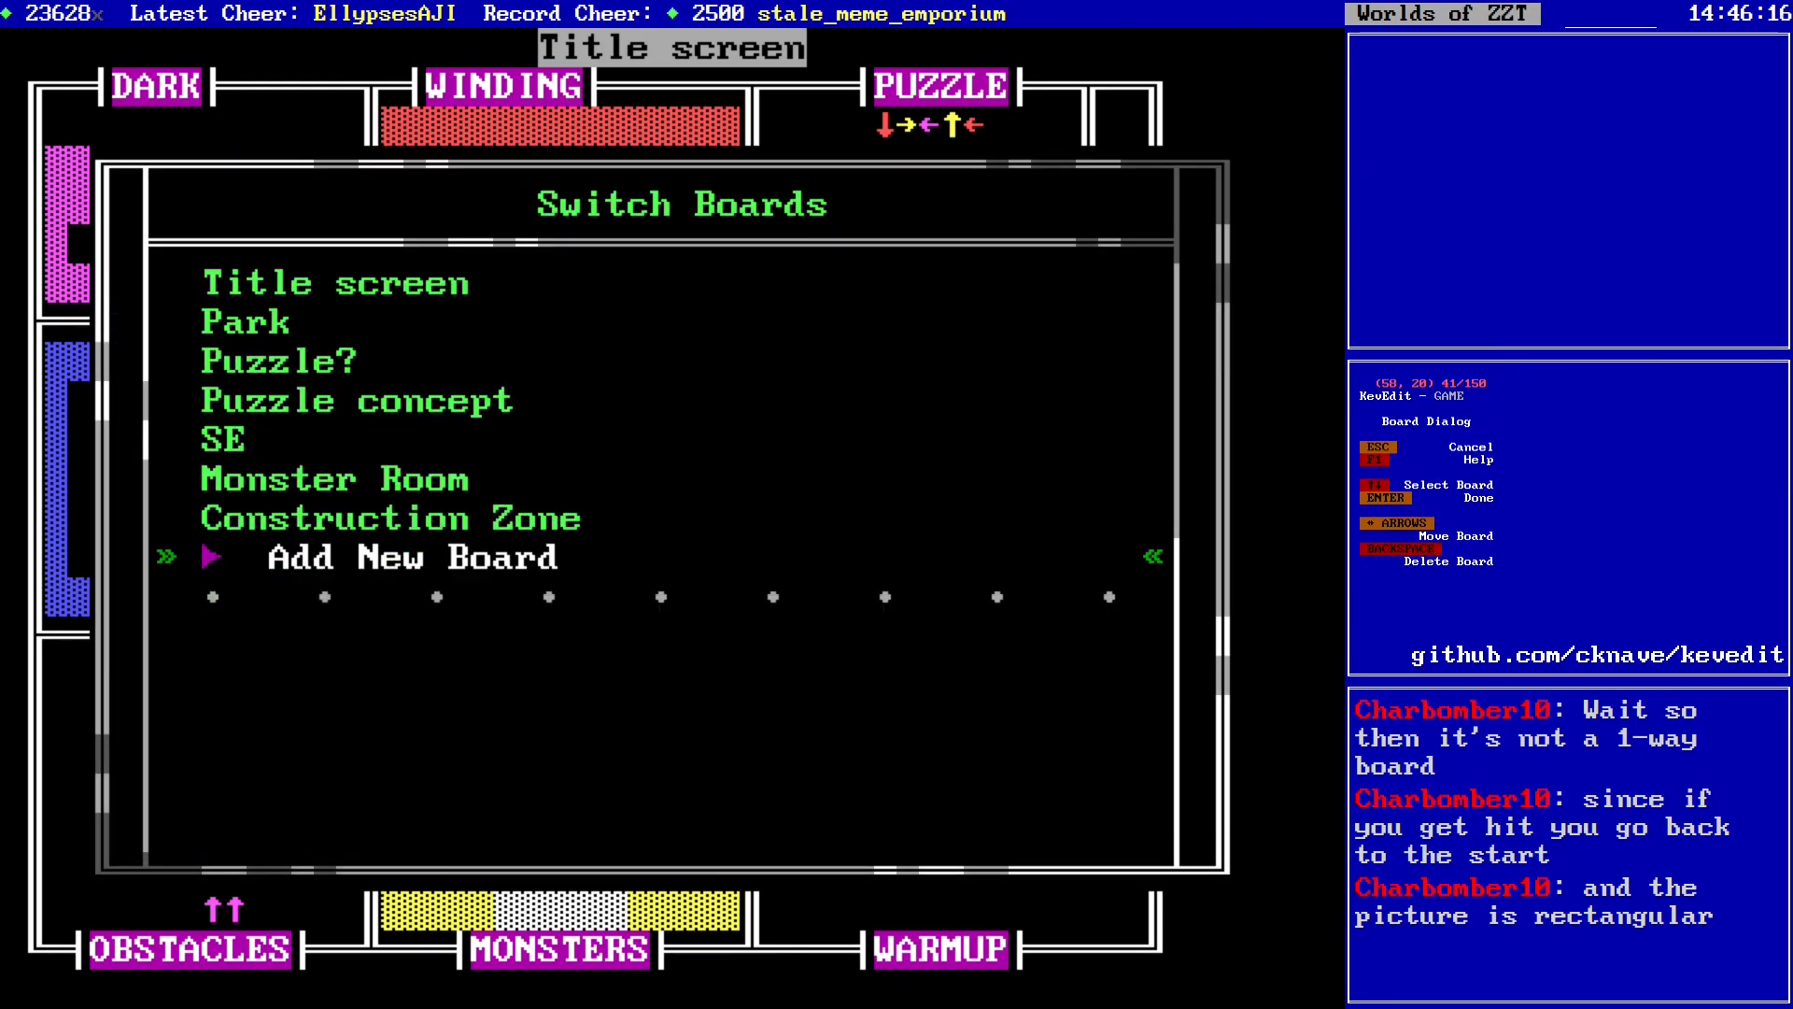
pyautogui.press('Up')
pyautogui.press('Return')
# Step: Move the three-tile cyan door barrier in the east corridor up three rows to row 16, spanning columns 57 to 59
pyautogui.press('Up')
pyautogui.press('Up')
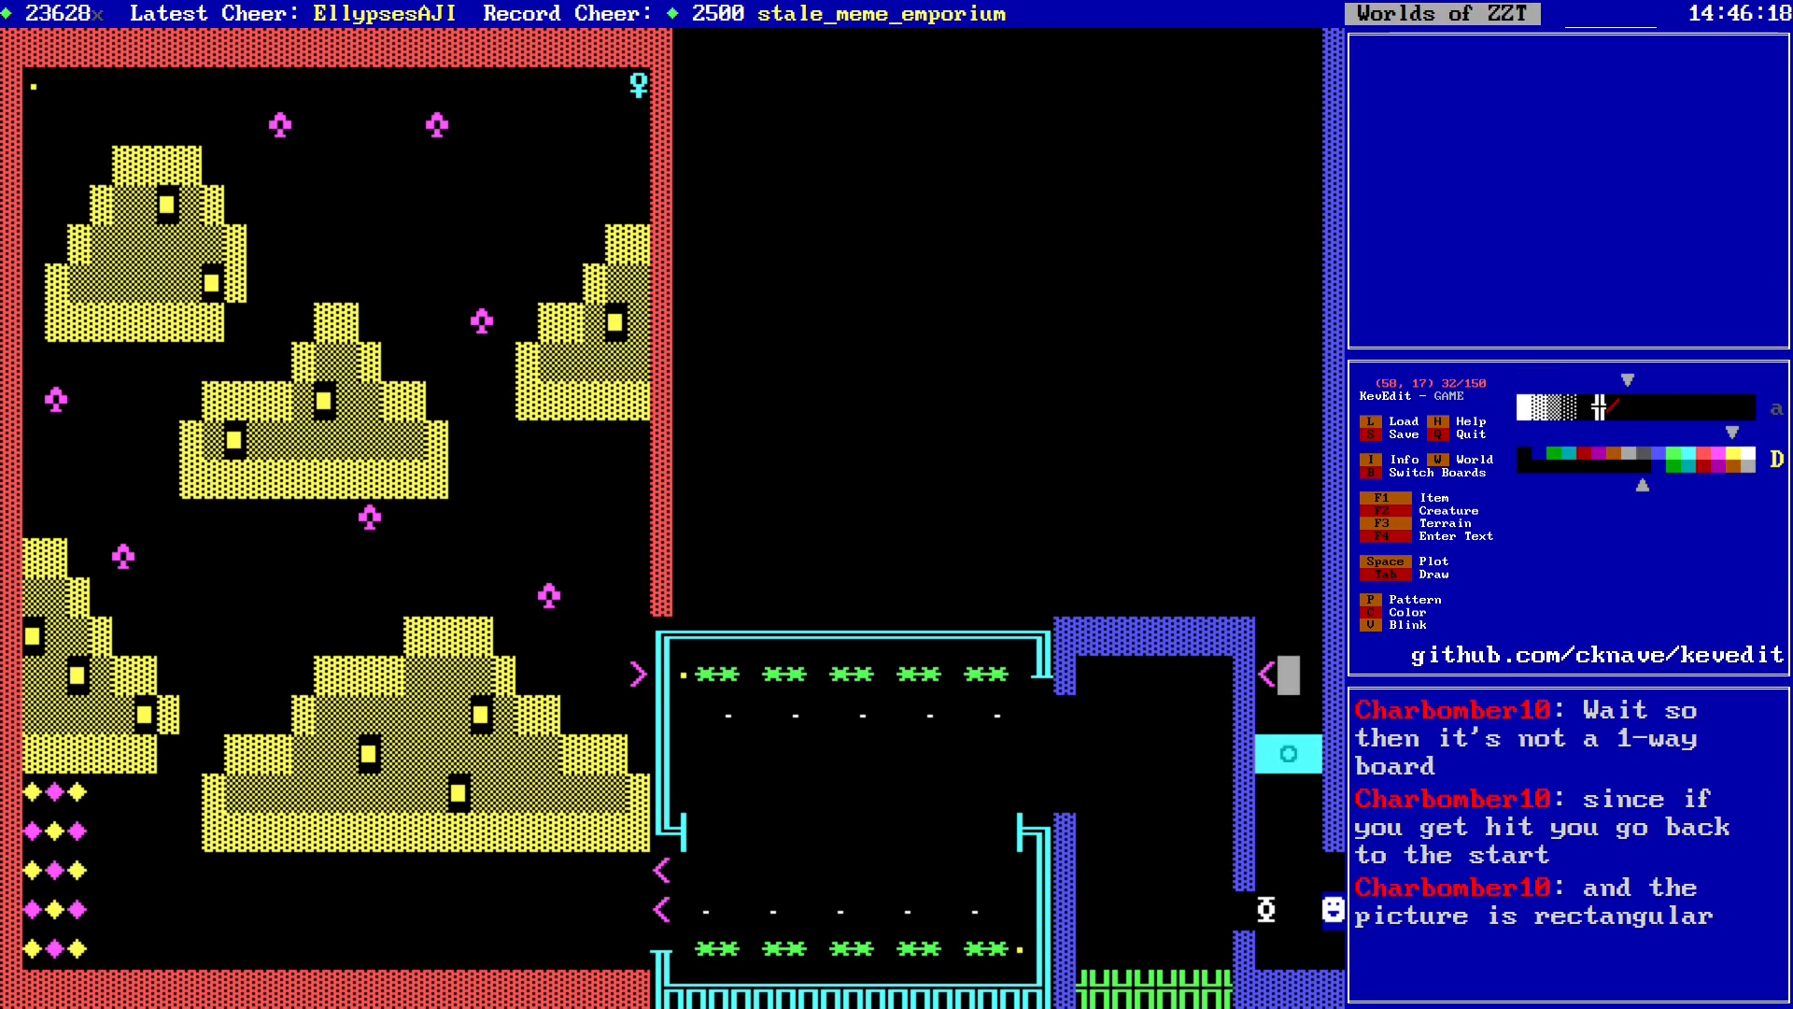
pyautogui.press('Left')
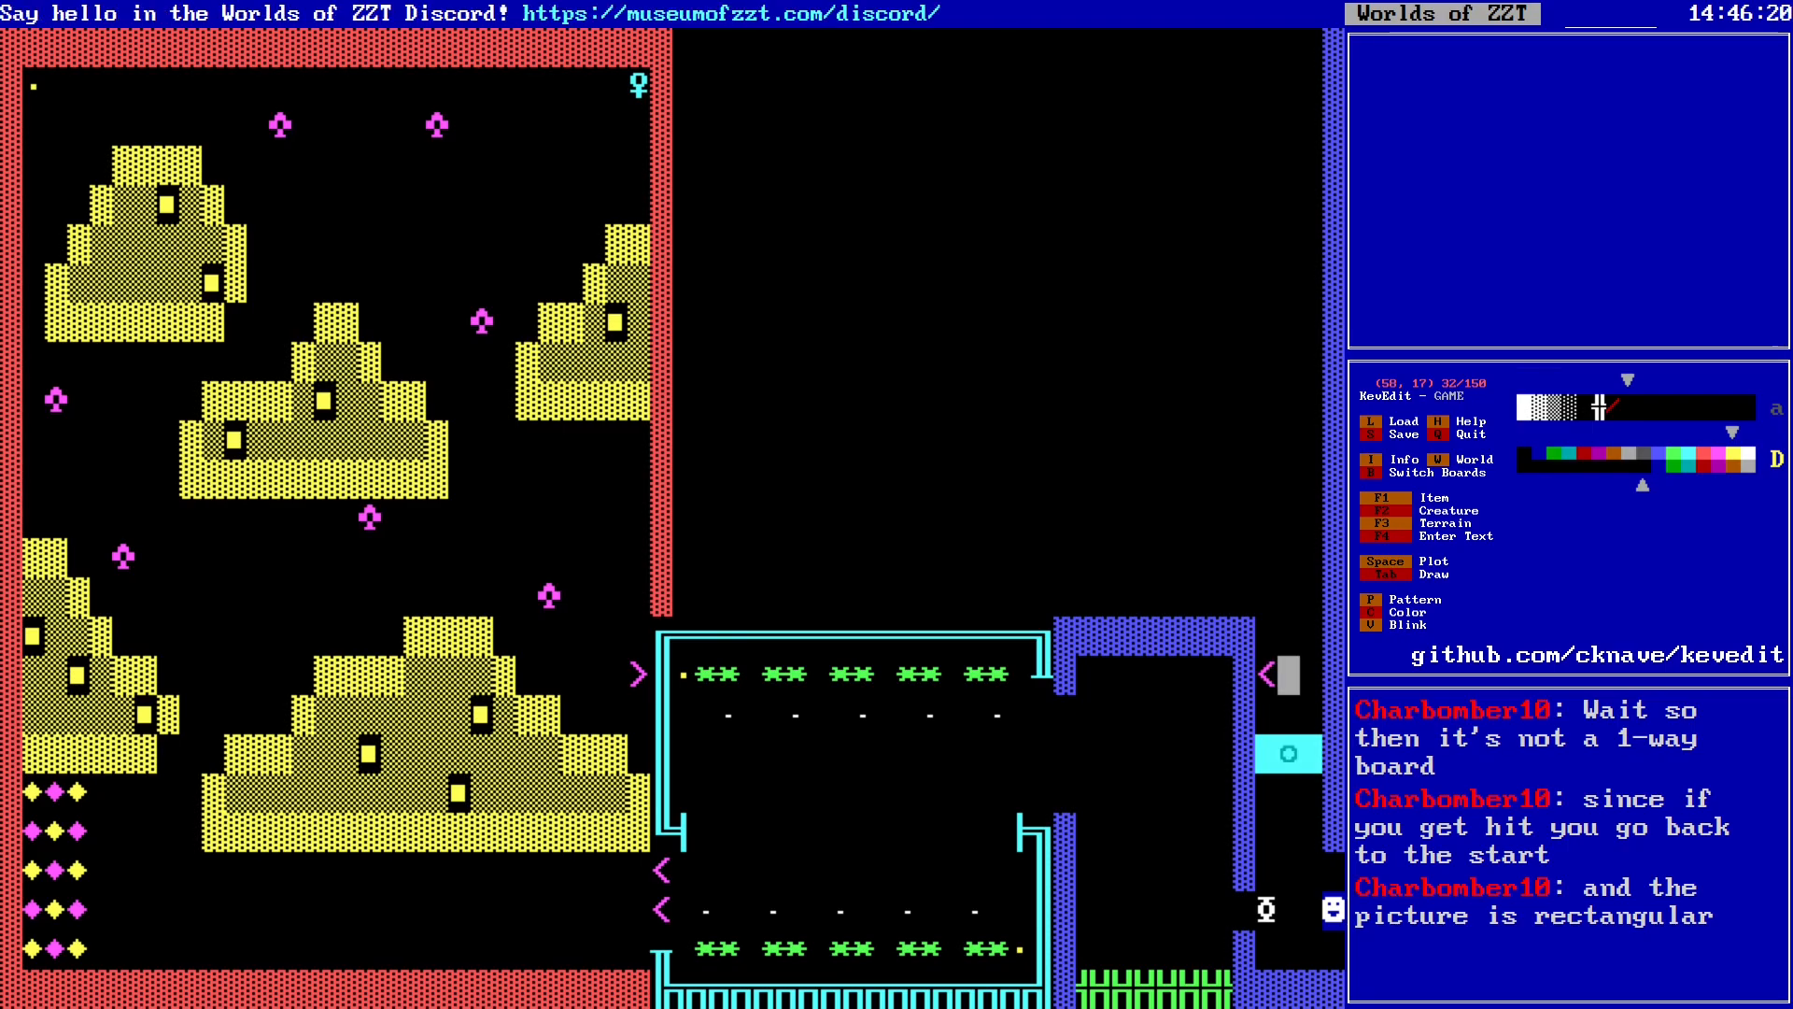
pyautogui.press('Down')
pyautogui.press('Down')
pyautogui.press('Down')
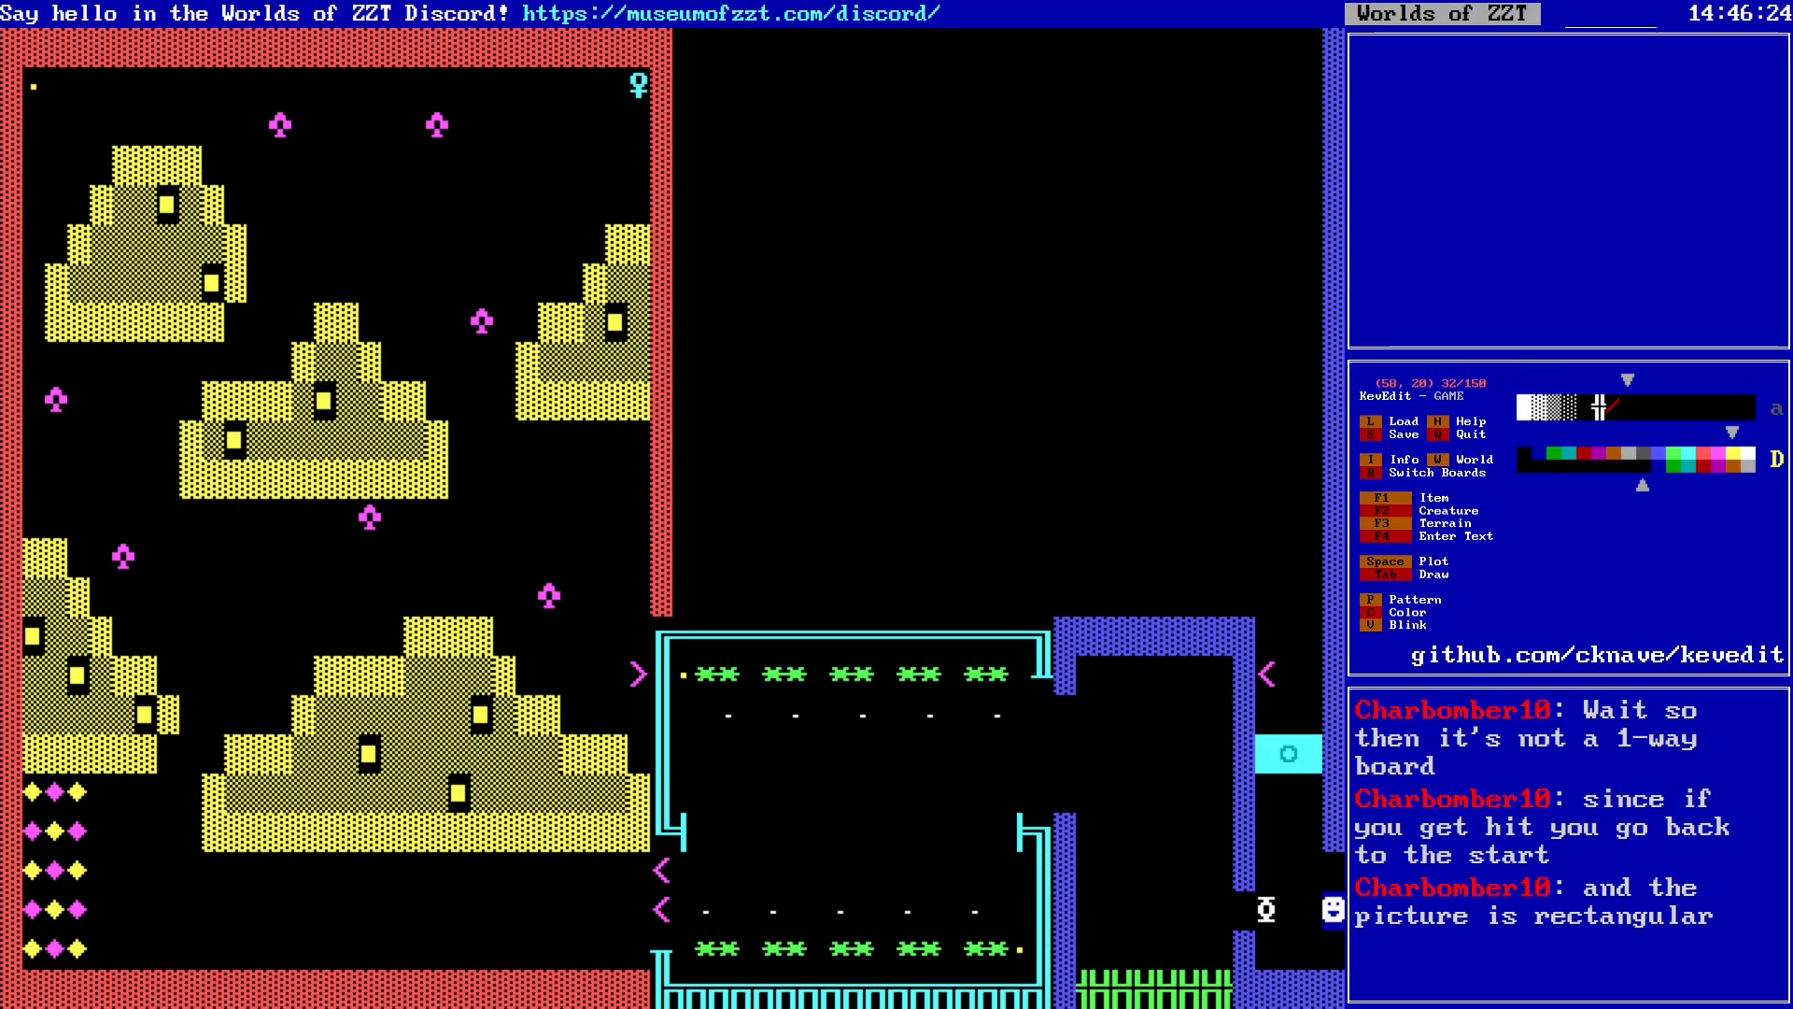
pyautogui.hotkey('alt', 'm')
pyautogui.press('Right')
pyautogui.press('Right')
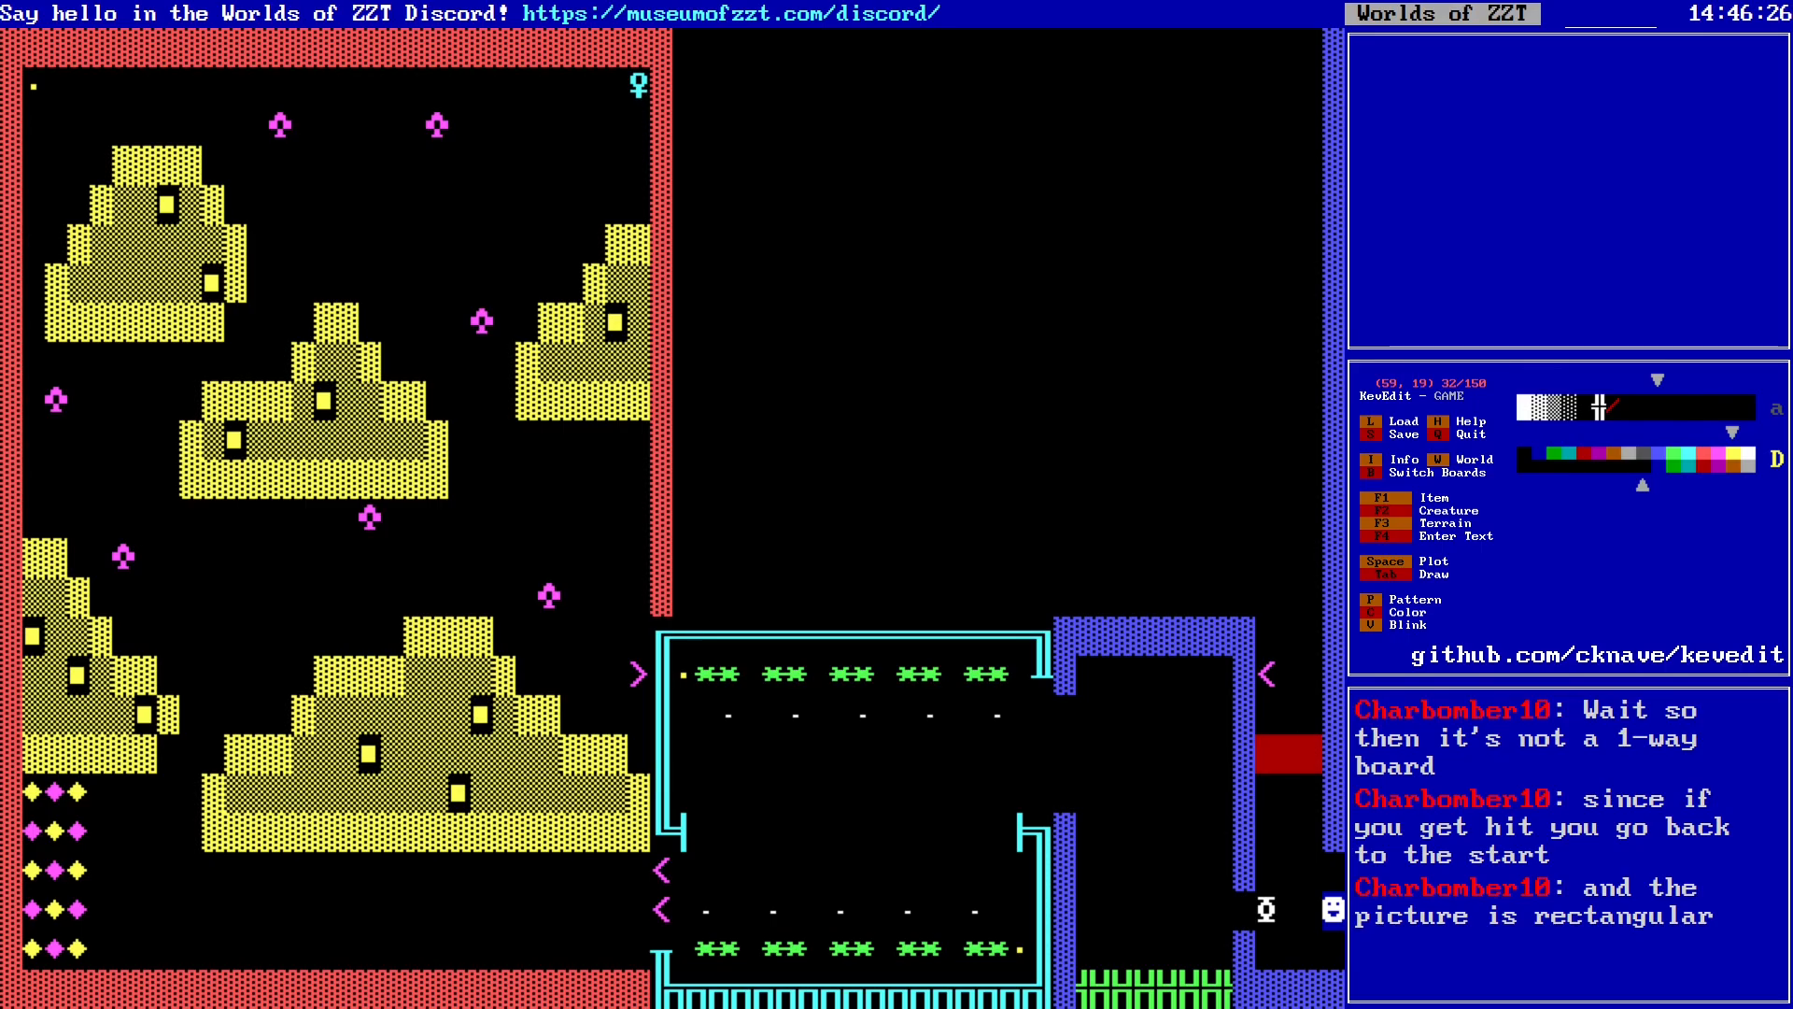
pyautogui.press('Return')
pyautogui.press('Up')
pyautogui.press('Up')
pyautogui.press('Up')
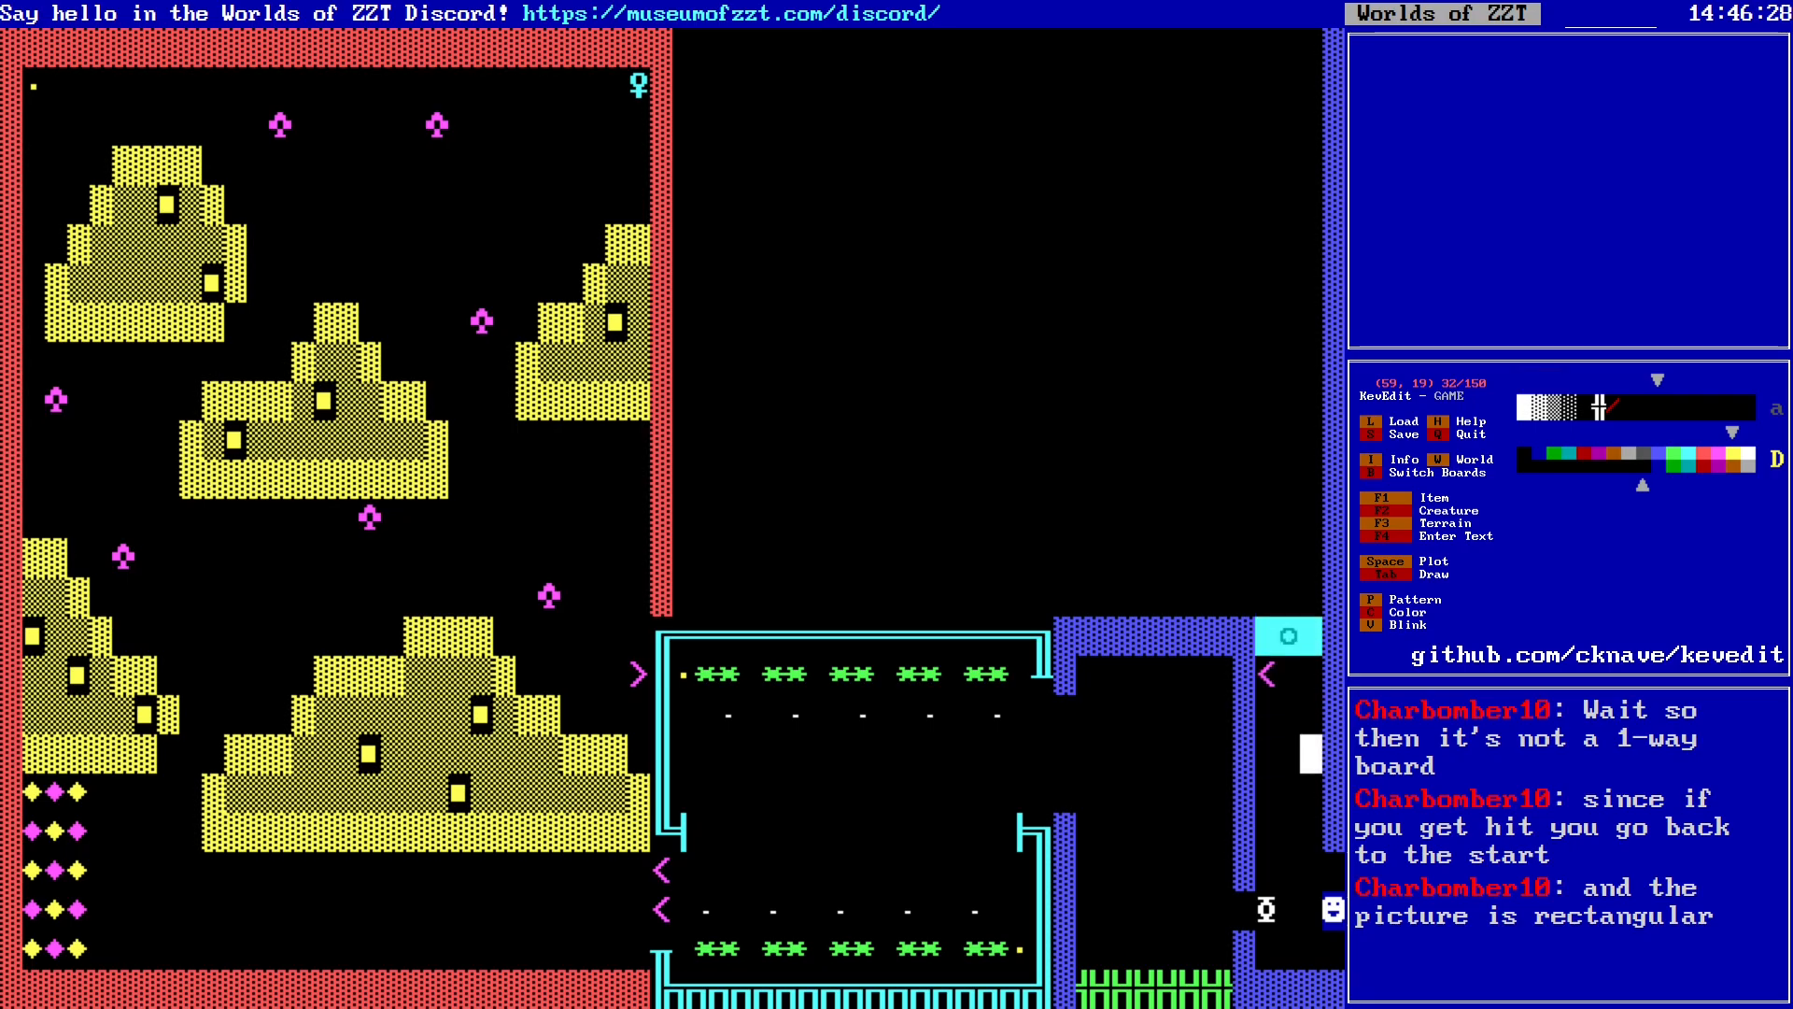
# Step: Place a white north-south slider at (28, 17), directly west of the purple arrow at the red-walled area's east opening
pyautogui.press('Up')
pyautogui.press('Left')
pyautogui.press('Up')
pyautogui.press('Left')
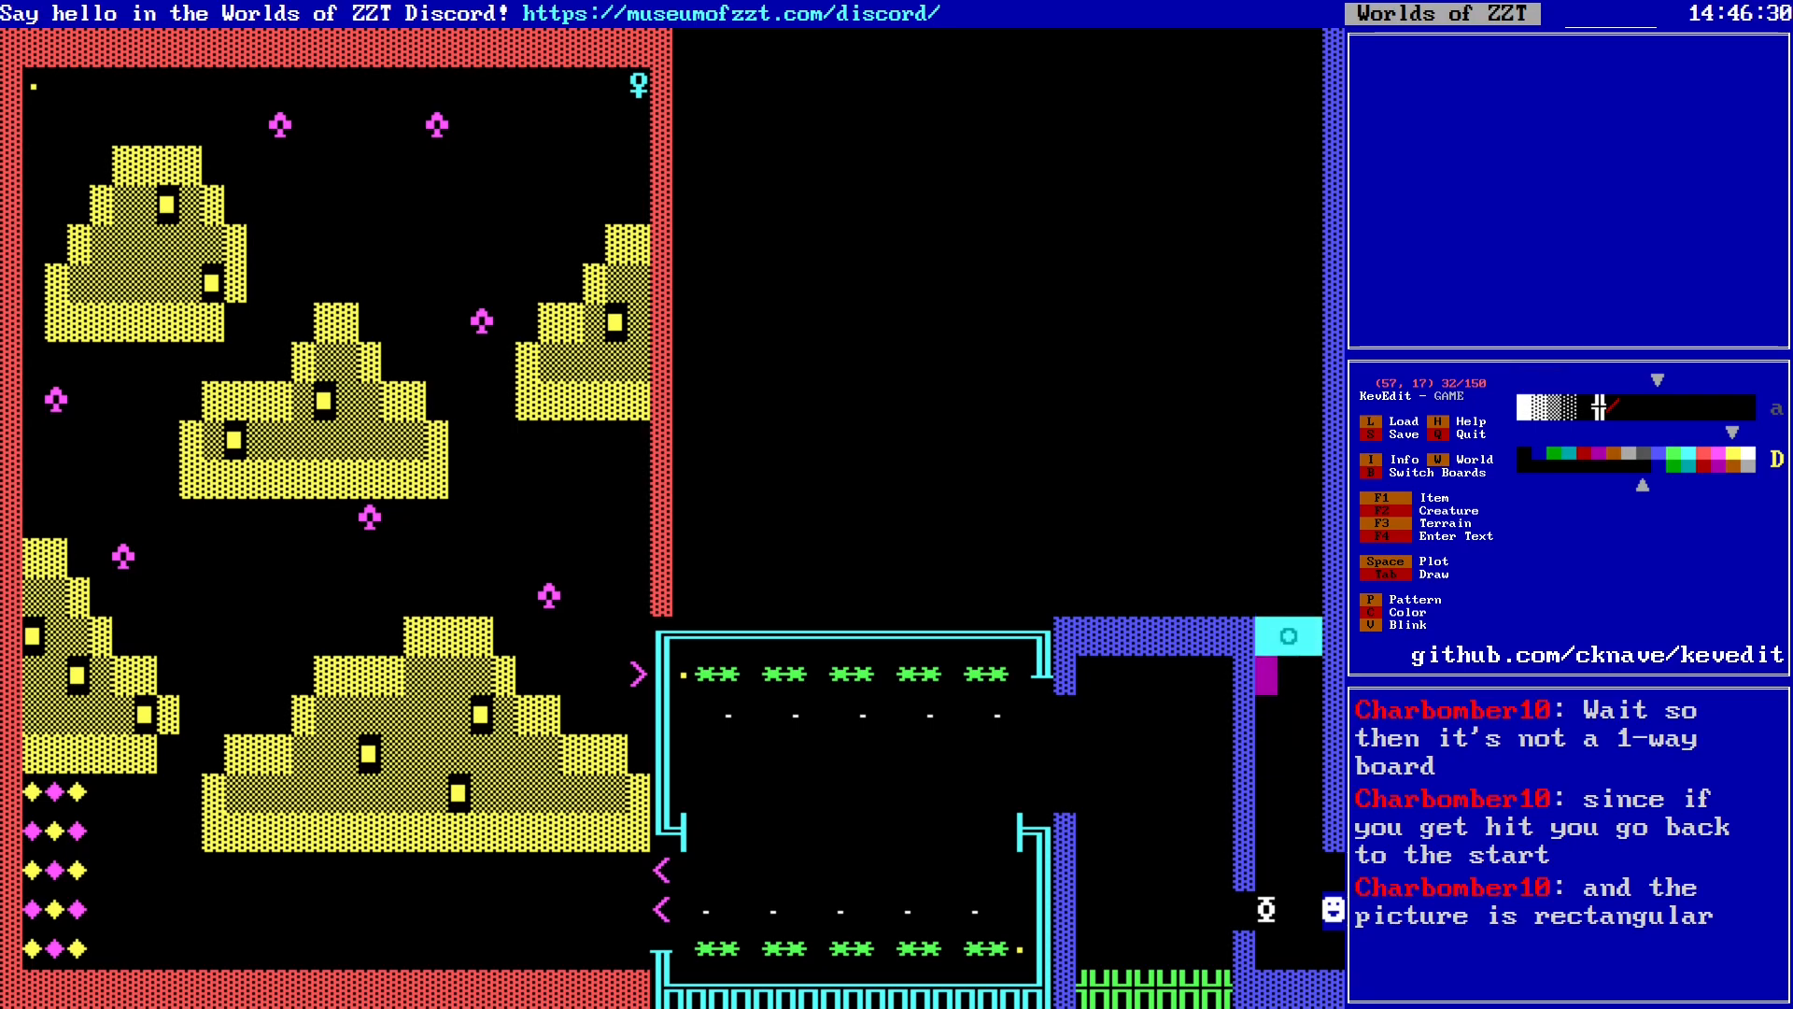
pyautogui.press('Left')
pyautogui.press('Left')
pyautogui.press('Left')
pyautogui.press('Left')
pyautogui.press('Left')
pyautogui.press('Left')
pyautogui.press('Left')
pyautogui.press('Left')
pyautogui.press('Left')
pyautogui.press('Left')
pyautogui.press('Left')
pyautogui.press('Left')
pyautogui.press('Left')
pyautogui.press('Left')
pyautogui.press('Left')
pyautogui.press('Left')
pyautogui.press('Left')
pyautogui.press('Left')
pyautogui.press('Left')
pyautogui.press('Left')
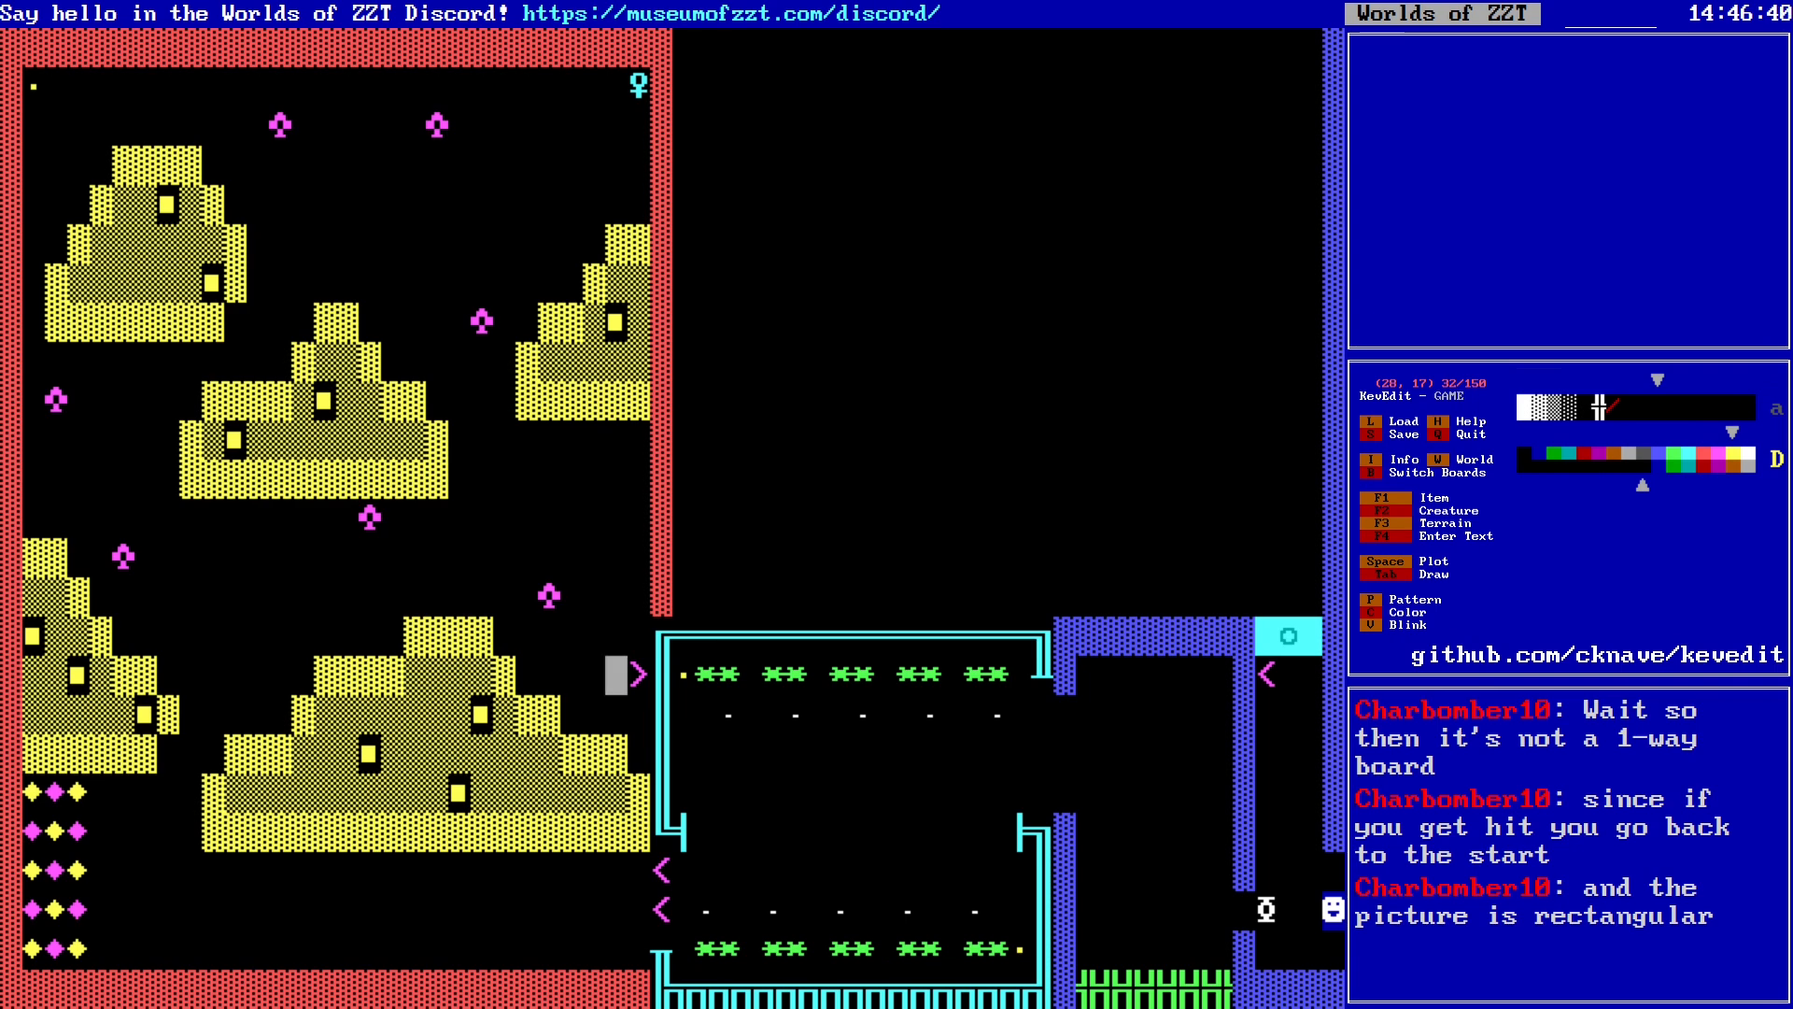
pyautogui.press('Down')
pyautogui.press('c')
pyautogui.press('Right')
pyautogui.press('Return')
pyautogui.press('Down')
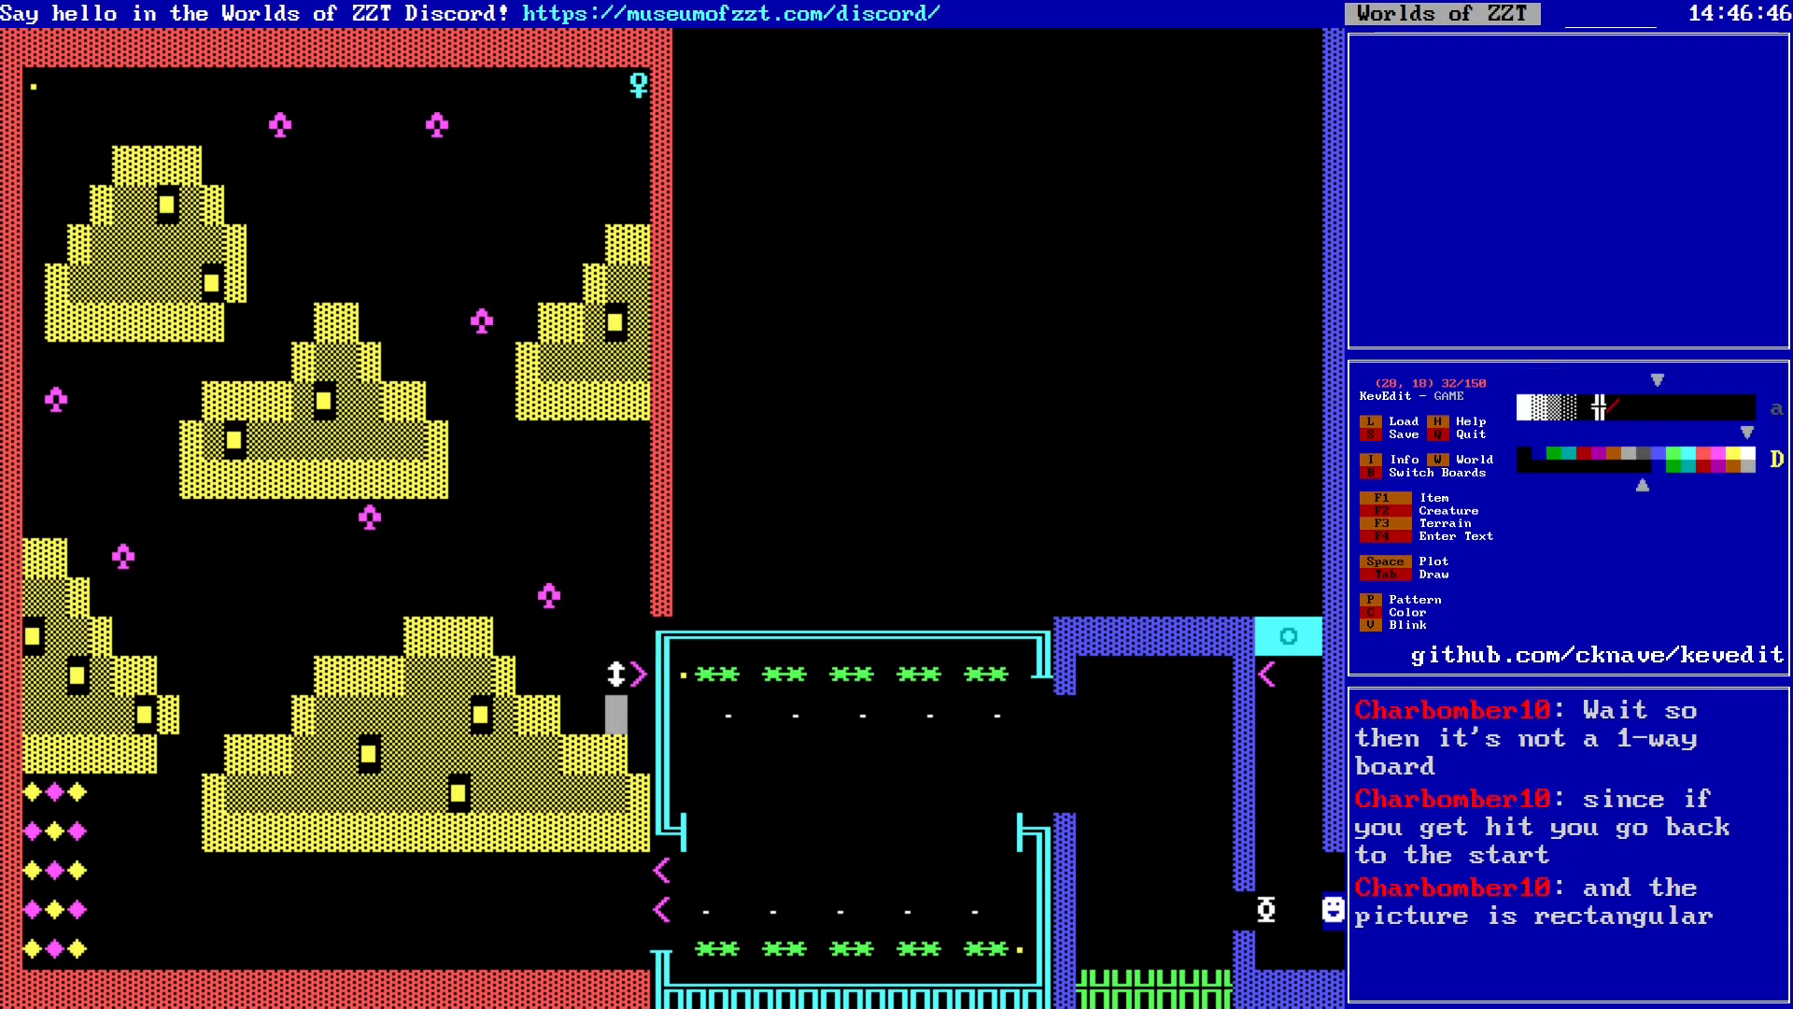
# Step: Copy the white north-south slider and extend it northward with five more, from (28, 16) up to (28, 12)
pyautogui.press('Up')
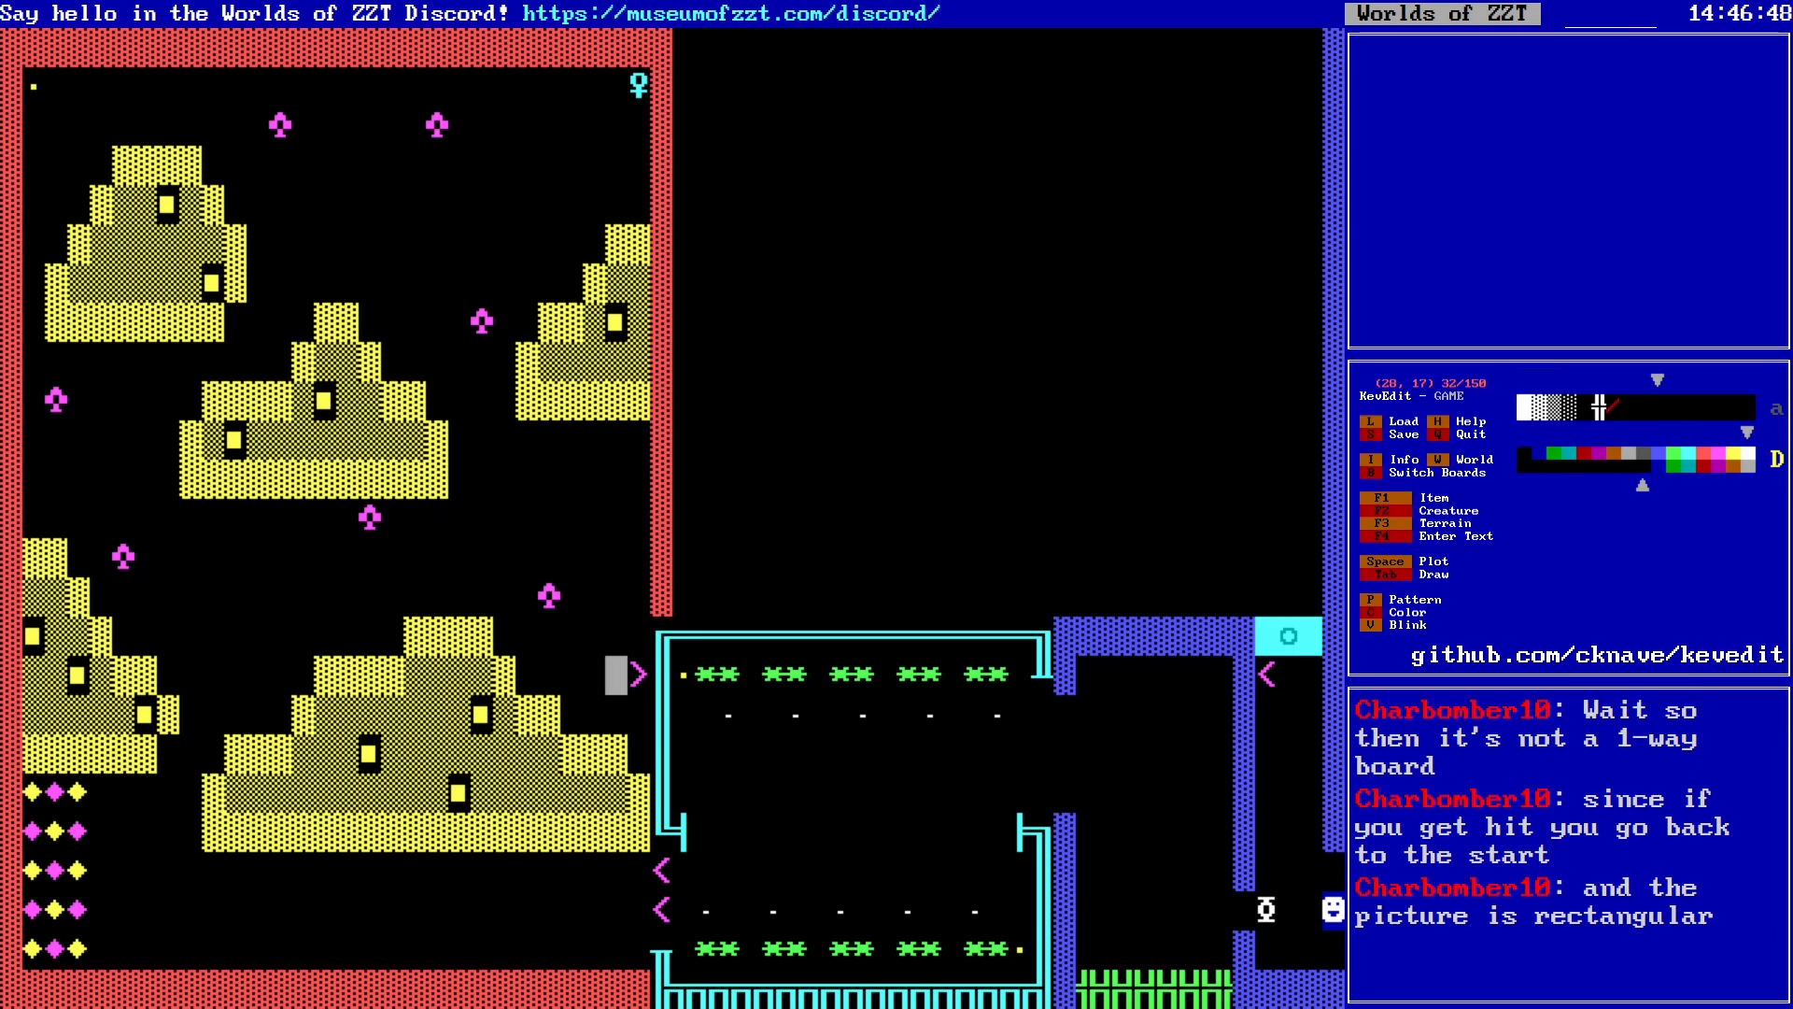
pyautogui.press('Return')
pyautogui.press('Up')
pyautogui.press('space')
pyautogui.press('Up')
pyautogui.press('space')
pyautogui.press('Up')
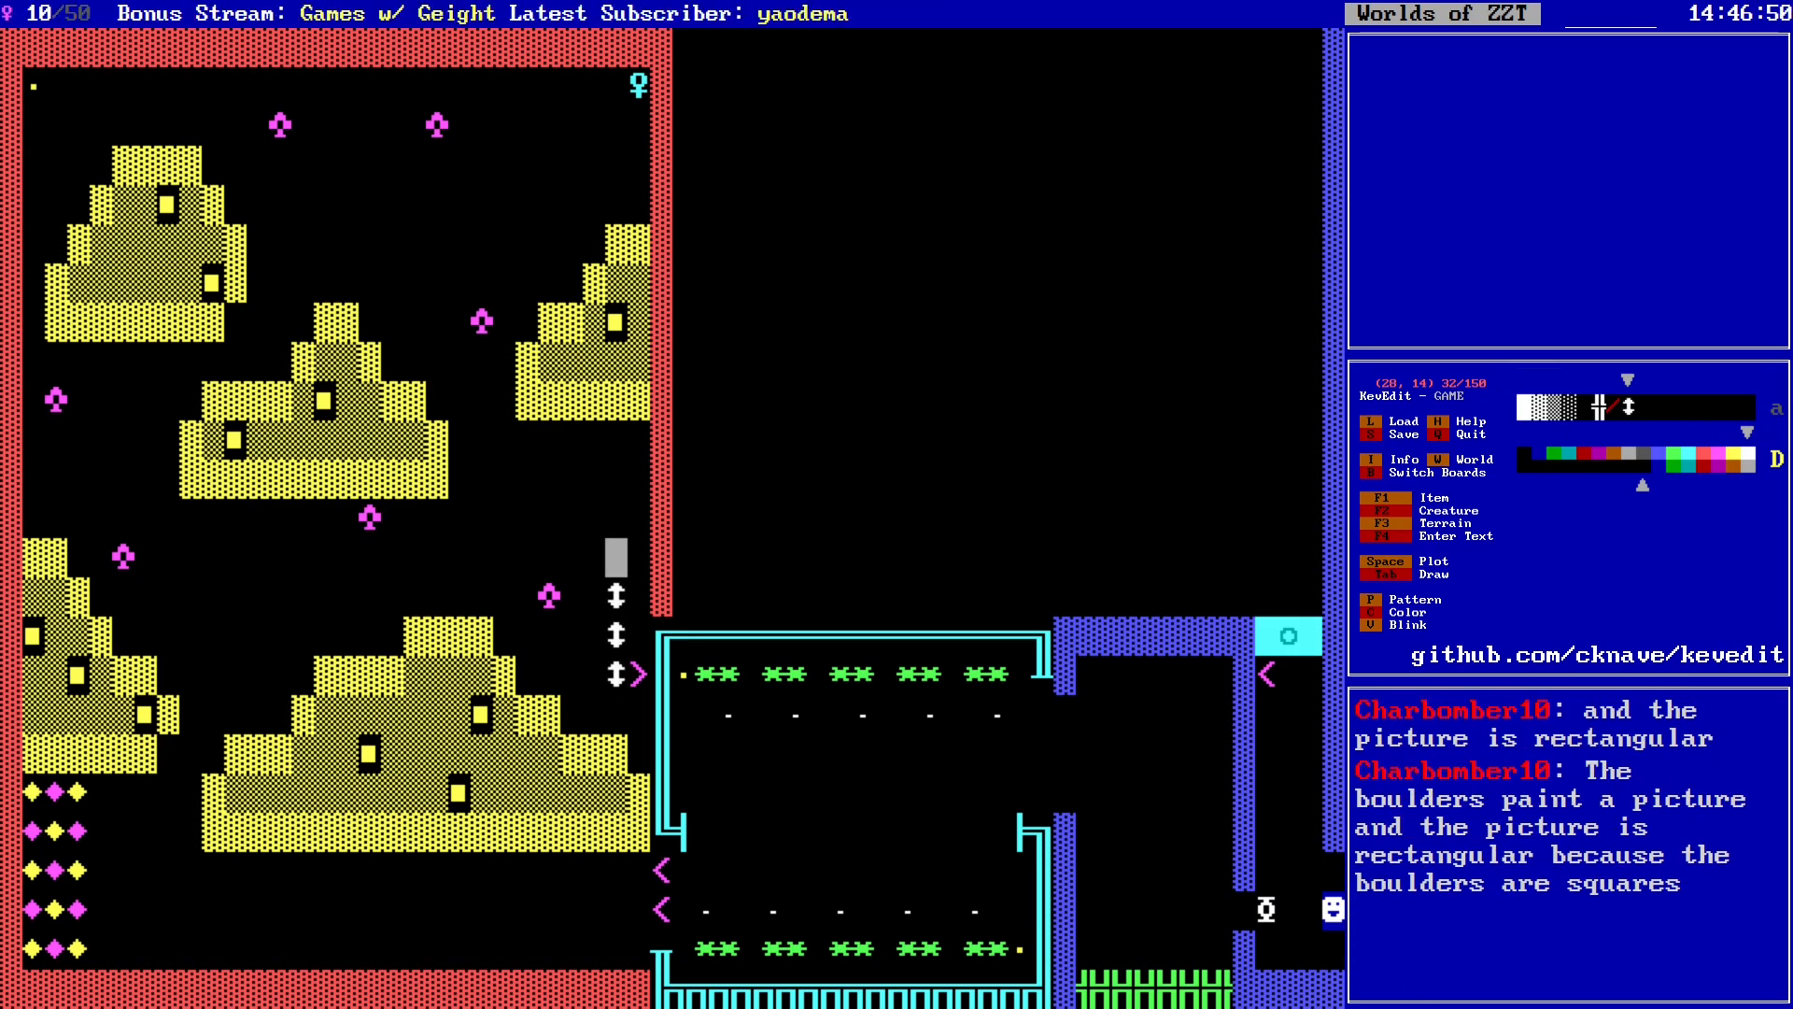
pyautogui.press('space')
pyautogui.press('Up')
pyautogui.press('space')
pyautogui.press('Up')
pyautogui.press('space')
pyautogui.press('Down')
pyautogui.press('Down')
pyautogui.press('Down')
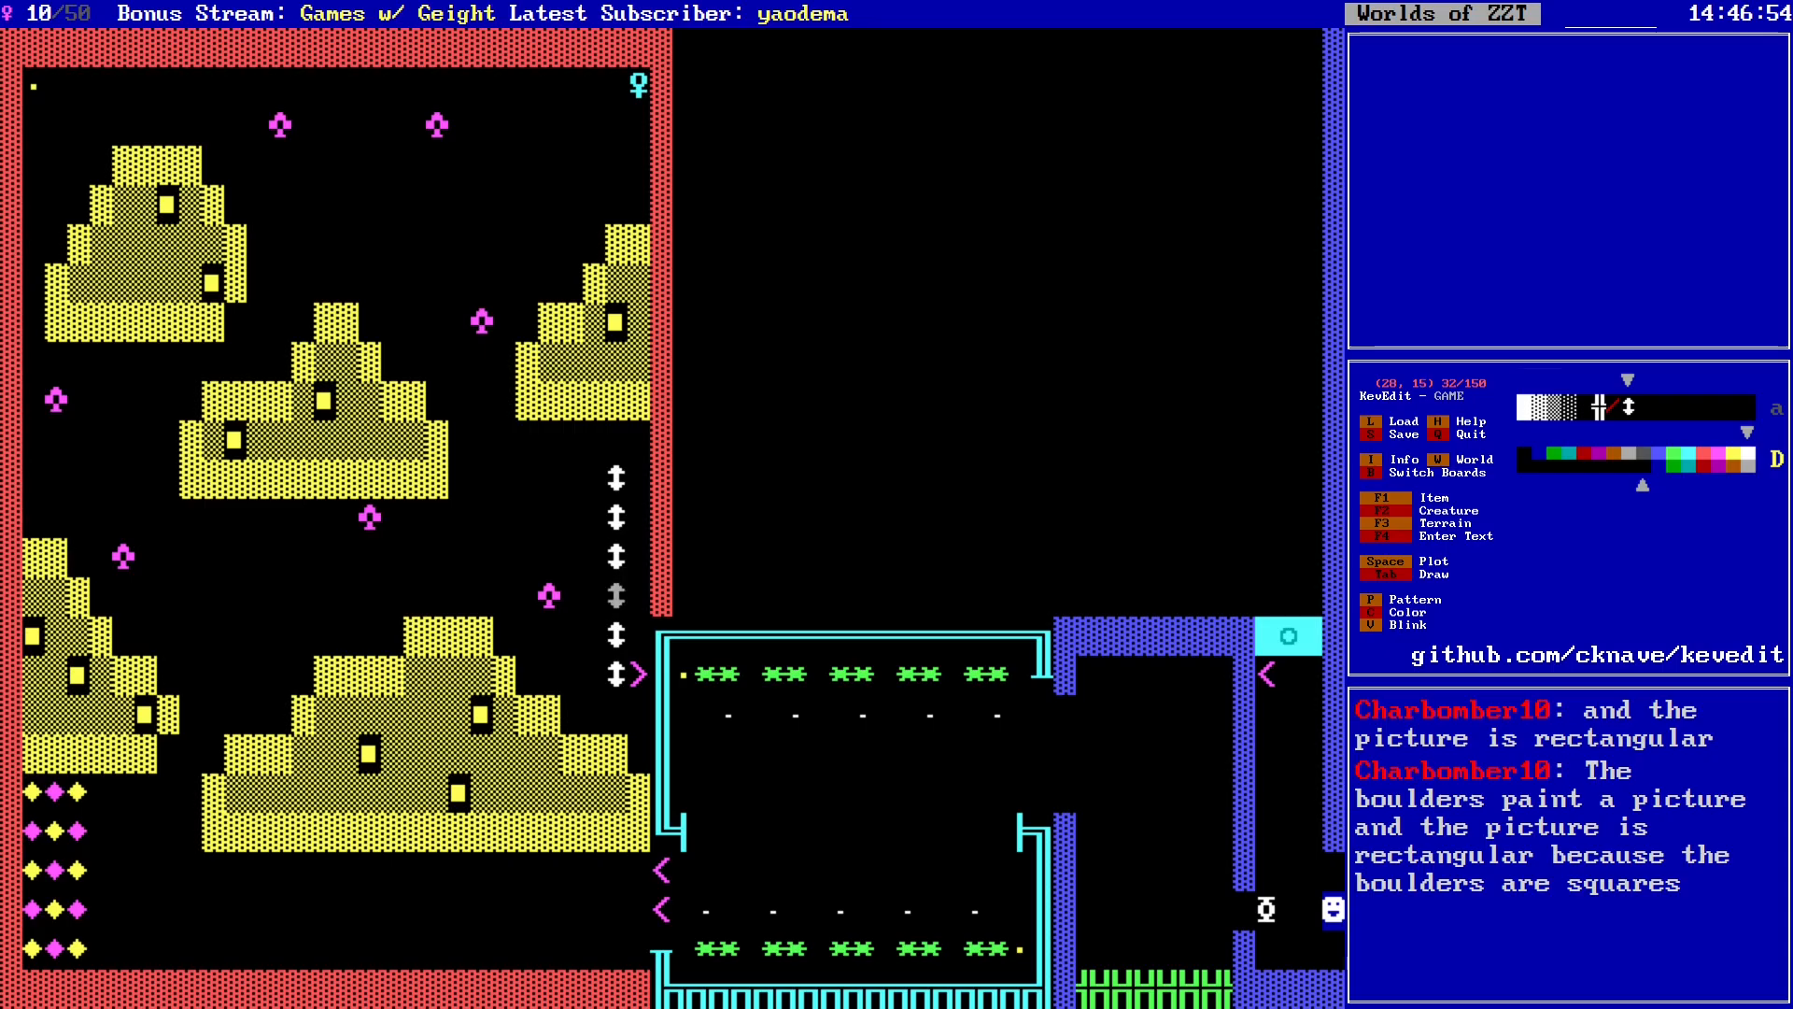
pyautogui.press('Up')
pyautogui.press('Up')
pyautogui.press('Up')
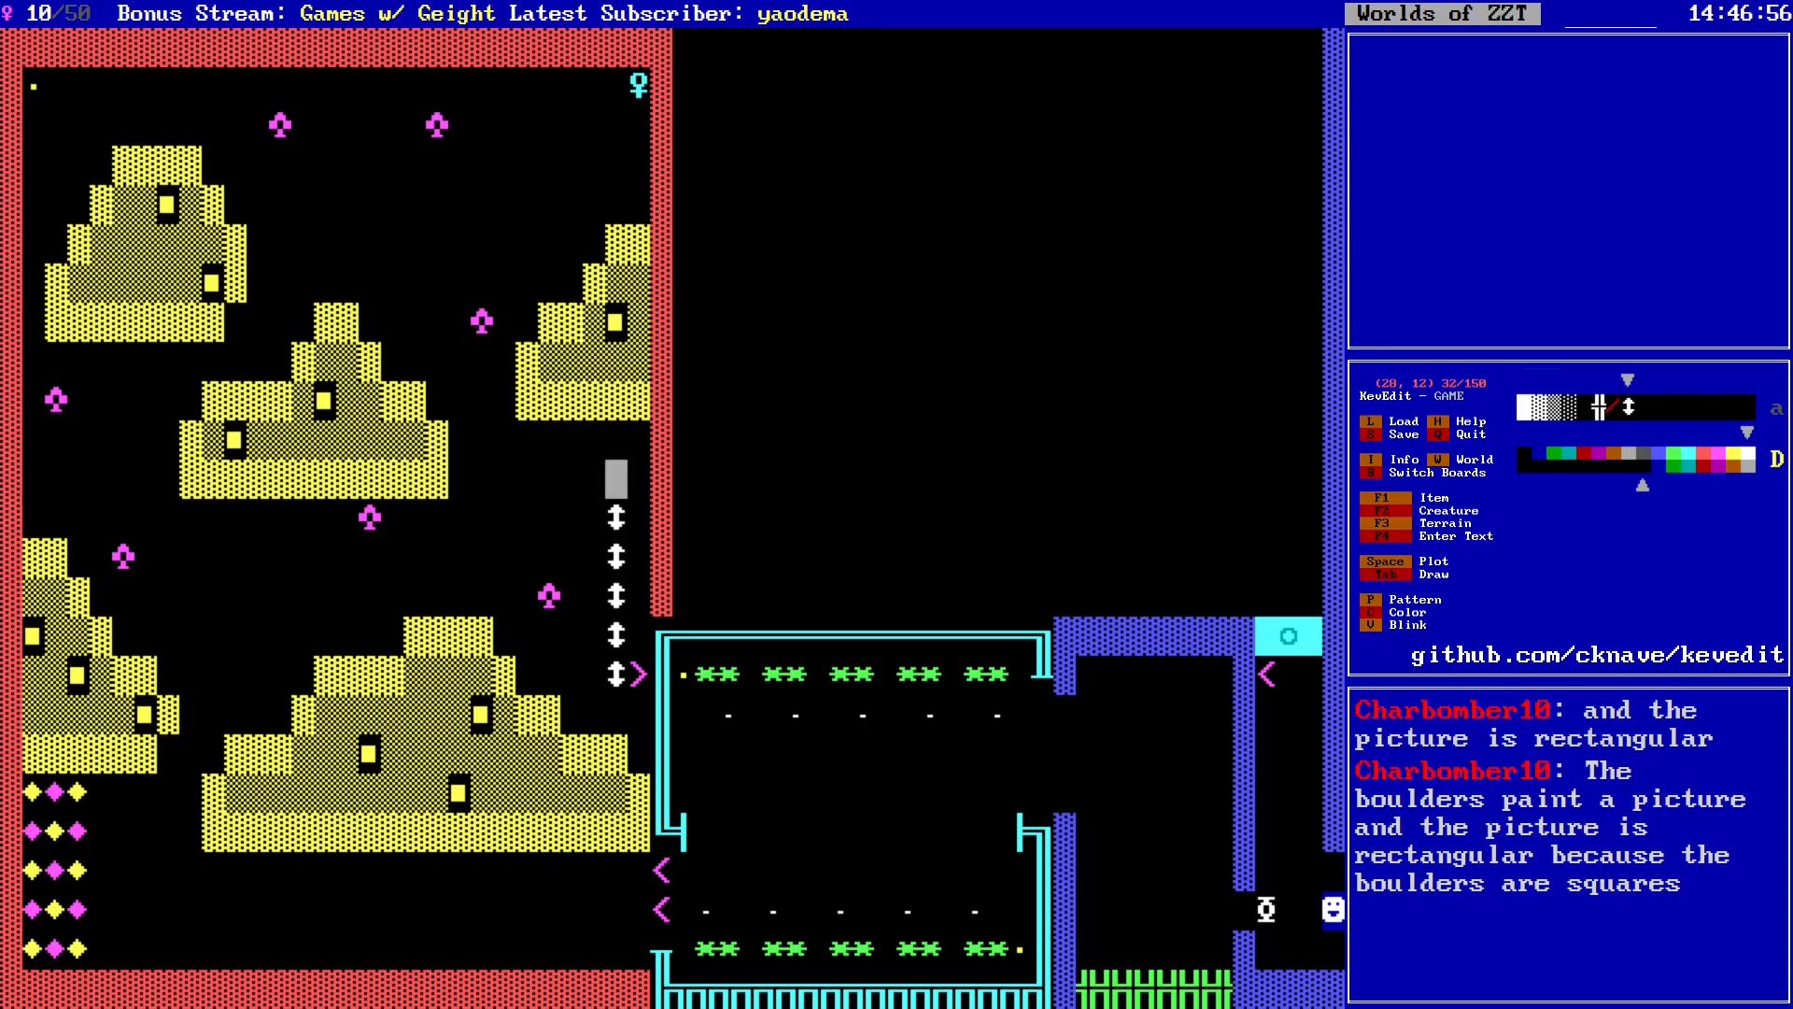
# Step: Place a light red pusher facing west at (29, 12), beside the topmost slider
pyautogui.press('Right')
pyautogui.press('c')
pyautogui.press('Left')
pyautogui.press('Left')
pyautogui.press('Left')
pyautogui.press('Return')
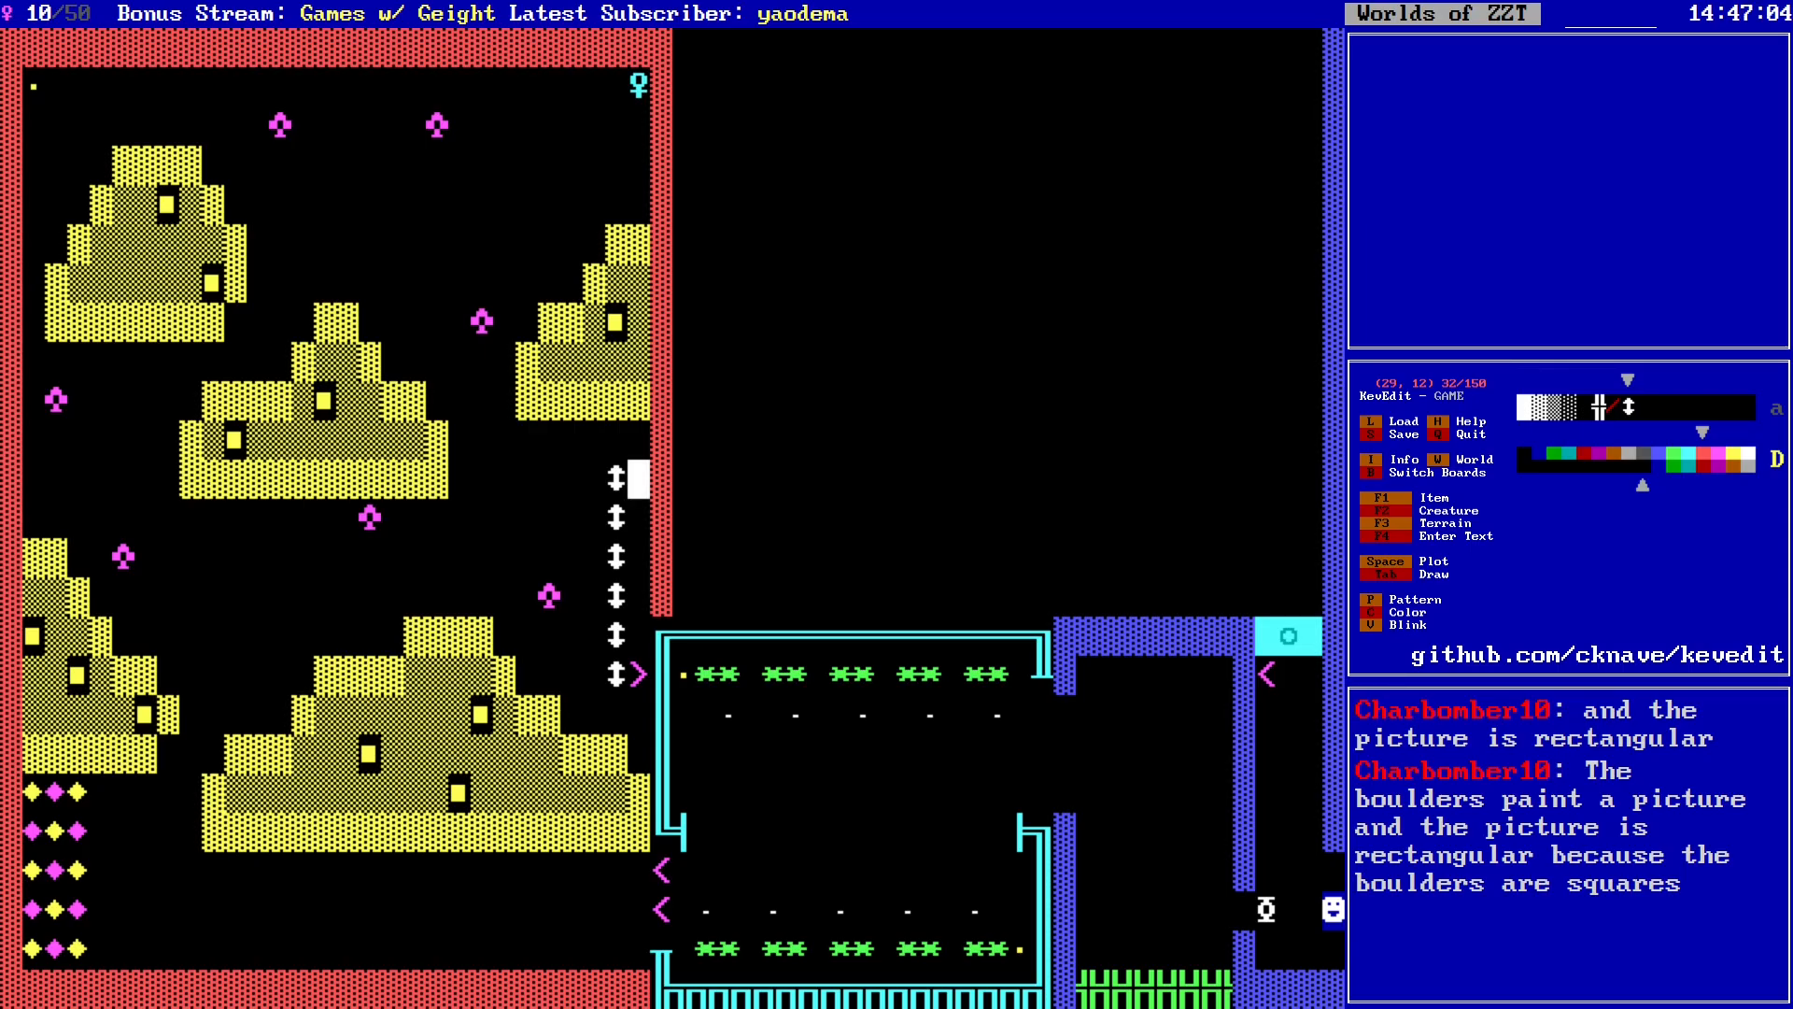
pyautogui.press('F2')
pyautogui.press('p')
pyautogui.press('Return')
pyautogui.press('Right')
pyautogui.press('Right')
pyautogui.press('Right')
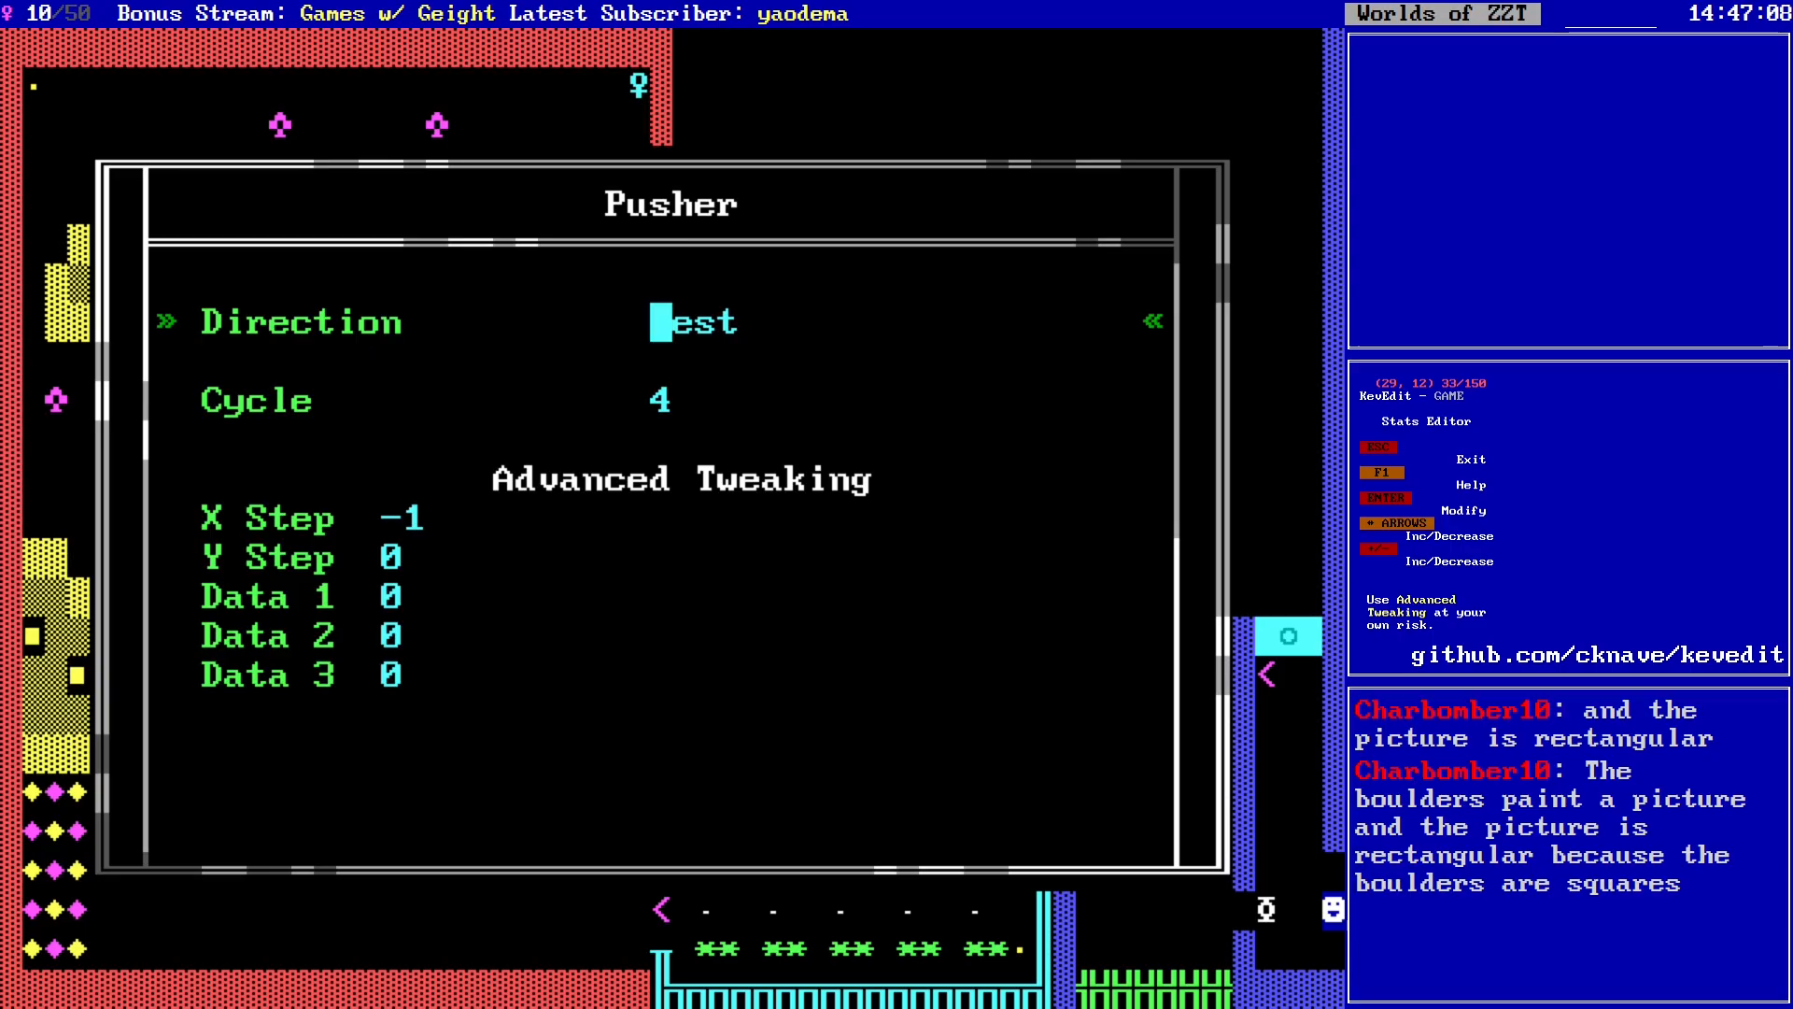
pyautogui.press('Escape')
pyautogui.press('Left')
pyautogui.press('Left')
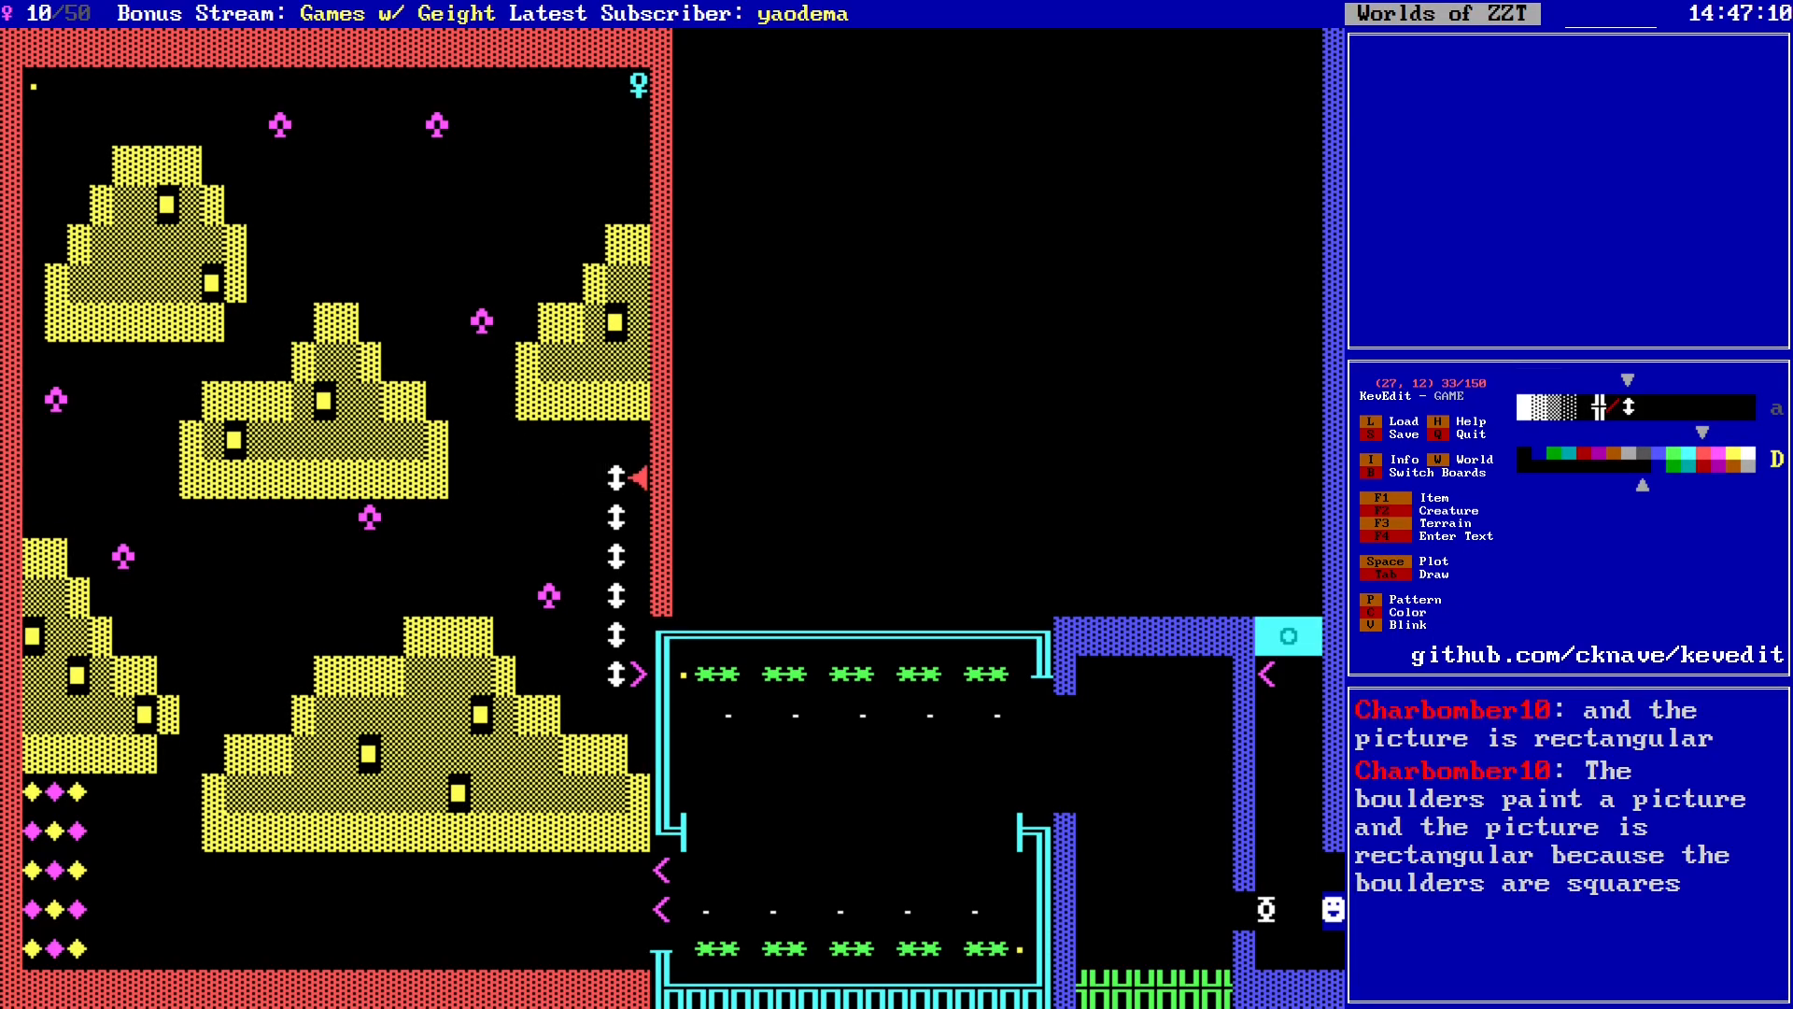
pyautogui.press('Right')
pyautogui.press('Right')
pyautogui.press('Up')
pyautogui.press('Down')
pyautogui.press('Left')
pyautogui.press('Left')
pyautogui.press('Right')
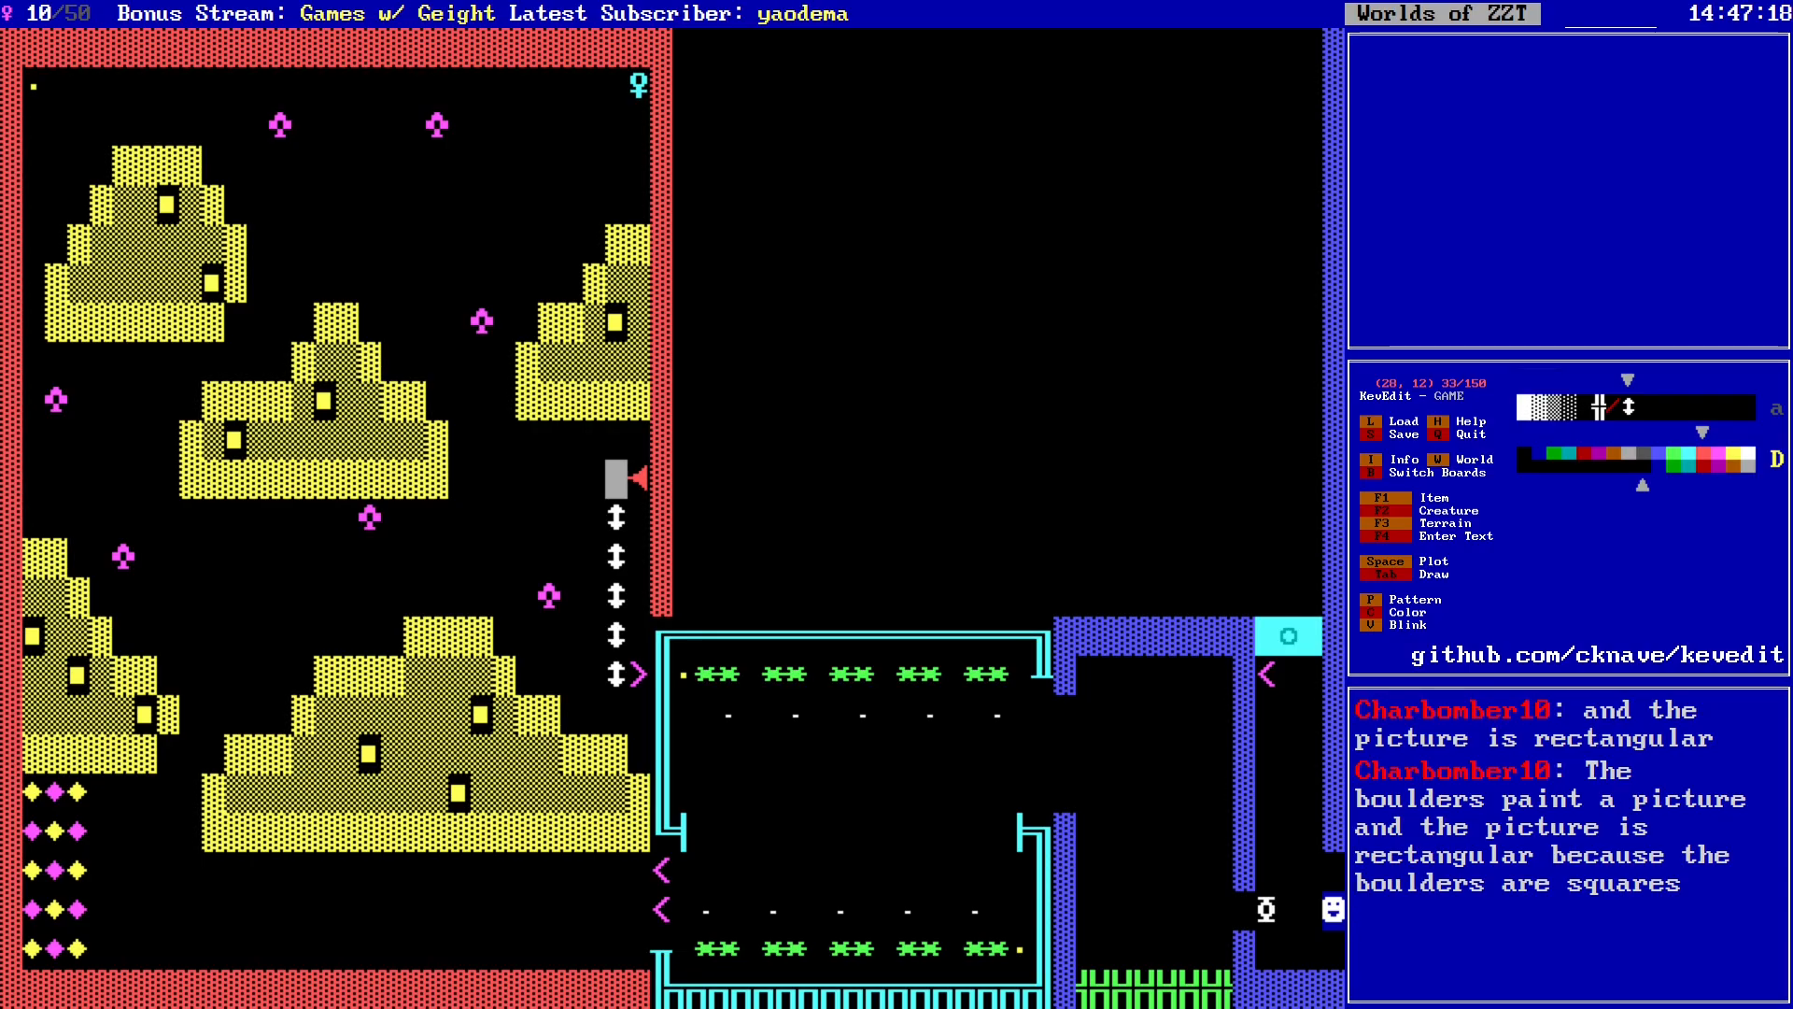
# Step: Delete the red pusher and the five sliders from (28, 12) to (28, 16), keeping only the slider at (28, 17)
pyautogui.press('Right')
pyautogui.press('Delete')
pyautogui.press('Left')
pyautogui.press('Delete')
pyautogui.press('Down')
pyautogui.press('Delete')
pyautogui.press('Down')
pyautogui.press('Down')
pyautogui.press('Delete')
pyautogui.press('Down')
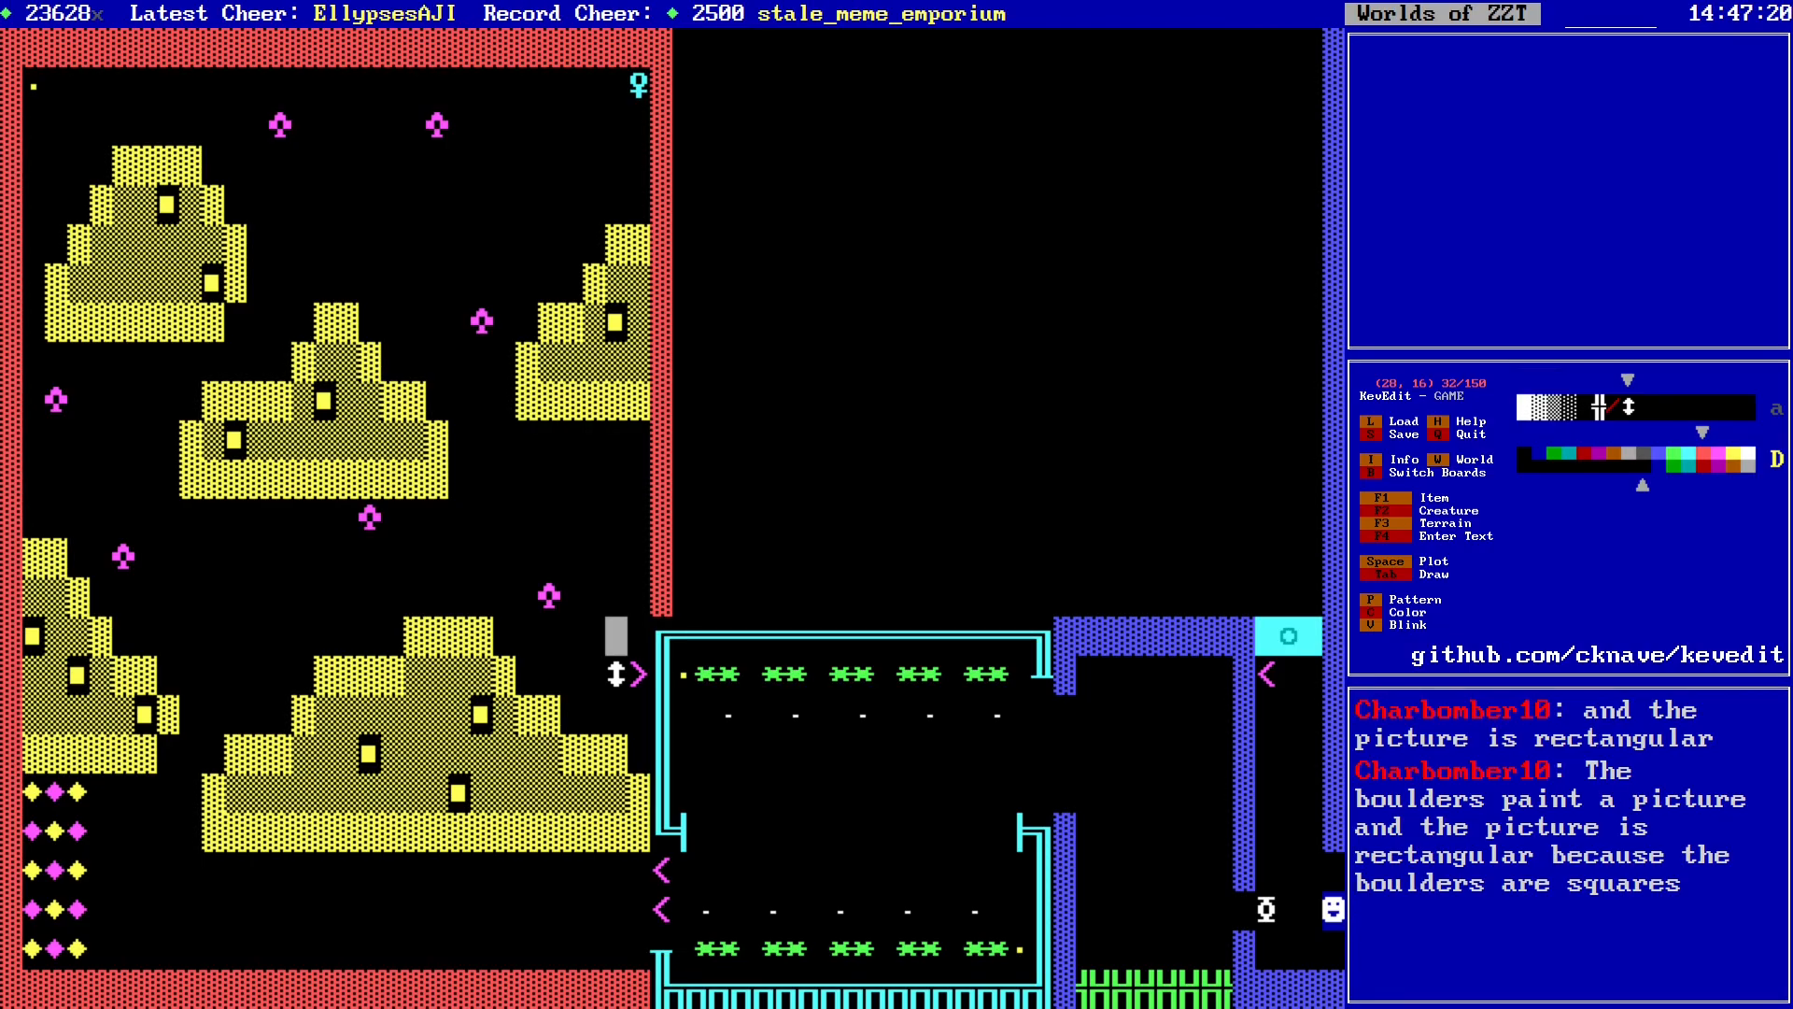
pyautogui.press('Left')
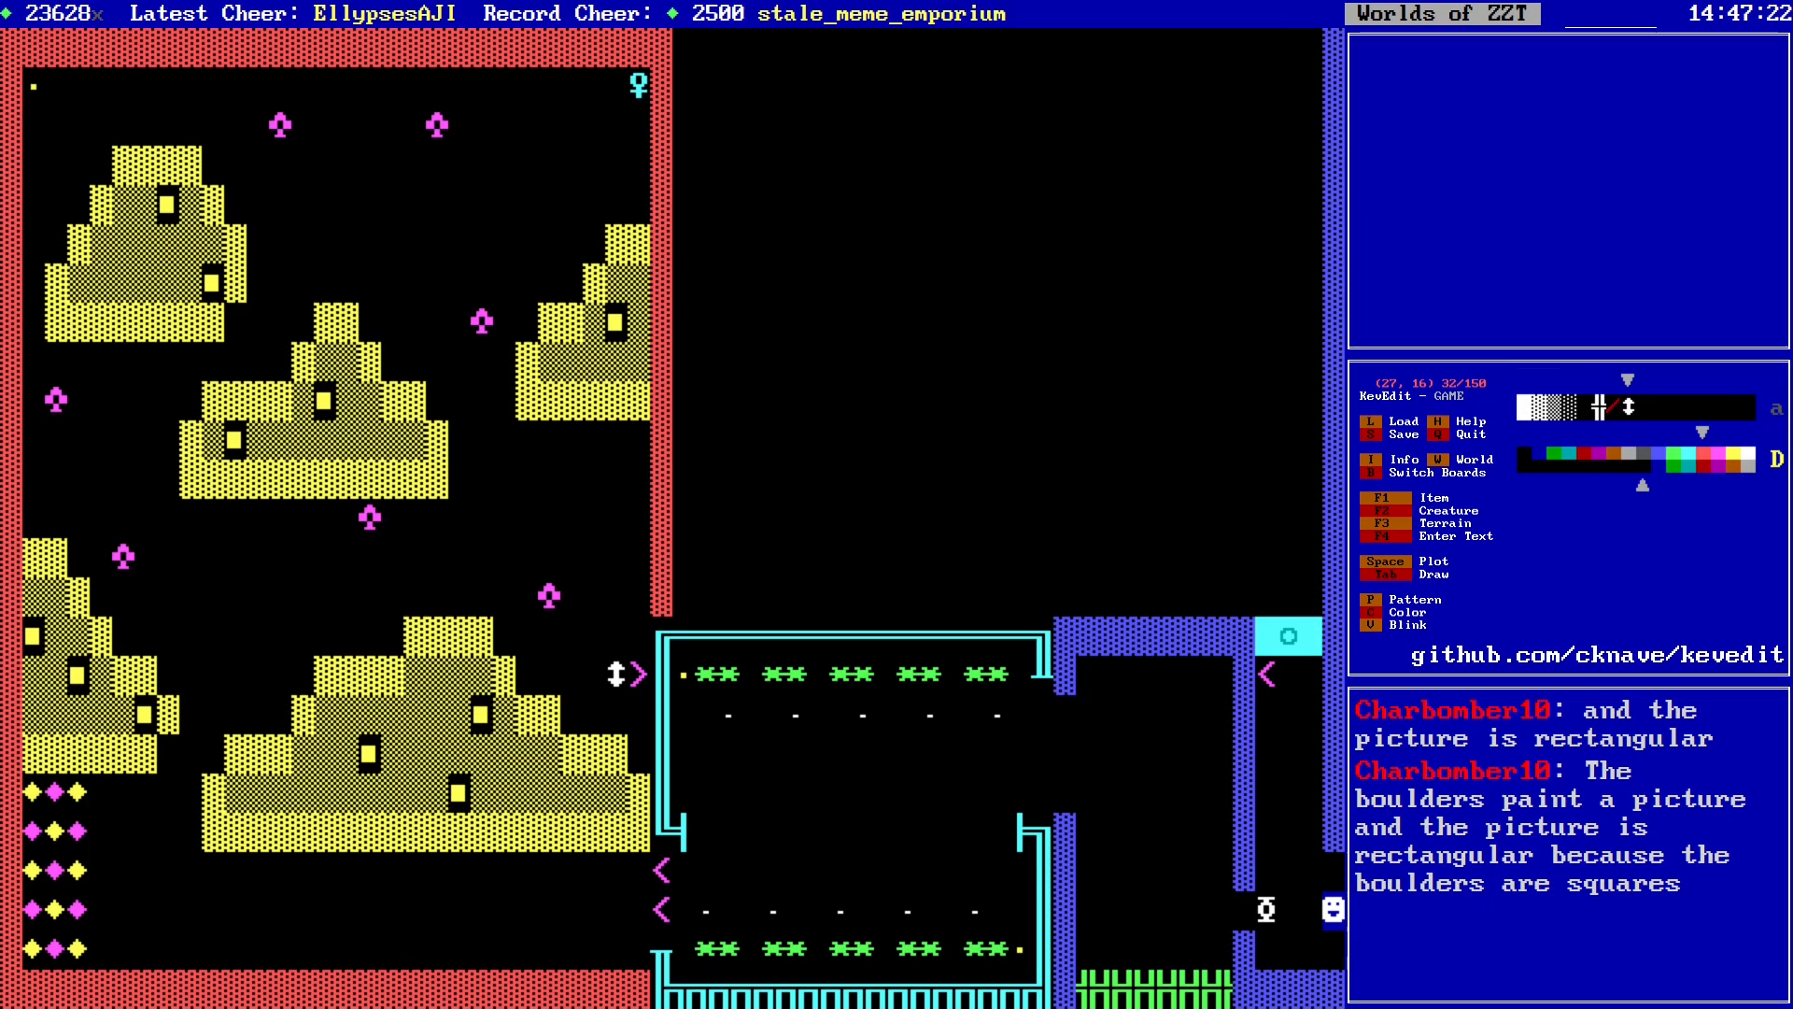
pyautogui.press('Right')
pyautogui.press('Right')
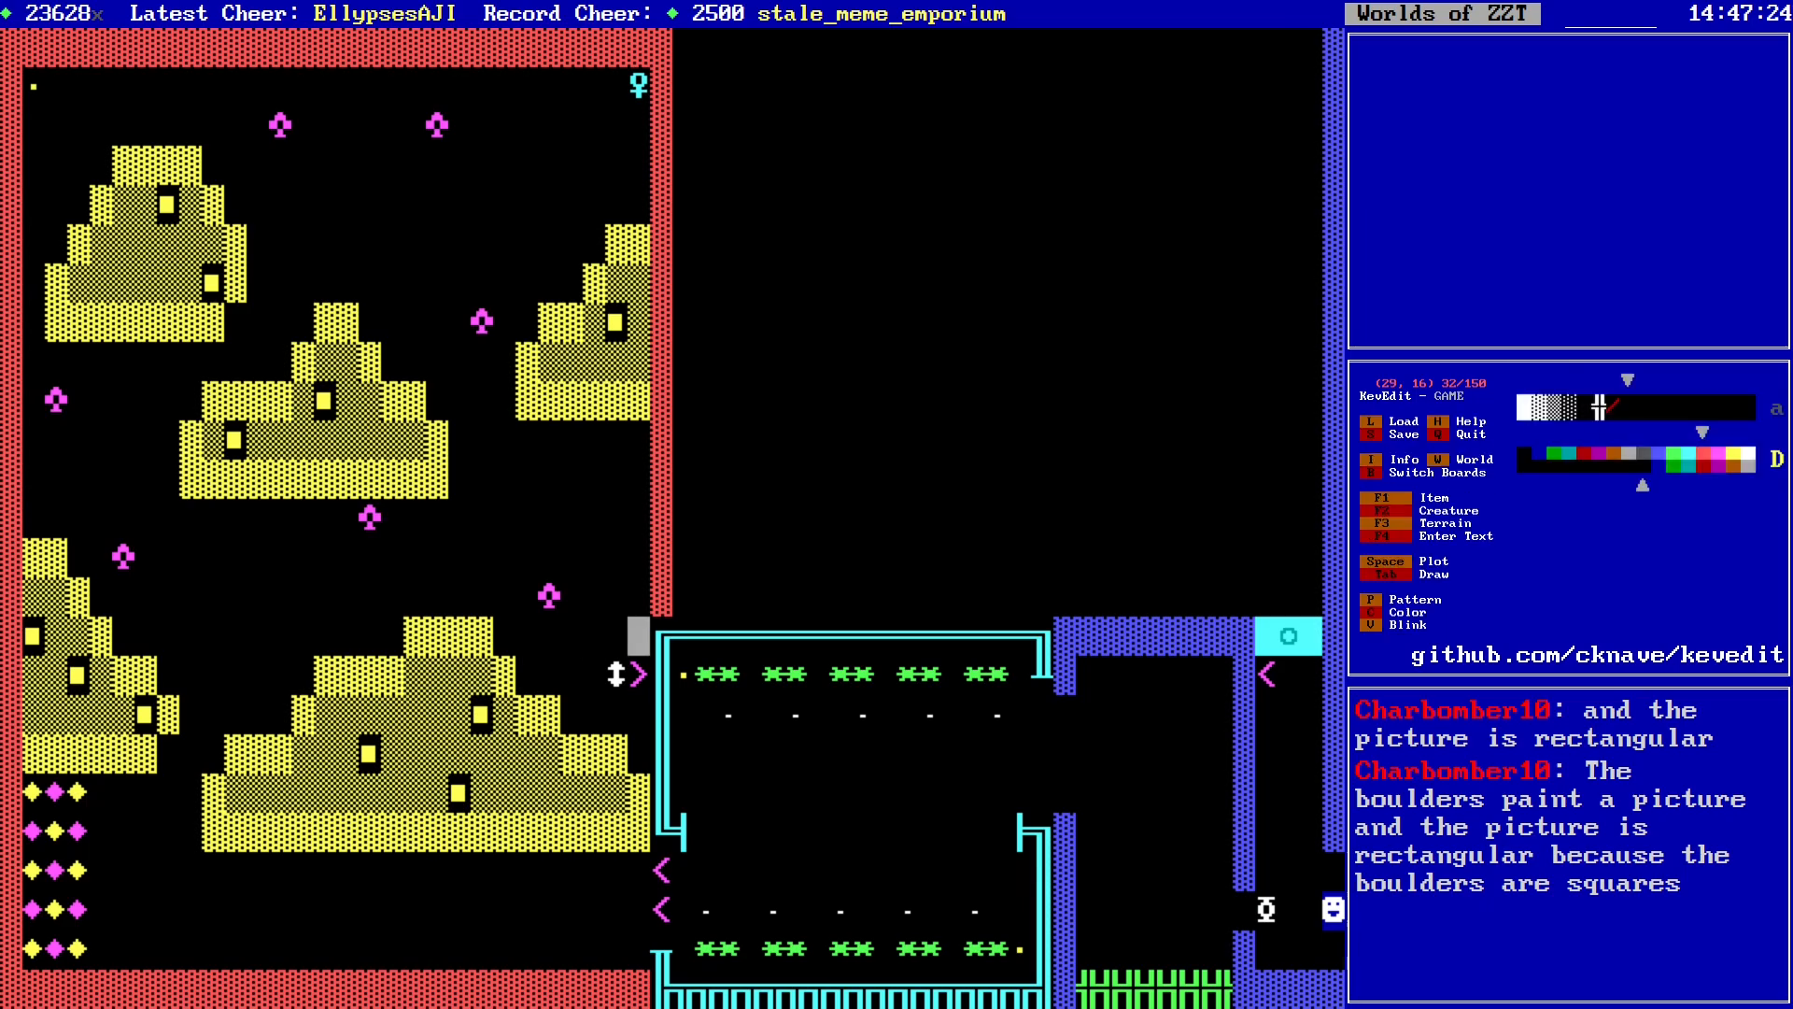
pyautogui.press('Down')
pyautogui.press('Left')
pyautogui.press('Down')
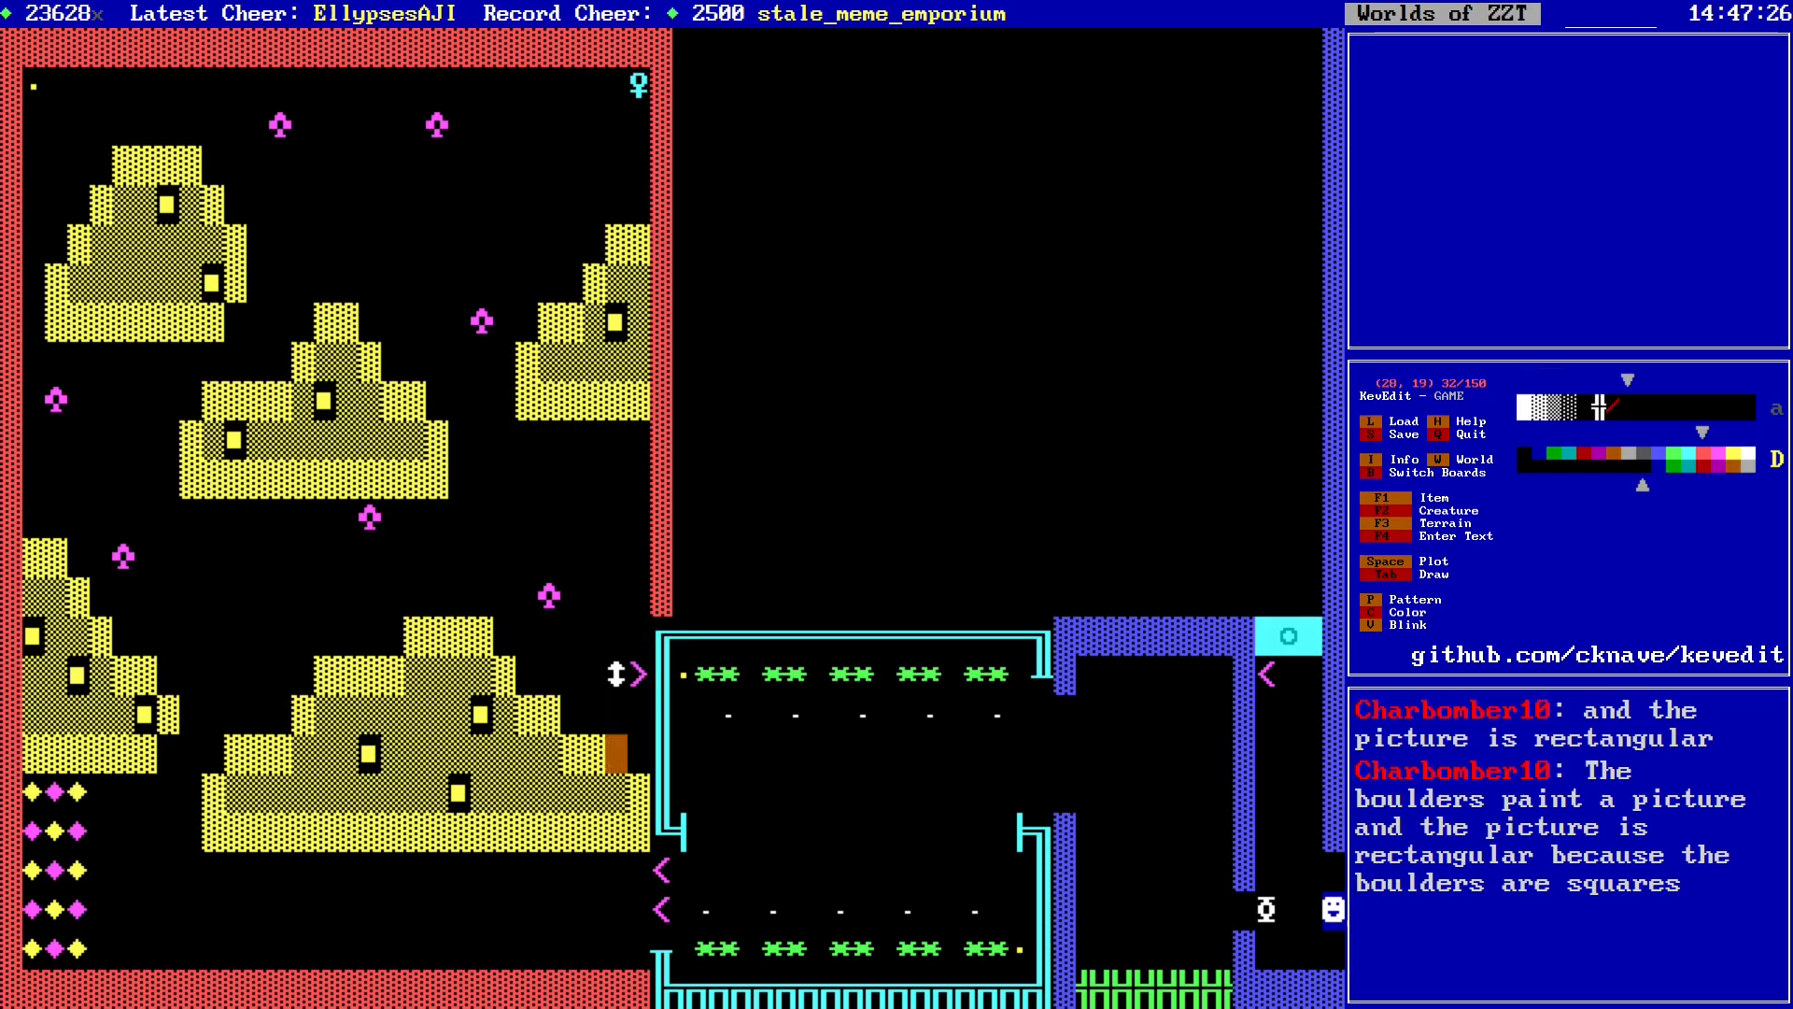
pyautogui.press('Up')
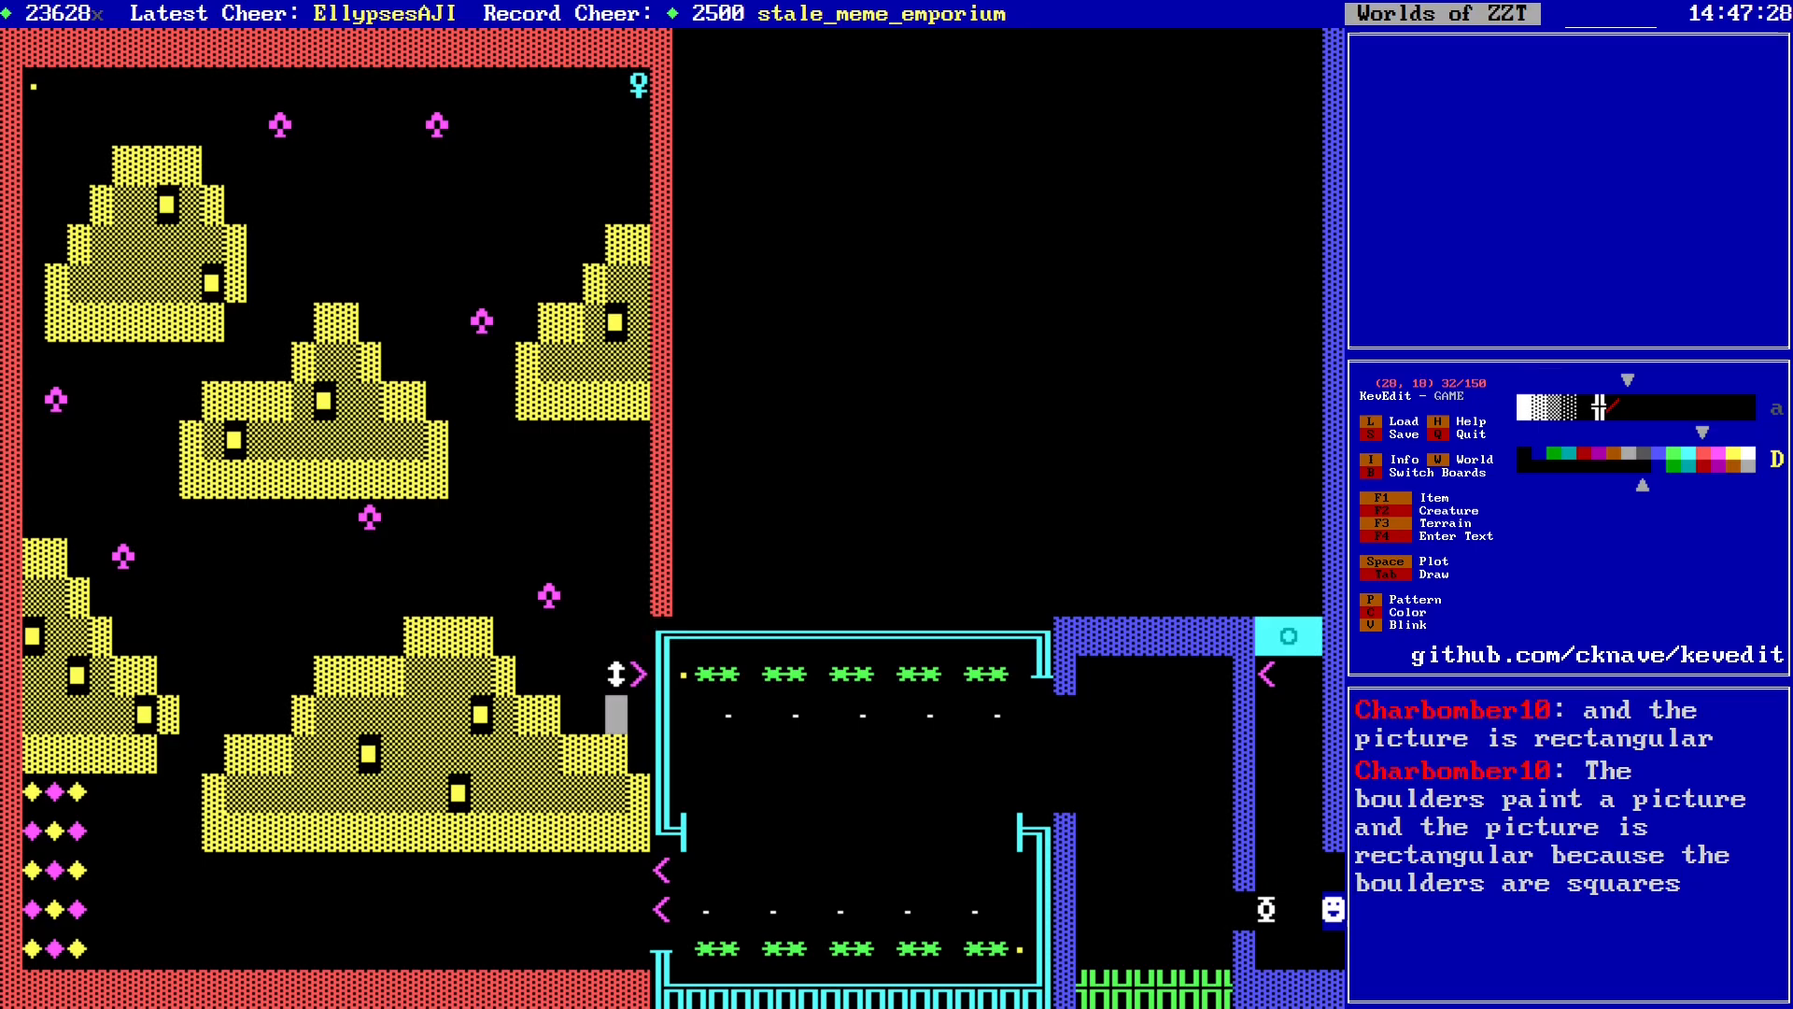
pyautogui.hotkey('alt', 'Left')
pyautogui.hotkey('alt', 'Left')
pyautogui.hotkey('alt', 'Up')
pyautogui.hotkey('alt', 'Left')
pyautogui.hotkey('alt', 'Up')
pyautogui.hotkey('alt', 'Up')
pyautogui.press('Right')
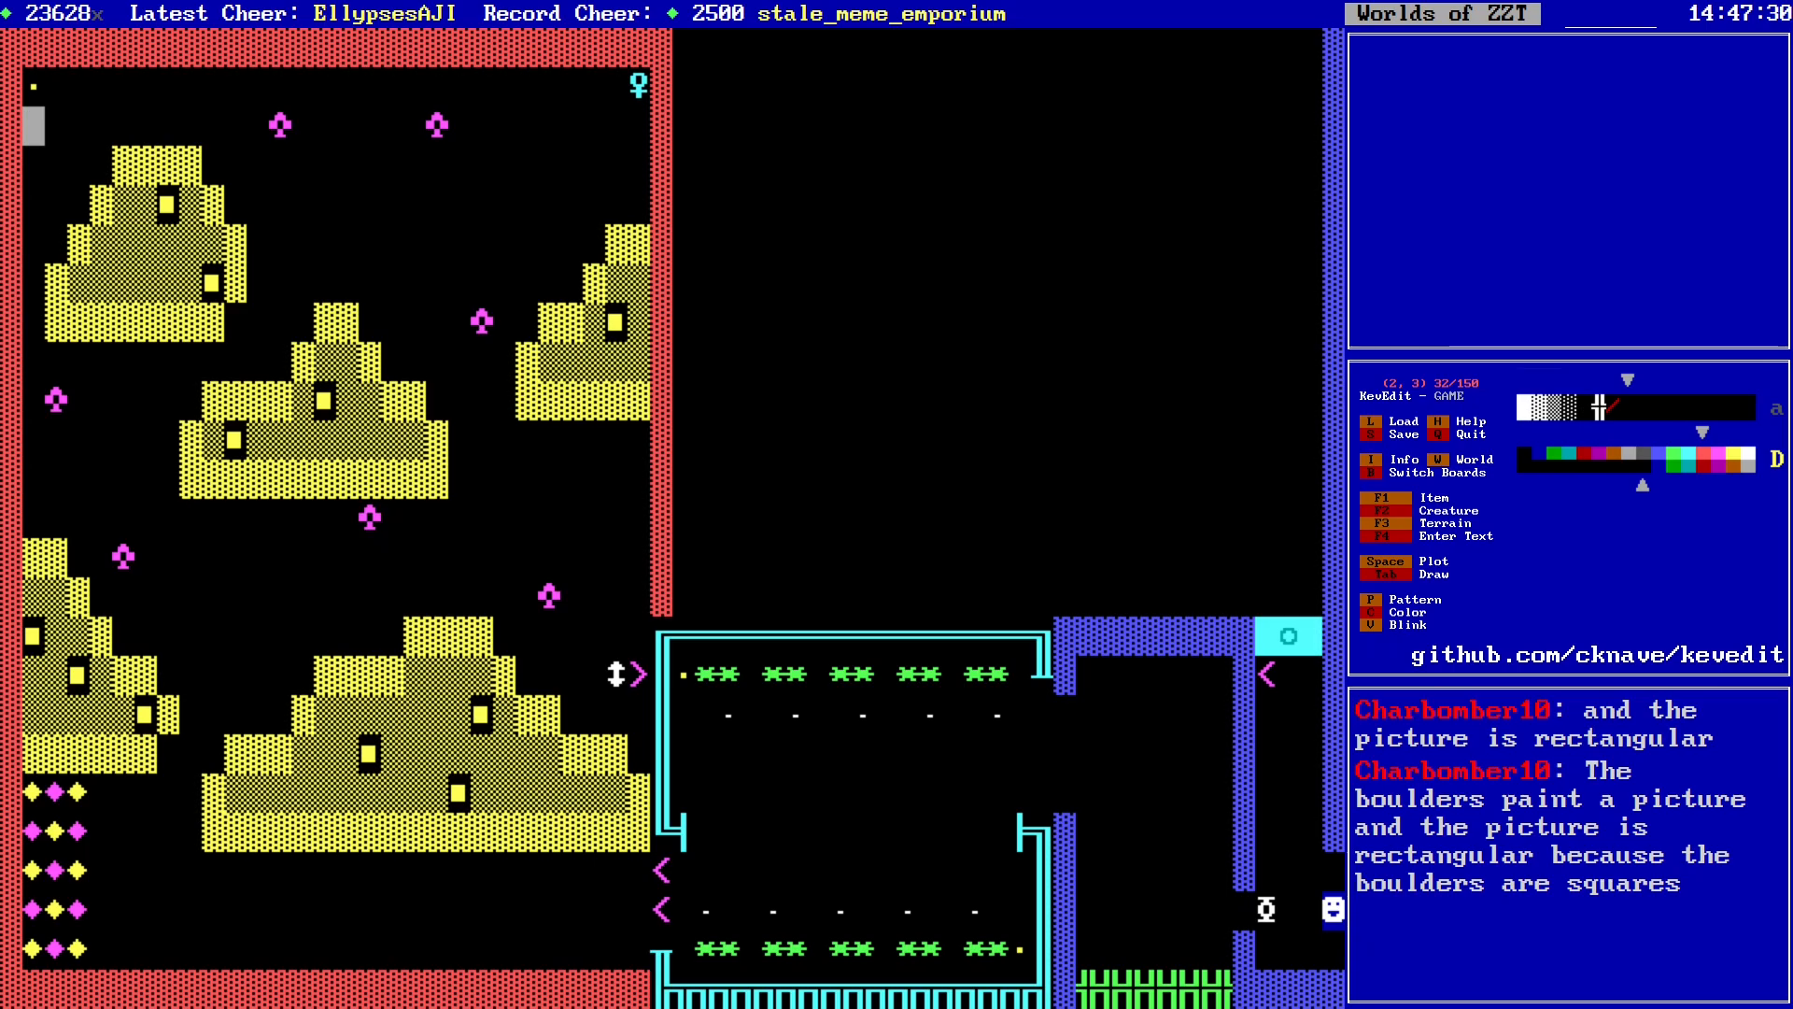
pyautogui.hotkey('alt', 'Right')
pyautogui.hotkey('alt', 'Down')
pyautogui.hotkey('alt', 'Right')
pyautogui.hotkey('alt', 'Down')
pyautogui.hotkey('alt', 'Down')
pyautogui.hotkey('alt', 'Right')
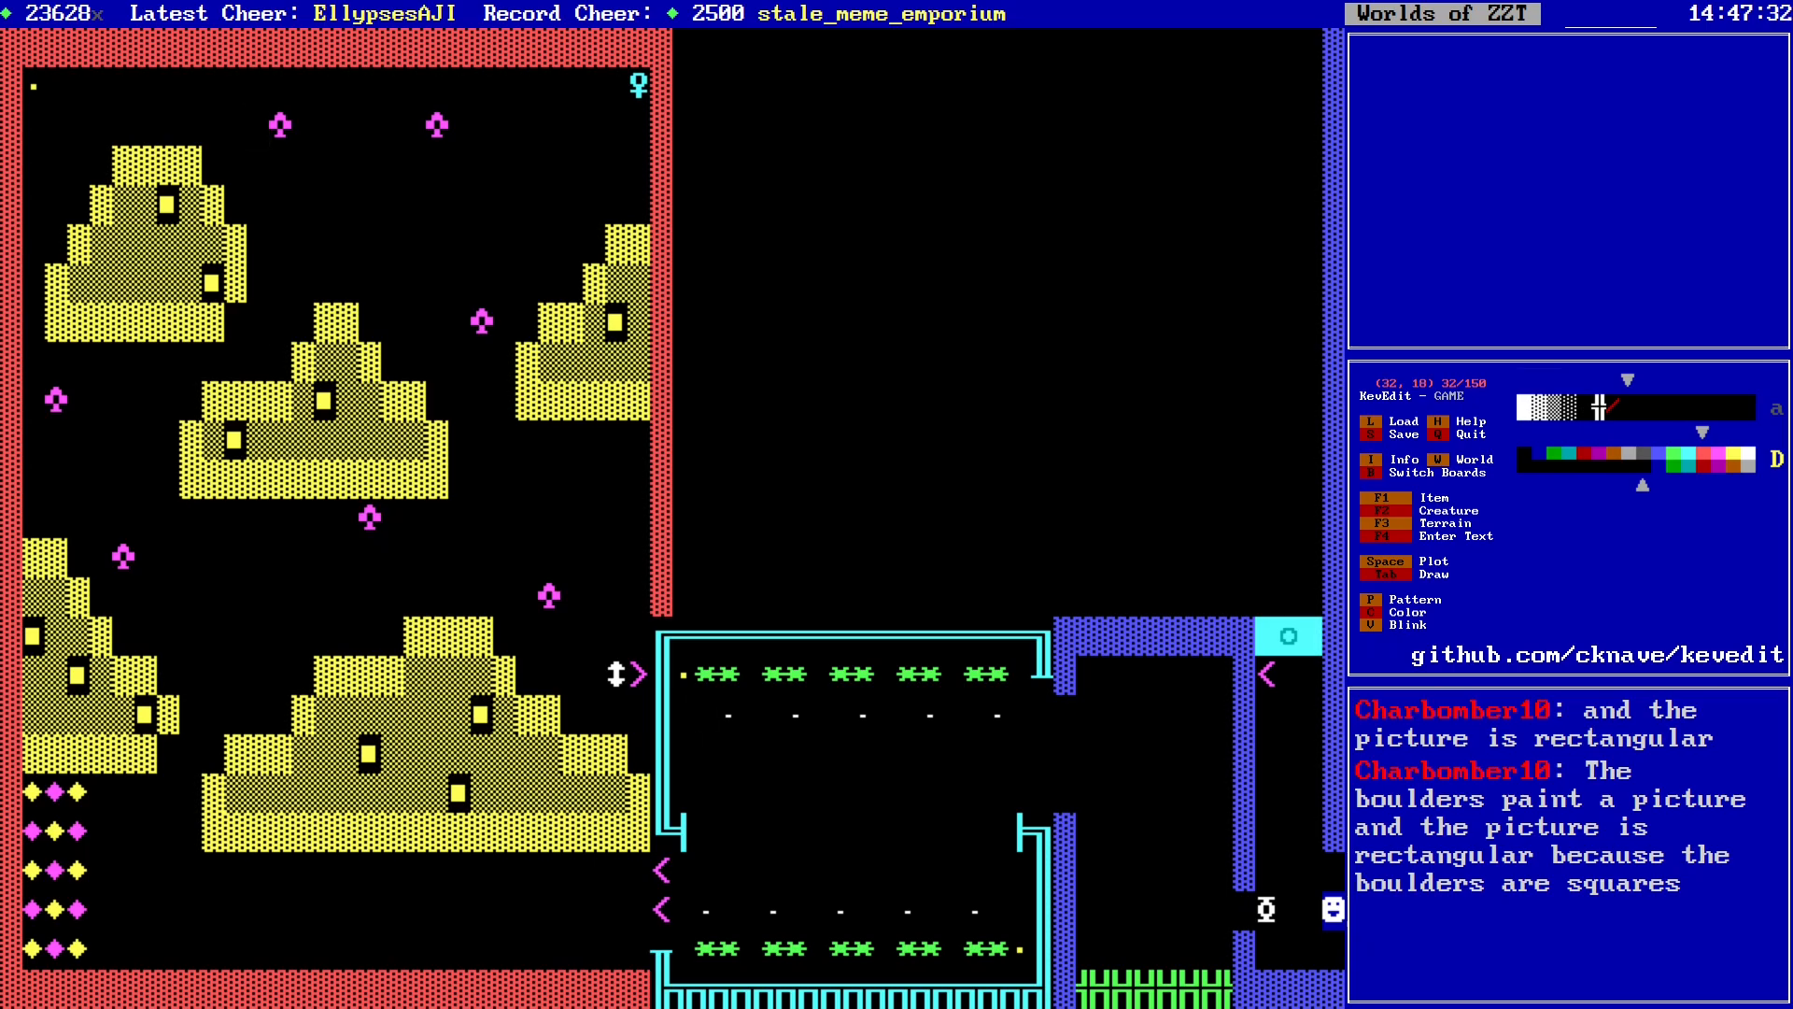
# Step: Place a cyan ammo pickup at (29, 19), against the boulder mountain two rows south of the purple arrow
pyautogui.press('Left')
pyautogui.press('Left')
pyautogui.press('Down')
pyautogui.press('Left')
pyautogui.press('Up')
pyautogui.press('Up')
pyautogui.press('Left')
pyautogui.press('Left')
pyautogui.press('Down')
pyautogui.press('Right')
pyautogui.press('Right')
pyautogui.press('Down')
pyautogui.press('Up')
pyautogui.press('Up')
pyautogui.press('Left')
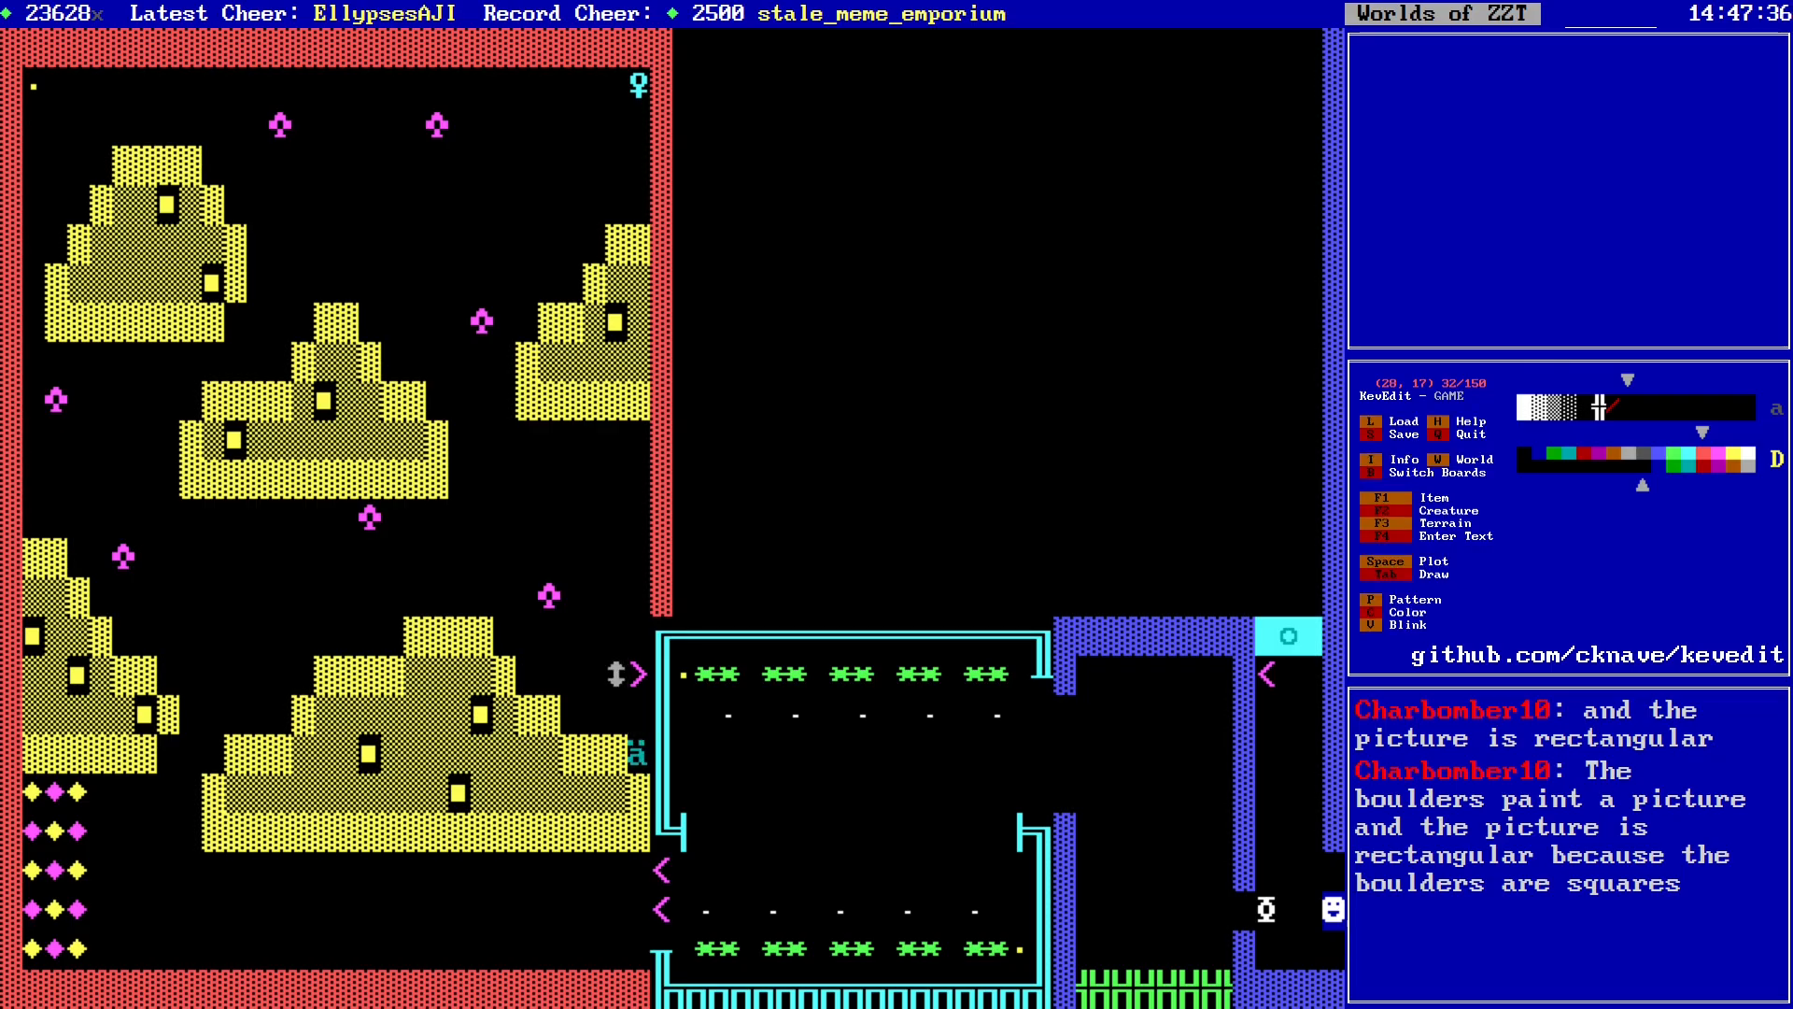
pyautogui.press('Down')
pyautogui.press('Up')
pyautogui.press('Right')
pyautogui.press('Right')
pyautogui.press('Right')
pyautogui.press('Right')
pyautogui.press('Right')
pyautogui.press('Right')
pyautogui.press('Right')
pyautogui.press('Right')
pyautogui.press('Right')
pyautogui.press('Right')
pyautogui.press('Right')
pyautogui.press('Right')
pyautogui.press('Right')
pyautogui.press('Right')
pyautogui.press('Right')
pyautogui.press('Right')
pyautogui.press('Right')
pyautogui.press('Right')
pyautogui.press('Right')
pyautogui.press('Right')
pyautogui.press('Right')
pyautogui.press('Right')
pyautogui.press('Right')
pyautogui.press('Right')
pyautogui.press('Right')
pyautogui.press('Right')
pyautogui.press('Right')
pyautogui.press('Right')
pyautogui.press('Right')
pyautogui.press('Down')
pyautogui.press('Left')
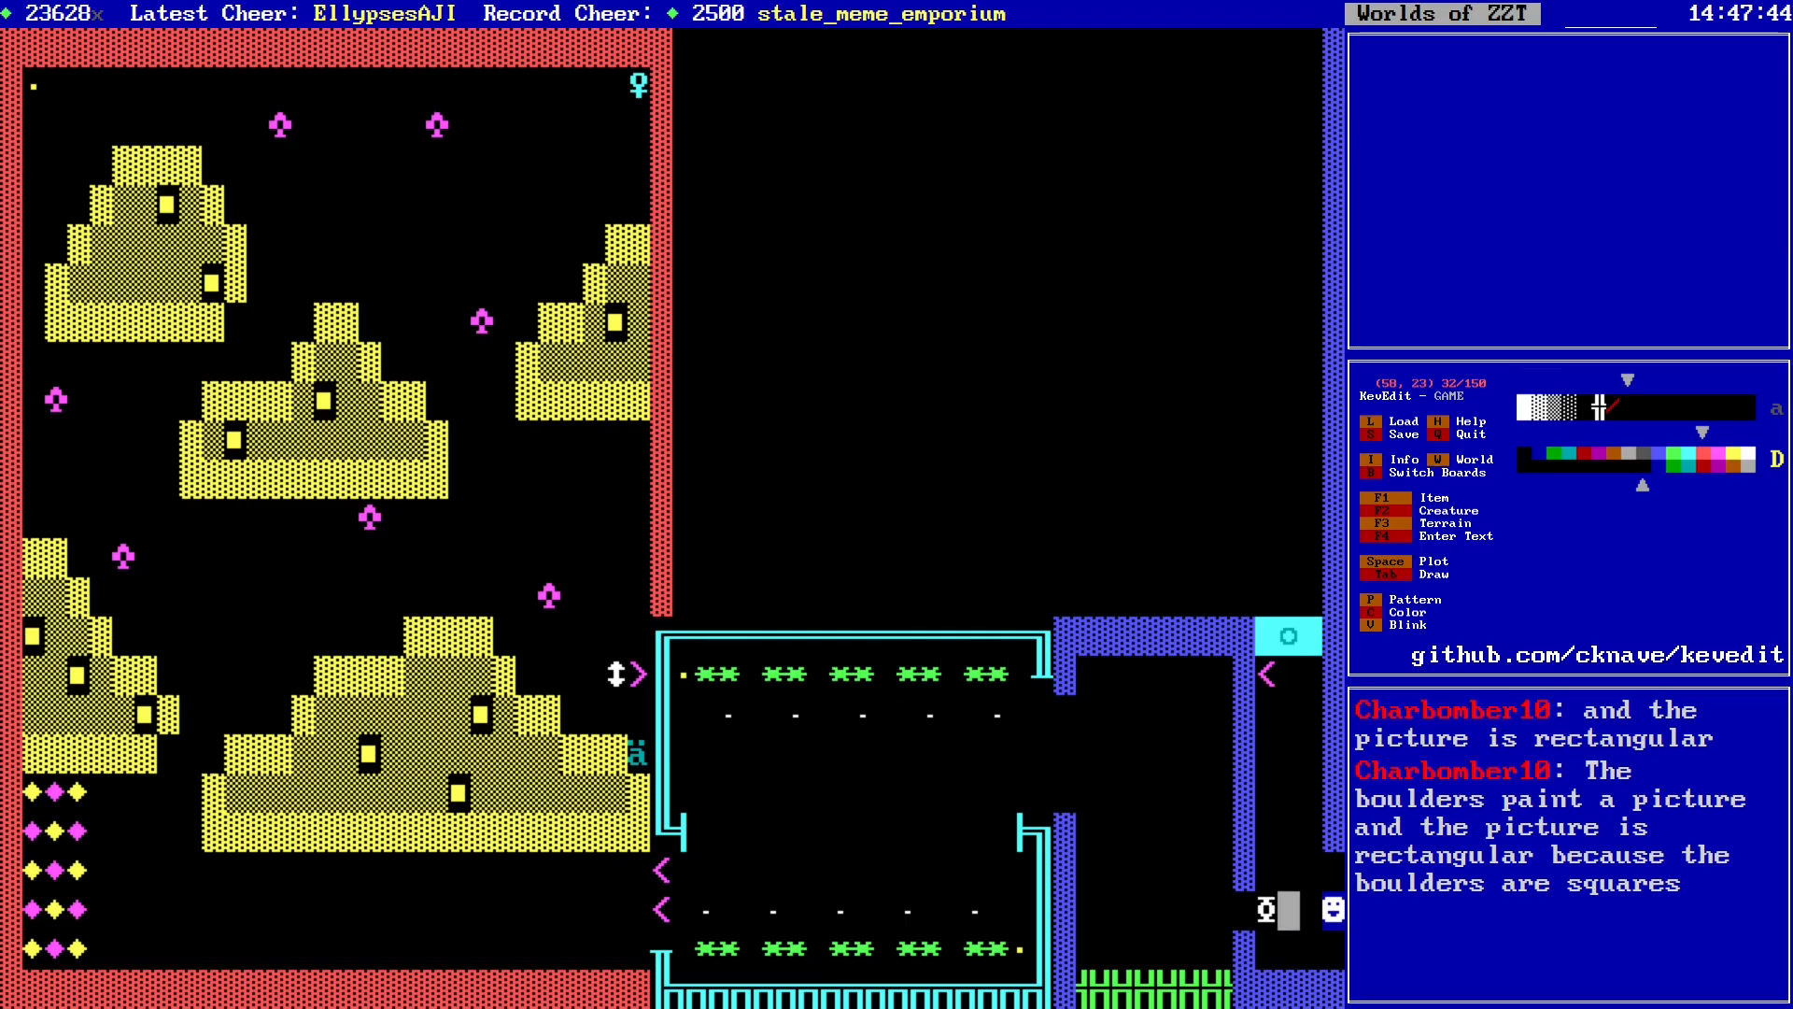
pyautogui.press('Up')
pyautogui.press('Up')
pyautogui.press('Up')
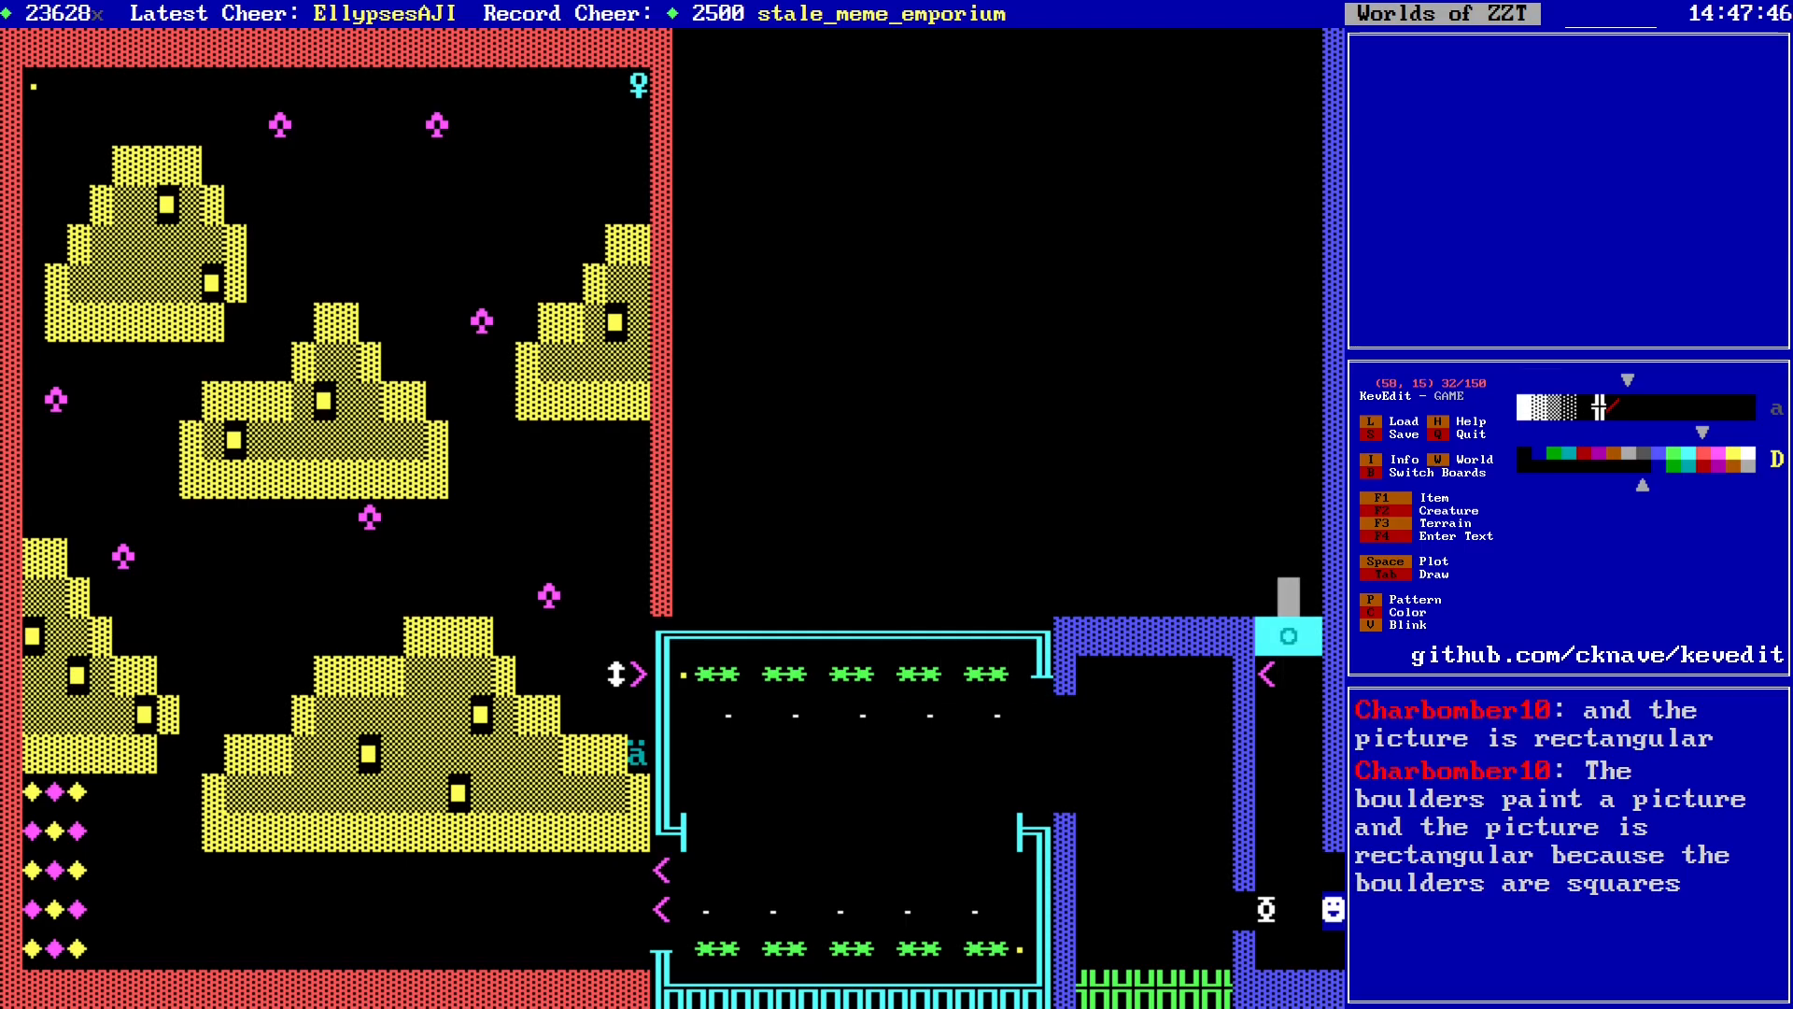
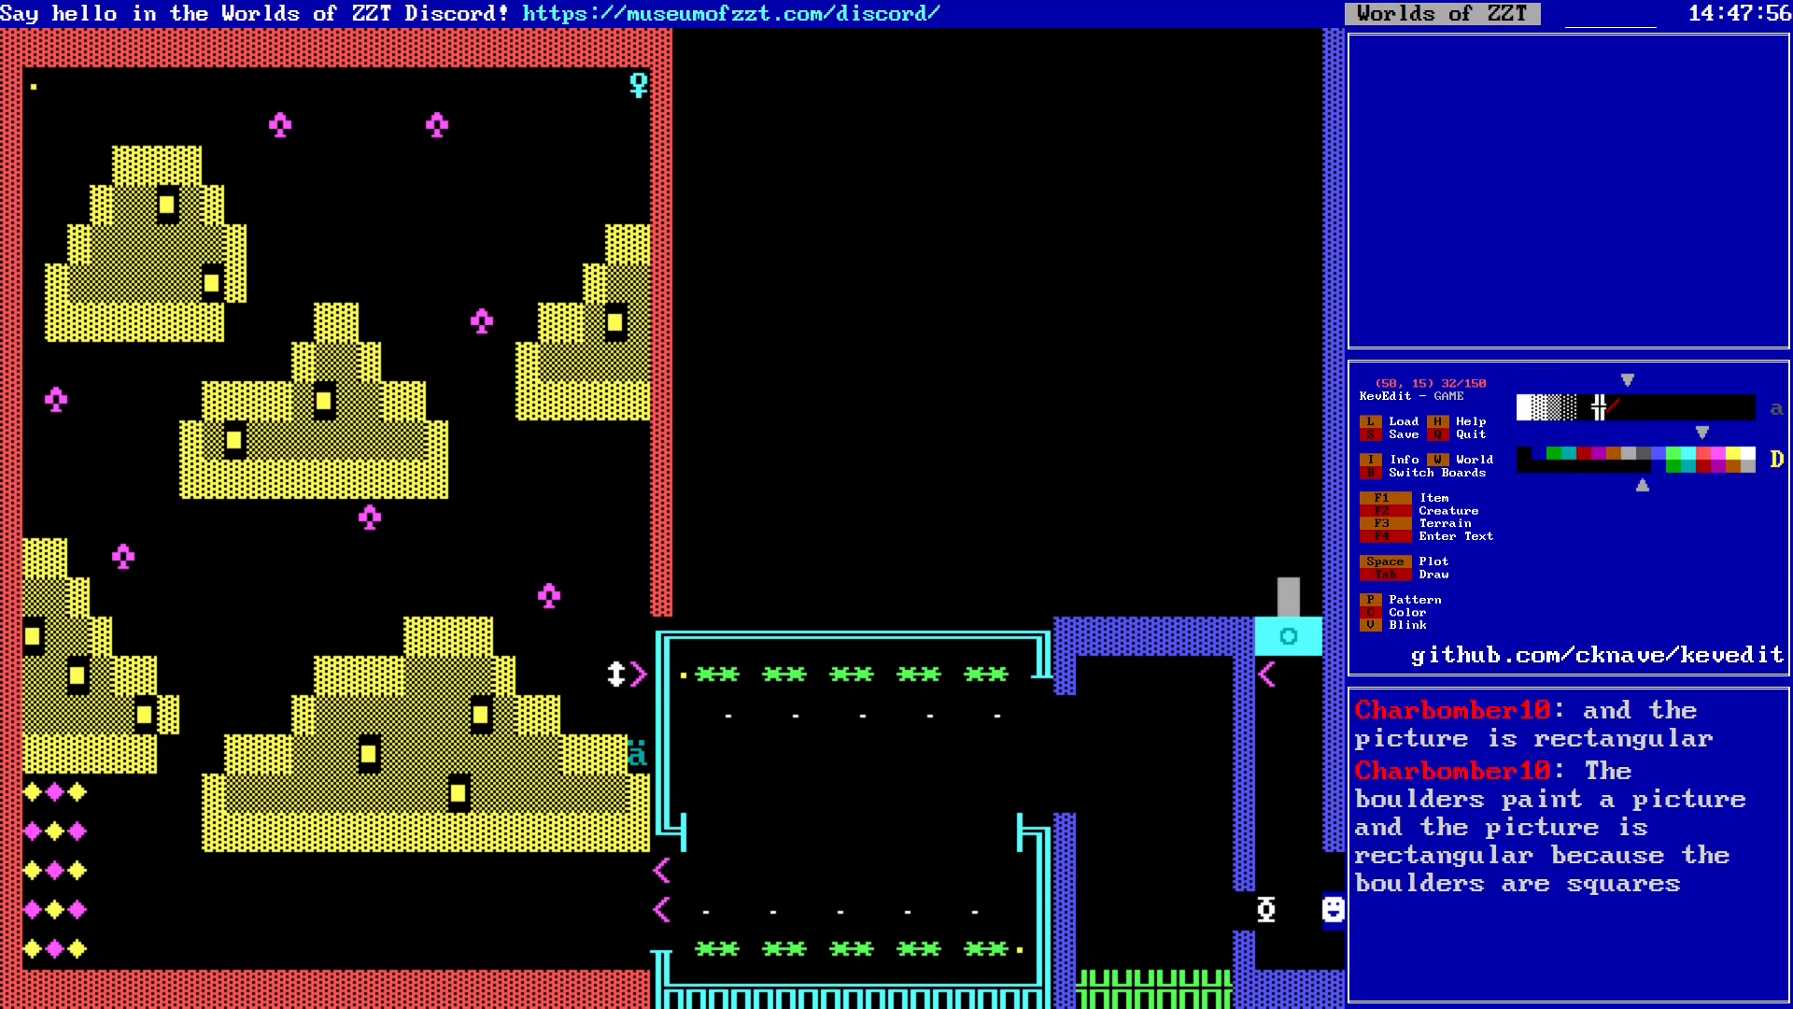
# Step: Compare the east border around (60, 12) with the Monster Room board's layout, and return to the Construction Zone board
pyautogui.press('Up')
pyautogui.press('Up')
pyautogui.press('Right')
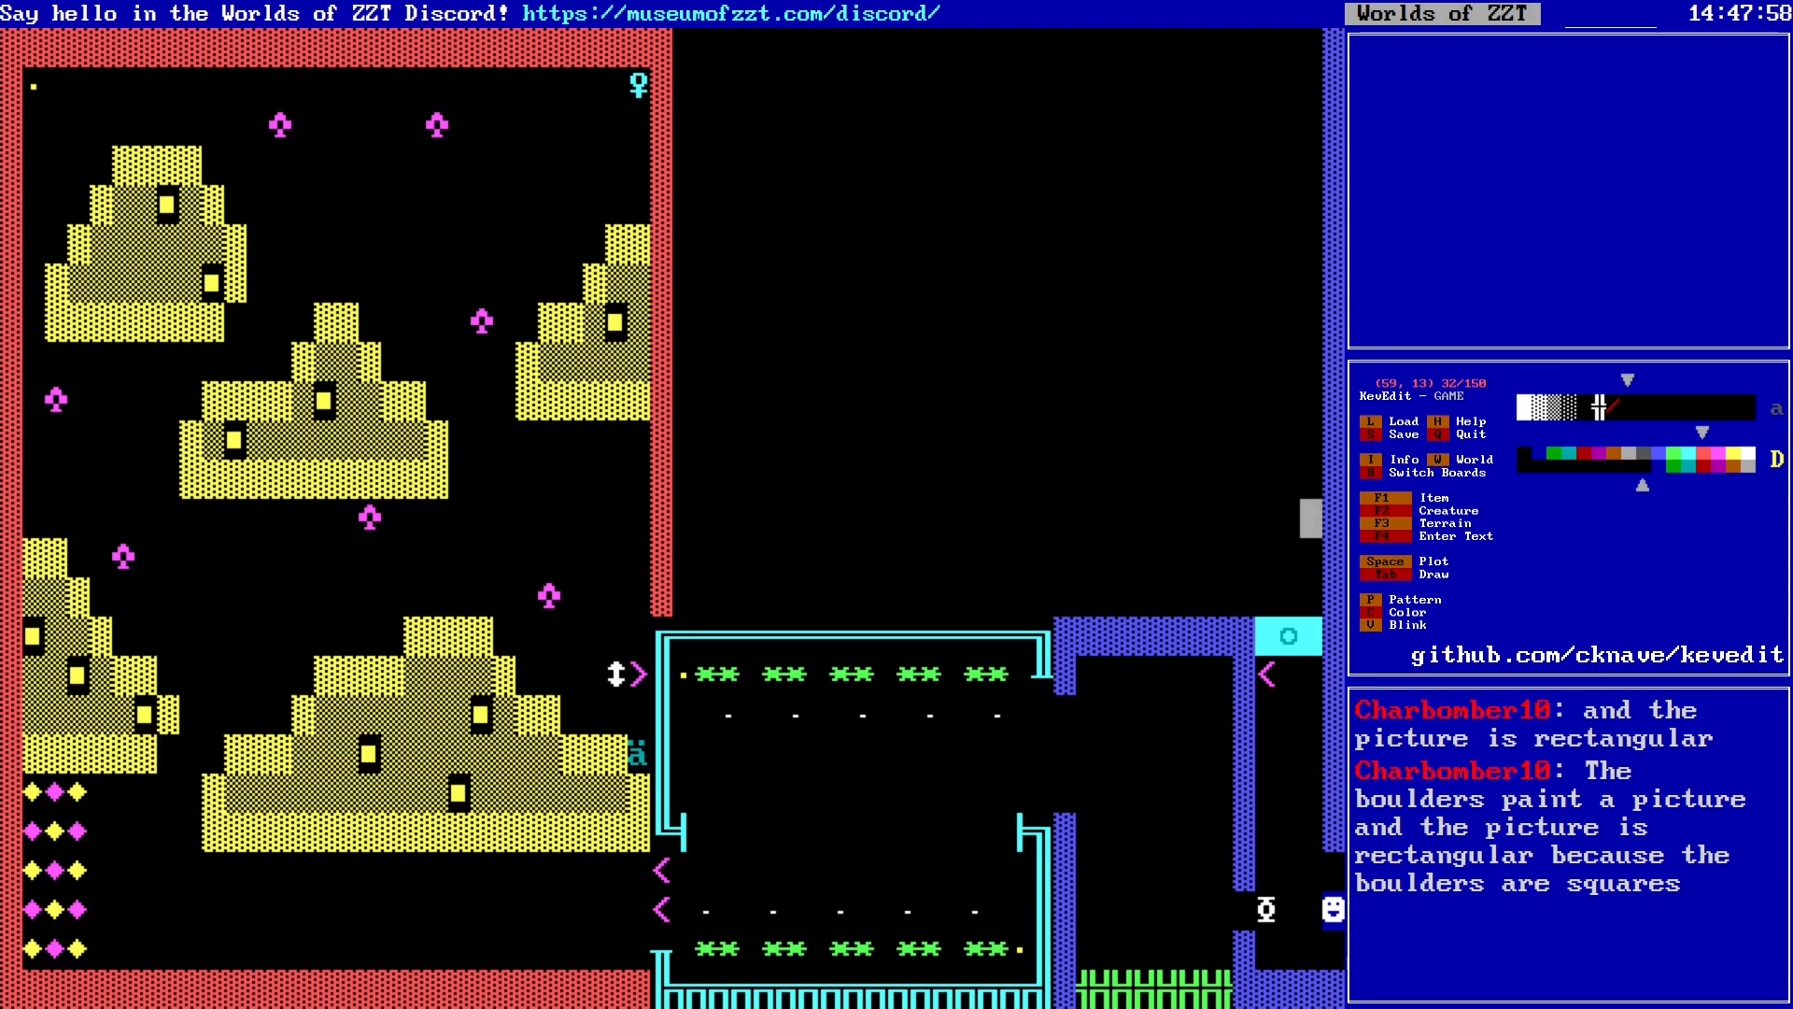
pyautogui.press('Up')
pyautogui.press('Right')
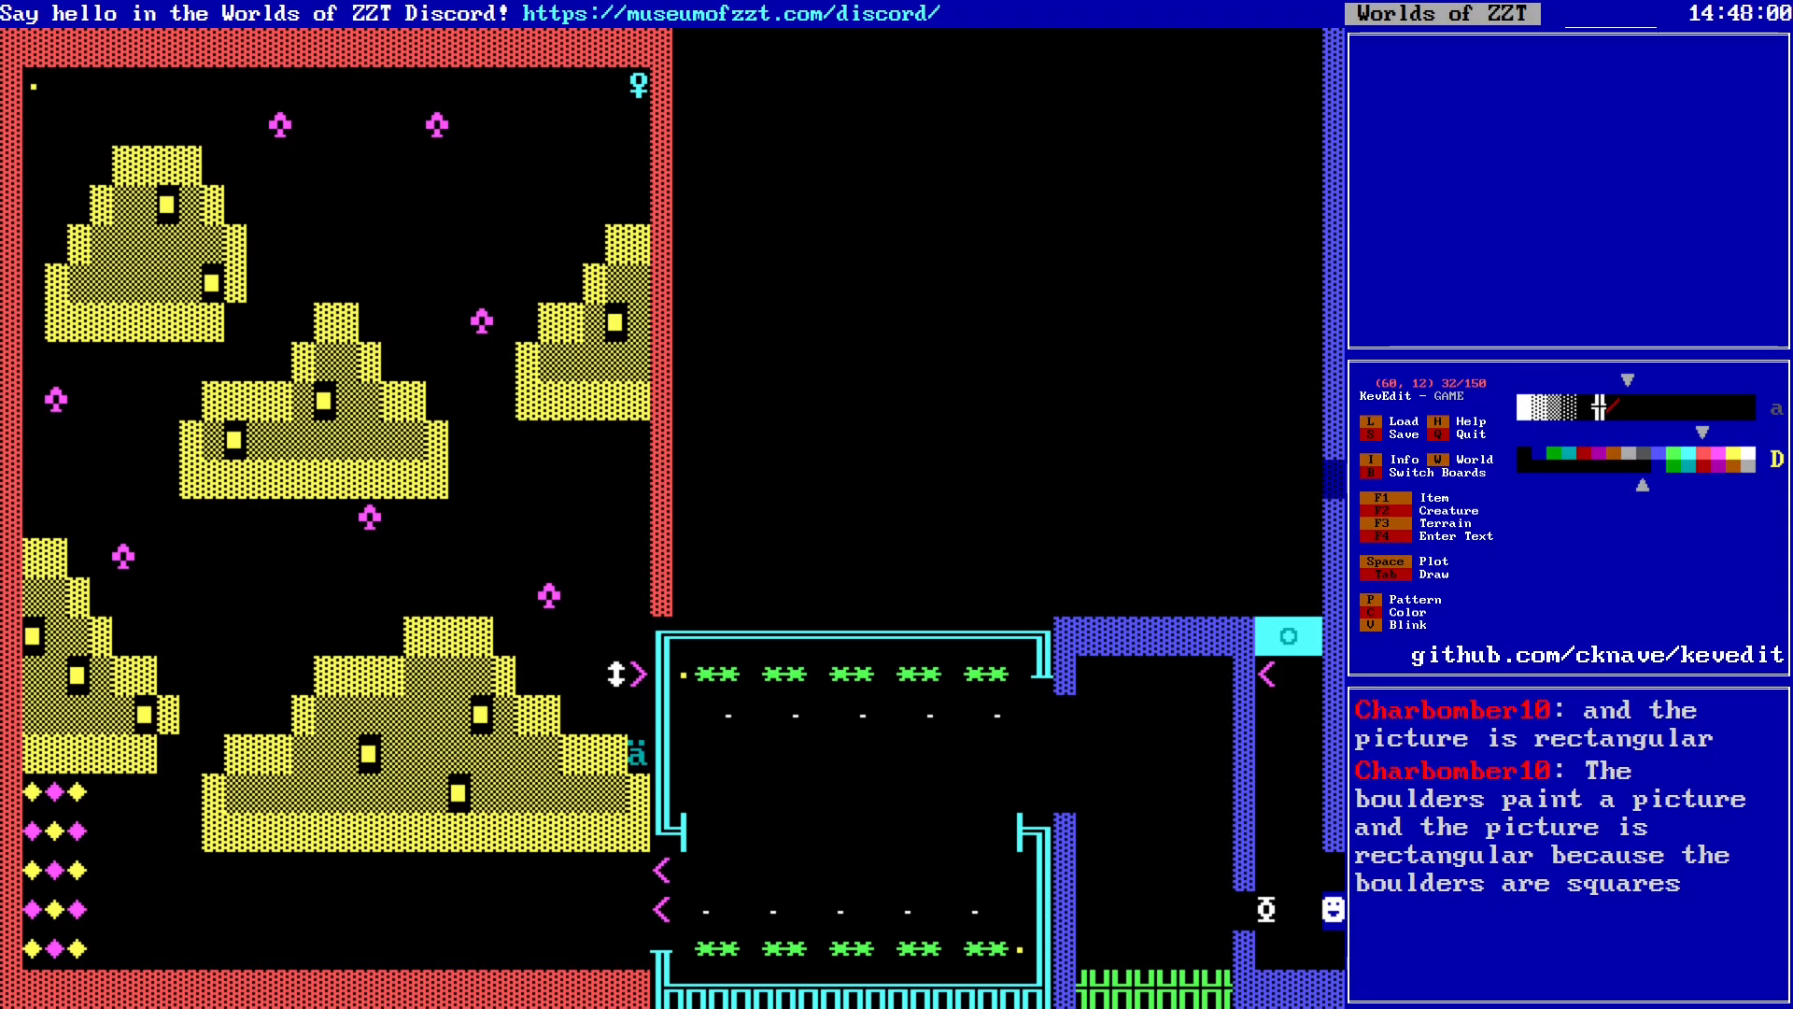
pyautogui.press('b')
pyautogui.press('Up')
pyautogui.press('Return')
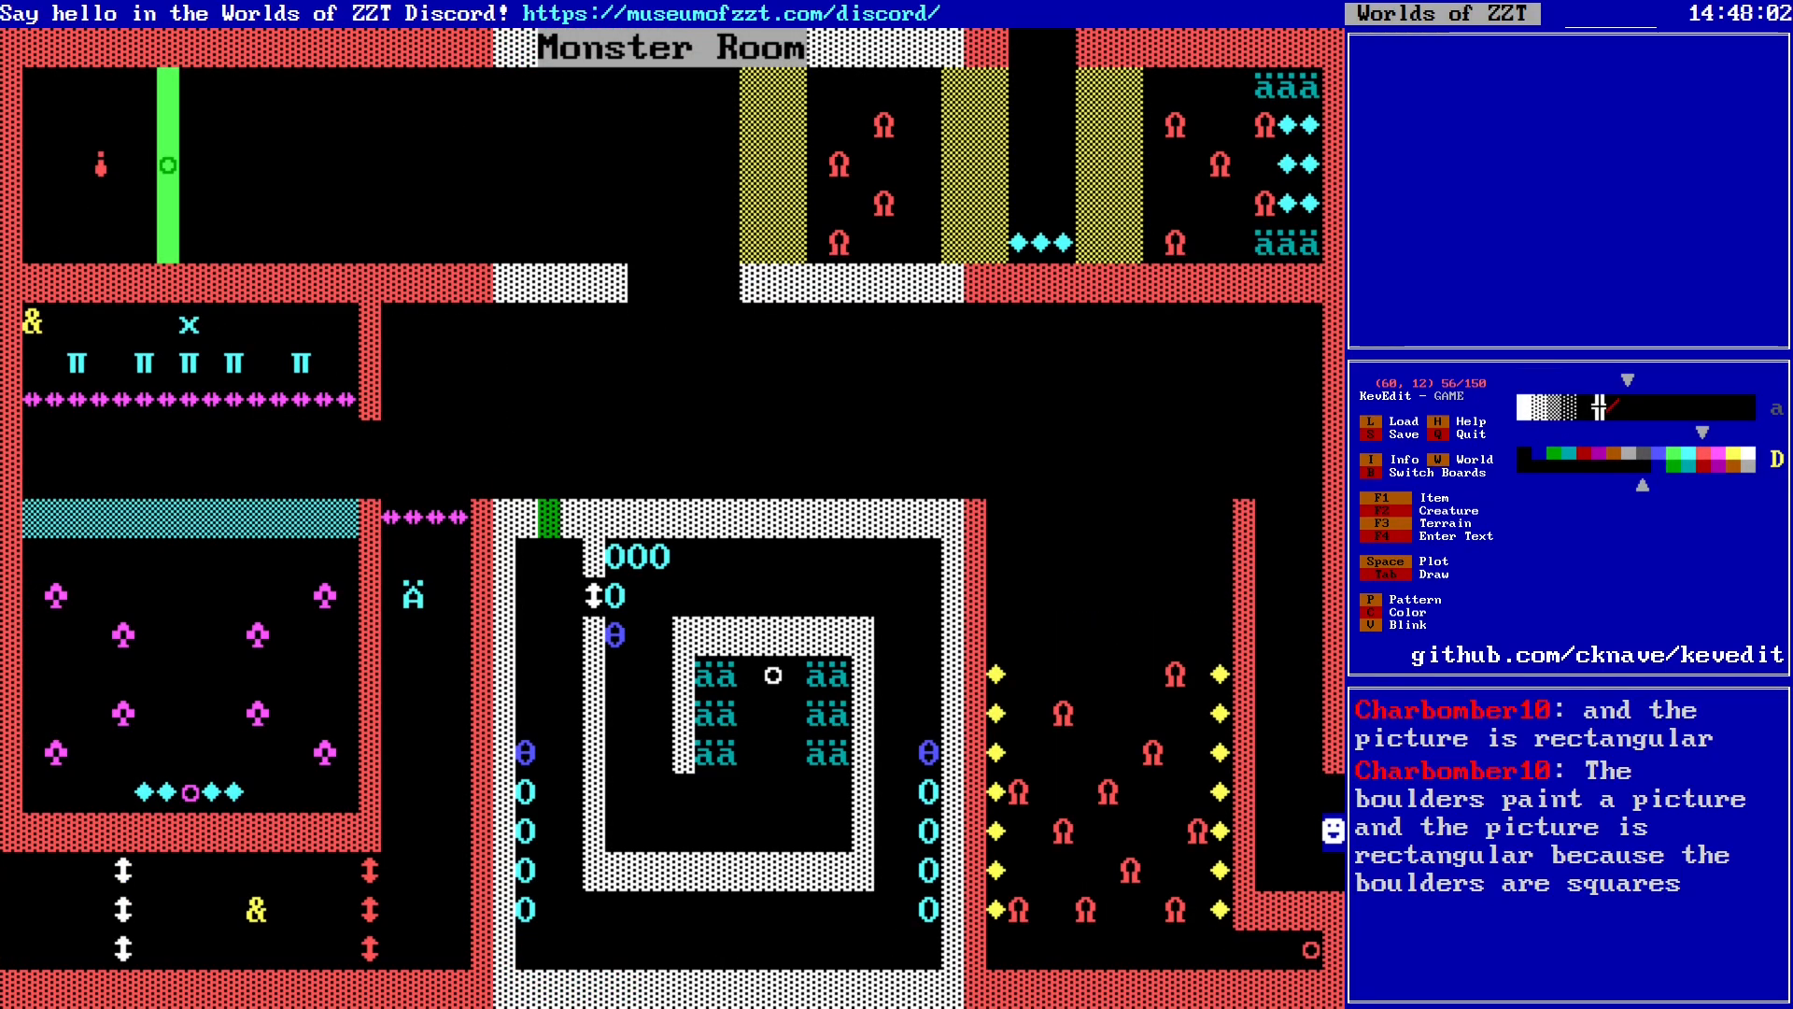
pyautogui.press('pagedown')
# Step: Save the world under its existing file name
pyautogui.press('Left')
pyautogui.press('Left')
pyautogui.press('s')
pyautogui.press('Return')
pyautogui.press('Return')
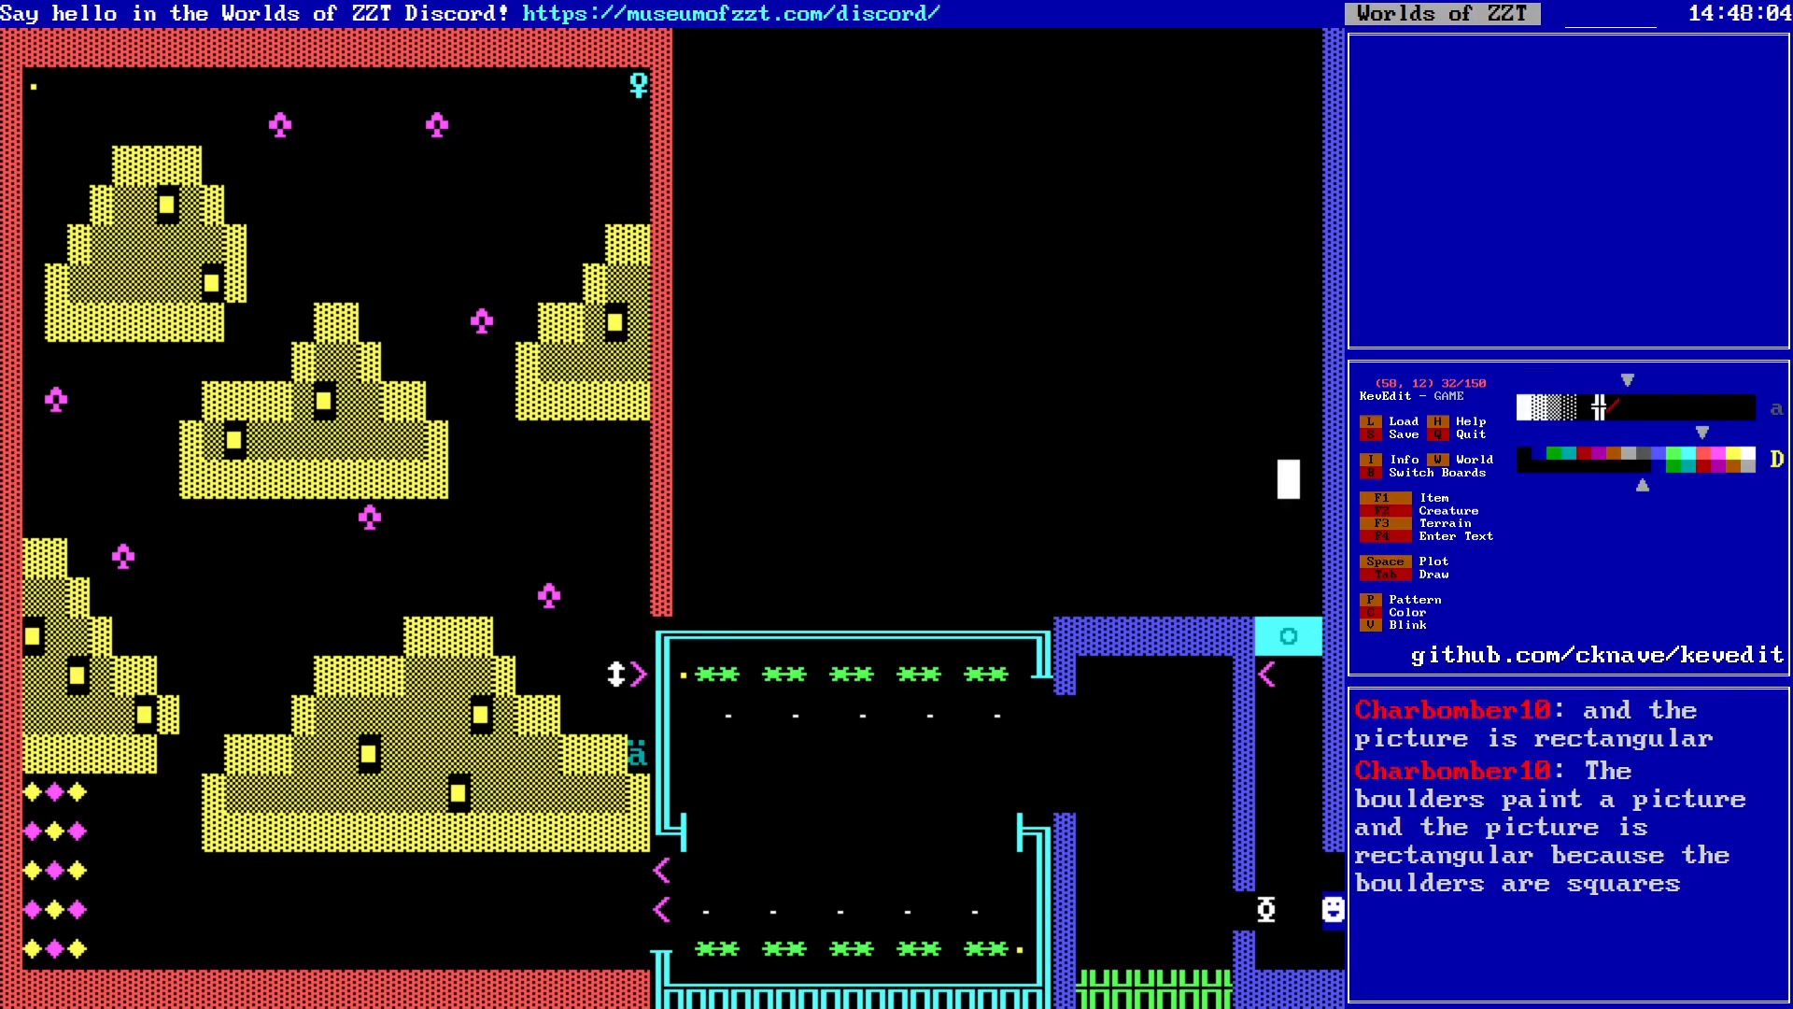
# Step: Set the drawing colour to light green on black and the pattern to normal wall
pyautogui.press('c')
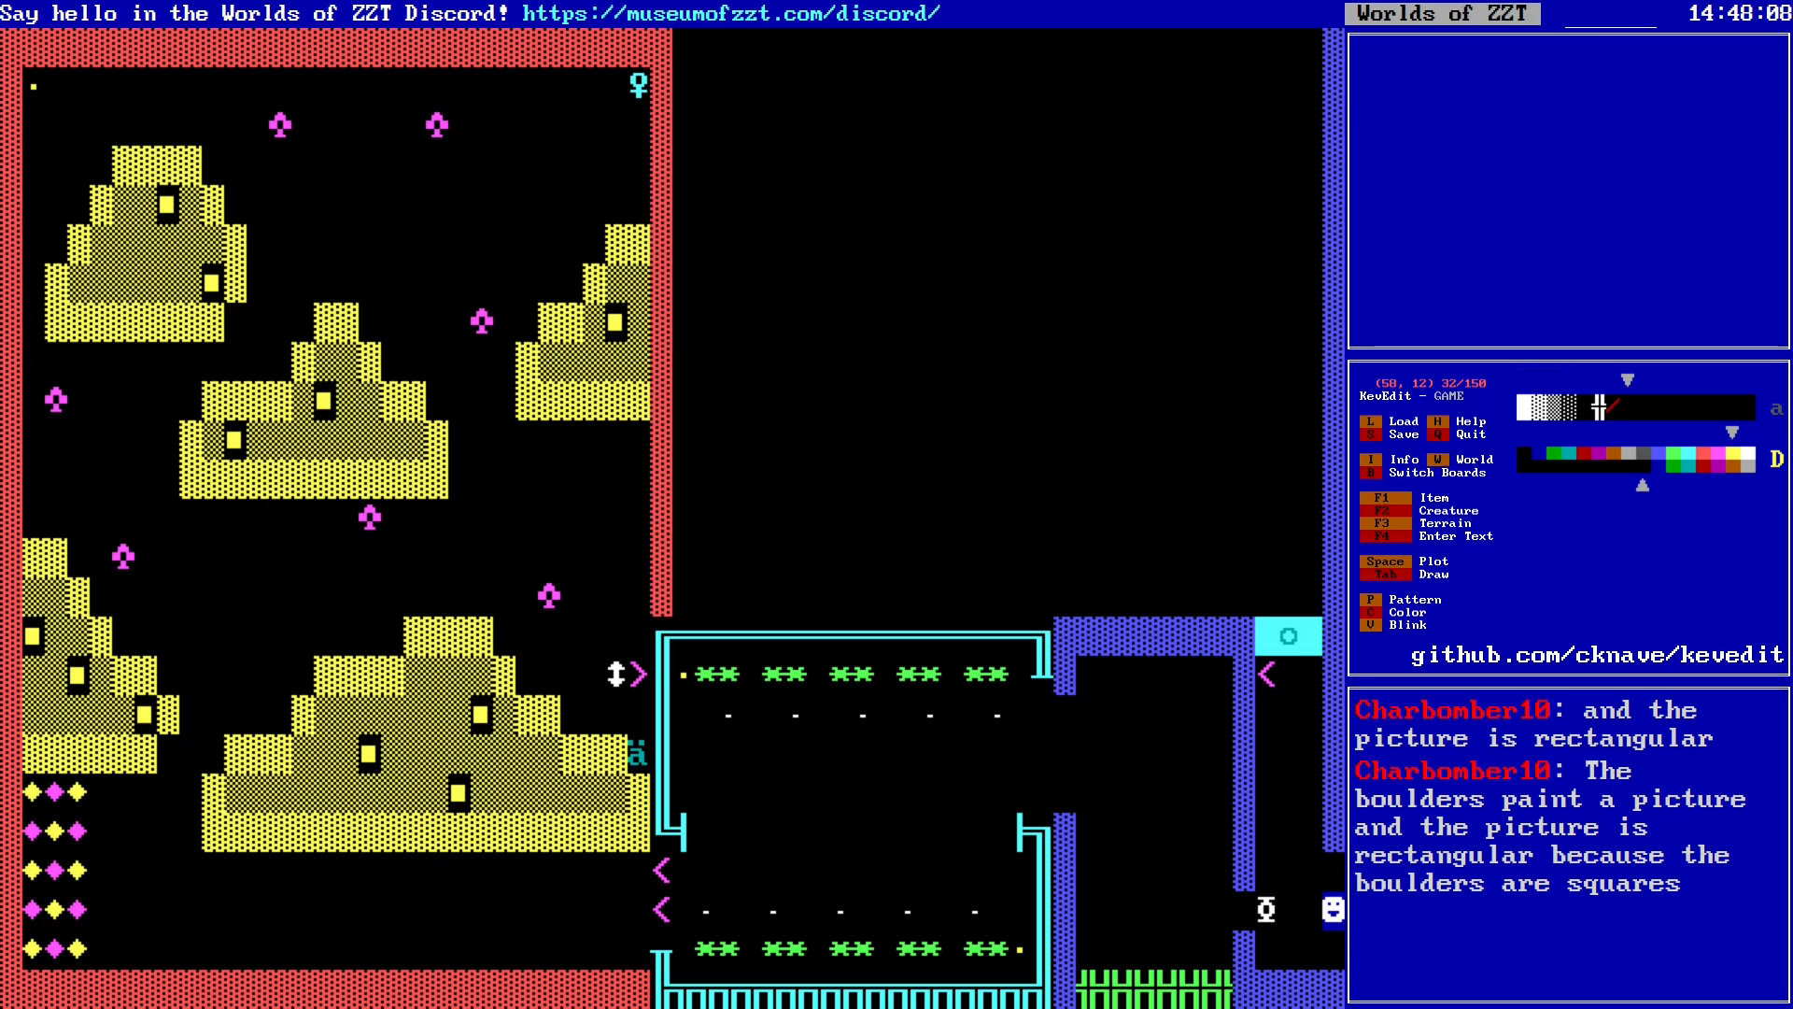
pyautogui.press('c')
pyautogui.press('Left')
pyautogui.press('Left')
pyautogui.press('Left')
pyautogui.press('Left')
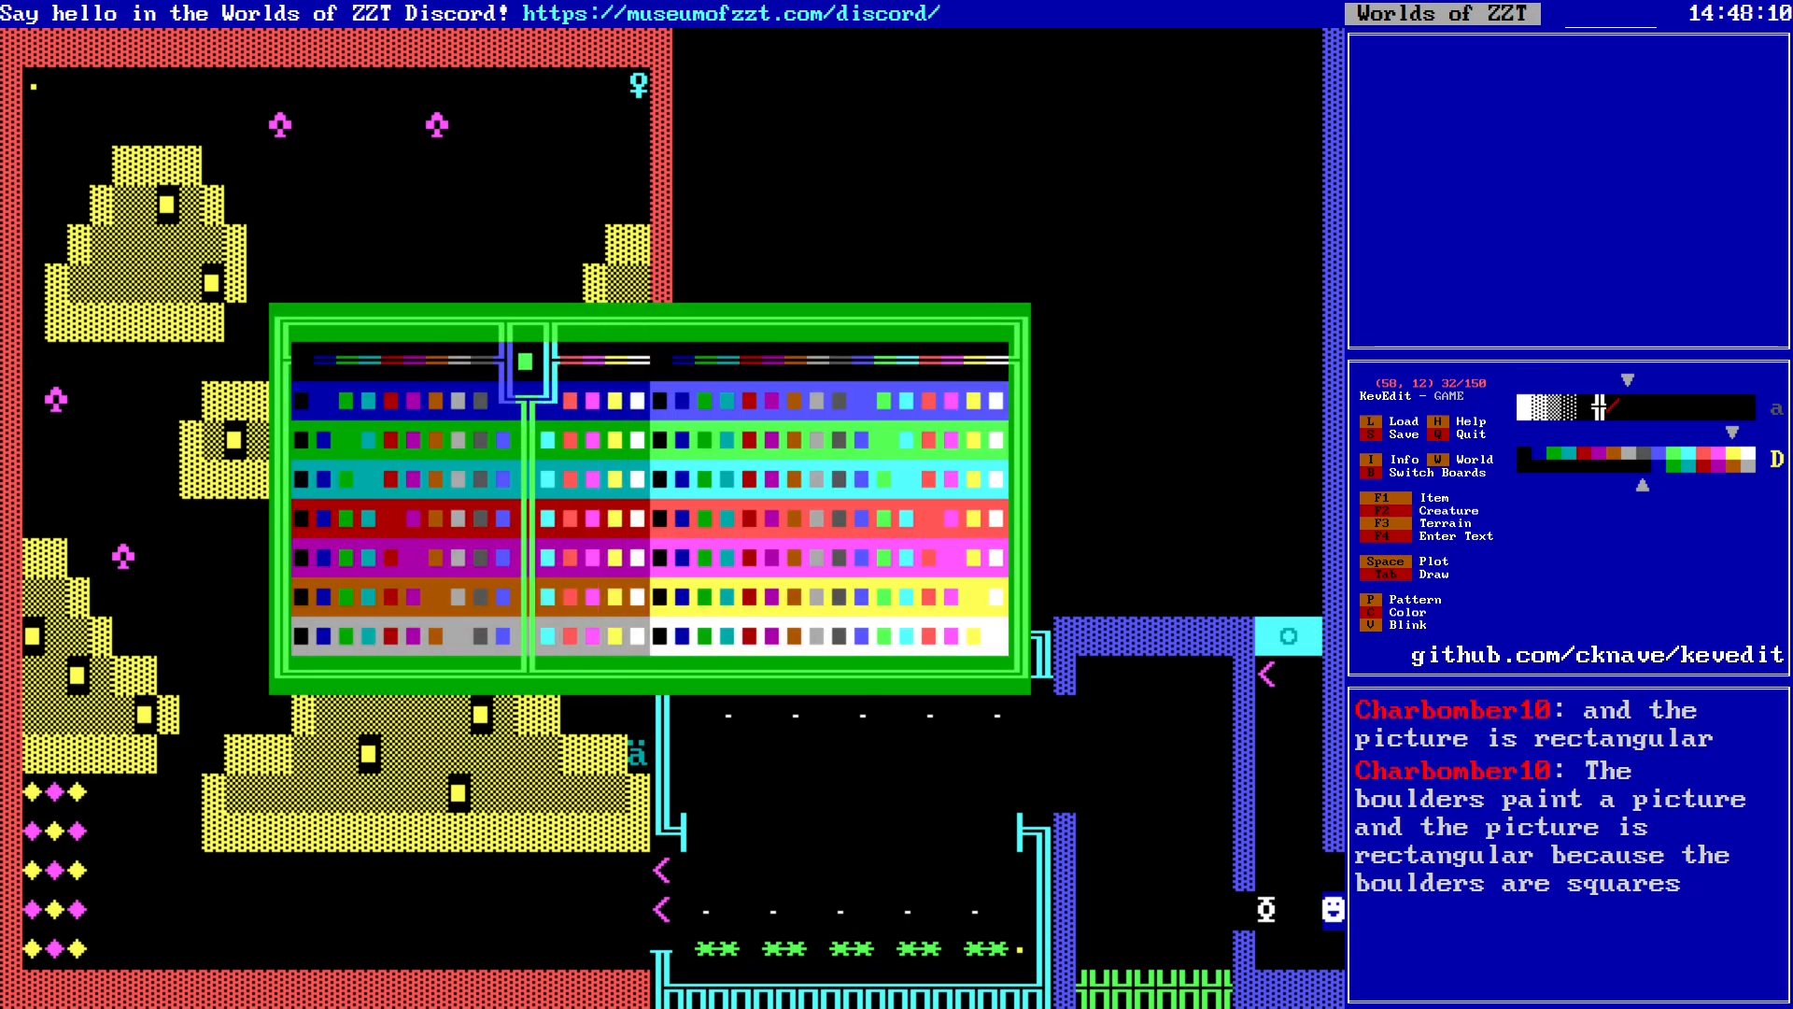
pyautogui.press('Return')
pyautogui.press('p')
pyautogui.press('p')
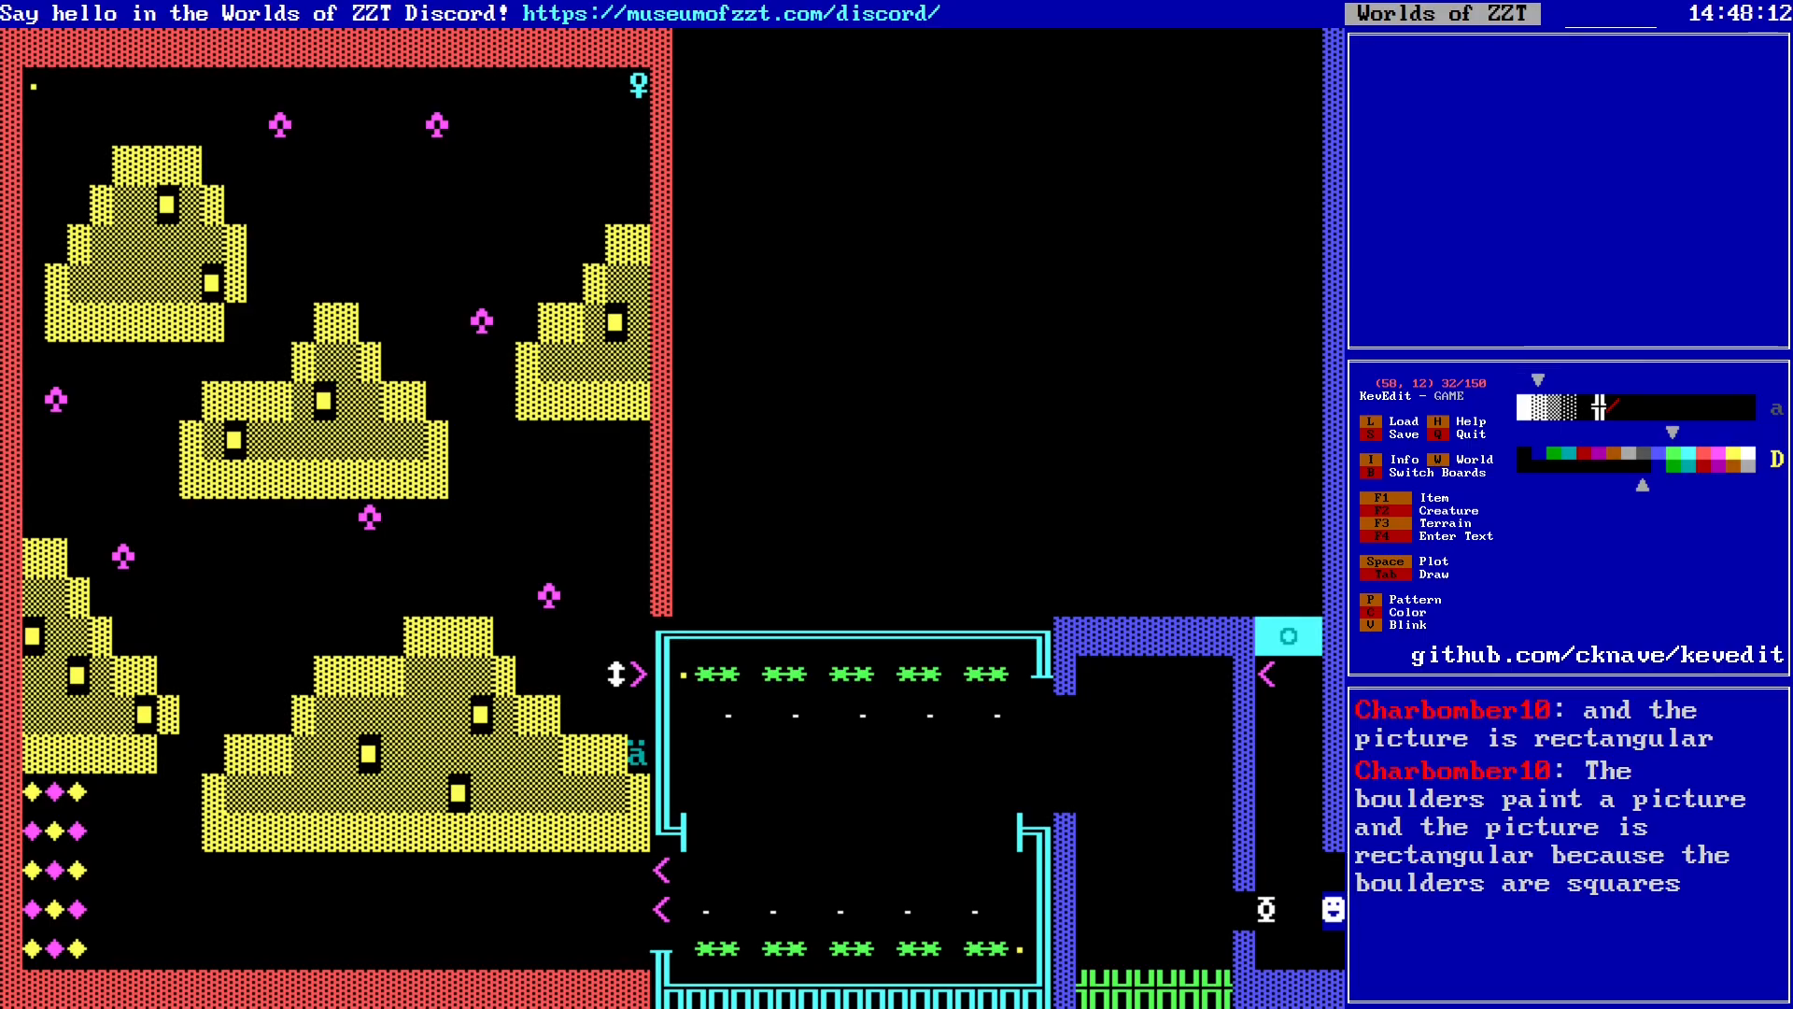
# Step: Draw a light green normal wall along row 10 from (59, 10) west to (42, 10)
pyautogui.press('Up')
pyautogui.press('Up')
pyautogui.press('Up')
pyautogui.press('Right')
pyautogui.press('Down')
pyautogui.press('Tab')
pyautogui.press('Left')
pyautogui.press('Left')
pyautogui.press('Left')
pyautogui.press('Left')
pyautogui.press('Left')
pyautogui.press('Left')
pyautogui.press('Left')
pyautogui.press('Left')
pyautogui.press('Left')
pyautogui.press('Left')
pyautogui.press('Left')
pyautogui.press('Left')
pyautogui.press('Left')
pyautogui.press('Left')
pyautogui.press('Left')
pyautogui.press('Left')
pyautogui.press('Left')
pyautogui.press('Left')
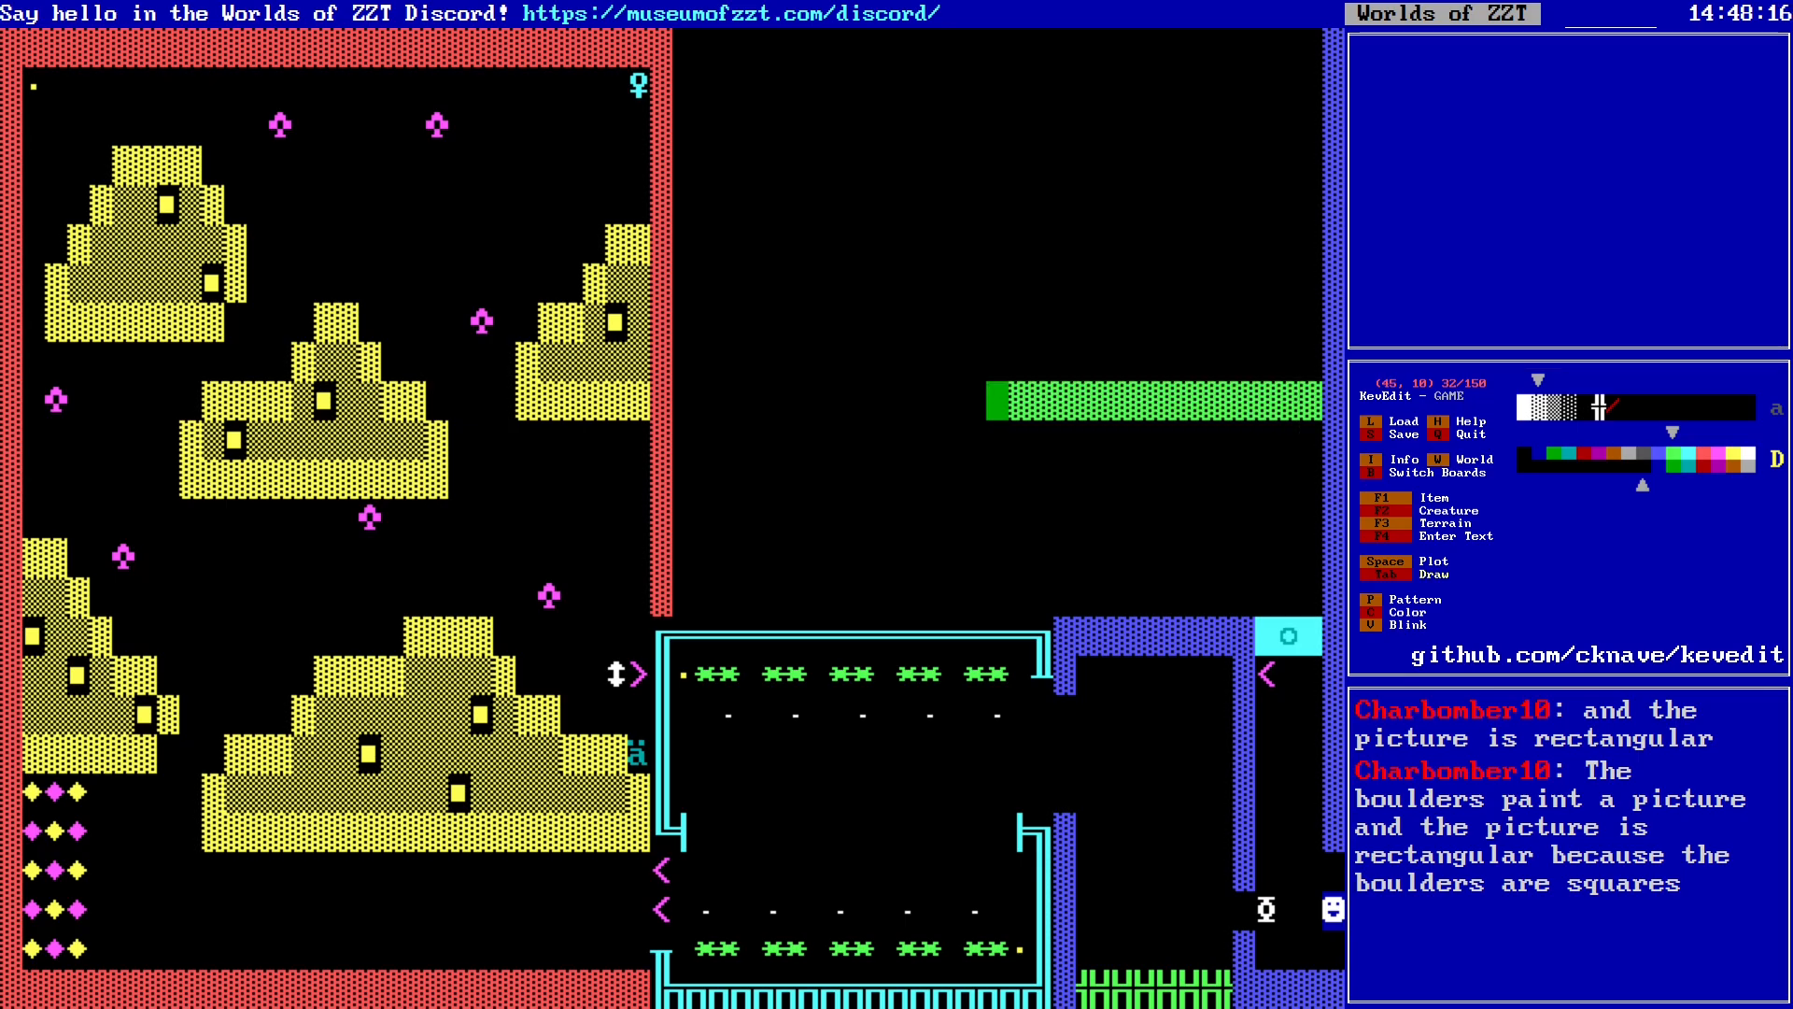
pyautogui.press('Left')
pyautogui.press('Left')
pyautogui.press('Left')
pyautogui.press('Left')
pyautogui.press('Left')
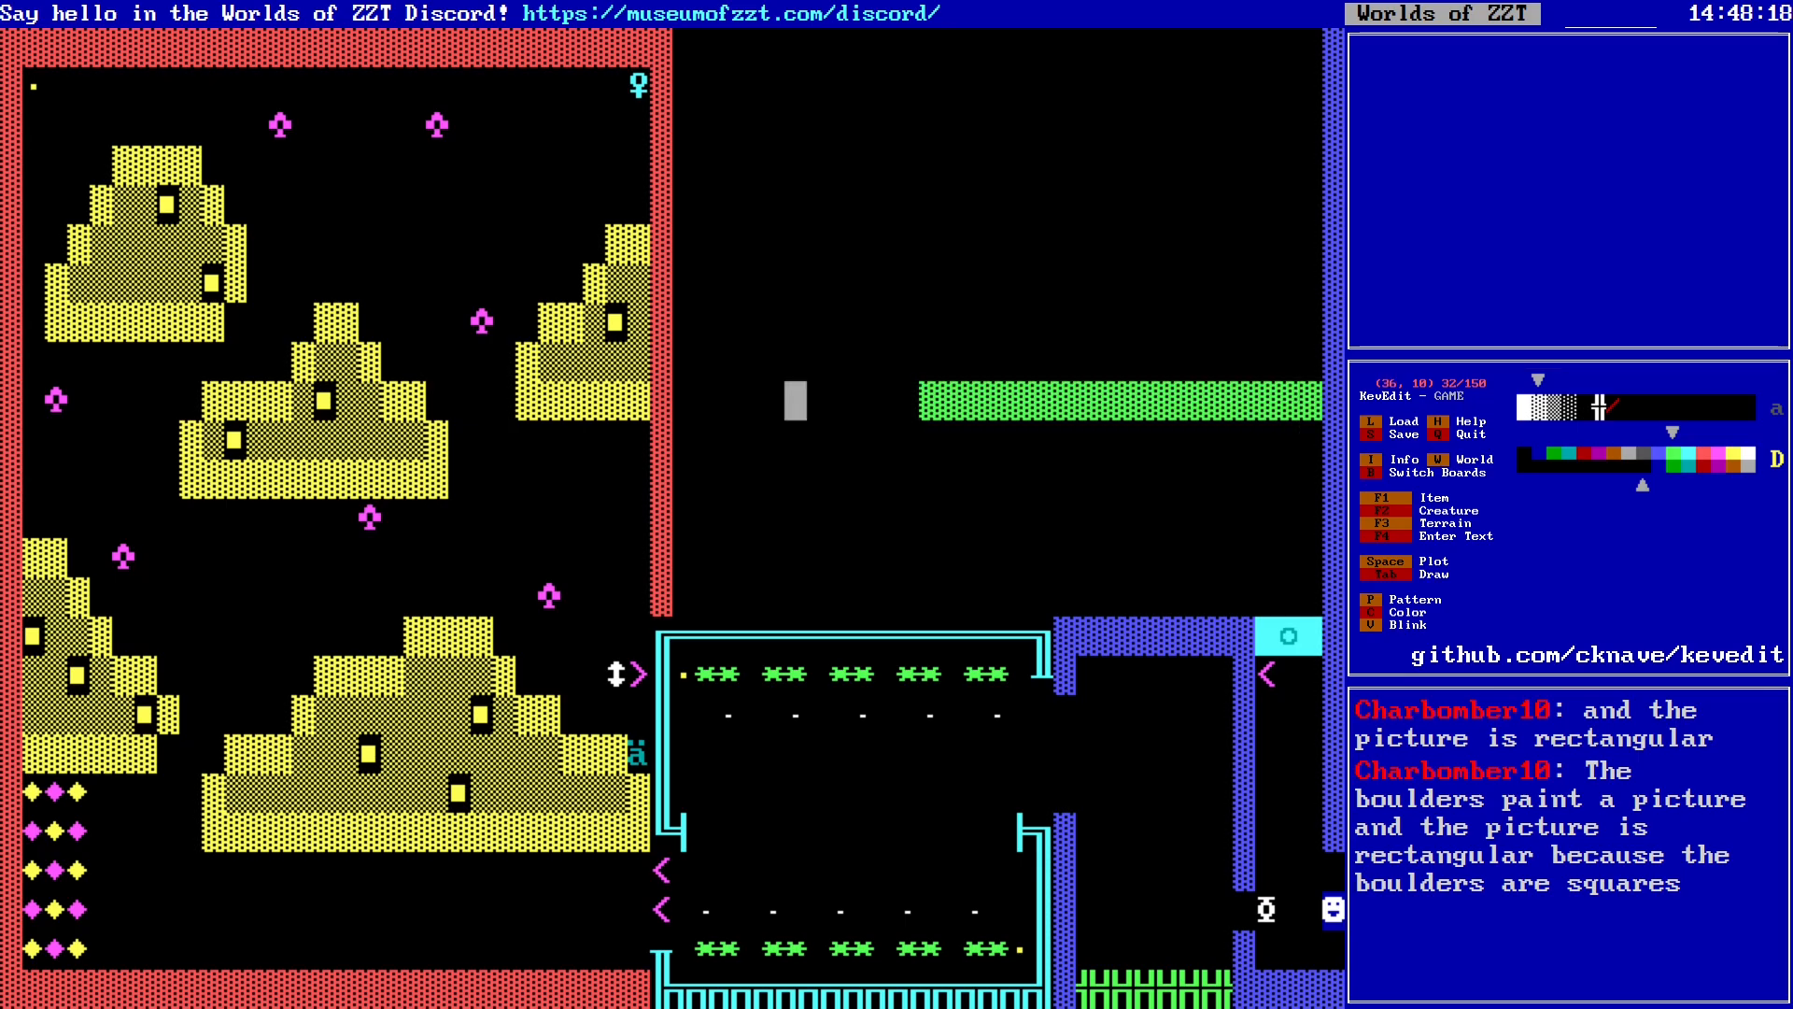
# Step: Draw a second light green wall segment along row 10 from (36, 10) west to (31, 10), beside the red wall
pyautogui.press('Right')
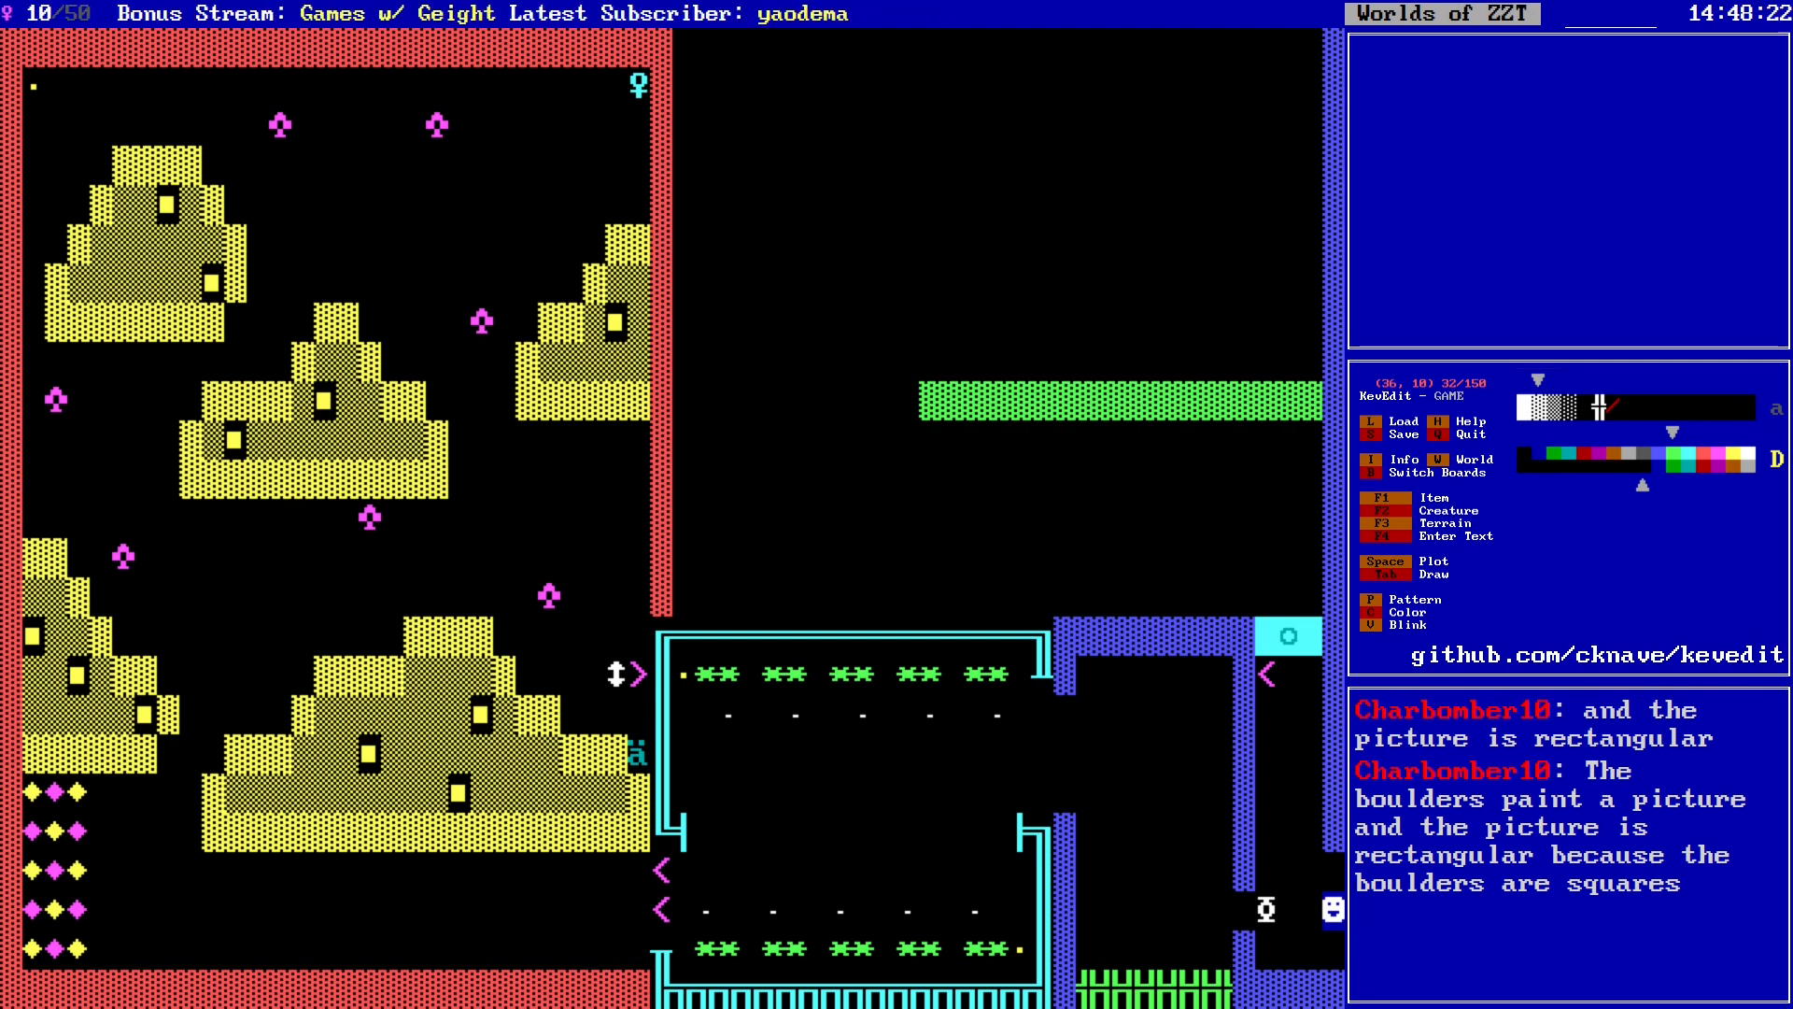
pyautogui.press('Tab')
pyautogui.press('Left')
pyautogui.press('Left')
pyautogui.press('Left')
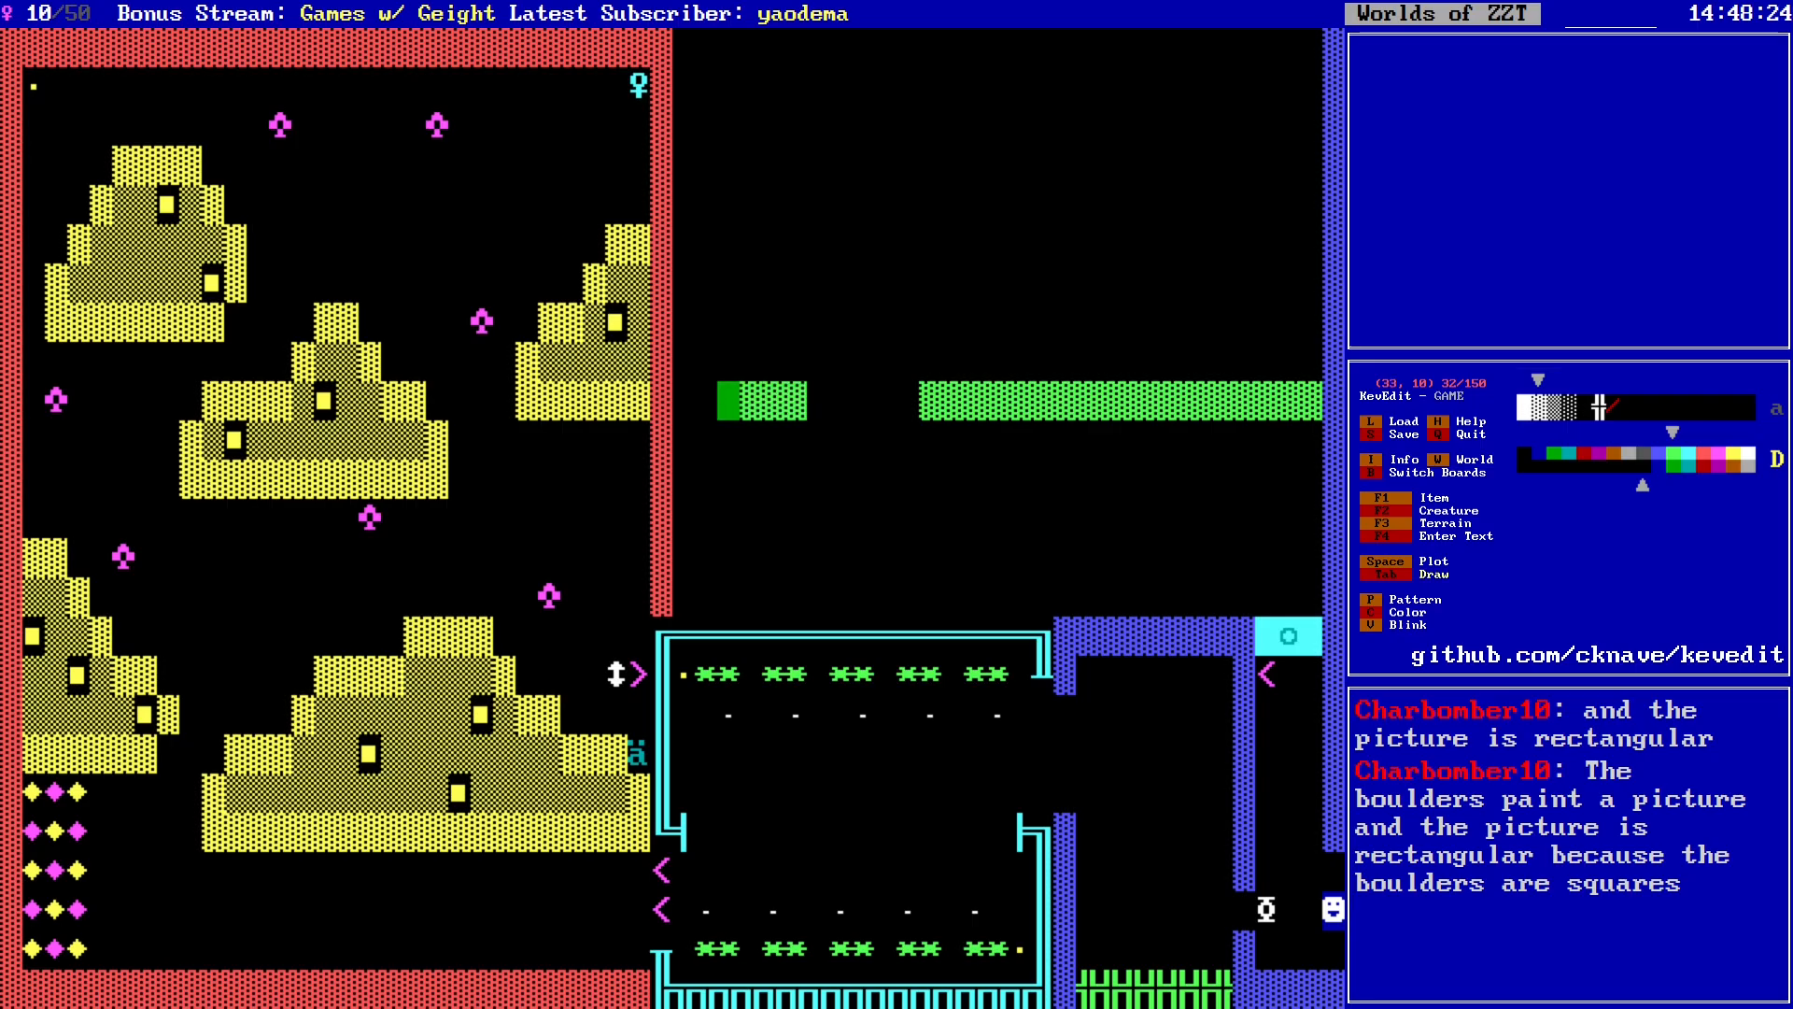
pyautogui.press('Left')
pyautogui.press('Left')
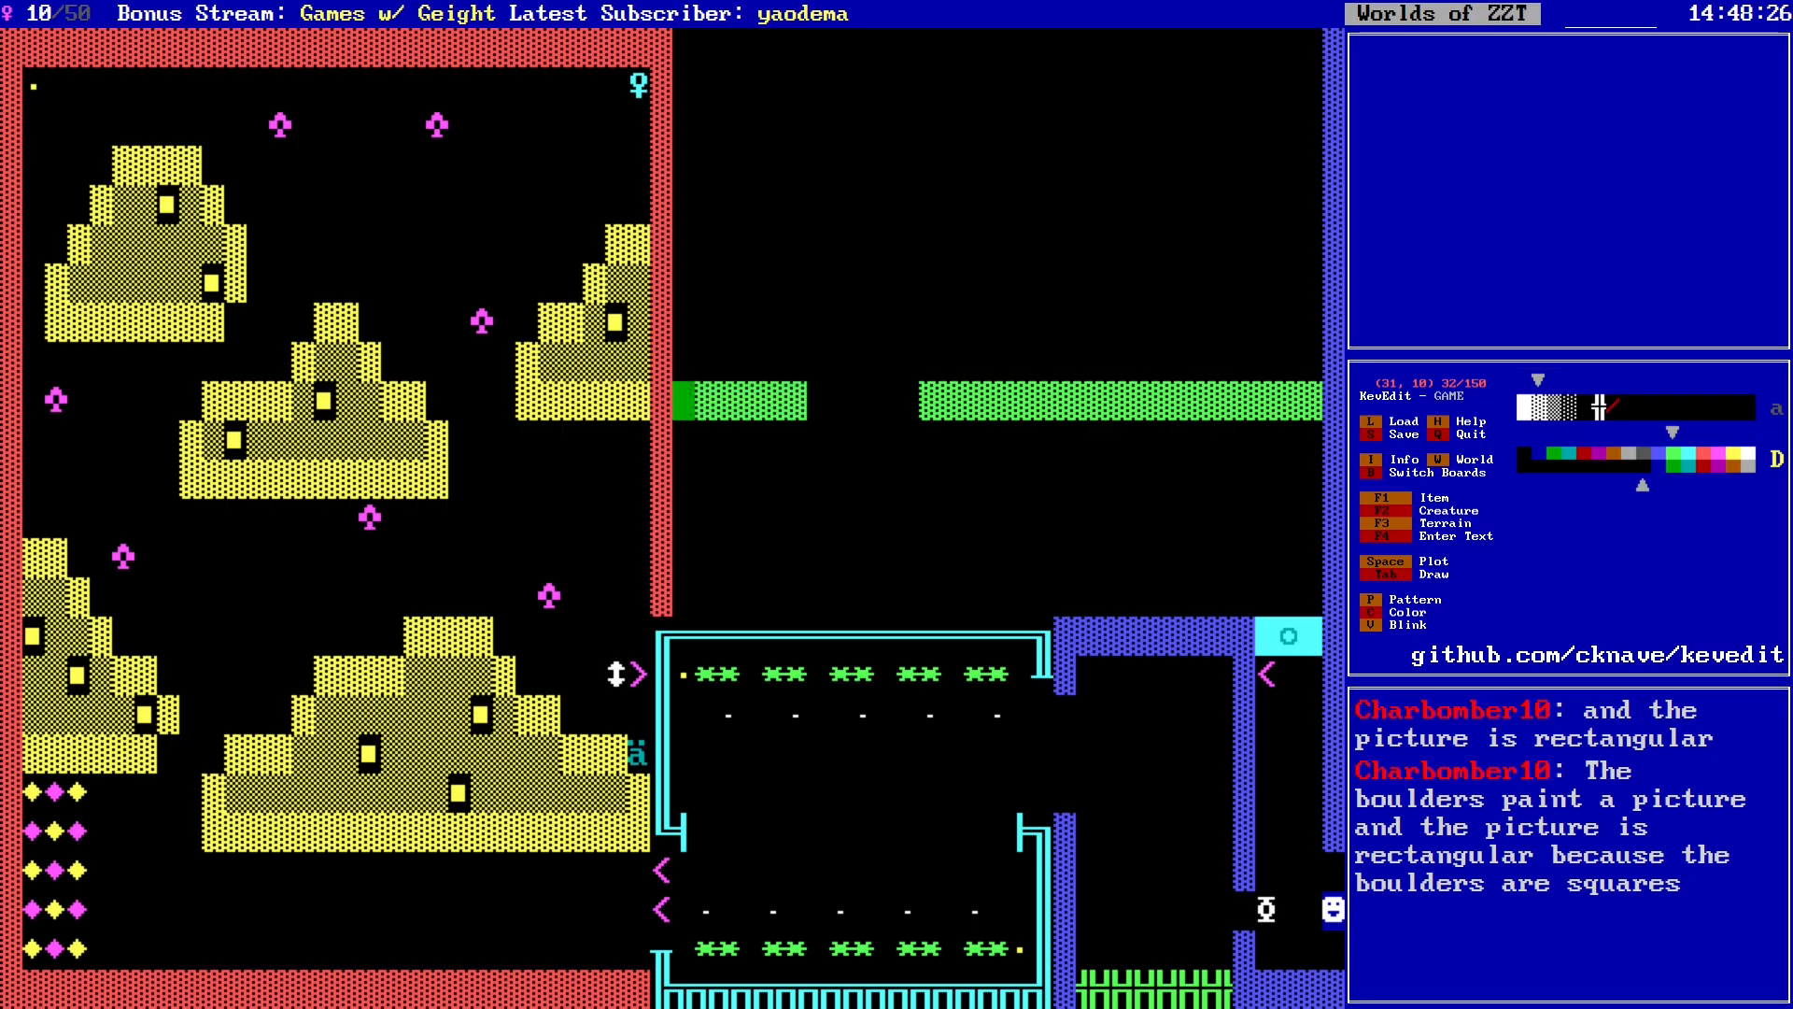
# Step: Extend the light green wall south from (36, 10) to (36, 15), just above the cyan-walled room
pyautogui.press('Right')
pyautogui.press('Right')
pyautogui.press('Right')
pyautogui.press('Right')
pyautogui.press('Right')
pyautogui.press('Down')
pyautogui.press('Down')
pyautogui.press('Down')
pyautogui.press('Down')
pyautogui.press('Down')
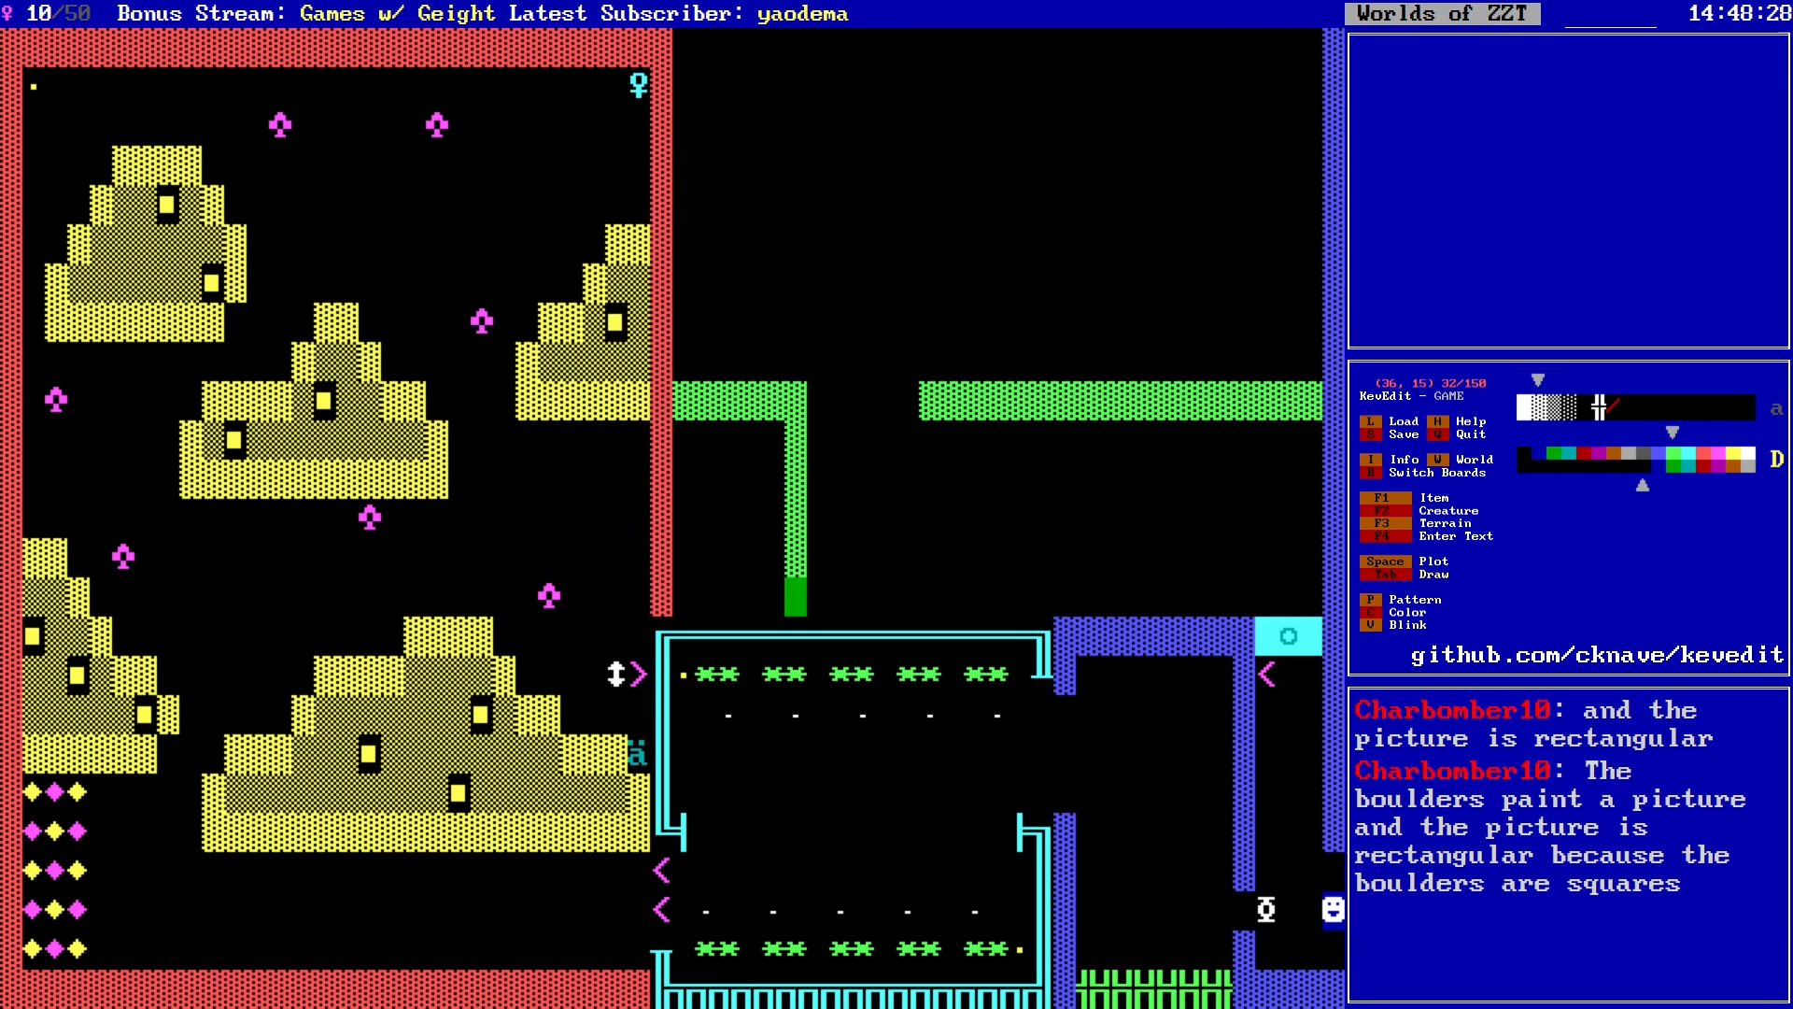
# Step: Flood-fill the space between the red wall and the new green walls, rows 11 to 15, with light green breakable wall
pyautogui.press('Left')
pyautogui.press('Left')
pyautogui.press('f')
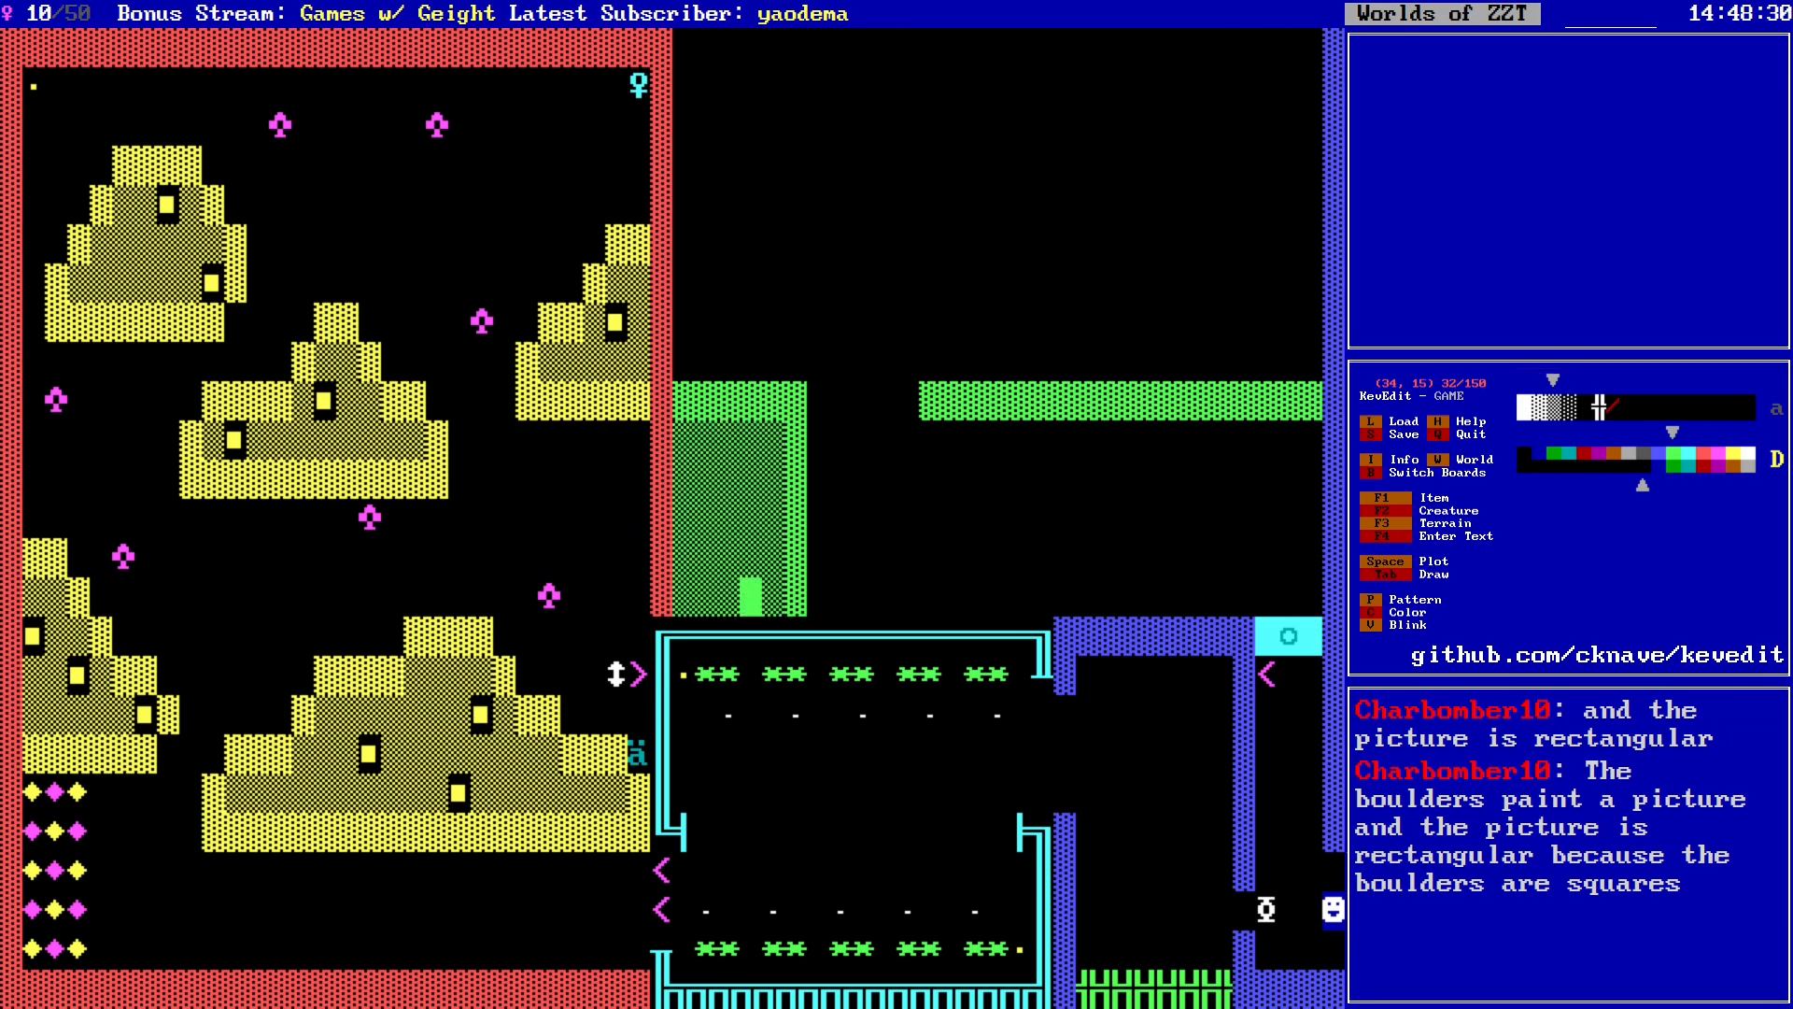
# Step: Outline the filled block with light green normal wall west along row 15 to (30, 15) and north to (30, 10)
pyautogui.hotkey('shift', 'p')
pyautogui.press('Left')
pyautogui.press('Left')
pyautogui.press('Left')
pyautogui.press('Left')
pyautogui.press('Up')
pyautogui.press('Up')
pyautogui.press('Up')
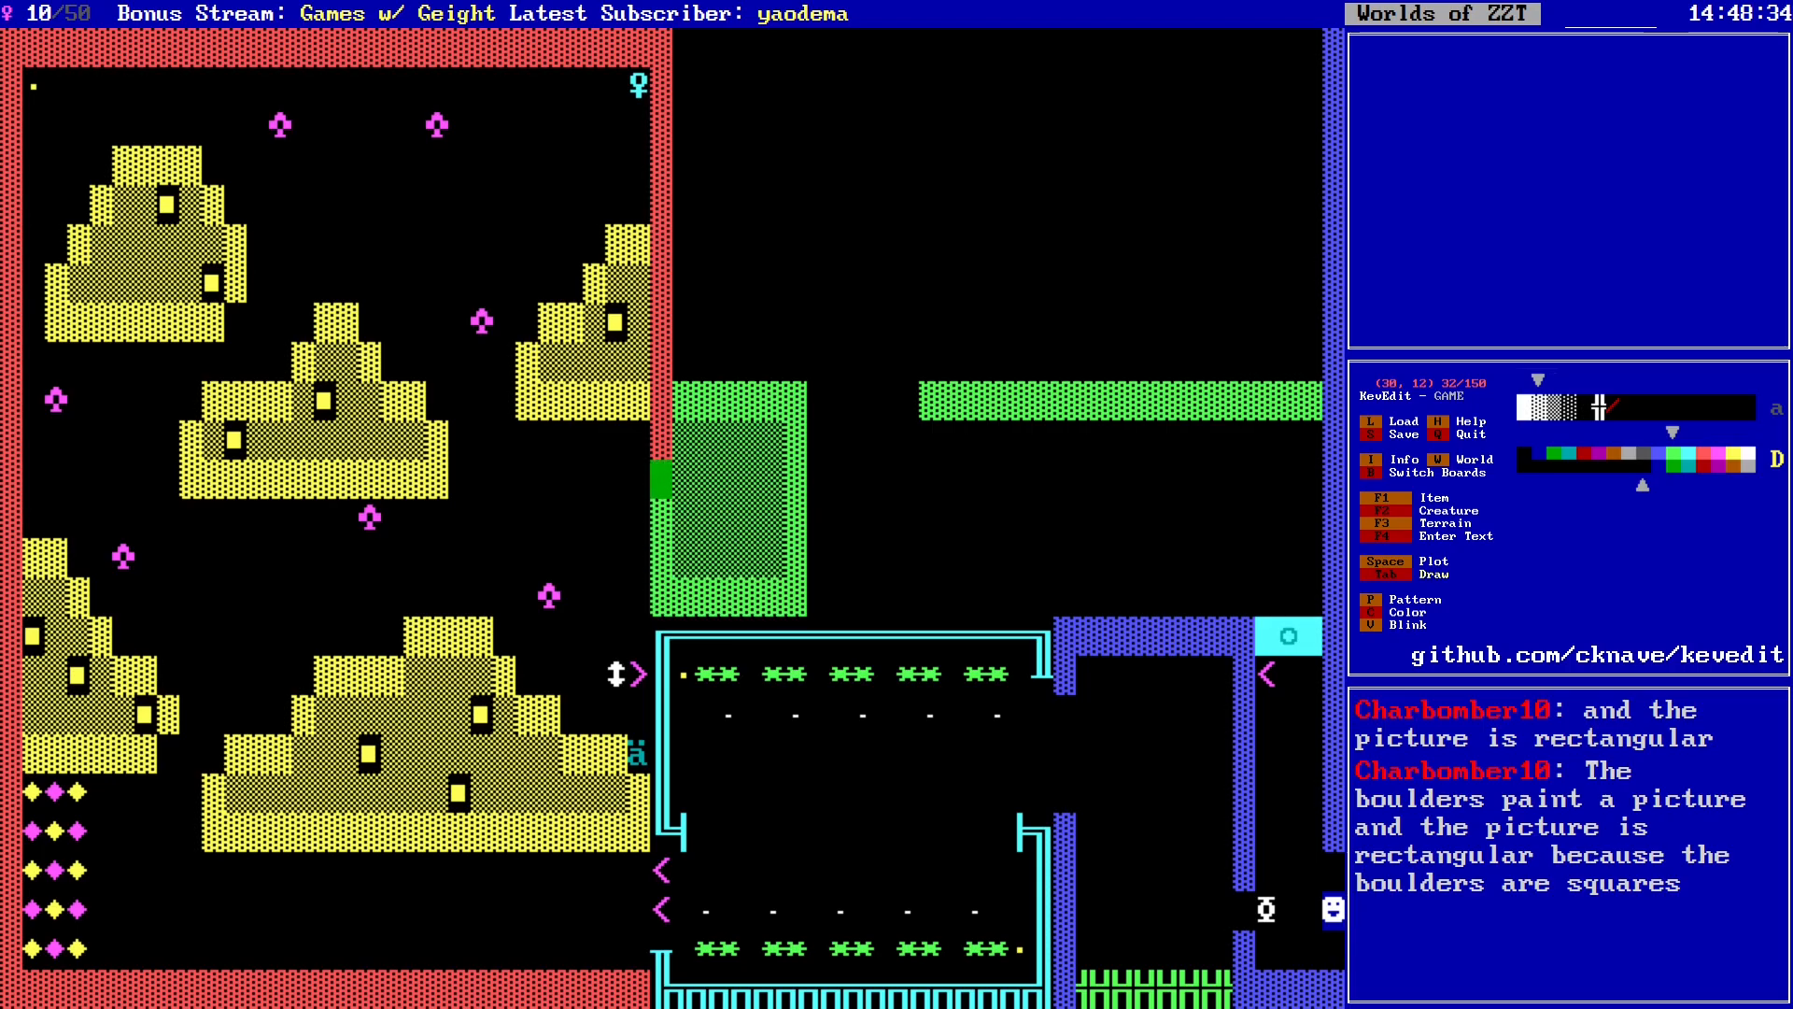
pyautogui.press('Up')
pyautogui.press('Up')
pyautogui.press('Up')
pyautogui.press('Up')
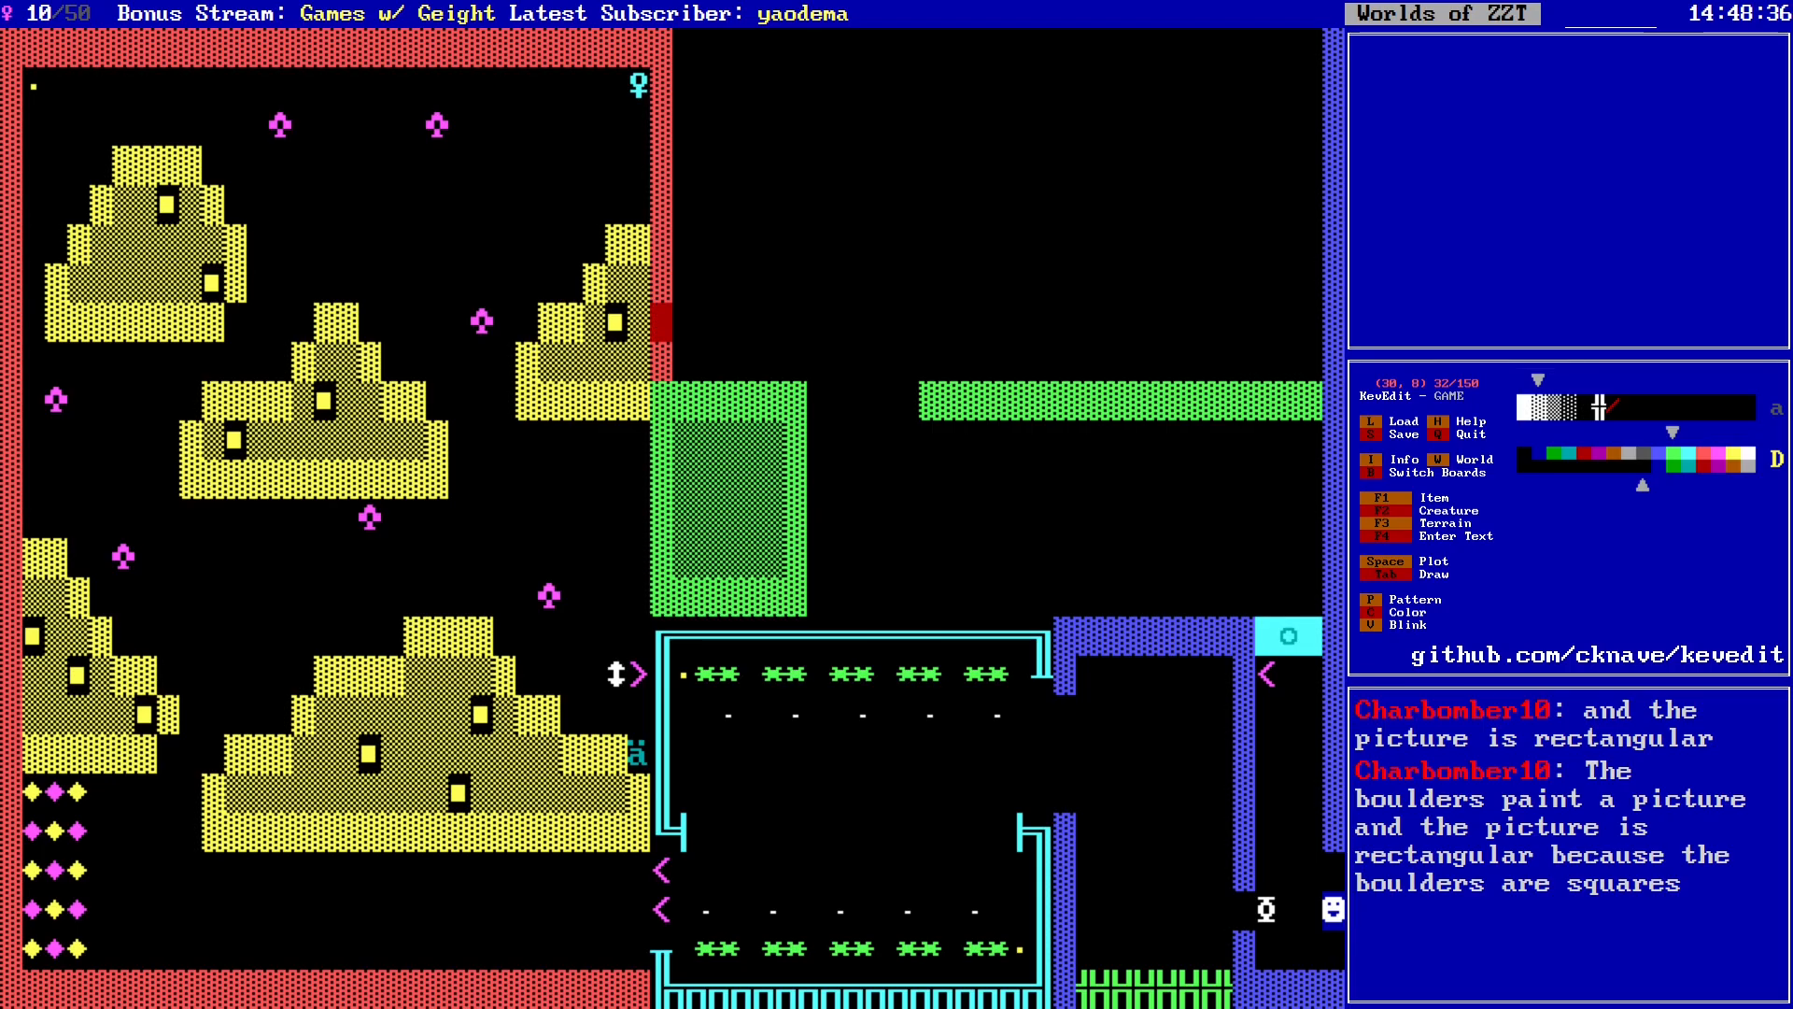
# Step: Restore the red wall down column 30 from (30, 10) to (30, 15), reusing the existing red wall above as the pattern
pyautogui.press('Left')
pyautogui.press('Left')
pyautogui.press('Down')
pyautogui.press('Down')
pyautogui.press('Right')
pyautogui.press('Right')
pyautogui.press('Up')
pyautogui.press('Return')
pyautogui.press('Down')
pyautogui.press('Down')
pyautogui.press('Down')
pyautogui.press('Down')
pyautogui.press('Down')
pyautogui.press('Down')
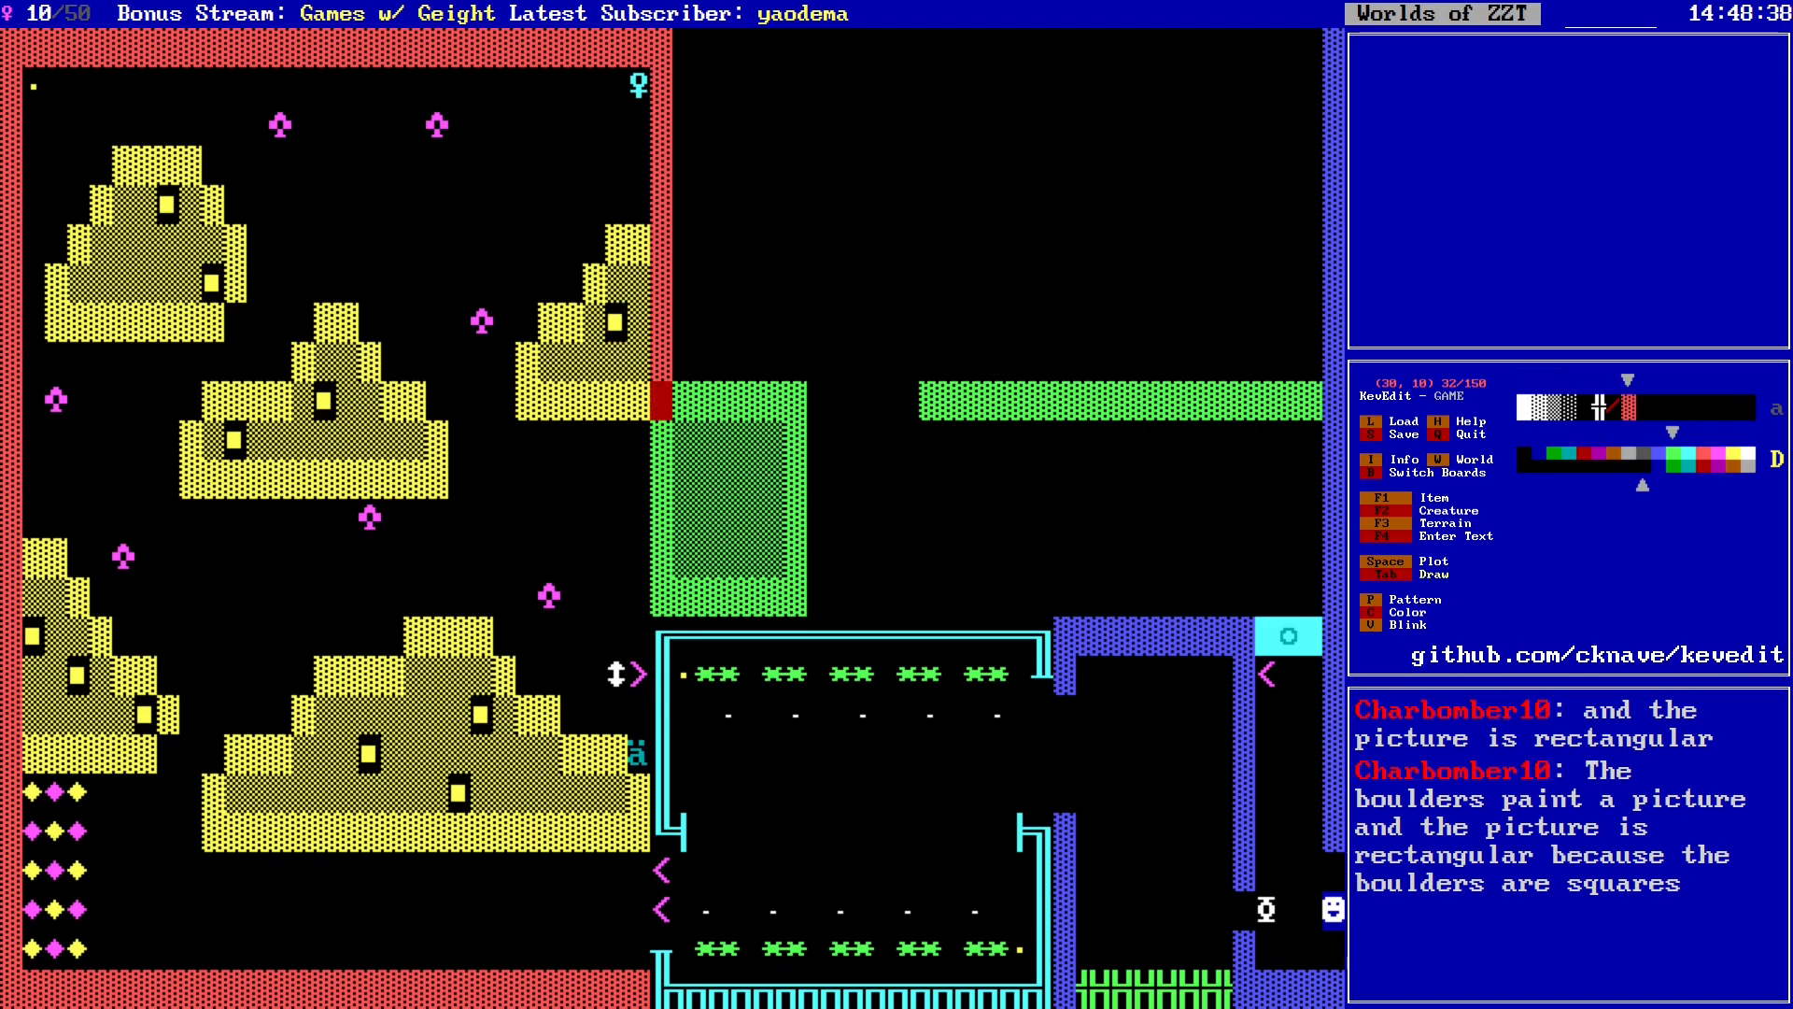
# Step: Redraw the green block's west edge as light green normal wall up column 31 from (31, 15) to (31, 11)
pyautogui.press('Right')
pyautogui.press('Up')
pyautogui.press('Up')
pyautogui.press('Up')
pyautogui.press('Up')
pyautogui.press('Up')
pyautogui.press('Up')
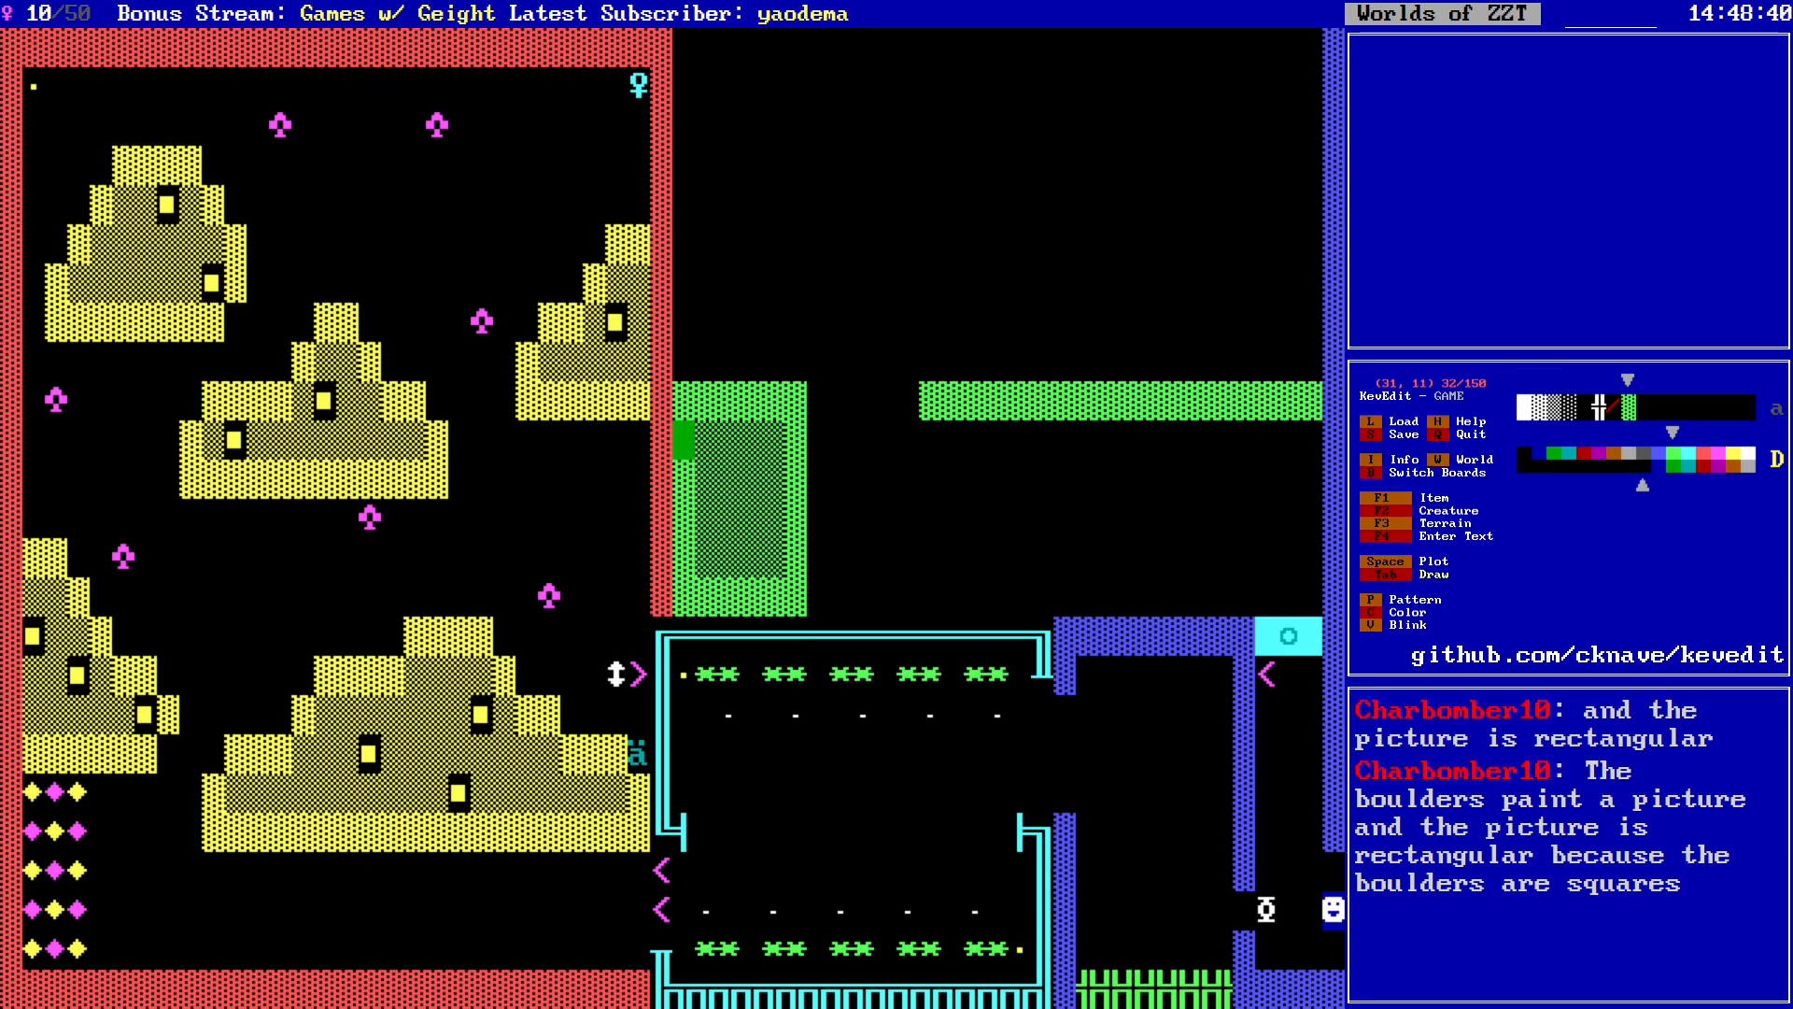
# Step: Save the world file under its existing name
pyautogui.press('Right')
pyautogui.press('Right')
pyautogui.press('Right')
pyautogui.press('Right')
pyautogui.press('Right')
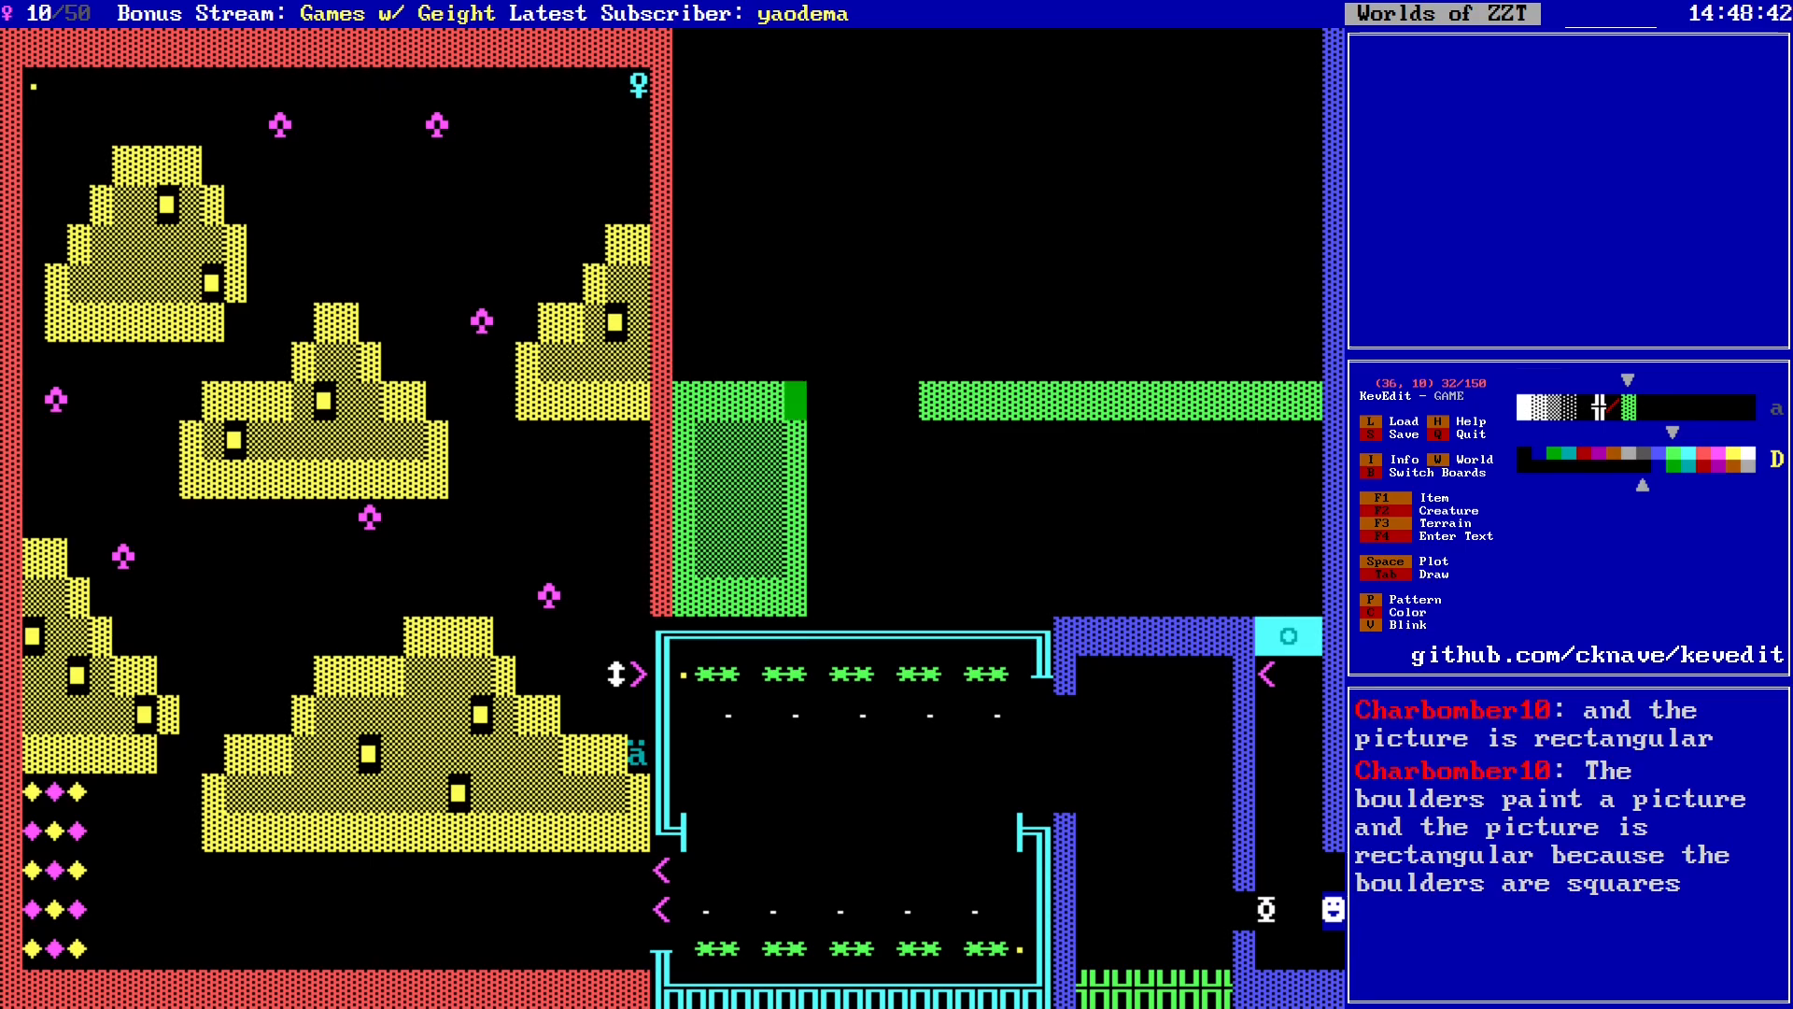
pyautogui.press('Up')
pyautogui.press('Up')
pyautogui.press('Up')
pyautogui.press('Up')
pyautogui.press('Up')
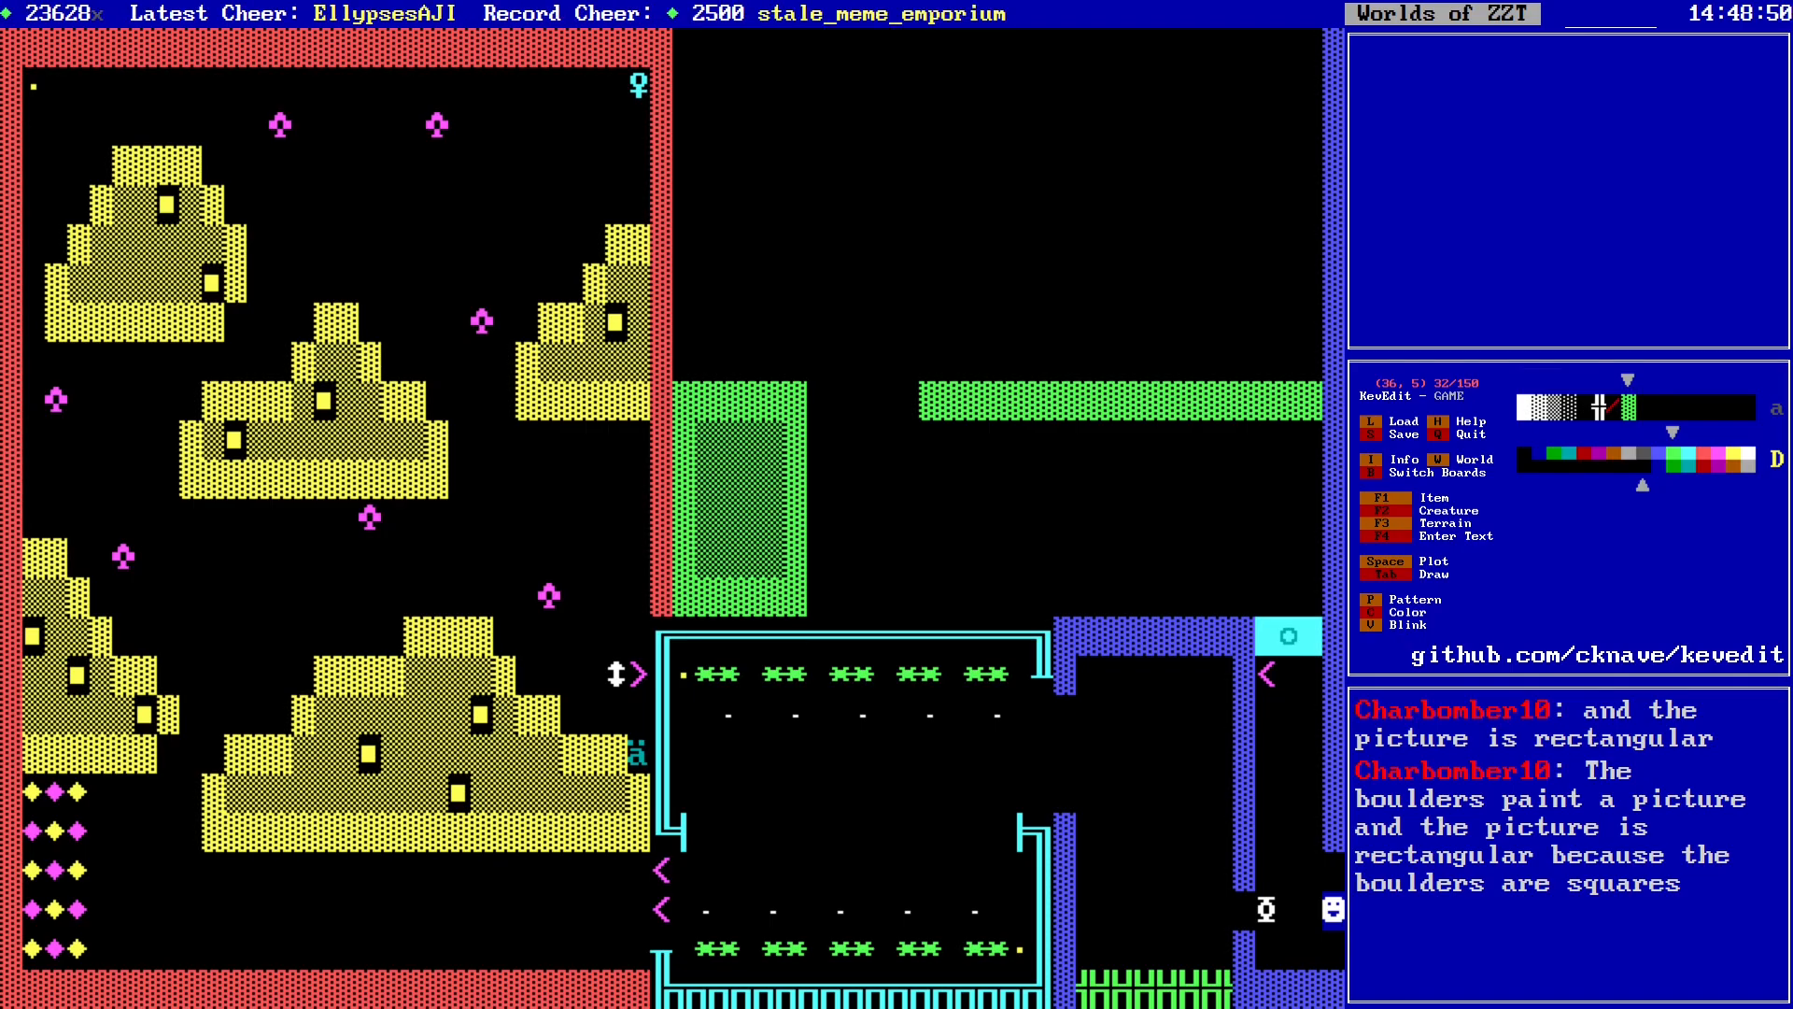
pyautogui.press('s')
pyautogui.press('Return')
pyautogui.press('Down')
pyautogui.press('Down')
pyautogui.press('Left')
pyautogui.press('Up')
pyautogui.press('Left')
pyautogui.press('Right')
pyautogui.press('Right')
pyautogui.press('Right')
pyautogui.press('Down')
pyautogui.press('Right')
pyautogui.press('Down')
pyautogui.press('Right')
pyautogui.press('Right')
pyautogui.press('Right')
pyautogui.press('Right')
pyautogui.press('Right')
pyautogui.press('Right')
pyautogui.press('Right')
pyautogui.press('Left')
pyautogui.press('Left')
pyautogui.press('Left')
pyautogui.press('Left')
pyautogui.press('Left')
pyautogui.press('Left')
pyautogui.press('Left')
pyautogui.press('Left')
pyautogui.press('Left')
pyautogui.press('Left')
pyautogui.press('Left')
pyautogui.press('Left')
pyautogui.press('Left')
pyautogui.press('Left')
pyautogui.press('Right')
pyautogui.press('Right')
pyautogui.press('Right')
pyautogui.press('Right')
pyautogui.press('Right')
pyautogui.press('Right')
pyautogui.press('Right')
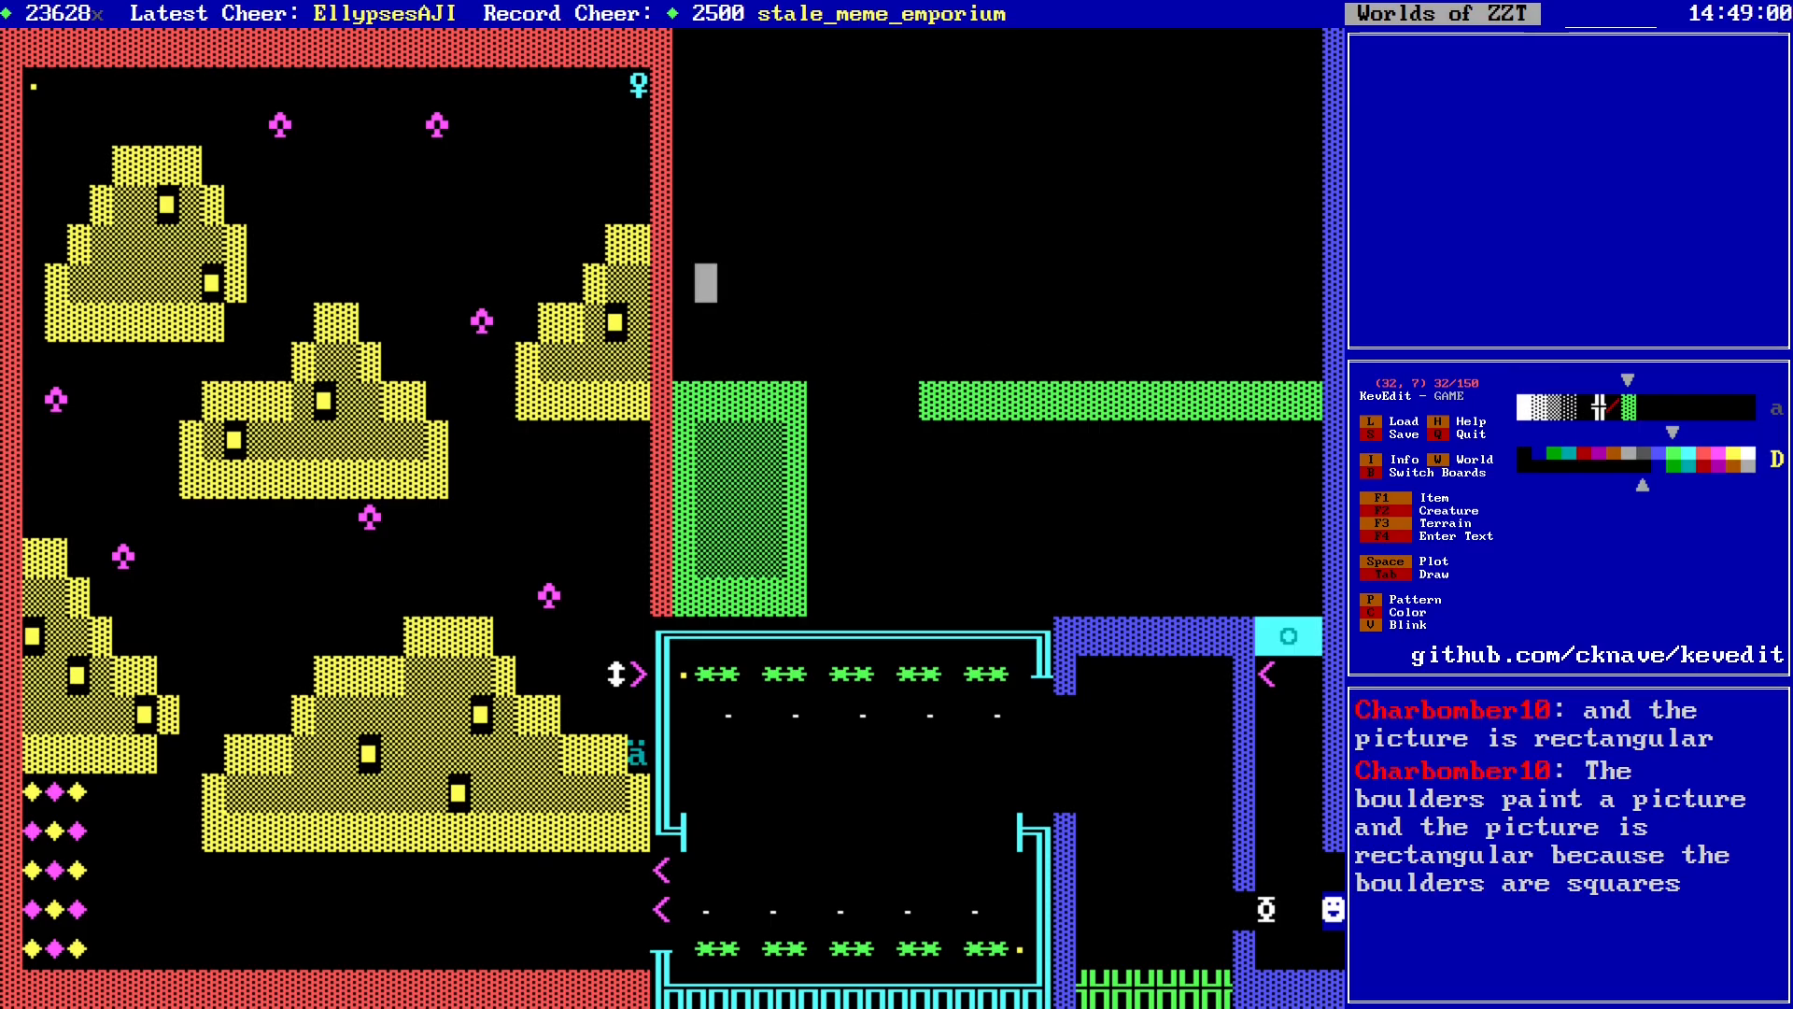
pyautogui.press('Right')
pyautogui.press('Right')
pyautogui.press('Right')
pyautogui.press('Right')
pyautogui.press('Right')
pyautogui.press('Right')
pyautogui.press('Right')
pyautogui.press('Right')
pyautogui.press('Right')
pyautogui.press('Right')
pyautogui.press('Right')
pyautogui.press('Right')
pyautogui.press('Right')
pyautogui.press('Right')
pyautogui.press('Right')
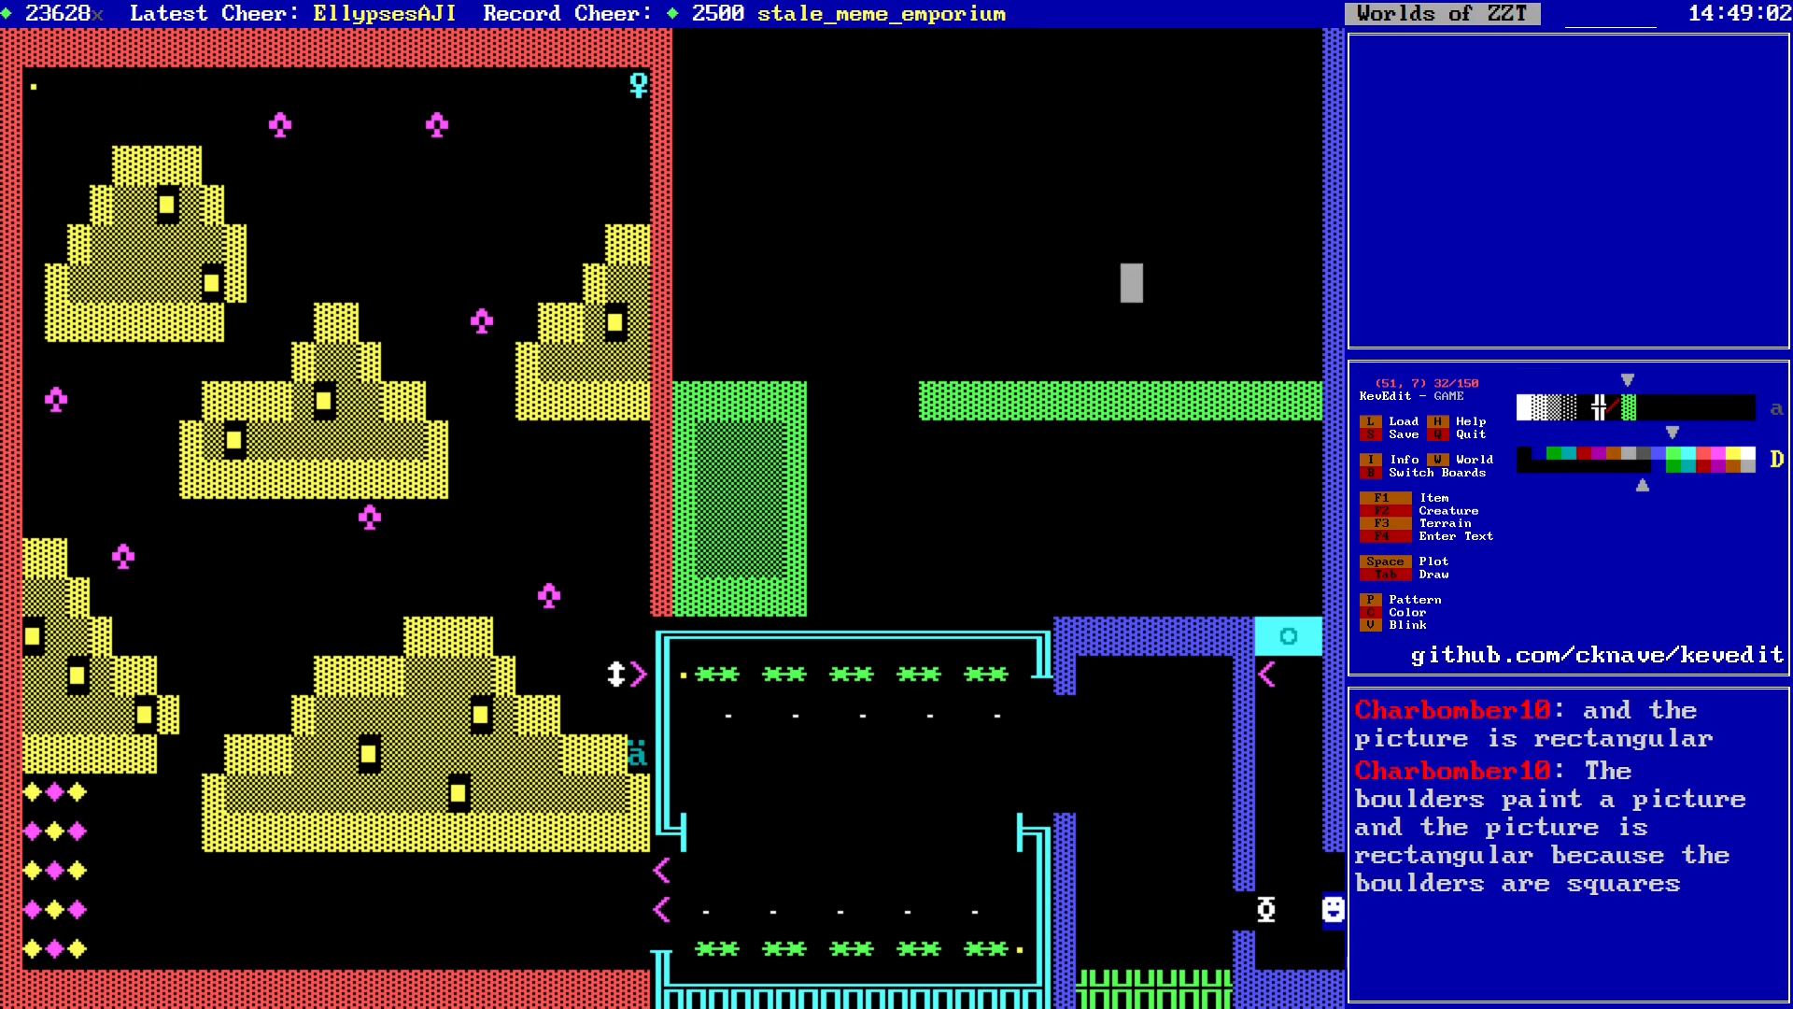
pyautogui.press('Right')
pyautogui.press('Right')
pyautogui.press('Right')
pyautogui.press('Right')
pyautogui.press('Up')
pyautogui.press('Up')
pyautogui.press('Up')
pyautogui.press('Up')
pyautogui.press('Down')
pyautogui.press('Down')
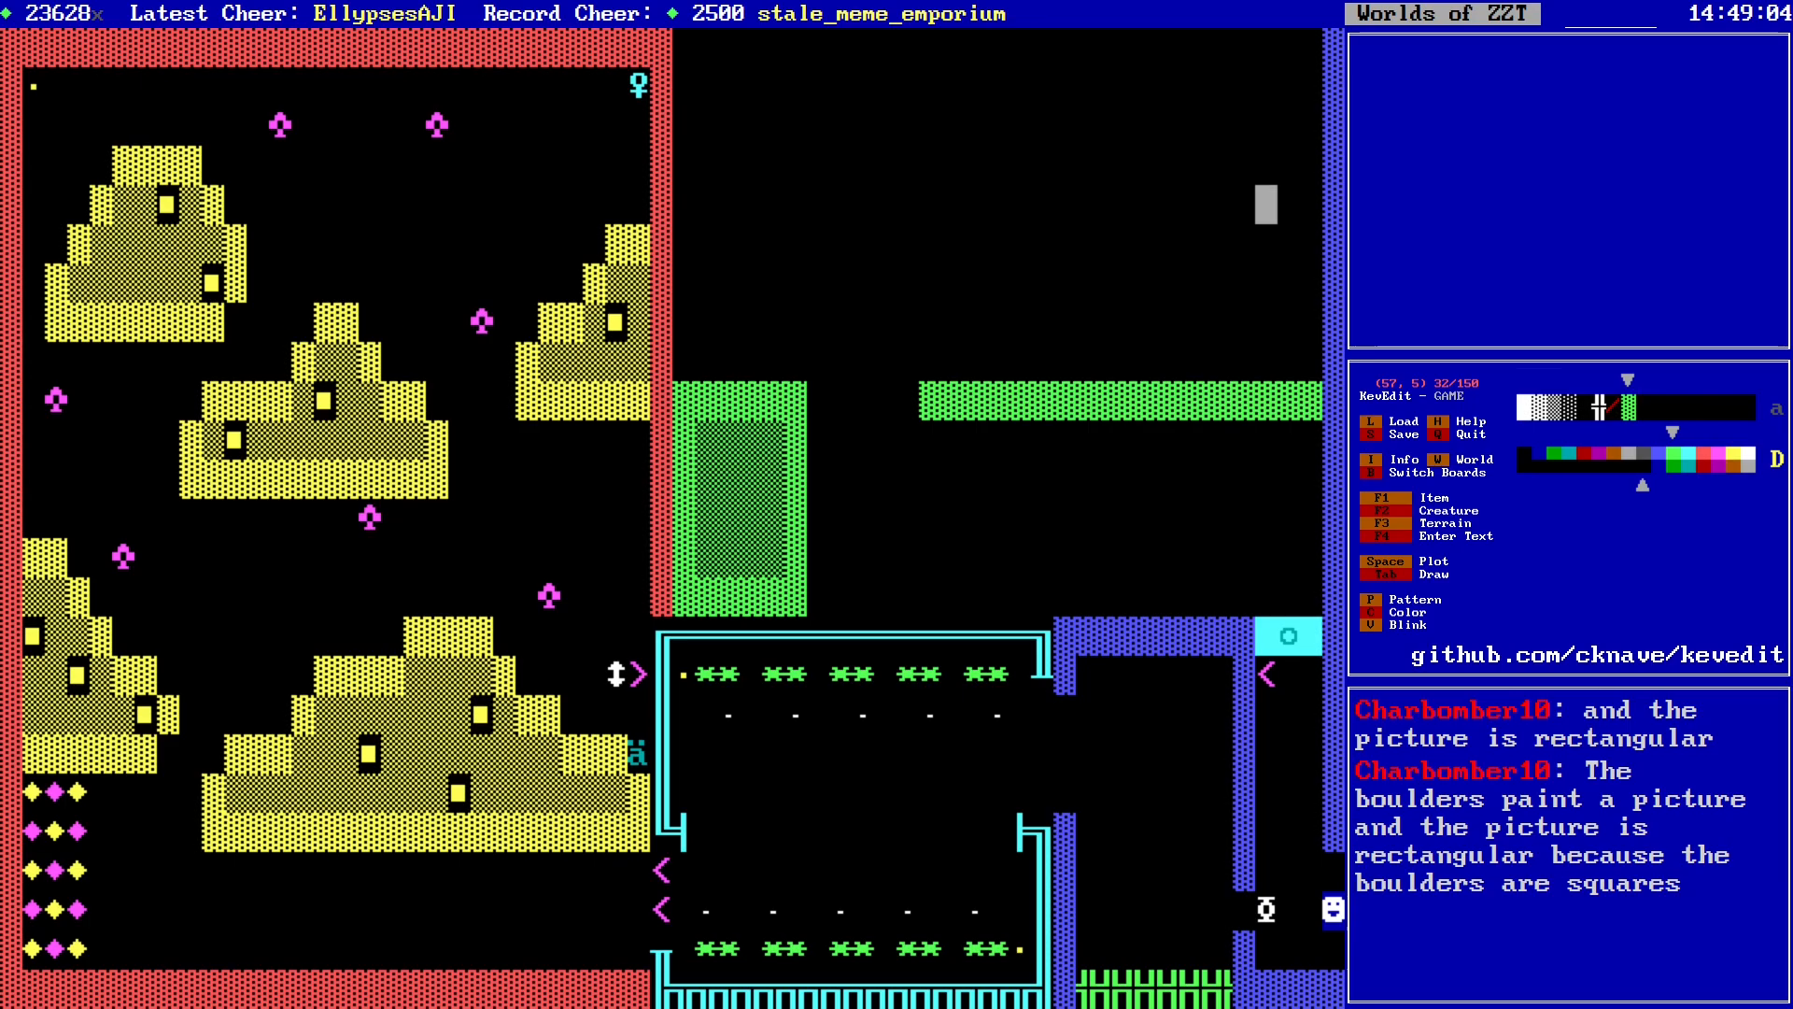
pyautogui.press('Down')
pyautogui.press('Down')
pyautogui.press('Down')
pyautogui.press('Right')
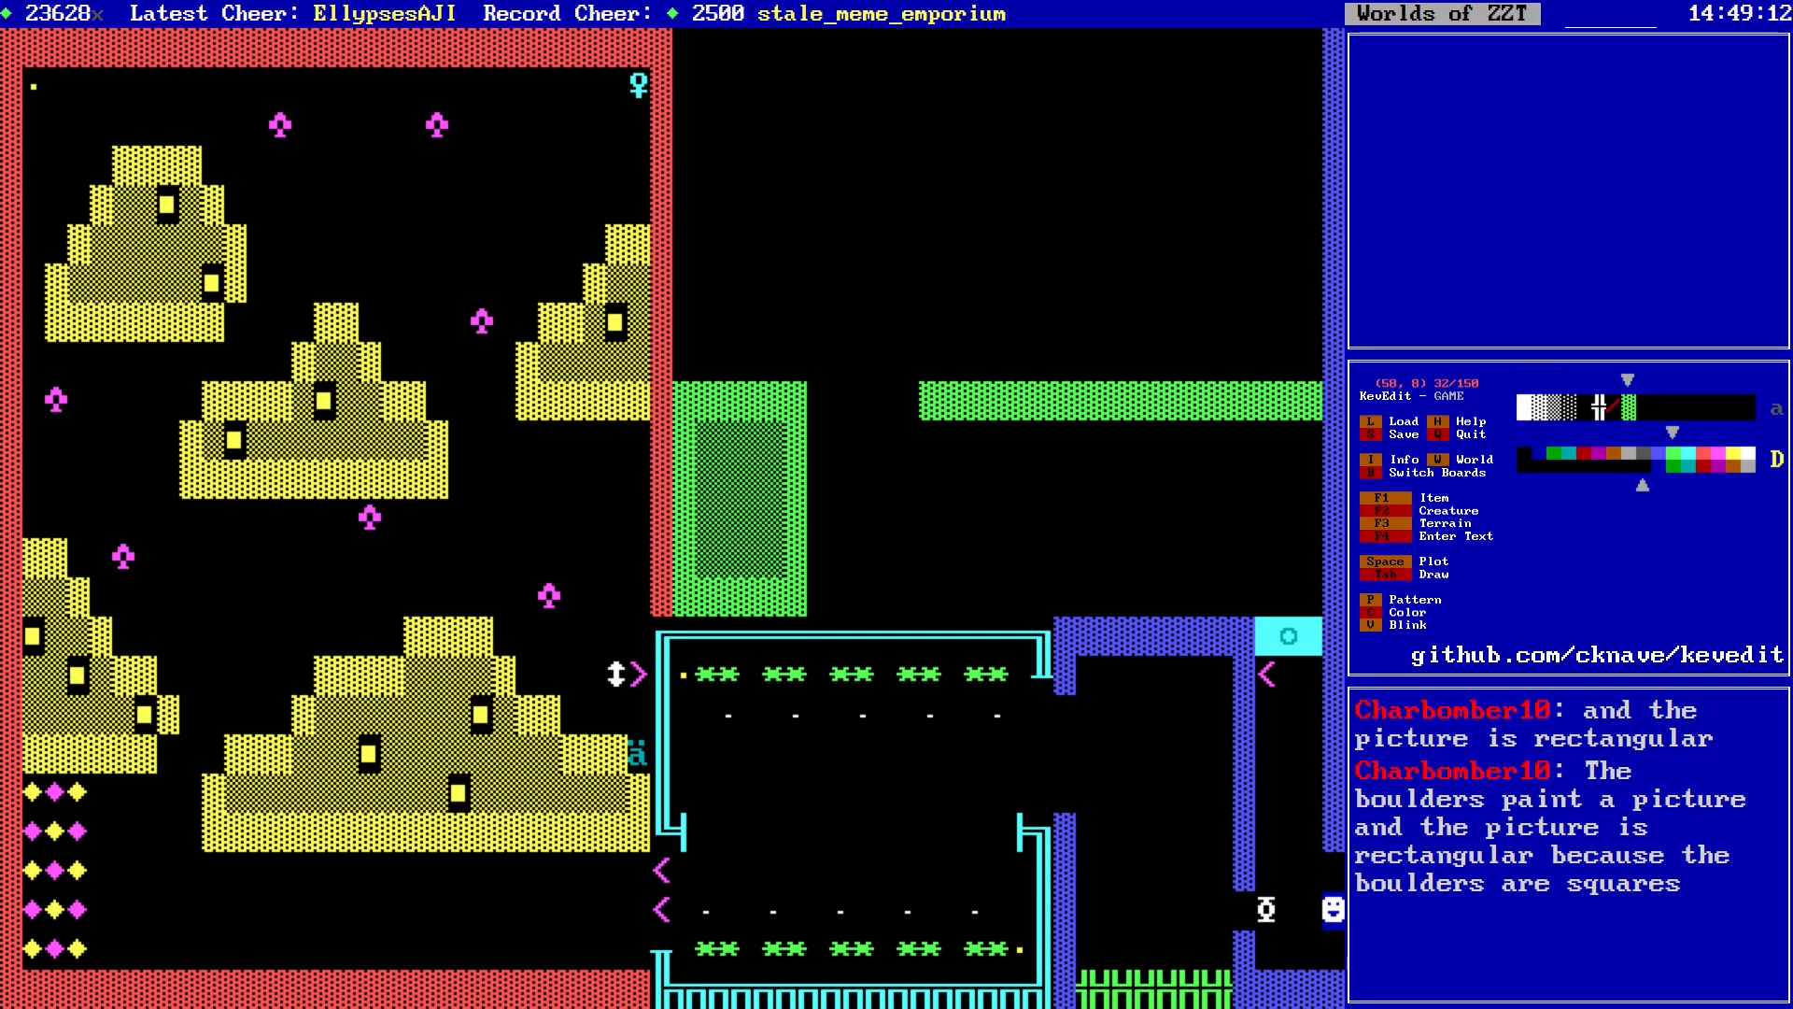
pyautogui.press('Down')
pyautogui.press('Down')
pyautogui.press('Down')
pyautogui.press('Down')
pyautogui.press('Down')
pyautogui.press('Down')
pyautogui.press('Down')
pyautogui.press('Down')
pyautogui.press('Down')
pyautogui.press('Down')
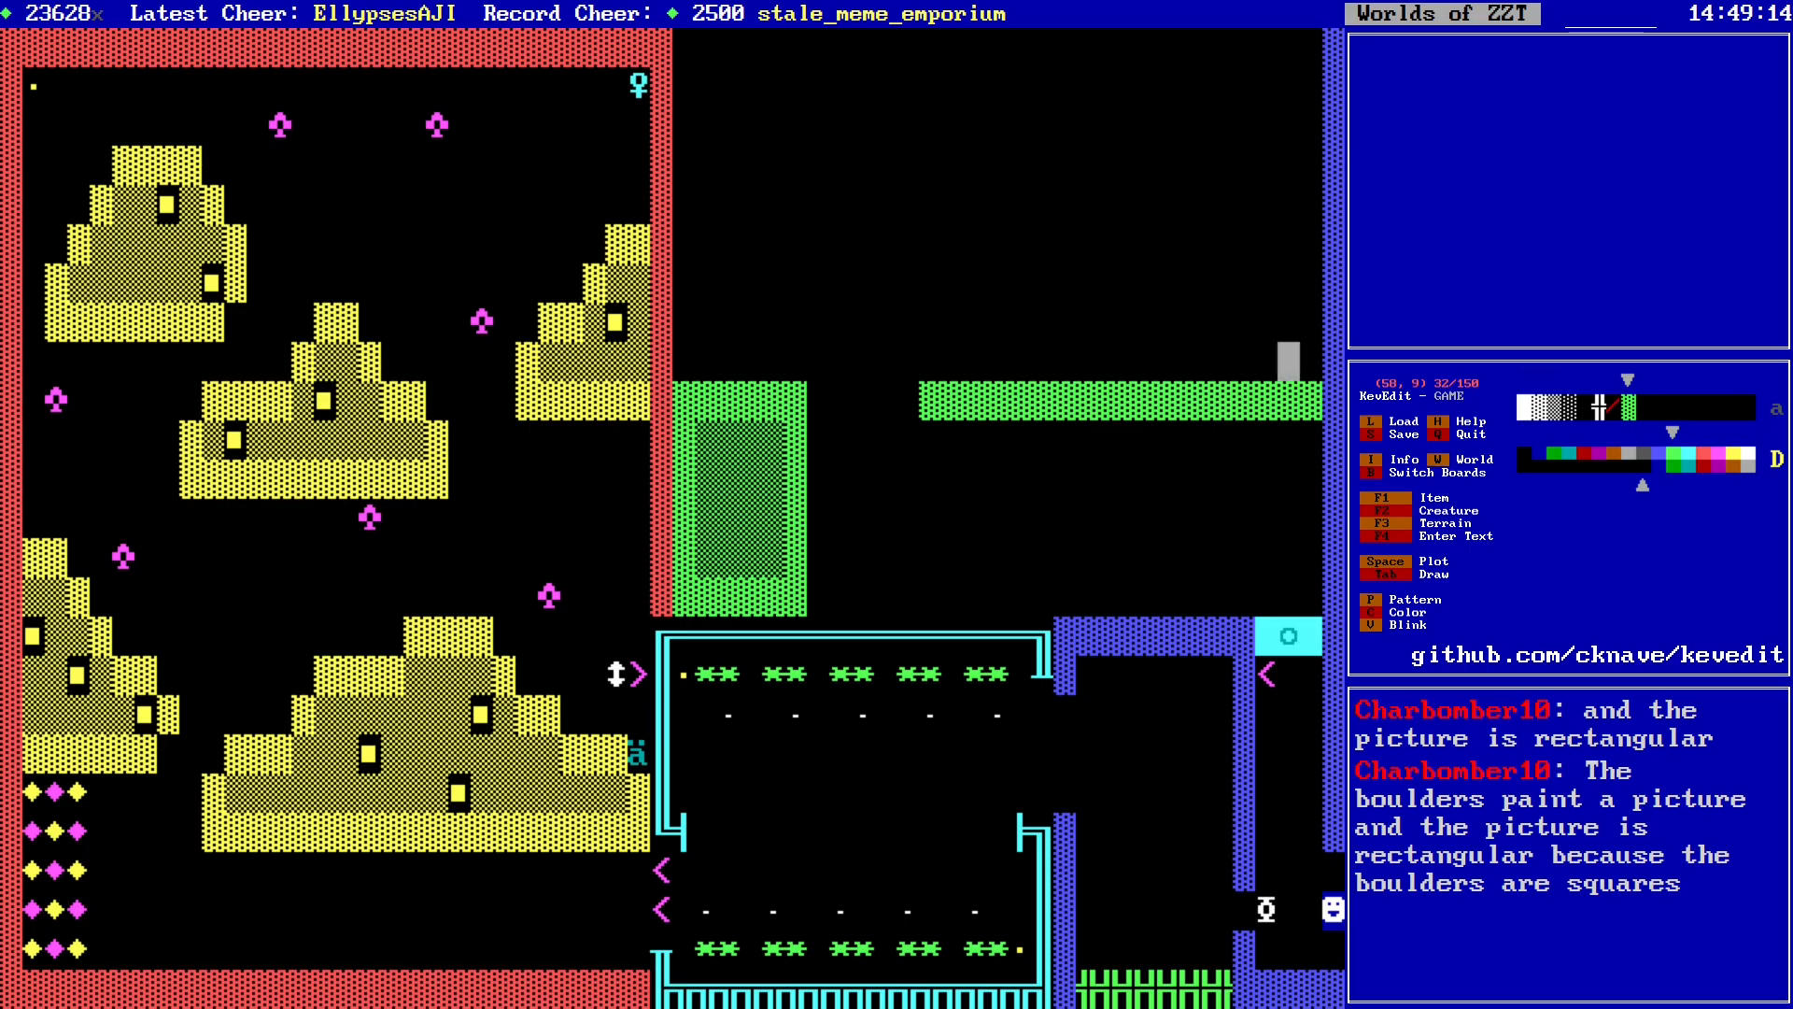
pyautogui.press('Up')
pyautogui.press('Up')
pyautogui.press('Up')
pyautogui.press('Up')
pyautogui.press('Up')
pyautogui.press('Up')
pyautogui.press('Up')
pyautogui.press('Up')
pyautogui.press('Up')
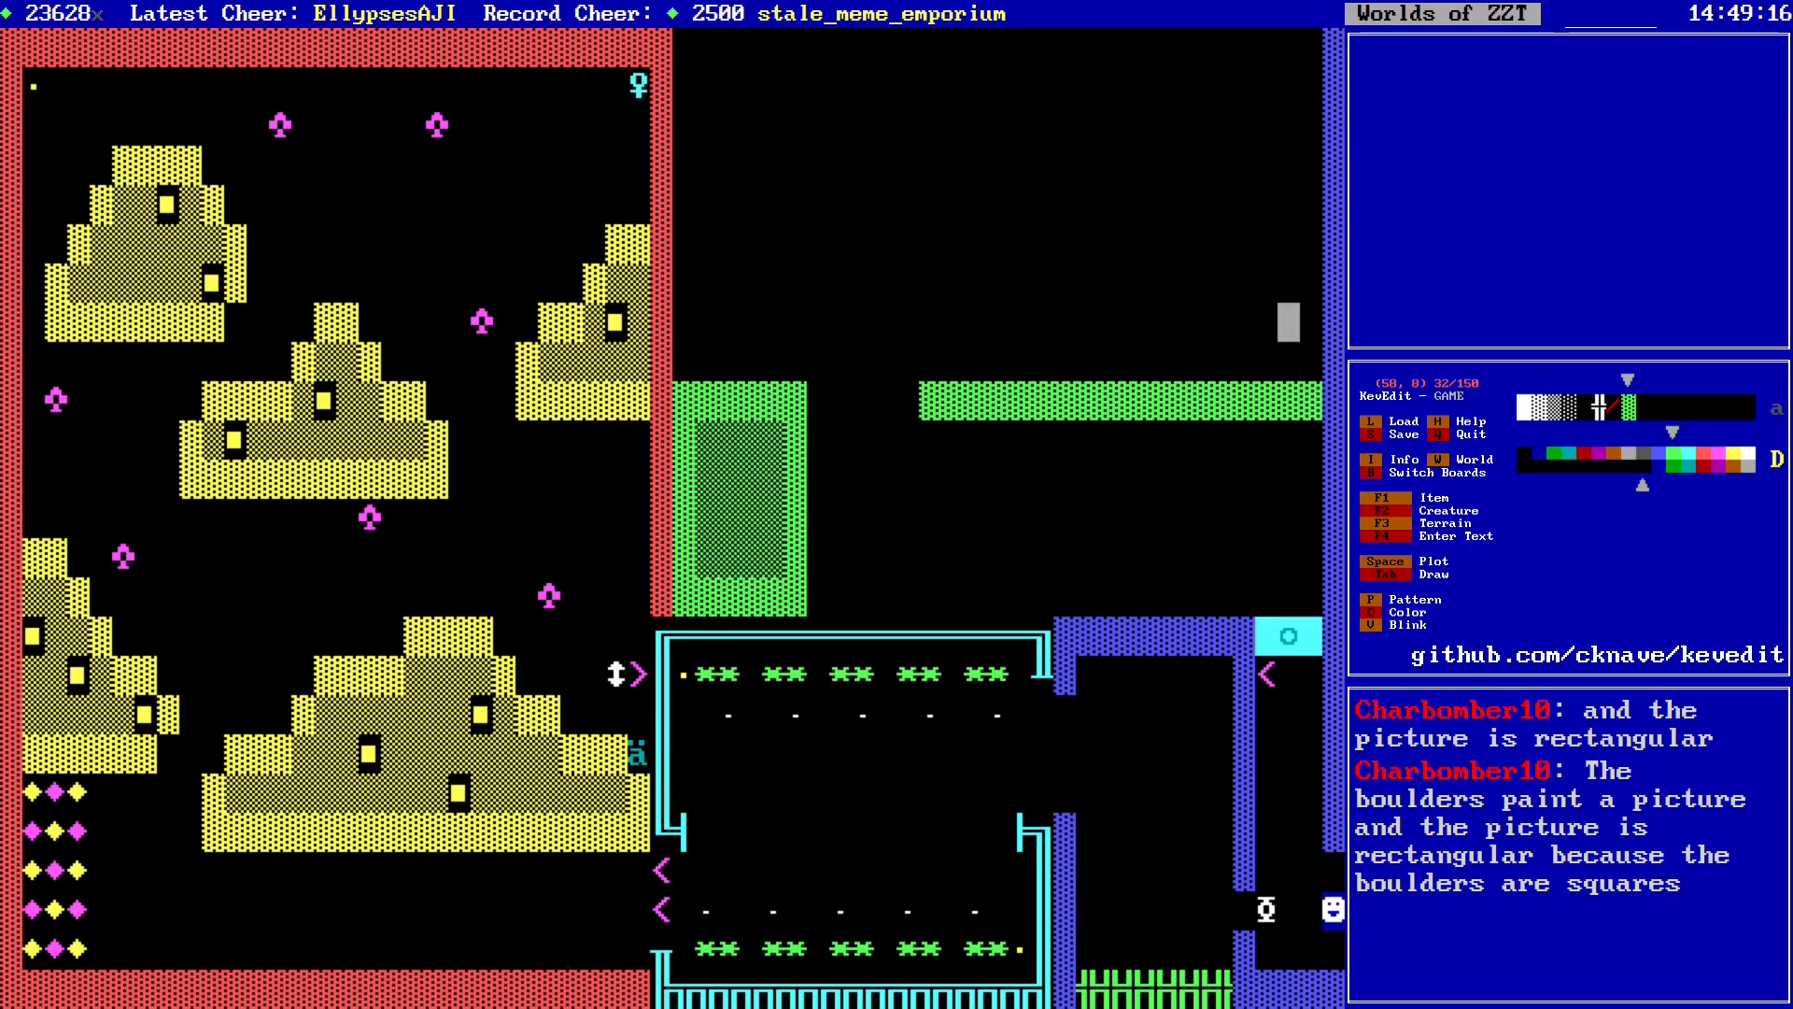
pyautogui.press('Up')
pyautogui.press('Up')
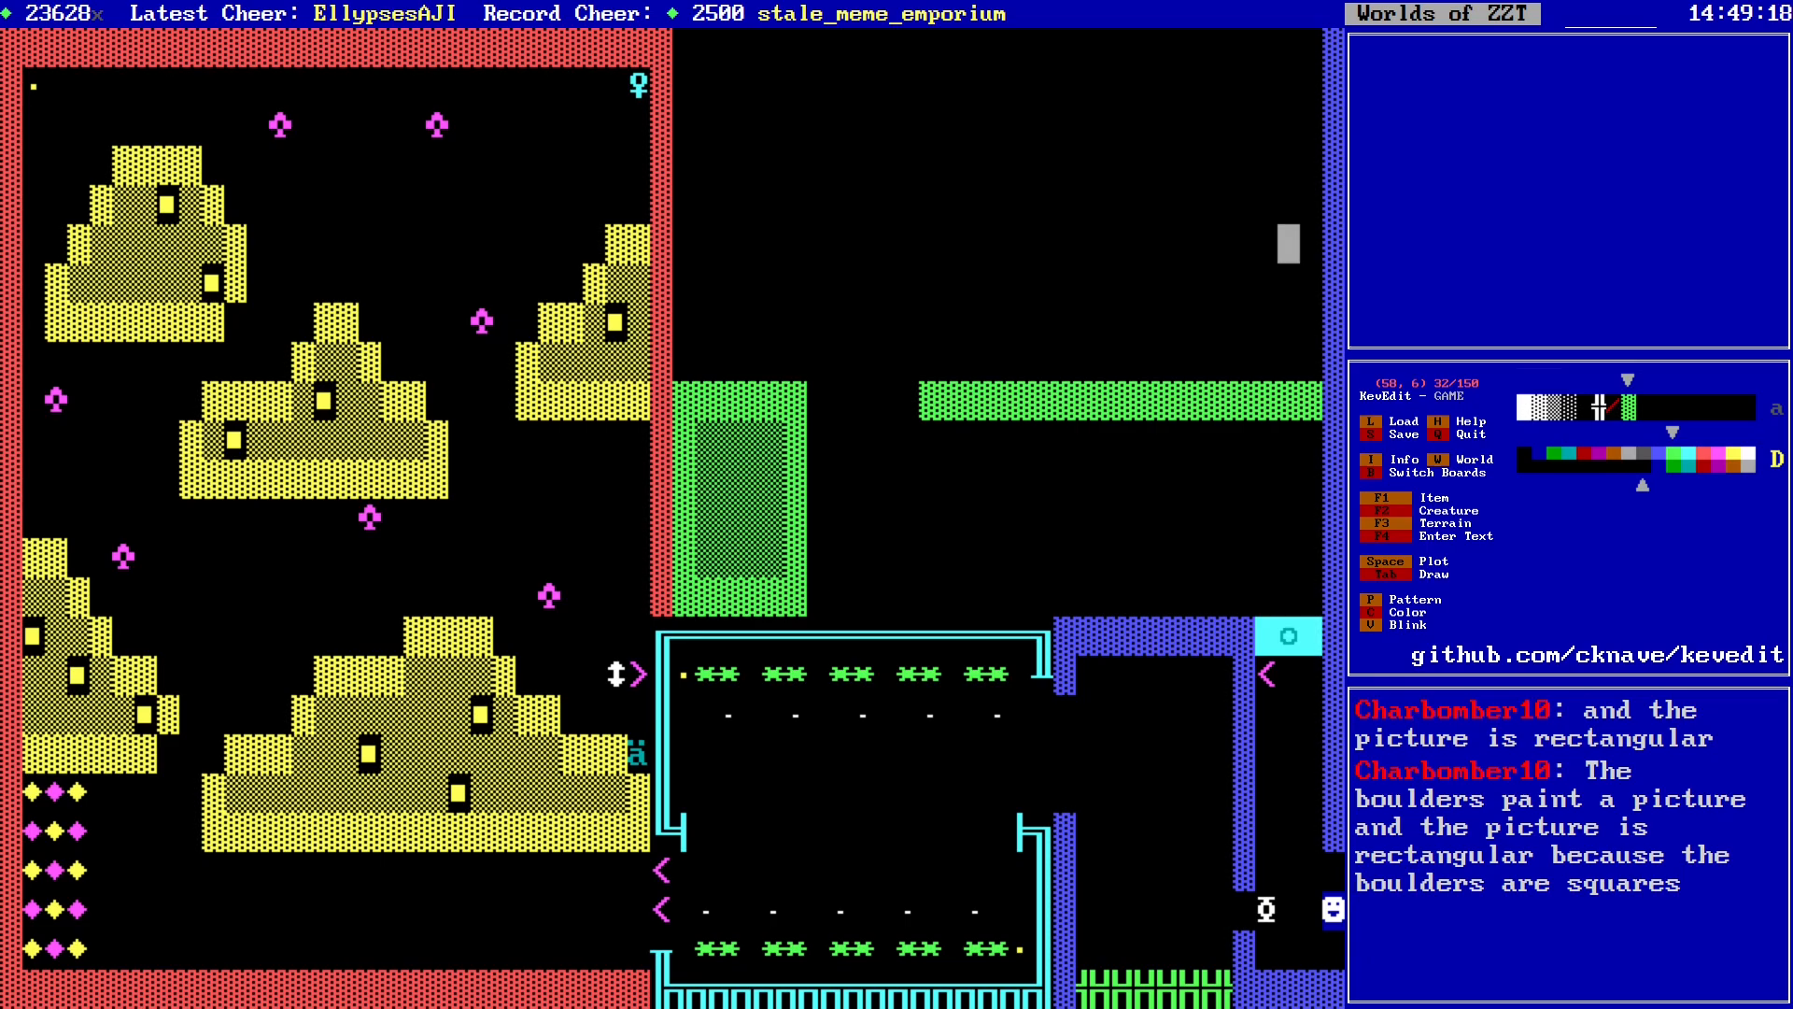
pyautogui.press('Up')
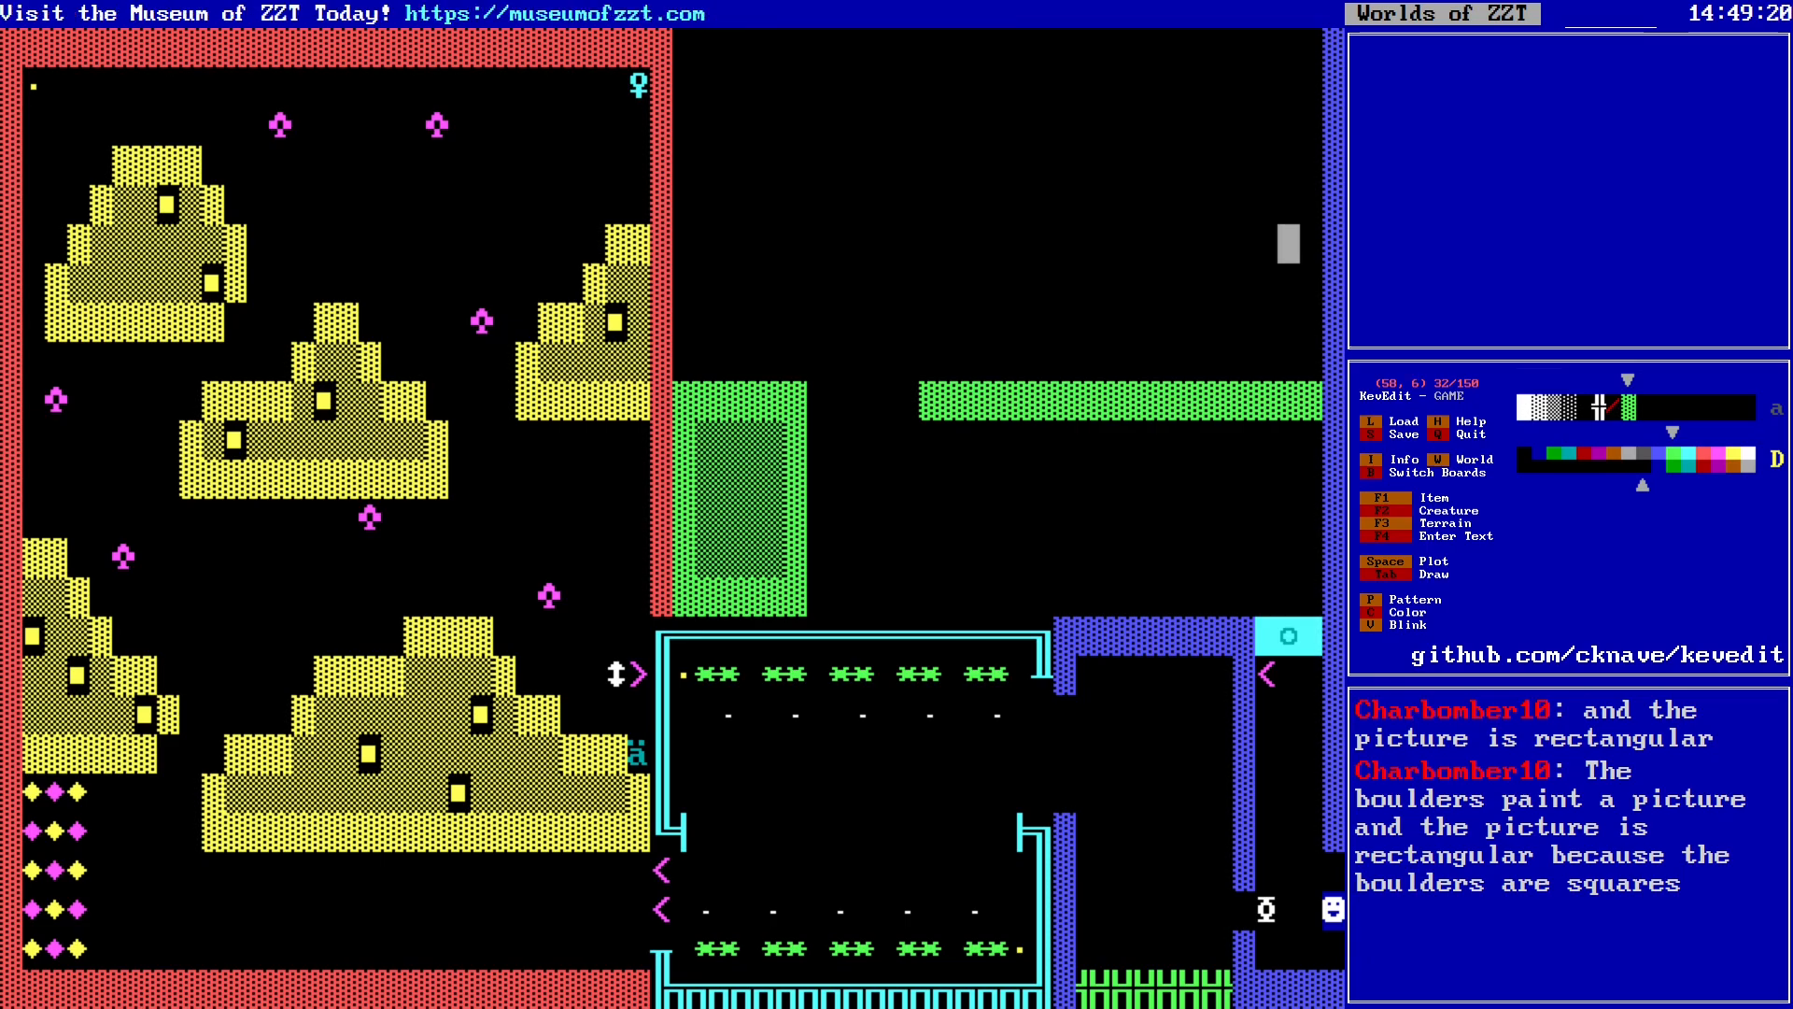
# Step: Draw a light green normal wall along row 3 from (59, 3) west to (31, 3)
pyautogui.press('Down')
pyautogui.press('Down')
pyautogui.press('Down')
pyautogui.press('Down')
pyautogui.press('Right')
pyautogui.press('Up')
pyautogui.press('Up')
pyautogui.press('Up')
pyautogui.press('Up')
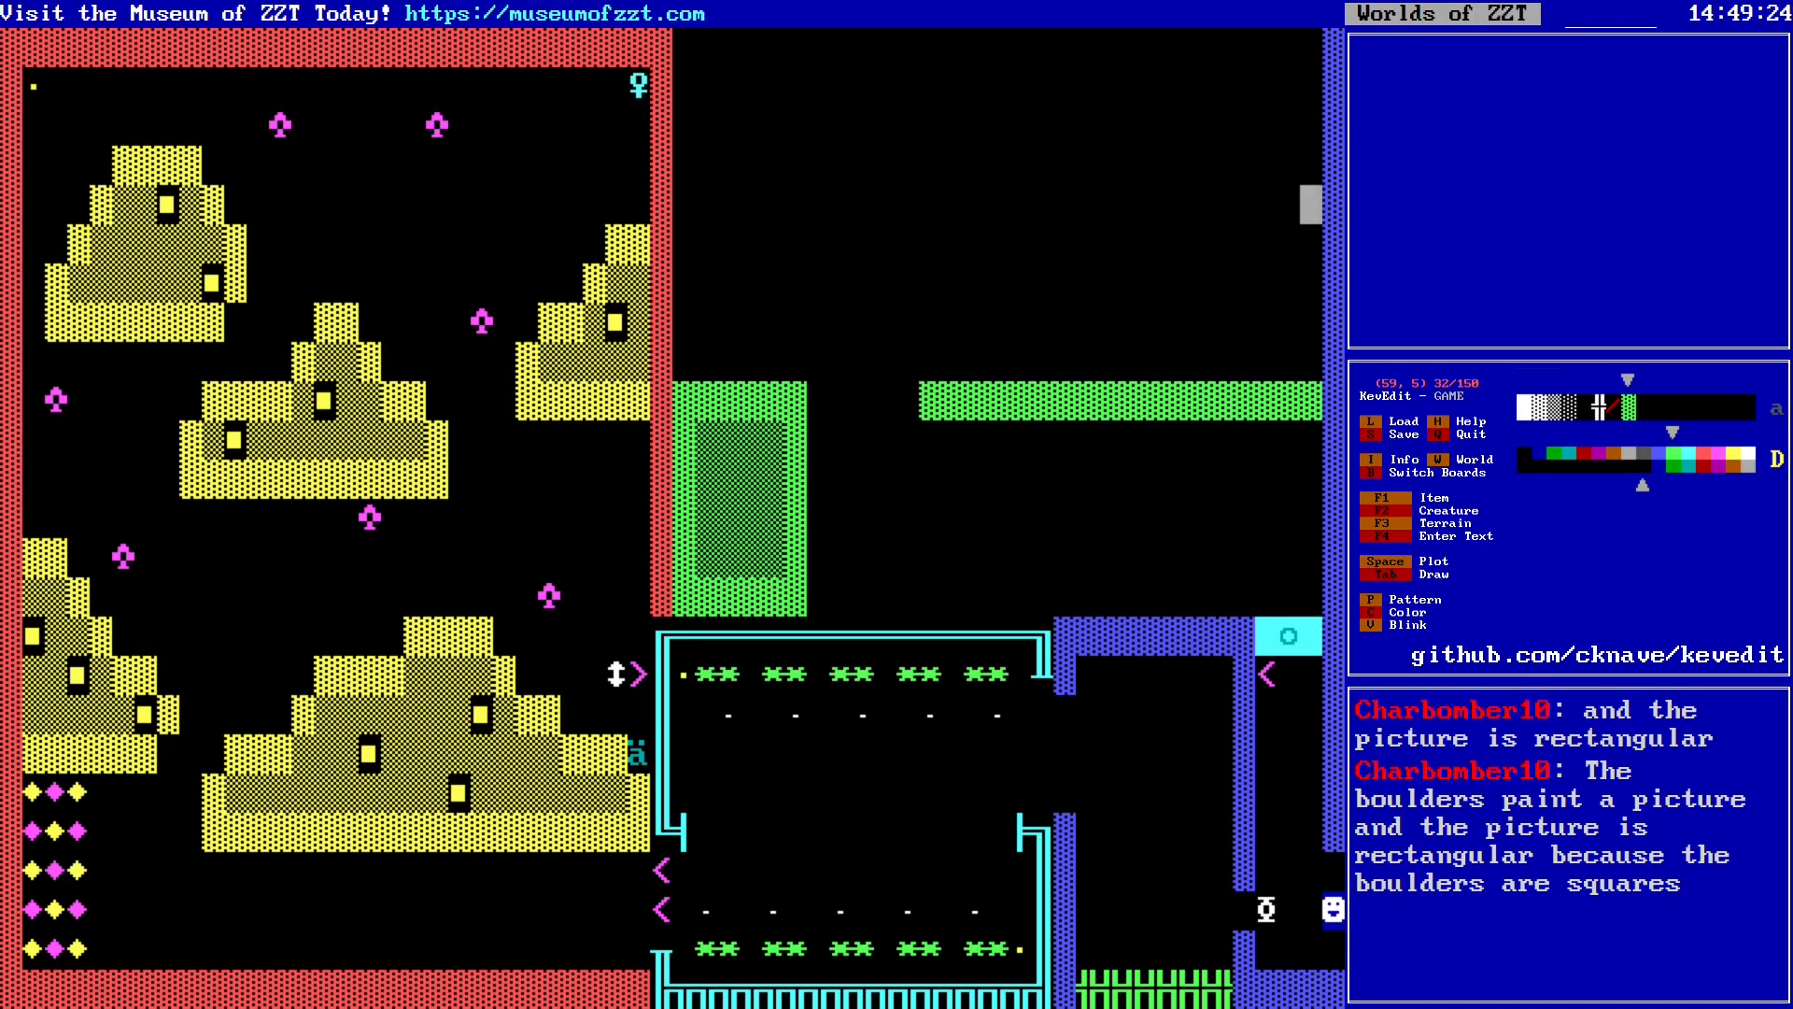
pyautogui.press('Up')
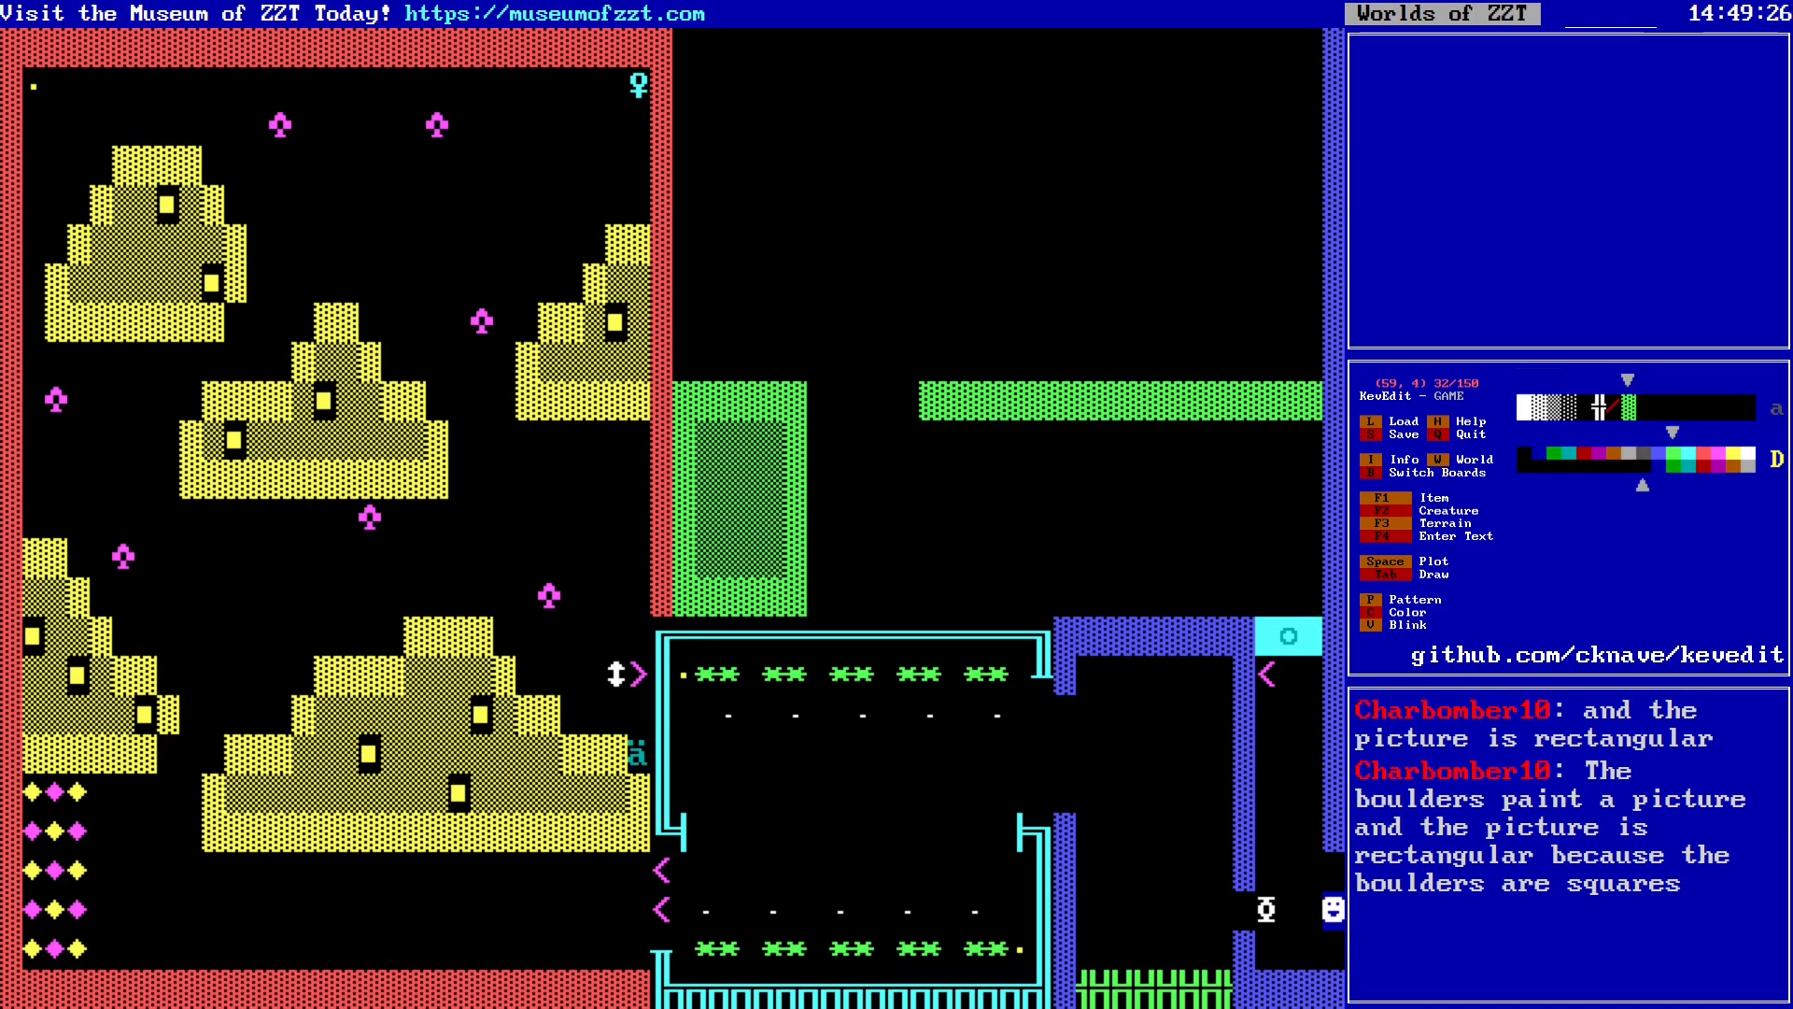
pyautogui.press('Up')
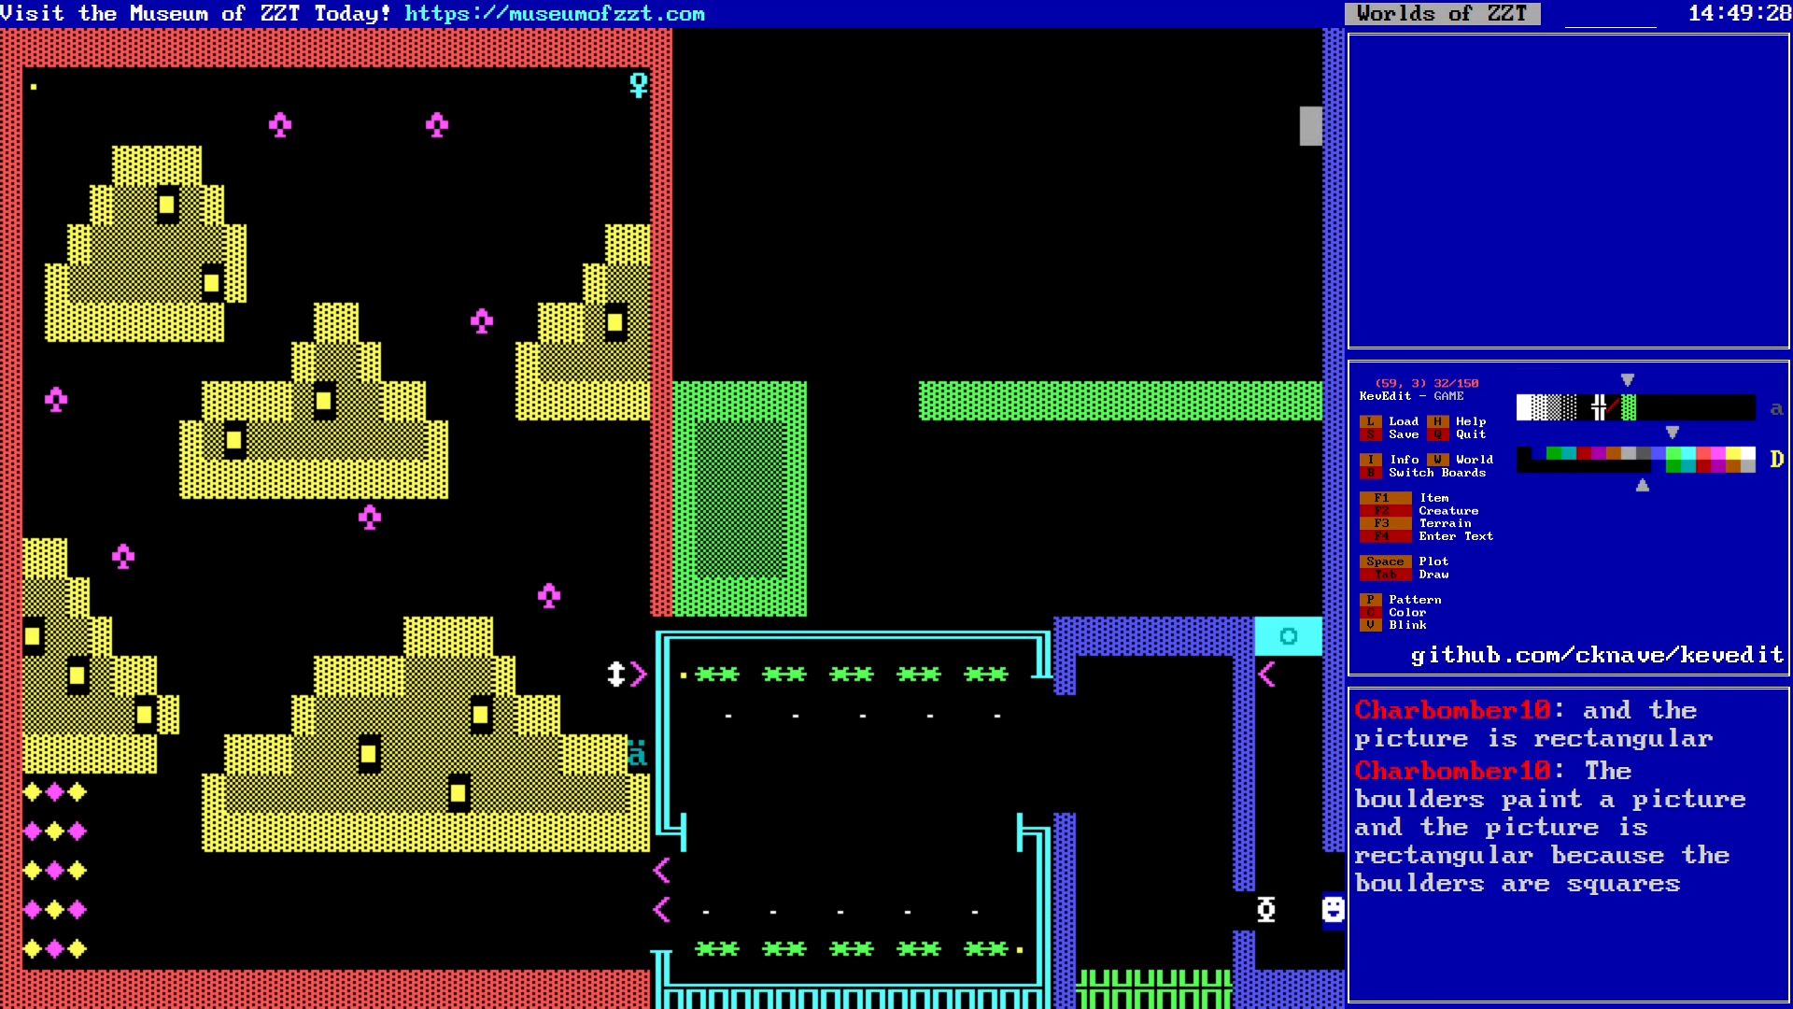
pyautogui.press('Tab')
pyautogui.press('Left')
pyautogui.press('Left')
pyautogui.press('Left')
pyautogui.press('Left')
pyautogui.press('Left')
pyautogui.press('Left')
pyautogui.press('Left')
pyautogui.press('Left')
pyautogui.press('Left')
pyautogui.press('Left')
pyautogui.press('Left')
pyautogui.press('Left')
pyautogui.press('Left')
pyautogui.press('Left')
pyautogui.press('Left')
pyautogui.press('Left')
pyautogui.press('Left')
pyautogui.press('Left')
pyautogui.press('Left')
pyautogui.press('Left')
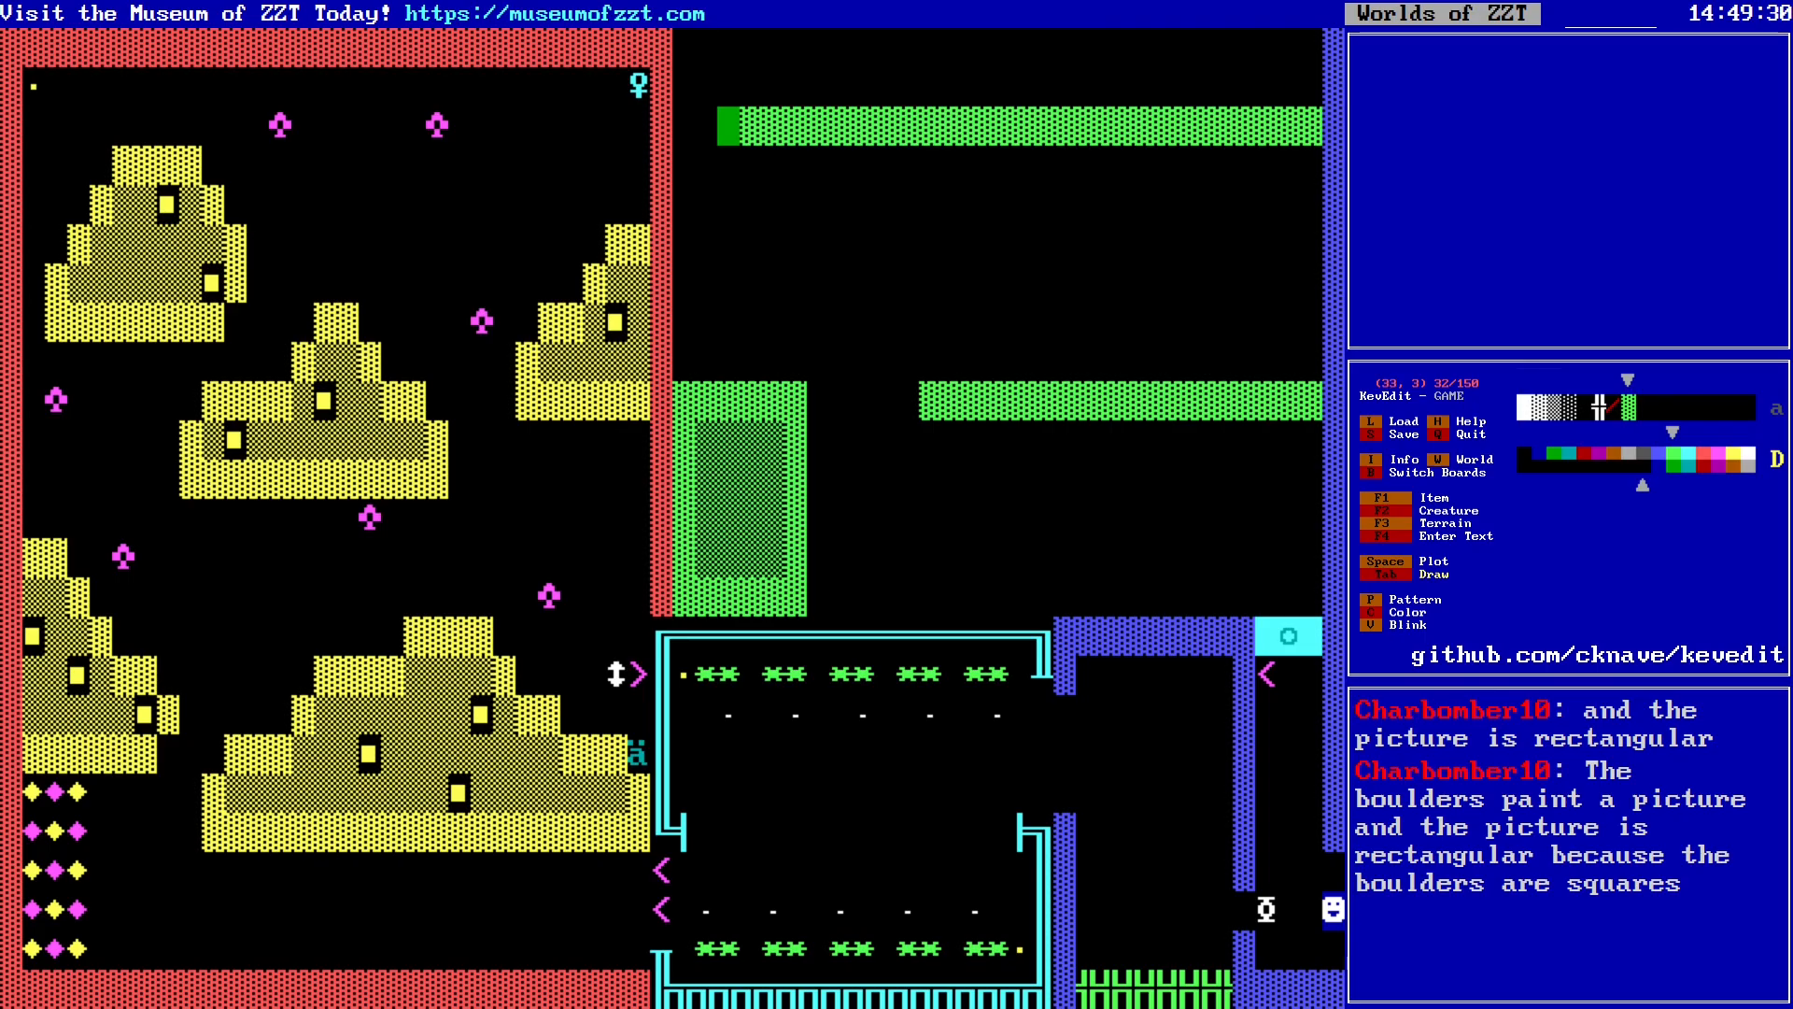
pyautogui.press('Left')
pyautogui.press('Left')
pyautogui.press('Tab')
# Step: Plot light green wall on rows 1 and 2 at both ends of the row 3 wall, in columns 31 and 59
pyautogui.hotkey('alt', 'Up')
pyautogui.press('space')
pyautogui.press('Down')
pyautogui.press('space')
pyautogui.hotkey('alt', 'Right')
pyautogui.hotkey('alt', 'Right')
pyautogui.hotkey('alt', 'Right')
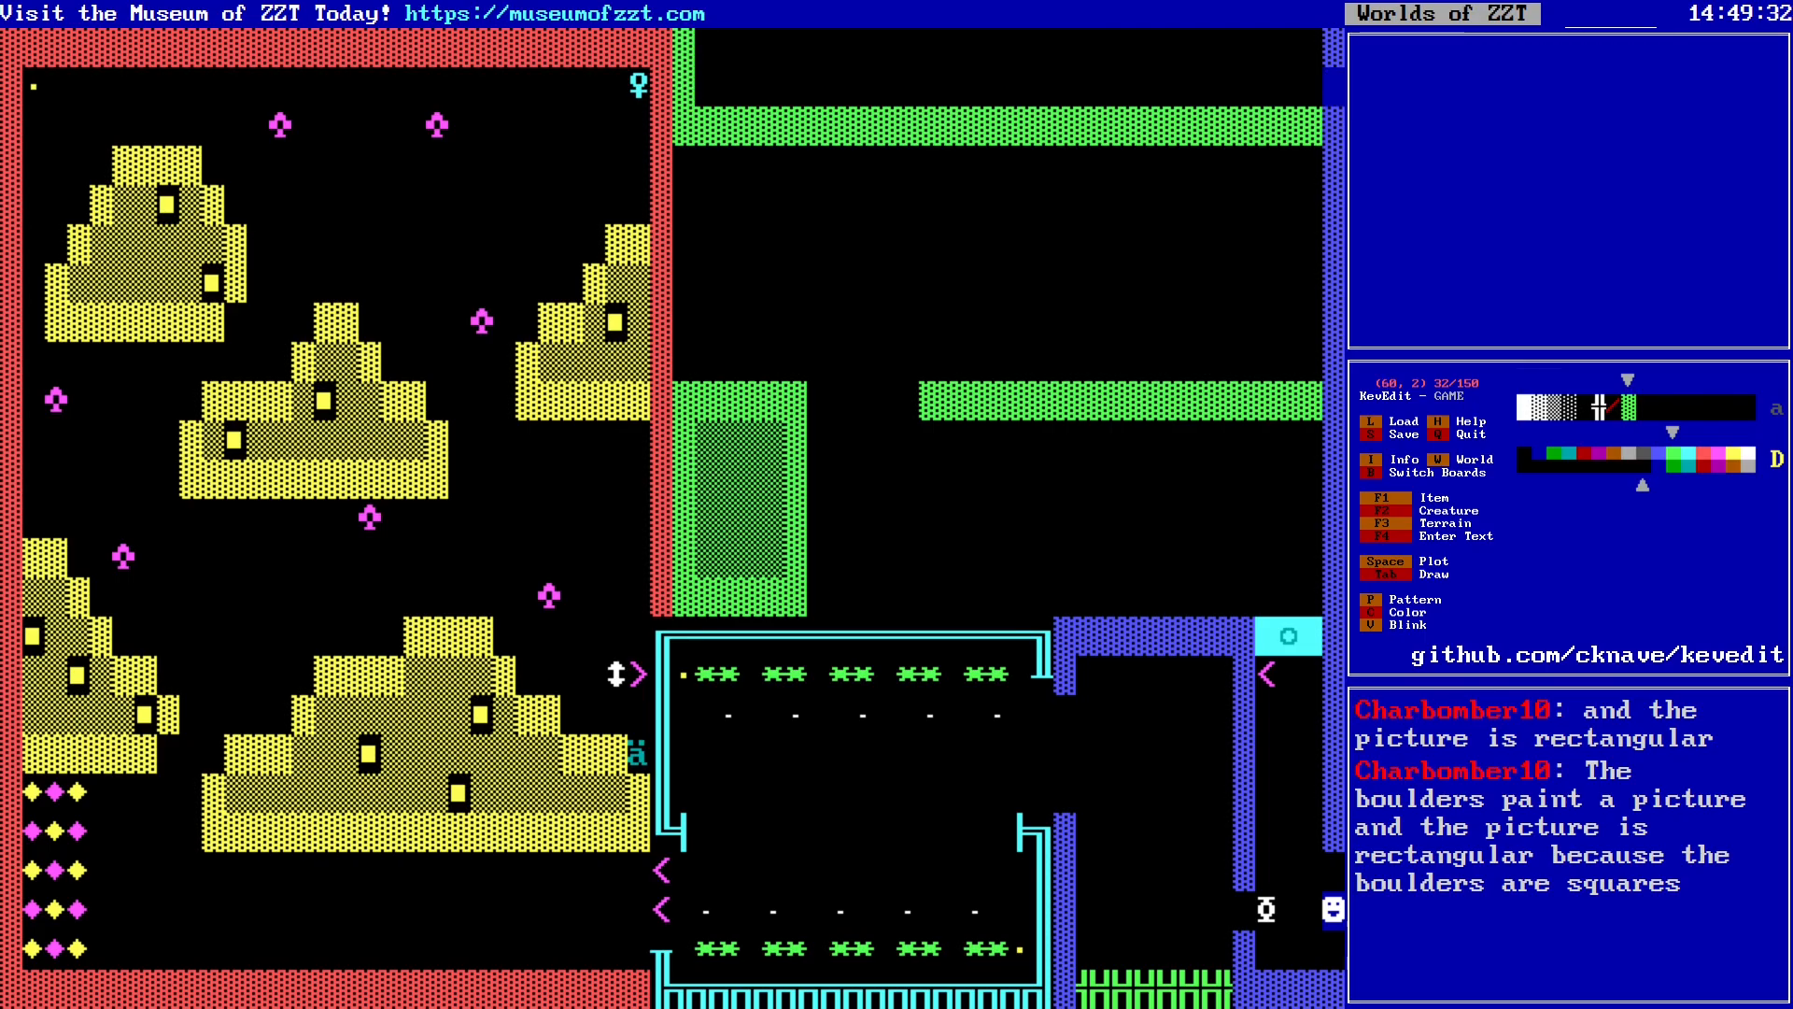
pyautogui.press('Left')
pyautogui.press('space')
pyautogui.press('Up')
pyautogui.press('space')
# Step: Open a two-tile gap in the row 3 wall at (55, 3) and (56, 3)
pyautogui.press('Left')
pyautogui.press('Down')
pyautogui.press('Down')
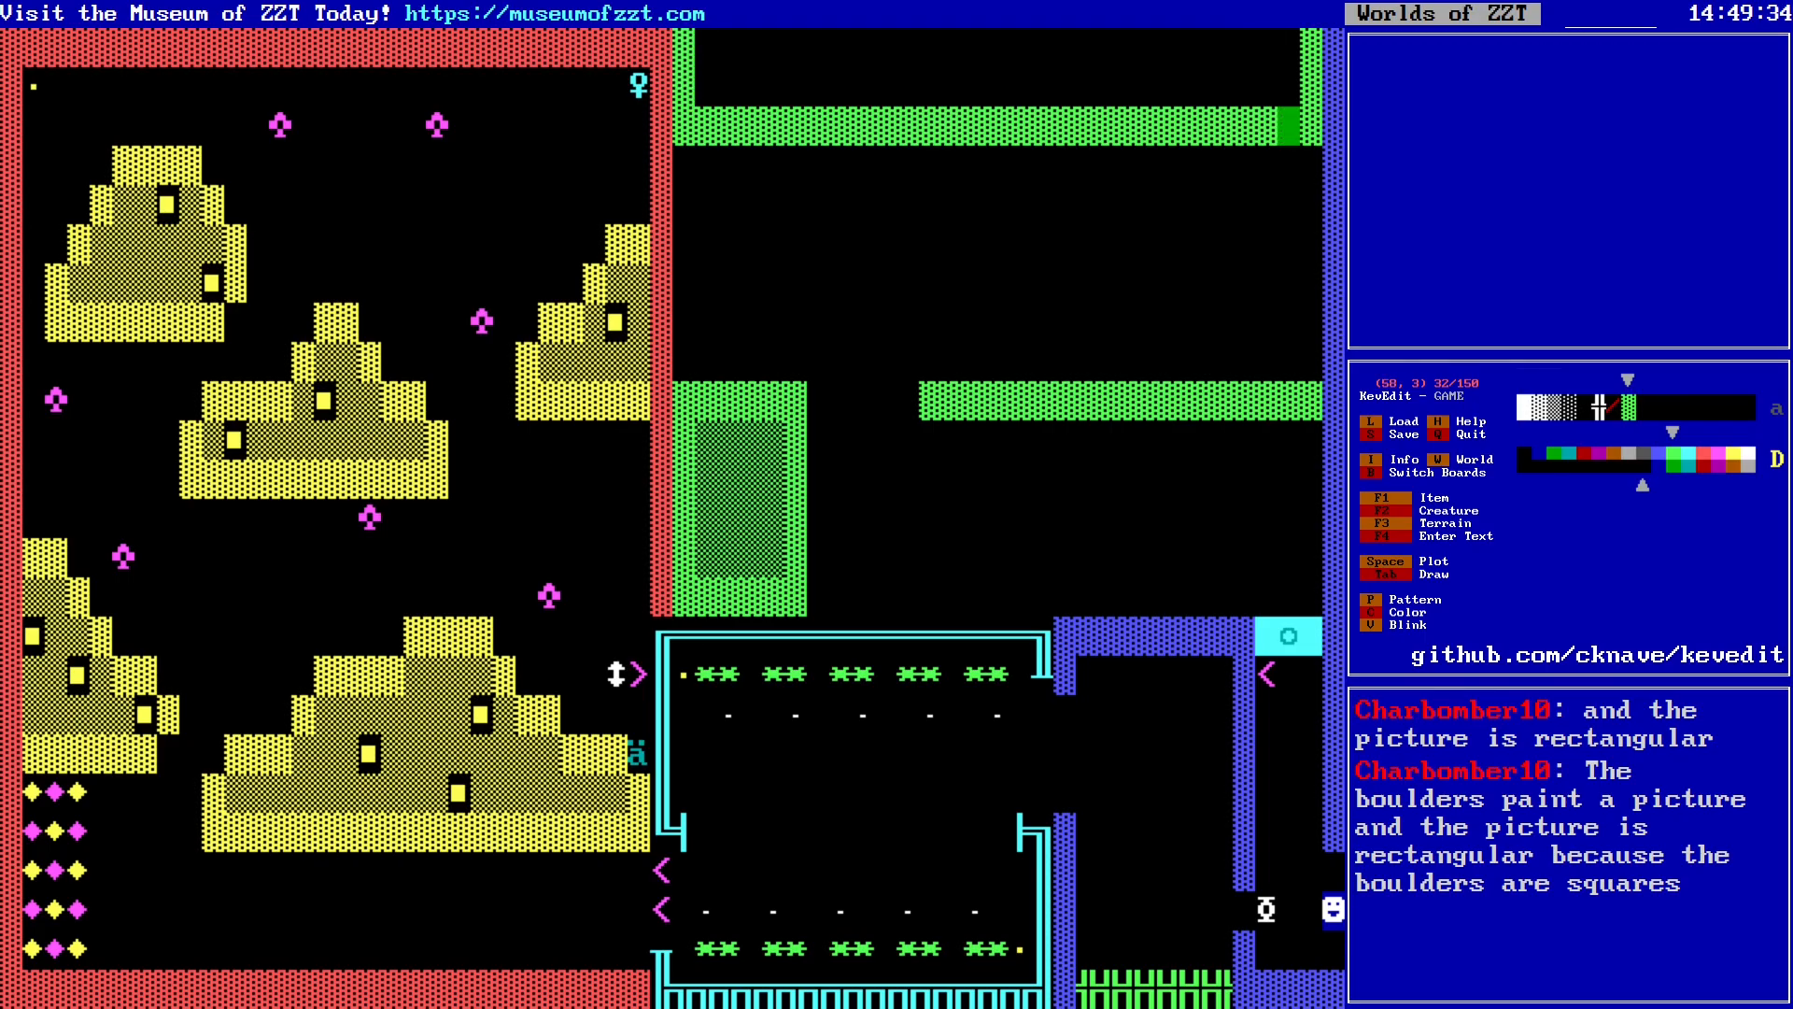
pyautogui.press('Left')
pyautogui.press('Left')
pyautogui.press('Left')
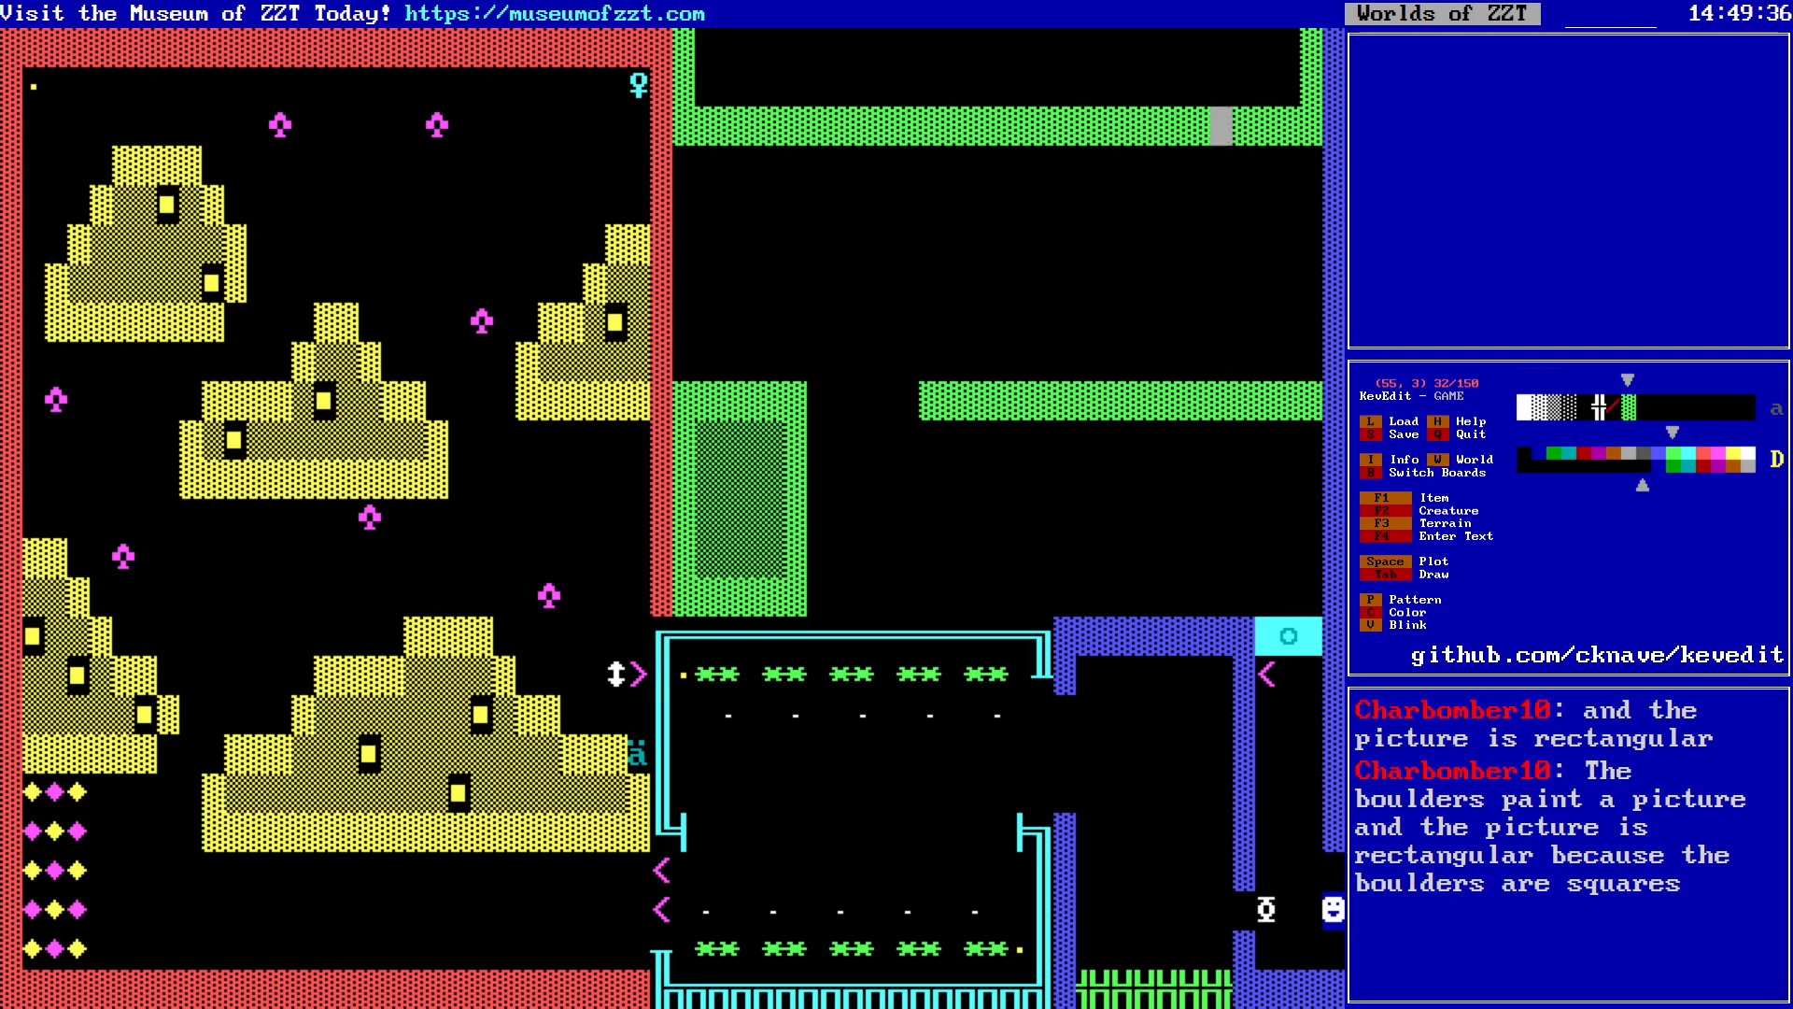
pyautogui.press('space')
pyautogui.press('Right')
pyautogui.press('space')
# Step: Place a yellow north-south slider at (36, 9), just above the east end of the green block
pyautogui.press('Right')
pyautogui.press('Down')
pyautogui.press('Right')
pyautogui.hotkey('alt', 'Left')
pyautogui.hotkey('alt', 'Left')
pyautogui.press('Down')
pyautogui.press('Left')
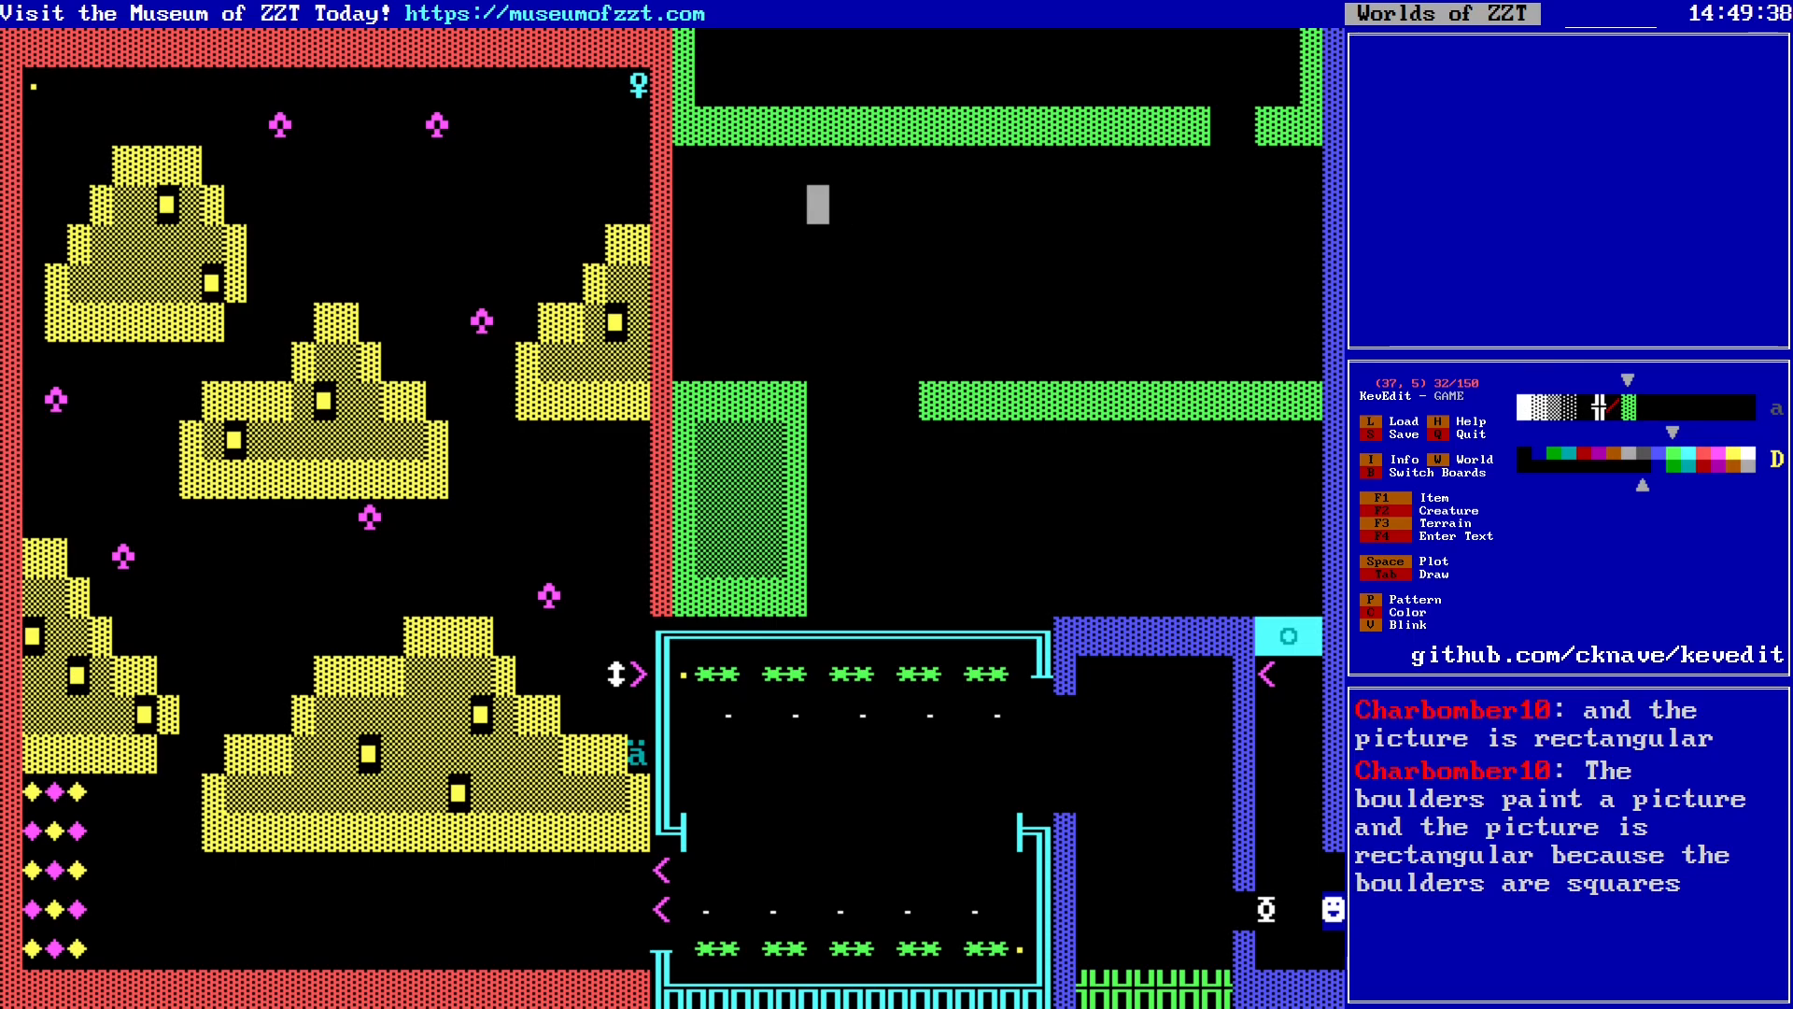
pyautogui.press('Left')
pyautogui.press('Down')
pyautogui.press('Down')
pyautogui.press('Down')
pyautogui.press('Down')
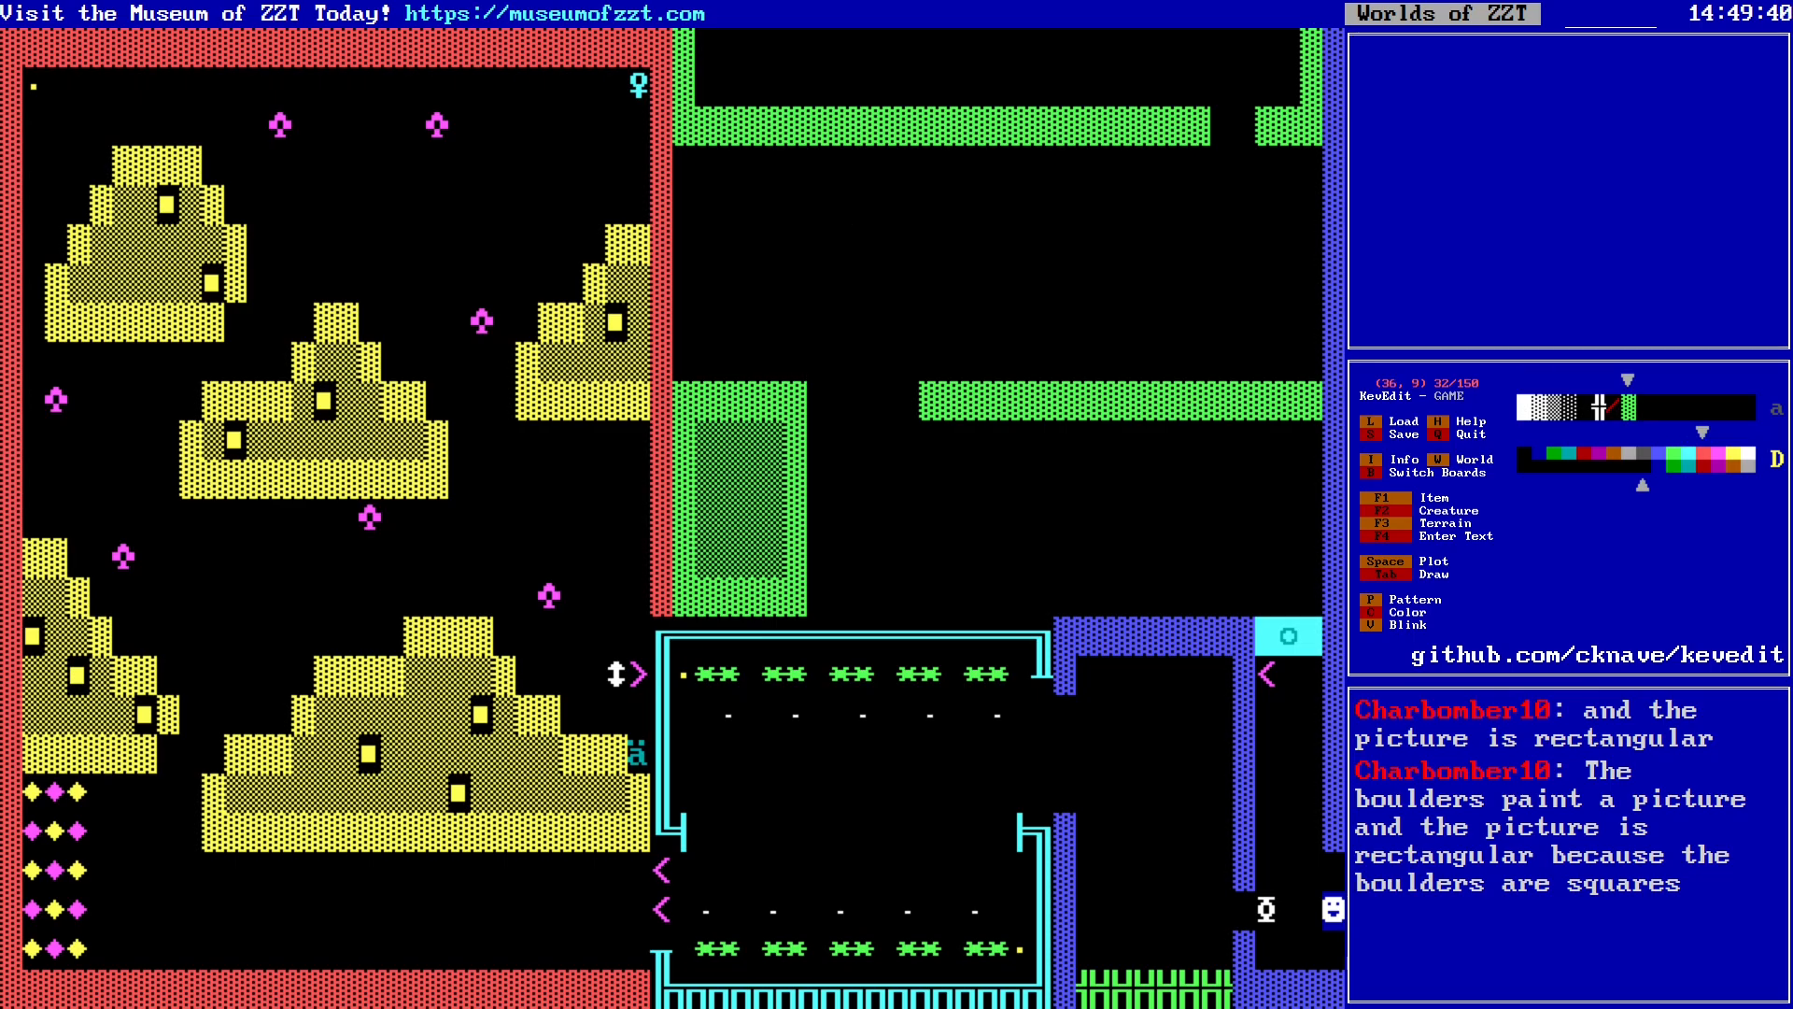
pyautogui.press('f')
pyautogui.press('F3')
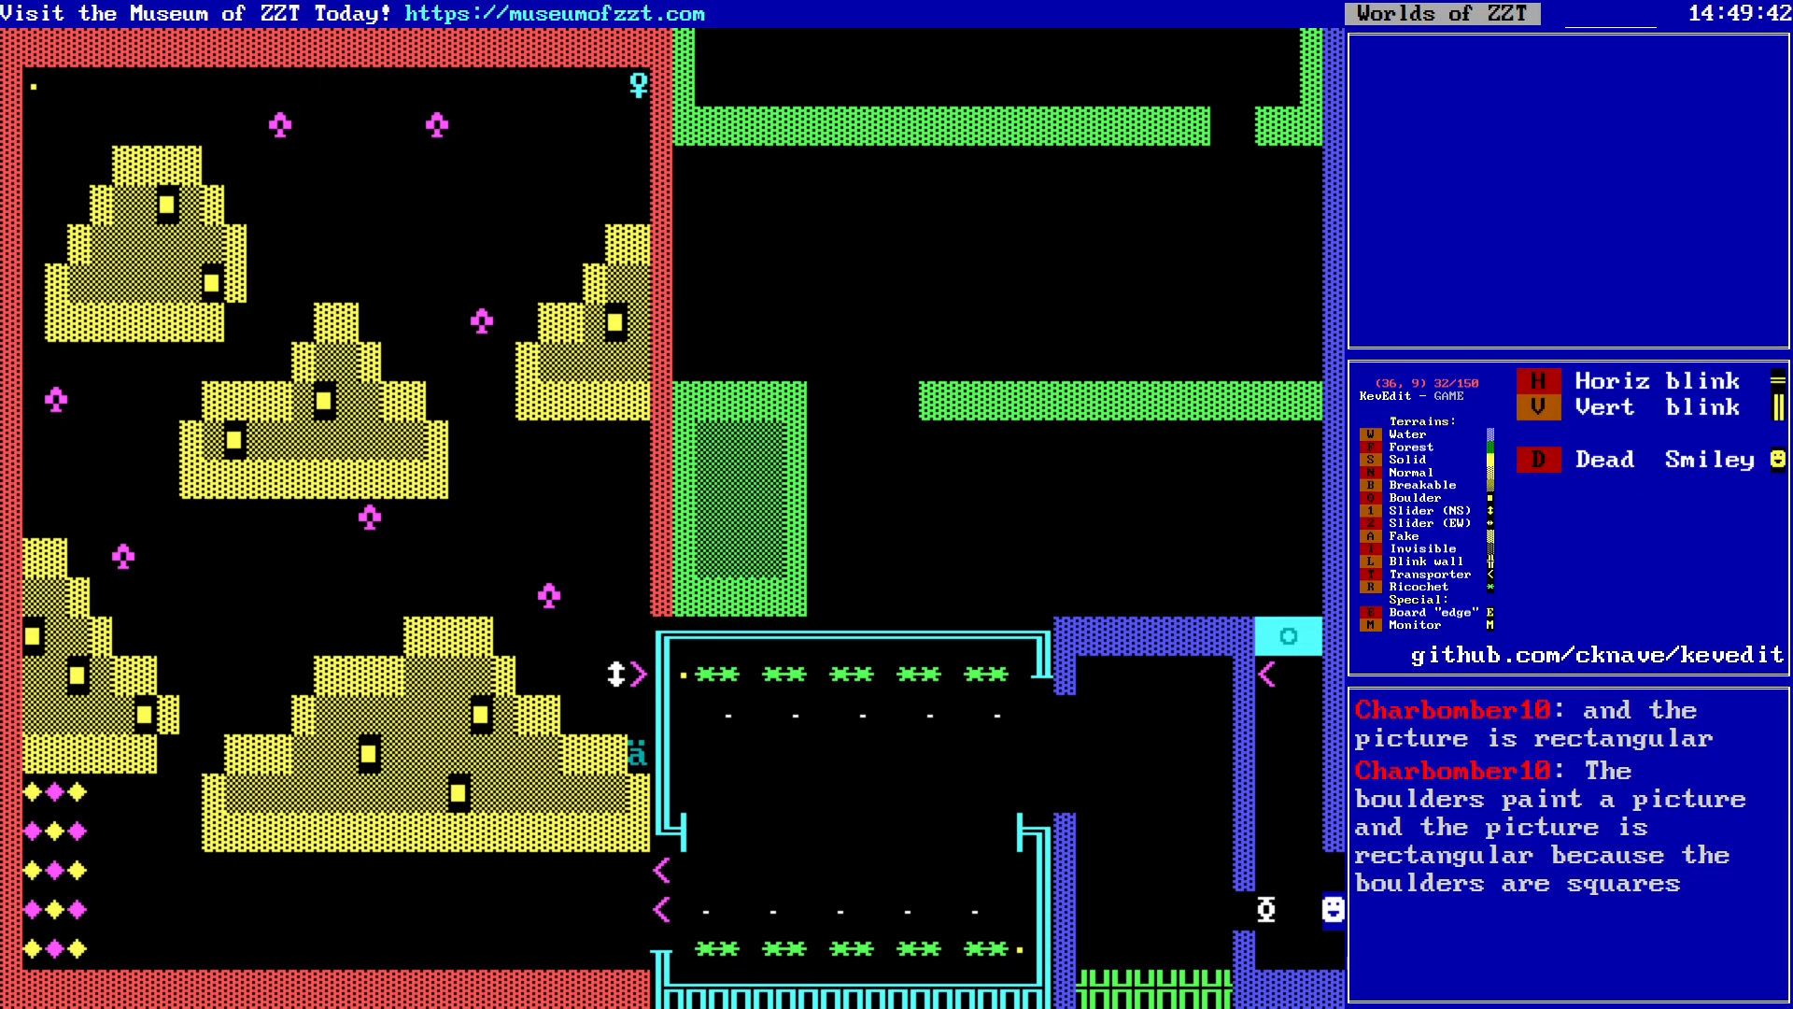
pyautogui.press('1')
pyautogui.press('Up')
pyautogui.press('F3')
pyautogui.press('Down')
pyautogui.press('F2')
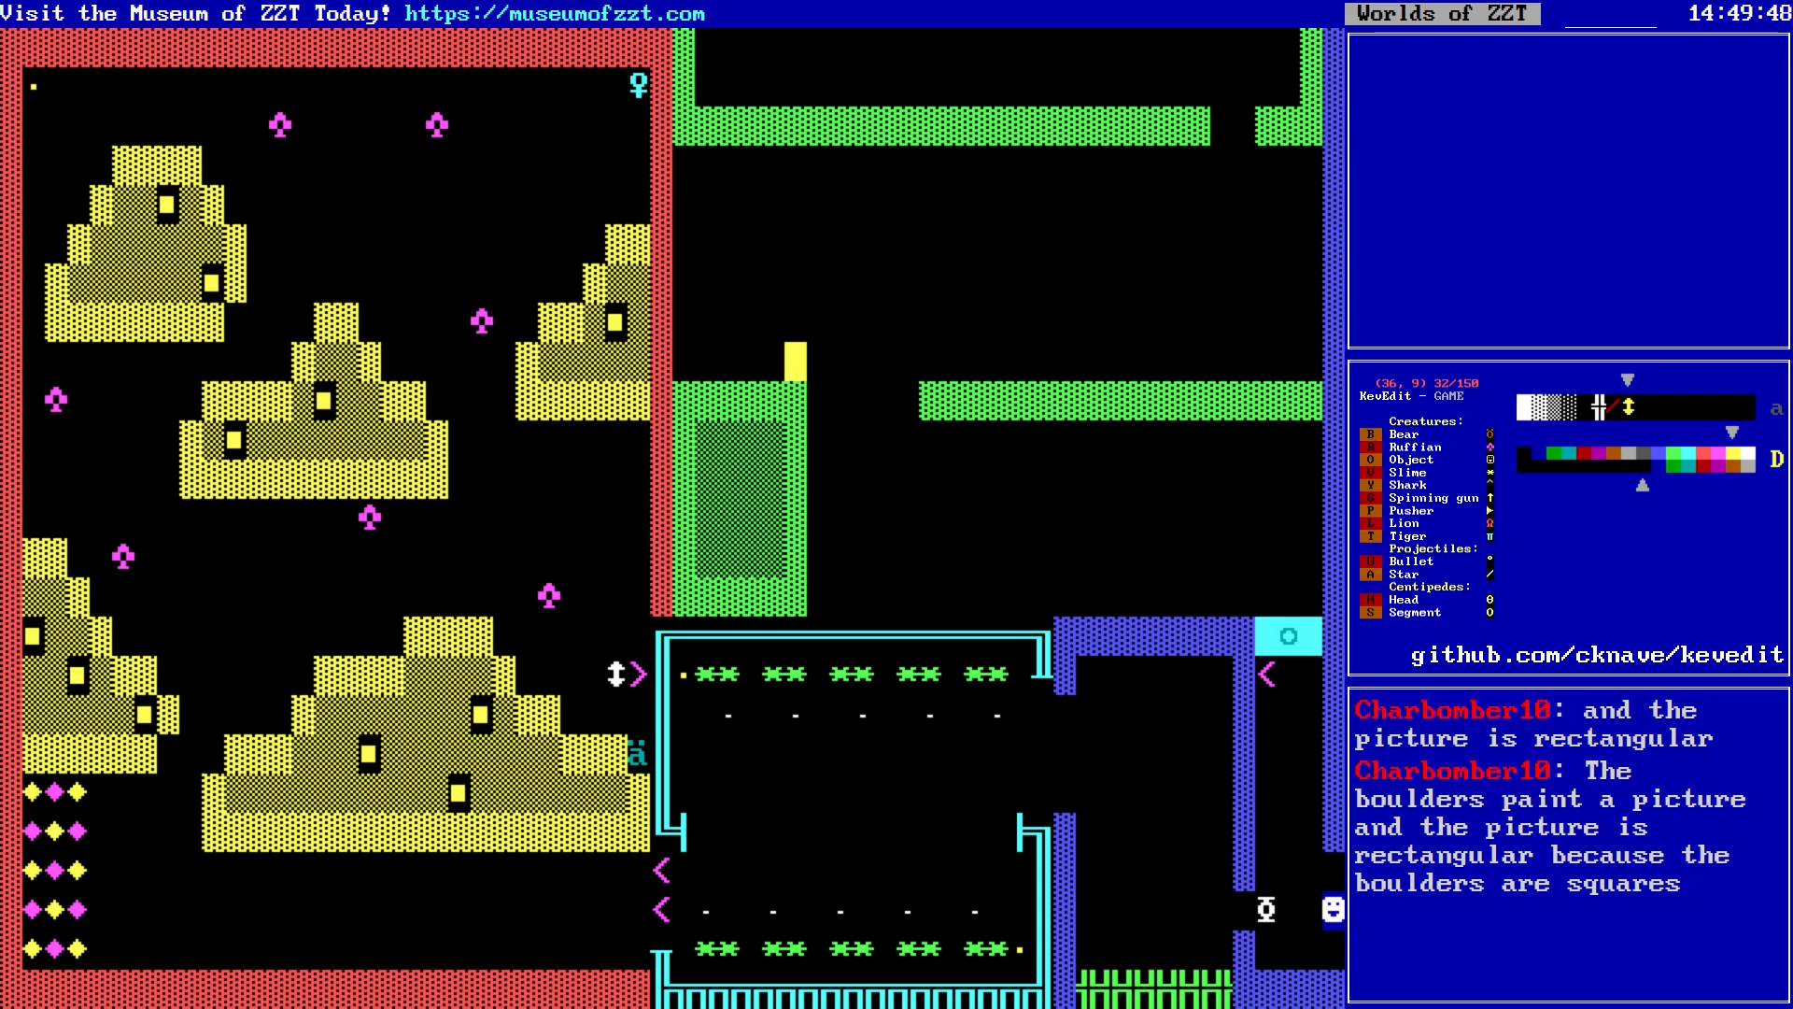
pyautogui.press('Escape')
# Step: Erase the green block's filled interior and east edge, covering columns 32 to 36 on rows 11 to 14
pyautogui.press('Down')
pyautogui.press('Down')
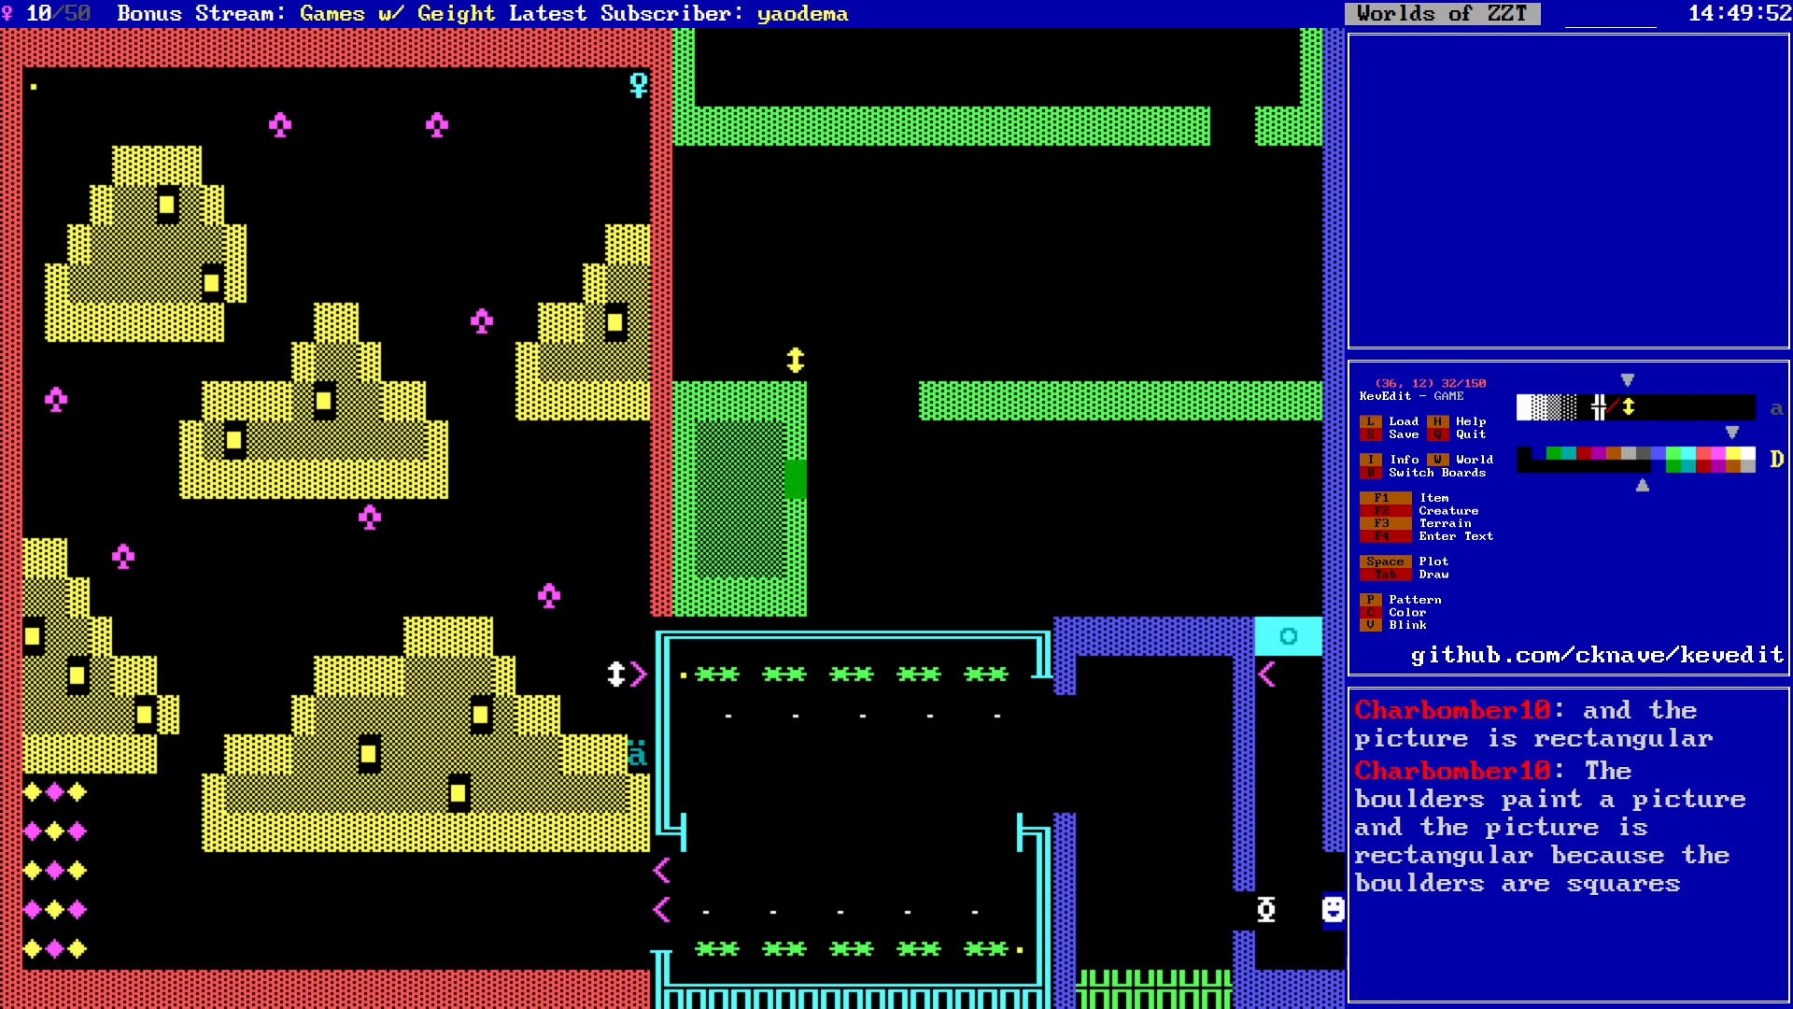
pyautogui.press('Up')
pyautogui.press('Tab')
pyautogui.press('Down')
pyautogui.press('Down')
pyautogui.press('Down')
pyautogui.press('Left')
pyautogui.press('Up')
pyautogui.press('Up')
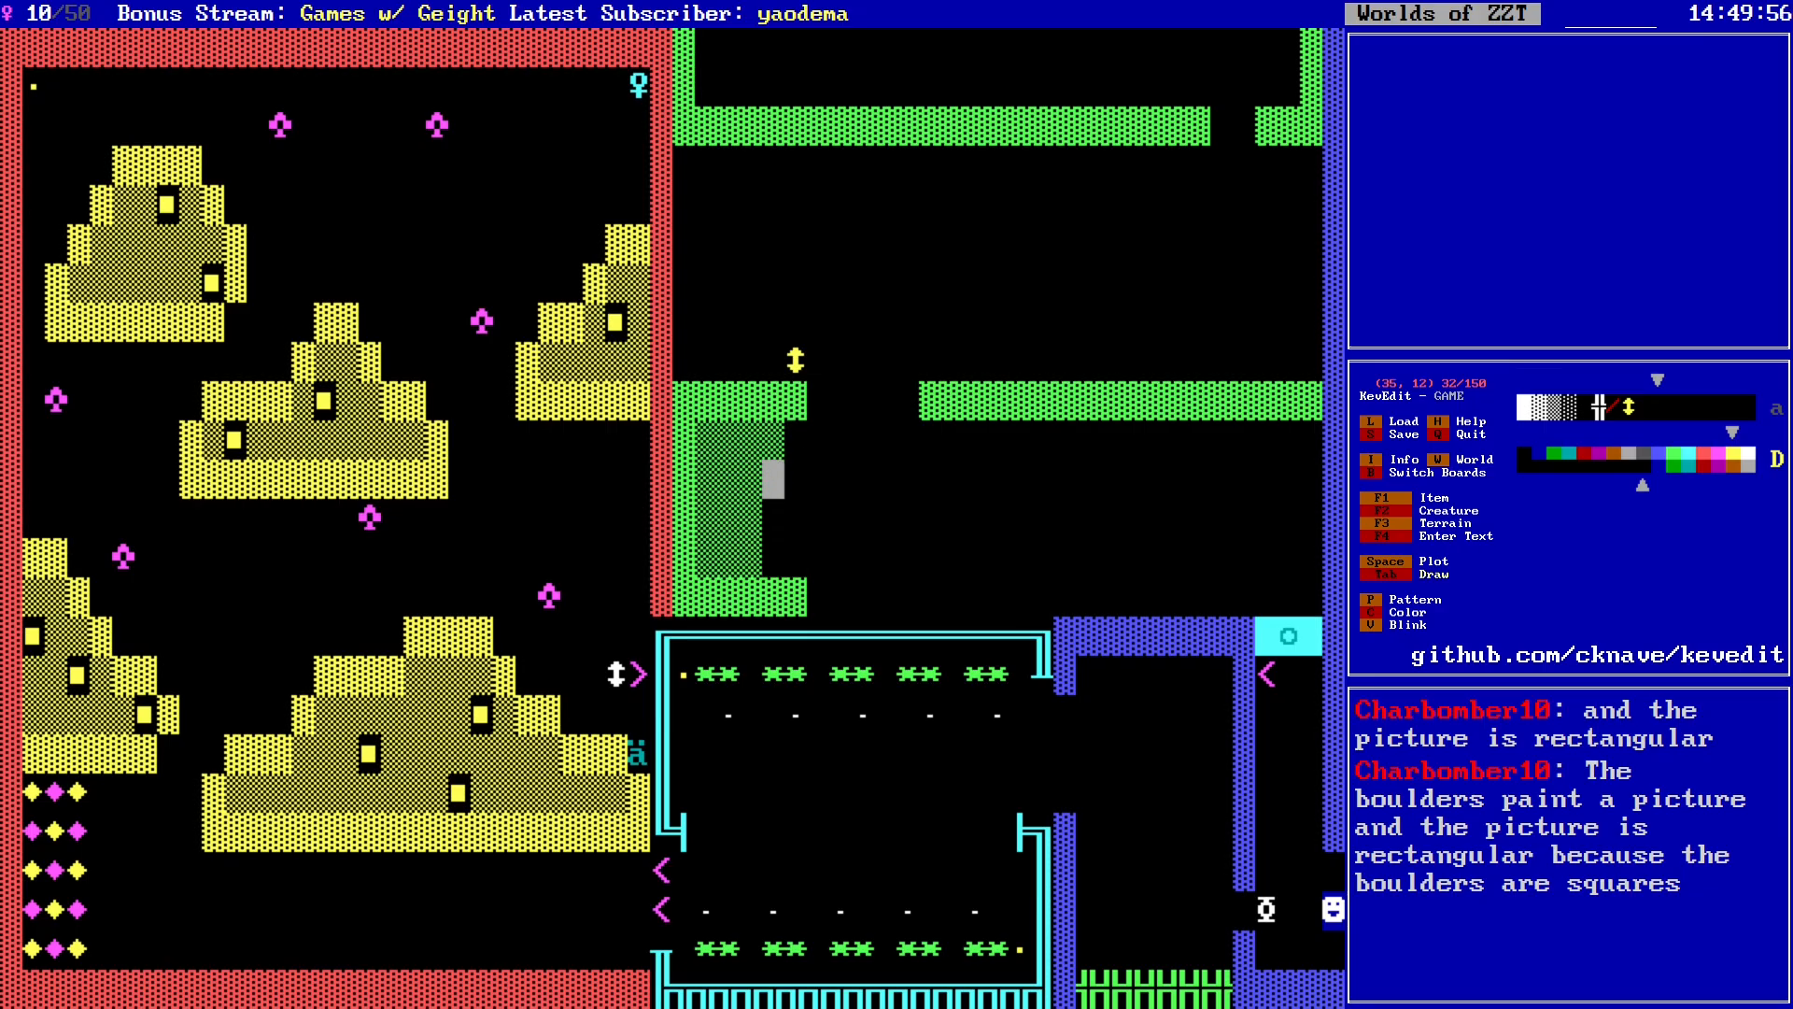
pyautogui.press('Up')
pyautogui.press('Left')
pyautogui.press('Down')
pyautogui.press('Down')
pyautogui.press('Down')
pyautogui.press('Left')
pyautogui.press('Up')
pyautogui.press('Up')
pyautogui.press('Up')
pyautogui.press('Left')
pyautogui.press('Down')
pyautogui.press('Down')
pyautogui.press('Down')
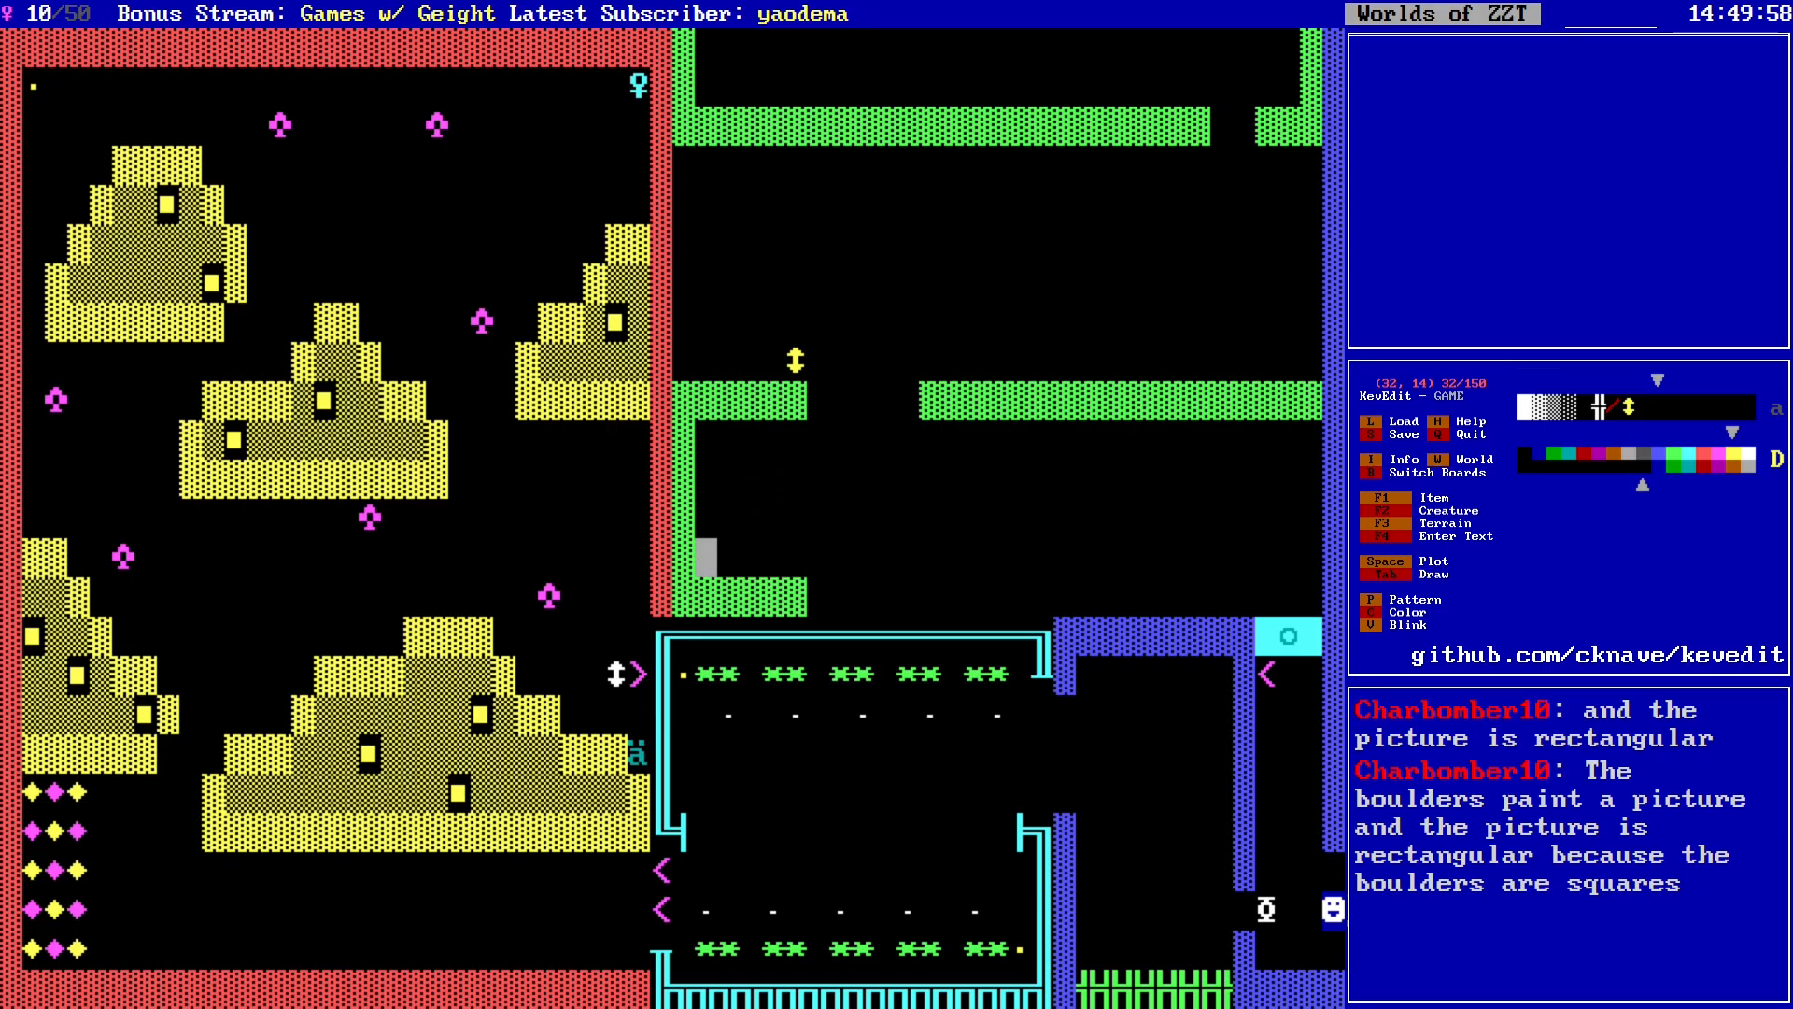
# Step: Place a light blue spinning gun at (32, 14), raising its intelligence and lowering its firing rate
pyautogui.press('c')
pyautogui.press('Left')
pyautogui.press('Left')
pyautogui.press('Left')
pyautogui.press('Left')
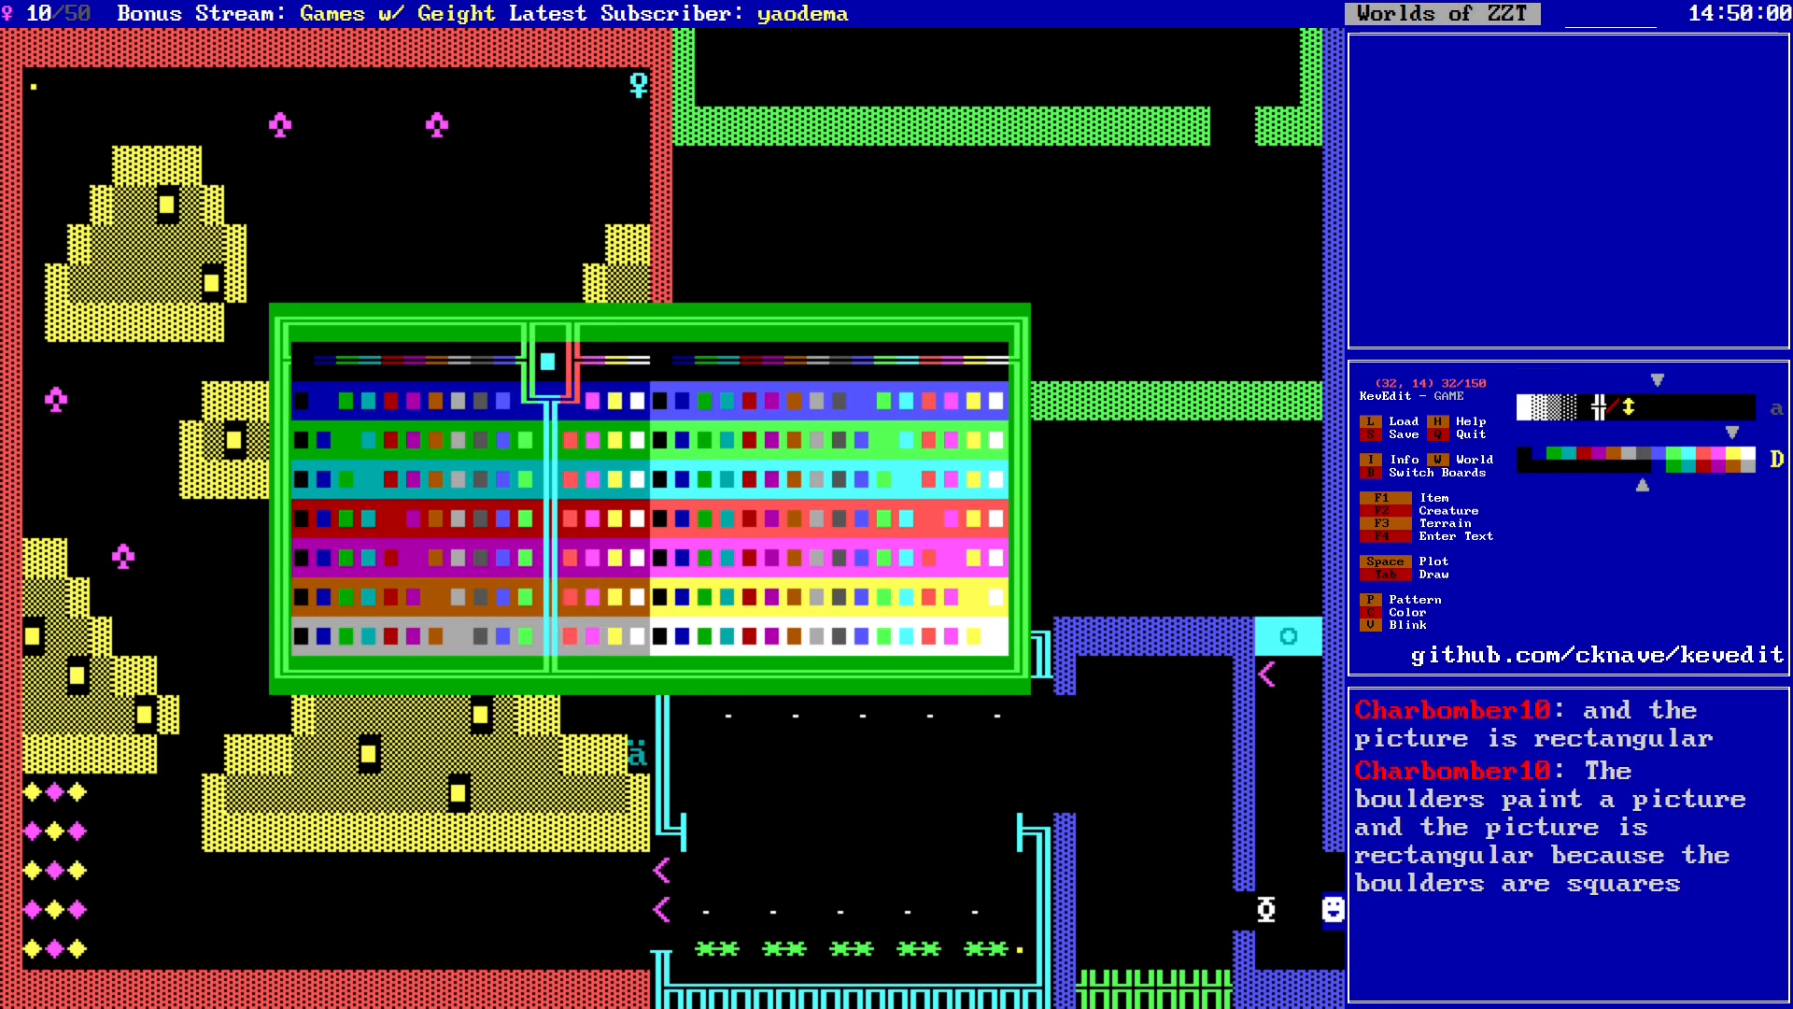
pyautogui.press('Return')
pyautogui.press('F2')
pyautogui.press('g')
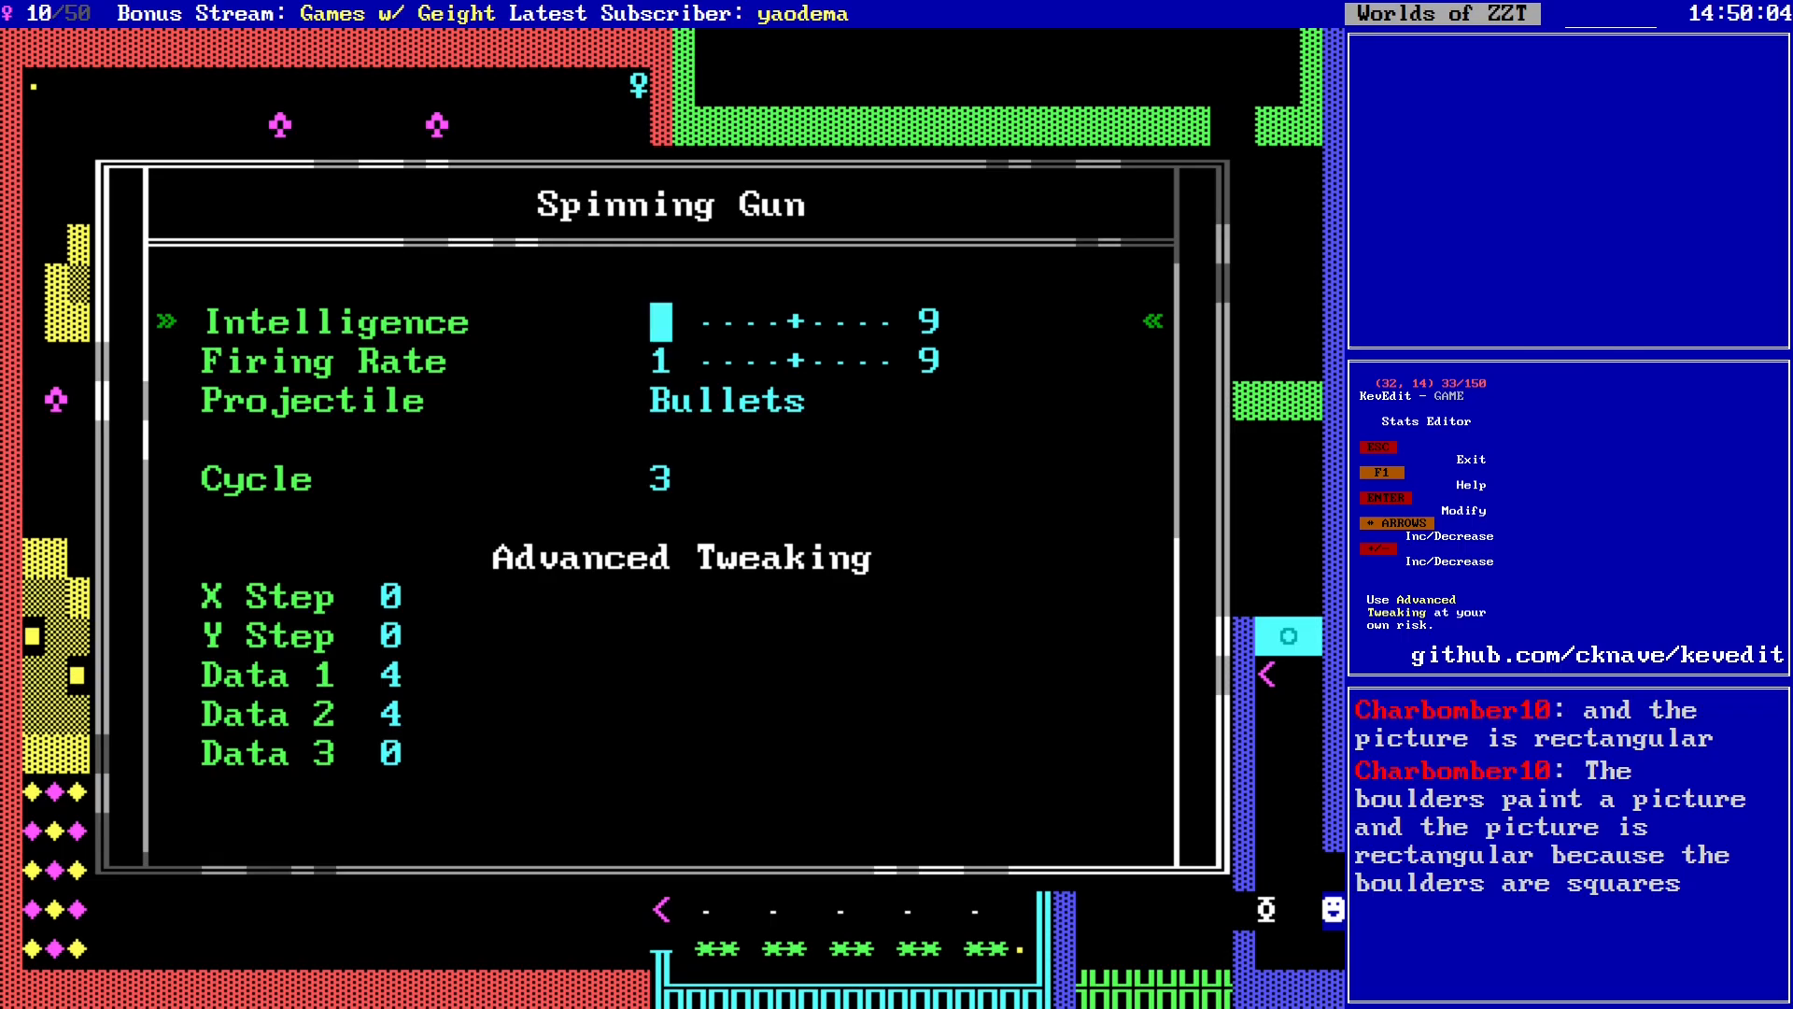
pyautogui.press('Right')
pyautogui.press('Right')
pyautogui.press('Down')
pyautogui.press('Left')
pyautogui.press('Escape')
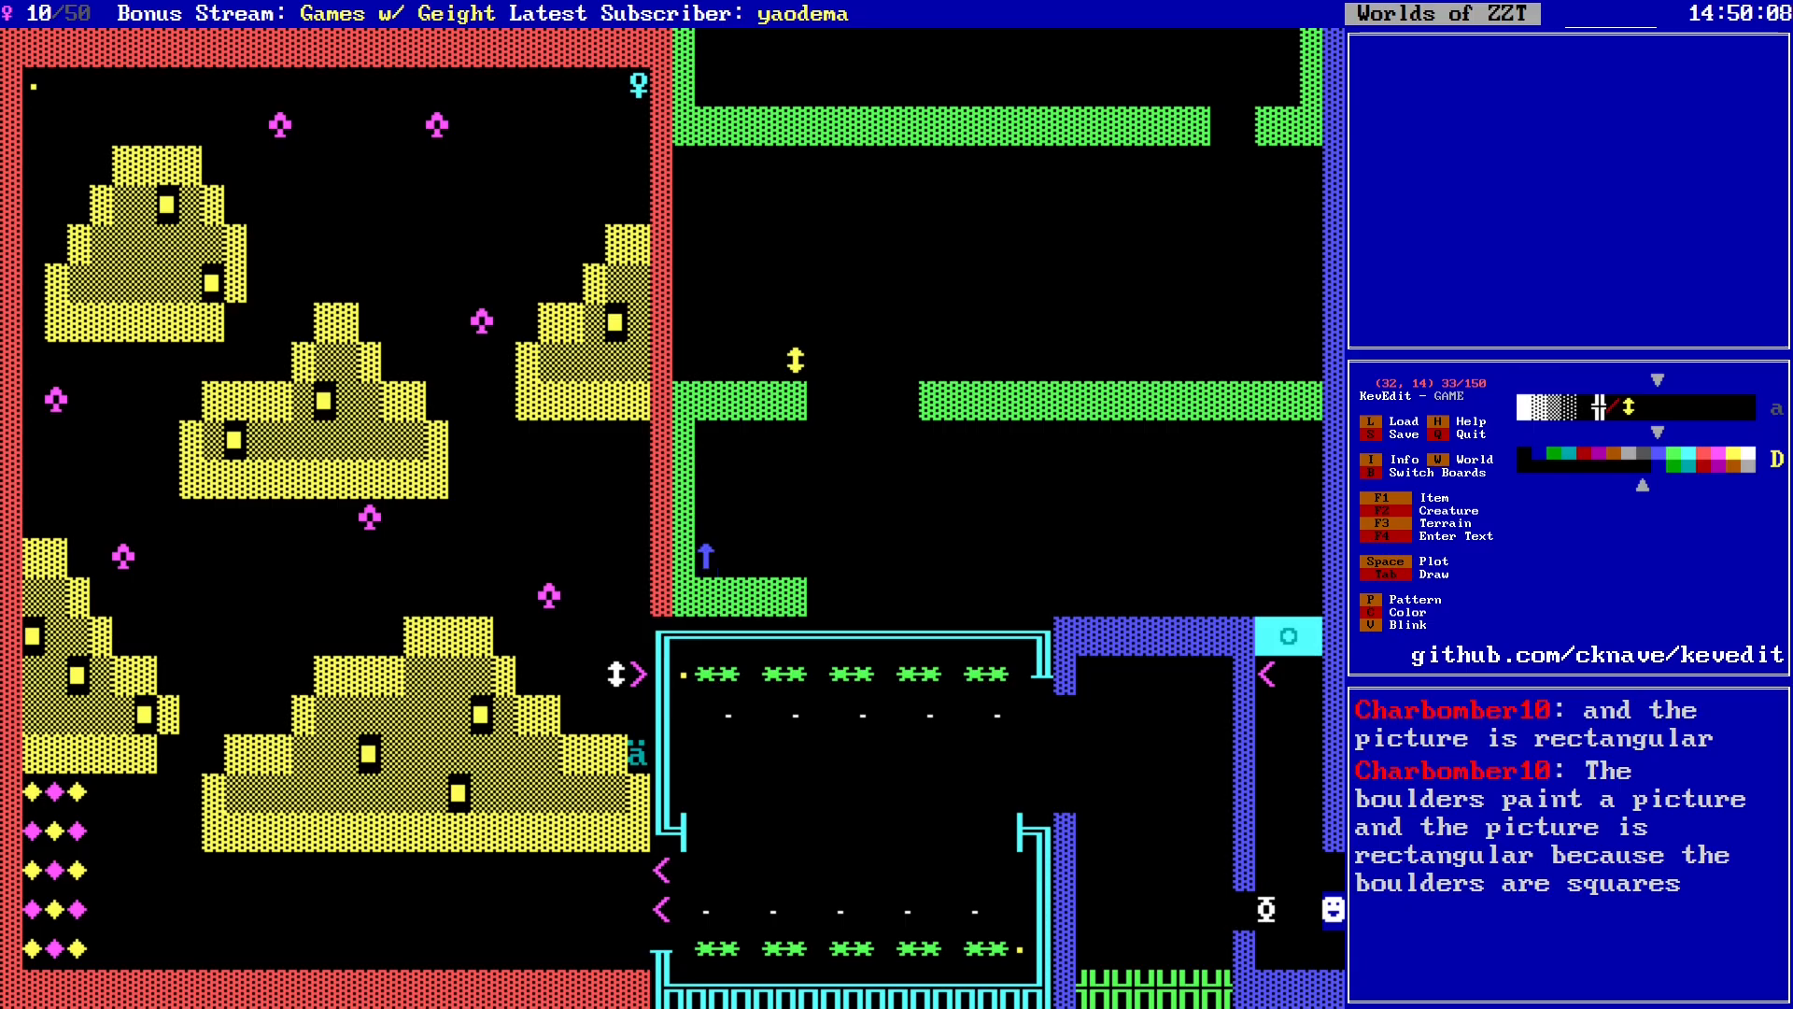
# Step: Plot three more copies of the spinning gun up column 32 from (32, 13) to (32, 11)
pyautogui.press('Up')
pyautogui.press('Up')
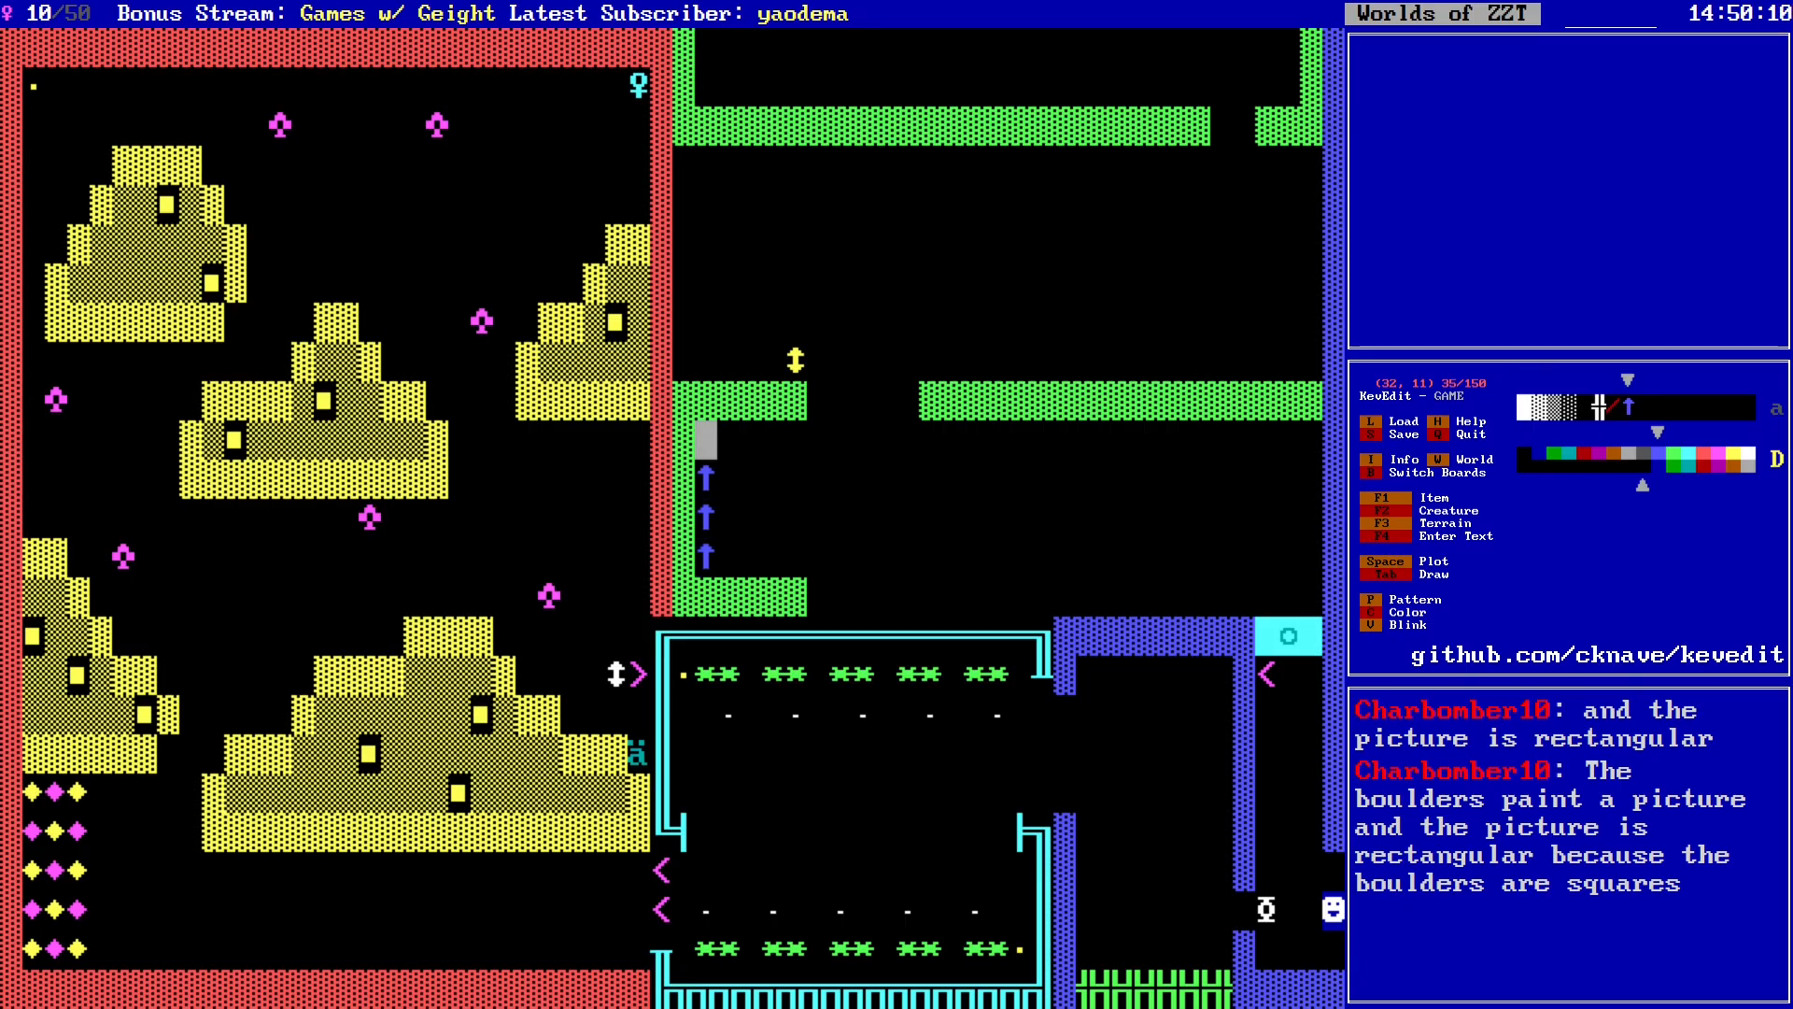
# Step: Place two light red boulders near the east wall at (58, 13) and (58, 12)
pyautogui.press('Right')
pyautogui.press('Right')
pyautogui.press('Right')
pyautogui.press('Right')
pyautogui.press('Right')
pyautogui.press('Right')
pyautogui.press('Right')
pyautogui.press('Right')
pyautogui.press('Right')
pyautogui.press('Right')
pyautogui.press('Right')
pyautogui.press('Right')
pyautogui.press('Right')
pyautogui.press('Right')
pyautogui.press('Right')
pyautogui.press('Right')
pyautogui.press('Right')
pyautogui.press('Right')
pyautogui.press('Right')
pyautogui.press('Right')
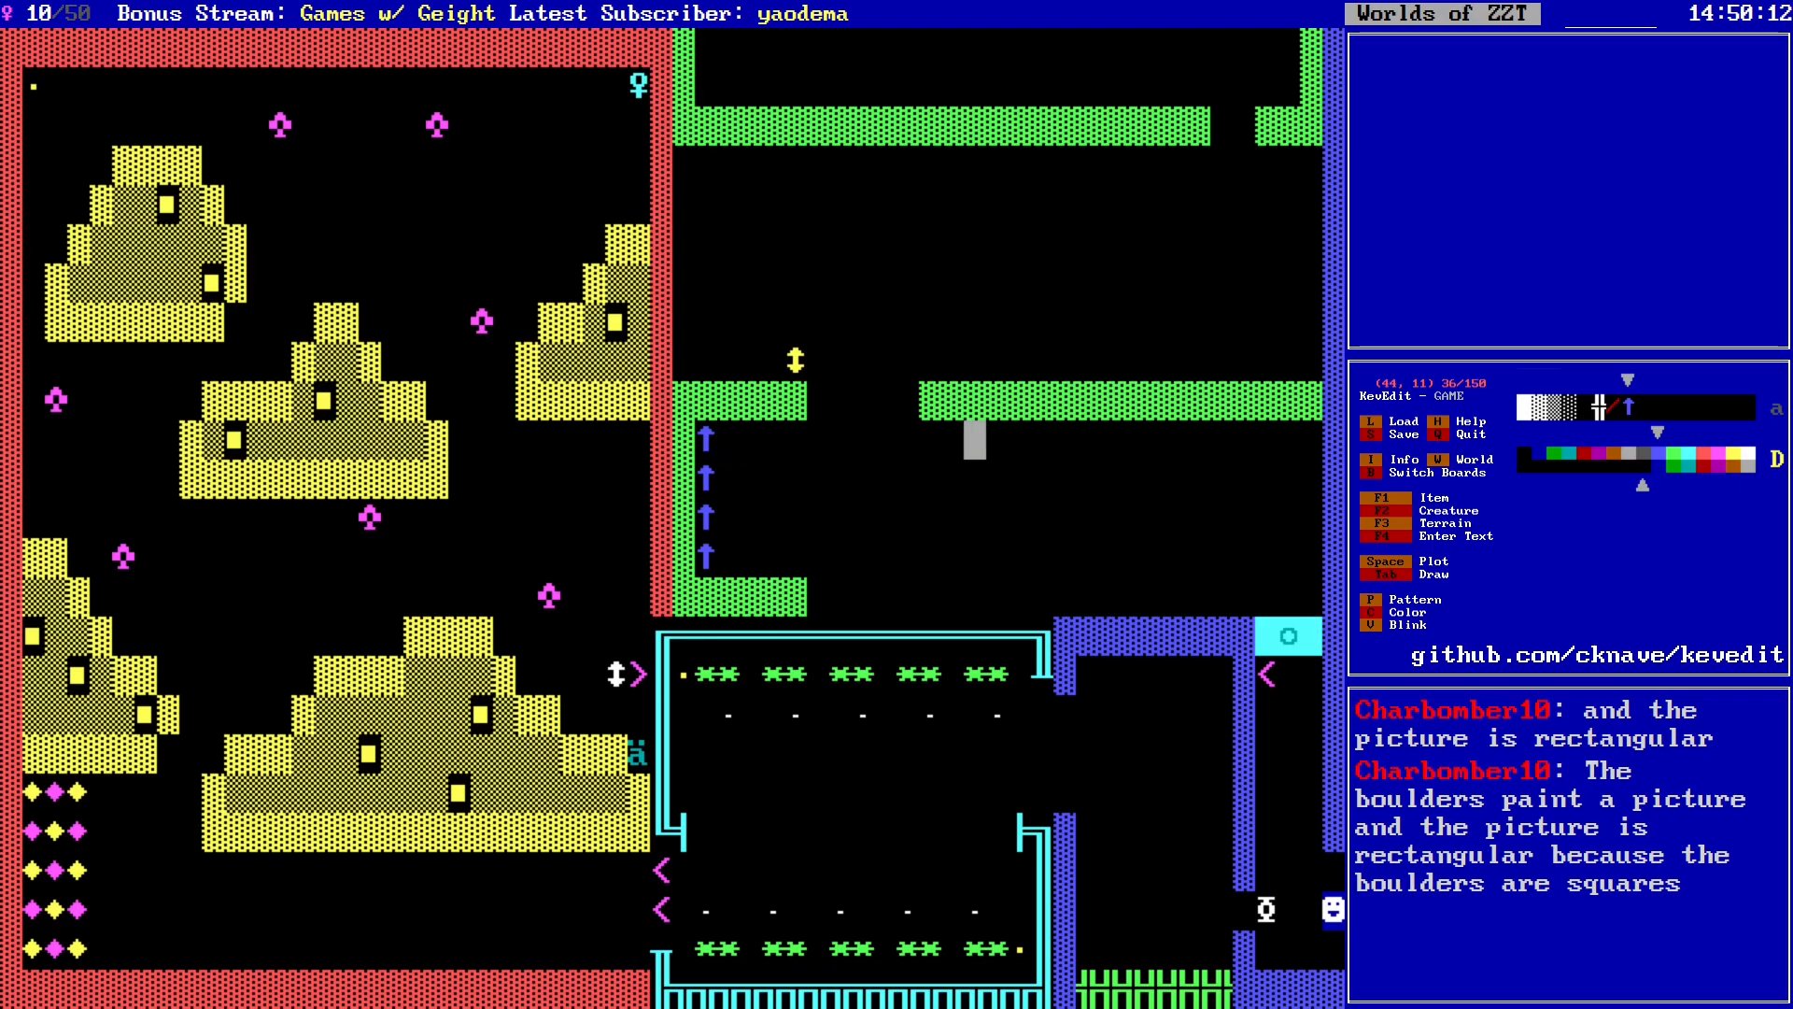
pyautogui.press('Down')
pyautogui.press('Down')
pyautogui.press('Down')
pyautogui.press('Right')
pyautogui.press('Right')
pyautogui.press('Right')
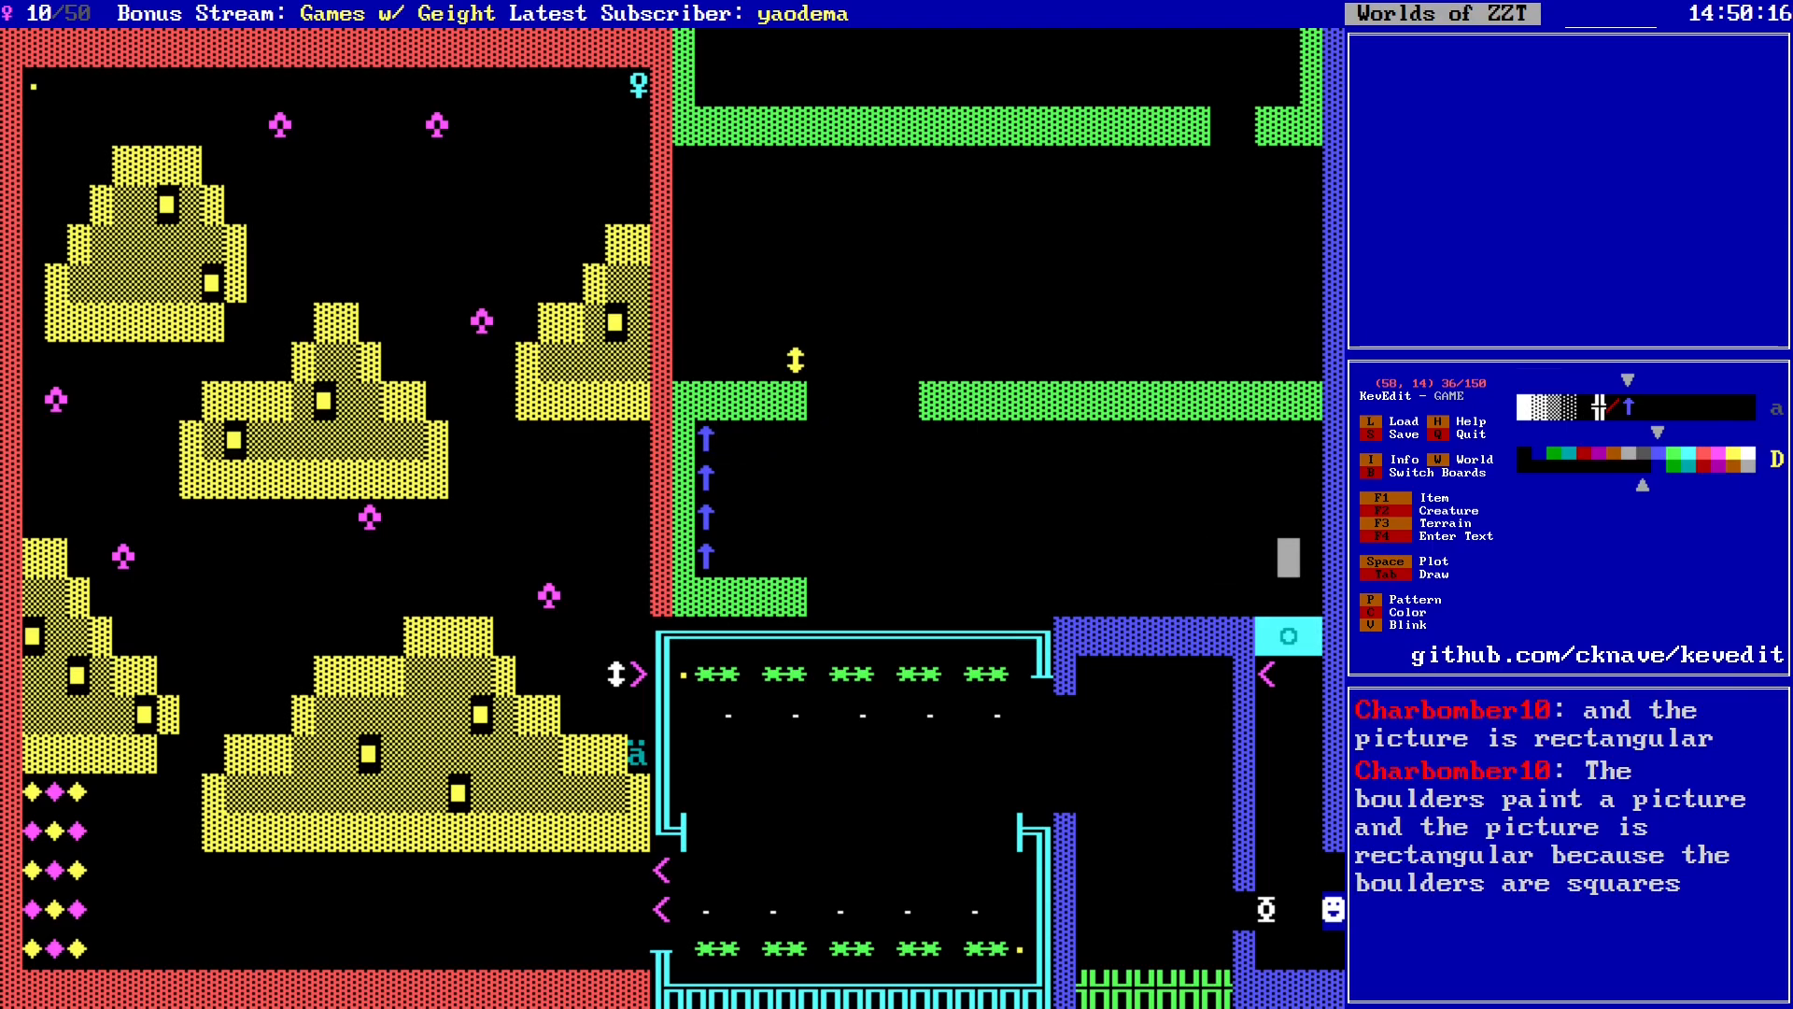
pyautogui.press('Up')
pyautogui.press('c')
pyautogui.press('c')
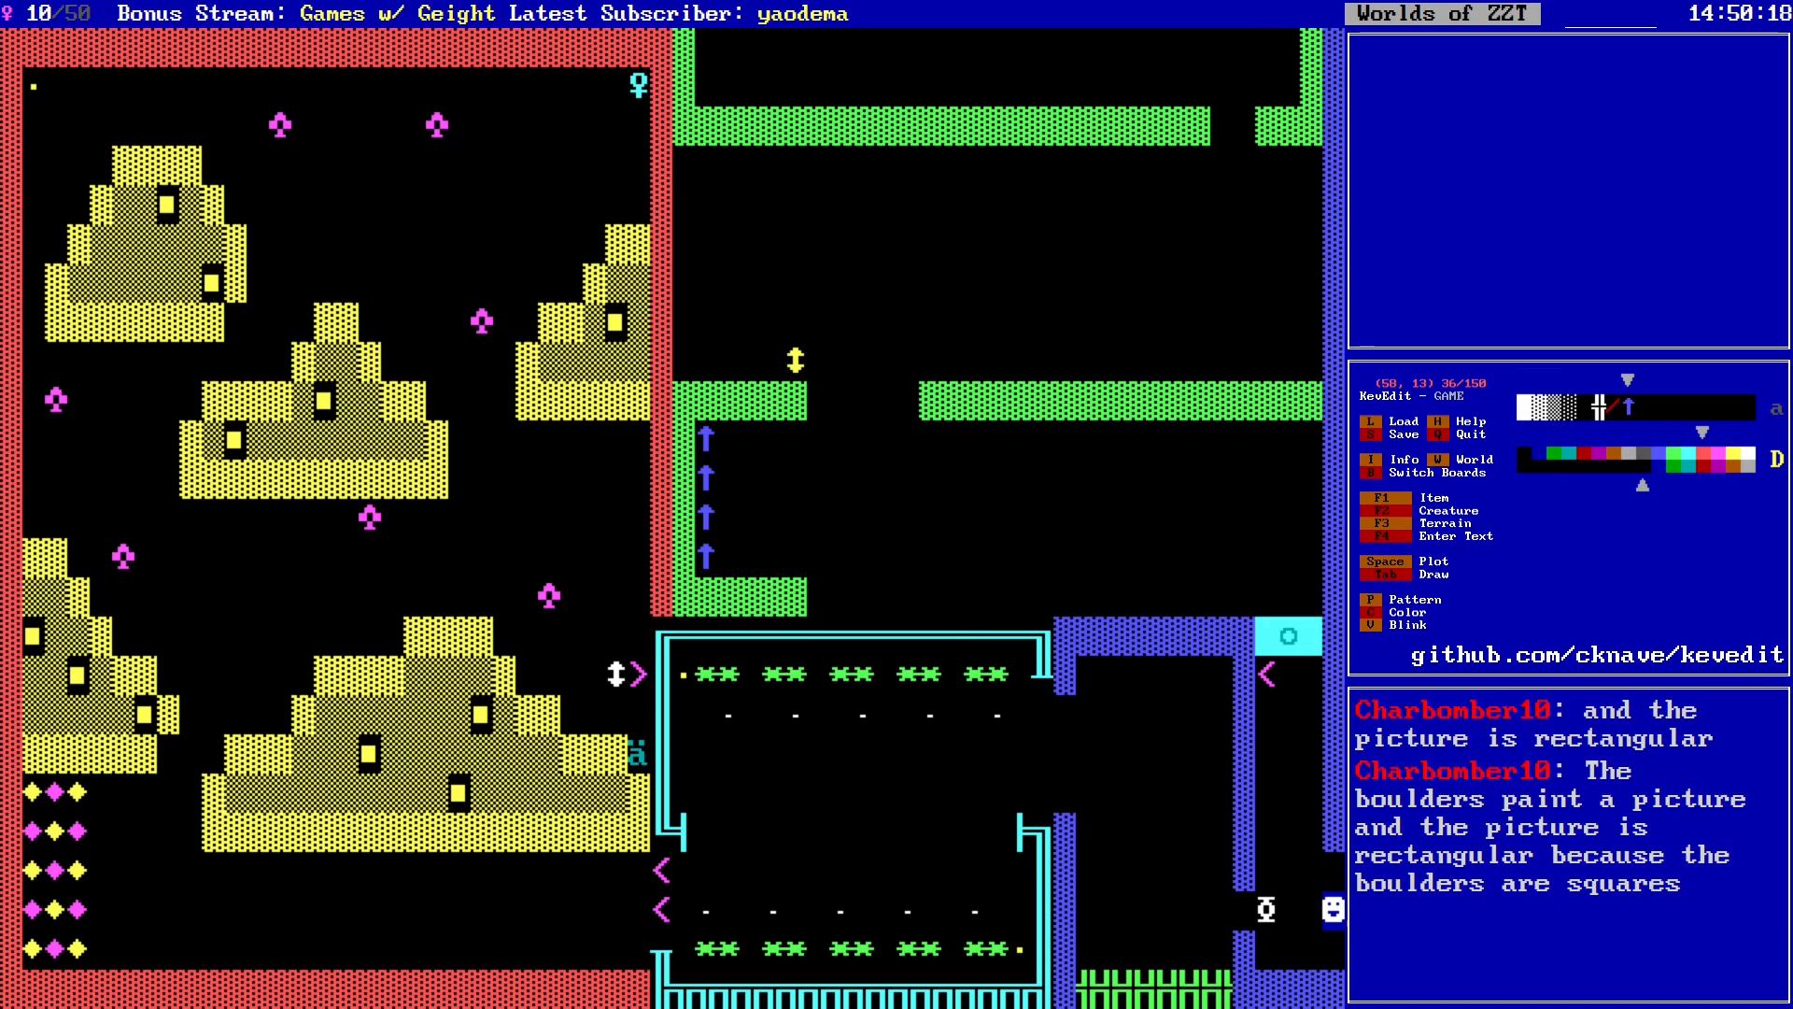
pyautogui.press('F3')
pyautogui.press('o')
pyautogui.press('Up')
pyautogui.press('F3')
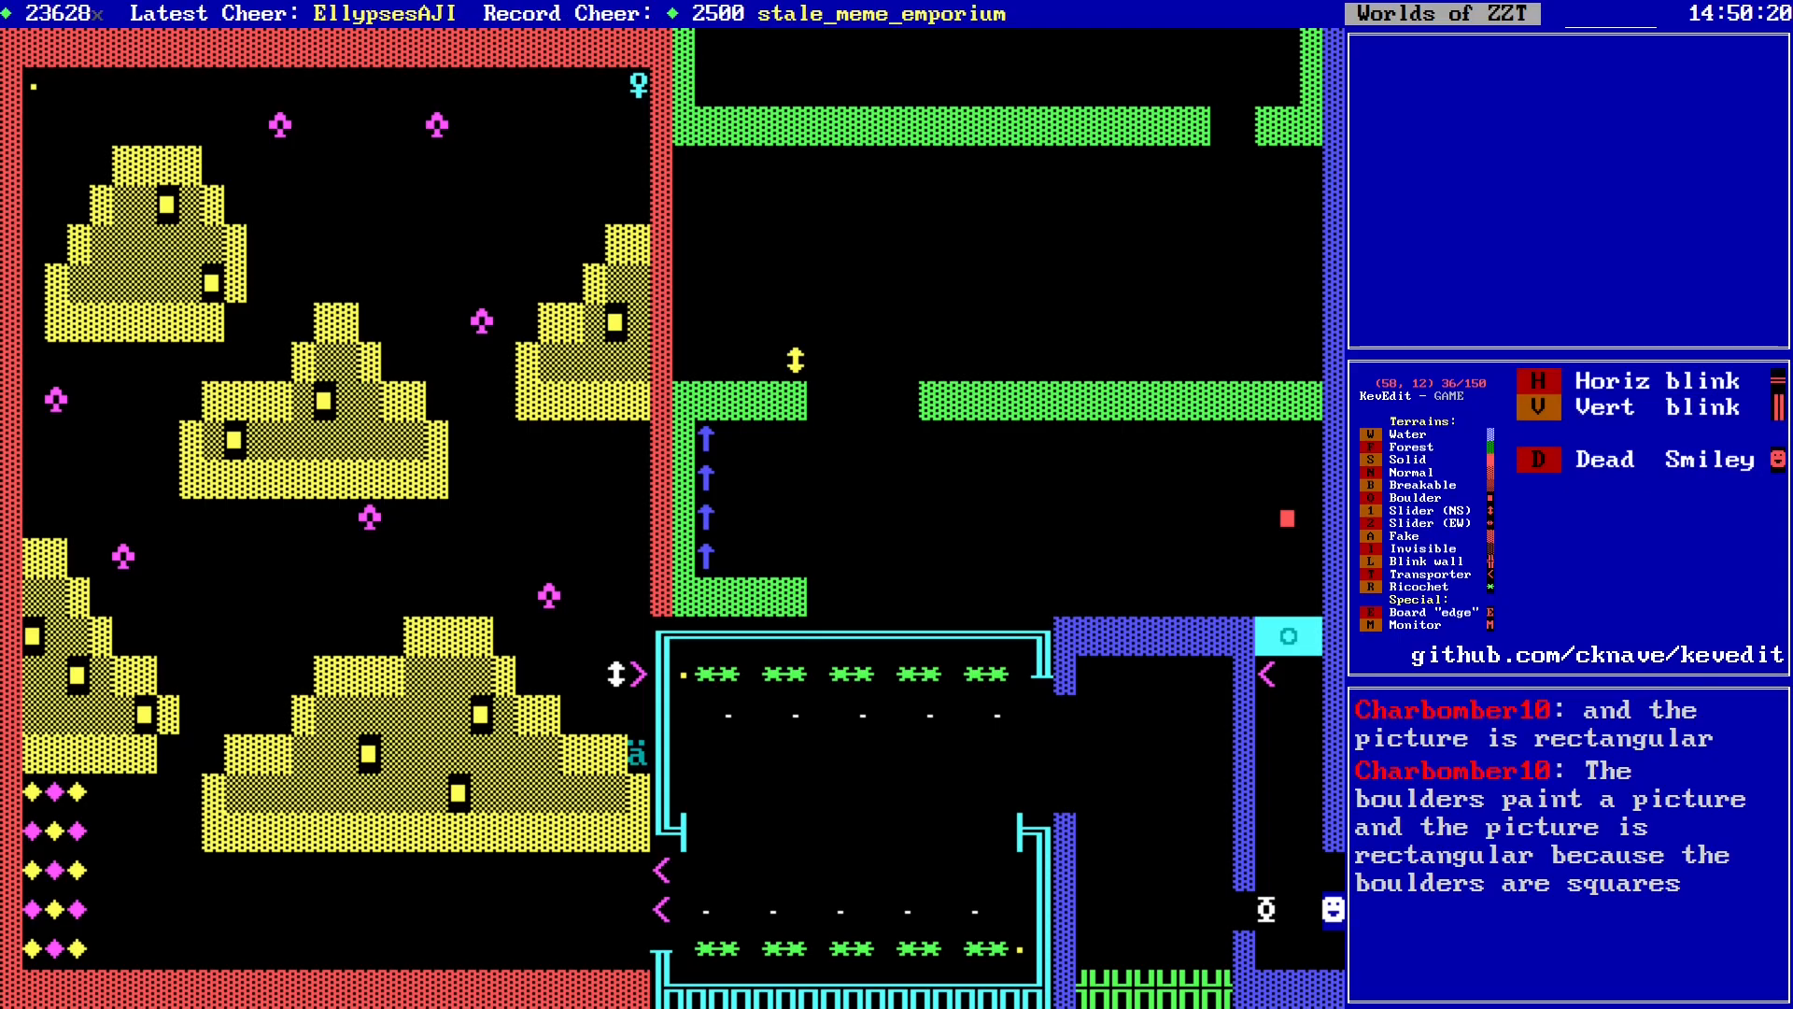
pyautogui.press('o')
# Step: Extend the green wall along row 15 eastward from column 36 through column 56, leaving columns 57 to 59 clear
pyautogui.press('Left')
pyautogui.hotkey('alt', 'Down')
pyautogui.hotkey('alt', 'Left')
pyautogui.hotkey('alt', 'Left')
pyautogui.press('Left')
pyautogui.press('Up')
pyautogui.press('Up')
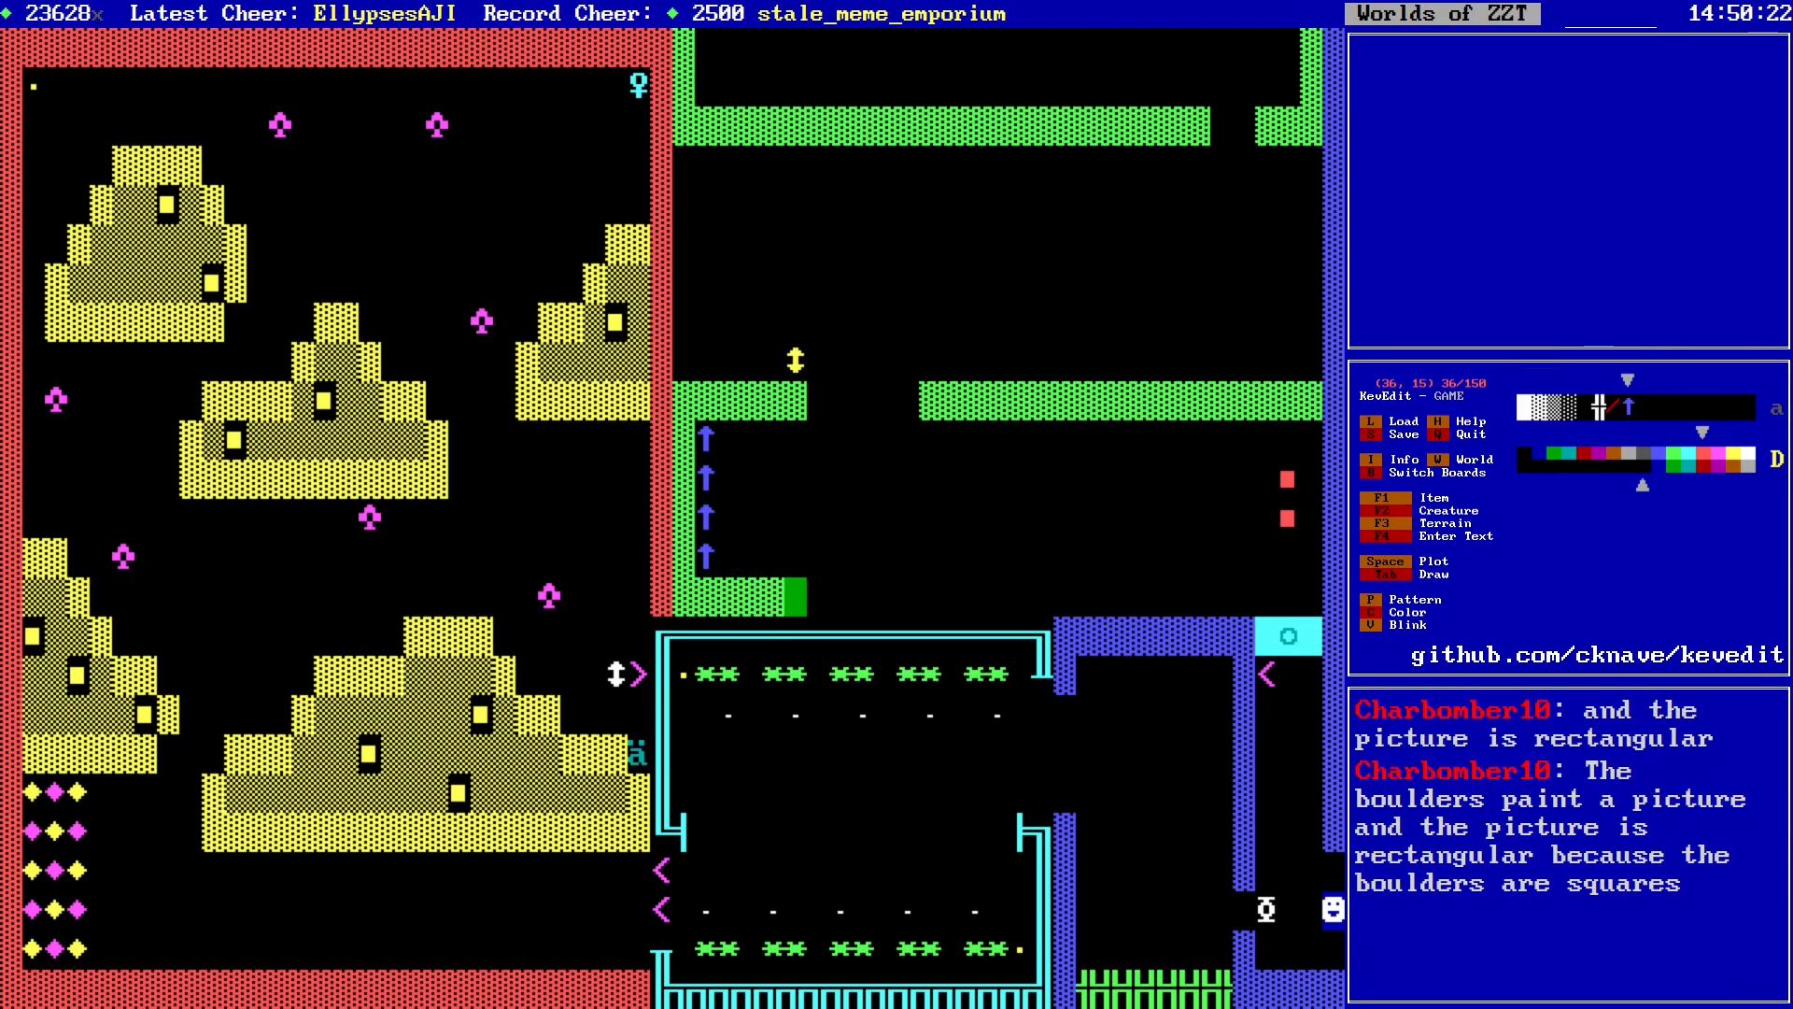
pyautogui.press('Tab')
pyautogui.press('Right')
pyautogui.press('Right')
pyautogui.press('Right')
pyautogui.press('Right')
pyautogui.press('Right')
pyautogui.press('Right')
pyautogui.press('Right')
pyautogui.press('Right')
pyautogui.press('Right')
pyautogui.press('Right')
pyautogui.press('Right')
pyautogui.press('Right')
pyautogui.press('Right')
pyautogui.press('Right')
pyautogui.press('Right')
pyautogui.press('Right')
pyautogui.press('Right')
pyautogui.press('Right')
pyautogui.press('Right')
pyautogui.press('Right')
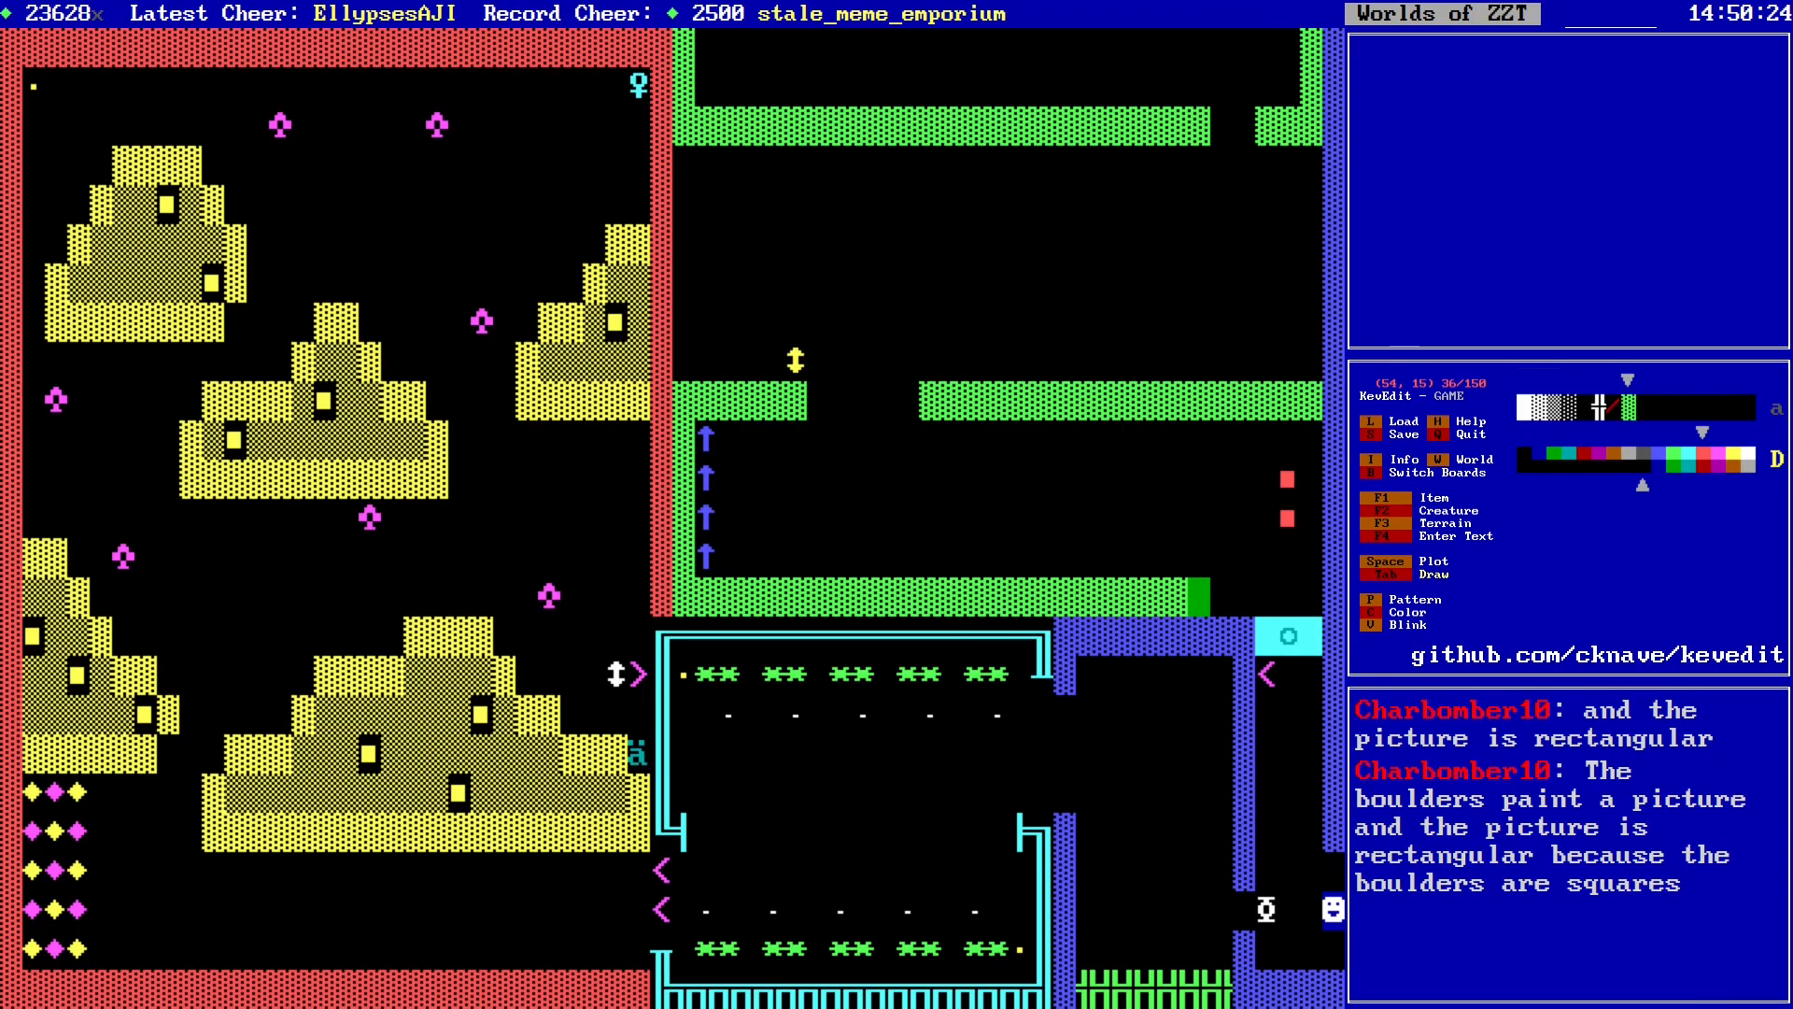
pyautogui.press('Right')
pyautogui.press('Tab')
pyautogui.press('BackSpace')
pyautogui.press('Left')
pyautogui.press('BackSpace')
pyautogui.press('Left')
pyautogui.press('BackSpace')
# Step: Move the three-tile cyan block at columns 57 to 59 from row 16 up to row 15
pyautogui.press('Down')
pyautogui.hotkey('alt', 'm')
pyautogui.press('space')
pyautogui.press('Right')
pyautogui.press('Right')
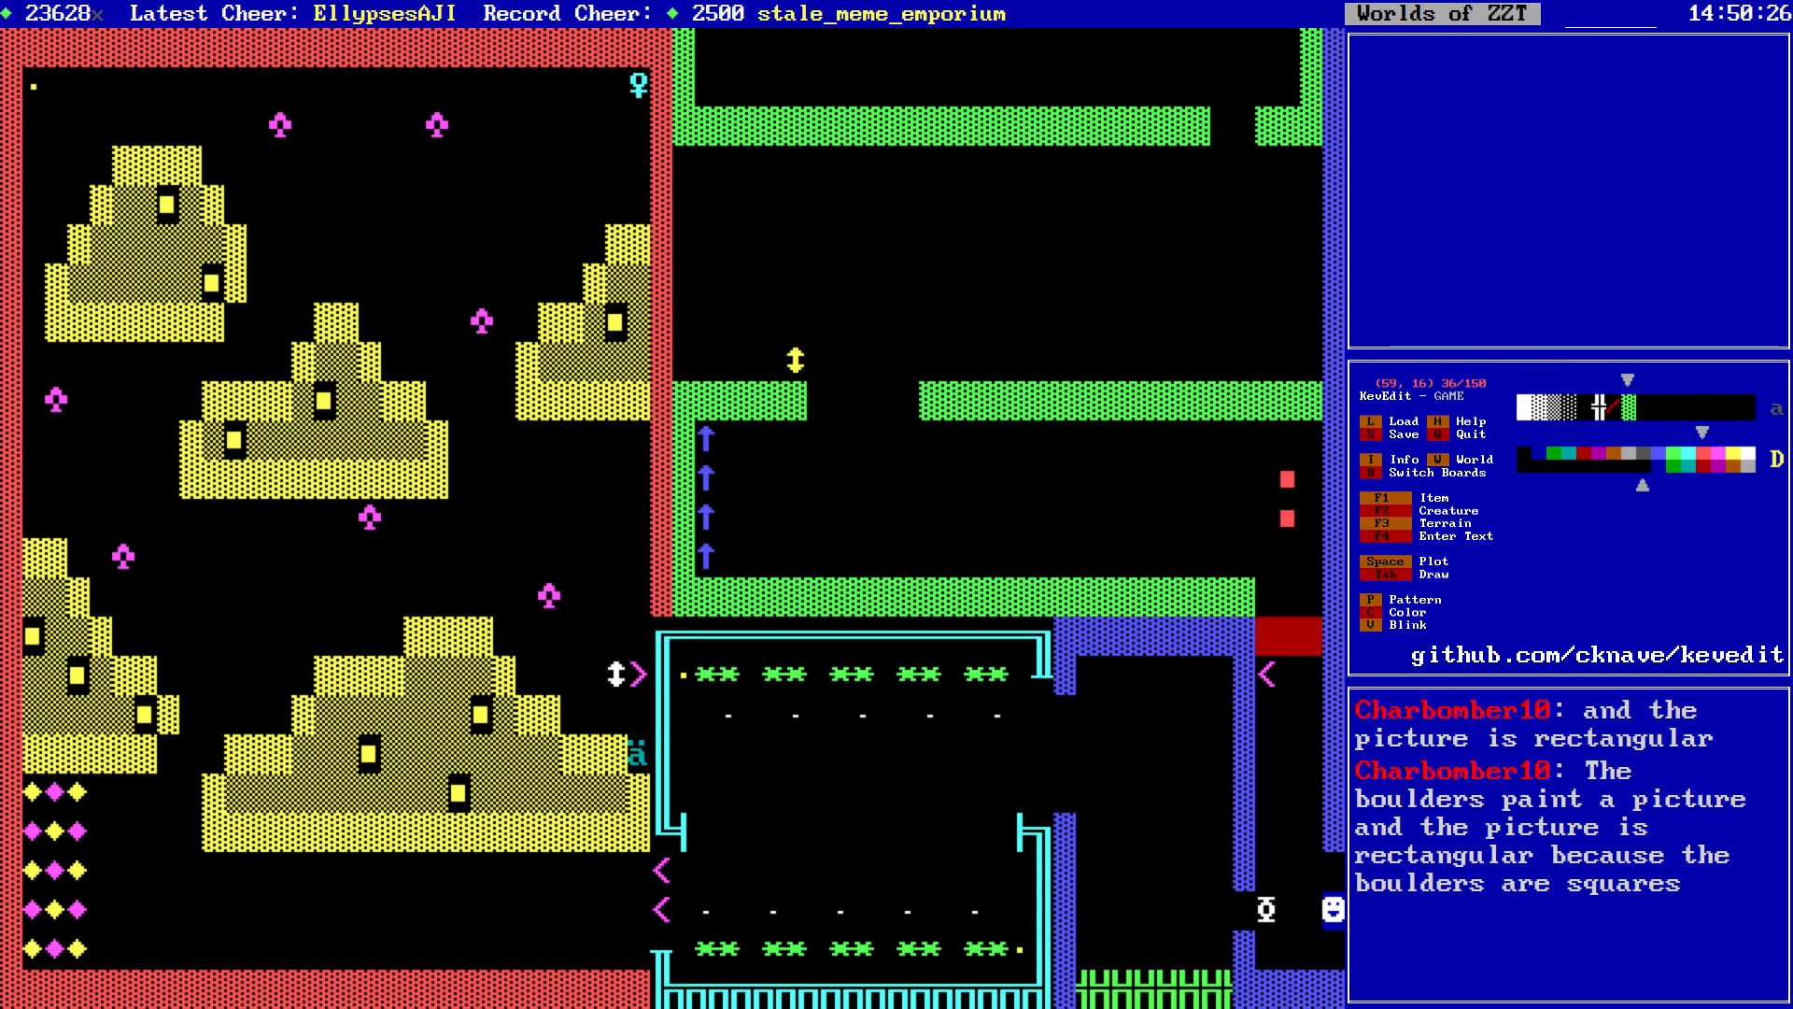
pyautogui.press('space')
pyautogui.press('Up')
pyautogui.press('space')
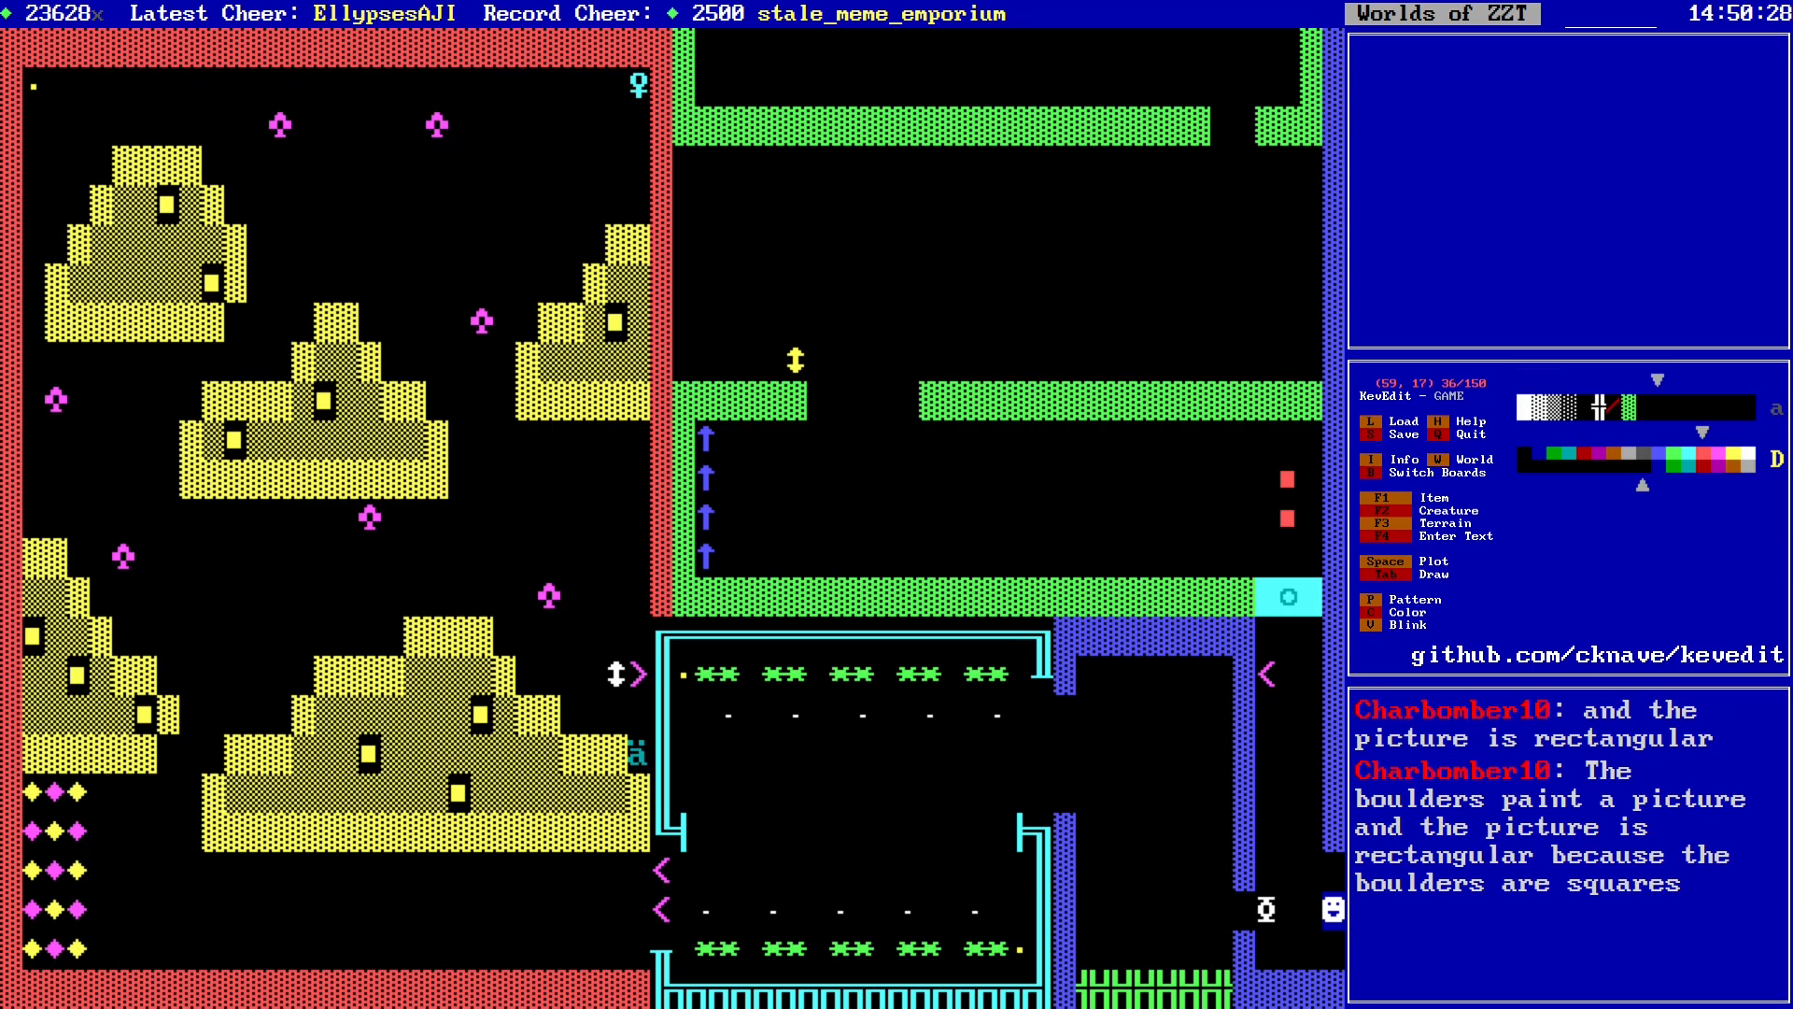
# Step: Save the world, overwriting the existing file
pyautogui.press('Down')
pyautogui.press('Left')
pyautogui.hotkey('shift', 'p')
pyautogui.hotkey('shift', 'p')
pyautogui.press('Return')
pyautogui.press('s')
pyautogui.press('Return')
pyautogui.press('y')
# Step: Examine the row 11 lane between the spinning guns and the east wall
pyautogui.press('Up')
pyautogui.press('Up')
pyautogui.press('Up')
pyautogui.press('Up')
pyautogui.press('Up')
pyautogui.press('Left')
pyautogui.press('Left')
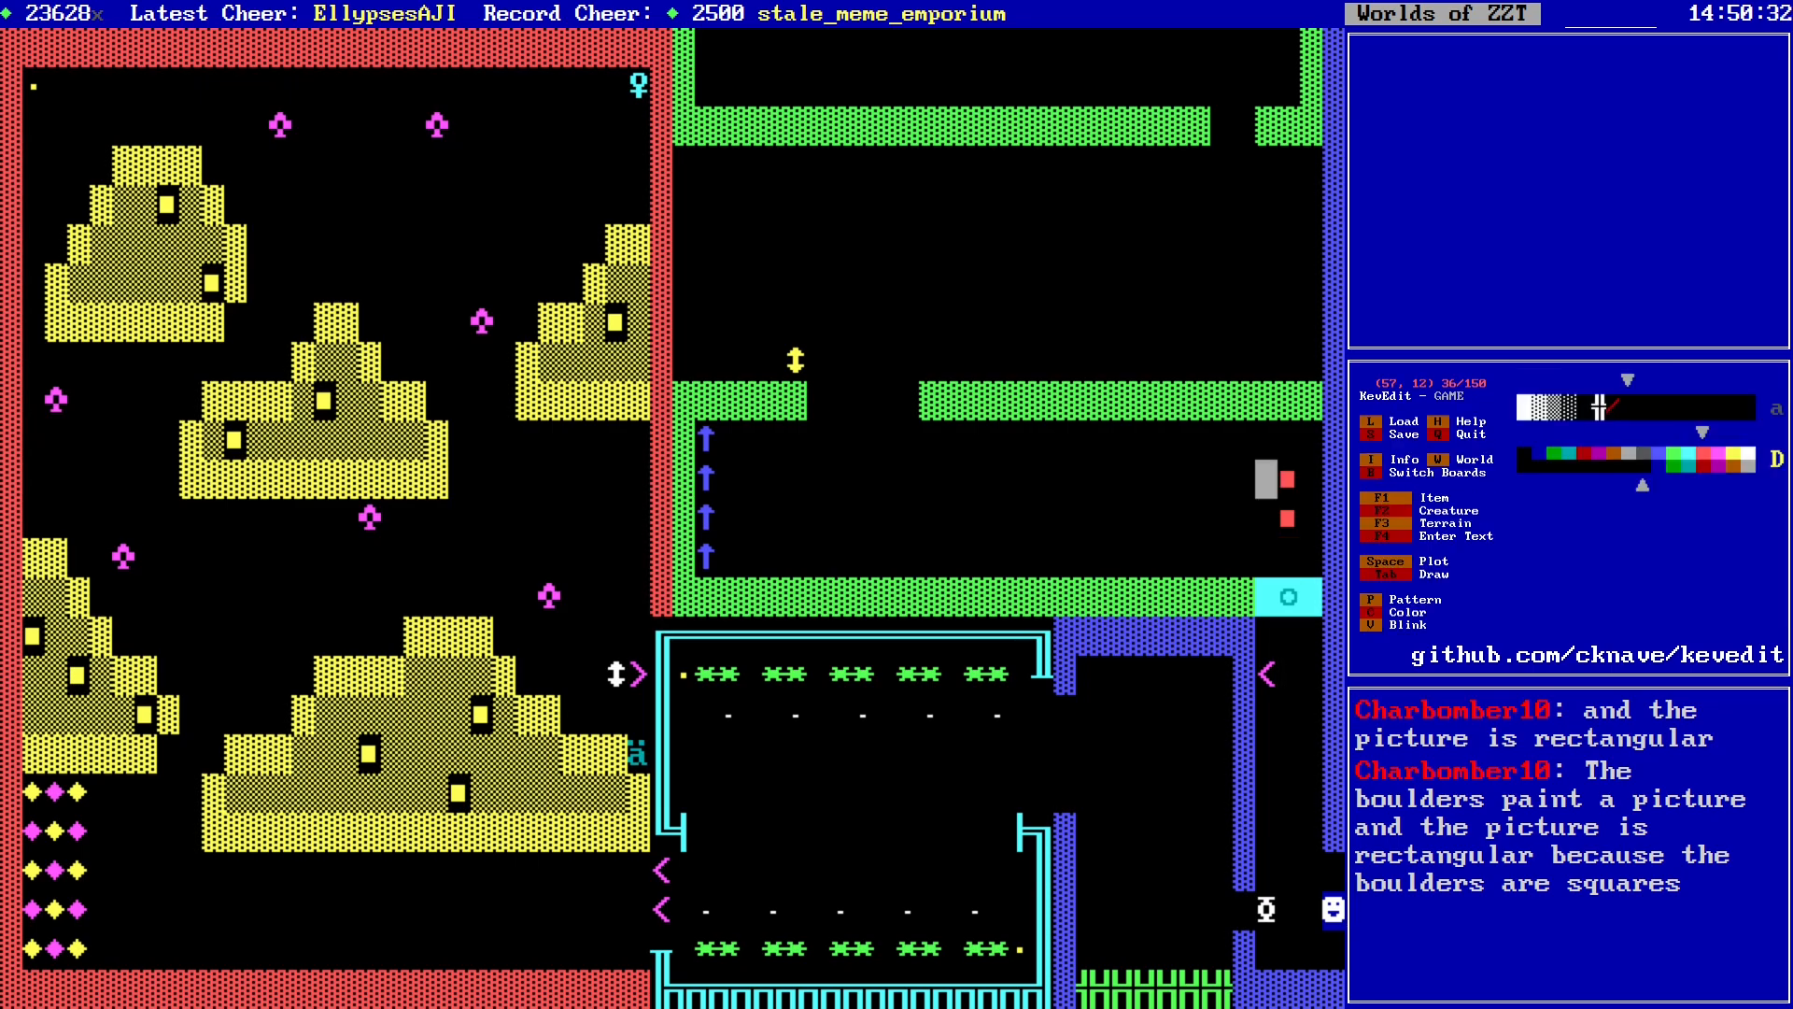
pyautogui.press('Up')
pyautogui.press('Left')
pyautogui.press('Left')
pyautogui.press('Left')
pyautogui.press('Left')
pyautogui.press('Left')
pyautogui.press('Left')
pyautogui.press('Left')
pyautogui.press('Left')
pyautogui.press('Left')
pyautogui.press('Left')
pyautogui.press('Left')
pyautogui.press('Left')
pyautogui.press('Left')
pyautogui.press('Left')
pyautogui.press('Left')
pyautogui.press('Left')
pyautogui.press('Left')
pyautogui.press('Left')
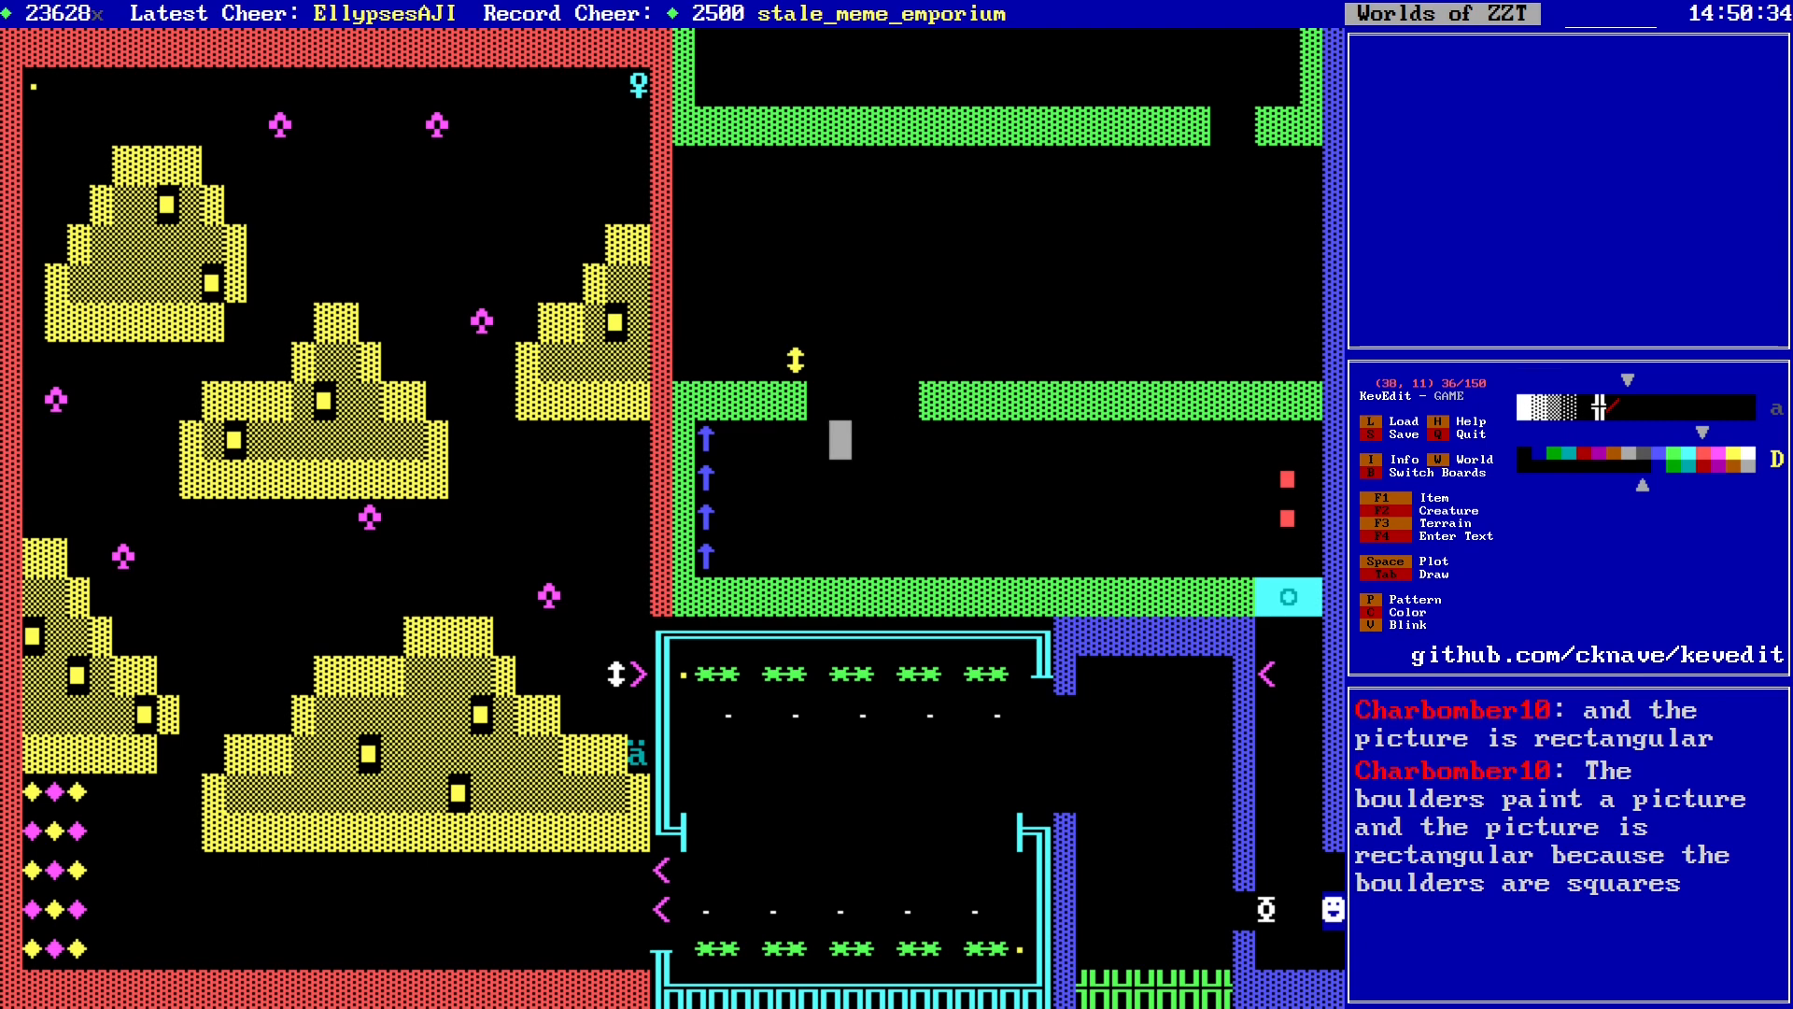
pyautogui.press('Right')
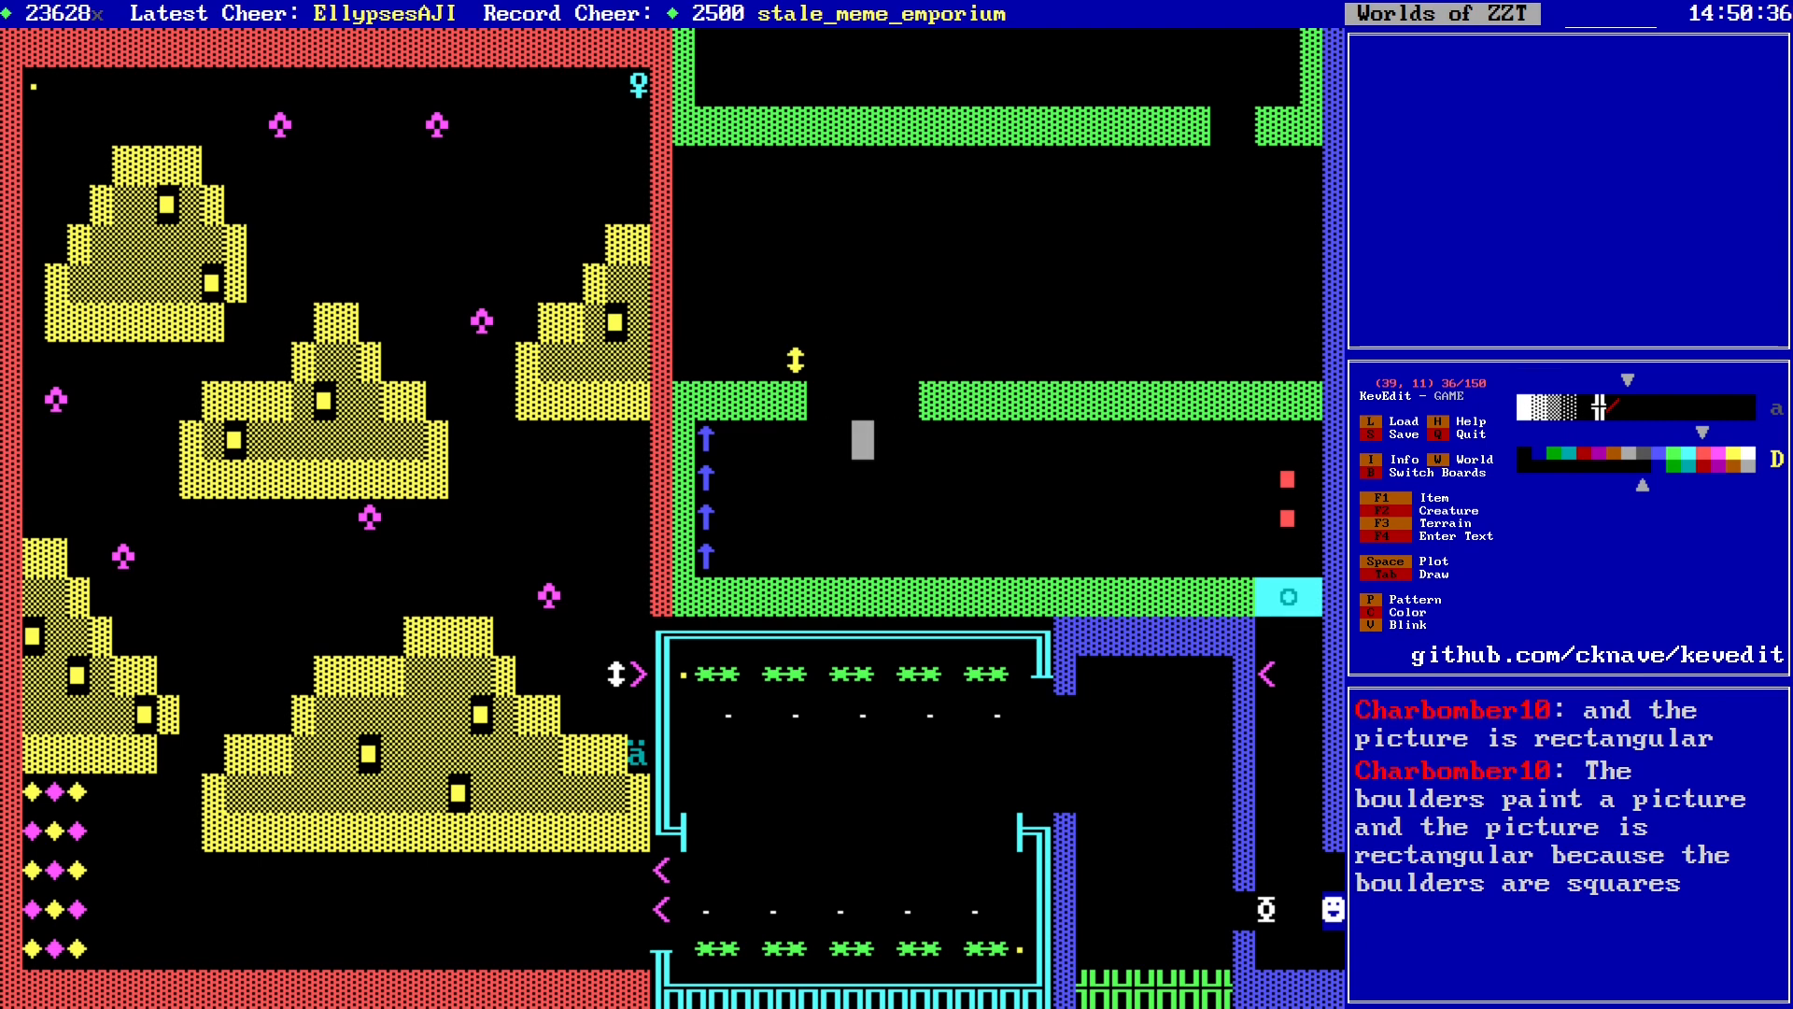
pyautogui.press('Right')
pyautogui.press('Right')
pyautogui.press('Right')
pyautogui.press('Right')
pyautogui.press('Right')
pyautogui.press('Right')
pyautogui.press('Right')
pyautogui.press('Right')
pyautogui.press('Right')
pyautogui.press('Right')
pyautogui.press('Right')
pyautogui.press('Right')
pyautogui.press('Right')
pyautogui.press('Right')
pyautogui.press('Right')
pyautogui.press('Right')
pyautogui.press('Right')
pyautogui.press('Right')
pyautogui.press('Right')
pyautogui.press('Left')
pyautogui.press('Left')
pyautogui.press('Left')
pyautogui.press('Left')
pyautogui.press('Left')
pyautogui.press('Left')
pyautogui.press('Left')
pyautogui.press('Left')
pyautogui.press('Left')
pyautogui.press('Left')
pyautogui.press('Left')
pyautogui.press('Left')
pyautogui.press('Left')
pyautogui.press('Left')
pyautogui.press('Left')
pyautogui.press('Left')
pyautogui.press('Left')
pyautogui.press('Left')
pyautogui.press('Left')
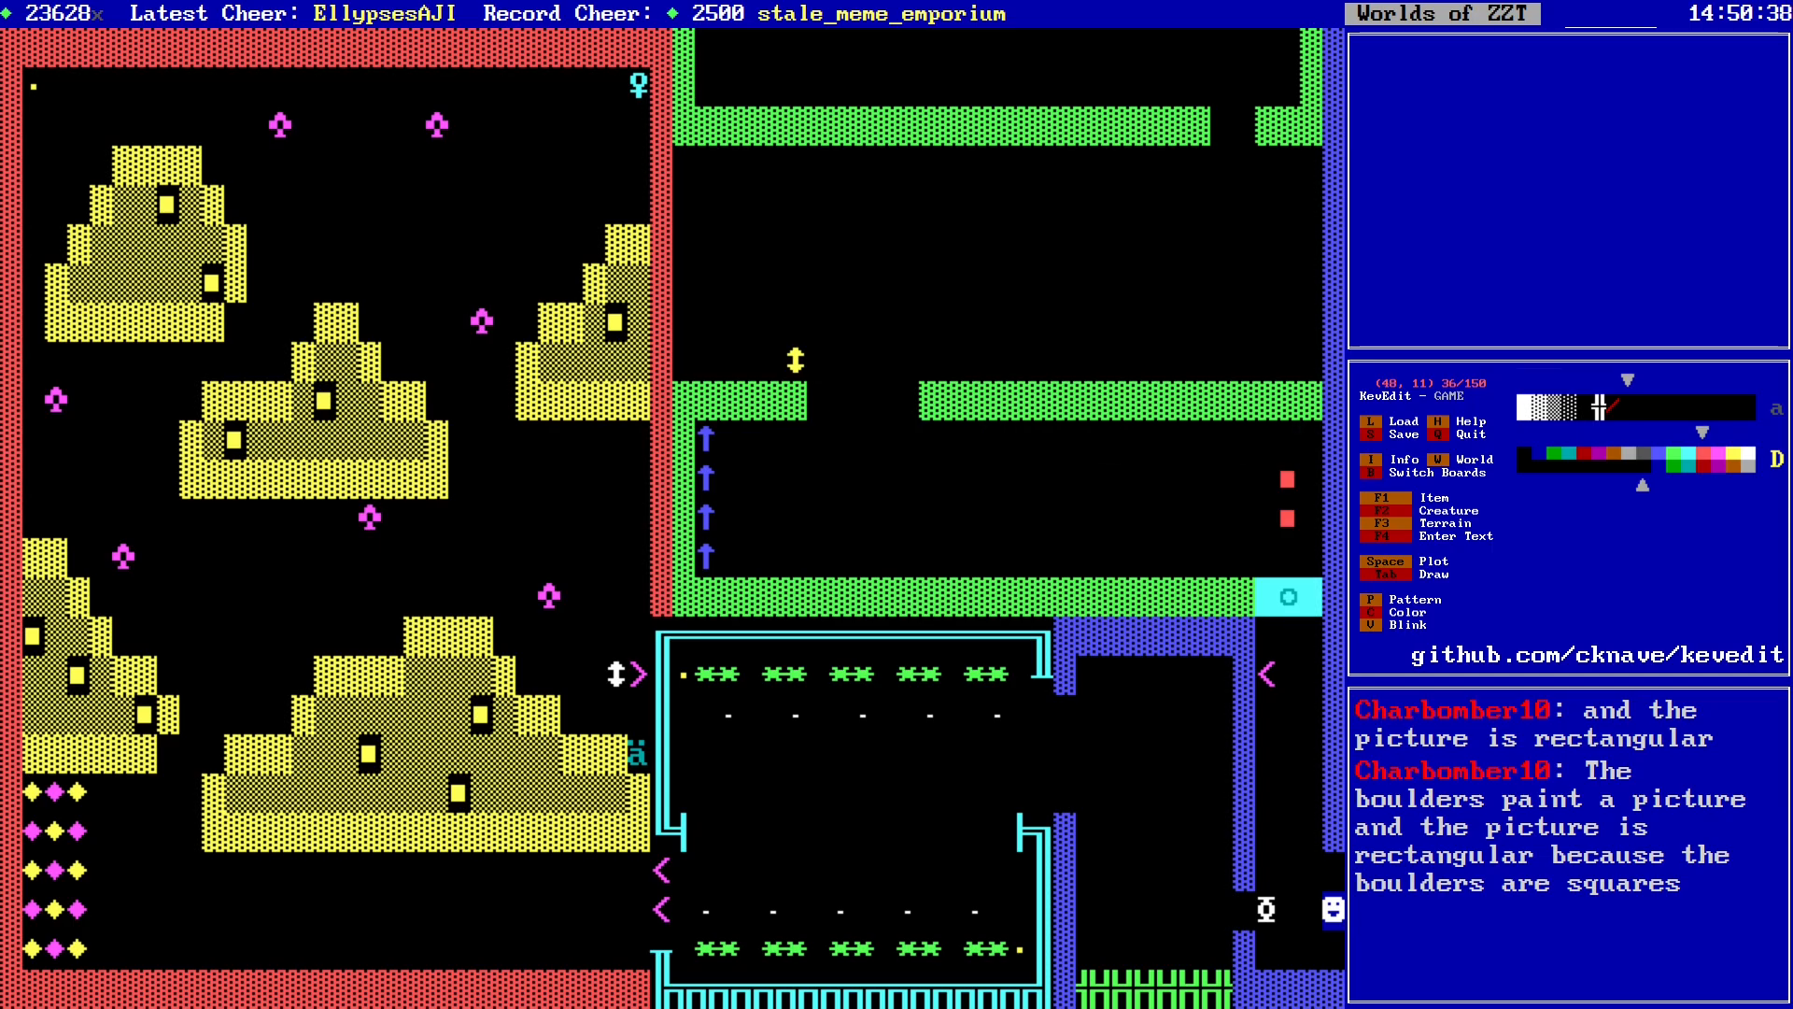
pyautogui.press('Left')
pyautogui.press('Left')
pyautogui.press('Left')
pyautogui.press('Left')
pyautogui.press('Left')
pyautogui.press('Left')
pyautogui.press('Right')
pyautogui.press('Right')
pyautogui.press('Right')
pyautogui.press('Right')
pyautogui.press('Right')
pyautogui.press('Right')
pyautogui.press('Right')
pyautogui.press('Right')
pyautogui.press('Right')
pyautogui.press('Right')
pyautogui.press('Right')
pyautogui.press('Right')
pyautogui.press('Right')
pyautogui.press('Right')
pyautogui.press('Right')
pyautogui.press('Right')
pyautogui.press('Right')
pyautogui.press('Right')
pyautogui.press('Right')
pyautogui.press('Right')
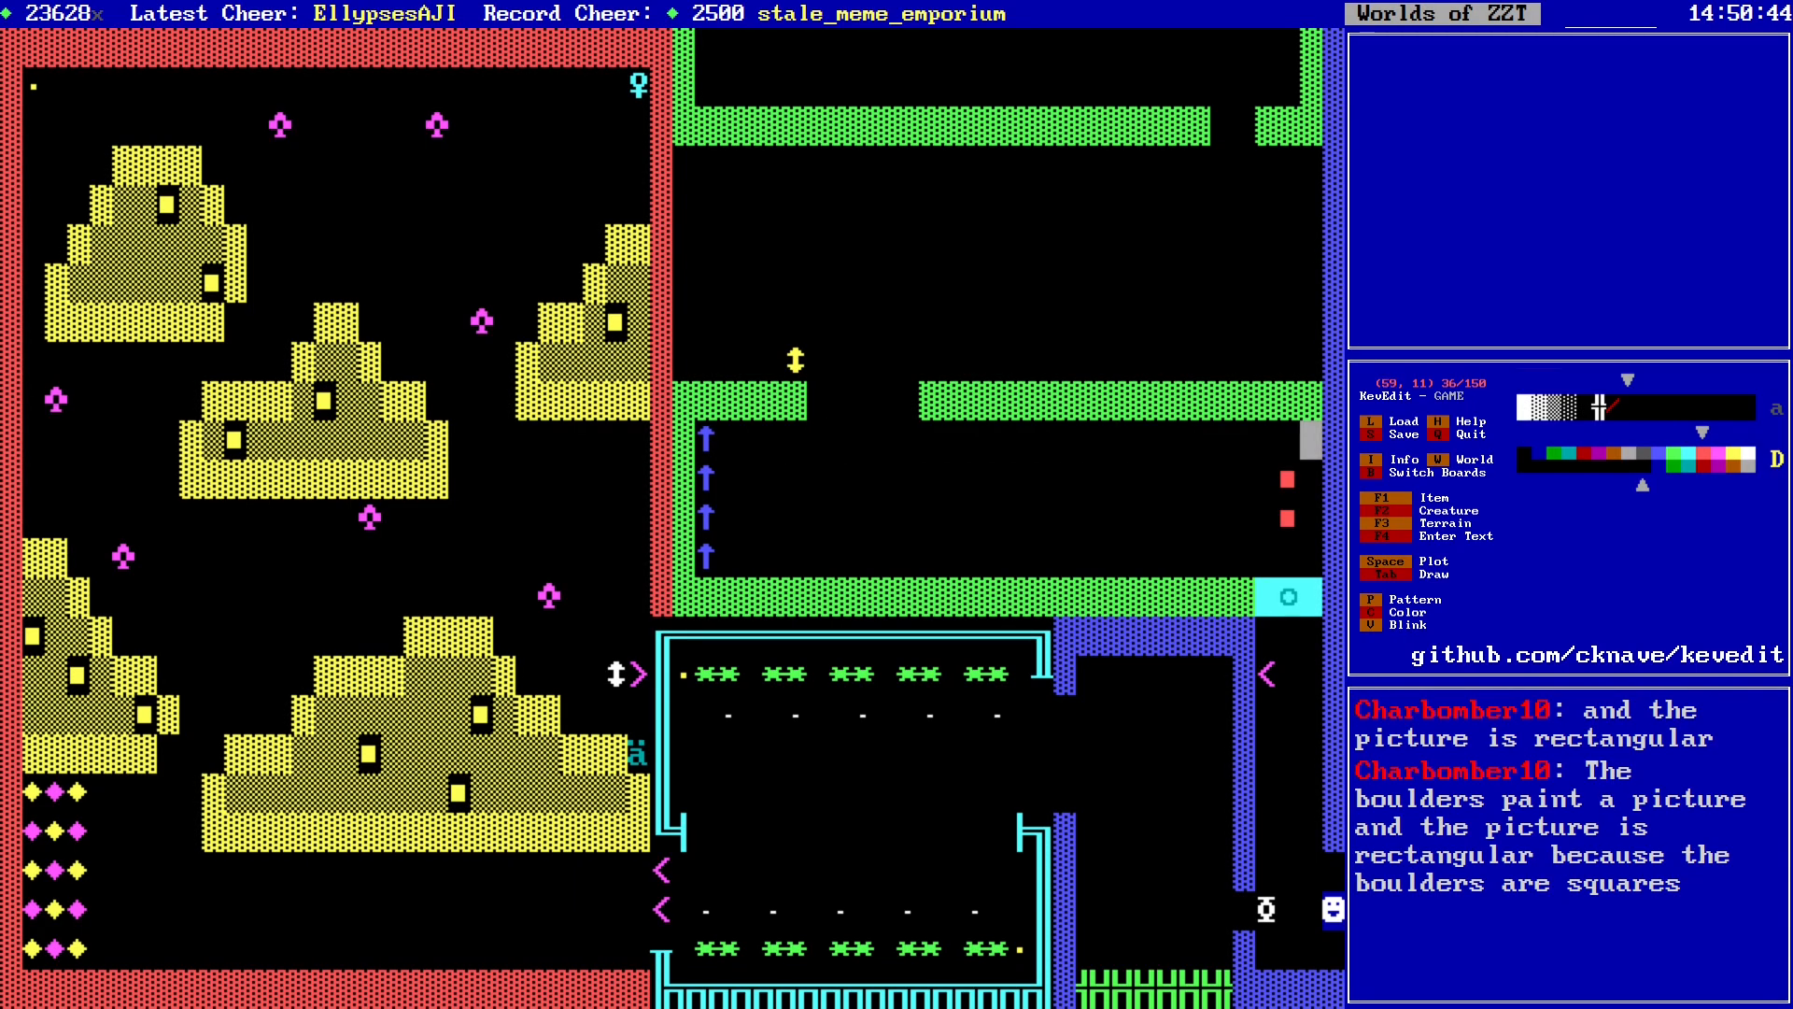
# Step: Remove the two red boulders at column 58, rows 12 and 13
pyautogui.press('Left')
pyautogui.press('Down')
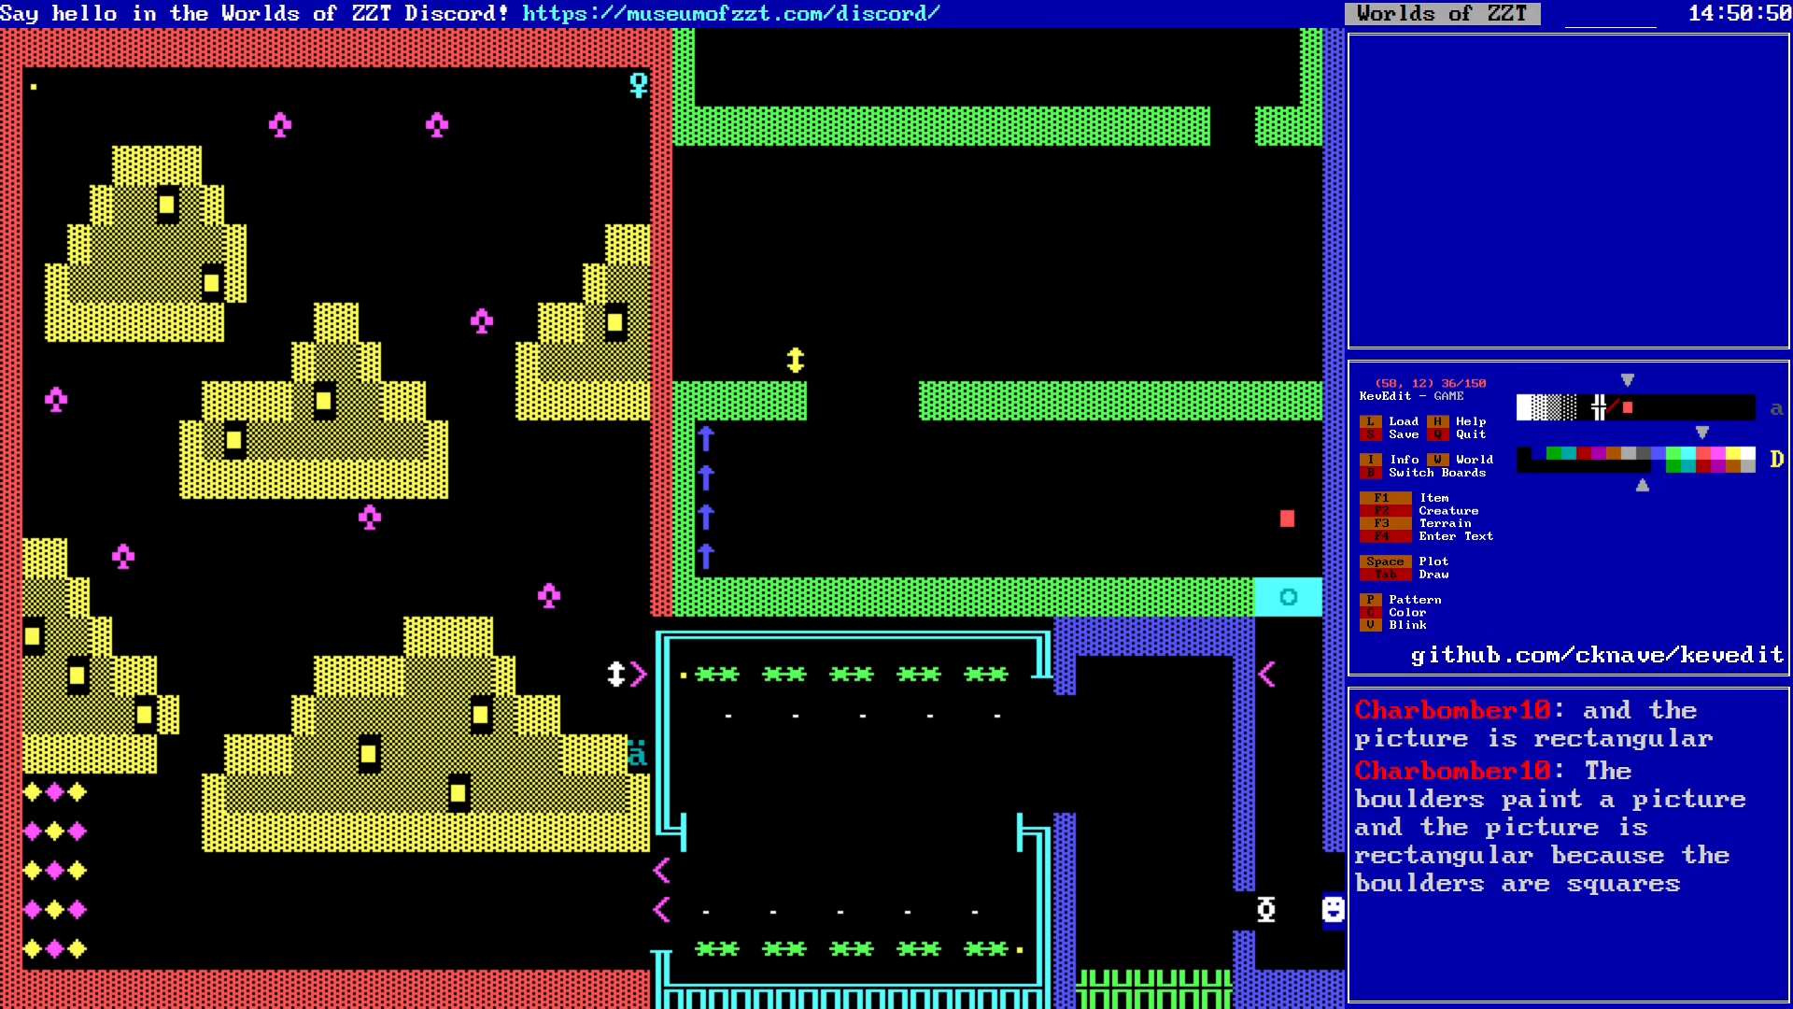
pyautogui.press('Left')
# Step: Place a 2-by-2 block of water at columns 42 and 43, rows 11 and 12, below the green wall
pyautogui.press('Left')
pyautogui.press('Left')
pyautogui.press('Left')
pyautogui.press('Left')
pyautogui.press('Left')
pyautogui.press('Left')
pyautogui.press('Left')
pyautogui.press('Left')
pyautogui.press('Left')
pyautogui.press('Left')
pyautogui.press('Up')
pyautogui.press('Up')
pyautogui.press('Right')
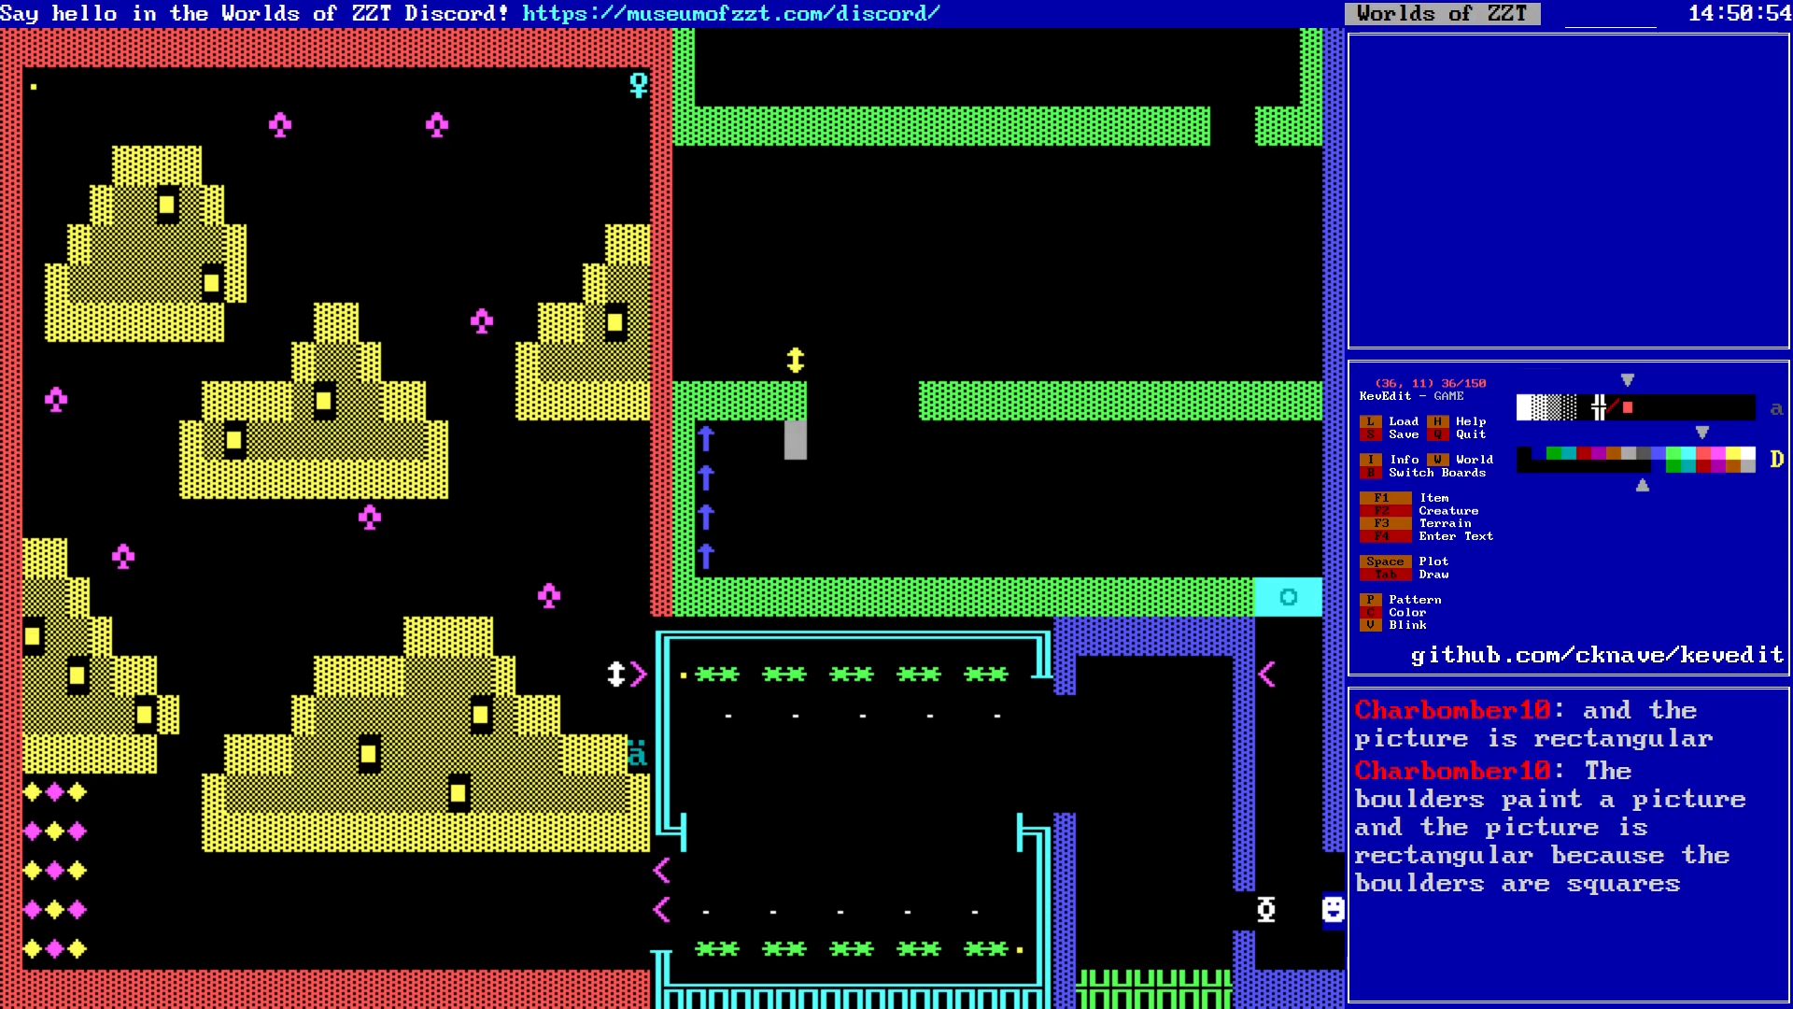
pyautogui.press('Right')
pyautogui.press('Right')
pyautogui.press('Right')
pyautogui.press('Right')
pyautogui.press('Right')
pyautogui.press('Right')
pyautogui.press('Right')
pyautogui.press('Left')
pyautogui.press('F3')
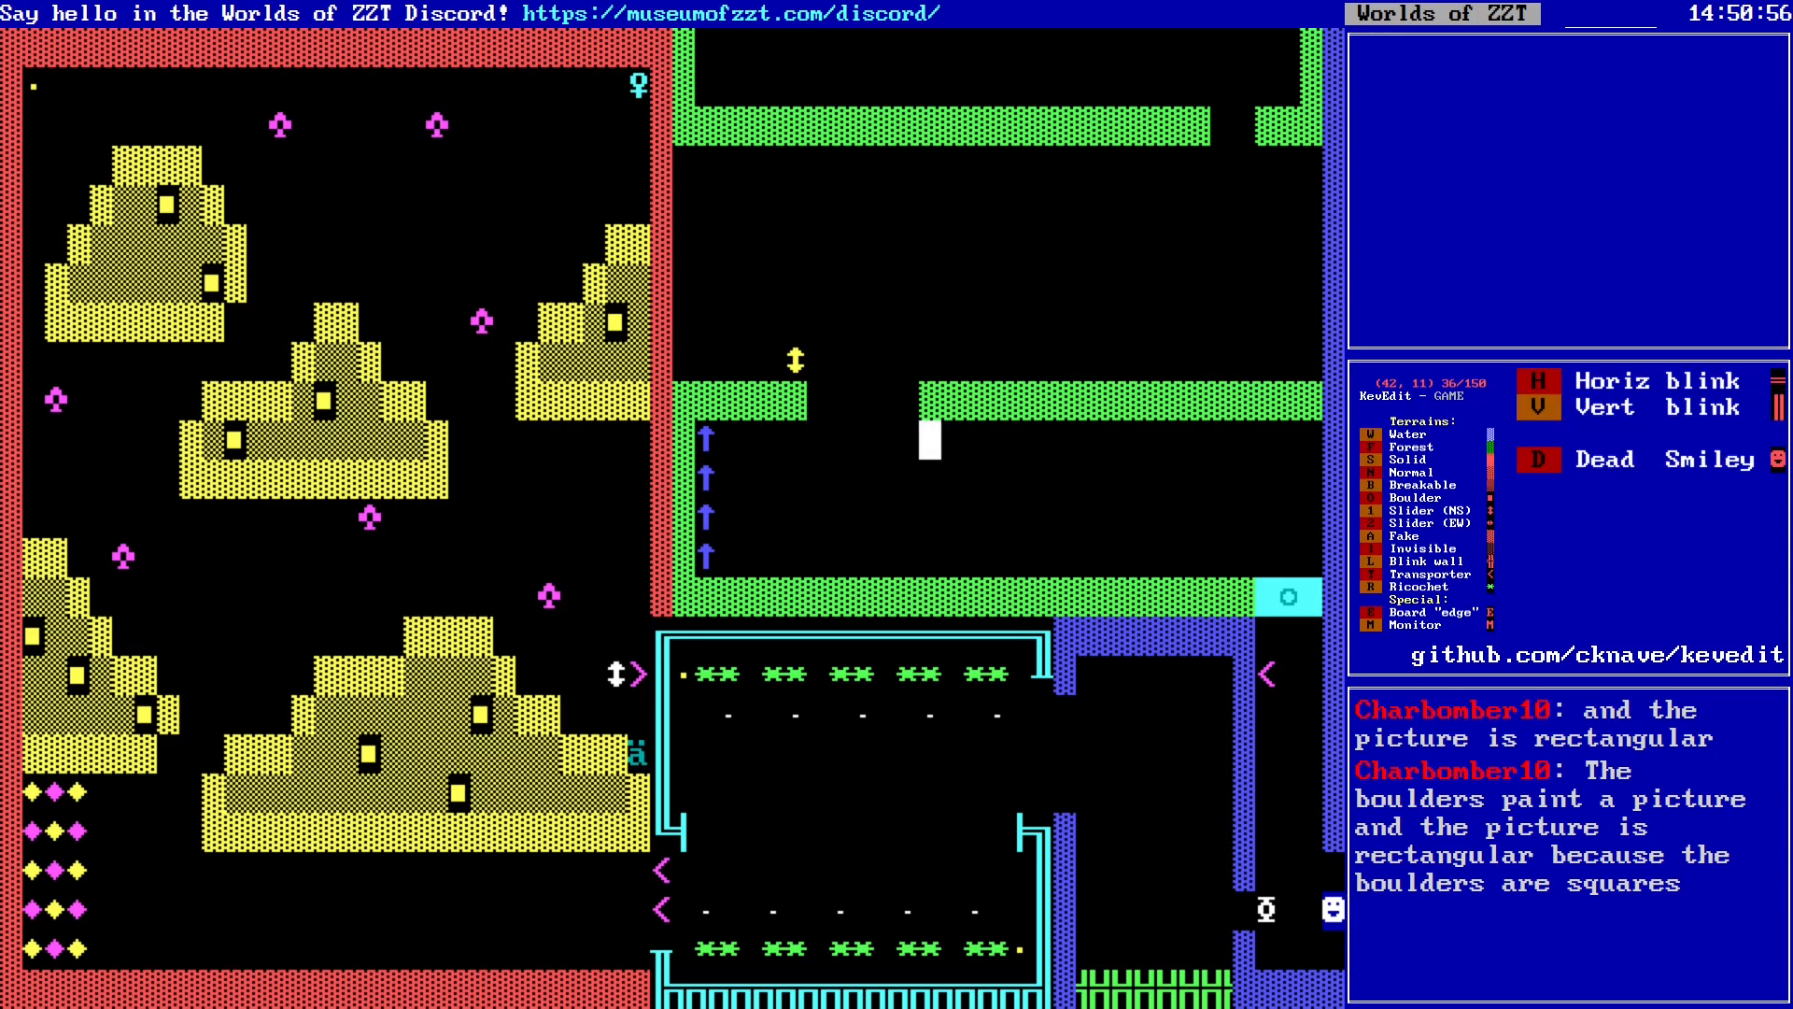
pyautogui.press('w')
pyautogui.press('Right')
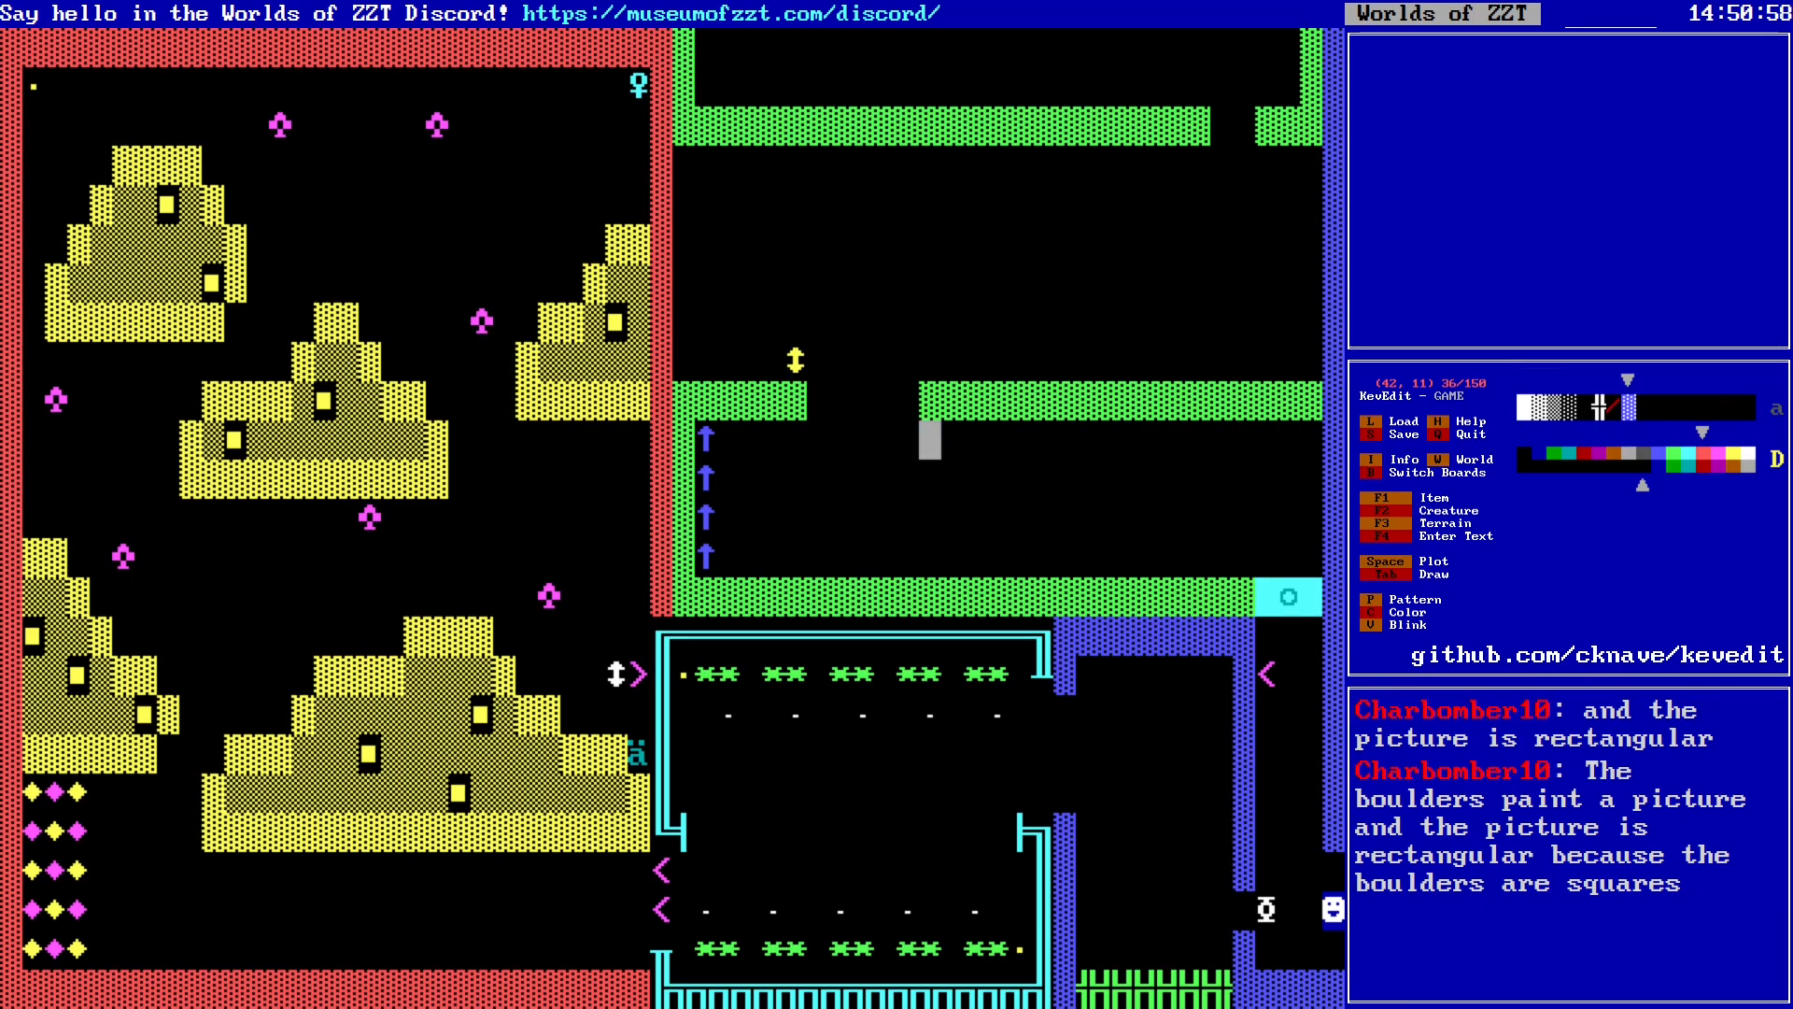
pyautogui.press('space')
pyautogui.press('Down')
pyautogui.press('space')
pyautogui.press('Left')
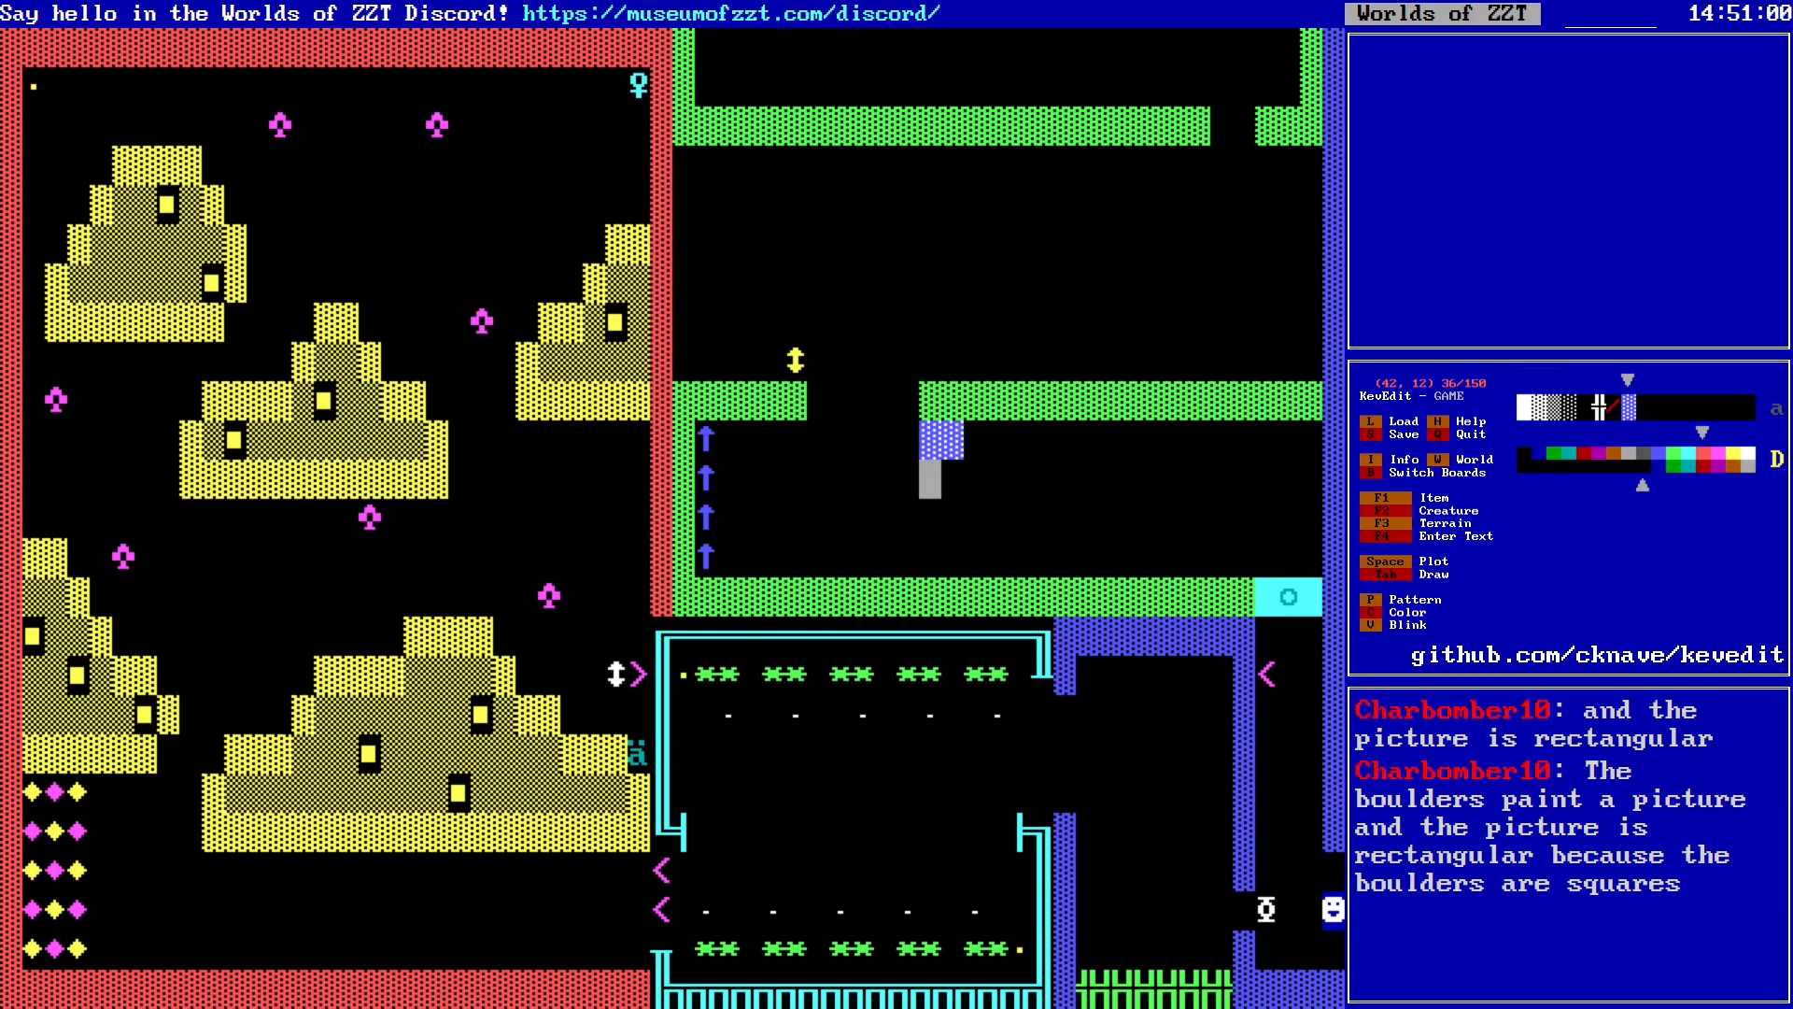
pyautogui.press('space')
# Step: Place a water block at columns 50 and 51, covering rows 12 through 14
pyautogui.press('Down')
pyautogui.press('Right')
pyautogui.press('Right')
pyautogui.press('Right')
pyautogui.press('Down')
pyautogui.press('Right')
pyautogui.press('Right')
pyautogui.press('Right')
pyautogui.press('Right')
pyautogui.press('Right')
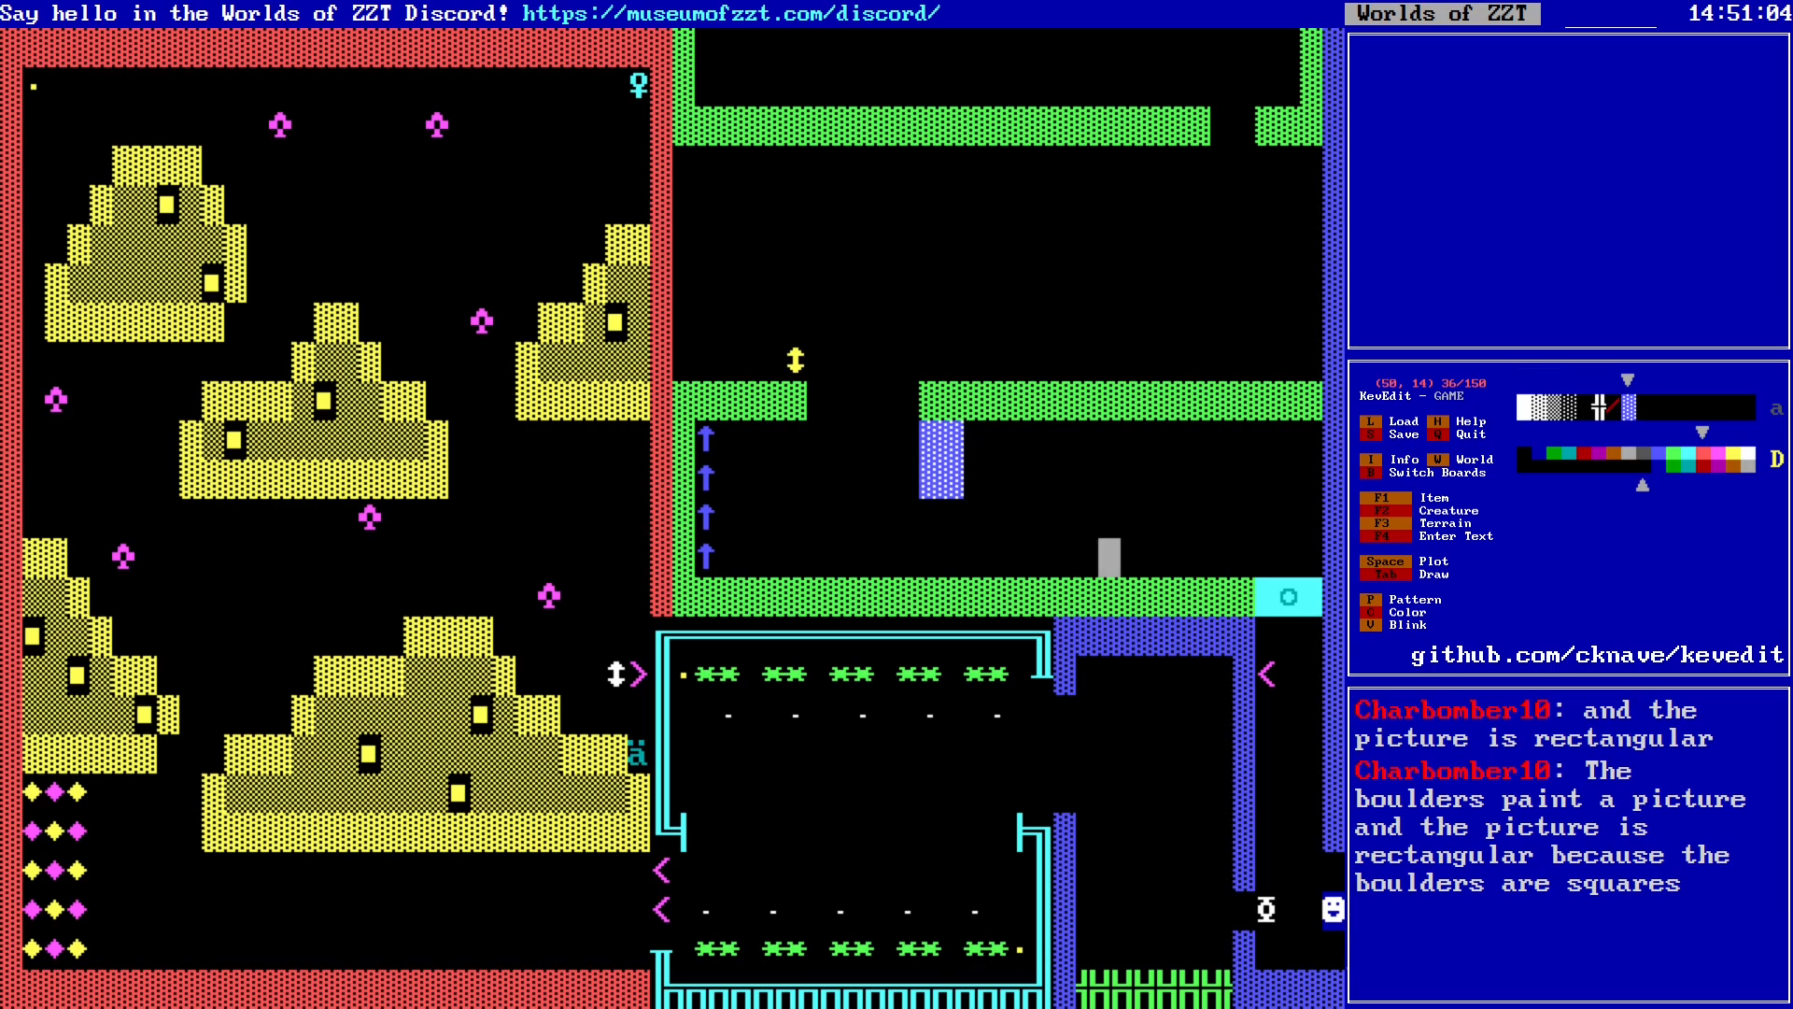
pyautogui.press('space')
pyautogui.press('Right')
pyautogui.press('space')
pyautogui.press('Up')
pyautogui.press('space')
pyautogui.press('Left')
pyautogui.press('space')
pyautogui.press('Up')
pyautogui.press('space')
pyautogui.press('Right')
pyautogui.press('space')
pyautogui.press('Down')
# Step: Clear the row 12 water tiles from the block at columns 50 and 51
pyautogui.press('Left')
pyautogui.press('Left')
pyautogui.press('Left')
pyautogui.press('Left')
pyautogui.press('Left')
pyautogui.press('Left')
pyautogui.press('Left')
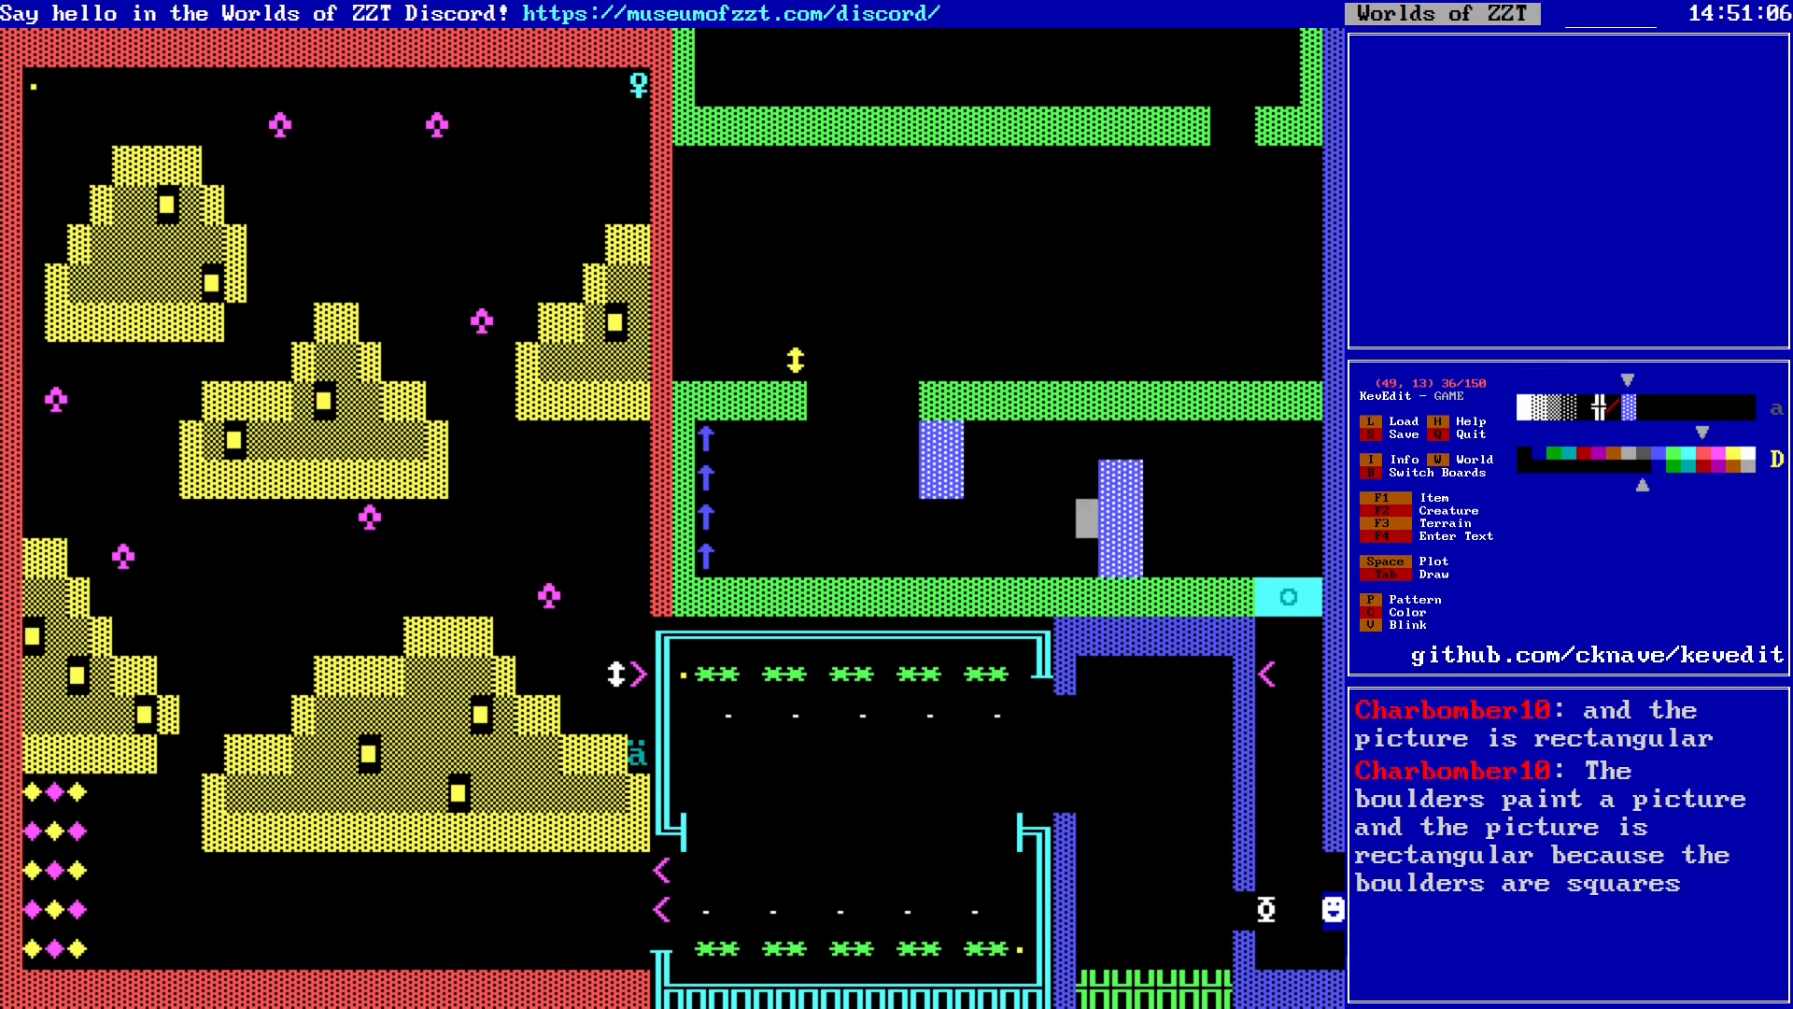
pyautogui.press('Right')
pyautogui.press('Right')
pyautogui.press('Right')
pyautogui.press('Right')
pyautogui.press('Up')
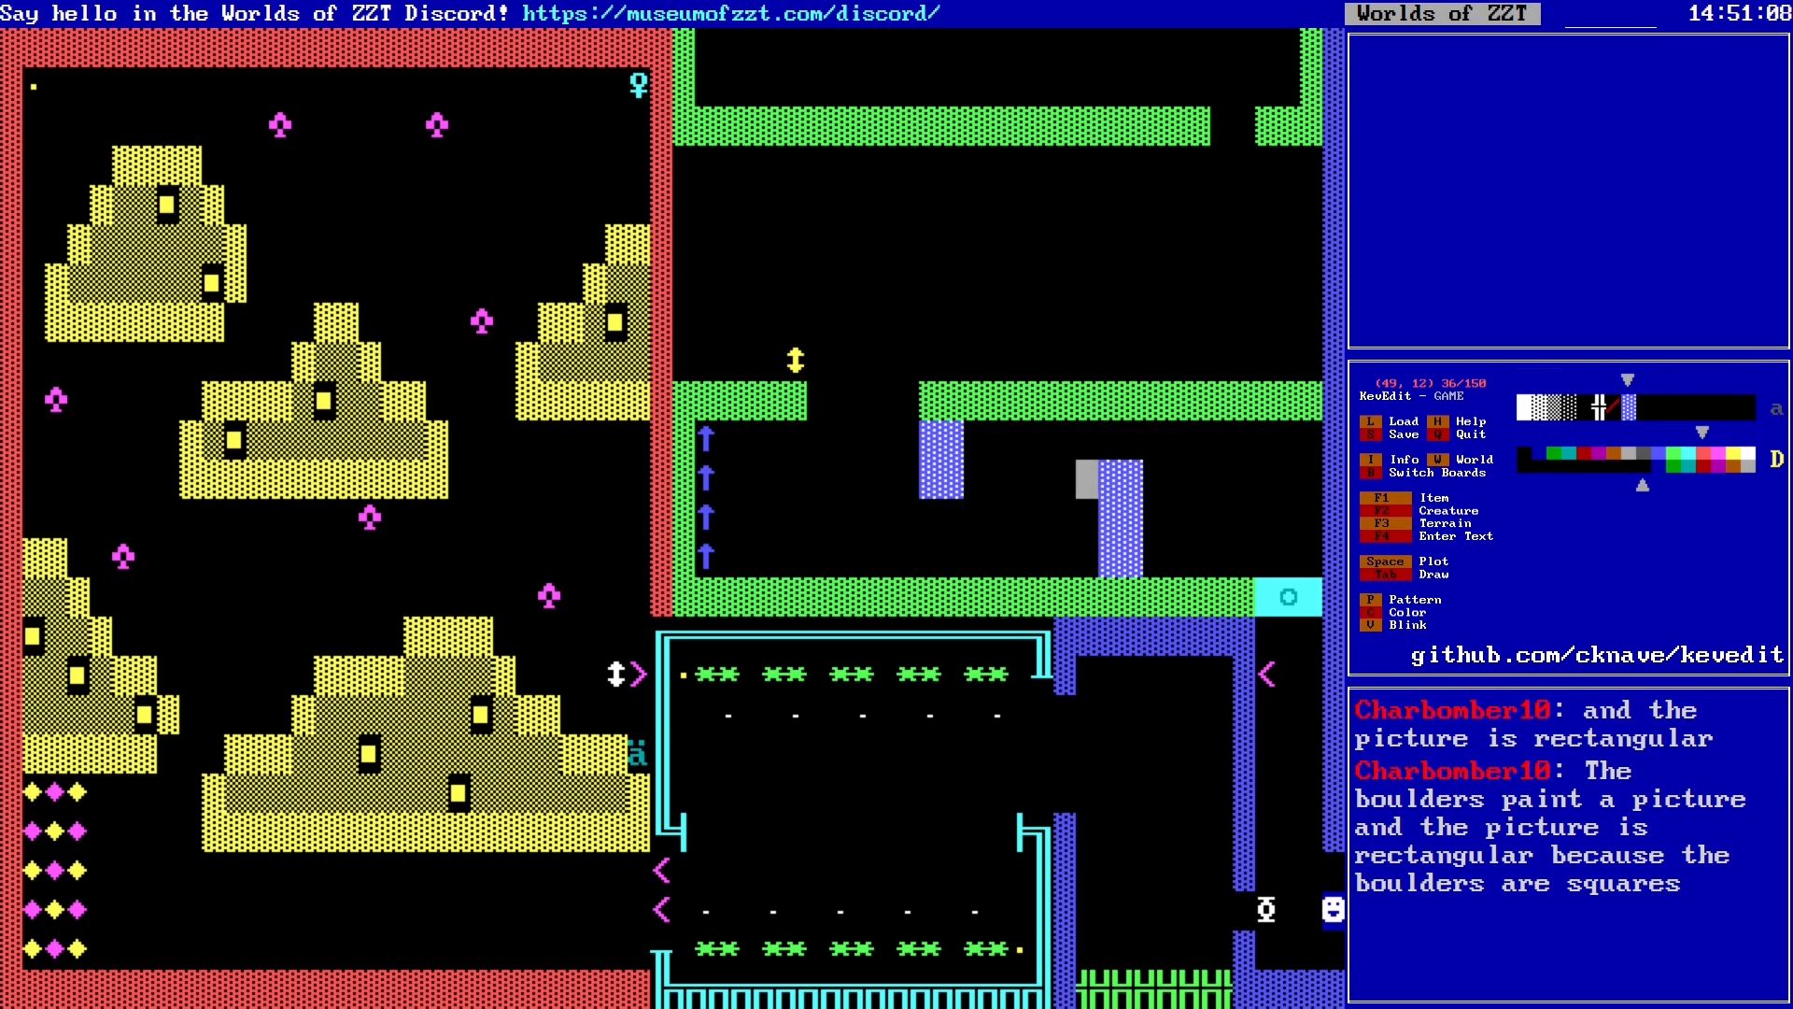
pyautogui.press('Right')
pyautogui.press('Down')
pyautogui.press('Down')
# Step: Examine the row 14 lane on both sides of the water block at columns 50 and 51
pyautogui.press('Left')
pyautogui.press('Left')
pyautogui.press('Left')
pyautogui.press('Left')
pyautogui.press('Left')
pyautogui.press('Left')
pyautogui.press('Left')
pyautogui.press('Left')
pyautogui.press('Left')
pyautogui.press('Left')
pyautogui.press('Left')
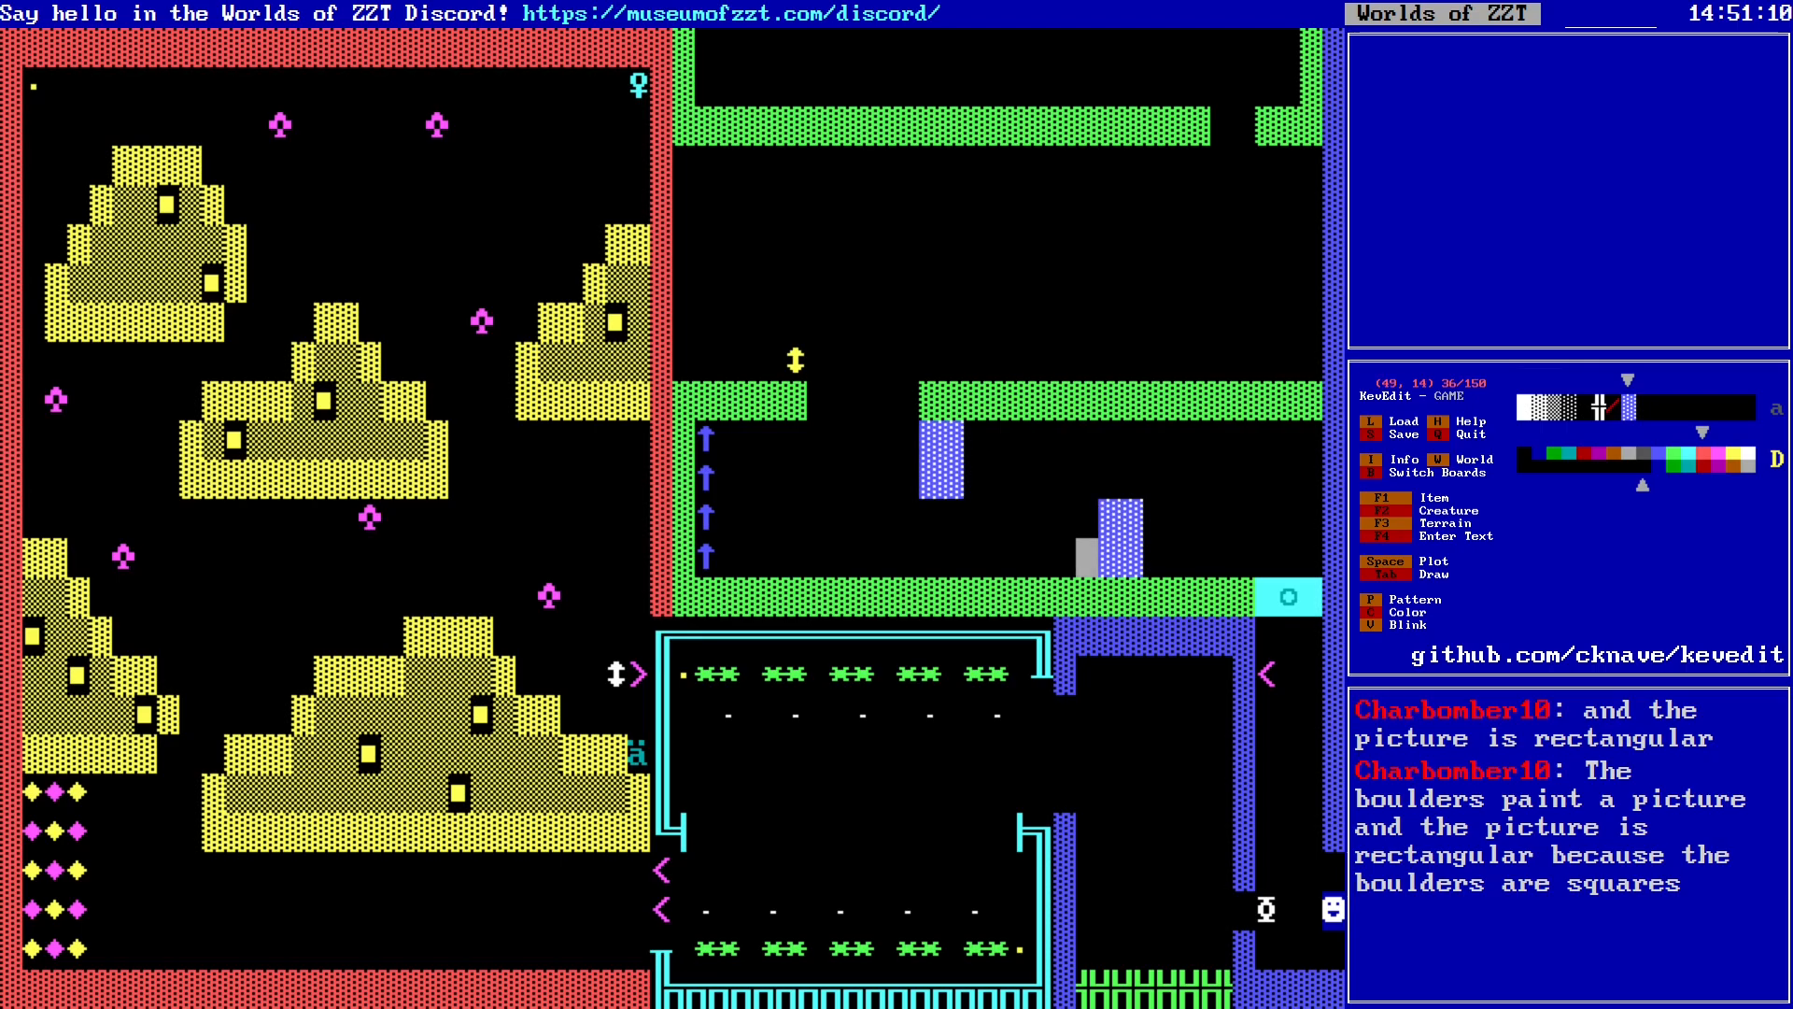
pyautogui.press('Right')
pyautogui.press('Right')
pyautogui.press('Right')
pyautogui.press('Right')
pyautogui.press('Right')
pyautogui.press('Right')
pyautogui.press('Right')
pyautogui.press('Right')
pyautogui.press('Right')
pyautogui.press('Right')
pyautogui.press('Right')
pyautogui.press('Right')
pyautogui.press('Right')
pyautogui.press('Right')
pyautogui.press('Right')
pyautogui.press('Right')
pyautogui.press('Right')
pyautogui.press('Right')
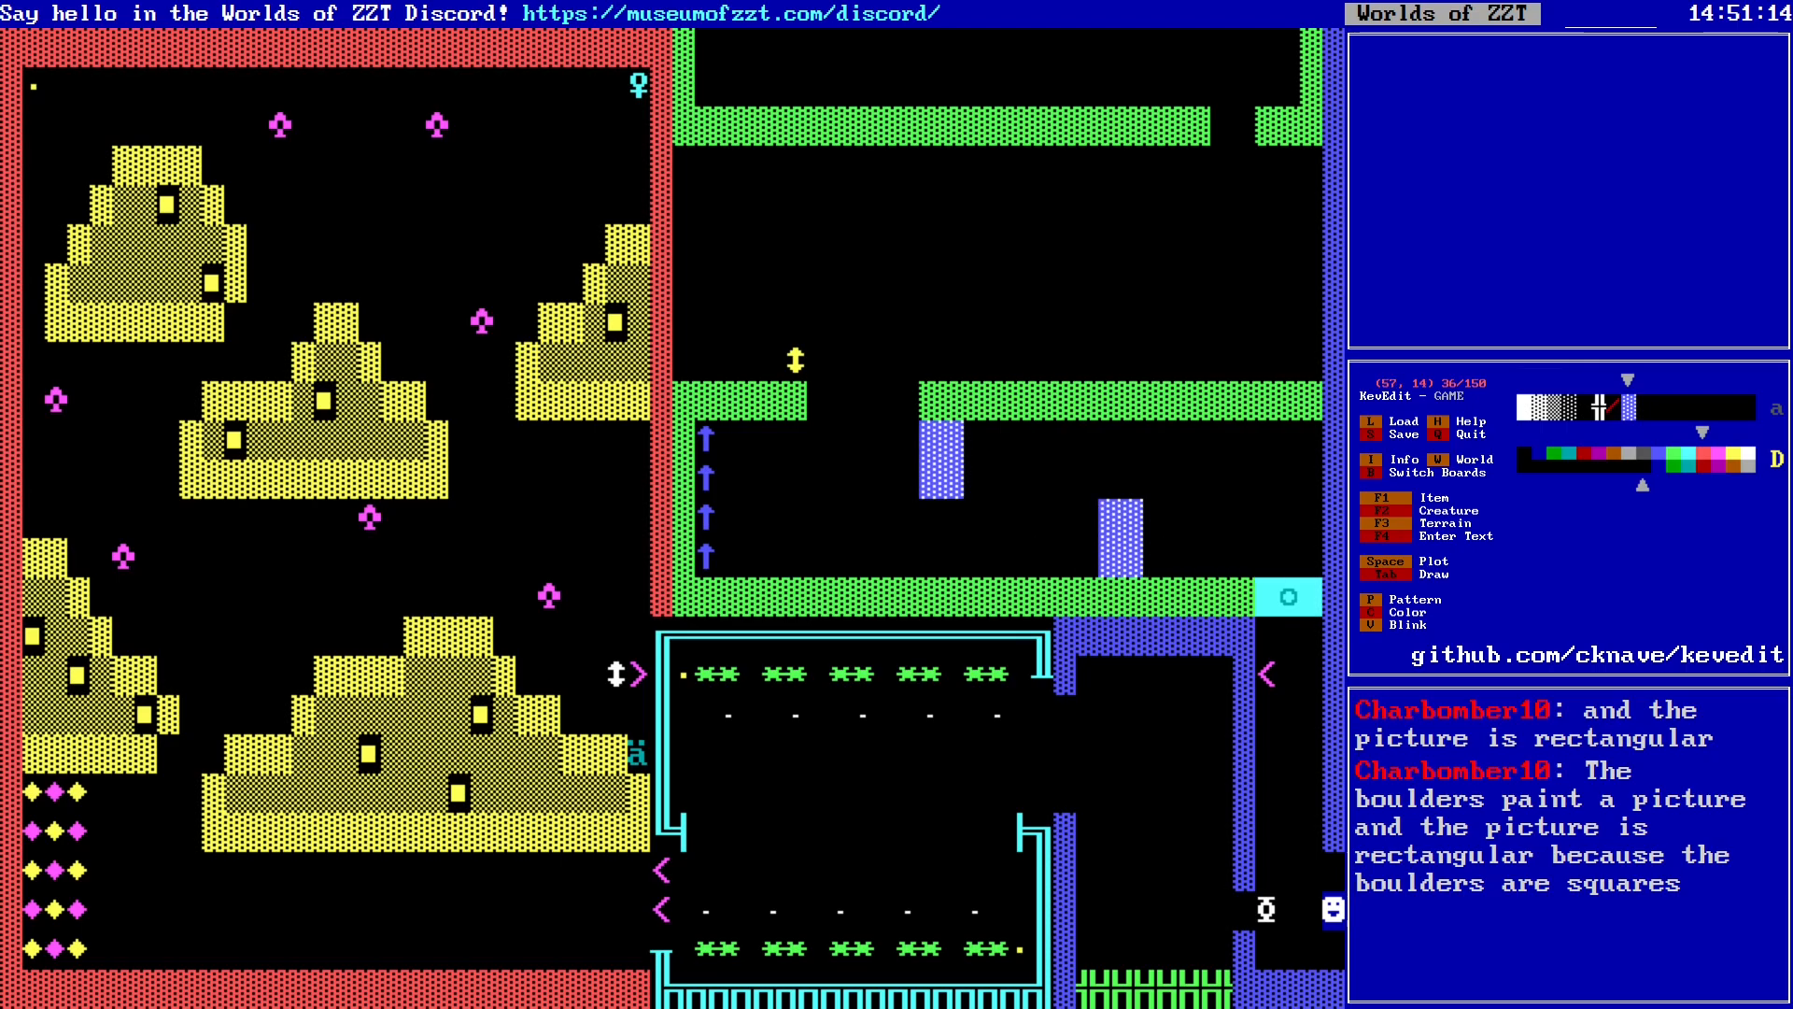
# Step: Fill columns 33 through 36, rows 11 through 14, with water beside the column of blue arrows
pyautogui.press('Left')
pyautogui.press('Left')
pyautogui.press('Left')
pyautogui.press('Left')
pyautogui.press('Left')
pyautogui.press('Left')
pyautogui.press('Left')
pyautogui.press('Left')
pyautogui.press('Left')
pyautogui.press('Left')
pyautogui.press('Left')
pyautogui.press('Left')
pyautogui.press('Left')
pyautogui.press('Left')
pyautogui.press('Left')
pyautogui.press('Left')
pyautogui.press('Left')
pyautogui.press('Left')
pyautogui.press('Left')
pyautogui.press('Up')
pyautogui.press('Left')
pyautogui.press('Left')
pyautogui.press('Left')
pyautogui.press('Left')
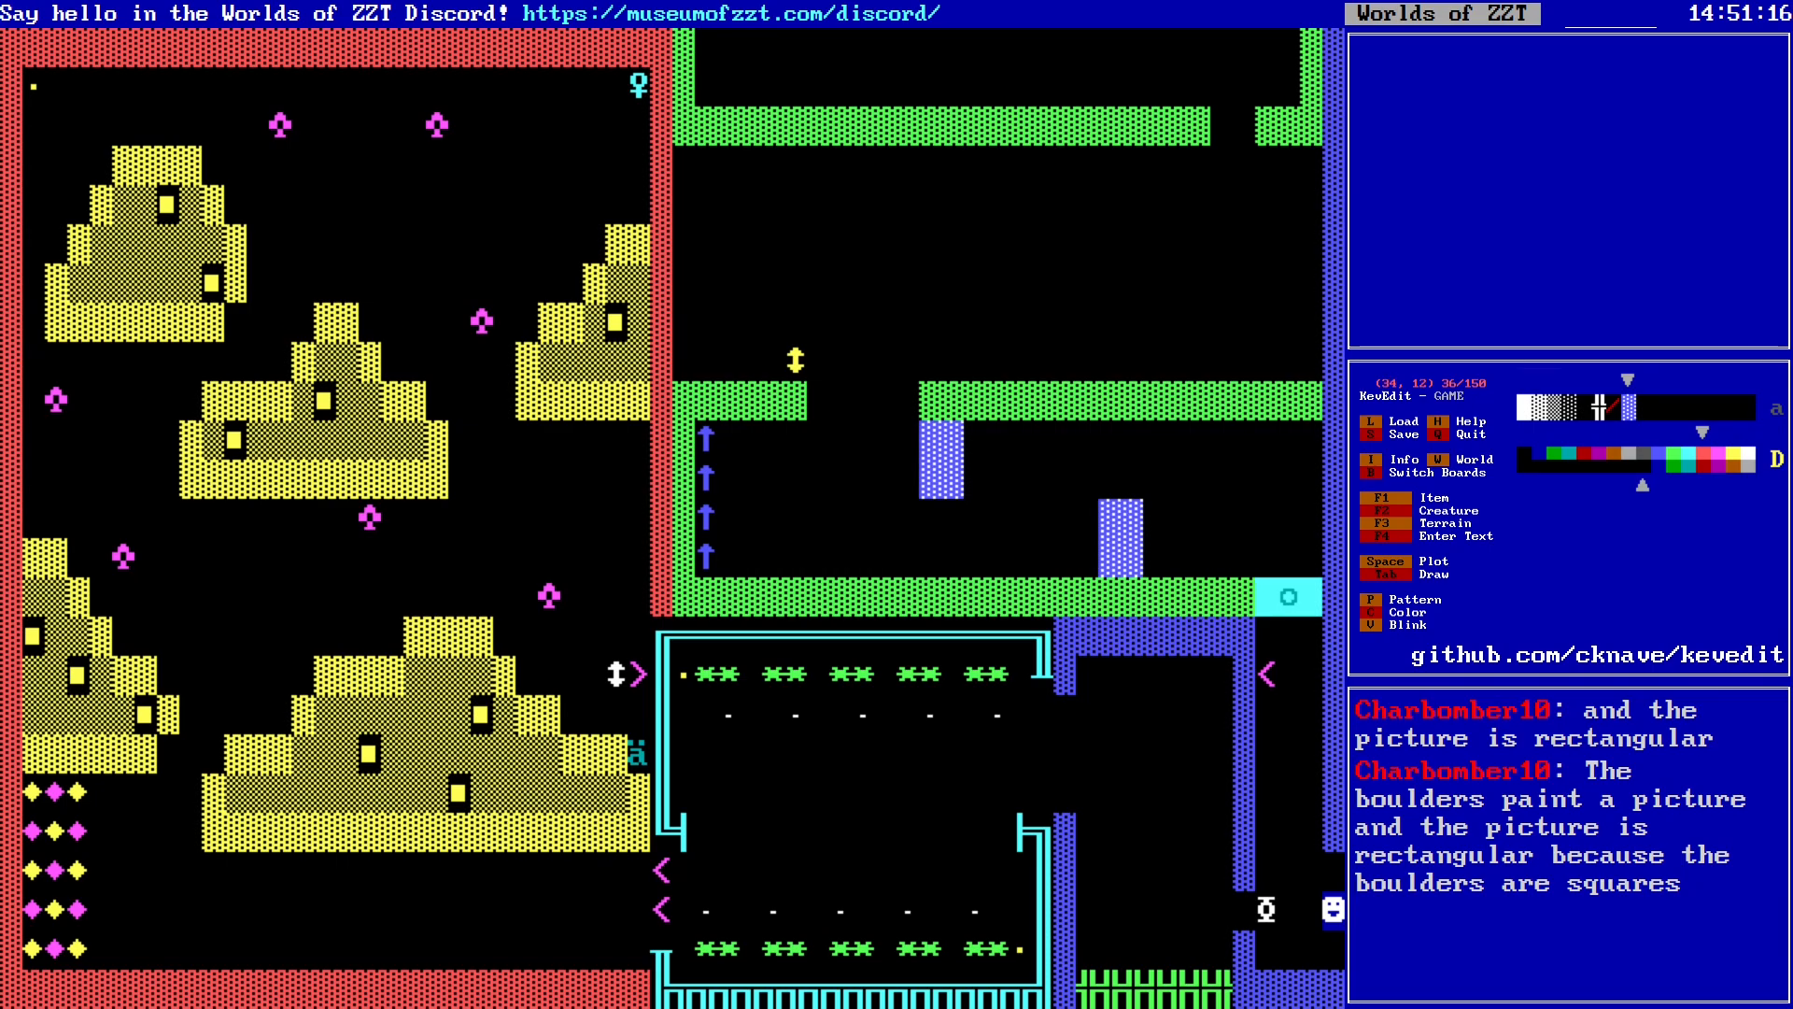
pyautogui.press('Tab')
pyautogui.press('Left')
pyautogui.press('Right')
pyautogui.press('Right')
pyautogui.press('Right')
pyautogui.press('Down')
pyautogui.press('Down')
pyautogui.press('Down')
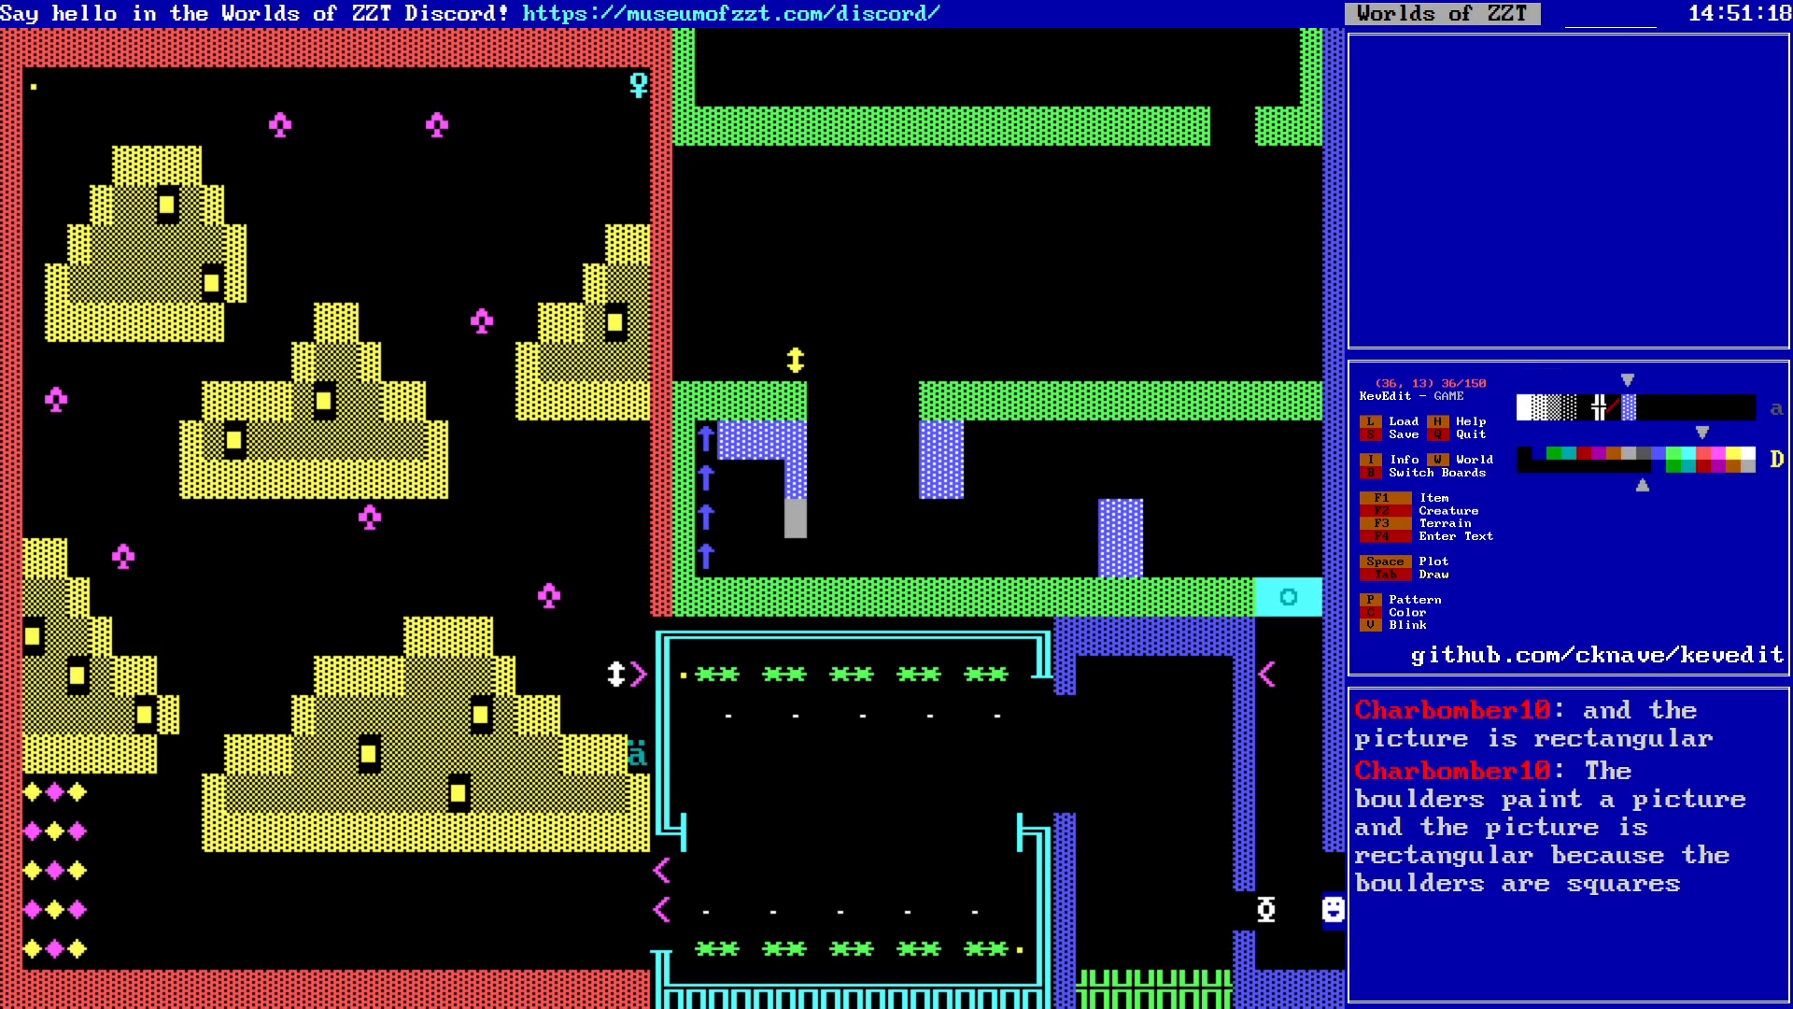
pyautogui.press('Left')
pyautogui.press('f')
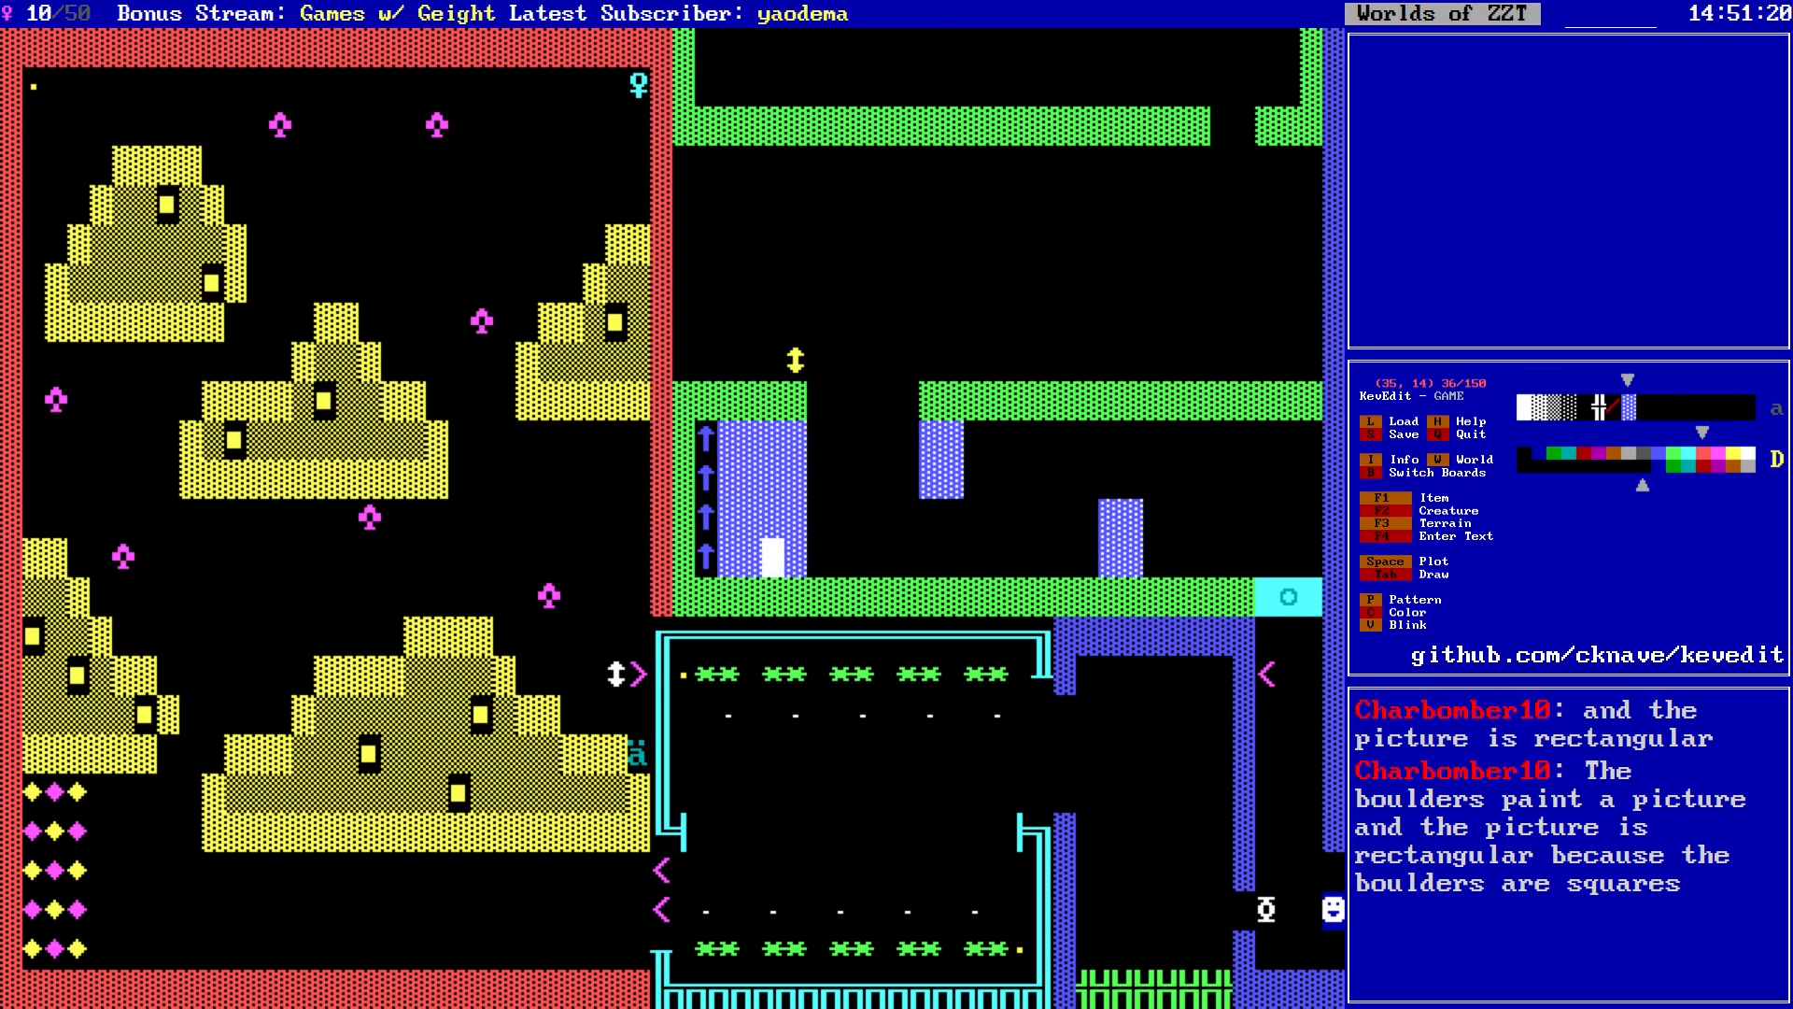
# Step: Examine the lane from the large water area eastward to the row 11 corner at column 59
pyautogui.press('Right')
pyautogui.press('Right')
pyautogui.press('Right')
pyautogui.press('Right')
pyautogui.press('Right')
pyautogui.press('Right')
pyautogui.press('Right')
pyautogui.press('Right')
pyautogui.press('Right')
pyautogui.press('Right')
pyautogui.press('Right')
pyautogui.press('Right')
pyautogui.press('Right')
pyautogui.press('Right')
pyautogui.press('Right')
pyautogui.press('Right')
pyautogui.press('Right')
pyautogui.press('Right')
pyautogui.press('Right')
pyautogui.press('Right')
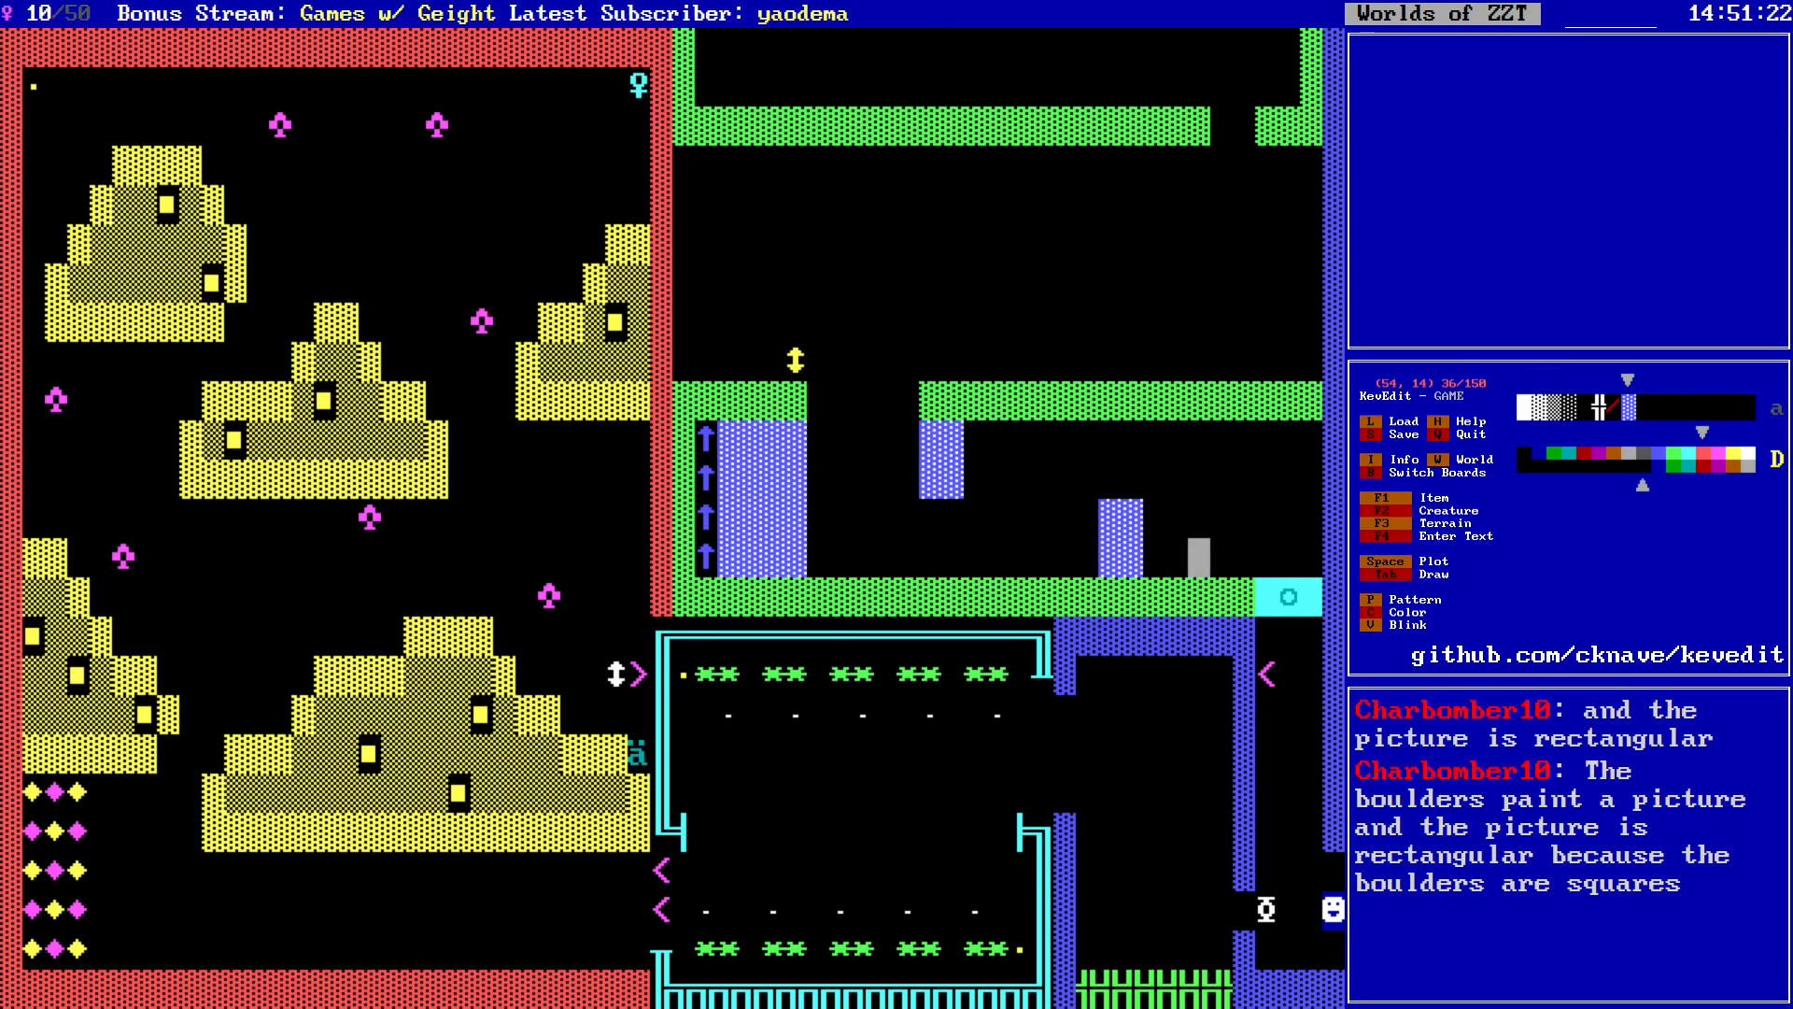
pyautogui.press('Up')
pyautogui.press('Up')
pyautogui.press('Up')
pyautogui.press('Right')
pyautogui.press('Right')
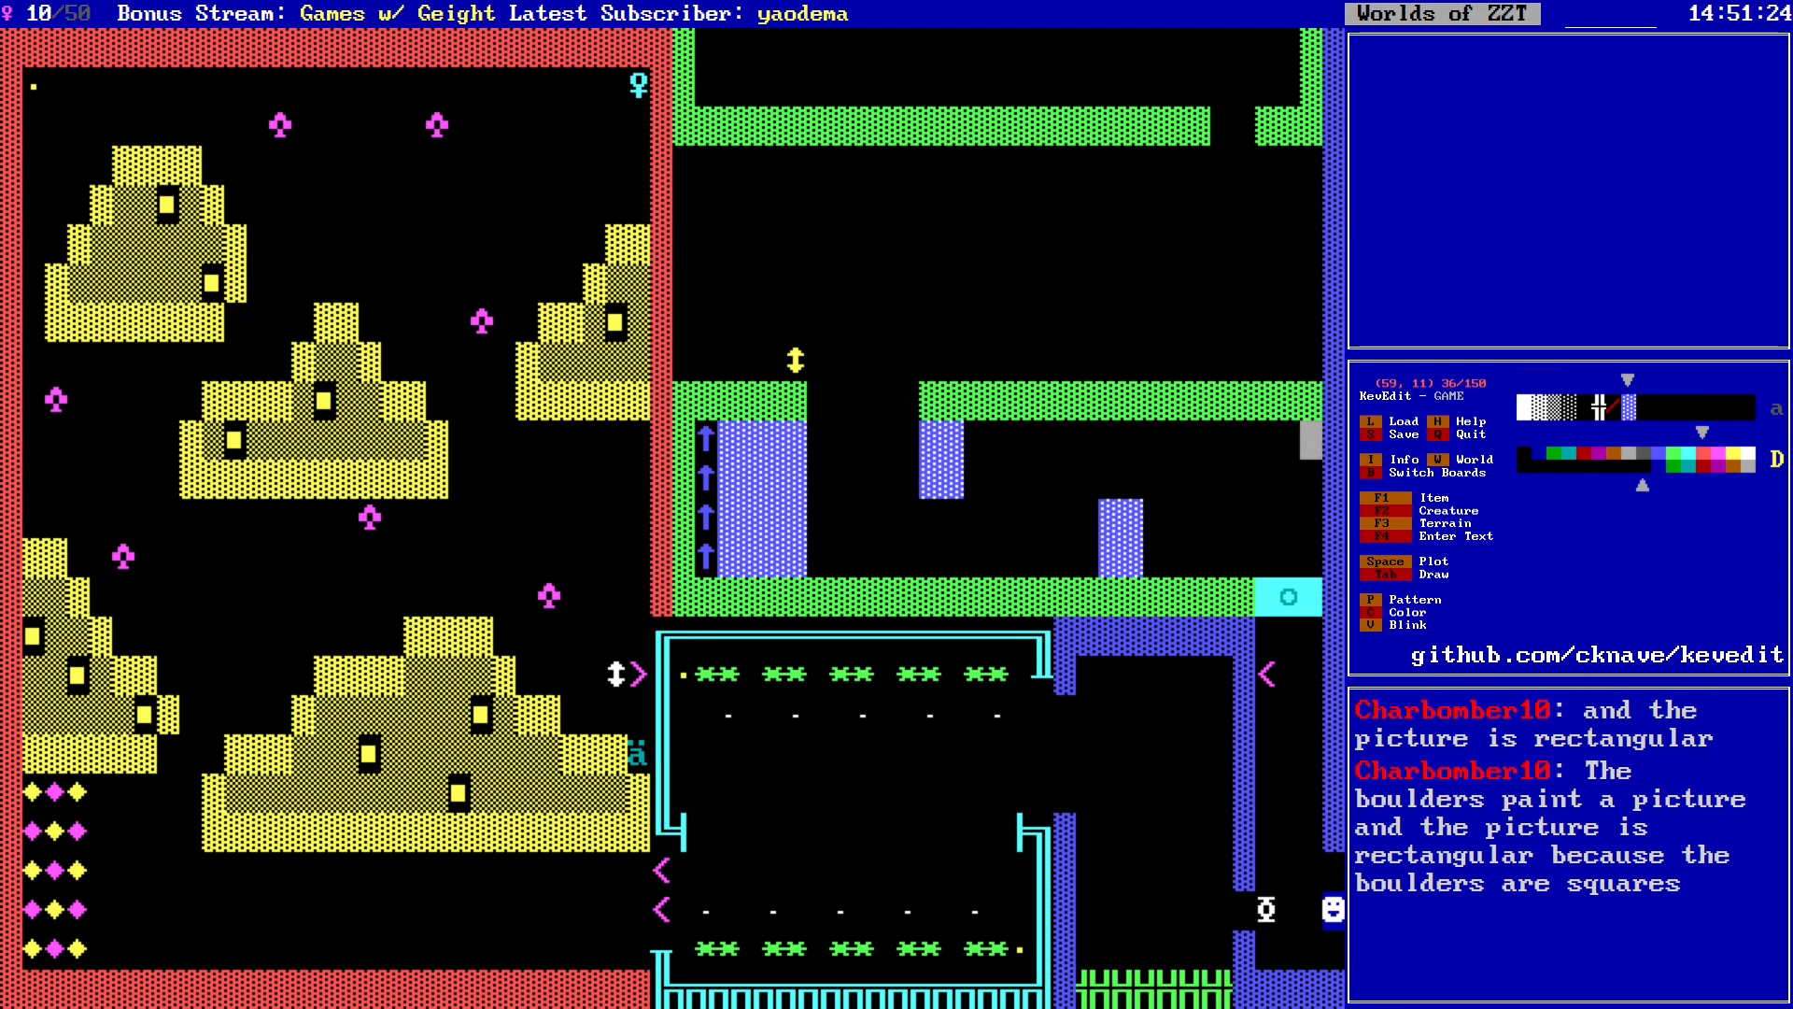
# Step: Fill columns 55 and 56, rows 13 and 14, with water near the lane's east end
pyautogui.press('Down')
pyautogui.press('Down')
pyautogui.press('Left')
pyautogui.press('Left')
pyautogui.press('Left')
pyautogui.press('Left')
pyautogui.press('Right')
pyautogui.press('Up')
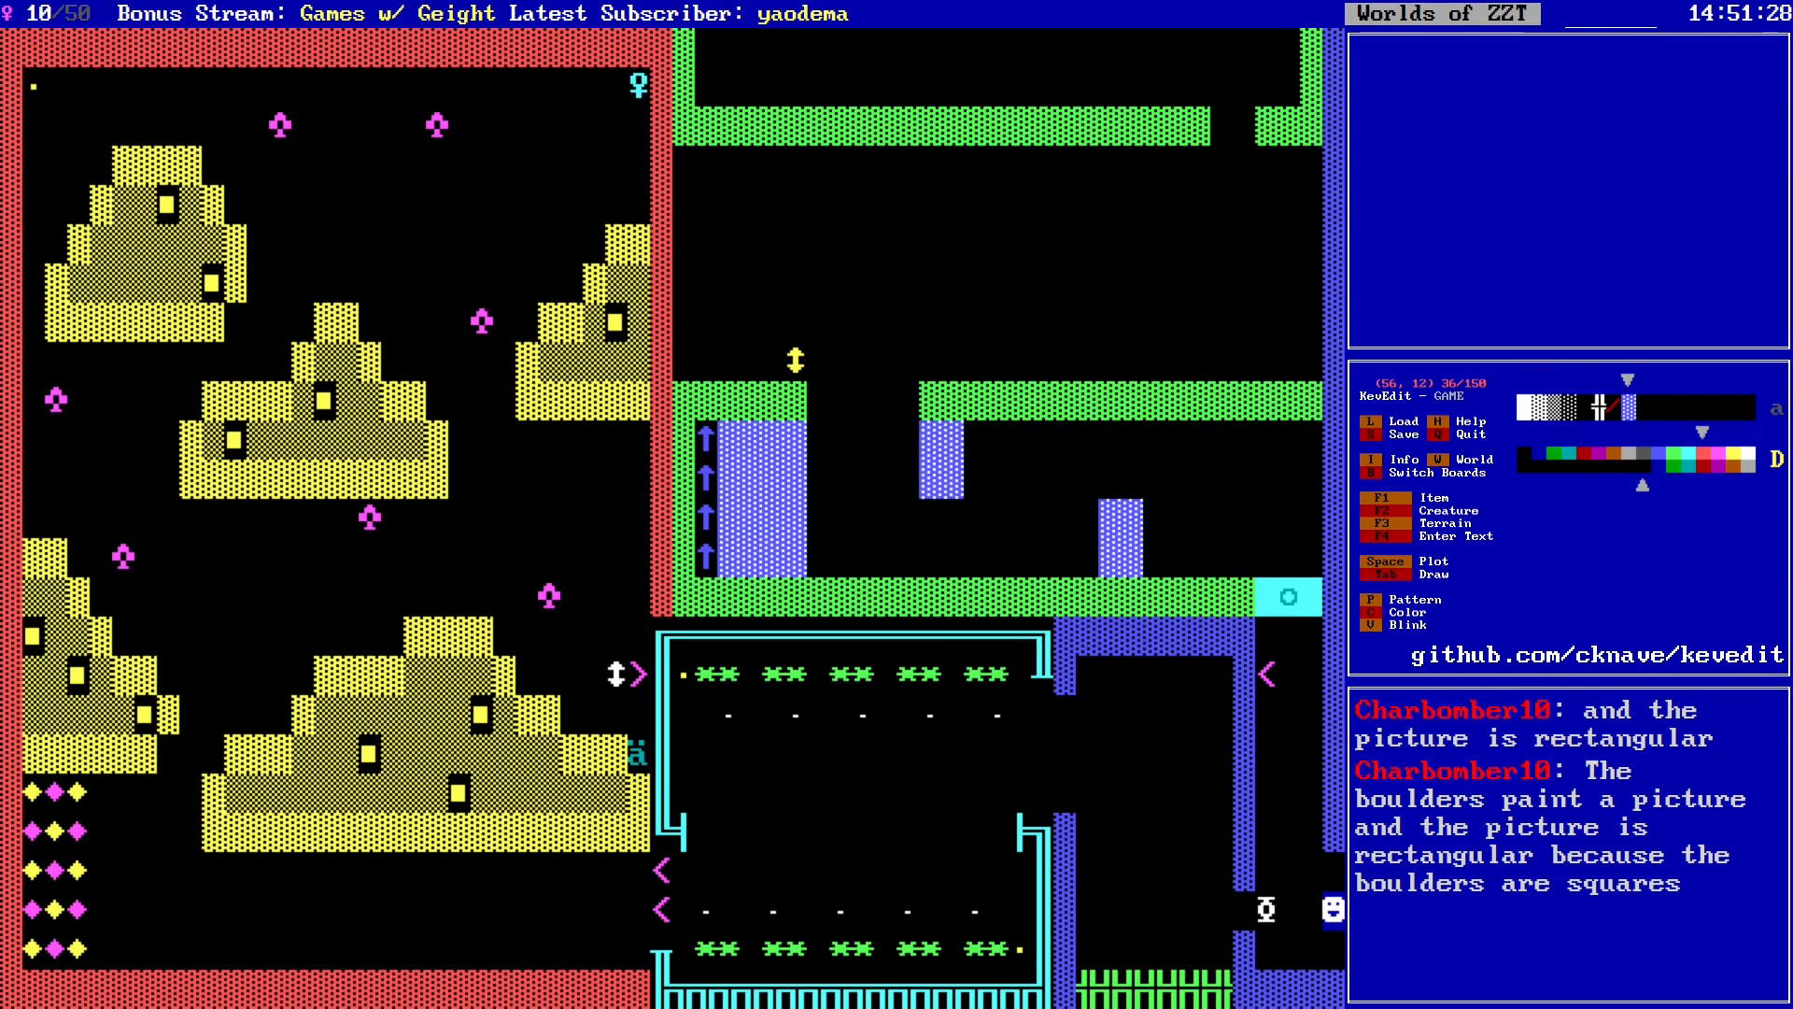
pyautogui.press('Down')
pyautogui.hotkey('shift', 'Left')
pyautogui.hotkey('shift', 'Down')
pyautogui.hotkey('shift', 'Right')
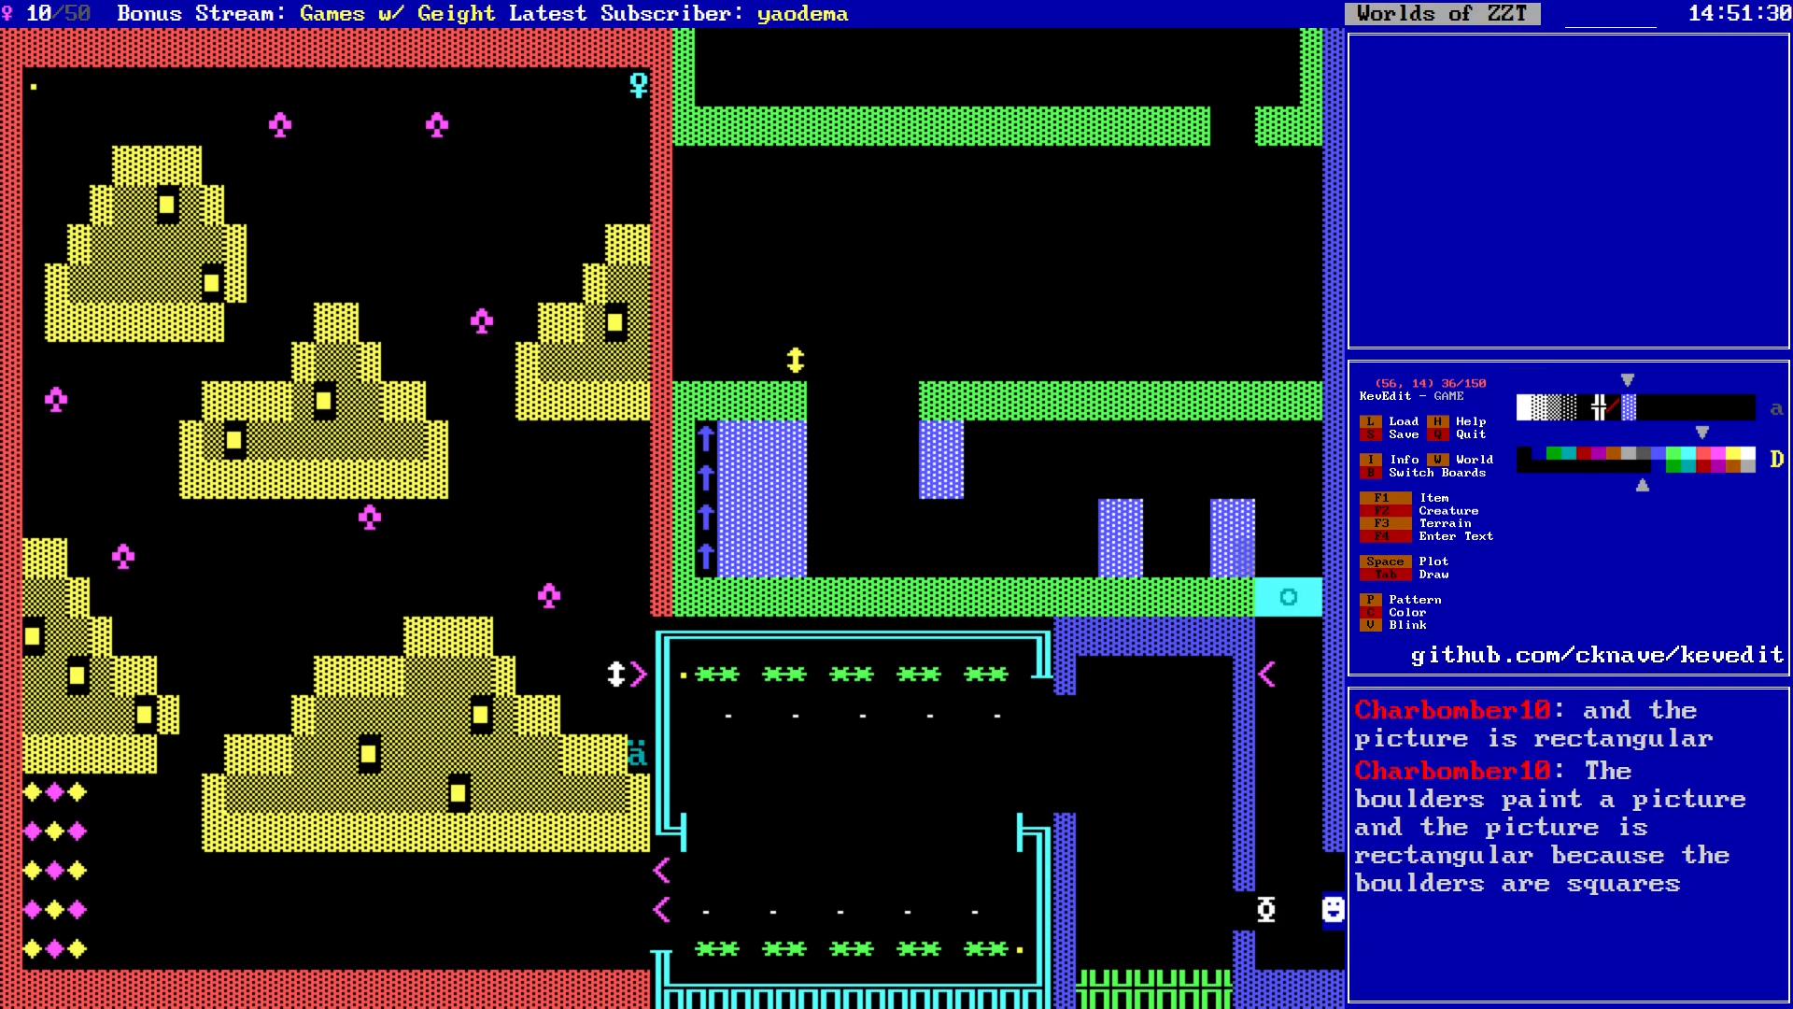
# Step: Replace the water in rows 13 and 14 with a block at columns 55 and 56, rows 11 and 12
pyautogui.press('Left')
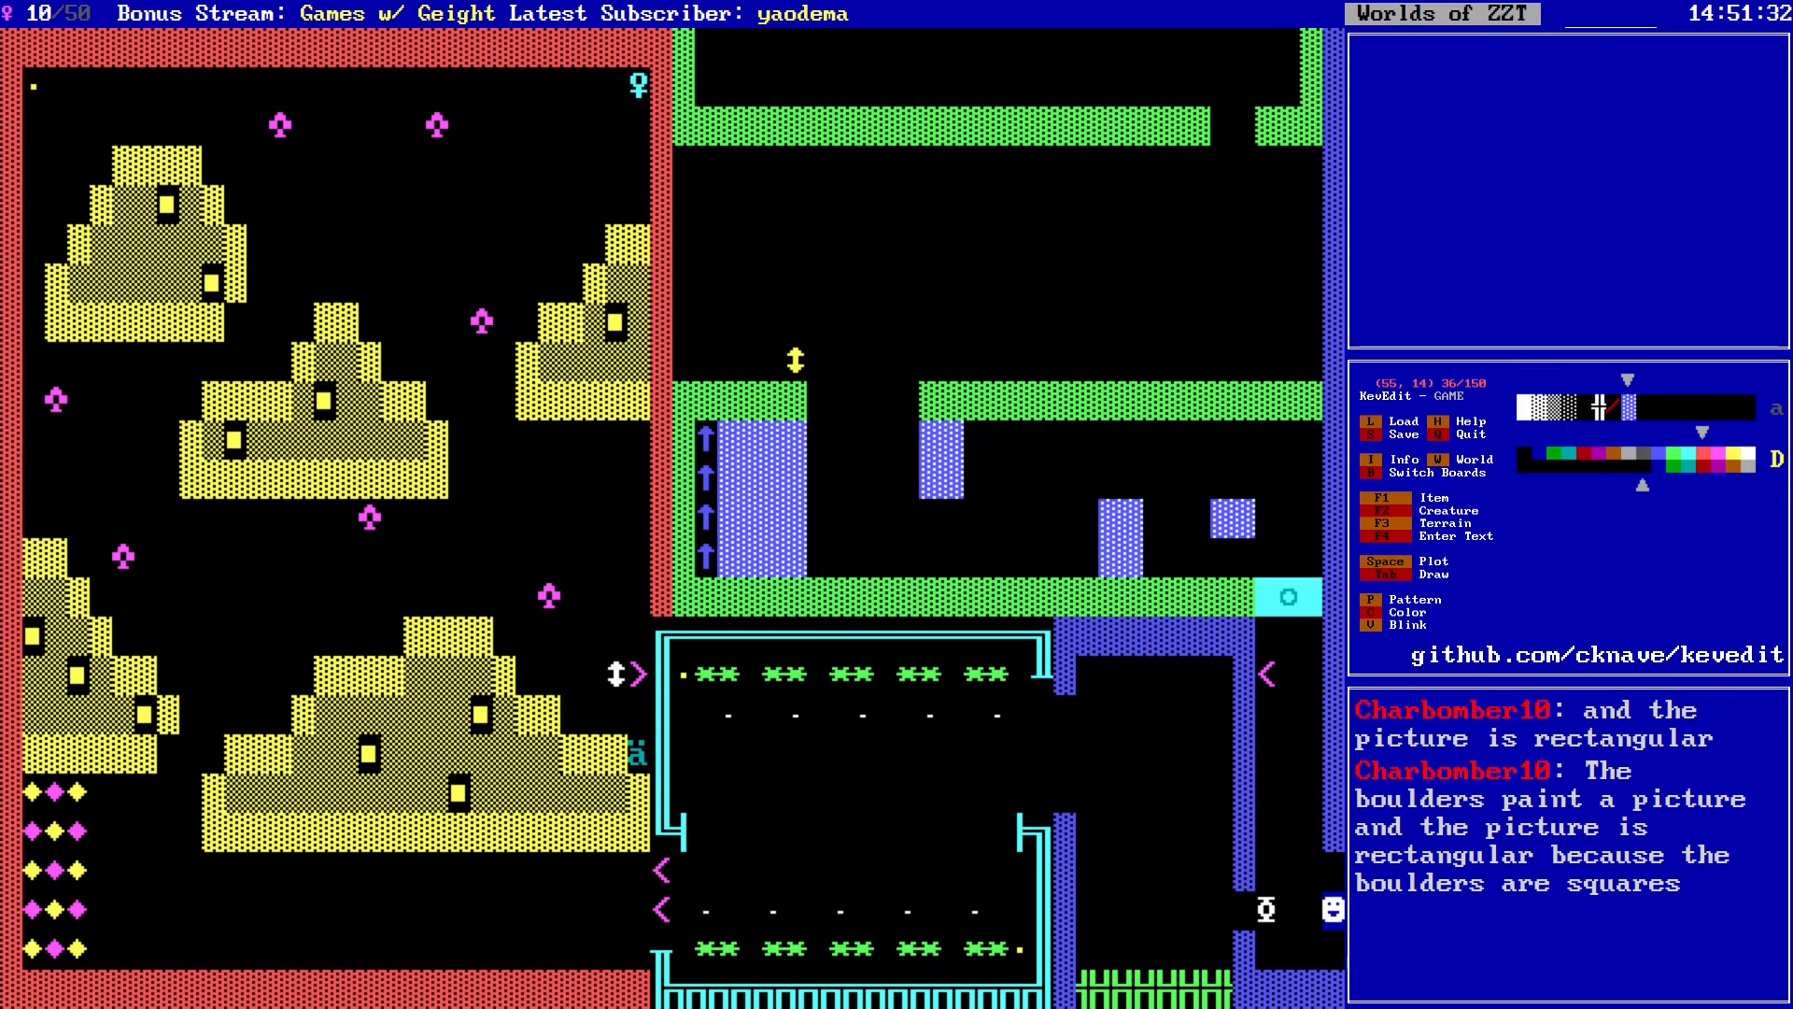
pyautogui.press('Right')
pyautogui.press('space')
pyautogui.press('Up')
pyautogui.hotkey('shift', 'Left')
pyautogui.hotkey('shift', 'Up')
pyautogui.hotkey('shift', 'Right')
pyautogui.press('Down')
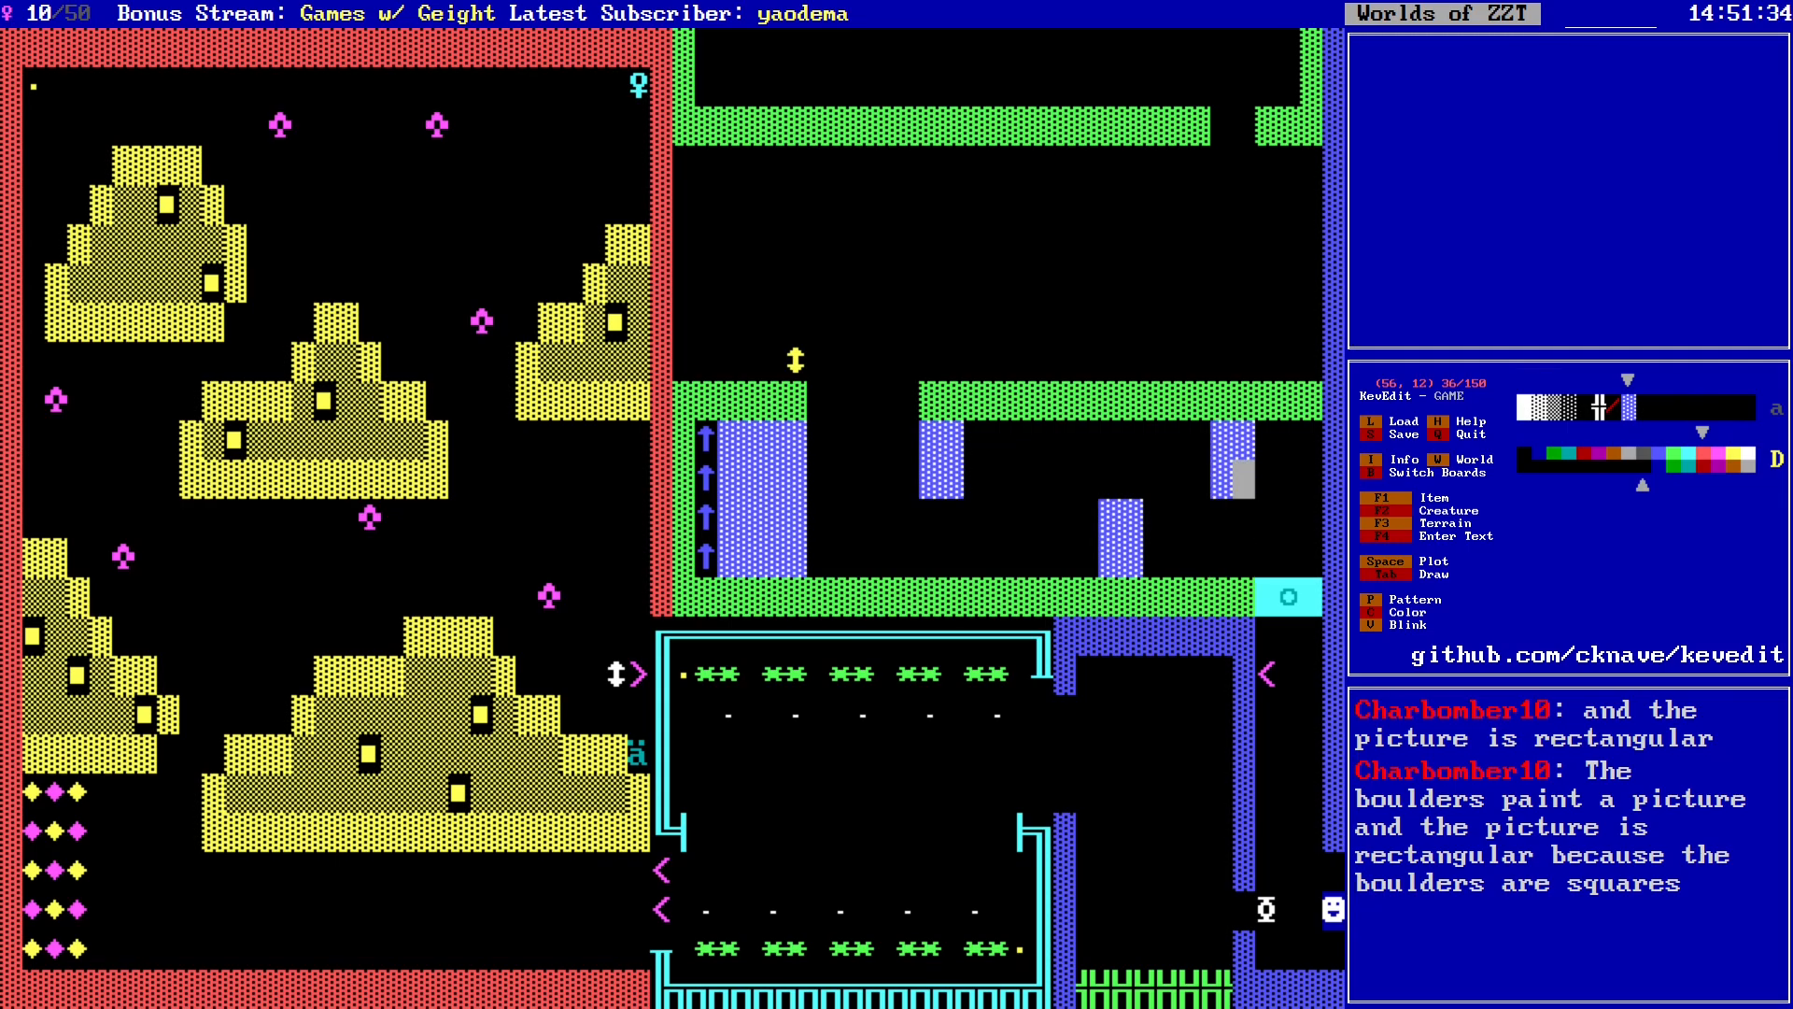
# Step: Copy the three-tile cyan door section at columns 57 through 59 from row 15 to row 10
pyautogui.press('Right')
pyautogui.press('Right')
pyautogui.press('Down')
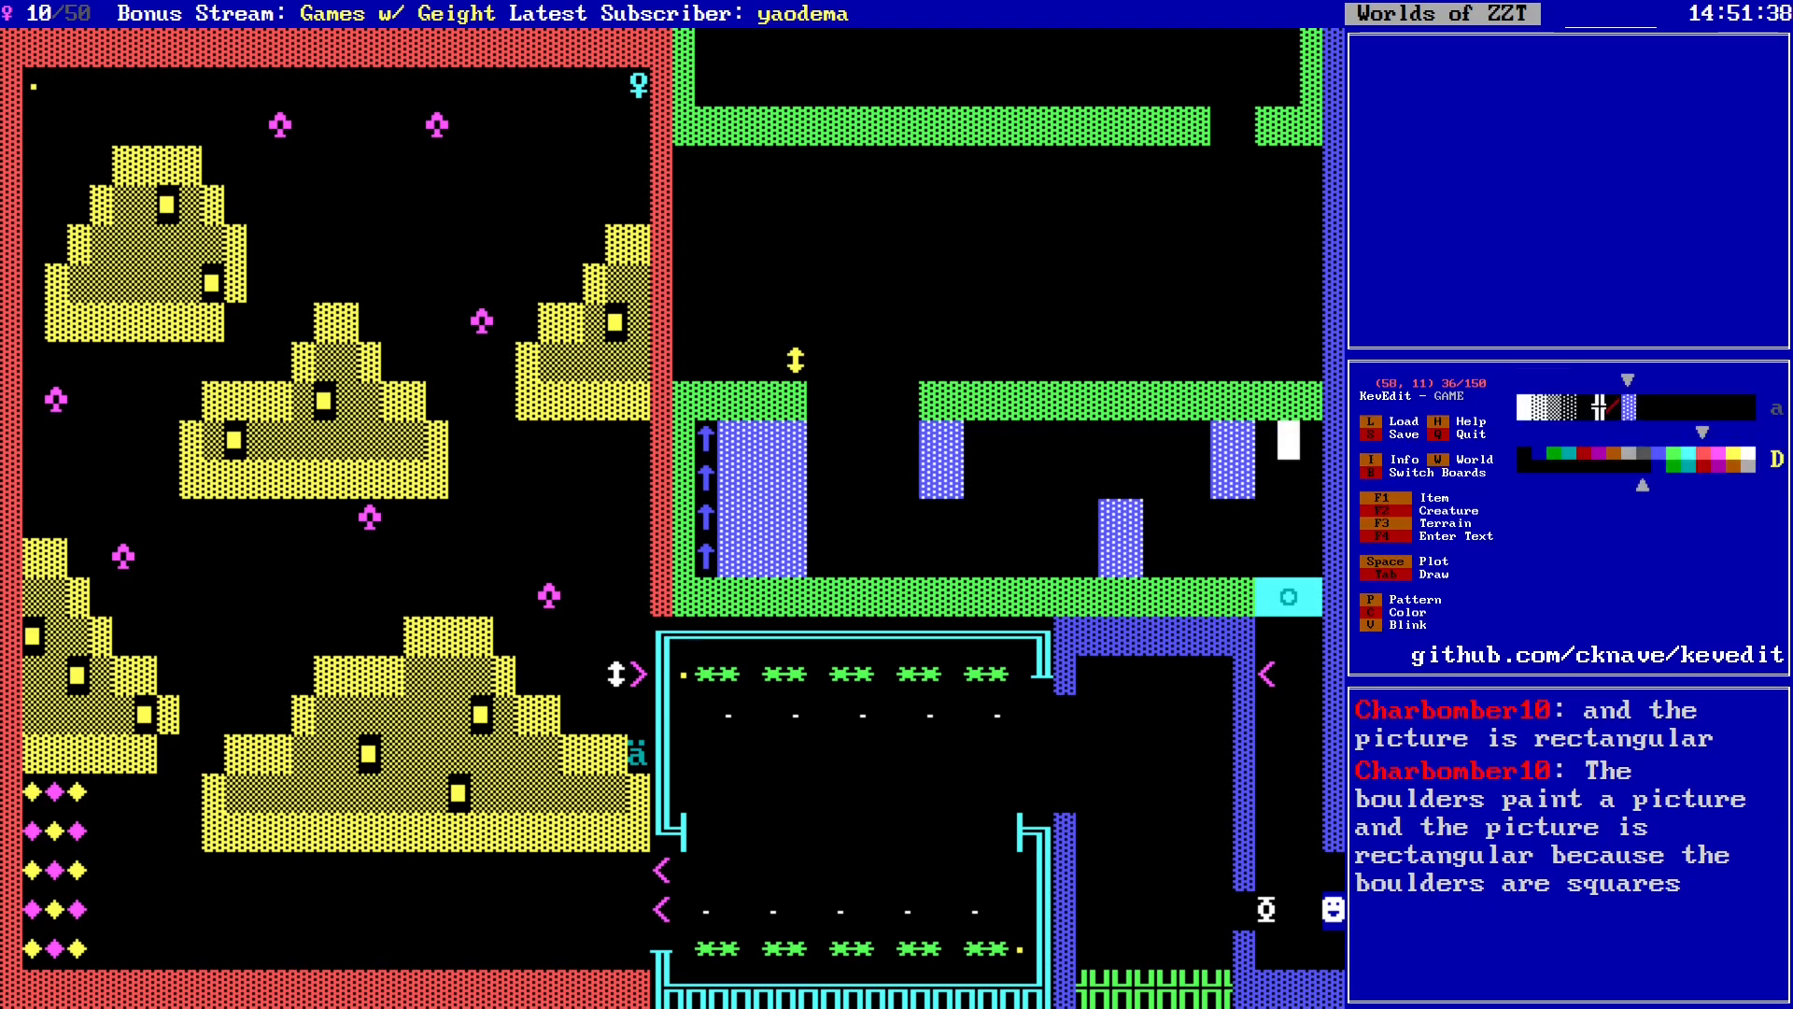
pyautogui.press('Right')
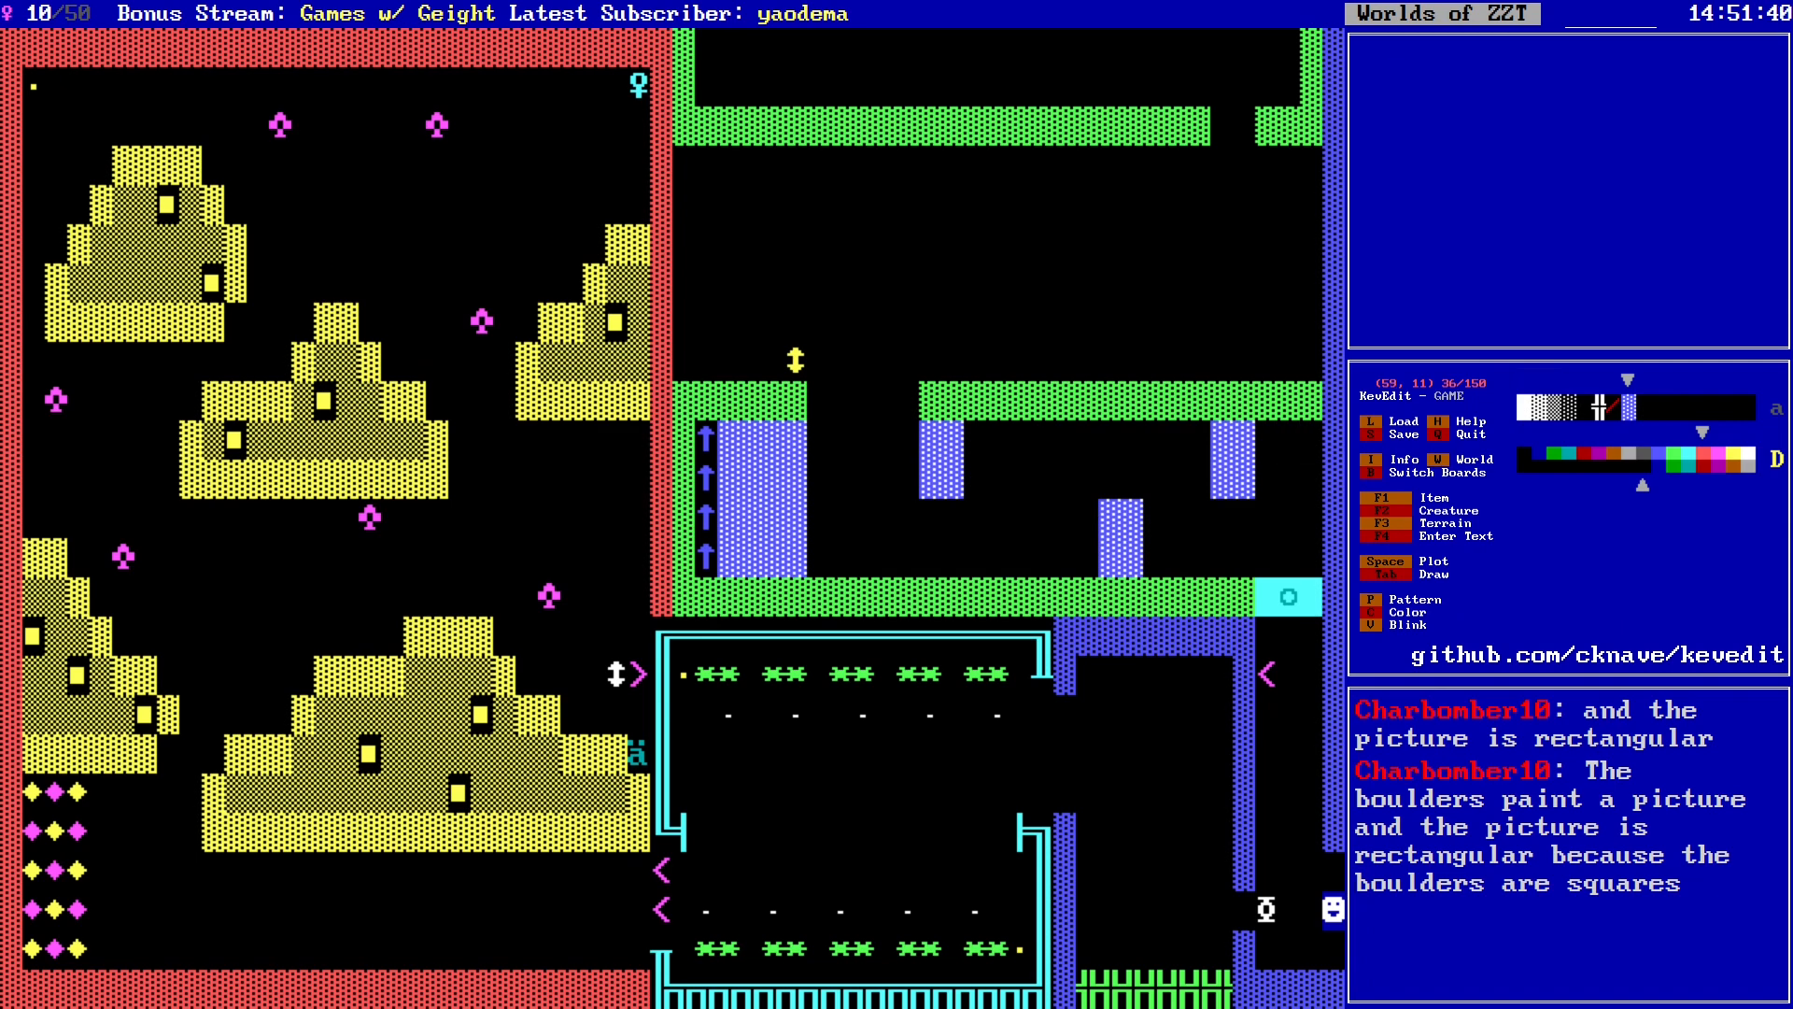
pyautogui.press('Right')
pyautogui.press('Down')
pyautogui.press('Left')
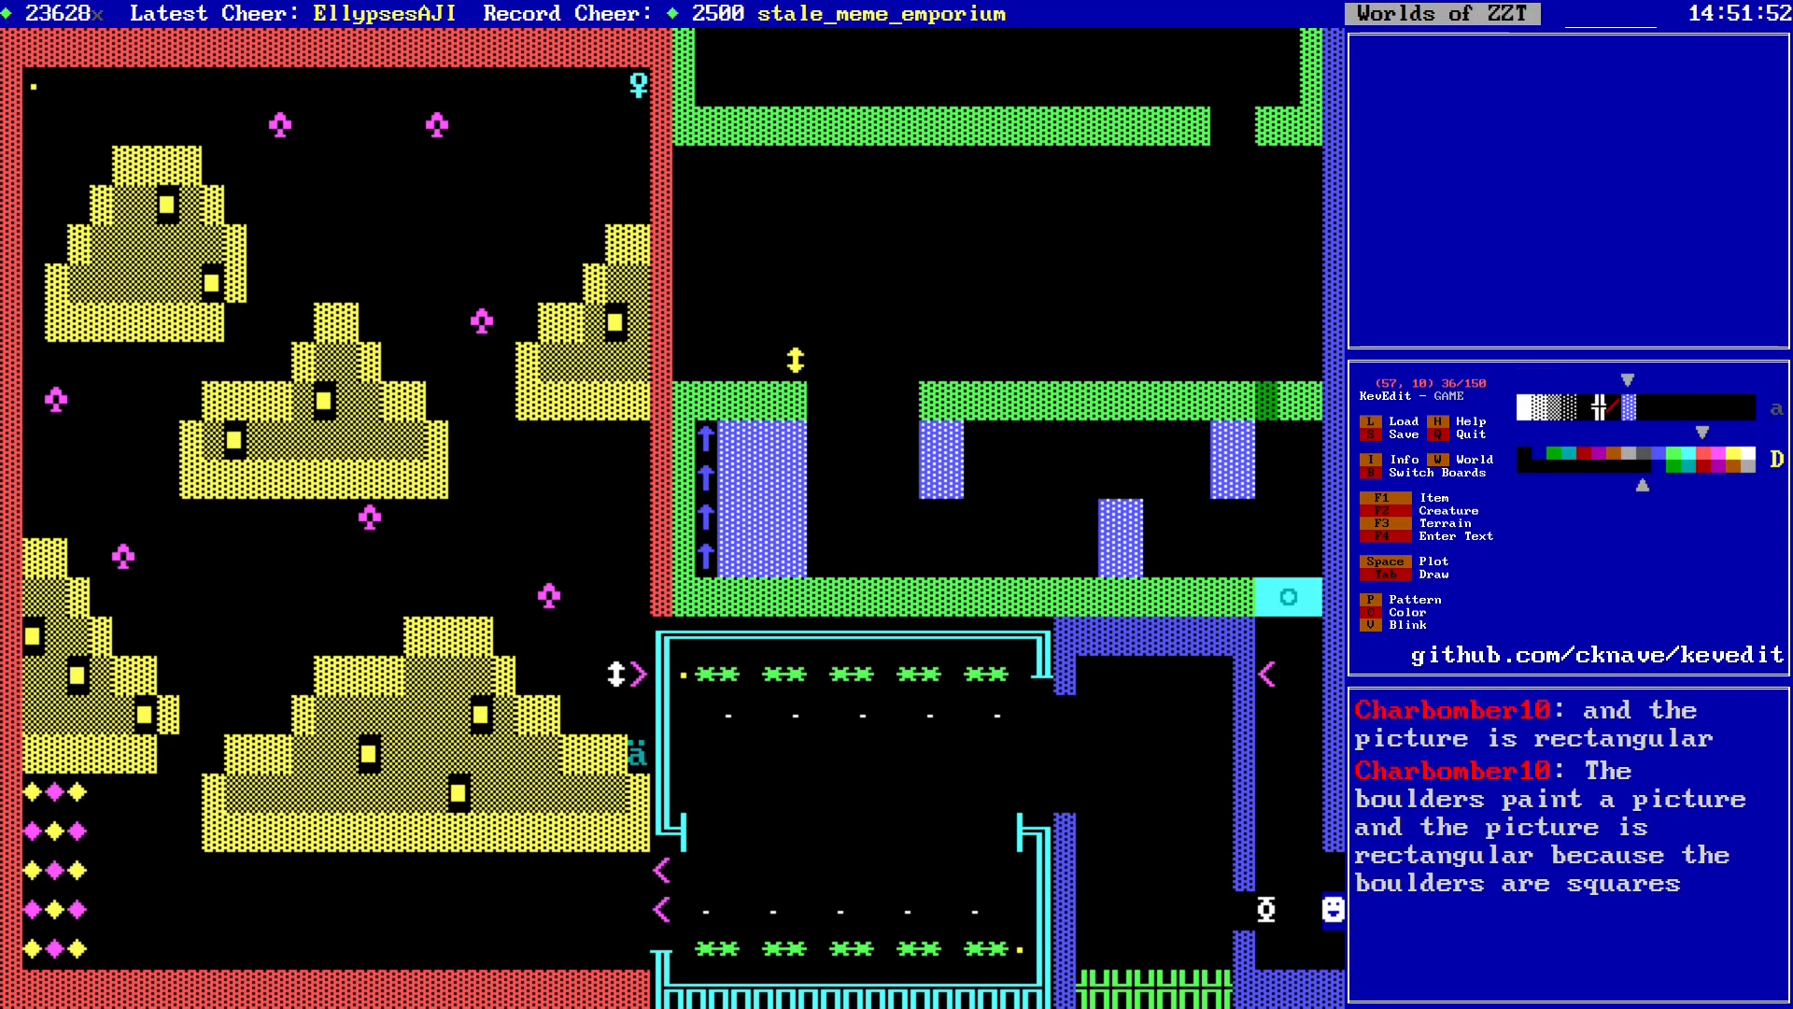
pyautogui.press('Down')
pyautogui.press('Down')
pyautogui.press('Down')
pyautogui.press('Down')
pyautogui.press('Down')
pyautogui.press('Right')
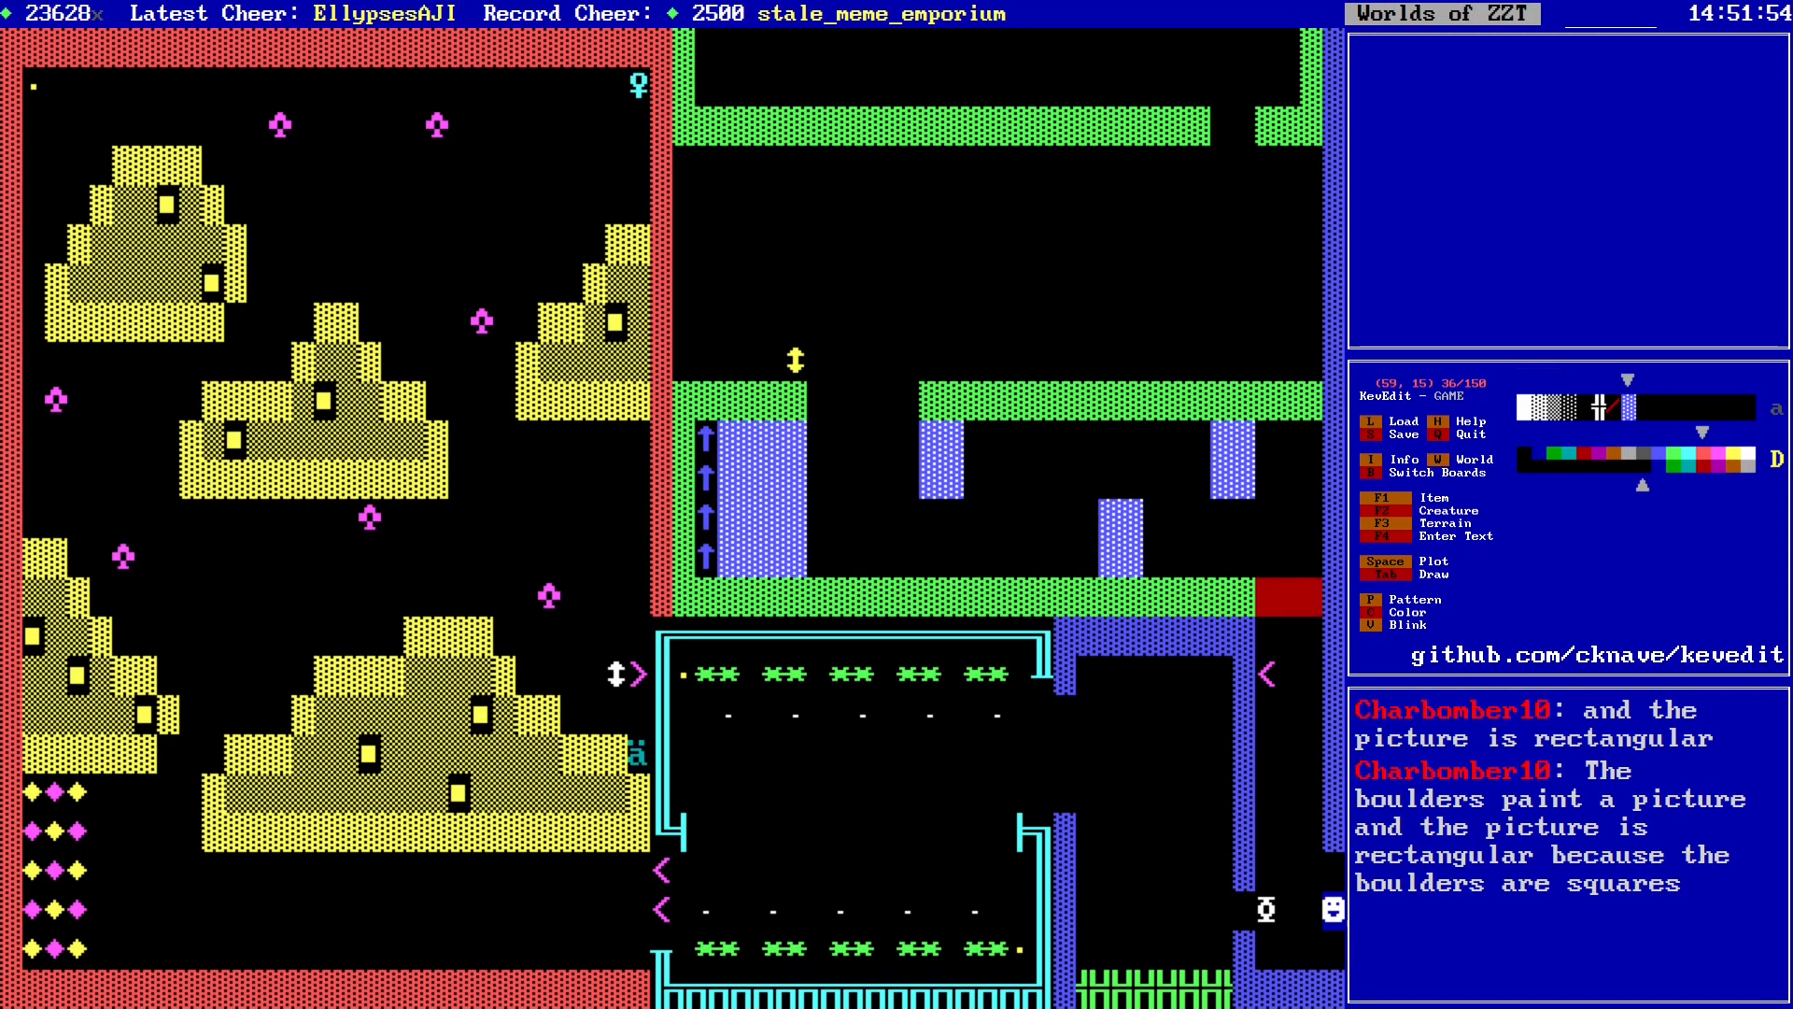
pyautogui.press('Up')
pyautogui.press('Up')
pyautogui.press('Up')
pyautogui.press('Up')
pyautogui.press('Up')
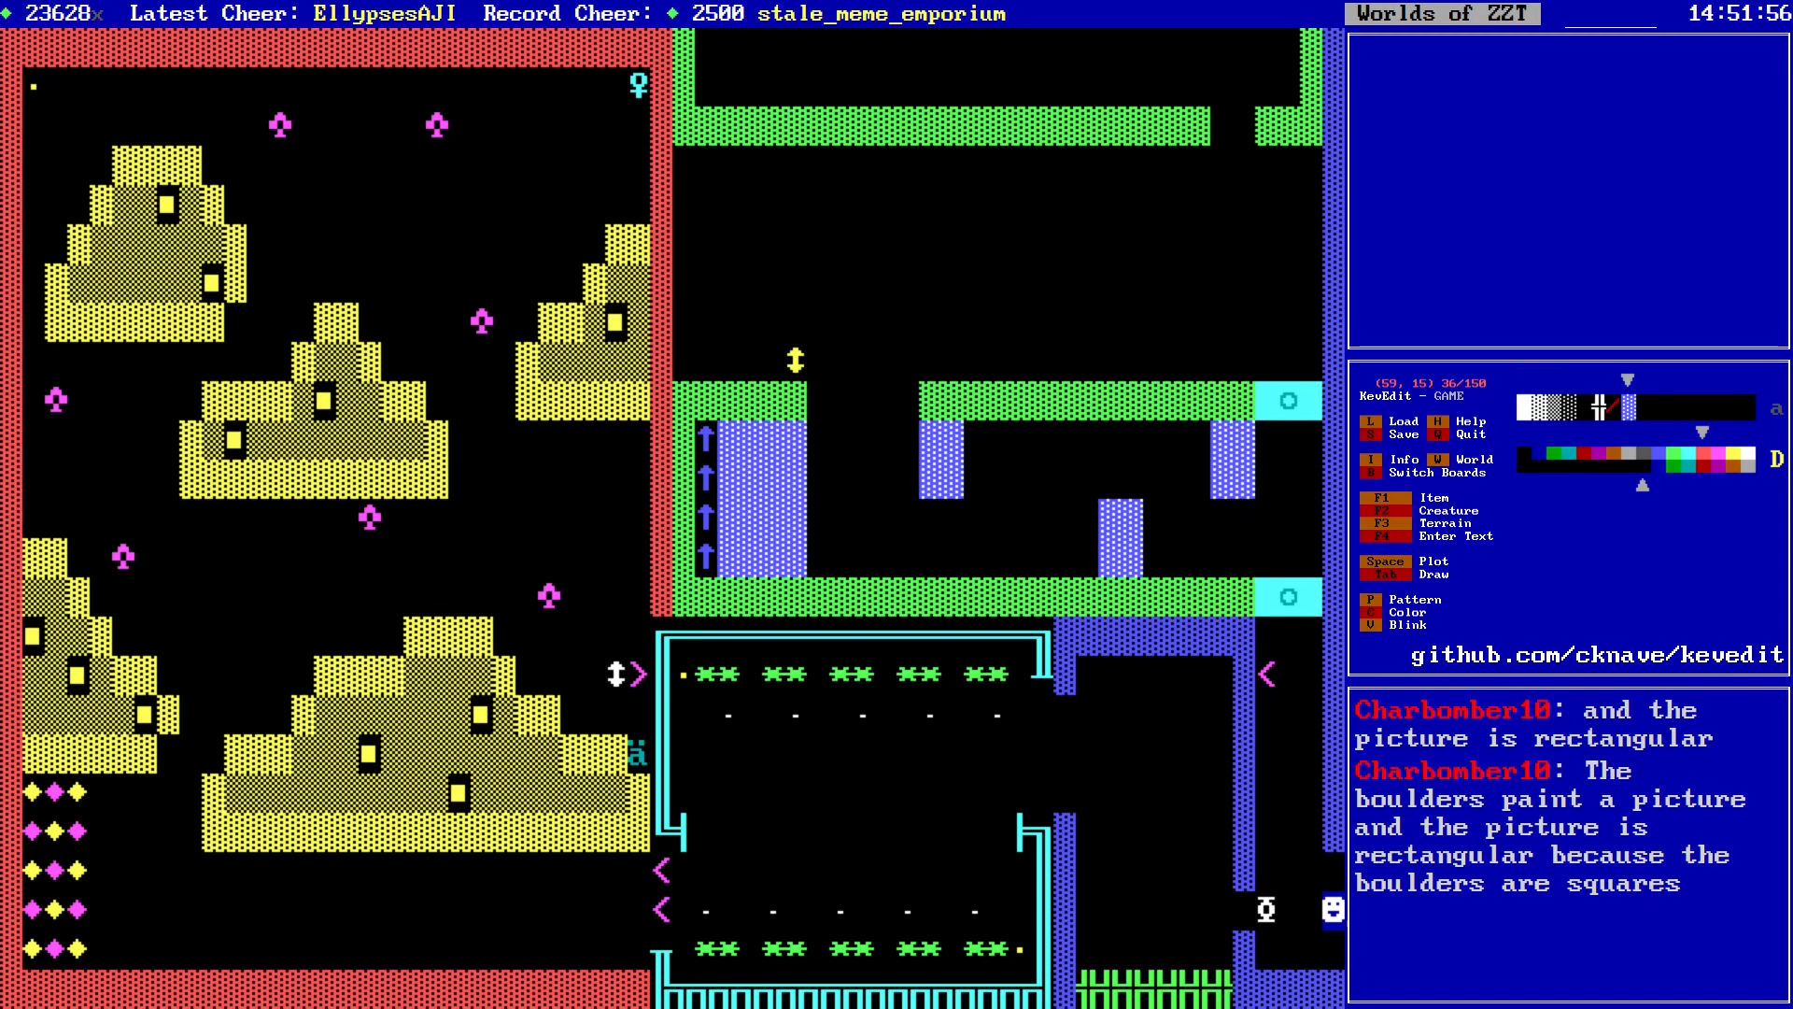
pyautogui.press('Return')
# Step: Delete the yellow slider at column 36, row 9
pyautogui.hotkey('alt', 'Left')
pyautogui.hotkey('alt', 'Left')
pyautogui.hotkey('alt', 'Left')
pyautogui.hotkey('alt', 'Up')
pyautogui.hotkey('alt', 'Up')
pyautogui.press('Right')
pyautogui.press('Right')
pyautogui.press('Right')
pyautogui.press('Right')
pyautogui.press('Right')
pyautogui.press('Right')
pyautogui.press('Right')
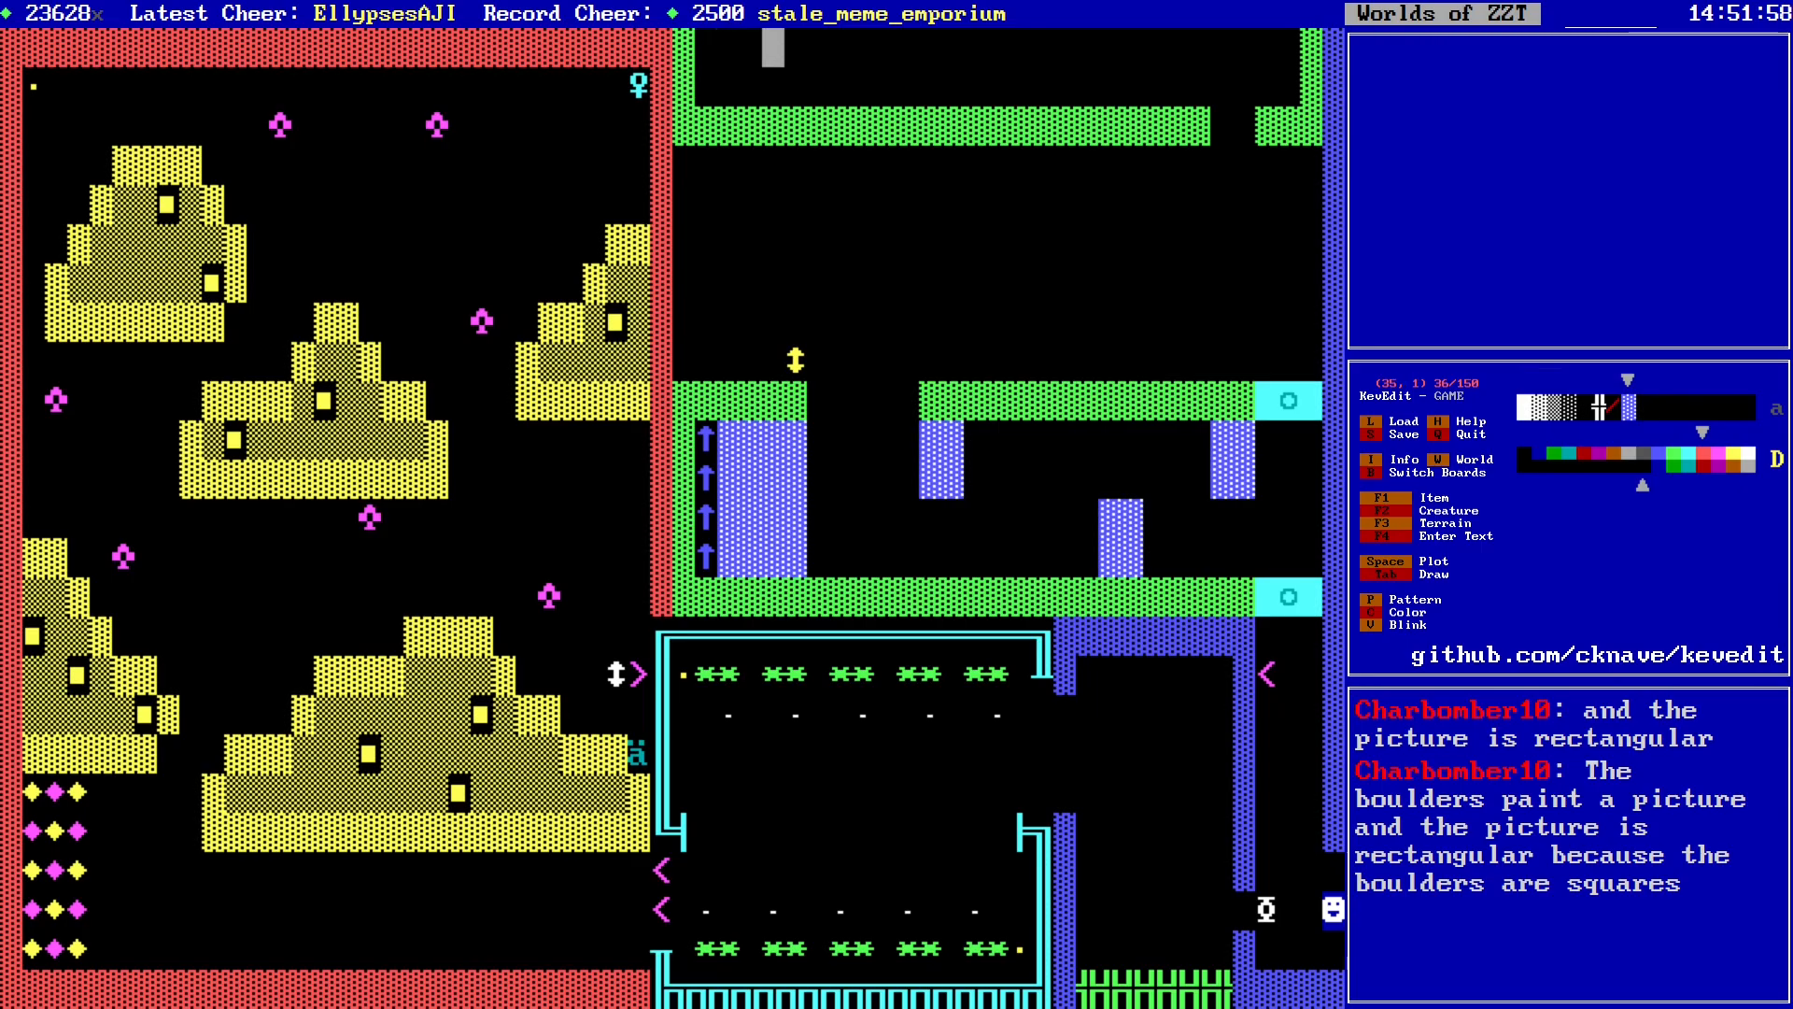
pyautogui.press('Down')
pyautogui.press('Down')
pyautogui.press('Down')
pyautogui.press('Down')
pyautogui.press('Down')
pyautogui.press('Down')
pyautogui.press('Down')
pyautogui.press('Down')
pyautogui.press('Down')
pyautogui.press('Up')
pyautogui.press('Delete')
# Step: Close the row 10 gap at columns 37 through 41 with green wall
pyautogui.press('Down')
pyautogui.press('Return')
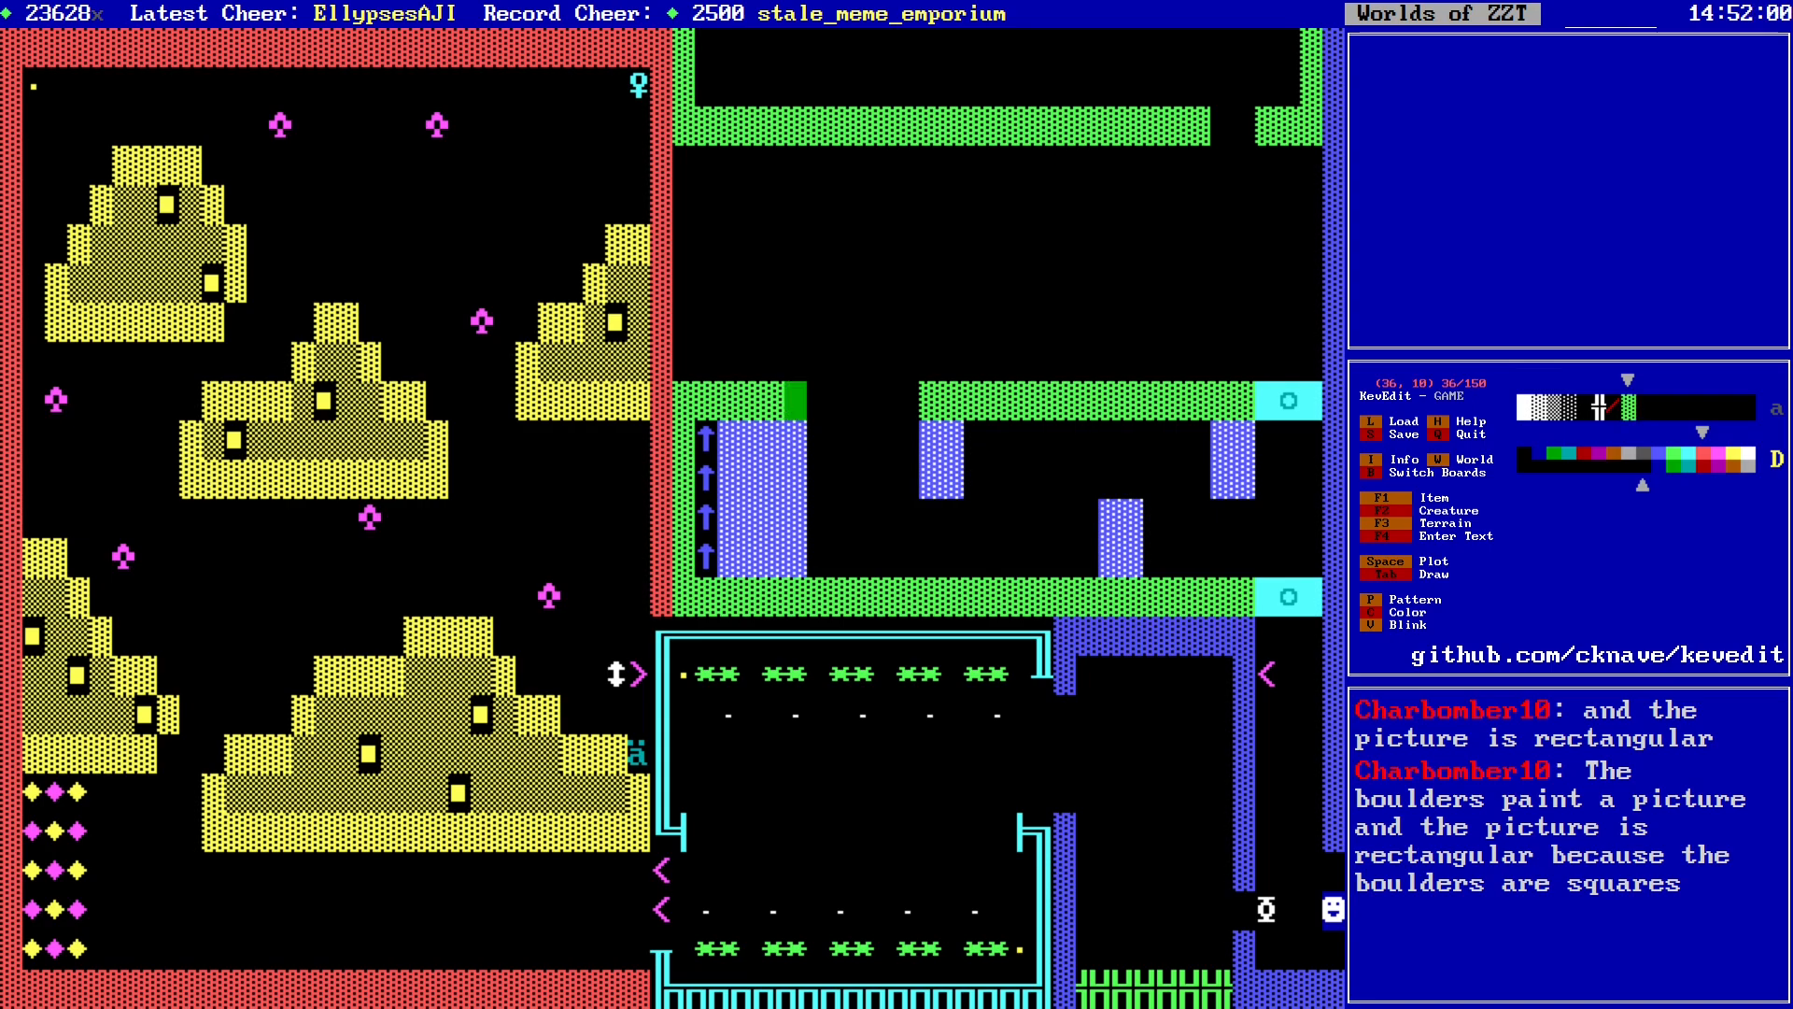
pyautogui.hotkey('shift', 'Right')
pyautogui.hotkey('shift', 'Right')
pyautogui.hotkey('shift', 'Right')
pyautogui.hotkey('shift', 'Right')
pyautogui.hotkey('shift', 'Right')
# Step: Close the row 3 gap at columns 55 and 56 with green wall
pyautogui.hotkey('alt', 'Right')
pyautogui.hotkey('alt', 'Right')
pyautogui.hotkey('alt', 'Up')
pyautogui.press('Up')
pyautogui.press('Up')
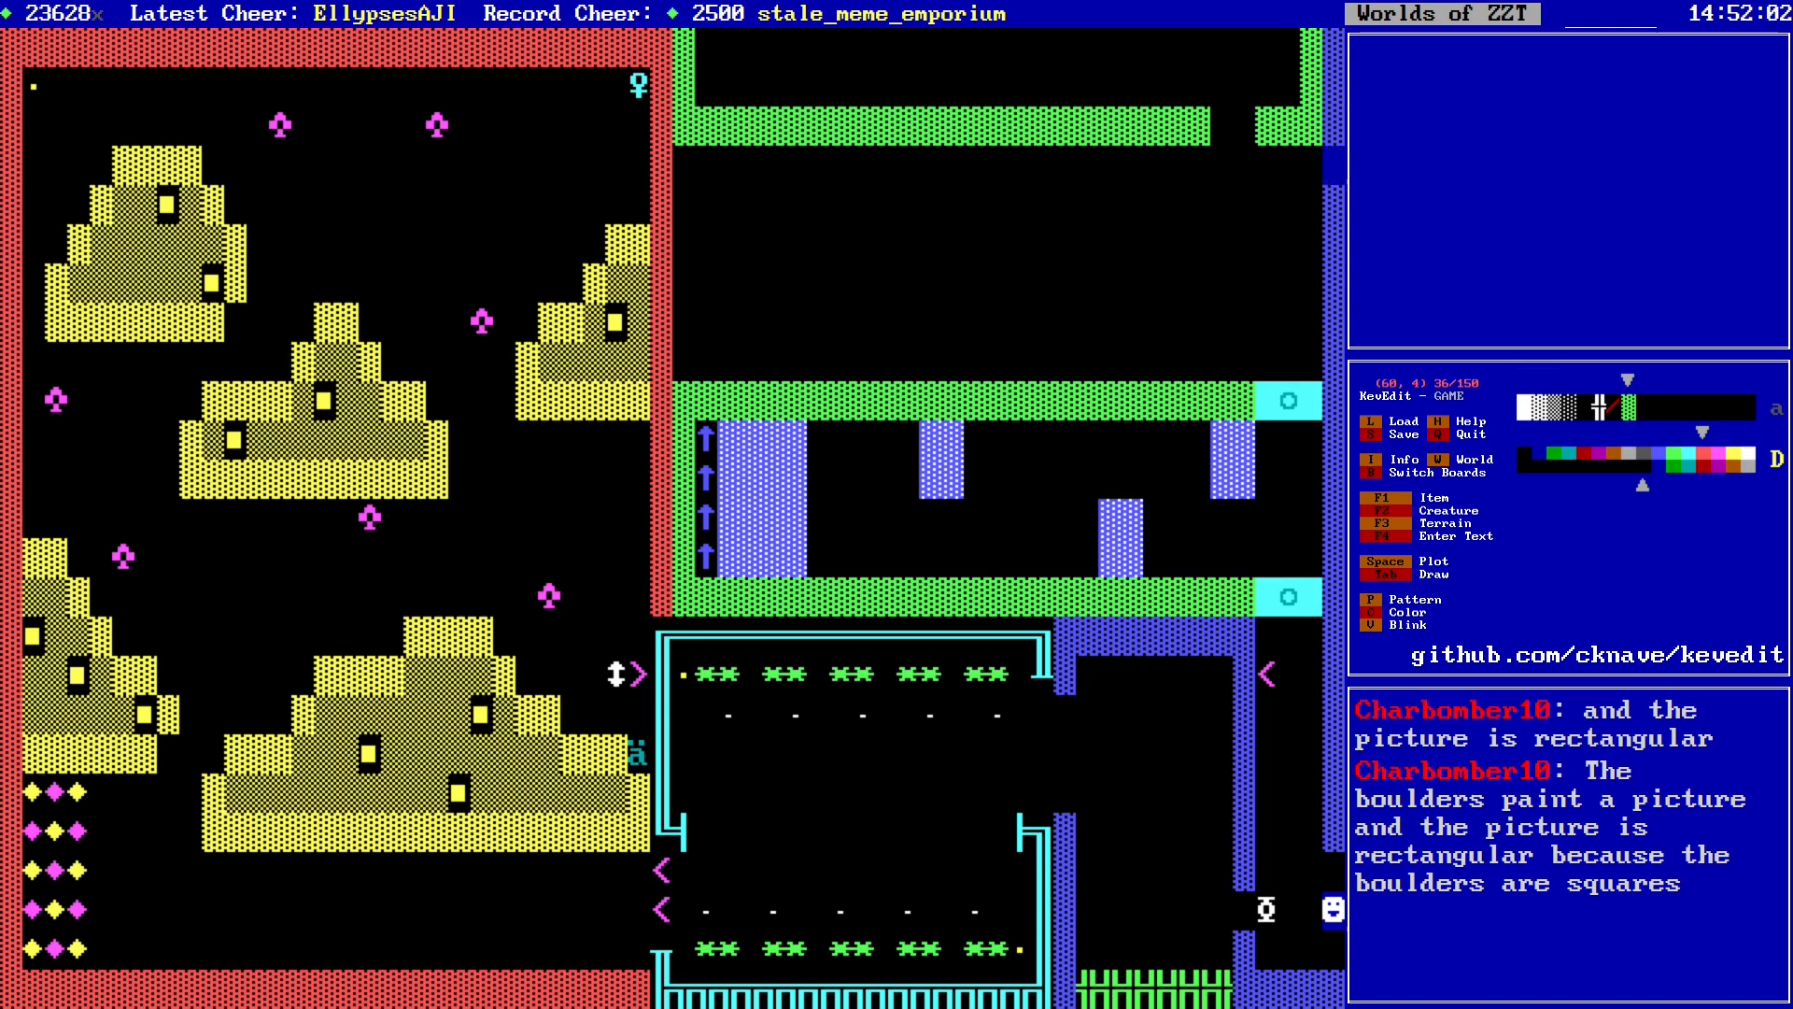
pyautogui.press('Left')
pyautogui.press('Left')
pyautogui.press('Left')
pyautogui.hotkey('shift', 'Left')
pyautogui.hotkey('shift', 'Left')
# Step: Clear columns 34 and 35 of the green row 3 wall to make an opening
pyautogui.press('Left')
pyautogui.press('Left')
pyautogui.press('Left')
pyautogui.press('Left')
pyautogui.press('Left')
pyautogui.press('Left')
pyautogui.press('Left')
pyautogui.press('Left')
pyautogui.press('Left')
pyautogui.press('Left')
pyautogui.press('Left')
pyautogui.press('Left')
pyautogui.press('Left')
pyautogui.press('Left')
pyautogui.press('Left')
pyautogui.press('Left')
pyautogui.press('Left')
pyautogui.press('Left')
pyautogui.press('Left')
pyautogui.press('Left')
pyautogui.press('Delete')
pyautogui.press('Left')
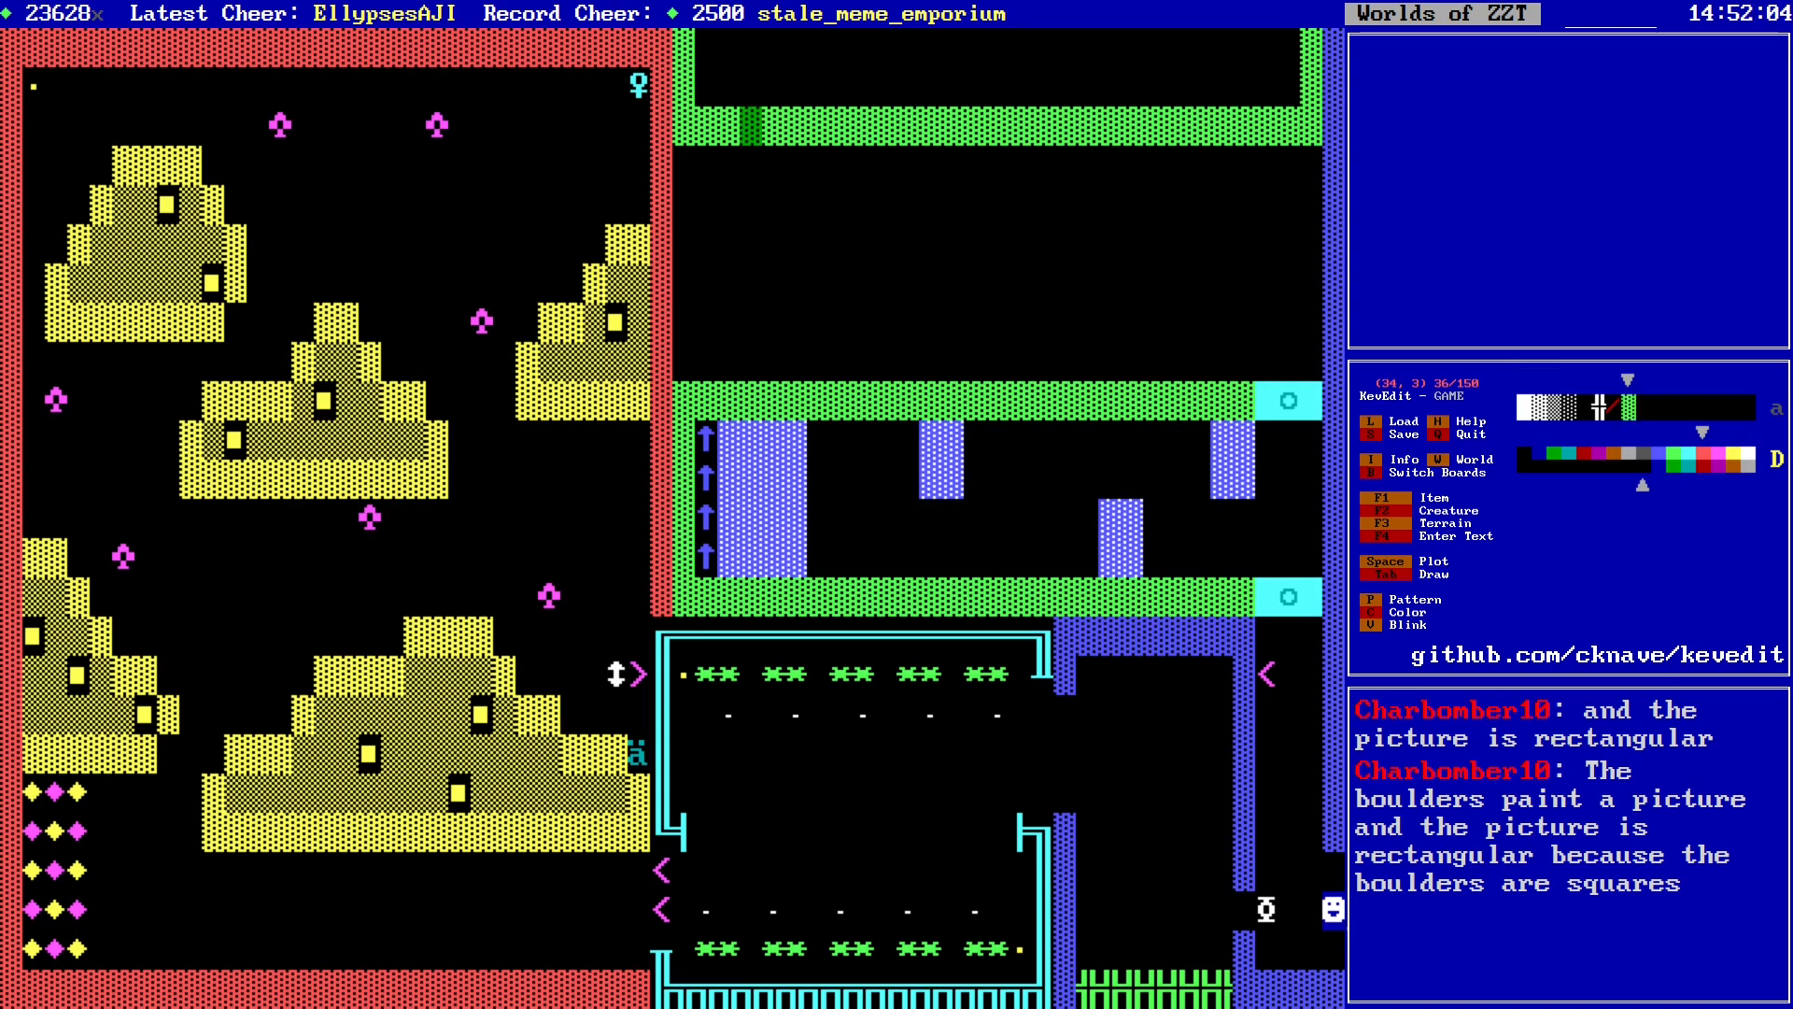
pyautogui.press('Delete')
# Step: Pick up the empty tile at column 34, row 6, and save the world
pyautogui.press('Down')
pyautogui.press('Down')
pyautogui.press('Down')
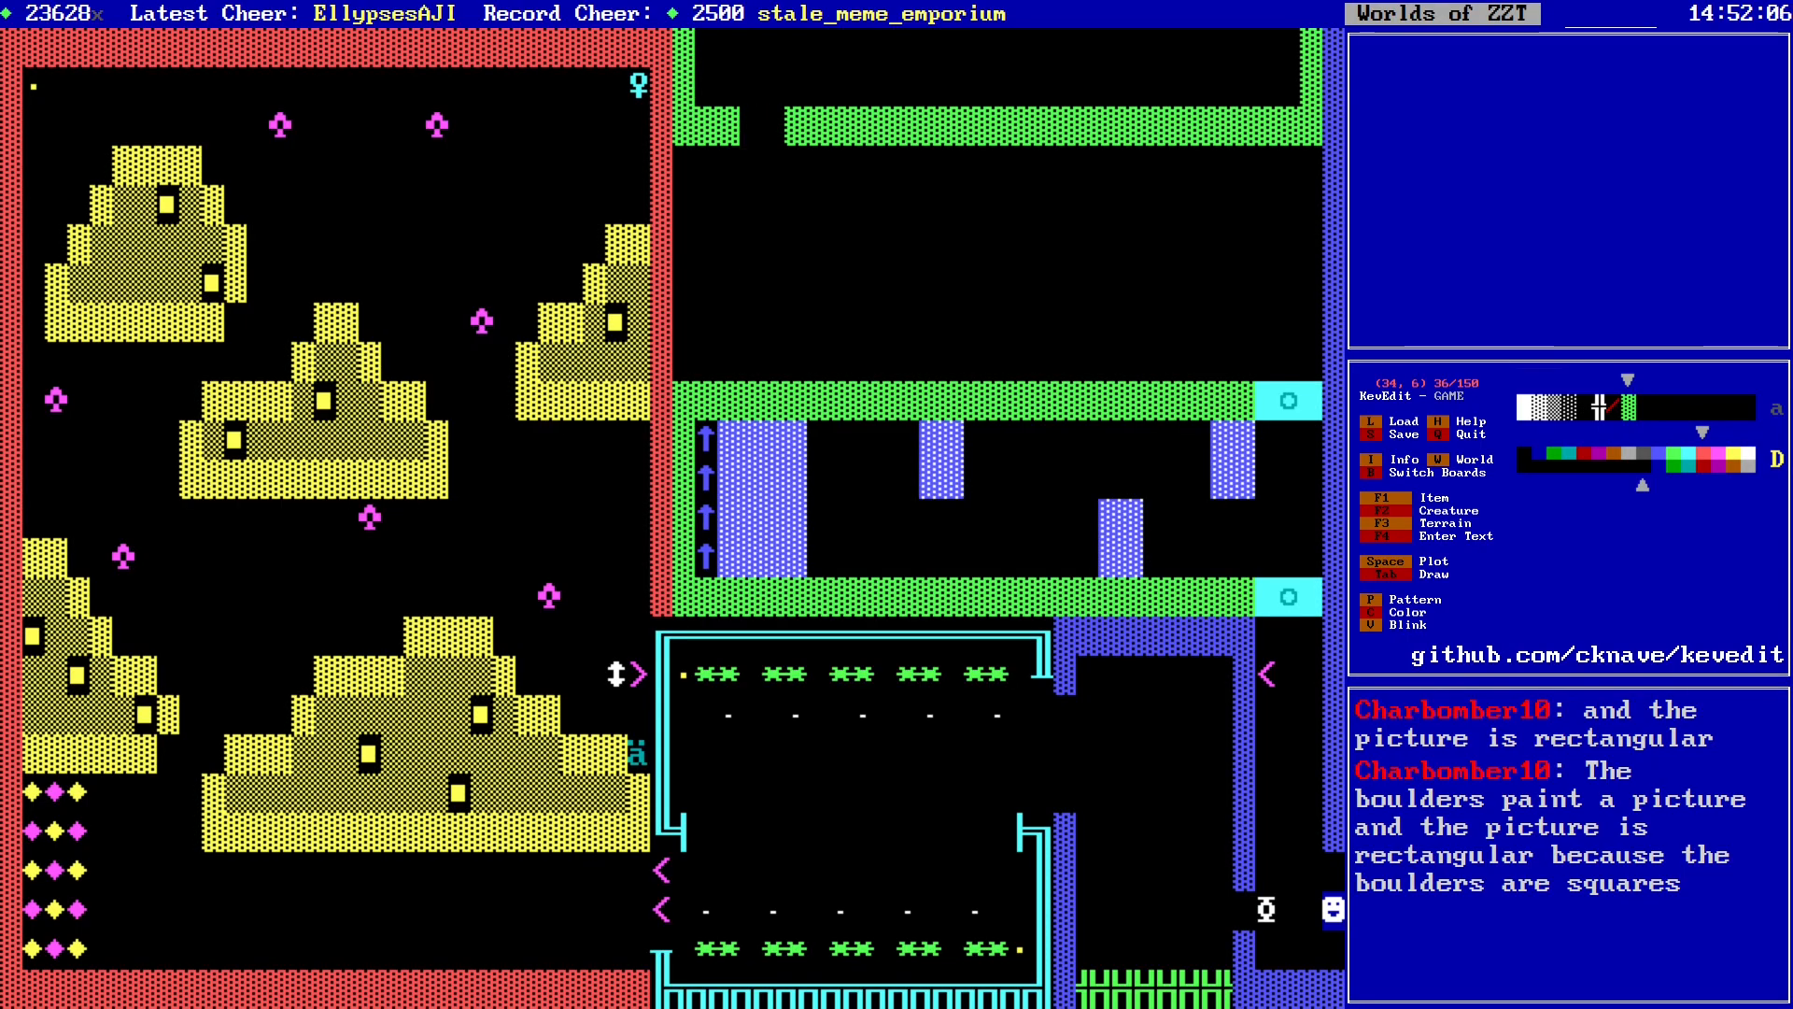
pyautogui.press('Return')
pyautogui.press('s')
pyautogui.press('Return')
# Step: Clear columns 37 and 38 of the green row 15 wall below the lane
pyautogui.press('Right')
pyautogui.press('Right')
pyautogui.press('Down')
pyautogui.press('Down')
pyautogui.press('Down')
pyautogui.press('Down')
pyautogui.press('Down')
pyautogui.press('Down')
pyautogui.press('Down')
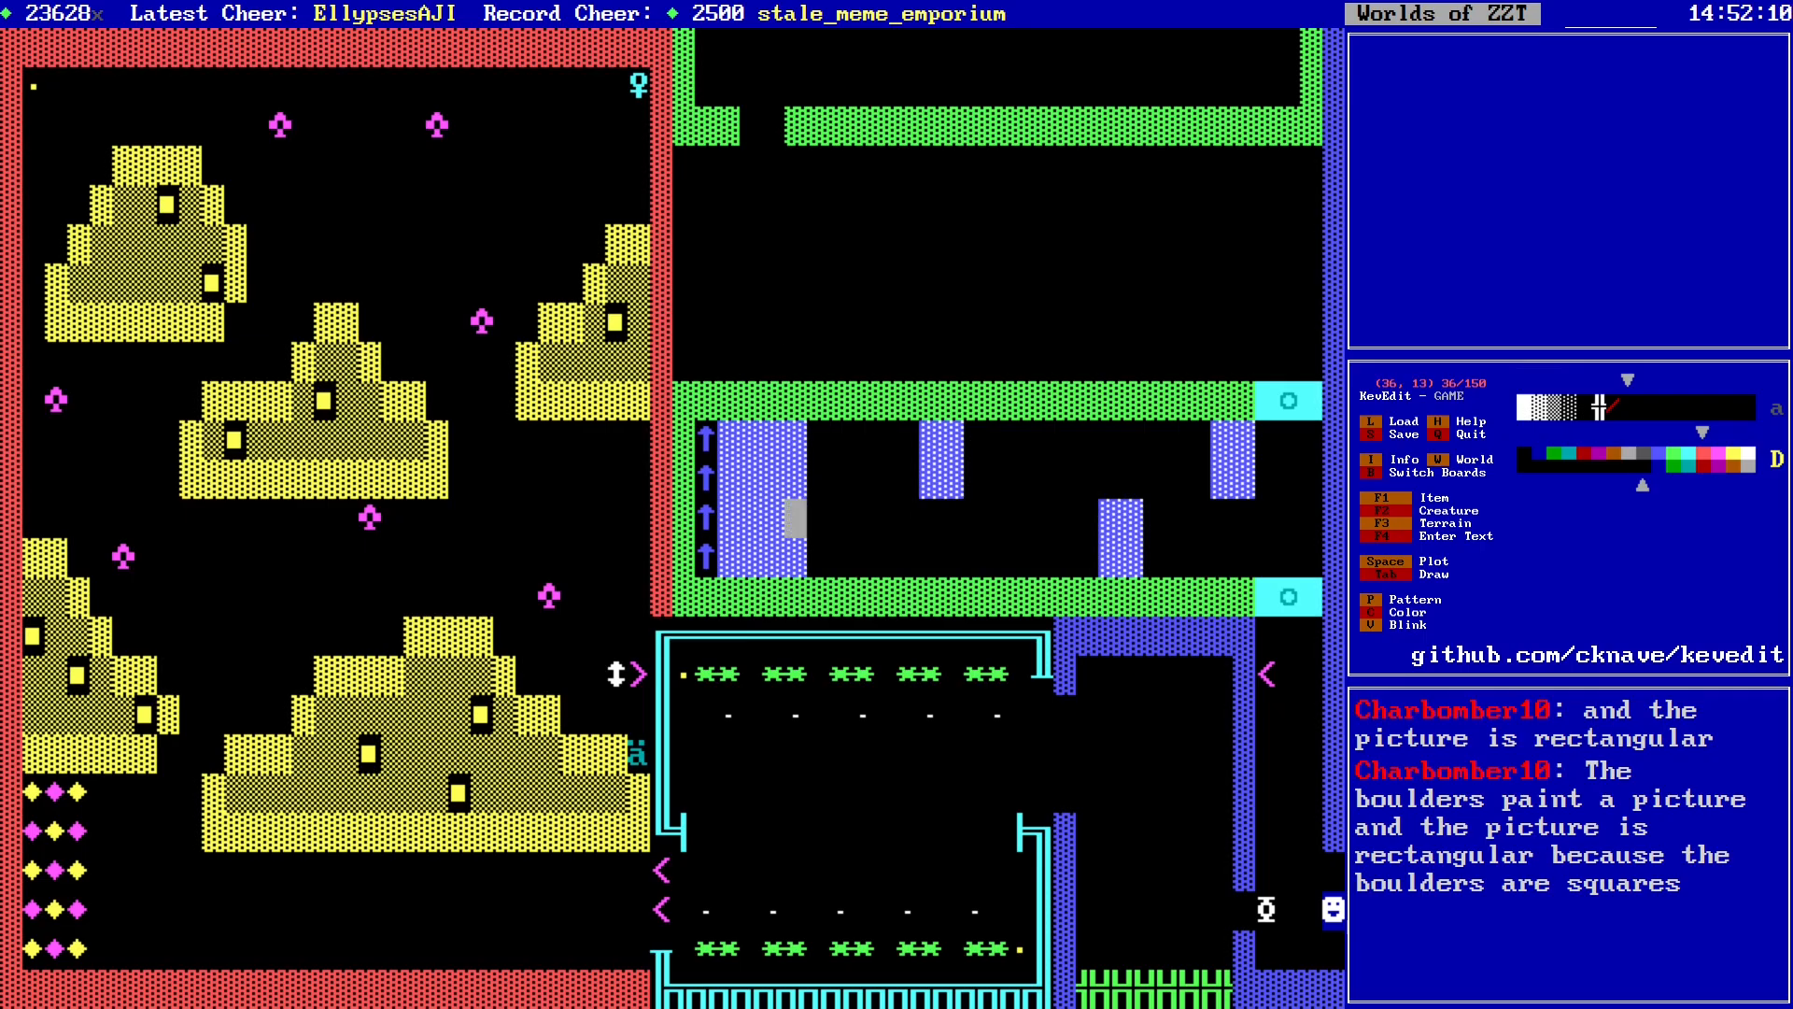
pyautogui.press('Up')
pyautogui.press('Up')
pyautogui.press('Up')
pyautogui.press('Right')
pyautogui.press('Down')
pyautogui.press('Down')
pyautogui.press('Down')
pyautogui.press('Down')
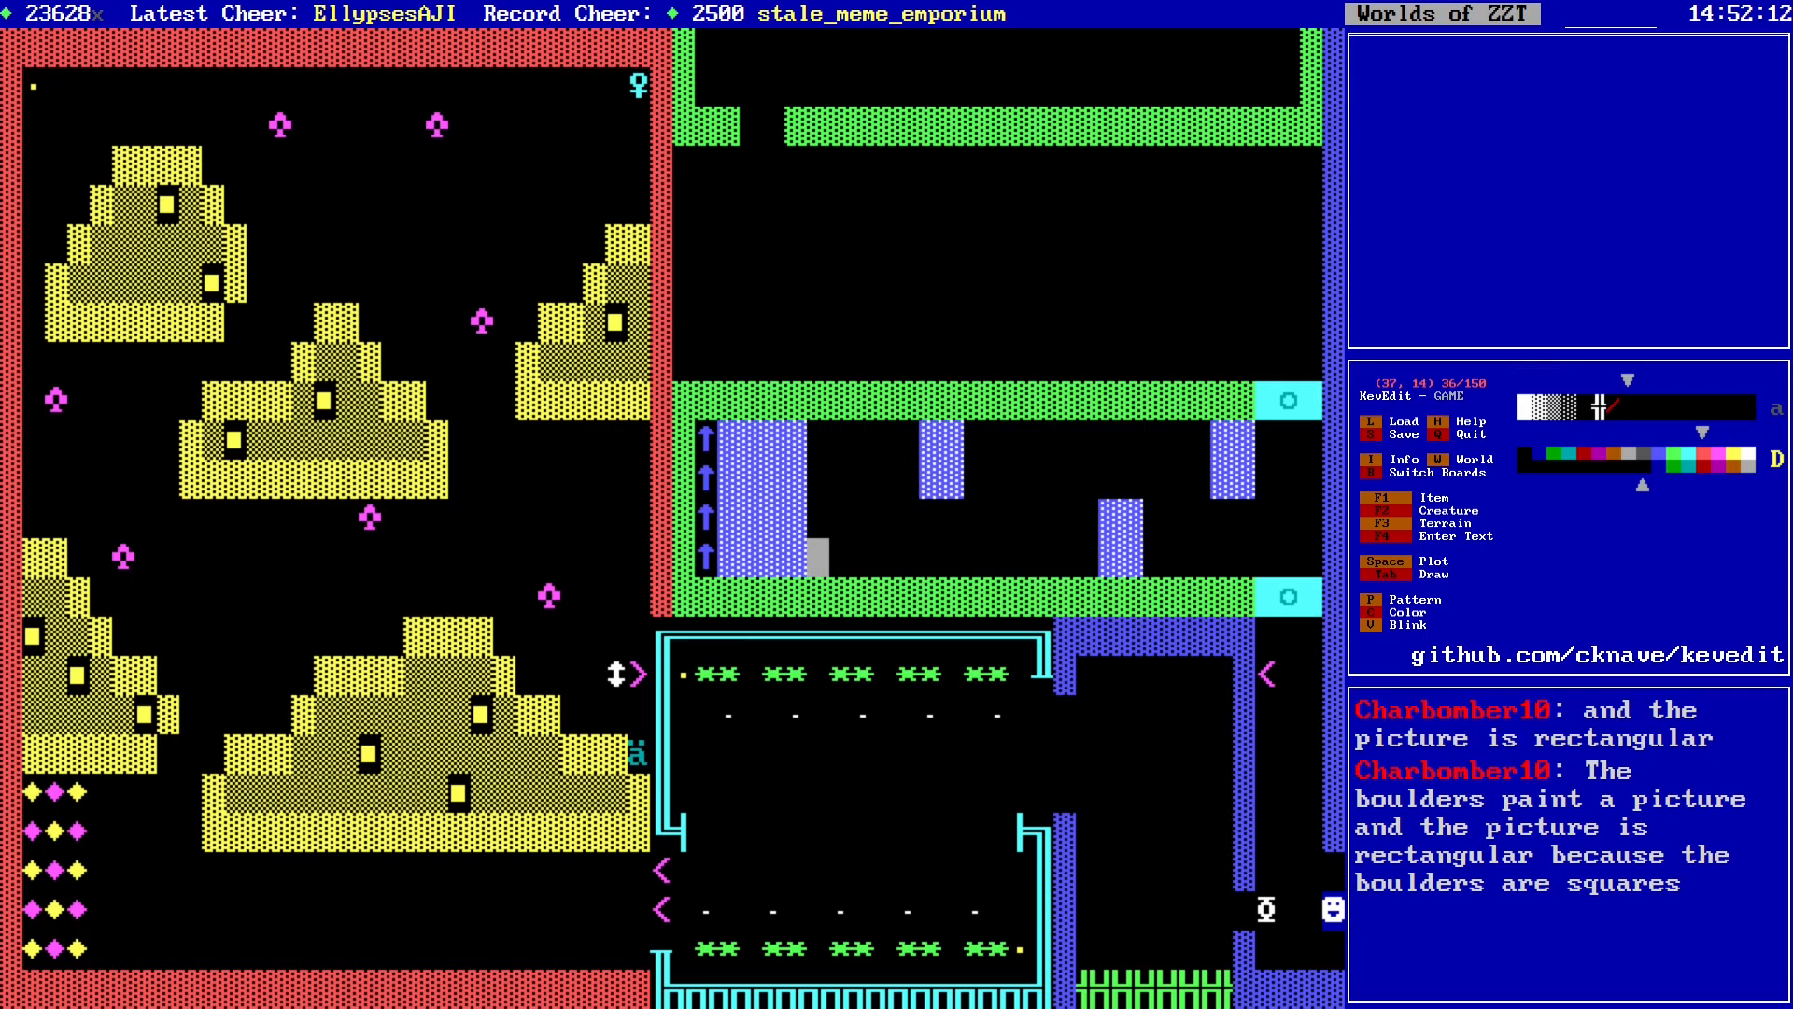
pyautogui.press('Left')
pyautogui.press('Down')
pyautogui.press('Right')
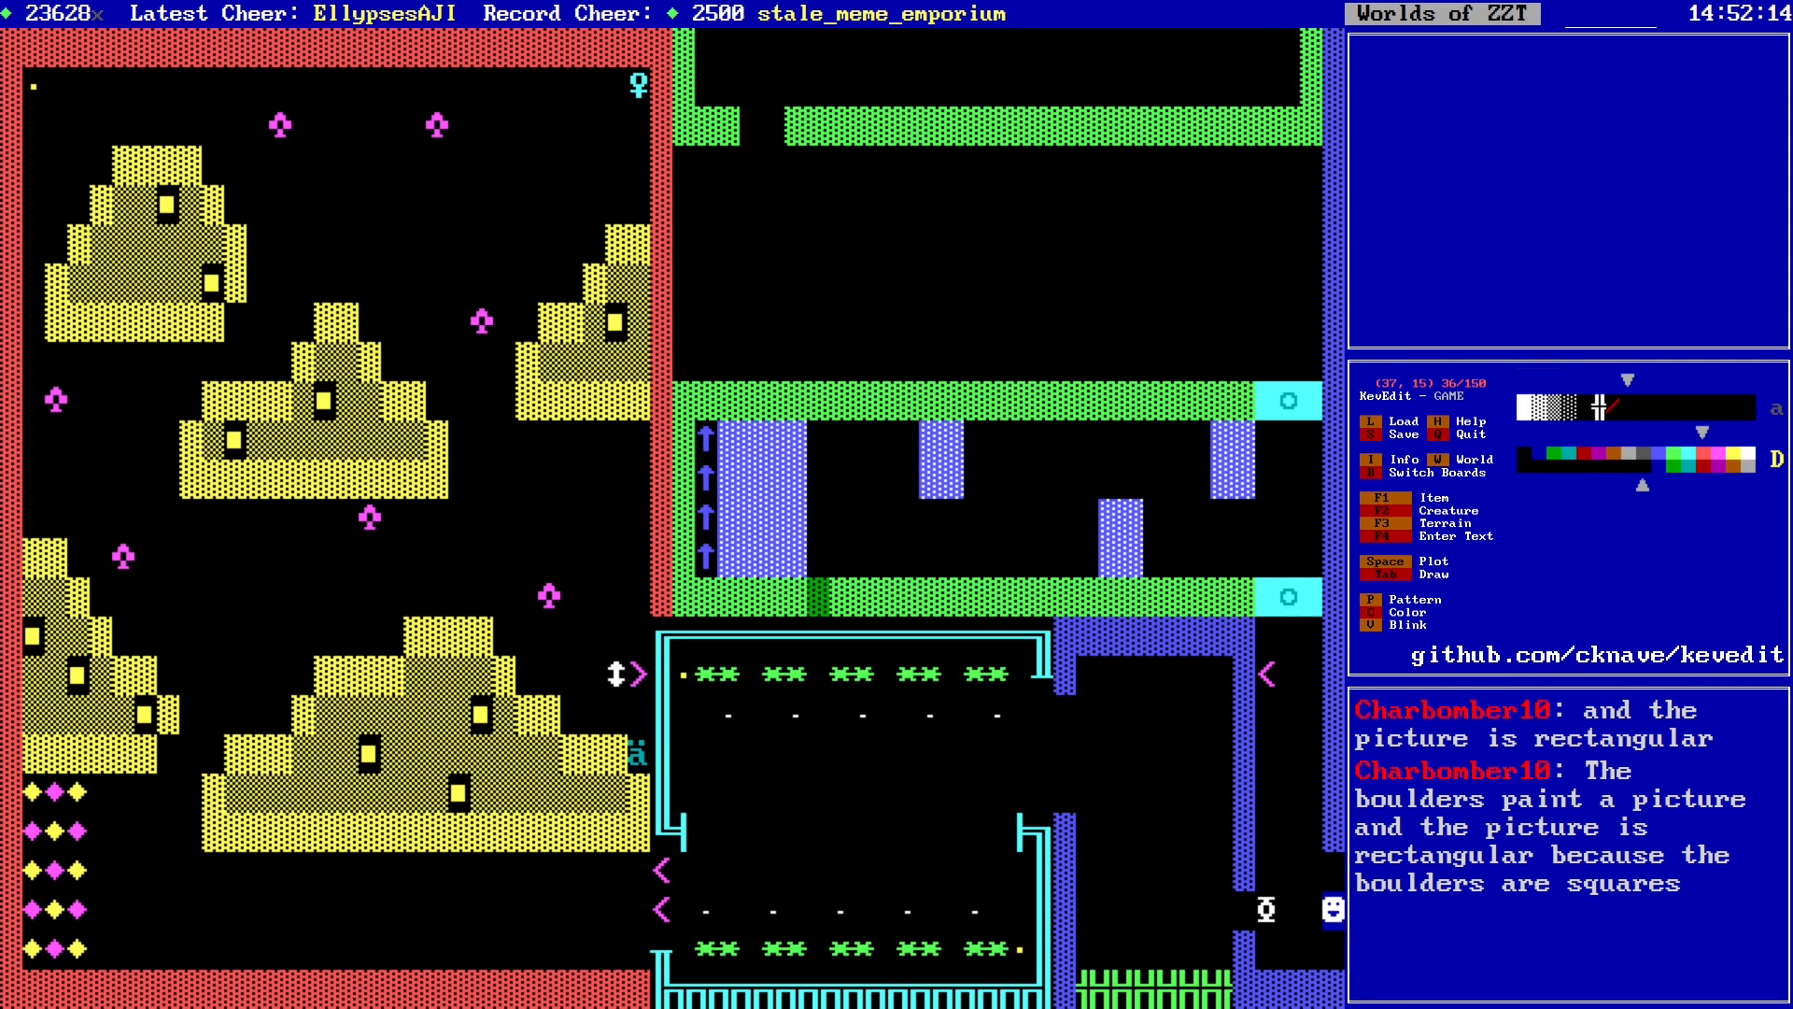
pyautogui.press('Delete')
pyautogui.press('Right')
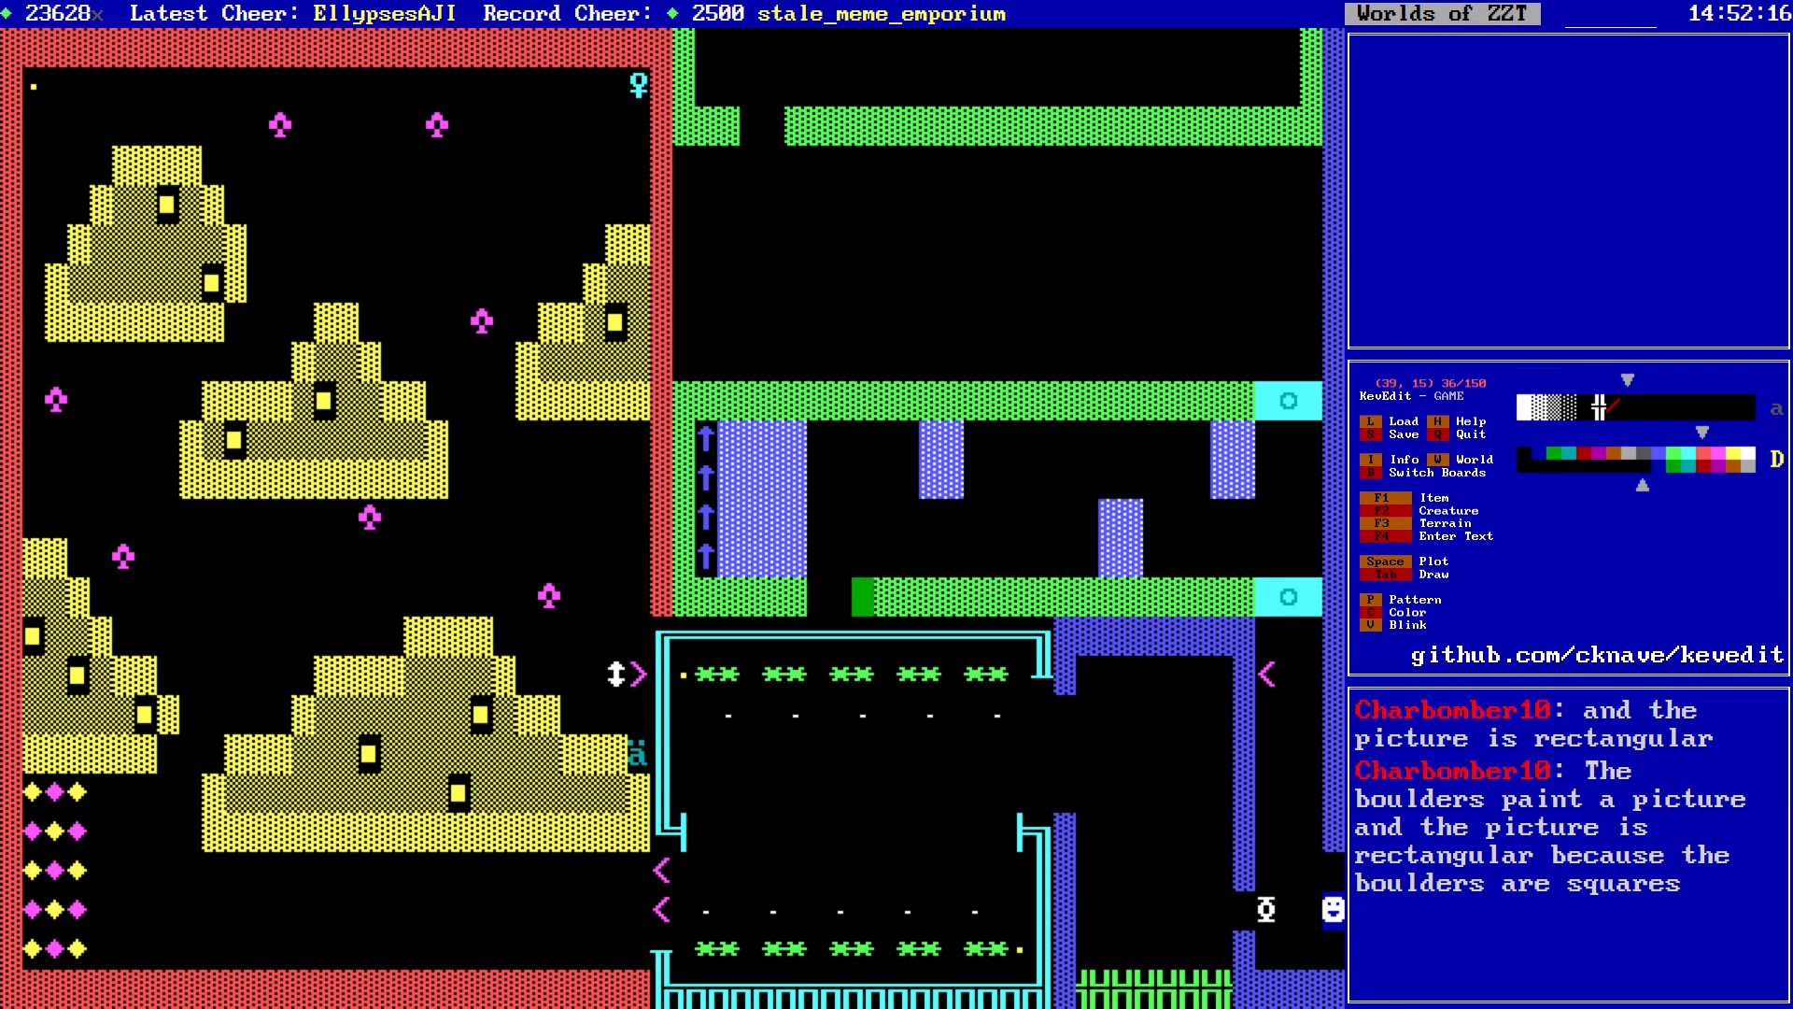
# Step: Place a cyan key at column 38, row 15
pyautogui.press('Left')
pyautogui.press('F1')
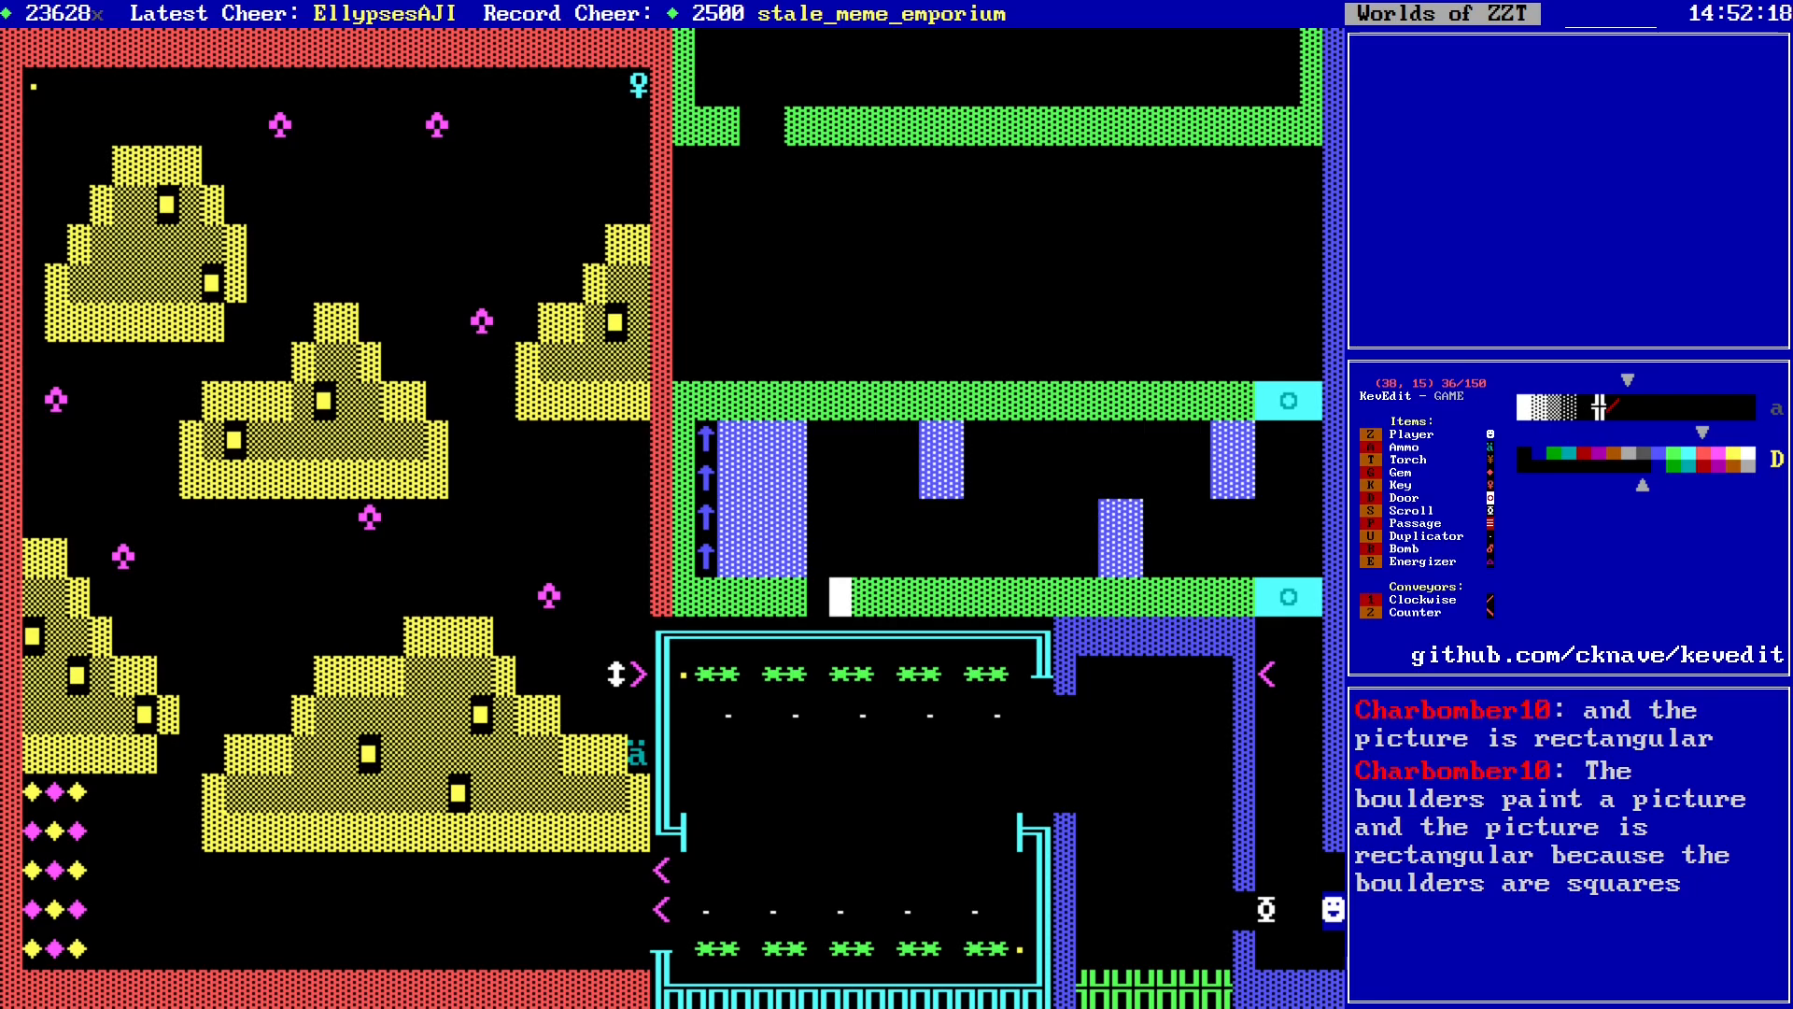
pyautogui.press('k')
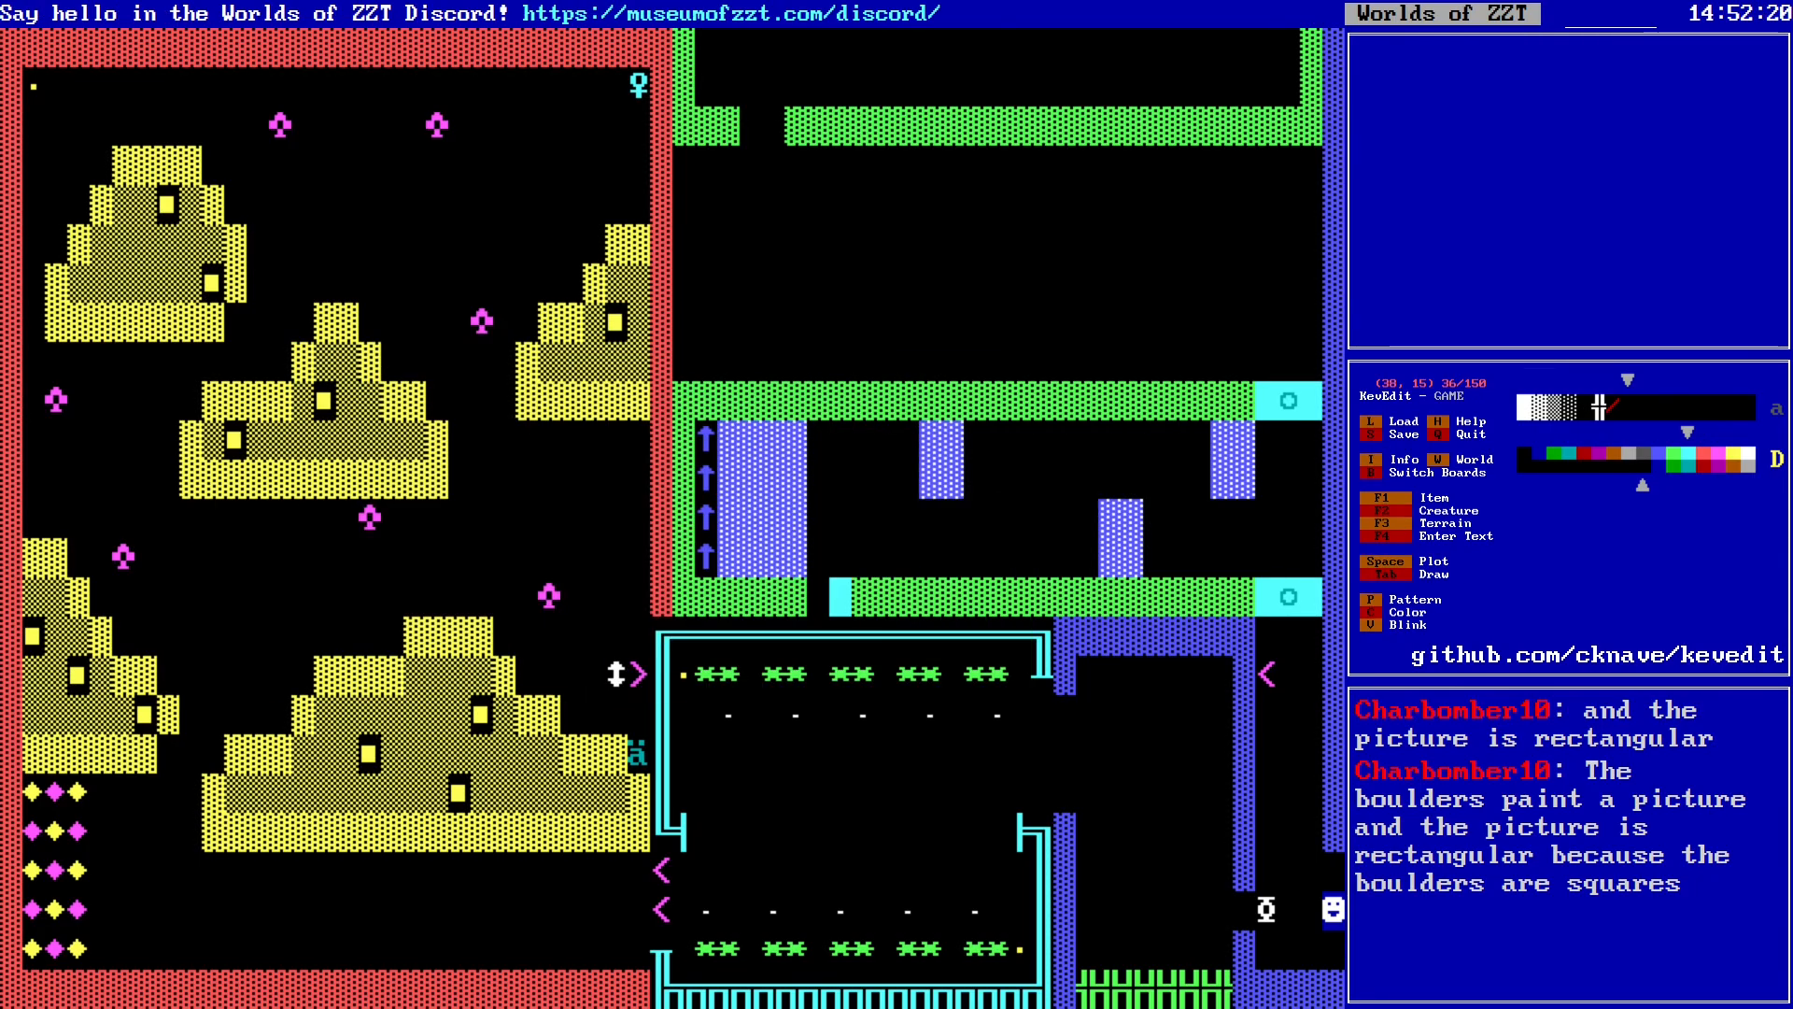
# Step: Examine the lane and its water blocks east of the cyan key
pyautogui.press('Right')
pyautogui.press('Right')
pyautogui.press('Right')
pyautogui.press('Right')
pyautogui.press('Right')
pyautogui.press('Right')
pyautogui.press('Right')
pyautogui.press('Right')
pyautogui.press('Right')
pyautogui.press('Right')
pyautogui.press('Right')
pyautogui.press('Right')
pyautogui.press('Right')
pyautogui.press('Right')
pyautogui.press('Right')
pyautogui.press('Right')
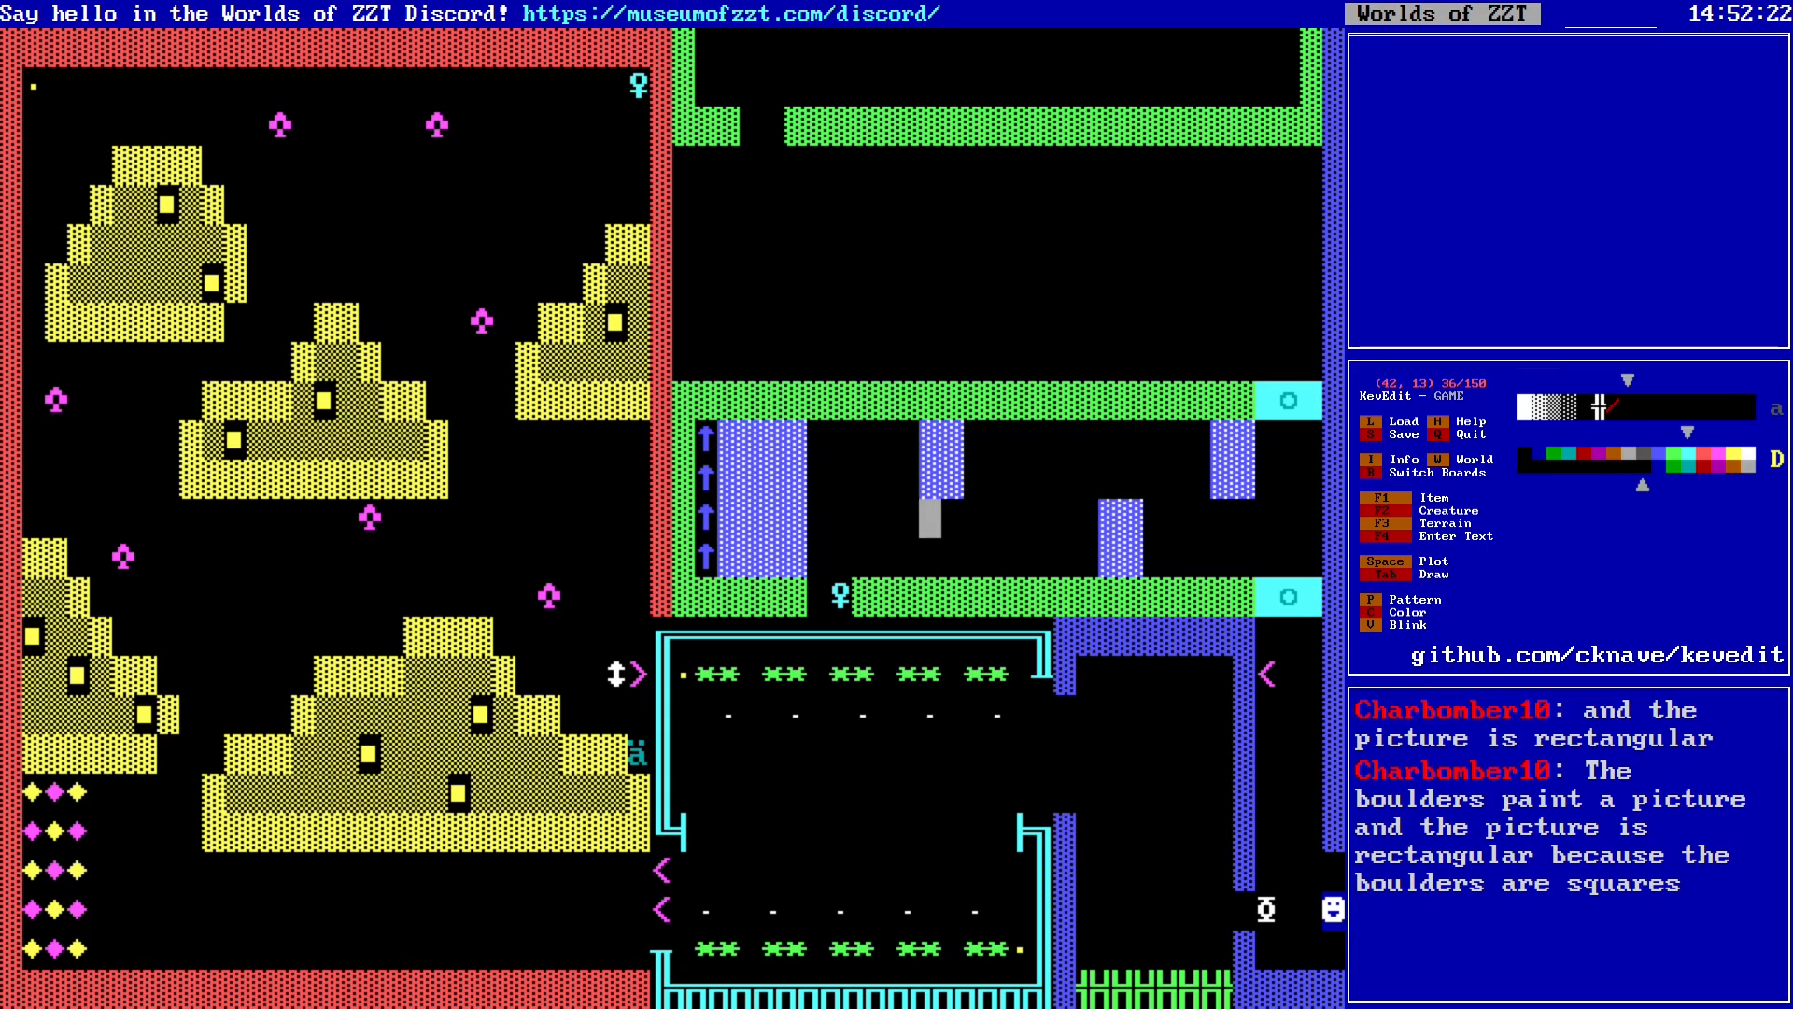
# Step: Examine the water lane's spacing along rows 11 to 13, from the middle water blocks to the east end
pyautogui.press('Right')
pyautogui.press('Right')
pyautogui.press('Right')
pyautogui.press('Right')
pyautogui.press('Left')
pyautogui.press('Left')
pyautogui.press('Left')
pyautogui.press('Left')
pyautogui.press('Left')
pyautogui.press('Left')
pyautogui.press('Left')
pyautogui.press('Left')
pyautogui.press('Left')
pyautogui.press('Left')
pyautogui.press('Left')
pyautogui.press('Left')
pyautogui.press('Left')
pyautogui.press('Left')
pyautogui.press('Left')
pyautogui.press('Left')
pyautogui.press('Left')
pyautogui.press('Left')
pyautogui.press('Left')
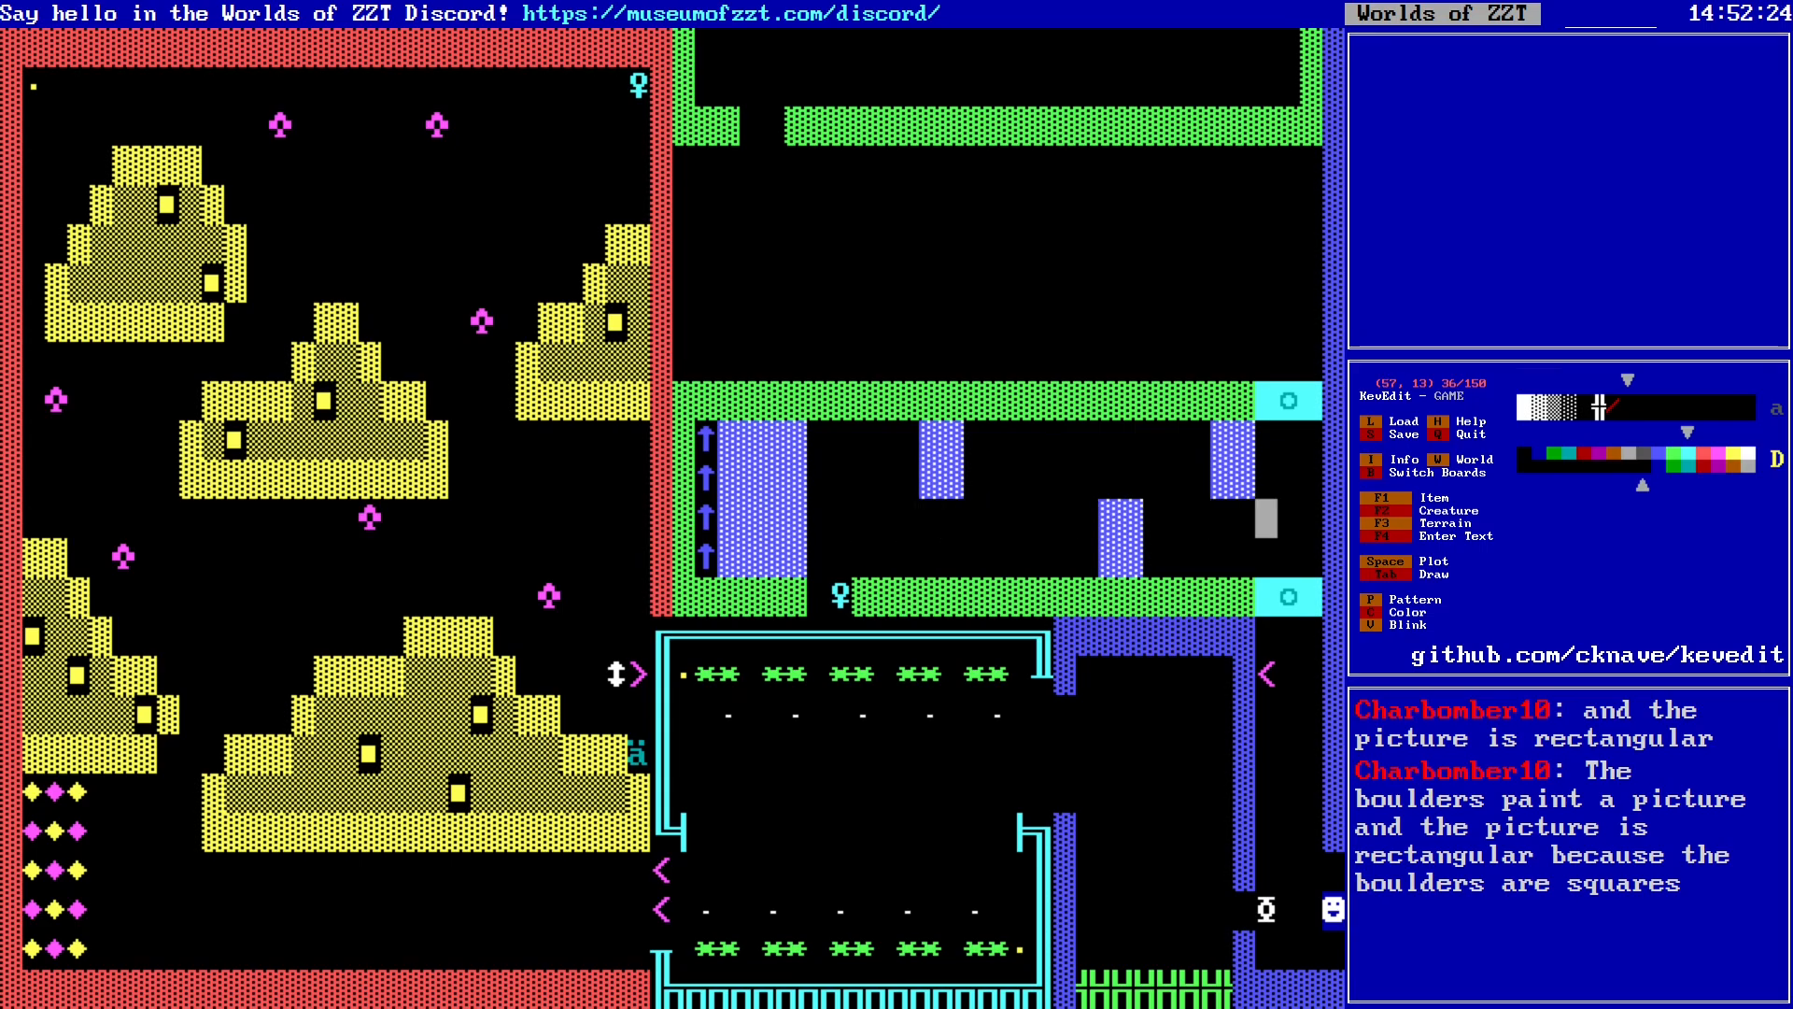
pyautogui.press('Right')
pyautogui.press('Right')
pyautogui.press('Right')
pyautogui.press('Right')
pyautogui.press('Right')
pyautogui.press('Right')
pyautogui.press('Right')
pyautogui.press('Right')
pyautogui.press('Right')
pyautogui.press('Right')
pyautogui.press('Right')
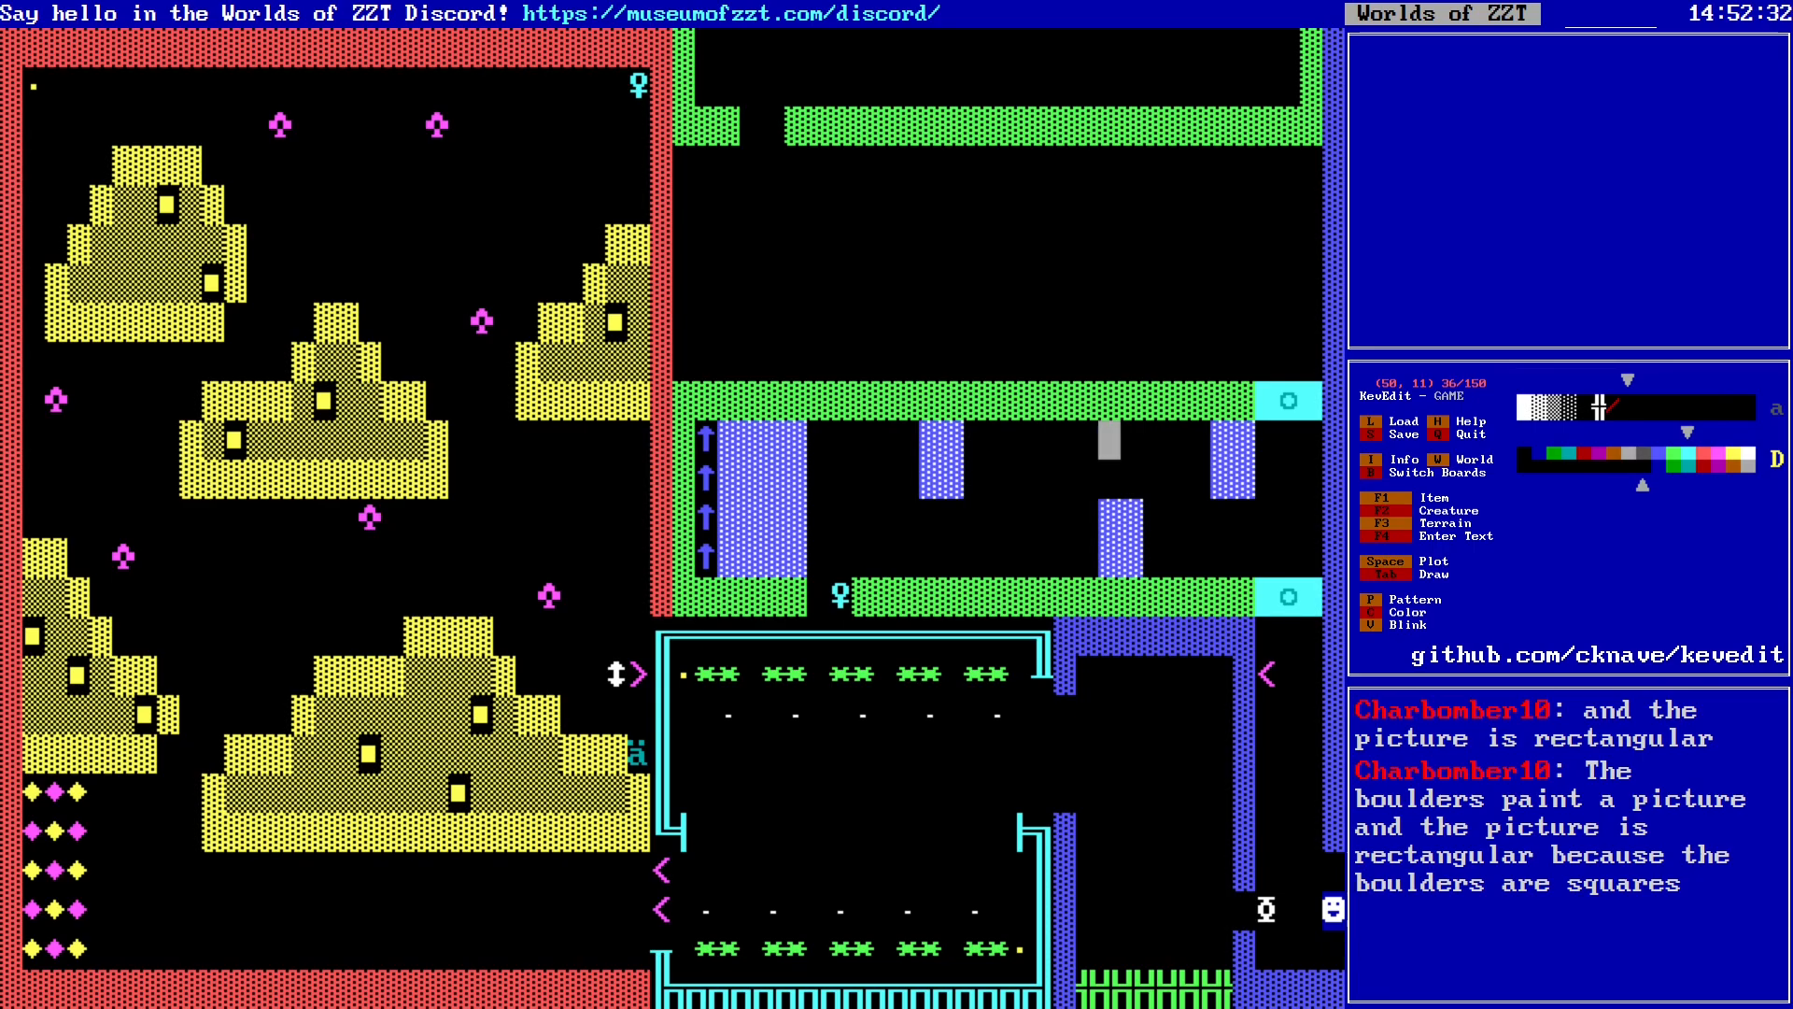
# Step: Review the stats of the spinning gun at column 32, row 13, at the west end of the water lane
pyautogui.press('Left')
pyautogui.press('Left')
pyautogui.press('Left')
pyautogui.press('Left')
pyautogui.press('Left')
pyautogui.press('Left')
pyautogui.press('Left')
pyautogui.press('Left')
pyautogui.press('Left')
pyautogui.press('Left')
pyautogui.press('Left')
pyautogui.press('Left')
pyautogui.press('Left')
pyautogui.press('Left')
pyautogui.press('Left')
pyautogui.press('Left')
pyautogui.press('Down')
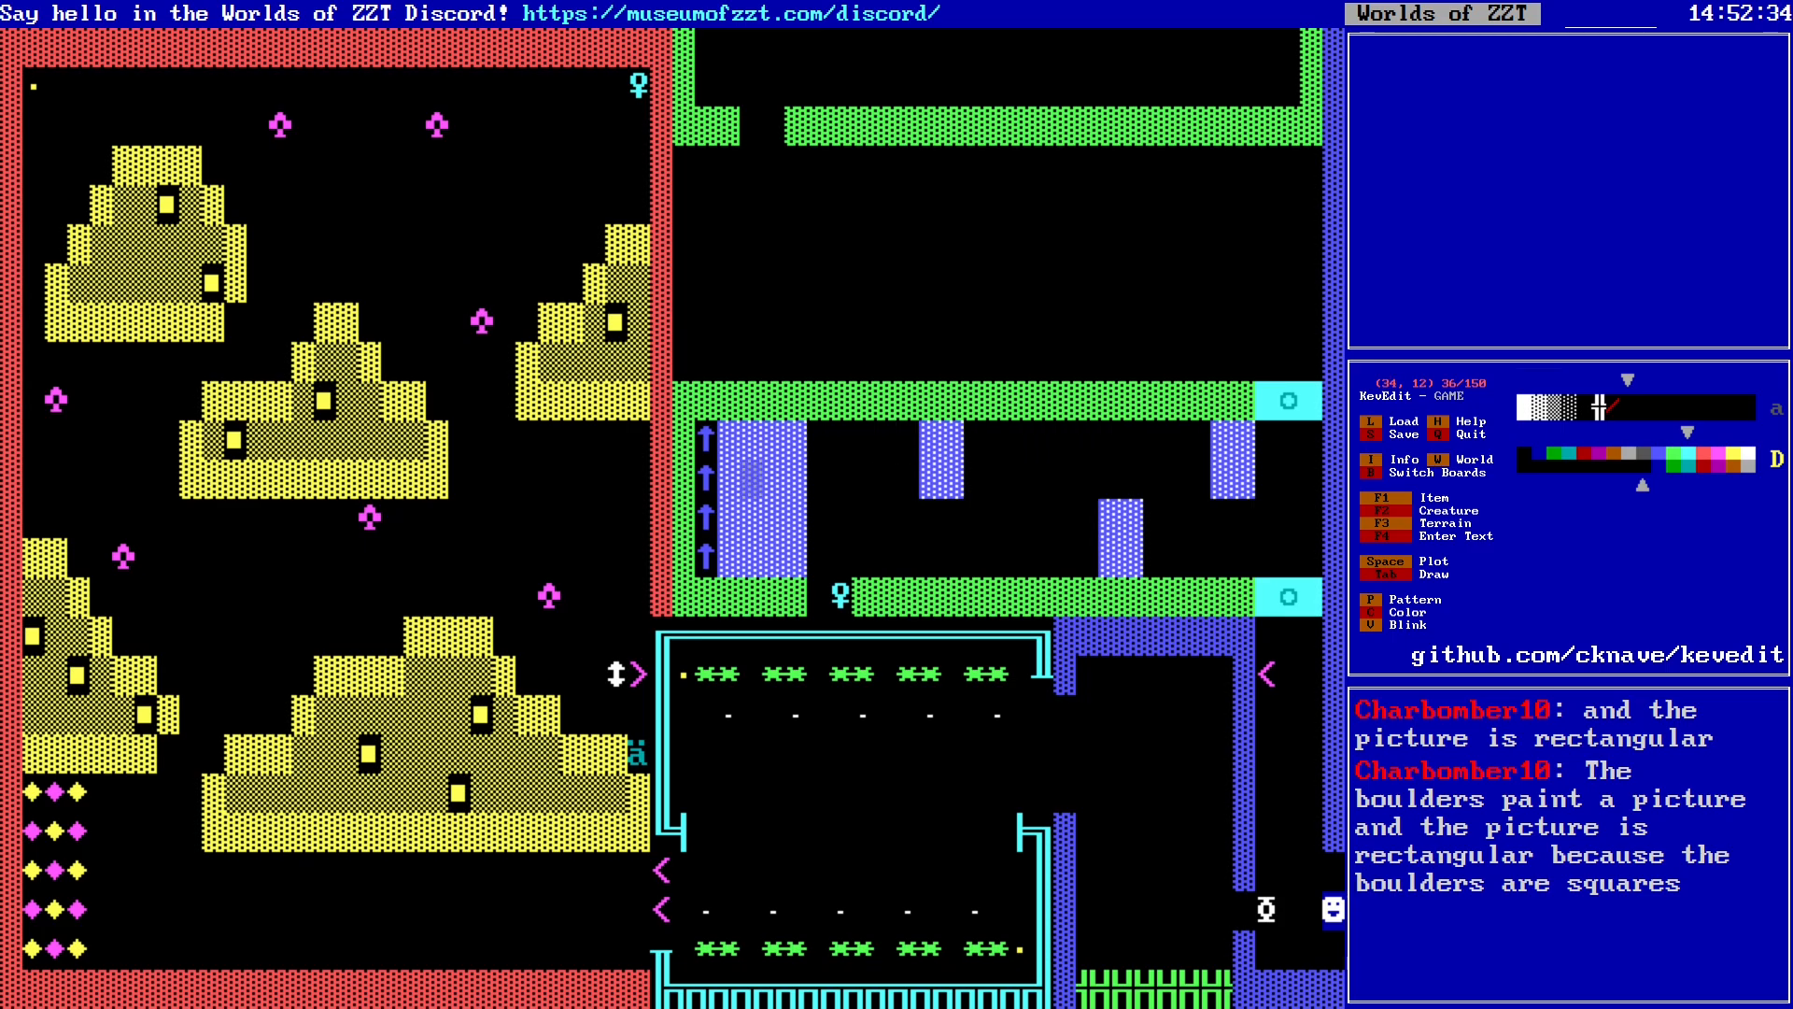
pyautogui.press('Down')
pyautogui.press('Left')
pyautogui.press('Left')
pyautogui.press('Return')
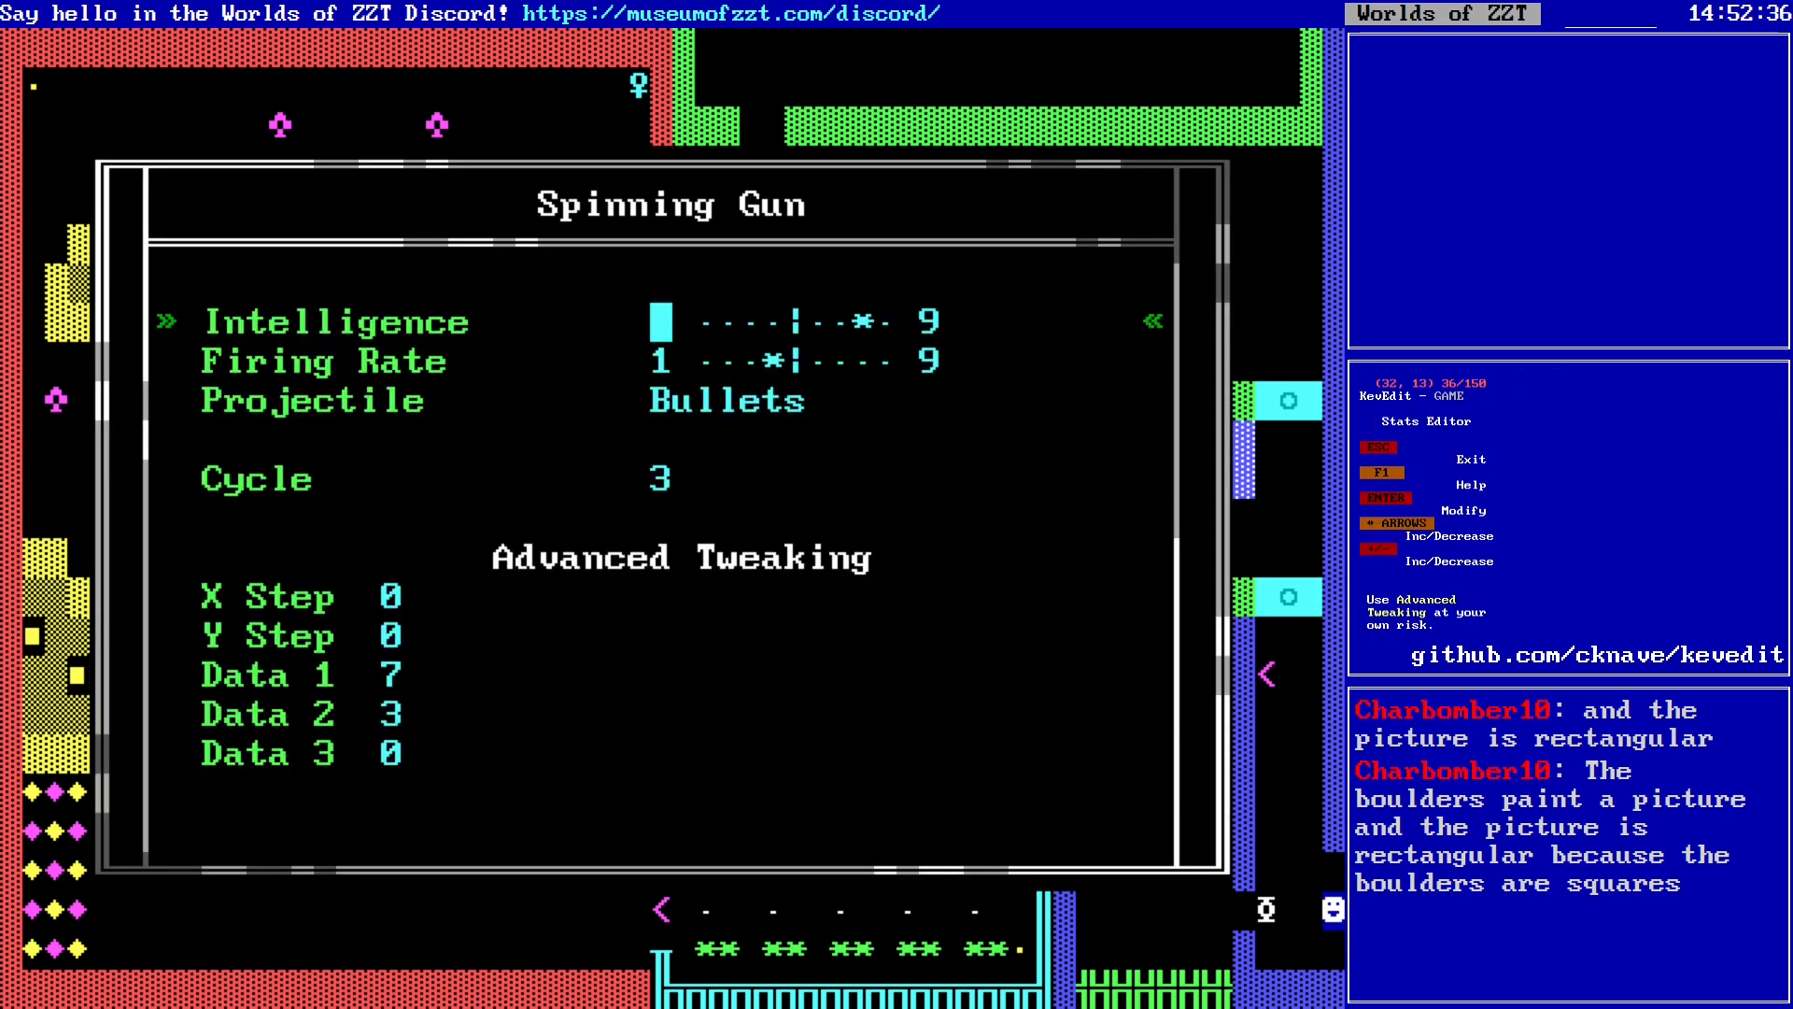
pyautogui.press('Escape')
# Step: Examine the lane's east end around the upper cyan door and the empty area north of it
pyautogui.press('Right')
pyautogui.press('Right')
pyautogui.press('Right')
pyautogui.press('Right')
pyautogui.press('Right')
pyautogui.press('Right')
pyautogui.press('Right')
pyautogui.press('Right')
pyautogui.press('Right')
pyautogui.press('Right')
pyautogui.press('Right')
pyautogui.press('Right')
pyautogui.press('Right')
pyautogui.press('Right')
pyautogui.press('Right')
pyautogui.press('Right')
pyautogui.press('Right')
pyautogui.press('Right')
pyautogui.press('Right')
pyautogui.press('Right')
pyautogui.press('Right')
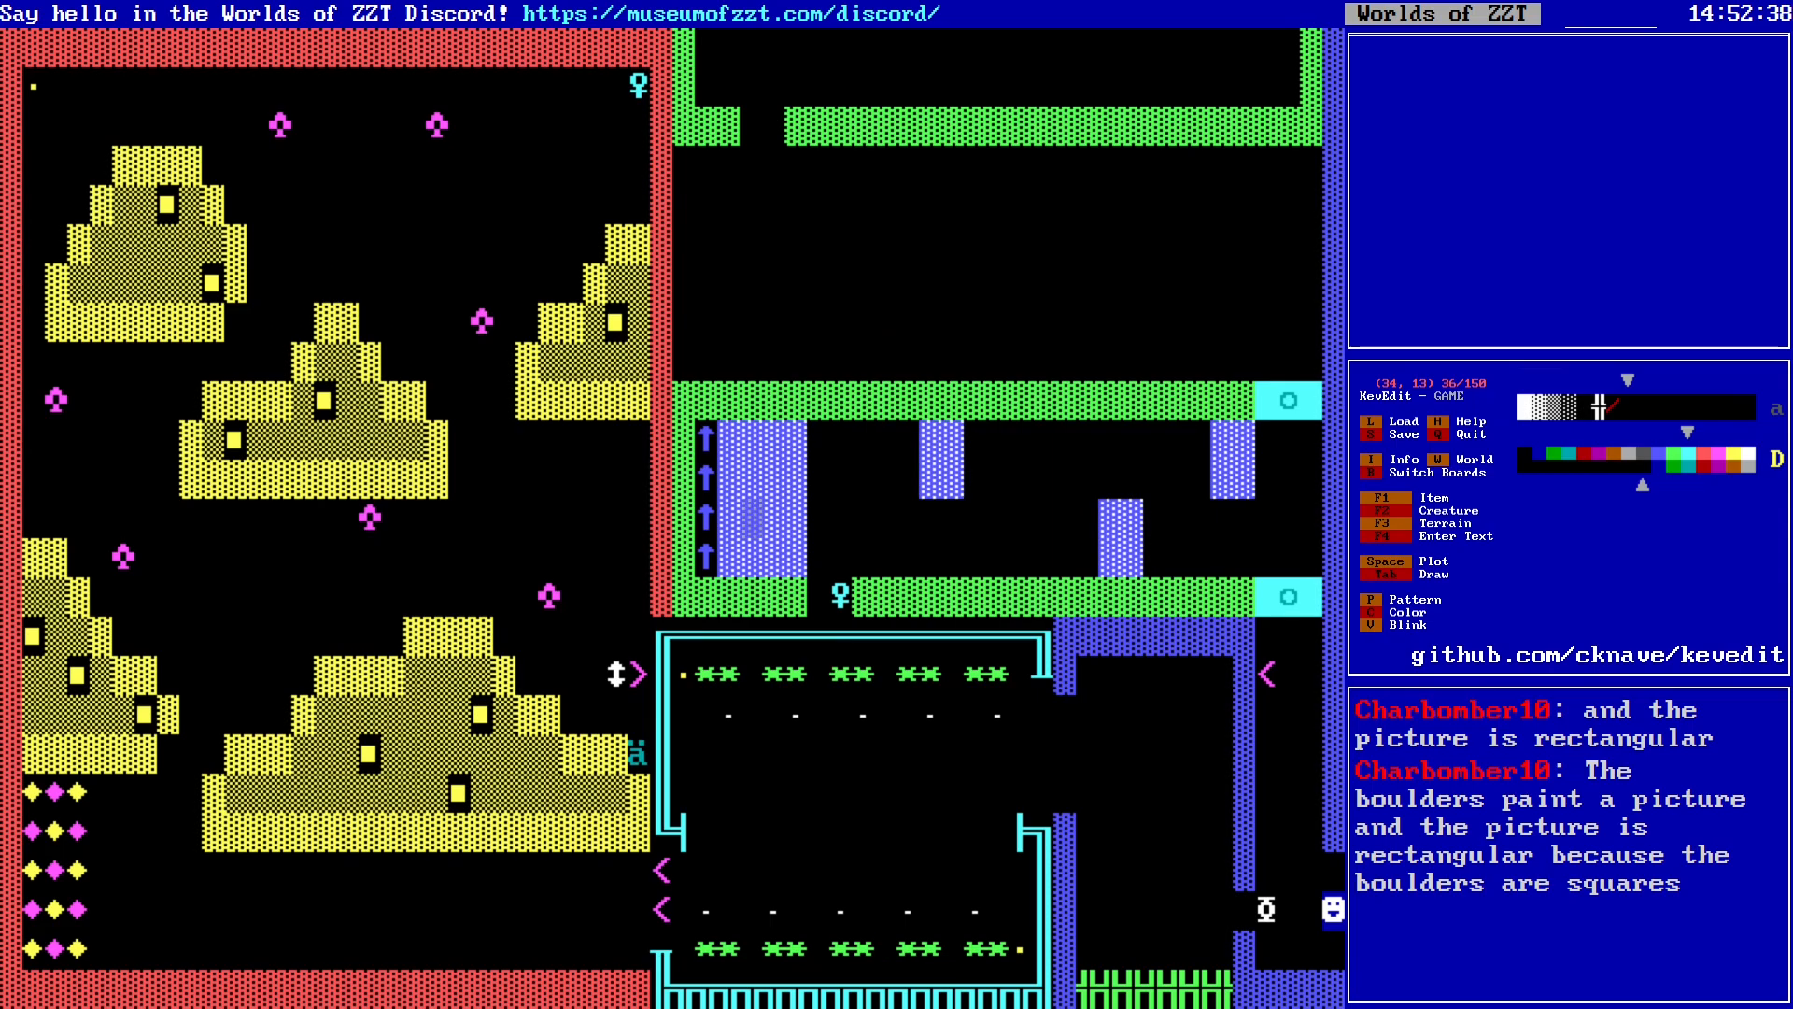
pyautogui.press('Up')
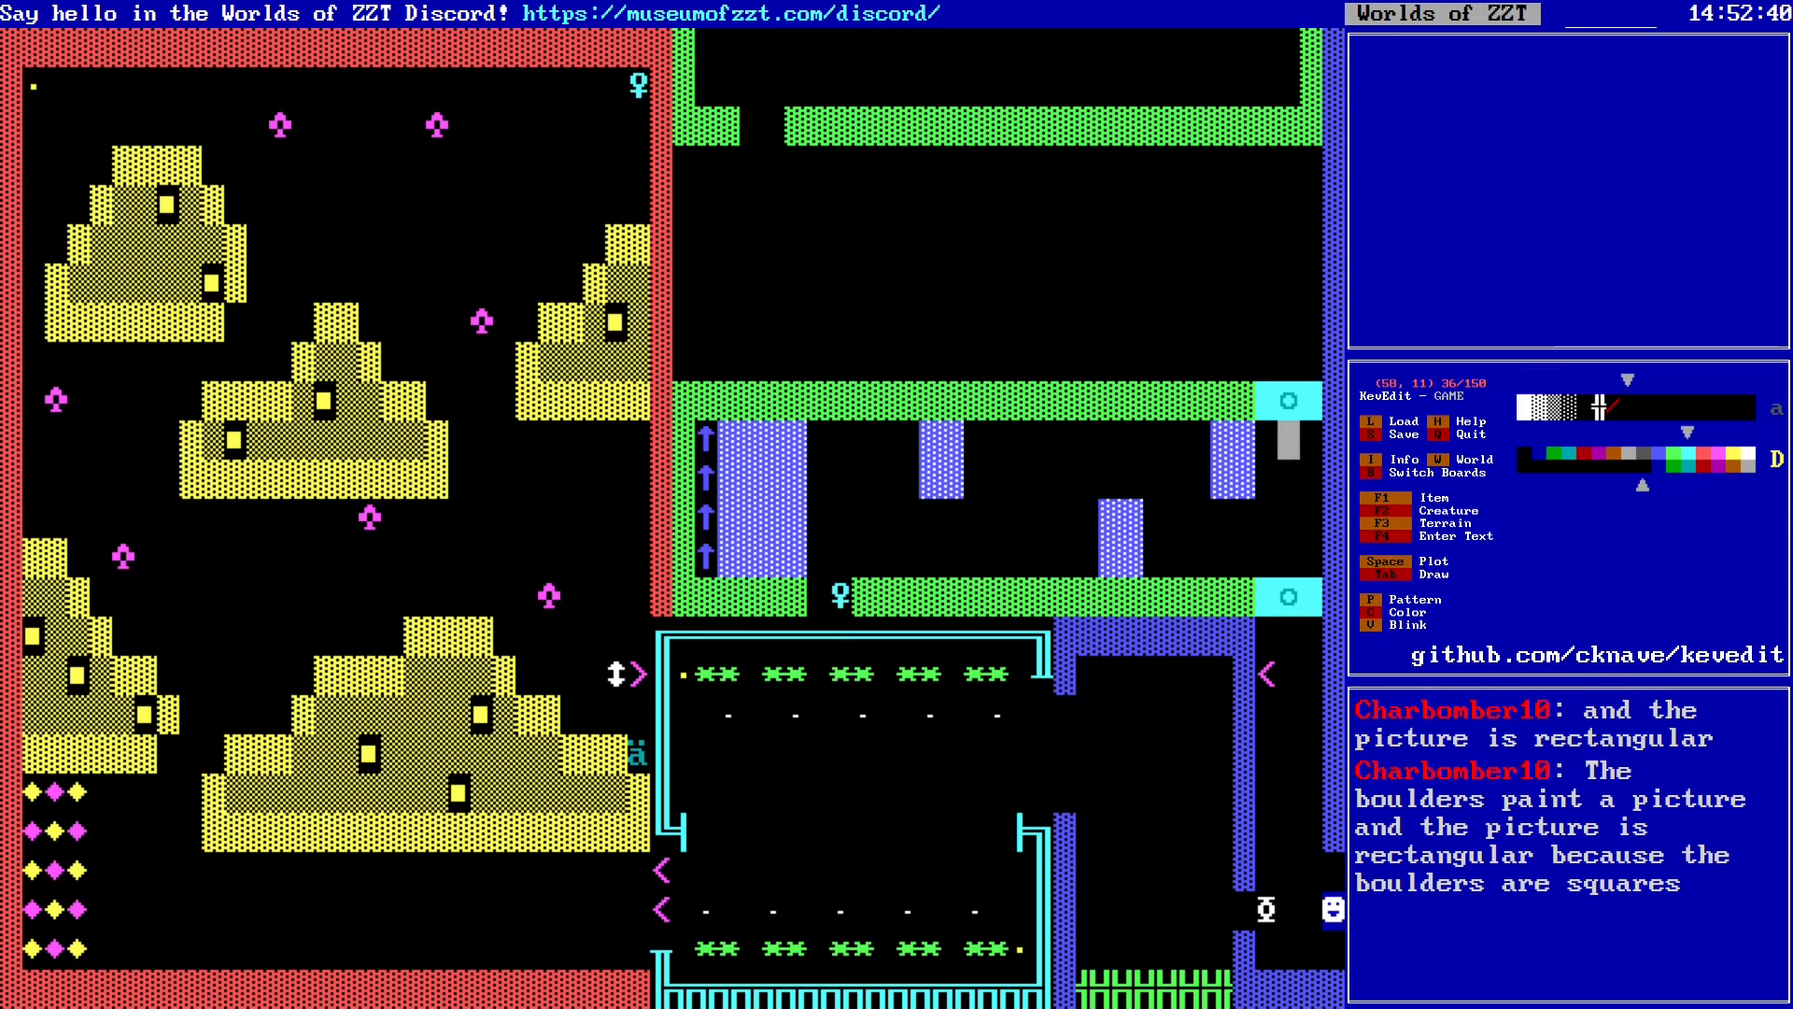
pyautogui.press('Left')
pyautogui.press('Up')
pyautogui.press('Up')
pyautogui.press('Up')
pyautogui.press('Up')
pyautogui.press('Up')
pyautogui.press('Up')
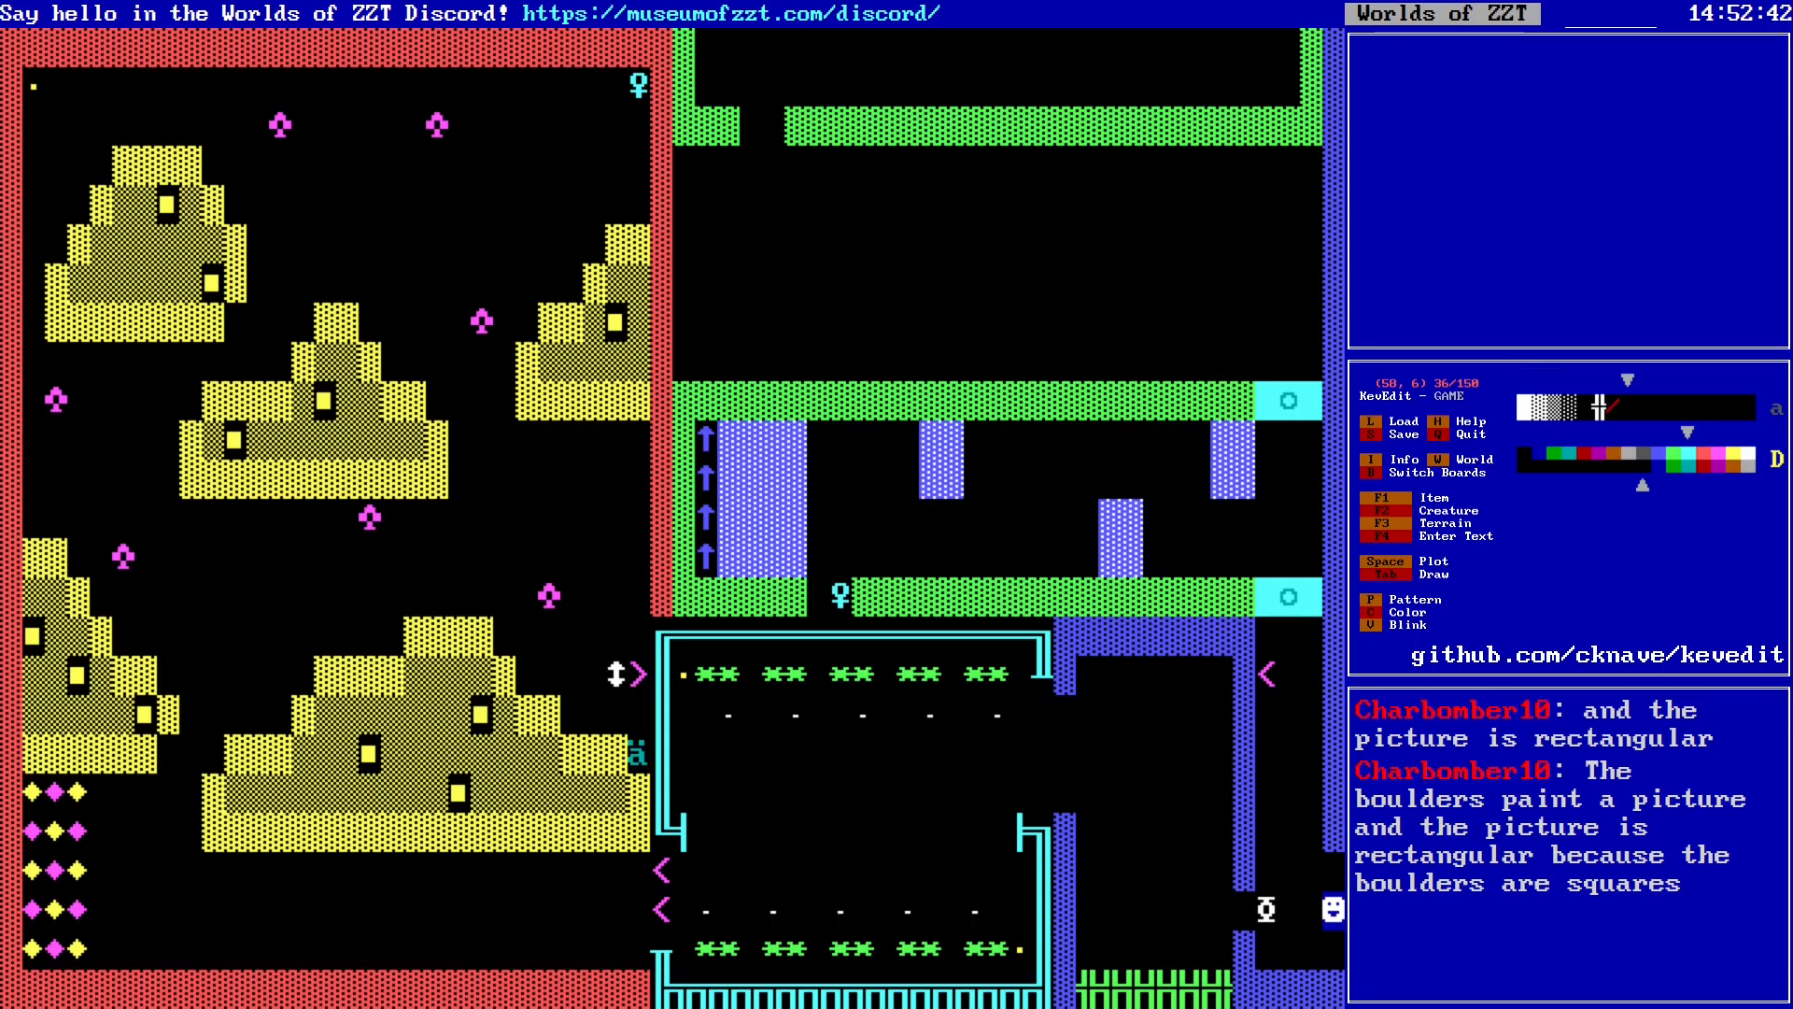
pyautogui.press('Down')
pyautogui.press('Down')
pyautogui.press('Down')
pyautogui.press('Down')
pyautogui.press('Down')
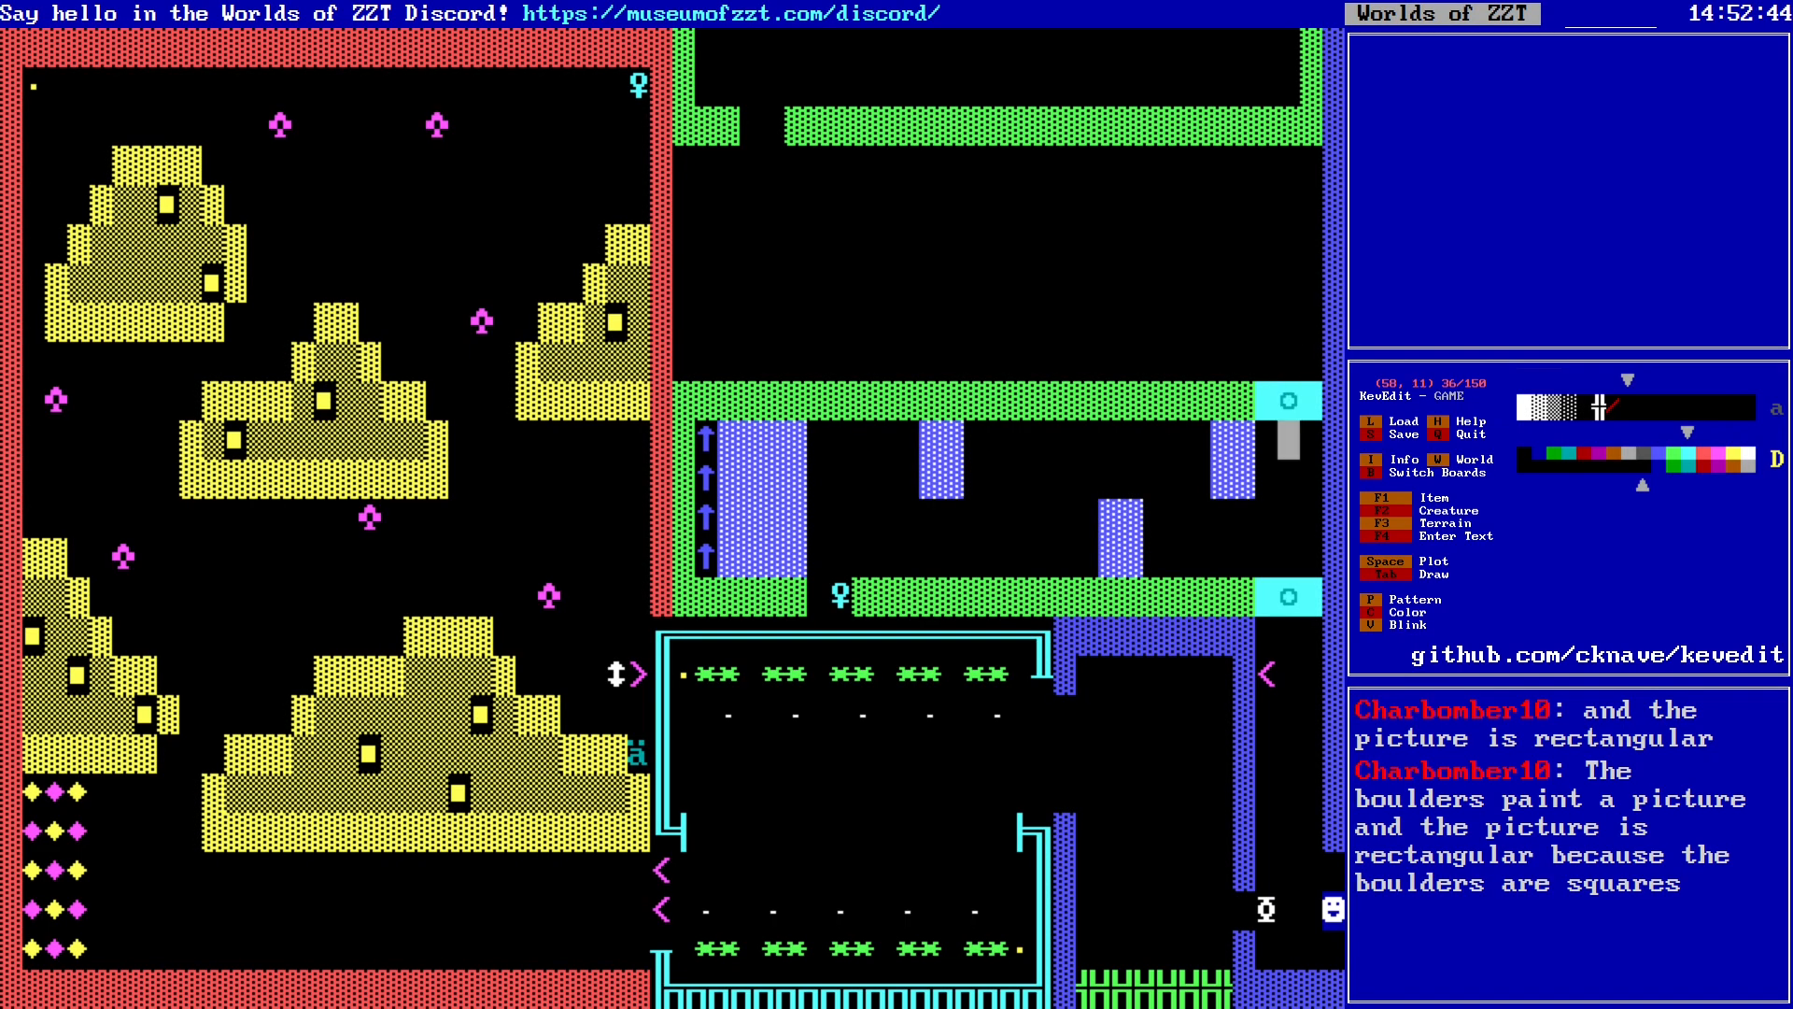
# Step: Move the row 10 cyan door to columns 52 to 54 and fill columns 57 to 59 with green wall
pyautogui.press('Up')
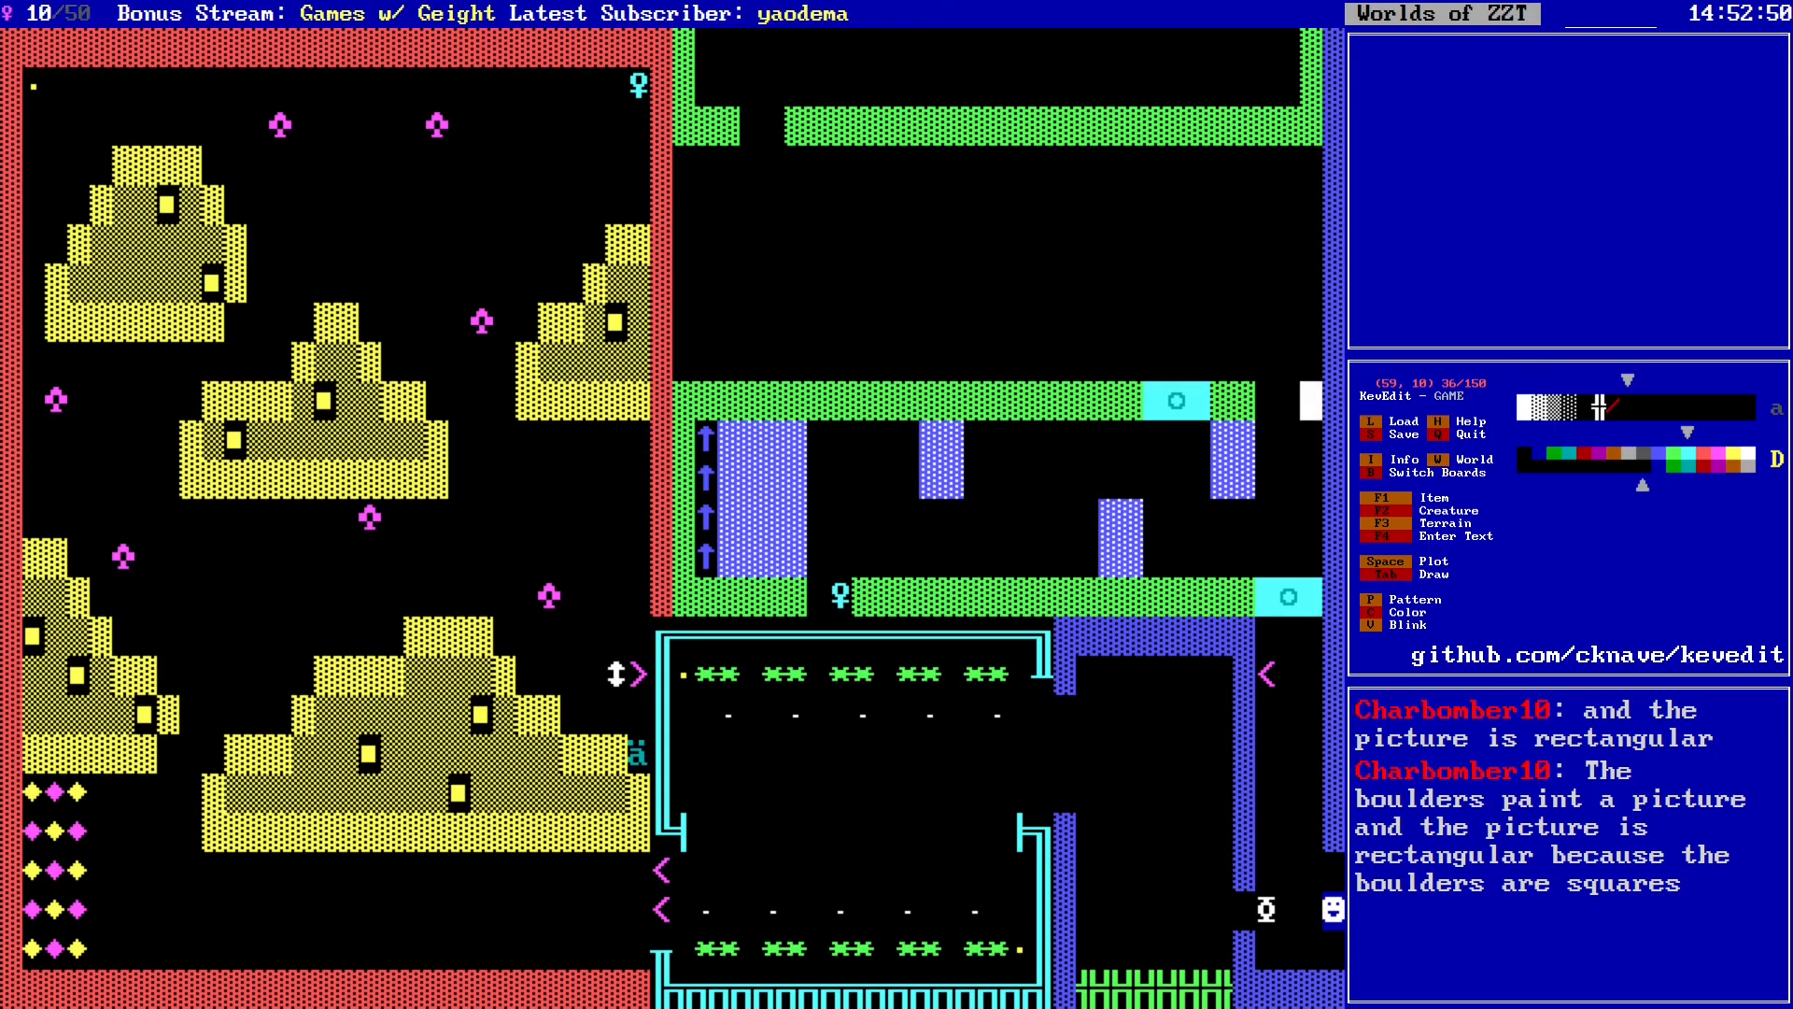
pyautogui.press('Left')
pyautogui.press('Return')
pyautogui.press('Right')
pyautogui.press('space')
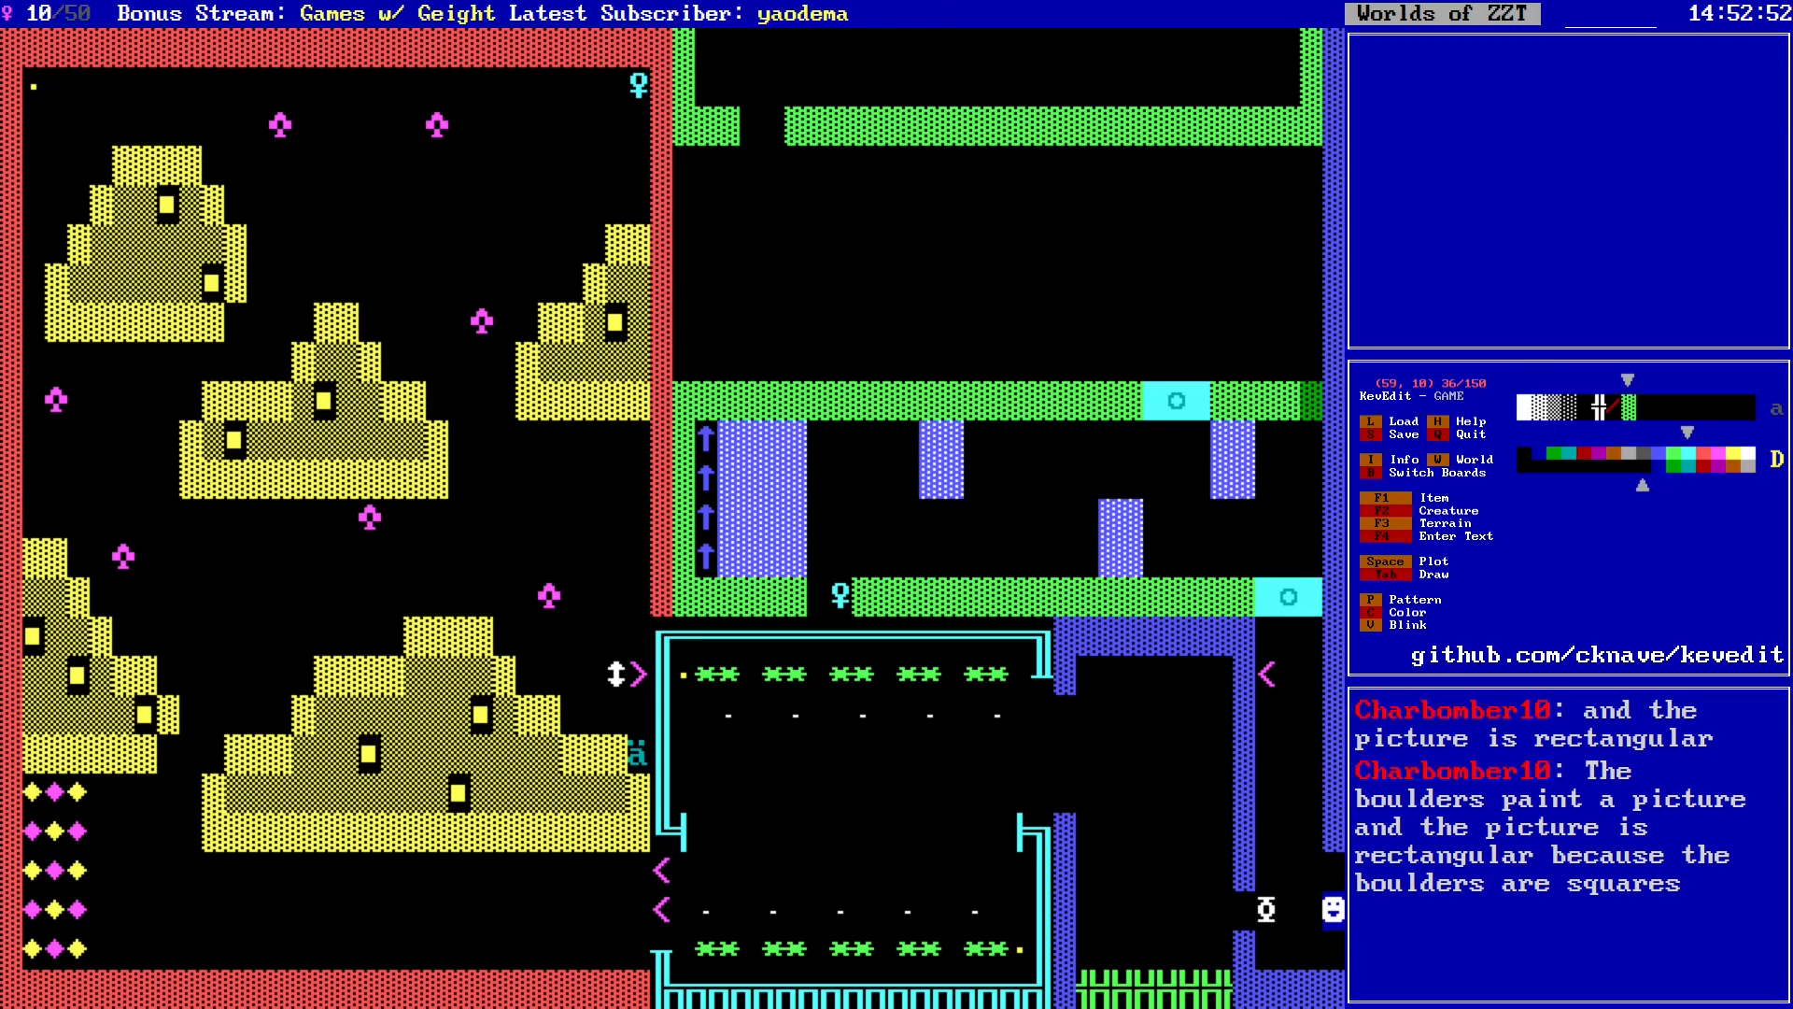
# Step: Set the drawing color to light red and place gems at column 57, rows 11 and 12
pyautogui.press('Down')
pyautogui.press('Left')
pyautogui.press('Left')
pyautogui.press('Down')
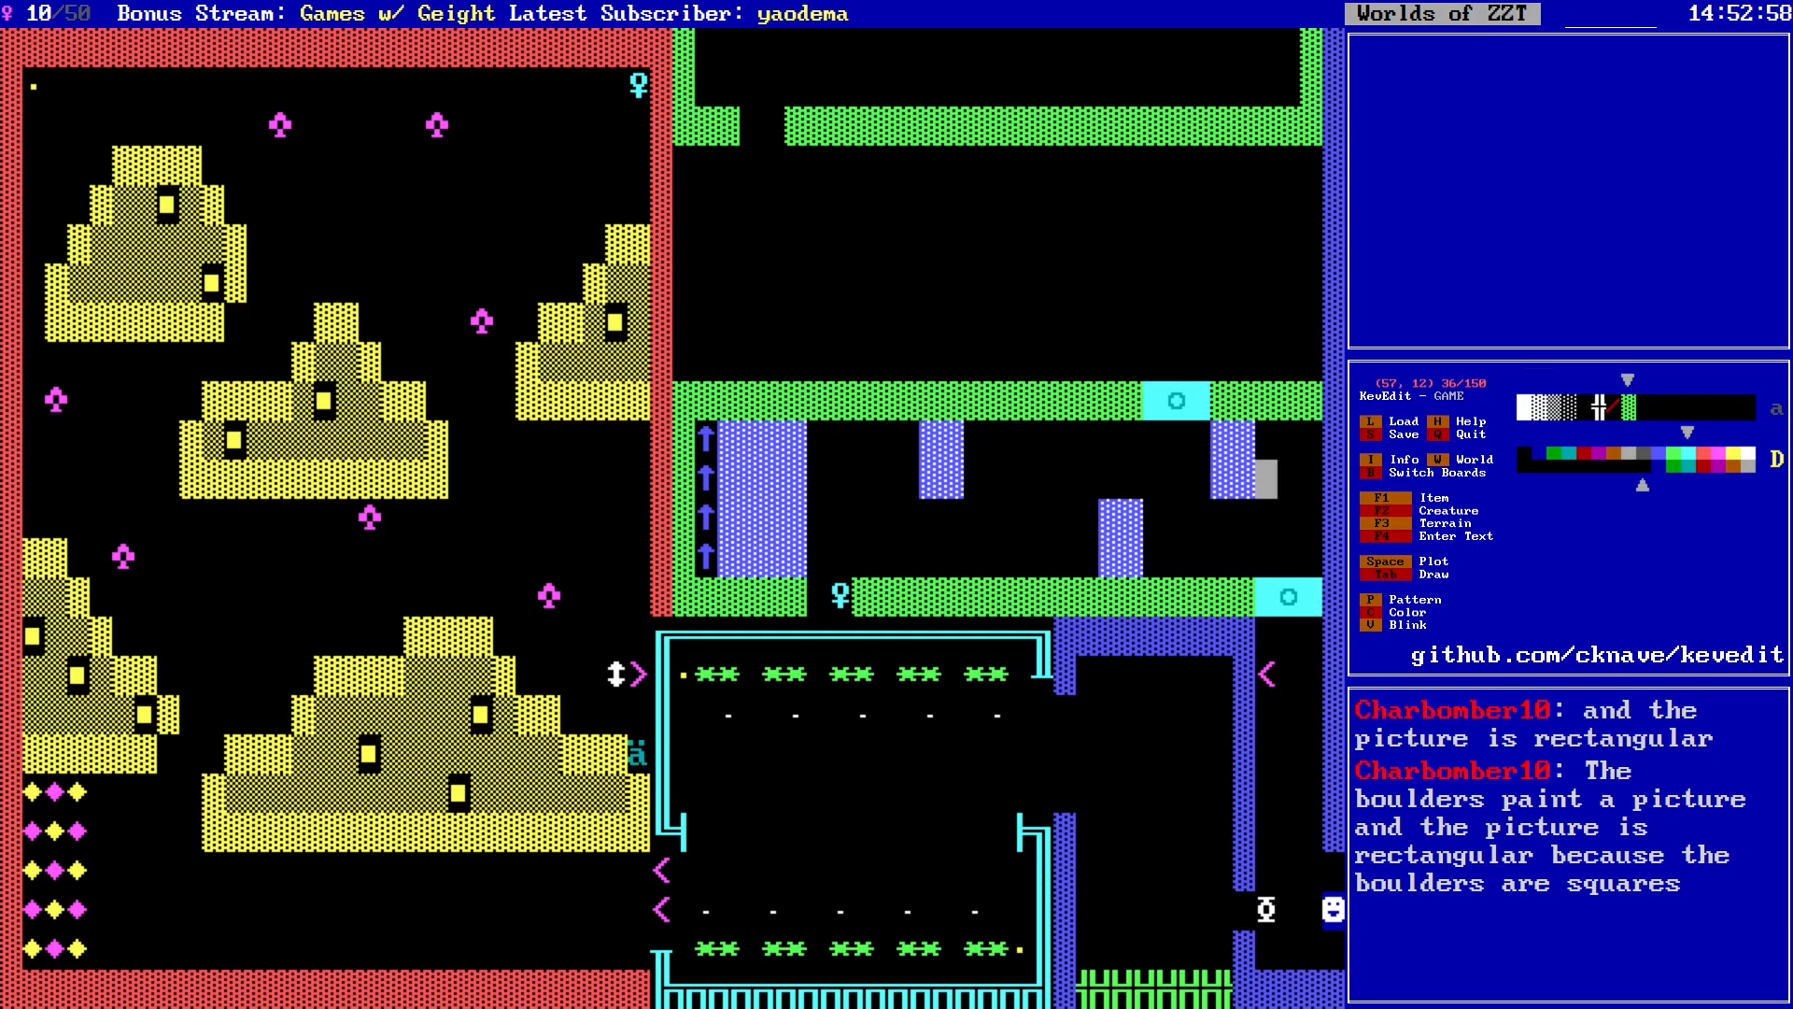
pyautogui.press('c')
pyautogui.press('Up')
pyautogui.press('F1')
pyautogui.press('g')
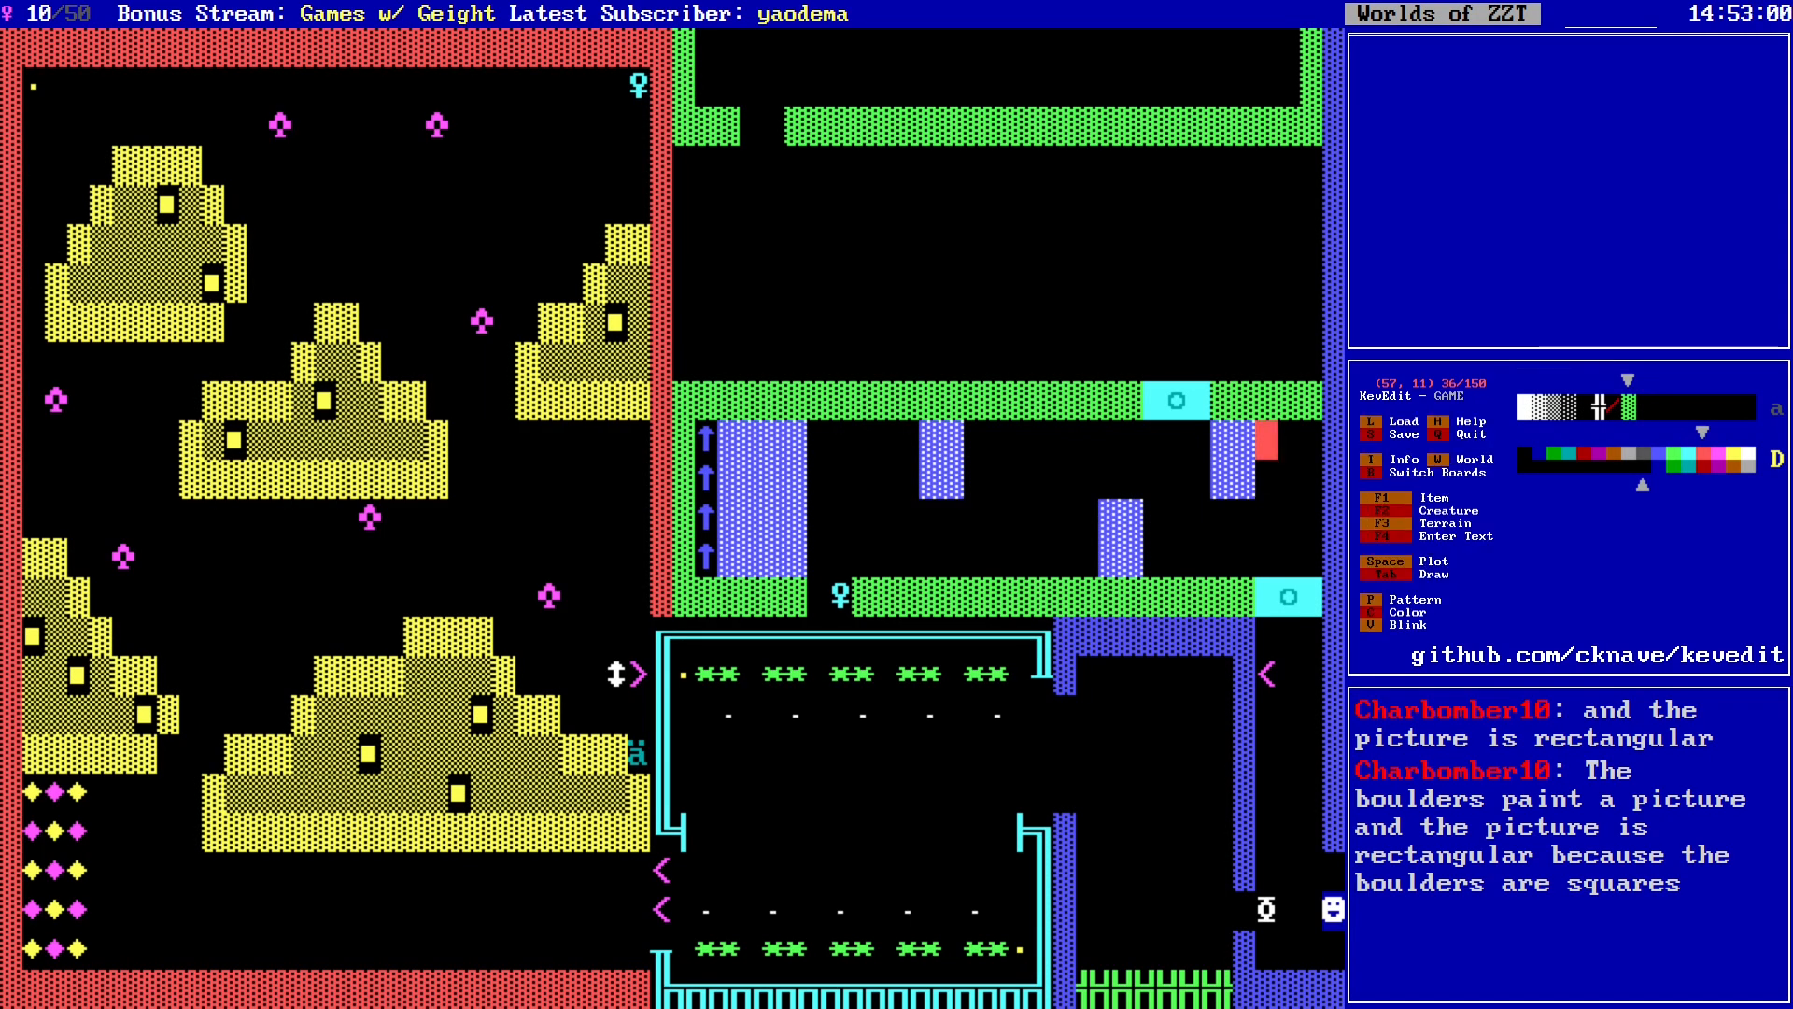
pyautogui.press('Down')
pyautogui.press('F1')
pyautogui.press('g')
# Step: Fill columns 58 and 59 of rows 11 and 12 with light red gems
pyautogui.press('Right')
pyautogui.press('Up')
pyautogui.press('F1')
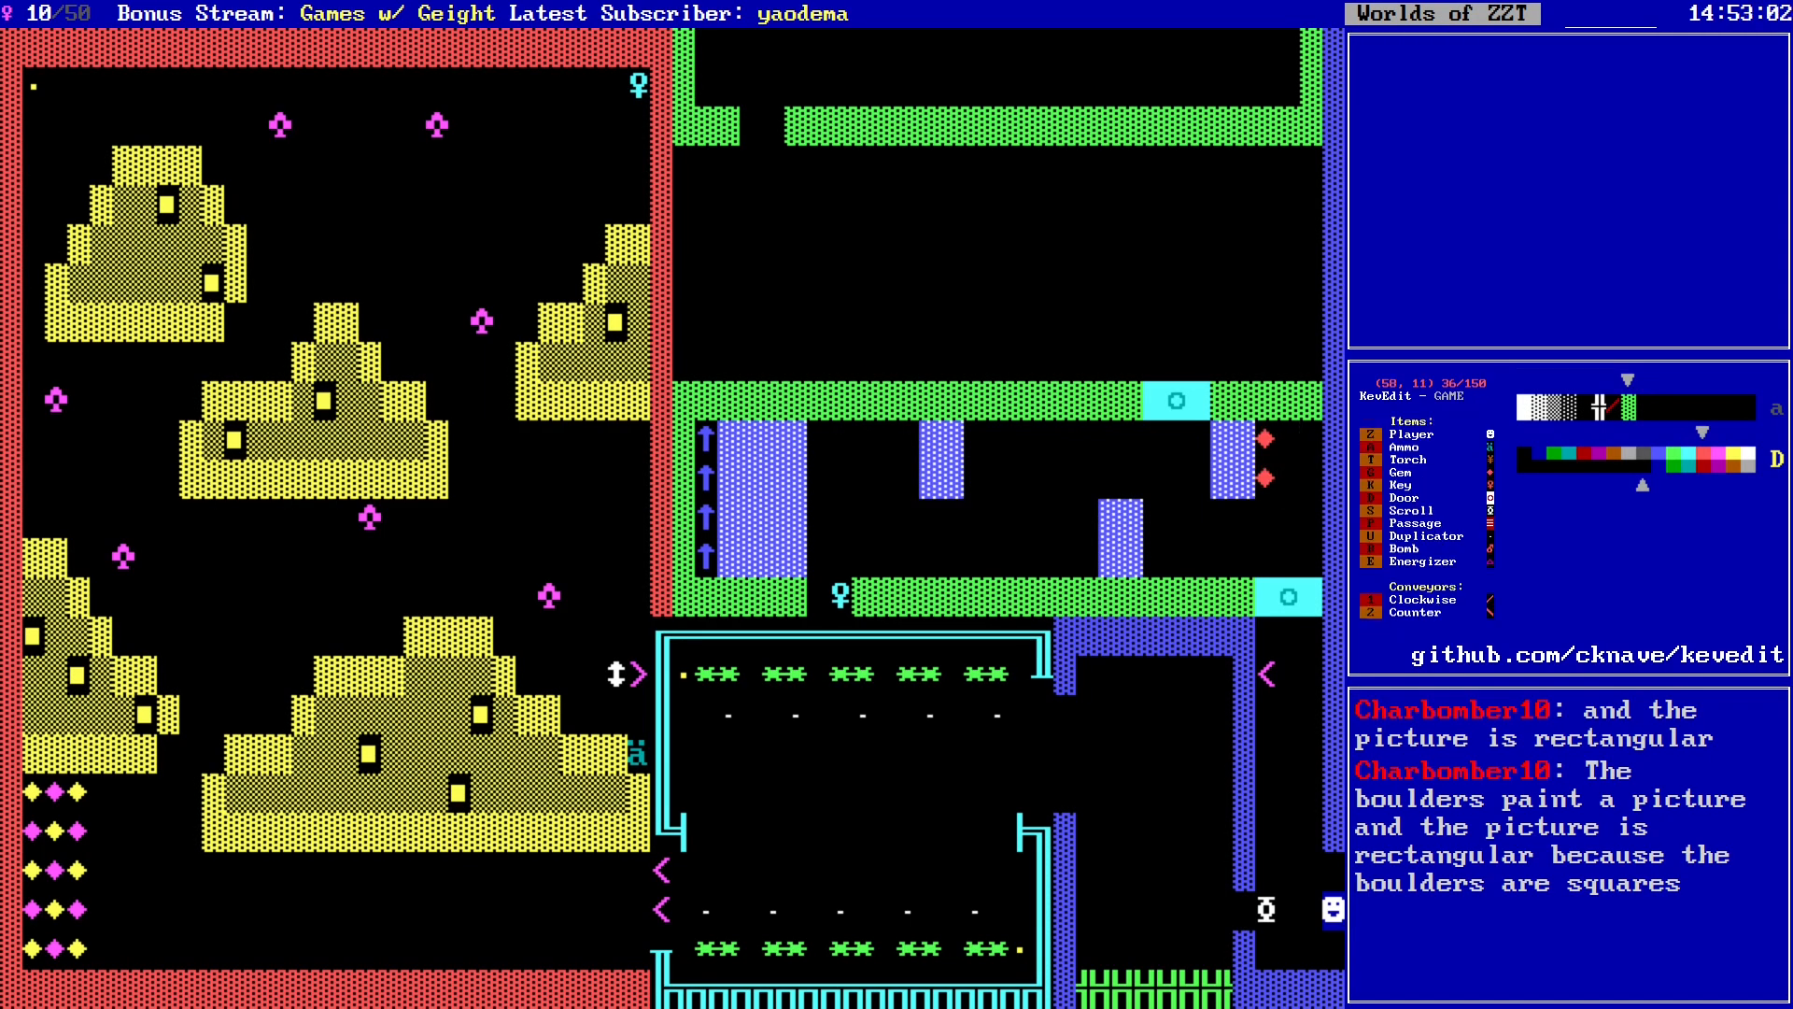
pyautogui.press('g')
pyautogui.press('Down')
pyautogui.press('space')
pyautogui.press('Right')
pyautogui.press('space')
pyautogui.press('Up')
pyautogui.press('space')
# Step: Save the world
pyautogui.press('Up')
pyautogui.press('Up')
pyautogui.press('Up')
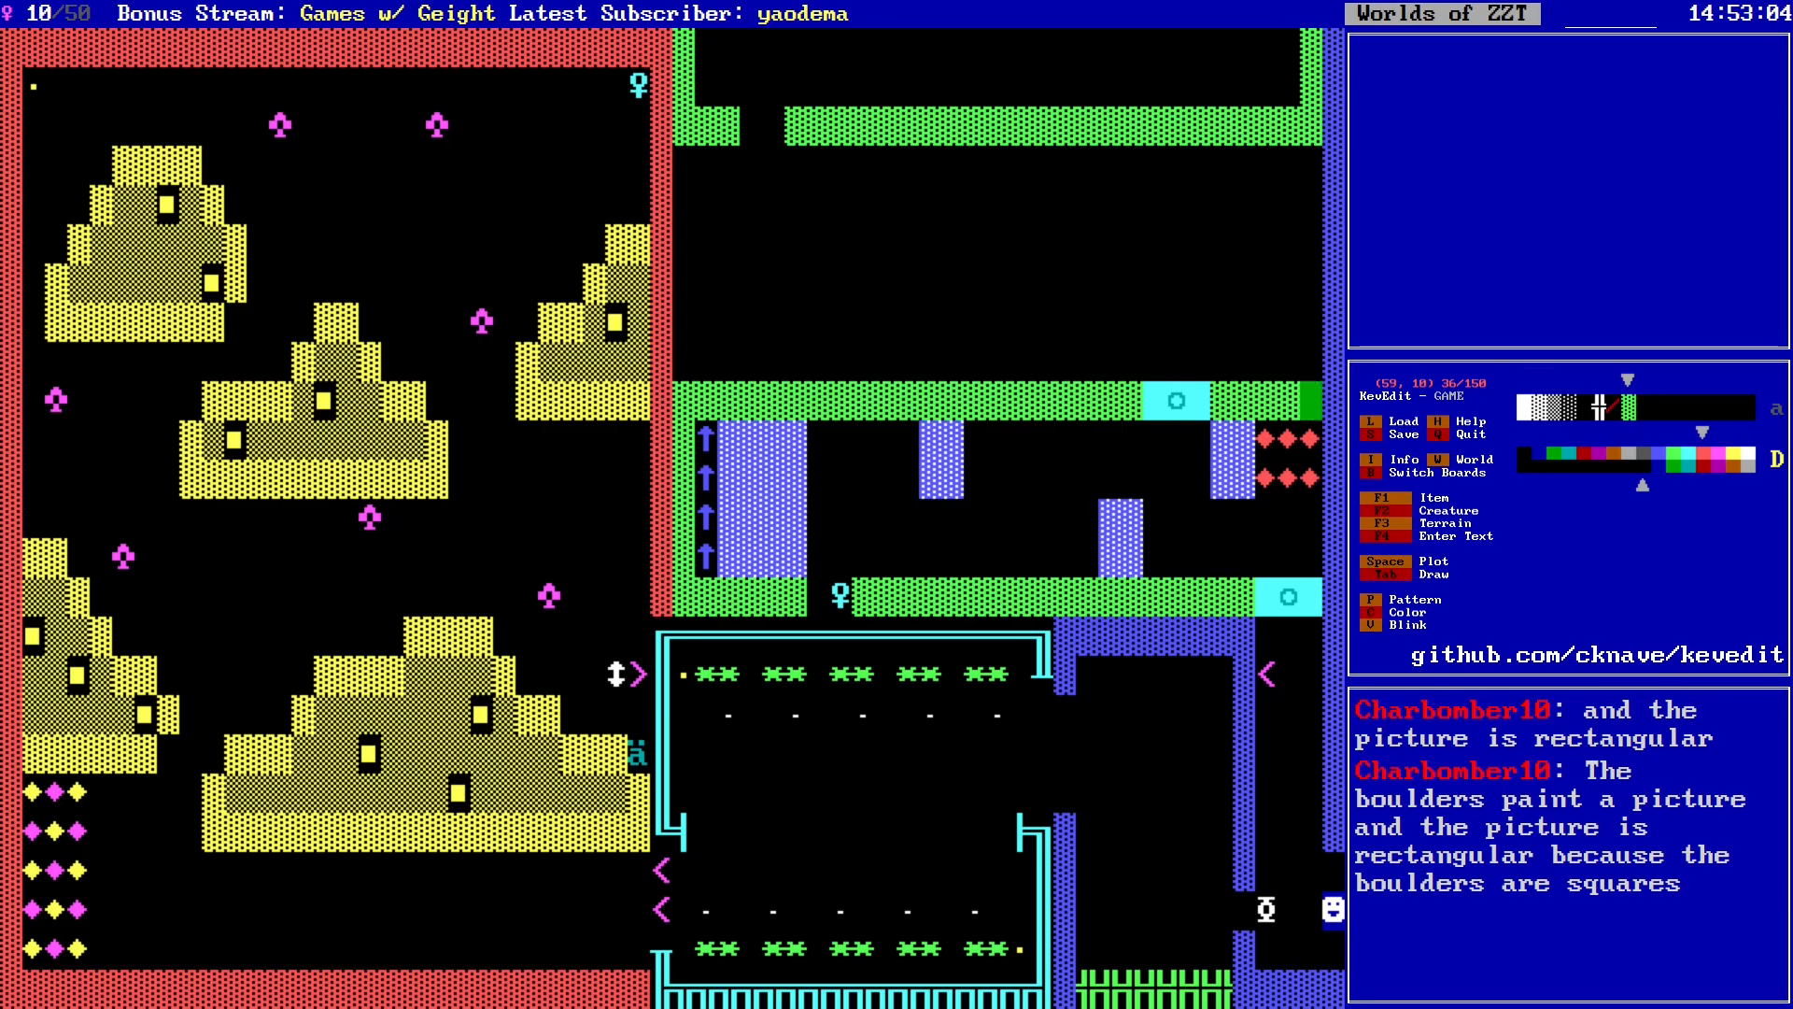
pyautogui.press('s')
pyautogui.press('Return')
# Step: Examine the middle of the water lane and the empty area just north of the row 10 wall
pyautogui.press('Down')
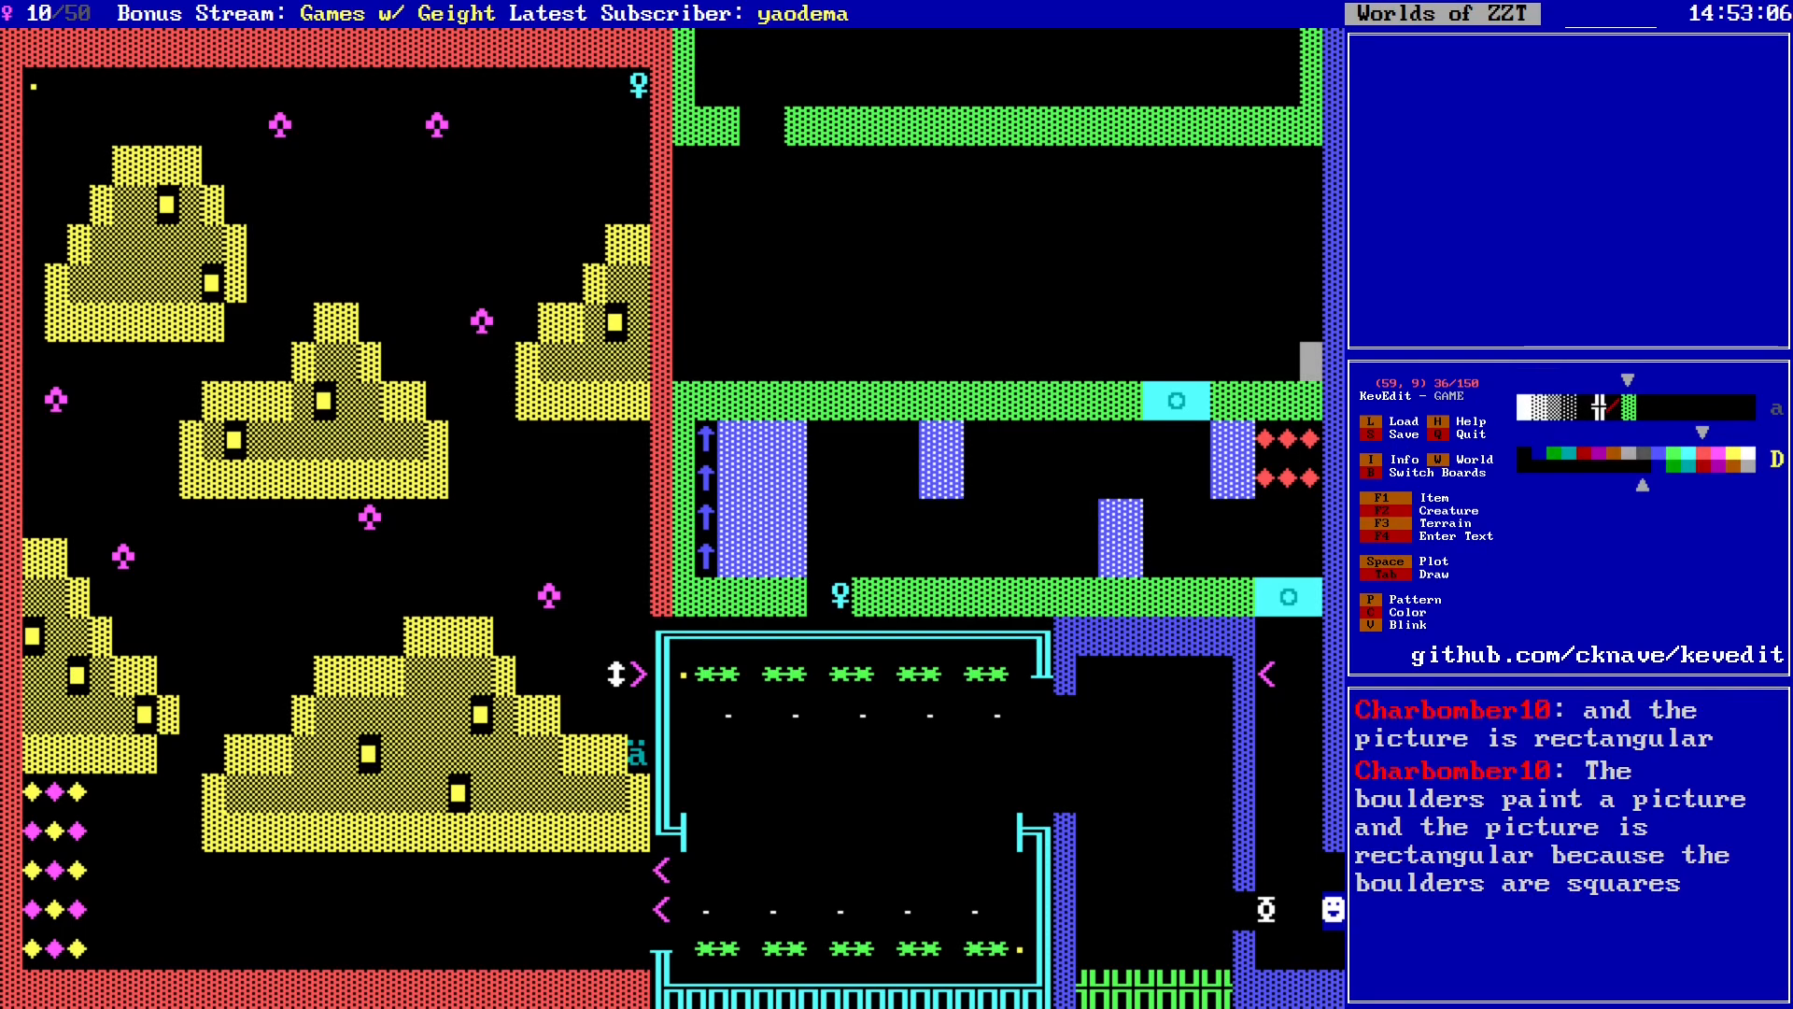
pyautogui.press('Down')
pyautogui.press('Down')
pyautogui.press('Down')
pyautogui.press('Down')
pyautogui.press('Left')
pyautogui.press('Left')
pyautogui.press('Left')
pyautogui.press('Left')
pyautogui.press('Left')
pyautogui.press('Left')
pyautogui.press('Left')
pyautogui.press('Left')
pyautogui.press('Left')
pyautogui.press('Left')
pyautogui.press('Left')
pyautogui.press('Left')
pyautogui.press('Left')
pyautogui.press('Left')
pyautogui.press('Left')
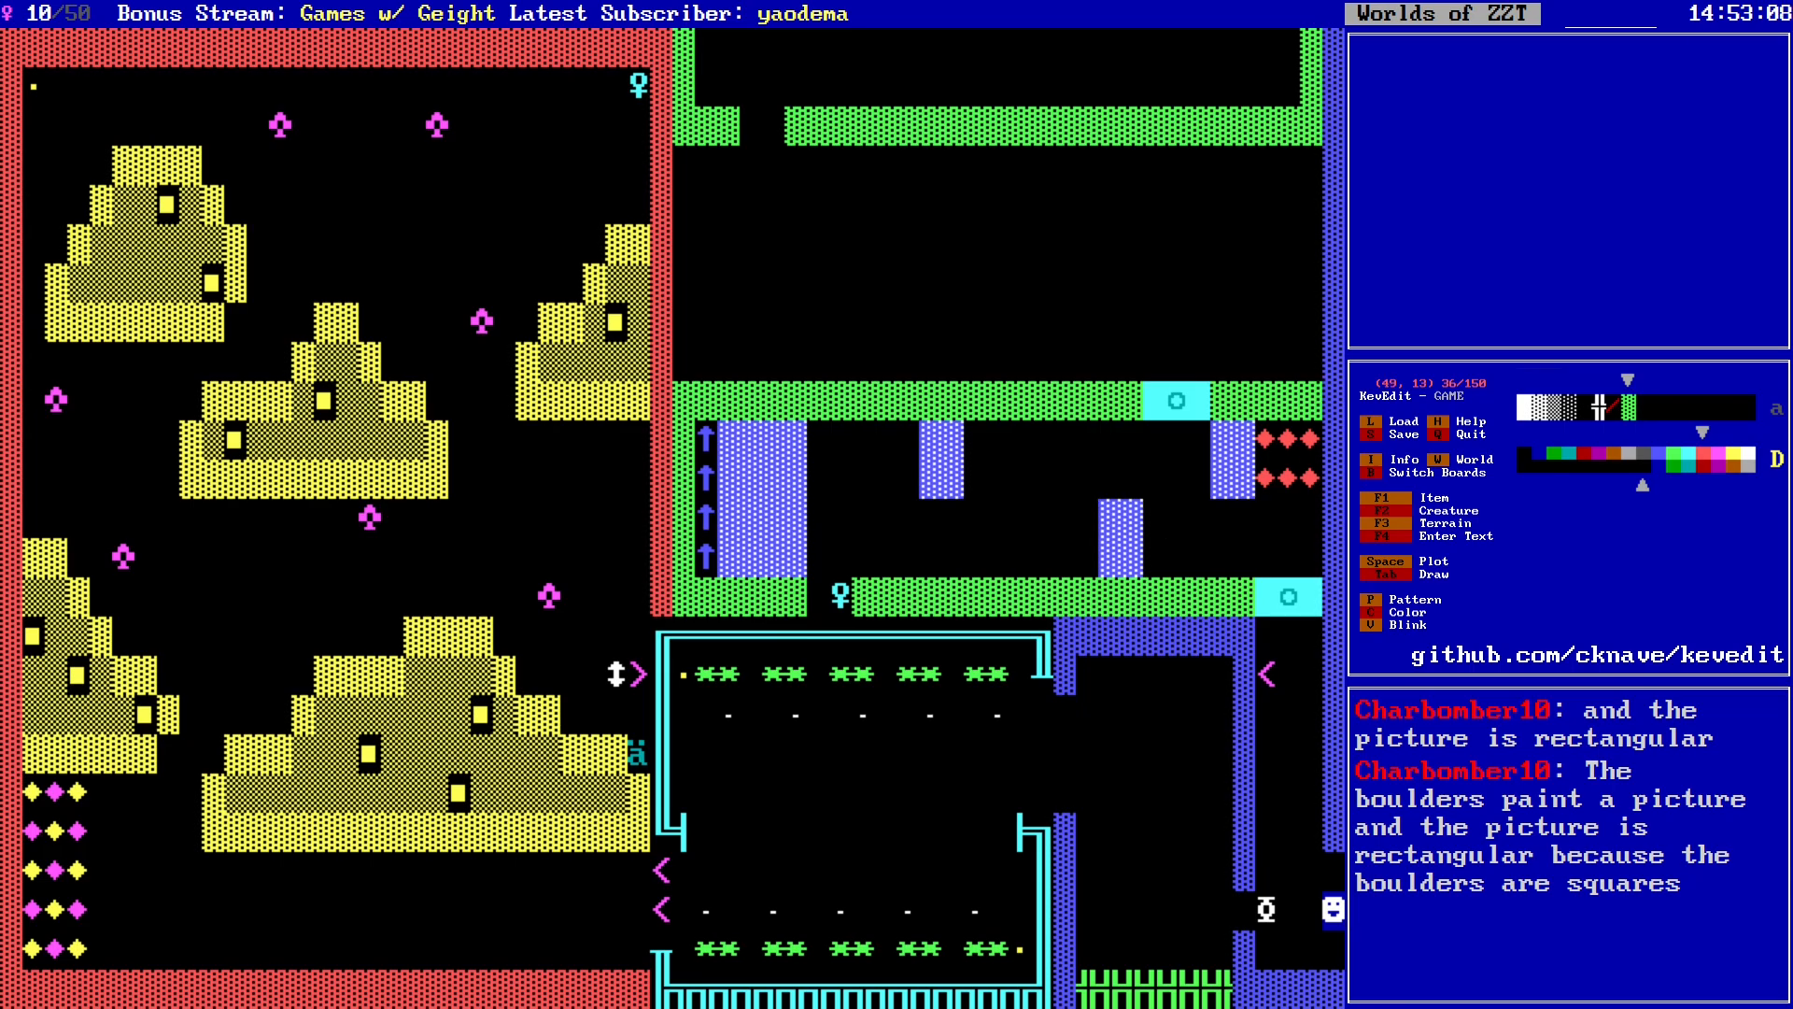
pyautogui.press('Up')
pyautogui.press('Up')
pyautogui.press('Up')
pyautogui.press('Up')
pyautogui.press('Right')
pyautogui.press('Right')
pyautogui.press('Right')
pyautogui.press('Right')
pyautogui.press('Right')
pyautogui.press('Right')
pyautogui.press('Right')
pyautogui.press('Right')
pyautogui.press('Right')
pyautogui.press('Right')
pyautogui.press('Right')
pyautogui.press('F3')
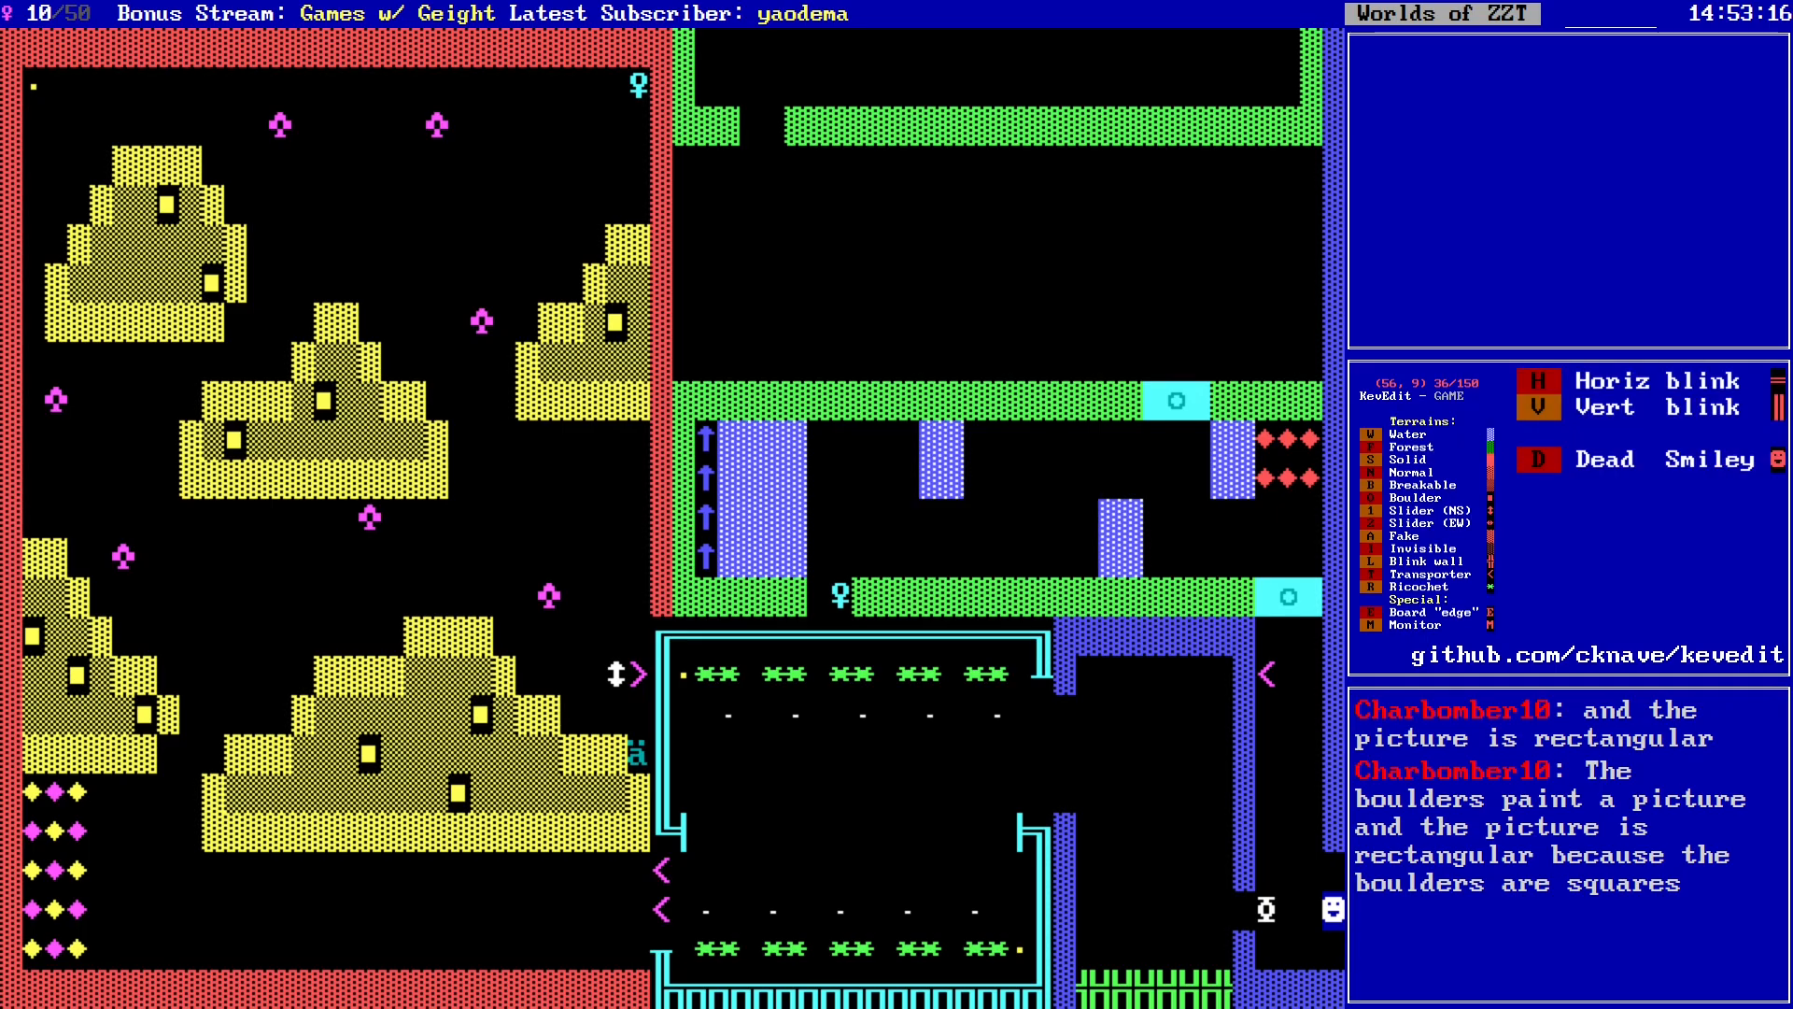
pyautogui.press('Escape')
pyautogui.press('F2')
pyautogui.press('Escape')
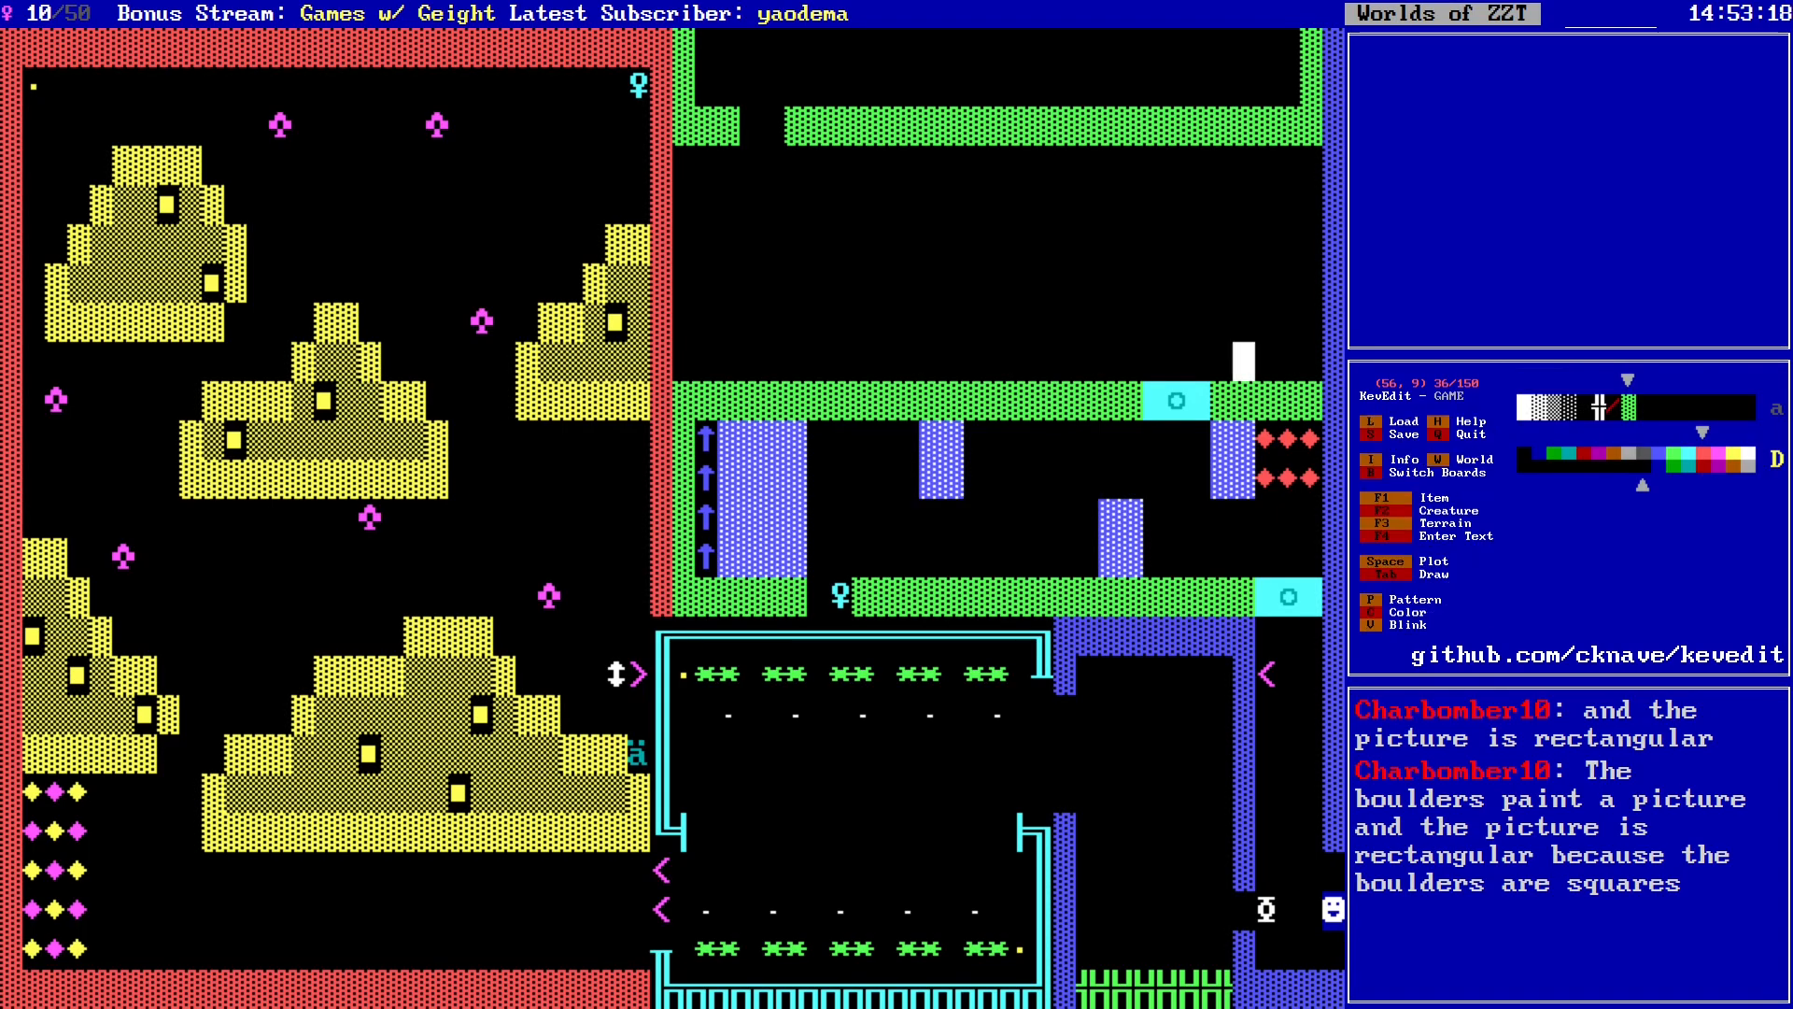
# Step: Draw a solid yellow block two columns wide at columns 55 and 56, rows 4 to 9
pyautogui.press('F3')
pyautogui.press('Escape')
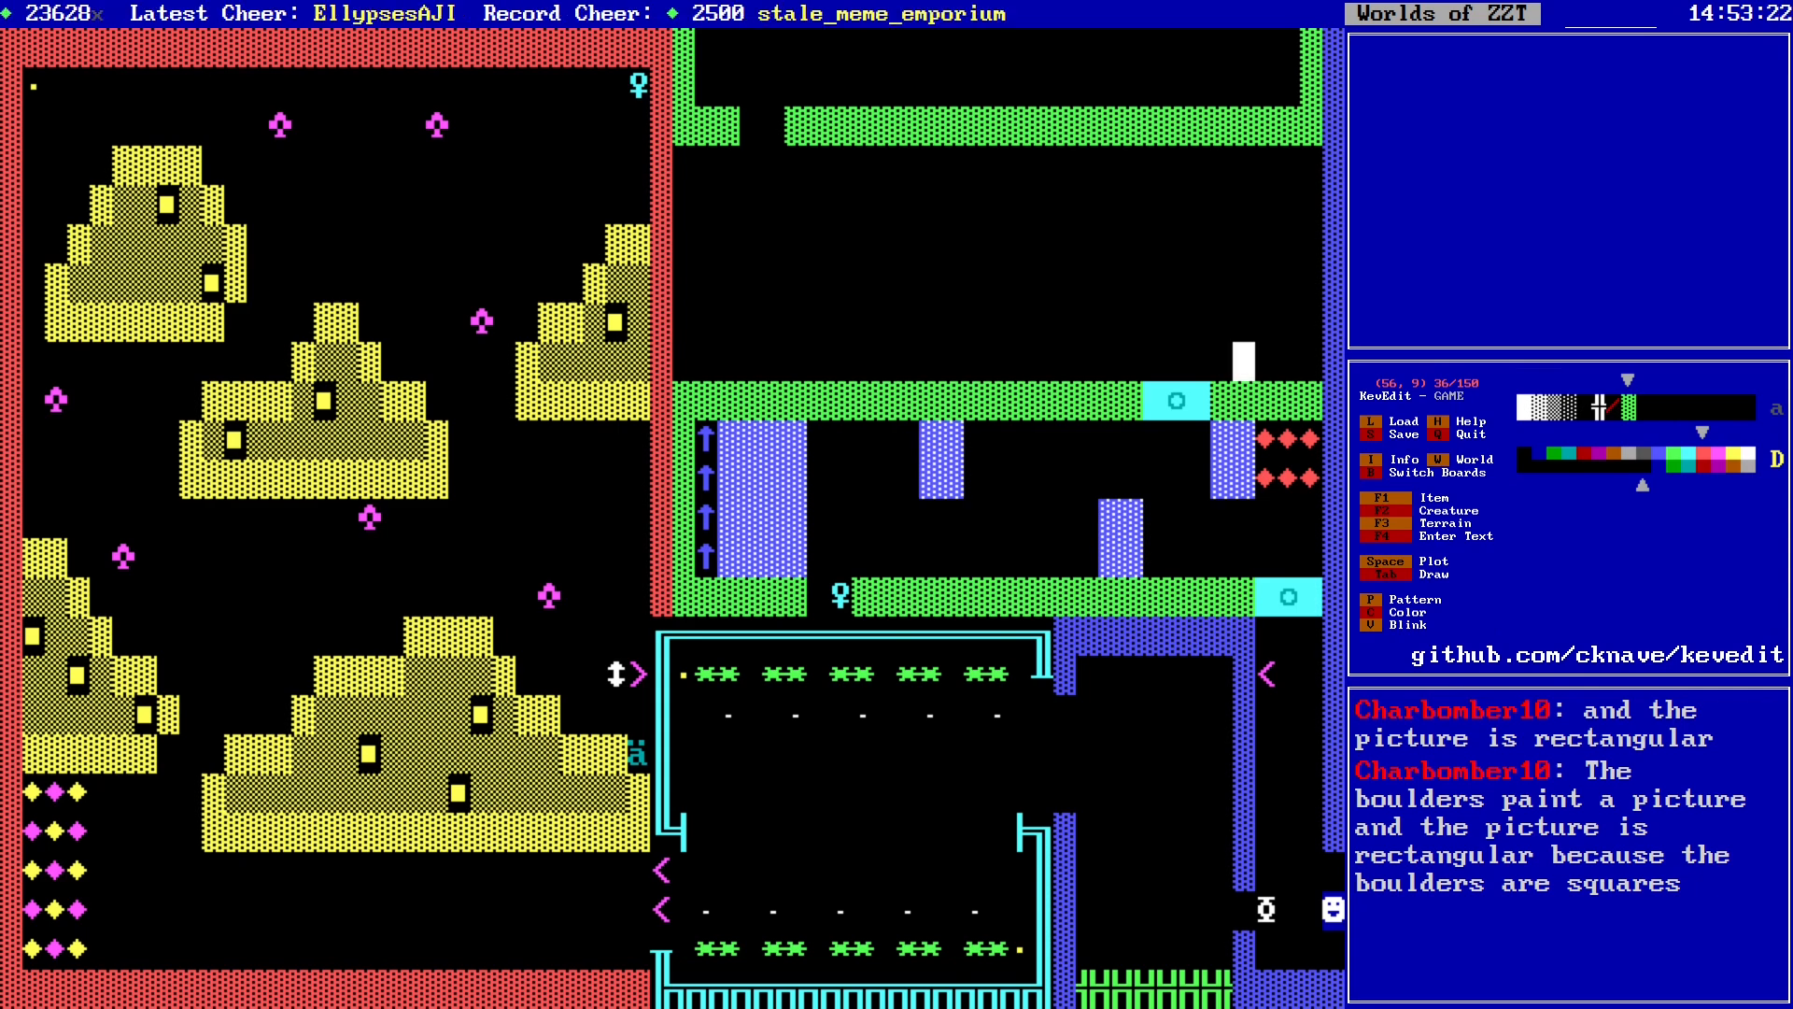
pyautogui.press('c')
pyautogui.press('Left')
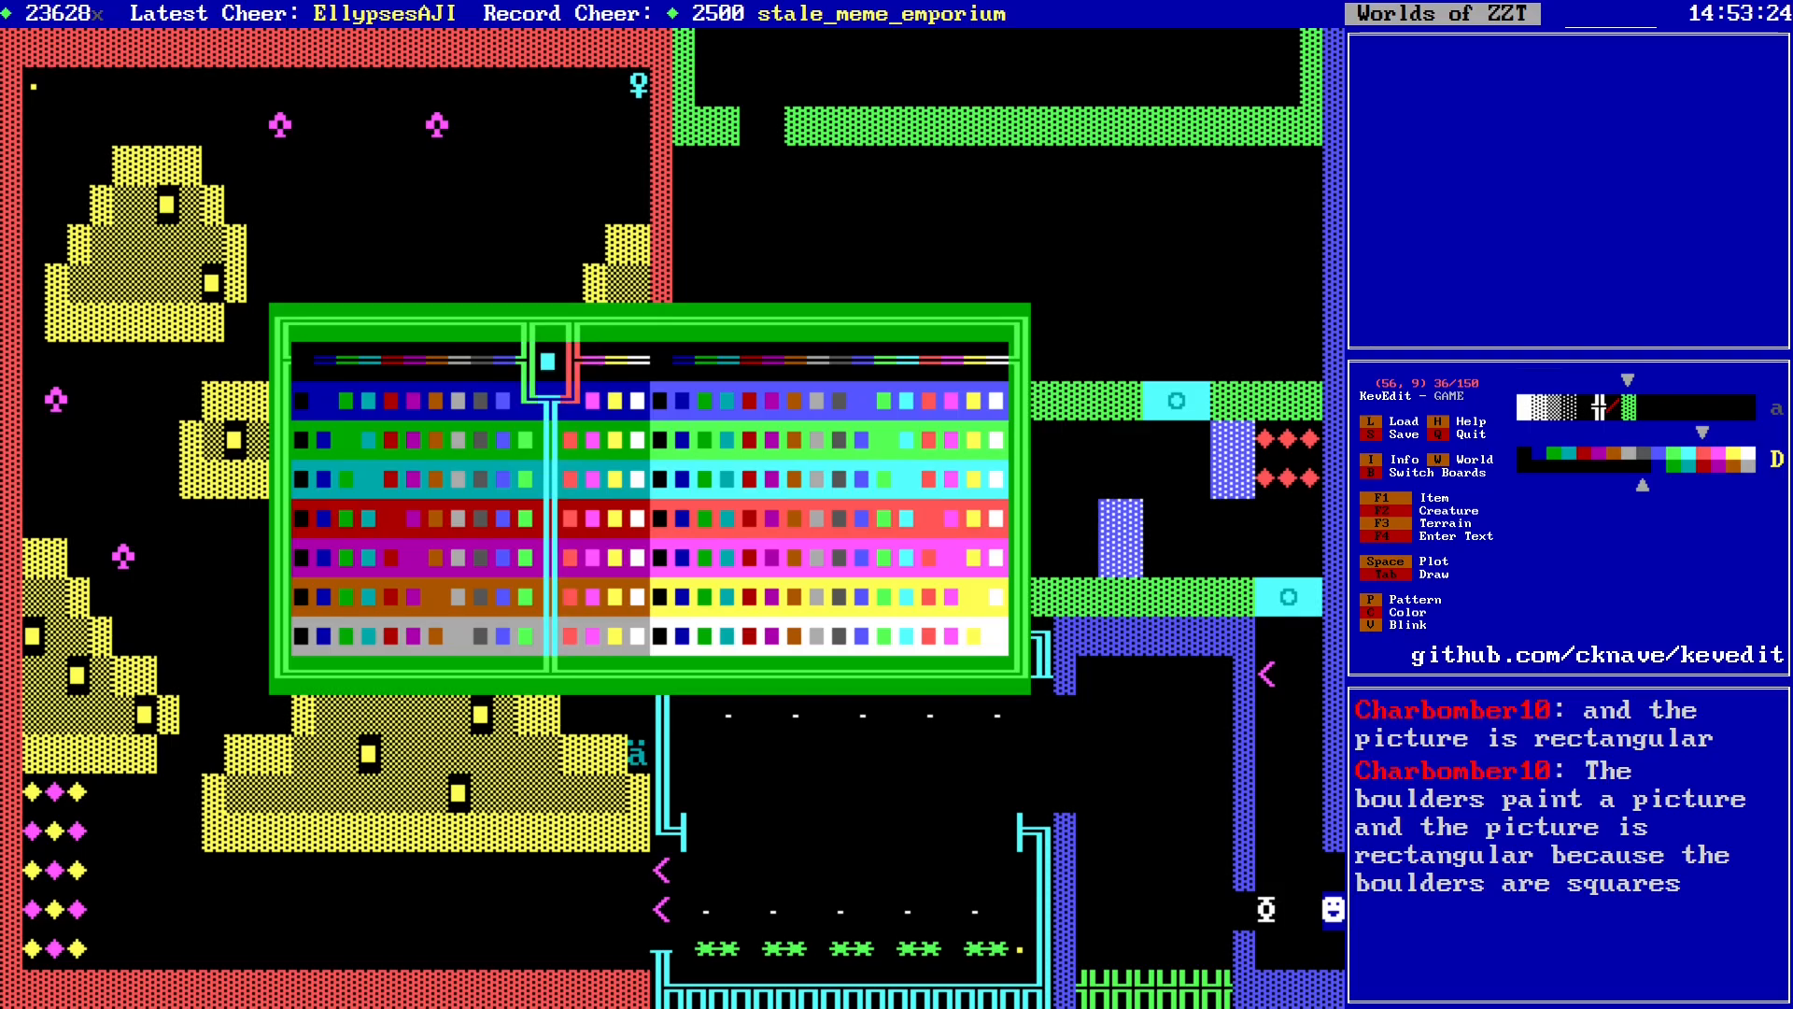
pyautogui.press('Right')
pyautogui.press('Right')
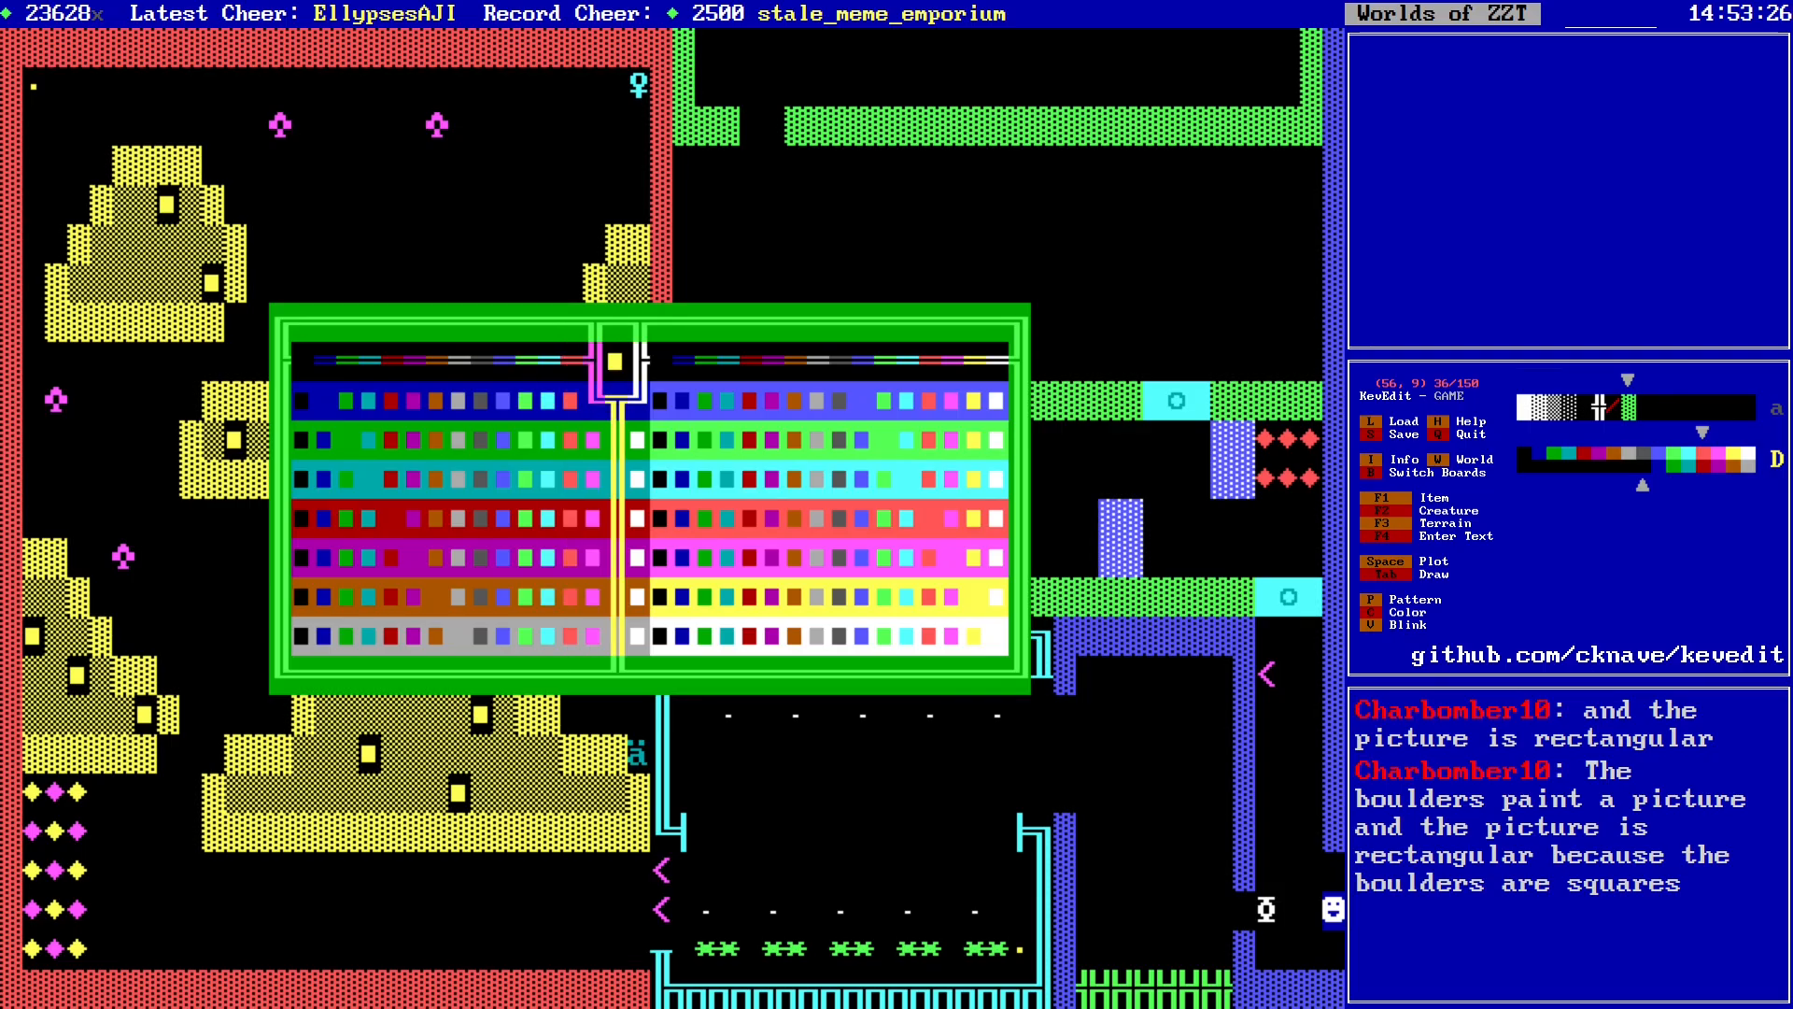
pyautogui.press('Return')
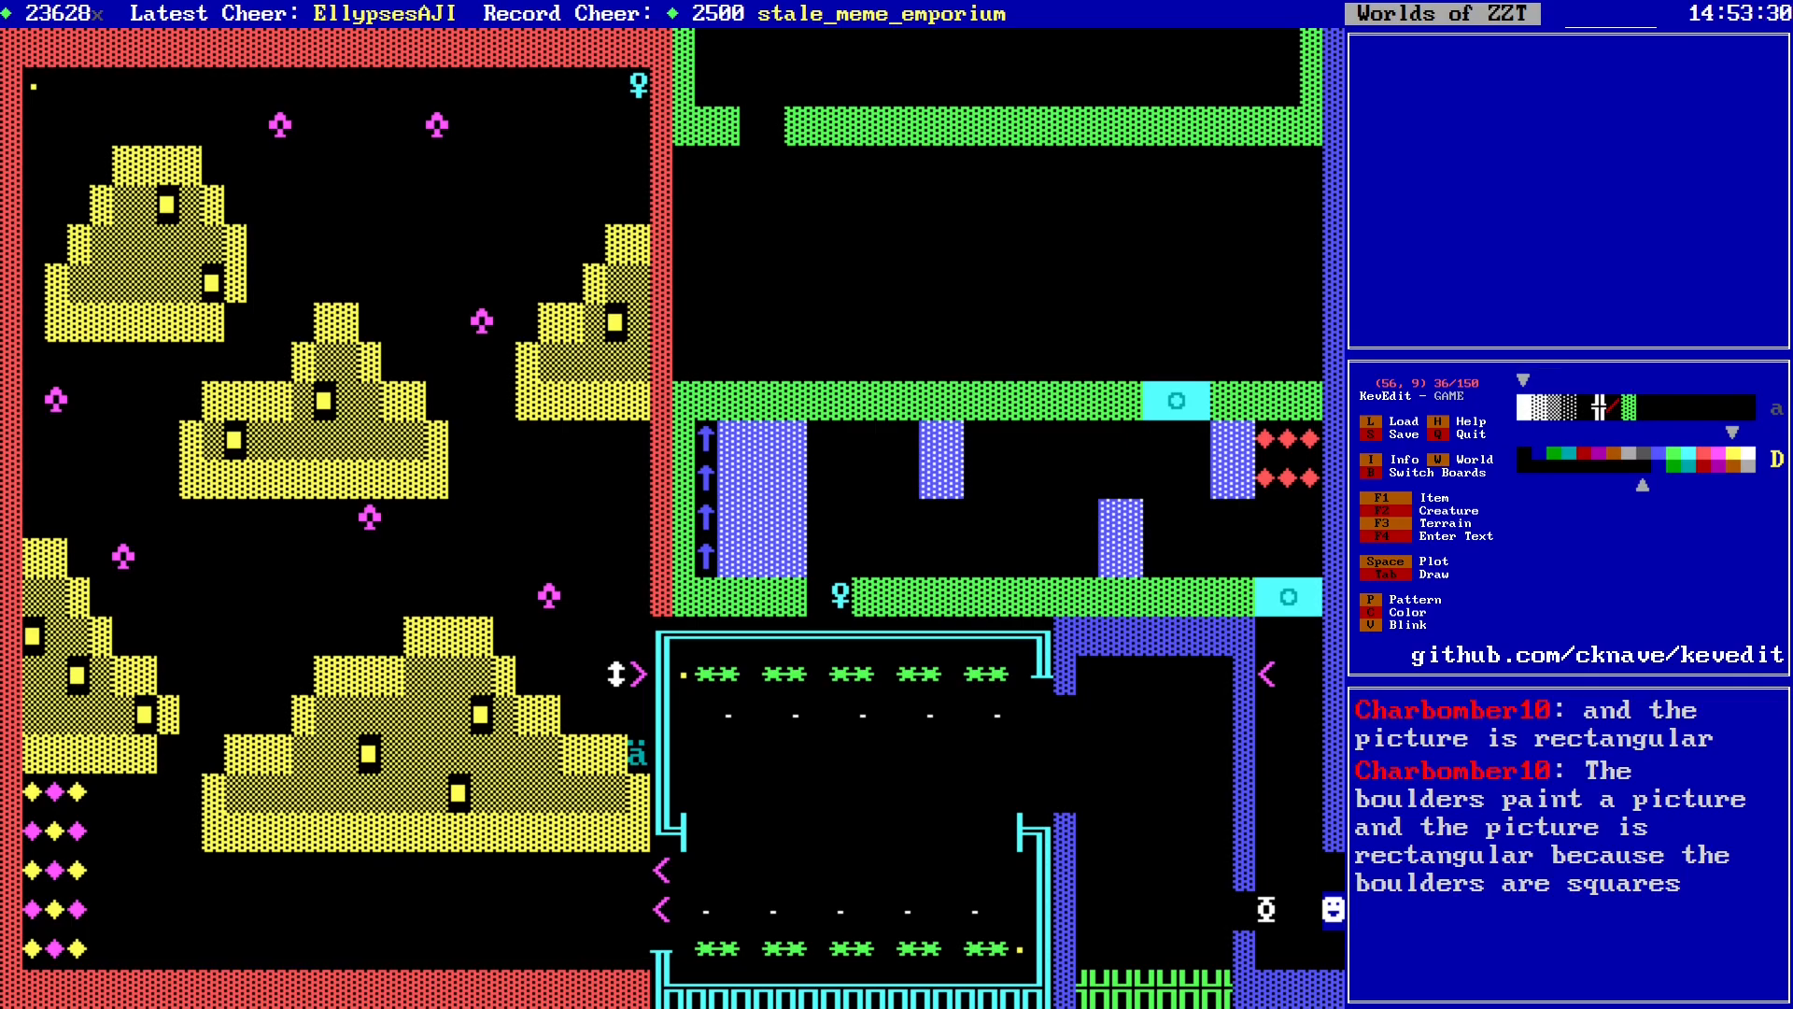
pyautogui.press('Left')
pyautogui.press('Up')
pyautogui.press('Up')
pyautogui.press('Up')
pyautogui.press('Up')
pyautogui.press('Up')
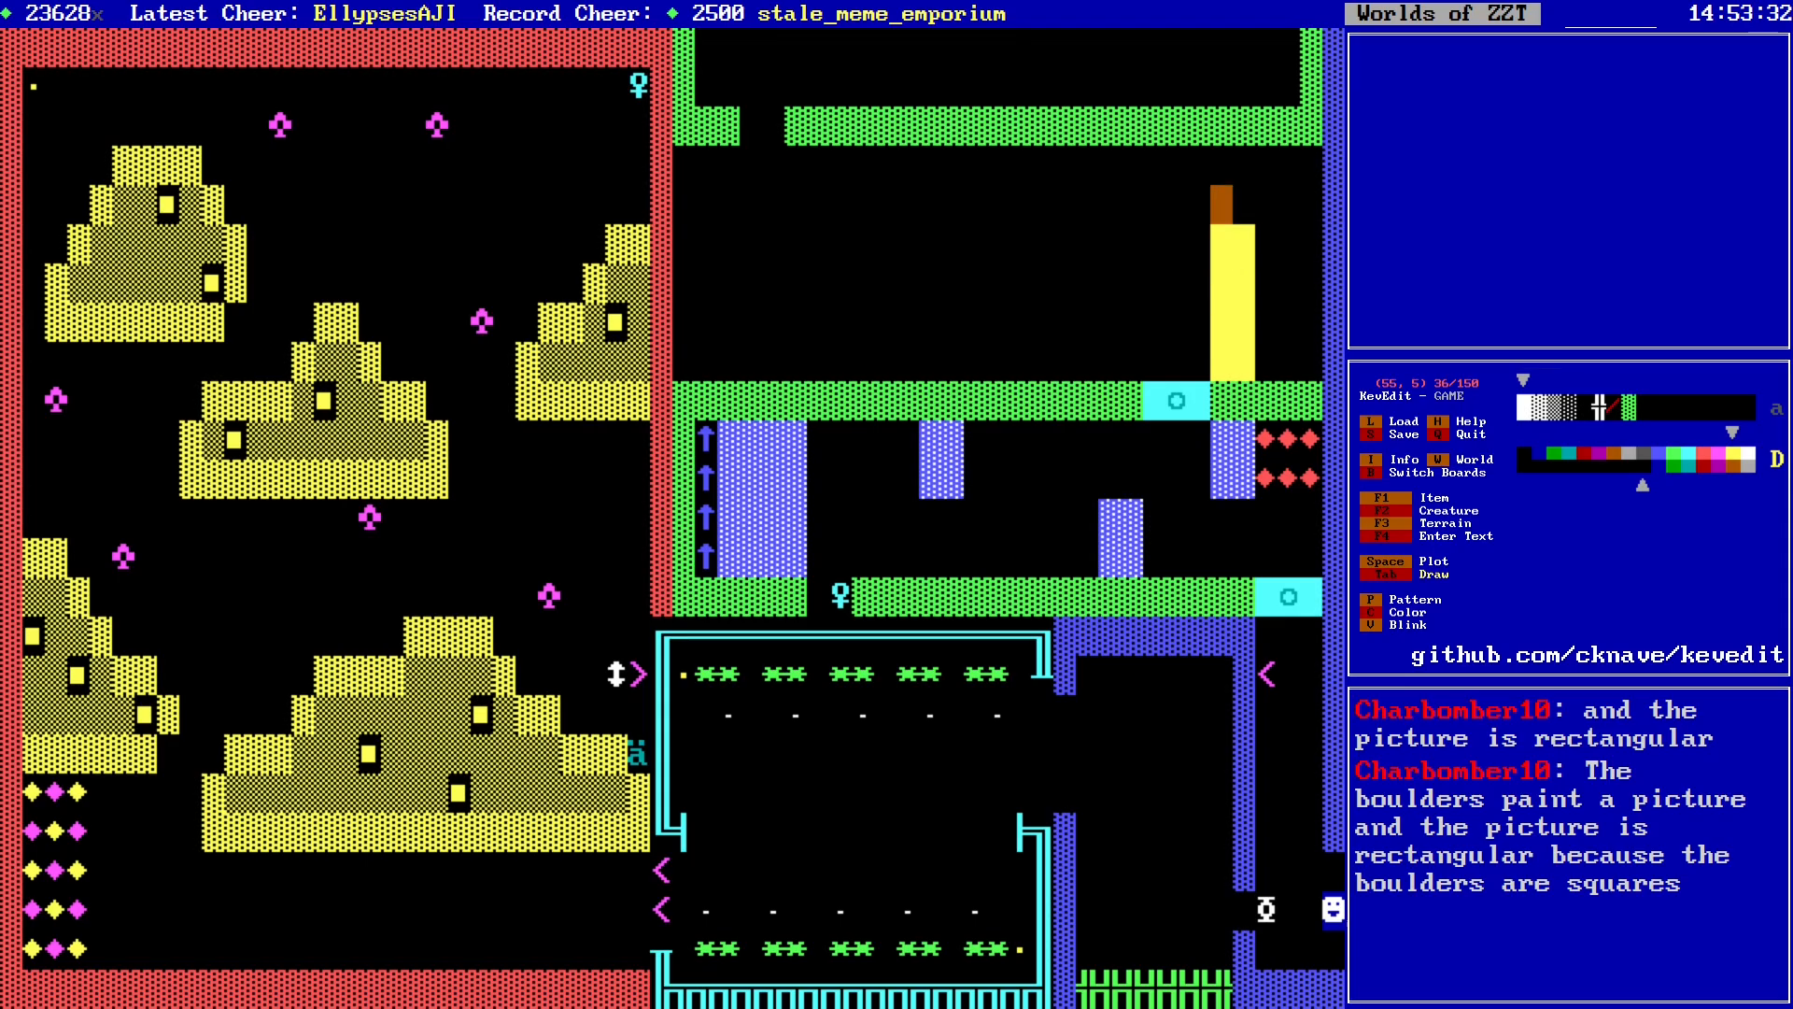
# Step: Set the drawing color to light purple and place a west-facing pusher at column 59, row 4
pyautogui.press('Right')
pyautogui.press('Right')
pyautogui.press('Right')
pyautogui.press('Right')
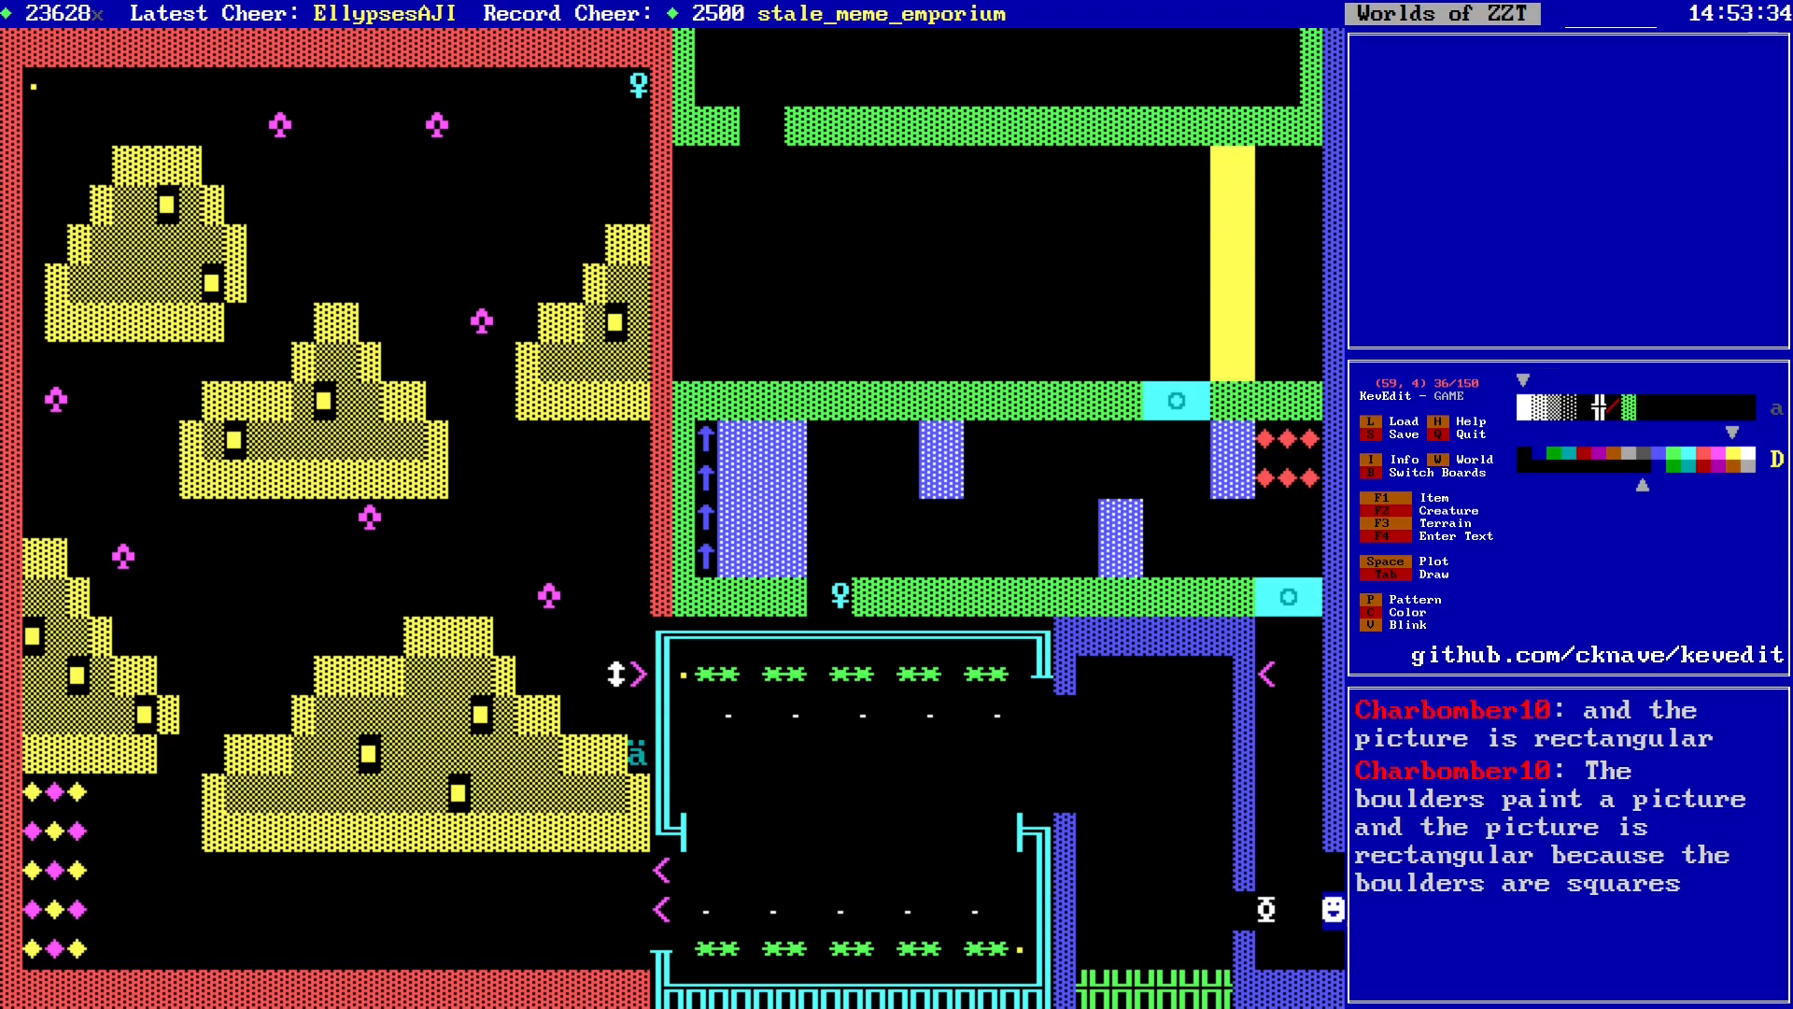
pyautogui.press('c')
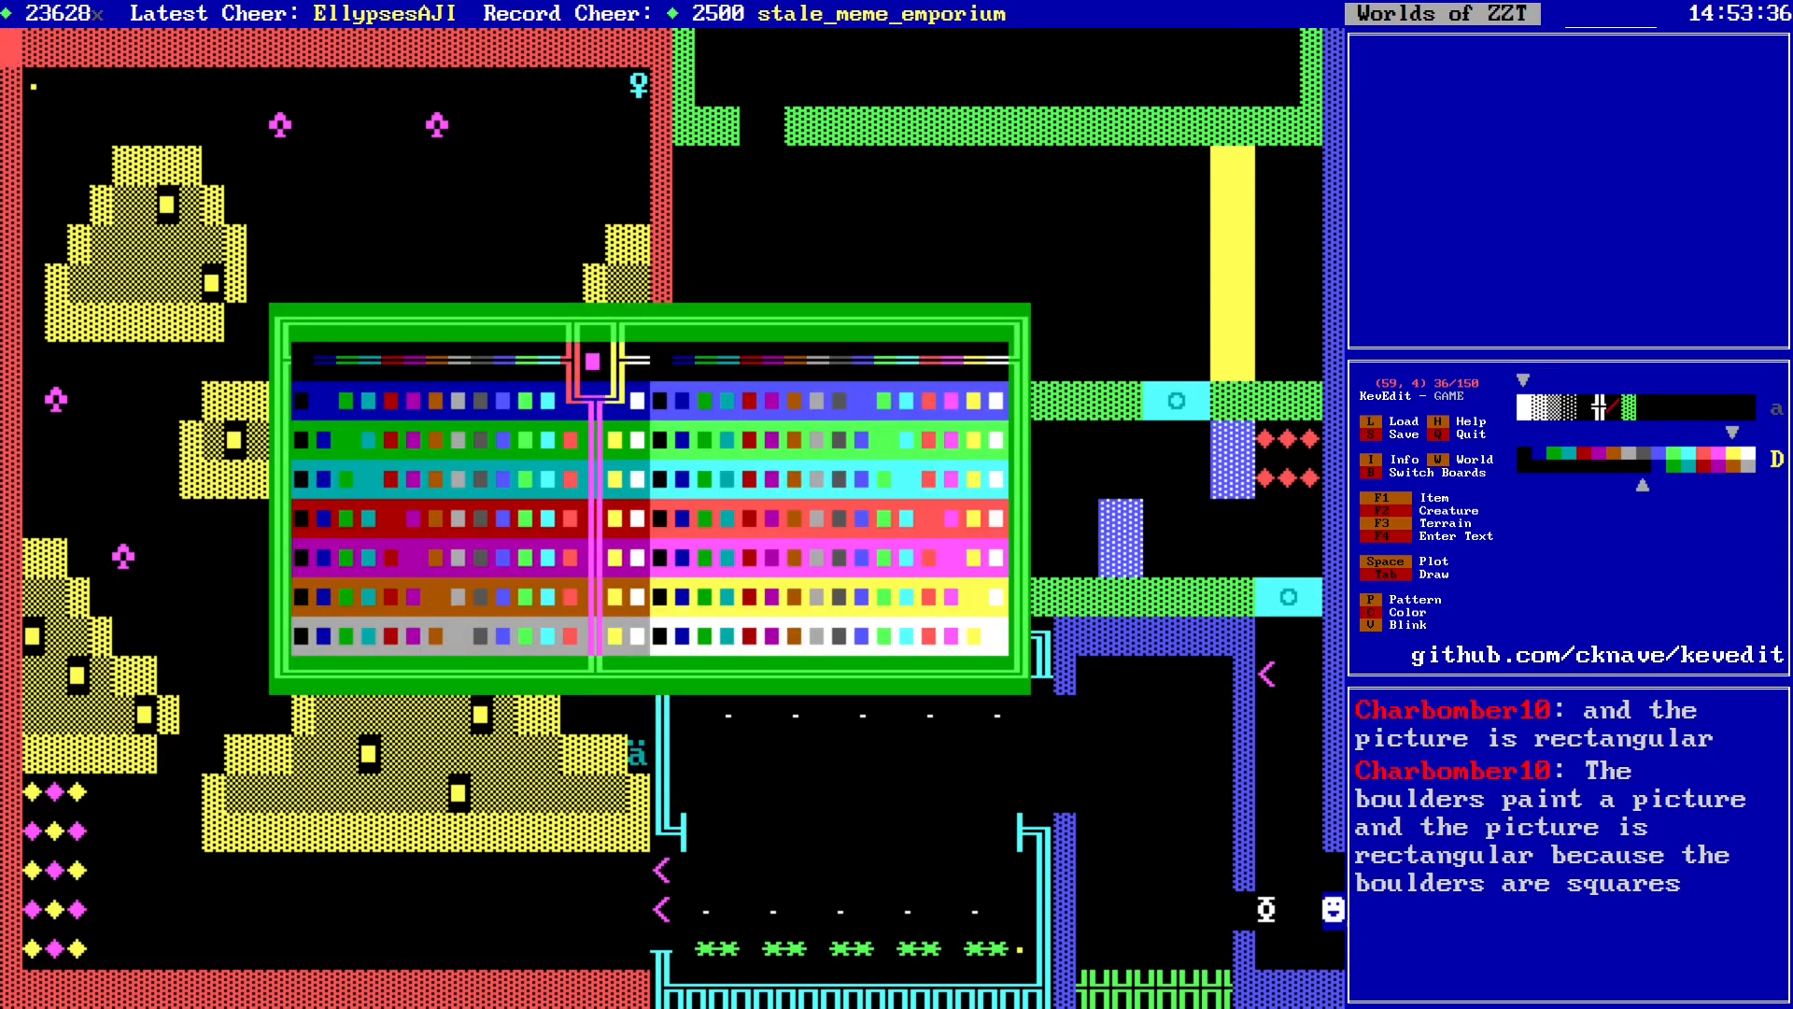
pyautogui.press('Return')
pyautogui.press('F2')
pyautogui.press('p')
pyautogui.press('Right')
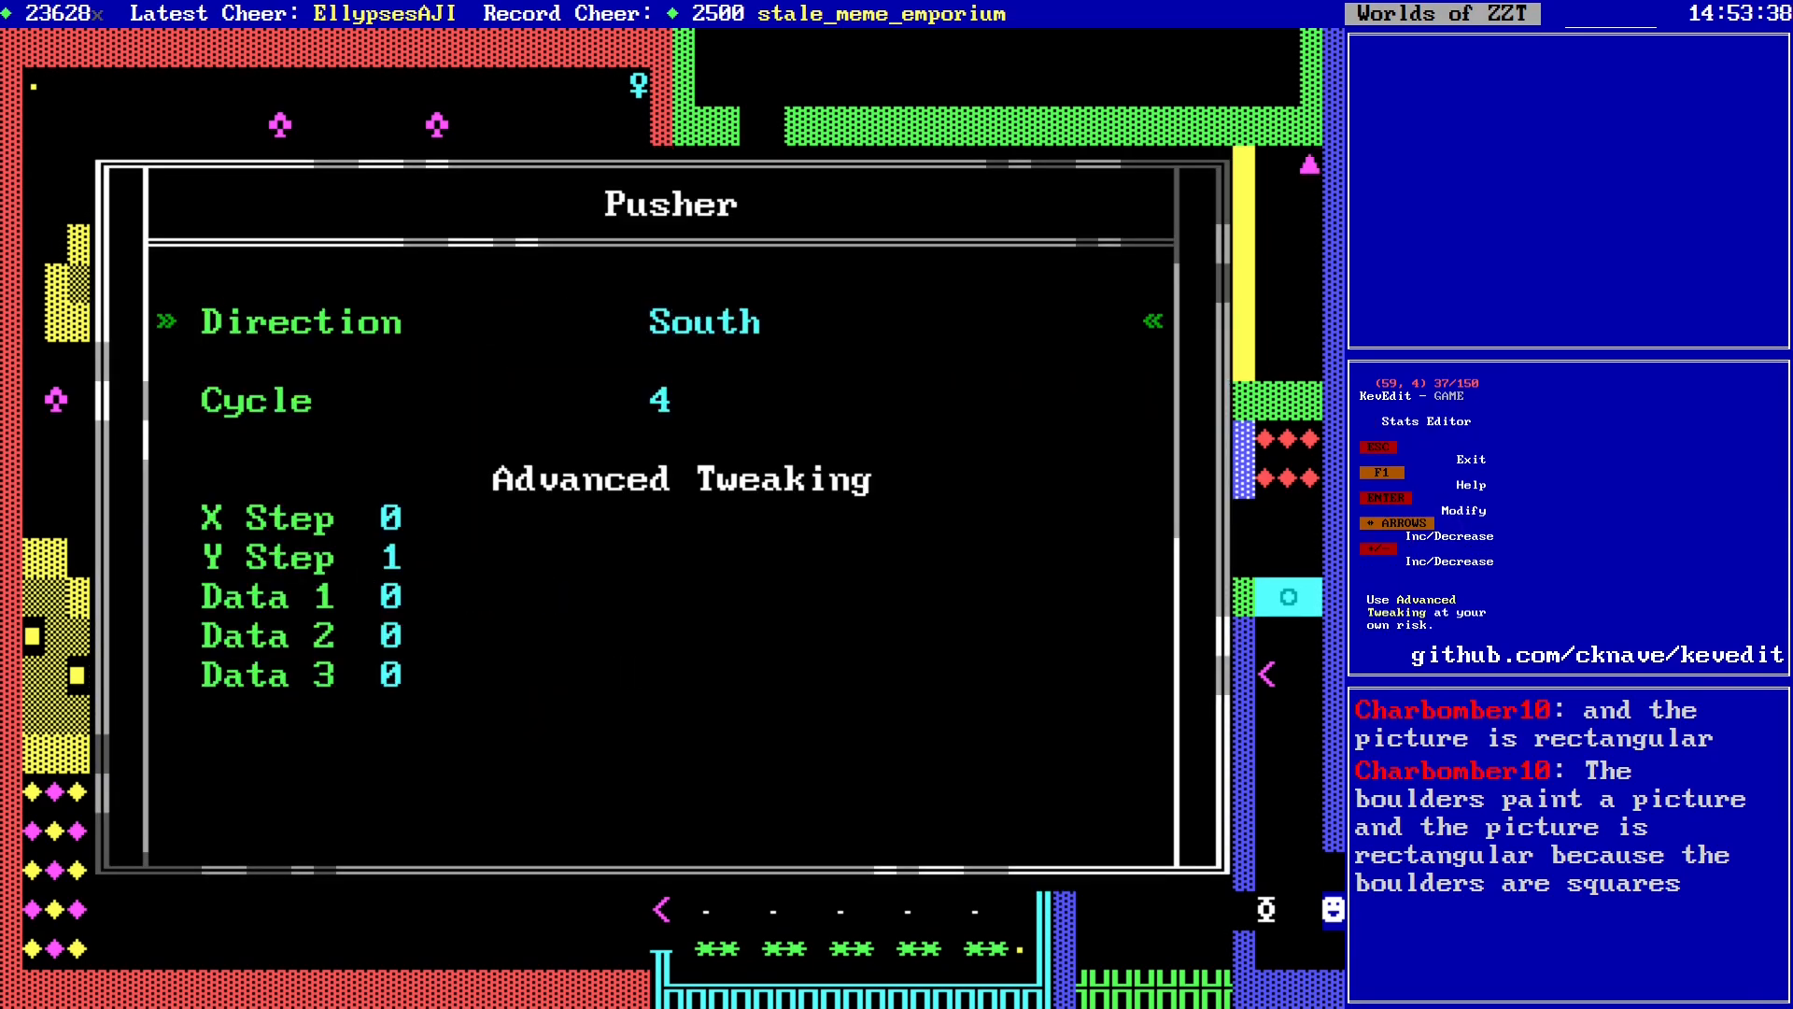
pyautogui.press('Right')
pyautogui.press('Right')
pyautogui.press('Escape')
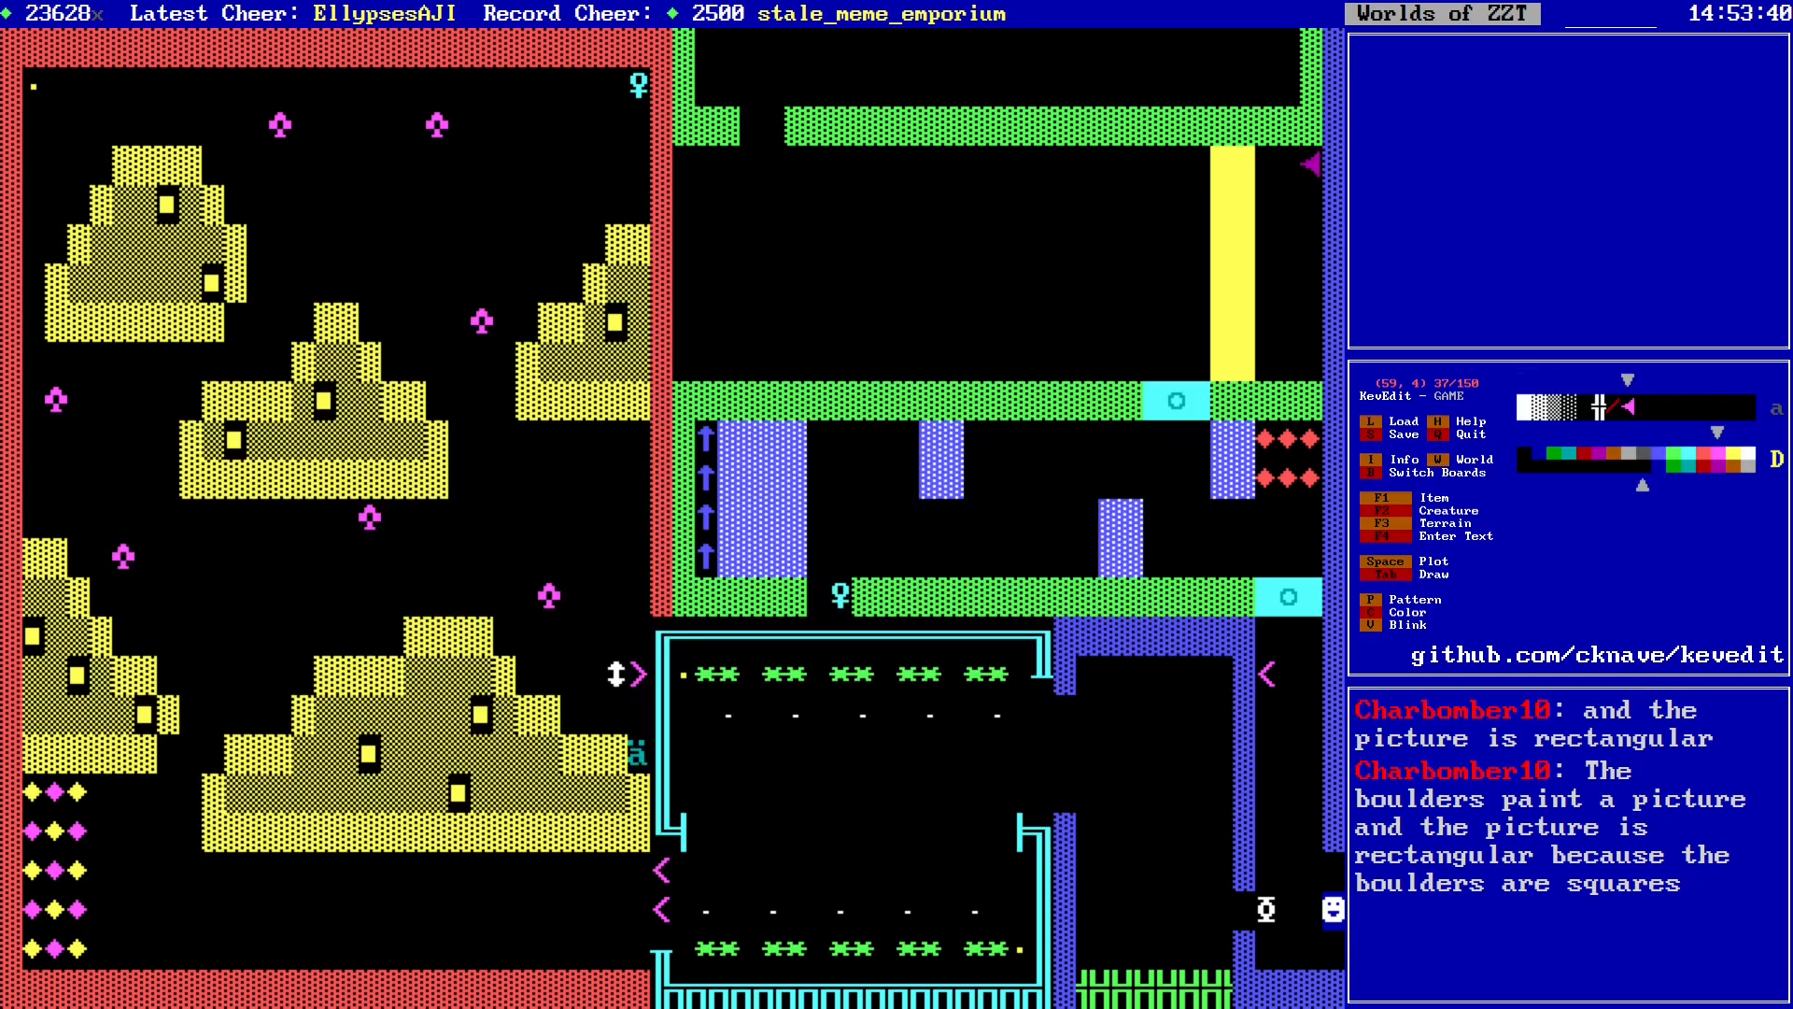
# Step: Continue the line of west-facing pushers down column 59 through row 9
pyautogui.press('Tab')
pyautogui.press('Down')
pyautogui.press('Down')
pyautogui.press('Down')
pyautogui.press('Down')
pyautogui.press('Down')
# Step: Fill columns 57 and 58, rows 4 to 9, with white east-west sliders
pyautogui.press('Left')
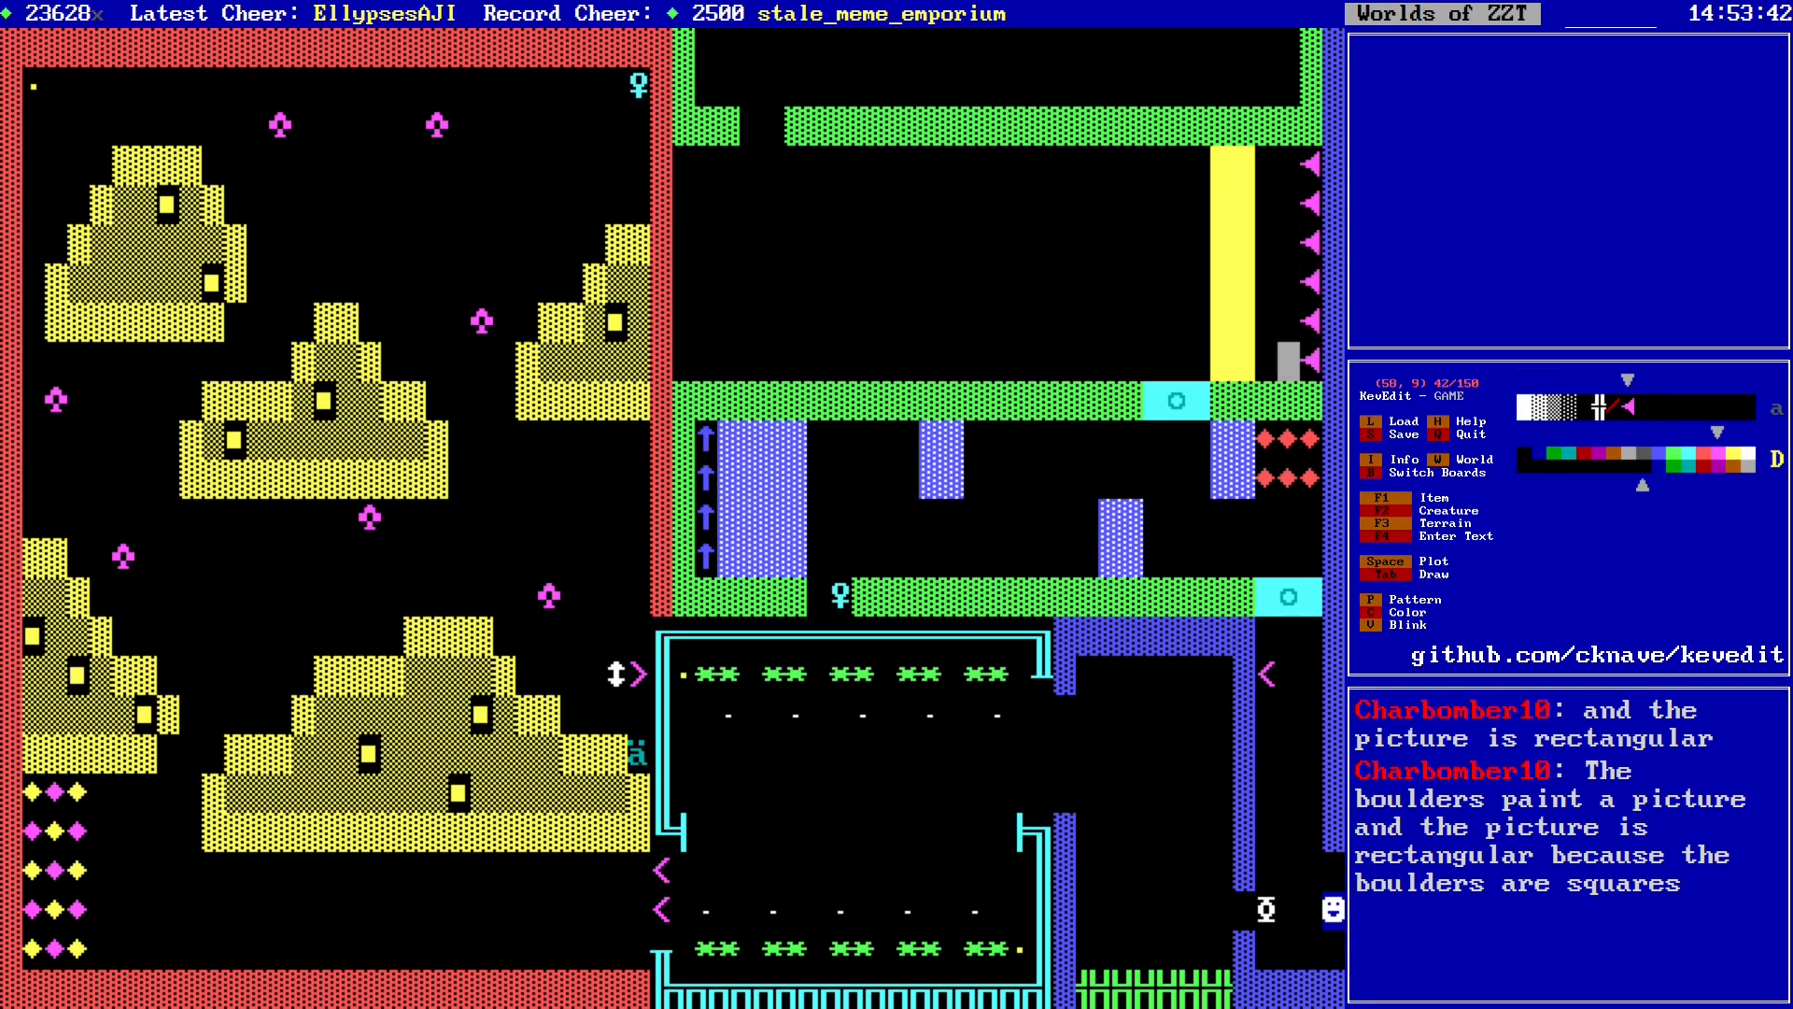
pyautogui.press('F3')
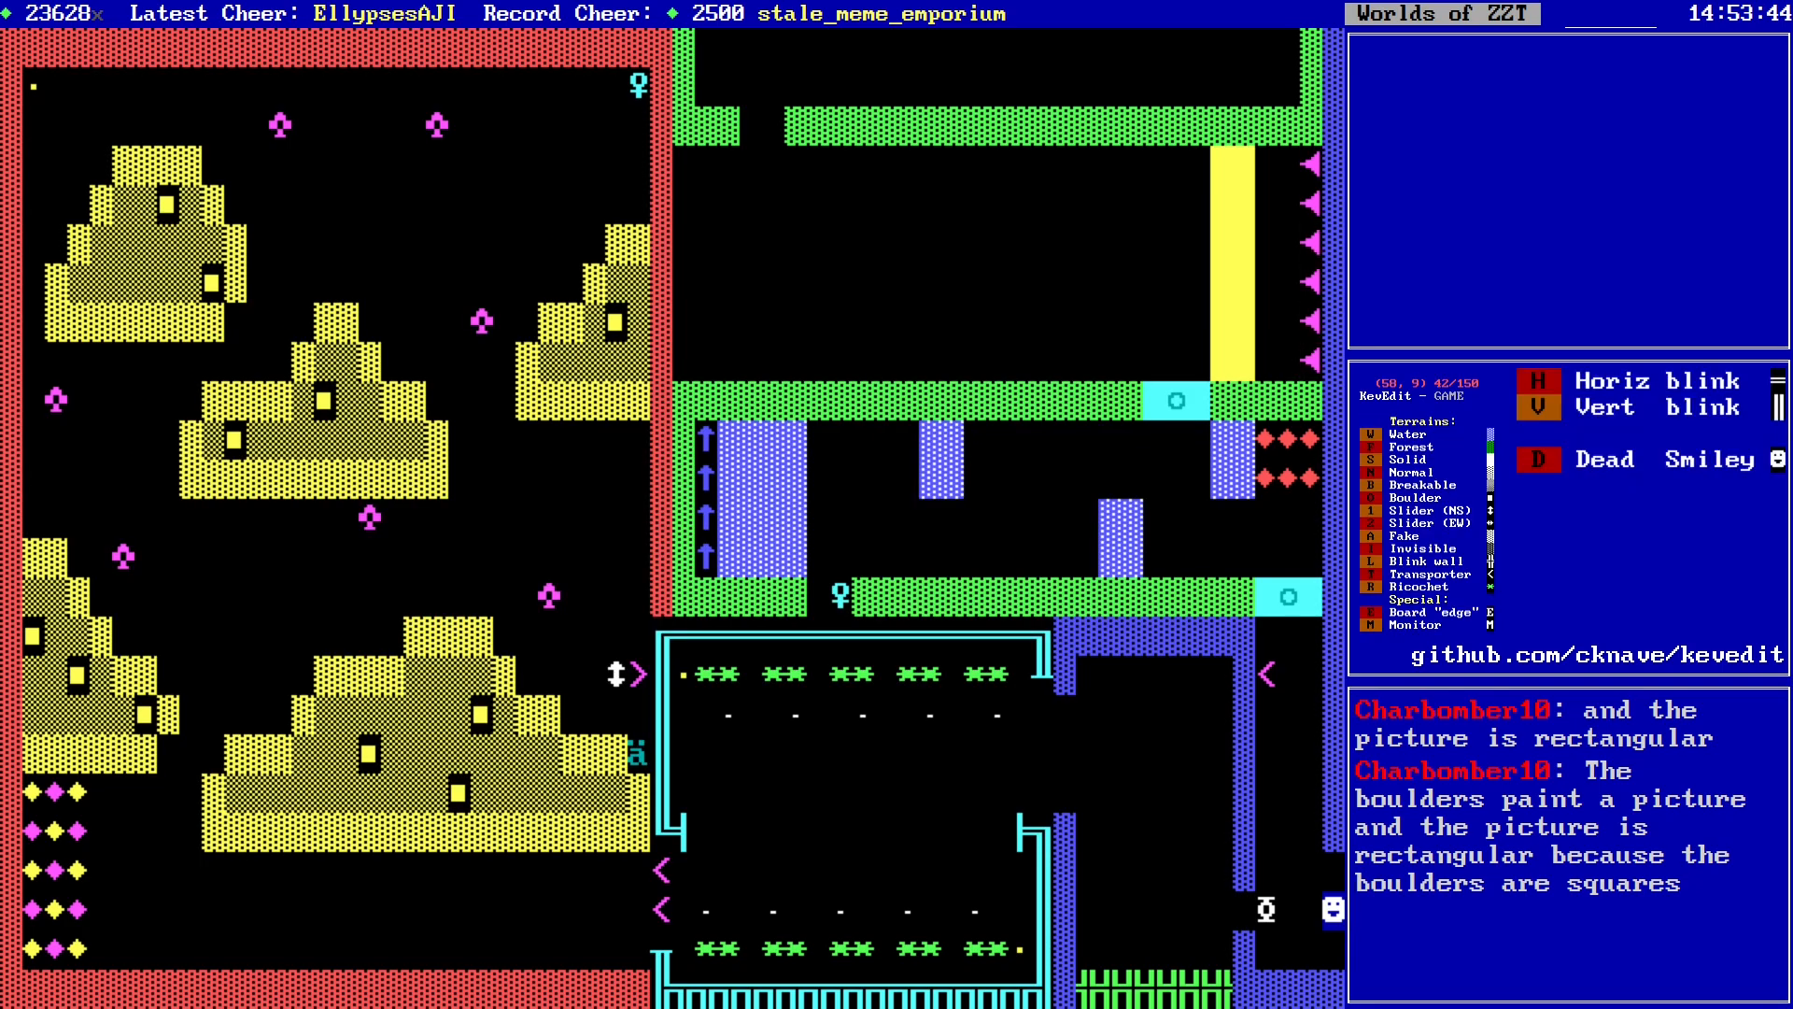
pyautogui.press('Escape')
pyautogui.press('Return')
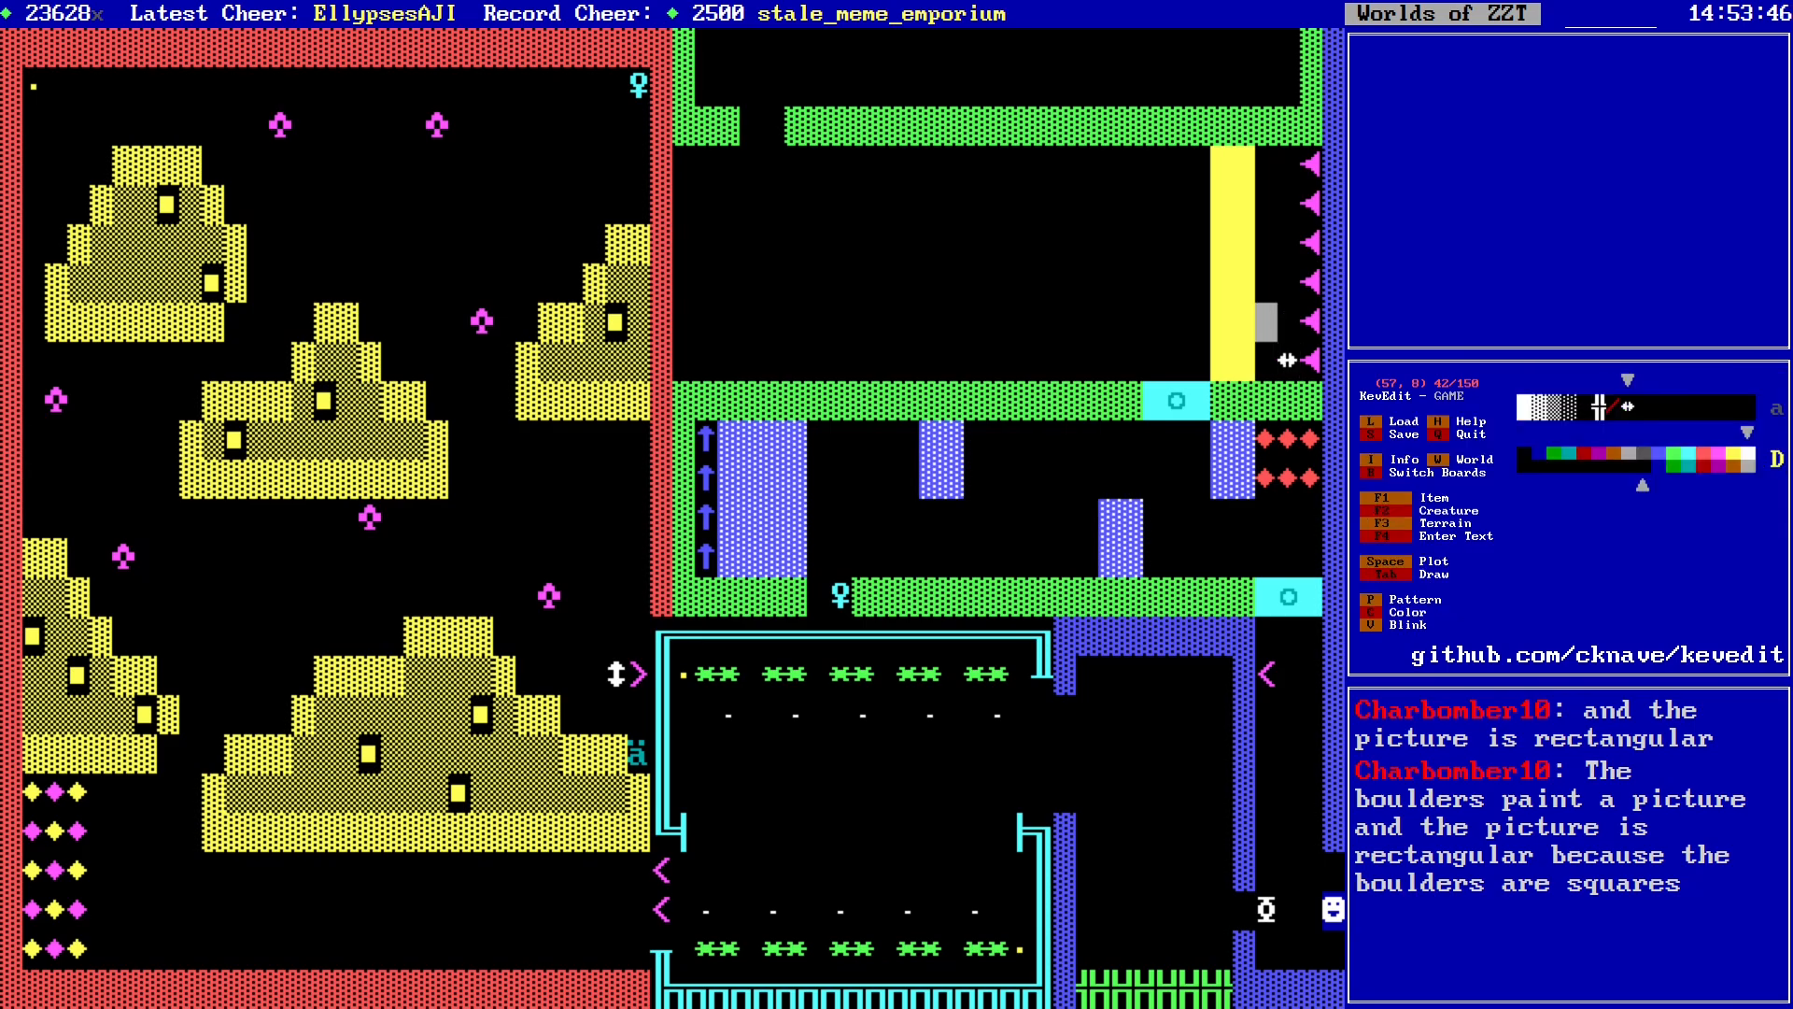
pyautogui.press('f')
# Step: Save the world as GAME.zzt, overwriting the existing file
pyautogui.press('Down')
pyautogui.press('Left')
pyautogui.press('Left')
pyautogui.press('Left')
pyautogui.press('Left')
pyautogui.press('Left')
pyautogui.press('Up')
pyautogui.press('s')
pyautogui.press('Return')
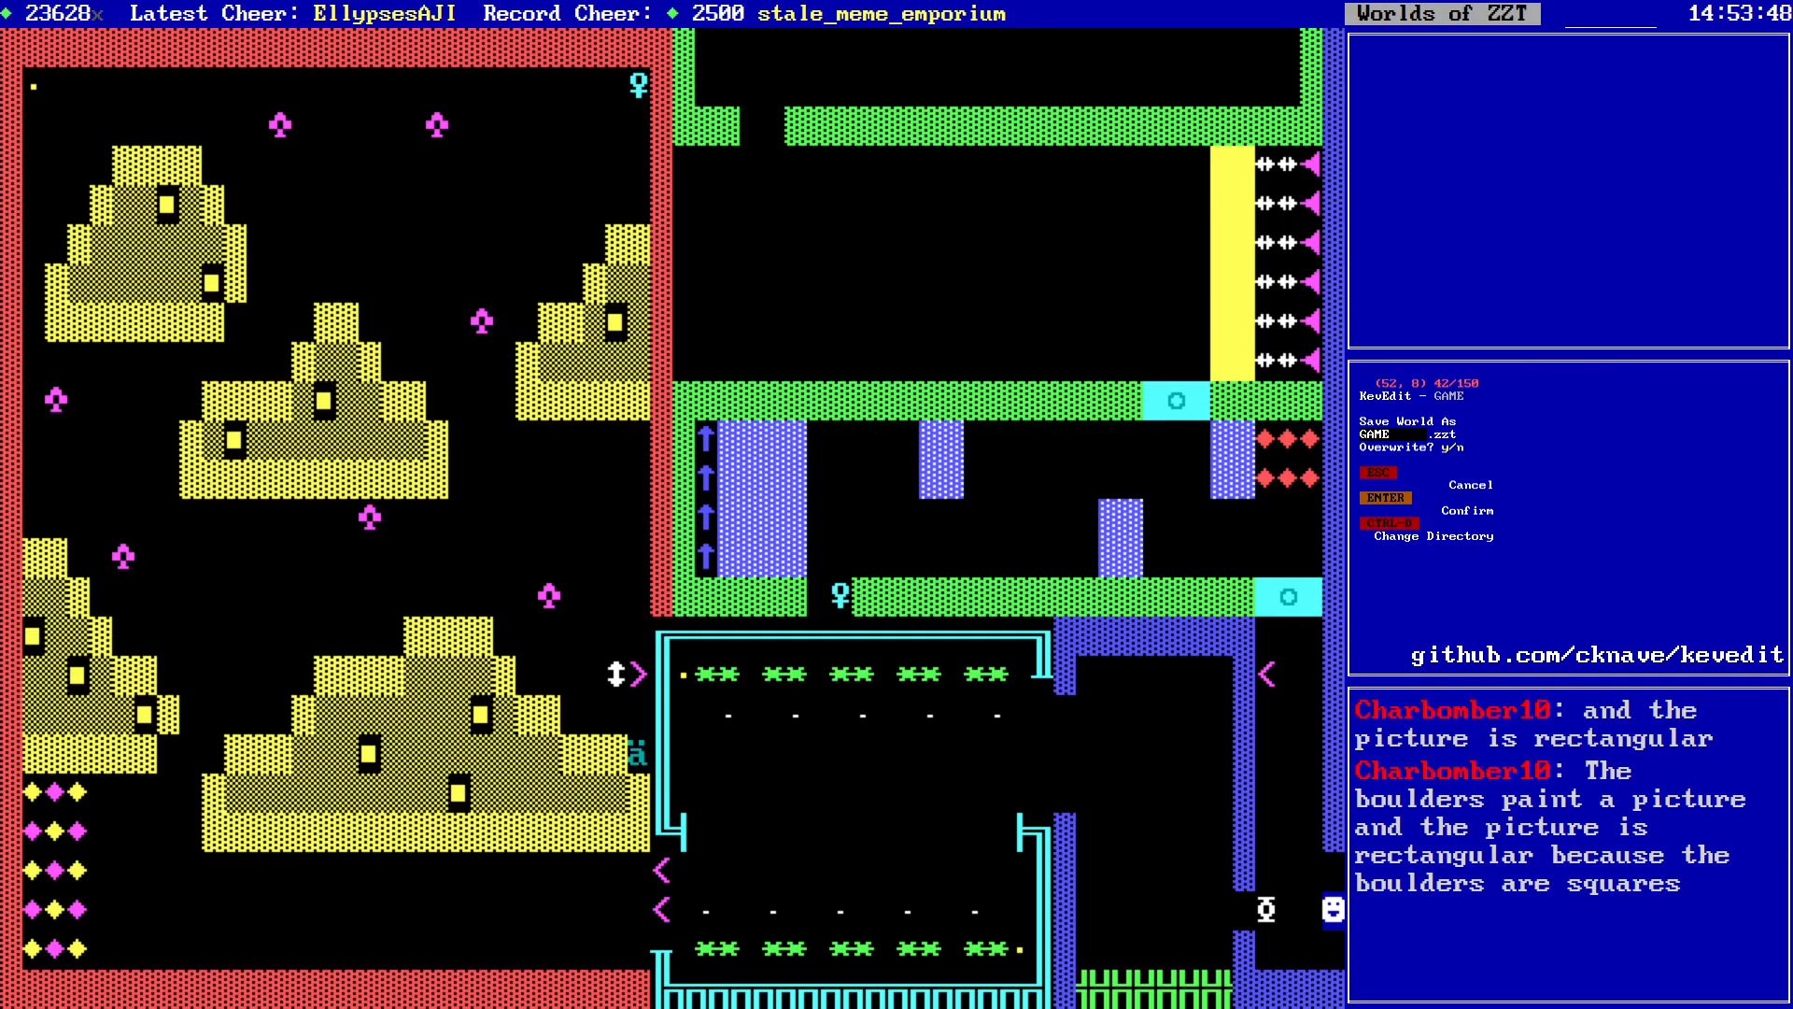
pyautogui.press('y')
pyautogui.press('Right')
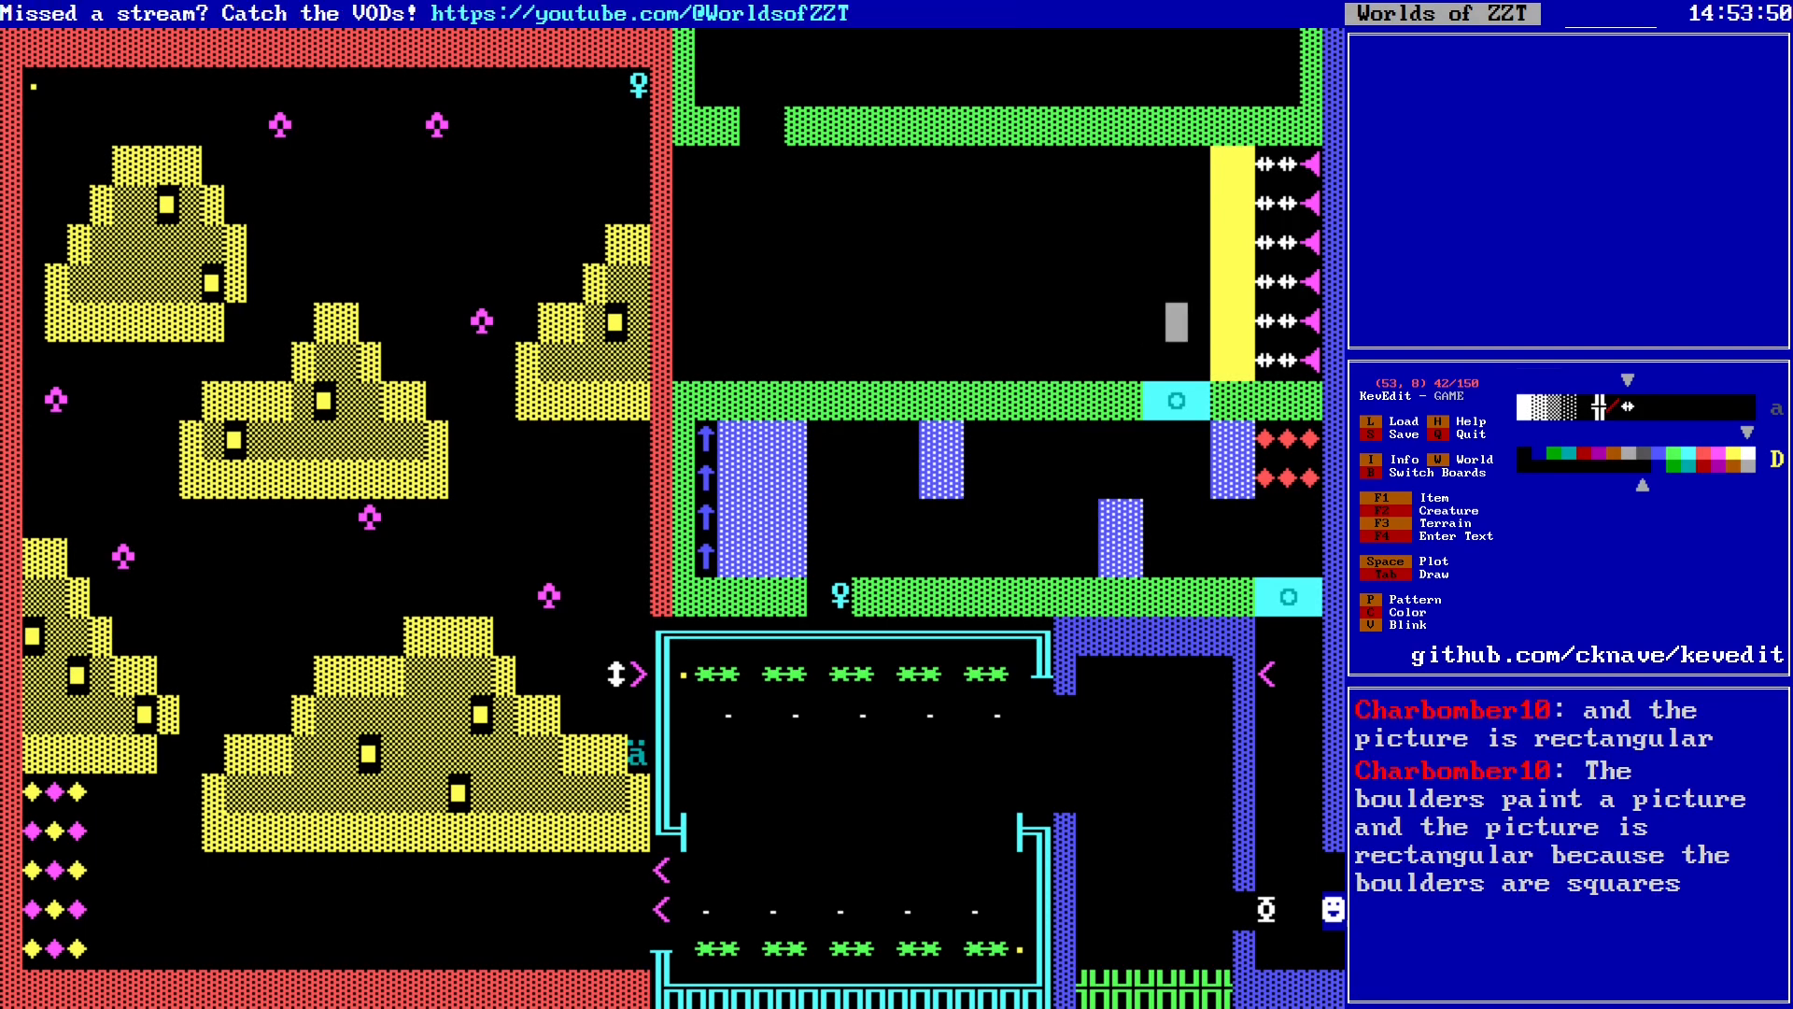
# Step: Examine the open west end of the empty lane around columns 31 and 32, rows 4 to 9
pyautogui.press('Left')
pyautogui.press('Left')
pyautogui.press('Left')
pyautogui.press('Left')
pyautogui.press('Left')
pyautogui.press('Left')
pyautogui.press('Left')
pyautogui.press('Left')
pyautogui.press('Left')
pyautogui.press('Left')
pyautogui.press('Left')
pyautogui.press('Left')
pyautogui.press('Left')
pyautogui.press('Left')
pyautogui.press('Left')
pyautogui.press('Left')
pyautogui.press('Left')
pyautogui.press('Left')
pyautogui.press('Left')
pyautogui.press('Left')
pyautogui.press('Up')
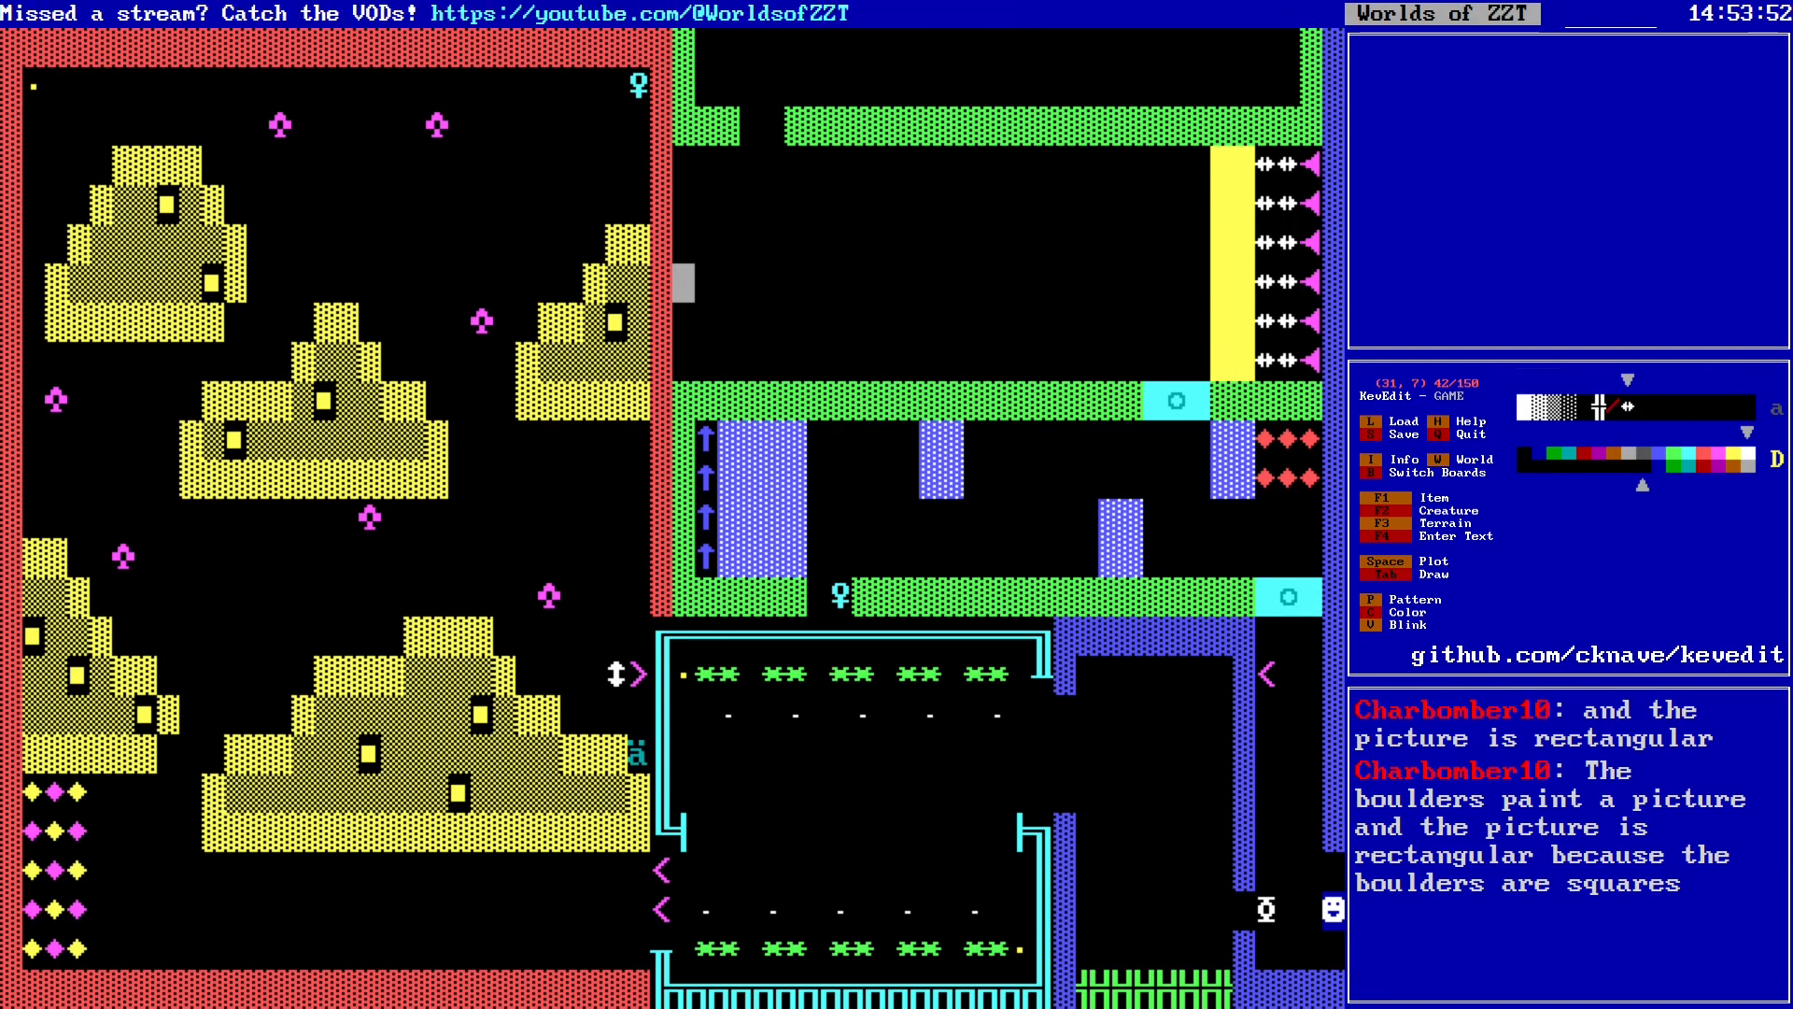
pyautogui.press('Up')
pyautogui.press('Up')
pyautogui.press('Right')
pyautogui.press('Up')
pyautogui.press('Right')
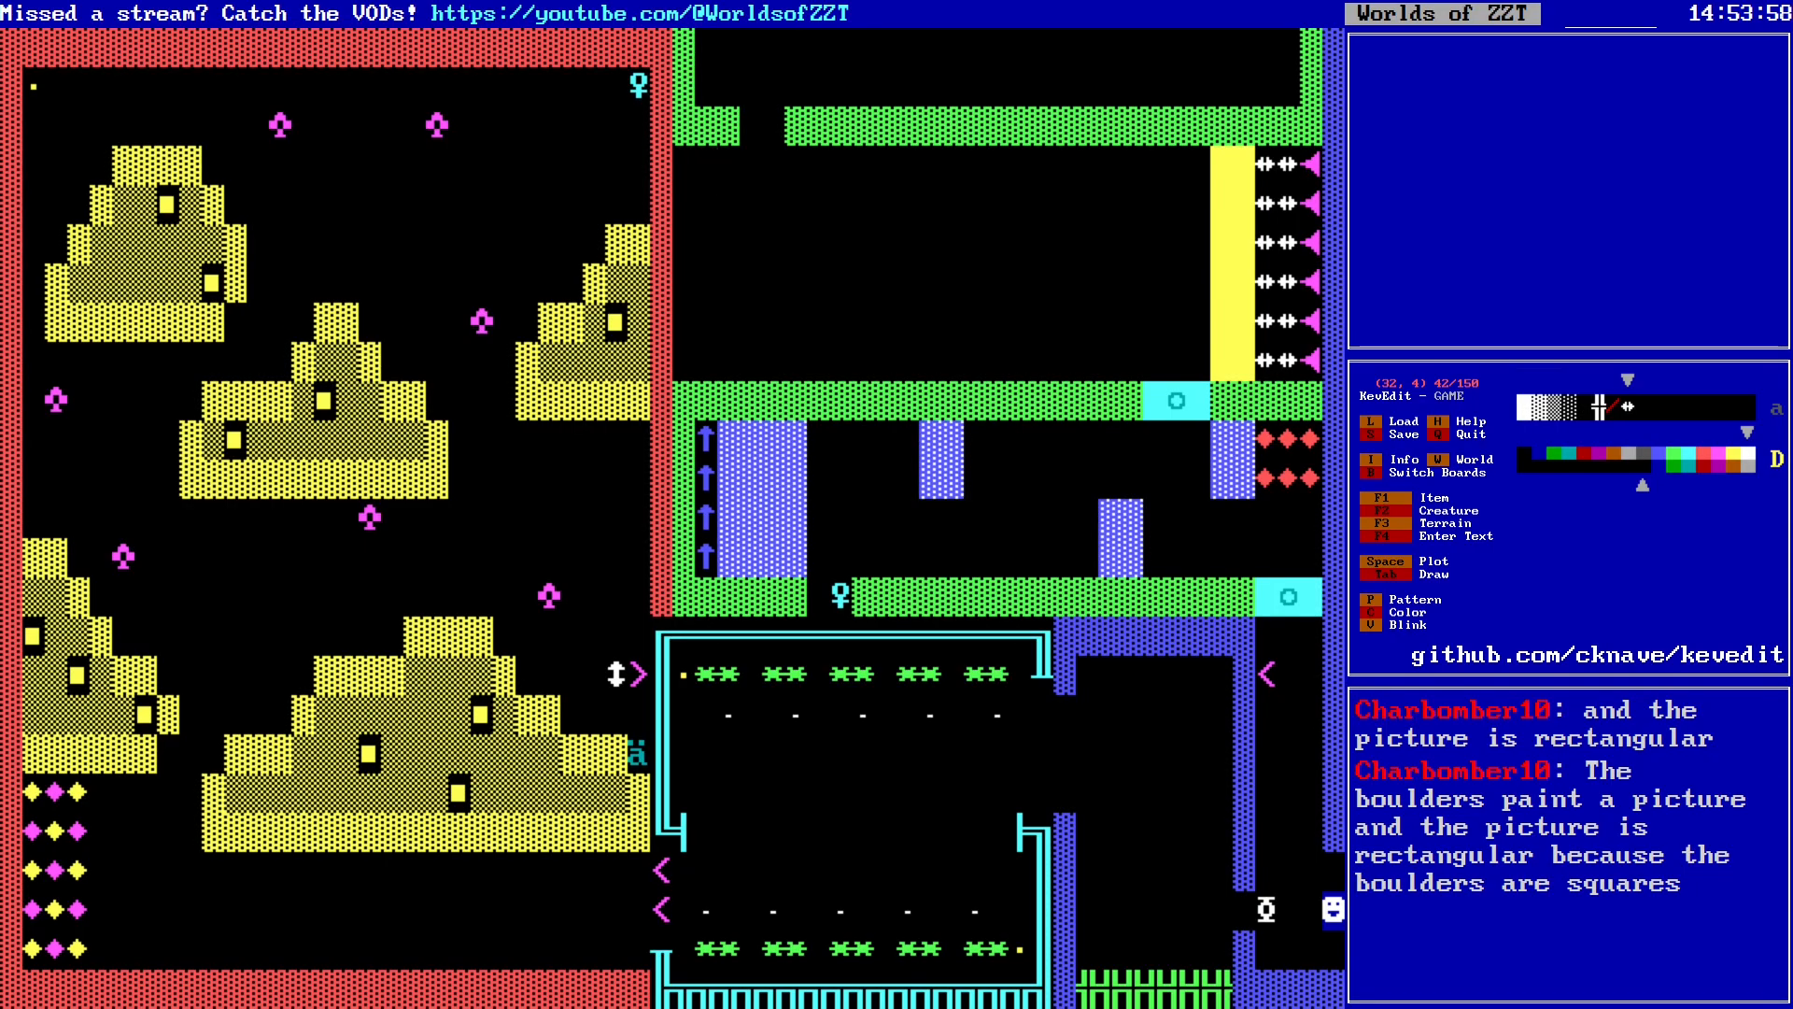
pyautogui.press('Down')
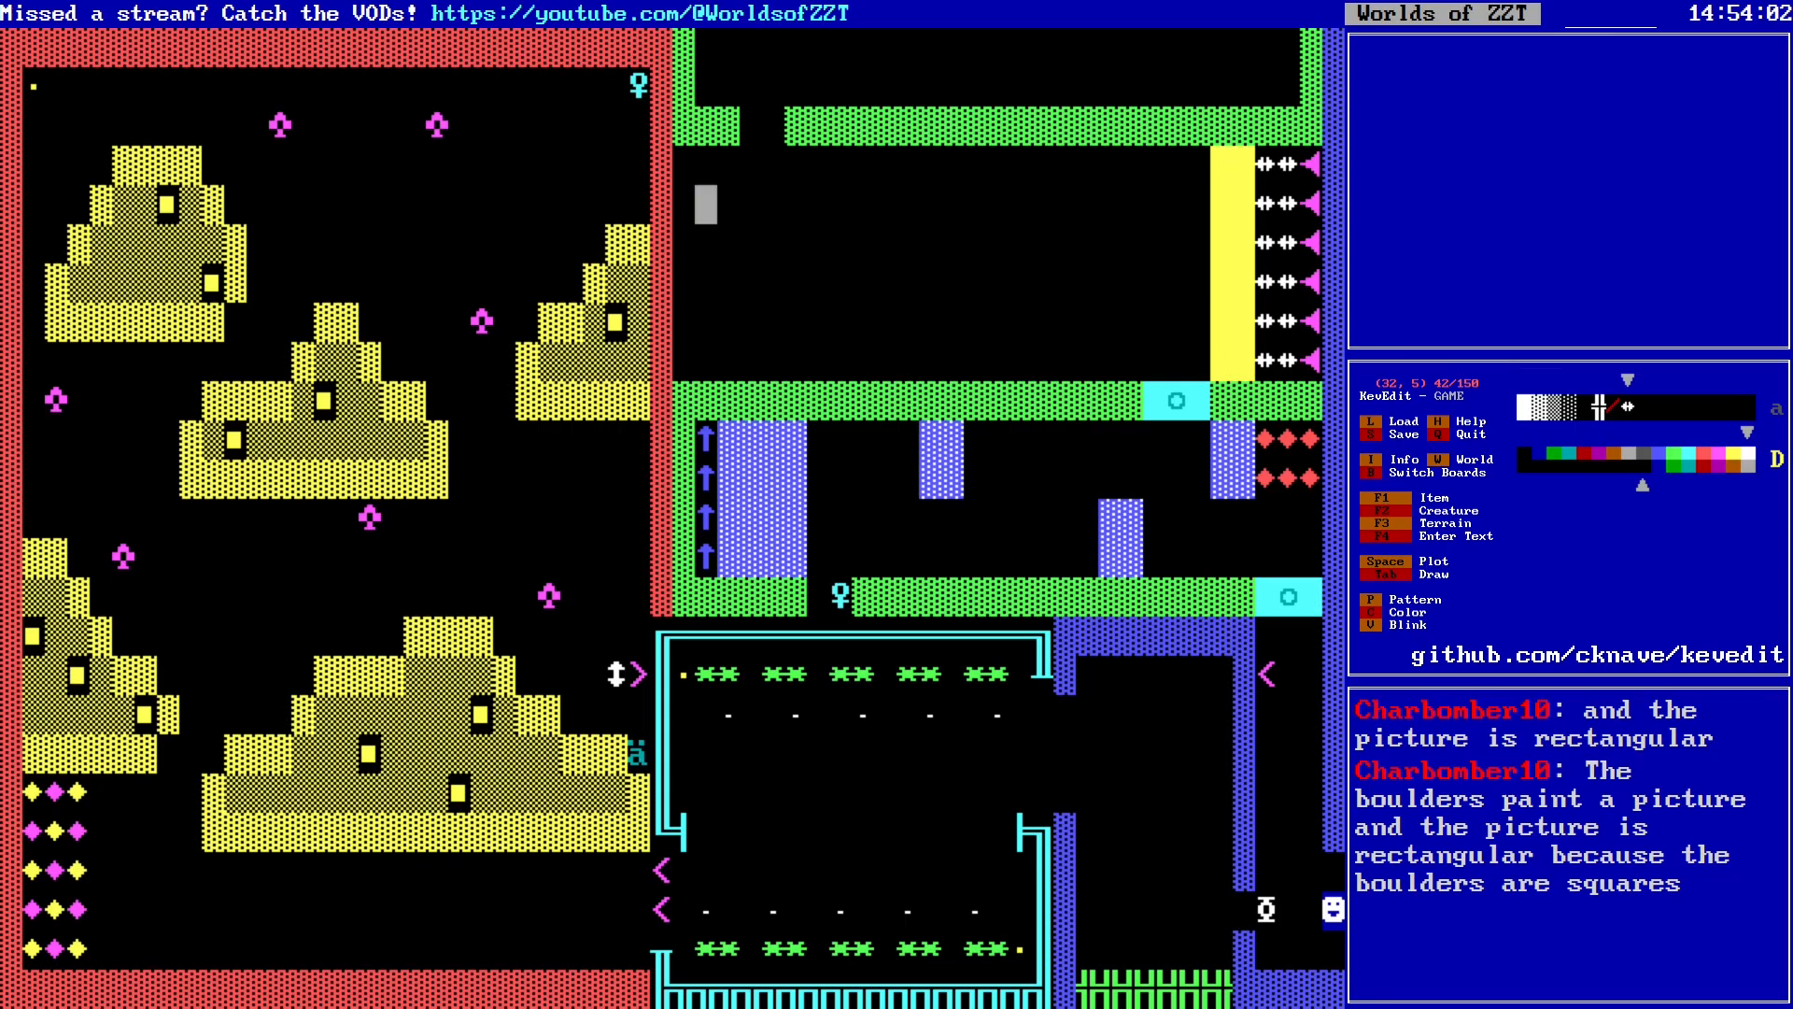
pyautogui.press('Down')
pyautogui.press('Down')
pyautogui.press('Down')
pyautogui.press('Down')
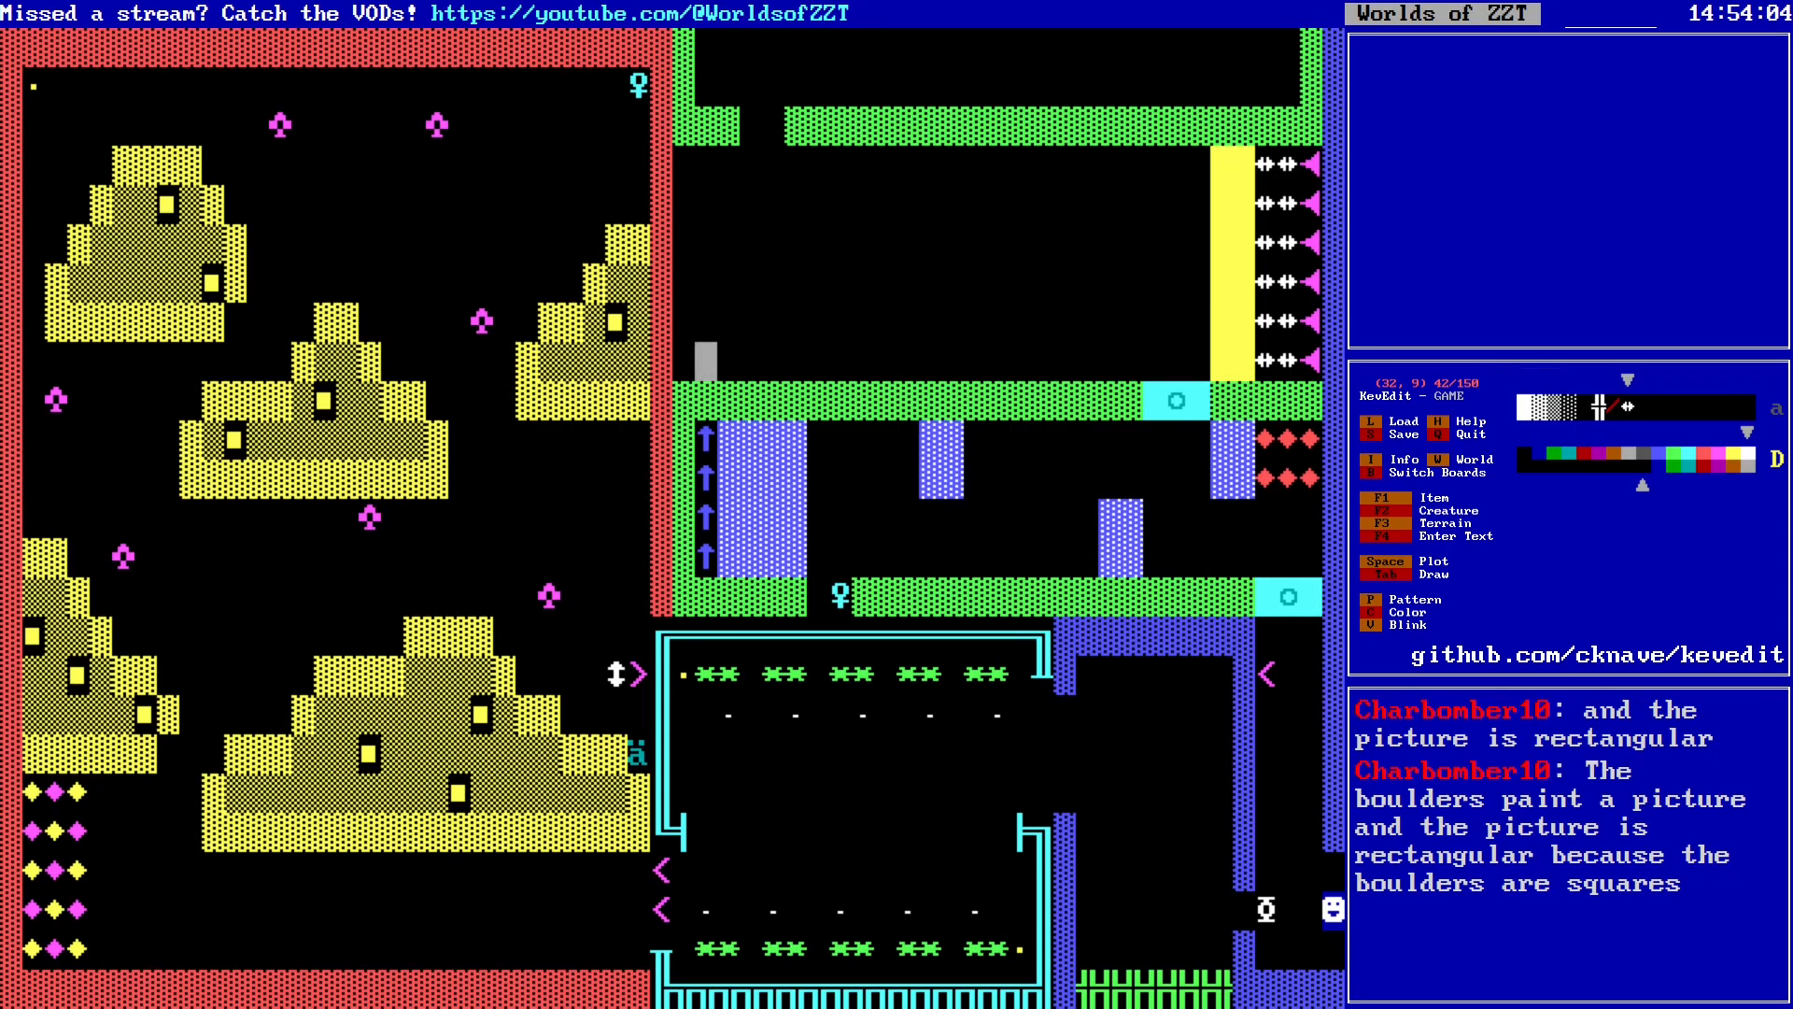
pyautogui.press('Left')
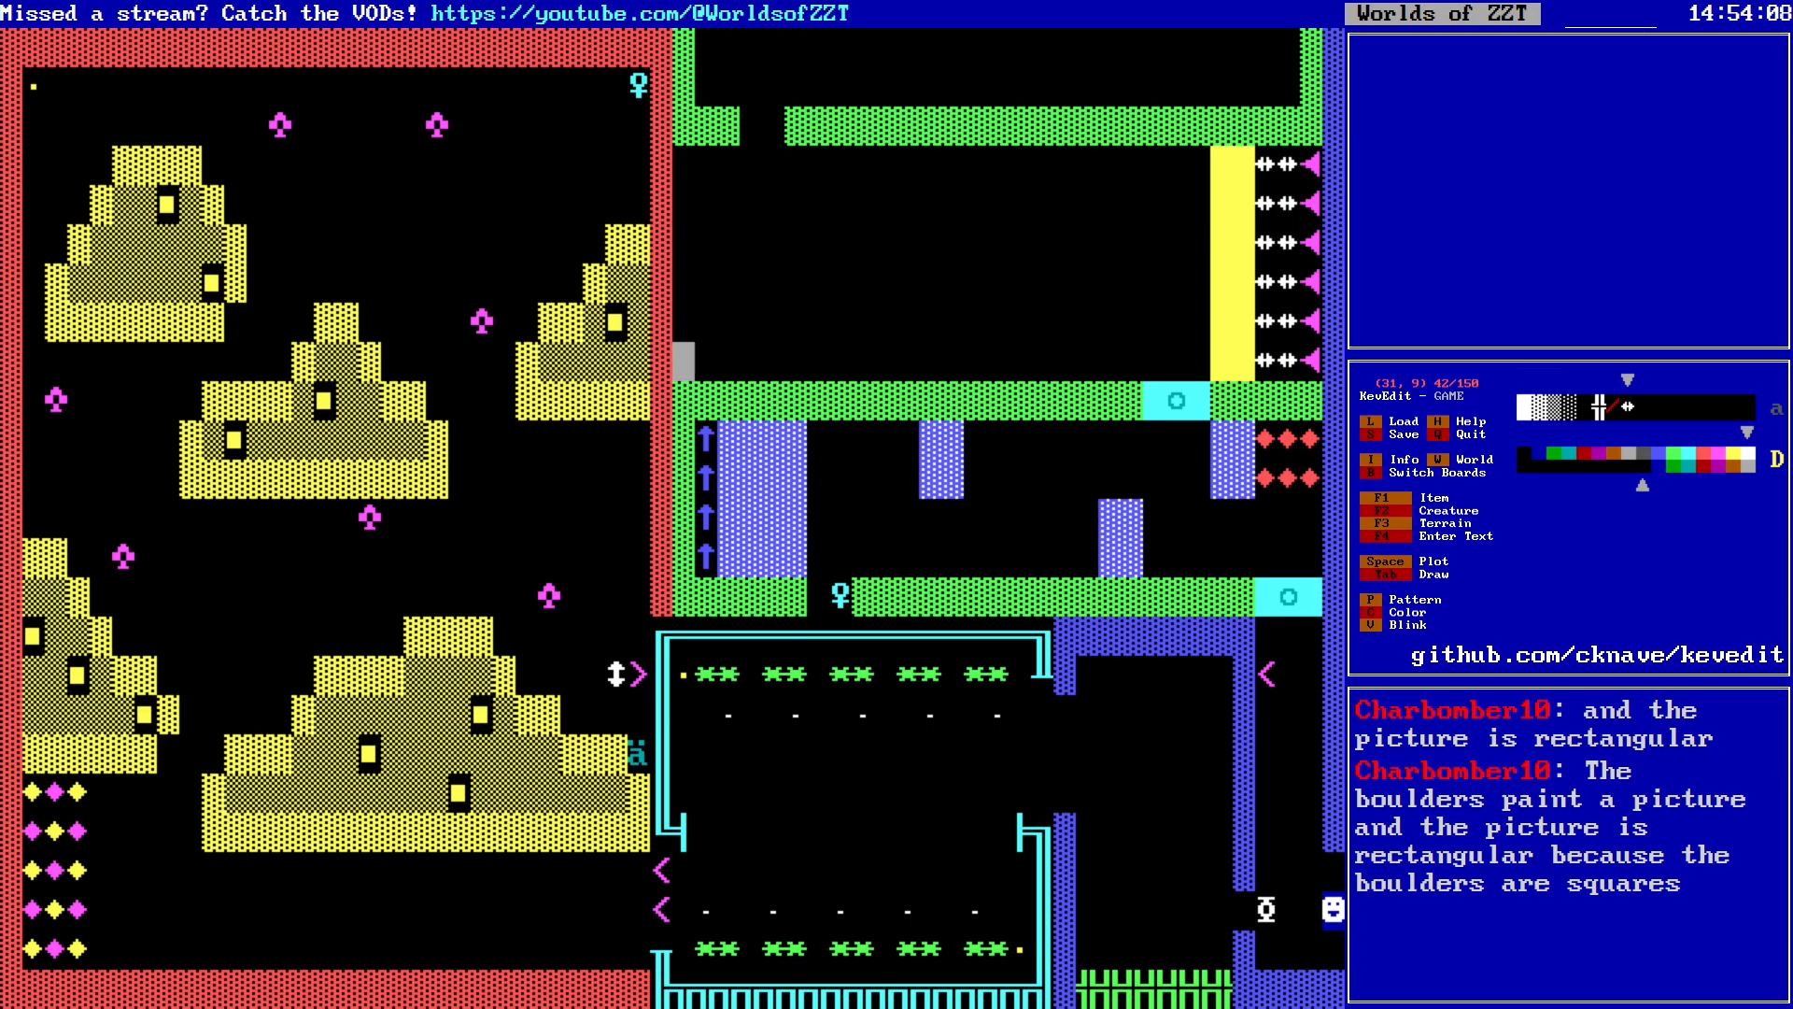
# Step: Copy the green wall at column 31, row 11 and draw it up column 31 from row 9 to row 4
pyautogui.press('Down')
pyautogui.press('Down')
pyautogui.press('Right')
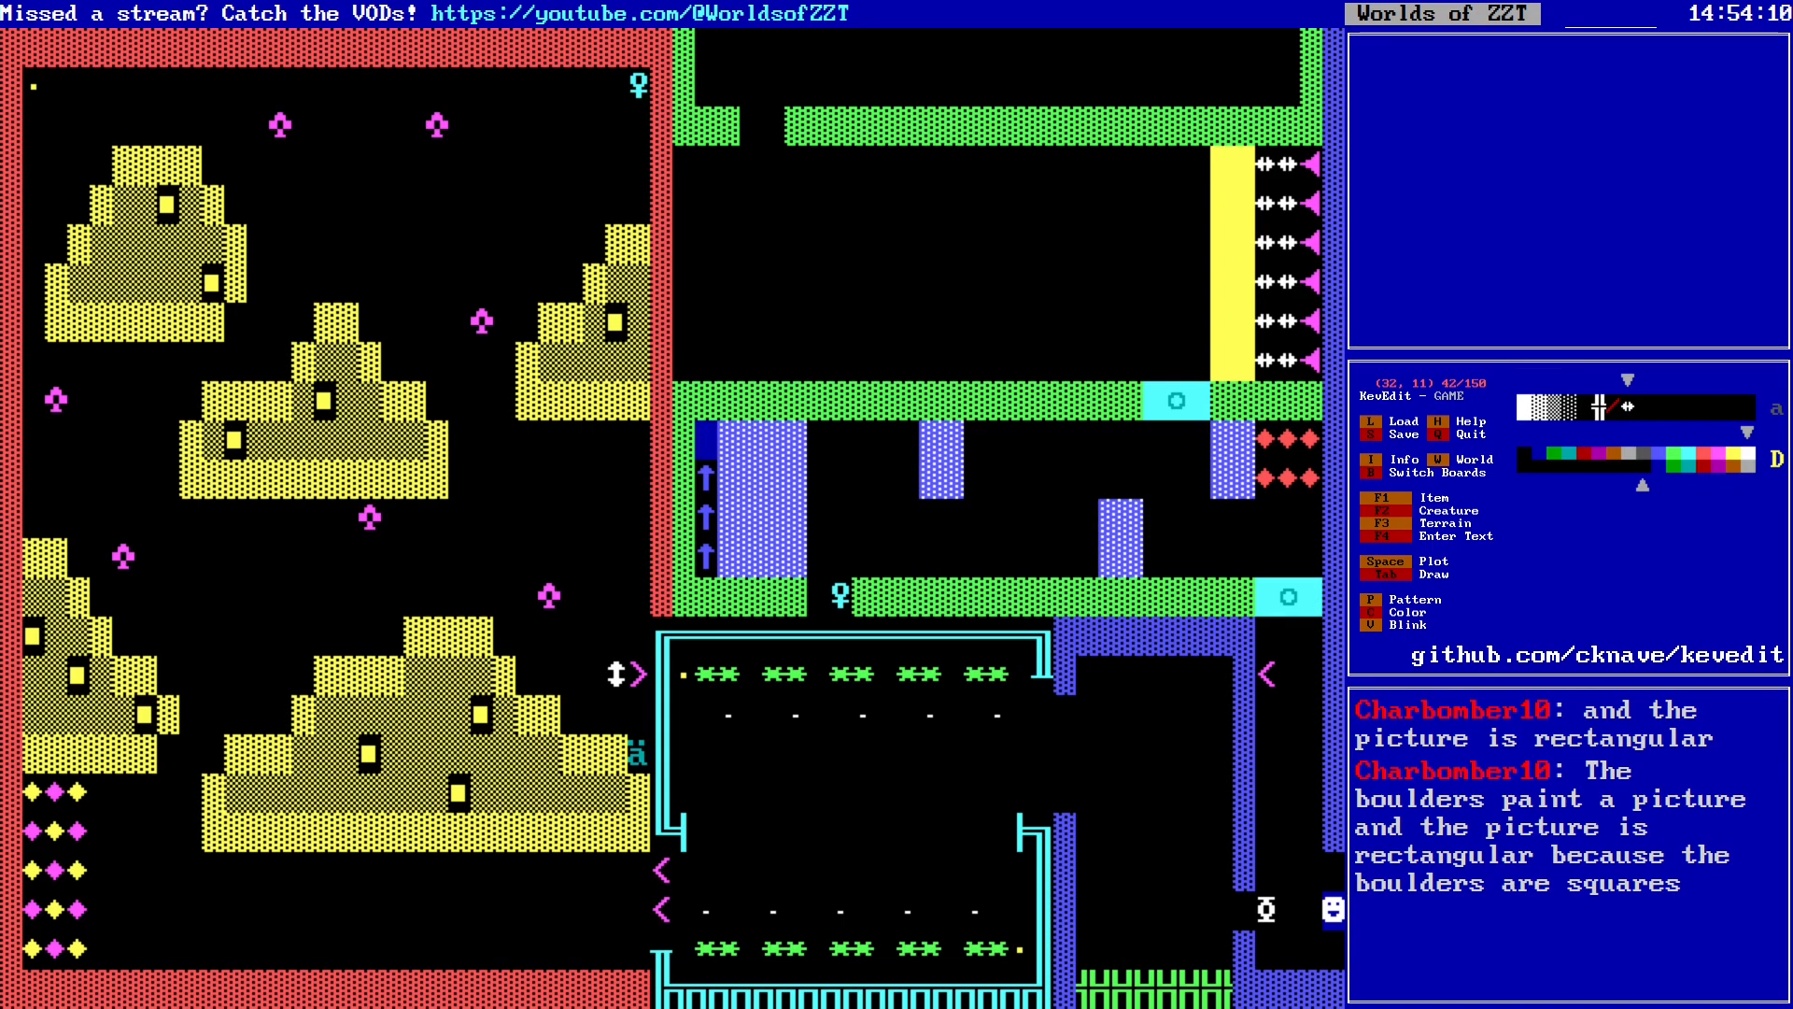
pyautogui.press('Left')
pyautogui.press('Return')
pyautogui.press('Tab')
pyautogui.press('Up')
pyautogui.press('Up')
pyautogui.press('Up')
pyautogui.press('Up')
pyautogui.press('Up')
pyautogui.press('Up')
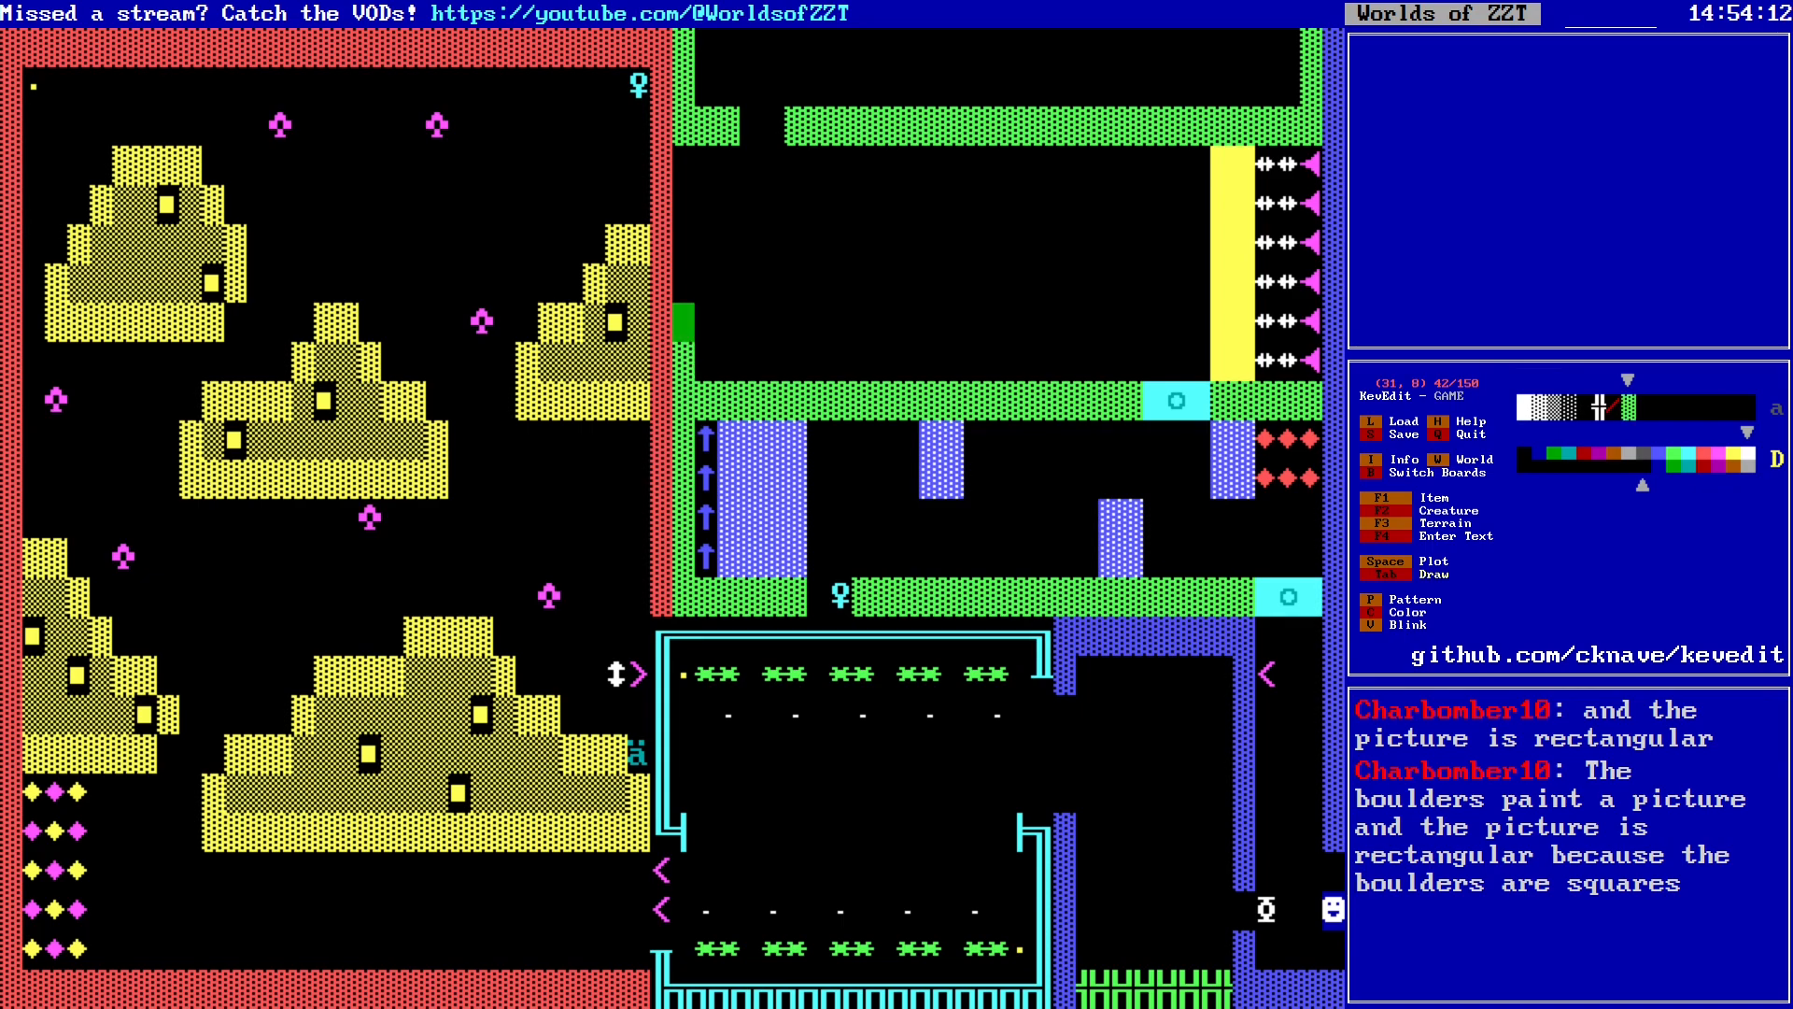
pyautogui.press('Tab')
# Step: Copy the blue spinning gun at column 32, row 11 and place guns along column 32, rows 4 to 9
pyautogui.press('Down')
pyautogui.press('Down')
pyautogui.press('Down')
pyautogui.press('Down')
pyautogui.press('Down')
pyautogui.press('Down')
pyautogui.press('Down')
pyautogui.press('Right')
pyautogui.press('Return')
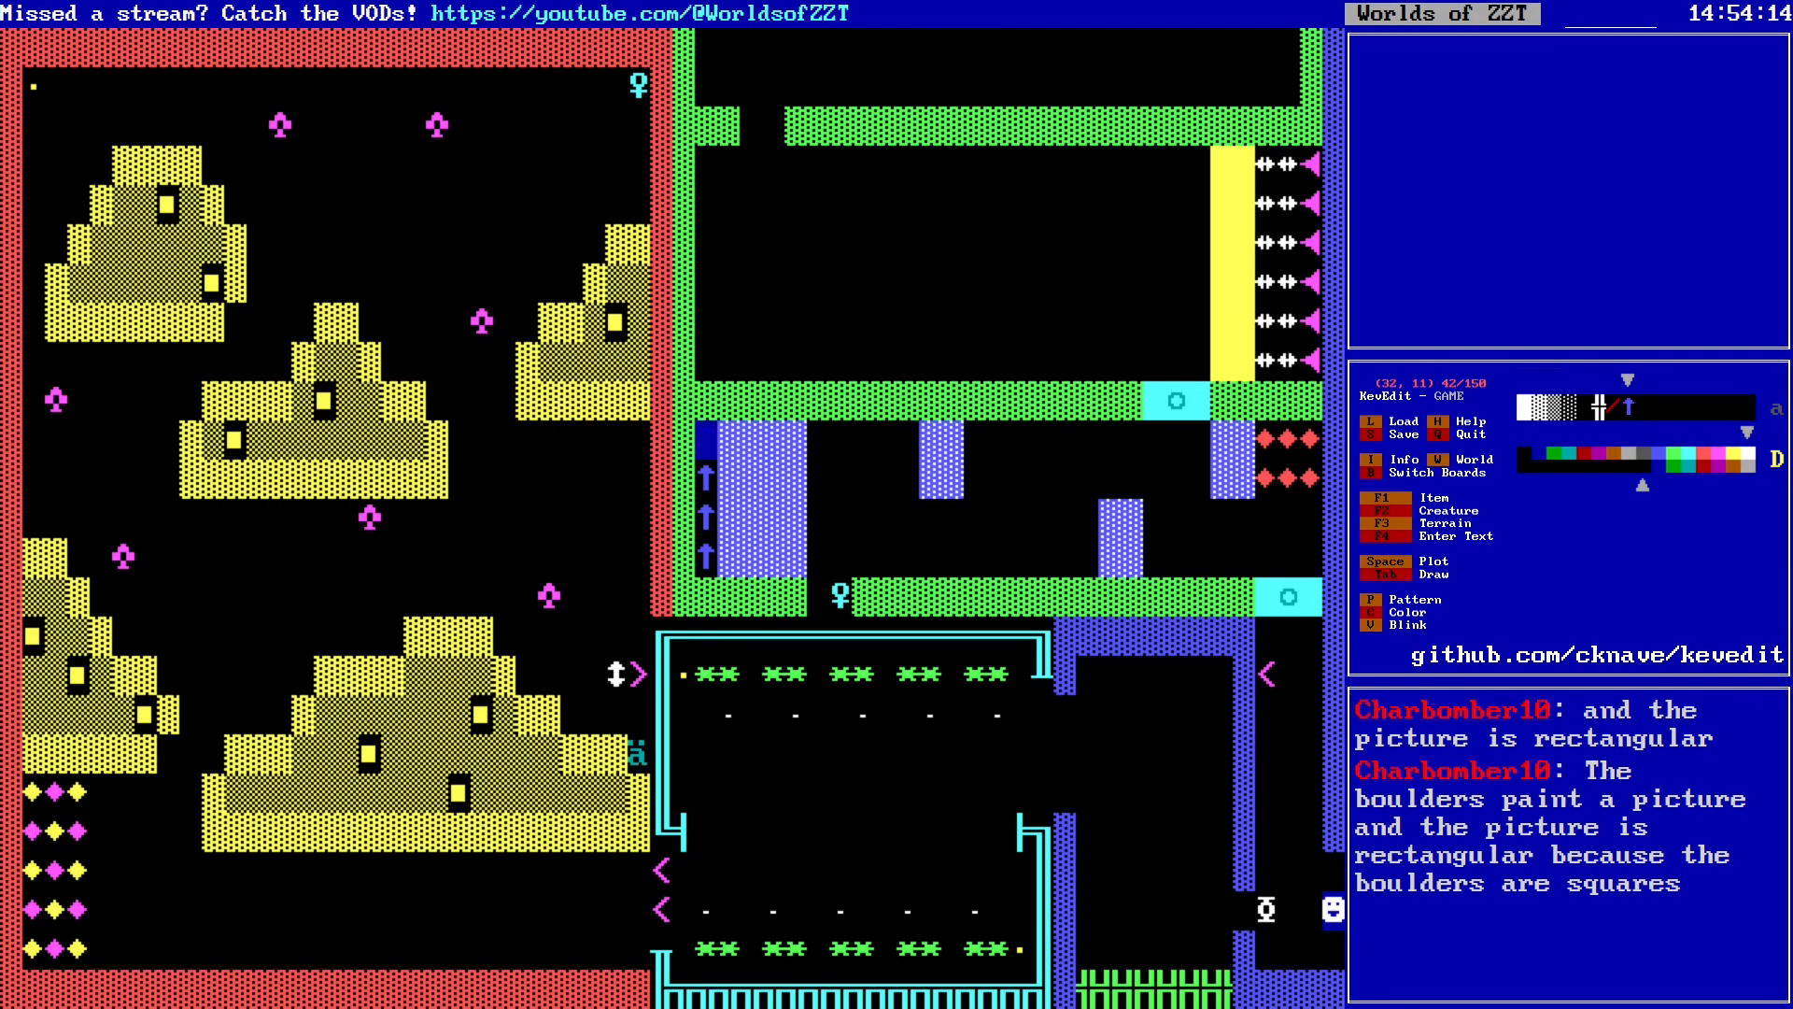
pyautogui.press('Up')
pyautogui.press('Tab')
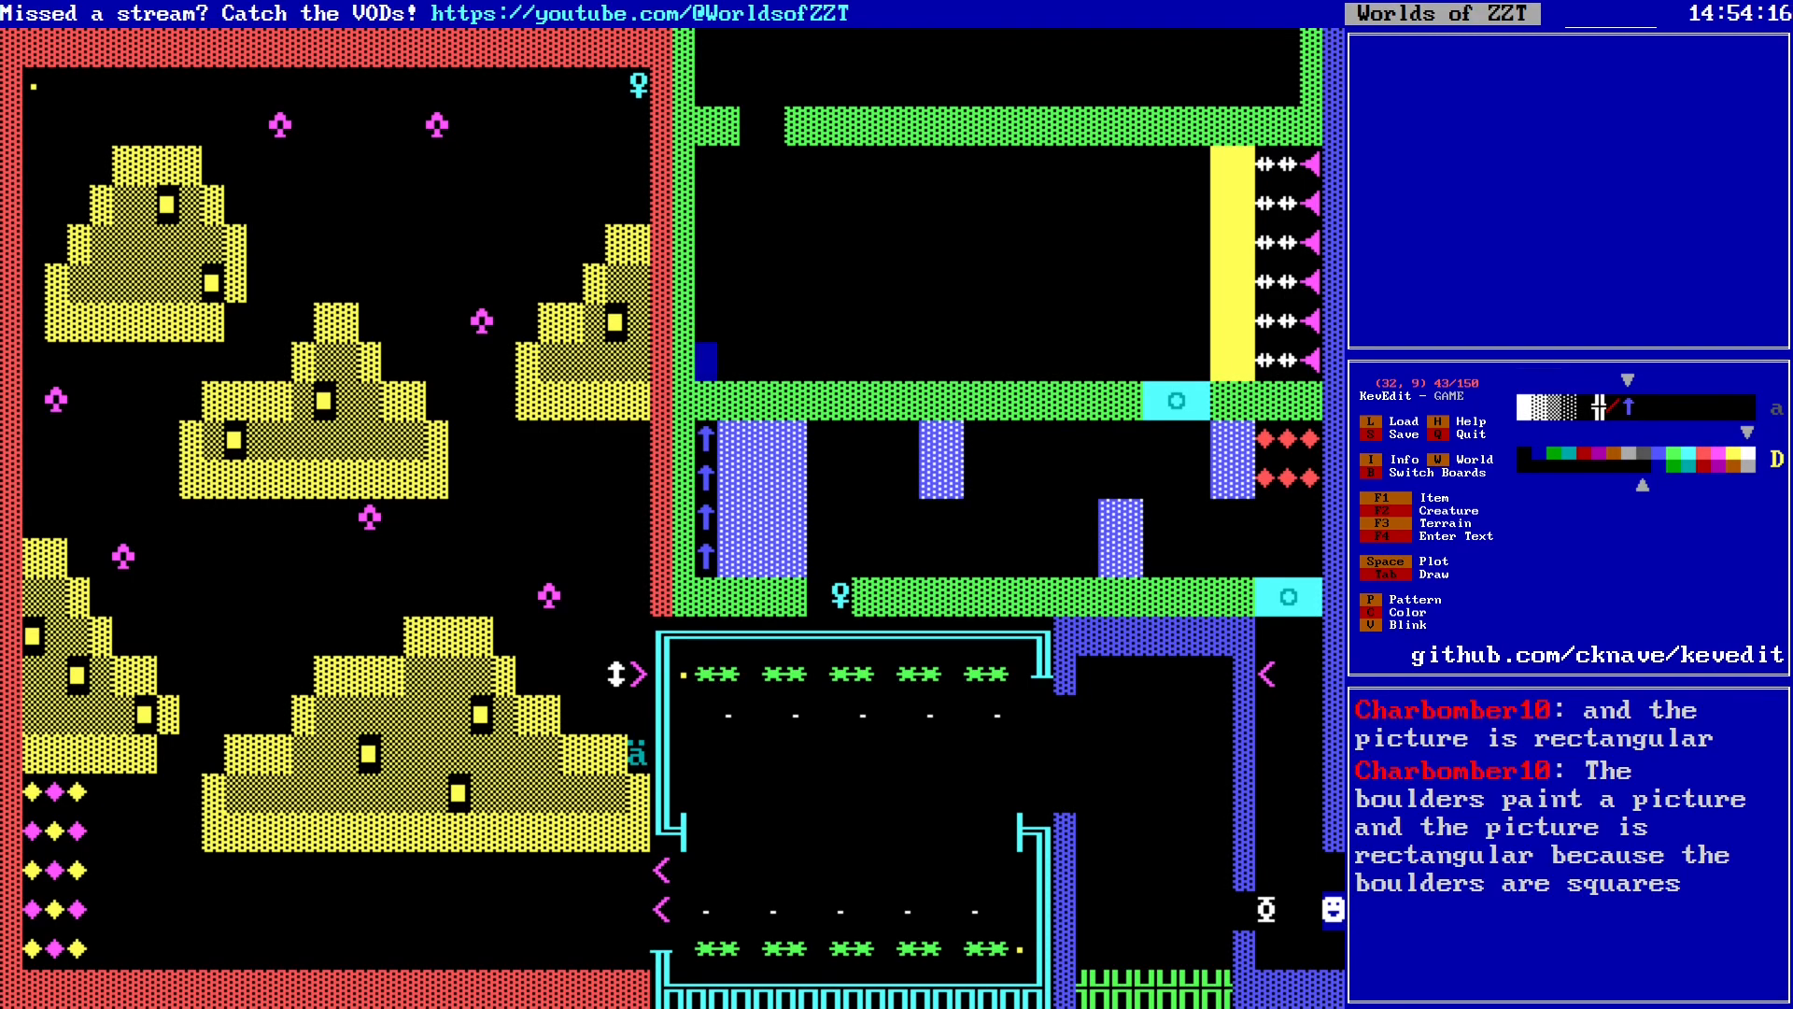
pyautogui.press('Up')
pyautogui.press('Up')
pyautogui.press('Tab')
pyautogui.press('Up')
pyautogui.press('Tab')
pyautogui.press('Up')
pyautogui.press('Up')
pyautogui.press('Tab')
# Step: Save the world
pyautogui.press('Right')
pyautogui.press('Right')
pyautogui.press('Right')
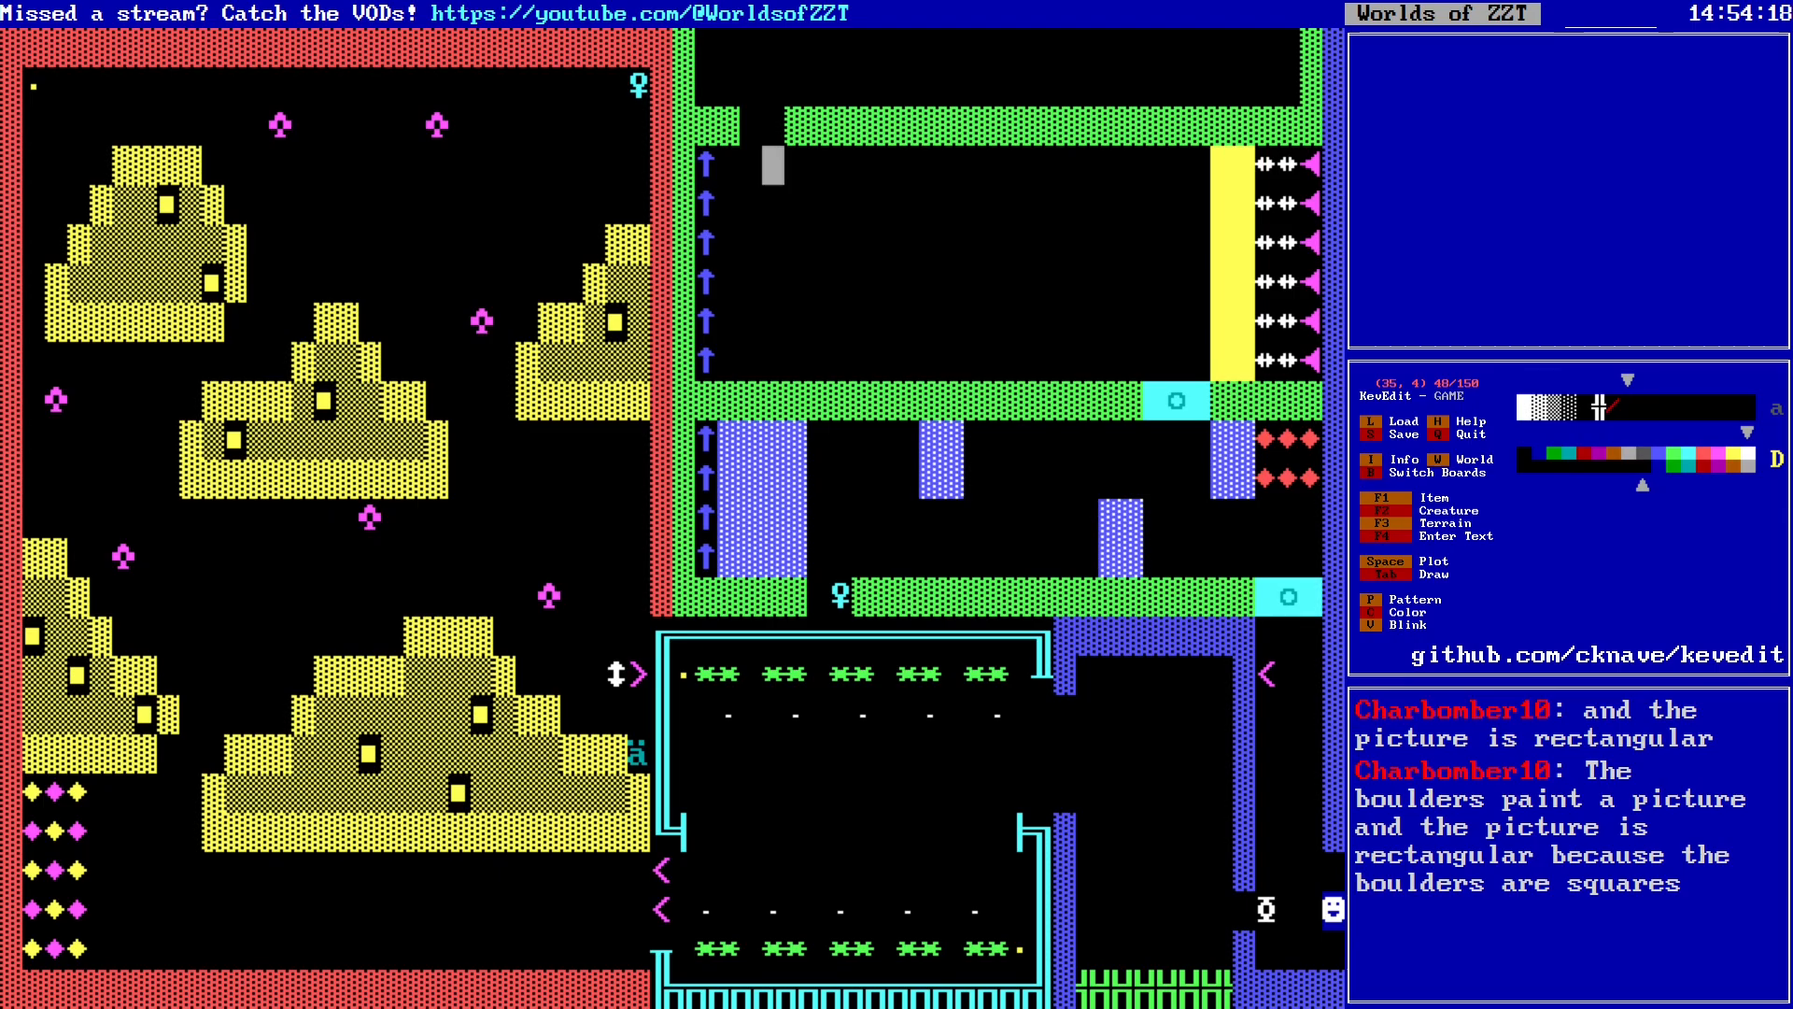
pyautogui.press('s')
pyautogui.press('Return')
# Step: Examine the lane between the spinning guns and the yellow block, plus the gap in the row 3 wall
pyautogui.press('Right')
pyautogui.press('Right')
pyautogui.press('Right')
pyautogui.press('Right')
pyautogui.press('Right')
pyautogui.press('Right')
pyautogui.press('Right')
pyautogui.press('Right')
pyautogui.press('Right')
pyautogui.press('Right')
pyautogui.press('Right')
pyautogui.press('Right')
pyautogui.press('Right')
pyautogui.press('Right')
pyautogui.press('Right')
pyautogui.press('Right')
pyautogui.press('Right')
pyautogui.press('Right')
pyautogui.press('Right')
pyautogui.press('Right')
pyautogui.press('Down')
pyautogui.press('Down')
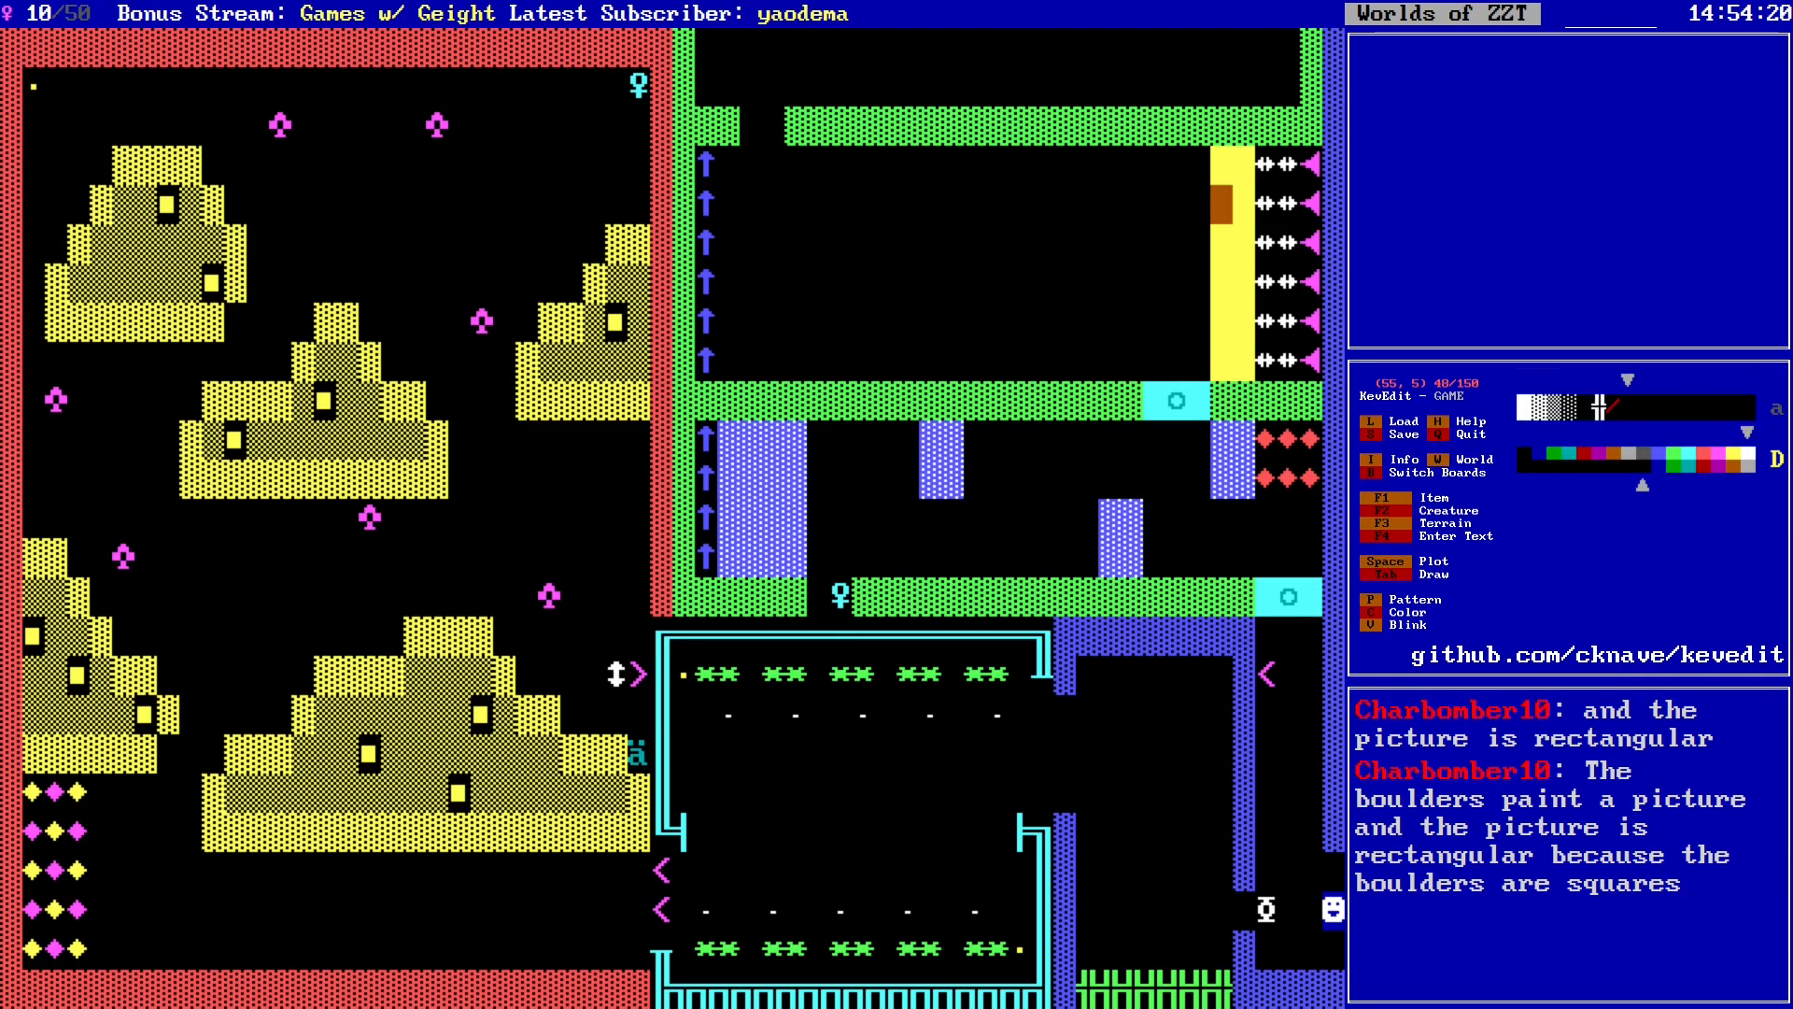
pyautogui.press('Left')
pyautogui.press('Left')
pyautogui.press('Left')
pyautogui.press('Left')
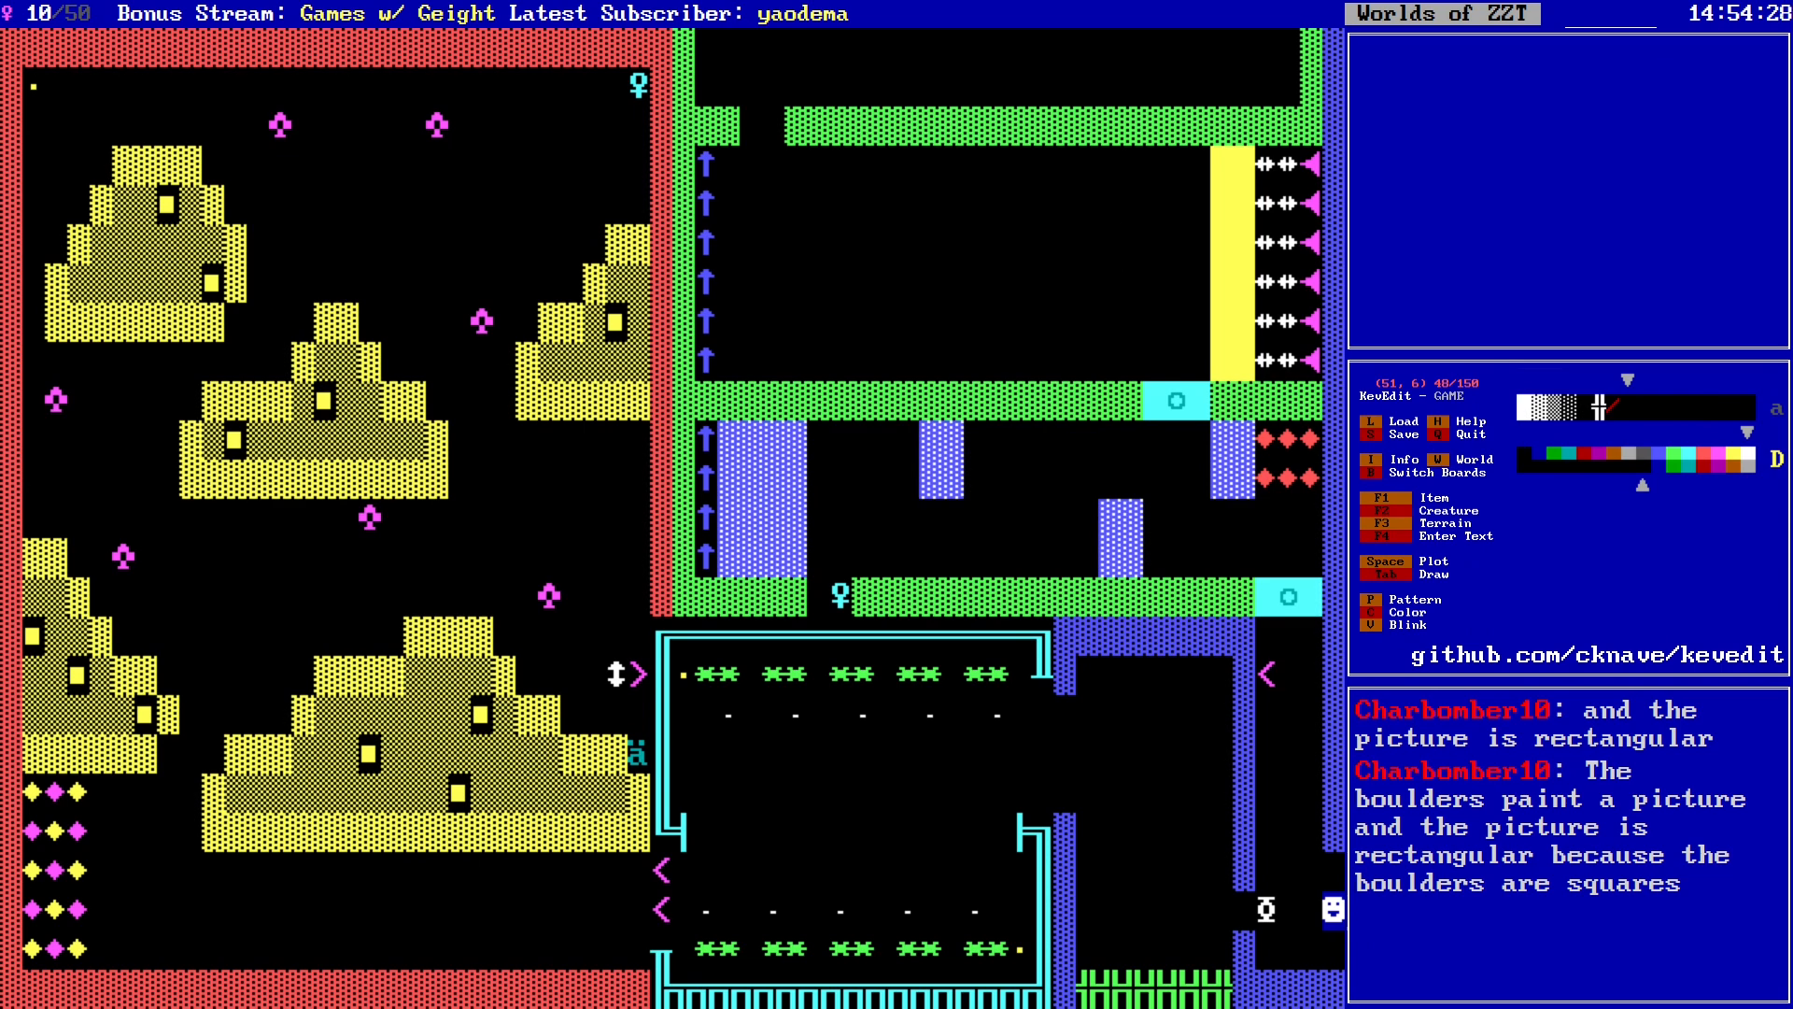
pyautogui.press('Left')
pyautogui.press('Left')
pyautogui.press('Left')
pyautogui.press('Left')
pyautogui.press('Left')
pyautogui.press('Left')
pyautogui.press('Left')
pyautogui.press('Left')
pyautogui.press('Left')
pyautogui.press('Left')
pyautogui.press('Left')
pyautogui.press('Left')
pyautogui.press('Left')
pyautogui.press('Left')
pyautogui.press('Left')
pyautogui.press('Up')
pyautogui.press('Up')
pyautogui.press('Up')
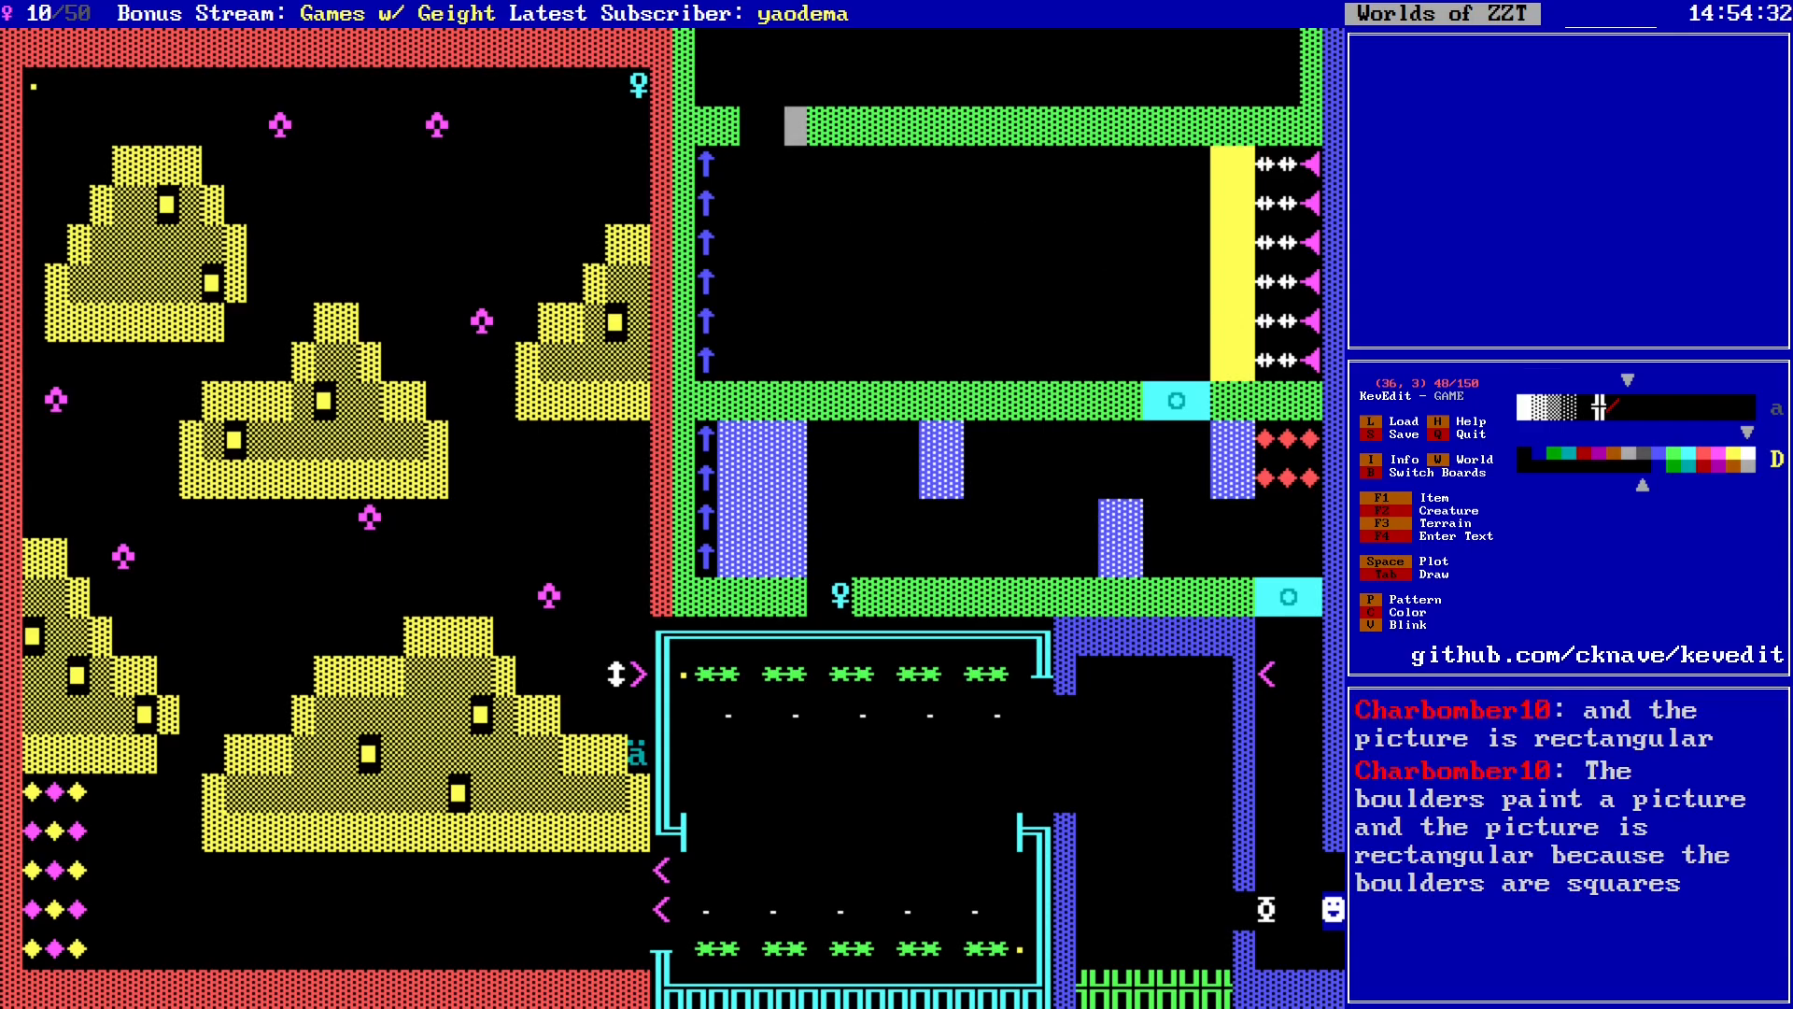
# Step: Copy the green wall at column 33, row 3 and place it at columns 34 and 35 to narrow the row 3 gap
pyautogui.press('Left')
pyautogui.press('Left')
pyautogui.press('Left')
pyautogui.press('Return')
pyautogui.press('Right')
pyautogui.press('space')
pyautogui.press('Down')
pyautogui.press('Left')
pyautogui.press('Right')
pyautogui.press('Right')
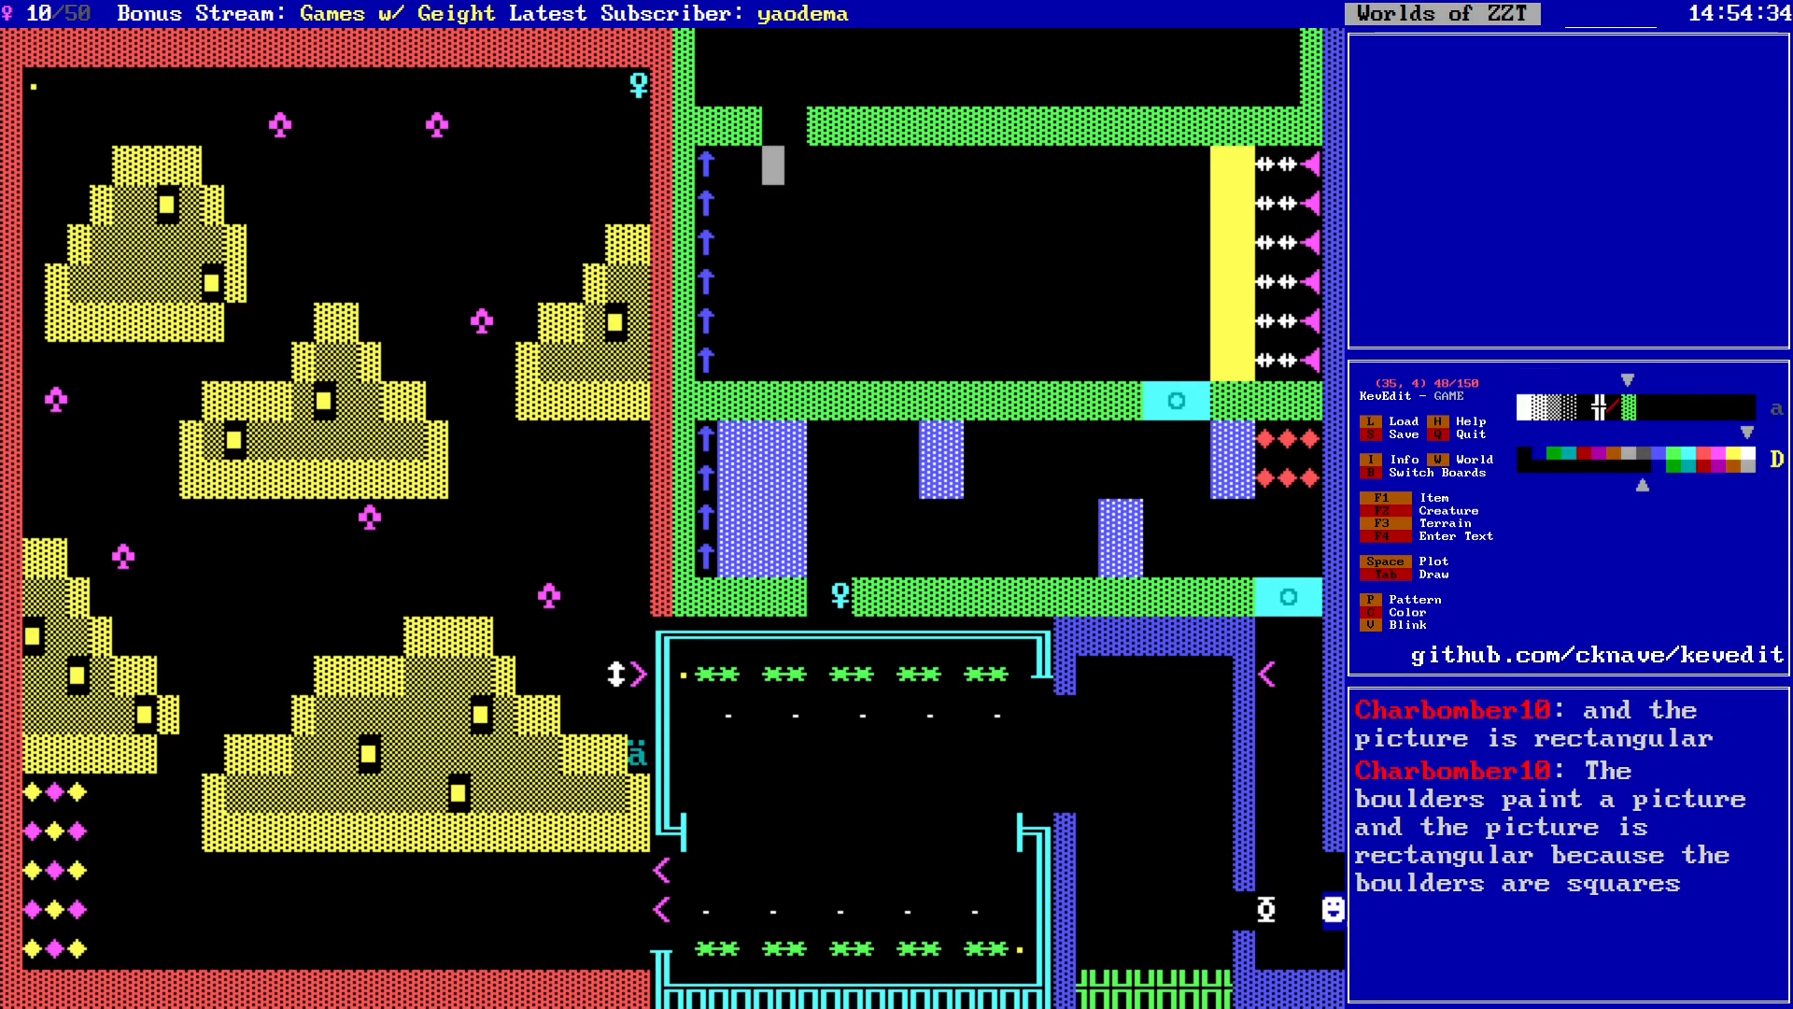
pyautogui.press('Up')
pyautogui.press('space')
pyautogui.press('Down')
pyautogui.press('Left')
pyautogui.press('Left')
pyautogui.press('Right')
pyautogui.press('Right')
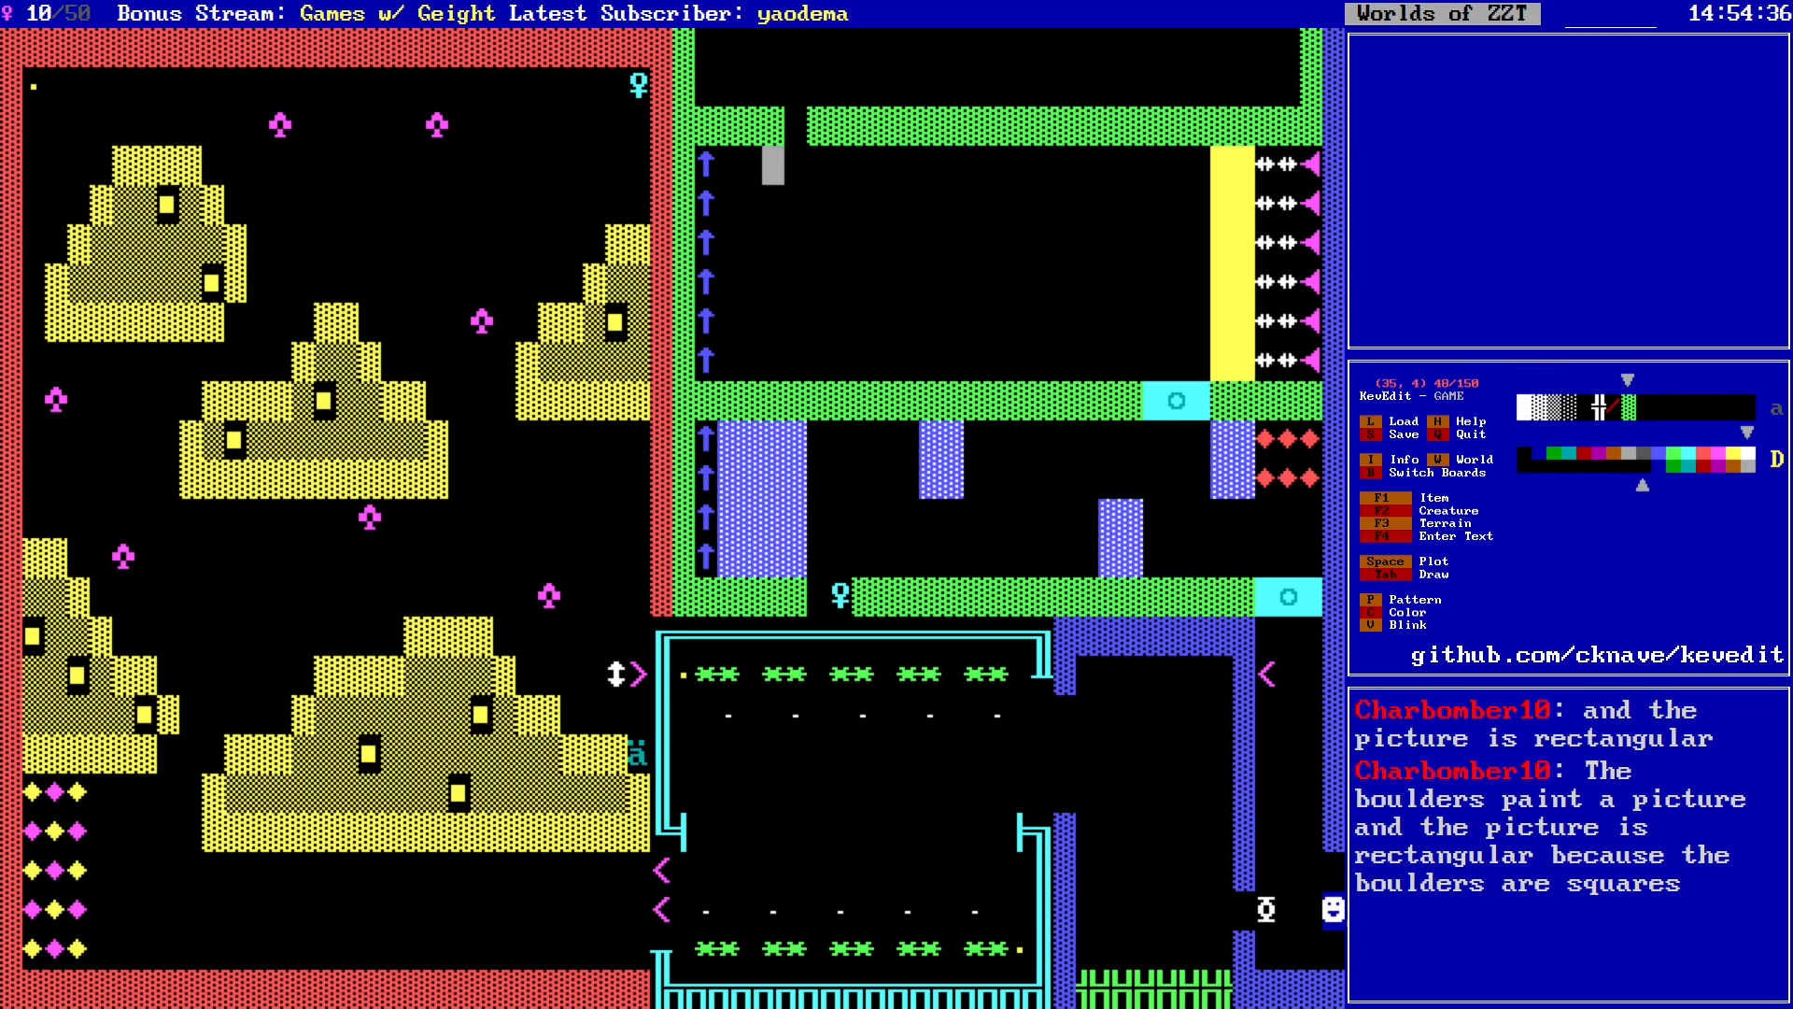
# Step: Delete the green wall tile at column 37, row 3, on the east side of the gap
pyautogui.press('Up')
pyautogui.press('Right')
pyautogui.press('Right')
pyautogui.press('Down')
pyautogui.press('Down')
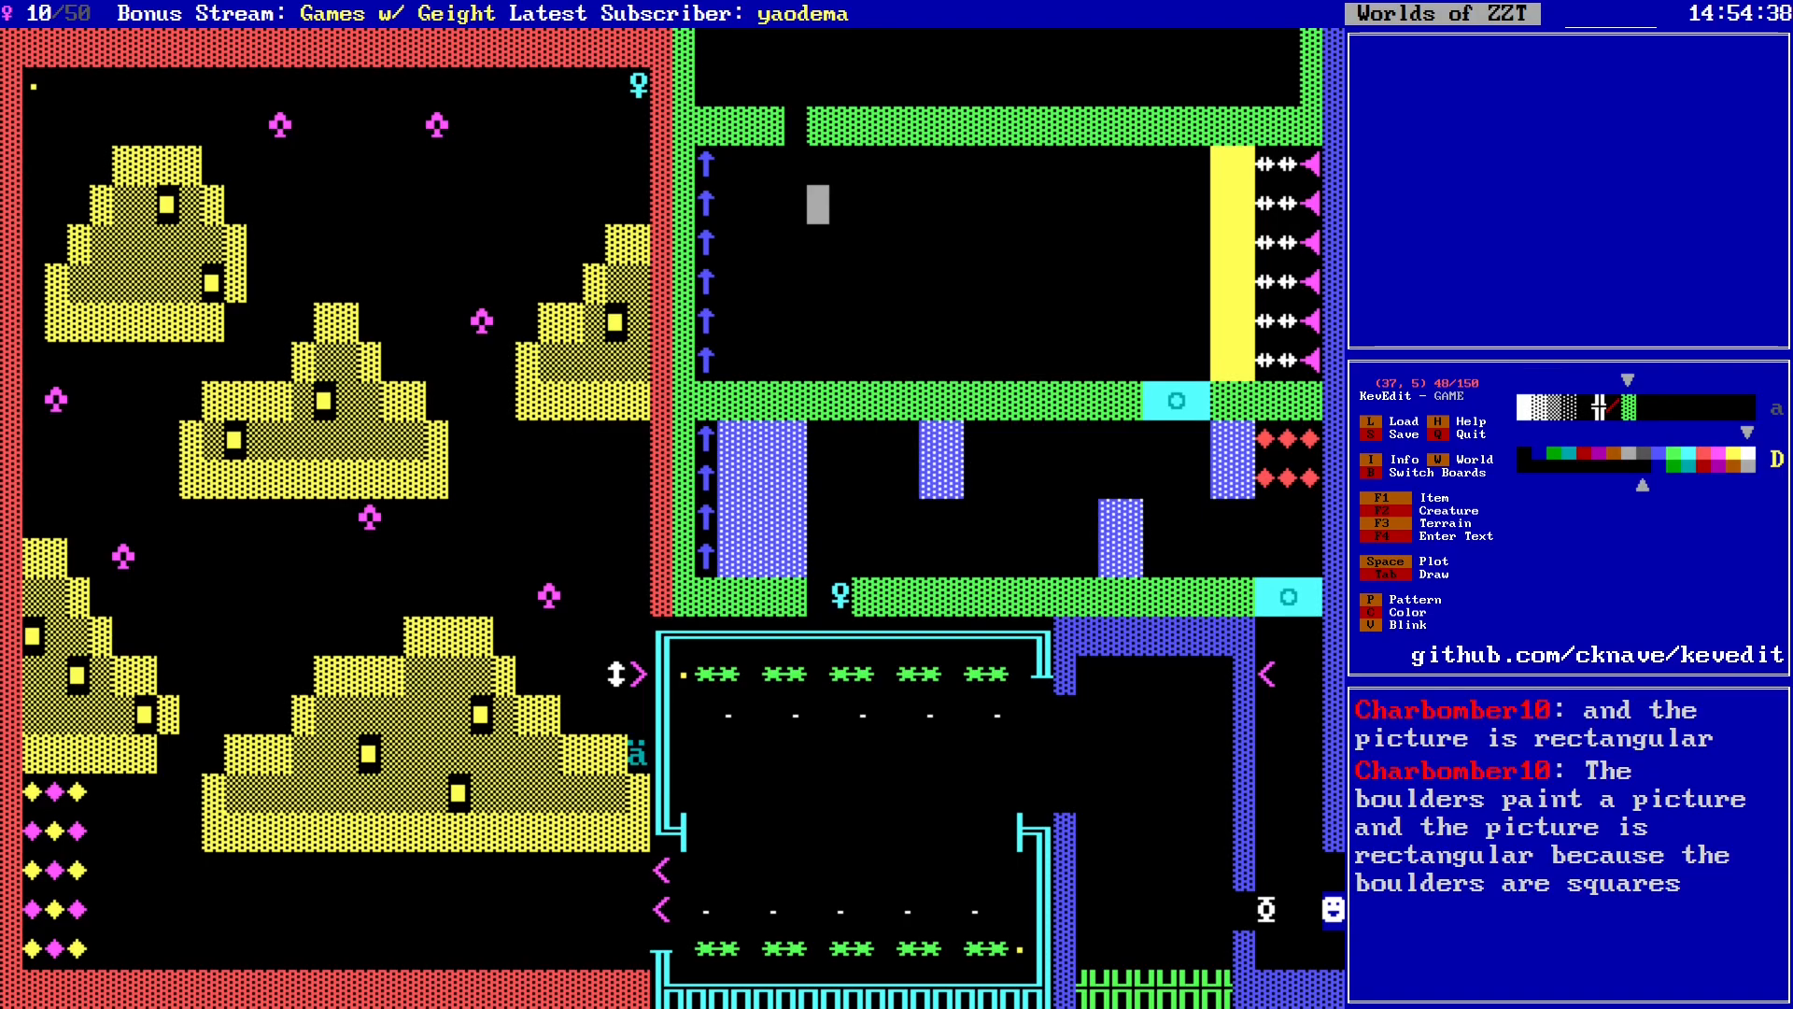
pyautogui.press('Up')
pyautogui.press('Up')
pyautogui.press('Delete')
# Step: Draw a green wall along row 1 from column 38 to column 58
pyautogui.press('Right')
pyautogui.press('Right')
pyautogui.press('Up')
pyautogui.press('Up')
pyautogui.press('Left')
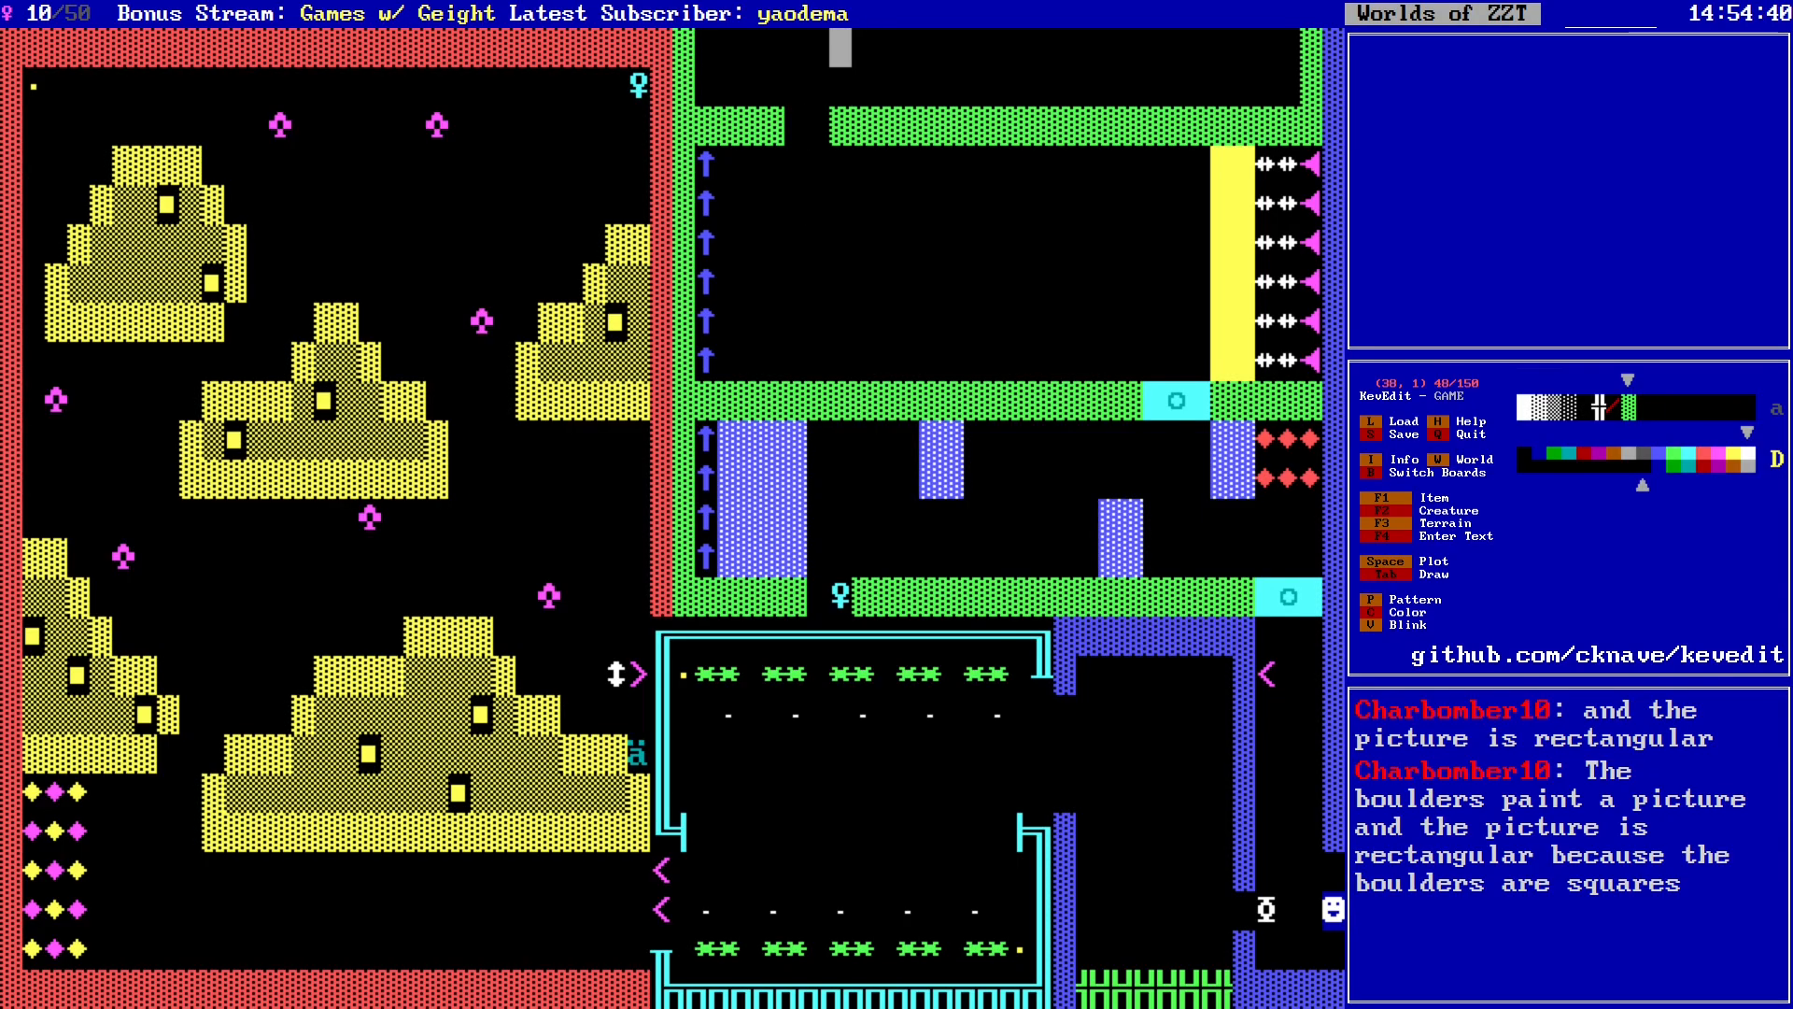
pyautogui.press('Tab')
pyautogui.press('Right')
pyautogui.press('Right')
pyautogui.press('Right')
pyautogui.press('Right')
pyautogui.press('Right')
pyautogui.press('Right')
pyautogui.press('Right')
pyautogui.press('Right')
pyautogui.press('Right')
pyautogui.press('Right')
pyautogui.press('Right')
pyautogui.press('Right')
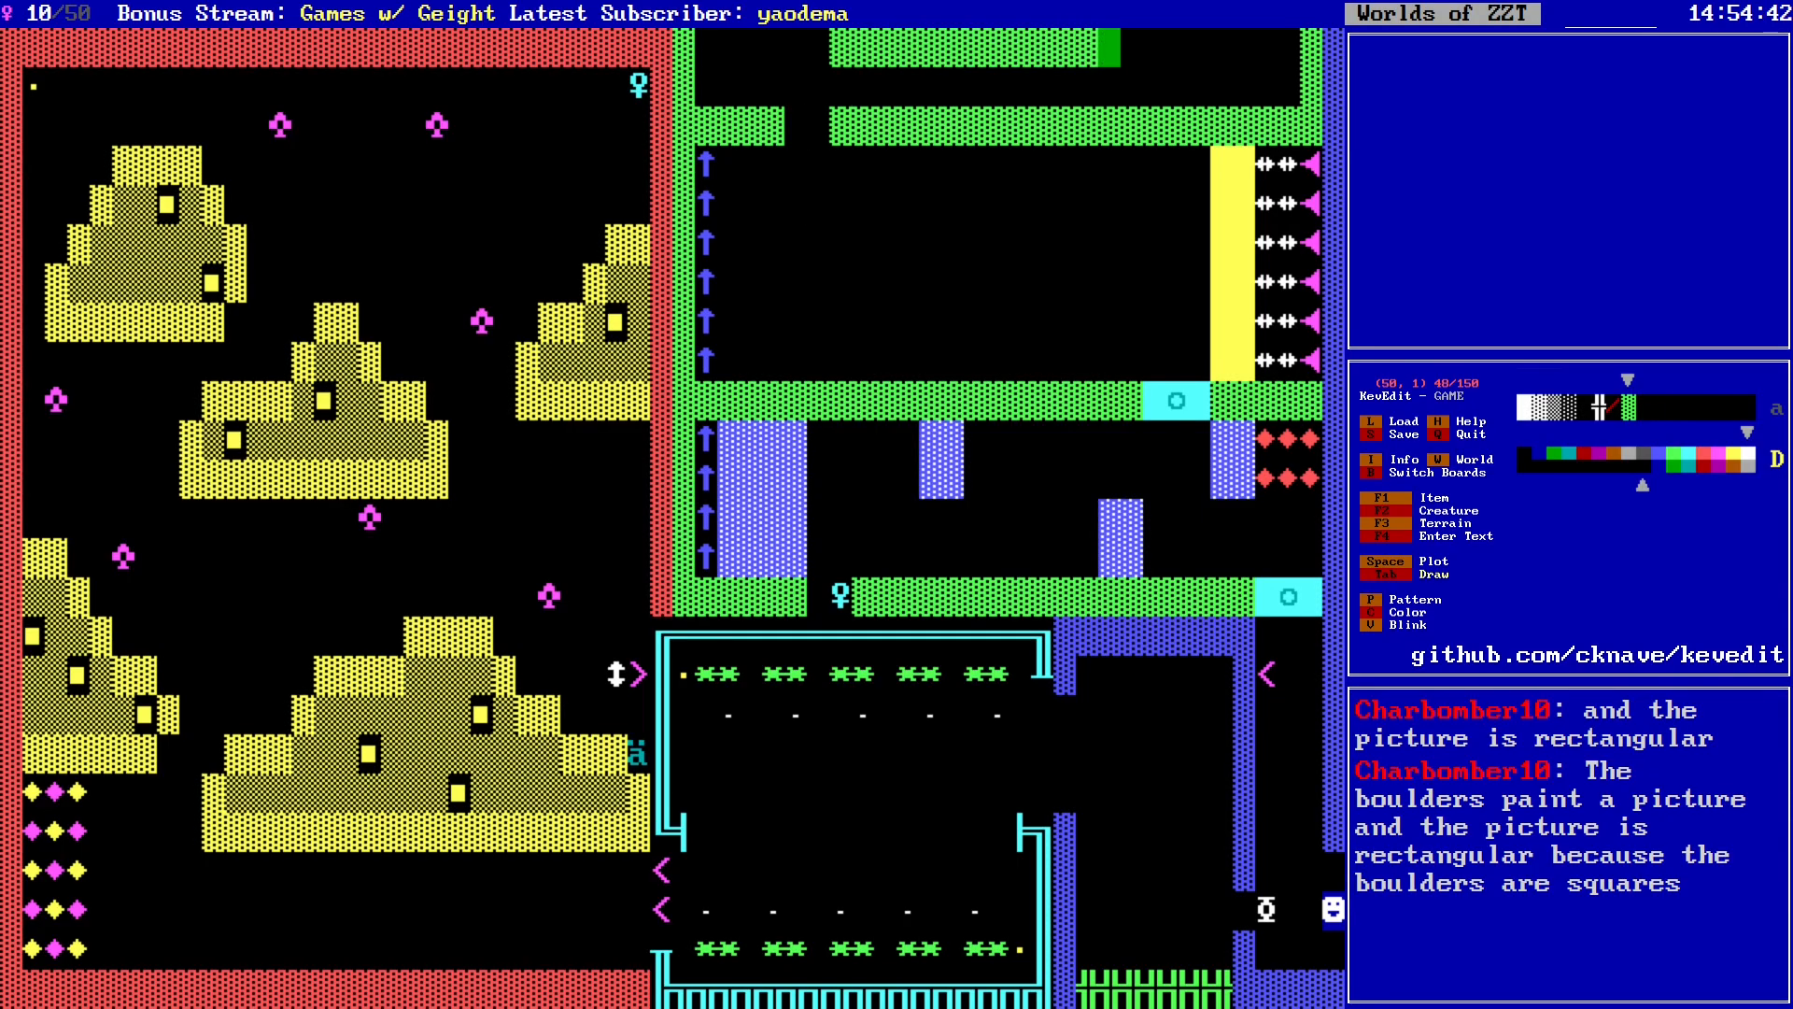
pyautogui.press('Right')
pyautogui.press('Right')
pyautogui.press('Right')
pyautogui.press('Right')
pyautogui.press('Right')
pyautogui.press('Right')
pyautogui.press('Right')
pyautogui.press('Right')
pyautogui.press('Down')
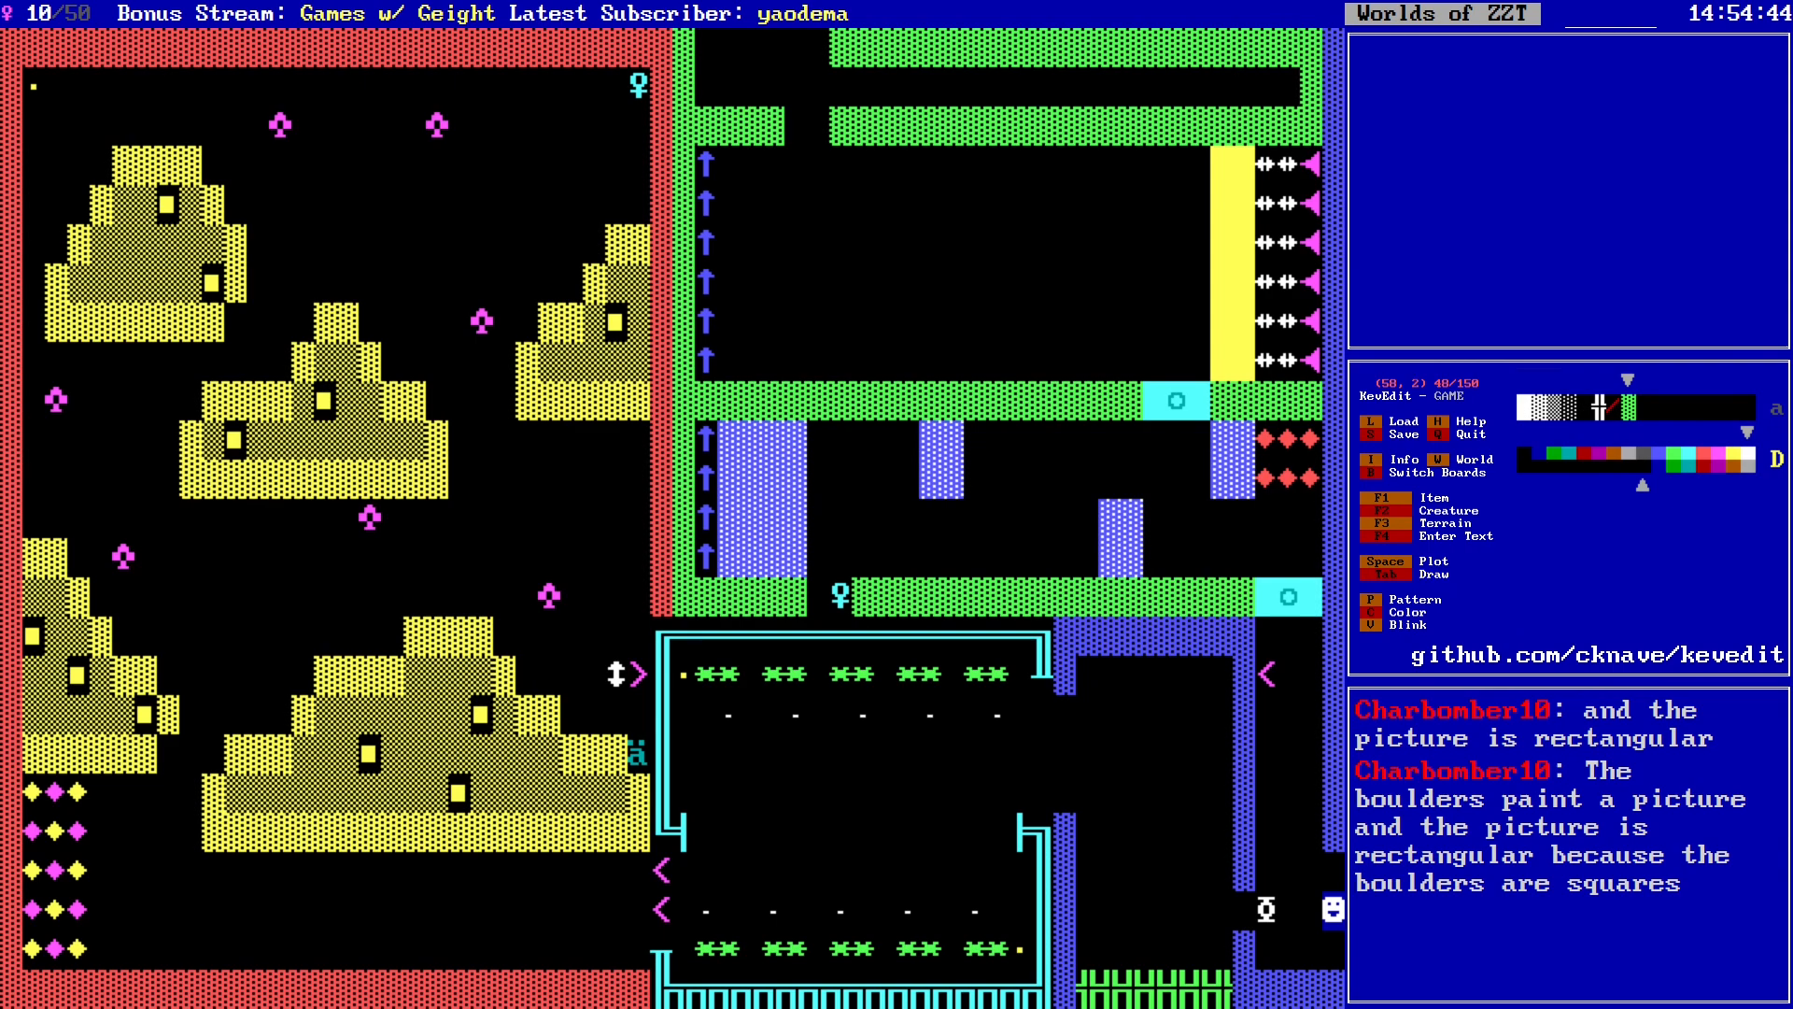
# Step: Examine the row 2 corridor between the two green walls, from column 58 back to column 38
pyautogui.press('Left')
pyautogui.press('Left')
pyautogui.press('Left')
pyautogui.press('Left')
pyautogui.press('Left')
pyautogui.press('Left')
pyautogui.press('Left')
pyautogui.press('Left')
pyautogui.press('Left')
pyautogui.press('Left')
pyautogui.press('Left')
pyautogui.press('Left')
pyautogui.press('Left')
pyautogui.press('Left')
pyautogui.press('Left')
pyautogui.press('Left')
pyautogui.press('Left')
pyautogui.press('Left')
pyautogui.press('Left')
pyautogui.press('Left')
pyautogui.press('Right')
pyautogui.press('Right')
pyautogui.press('Right')
pyautogui.press('Right')
pyautogui.press('Right')
pyautogui.press('Right')
pyautogui.press('Right')
pyautogui.press('Right')
pyautogui.press('Right')
pyautogui.press('Right')
pyautogui.press('Left')
pyautogui.press('Left')
pyautogui.press('Left')
pyautogui.press('Left')
pyautogui.press('Left')
pyautogui.press('Left')
pyautogui.press('Left')
pyautogui.press('Left')
pyautogui.press('Left')
pyautogui.press('Left')
pyautogui.press('Left')
pyautogui.press('Left')
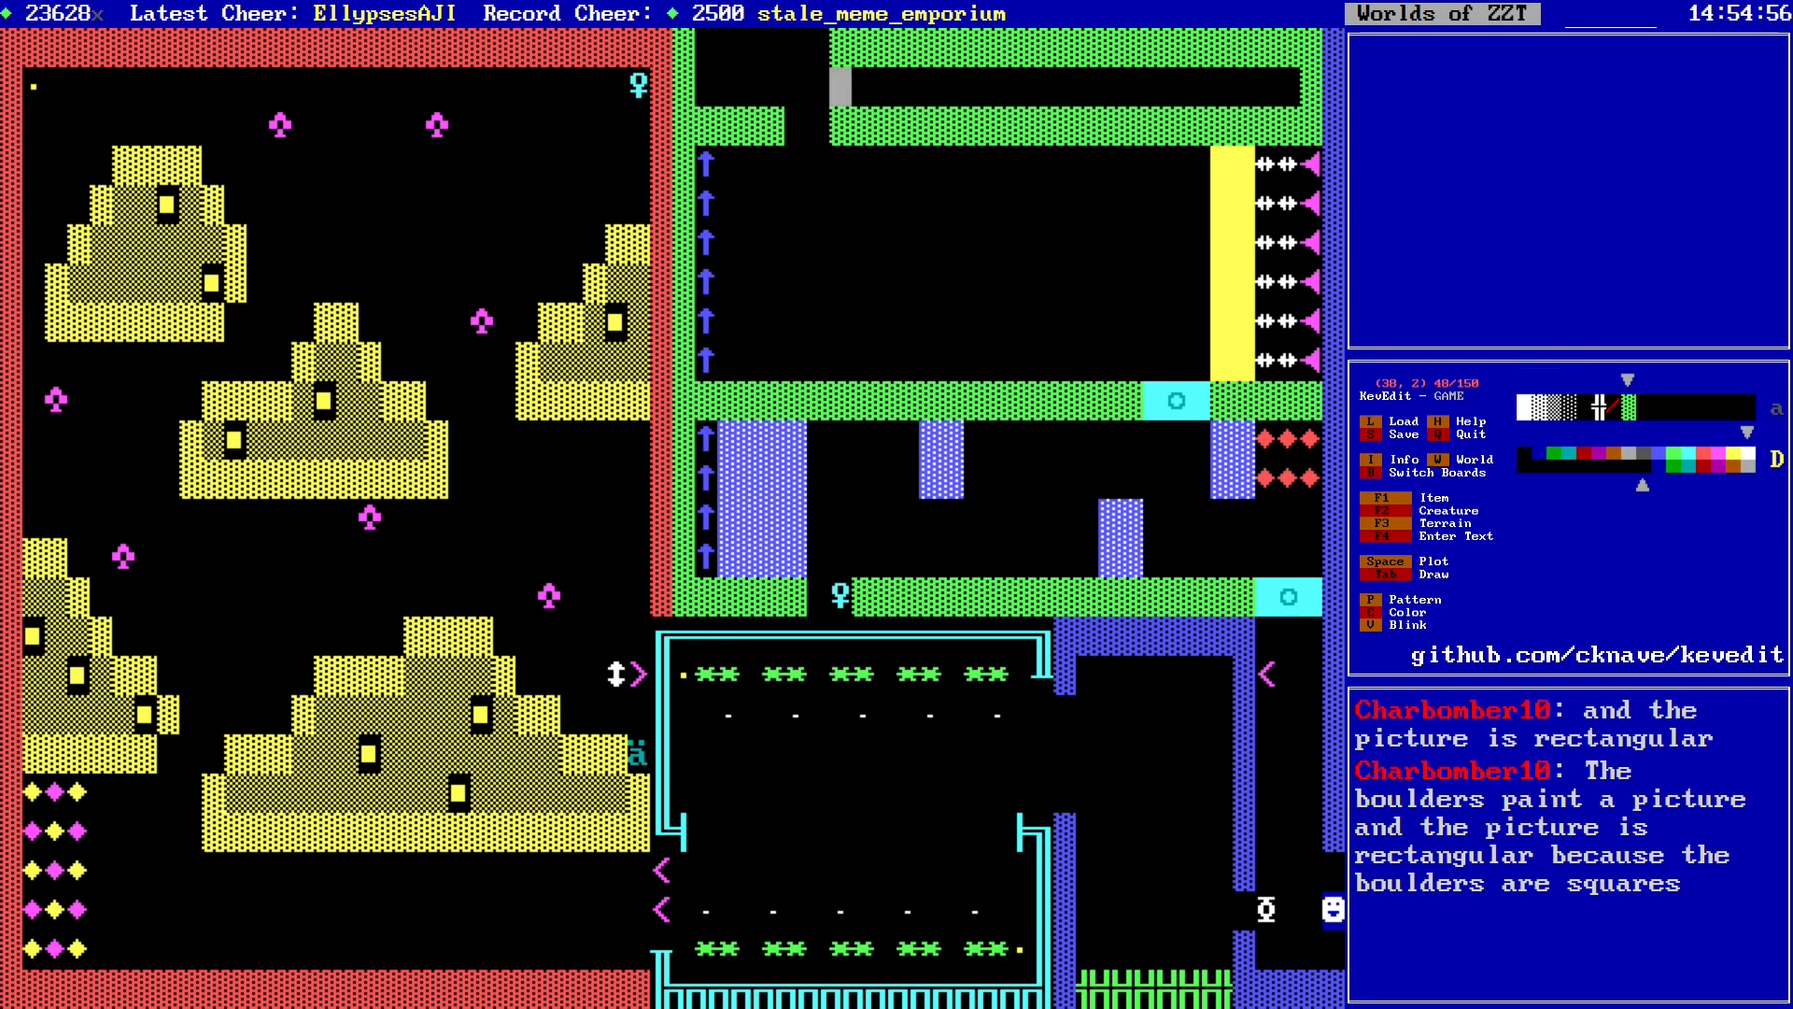
# Step: Save the world
pyautogui.press('s')
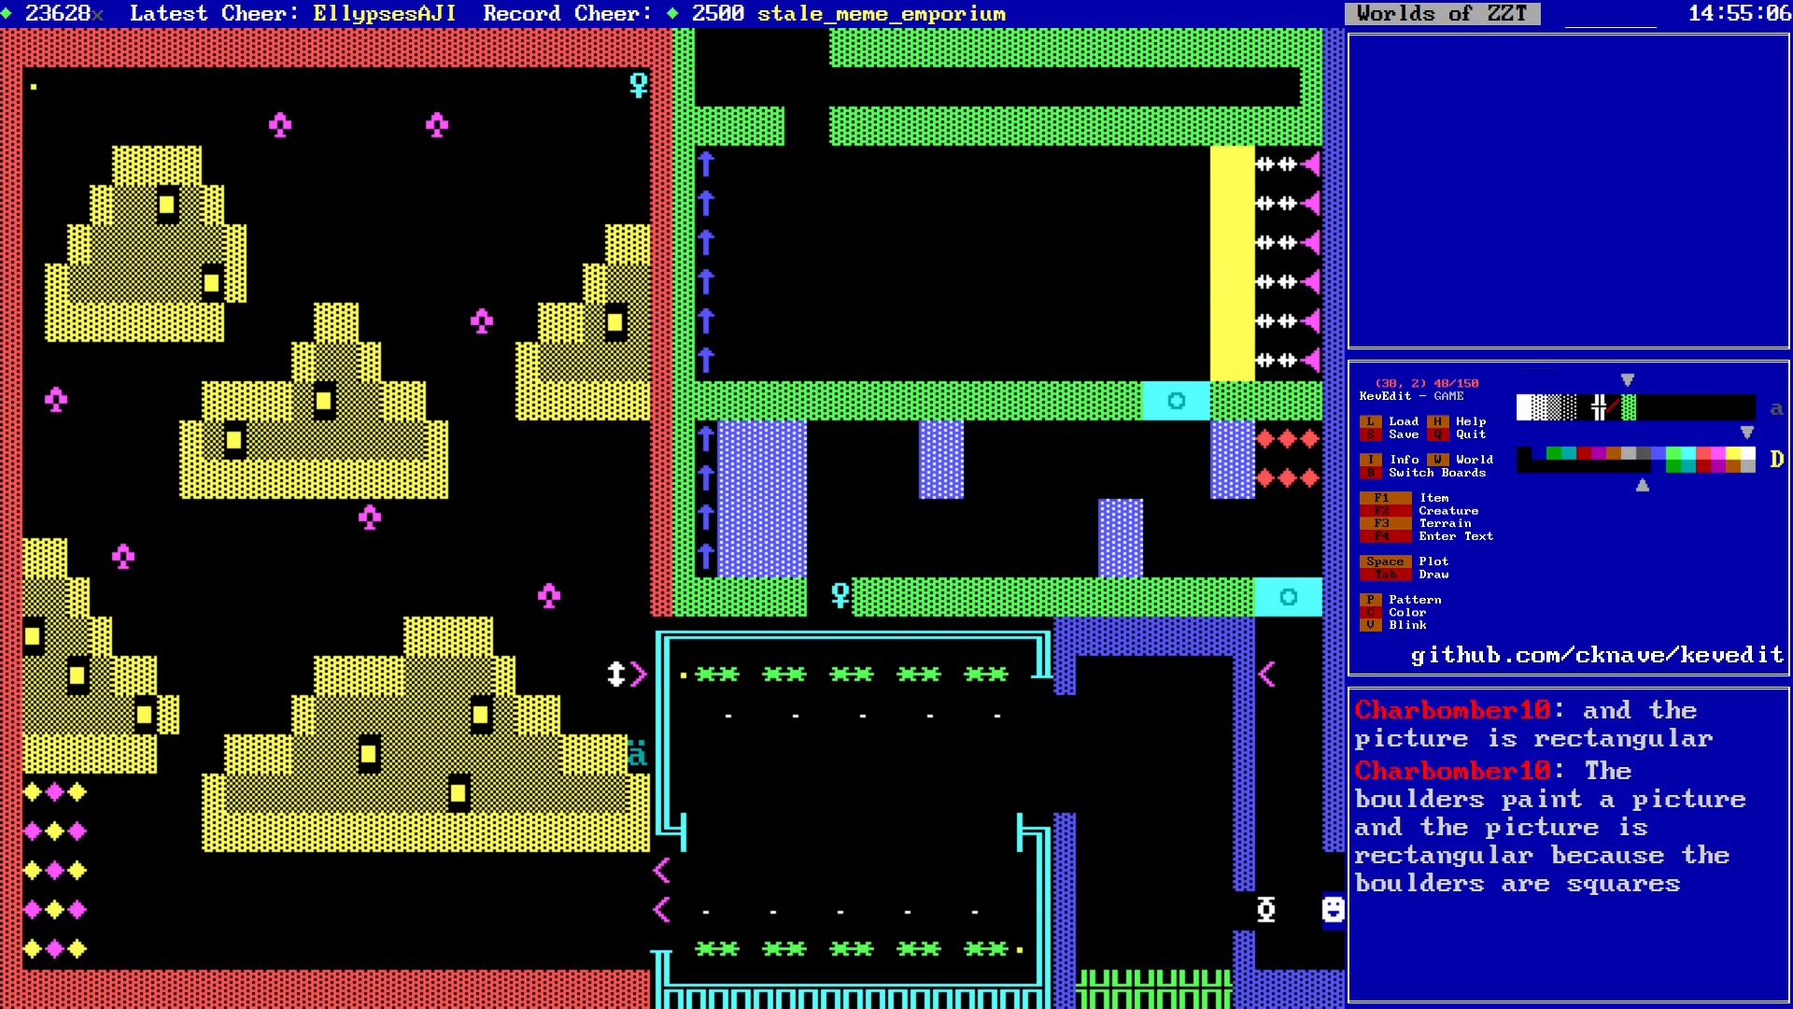
# Step: Examine the row 2 corridor to its east end and the sliders between the yellow block and the magenta pushers
pyautogui.press('Right')
pyautogui.press('Right')
pyautogui.press('Right')
pyautogui.press('Right')
pyautogui.press('Right')
pyautogui.press('Right')
pyautogui.press('Right')
pyautogui.press('Right')
pyautogui.press('Right')
pyautogui.press('Right')
pyautogui.press('Right')
pyautogui.press('Right')
pyautogui.press('Right')
pyautogui.press('Right')
pyautogui.press('Right')
pyautogui.press('Right')
pyautogui.press('Right')
pyautogui.press('Right')
pyautogui.press('Right')
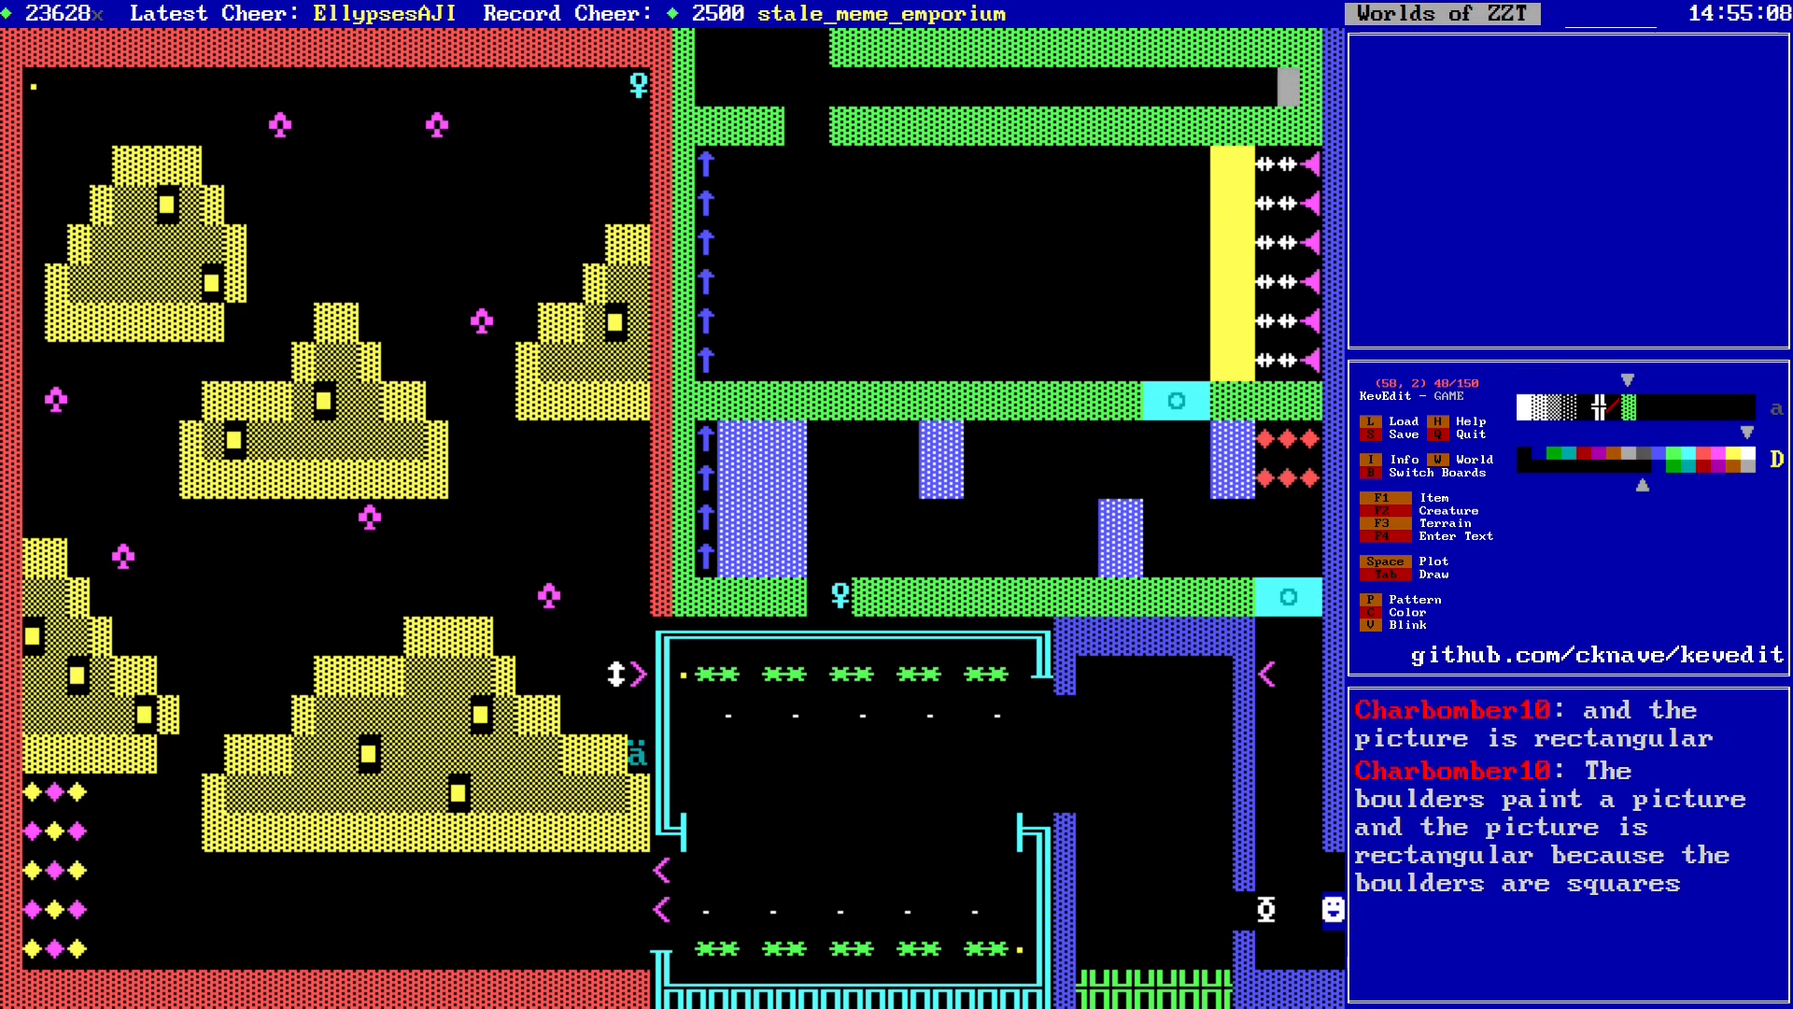
pyautogui.press('Down')
pyautogui.press('Down')
pyautogui.press('Down')
pyautogui.press('Down')
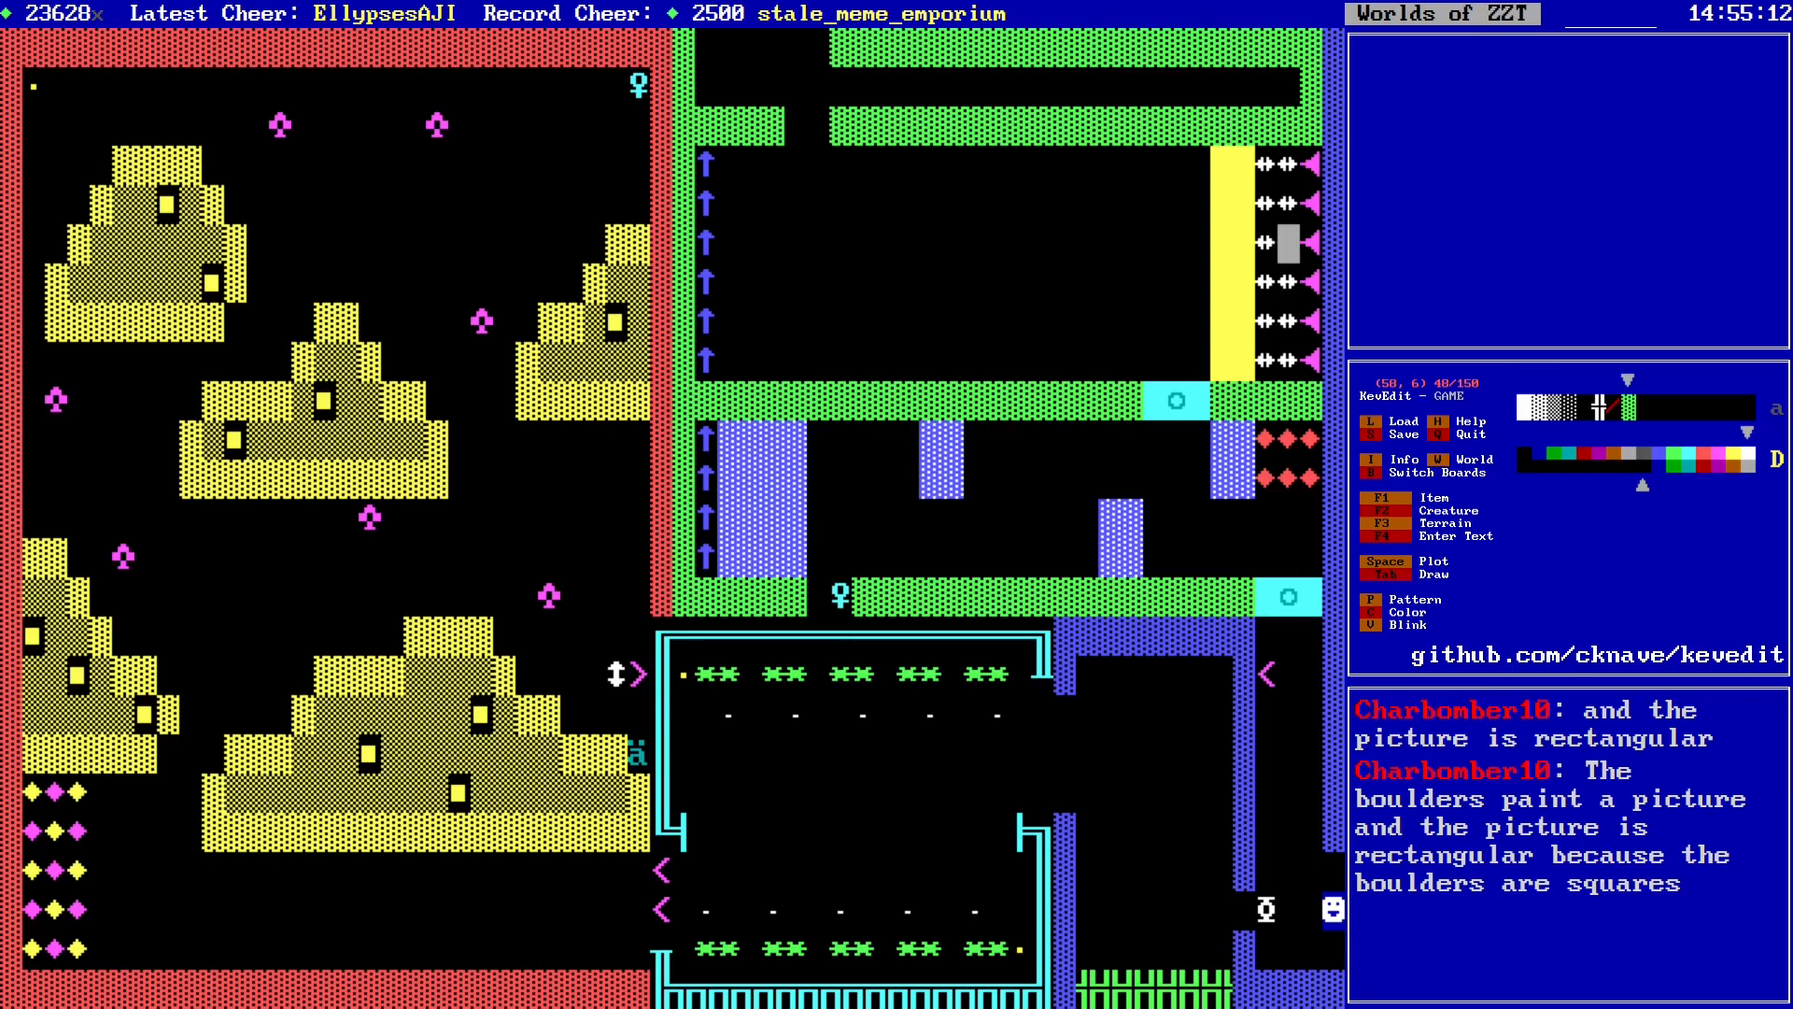
# Step: Examine the large lane along row 6, the row 3 gap and the opening in row 1 at column 32
pyautogui.press('Left')
pyautogui.press('Left')
pyautogui.press('Left')
pyautogui.press('Left')
pyautogui.press('Left')
pyautogui.press('Left')
pyautogui.press('Left')
pyautogui.press('Left')
pyautogui.press('Left')
pyautogui.press('Left')
pyautogui.press('Left')
pyautogui.press('Left')
pyautogui.press('Left')
pyautogui.press('Left')
pyautogui.press('Left')
pyautogui.press('Left')
pyautogui.press('Left')
pyautogui.press('Left')
pyautogui.press('Left')
pyautogui.press('Left')
pyautogui.press('Up')
pyautogui.press('Up')
pyautogui.press('Up')
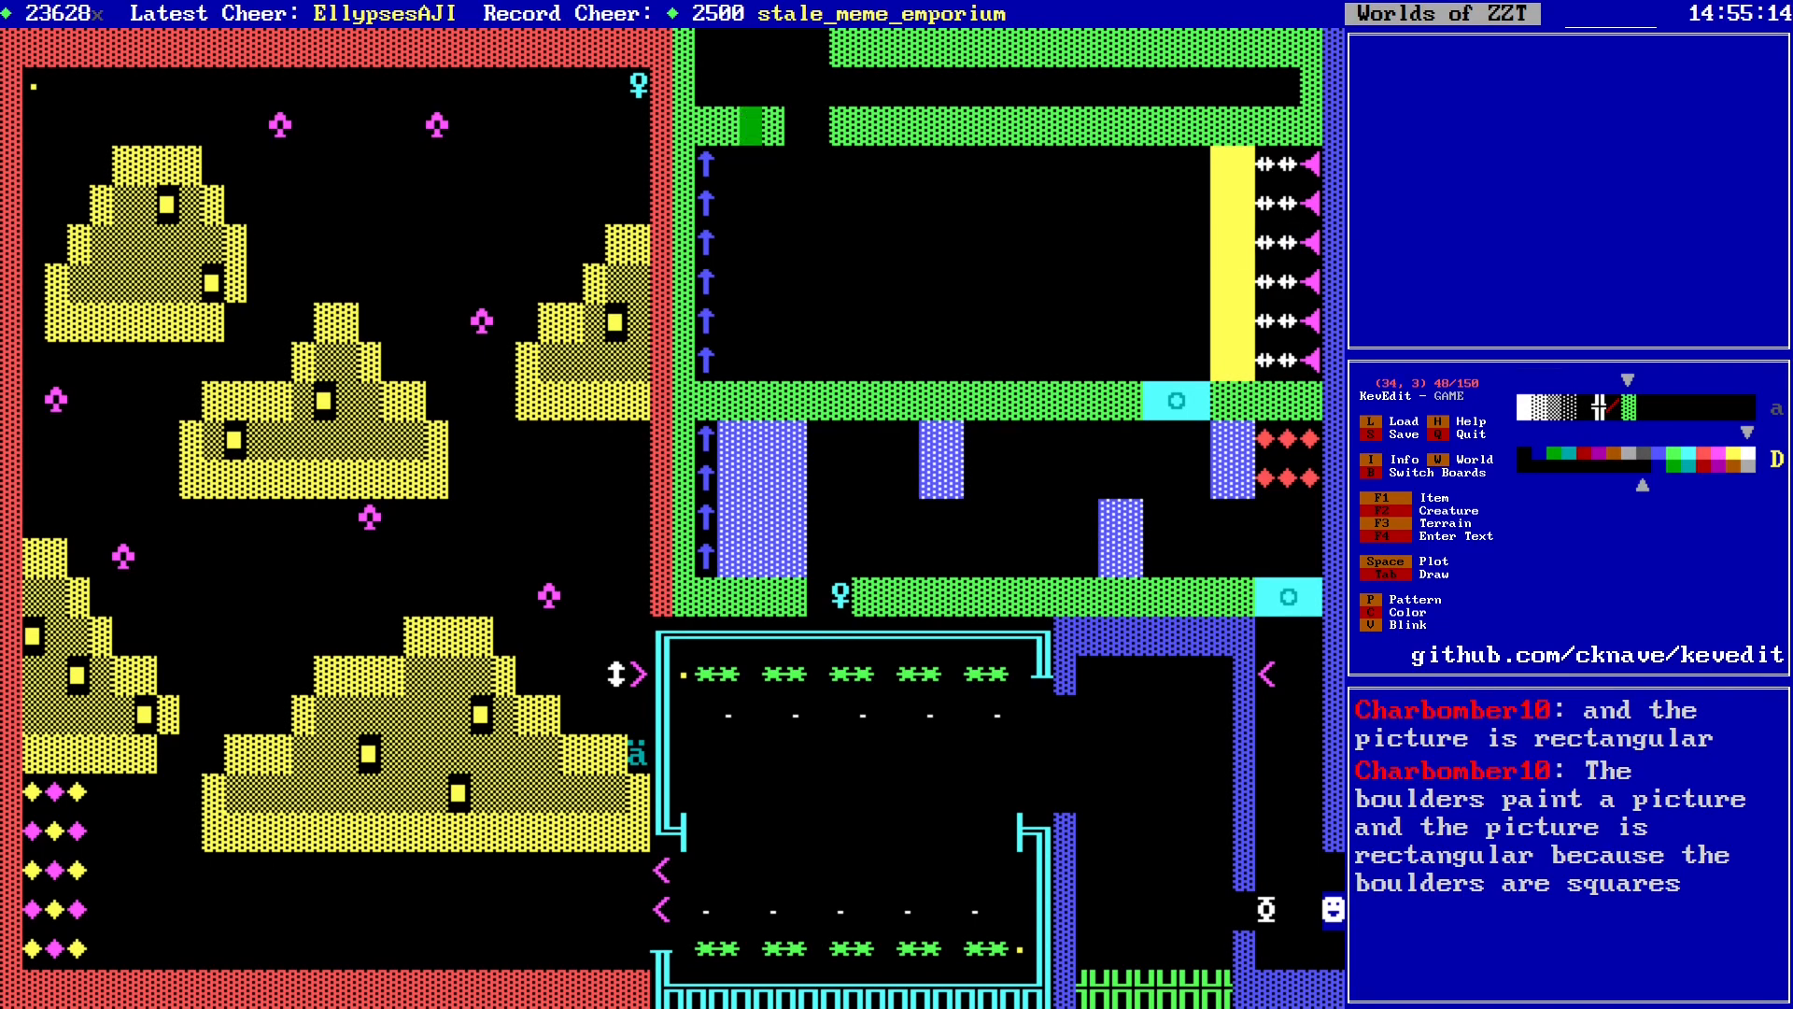
pyautogui.press('Up')
pyautogui.press('Up')
pyautogui.press('Left')
pyautogui.press('Left')
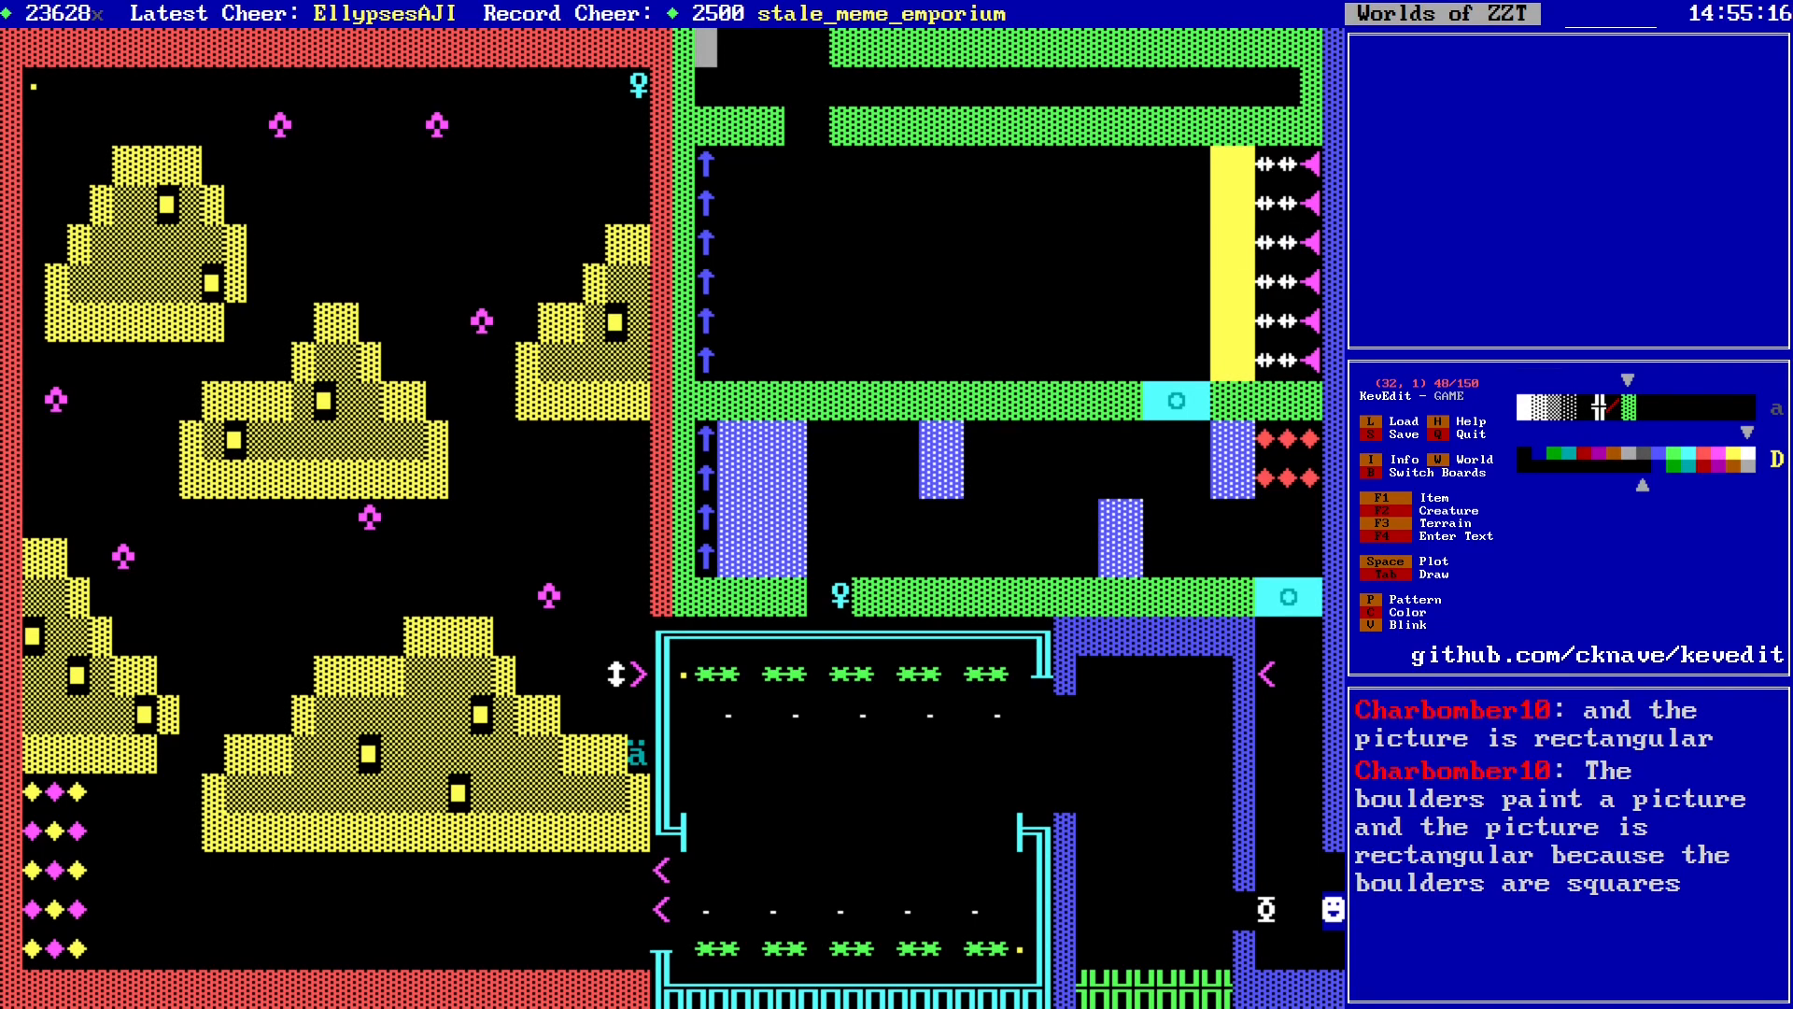
# Step: Set the drawing colour to light red on black
pyautogui.press('c')
pyautogui.press('Left')
pyautogui.press('Left')
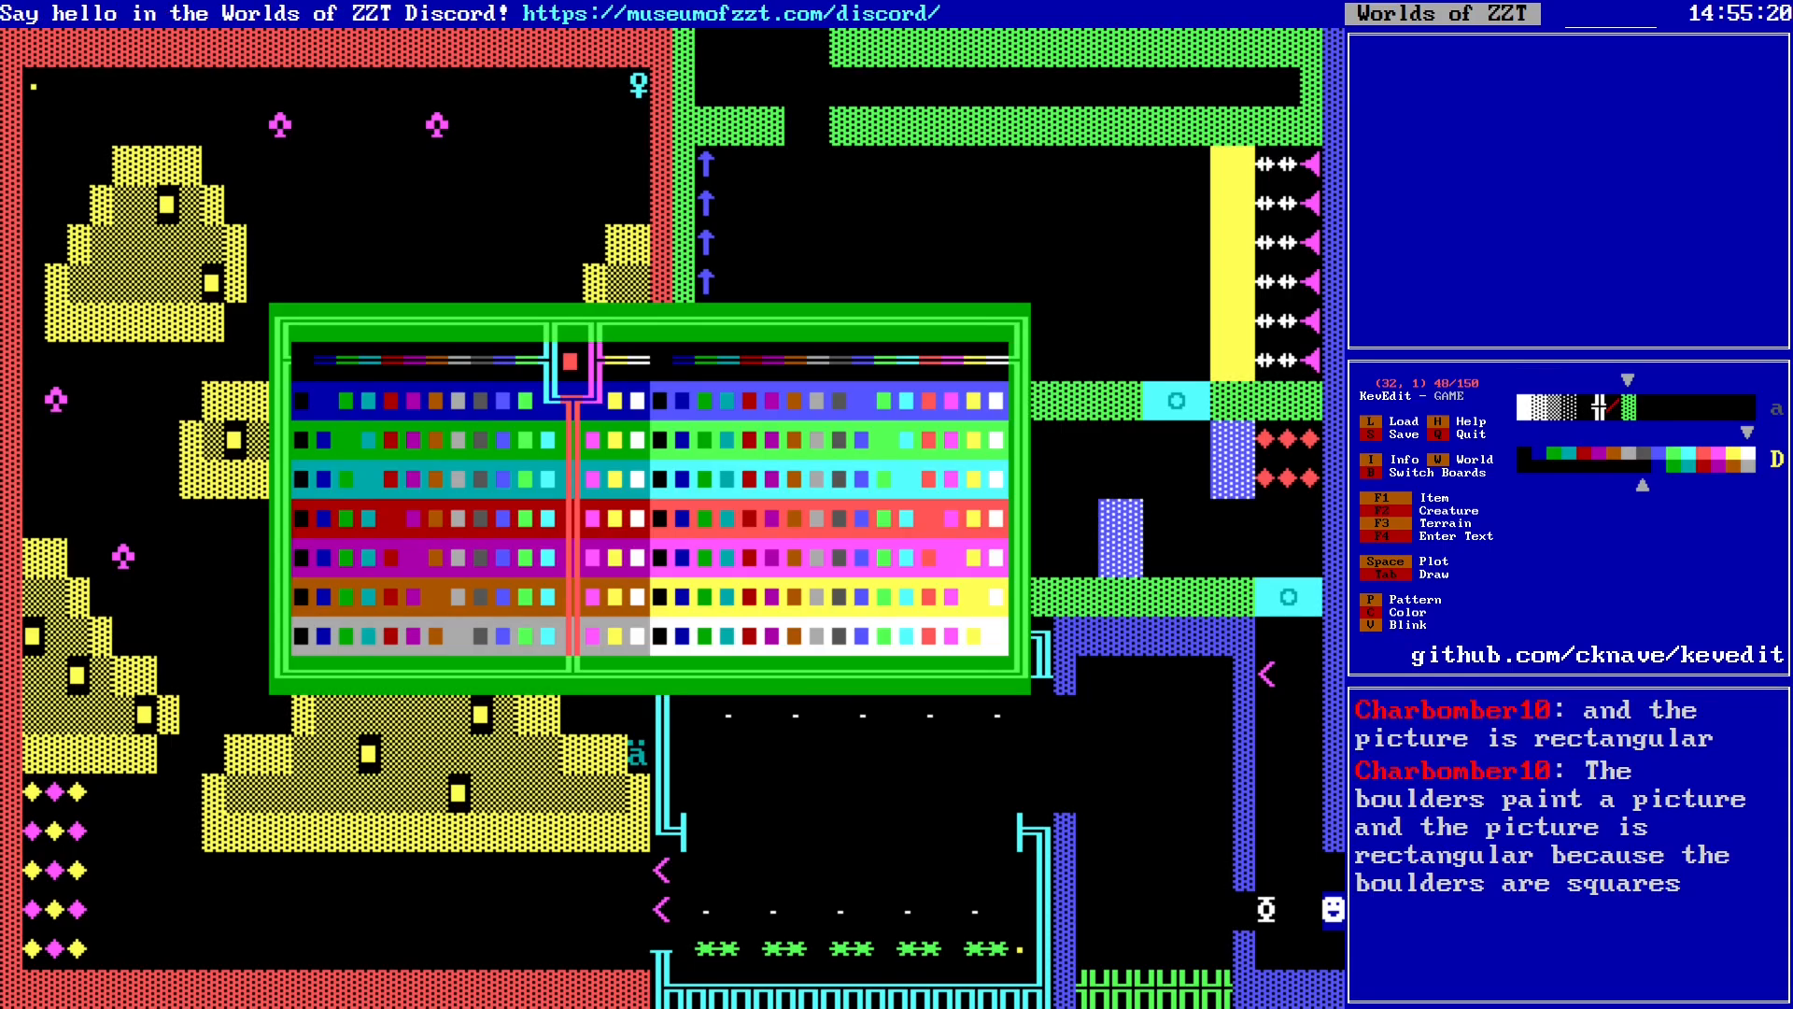
pyautogui.press('Return')
# Step: Examine the opening in row 1 between columns 32 and 38
pyautogui.press('Right')
pyautogui.press('Right')
pyautogui.press('Right')
pyautogui.press('Right')
pyautogui.press('Right')
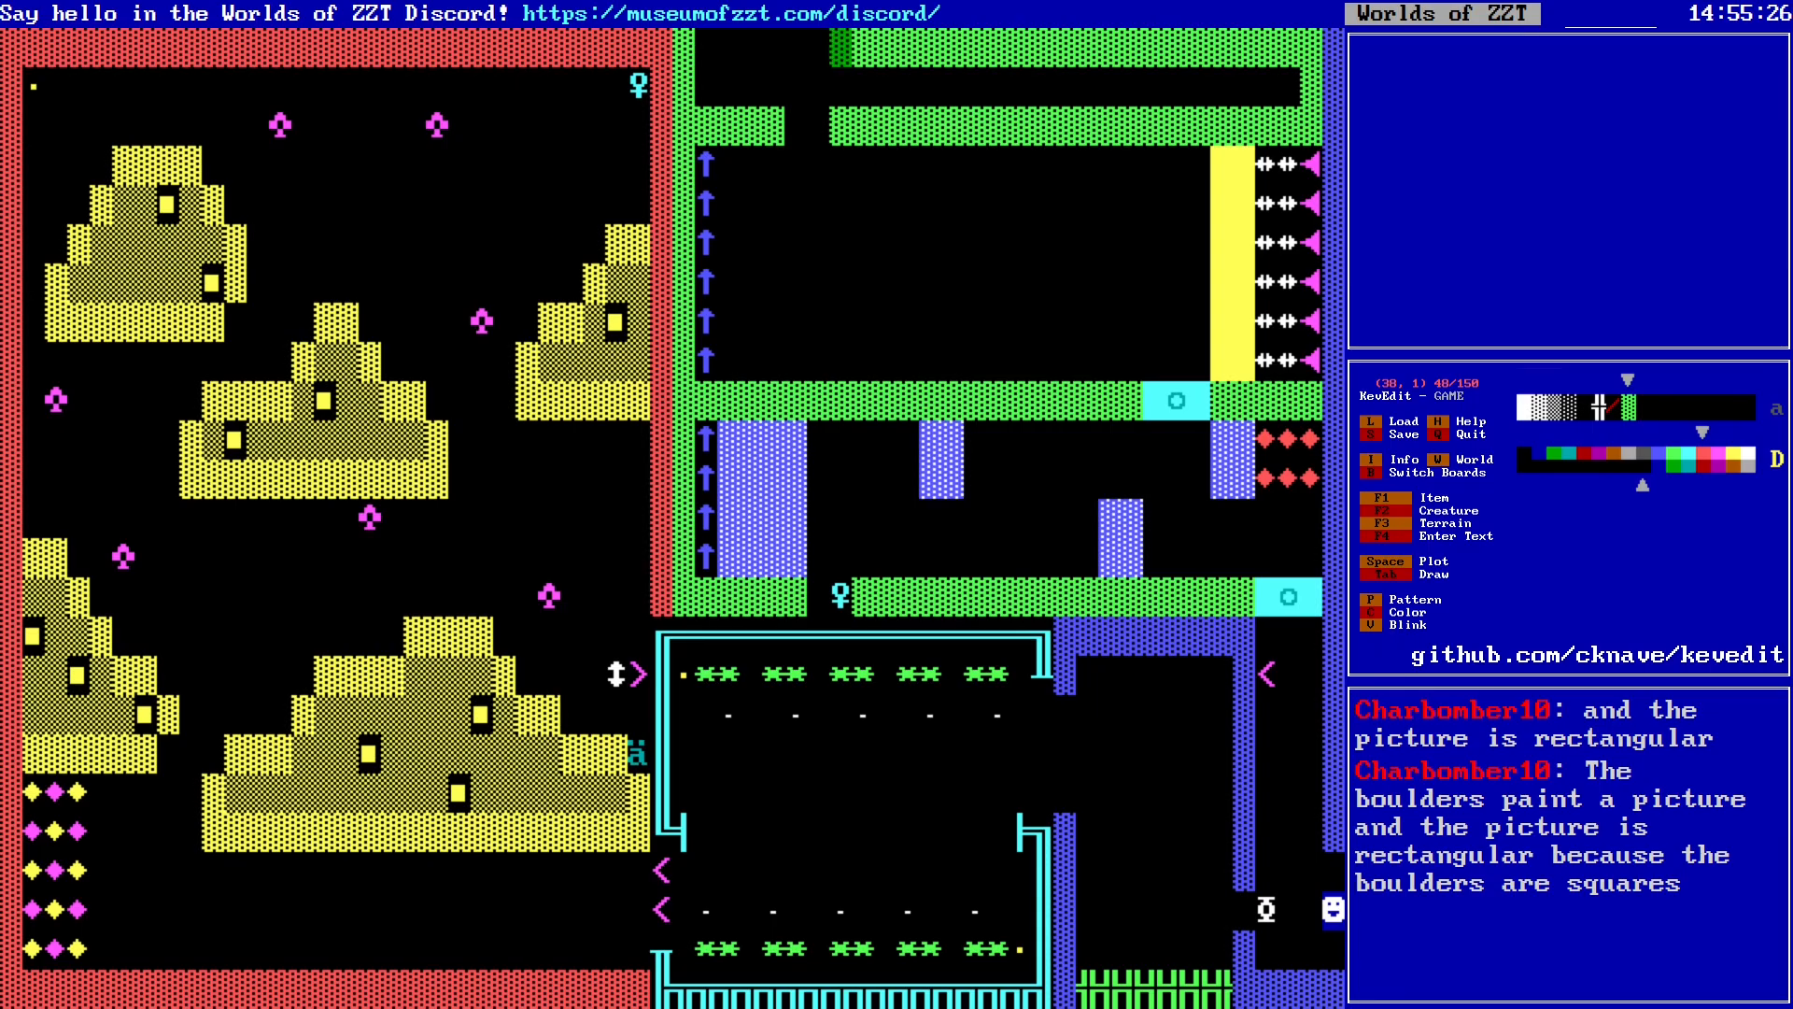
pyautogui.press('Left')
pyautogui.press('Left')
pyautogui.press('Left')
pyautogui.press('Left')
pyautogui.press('Left')
pyautogui.press('Left')
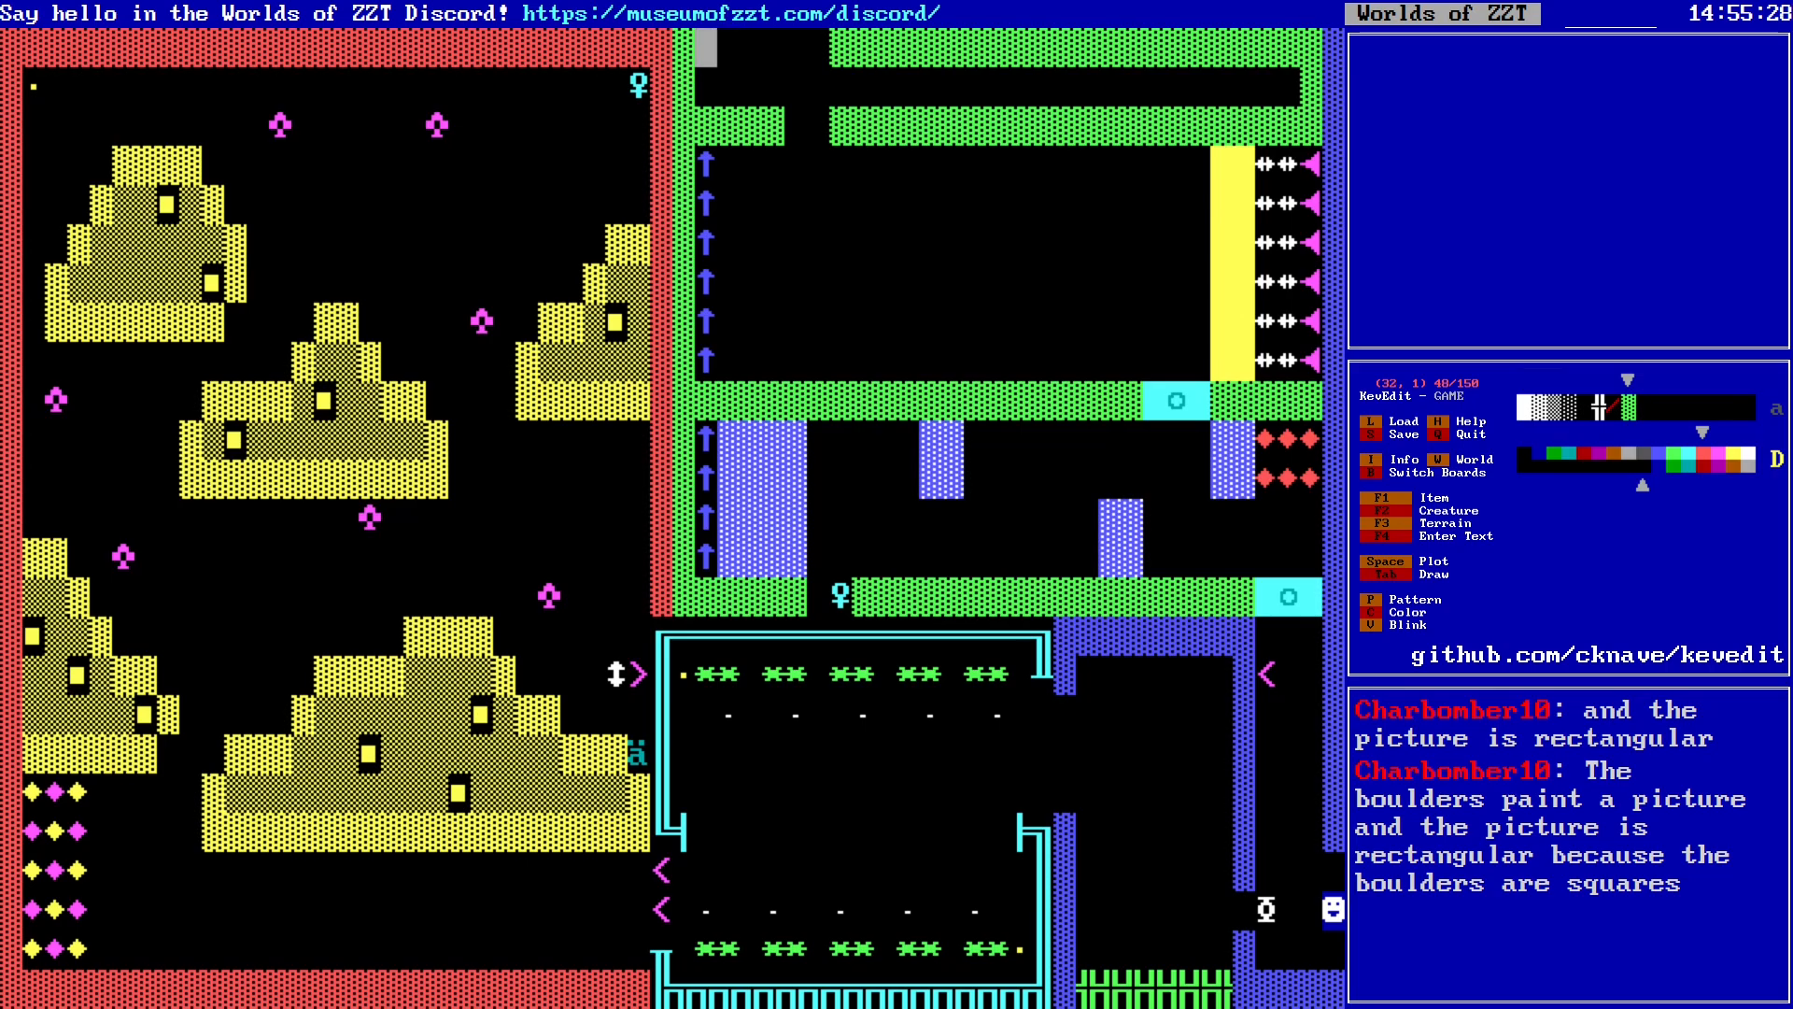
# Step: Fill the opening in row 1 from column 32 to column 37 with light red solid wall
pyautogui.press('p')
pyautogui.press('p')
pyautogui.press('p')
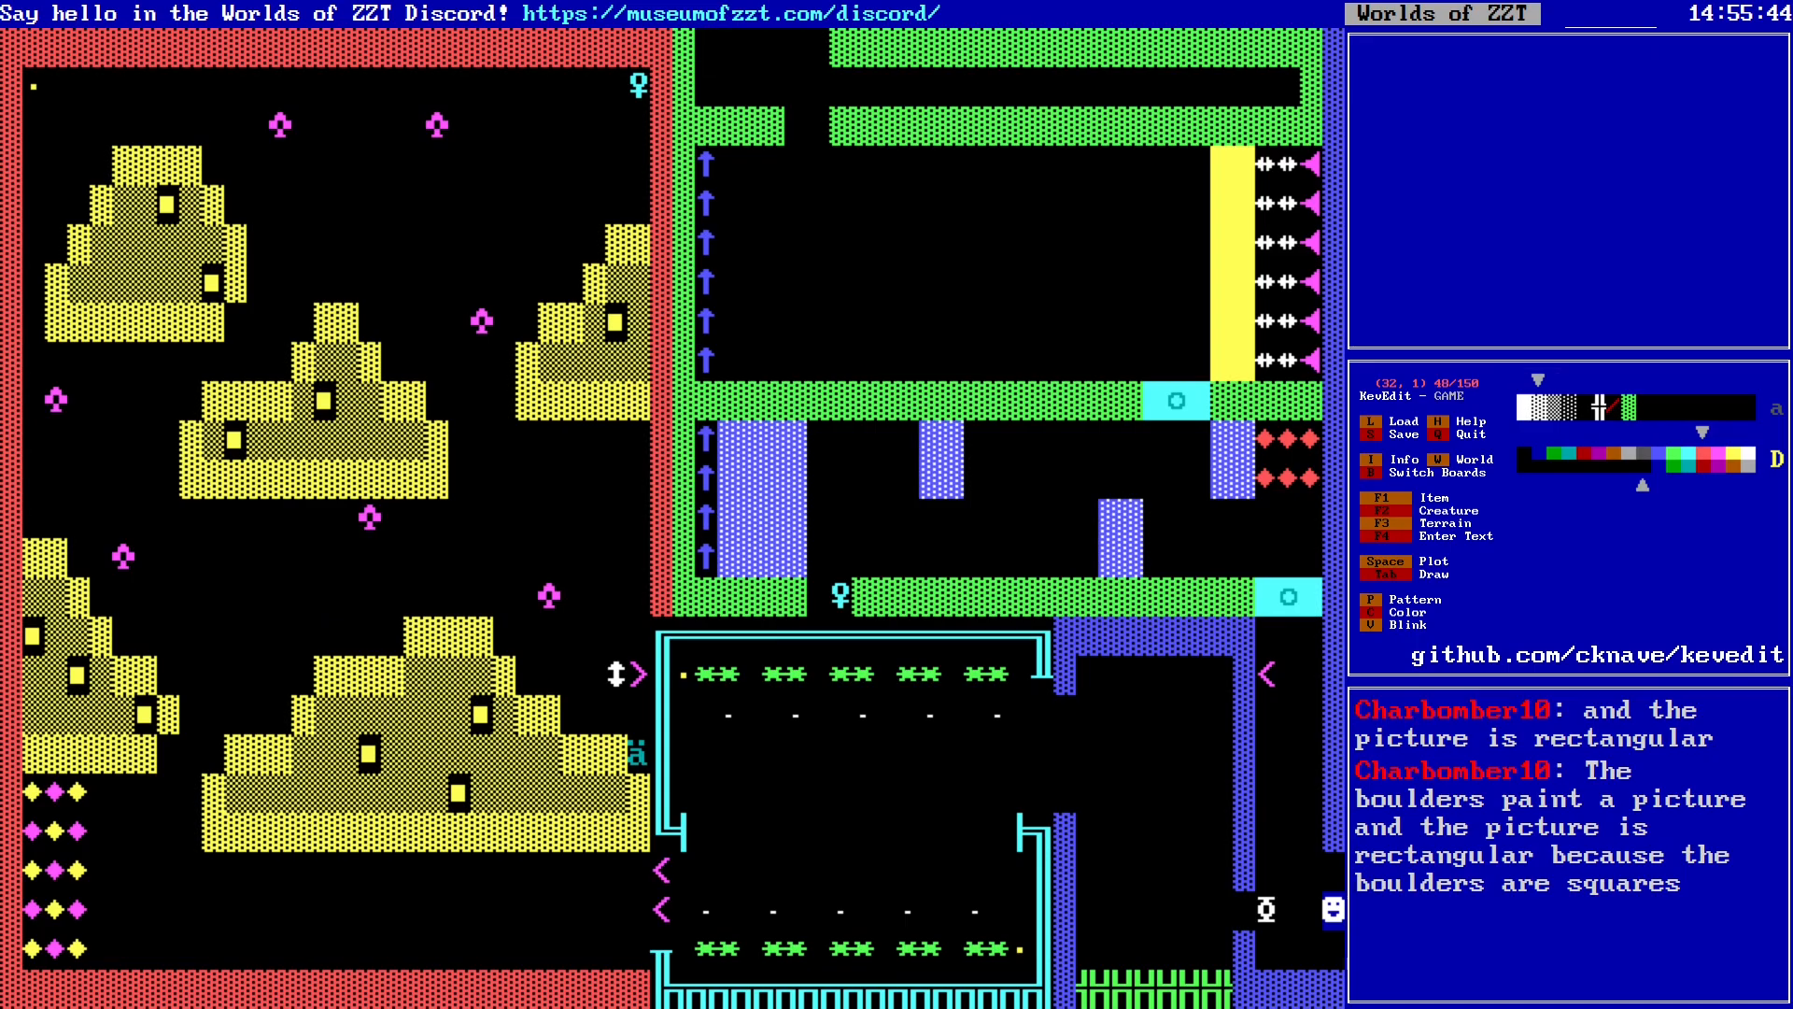
pyautogui.hotkey('shift', 'Right')
pyautogui.hotkey('shift', 'Right')
pyautogui.hotkey('shift', 'Right')
pyautogui.hotkey('shift', 'Right')
pyautogui.hotkey('shift', 'Right')
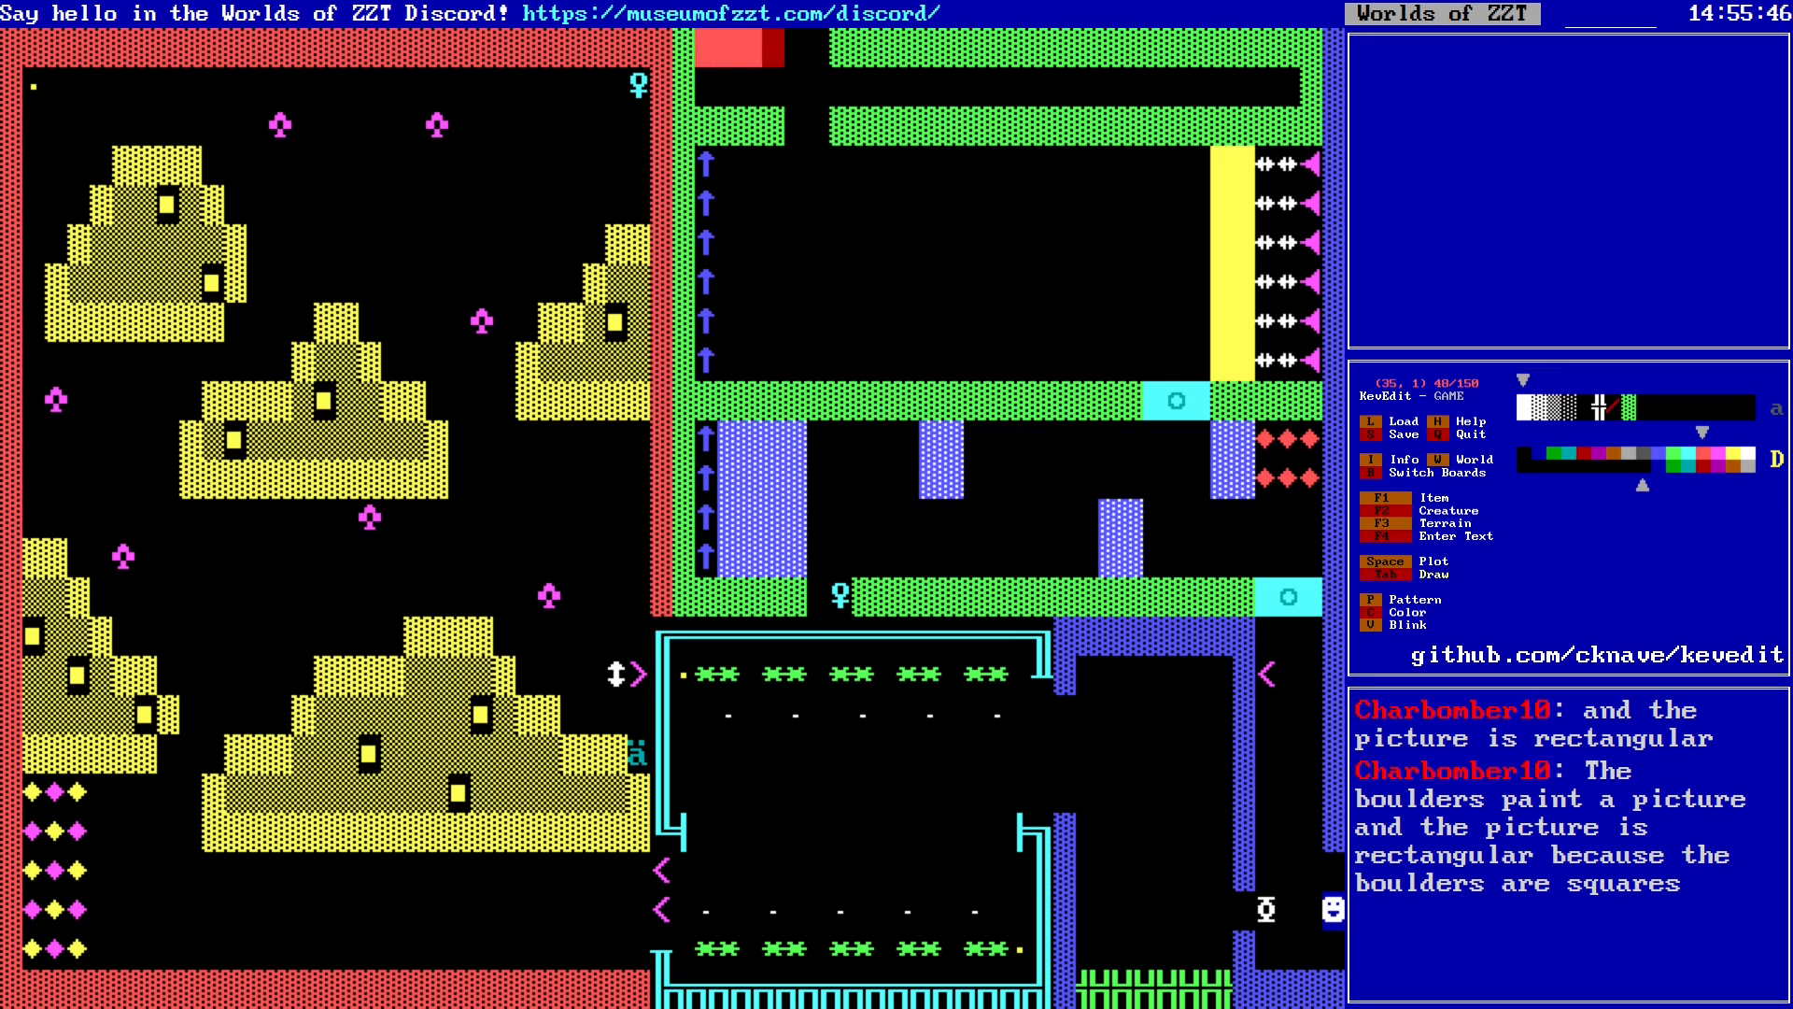
# Step: Save the world under its current name
pyautogui.press('Down')
pyautogui.press('Down')
pyautogui.press('Down')
pyautogui.press('s')
pyautogui.press('Return')
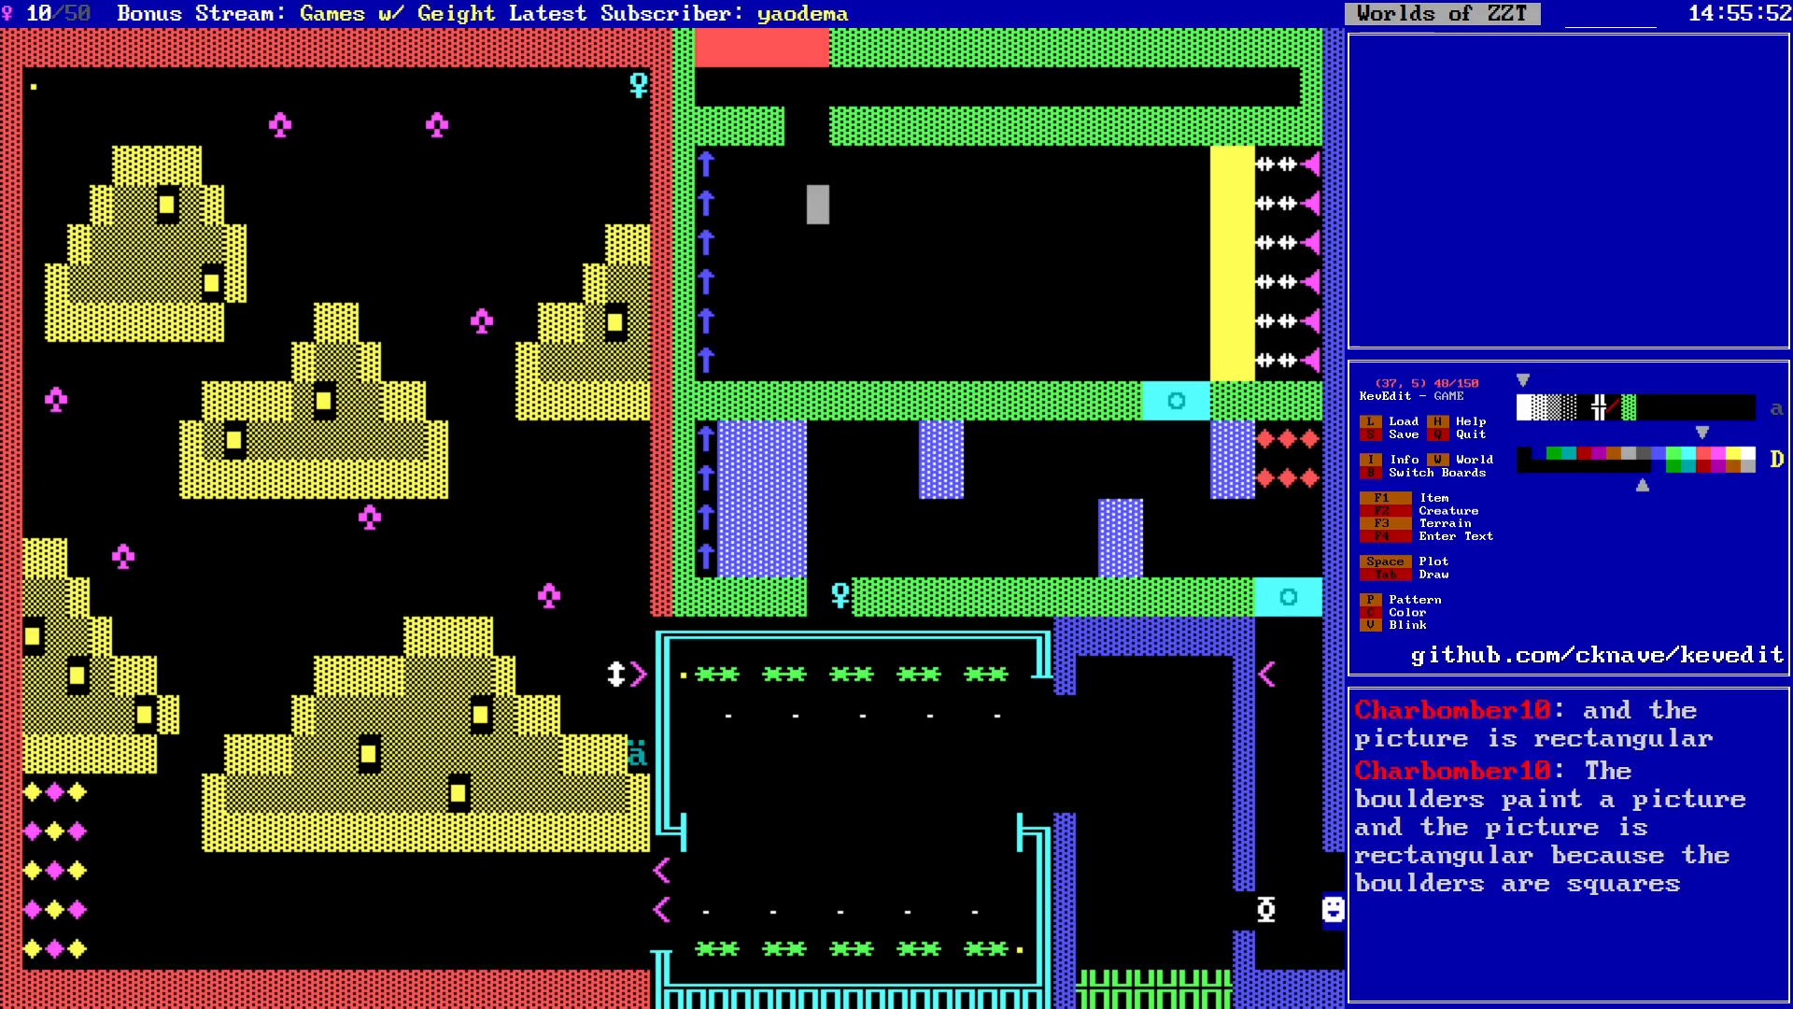
pyautogui.press('Down')
pyautogui.press('Down')
pyautogui.press('Down')
pyautogui.press('Down')
pyautogui.press('Down')
pyautogui.press('Down')
pyautogui.press('Down')
pyautogui.press('Down')
pyautogui.press('Down')
pyautogui.press('Down')
pyautogui.press('Down')
pyautogui.press('Down')
pyautogui.press('Down')
pyautogui.press('Down')
pyautogui.press('Down')
pyautogui.press('Down')
pyautogui.press('Down')
pyautogui.press('Down')
pyautogui.press('Down')
pyautogui.press('Down')
pyautogui.press('Right')
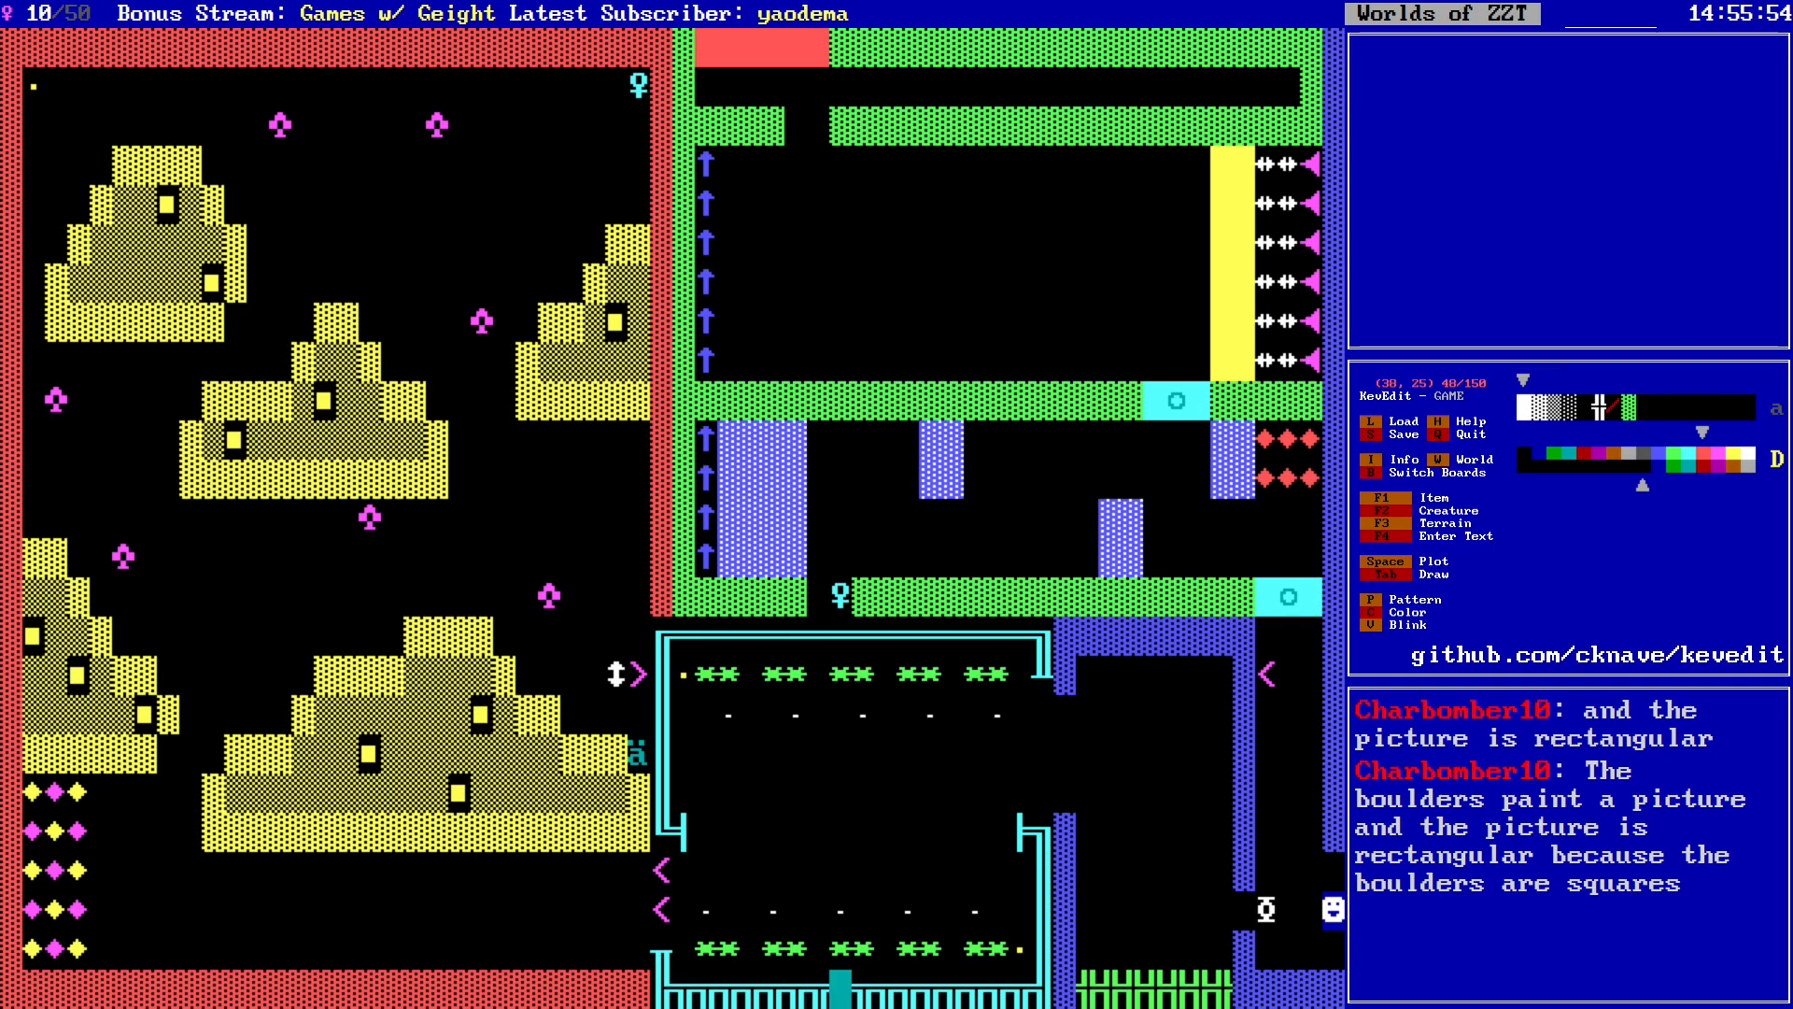
pyautogui.press('Right')
pyautogui.press('Right')
pyautogui.press('Right')
pyautogui.press('Right')
pyautogui.press('Right')
pyautogui.press('Right')
pyautogui.press('Right')
pyautogui.press('Right')
pyautogui.press('Right')
pyautogui.press('Up')
pyautogui.press('Up')
pyautogui.press('Up')
pyautogui.press('Up')
pyautogui.press('Up')
pyautogui.press('Up')
pyautogui.press('Up')
pyautogui.press('Up')
pyautogui.press('Up')
pyautogui.press('Up')
pyautogui.press('Up')
pyautogui.press('Up')
pyautogui.press('Up')
pyautogui.press('Up')
pyautogui.press('Up')
pyautogui.press('Up')
pyautogui.press('Up')
pyautogui.press('Up')
pyautogui.press('Up')
pyautogui.press('Up')
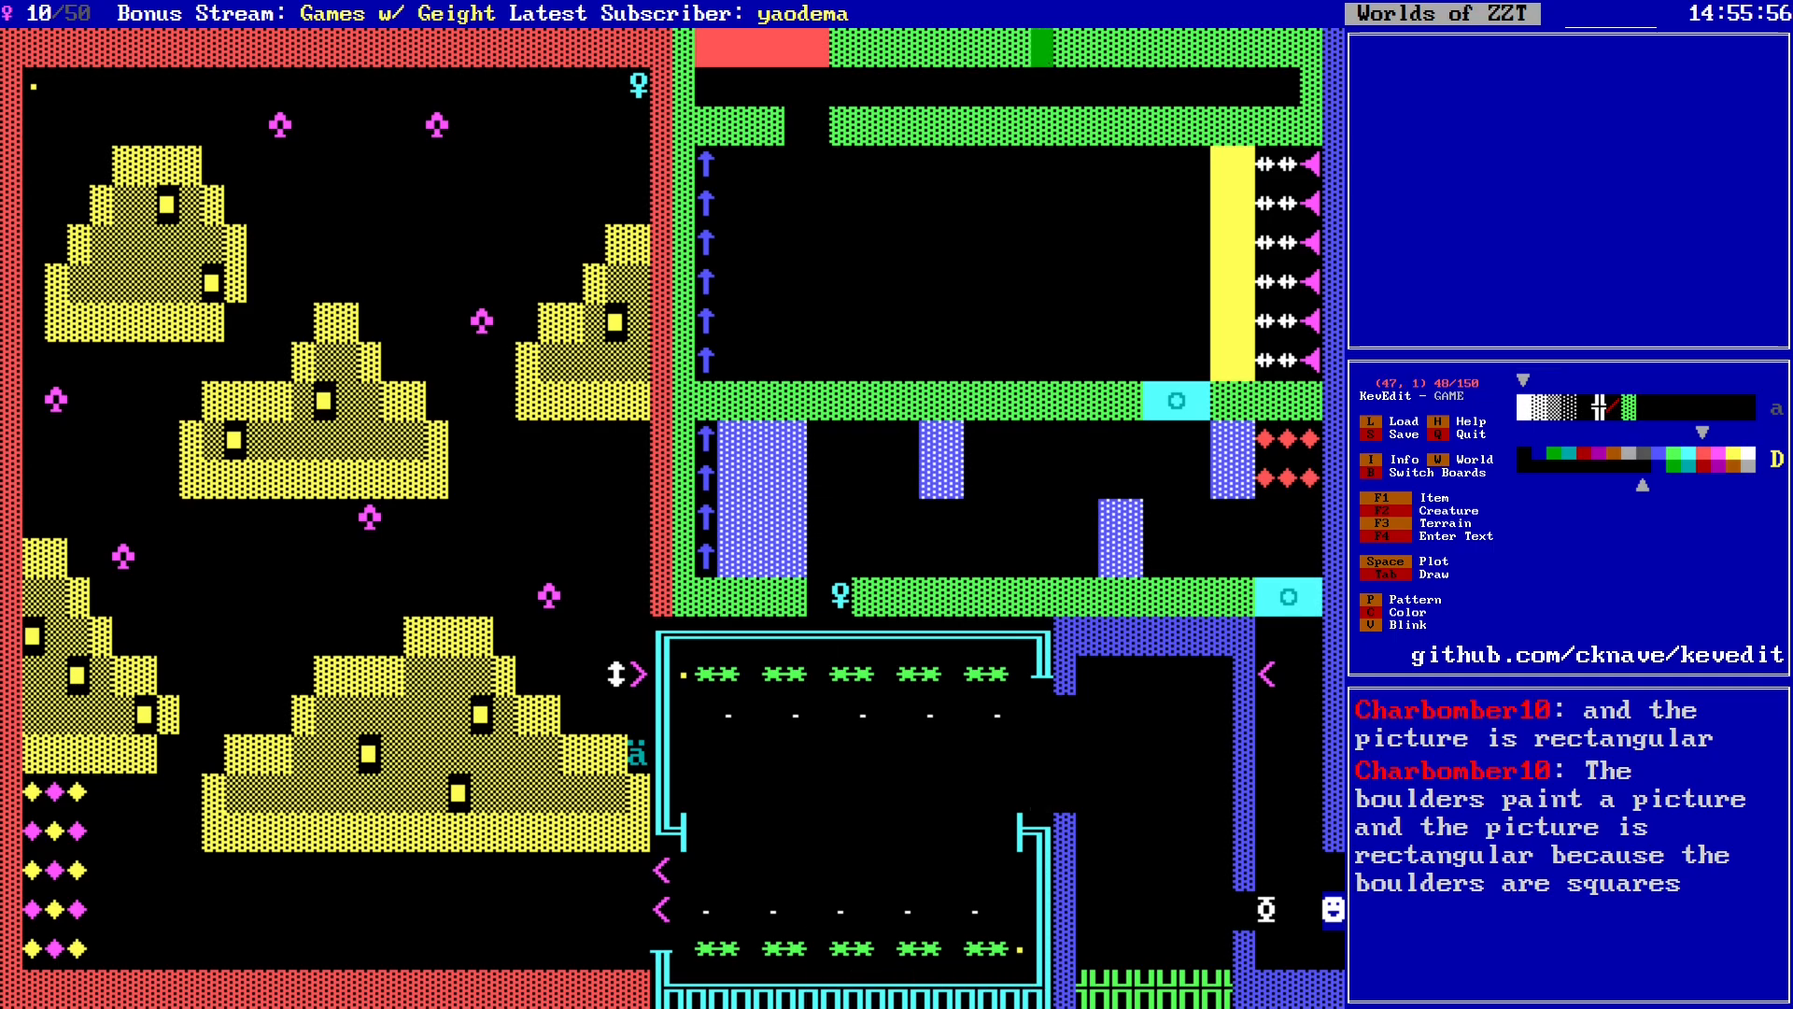
# Step: Place an energizer in the row 2 corridor at column 38
pyautogui.press('Down')
pyautogui.press('F1')
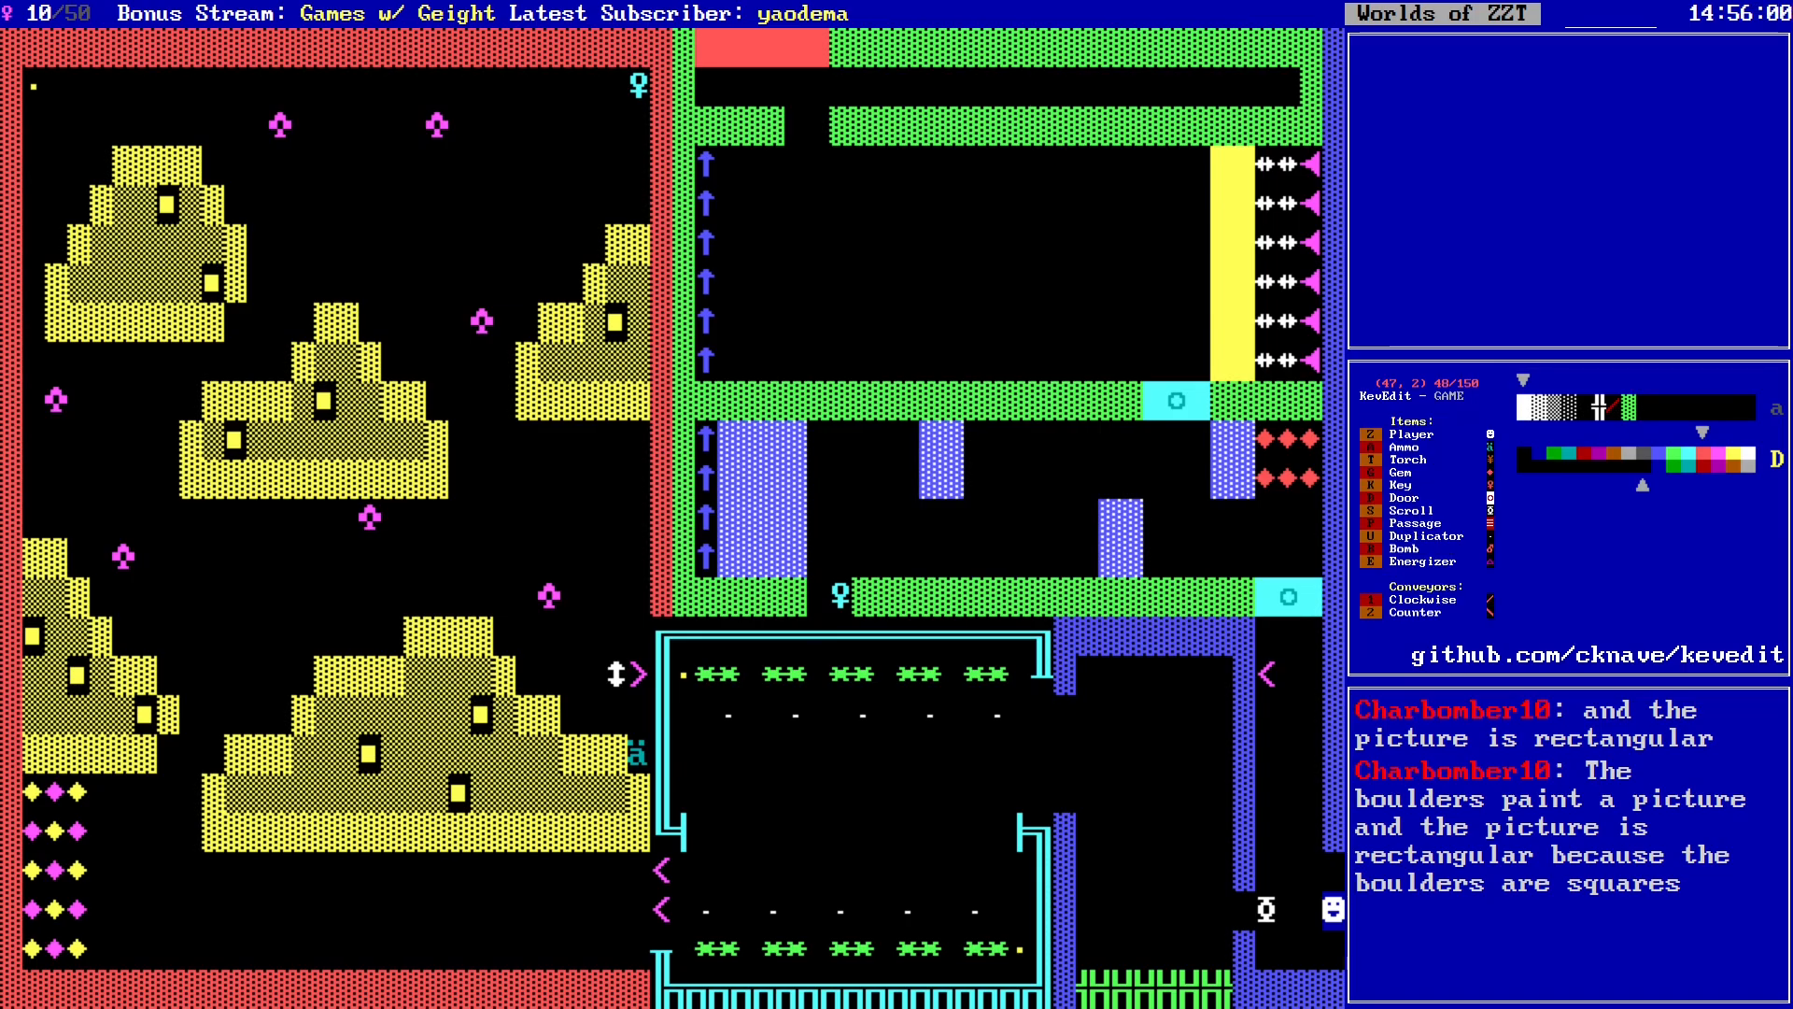
pyautogui.press('Escape')
pyautogui.press('Left')
pyautogui.press('Left')
pyautogui.press('Left')
pyautogui.press('Left')
pyautogui.press('Left')
pyautogui.press('Left')
pyautogui.press('Left')
pyautogui.press('Left')
pyautogui.press('Left')
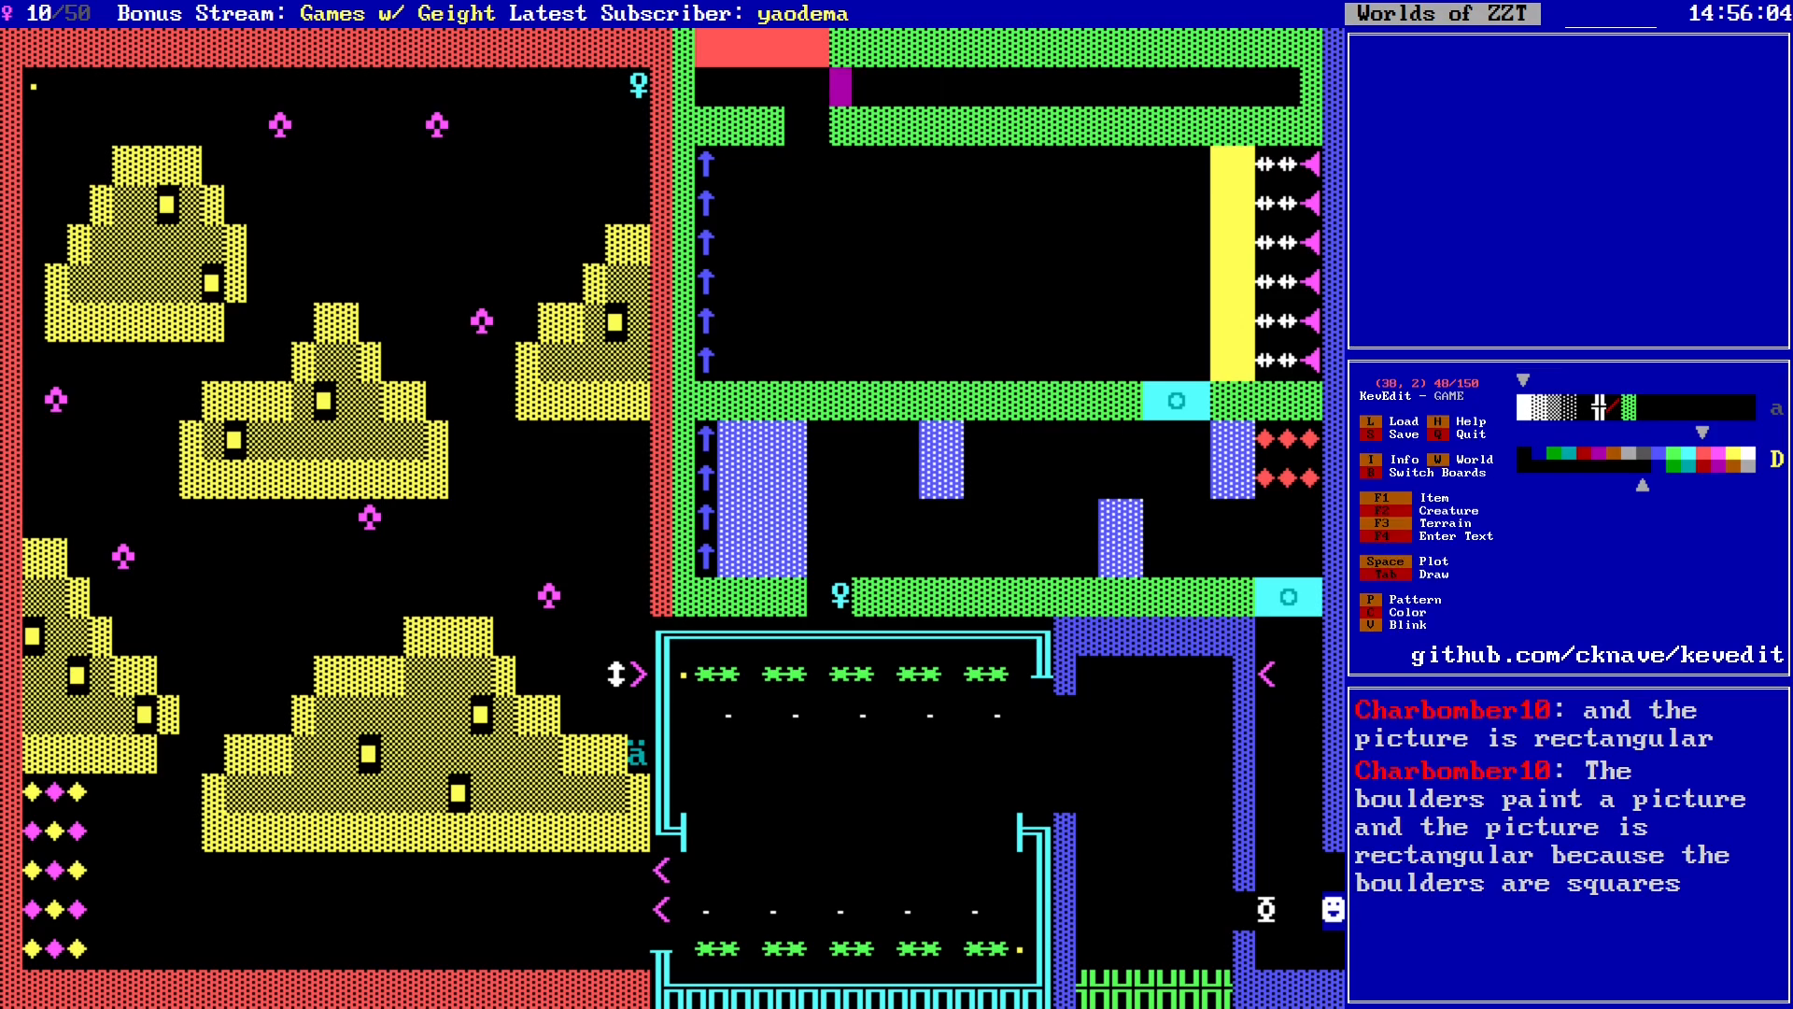
# Step: Place a bear in the row 2 corridor at column 42, keeping its default settings
pyautogui.press('Right')
pyautogui.press('Right')
pyautogui.press('Right')
pyautogui.press('Right')
pyautogui.press('Left')
pyautogui.press('F2')
pyautogui.press('b')
pyautogui.press('Return')
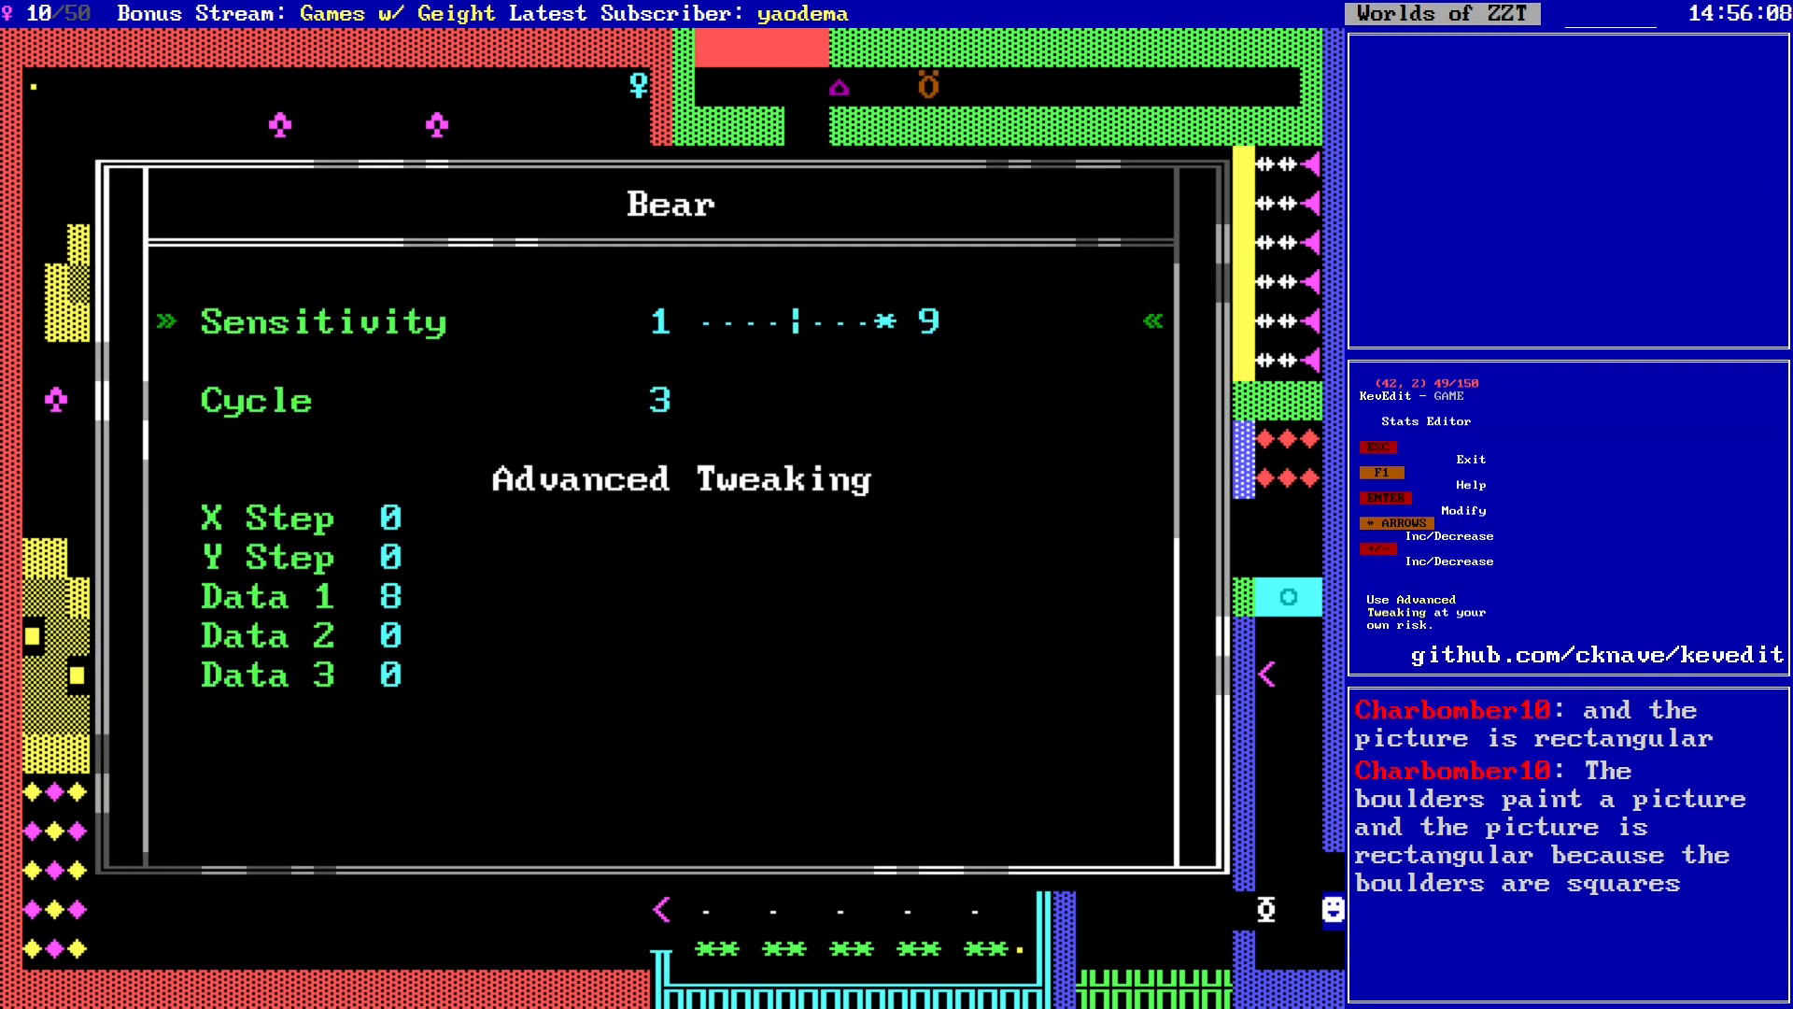
pyautogui.press('Escape')
# Step: Place two tigers in the row 2 corridor, at columns 46 and 51
pyautogui.press('Right')
pyautogui.press('Right')
pyautogui.press('Right')
pyautogui.press('Right')
pyautogui.press('F2')
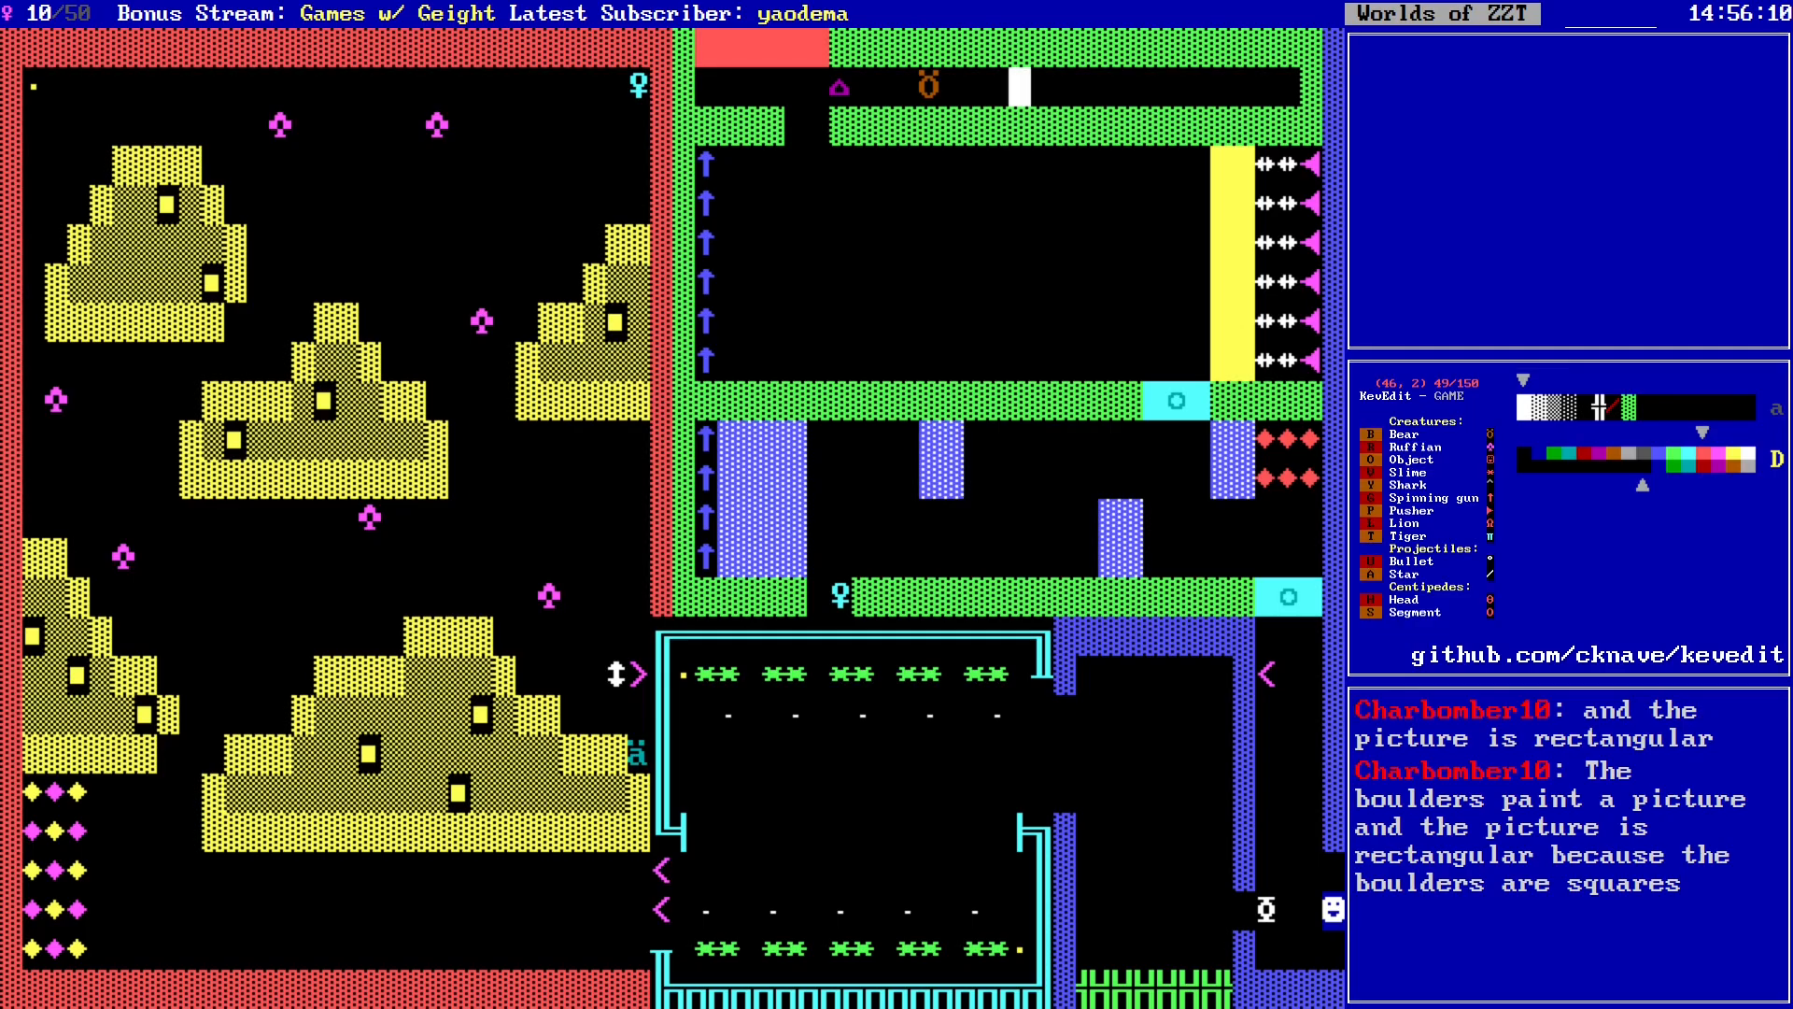
pyautogui.press('t')
pyautogui.press('Right')
pyautogui.press('Right')
pyautogui.press('Right')
pyautogui.press('Right')
pyautogui.press('Right')
pyautogui.press('F2')
pyautogui.press('t')
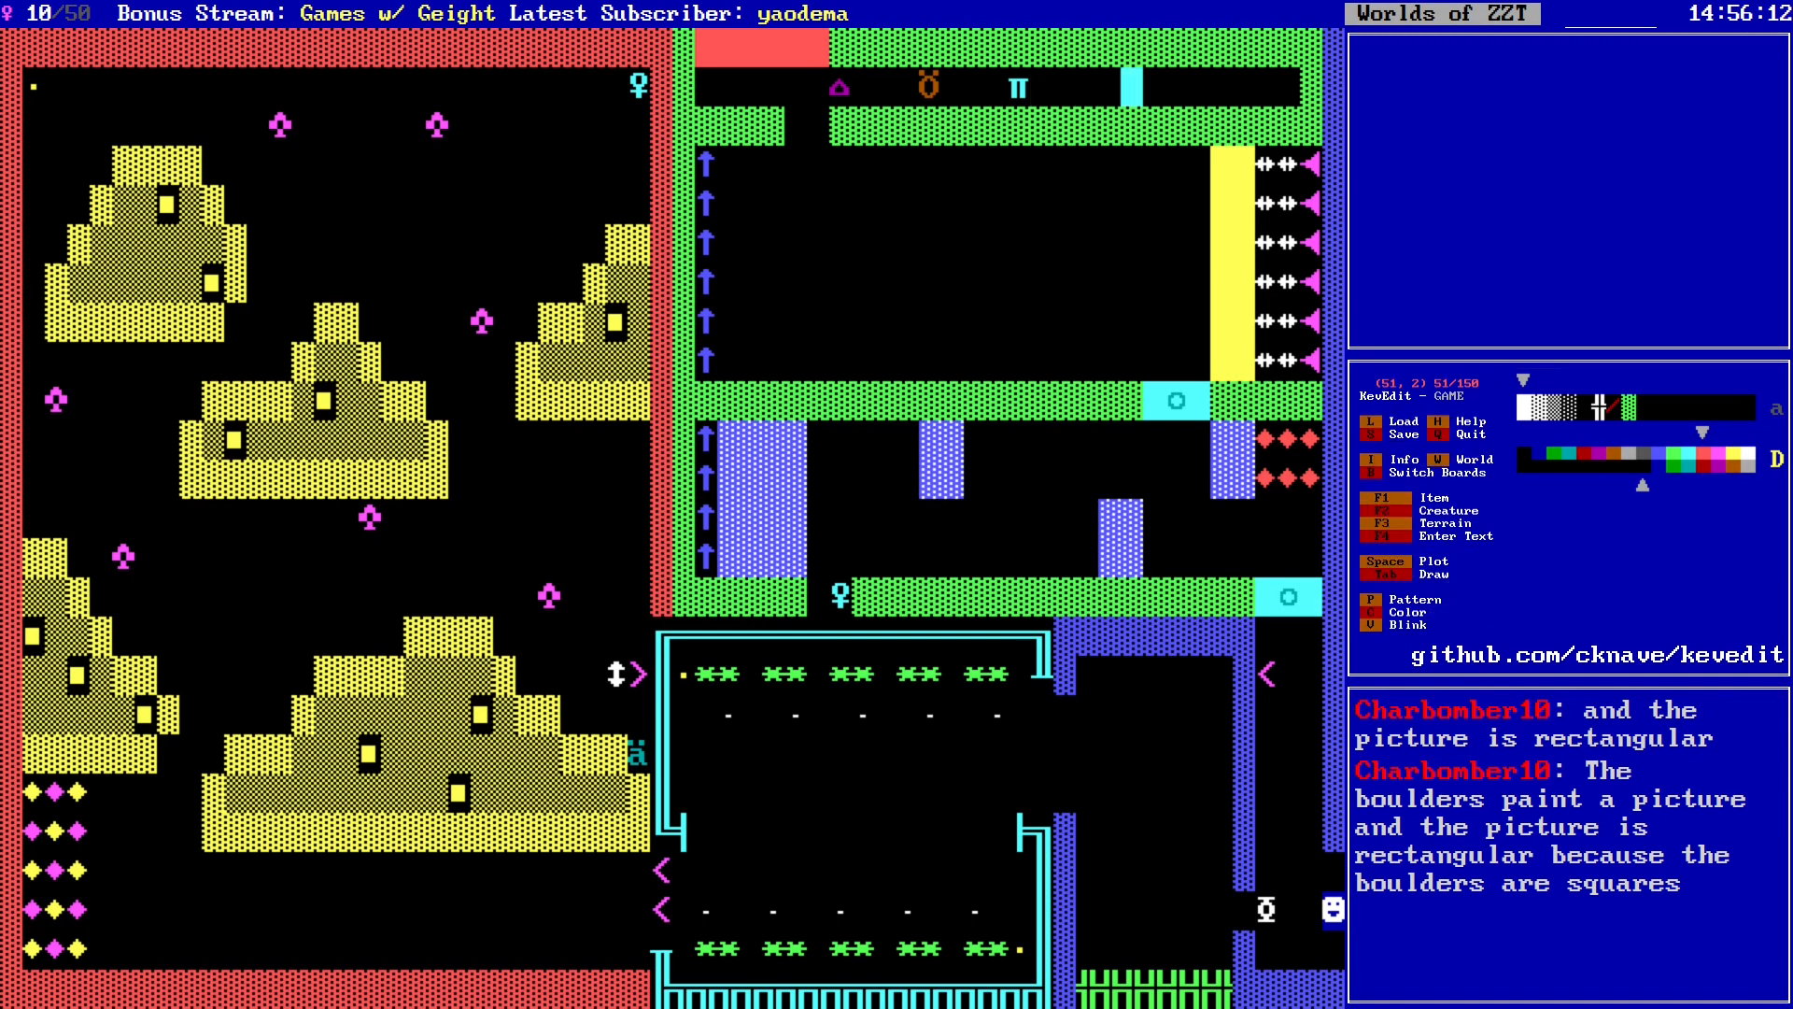
pyautogui.press('Left')
pyautogui.press('Down')
pyautogui.press('Down')
pyautogui.press('Down')
pyautogui.press('Up')
pyautogui.press('Up')
pyautogui.press('Up')
pyautogui.press('Left')
pyautogui.press('Left')
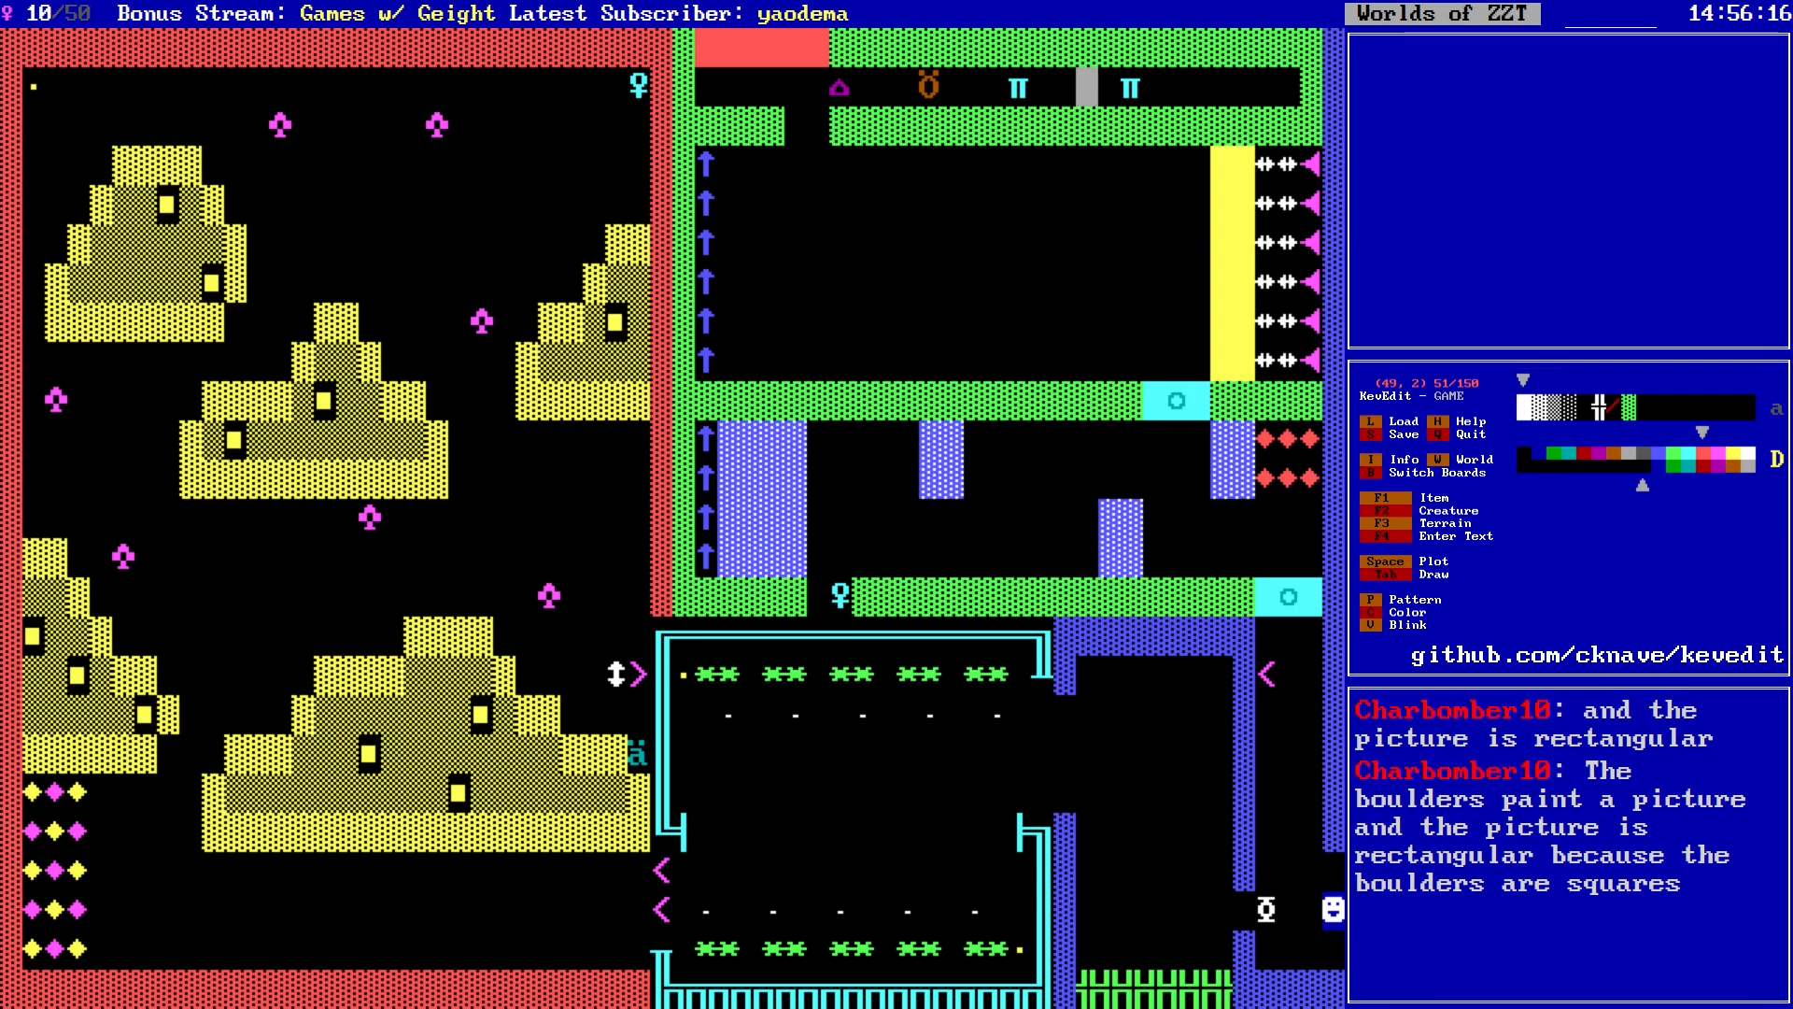
# Step: Place a second bear in the row 2 corridor at column 53
pyautogui.press('Right')
pyautogui.press('Right')
pyautogui.press('Right')
pyautogui.press('Right')
pyautogui.press('F2')
pyautogui.press('b')
# Step: Place a yellow object with the smiling face character at the east end of the row 2 corridor, column 58
pyautogui.press('Right')
pyautogui.press('Right')
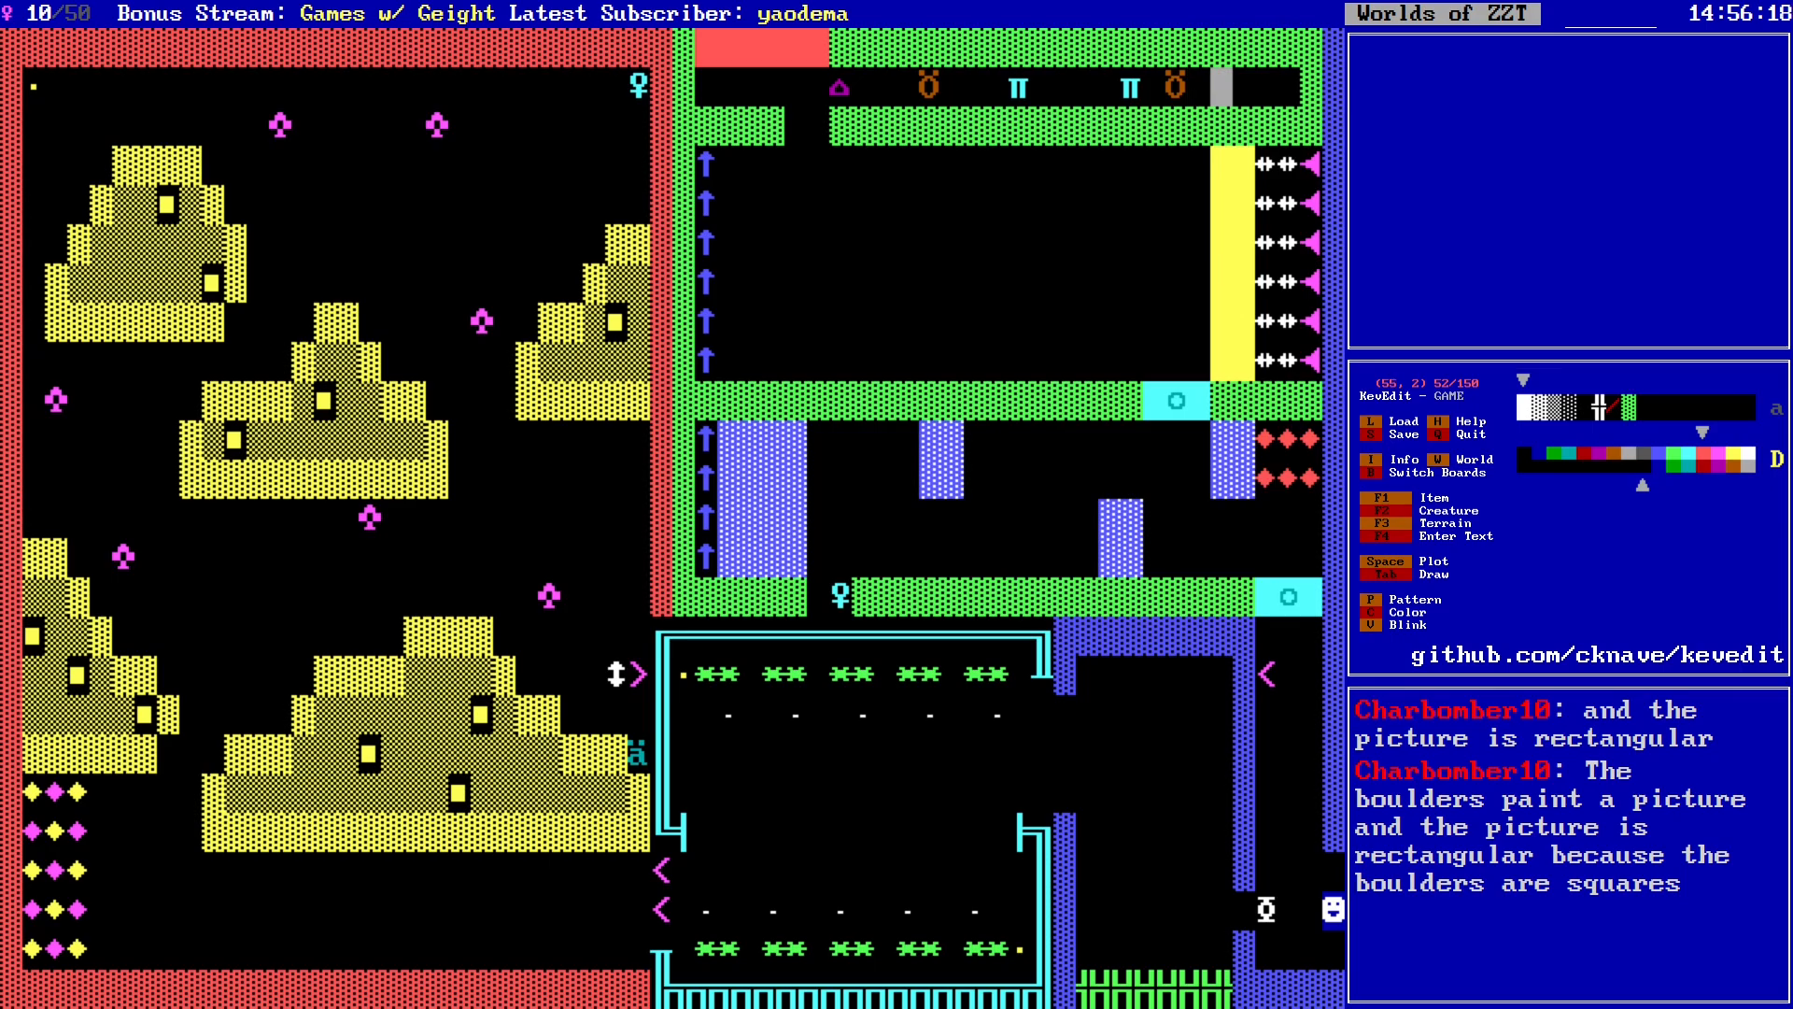
pyautogui.press('Right')
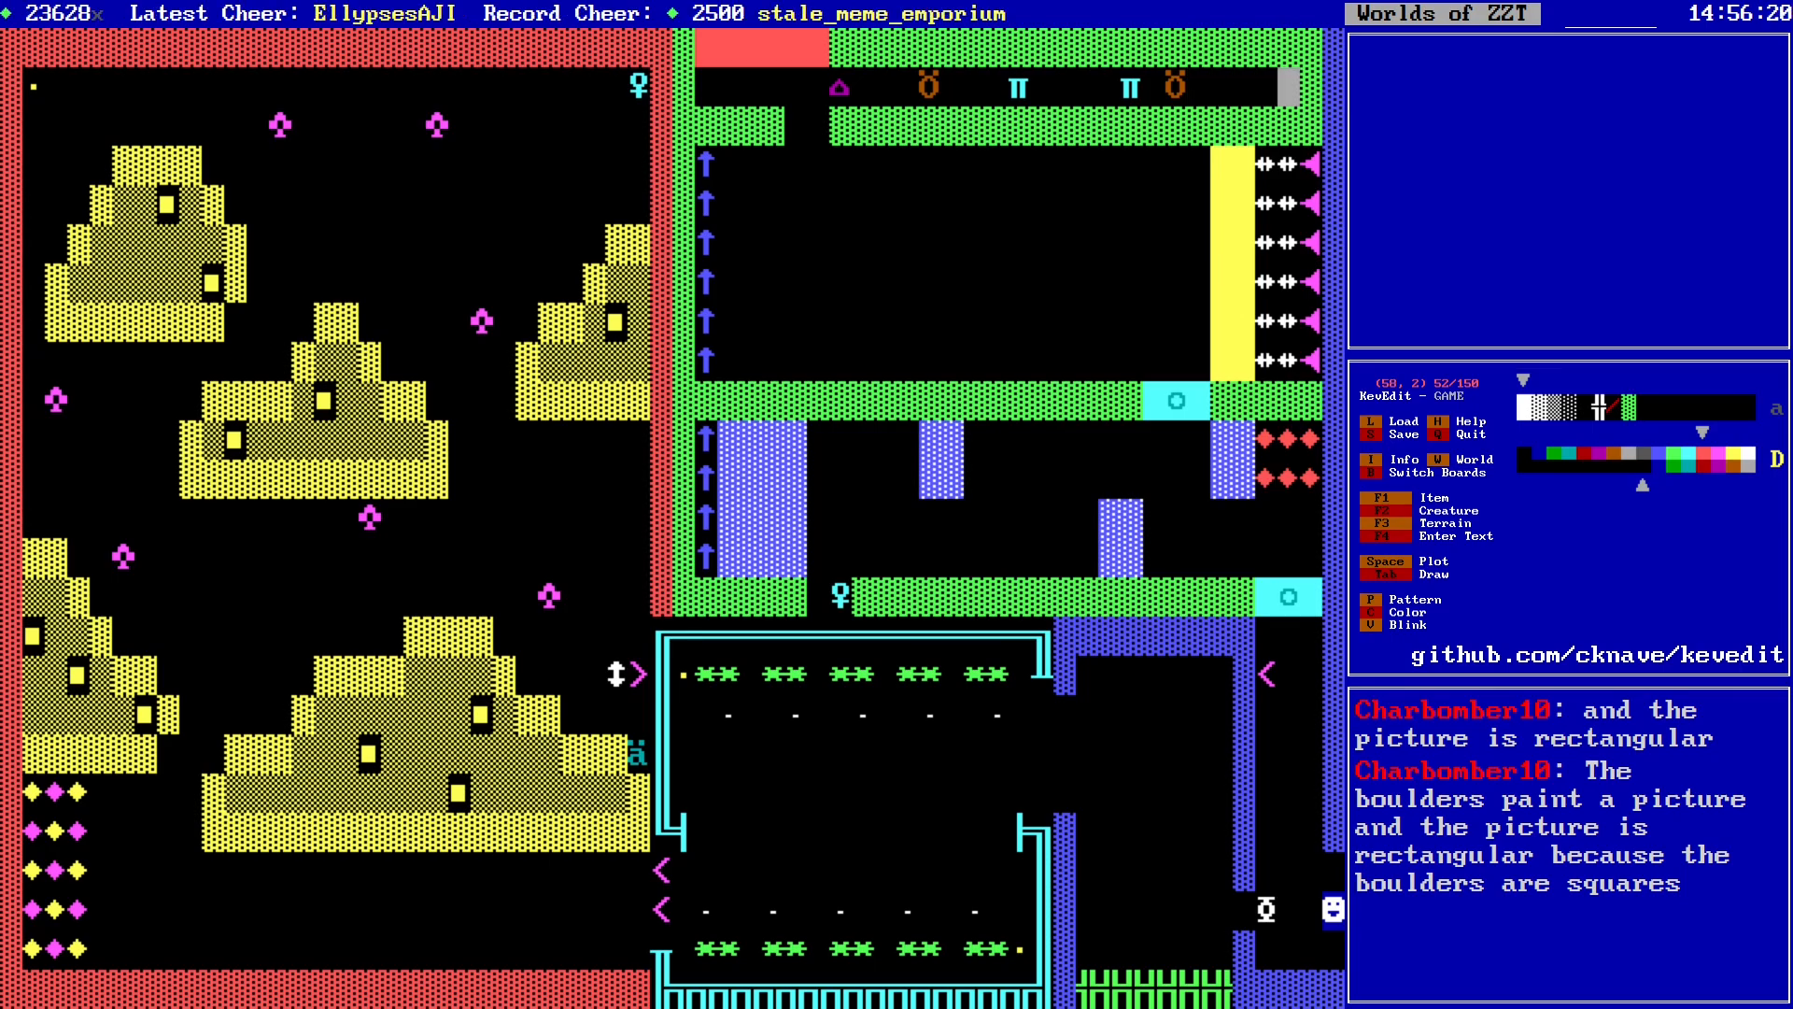
pyautogui.press('c')
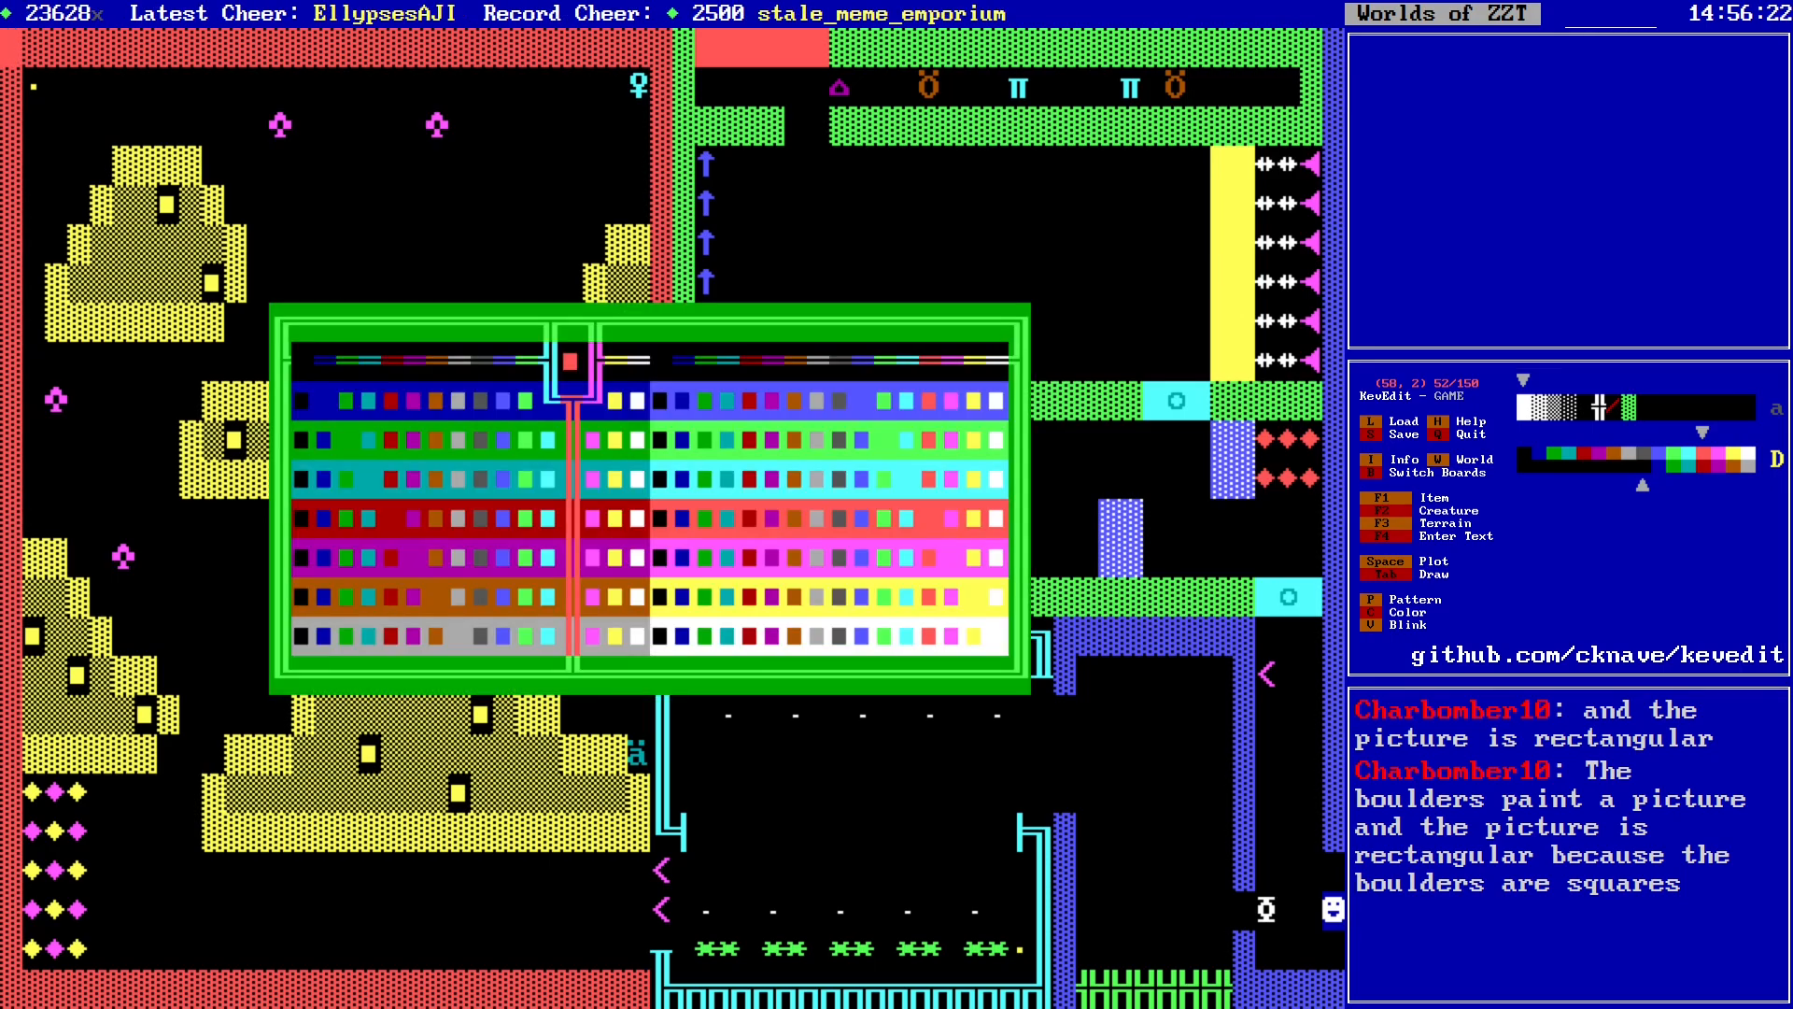
pyautogui.press('Right')
pyautogui.press('Right')
pyautogui.press('Return')
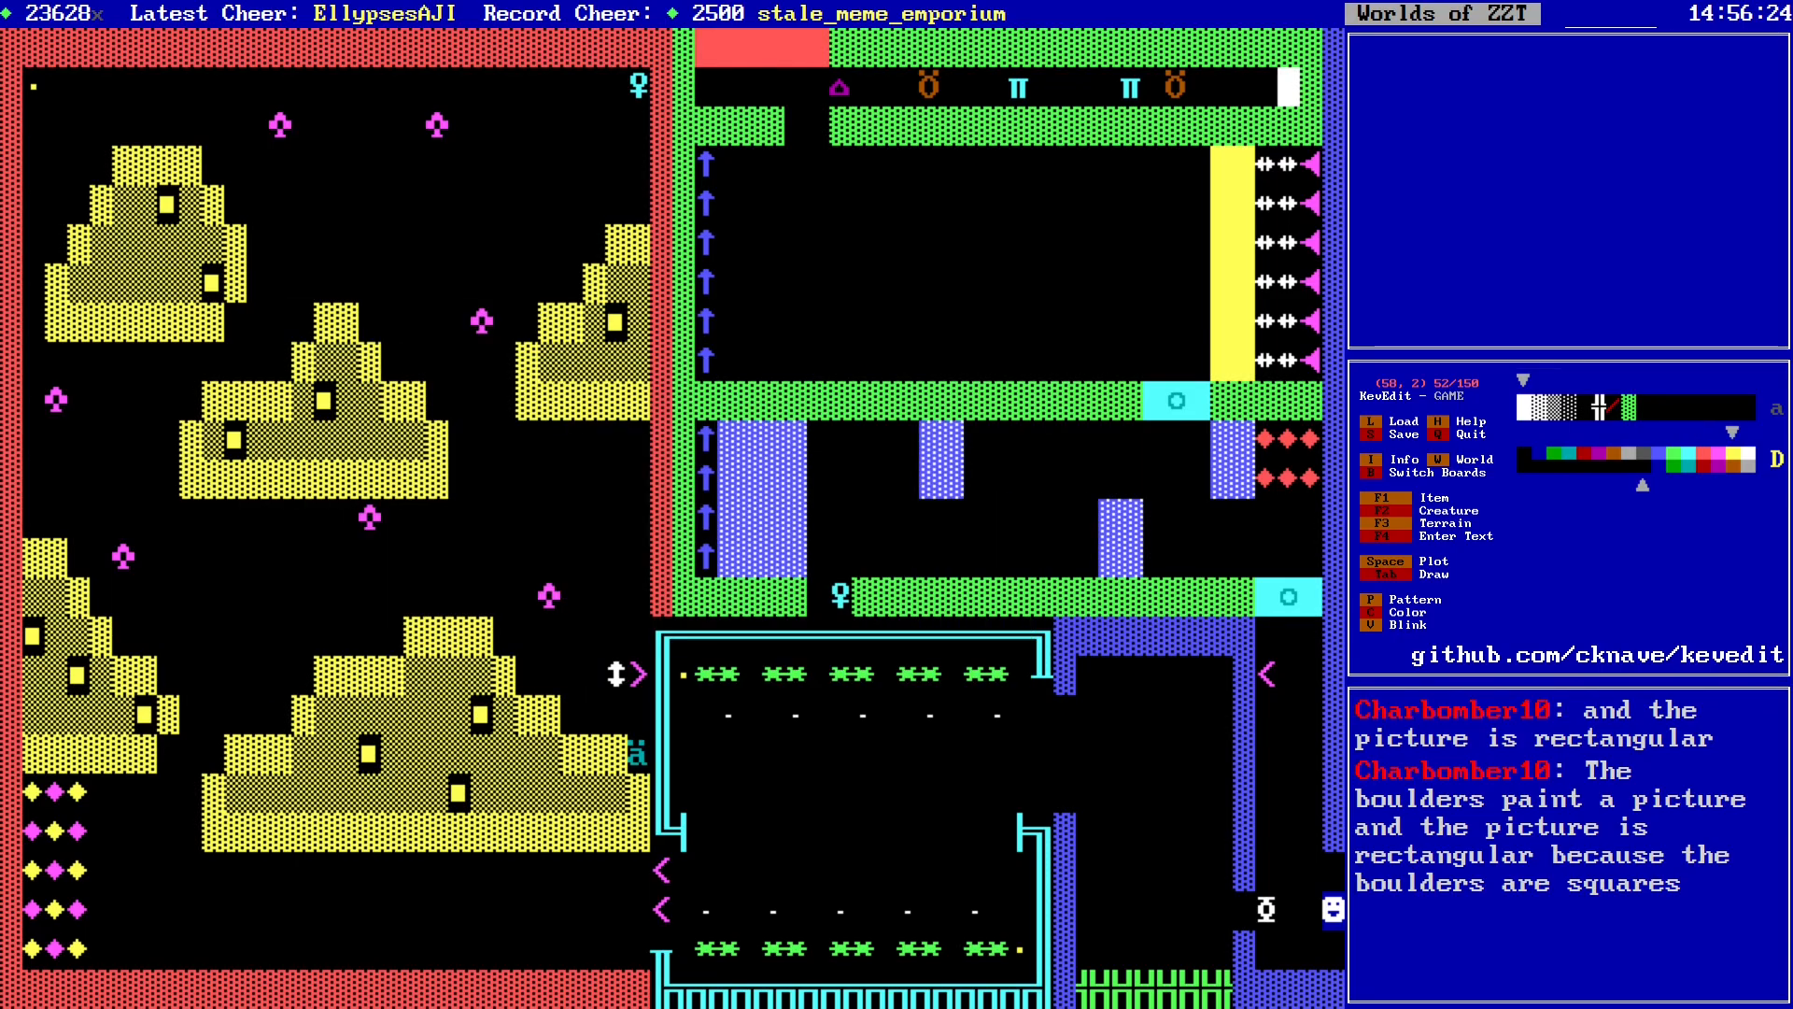
pyautogui.press('F2')
pyautogui.press('o')
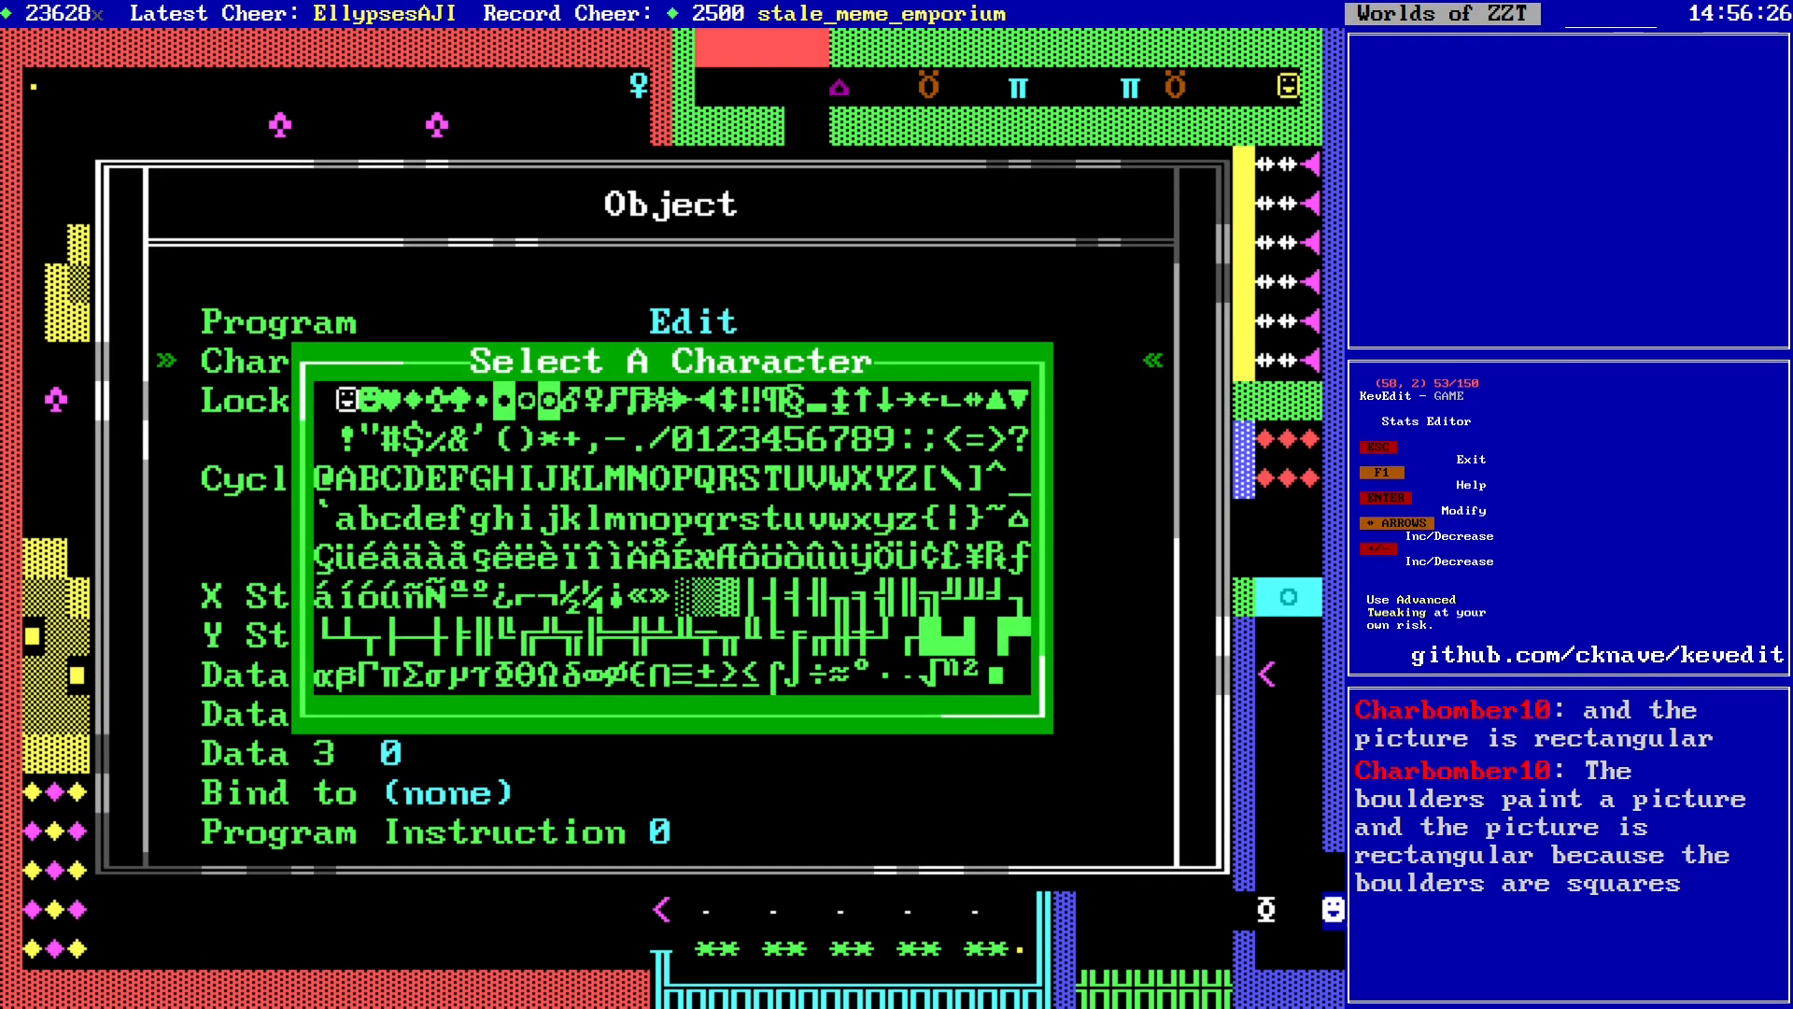
pyautogui.press('Right')
pyautogui.press('Right')
pyautogui.press('Right')
pyautogui.press('Return')
pyautogui.press('Escape')
# Step: Switch to the Monster Room board and pick up the white ring object at column 35, row 17 as the drawing pattern
pyautogui.press('pagedown')
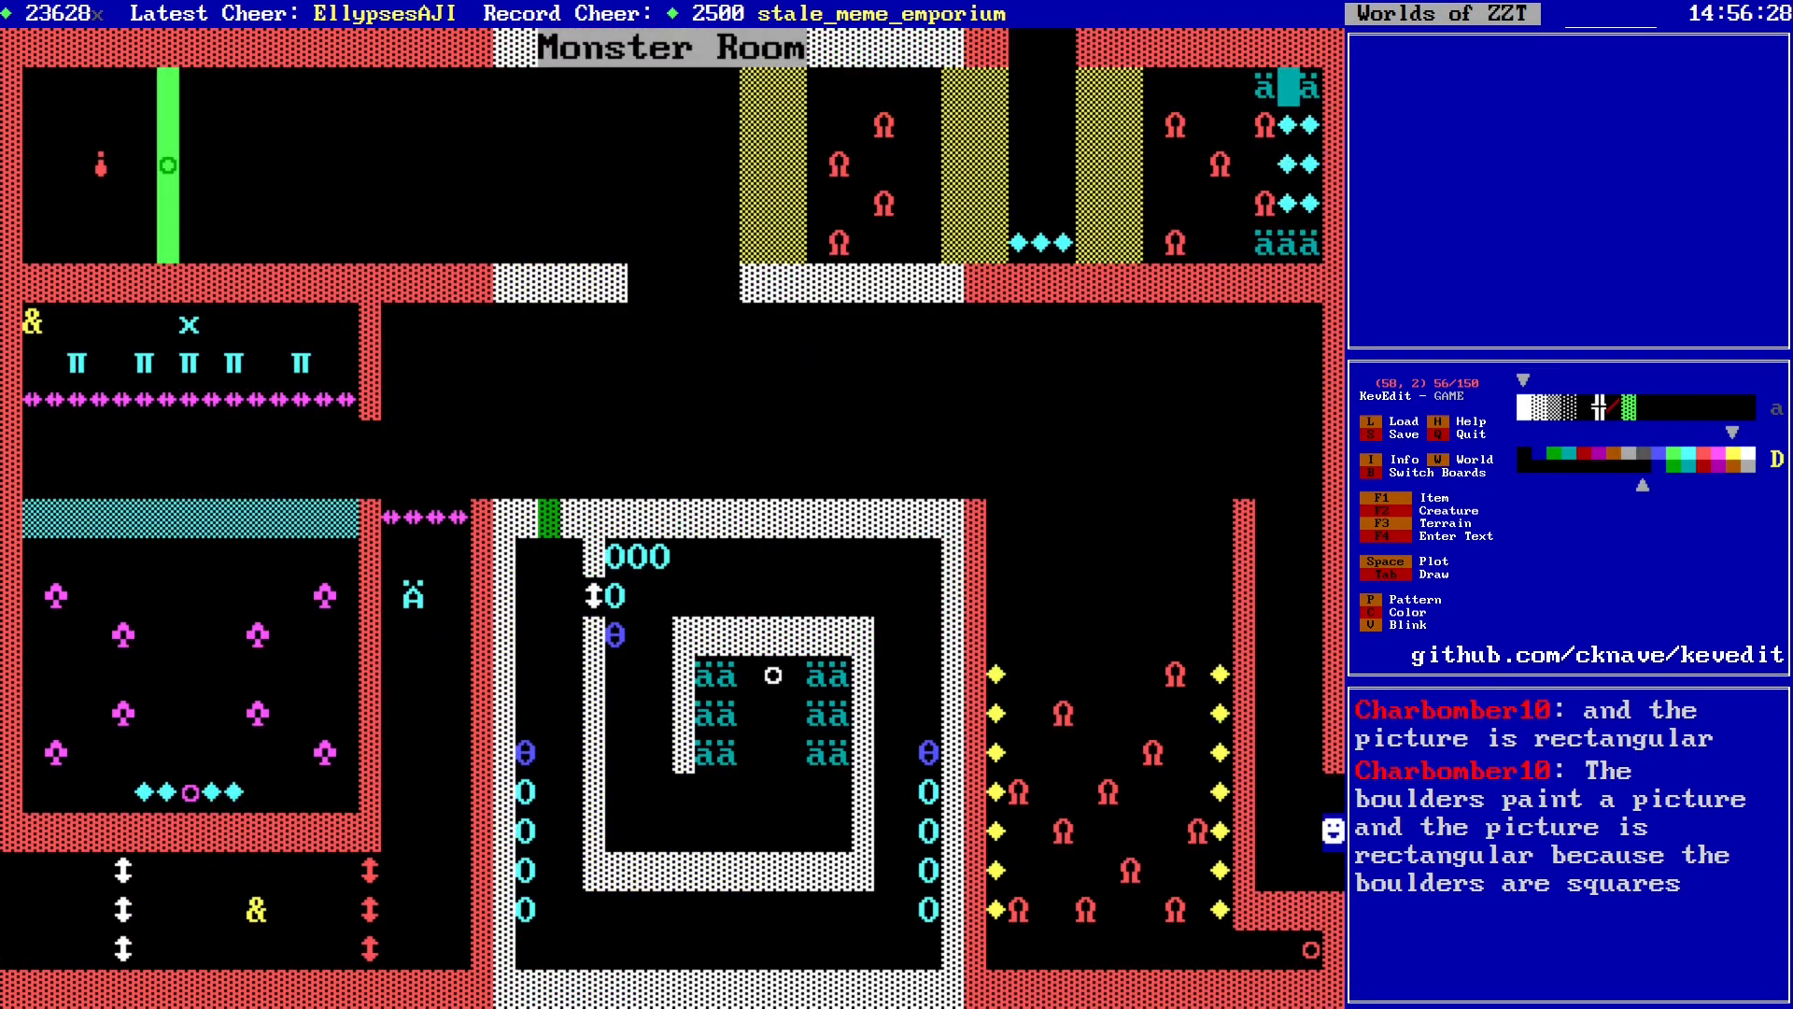
pyautogui.hotkey('alt', 'Left')
pyautogui.hotkey('alt', 'Left')
pyautogui.hotkey('alt', 'Down')
pyautogui.hotkey('alt', 'Left')
pyautogui.hotkey('alt', 'Down')
pyautogui.hotkey('alt', 'Down')
pyautogui.press('Right')
pyautogui.press('Right')
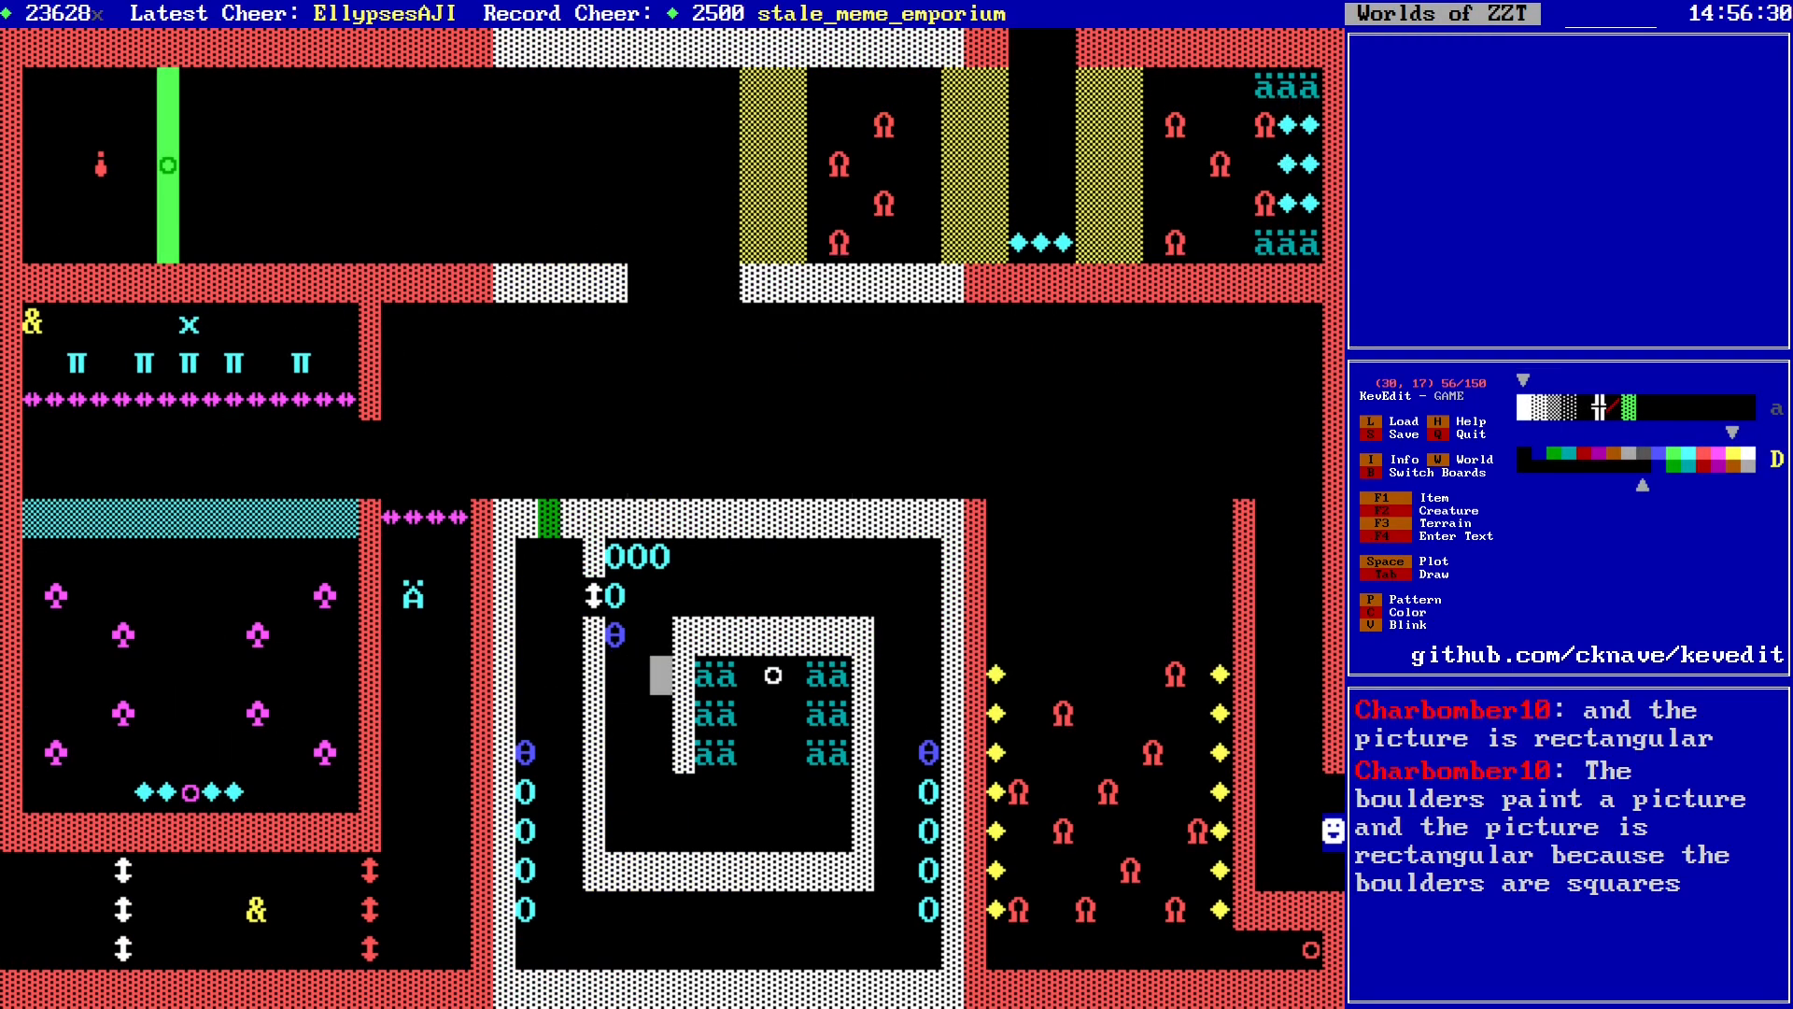
pyautogui.press('Right')
pyautogui.press('Right')
pyautogui.press('Right')
pyautogui.press('Right')
pyautogui.press('Right')
pyautogui.press('Return')
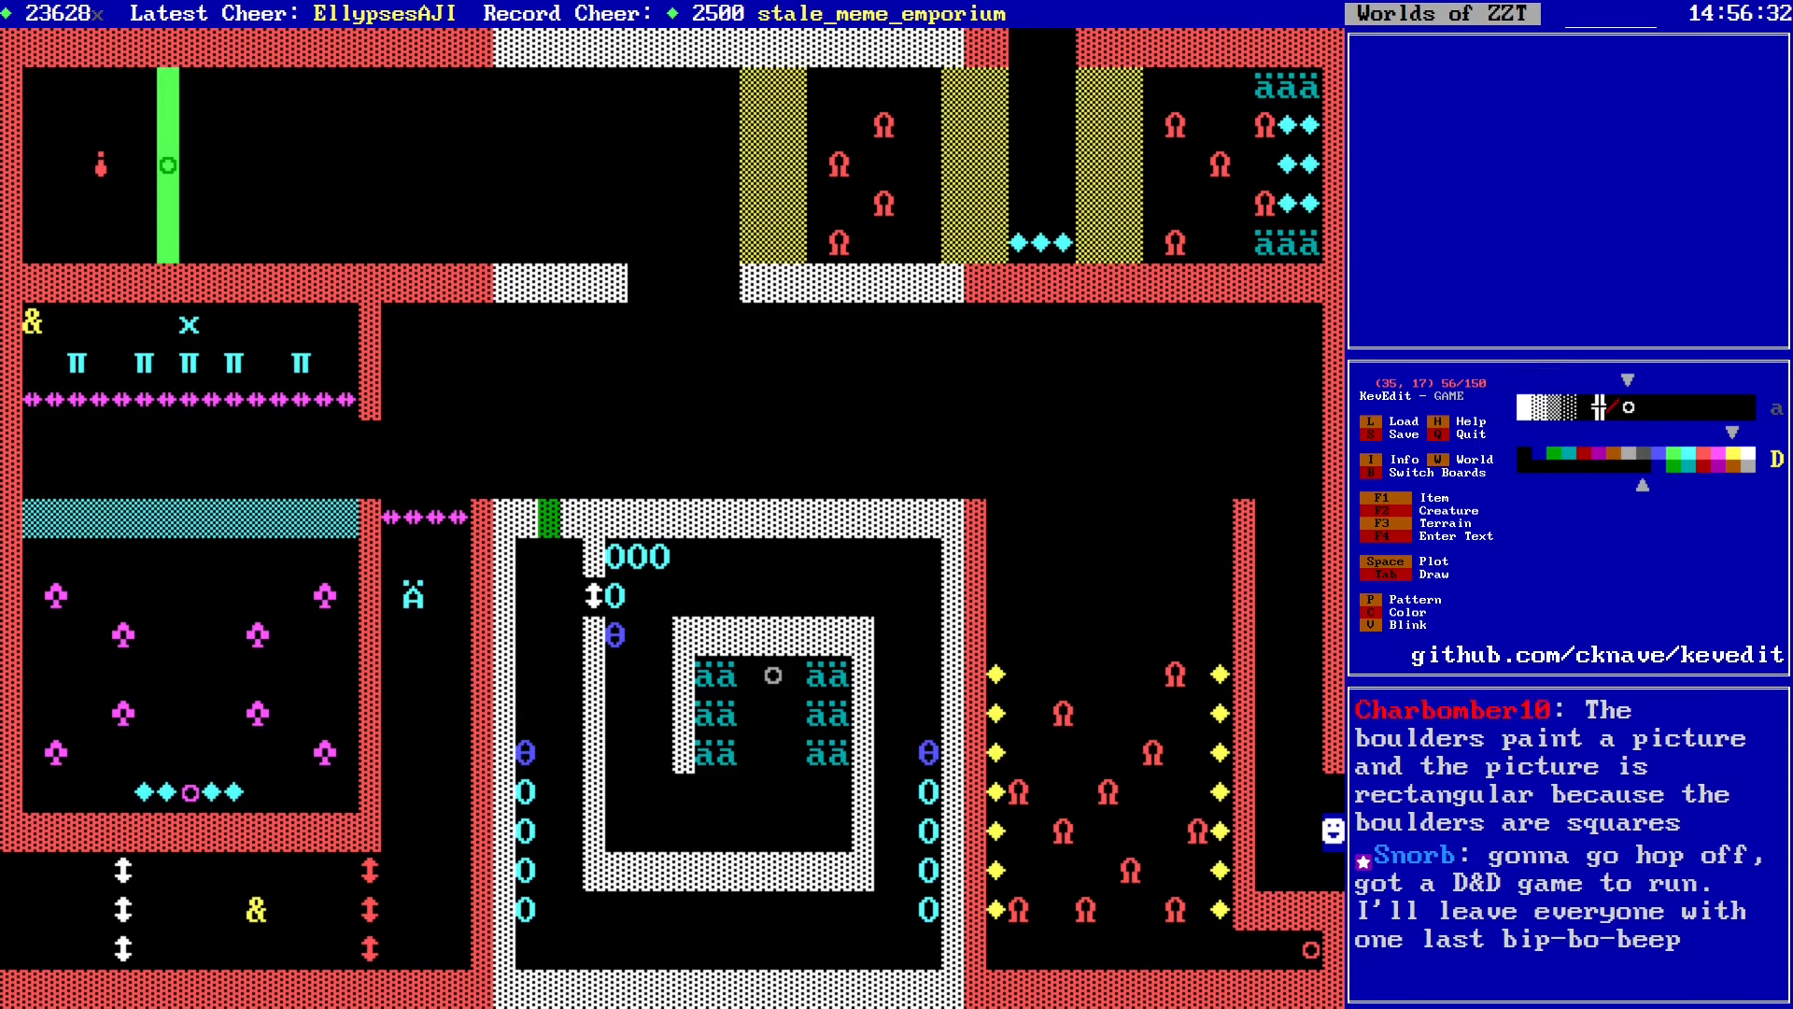
# Step: Return to the Construction Zone board and replace the yellow object at column 58, row 2 with the copied white ring object
pyautogui.press('pagedown')
pyautogui.press('Right')
pyautogui.press('Right')
pyautogui.press('Right')
pyautogui.press('Right')
pyautogui.press('Right')
pyautogui.press('Right')
pyautogui.press('Right')
pyautogui.press('Right')
pyautogui.press('Right')
pyautogui.press('Right')
pyautogui.press('Right')
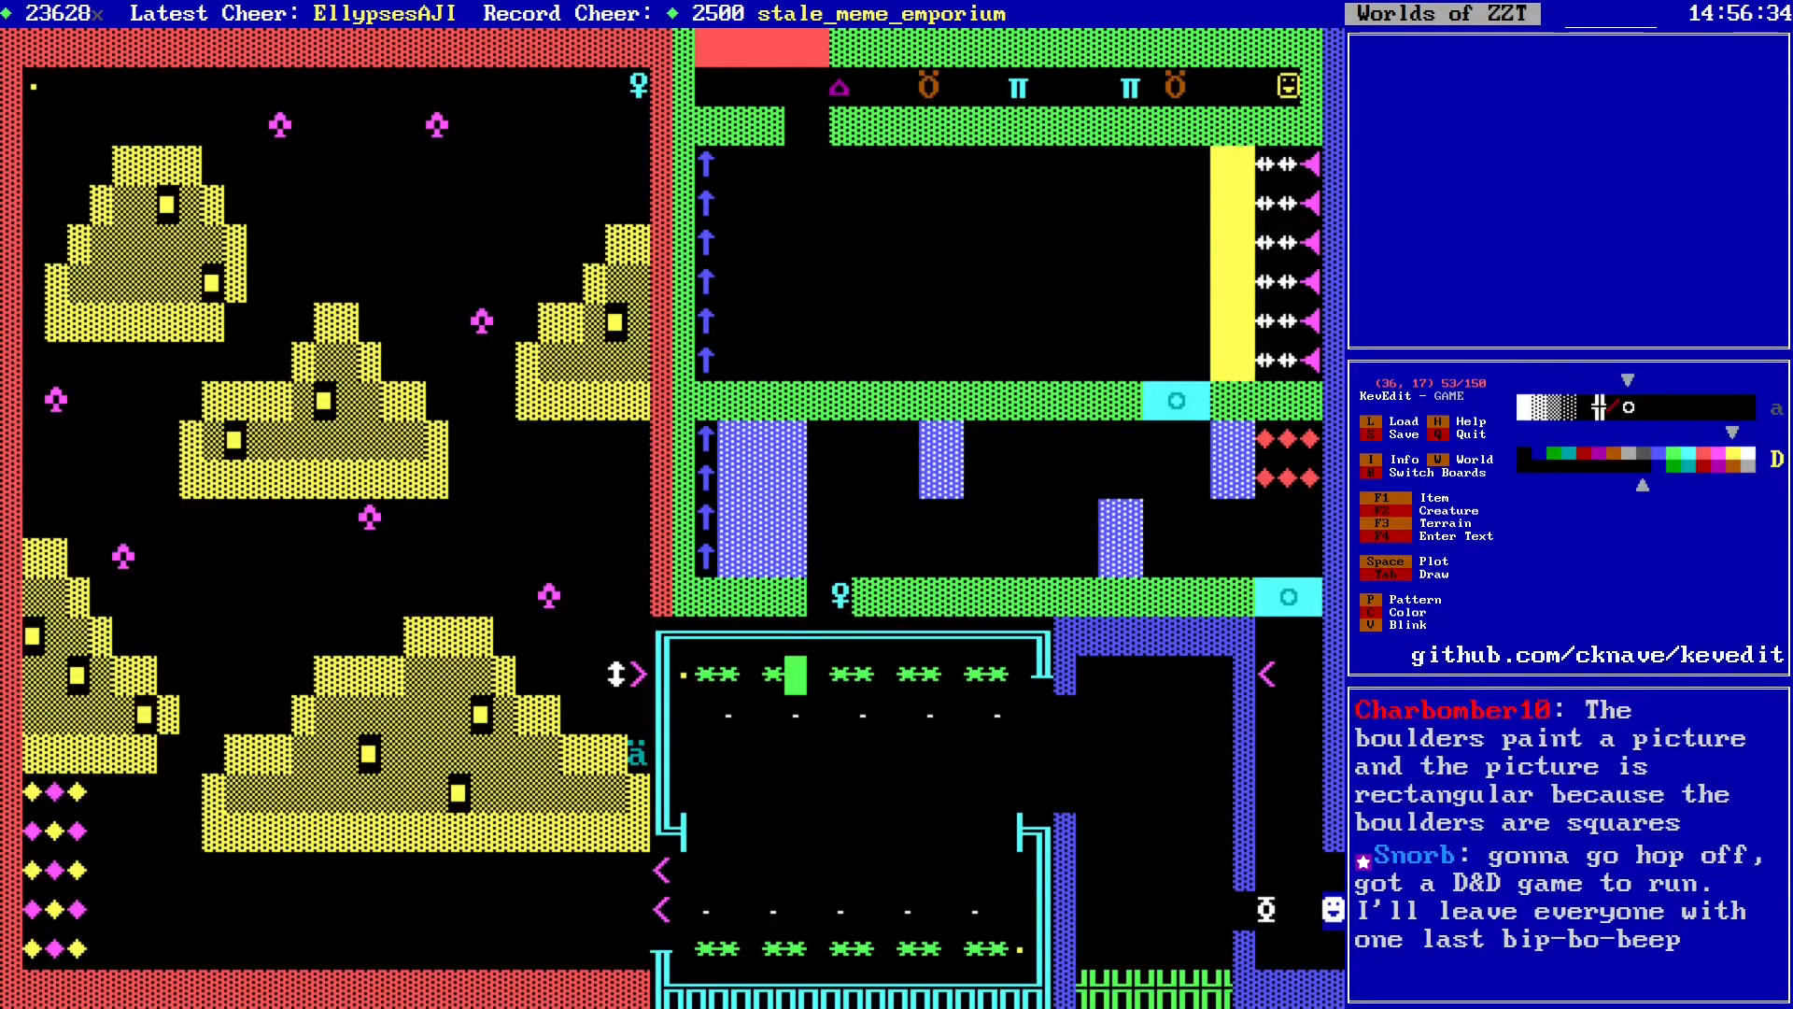
pyautogui.press('Right')
pyautogui.press('Right')
pyautogui.press('Right')
pyautogui.press('Right')
pyautogui.press('Right')
pyautogui.press('Right')
pyautogui.press('Right')
pyautogui.press('Right')
pyautogui.press('Right')
pyautogui.press('Right')
pyautogui.press('Right')
pyautogui.press('Right')
pyautogui.press('Right')
pyautogui.press('Right')
pyautogui.press('Up')
pyautogui.press('Up')
pyautogui.press('Up')
pyautogui.press('Up')
pyautogui.press('Up')
pyautogui.press('Up')
pyautogui.press('Up')
pyautogui.press('Up')
pyautogui.press('Up')
pyautogui.press('Up')
pyautogui.press('Up')
pyautogui.press('Up')
pyautogui.press('Up')
pyautogui.press('Up')
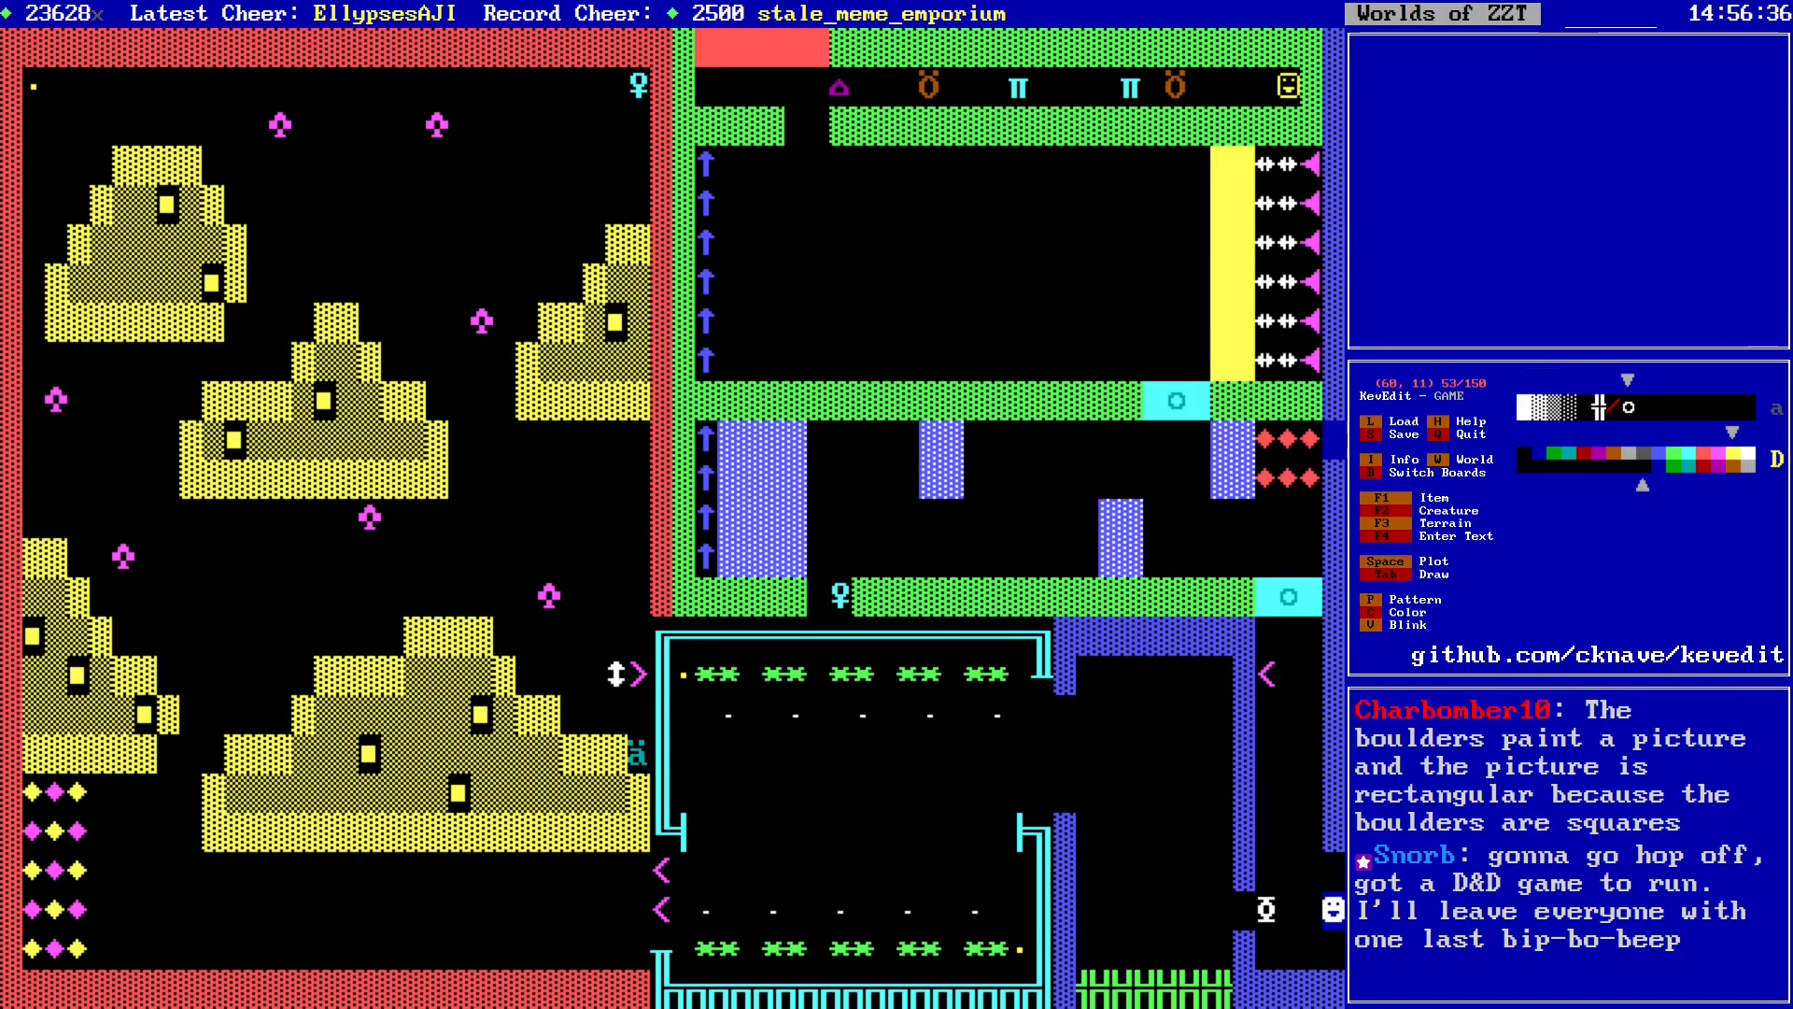
pyautogui.press('Left')
pyautogui.press('Up')
pyautogui.press('Left')
pyautogui.press('Left')
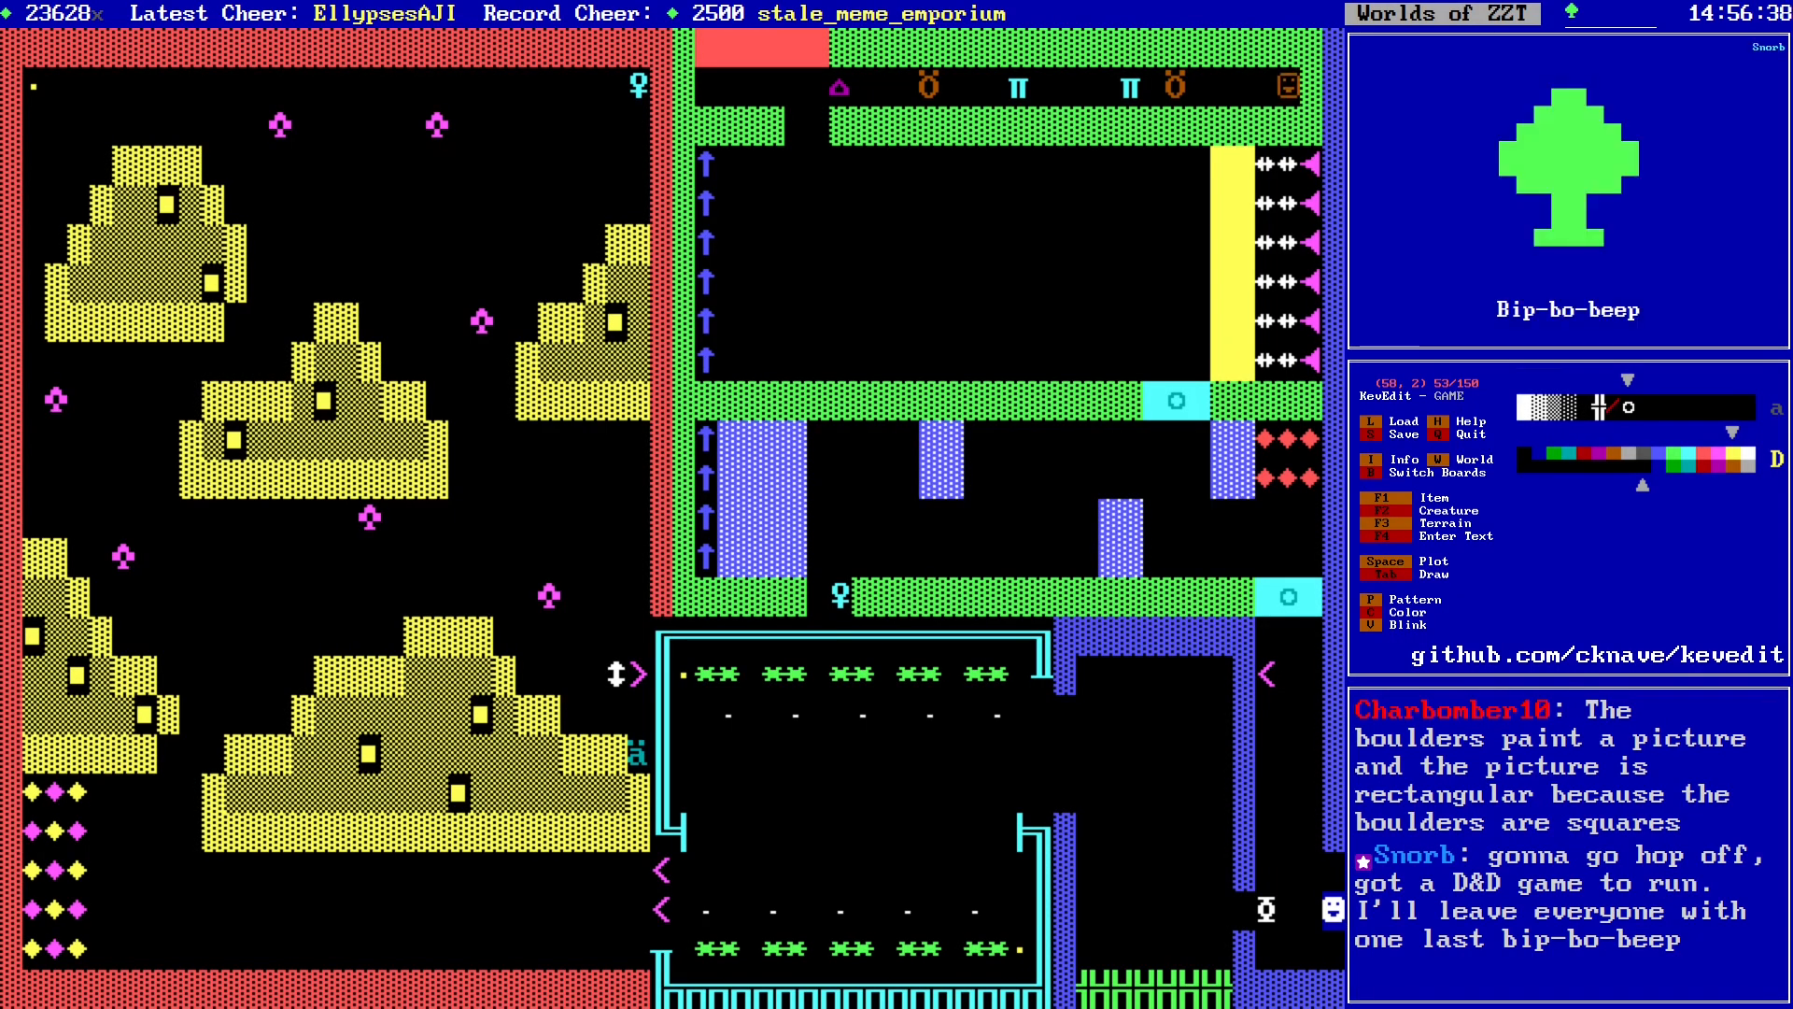
pyautogui.press('Left')
pyautogui.press('Left')
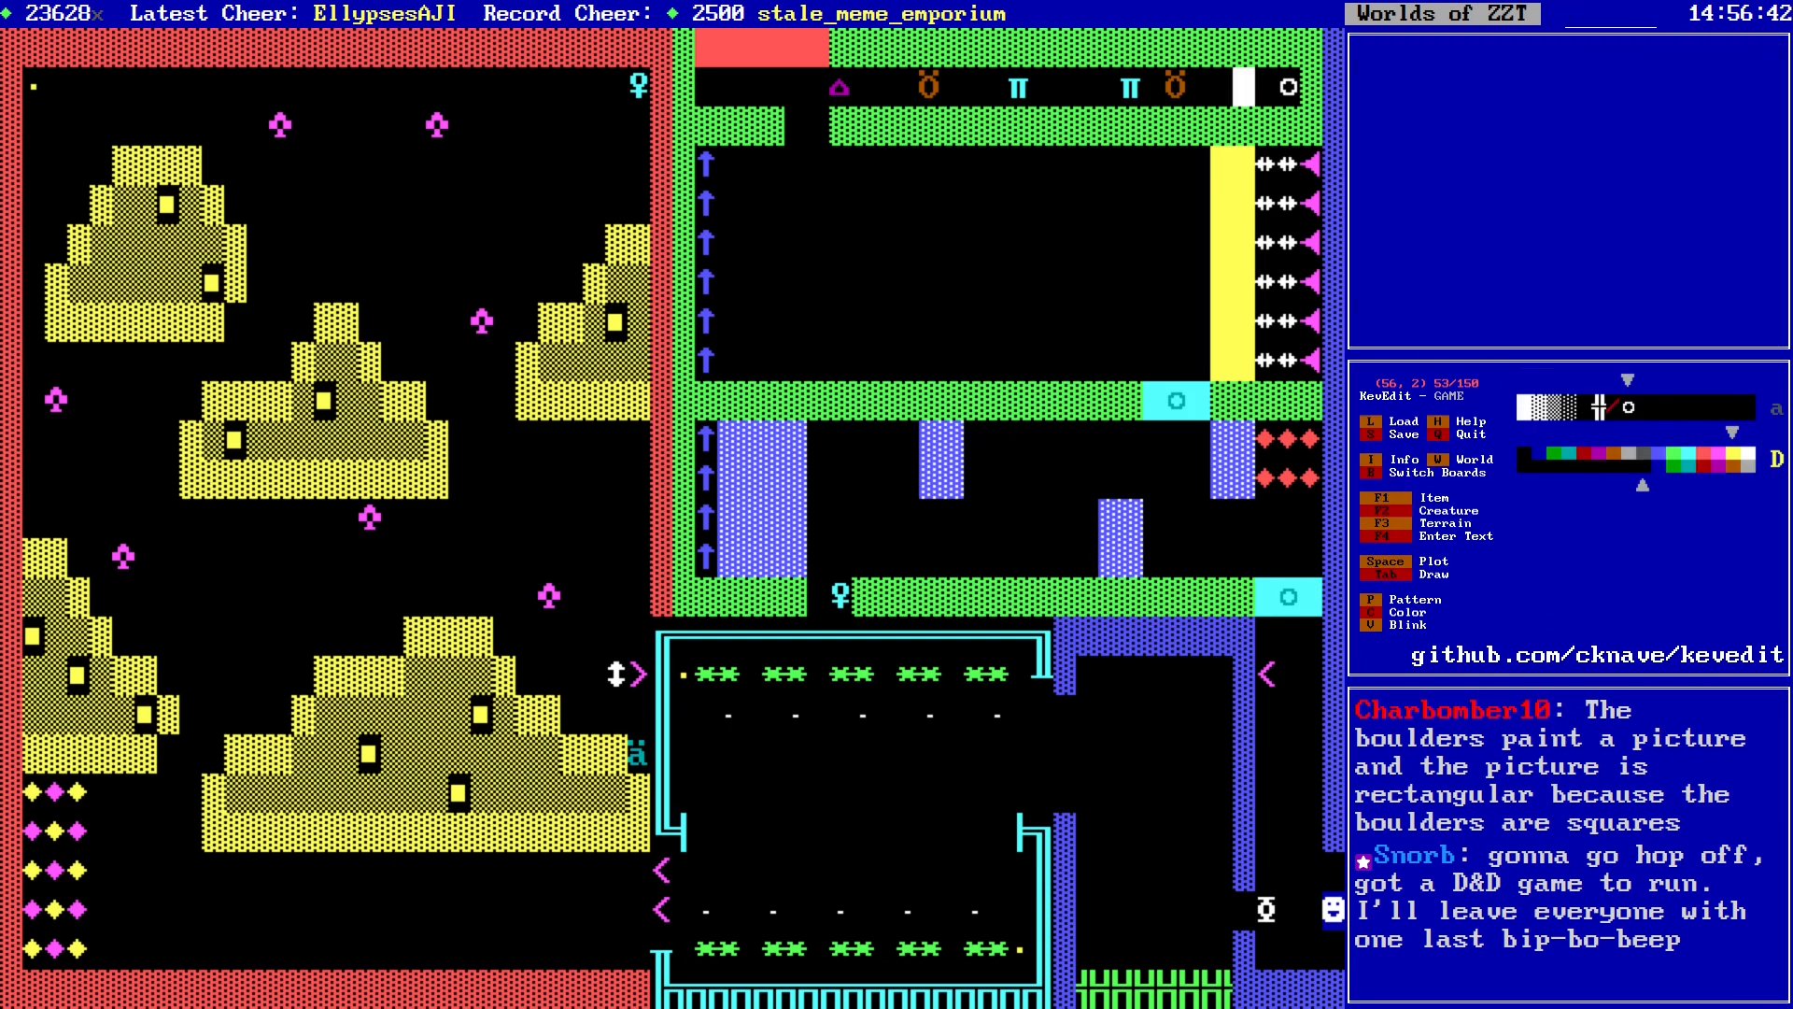
# Step: In the new ring object's program, delete every line after "#char 7" and close the program with "#end"
pyautogui.press('Right')
pyautogui.press('Return')
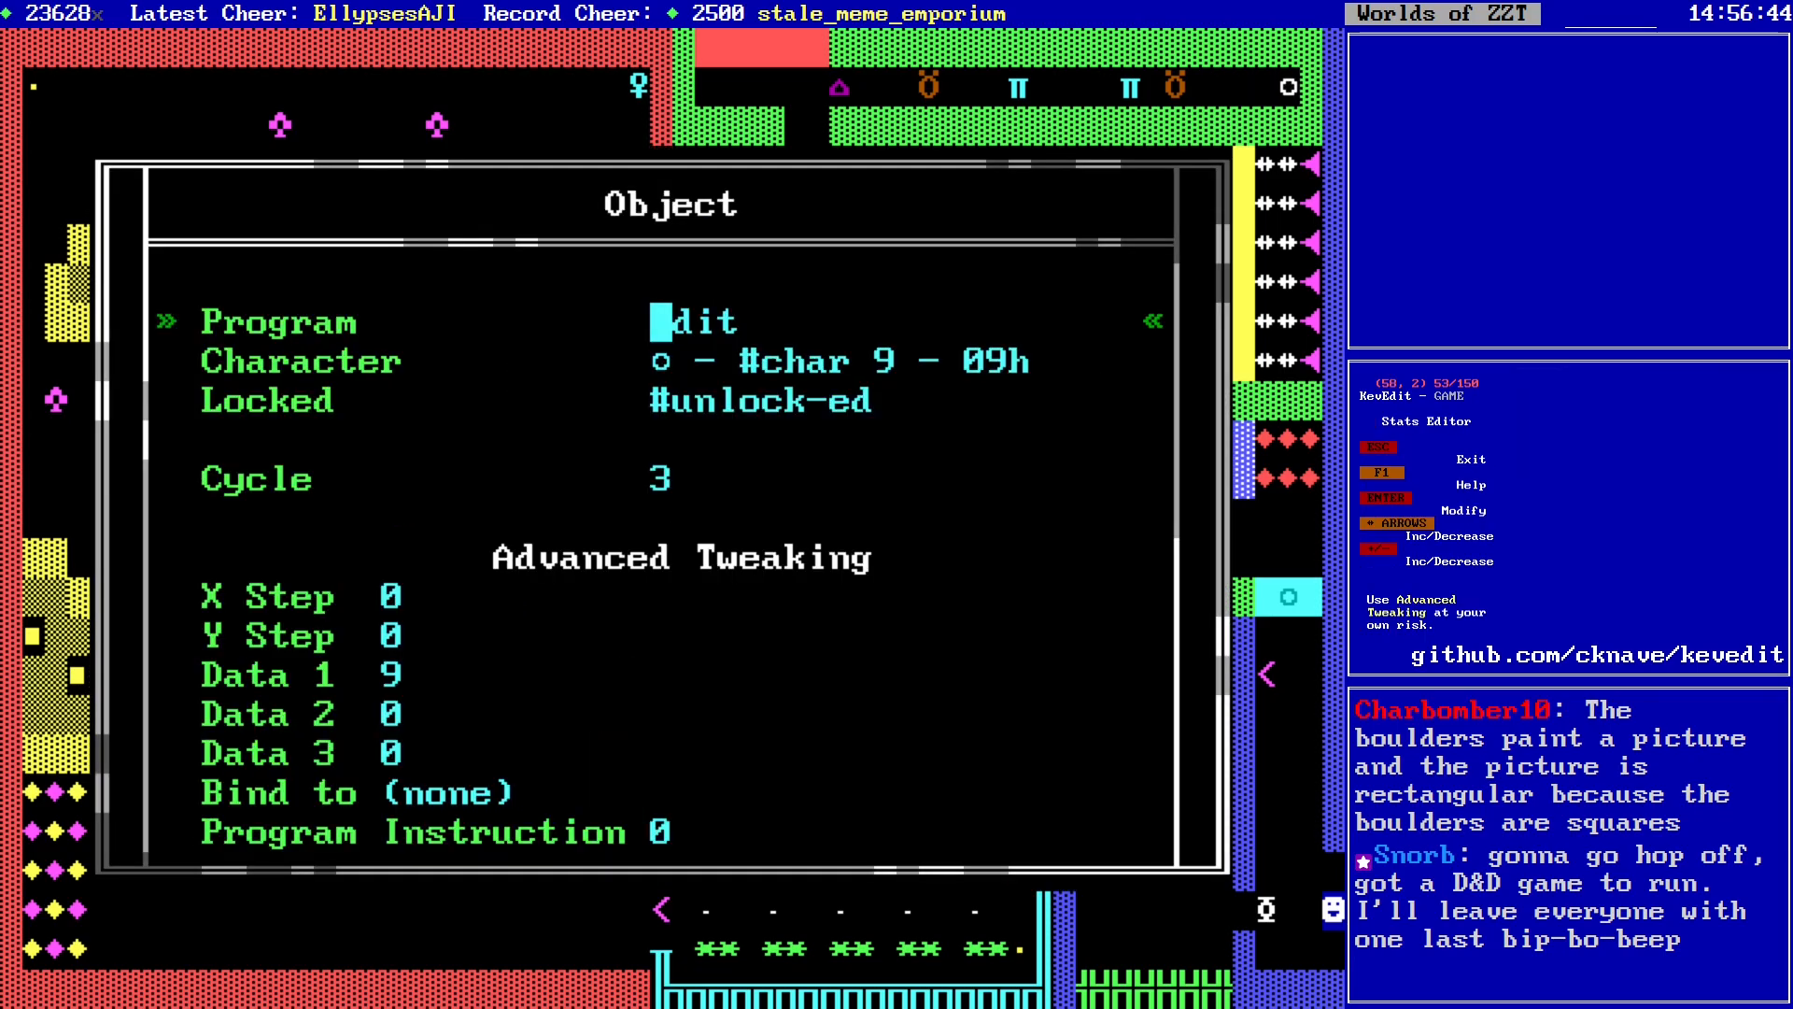
pyautogui.press('Return')
pyautogui.press('Down')
pyautogui.press('Down')
pyautogui.press('Down')
pyautogui.press('Down')
pyautogui.press('Down')
pyautogui.press('Down')
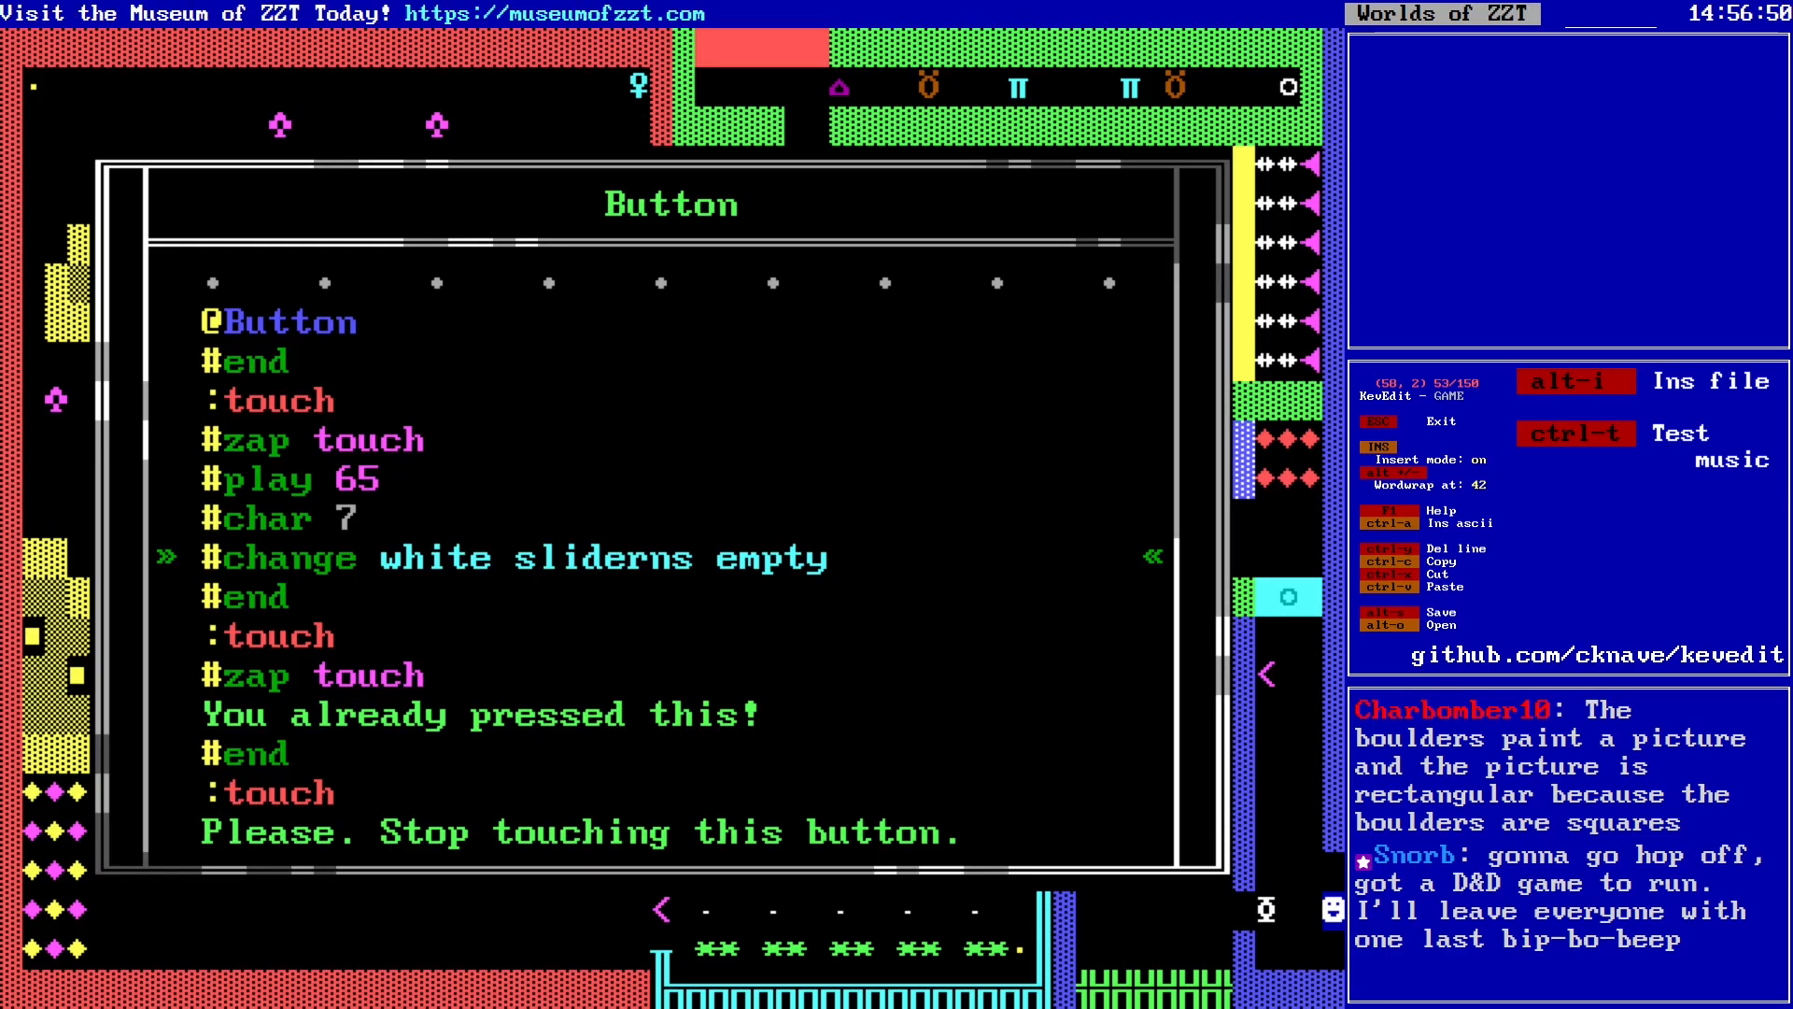
pyautogui.hotkey('ctrl', 'y')
pyautogui.hotkey('ctrl', 'y')
pyautogui.hotkey('ctrl', 'y')
pyautogui.hotkey('ctrl', 'y')
pyautogui.hotkey('ctrl', 'y')
pyautogui.hotkey('ctrl', 'y')
pyautogui.hotkey('ctrl', 'y')
pyautogui.hotkey('ctrl', 'y')
pyautogui.hotkey('ctrl', 'y')
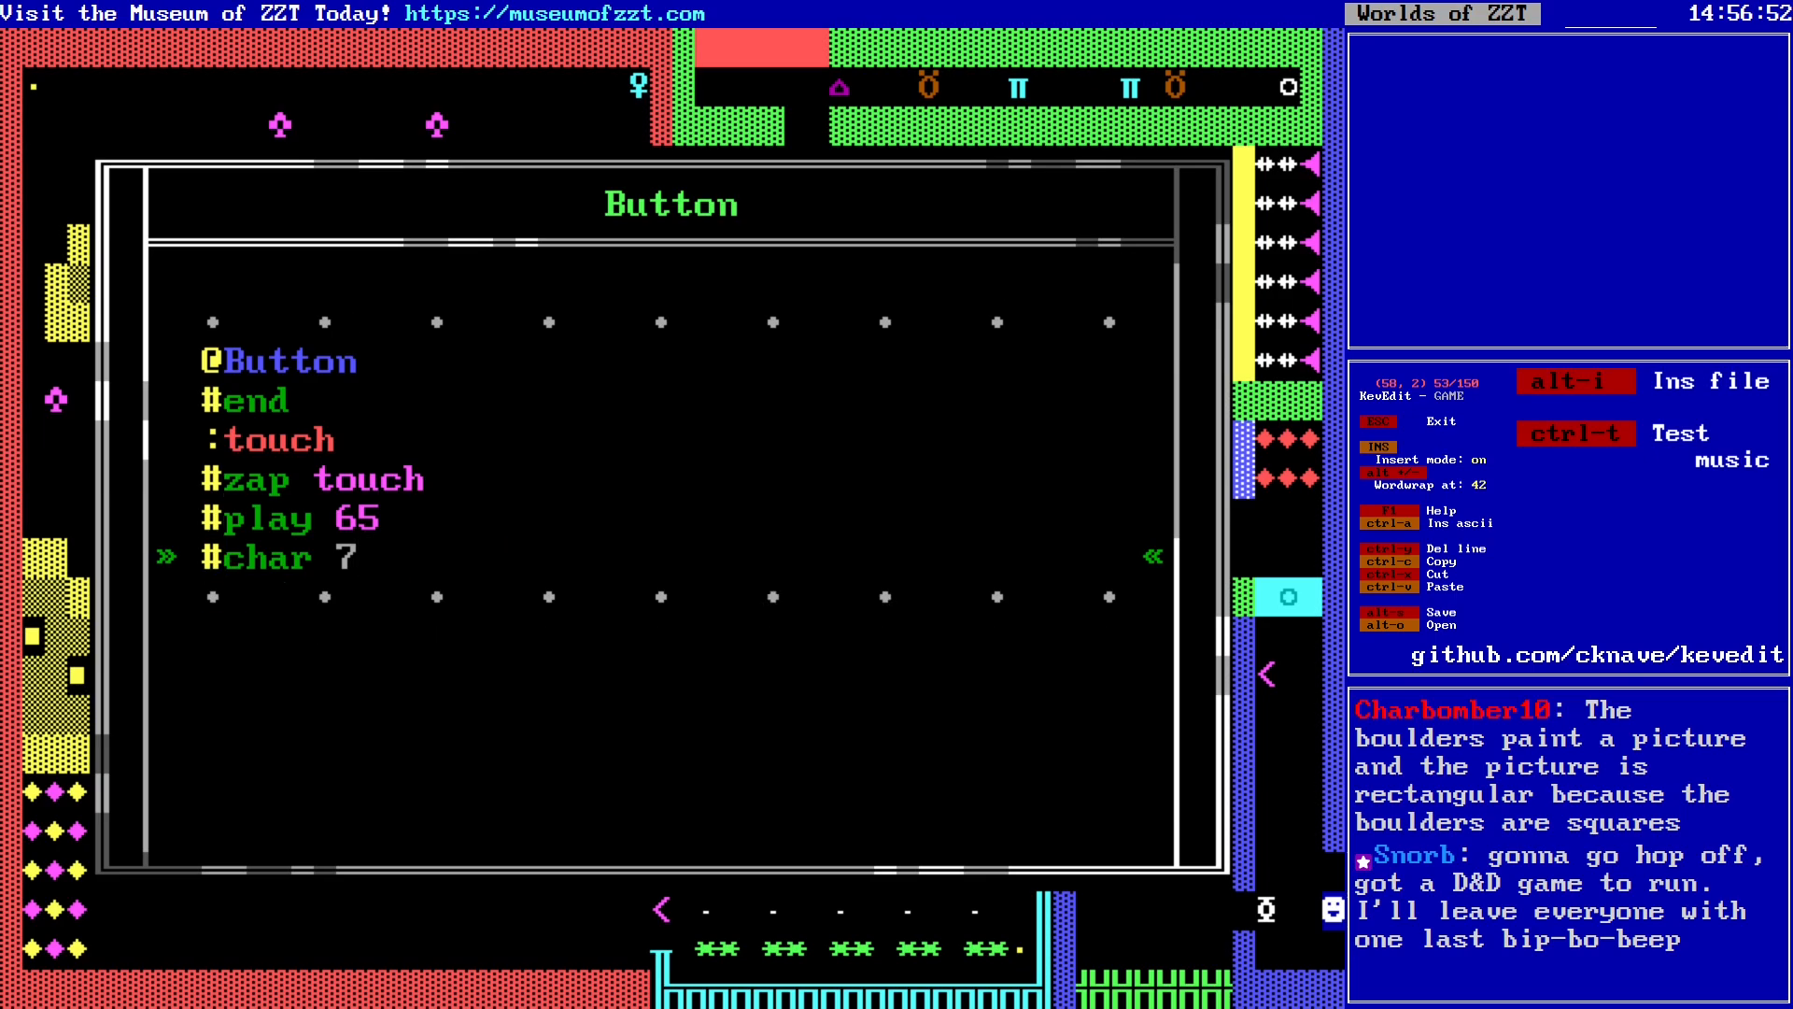
pyautogui.press('Return')
pyautogui.write('#end')
# Step: Replace the "#zap touch" line under the touch label with "#lock"
pyautogui.press('Up')
pyautogui.press('Up')
pyautogui.press('Up')
pyautogui.hotkey('ctrl', 'y')
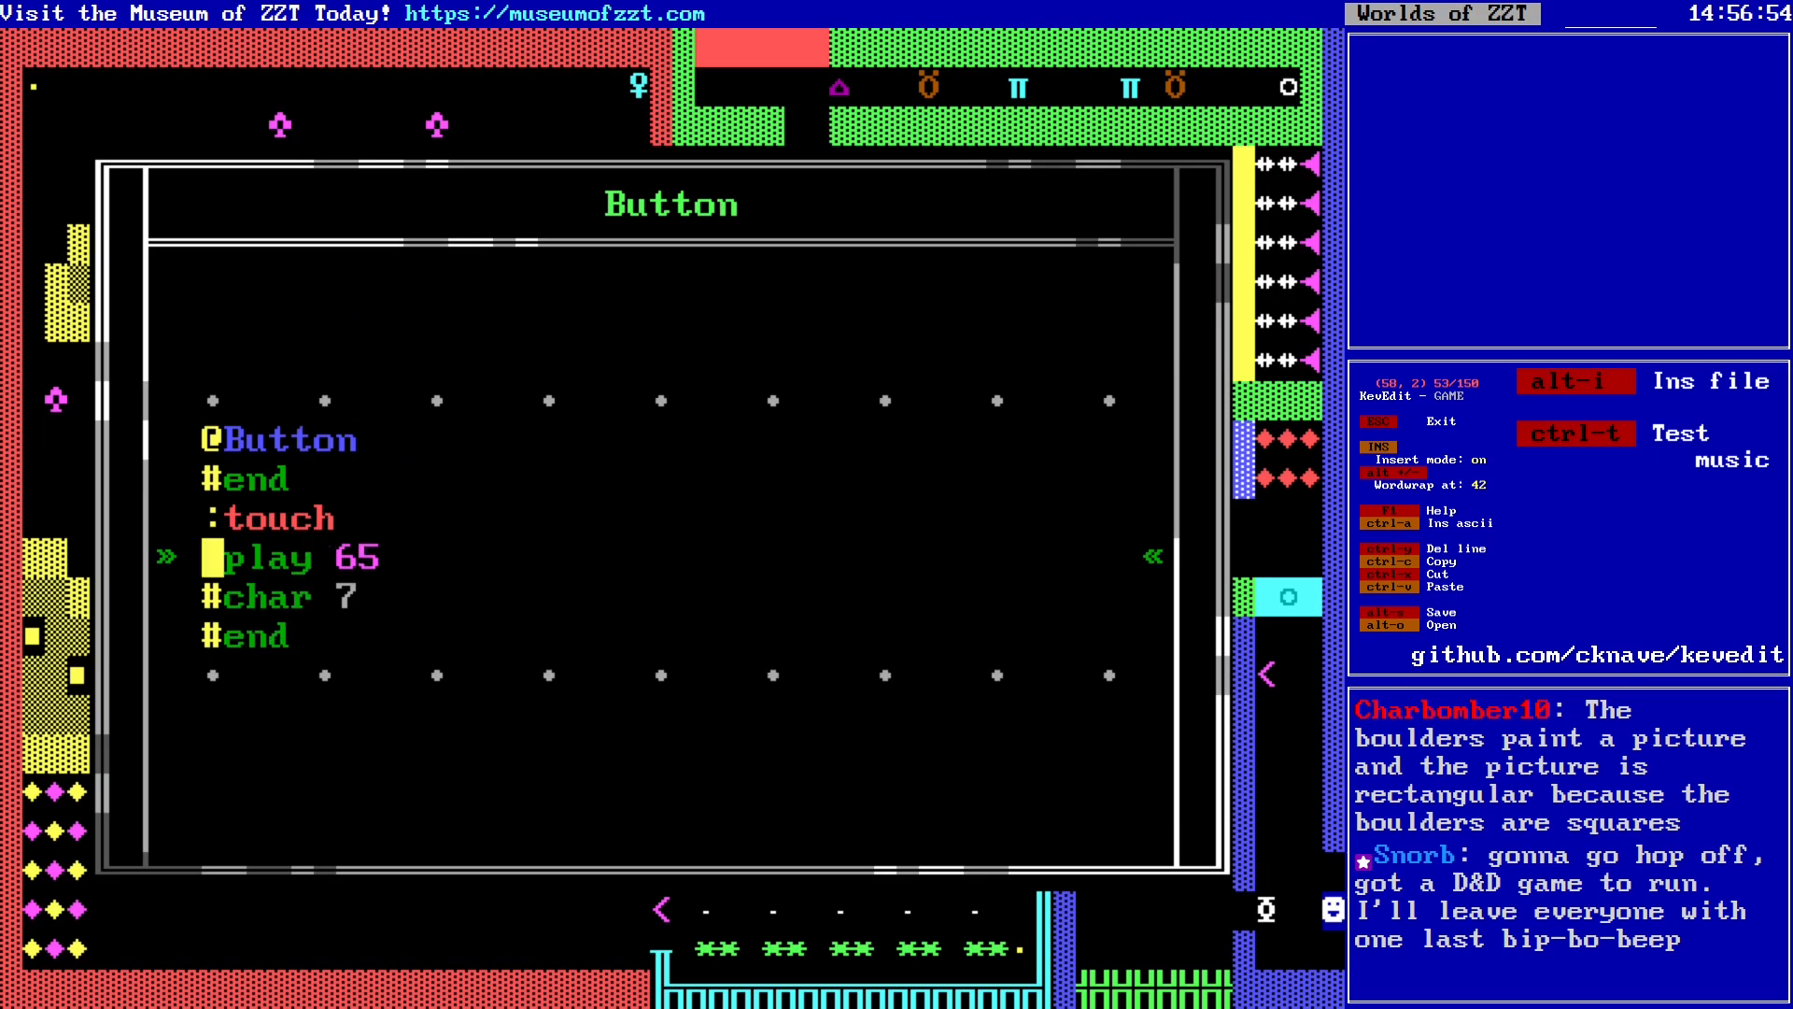
pyautogui.press('Return')
pyautogui.press('Up')
pyautogui.write('#lock')
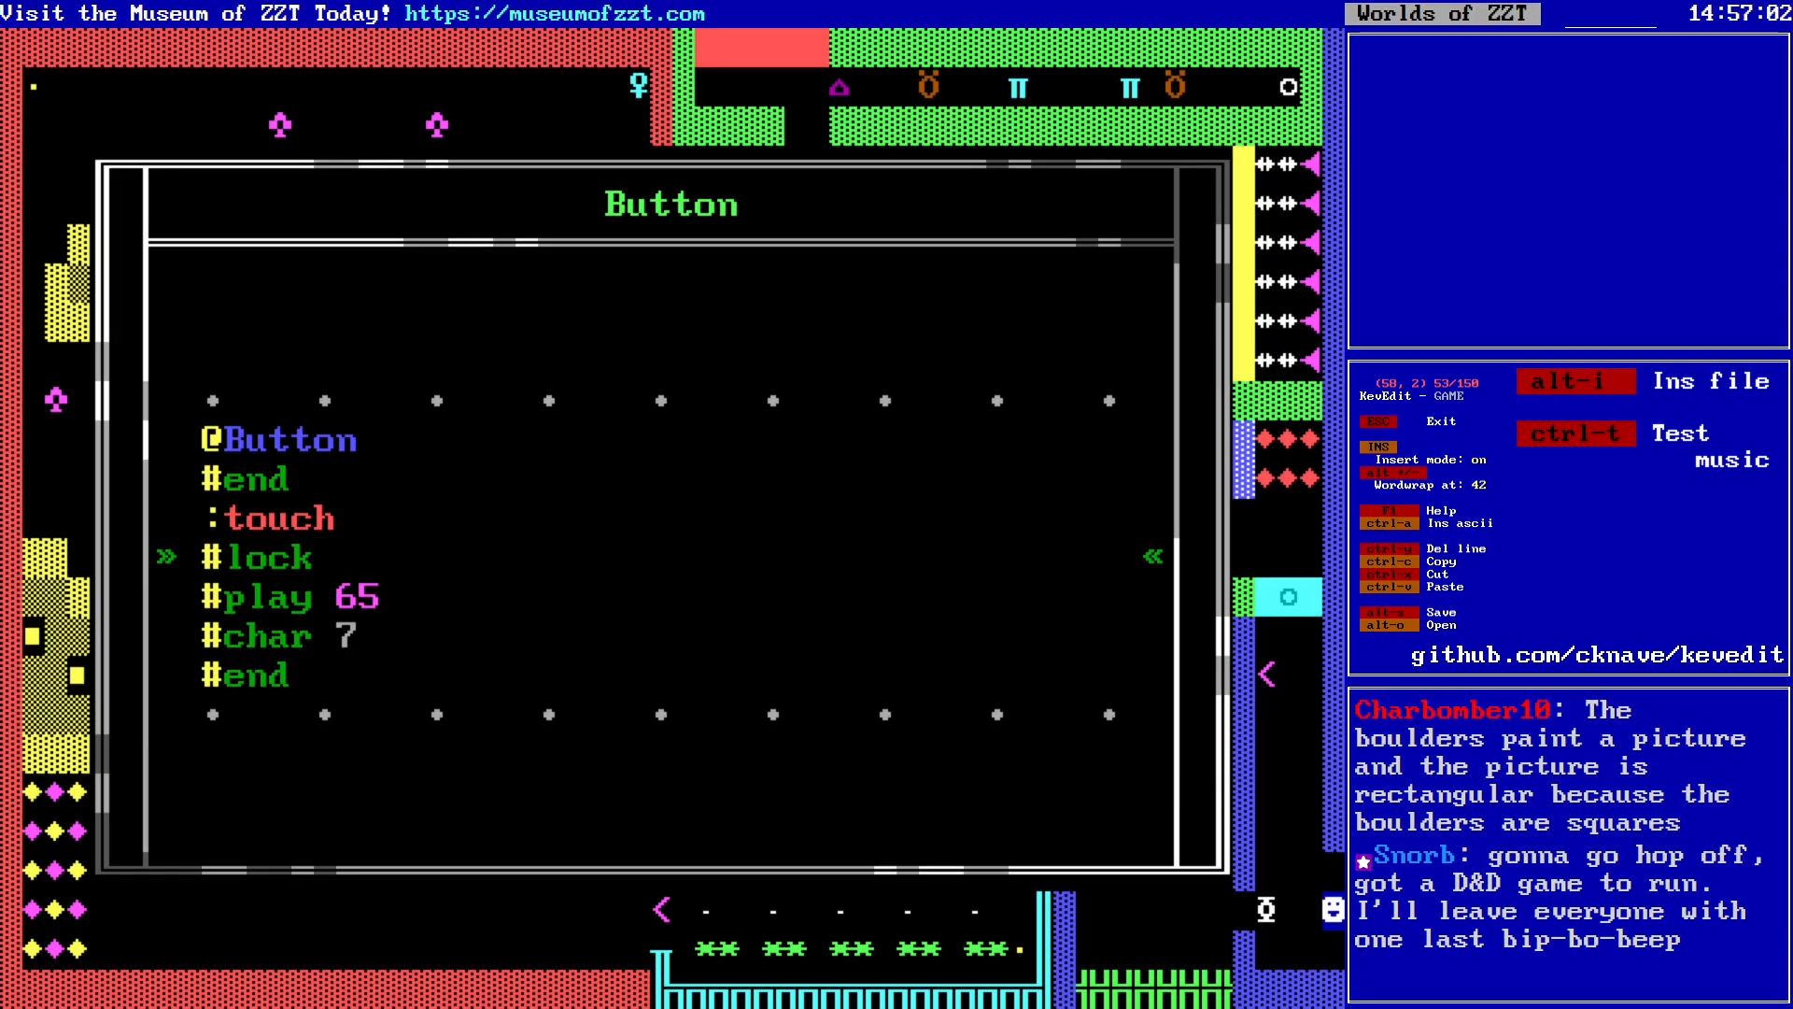
# Step: Insert the line "#send gate:toggle" between "#char 7" and "#end" in the button program
pyautogui.press('Down')
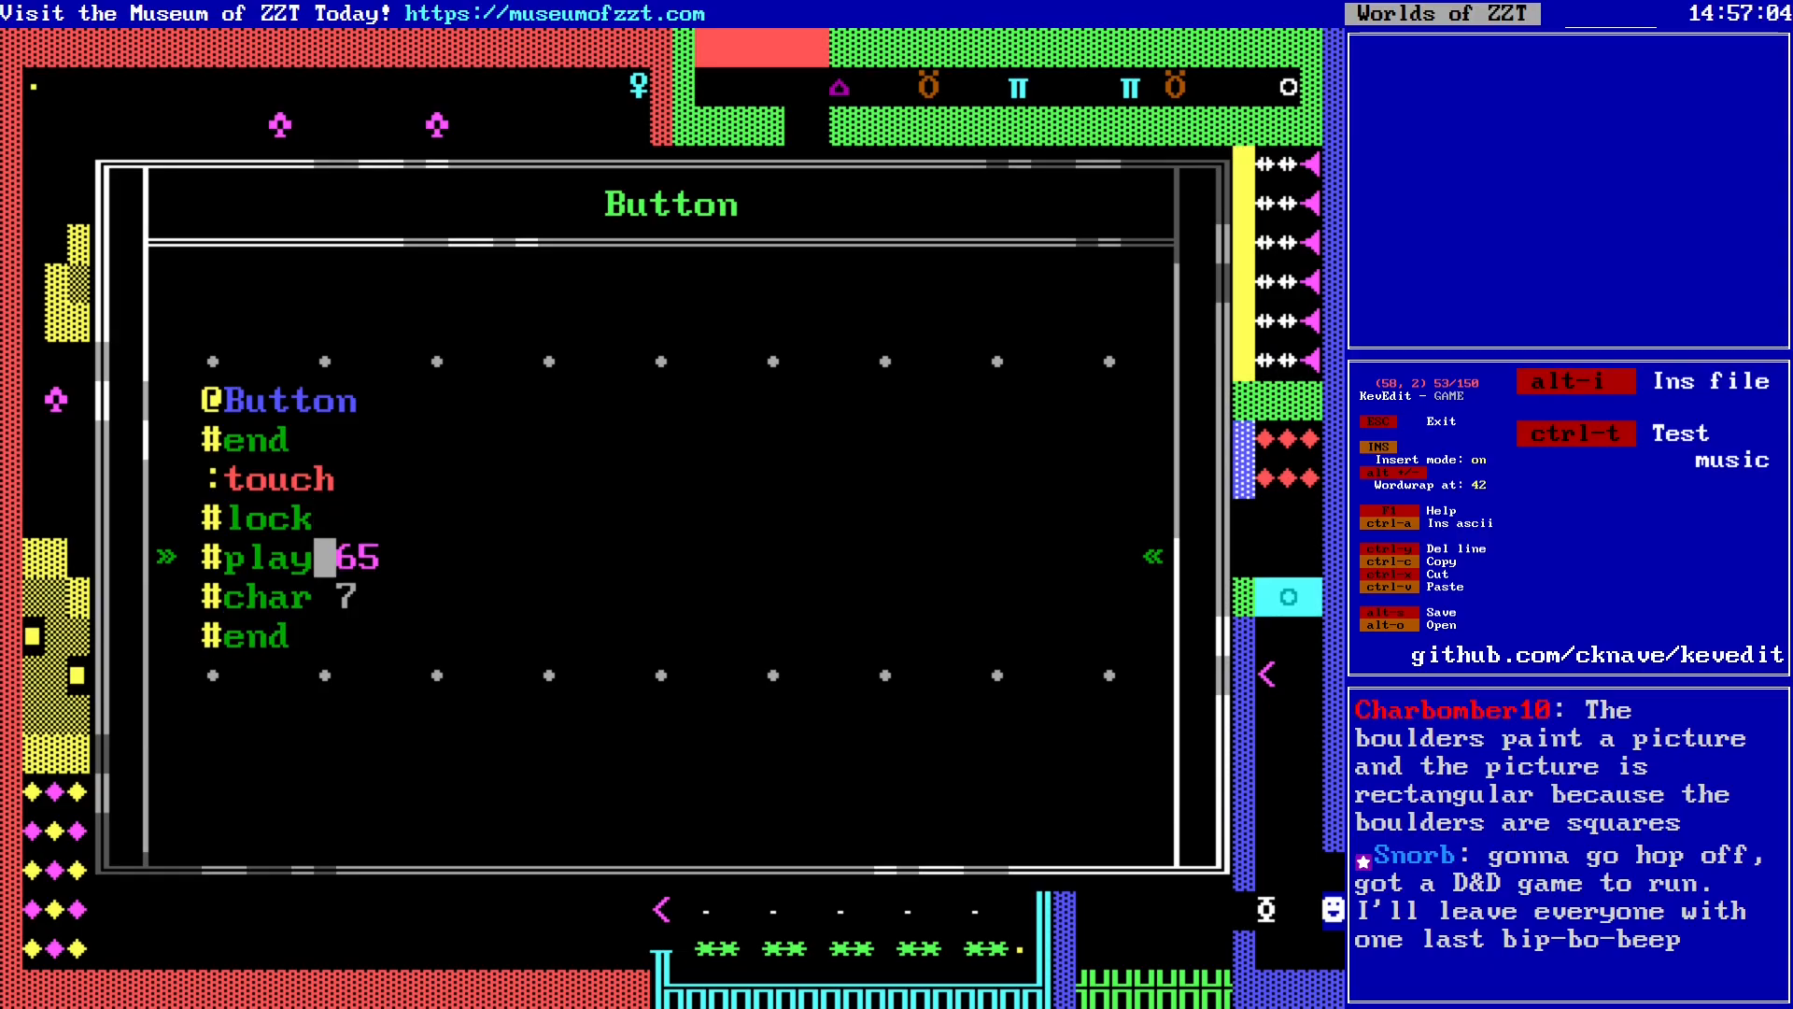
pyautogui.press('Down')
pyautogui.press('End')
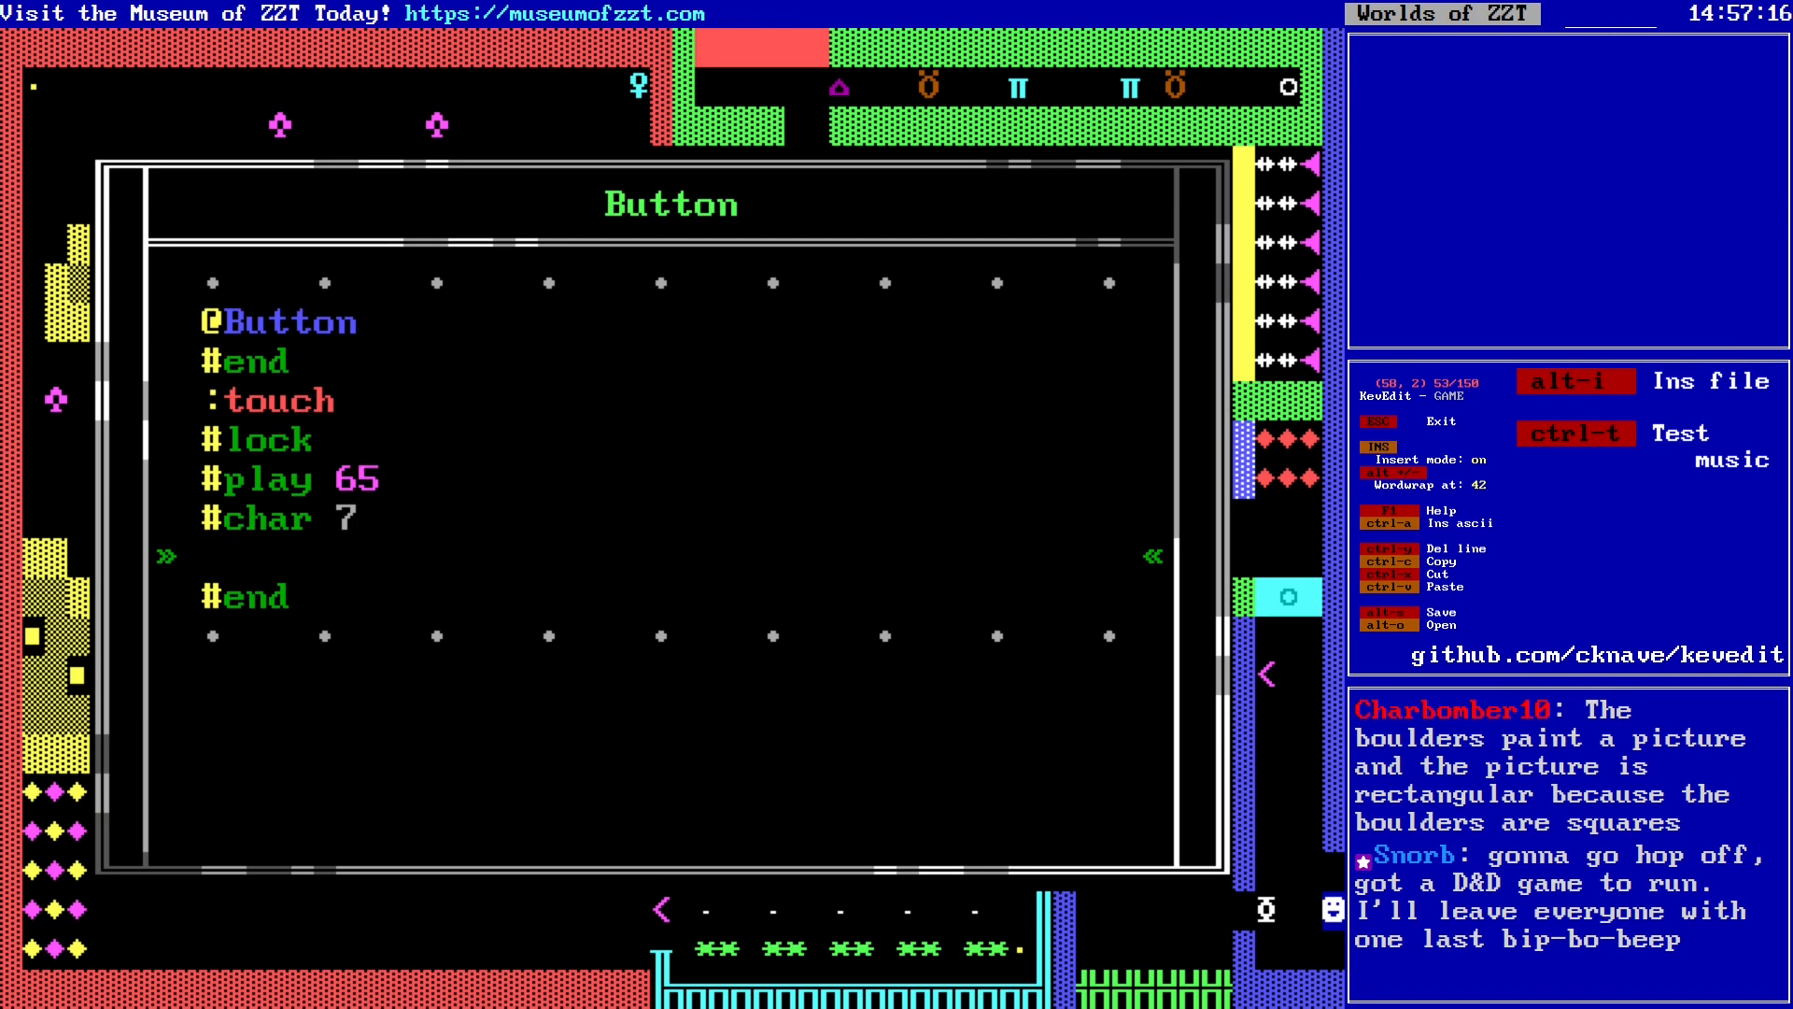
pyautogui.press('Return')
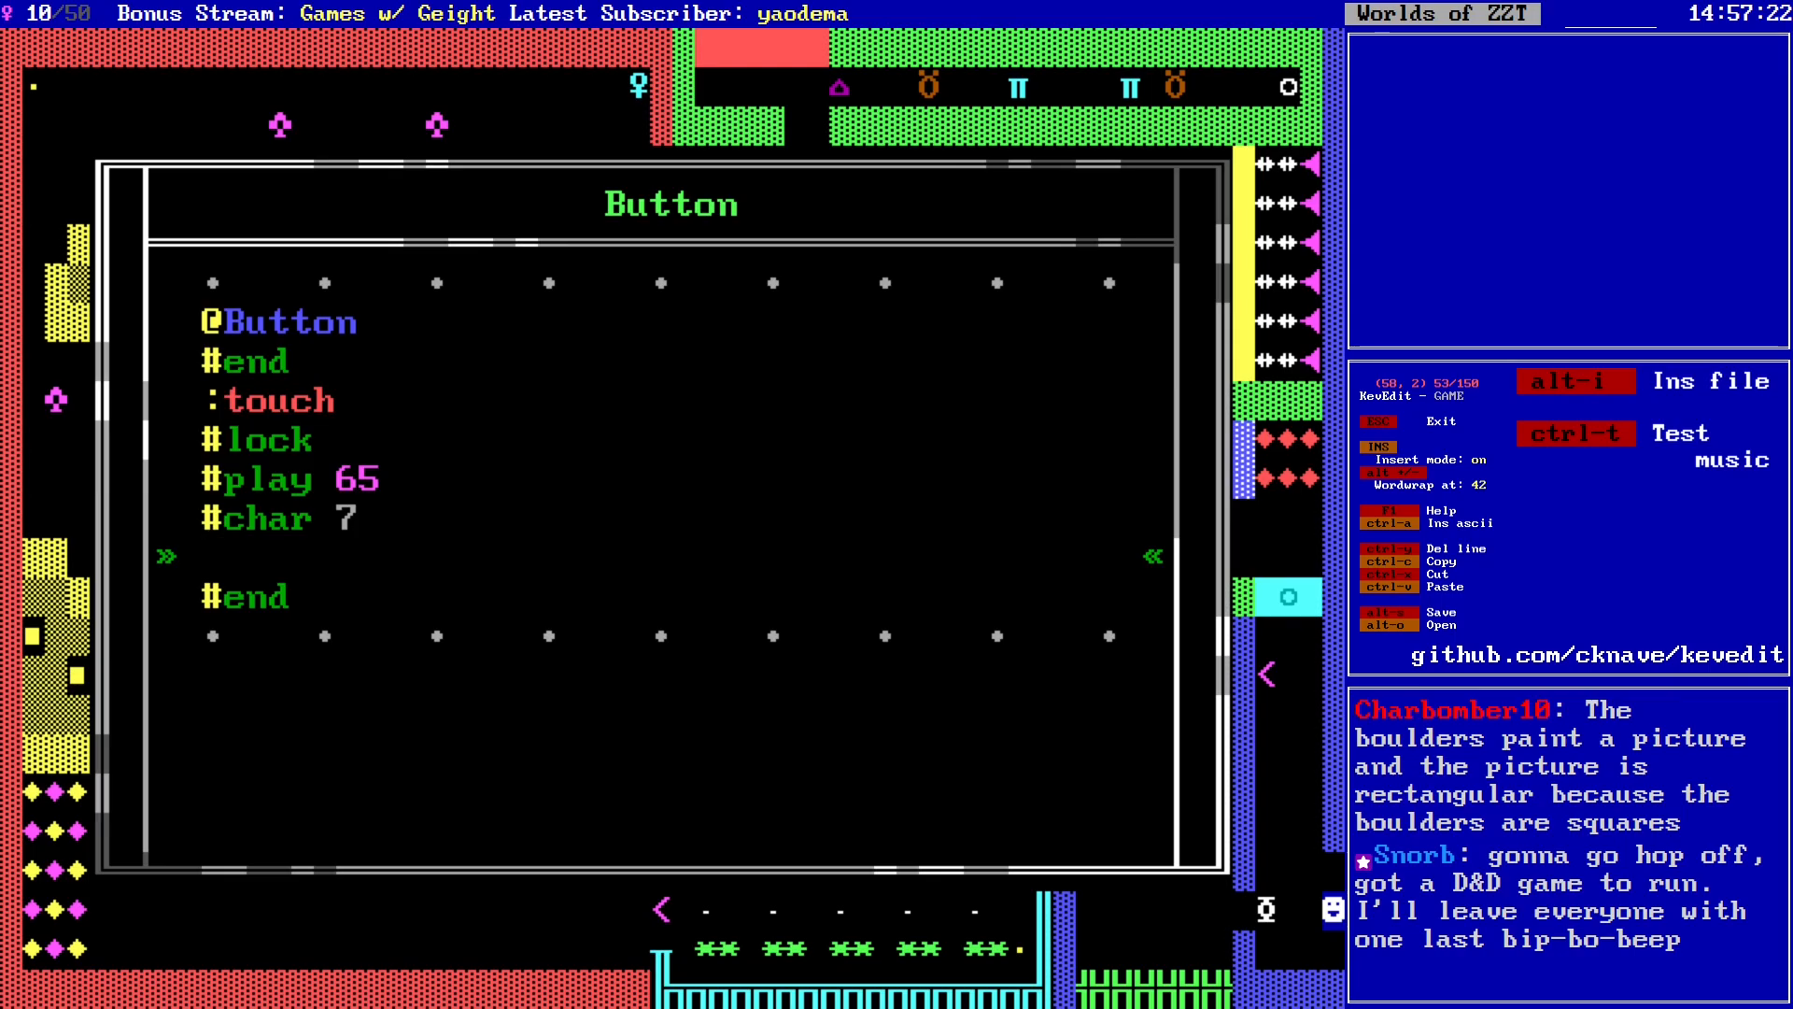
pyautogui.write('#send')
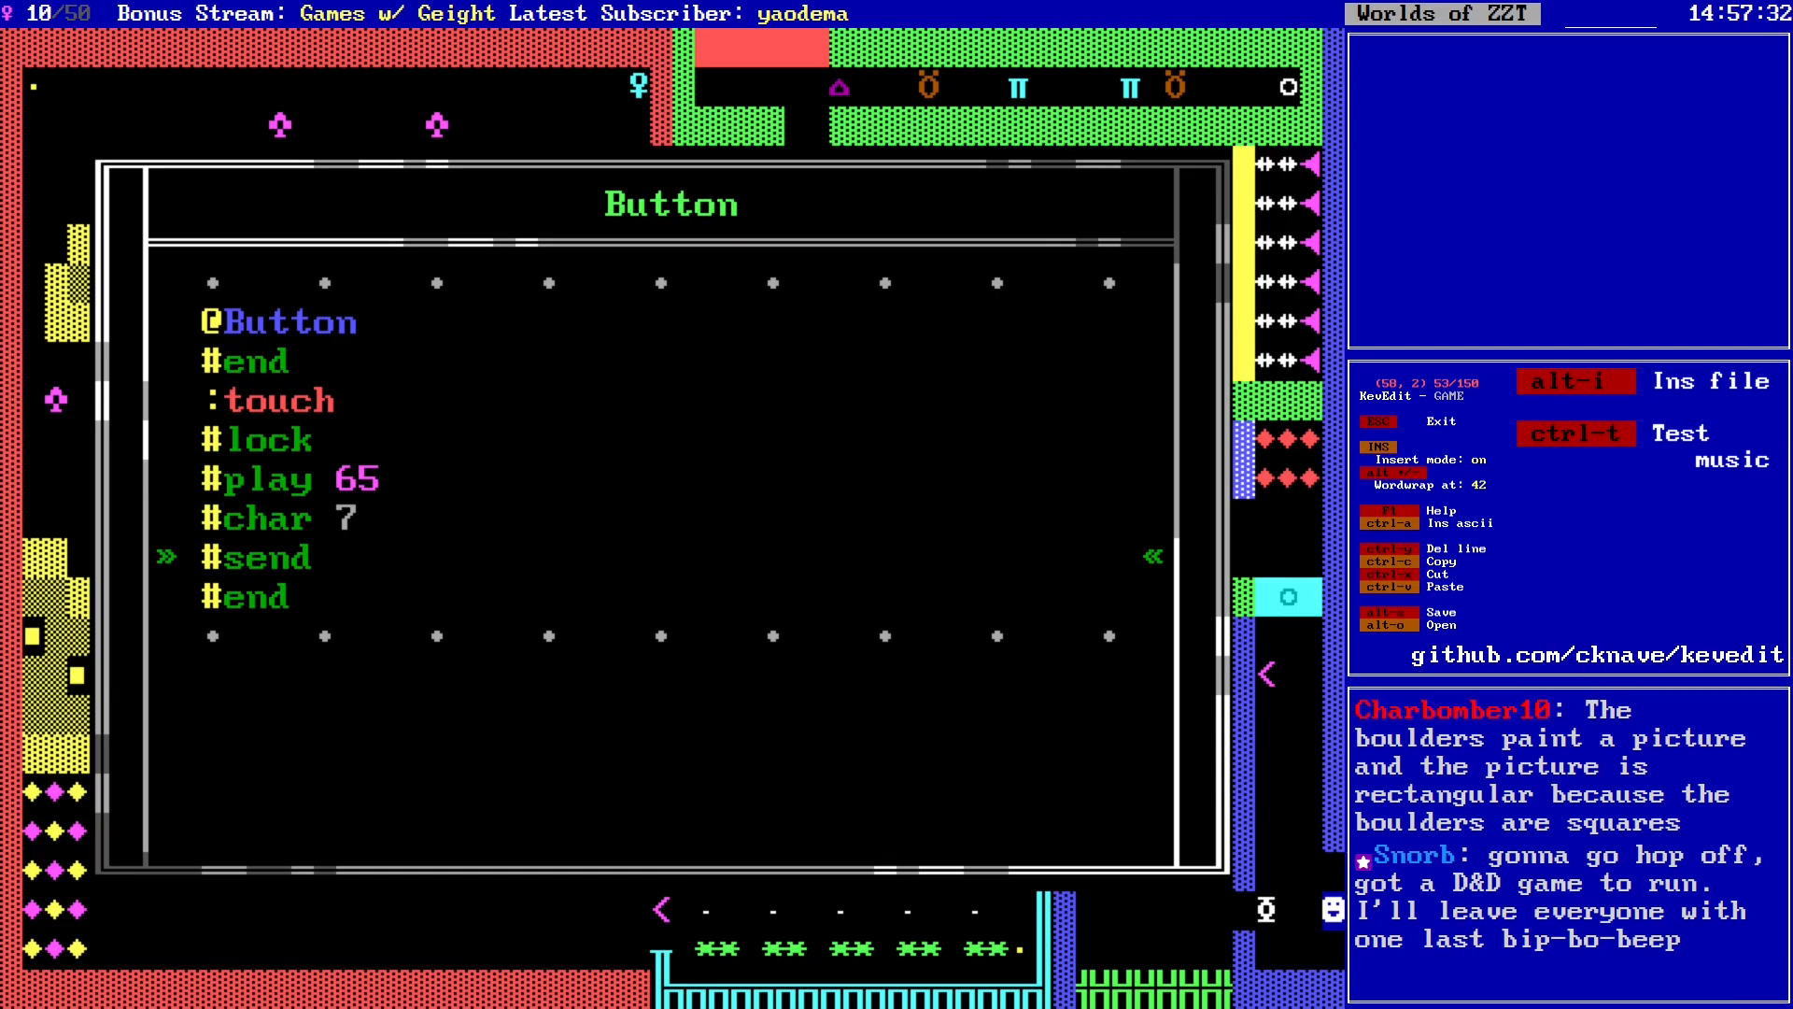
pyautogui.write('gate:')
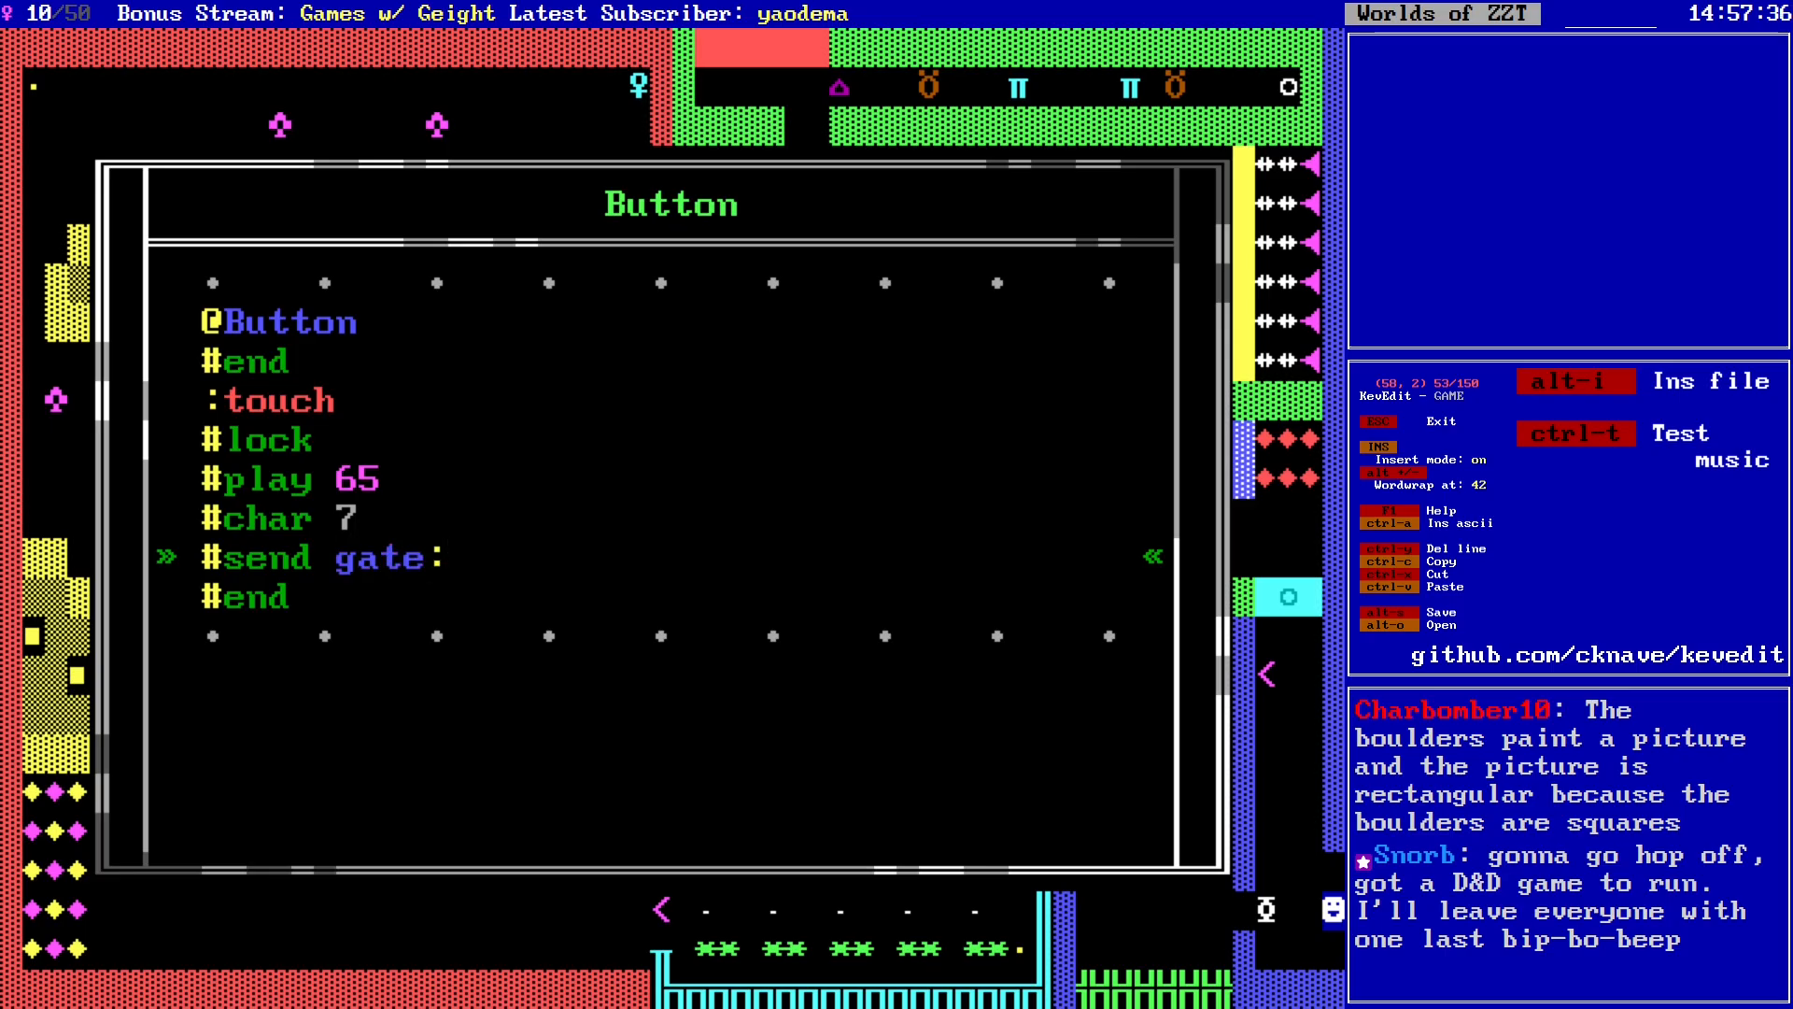
pyautogui.write('toggle')
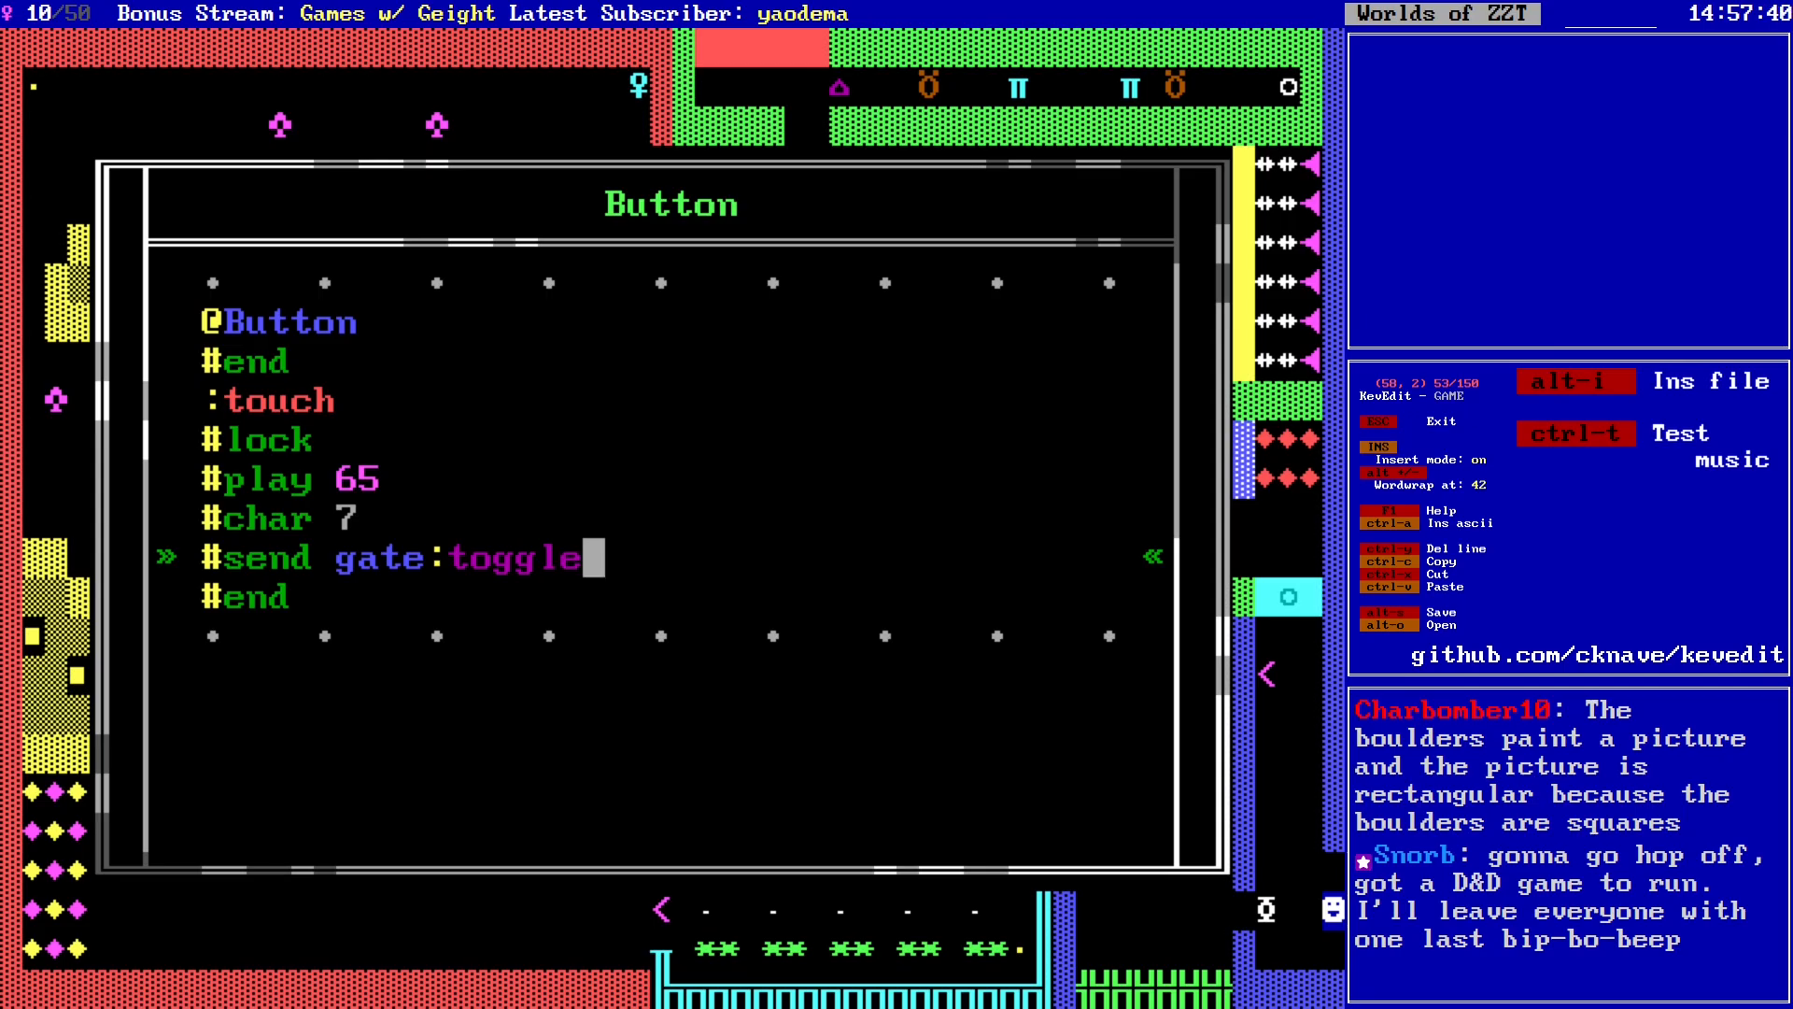
pyautogui.press('Return')
pyautogui.write('#gate')
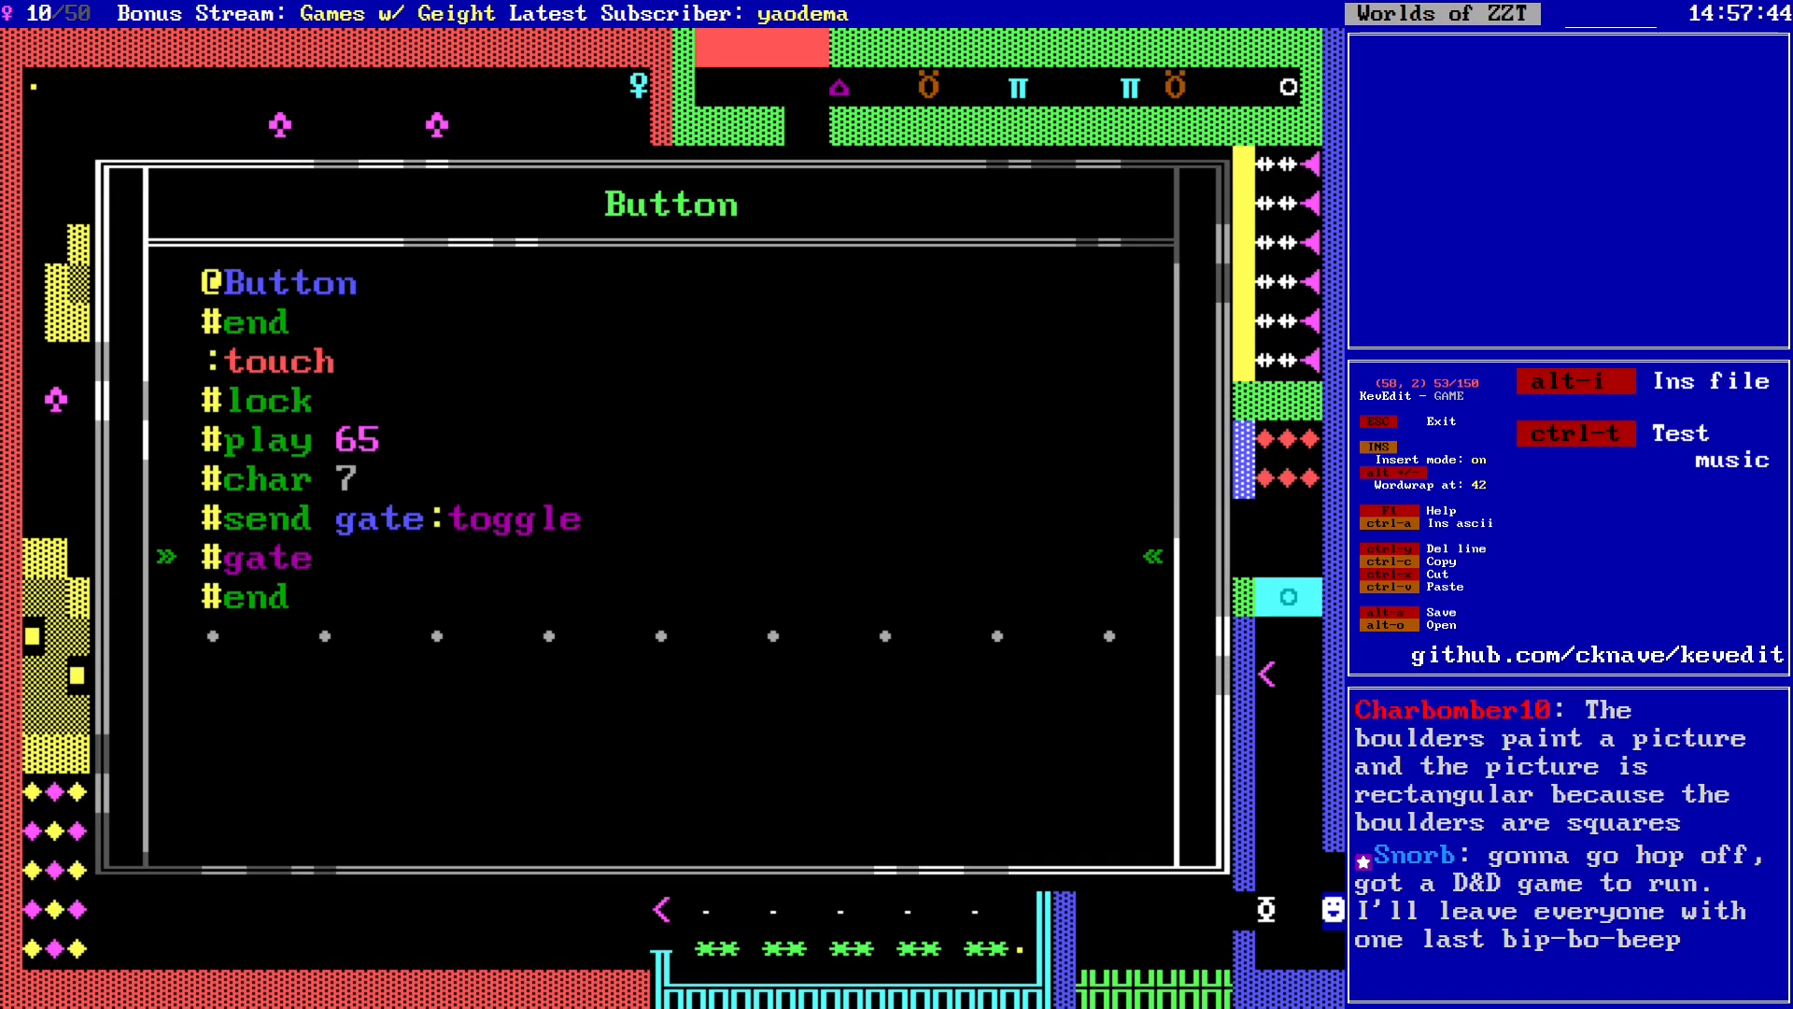
pyautogui.write(':toggle')
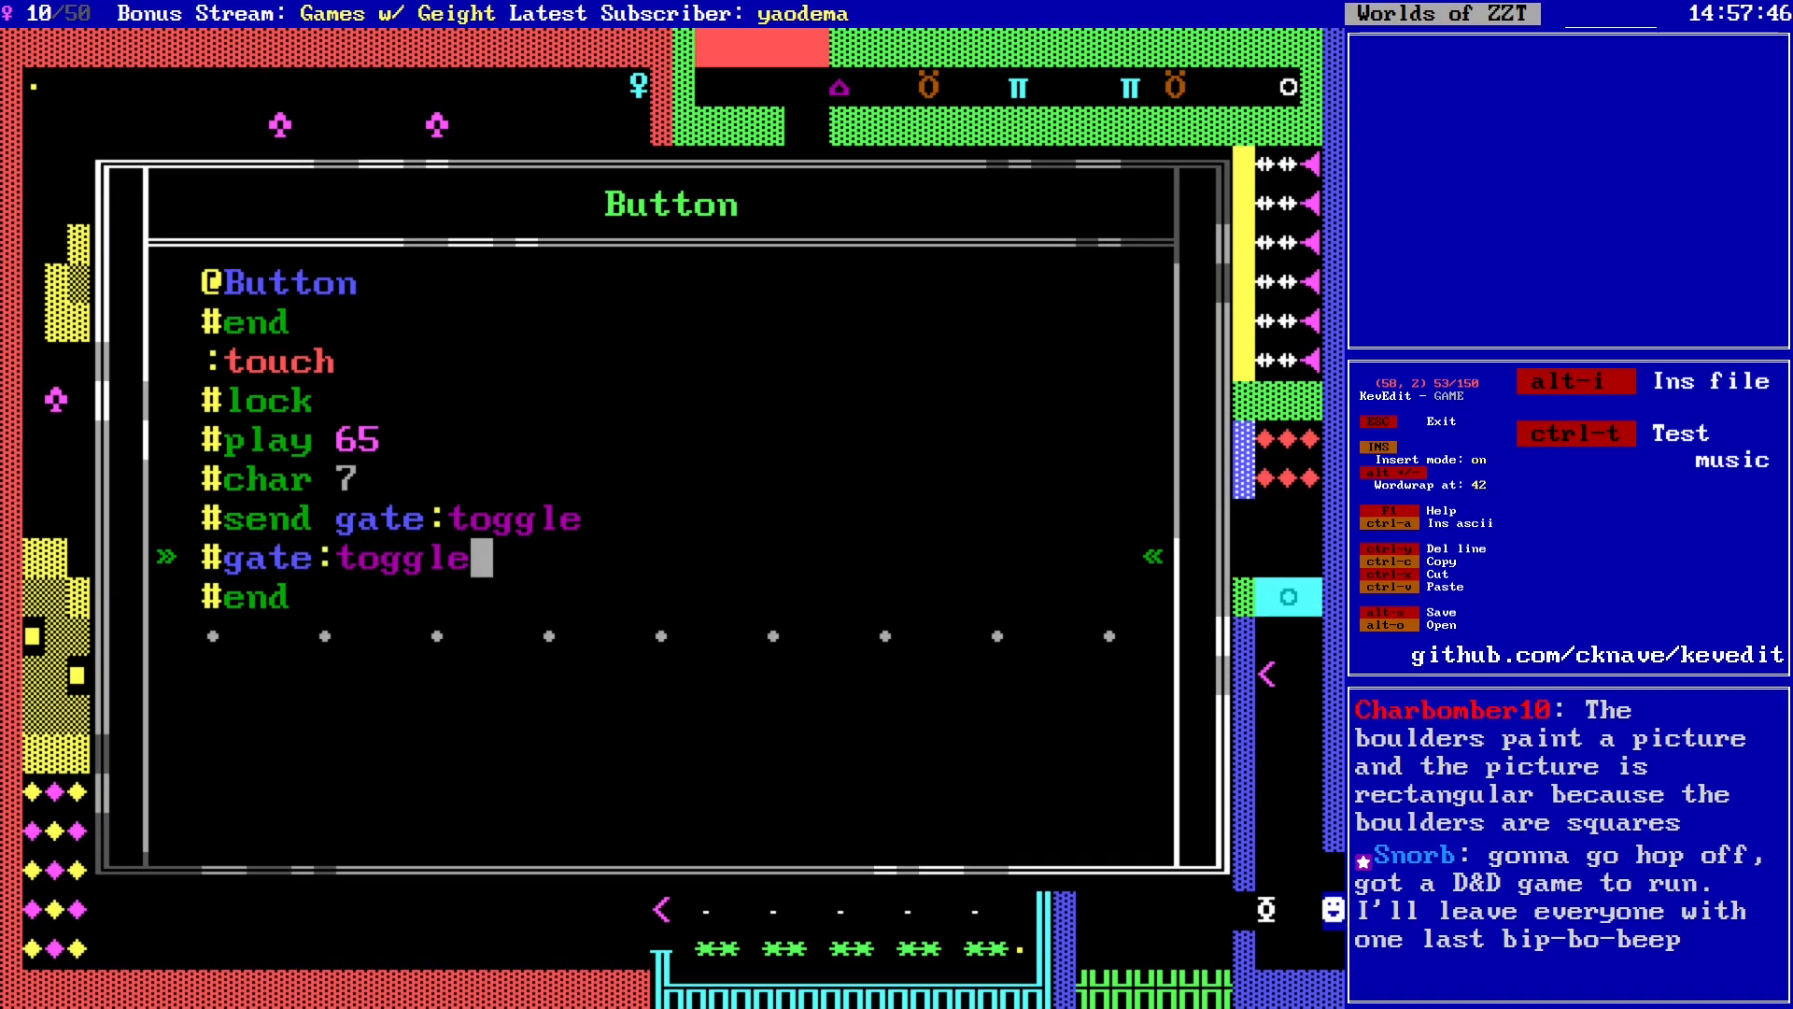
pyautogui.press('Home')
pyautogui.hotkey('ctrl', 'y')
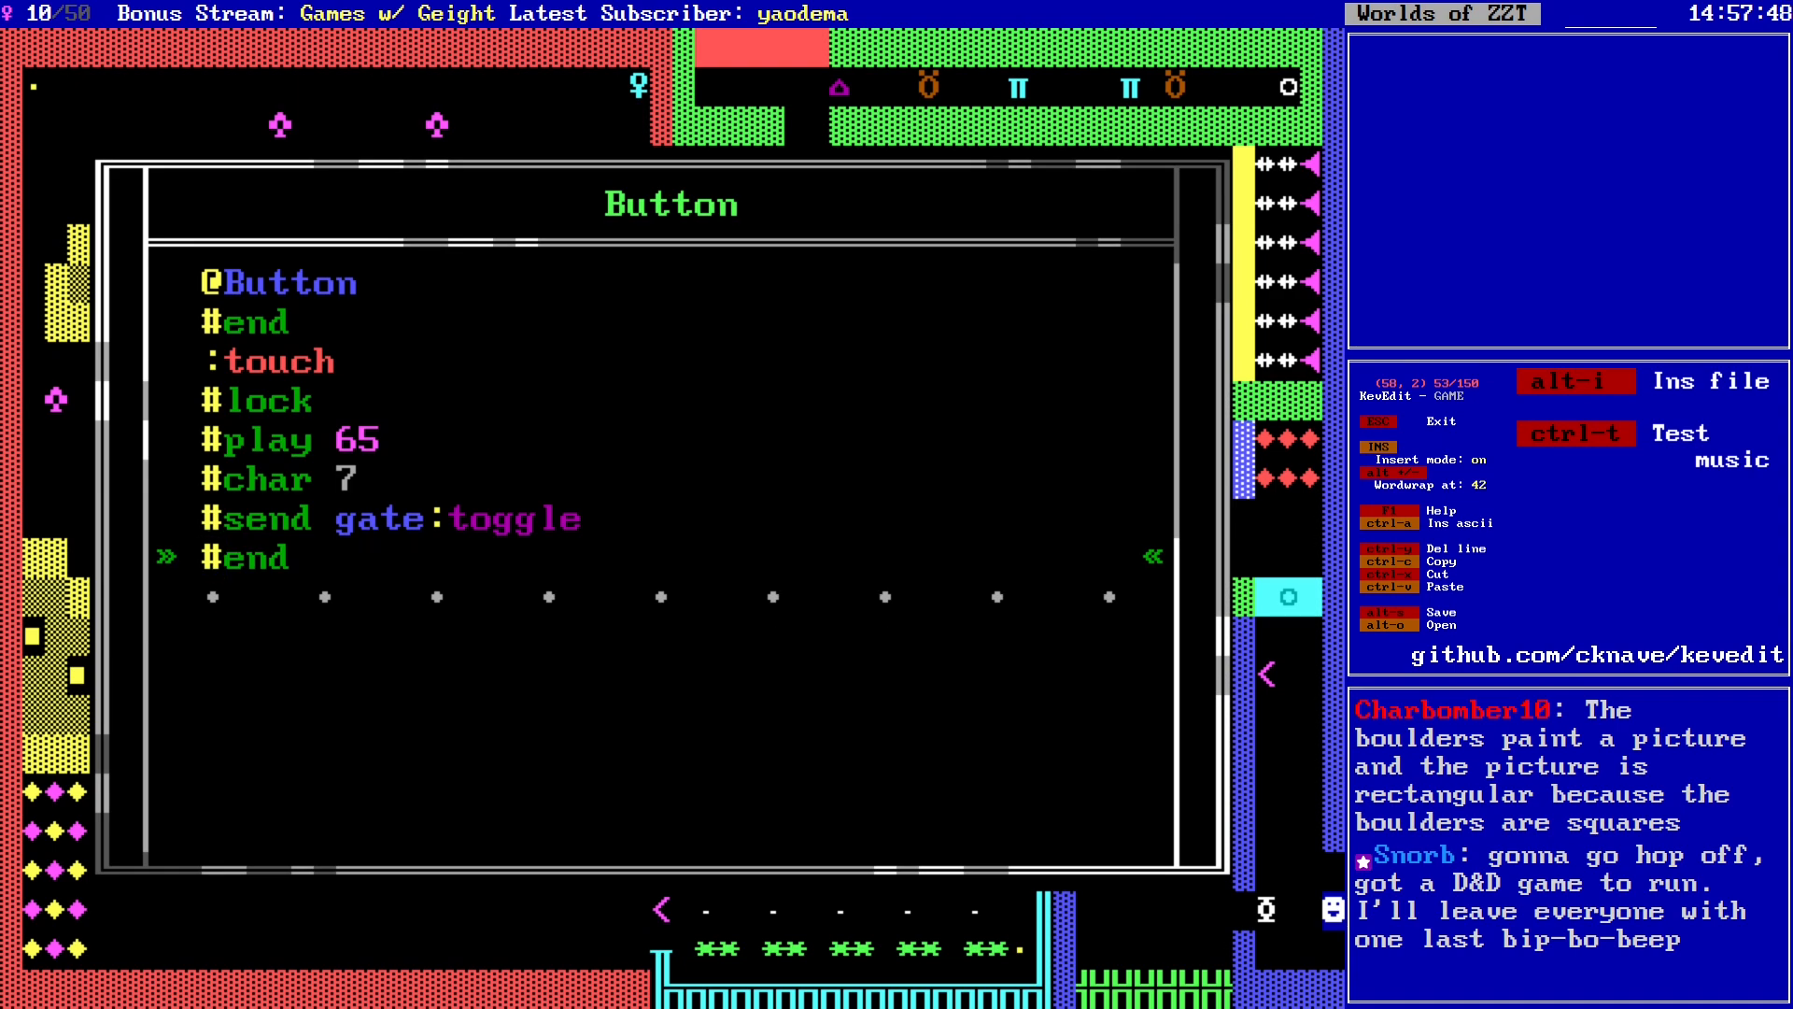
# Step: Close the button's program and return to the board
pyautogui.press('Up')
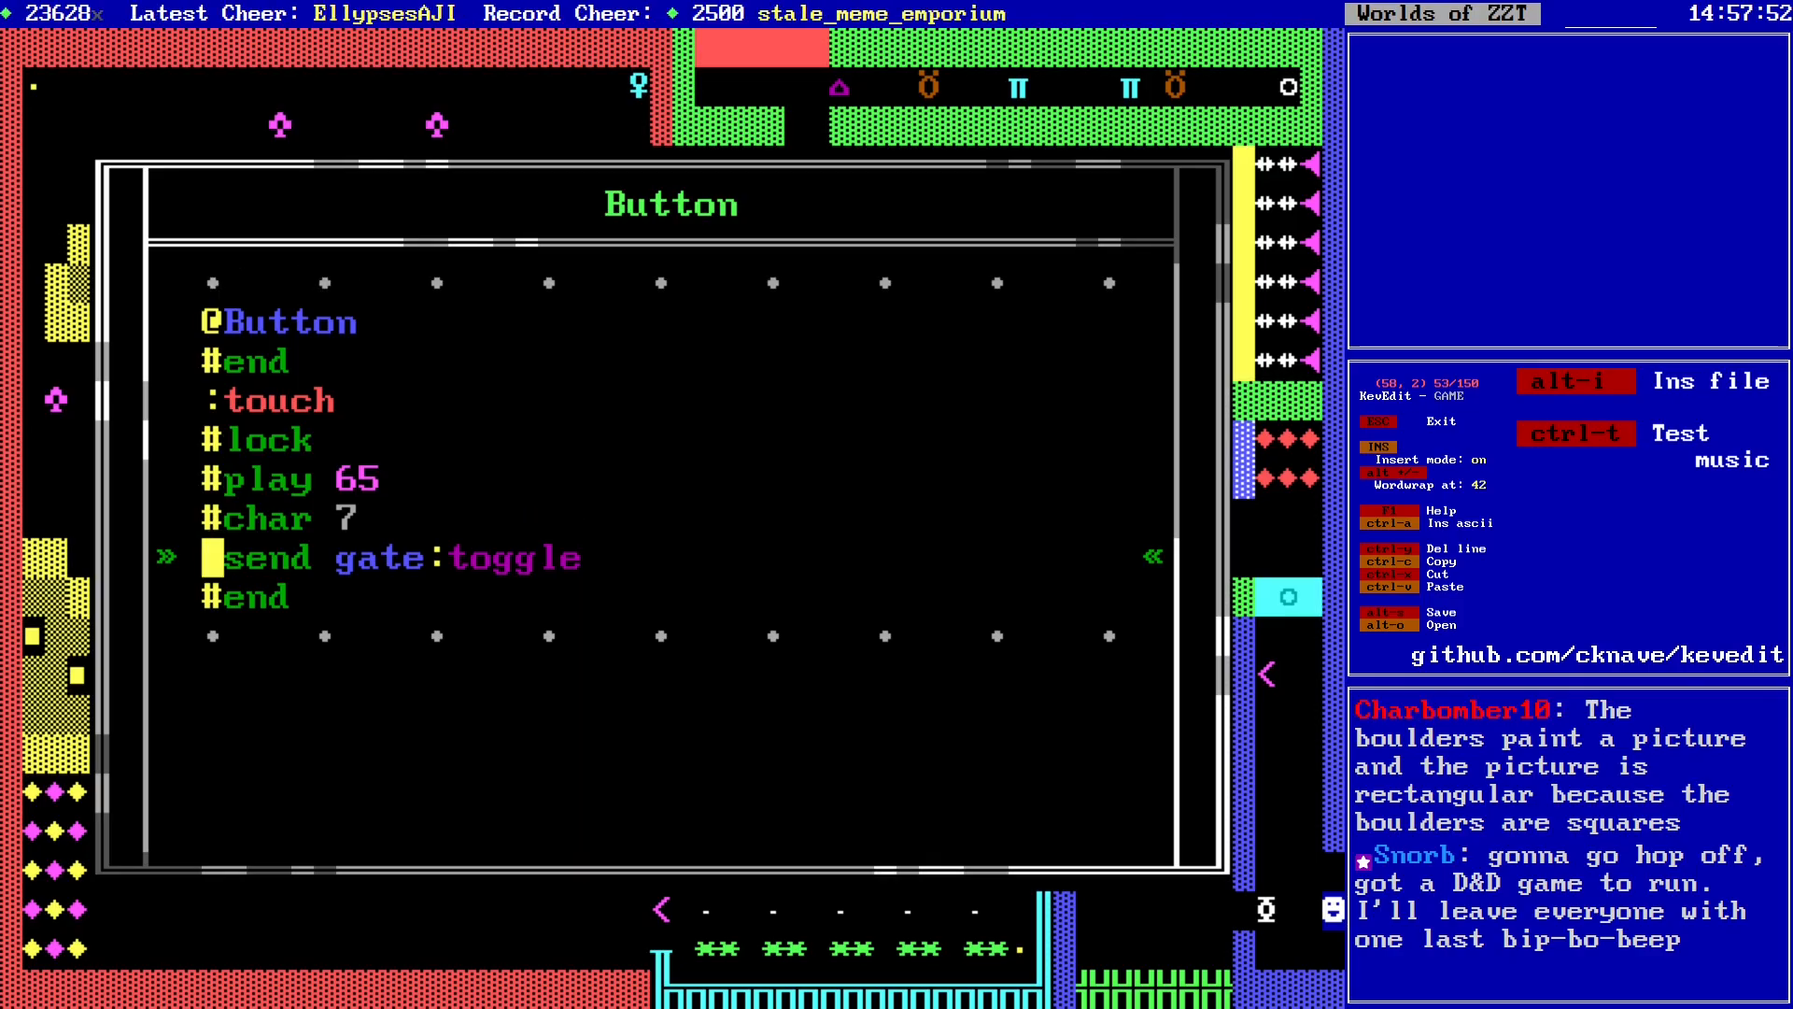
pyautogui.press('Up')
pyautogui.press('Up')
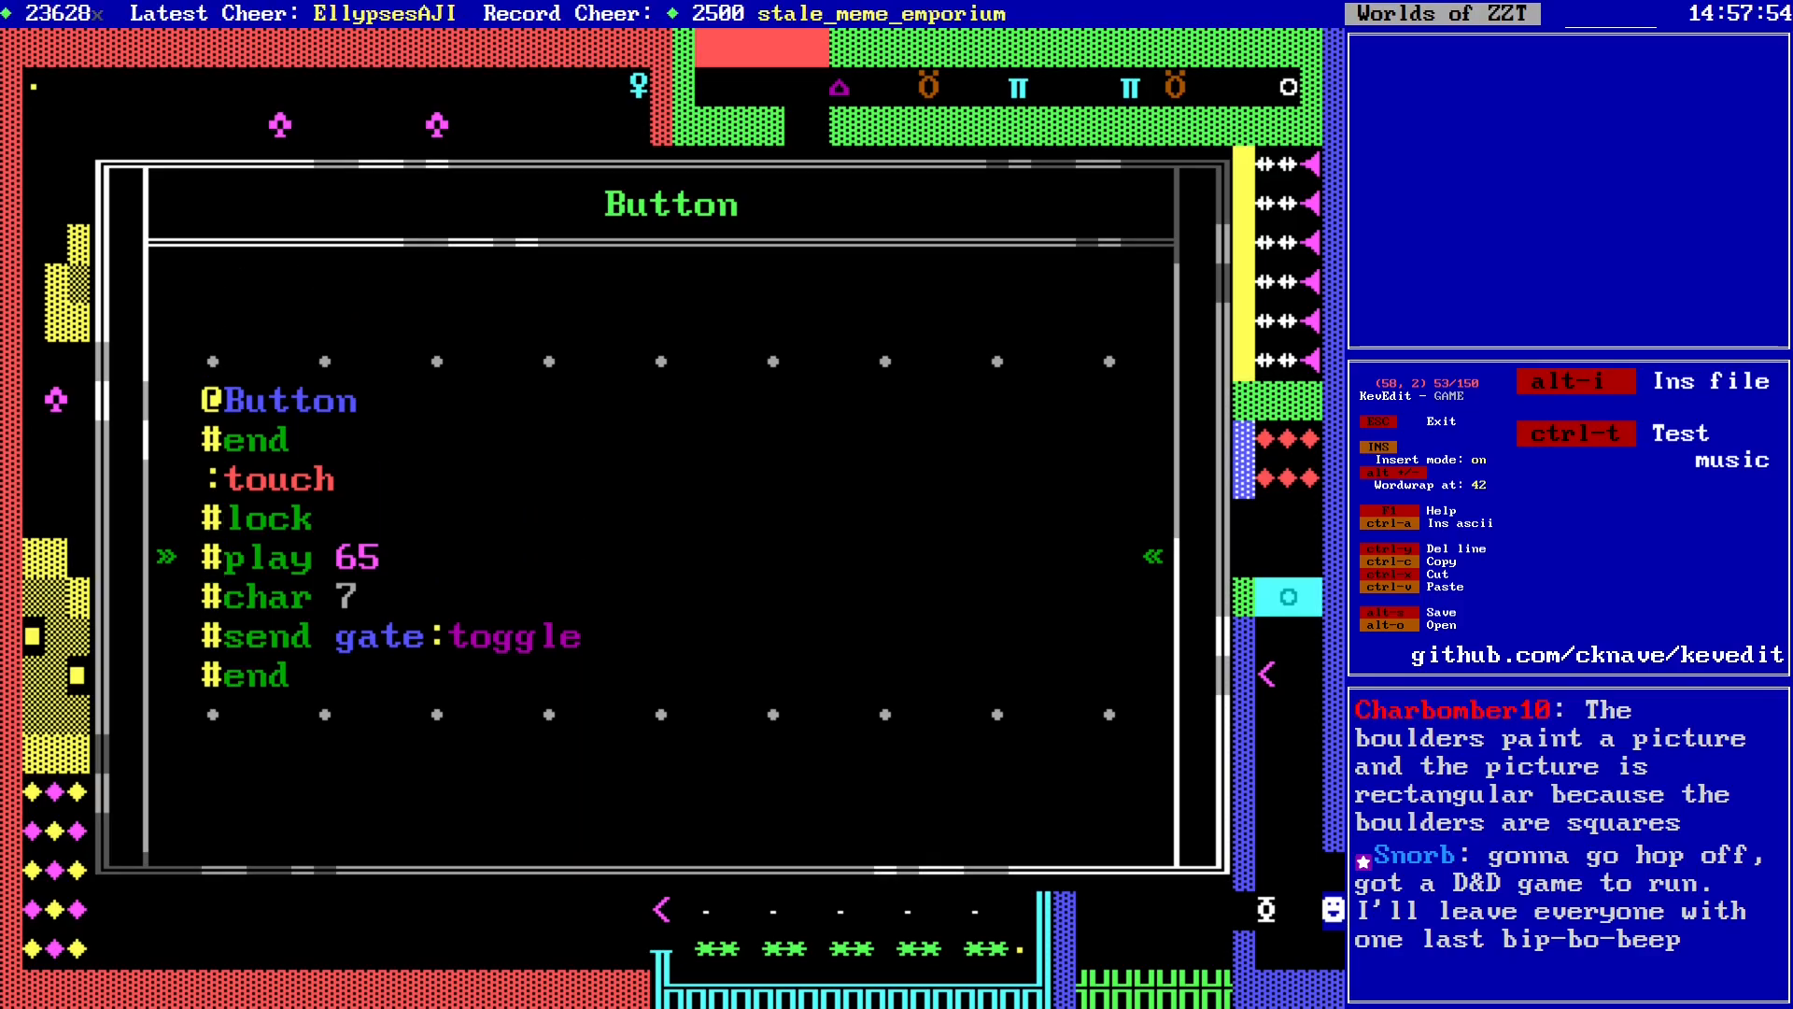
pyautogui.press('Escape')
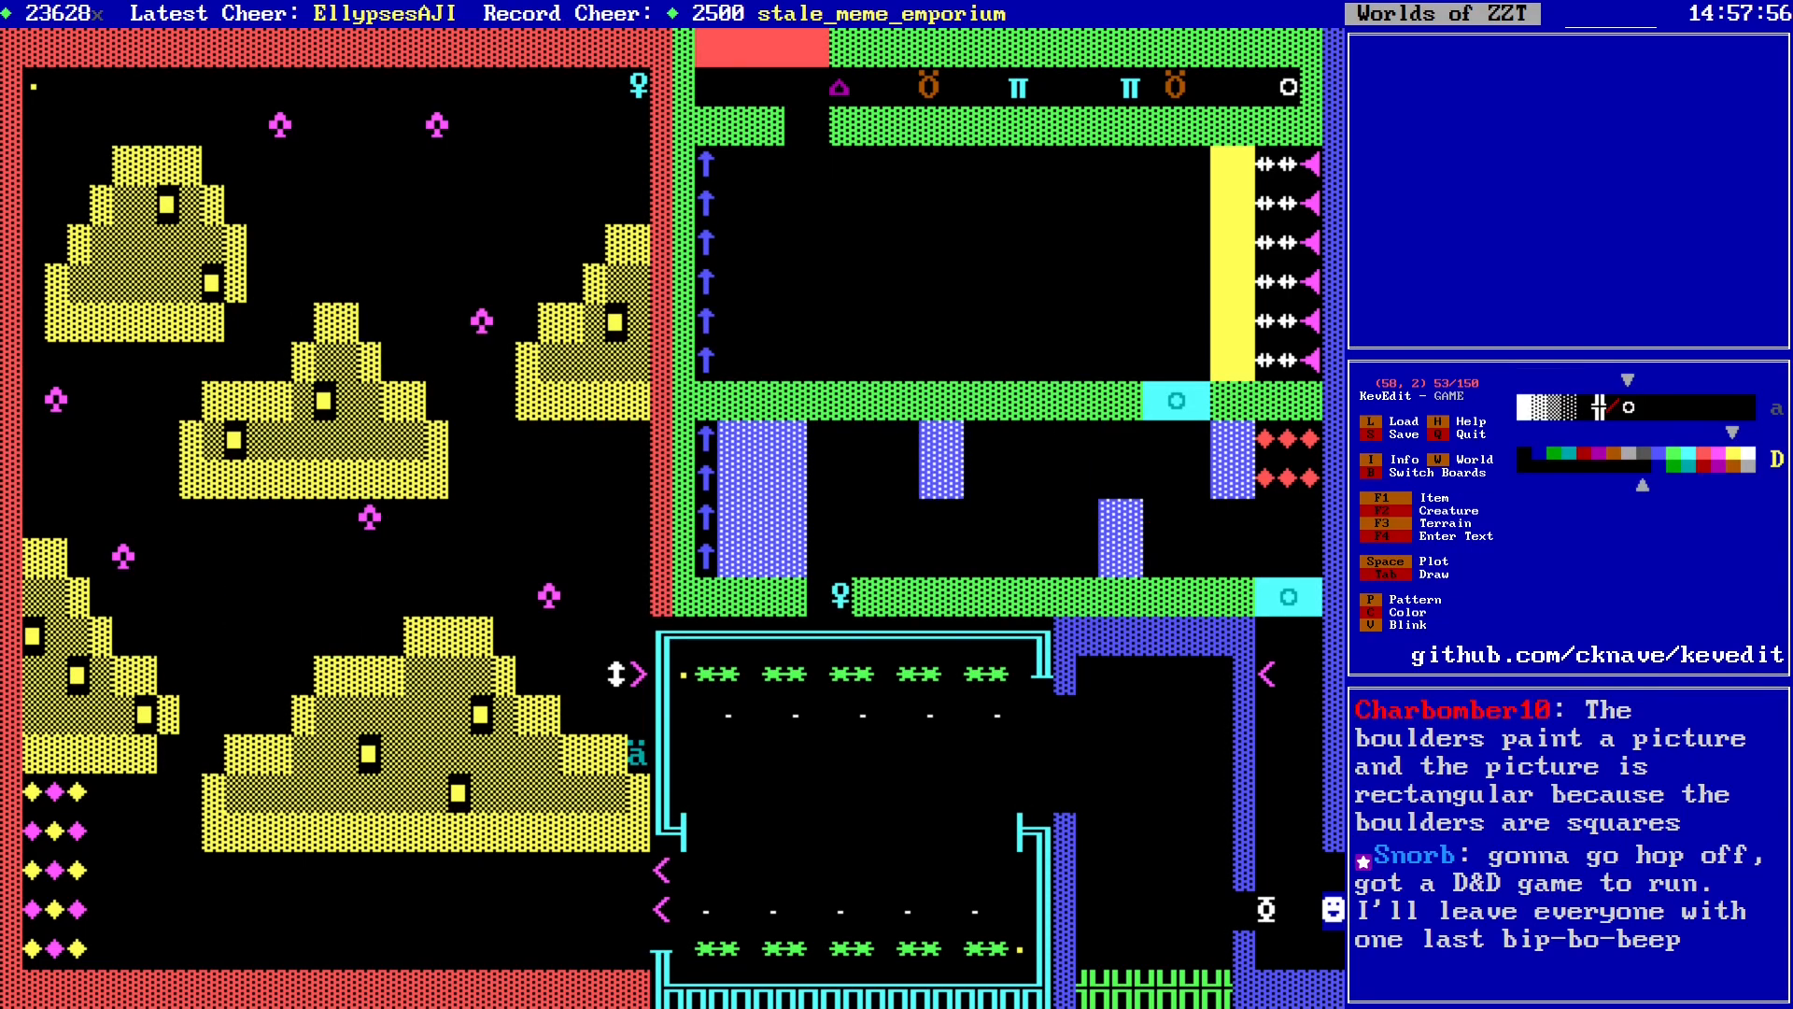
# Step: Place a red object with the smiling face character at the west end of the row 2 corridor, column 32
pyautogui.press('Left')
pyautogui.press('Left')
pyautogui.press('Left')
pyautogui.press('Left')
pyautogui.press('Left')
pyautogui.press('Left')
pyautogui.press('Left')
pyautogui.press('Left')
pyautogui.press('Left')
pyautogui.press('Left')
pyautogui.press('Left')
pyautogui.press('Left')
pyautogui.press('Left')
pyautogui.press('Left')
pyautogui.press('Left')
pyautogui.press('Left')
pyautogui.press('Left')
pyautogui.press('Left')
pyautogui.press('Left')
pyautogui.press('Left')
pyautogui.press('c')
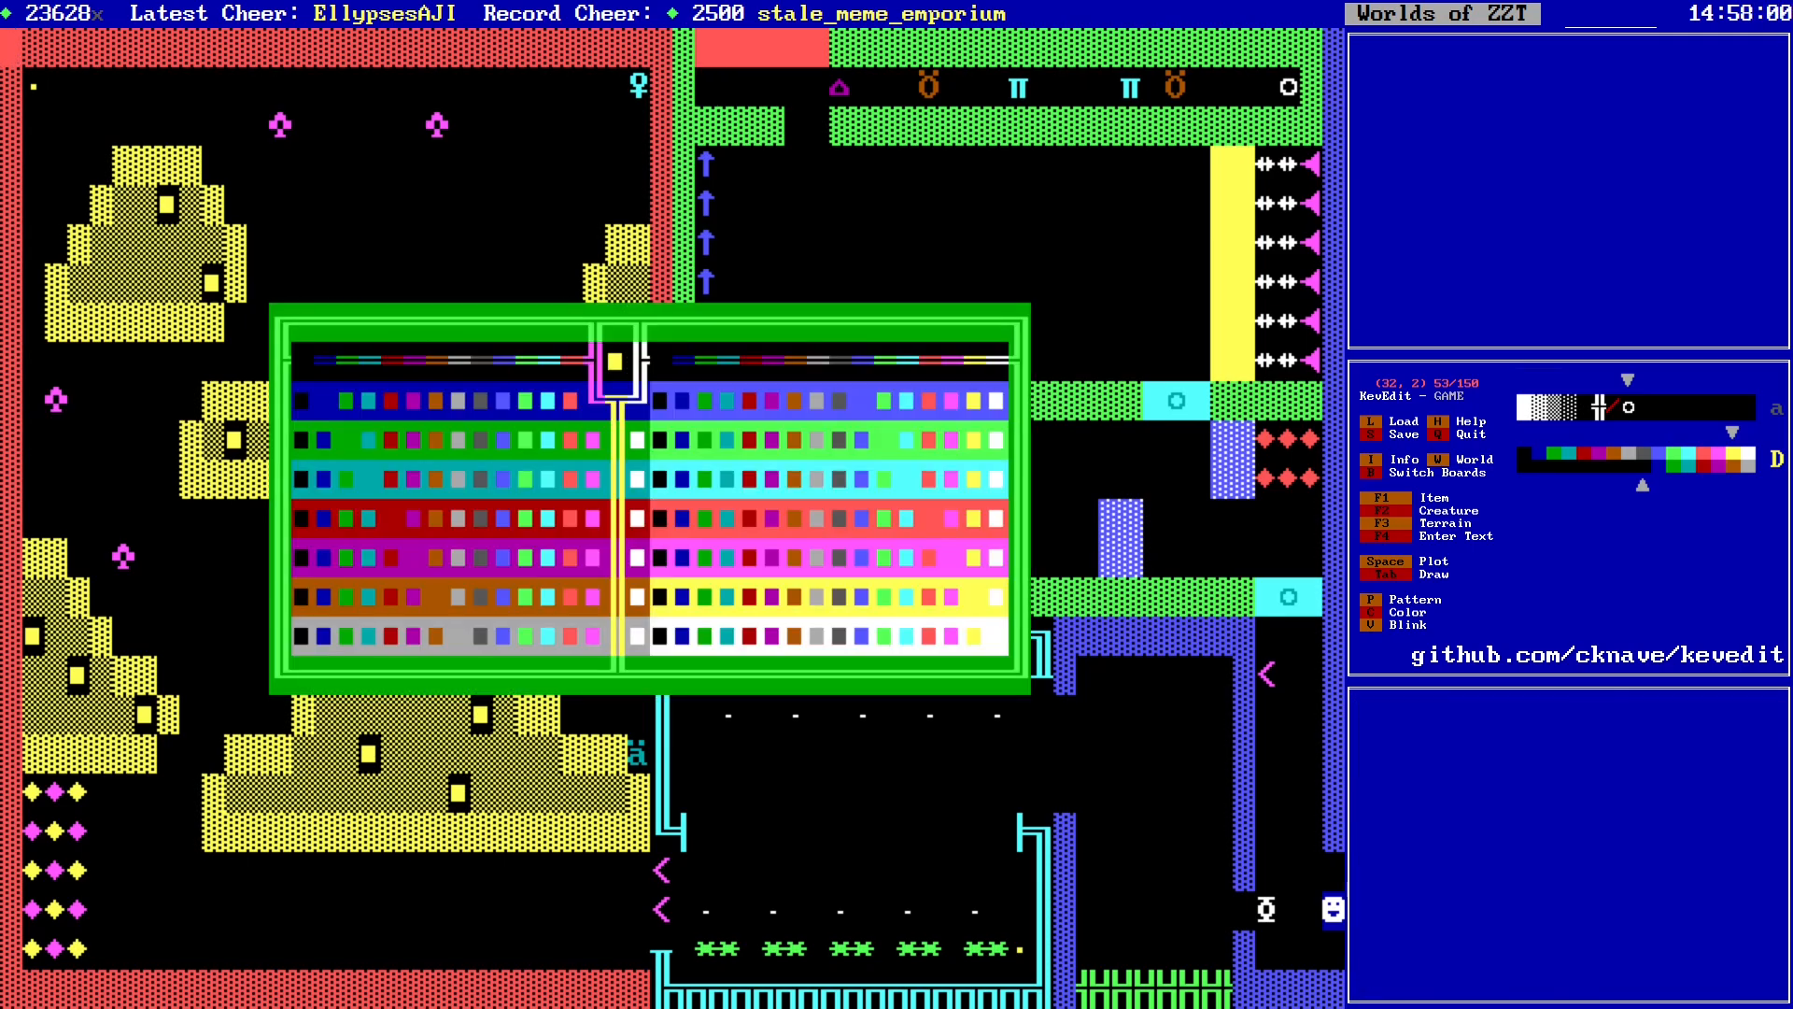
pyautogui.press('Left')
pyautogui.press('Left')
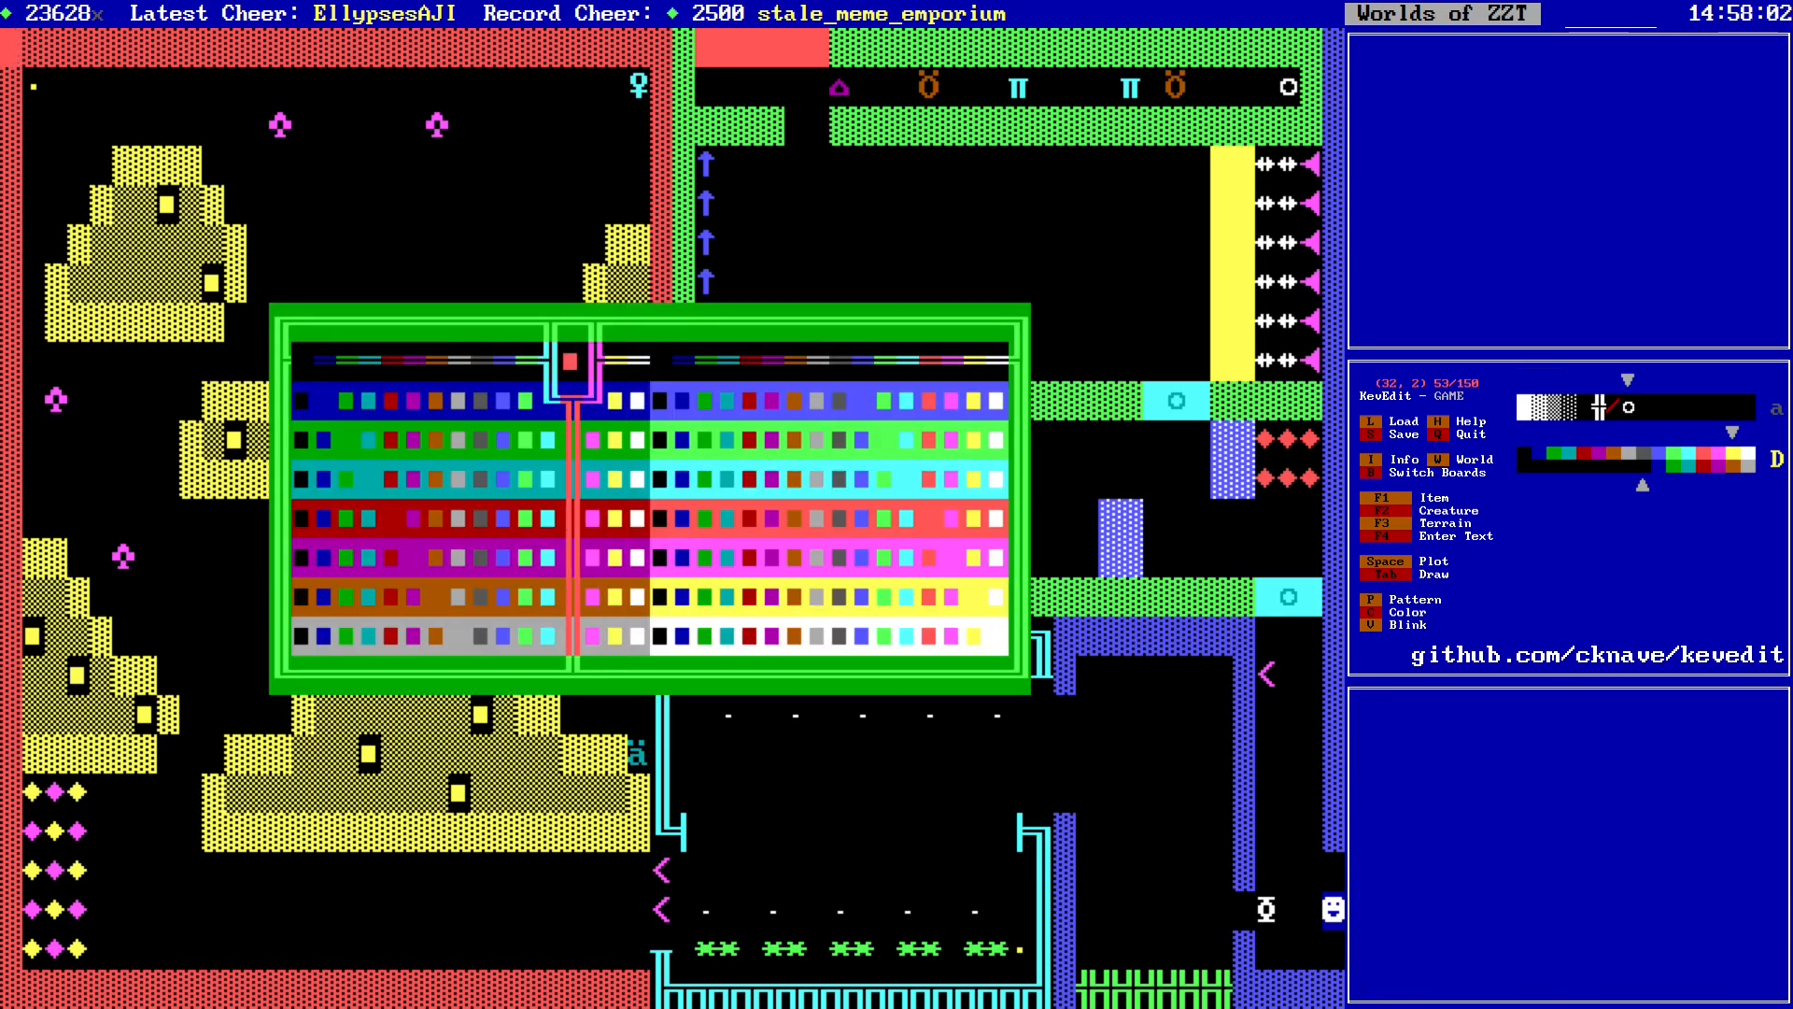
pyautogui.press('Return')
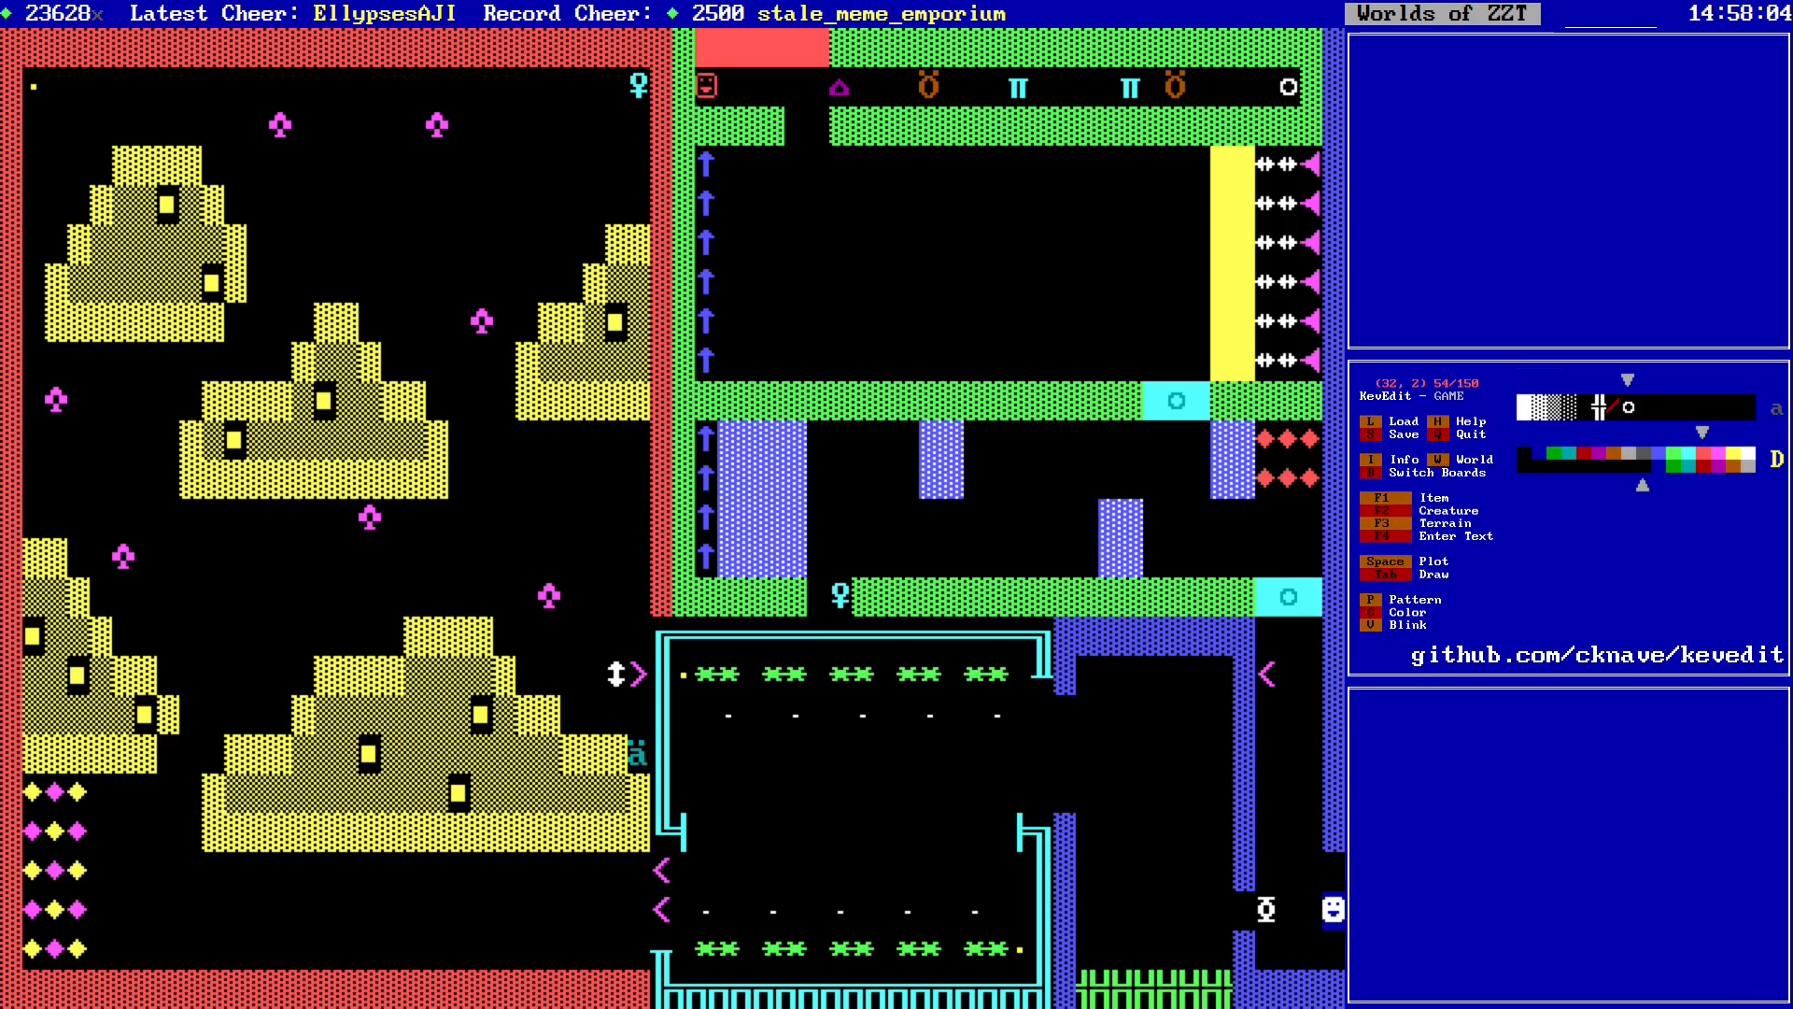
# Step: Change the character of the red object at the west end of the row 2 corridor to @ (#char 64)
pyautogui.press('Return')
pyautogui.press('Down')
pyautogui.press('Down')
pyautogui.press('Up')
pyautogui.press('Return')
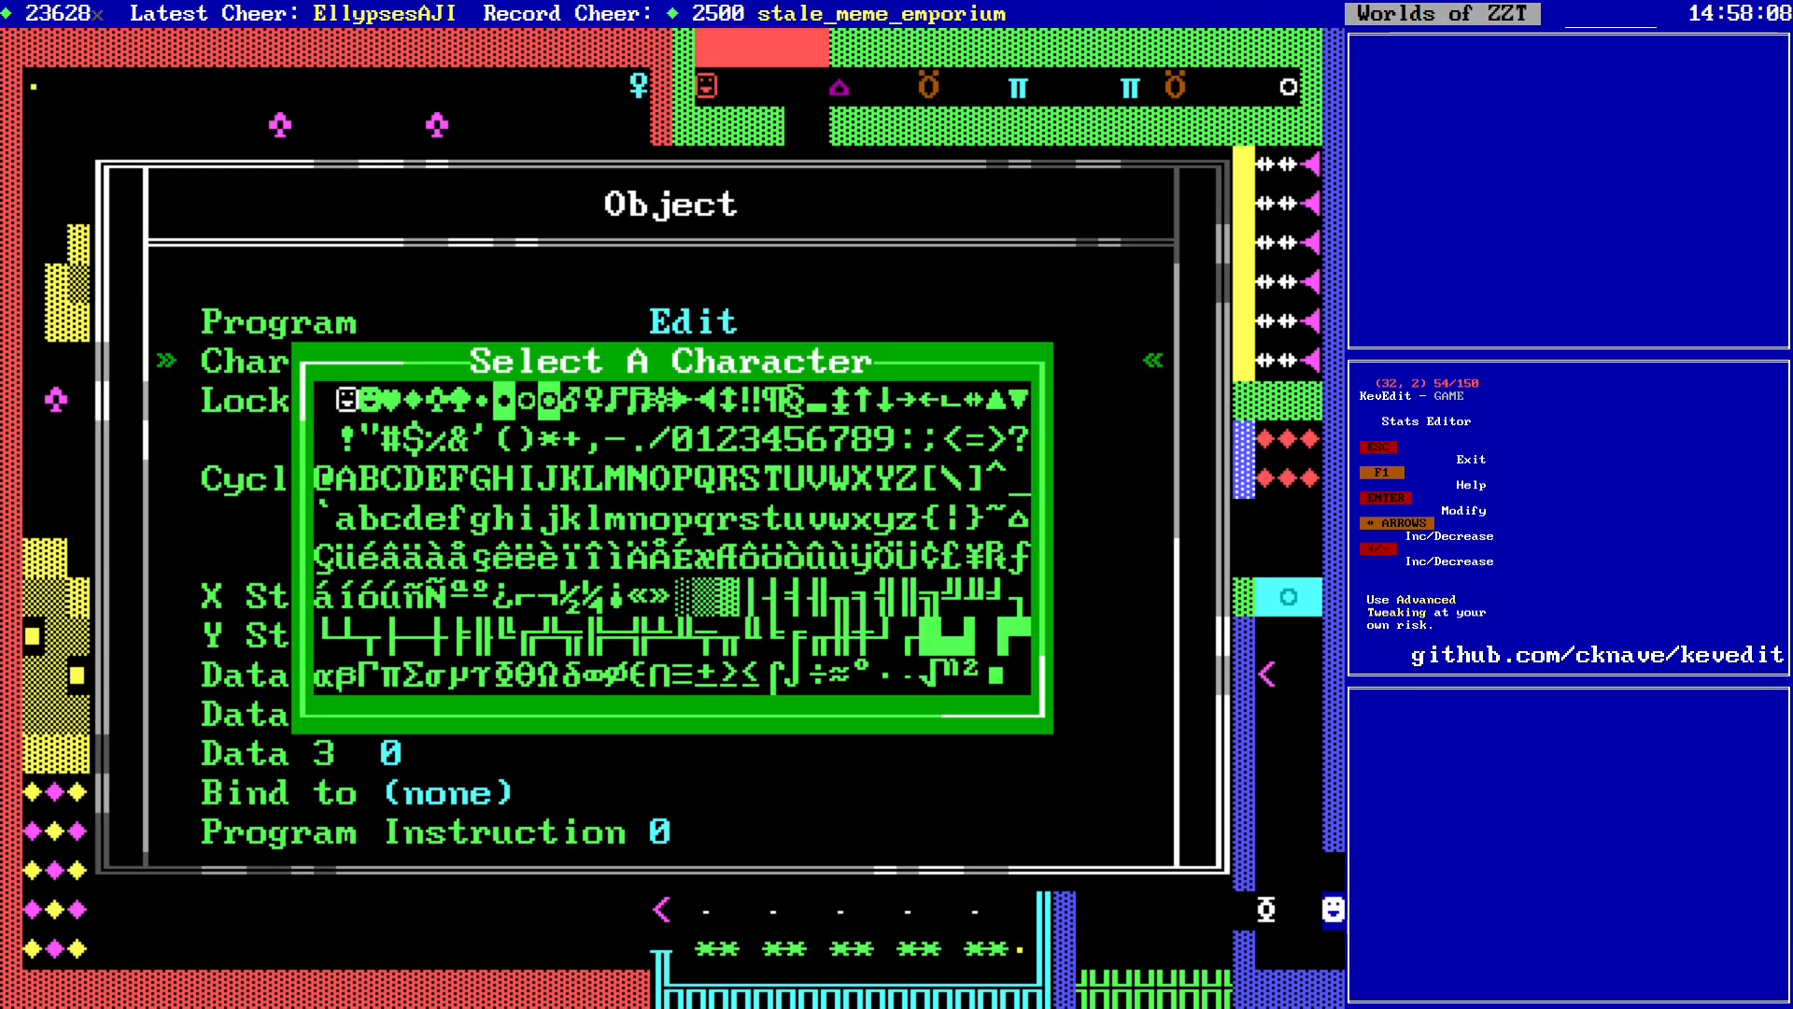
pyautogui.press('Up')
pyautogui.press('Right')
pyautogui.press('Right')
pyautogui.press('Right')
pyautogui.press('Right')
pyautogui.press('Right')
pyautogui.press('Right')
pyautogui.press('Right')
pyautogui.press('Right')
pyautogui.press('Right')
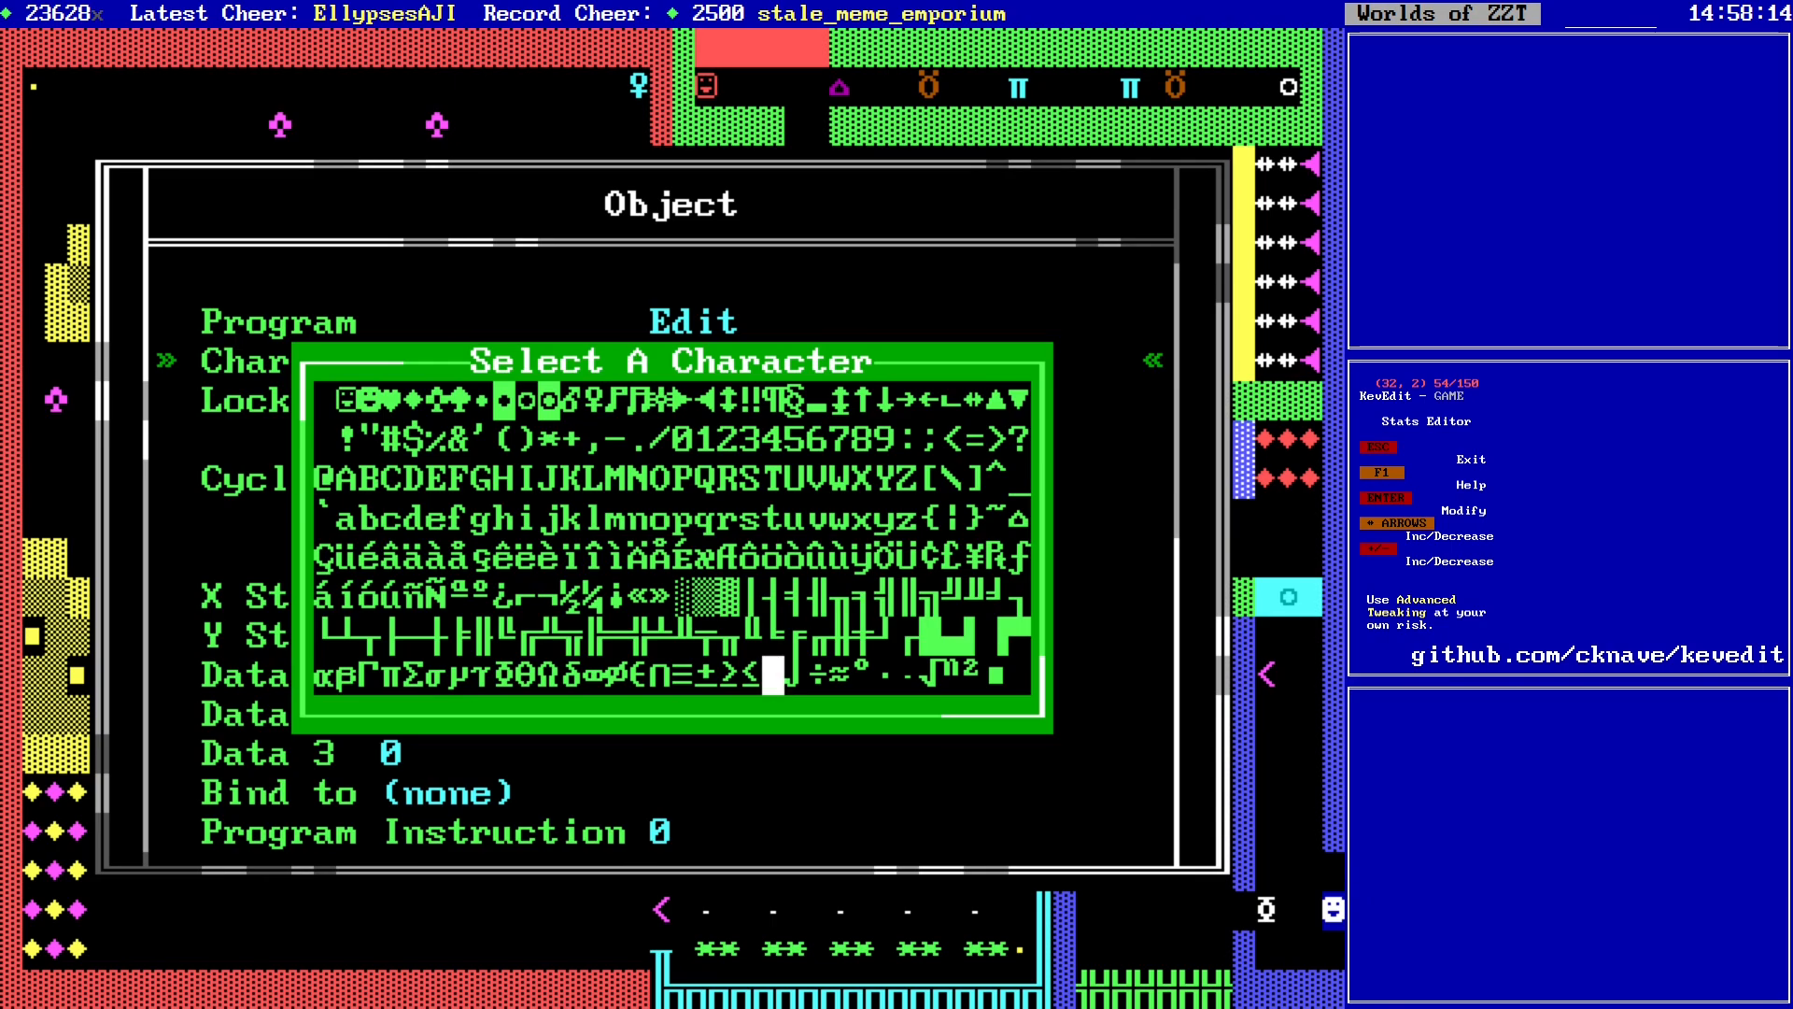
pyautogui.press('Right')
pyautogui.press('Right')
pyautogui.press('Right')
pyautogui.press('Right')
pyautogui.press('Right')
pyautogui.press('Right')
pyautogui.press('Right')
pyautogui.press('Right')
pyautogui.press('Up')
pyautogui.press('Up')
pyautogui.press('Up')
pyautogui.press('Up')
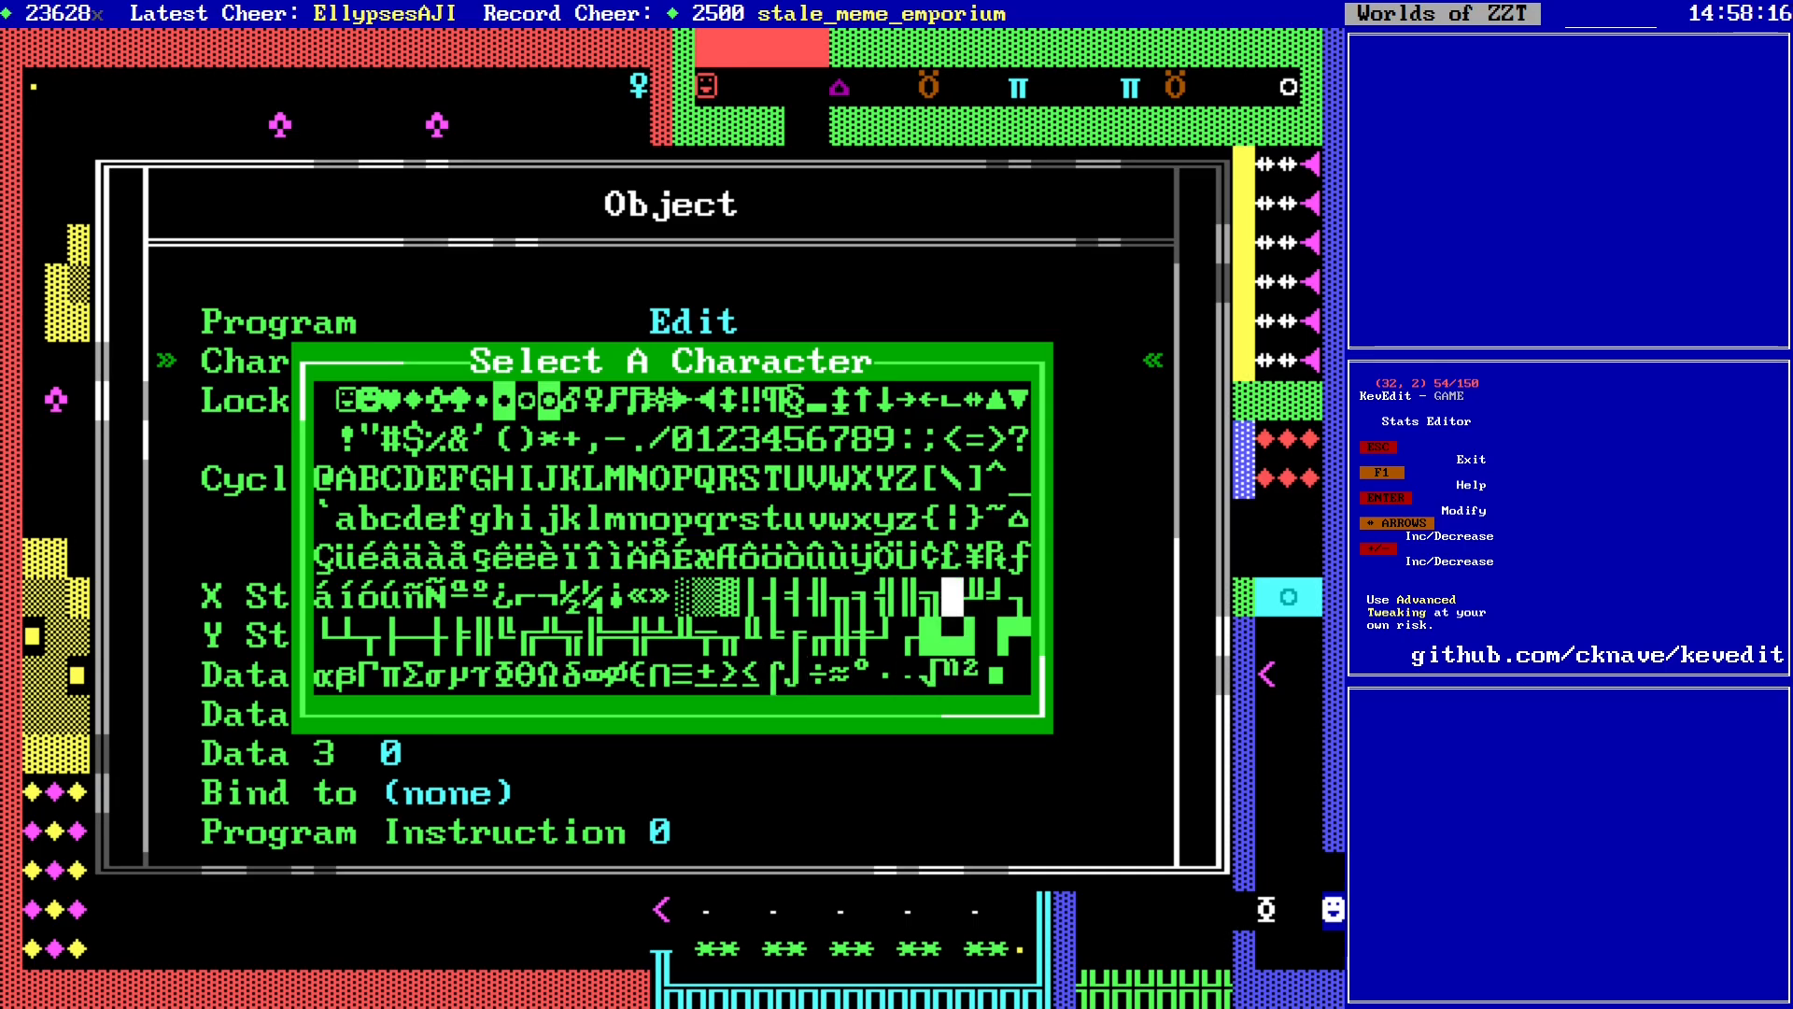
pyautogui.press('Up')
pyautogui.press('Down')
pyautogui.press('Down')
pyautogui.press('Down')
pyautogui.press('Left')
pyautogui.press('Left')
pyautogui.press('Left')
pyautogui.press('Left')
pyautogui.press('Left')
pyautogui.press('Left')
pyautogui.press('Left')
pyautogui.press('Left')
pyautogui.press('Left')
pyautogui.press('Left')
pyautogui.press('Left')
pyautogui.press('Left')
pyautogui.press('Left')
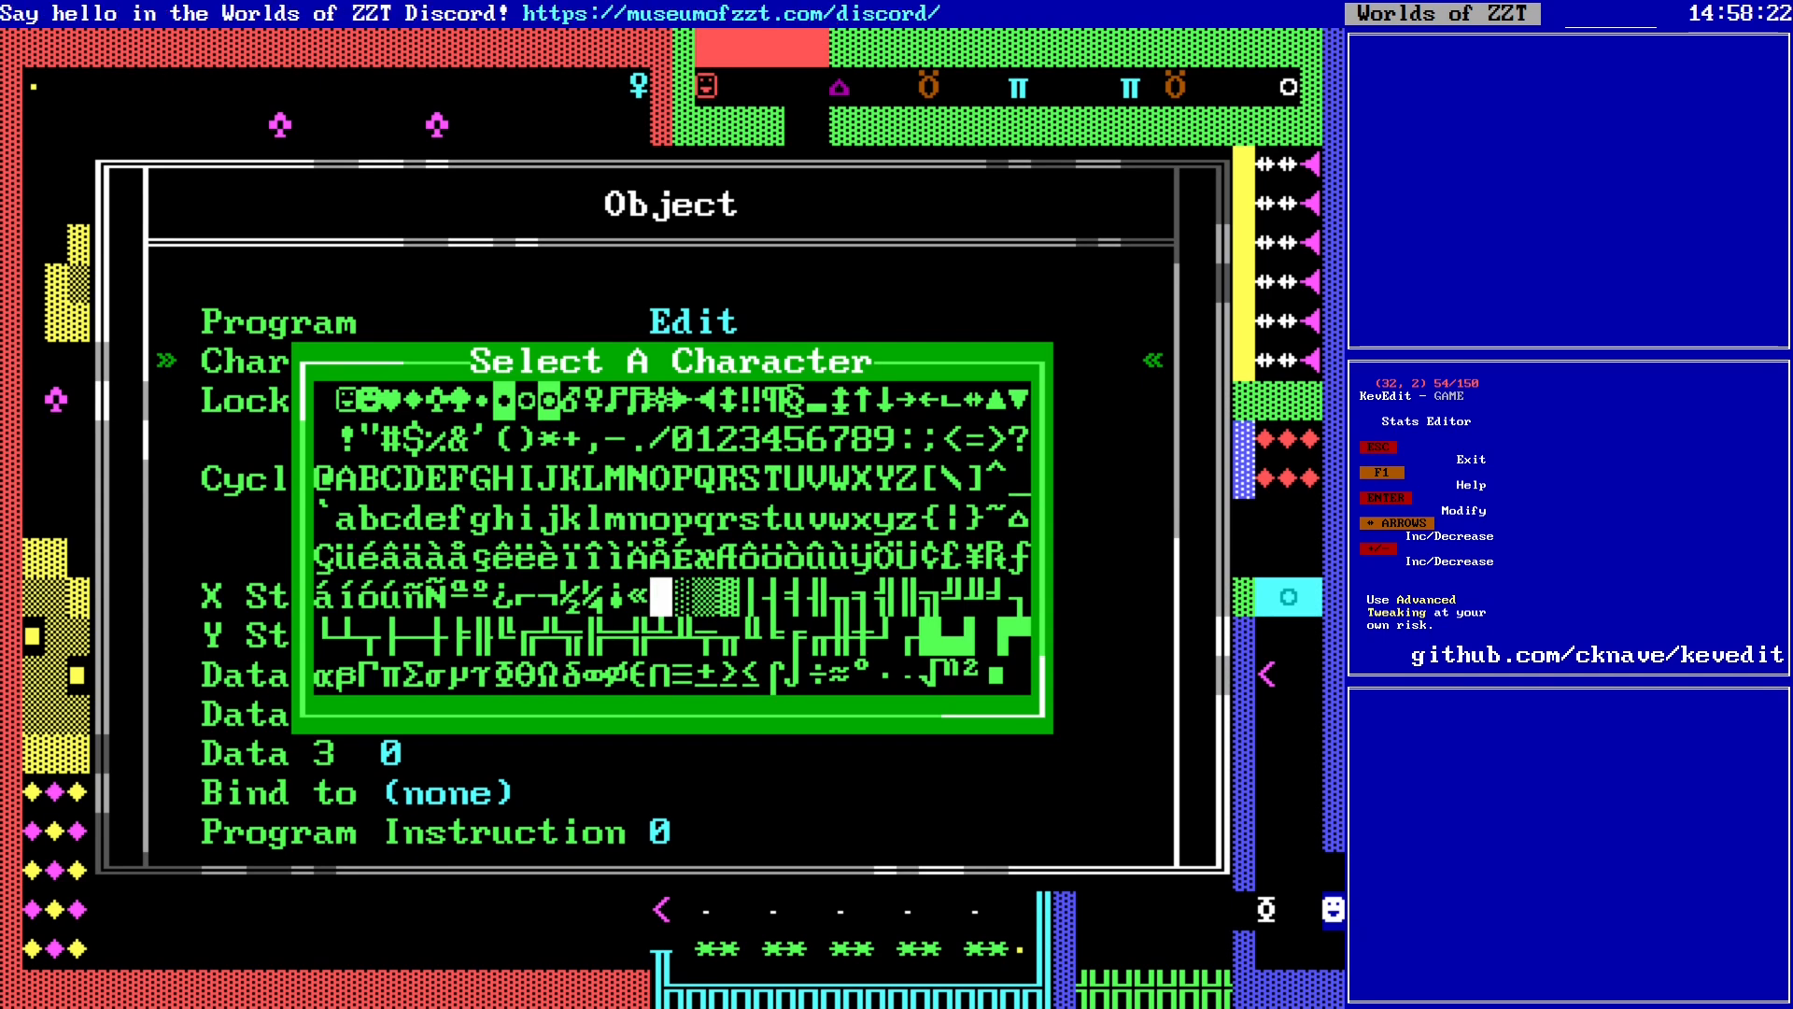
pyautogui.press('Right')
pyautogui.press('Right')
pyautogui.press('Right')
pyautogui.press('Right')
pyautogui.press('Right')
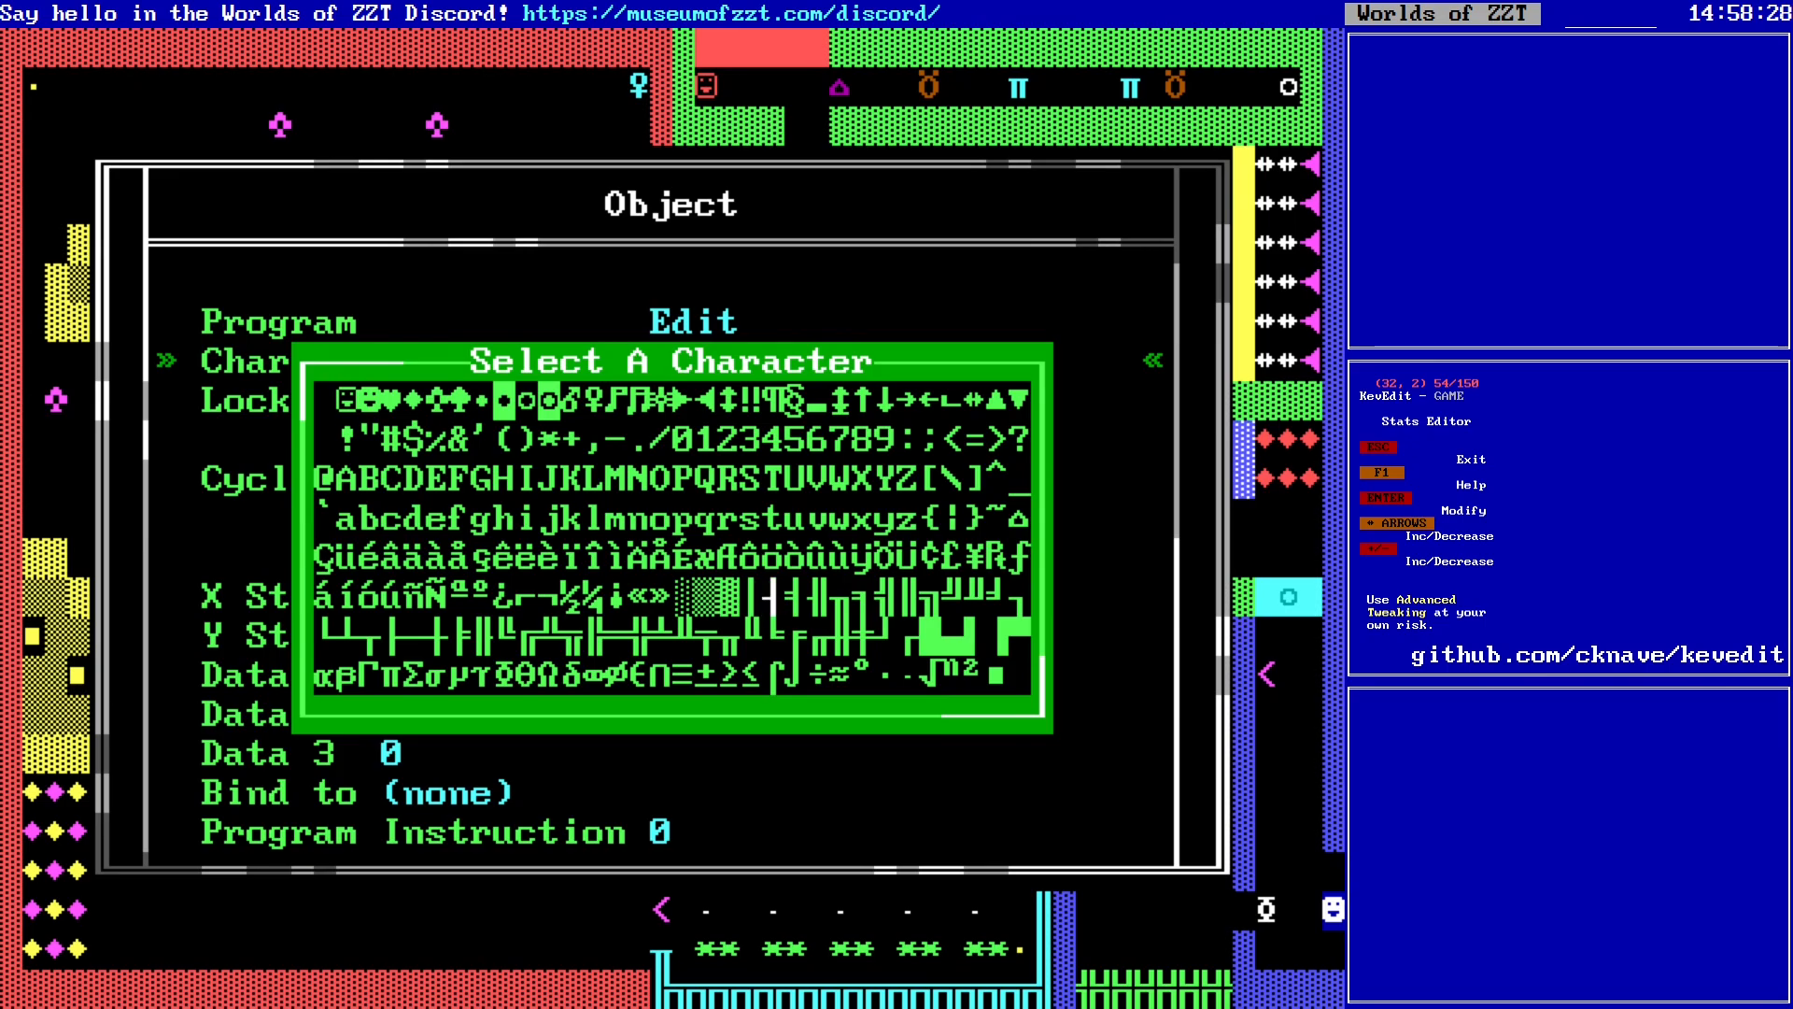
pyautogui.press('Left')
pyautogui.press('Left')
pyautogui.press('Left')
pyautogui.press('Left')
pyautogui.press('Left')
pyautogui.press('Left')
pyautogui.press('Left')
pyautogui.press('Left')
pyautogui.press('Left')
pyautogui.press('Left')
pyautogui.press('Left')
pyautogui.press('Left')
pyautogui.press('Left')
pyautogui.press('Left')
pyautogui.press('Left')
pyautogui.press('Left')
pyautogui.press('Left')
pyautogui.press('Up')
pyautogui.press('Left')
pyautogui.press('Left')
pyautogui.press('Up')
pyautogui.press('Up')
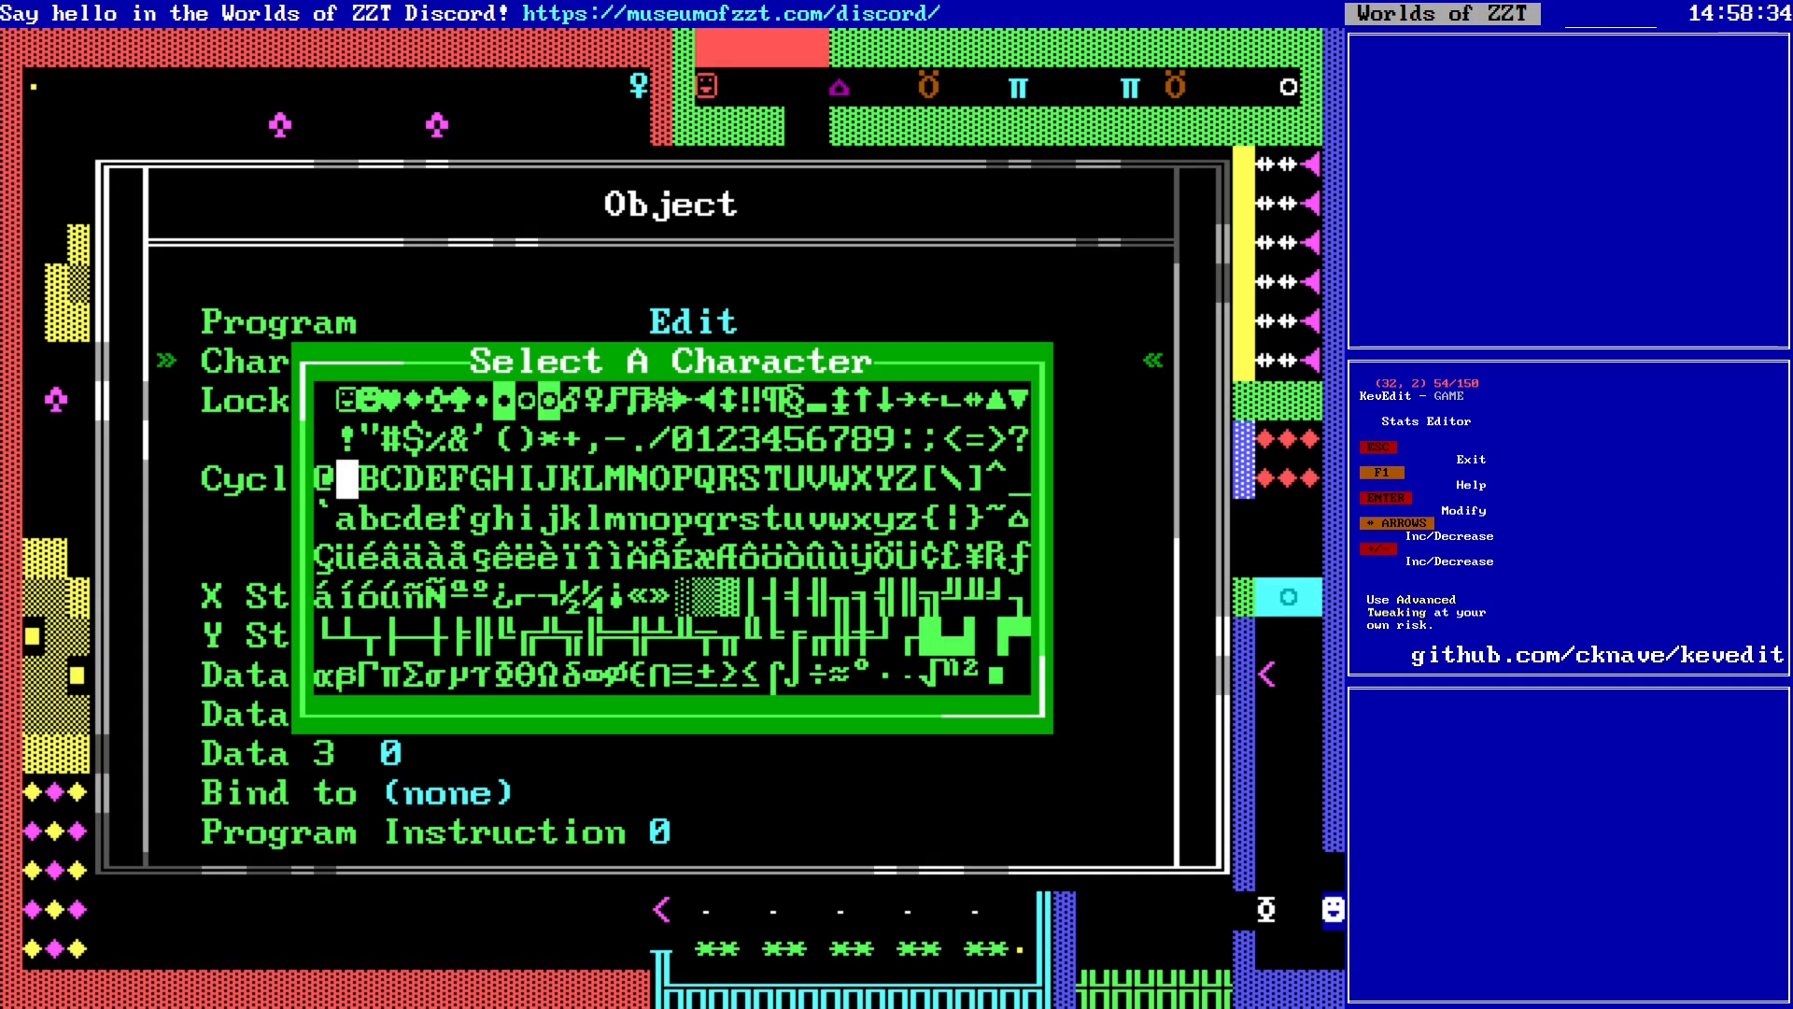
pyautogui.press('Left')
pyautogui.press('Return')
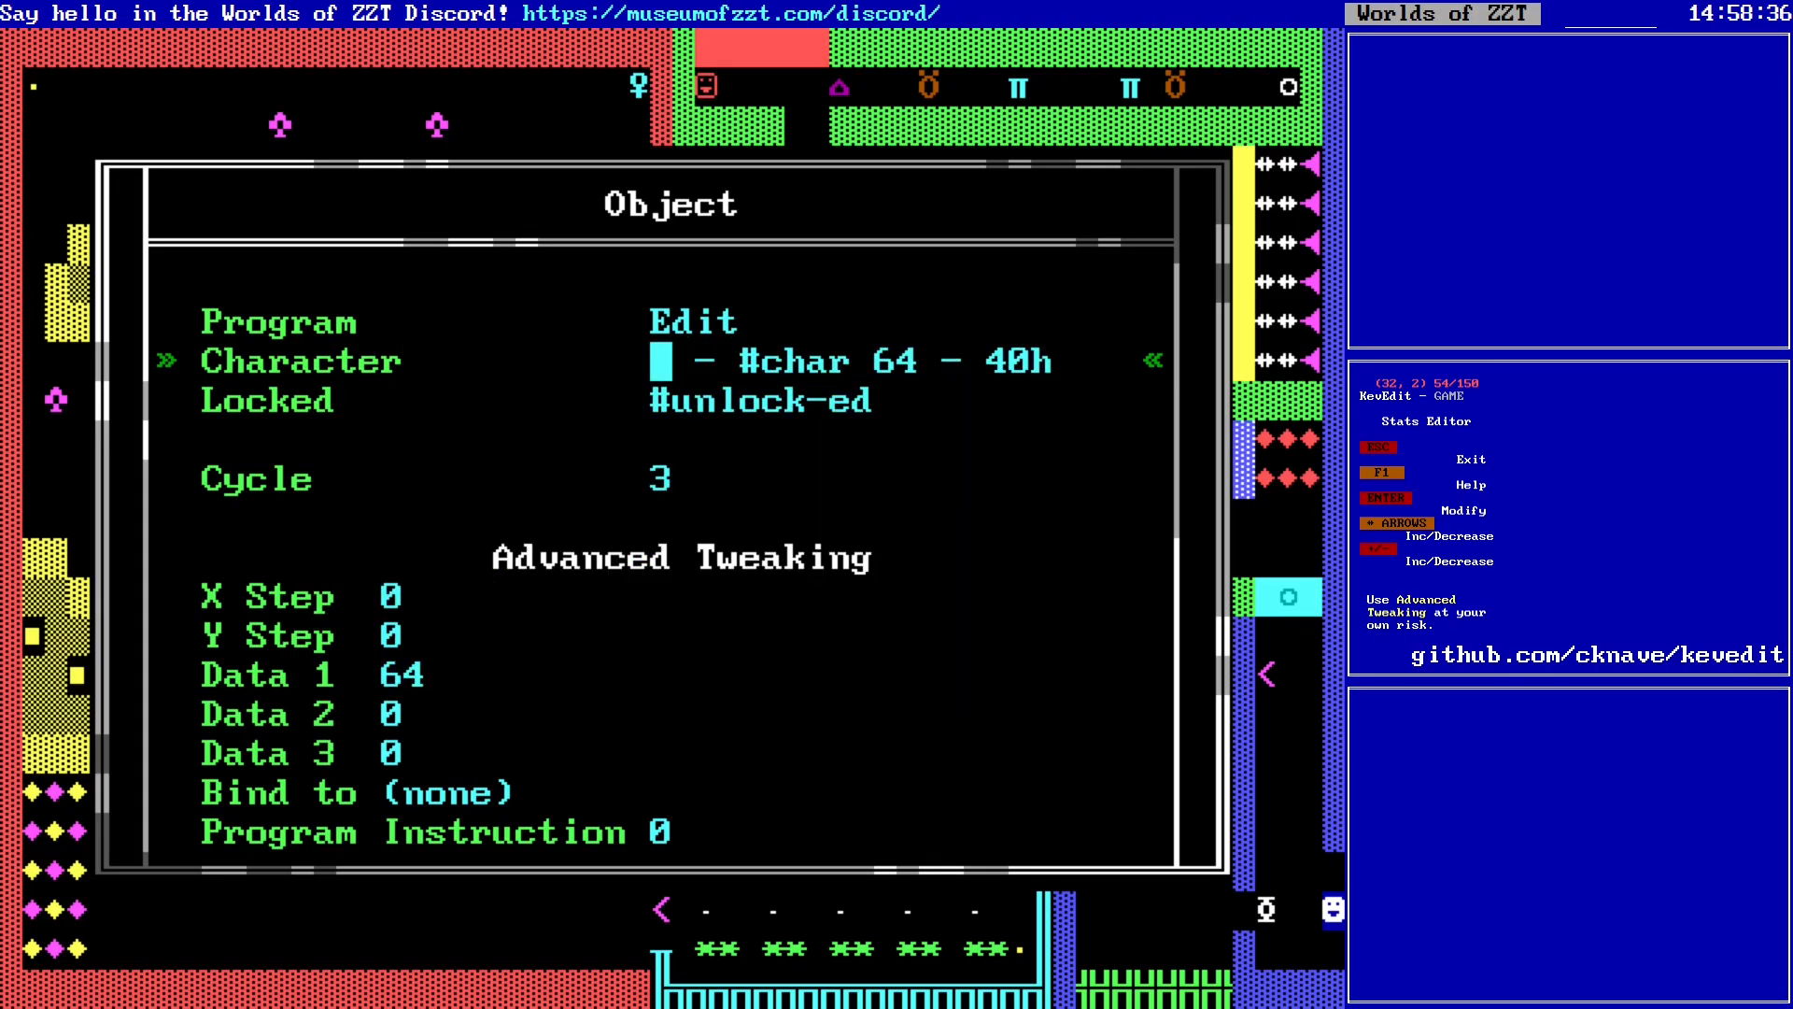
pyautogui.press('Escape')
pyautogui.press('Return')
pyautogui.press('Return')
pyautogui.write('@')
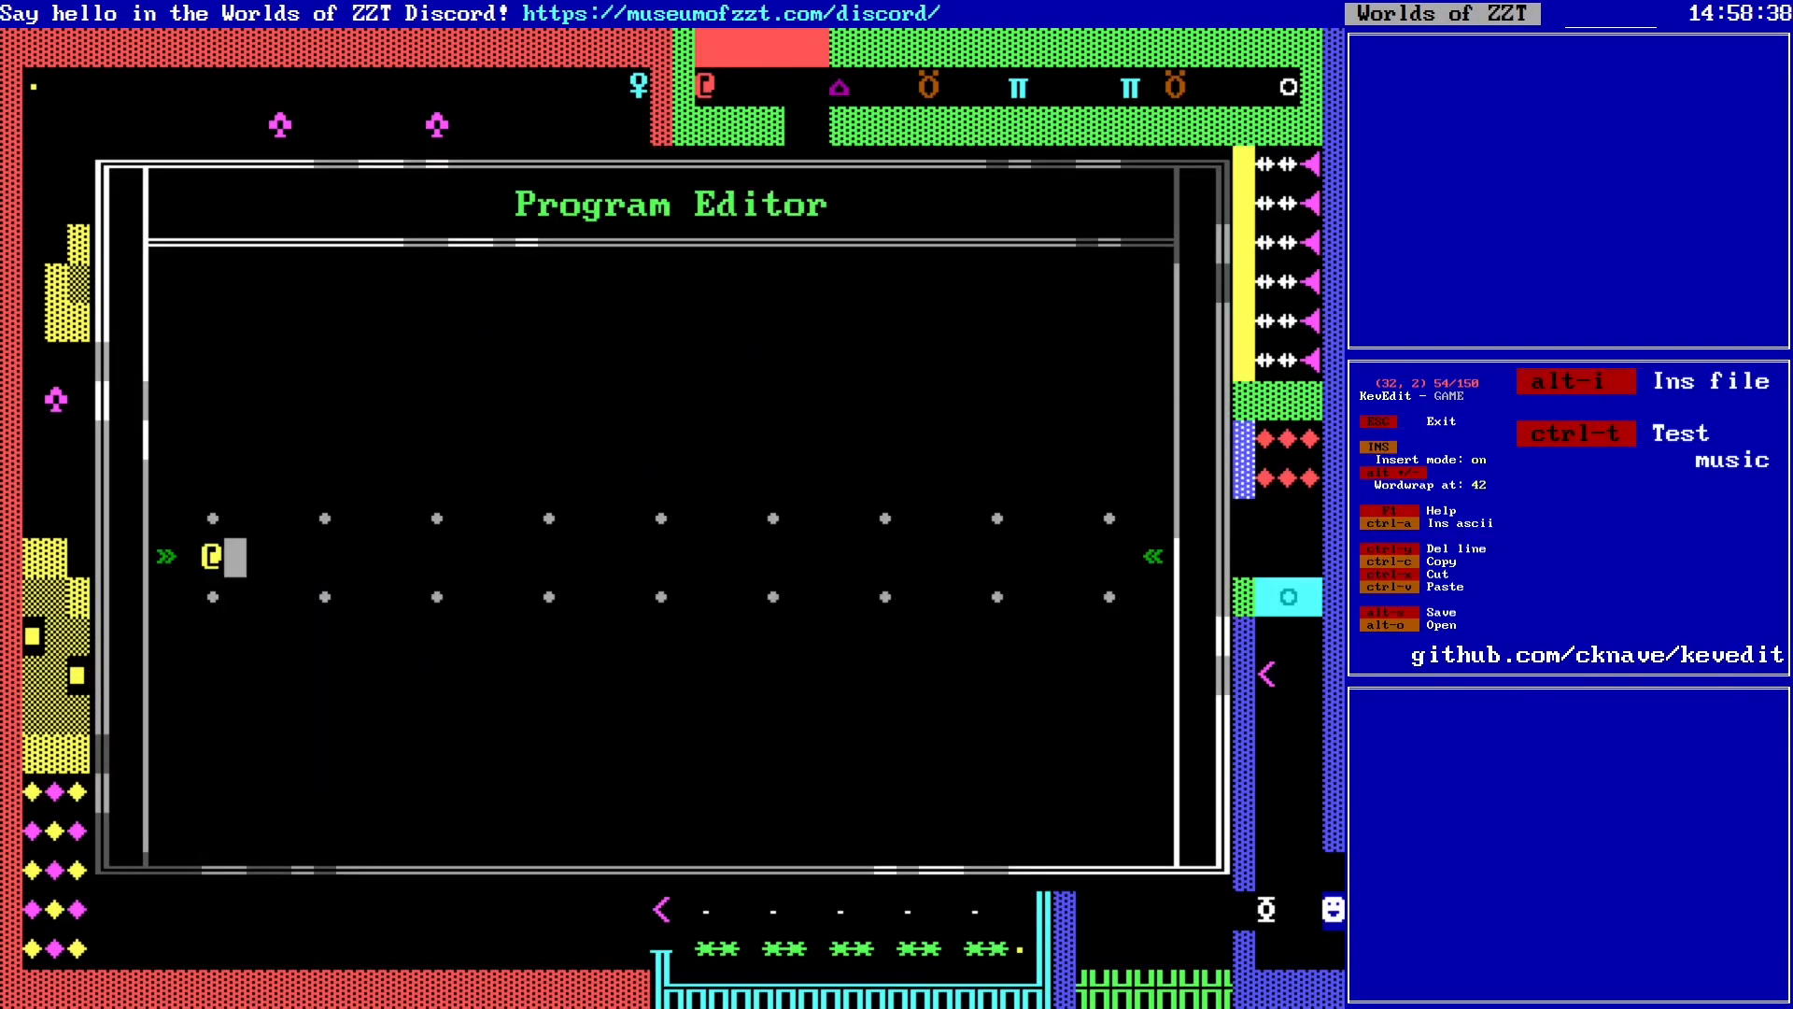
pyautogui.write('Gate')
pyautogui.press('Return')
pyautogui.write('#')
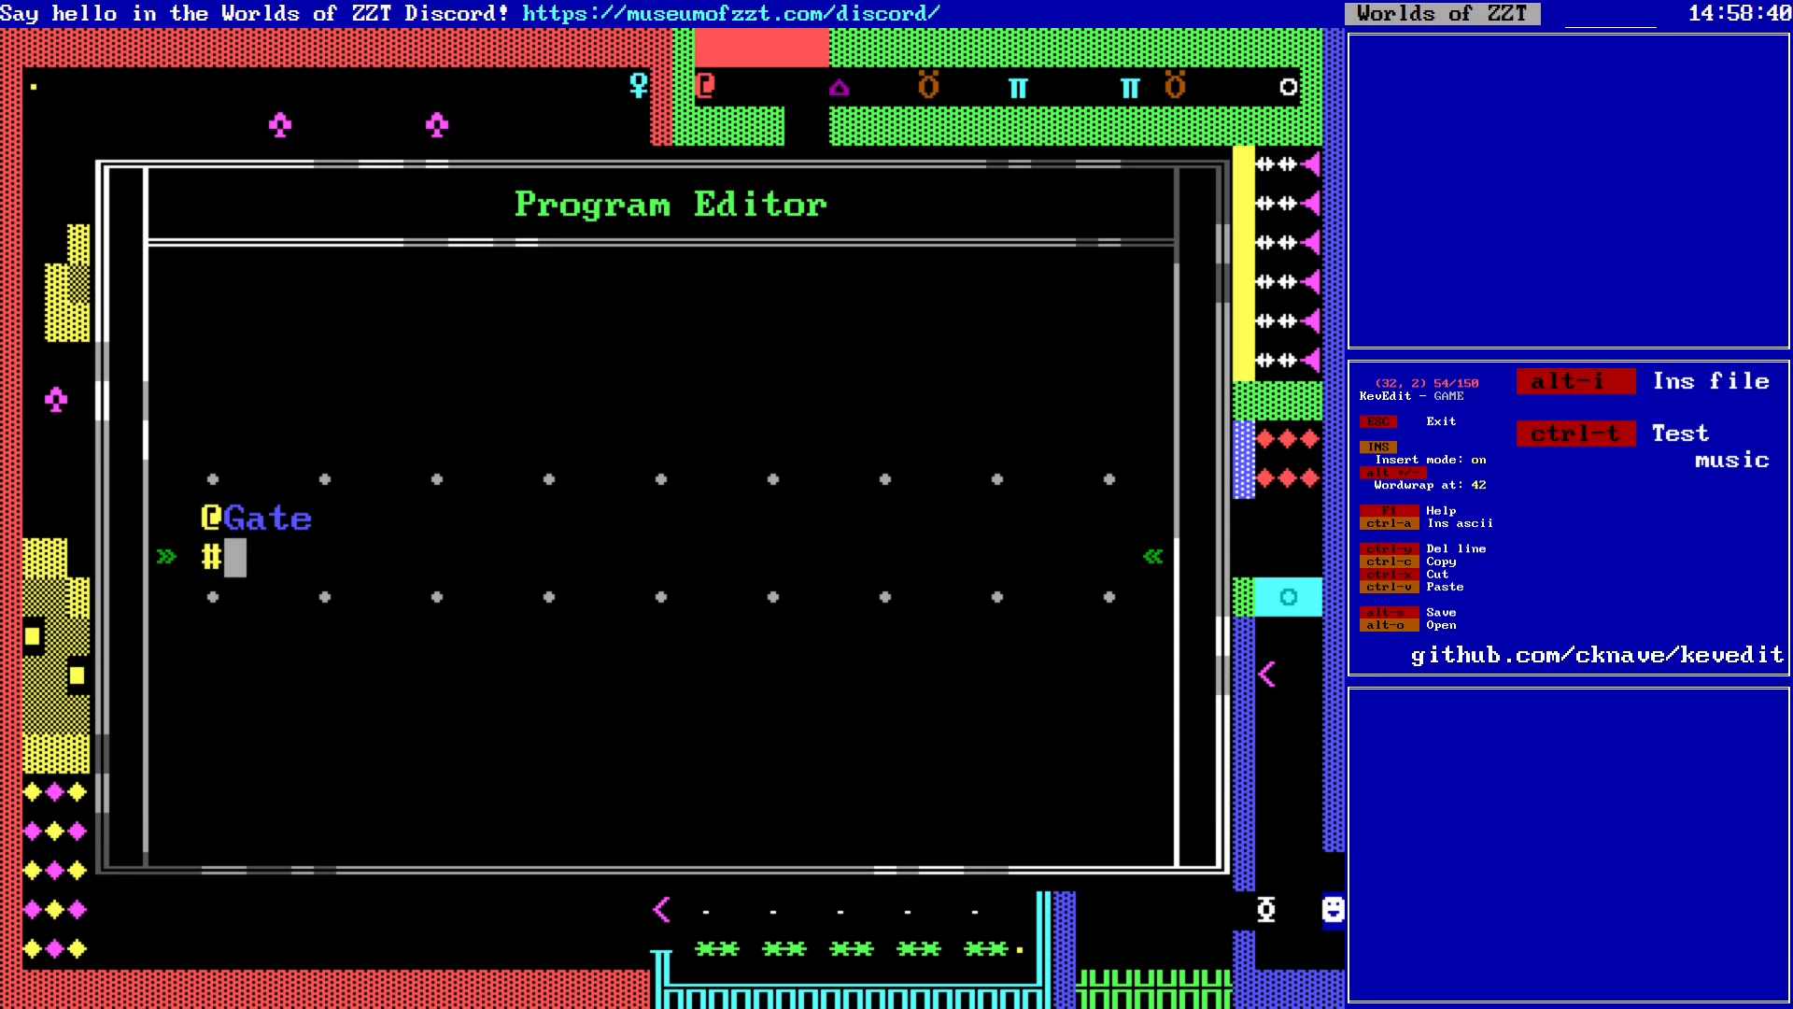
pyautogui.write('end')
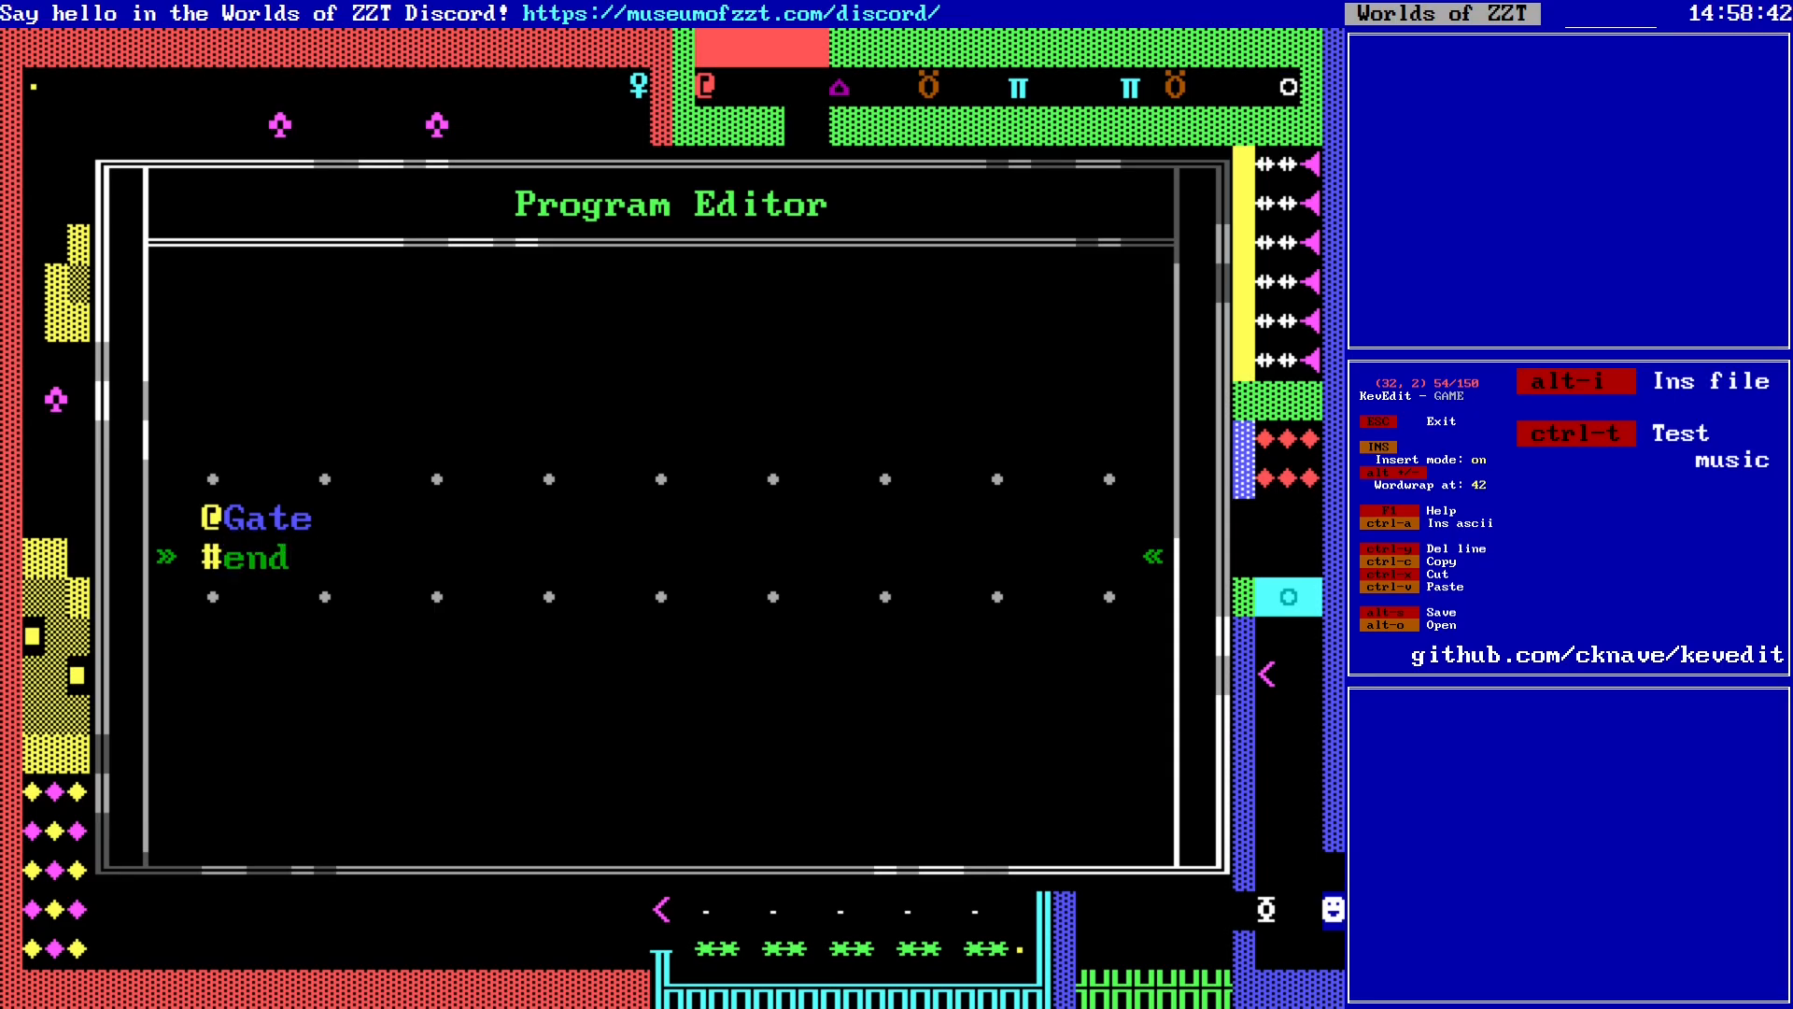
pyautogui.press('Return')
pyautogui.write(':toggle')
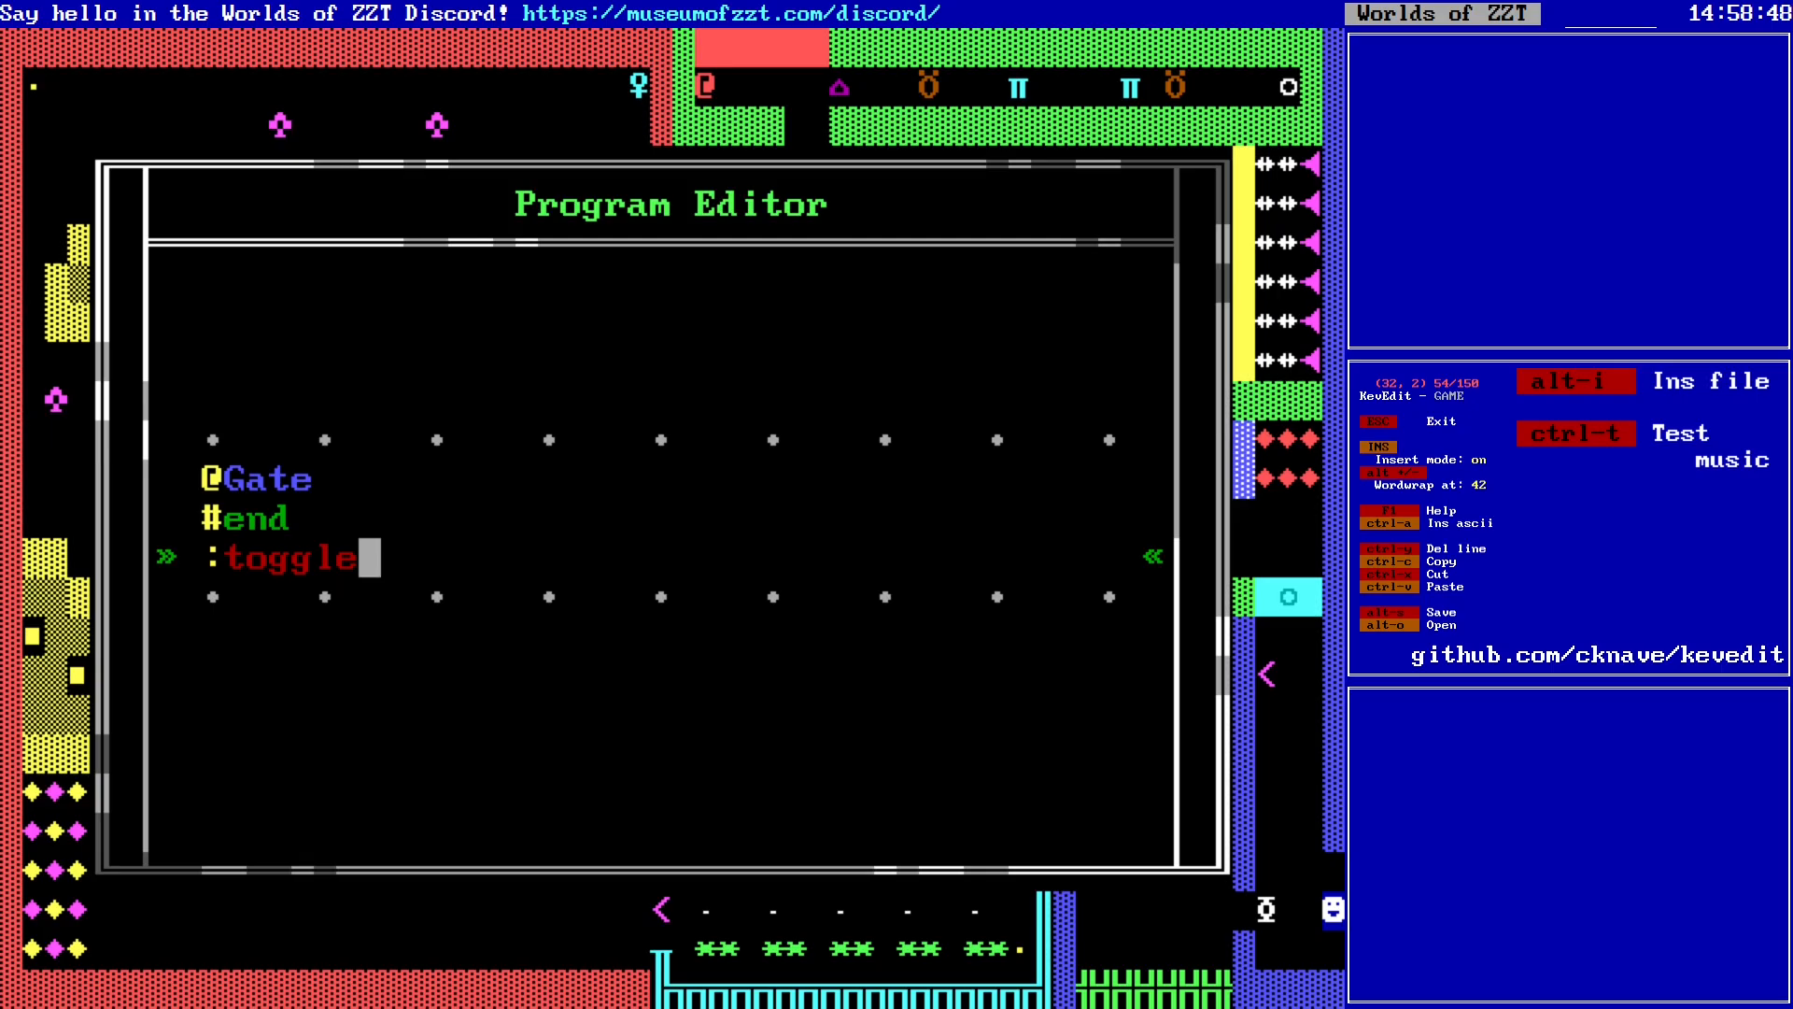
pyautogui.press('Escape')
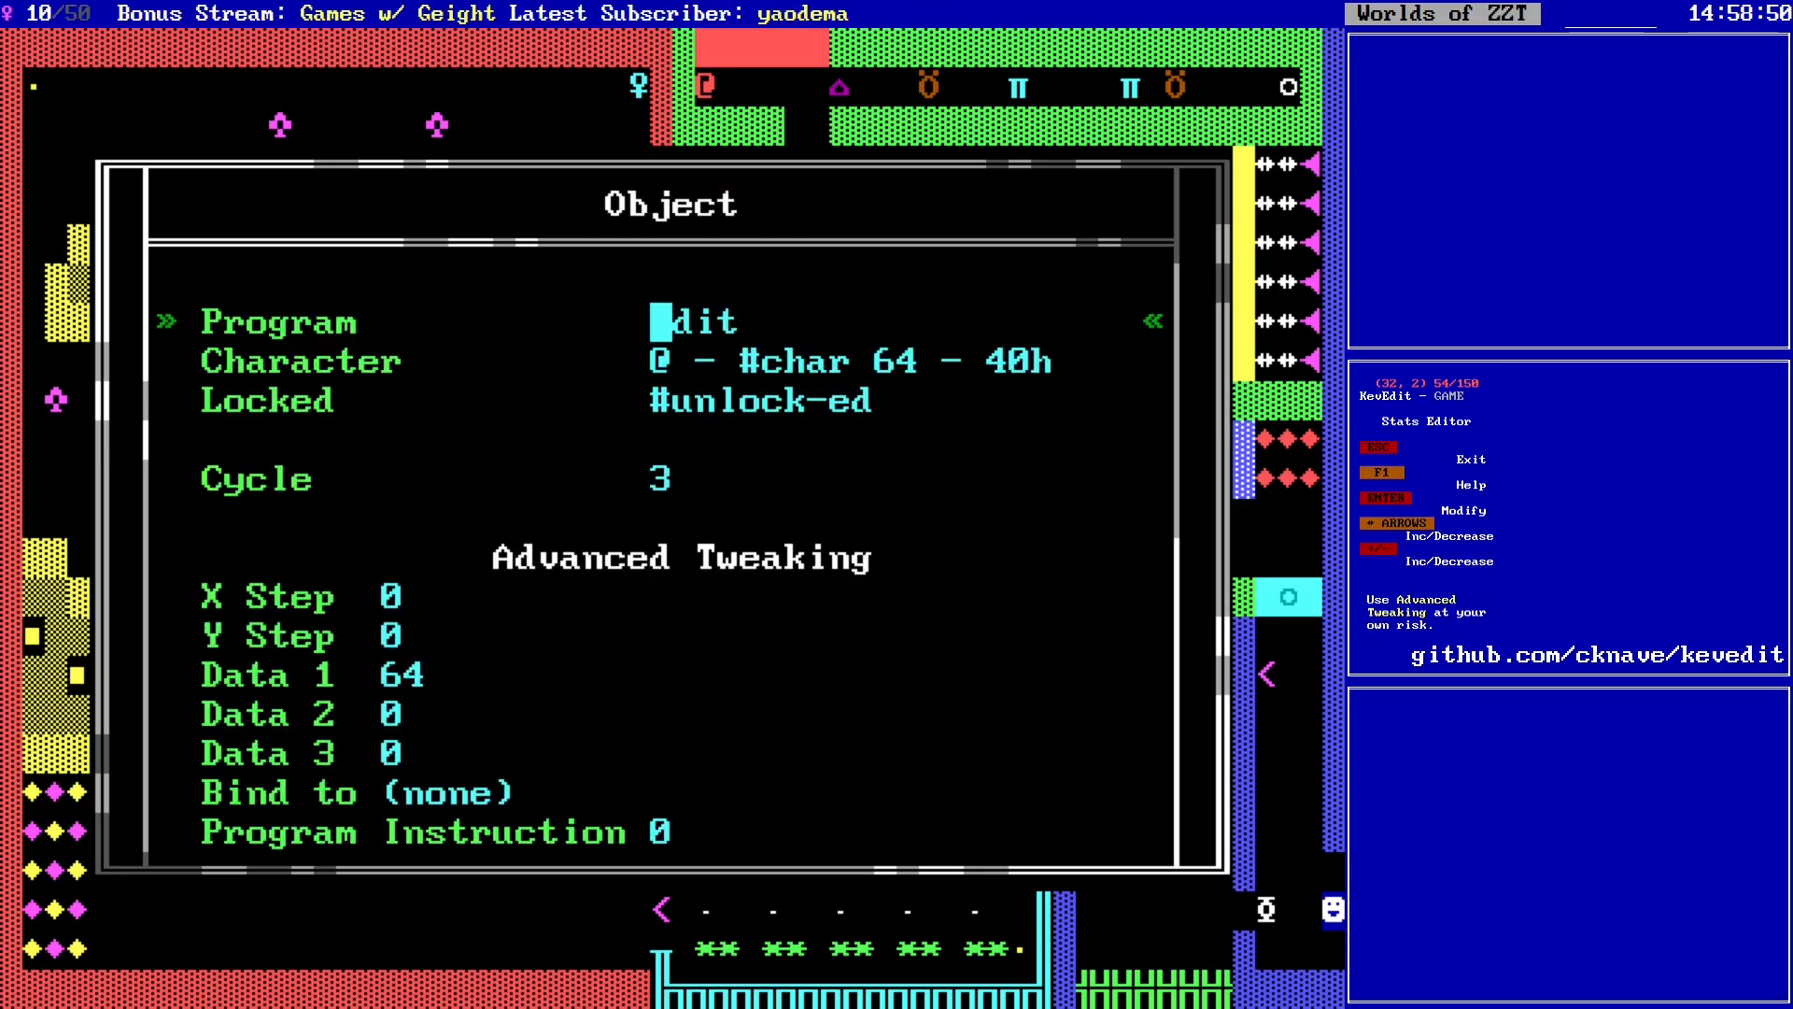
pyautogui.press('Escape')
# Step: Replace the red tile directly above the gate object with green wall and save the world
pyautogui.press('Up')
pyautogui.press('Right')
pyautogui.press('Down')
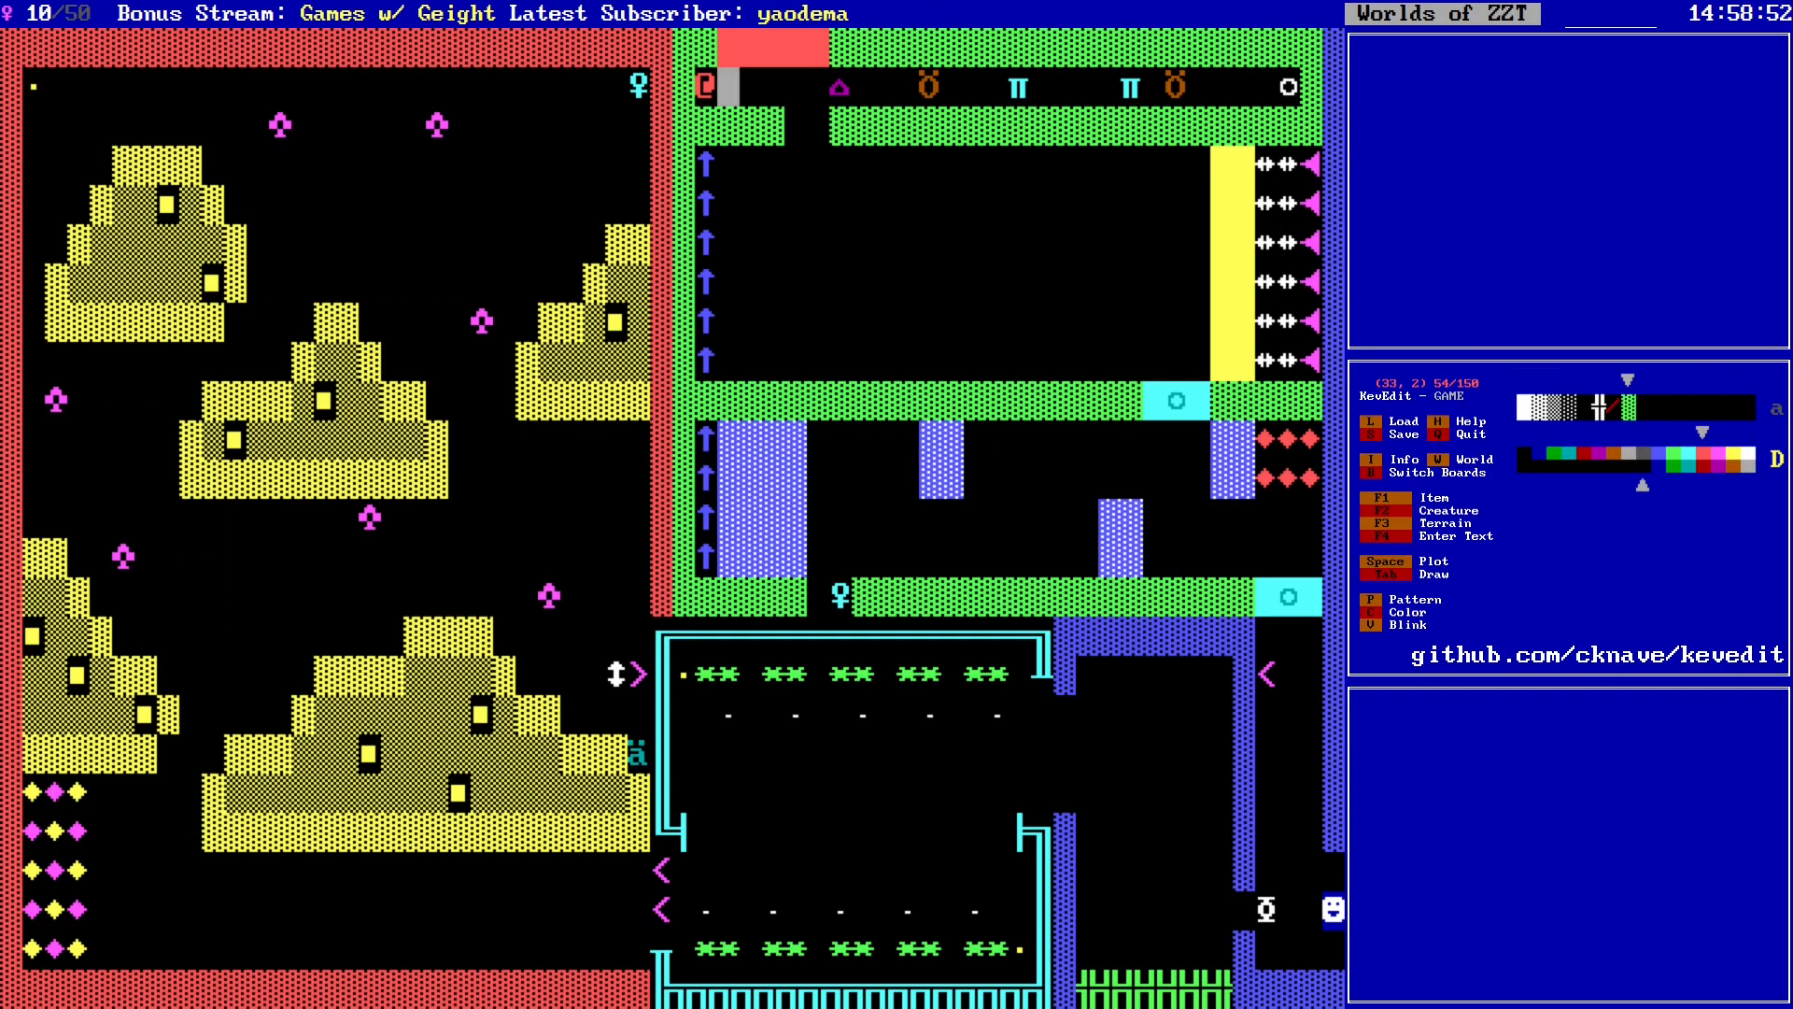
pyautogui.press('s')
pyautogui.press('Return')
# Step: Reopen the gate object's program and add the line "/e" below ":toggle"
pyautogui.press('Left')
pyautogui.press('Return')
pyautogui.press('Return')
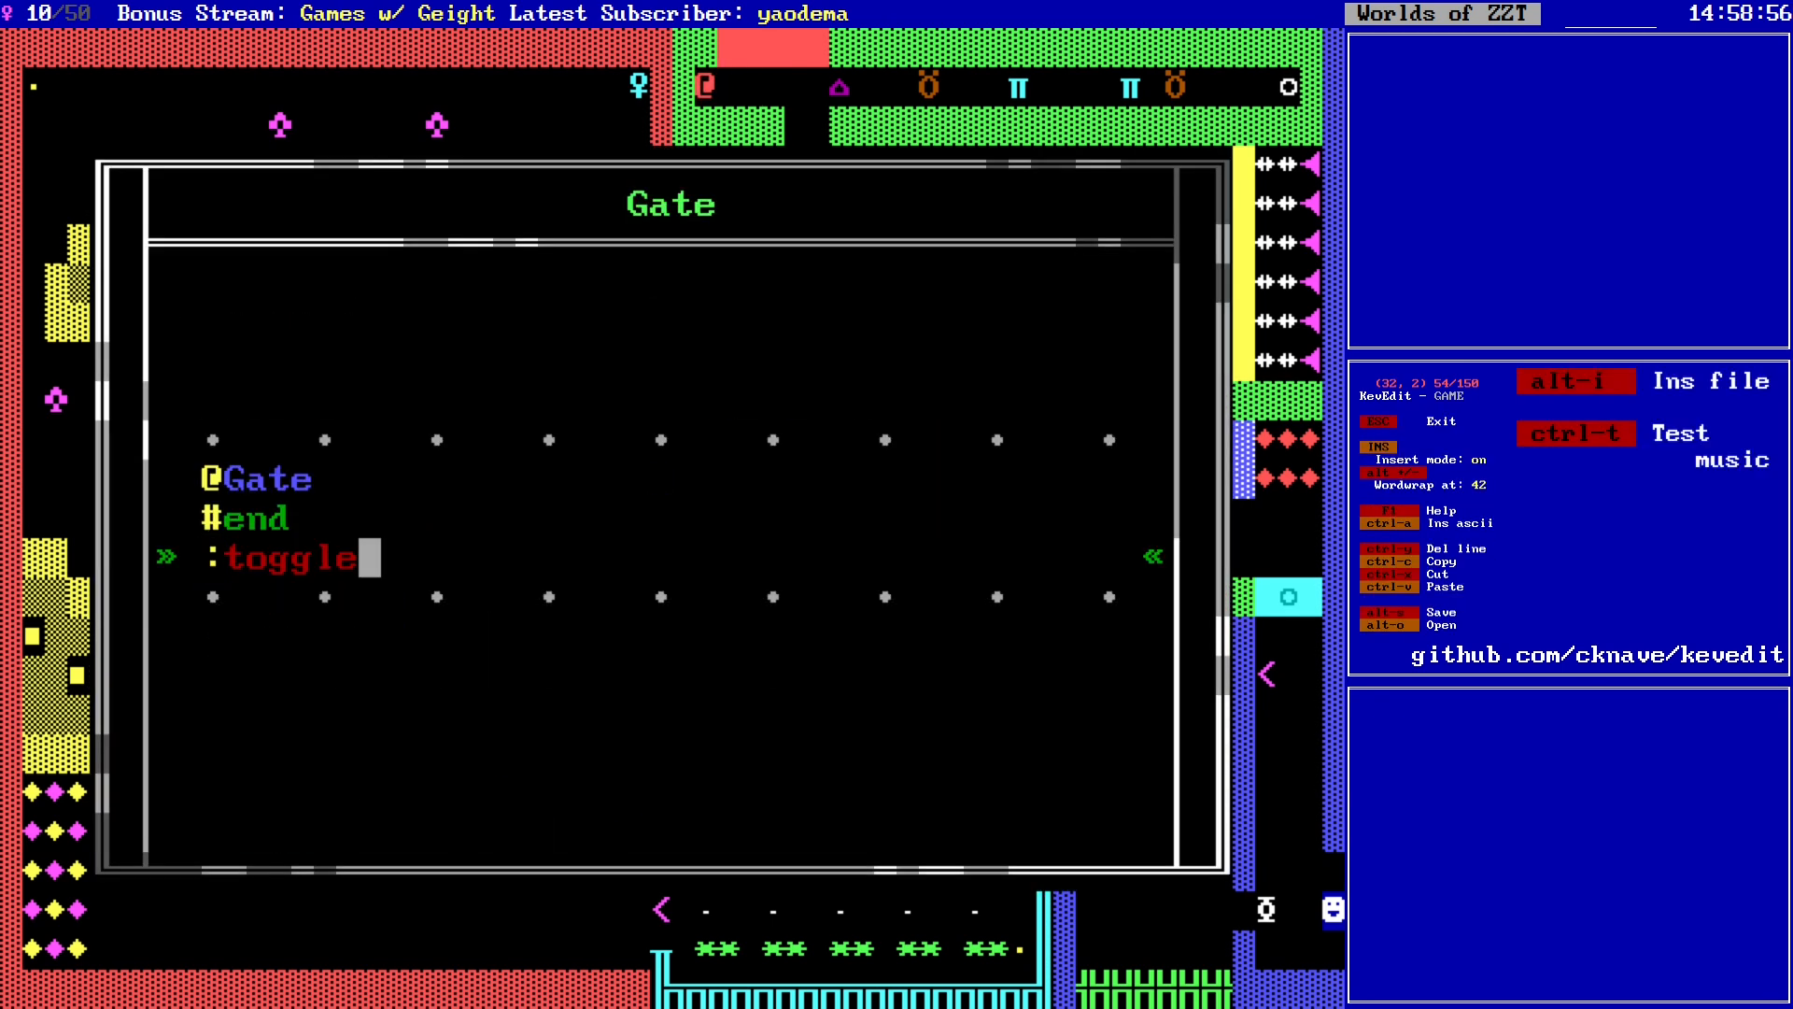
pyautogui.press('Return')
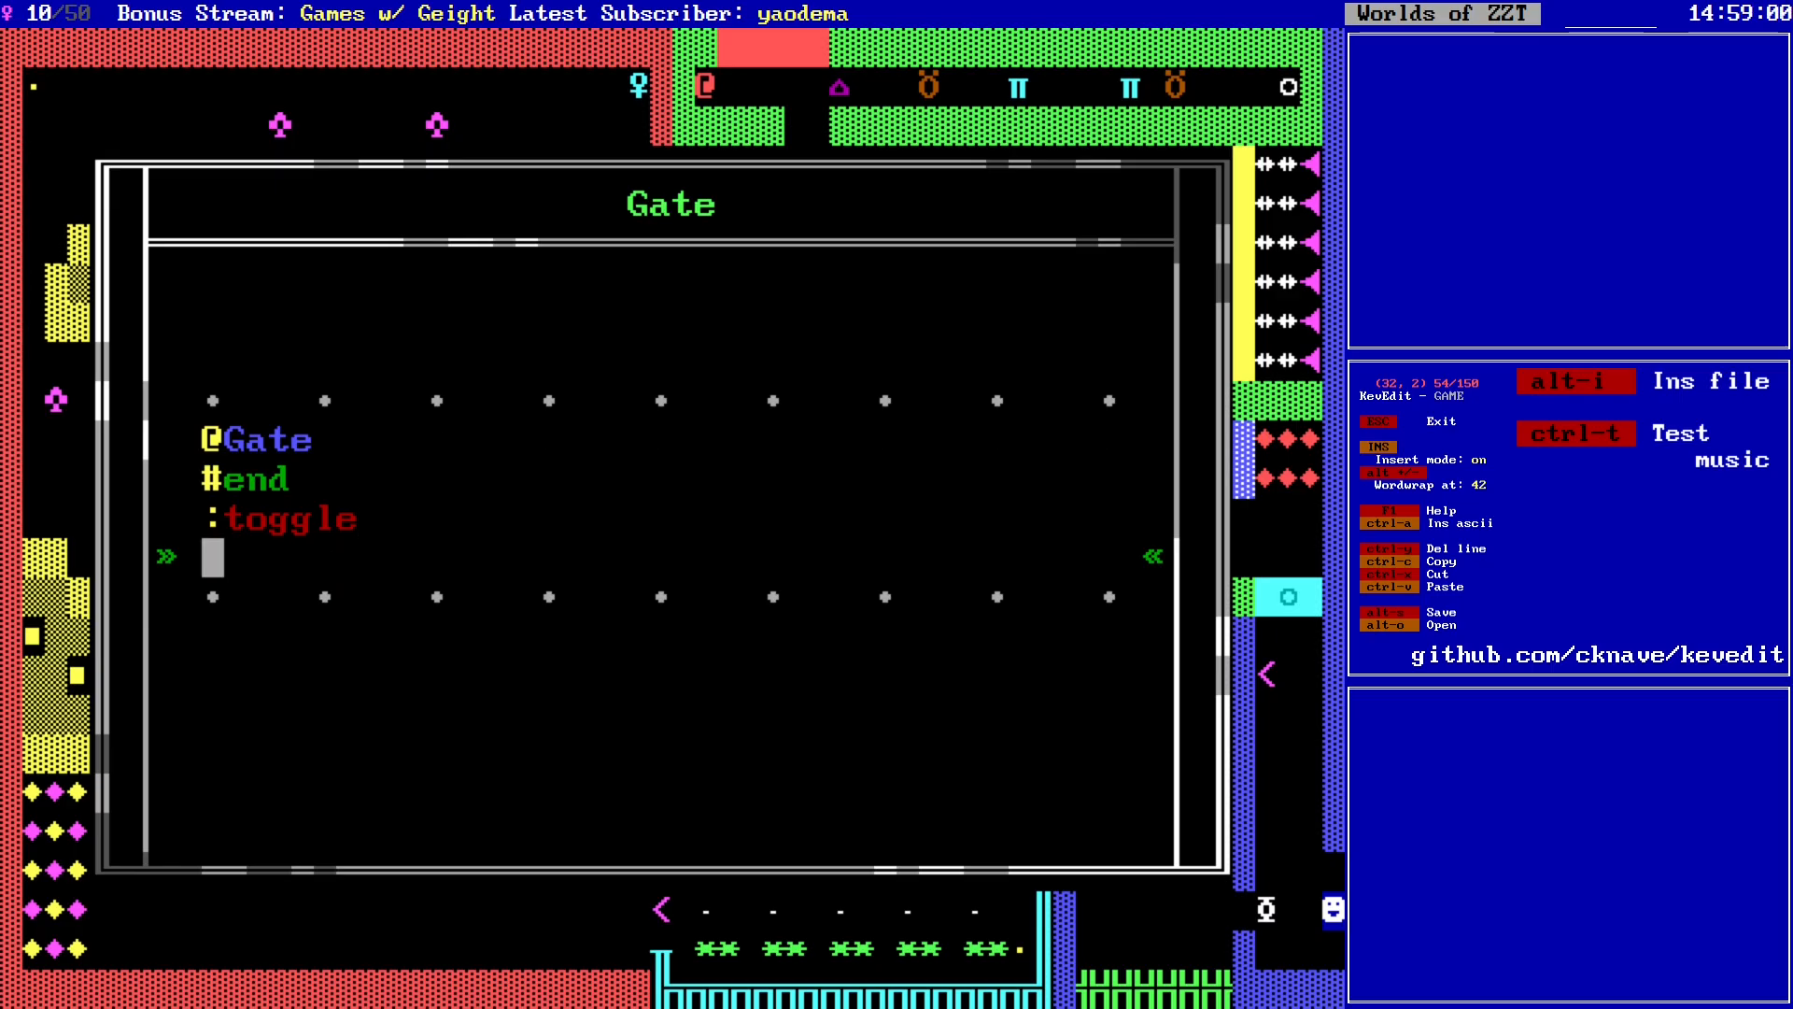
pyautogui.write('/e')
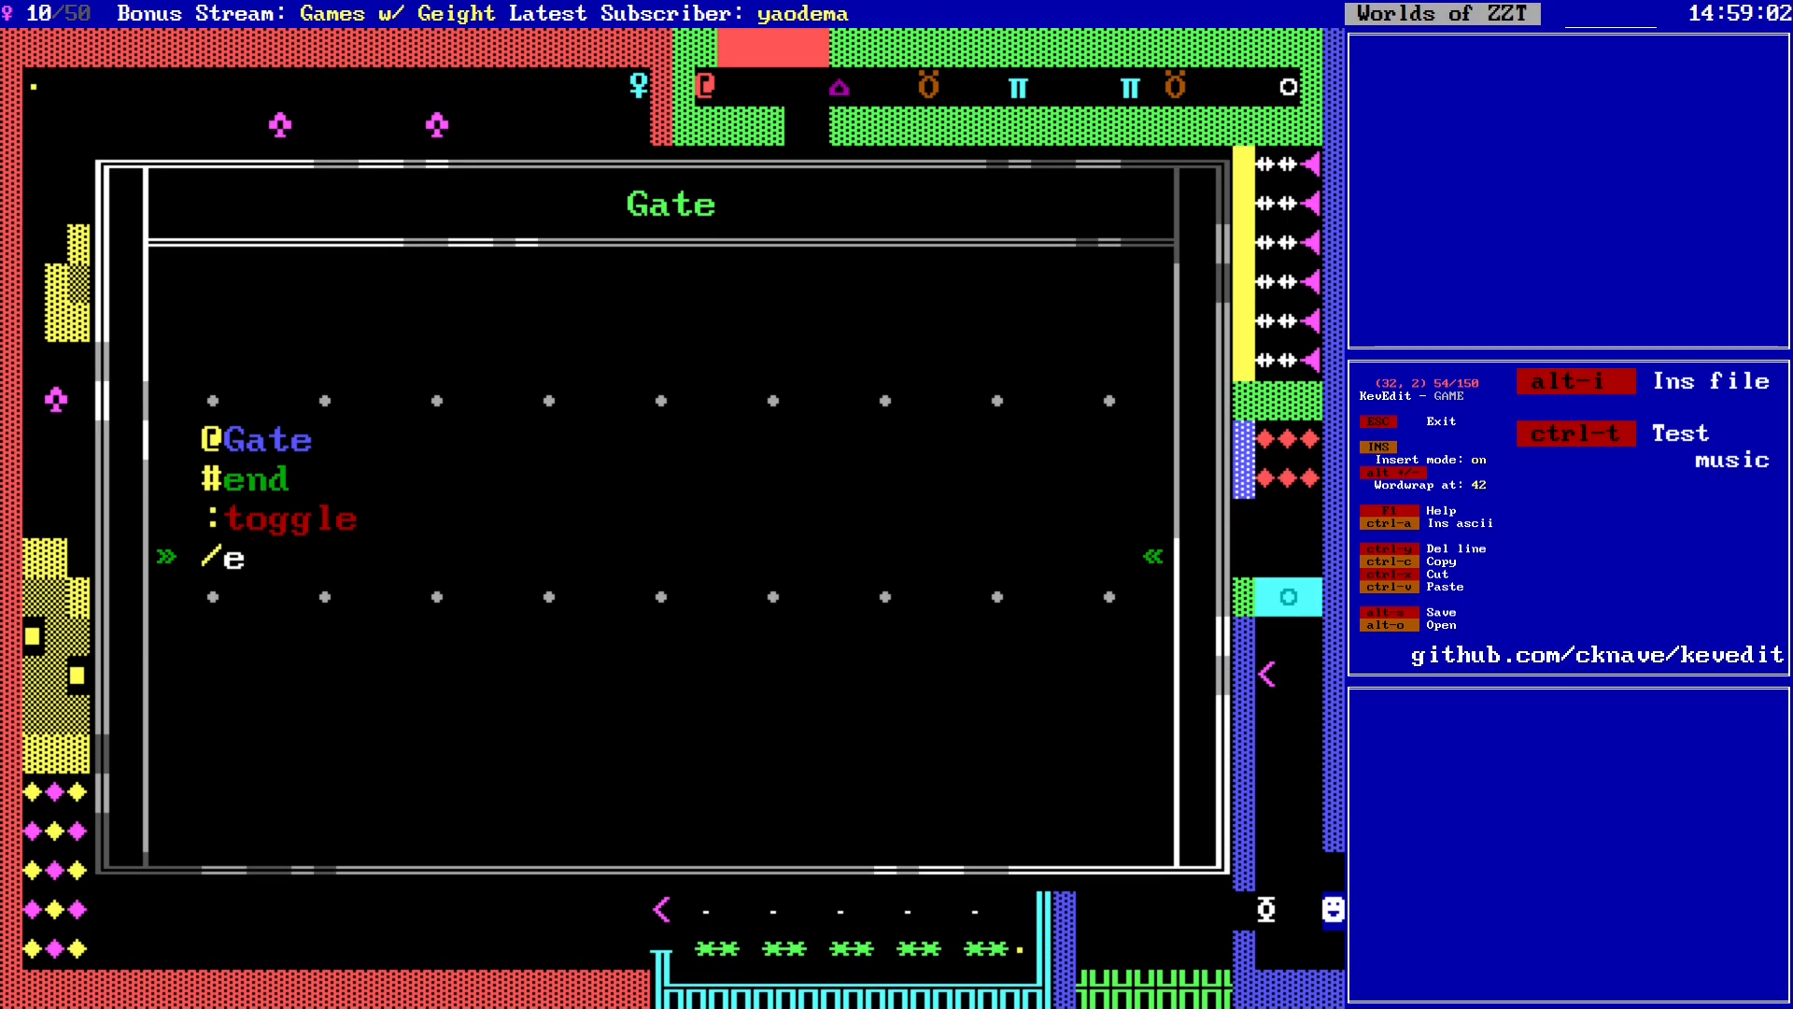
pyautogui.press('Return')
pyautogui.write('/n')
pyautogui.press('BackSpace')
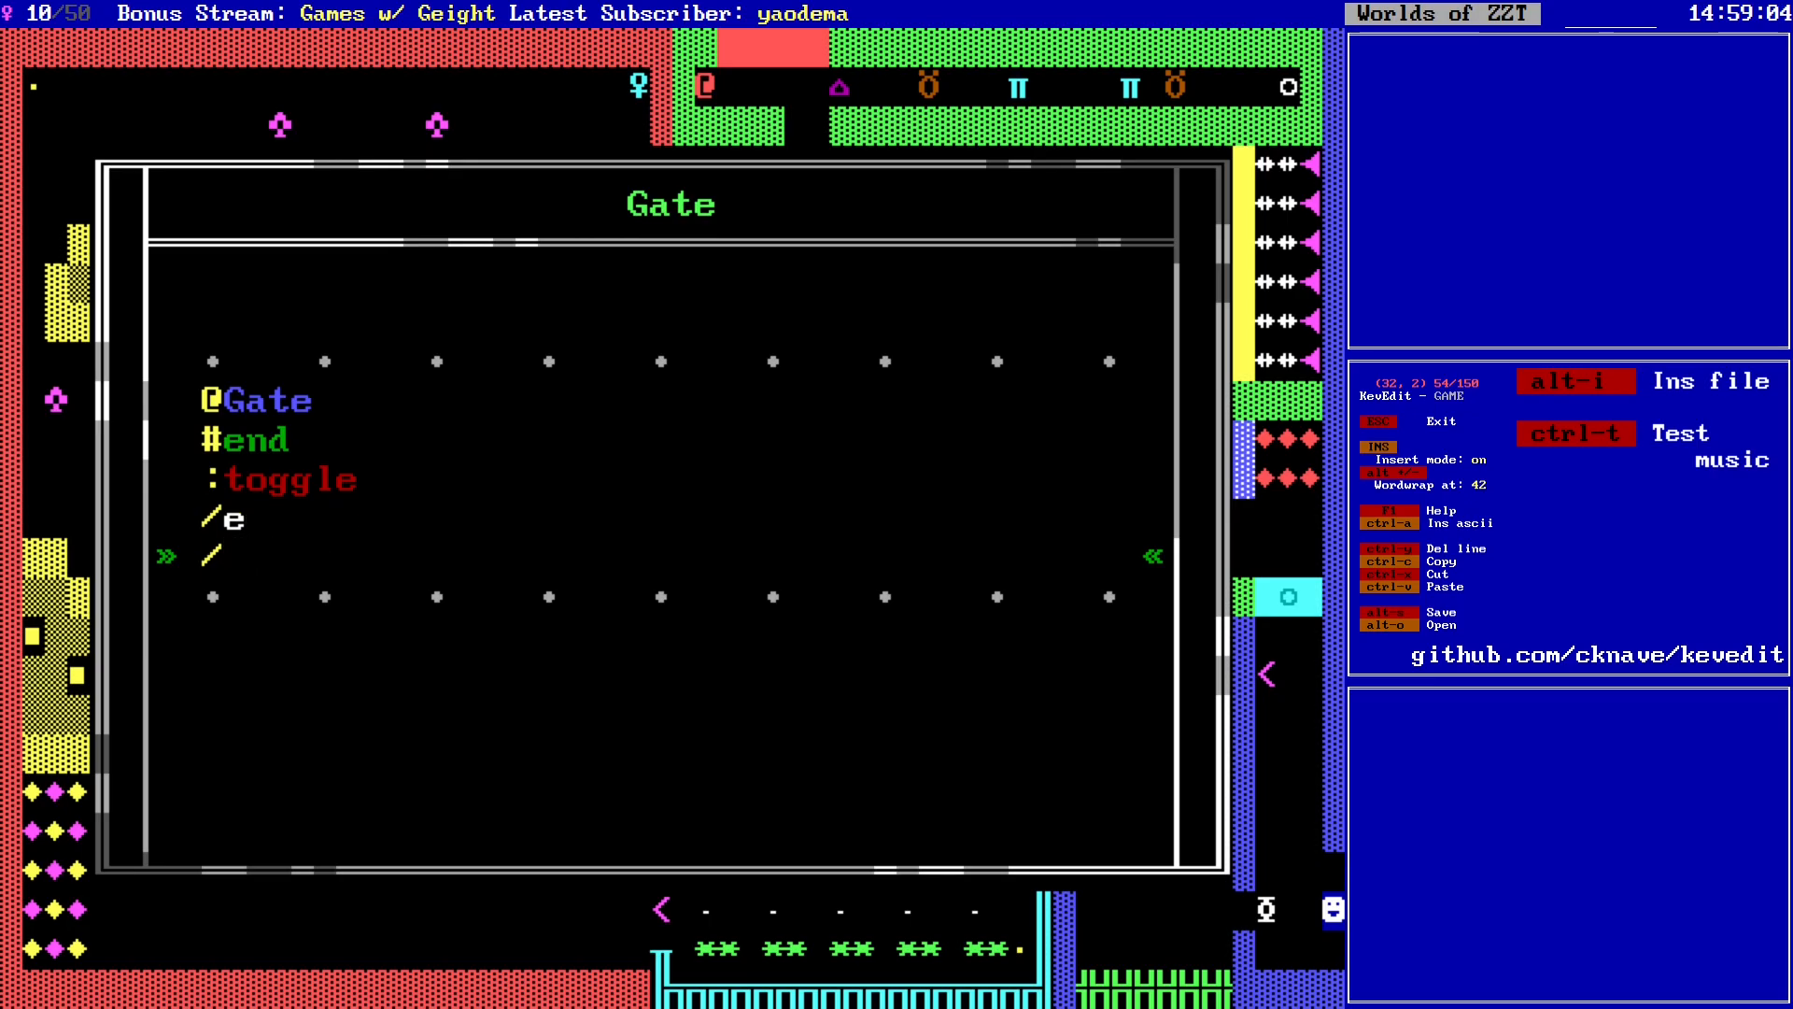
pyautogui.write('seek')
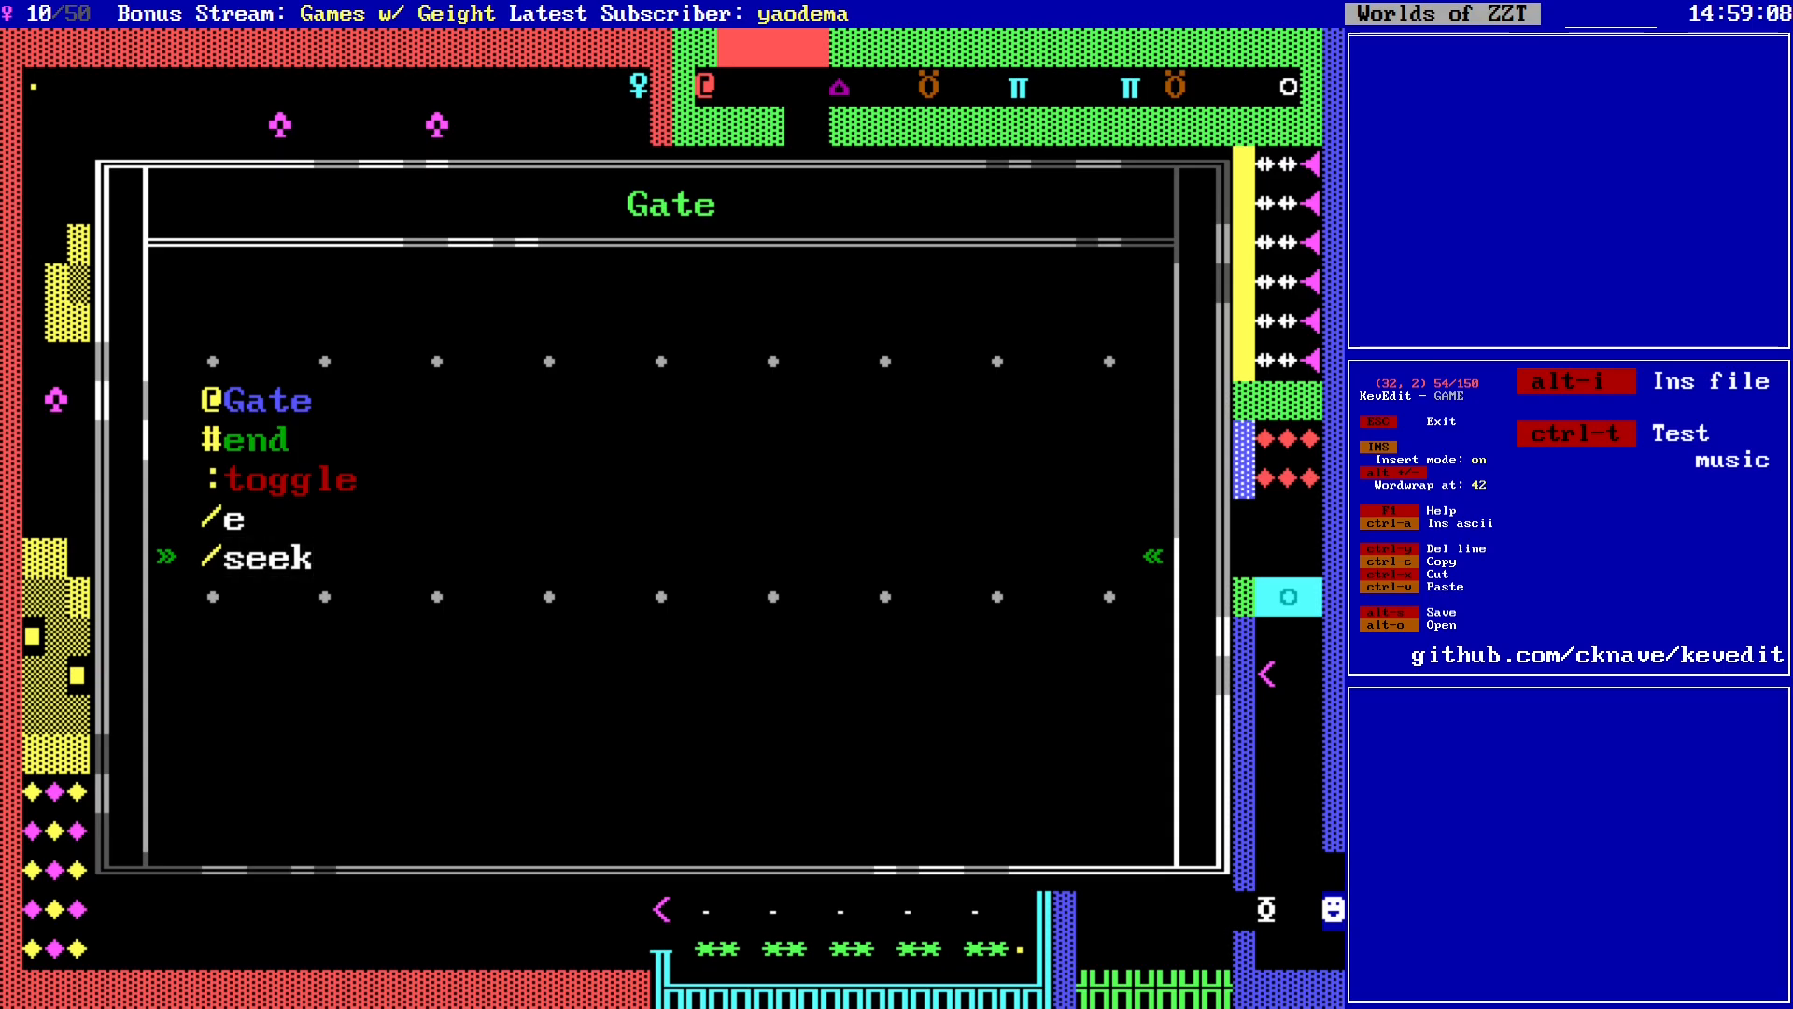
pyautogui.press('BackSpace')
pyautogui.press('BackSpace')
pyautogui.press('BackSpace')
pyautogui.press('BackSpace')
pyautogui.write('opp seek')
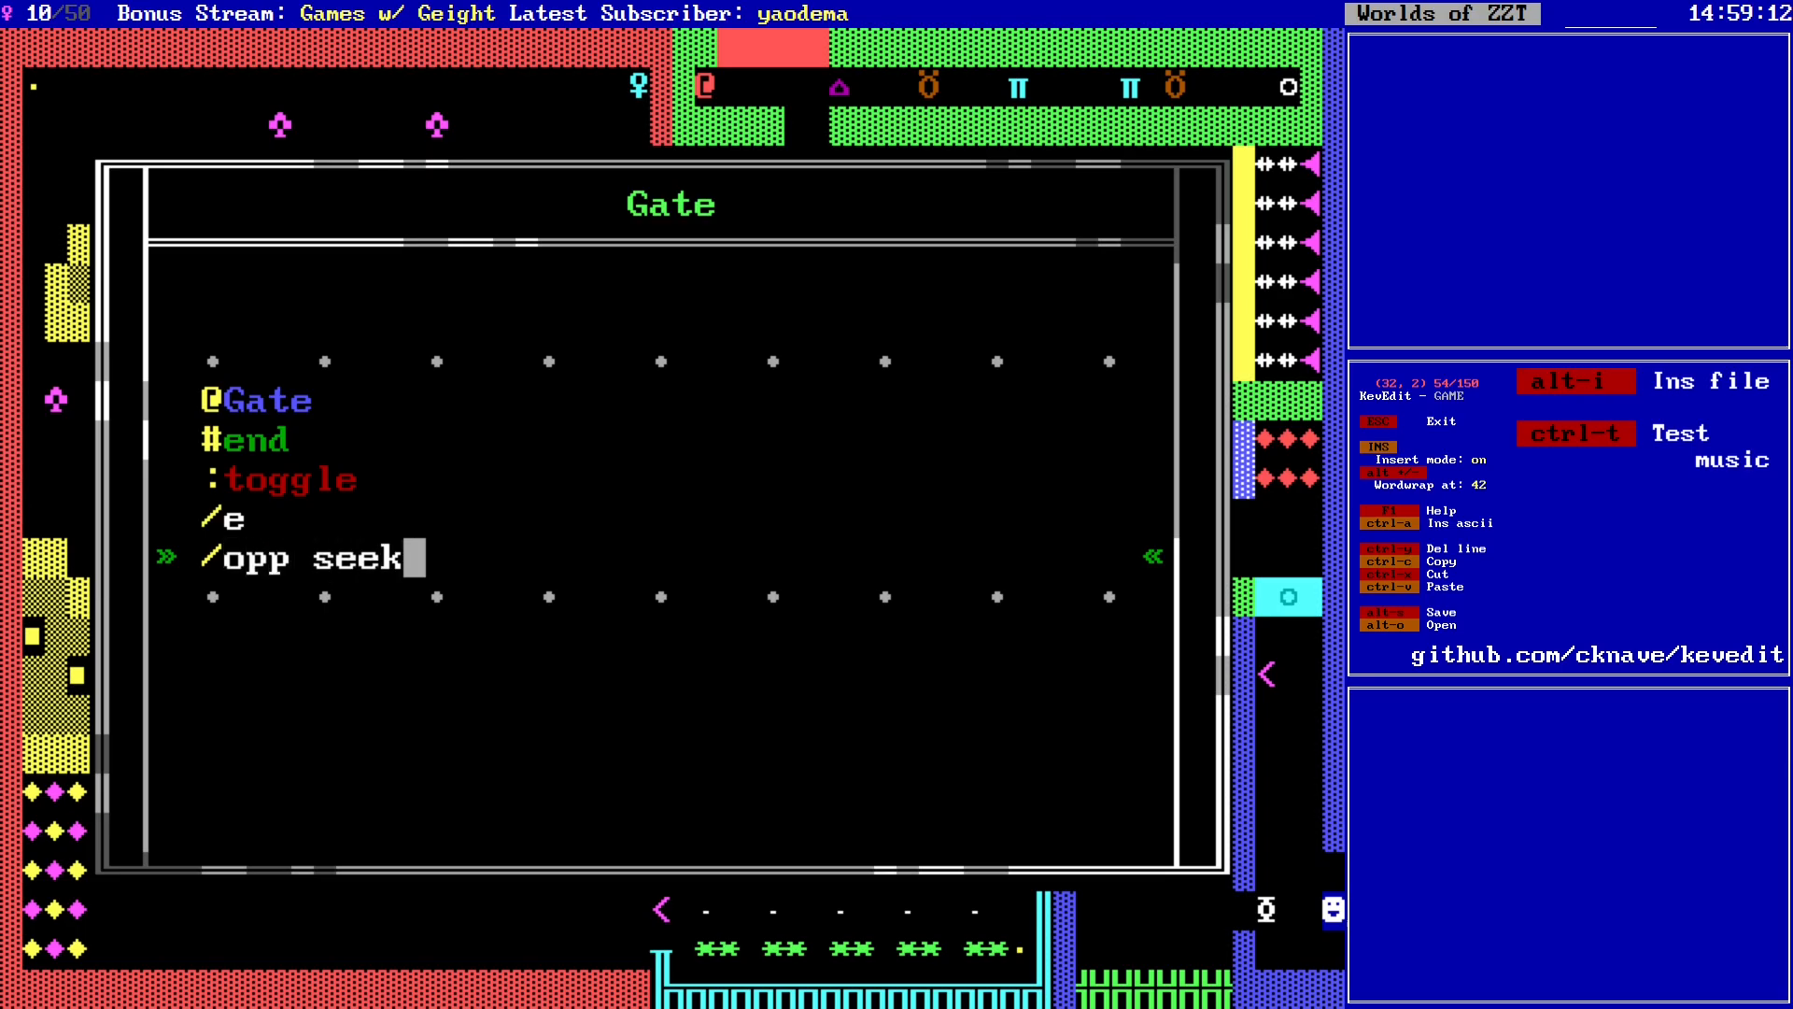
pyautogui.write('/f')
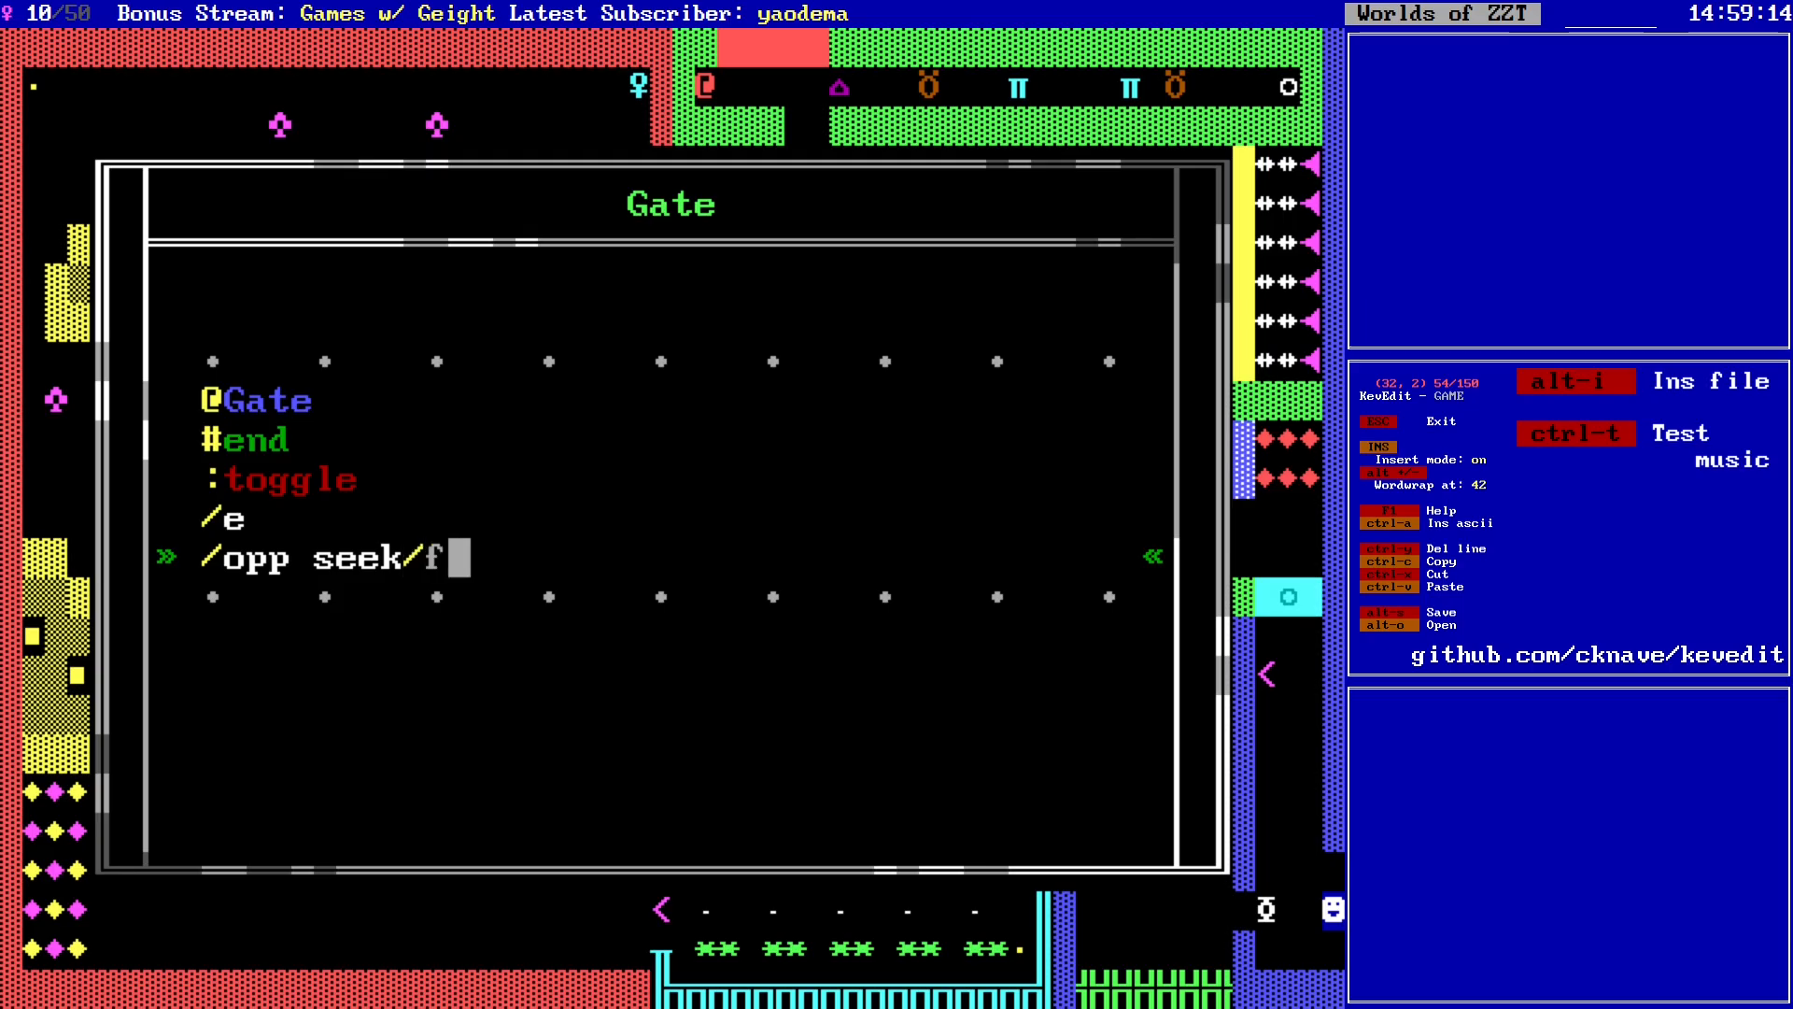
pyautogui.press('BackSpace')
pyautogui.write('n/')
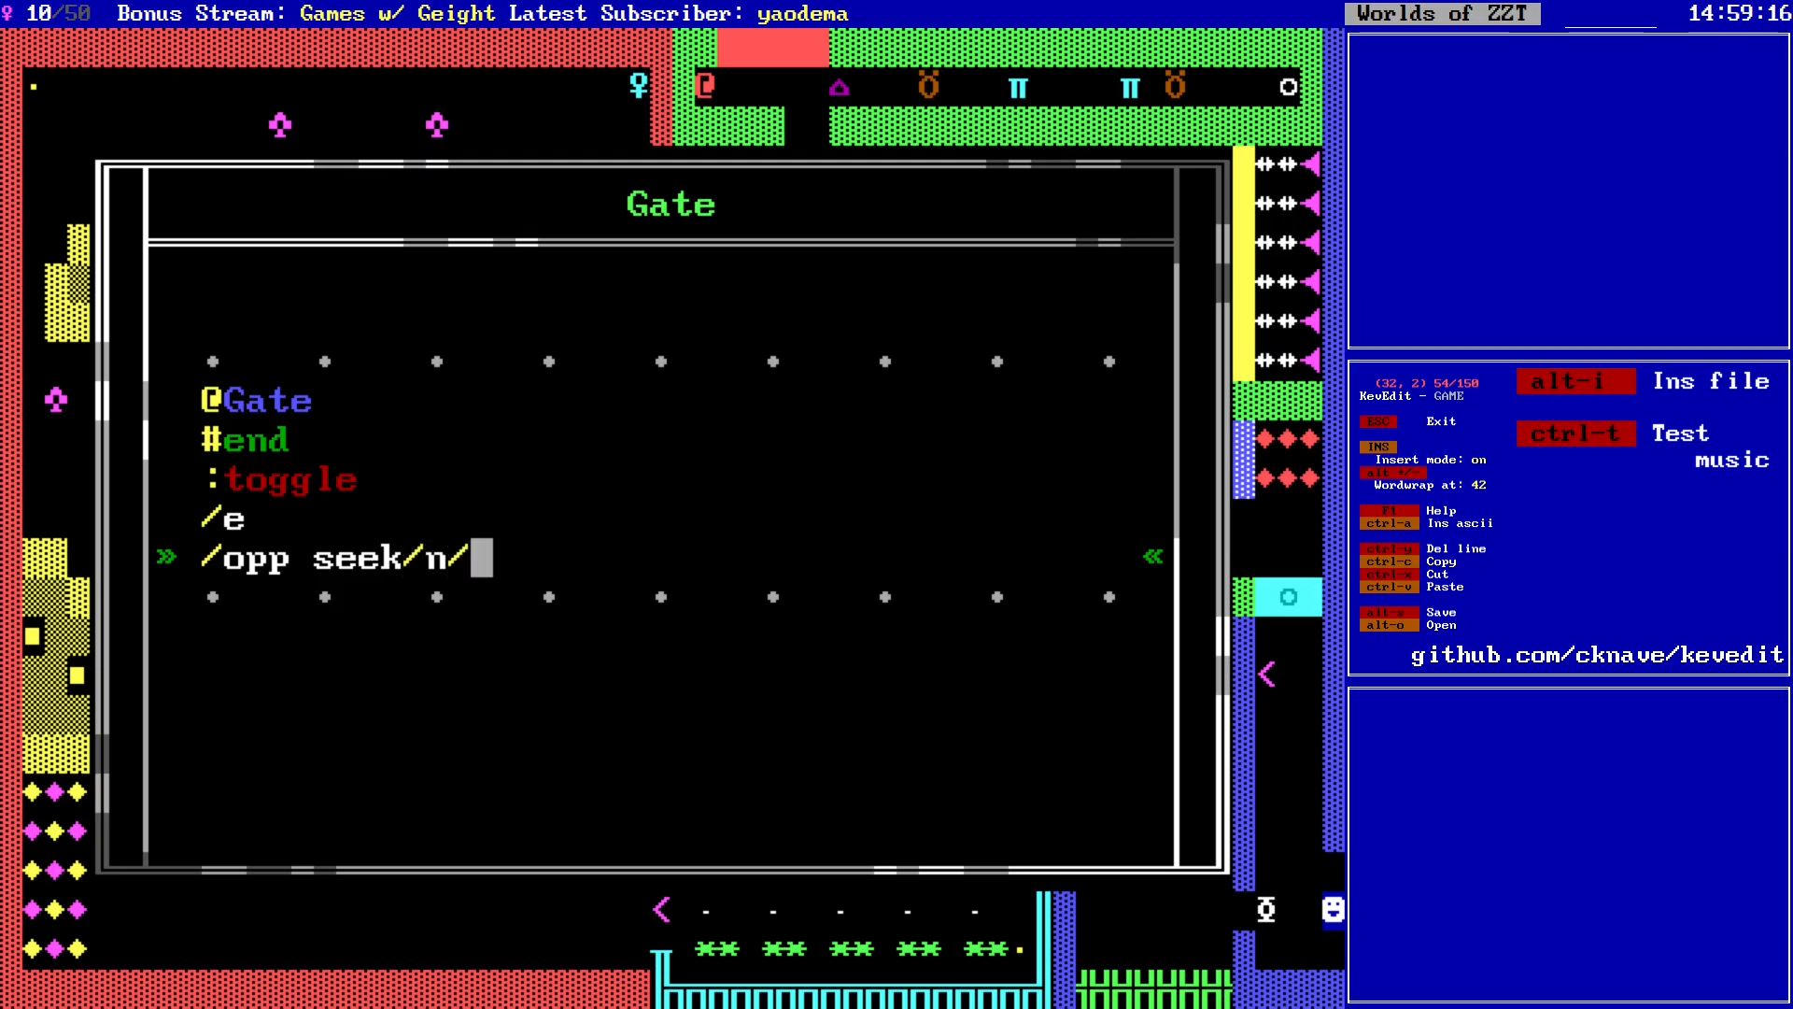
pyautogui.write('s/s/w')
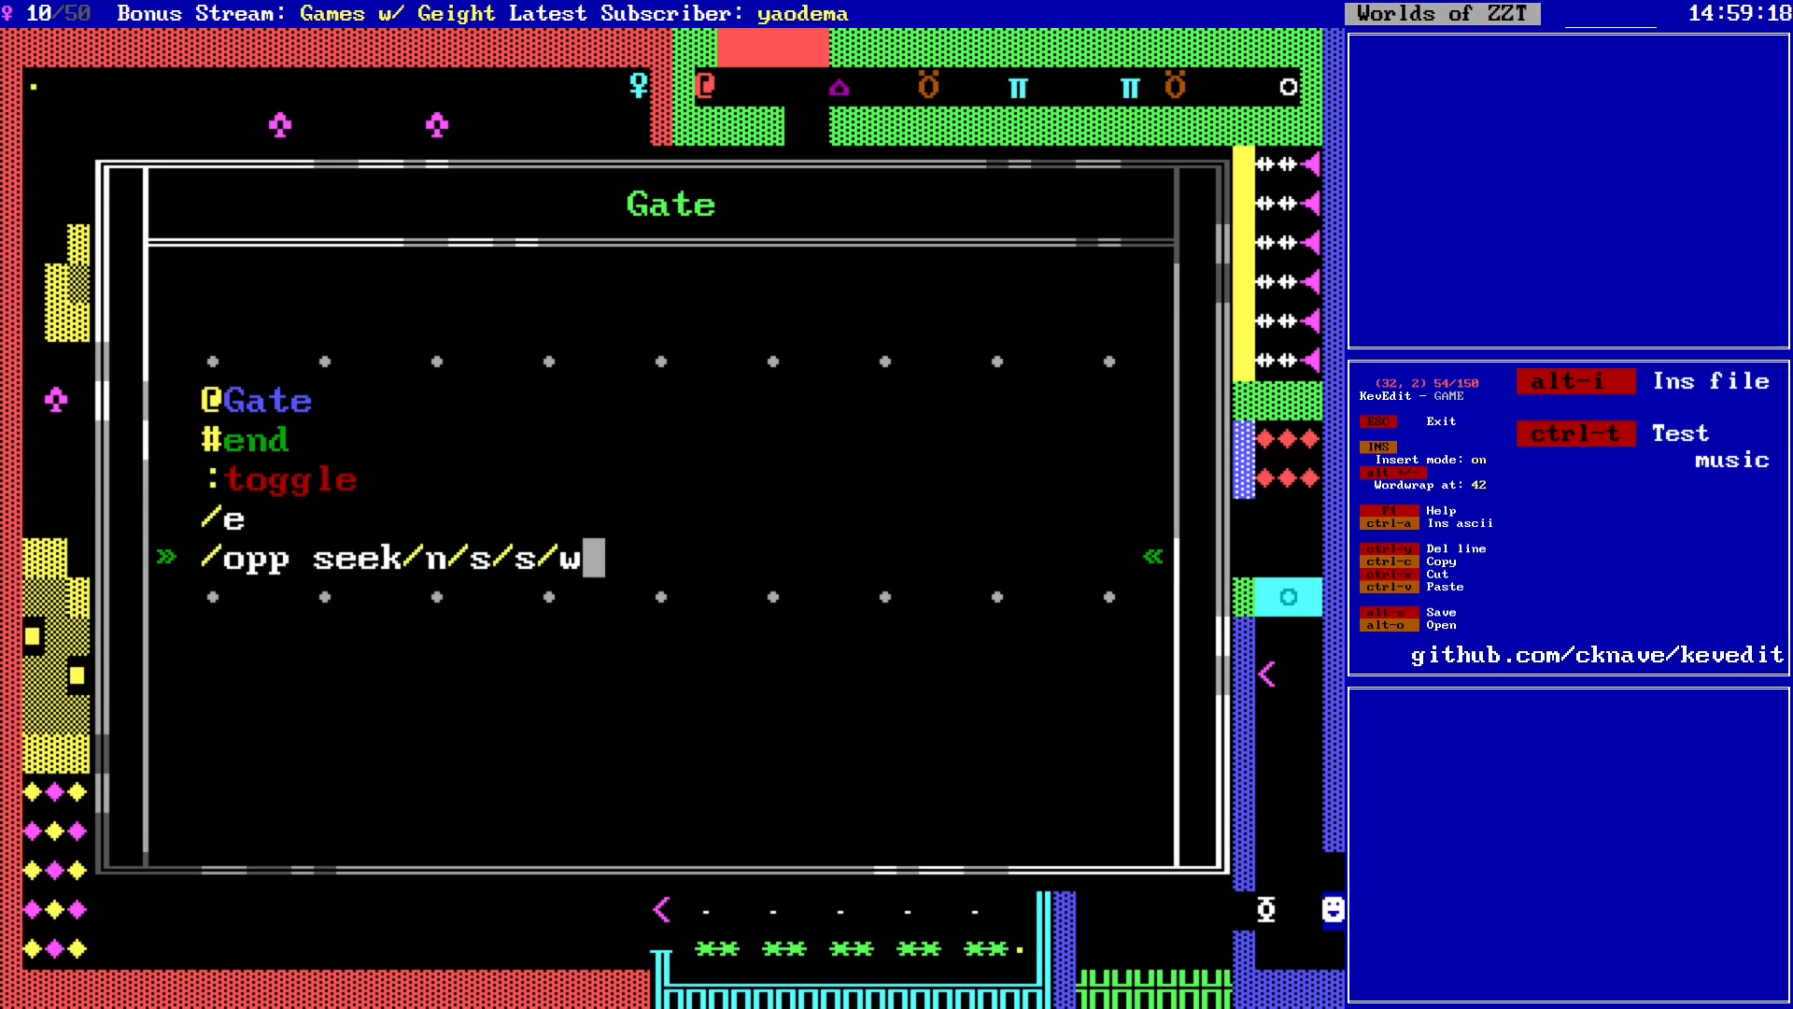
pyautogui.hotkey('ctrl', 'y')
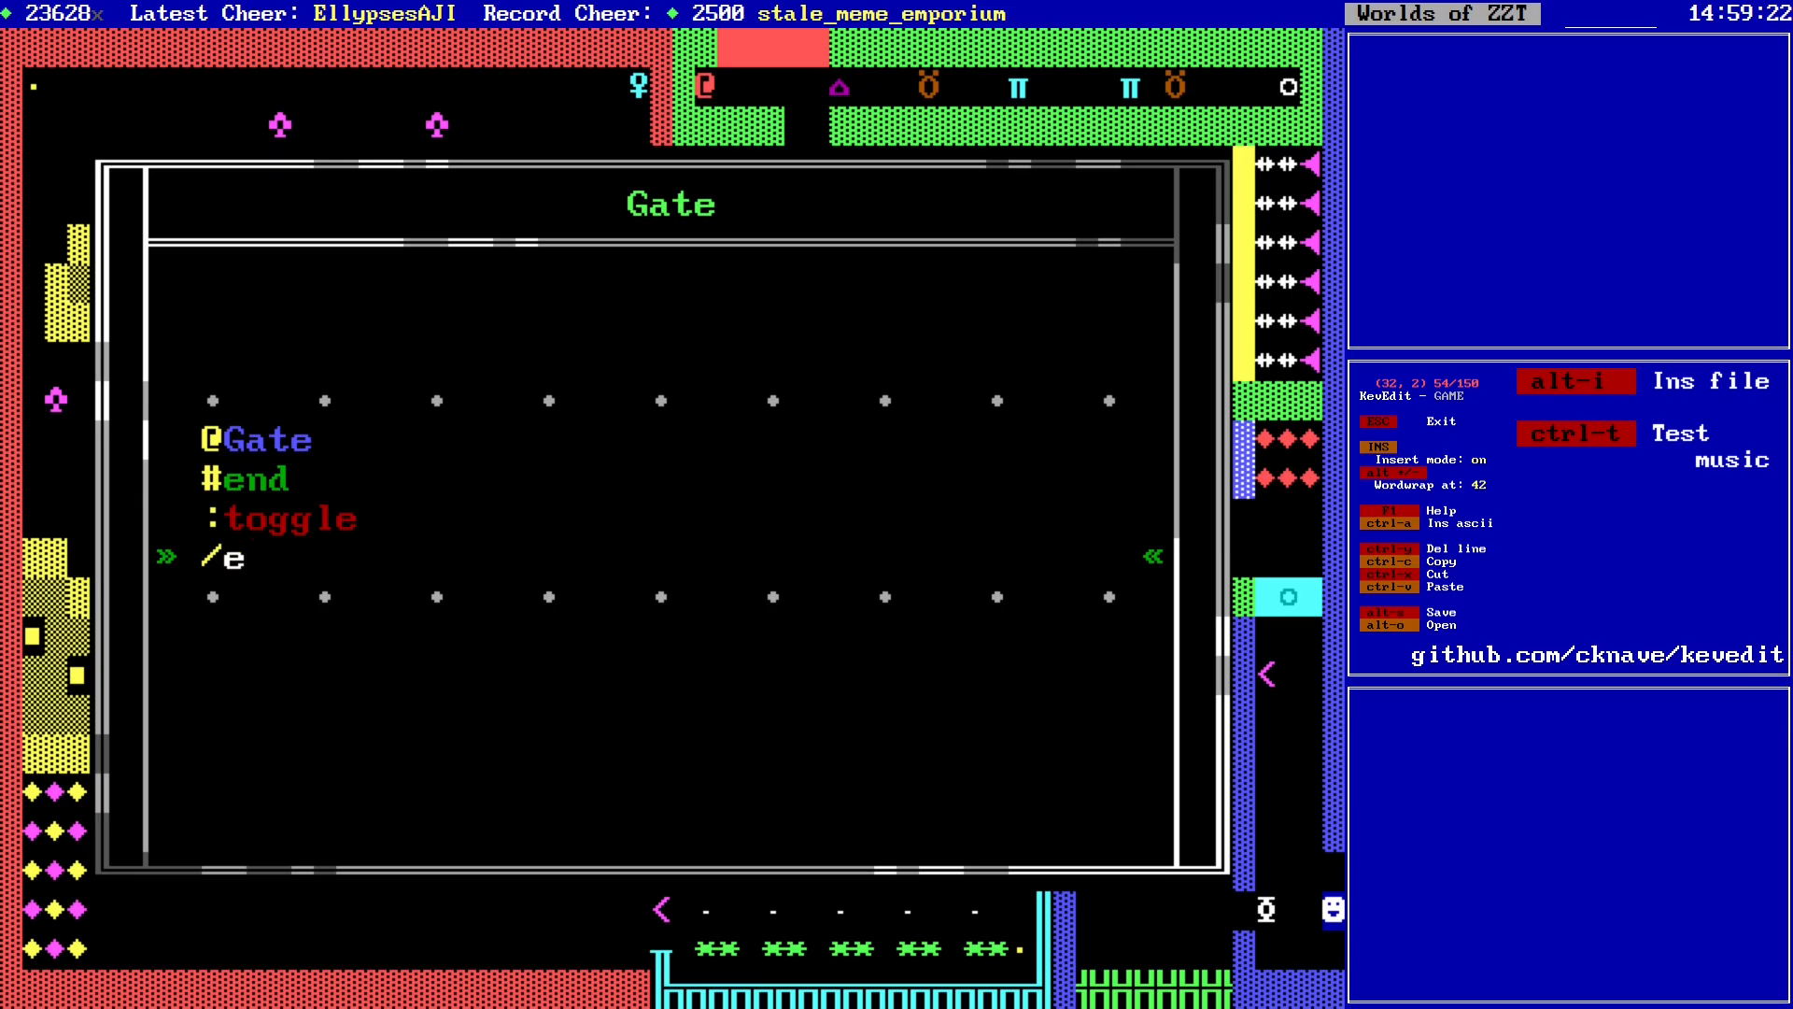
# Step: Add the line "#put n empty" below "/e" in the gate program and close it
pyautogui.press('Return')
pyautogui.write('#')
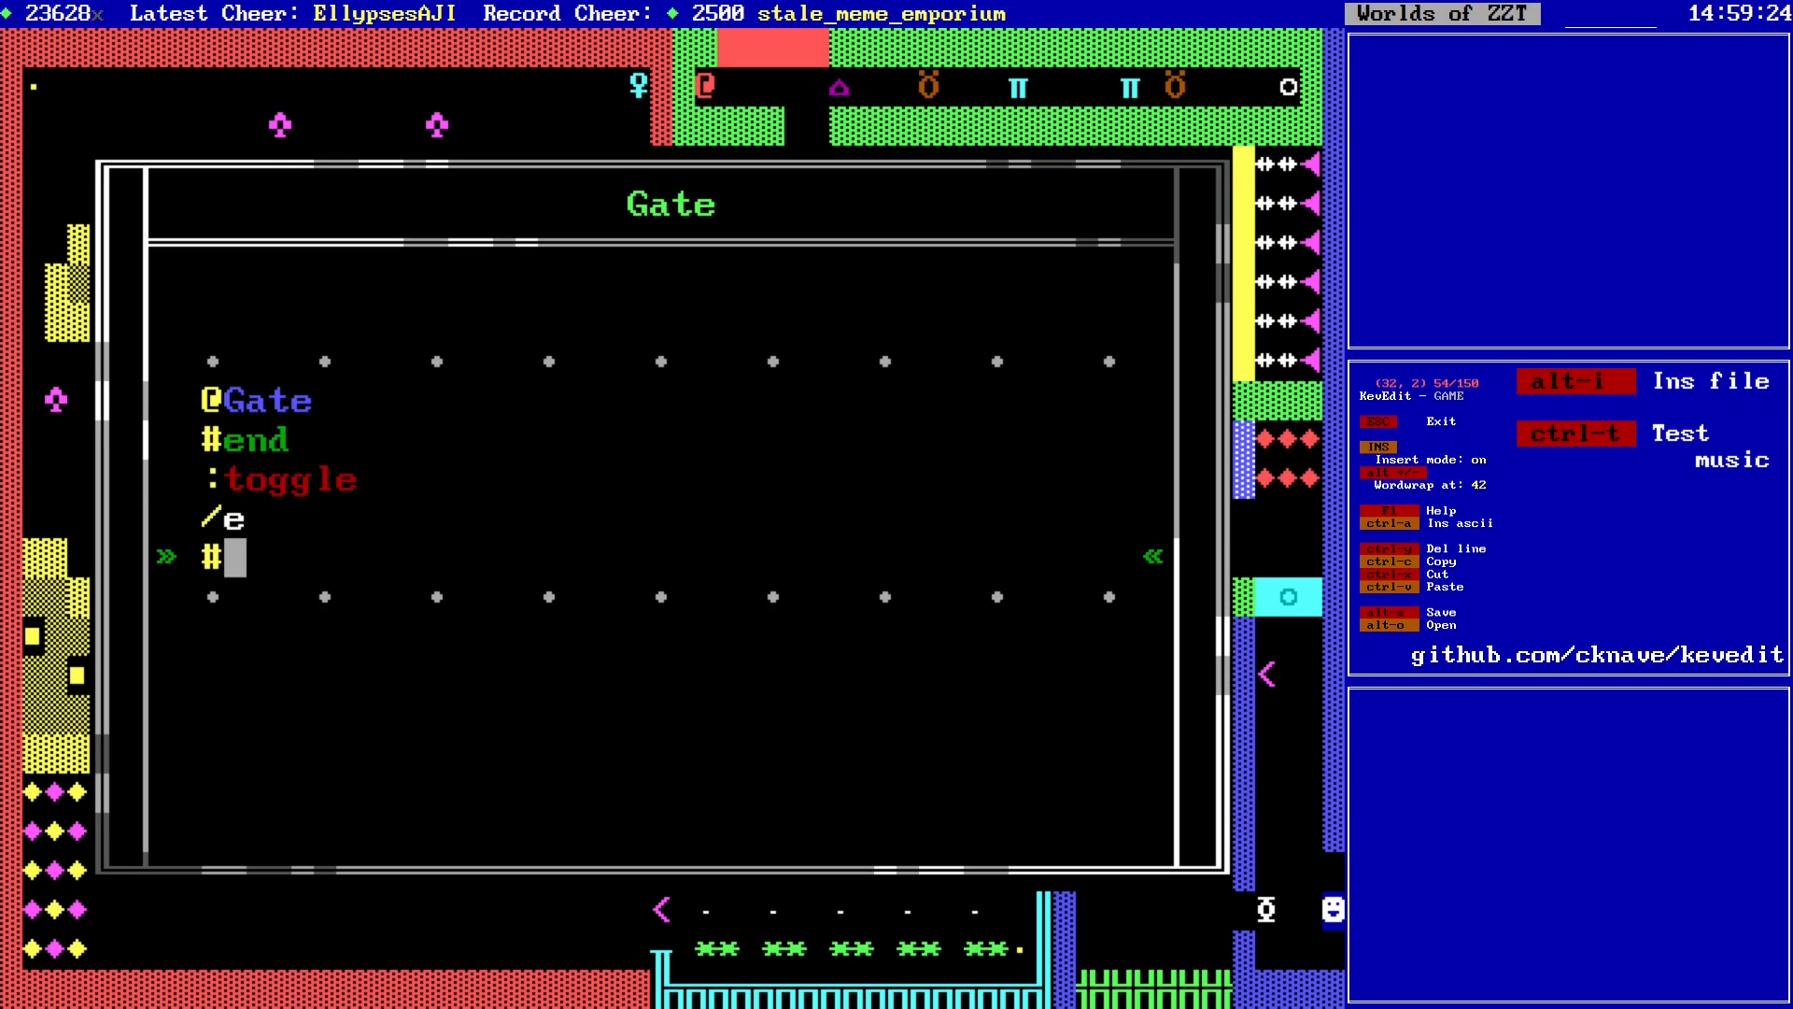
pyautogui.write('put n ')
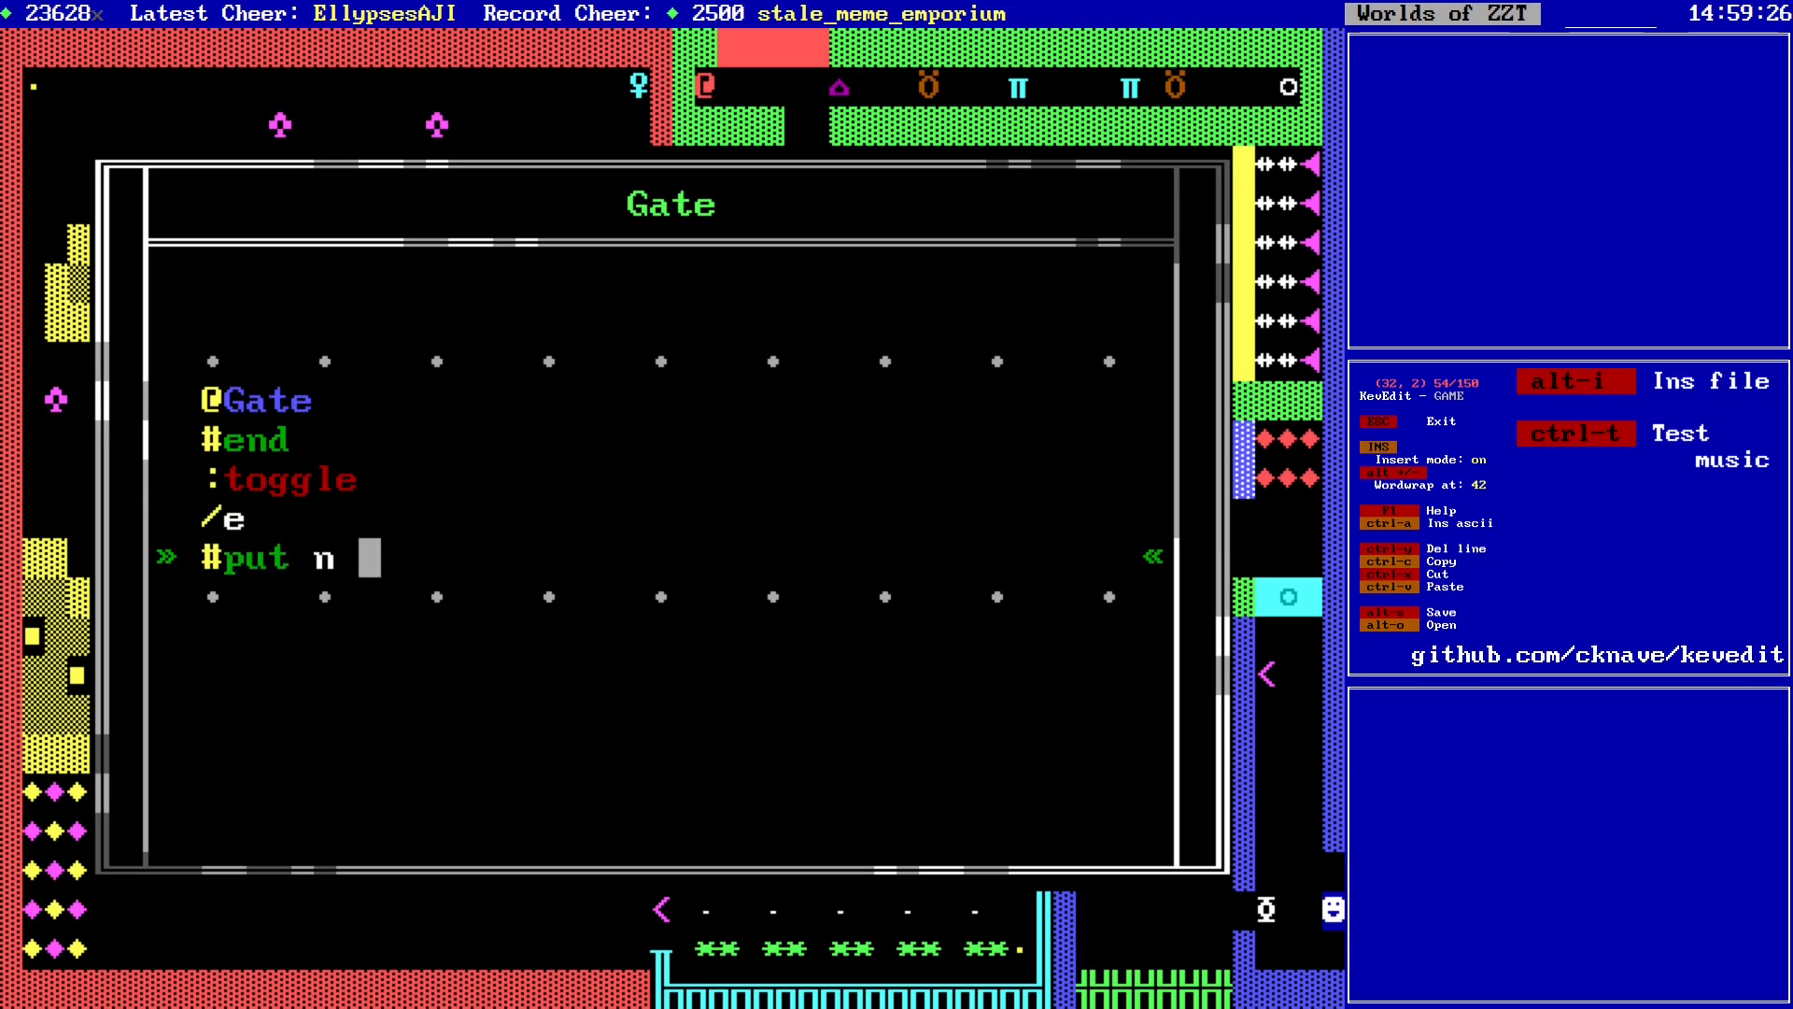
pyautogui.write('empty')
pyautogui.press('Escape')
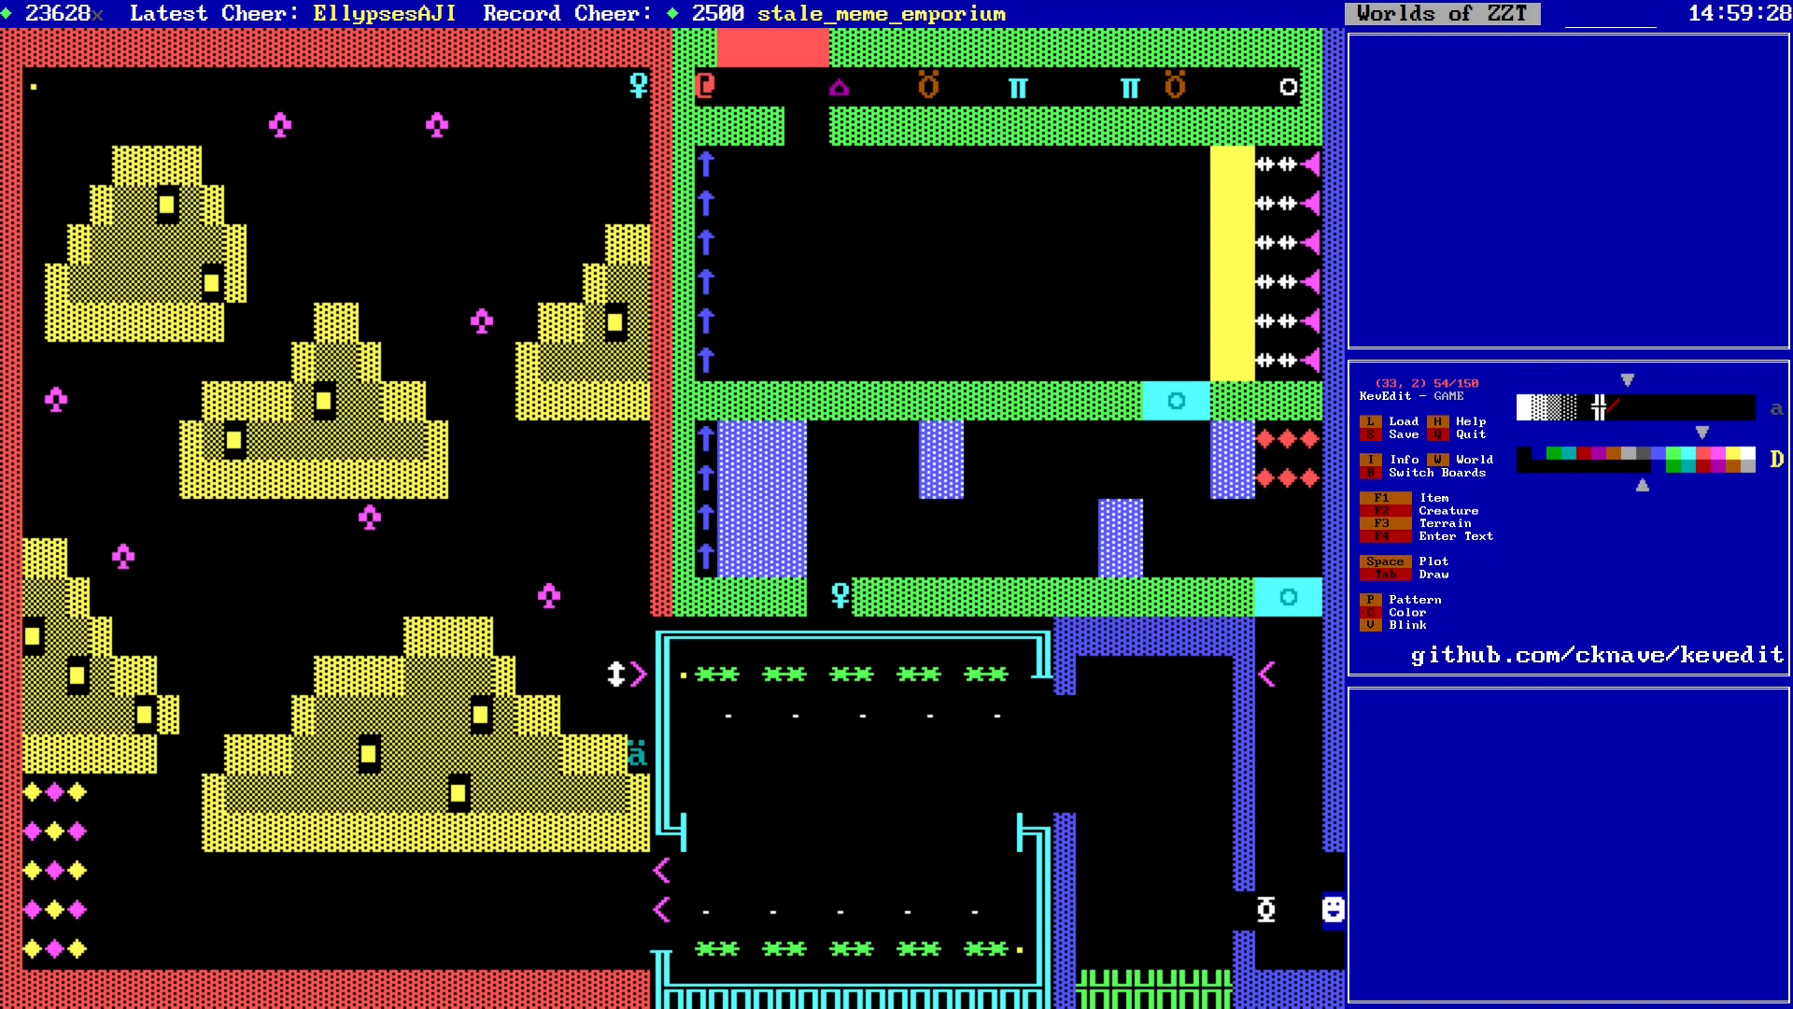
# Step: Copy the "/e" and "#put n empty" lines in the gate program four times below the originals, and return to the board
pyautogui.press('Right')
pyautogui.press('Right')
pyautogui.press('Right')
pyautogui.press('Left')
pyautogui.press('Left')
pyautogui.press('Right')
pyautogui.press('Left')
pyautogui.press('Left')
pyautogui.press('Left')
pyautogui.press('Return')
pyautogui.press('Down')
pyautogui.press('Down')
pyautogui.press('Down')
pyautogui.press('Down')
pyautogui.press('End')
pyautogui.hotkey('shift', 'Up')
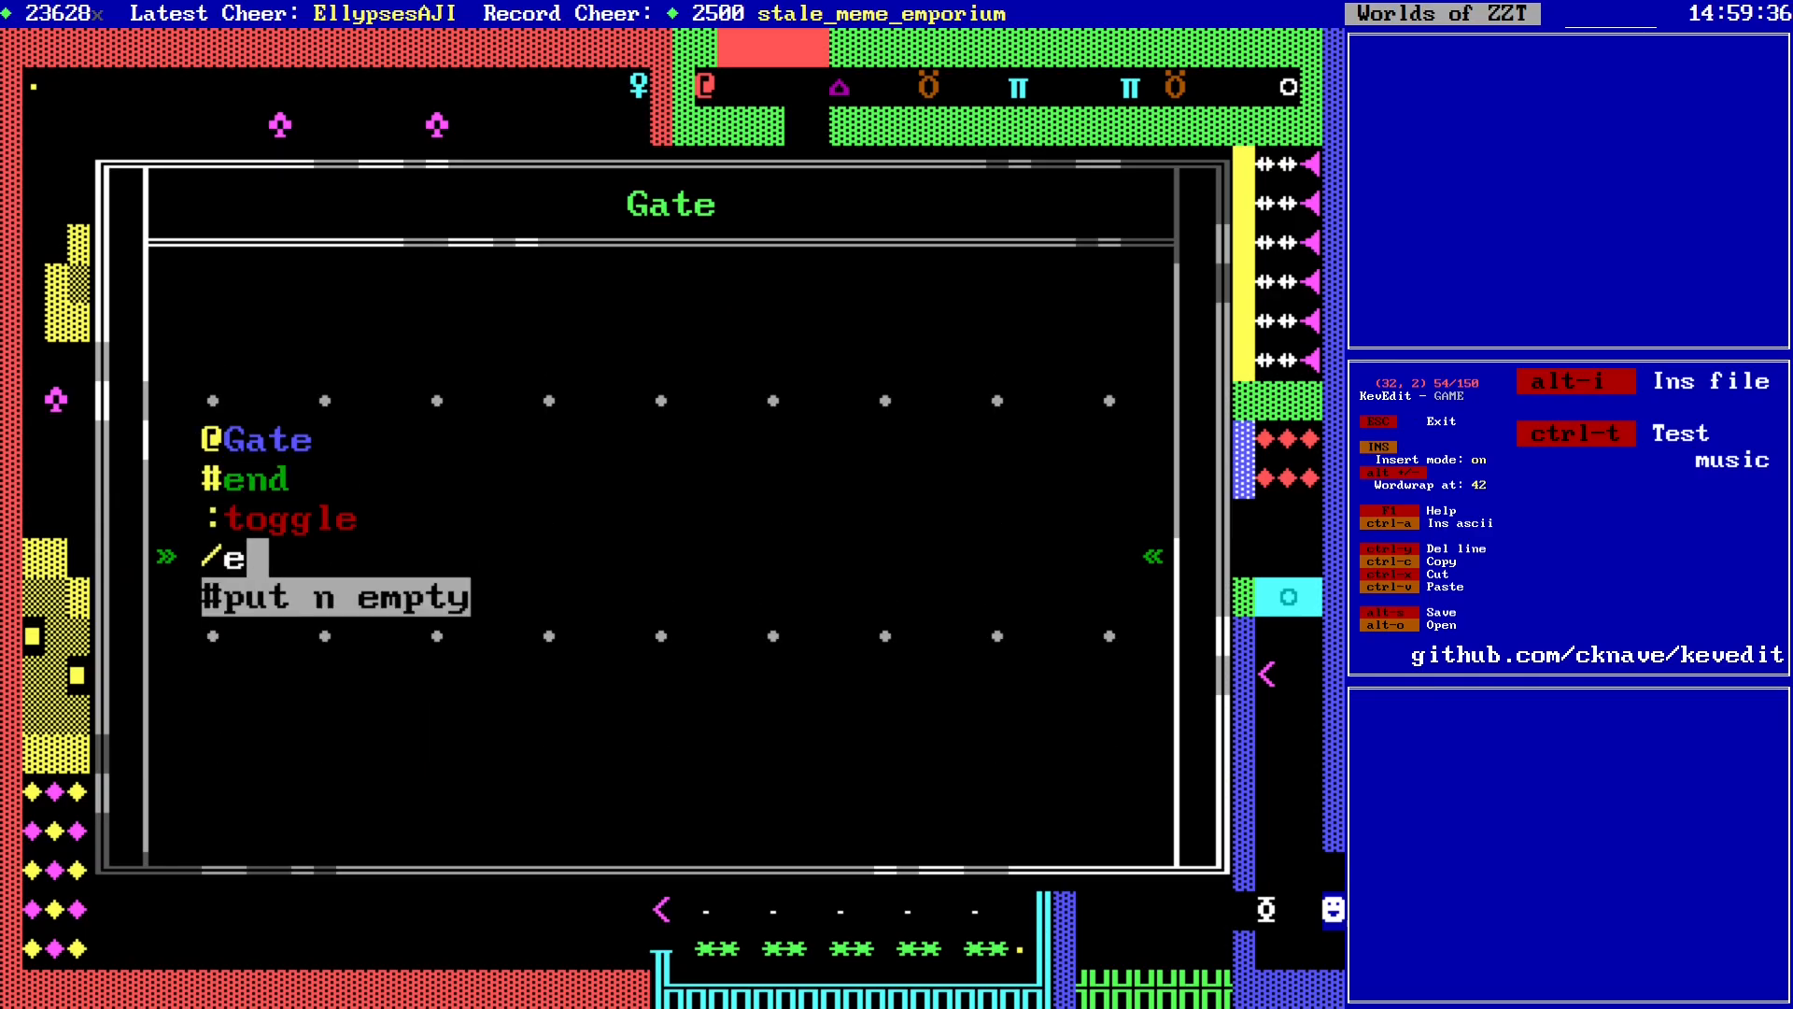
pyautogui.hotkey('ctrl', 'c')
pyautogui.press('Down')
pyautogui.hotkey('ctrl', 'v')
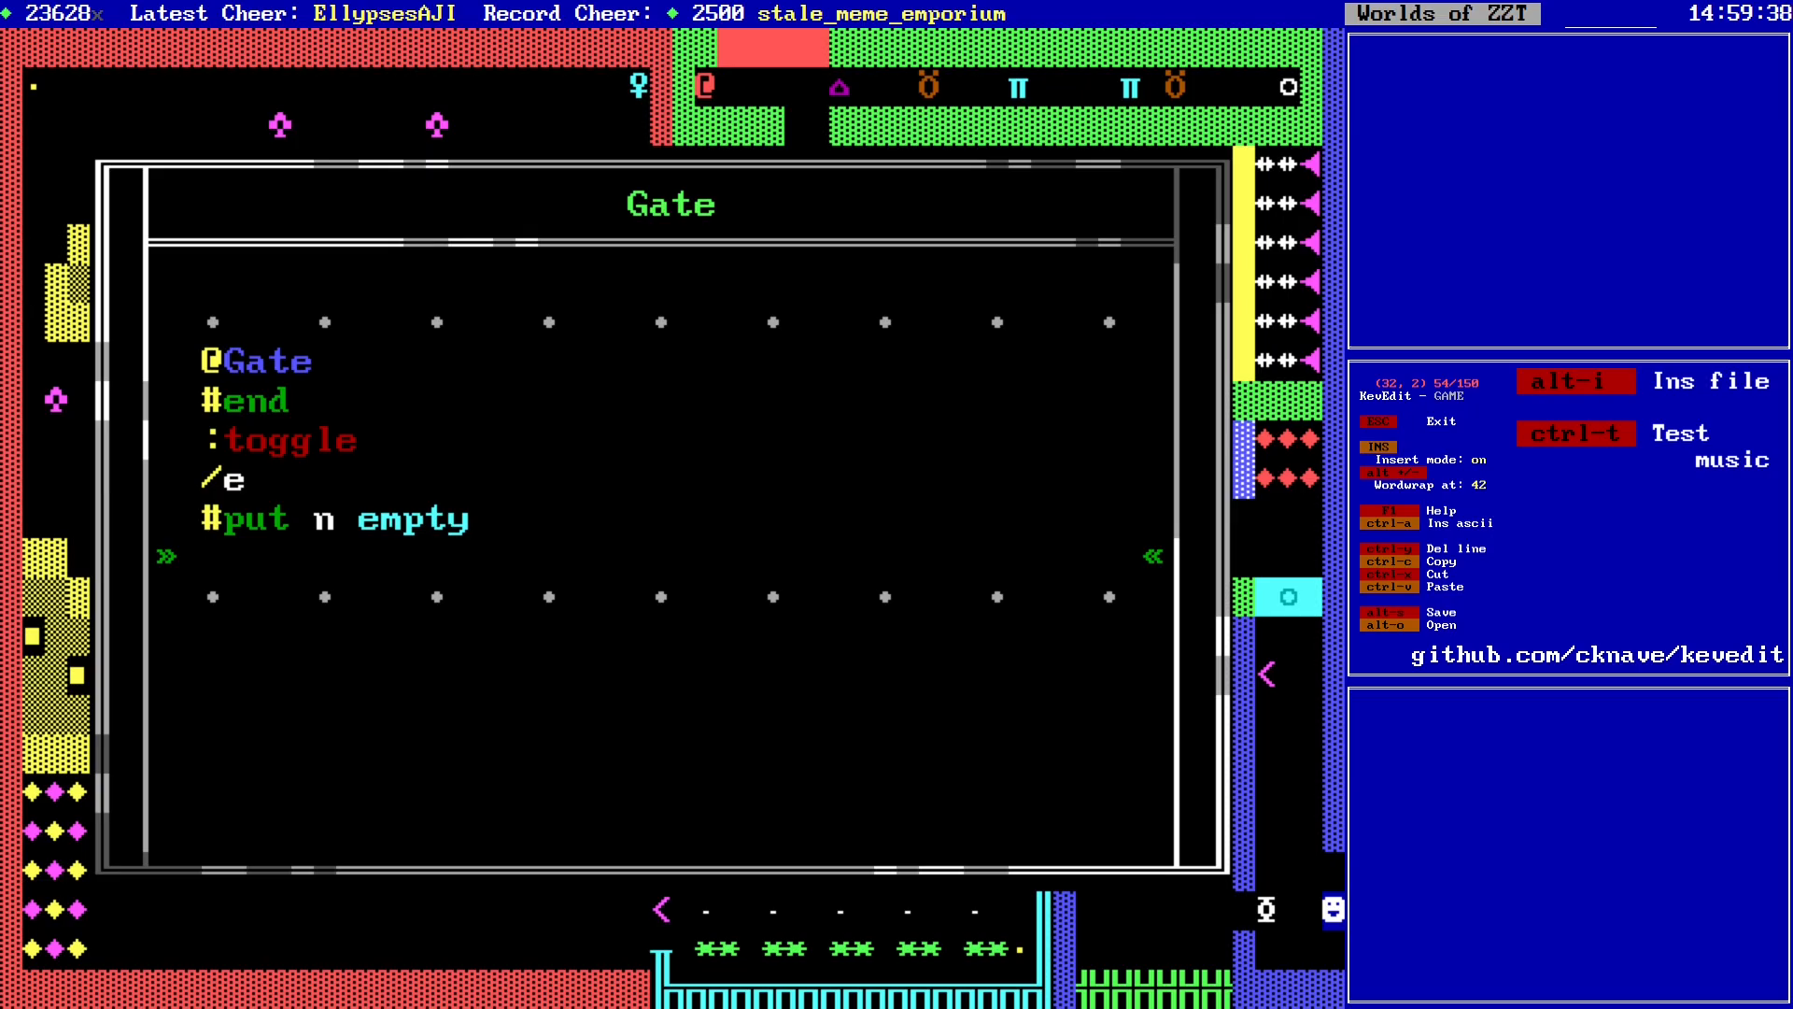
pyautogui.hotkey('ctrl', 'v')
pyautogui.hotkey('ctrl', 'v')
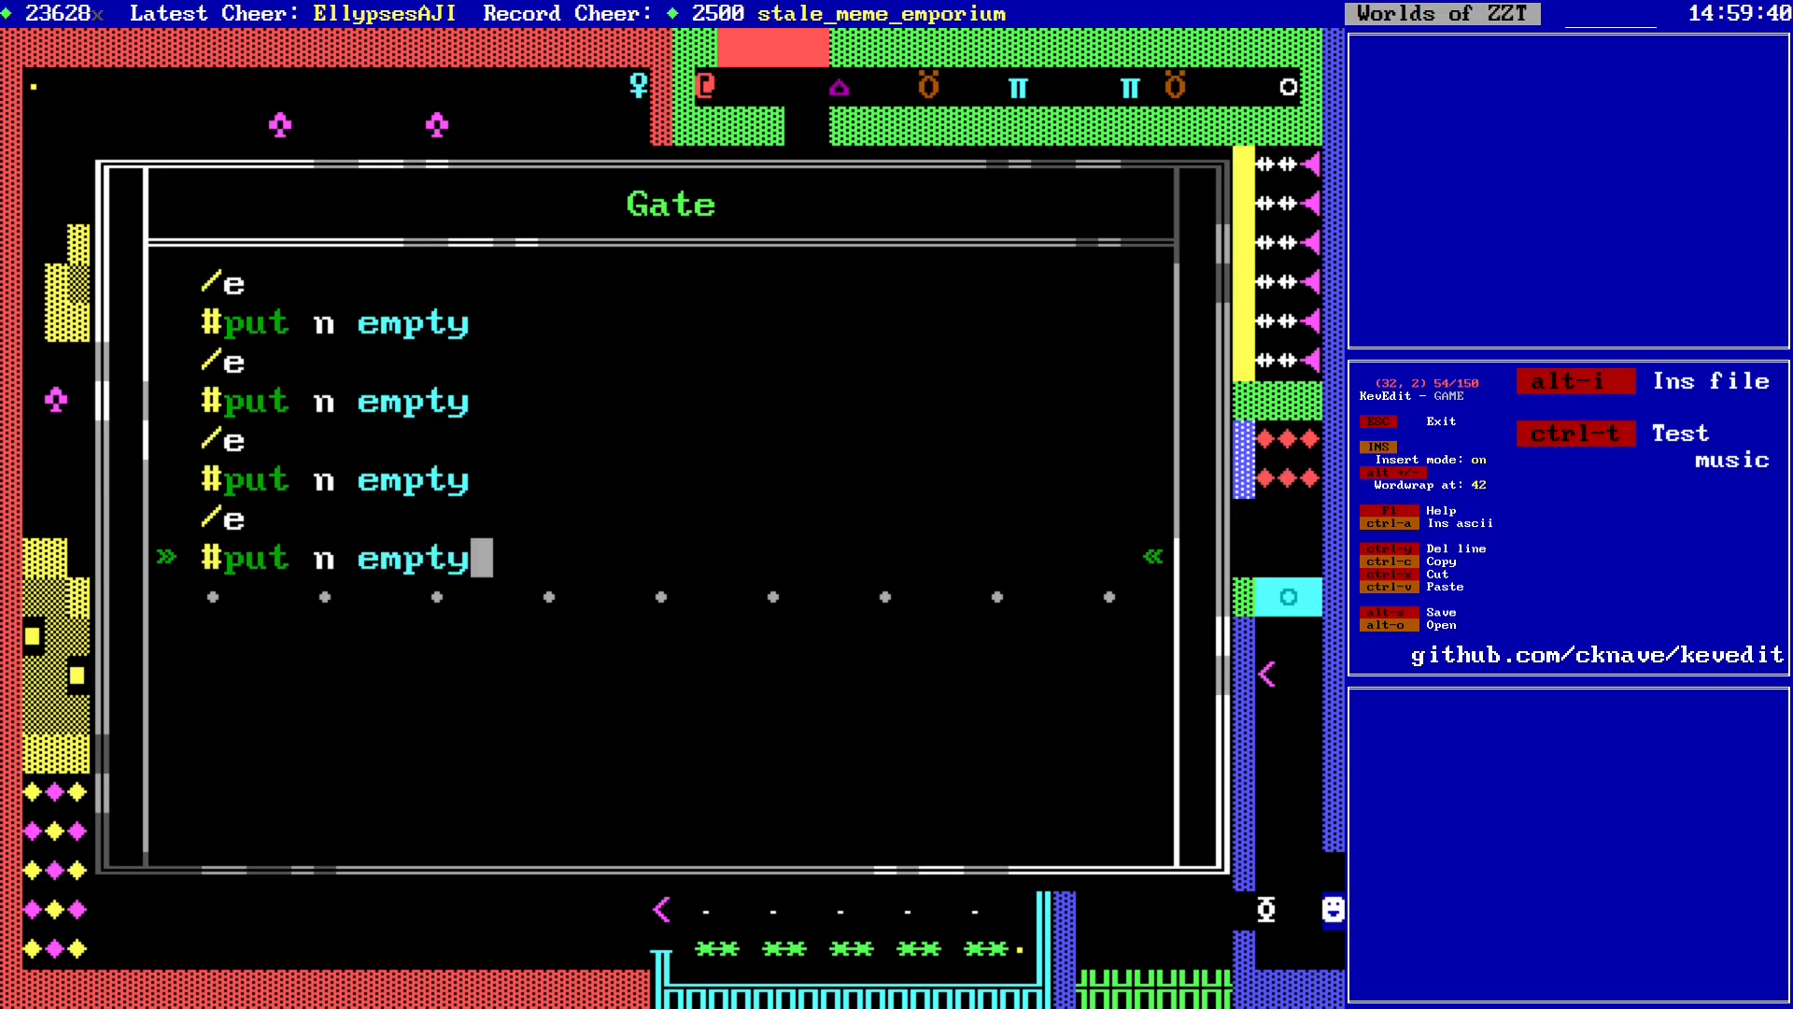
pyautogui.hotkey('ctrl', 'v')
pyautogui.press('pageup')
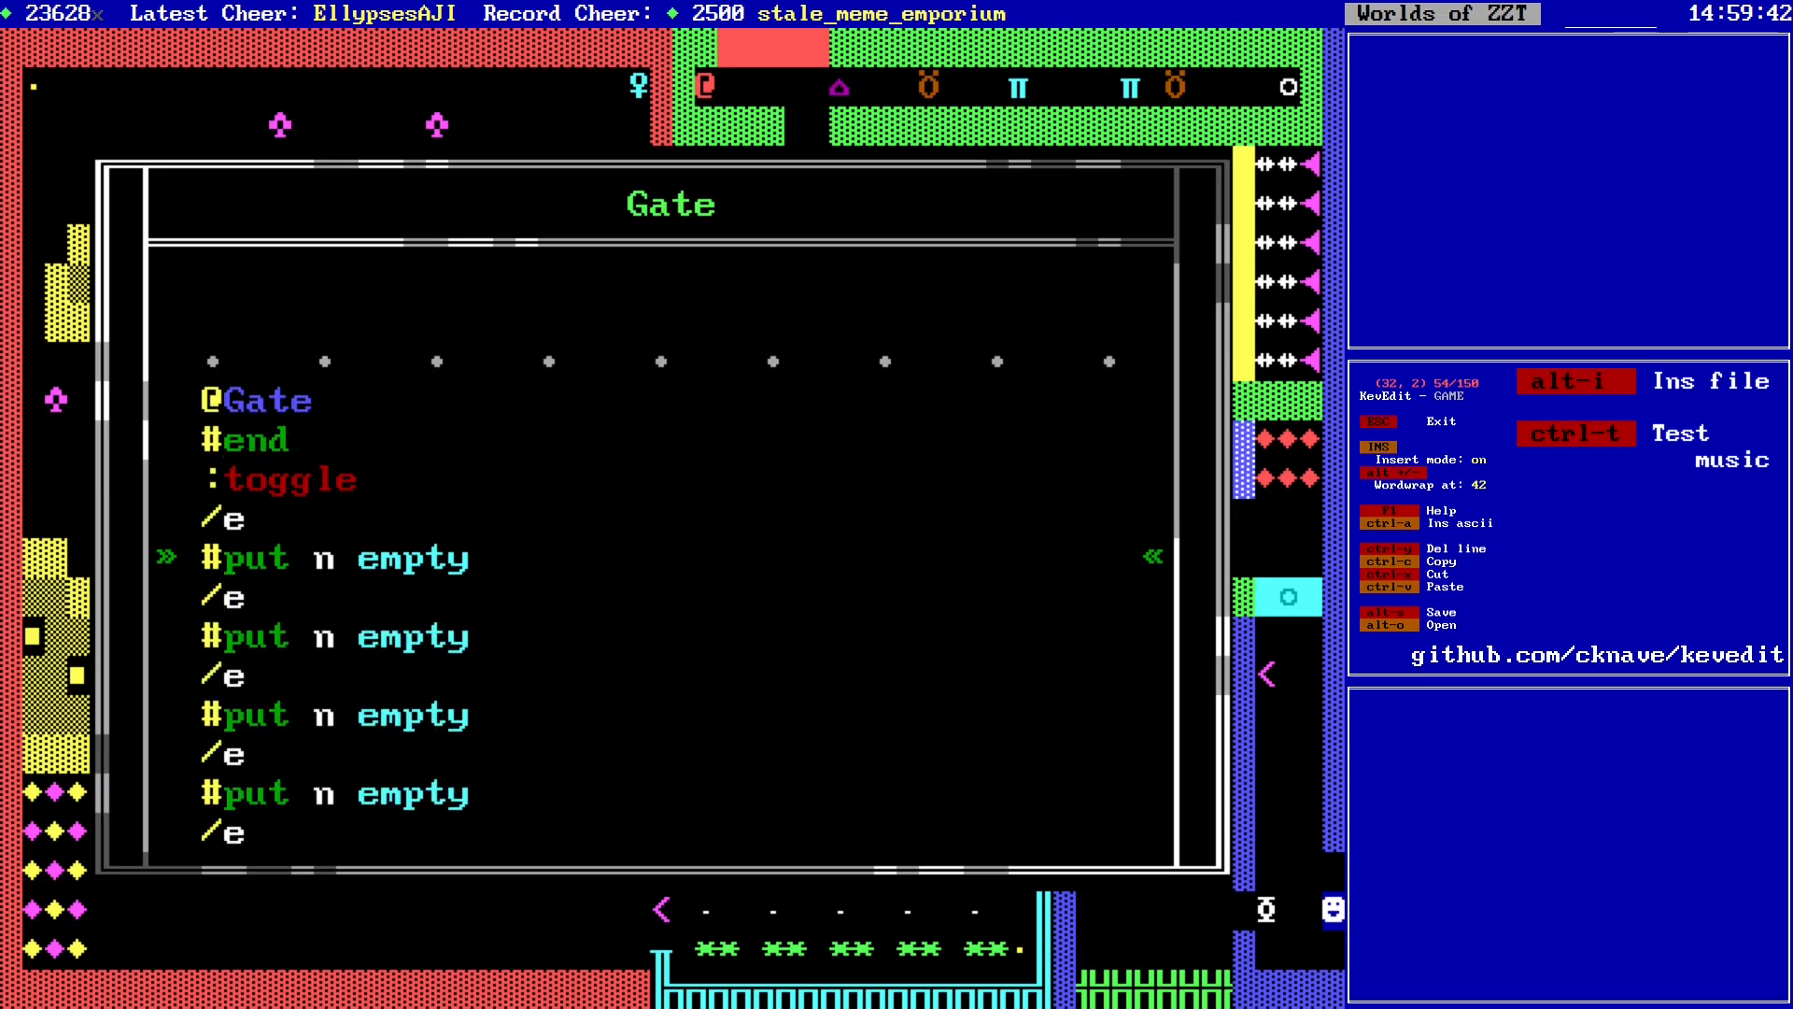
pyautogui.press('Escape')
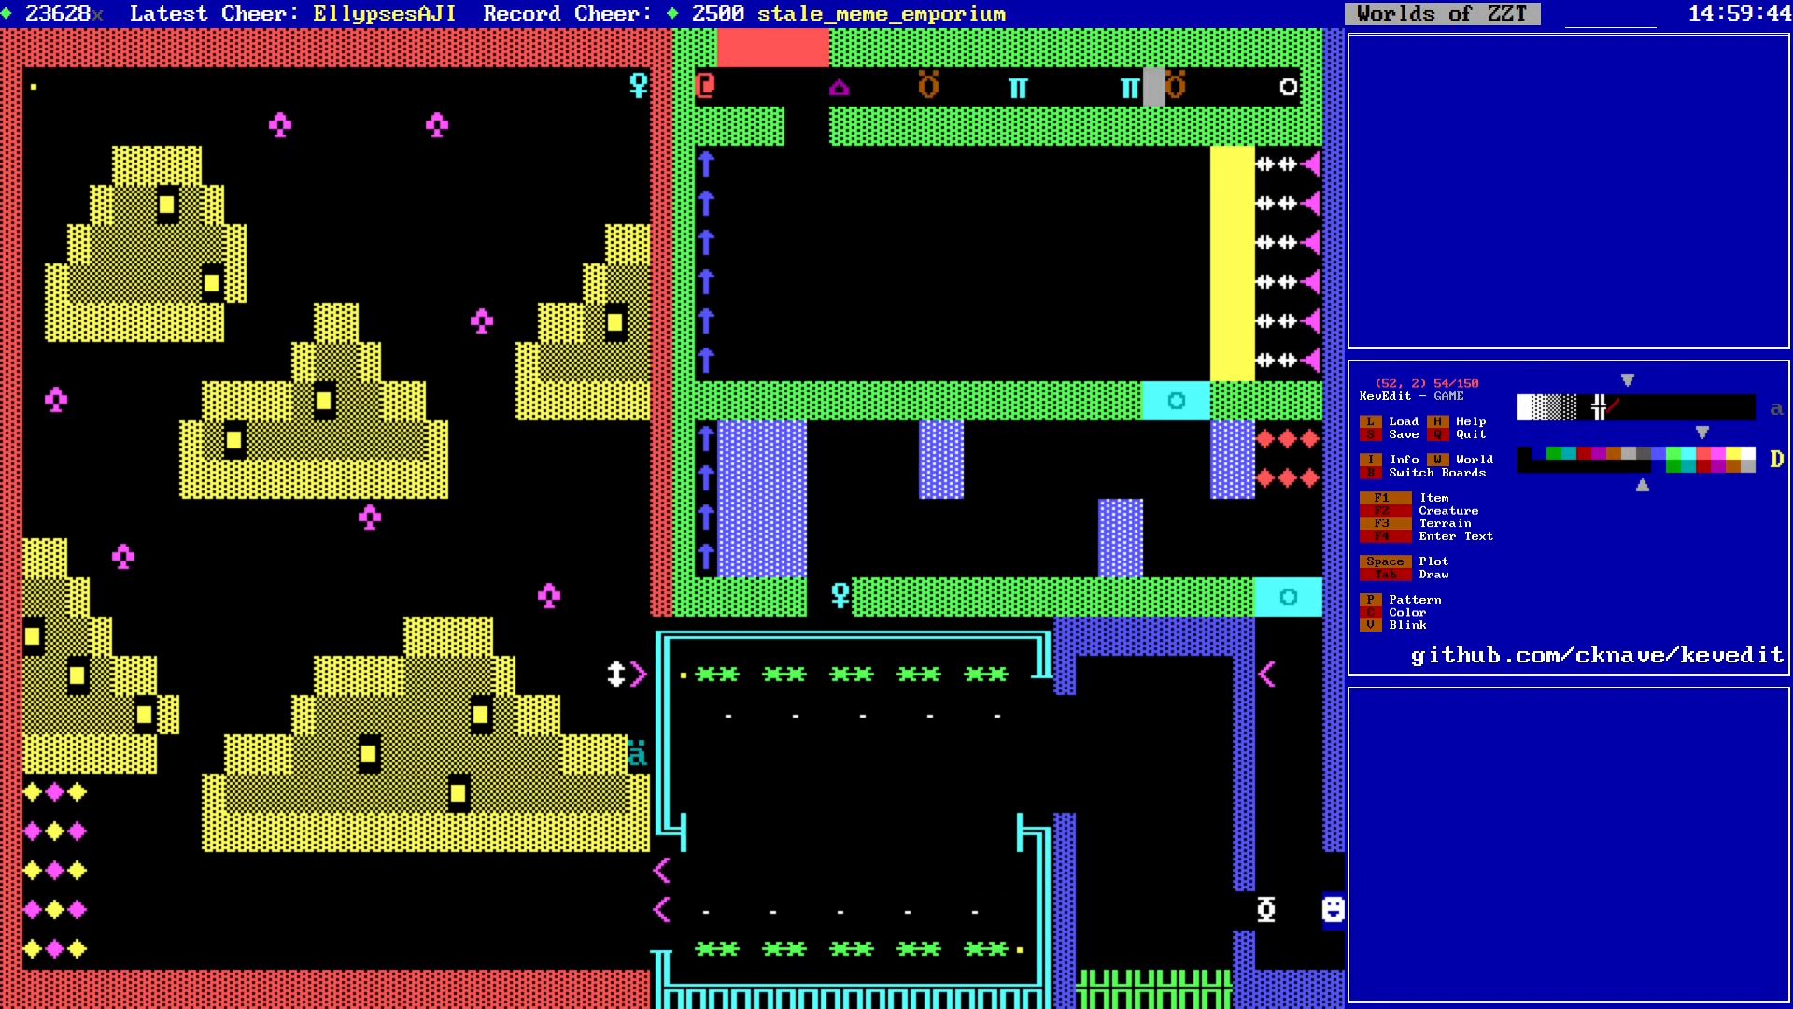
# Step: Review the program of the button object at the corridor's east end, especially its "send gate:toggle" line, and close it
pyautogui.press('Right')
pyautogui.press('Right')
pyautogui.press('Right')
pyautogui.press('Right')
pyautogui.press('Right')
pyautogui.press('Right')
pyautogui.press('Return')
pyautogui.press('Down')
pyautogui.press('Down')
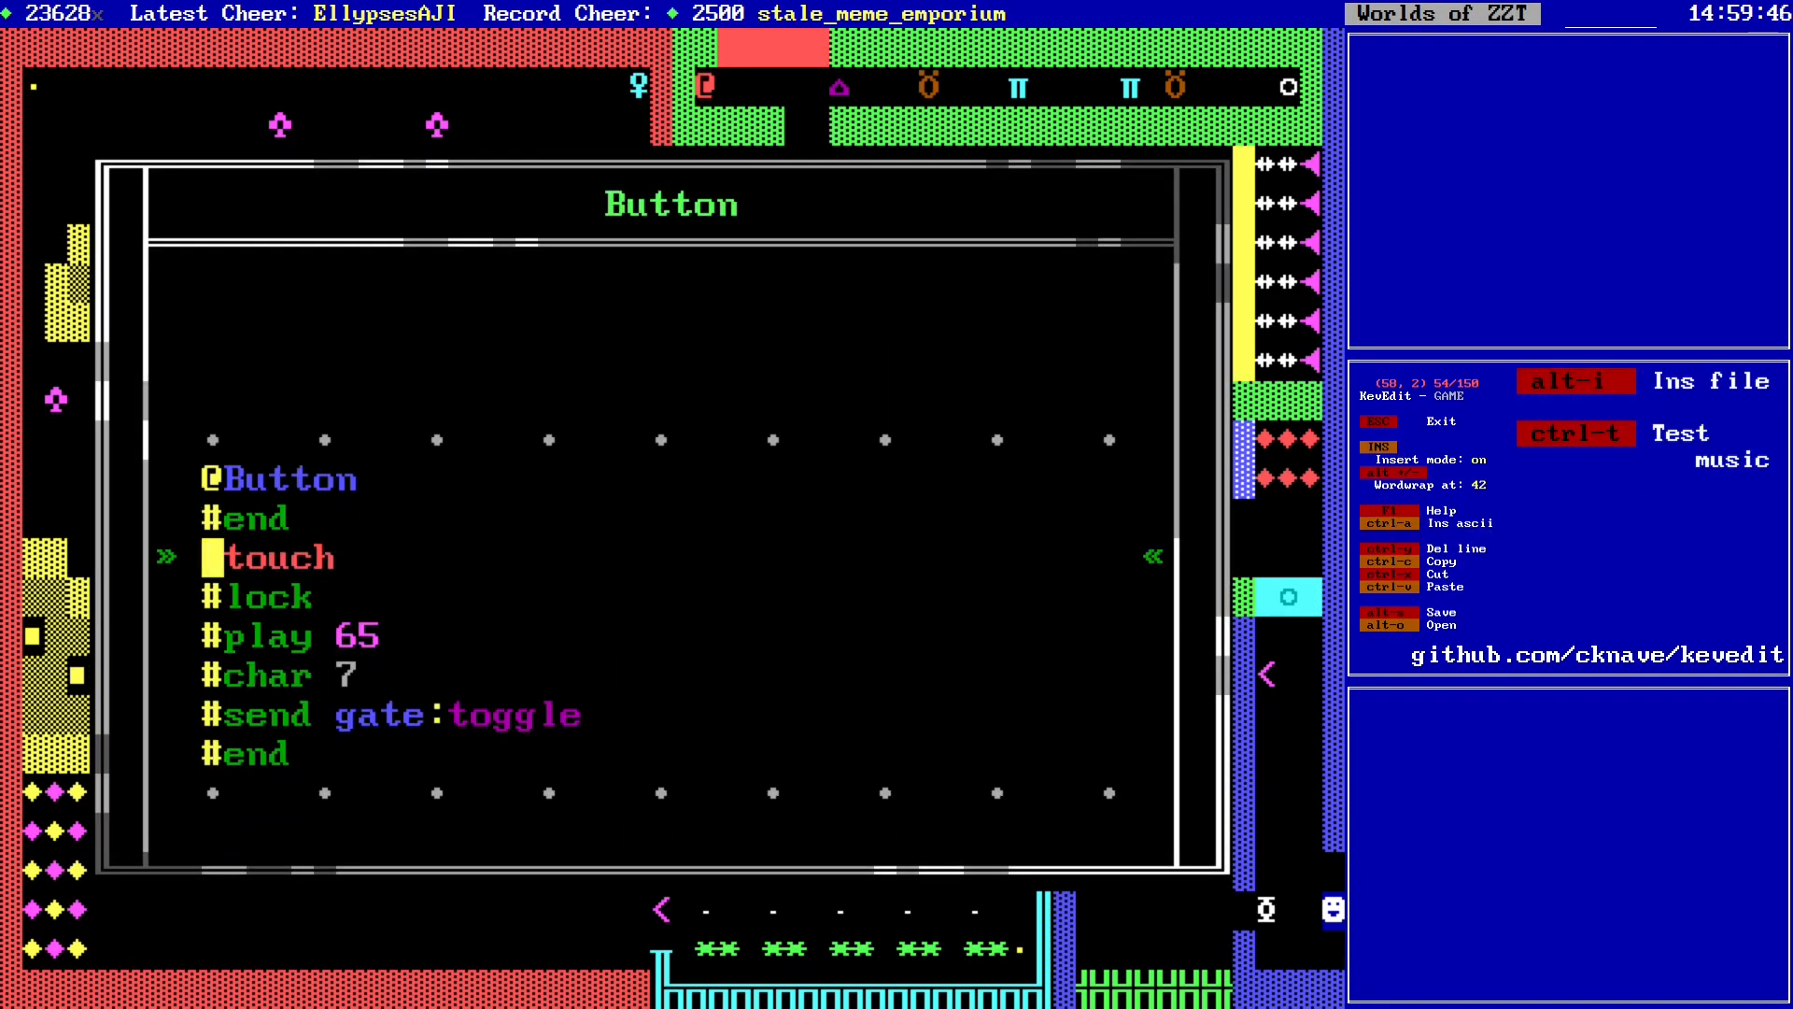
pyautogui.press('Down')
pyautogui.press('Down')
pyautogui.press('Down')
pyautogui.press('Down')
pyautogui.press('Up')
pyautogui.press('Up')
pyautogui.press('Up')
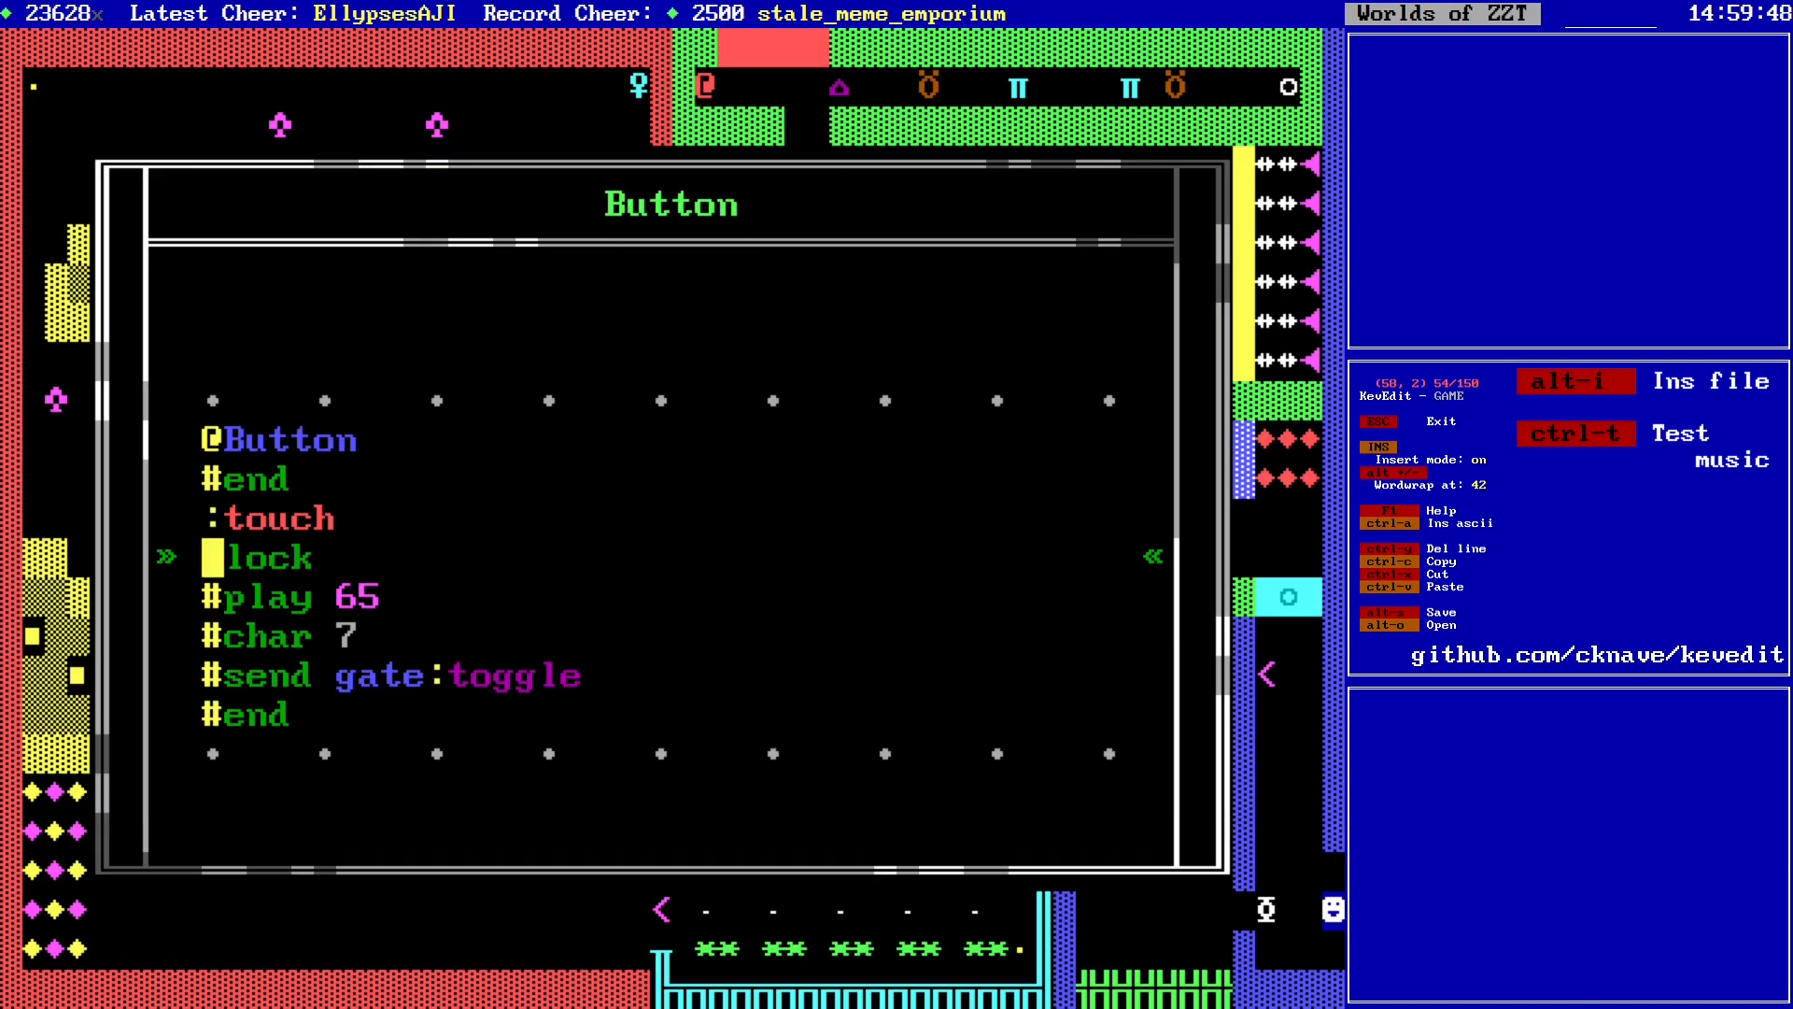
pyautogui.press('Escape')
pyautogui.press('Left')
pyautogui.press('Left')
pyautogui.press('Left')
pyautogui.press('Left')
pyautogui.press('Left')
pyautogui.press('Left')
pyautogui.press('Left')
pyautogui.press('Left')
pyautogui.press('Left')
pyautogui.press('Left')
pyautogui.press('Left')
pyautogui.press('Left')
pyautogui.press('Left')
pyautogui.press('Left')
pyautogui.press('Left')
pyautogui.press('Left')
pyautogui.press('Left')
pyautogui.press('Left')
pyautogui.press('Left')
pyautogui.press('Left')
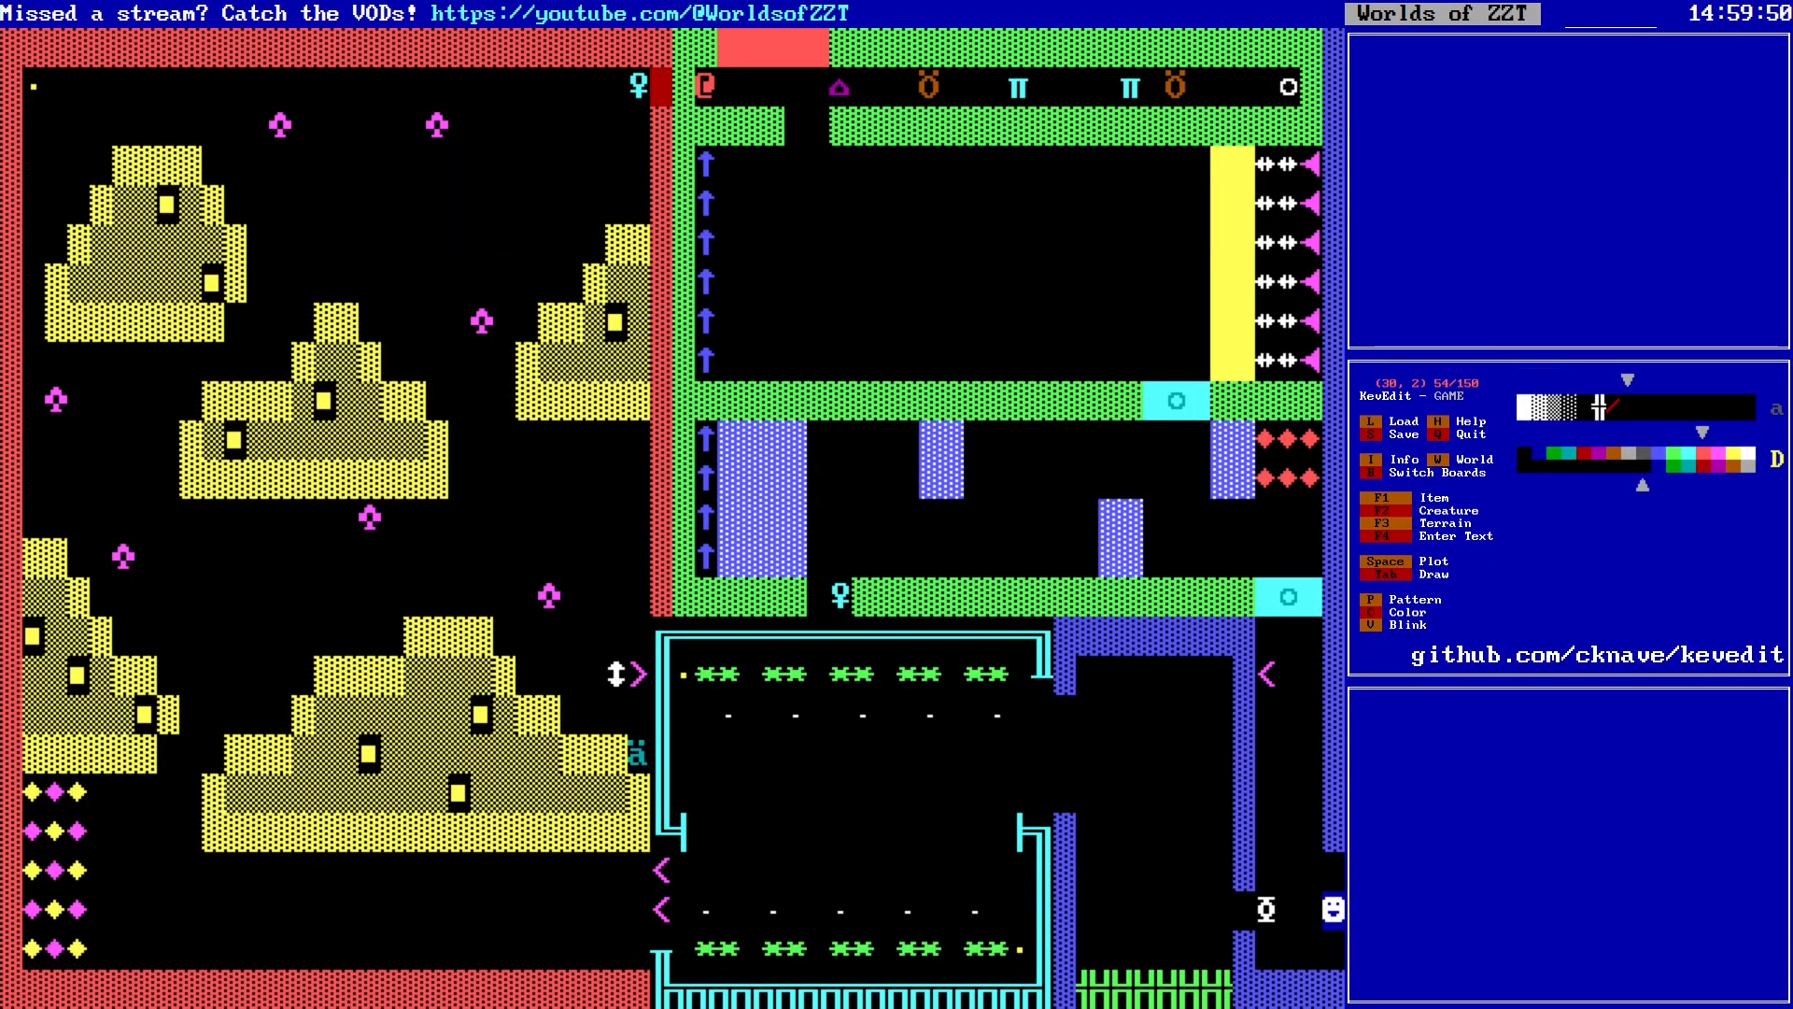
pyautogui.press('Right')
pyautogui.press('Right')
pyautogui.press('Right')
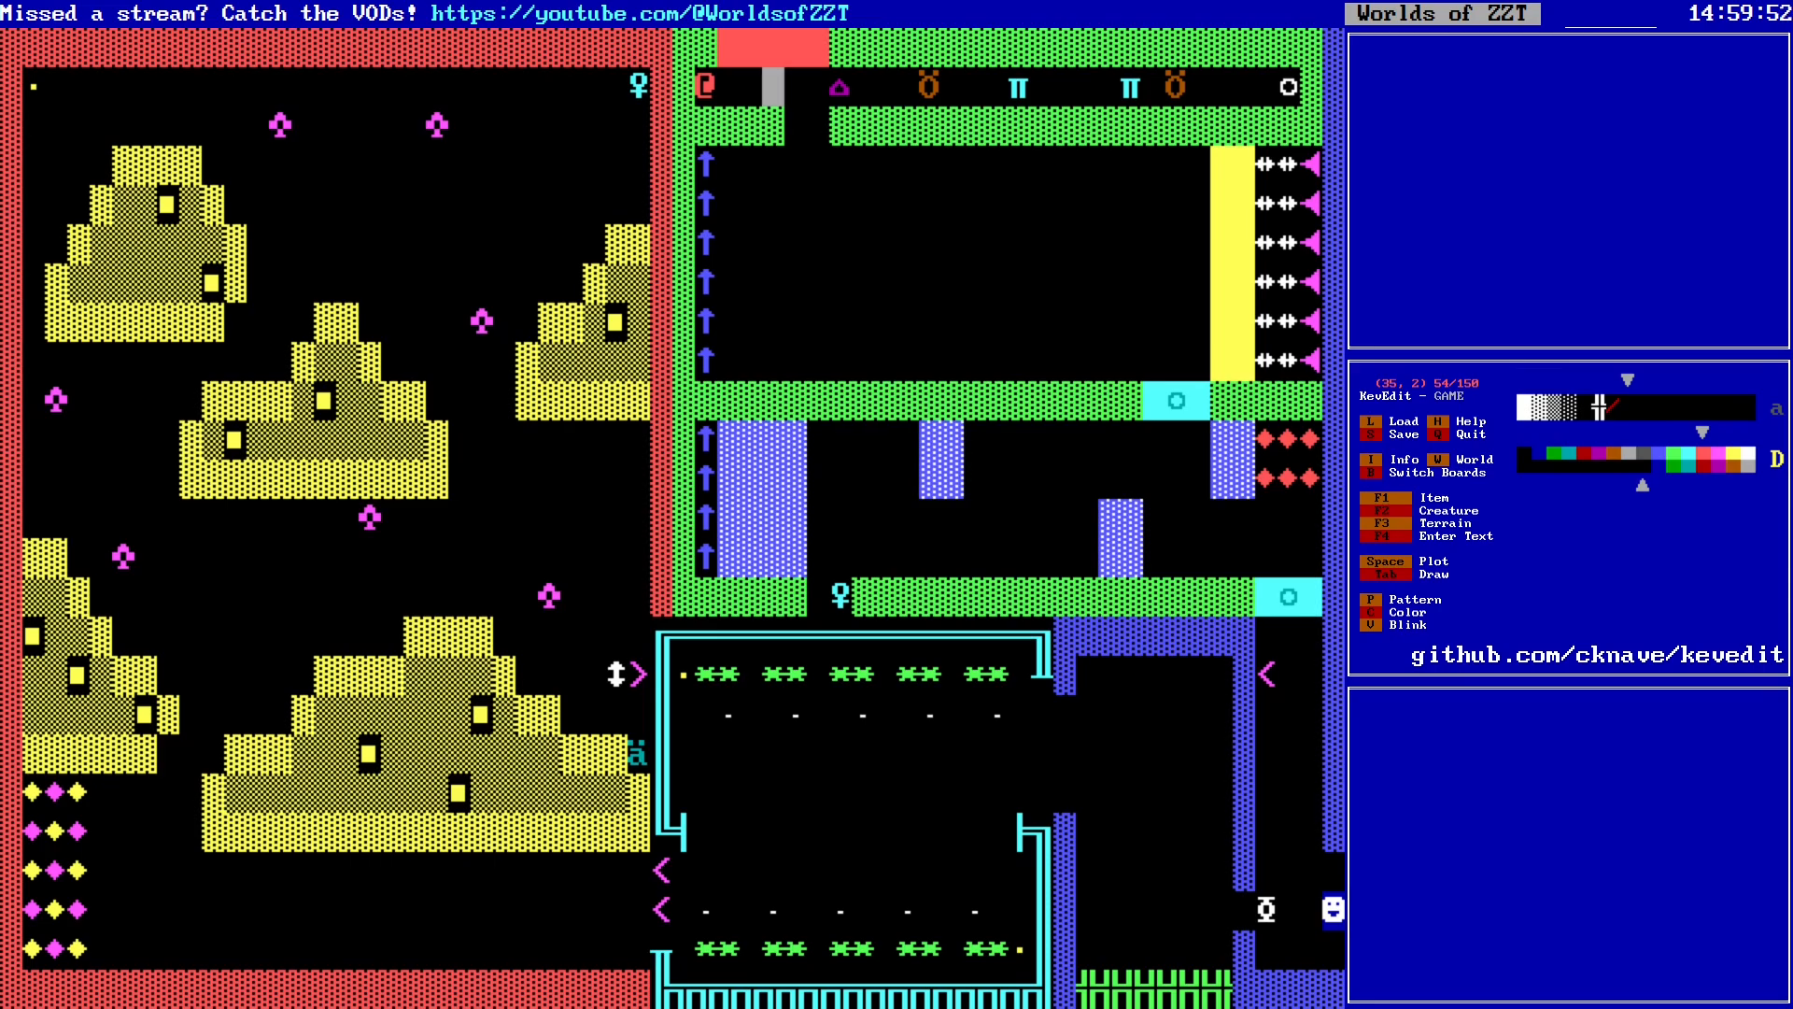
pyautogui.press('Left')
pyautogui.press('Left')
pyautogui.press('Left')
pyautogui.press('Right')
pyautogui.press('Right')
pyautogui.press('Right')
pyautogui.press('Right')
pyautogui.press('Right')
pyautogui.press('Right')
pyautogui.press('Right')
pyautogui.press('Right')
pyautogui.press('Right')
pyautogui.press('Right')
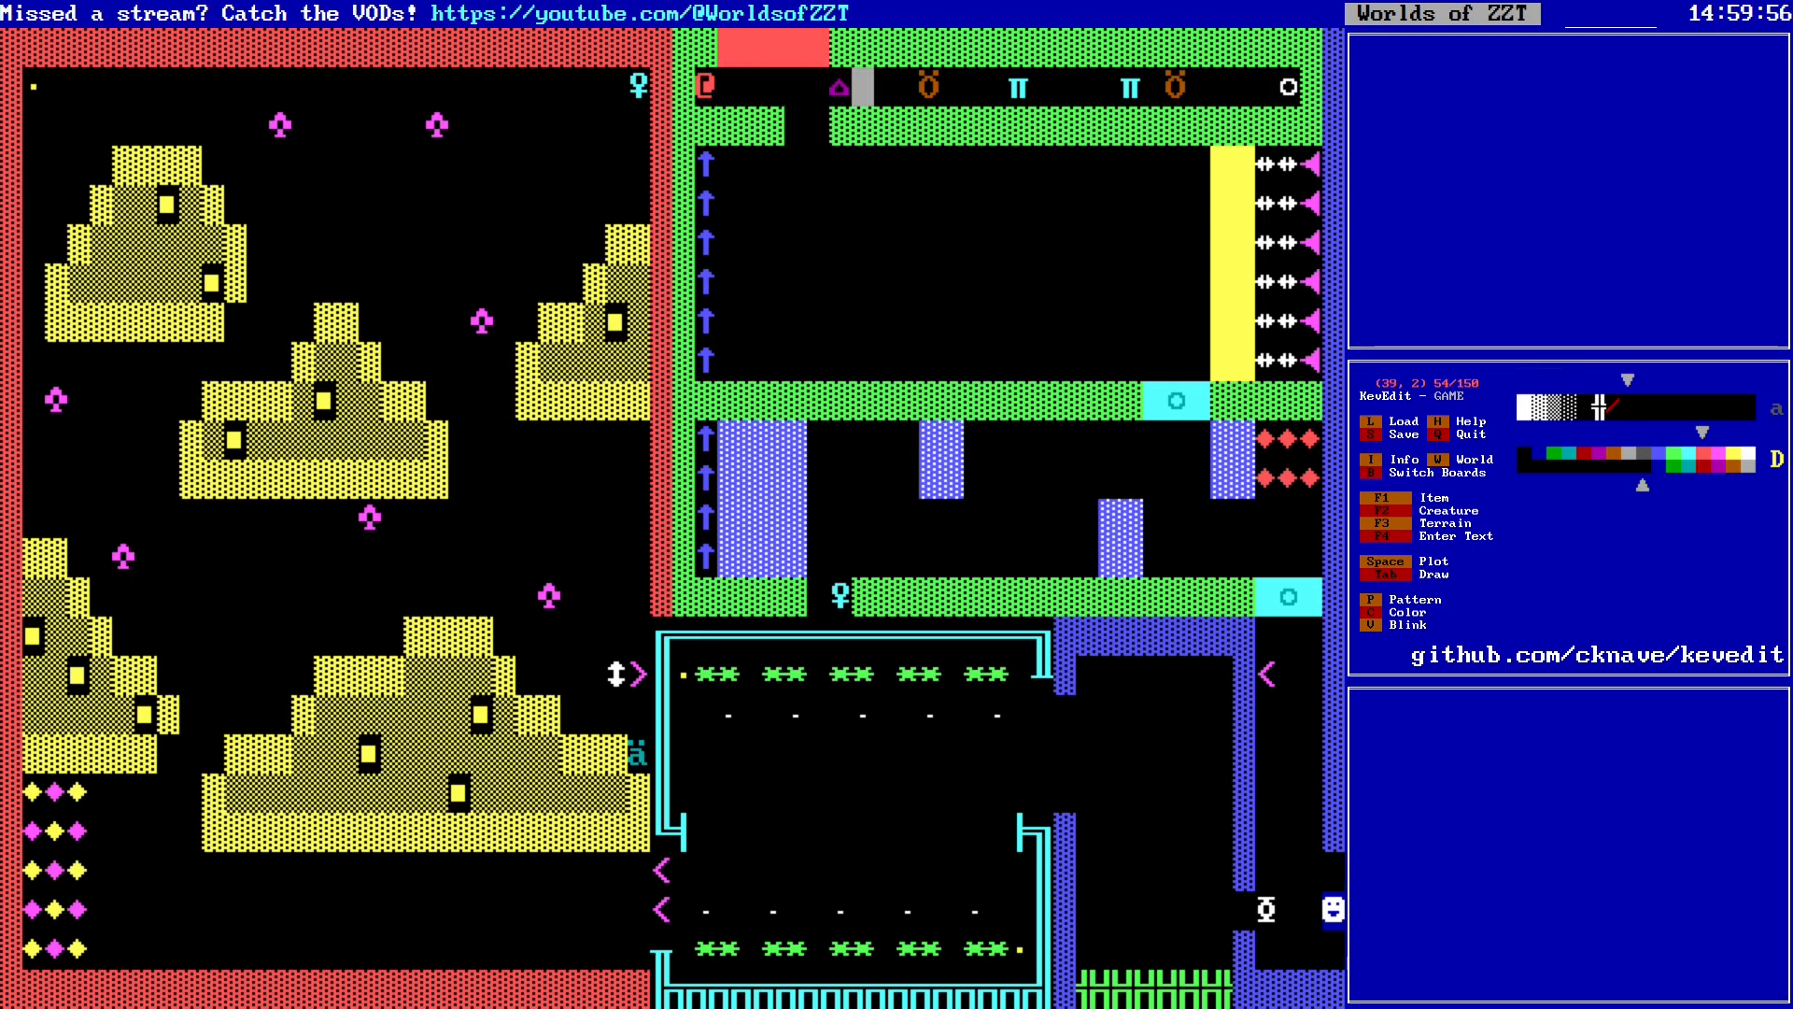
pyautogui.press('Right')
# Step: Examine the gate object's program, checking its repeated "/e" and "#put n empty" lines, and return to the board
pyautogui.press('Left')
pyautogui.press('Left')
pyautogui.press('Left')
pyautogui.press('Left')
pyautogui.press('Left')
pyautogui.press('Left')
pyautogui.press('Left')
pyautogui.press('Left')
pyautogui.press('Left')
pyautogui.press('Left')
pyautogui.press('Left')
pyautogui.press('Return')
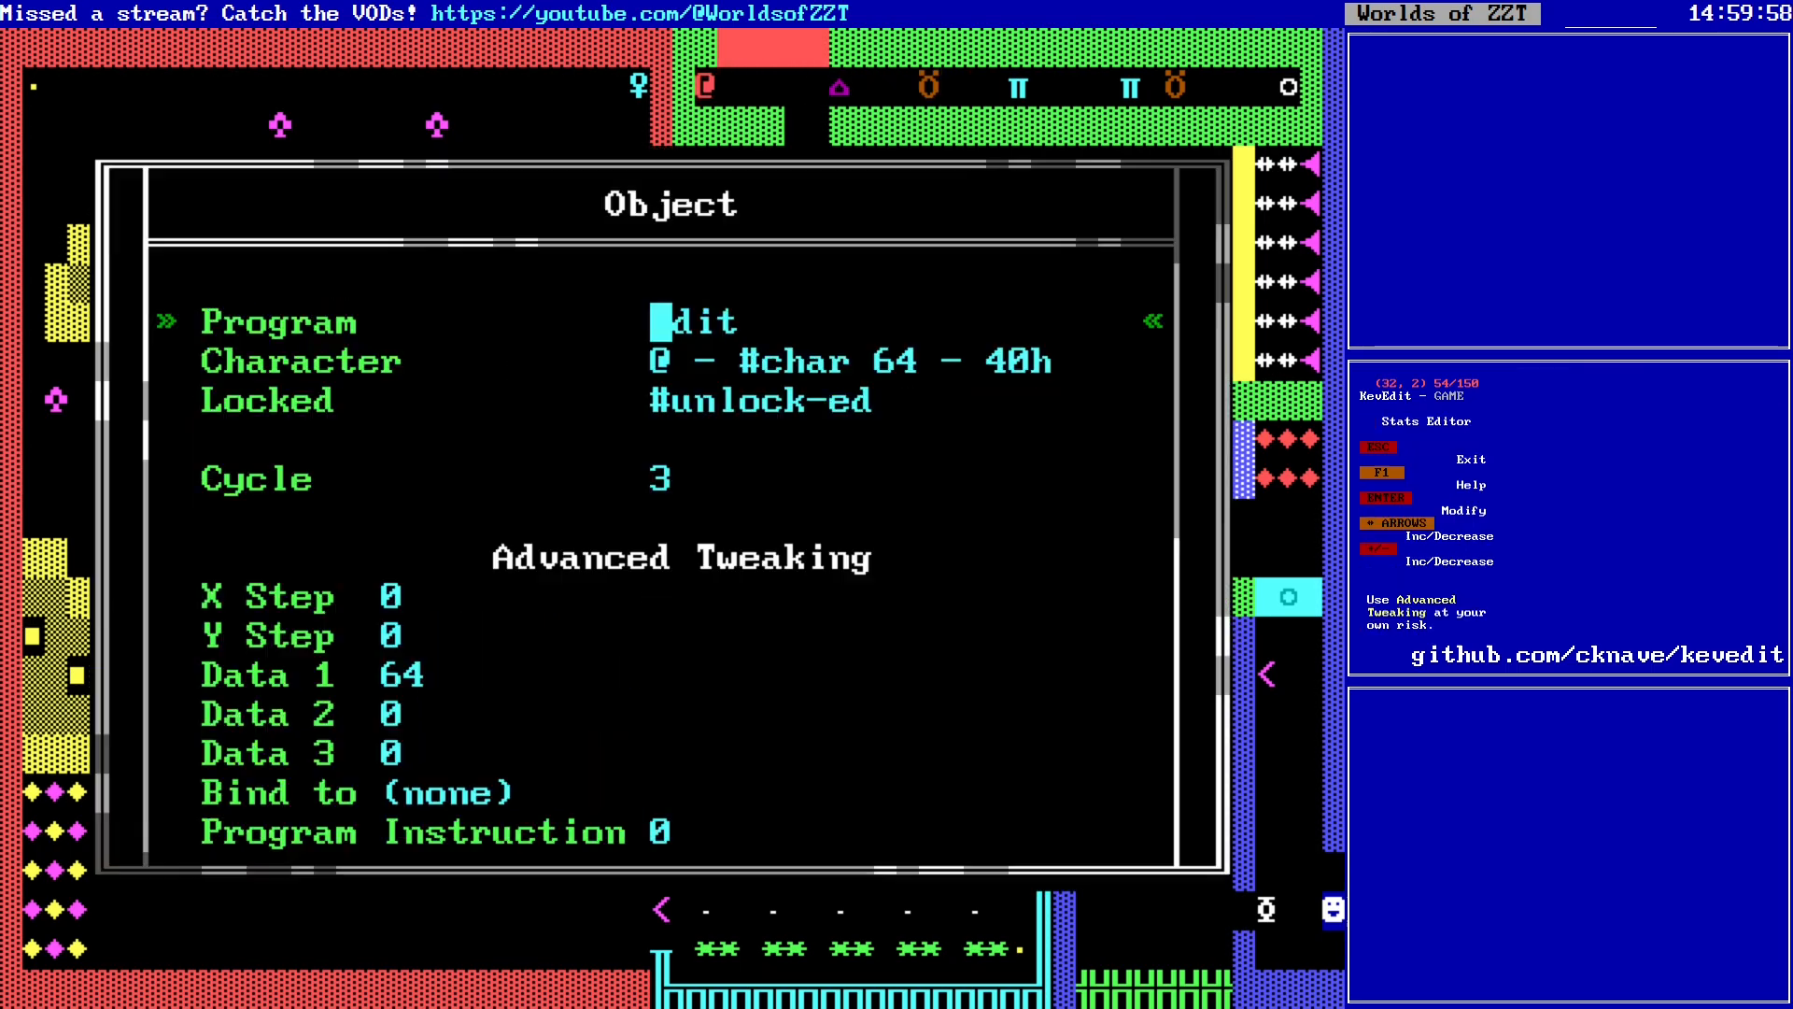
pyautogui.press('Return')
pyautogui.press('Down')
pyautogui.press('Down')
pyautogui.press('Down')
pyautogui.press('Down')
pyautogui.press('Down')
pyautogui.press('Down')
pyautogui.press('Down')
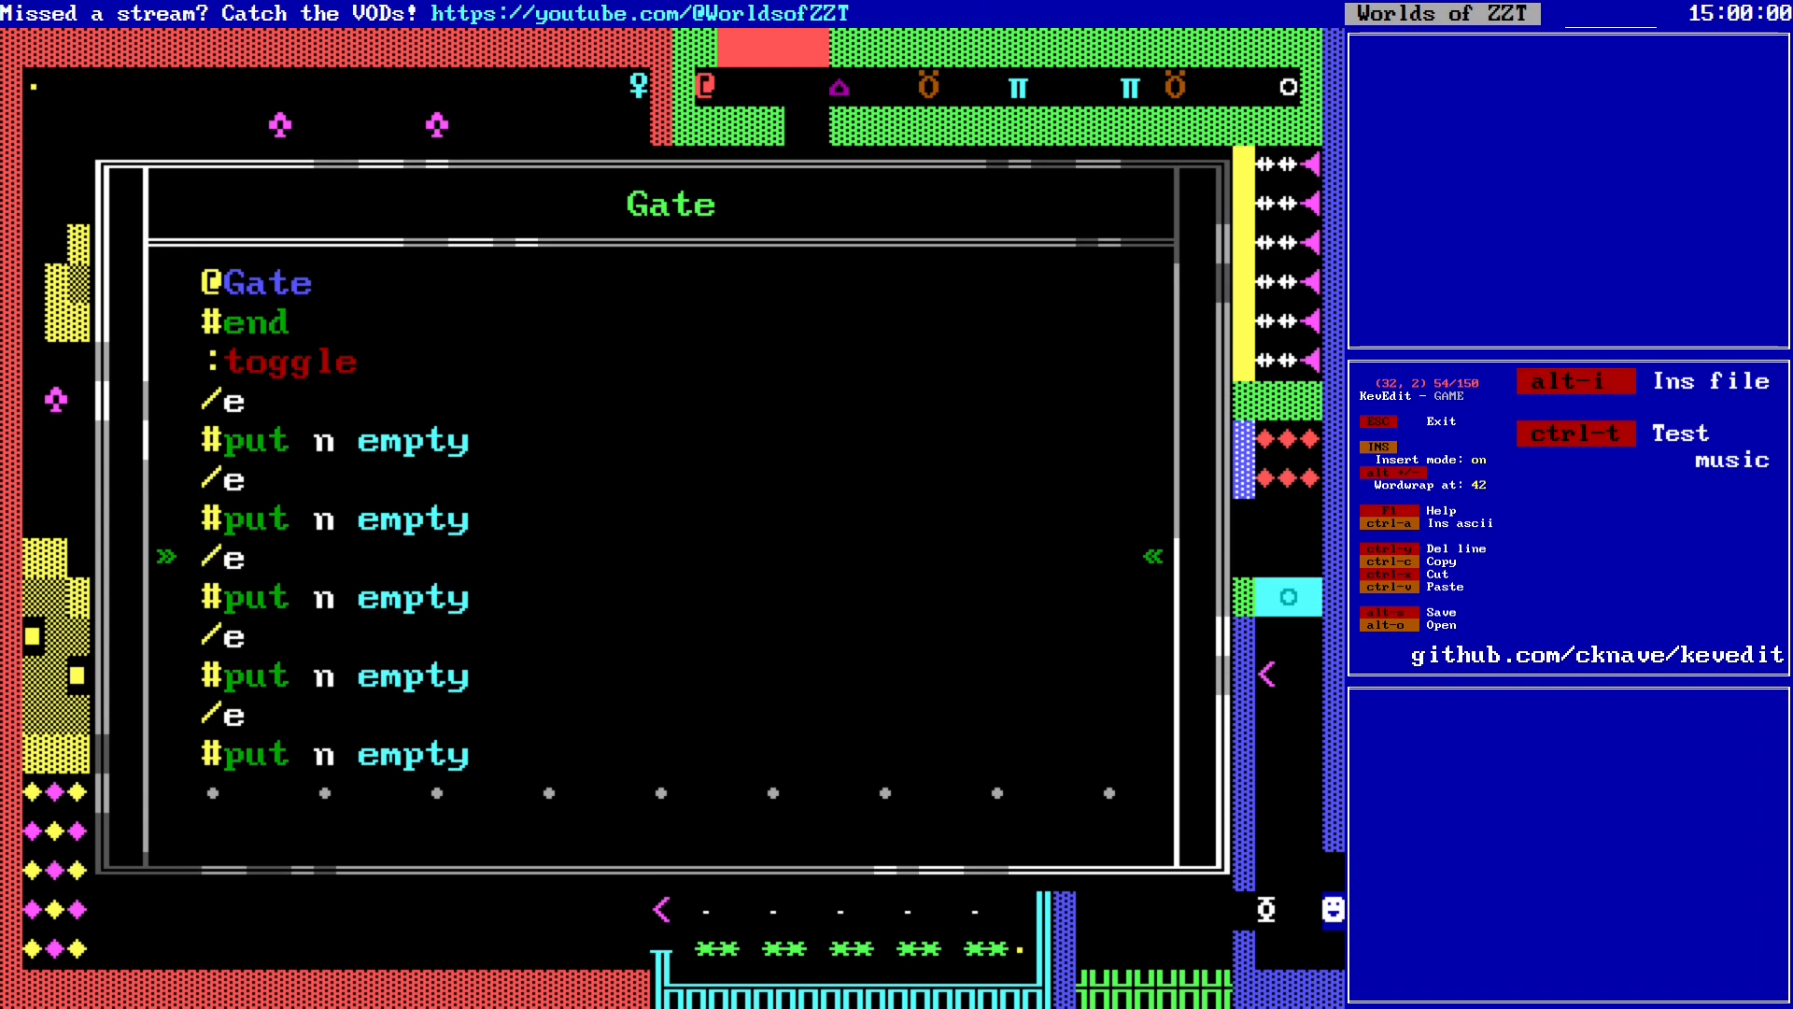
pyautogui.press('Down')
pyautogui.press('Down')
pyautogui.press('Down')
pyautogui.press('End')
pyautogui.press('Up')
pyautogui.press('Up')
pyautogui.press('Up')
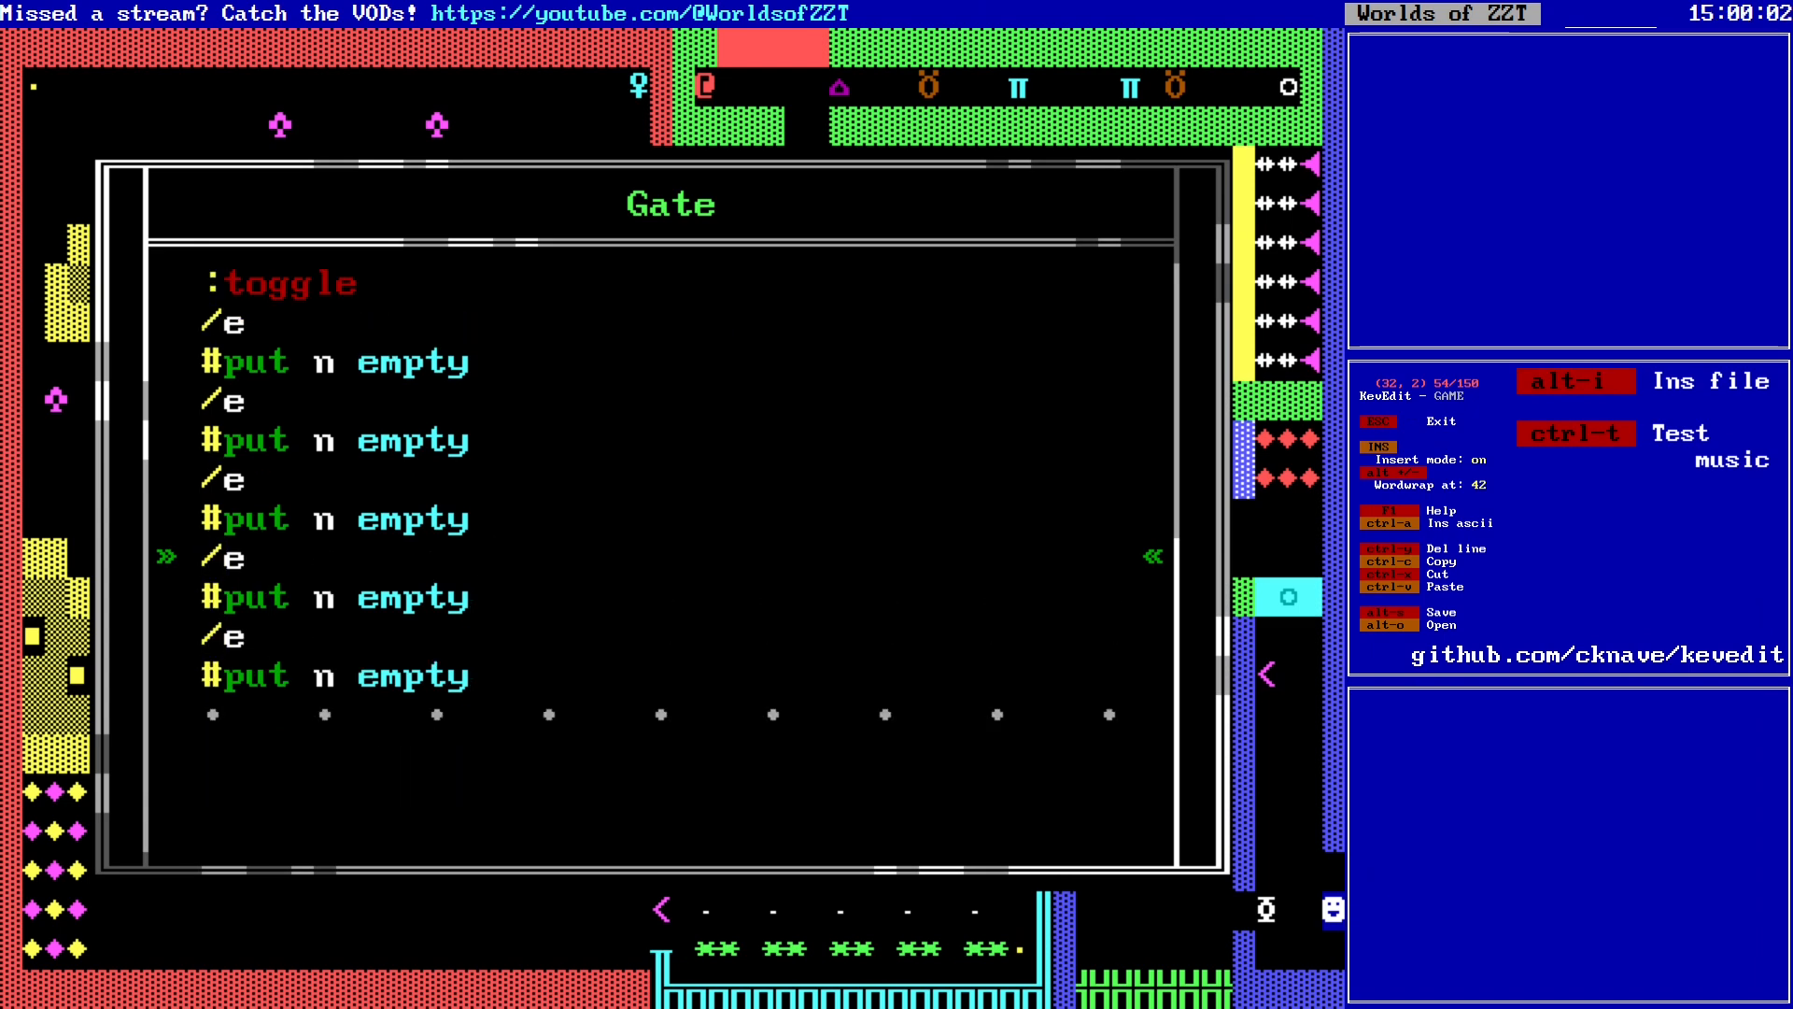
pyautogui.press('Up')
pyautogui.press('Up')
pyautogui.press('Up')
pyautogui.press('Up')
pyautogui.press('Up')
pyautogui.press('Up')
pyautogui.press('Up')
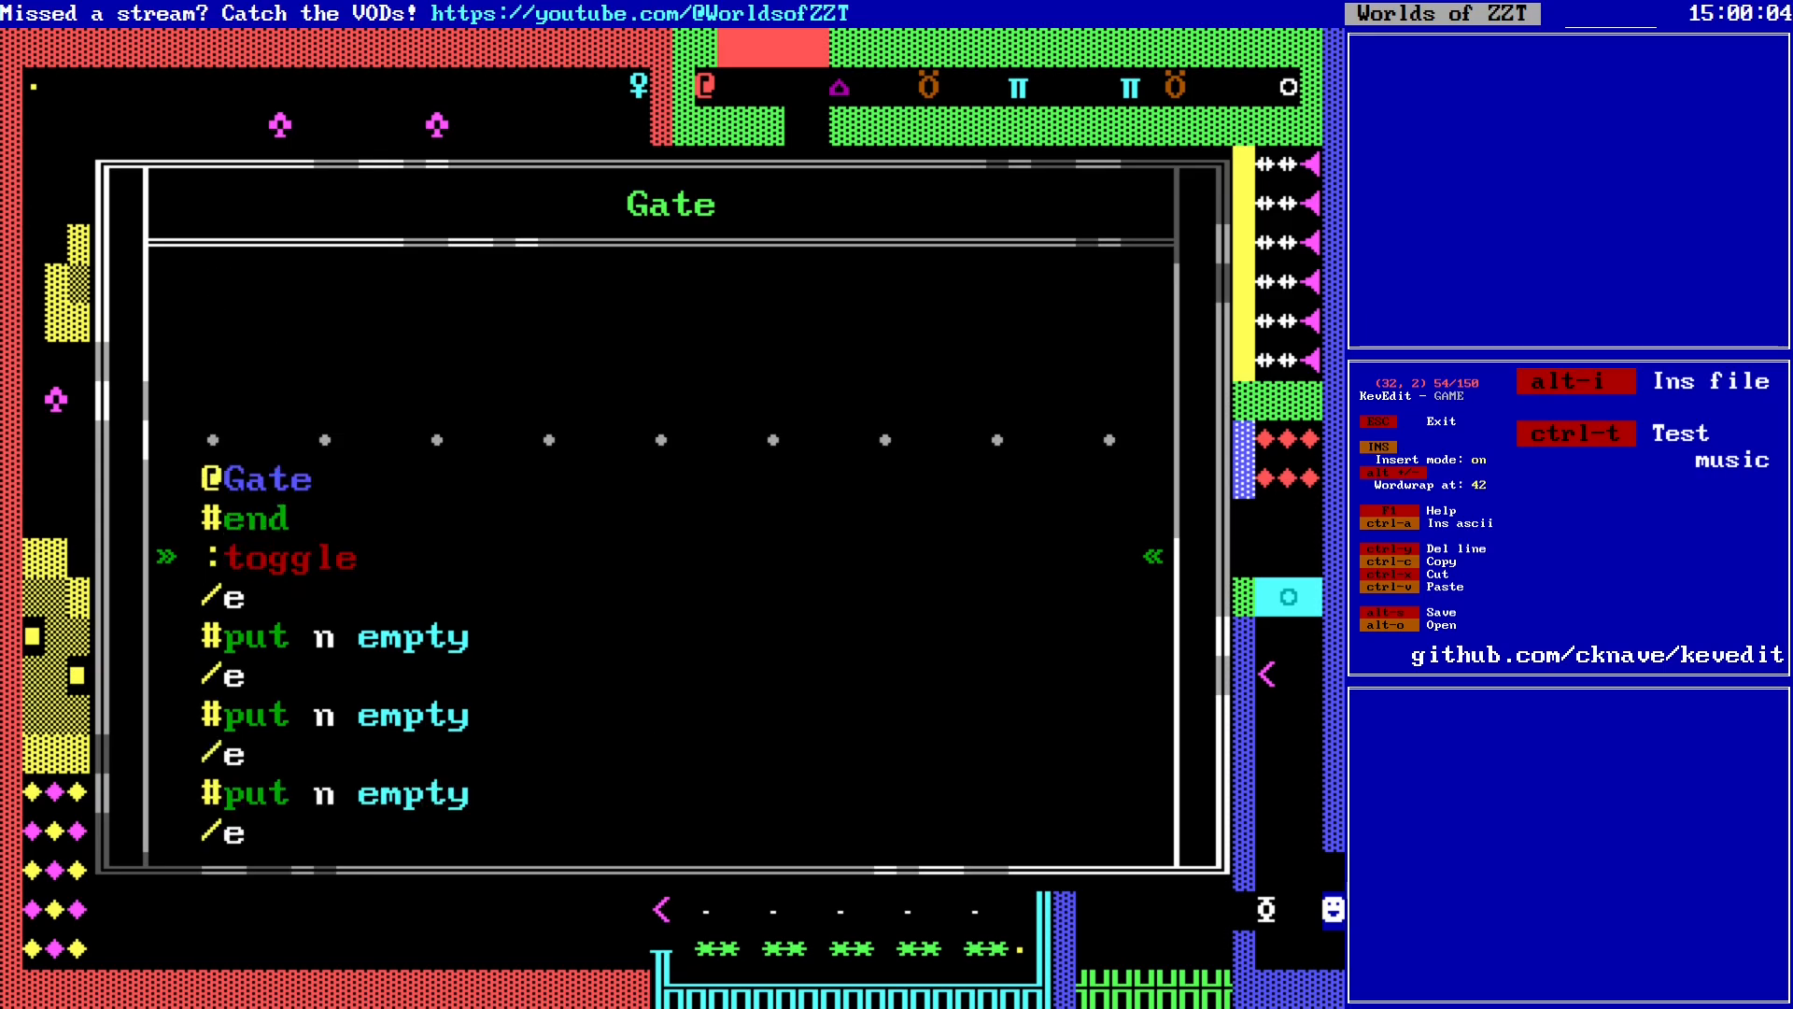
pyautogui.press('Escape')
pyautogui.press('Right')
pyautogui.press('Right')
pyautogui.press('Right')
pyautogui.press('Right')
pyautogui.press('Right')
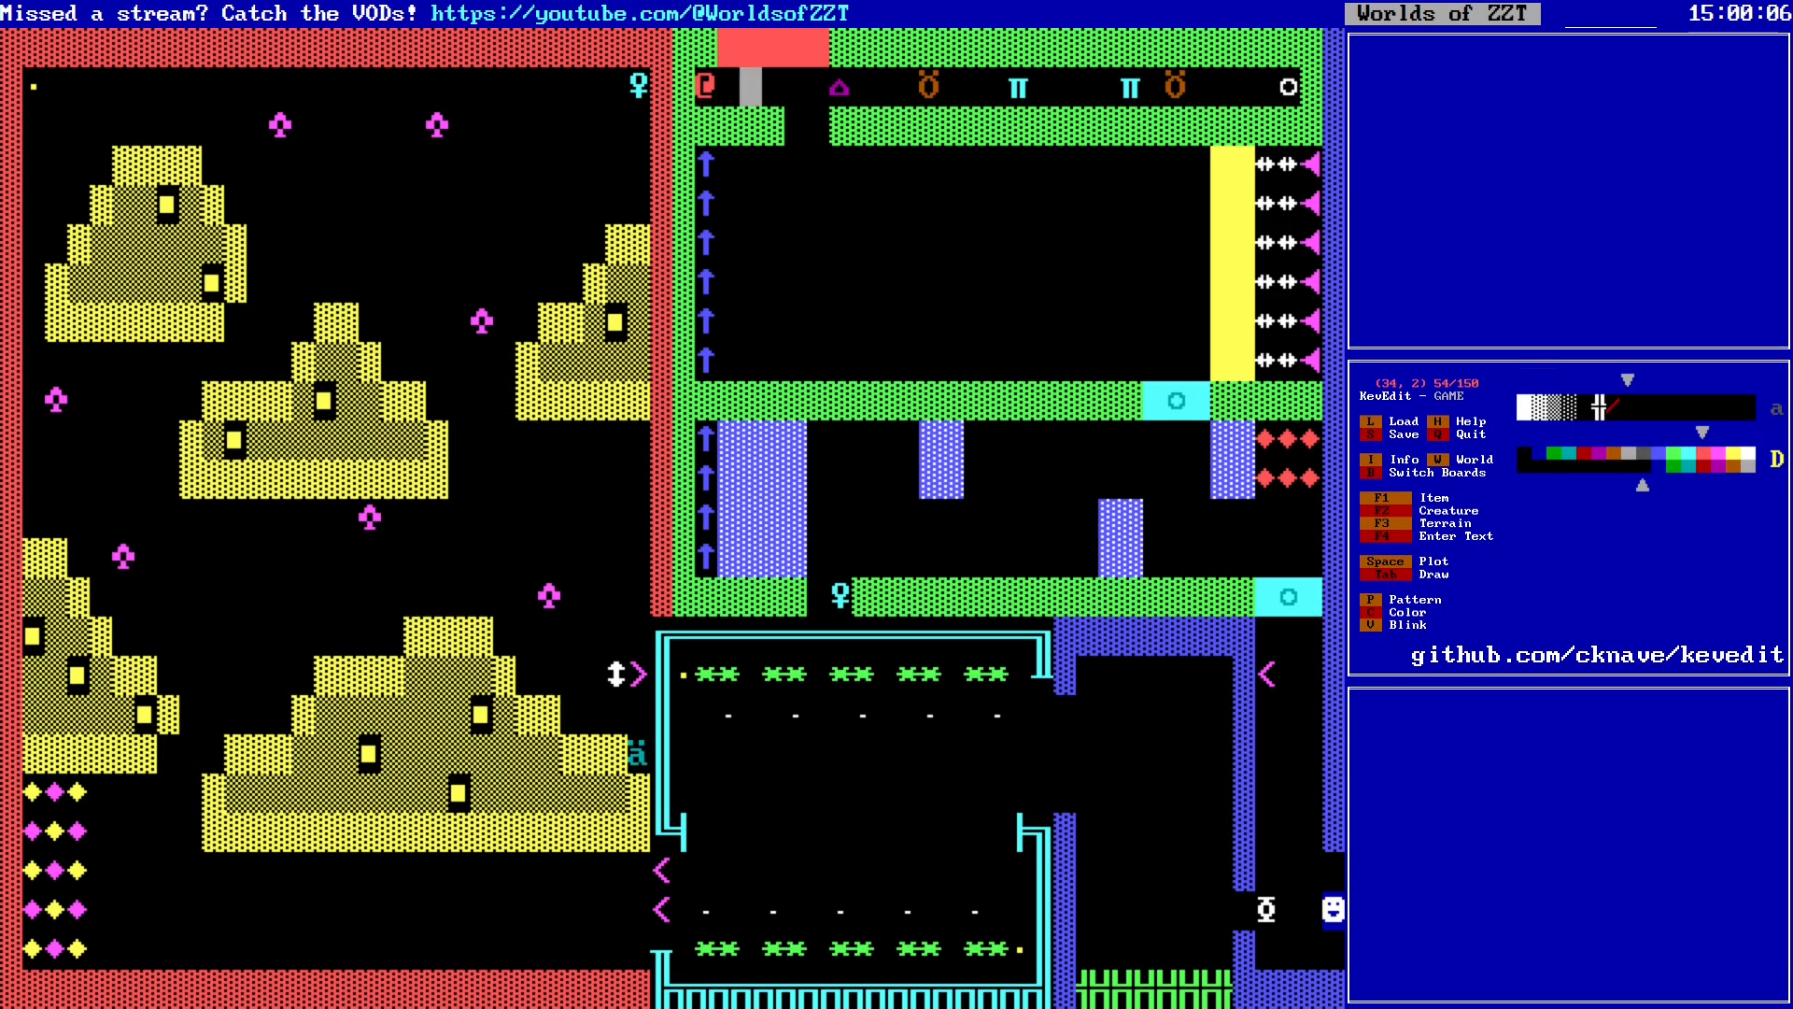
pyautogui.press('Left')
pyautogui.press('Left')
pyautogui.press('Left')
pyautogui.press('Left')
pyautogui.press('Left')
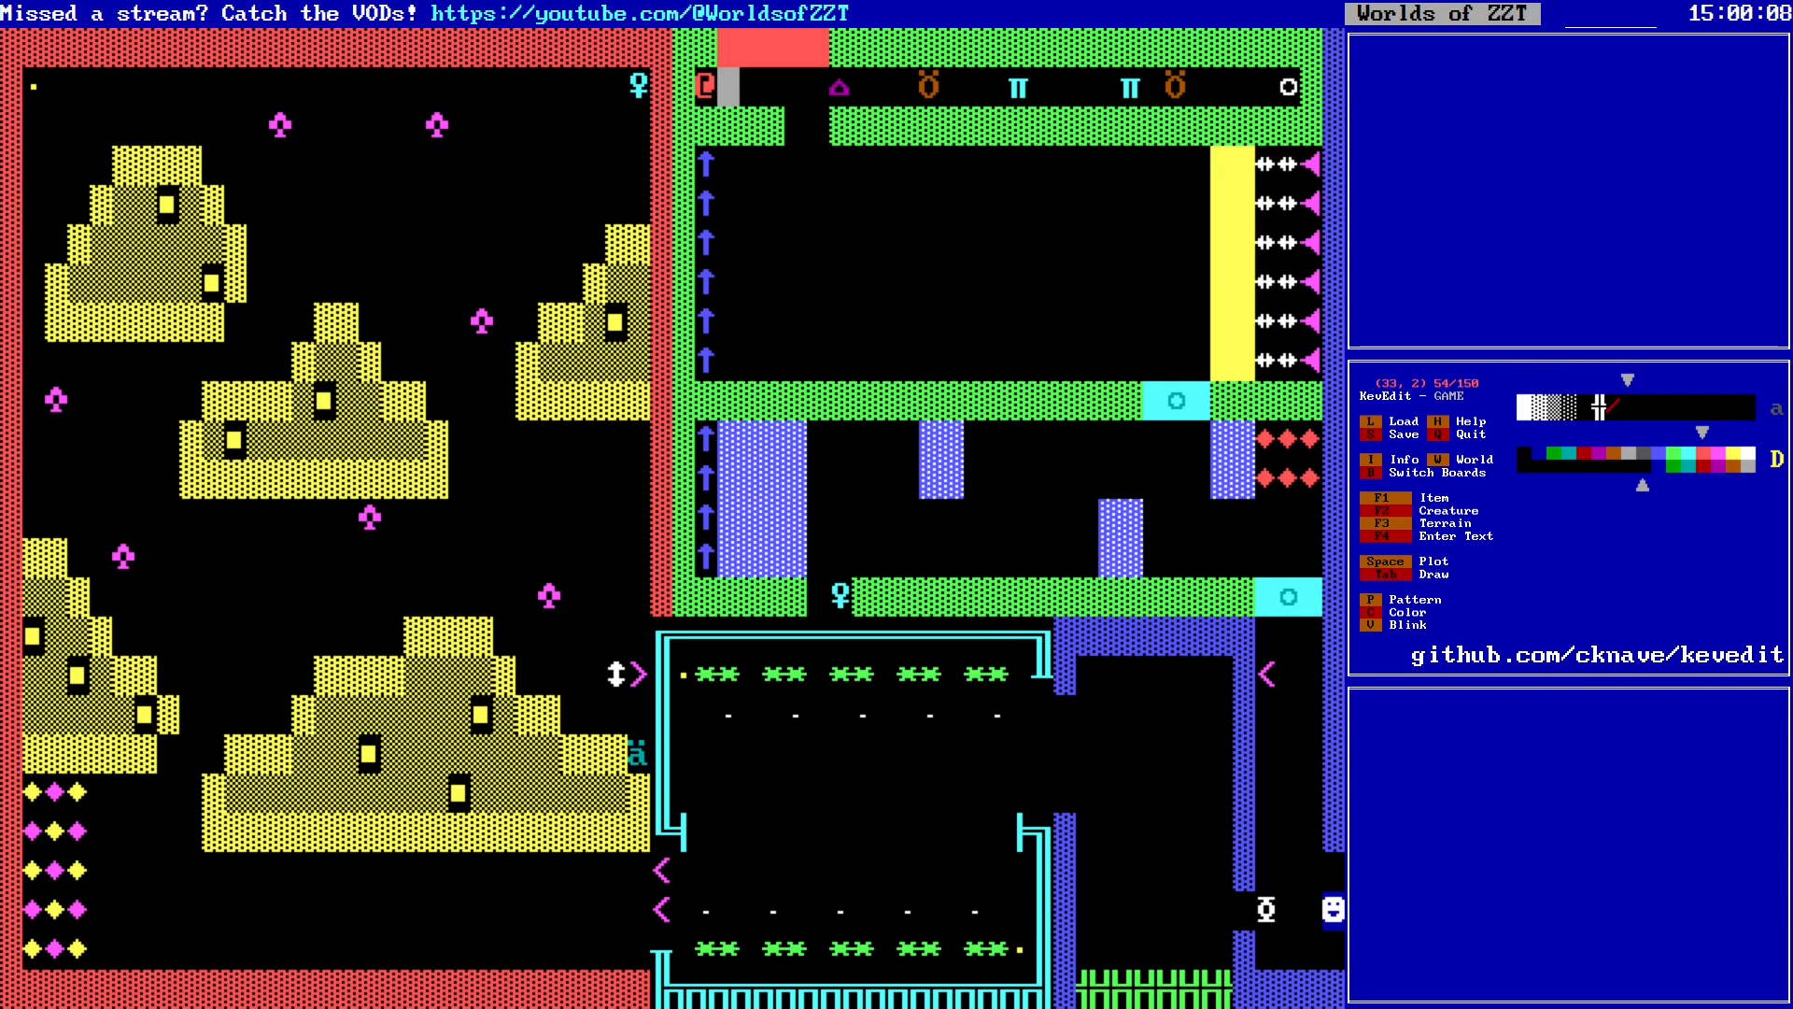
# Step: Add the line "/w/w/w/w/w" after the last "#put n empty" in the gate program and return to the board
pyautogui.press('Return')
pyautogui.press('Return')
pyautogui.press('Down')
pyautogui.press('Down')
pyautogui.press('Down')
pyautogui.press('Down')
pyautogui.press('Down')
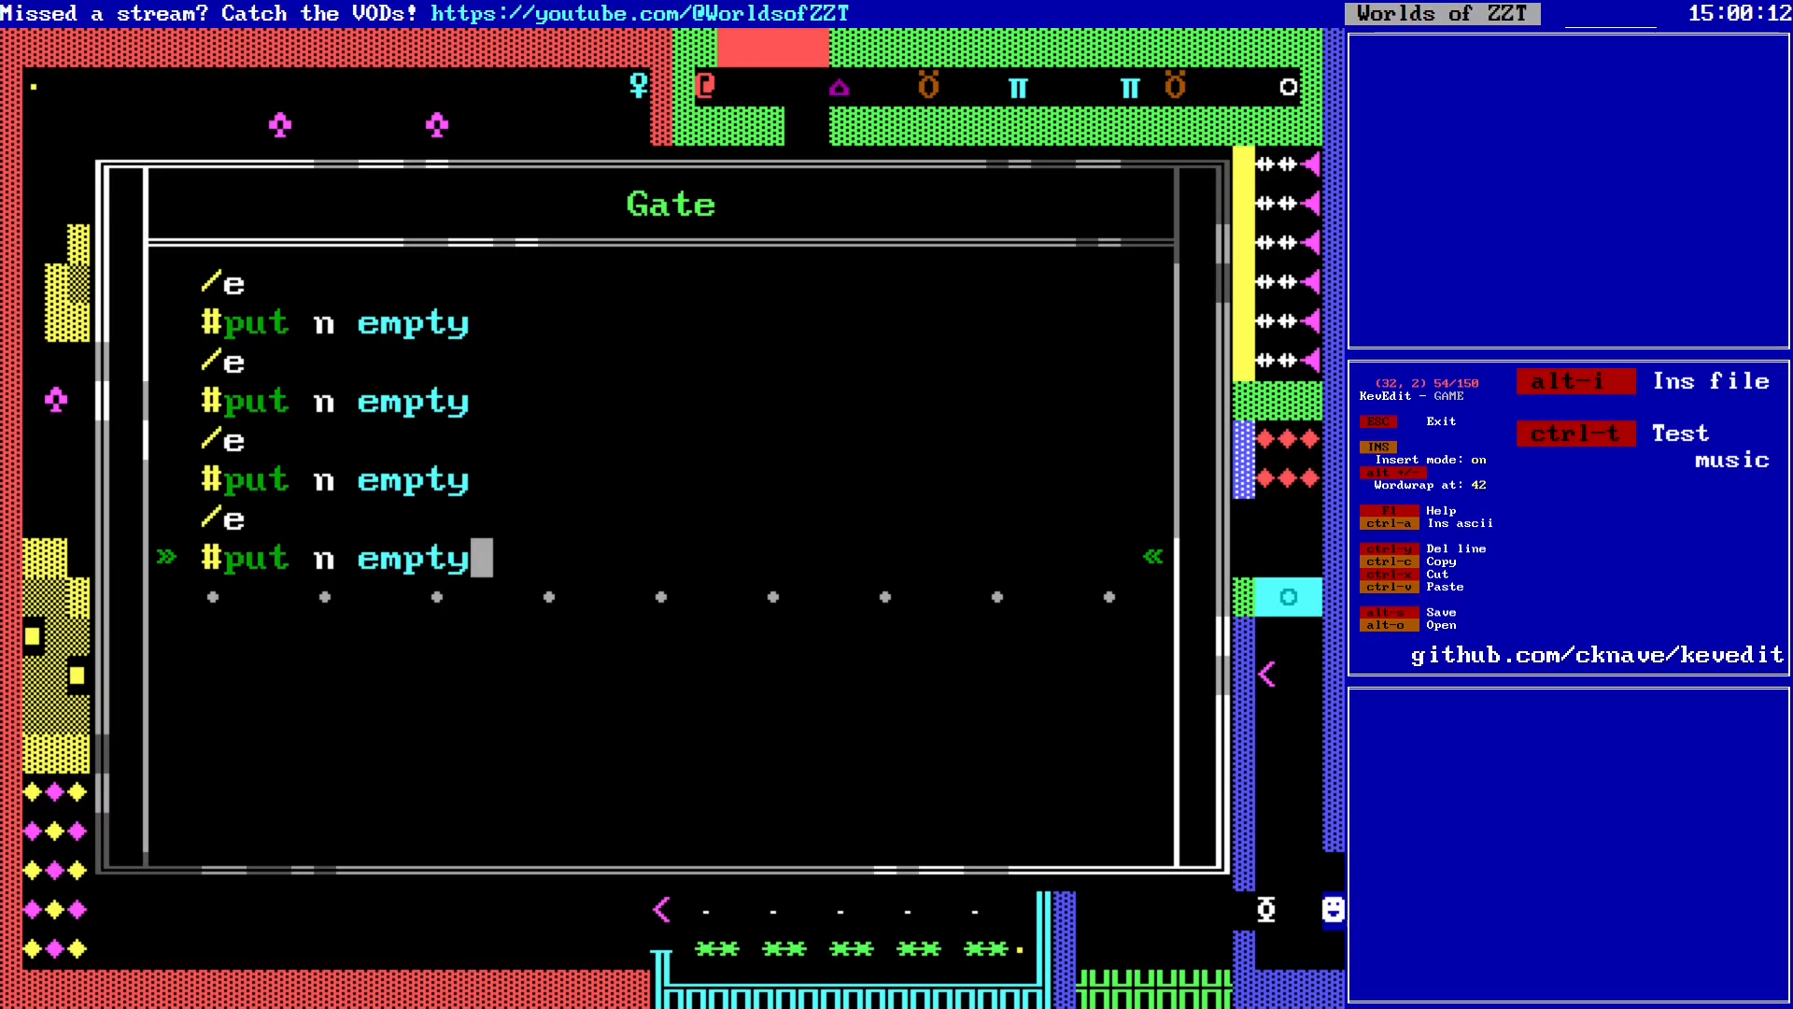
pyautogui.press('Return')
pyautogui.write('/w/w/w/w/w')
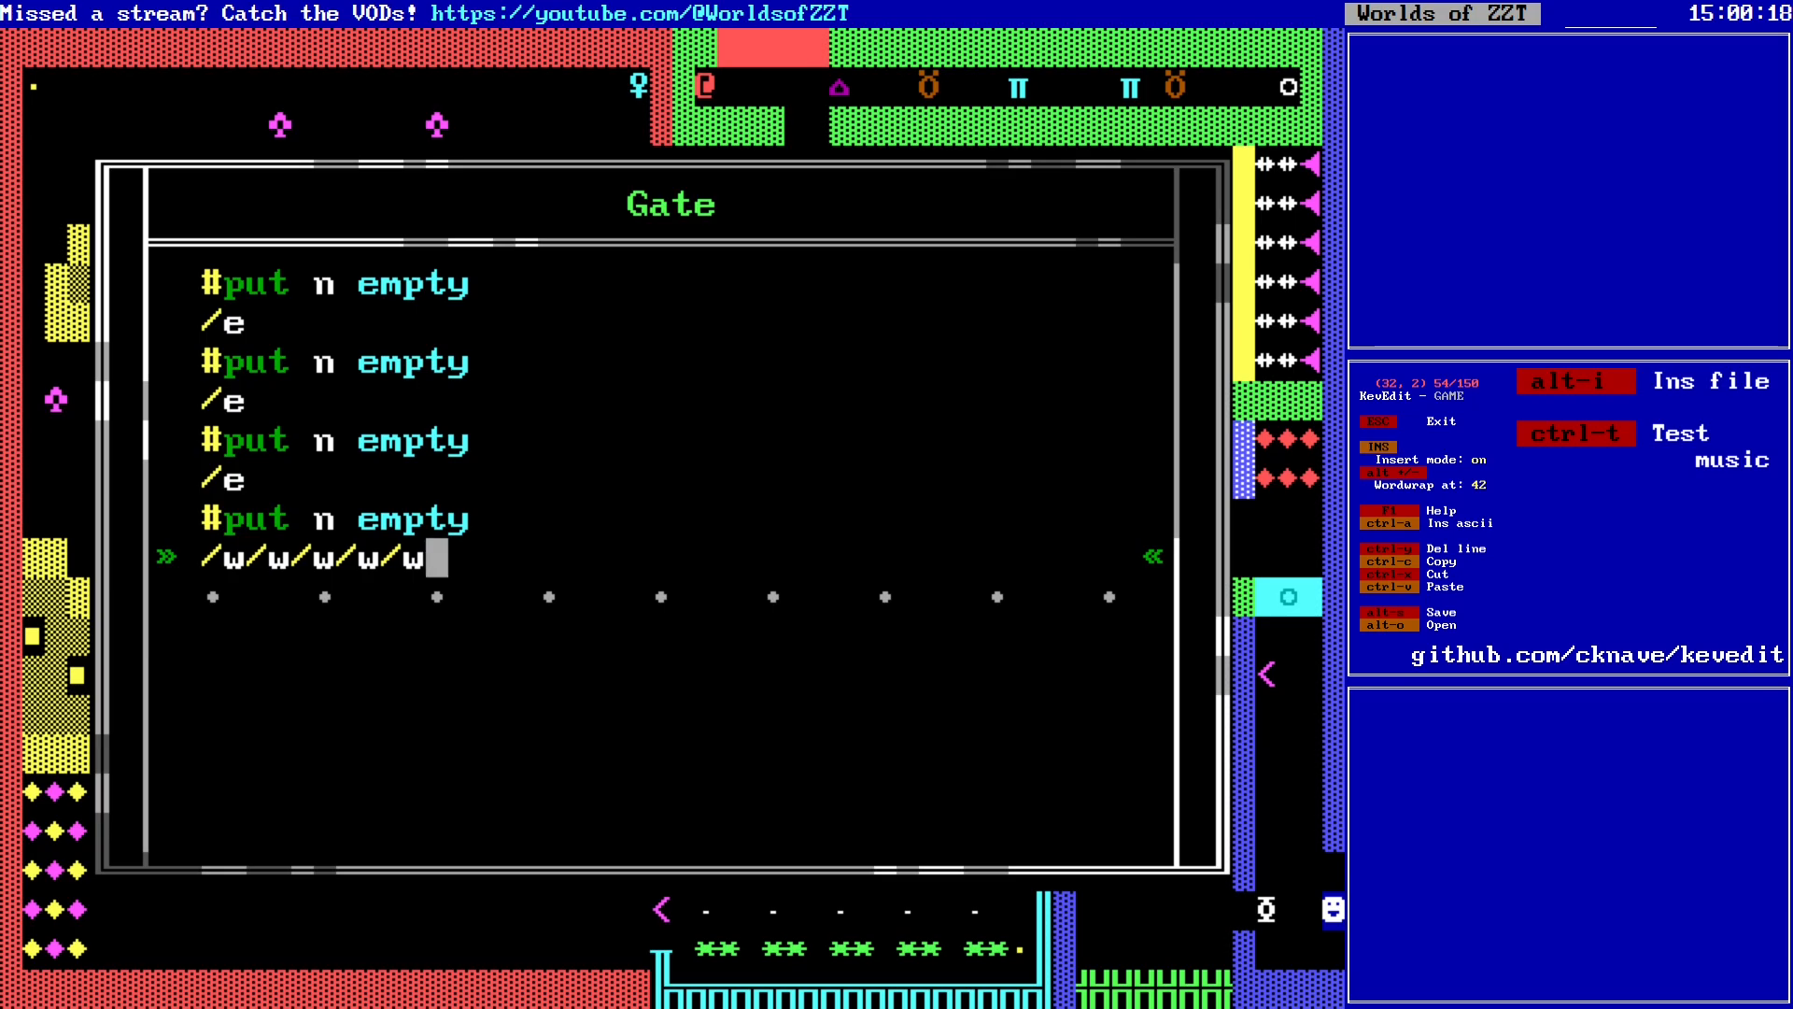
pyautogui.press('Return')
pyautogui.press('Escape')
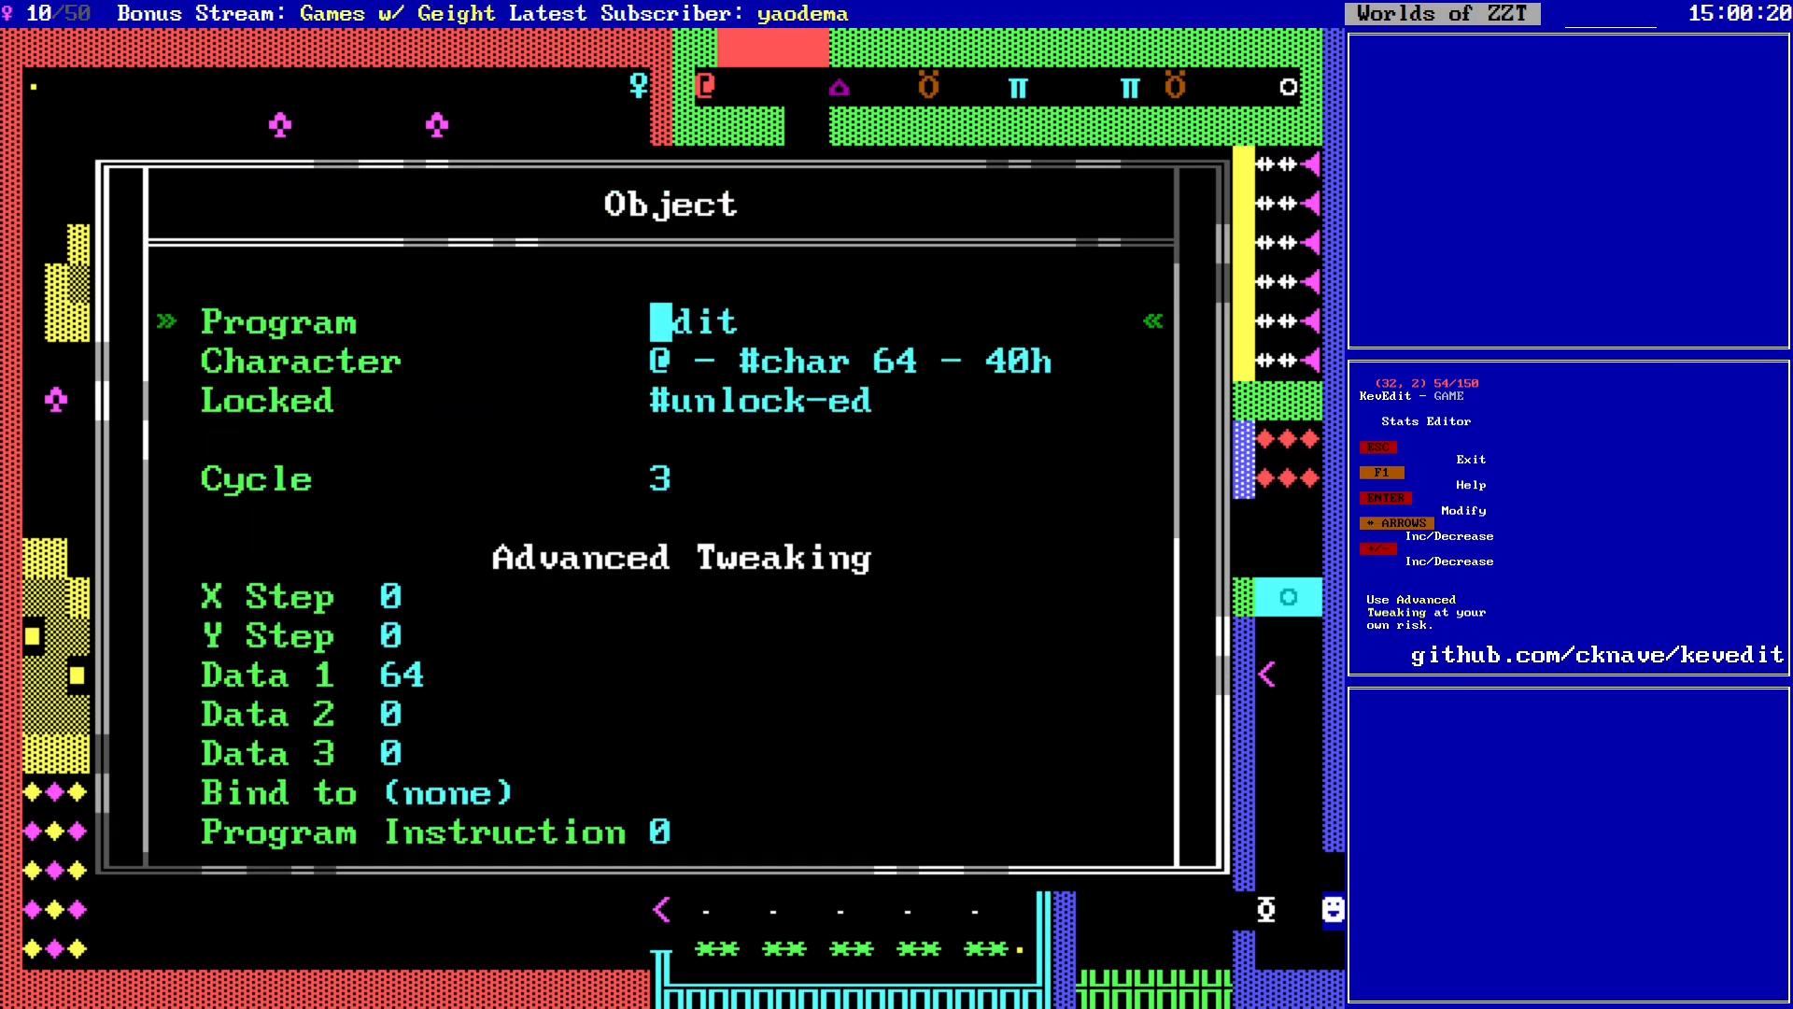
pyautogui.press('Escape')
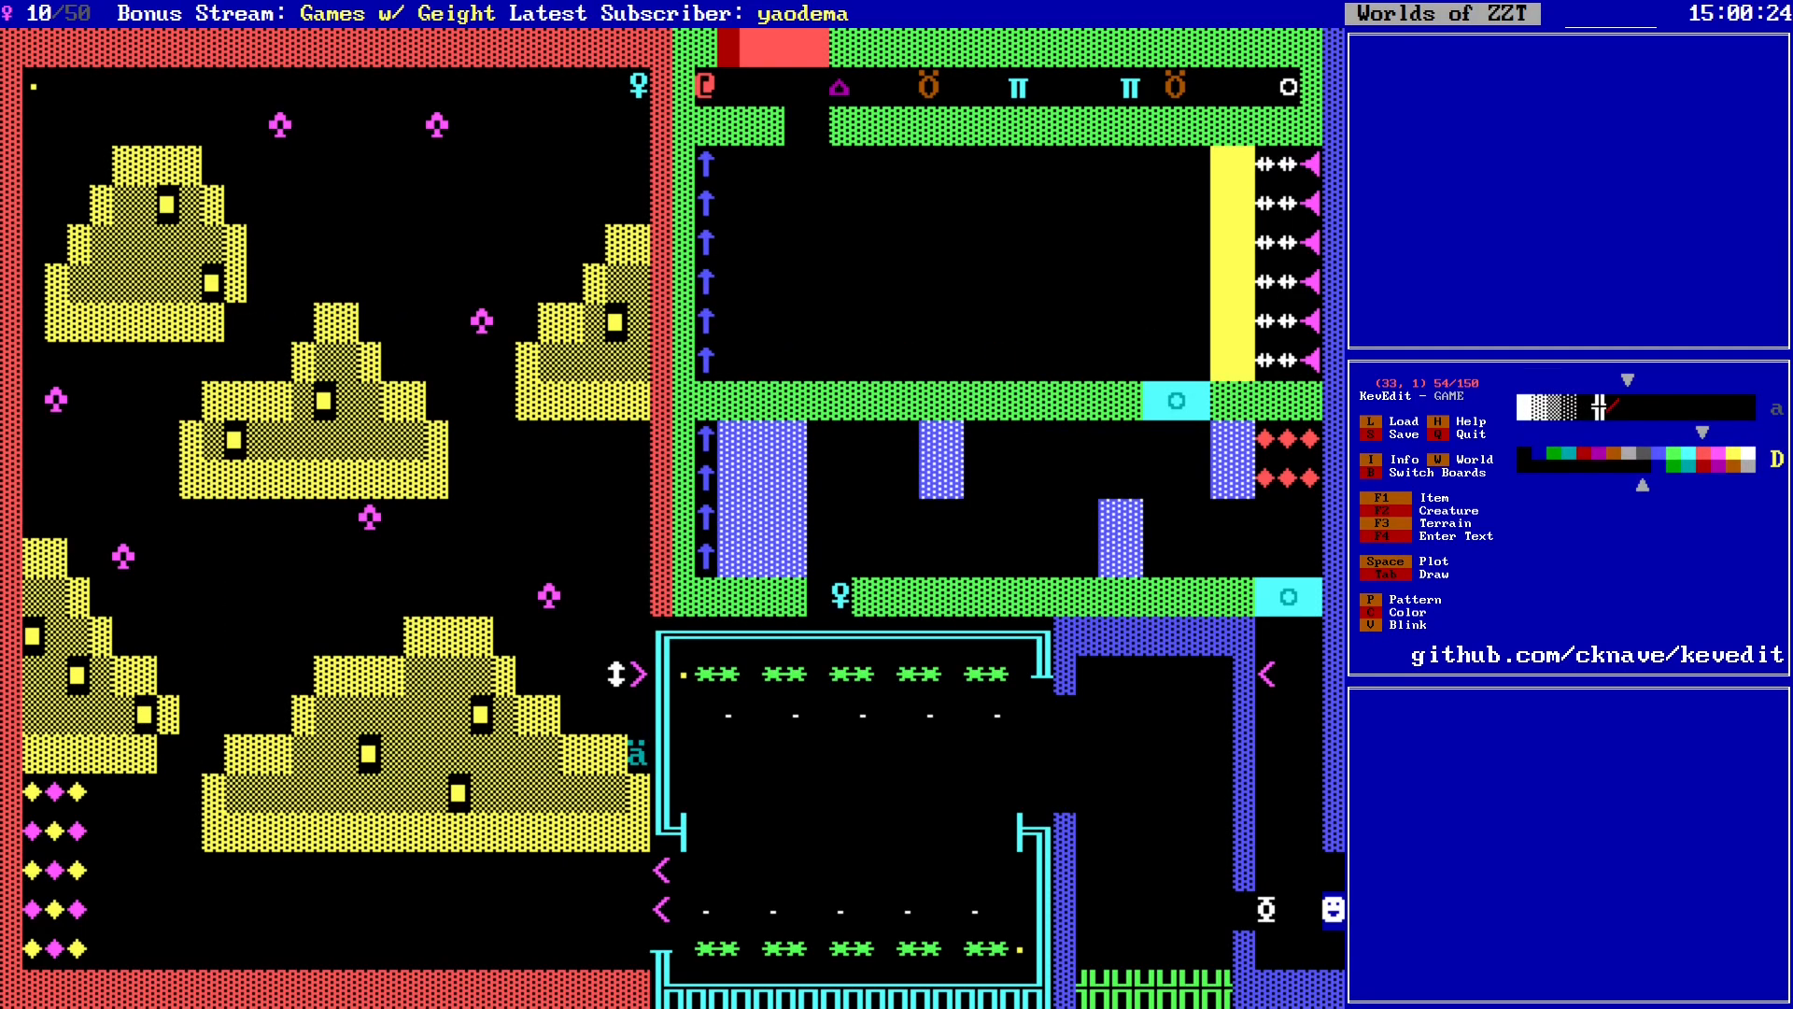
# Step: Replace the five solid red tiles above the corridor, just east of the gate, with red boulders
pyautogui.press('F3')
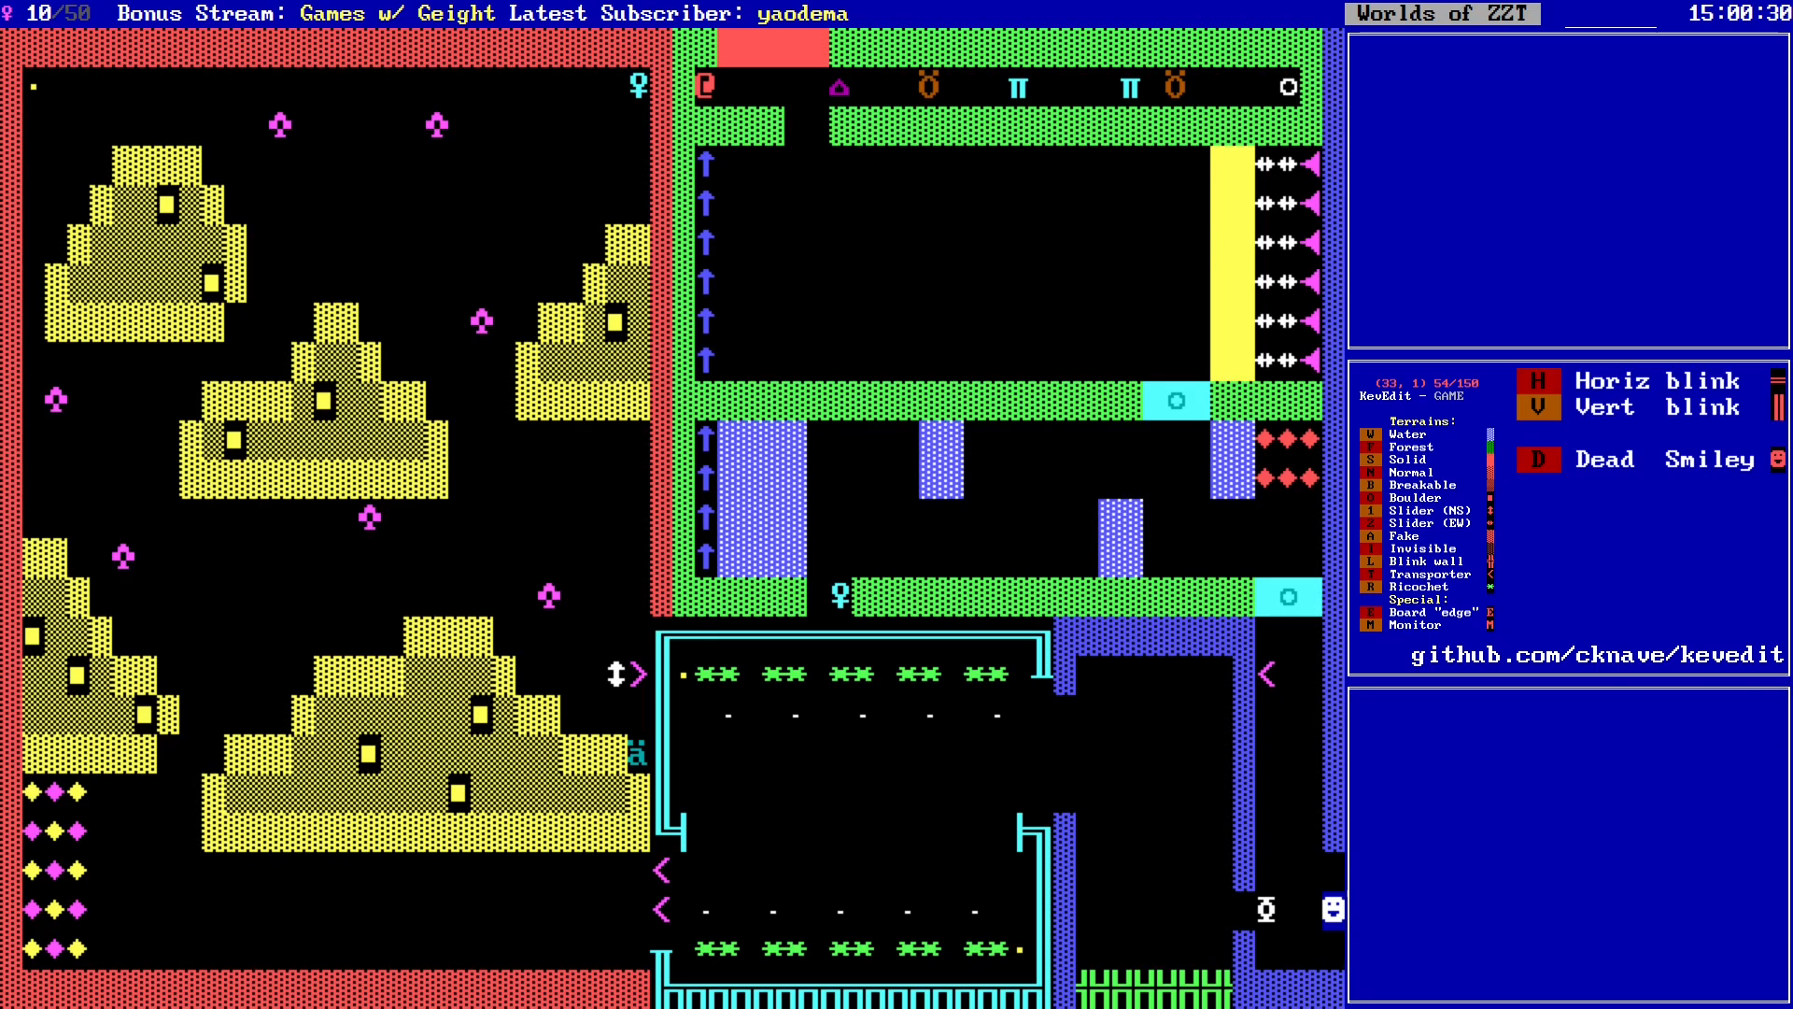
pyautogui.press('o')
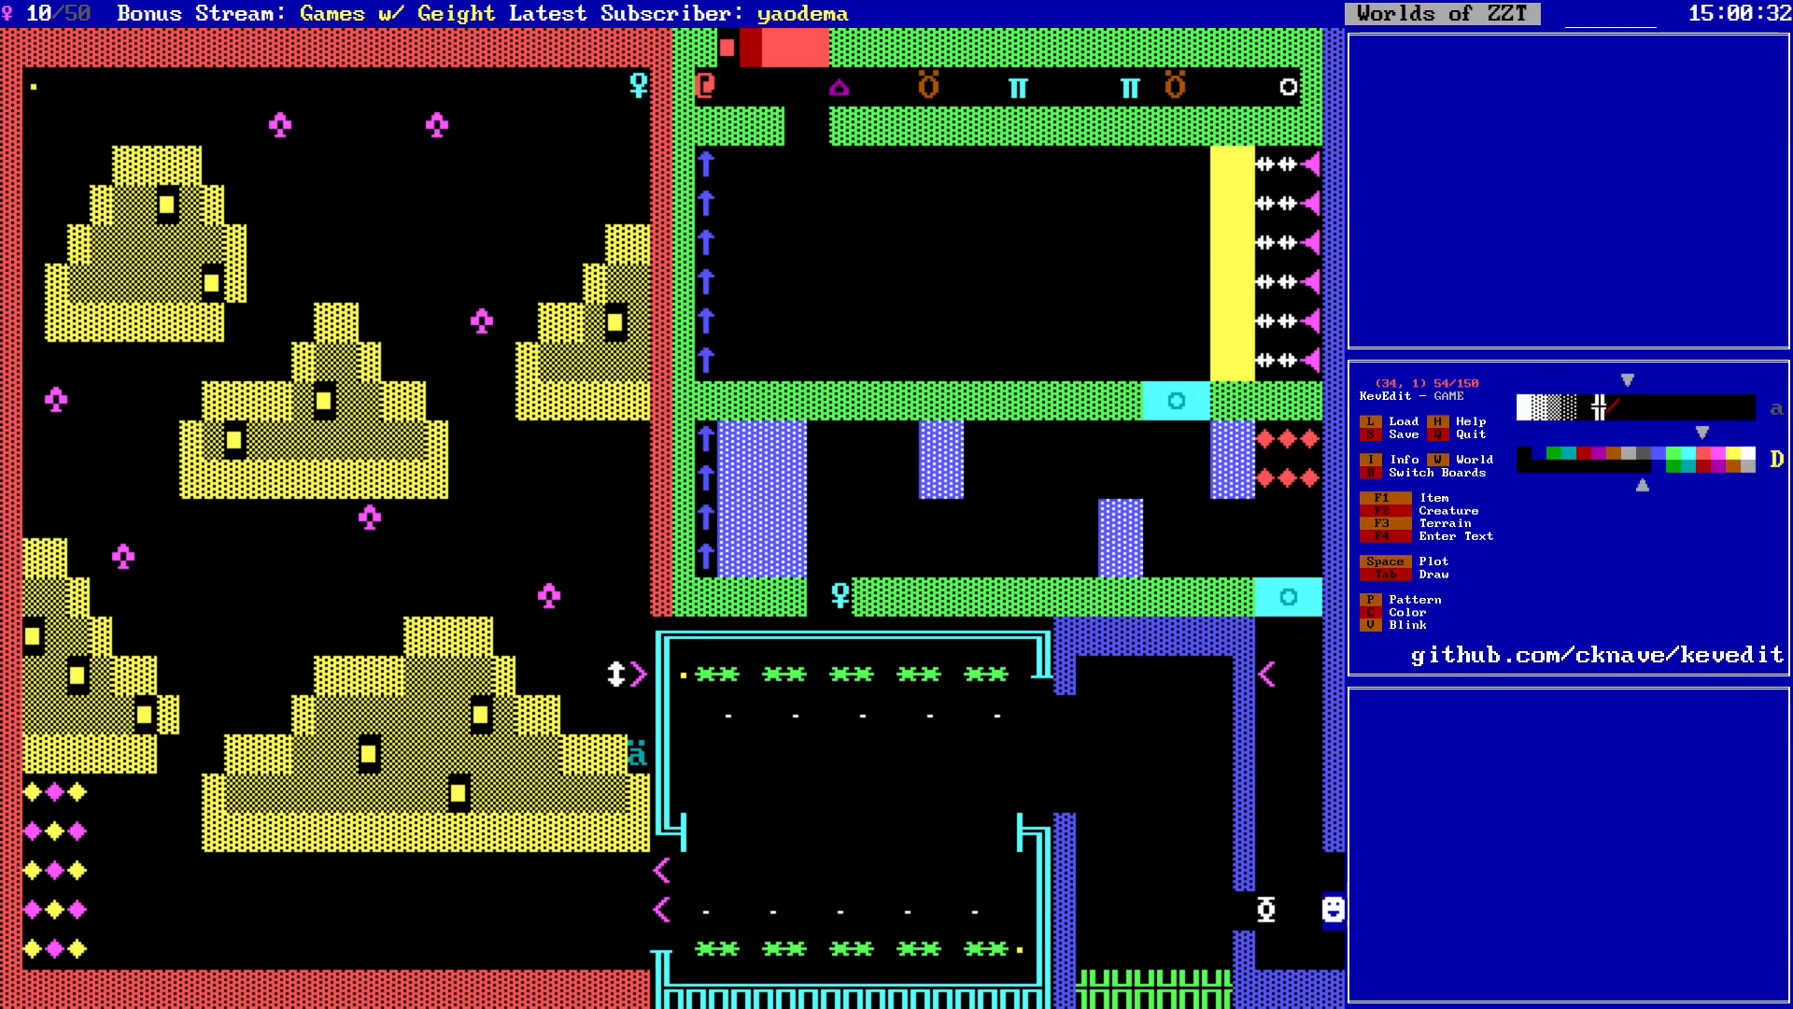
pyautogui.press('Right')
pyautogui.press('space')
pyautogui.press('Right')
pyautogui.press('space')
pyautogui.press('Right')
pyautogui.press('space')
pyautogui.press('Right')
pyautogui.press('space')
# Step: Save the world with the new boulders under its existing file name
pyautogui.press('Down')
pyautogui.press('Down')
pyautogui.press('Left')
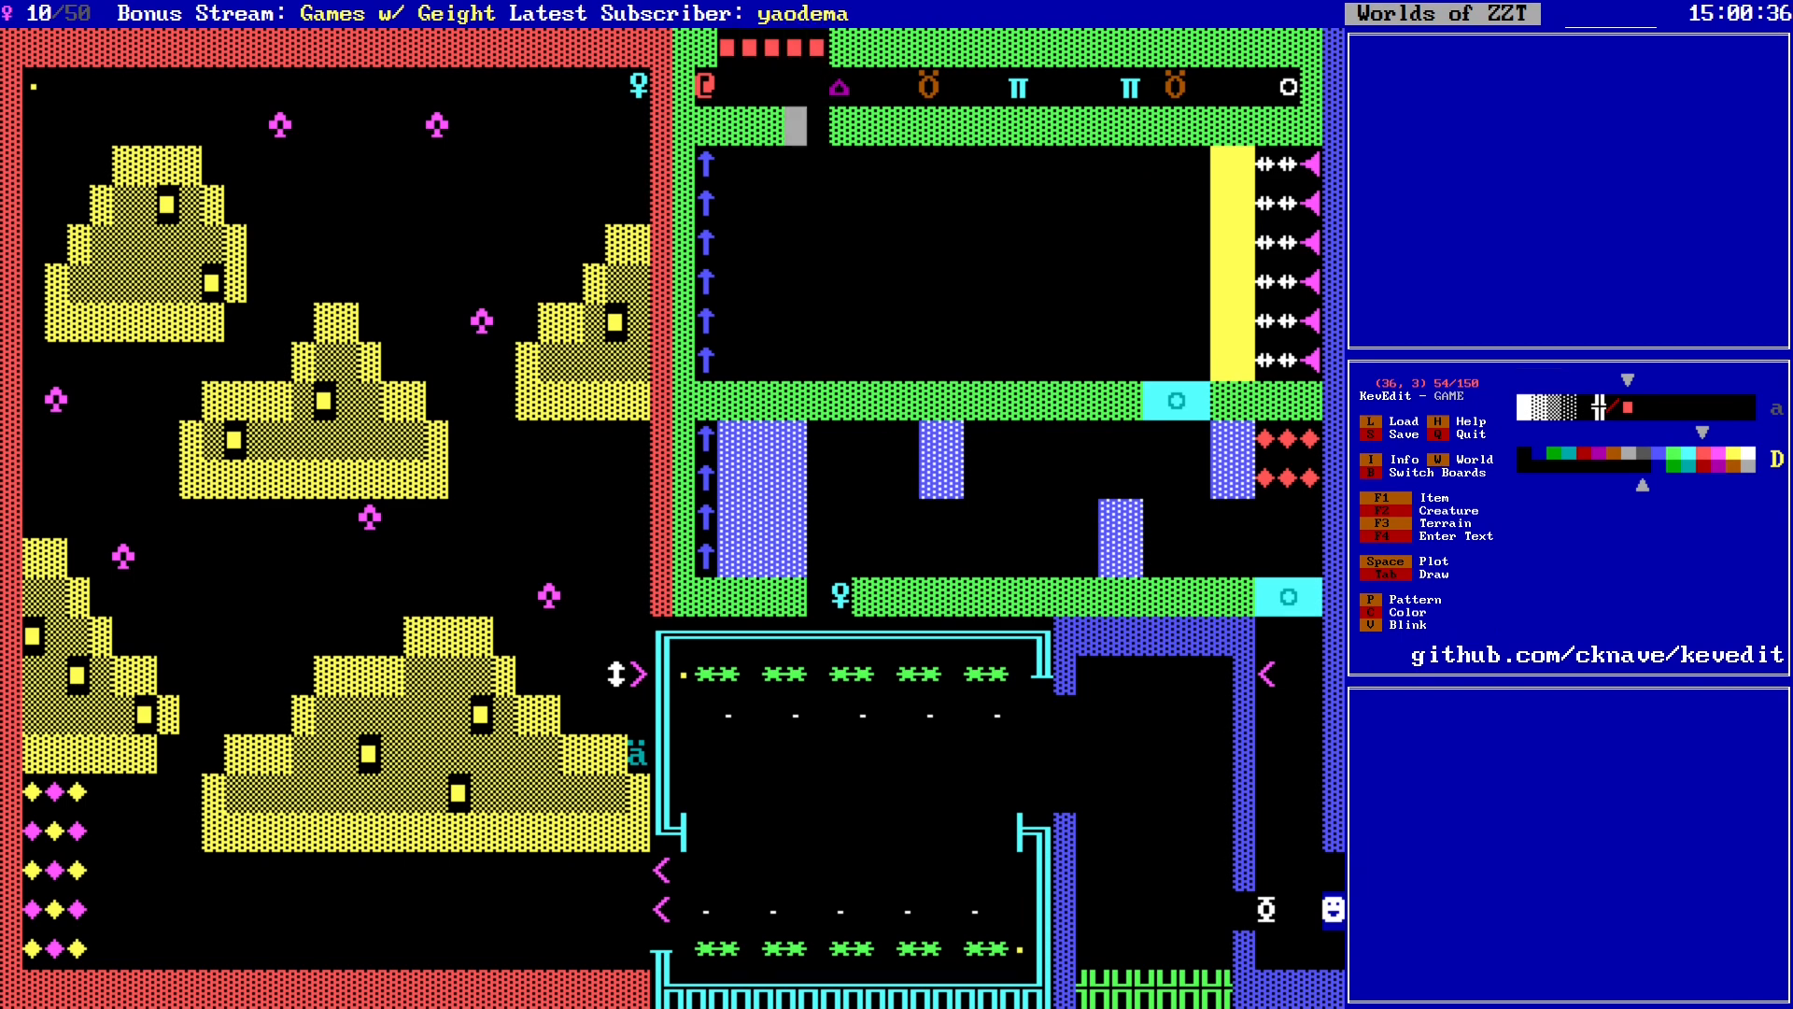
pyautogui.press('Up')
pyautogui.press('Return')
pyautogui.press('Left')
pyautogui.press('s')
pyautogui.press('Return')
pyautogui.press('Return')
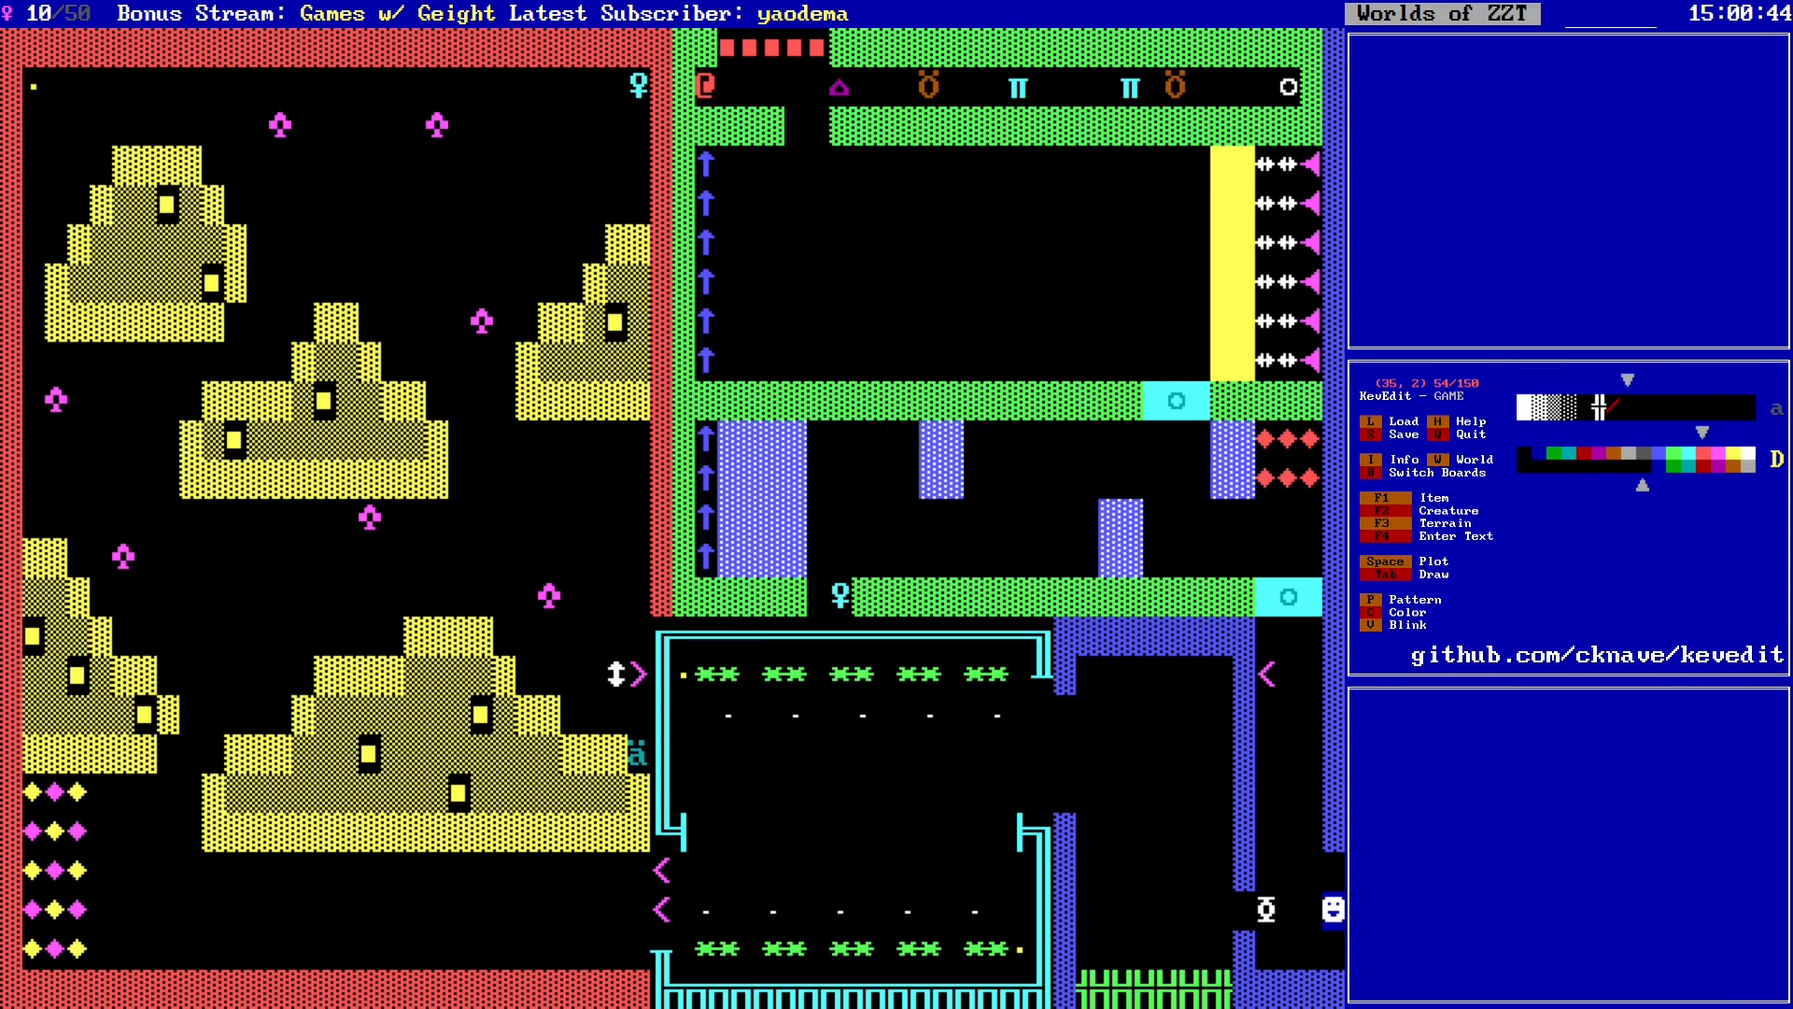
# Step: Examine the board's east edge and southeast corner around the opening where the player stands
pyautogui.press('Left')
pyautogui.press('Left')
pyautogui.press('Up')
pyautogui.press('Right')
pyautogui.press('Right')
pyautogui.press('Right')
pyautogui.press('Right')
pyautogui.press('Right')
pyautogui.press('Right')
pyautogui.press('Right')
pyautogui.press('Right')
pyautogui.press('Right')
pyautogui.press('Right')
pyautogui.press('Right')
pyautogui.press('Right')
pyautogui.press('Right')
pyautogui.press('Right')
pyautogui.press('Right')
pyautogui.press('Right')
pyautogui.press('Right')
pyautogui.press('Right')
pyautogui.press('Right')
pyautogui.press('Right')
pyautogui.press('Down')
pyautogui.press('Down')
pyautogui.press('Down')
pyautogui.press('Down')
pyautogui.press('Down')
pyautogui.press('Down')
pyautogui.press('Down')
pyautogui.press('Down')
pyautogui.press('Down')
pyautogui.press('Down')
pyautogui.press('Down')
pyautogui.press('Down')
pyautogui.press('Down')
pyautogui.press('Down')
pyautogui.press('Down')
pyautogui.press('Down')
pyautogui.press('Down')
pyautogui.press('Down')
pyautogui.press('Down')
pyautogui.press('Down')
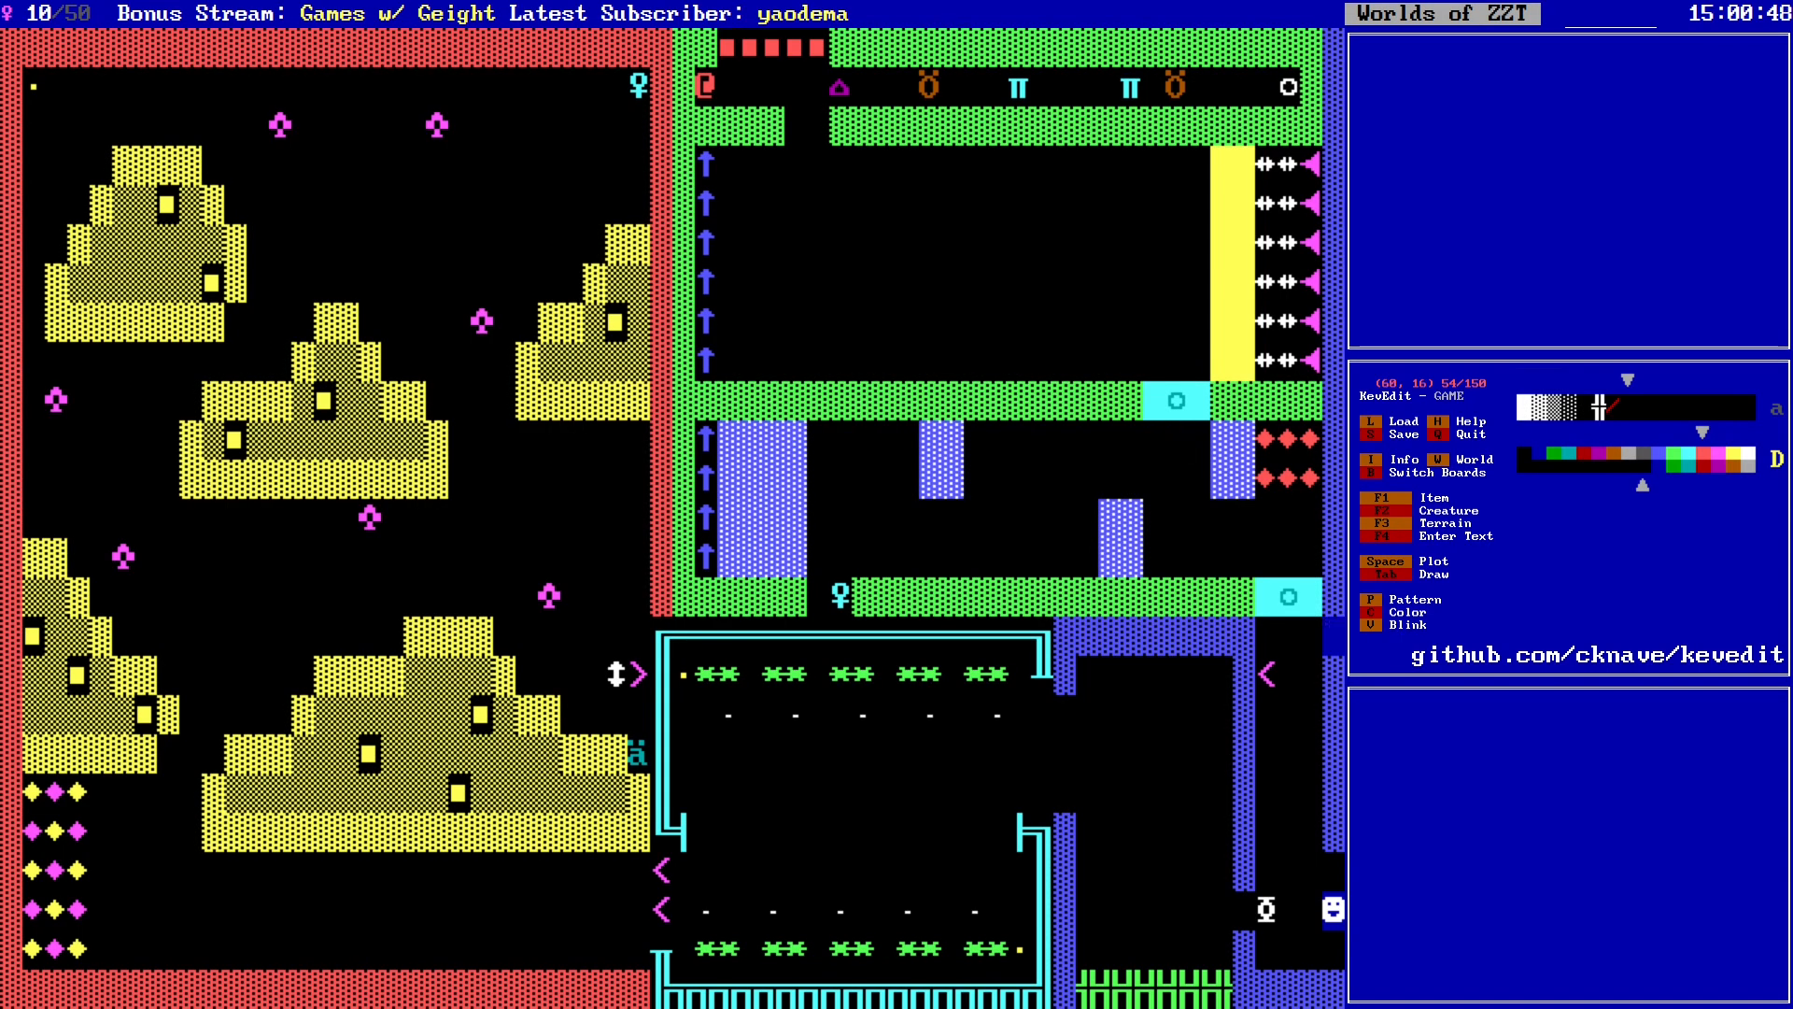
pyautogui.press('Down')
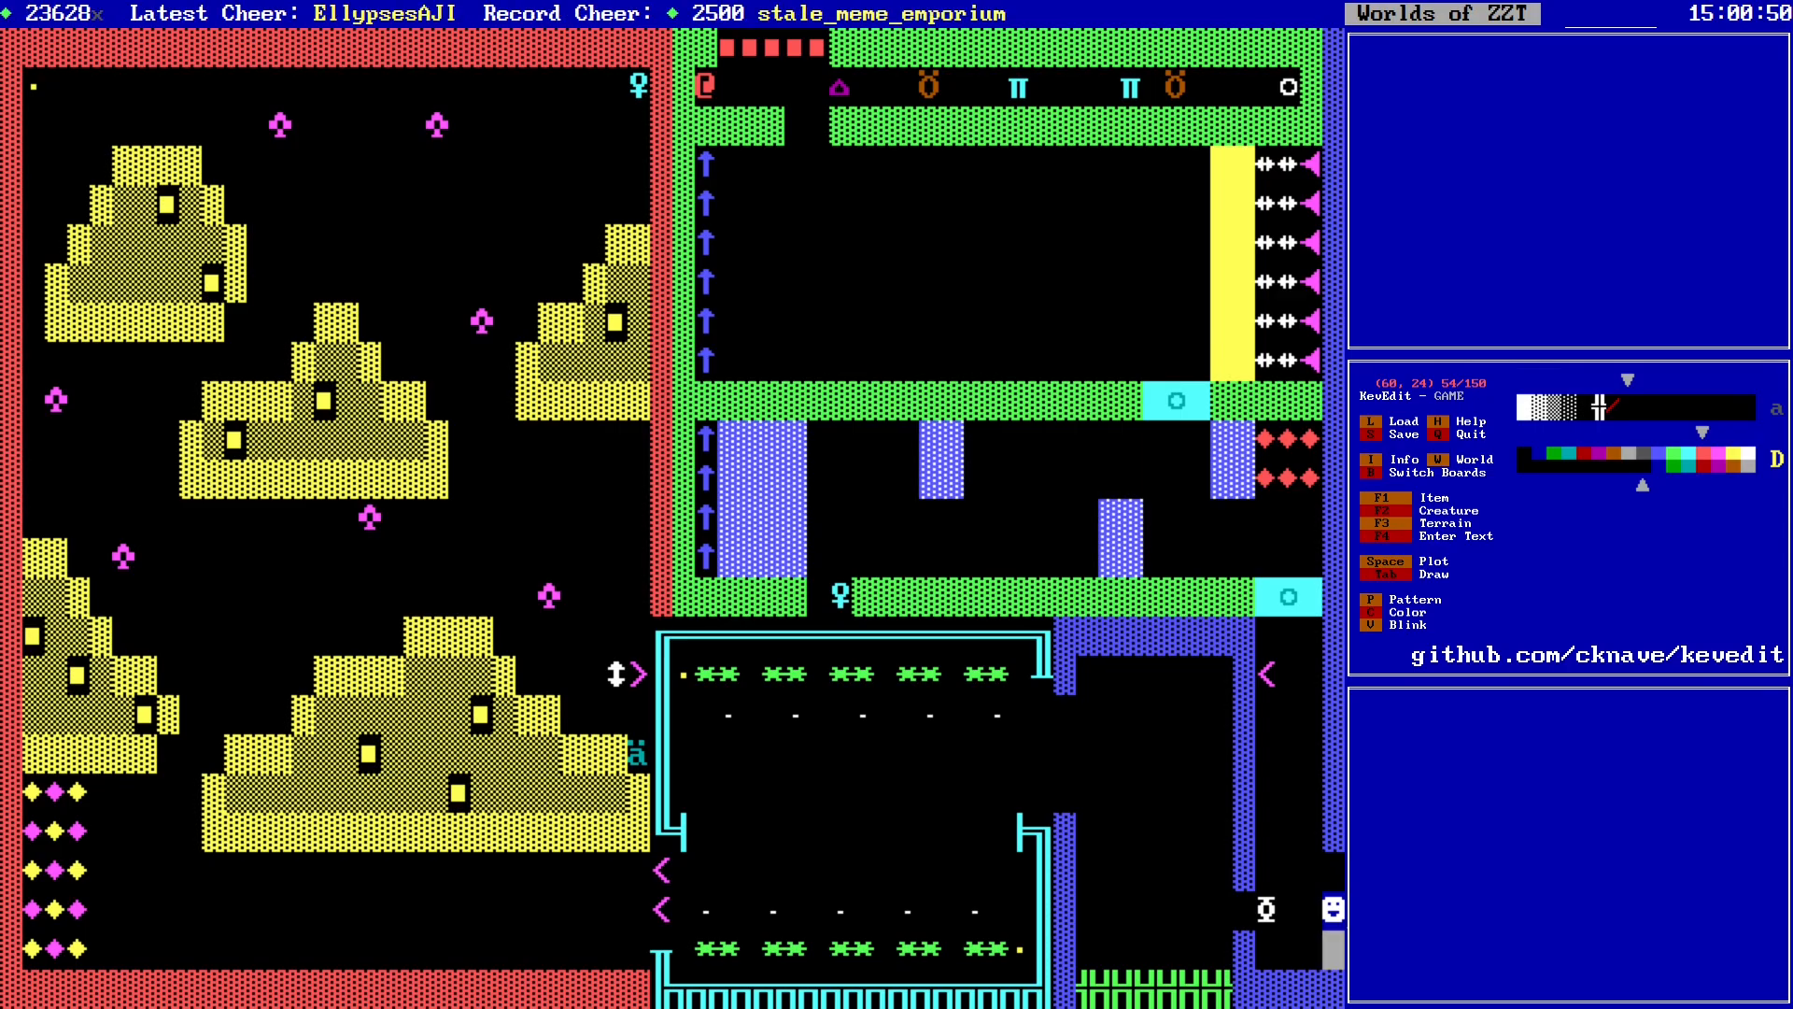
# Step: Replace the five red boulders above the northeast corridor with dark red breakable walls and save the world over the existing GAME file
pyautogui.press('Left')
pyautogui.press('Left')
pyautogui.press('Left')
pyautogui.press('Left')
pyautogui.press('Left')
pyautogui.press('Left')
pyautogui.press('Left')
pyautogui.press('Left')
pyautogui.press('Left')
pyautogui.press('Left')
pyautogui.press('Left')
pyautogui.press('Left')
pyautogui.press('Left')
pyautogui.press('Left')
pyautogui.press('Left')
pyautogui.press('Left')
pyautogui.press('Left')
pyautogui.press('Up')
pyautogui.press('Up')
pyautogui.press('Up')
pyautogui.press('Up')
pyautogui.press('Up')
pyautogui.press('Left')
pyautogui.press('Left')
pyautogui.press('Left')
pyautogui.press('Left')
pyautogui.press('Left')
pyautogui.press('Left')
pyautogui.press('Left')
pyautogui.press('Left')
pyautogui.press('Left')
pyautogui.press('Left')
pyautogui.press('Up')
pyautogui.press('Up')
pyautogui.press('Up')
pyautogui.press('Up')
pyautogui.press('Up')
pyautogui.press('Up')
pyautogui.press('Up')
pyautogui.press('Up')
pyautogui.press('Up')
pyautogui.press('Up')
pyautogui.press('Up')
pyautogui.press('Up')
pyautogui.press('Up')
pyautogui.press('Up')
pyautogui.press('Up')
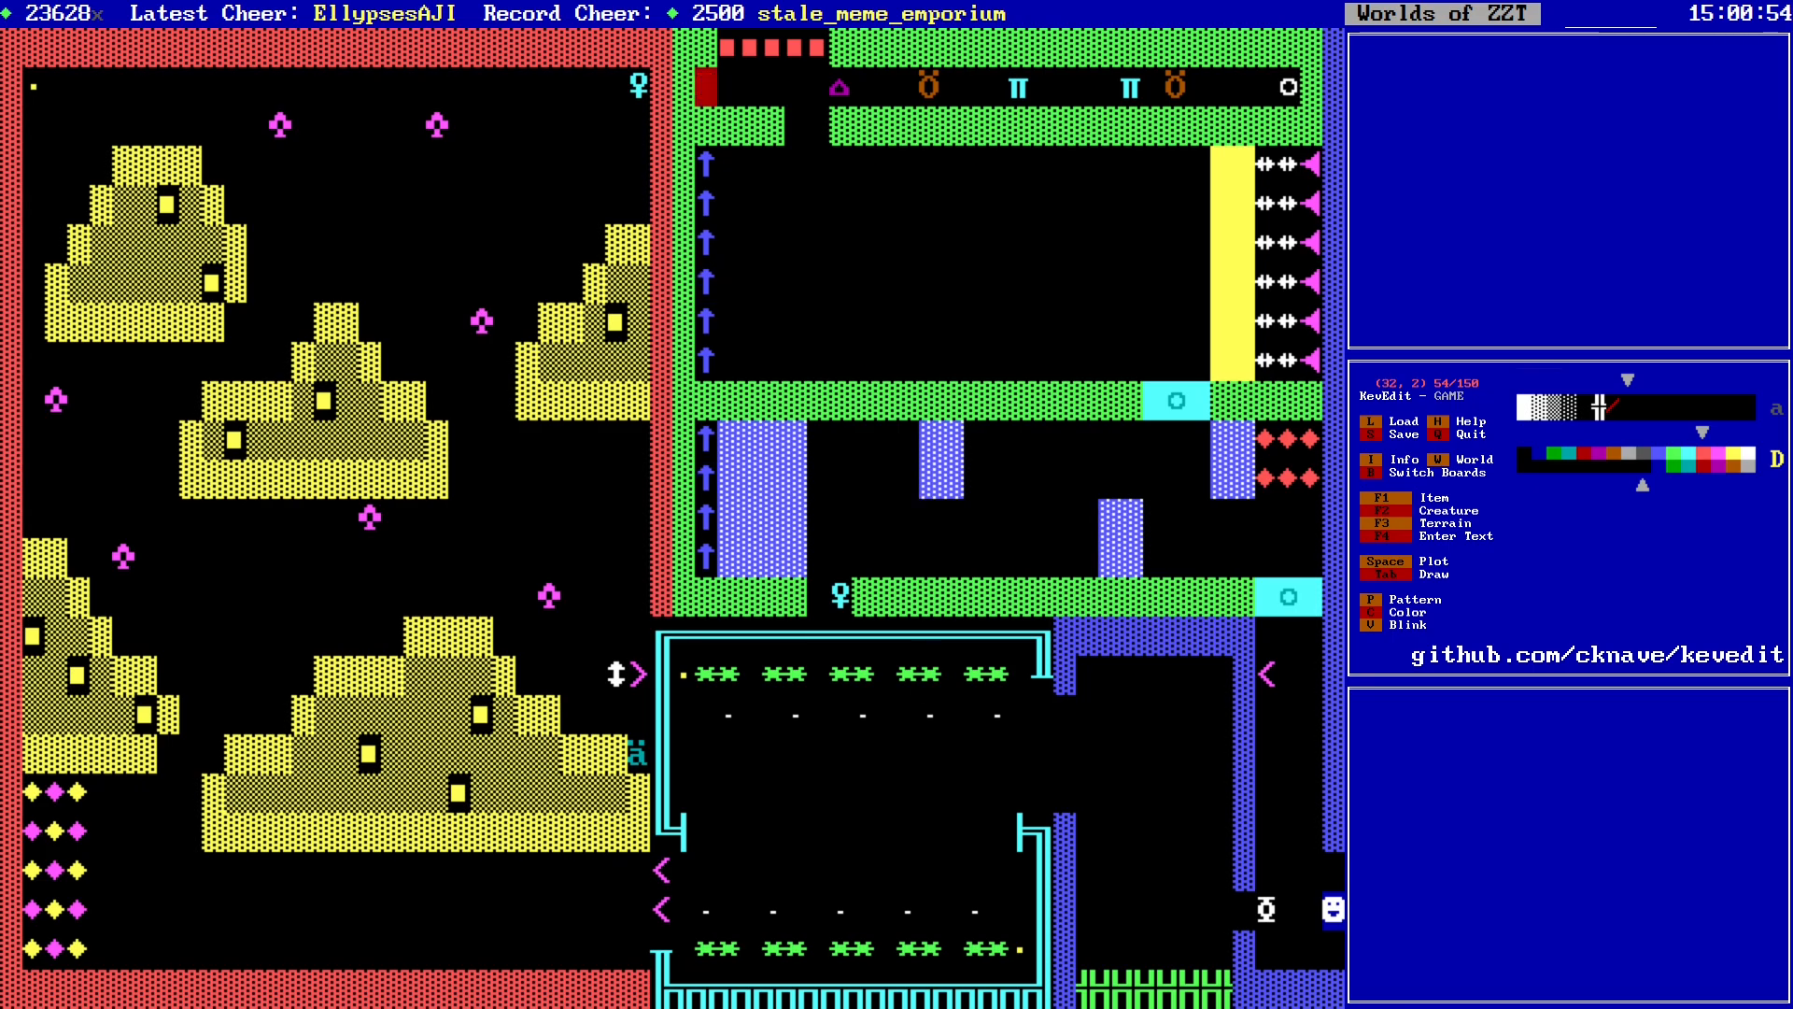
pyautogui.press('Up')
pyautogui.press('Right')
pyautogui.press('F1')
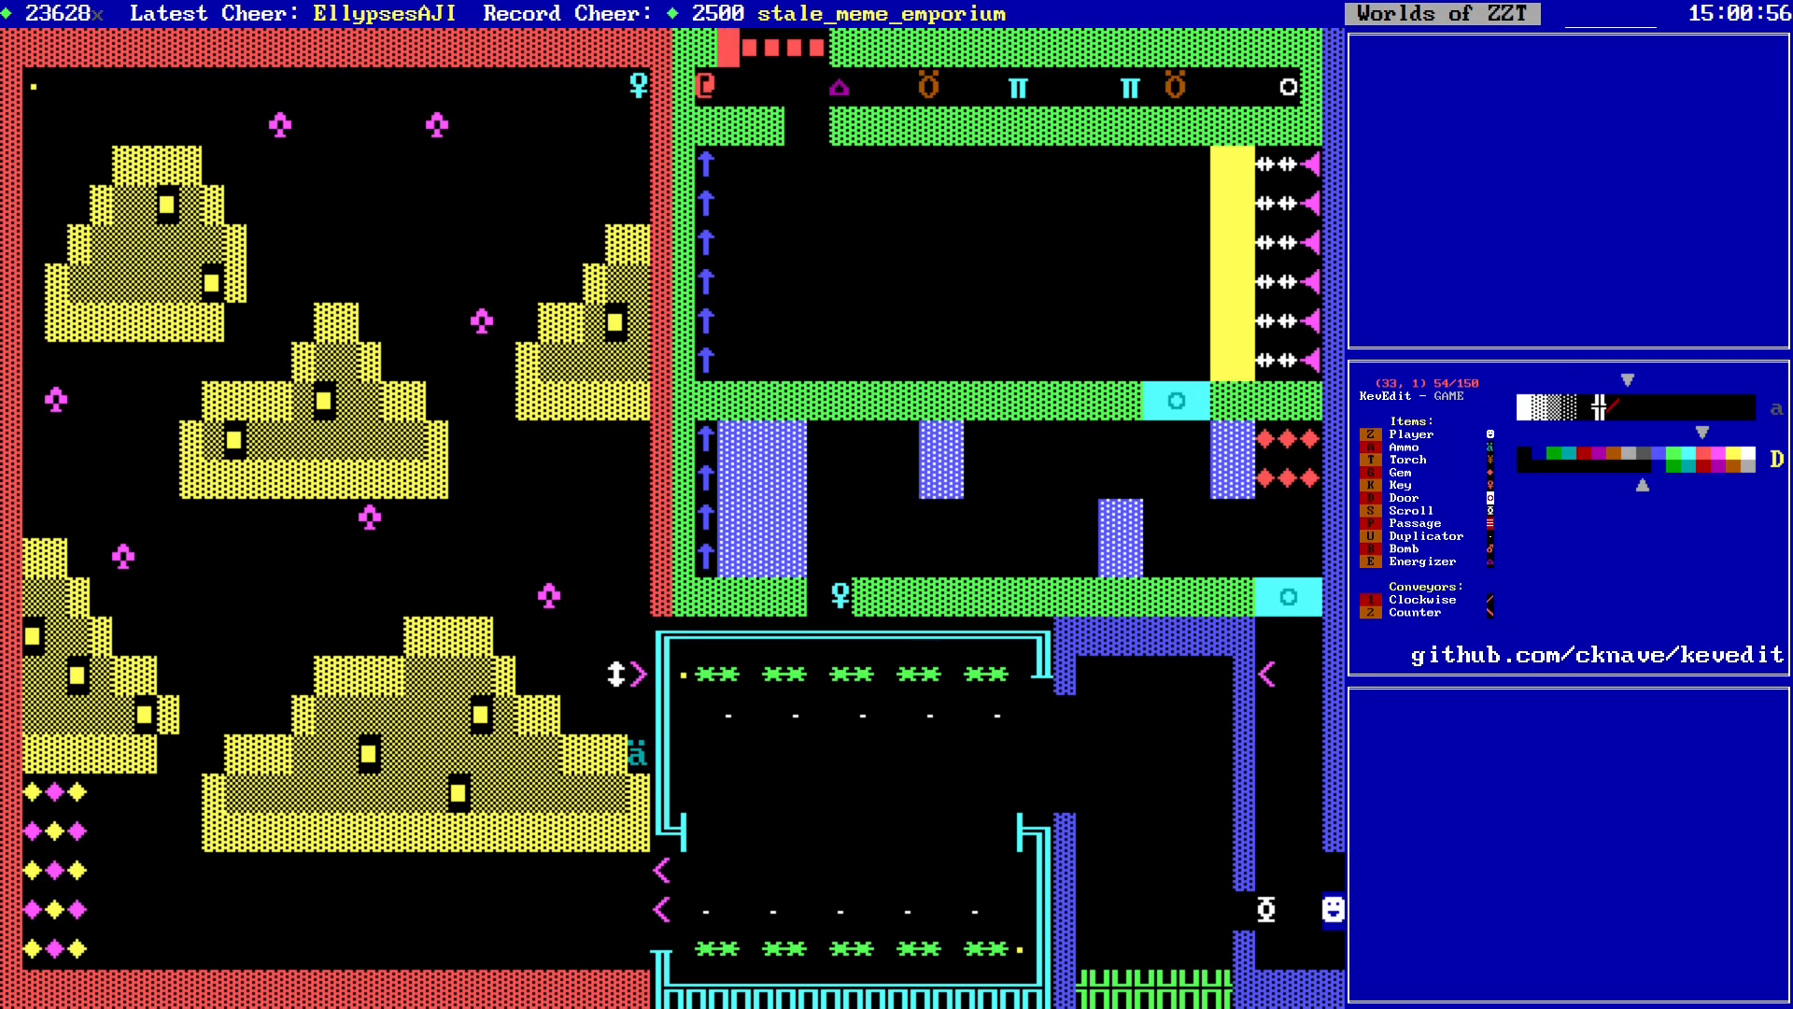
pyautogui.press('F2')
pyautogui.press('F3')
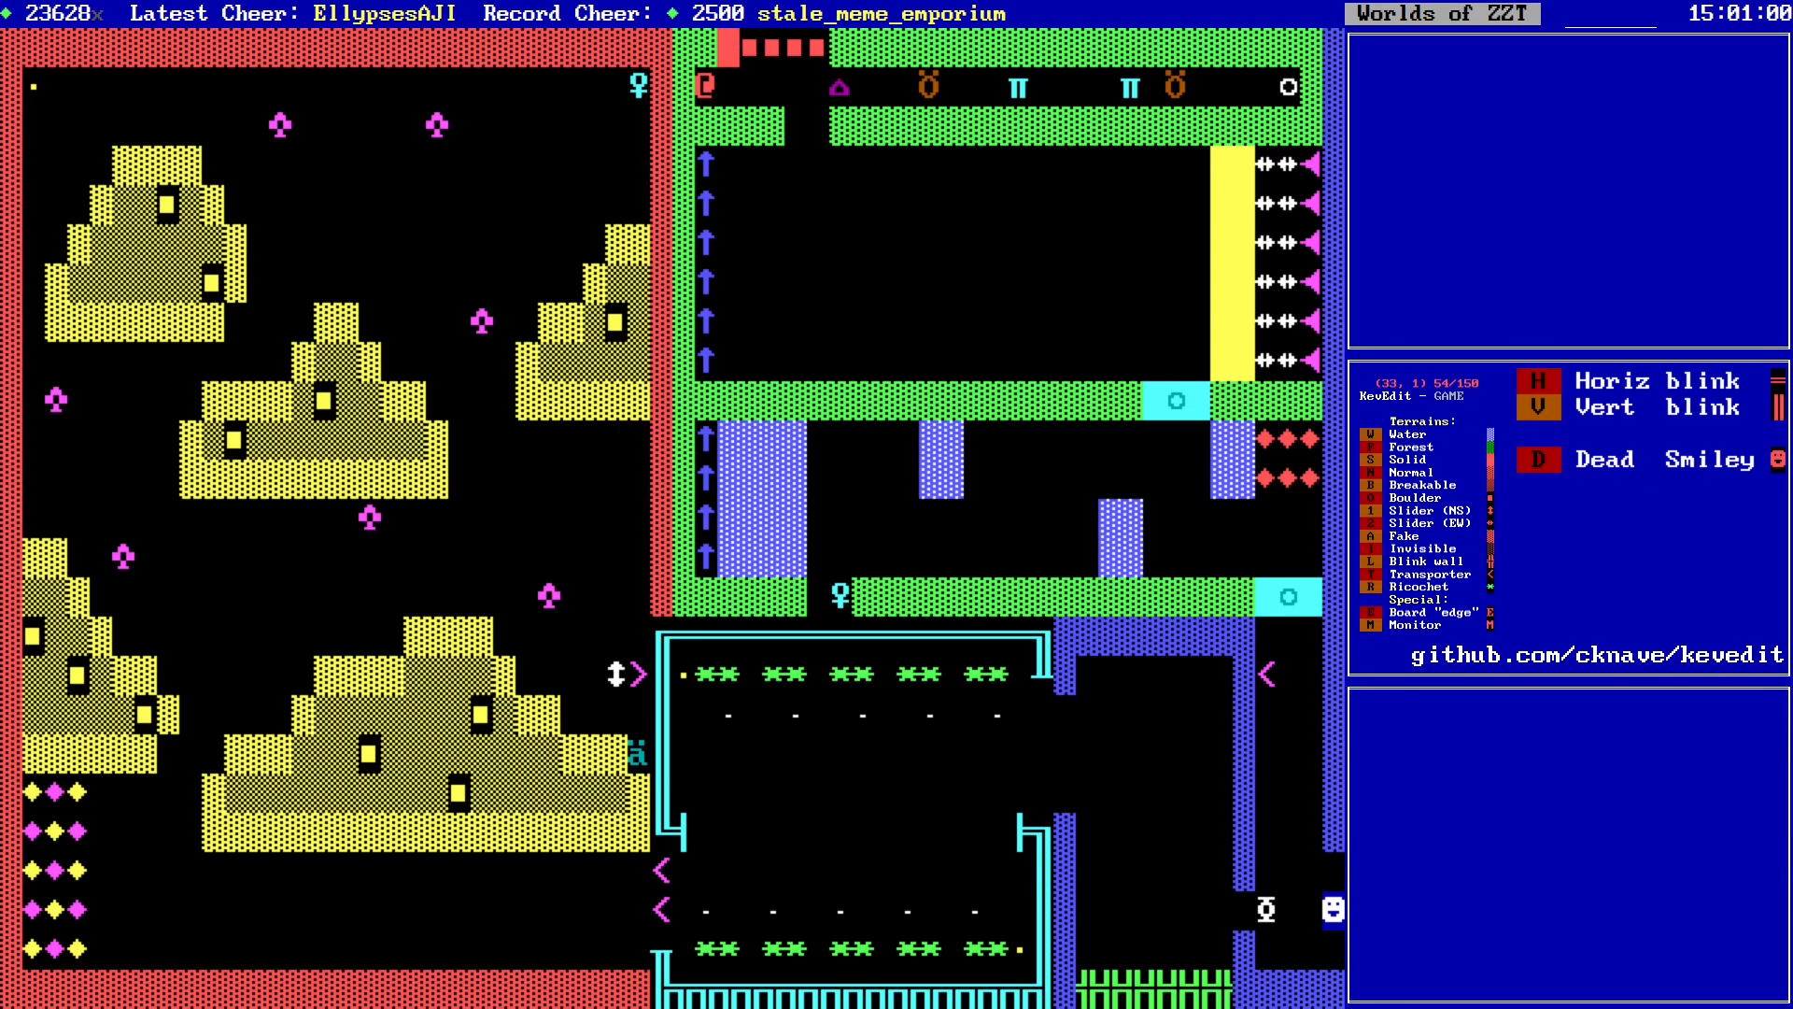
pyautogui.press('Escape')
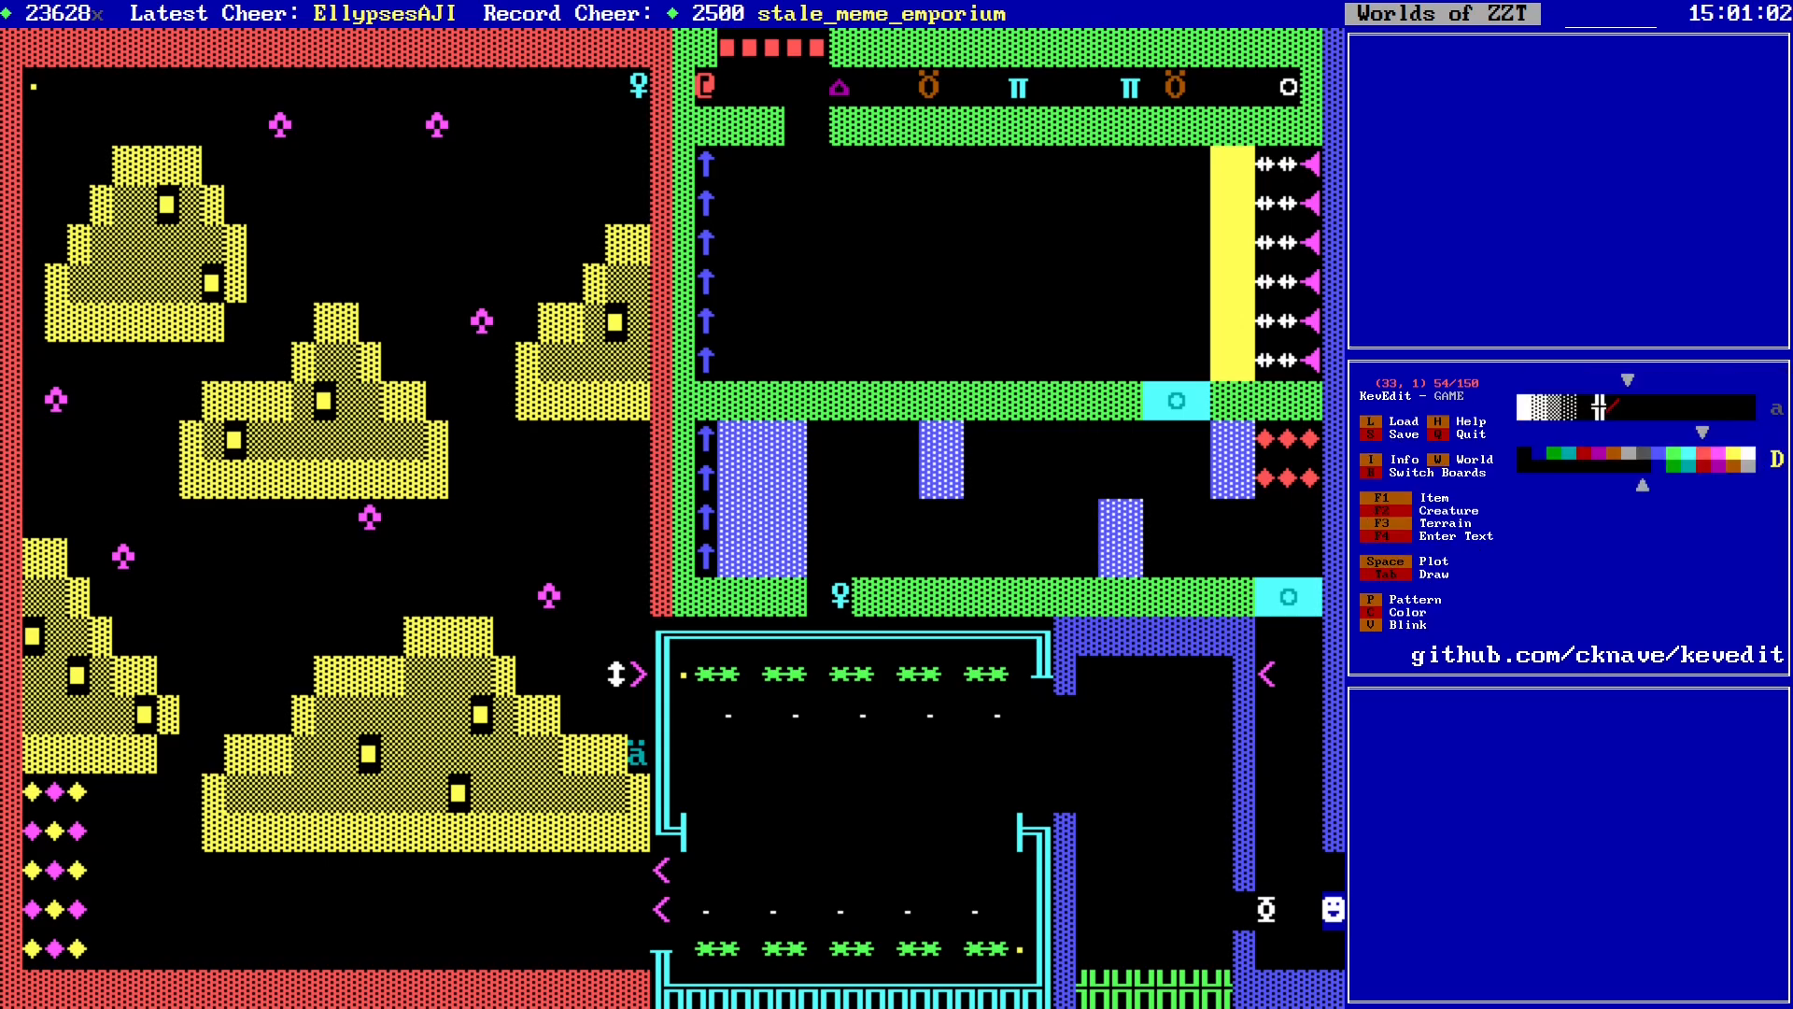
pyautogui.press('p')
pyautogui.press('p')
pyautogui.press('p')
pyautogui.press('p')
pyautogui.press('p')
pyautogui.press('p')
pyautogui.press('p')
pyautogui.press('p')
pyautogui.press('Left')
pyautogui.press('Down')
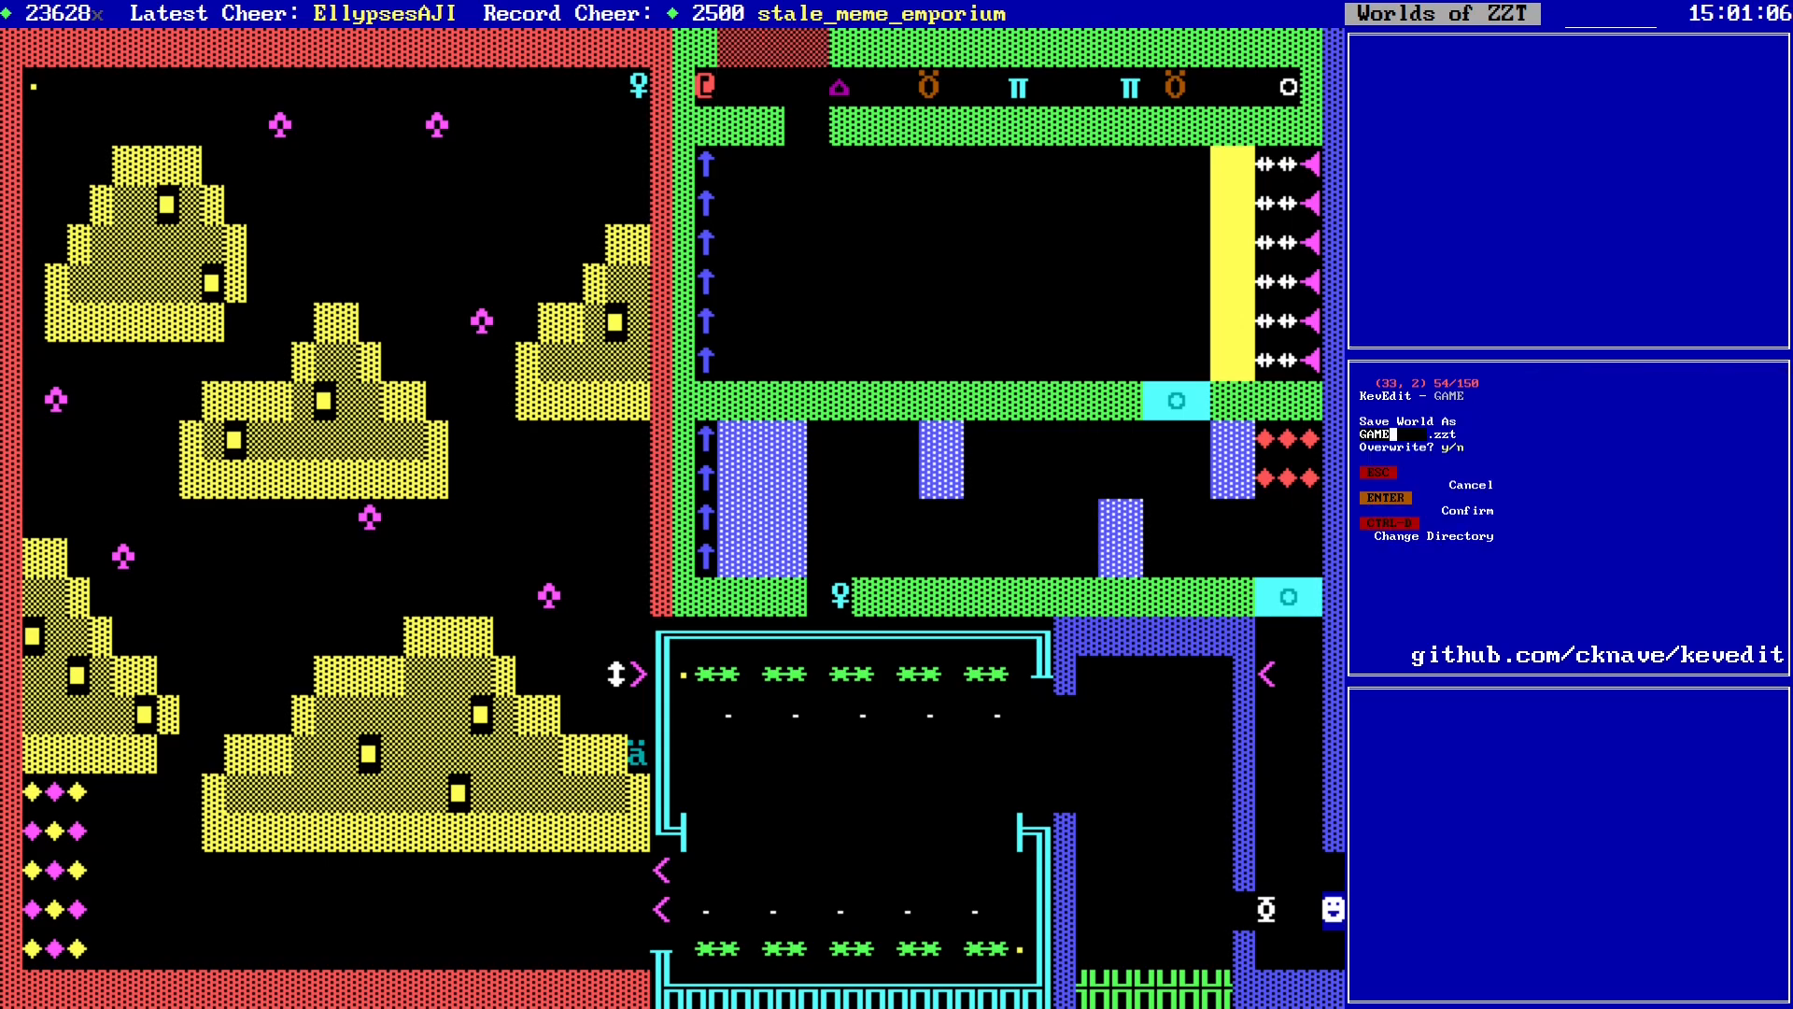
pyautogui.press('Return')
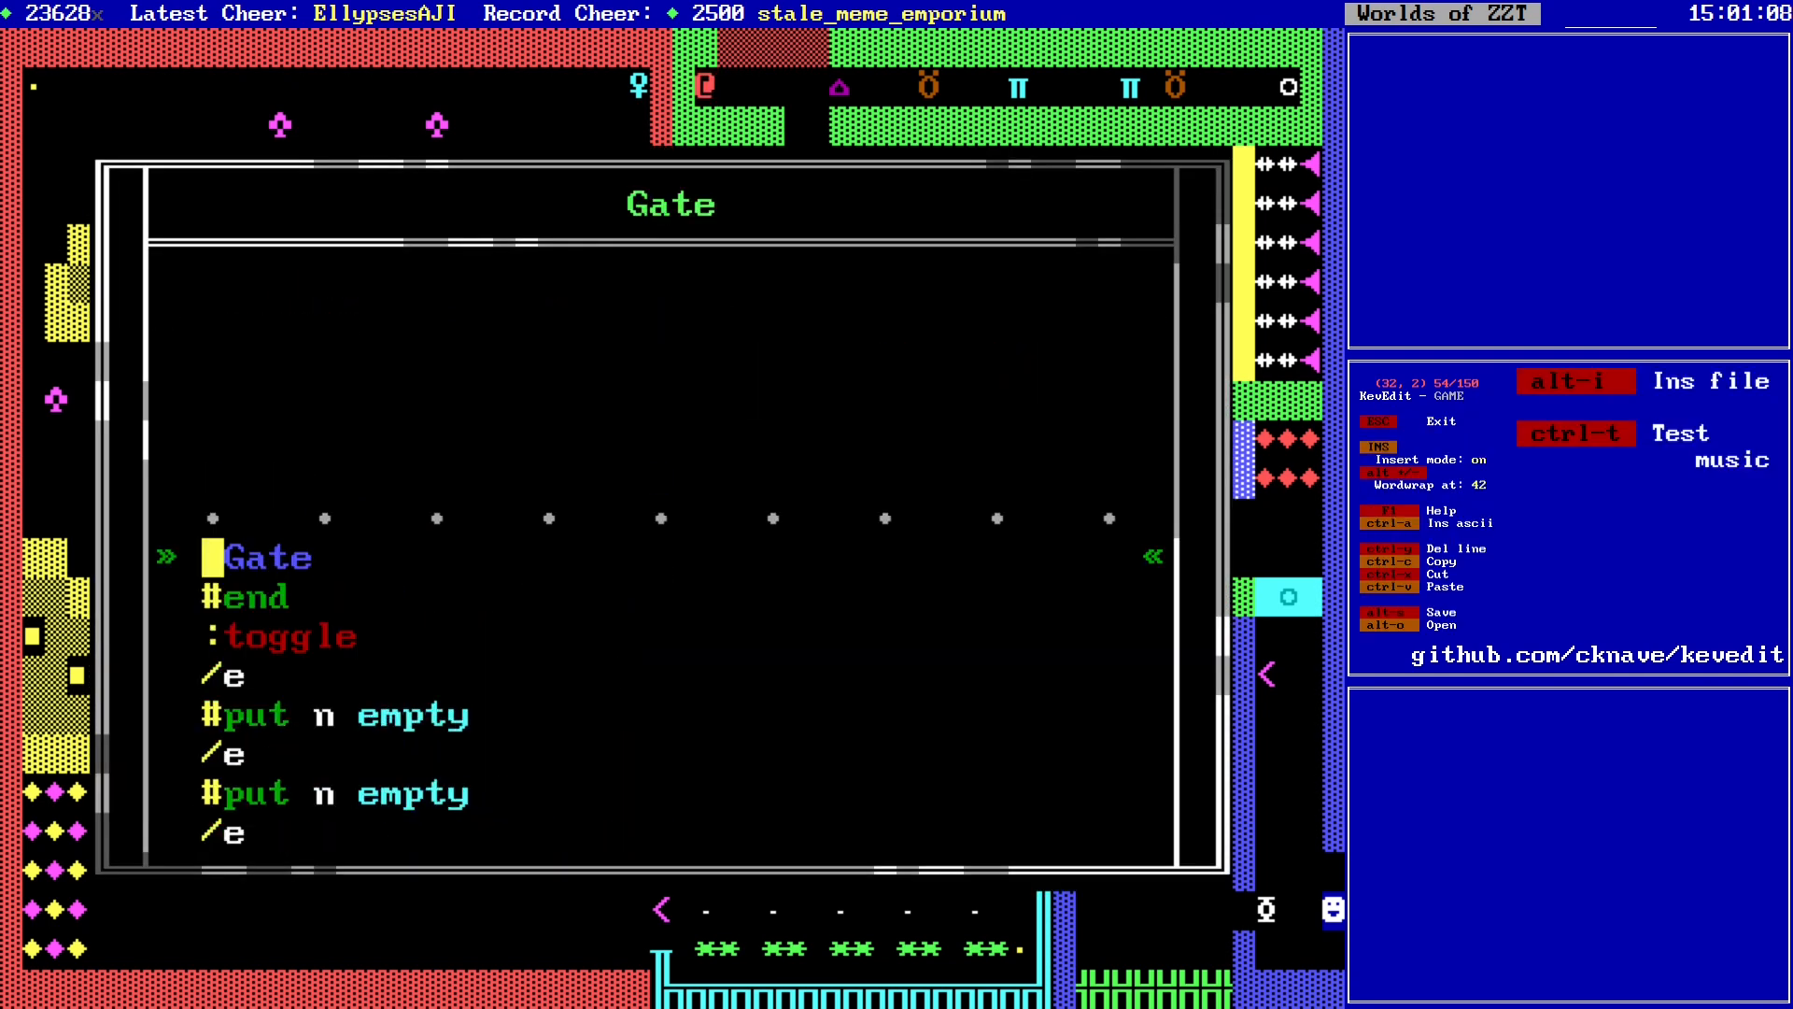
# Step: Examine the corridor gate's program through its final "/w/w/w/w/w" line and check its Cycle setting, returning to the board
pyautogui.press('Down')
pyautogui.press('Down')
pyautogui.press('Down')
pyautogui.press('Down')
pyautogui.press('Down')
pyautogui.press('Down')
pyautogui.press('Down')
pyautogui.press('Down')
pyautogui.press('Down')
pyautogui.press('Down')
pyautogui.press('Down')
pyautogui.press('Down')
pyautogui.press('BackSpace')
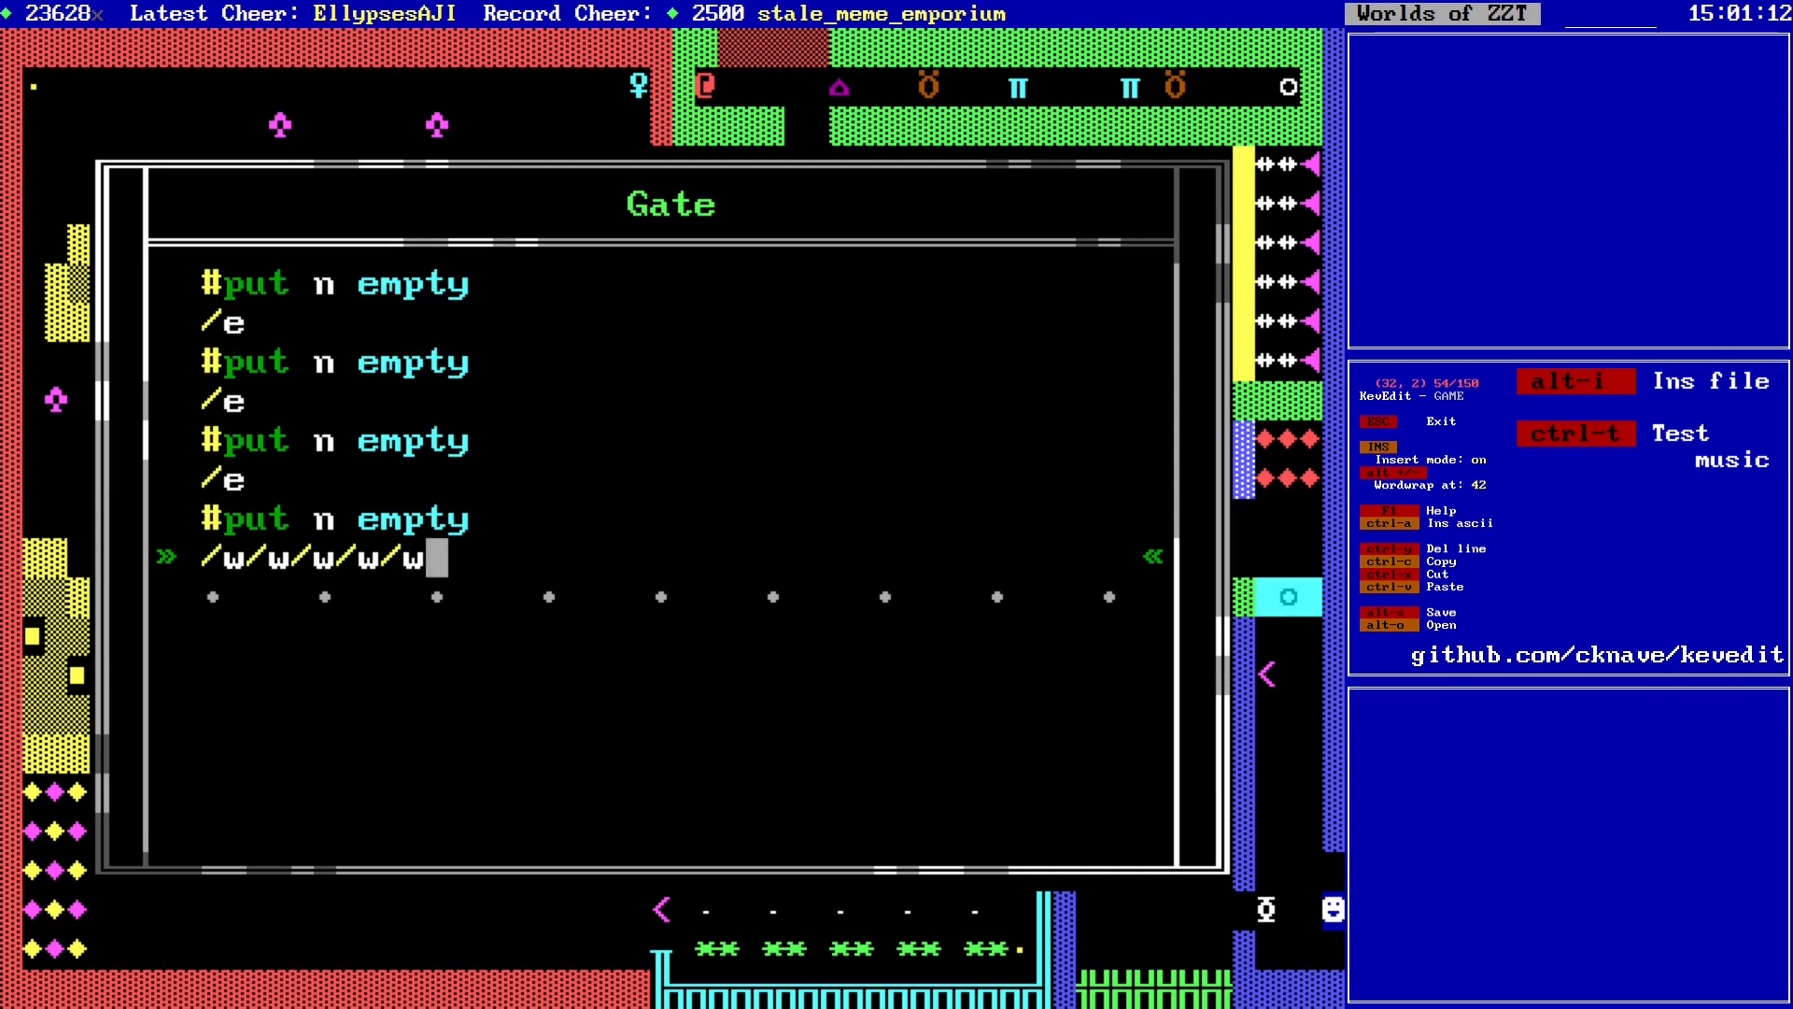
pyautogui.press('Up')
pyautogui.press('Up')
pyautogui.press('Up')
pyautogui.press('Up')
pyautogui.press('Up')
pyautogui.press('Escape')
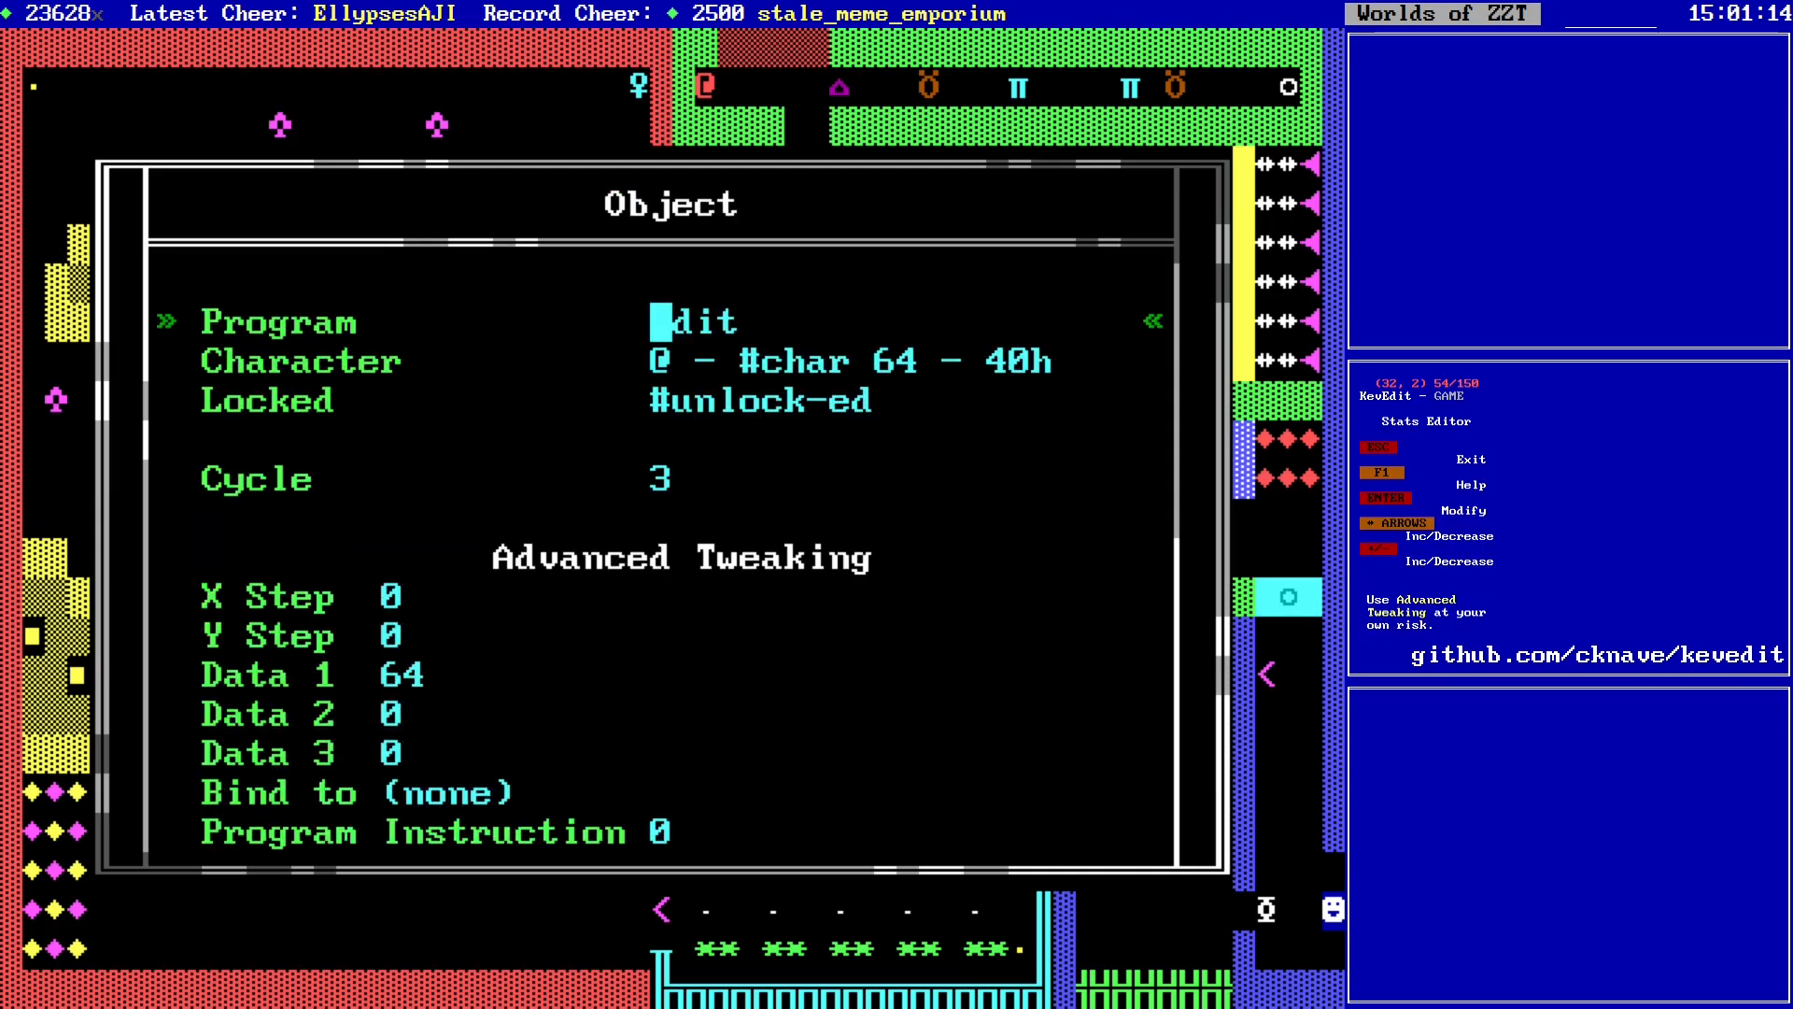
pyautogui.press('Down')
pyautogui.press('Down')
pyautogui.press('Down')
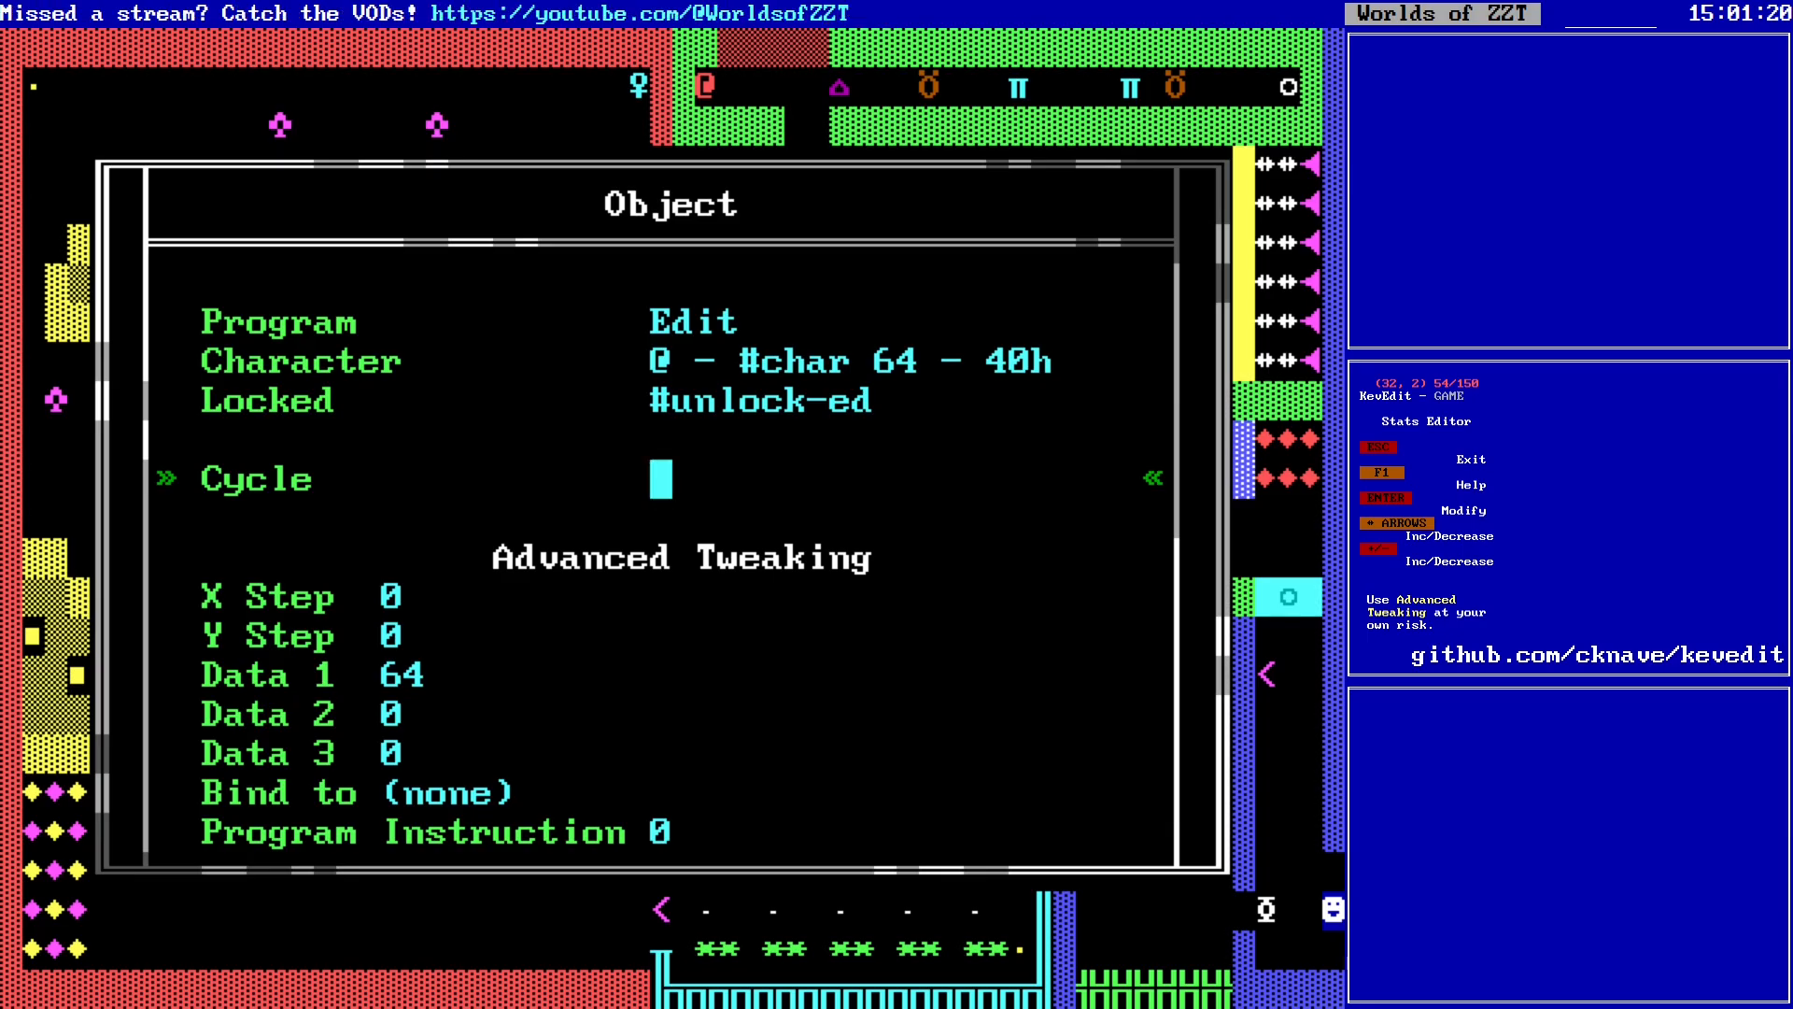
pyautogui.press('Escape')
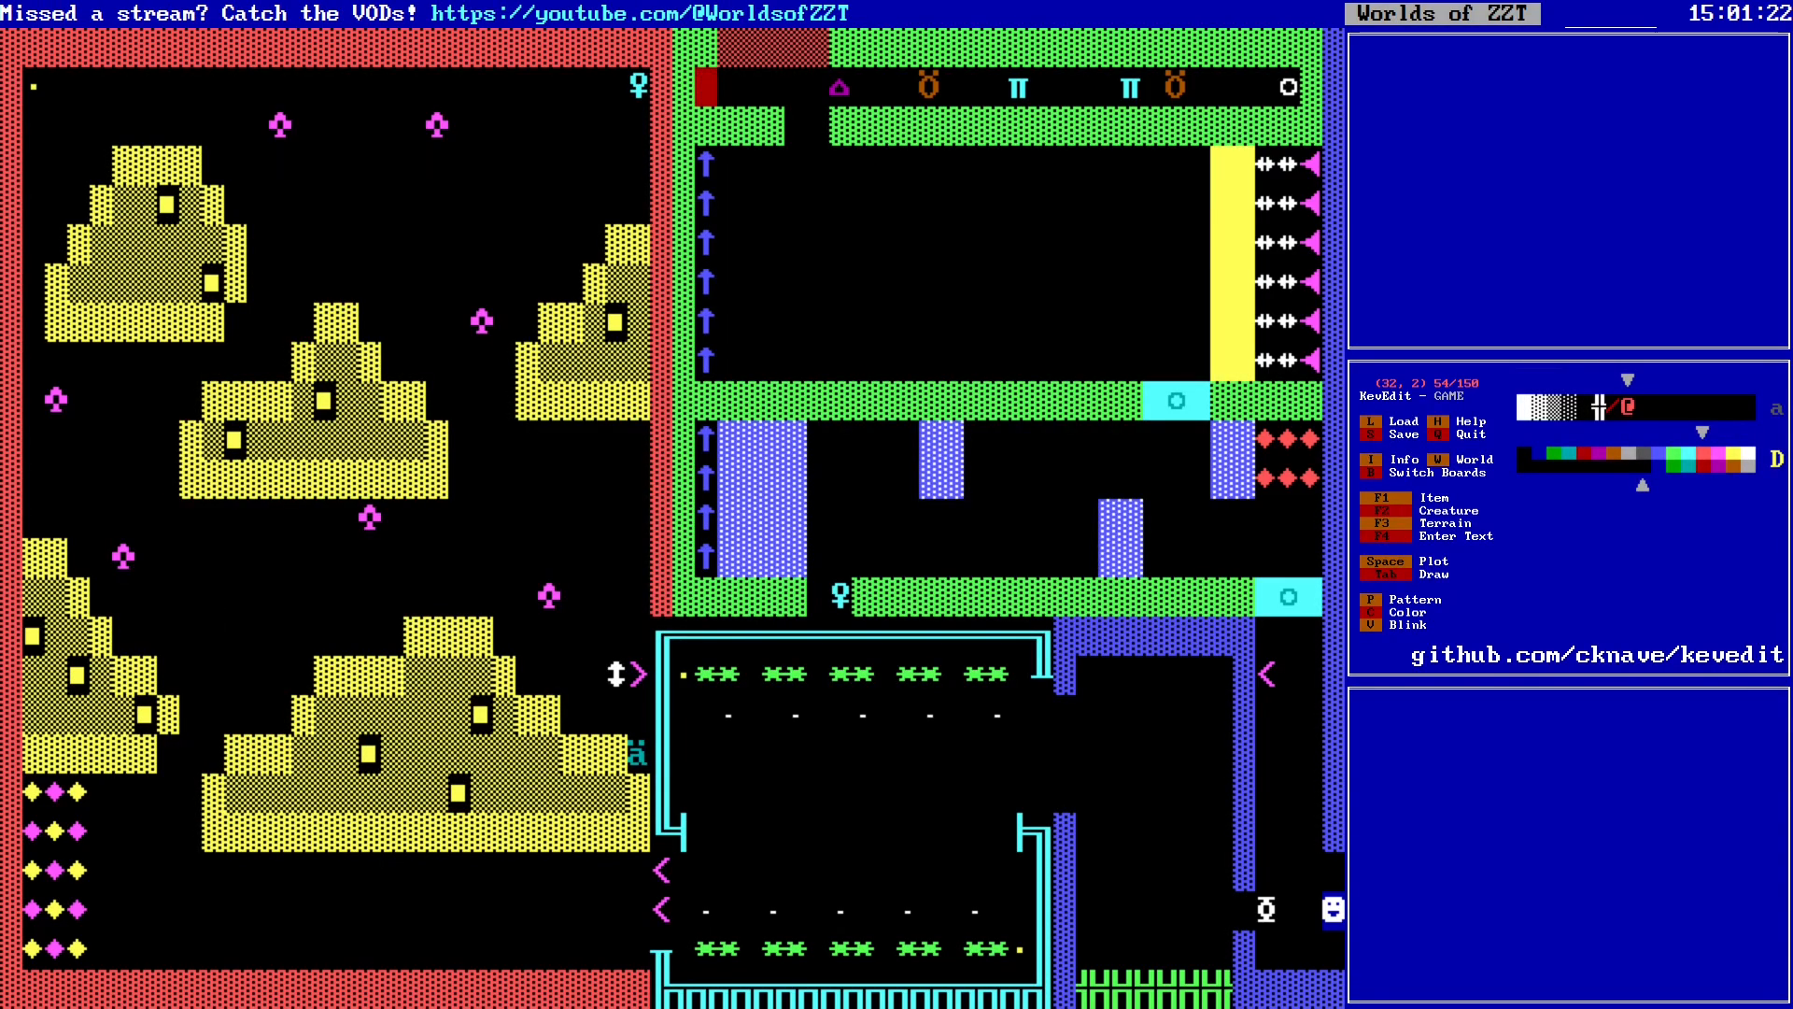
# Step: Place a copy of the red gate object inside the east wall, diagonally northwest of the opening above the player
pyautogui.hotkey('alt', 'Down')
pyautogui.hotkey('alt', 'Down')
pyautogui.hotkey('alt', 'Right')
pyautogui.hotkey('alt', 'Down')
pyautogui.hotkey('alt', 'Down')
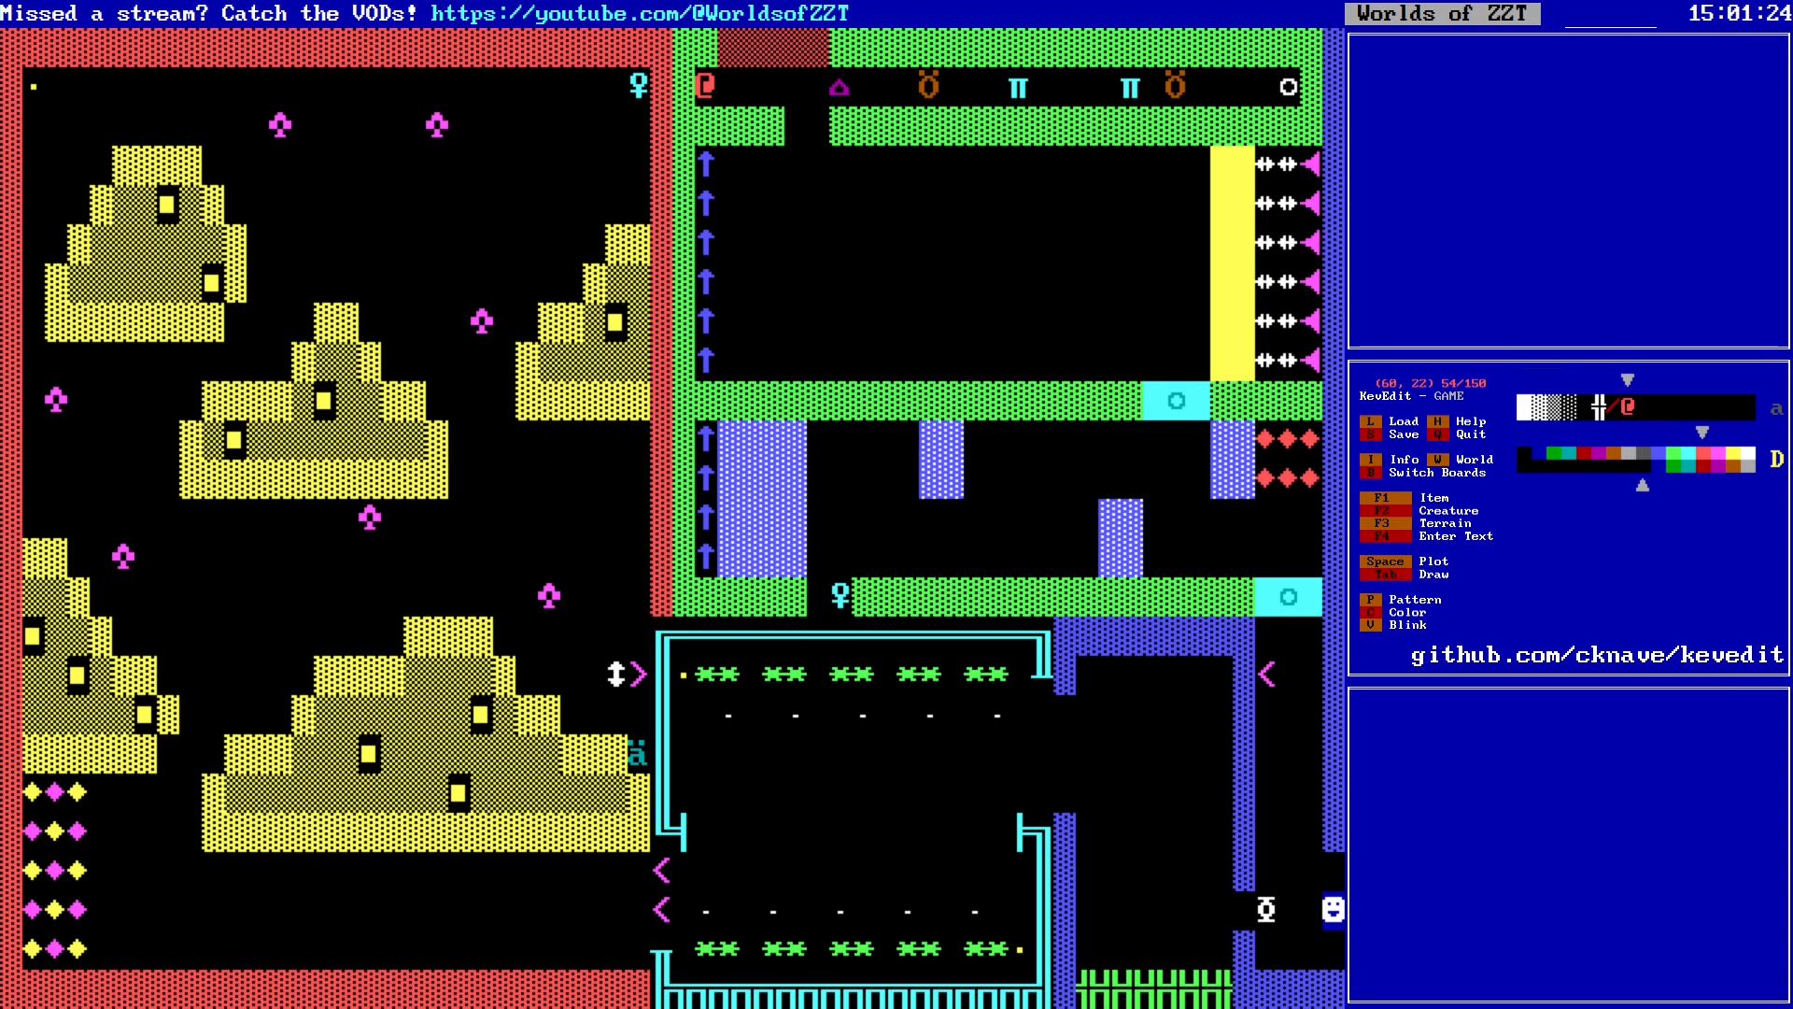
pyautogui.press('space')
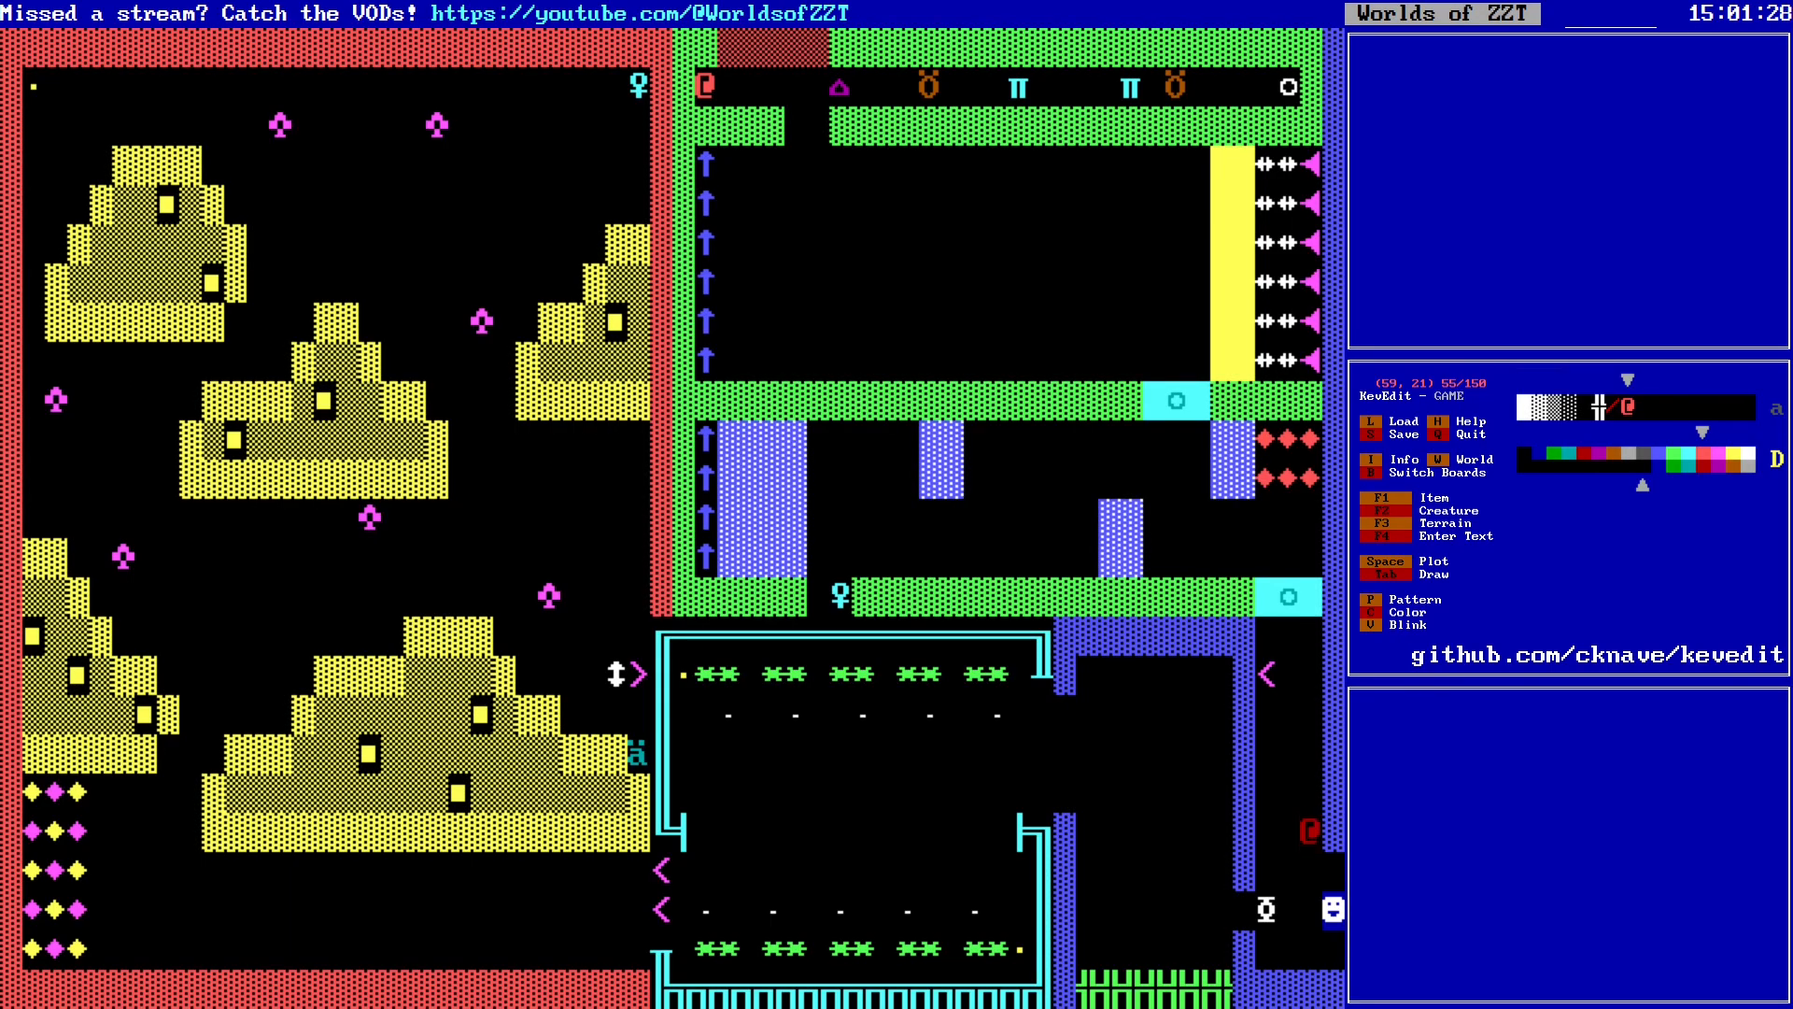
pyautogui.press('Right')
pyautogui.press('Down')
pyautogui.press('Up')
pyautogui.press('Up')
pyautogui.press('Left')
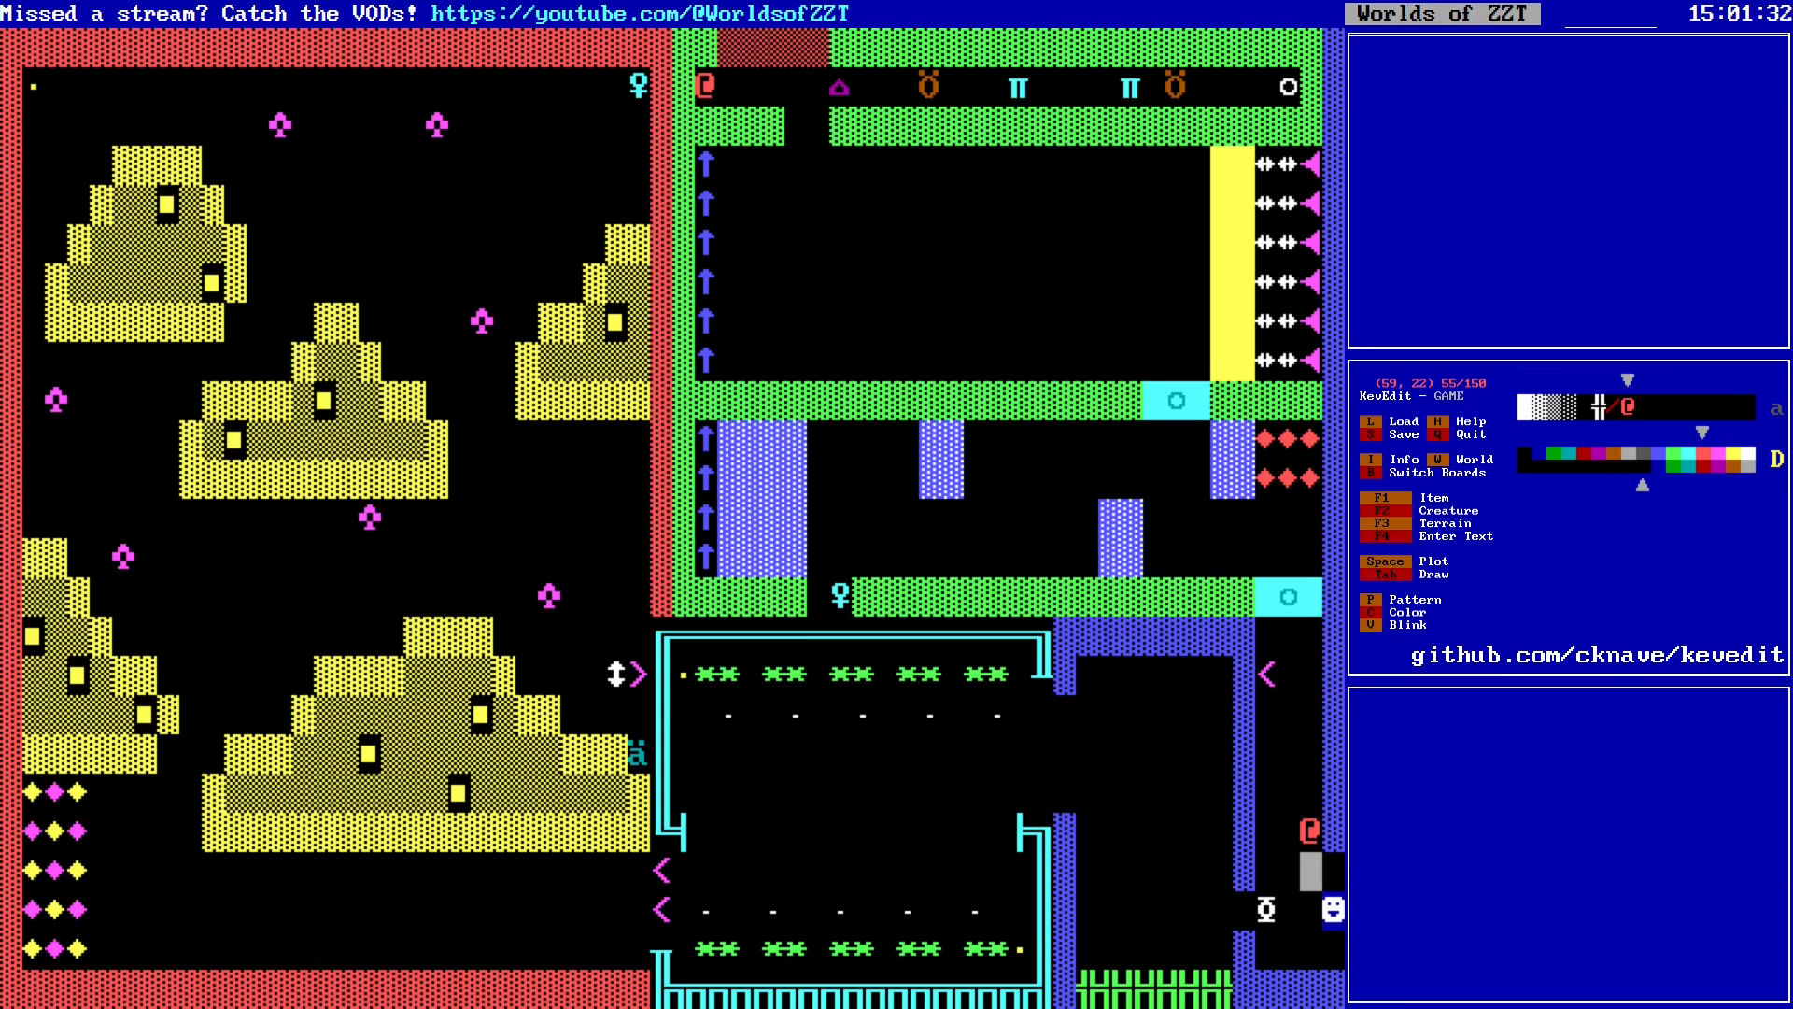
# Step: Open the copied gate's program and delete the old movement and "#put n empty" lines below ":toggle"
pyautogui.press('Return')
pyautogui.press('Return')
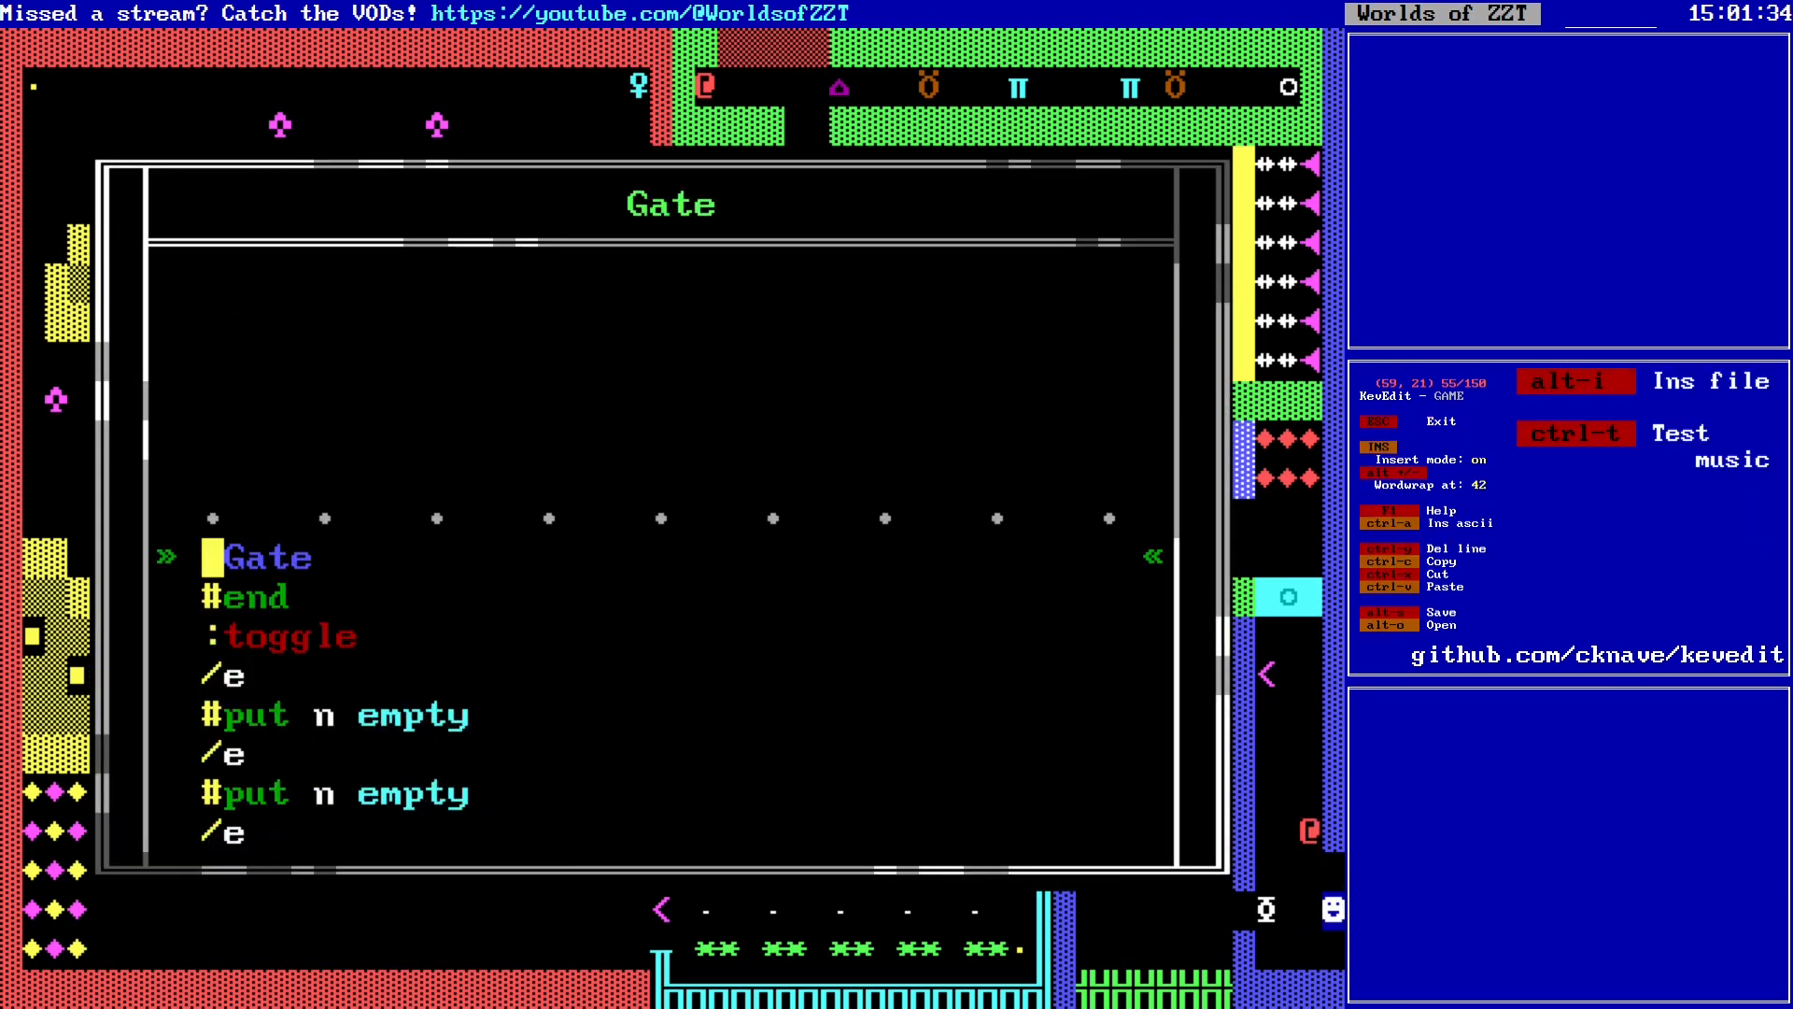
pyautogui.press('Down')
pyautogui.press('Down')
pyautogui.press('Down')
pyautogui.hotkey('ctrl', 'y')
pyautogui.hotkey('ctrl', 'y')
pyautogui.hotkey('ctrl', 'y')
pyautogui.hotkey('ctrl', 'y')
pyautogui.hotkey('ctrl', 'y')
pyautogui.hotkey('ctrl', 'y')
pyautogui.hotkey('ctrl', 'y')
pyautogui.hotkey('ctrl', 'y')
pyautogui.hotkey('ctrl', 'y')
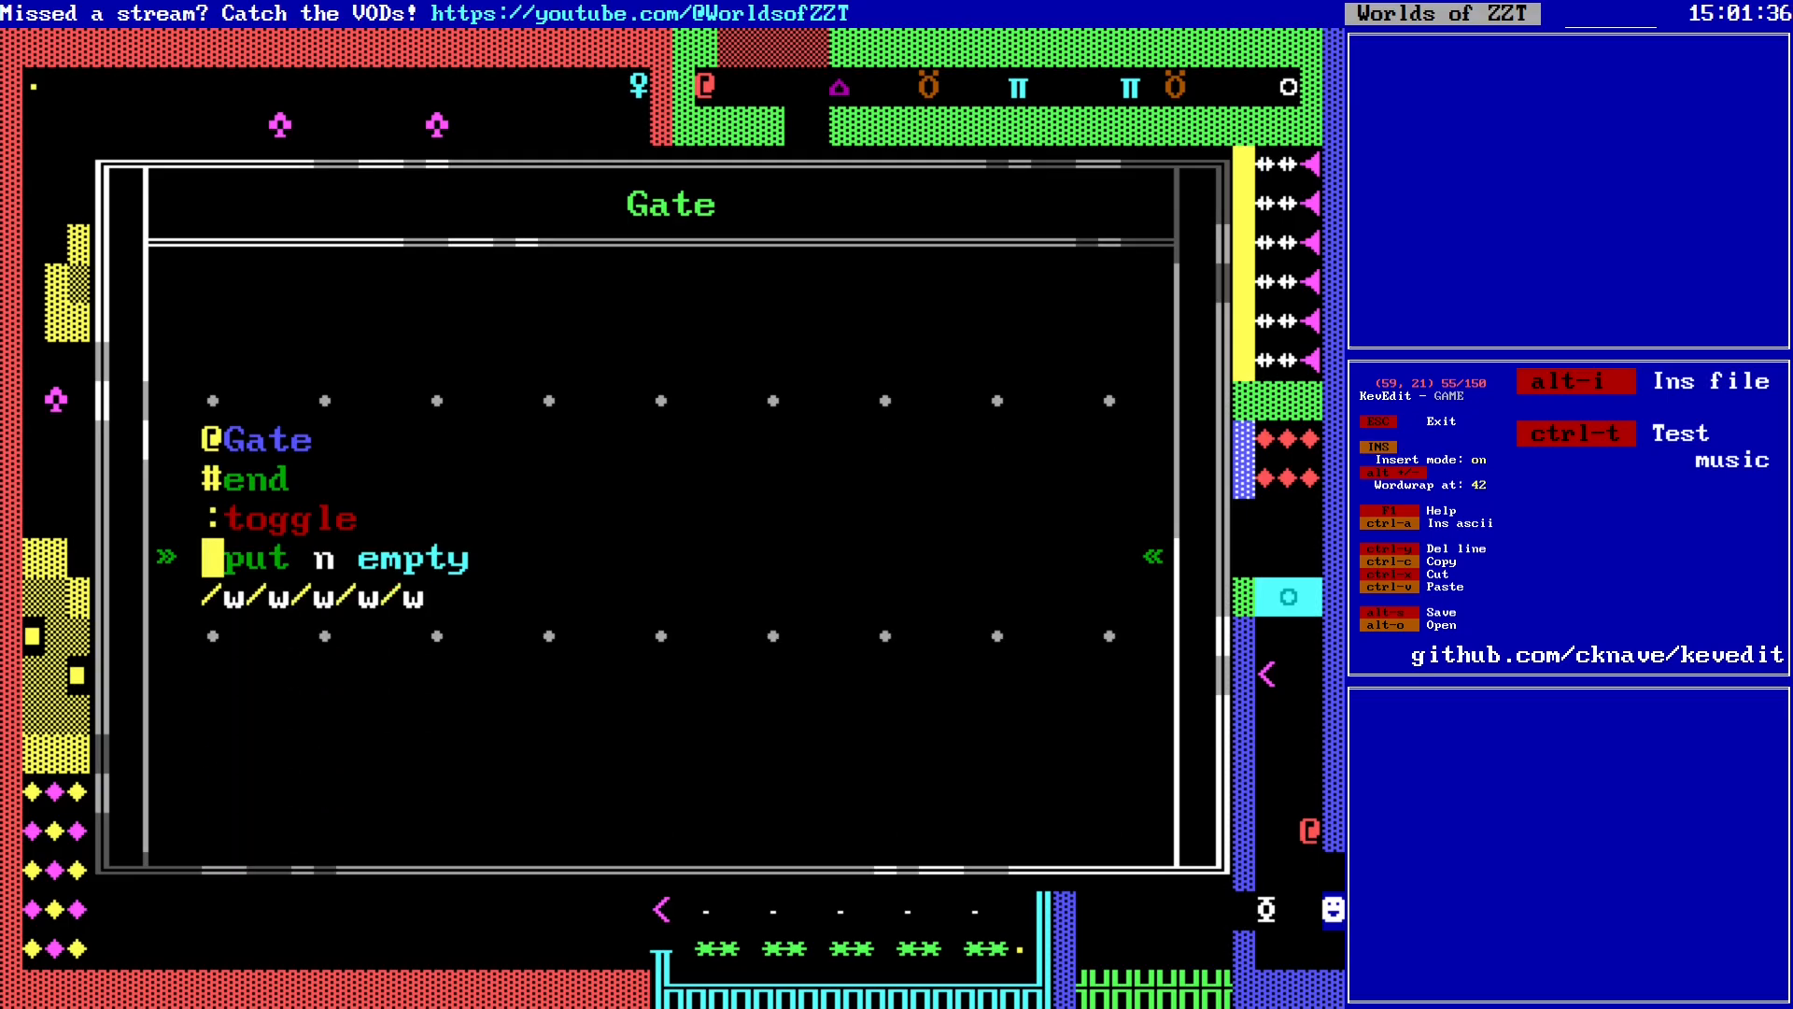
# Step: Write "/s" followed by "#put e red breakable" below ":toggle" in the copied gate's program
pyautogui.write('/s')
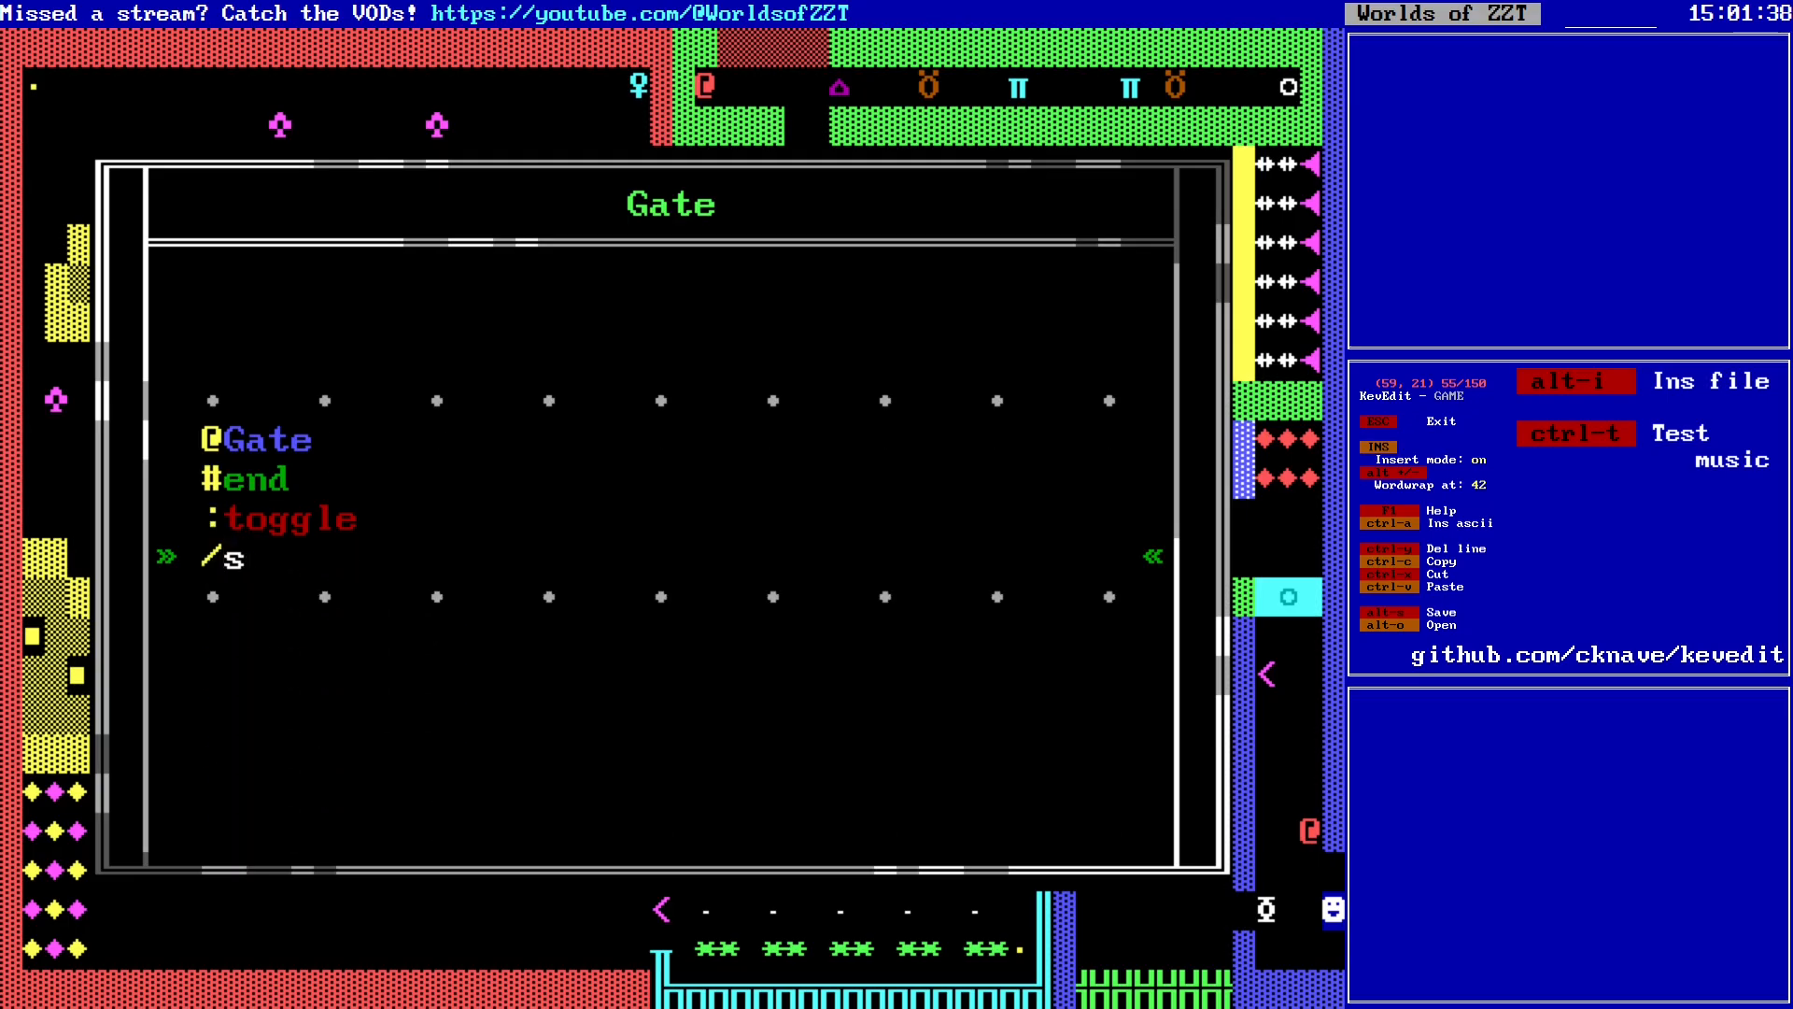
pyautogui.press('Return')
pyautogui.write('#put e')
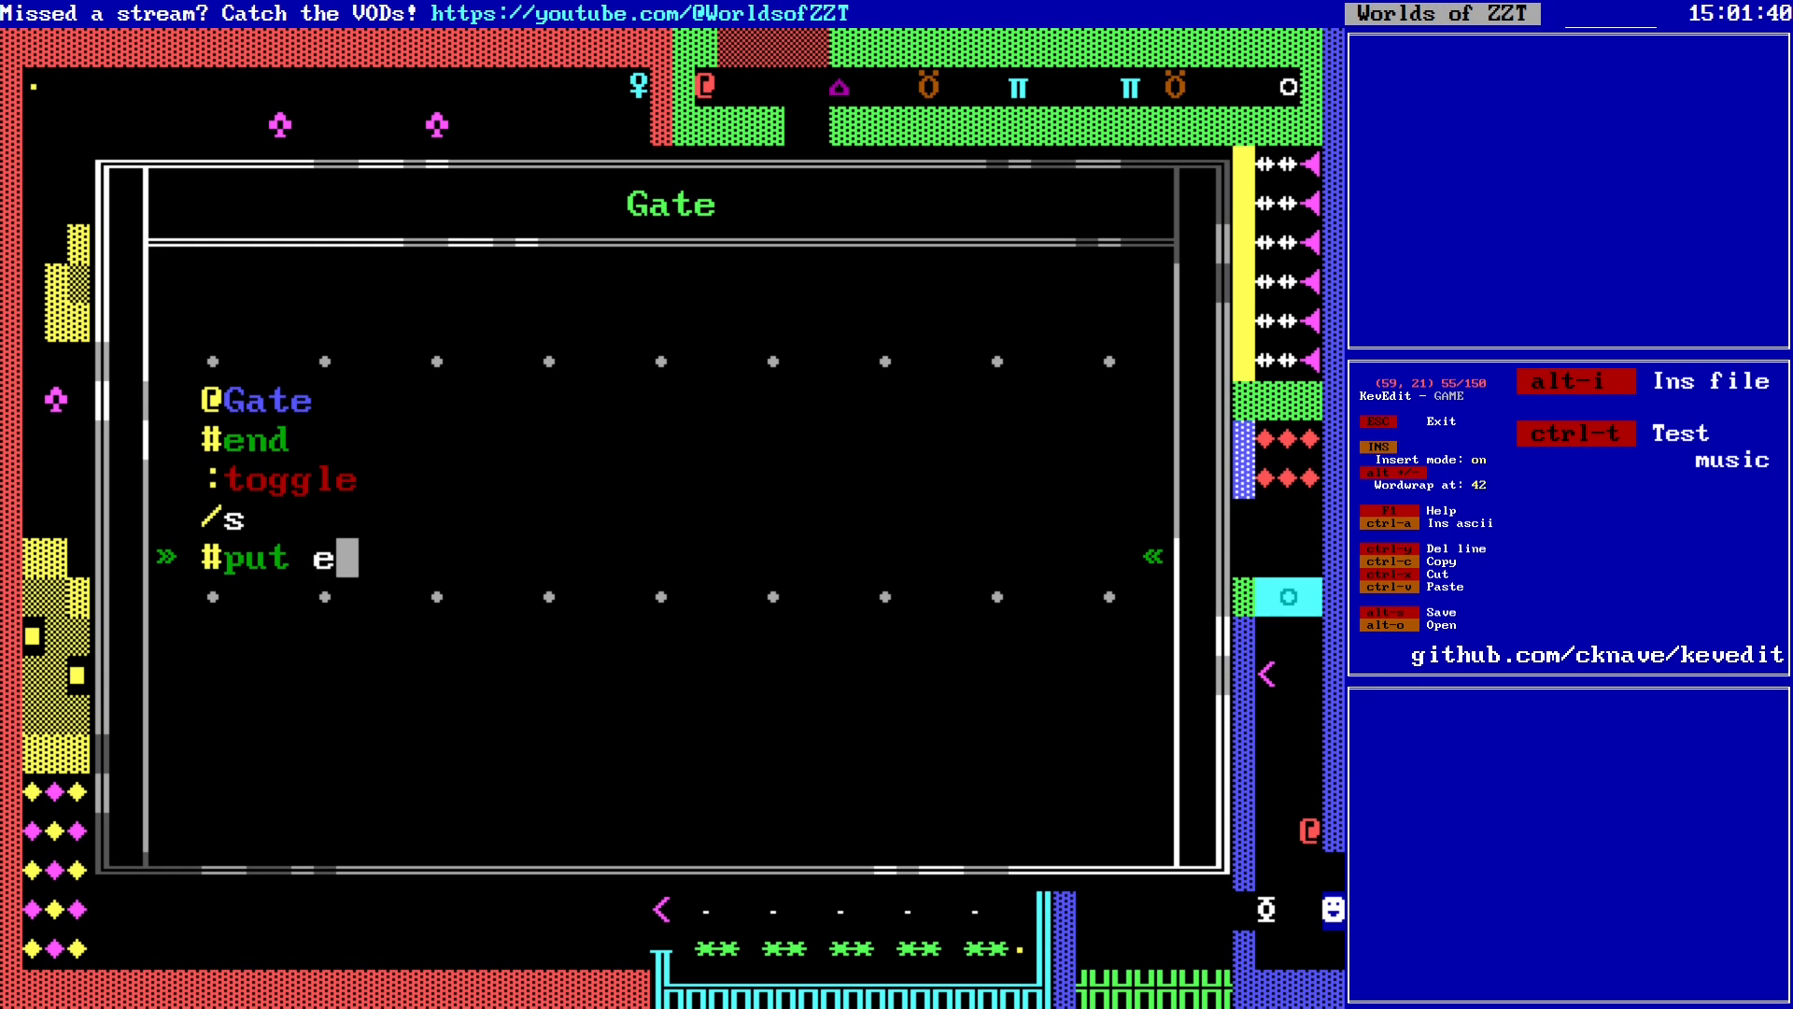
pyautogui.write(' red breakable')
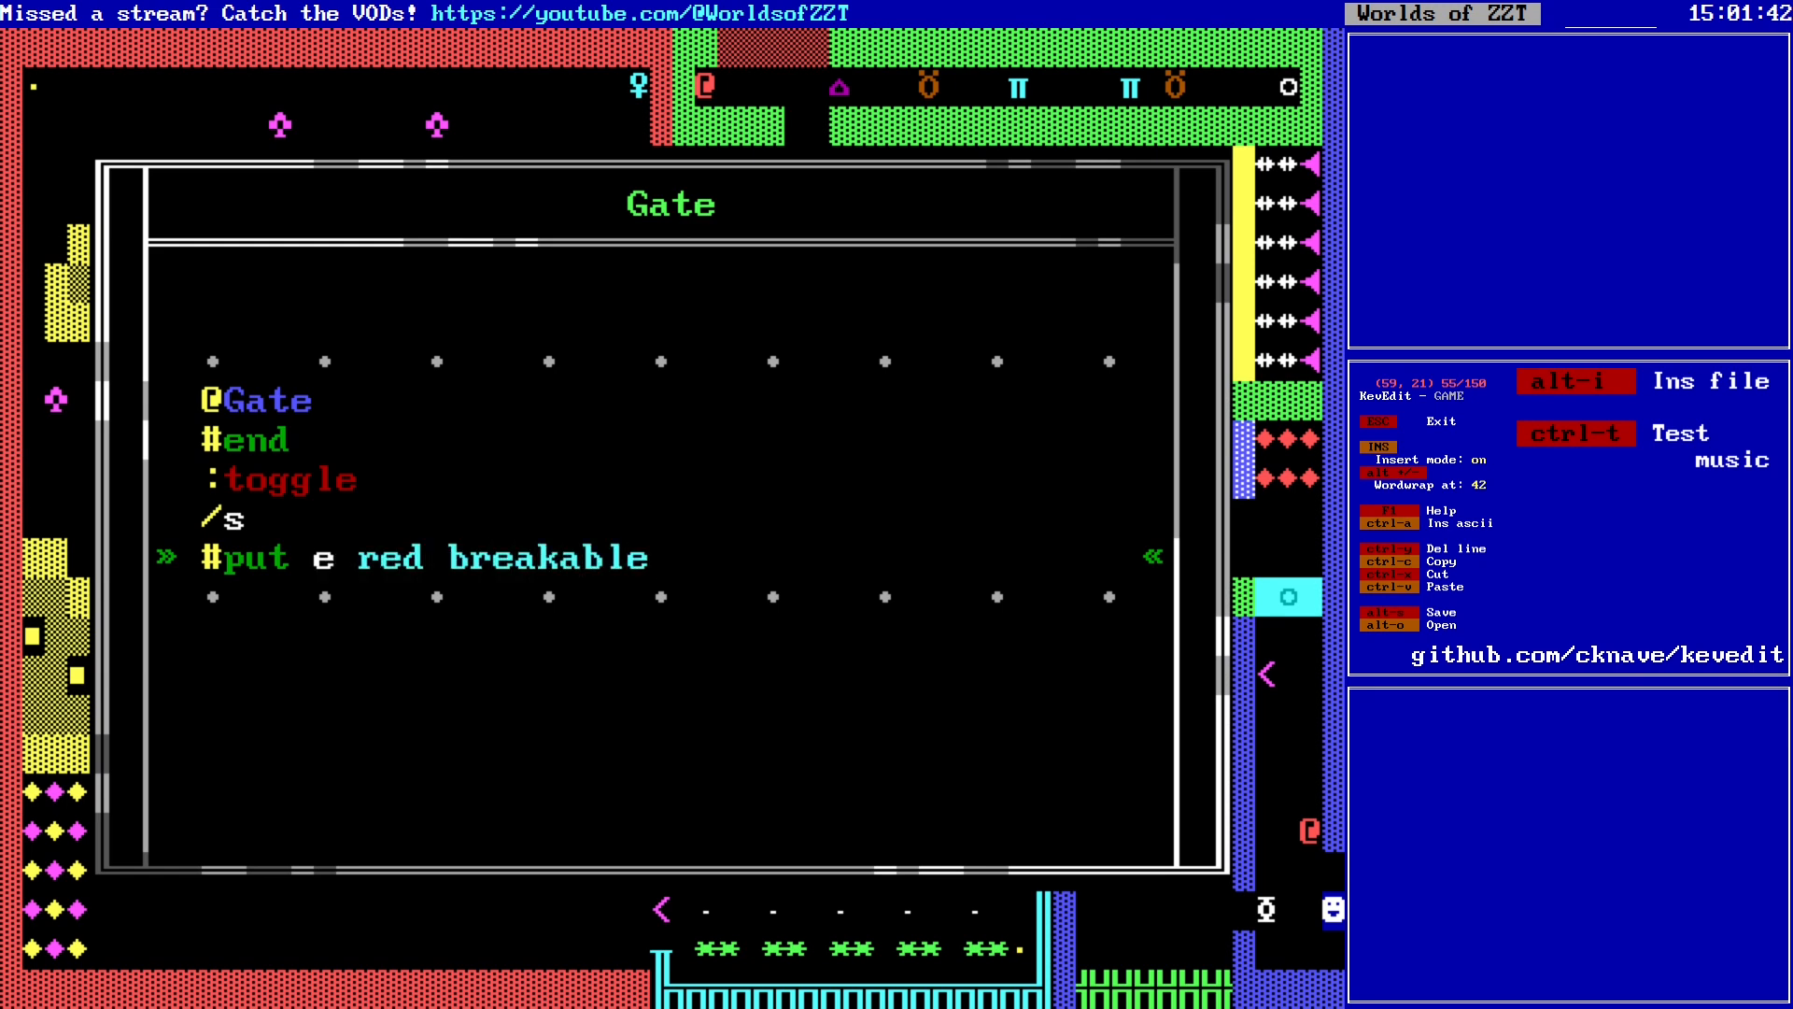
# Step: Duplicate the "/s" and "#put e red breakable" pair twice so the program holds three consecutive pairs
pyautogui.hotkey('shift', 'Up')
pyautogui.hotkey('shift', 'Home')
pyautogui.hotkey('ctrl', 'c')
pyautogui.press('Down')
pyautogui.press('End')
pyautogui.press('Return')
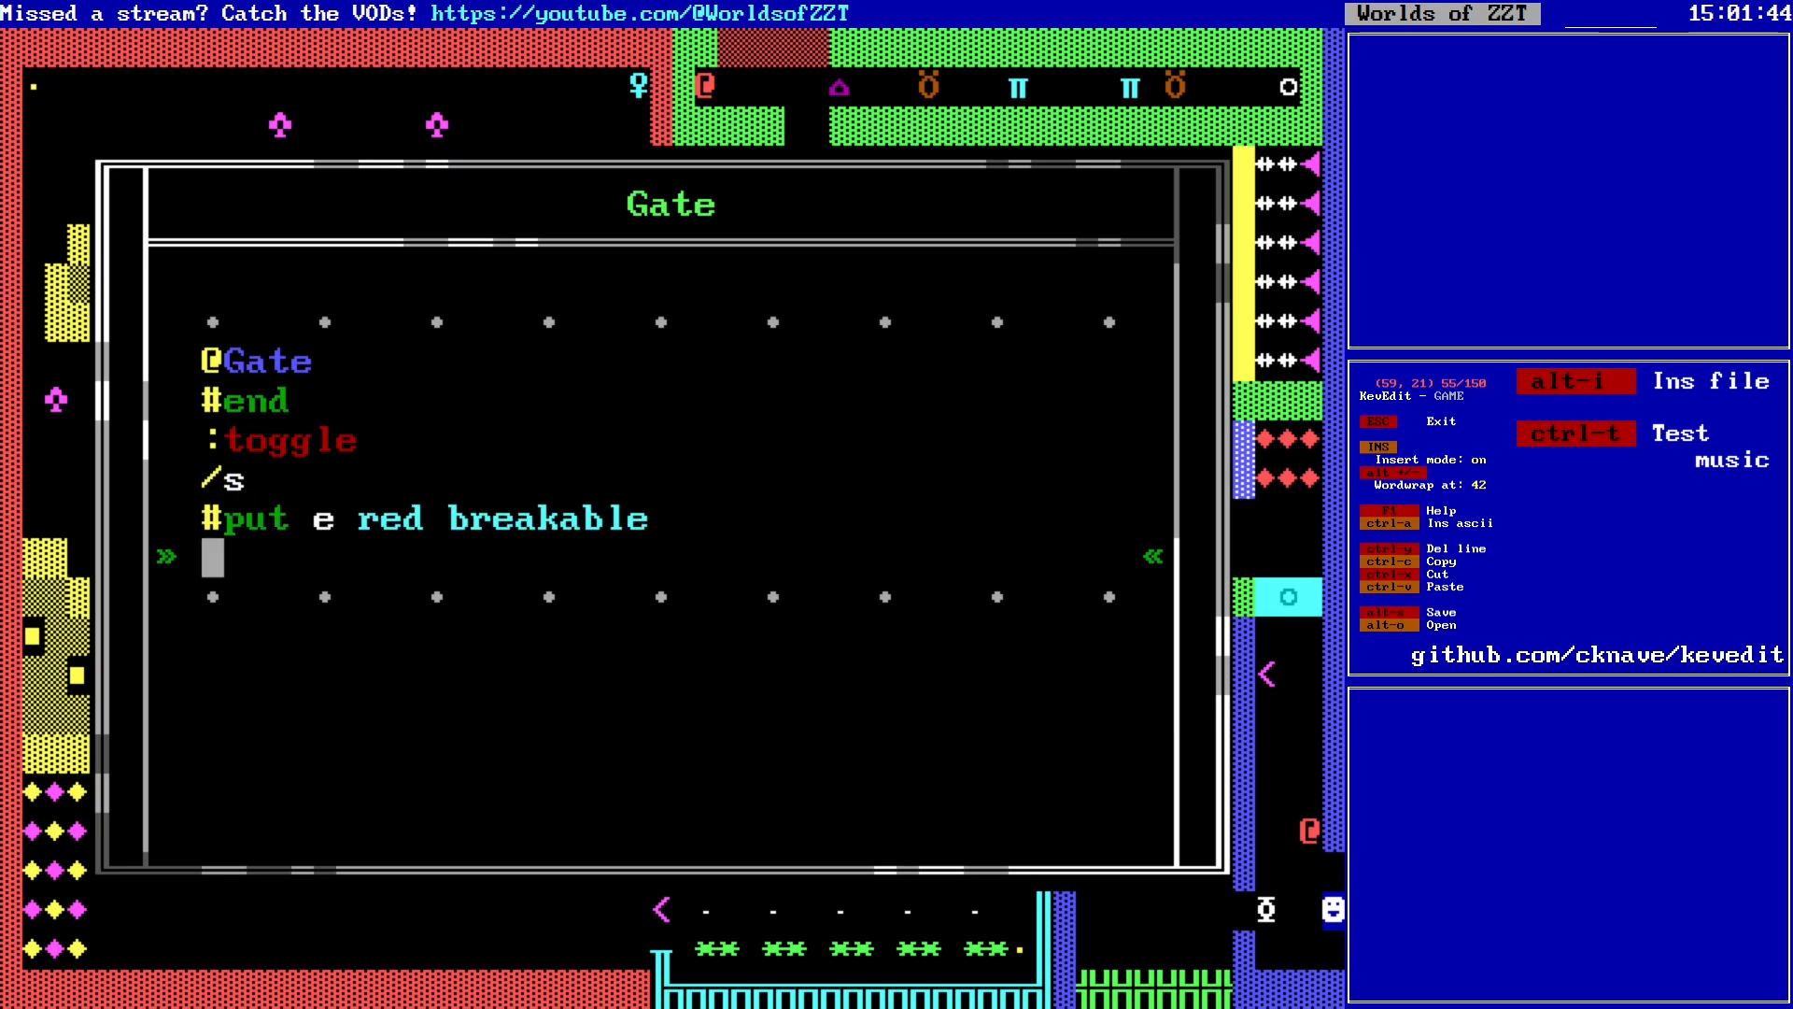
pyautogui.hotkey('ctrl', 'v')
pyautogui.press('Down')
pyautogui.press('End')
pyautogui.press('Return')
pyautogui.hotkey('ctrl', 'v')
pyautogui.press('Down')
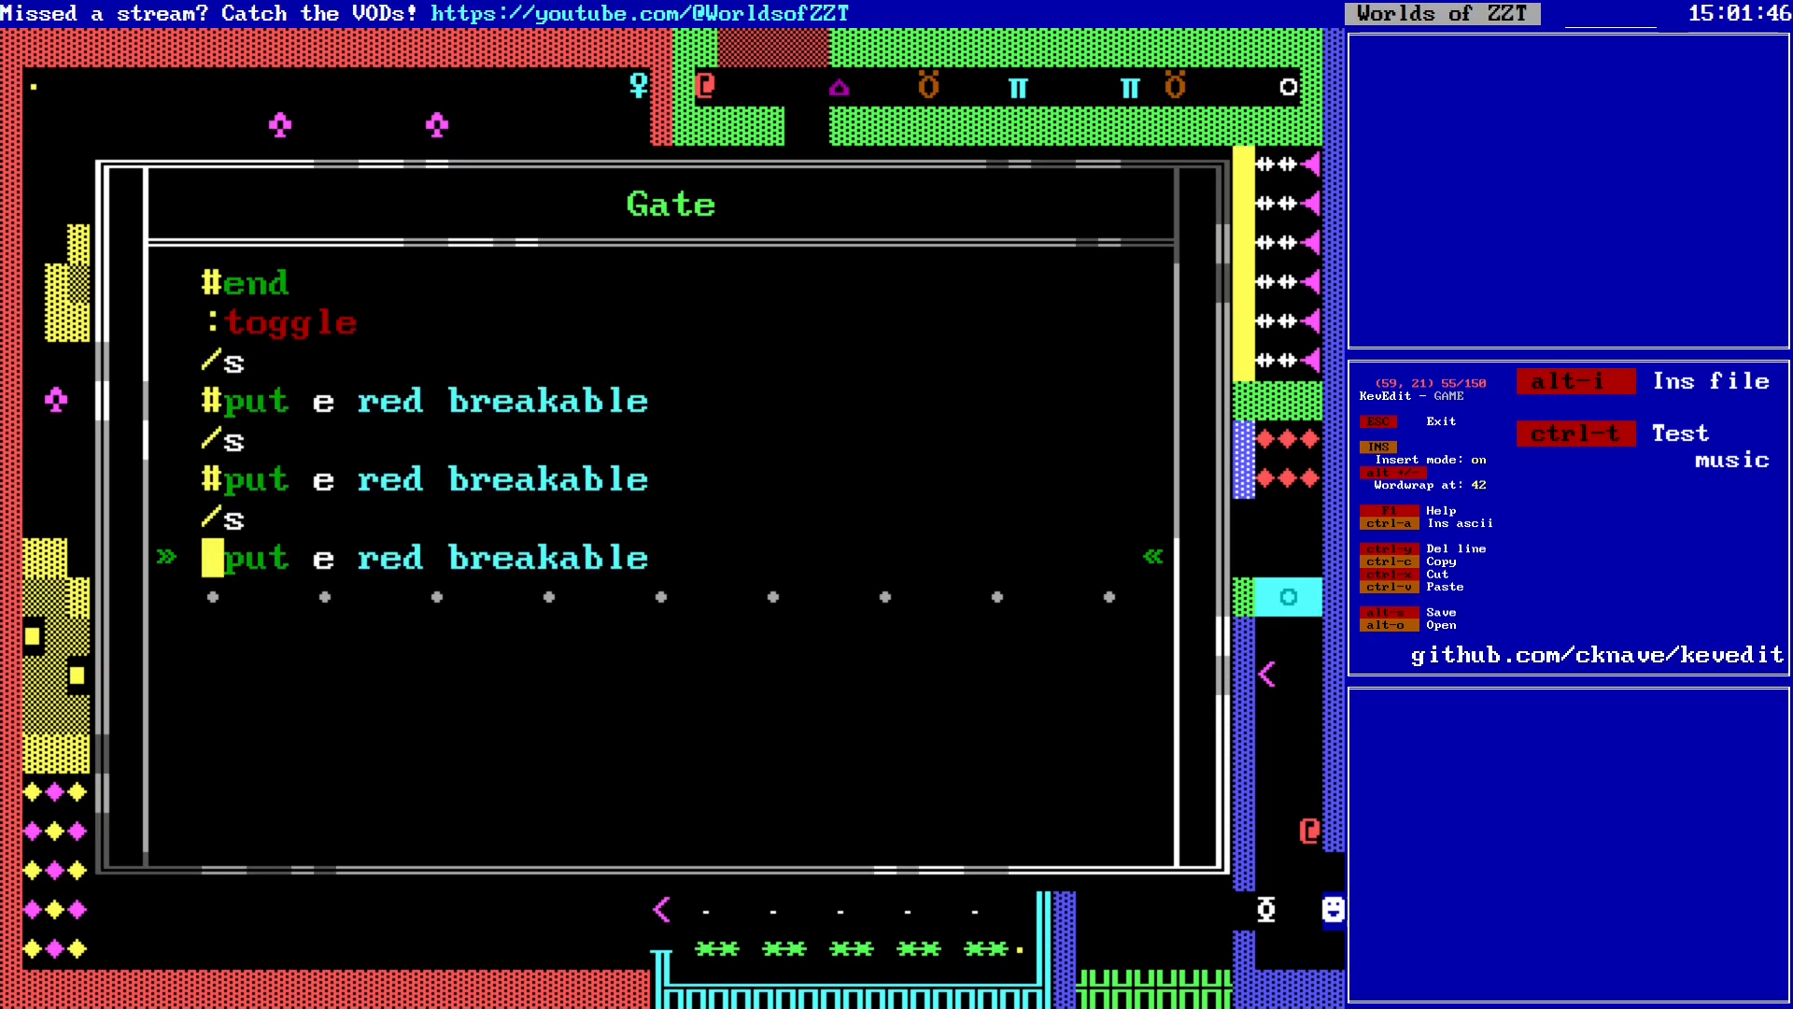
# Step: End the gate's program with a "/n/n/n" line and save the world over the existing GAME file
pyautogui.press('End')
pyautogui.press('Return')
pyautogui.write('/n/n/n')
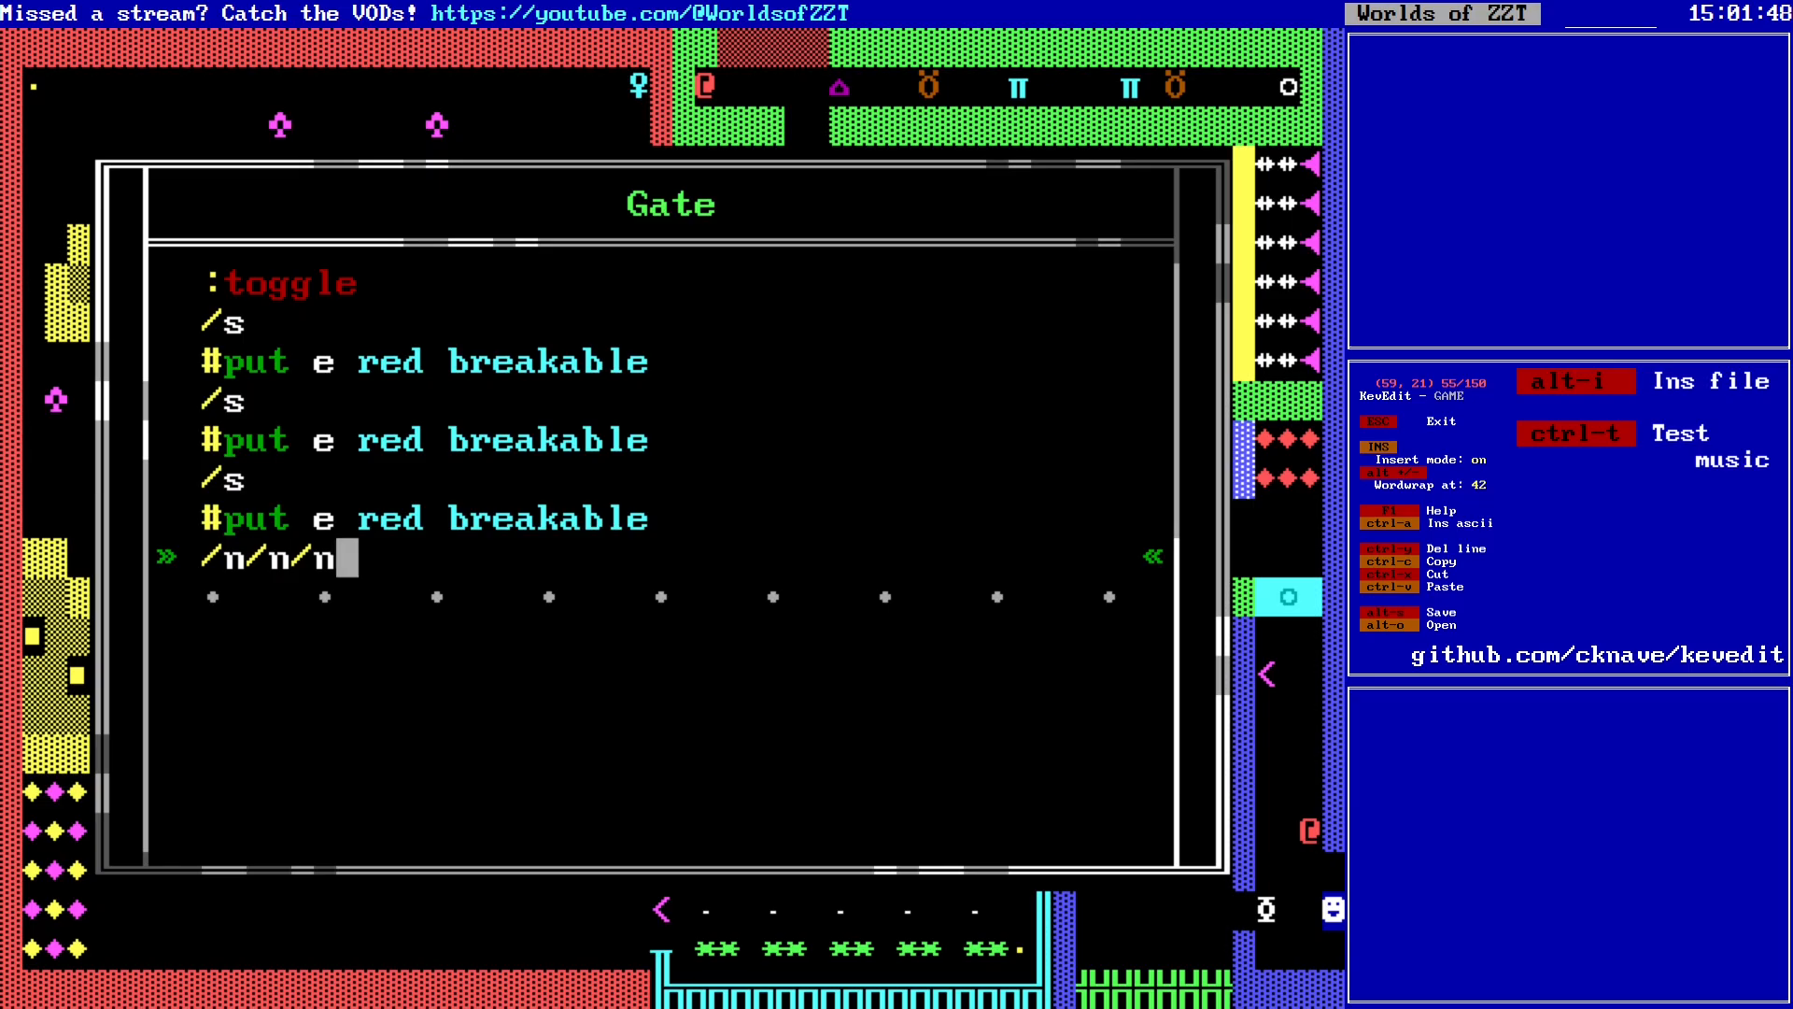
pyautogui.press('Escape')
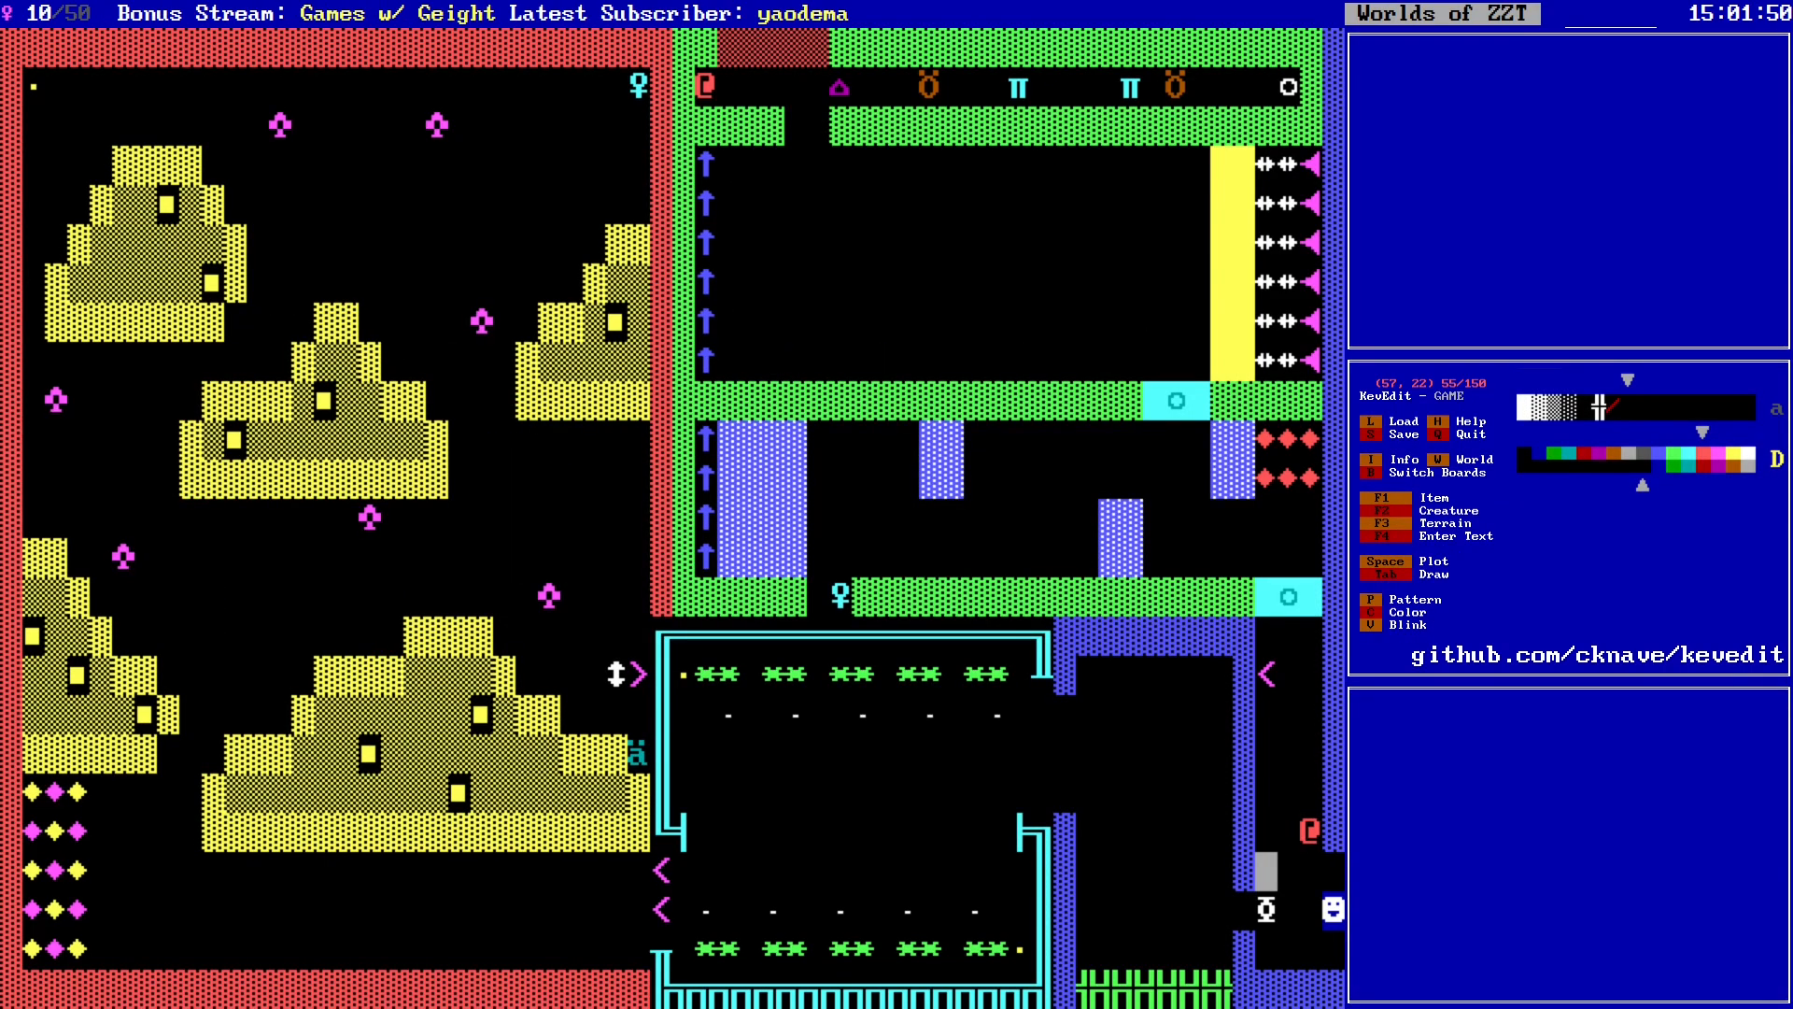
pyautogui.hotkey('alt', 's')
pyautogui.press('Return')
pyautogui.press('y')
# Step: Change the east entrance gate object's character from "@" to the right-pointing arrow
pyautogui.press('Return')
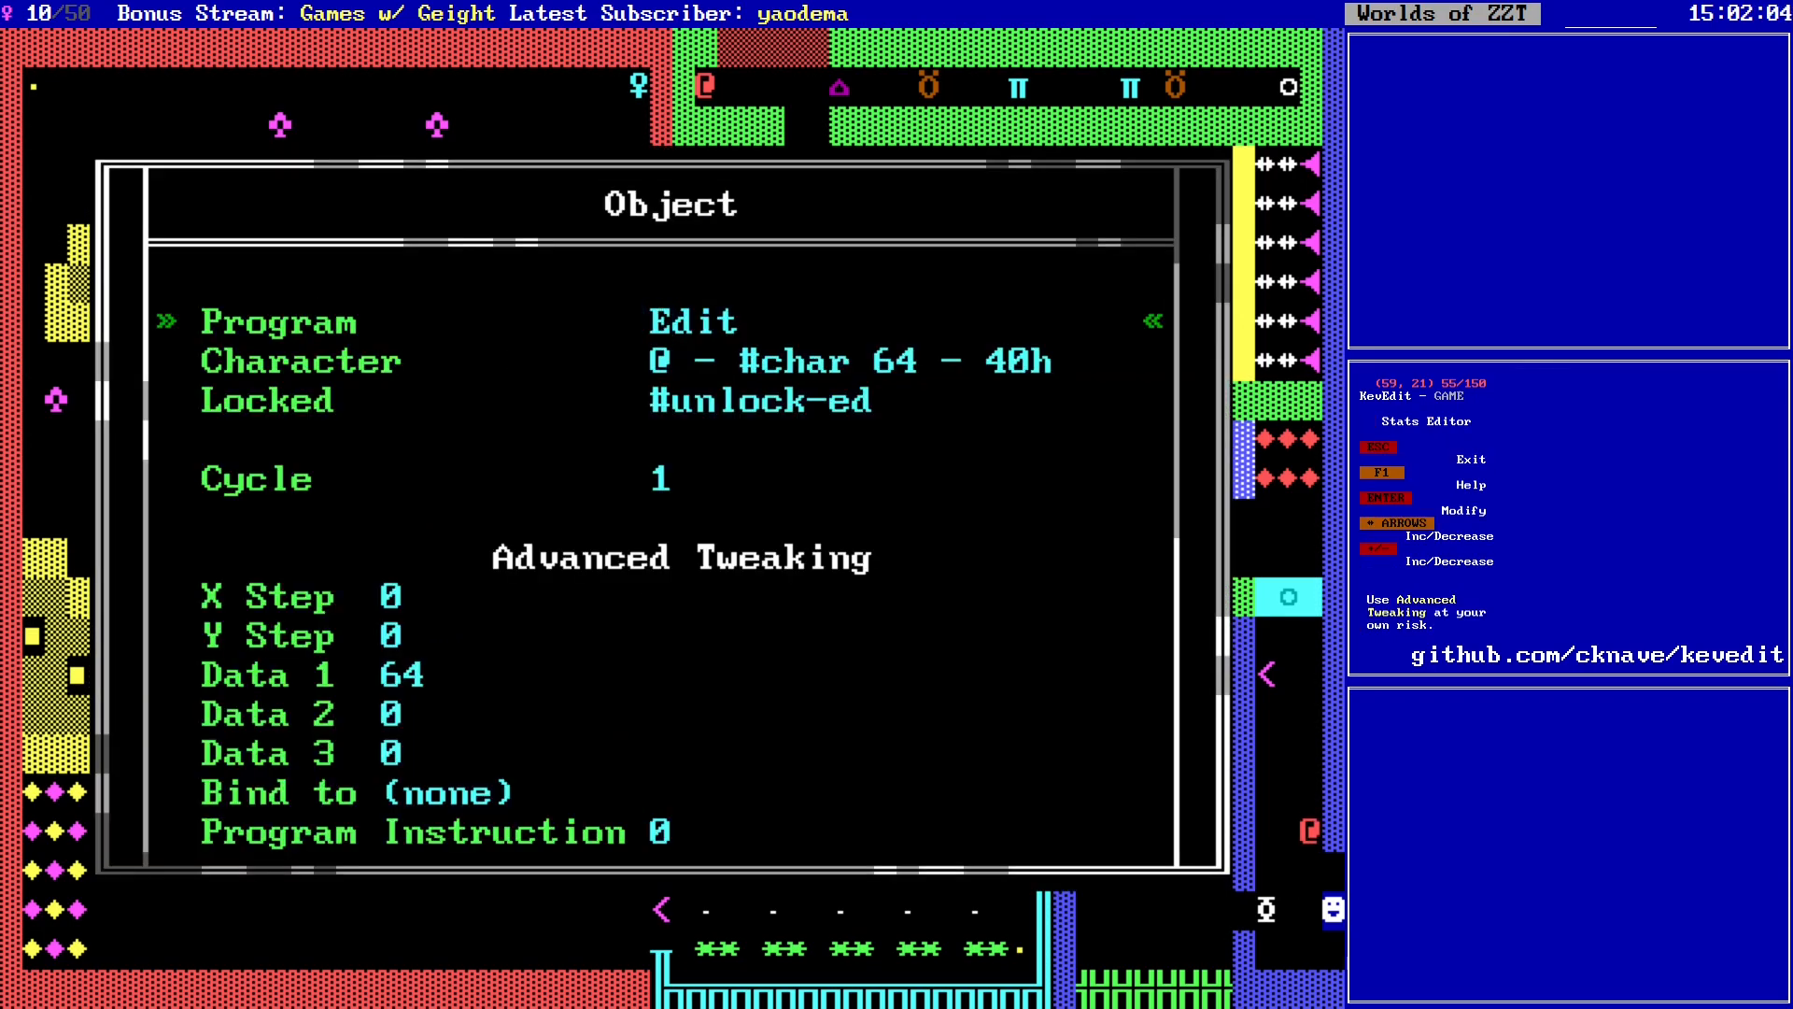
pyautogui.press('Down')
pyautogui.press('Return')
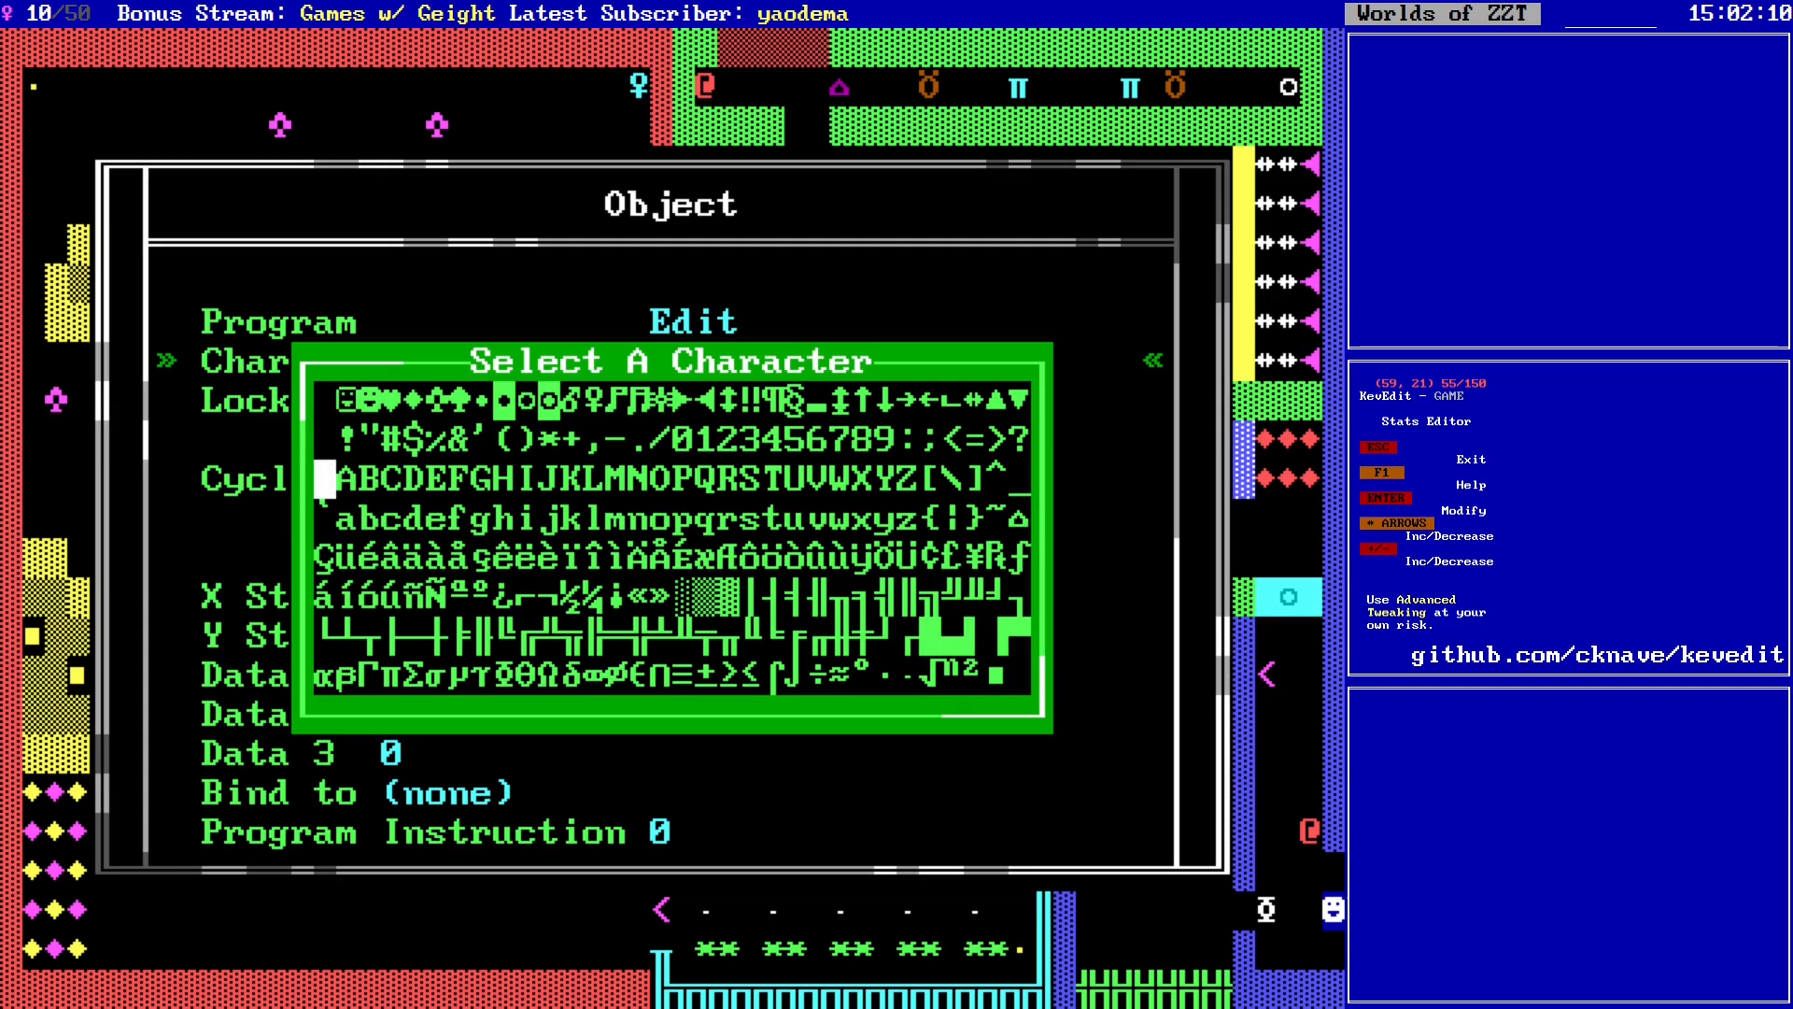
pyautogui.press('Down')
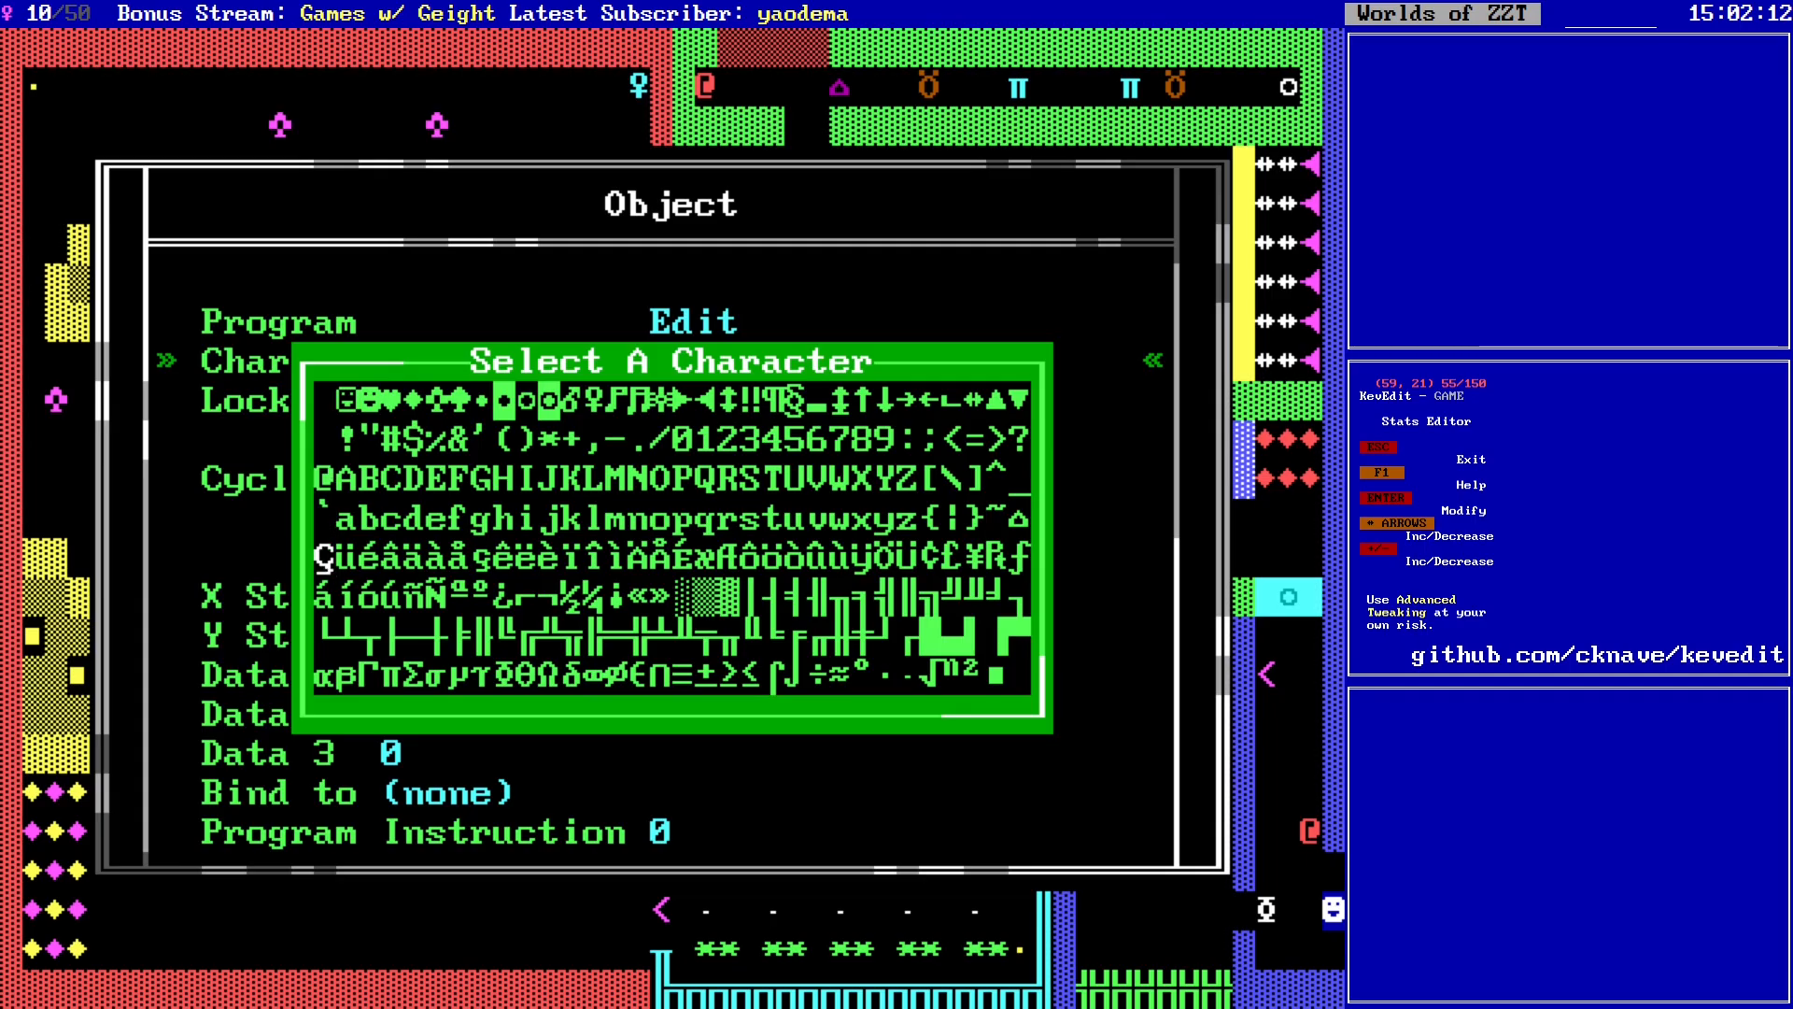
pyautogui.press('Down')
pyautogui.press('Right')
pyautogui.press('Right')
pyautogui.press('Right')
pyautogui.press('Right')
pyautogui.press('Right')
pyautogui.press('Right')
pyautogui.press('Right')
pyautogui.press('Right')
pyautogui.press('Right')
pyautogui.press('Right')
pyautogui.press('Right')
pyautogui.press('Right')
pyautogui.press('Right')
pyautogui.press('Right')
pyautogui.press('Right')
pyautogui.press('Right')
pyautogui.press('Right')
pyautogui.press('Right')
pyautogui.press('Right')
pyautogui.press('Right')
pyautogui.press('Right')
pyautogui.press('Right')
pyautogui.press('Right')
pyautogui.press('Right')
pyautogui.press('Right')
pyautogui.press('Right')
pyautogui.press('Right')
pyautogui.press('Right')
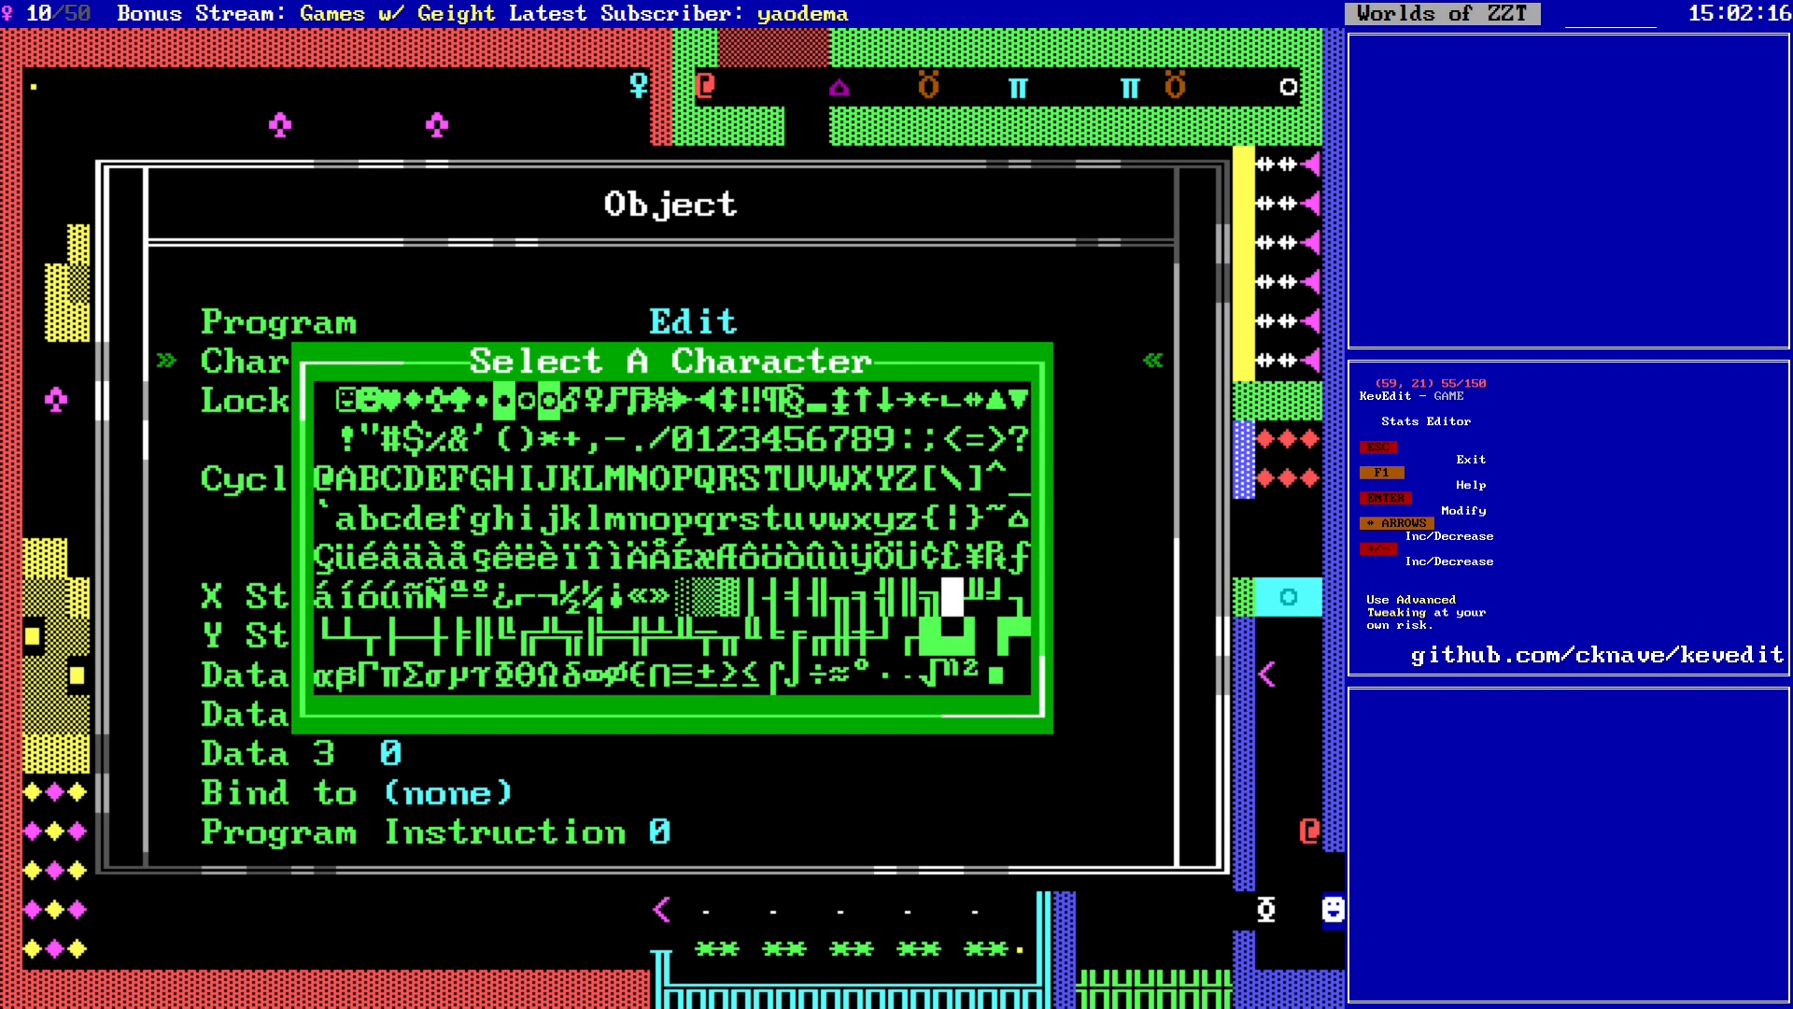
pyautogui.press('Left')
pyautogui.press('Left')
pyautogui.press('Up')
pyautogui.press('Up')
pyautogui.press('Up')
pyautogui.press('Up')
pyautogui.press('Up')
pyautogui.press('Return')
pyautogui.press('Escape')
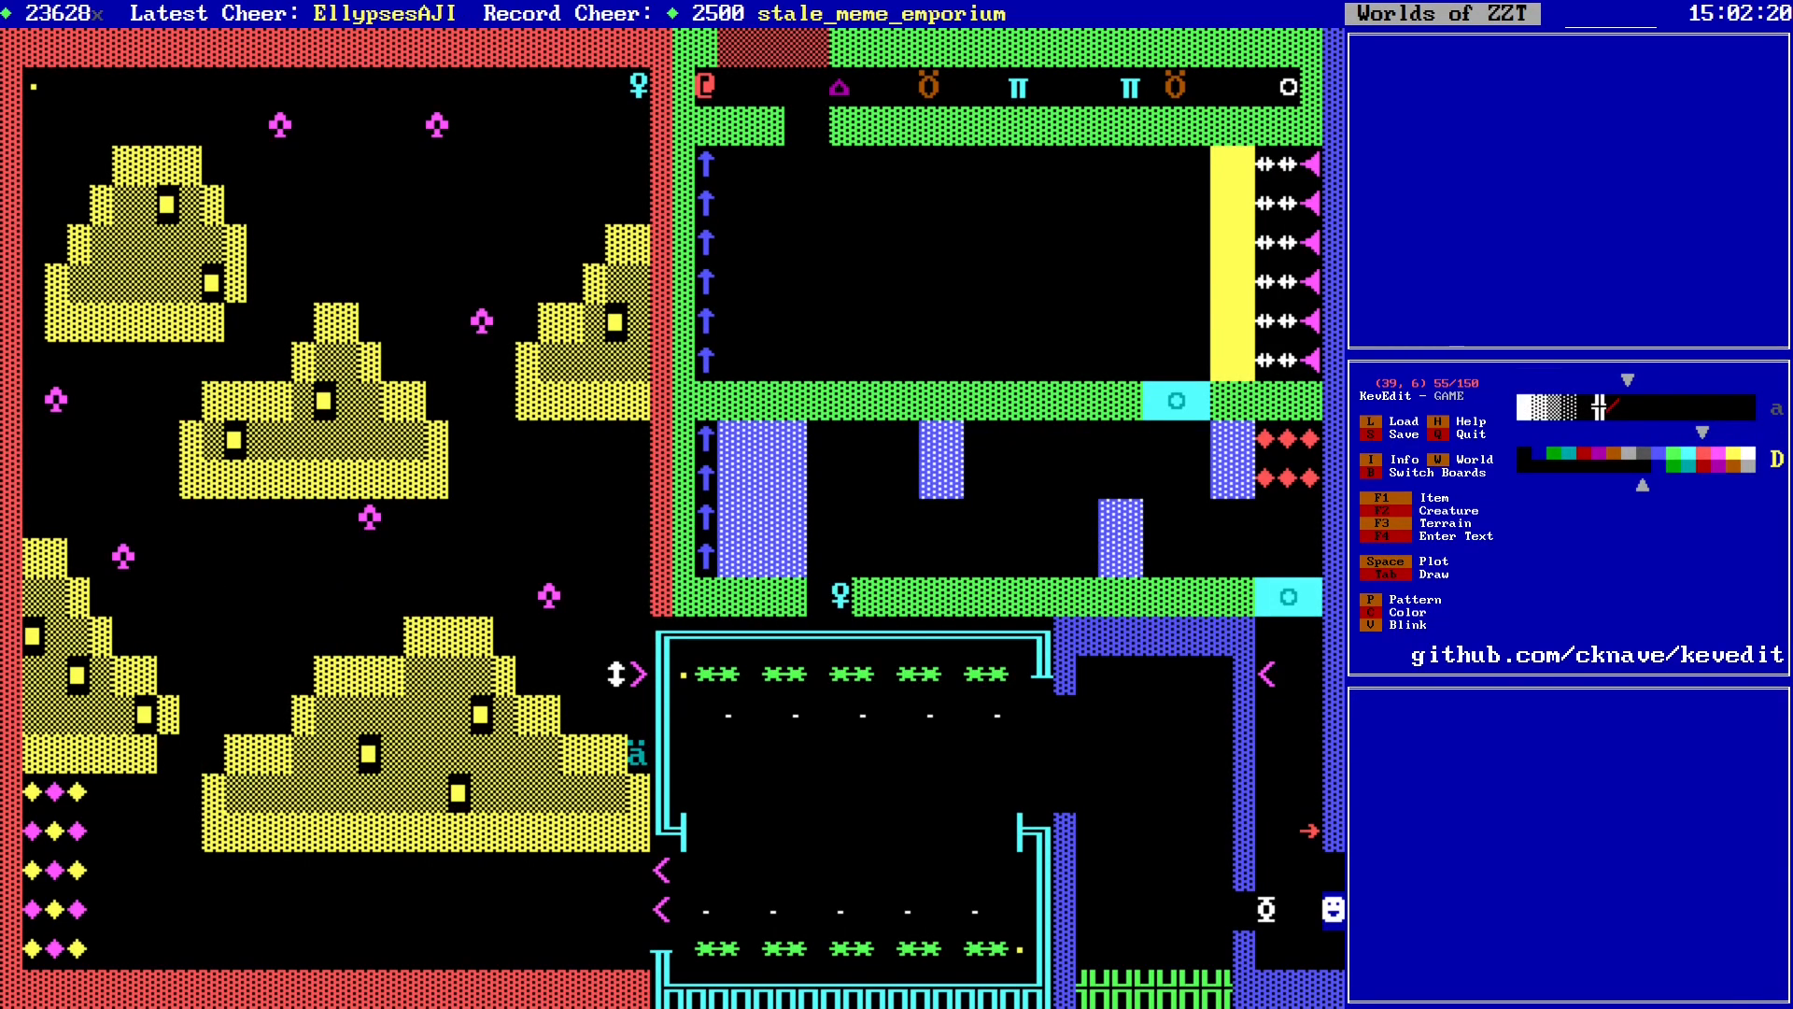
# Step: Change the red gate object's character at the west end of the northeast corridor to the up-pointing arrow
pyautogui.hotkey('alt', 'Left')
pyautogui.hotkey('alt', 'Up')
pyautogui.press('Right')
pyautogui.press('Right')
pyautogui.press('Right')
pyautogui.press('Down')
pyautogui.press('Return')
pyautogui.press('Down')
pyautogui.press('Return')
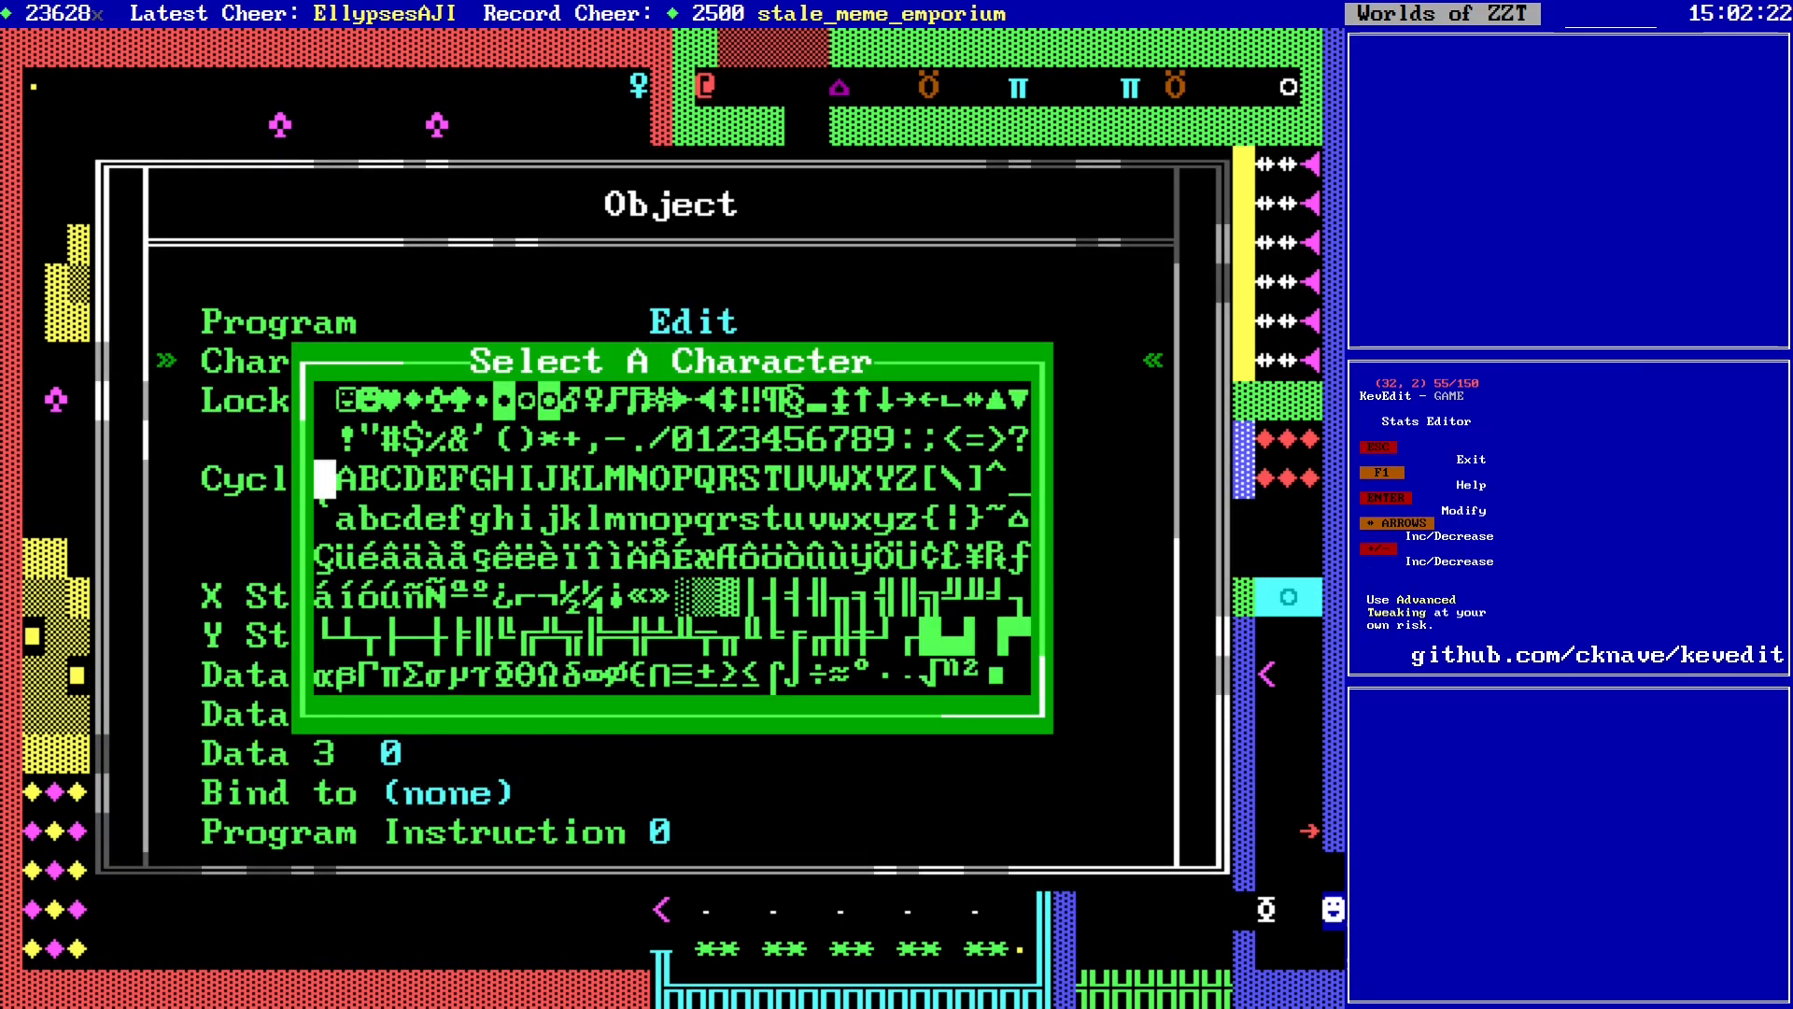
pyautogui.press('Left')
pyautogui.press('Up')
pyautogui.press('Left')
pyautogui.press('Left')
pyautogui.press('Left')
pyautogui.press('Left')
pyautogui.press('Left')
pyautogui.press('Left')
pyautogui.press('Left')
pyautogui.press('Up')
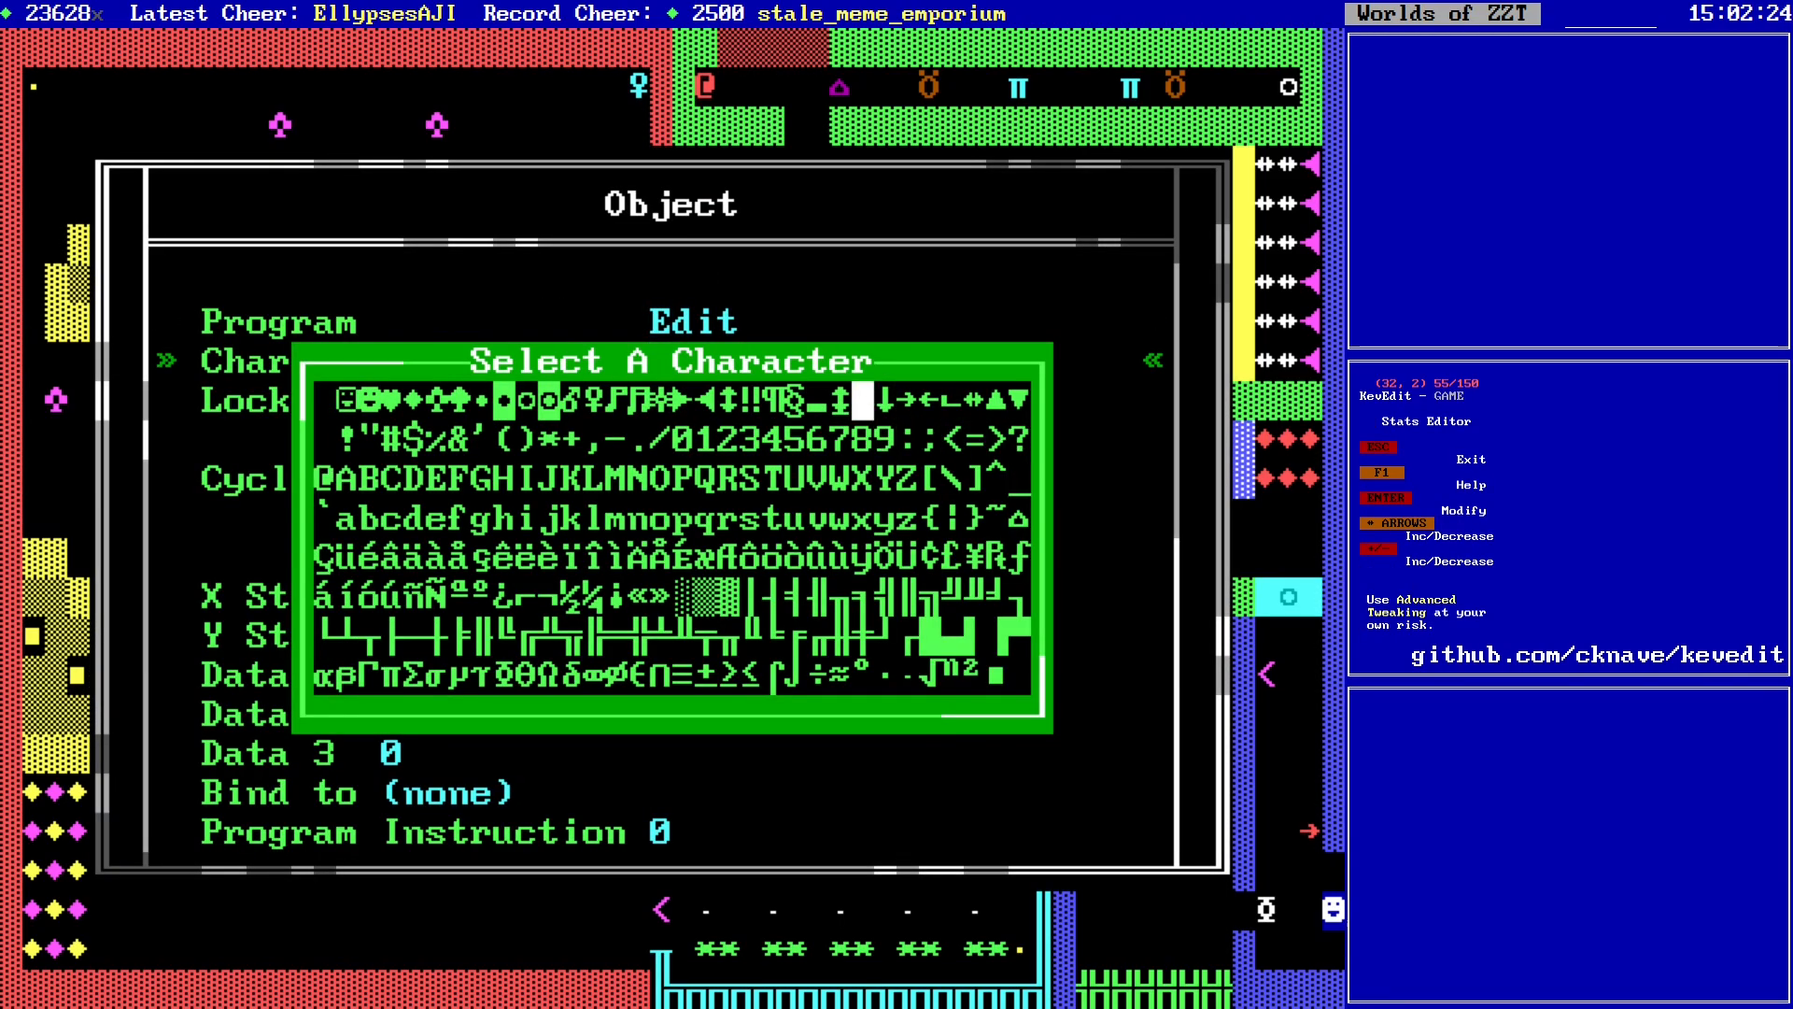
pyautogui.press('Return')
pyautogui.press('Escape')
# Step: Save the world over the existing GAME file
pyautogui.press('Right')
pyautogui.press('Right')
pyautogui.press('Right')
pyautogui.press('Down')
pyautogui.press('Right')
pyautogui.press('Down')
pyautogui.press('Down')
pyautogui.press('s')
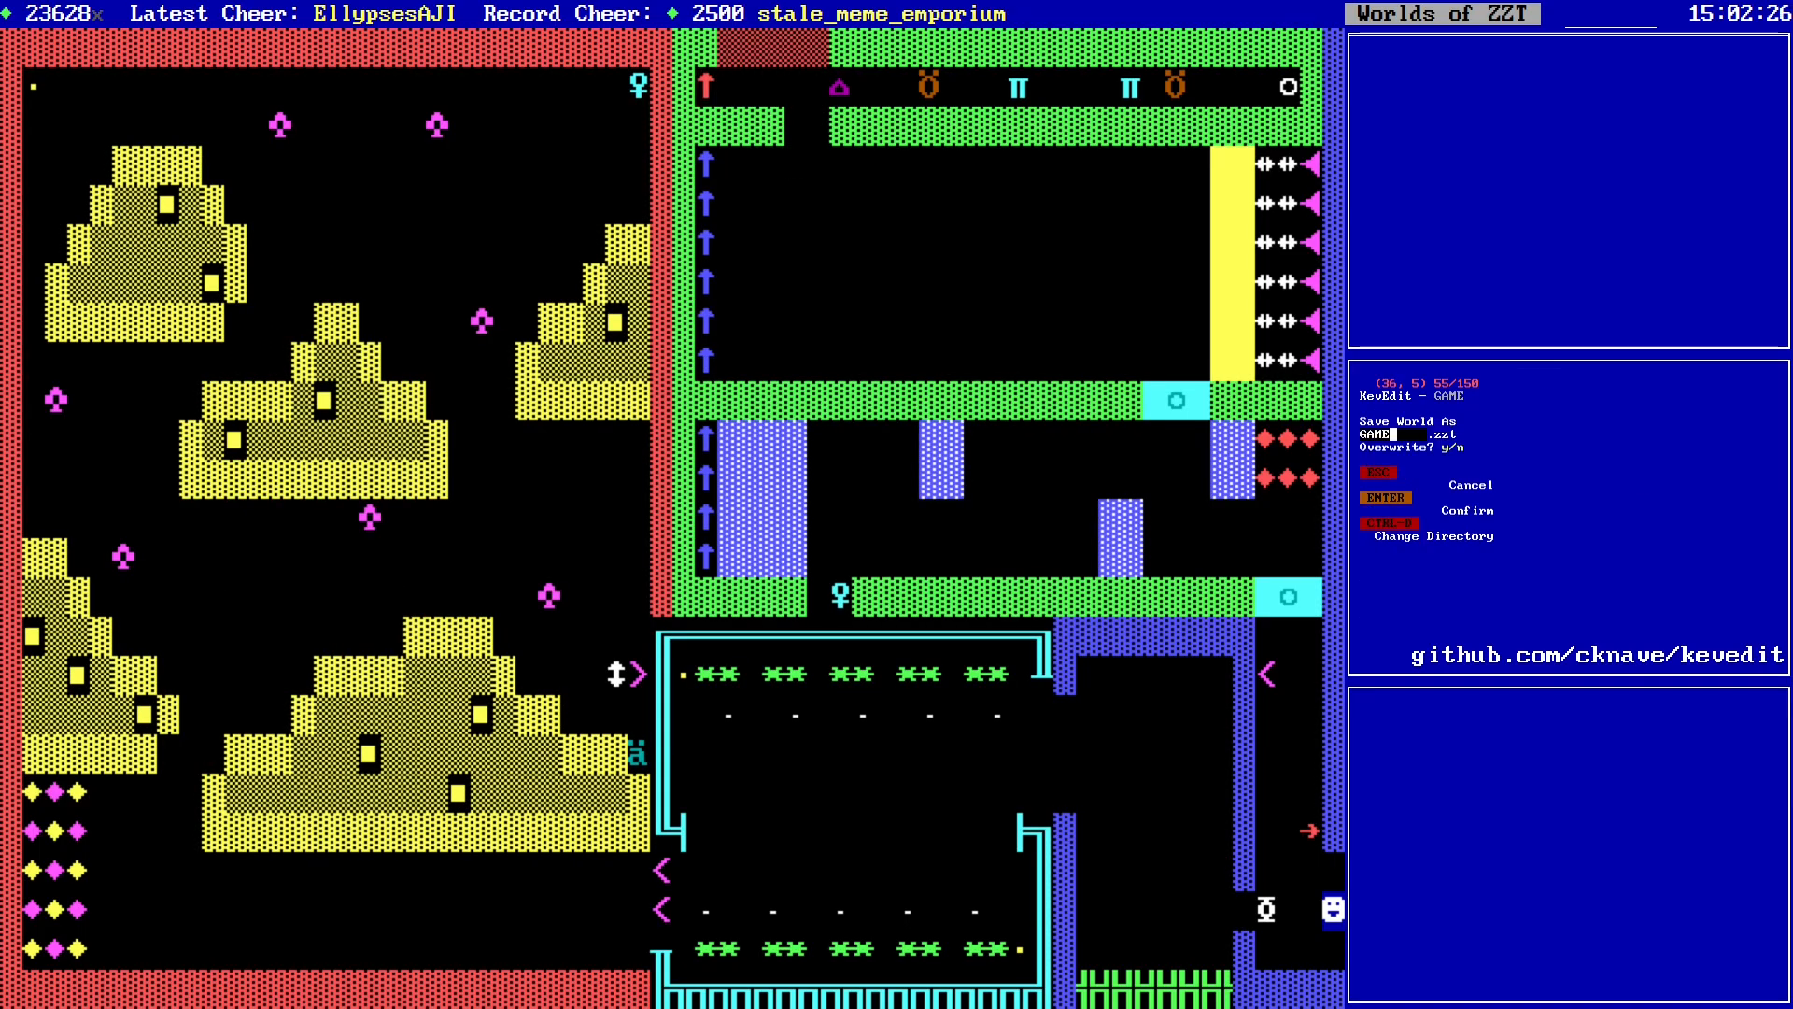
pyautogui.press('y')
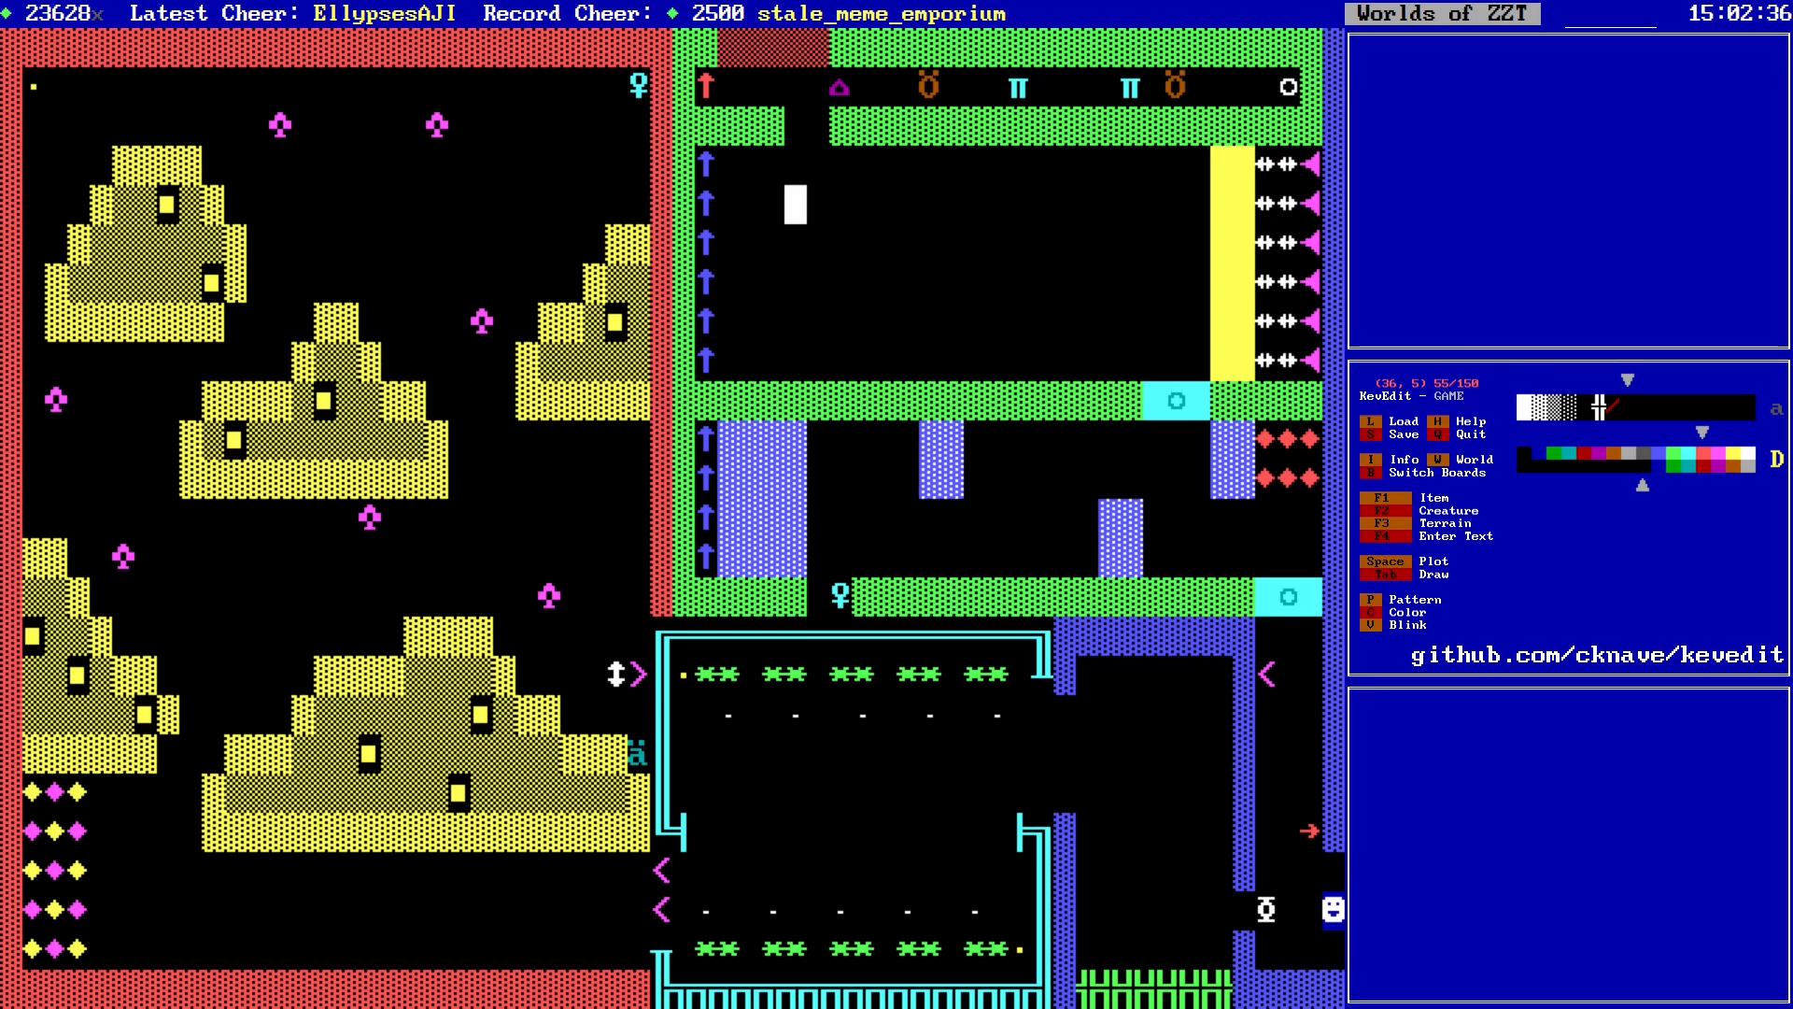
# Step: Switch from the Construction Zone board to the Title screen board
pyautogui.press('b')
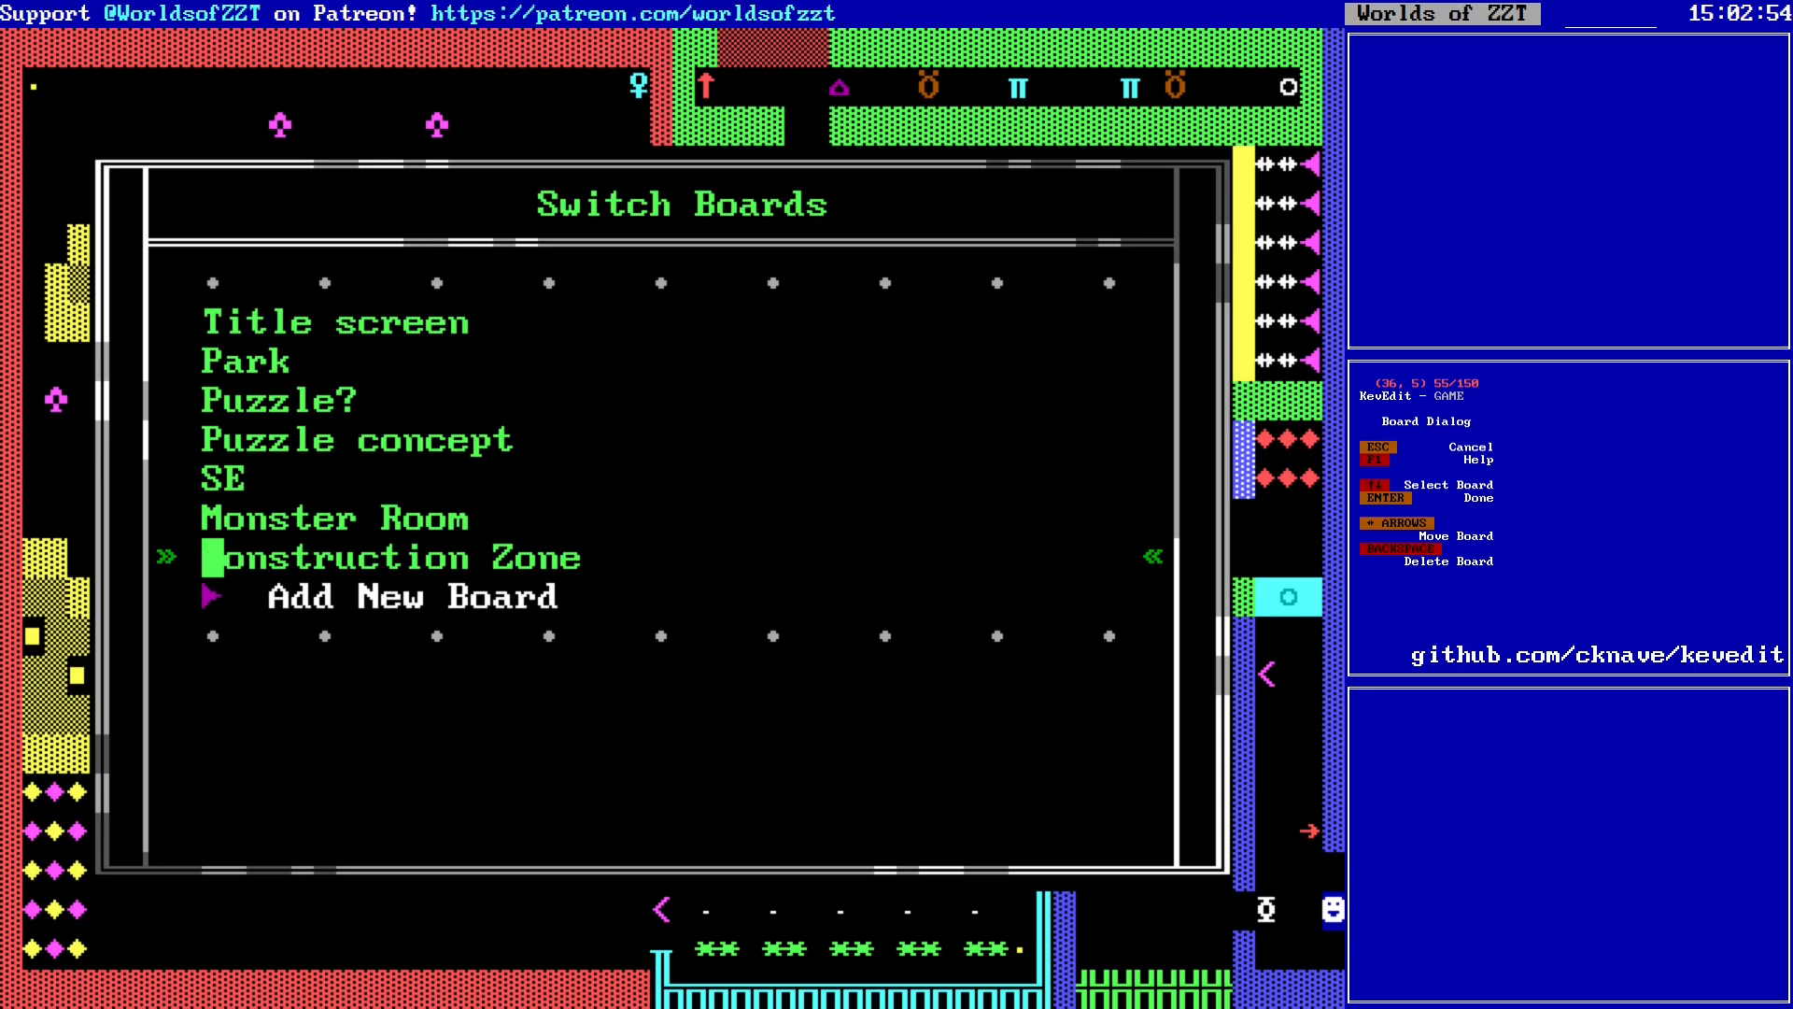
pyautogui.press('Home')
pyautogui.press('Return')
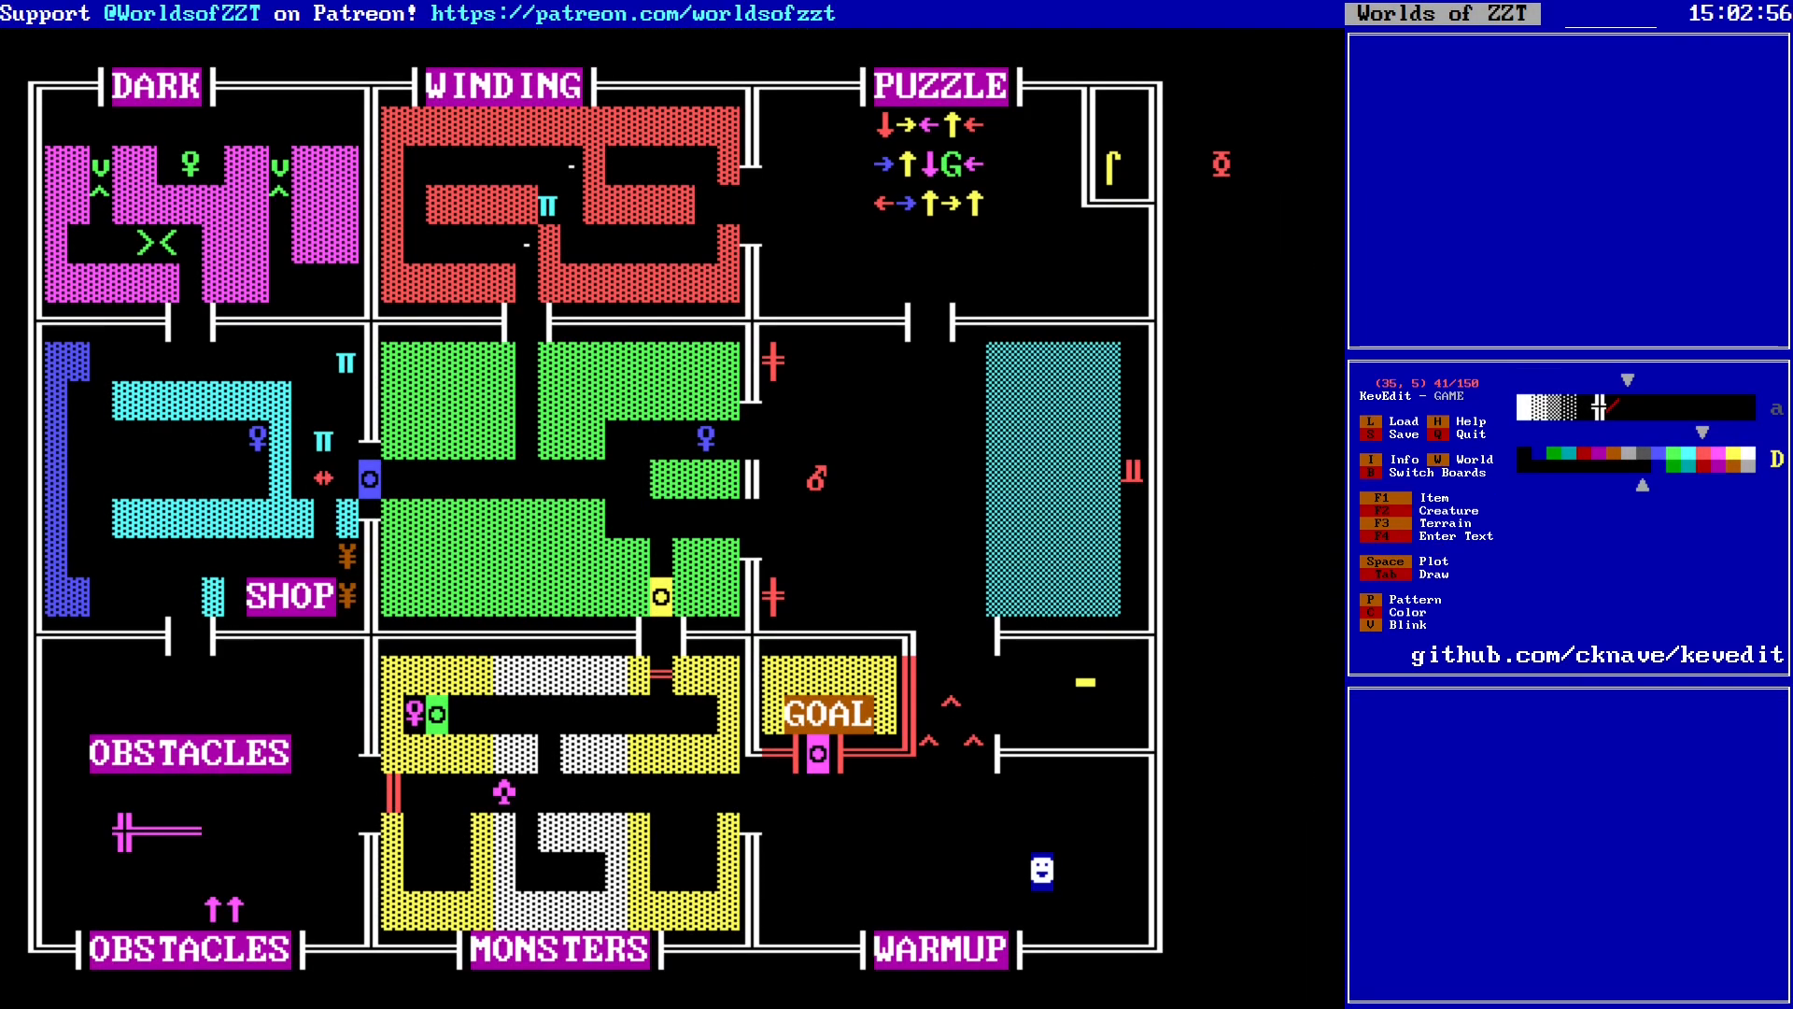
# Step: Examine the overview map's shop room and the route east through the green central room to its eastern door
pyautogui.press('Left')
pyautogui.press('Left')
pyautogui.press('Left')
pyautogui.press('Left')
pyautogui.press('Left')
pyautogui.press('Left')
pyautogui.press('Left')
pyautogui.press('Down')
pyautogui.press('Down')
pyautogui.press('Down')
pyautogui.press('Down')
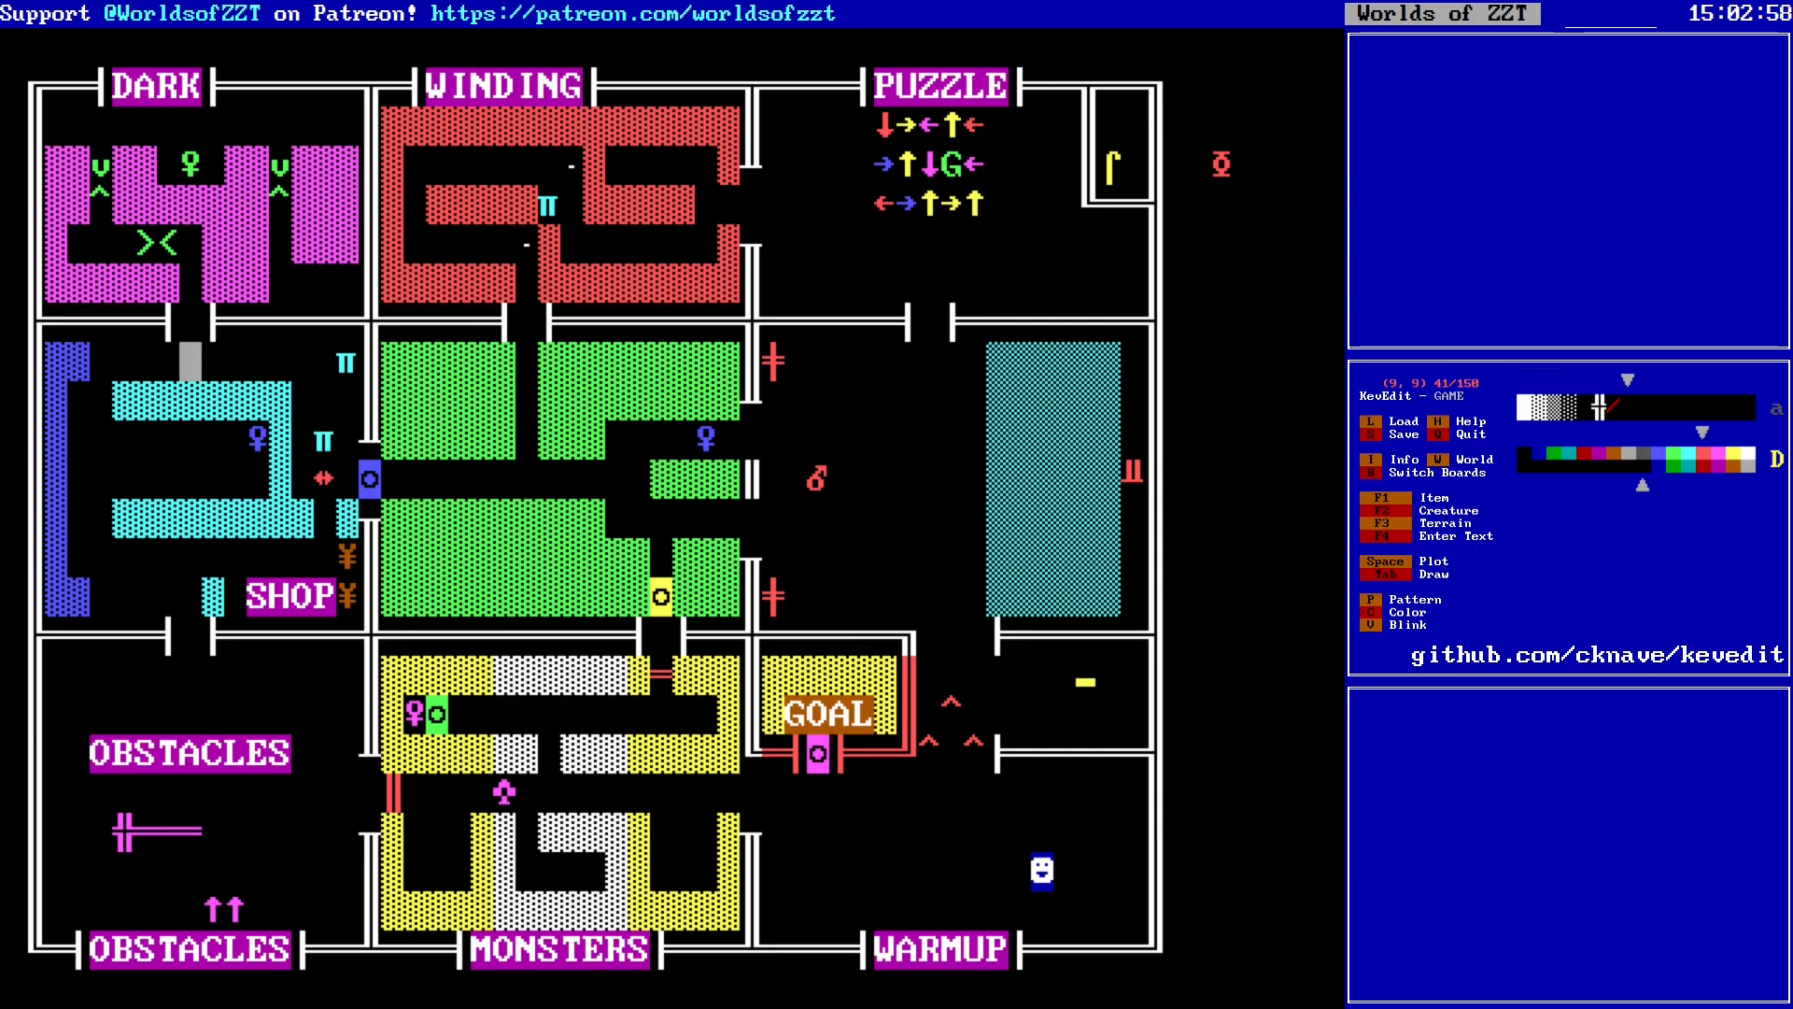
pyautogui.press('Down')
pyautogui.press('Down')
pyautogui.press('Down')
pyautogui.press('Down')
pyautogui.press('Down')
pyautogui.press('Down')
pyautogui.press('Left')
pyautogui.press('Left')
pyautogui.press('Left')
pyautogui.press('Left')
pyautogui.press('Up')
pyautogui.press('Up')
pyautogui.press('Up')
pyautogui.press('Up')
pyautogui.press('Up')
pyautogui.press('Right')
pyautogui.press('Right')
pyautogui.press('Right')
pyautogui.press('Right')
pyautogui.press('Right')
pyautogui.press('Right')
pyautogui.press('Right')
pyautogui.press('Right')
pyautogui.press('Right')
pyautogui.press('Right')
pyautogui.press('Right')
pyautogui.press('Right')
pyautogui.press('Right')
pyautogui.press('Right')
pyautogui.press('Right')
pyautogui.press('Right')
pyautogui.press('Right')
pyautogui.press('Right')
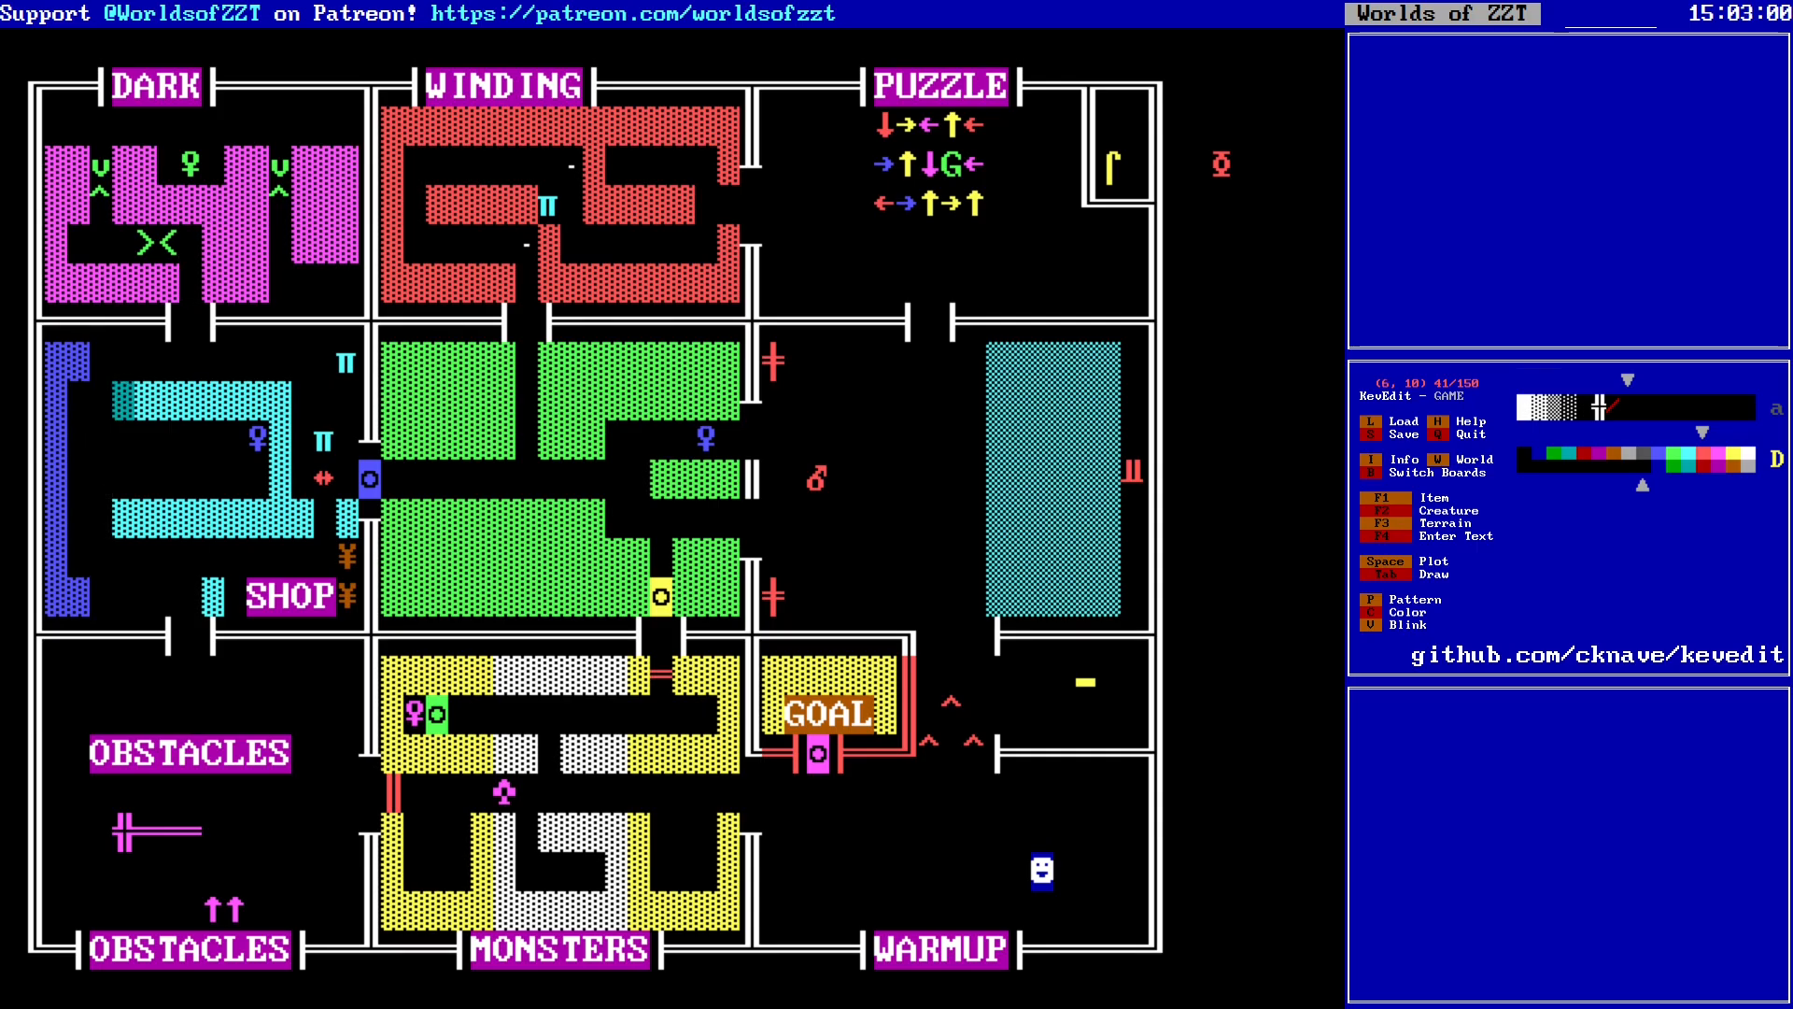
pyautogui.press('Right')
pyautogui.press('Right')
pyautogui.press('Right')
pyautogui.press('Right')
pyautogui.press('Right')
pyautogui.press('Right')
pyautogui.press('Right')
pyautogui.press('Right')
pyautogui.press('Right')
pyautogui.press('Right')
pyautogui.press('Right')
pyautogui.press('Right')
pyautogui.press('Down')
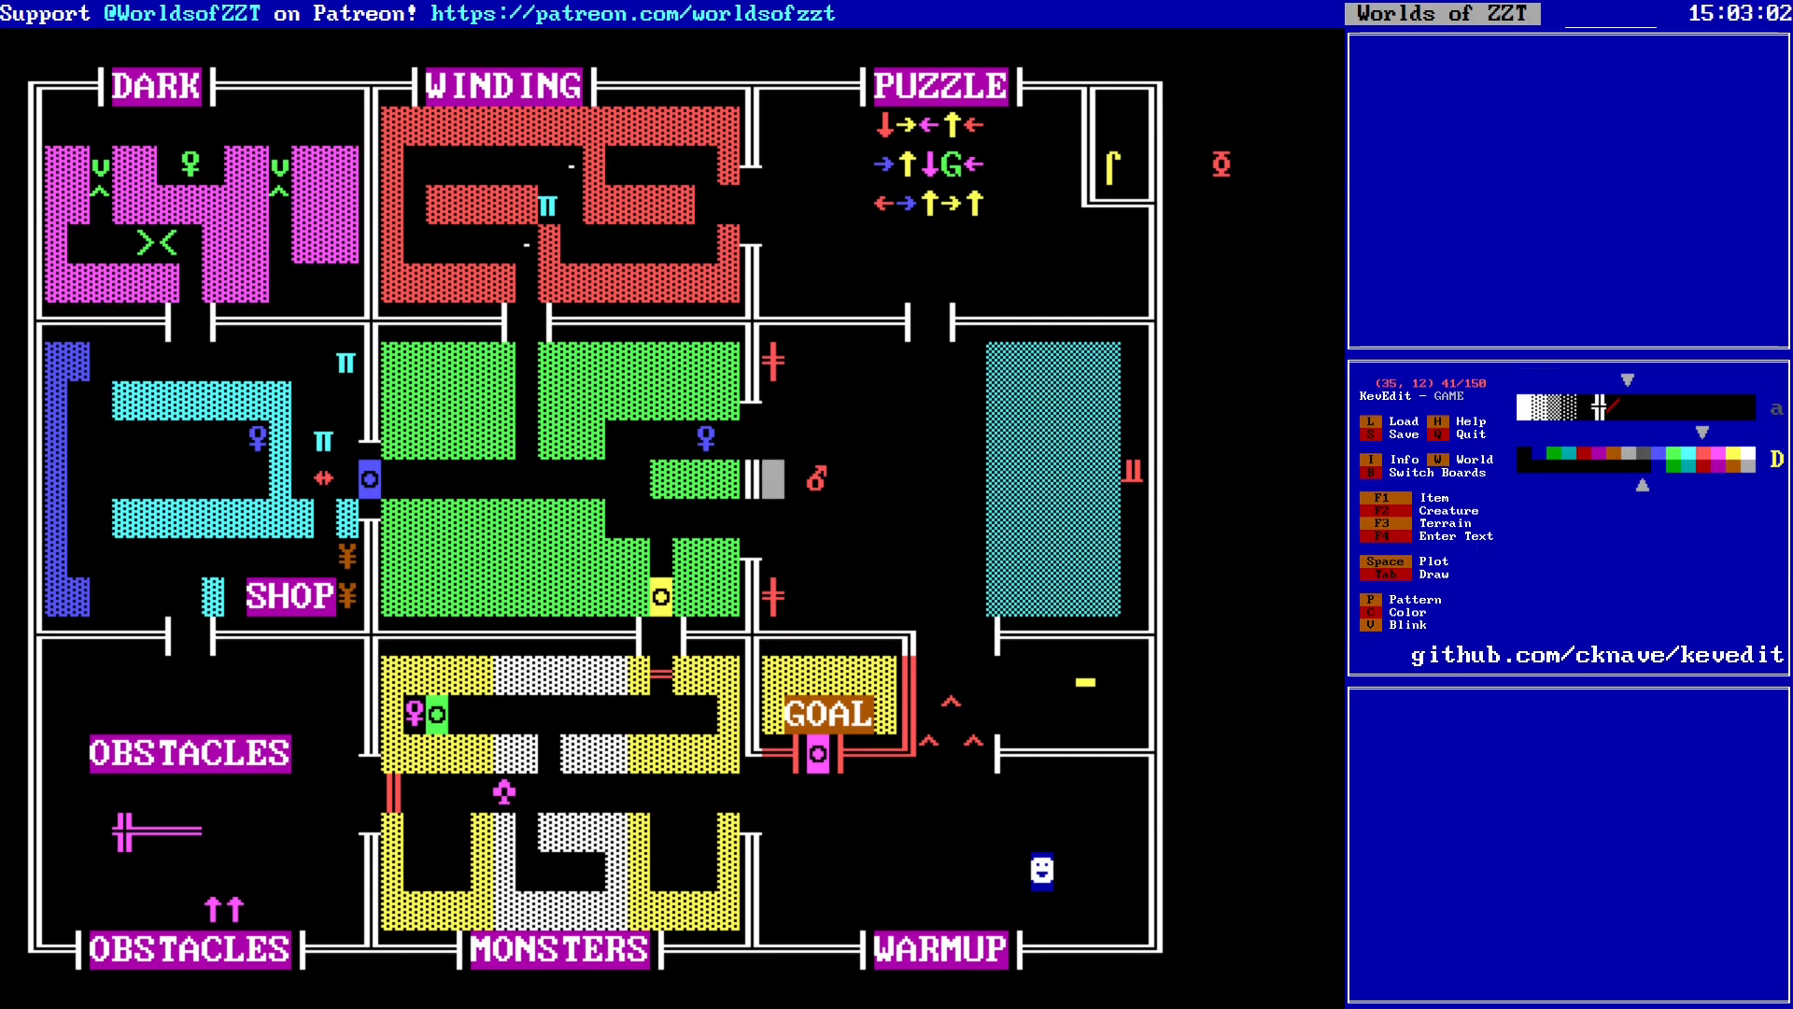
# Step: Examine the overview map's green central room between its eastern door and the yellow door at its southern exit
pyautogui.press('Down')
pyautogui.press('Down')
pyautogui.press('Left')
pyautogui.press('Left')
pyautogui.press('Left')
pyautogui.press('Left')
pyautogui.press('Left')
pyautogui.press('Left')
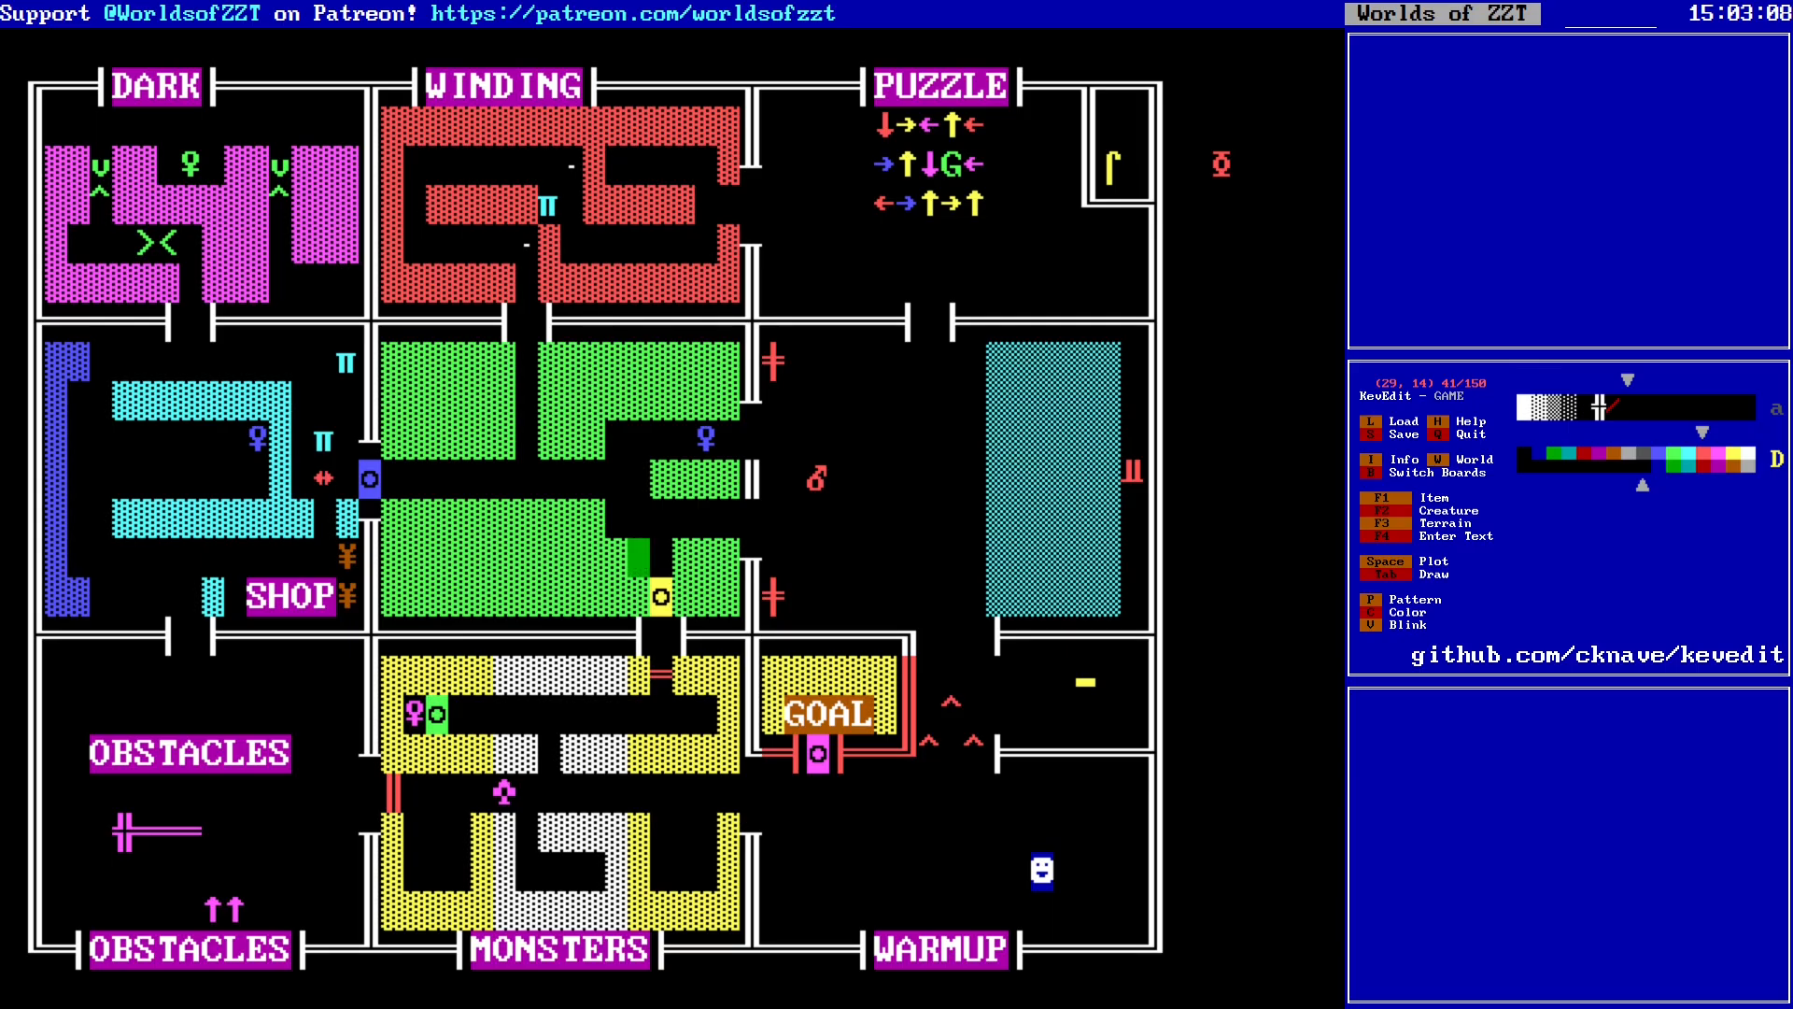
# Step: Switch from the Title screen board to the Park board
pyautogui.press('b')
pyautogui.press('Down')
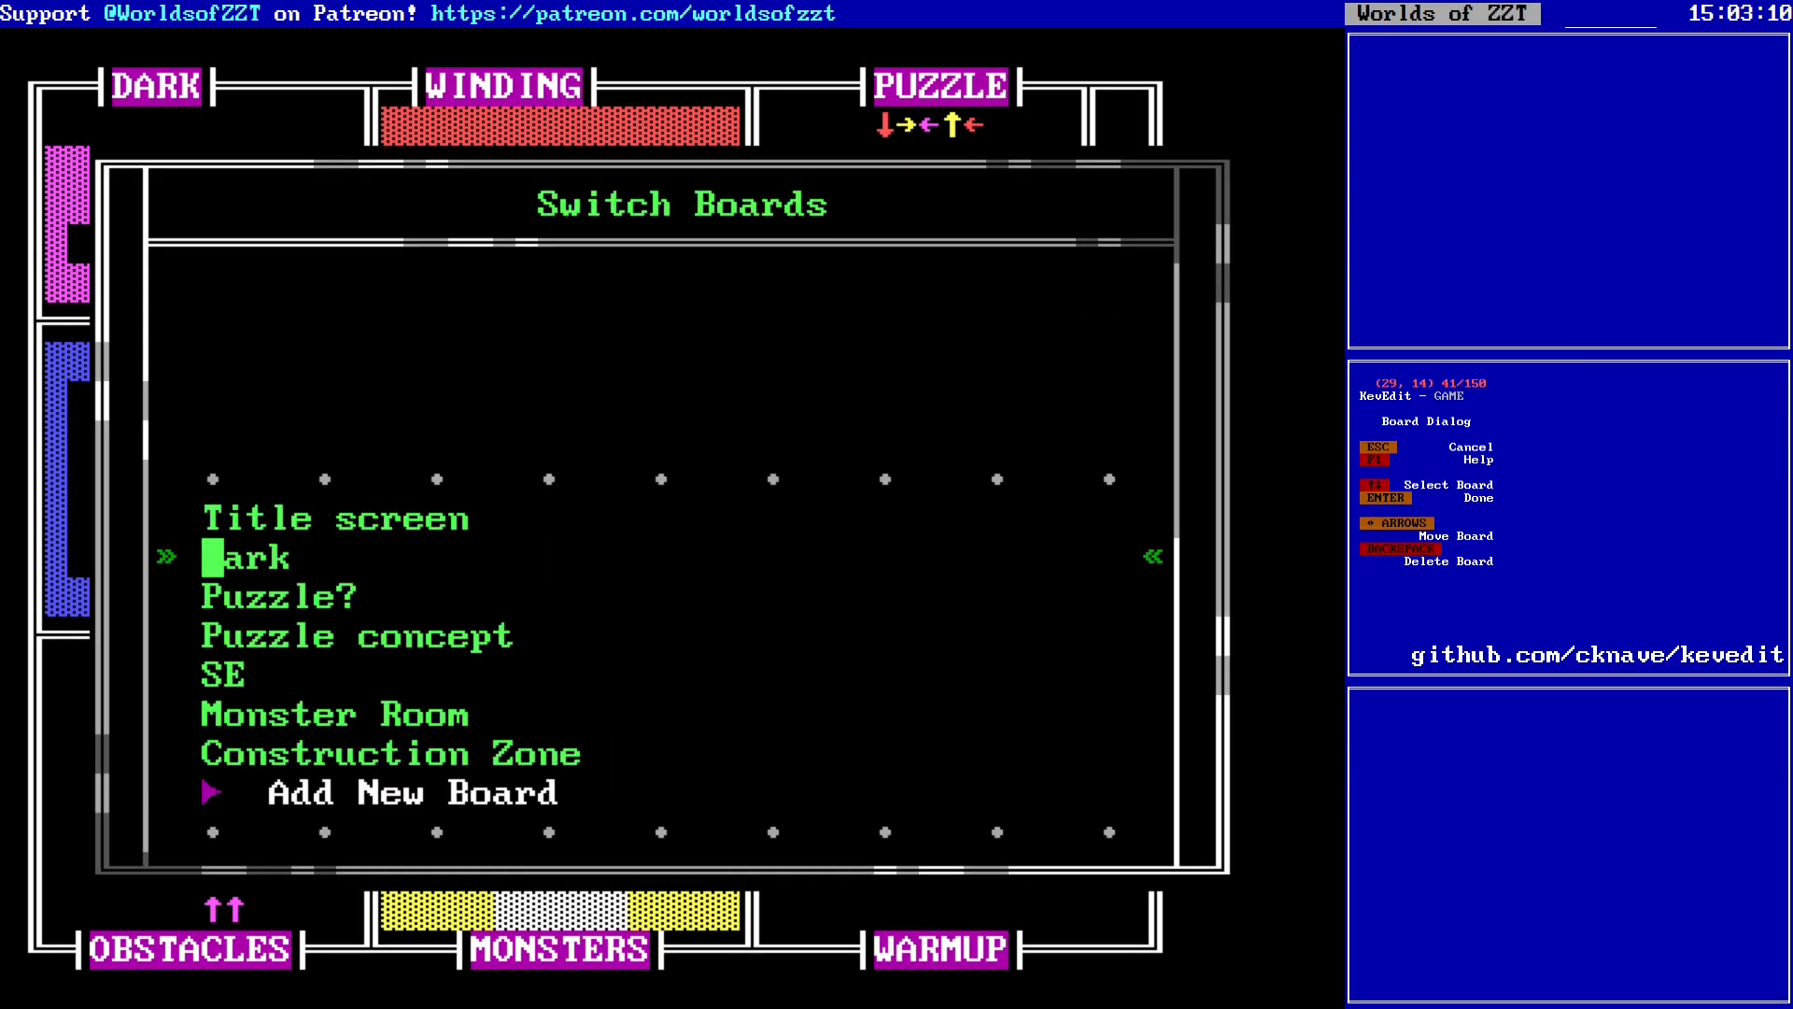
pyautogui.press('Return')
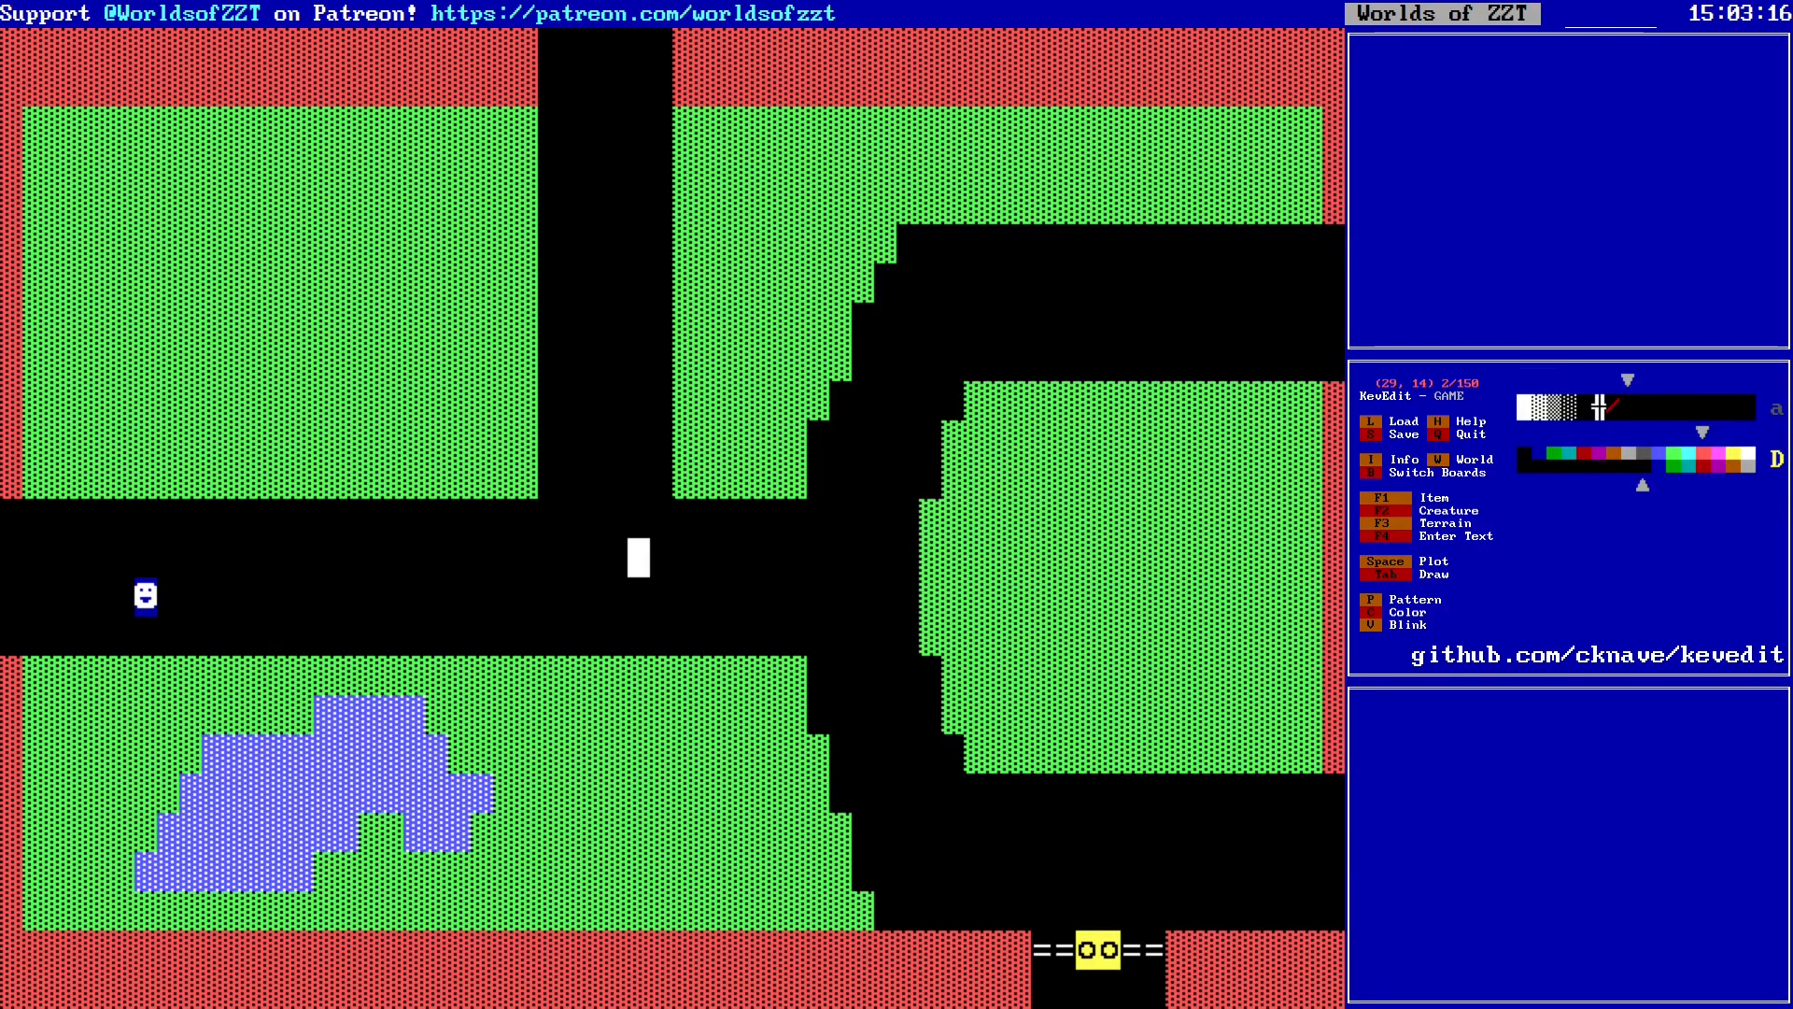
# Step: Select the entire Park board as a block and copy it
pyautogui.hotkey('alt', 'Left')
pyautogui.hotkey('alt', 'Down')
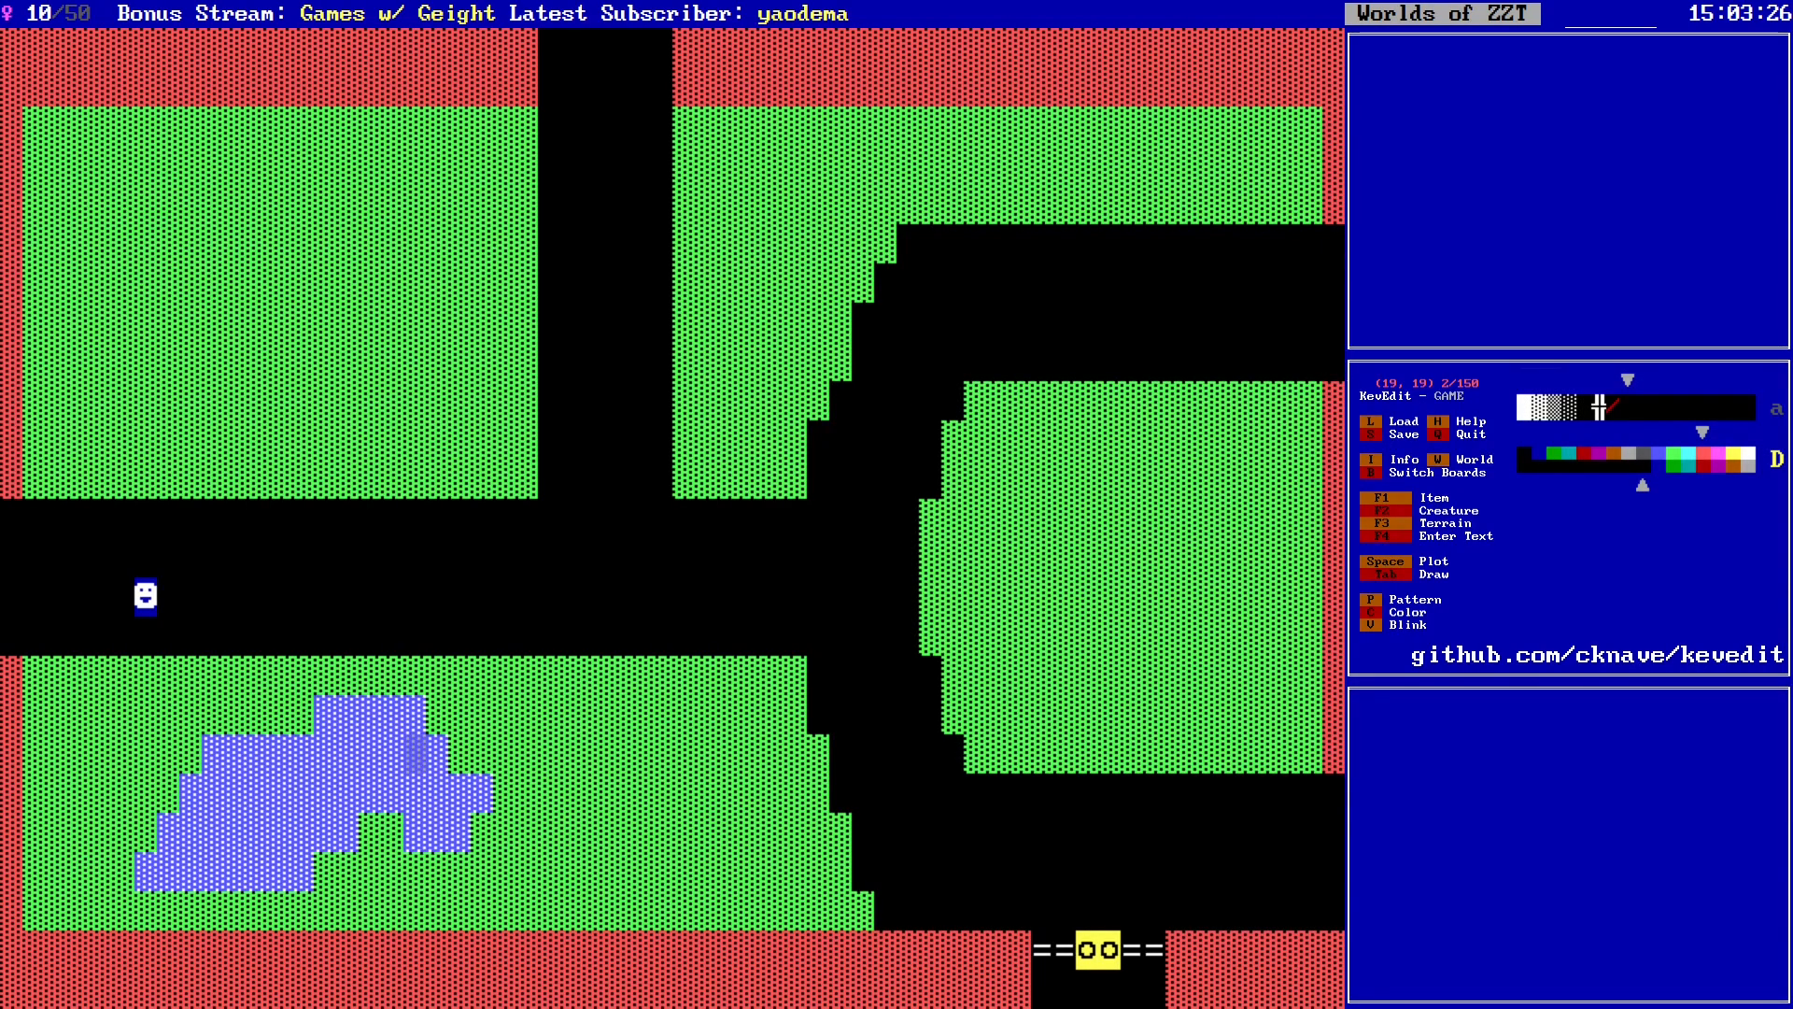
pyautogui.hotkey('alt', 'Up')
pyautogui.hotkey('alt', 'Up')
pyautogui.hotkey('alt', 'Up')
pyautogui.hotkey('alt', 'Left')
pyautogui.hotkey('alt', 'Up')
pyautogui.hotkey('alt', 'Left')
pyautogui.hotkey('alt', 'Right')
pyautogui.hotkey('alt', 'Down')
pyautogui.hotkey('alt', 'Down')
pyautogui.hotkey('alt', 'Right')
pyautogui.hotkey('alt', 'Right')
pyautogui.hotkey('alt', 'Down')
pyautogui.hotkey('alt', 'Down')
pyautogui.hotkey('alt', 'Right')
pyautogui.hotkey('alt', 'Right')
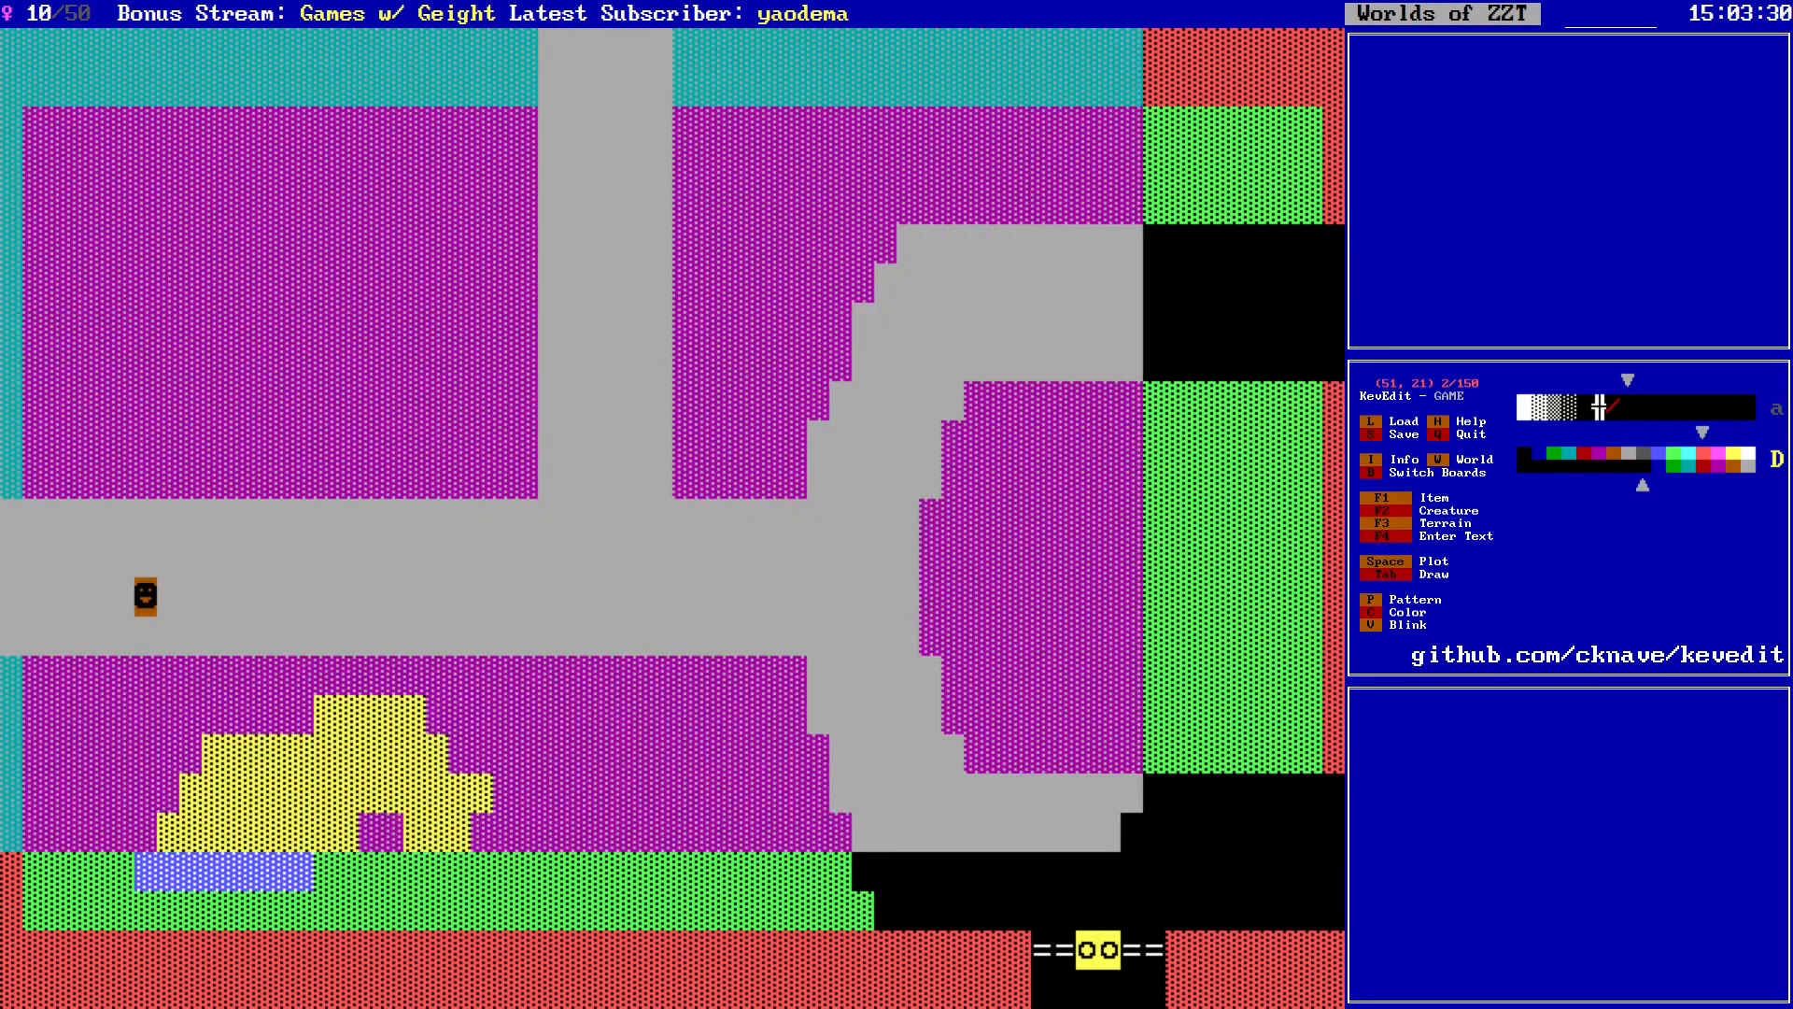
pyautogui.hotkey('alt', 'Right')
pyautogui.hotkey('alt', 'Down')
pyautogui.press('Return')
# Step: Add a new board titled --SHOP at the end of the board list
pyautogui.press('b')
pyautogui.press('End')
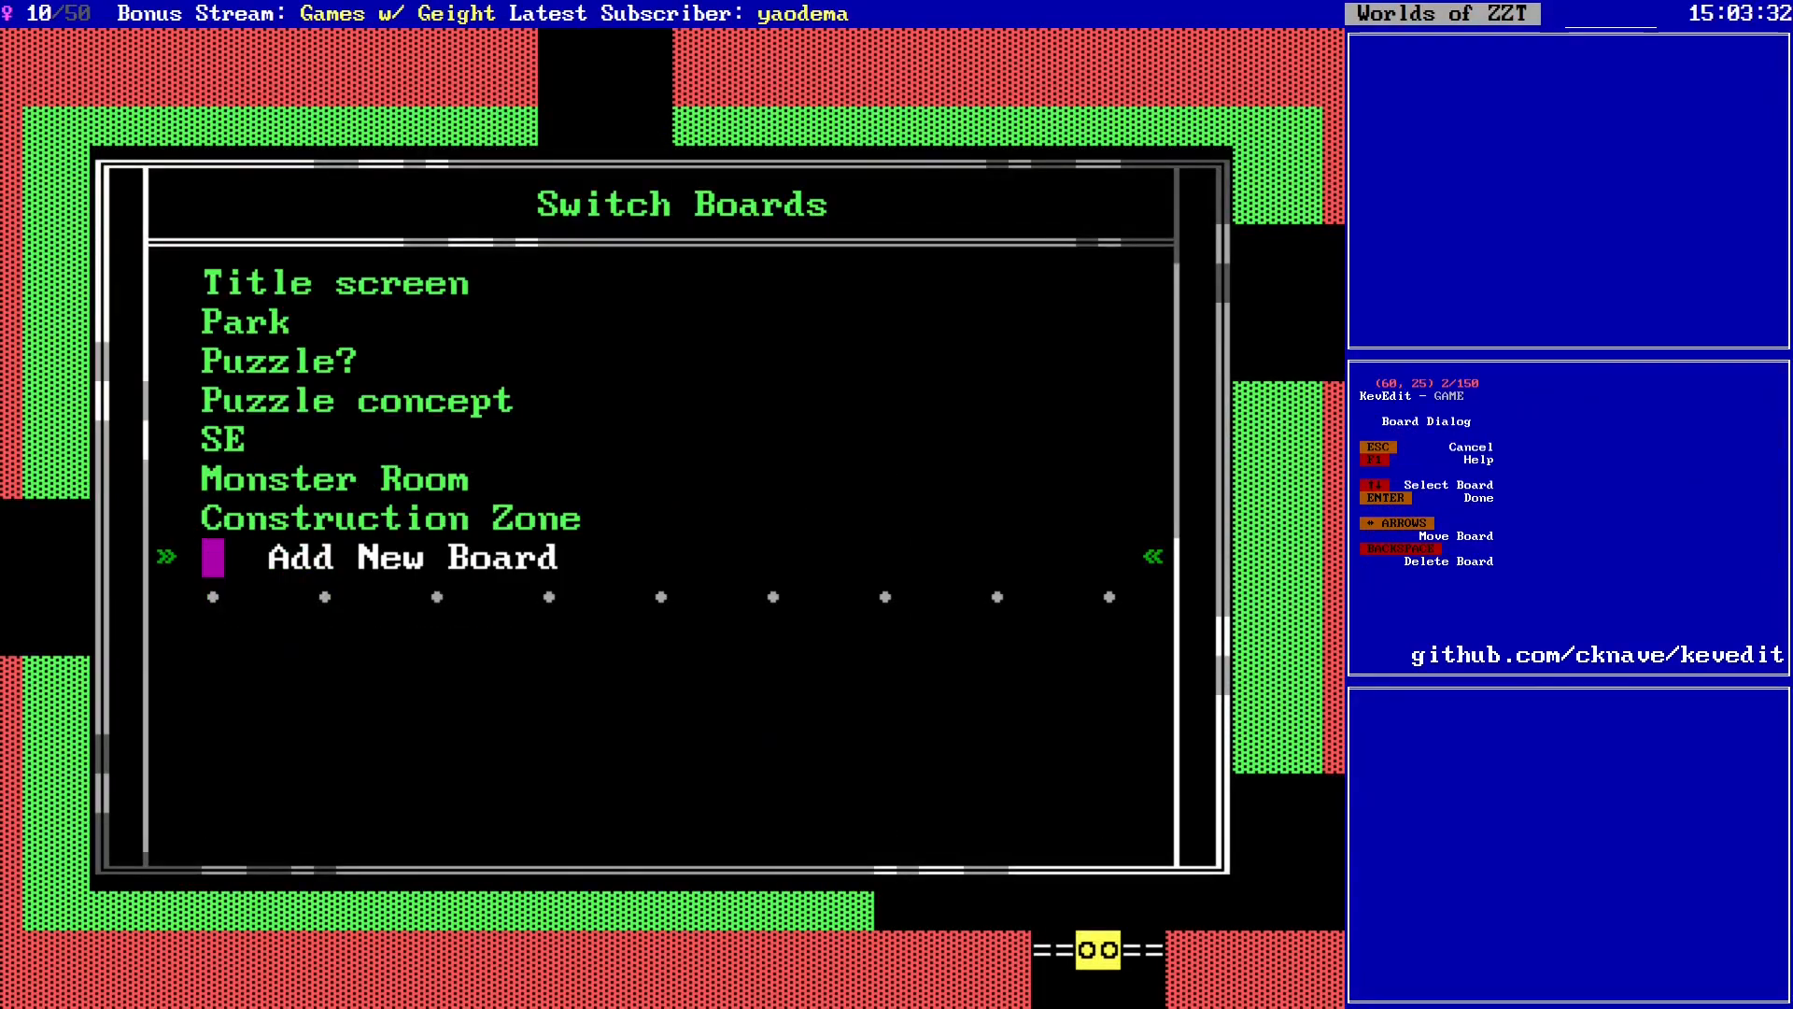
pyautogui.press('Return')
pyautogui.write('--SHOP')
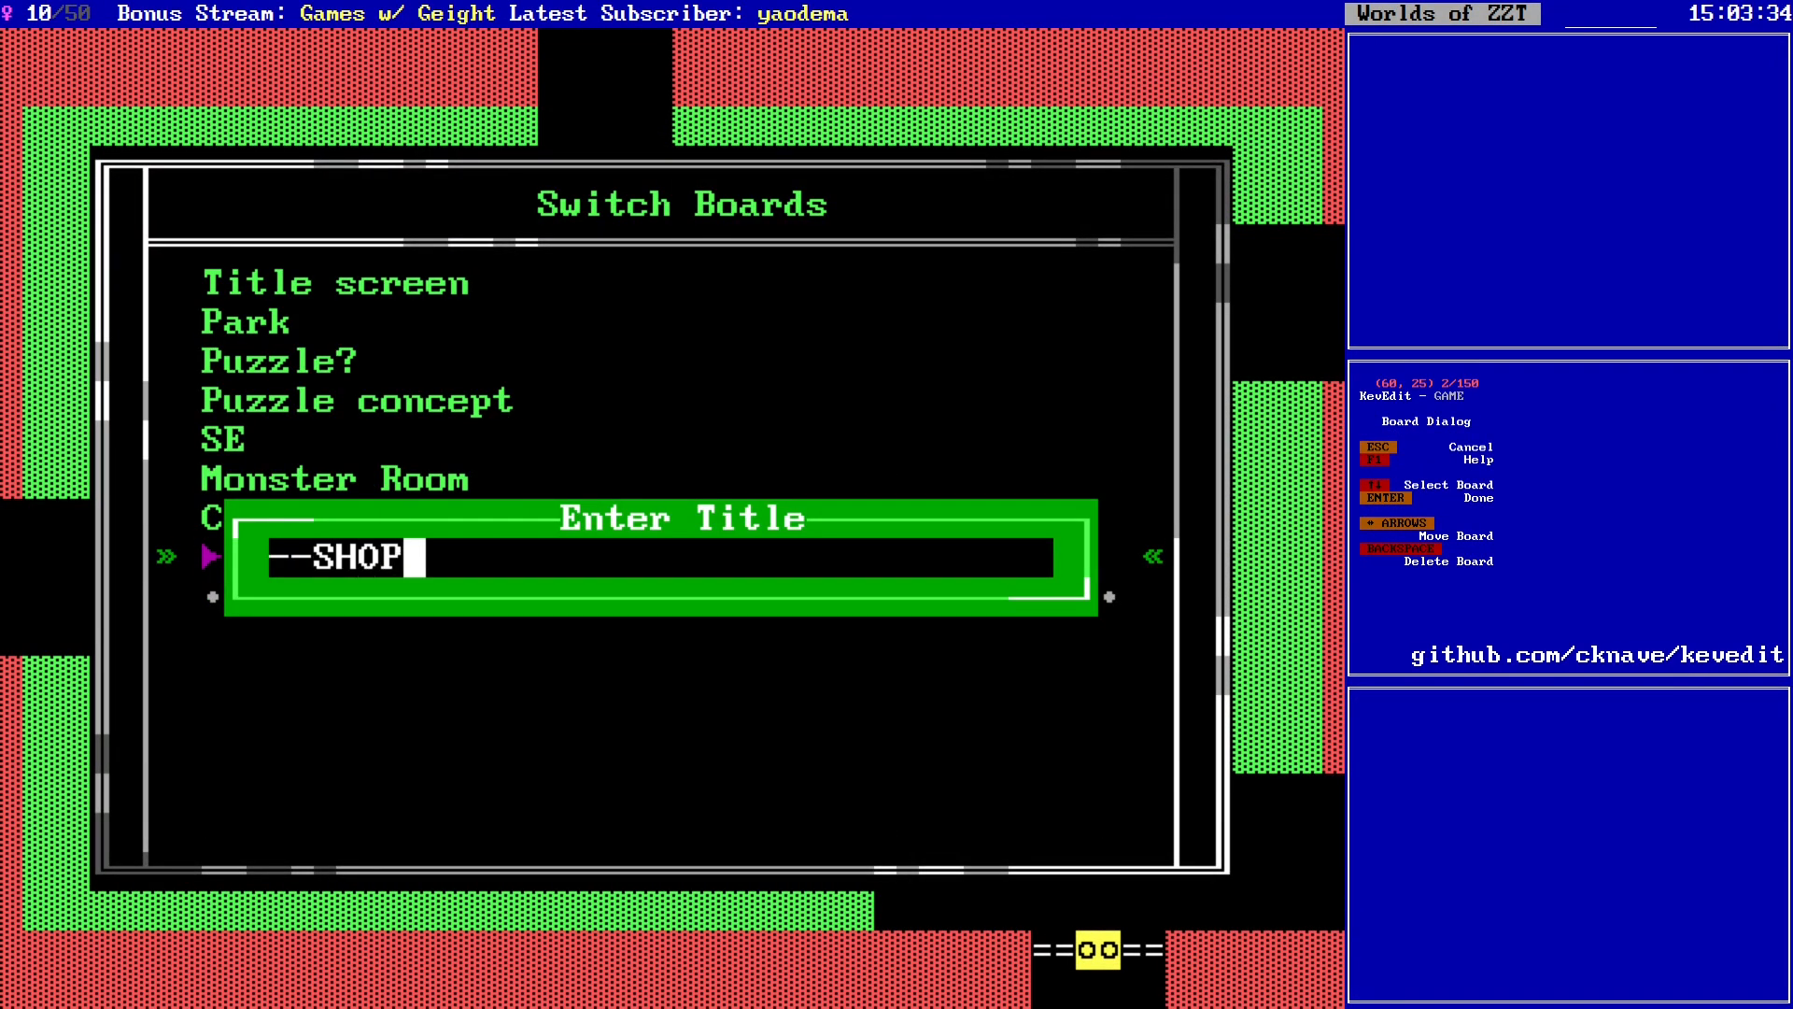
pyautogui.press('Return')
# Step: Add another new board titled Park after the --SHOP board
pyautogui.press('b')
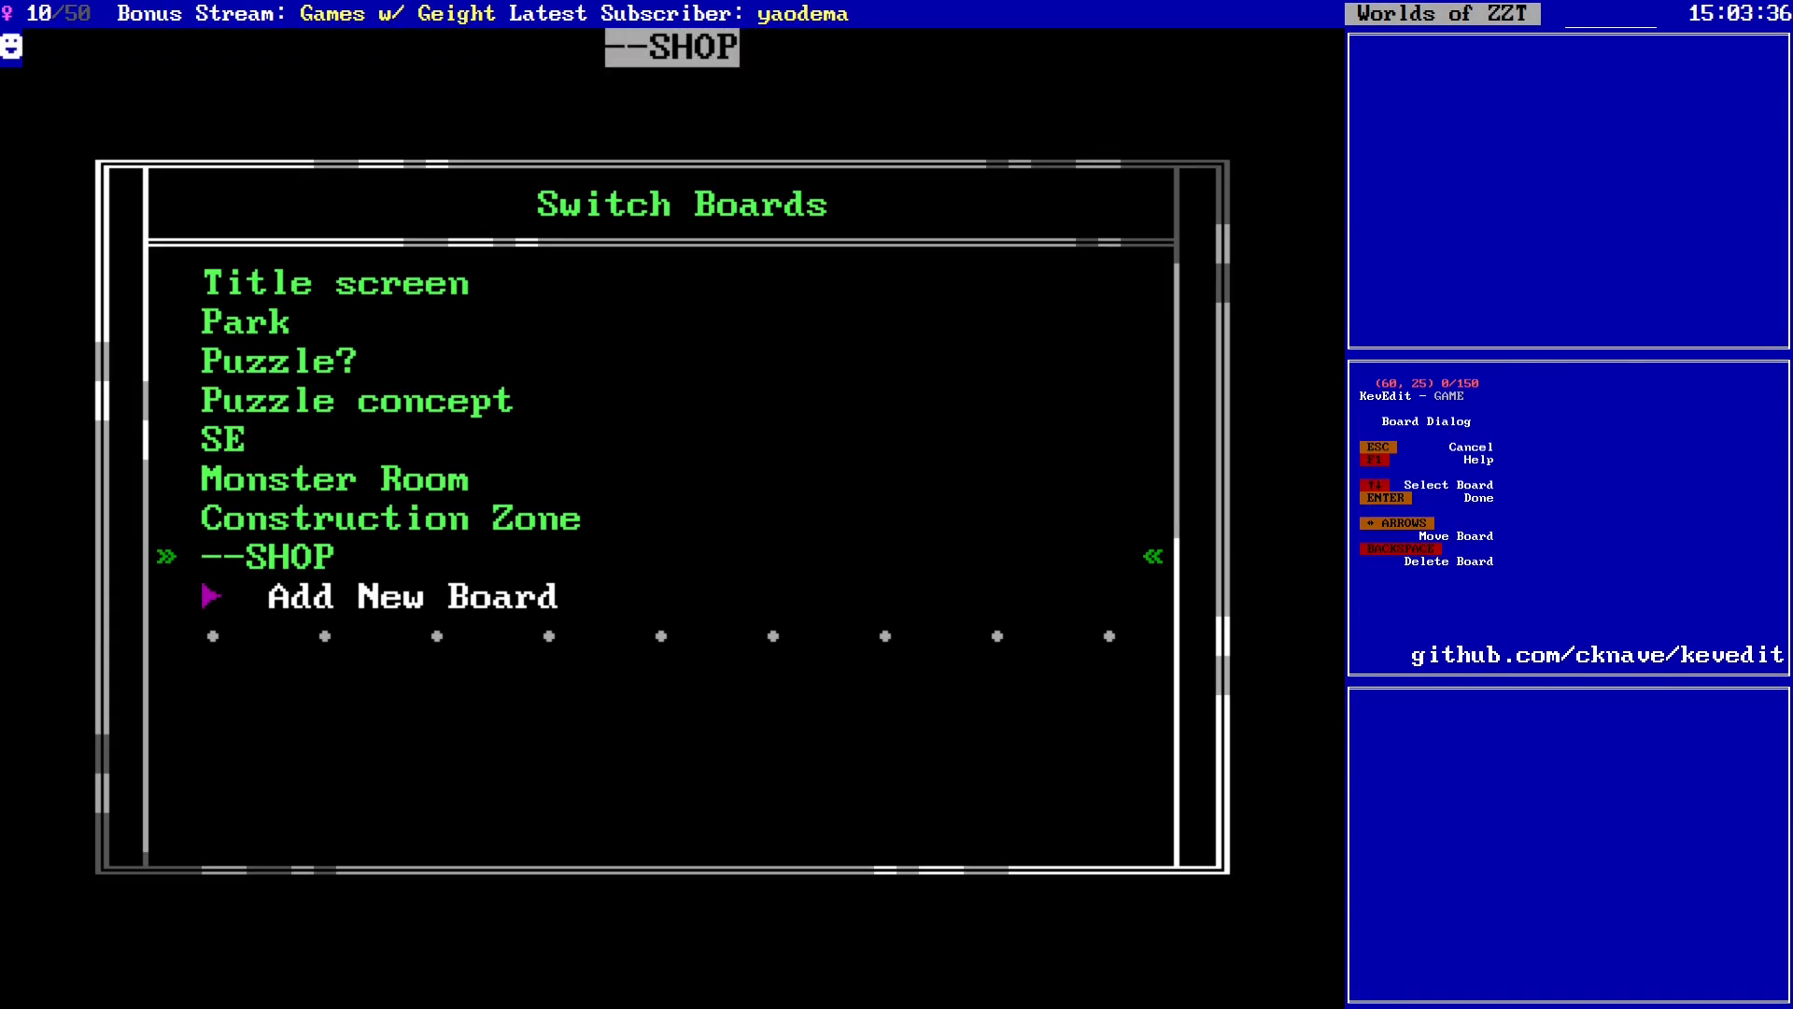
pyautogui.press('Down')
pyautogui.press('Return')
pyautogui.write('Park')
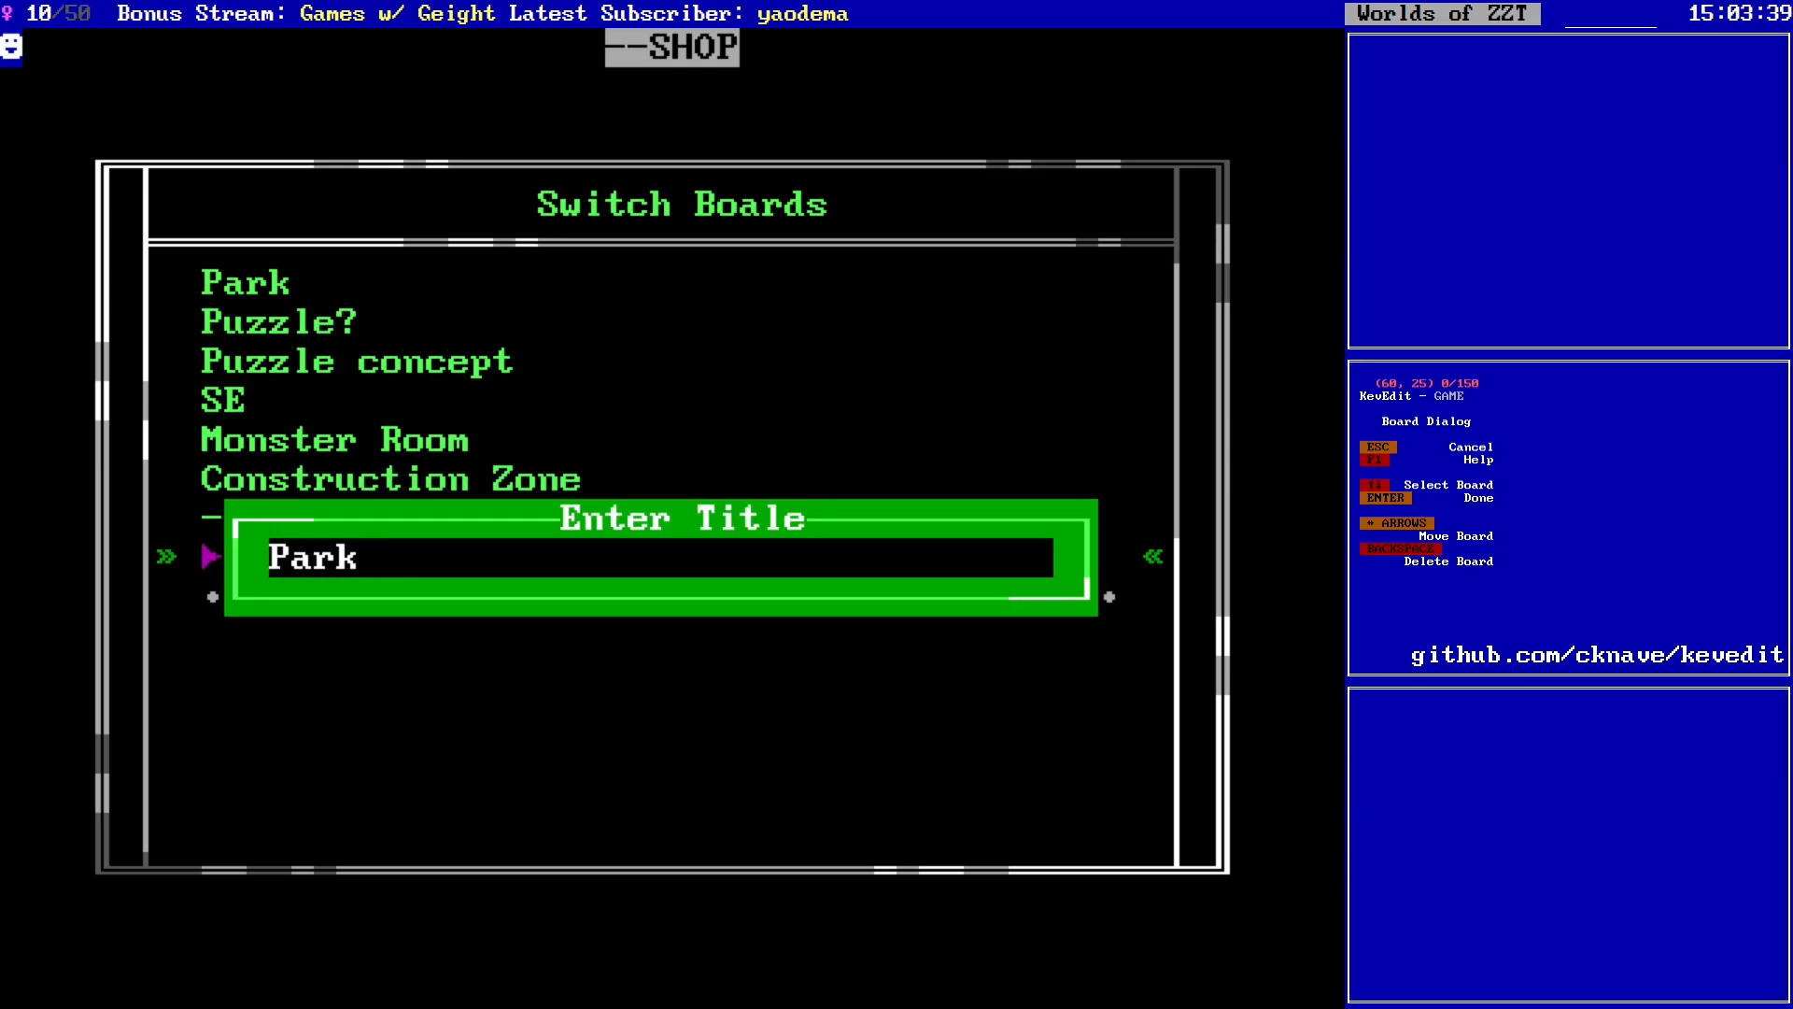
pyautogui.press('Return')
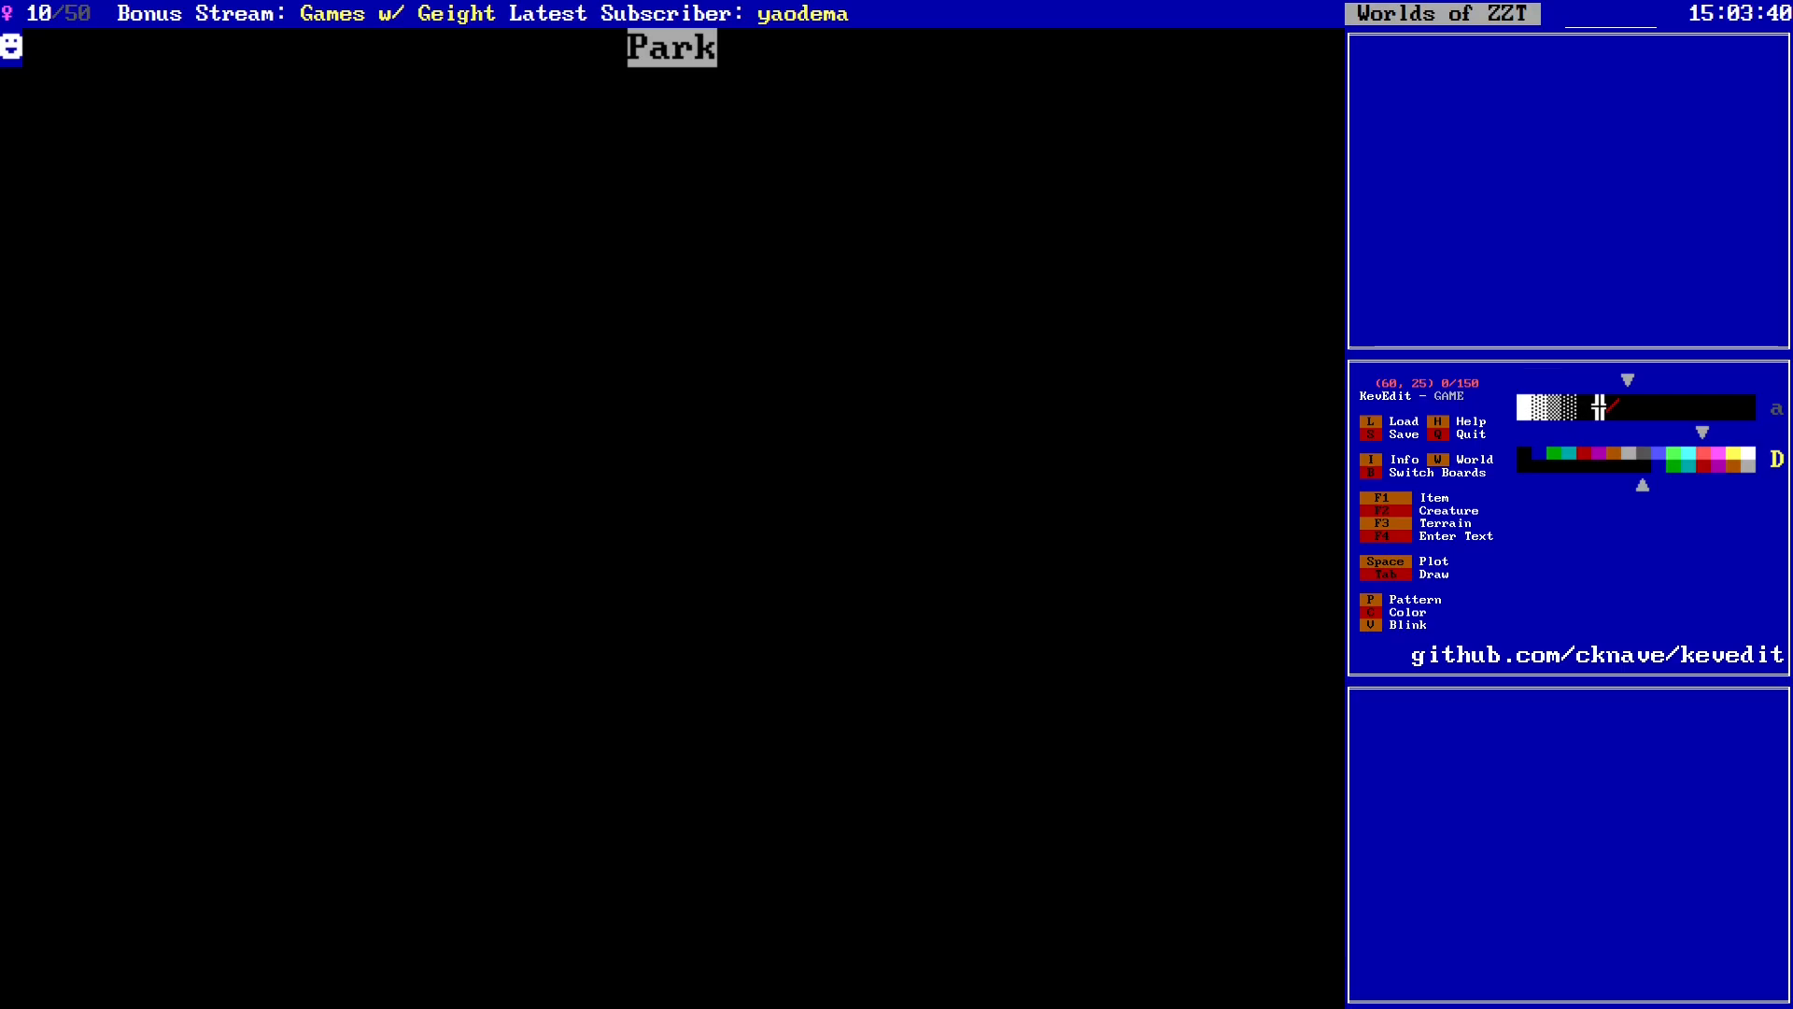
# Step: Paste the copied Park layout over the whole new board
pyautogui.hotkey('ctrl', 'v')
pyautogui.hotkey('alt', 'Left')
pyautogui.hotkey('alt', 'Up')
pyautogui.hotkey('alt', 'Left')
pyautogui.hotkey('alt', 'Up')
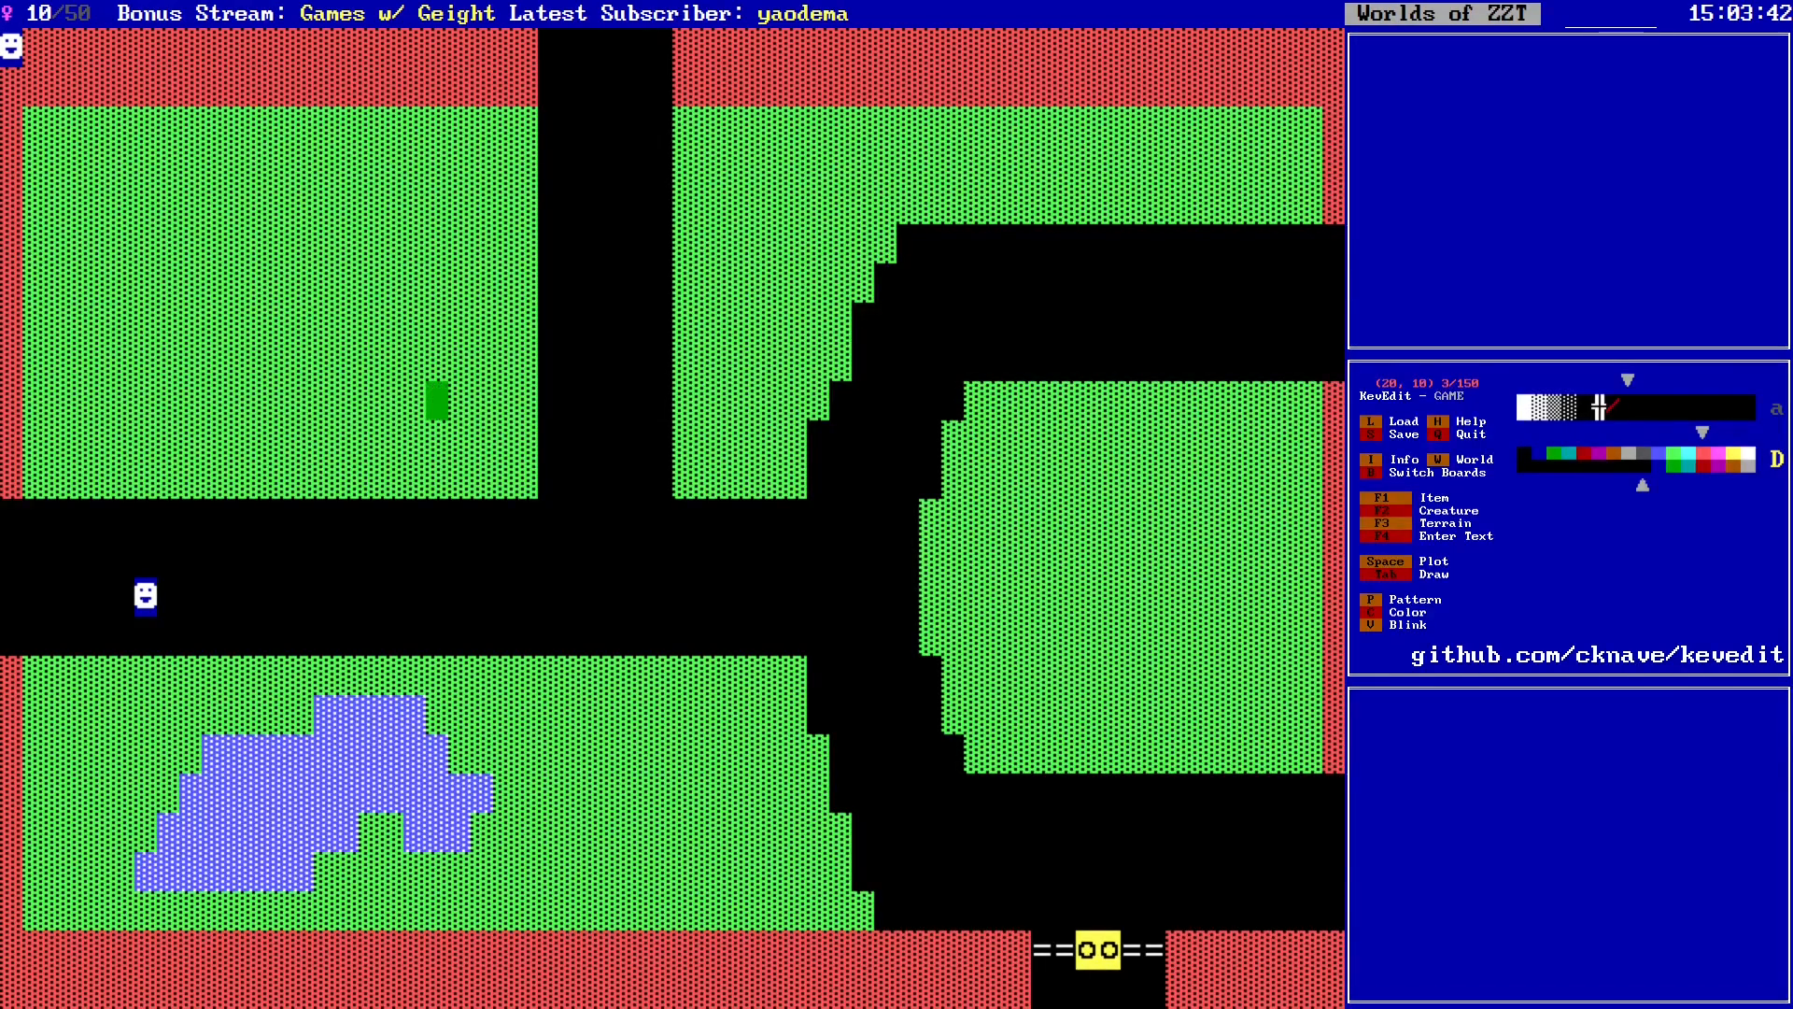
# Step: Move the real player from the northwest corner to the western path entrance at (3, 14)
pyautogui.press('Left')
pyautogui.press('Left')
pyautogui.press('Left')
pyautogui.press('Left')
pyautogui.press('Left')
pyautogui.press('Left')
pyautogui.press('Left')
pyautogui.press('Left')
pyautogui.press('Left')
pyautogui.press('Left')
pyautogui.press('Left')
pyautogui.press('Left')
pyautogui.press('Left')
pyautogui.press('Left')
pyautogui.press('Left')
pyautogui.press('Left')
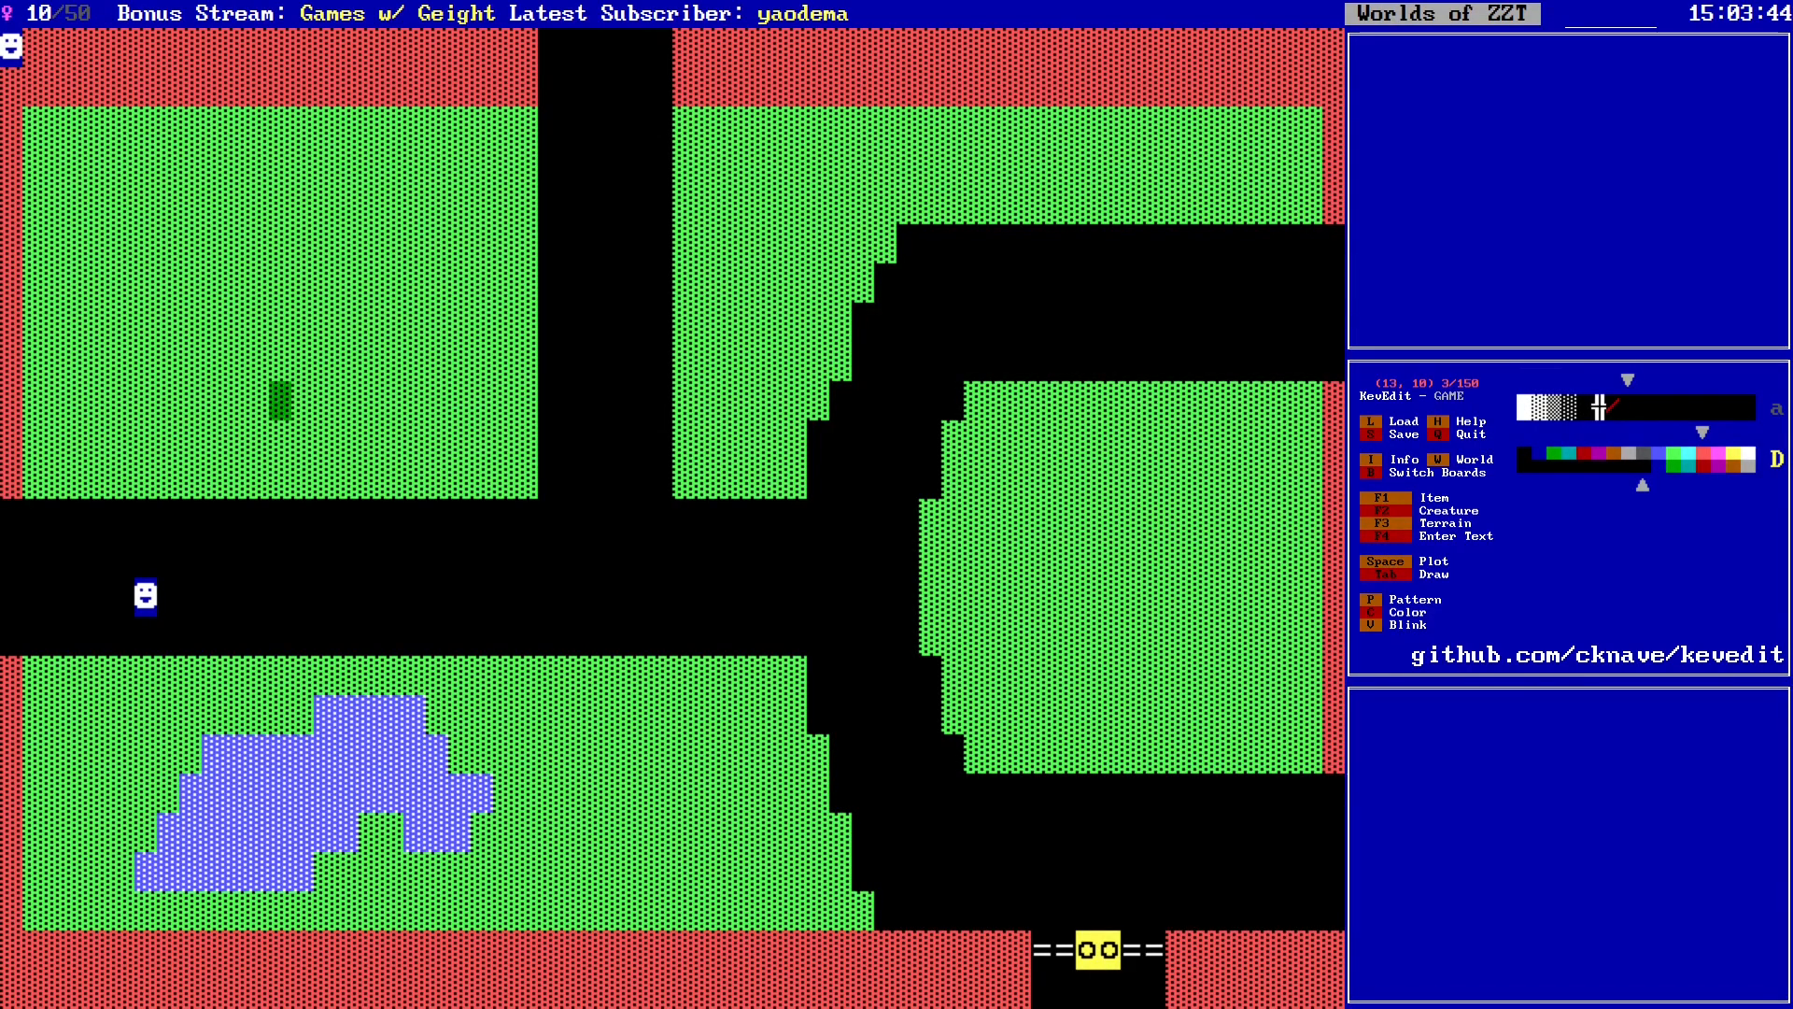
pyautogui.press('Down')
pyautogui.press('Down')
pyautogui.press('Down')
pyautogui.press('Down')
pyautogui.press('F1')
pyautogui.press('z')
pyautogui.press('Right')
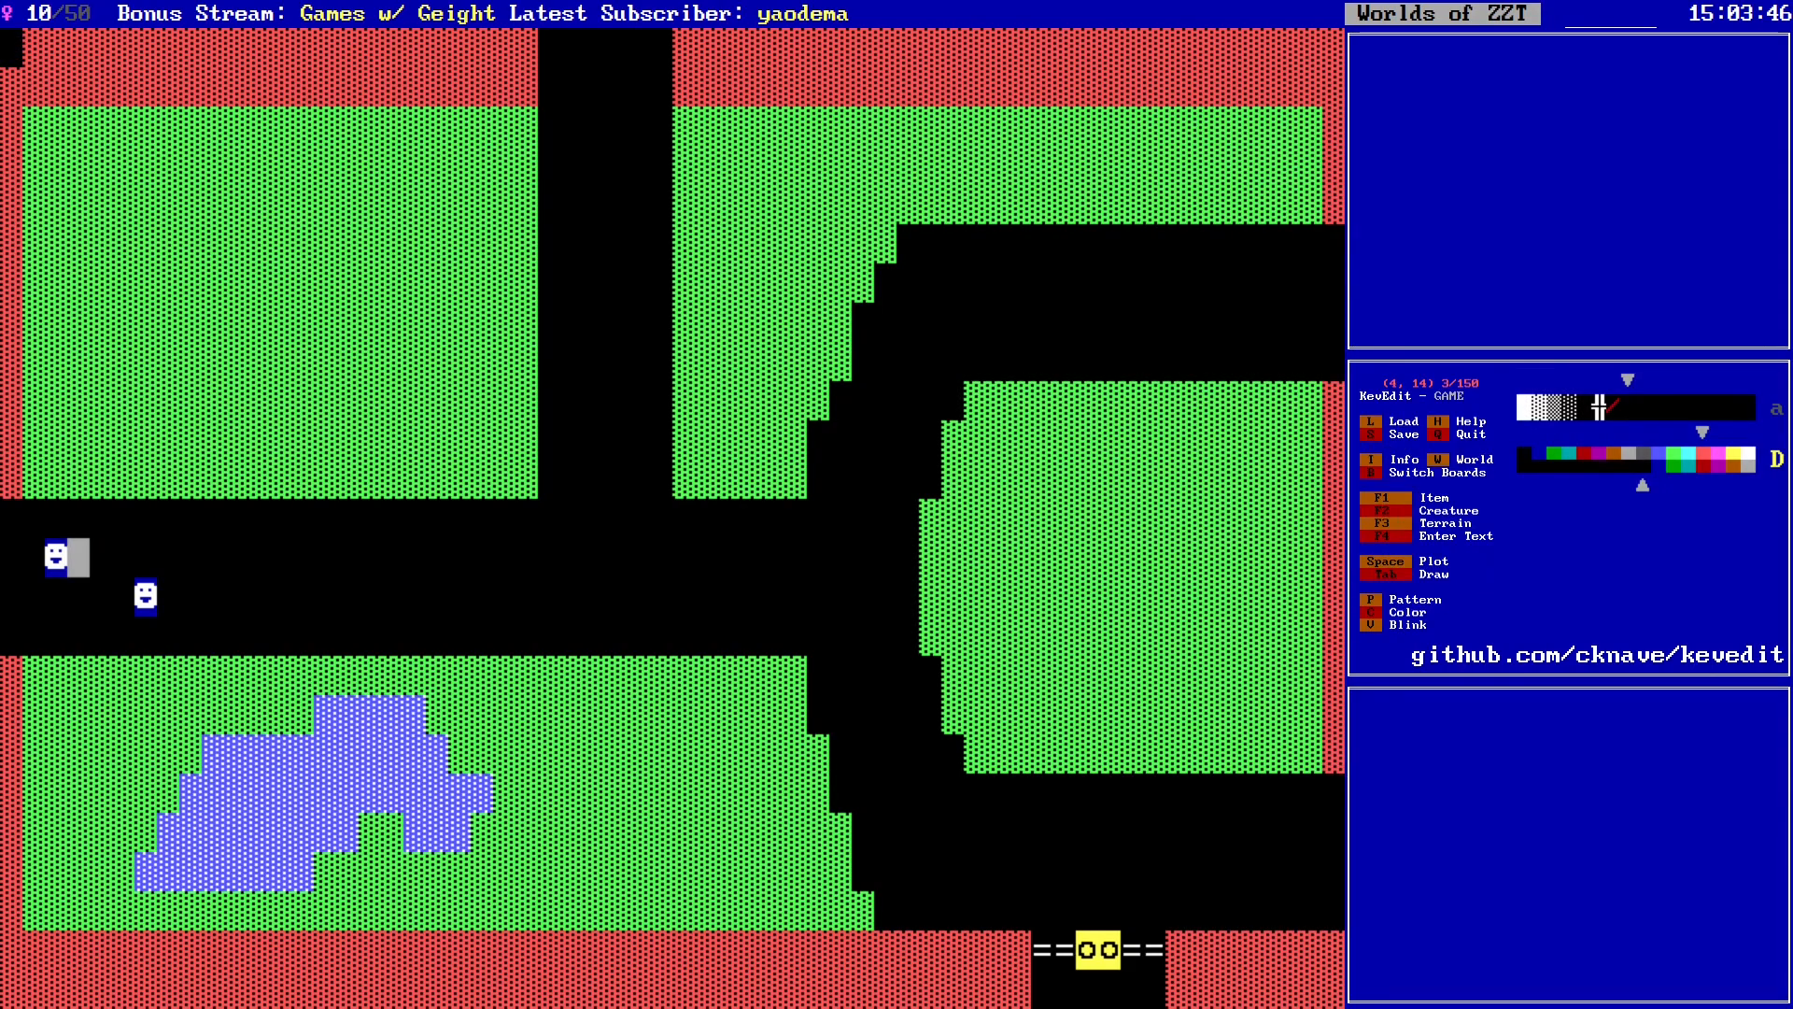
# Step: Place the player on top of the pasted duplicate player on the western path
pyautogui.press('Right')
pyautogui.press('Right')
pyautogui.press('Right')
pyautogui.press('Down')
pyautogui.press('F1')
pyautogui.press('z')
pyautogui.press('Left')
pyautogui.press('Left')
pyautogui.press('Up')
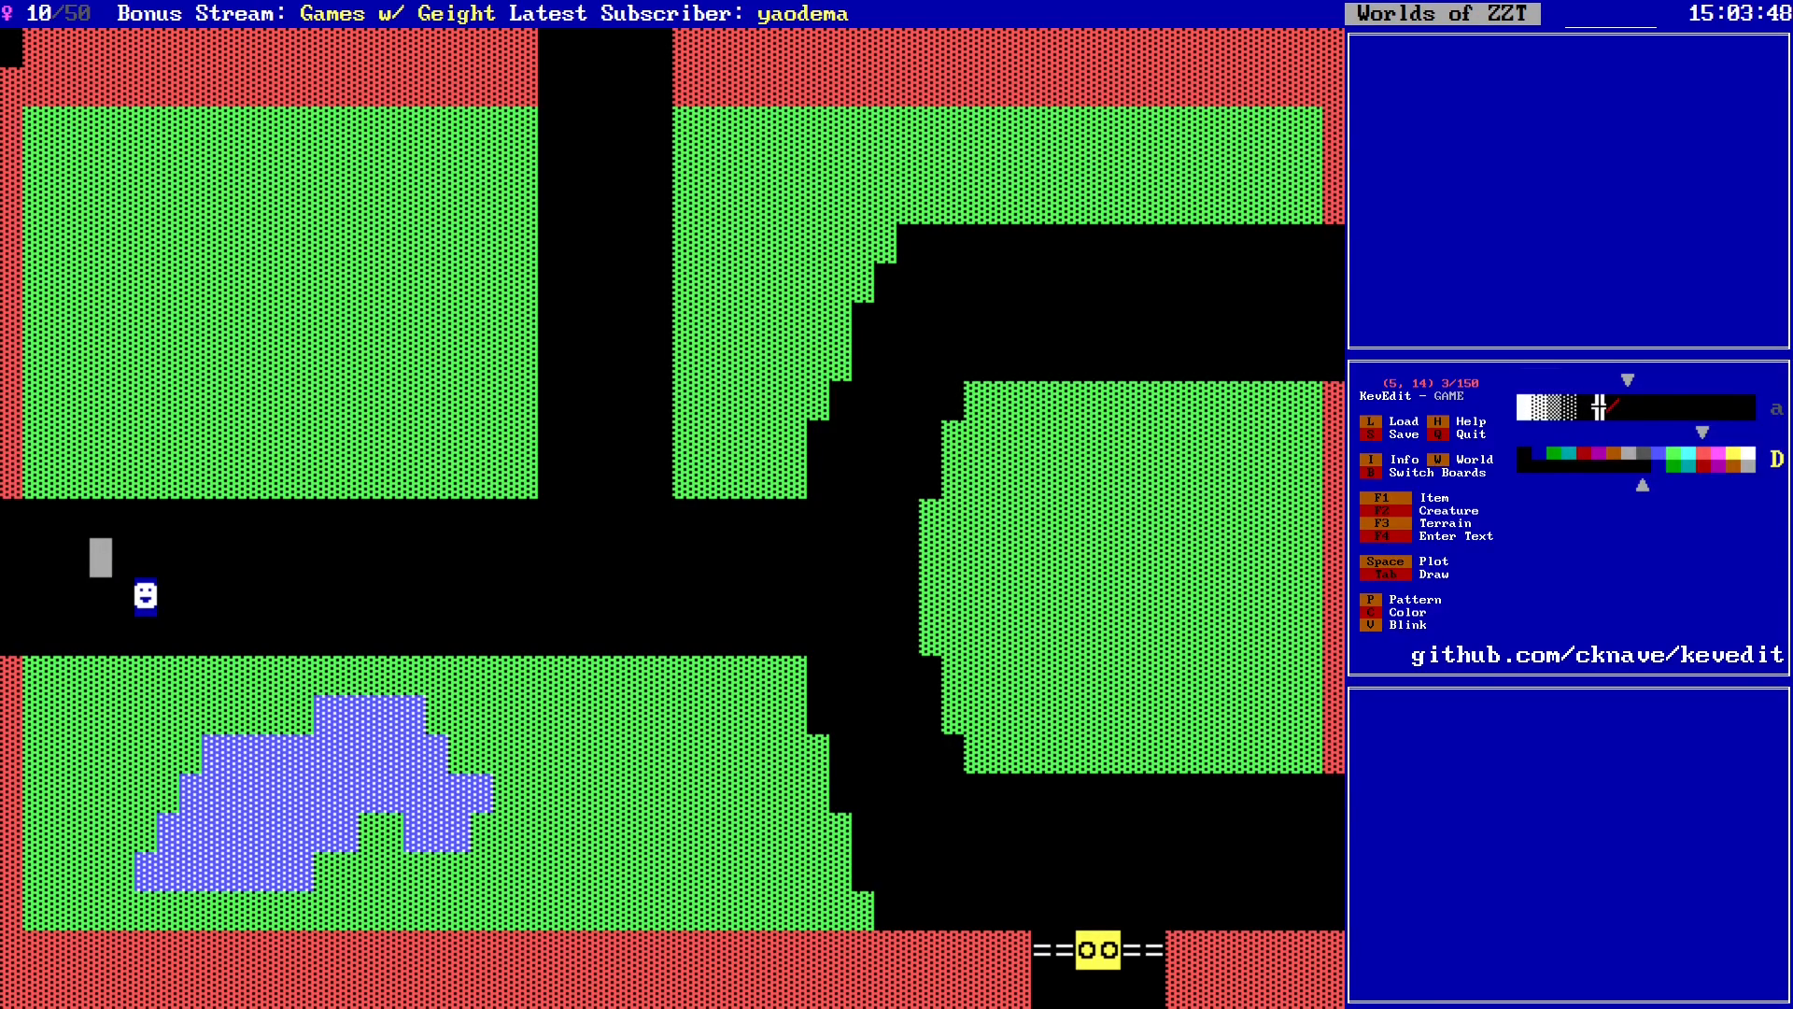
# Step: Pick up the red wall tile from the western border and plot it in the empty northwest corner at (1, 1)
pyautogui.hotkey('alt', 'Left')
pyautogui.hotkey('alt', 'Up')
pyautogui.press('Return')
pyautogui.hotkey('alt', 'Up')
pyautogui.hotkey('alt', 'Up')
pyautogui.press('space')
pyautogui.press('Down')
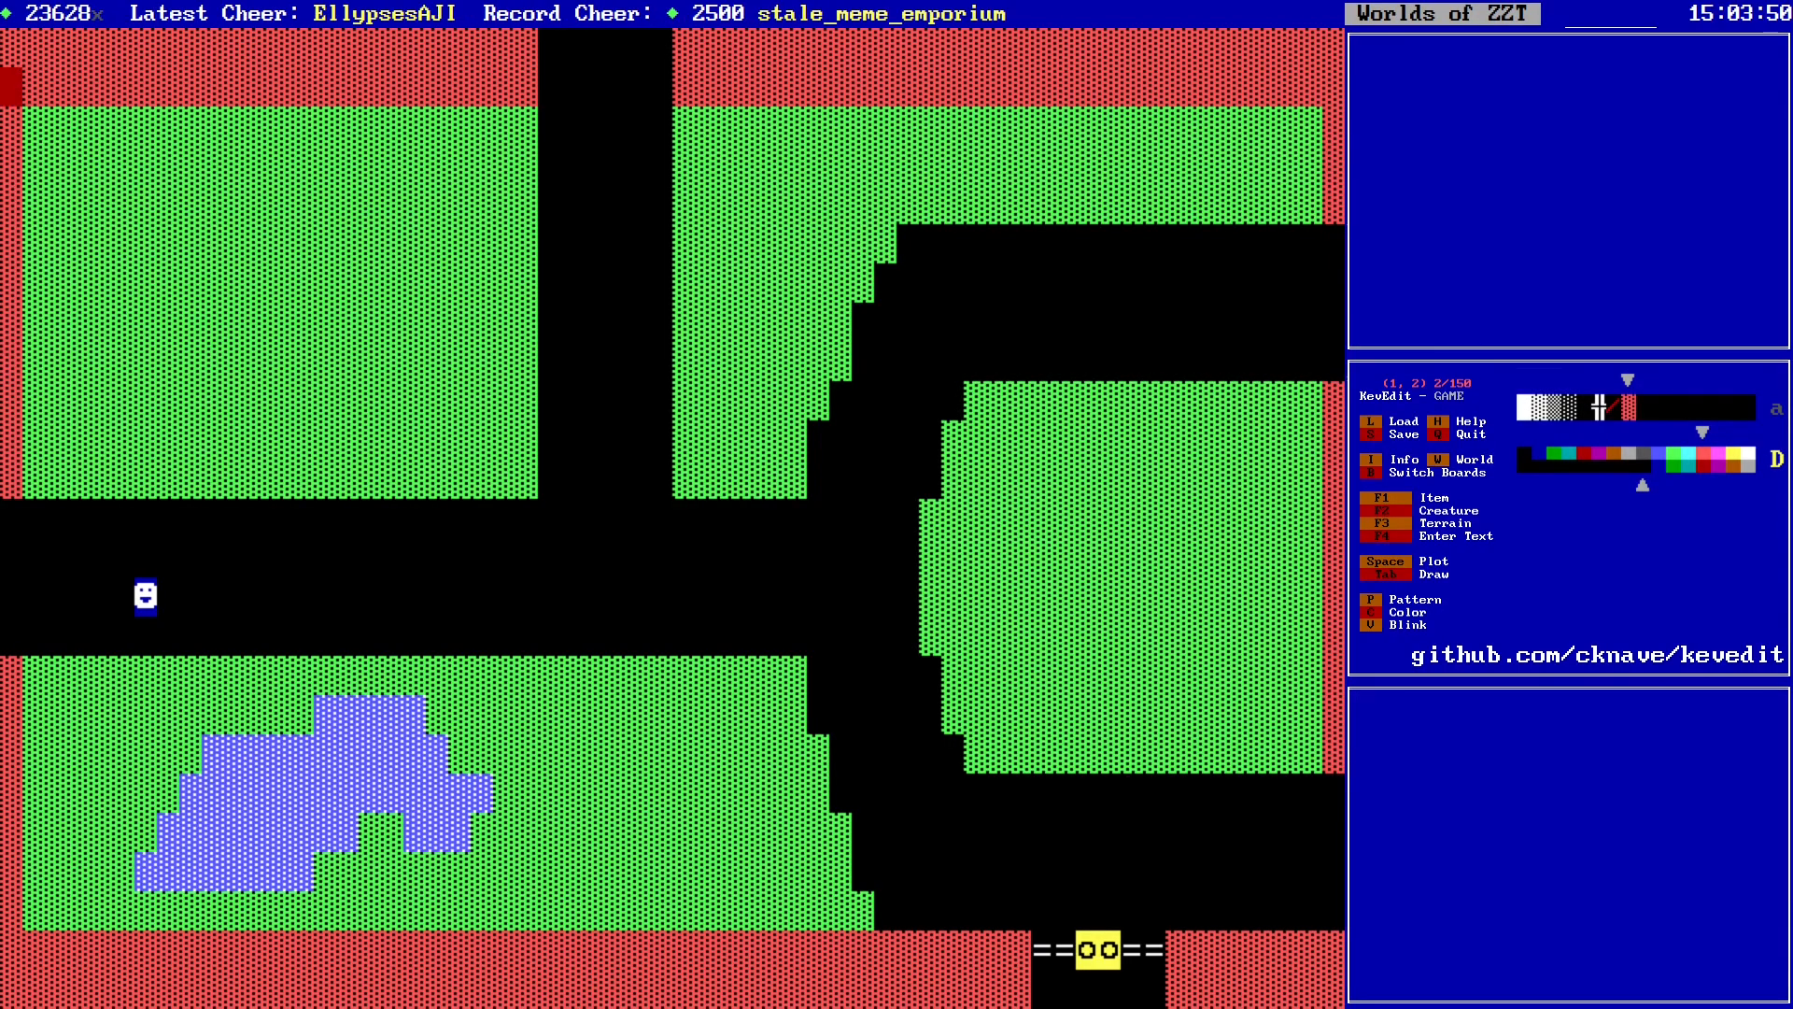
# Step: Save the world over the existing file
pyautogui.press('s')
pyautogui.press('Return')
pyautogui.press('Return')
# Step: Switch from the new Park board to the Monster Room board
pyautogui.press('b')
pyautogui.press('Up')
pyautogui.press('Up')
pyautogui.press('Up')
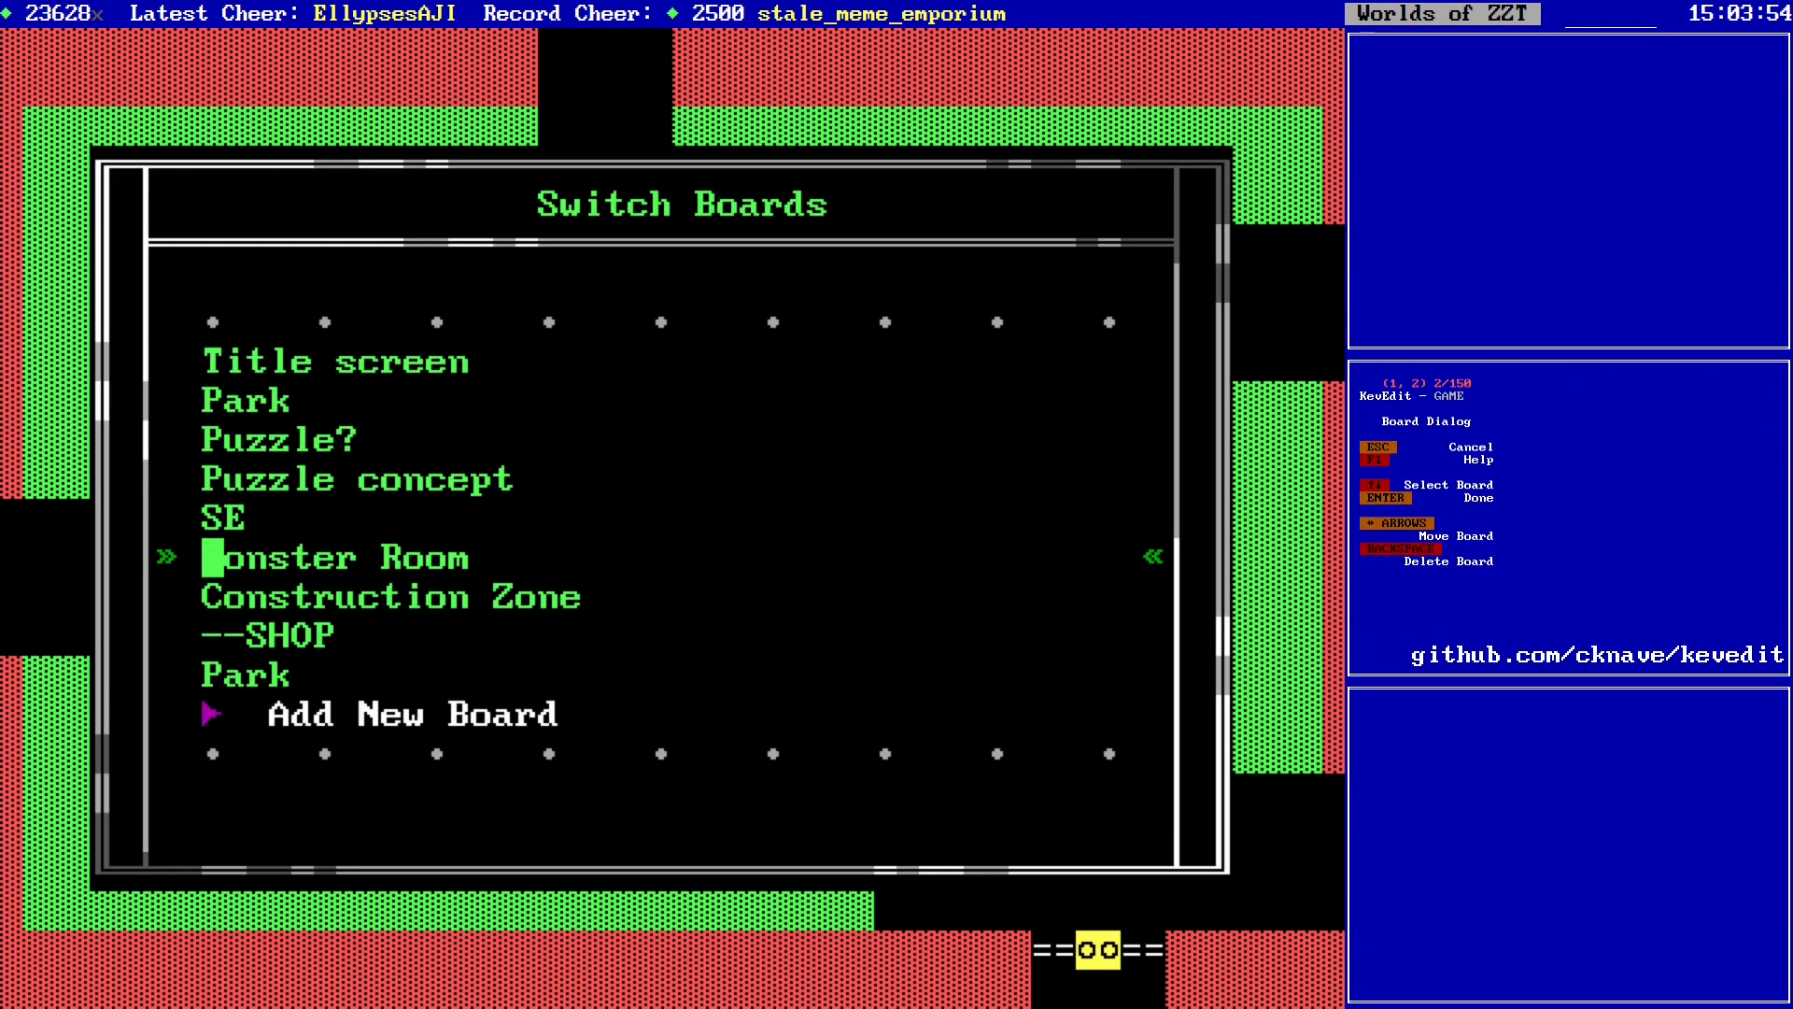
pyautogui.press('Up')
pyautogui.press('Up')
pyautogui.press('Down')
pyautogui.press('Down')
pyautogui.press('Return')
# Step: Examine the Monster Room's northern exit and trace its western edge column down to the board's southern border
pyautogui.hotkey('alt', 'Right')
pyautogui.hotkey('alt', 'Right')
pyautogui.hotkey('alt', 'Right')
pyautogui.hotkey('alt', 'Right')
pyautogui.hotkey('alt', 'Right')
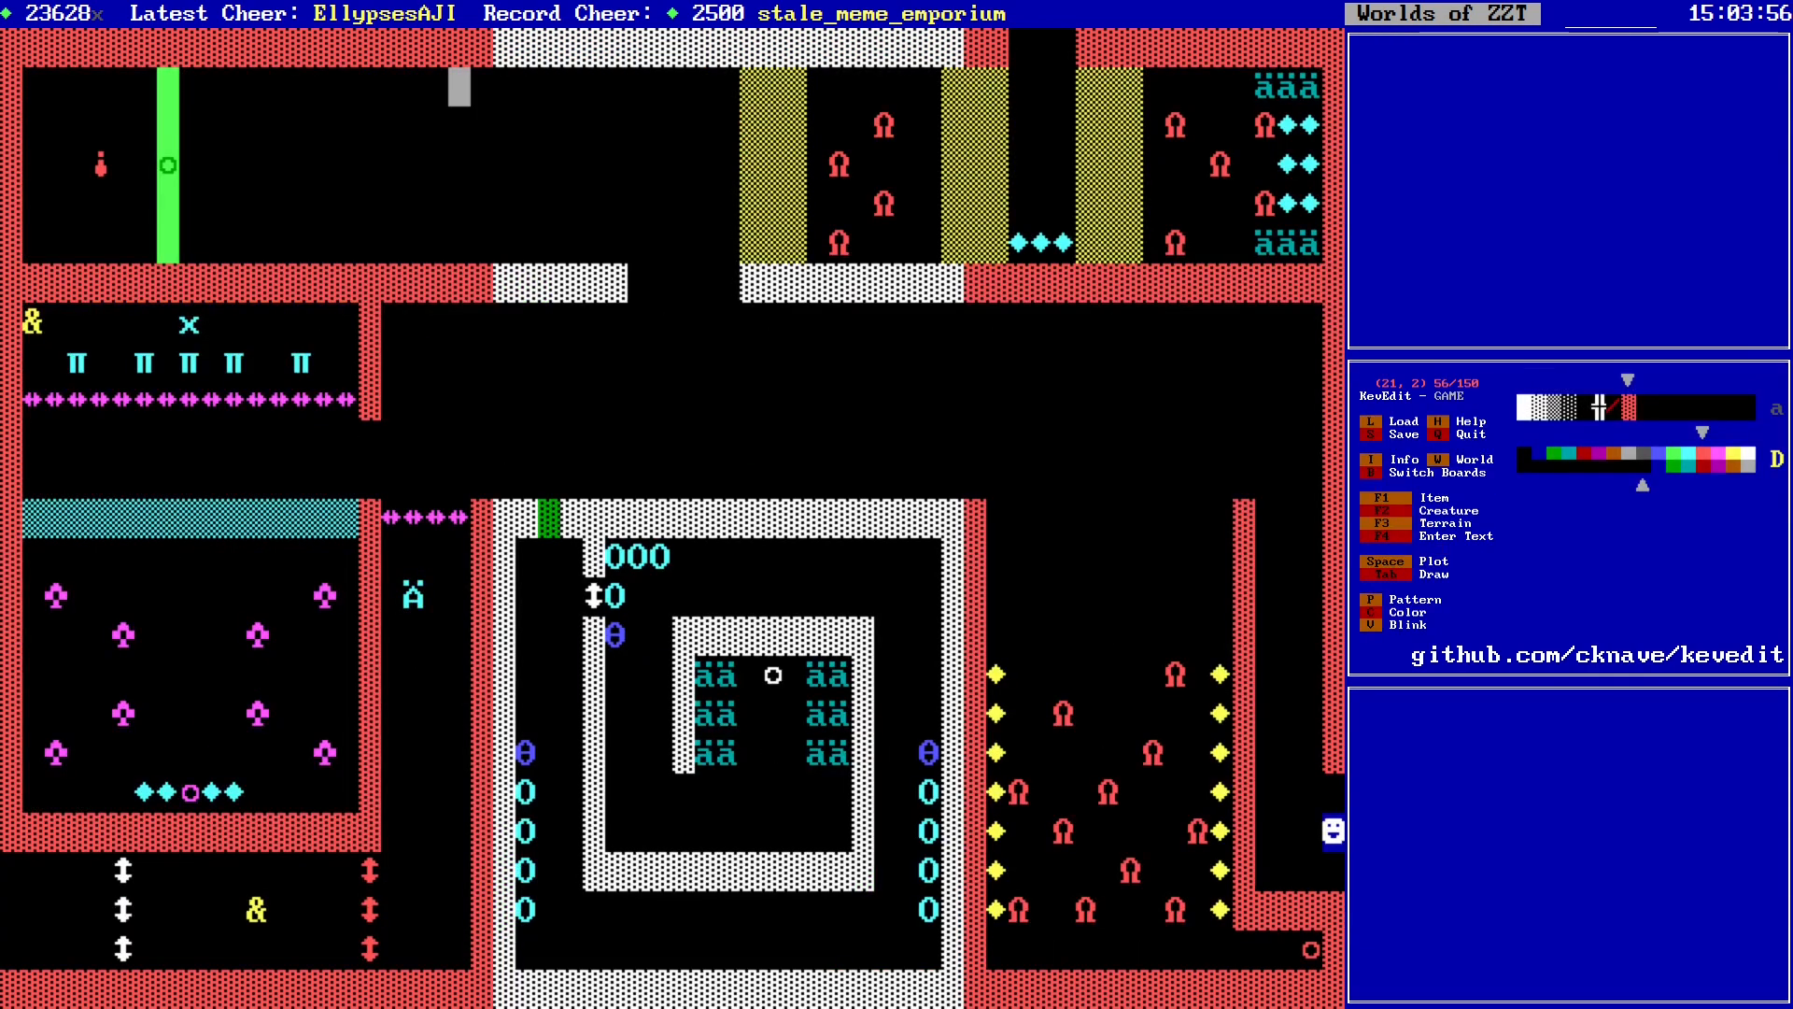
pyautogui.press('Left')
pyautogui.press('Left')
pyautogui.press('Left')
pyautogui.press('Up')
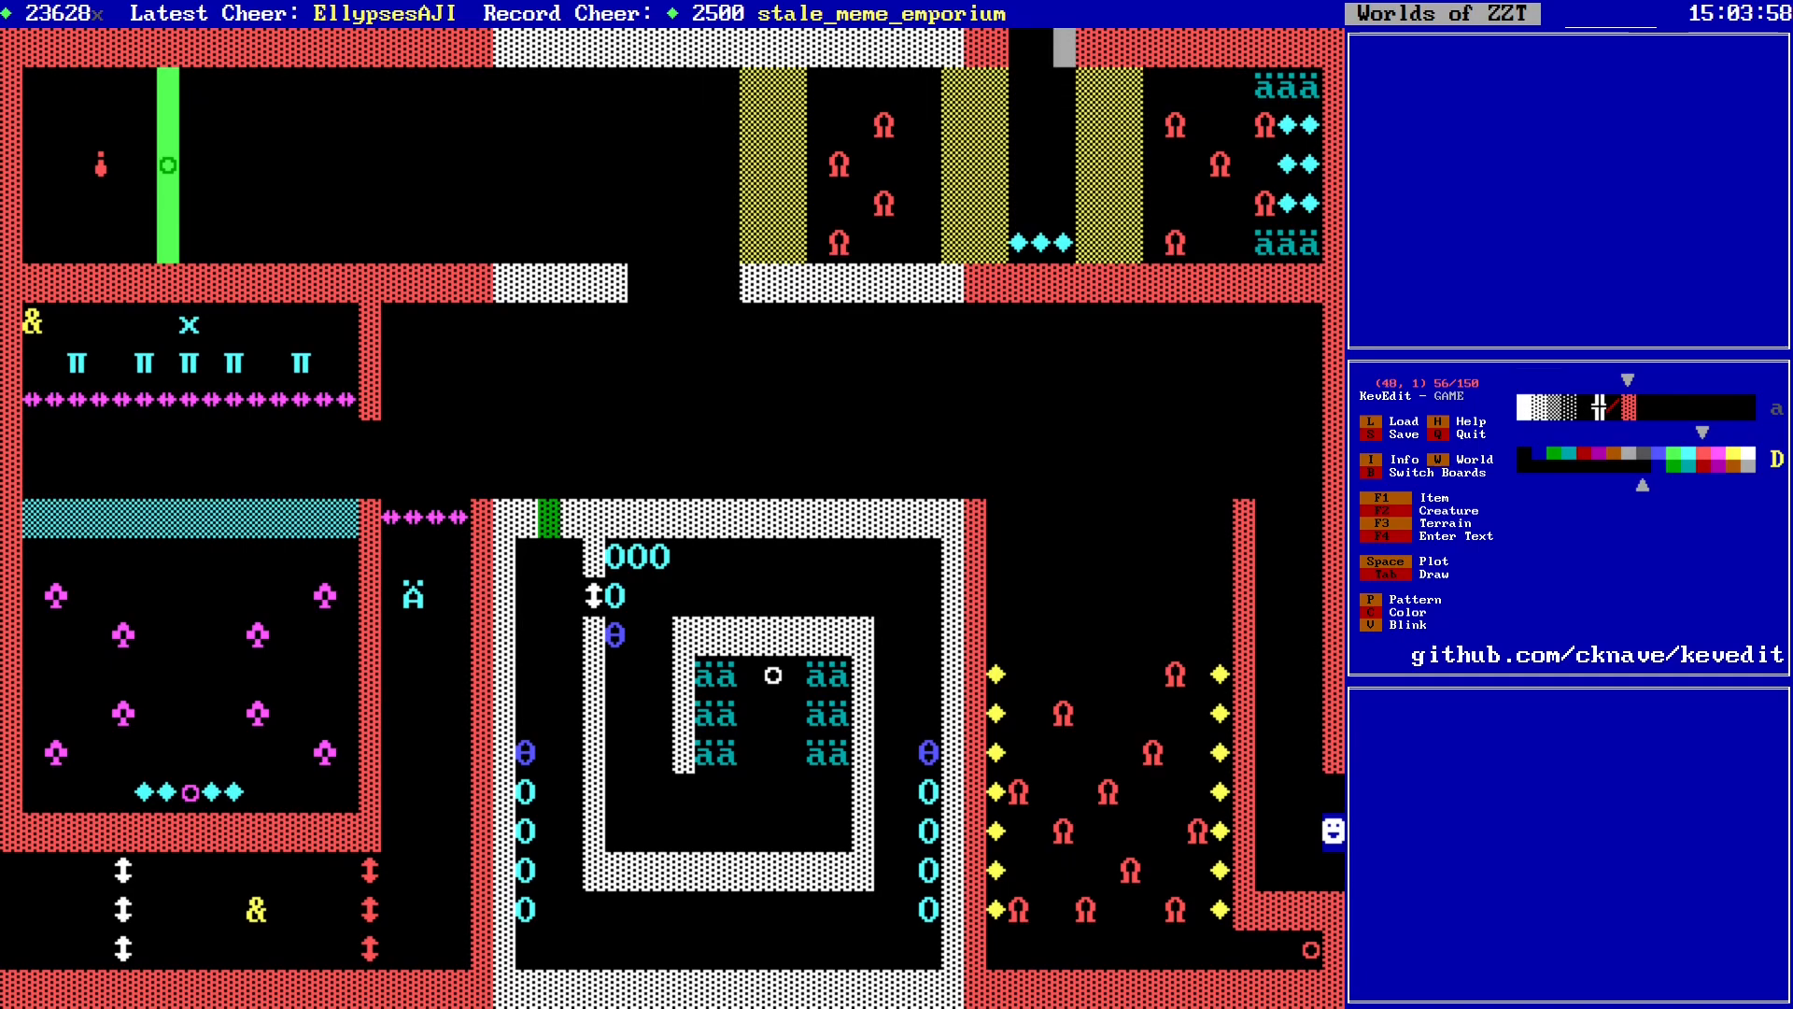
pyautogui.press('Left')
pyautogui.press('Right')
pyautogui.press('Left')
pyautogui.press('Left')
pyautogui.press('Down')
pyautogui.press('Down')
pyautogui.press('Down')
pyautogui.press('Down')
pyautogui.press('Down')
pyautogui.press('Down')
pyautogui.press('Down')
pyautogui.press('Down')
pyautogui.press('Down')
pyautogui.press('Down')
pyautogui.press('Down')
pyautogui.press('Down')
pyautogui.press('Down')
pyautogui.press('Down')
pyautogui.press('Down')
pyautogui.press('Down')
pyautogui.press('Down')
pyautogui.press('Down')
pyautogui.press('Down')
pyautogui.press('Down')
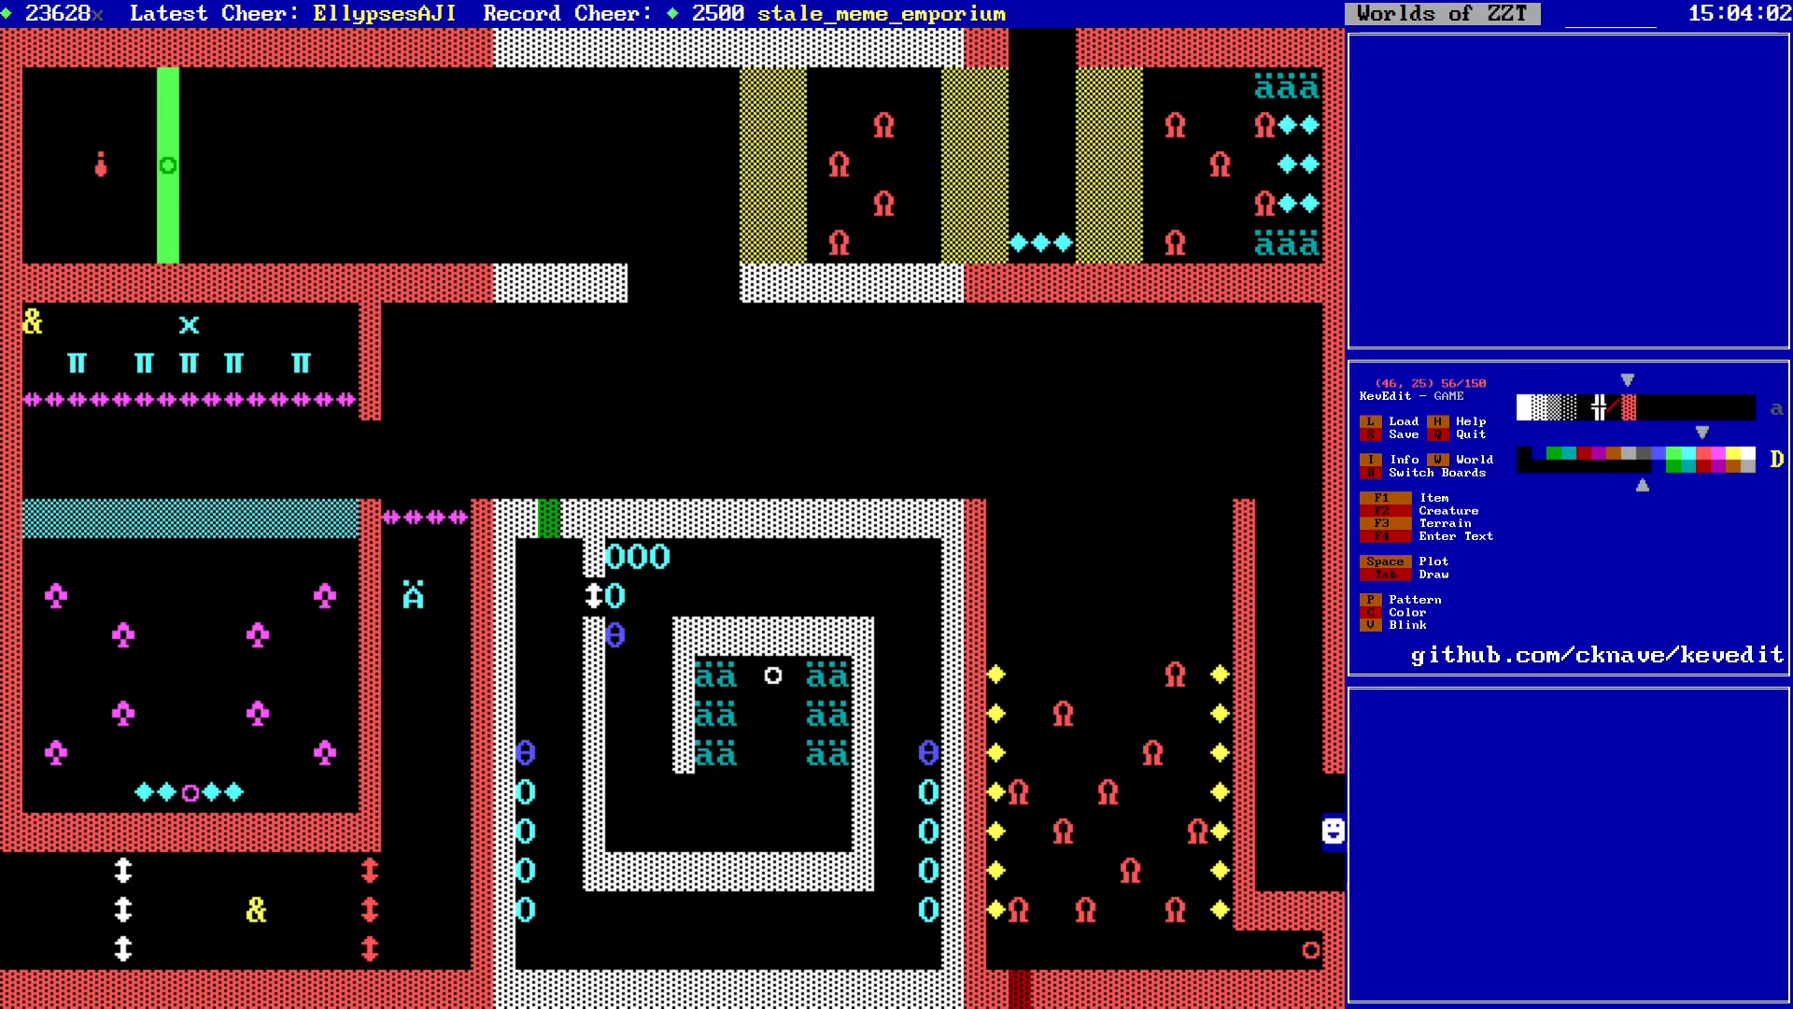
# Step: Switch back to the new Park board below --SHOP in the board list
pyautogui.press('b')
pyautogui.press('Down')
pyautogui.press('Down')
pyautogui.press('Down')
pyautogui.press('Return')
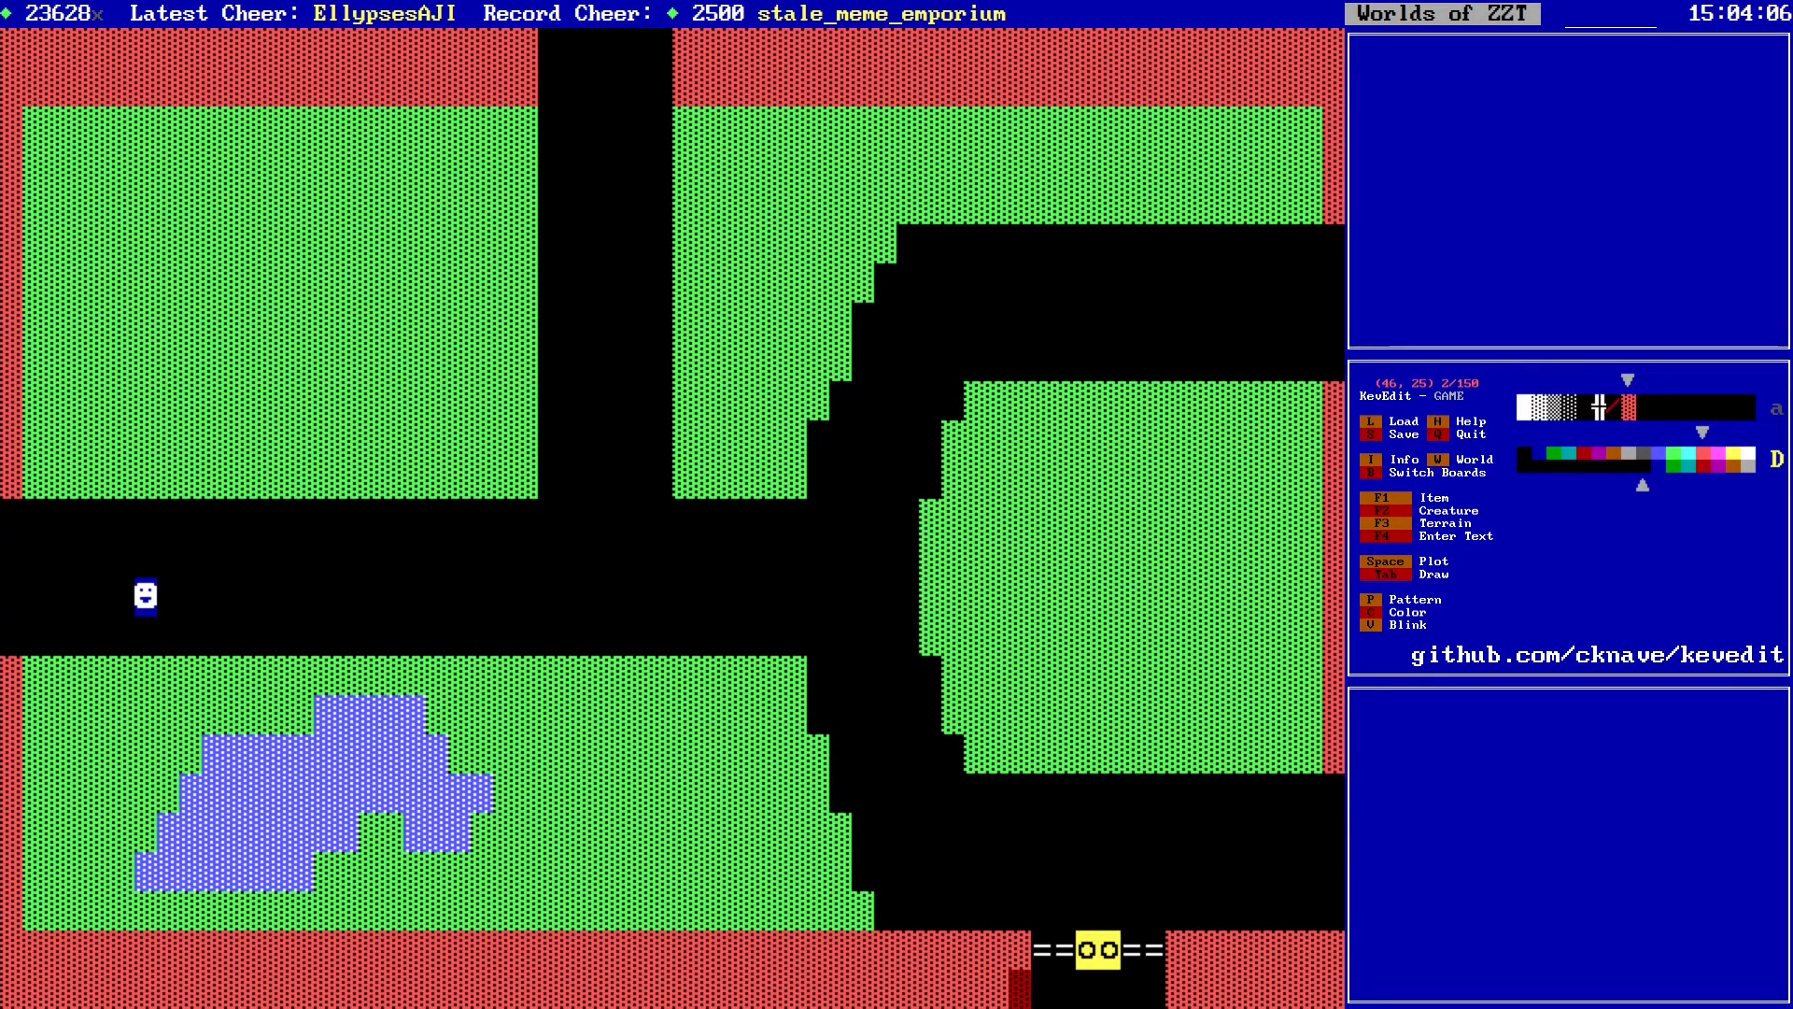
# Step: Mark the southern exit's new columns with three red breakable wall tiles from (46, 25) to (48, 25)
pyautogui.press('p')
pyautogui.press('Right')
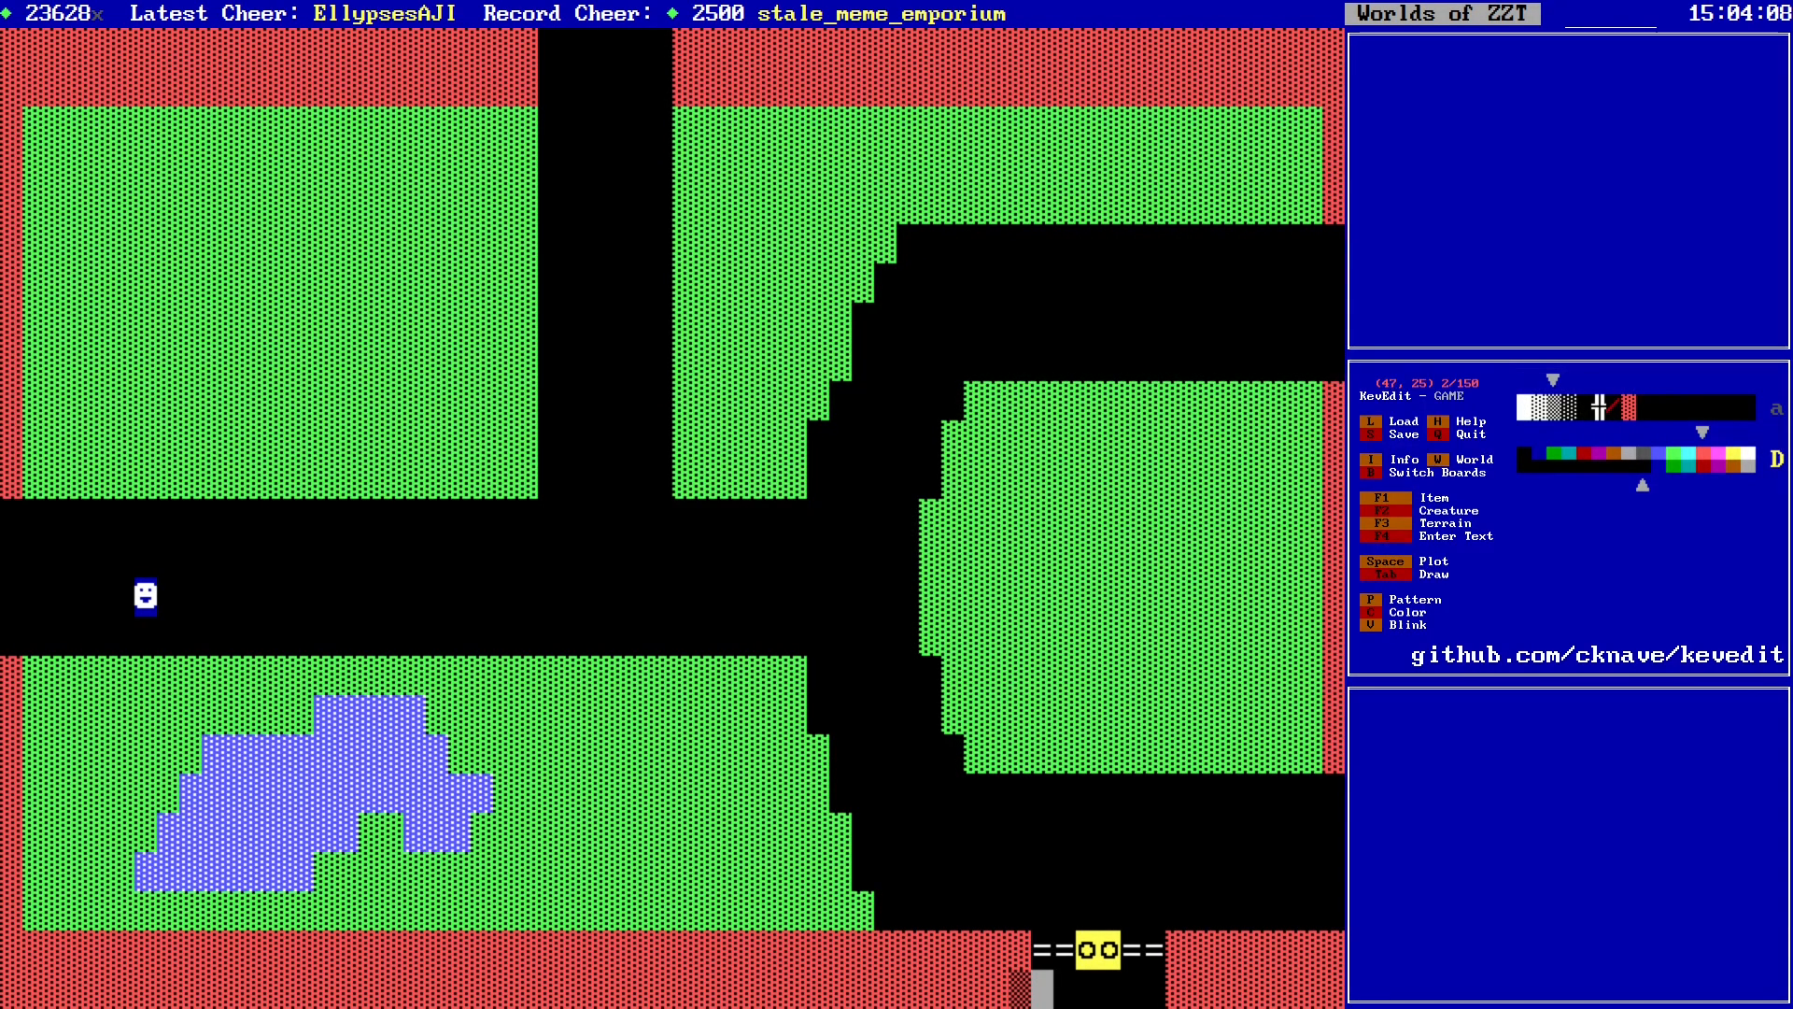
pyautogui.press('space')
pyautogui.press('Right')
pyautogui.press('space')
# Step: Pick up the white = tile from the southern gate and plot copies in the red wall at (45, 24) and (44, 24)
pyautogui.press('Left')
pyautogui.press('Left')
pyautogui.press('Up')
pyautogui.press('Up')
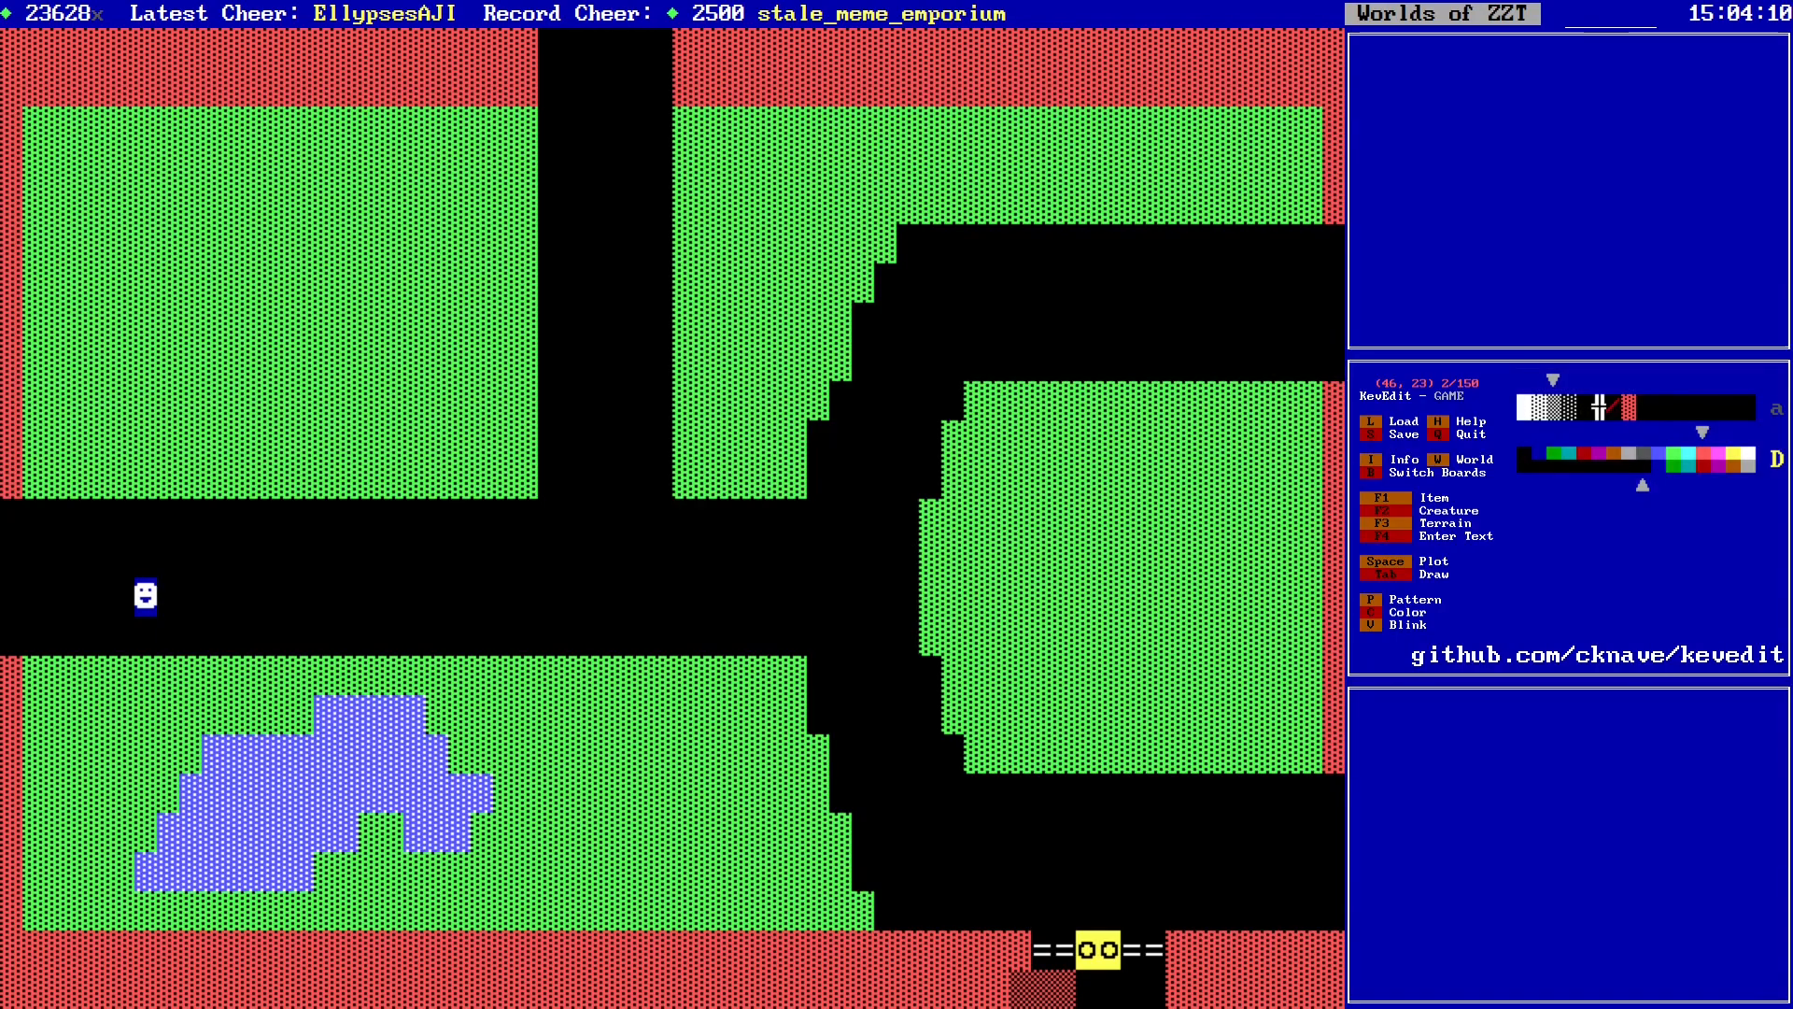
pyautogui.press('Right')
pyautogui.press('Right')
pyautogui.press('Right')
pyautogui.press('Down')
pyautogui.press('Left')
pyautogui.press('Left')
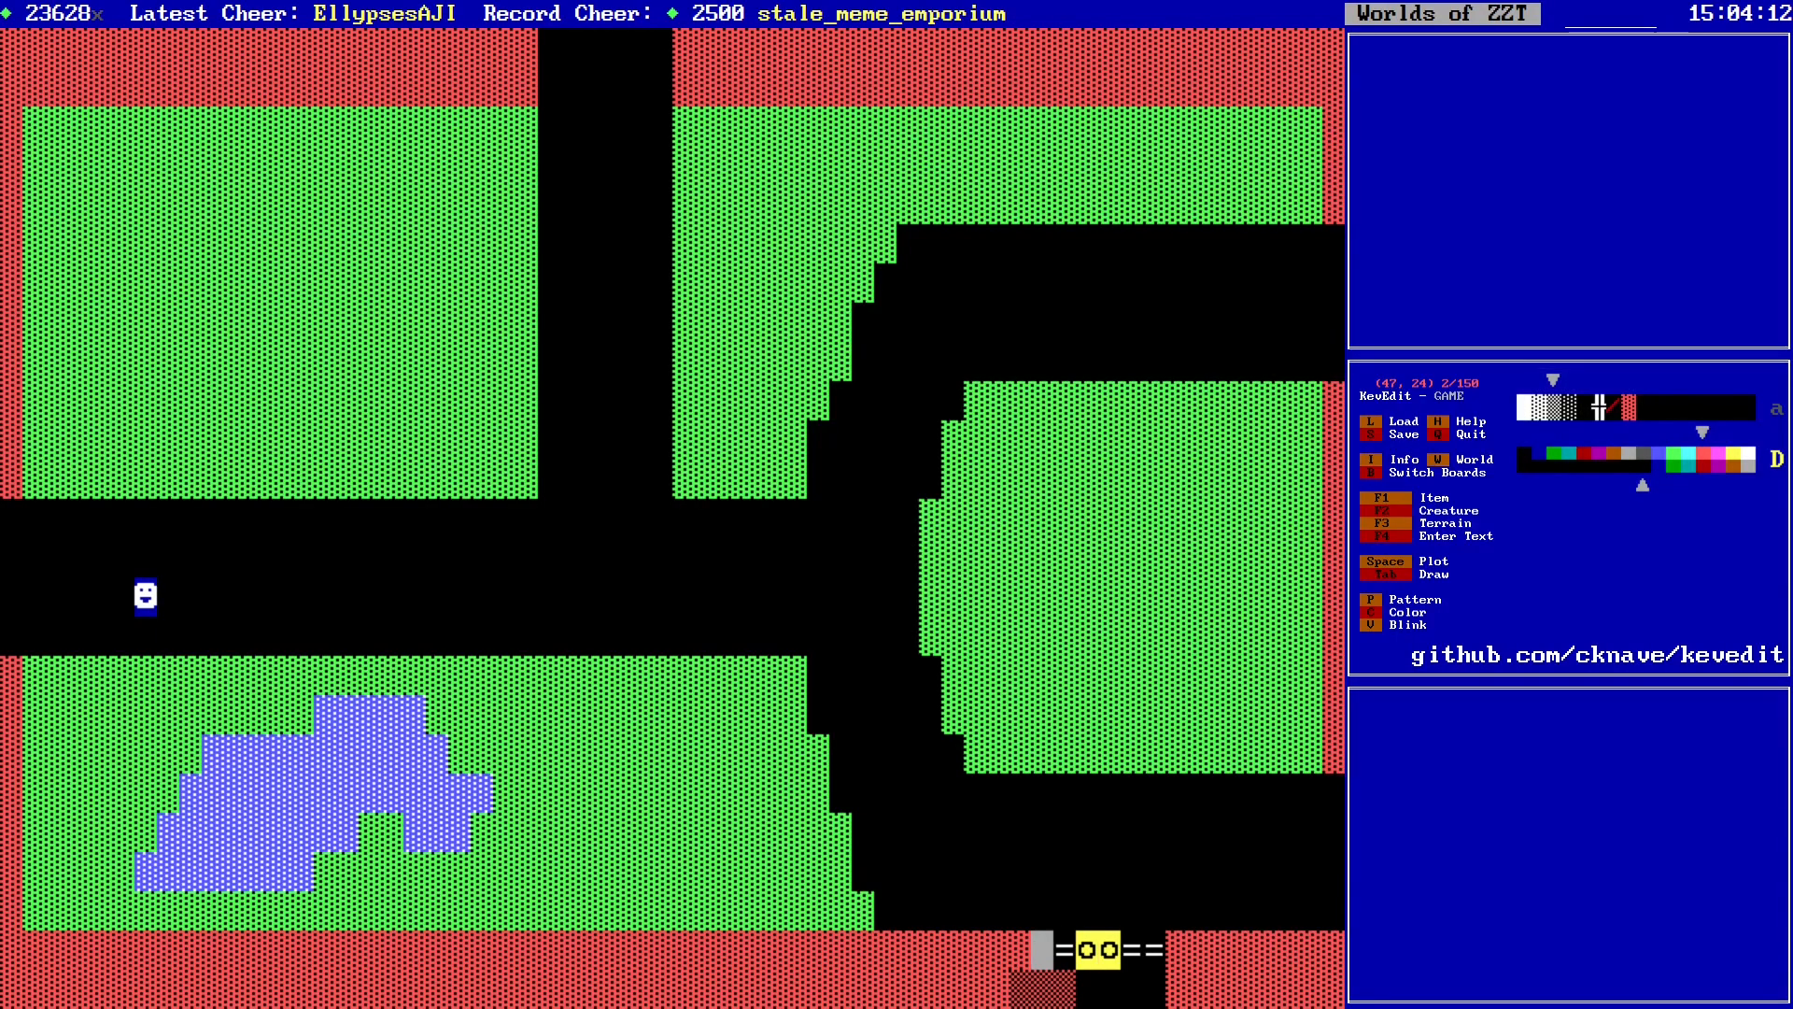
pyautogui.press('Return')
pyautogui.press('Left')
pyautogui.press('Left')
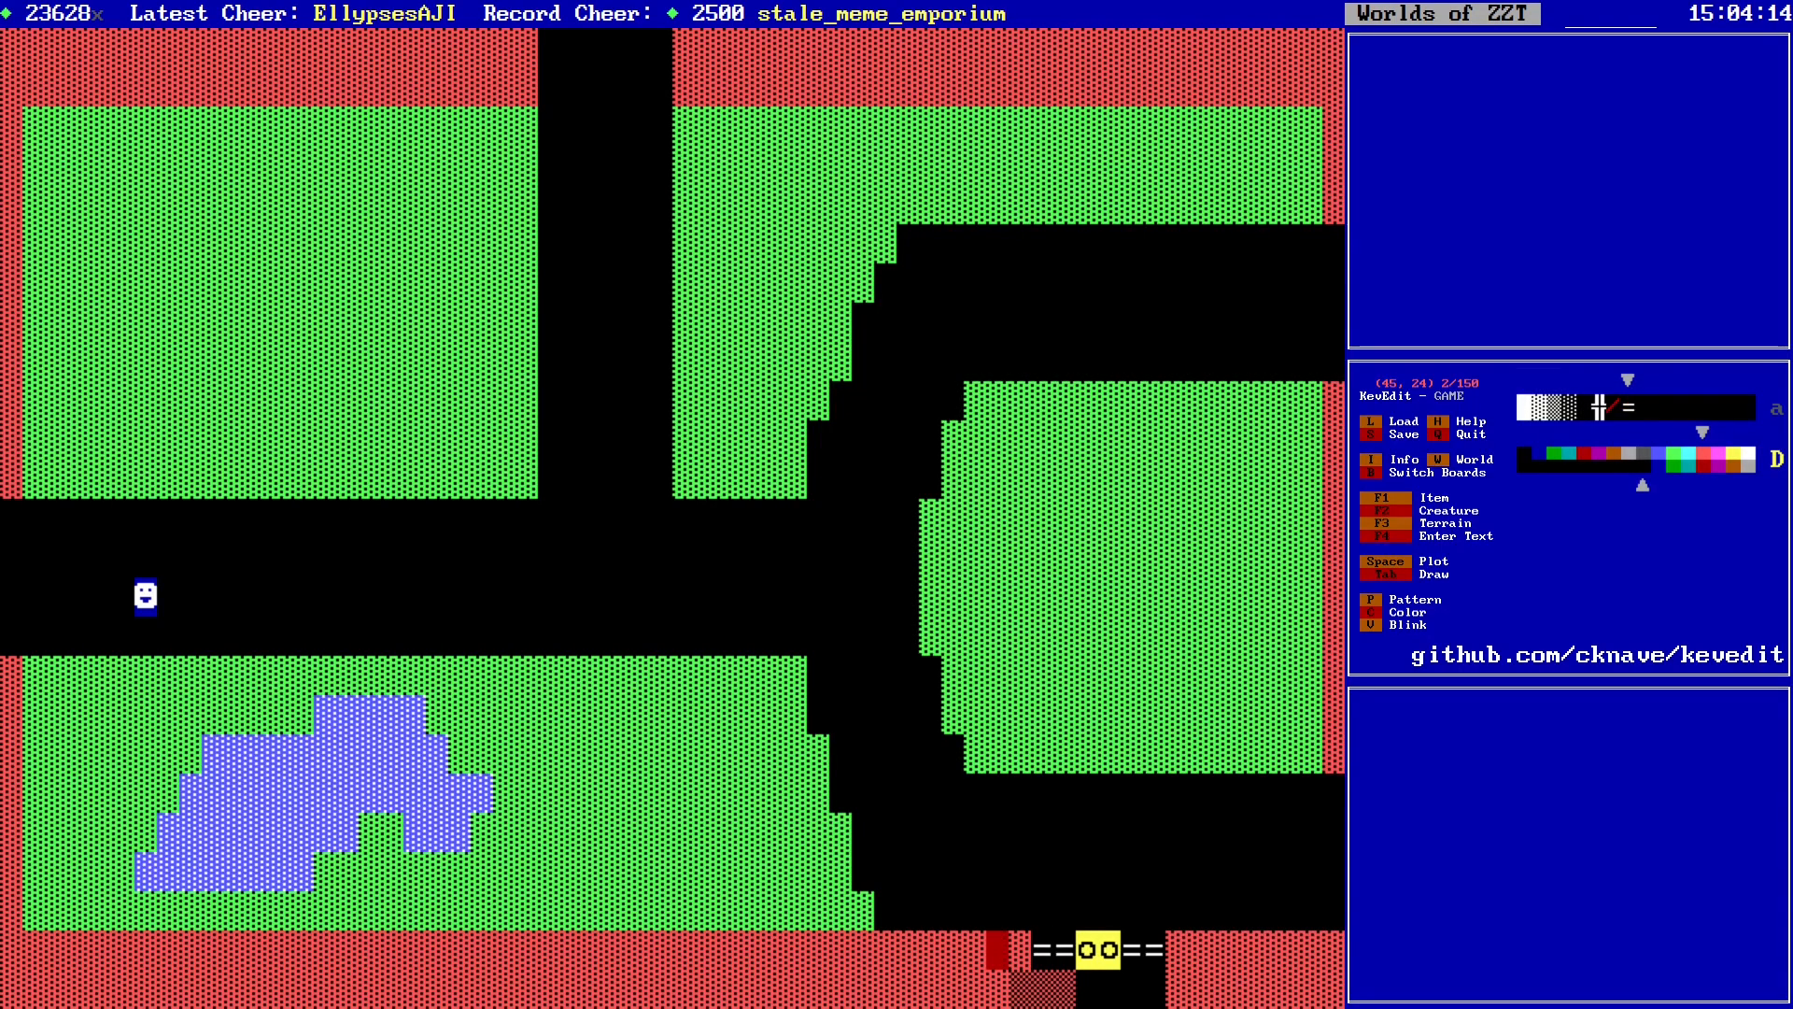
pyautogui.press('space')
pyautogui.press('Left')
pyautogui.press('space')
pyautogui.press('Left')
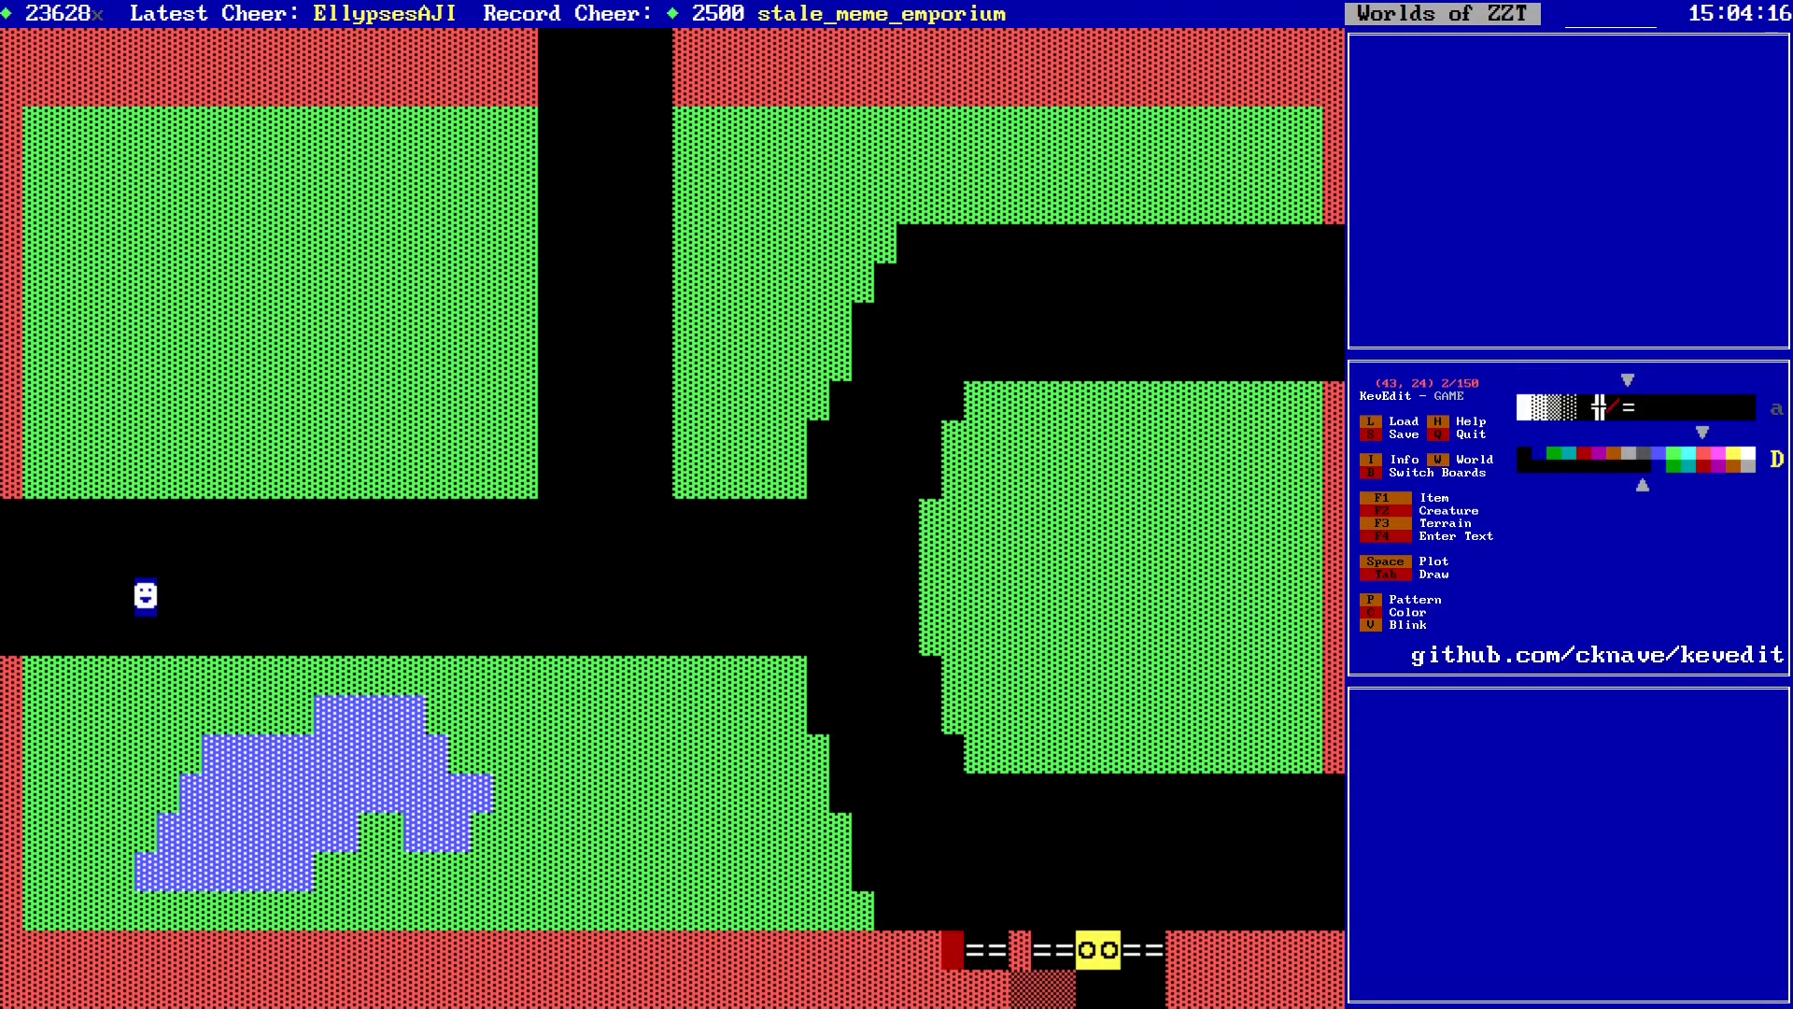
# Step: Plot the white = tile at (43, 24) and copy the gate's yellow O tile to (48, 24), (47, 24) and (46, 24)
pyautogui.press('space')
pyautogui.press('Right')
pyautogui.press('Right')
pyautogui.press('Right')
pyautogui.press('Right')
pyautogui.press('Right')
pyautogui.press('Right')
pyautogui.press('Return')
pyautogui.press('Left')
pyautogui.press('space')
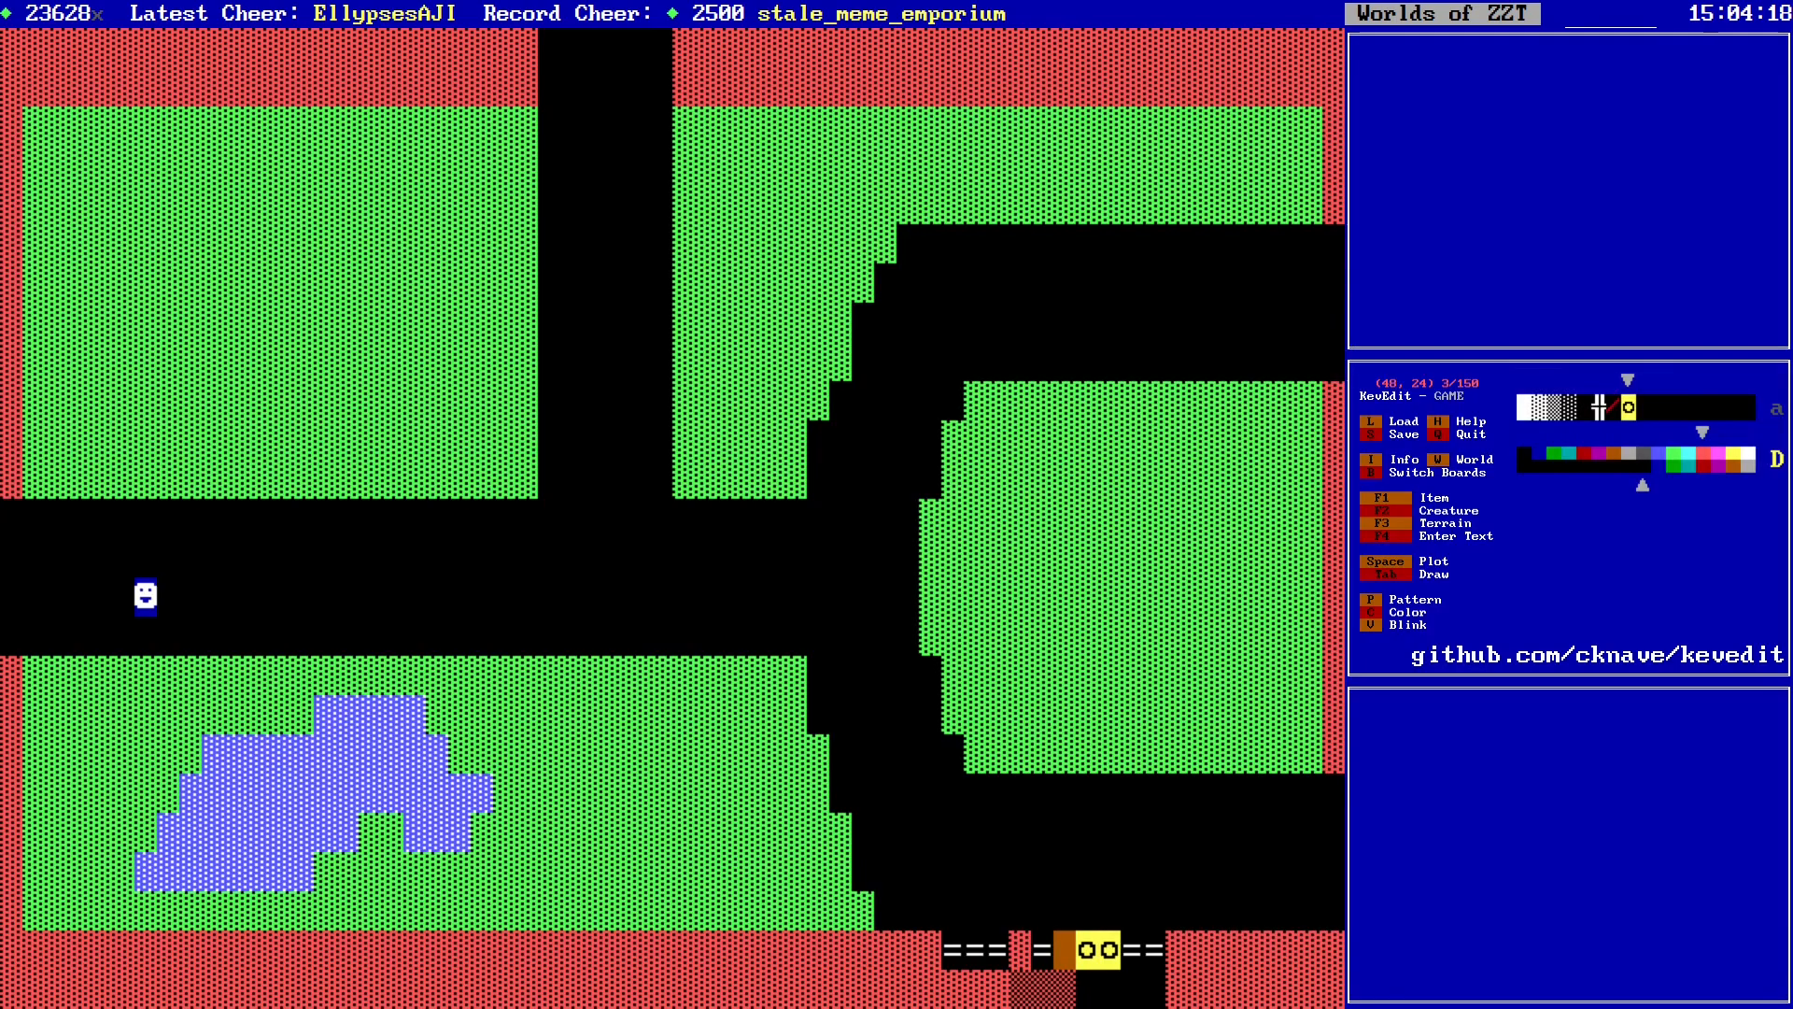
pyautogui.press('Left')
pyautogui.press('space')
pyautogui.press('Left')
pyautogui.press('space')
# Step: Clear the old yellow O tiles at (49, 24) and (50, 24) and replace them with copies of the white = tile
pyautogui.press('Right')
pyautogui.press('Right')
pyautogui.press('Right')
pyautogui.press('Delete')
pyautogui.press('Right')
pyautogui.press('Delete')
pyautogui.press('Right')
pyautogui.press('Return')
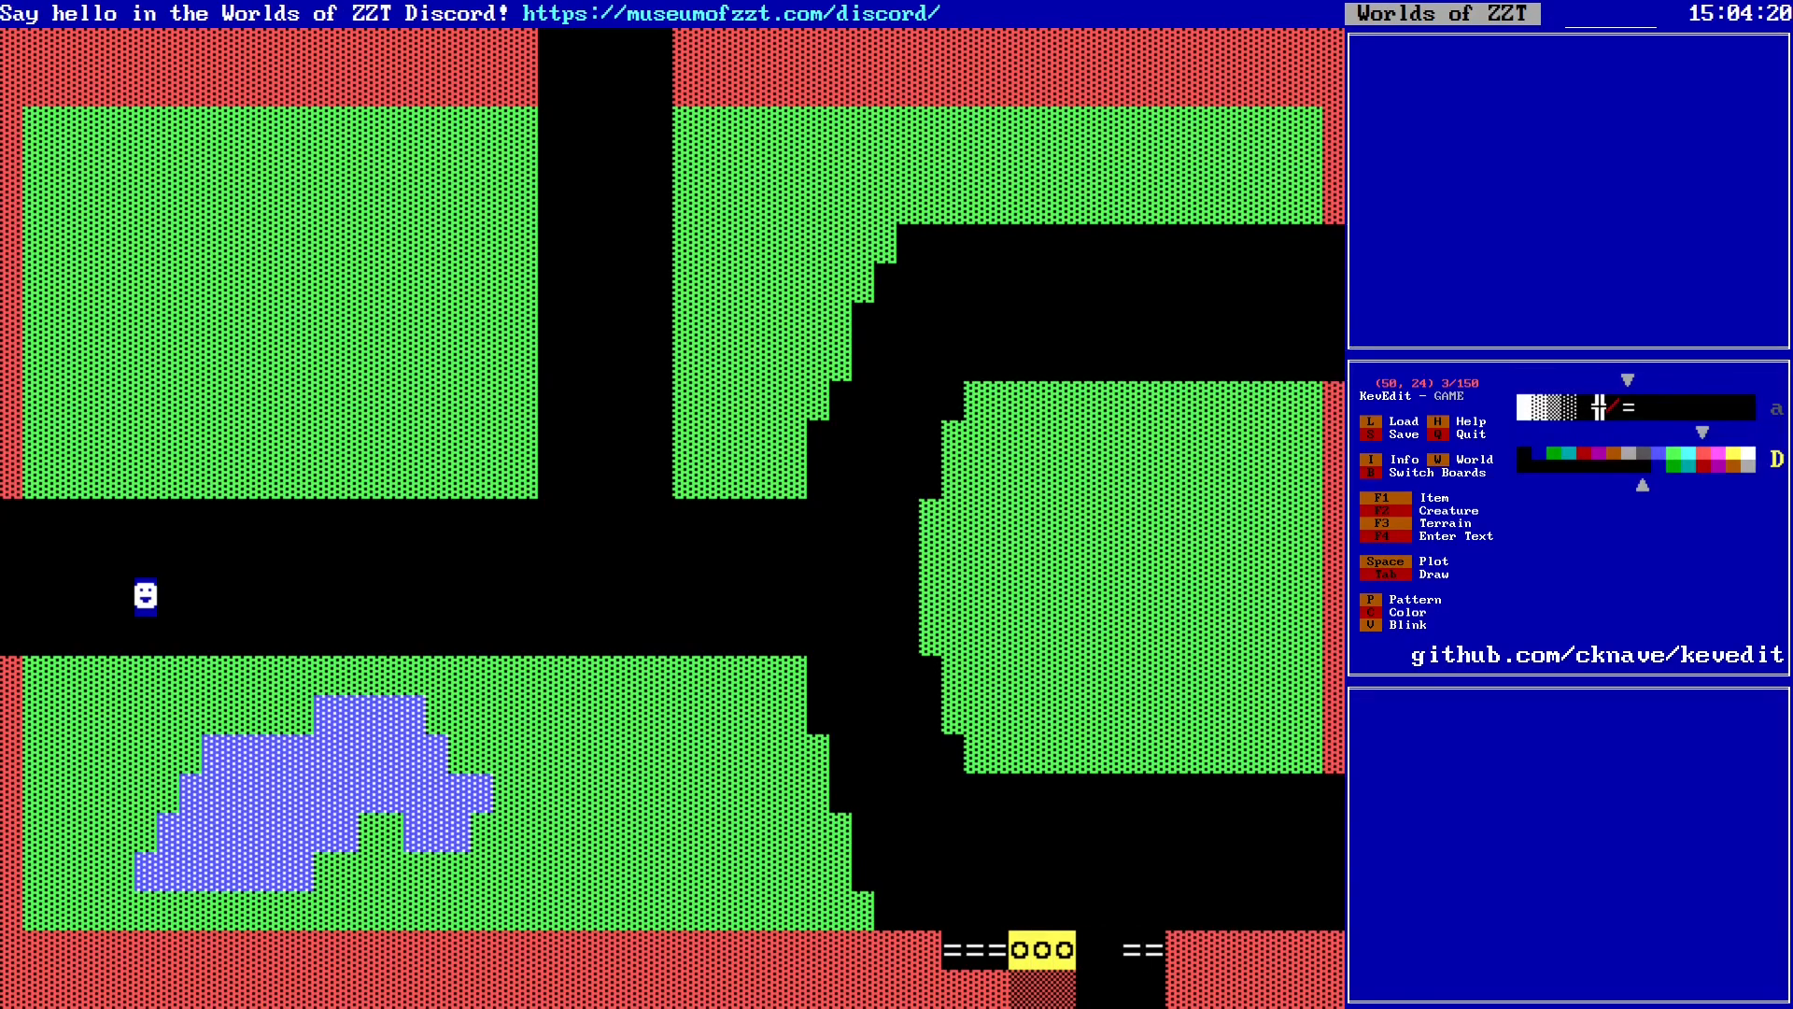
pyautogui.press('Left')
pyautogui.press('space')
pyautogui.press('Left')
pyautogui.press('space')
# Step: Copy the red border wall over the gate's surplus = tile at (52, 24) and the old exit gap from (52, 25) to (49, 25)
pyautogui.press('Right')
pyautogui.press('Right')
pyautogui.press('Right')
pyautogui.press('Right')
pyautogui.press('Return')
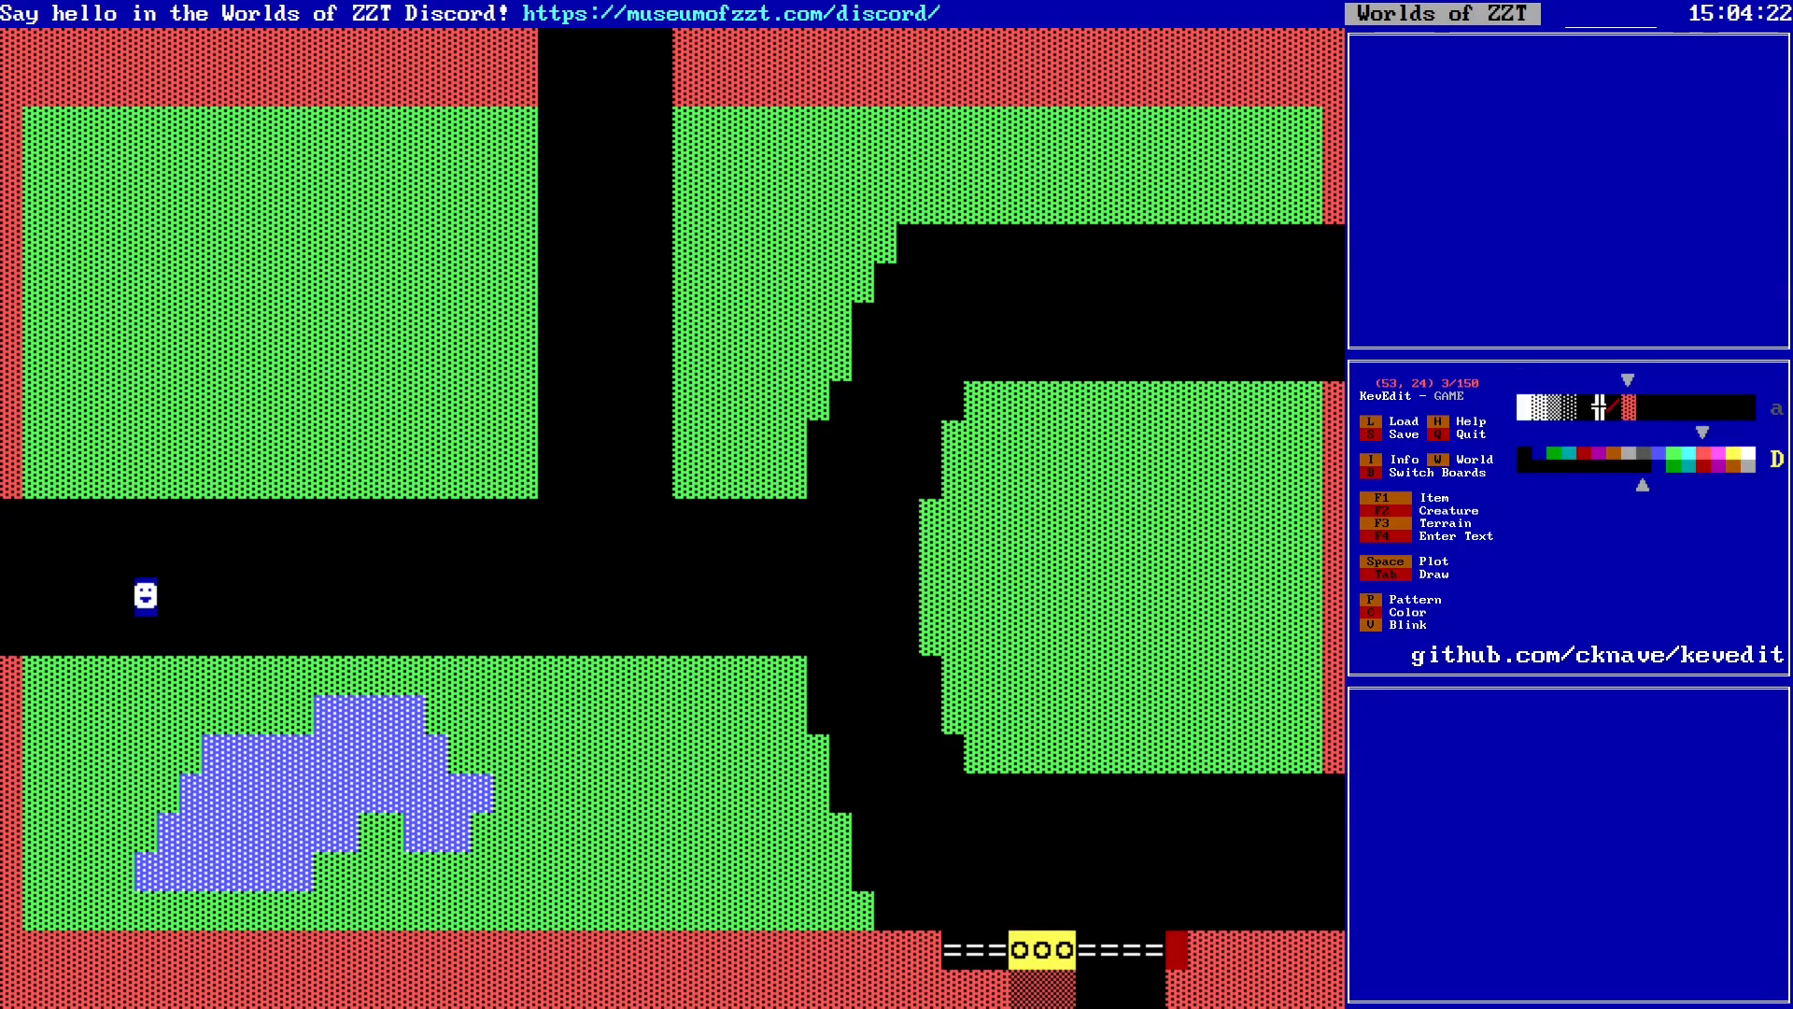
pyautogui.press('Left')
pyautogui.press('space')
pyautogui.press('Down')
pyautogui.press('space')
pyautogui.press('Left')
pyautogui.press('space')
pyautogui.press('Left')
pyautogui.press('space')
pyautogui.press('Left')
pyautogui.press('space')
# Step: Pick up an empty tile above the gate and plot it over the marker tiles from (48, 25) to (46, 25)
pyautogui.press('Up')
pyautogui.press('Up')
pyautogui.press('Up')
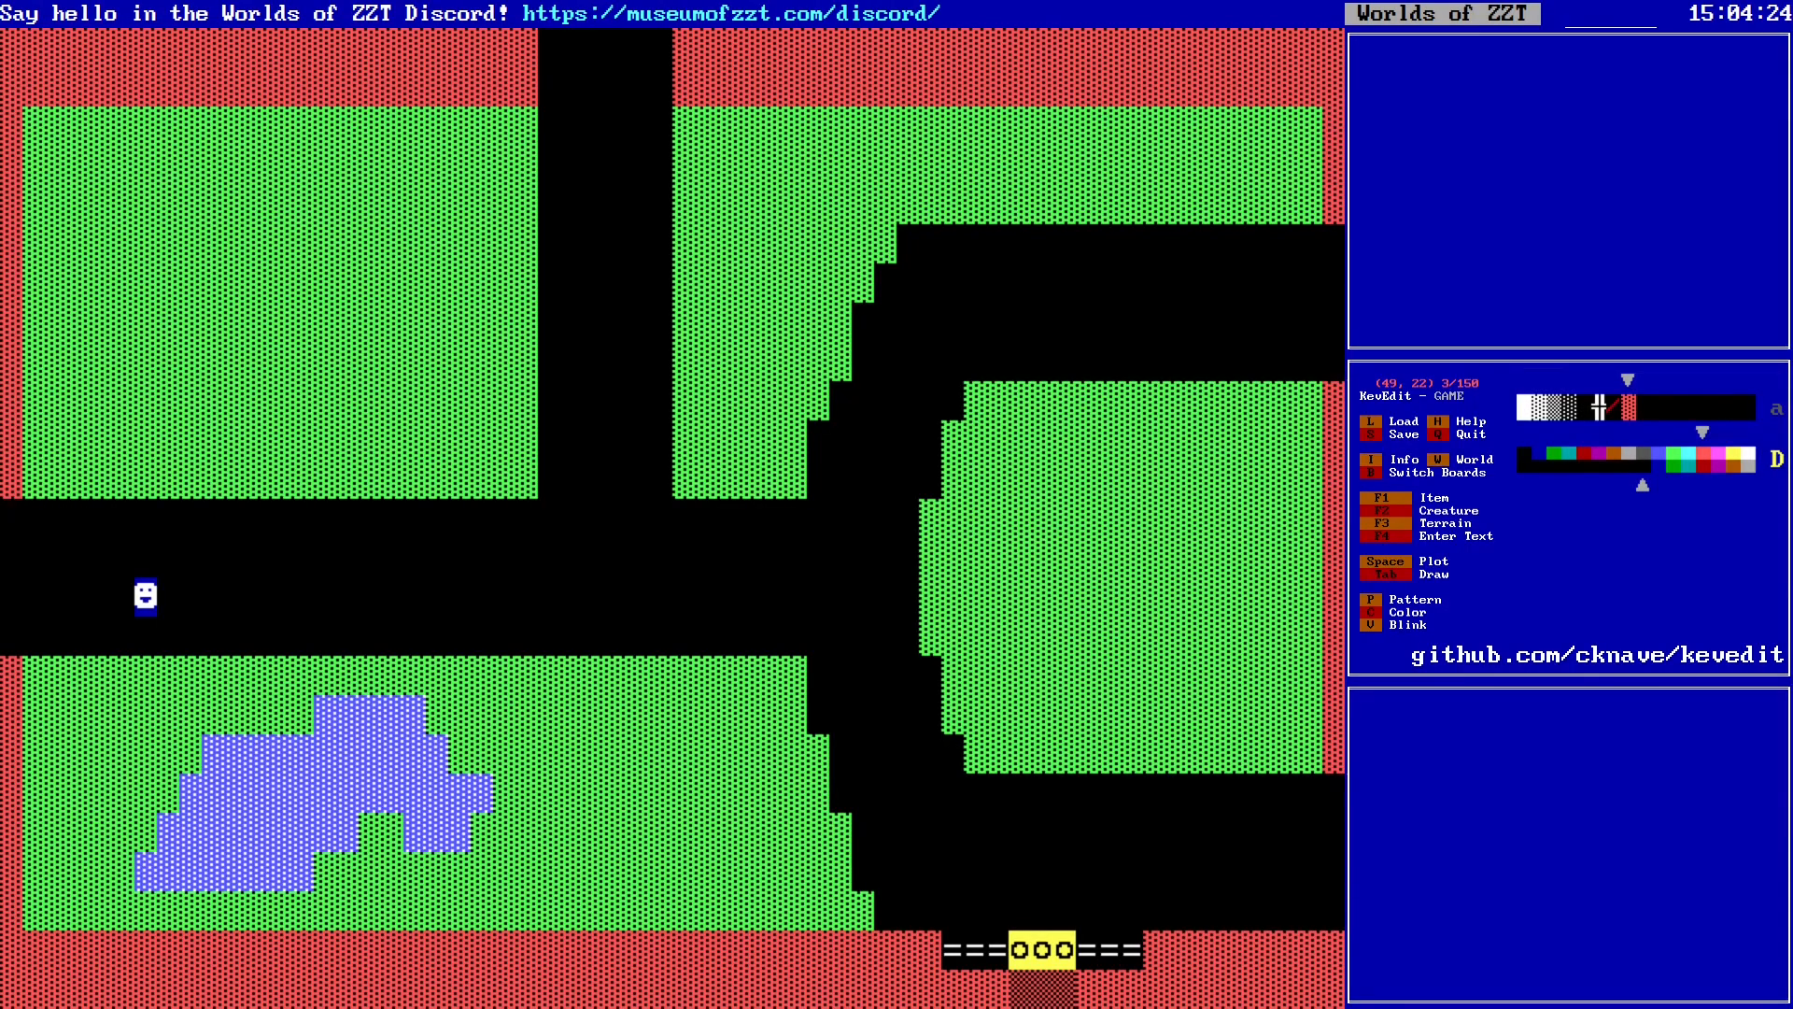
pyautogui.press('Return')
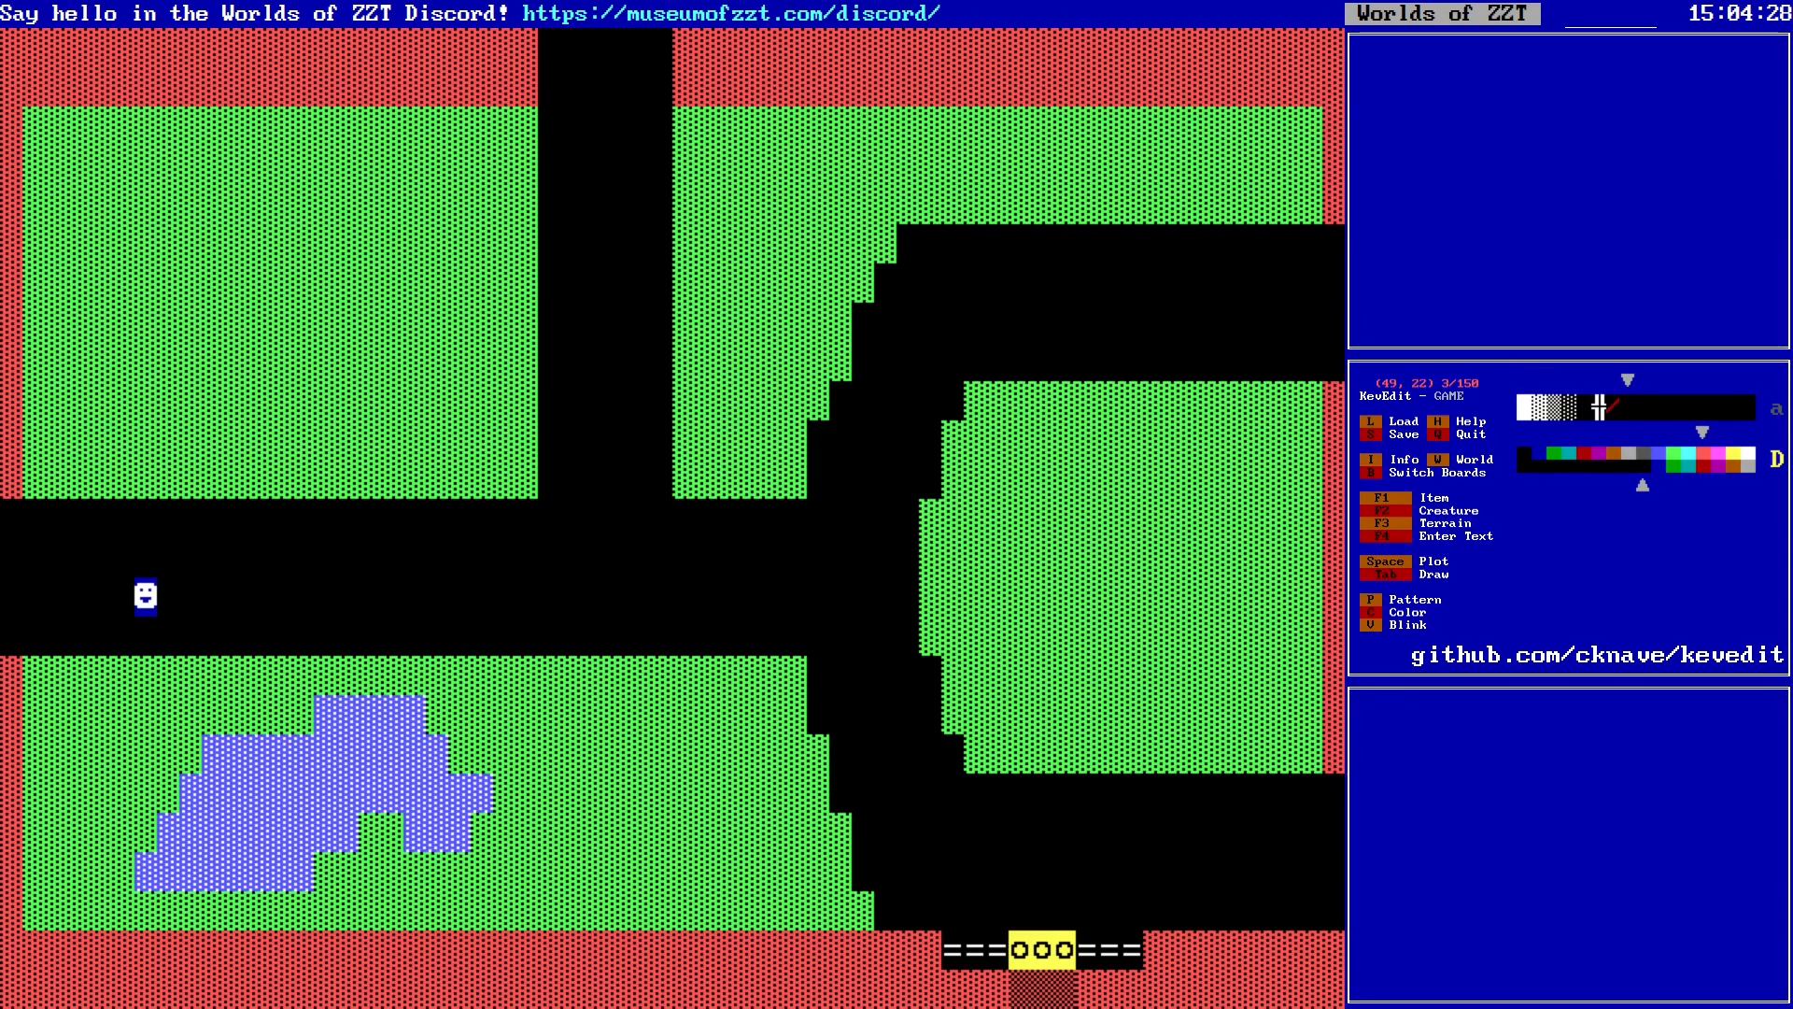
pyautogui.press('Down')
pyautogui.press('Down')
pyautogui.press('Down')
pyautogui.press('Left')
pyautogui.press('space')
pyautogui.press('Left')
pyautogui.press('space')
pyautogui.press('Left')
pyautogui.press('Up')
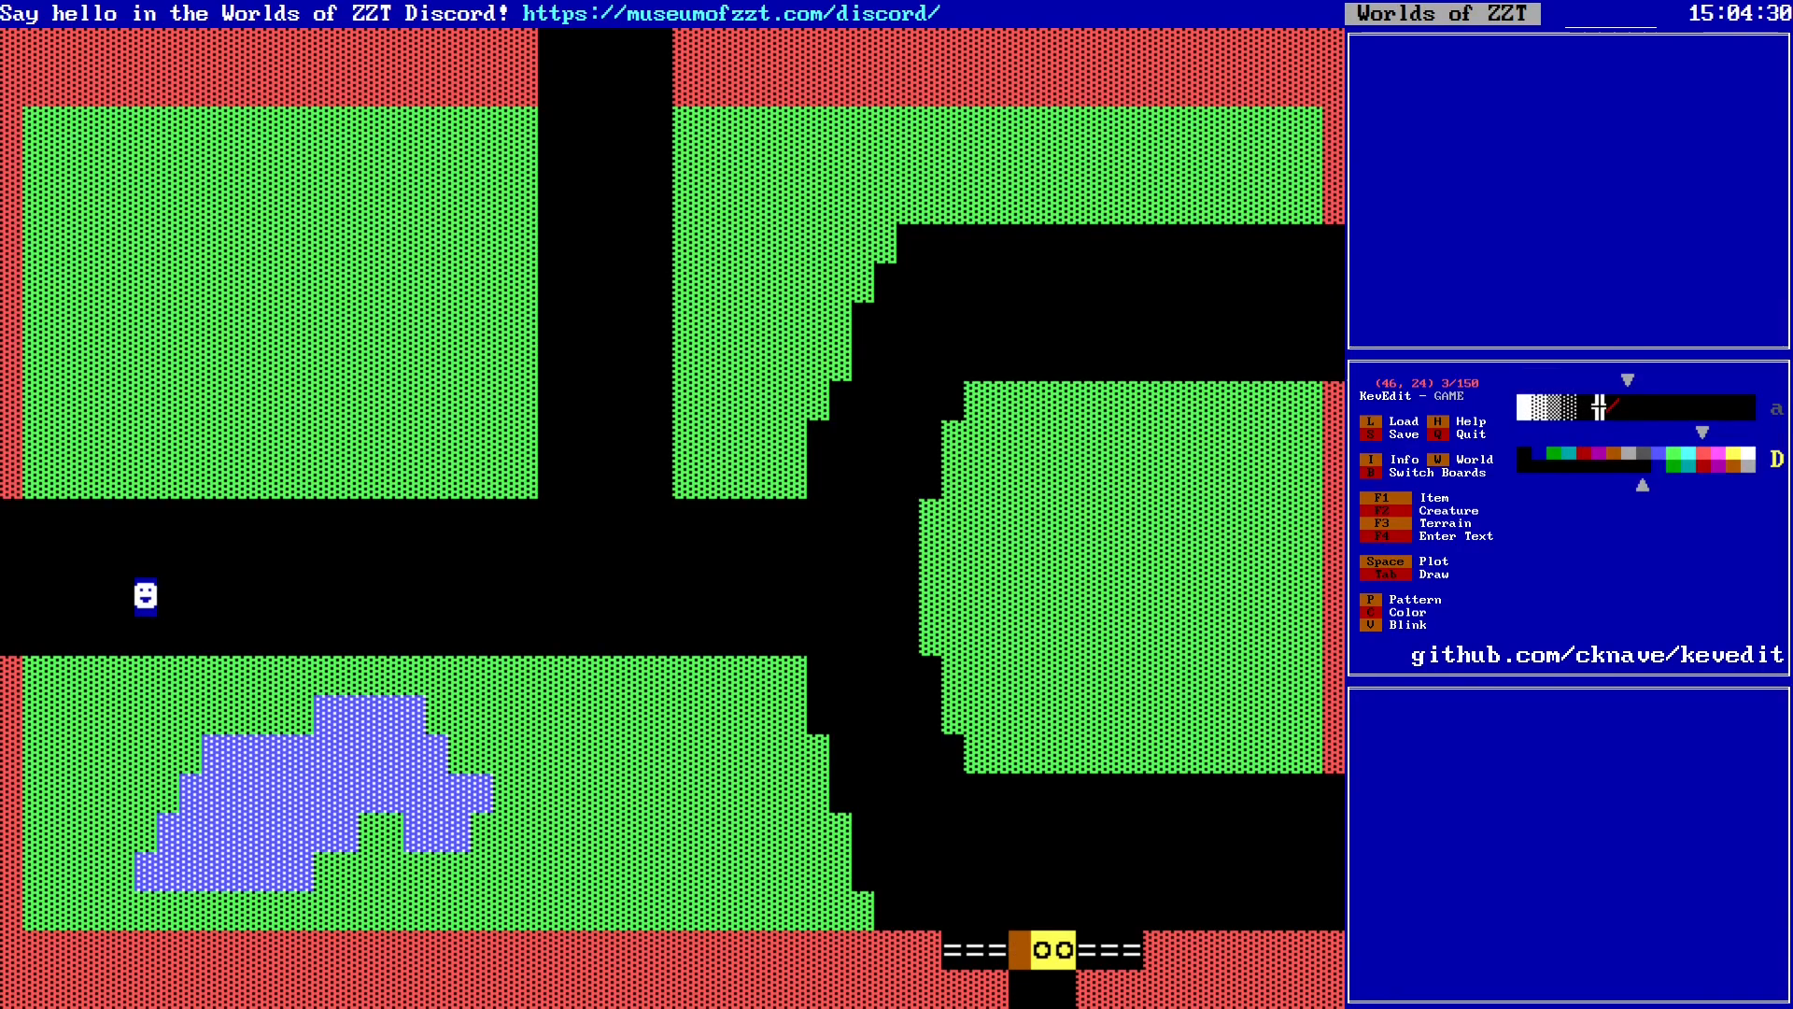
# Step: Set the Park board's southern neighbour to Monster Room in the board info
pyautogui.press('Up')
pyautogui.press('Up')
pyautogui.press('i')
pyautogui.press('Up')
pyautogui.press('Return')
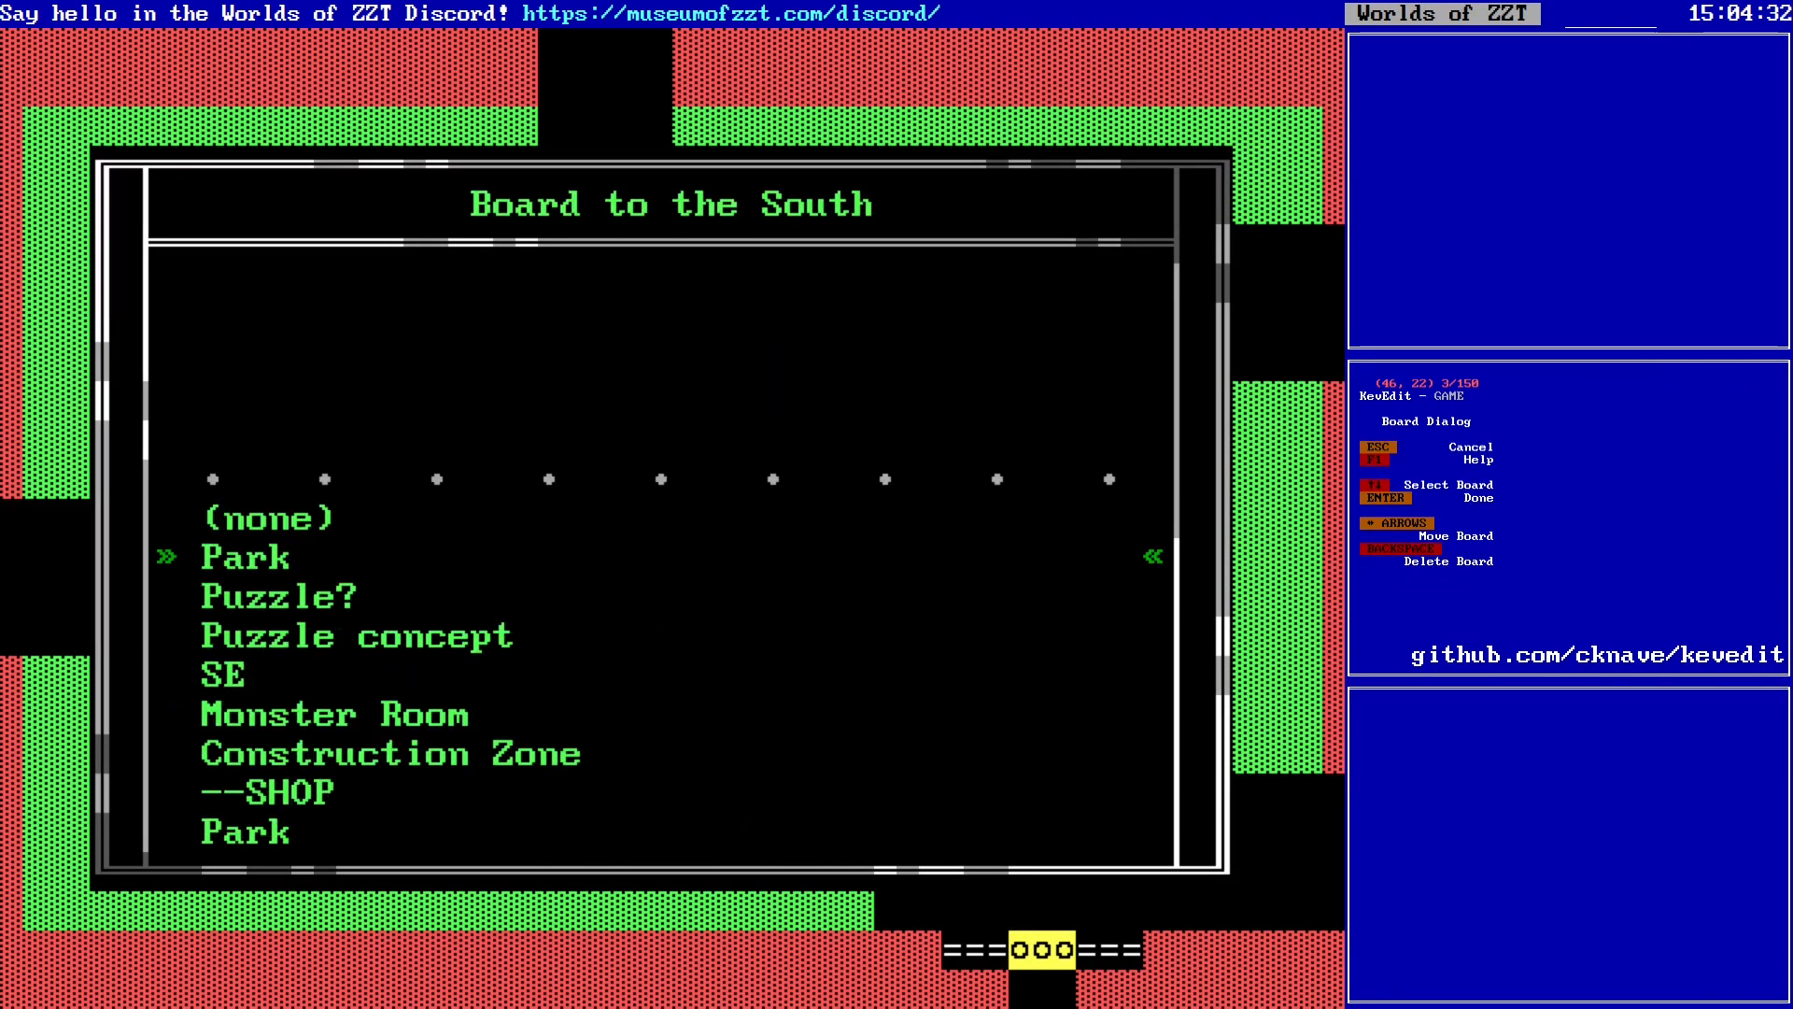
pyautogui.press('Down')
pyautogui.press('Down')
pyautogui.press('Down')
pyautogui.press('Down')
pyautogui.press('Return')
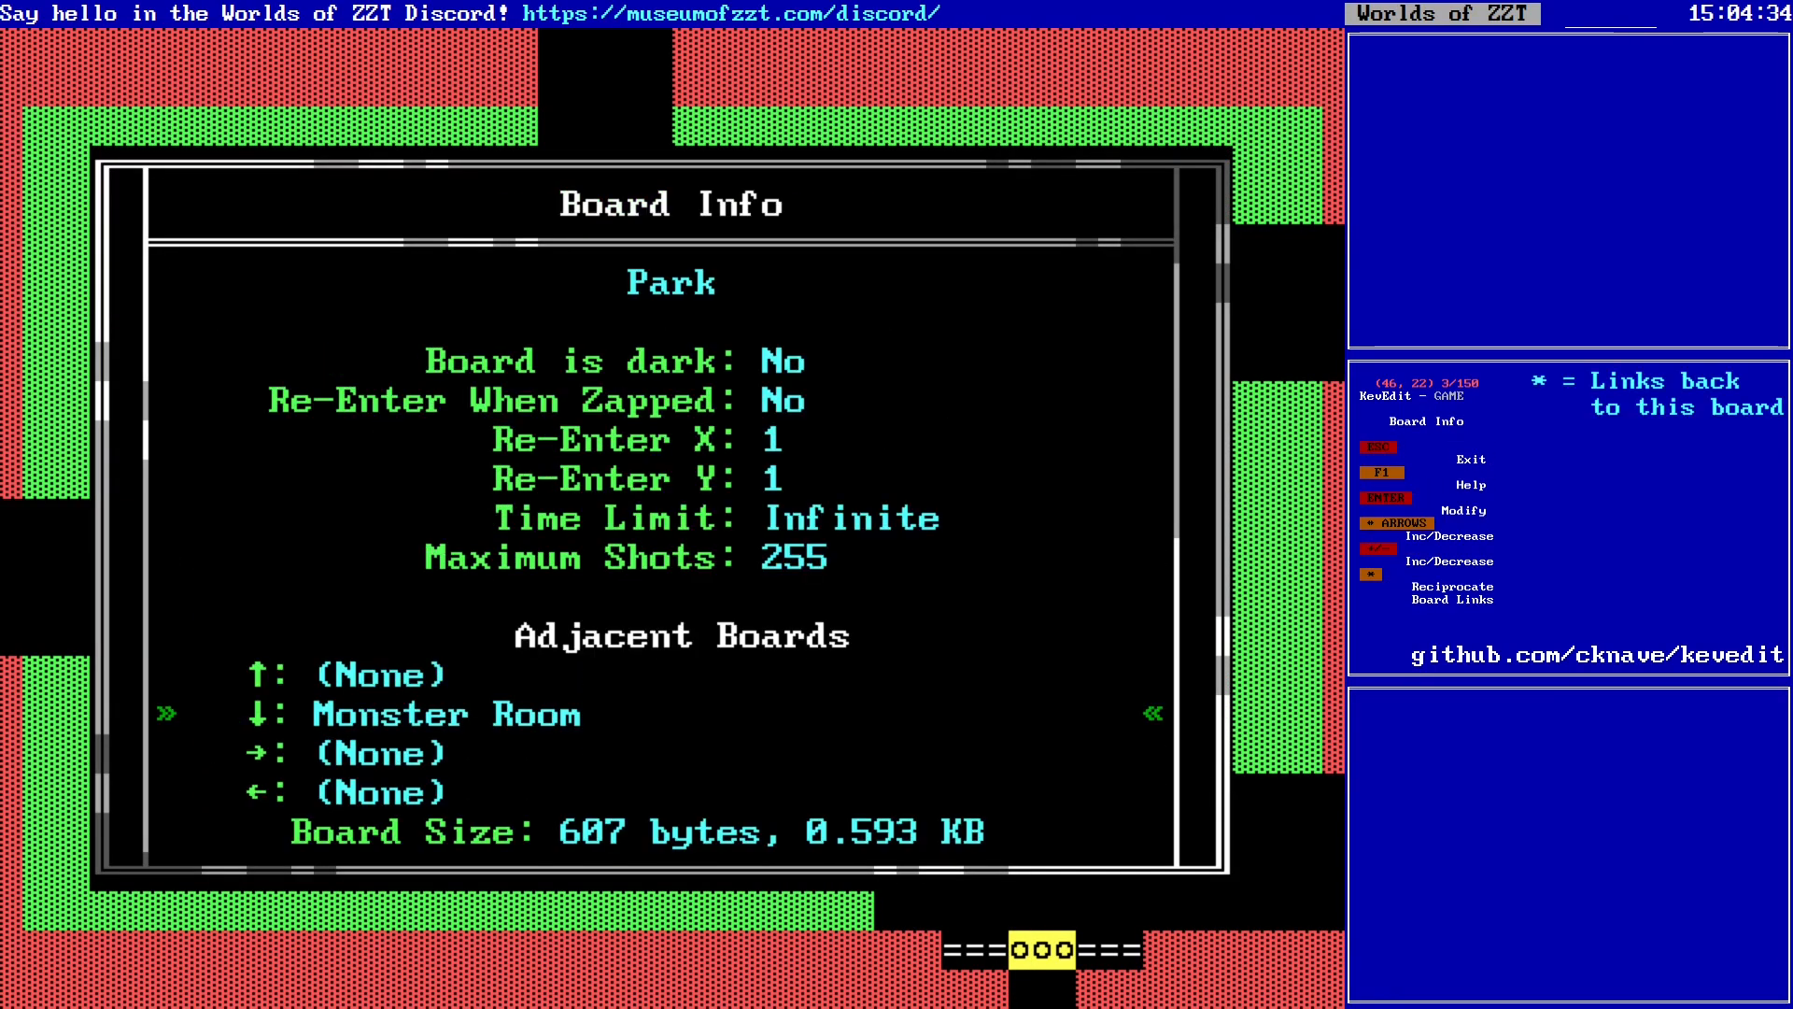
pyautogui.press('Escape')
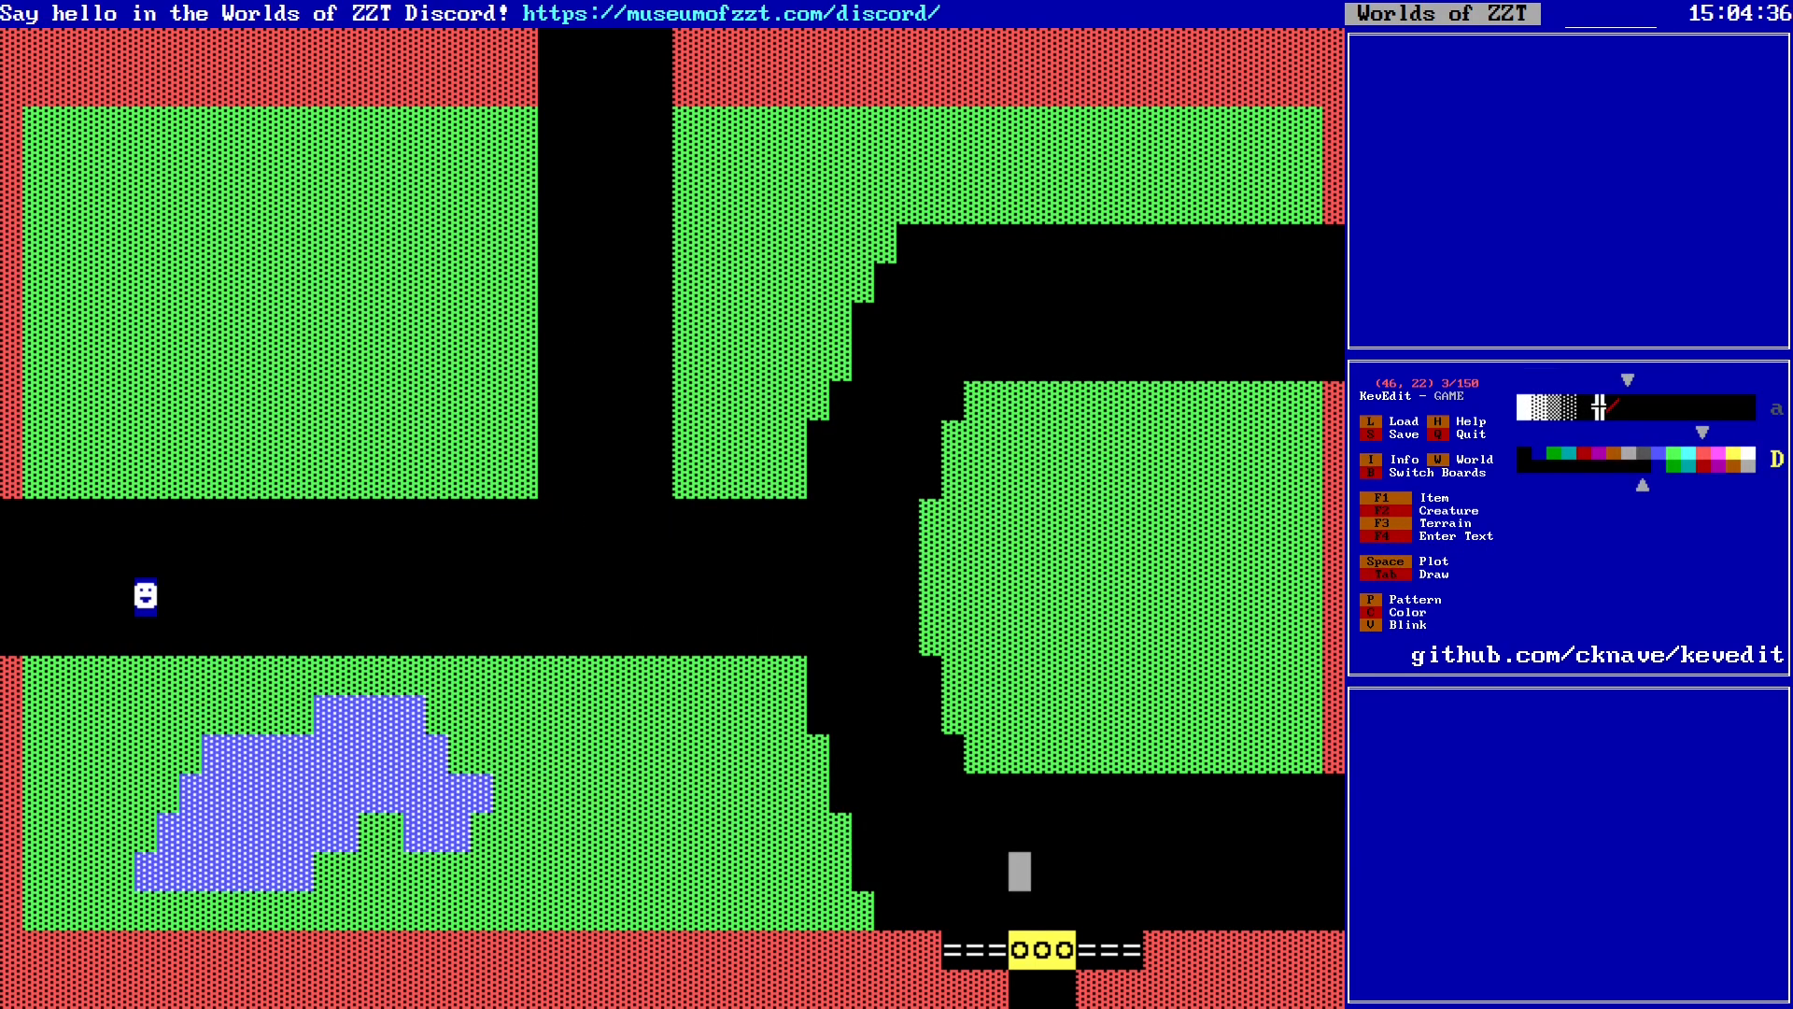
pyautogui.press('Down')
pyautogui.press('Down')
pyautogui.press('Right')
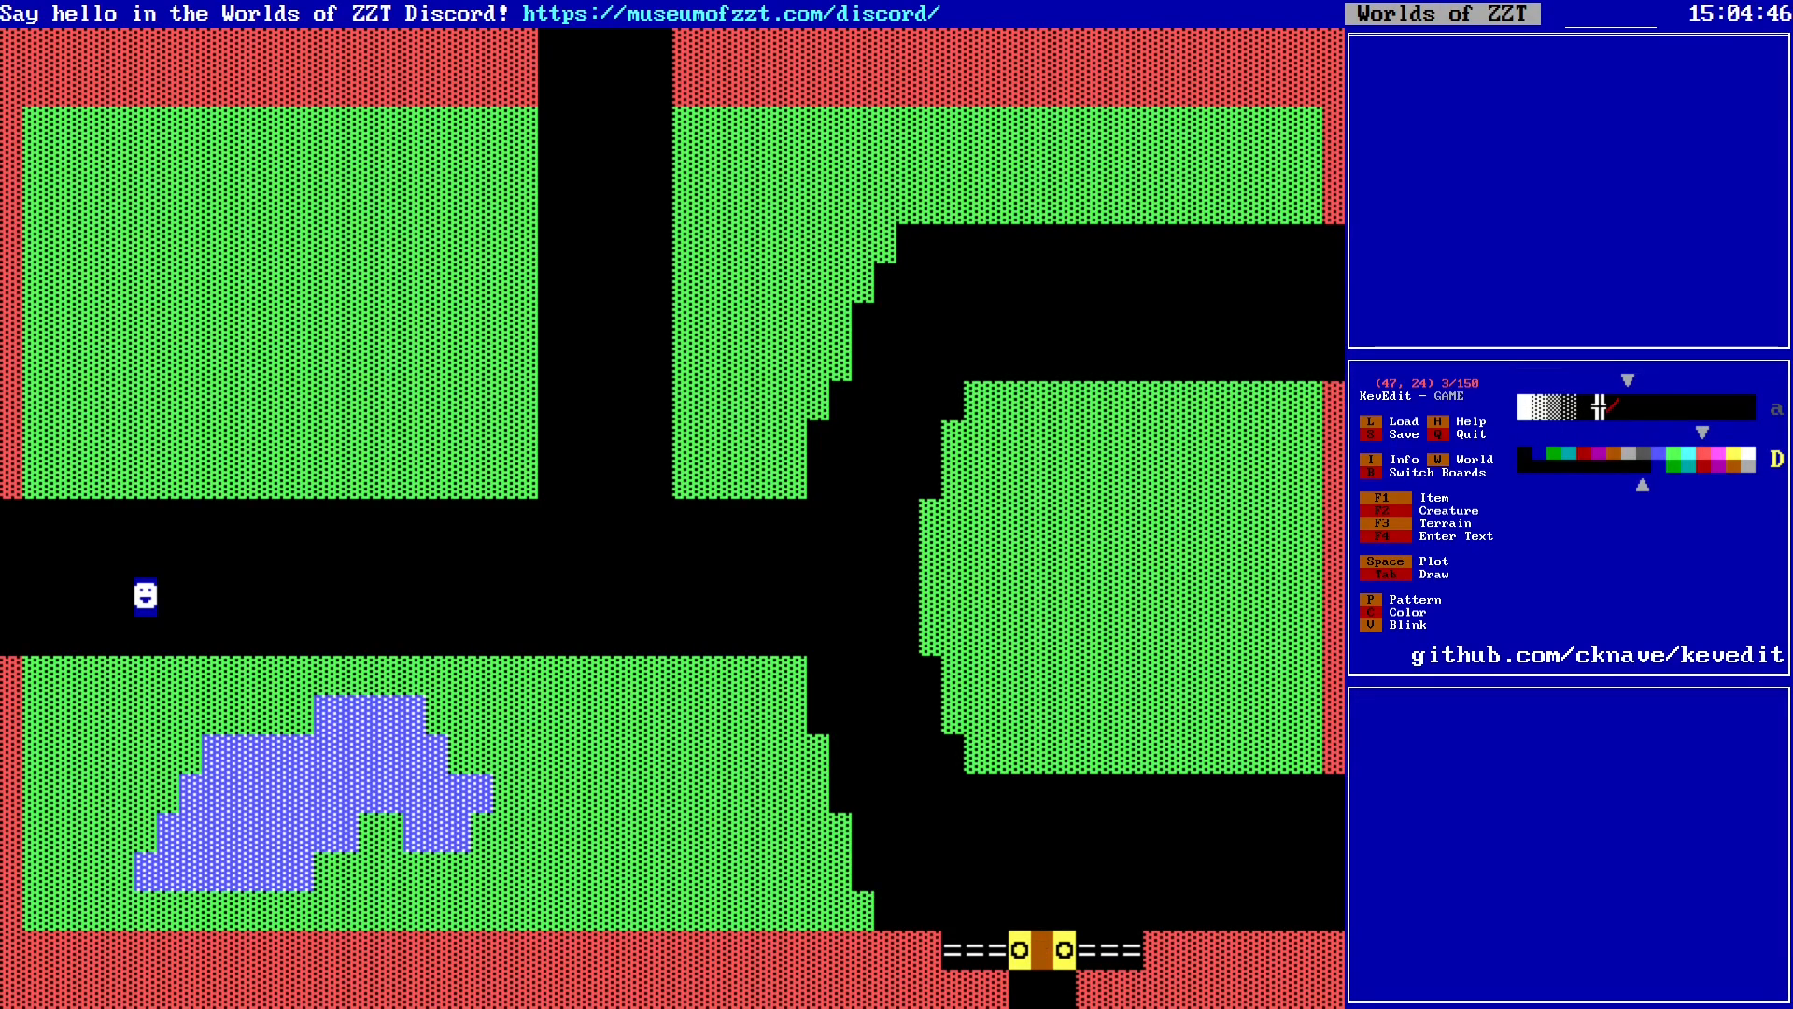
pyautogui.press('Left')
pyautogui.press('Left')
pyautogui.press('Left')
pyautogui.press('Left')
pyautogui.press('Left')
pyautogui.press('Left')
pyautogui.press('Left')
pyautogui.press('Left')
pyautogui.press('Left')
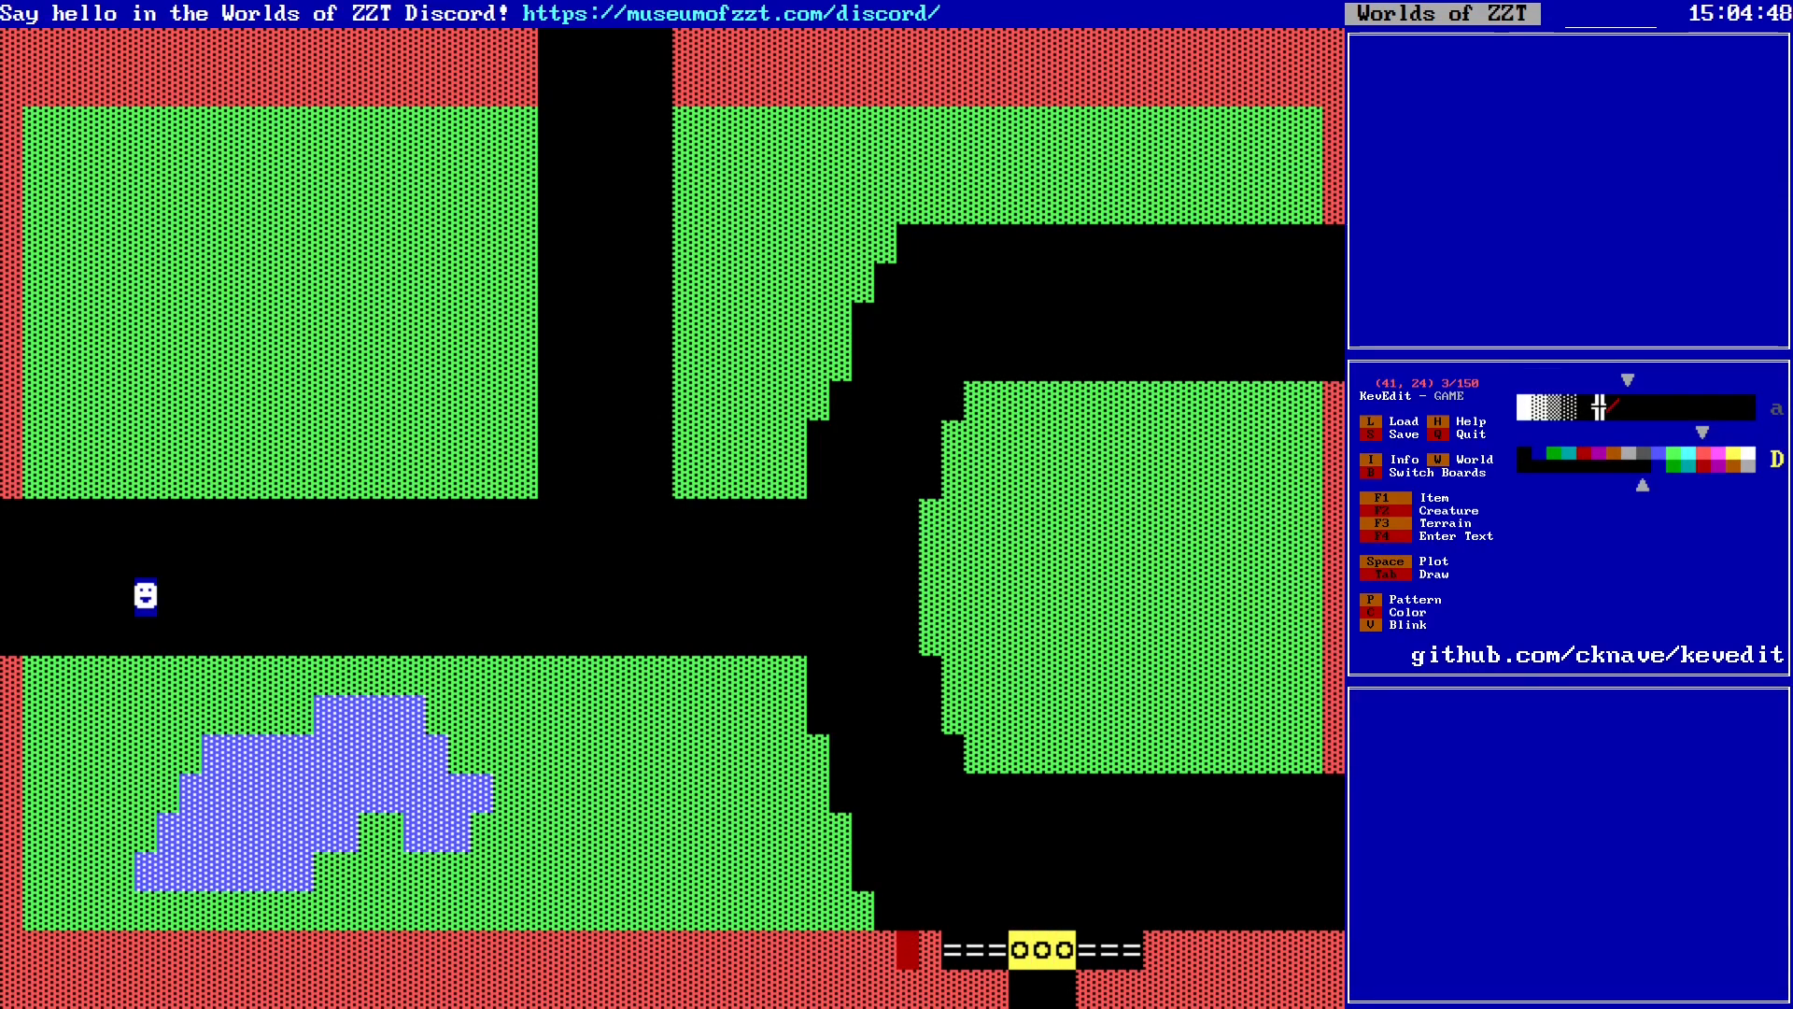
# Step: Save the world, overwriting the existing file
pyautogui.press('Up')
pyautogui.press('Up')
pyautogui.press('s')
pyautogui.press('y')
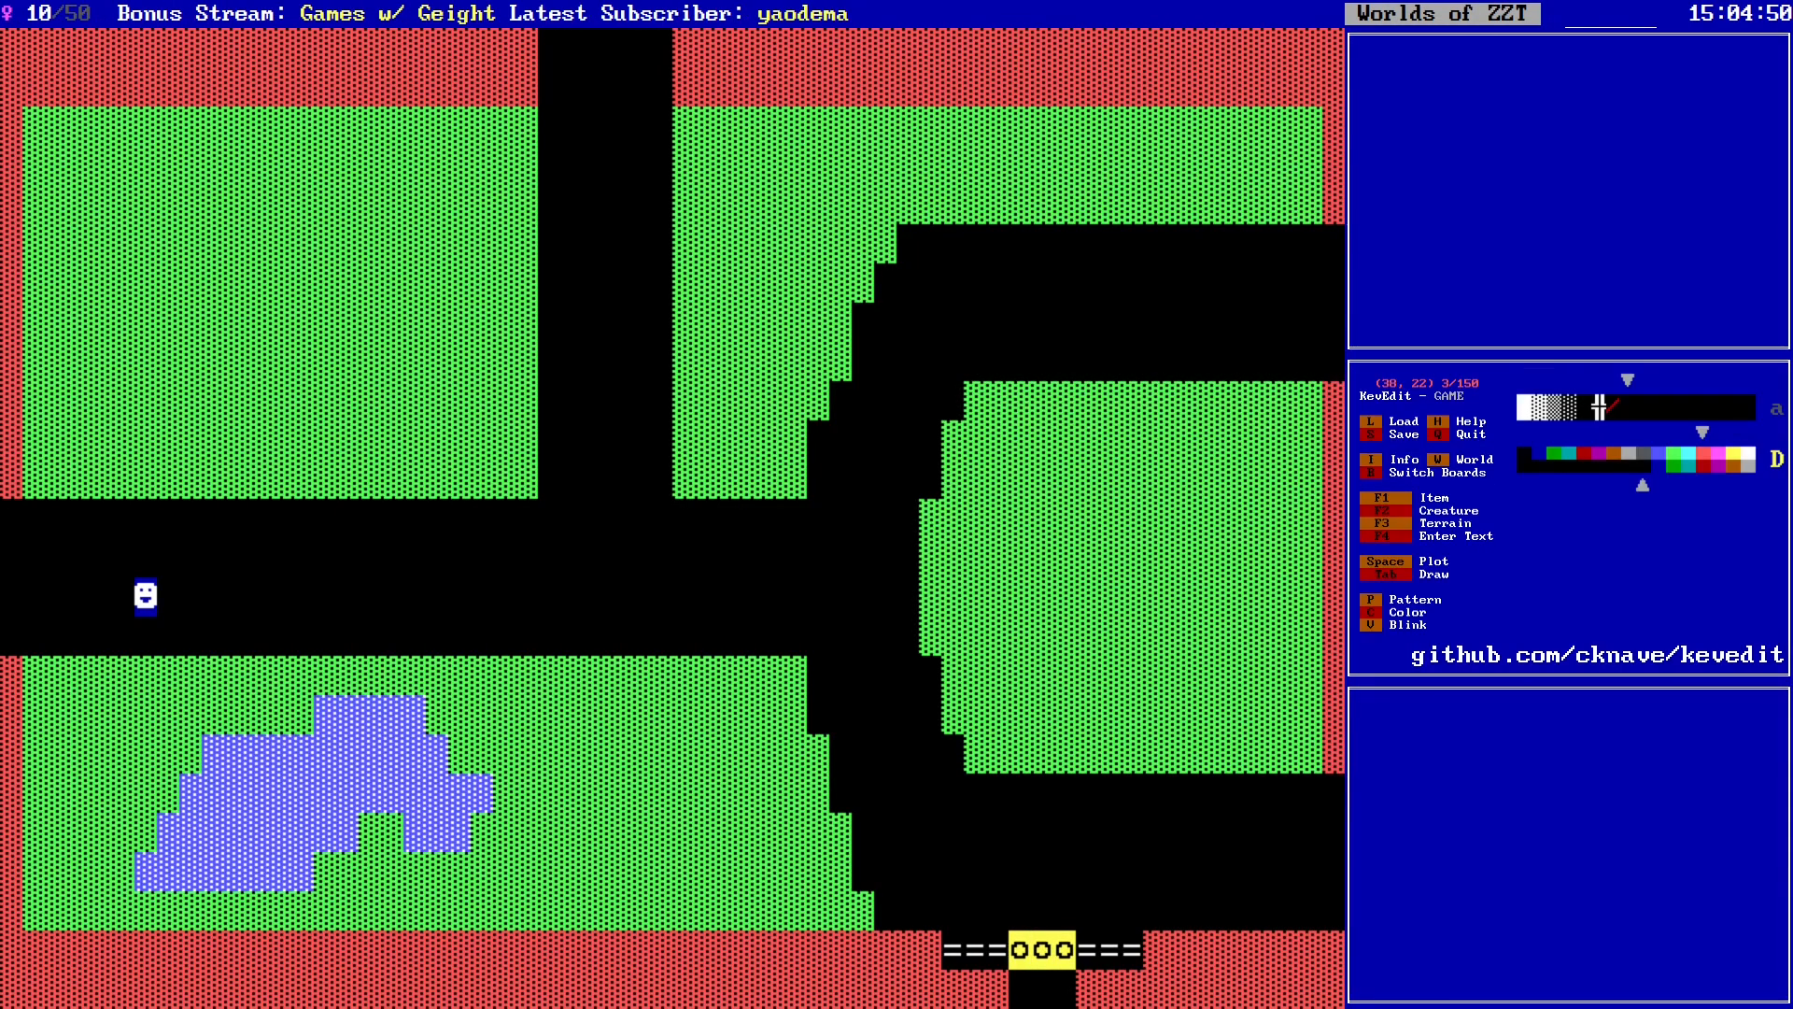
pyautogui.press('Left')
pyautogui.press('Left')
pyautogui.press('Left')
pyautogui.press('Left')
pyautogui.press('Left')
pyautogui.press('Left')
pyautogui.press('Left')
pyautogui.press('Left')
pyautogui.press('Left')
pyautogui.press('Left')
pyautogui.press('Left')
pyautogui.press('Left')
pyautogui.press('Left')
pyautogui.press('Left')
pyautogui.press('Left')
pyautogui.press('Left')
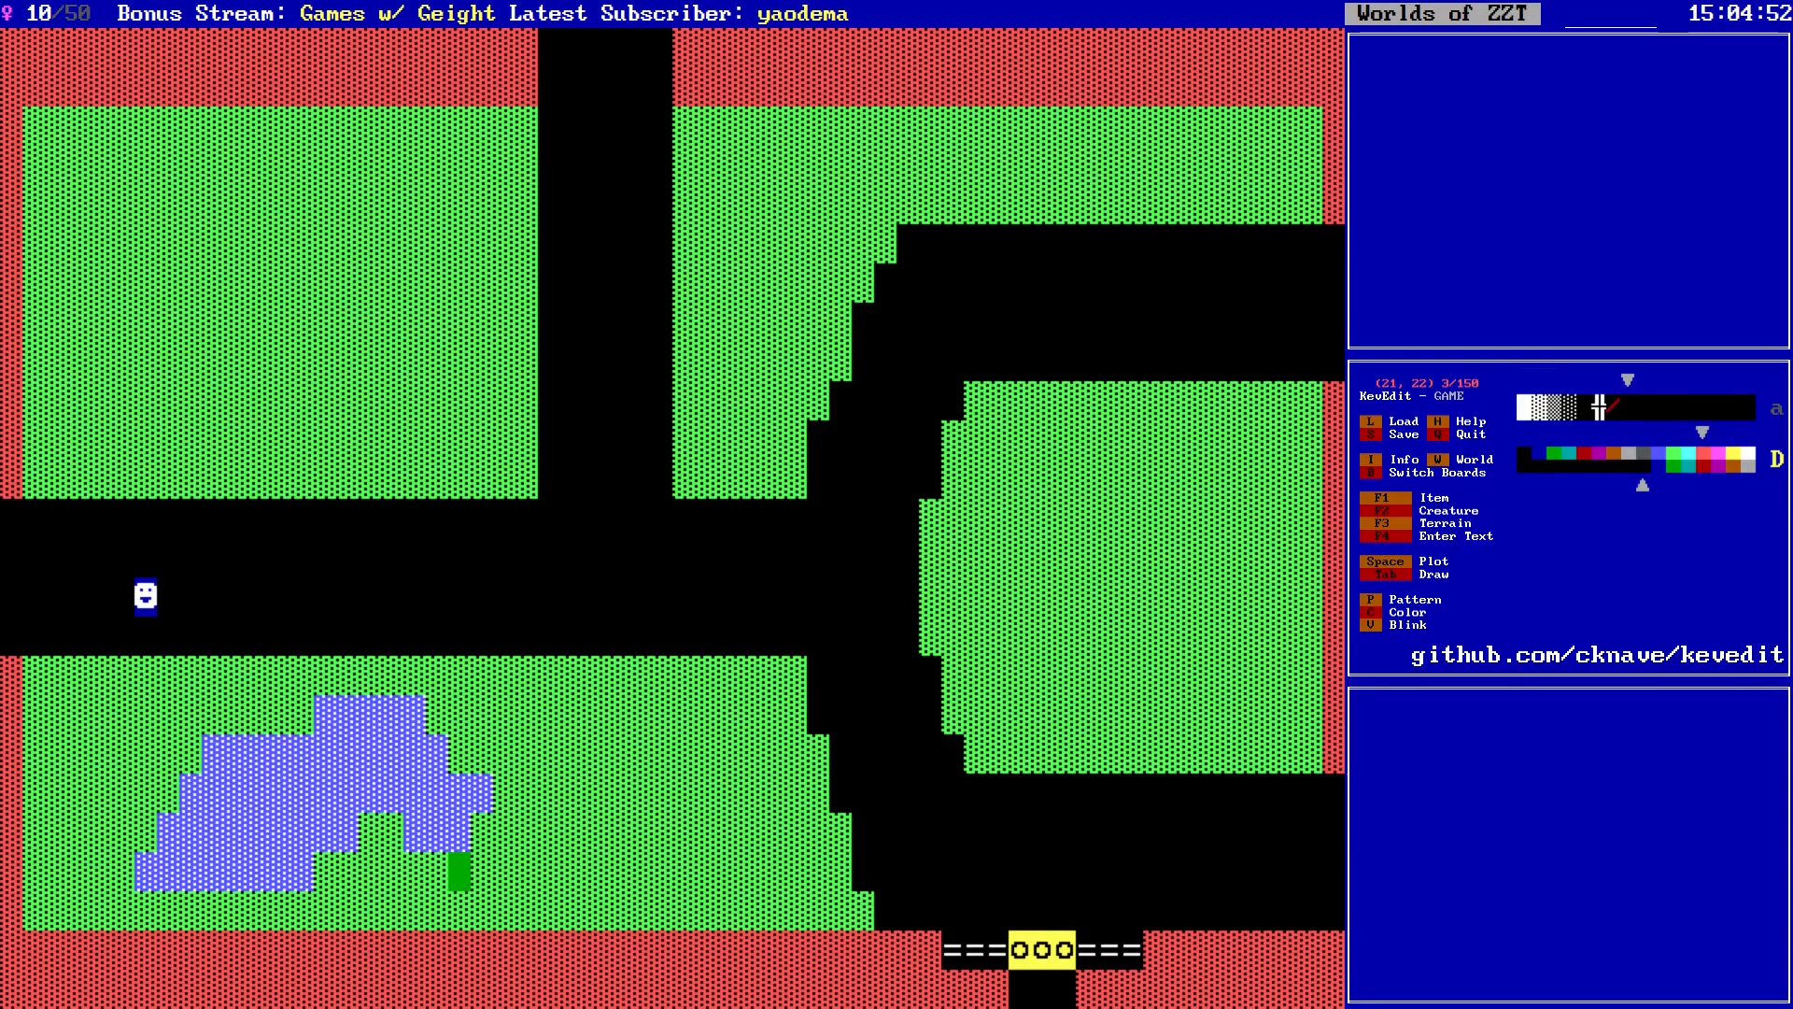
pyautogui.press('Left')
pyautogui.press('Left')
pyautogui.press('Left')
pyautogui.press('Left')
pyautogui.press('Left')
pyautogui.press('Left')
pyautogui.press('Left')
pyautogui.press('Left')
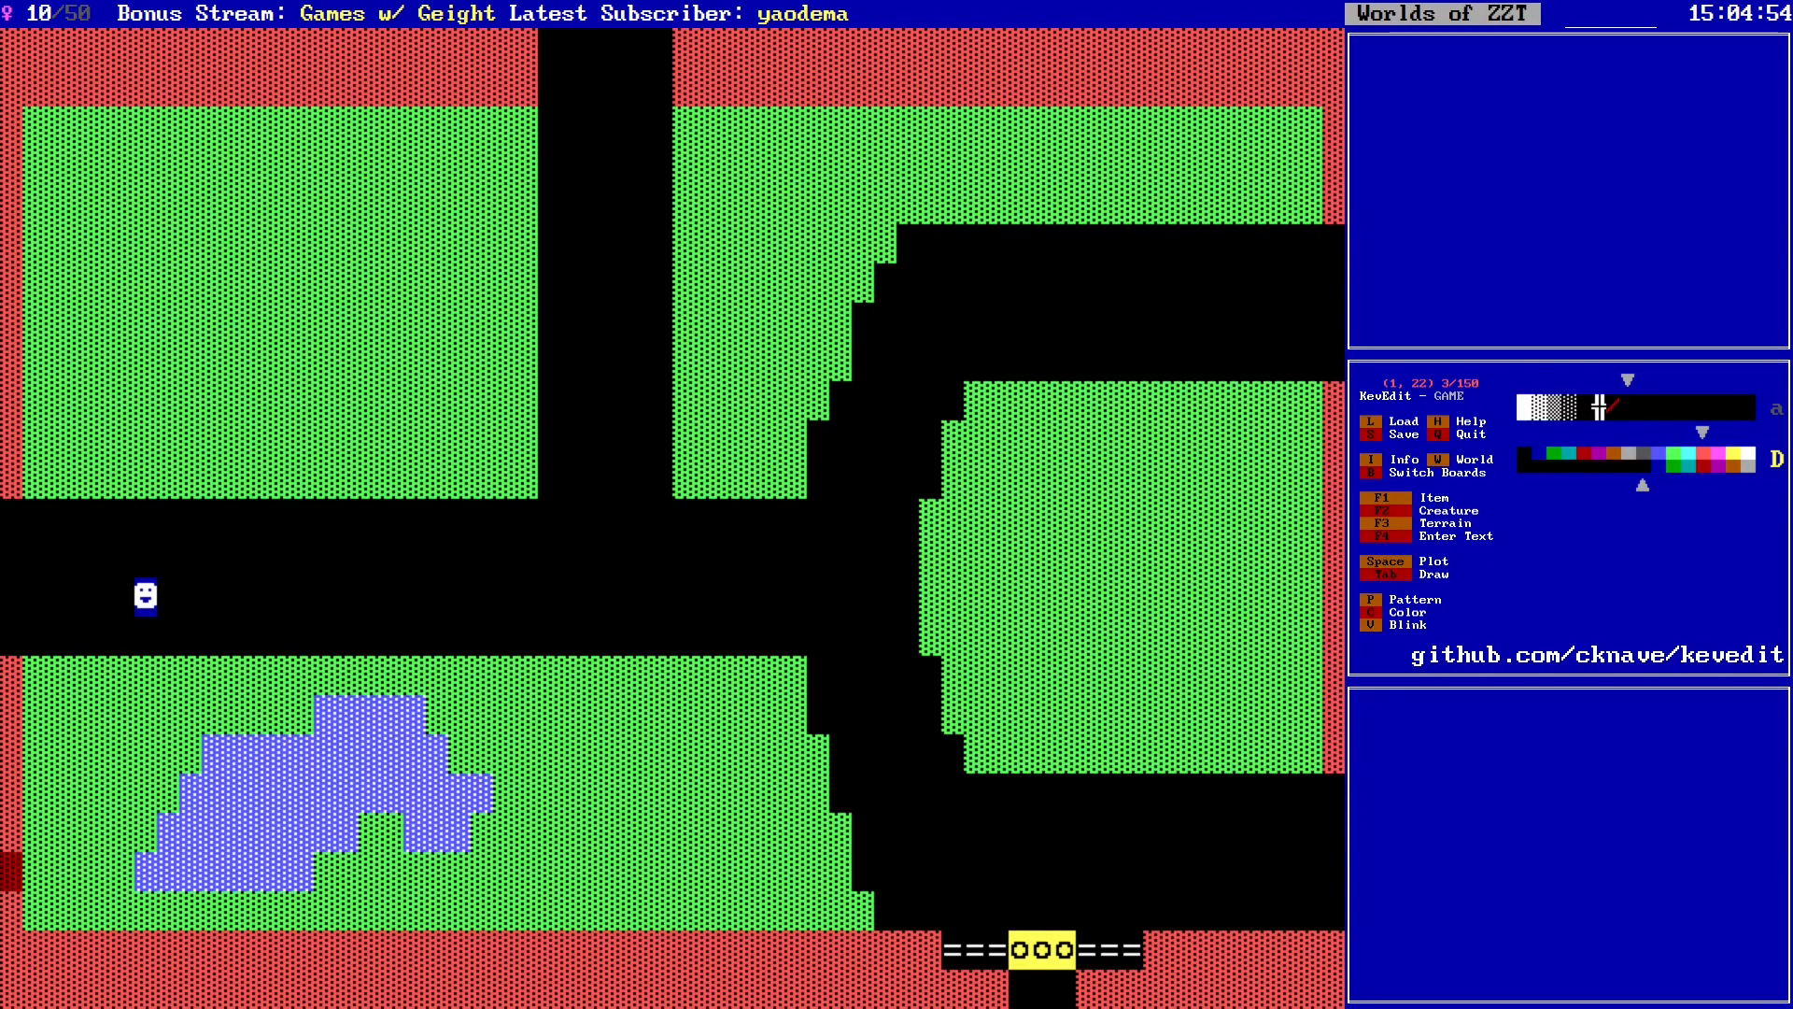
# Step: Place the player at (47, 25), in the gap just below the yellow circle tiles in the south wall
pyautogui.press('Right')
pyautogui.press('Right')
pyautogui.press('Right')
pyautogui.press('Right')
pyautogui.press('Right')
pyautogui.press('Right')
pyautogui.press('Right')
pyautogui.press('Right')
pyautogui.press('Right')
pyautogui.press('Right')
pyautogui.press('Right')
pyautogui.press('Right')
pyautogui.press('Right')
pyautogui.press('Right')
pyautogui.press('Right')
pyautogui.press('Right')
pyautogui.press('Right')
pyautogui.press('Right')
pyautogui.press('Right')
pyautogui.press('Right')
pyautogui.press('Down')
pyautogui.press('Down')
pyautogui.press('Down')
pyautogui.press('Right')
pyautogui.press('Right')
pyautogui.press('Right')
pyautogui.press('Right')
pyautogui.press('Right')
pyautogui.press('Right')
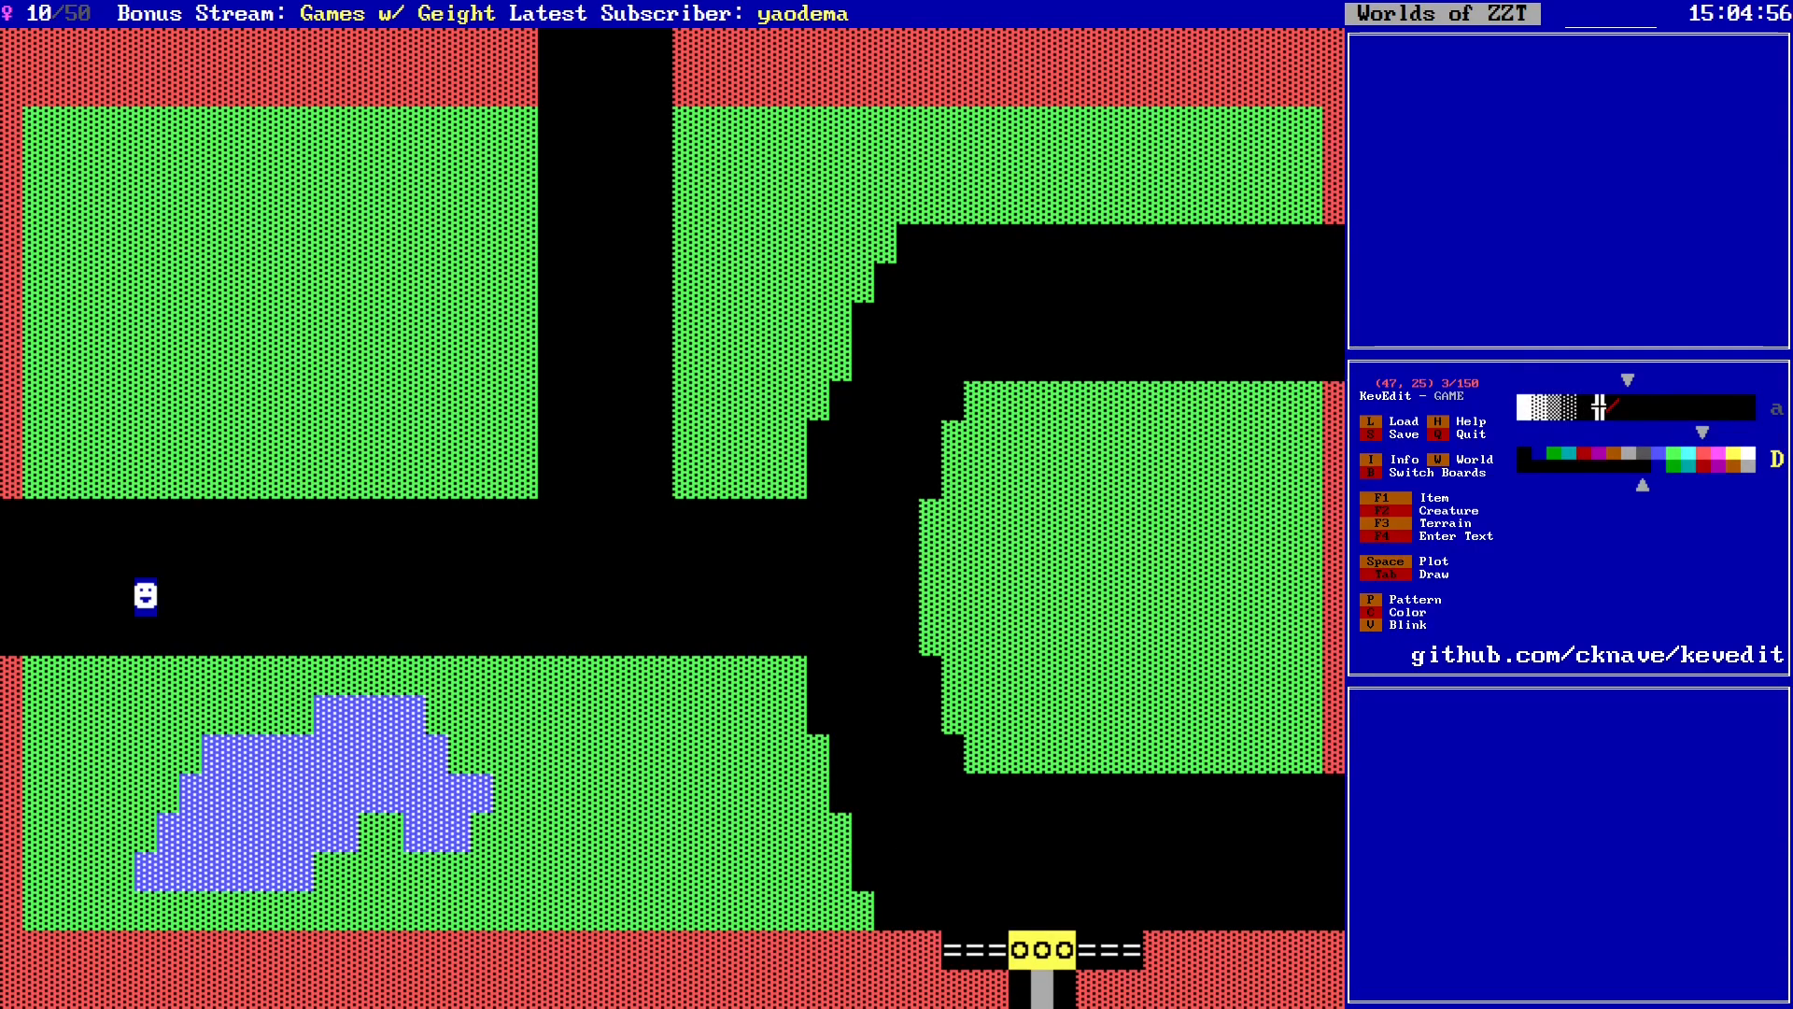
pyautogui.press('F1')
pyautogui.press('z')
# Step: Save the world with the player in its new starting position
pyautogui.hotkey('alt', 'Left')
pyautogui.hotkey('alt', 'Left')
pyautogui.hotkey('alt', 'Left')
pyautogui.hotkey('alt', 'Left')
pyautogui.hotkey('alt', 'Up')
pyautogui.hotkey('alt', 'Left')
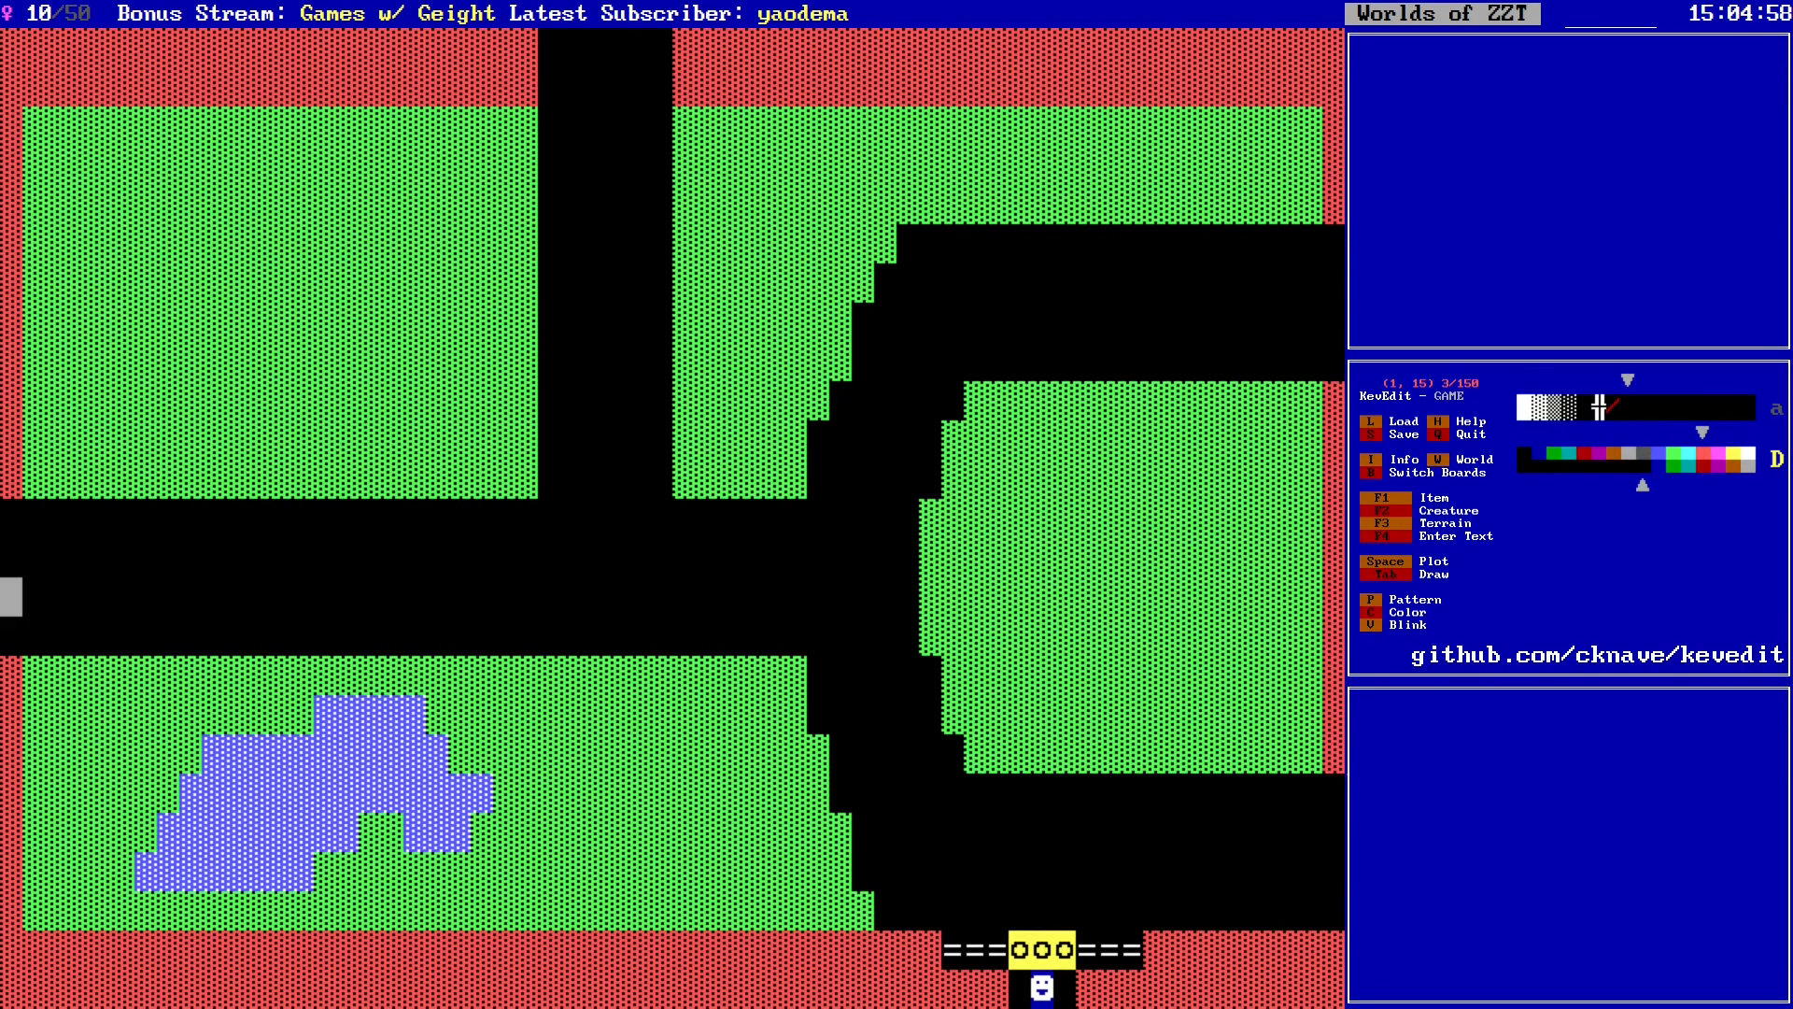
pyautogui.press('Down')
pyautogui.press('Down')
pyautogui.press('Up')
pyautogui.press('Up')
pyautogui.press('Up')
pyautogui.press('Up')
pyautogui.press('Up')
pyautogui.press('Up')
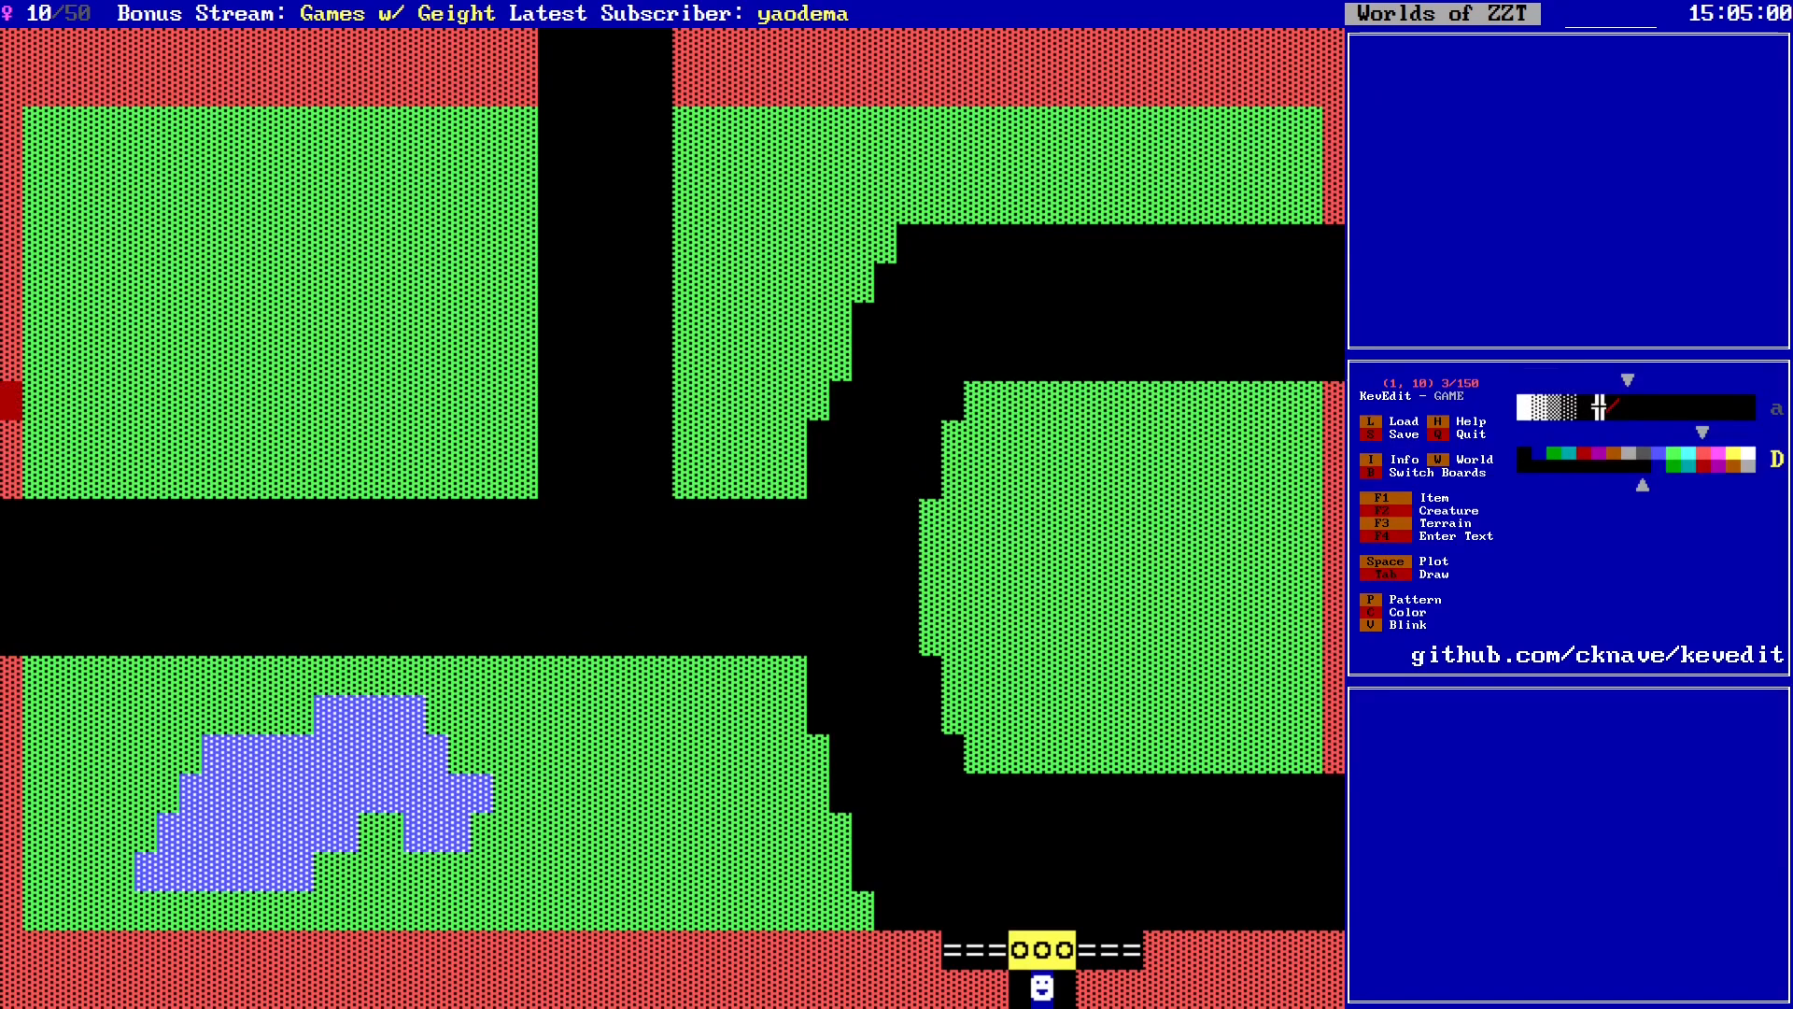
pyautogui.press('s')
pyautogui.press('Return')
# Step: Select the block with the curved road, from (36, 23) up to the top of its upper branch at column 60, and move it up one row
pyautogui.press('Right')
pyautogui.press('Right')
pyautogui.press('Right')
pyautogui.press('Right')
pyautogui.press('Right')
pyautogui.press('Right')
pyautogui.press('Right')
pyautogui.press('Right')
pyautogui.press('Right')
pyautogui.press('Right')
pyautogui.press('Right')
pyautogui.press('Right')
pyautogui.press('Right')
pyautogui.press('Right')
pyautogui.press('Right')
pyautogui.press('Right')
pyautogui.press('Right')
pyautogui.press('Right')
pyautogui.press('Right')
pyautogui.press('Right')
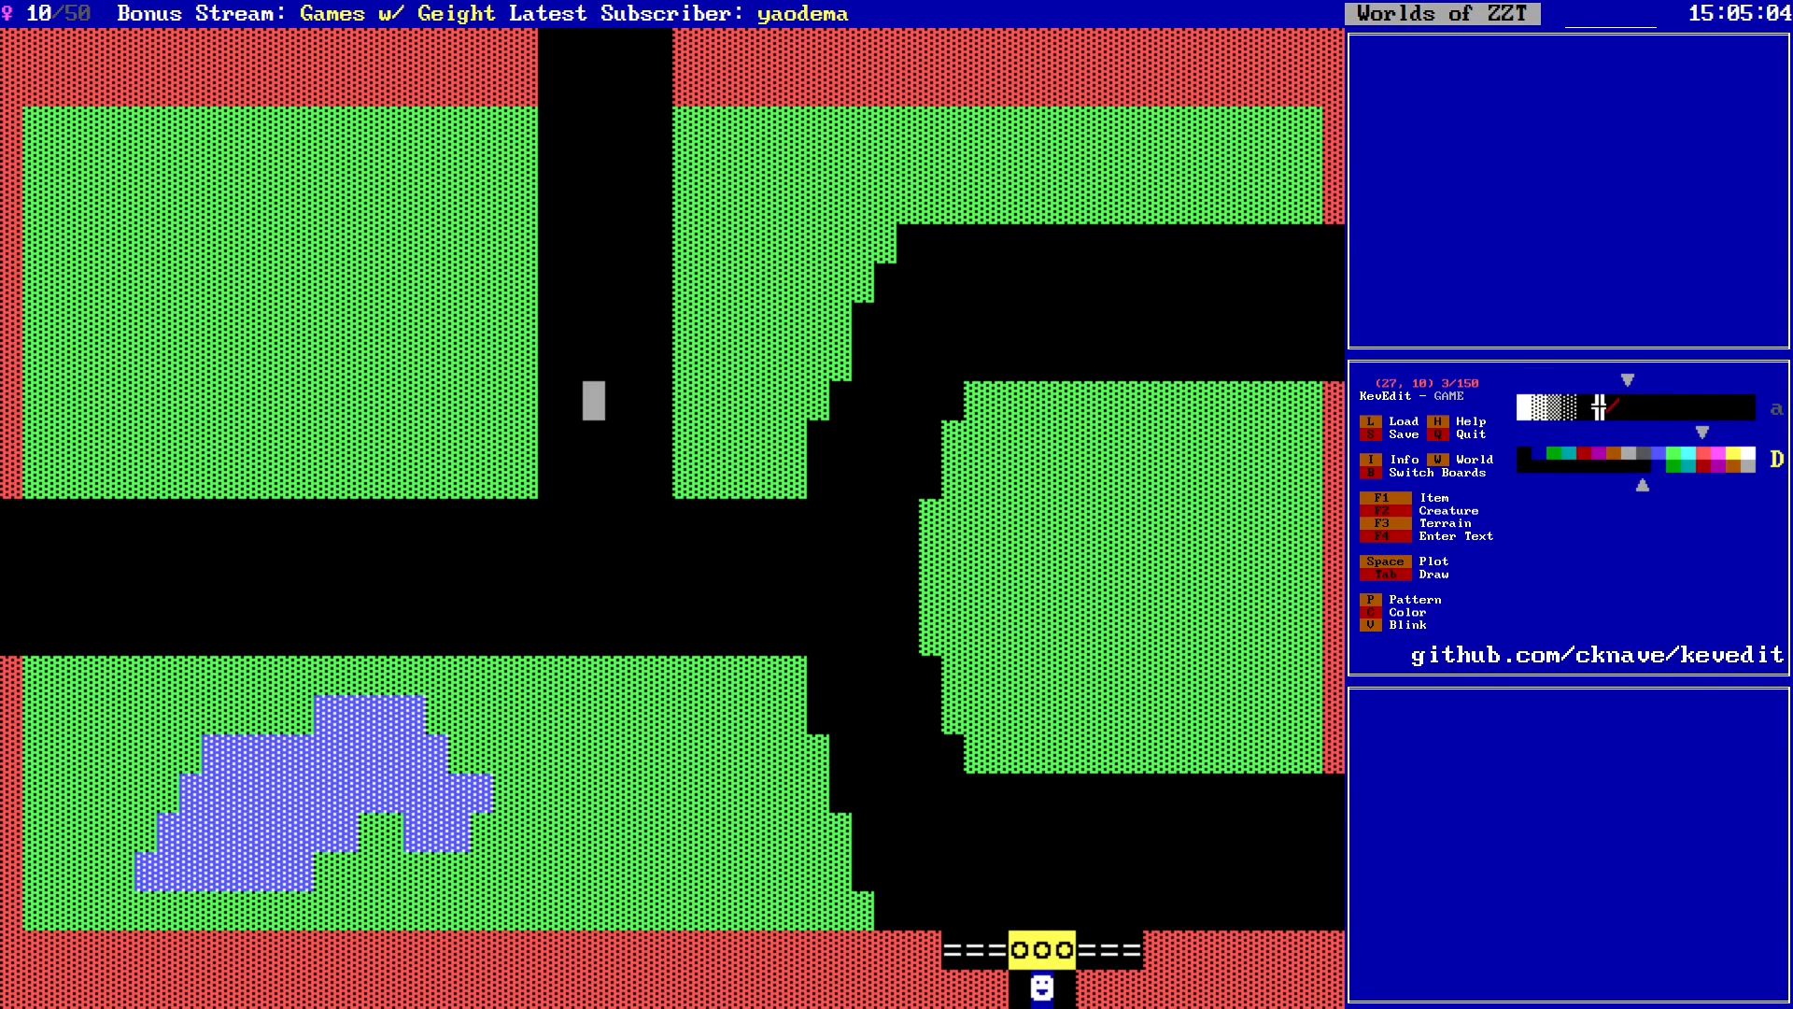
pyautogui.press('Down')
pyautogui.press('Down')
pyautogui.press('Down')
pyautogui.press('Down')
pyautogui.press('Down')
pyautogui.press('Down')
pyautogui.press('Down')
pyautogui.press('Down')
pyautogui.press('Down')
pyautogui.press('Down')
pyautogui.press('Up')
pyautogui.press('Up')
pyautogui.press('Left')
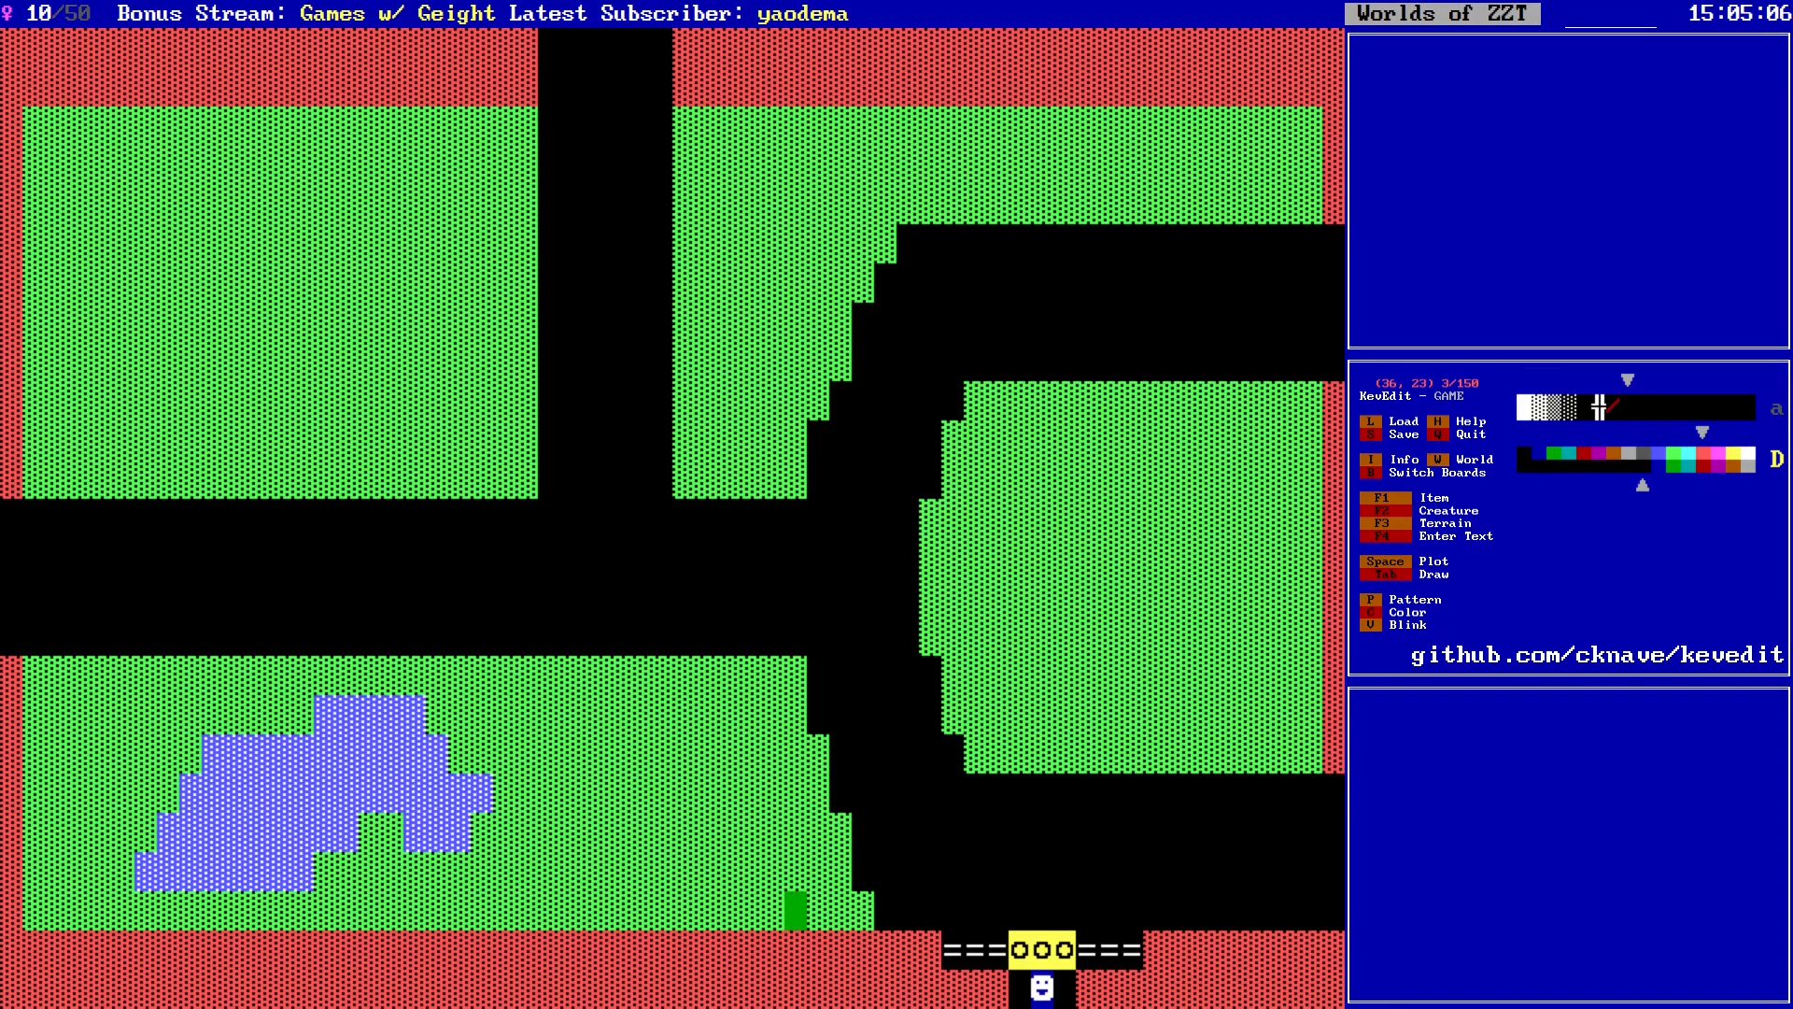
pyautogui.hotkey('shift', 'Right')
pyautogui.hotkey('shift', 'Right')
pyautogui.hotkey('shift', 'Right')
pyautogui.hotkey('shift', 'Right')
pyautogui.hotkey('shift', 'Right')
pyautogui.hotkey('shift', 'Right')
pyautogui.hotkey('shift', 'Right')
pyautogui.hotkey('shift', 'Right')
pyautogui.hotkey('shift', 'Right')
pyautogui.hotkey('shift', 'Right')
pyautogui.hotkey('shift', 'Right')
pyautogui.hotkey('shift', 'Right')
pyautogui.hotkey('shift', 'Right')
pyautogui.hotkey('shift', 'Right')
pyautogui.hotkey('shift', 'Right')
pyautogui.hotkey('shift', 'Right')
pyautogui.hotkey('shift', 'Right')
pyautogui.hotkey('shift', 'Right')
pyautogui.hotkey('shift', 'Right')
pyautogui.hotkey('shift', 'Right')
pyautogui.hotkey('shift', 'Up')
pyautogui.hotkey('shift', 'Up')
pyautogui.hotkey('shift', 'Up')
pyautogui.hotkey('shift', 'Up')
pyautogui.hotkey('shift', 'Up')
pyautogui.hotkey('shift', 'Right')
pyautogui.hotkey('shift', 'Right')
pyautogui.hotkey('shift', 'Right')
pyautogui.hotkey('shift', 'Right')
pyautogui.hotkey('shift', 'Up')
pyautogui.hotkey('shift', 'Up')
pyautogui.hotkey('shift', 'Up')
pyautogui.hotkey('shift', 'Up')
pyautogui.hotkey('shift', 'Up')
pyautogui.hotkey('shift', 'Up')
pyautogui.hotkey('shift', 'Up')
pyautogui.hotkey('shift', 'Up')
pyautogui.hotkey('shift', 'Up')
pyautogui.hotkey('shift', 'Up')
pyautogui.hotkey('shift', 'Up')
pyautogui.hotkey('shift', 'Up')
pyautogui.hotkey('shift', 'Up')
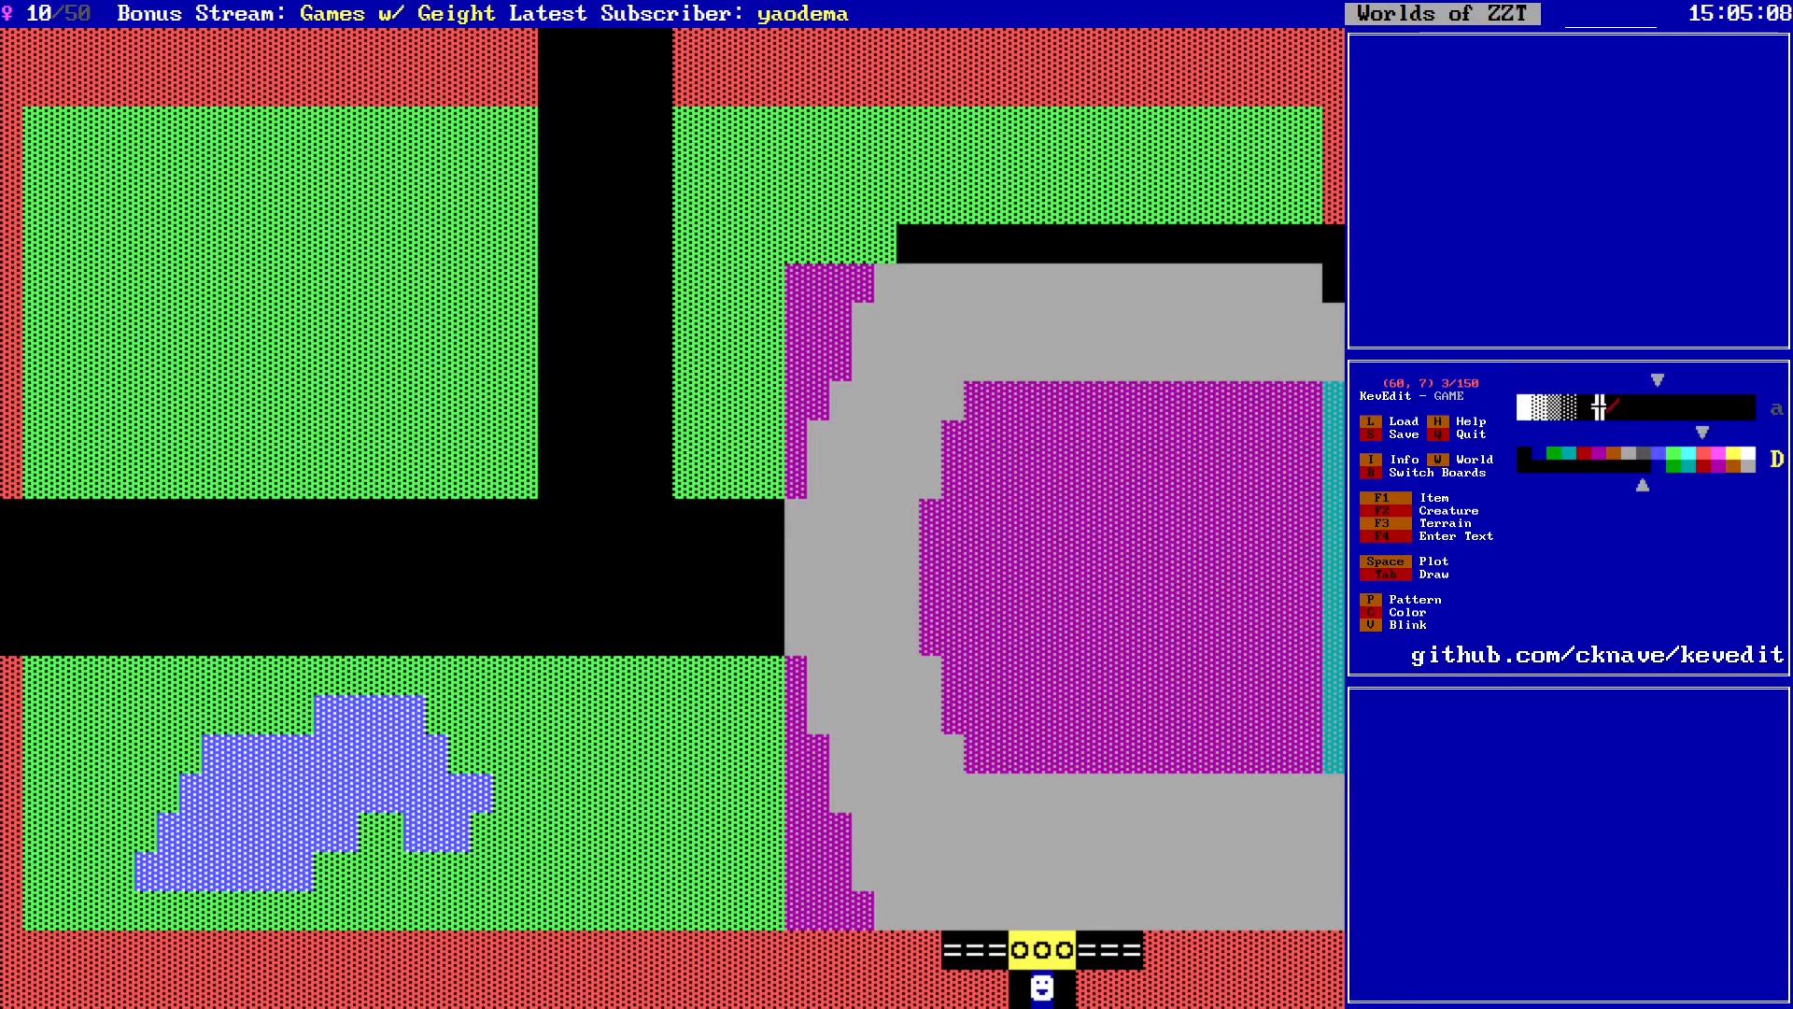
pyautogui.press('Escape')
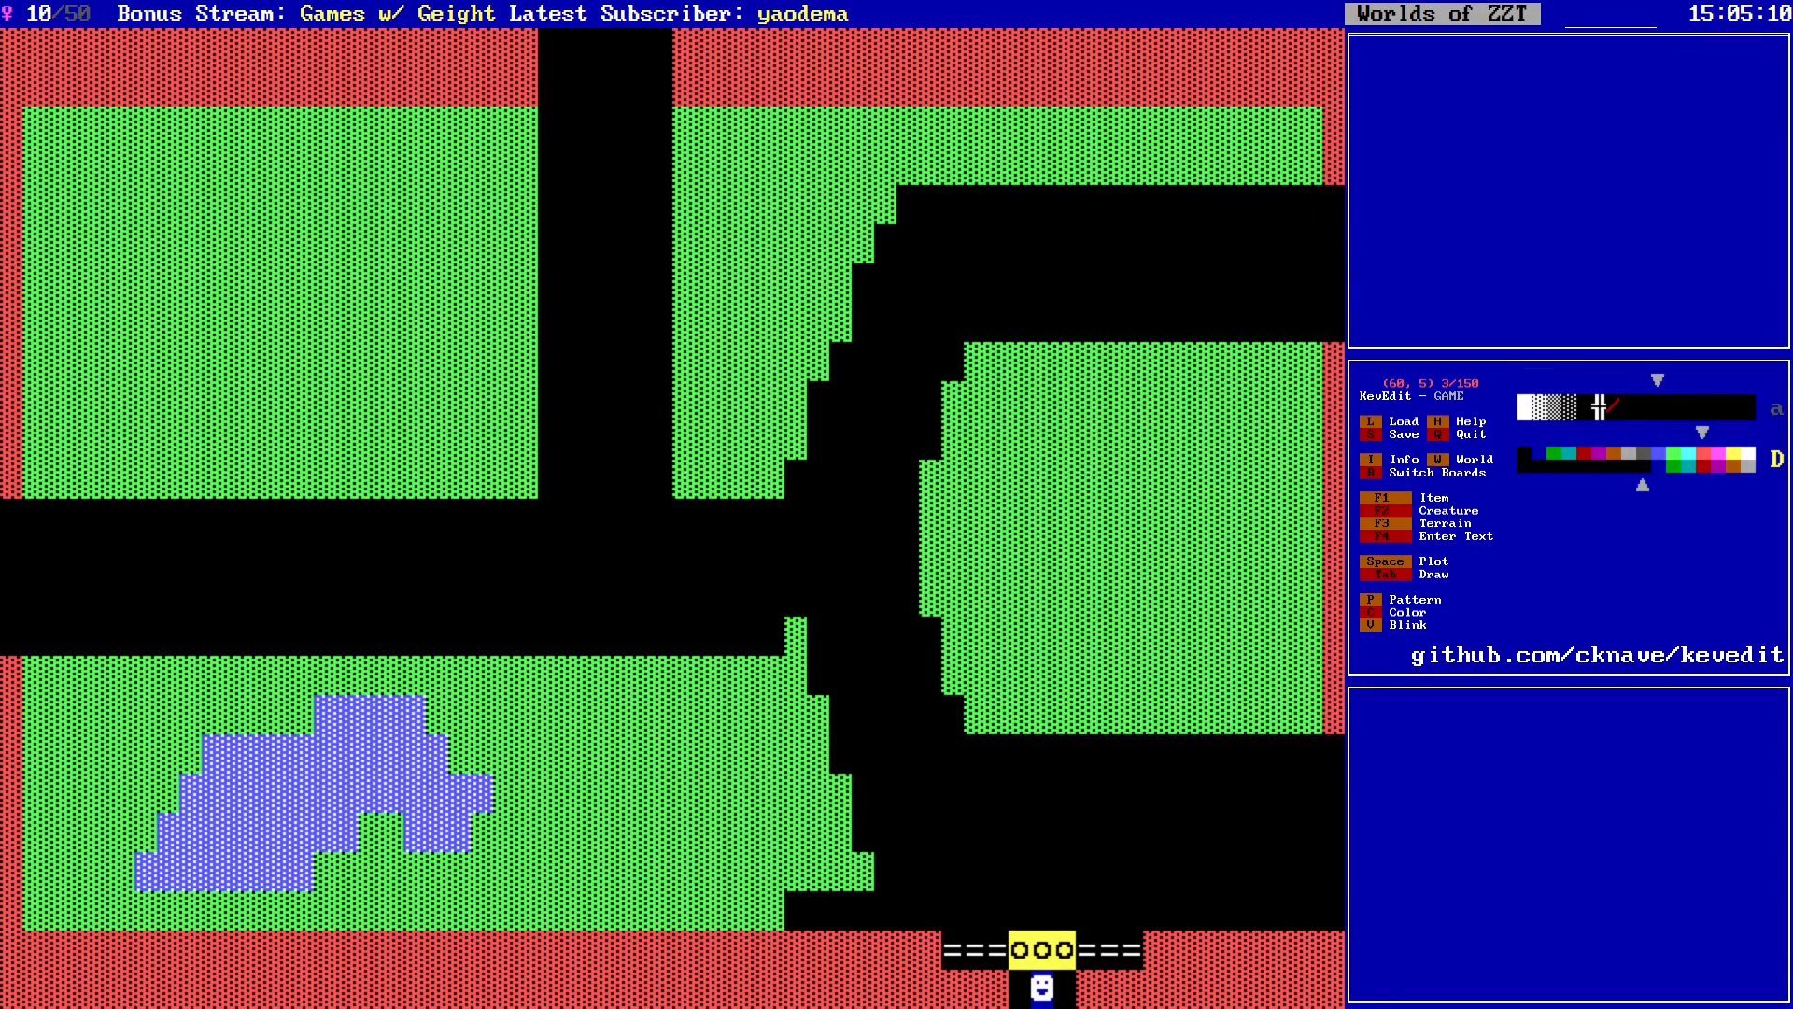
# Step: Select the block from (35, 23) up to the road's upper edge at column 31 and move it up one row
pyautogui.press('Left')
pyautogui.press('Left')
pyautogui.press('Left')
pyautogui.press('Left')
pyautogui.press('Left')
pyautogui.press('Left')
pyautogui.press('Left')
pyautogui.press('Left')
pyautogui.press('Left')
pyautogui.press('Left')
pyautogui.press('Left')
pyautogui.press('Left')
pyautogui.press('Left')
pyautogui.press('Left')
pyautogui.press('Left')
pyautogui.press('Left')
pyautogui.press('Left')
pyautogui.press('Left')
pyautogui.press('Left')
pyautogui.press('Left')
pyautogui.press('Down')
pyautogui.press('Down')
pyautogui.press('Down')
pyautogui.press('Down')
pyautogui.press('Down')
pyautogui.press('Down')
pyautogui.press('Down')
pyautogui.press('Down')
pyautogui.press('Down')
pyautogui.press('Down')
pyautogui.press('Down')
pyautogui.press('Down')
pyautogui.press('Down')
pyautogui.press('Down')
pyautogui.press('Down')
pyautogui.press('Down')
pyautogui.press('Down')
pyautogui.press('Down')
pyautogui.press('Down')
pyautogui.press('Down')
pyautogui.press('Right')
pyautogui.press('Right')
pyautogui.press('Right')
pyautogui.press('Right')
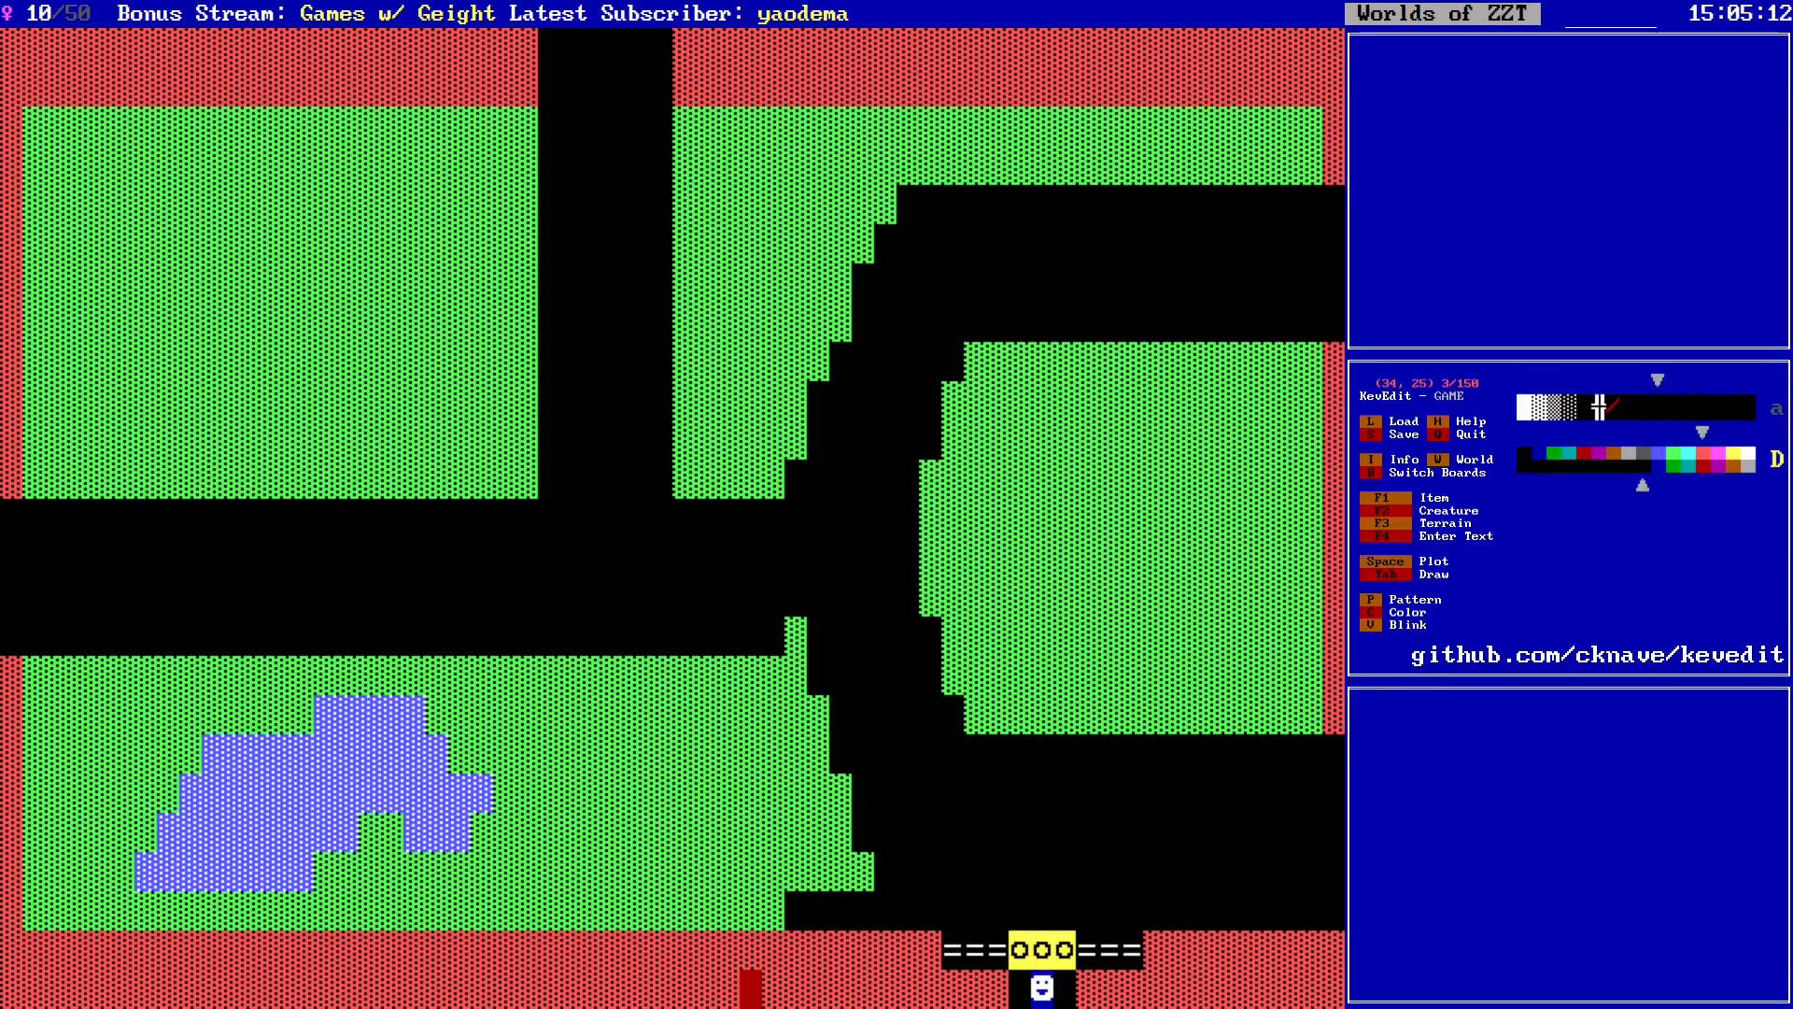
pyautogui.press('Up')
pyautogui.press('Up')
pyautogui.press('Up')
pyautogui.press('Up')
pyautogui.press('Up')
pyautogui.press('Up')
pyautogui.press('Up')
pyautogui.press('Up')
pyautogui.press('Up')
pyautogui.press('Up')
pyautogui.press('Up')
pyautogui.press('Right')
pyautogui.press('Down')
pyautogui.press('Down')
pyautogui.hotkey('shift', 'Up')
pyautogui.hotkey('shift', 'Up')
pyautogui.hotkey('shift', 'Up')
pyautogui.hotkey('shift', 'Up')
pyautogui.hotkey('shift', 'Up')
pyautogui.hotkey('shift', 'Up')
pyautogui.hotkey('shift', 'Up')
pyautogui.hotkey('shift', 'Up')
pyautogui.hotkey('shift', 'Up')
pyautogui.hotkey('shift', 'Up')
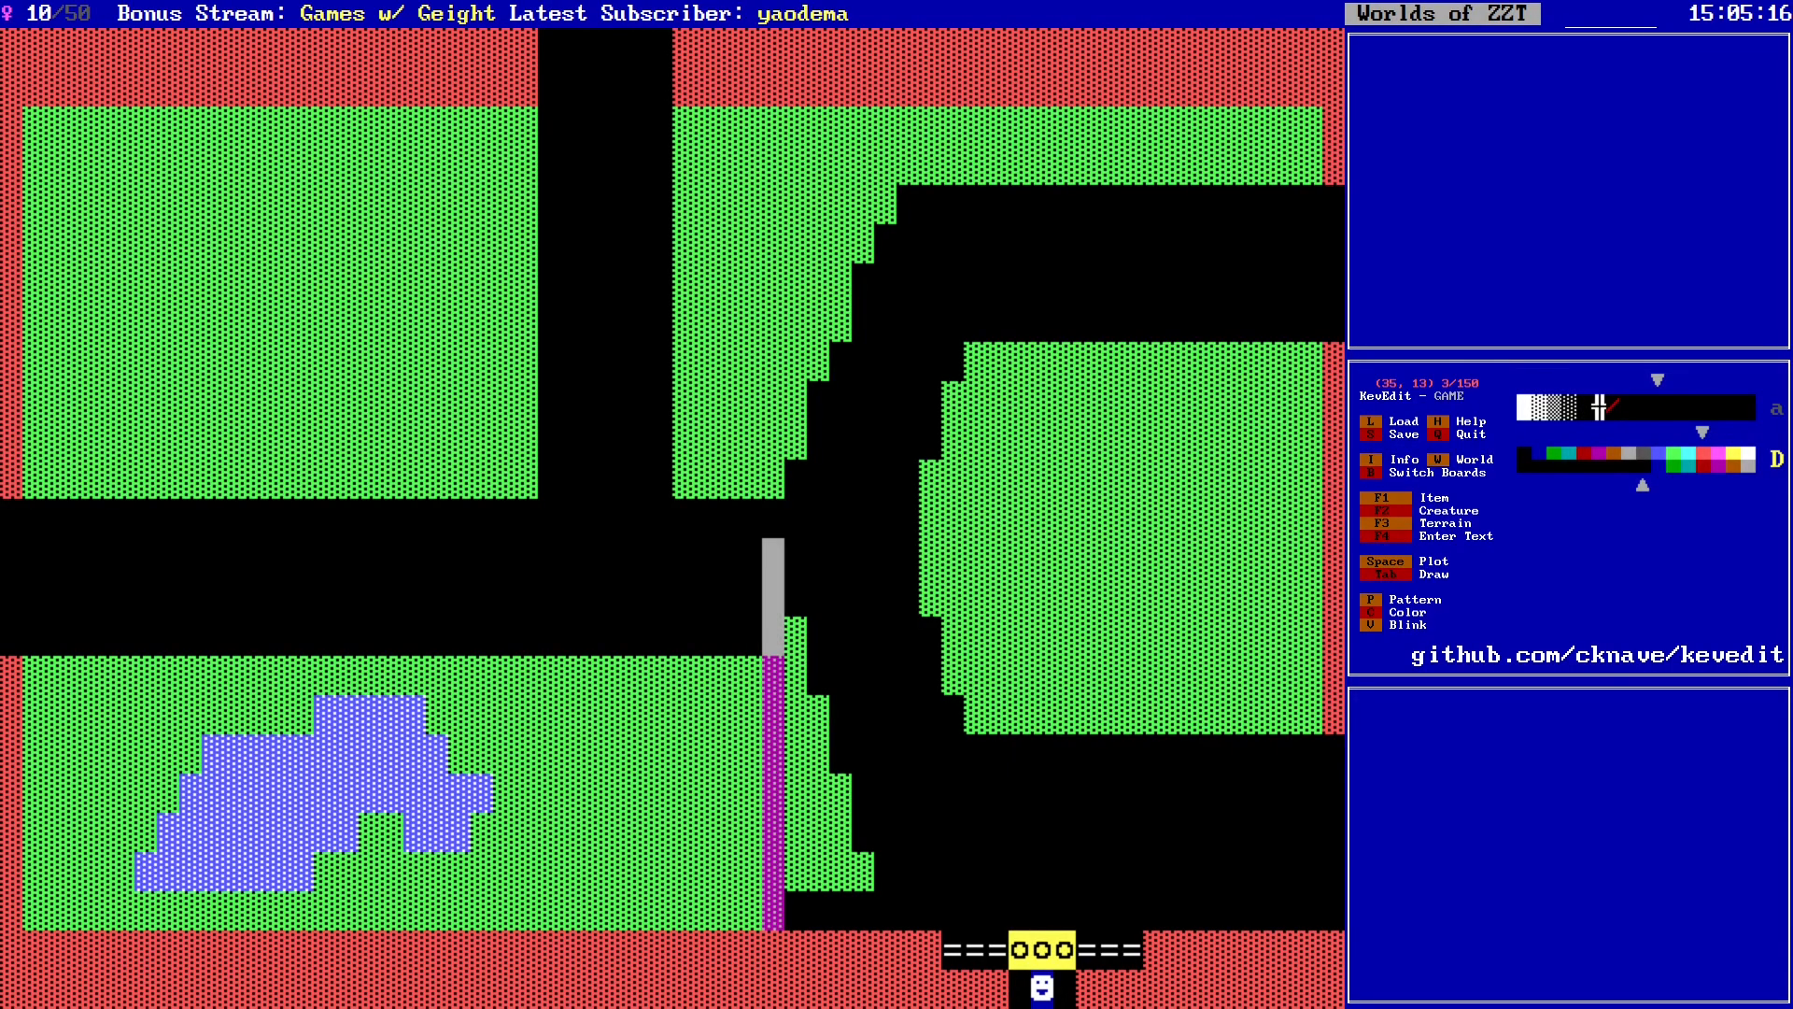
pyautogui.hotkey('shift', 'Up')
pyautogui.hotkey('shift', 'Up')
pyautogui.hotkey('shift', 'Left')
pyautogui.hotkey('shift', 'Left')
pyautogui.hotkey('shift', 'Up')
pyautogui.hotkey('shift', 'Up')
pyautogui.hotkey('shift', 'Left')
pyautogui.hotkey('shift', 'Left')
pyautogui.press('Return')
pyautogui.press('Up')
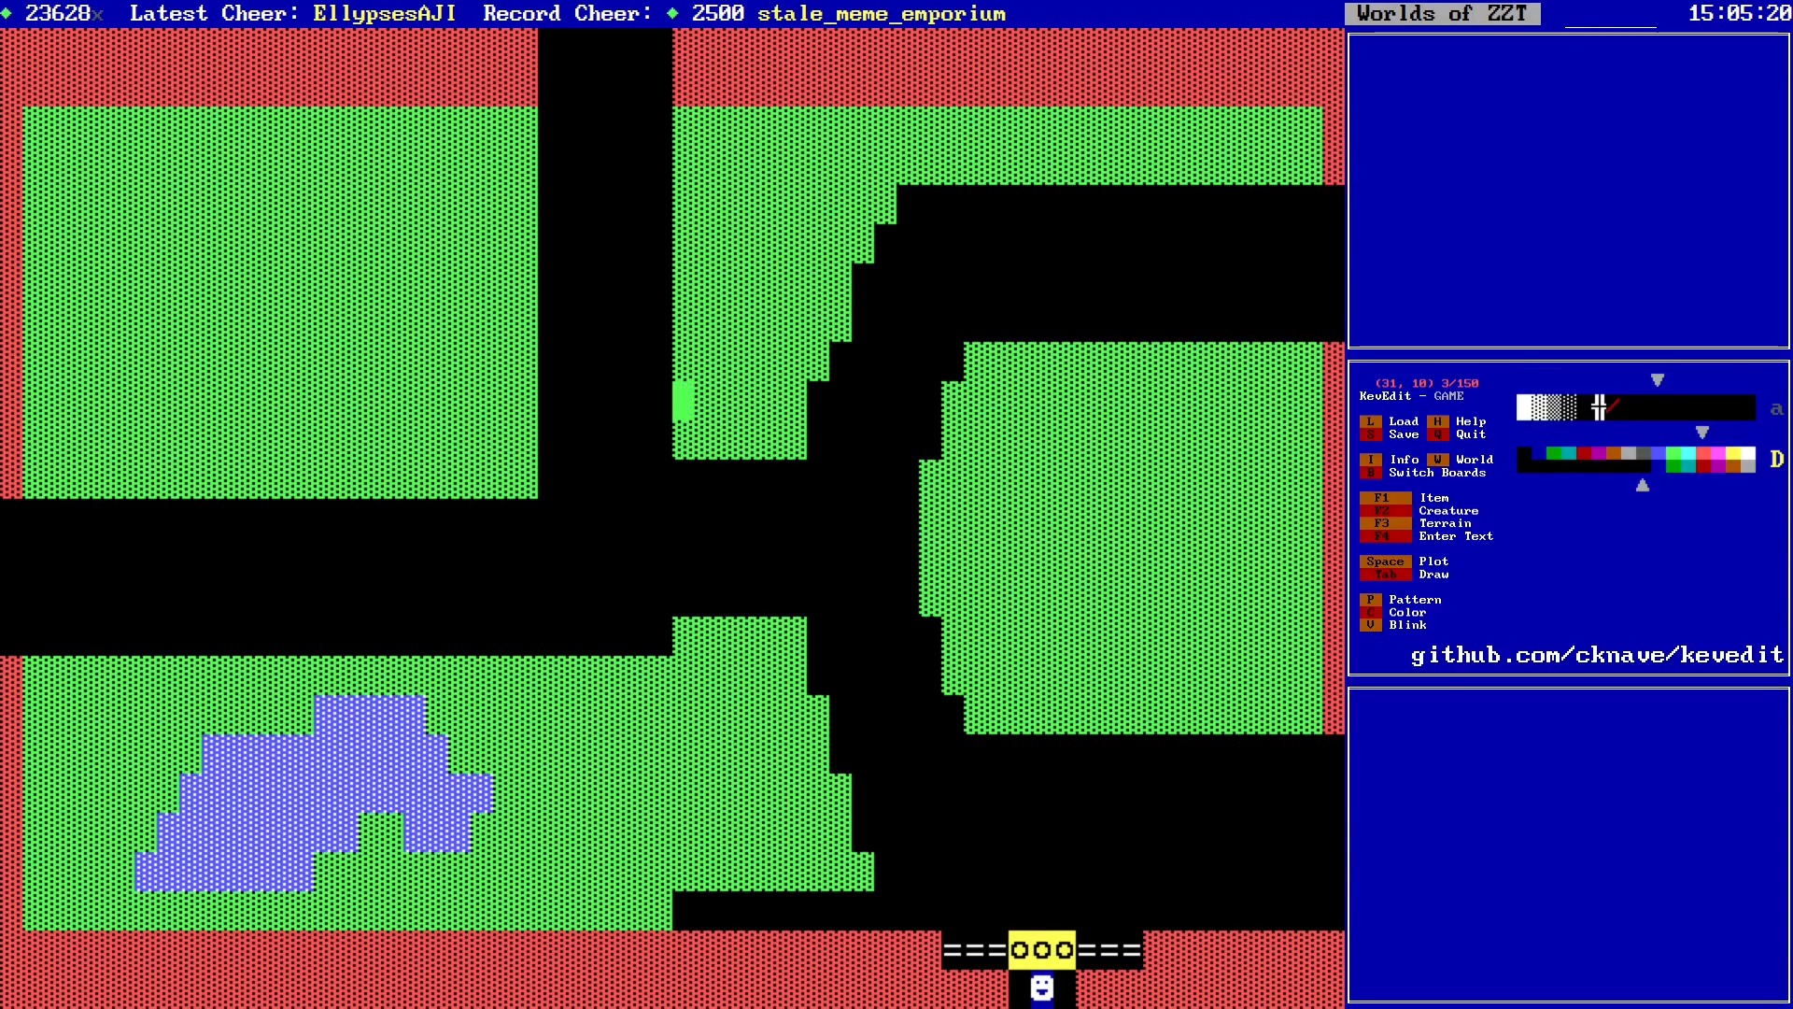
# Step: Cap the black strip in row 23 with a copied green grass tile at (39, 23) and flood-fill columns 31 to 38 with grass
pyautogui.press('Down')
pyautogui.press('Down')
pyautogui.press('Down')
pyautogui.press('Down')
pyautogui.press('Left')
pyautogui.press('Down')
pyautogui.press('Left')
pyautogui.press('Down')
pyautogui.press('Right')
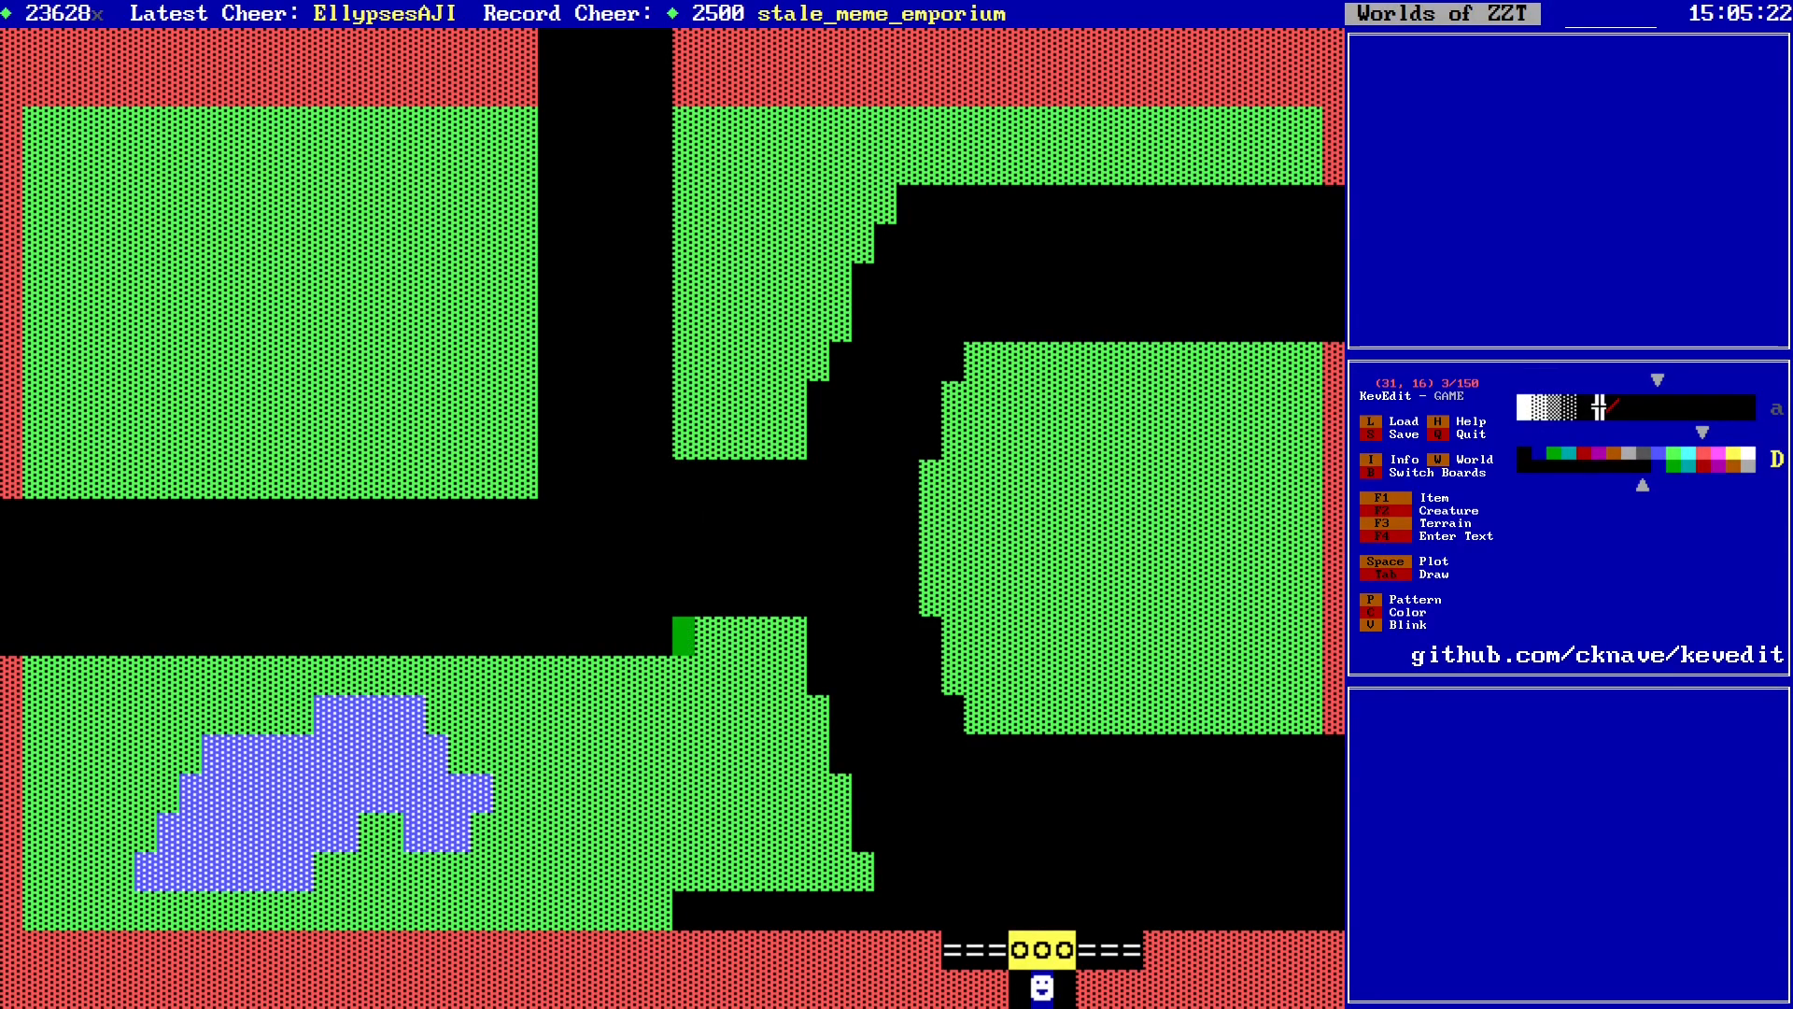
pyautogui.press('Up')
pyautogui.press('Up')
pyautogui.press('Up')
pyautogui.press('Right')
pyautogui.press('Right')
pyautogui.press('Right')
pyautogui.press('Right')
pyautogui.press('Down')
pyautogui.press('Down')
pyautogui.press('Down')
pyautogui.press('Down')
pyautogui.press('Down')
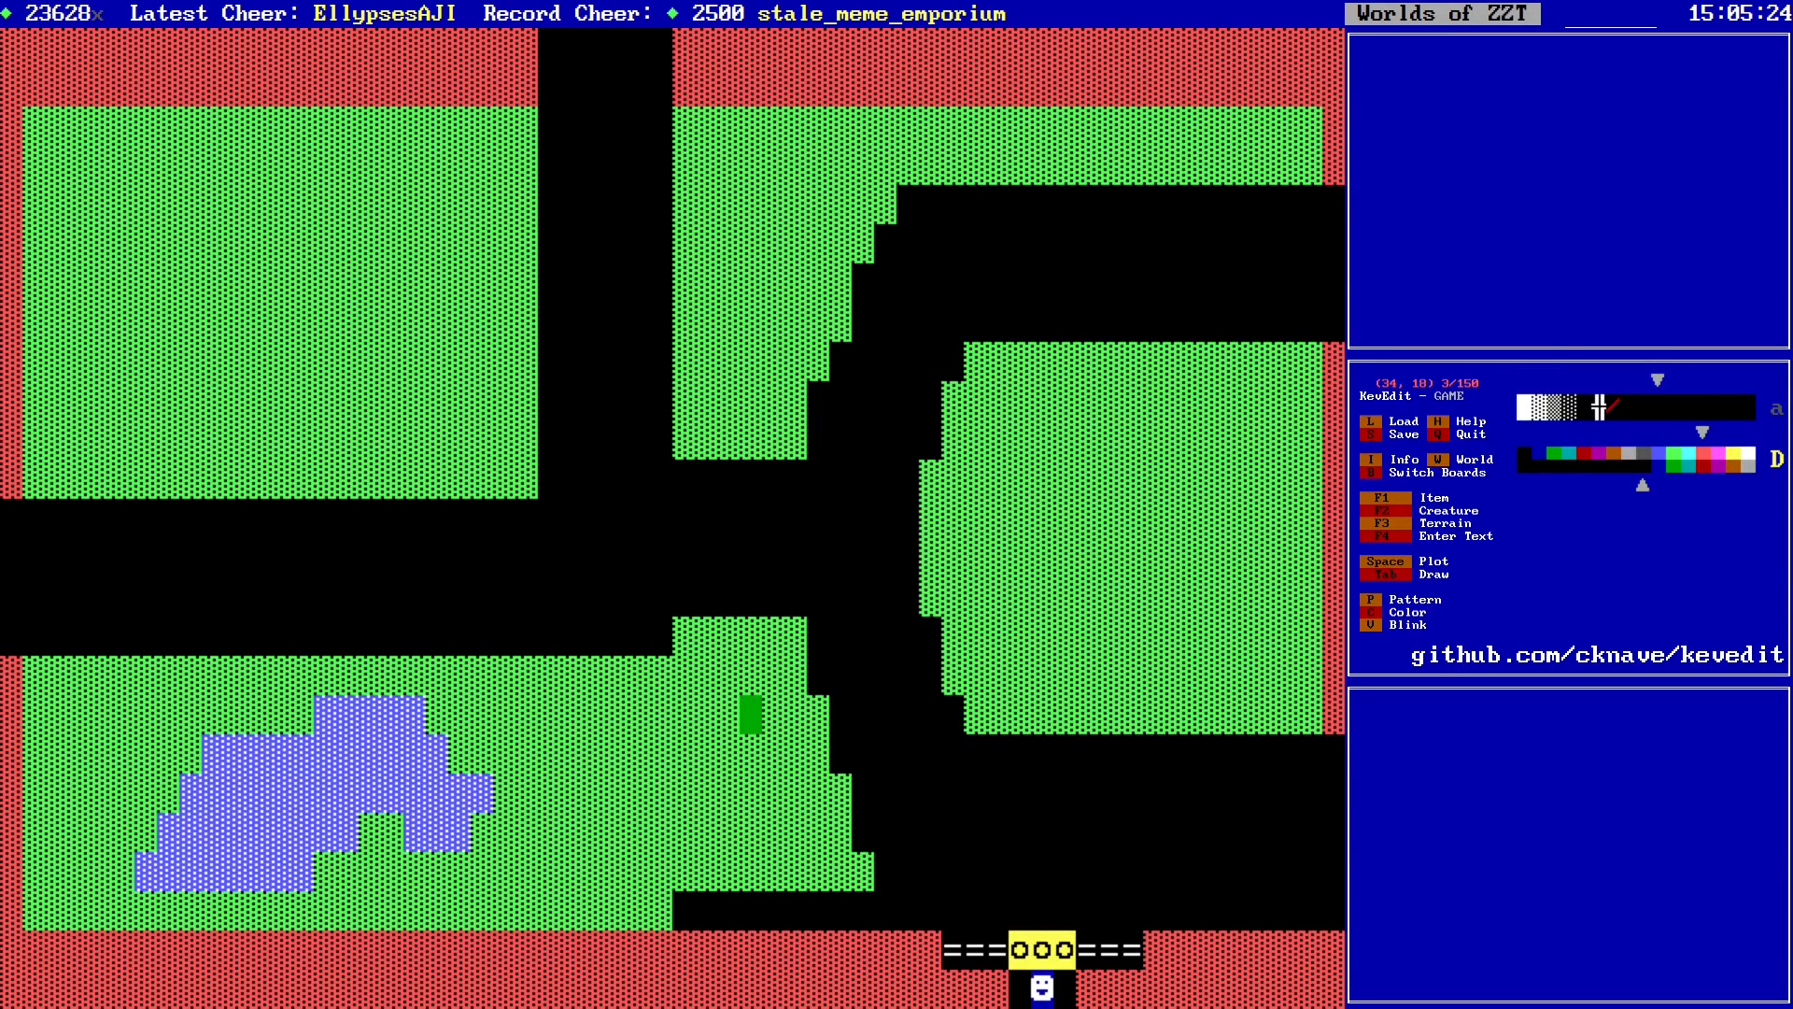
pyautogui.press('Down')
pyautogui.press('Down')
pyautogui.press('Down')
pyautogui.press('Down')
pyautogui.press('Down')
pyautogui.press('Right')
pyautogui.press('Right')
pyautogui.press('Right')
pyautogui.press('Up')
pyautogui.press('Return')
pyautogui.press('Right')
pyautogui.press('Down')
pyautogui.press('Right')
pyautogui.press('space')
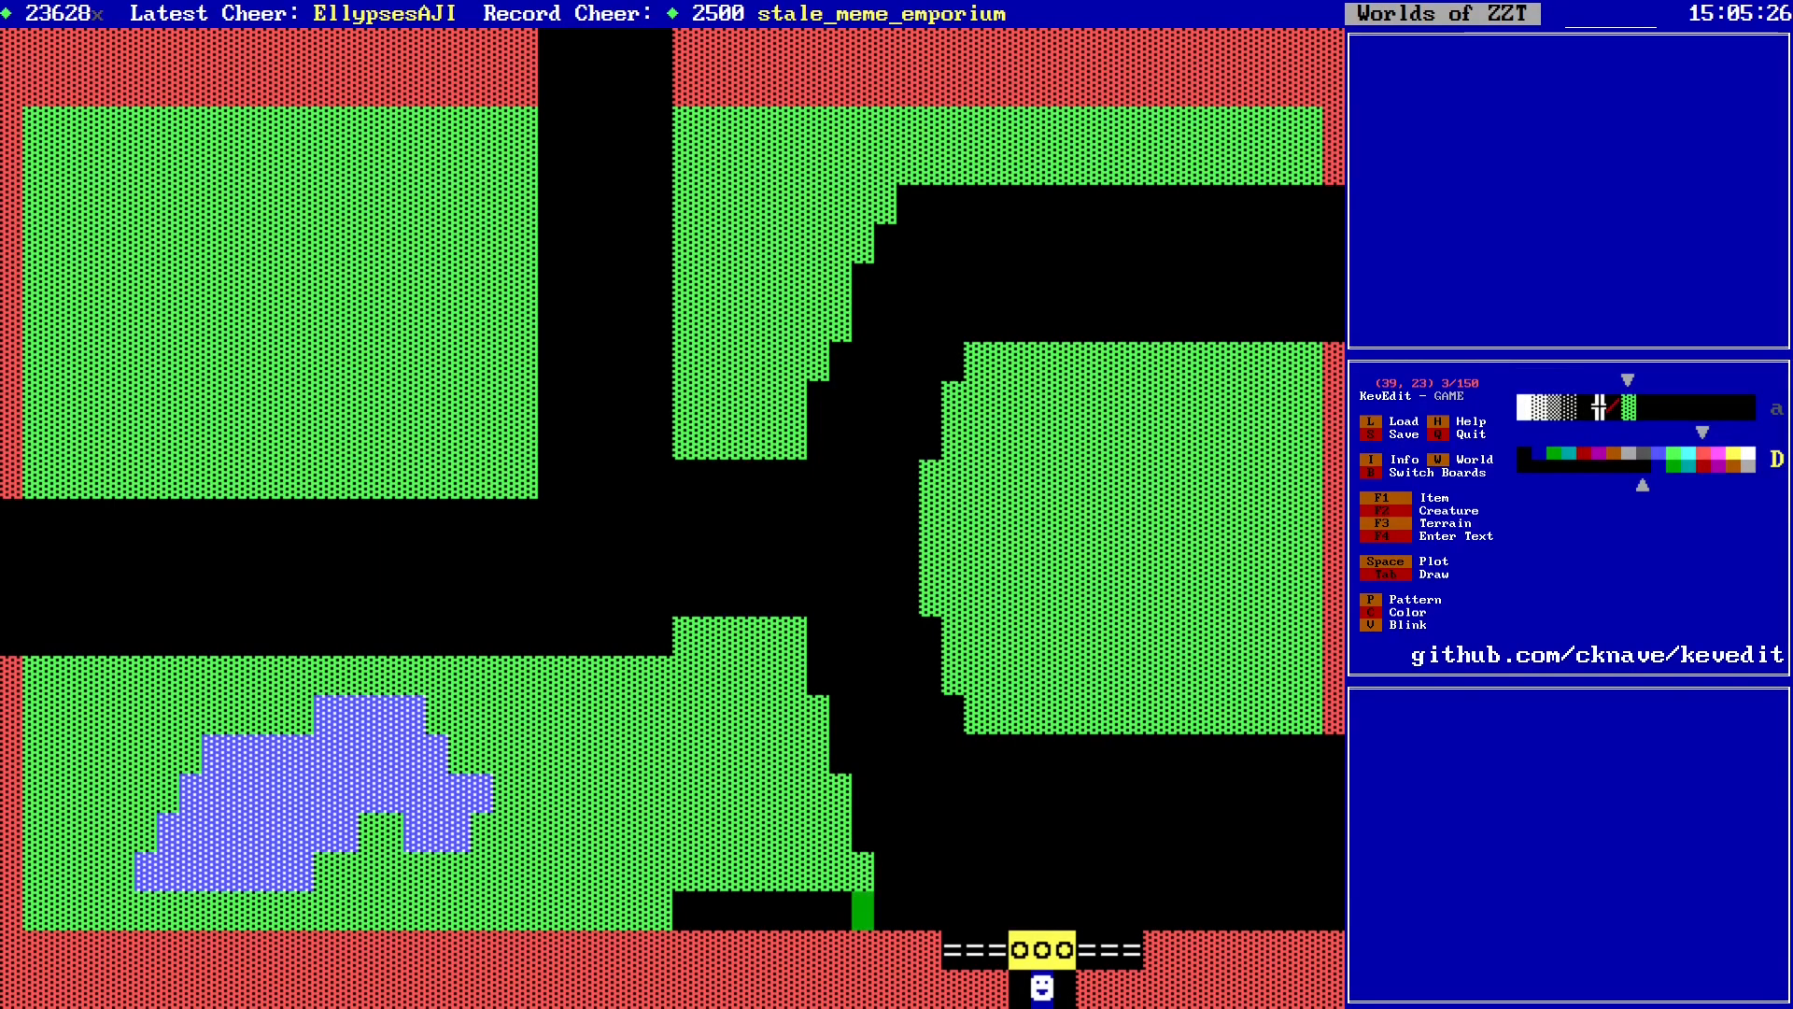
pyautogui.press('Left')
pyautogui.press('f')
# Step: Plot one green grass tile at (40, 23) to extend the grass edge beside the road just above the south wall
pyautogui.press('Right')
pyautogui.hotkey('alt', 'Up')
pyautogui.hotkey('alt', 'Up')
pyautogui.hotkey('alt', 'Up')
pyautogui.press('Up')
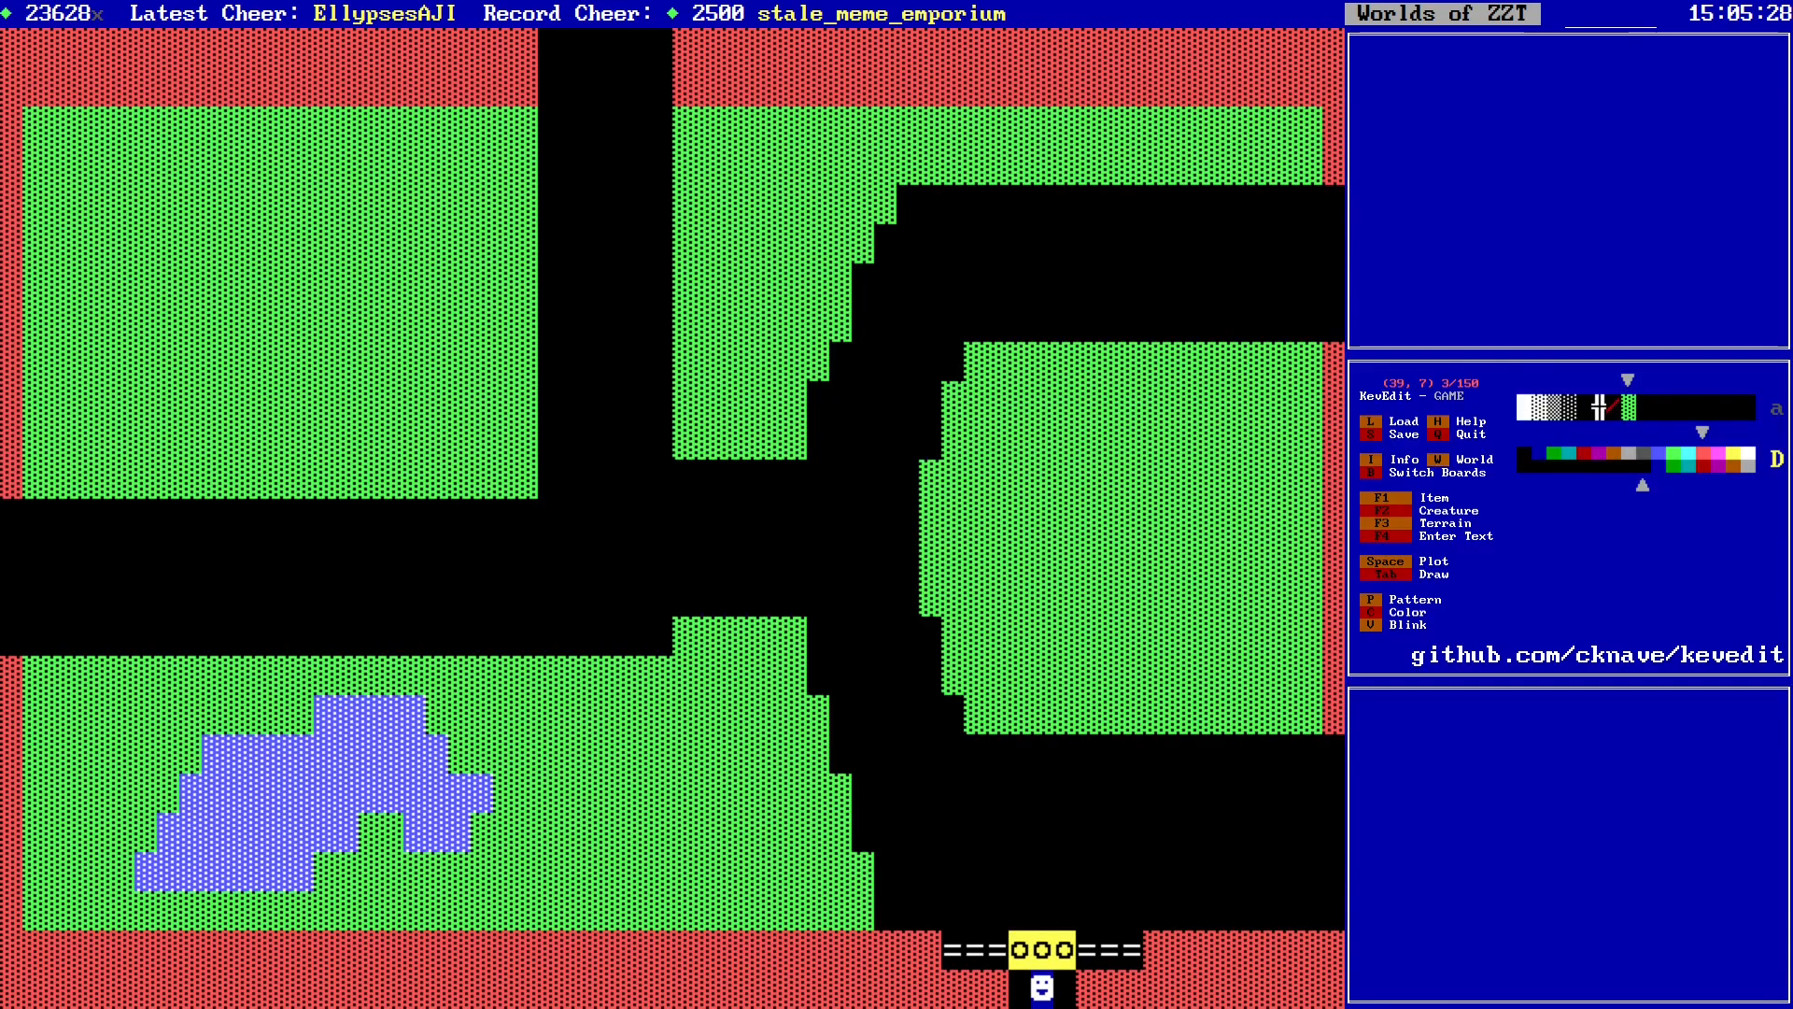
pyautogui.press('Down')
pyautogui.press('Down')
pyautogui.press('Down')
pyautogui.press('Down')
pyautogui.press('Down')
pyautogui.press('Down')
pyautogui.press('Down')
pyautogui.press('Down')
pyautogui.press('Down')
pyautogui.press('Down')
pyautogui.press('Right')
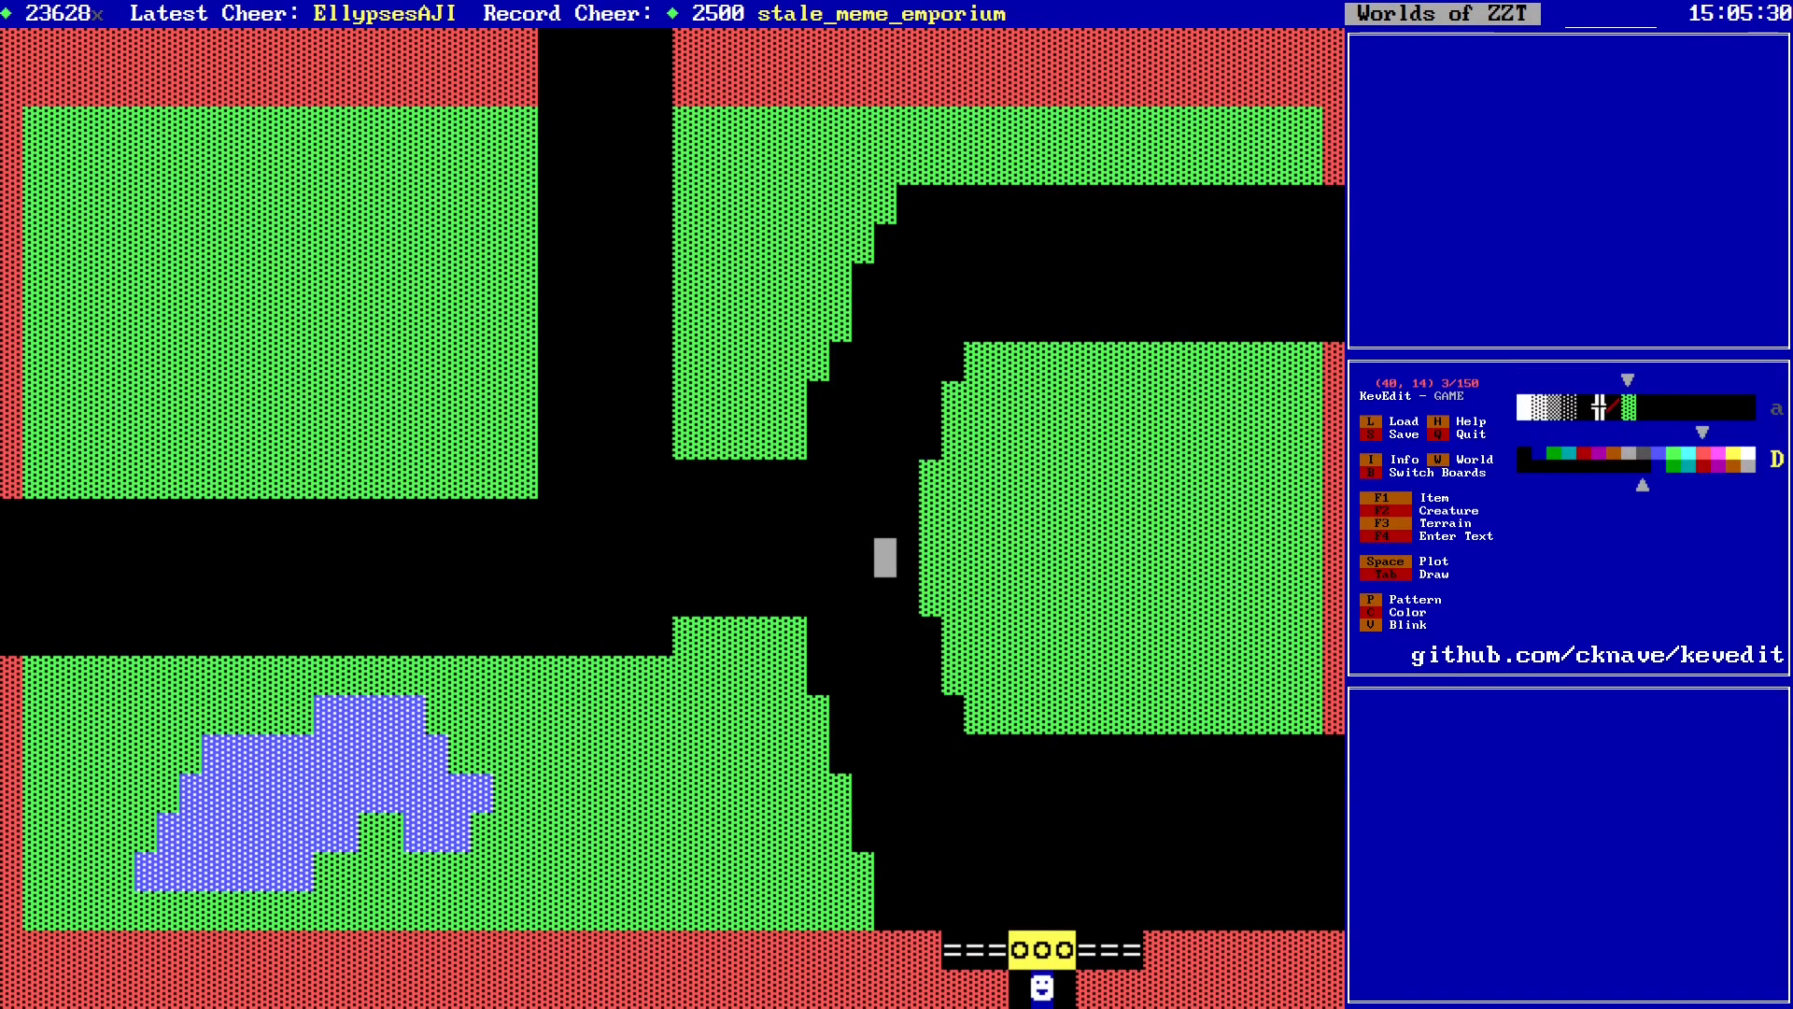
pyautogui.press('Down')
pyautogui.press('Down')
pyautogui.press('Down')
pyautogui.press('Down')
pyautogui.press('Down')
pyautogui.press('Down')
pyautogui.press('Down')
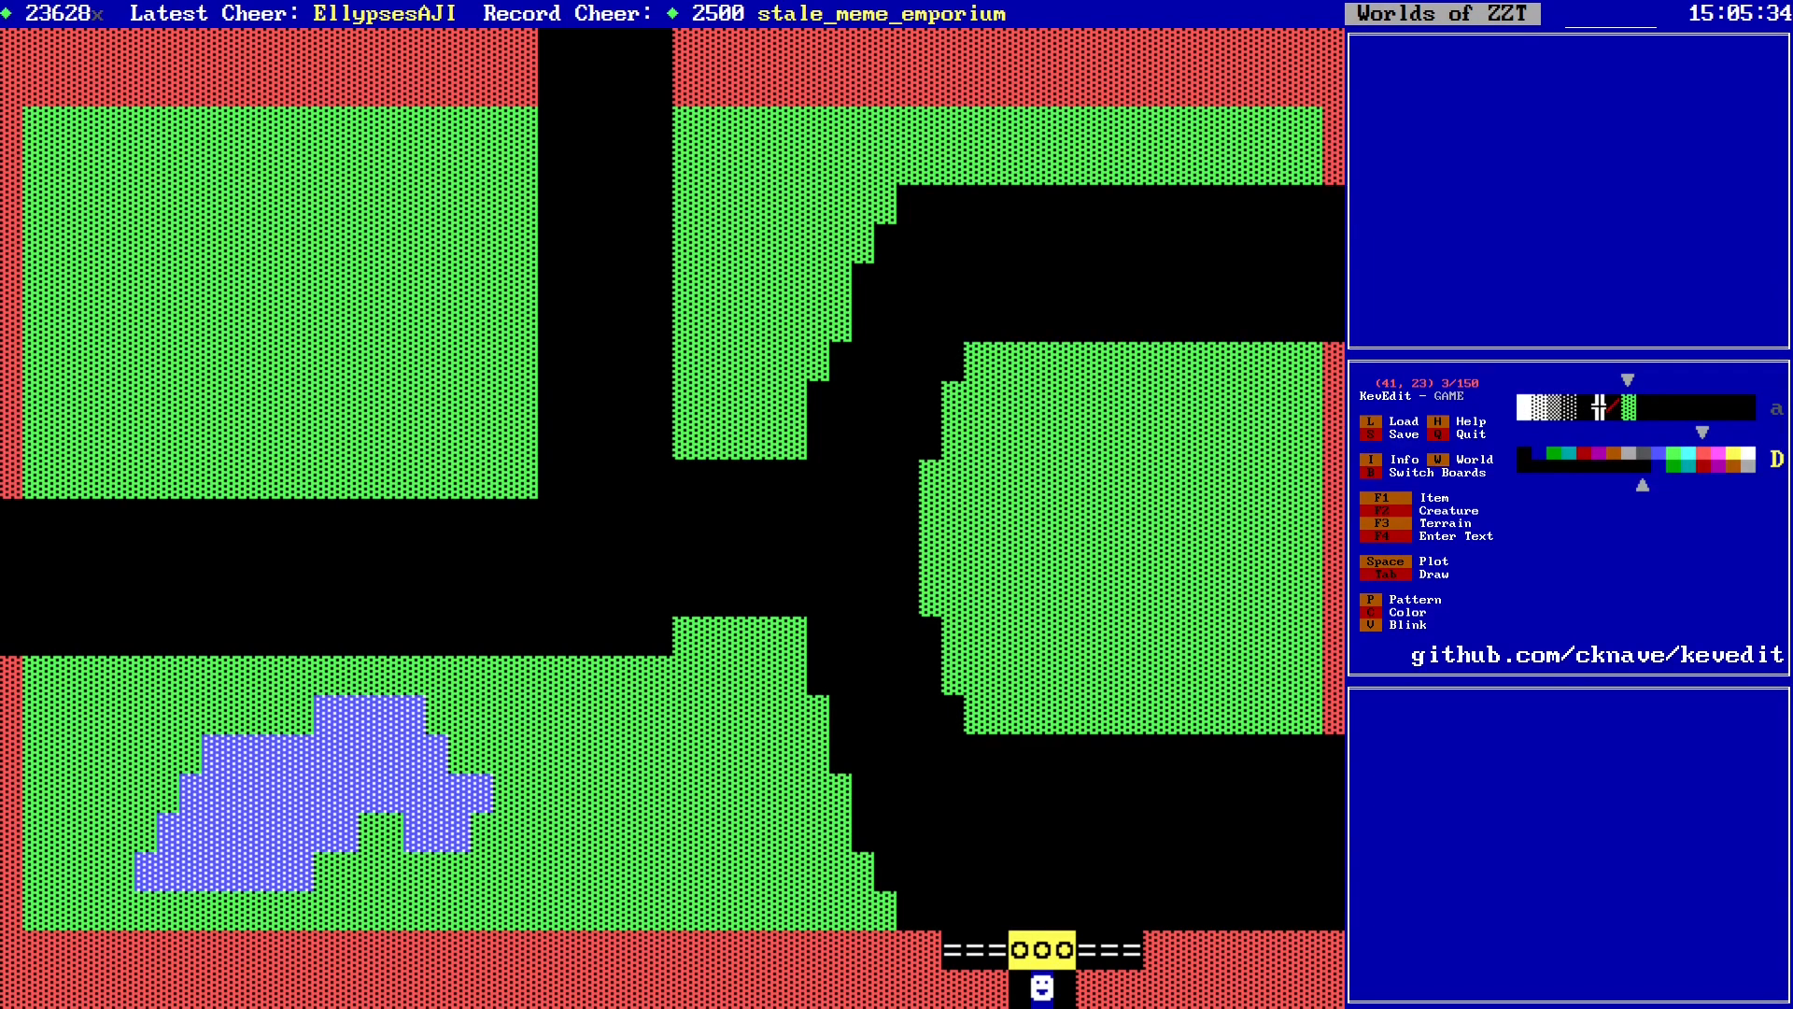
# Step: Draw a strip of green grass along row 23 from column 59 back to column 54, just above the south wall
pyautogui.press('Right')
pyautogui.press('Right')
pyautogui.press('Right')
pyautogui.press('Right')
pyautogui.press('Right')
pyautogui.press('Right')
pyautogui.press('Right')
pyautogui.press('Right')
pyautogui.press('Right')
pyautogui.press('Right')
pyautogui.press('Right')
pyautogui.press('Right')
pyautogui.press('Right')
pyautogui.press('Right')
pyautogui.press('Right')
pyautogui.press('Right')
pyautogui.press('Right')
pyautogui.press('Right')
pyautogui.press('Right')
pyautogui.press('Left')
pyautogui.press('Tab')
pyautogui.press('Left')
pyautogui.press('Left')
pyautogui.press('Left')
pyautogui.press('Left')
pyautogui.press('Left')
pyautogui.press('Left')
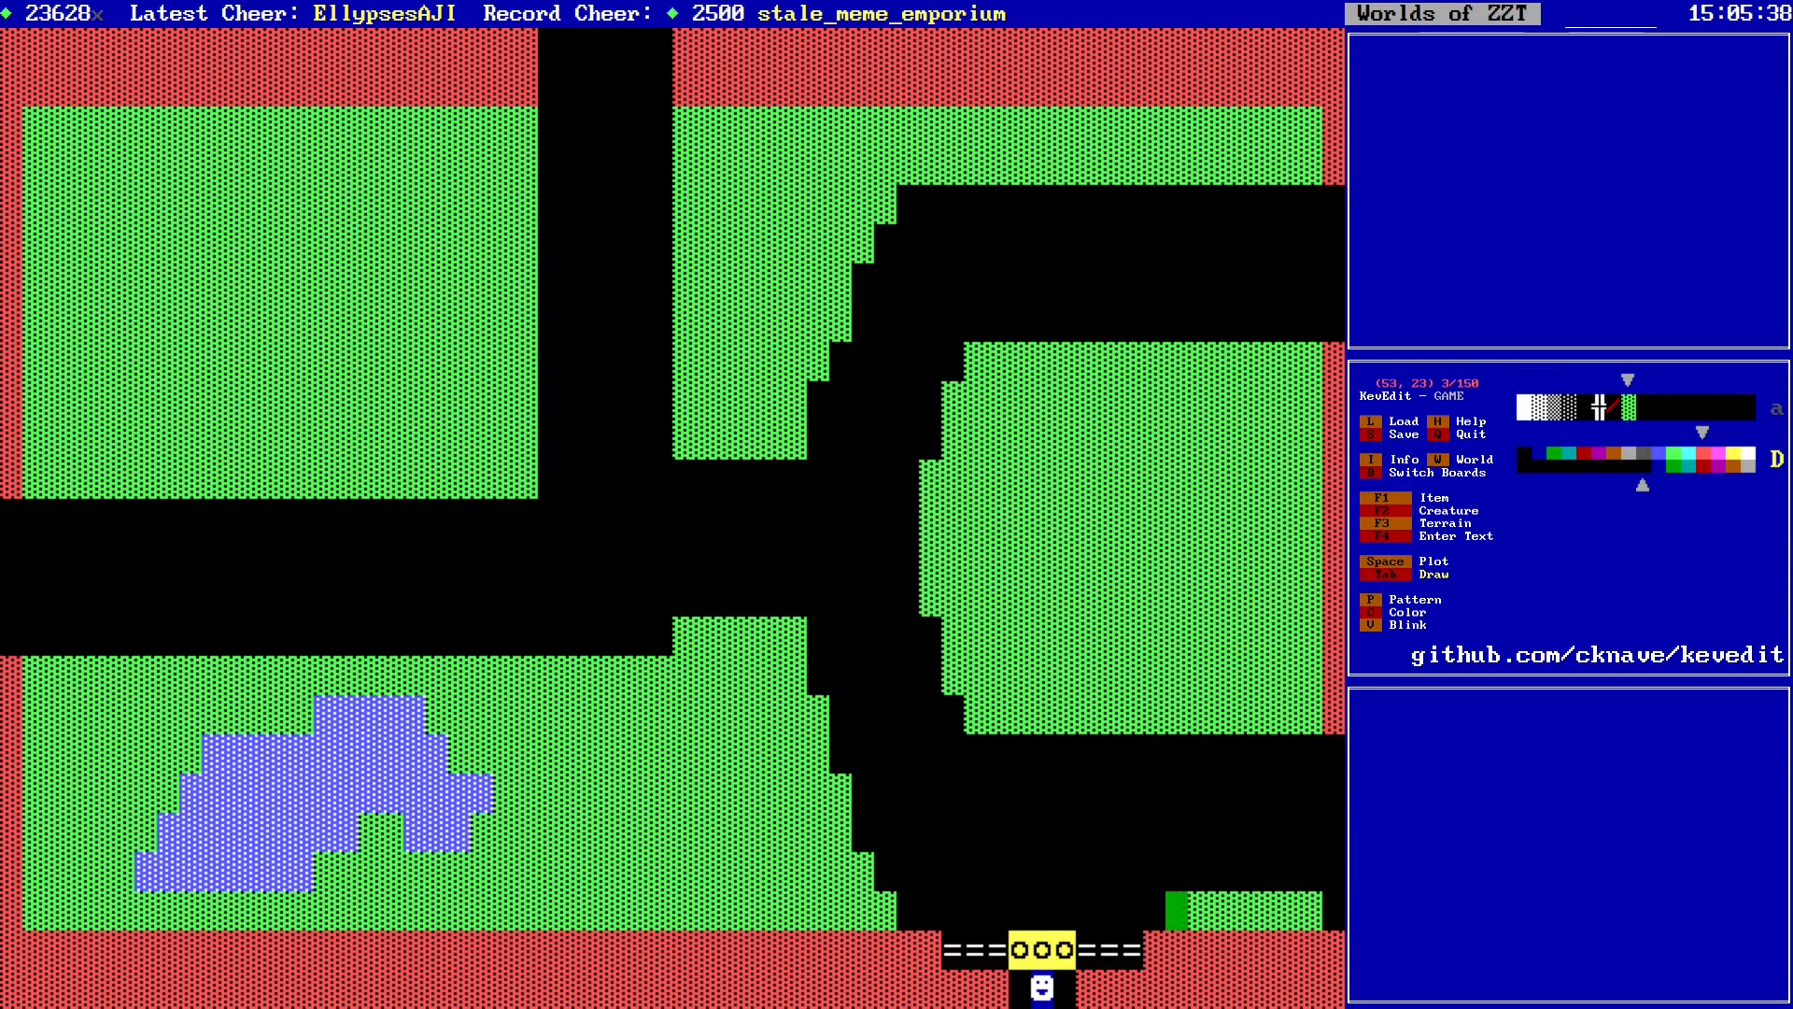
# Step: Copy the red wall tile at (60, 18) and plot it at (60, 23) to close the east wall beside the new grass
pyautogui.press('Right')
pyautogui.press('Right')
pyautogui.press('Right')
pyautogui.press('Right')
pyautogui.press('Right')
pyautogui.press('Right')
pyautogui.press('Right')
pyautogui.press('Up')
pyautogui.press('Up')
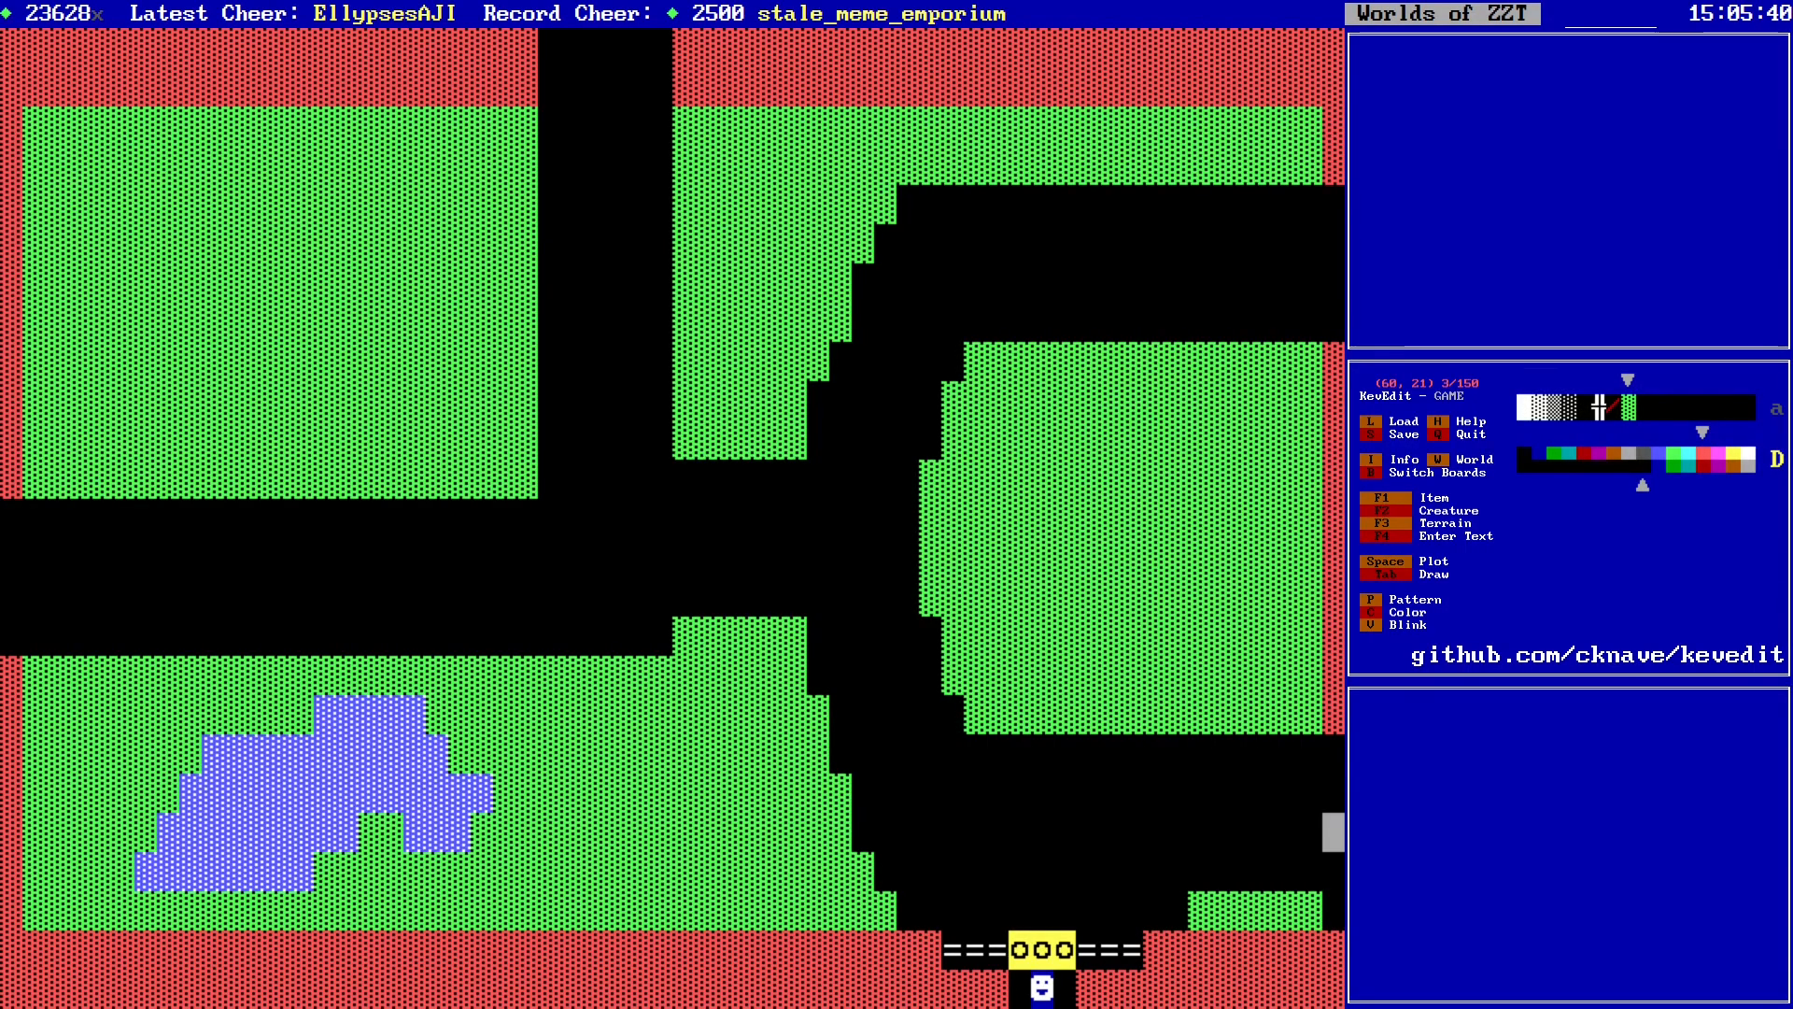
pyautogui.press('Up')
pyautogui.press('Up')
pyautogui.press('Up')
pyautogui.press('Return')
pyautogui.press('Down')
pyautogui.press('Down')
pyautogui.press('Down')
pyautogui.press('Down')
pyautogui.press('Down')
pyautogui.press('space')
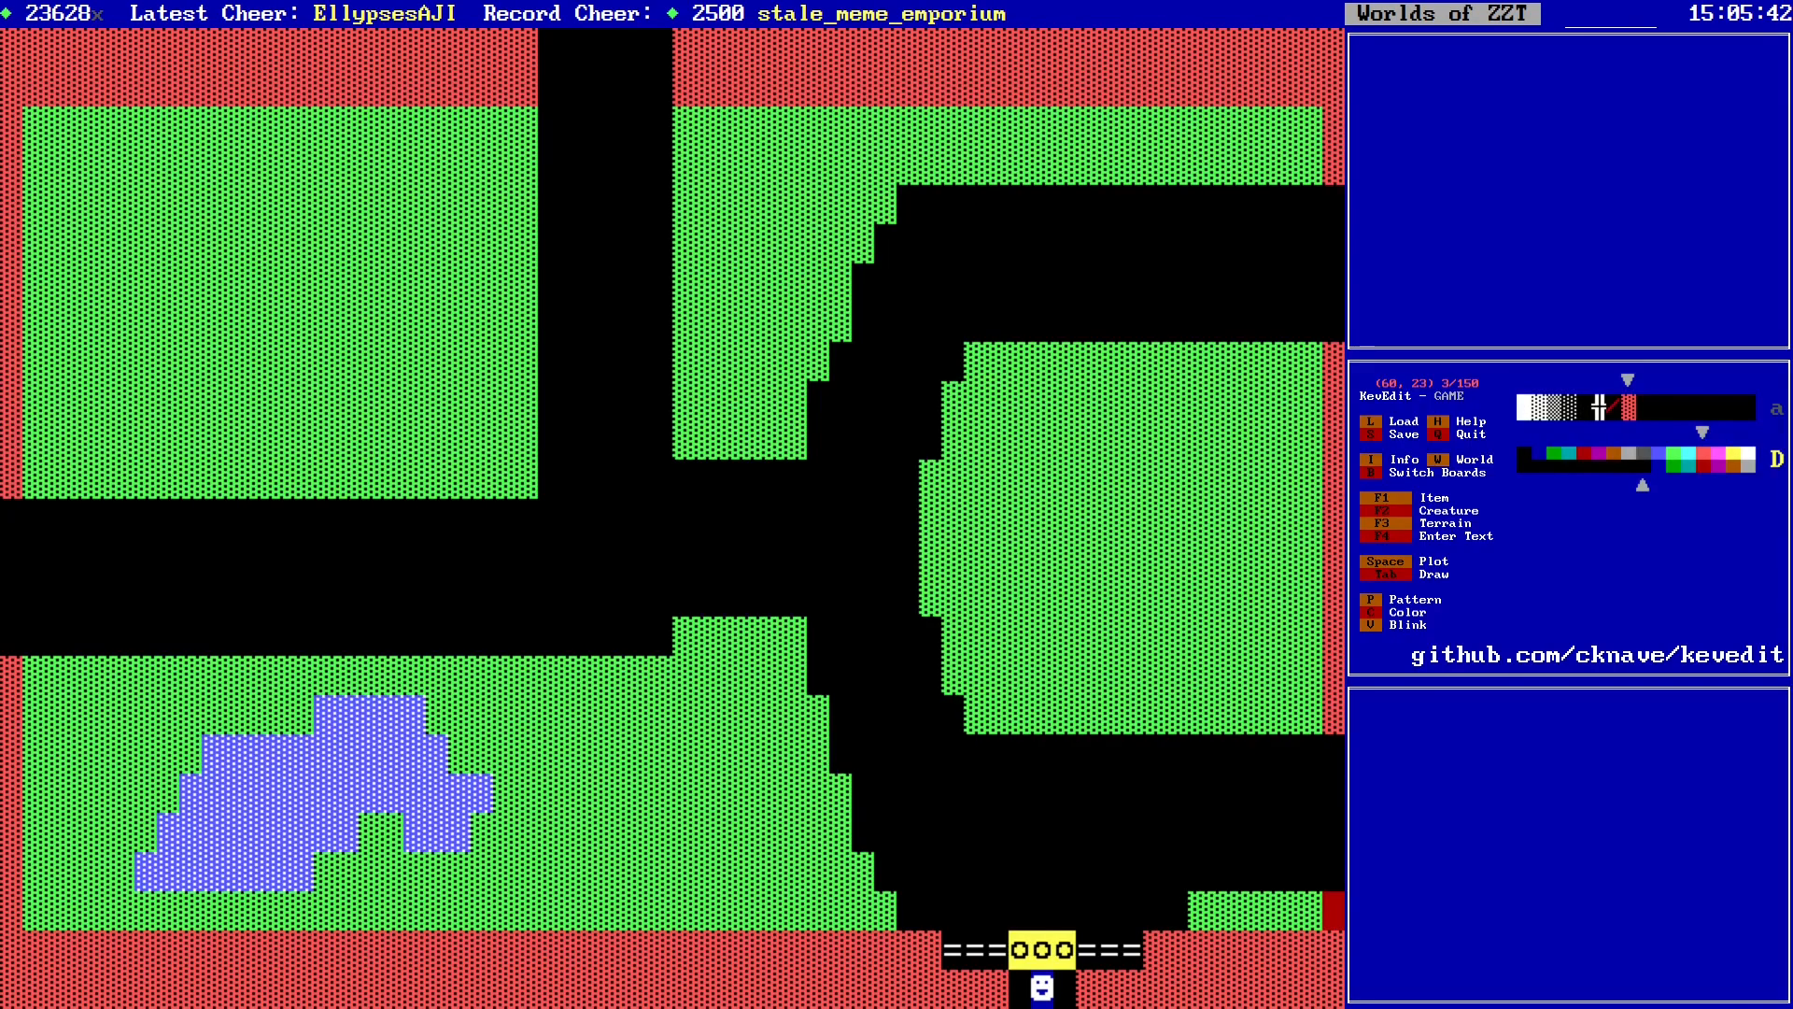
# Step: Thicken the east wall with red wall tiles in column 59 at row 23, rows 9 to 18 and rows 3 to 4
pyautogui.press('Up')
pyautogui.press('Left')
pyautogui.press('Left')
pyautogui.press('Down')
pyautogui.press('Right')
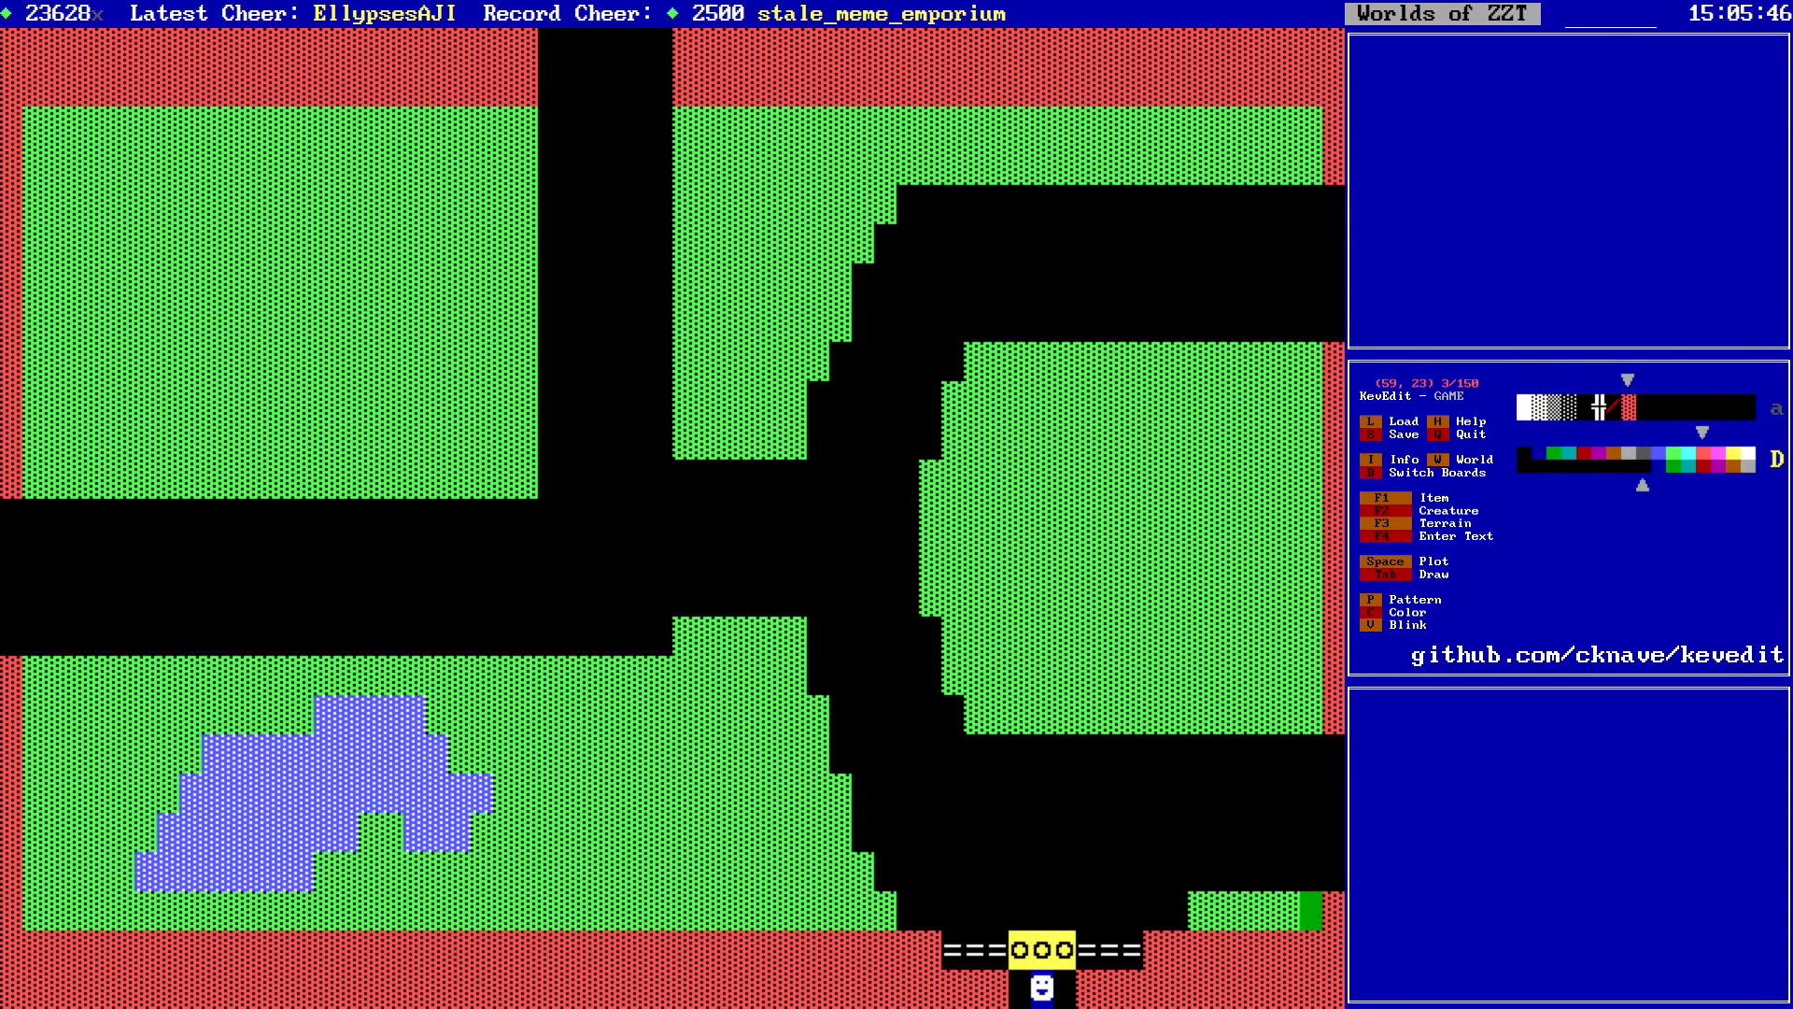
pyautogui.press('Up')
pyautogui.press('Up')
pyautogui.press('Up')
pyautogui.press('Up')
pyautogui.press('Tab')
pyautogui.press('Up')
pyautogui.press('Up')
pyautogui.press('Up')
pyautogui.press('Up')
pyautogui.press('Up')
pyautogui.press('Up')
pyautogui.press('Up')
pyautogui.press('Up')
pyautogui.press('Up')
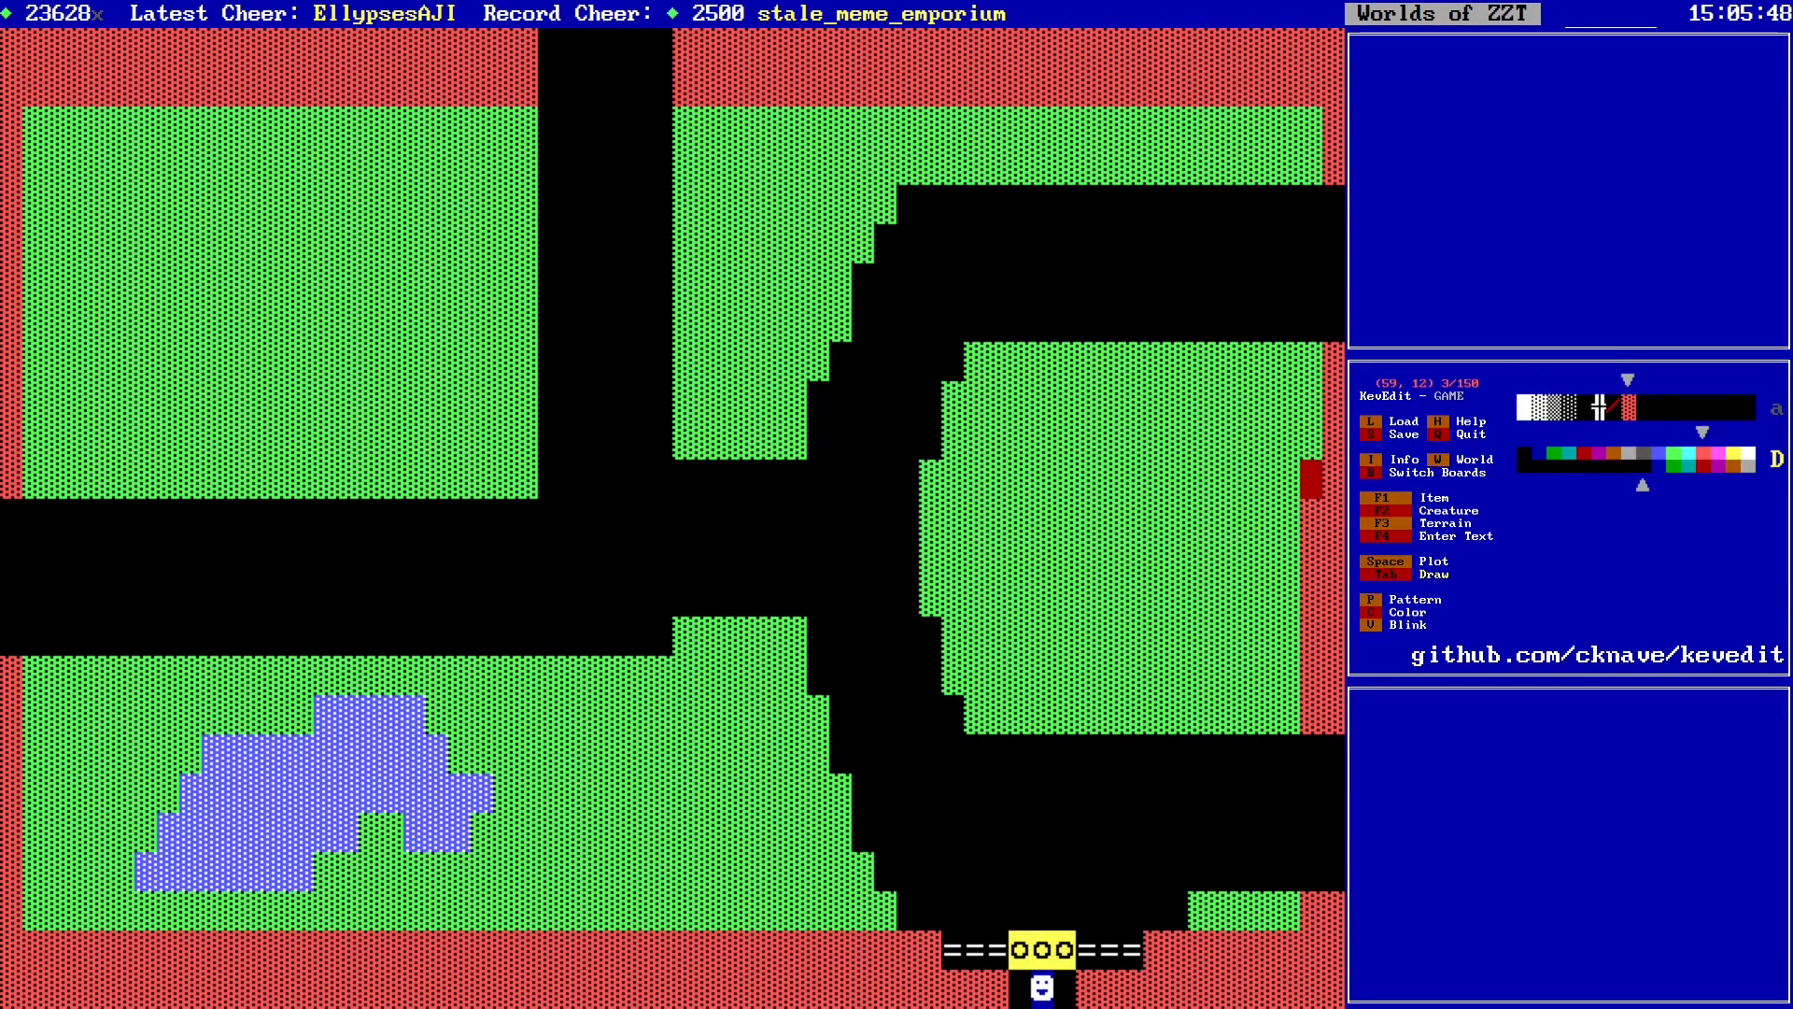
pyautogui.press('Up')
pyautogui.press('Up')
pyautogui.press('Up')
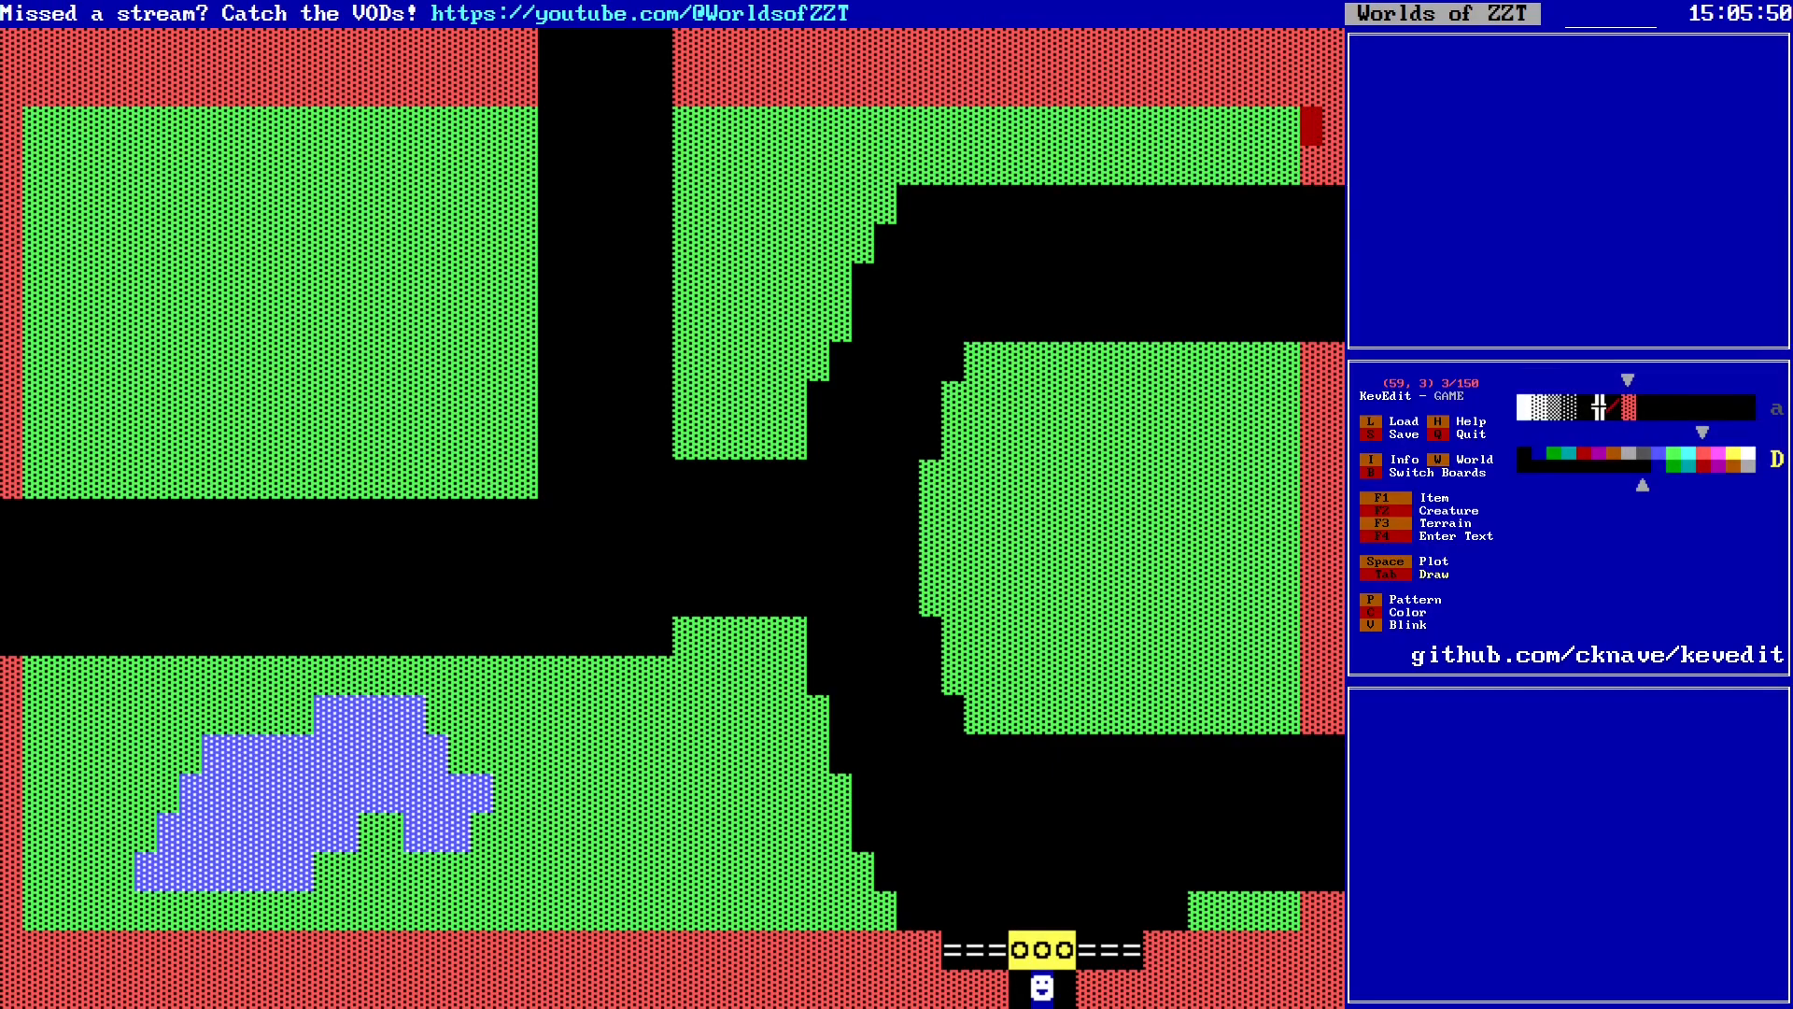
# Step: Try to thicken the north wall by drawing red wall tiles along row 3 from column 58 back to column 28
pyautogui.press('Left')
pyautogui.press('Left')
pyautogui.press('Left')
pyautogui.press('Left')
pyautogui.press('Left')
pyautogui.press('Left')
pyautogui.press('Left')
pyautogui.press('Left')
pyautogui.press('Left')
pyautogui.press('Left')
pyautogui.press('Left')
pyautogui.press('Left')
pyautogui.press('Left')
pyautogui.press('Left')
pyautogui.press('Left')
pyautogui.press('Left')
pyautogui.press('Left')
pyautogui.press('Left')
pyautogui.press('Left')
pyautogui.press('Left')
pyautogui.press('Left')
pyautogui.press('Left')
pyautogui.press('Left')
pyautogui.press('Left')
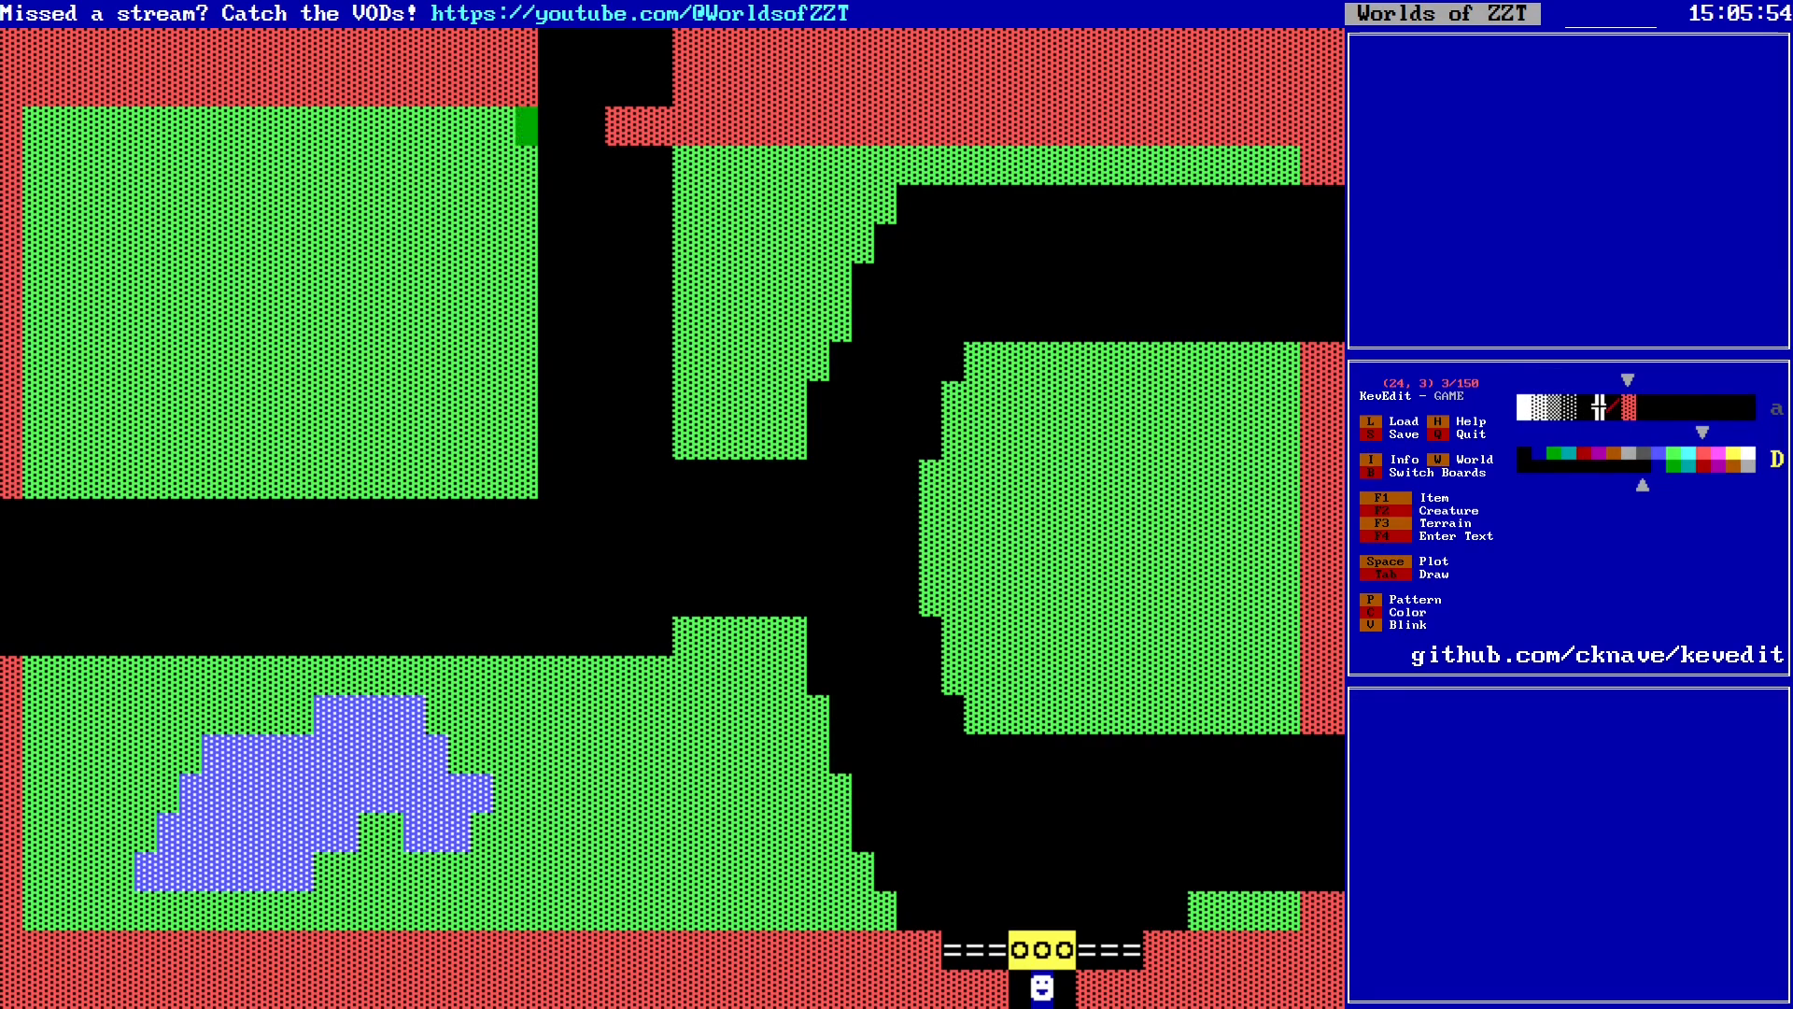
# Step: Copy the green grass tile at (31, 4) and clear the red wall tiles across the road at columns 28 to 30 of row 3
pyautogui.press('Right')
pyautogui.press('Right')
pyautogui.press('Right')
pyautogui.press('Right')
pyautogui.press('Down')
pyautogui.press('Right')
pyautogui.press('Right')
pyautogui.press('Right')
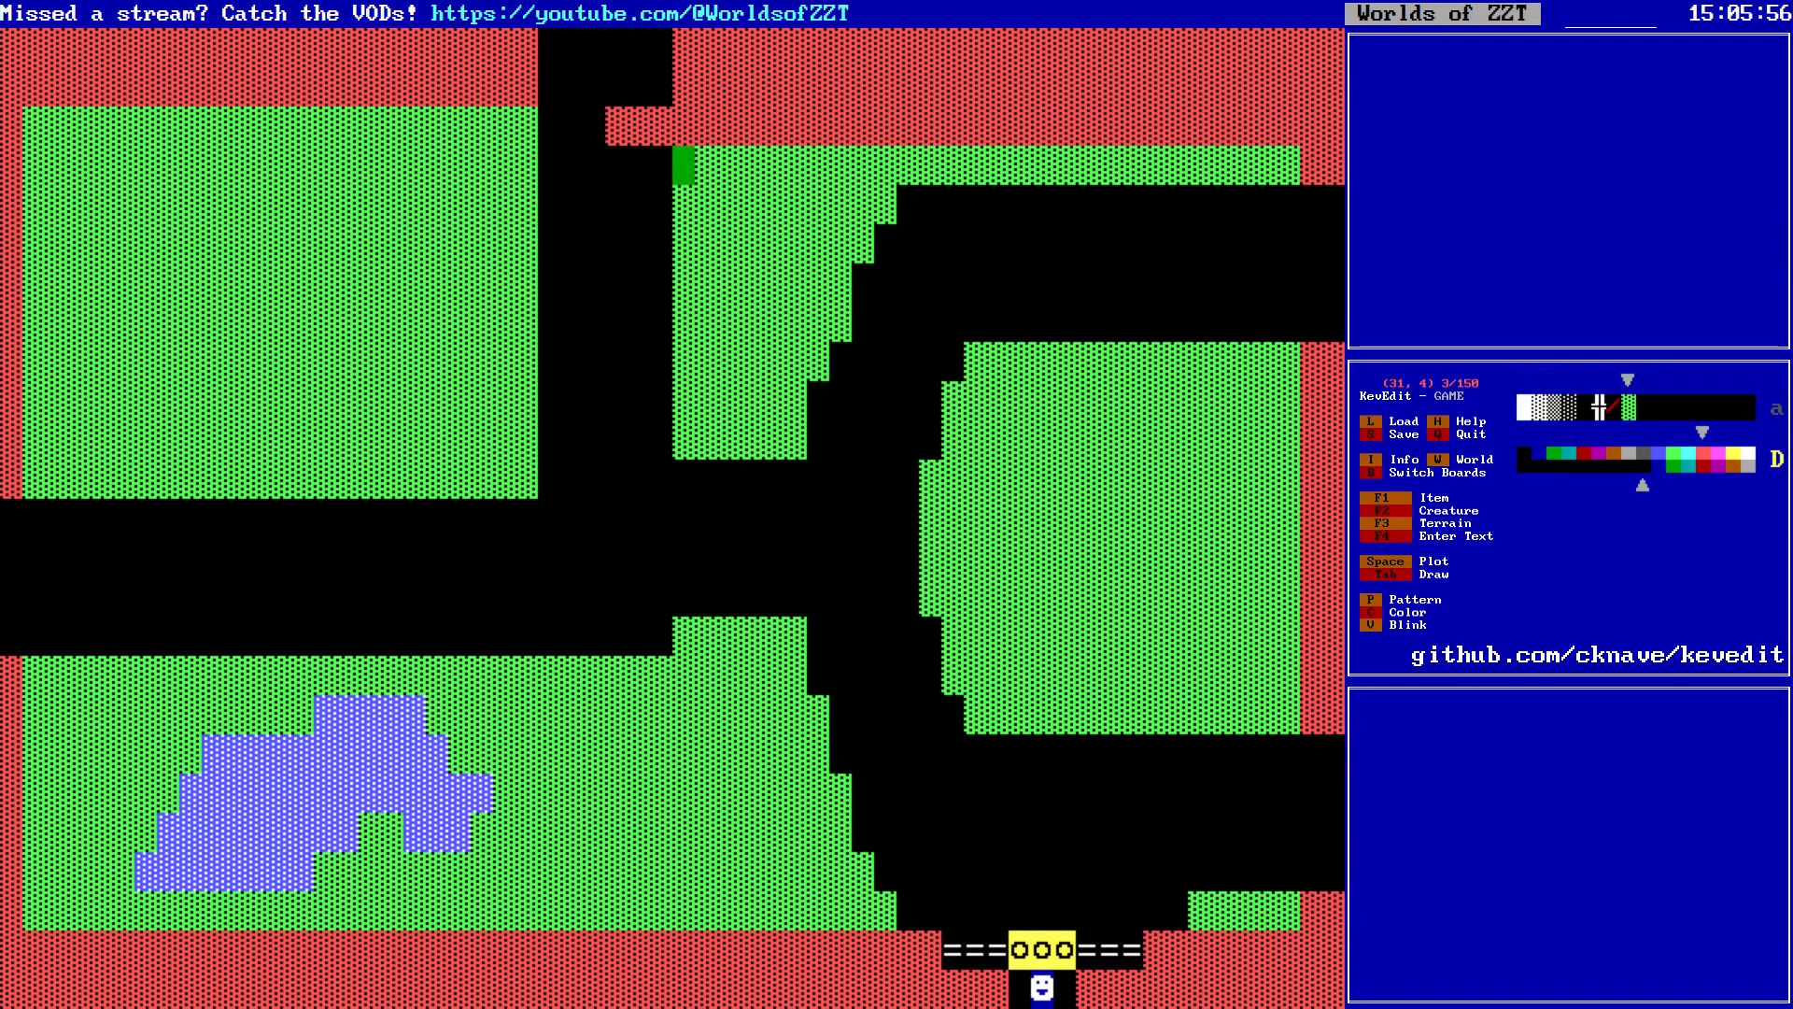
pyautogui.press('Left')
pyautogui.press('Up')
pyautogui.press('Delete')
pyautogui.press('Left')
pyautogui.press('Delete')
pyautogui.press('Left')
pyautogui.press('Delete')
pyautogui.press('Right')
pyautogui.press('Right')
pyautogui.press('Right')
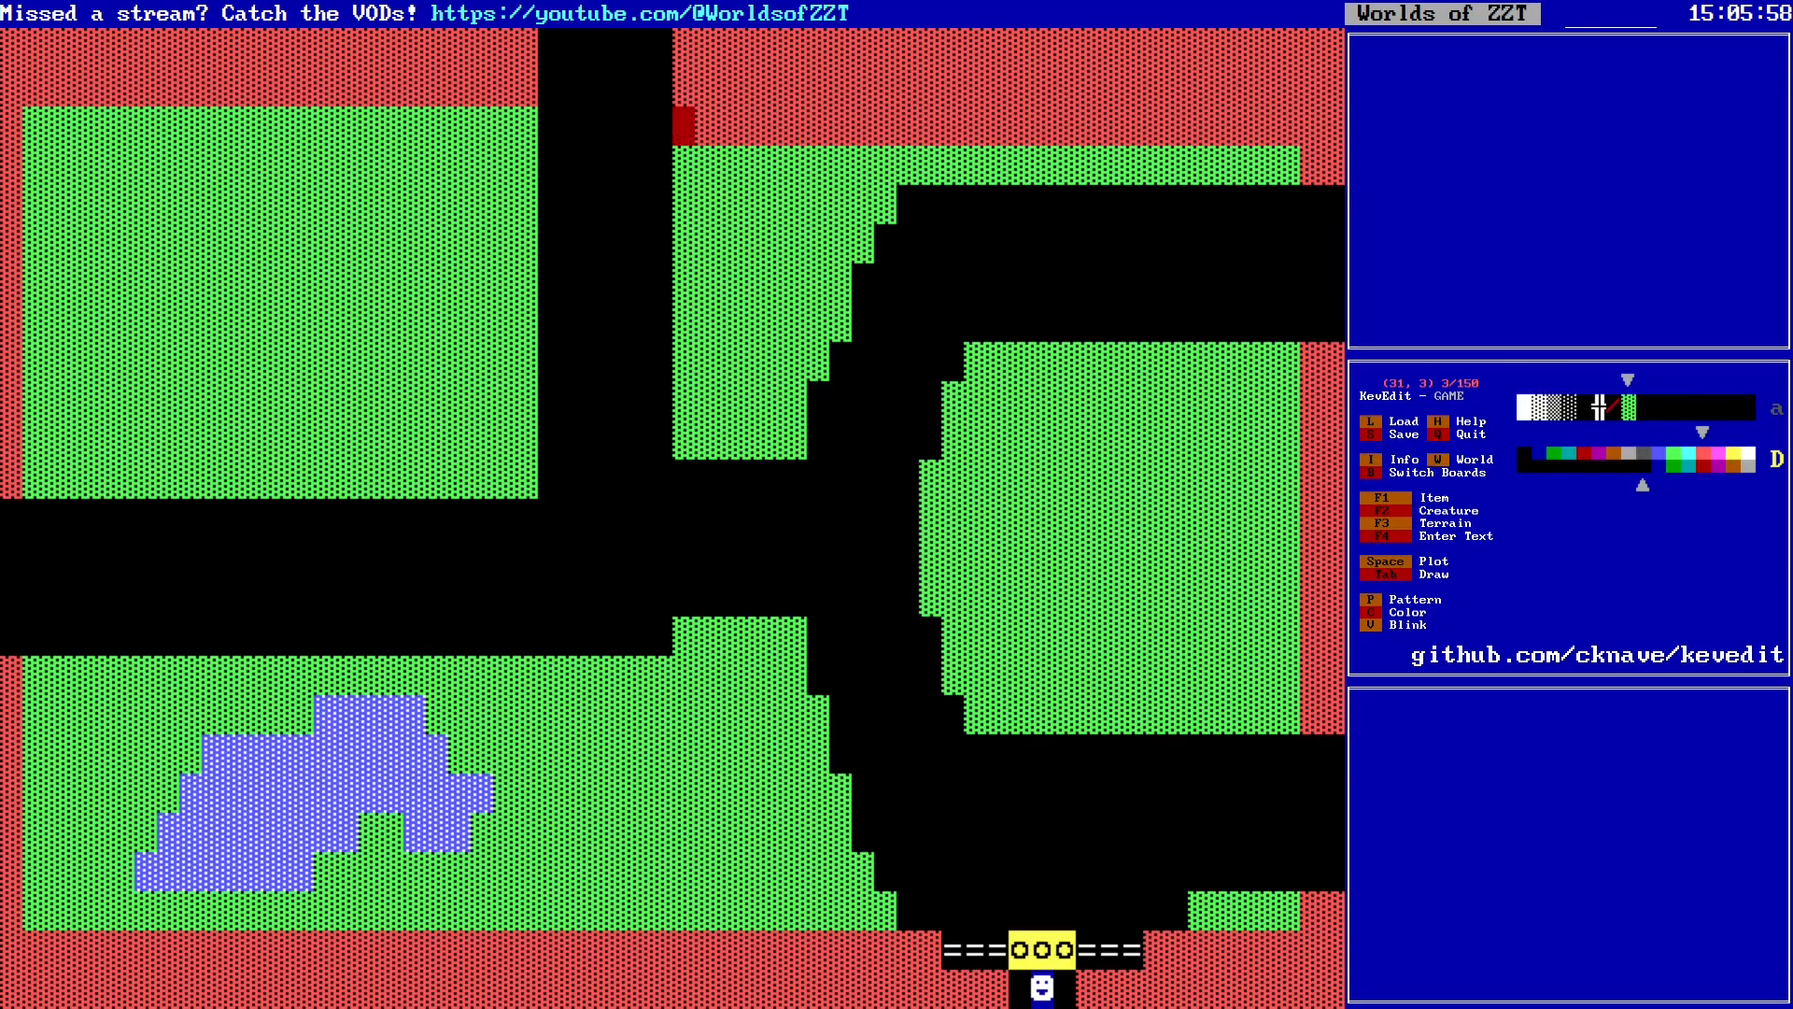
# Step: Redraw green grass over the red wall tiles in row 3 from column 31 to column 58
pyautogui.press('Tab')
pyautogui.press('Right')
pyautogui.press('Right')
pyautogui.press('Right')
pyautogui.press('Right')
pyautogui.press('Right')
pyautogui.press('Right')
pyautogui.press('Right')
pyautogui.press('Right')
pyautogui.press('Right')
pyautogui.press('Right')
pyautogui.press('Right')
pyautogui.press('Right')
pyautogui.press('Right')
pyautogui.press('Right')
pyautogui.press('Right')
pyautogui.press('Right')
pyautogui.press('Right')
pyautogui.press('Right')
pyautogui.press('Right')
pyautogui.press('Right')
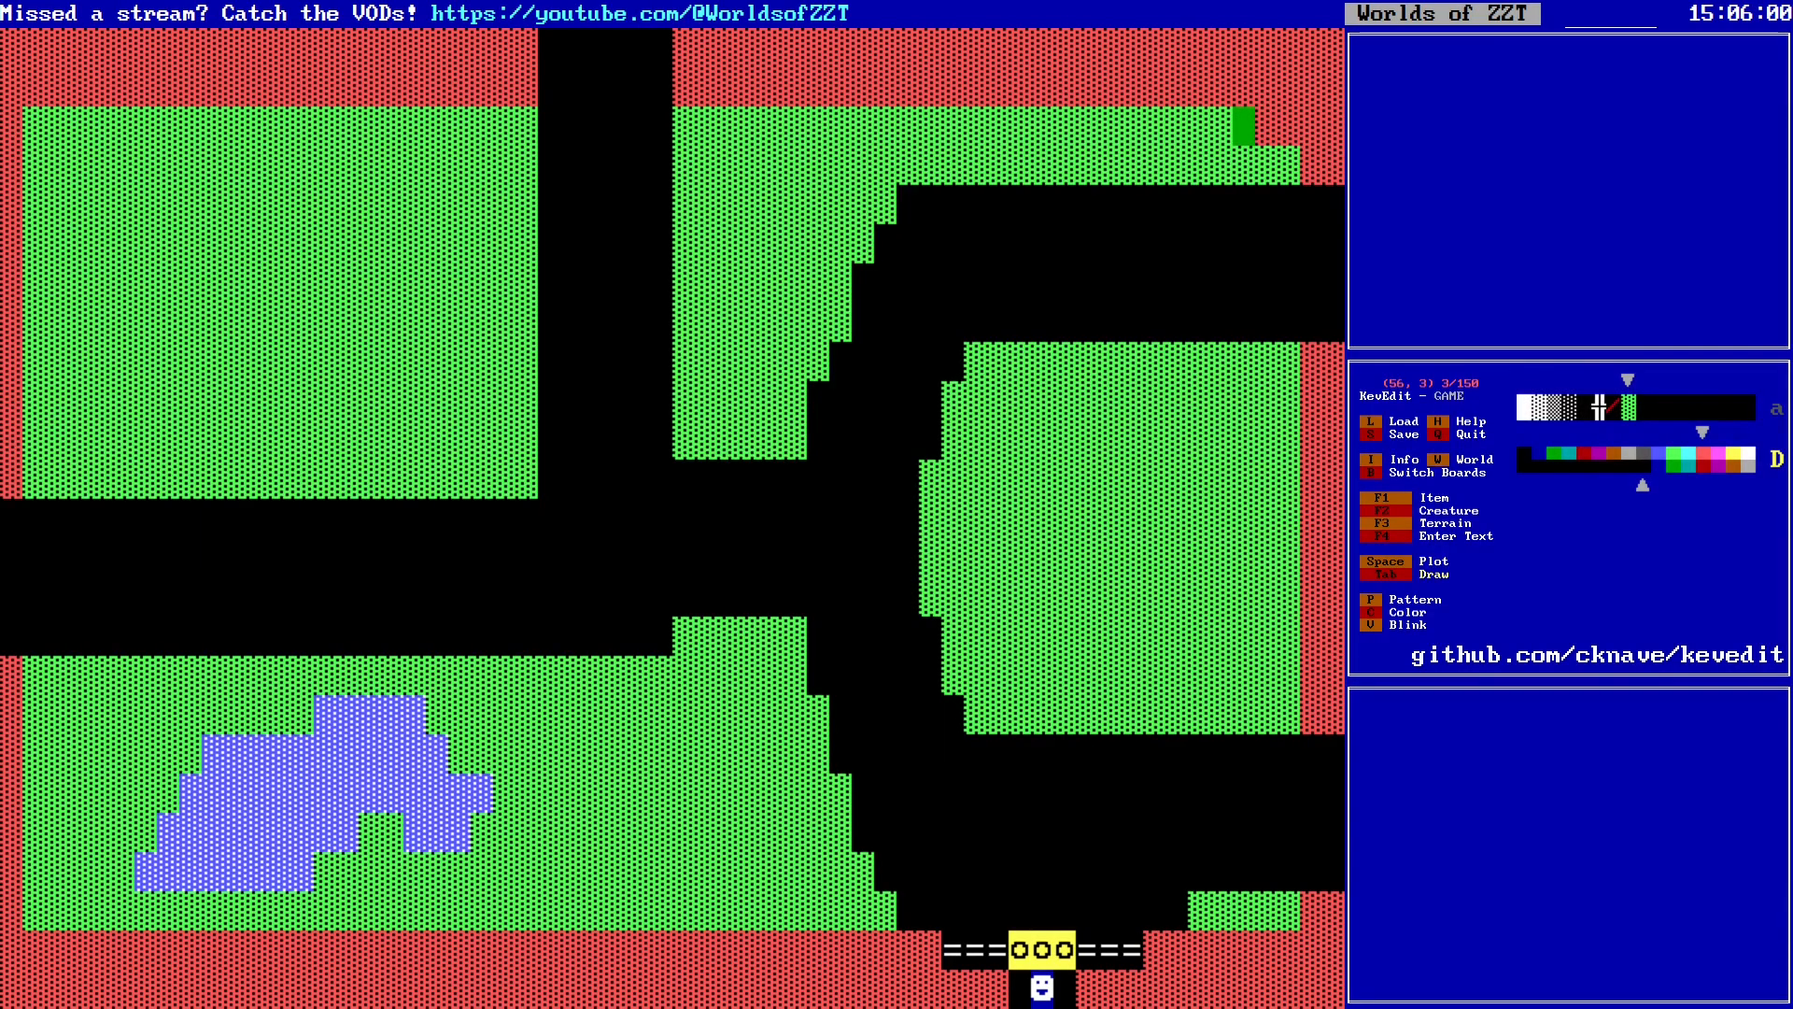
pyautogui.press('Down')
pyautogui.press('Left')
pyautogui.press('Return')
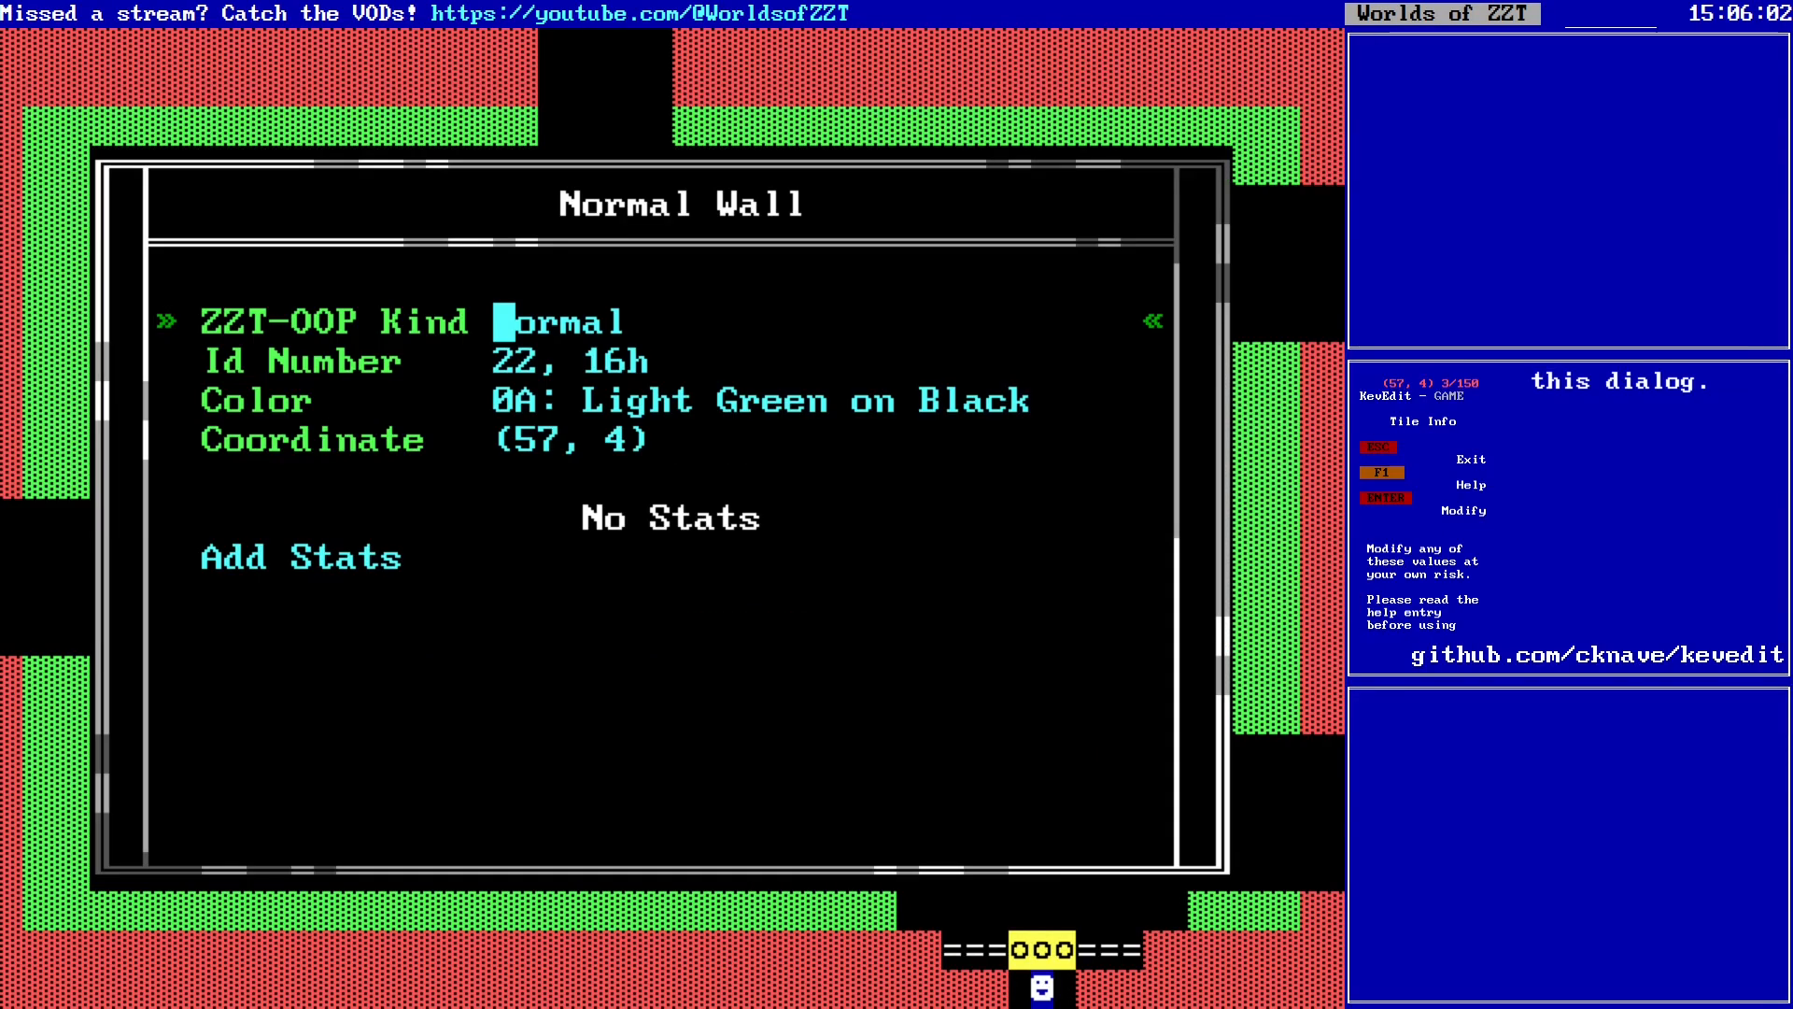
pyautogui.press('Escape')
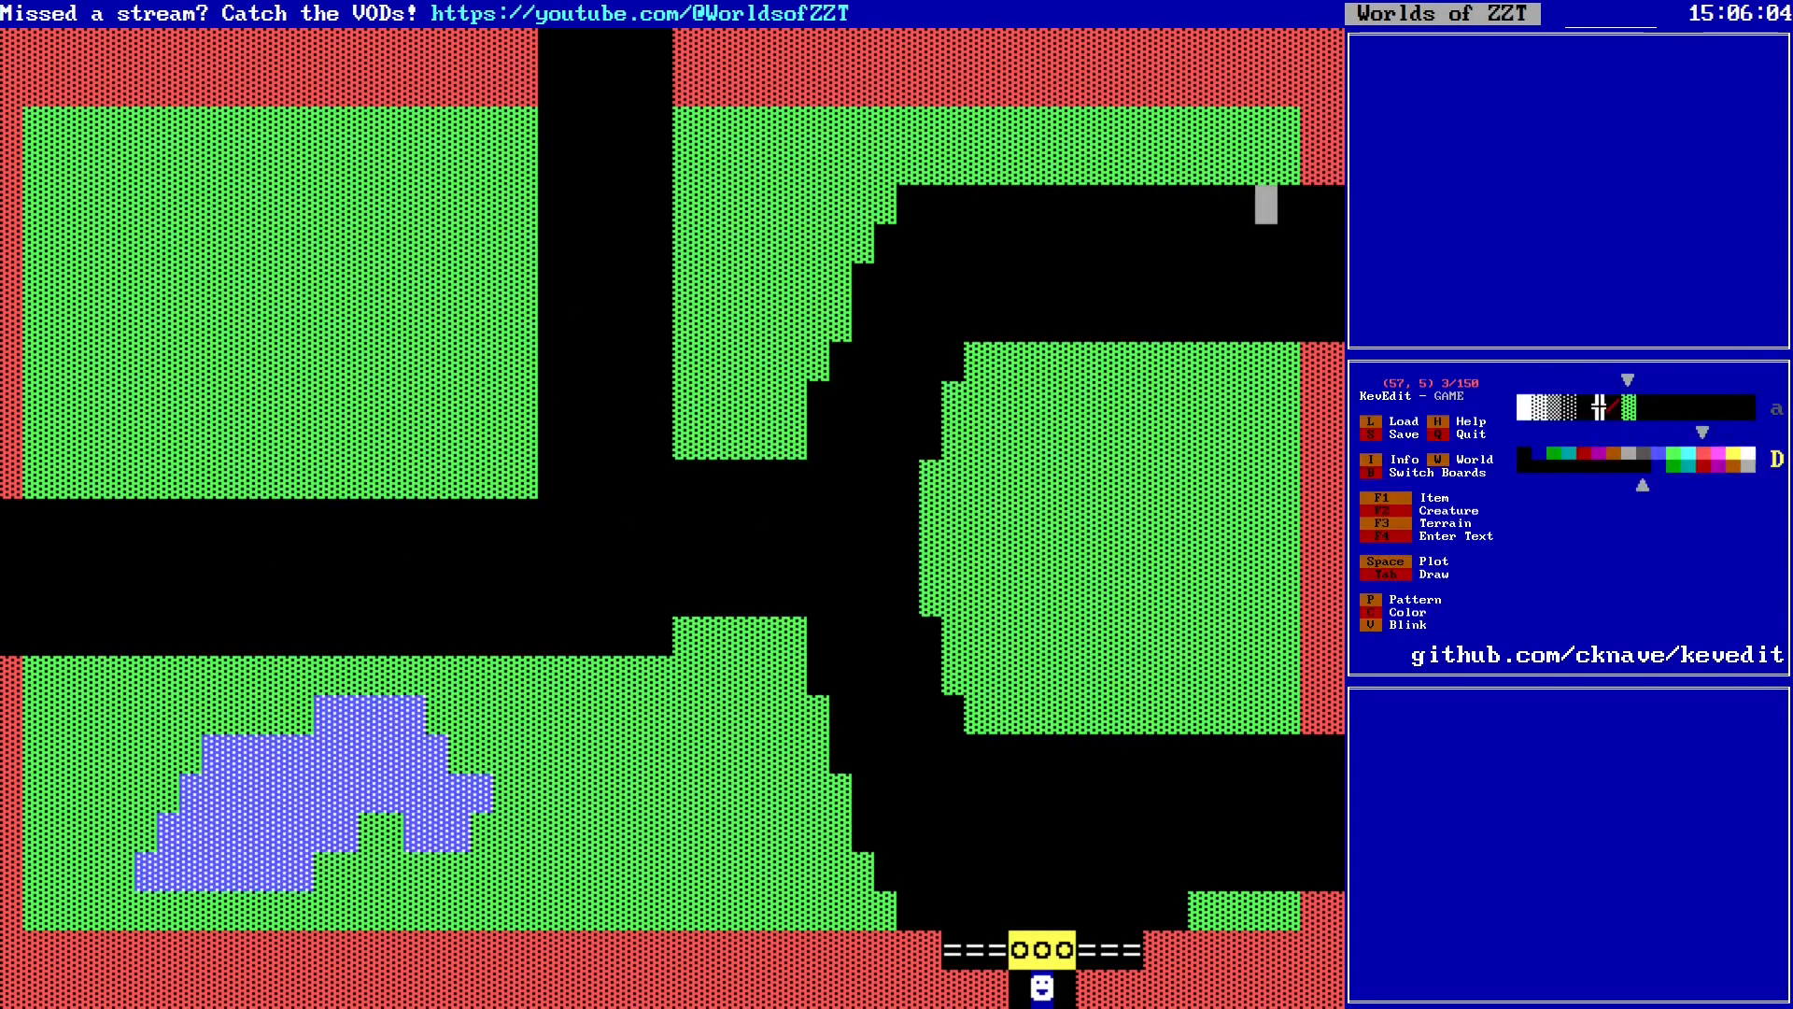
# Step: Save the world as GAME.zzt, overwriting the existing file
pyautogui.press('Down')
pyautogui.press('Down')
pyautogui.press('Down')
pyautogui.press('Down')
pyautogui.press('Down')
pyautogui.press('Down')
pyautogui.press('Down')
pyautogui.press('Down')
pyautogui.press('Down')
pyautogui.press('Down')
pyautogui.press('Down')
pyautogui.press('Down')
pyautogui.press('Down')
pyautogui.press('Down')
pyautogui.press('Down')
pyautogui.press('s')
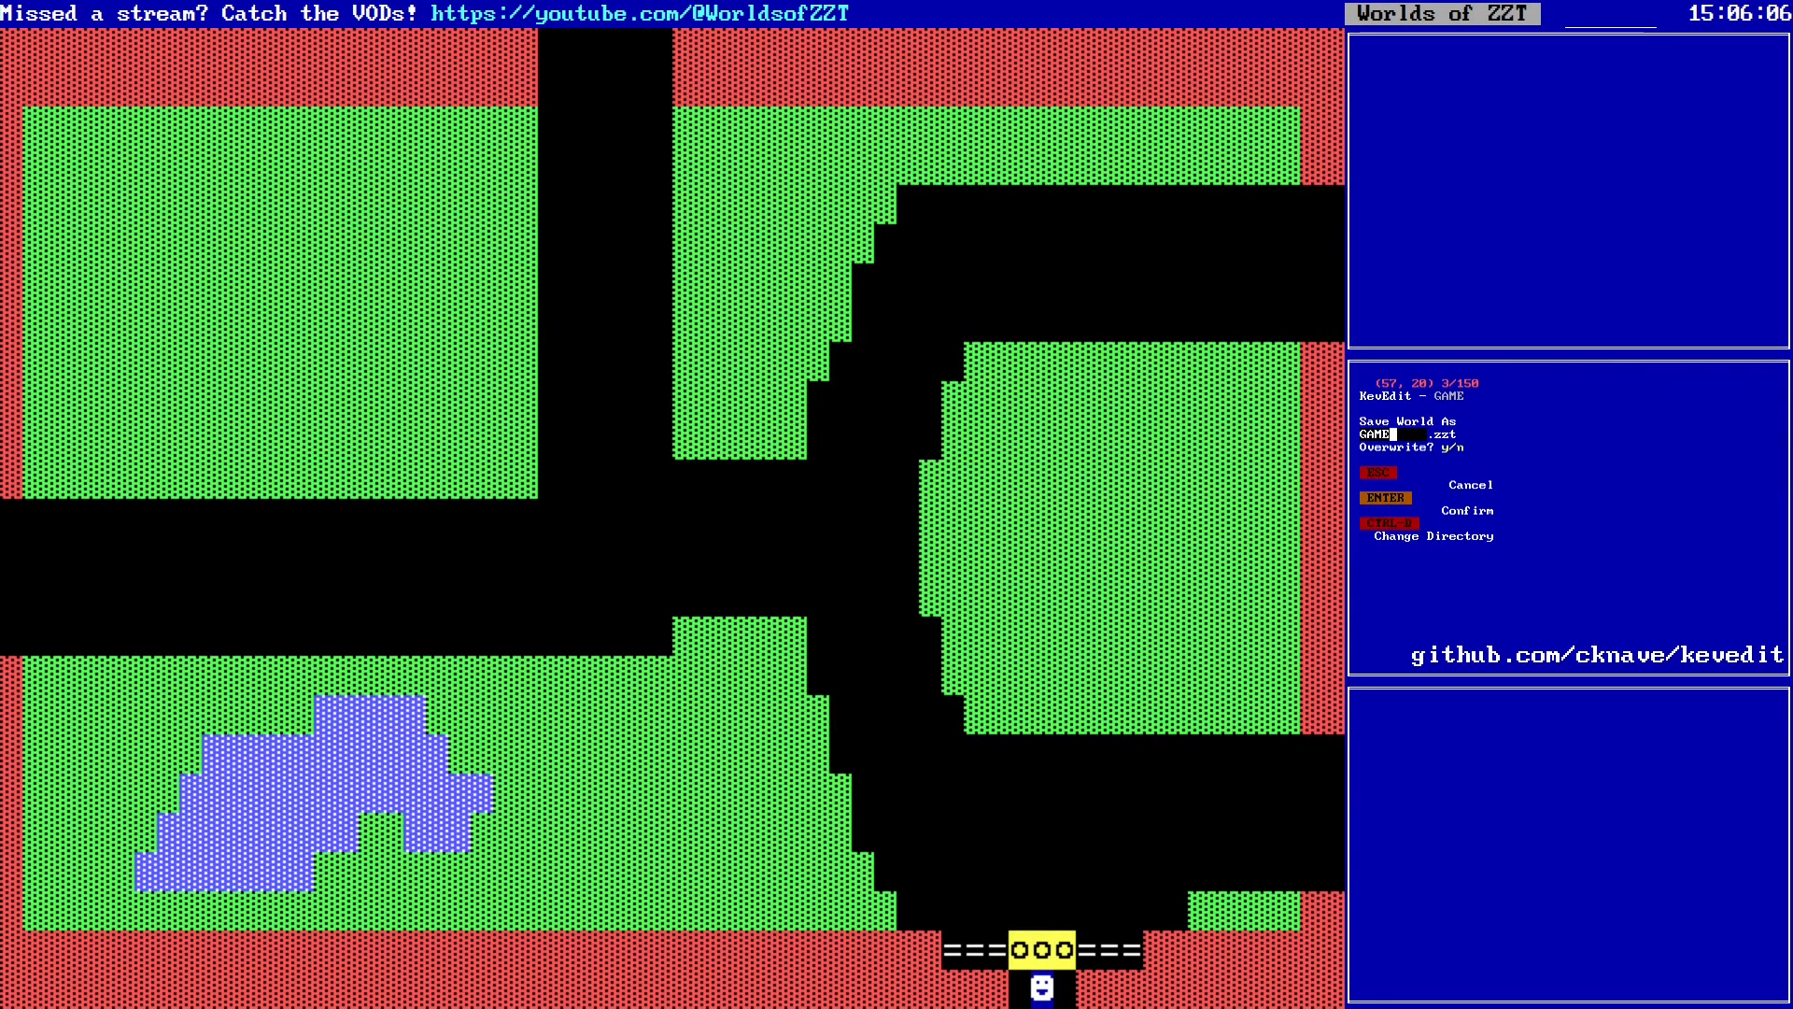
pyautogui.press('y')
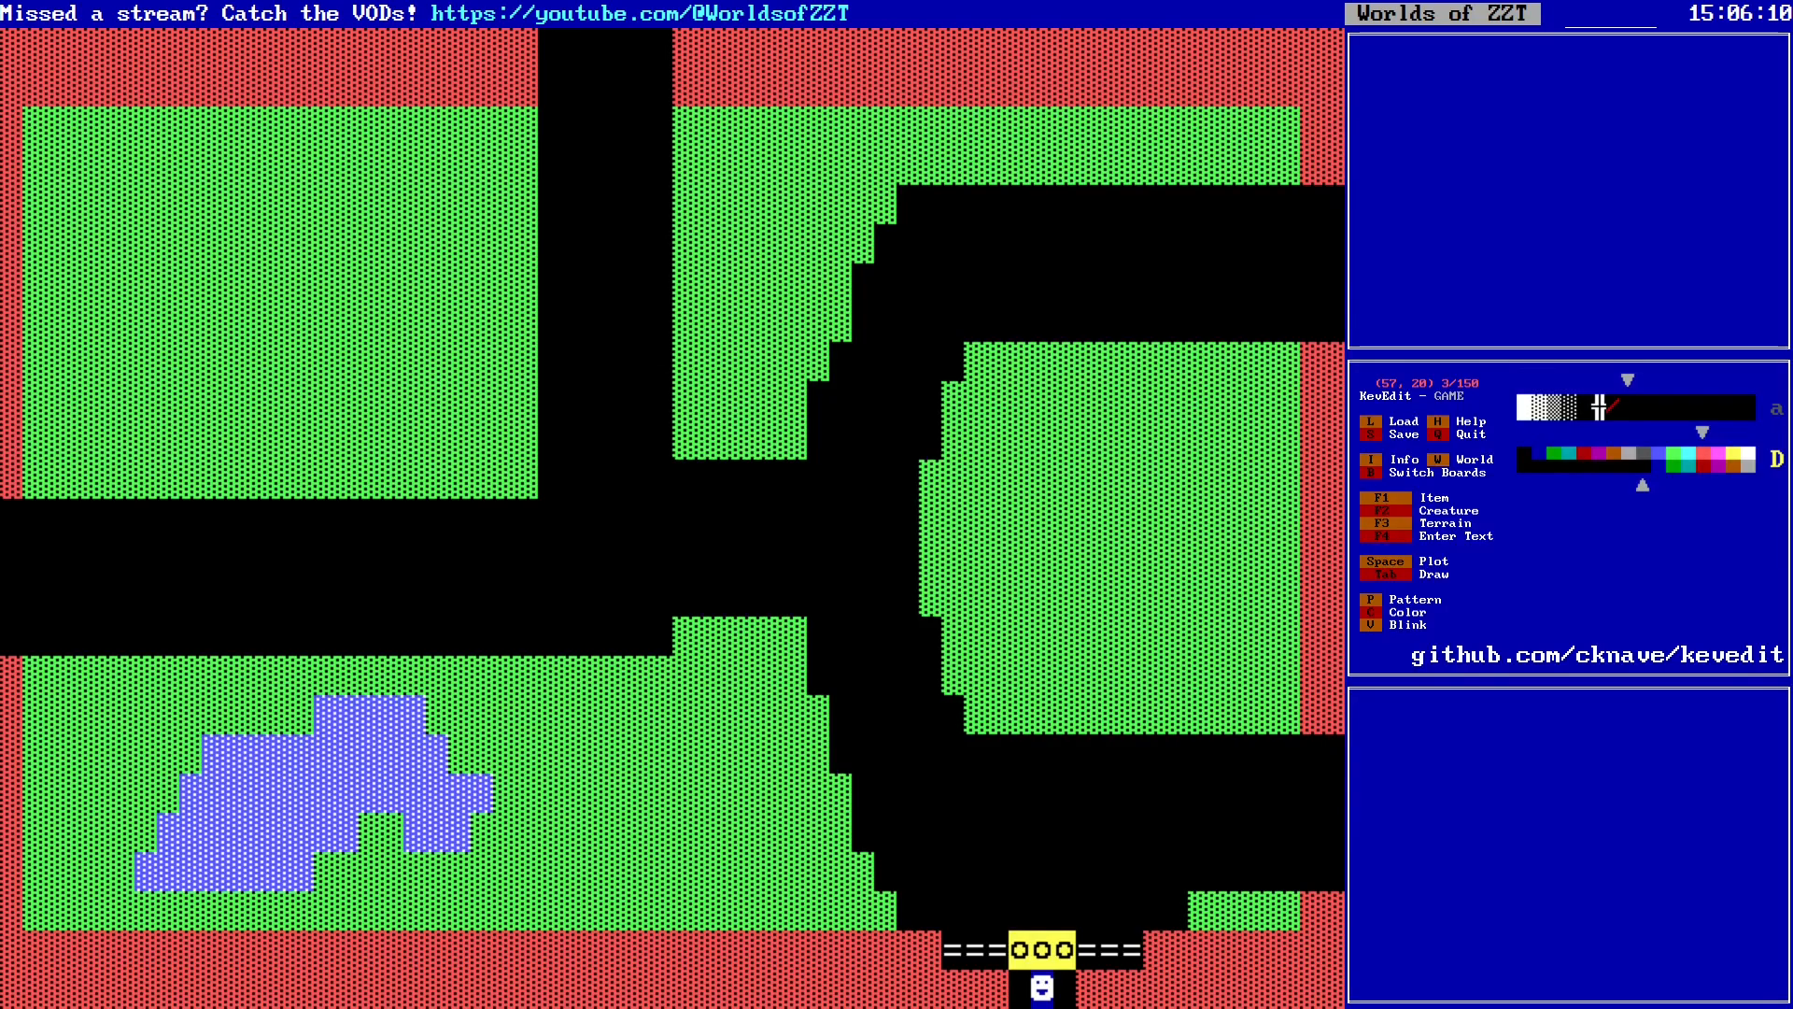
pyautogui.press('Left')
pyautogui.press('Left')
pyautogui.press('Left')
pyautogui.press('Left')
pyautogui.press('Left')
pyautogui.press('Left')
pyautogui.press('Left')
pyautogui.press('Left')
pyautogui.press('Left')
pyautogui.press('Left')
pyautogui.press('Left')
pyautogui.press('Left')
pyautogui.press('Left')
pyautogui.press('Left')
pyautogui.press('Left')
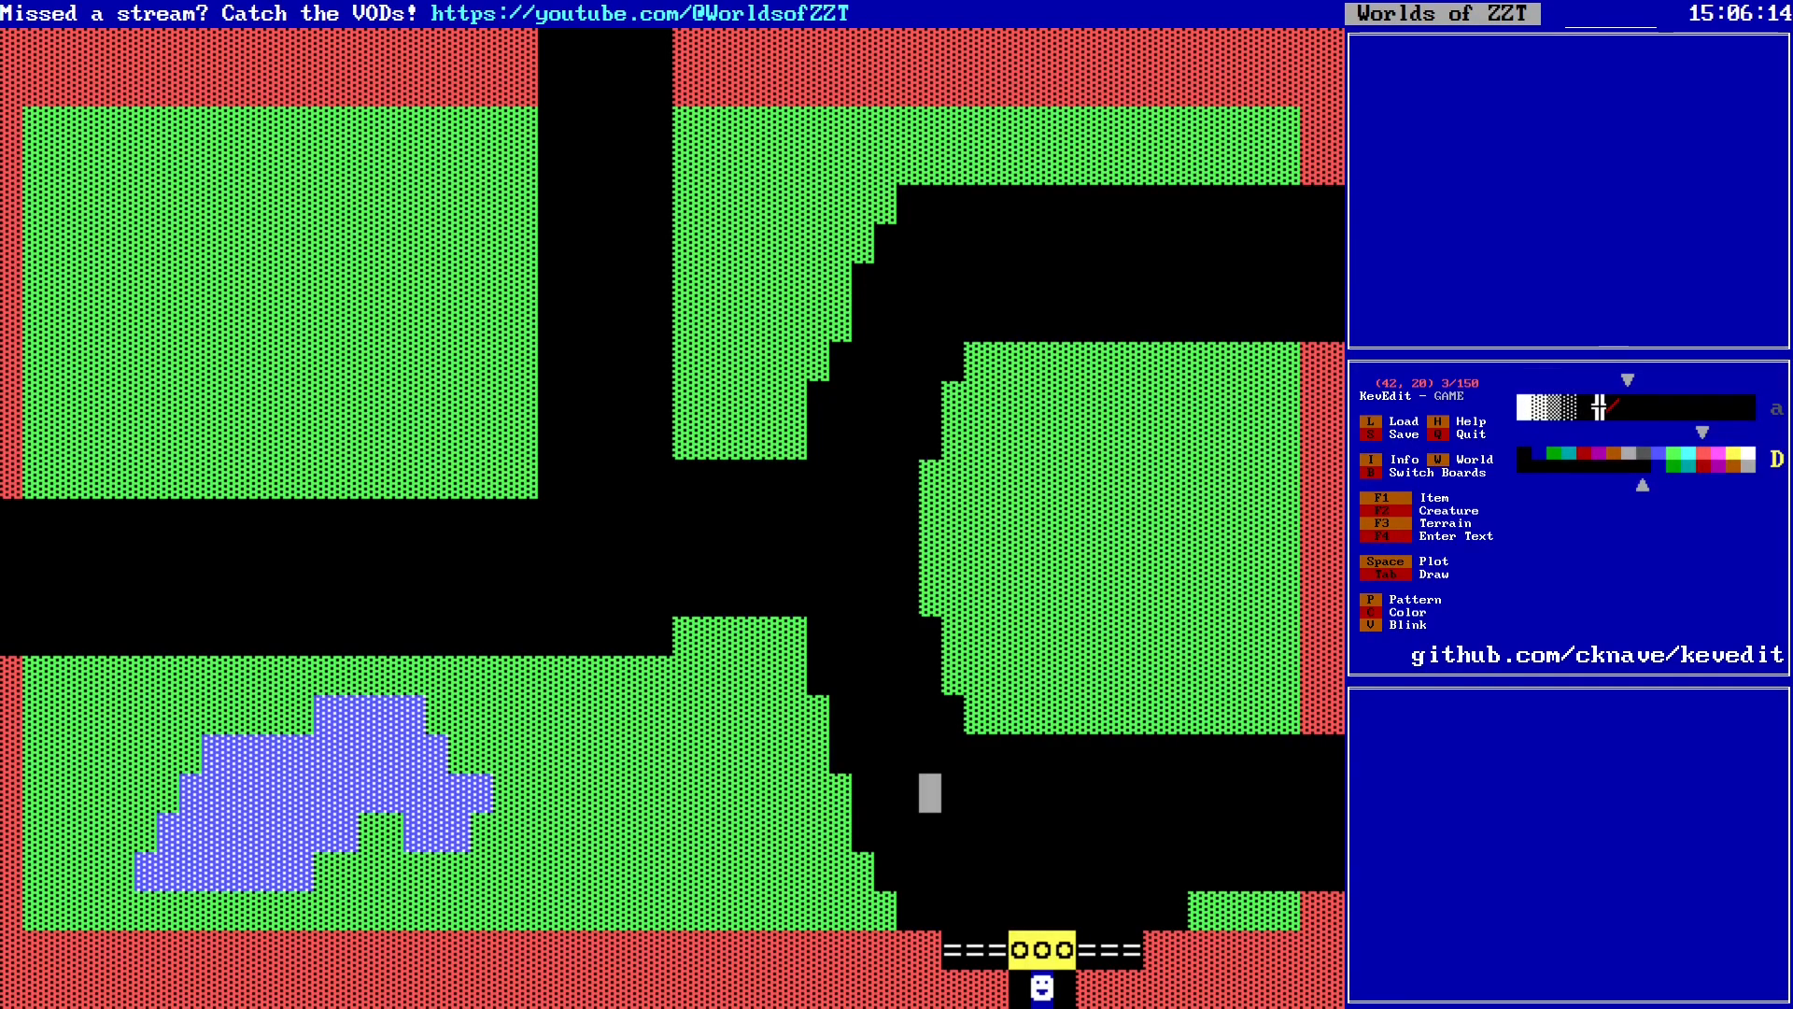
pyautogui.press('Left')
pyautogui.press('Left')
pyautogui.press('Left')
pyautogui.press('Left')
pyautogui.press('Left')
pyautogui.press('Left')
pyautogui.press('Left')
pyautogui.press('Left')
pyautogui.press('Left')
pyautogui.press('Left')
pyautogui.press('Left')
pyautogui.press('Left')
pyautogui.press('Left')
pyautogui.press('Left')
pyautogui.press('Left')
pyautogui.press('Left')
pyautogui.press('Left')
pyautogui.press('Left')
pyautogui.press('Left')
pyautogui.press('Left')
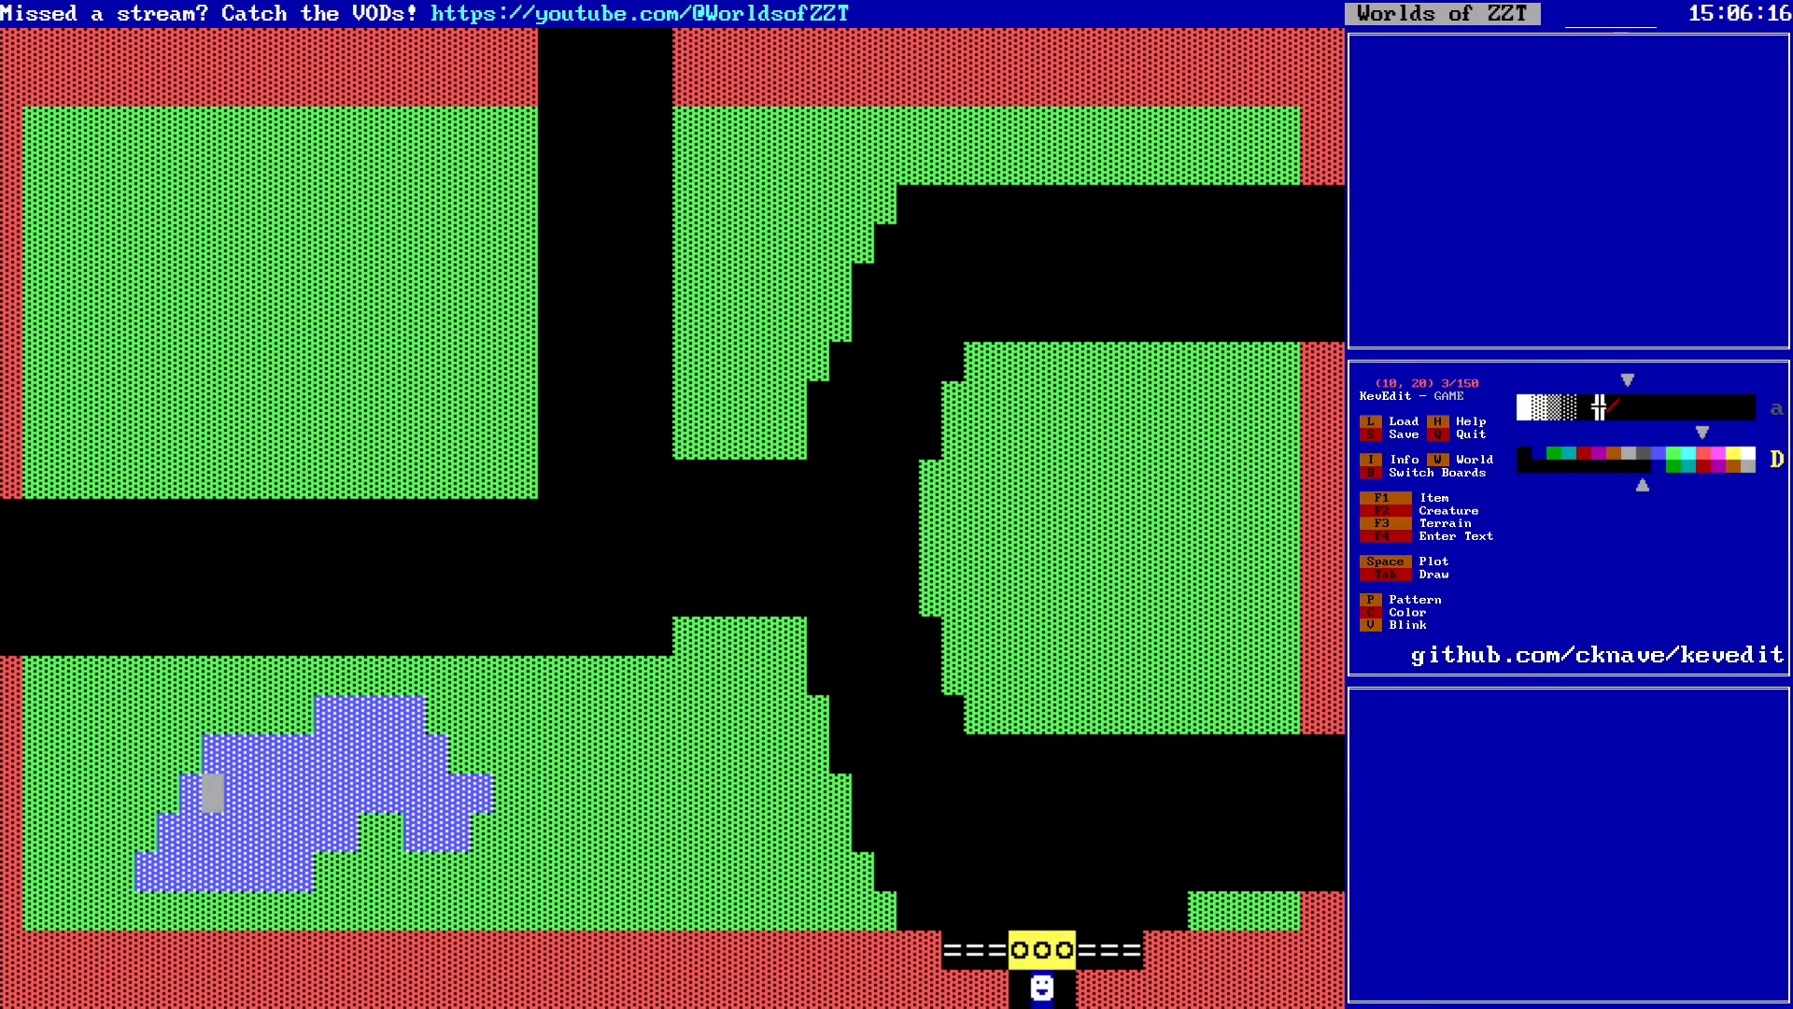
pyautogui.press('Left')
pyautogui.press('Left')
pyautogui.press('Left')
pyautogui.press('Left')
pyautogui.press('Left')
pyautogui.press('Left')
pyautogui.press('Left')
pyautogui.press('Left')
pyautogui.press('Left')
pyautogui.press('Up')
pyautogui.press('Up')
pyautogui.press('Up')
pyautogui.press('Up')
pyautogui.press('Up')
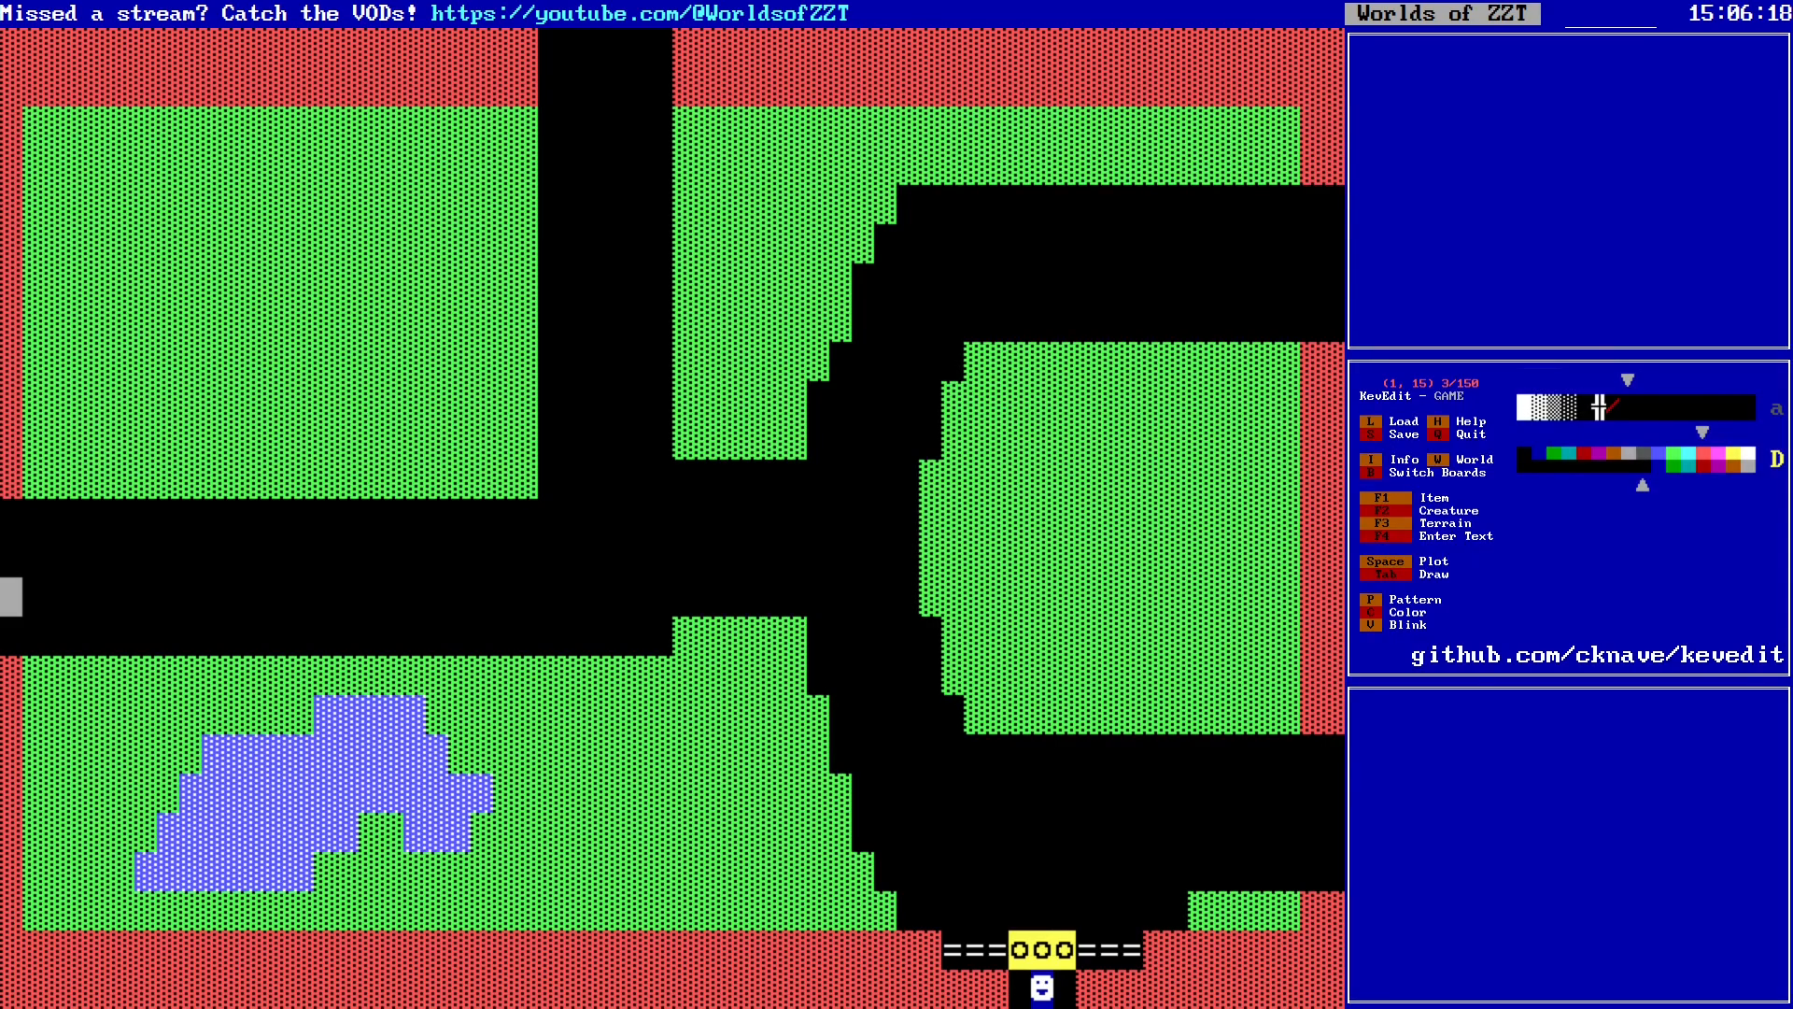
pyautogui.press('Up')
pyautogui.press('Right')
pyautogui.press('Right')
pyautogui.press('Right')
pyautogui.press('Right')
pyautogui.press('Right')
pyautogui.press('Right')
pyautogui.press('Right')
pyautogui.press('Right')
pyautogui.press('Right')
pyautogui.press('Right')
pyautogui.press('Right')
pyautogui.press('Right')
pyautogui.press('Right')
pyautogui.press('Right')
pyautogui.press('Right')
pyautogui.press('Right')
pyautogui.press('Right')
pyautogui.press('Right')
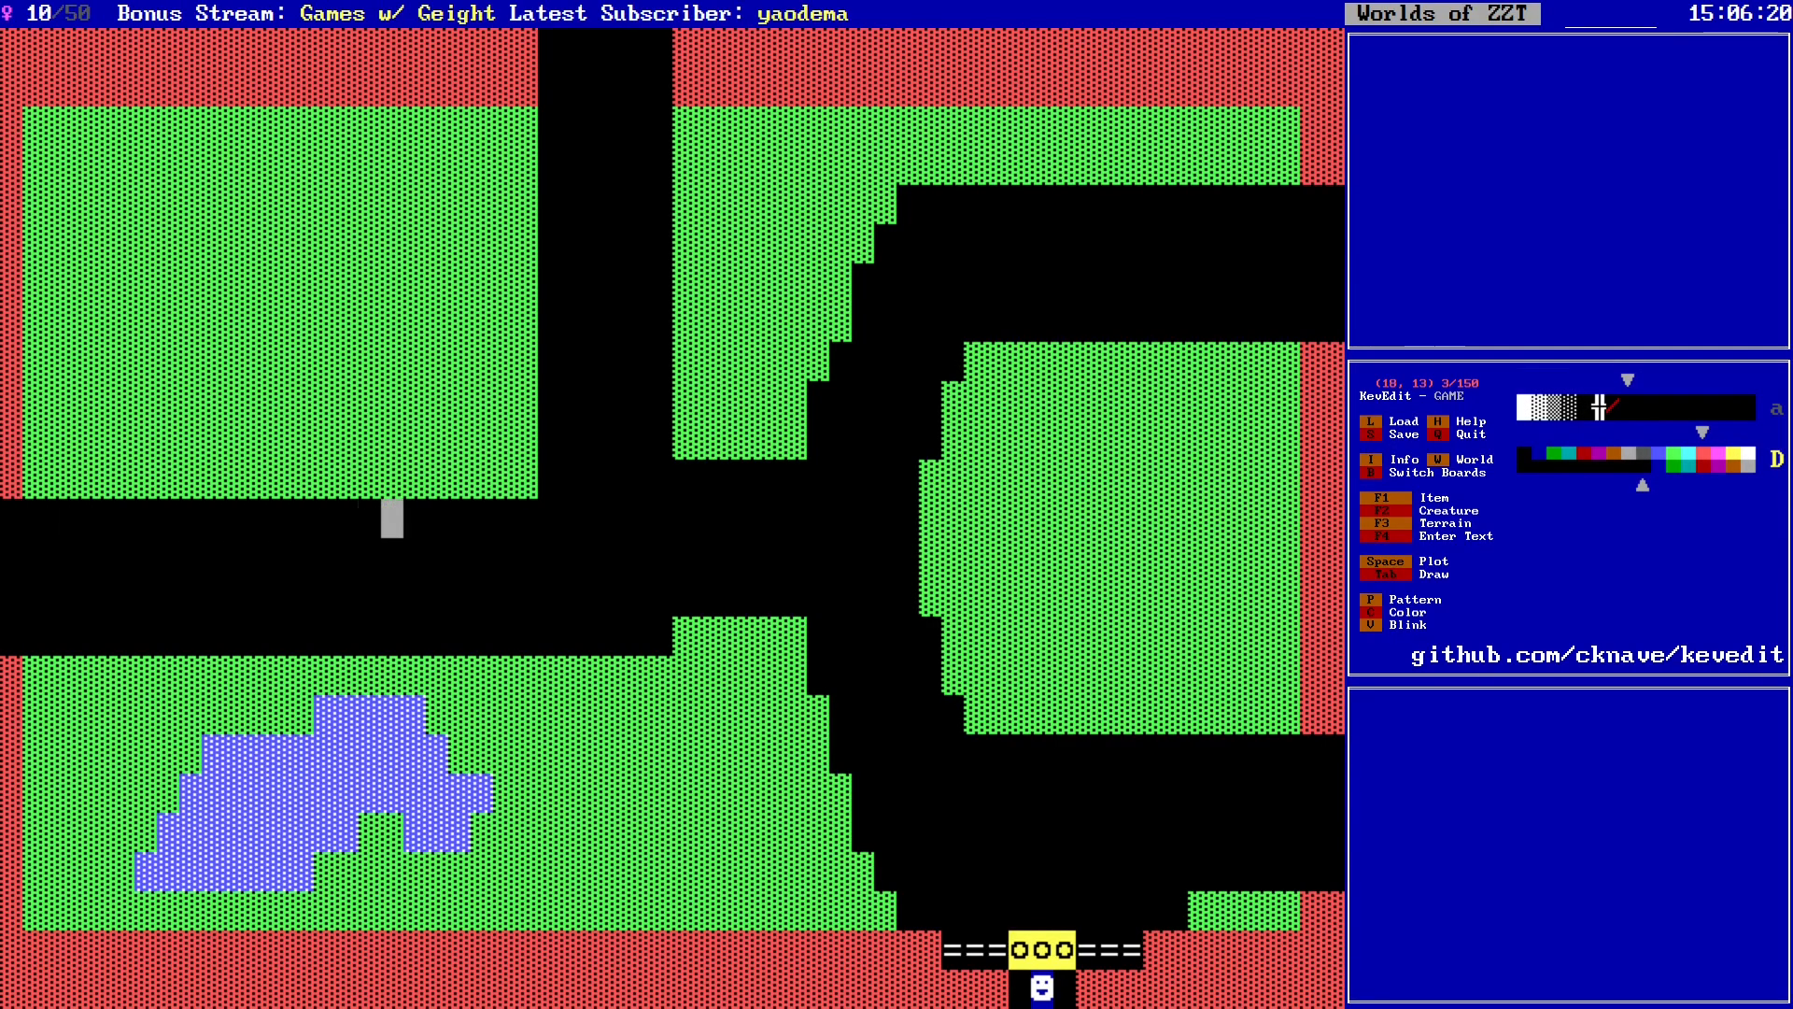
pyautogui.press('Up')
pyautogui.press('Up')
pyautogui.press('Up')
pyautogui.press('Up')
pyautogui.press('Up')
pyautogui.press('Up')
pyautogui.press('Up')
pyautogui.press('Up')
pyautogui.press('Up')
pyautogui.press('Up')
pyautogui.press('Up')
pyautogui.press('Up')
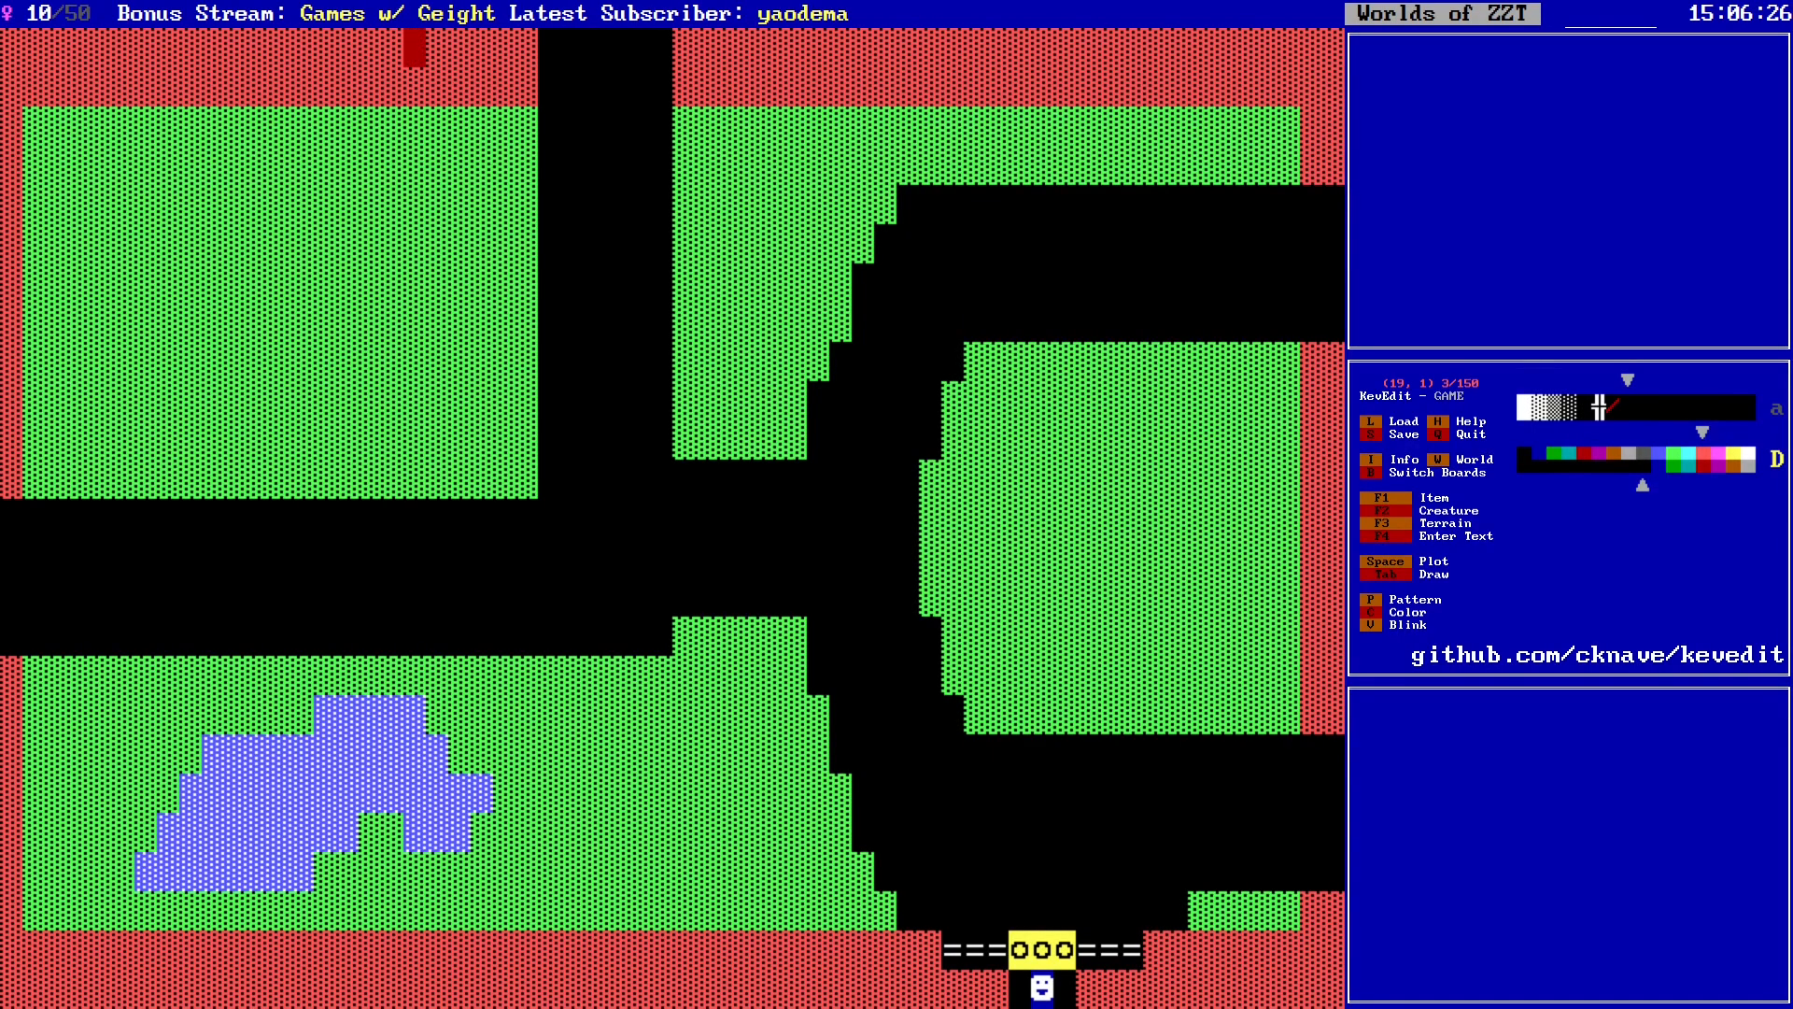
pyautogui.press('Down')
pyautogui.press('Down')
pyautogui.press('Down')
pyautogui.press('Down')
pyautogui.press('Down')
pyautogui.press('Down')
pyautogui.press('Down')
pyautogui.press('Down')
pyautogui.press('Down')
pyautogui.press('Down')
pyautogui.press('Down')
pyautogui.press('Down')
pyautogui.press('Down')
pyautogui.press('Down')
pyautogui.press('Down')
pyautogui.press('Down')
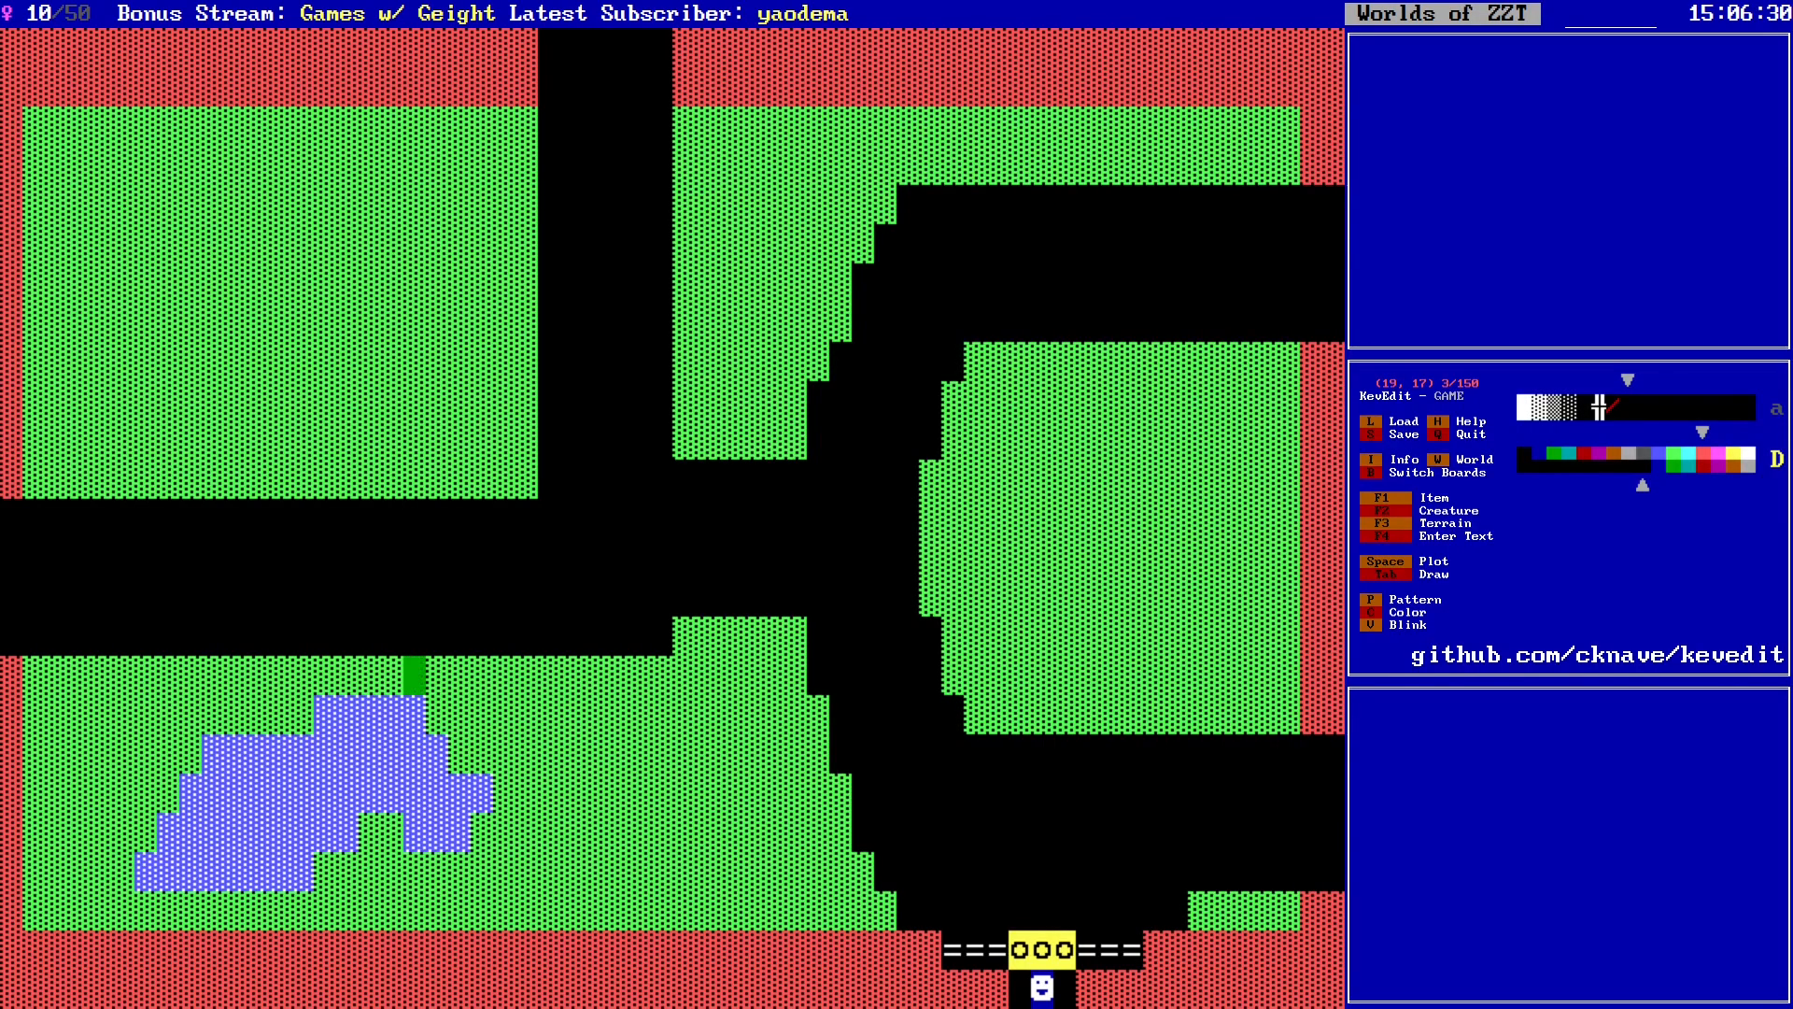
pyautogui.press('Right')
pyautogui.press('Right')
pyautogui.press('Right')
pyautogui.press('Right')
pyautogui.press('Right')
pyautogui.press('Right')
pyautogui.press('Right')
pyautogui.press('Right')
pyautogui.press('Right')
pyautogui.press('Right')
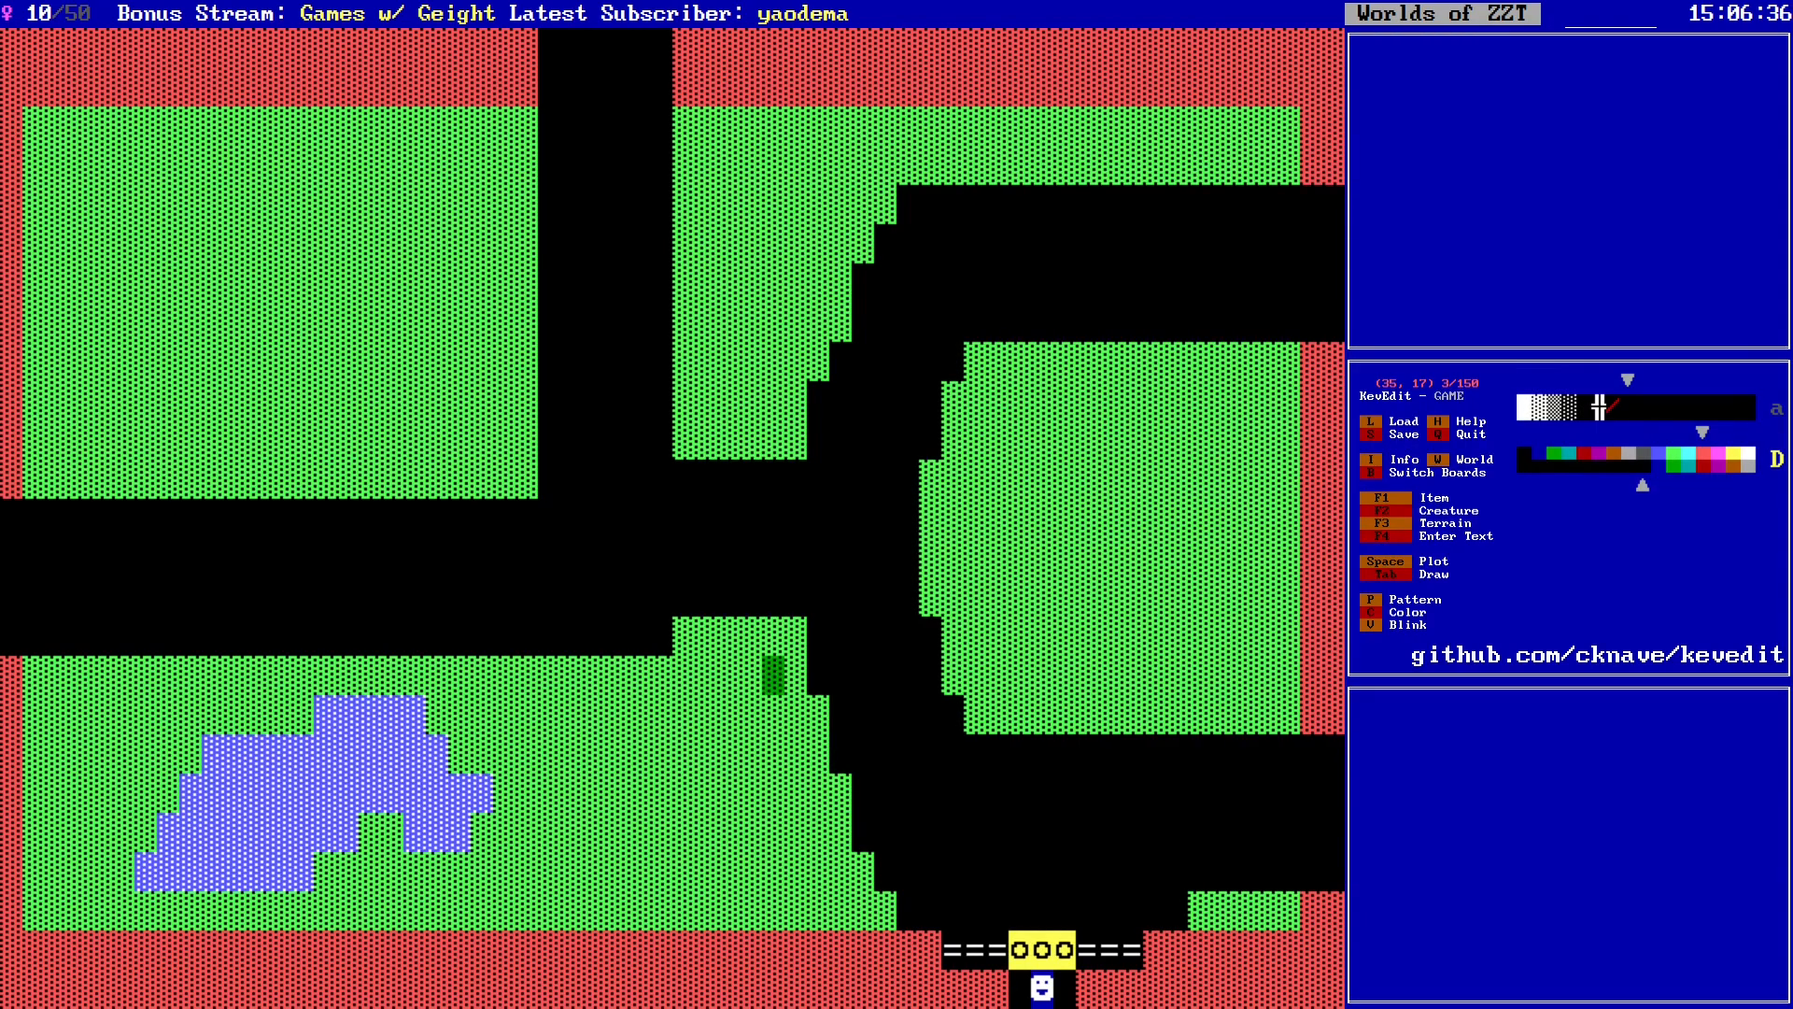
# Step: Clear the red wall tiles beside the north road in row 2, at columns 22 to 24 and 31 to 33
pyautogui.press('Up')
pyautogui.press('Up')
pyautogui.press('Up')
pyautogui.press('Up')
pyautogui.press('Up')
pyautogui.press('Up')
pyautogui.press('Up')
pyautogui.hotkey('alt', 'Up')
pyautogui.hotkey('alt', 'Left')
pyautogui.press('Left')
pyautogui.press('Up')
pyautogui.press('Up')
pyautogui.press('Up')
pyautogui.press('space')
pyautogui.press('Left')
pyautogui.press('space')
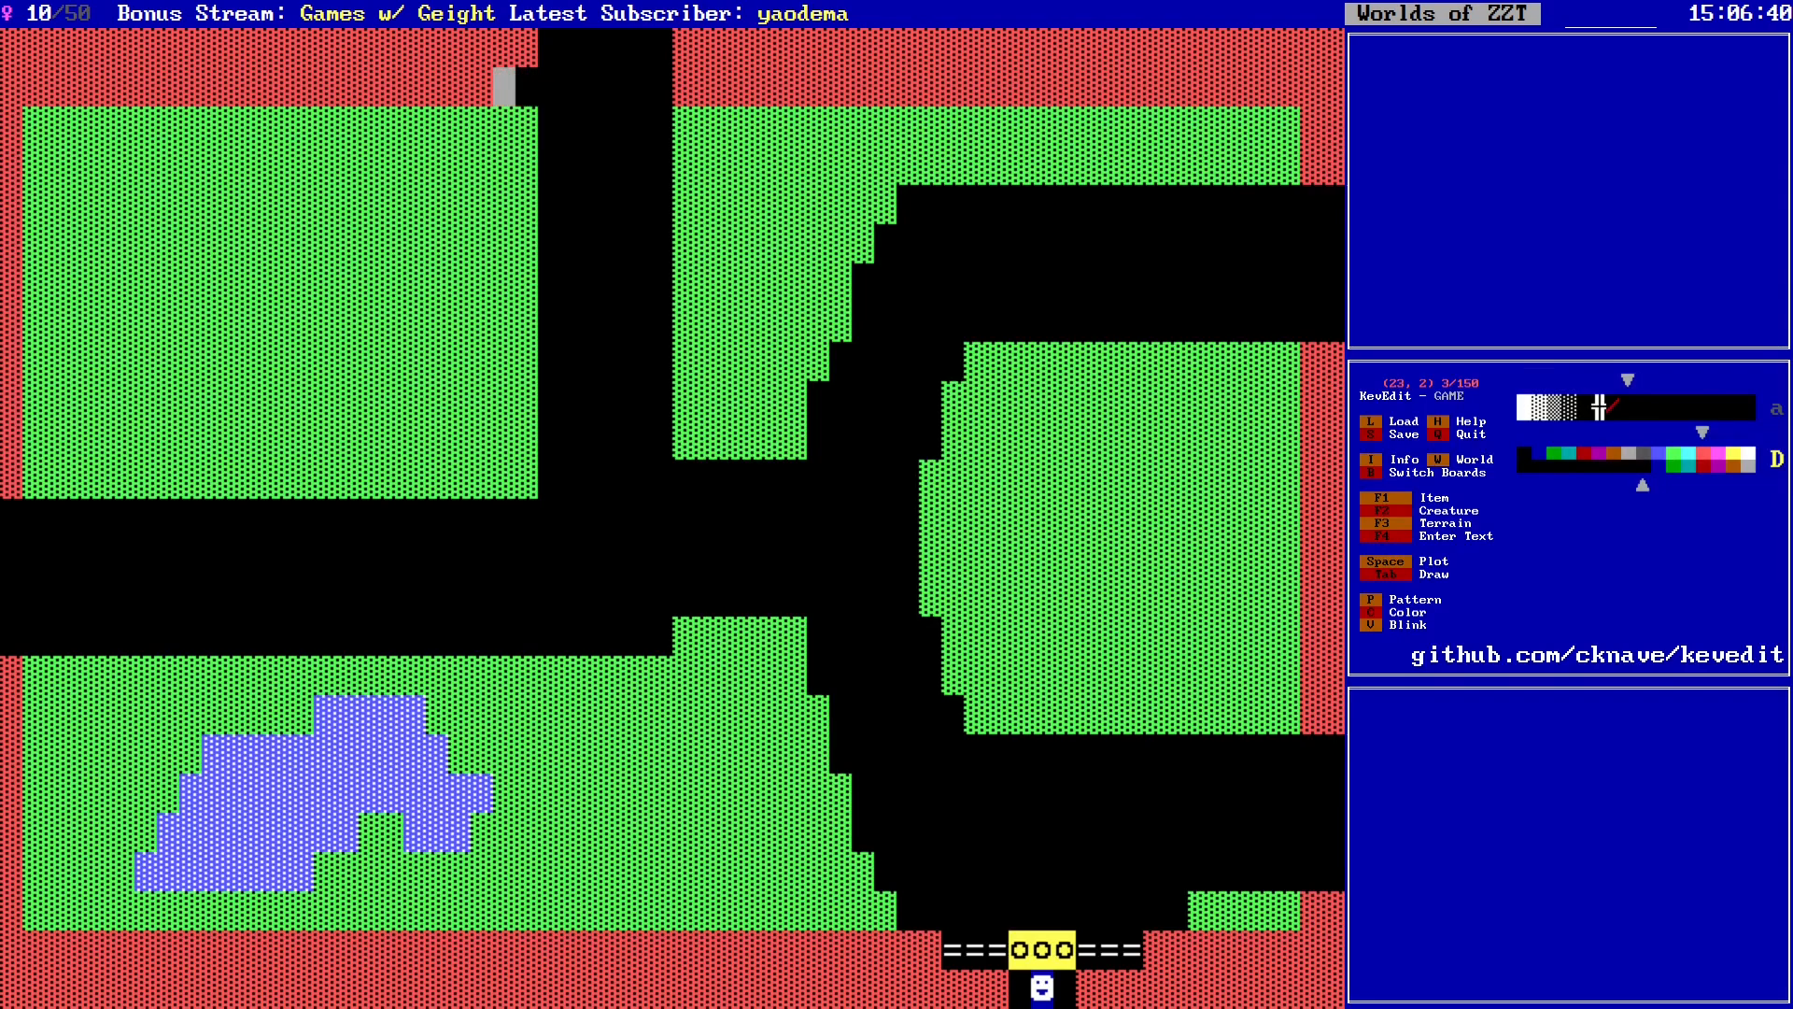
pyautogui.press('Left')
pyautogui.press('space')
pyautogui.hotkey('alt', 'Right')
pyautogui.press('Left')
pyautogui.press('space')
pyautogui.press('Right')
pyautogui.press('space')
pyautogui.press('Right')
pyautogui.press('space')
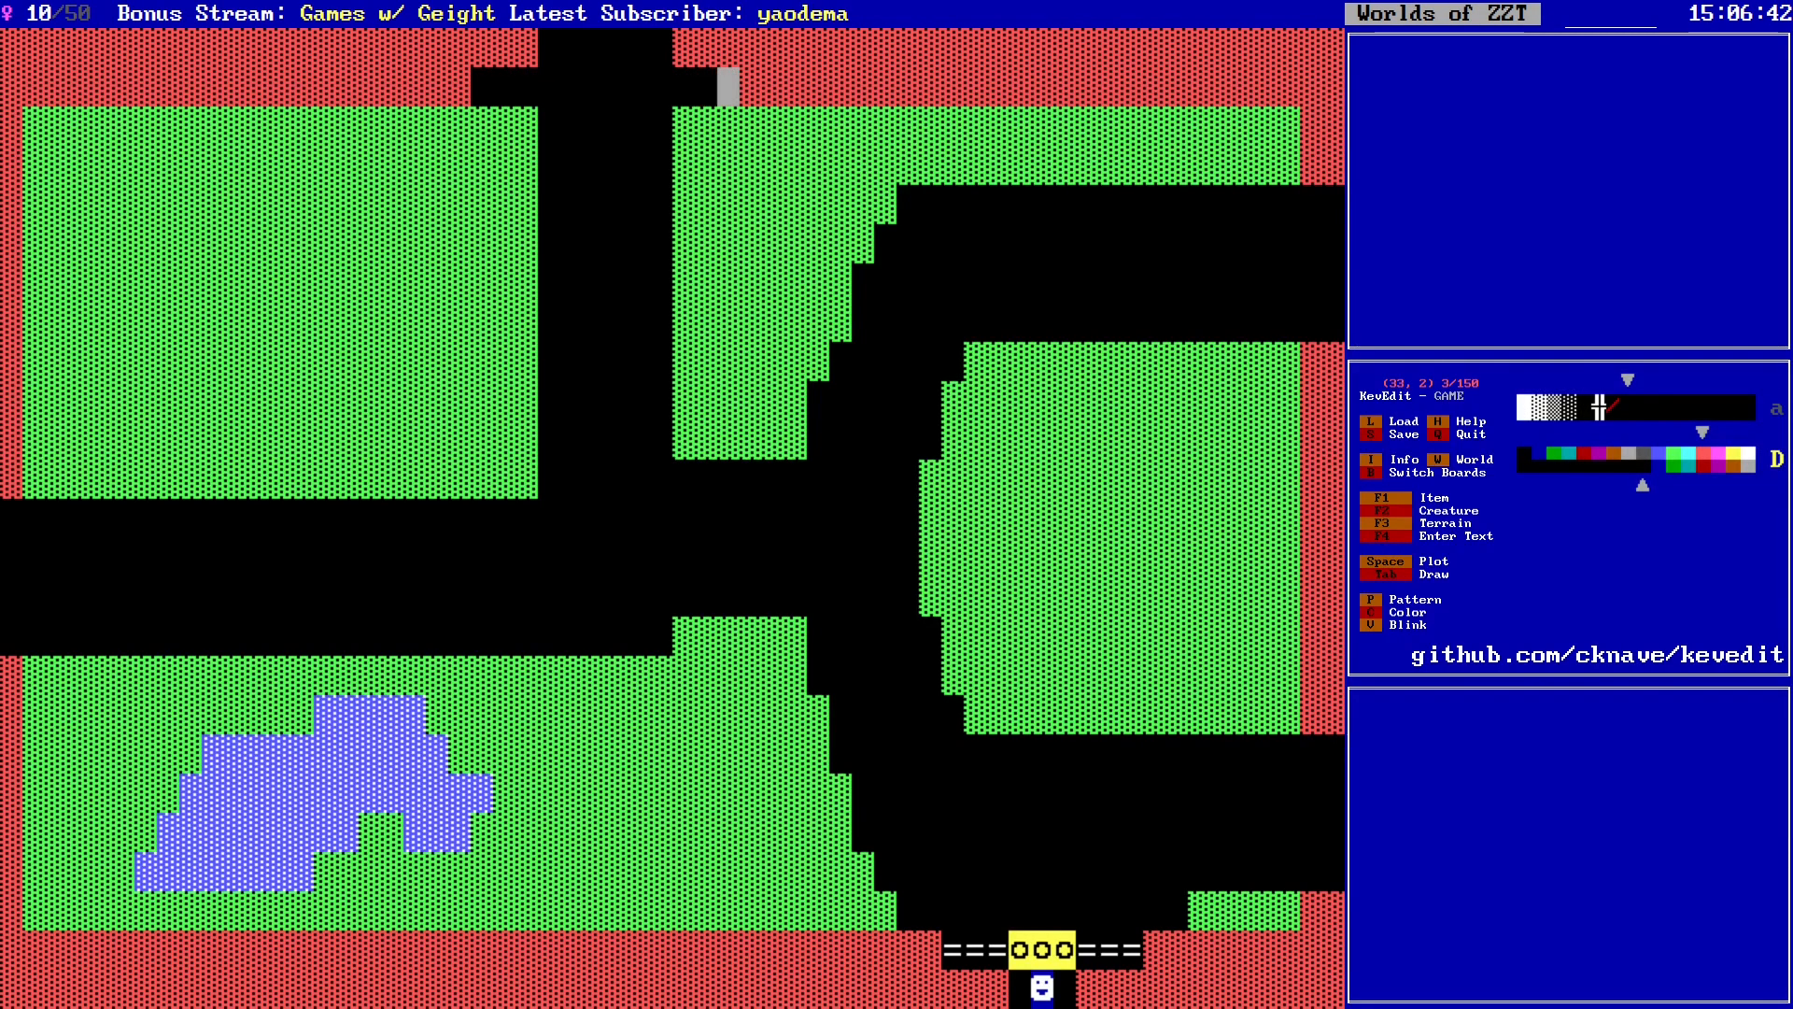
# Step: Copy the south gate row at columns 43 to 51 of row 24 and paste it across the north road at columns 25 to 33 of row 2
pyautogui.hotkey('alt', 'Right')
pyautogui.hotkey('alt', 'Down')
pyautogui.hotkey('alt', 'Down')
pyautogui.press('Down')
pyautogui.press('Down')
pyautogui.press('Down')
pyautogui.press('Down')
pyautogui.press('Down')
pyautogui.press('Down')
pyautogui.press('Down')
pyautogui.press('Down')
pyautogui.press('Down')
pyautogui.press('Down')
pyautogui.press('Down')
pyautogui.press('Down')
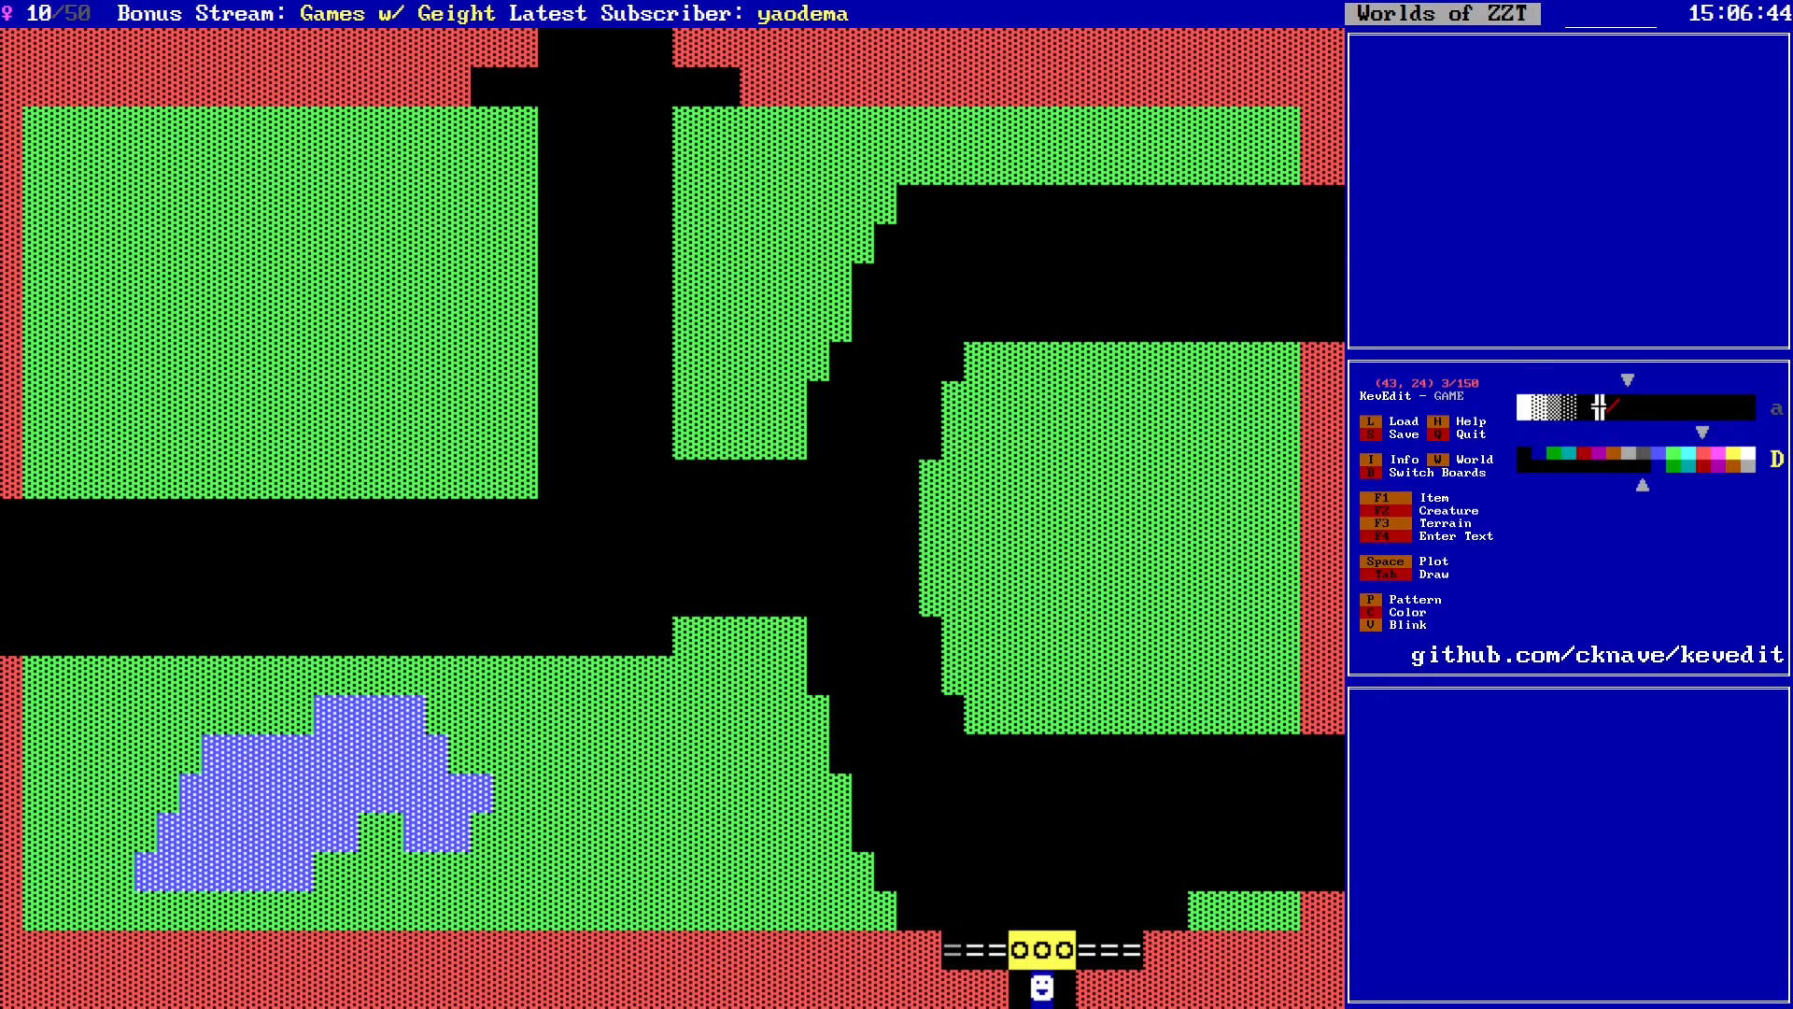
pyautogui.press('Right')
pyautogui.press('Right')
pyautogui.press('Right')
pyautogui.press('Right')
pyautogui.press('Right')
pyautogui.press('Right')
pyautogui.press('Right')
pyautogui.press('Right')
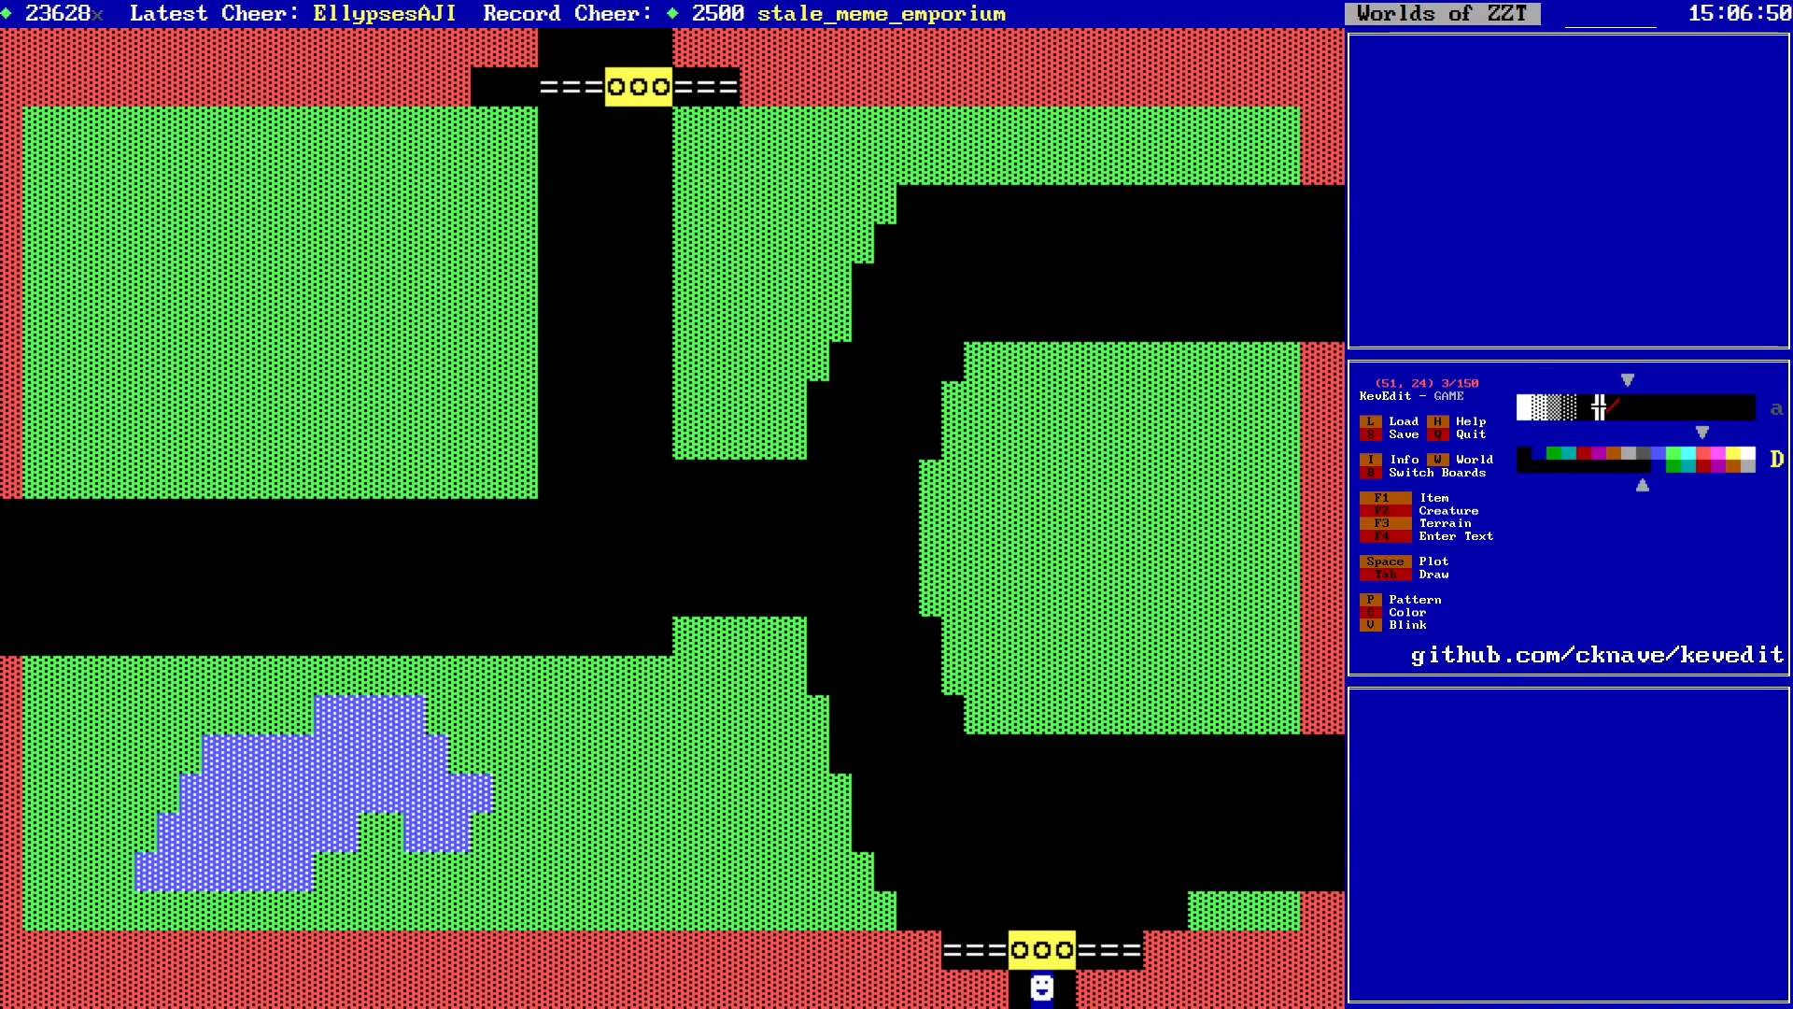
pyautogui.hotkey('alt', 'Left')
pyautogui.hotkey('alt', 'Left')
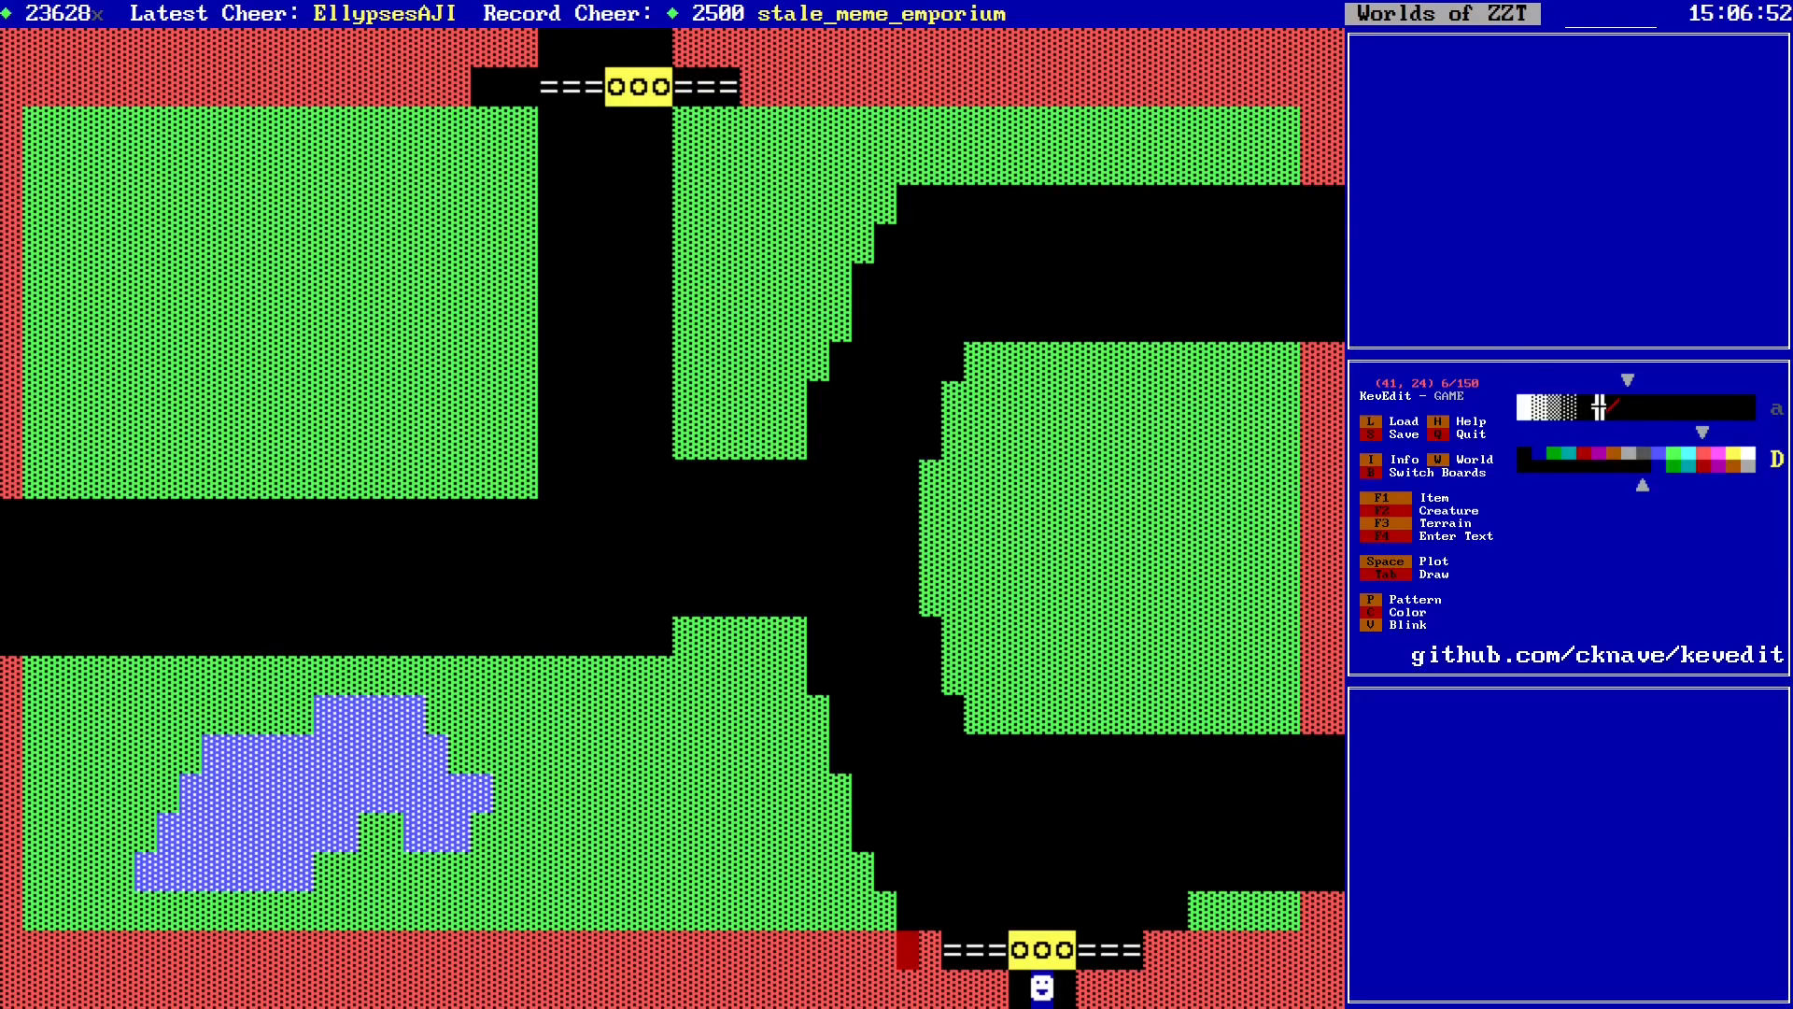
# Step: Copy the three white line tiles at columns 25 to 27 of row 2 and place them at columns 22 to 24
pyautogui.hotkey('alt', 'Up')
pyautogui.hotkey('alt', 'Up')
pyautogui.hotkey('alt', 'Up')
pyautogui.hotkey('alt', 'Up')
pyautogui.hotkey('alt', 'Left')
pyautogui.press('Up')
pyautogui.press('Right')
pyautogui.press('Right')
pyautogui.press('Right')
pyautogui.press('Right')
pyautogui.press('Up')
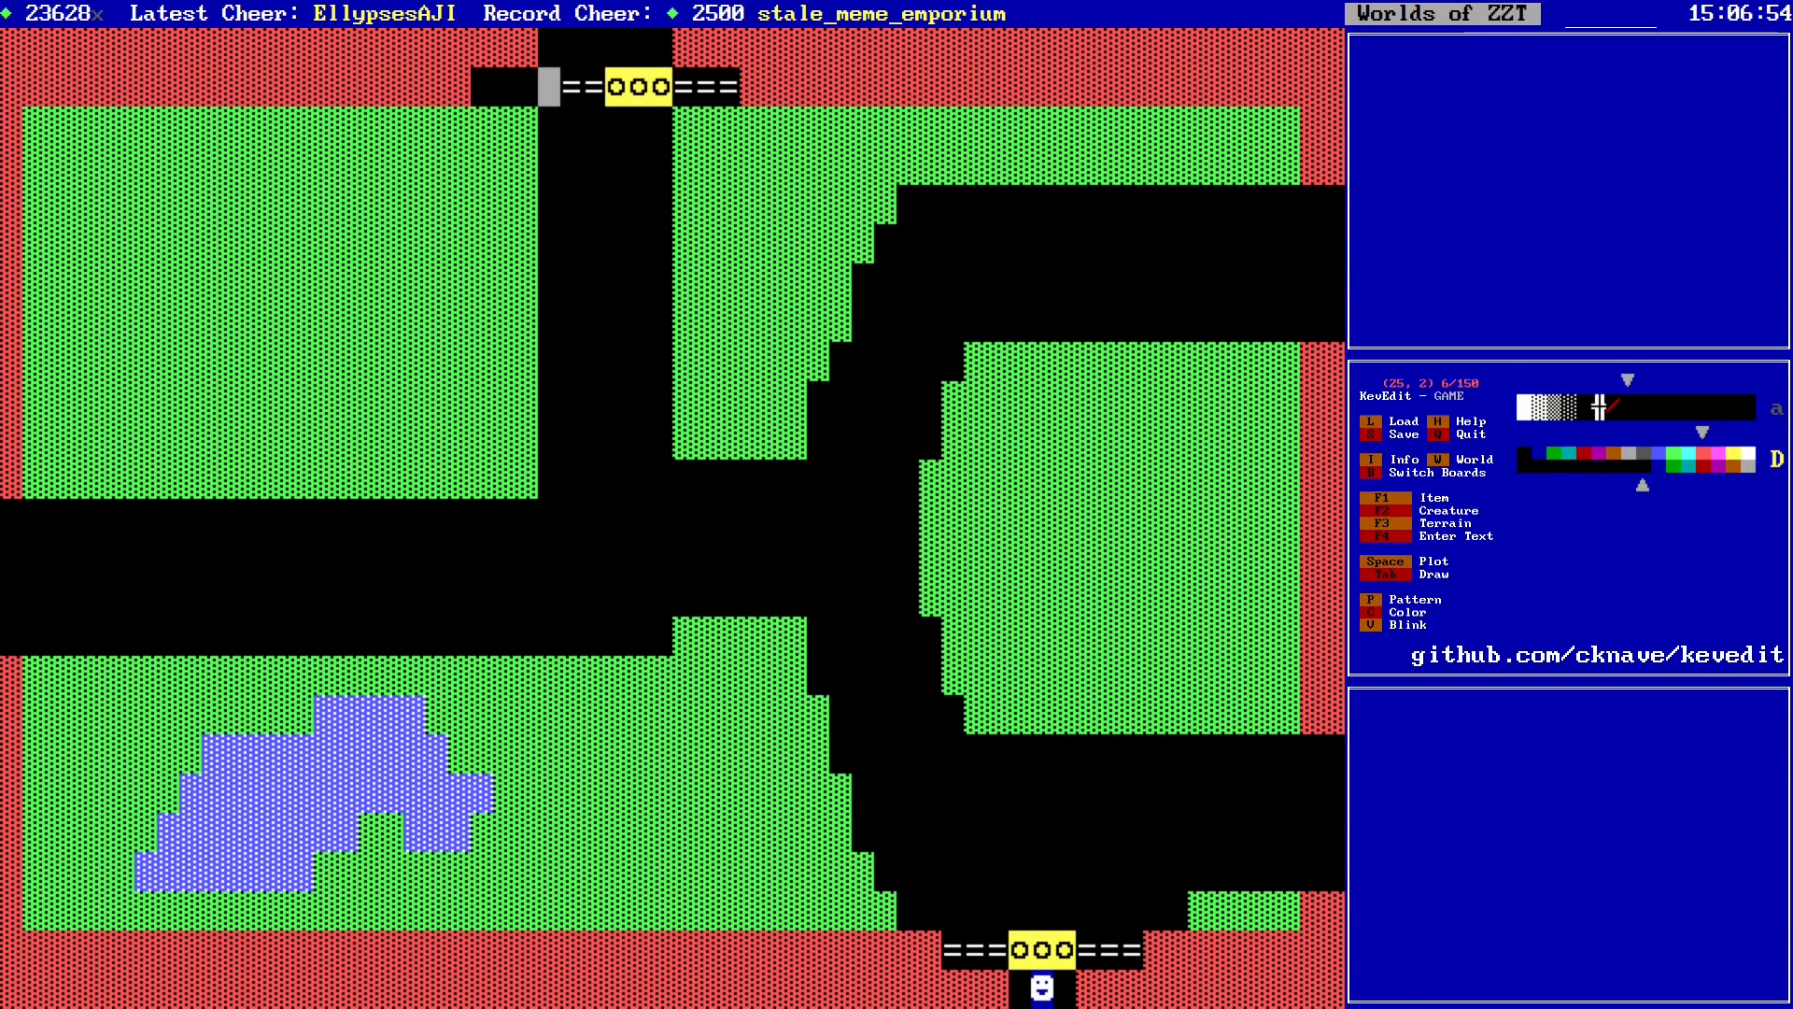
pyautogui.hotkey('shift', 'Right')
pyautogui.hotkey('shift', 'Right')
pyautogui.press('Return')
pyautogui.press('Left')
pyautogui.press('Left')
pyautogui.press('Left')
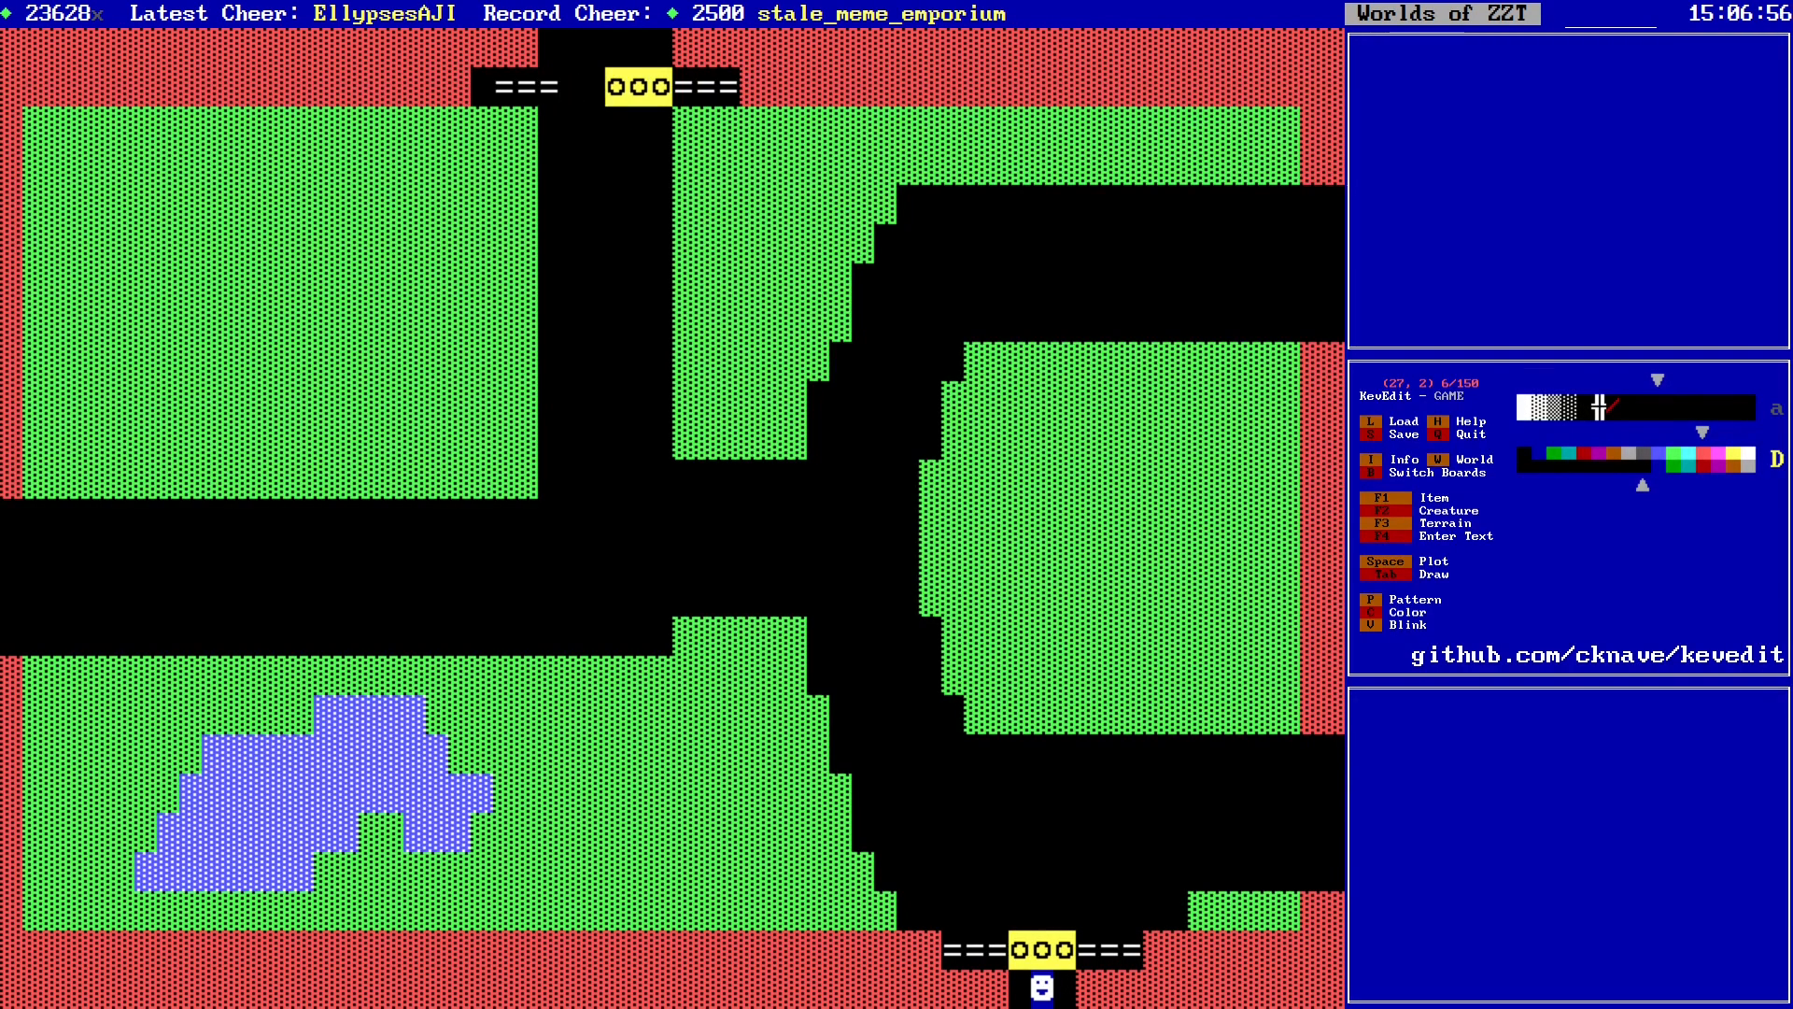
pyautogui.press('Return')
# Step: Widen the yellow north gate by plotting copies of its yellow tile at columns 25 to 27 of row 2
pyautogui.press('Right')
pyautogui.press('Insert')
pyautogui.press('Left')
pyautogui.press('space')
pyautogui.press('Left')
pyautogui.press('space')
pyautogui.press('Left')
pyautogui.press('space')
# Step: Pick up the empty road tile at column 25, row 4, and save the world over the existing GAME file
pyautogui.press('Down')
pyautogui.press('Down')
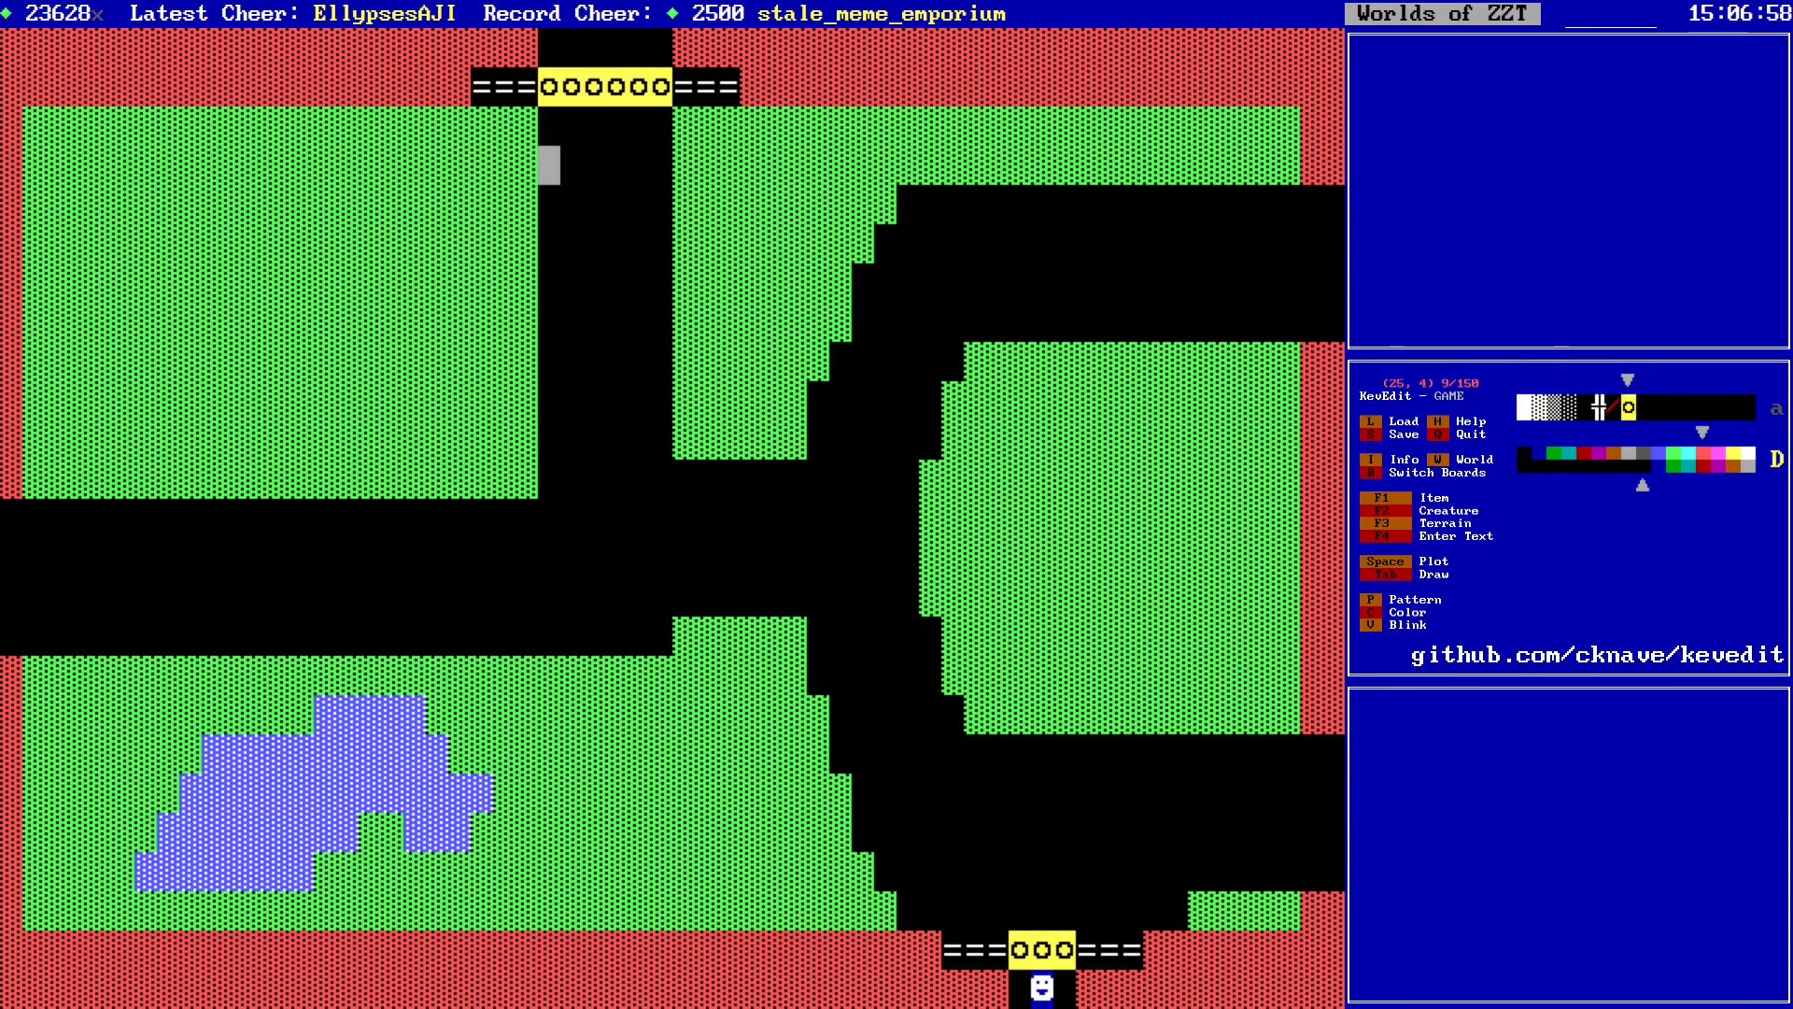
pyautogui.press('Insert')
pyautogui.press('s')
pyautogui.press('Return')
pyautogui.press('Return')
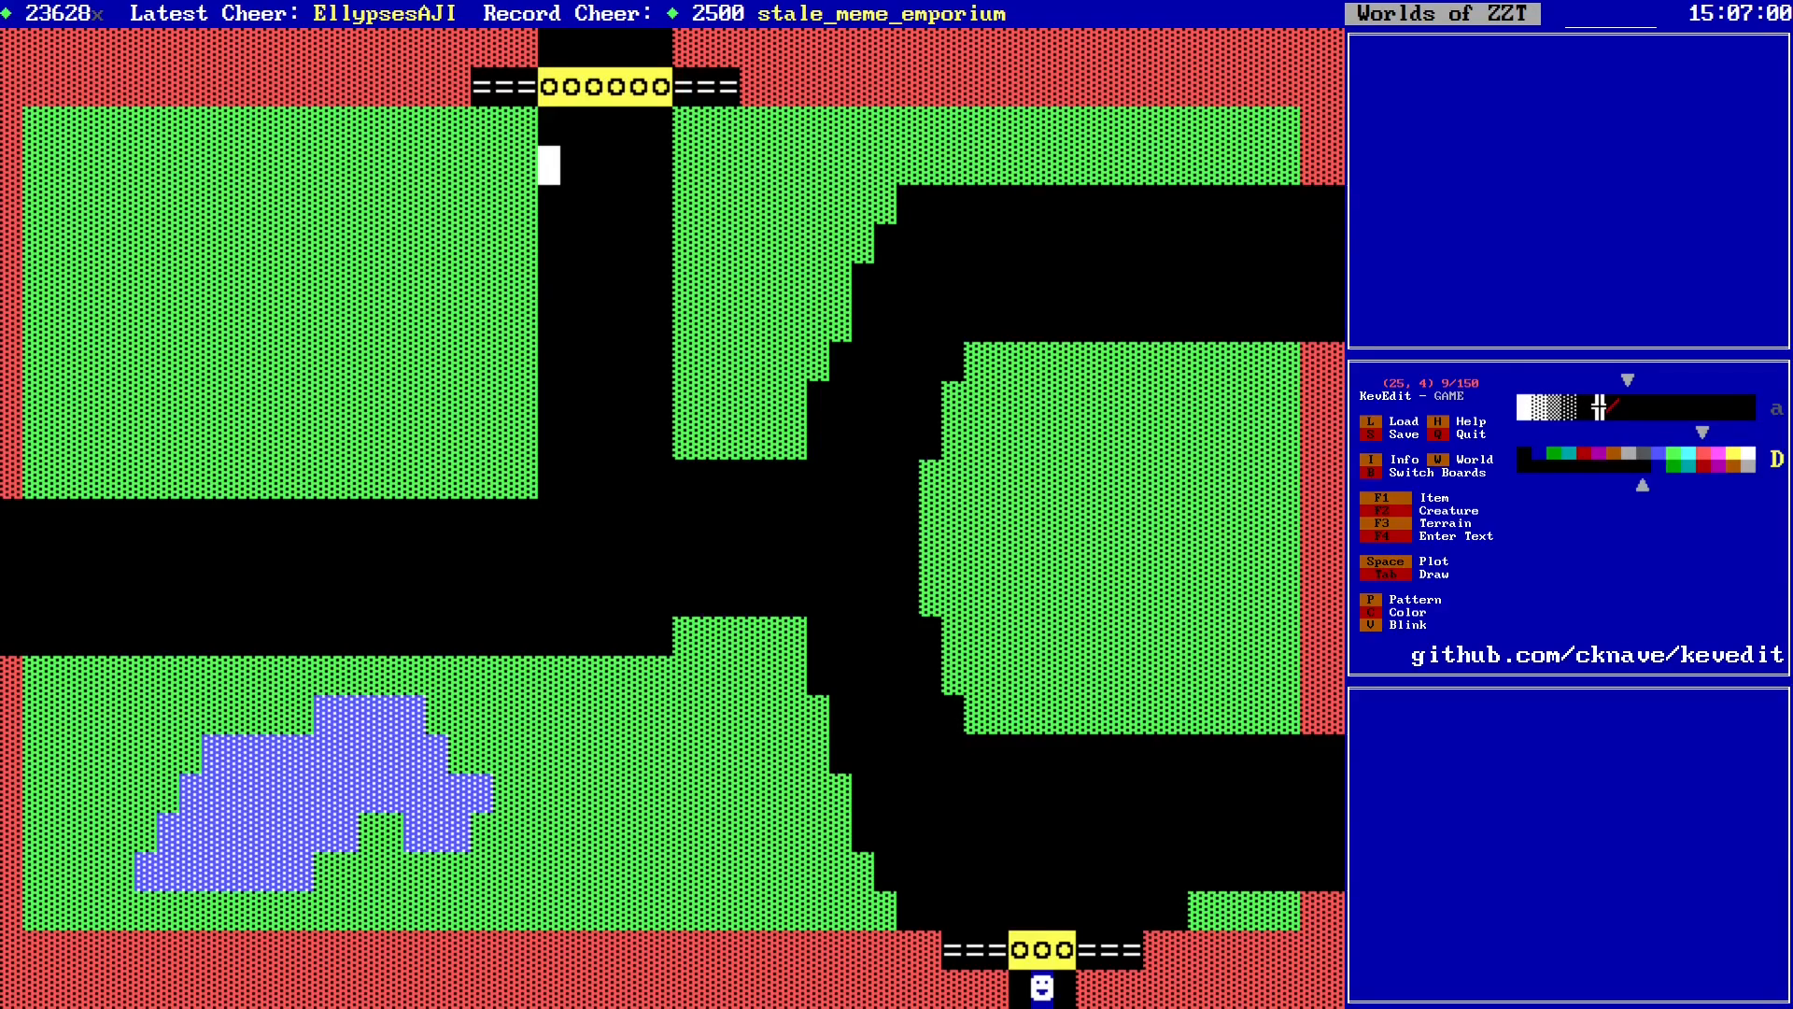
pyautogui.hotkey('alt', 'Right')
pyautogui.hotkey('alt', 'Down')
pyautogui.hotkey('alt', 'Right')
pyautogui.hotkey('alt', 'Down')
pyautogui.hotkey('alt', 'Right')
pyautogui.hotkey('alt', 'Down')
pyautogui.hotkey('alt', 'Right')
pyautogui.press('Left')
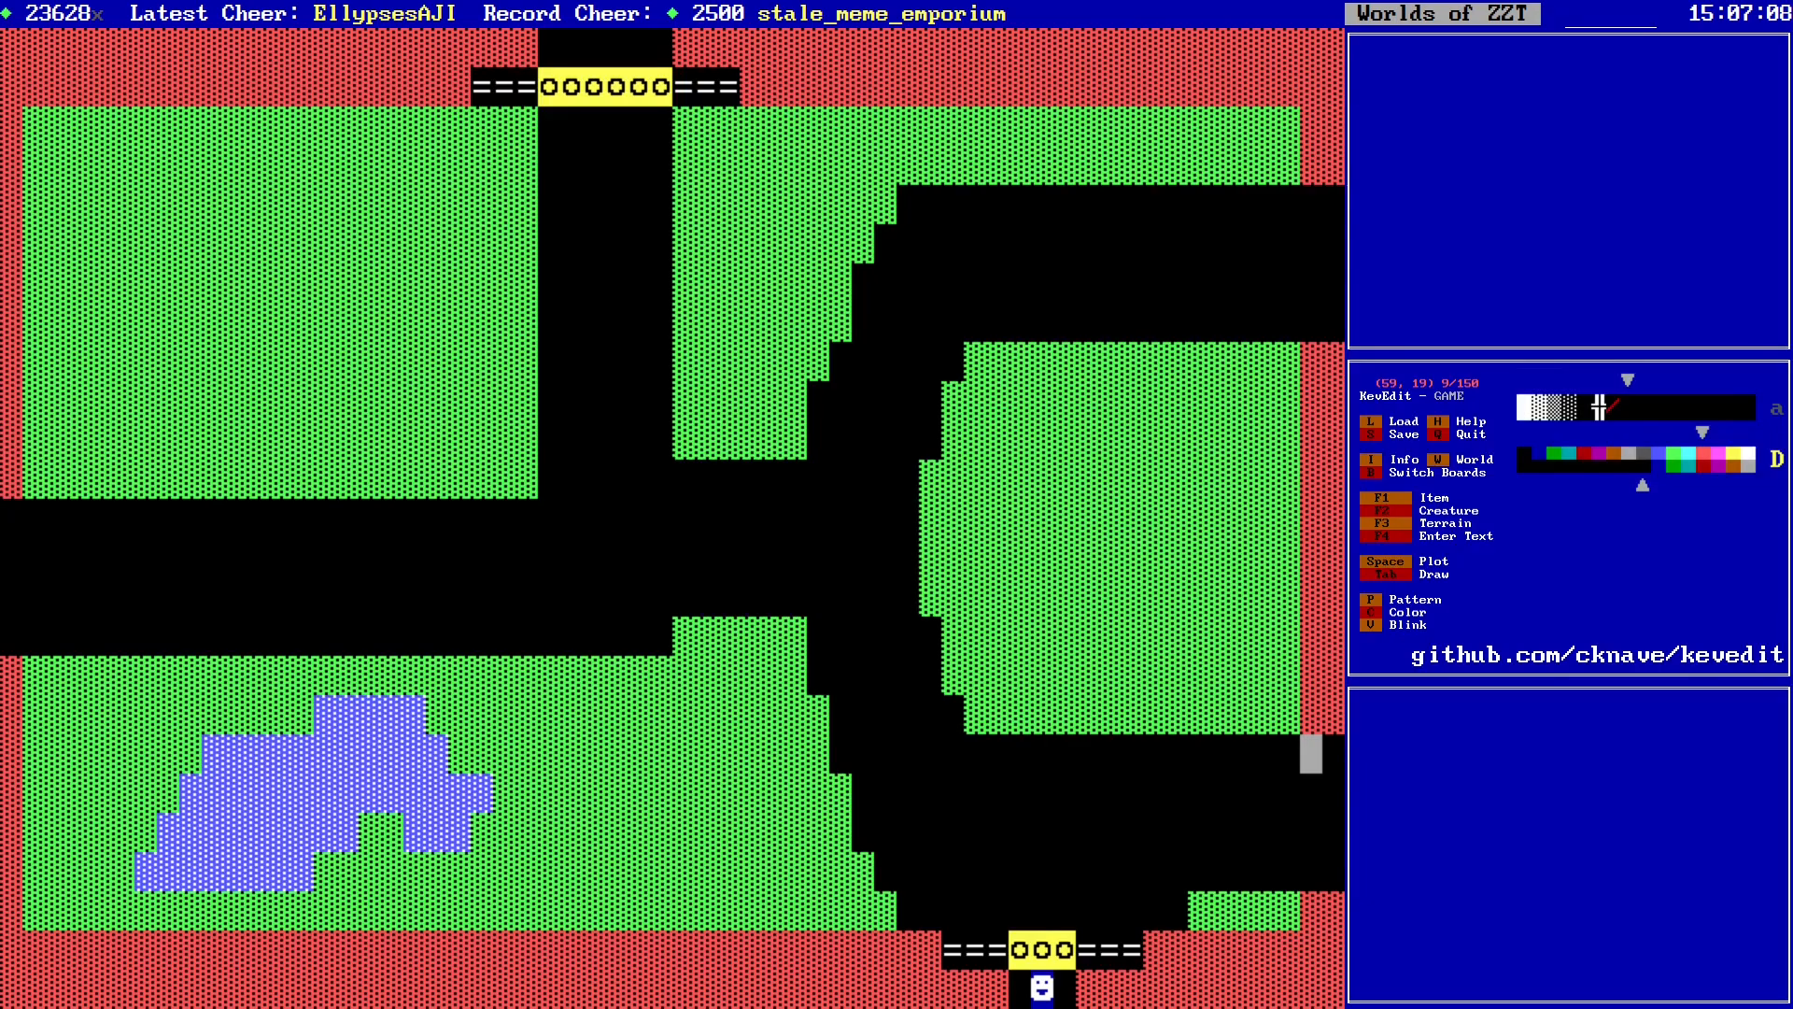
pyautogui.press('Right')
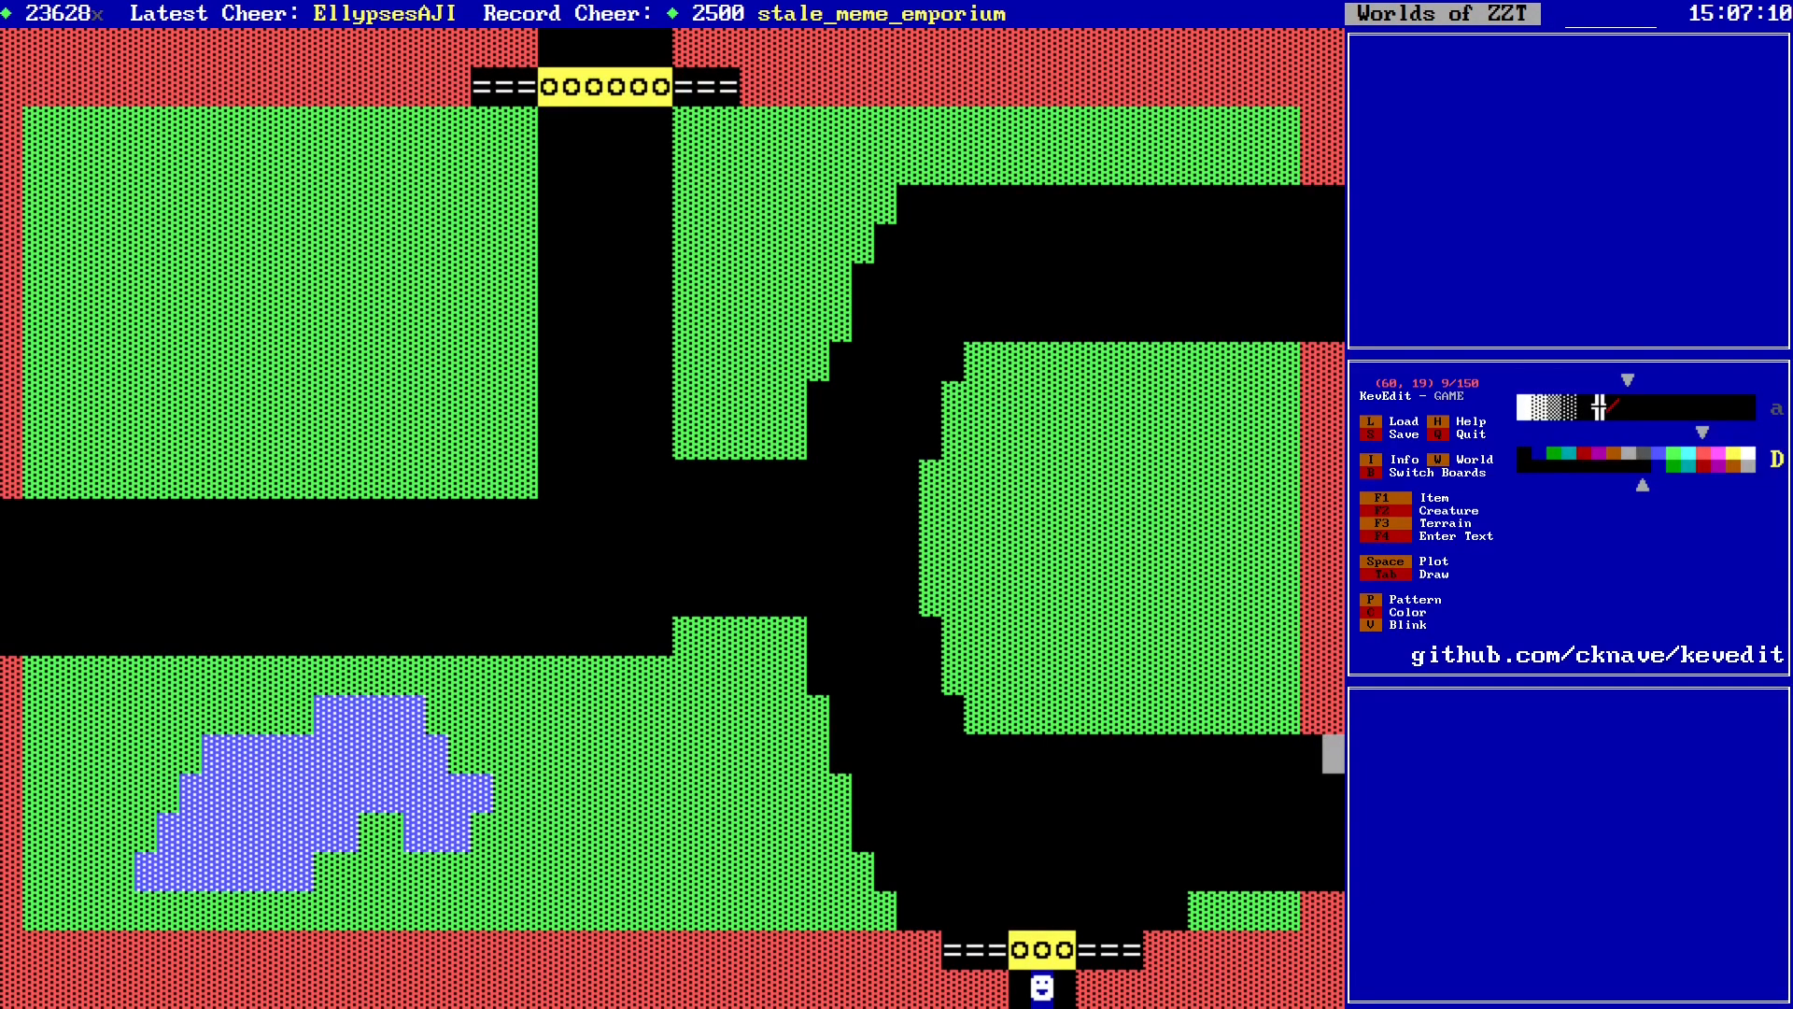
pyautogui.press('Up')
pyautogui.press('Up')
pyautogui.press('Up')
pyautogui.press('Up')
pyautogui.press('Up')
pyautogui.press('Up')
pyautogui.press('Up')
pyautogui.press('Up')
pyautogui.press('Up')
pyautogui.press('Up')
pyautogui.press('Up')
pyautogui.press('Up')
pyautogui.press('Up')
pyautogui.press('Up')
pyautogui.press('Up')
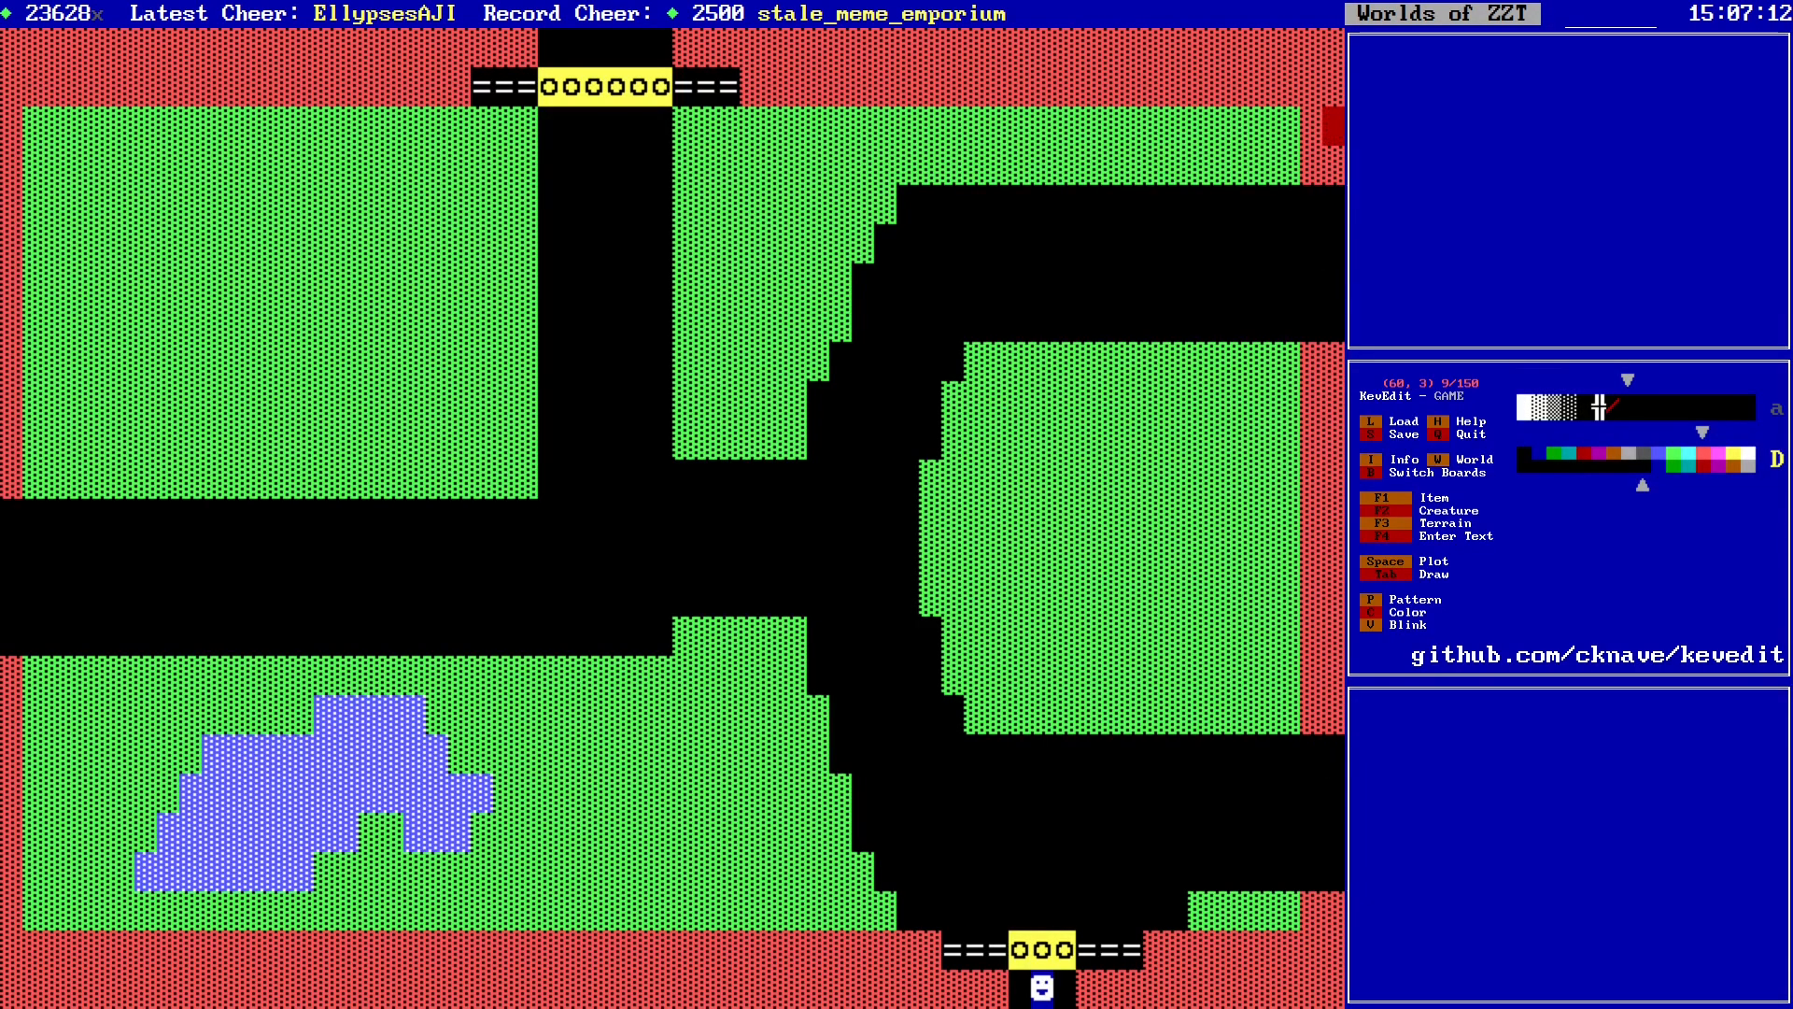
pyautogui.press('Down')
pyautogui.press('Down')
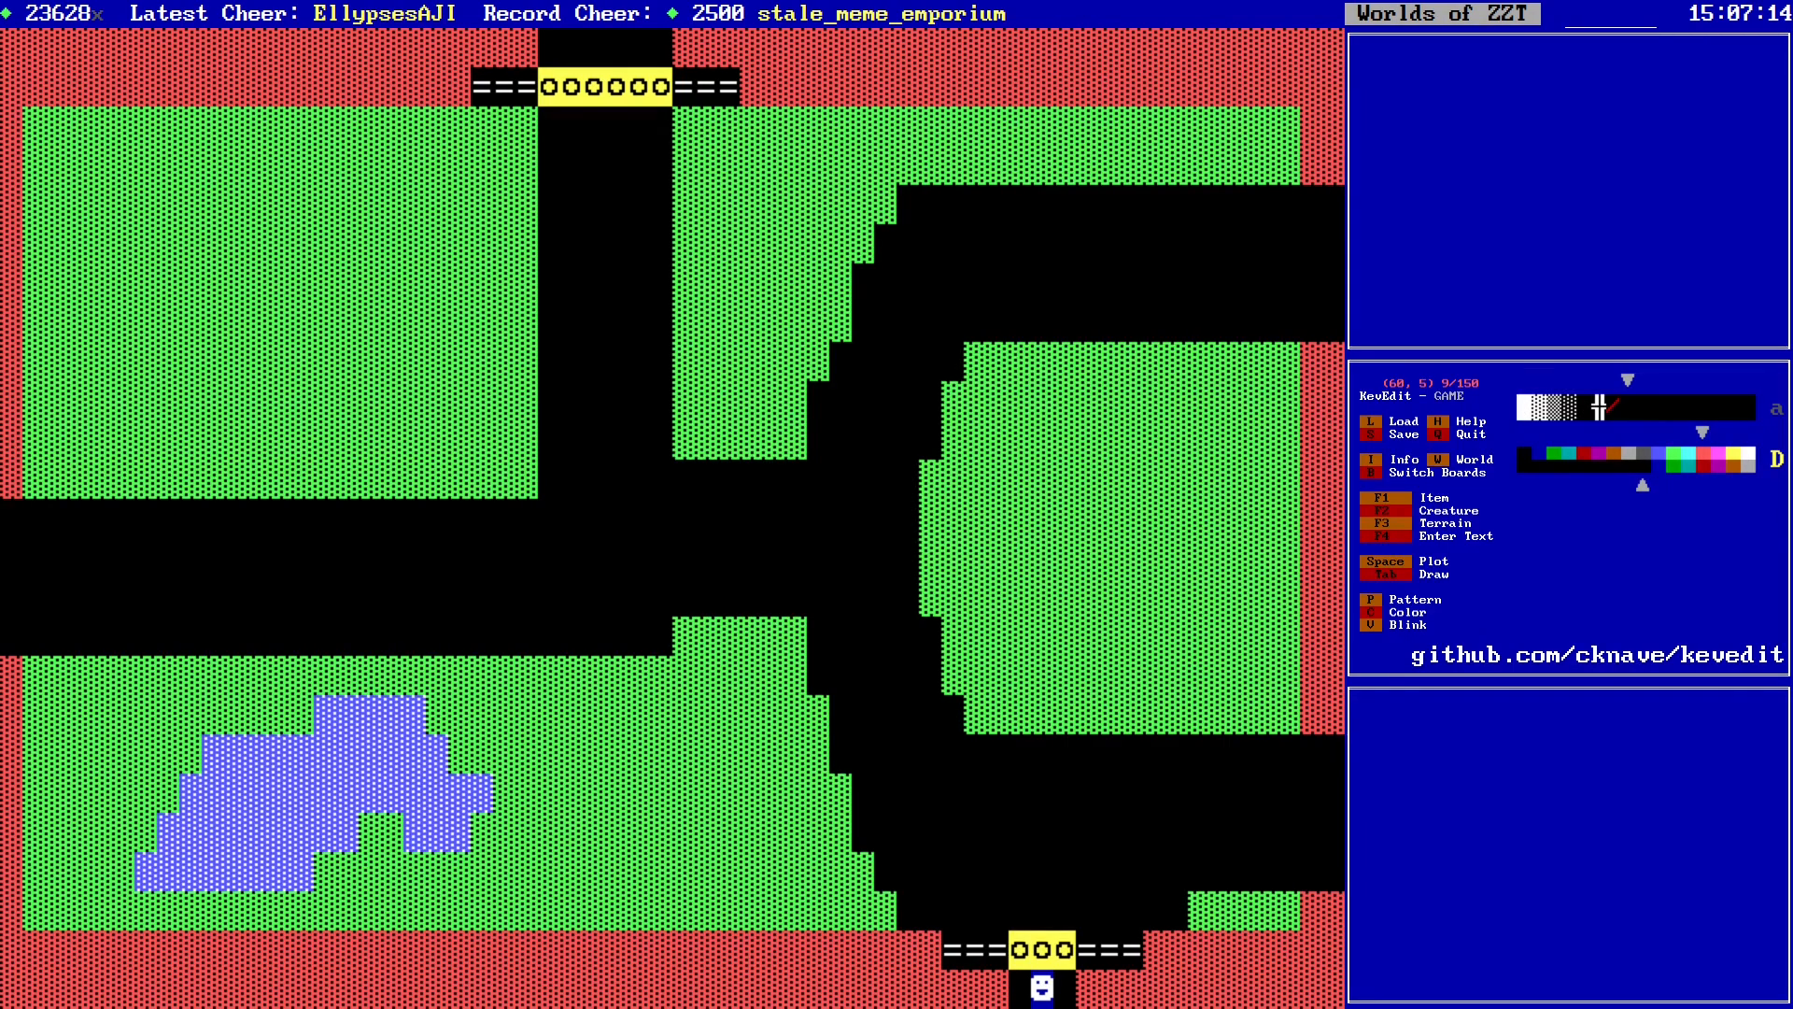
pyautogui.press('Down')
pyautogui.press('Down')
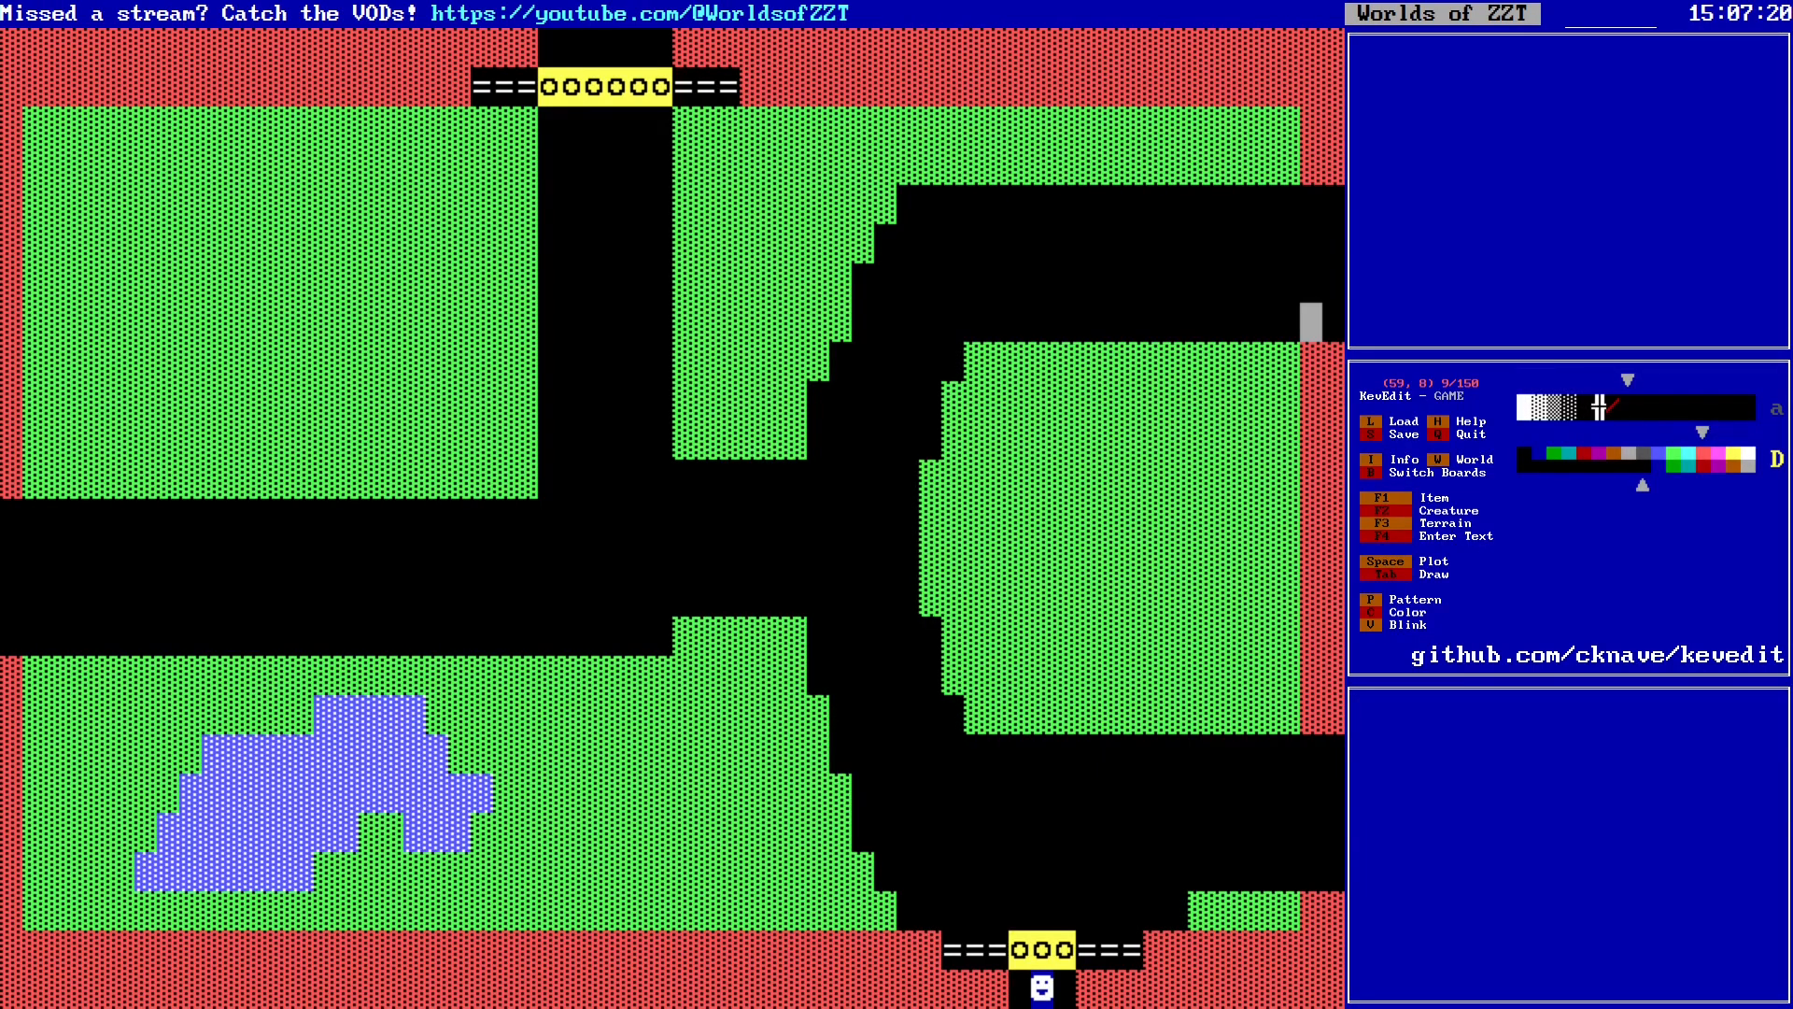
# Step: Save the world again as GAME, overwriting the existing file
pyautogui.press('s')
pyautogui.press('Return')
pyautogui.press('y')
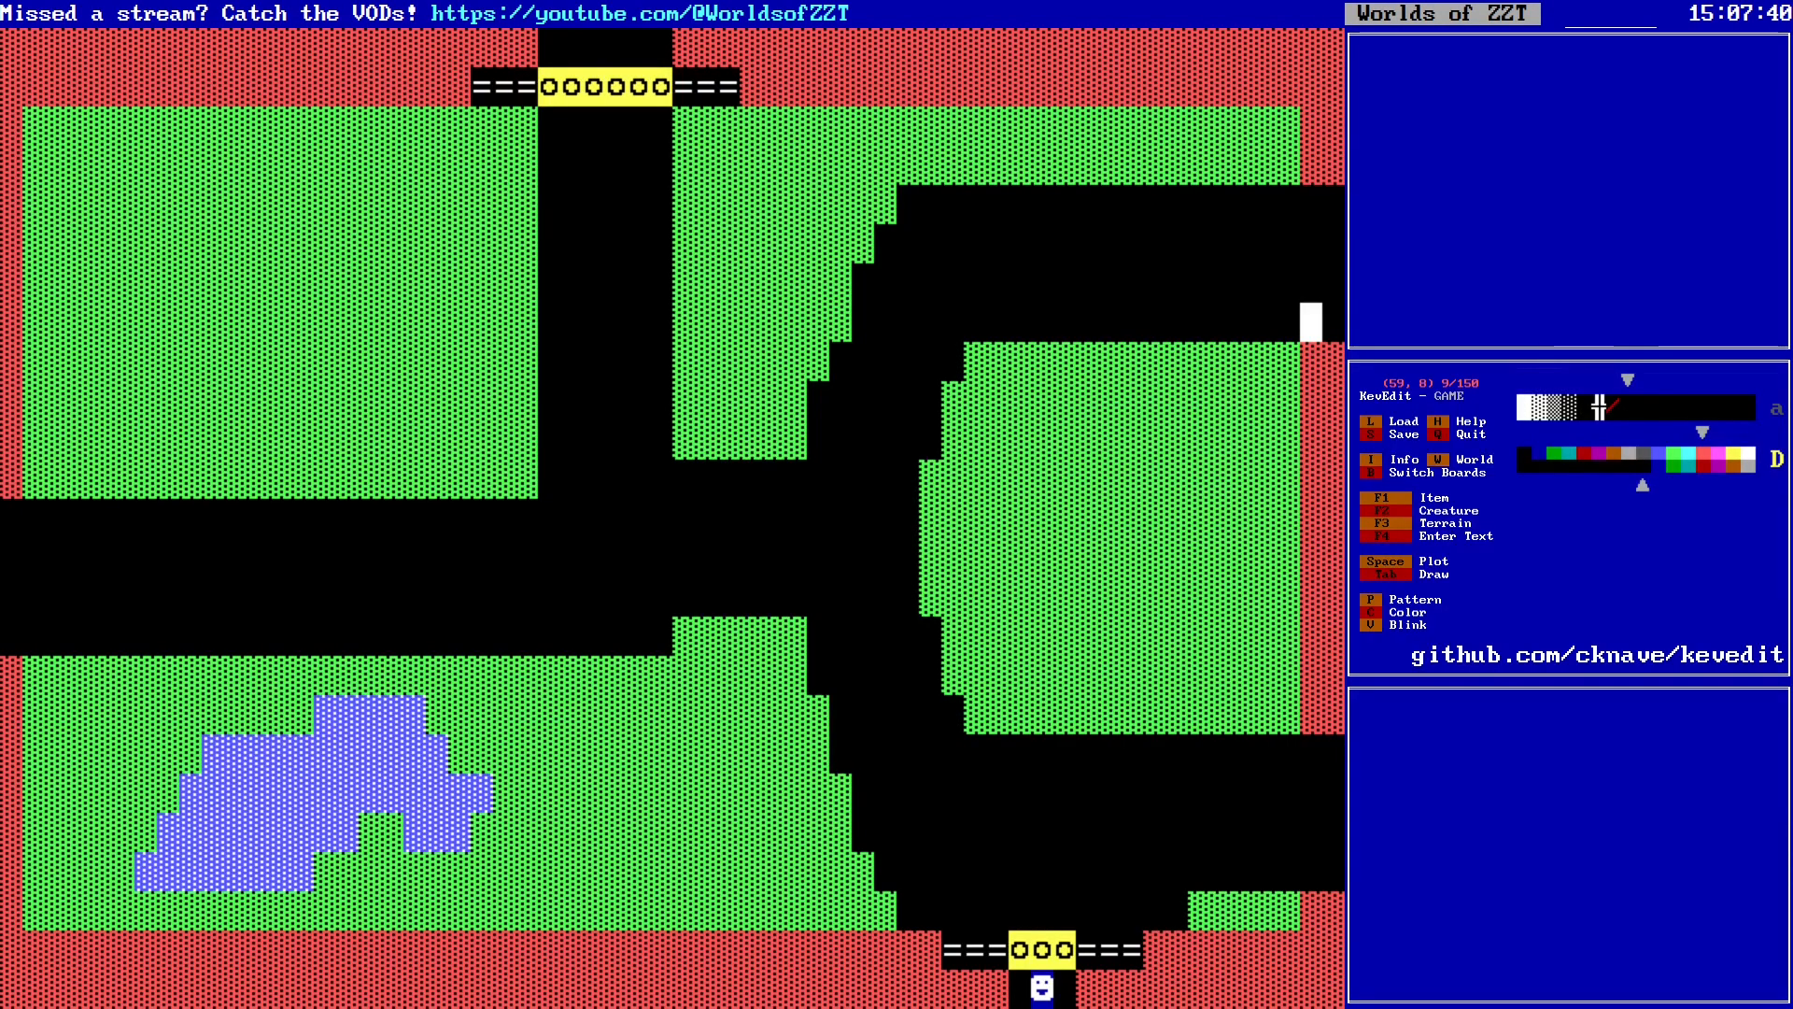
pyautogui.press('s')
pyautogui.press('Return')
# Step: Clear a two-tile-wide path through the grass north of the west road, at columns 13 and 14 upward from row 12
pyautogui.hotkey('alt', 'Down')
pyautogui.hotkey('alt', 'Left')
pyautogui.hotkey('alt', 'Left')
pyautogui.hotkey('alt', 'Left')
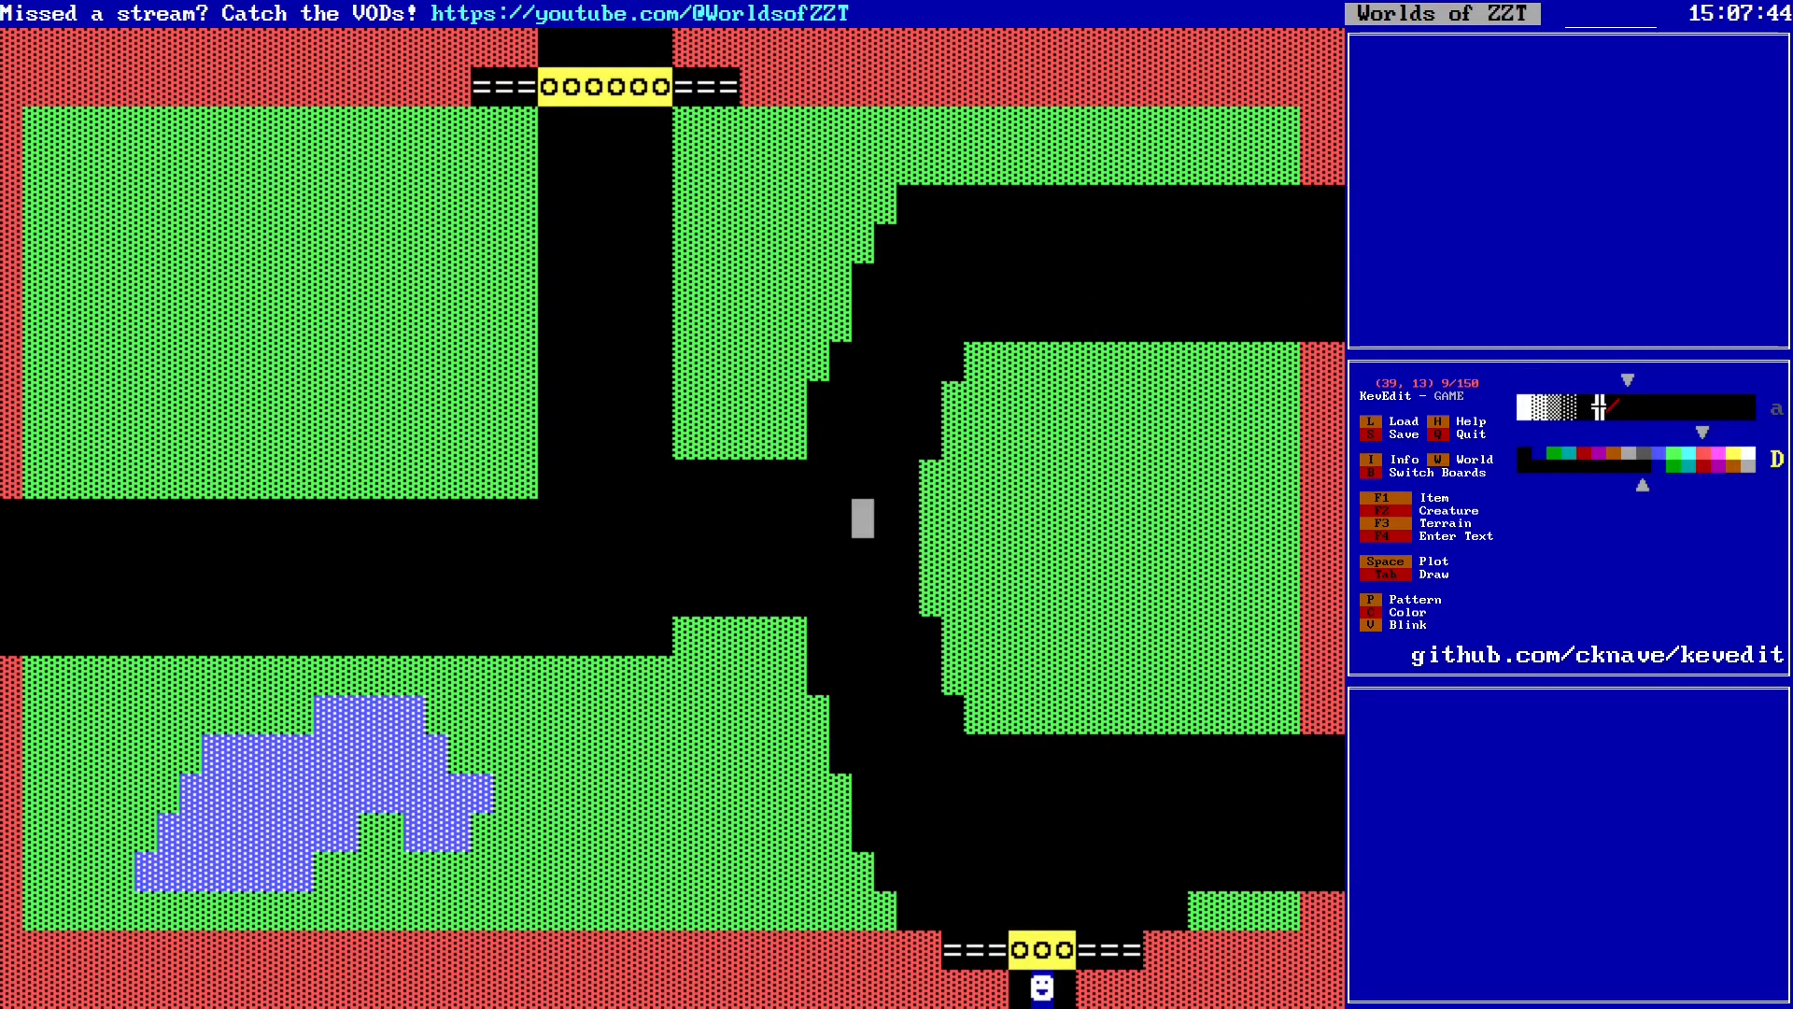
pyautogui.hotkey('alt', 'Left')
pyautogui.hotkey('alt', 'Left')
pyautogui.hotkey('alt', 'Left')
pyautogui.press('Right')
pyautogui.press('Right')
pyautogui.press('Right')
pyautogui.press('Right')
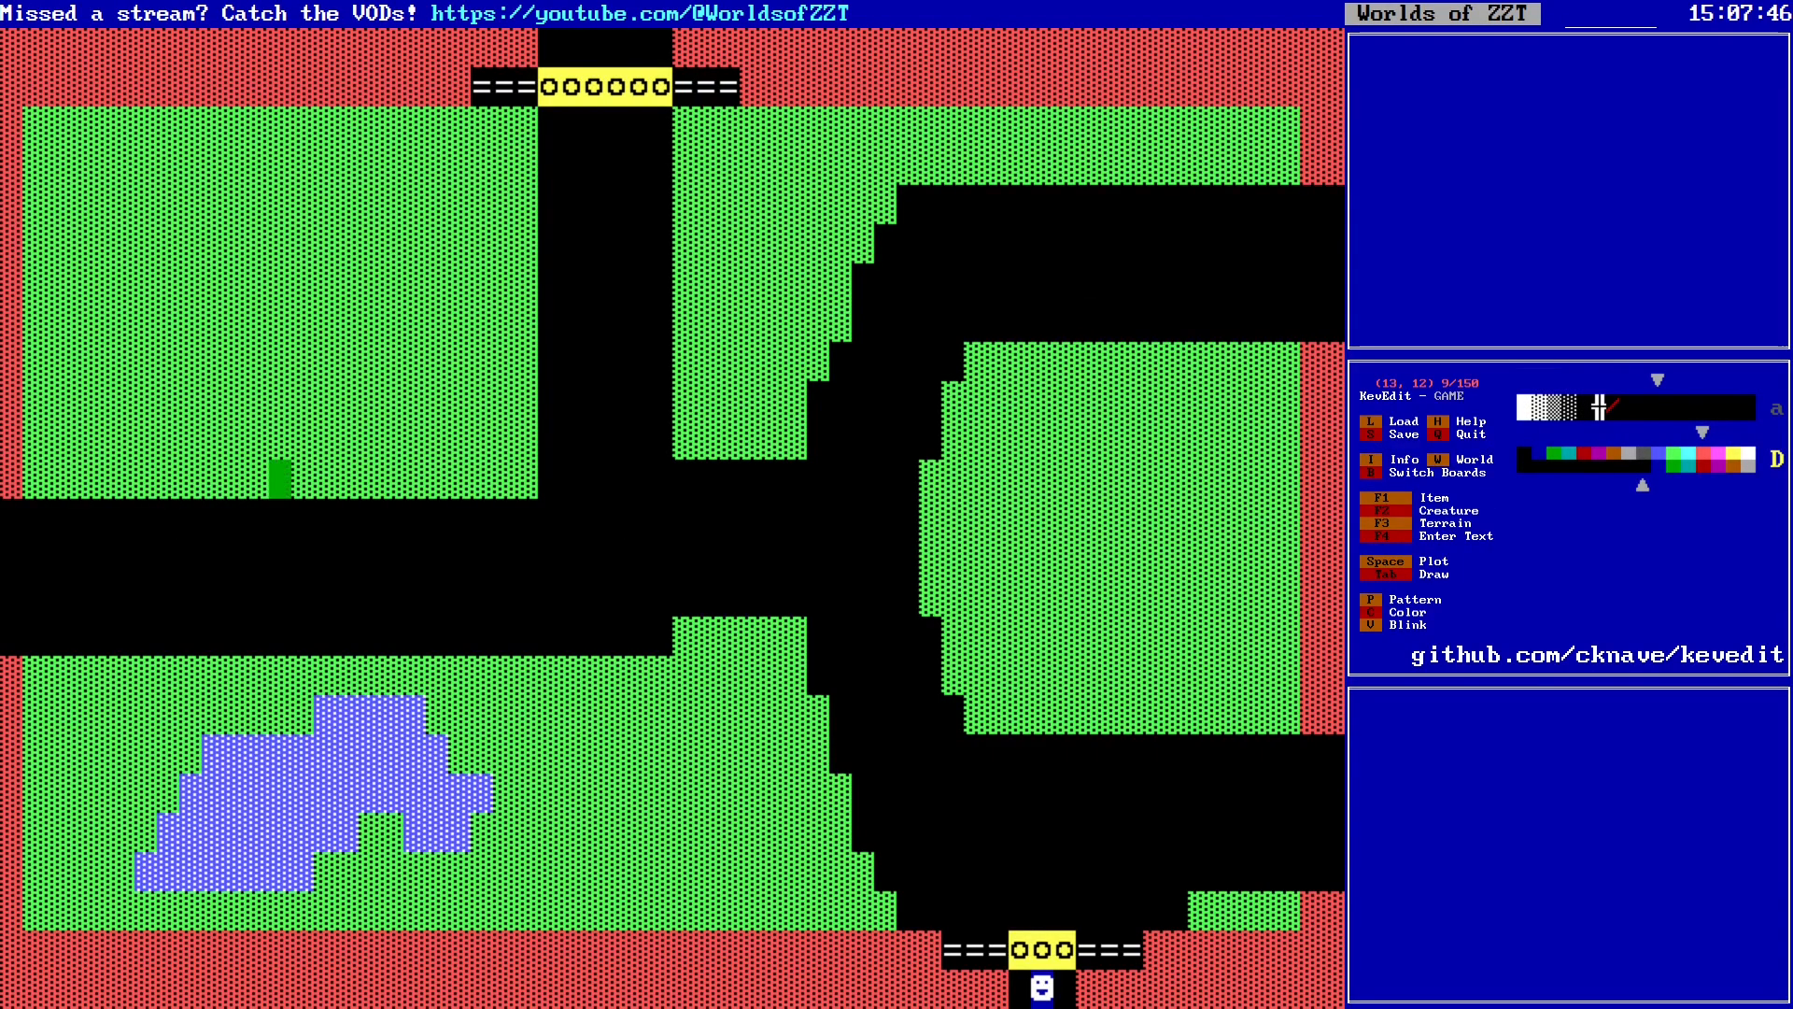
pyautogui.press('Tab')
pyautogui.press('Up')
pyautogui.press('Up')
pyautogui.press('Up')
pyautogui.press('Up')
pyautogui.press('Up')
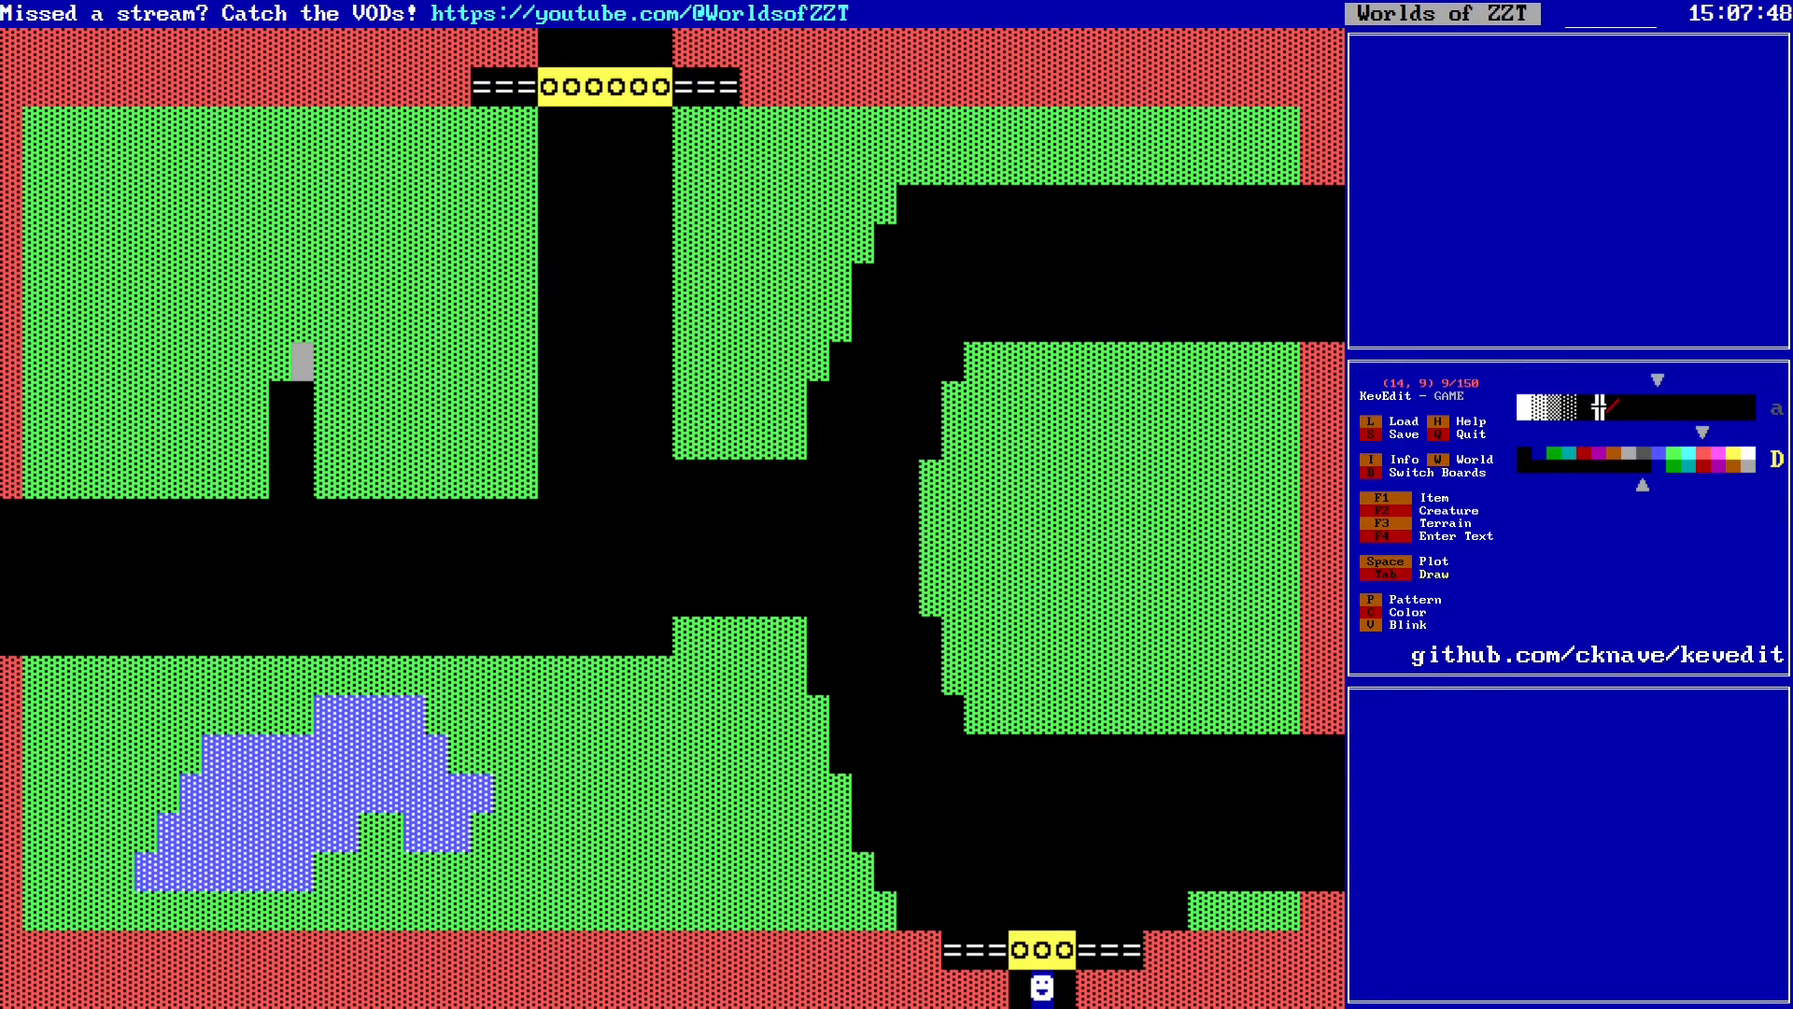
# Step: Clear the outline of a rectangular clearing above the path, spanning columns 11 to 17 and rows 5 to 7
pyautogui.press('Left')
pyautogui.press('Left')
pyautogui.press('Up')
pyautogui.press('Up')
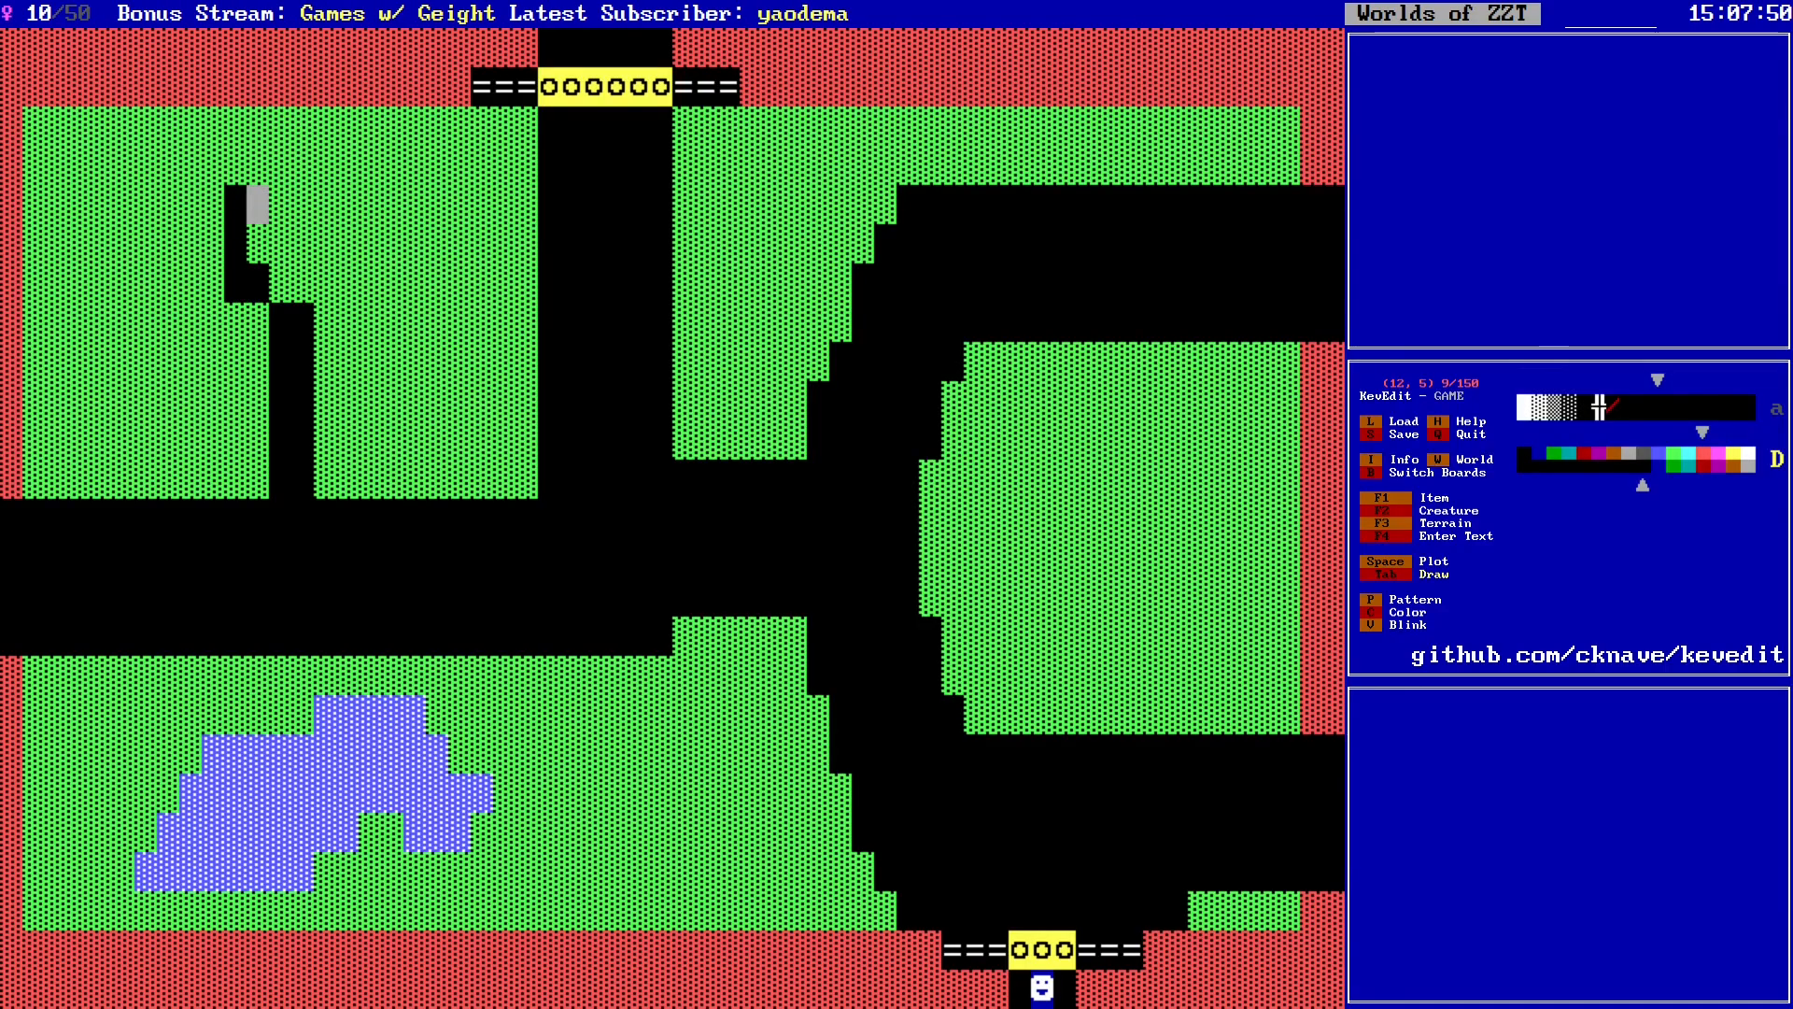
pyautogui.press('Right')
pyautogui.press('Right')
pyautogui.press('Right')
pyautogui.press('Right')
pyautogui.press('Right')
pyautogui.press('Right')
pyautogui.press('Down')
pyautogui.press('Down')
pyautogui.press('Left')
pyautogui.press('Left')
pyautogui.press('Left')
pyautogui.press('Left')
pyautogui.press('Left')
# Step: Clear the remaining grass inside the northwest rectangle, along row 6 from column 13 to 16
pyautogui.press('Up')
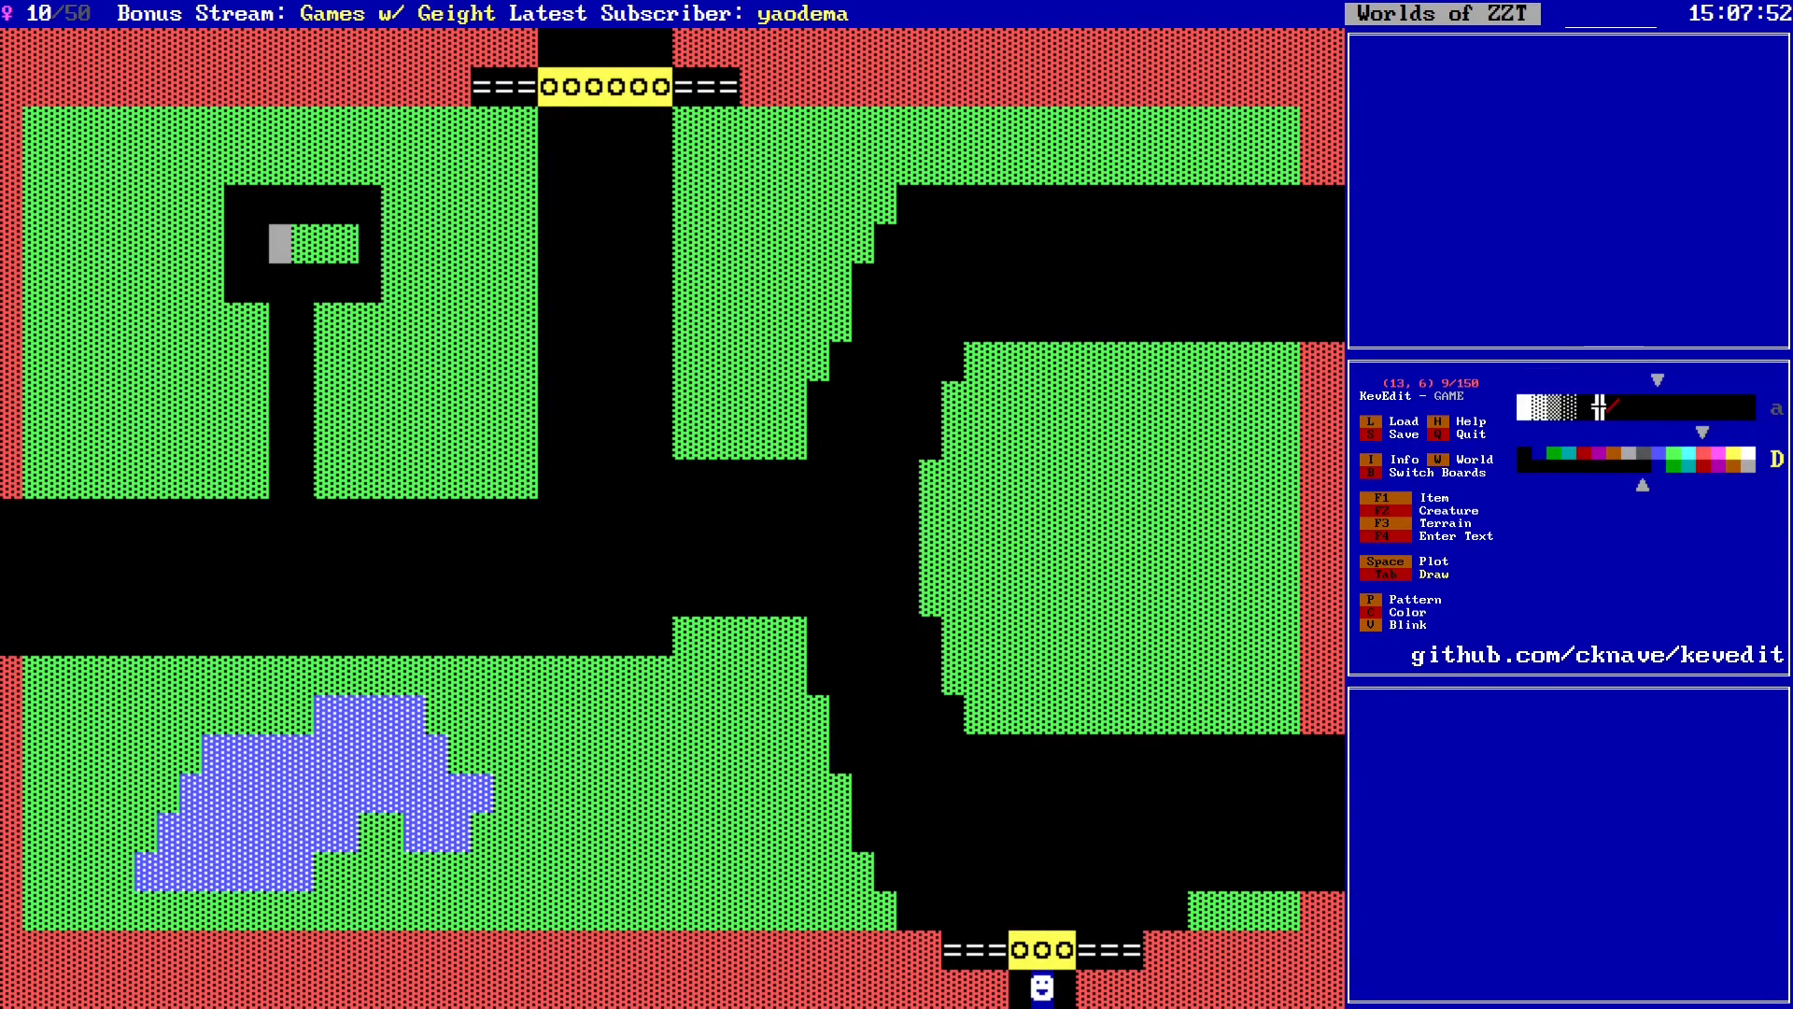
pyautogui.press('Right')
pyautogui.press('Right')
pyautogui.press('Right')
pyautogui.press('Right')
pyautogui.press('Left')
pyautogui.press('Right')
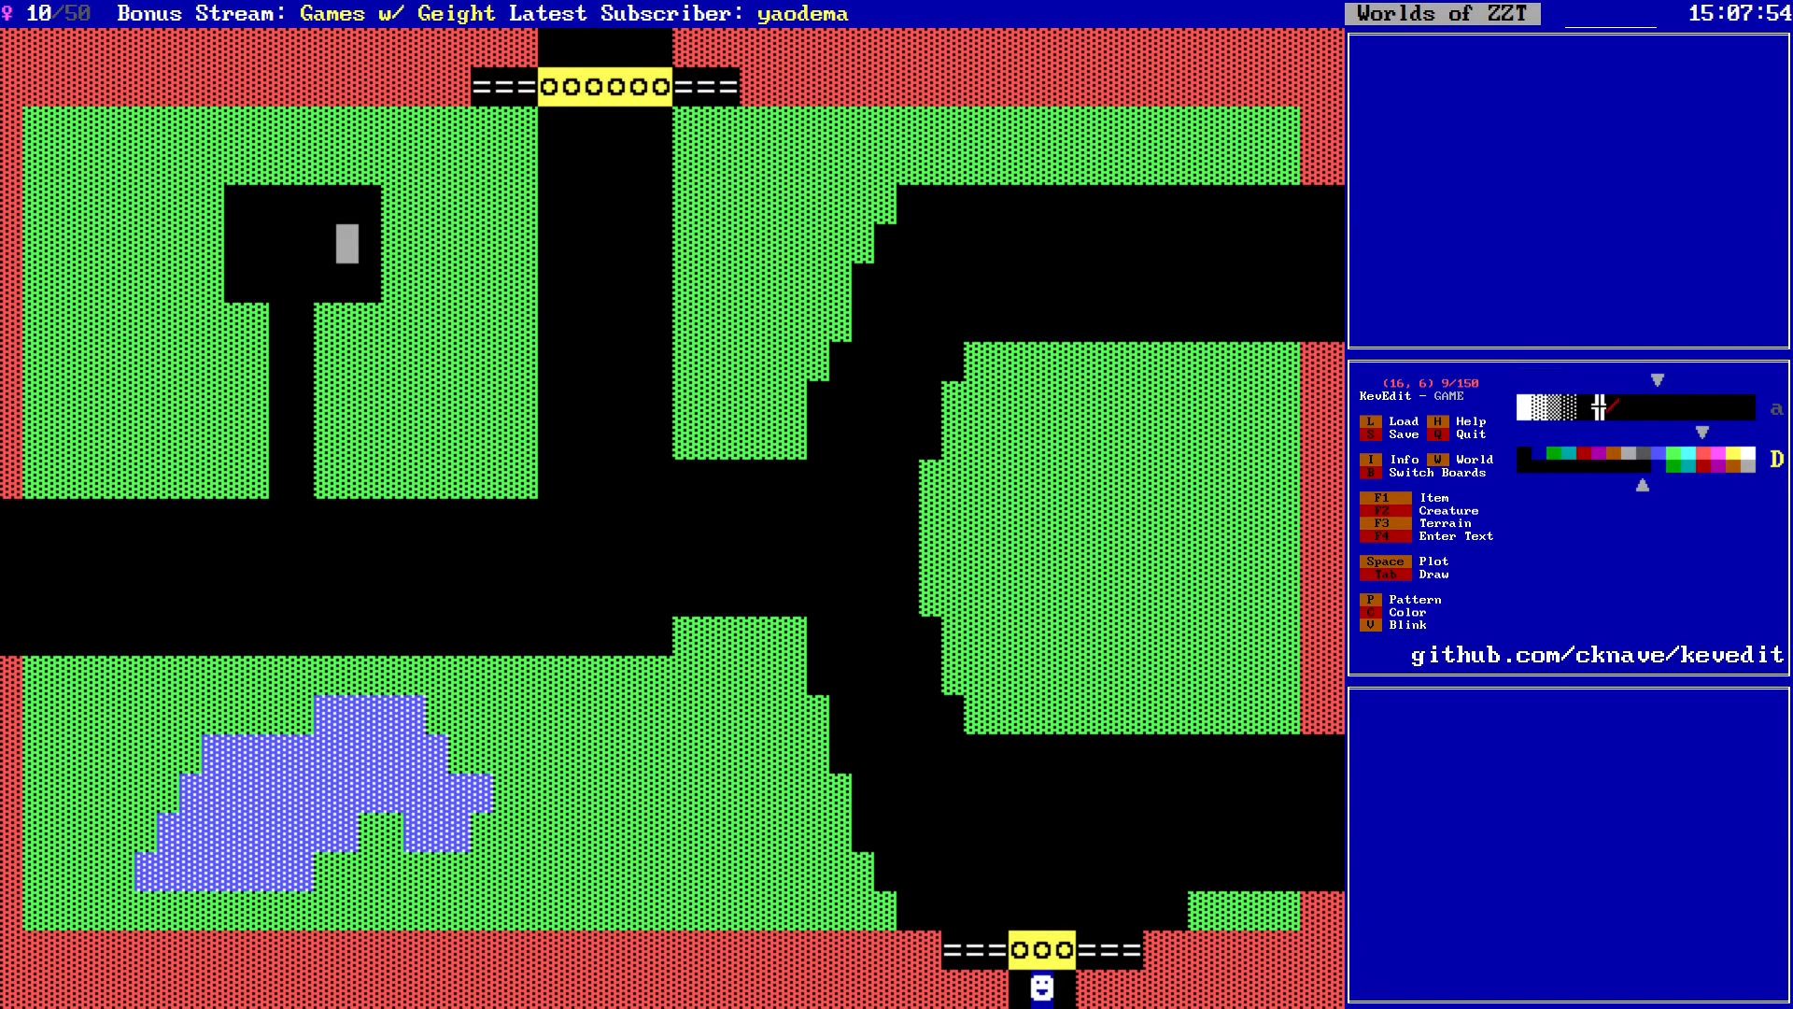
# Step: Clear a two-tile-wide path south from the west road through the grass, at columns 27 and 28 down to row 21
pyautogui.hotkey('alt', 'Right')
pyautogui.hotkey('alt', 'Down')
pyautogui.hotkey('alt', 'Right')
pyautogui.hotkey('alt', 'Down')
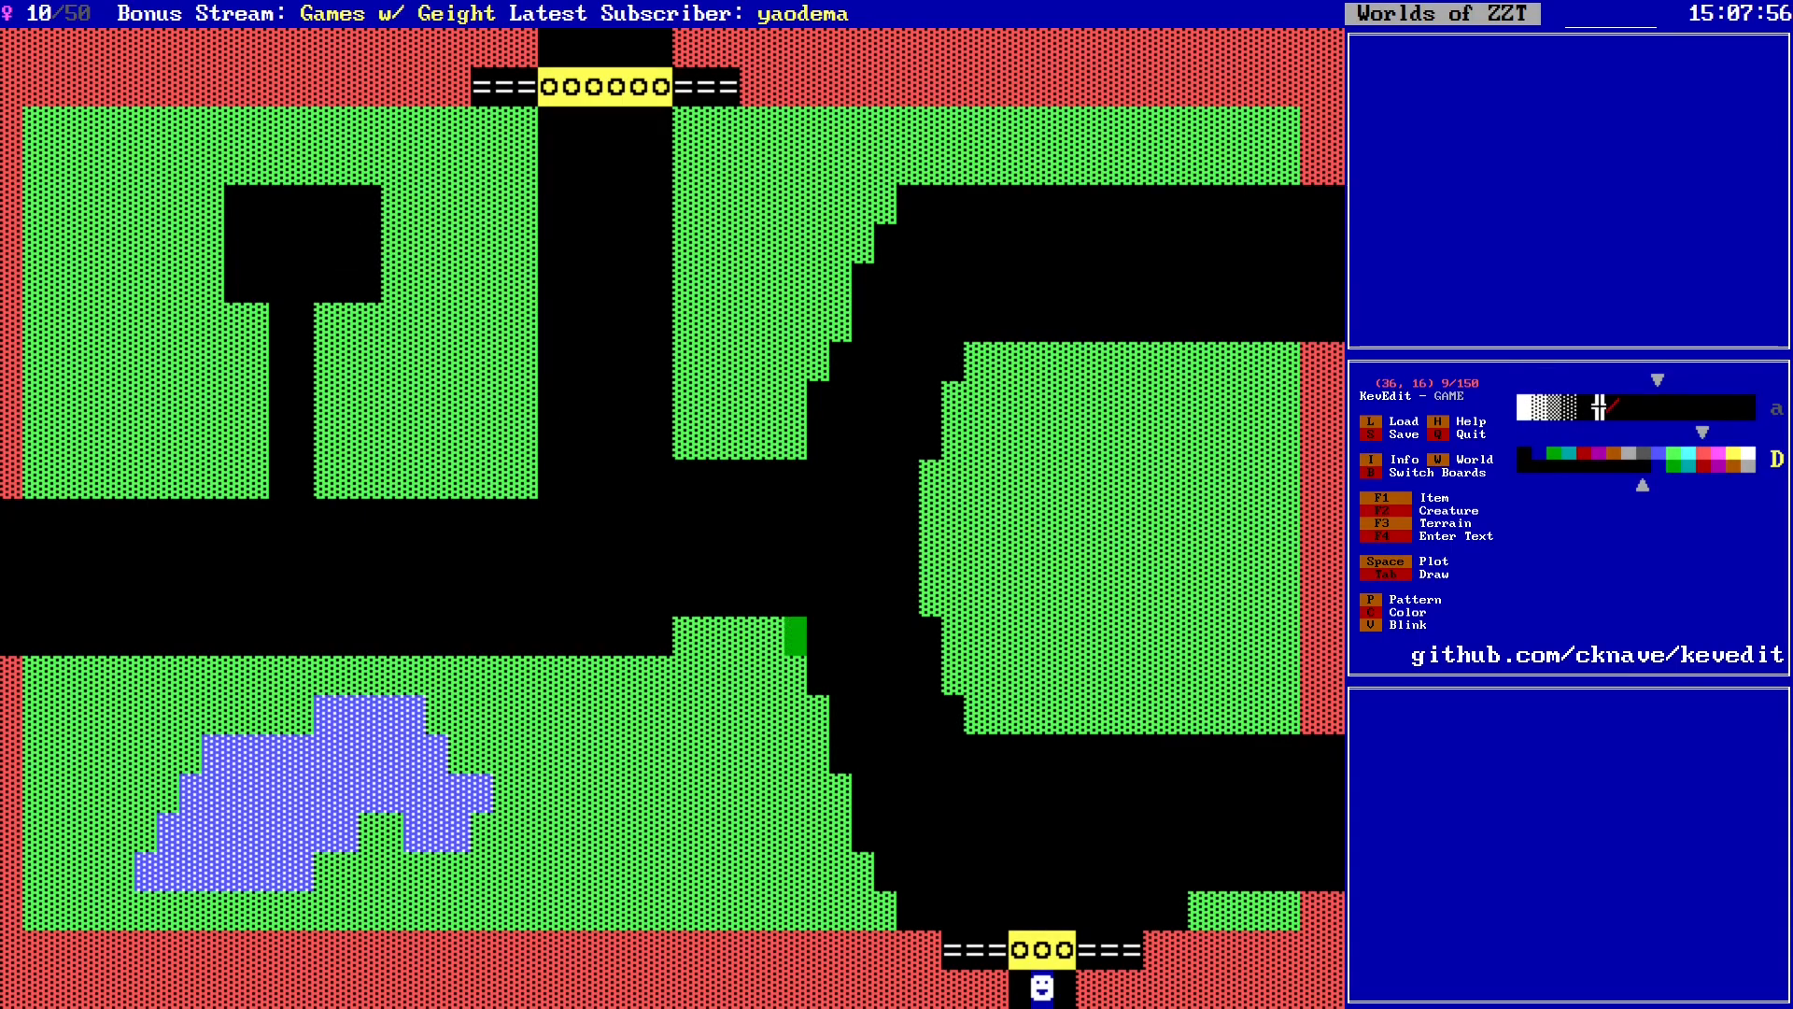
pyautogui.hotkey('alt', 'Left')
pyautogui.press('Right')
pyautogui.press('Down')
pyautogui.press('Tab')
pyautogui.press('Right')
pyautogui.press('Down')
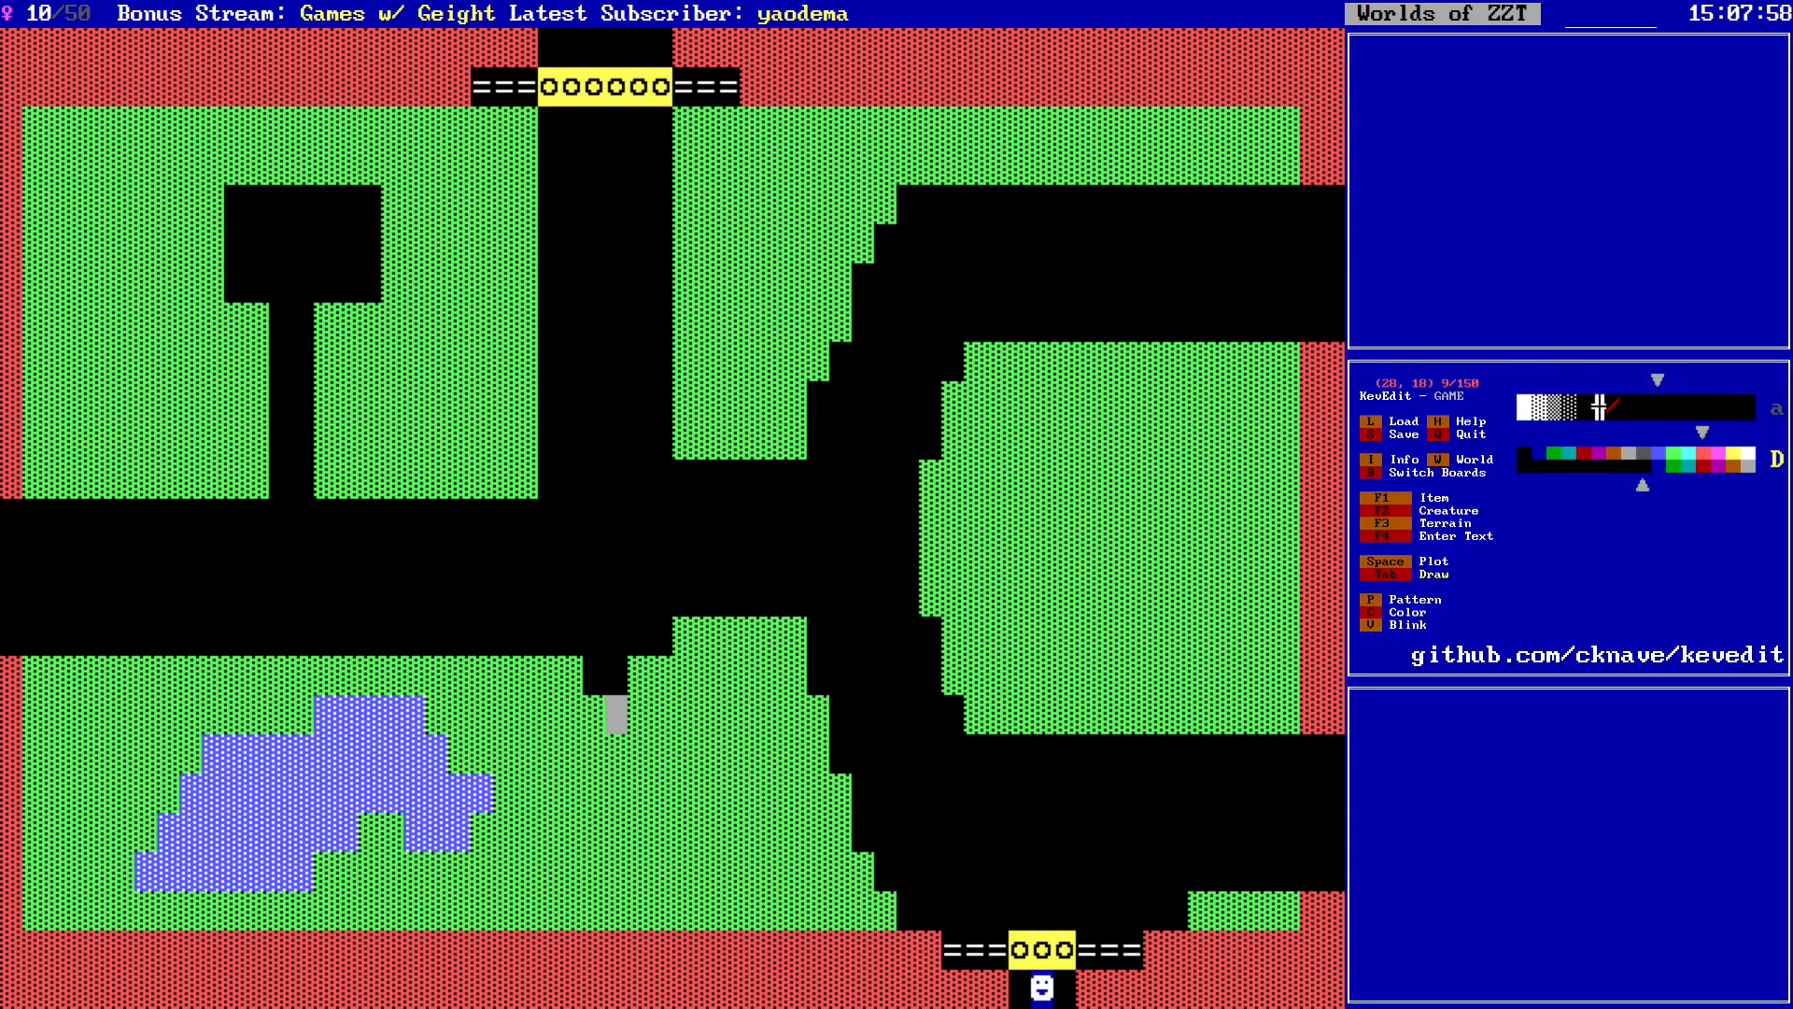
pyautogui.press('Left')
pyautogui.press('Down')
pyautogui.press('Right')
pyautogui.press('Down')
pyautogui.press('Left')
pyautogui.press('Down')
# Step: Extend the southern path eastward along row 21 to column 32
pyautogui.press('Right')
pyautogui.press('Right')
pyautogui.press('Right')
pyautogui.press('Right')
pyautogui.press('Right')
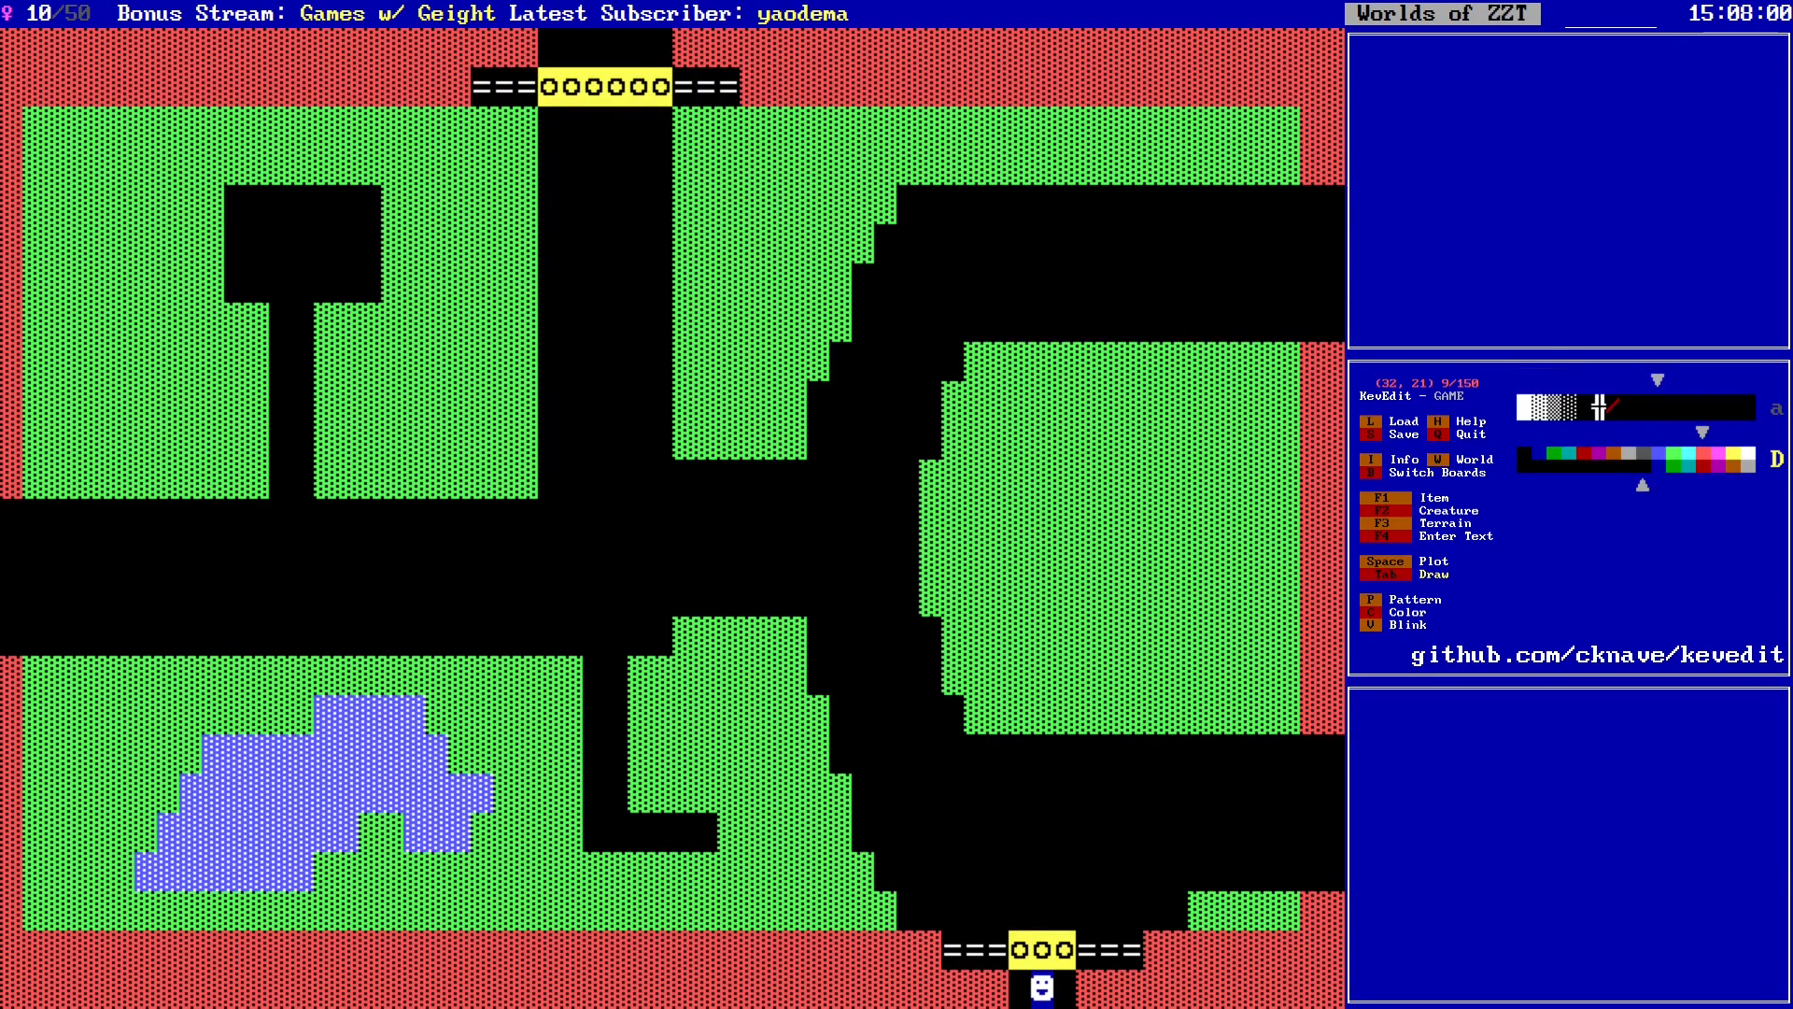
# Step: Clear a three-by-three area at the end of the southern path, spanning columns 32 to 34 and rows 20 to 22
pyautogui.press('Up')
pyautogui.press('Right')
pyautogui.press('Right')
pyautogui.press('Down')
pyautogui.press('Down')
pyautogui.press('Left')
pyautogui.press('Up')
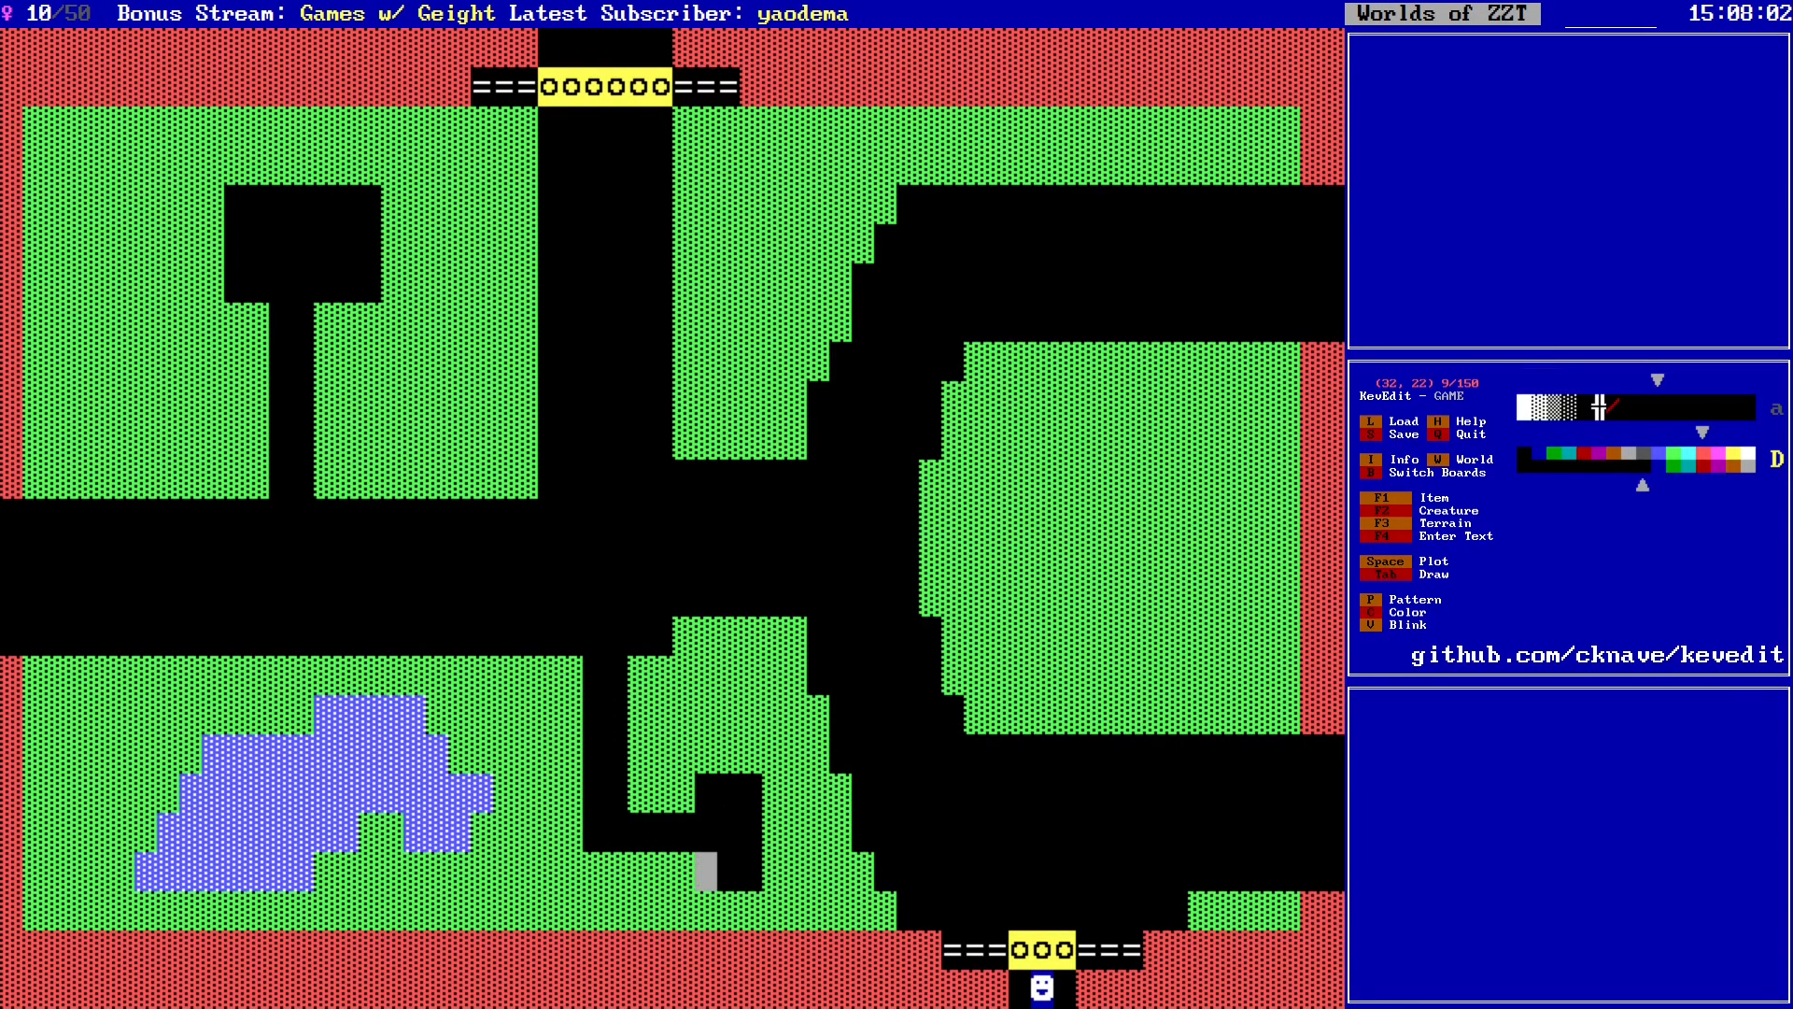
pyautogui.press('Up')
pyautogui.press('Right')
# Step: Save the world with the new paths and clearings over the existing GAME file
pyautogui.press('s')
pyautogui.press('Return')
pyautogui.press('y')
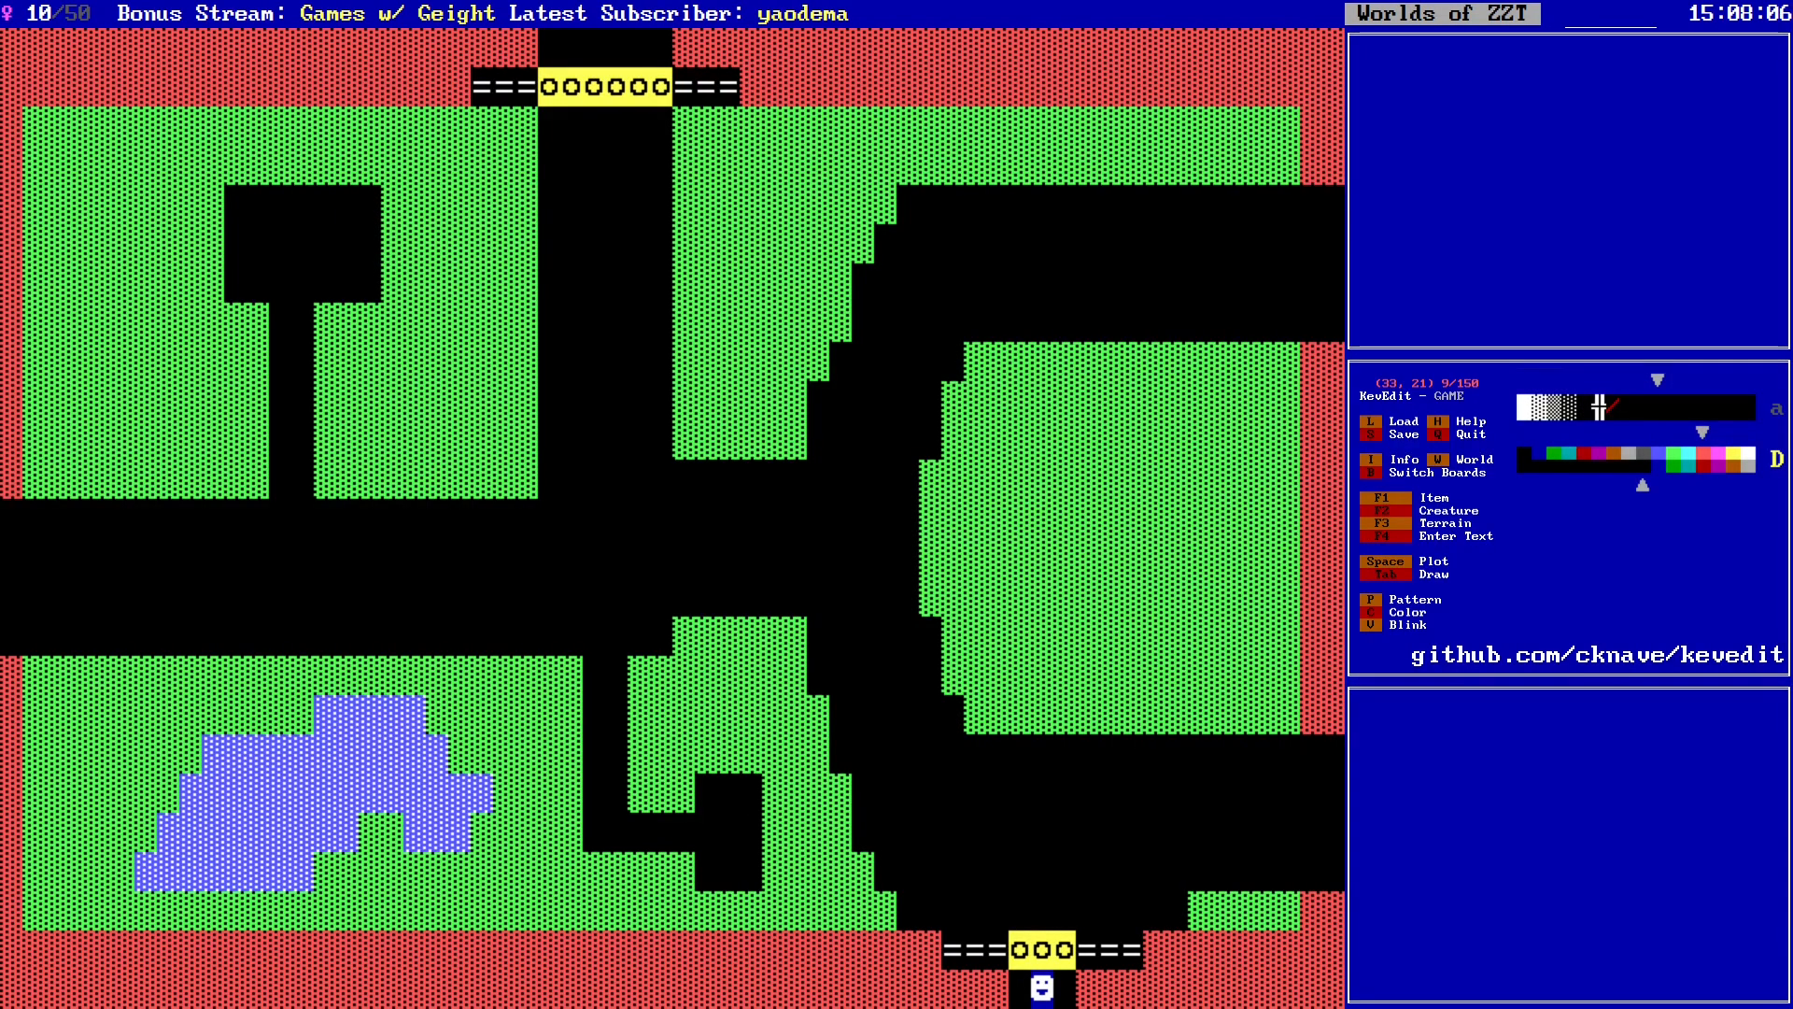
# Step: Set the drawing color to yellow on black and place an object in the northwest clearing at column 16, row 6
pyautogui.press('Up')
pyautogui.press('Up')
pyautogui.press('Up')
pyautogui.press('Up')
pyautogui.press('Up')
pyautogui.press('Left')
pyautogui.press('Left')
pyautogui.press('Left')
pyautogui.press('Left')
pyautogui.press('Left')
pyautogui.press('Left')
pyautogui.press('Left')
pyautogui.press('Left')
pyautogui.press('Left')
pyautogui.press('Left')
pyautogui.press('Up')
pyautogui.press('Up')
pyautogui.press('Up')
pyautogui.press('Up')
pyautogui.press('Up')
pyautogui.press('Up')
pyautogui.press('Up')
pyautogui.press('Up')
pyautogui.press('Up')
pyautogui.press('Up')
pyautogui.press('Up')
pyautogui.press('Up')
pyautogui.press('Up')
pyautogui.press('Up')
pyautogui.press('Up')
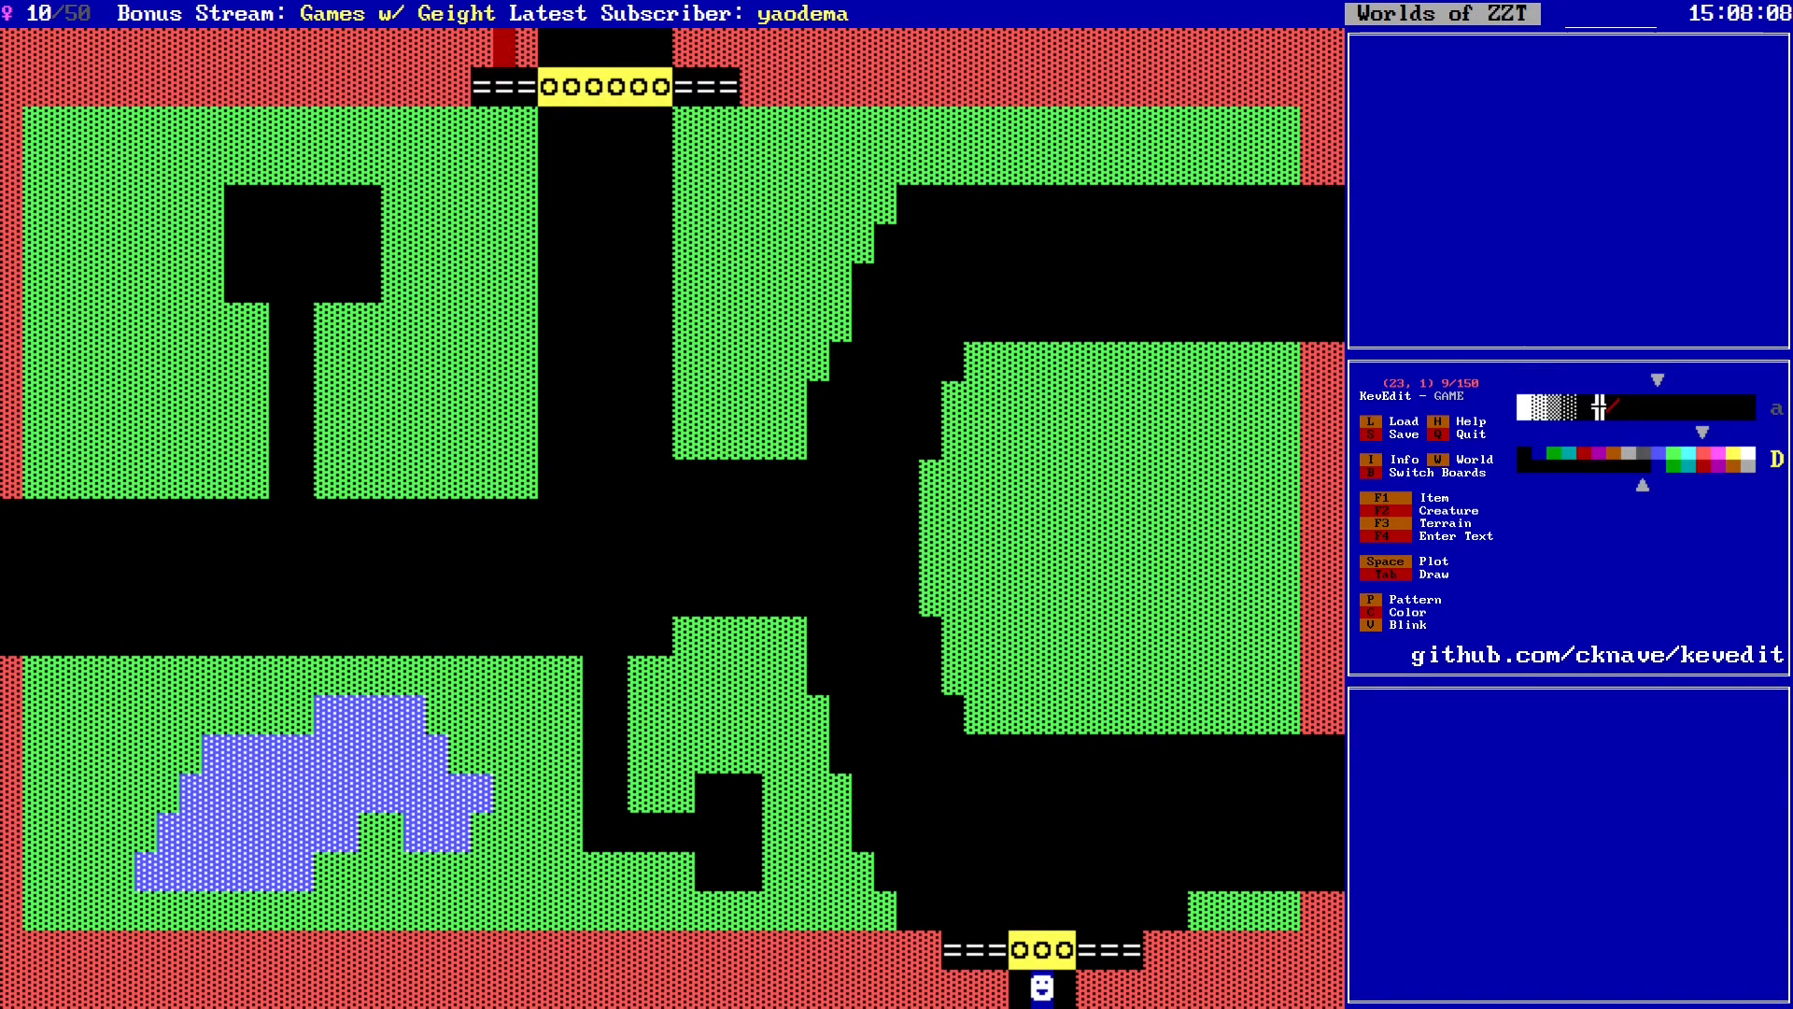
pyautogui.press('Down')
pyautogui.press('Left')
pyautogui.press('Left')
pyautogui.press('Left')
pyautogui.press('Left')
pyautogui.press('Left')
pyautogui.press('Left')
pyautogui.press('Left')
pyautogui.press('Left')
pyautogui.press('Left')
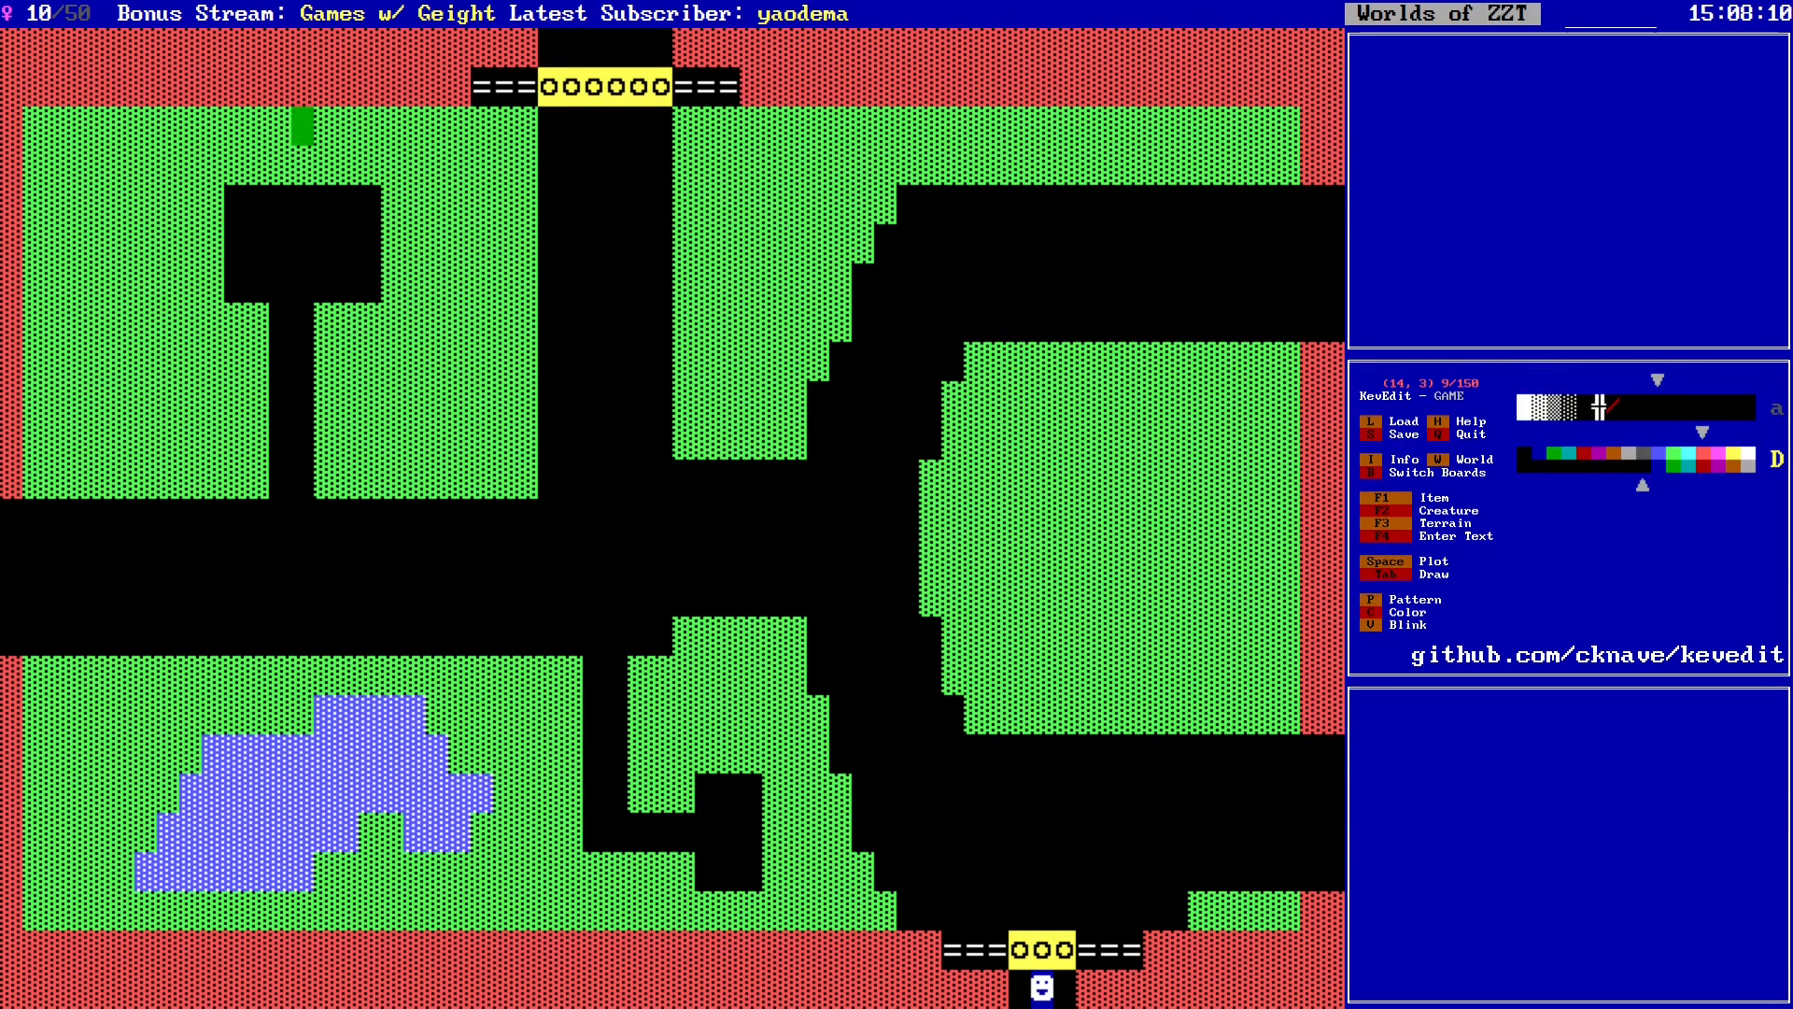
pyautogui.press('Down')
pyautogui.press('Down')
pyautogui.press('Down')
pyautogui.press('Down')
pyautogui.press('Right')
pyautogui.press('Right')
pyautogui.press('c')
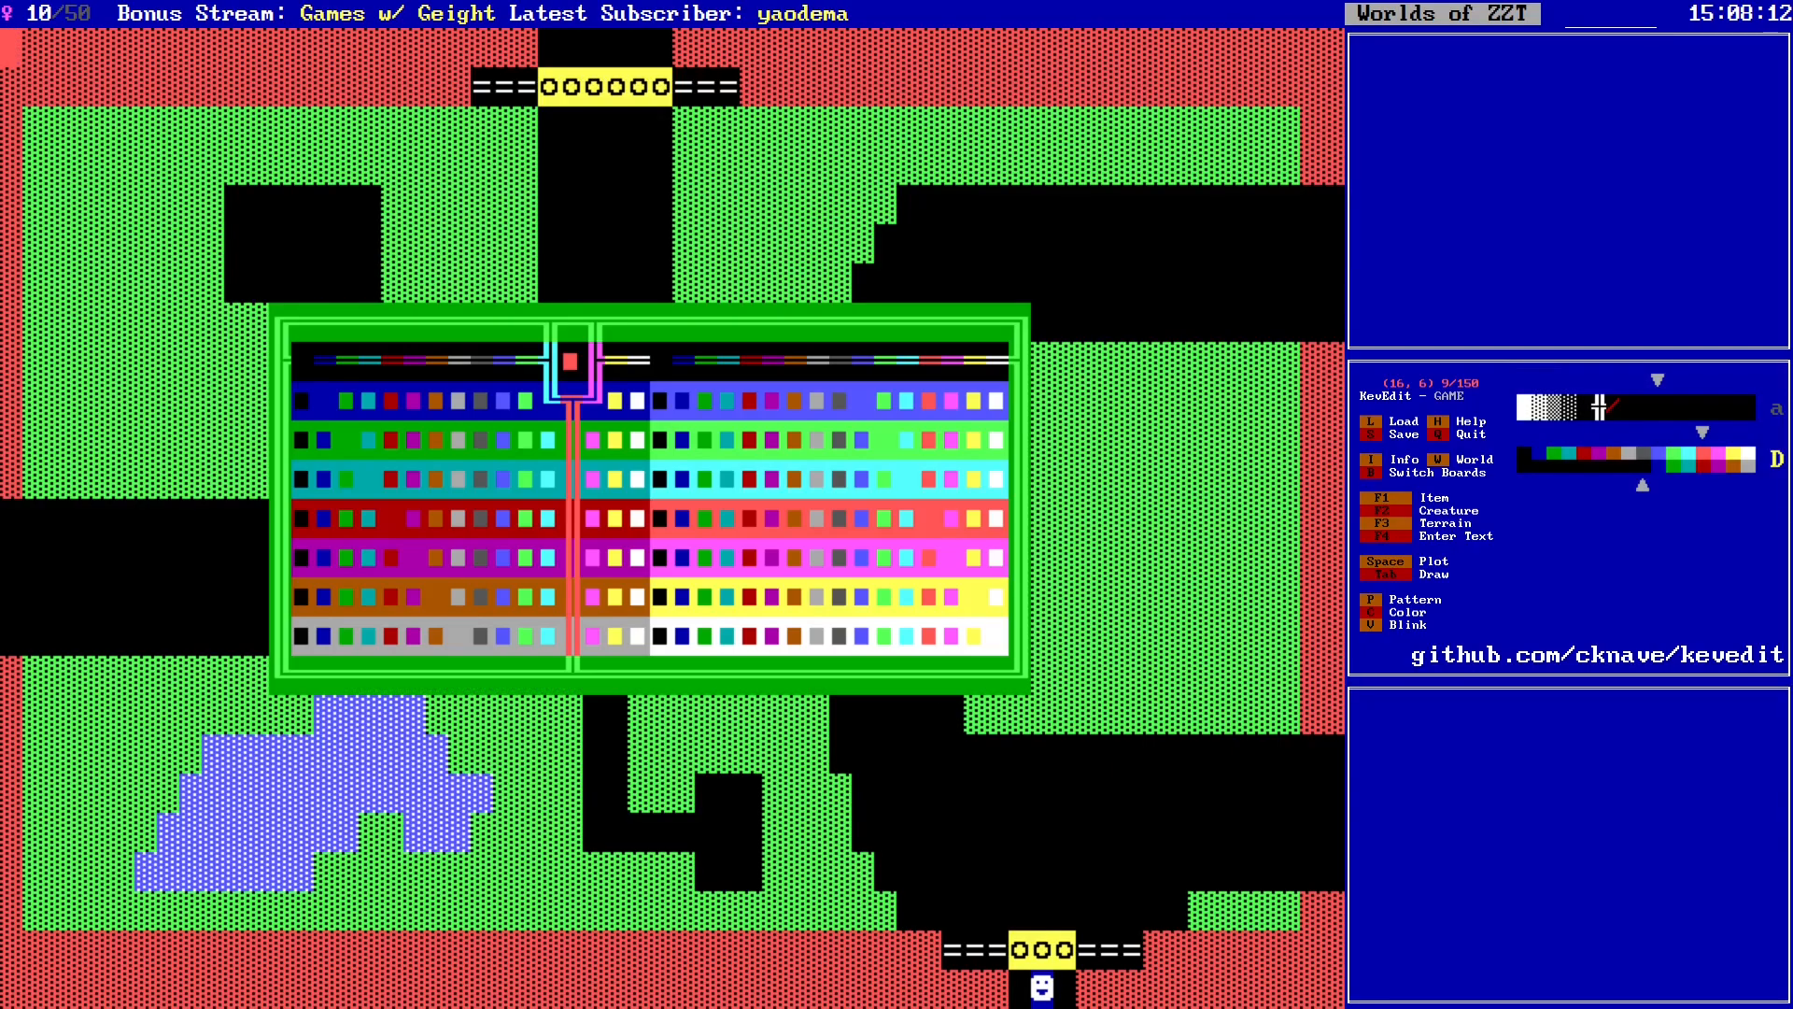
pyautogui.press('Right')
pyautogui.press('Right')
pyautogui.press('Return')
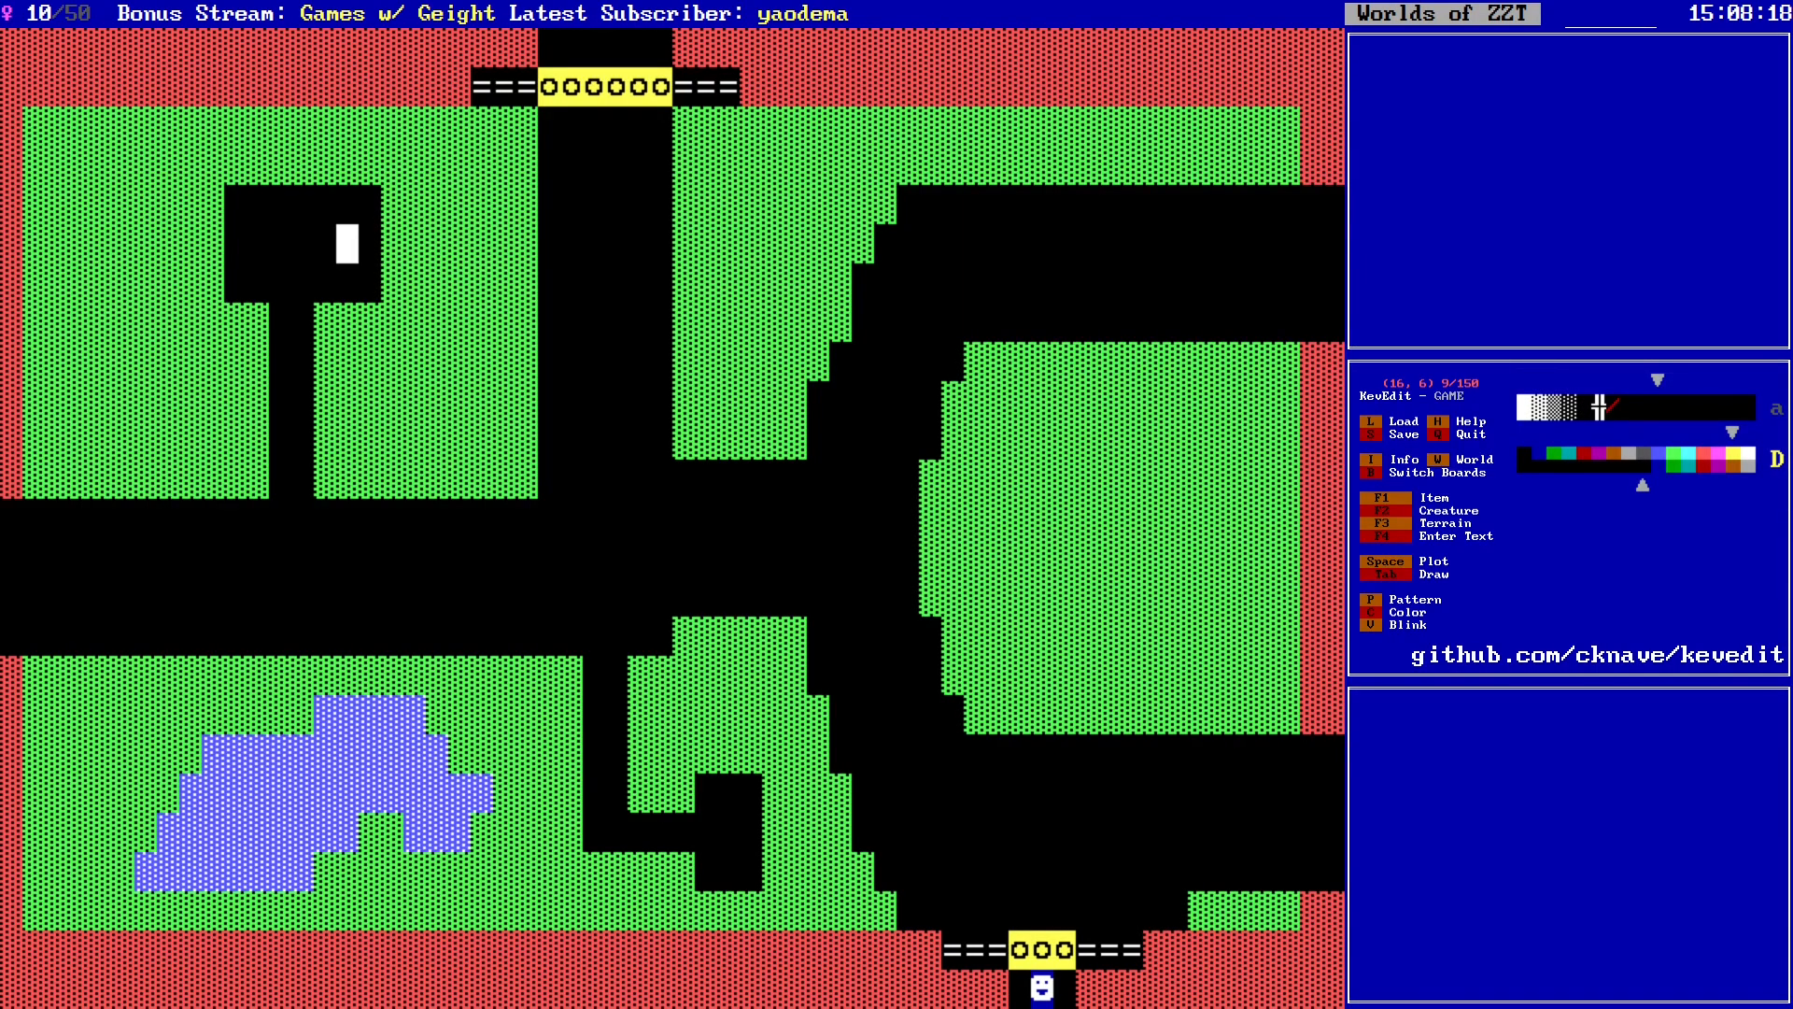
pyautogui.press('F2')
pyautogui.press('o')
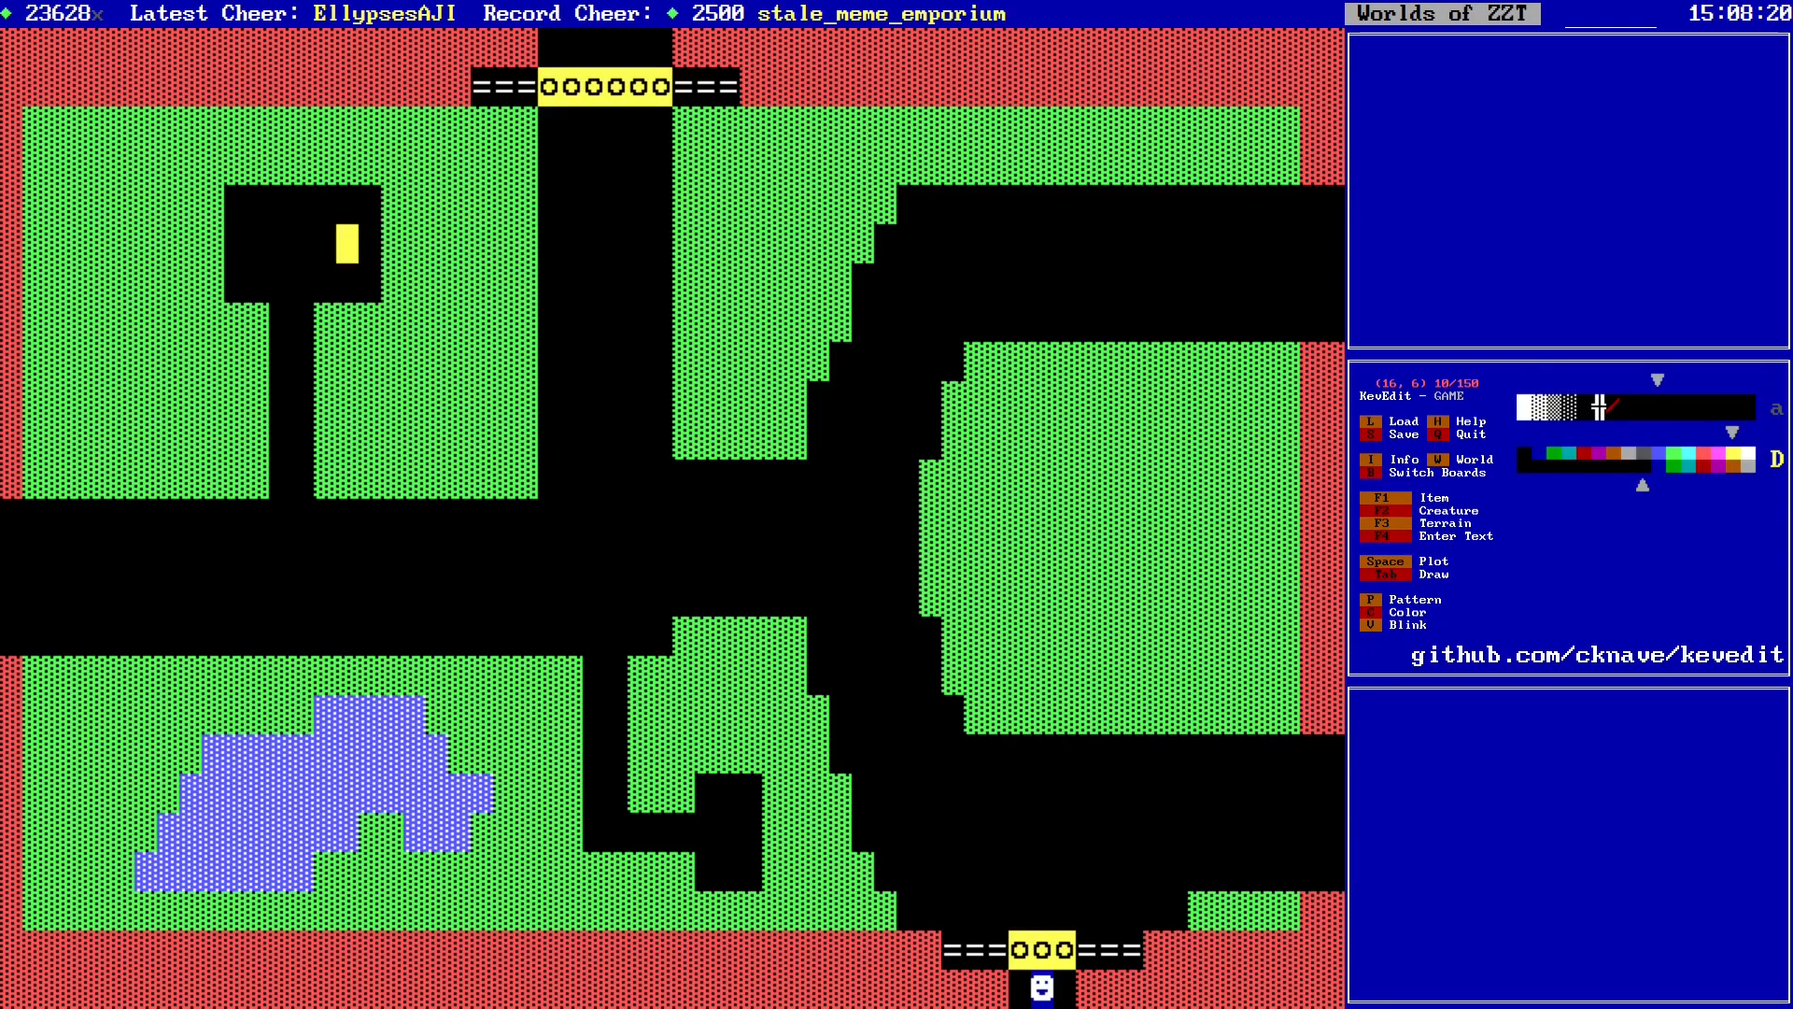
# Step: Open the new object's settings and set its cycle to 1
pyautogui.press('Return')
pyautogui.press('Down')
pyautogui.press('Down')
pyautogui.press('Down')
pyautogui.press('Return')
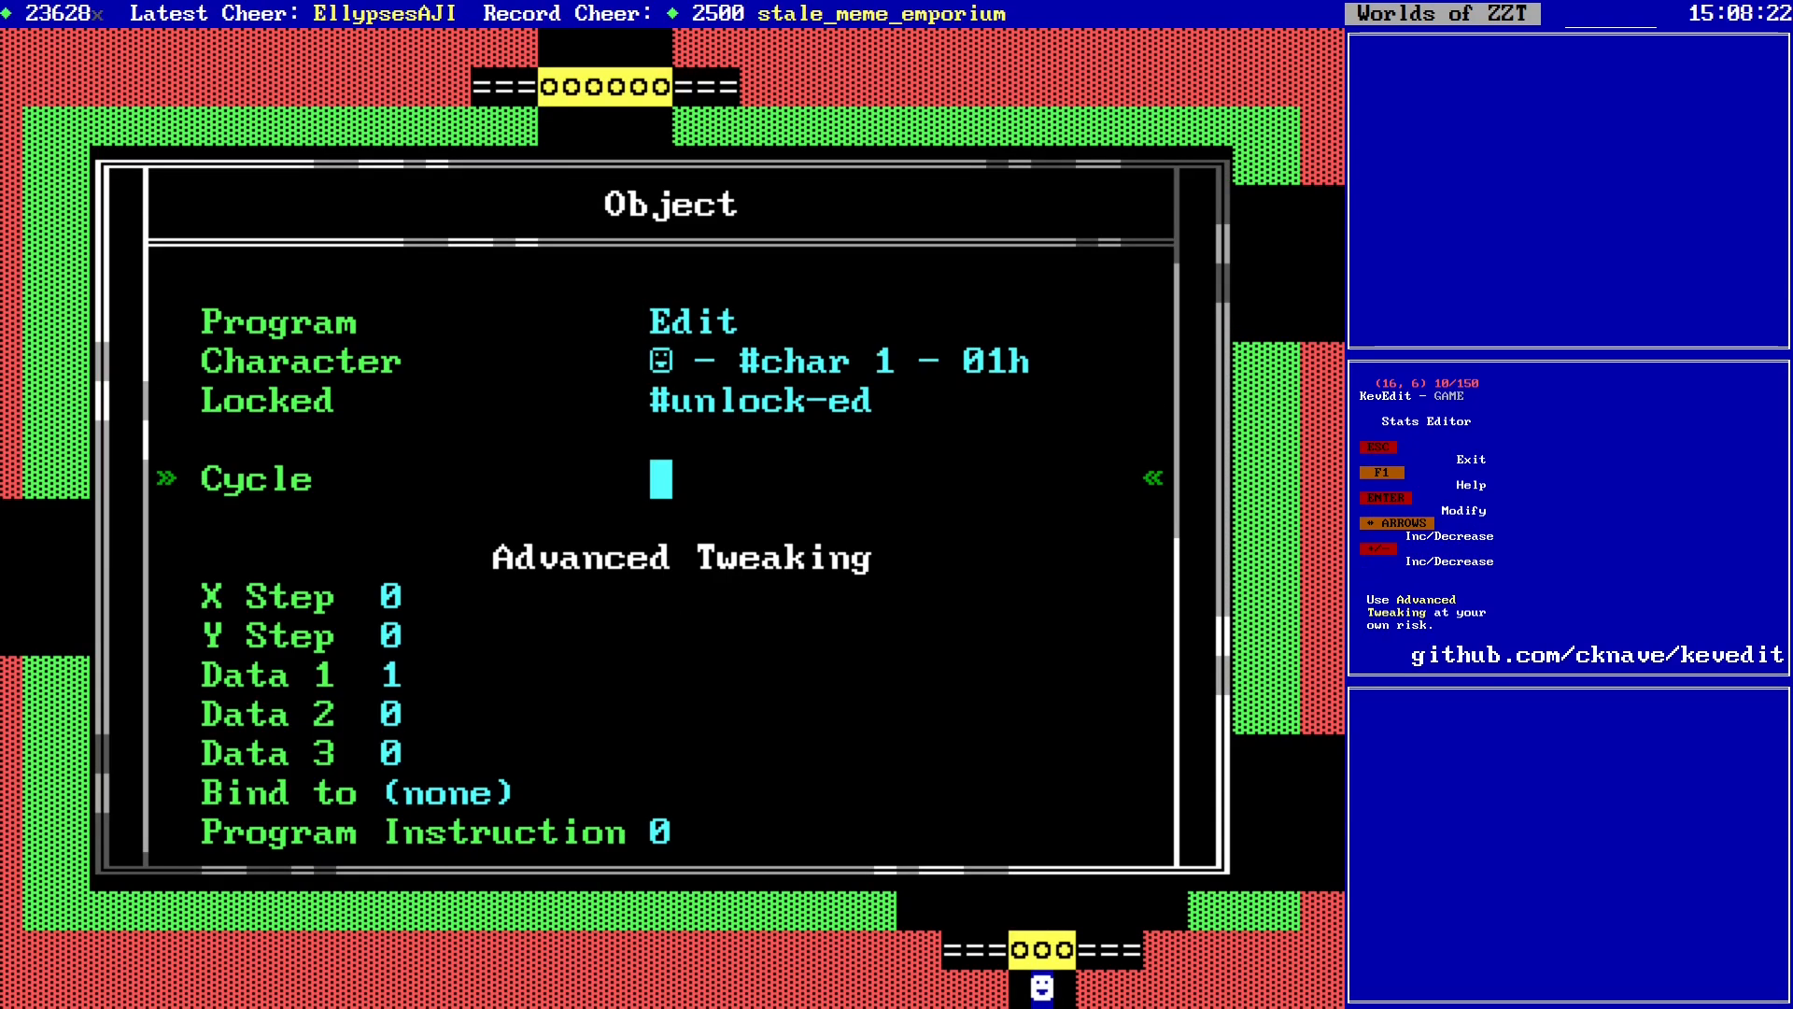
pyautogui.write('1')
pyautogui.press('Return')
# Step: Set the object's character to the forward slash, character 47
pyautogui.press('Up')
pyautogui.press('Up')
pyautogui.press('Return')
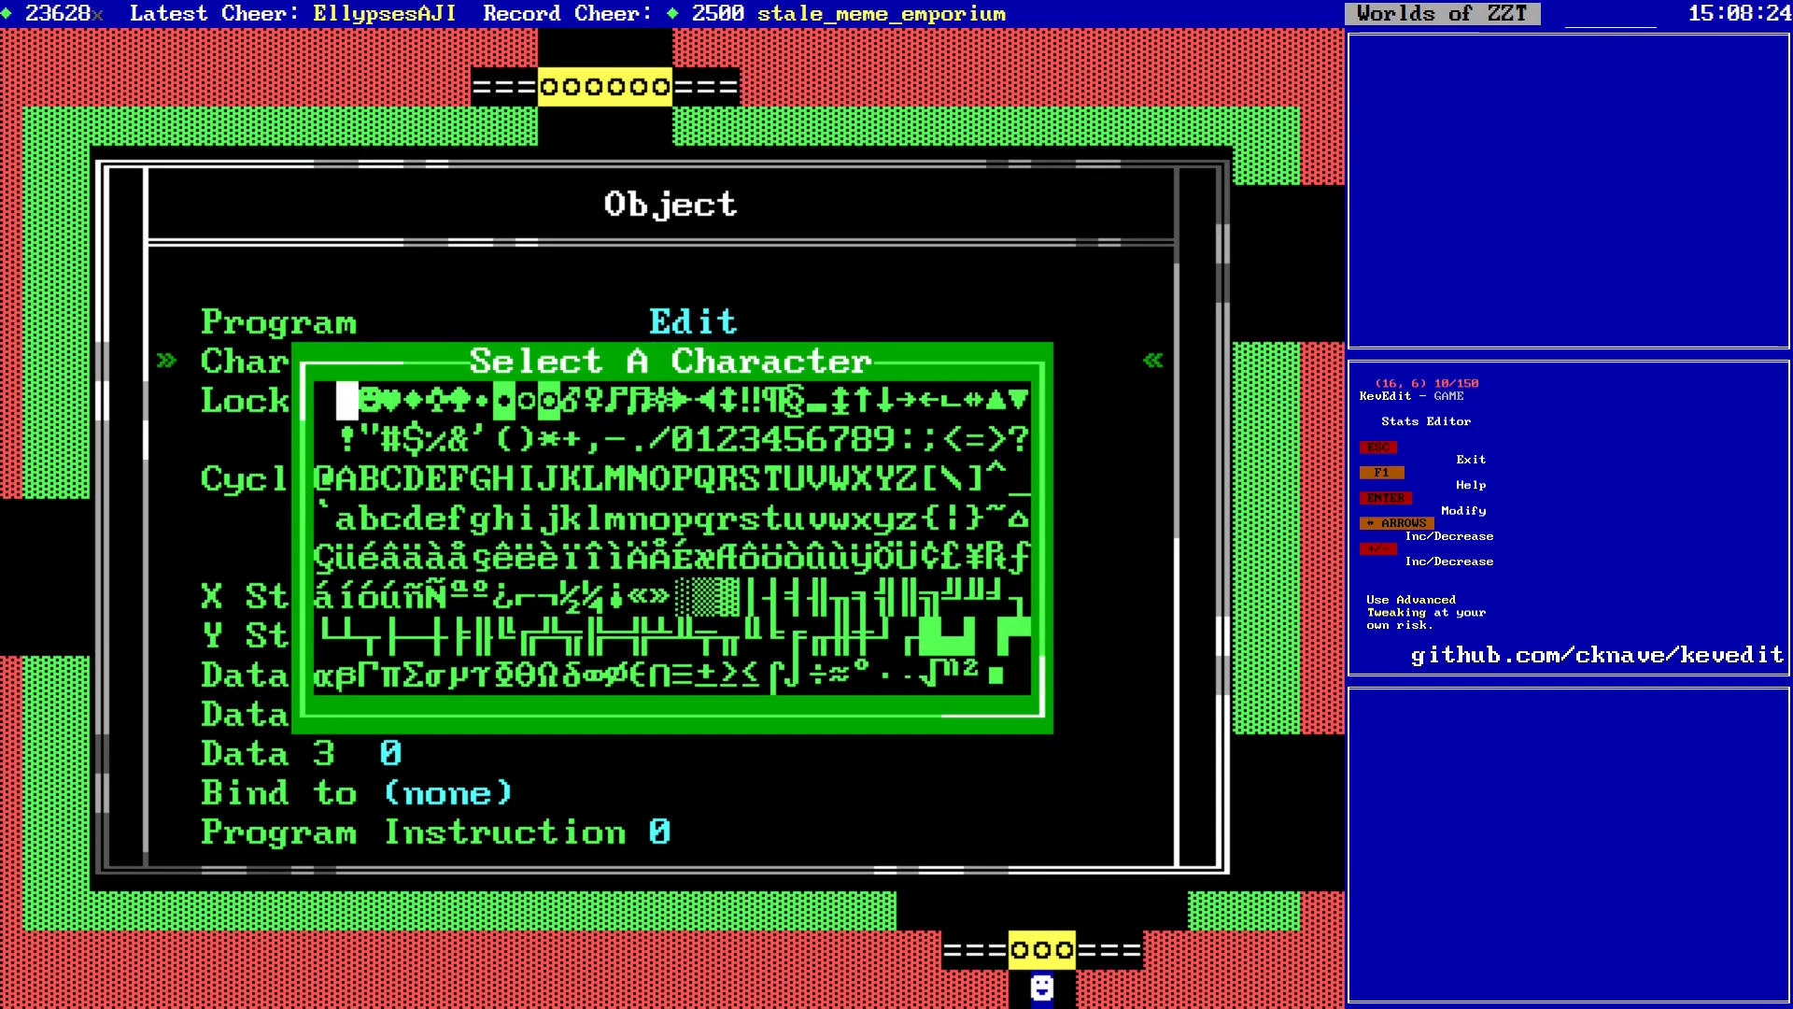
pyautogui.press('Right')
pyautogui.press('Right')
pyautogui.press('Right')
pyautogui.press('Right')
pyautogui.press('Right')
pyautogui.press('Right')
pyautogui.press('Right')
pyautogui.press('Right')
pyautogui.press('Right')
pyautogui.press('Right')
pyautogui.press('Right')
pyautogui.press('Right')
pyautogui.press('Right')
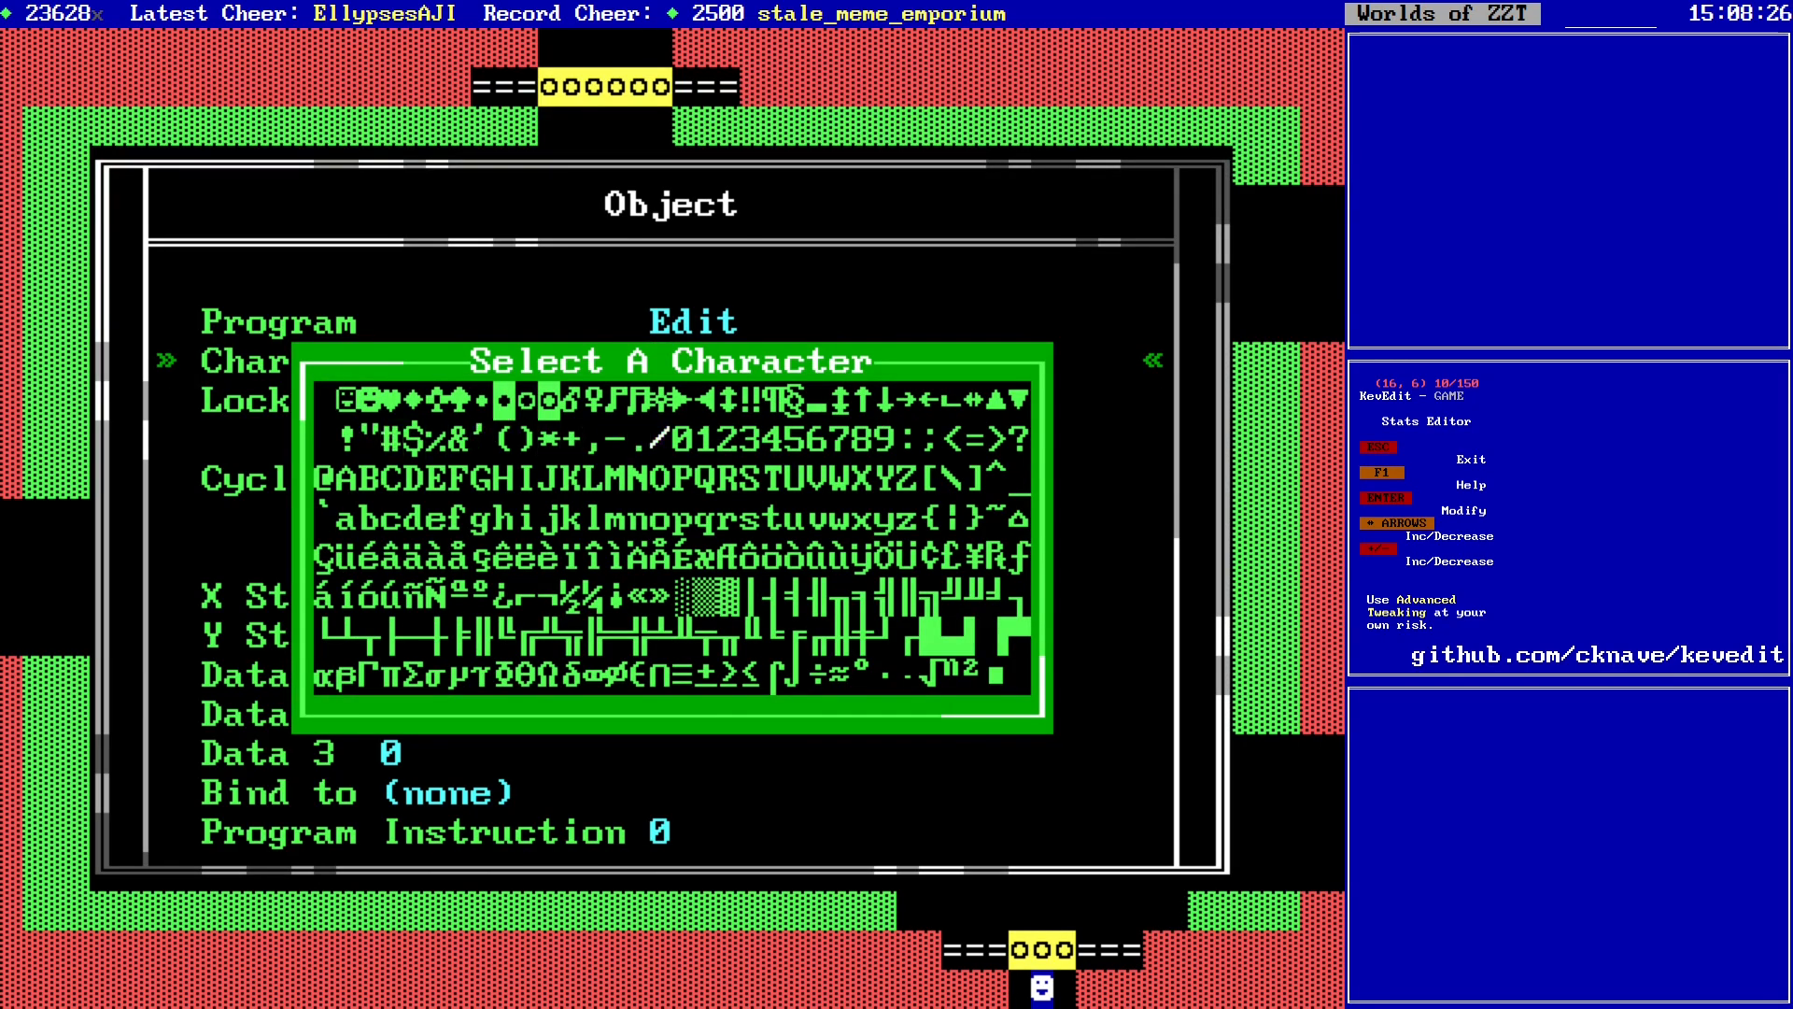
pyautogui.press('Return')
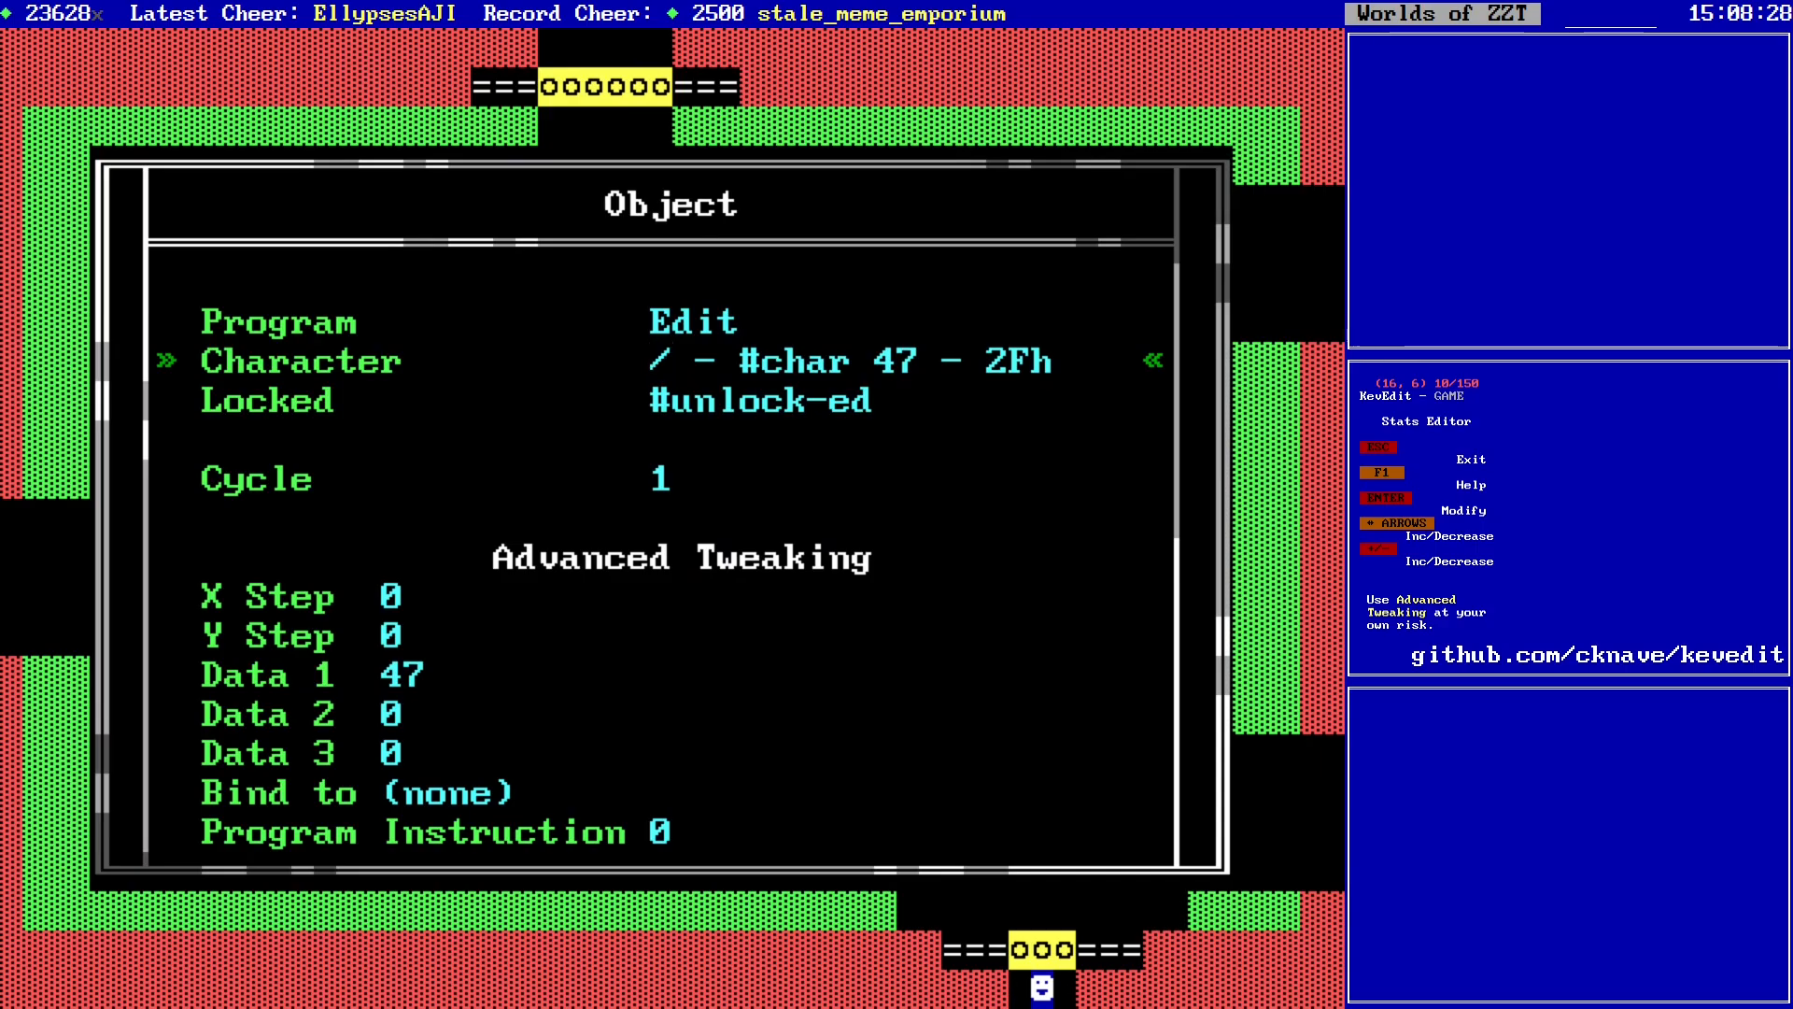
# Step: Switch the object's character to the backslash, character 92, and back to the forward slash, character 47
pyautogui.press('Return')
pyautogui.press('Down')
pyautogui.press('Right')
pyautogui.press('Right')
pyautogui.press('Right')
pyautogui.press('Right')
pyautogui.press('Right')
pyautogui.press('Right')
pyautogui.press('Right')
pyautogui.press('Right')
pyautogui.press('Right')
pyautogui.press('Right')
pyautogui.press('Right')
pyautogui.press('Right')
pyautogui.press('Right')
pyautogui.press('Return')
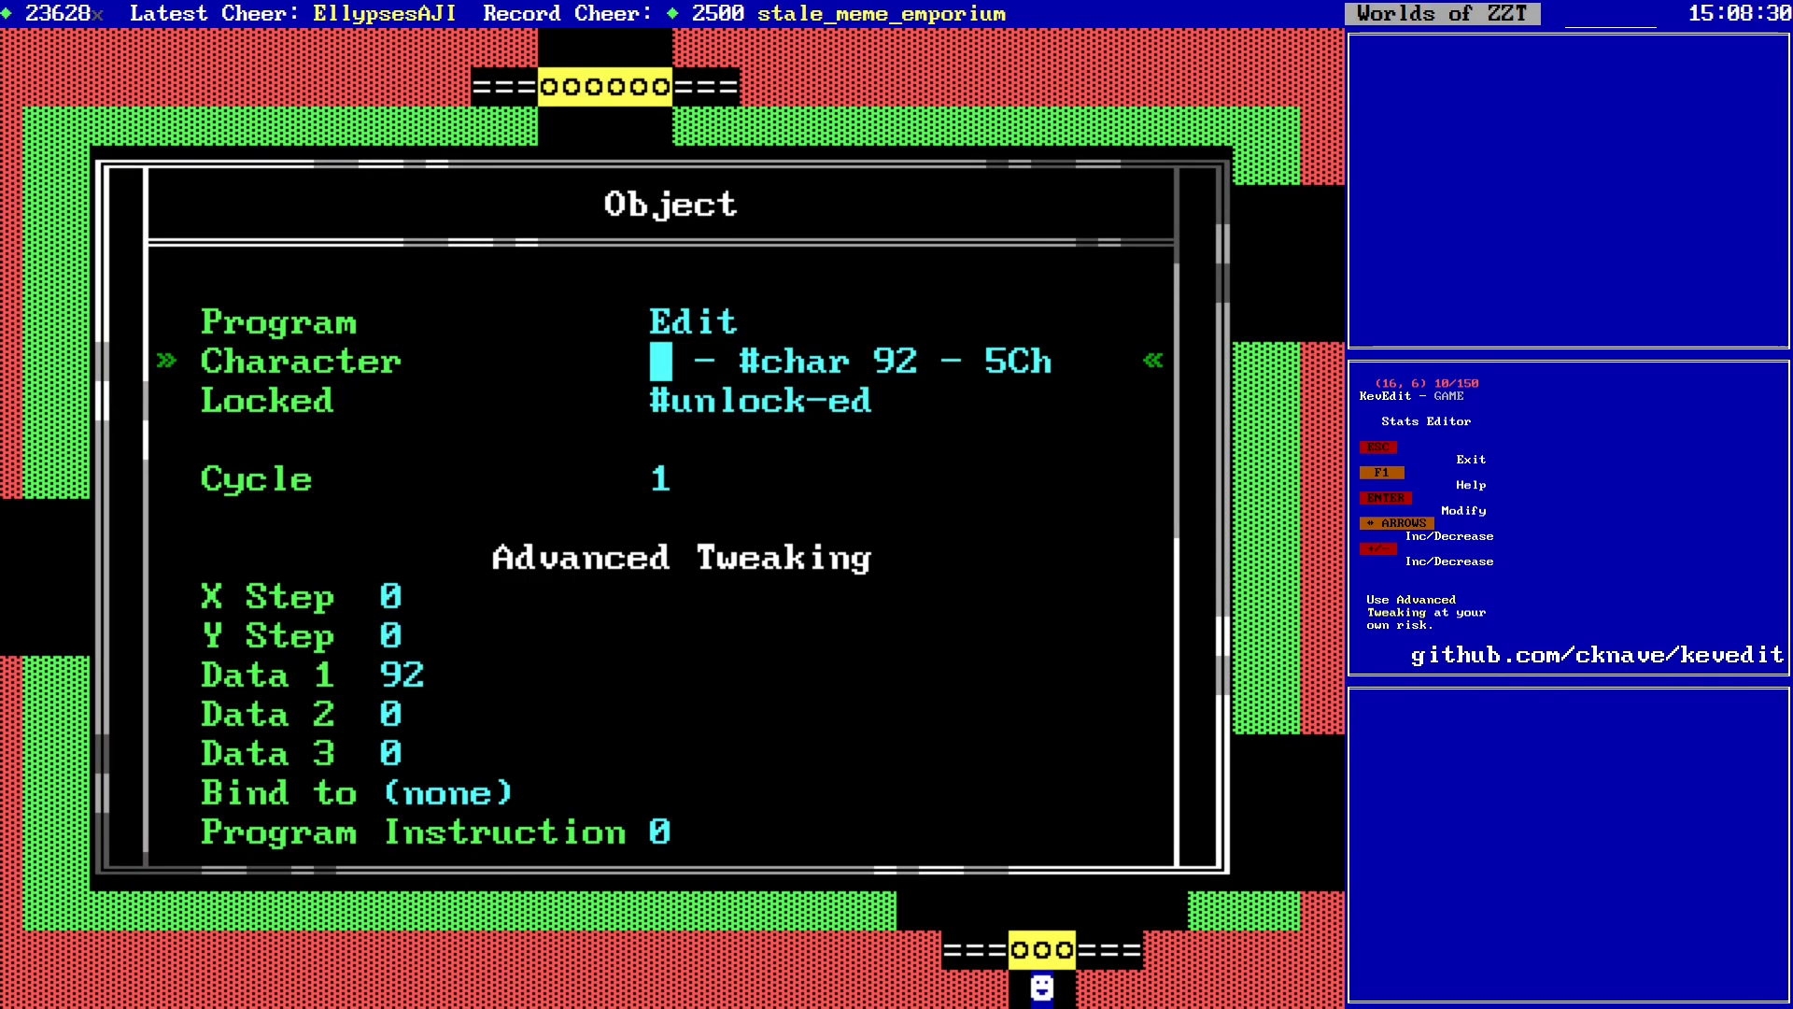
pyautogui.press('Return')
pyautogui.press('Left')
pyautogui.press('Left')
pyautogui.press('Left')
pyautogui.press('Left')
pyautogui.press('Left')
pyautogui.press('Left')
pyautogui.press('Left')
pyautogui.press('Left')
pyautogui.press('Left')
pyautogui.press('Left')
pyautogui.press('Left')
pyautogui.press('Left')
pyautogui.press('Left')
pyautogui.press('Up')
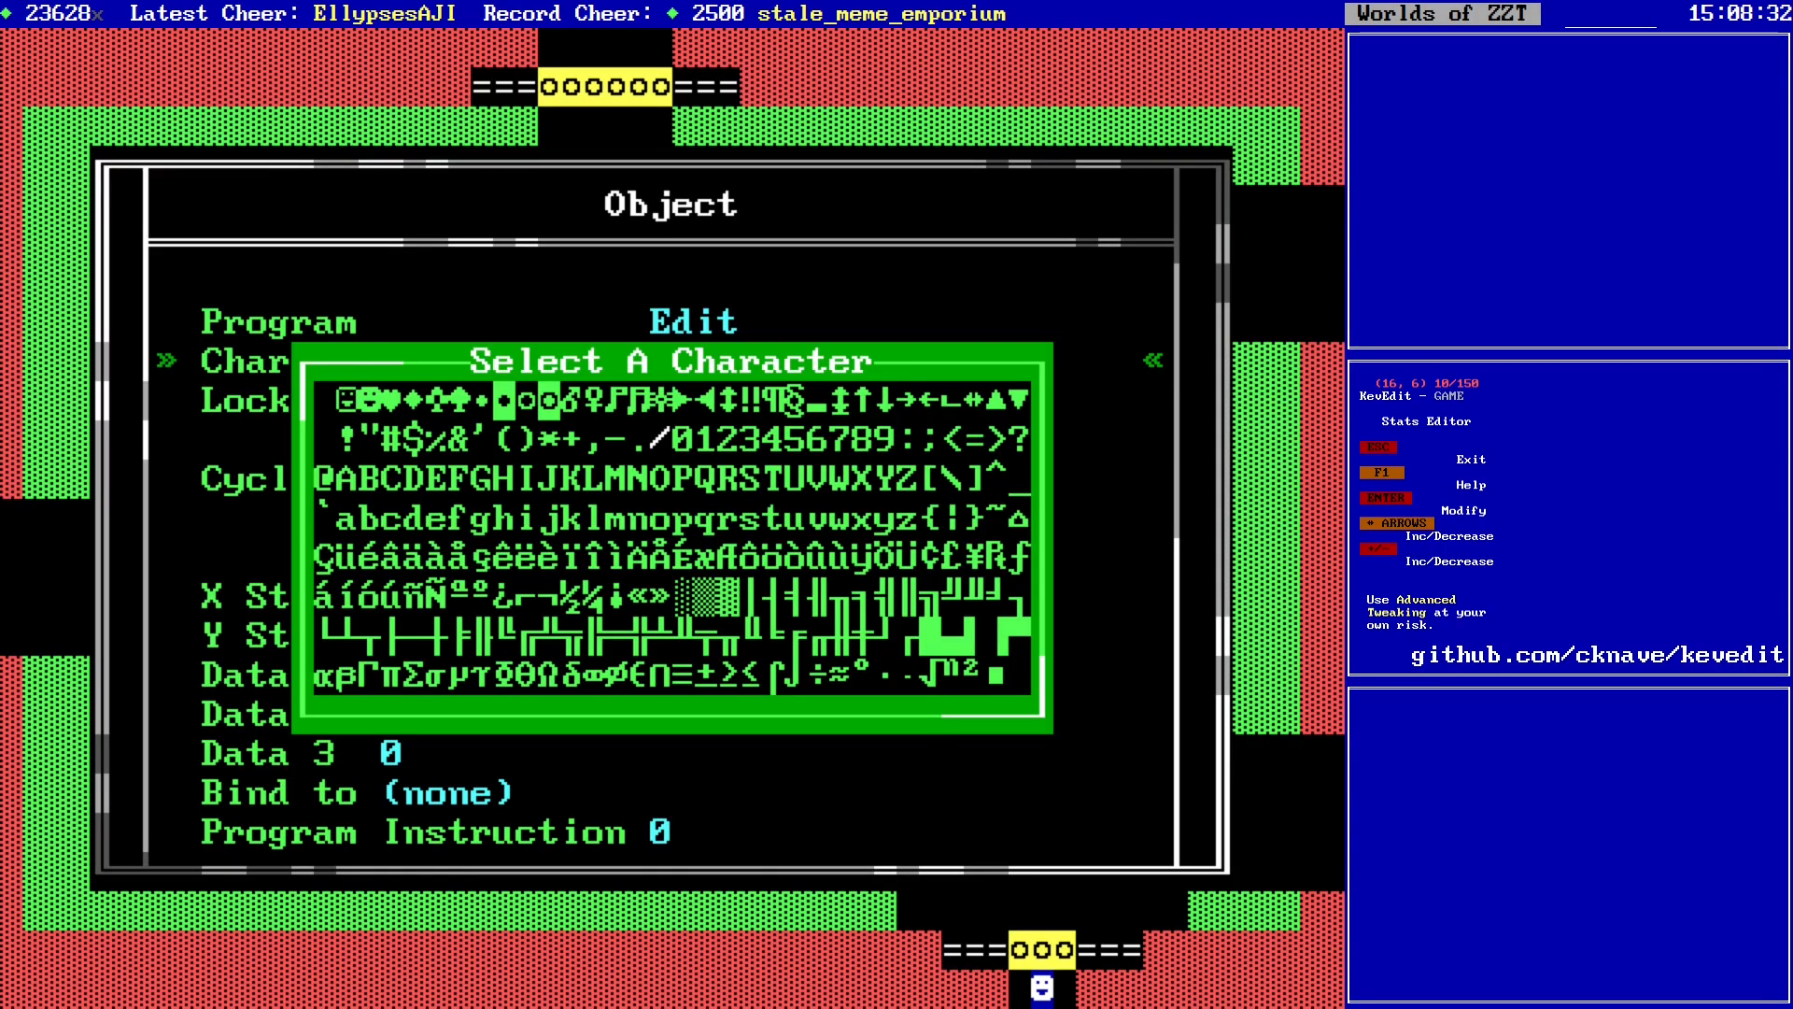
pyautogui.press('Return')
pyautogui.press('Up')
pyautogui.press('Return')
pyautogui.write('#char 92')
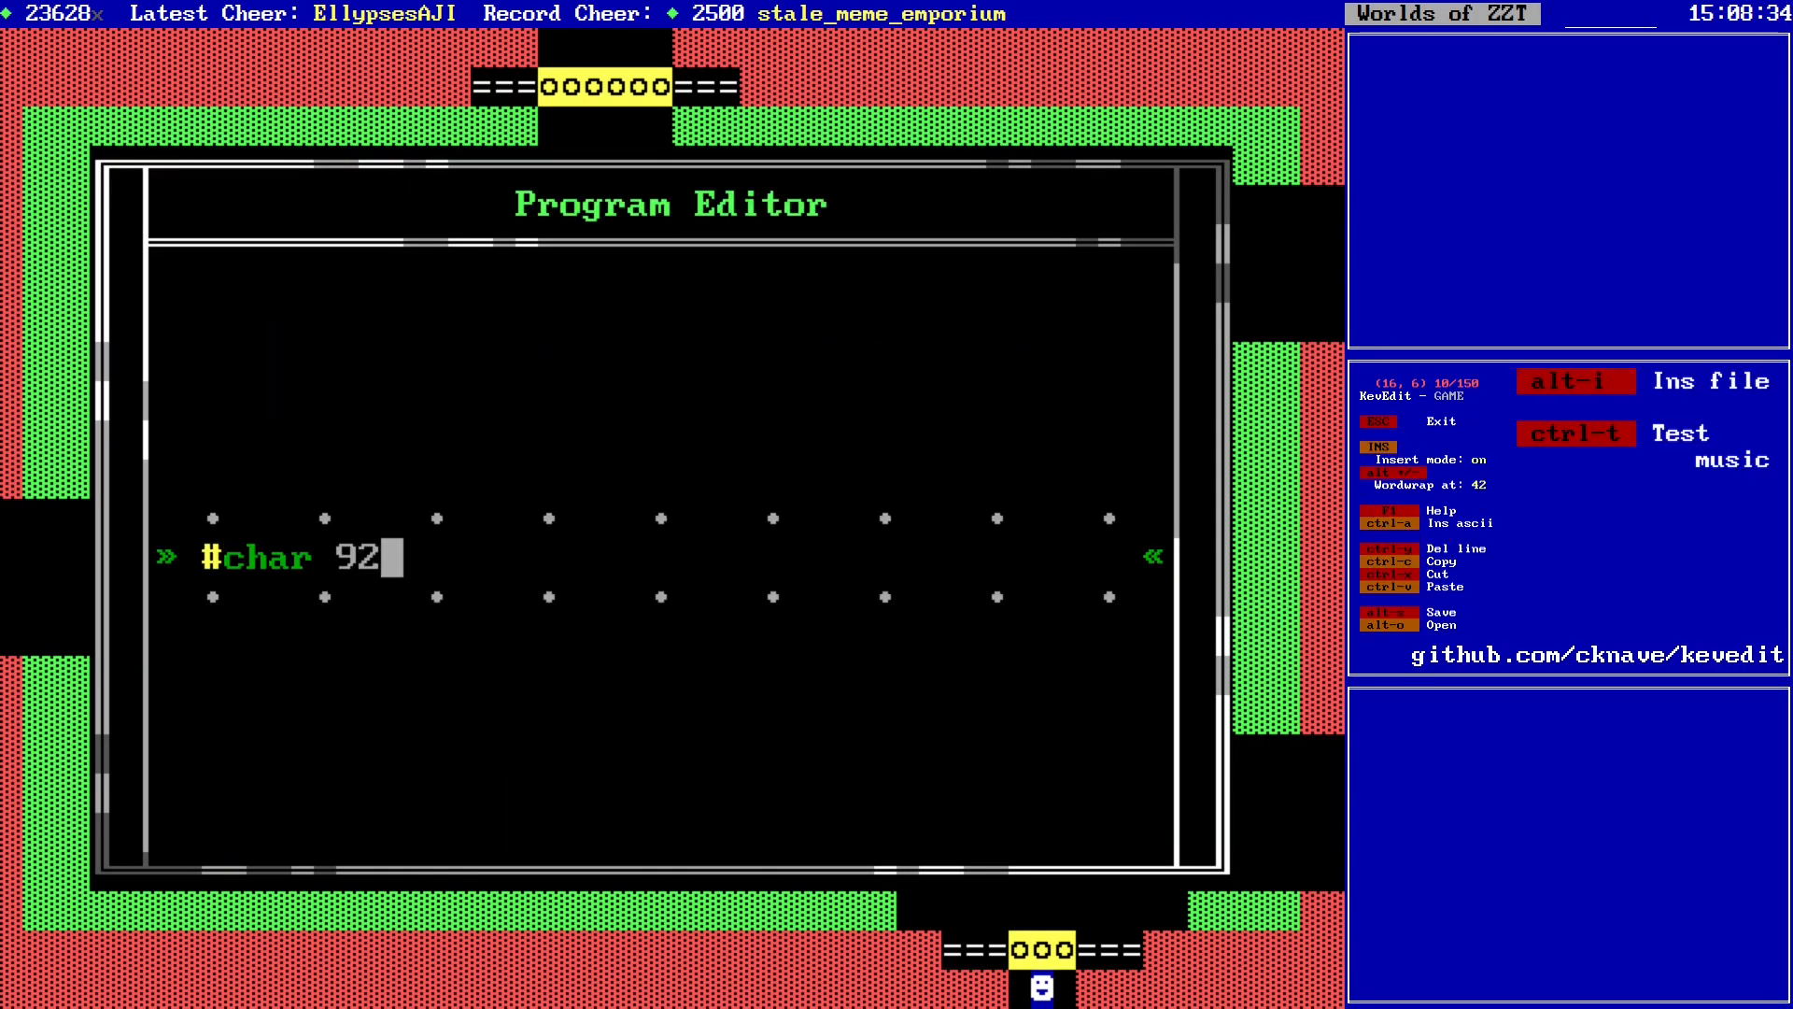
pyautogui.press('Home')
pyautogui.press('Return')
pyautogui.press('Up')
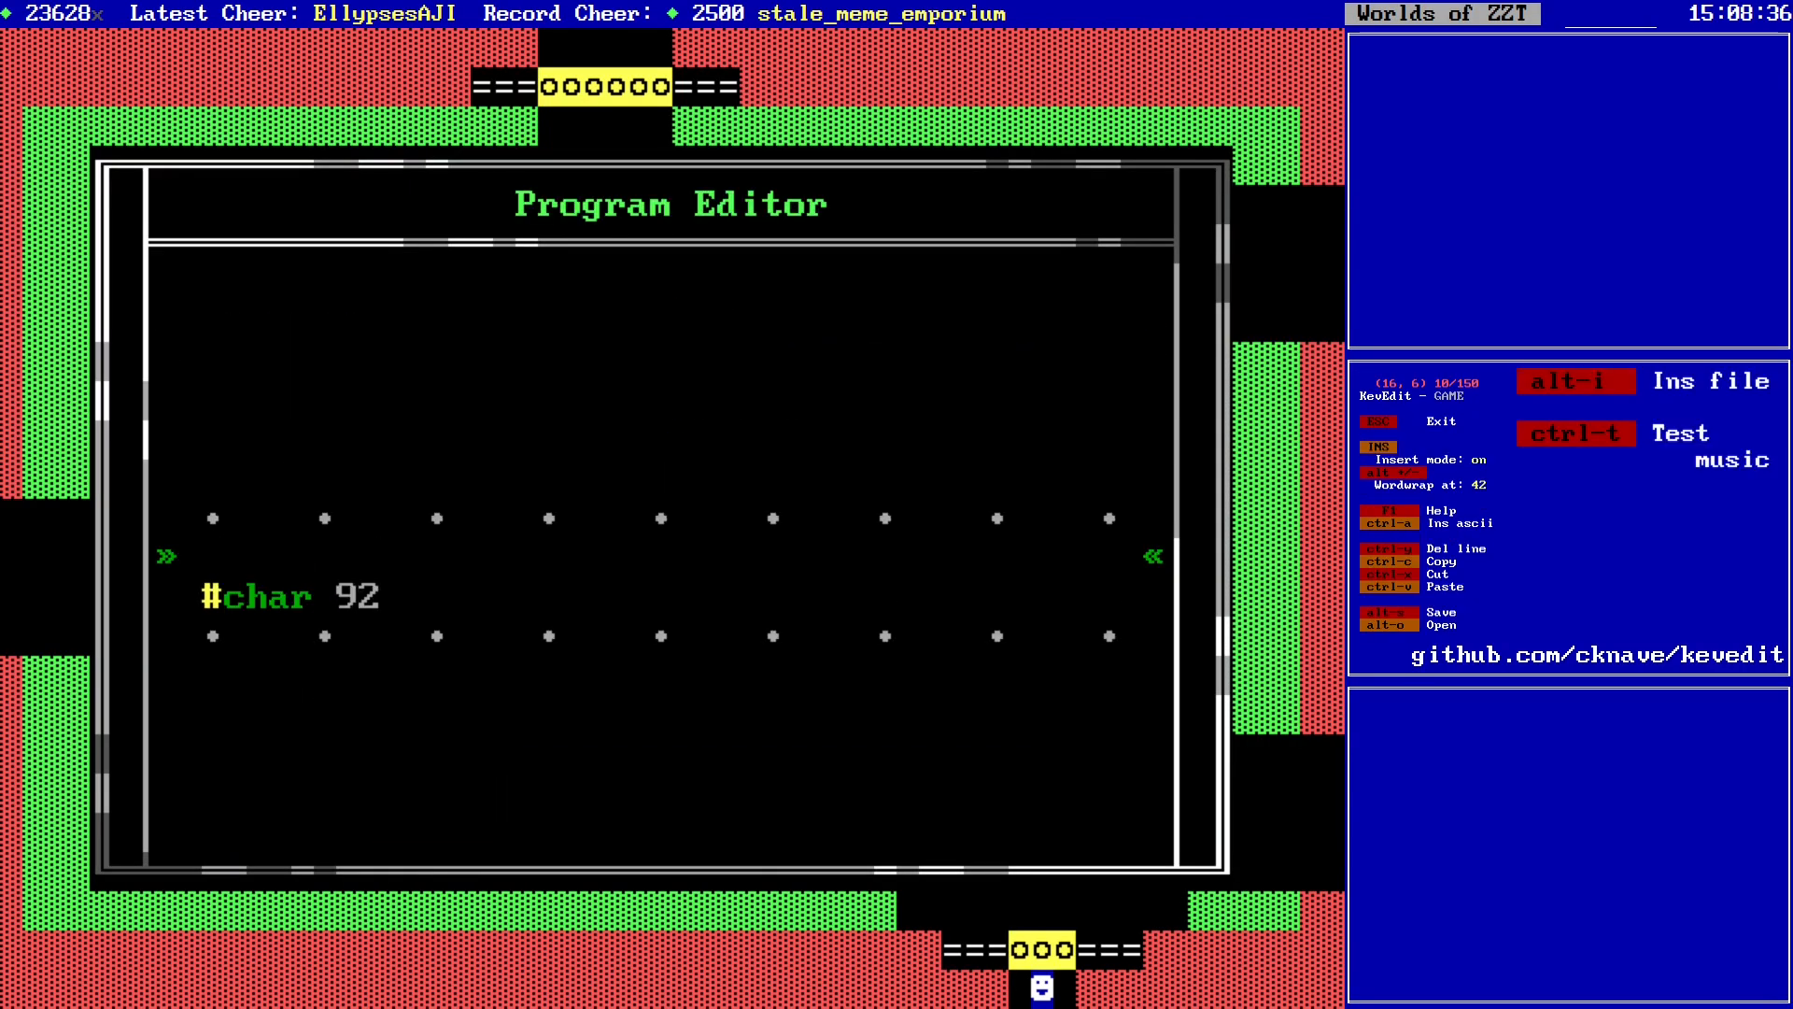
pyautogui.write('@Lever')
pyautogui.press('Return')
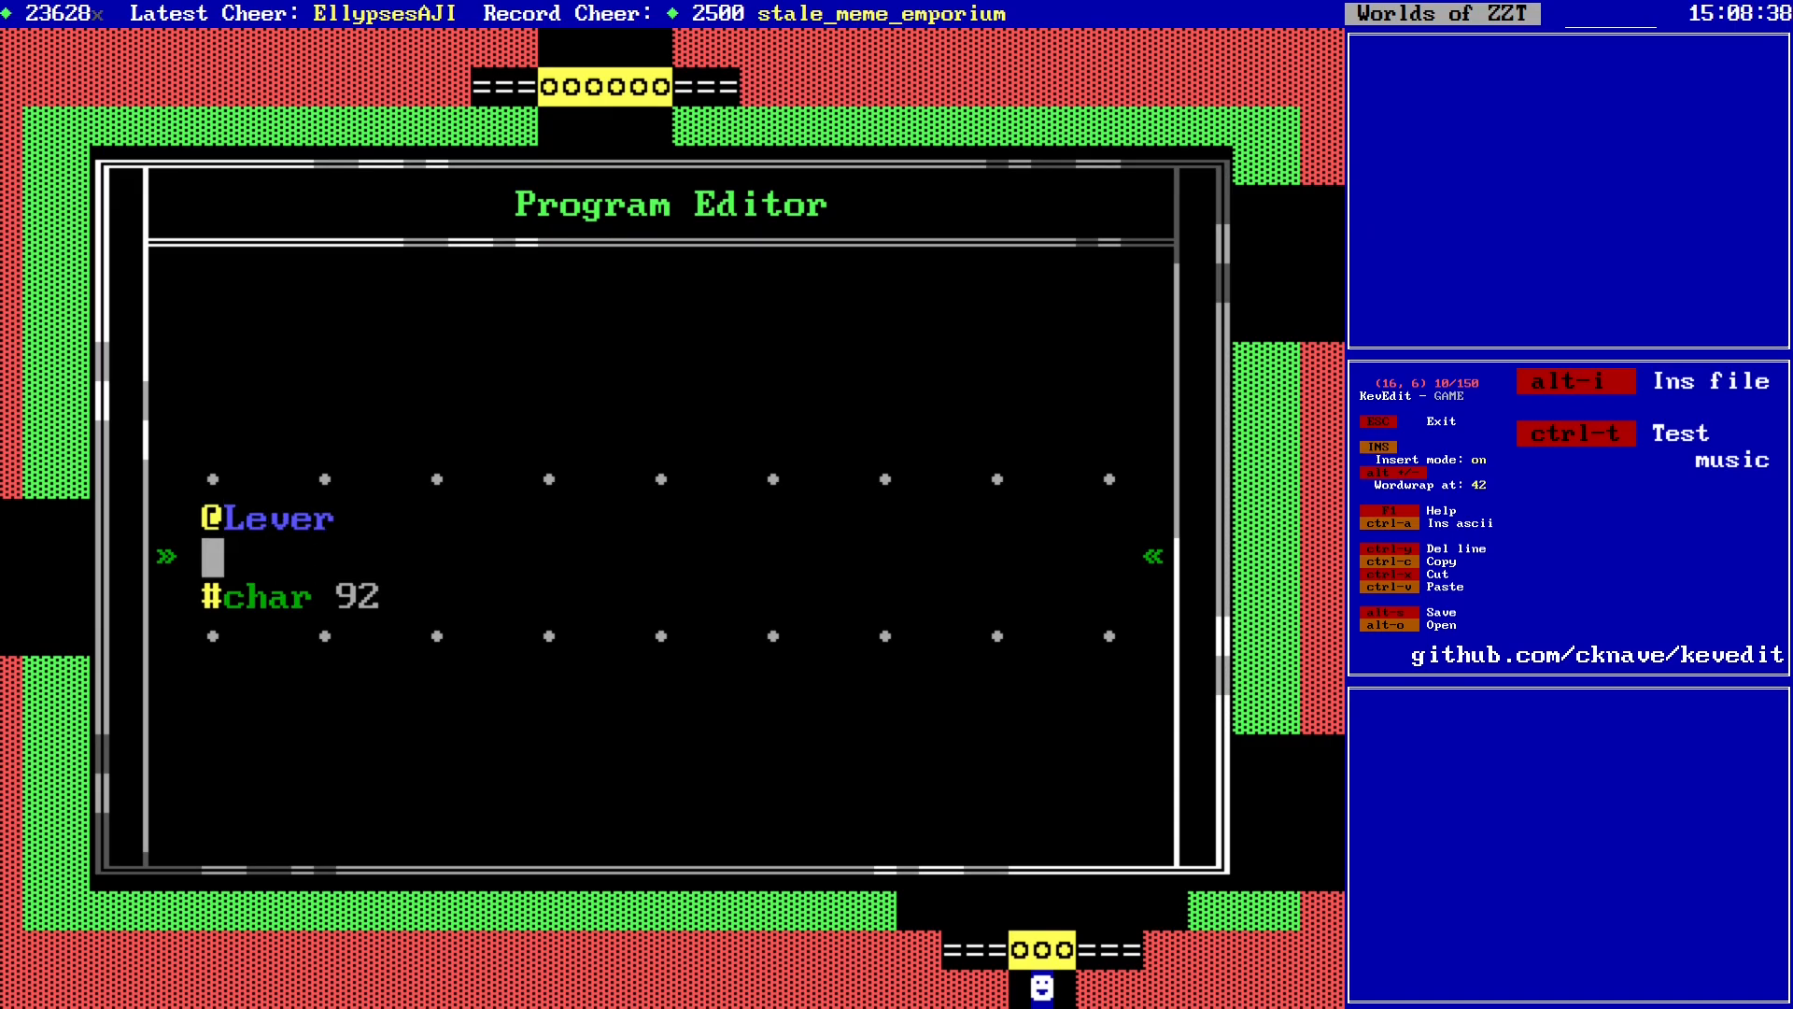
pyautogui.write('#end')
pyautogui.press('Return')
pyautogui.write(':')
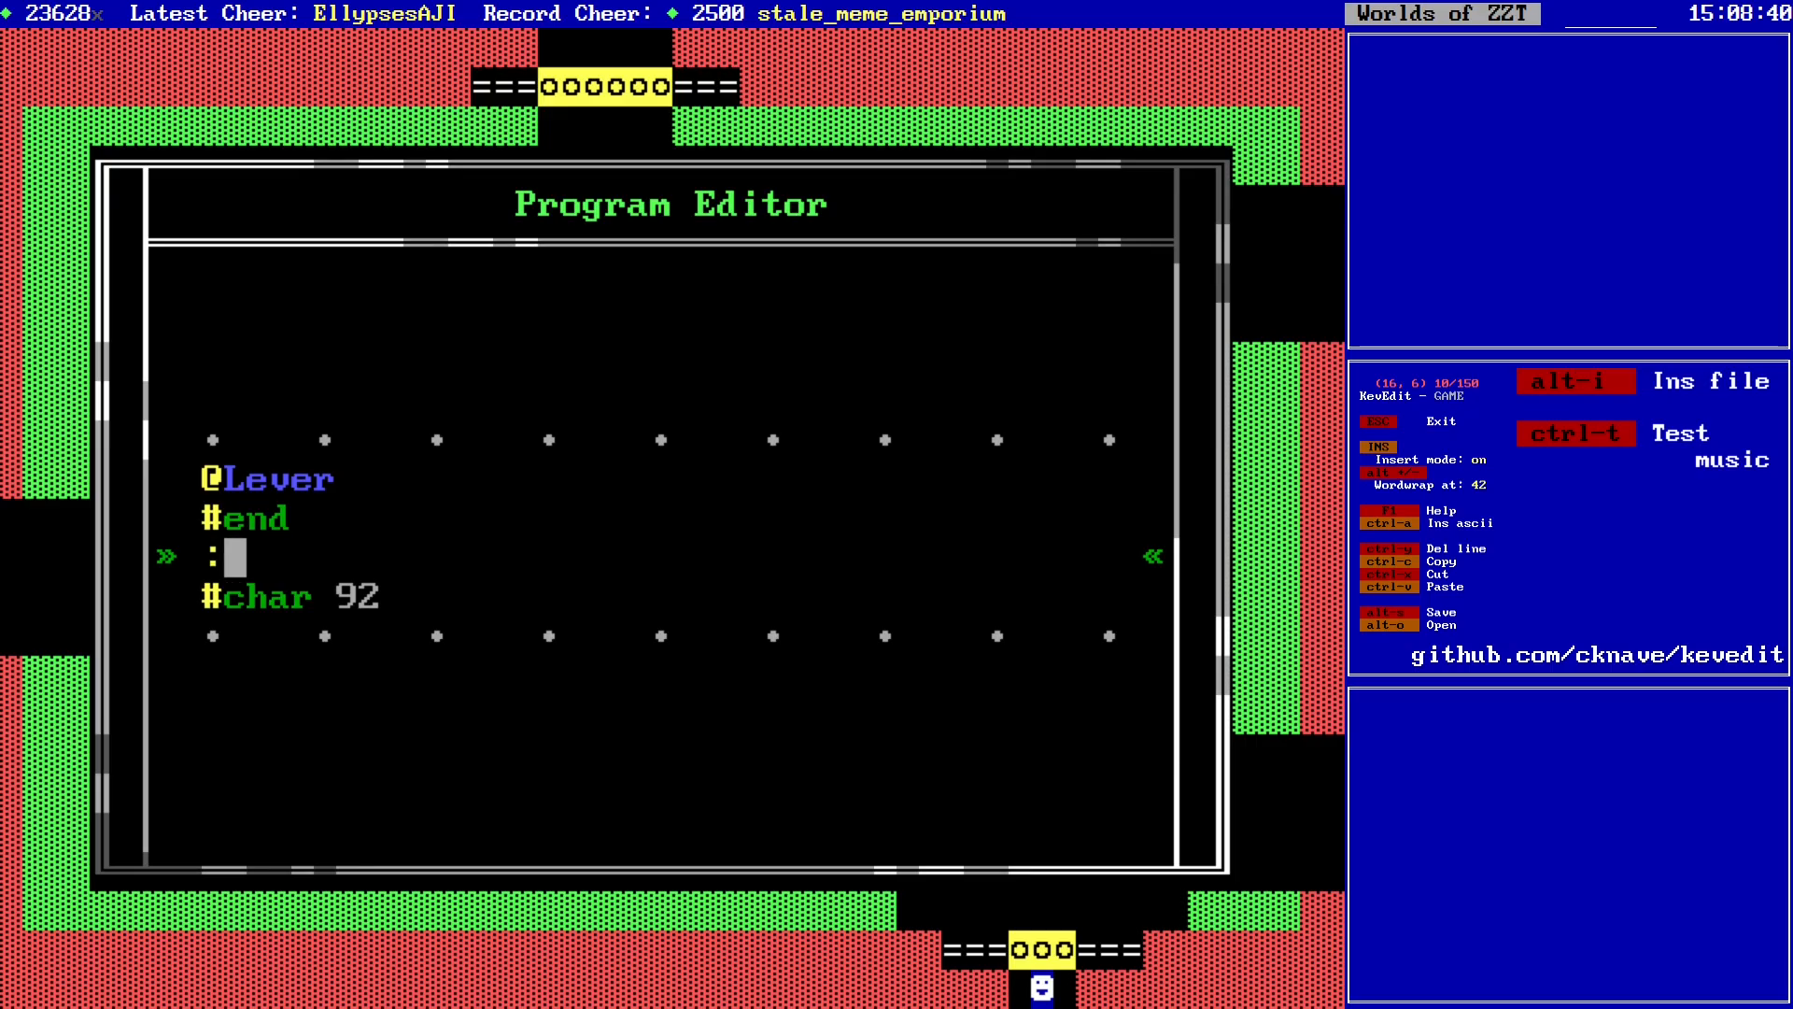
pyautogui.write('touch')
pyautogui.press('Return')
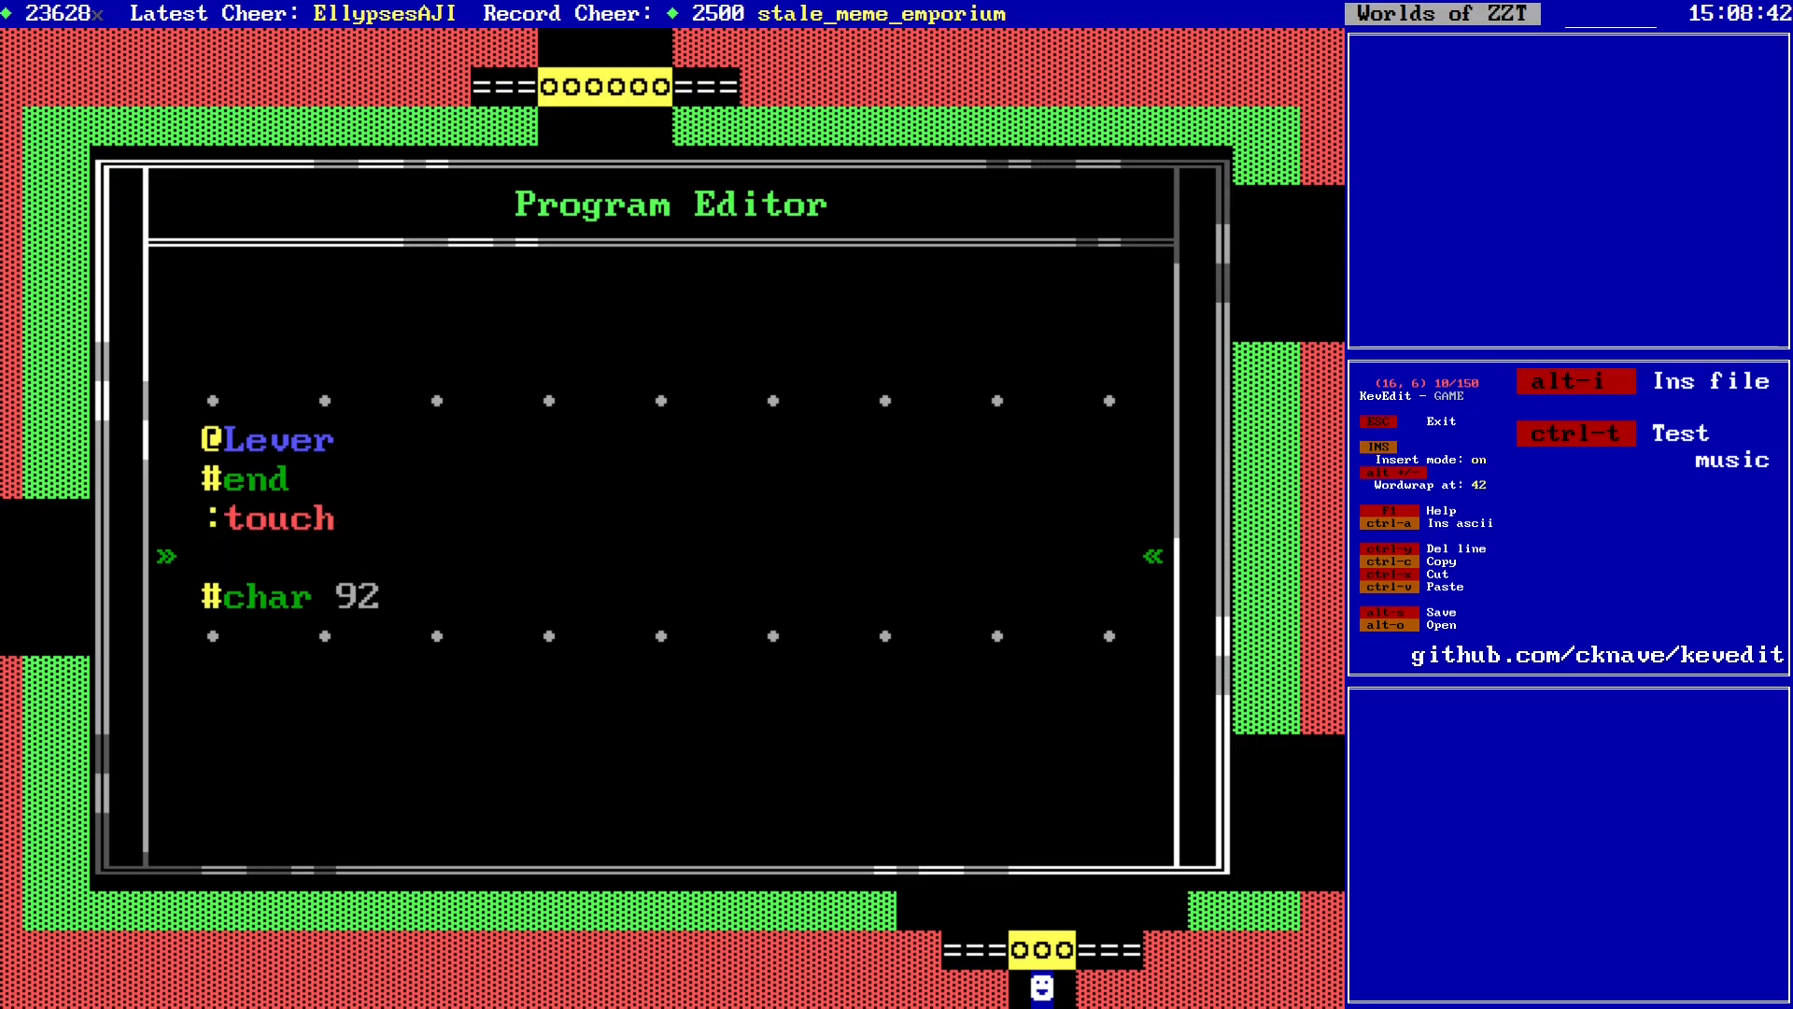
pyautogui.write('#lock')
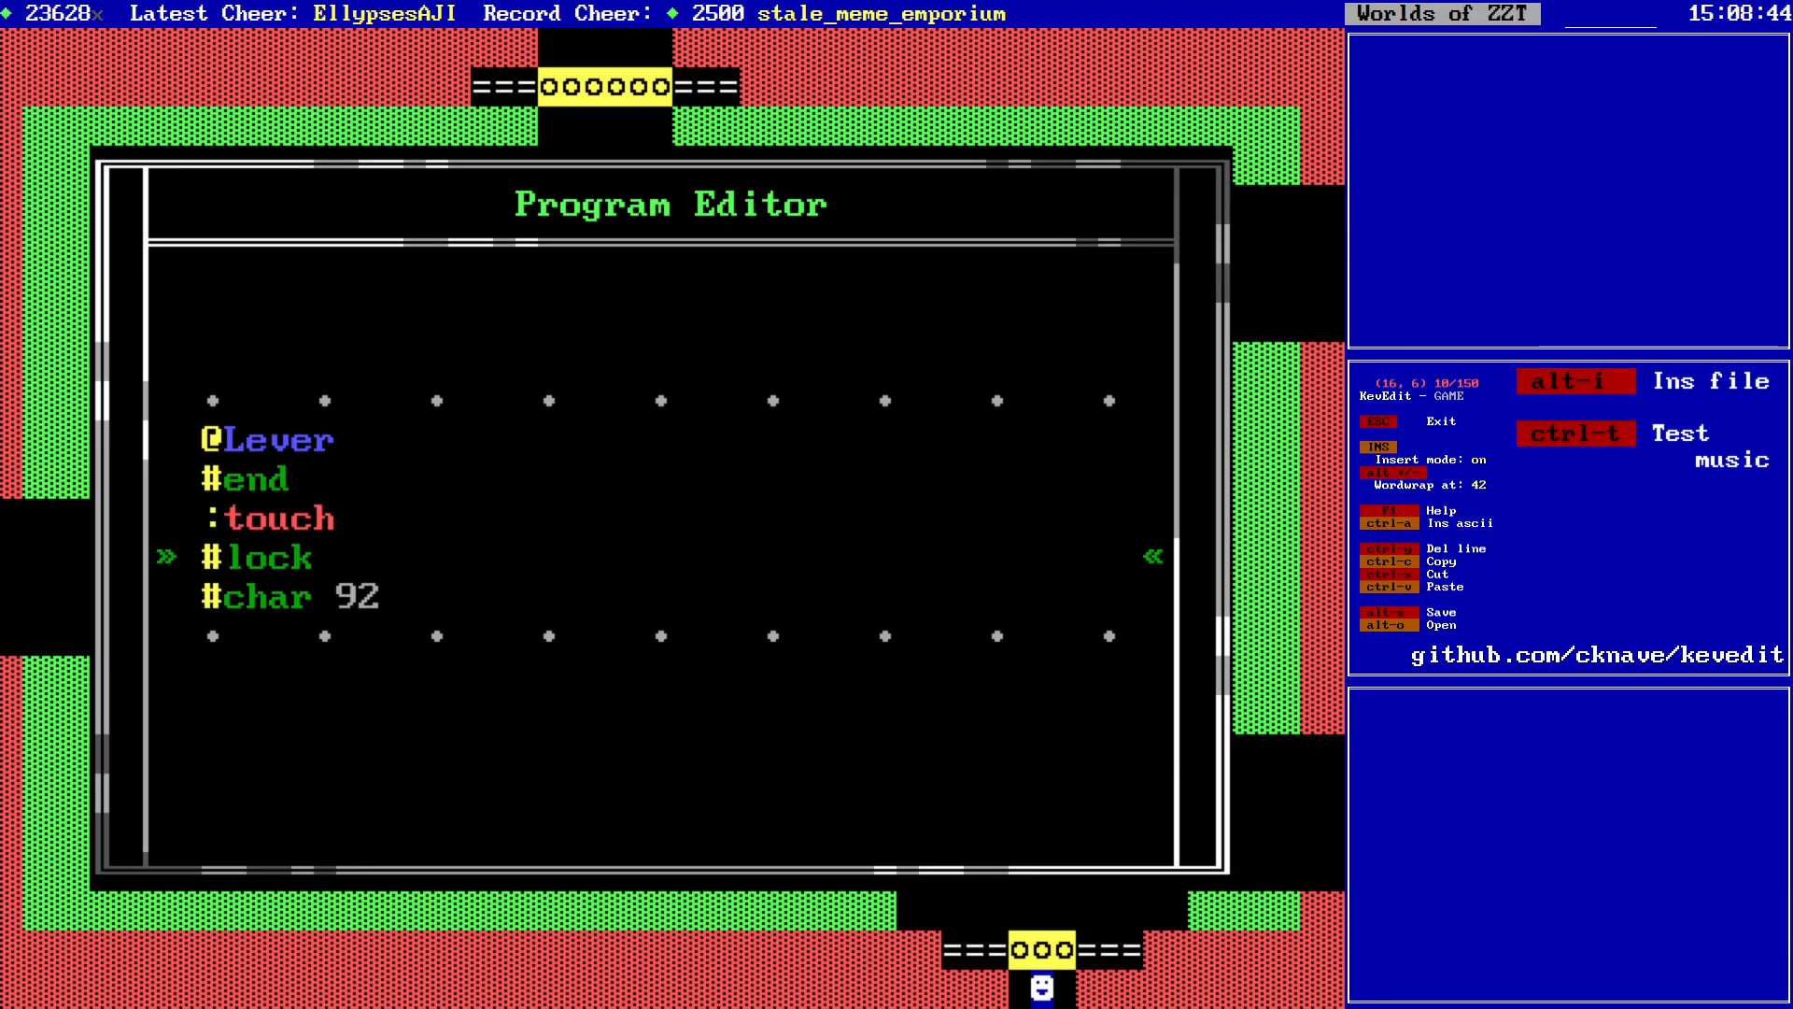
# Step: Add the sound line #play --dxxxdxxxd after #char 92 in the lever's program
pyautogui.press('Down')
pyautogui.press('End')
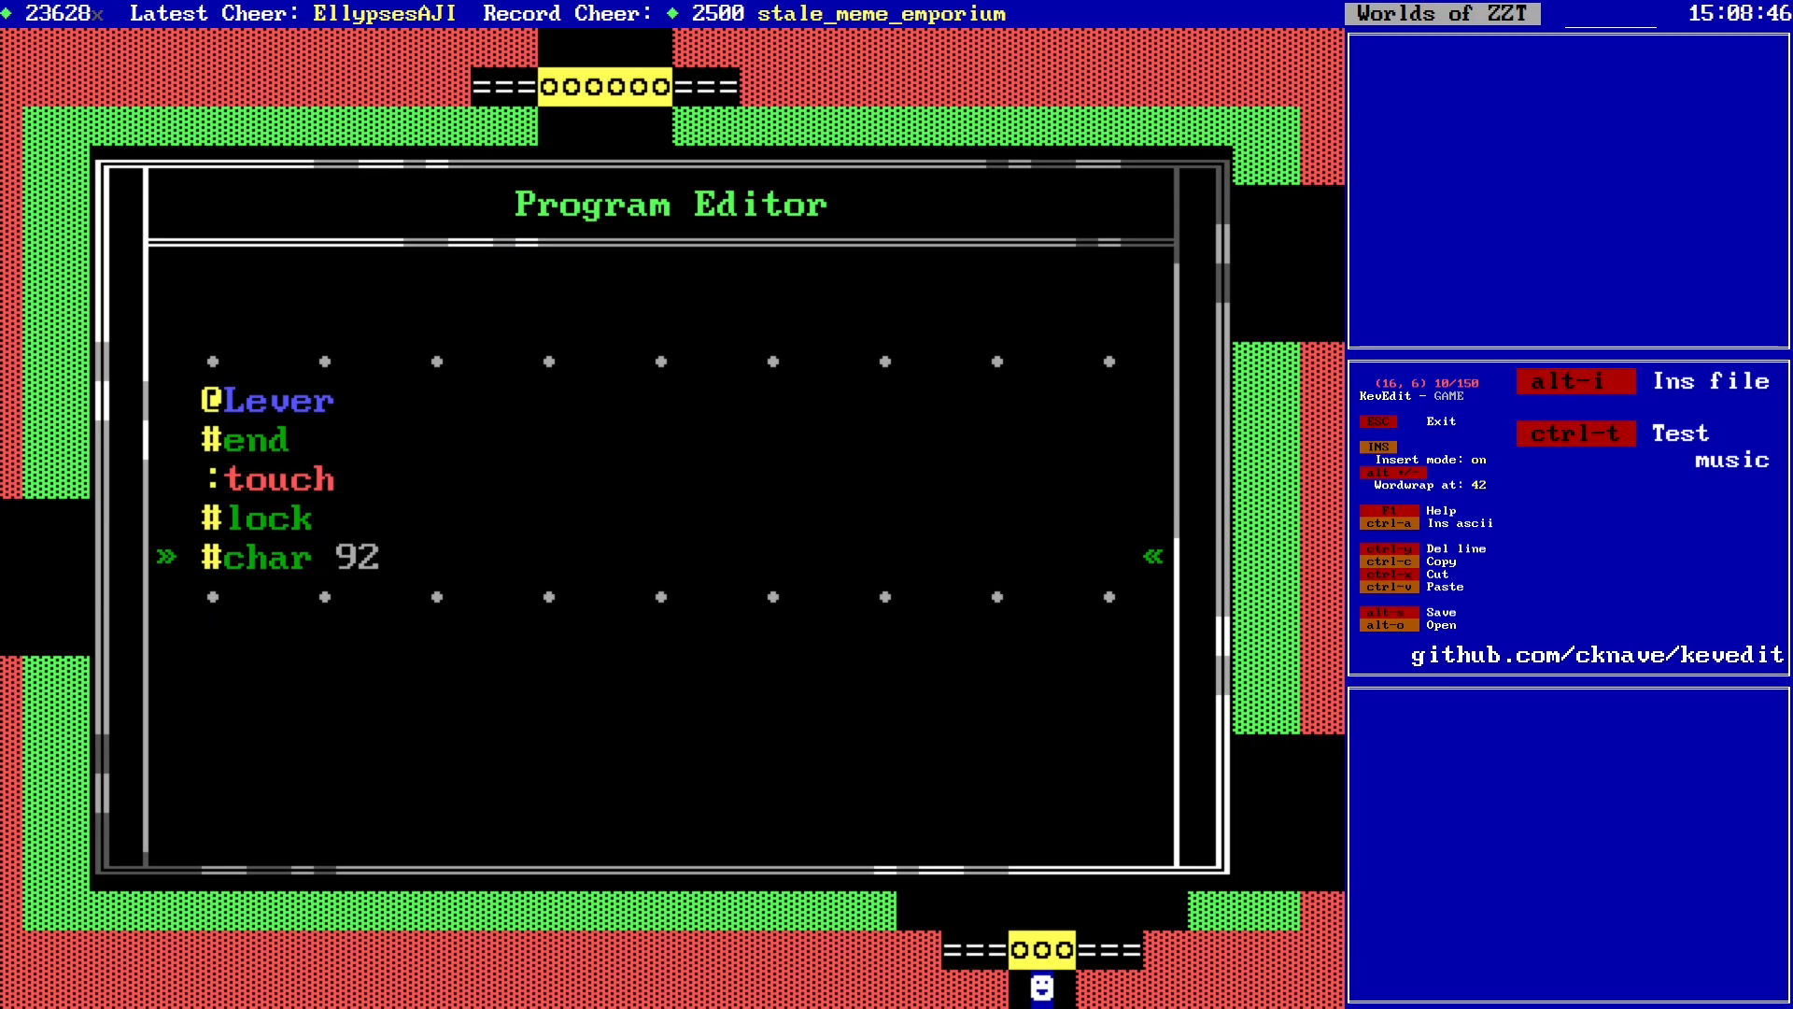
pyautogui.press('Return')
pyautogui.write('#pla')
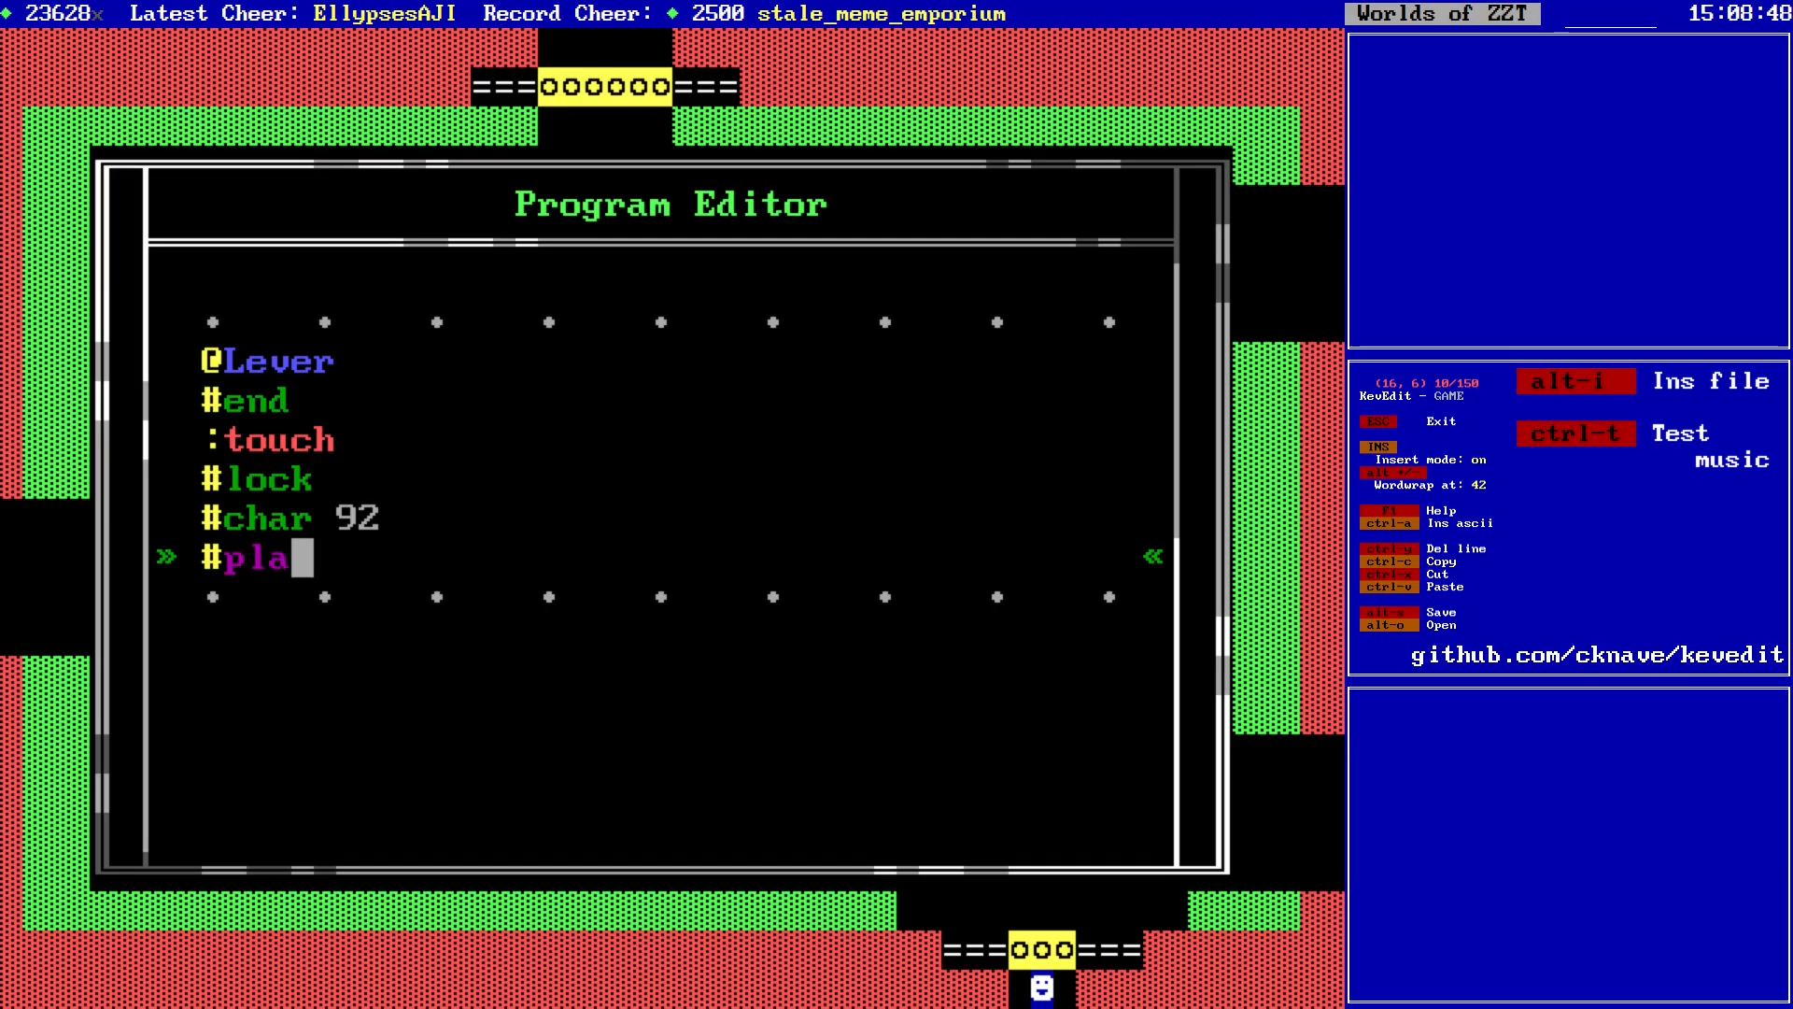
pyautogui.write('y --d')
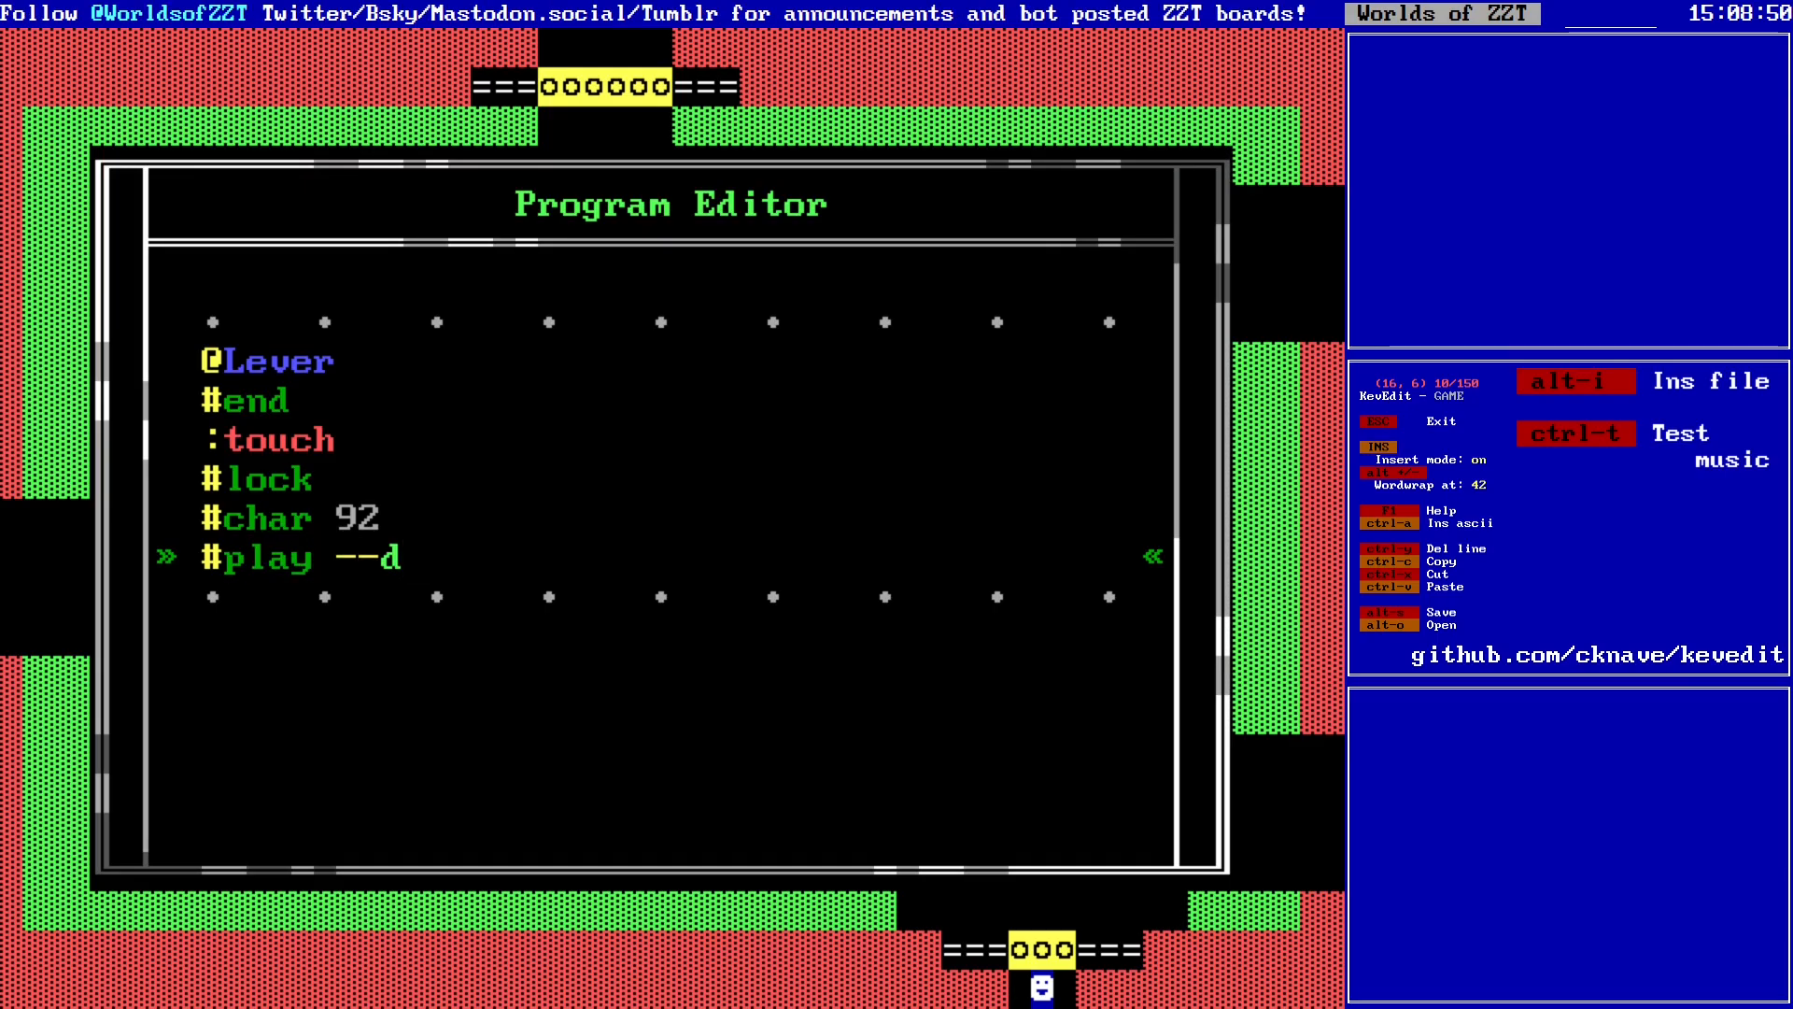
pyautogui.press('Left')
pyautogui.press('Left')
pyautogui.press('Left')
pyautogui.press('Left')
pyautogui.write('xdxd')
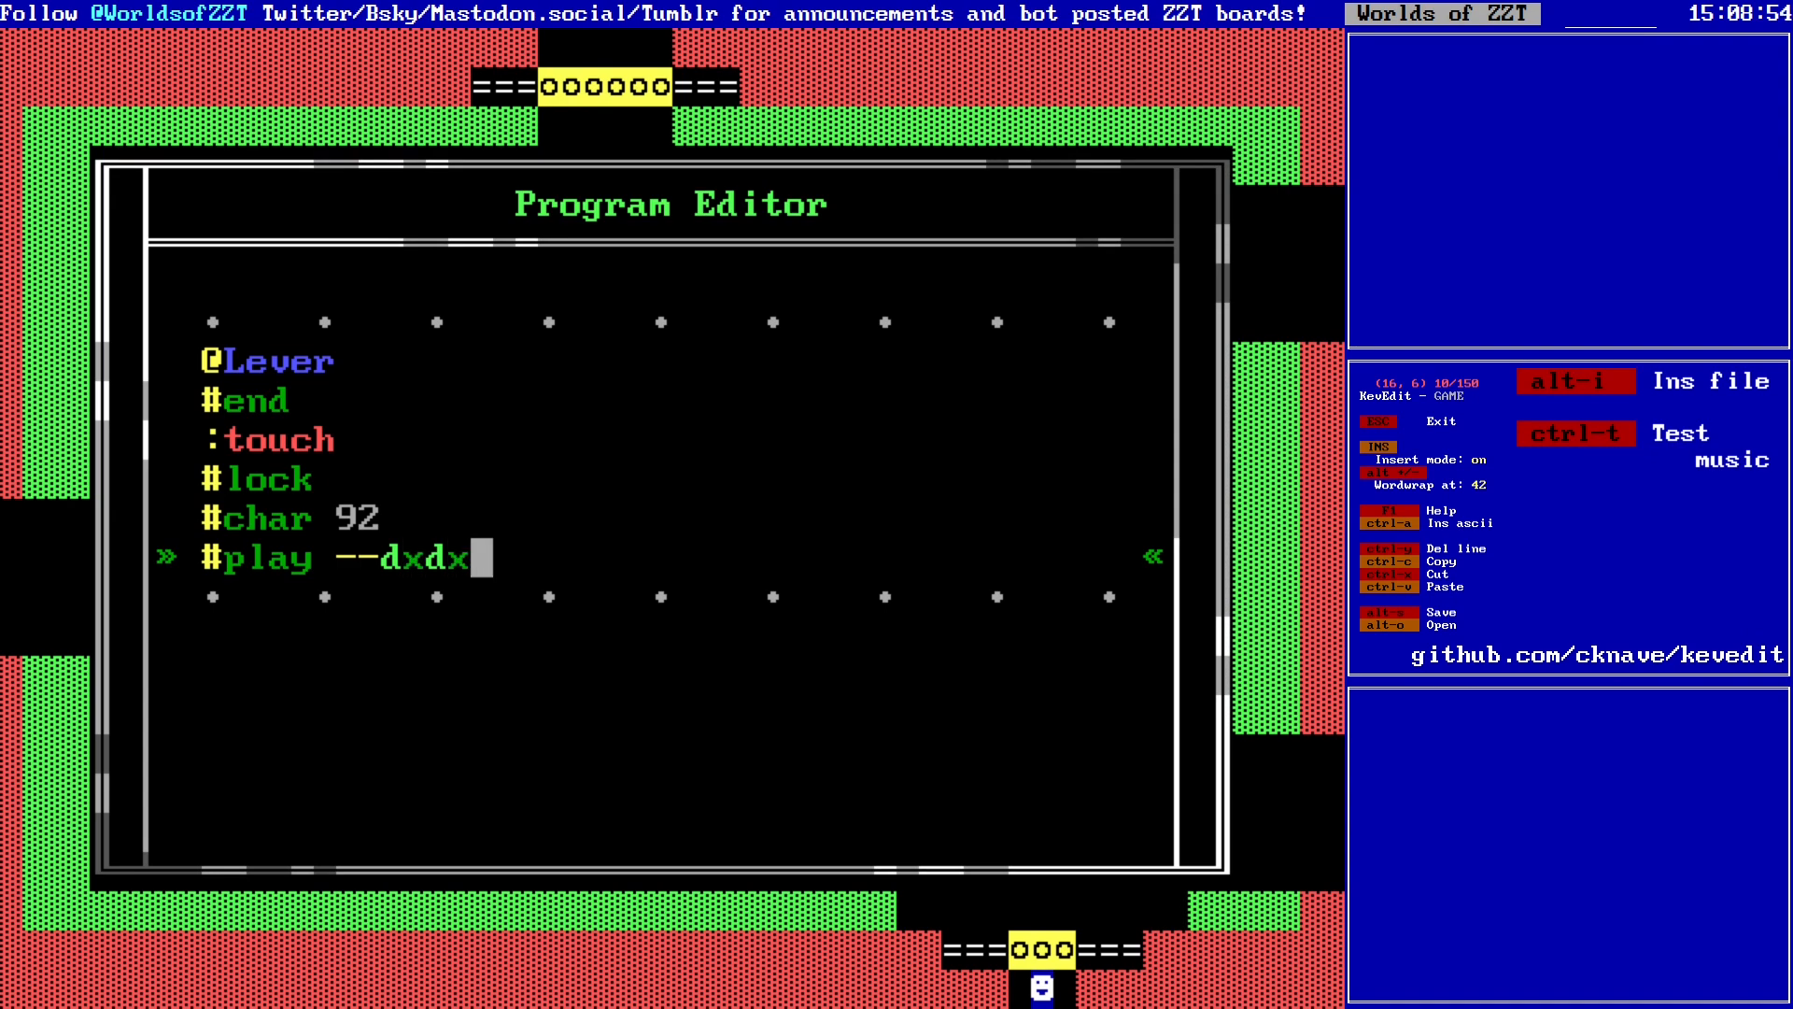
pyautogui.press('Left')
pyautogui.press('Left')
pyautogui.write('x')
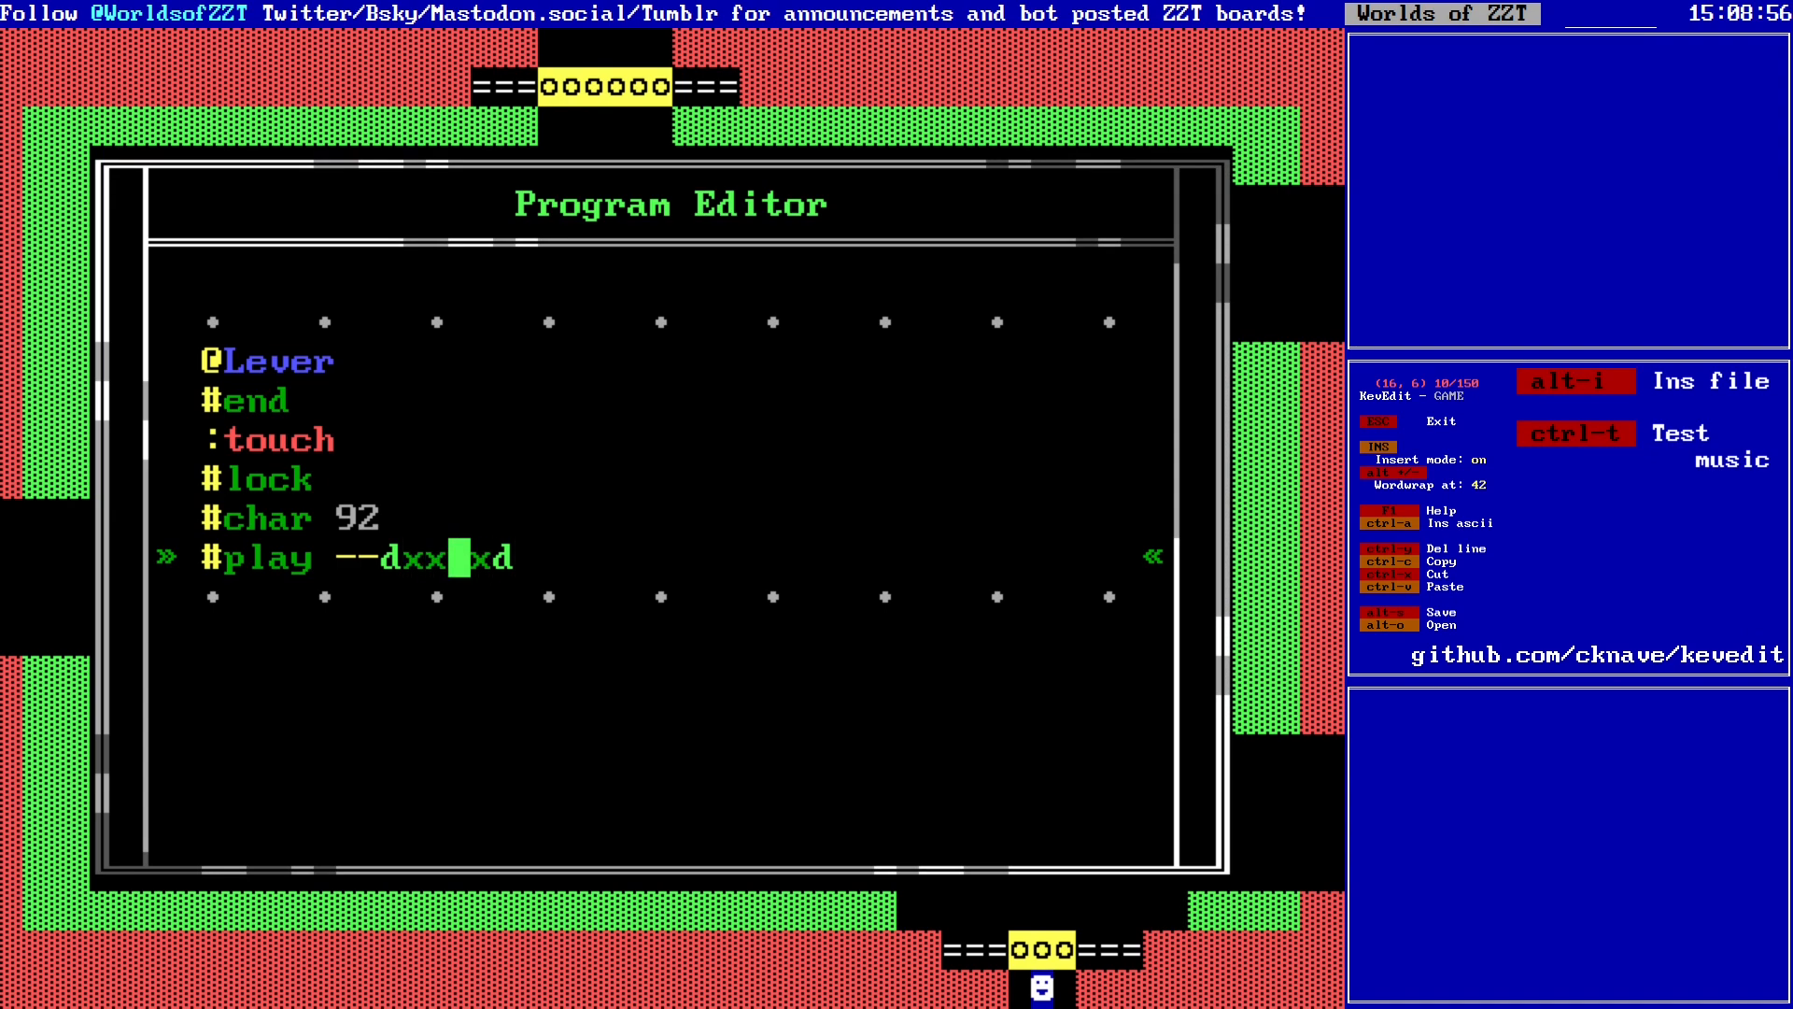
pyautogui.press('Right')
pyautogui.press('Right')
pyautogui.write('x')
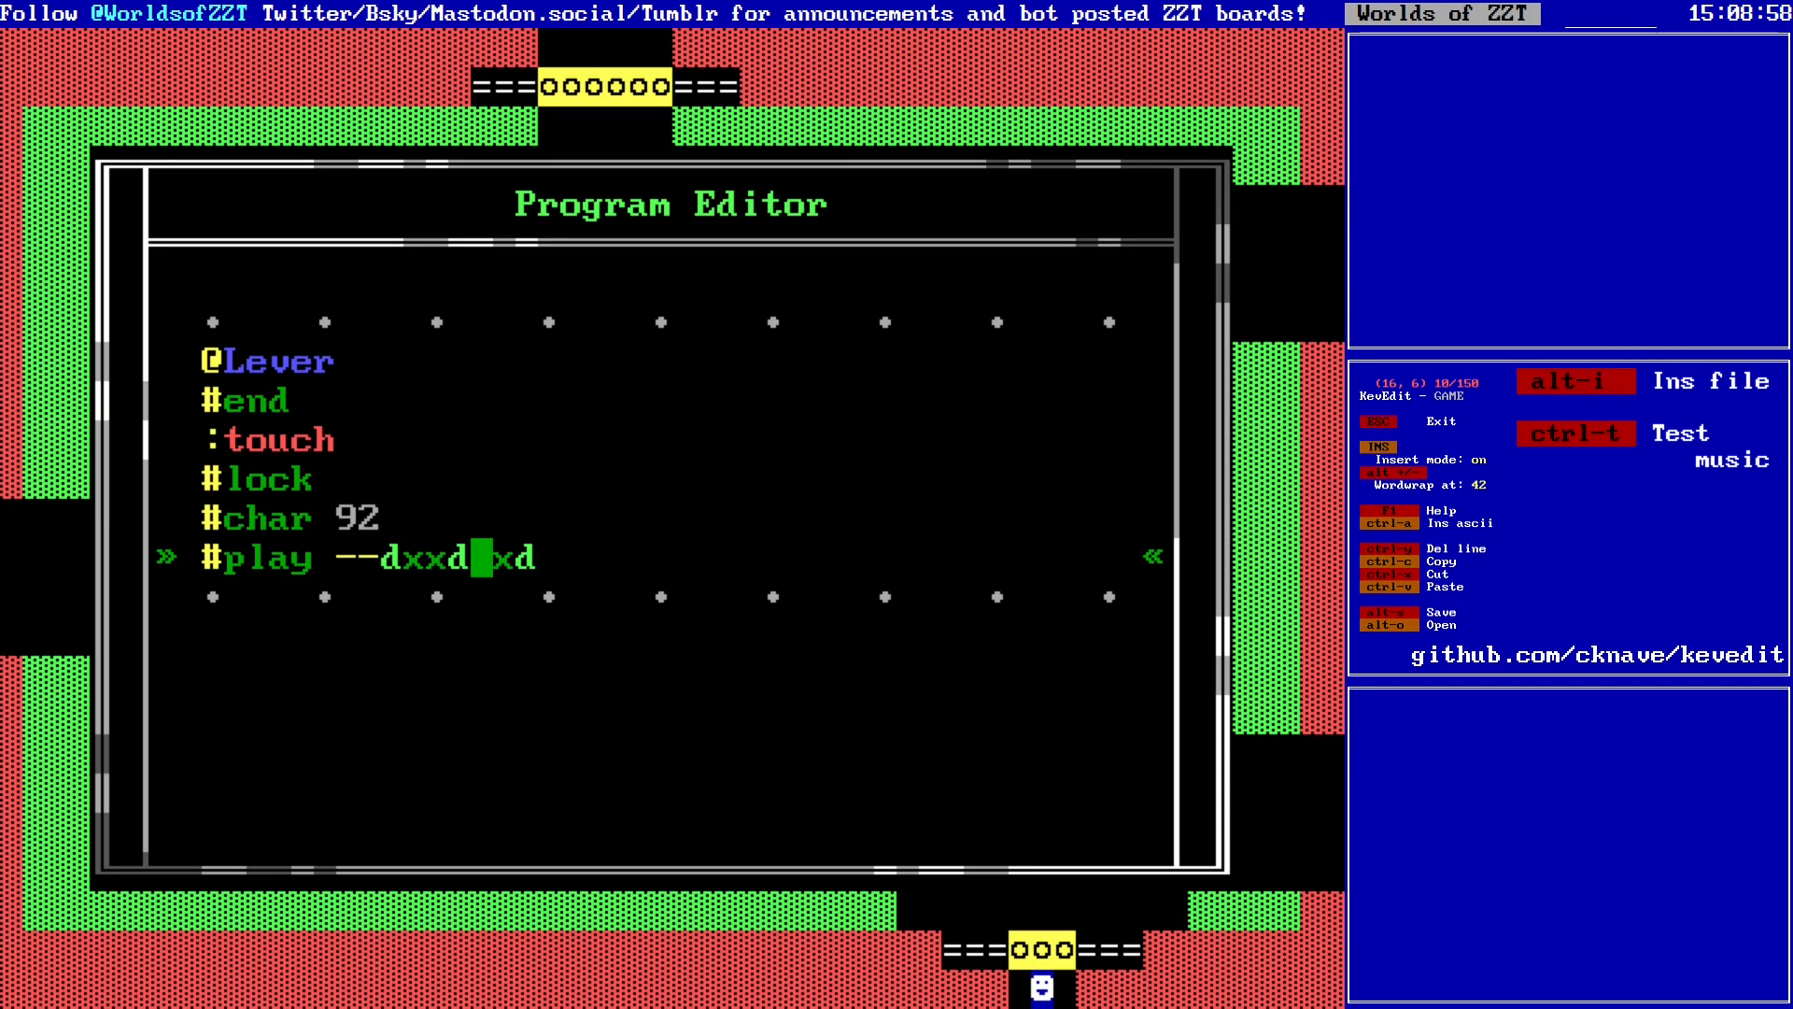
pyautogui.press('Left')
pyautogui.write('x')
pyautogui.press('Right')
pyautogui.press('Right')
pyautogui.press('Right')
pyautogui.write('x')
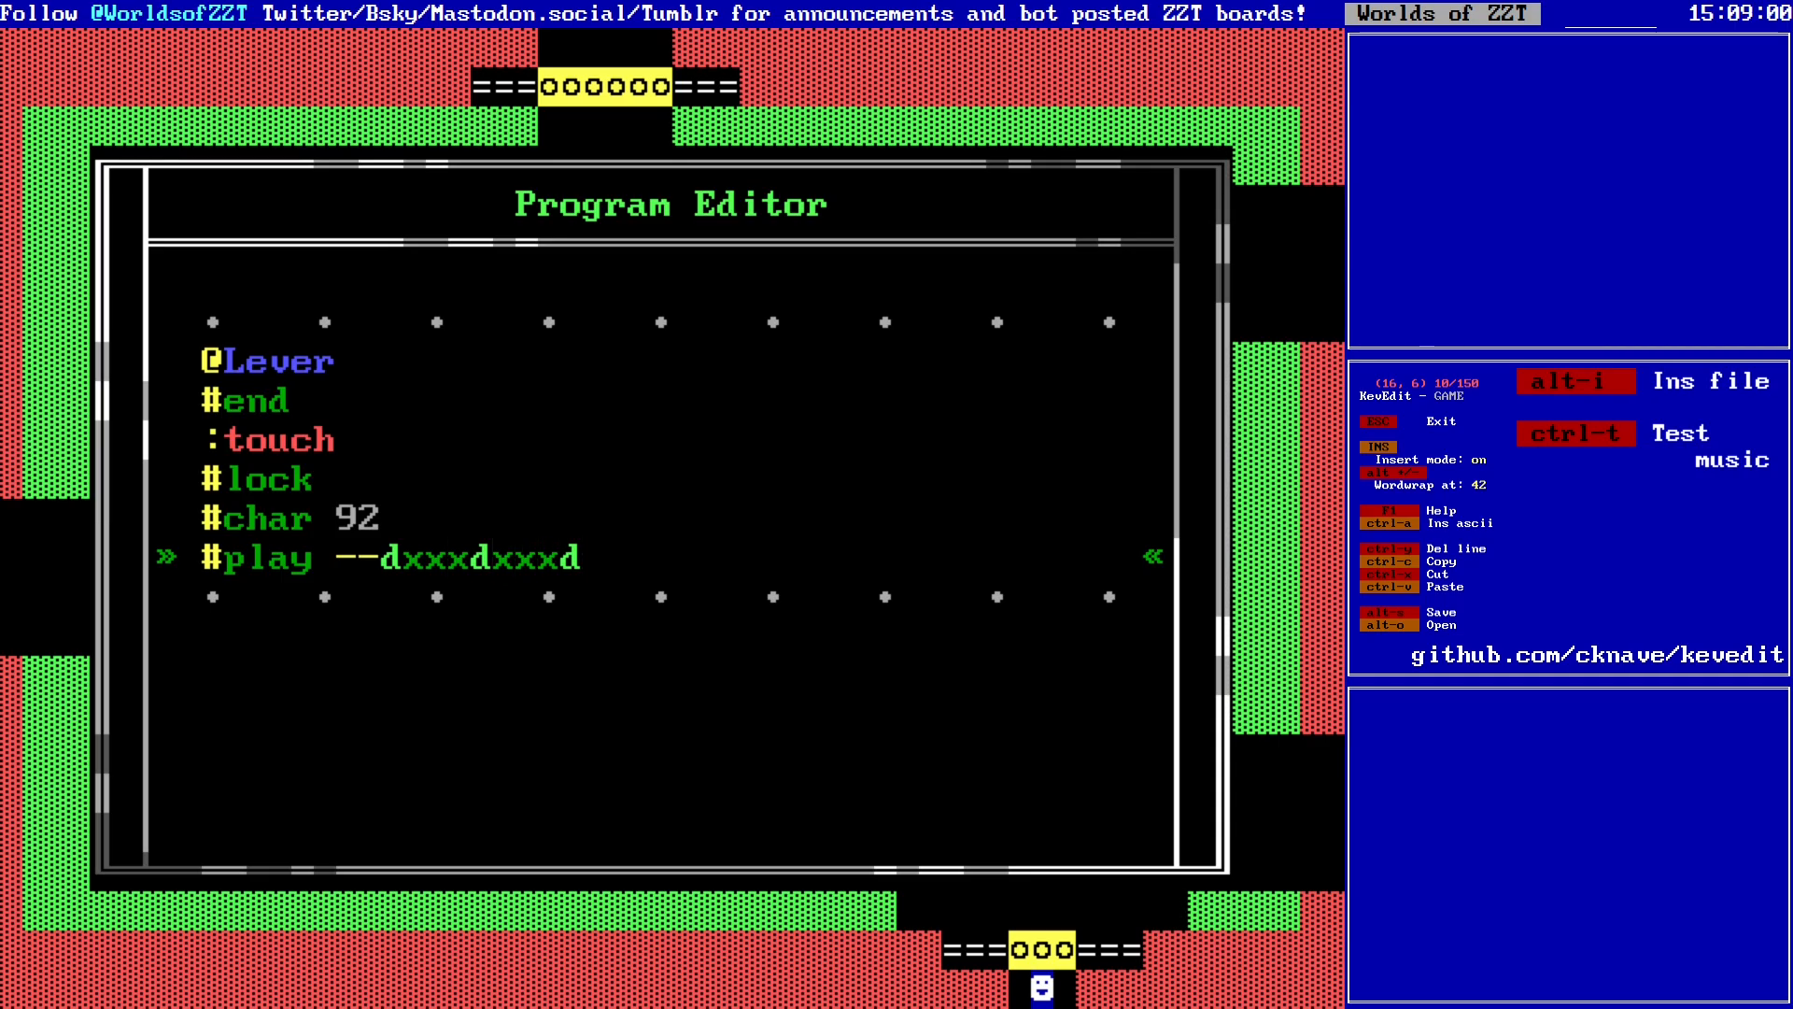
# Step: Finish the lever's program with the line #yellow:open and close the object's settings
pyautogui.press('Right')
pyautogui.press('Right')
pyautogui.press('Right')
pyautogui.press('Return')
pyautogui.write('#')
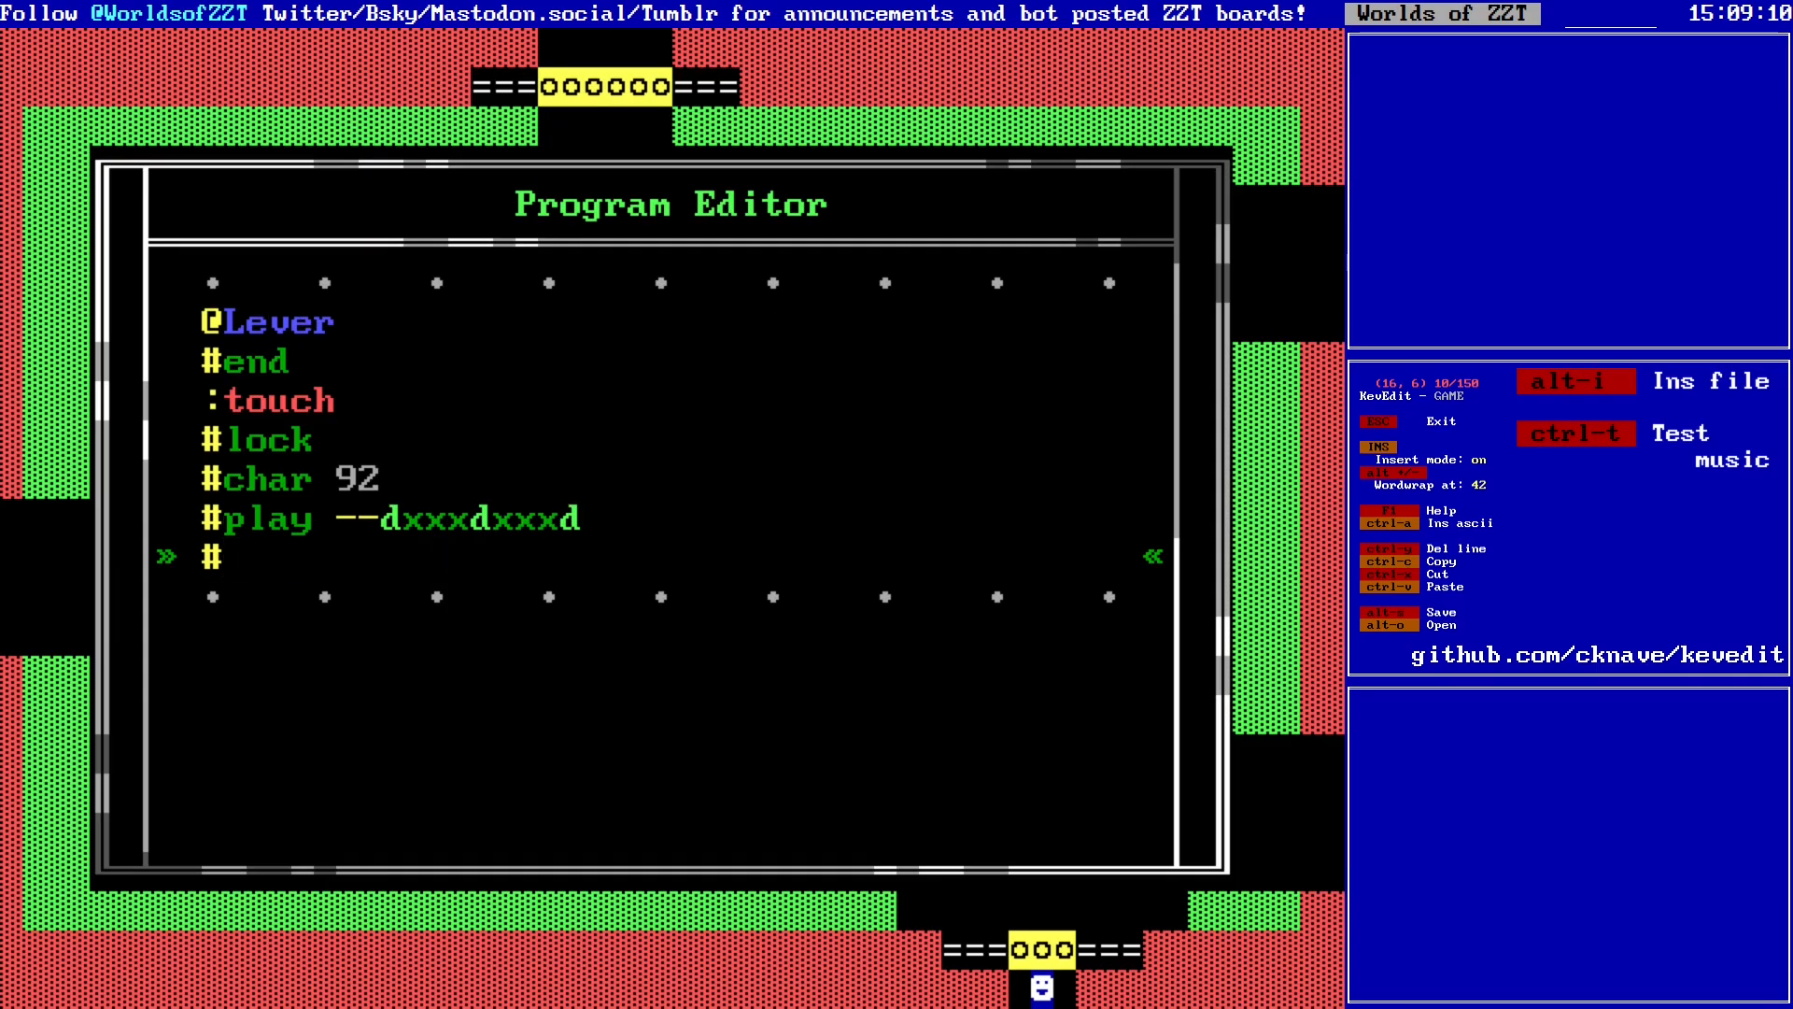
pyautogui.write('yellow:open')
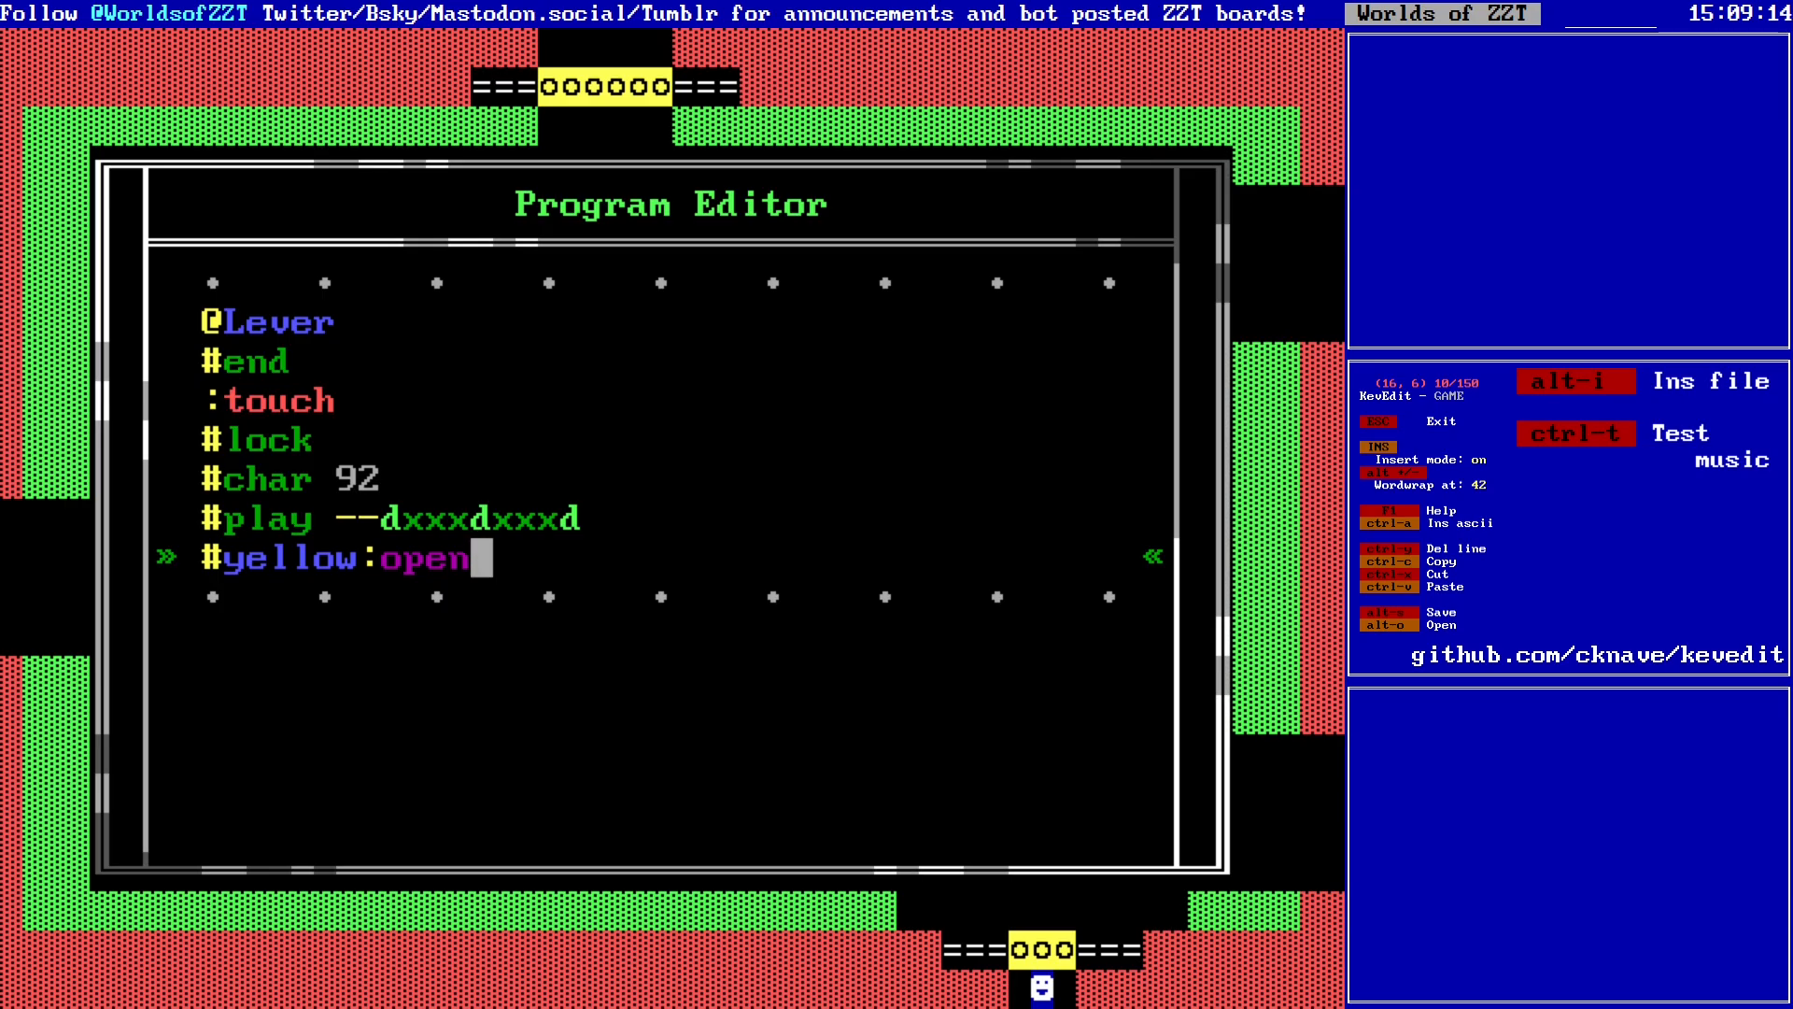
pyautogui.press('Escape')
pyautogui.press('Escape')
# Step: Go to the lower gate's leftmost yellow tile and save the world
pyautogui.hotkey('alt', 'Right')
pyautogui.hotkey('alt', 'Right')
pyautogui.hotkey('alt', 'Right')
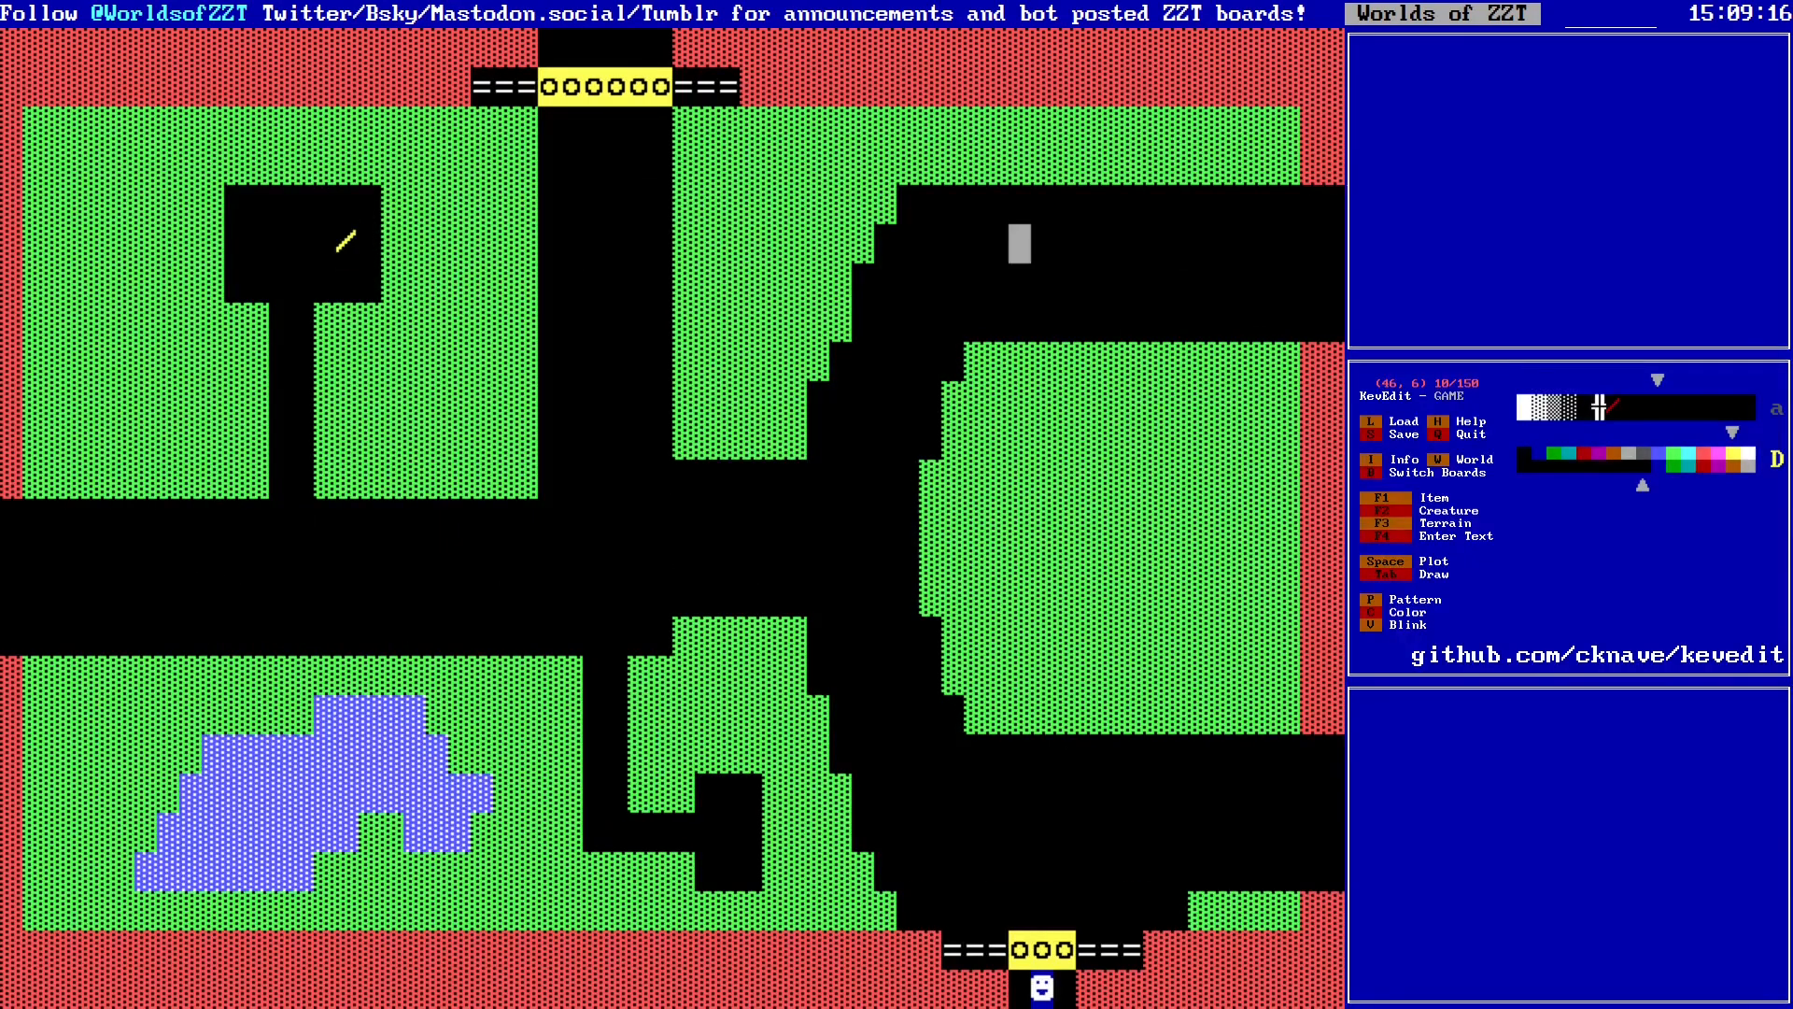
pyautogui.hotkey('alt', 'Right')
pyautogui.hotkey('alt', 'Down')
pyautogui.hotkey('alt', 'Down')
pyautogui.hotkey('alt', 'Down')
pyautogui.hotkey('alt', 'Down')
pyautogui.hotkey('alt', 'Left')
pyautogui.press('Up')
pyautogui.press('s')
pyautogui.press('Return')
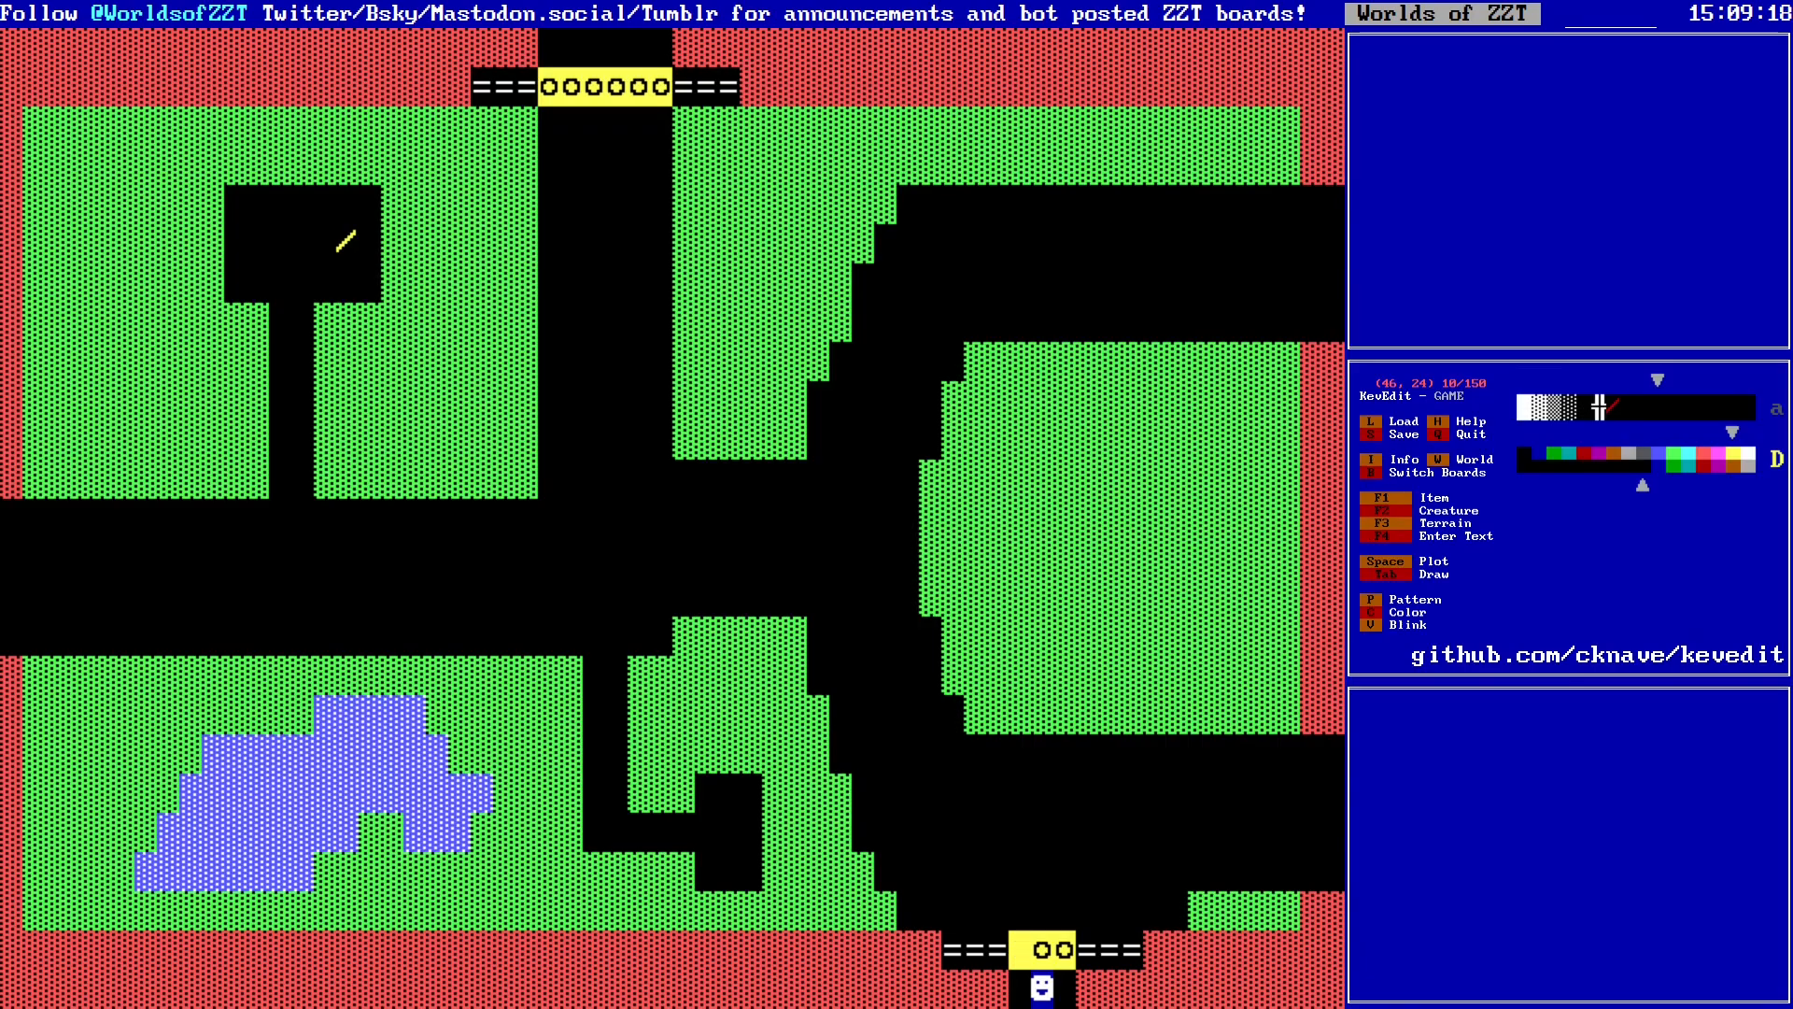
pyautogui.press('Left')
pyautogui.press('Up')
pyautogui.press('Down')
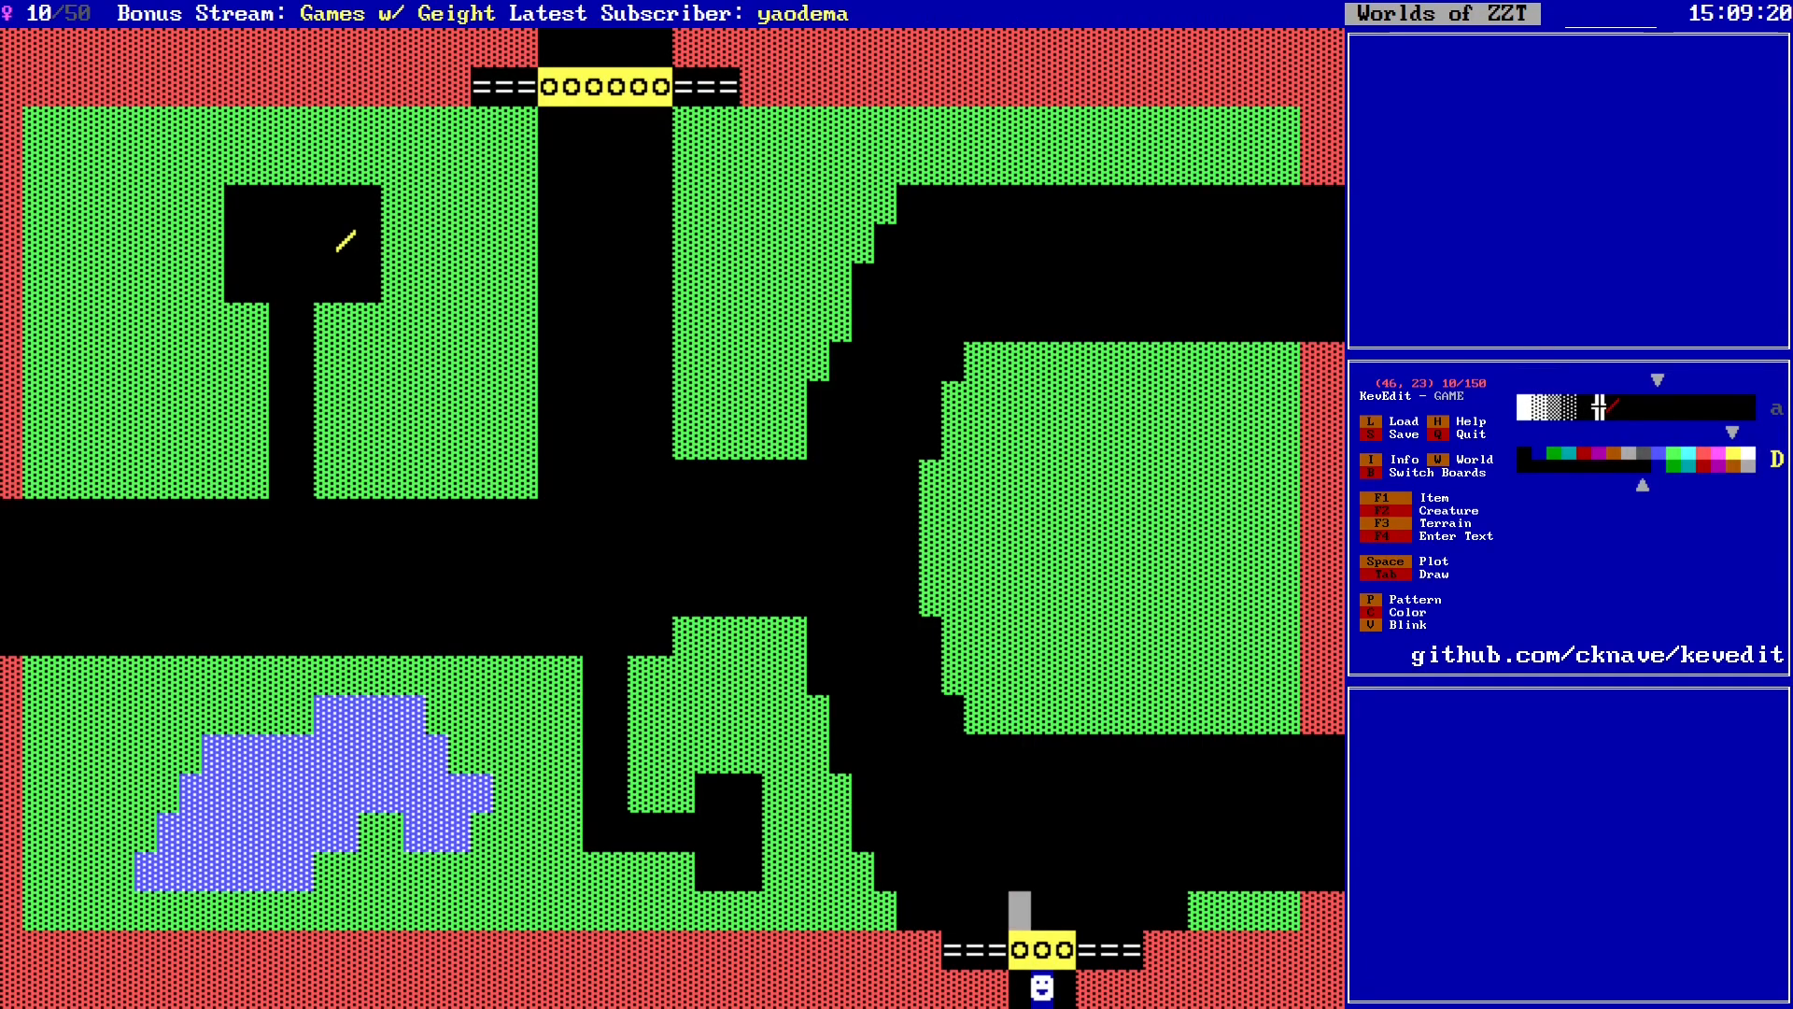
pyautogui.press('Right')
pyautogui.press('Return')
pyautogui.press('Return')
pyautogui.write('@yellow')
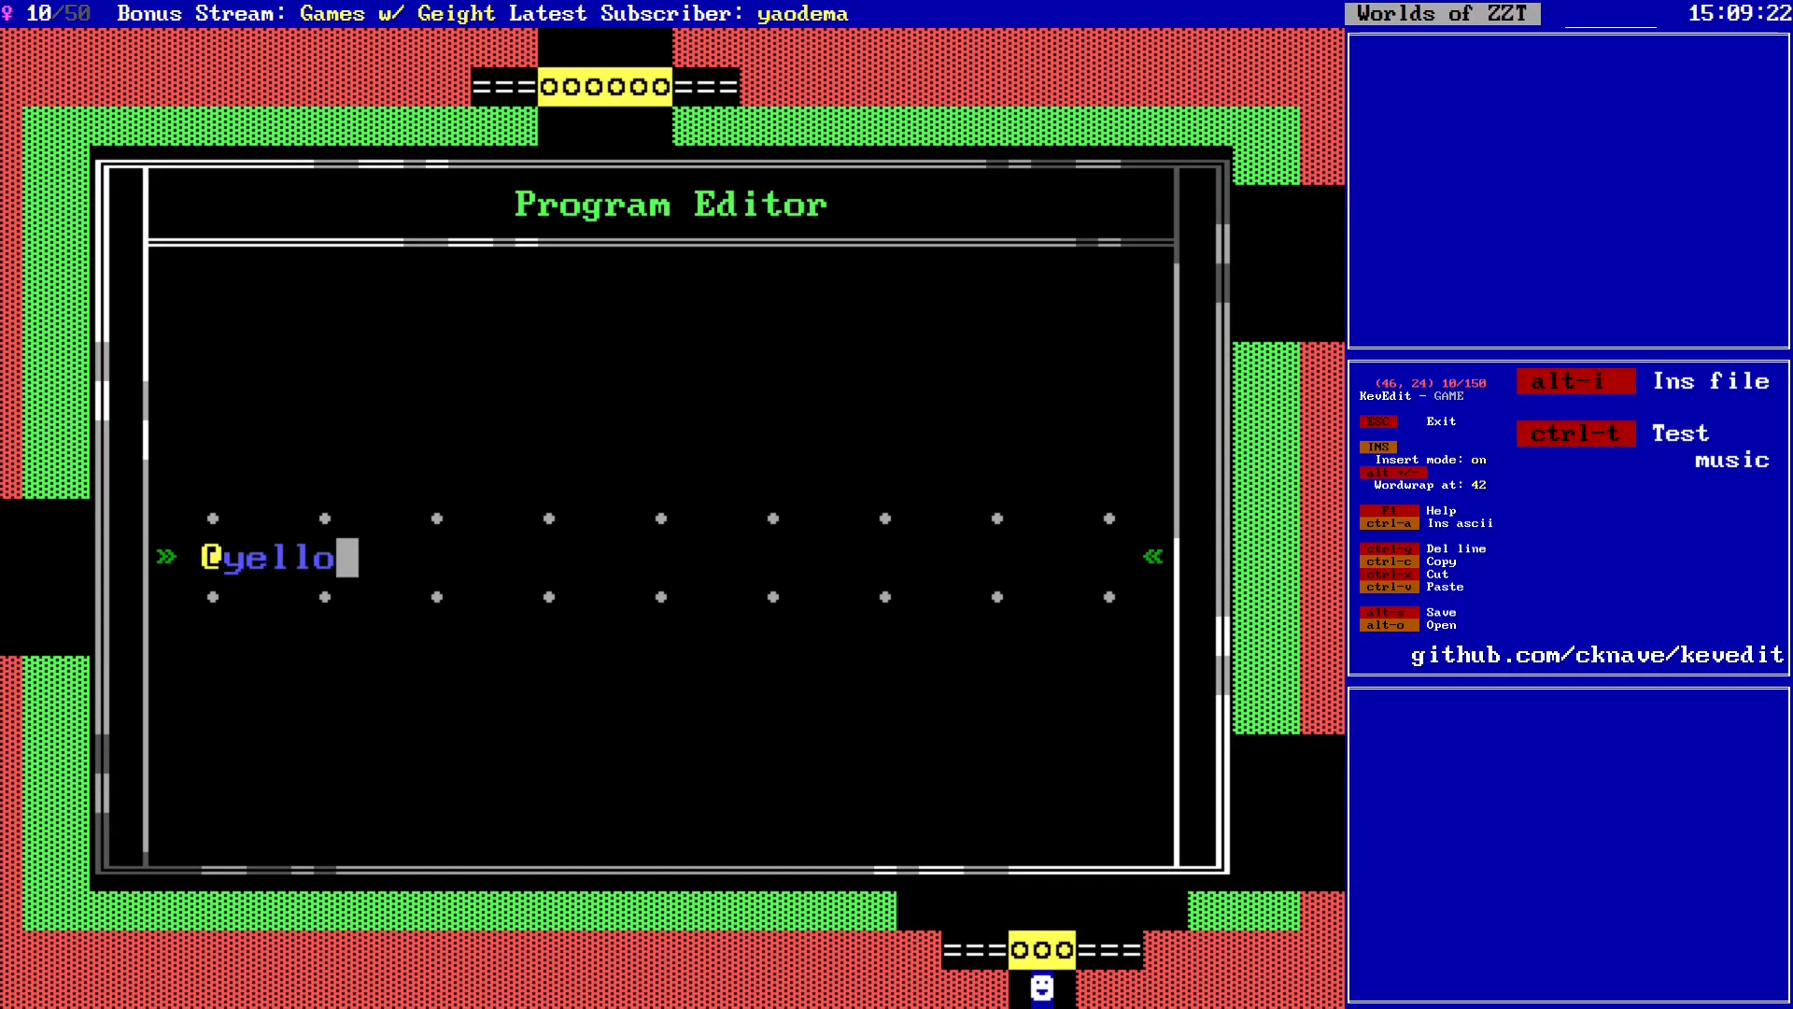
pyautogui.press('Return')
pyautogui.write('#end')
pyautogui.press('Return')
pyautogui.write(':open')
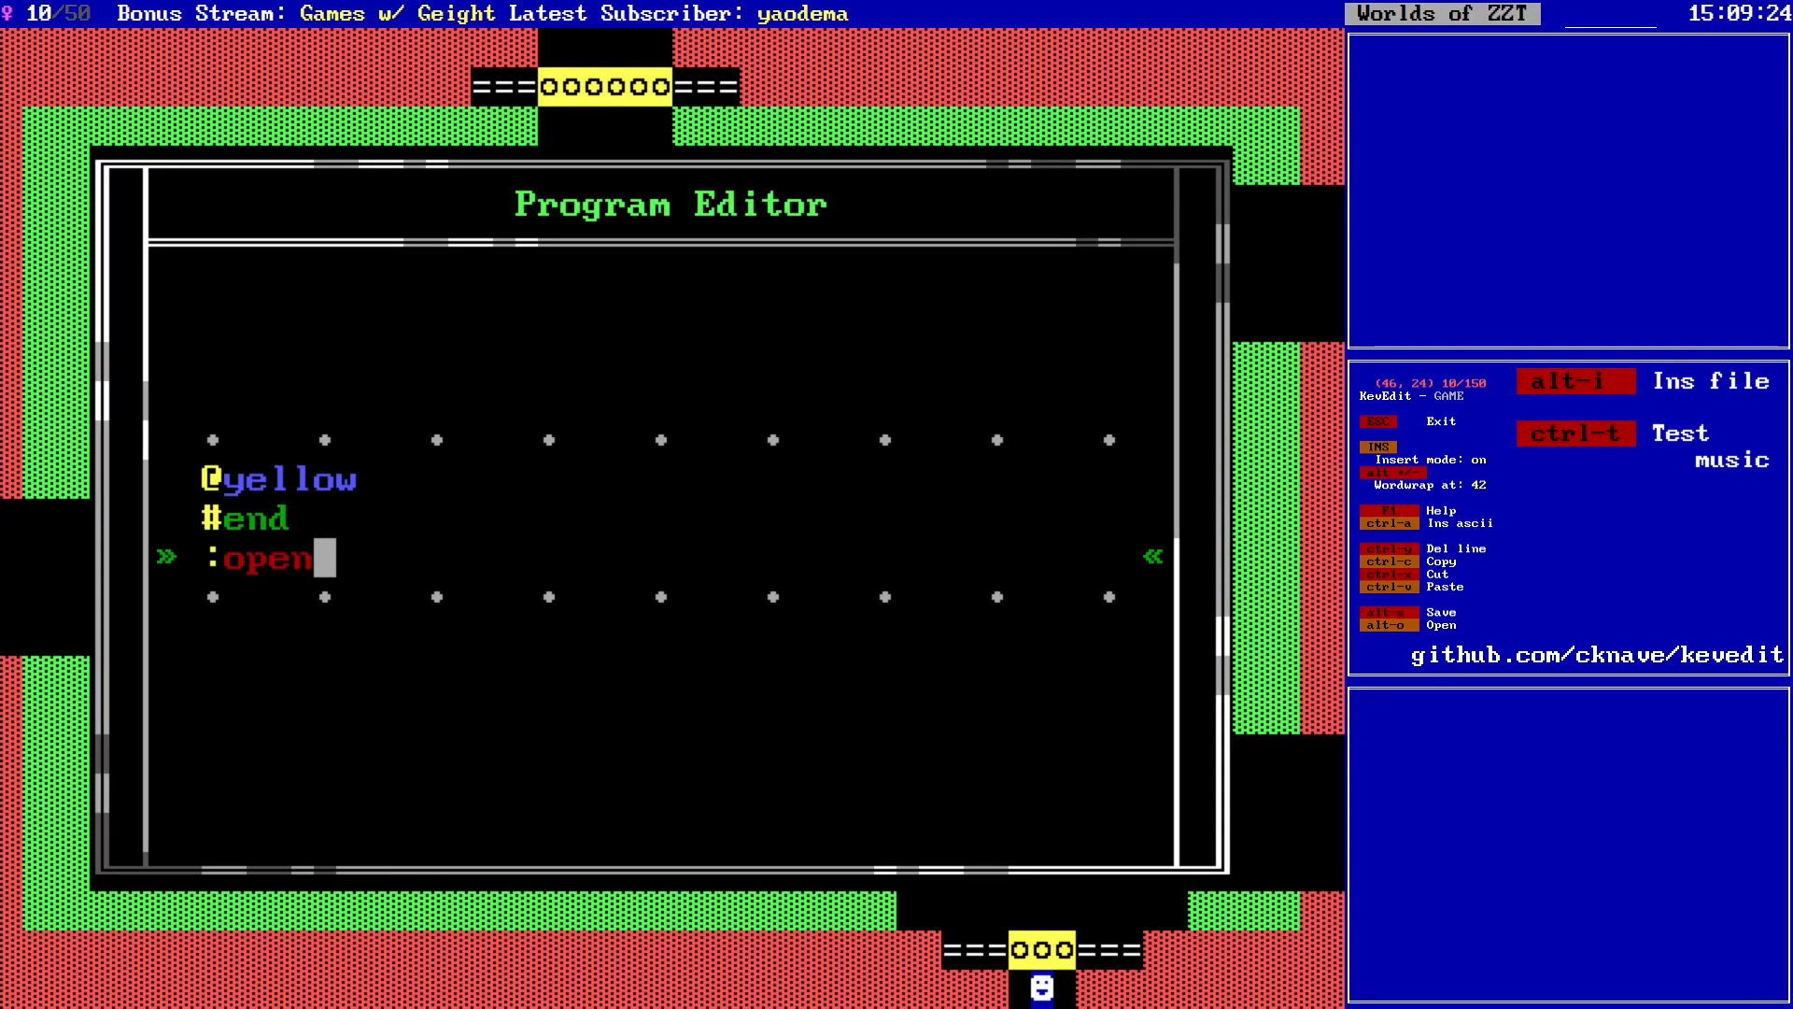
pyautogui.press('Escape')
pyautogui.press('Escape')
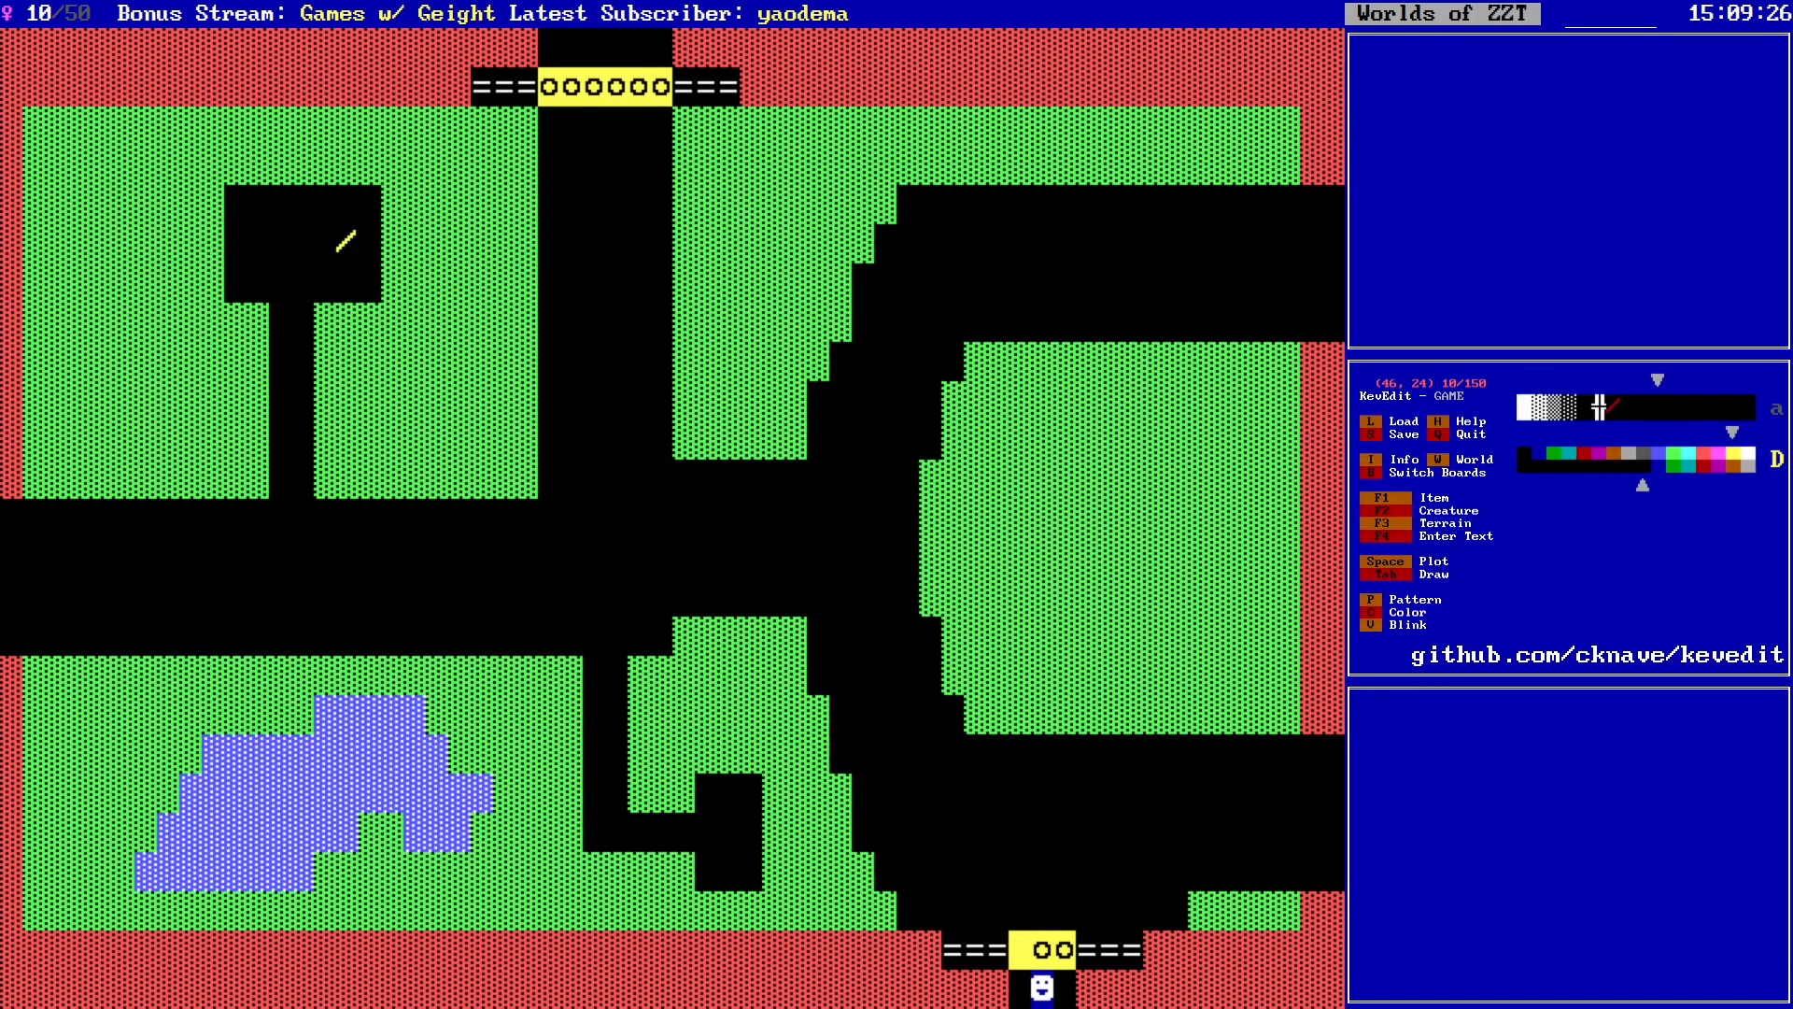
# Step: Add the movement line /n/w after :open in the program of the lower gate's leftmost object
pyautogui.press('Return')
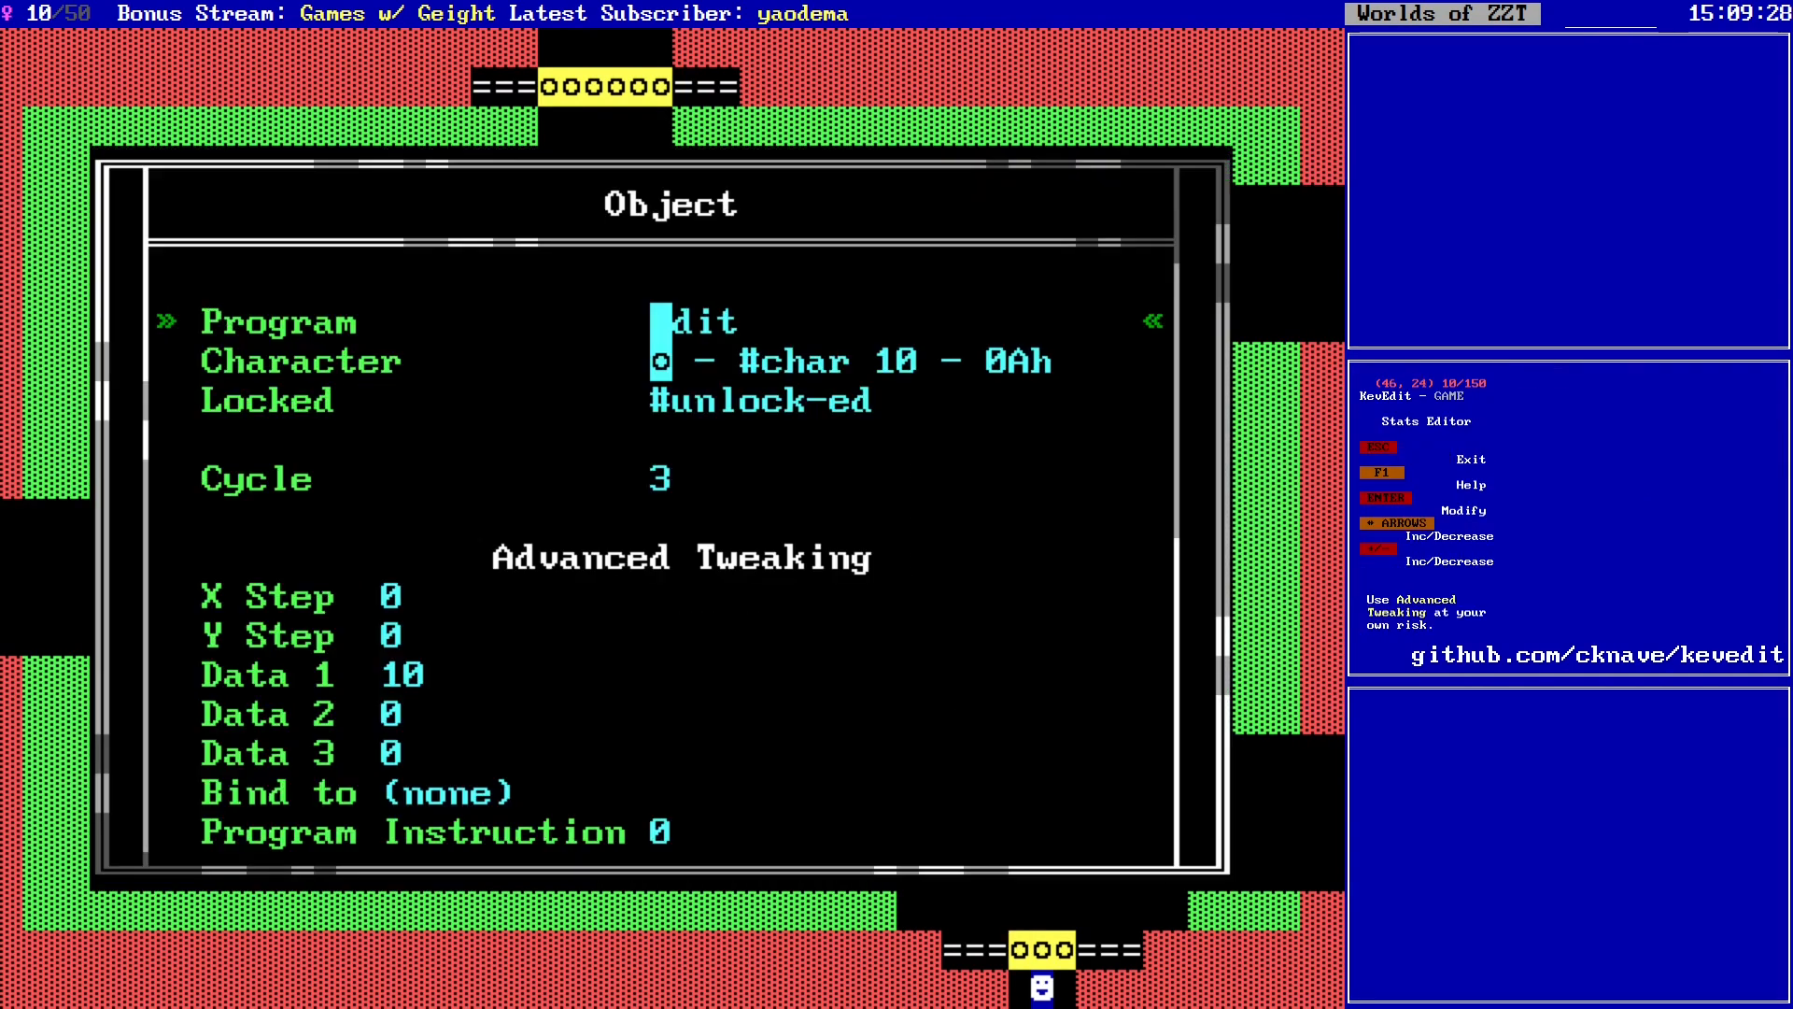
pyautogui.press('Return')
pyautogui.press('Return')
pyautogui.write('/n')
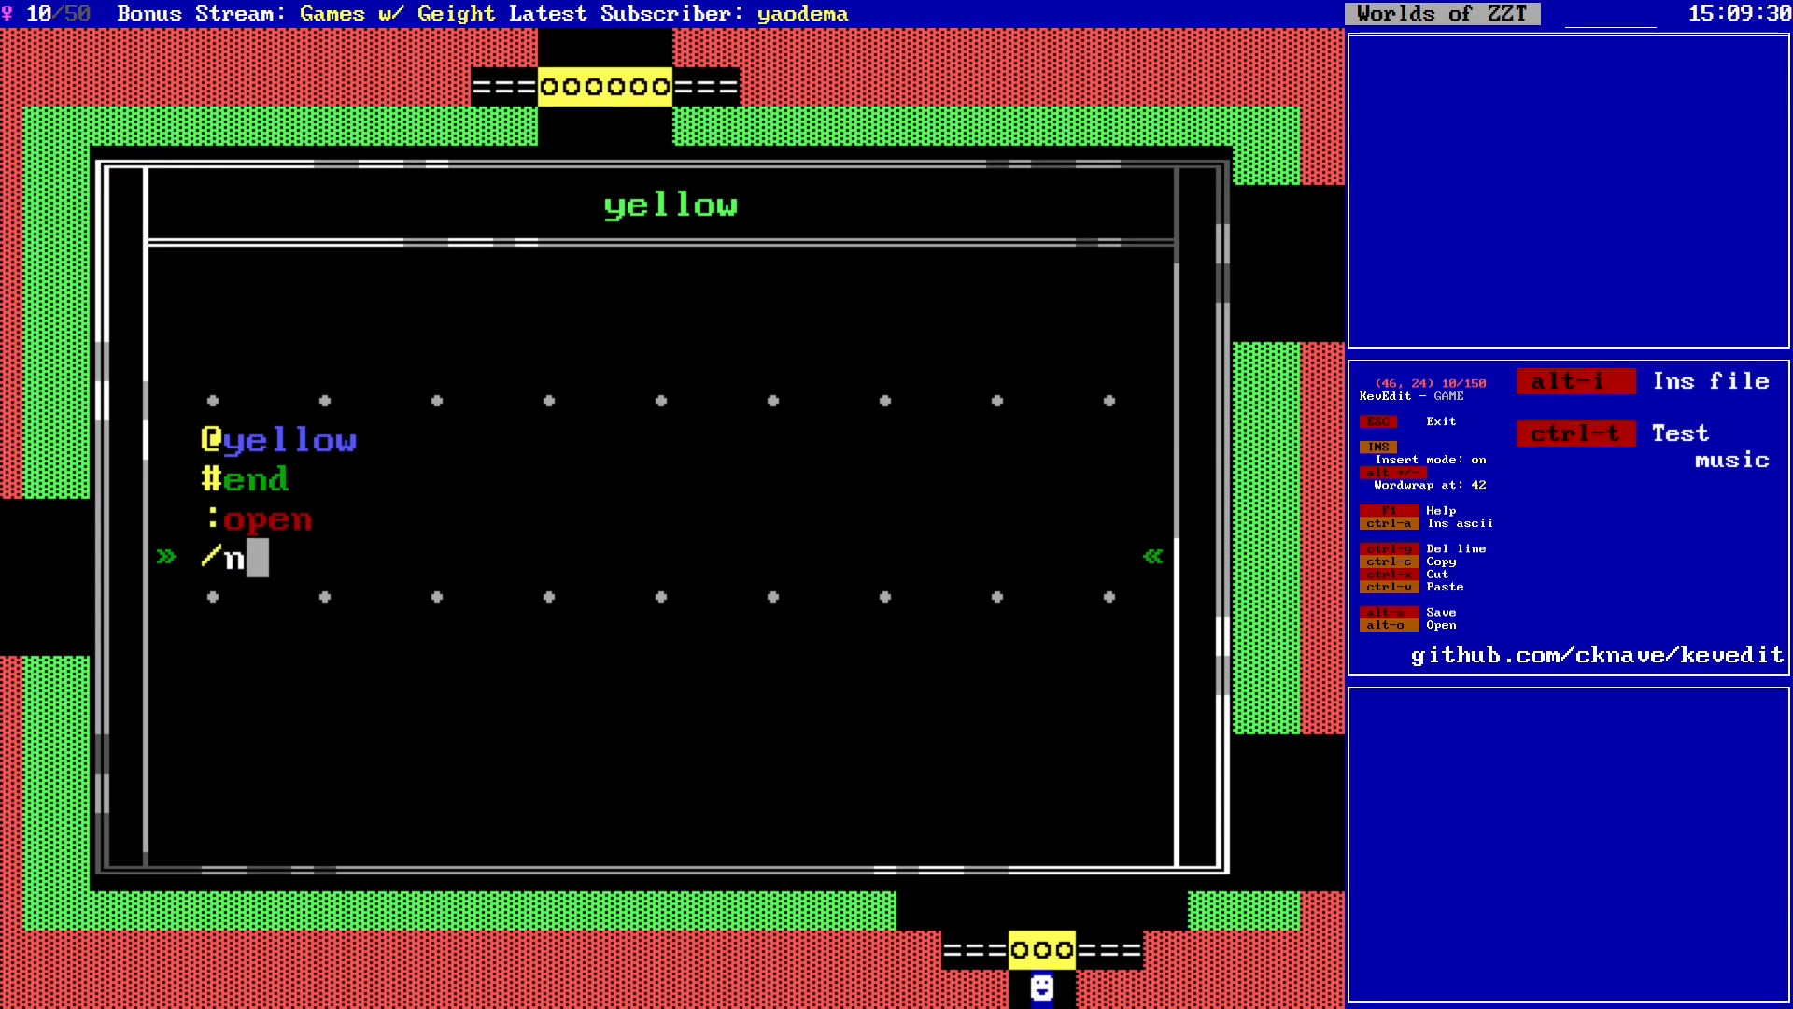
pyautogui.write('/w')
pyautogui.press('Escape')
pyautogui.press('Escape')
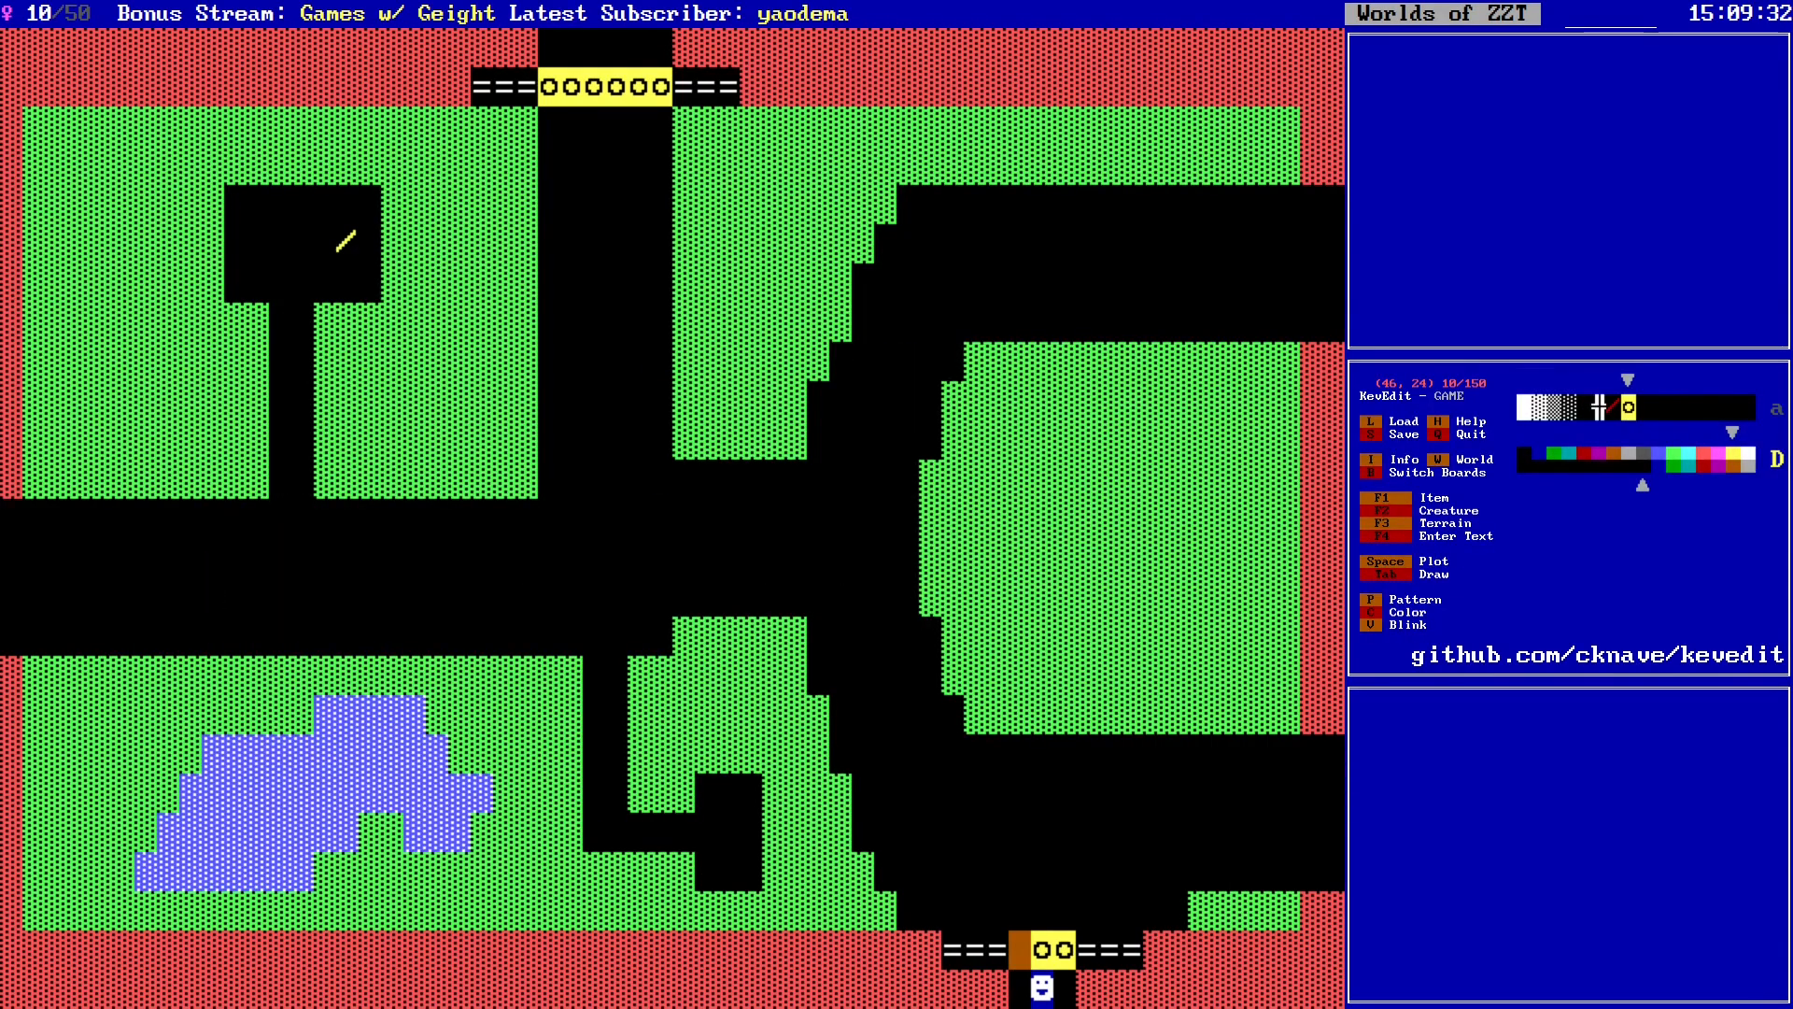
# Step: Copy the programmed object onto the lower gate's rightmost tile and go through its program to the movement line
pyautogui.press('Right')
pyautogui.press('Return')
pyautogui.press('Return')
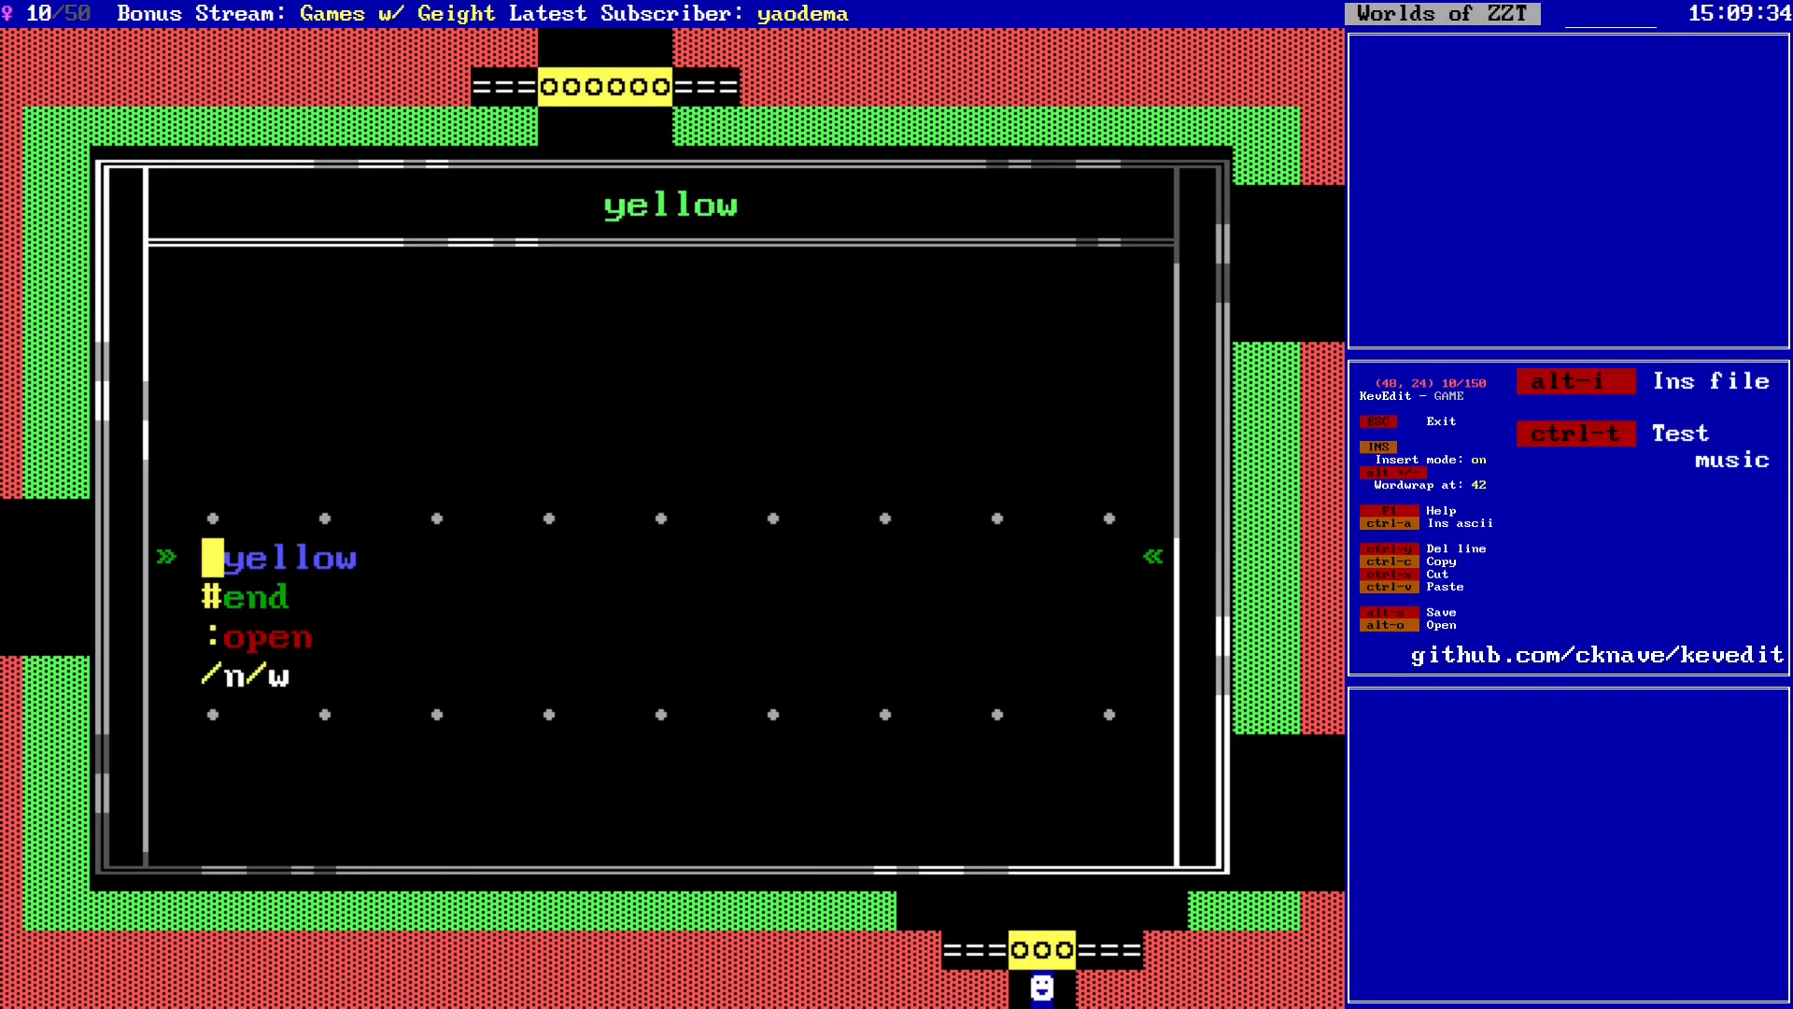
pyautogui.press('Down')
pyautogui.press('Down')
pyautogui.press('Down')
pyautogui.press('End')
pyautogui.press('Escape')
pyautogui.press('Escape')
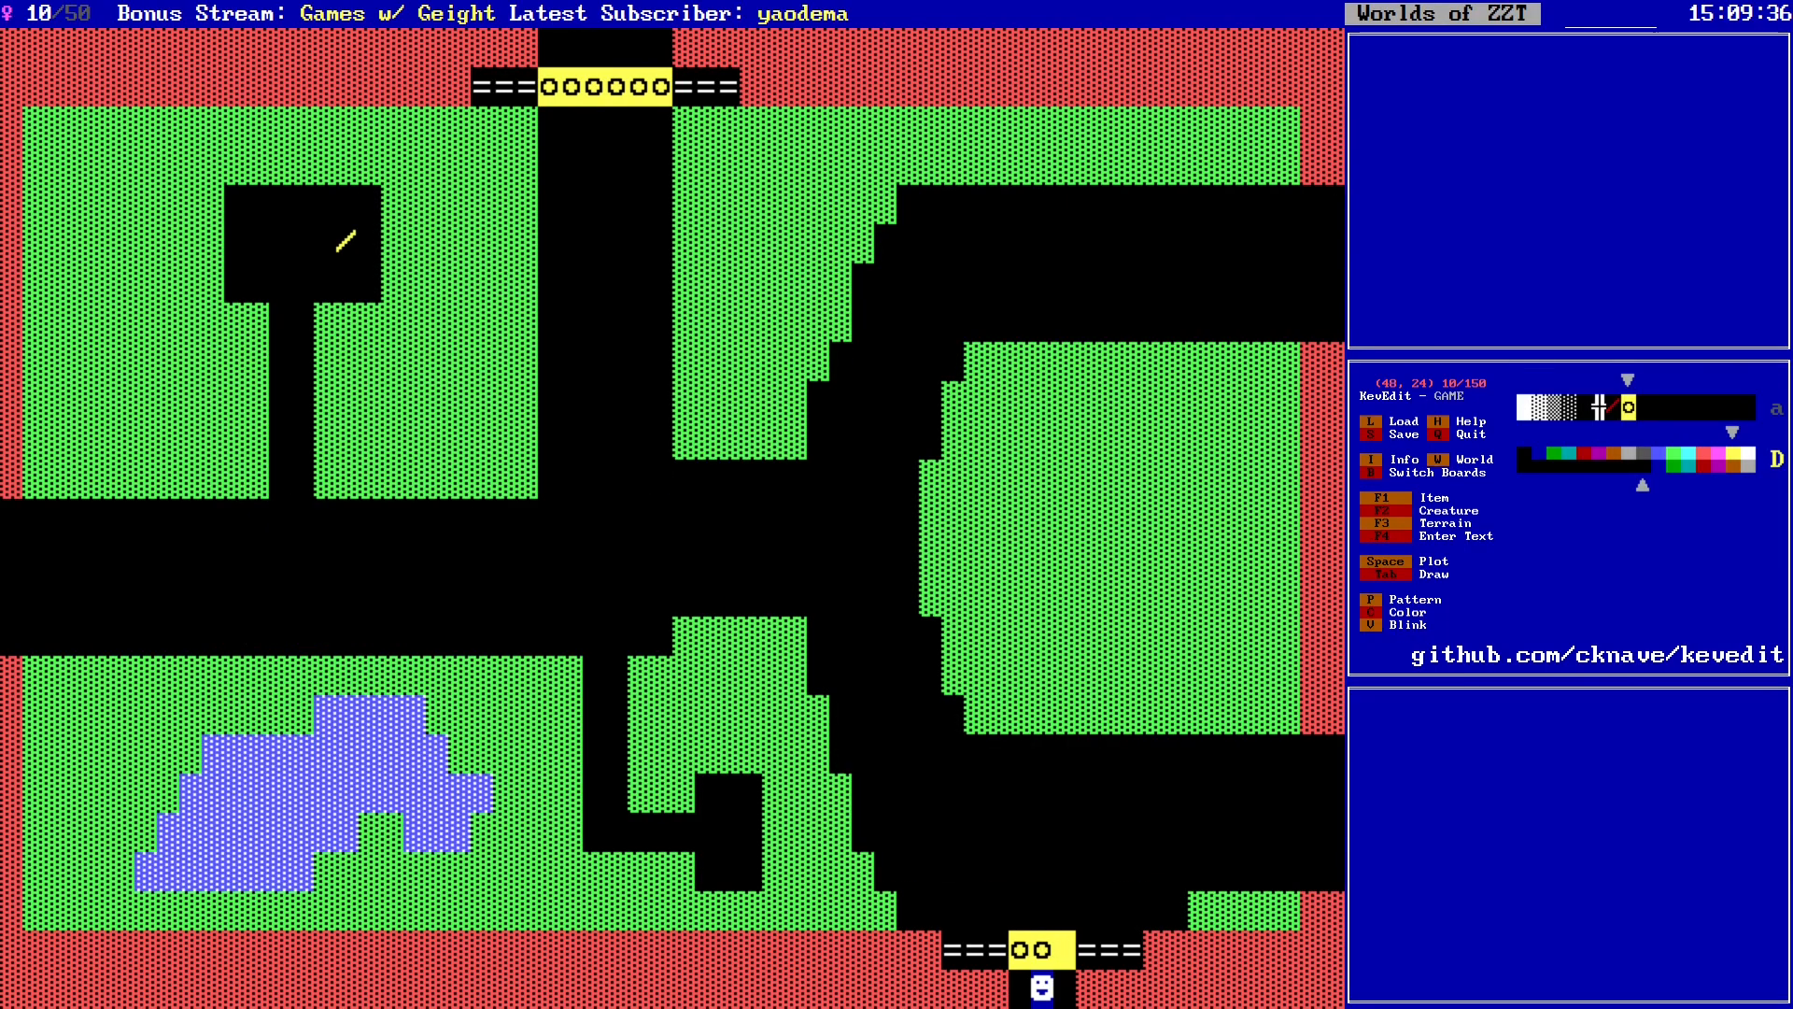
pyautogui.press('Up')
pyautogui.press('Left')
pyautogui.press('Down')
pyautogui.press('Down')
pyautogui.press('Return')
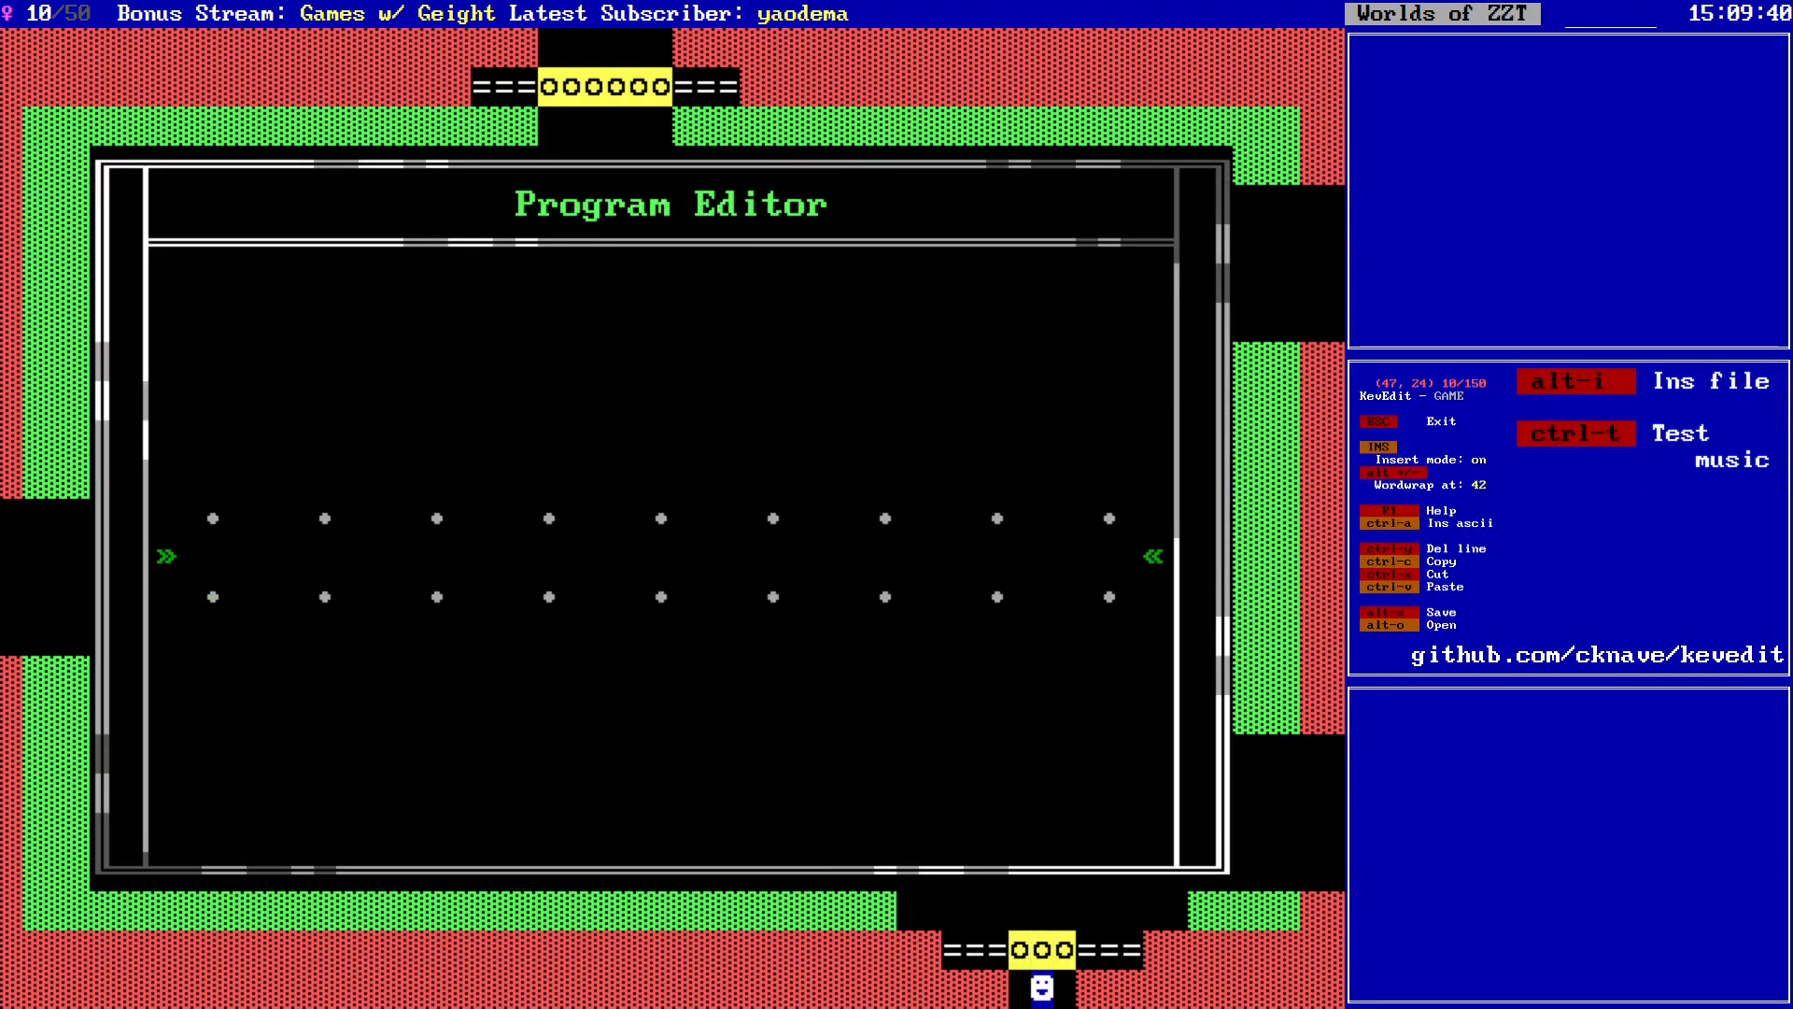
pyautogui.write('/s #put e red breakable')
pyautogui.press('Escape')
pyautogui.press('Escape')
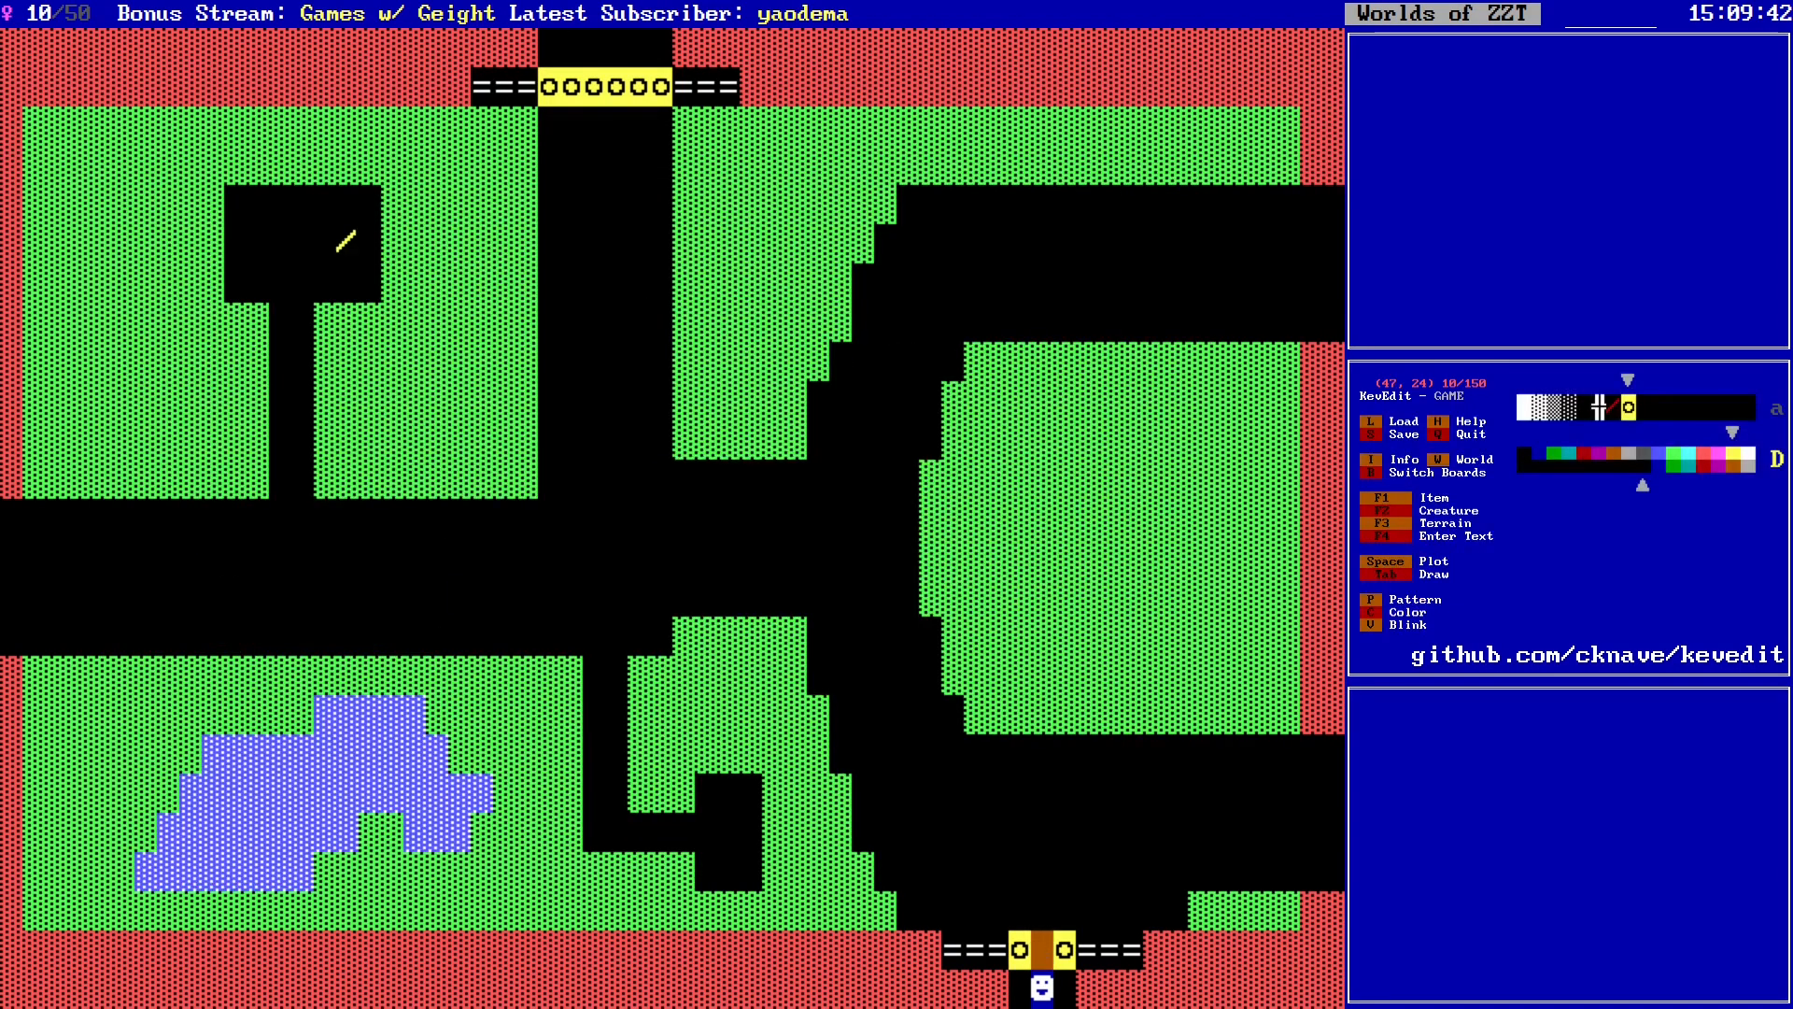
# Step: Change the movement line in the middle gate object's program to /n/n/i/i
pyautogui.press('Return')
pyautogui.press('Down')
pyautogui.press('Down')
pyautogui.press('Down')
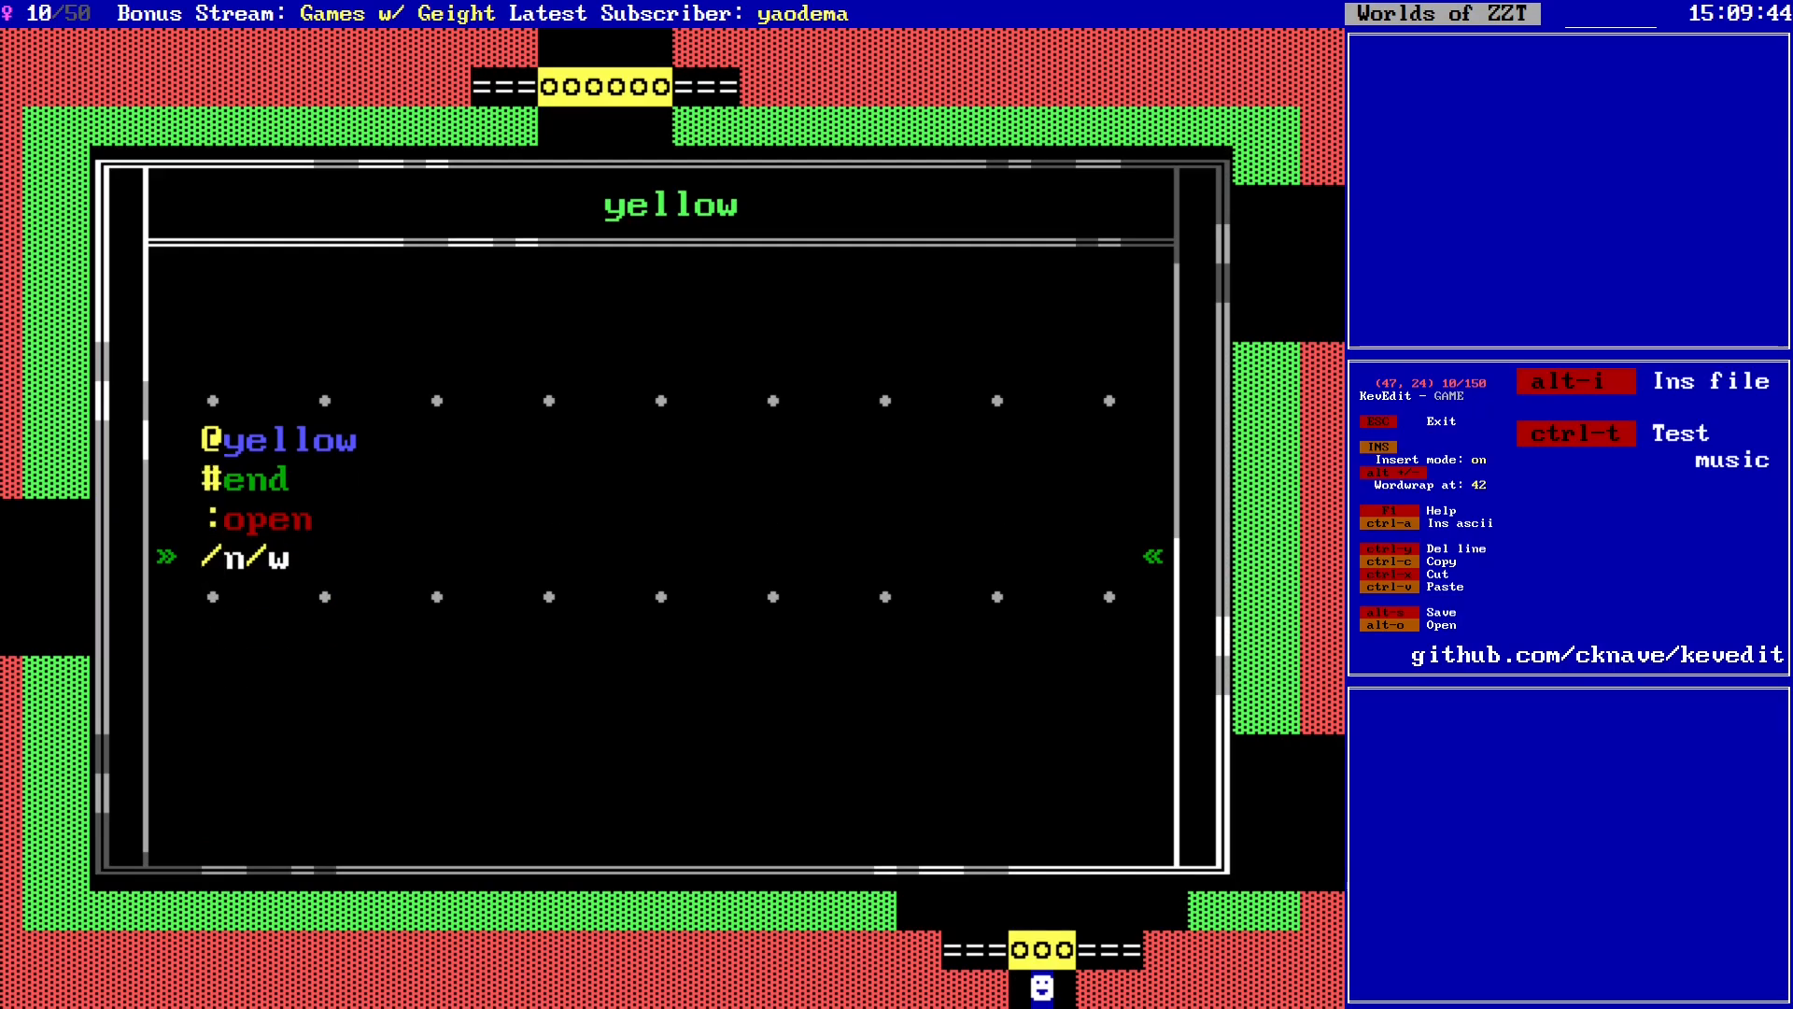
pyautogui.write('/i/')
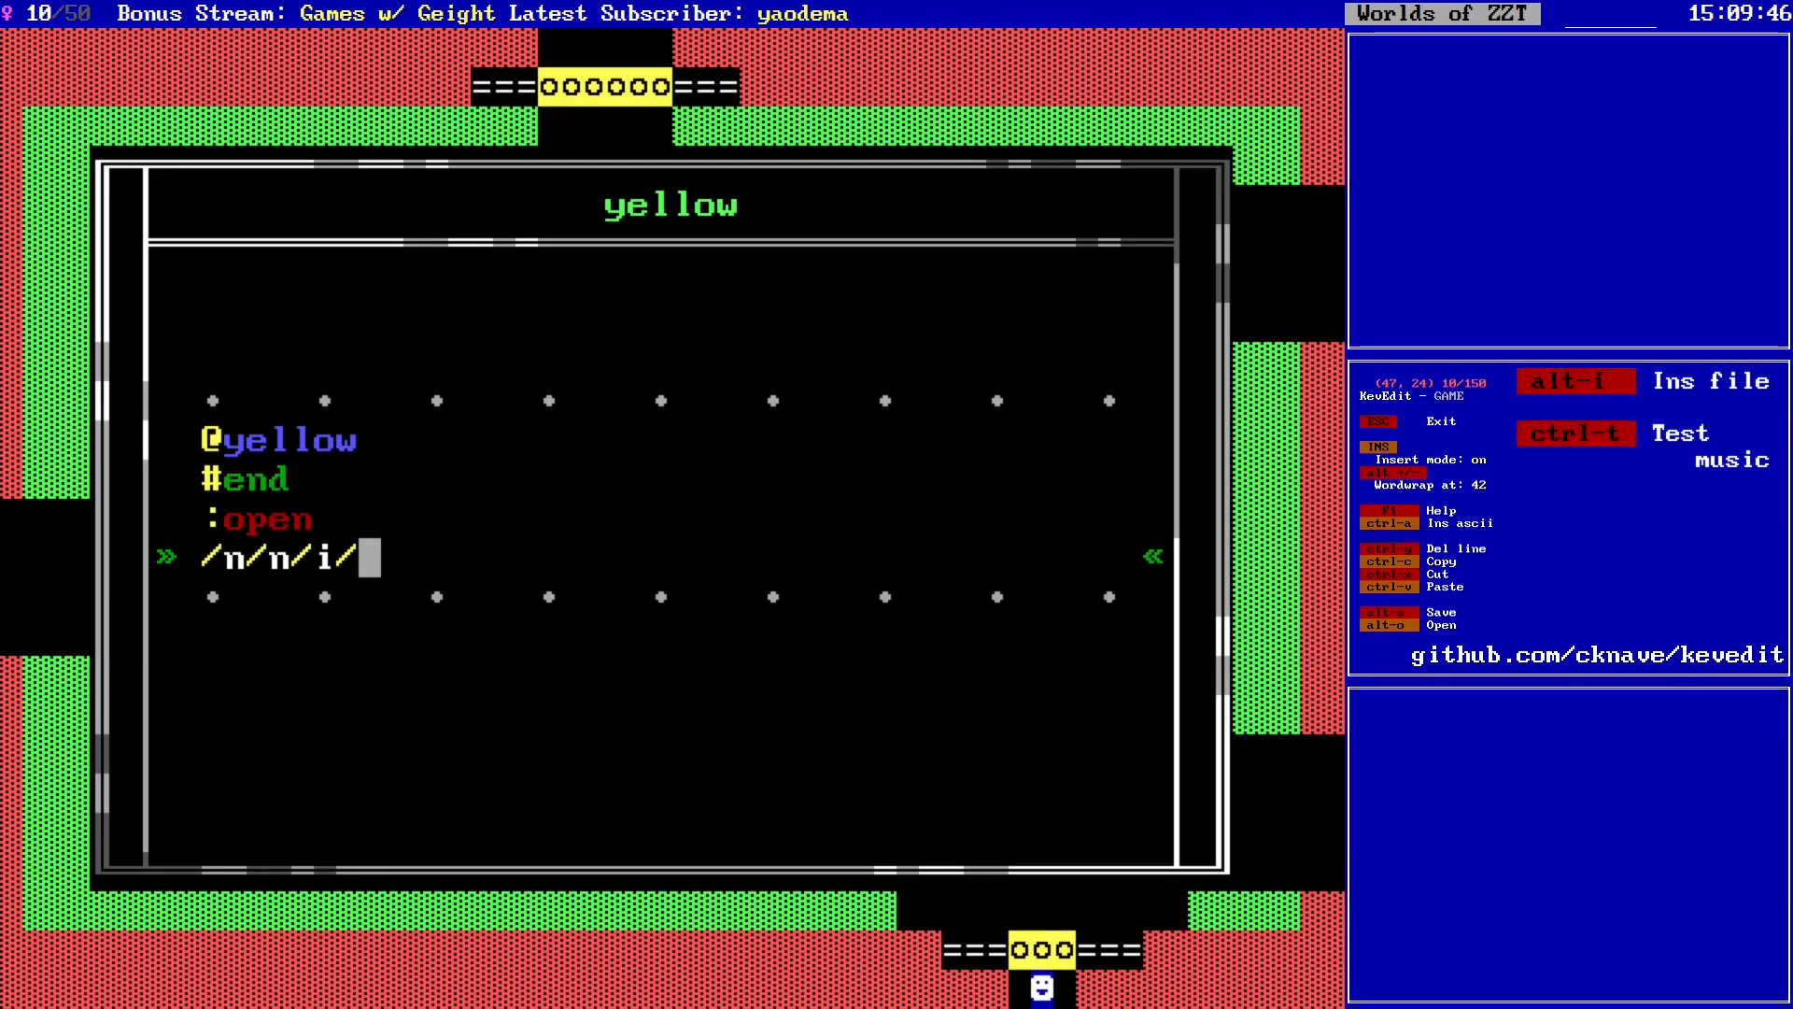
pyautogui.write('i')
# Step: Finish the middle gate object's program with the line #die and save the world
pyautogui.press('Return')
pyautogui.write('/i')
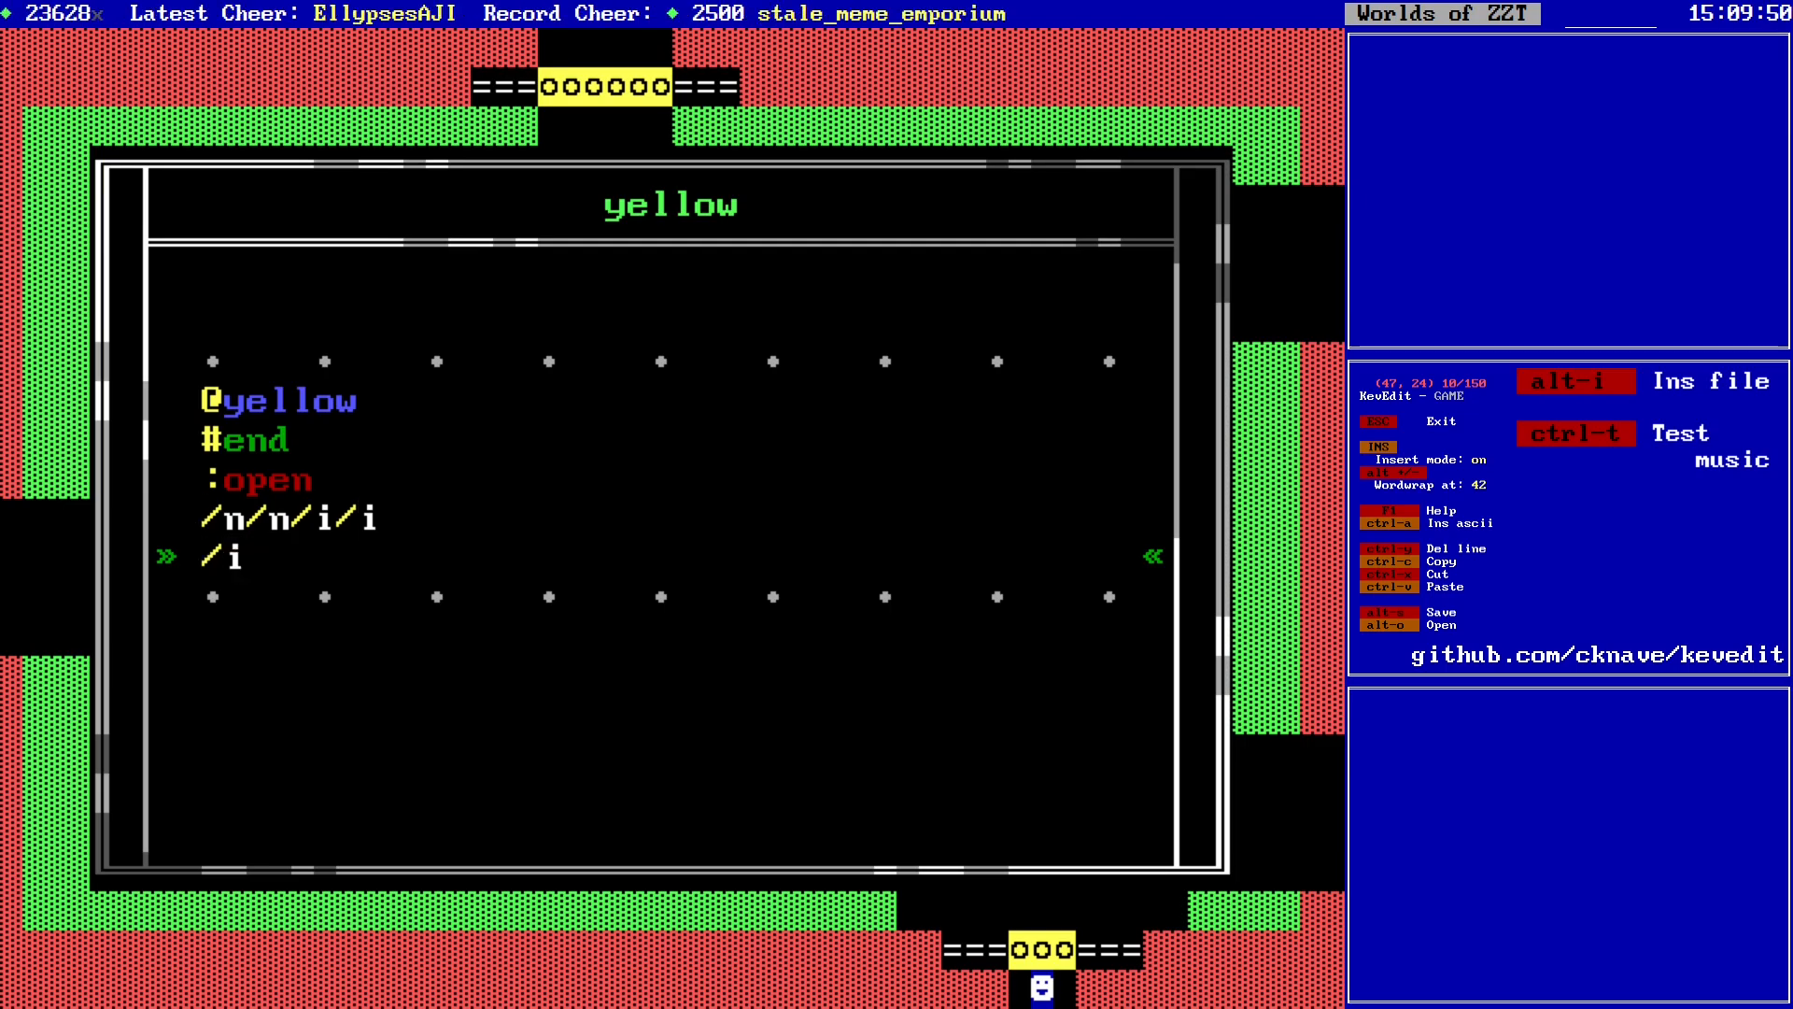
pyautogui.press('BackSpace')
pyautogui.press('BackSpace')
pyautogui.press('BackSpace')
pyautogui.press('Return')
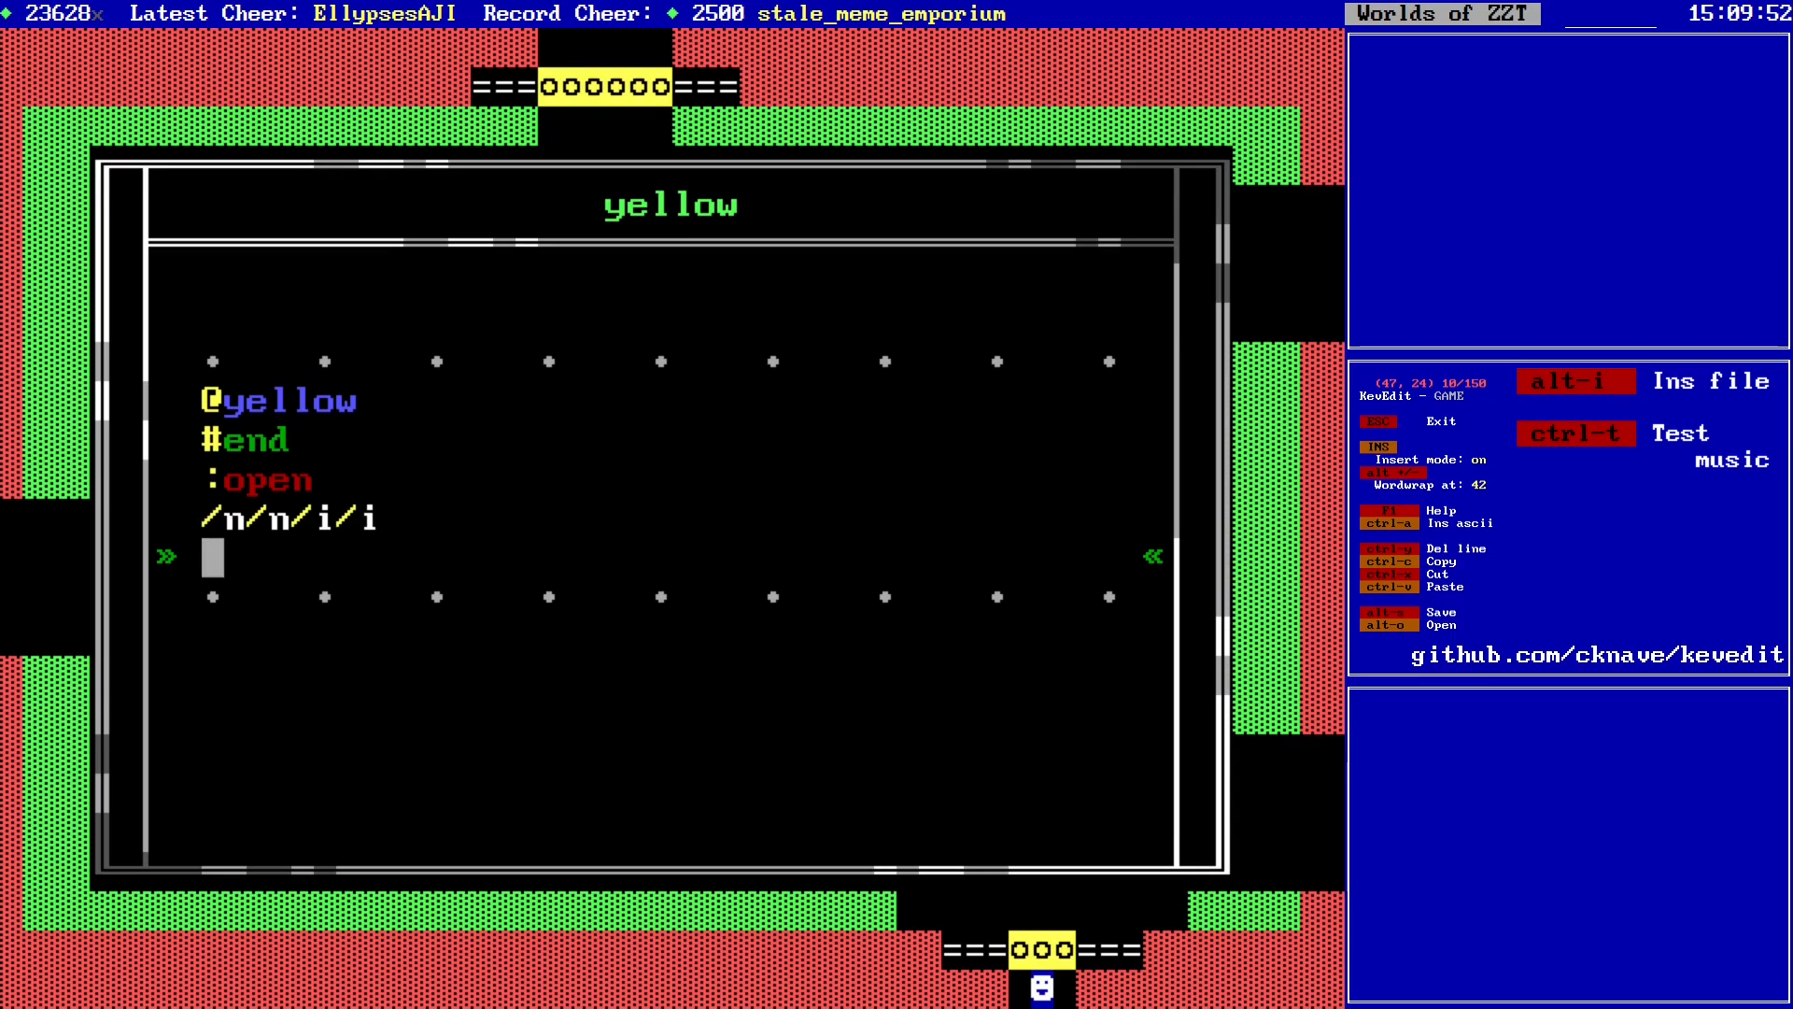
pyautogui.write('#die')
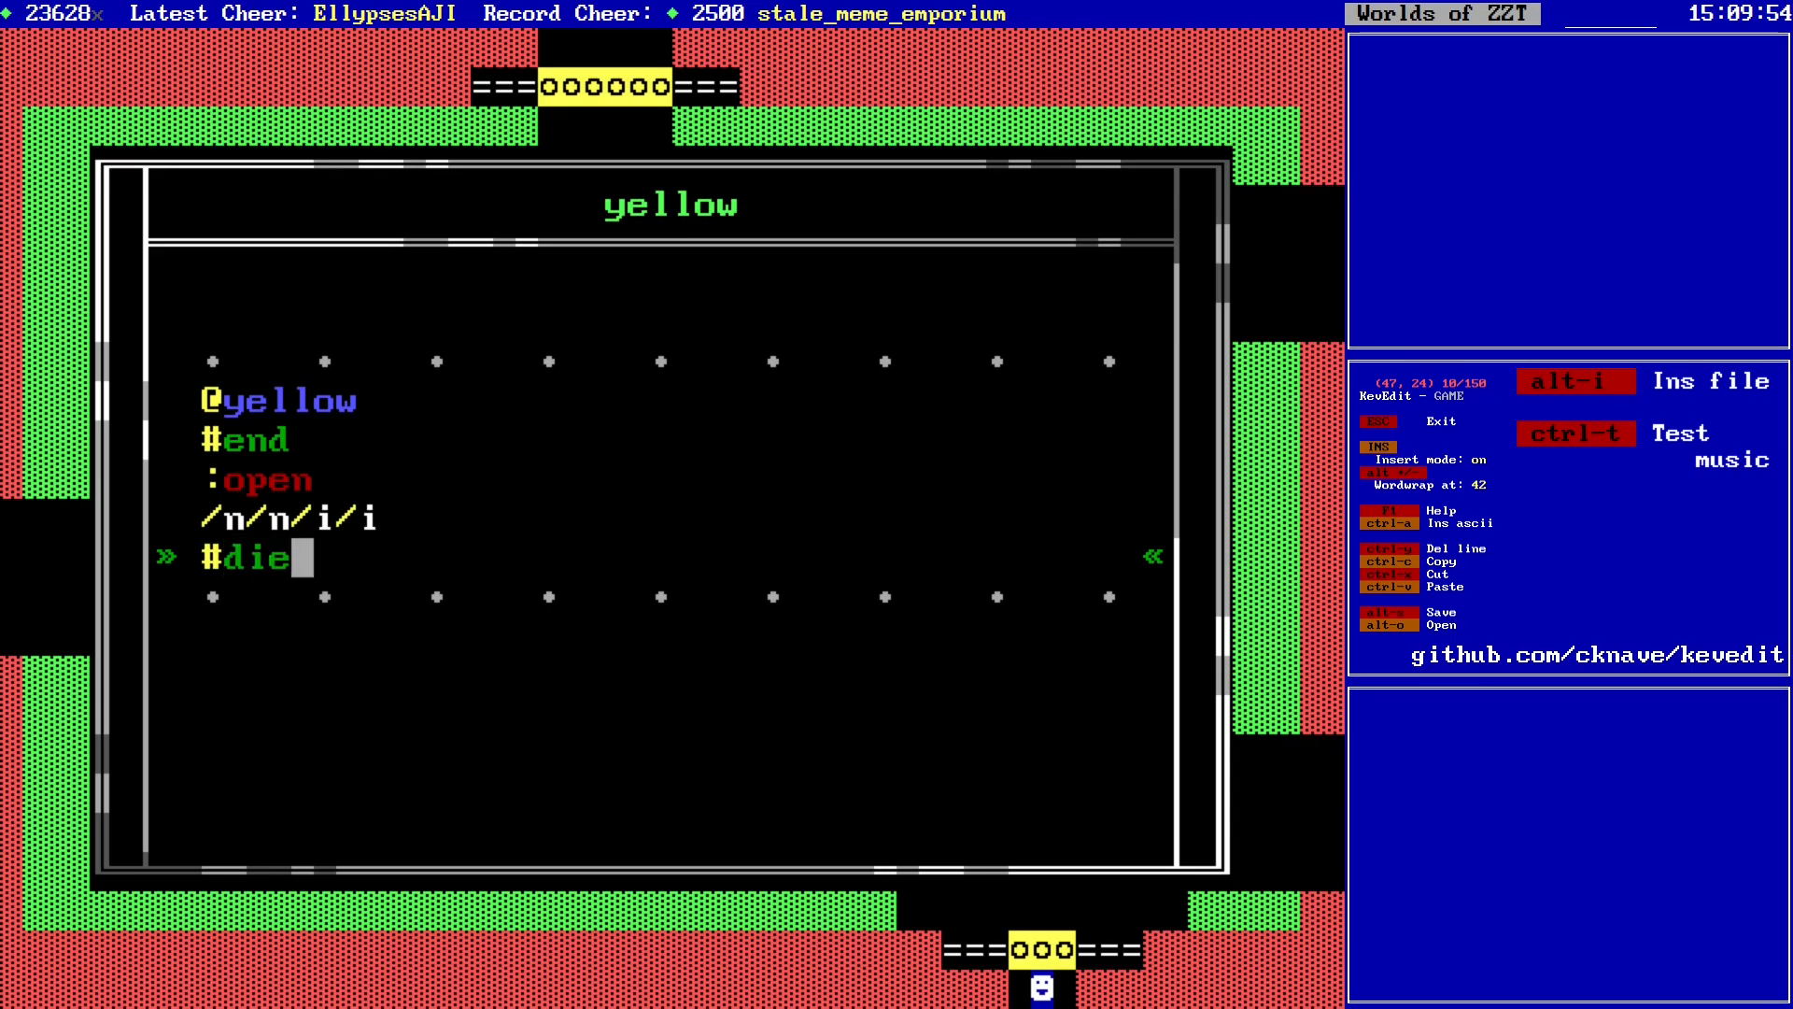
pyautogui.press('Escape')
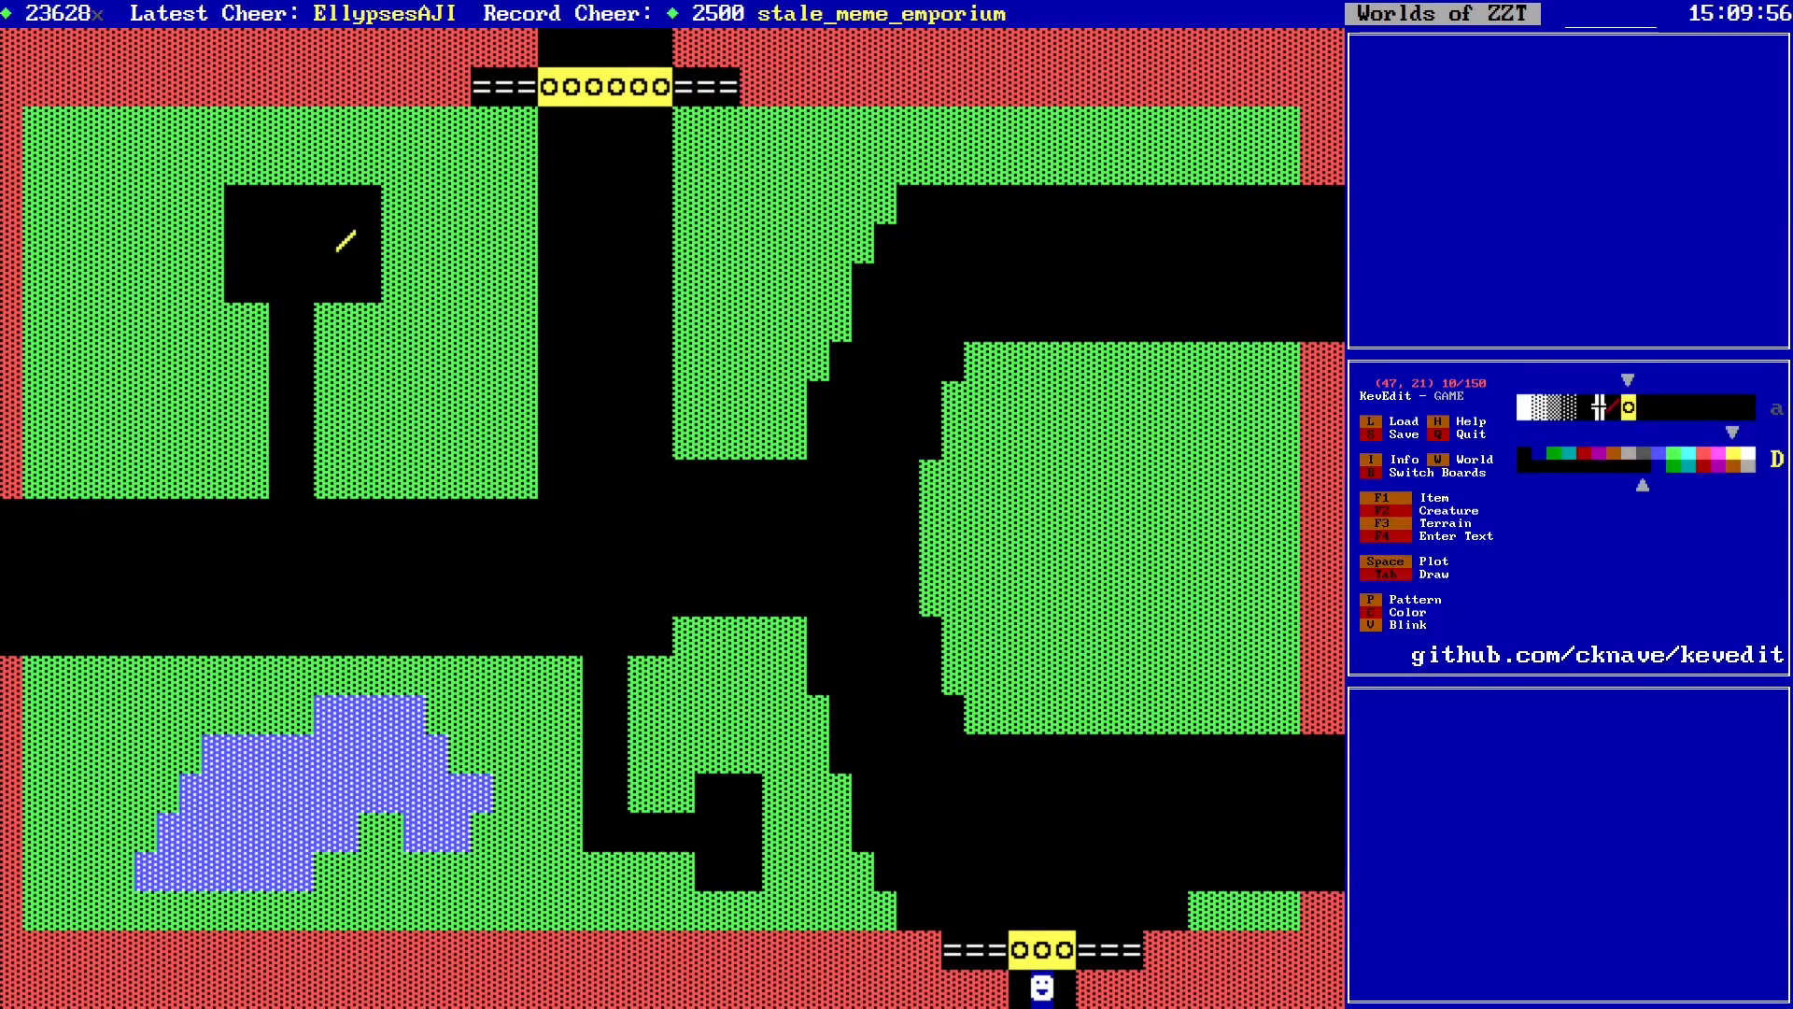
pyautogui.press('s')
pyautogui.press('Return')
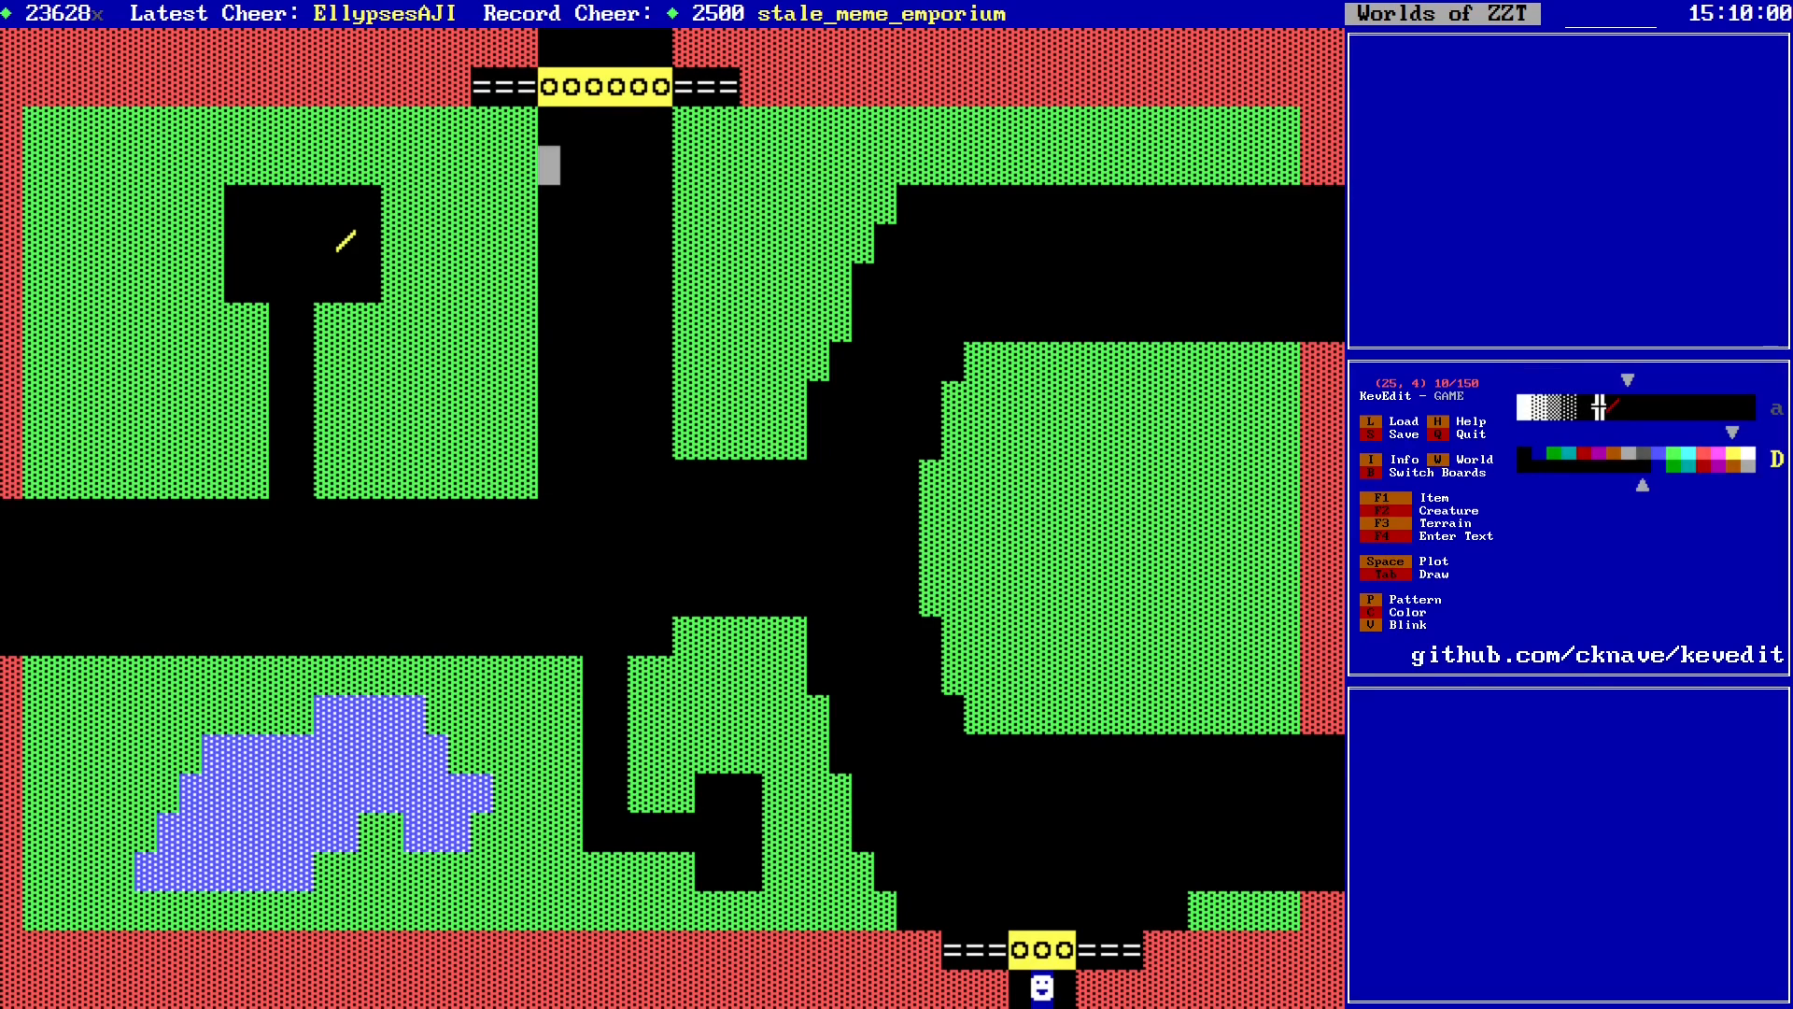
# Step: Inspect the tile information and program of the upper gate's leftmost object
pyautogui.press('Down')
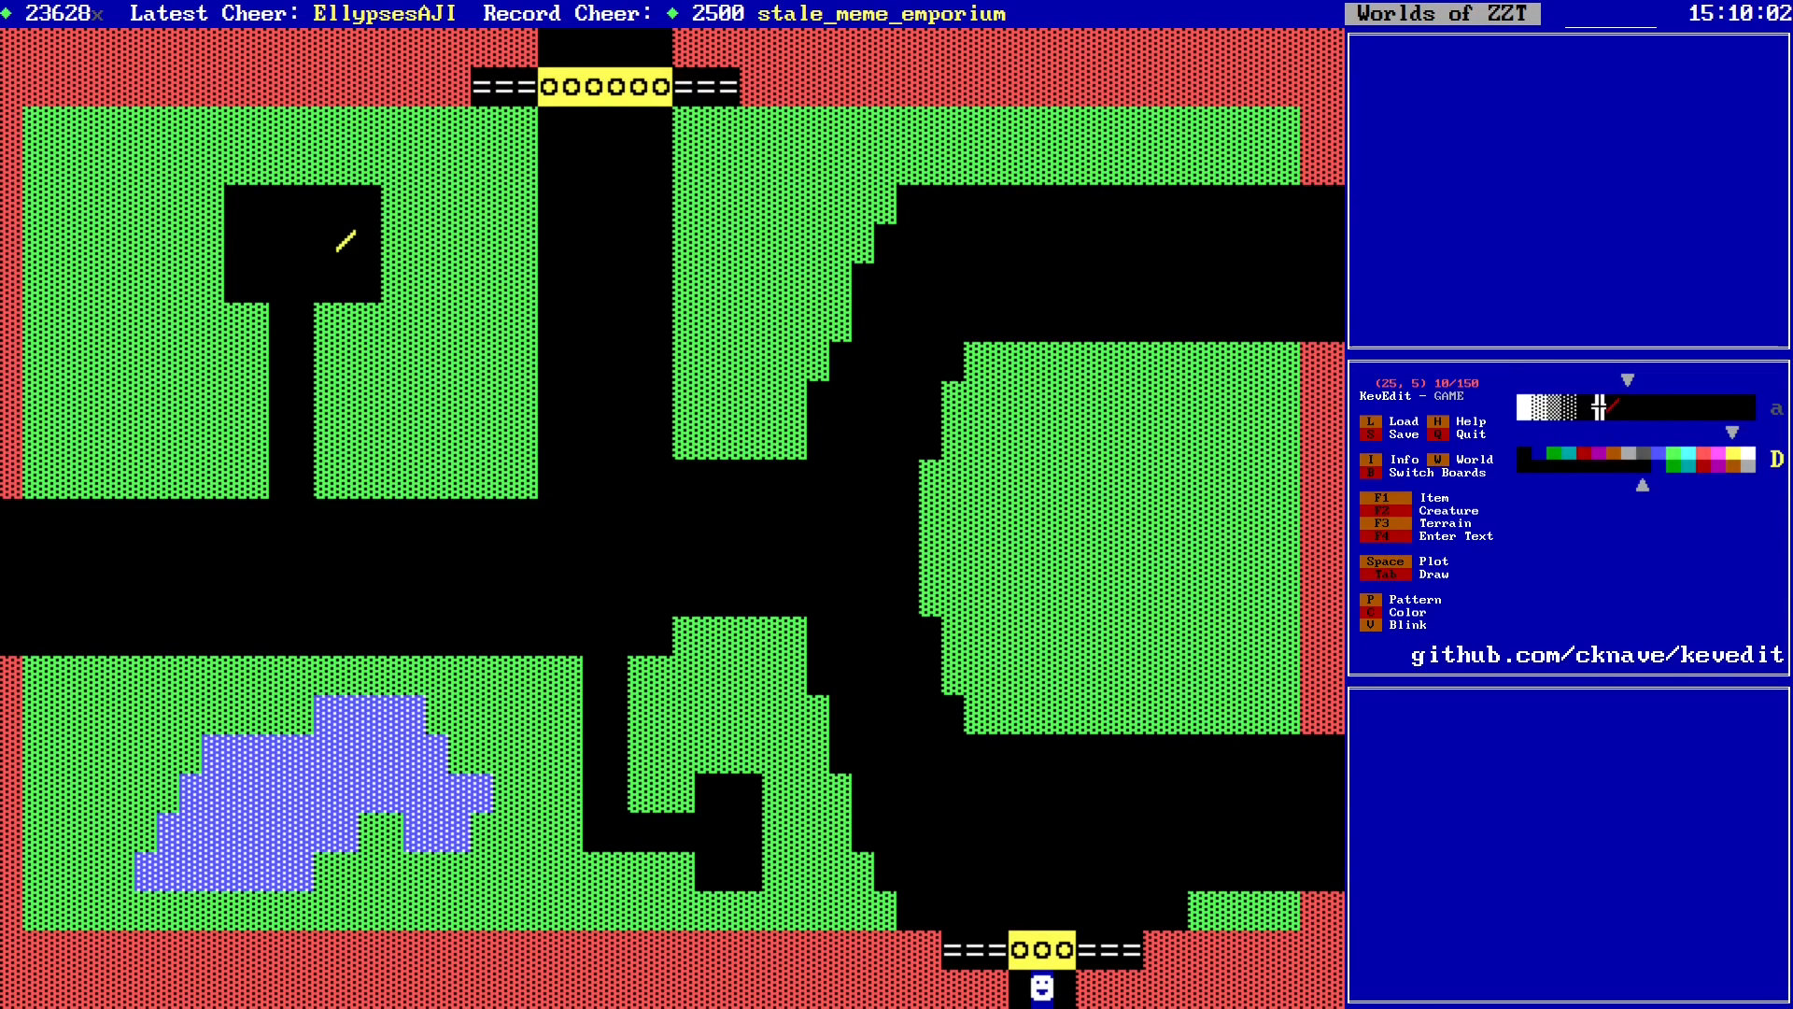
pyautogui.press('Up')
pyautogui.press('Up')
pyautogui.press('Up')
pyautogui.press('Return')
pyautogui.press('Down')
pyautogui.press('Down')
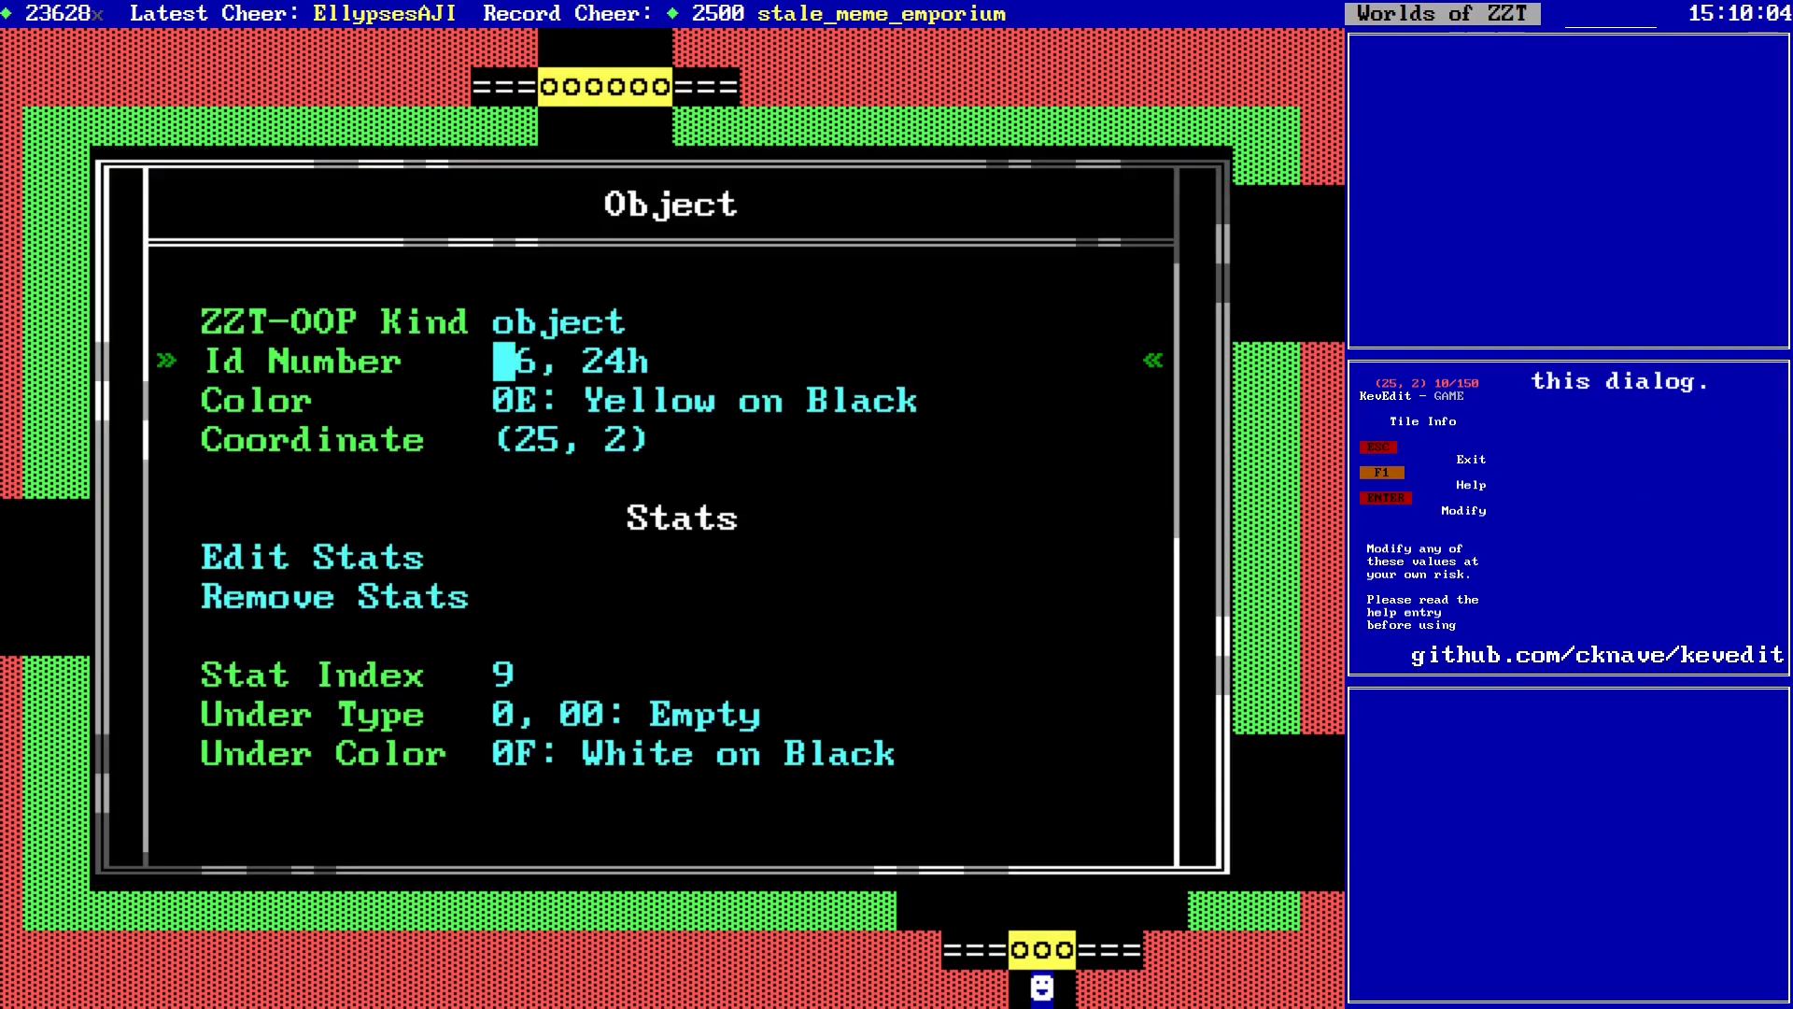
pyautogui.press('Escape')
pyautogui.press('Return')
pyautogui.press('Return')
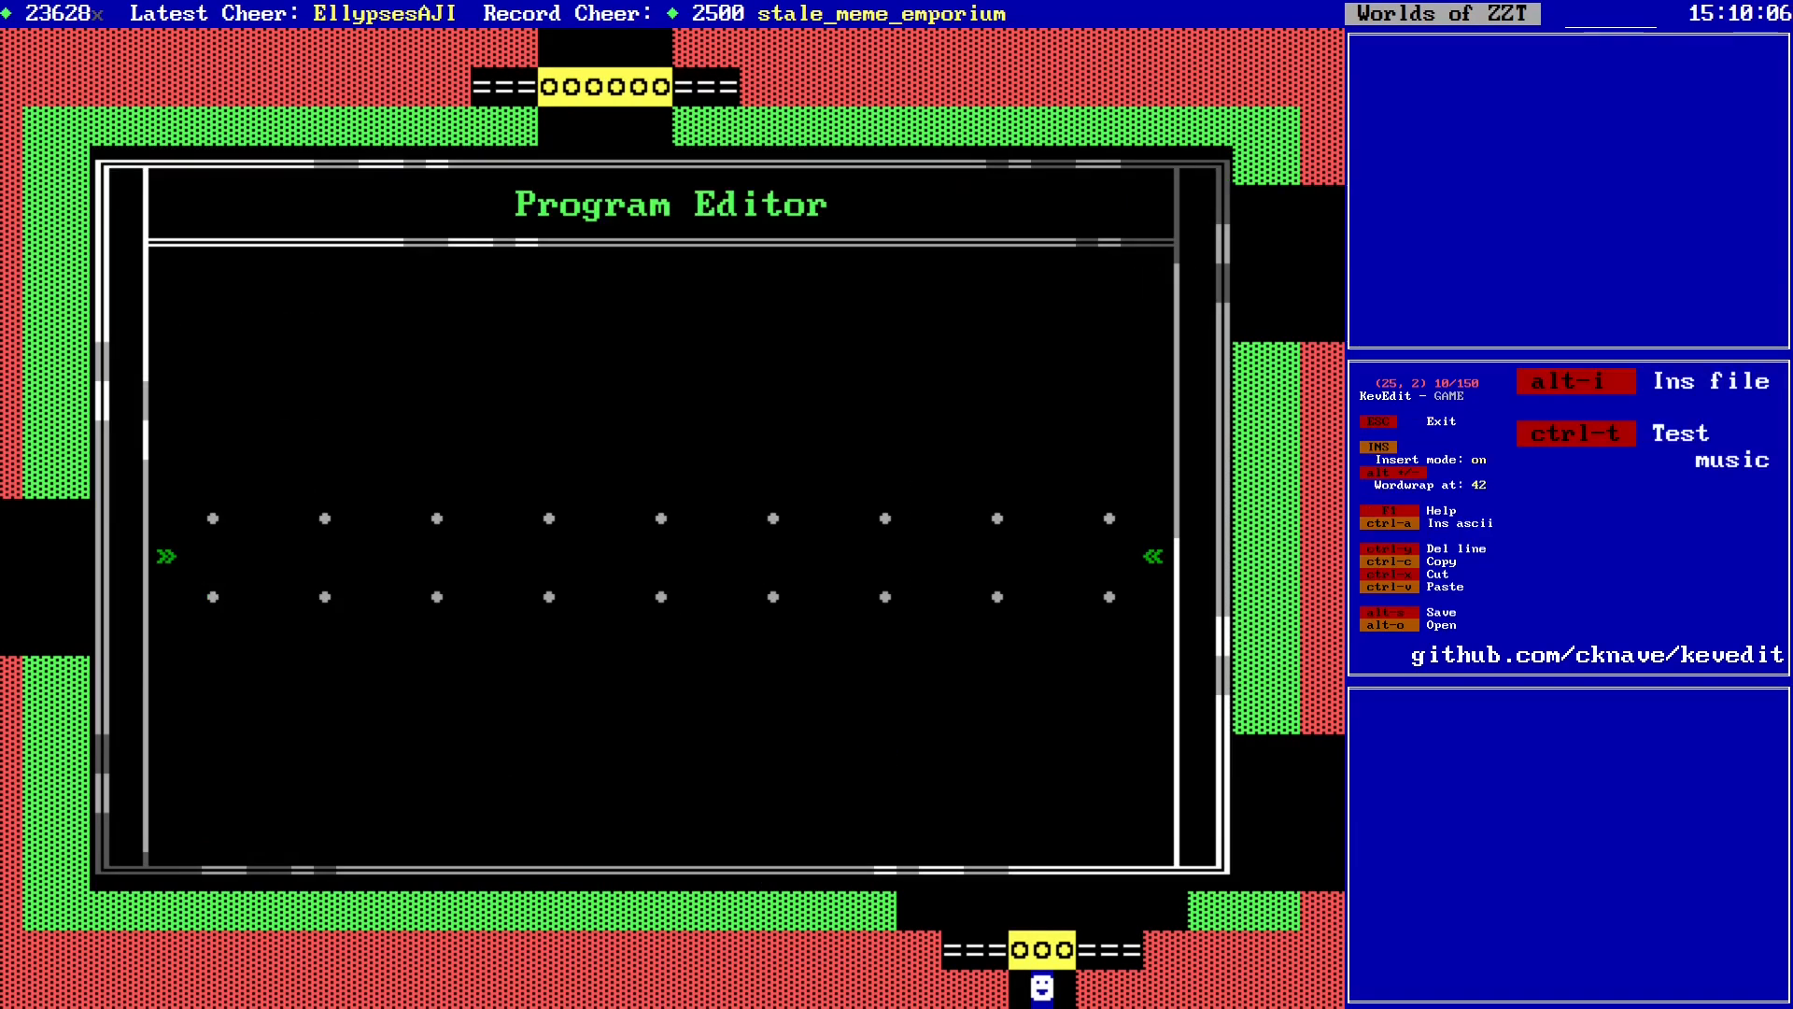
pyautogui.press('Escape')
pyautogui.press('Escape')
# Step: Return to the upper gate's leftmost tile and set the drawing color to light blue on black
pyautogui.hotkey('alt', 'Down')
pyautogui.hotkey('alt', 'Down')
pyautogui.hotkey('alt', 'Up')
pyautogui.hotkey('alt', 'Up')
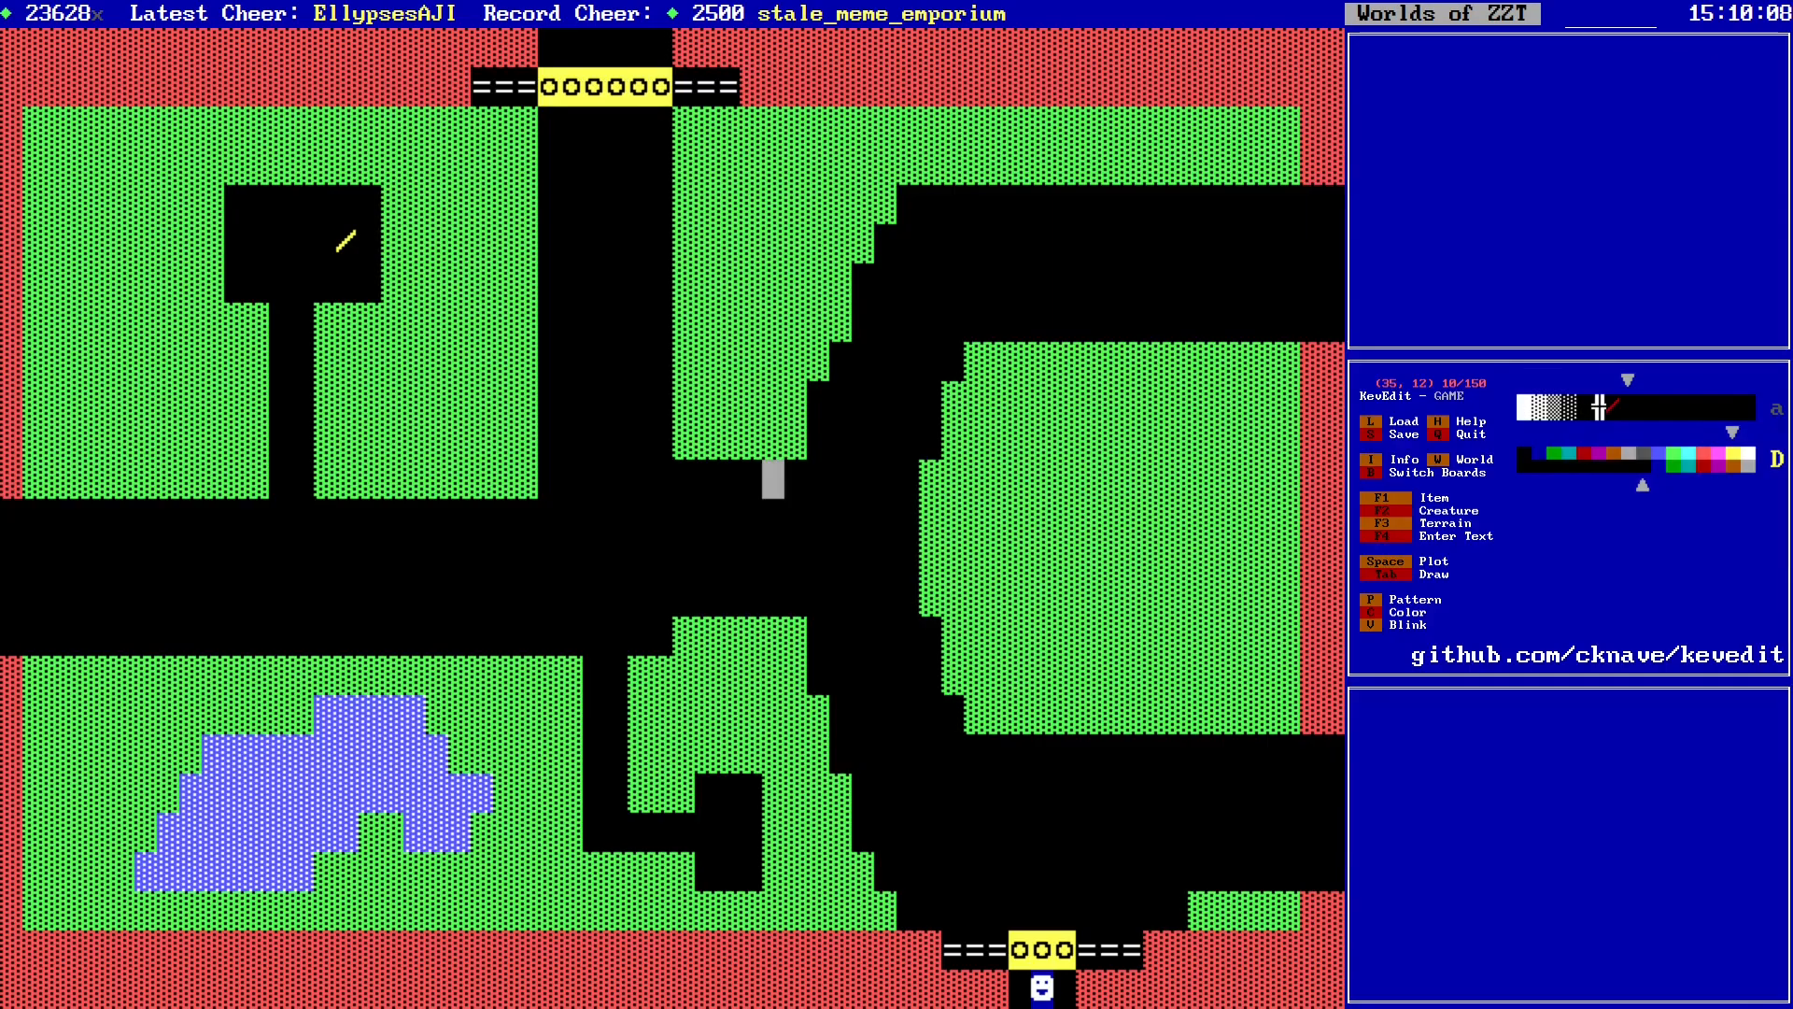
pyautogui.hotkey('alt', 'Left')
pyautogui.hotkey('alt', 'Up')
pyautogui.press('c')
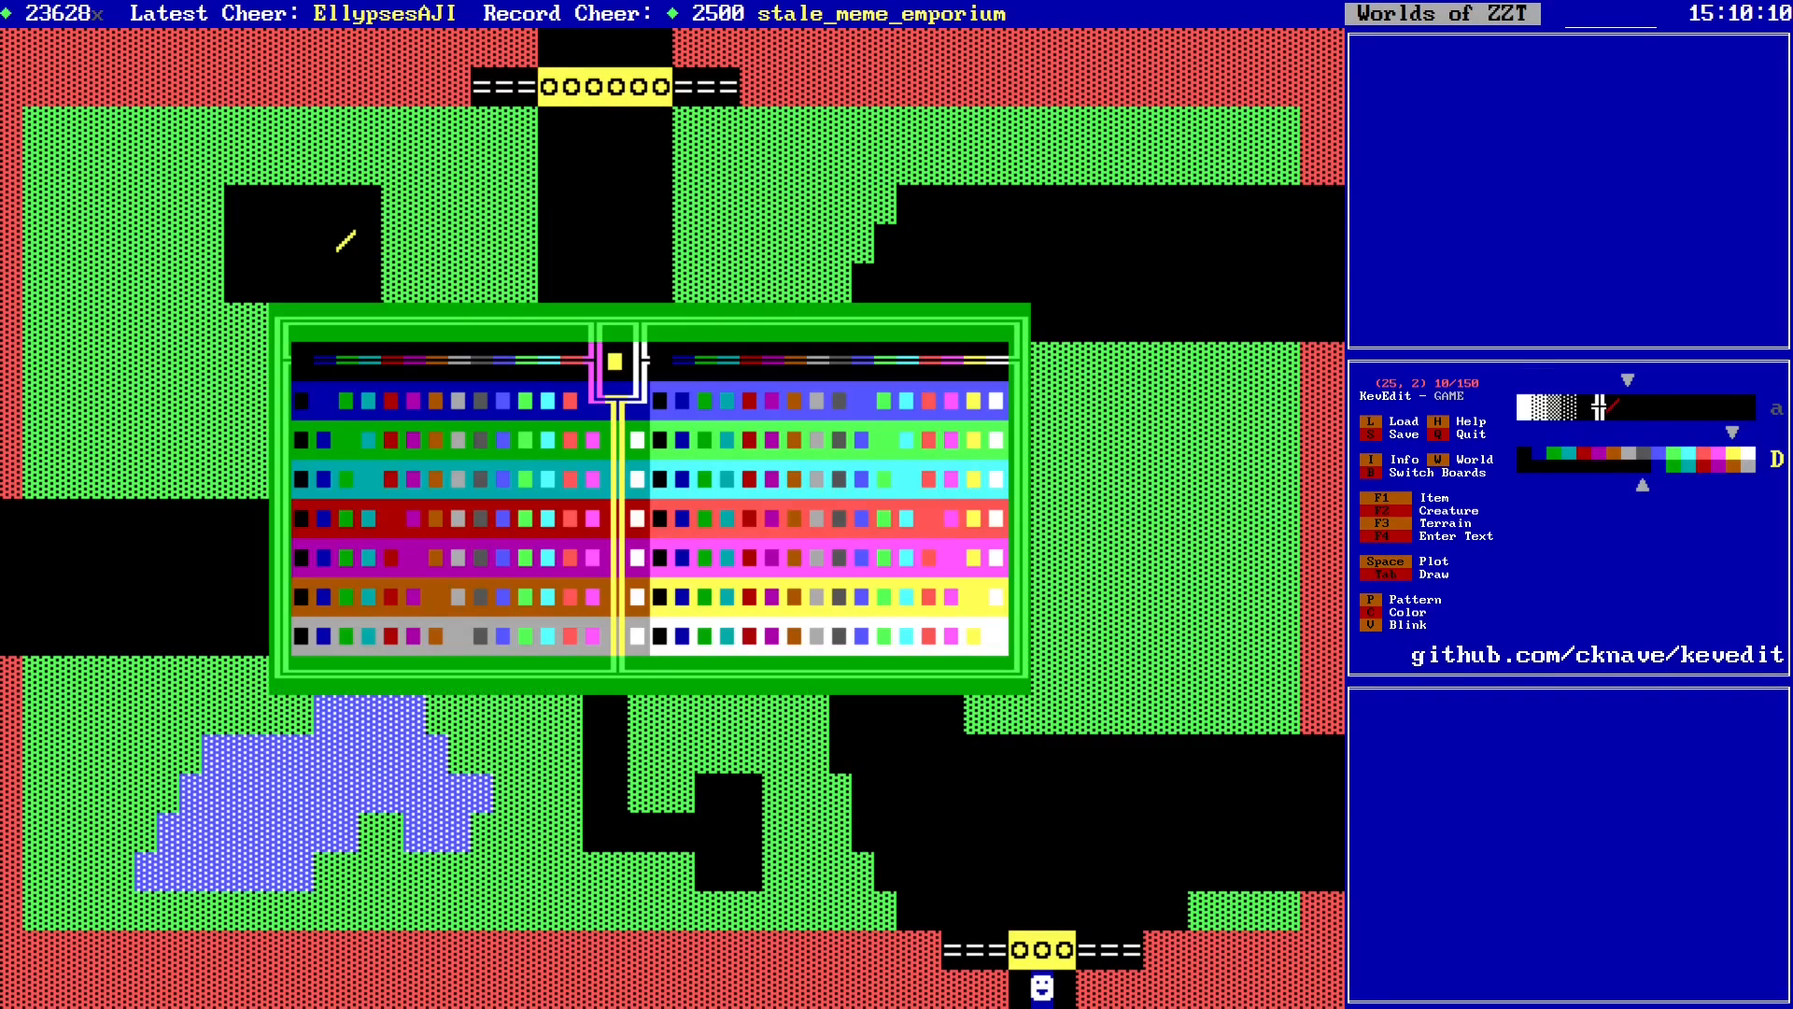
pyautogui.press('Left')
pyautogui.press('Left')
pyautogui.press('Left')
pyautogui.press('Left')
pyautogui.press('Left')
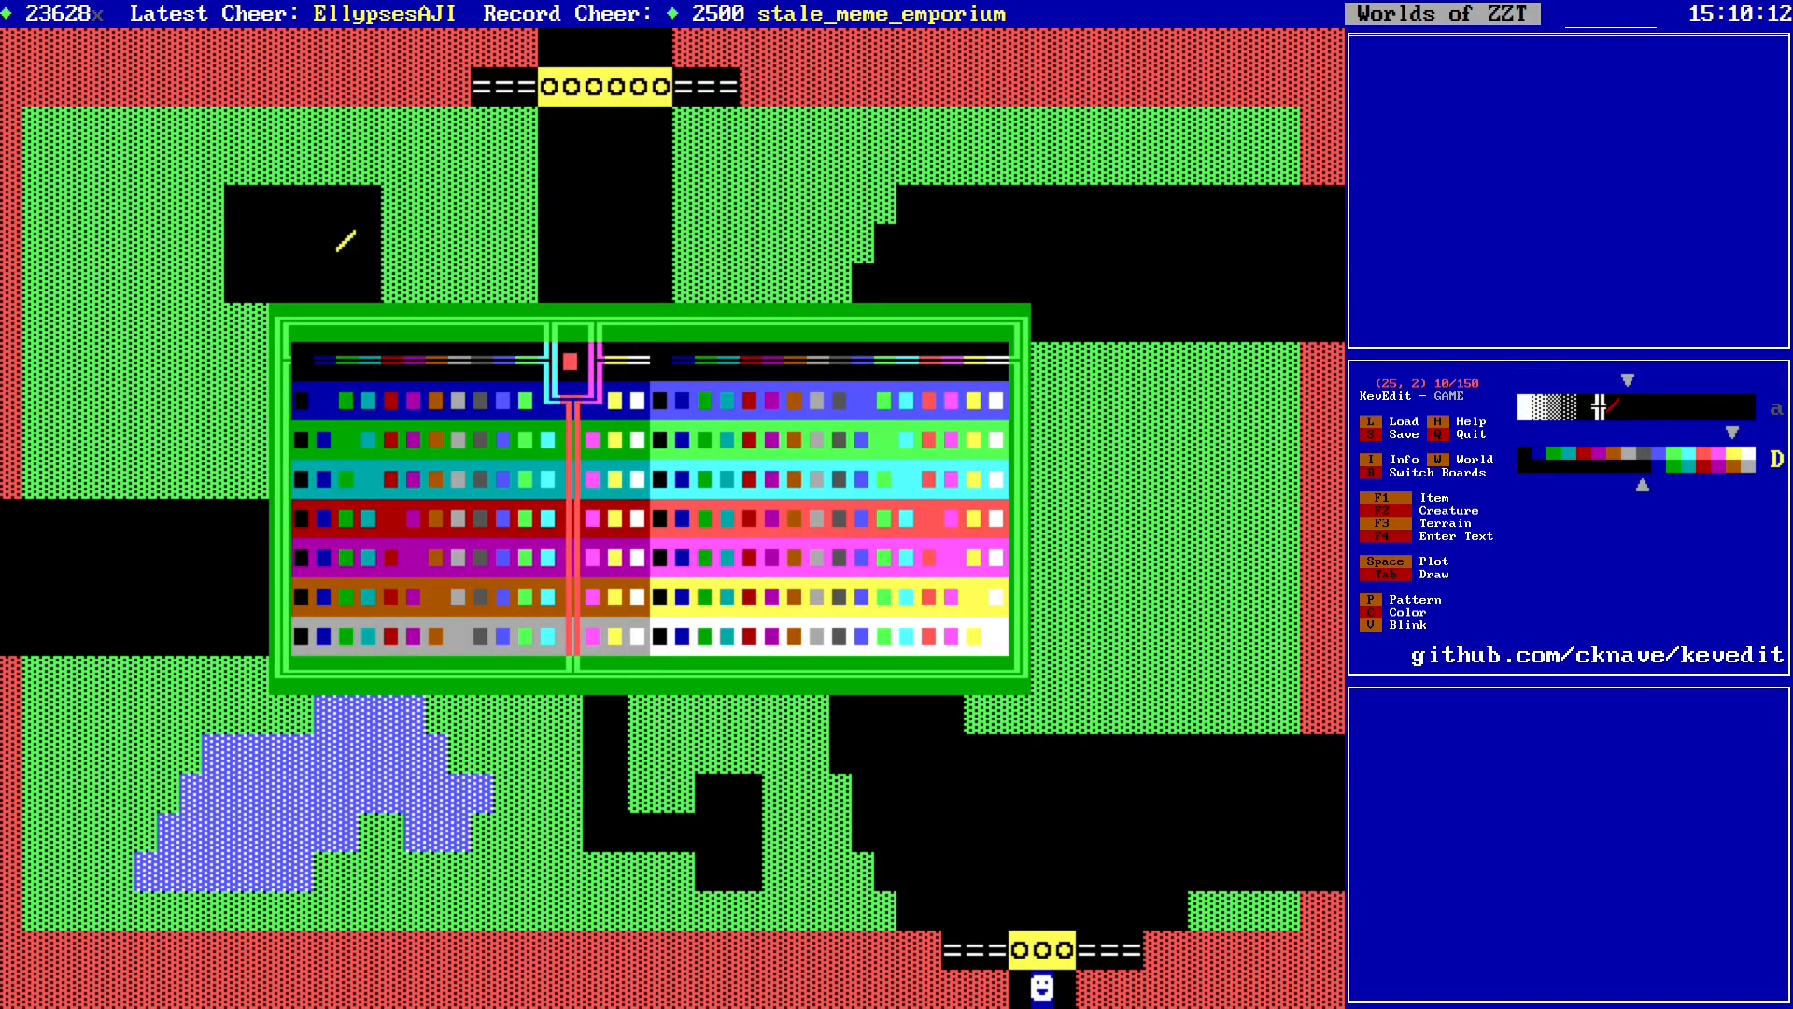
pyautogui.press('Return')
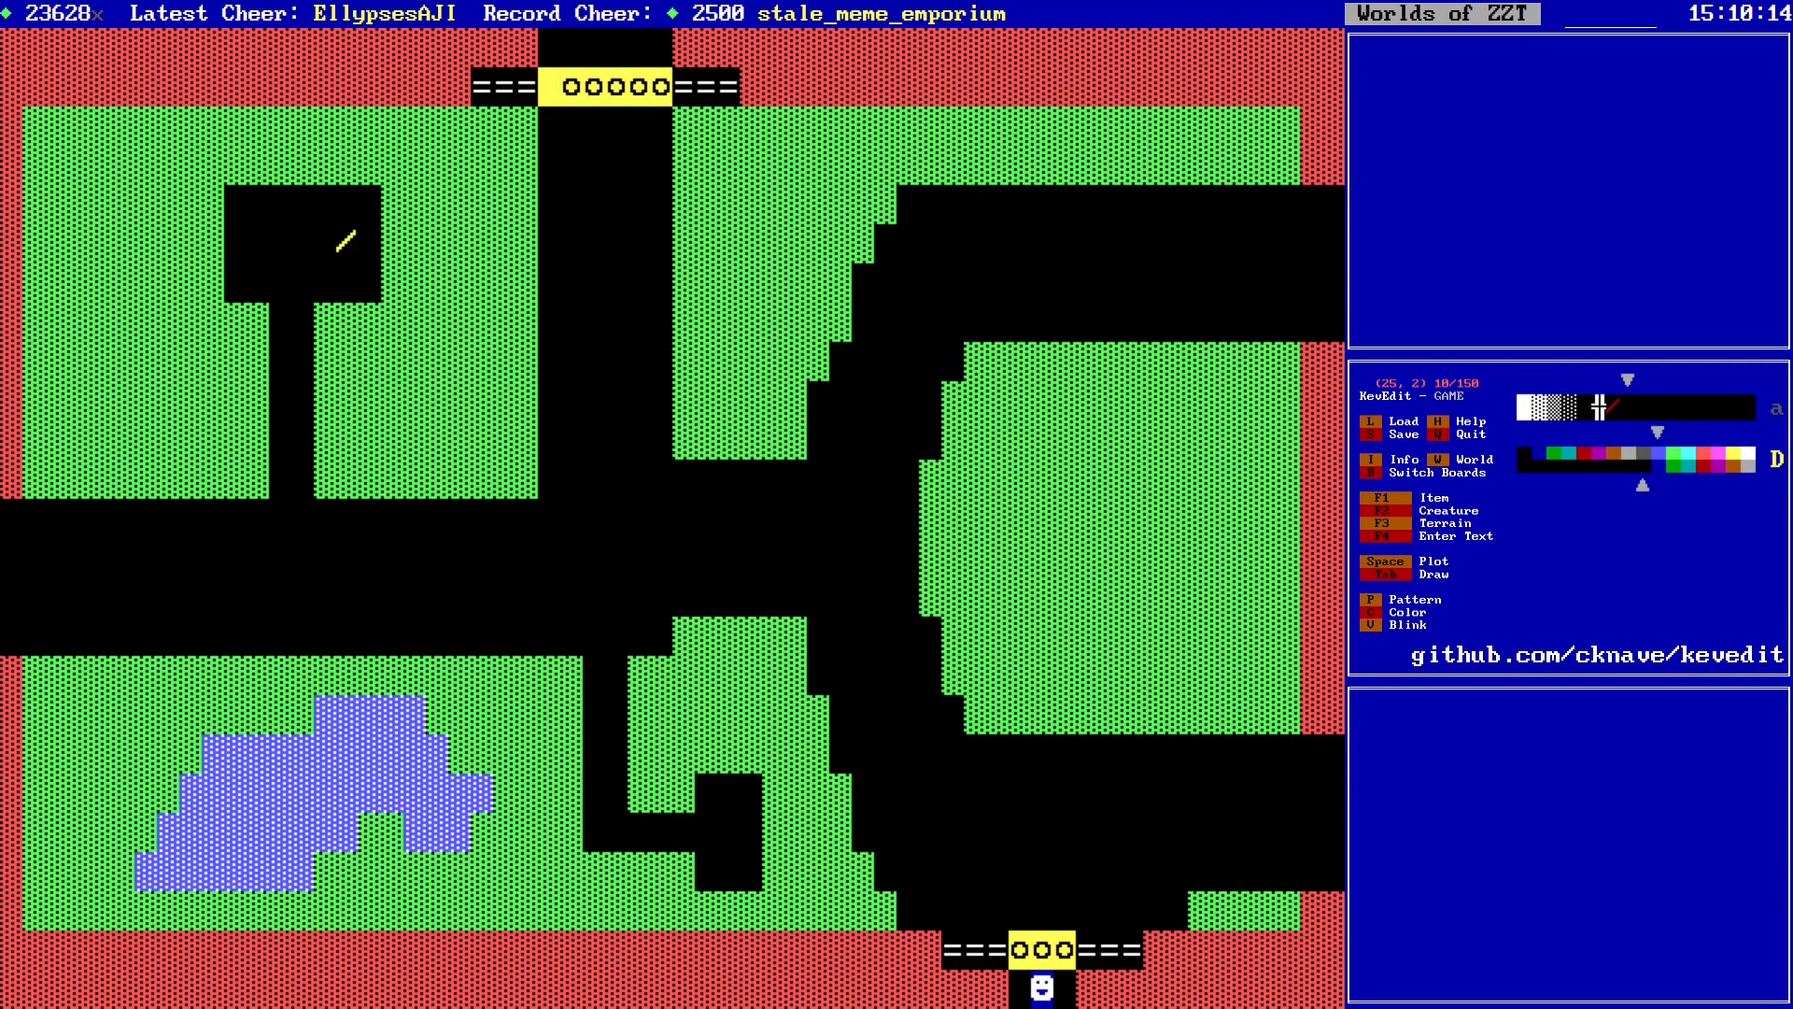
# Step: Place a new blue object on the upper gate's leftmost tile and set its character to 10
pyautogui.press('F2')
pyautogui.press('o')
pyautogui.press('Return')
pyautogui.press('Down')
pyautogui.press('Return')
pyautogui.press('Right')
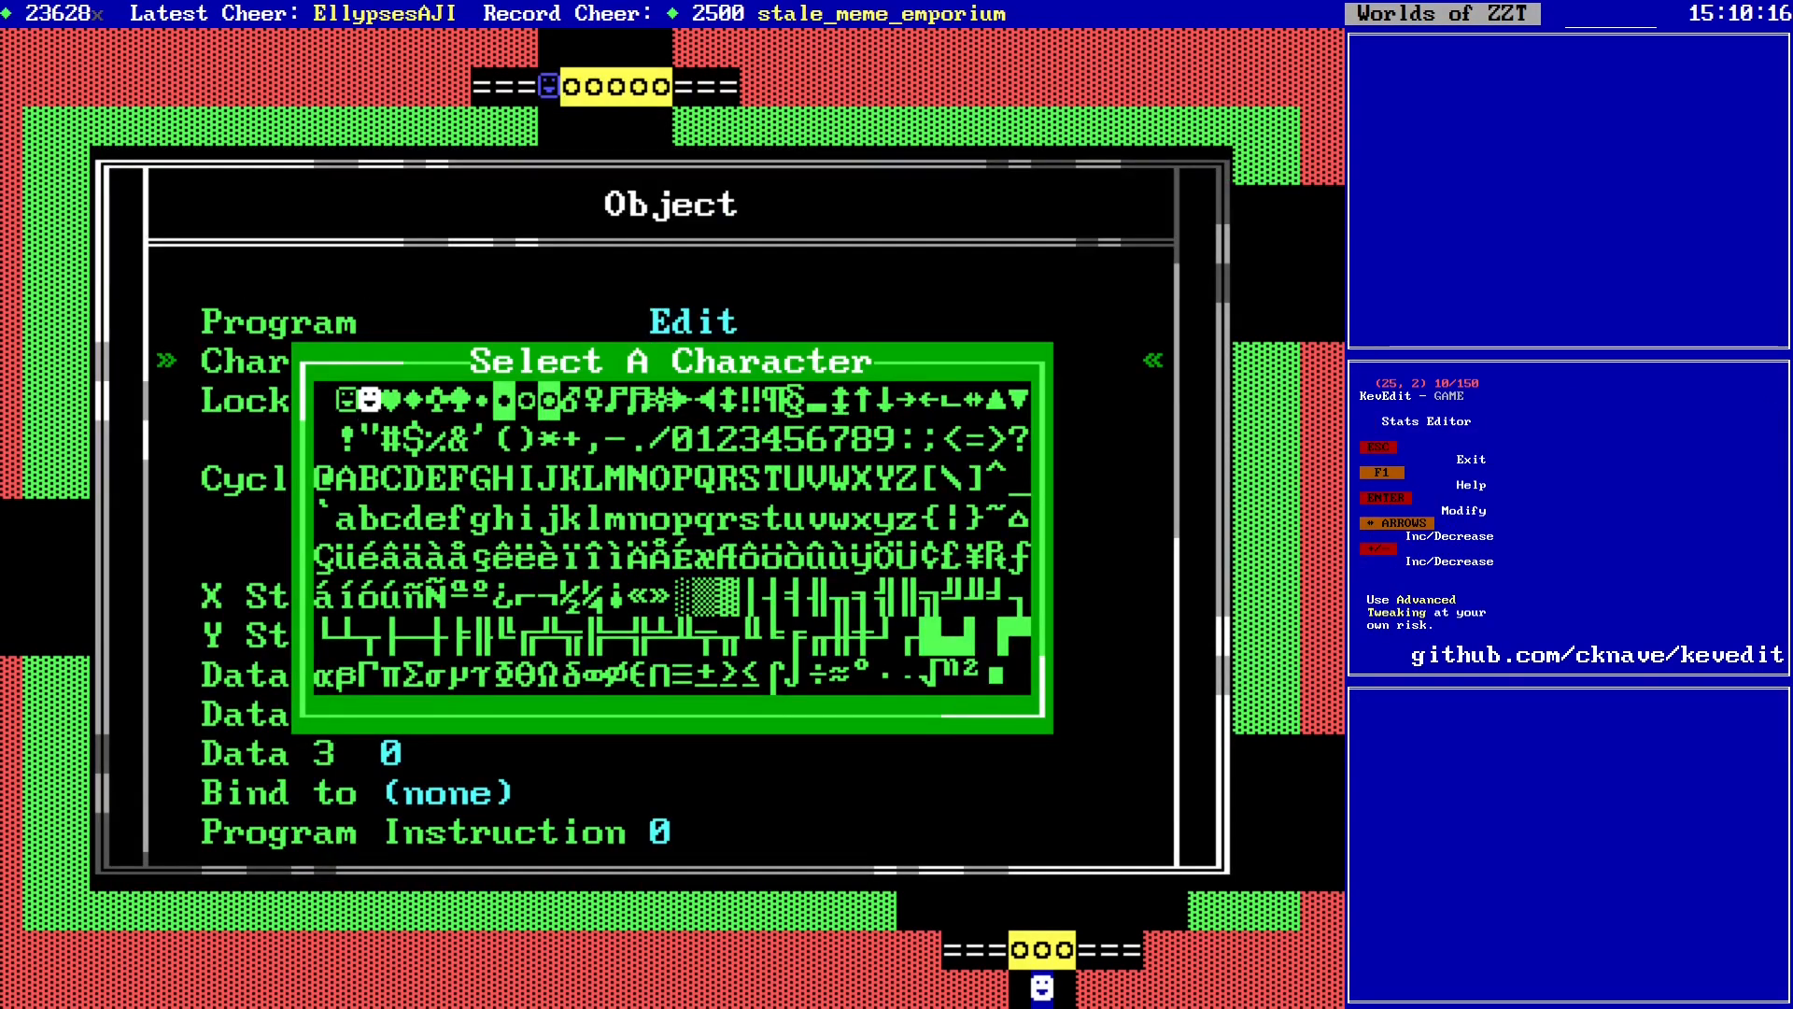
pyautogui.press('Right')
pyautogui.press('Right')
pyautogui.press('Right')
pyautogui.press('Right')
pyautogui.press('Right')
pyautogui.press('Right')
pyautogui.press('Right')
pyautogui.press('Right')
pyautogui.press('Return')
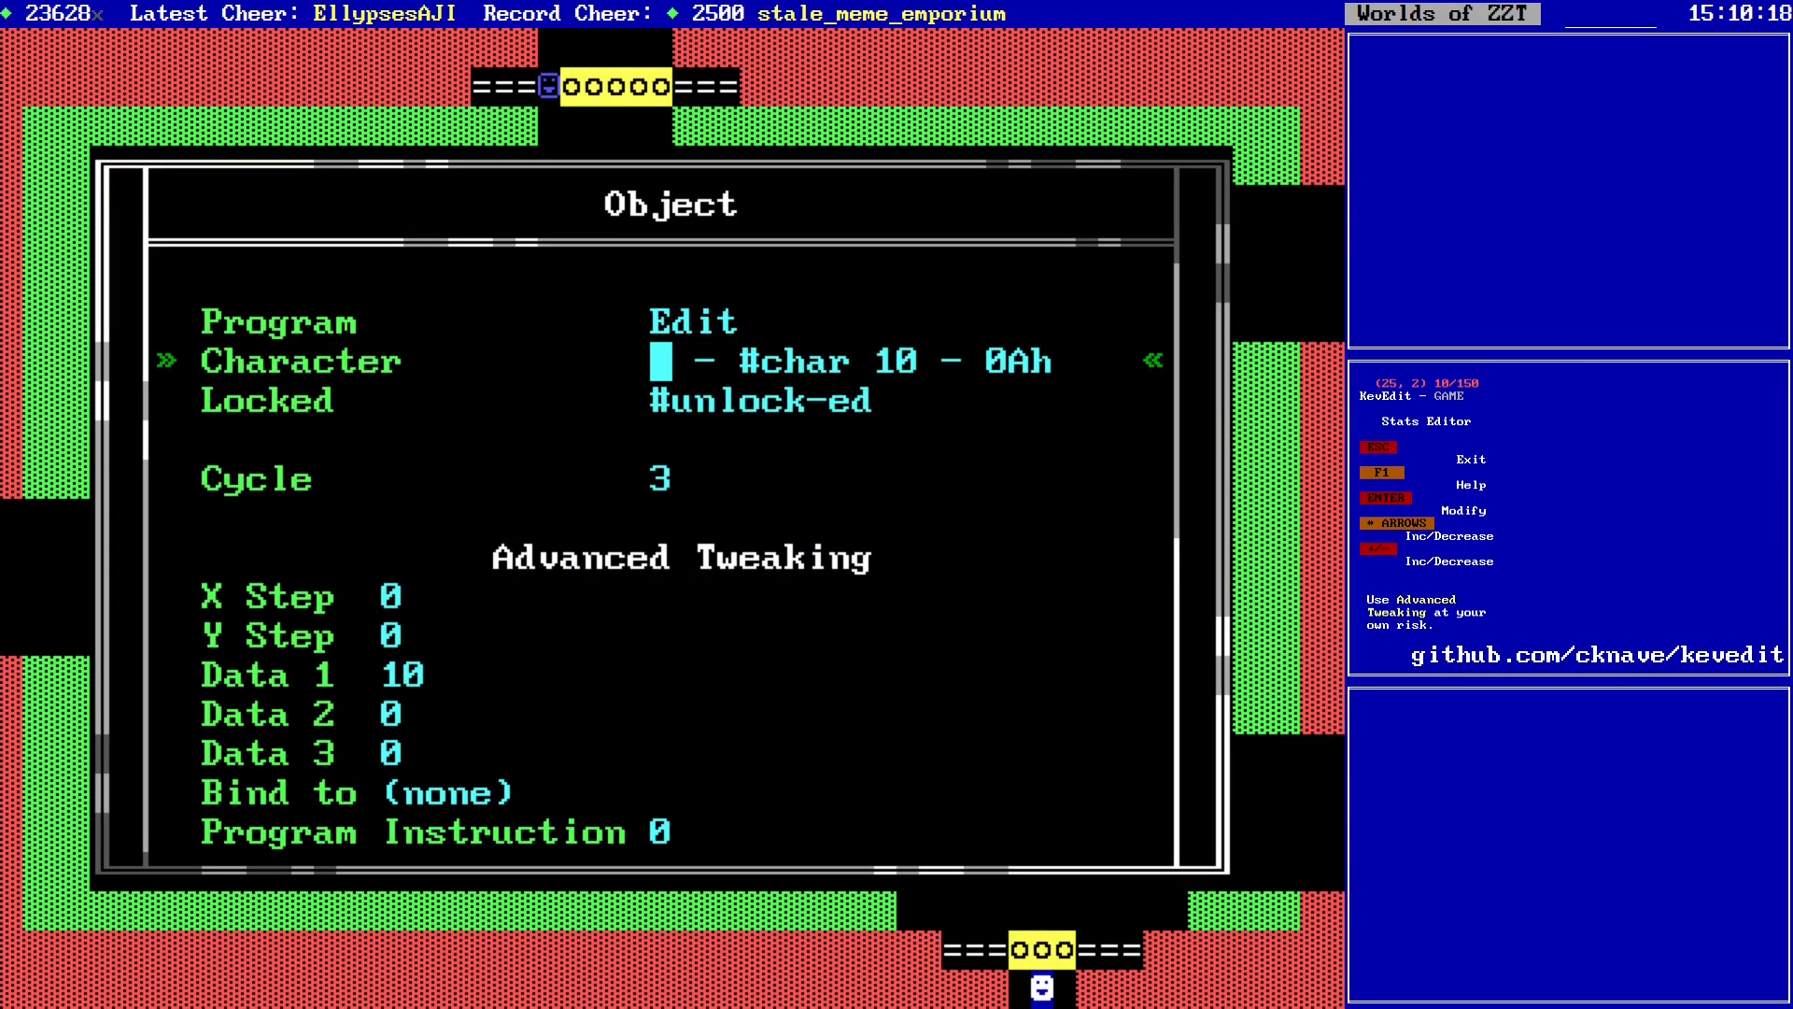
pyautogui.press('Return')
pyautogui.write('@blue')
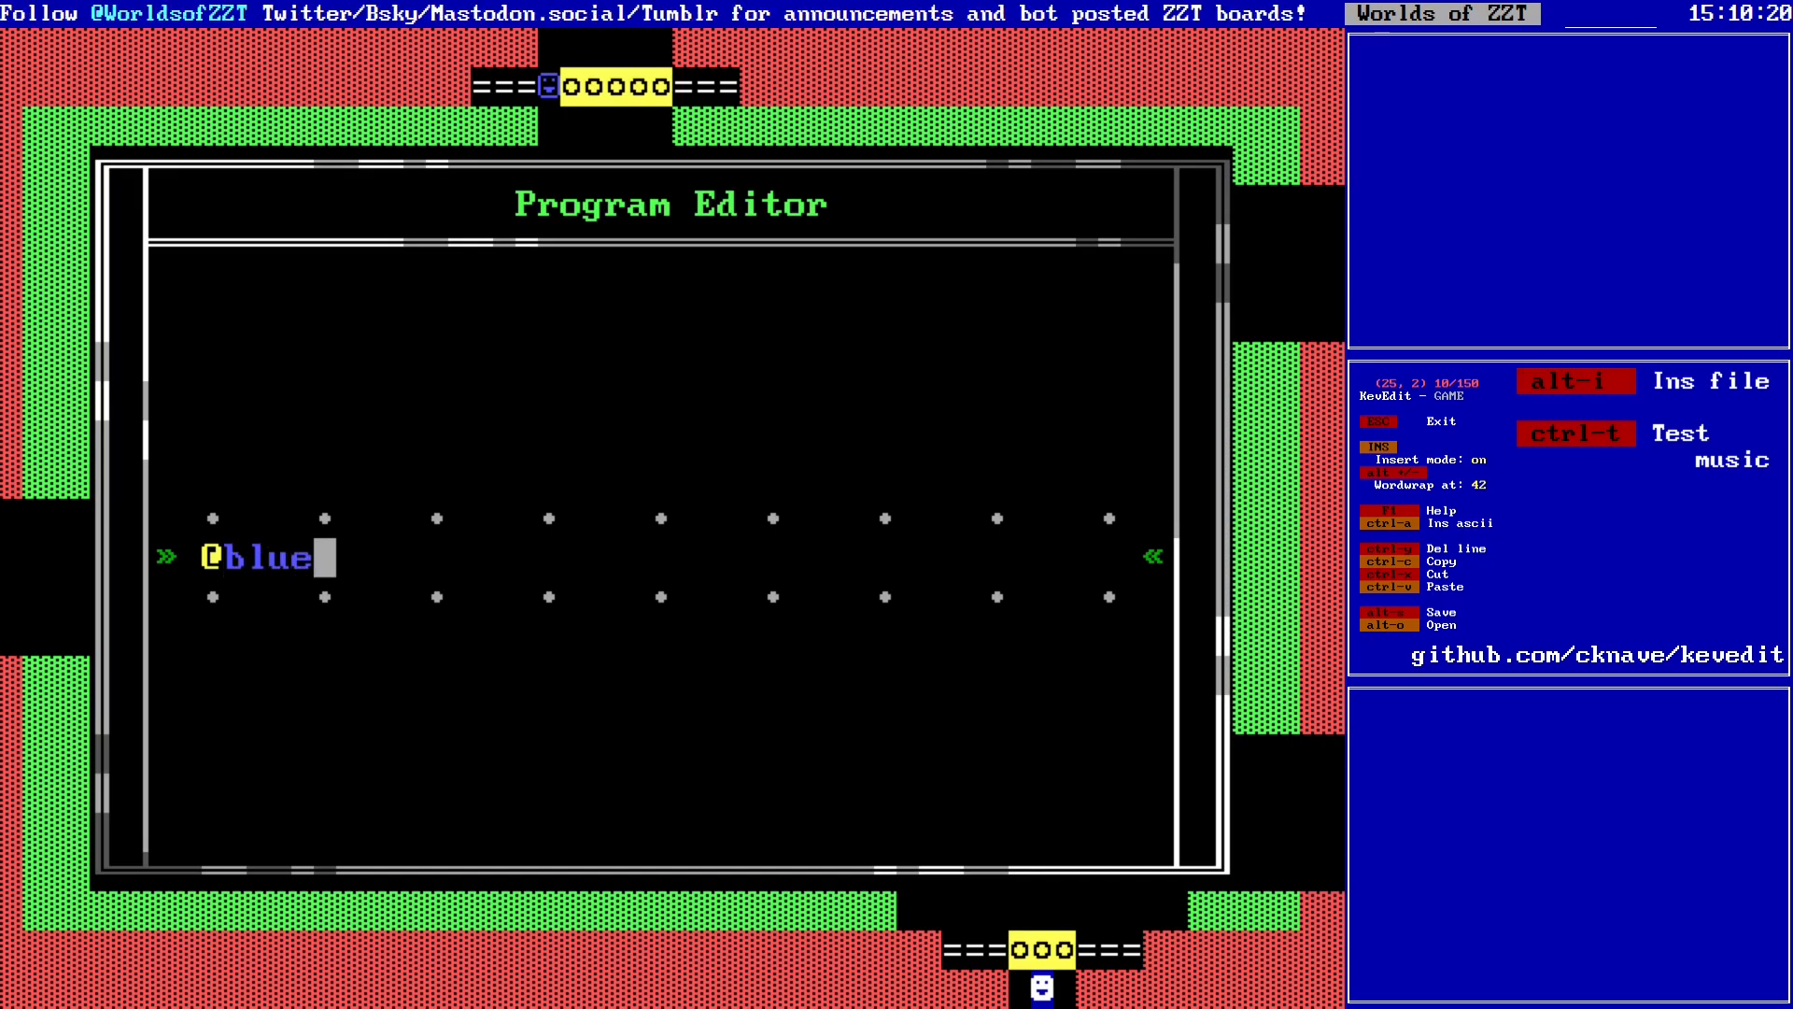
pyautogui.press('Return')
pyautogui.write('#end')
pyautogui.press('Return')
pyautogui.write(':open')
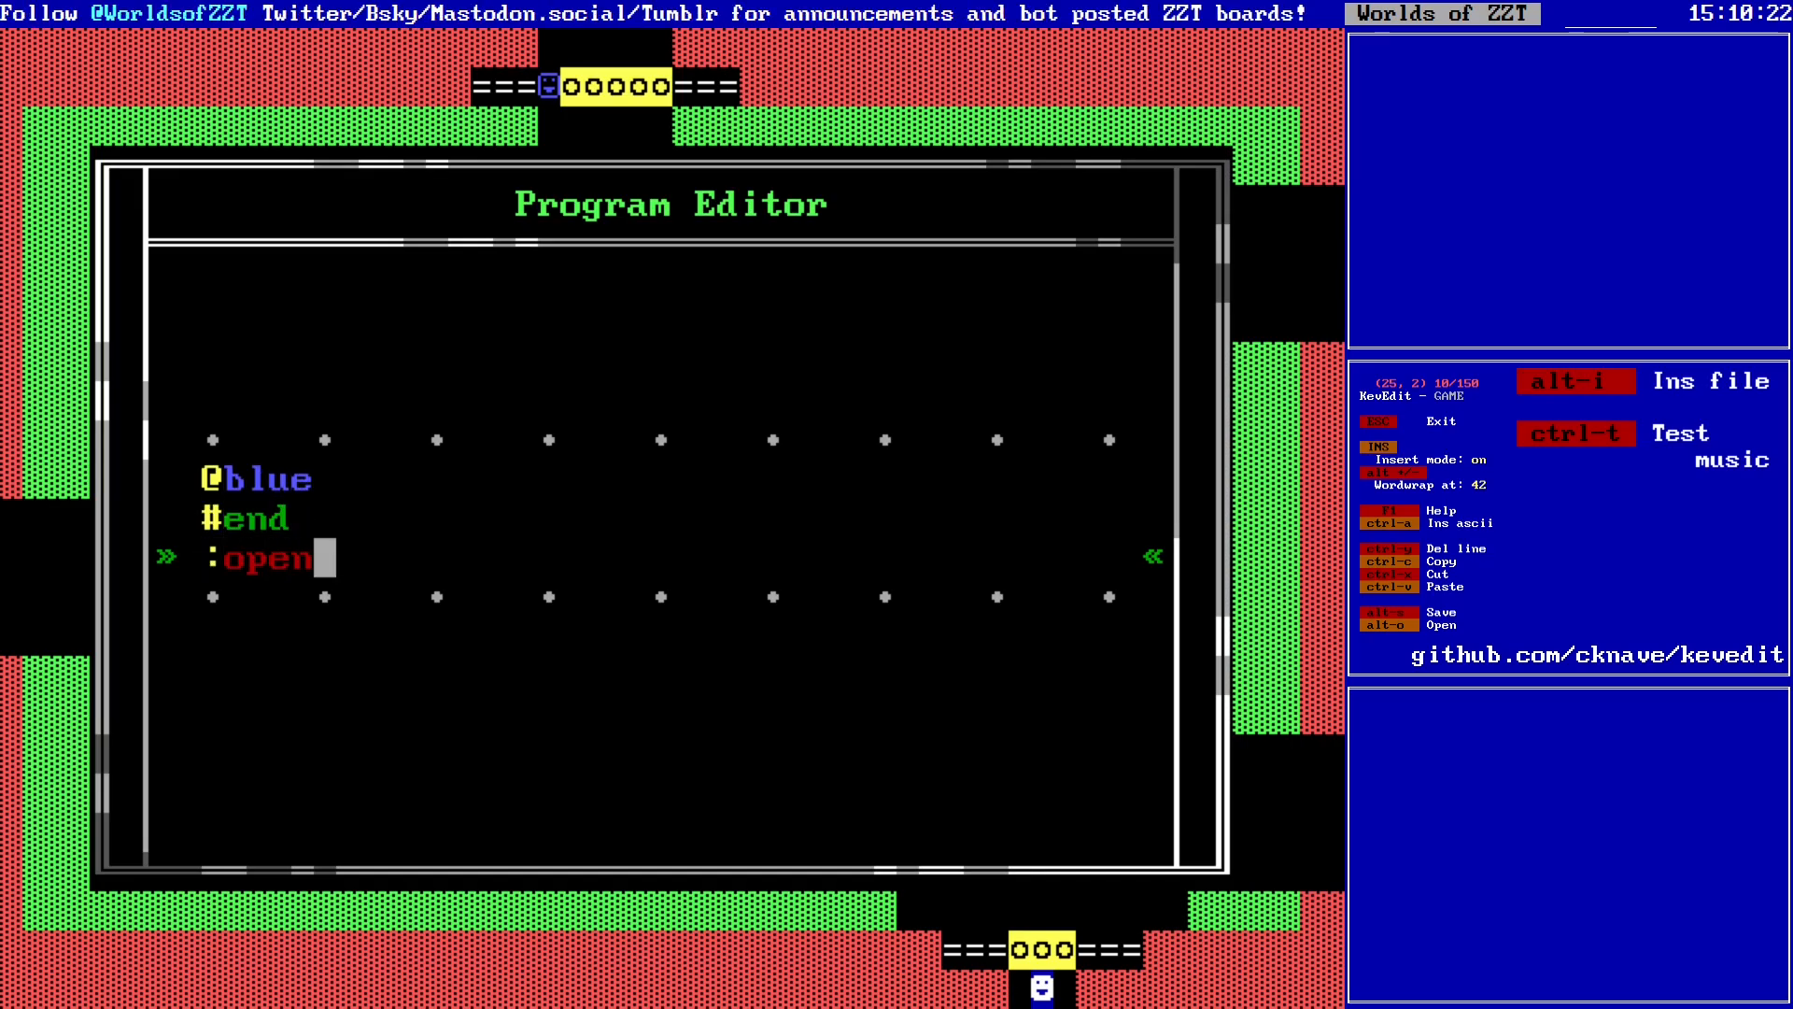
pyautogui.press('Escape')
pyautogui.press('Down')
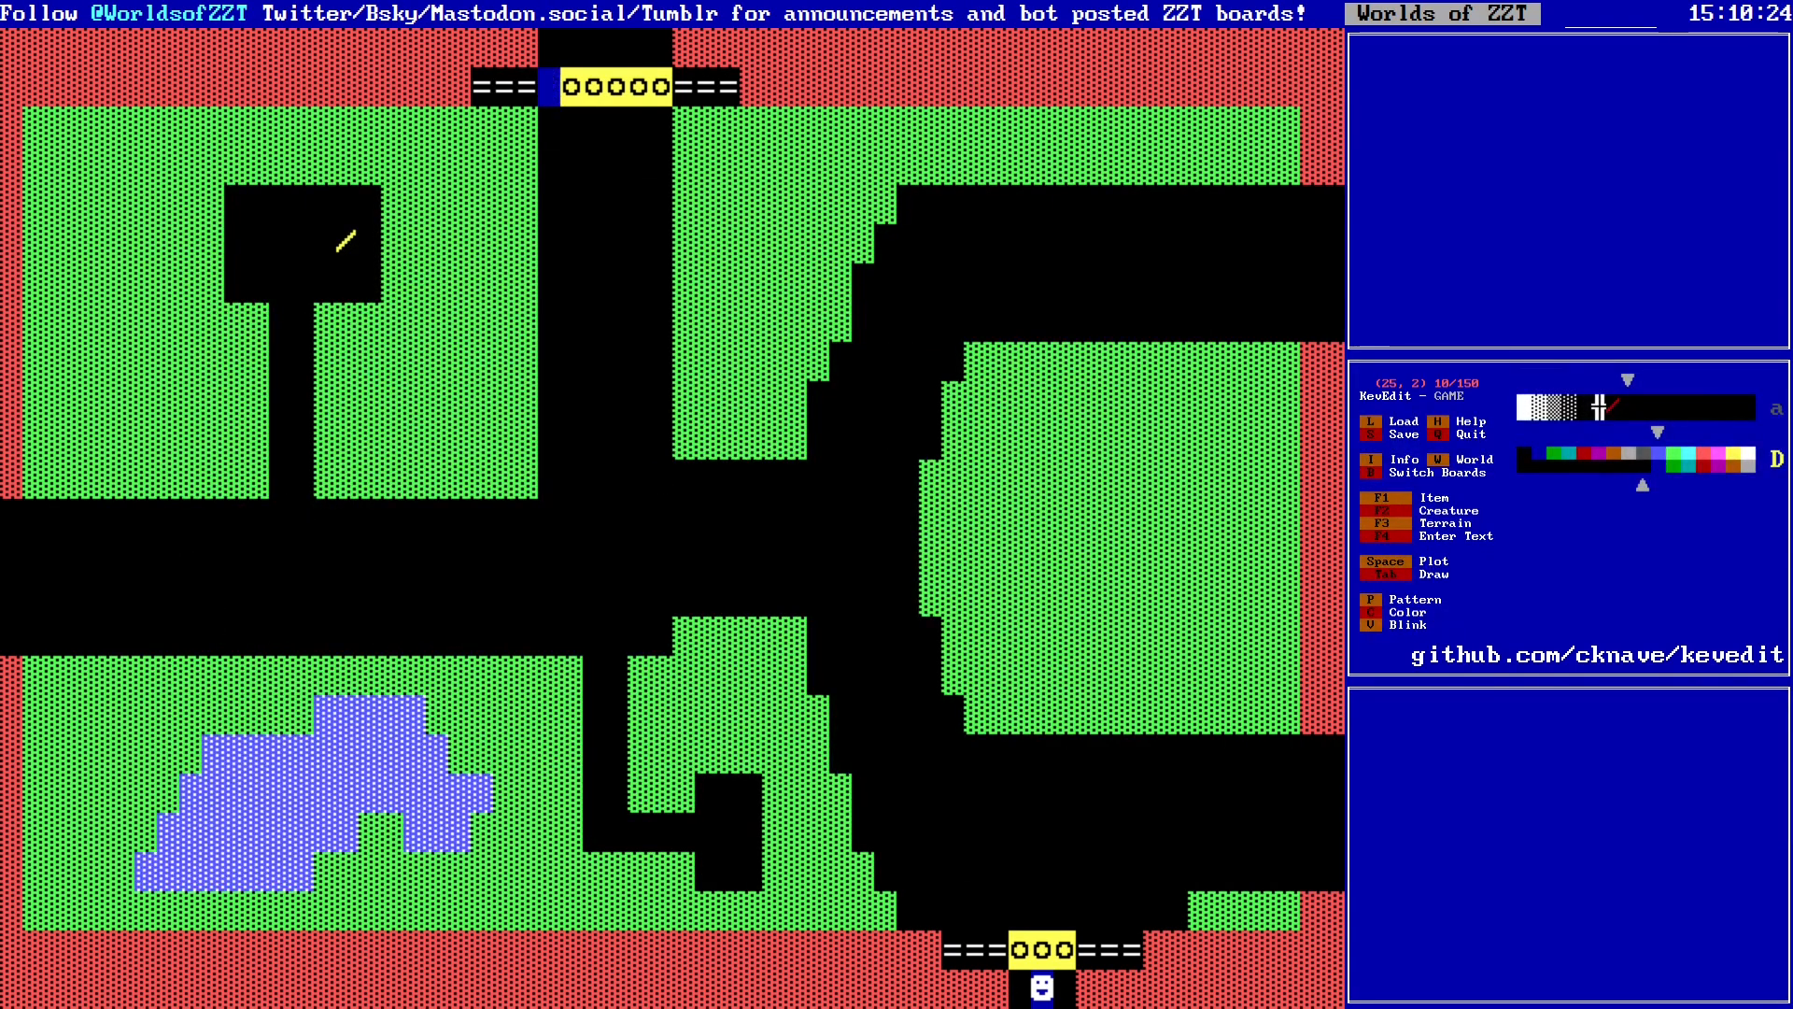
# Step: Add a movement line starting with /s after :open in the blue object's program
pyautogui.press('Return')
pyautogui.press('Return')
pyautogui.press('Return')
pyautogui.write('/s')
pyautogui.press('Escape')
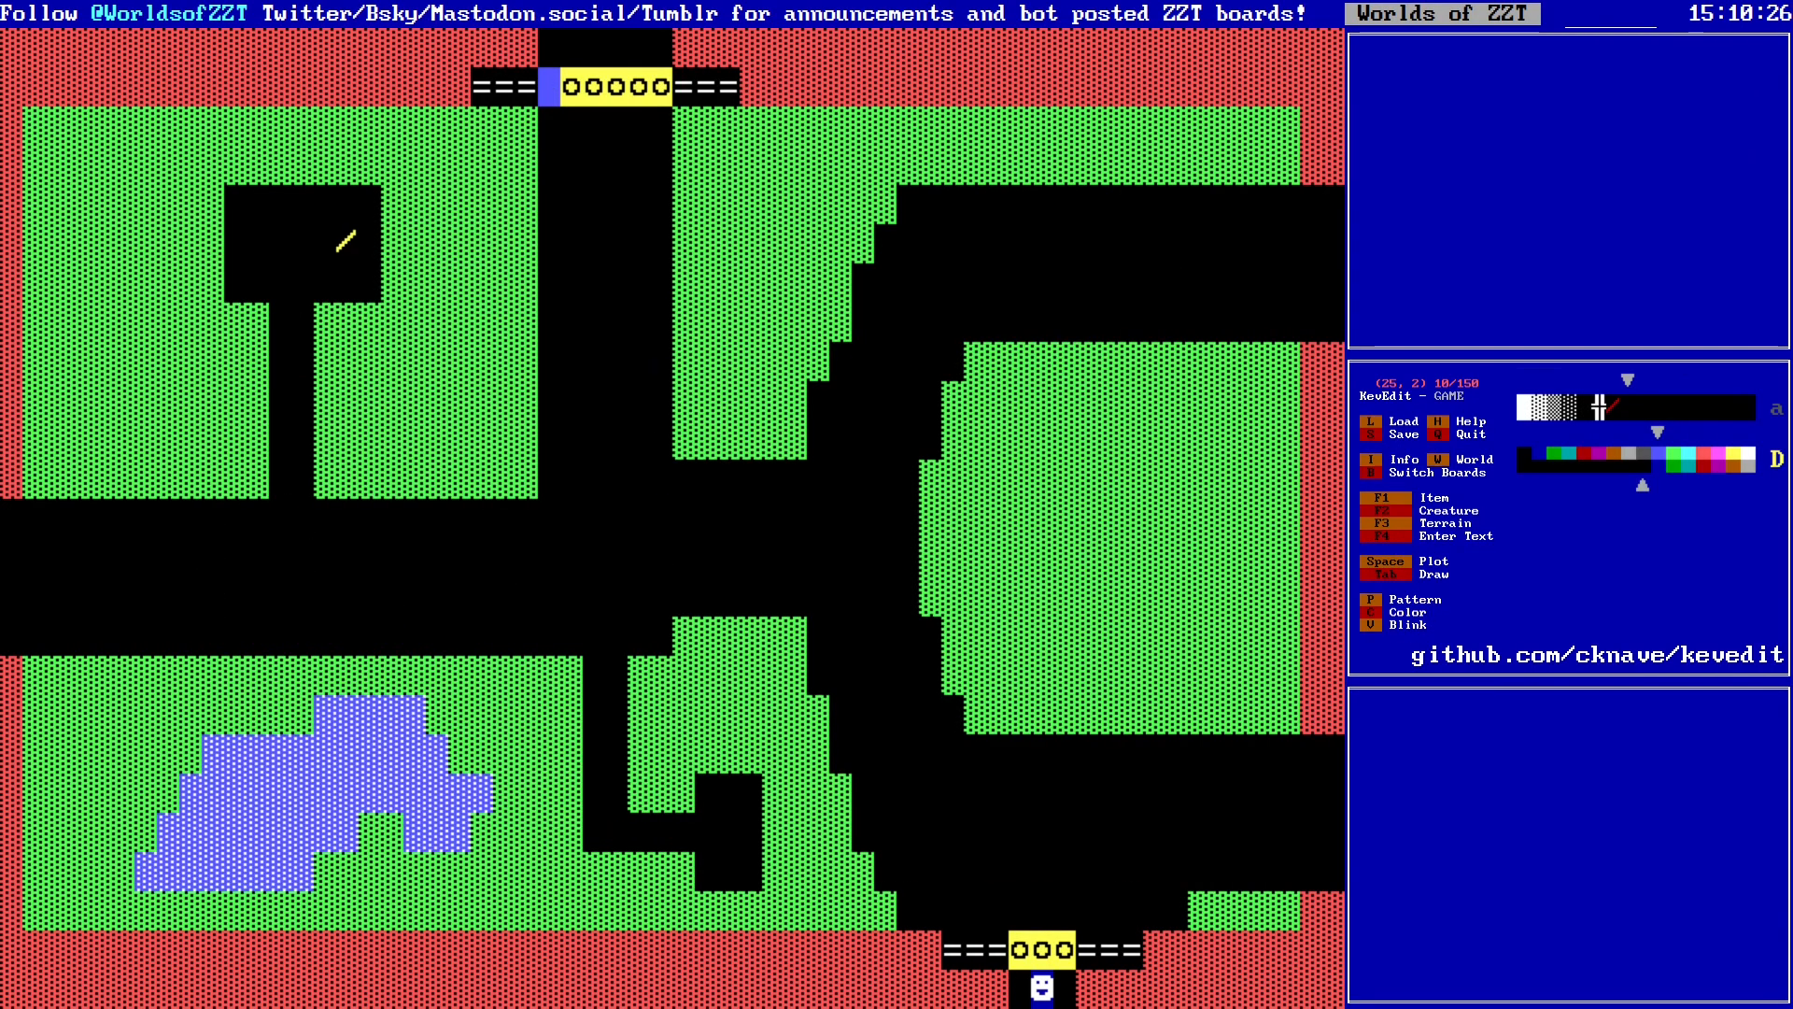
# Step: Place a copy of the blue object on the upper gate's second tile from the left and extend its movement line with /s/w
pyautogui.press('Right')
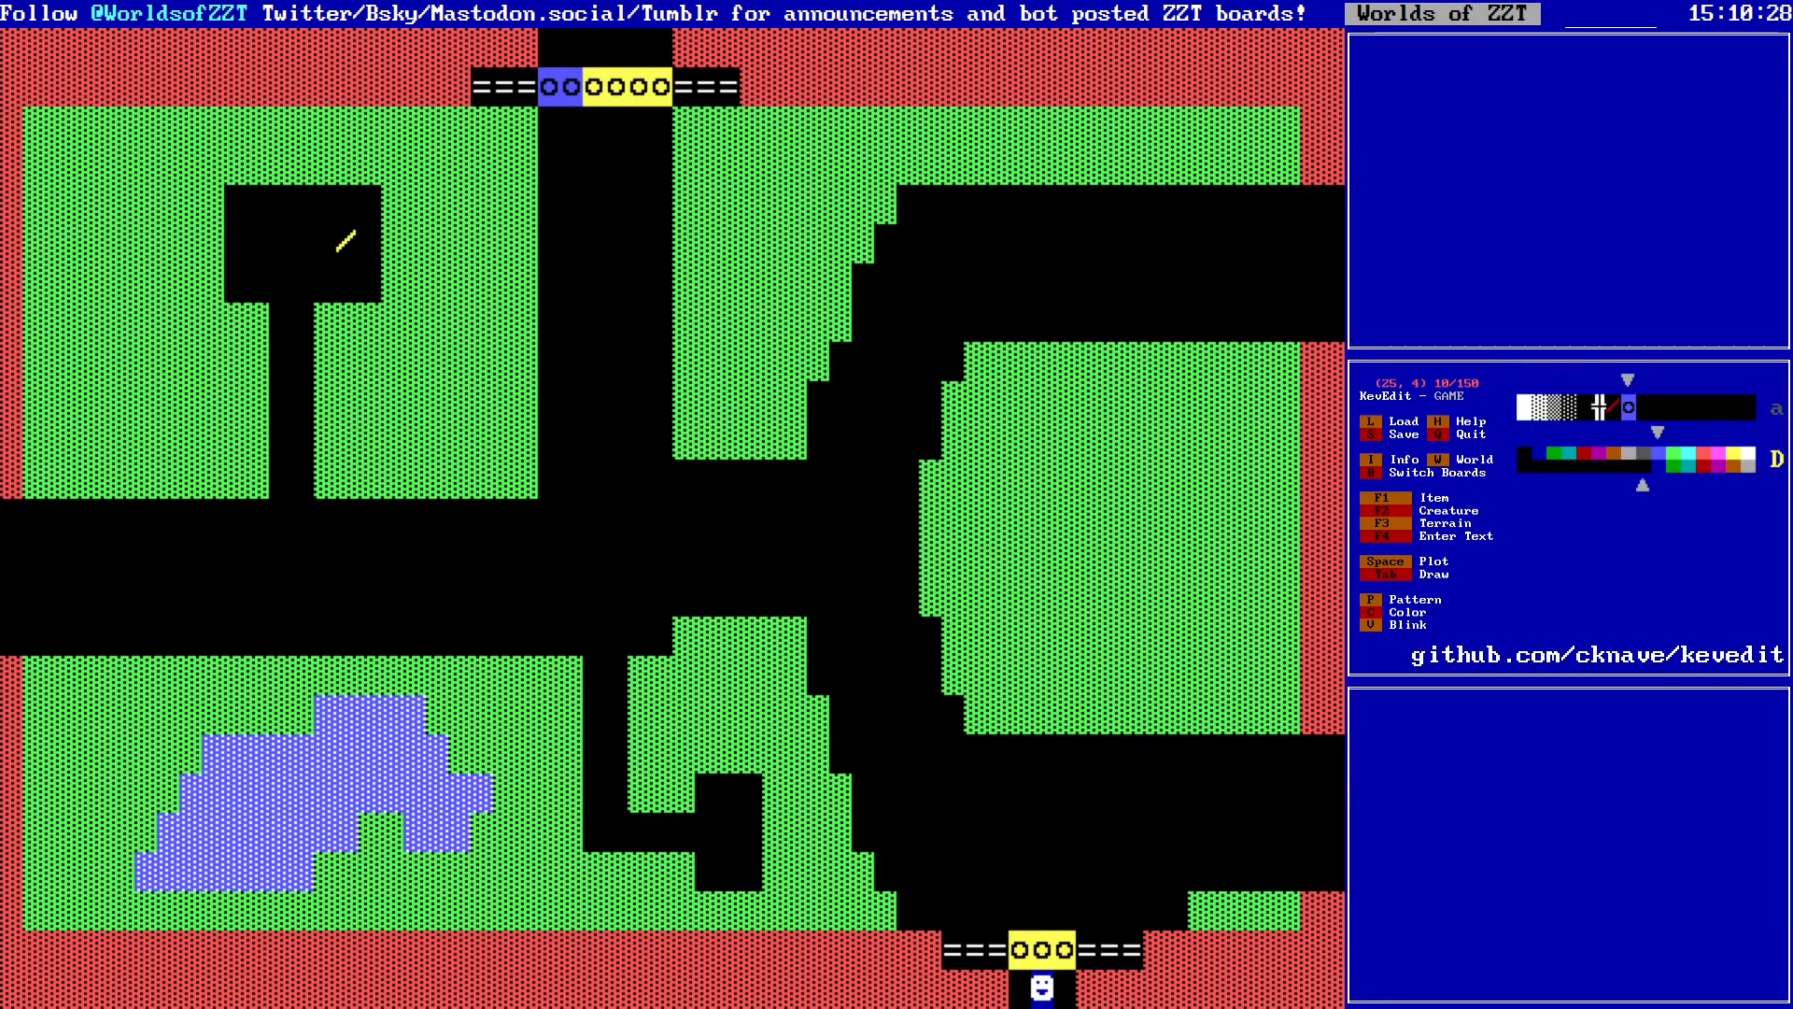
pyautogui.press('Up')
pyautogui.press('Up')
pyautogui.press('Right')
pyautogui.press('Return')
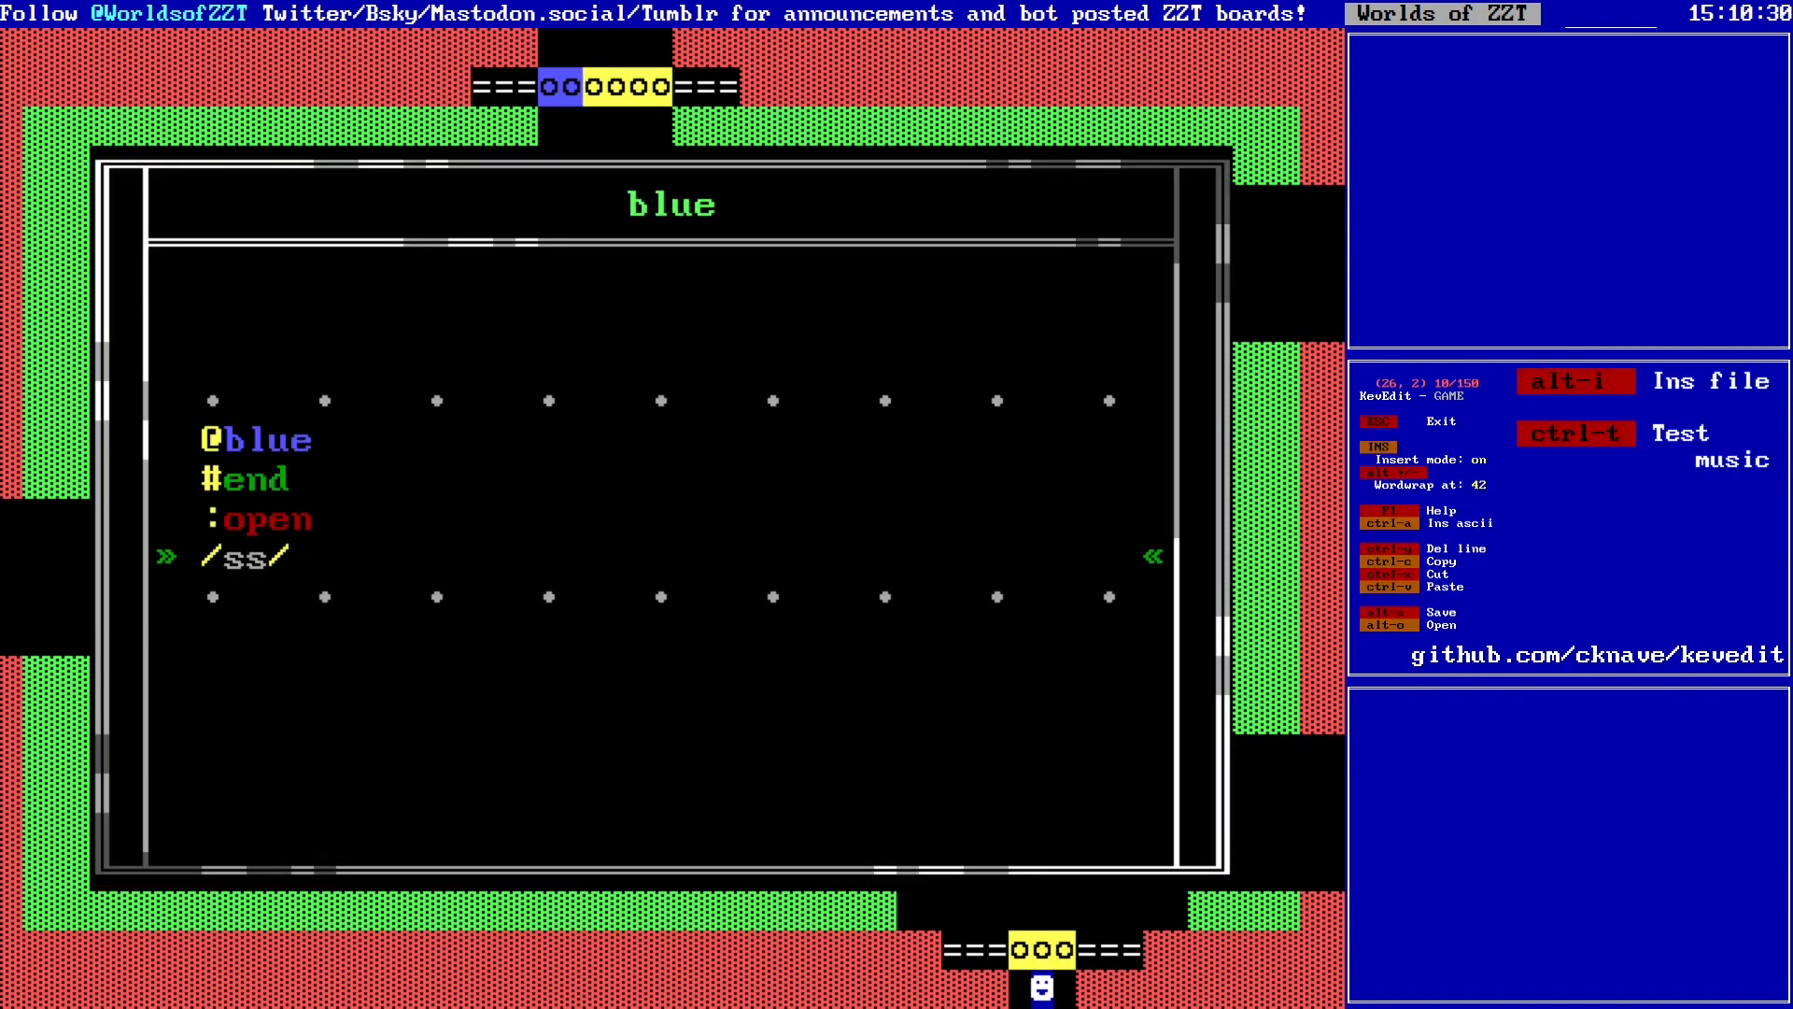
pyautogui.write('/s/w')
pyautogui.press('Escape')
pyautogui.press('Return')
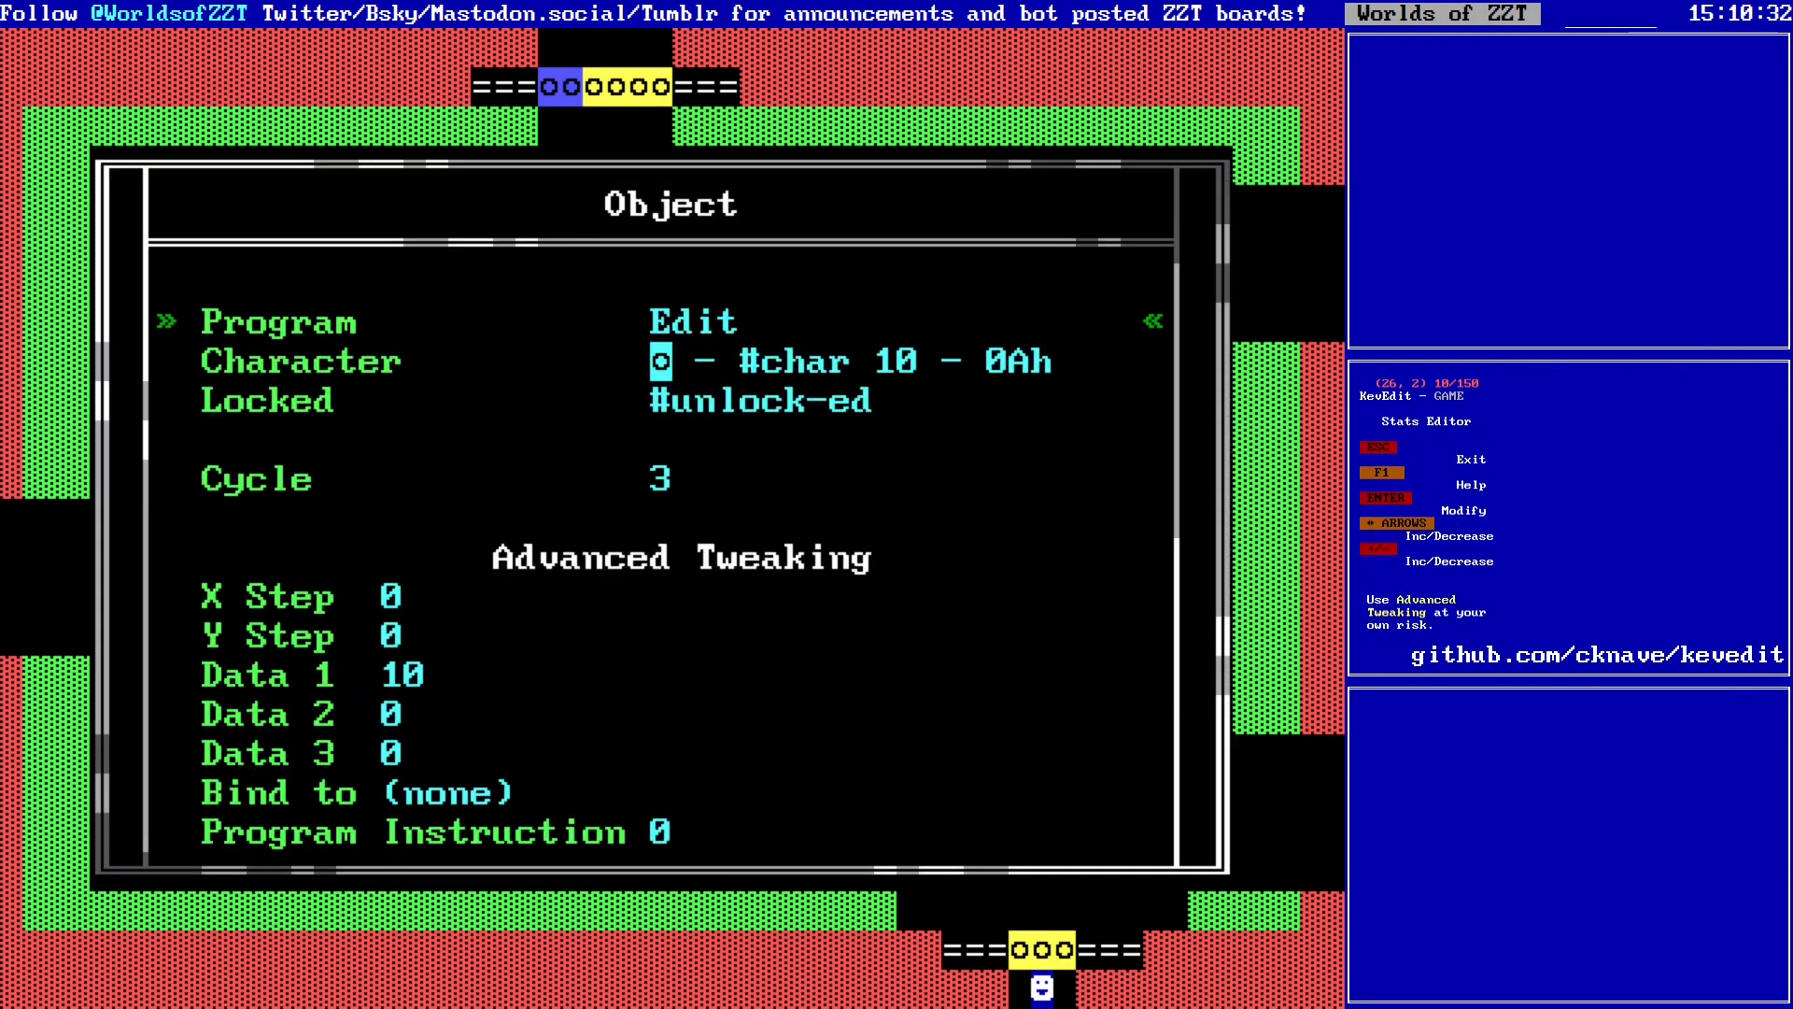
pyautogui.press('Return')
pyautogui.press('Escape')
pyautogui.press('Escape')
# Step: Place a copy of the blue object on the upper gate's third tile and set its movement line to /s/s/s/w/w
pyautogui.press('Right')
pyautogui.press('Down')
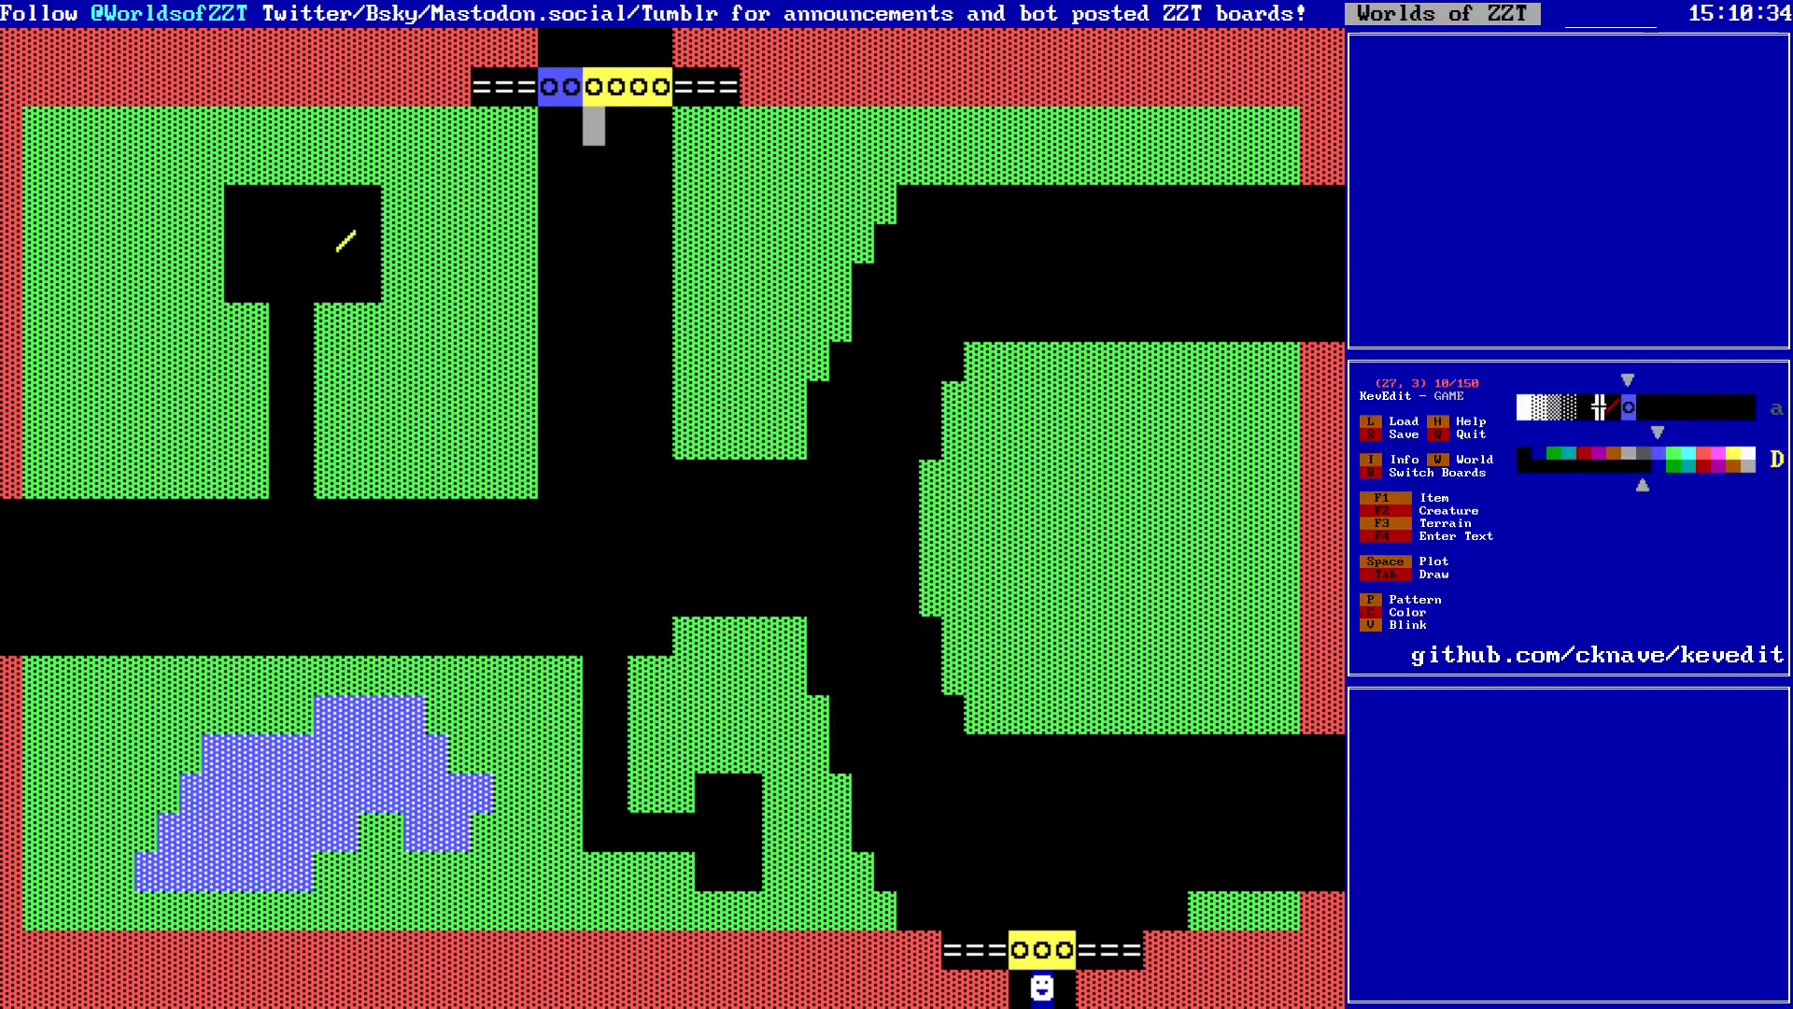
pyautogui.press('Down')
pyautogui.press('Down')
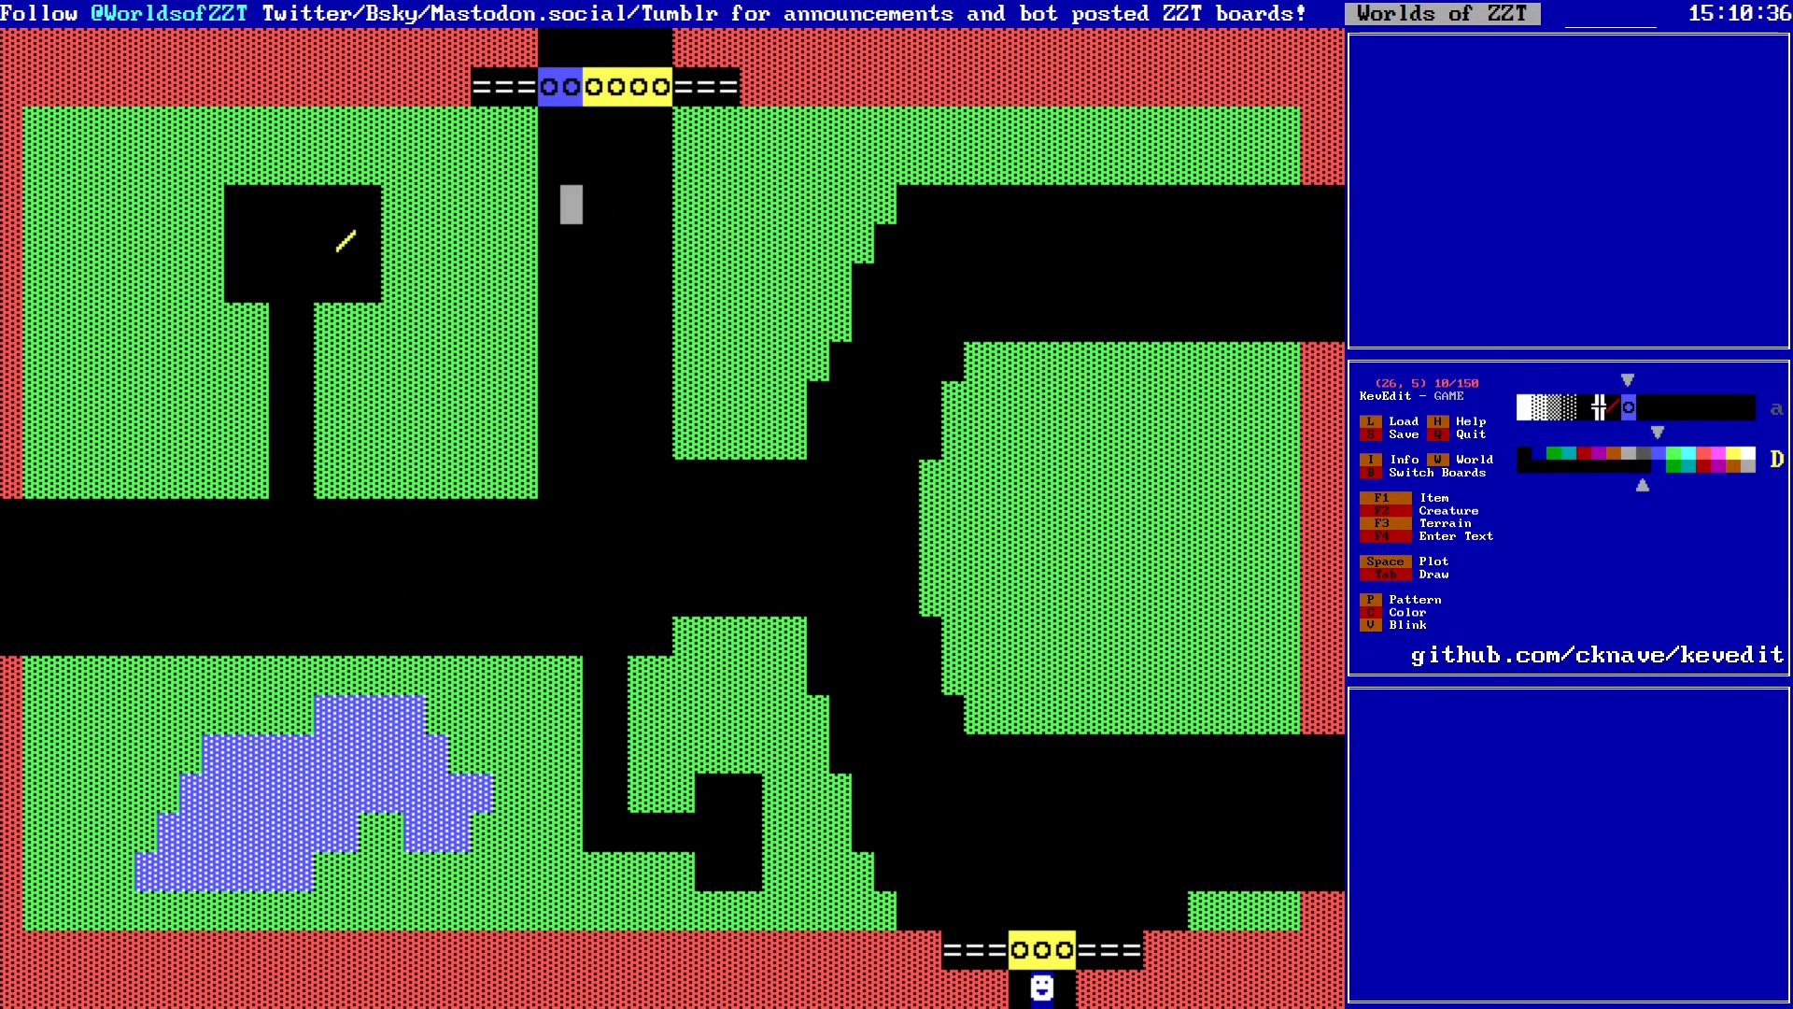
pyautogui.press('Right')
pyautogui.press('Up')
pyautogui.press('Up')
pyautogui.press('Up')
pyautogui.press('Return')
pyautogui.press('Return')
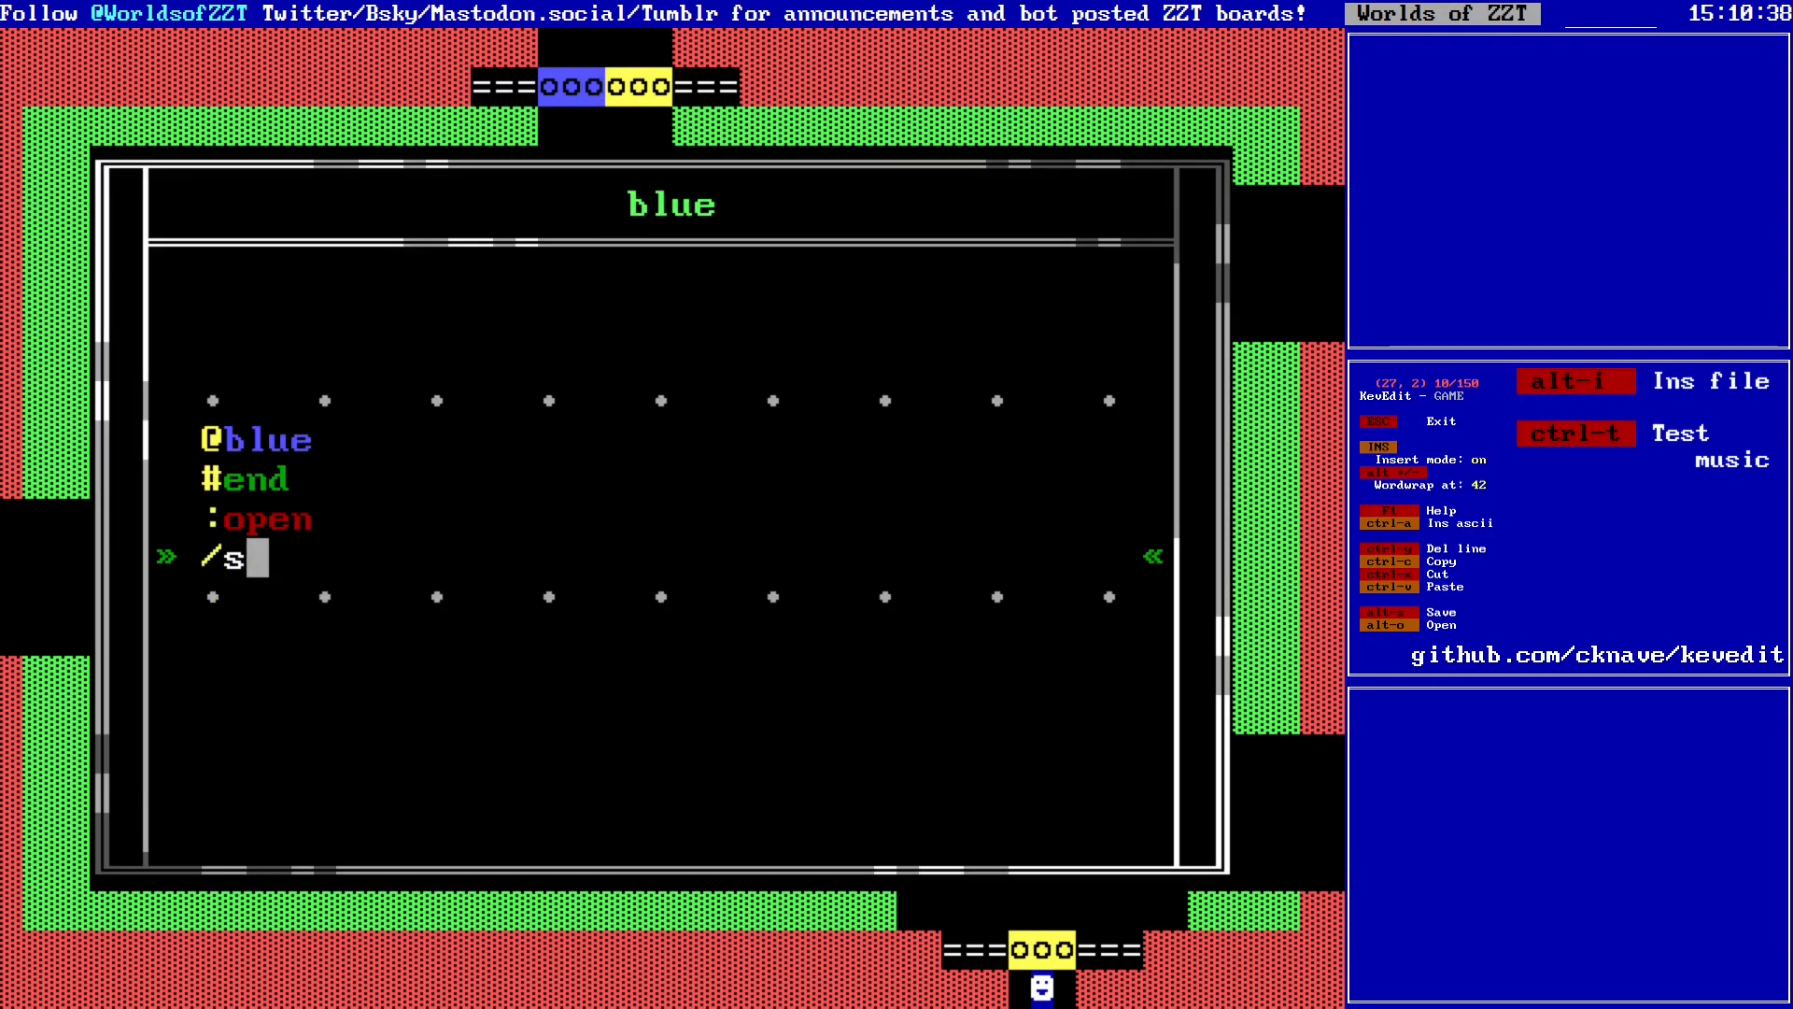
pyautogui.write('/s/w/w')
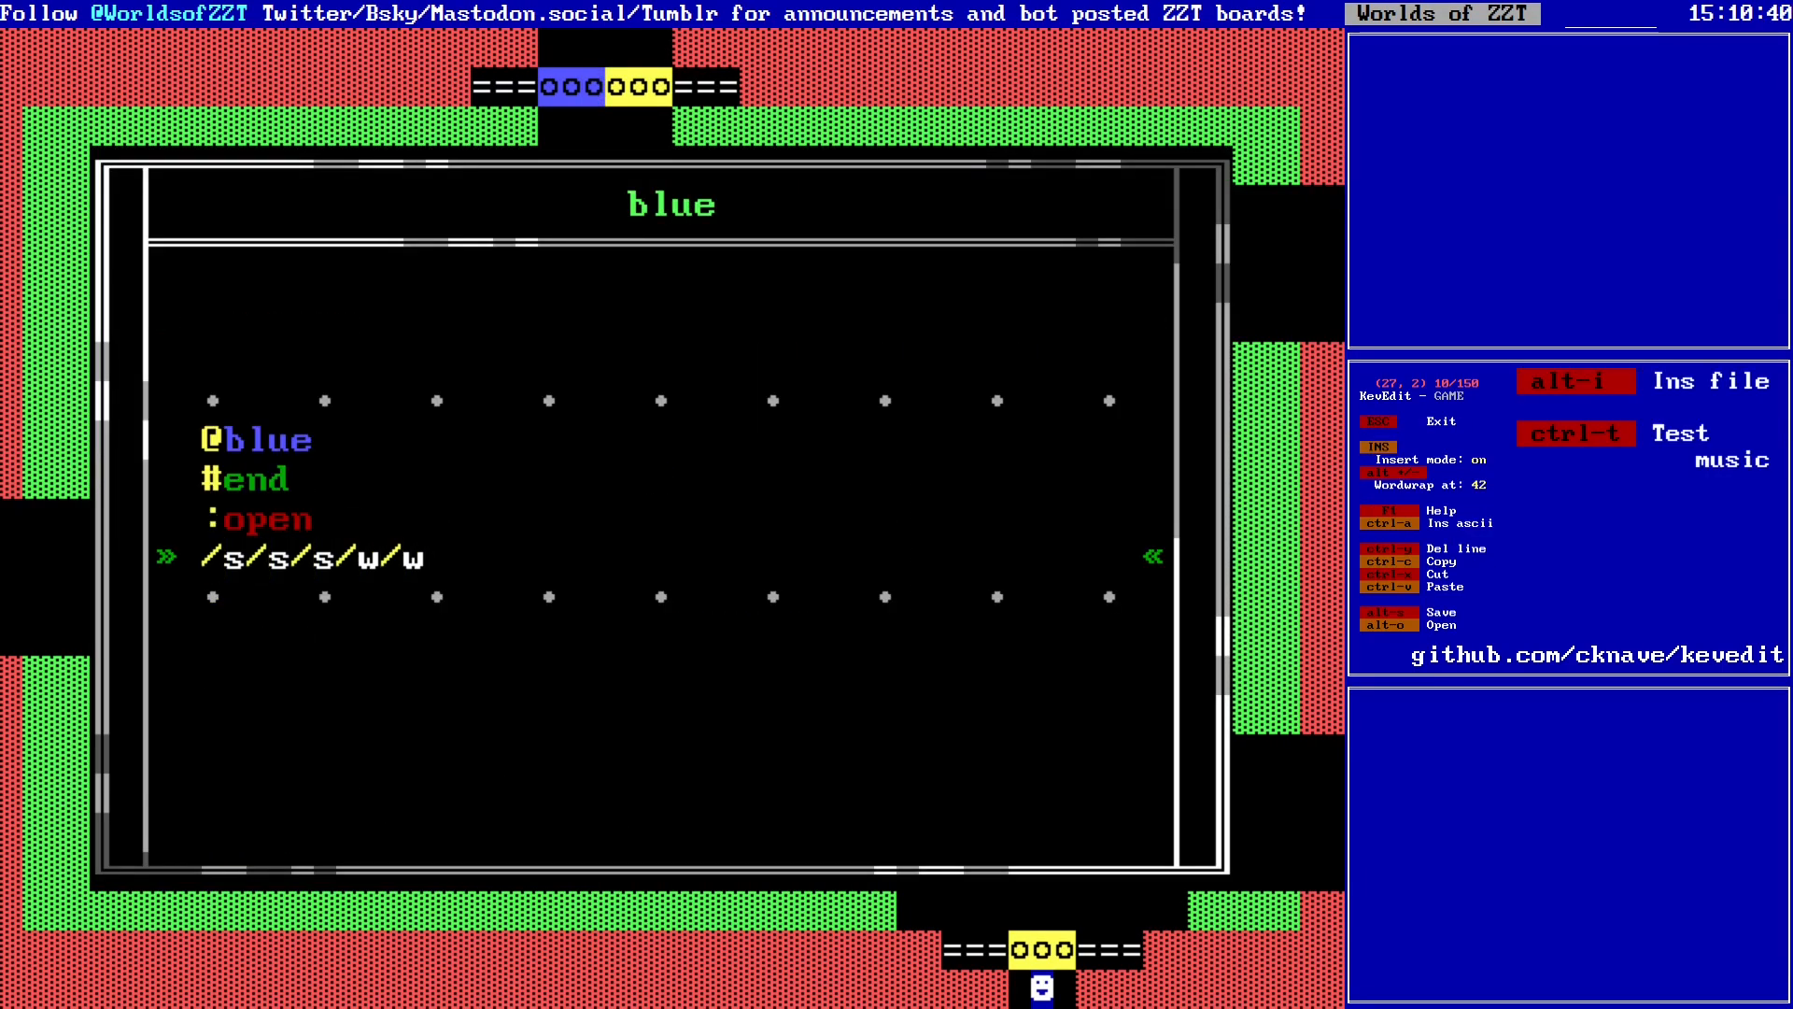
pyautogui.press('Escape')
pyautogui.press('Escape')
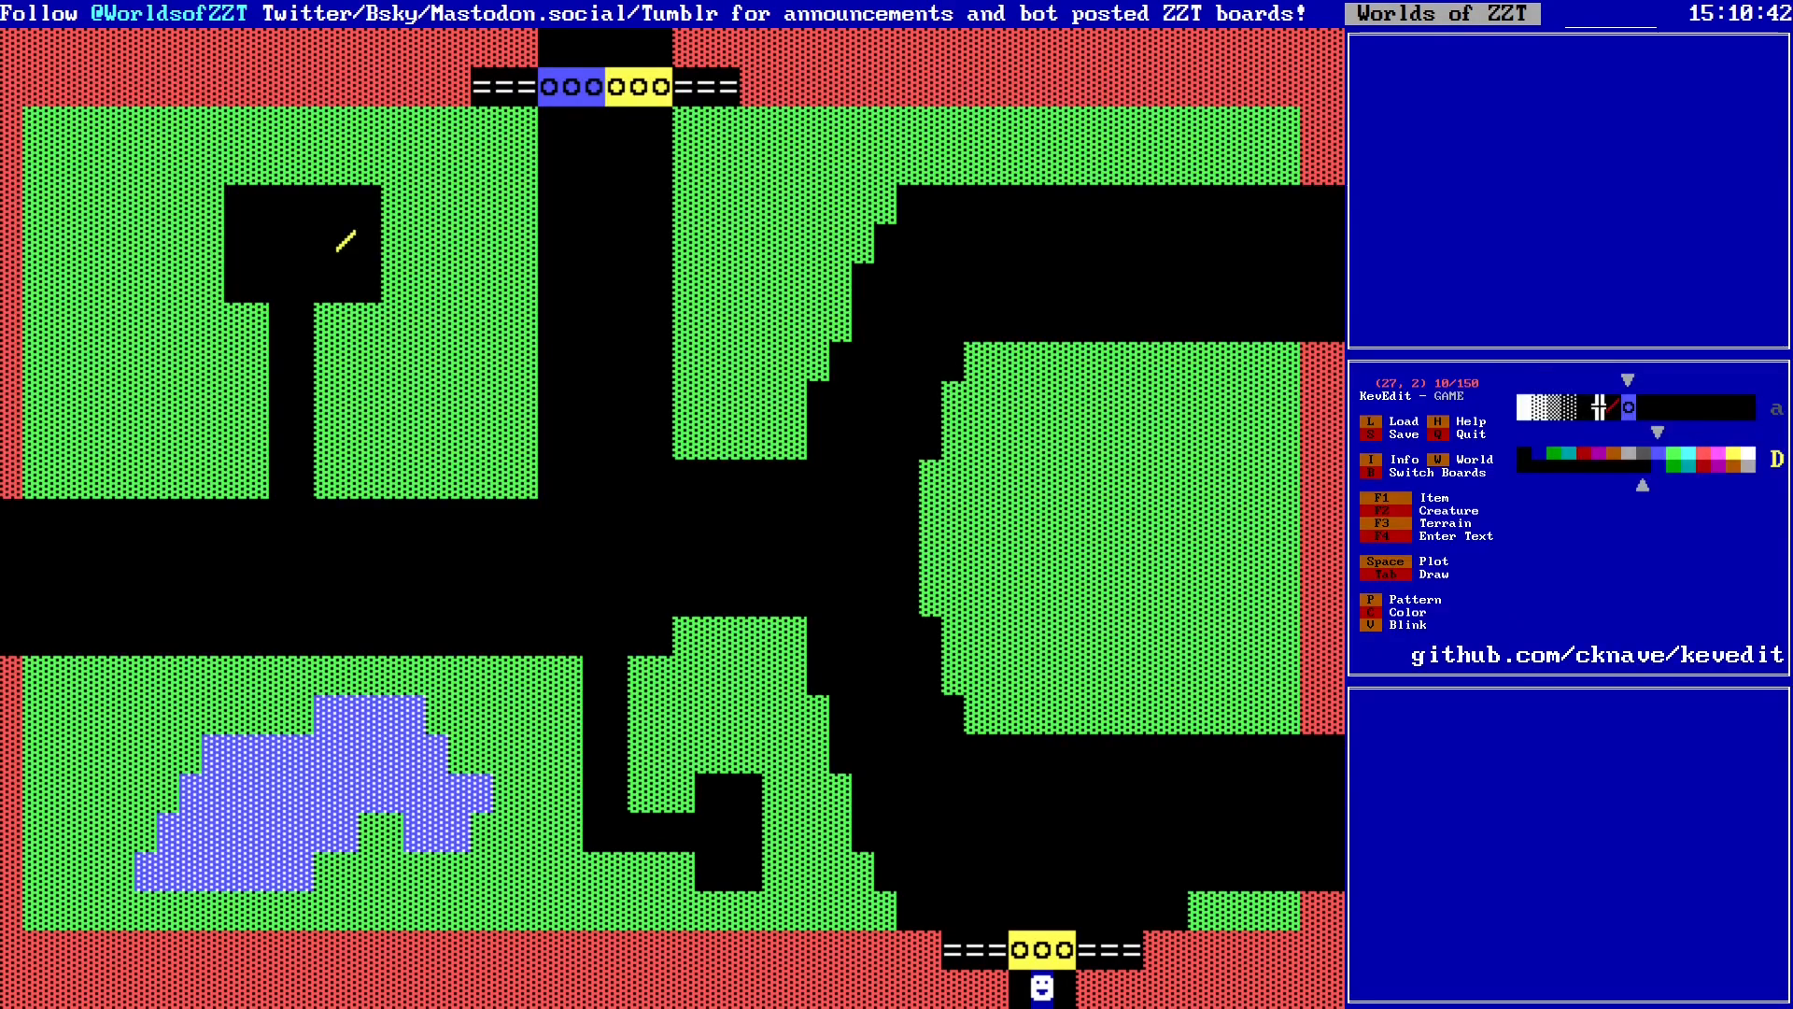
# Step: Copy the blue object onto the upper gate's fourth tile and change its movement line to /s/s/s/e/e
pyautogui.press('Right')
pyautogui.press('Return')
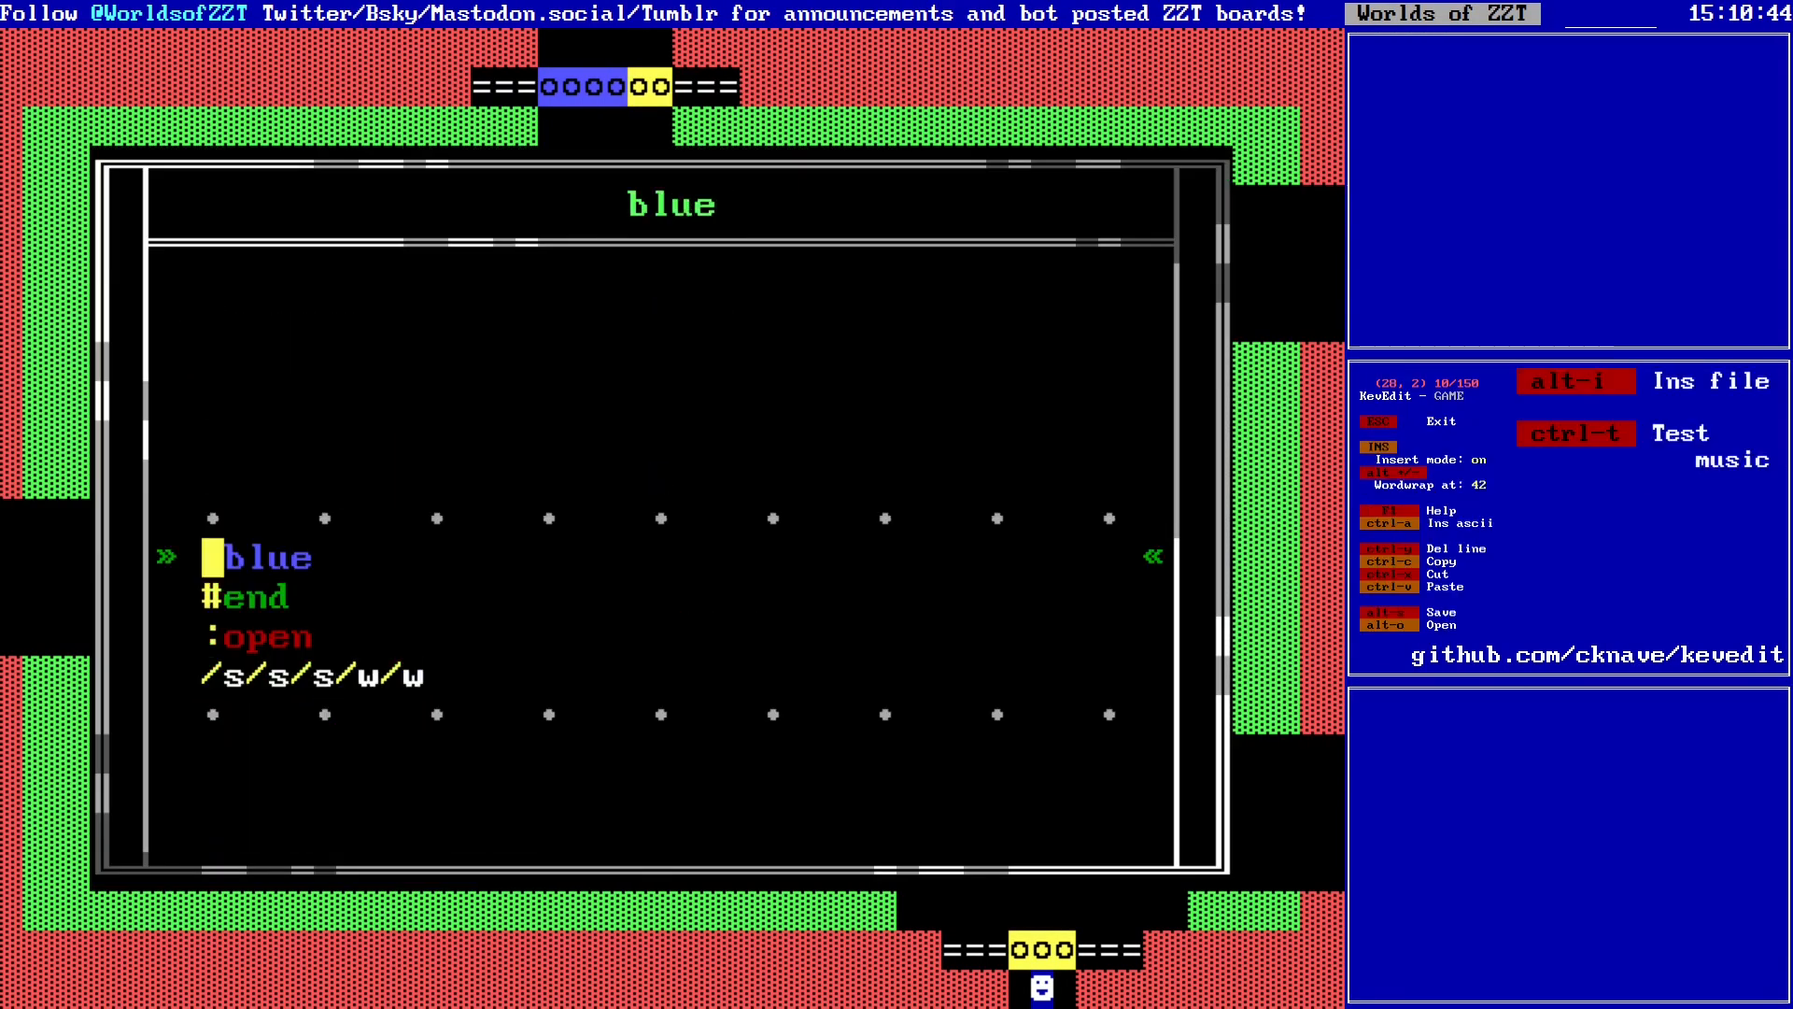
pyautogui.press('Down')
pyautogui.press('Down')
pyautogui.press('Down')
pyautogui.press('End')
pyautogui.press('BackSpace')
pyautogui.press('BackSpace')
pyautogui.press('BackSpace')
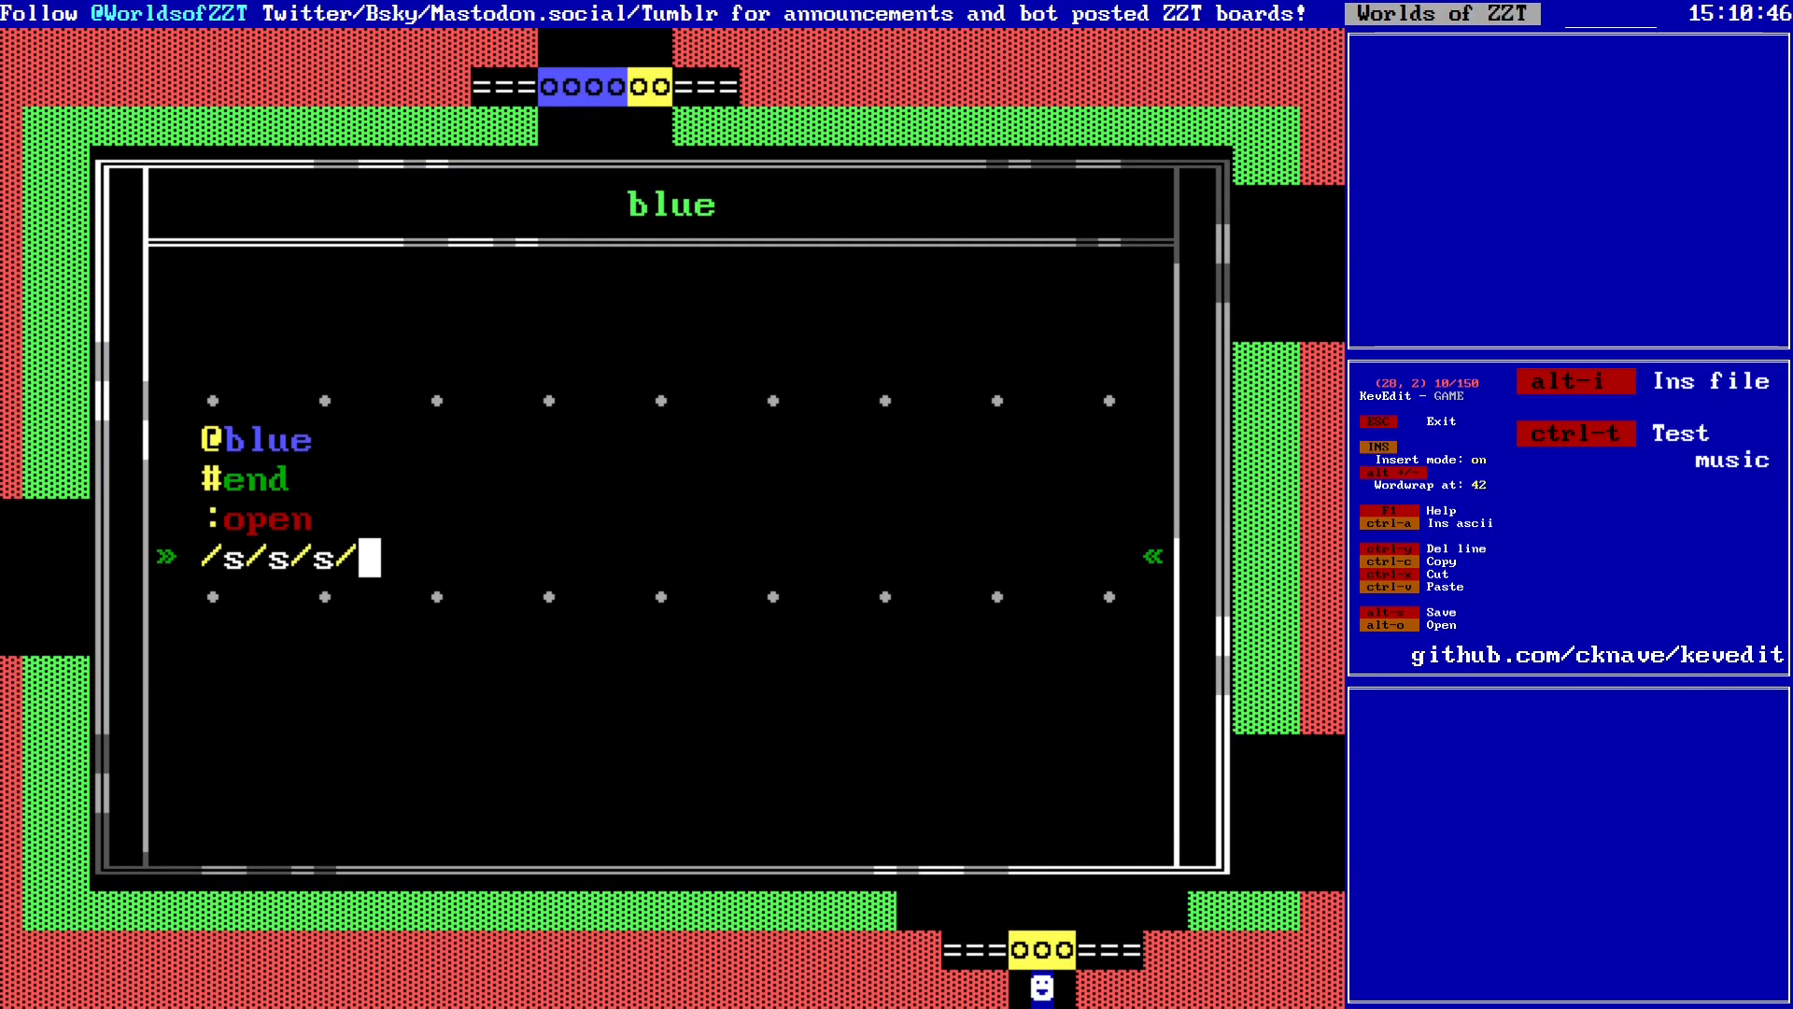
pyautogui.write('e/e')
pyautogui.press('Escape')
pyautogui.press('Escape')
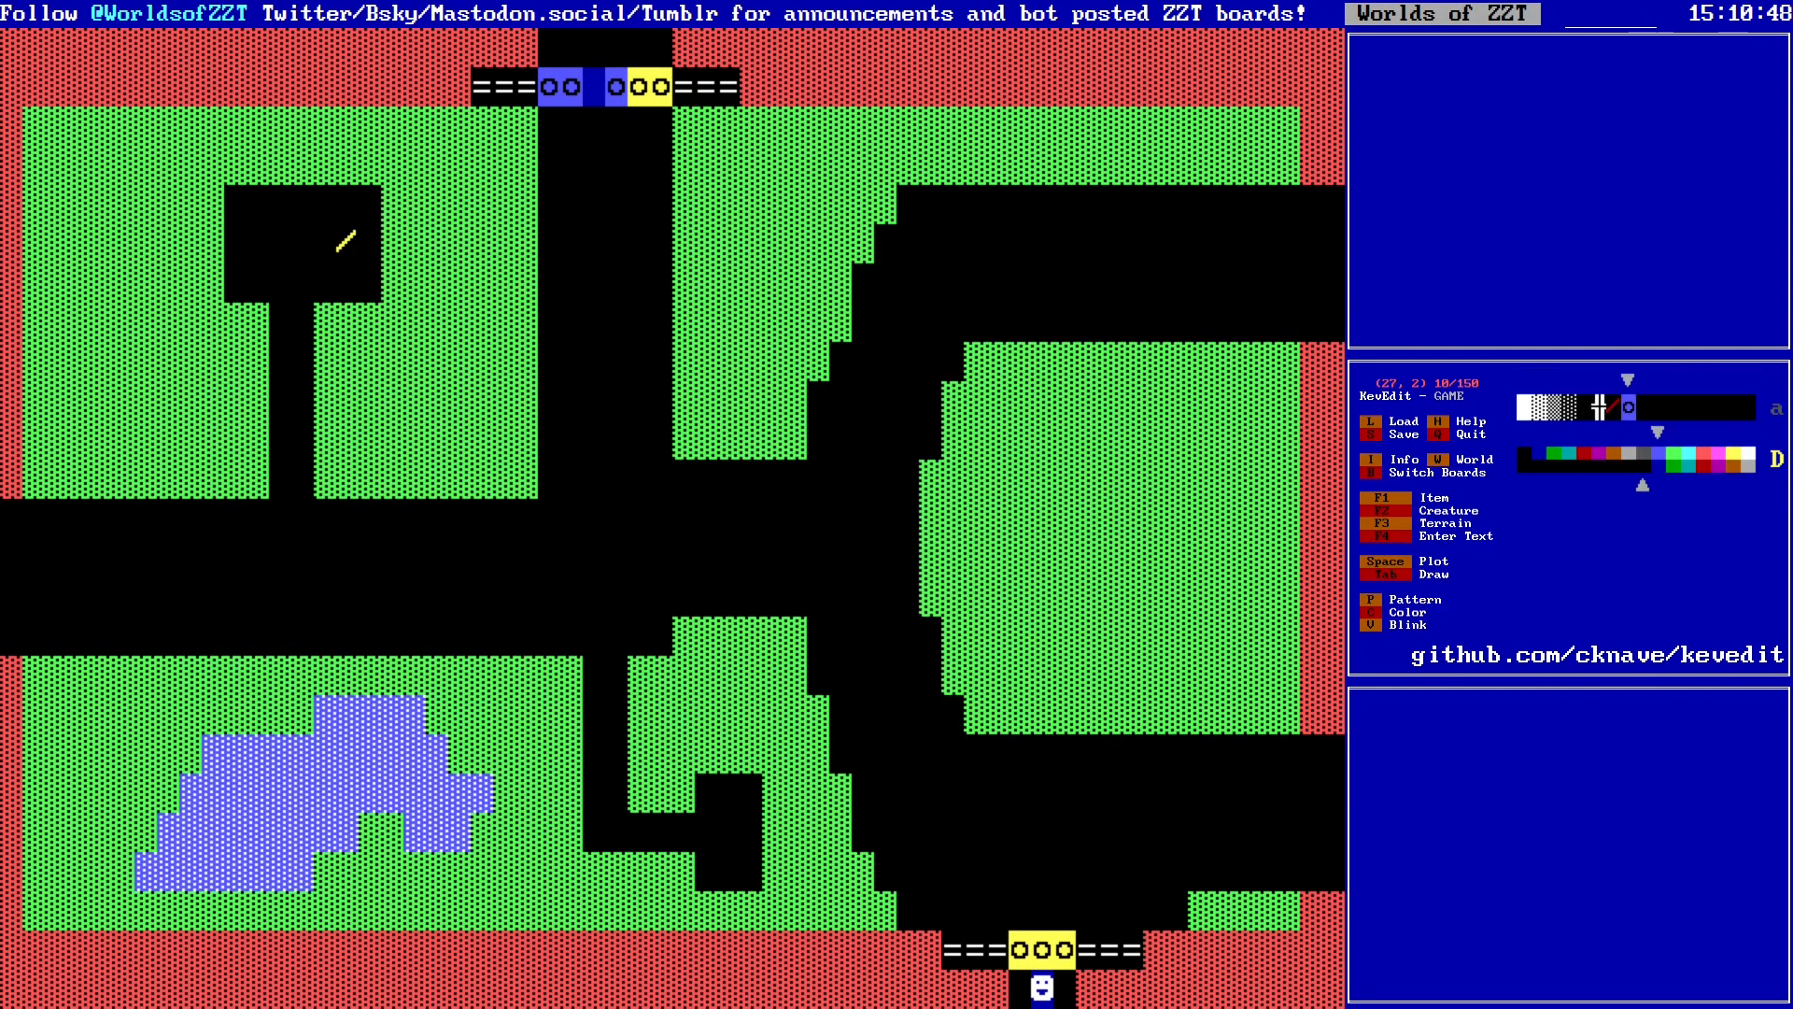
# Step: Place a blue object on the upper gate's fifth tile and set its movement line to /s/s/e
pyautogui.press('Right')
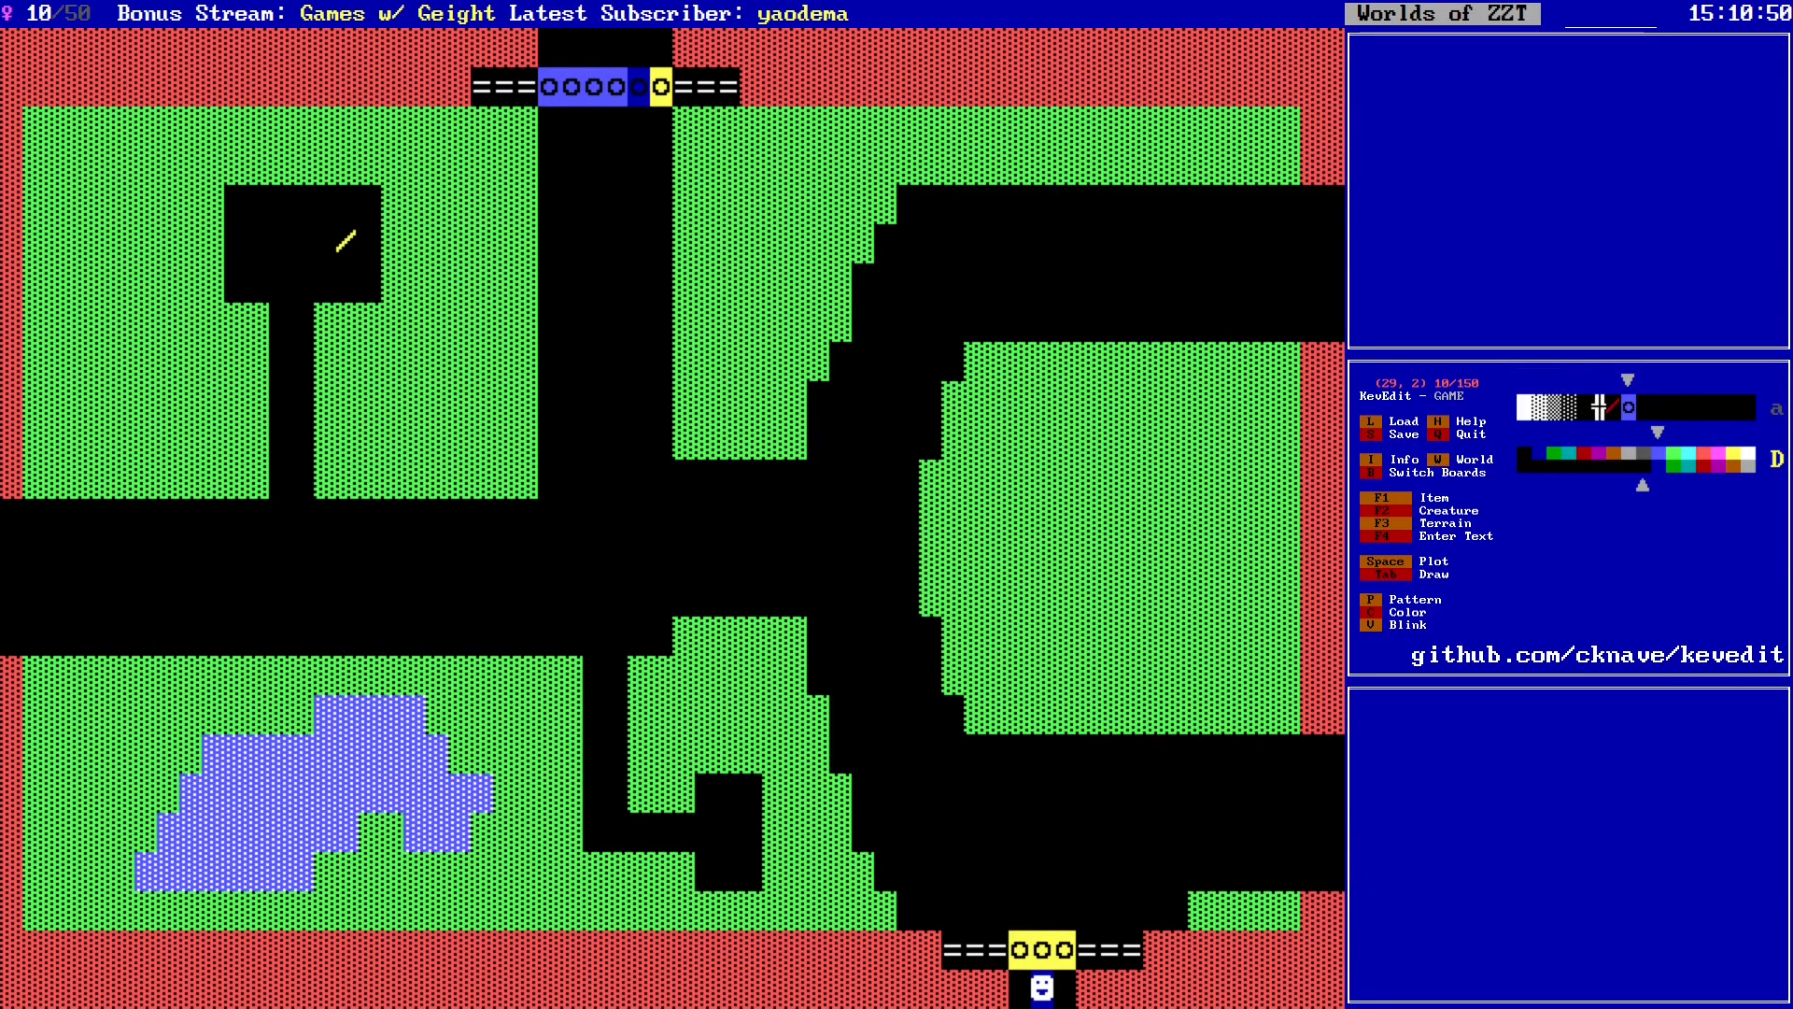
pyautogui.press('Return')
pyautogui.press('Return')
pyautogui.press('Down')
pyautogui.press('Down')
pyautogui.press('Down')
pyautogui.press('End')
pyautogui.press('BackSpace')
pyautogui.write('e')
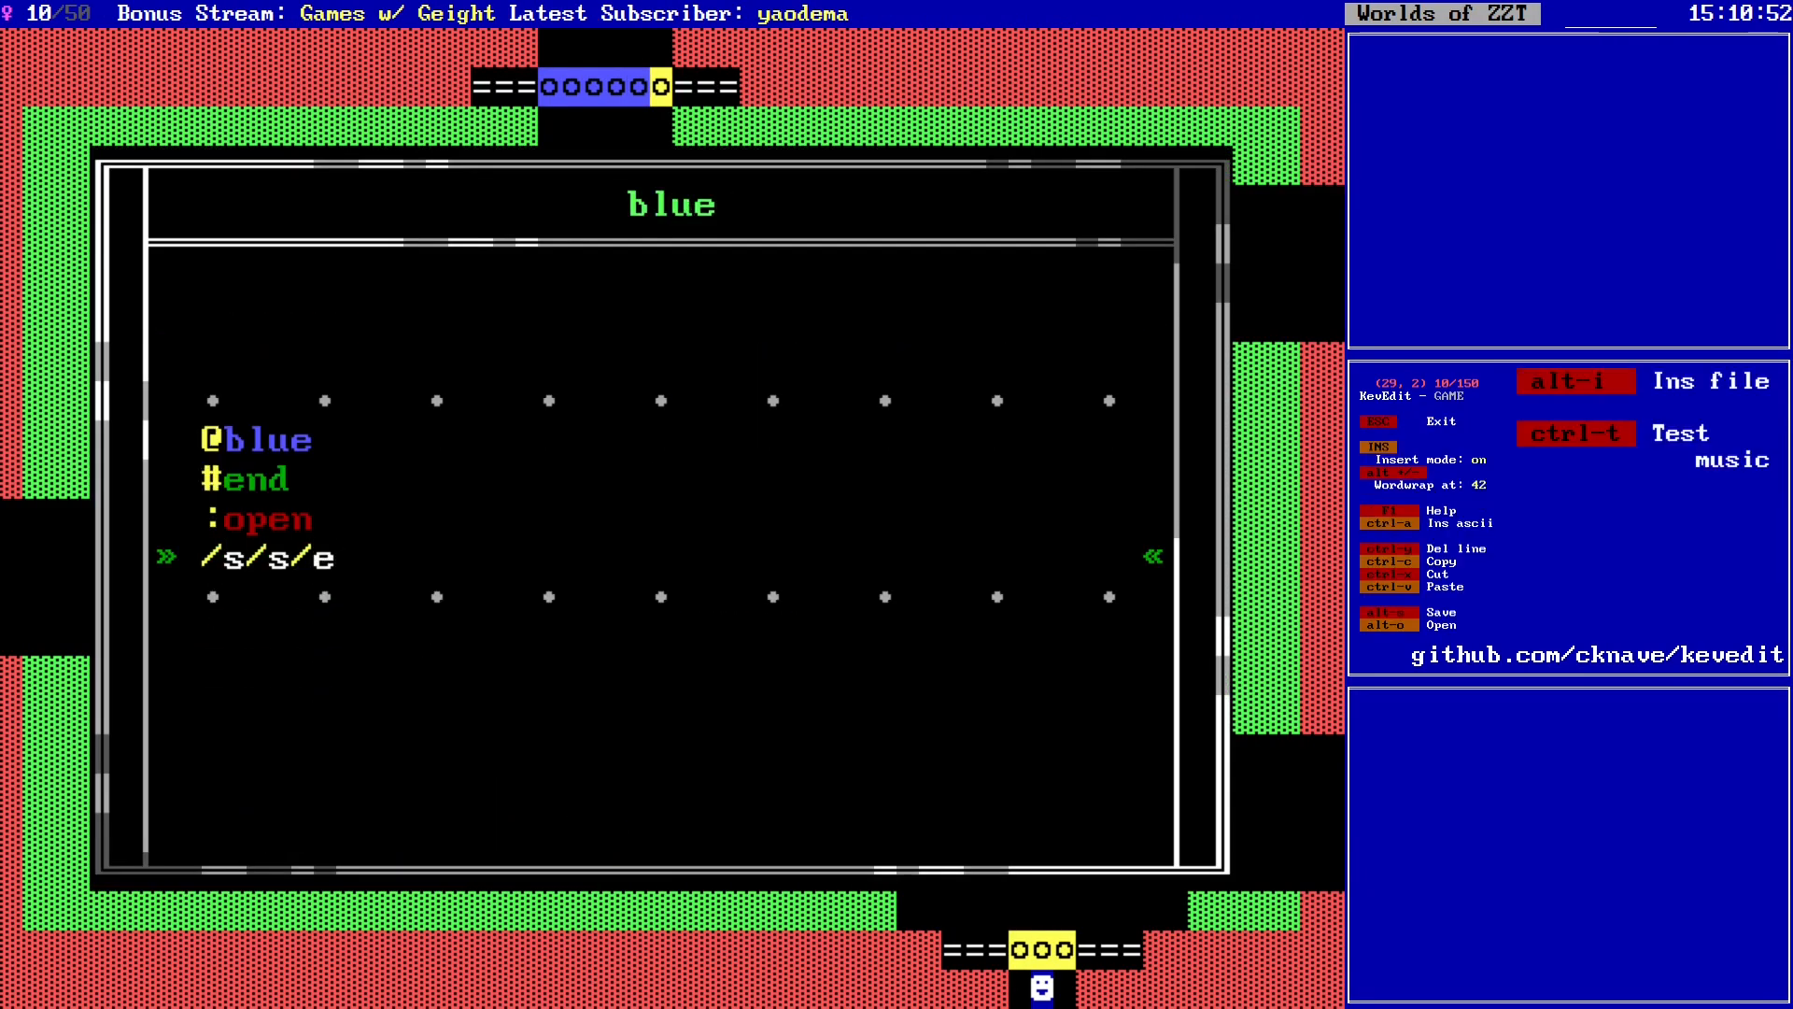
pyautogui.press('Escape')
pyautogui.press('Escape')
# Step: Place a blue object on the upper gate's rightmost tile and set its movement line to /e
pyautogui.press('Left')
pyautogui.press('Left')
pyautogui.press('Left')
pyautogui.press('Left')
pyautogui.press('Right')
pyautogui.press('Right')
pyautogui.press('Right')
pyautogui.press('Right')
pyautogui.press('Right')
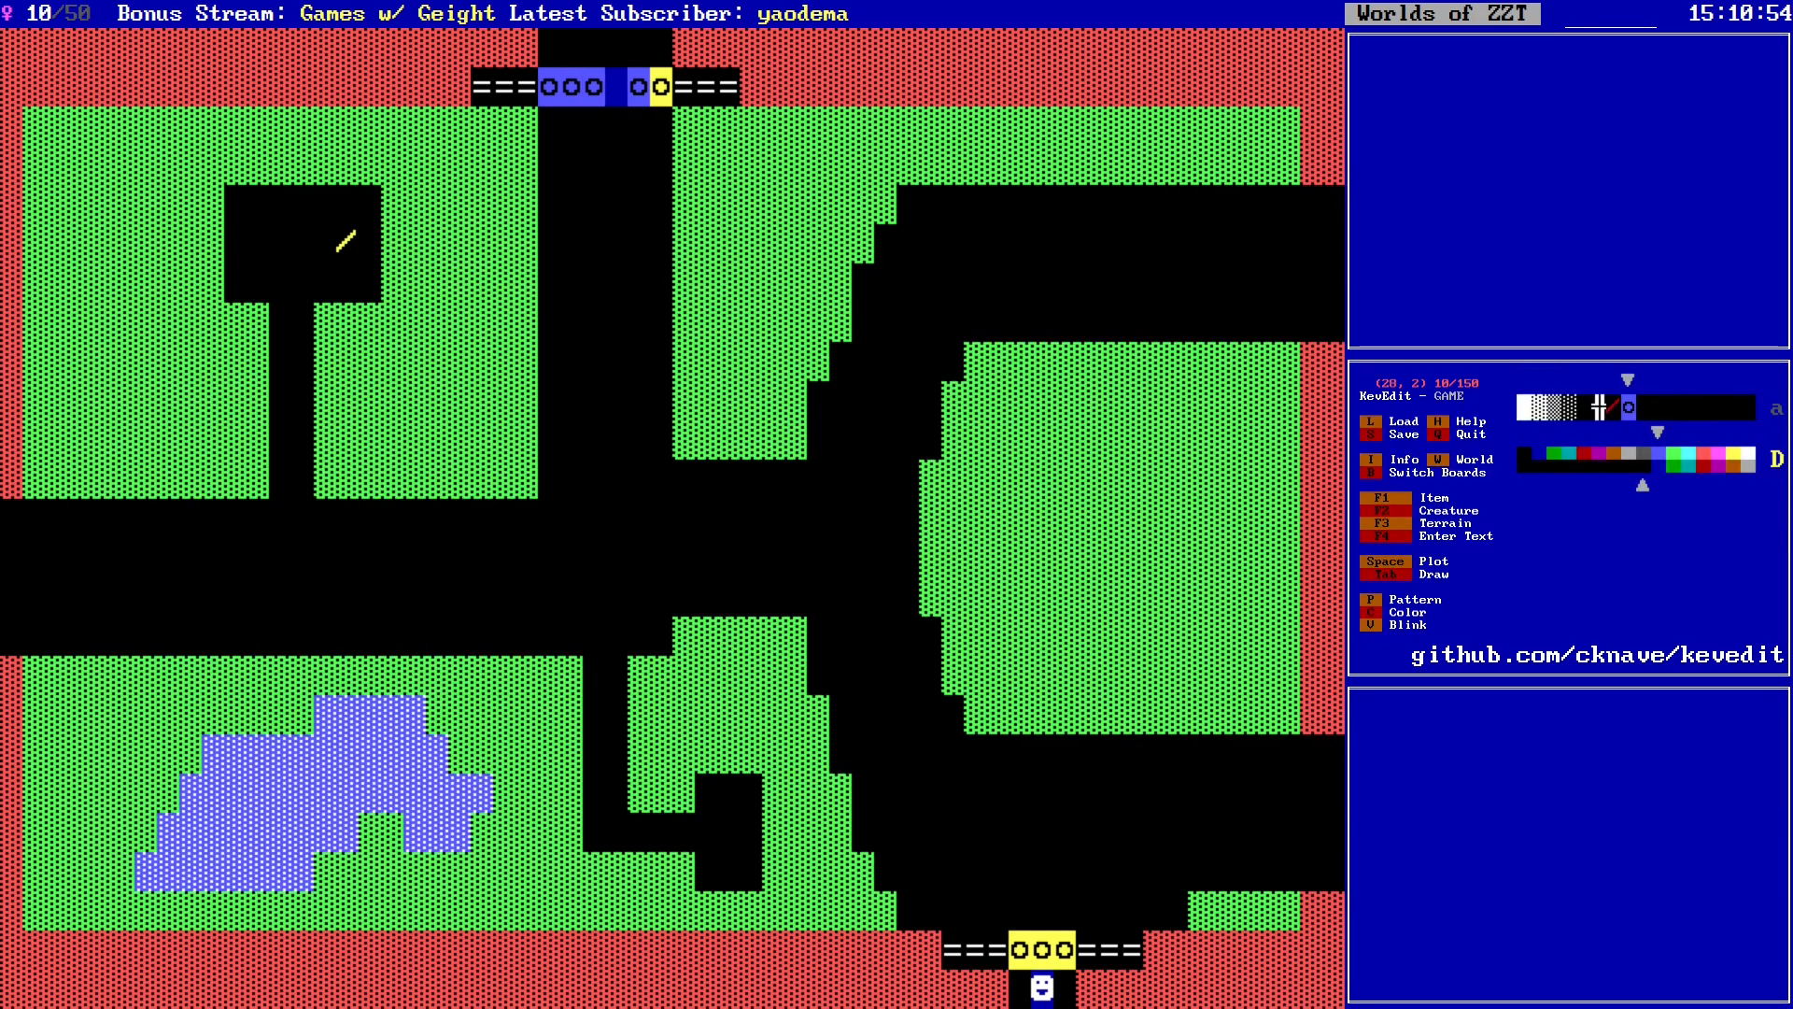
pyautogui.press('Return')
pyautogui.press('Return')
pyautogui.press('Down')
pyautogui.press('Down')
pyautogui.press('Down')
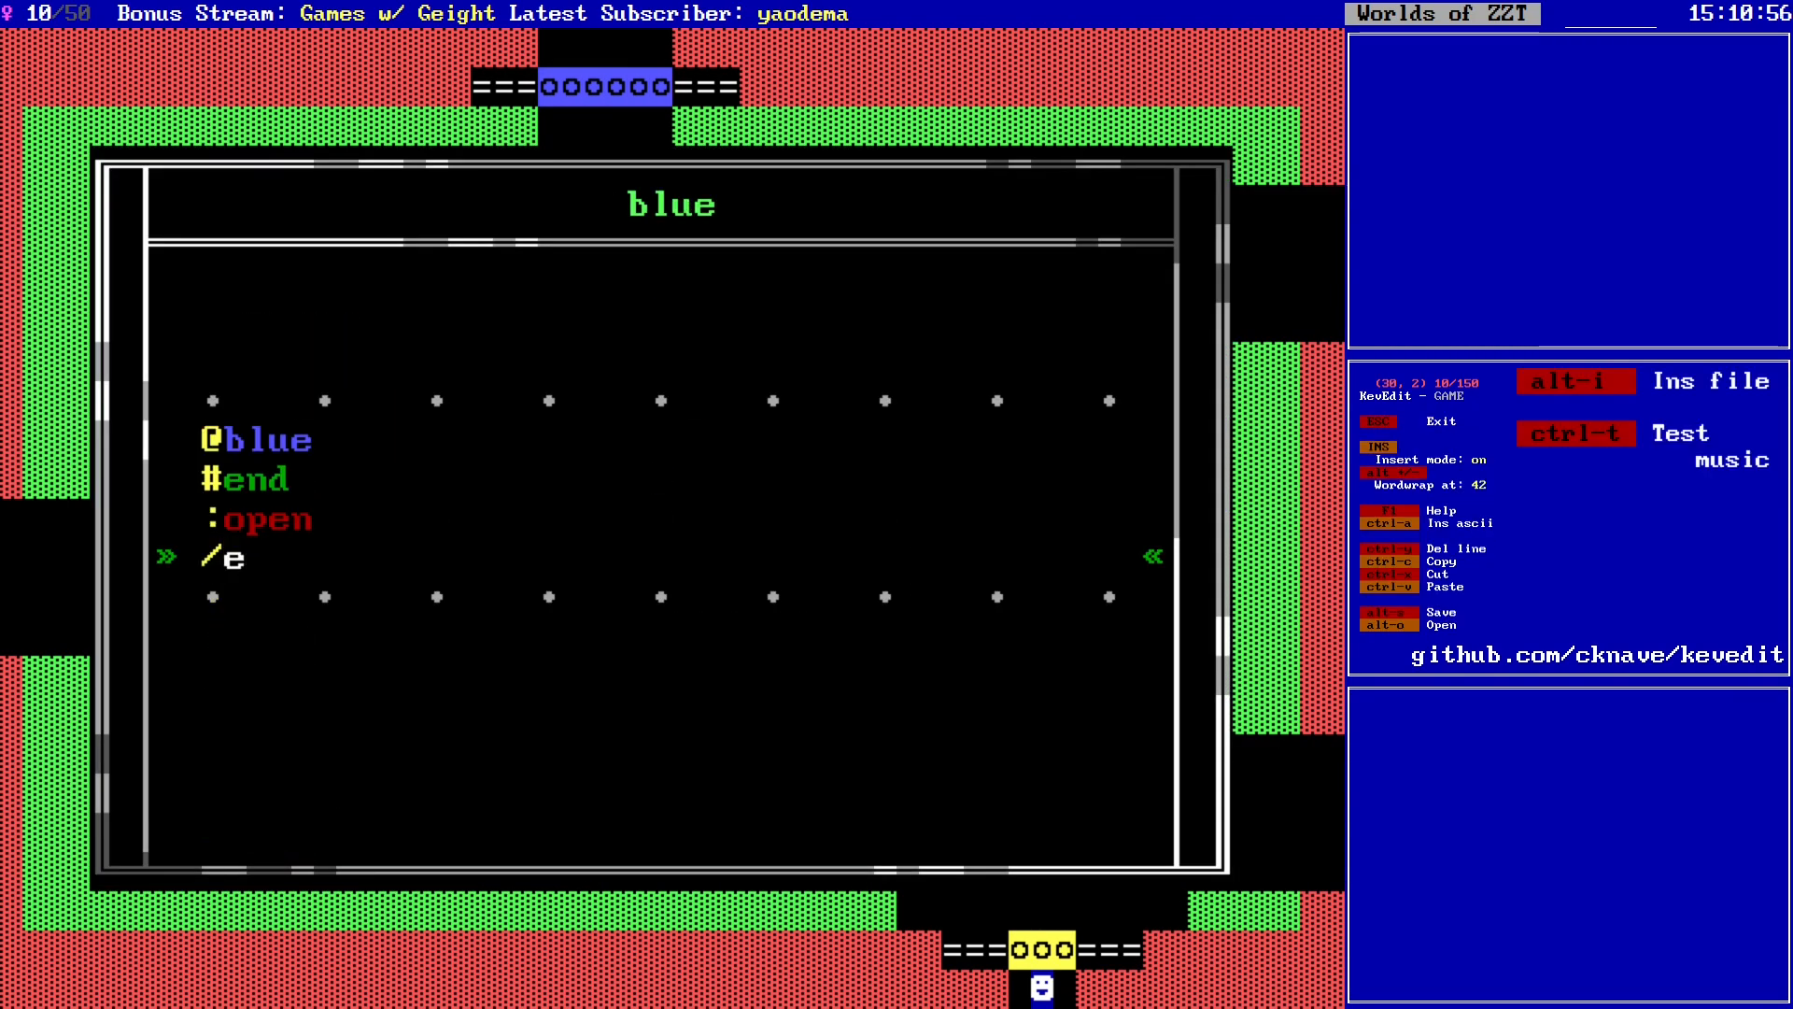
pyautogui.press('Escape')
pyautogui.press('Escape')
# Step: Check the program of the blue object on the upper gate's fifth tile
pyautogui.press('Left')
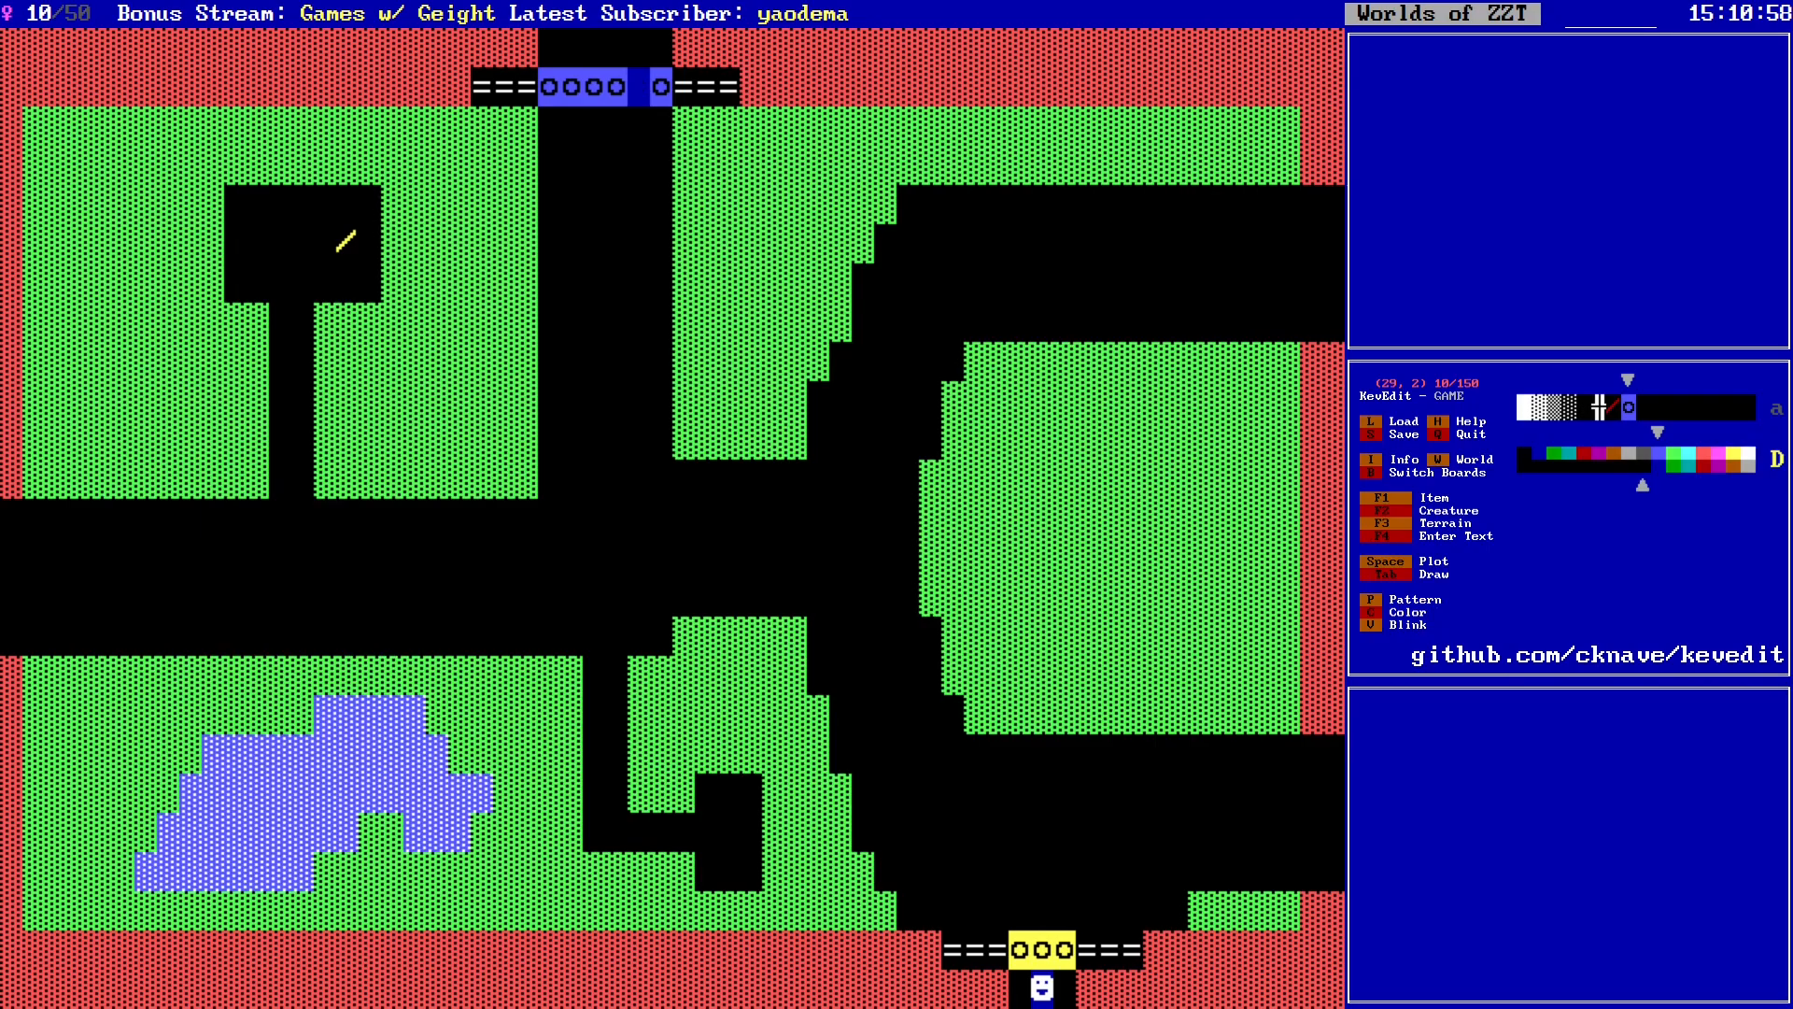
pyautogui.press('Return')
pyautogui.press('Return')
pyautogui.press('Escape')
pyautogui.press('Escape')
# Step: Copy the yellow lever from the upper-left clearing and place it in the middle of the small clearing south of the road
pyautogui.press('Down')
pyautogui.press('Down')
pyautogui.press('Down')
pyautogui.press('Down')
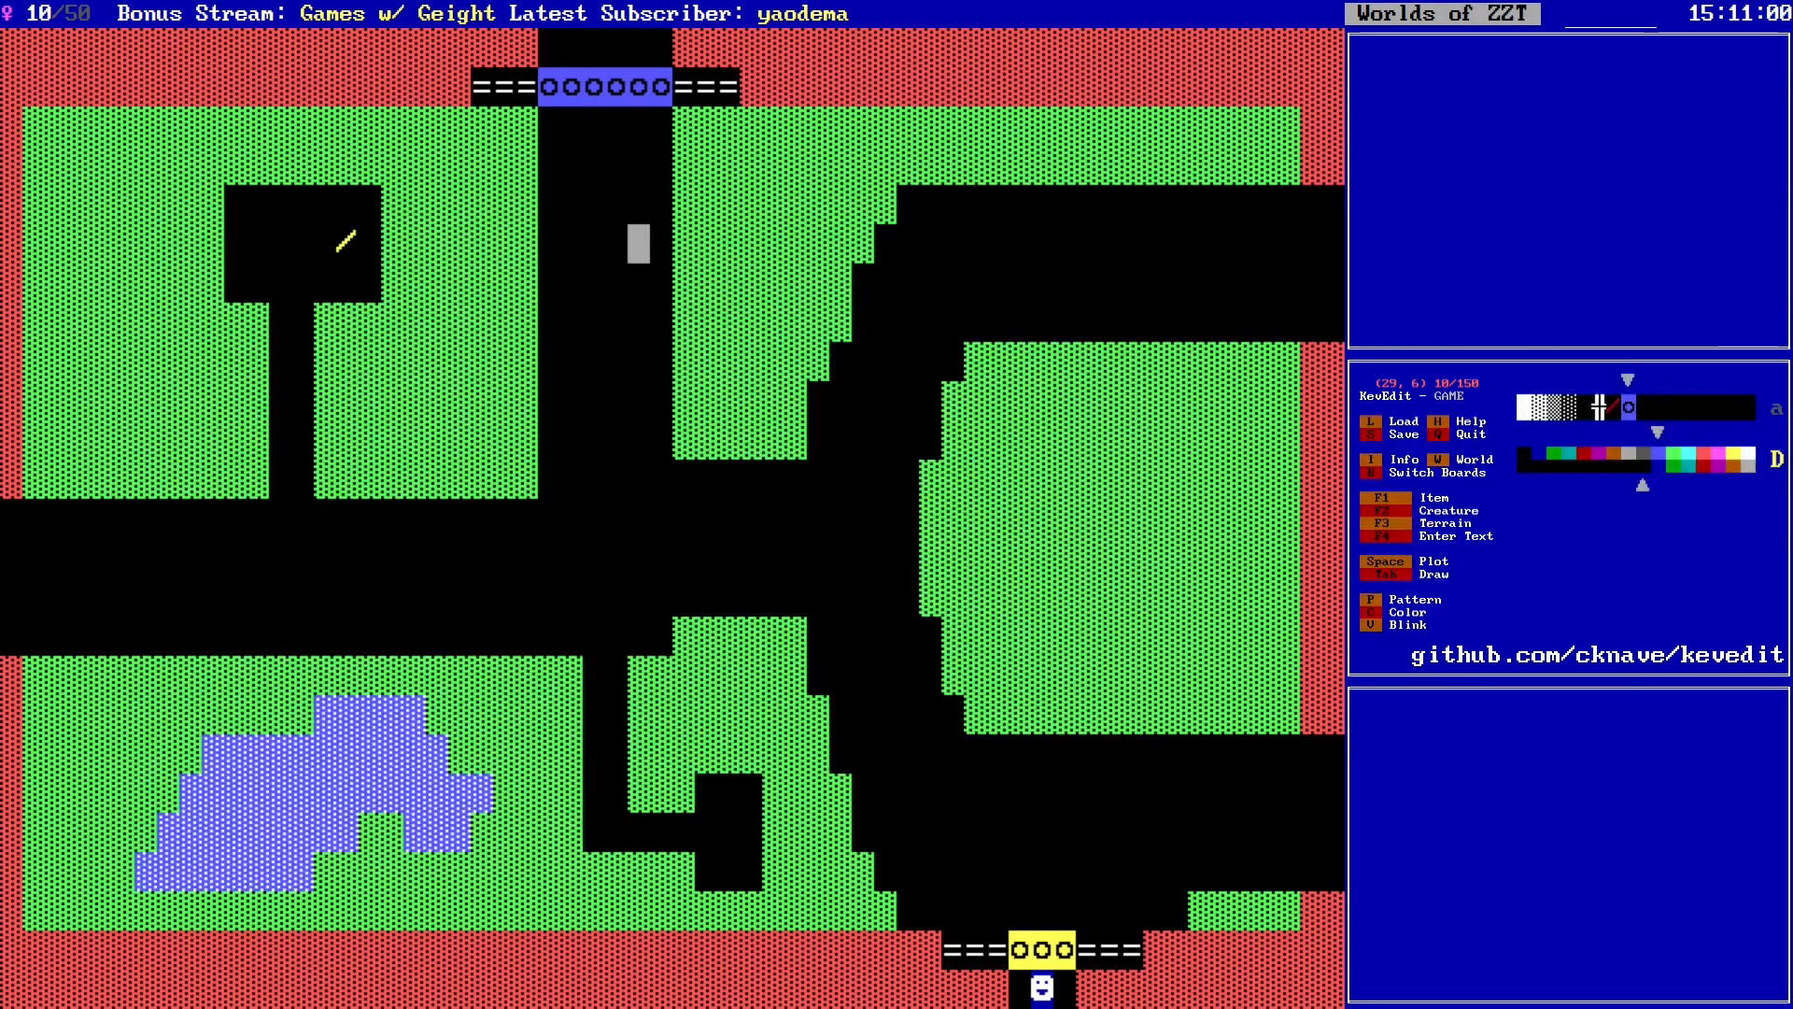
pyautogui.press('Left')
pyautogui.press('Left')
pyautogui.press('Left')
pyautogui.press('Left')
pyautogui.press('Left')
pyautogui.press('Left')
pyautogui.press('Left')
pyautogui.press('Left')
pyautogui.press('Left')
pyautogui.press('Left')
pyautogui.press('Left')
pyautogui.press('Left')
pyautogui.press('Left')
pyautogui.hotkey('alt', 'Right')
pyautogui.hotkey('alt', 'Down')
pyautogui.hotkey('alt', 'Down')
pyautogui.hotkey('alt', 'Down')
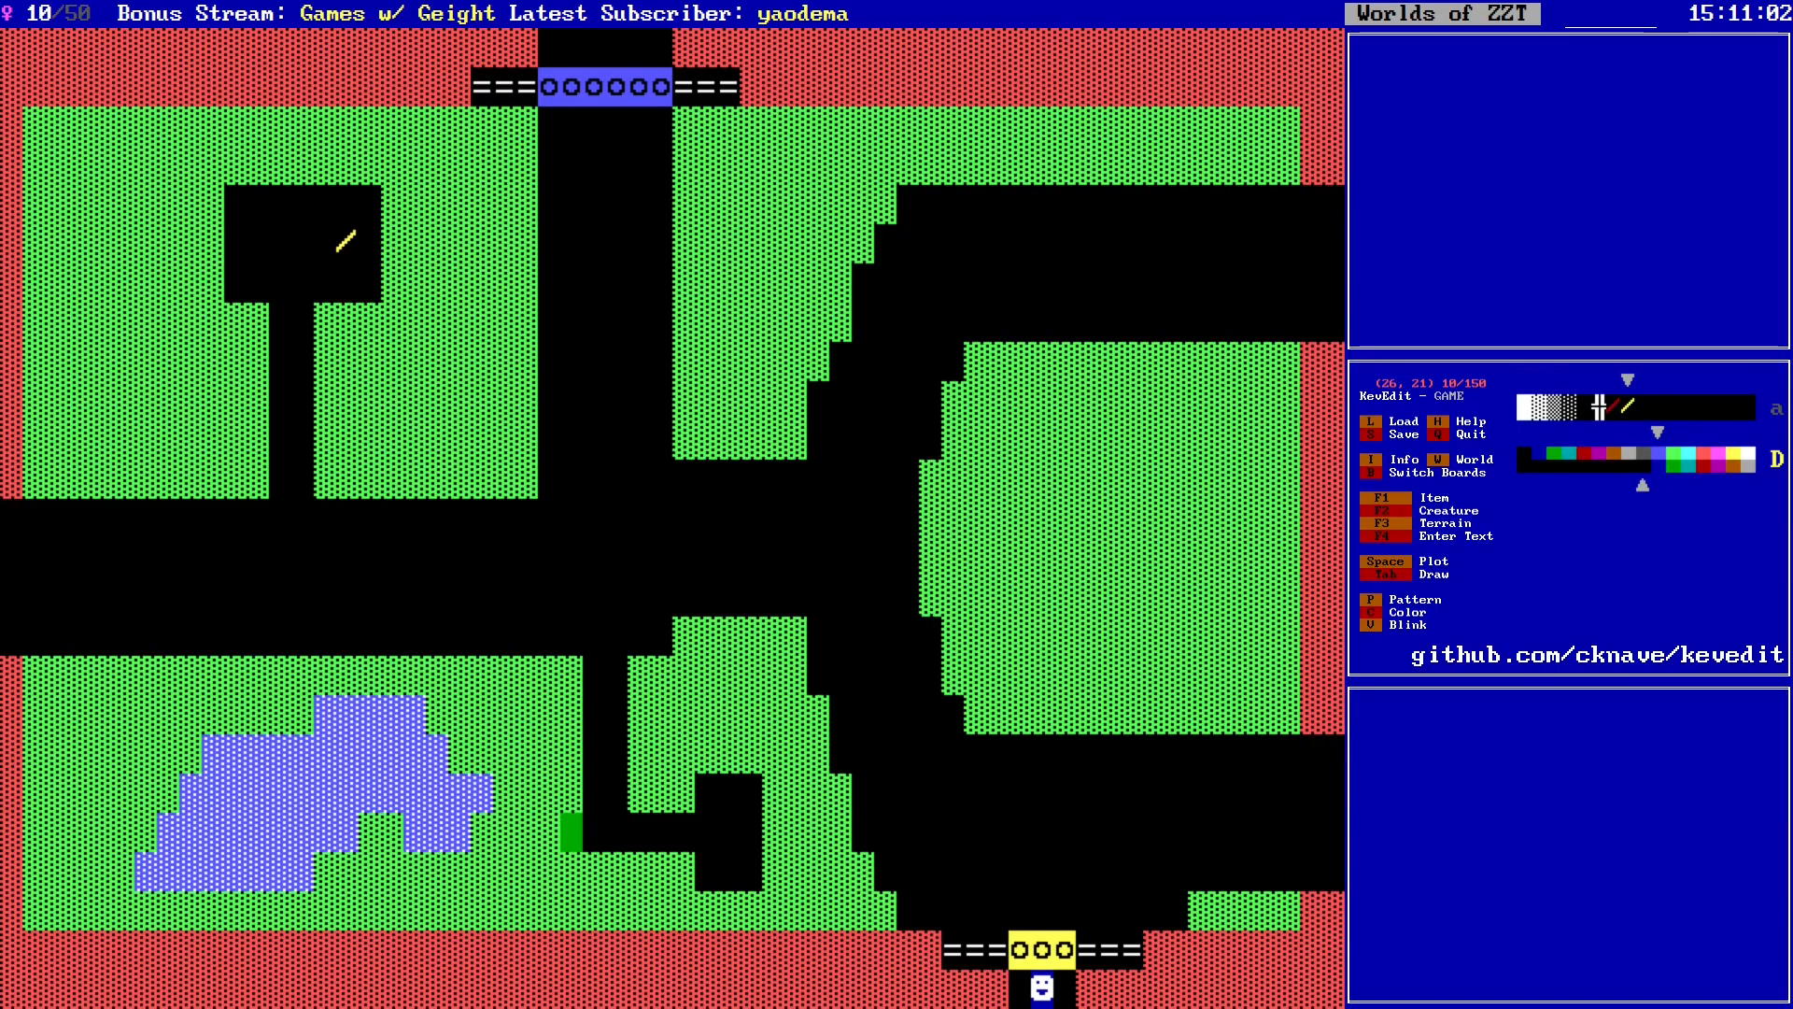
pyautogui.press('Left')
pyautogui.press('Left')
pyautogui.press('space')
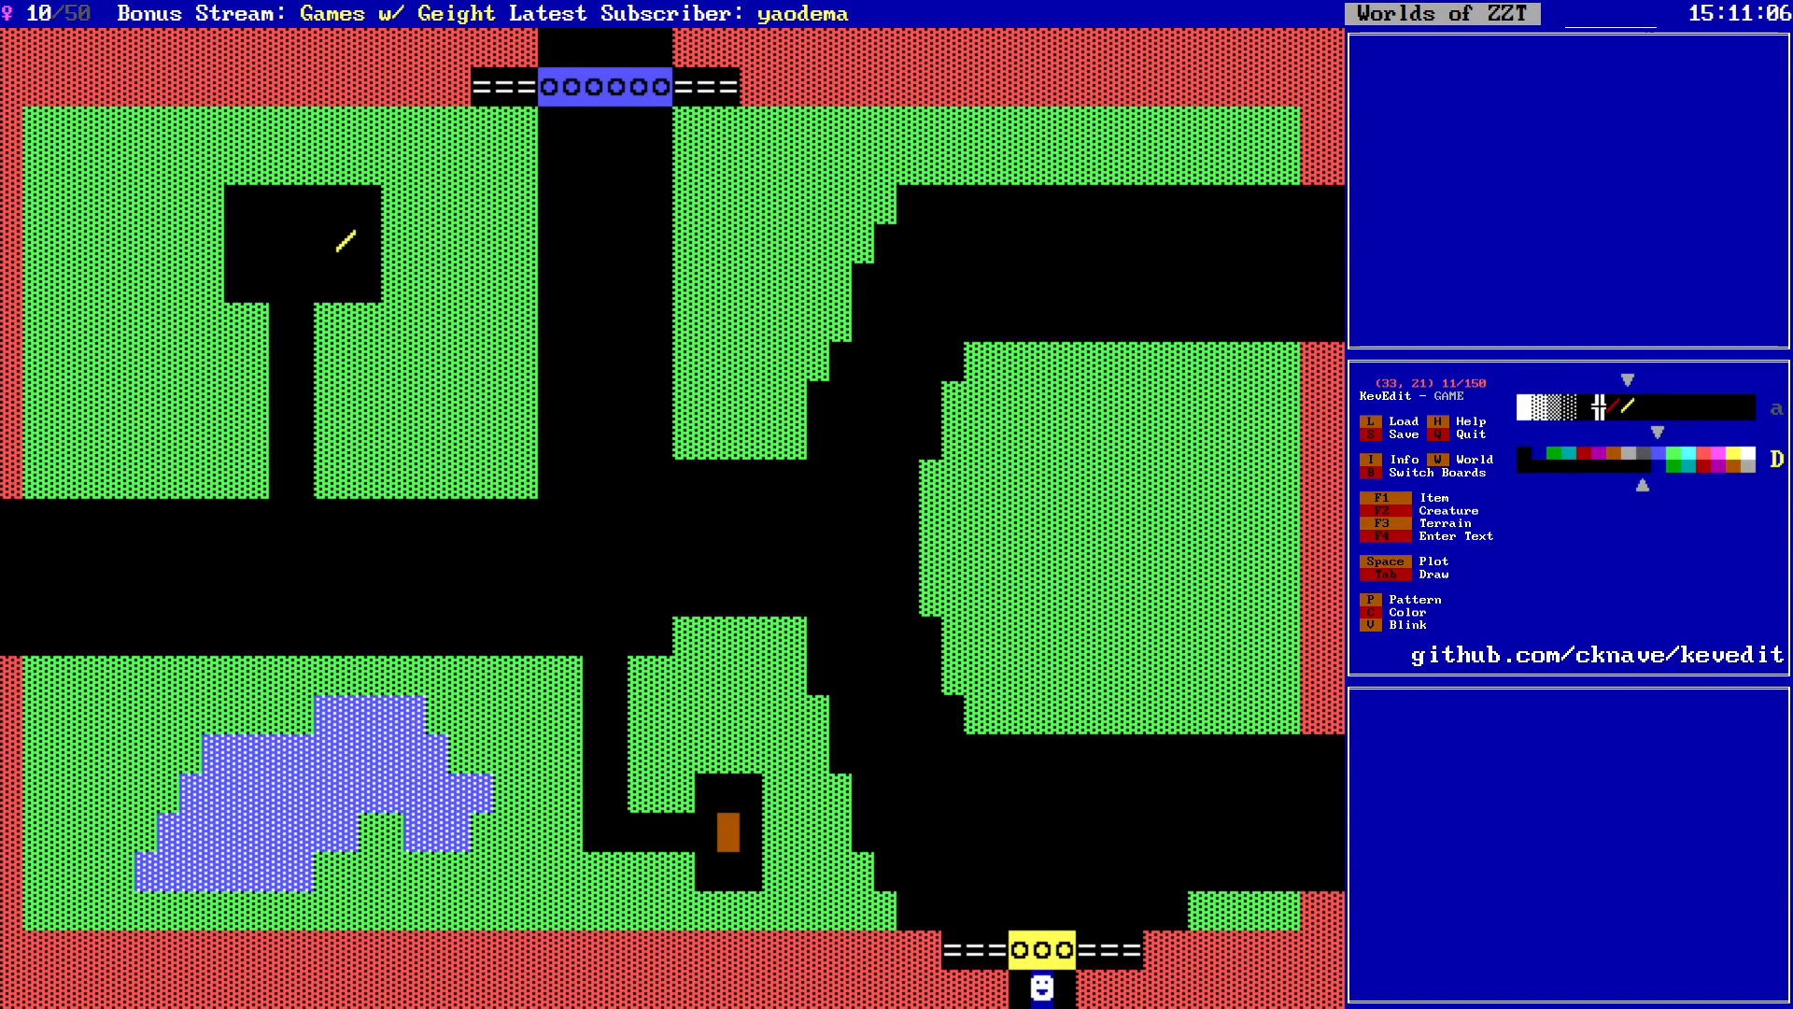
# Step: Change the color of the copied lever in the southern clearing to light blue on black
pyautogui.press('Return')
pyautogui.press('Return')
pyautogui.press('Left')
pyautogui.press('Left')
pyautogui.press('Left')
pyautogui.press('Left')
pyautogui.press('Left')
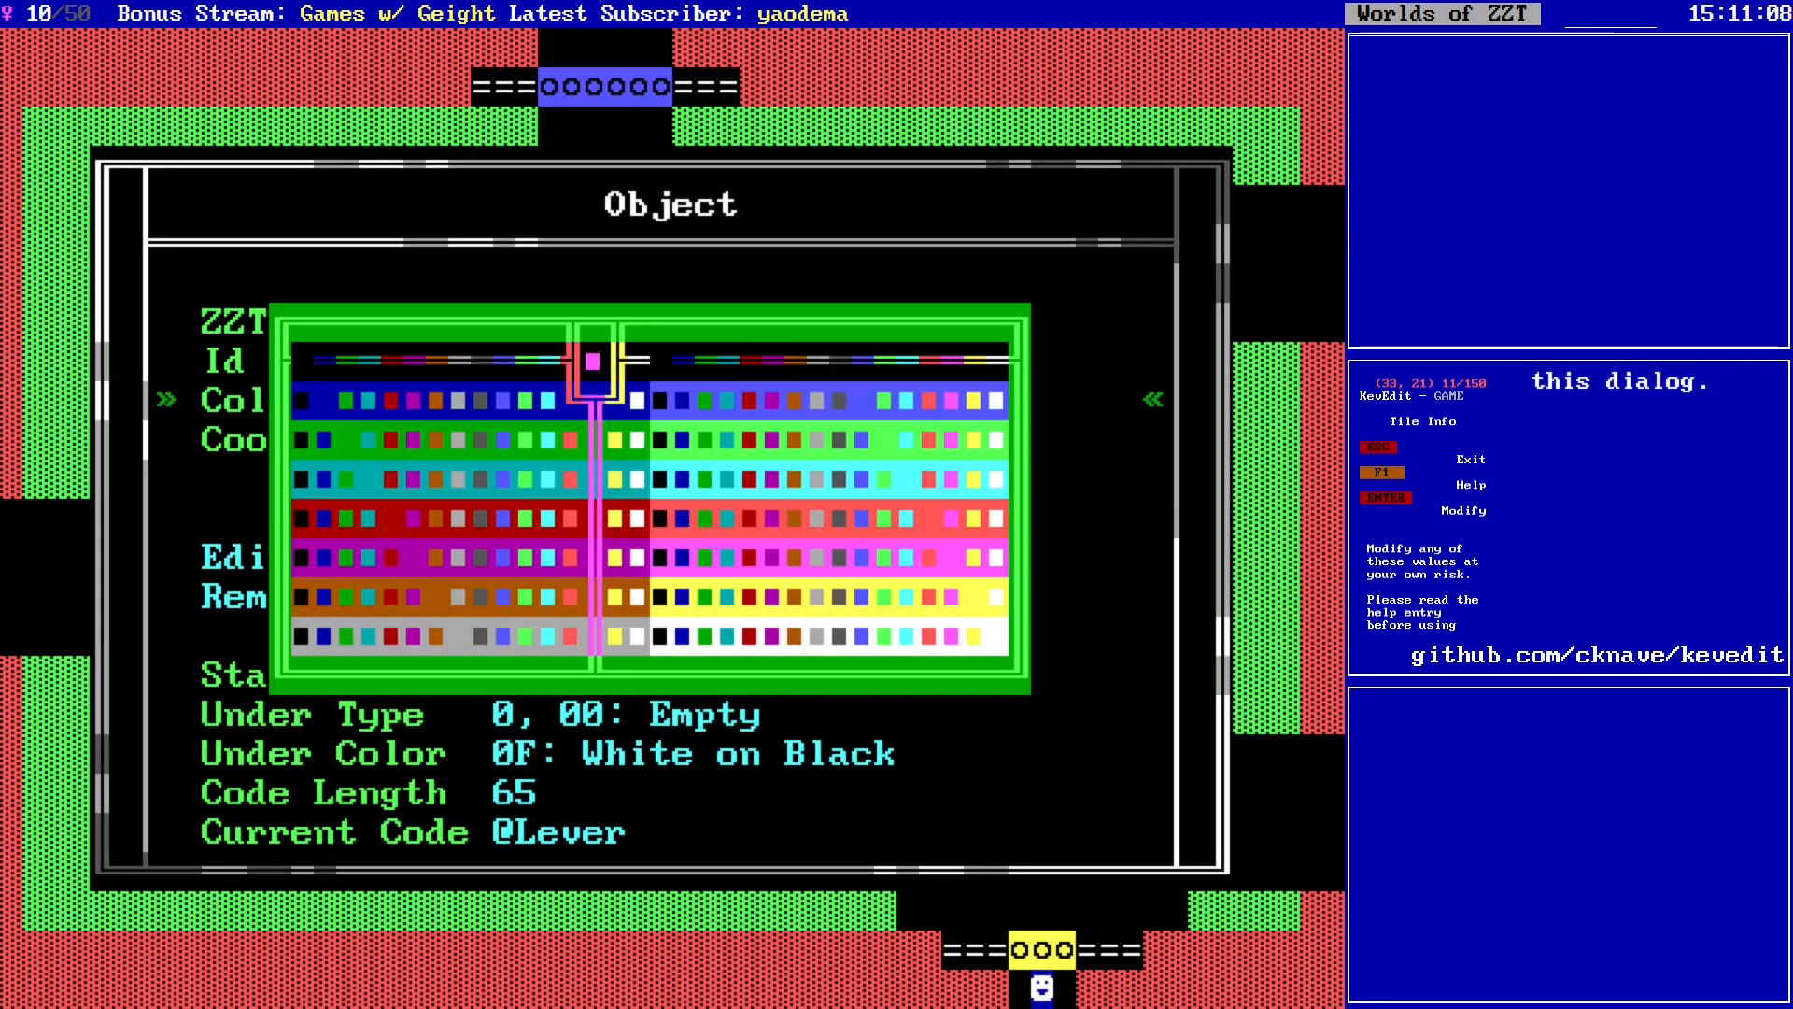
pyautogui.press('Return')
pyautogui.press('Escape')
# Step: Change the recipient of the open message in the copied lever's program to blue
pyautogui.press('Return')
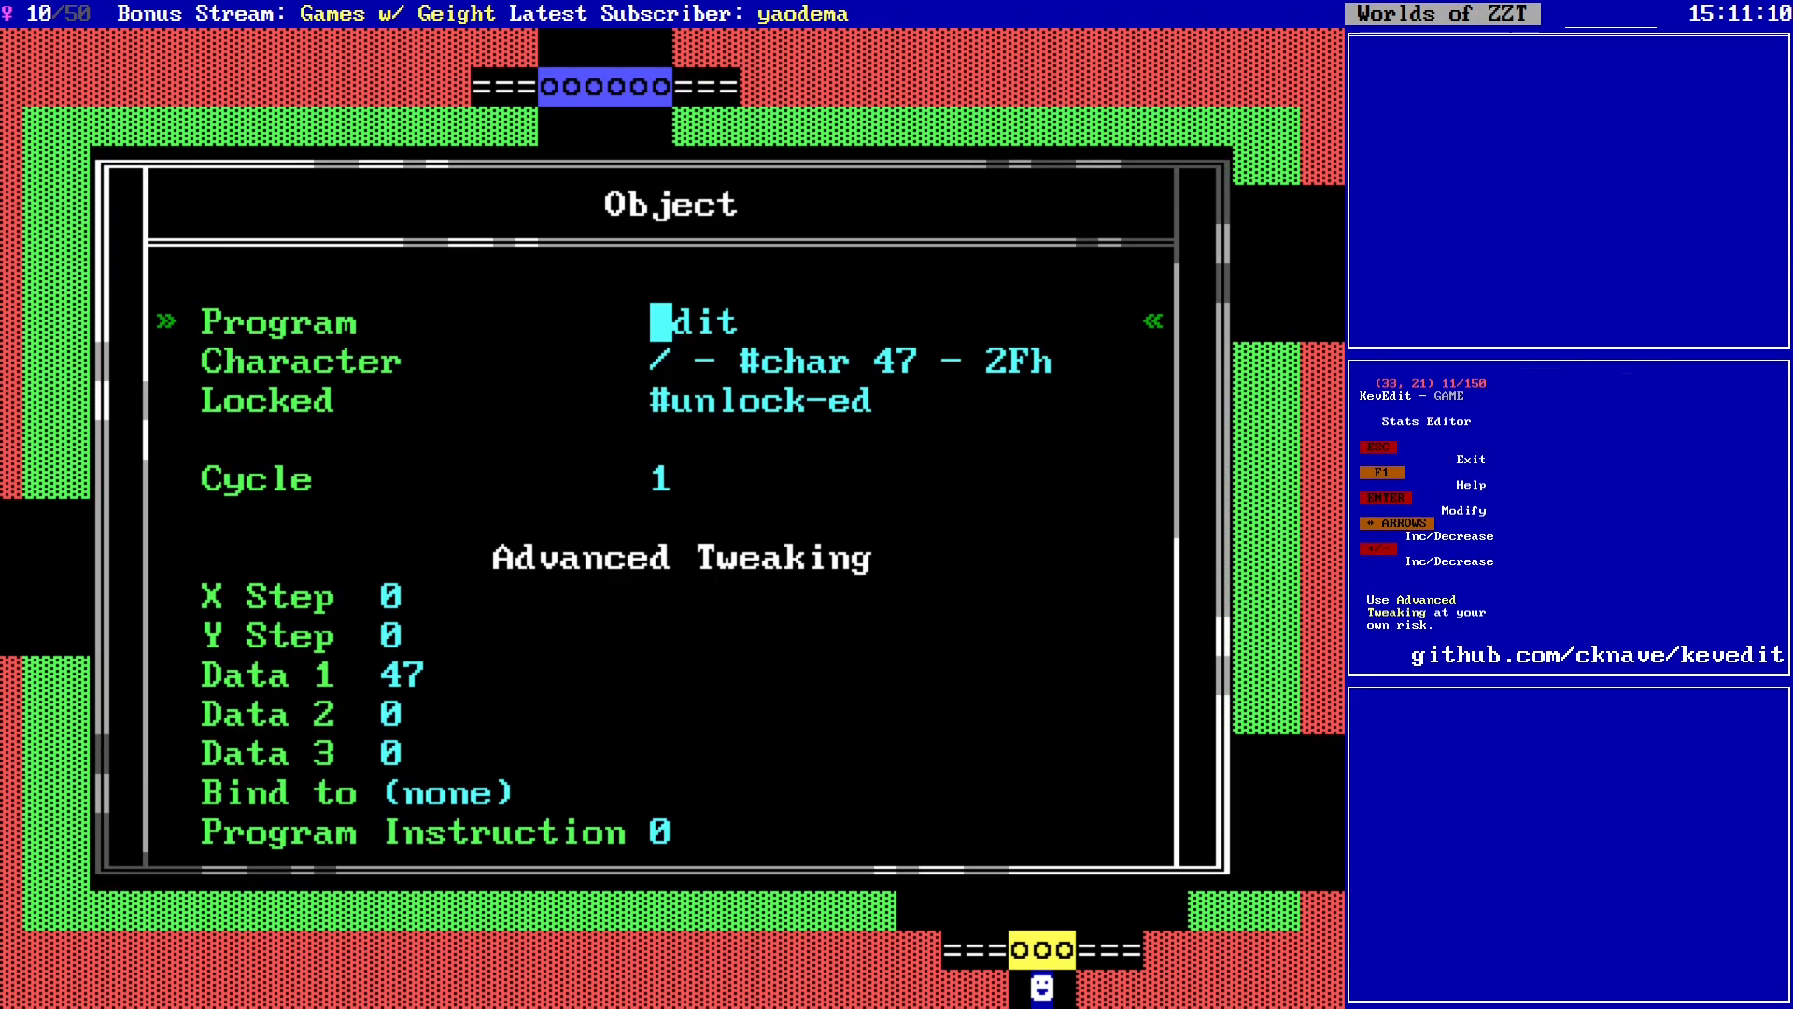
pyautogui.press('Return')
pyautogui.press('Down')
pyautogui.press('Down')
pyautogui.press('Down')
pyautogui.press('Down')
pyautogui.press('Down')
pyautogui.press('Down')
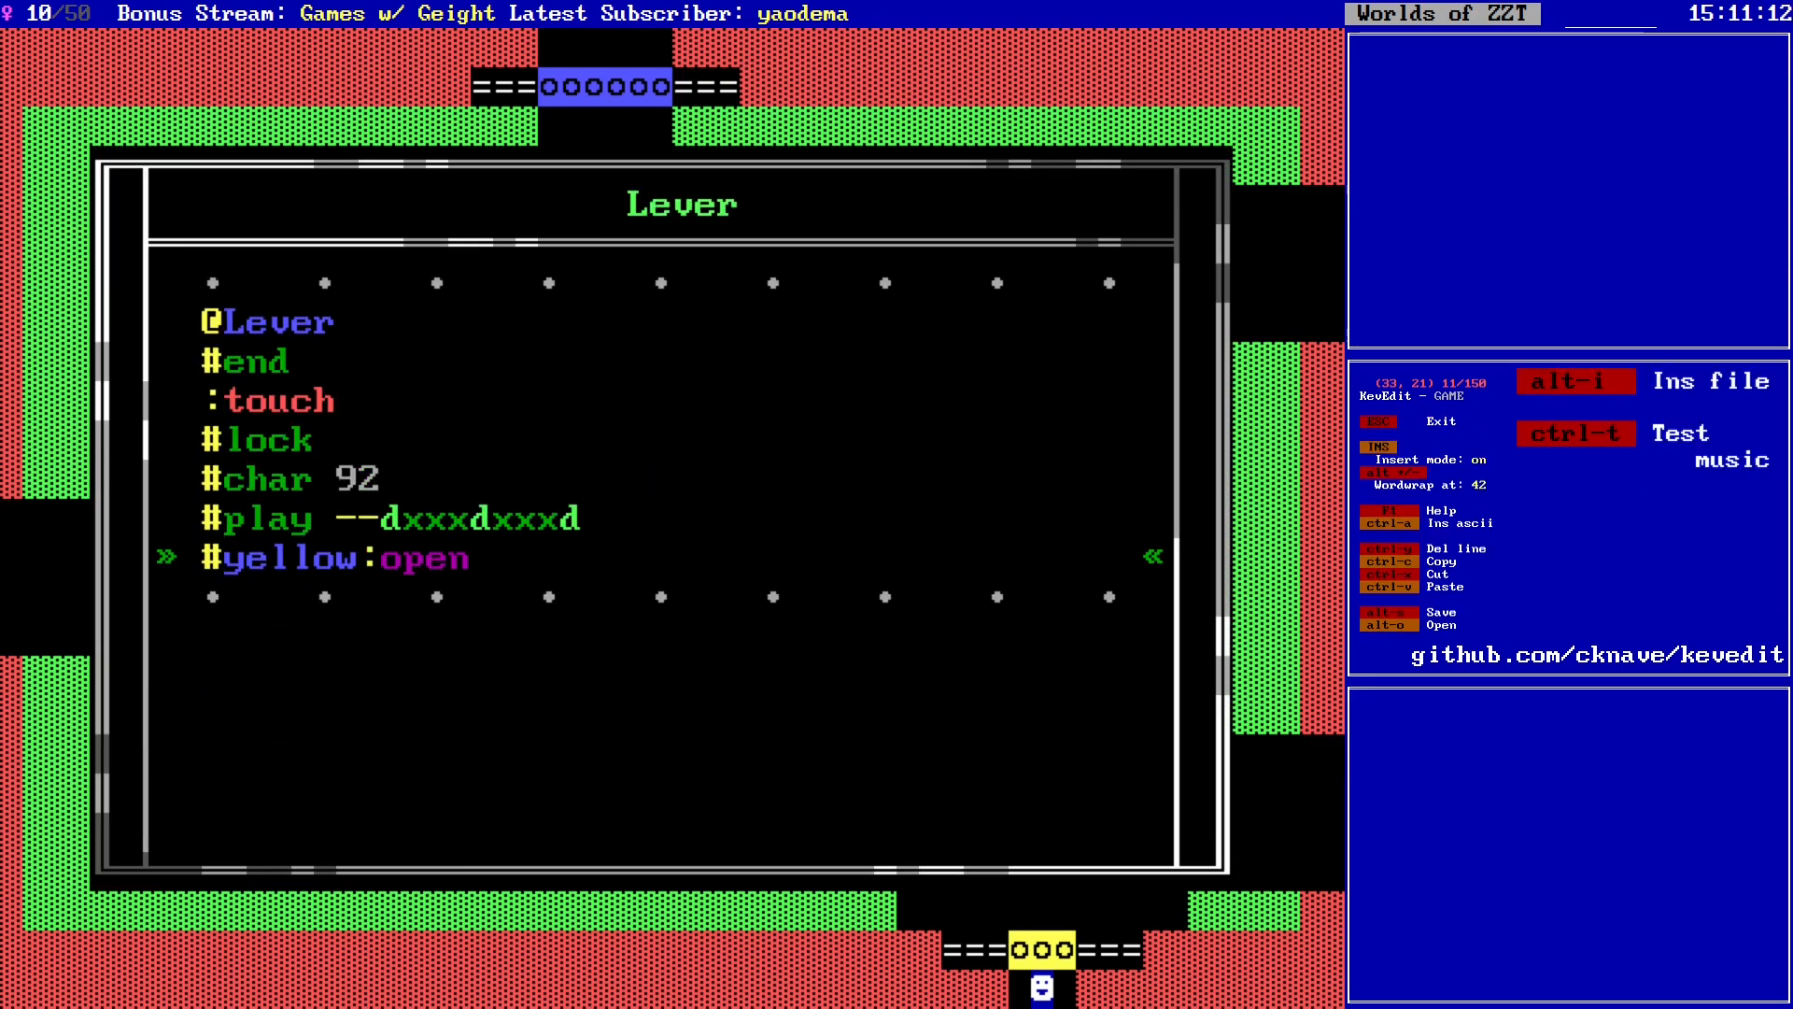
pyautogui.press('Right')
pyautogui.press('Delete')
pyautogui.press('Delete')
pyautogui.press('Delete')
pyautogui.press('Delete')
pyautogui.press('Delete')
pyautogui.press('Delete')
pyautogui.write('blue')
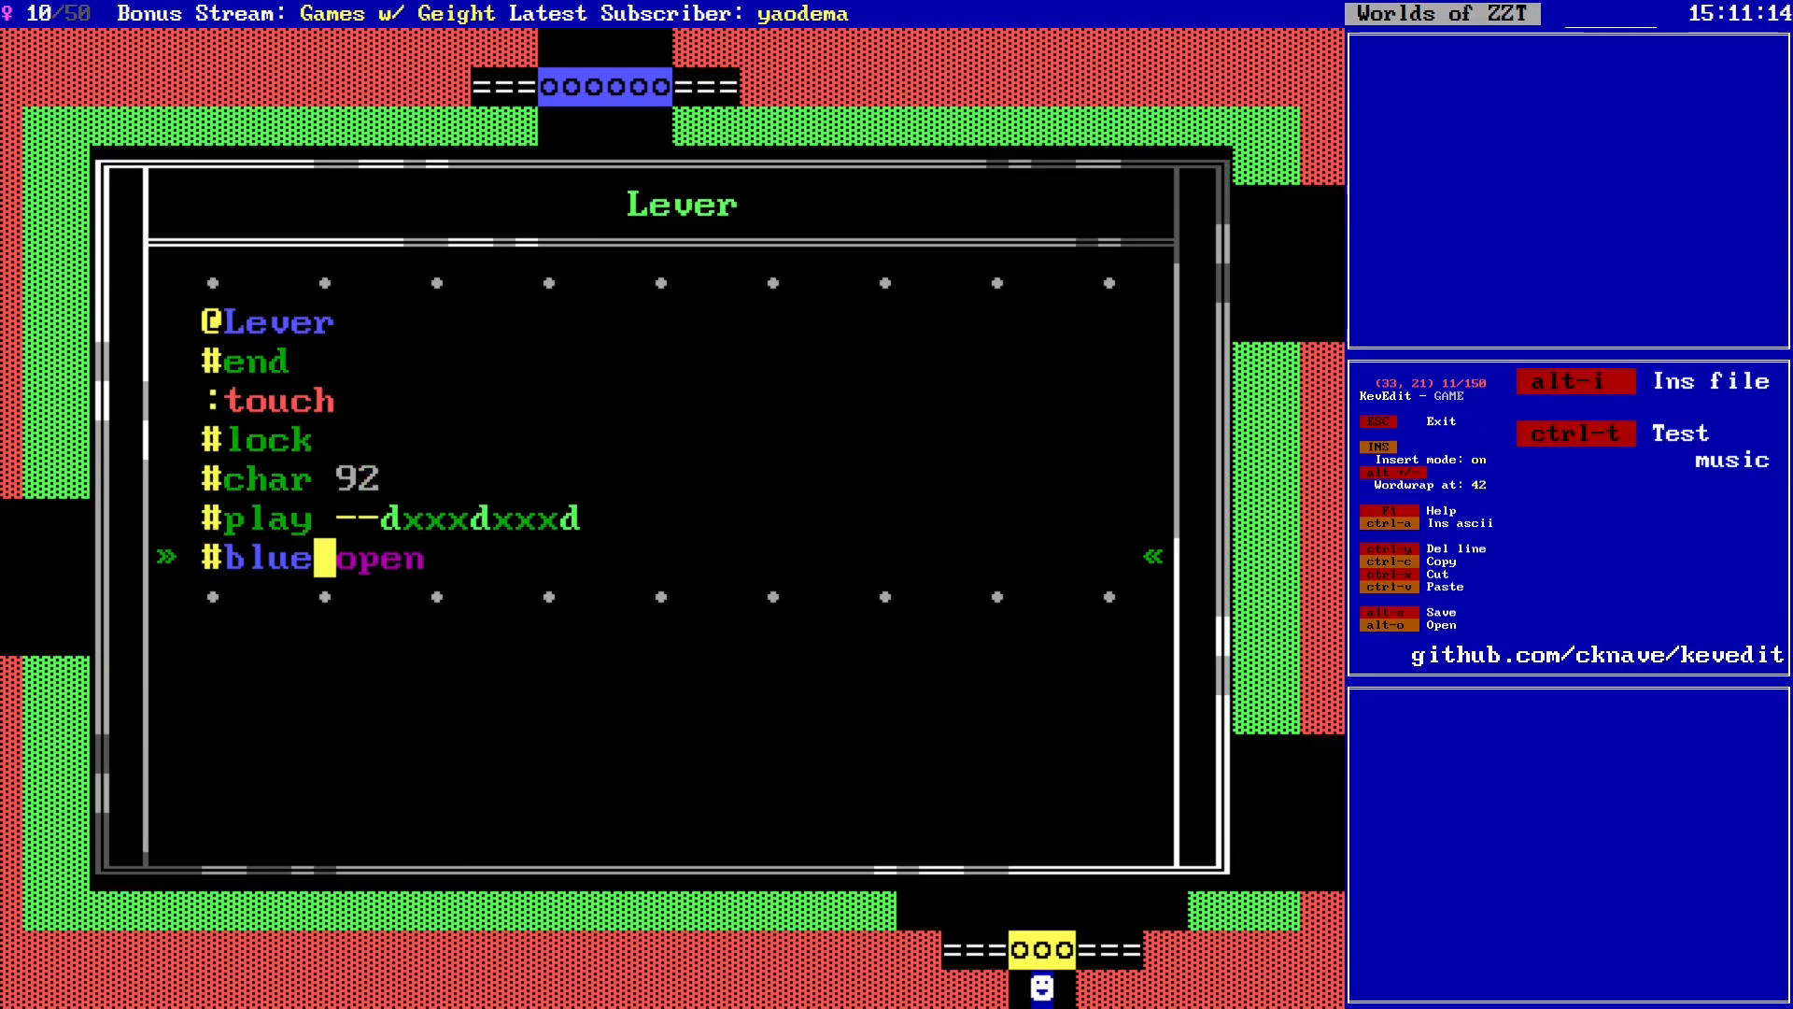
# Step: Add the send command to the lever's message line so it reads #send blue:open
pyautogui.press('Home')
pyautogui.write('send')
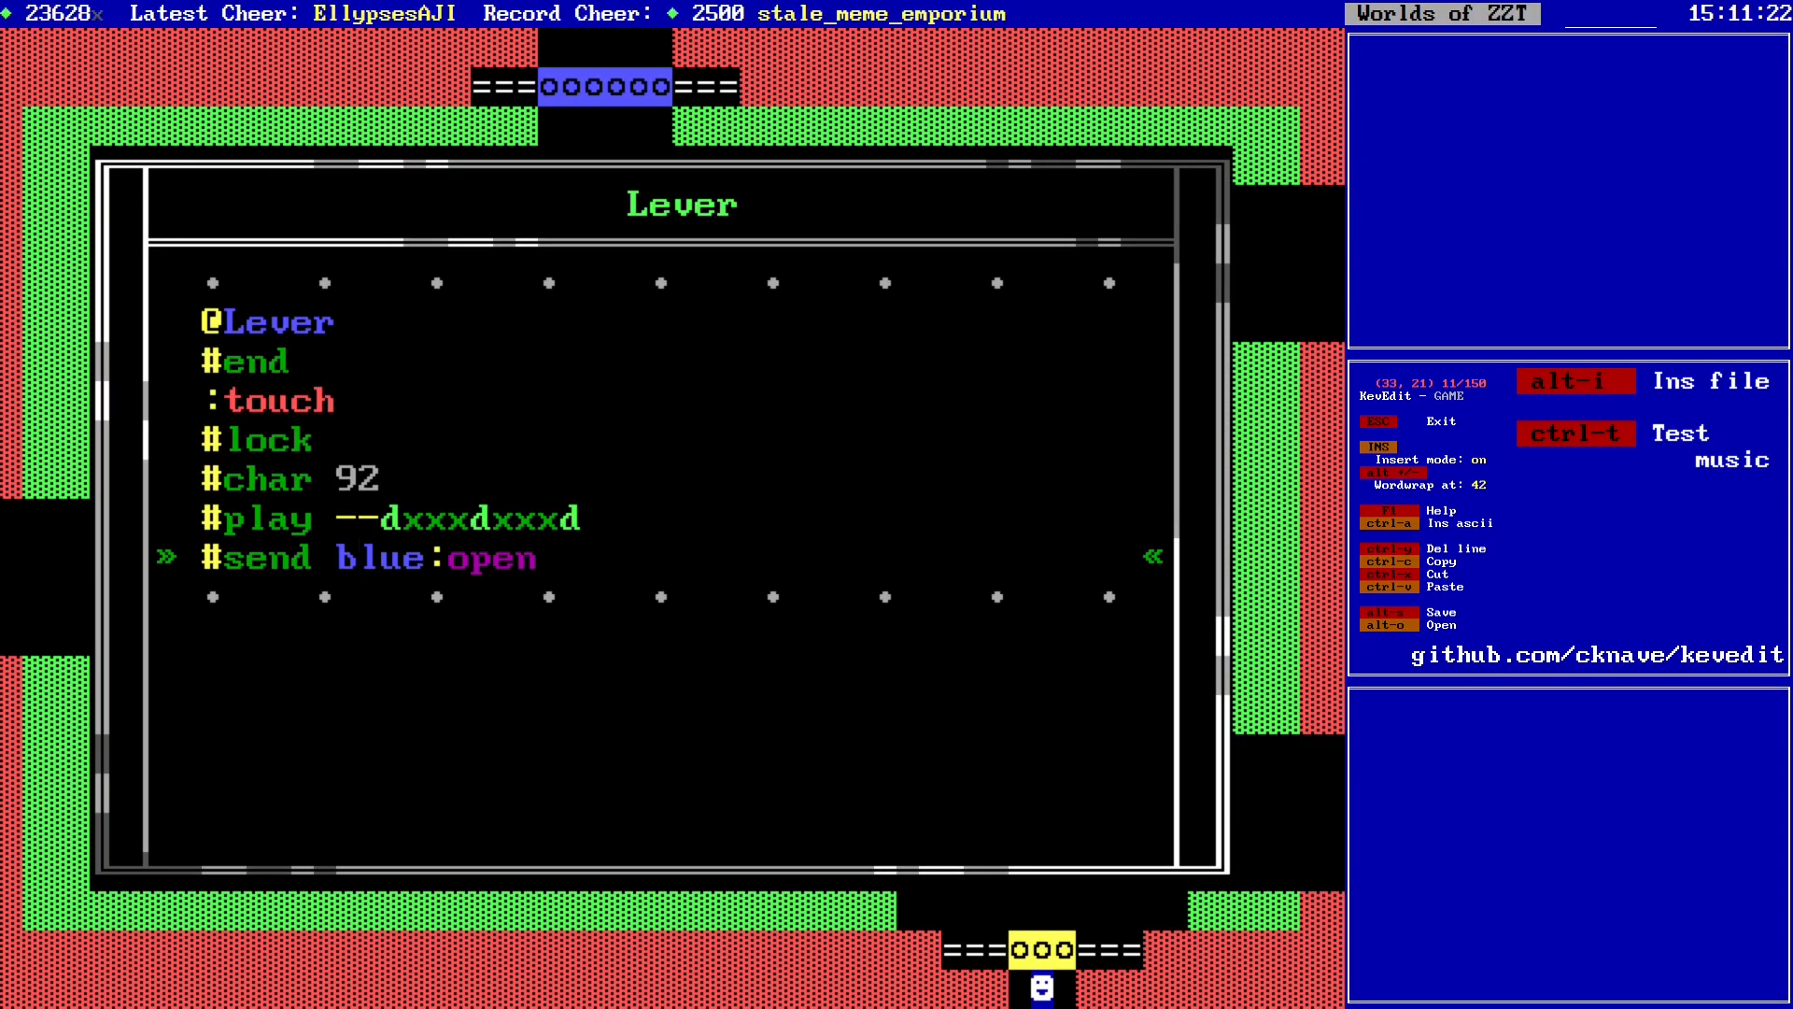
pyautogui.press('Escape')
pyautogui.press('Escape')
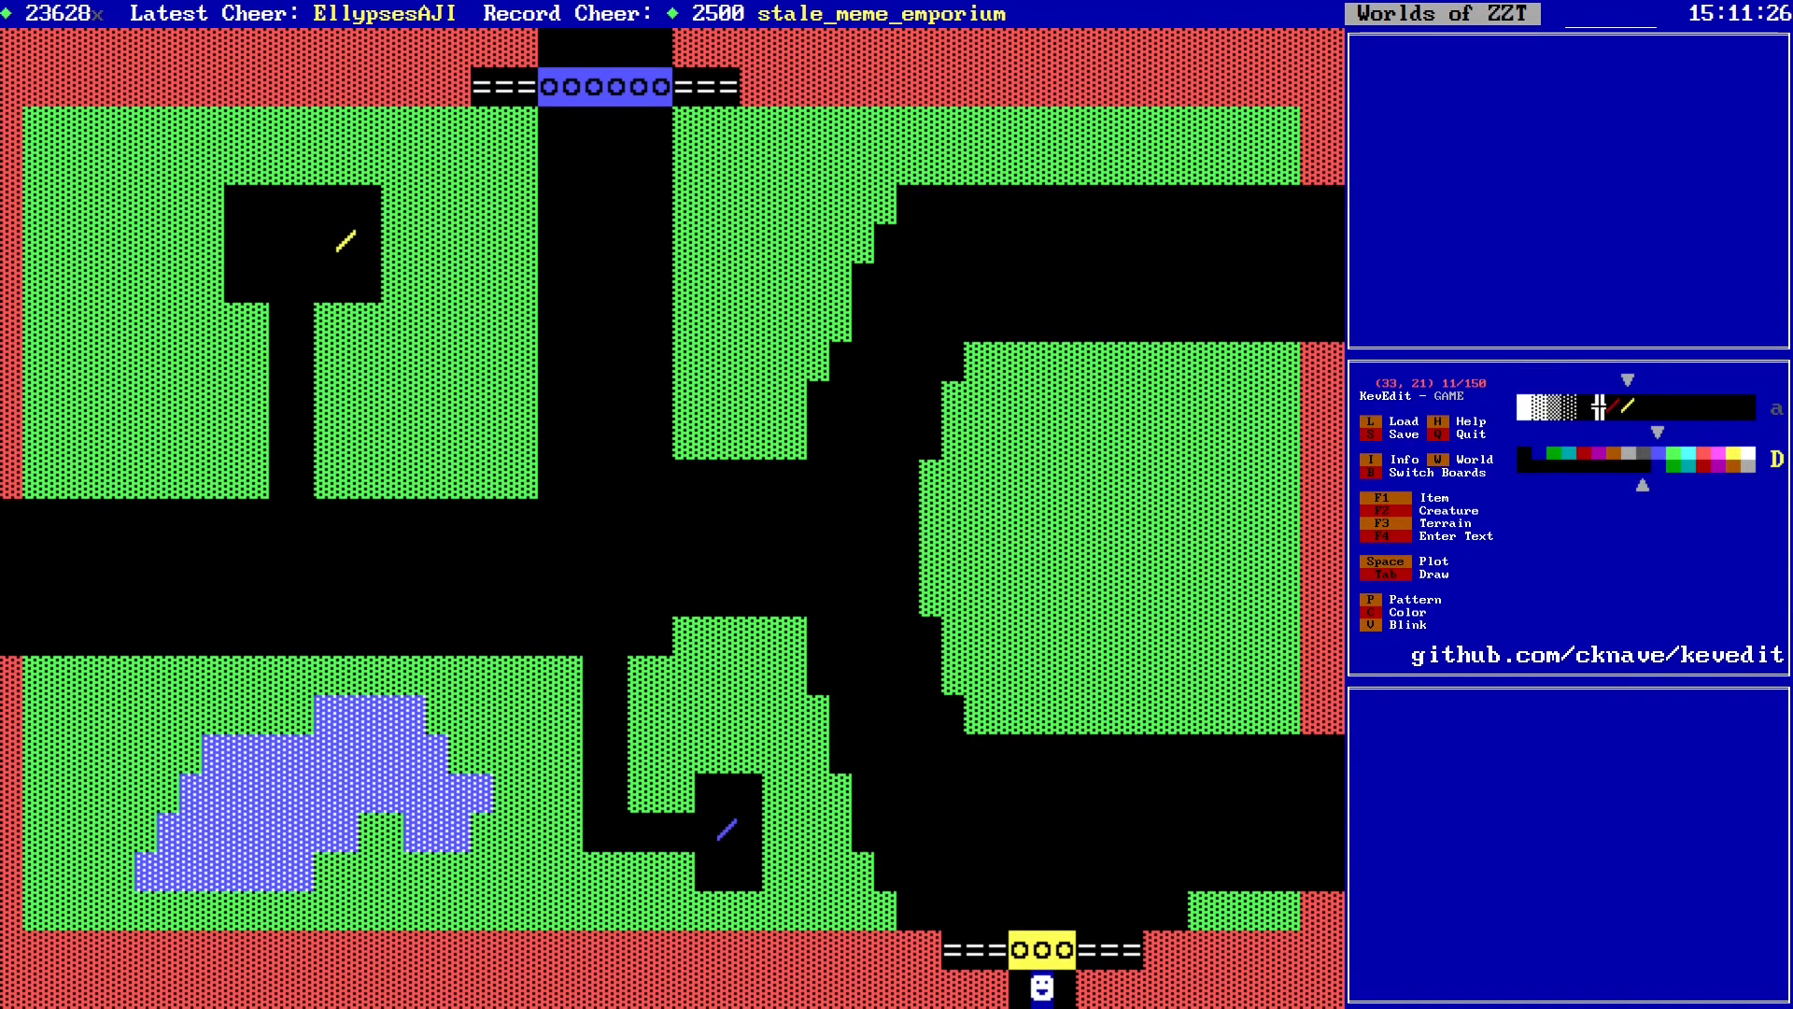
# Step: Move the player's starting position to the western part of the horizontal road, in row 14
pyautogui.press('Left')
pyautogui.press('Left')
pyautogui.press('Left')
pyautogui.press('Left')
pyautogui.press('Left')
pyautogui.press('Left')
pyautogui.press('Left')
pyautogui.press('Left')
pyautogui.press('Left')
pyautogui.press('Left')
pyautogui.press('Left')
pyautogui.press('Up')
pyautogui.press('Up')
pyautogui.press('Up')
pyautogui.press('Up')
pyautogui.press('Up')
pyautogui.press('Left')
pyautogui.press('Left')
pyautogui.press('Left')
pyautogui.press('Left')
pyautogui.press('Left')
pyautogui.press('Left')
pyautogui.press('Left')
pyautogui.press('Left')
pyautogui.press('Left')
pyautogui.press('Left')
pyautogui.press('Left')
pyautogui.press('Up')
pyautogui.press('Left')
pyautogui.press('Up')
pyautogui.press('F1')
pyautogui.press('z')
pyautogui.press('Right')
pyautogui.press('Right')
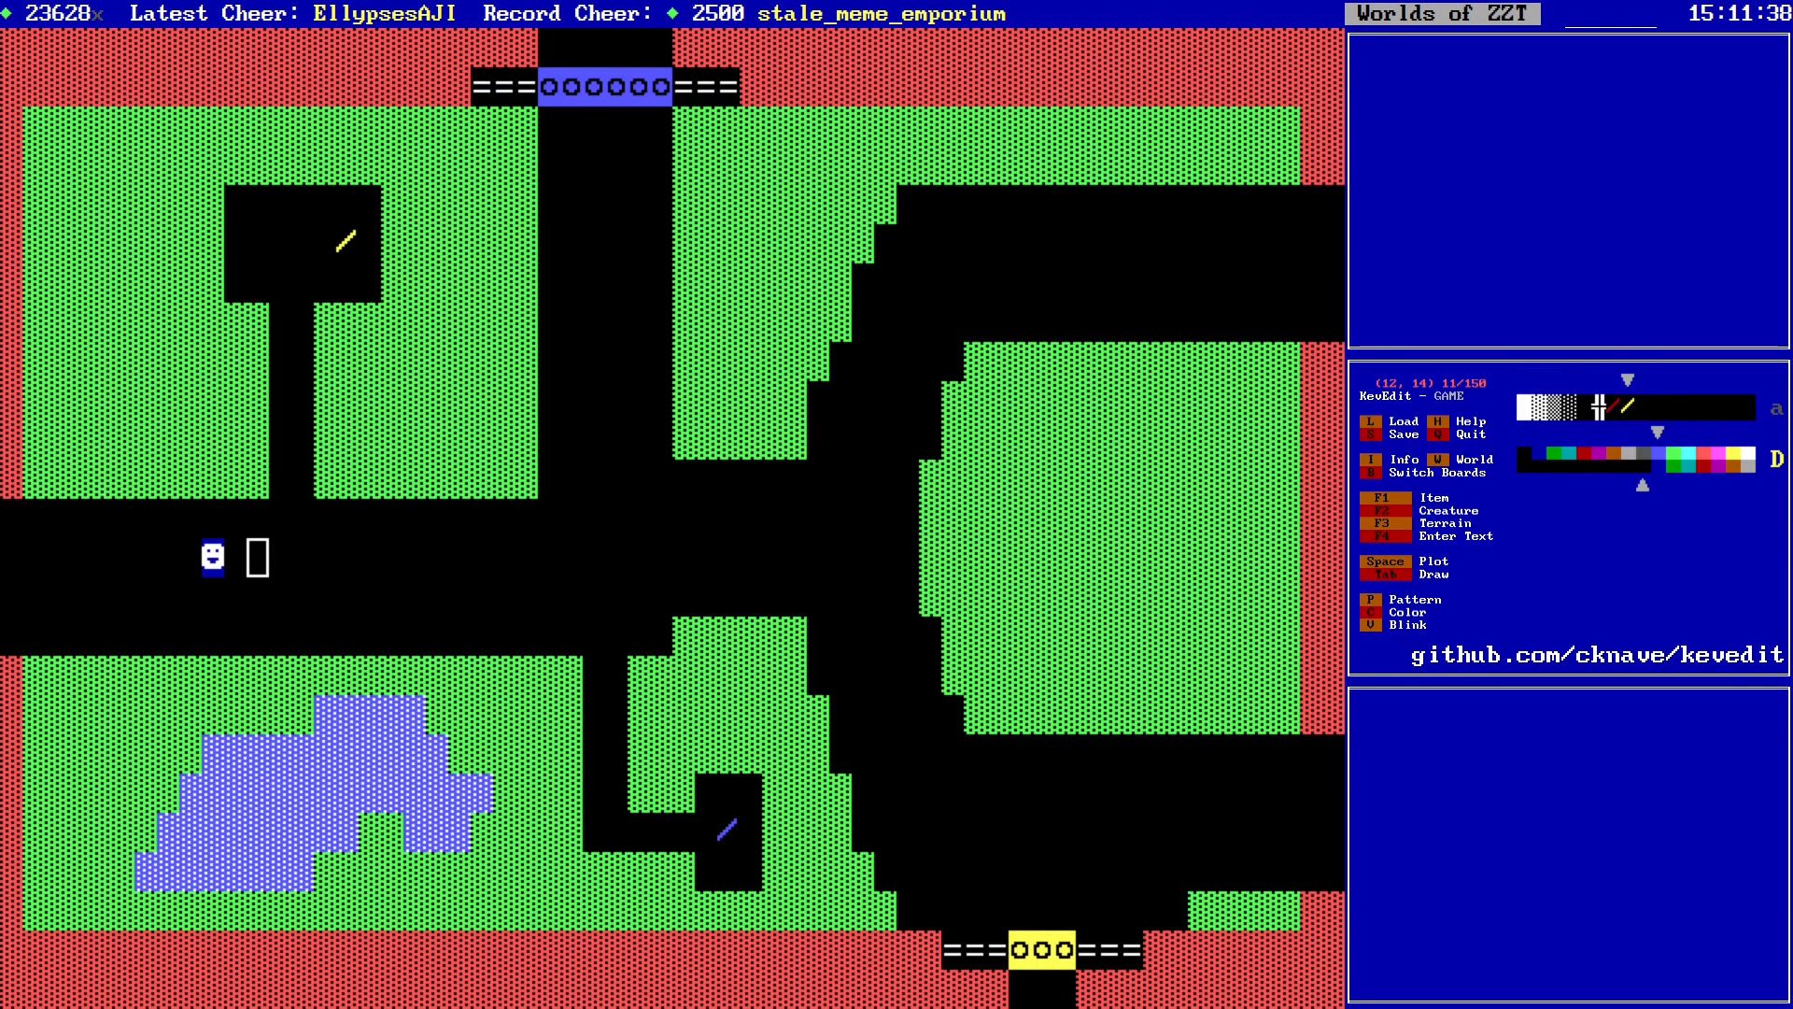
# Step: Leave the board editor and start playing the GAME world to test the board
pyautogui.press('q')
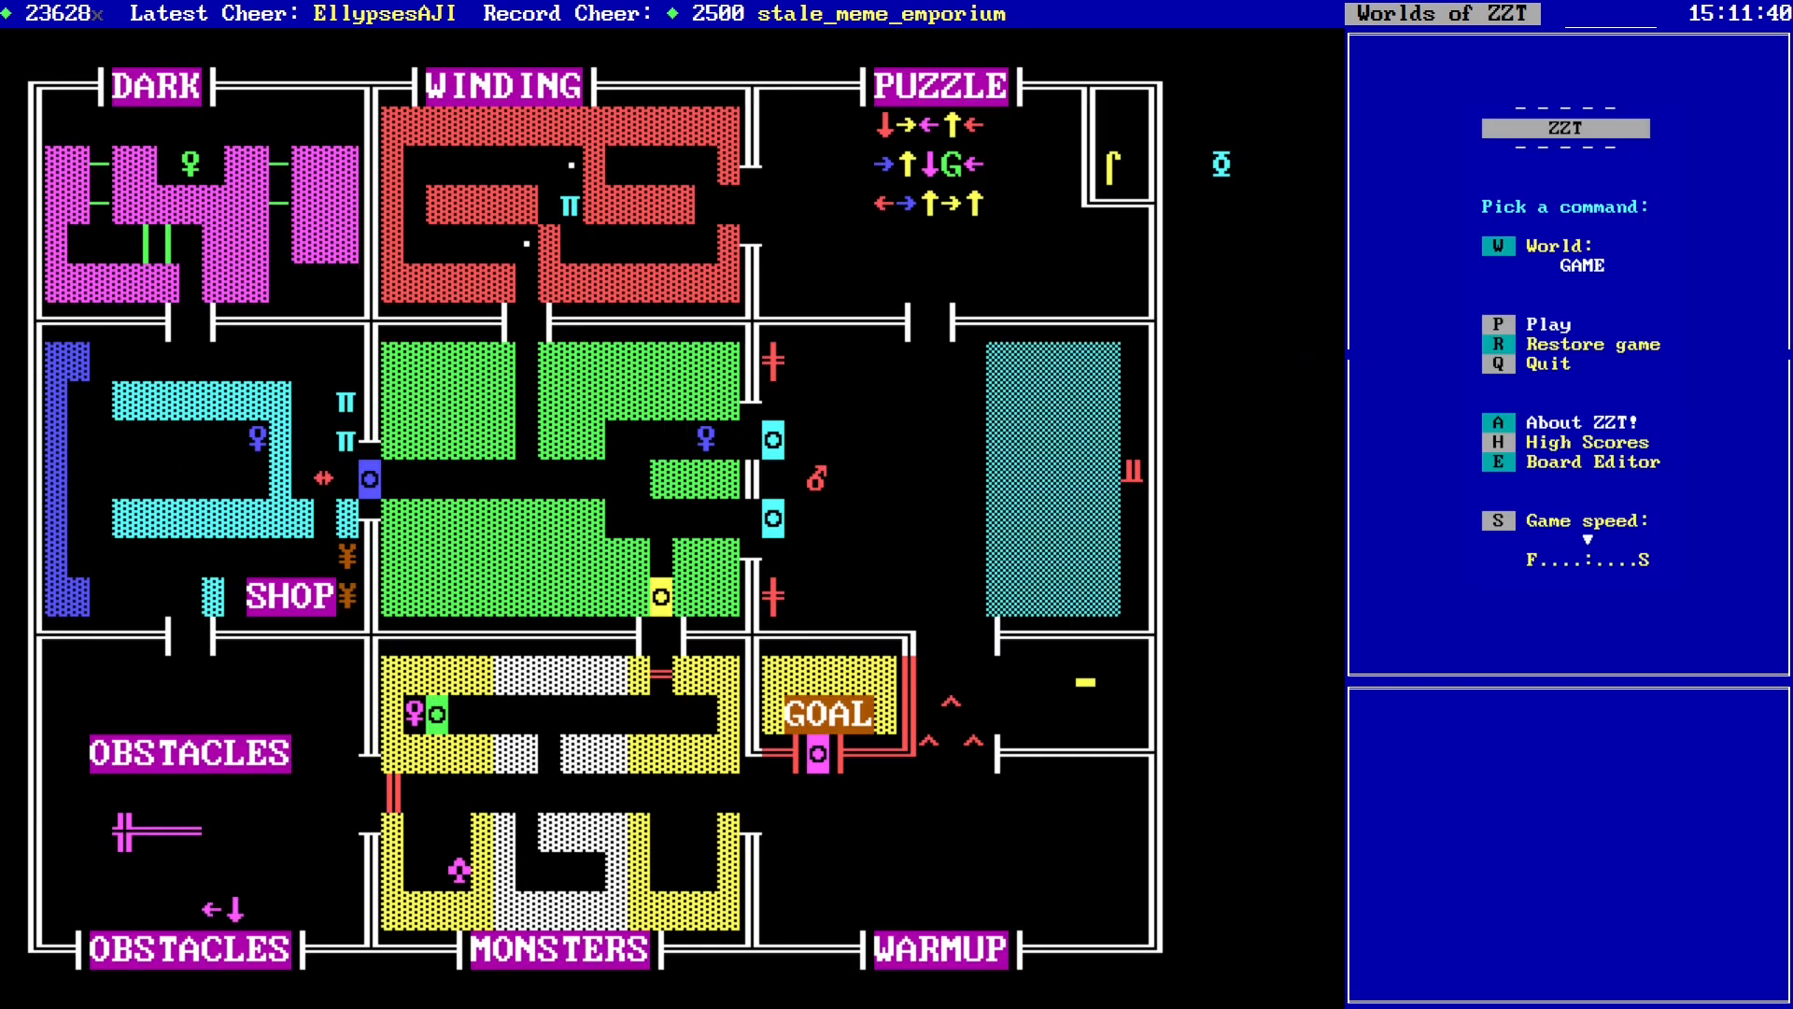
pyautogui.press('p')
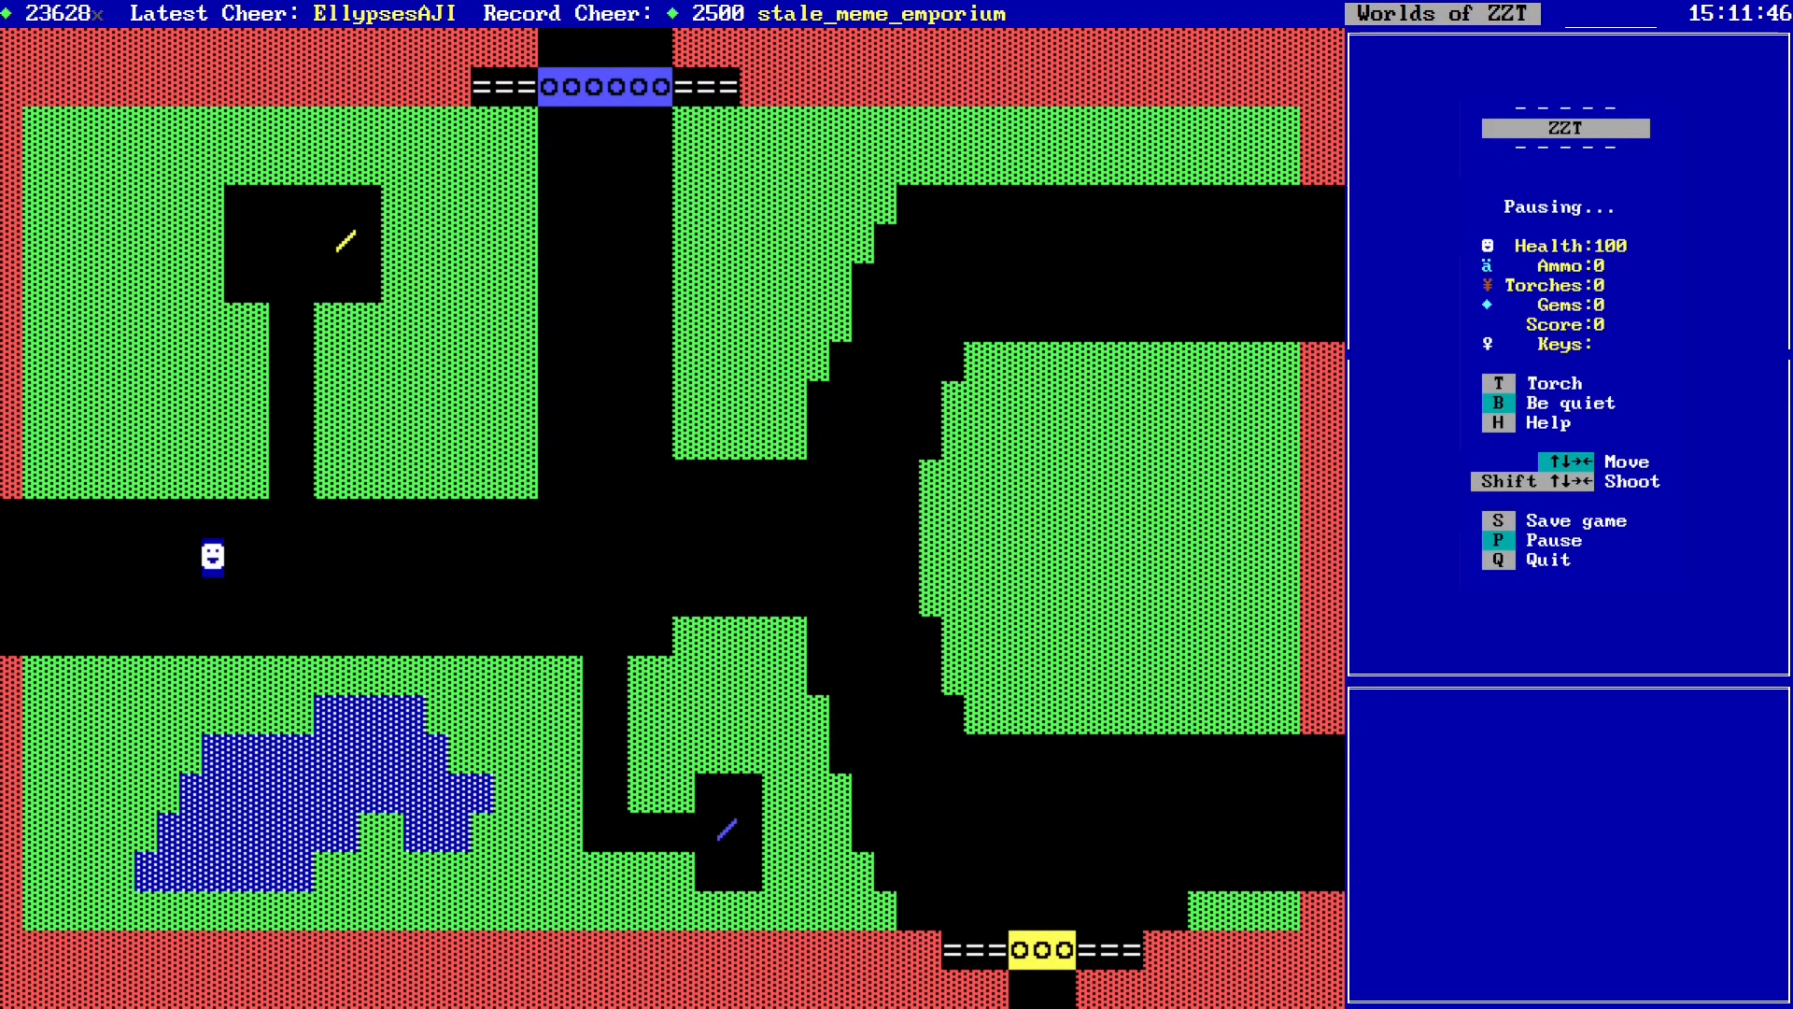
# Step: Walk the player from the road up to the northwestern clearing and flip the yellow lever
pyautogui.press('Right')
pyautogui.press('Right')
pyautogui.press('Right')
pyautogui.press('Right')
pyautogui.press('Up')
pyautogui.press('Up')
pyautogui.press('Up')
pyautogui.press('Up')
pyautogui.press('Up')
pyautogui.press('Up')
pyautogui.press('Up')
pyautogui.press('Up')
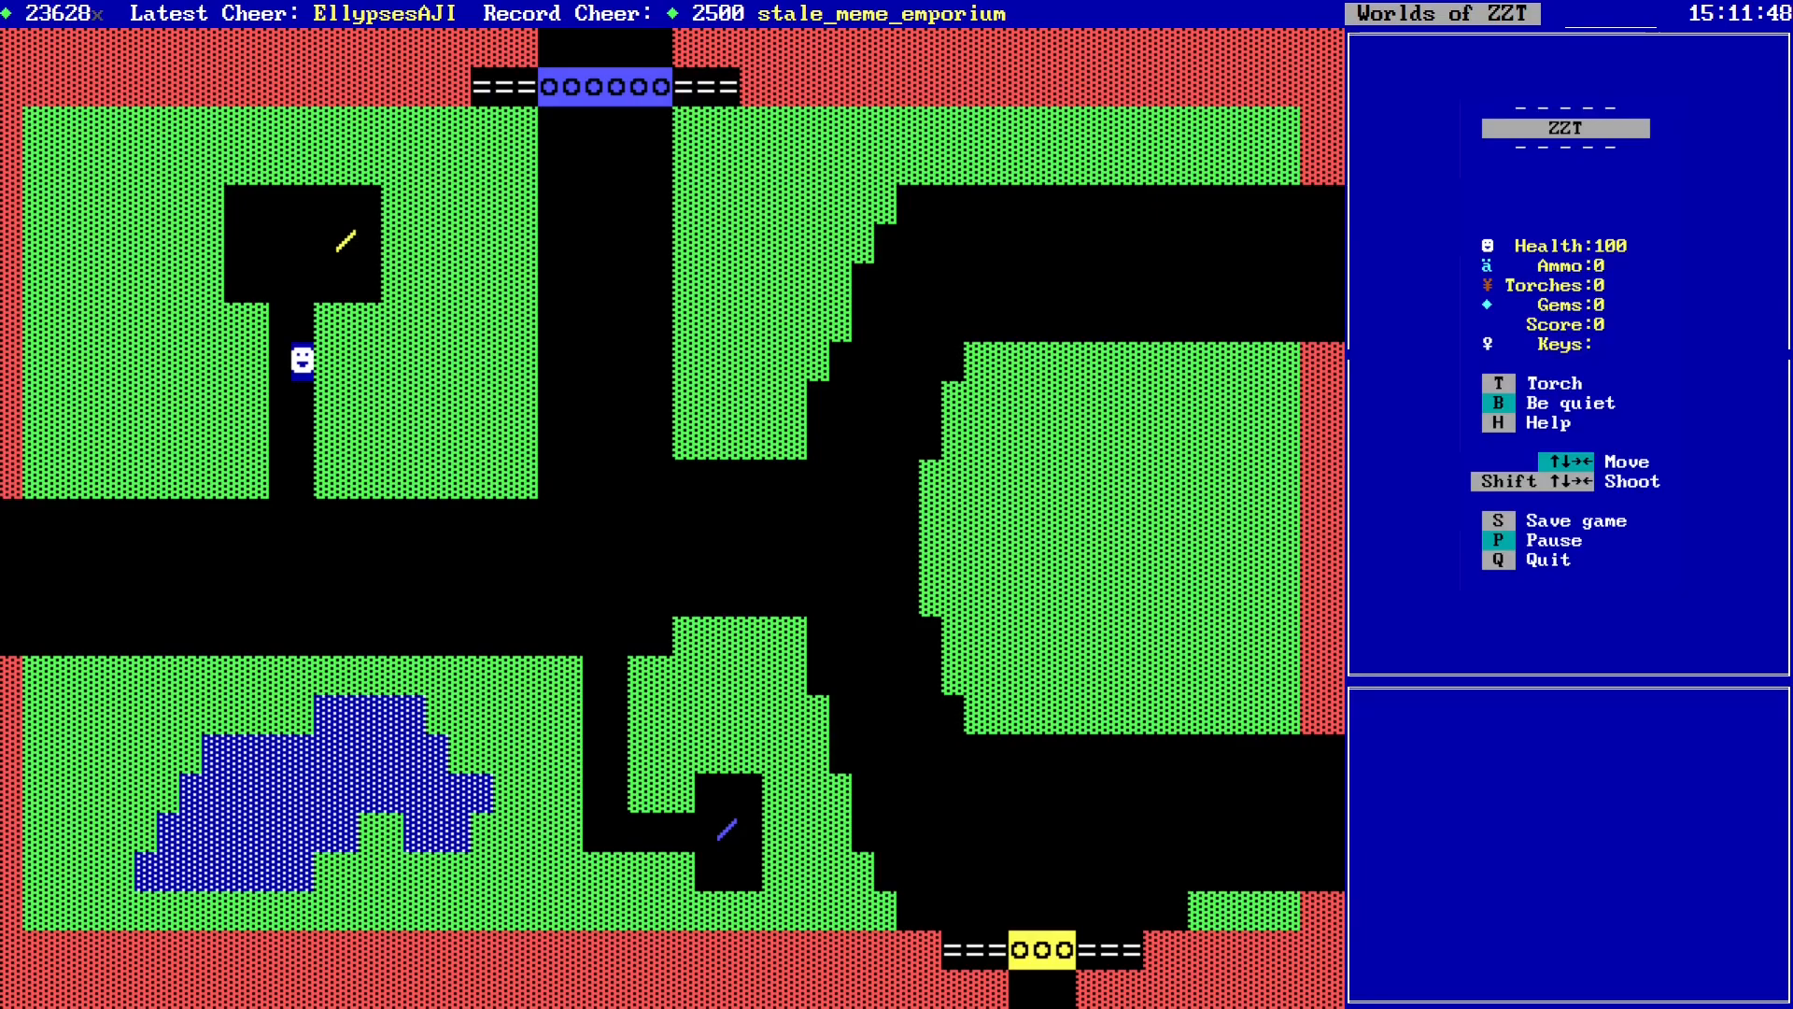
pyautogui.press('Right')
pyautogui.press('Left')
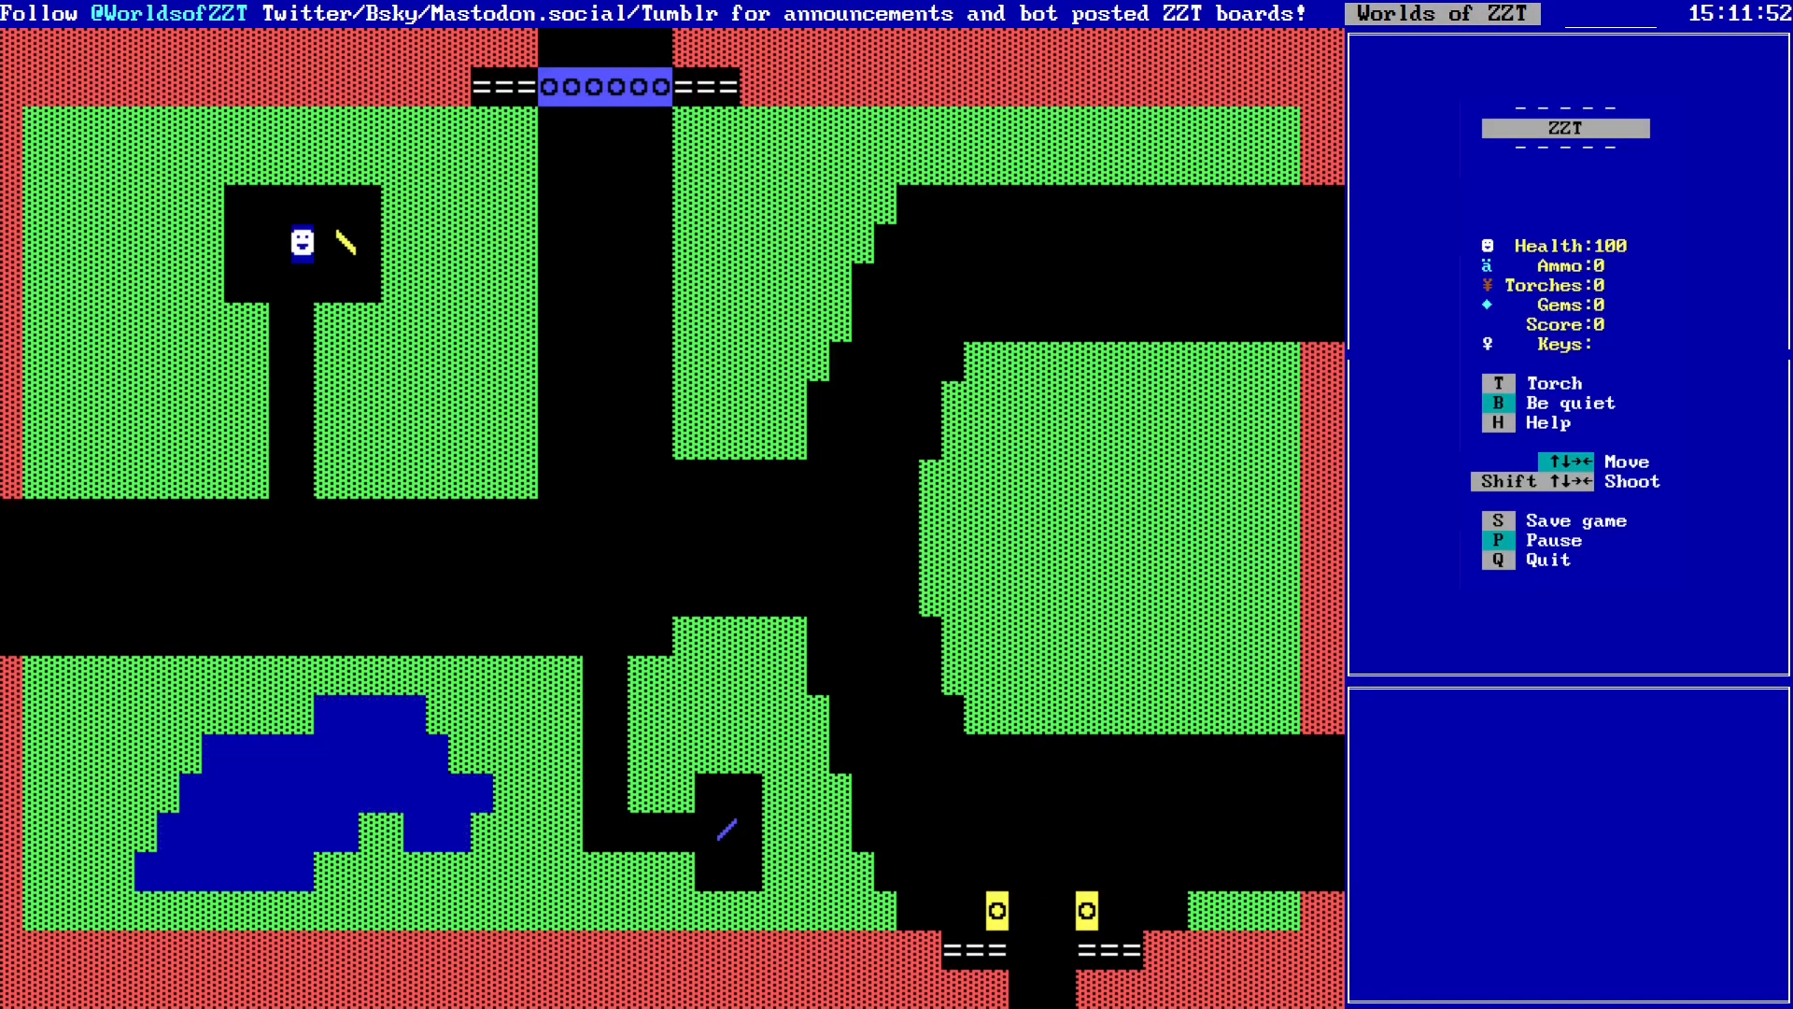
# Step: Return the player to the horizontal road and walk east to the path leading to the blue lever
pyautogui.press('Down')
pyautogui.press('Down')
pyautogui.press('Down')
pyautogui.press('Down')
pyautogui.press('Down')
pyautogui.press('Down')
pyautogui.press('Down')
pyautogui.press('Down')
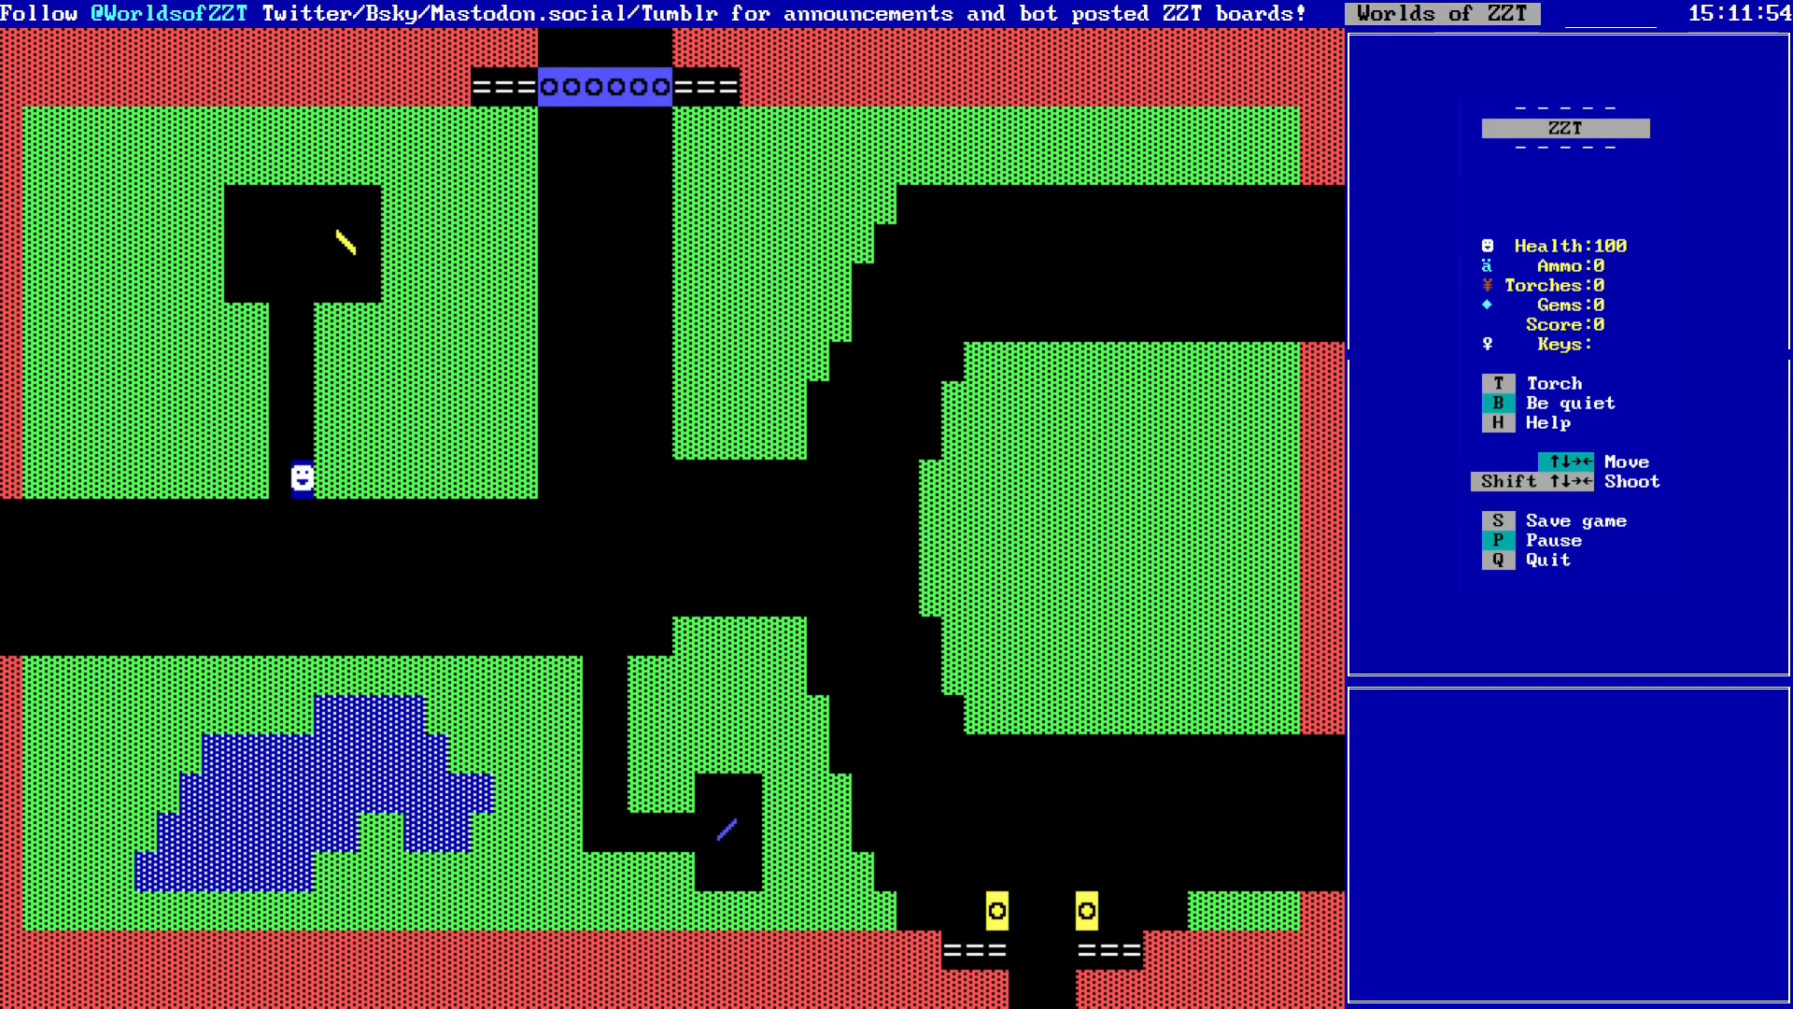
pyautogui.press('Right')
pyautogui.press('Right')
pyautogui.press('Right')
pyautogui.press('Right')
pyautogui.press('Right')
pyautogui.press('Right')
pyautogui.press('Right')
pyautogui.press('Right')
pyautogui.press('Right')
pyautogui.press('Right')
pyautogui.press('Right')
pyautogui.press('Right')
pyautogui.press('Right')
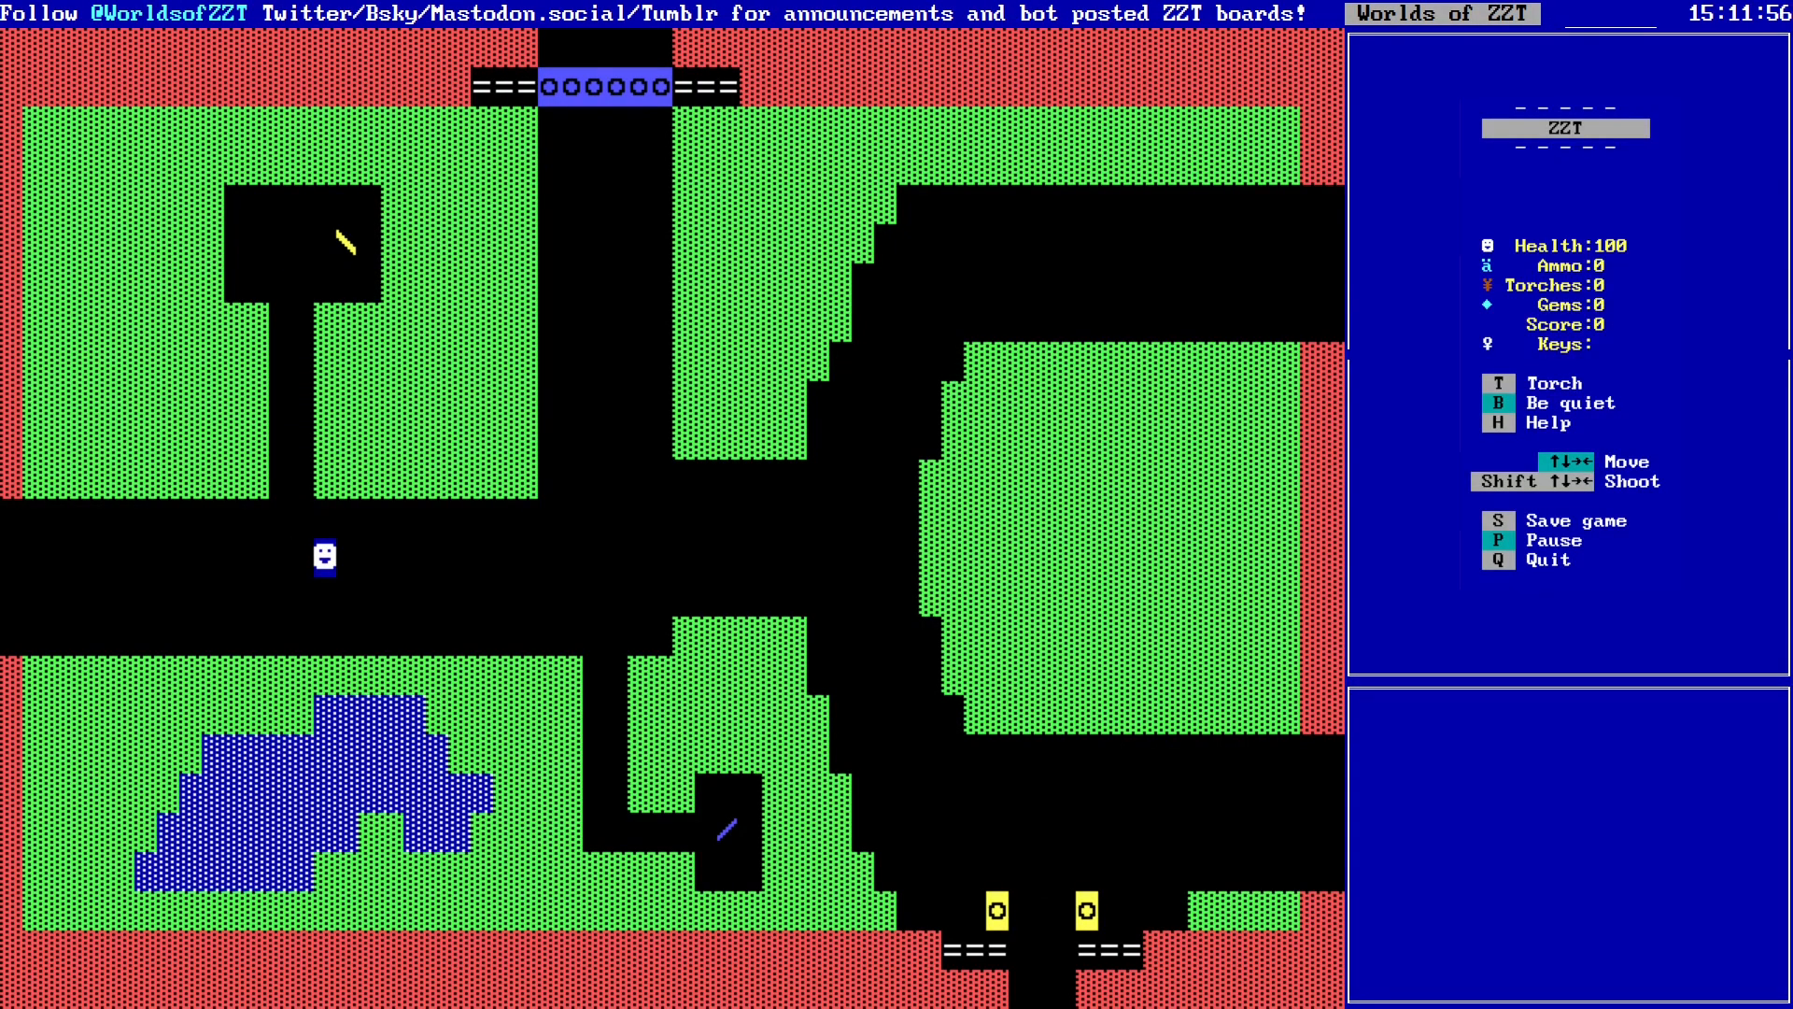
# Step: Follow the southern path to its clearing and flip the blue lever
pyautogui.press('Down')
pyautogui.press('Down')
pyautogui.press('Down')
pyautogui.press('Down')
pyautogui.press('Down')
pyautogui.press('Down')
pyautogui.press('Down')
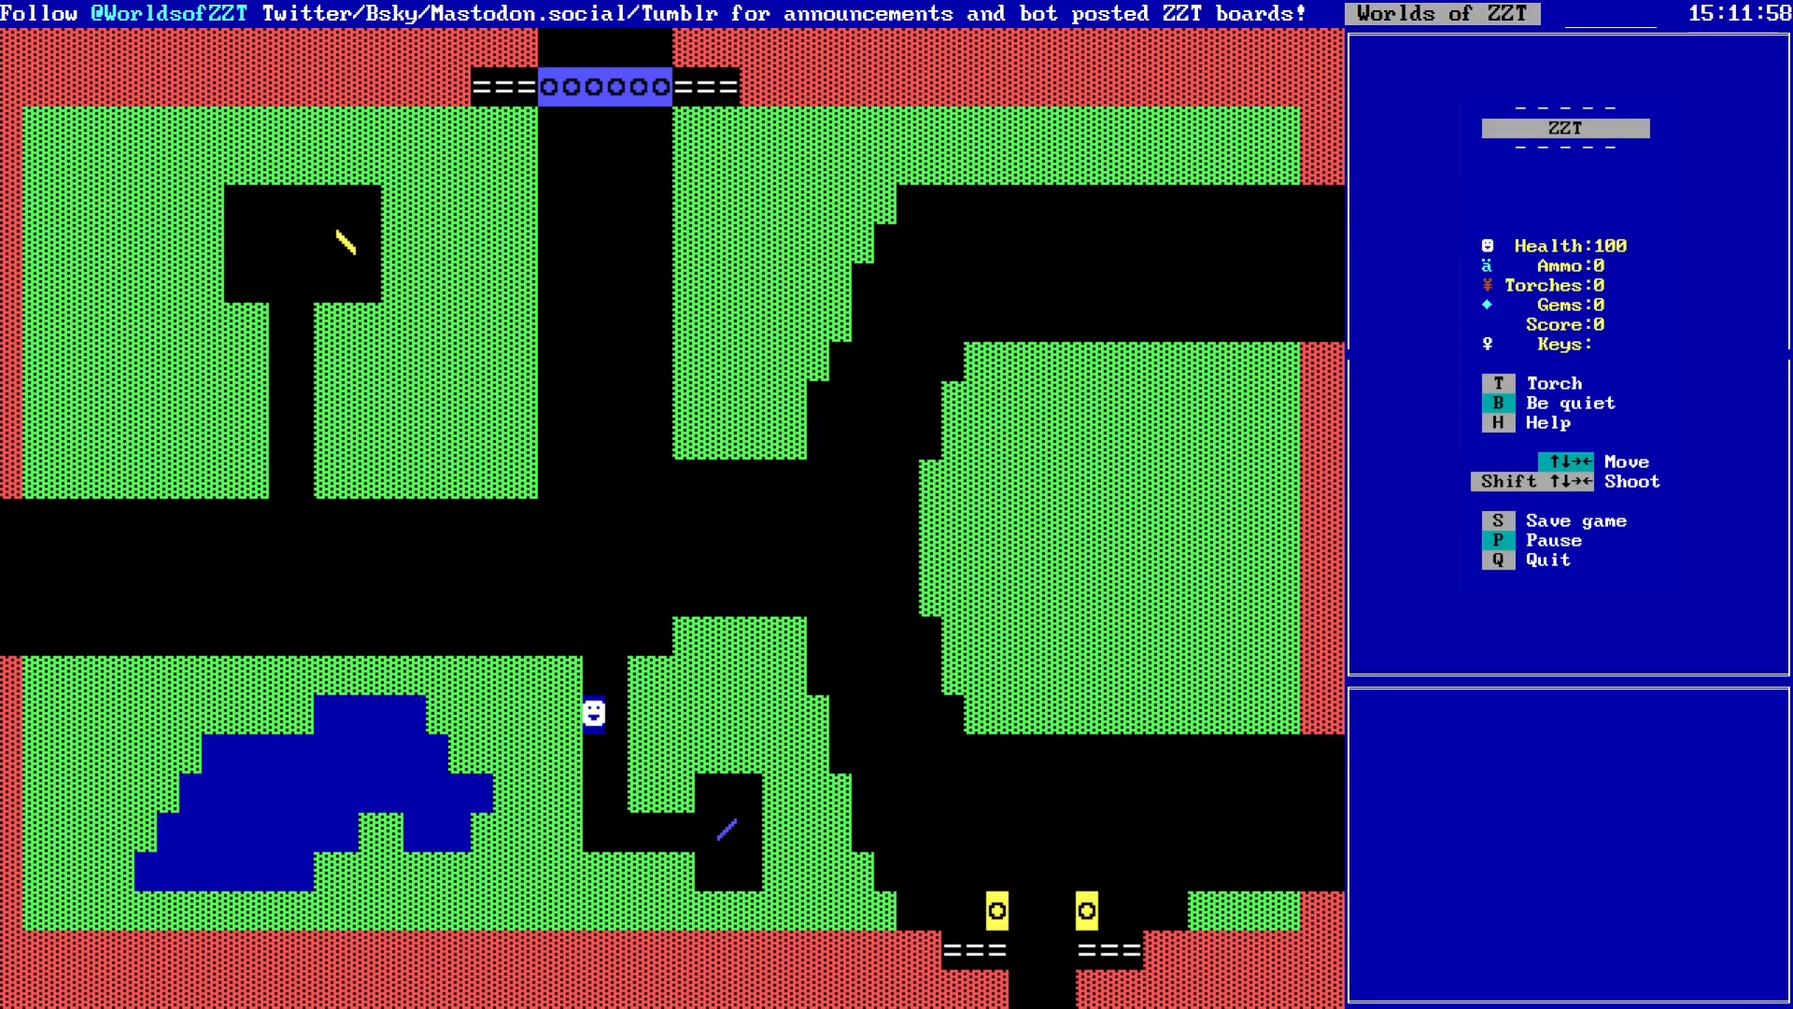
pyautogui.press('Right')
pyautogui.press('Right')
pyautogui.press('Right')
pyautogui.press('Right')
pyautogui.press('Right')
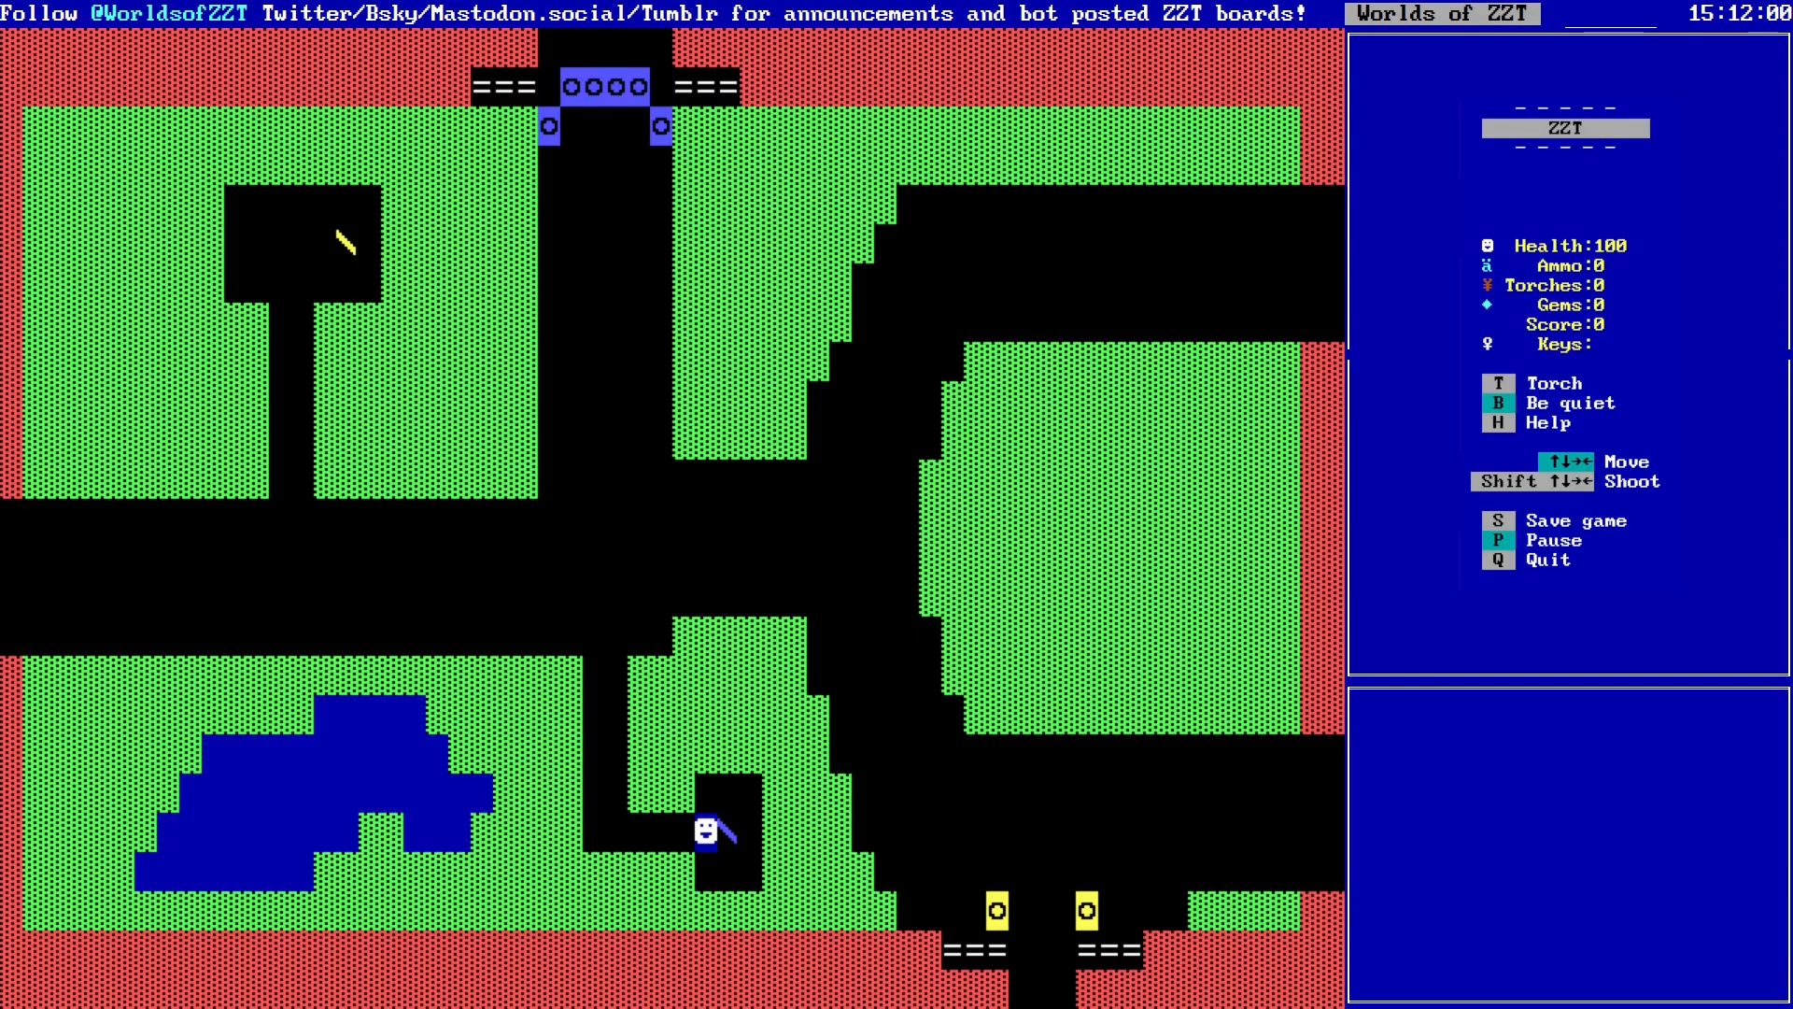
# Step: Walk the player back from the blue lever across the main road and onto the northern road
pyautogui.press('Left')
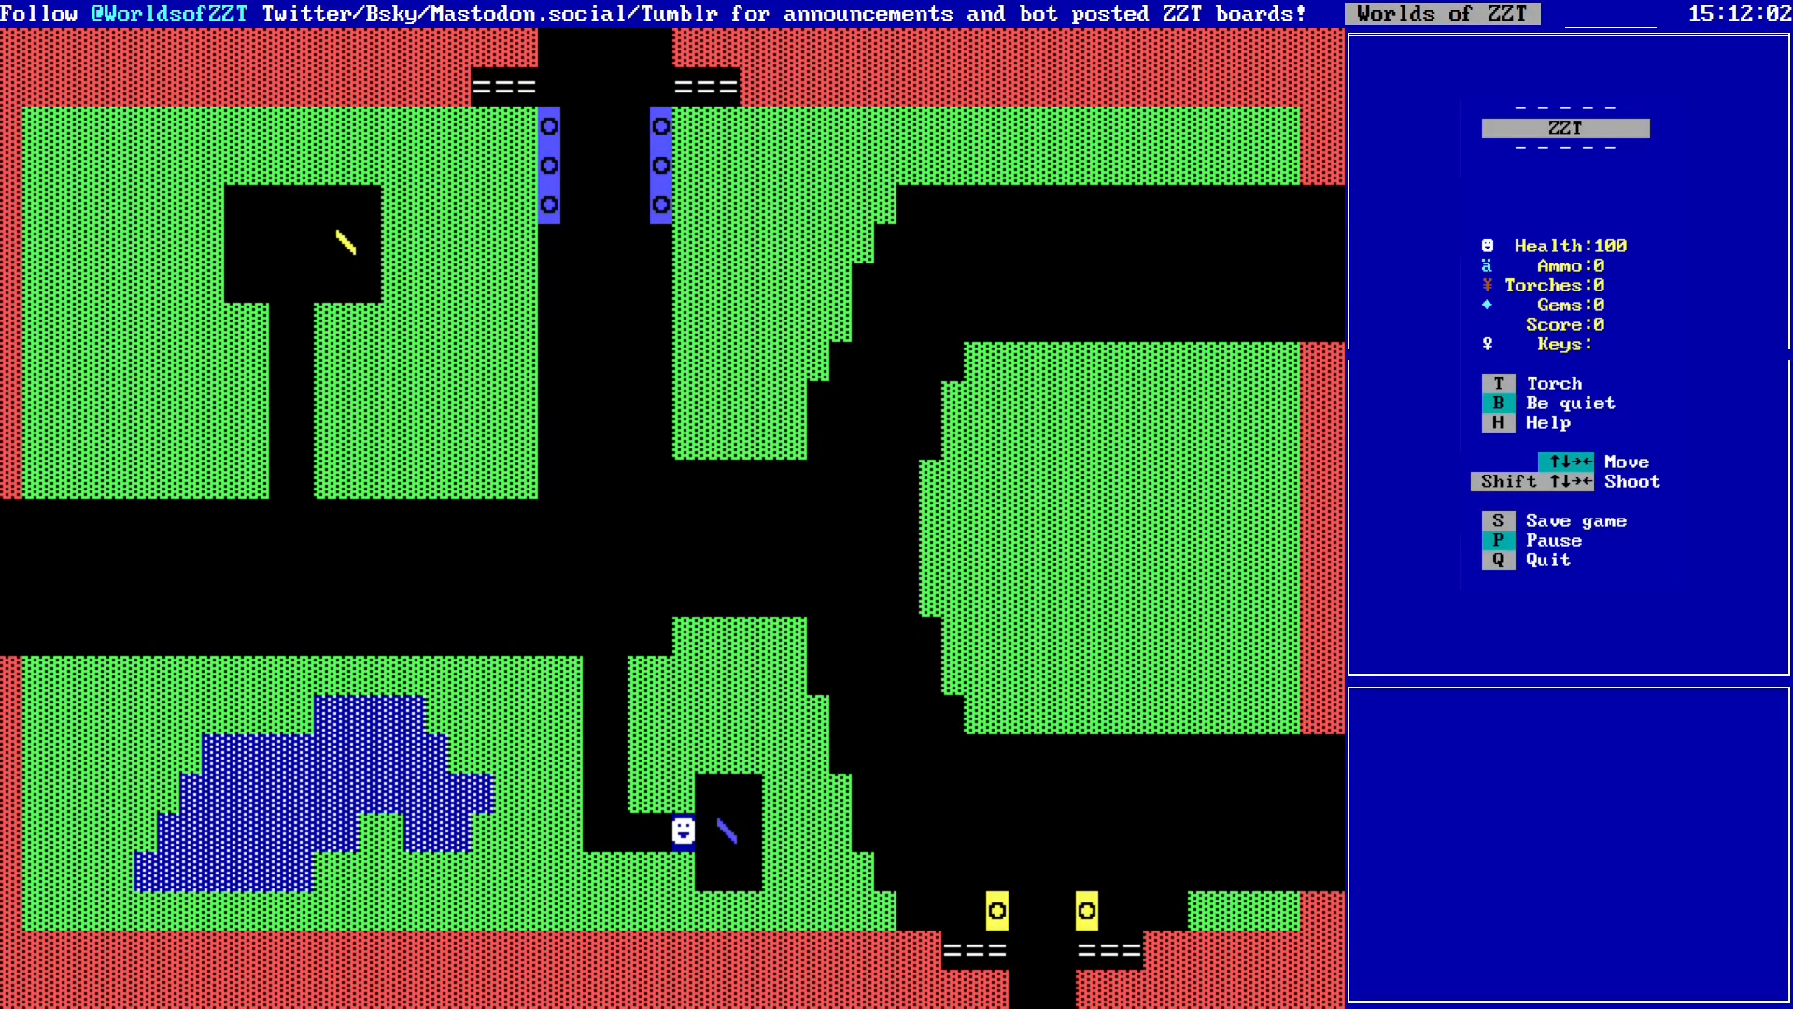
pyautogui.press('Left')
pyautogui.press('Left')
pyautogui.press('Left')
pyautogui.press('Left')
pyautogui.press('Up')
pyautogui.press('Up')
pyautogui.press('Up')
pyautogui.press('Up')
pyautogui.press('Up')
pyautogui.press('Up')
pyautogui.press('Up')
pyautogui.press('Up')
pyautogui.press('Up')
pyautogui.press('Up')
pyautogui.press('Up')
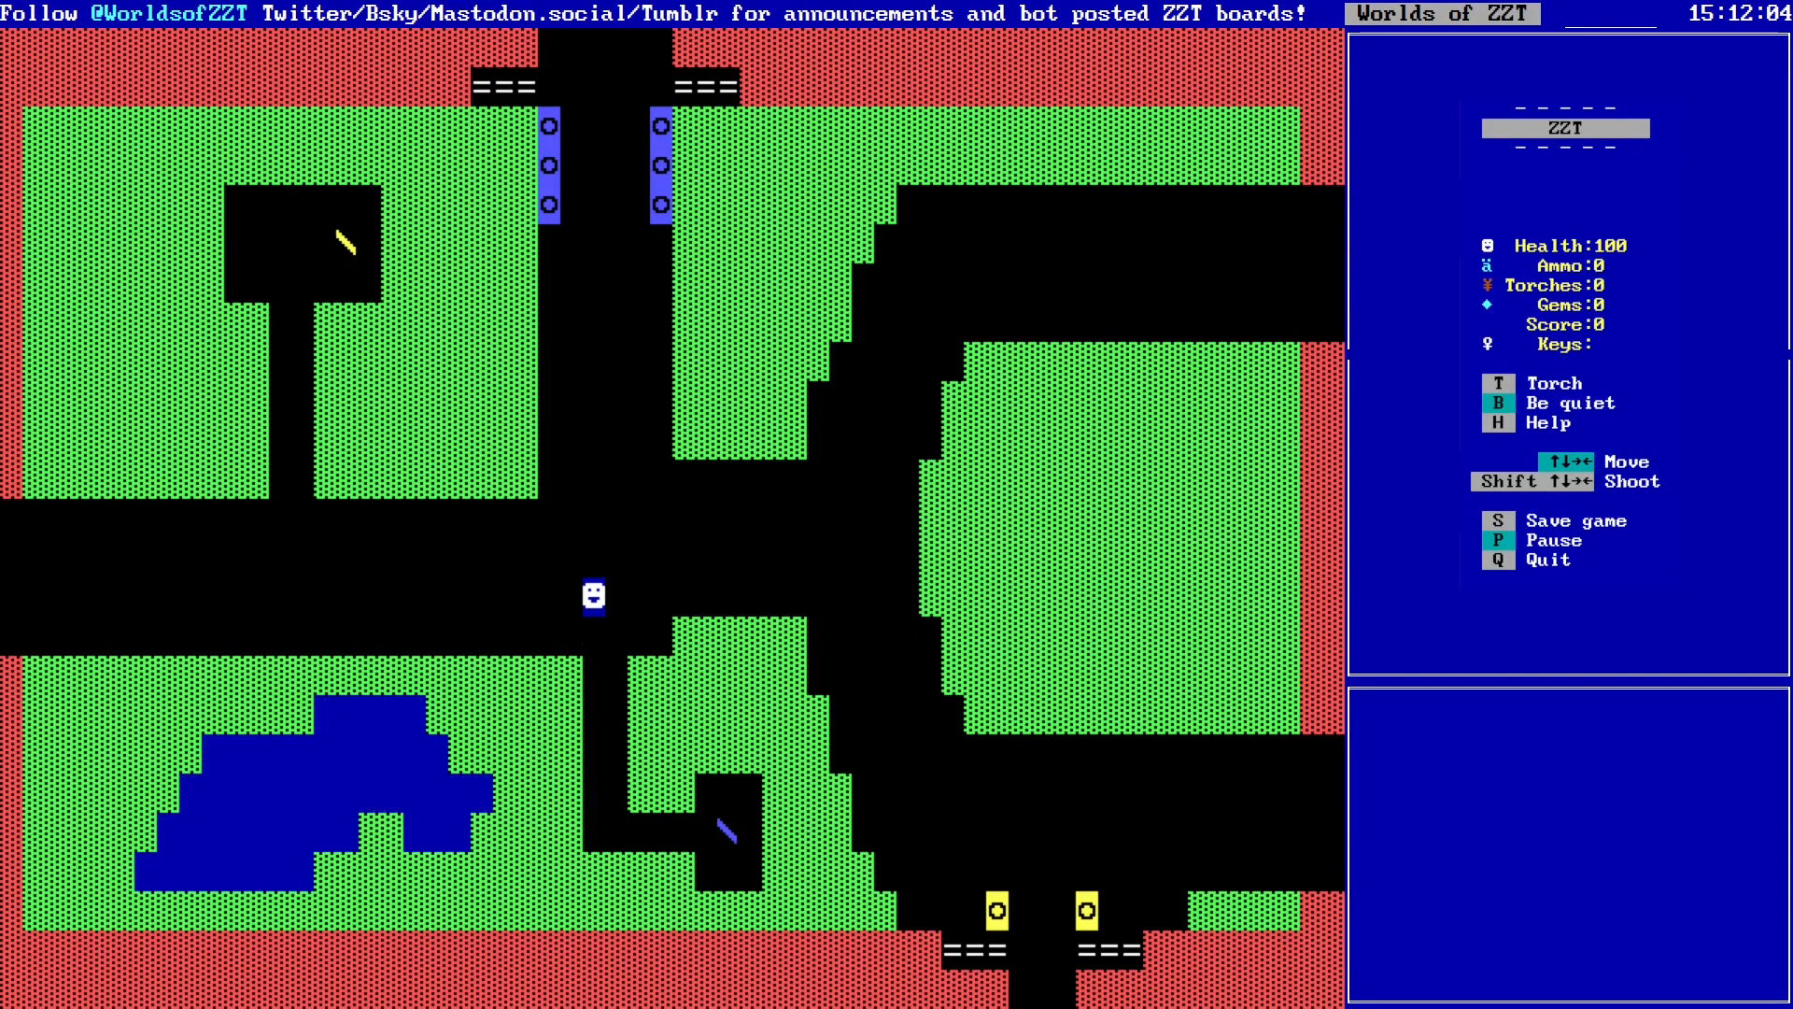
pyautogui.press('Down')
pyautogui.press('Down')
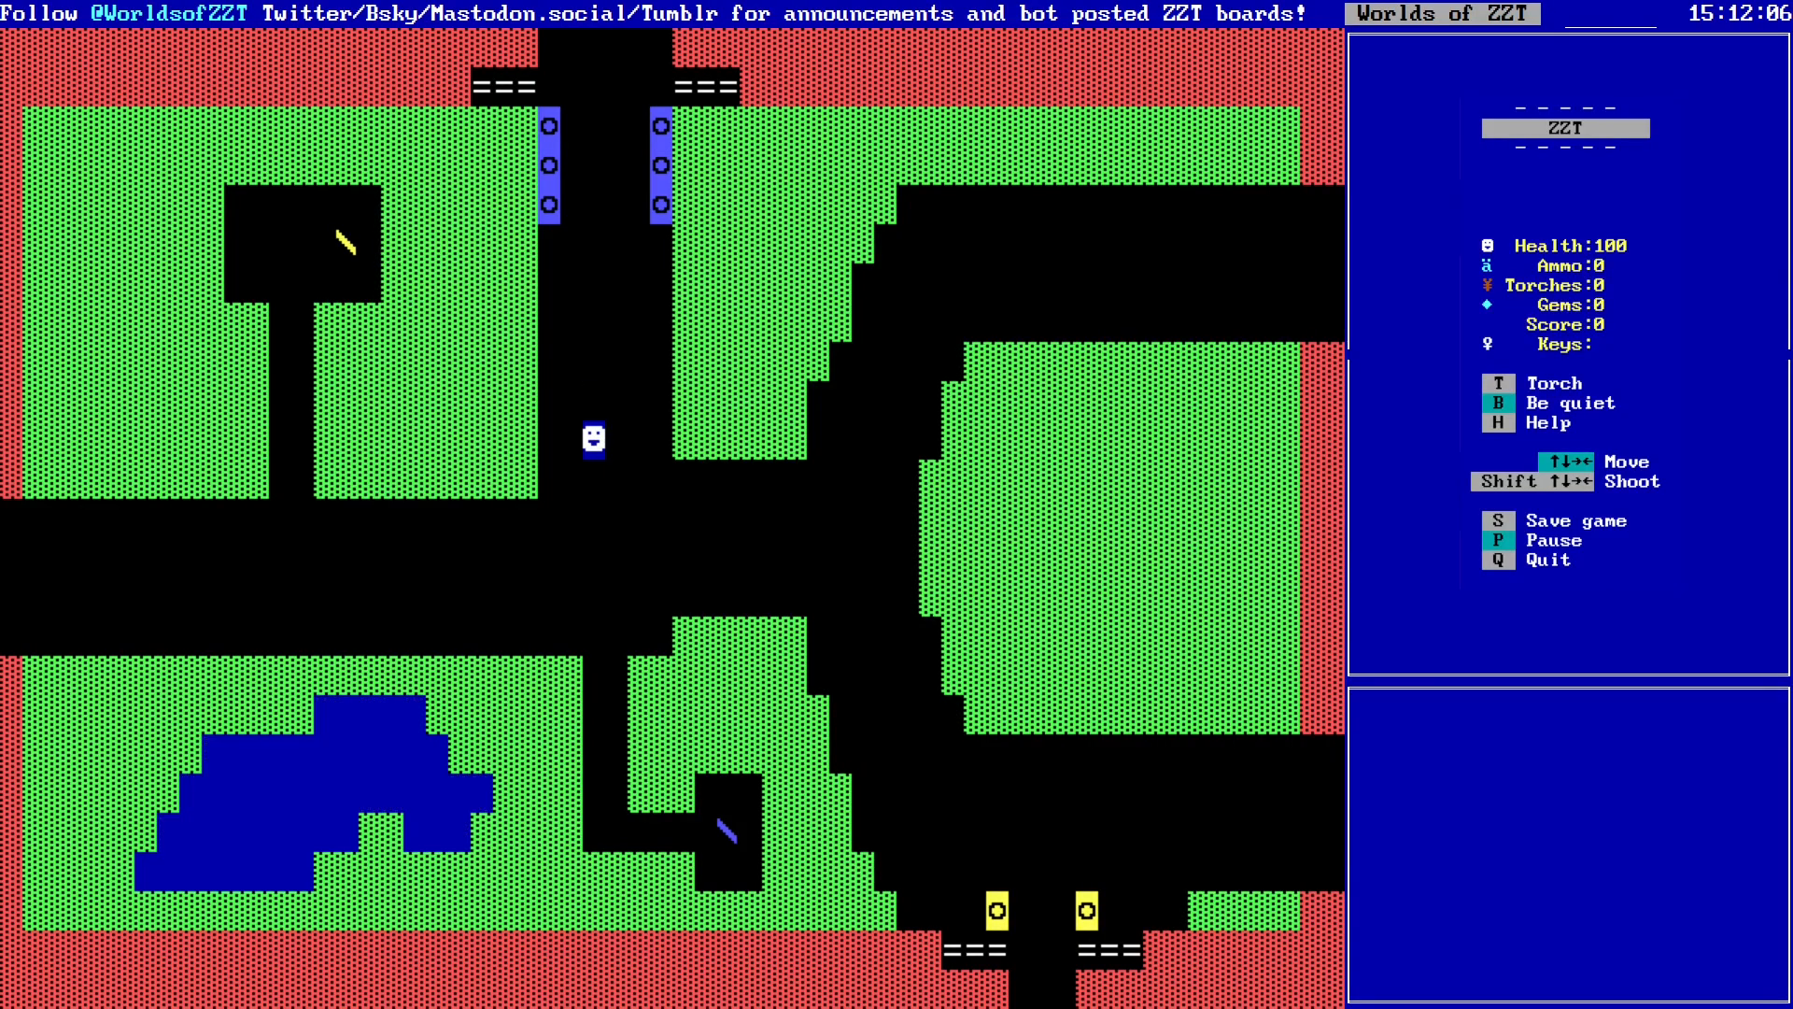
# Step: Walk the player east to the grass edge of the curved road and quit the playtest
pyautogui.press('Right')
pyautogui.press('Down')
pyautogui.press('Left')
pyautogui.press('Left')
pyautogui.press('Left')
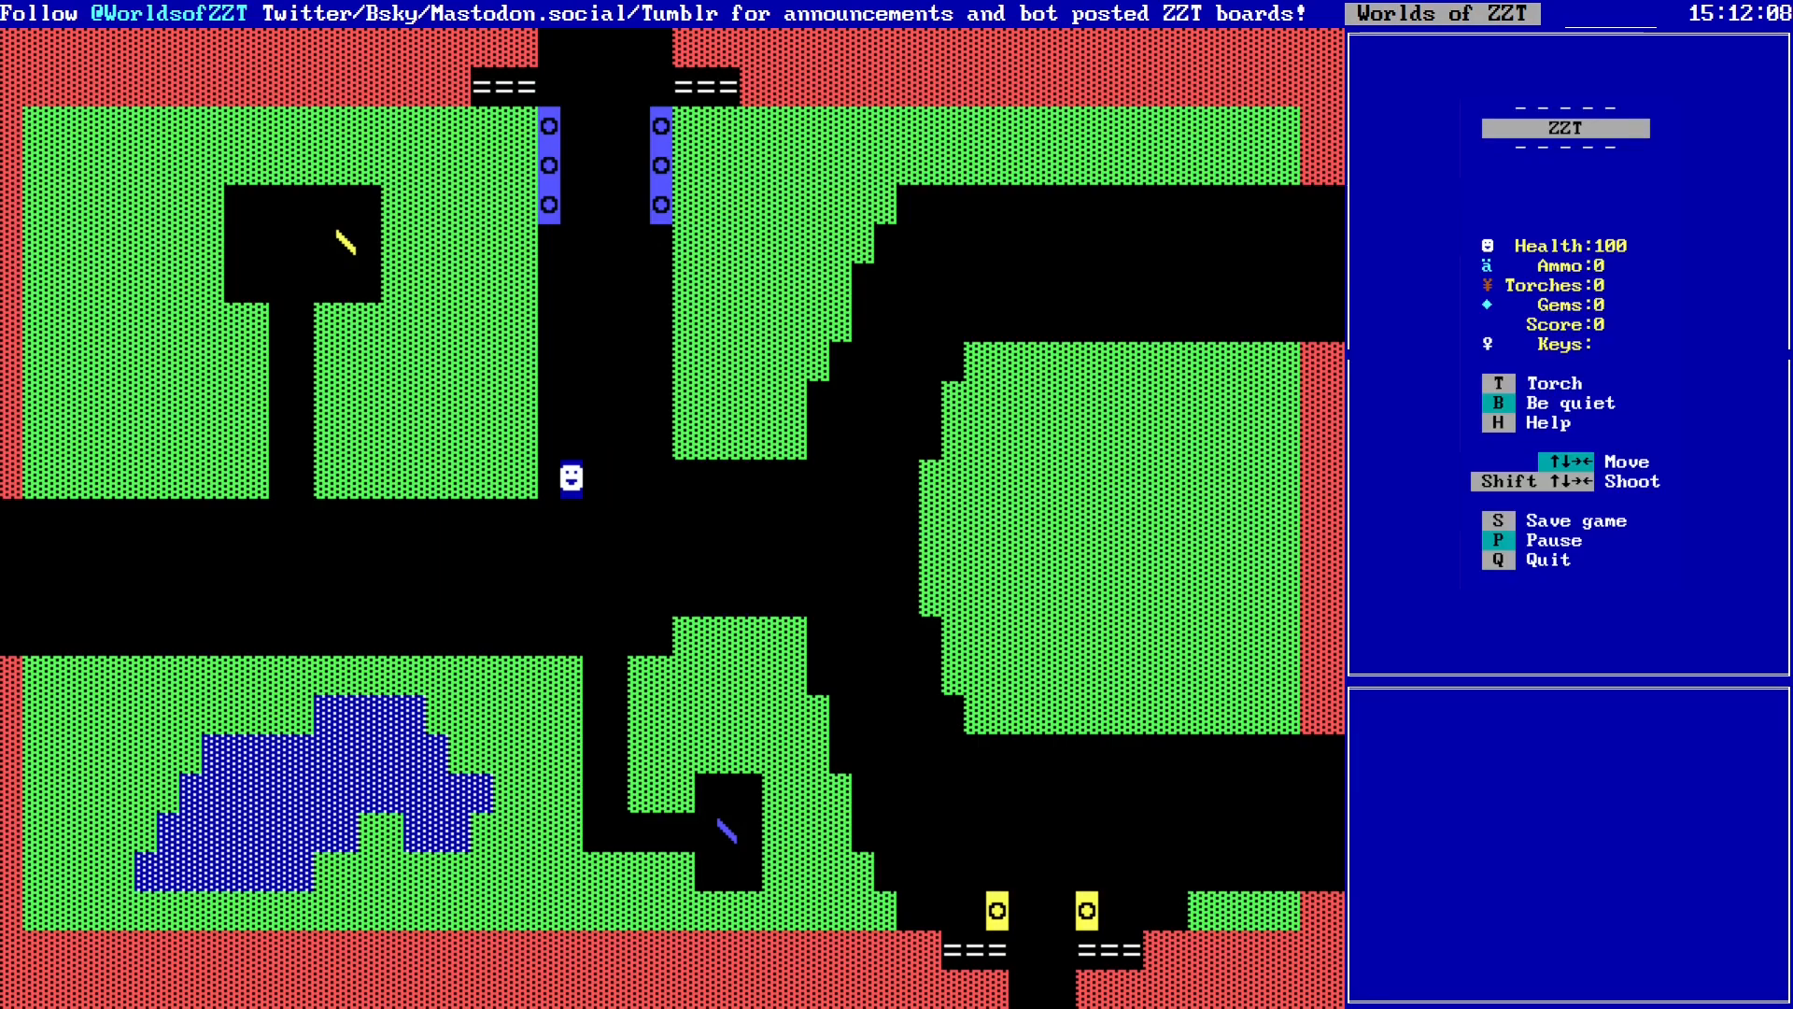
pyautogui.press('Down')
pyautogui.press('Down')
pyautogui.press('Right')
pyautogui.press('Right')
pyautogui.press('Right')
pyautogui.press('Right')
pyautogui.press('Right')
pyautogui.press('Right')
pyautogui.press('Right')
pyautogui.press('Right')
pyautogui.press('Right')
pyautogui.press('Right')
pyautogui.press('Right')
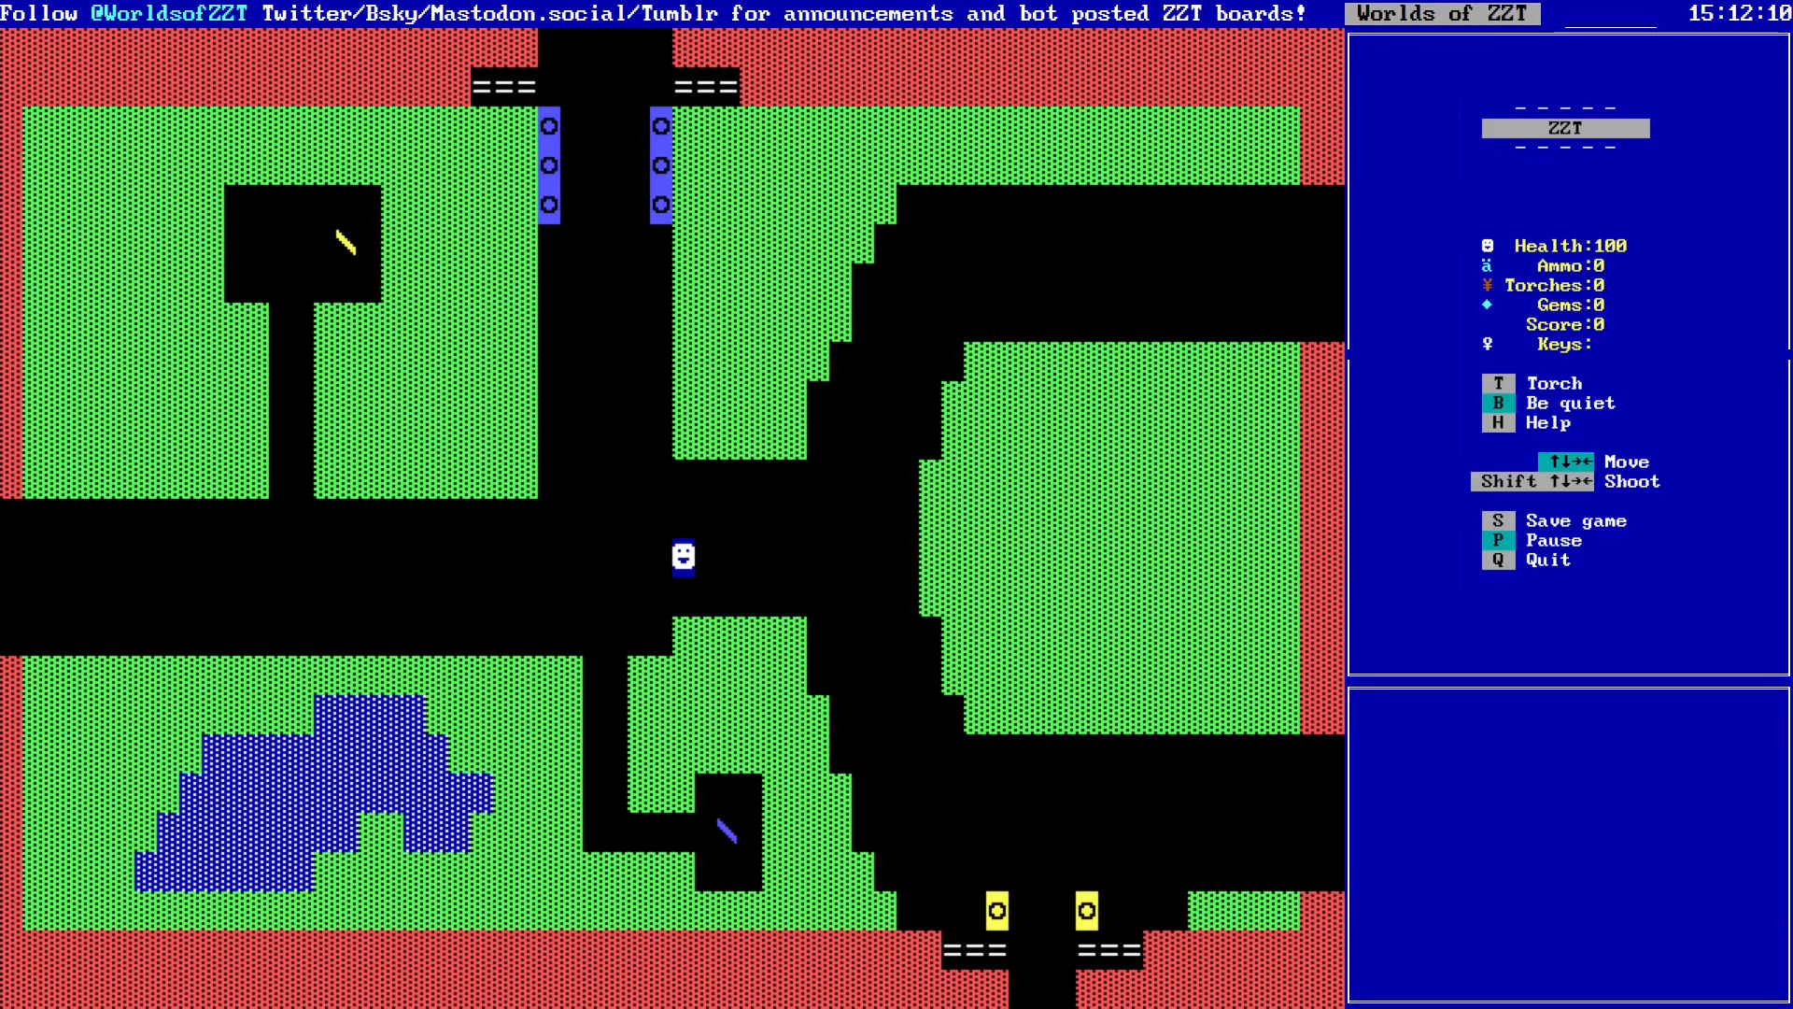
pyautogui.press('Right')
pyautogui.press('Right')
pyautogui.press('Right')
pyautogui.press('Right')
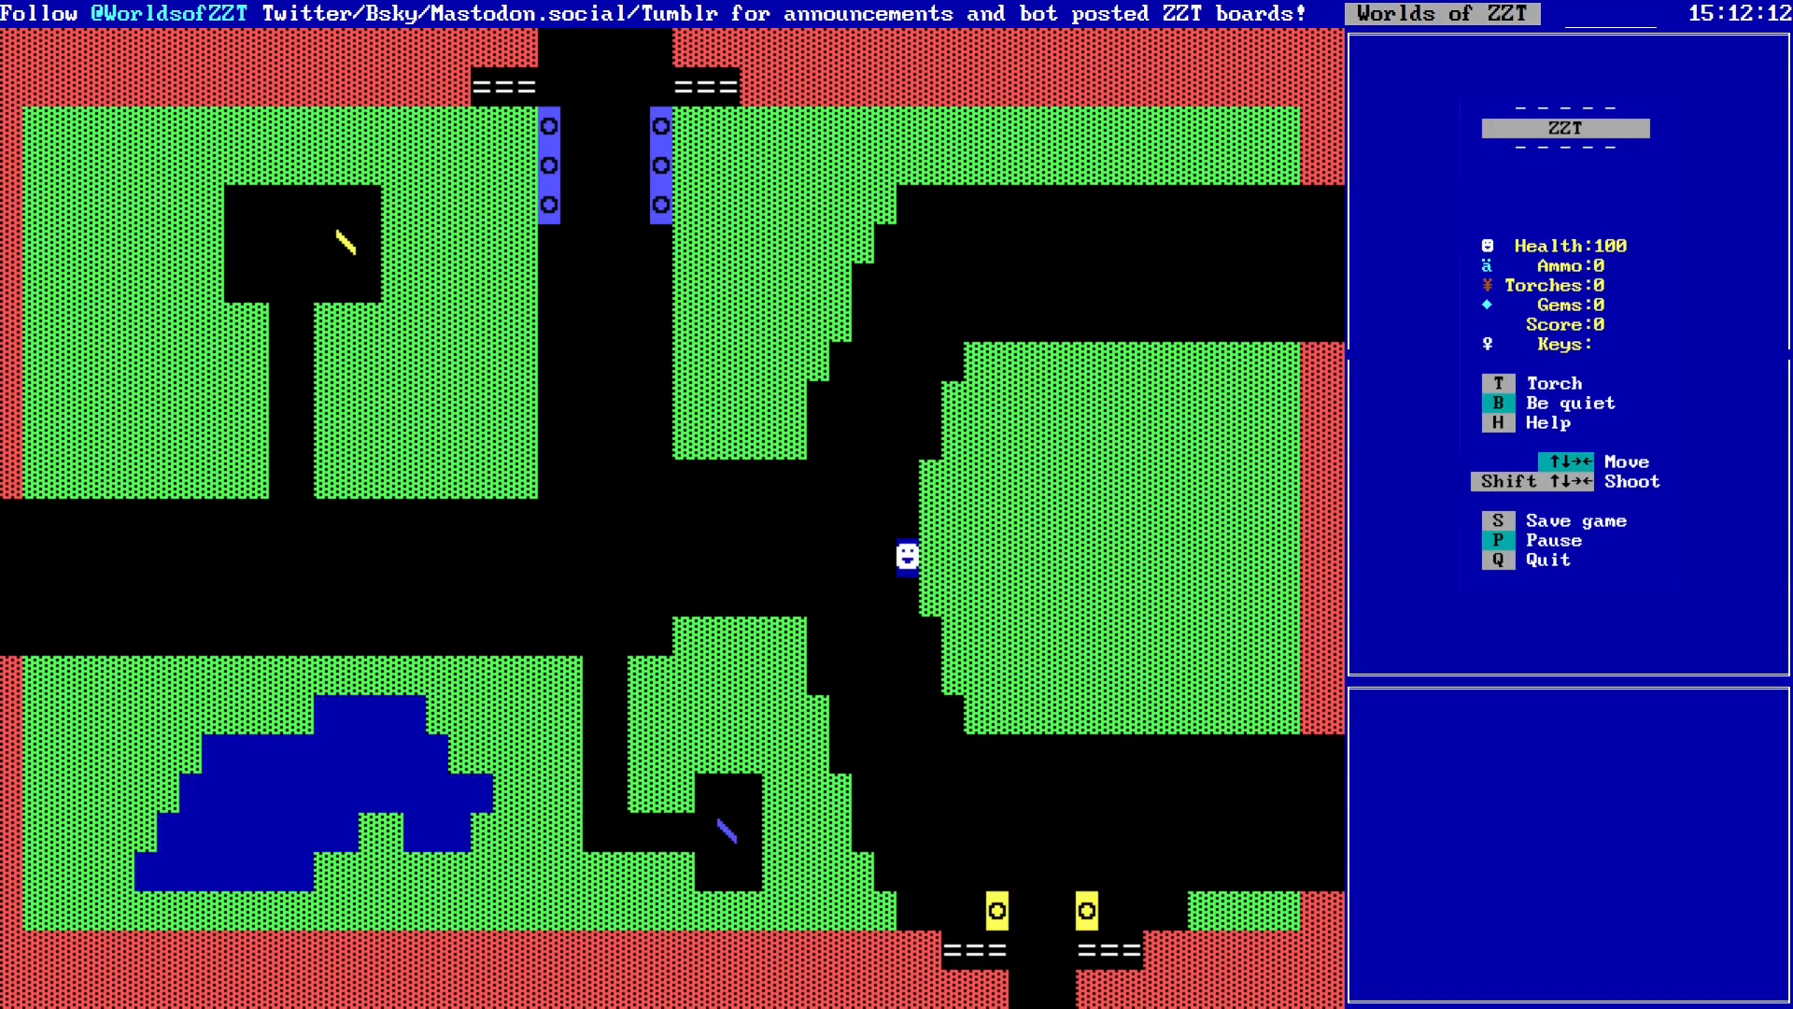
pyautogui.press('q')
pyautogui.press('y')
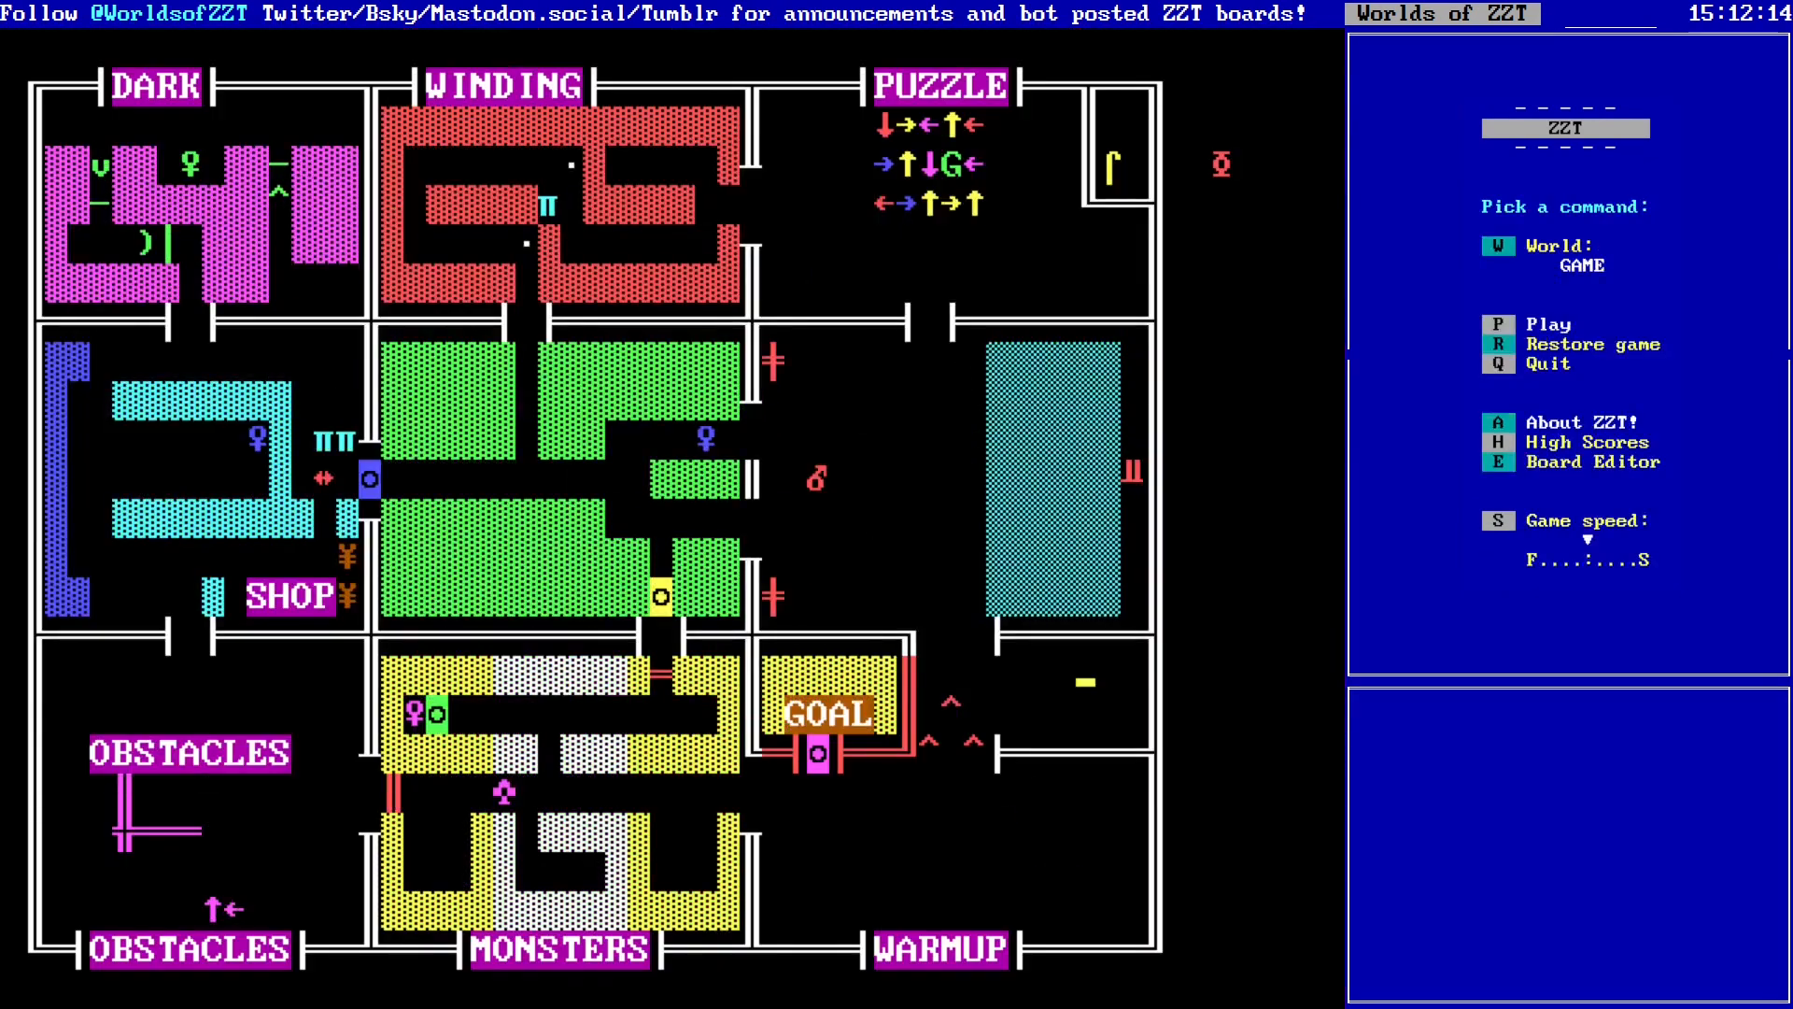
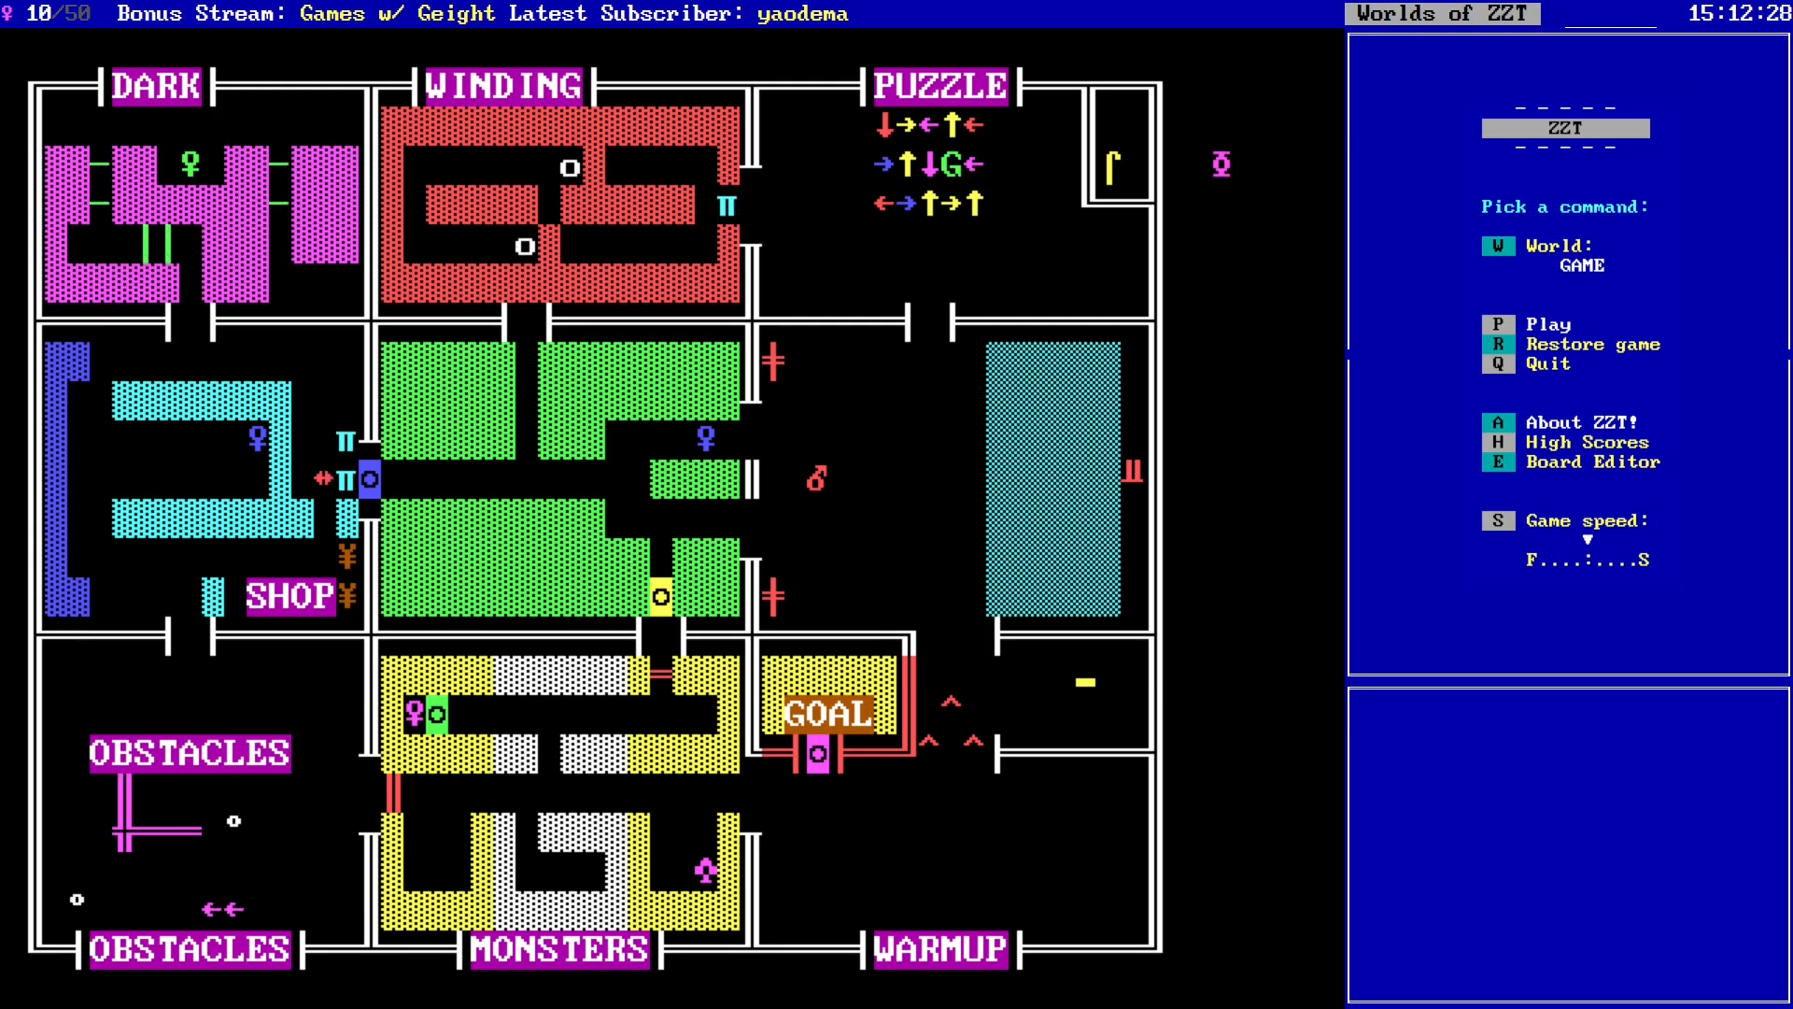
# Step: Choose a world from the world list and start playing it
pyautogui.press('w')
pyautogui.press('Down')
pyautogui.press('Return')
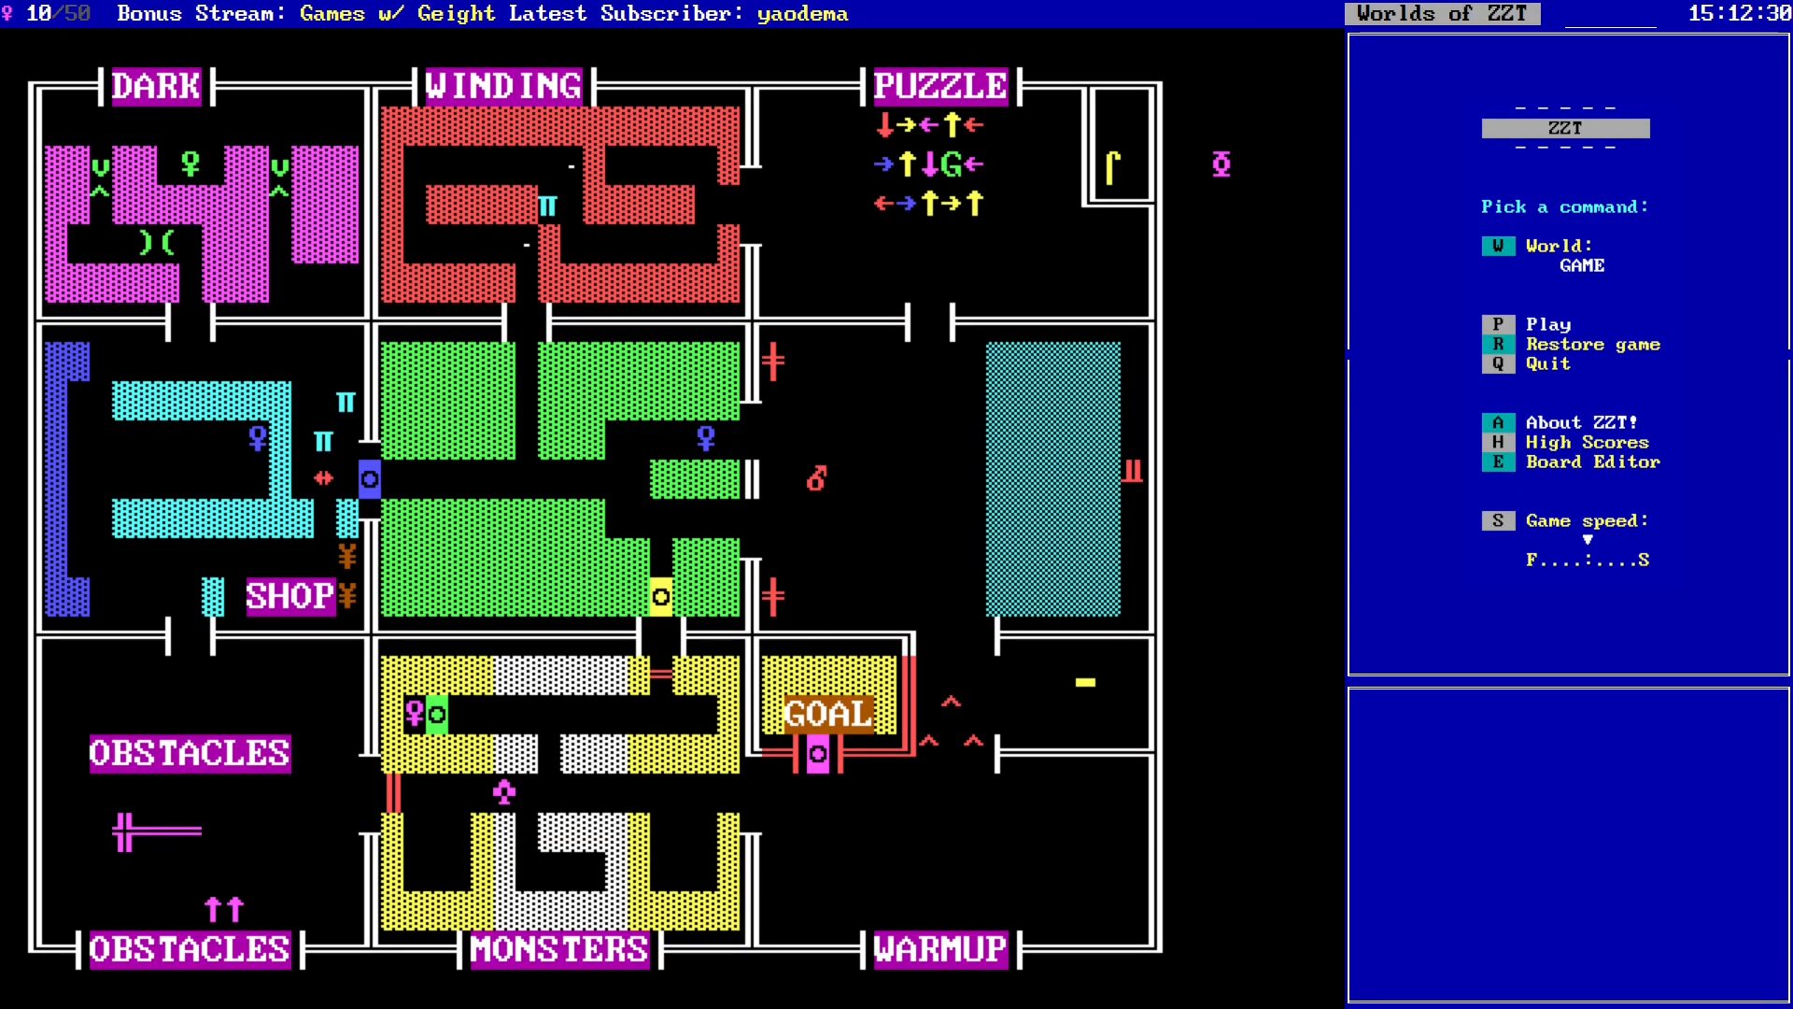
pyautogui.press('p')
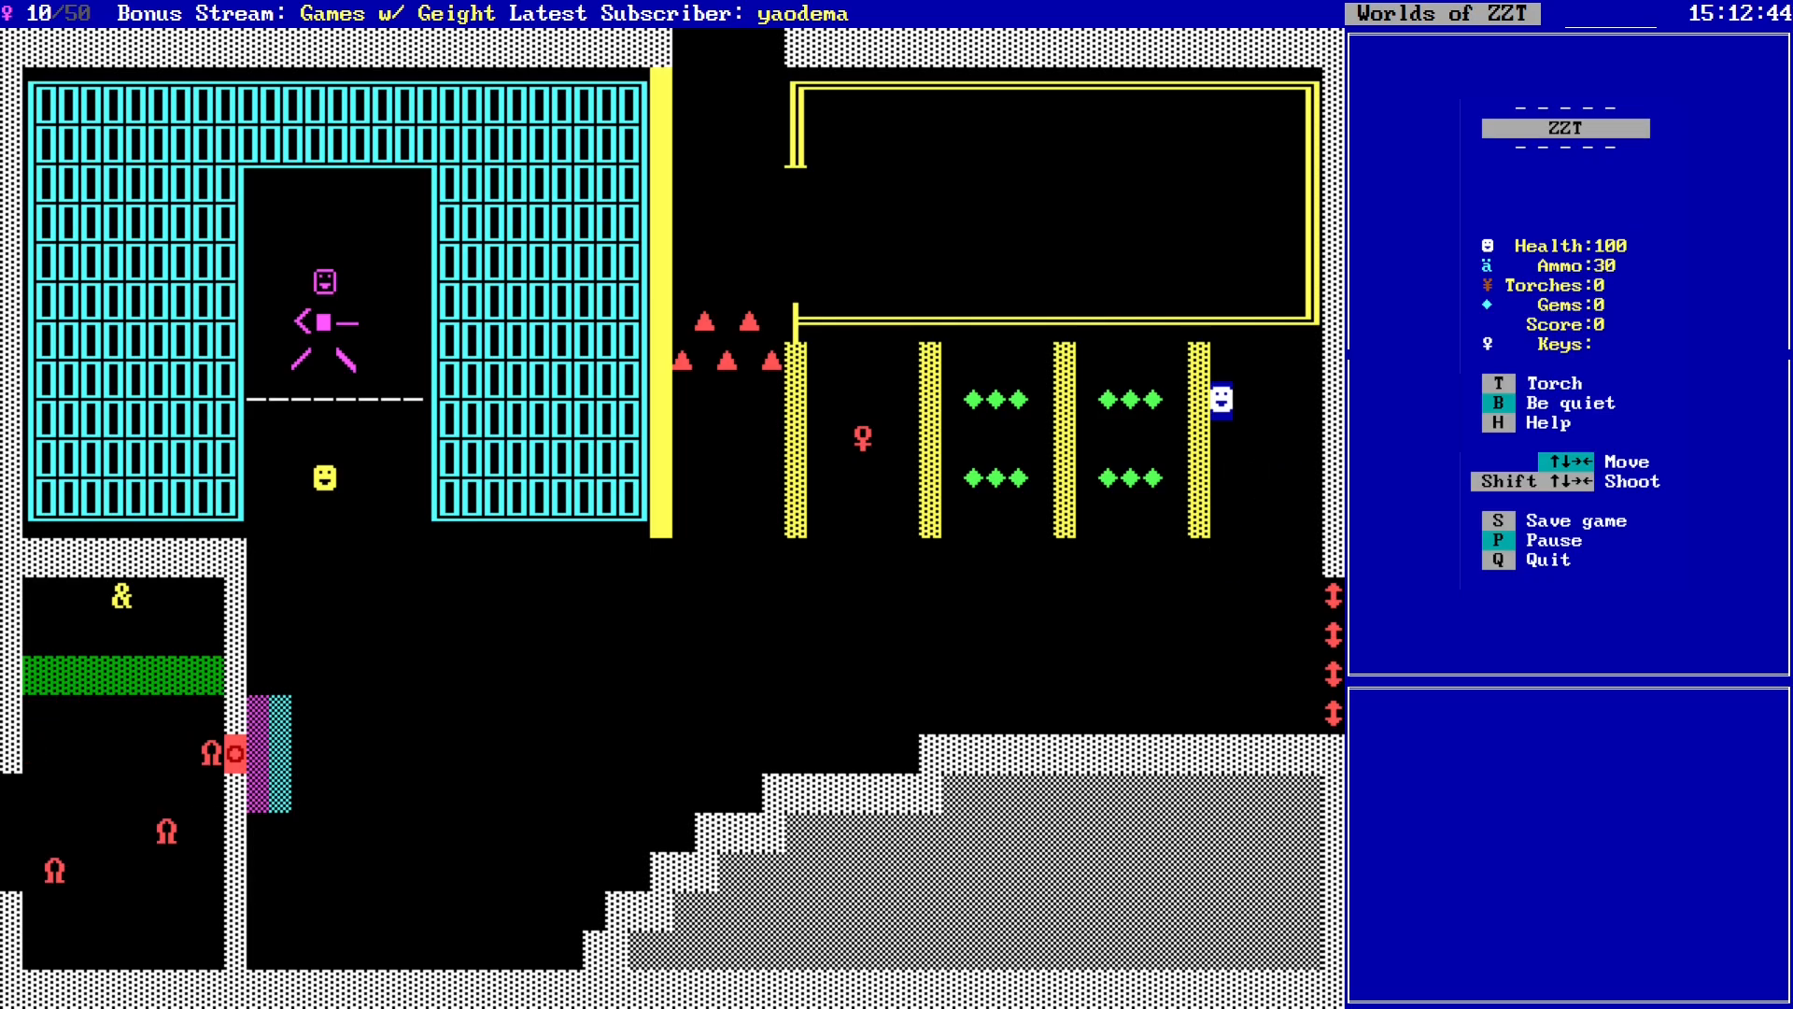
# Step: Collect the six green gems in the easternmost bay between the yellow walls
pyautogui.press('Left')
pyautogui.press('Left')
pyautogui.press('Left')
pyautogui.press('Left')
pyautogui.press('Left')
pyautogui.press('Left')
pyautogui.press('Down')
pyautogui.press('Down')
pyautogui.press('Right')
pyautogui.press('Right')
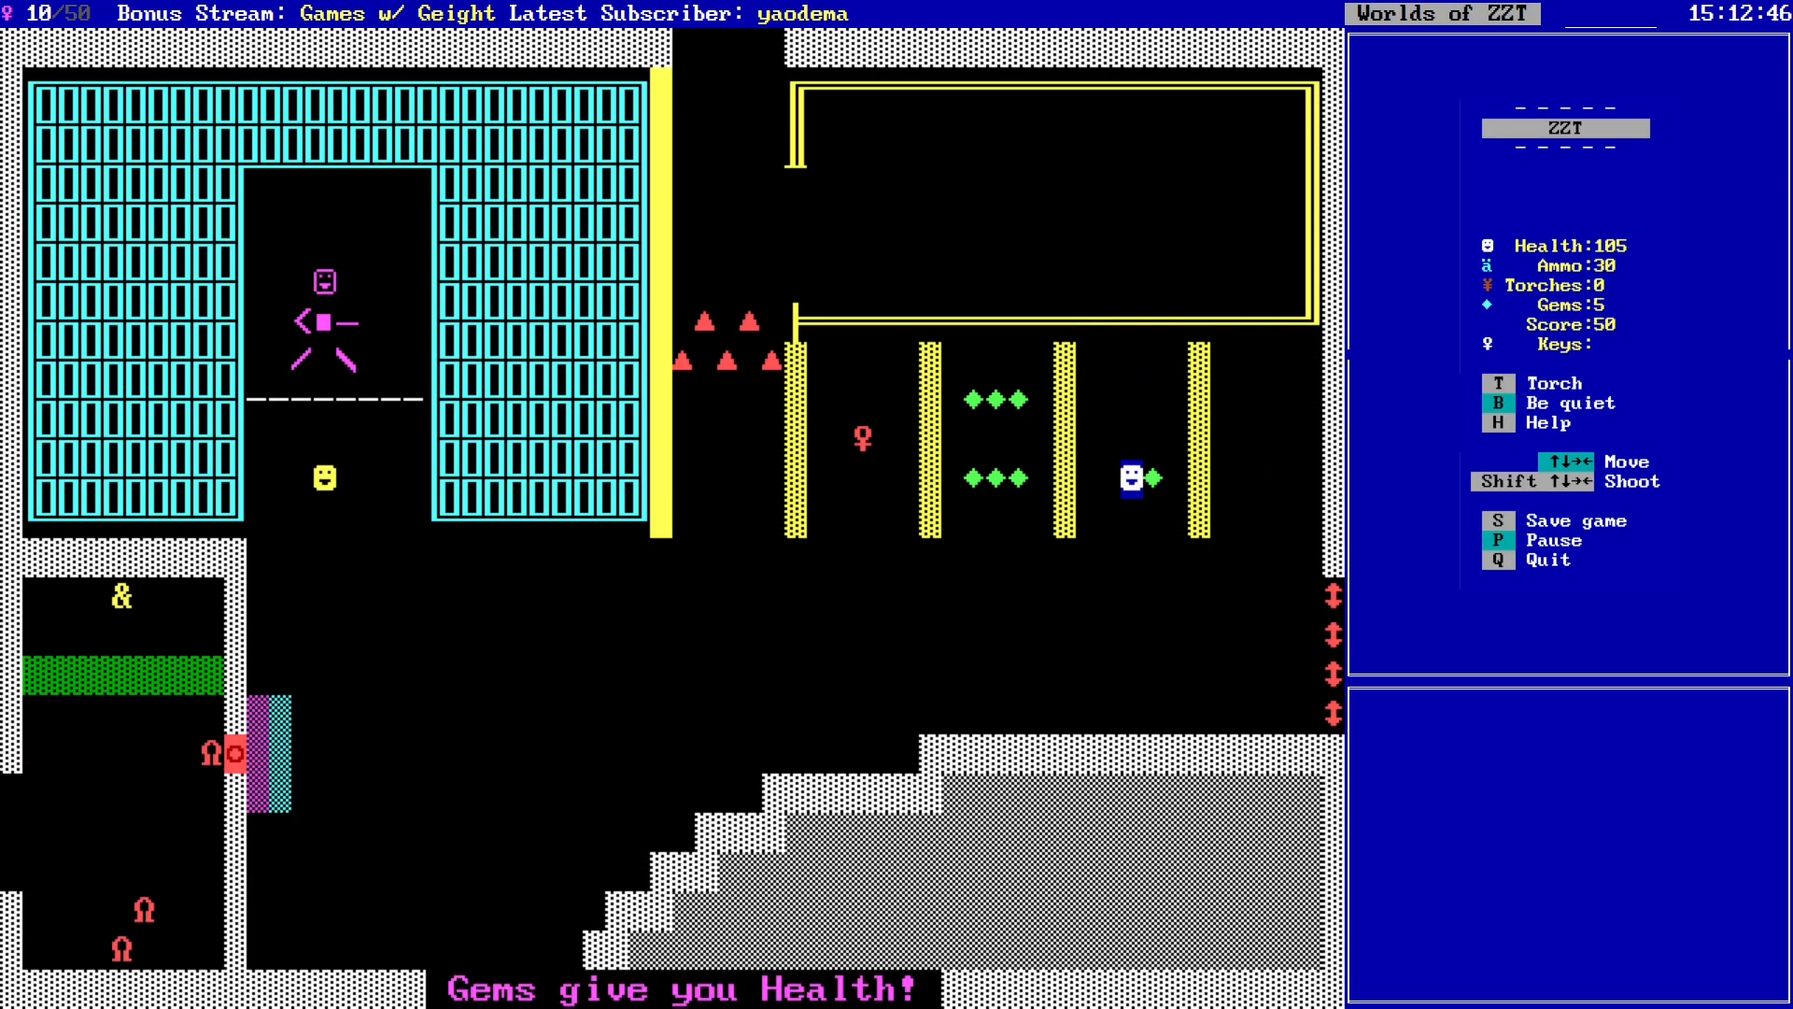
pyautogui.press('Right')
# Step: Break through to the middle bay and collect its six green gems
pyautogui.press('Left')
pyautogui.press('Left')
pyautogui.press('Left')
pyautogui.press('Left')
pyautogui.press('Left')
pyautogui.press('Left')
pyautogui.press('Left')
pyautogui.press('Left')
pyautogui.press('Left')
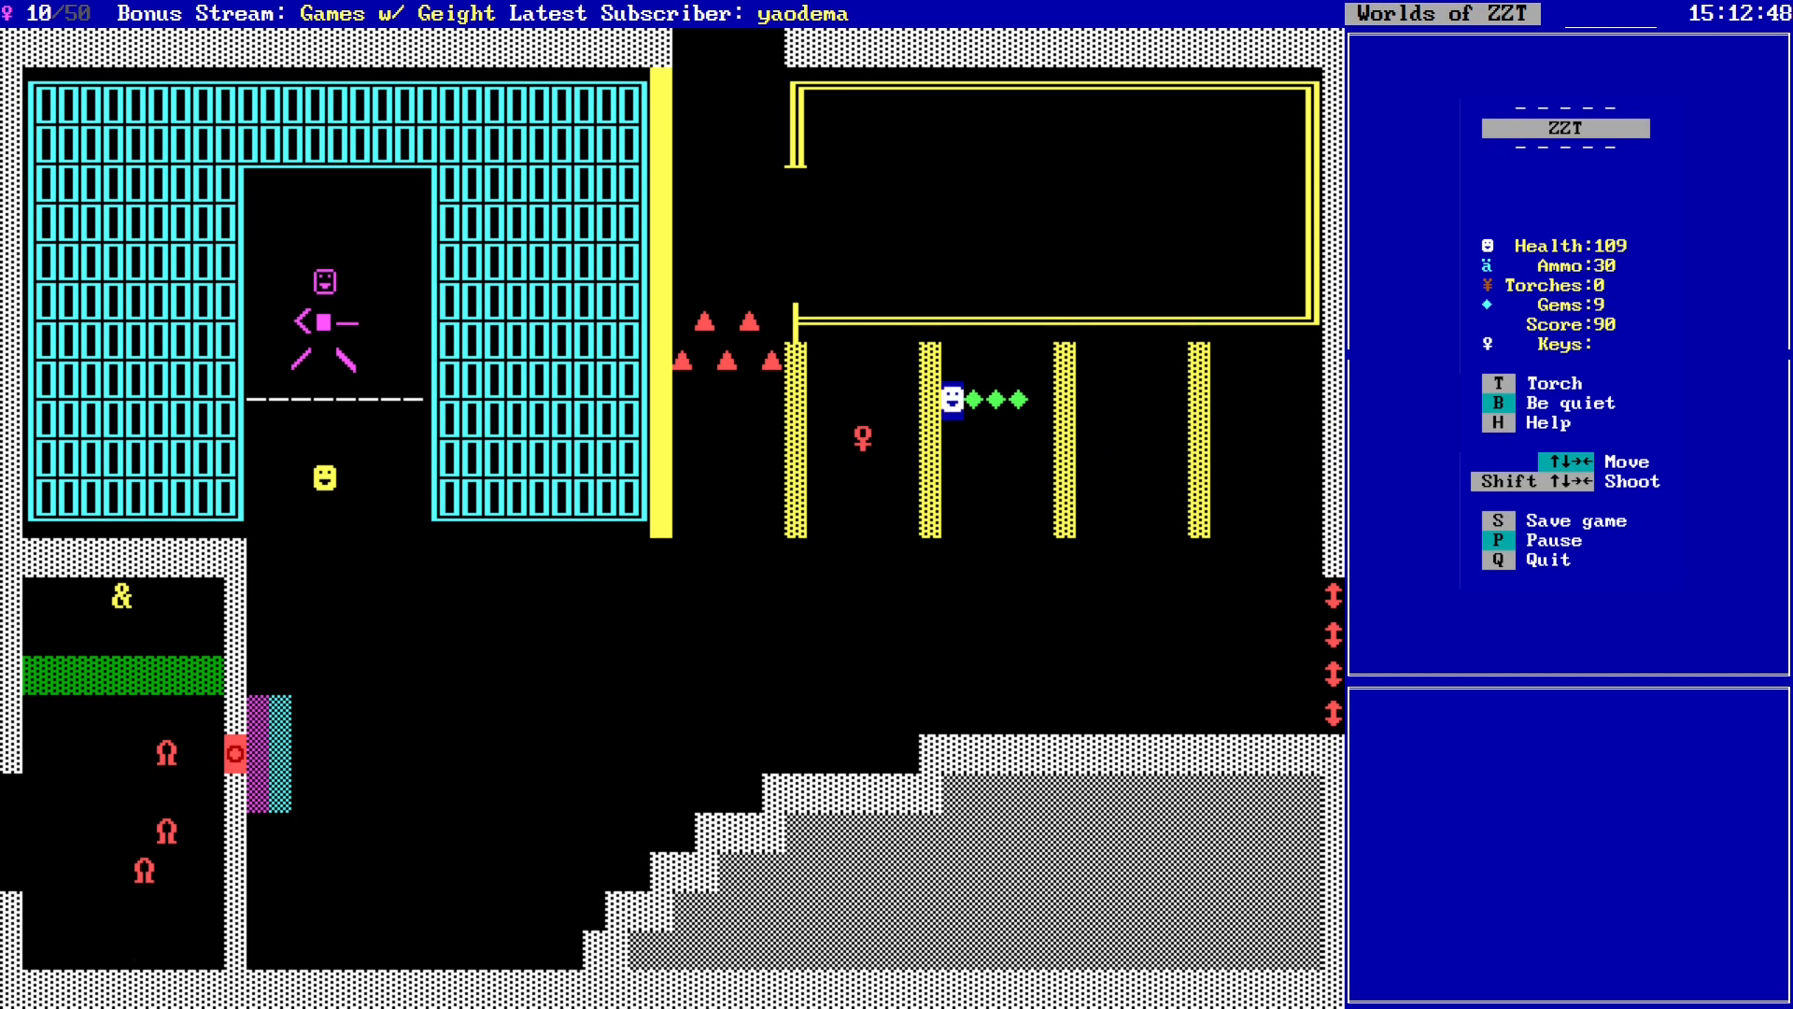
pyautogui.press('Left')
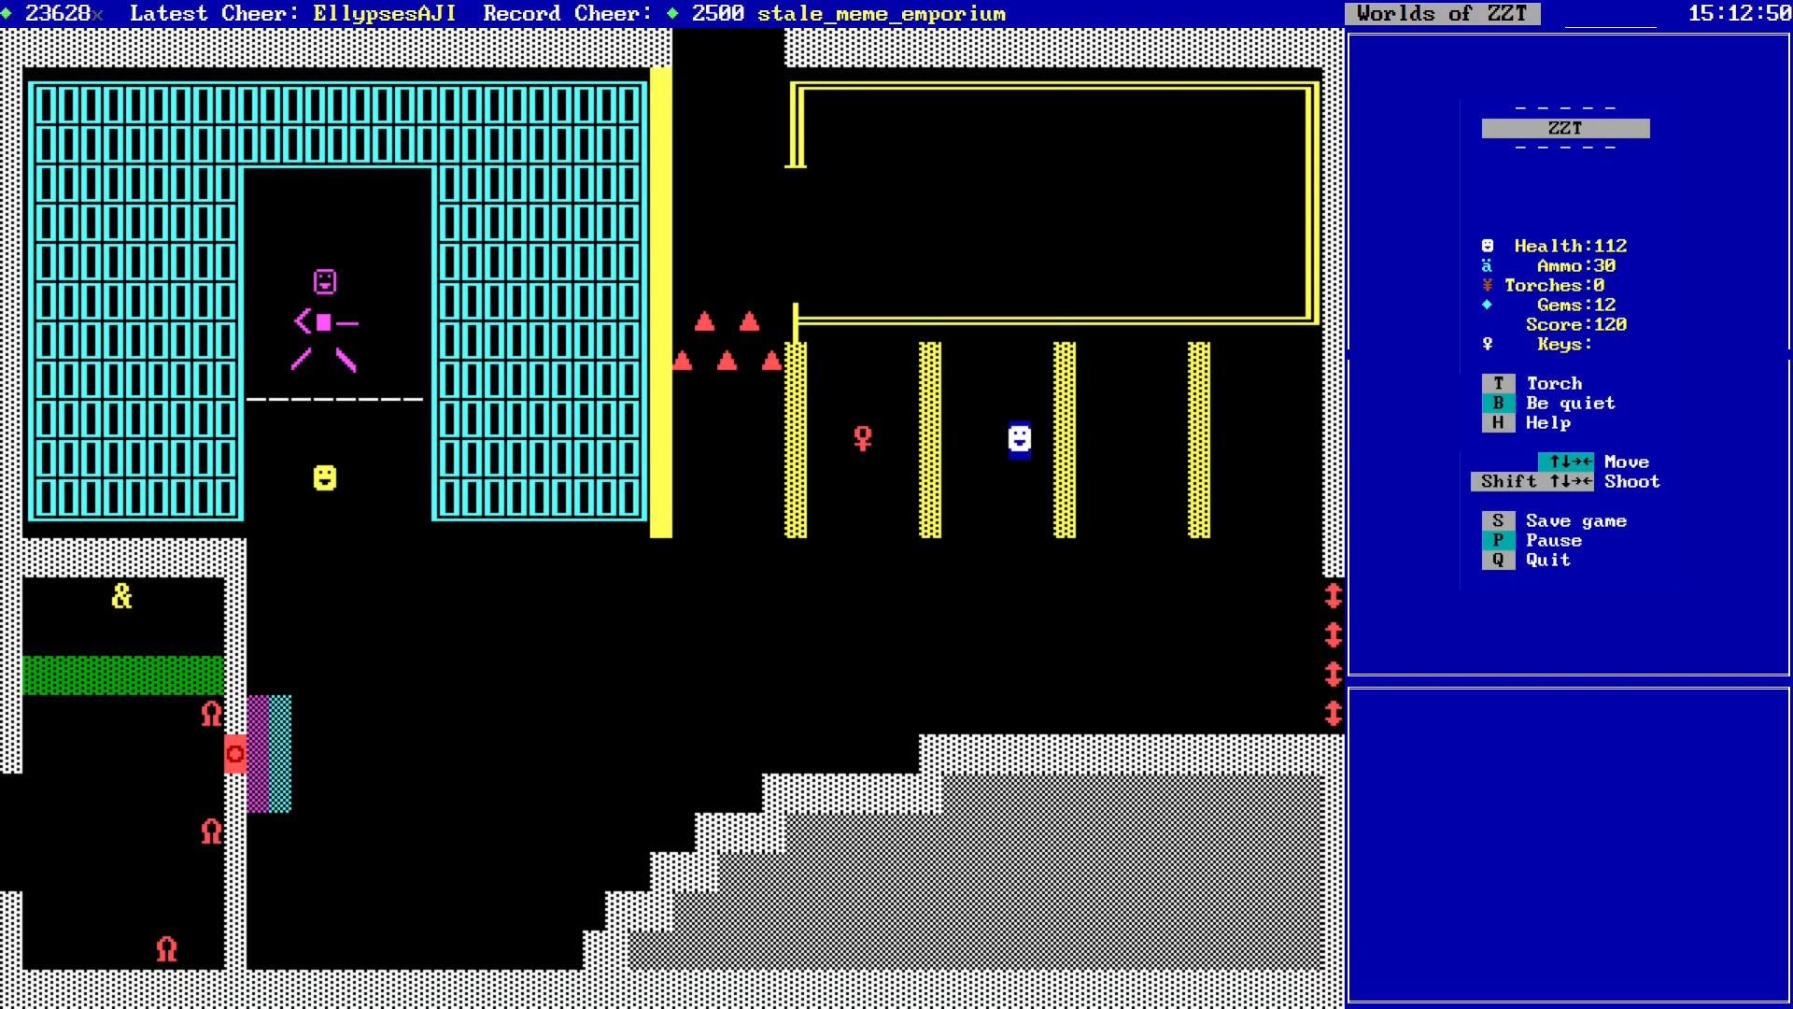
# Step: Walk west into the neighbouring bay and collect the red key
pyautogui.press('Left')
pyautogui.press('Left')
pyautogui.press('Left')
pyautogui.press('Left')
pyautogui.press('Left')
pyautogui.press('Left')
pyautogui.press('Left')
# Step: Examine the red traffic cones beside the westernmost yellow wall by bumping into them
pyautogui.press('Up')
pyautogui.press('Up')
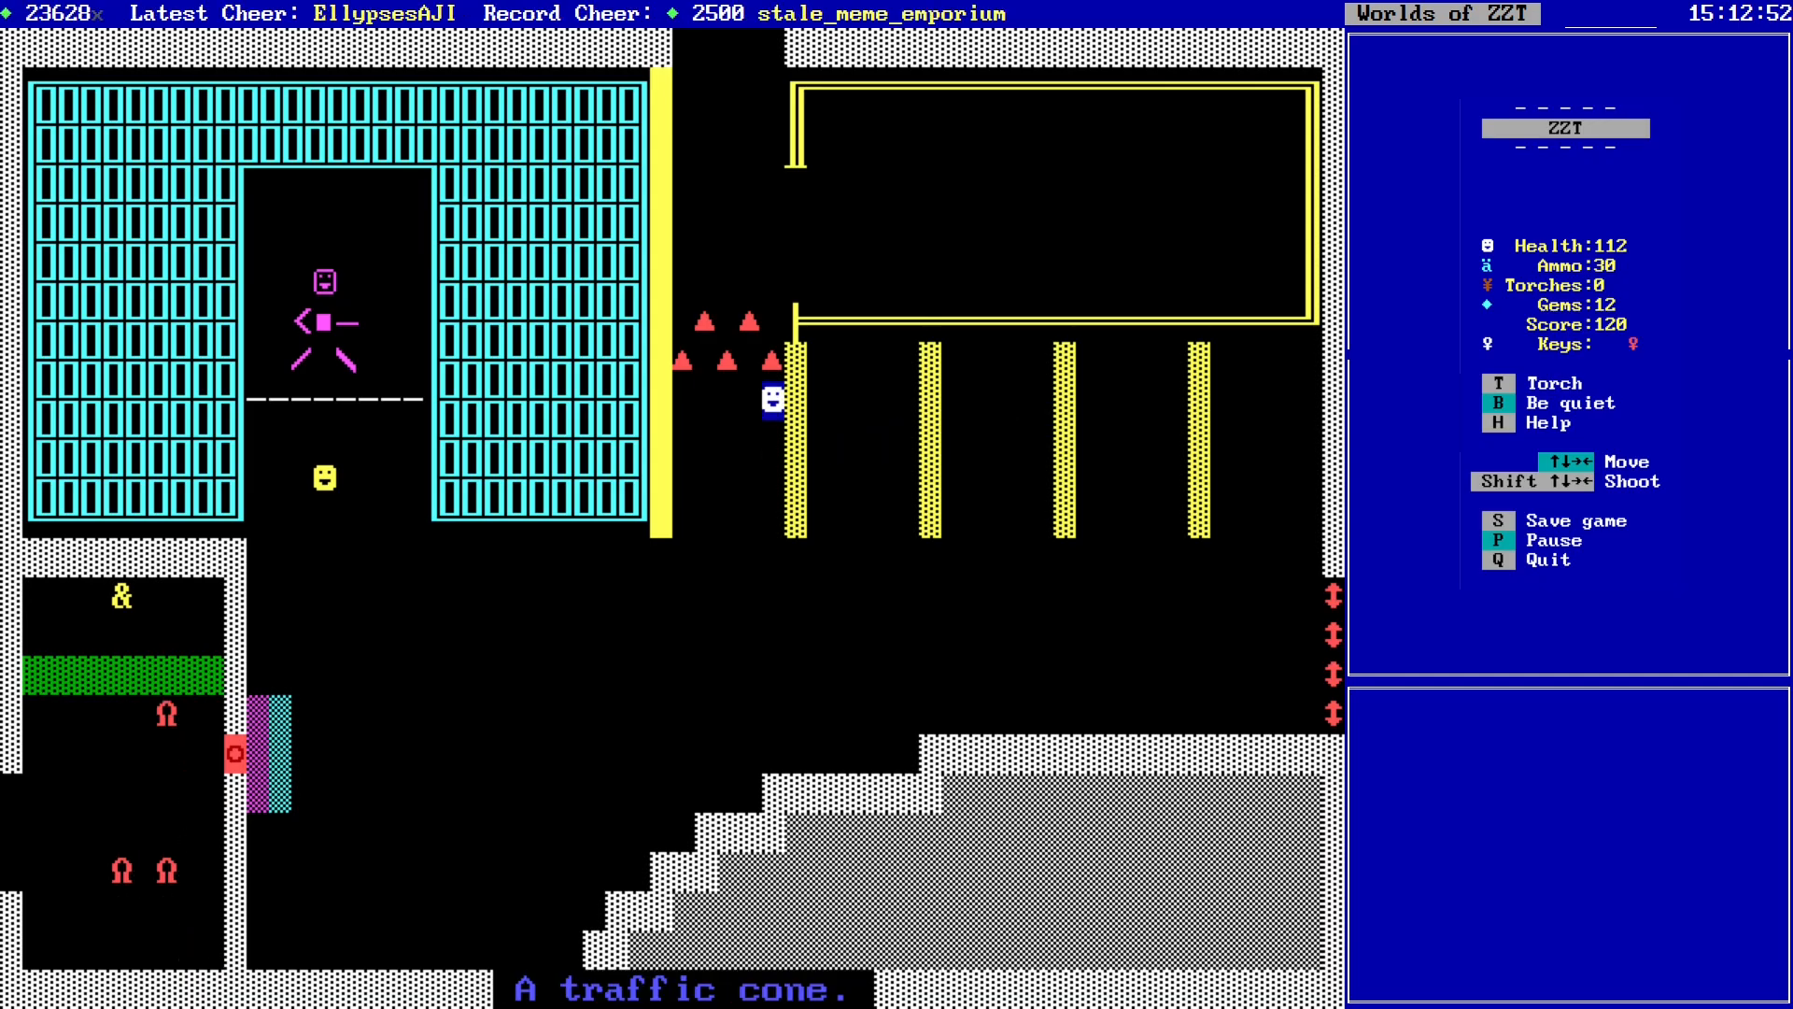
pyautogui.press('Right')
pyautogui.press('Right')
pyautogui.press('Up')
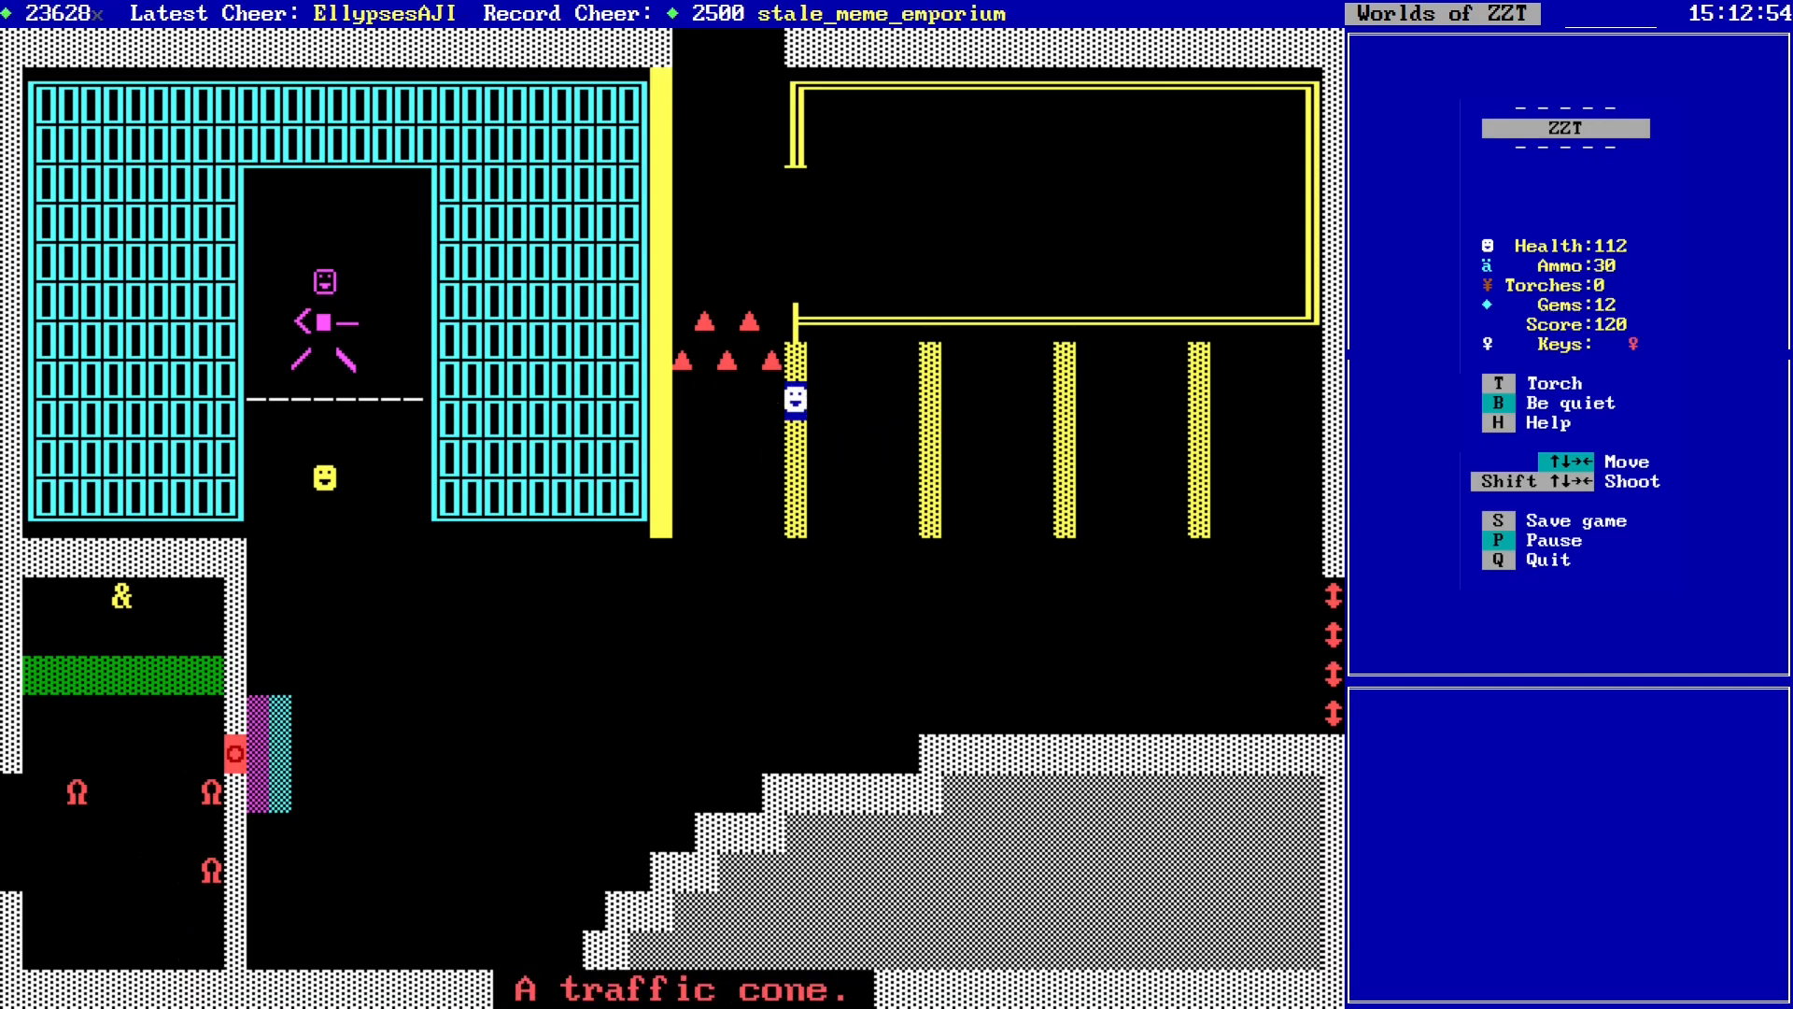
# Step: Walk southwest, shoot a gap through the purple and cyan walls, and open the red door with the key
pyautogui.press('Left')
pyautogui.press('Down')
pyautogui.press('Down')
pyautogui.press('Down')
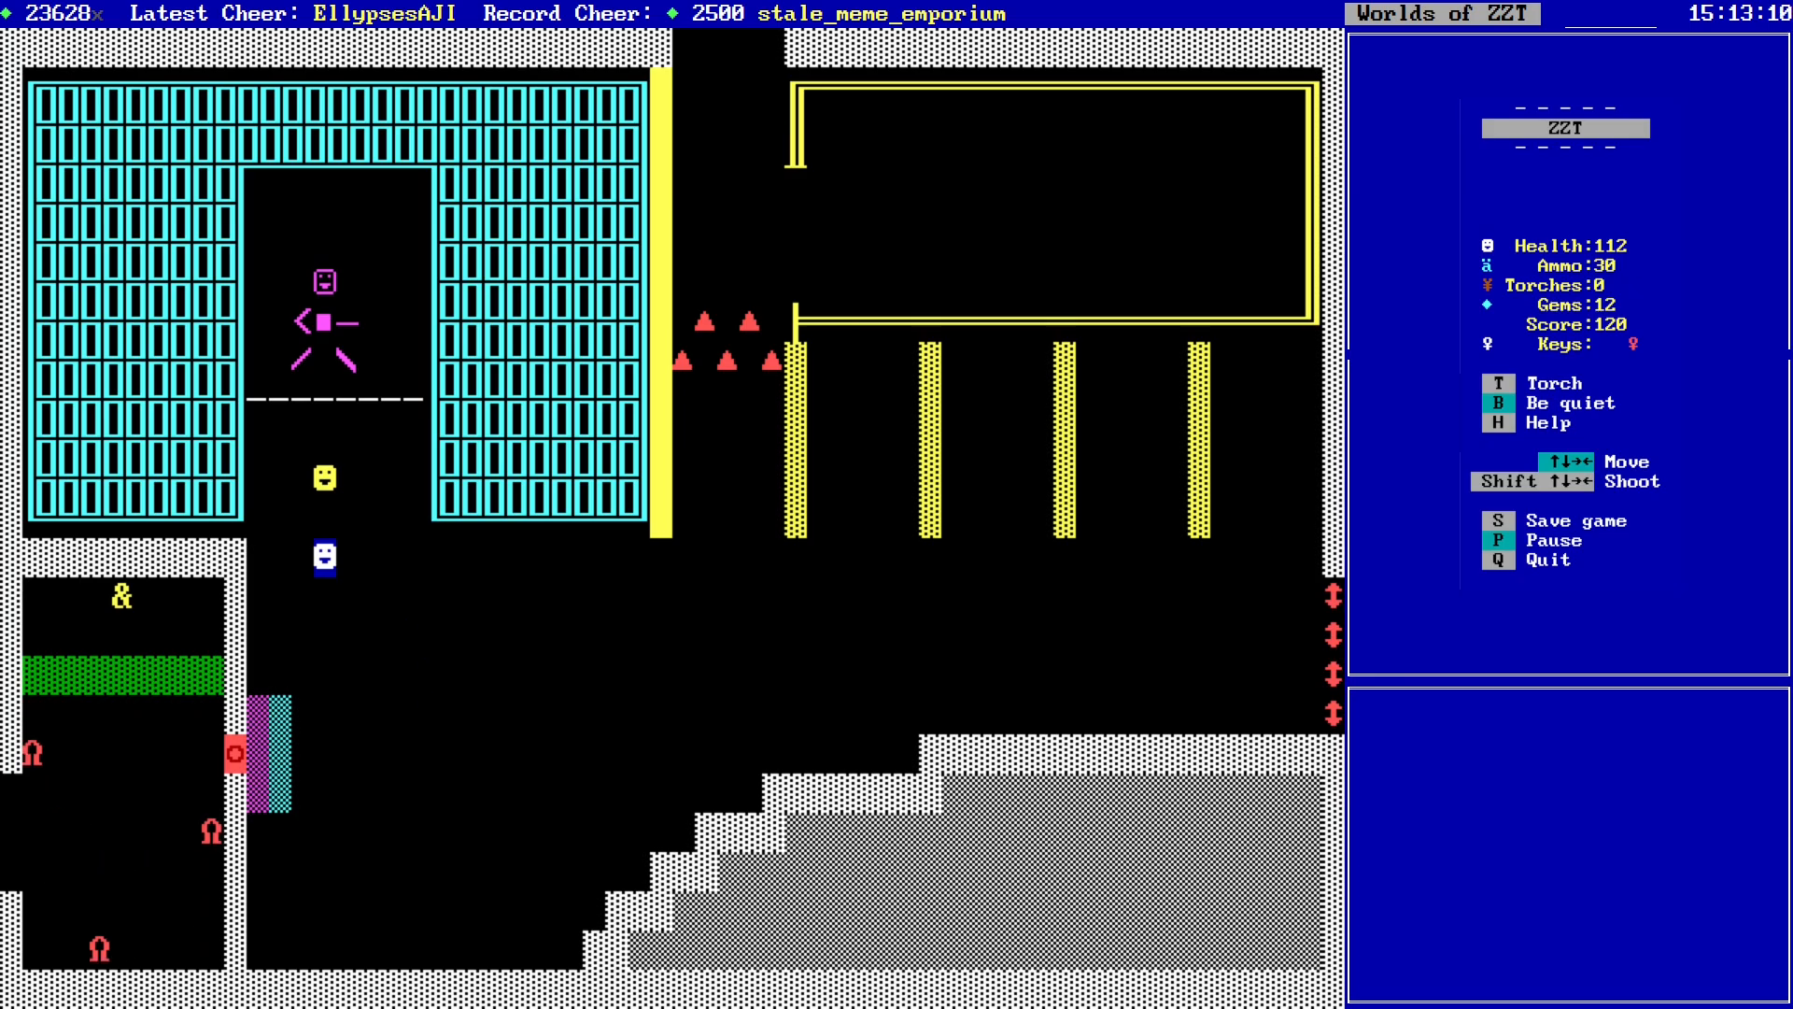
pyautogui.press('Down')
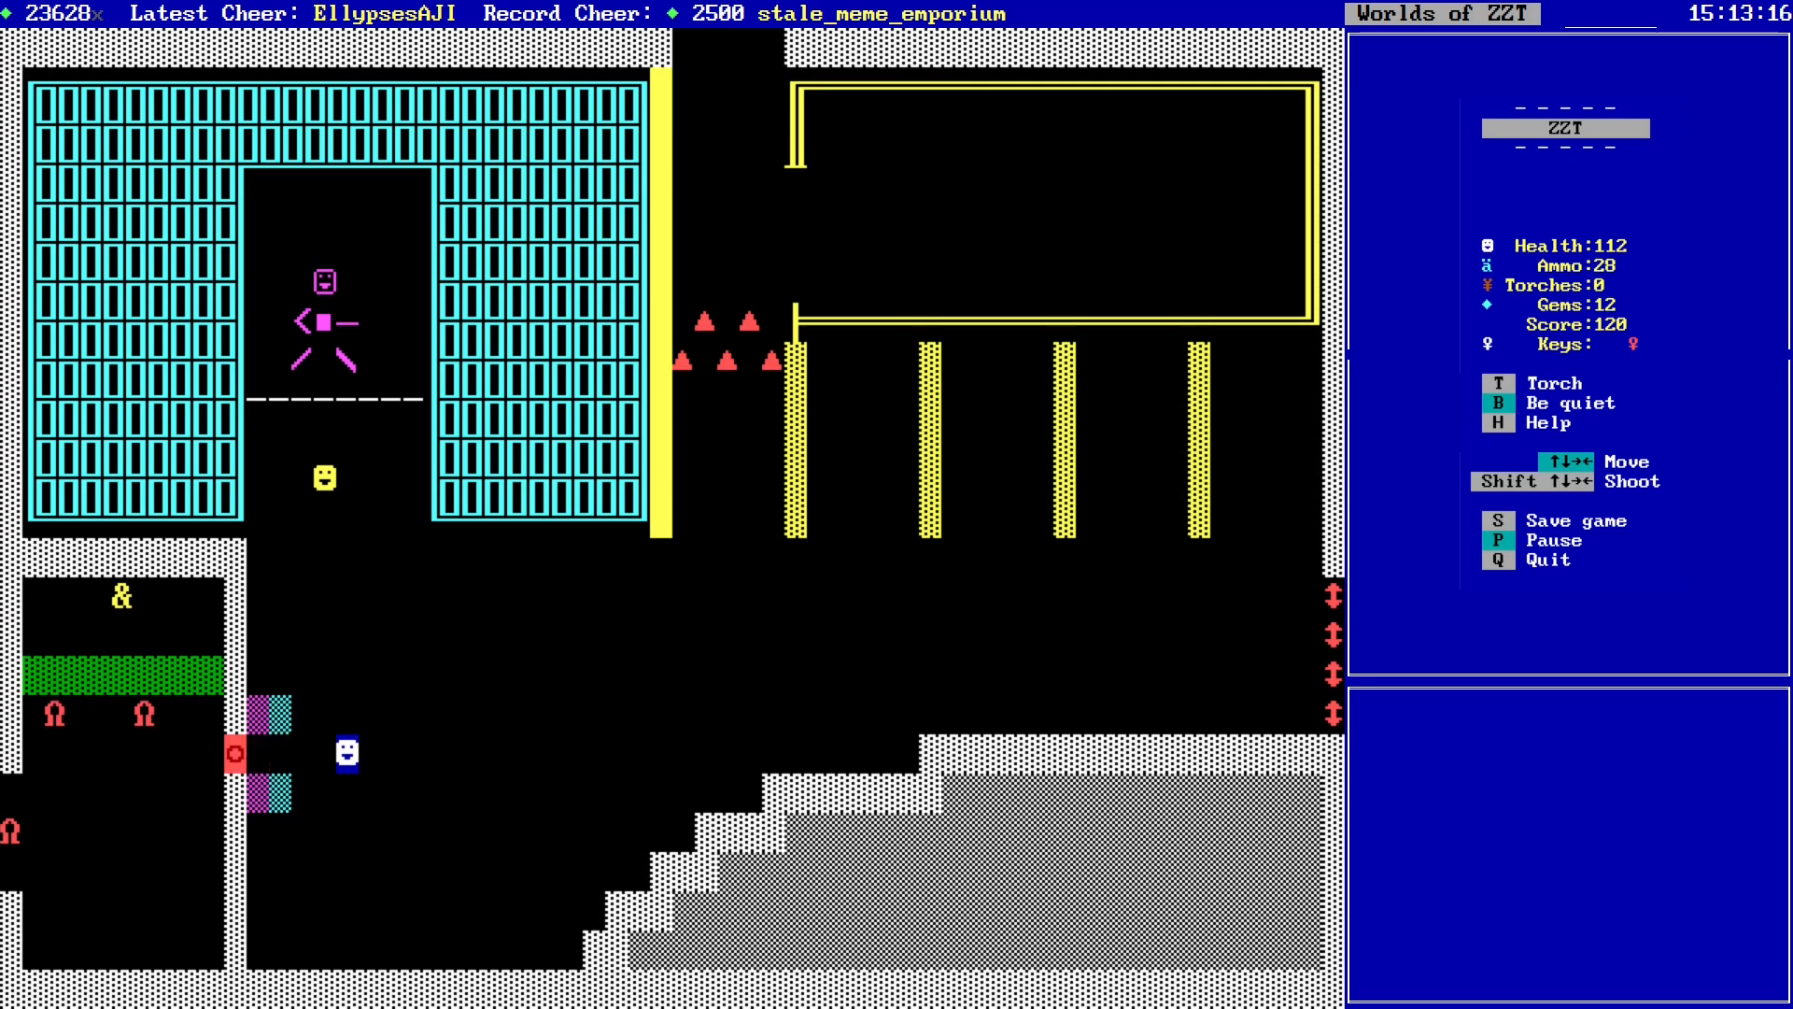
pyautogui.press('Left')
pyautogui.press('Right')
pyautogui.press('Right')
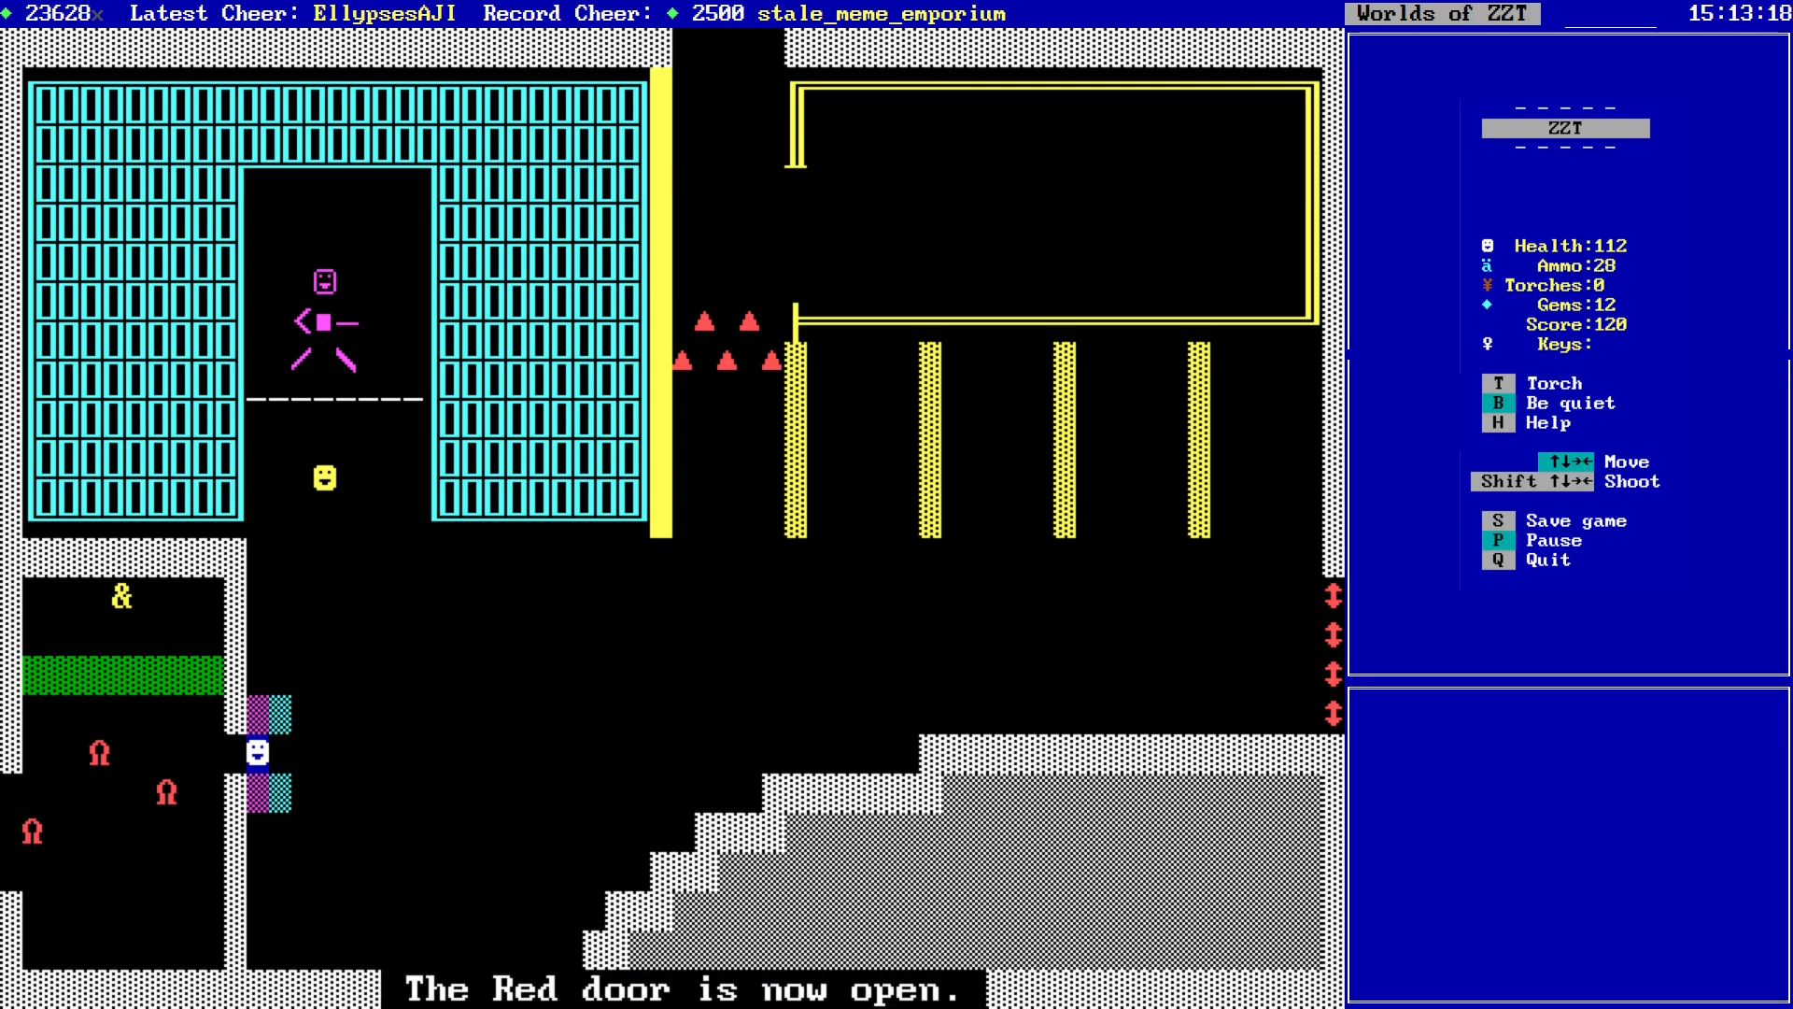
# Step: Shoot the red creatures in the room behind the door and pick up the yellow & item
pyautogui.hotkey('shift', 'Left')
pyautogui.press('Left')
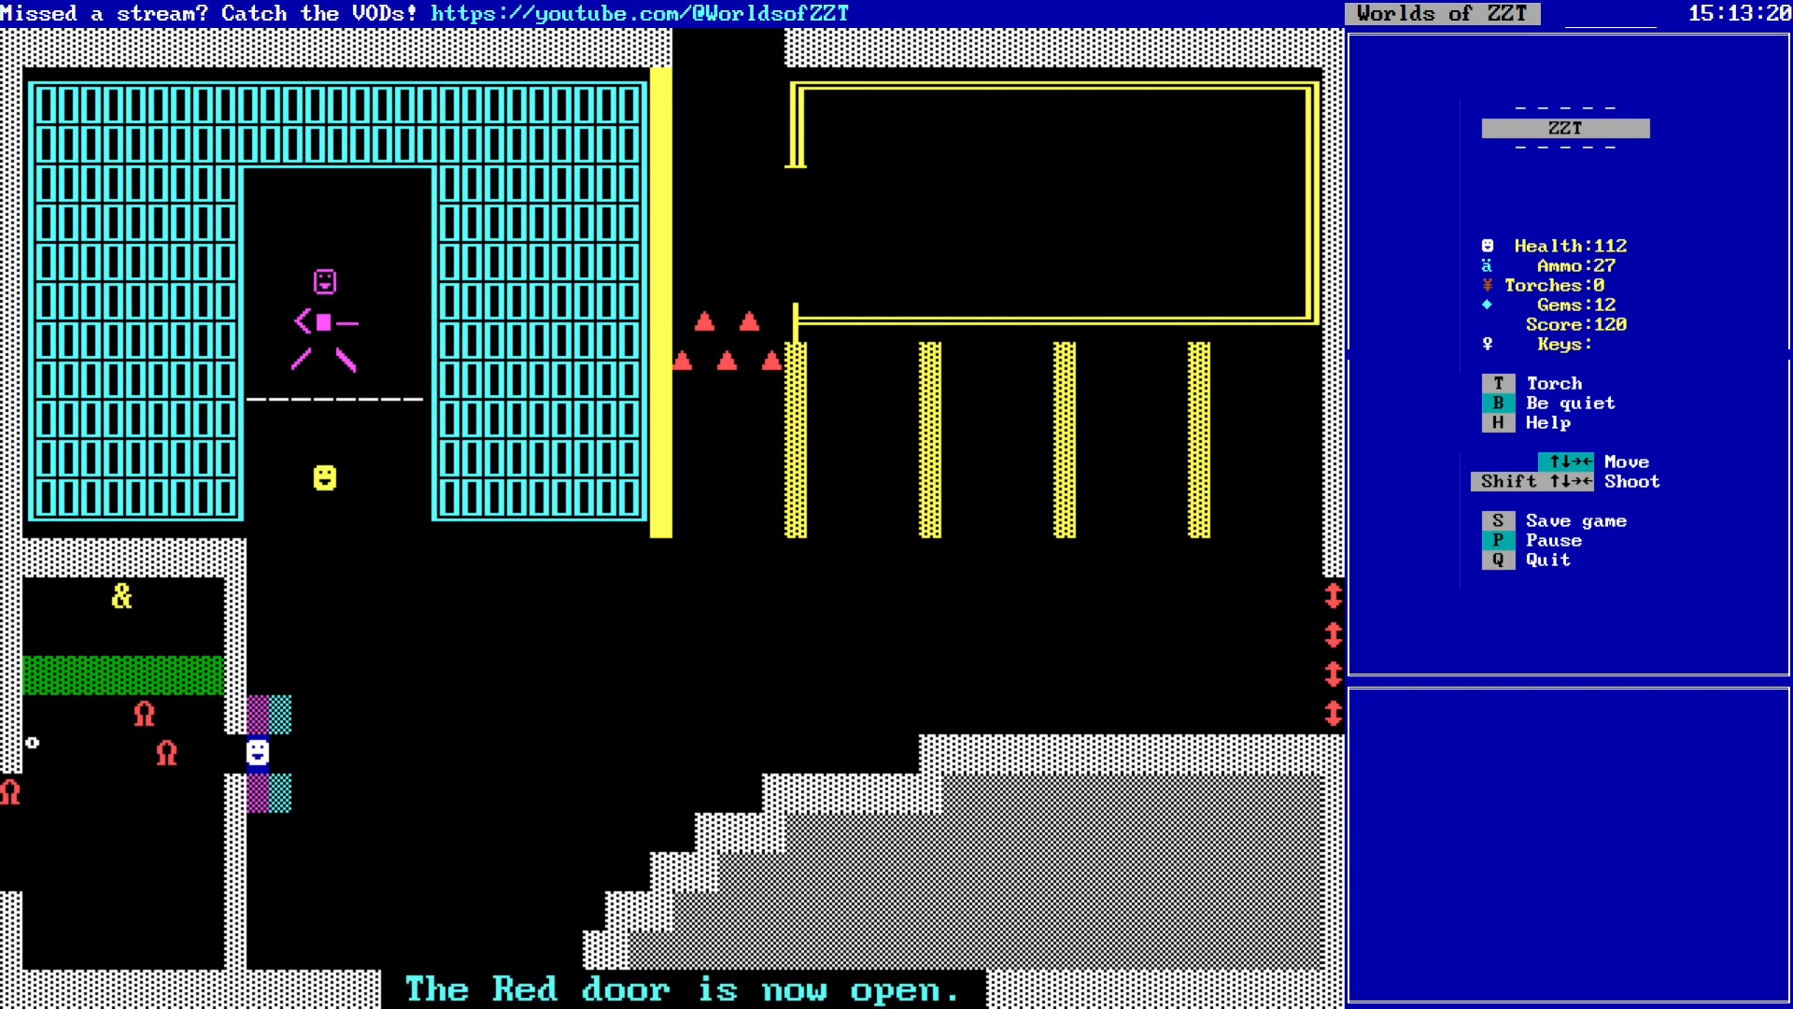
pyautogui.hotkey('shift', 'Left')
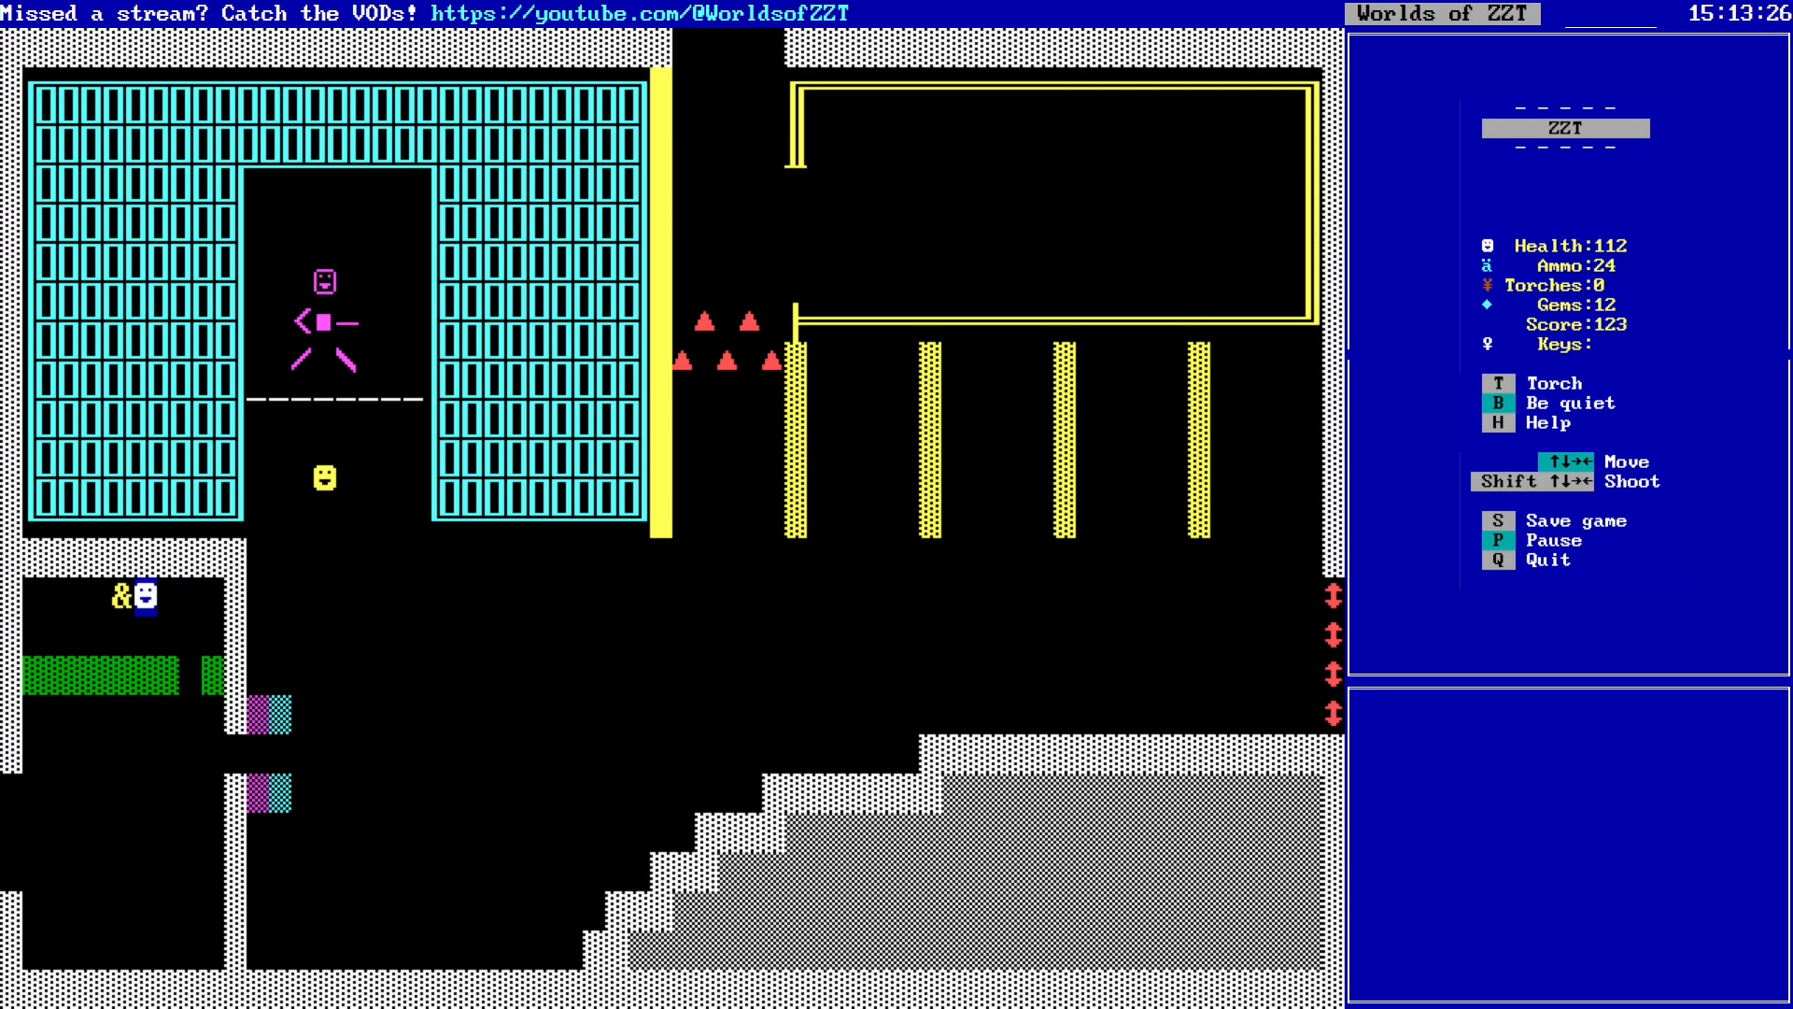
pyautogui.press('Left')
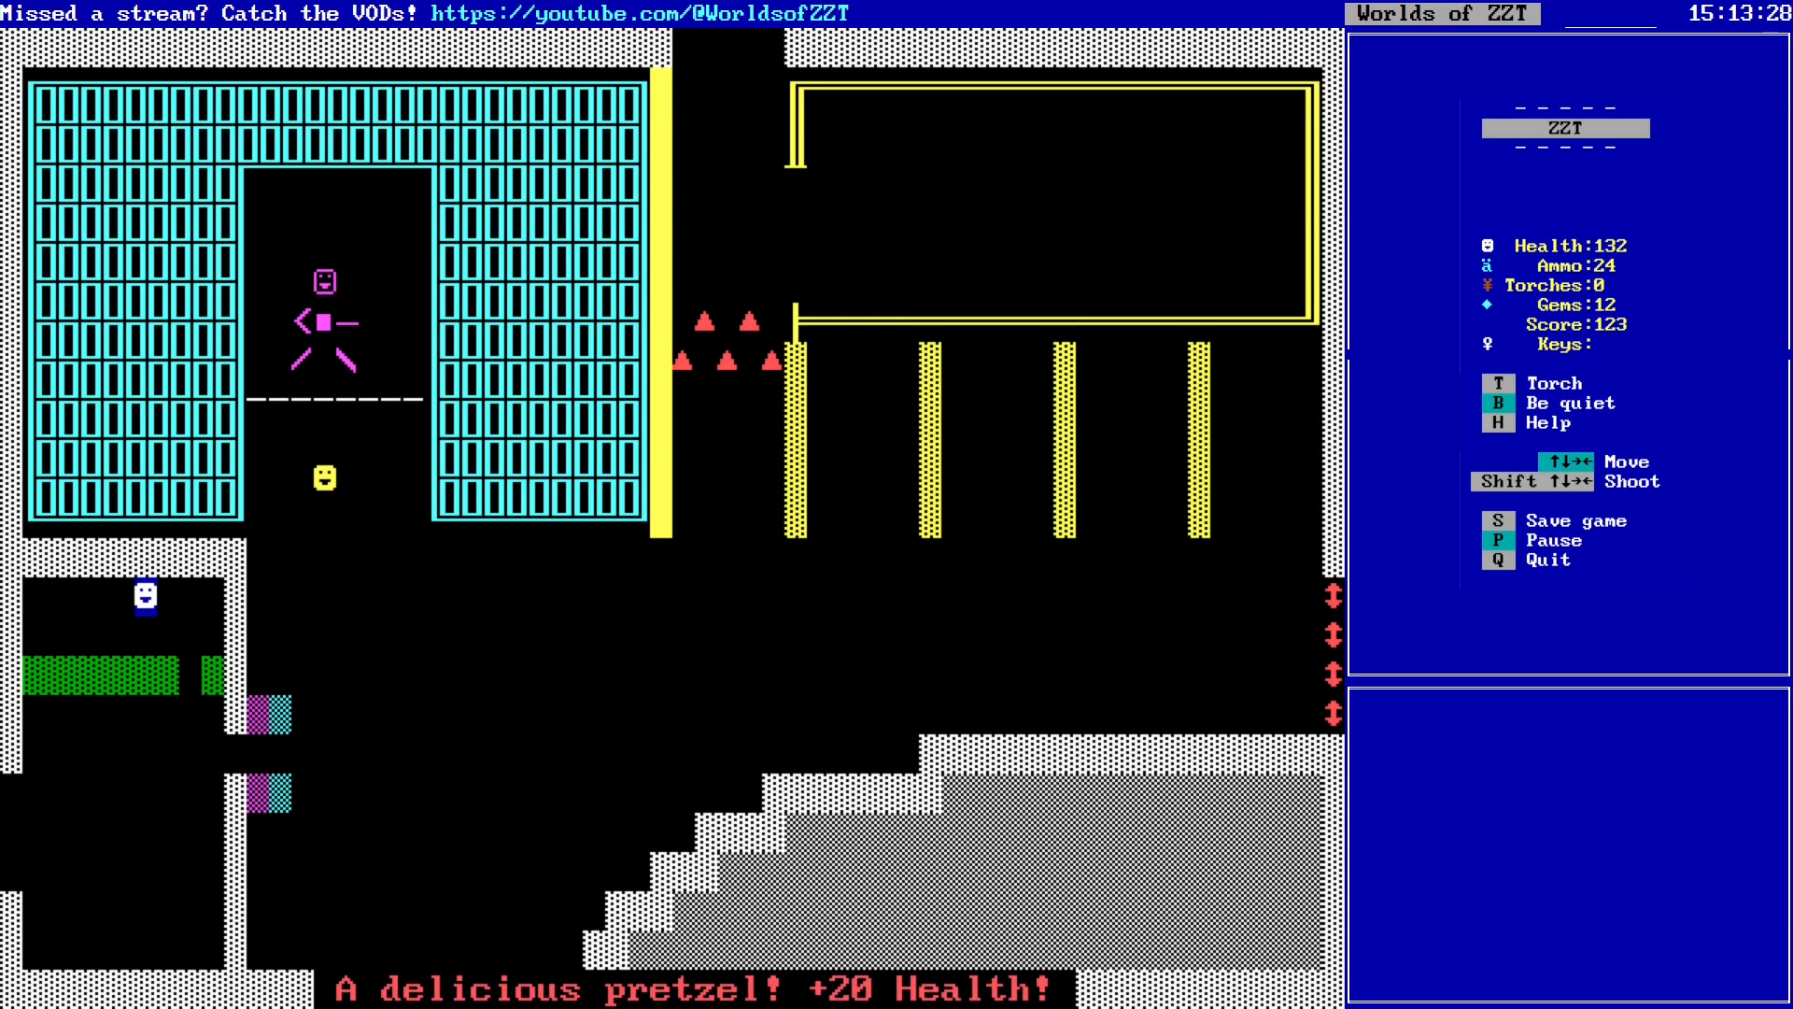
# Step: Walk down through the green forest and leave the room by its western exit onto the next board
pyautogui.press('Down')
pyautogui.press('Down')
pyautogui.press('Down')
pyautogui.press('Down')
pyautogui.press('Down')
pyautogui.press('Down')
pyautogui.press('Down')
pyautogui.press('Left')
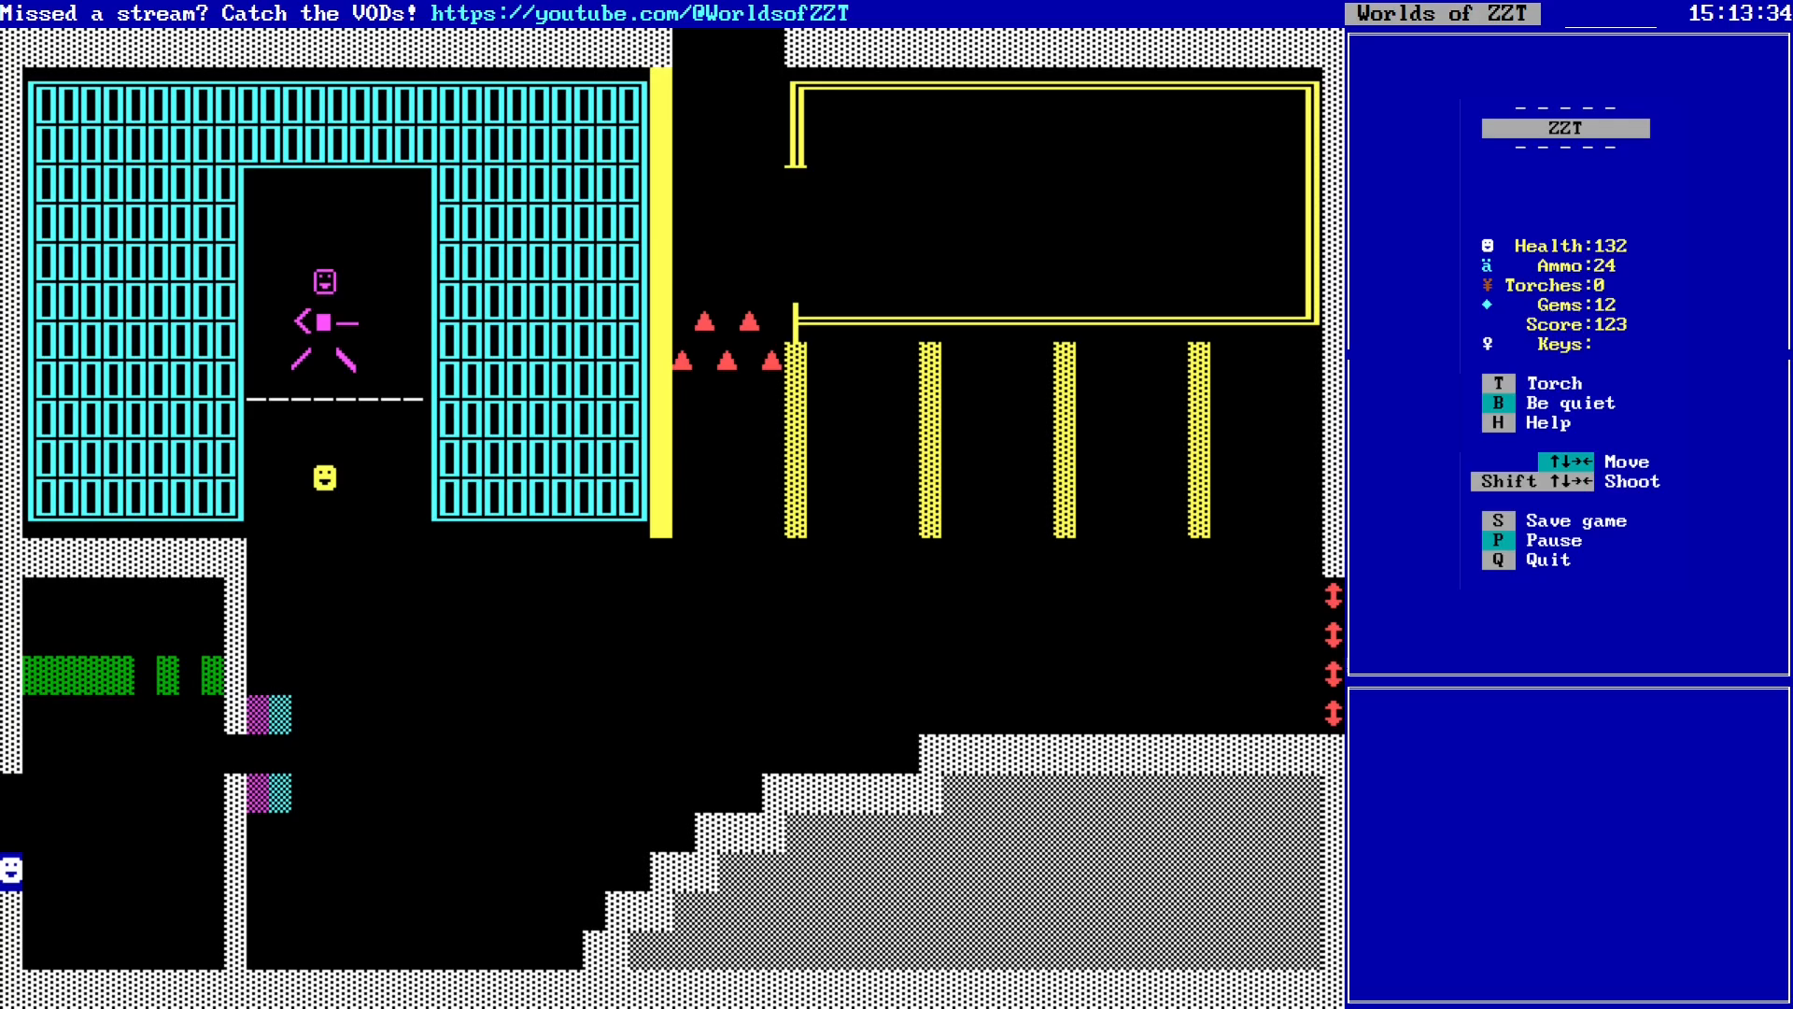
pyautogui.press('Left')
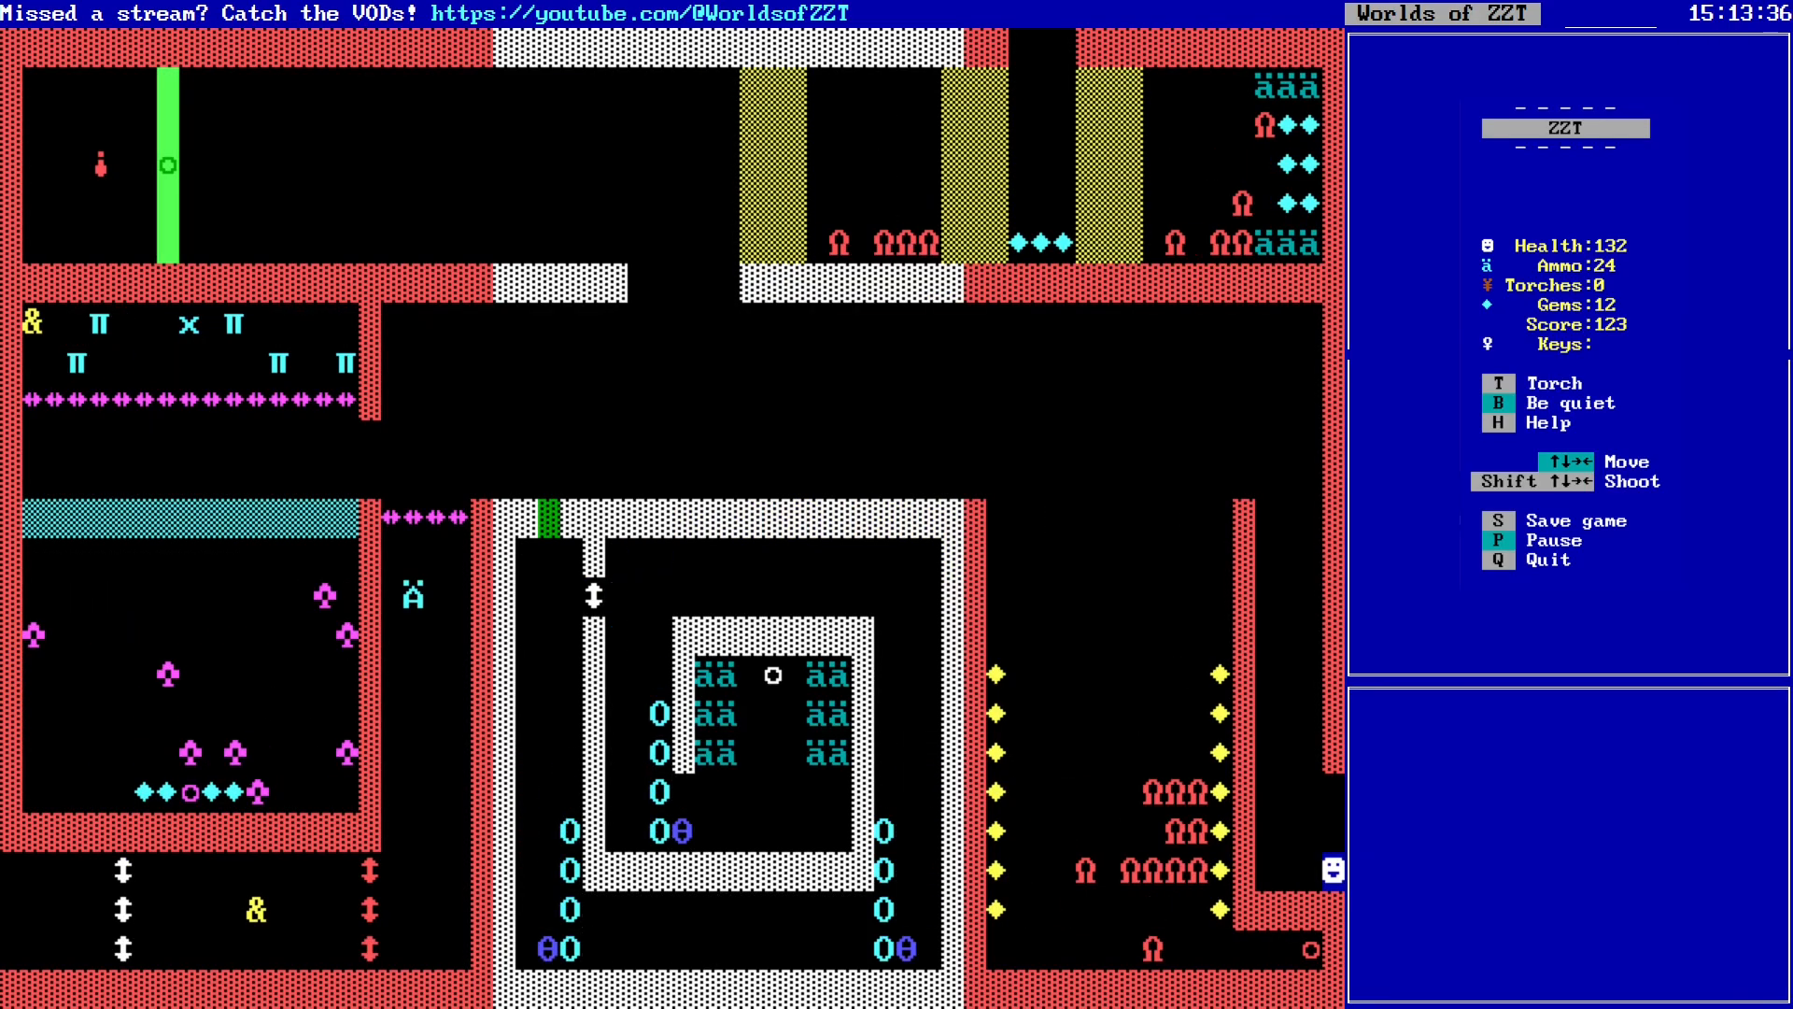
# Step: Walk north through the narrow eastern corridor and enter the wide hall above the yellow gem room
pyautogui.press('Left')
pyautogui.press('Left')
pyautogui.press('Up')
pyautogui.press('Up')
pyautogui.press('Up')
pyautogui.press('Up')
pyautogui.press('Up')
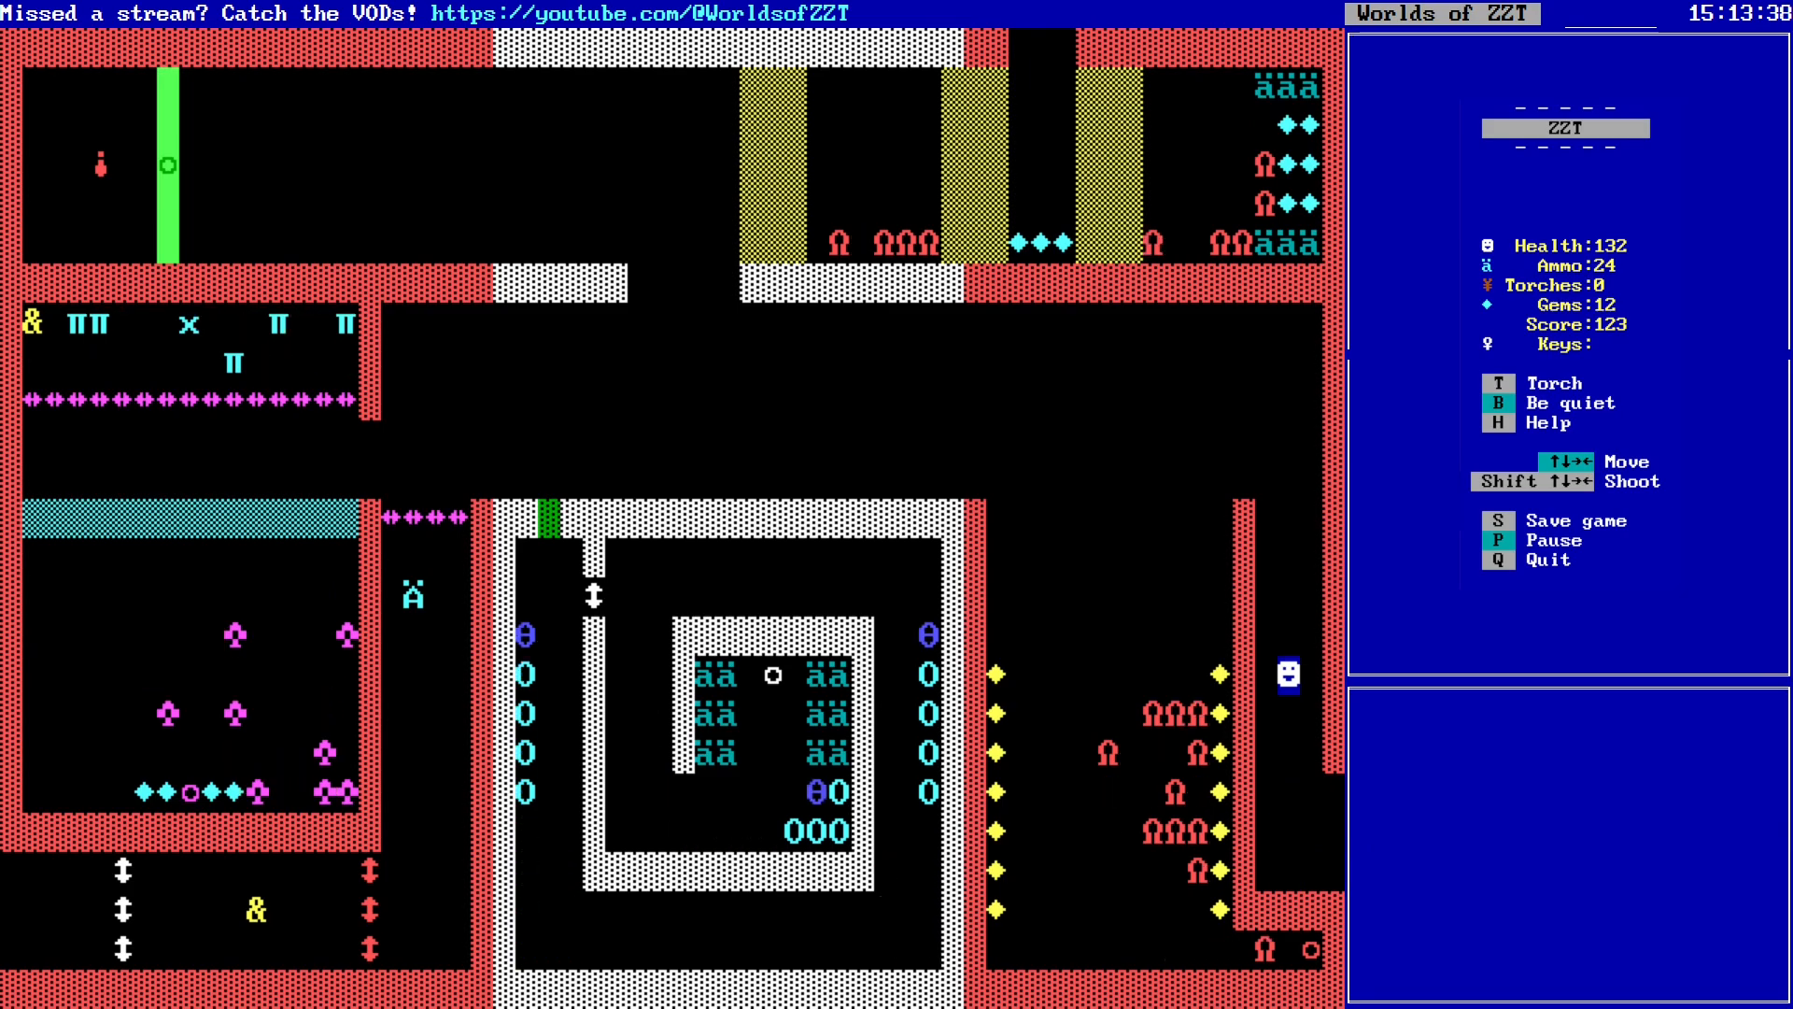
pyautogui.press('Down')
pyautogui.press('Down')
pyautogui.press('Down')
pyautogui.press('Up')
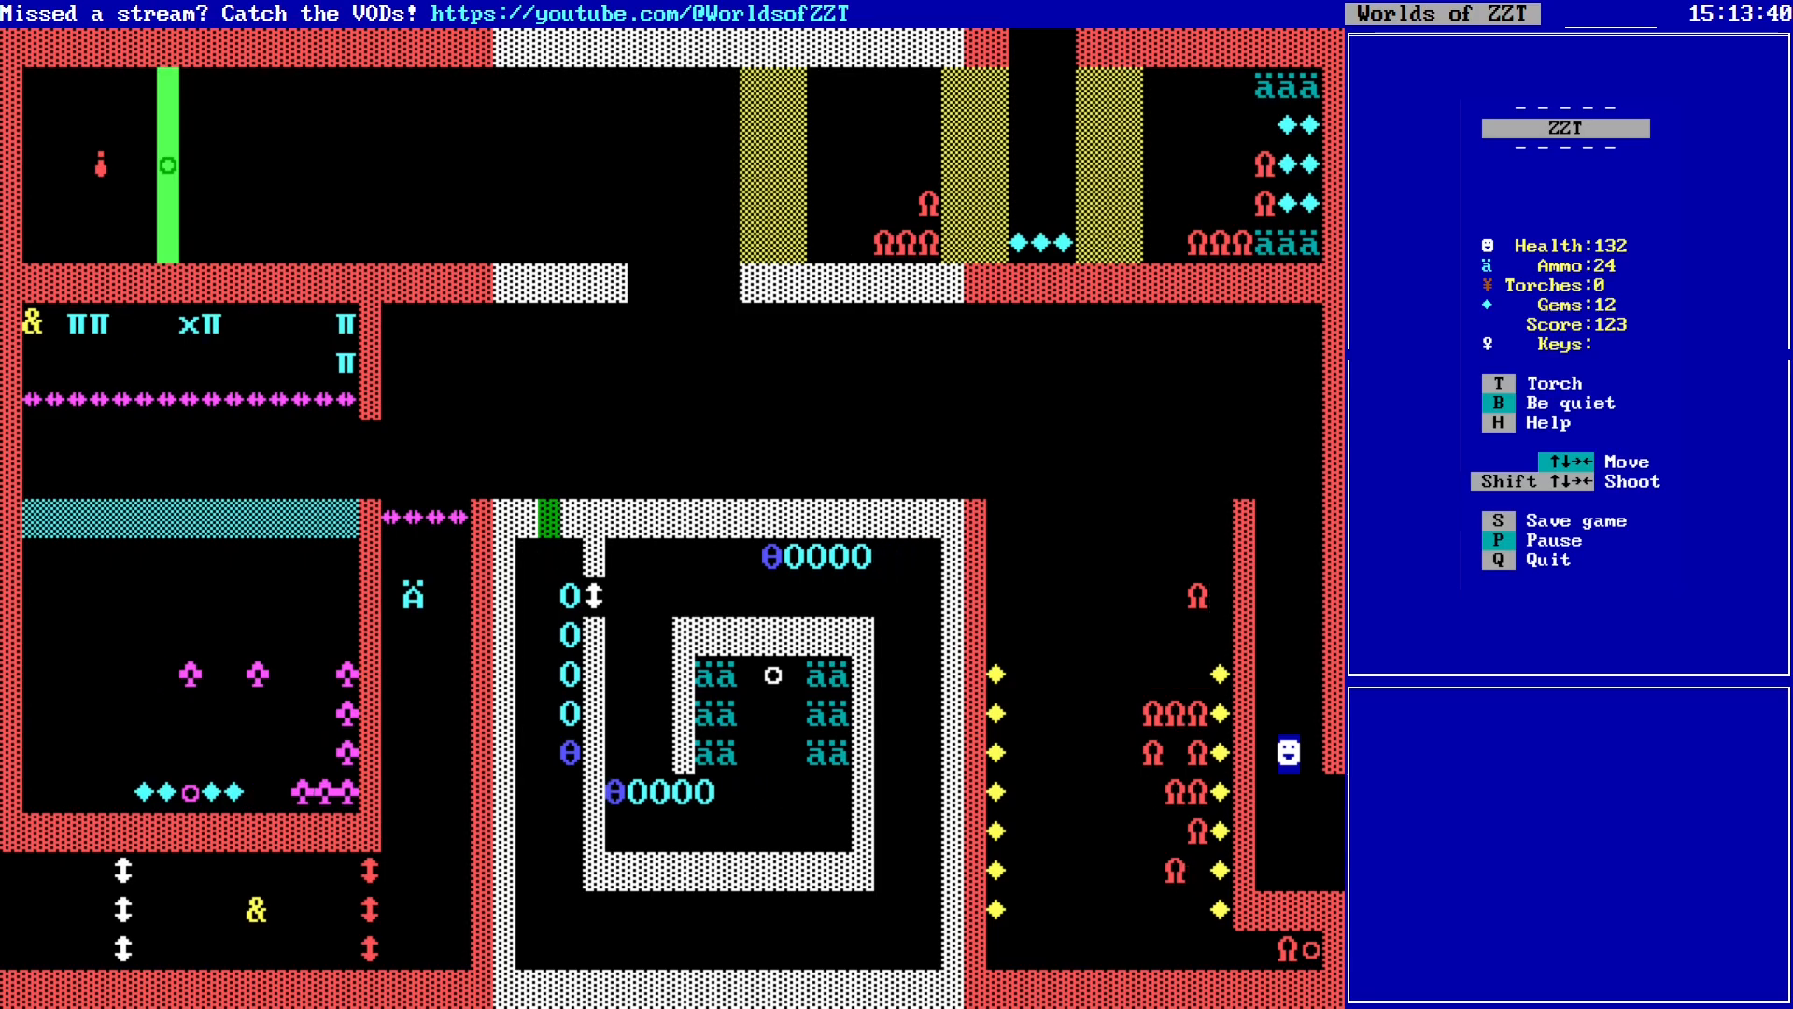
pyautogui.press('Up')
pyautogui.press('Up')
pyautogui.press('Up')
pyautogui.press('Up')
pyautogui.press('Up')
pyautogui.press('Up')
pyautogui.press('Up')
pyautogui.press('Up')
pyautogui.press('Up')
pyautogui.press('Left')
pyautogui.press('Left')
pyautogui.press('Left')
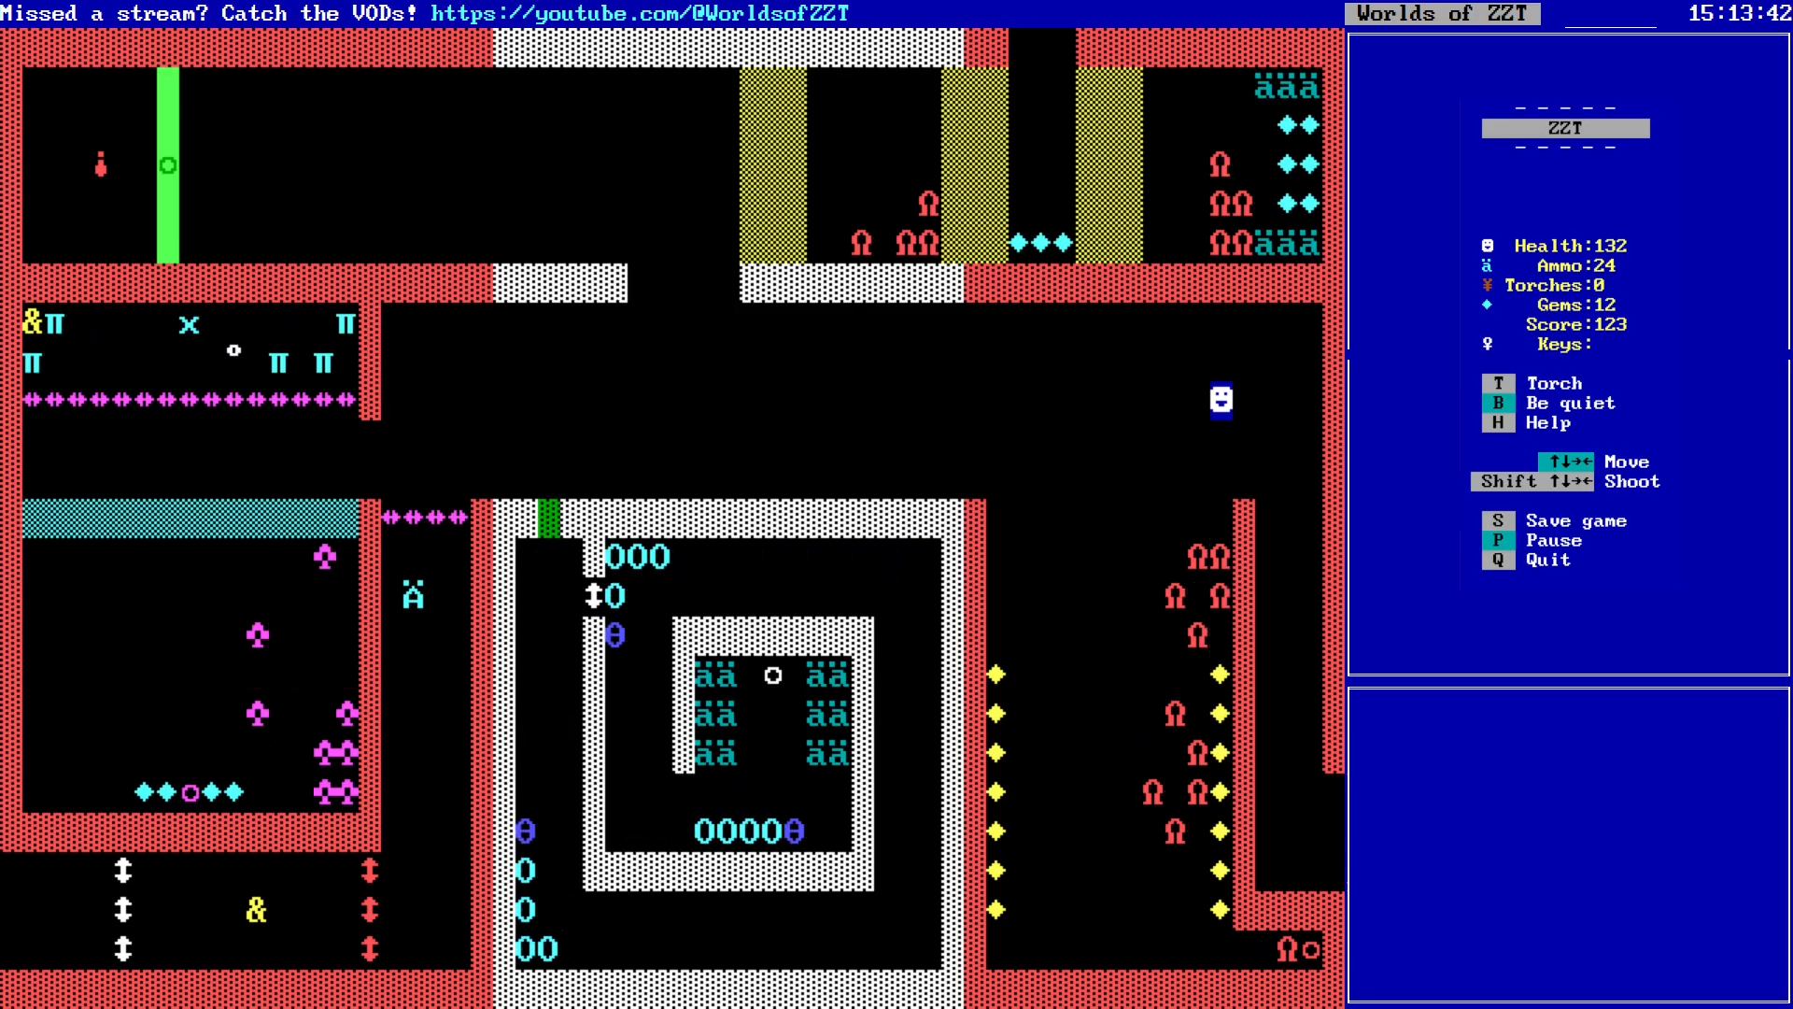
pyautogui.press('Up')
pyautogui.press('Left')
# Step: Shoot the red creatures coming out of the gem room to the south and east while retreating west through the hall
pyautogui.hotkey('shift', 'Down')
pyautogui.hotkey('shift', 'Down')
pyautogui.hotkey('shift', 'Down')
pyautogui.hotkey('shift', 'Down')
pyautogui.press('Left')
pyautogui.press('Left')
pyautogui.press('Left')
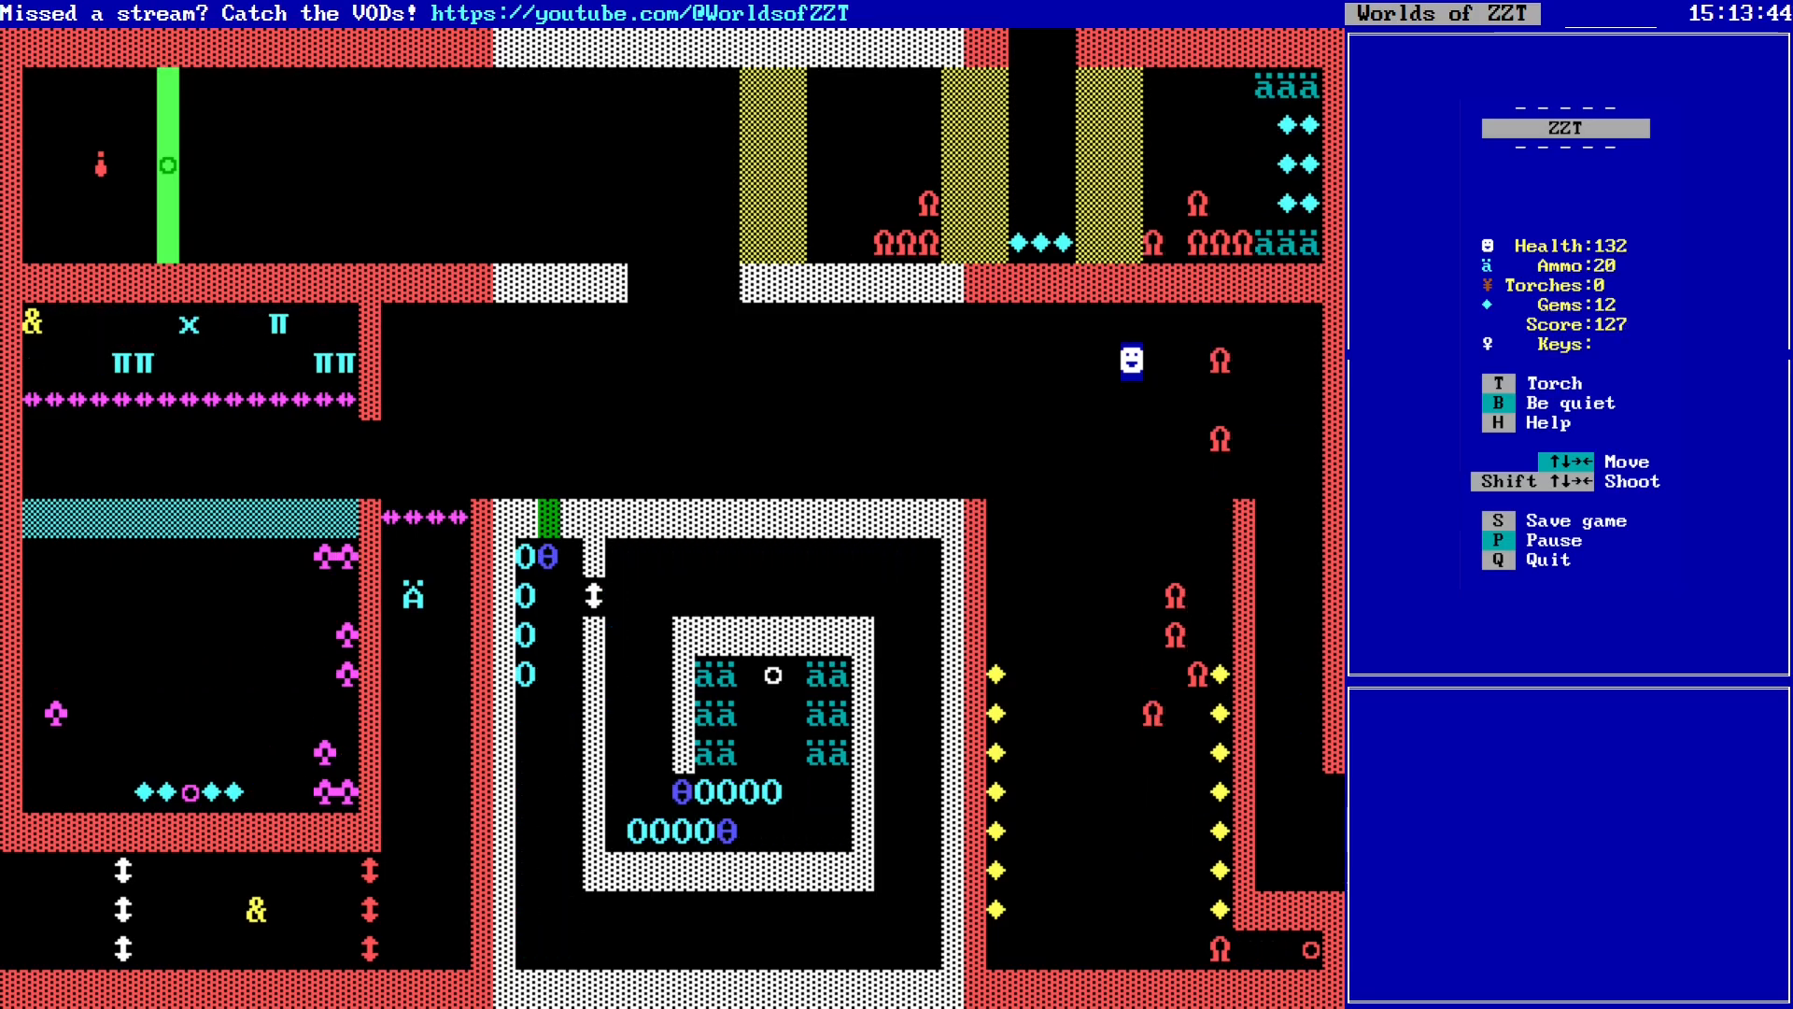
pyautogui.press('Left')
pyautogui.press('Left')
pyautogui.hotkey('shift', 'Right')
pyautogui.press('Down')
pyautogui.hotkey('shift', 'Right')
# Step: Back up to the hall's north wall and fire five shots south at the approaching red creatures
pyautogui.press('Left')
pyautogui.press('Up')
pyautogui.press('Up')
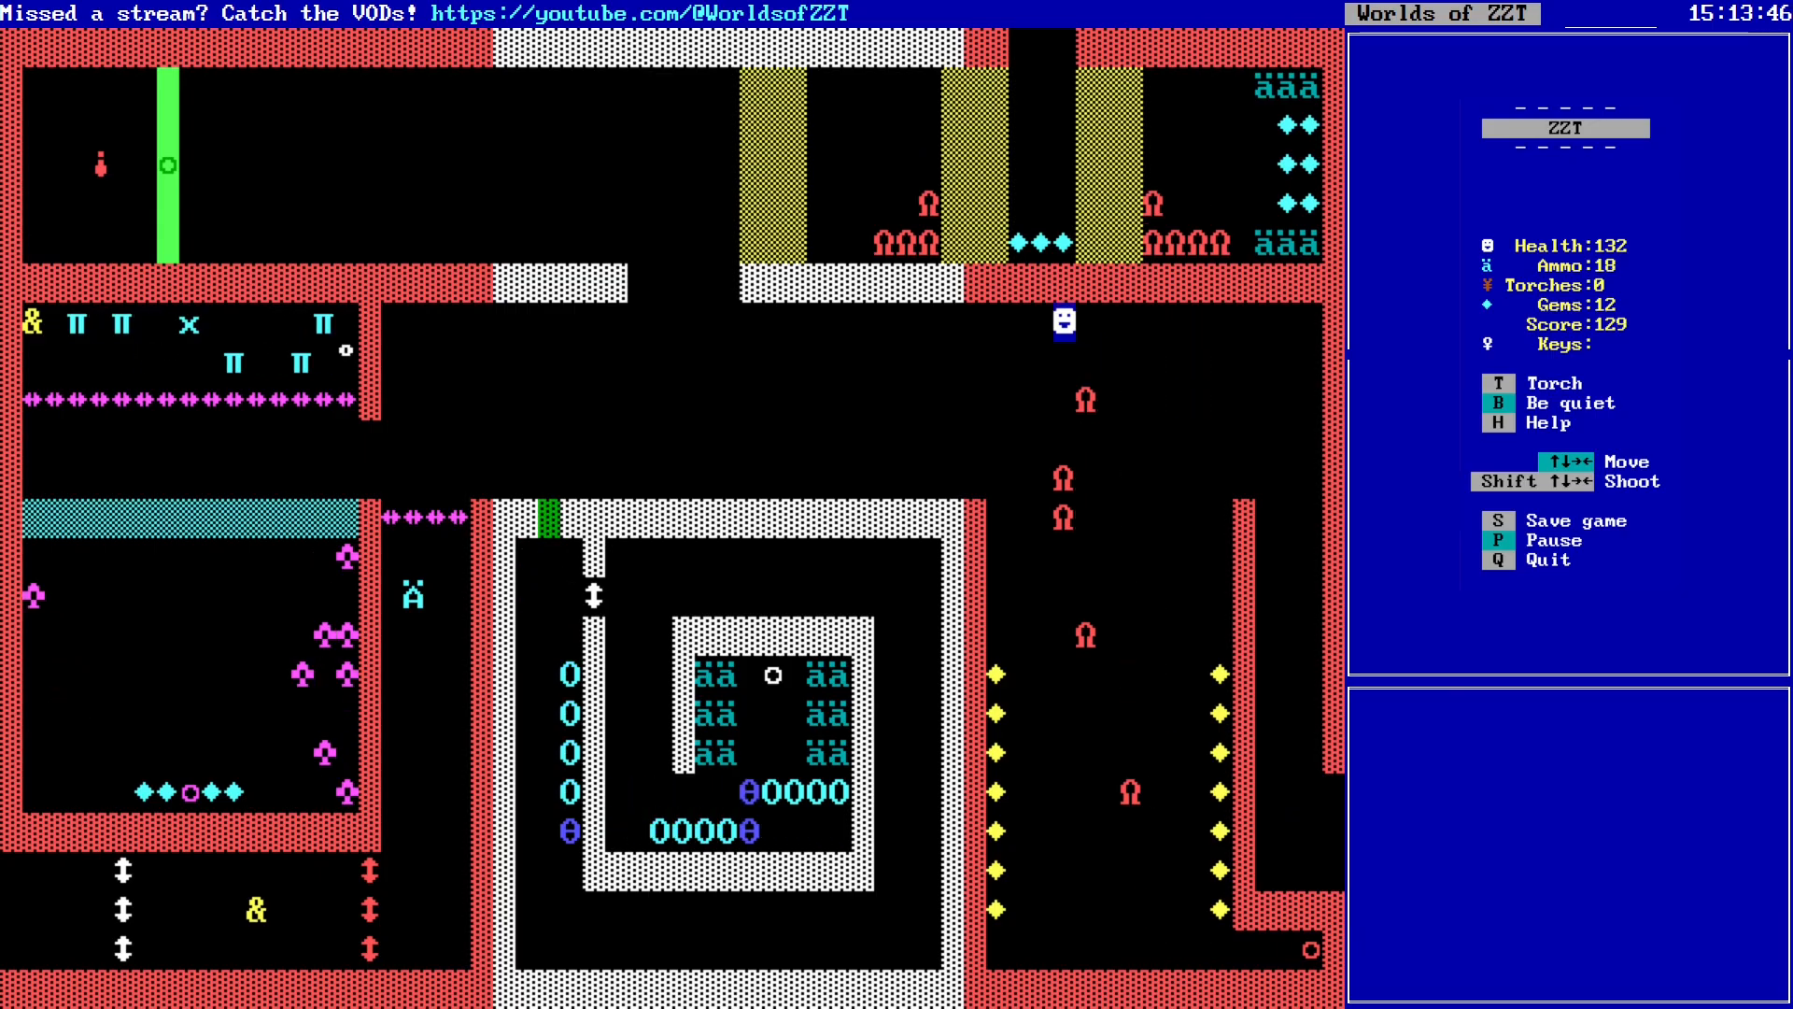
pyautogui.hotkey('shift', 'Down')
pyautogui.hotkey('shift', 'Down')
pyautogui.hotkey('shift', 'Down')
pyautogui.hotkey('shift', 'Down')
pyautogui.hotkey('shift', 'Down')
# Step: Line up with the last red creature inside the gem room's northern opening and shoot it
pyautogui.press('Left')
pyautogui.press('Left')
pyautogui.press('Down')
pyautogui.press('Down')
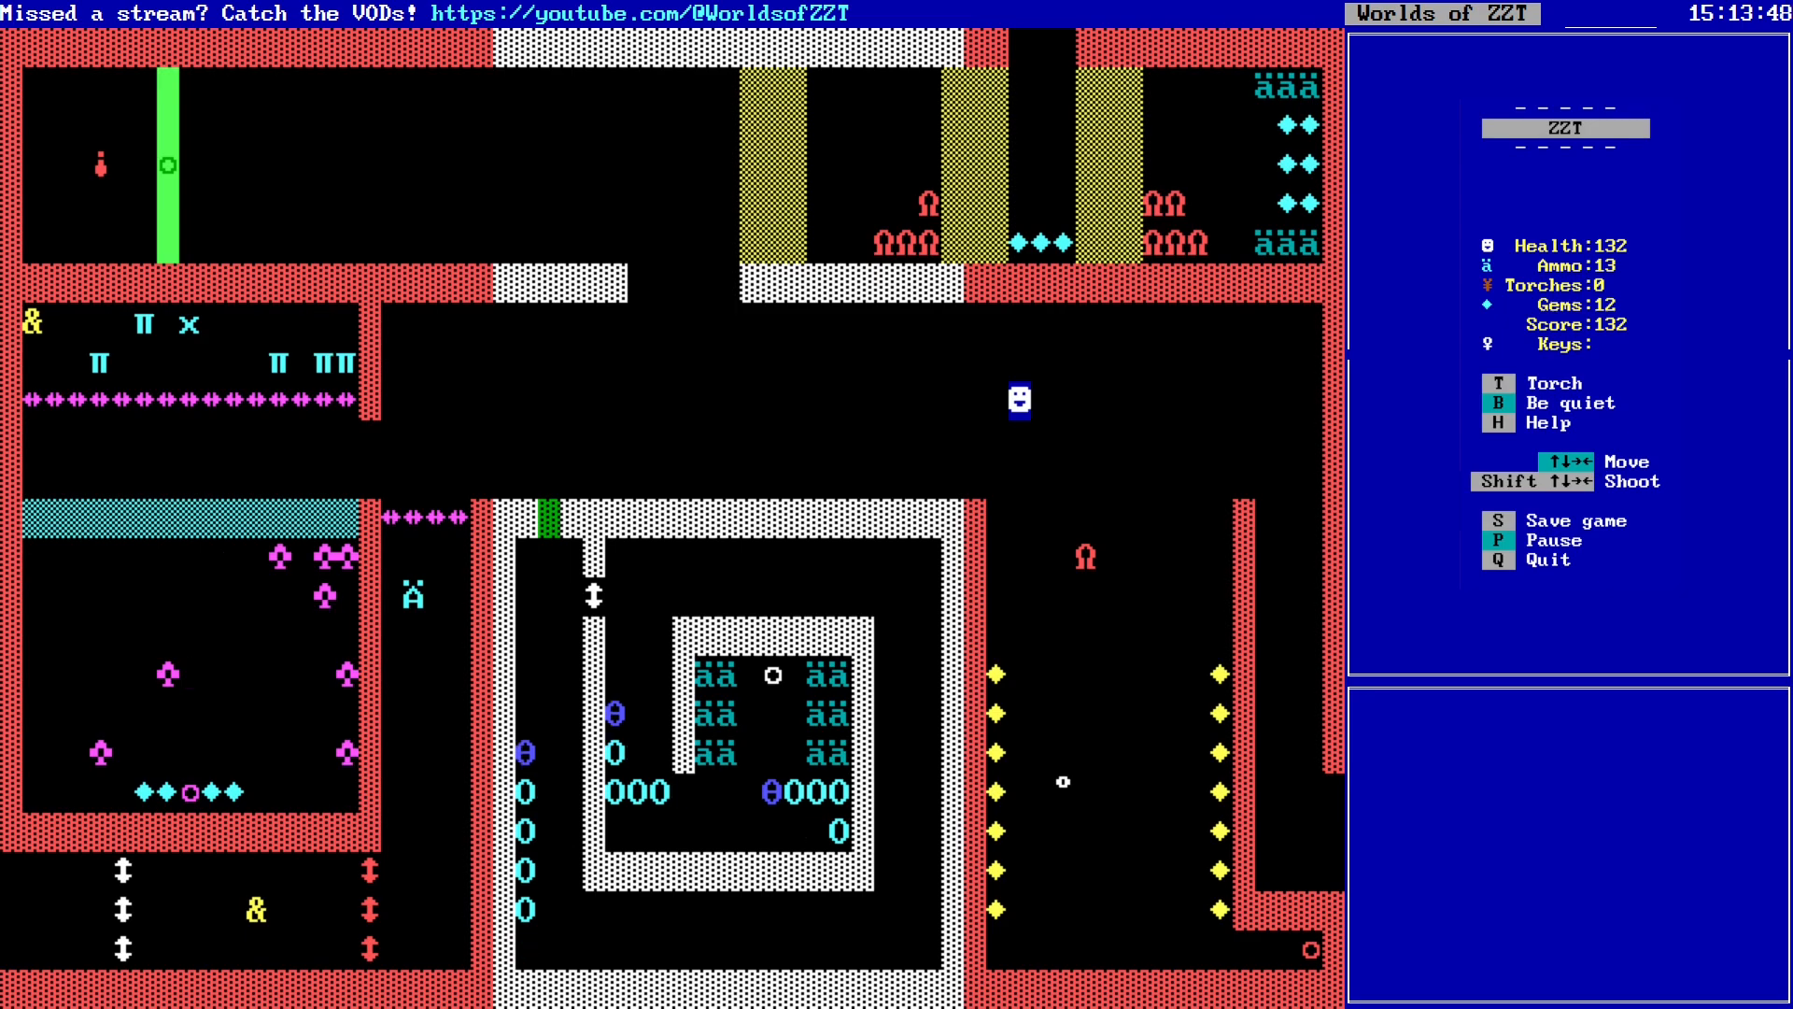
pyautogui.press('Right')
pyautogui.press('Right')
pyautogui.press('Right')
pyautogui.press('Down')
pyautogui.hotkey('shift', 'Down')
# Step: Enter the gem room and collect the whole column of yellow gems along its western wall
pyautogui.press('Down')
pyautogui.press('Down')
pyautogui.press('Down')
pyautogui.press('Down')
pyautogui.press('Down')
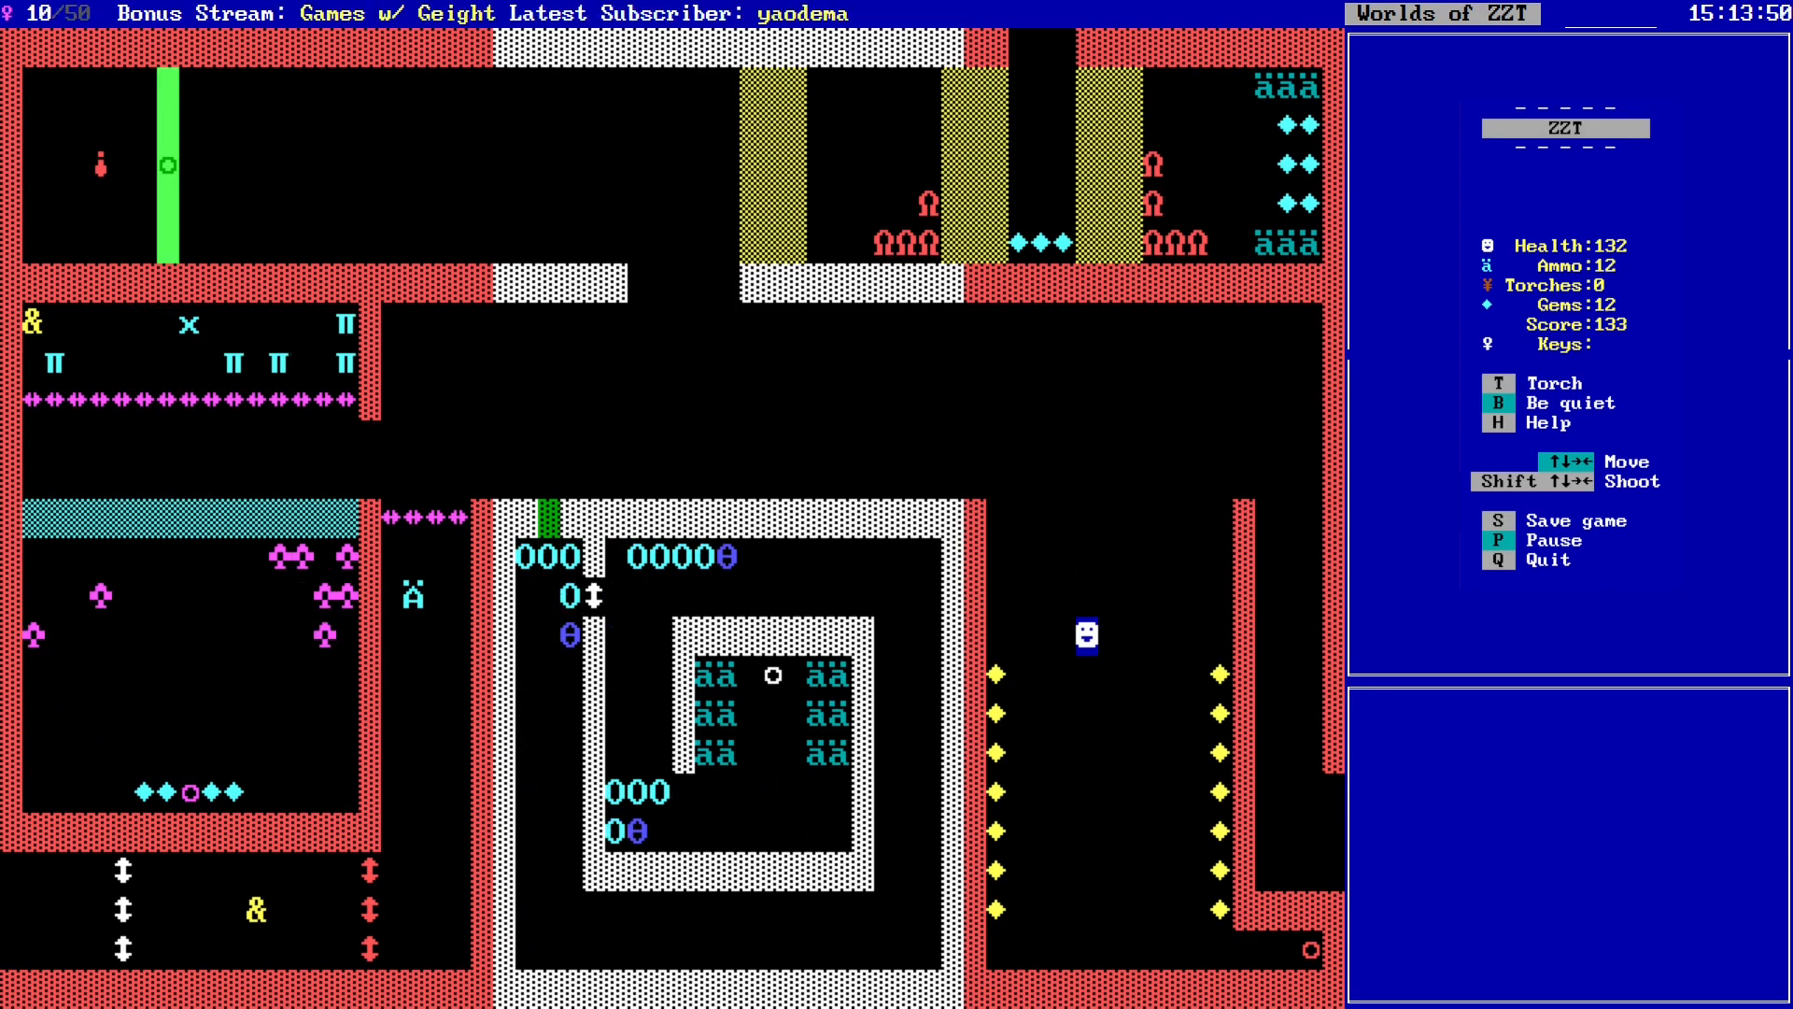
pyautogui.press('Left')
pyautogui.press('Left')
pyautogui.press('Left')
pyautogui.press('Left')
pyautogui.press('Down')
pyautogui.press('Down')
pyautogui.press('Down')
pyautogui.press('Down')
pyautogui.press('Down')
pyautogui.press('Down')
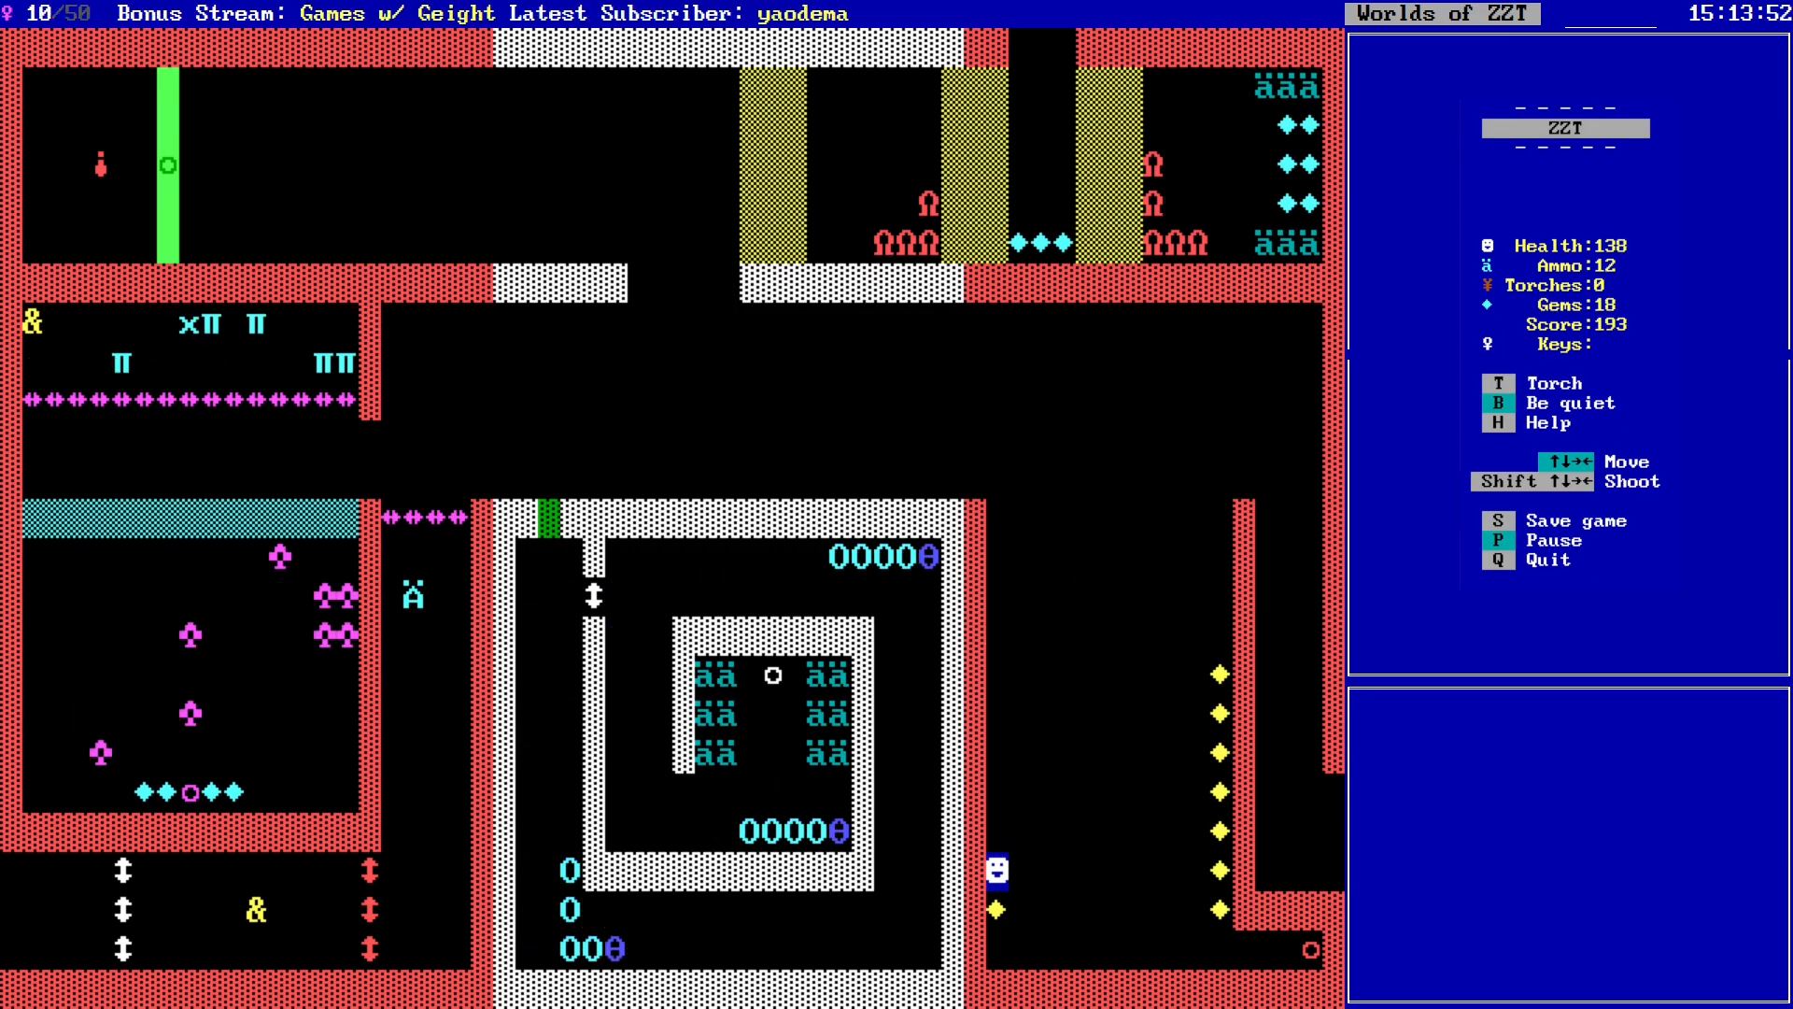
pyautogui.press('Down')
# Step: Cross the gem room and collect the column of yellow gems along its eastern wall
pyautogui.press('Right')
pyautogui.press('Right')
pyautogui.press('Right')
pyautogui.press('Right')
pyautogui.press('Right')
pyautogui.press('Right')
pyautogui.press('Right')
pyautogui.press('Right')
pyautogui.press('Right')
pyautogui.press('Right')
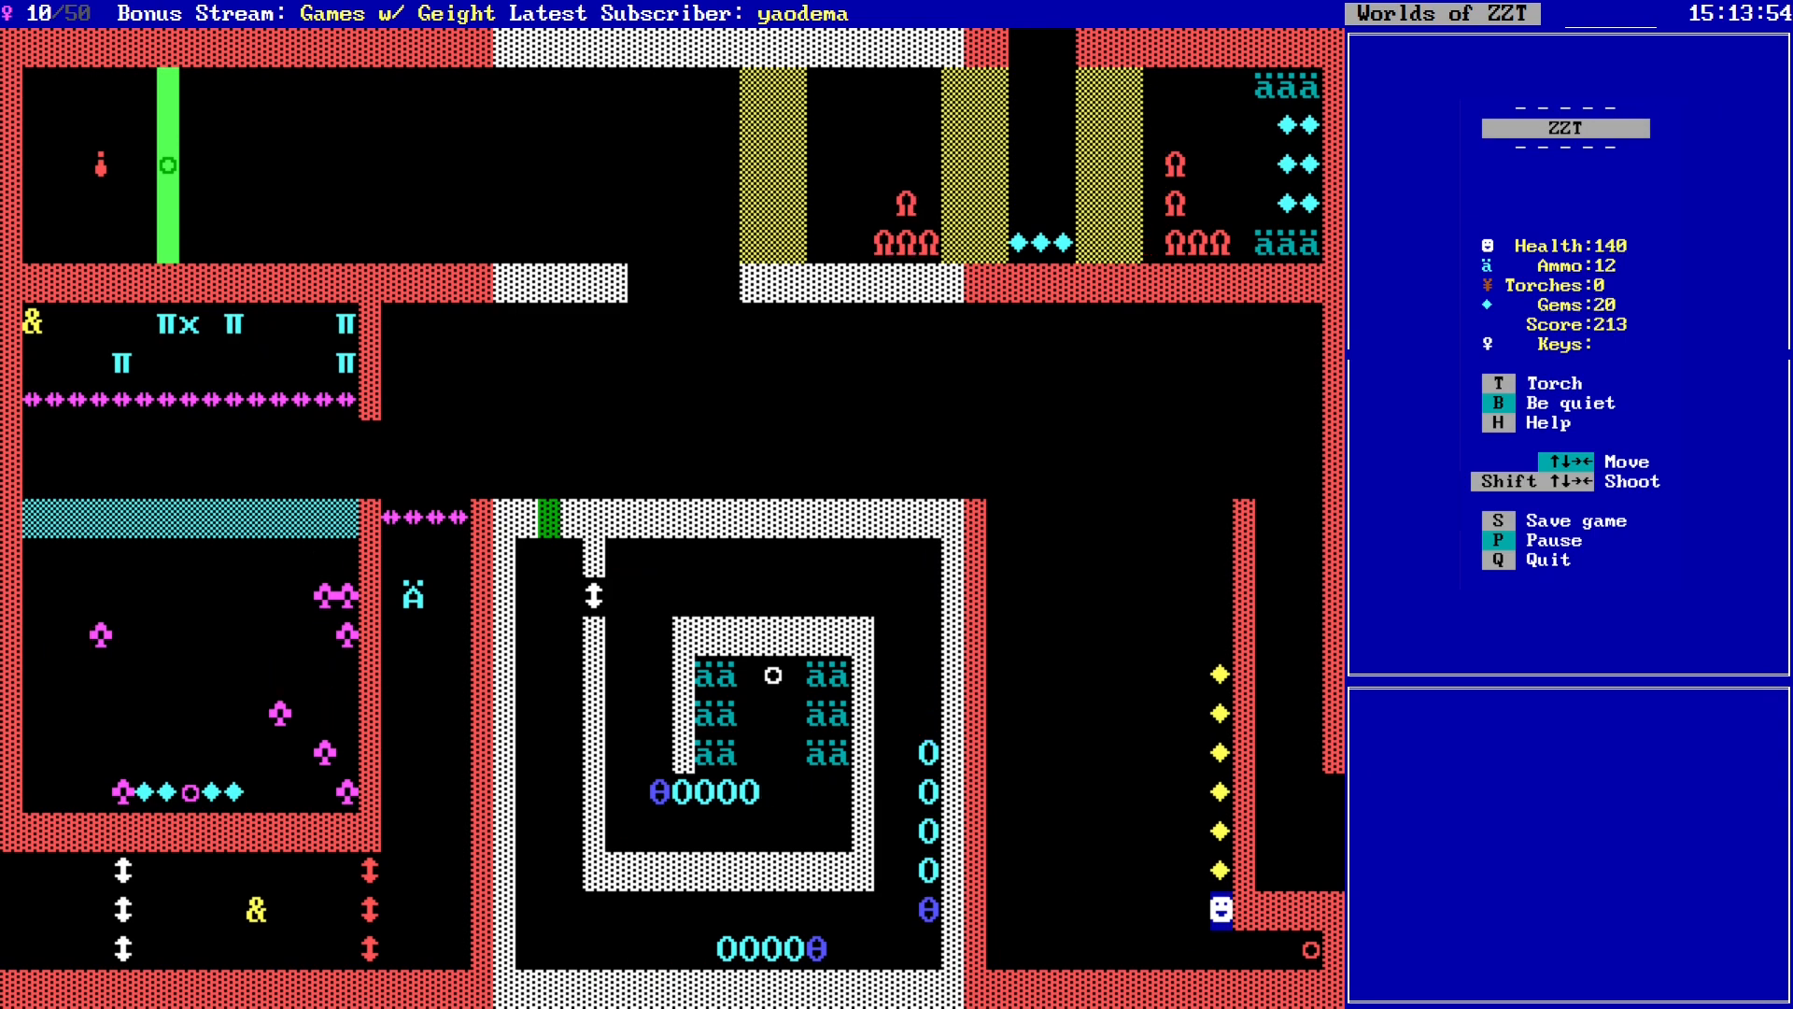
pyautogui.press('Up')
pyautogui.press('Up')
pyautogui.press('Up')
pyautogui.press('Up')
pyautogui.press('Up')
pyautogui.press('Up')
# Step: Walk down into the southeastern alcove and touch the red circle button to remove the red arrow barrier in the southwest
pyautogui.press('Down')
pyautogui.press('Down')
pyautogui.press('Down')
pyautogui.press('Down')
pyautogui.press('Down')
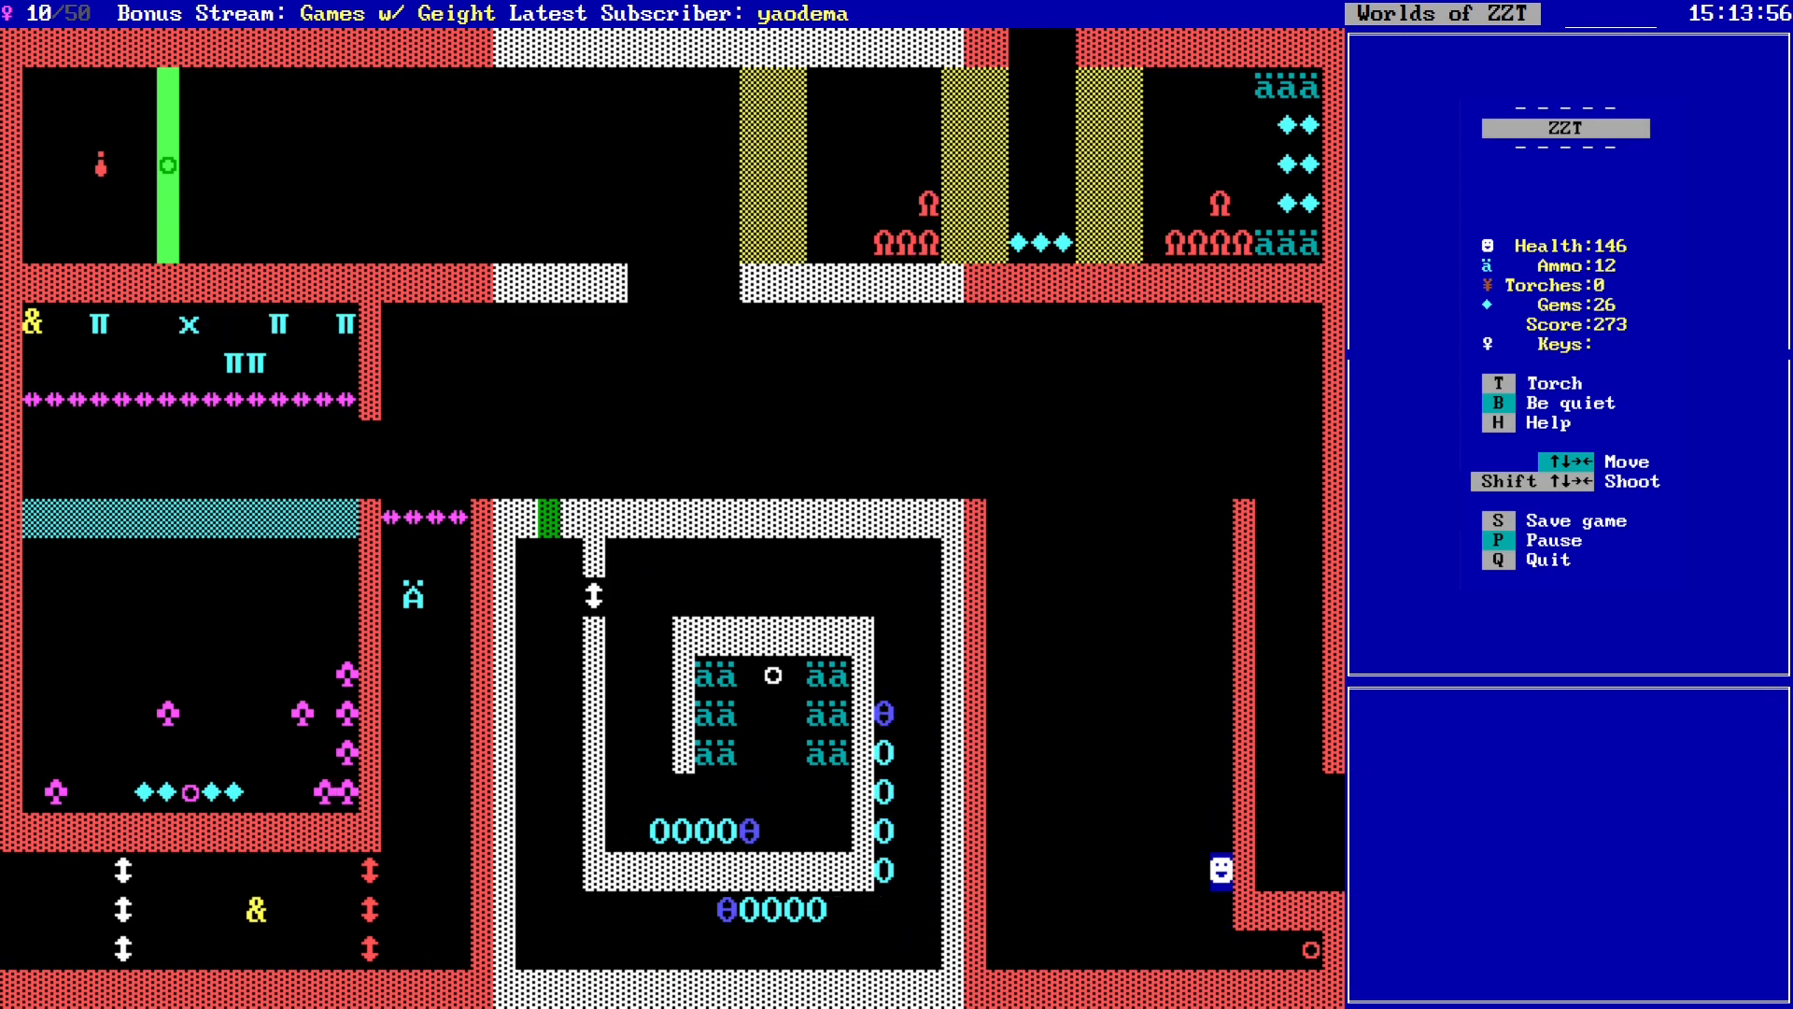
pyautogui.press('Down')
pyautogui.press('Down')
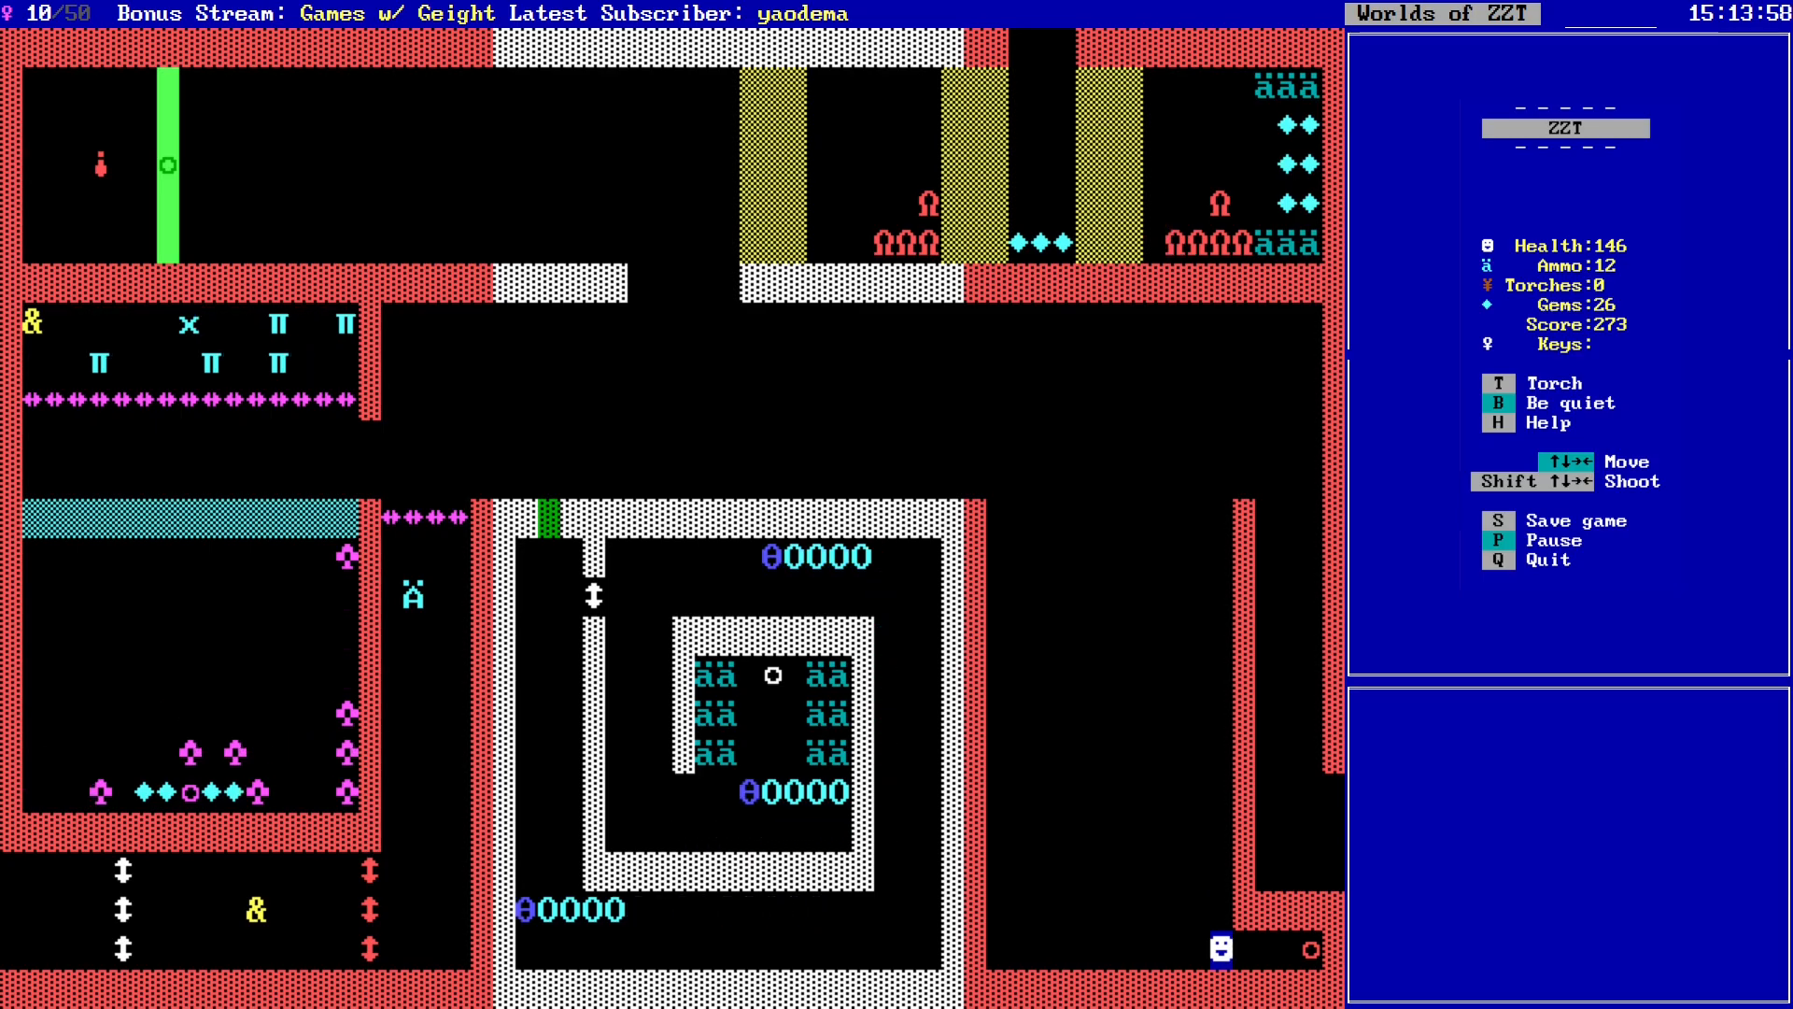
pyautogui.press('Right')
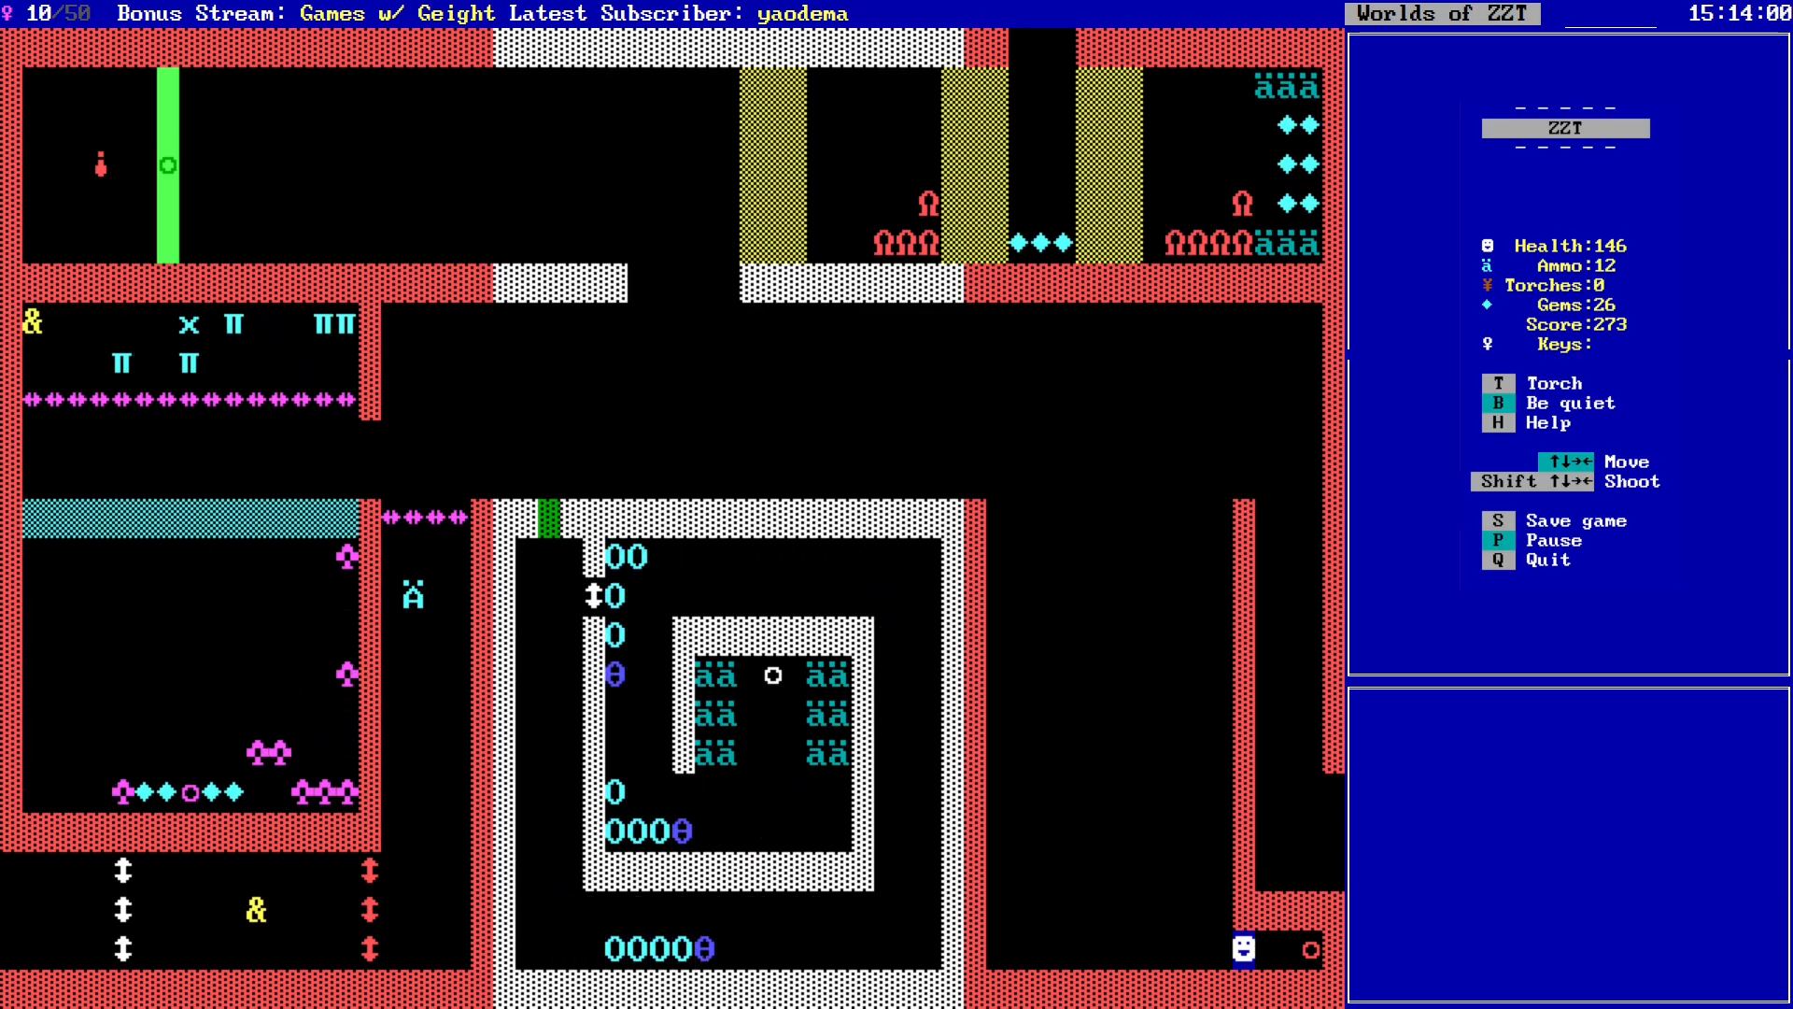
pyautogui.press('Right')
pyautogui.press('Right')
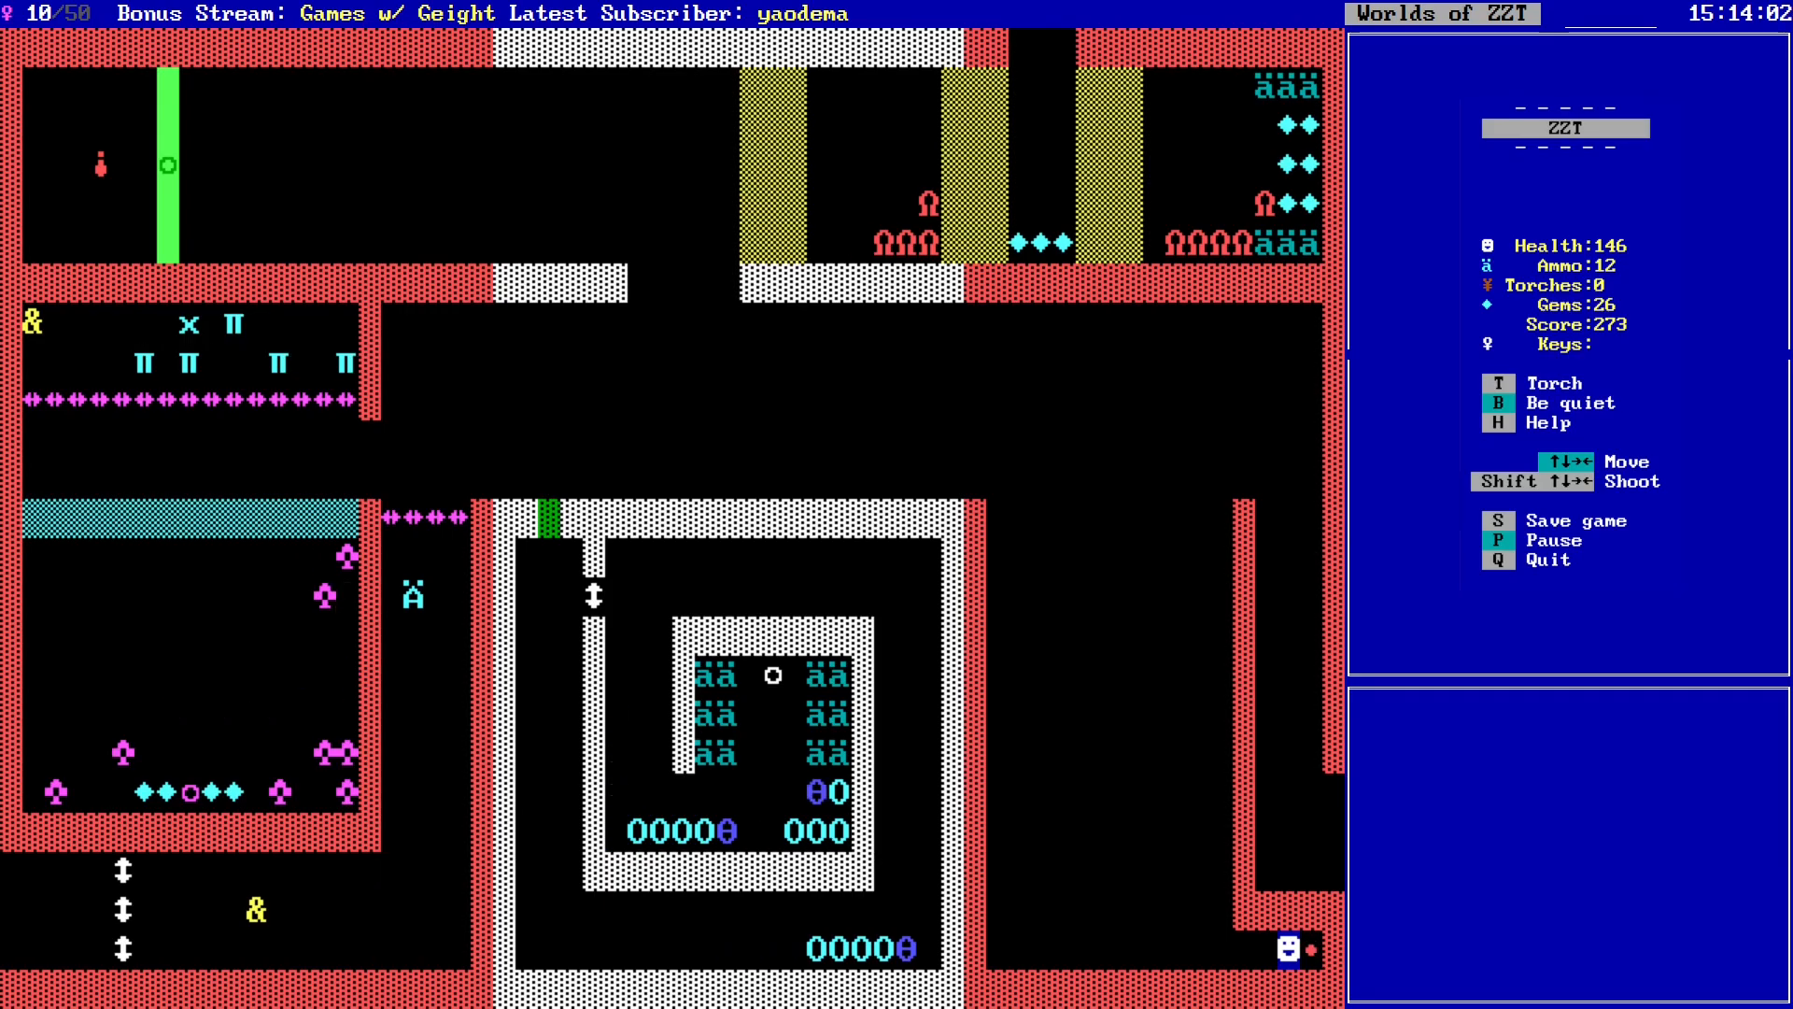
# Step: Step away from the pressed red button, return to it and touch it again to read its responses
pyautogui.press('Left')
pyautogui.press('Left')
pyautogui.press('Left')
pyautogui.press('Left')
pyautogui.press('Left')
pyautogui.press('Left')
pyautogui.press('Left')
pyautogui.press('Left')
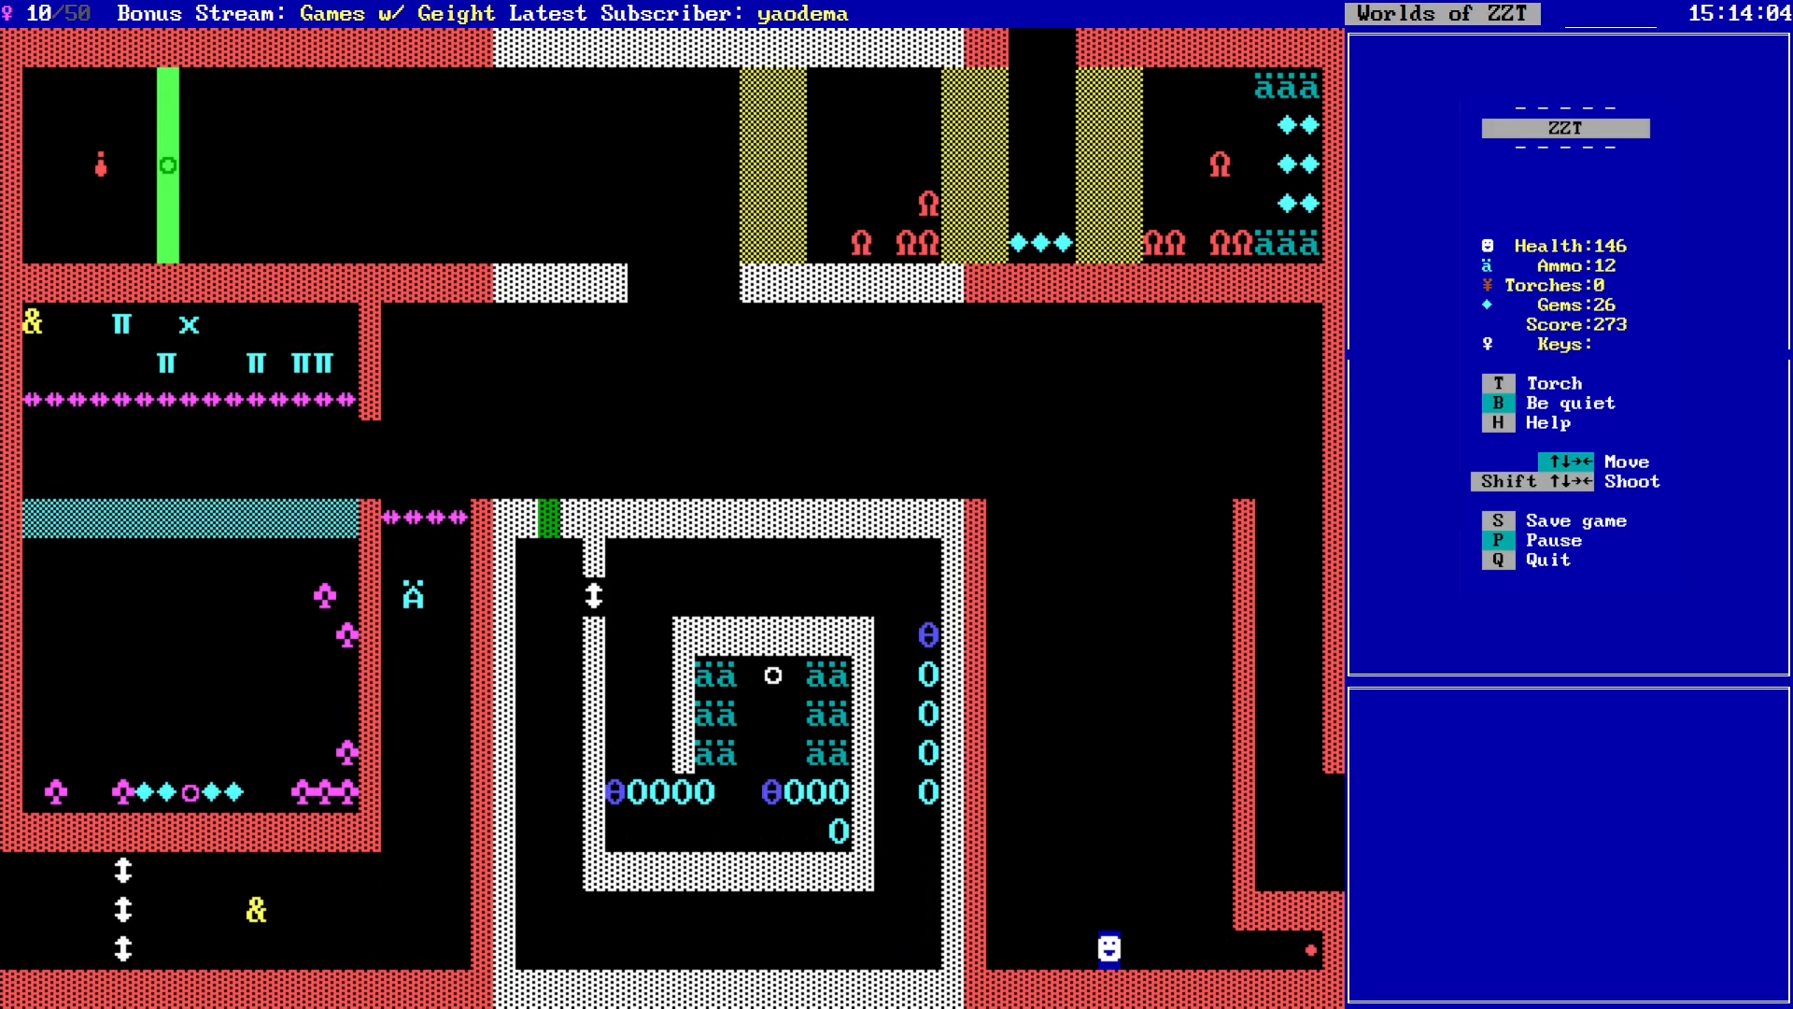
pyautogui.press('Right')
pyautogui.press('Right')
pyautogui.press('Right')
pyautogui.press('Right')
pyautogui.press('Right')
pyautogui.press('Right')
pyautogui.press('Right')
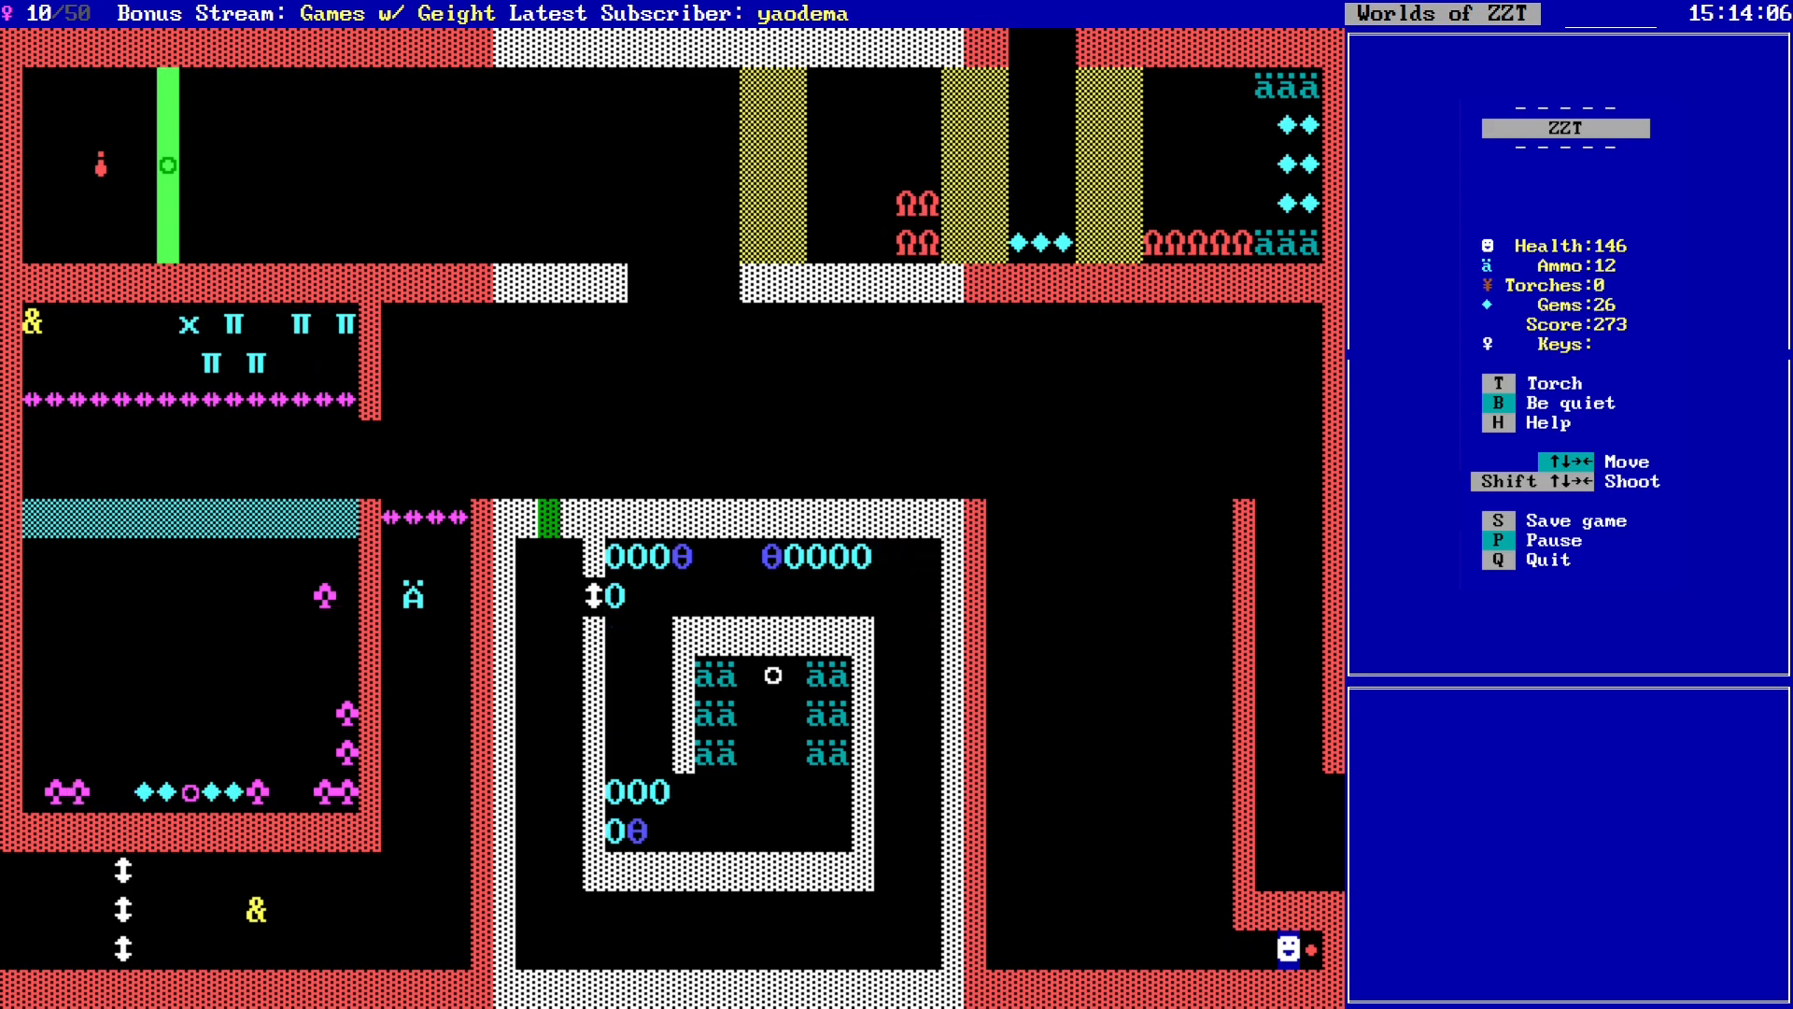
pyautogui.press('Right')
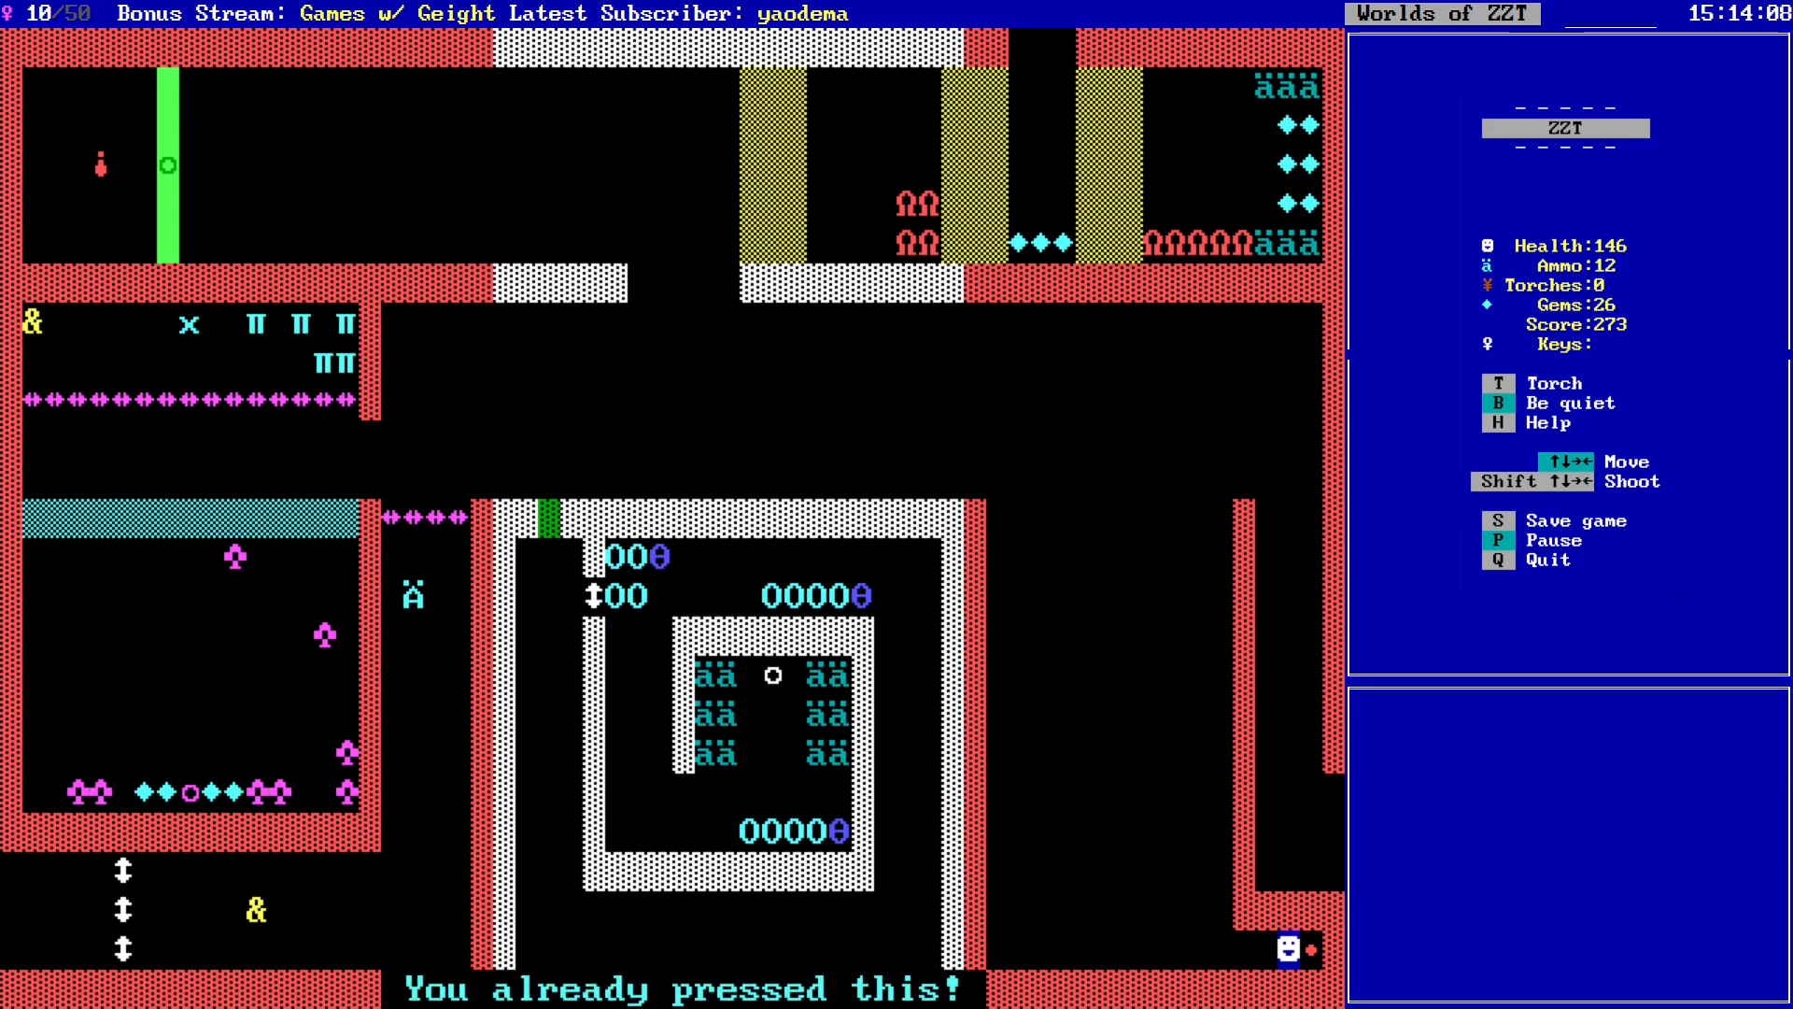
pyautogui.press('Right')
# Step: Leave the alcove and walk north through the emptied gem room back up to the hall
pyautogui.press('Left')
pyautogui.press('Left')
pyautogui.press('Left')
pyautogui.press('Left')
pyautogui.press('Left')
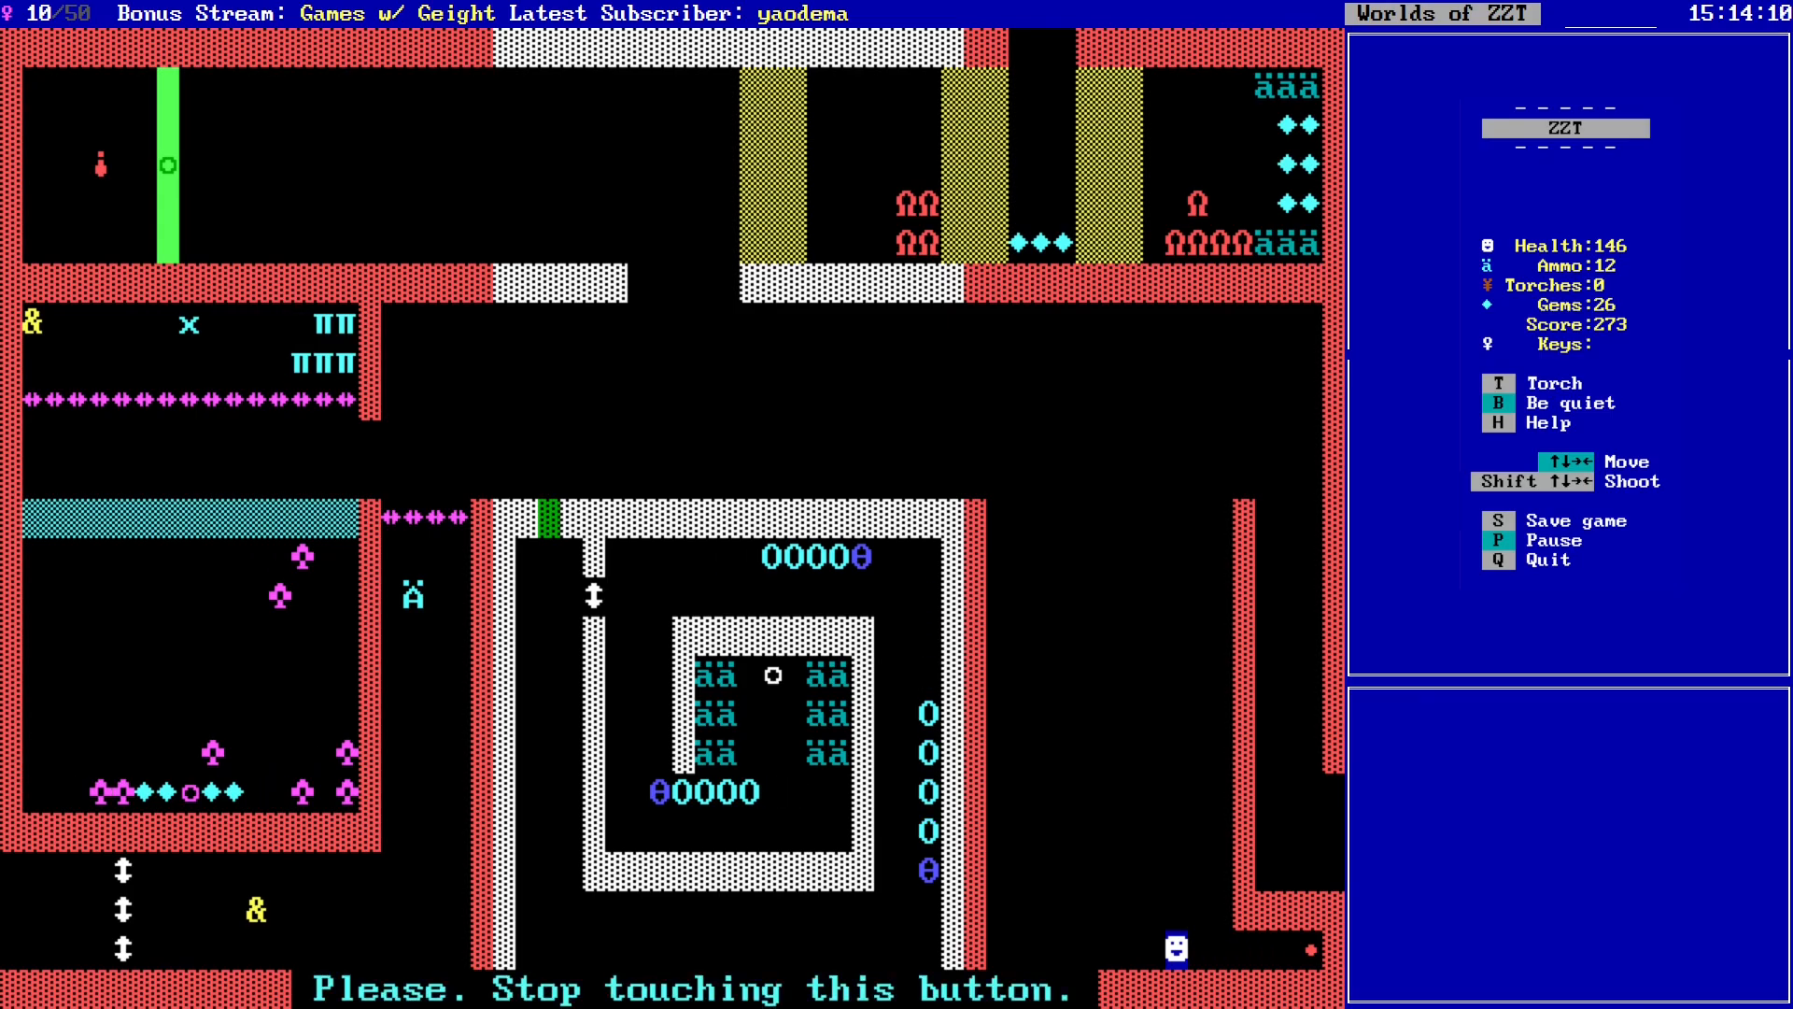
pyautogui.press('Left')
pyautogui.press('Left')
pyautogui.press('Left')
pyautogui.press('Left')
pyautogui.press('Left')
pyautogui.press('Up')
pyautogui.press('Up')
pyautogui.press('Up')
pyautogui.press('Up')
pyautogui.press('Up')
pyautogui.press('Up')
pyautogui.press('Up')
pyautogui.press('Up')
pyautogui.press('Up')
pyautogui.press('Up')
pyautogui.press('Up')
pyautogui.press('Up')
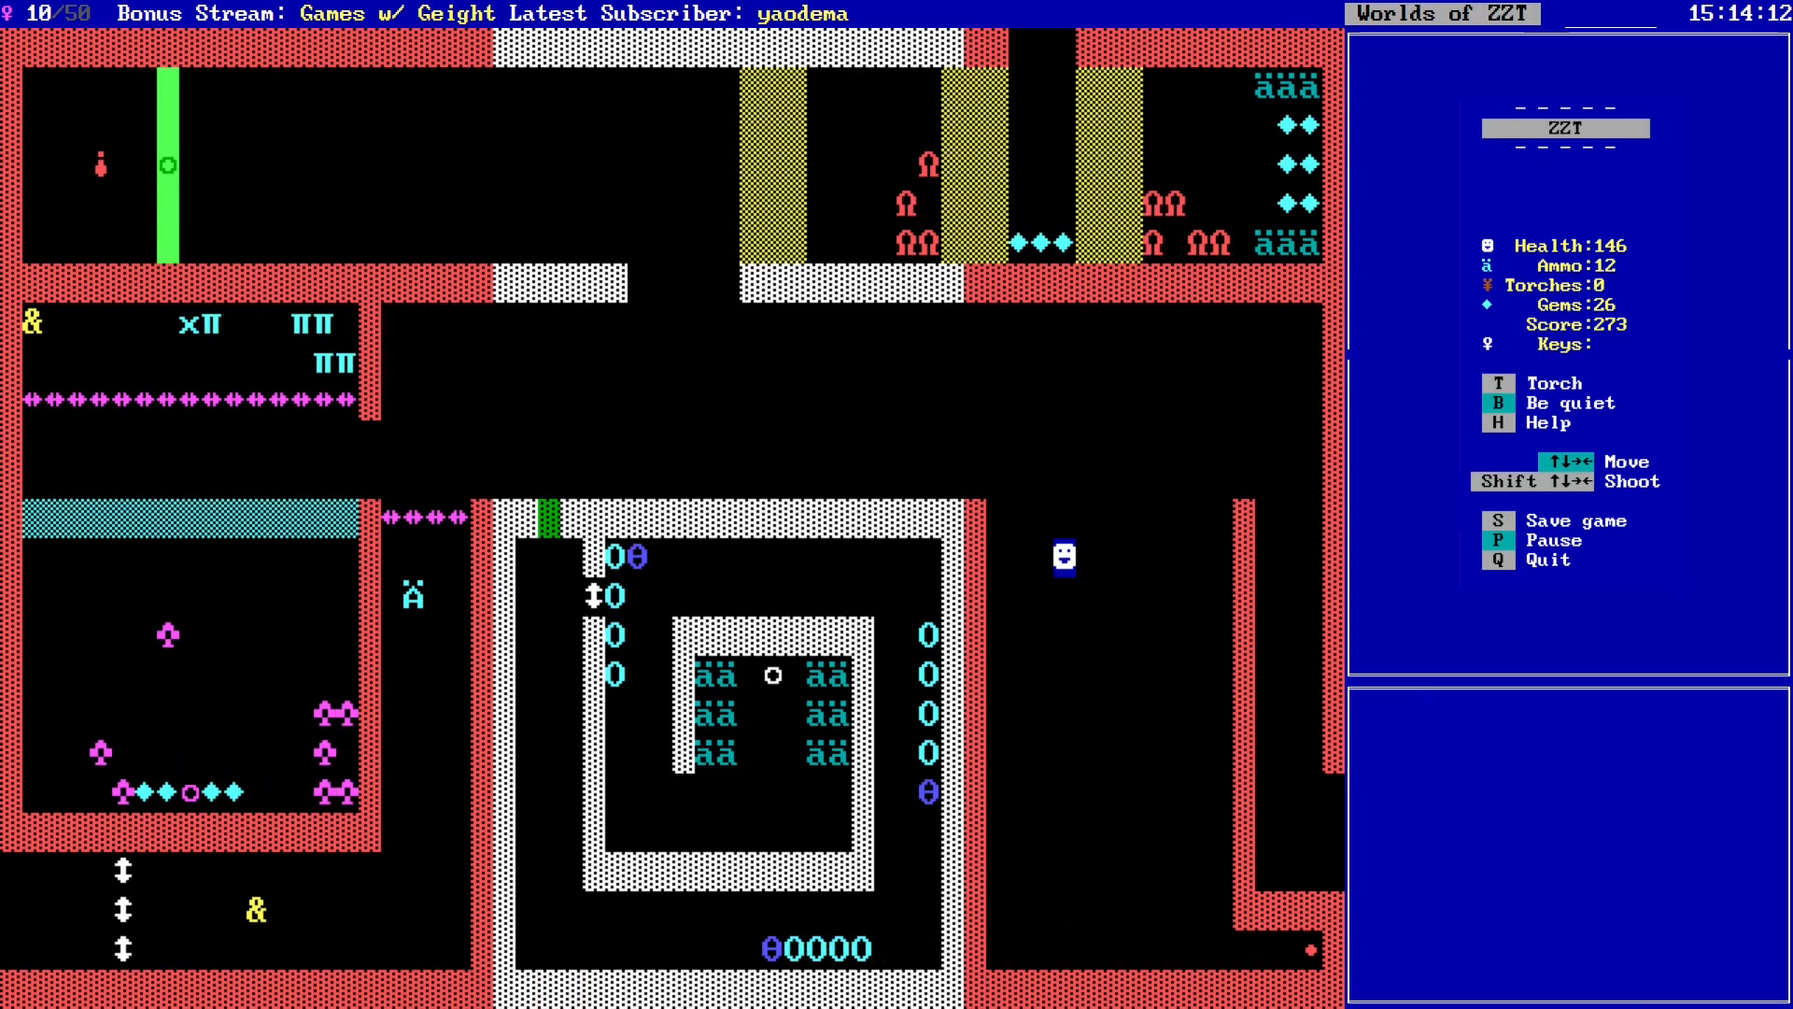
# Step: Walk west along the hall's lower edge to the white spiral room, just east of its green door
pyautogui.press('Left')
pyautogui.press('Left')
pyautogui.press('Left')
pyautogui.press('Left')
pyautogui.press('Left')
pyautogui.press('Left')
pyautogui.press('Left')
pyautogui.press('Left')
pyautogui.press('Left')
pyautogui.press('Left')
pyautogui.press('Left')
pyautogui.press('Left')
pyautogui.press('Left')
pyautogui.press('Left')
pyautogui.press('Left')
pyautogui.press('Left')
pyautogui.press('Left')
pyautogui.press('Left')
pyautogui.press('Left')
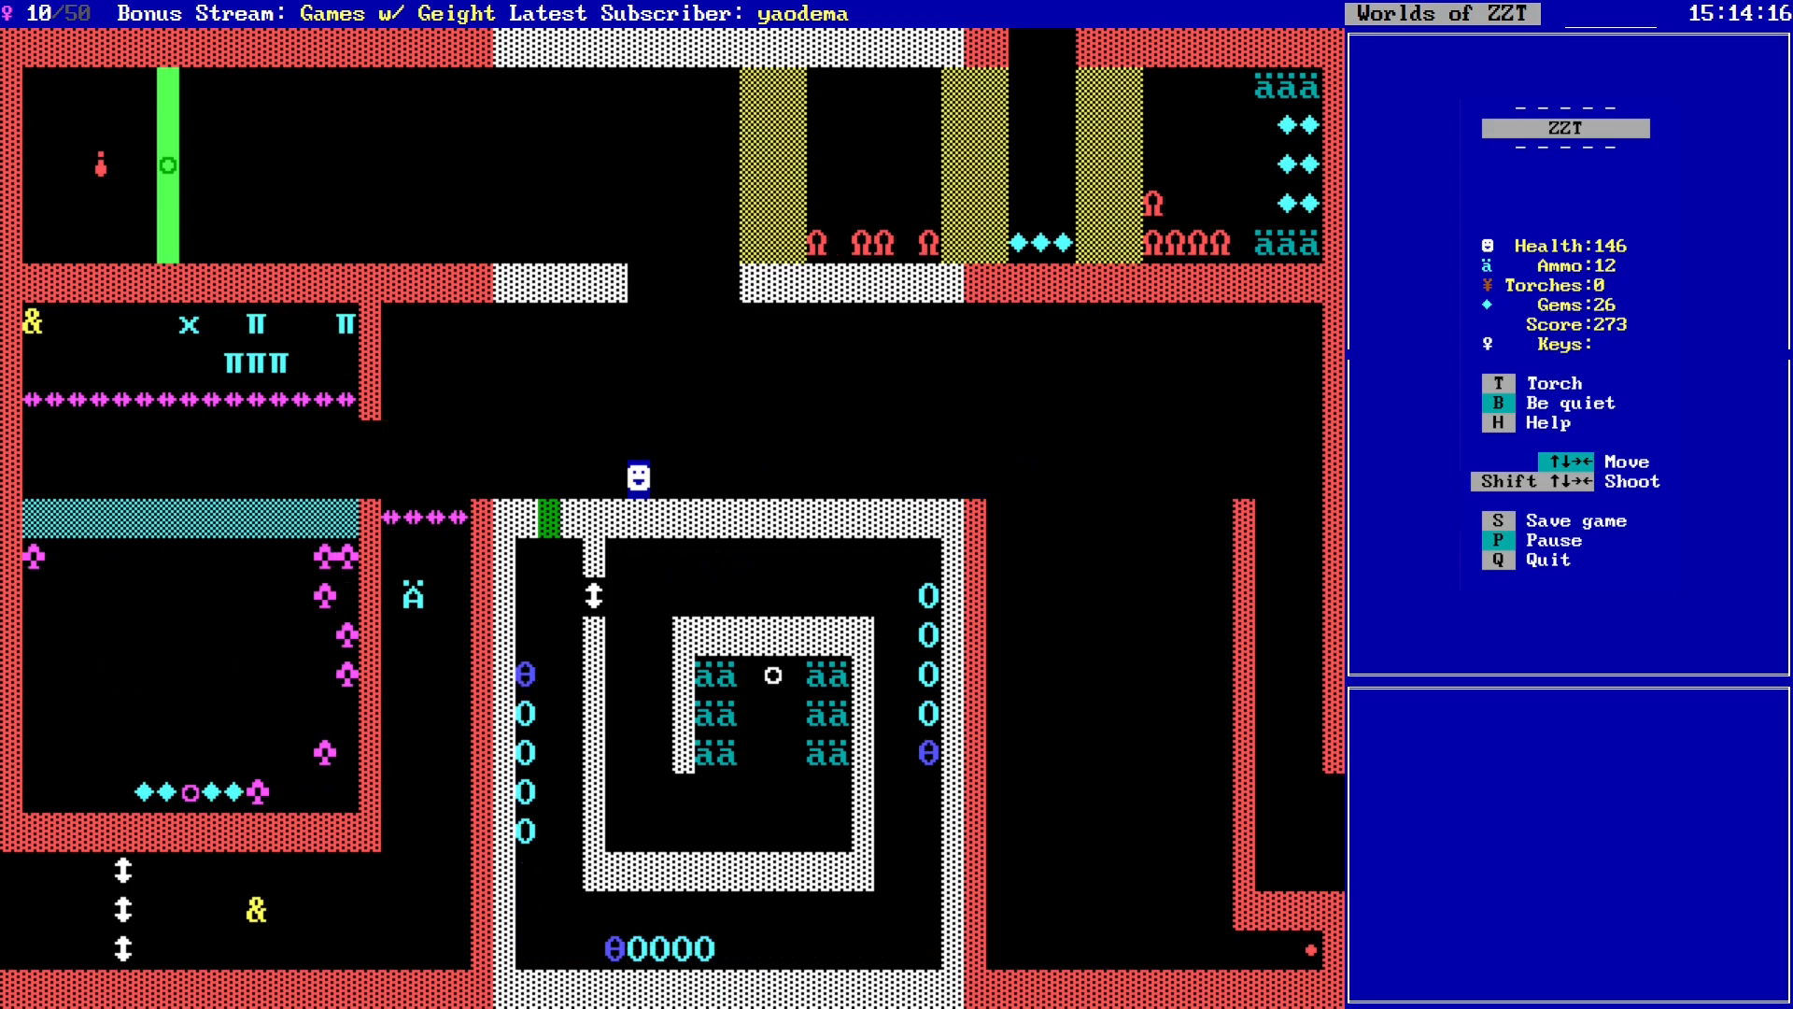
pyautogui.press('Right')
pyautogui.press('Up')
pyautogui.press('Up')
pyautogui.press('Up')
pyautogui.press('Up')
pyautogui.press('Up')
pyautogui.press('Up')
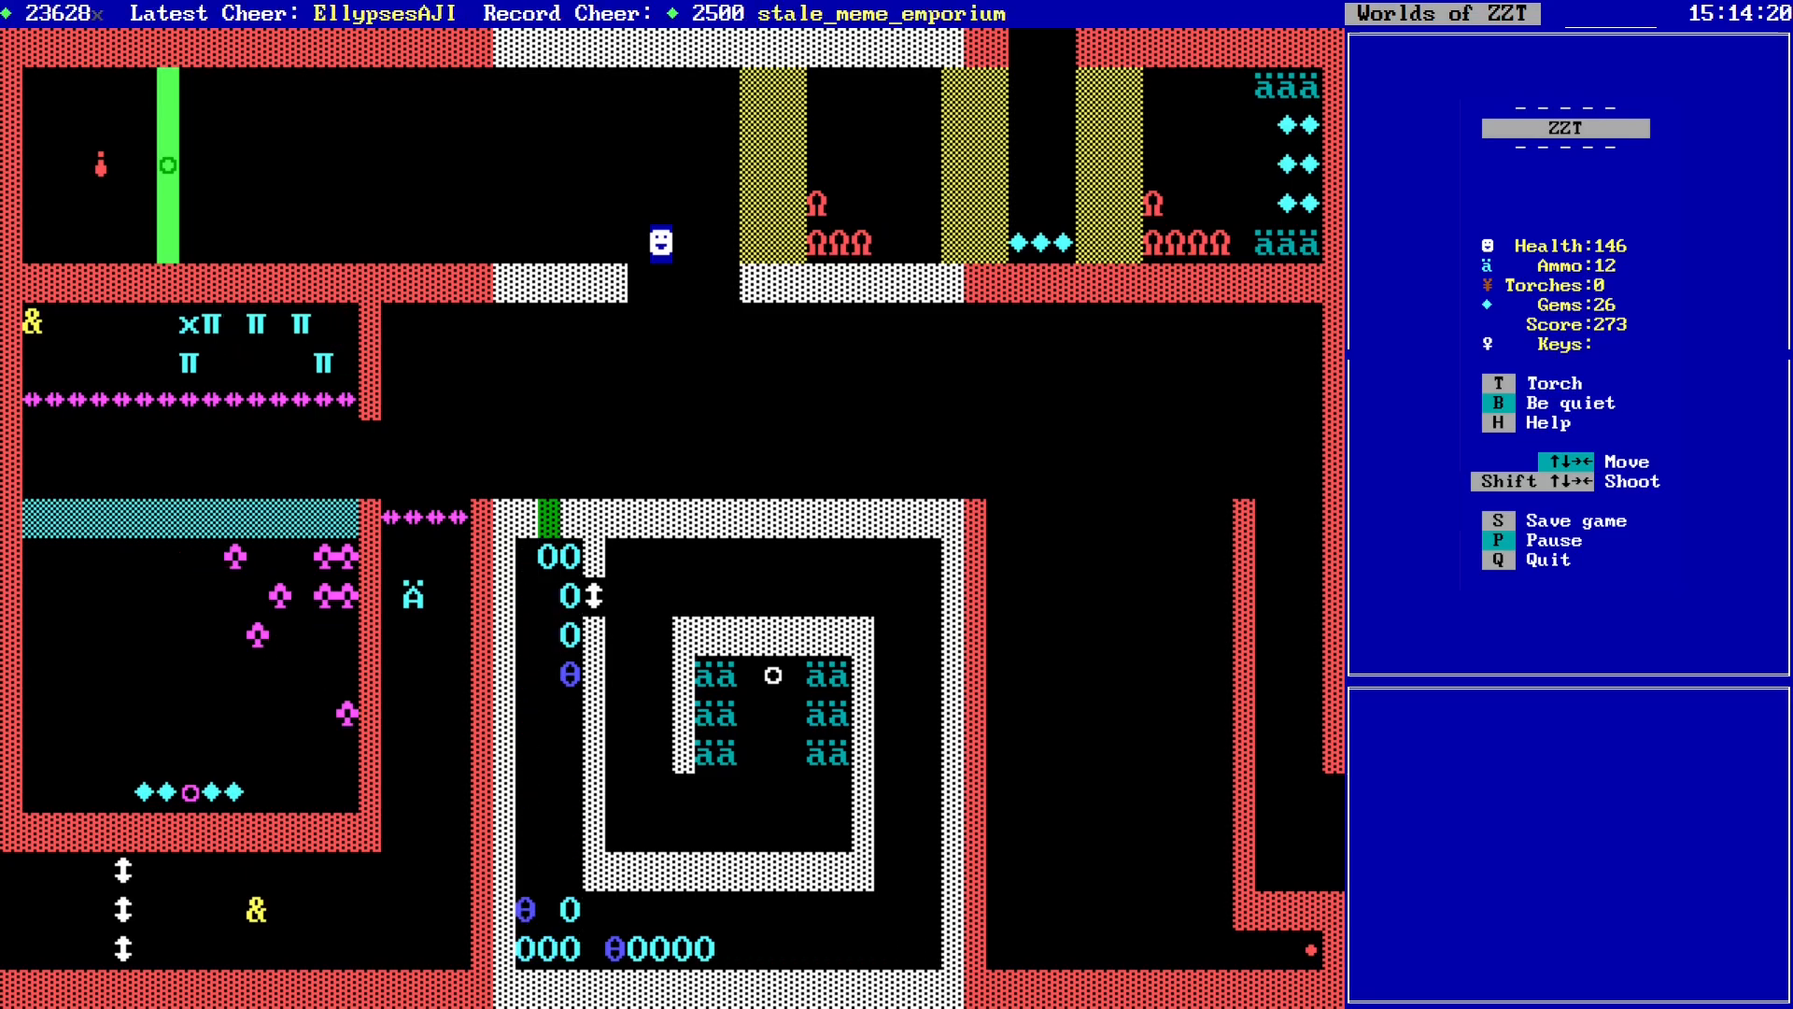
pyautogui.press('Down')
pyautogui.press('Down')
pyautogui.press('Down')
pyautogui.press('Down')
pyautogui.press('Down')
pyautogui.press('Left')
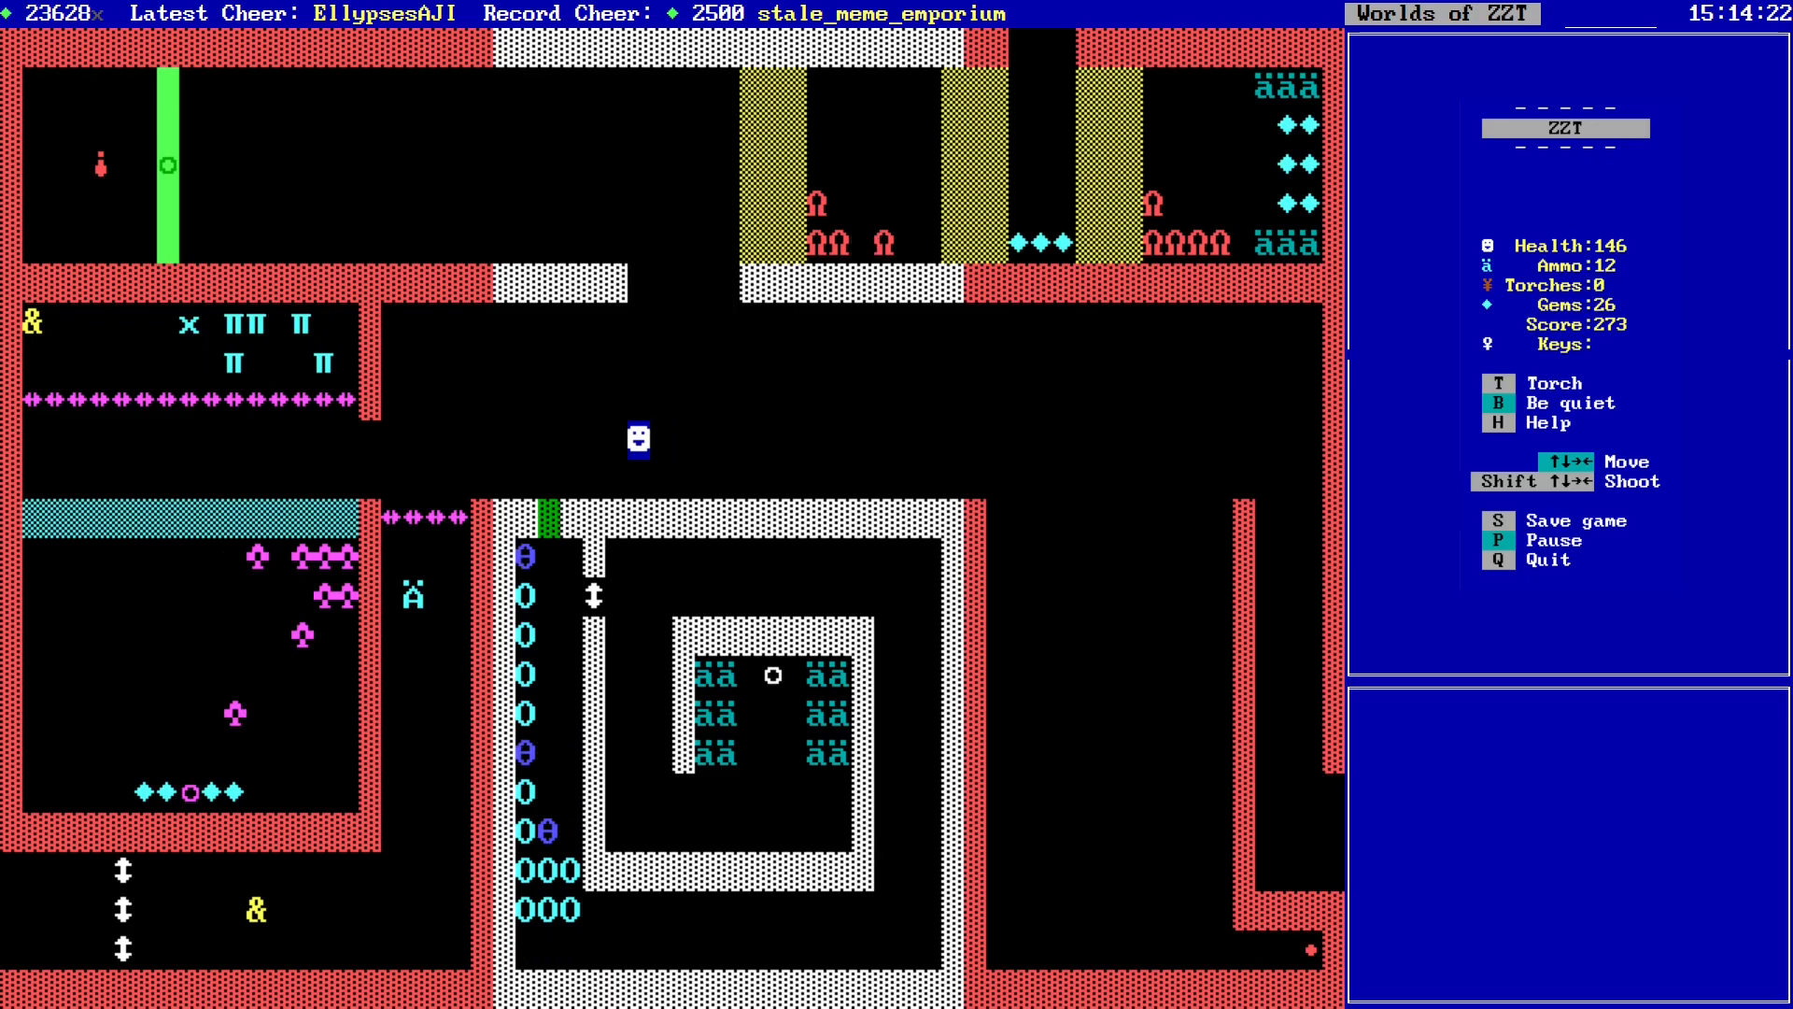
pyautogui.press('Left')
pyautogui.press('Down')
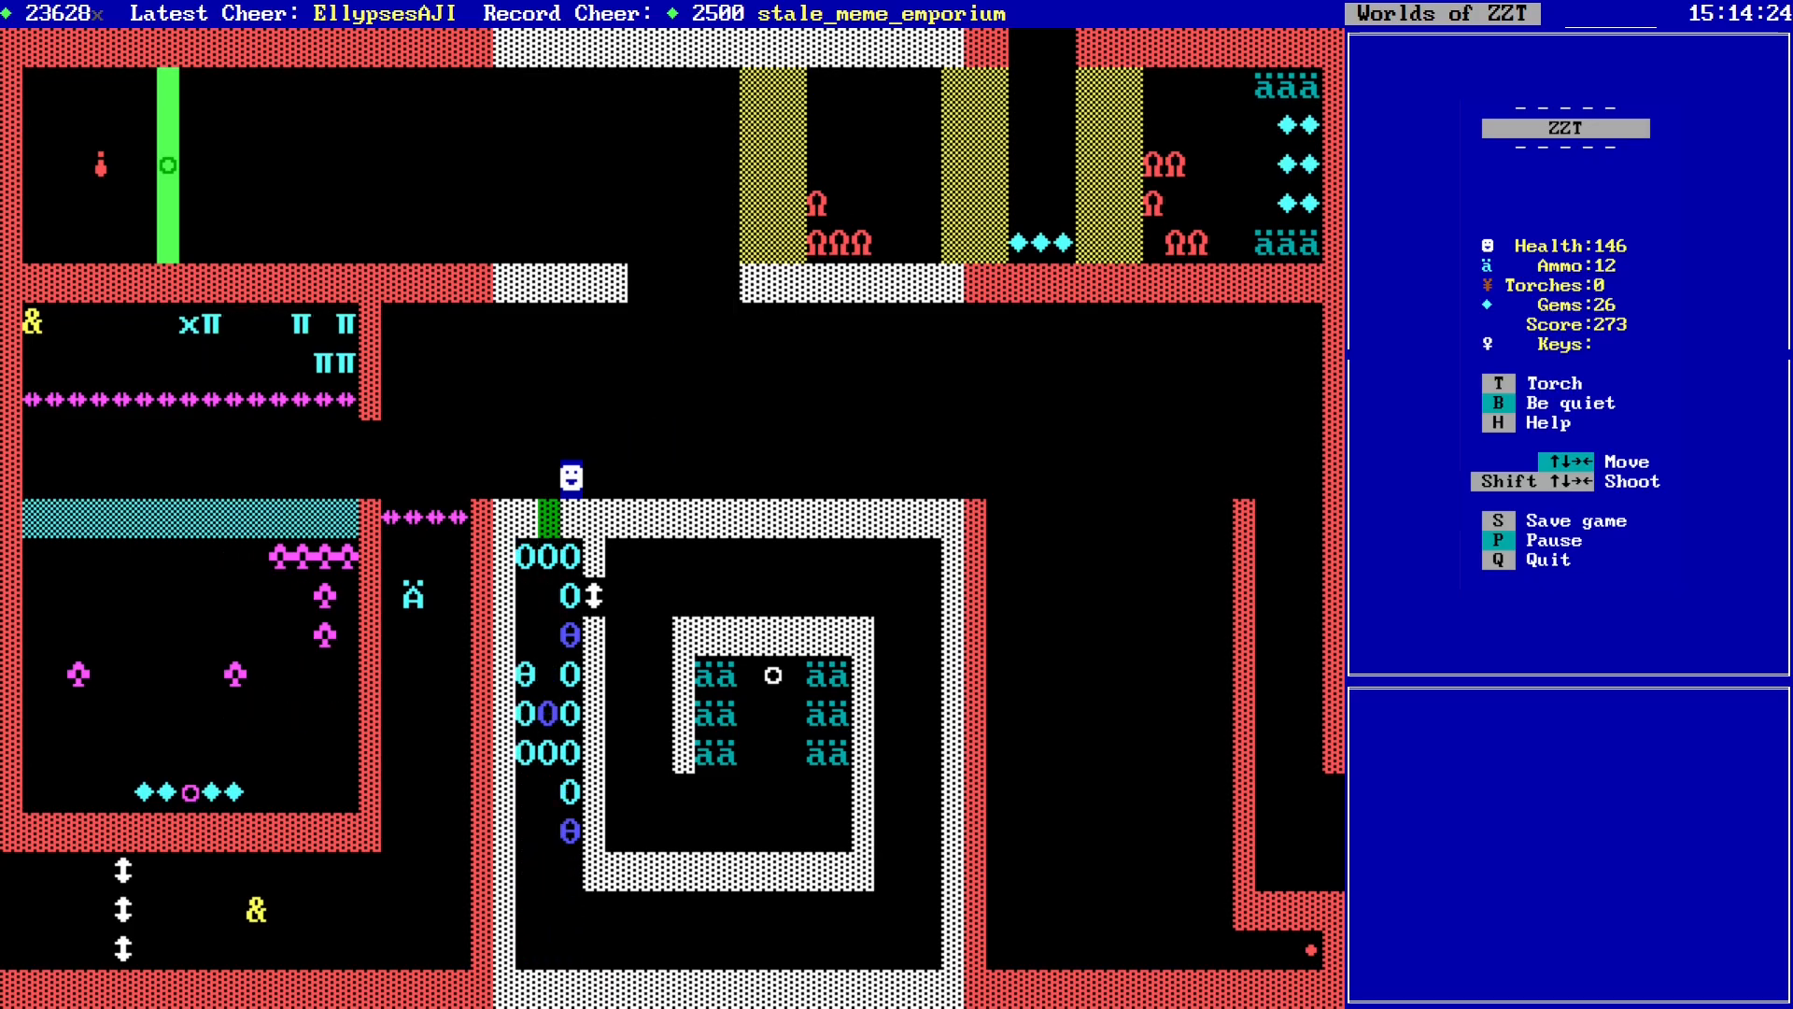
pyautogui.press('Left')
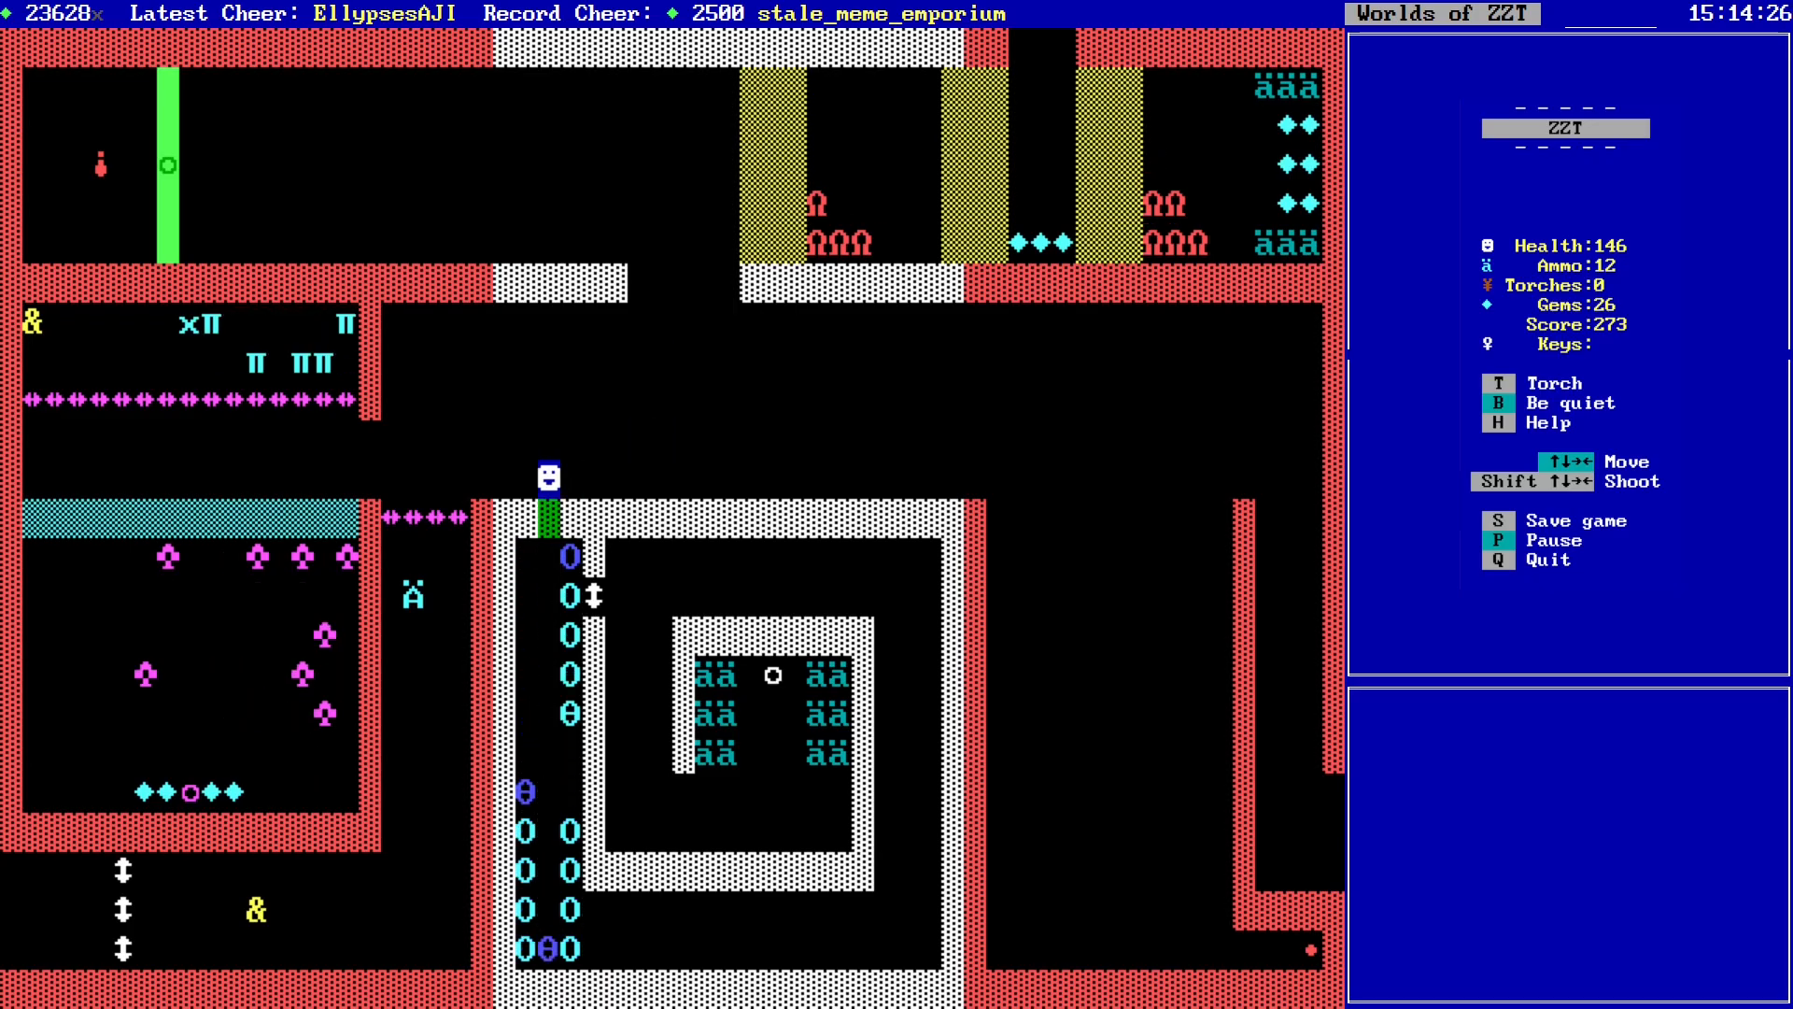
pyautogui.press('Right')
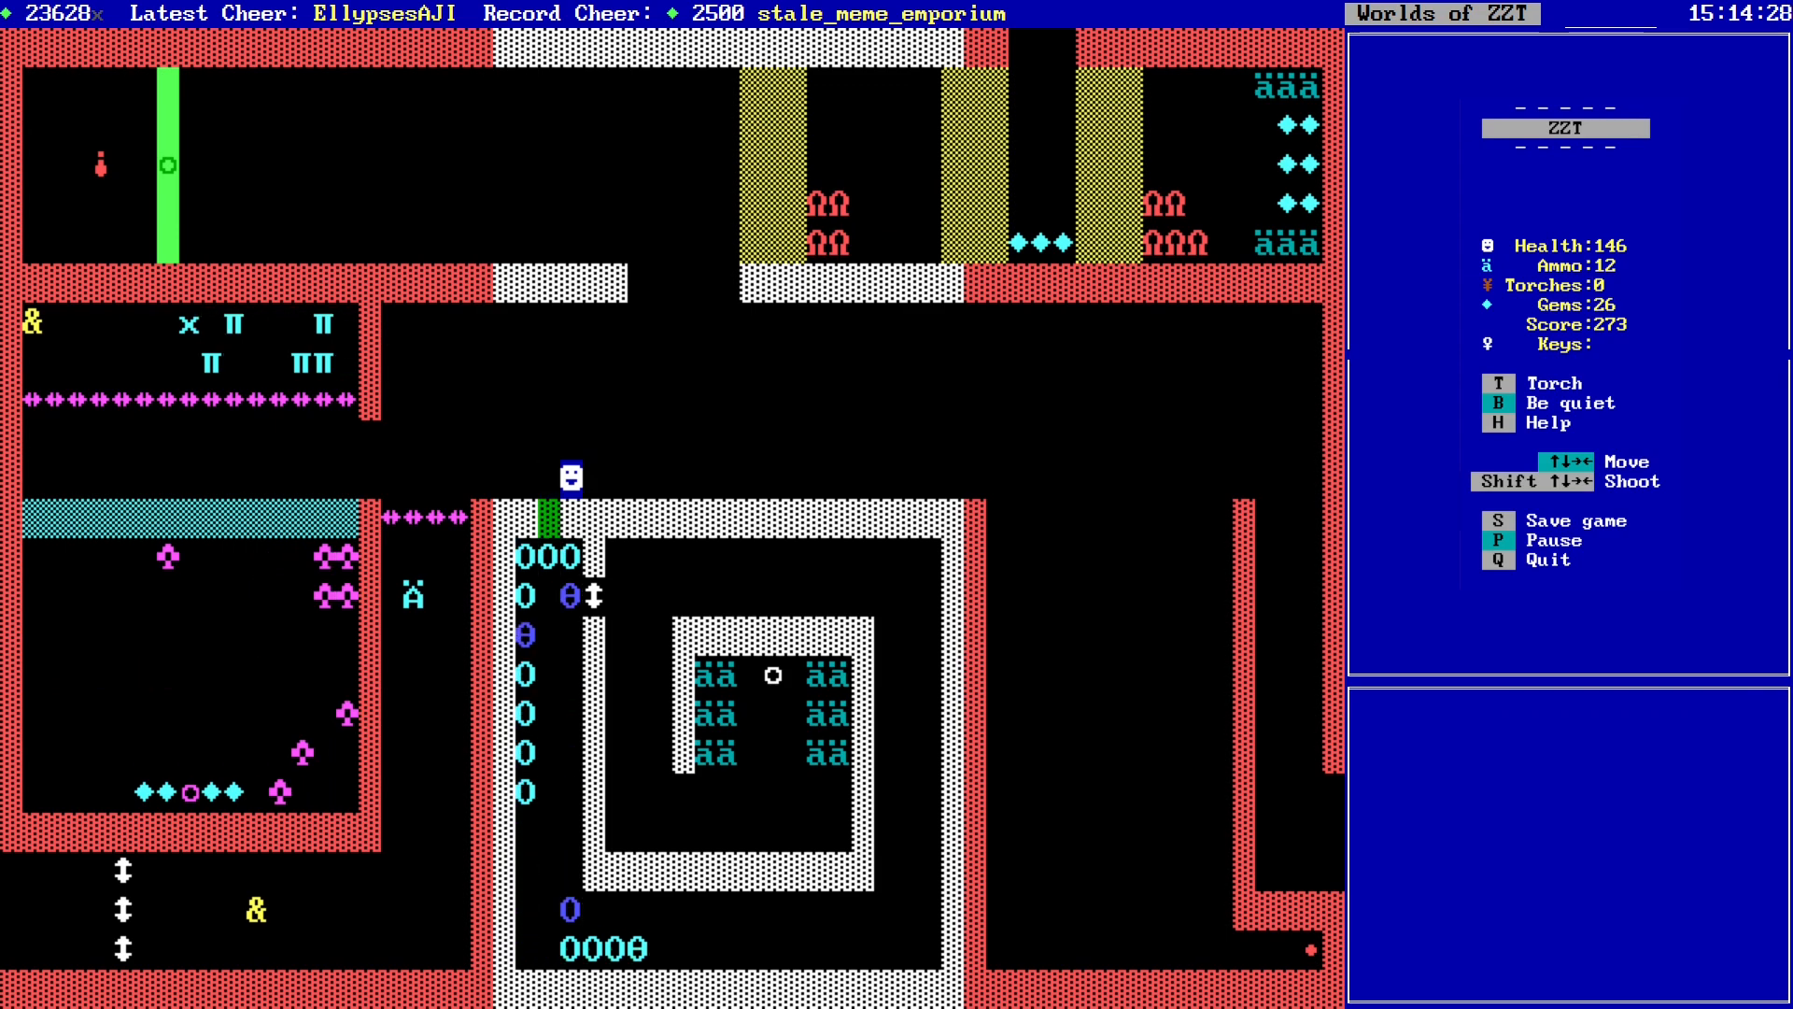
# Step: Walk from the green door east along the hall and north into the upper room, facing the first yellow wall
pyautogui.press('Right')
pyautogui.press('Right')
pyautogui.press('Right')
pyautogui.press('Right')
pyautogui.press('Right')
pyautogui.press('Up')
pyautogui.press('Up')
pyautogui.press('Up')
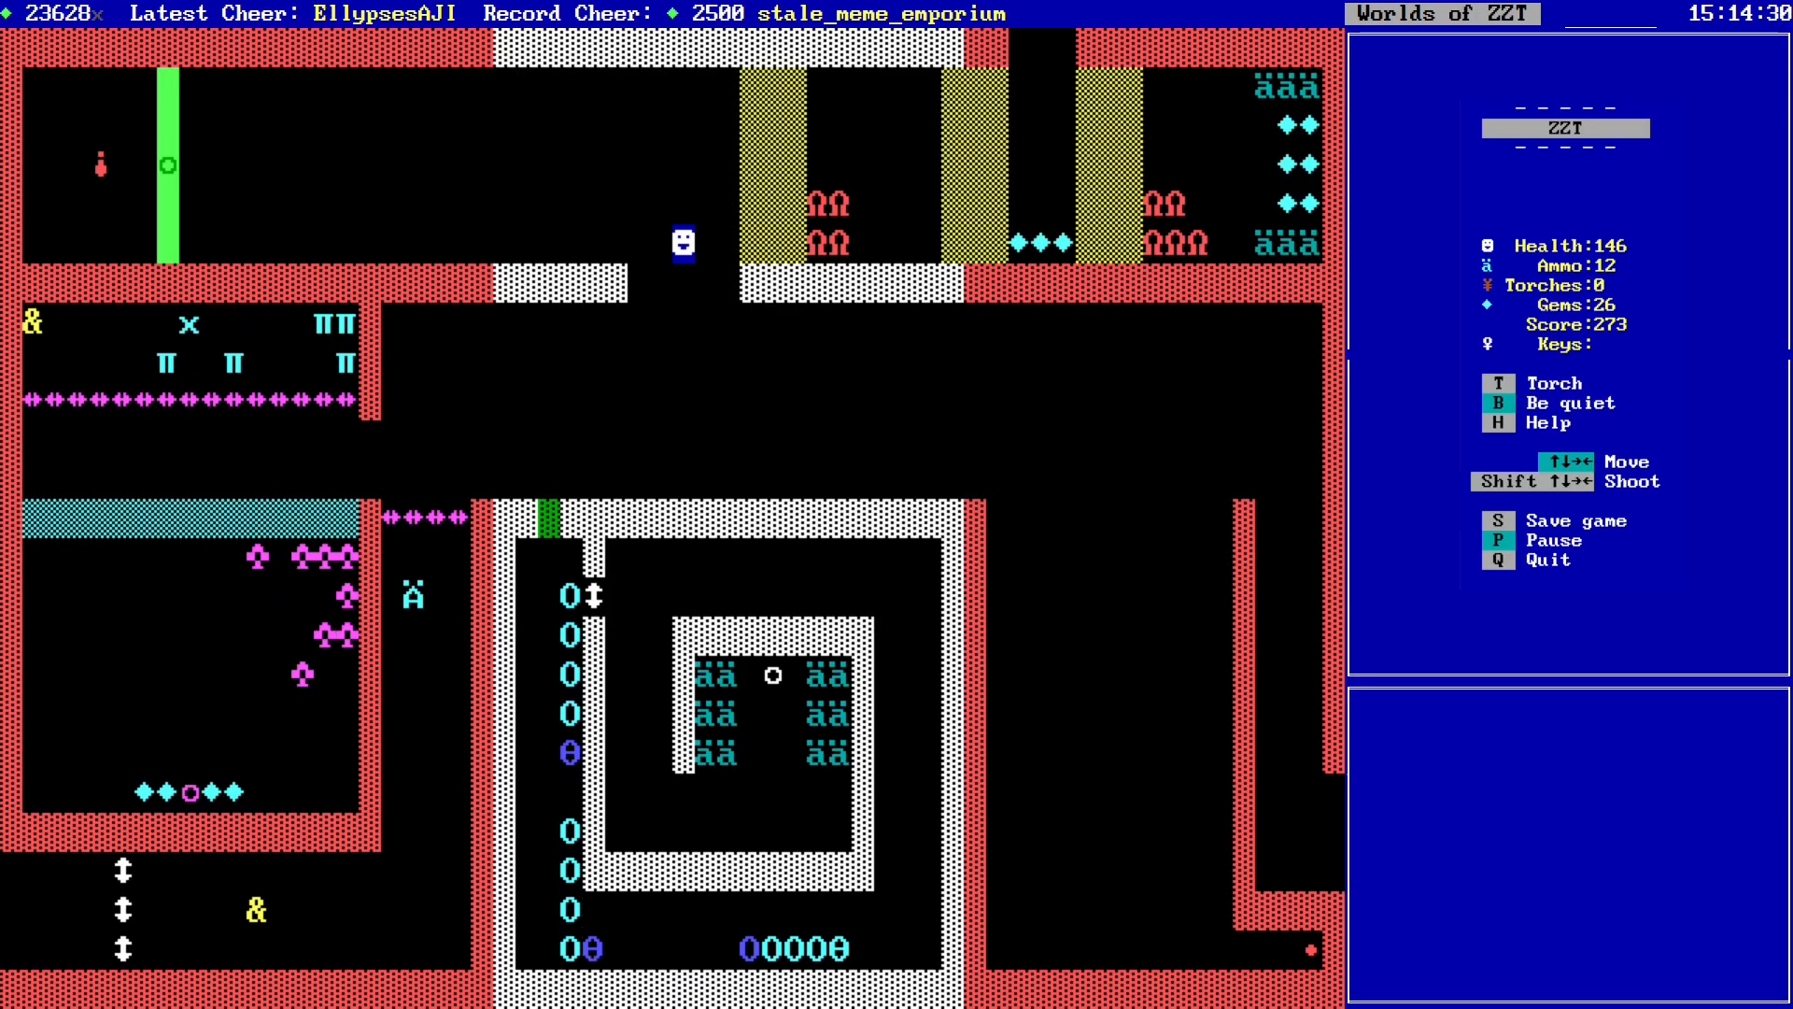
pyautogui.press('Up')
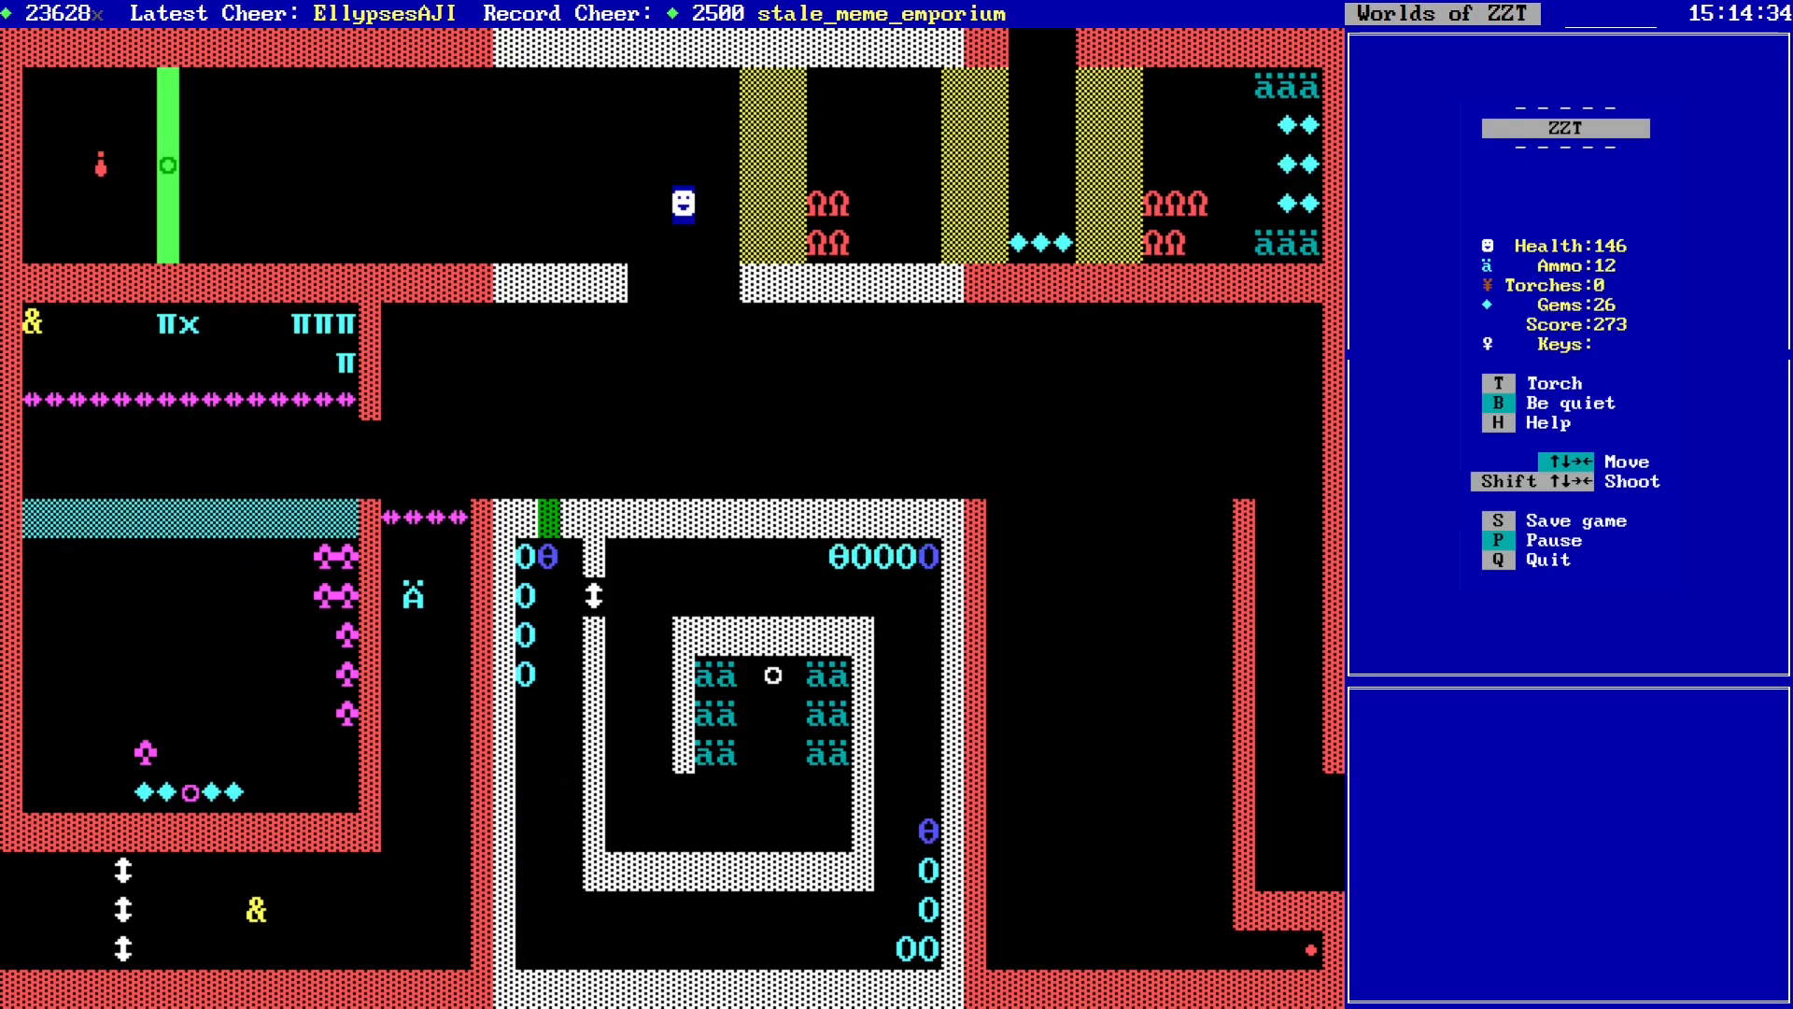
# Step: Shoot east to break through the first yellow wall and hit the red creatures behind it
pyautogui.hotkey('shift', 'Right')
pyautogui.hotkey('shift', 'Right')
pyautogui.hotkey('shift', 'Right')
pyautogui.hotkey('shift', 'Right')
pyautogui.hotkey('shift', 'Right')
pyautogui.hotkey('shift', 'Right')
pyautogui.hotkey('shift', 'Right')
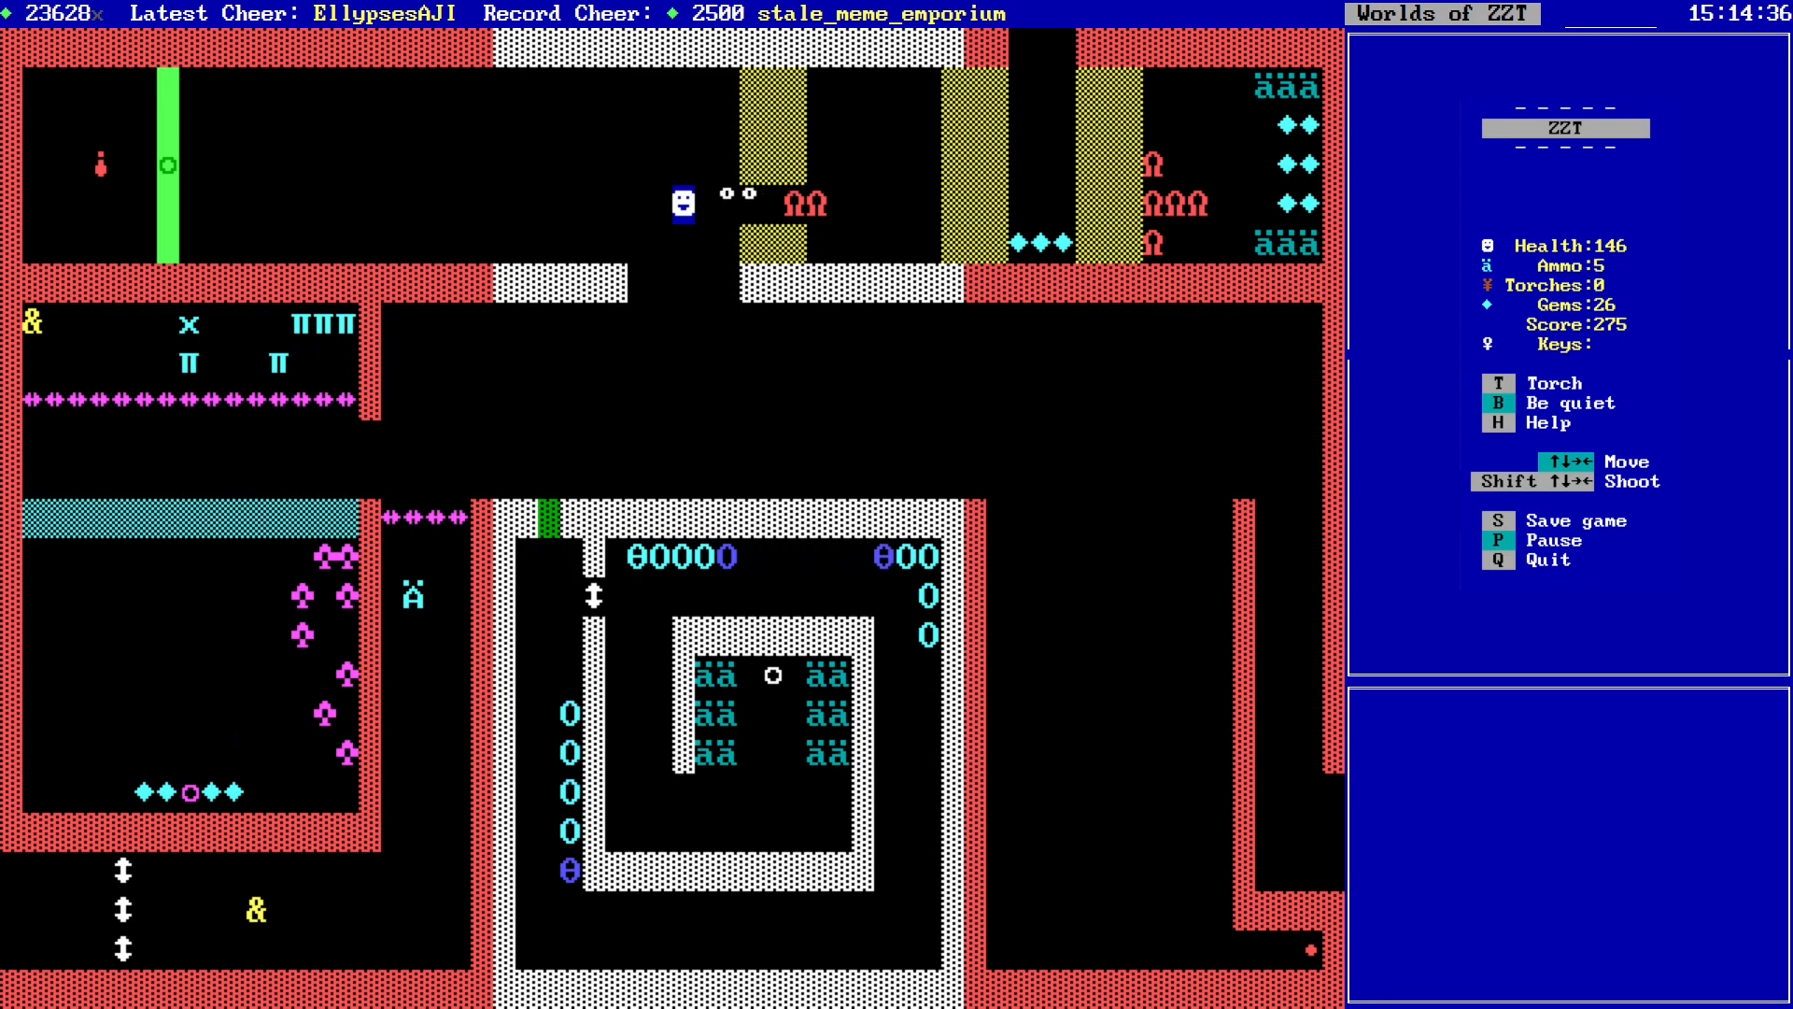
# Step: Advance east through the breach, shooting the remaining red creatures and breaking through the second yellow wall
pyautogui.press('Right')
pyautogui.press('Right')
pyautogui.press('Right')
pyautogui.press('Right')
pyautogui.press('Right')
pyautogui.press('Right')
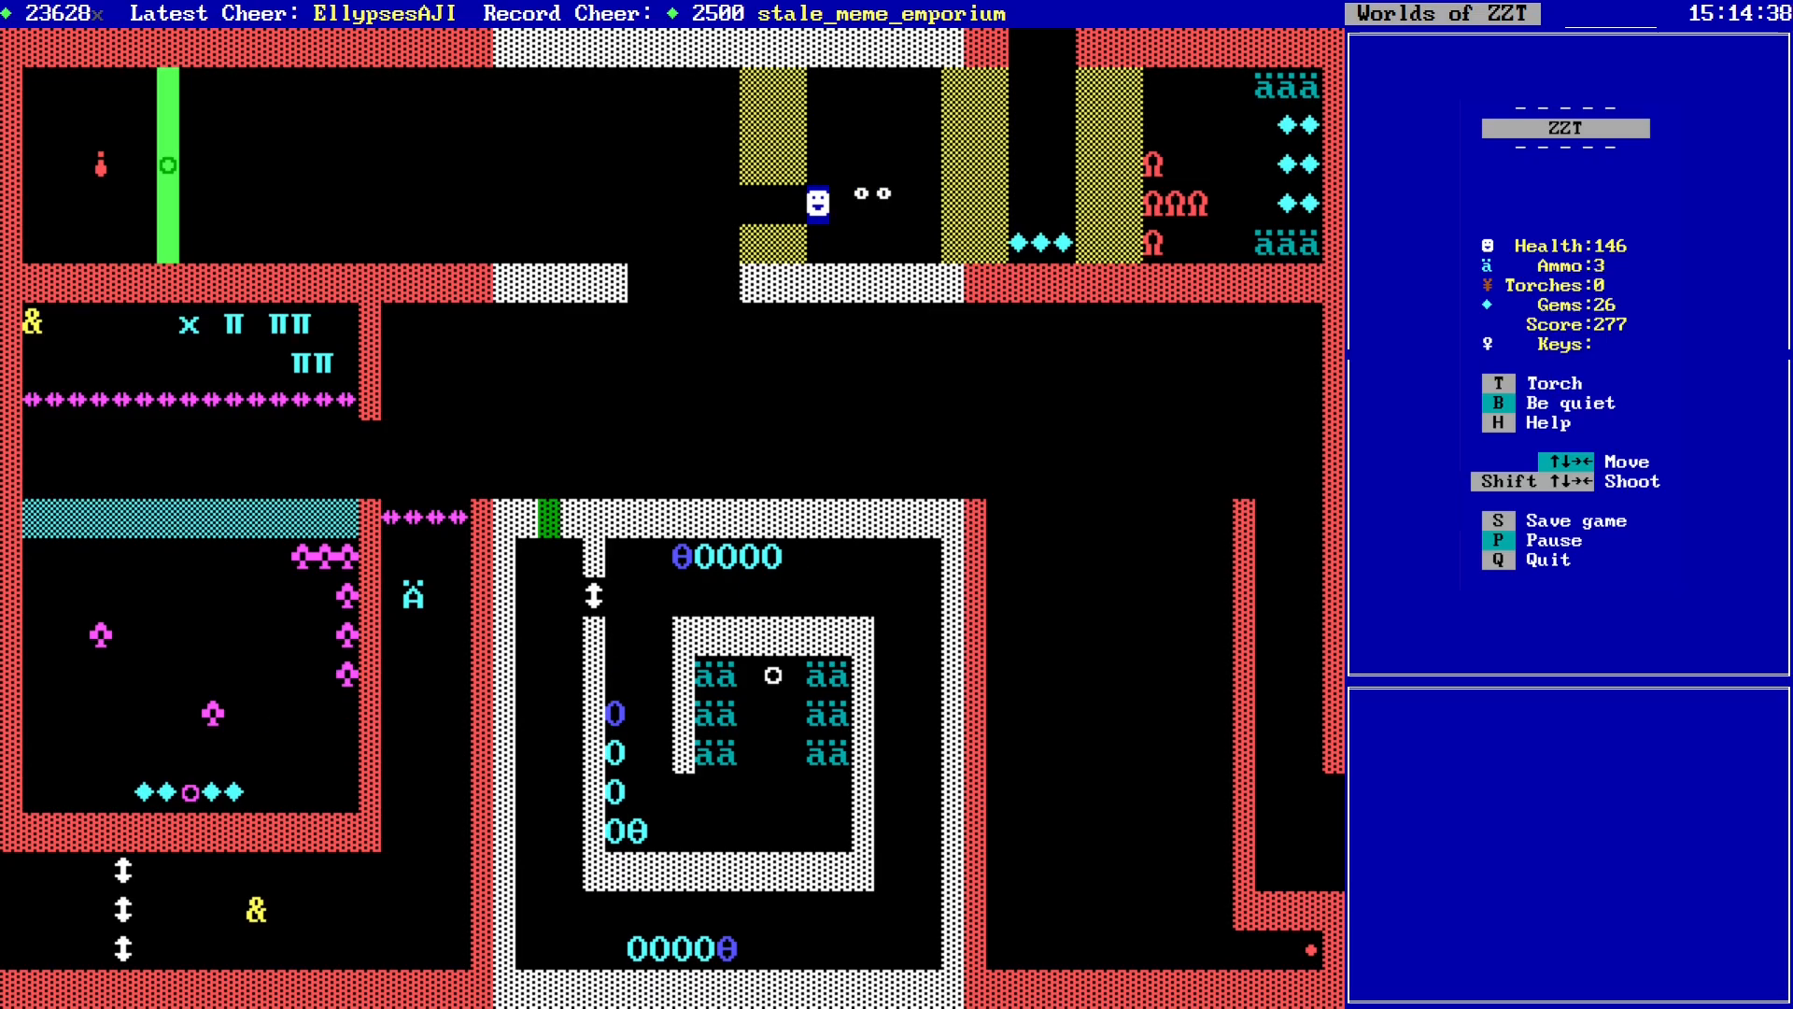
pyautogui.hotkey('shift', 'Right')
pyautogui.hotkey('shift', 'Right')
pyautogui.press('Right')
pyautogui.hotkey('shift', 'Right')
# Step: Walk through the second breach into the shaft and collect the three cyan gems at its lower end
pyautogui.press('Right')
pyautogui.press('Right')
pyautogui.press('Right')
pyautogui.press('Right')
pyautogui.press('Right')
pyautogui.press('Right')
pyautogui.press('Right')
pyautogui.press('Right')
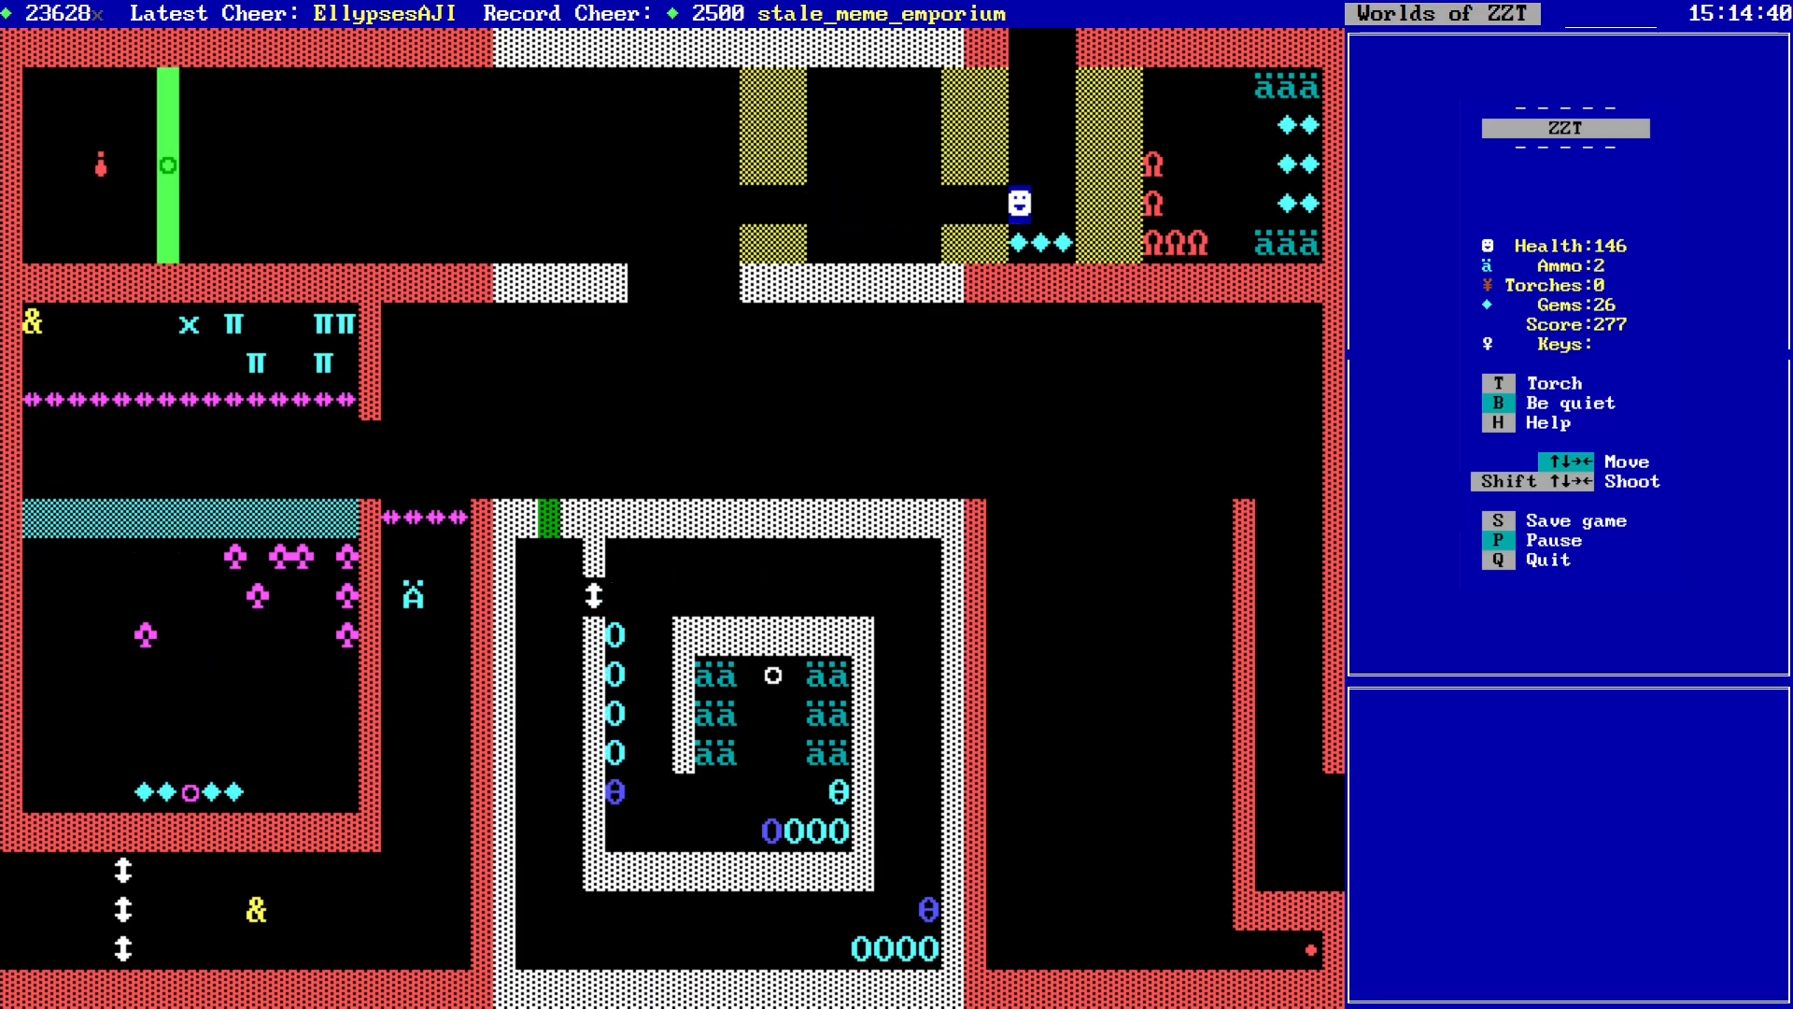
pyautogui.press('Right')
pyautogui.press('Right')
pyautogui.press('Left')
pyautogui.press('Up')
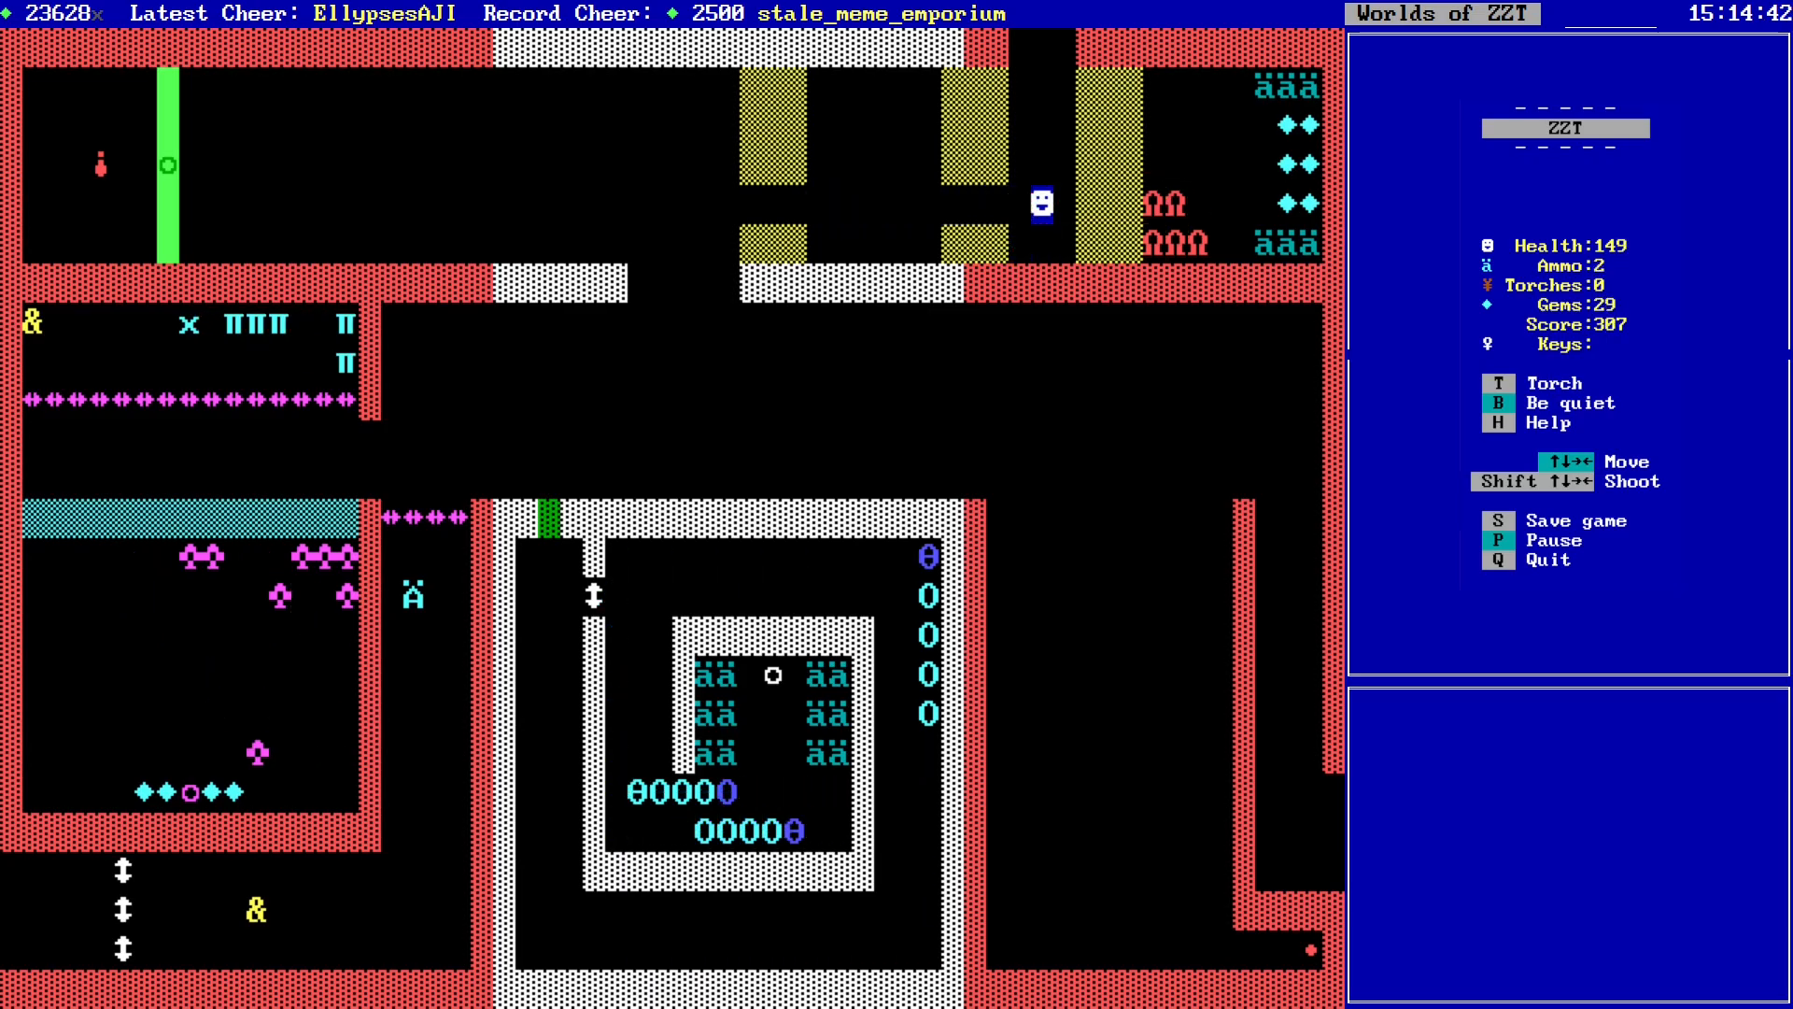
# Step: Walk back west through both breached yellow walls and south through the gap into the hall
pyautogui.press('Left')
pyautogui.press('Left')
pyautogui.press('Left')
pyautogui.press('Left')
pyautogui.press('Left')
pyautogui.press('Left')
pyautogui.press('Left')
pyautogui.press('Left')
pyautogui.press('Left')
pyautogui.press('Left')
pyautogui.press('Left')
pyautogui.press('Left')
pyautogui.press('Left')
pyautogui.press('Left')
pyautogui.press('Left')
pyautogui.press('Left')
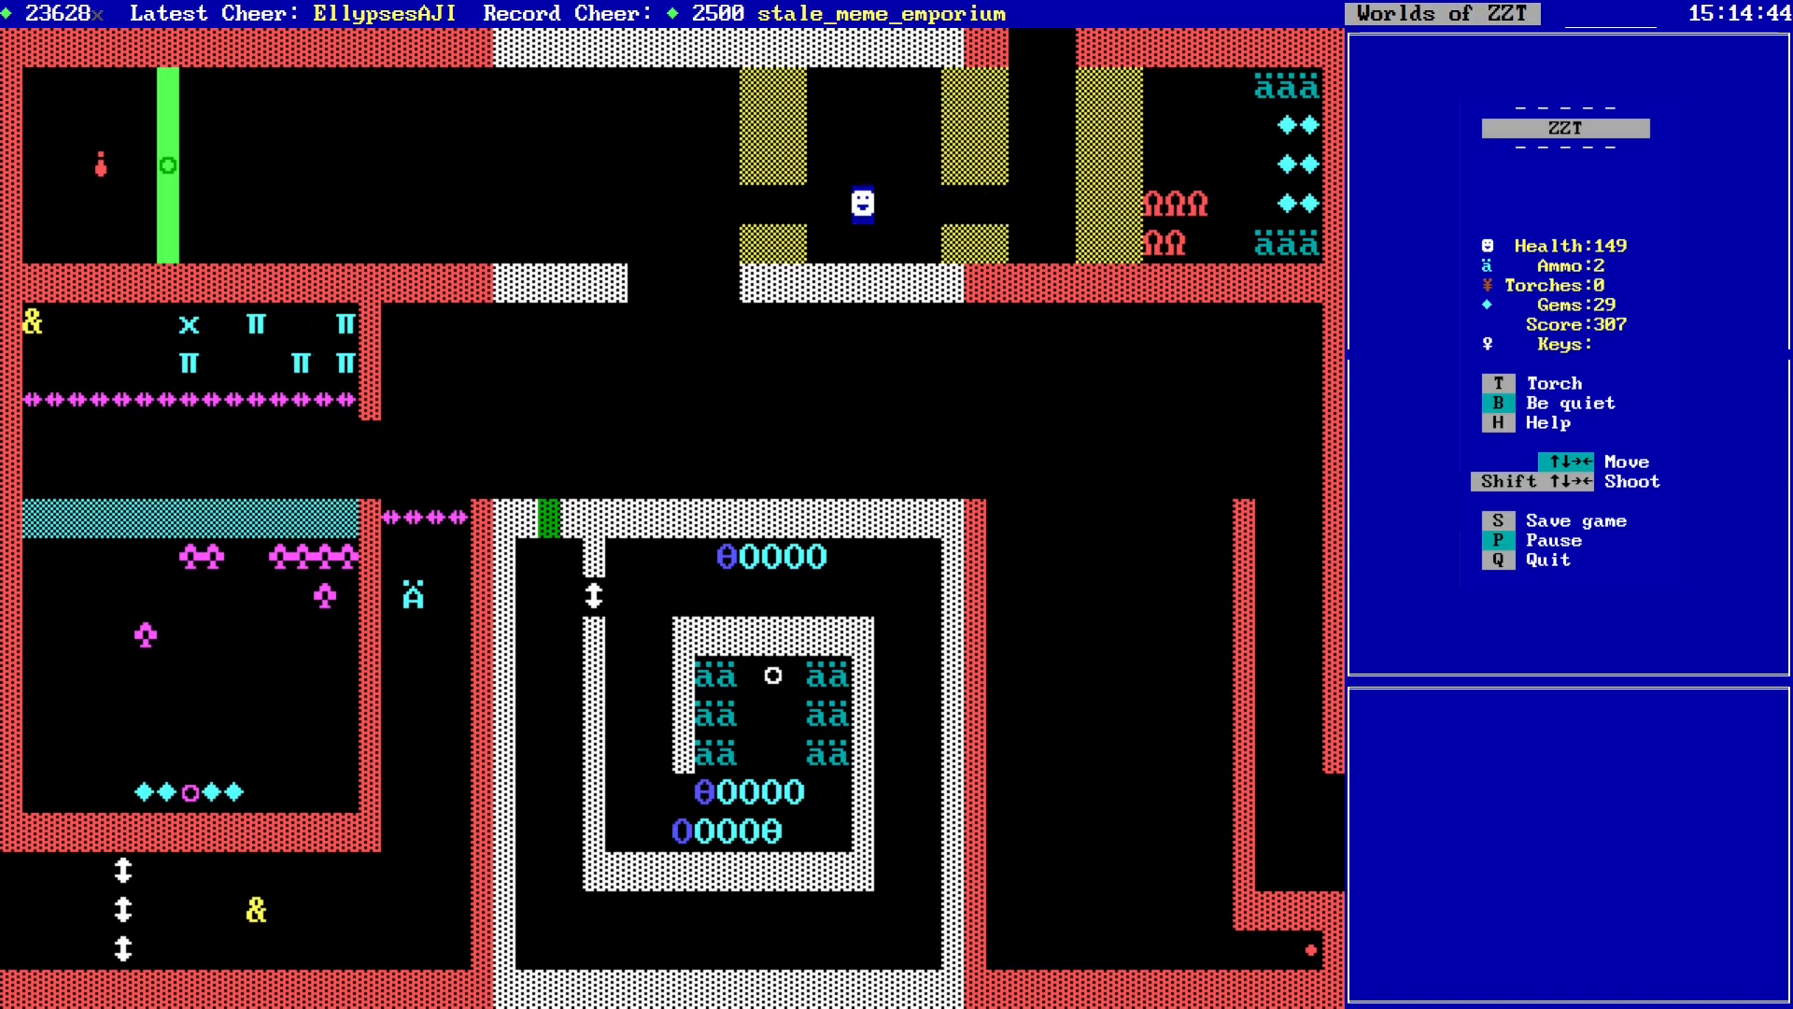
pyautogui.press('Left')
pyautogui.press('Down')
pyautogui.press('Down')
pyautogui.press('Down')
pyautogui.press('Down')
pyautogui.press('Down')
pyautogui.press('Down')
pyautogui.press('Down')
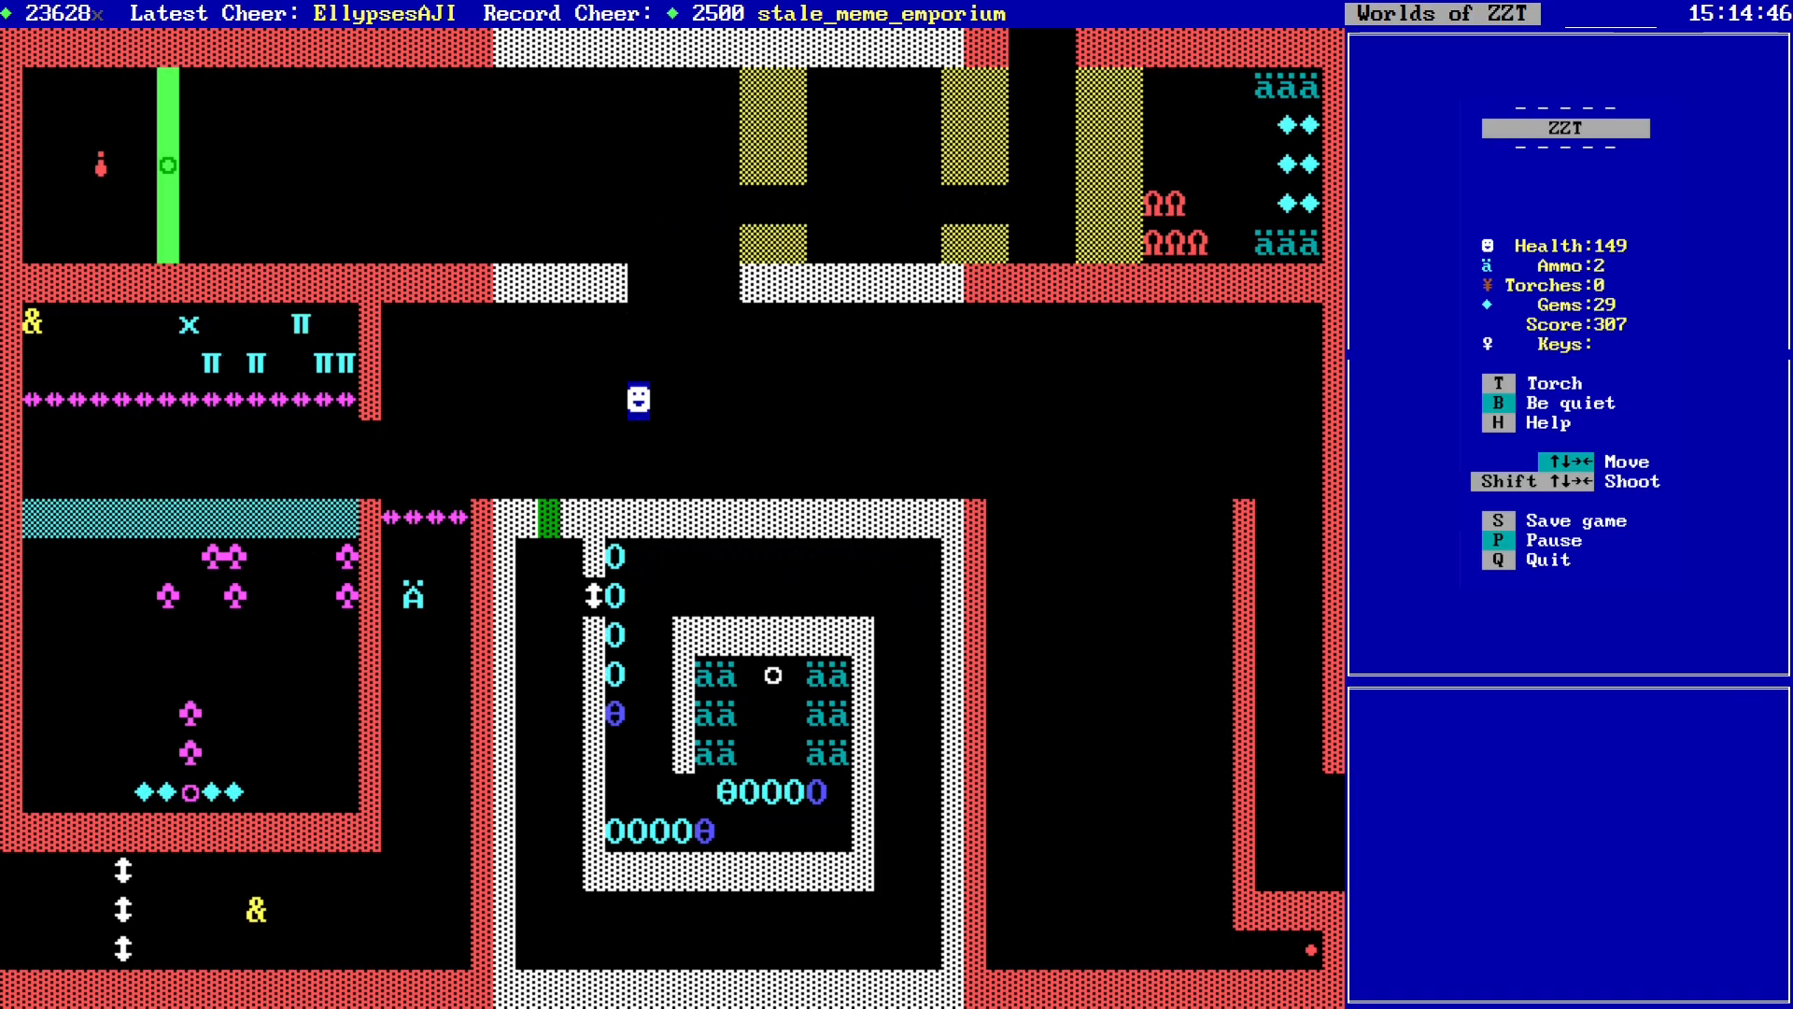
# Step: Walk southwest across the hall to the spot directly above the green door of the white spiral room
pyautogui.press('Left')
pyautogui.press('Left')
pyautogui.press('Left')
pyautogui.press('Left')
pyautogui.press('Left')
pyautogui.press('Left')
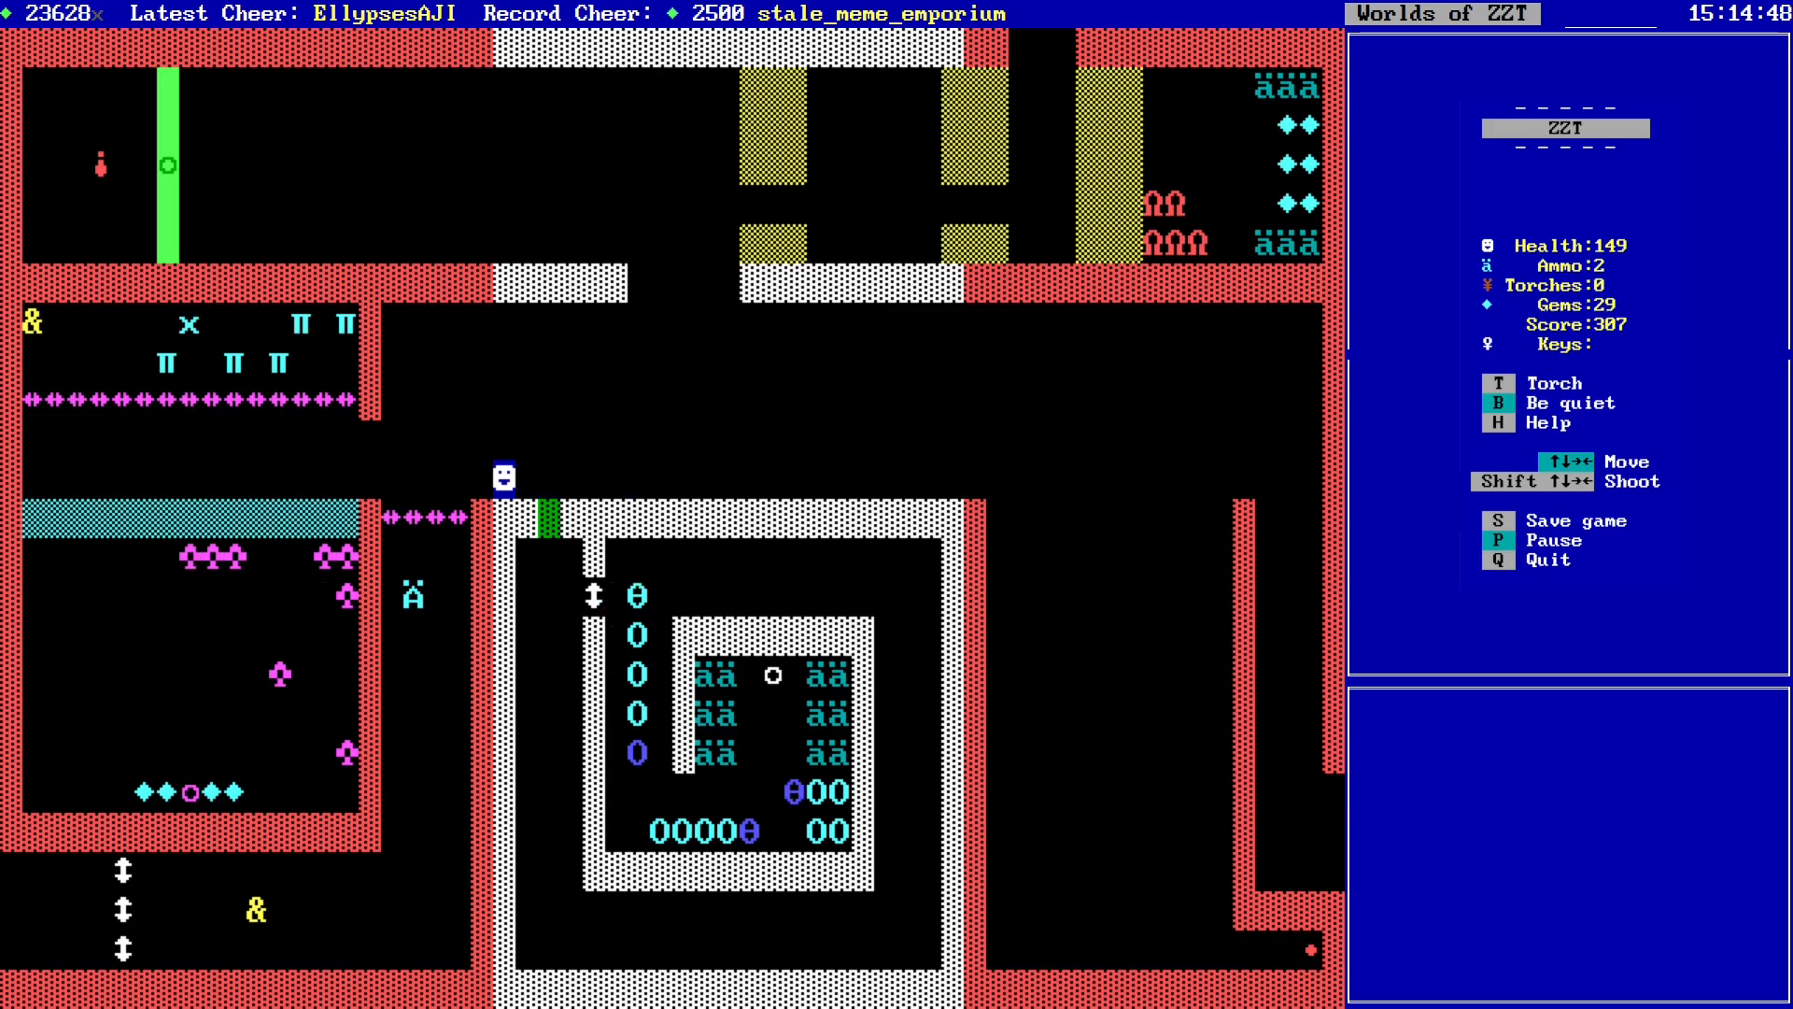
pyautogui.press('Right')
pyautogui.press('Right')
# Step: Open the green door and walk down the spiral room's outer western corridor
pyautogui.press('Down')
pyautogui.press('Down')
pyautogui.press('Down')
pyautogui.press('Down')
pyautogui.press('Down')
pyautogui.press('Down')
pyautogui.press('Down')
pyautogui.press('Down')
pyautogui.press('Down')
pyautogui.press('Down')
pyautogui.press('Down')
pyautogui.press('Down')
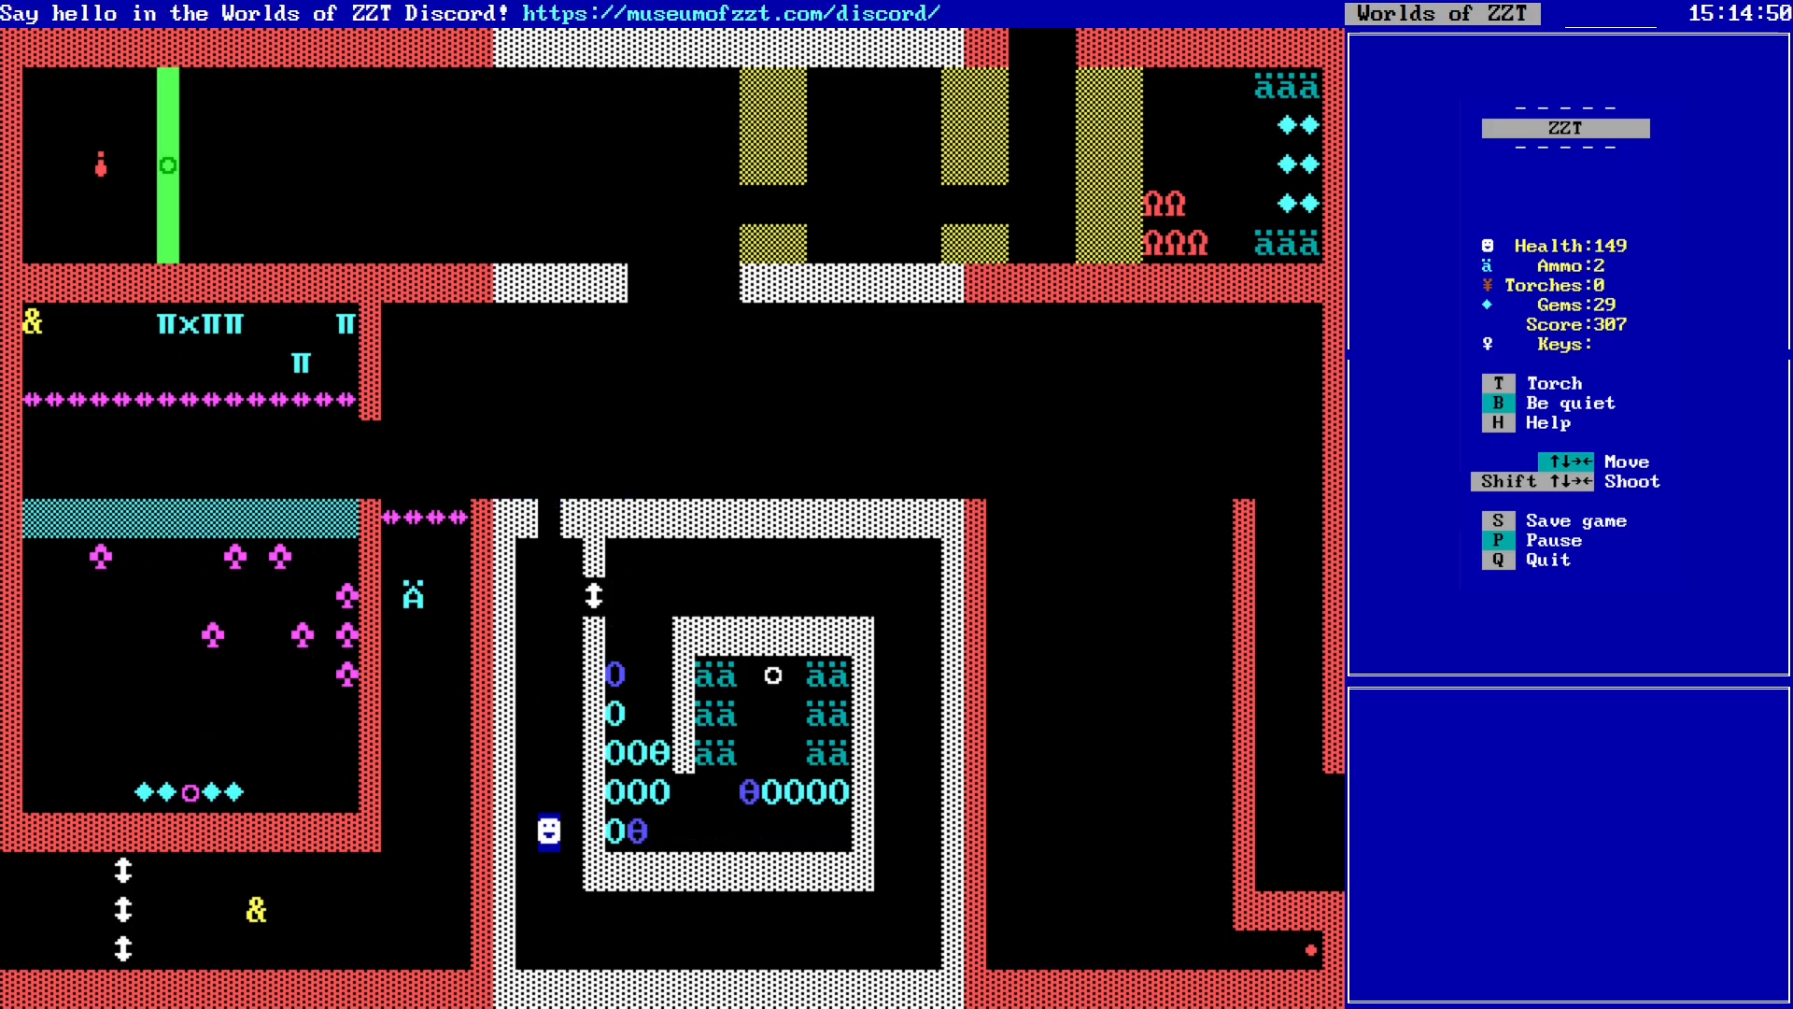
# Step: Walk around the spiral's southwest corner and east along its lower corridor to the southeast corner
pyautogui.press('Right')
pyautogui.press('Right')
pyautogui.press('Right')
pyautogui.press('Right')
pyautogui.press('Right')
pyautogui.press('Right')
pyautogui.press('Right')
pyautogui.press('Right')
pyautogui.press('Right')
pyautogui.press('Right')
pyautogui.press('Right')
pyautogui.press('Right')
pyautogui.press('Right')
pyautogui.press('Right')
pyautogui.press('Right')
pyautogui.press('Right')
pyautogui.press('Right')
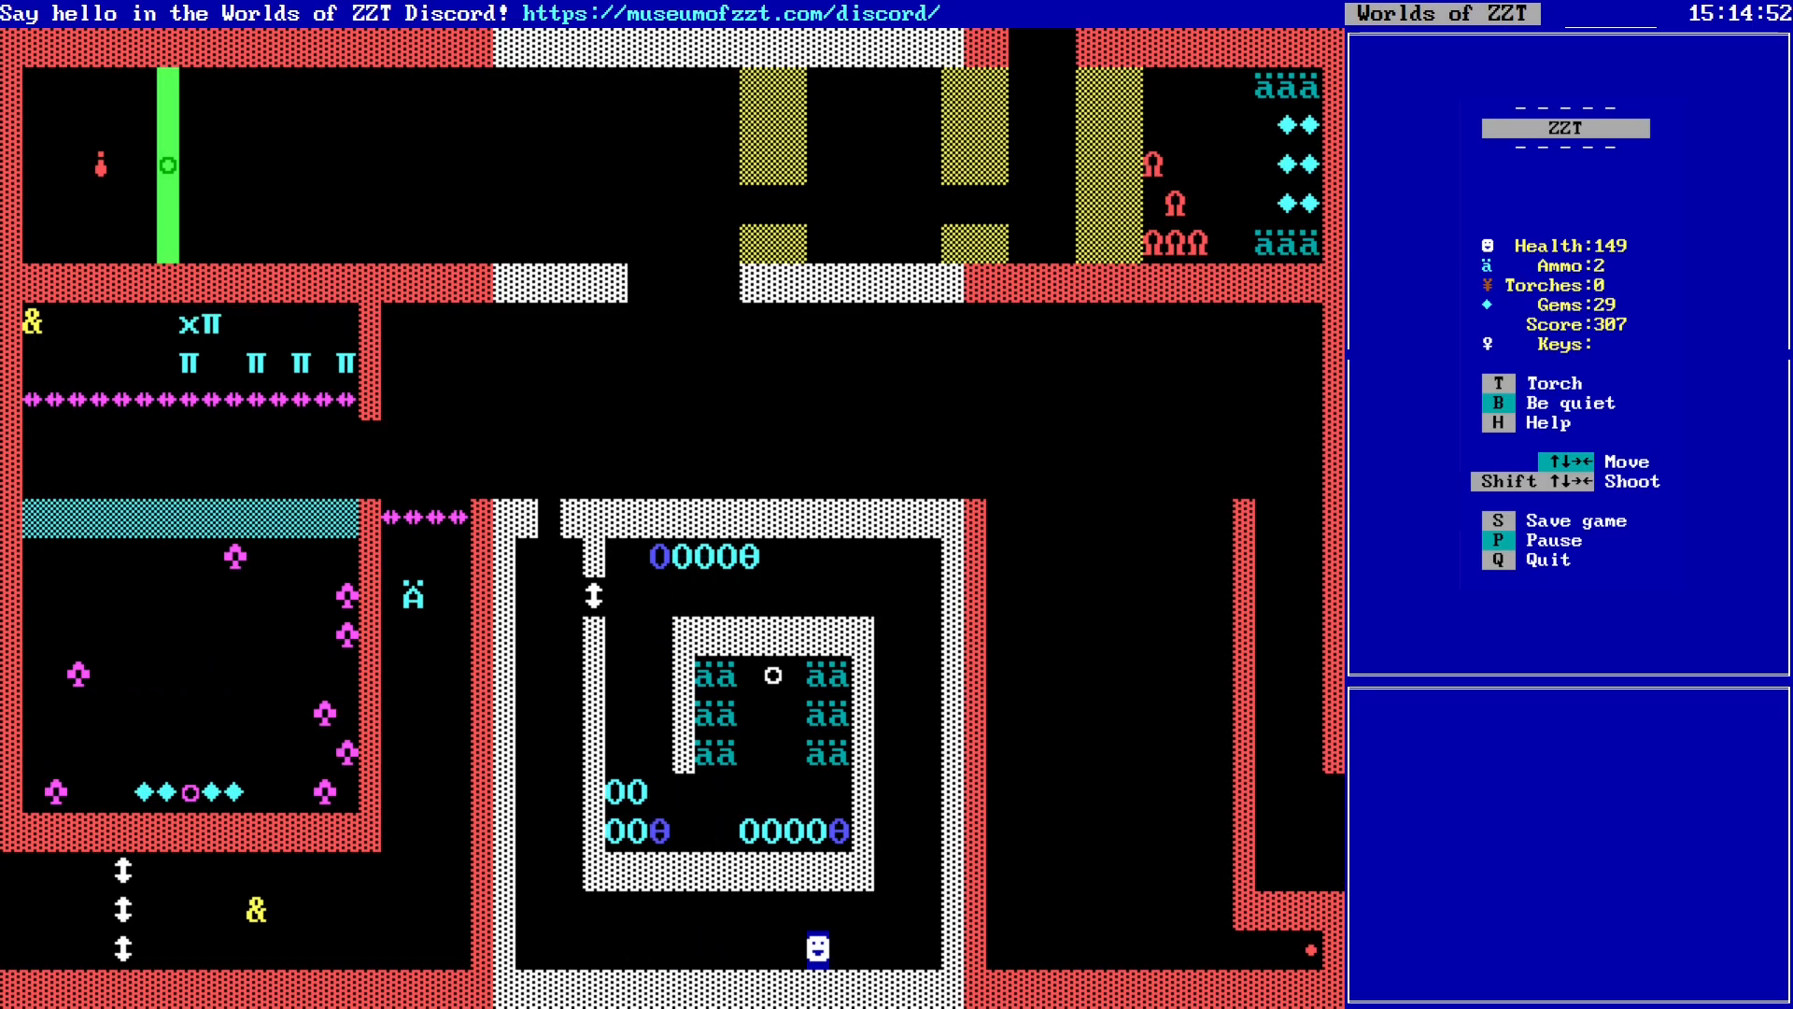
pyautogui.press('Up')
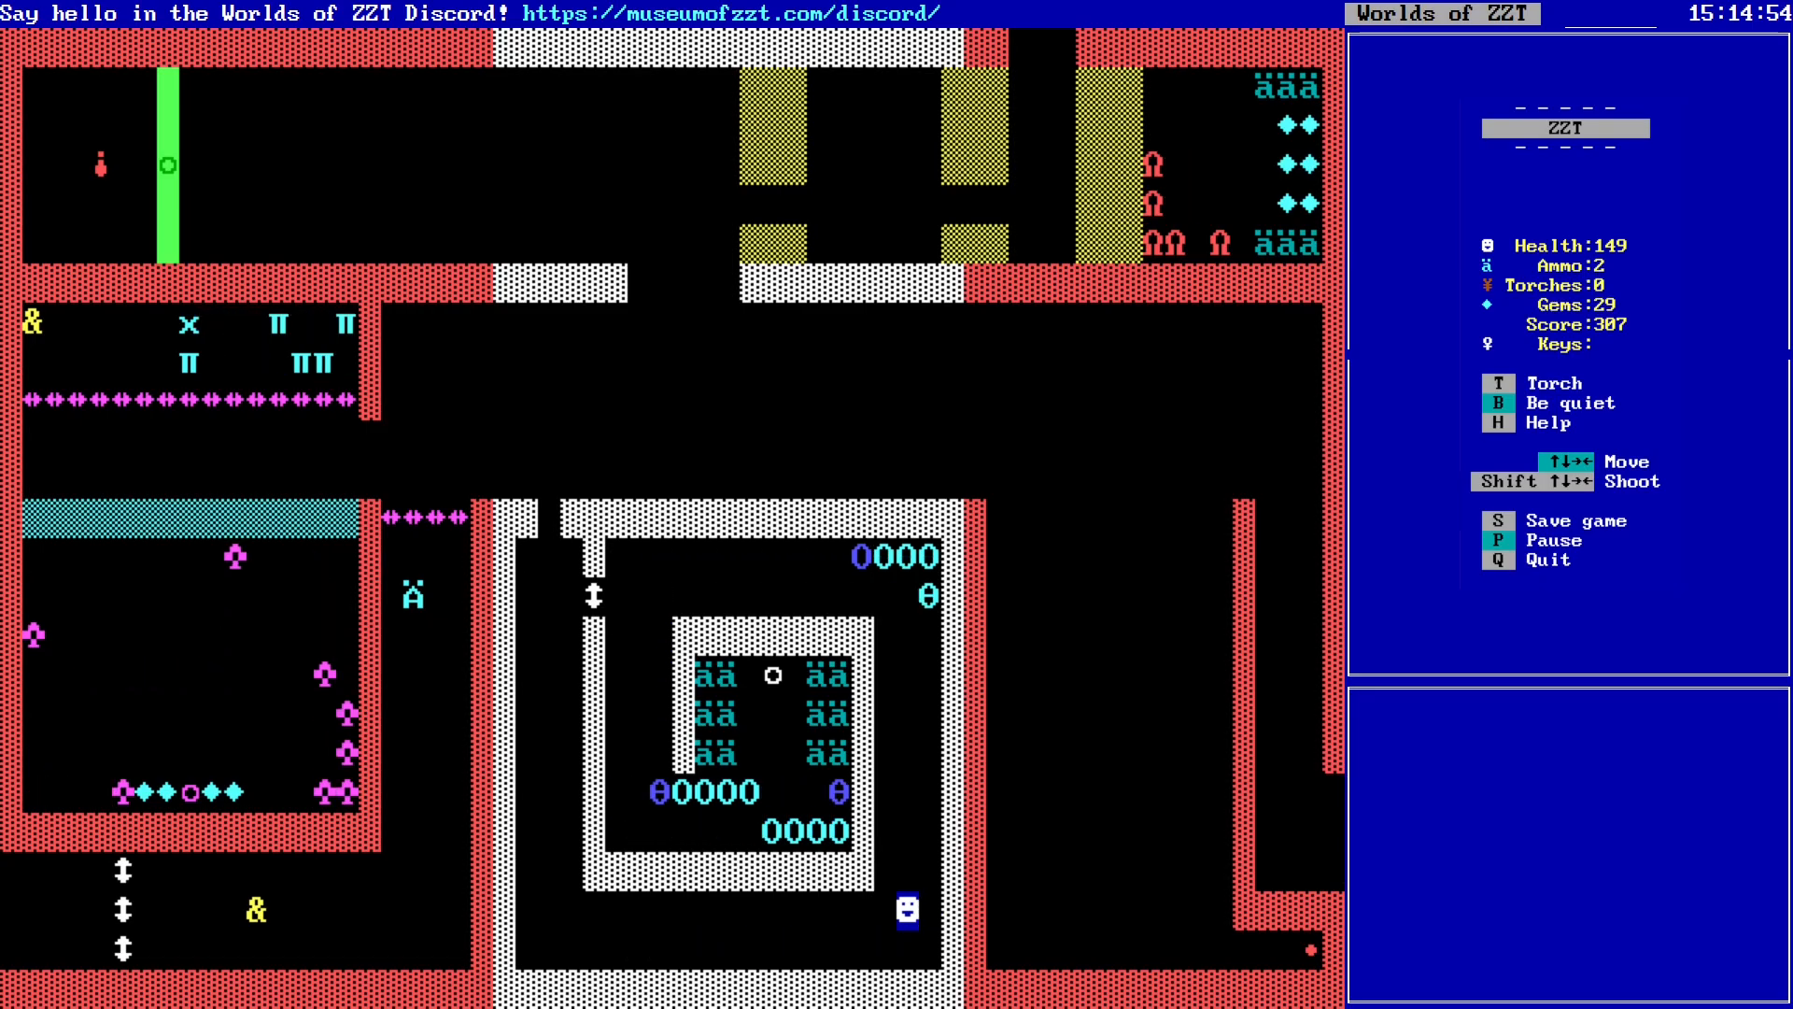
# Step: Walk north up the spiral's eastern corridor along the inner wall, avoiding the centipedes
pyautogui.press('Left')
pyautogui.press('Up')
pyautogui.press('Up')
pyautogui.press('Up')
pyautogui.press('Up')
pyautogui.press('Up')
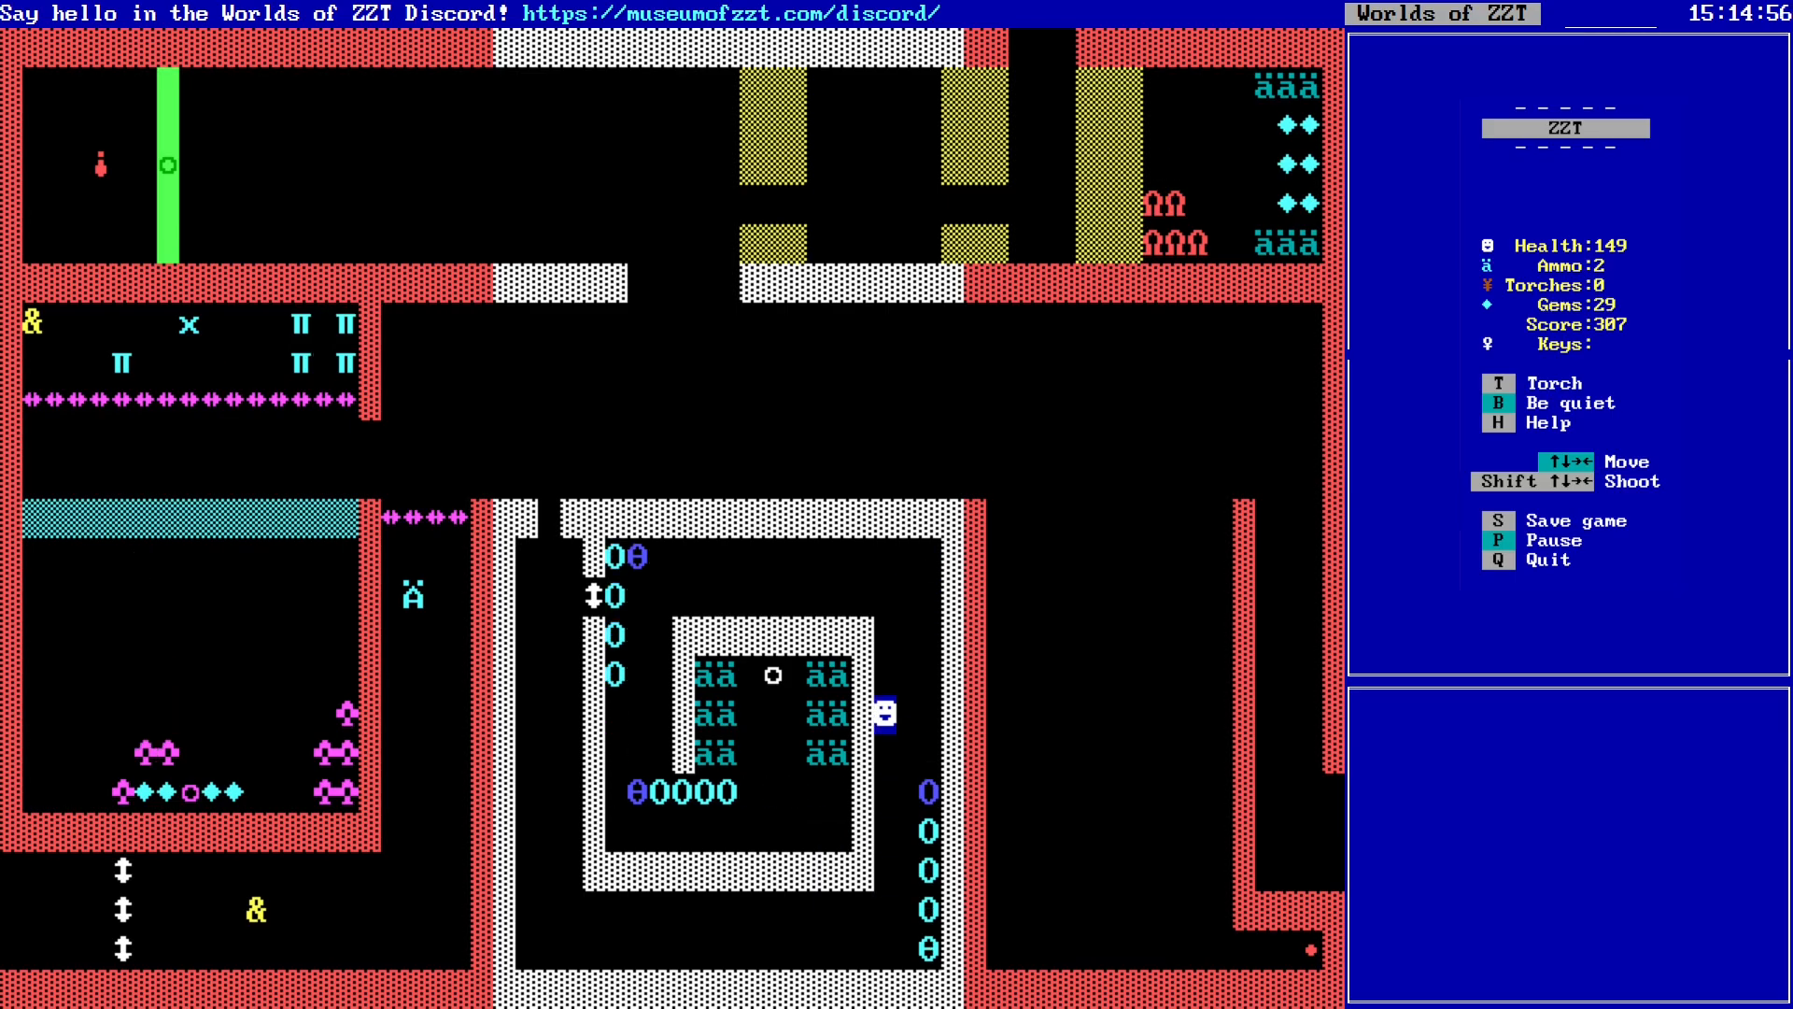
pyautogui.press('Down')
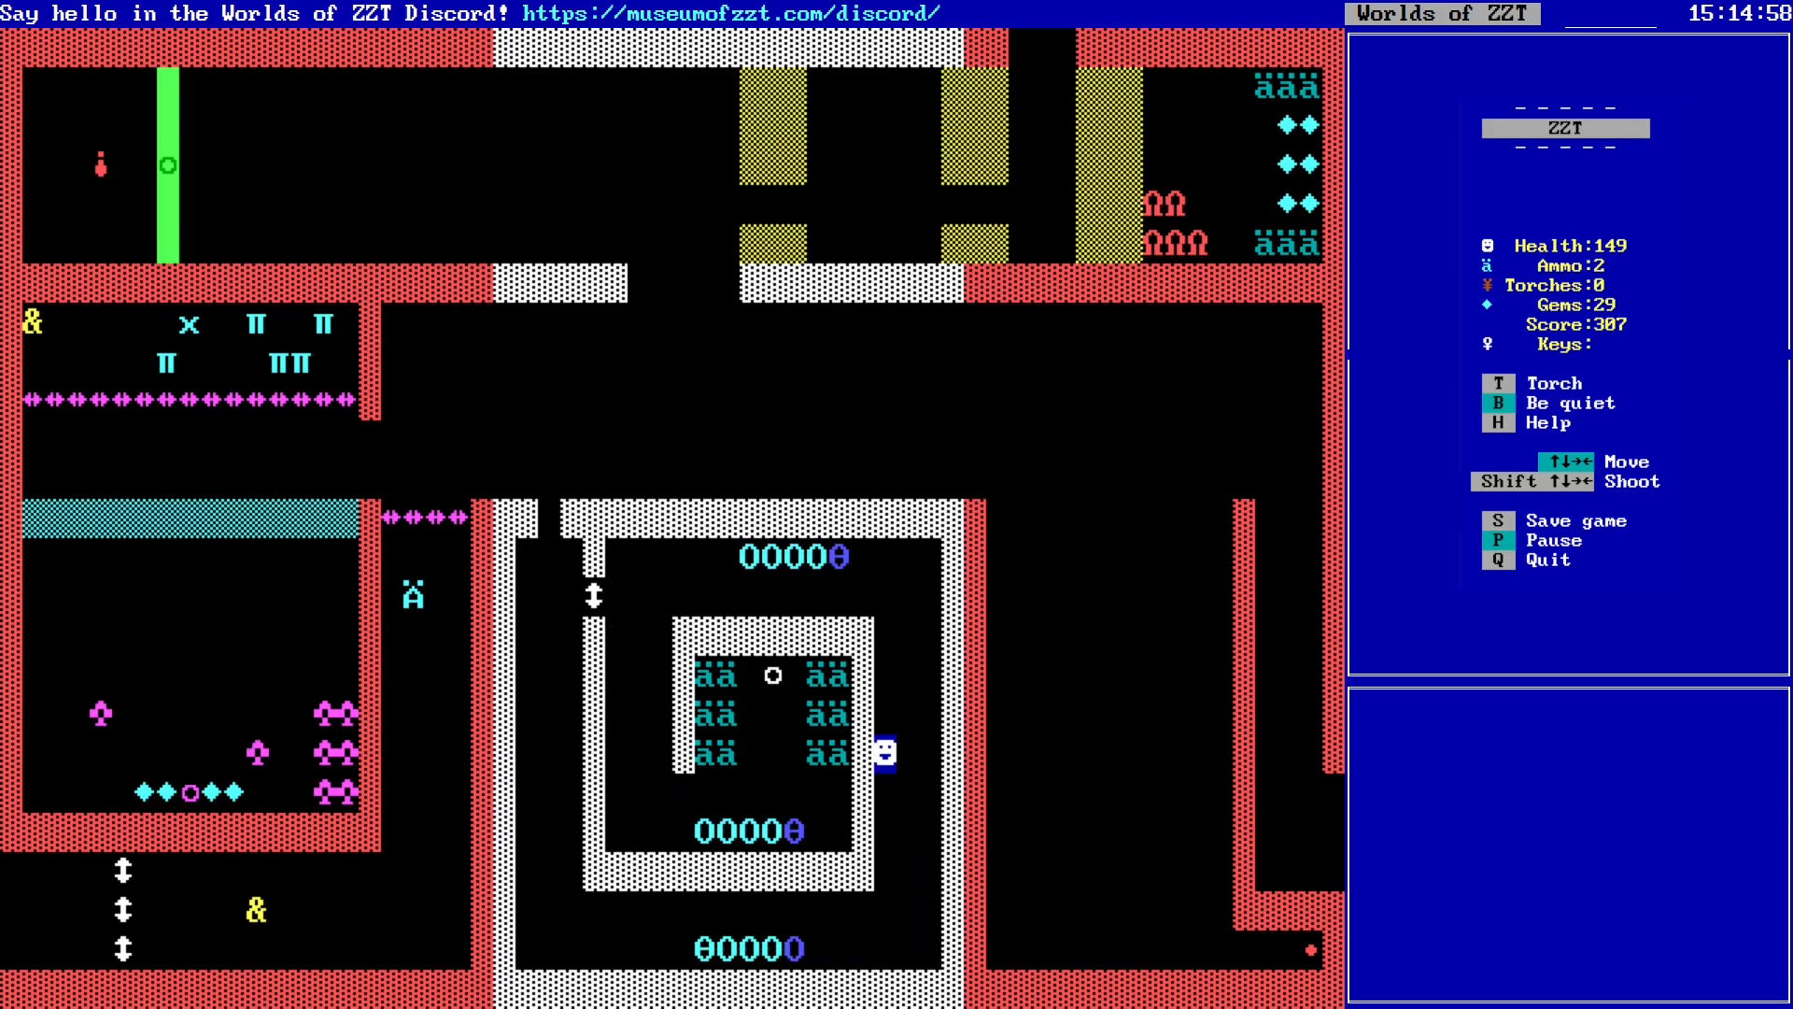
pyautogui.press('Down')
pyautogui.press('Right')
pyautogui.press('Left')
pyautogui.press('Up')
pyautogui.press('Up')
pyautogui.press('Up')
pyautogui.press('Up')
# Step: Walk west along the spiral's upper corridor to the inner western passage
pyautogui.press('Left')
pyautogui.press('Left')
pyautogui.press('Left')
pyautogui.press('Left')
pyautogui.press('Left')
pyautogui.press('Left')
pyautogui.press('Left')
pyautogui.press('Left')
pyautogui.press('Left')
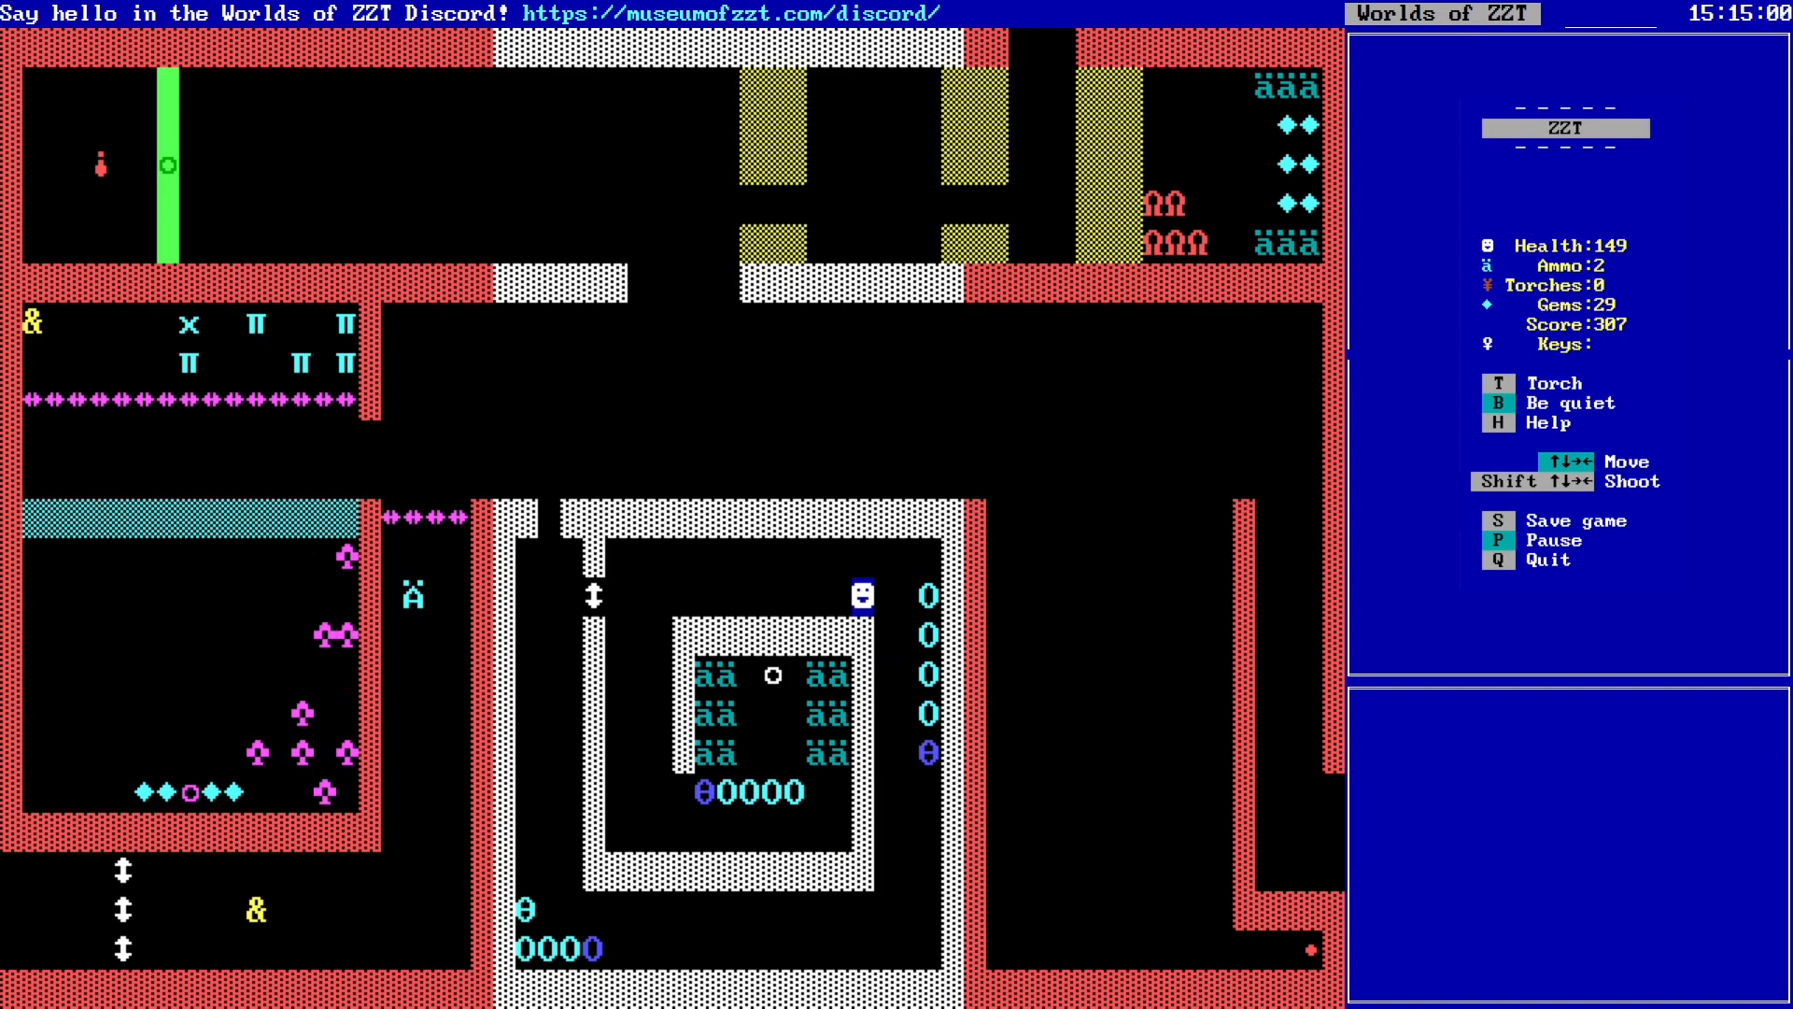
pyautogui.press('Left')
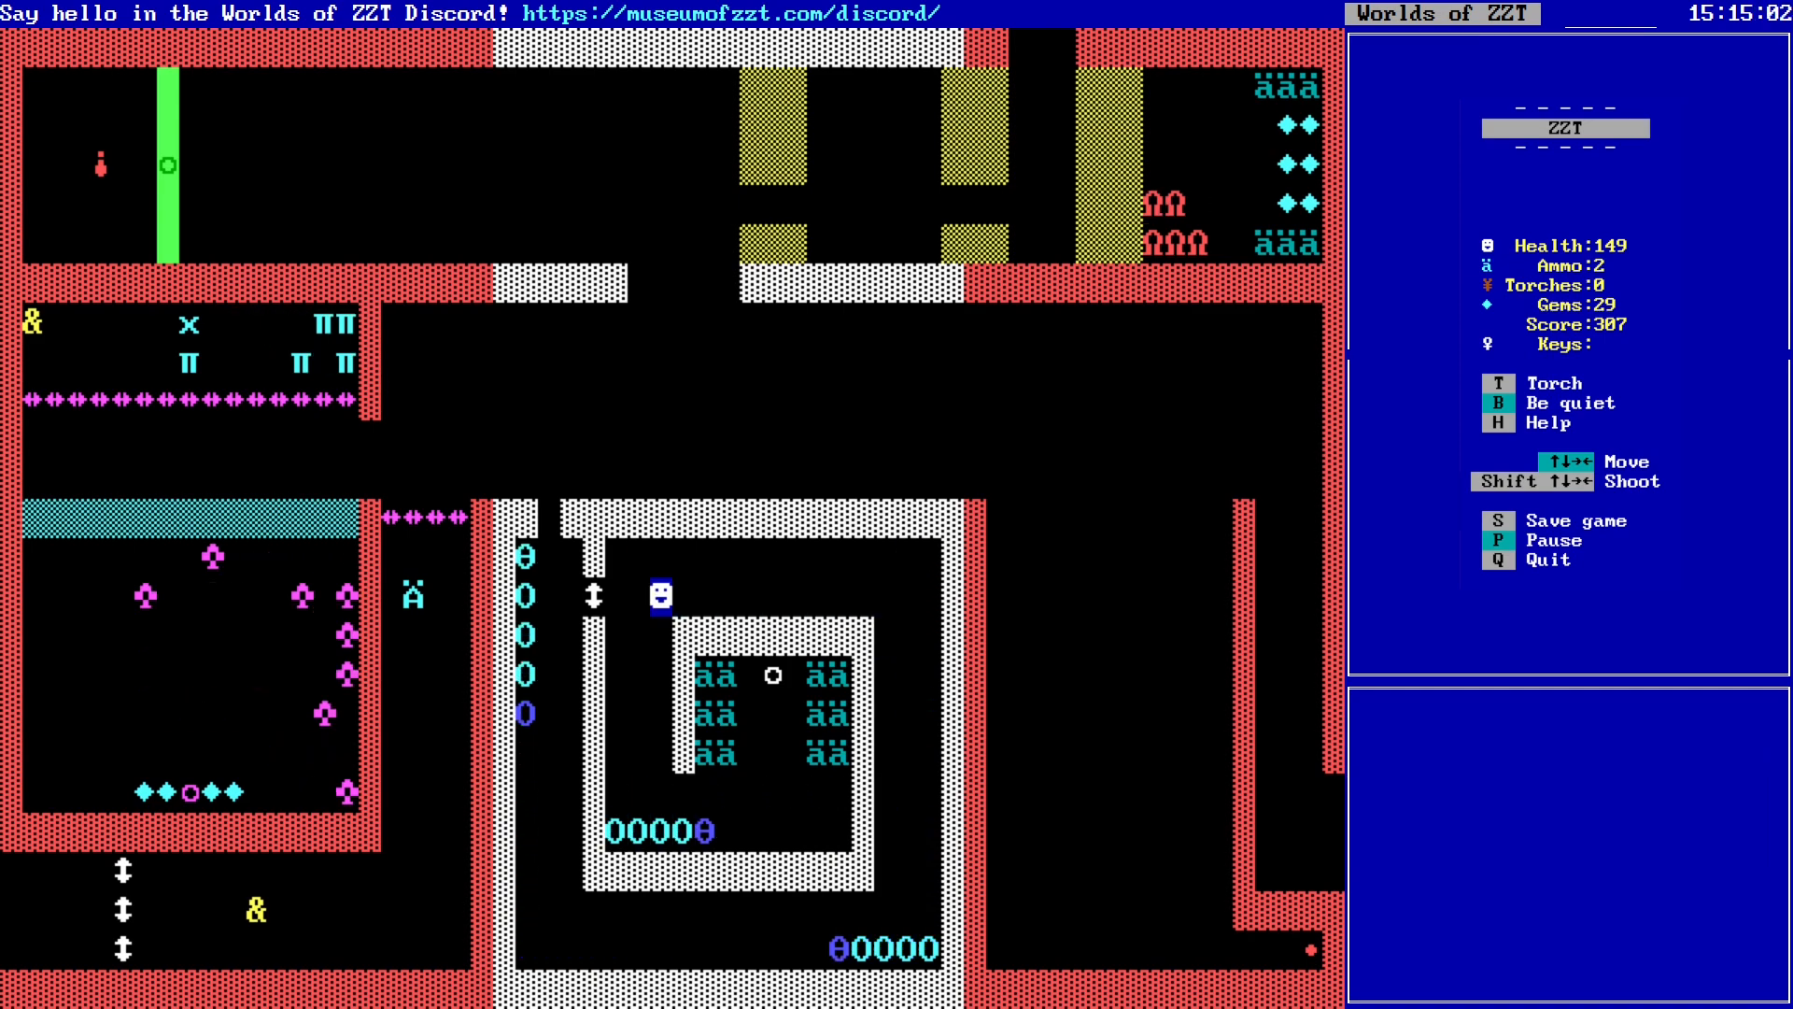
# Step: Walk down the inner passage into the spiral's core and collect the lower two rows of the western ammo block
pyautogui.press('Down')
pyautogui.press('Down')
pyautogui.press('Down')
pyautogui.press('Down')
pyautogui.press('Down')
pyautogui.press('Right')
pyautogui.press('Right')
pyautogui.press('Up')
pyautogui.press('Right')
pyautogui.press('Up')
pyautogui.press('Left')
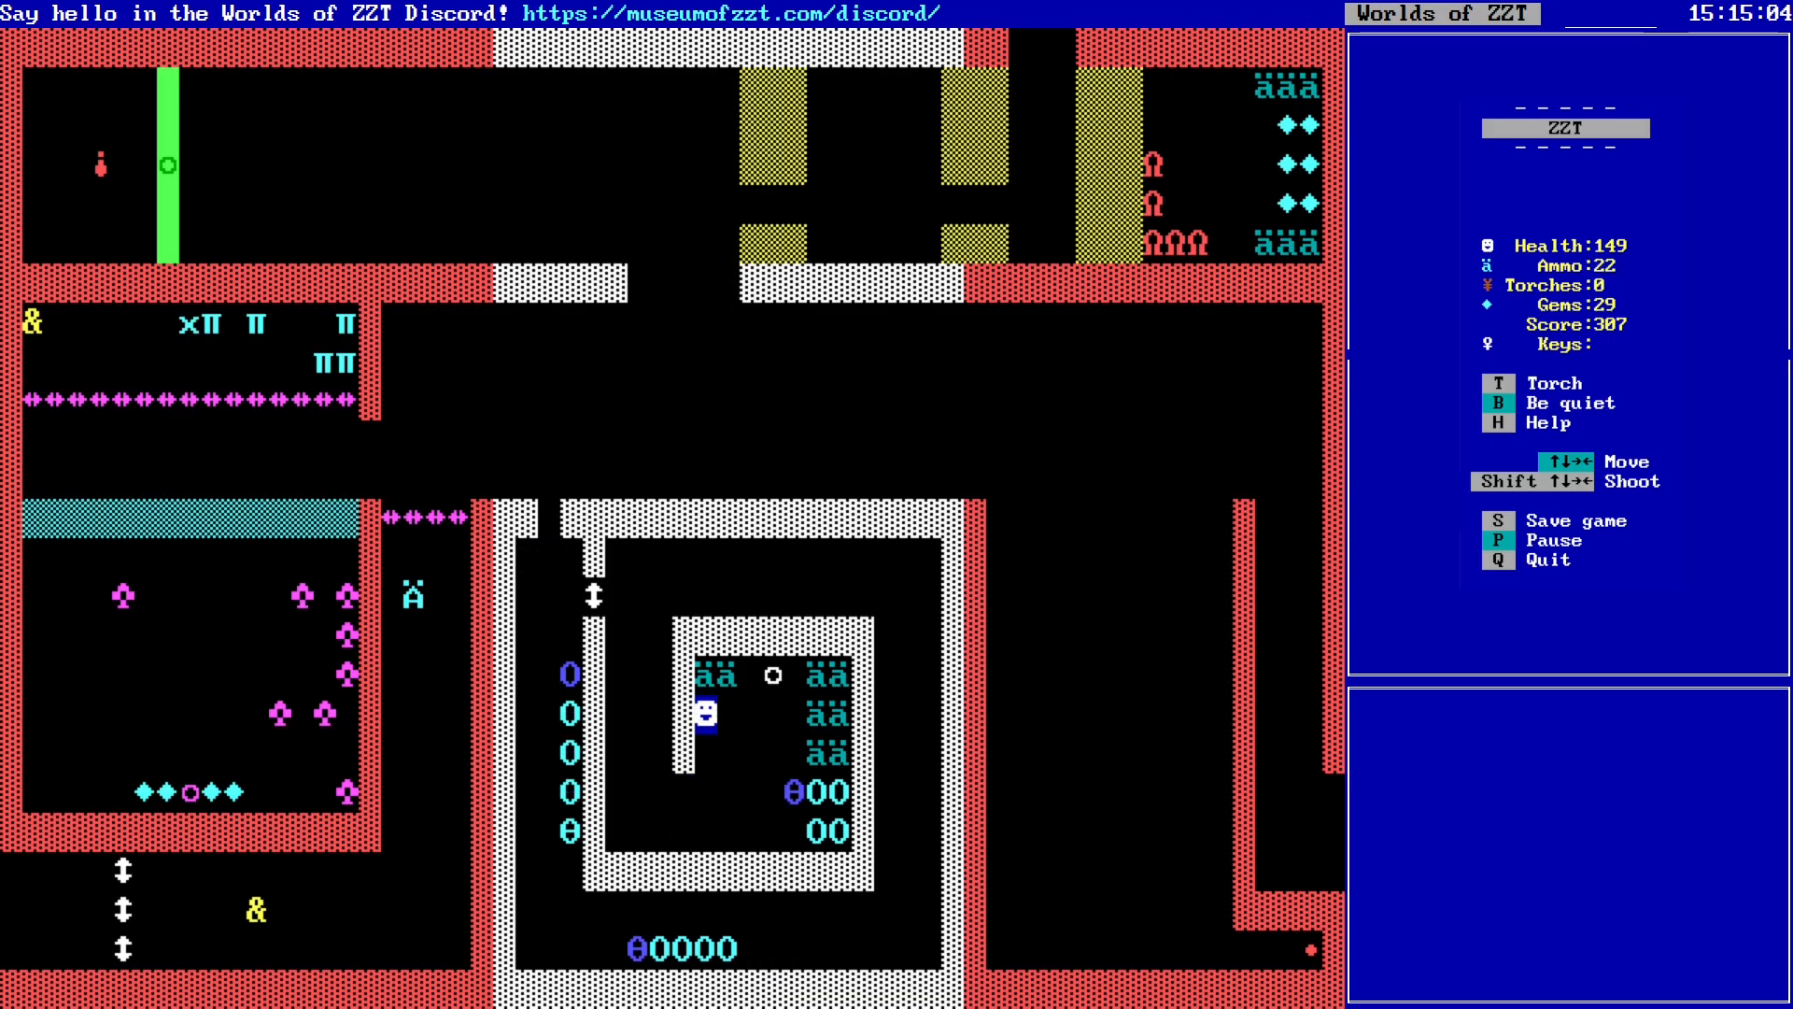
# Step: Collect the top row of the western ammo block in the spiral's core
pyautogui.press('Up')
pyautogui.press('Right')
pyautogui.press('Right')
# Step: Walk around the white button, collect the eastern ammo block and activate the button from below
pyautogui.press('Down')
pyautogui.press('Right')
pyautogui.press('Right')
pyautogui.press('Right')
pyautogui.press('Up')
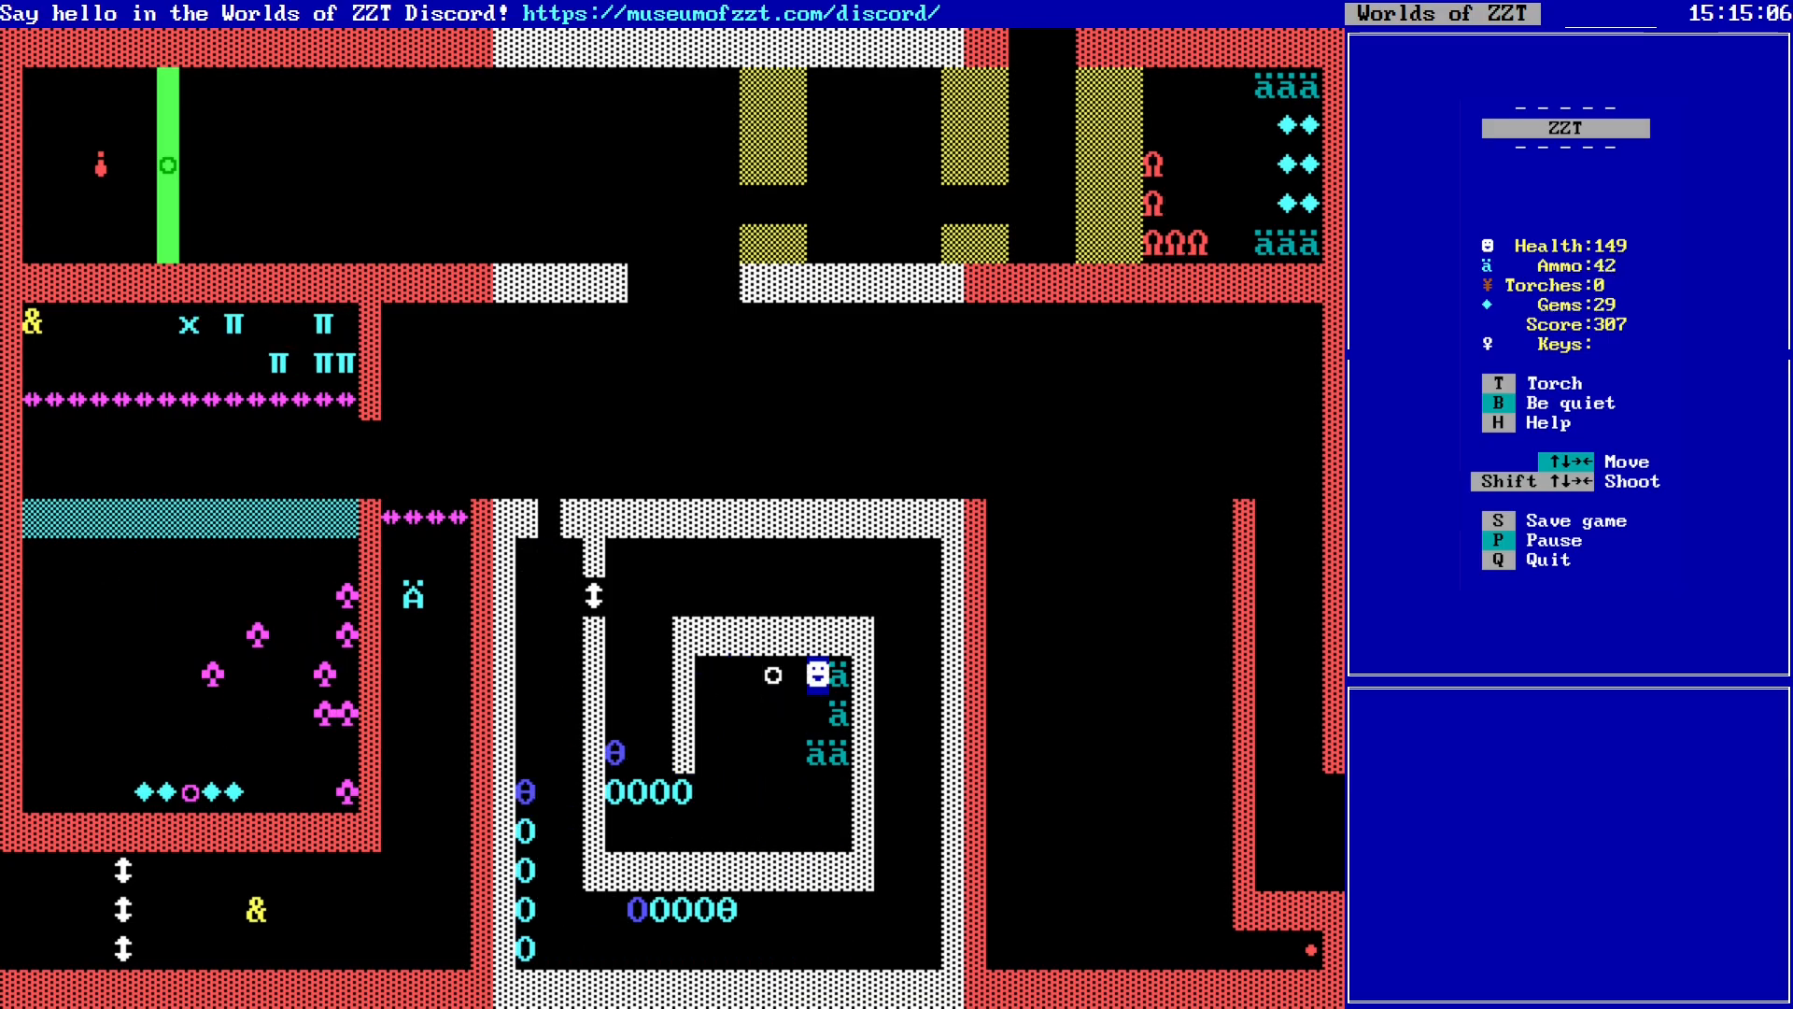
pyautogui.press('Right')
pyautogui.press('Down')
pyautogui.press('Down')
pyautogui.press('Left')
pyautogui.press('Left')
pyautogui.press('Left')
pyautogui.press('Up')
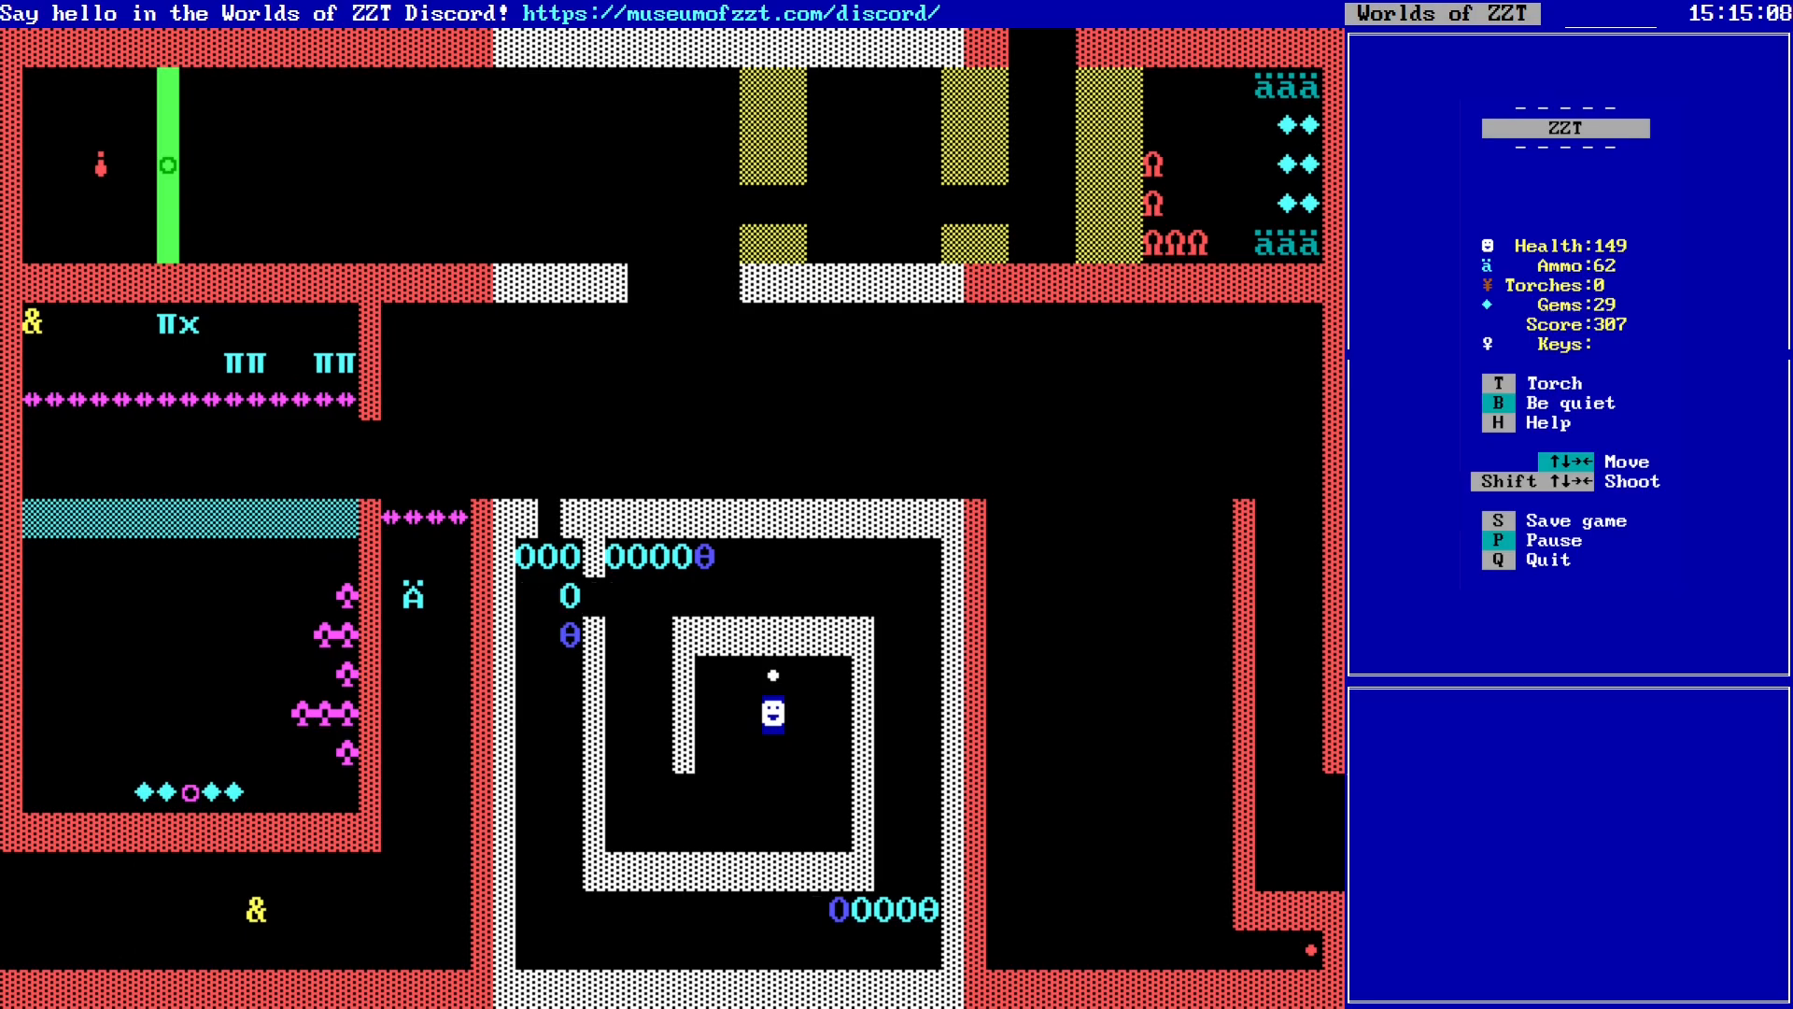
# Step: Leave the spiral's core and walk west, then north into the inner western passage
pyautogui.press('Down')
pyautogui.press('Down')
pyautogui.press('Left')
pyautogui.press('Left')
pyautogui.press('Left')
pyautogui.press('Left')
pyautogui.press('Left')
pyautogui.press('Left')
pyautogui.press('Up')
pyautogui.press('Up')
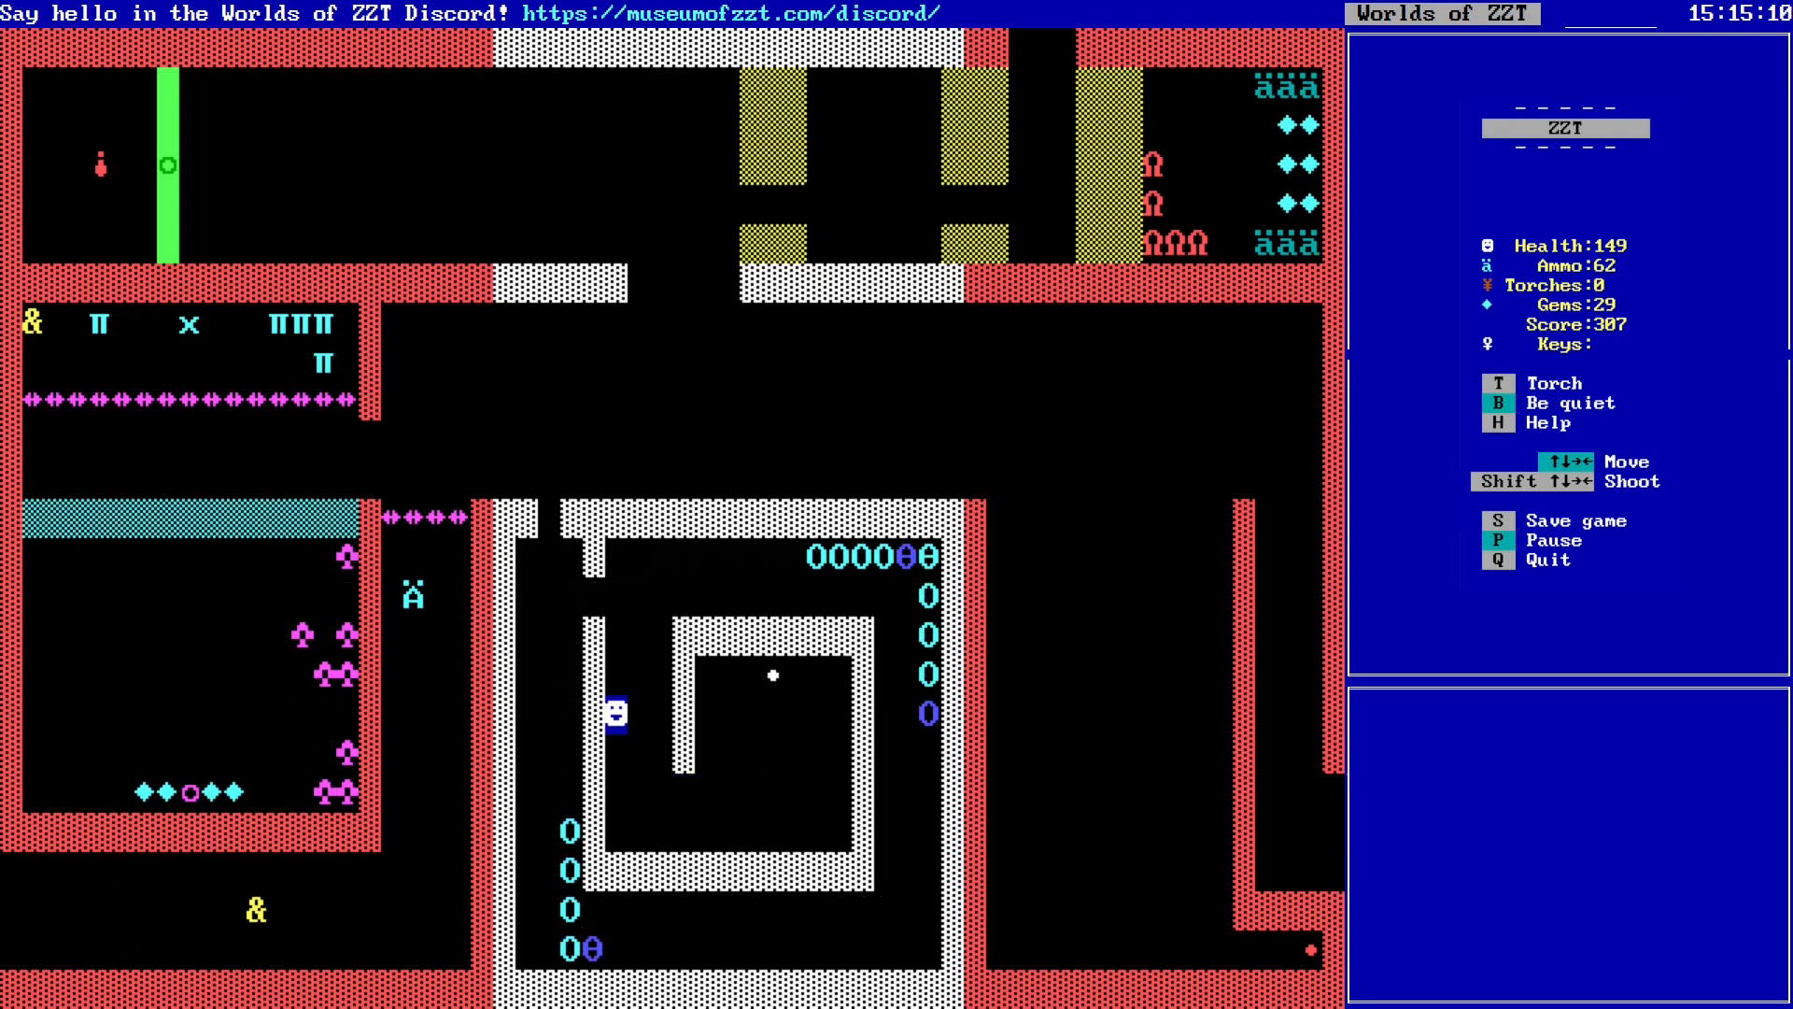
# Step: Cut west through the opening in the spiral's inner wall and exit north into the central hall
pyautogui.press('Up')
pyautogui.press('Up')
pyautogui.press('Up')
pyautogui.press('Left')
pyautogui.press('Left')
pyautogui.press('Left')
pyautogui.press('Up')
pyautogui.press('Up')
pyautogui.press('Up')
pyautogui.press('Left')
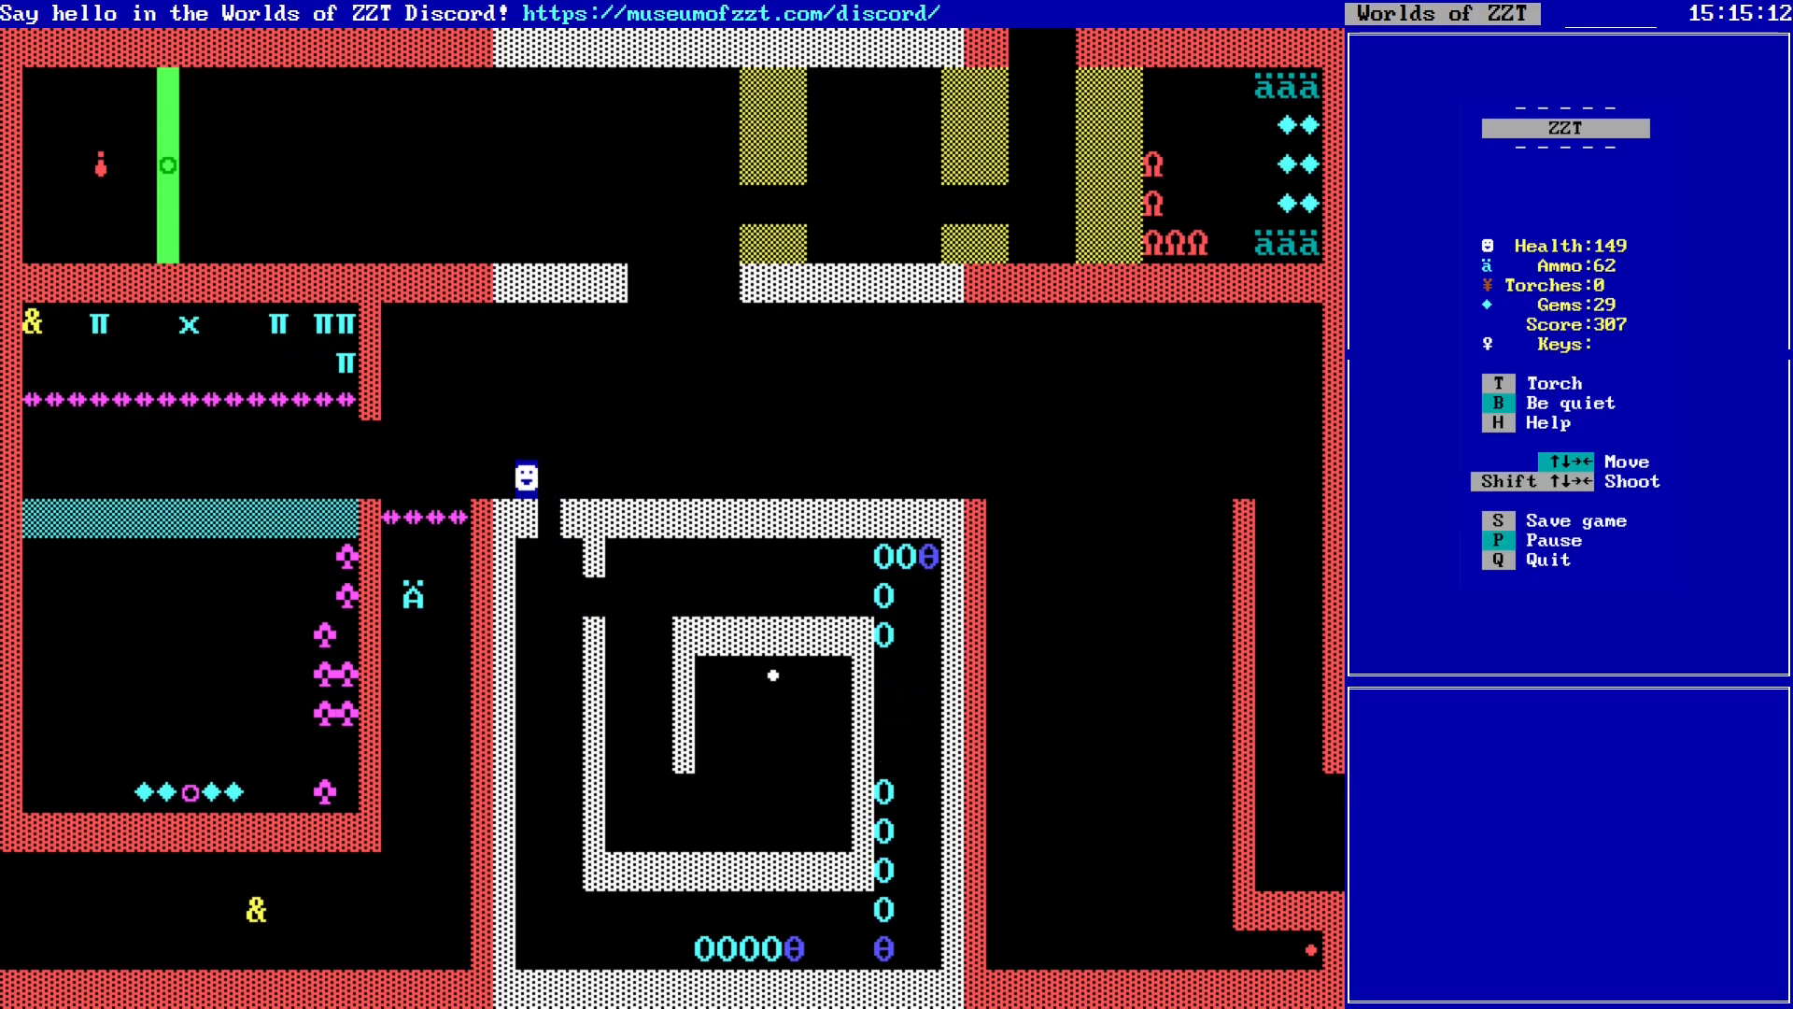
pyautogui.press('Left')
pyautogui.press('Left')
pyautogui.press('Left')
pyautogui.press('Left')
pyautogui.press('Left')
pyautogui.press('Left')
pyautogui.press('Left')
pyautogui.press('Right')
pyautogui.press('Right')
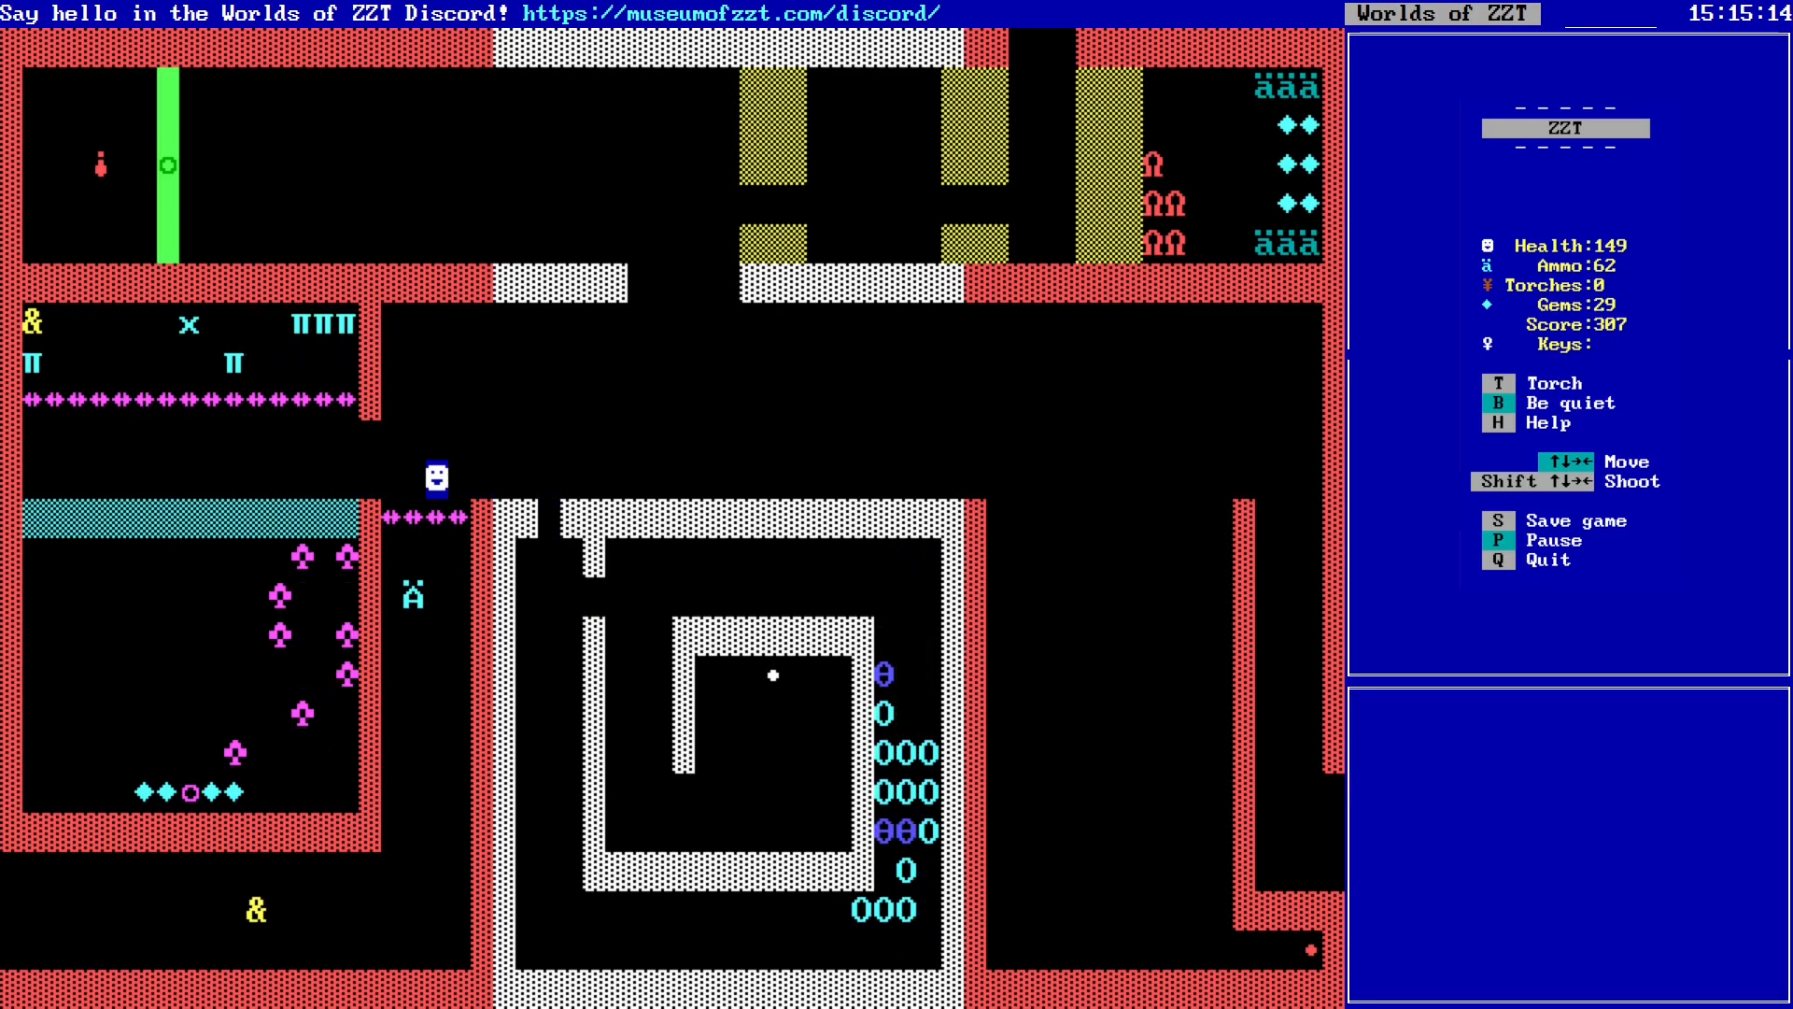
# Step: Walk east along the central hall and north through the gap in the white wall into the upper room
pyautogui.press('Right')
pyautogui.press('Right')
pyautogui.press('Right')
pyautogui.press('Right')
pyautogui.press('Right')
pyautogui.press('Right')
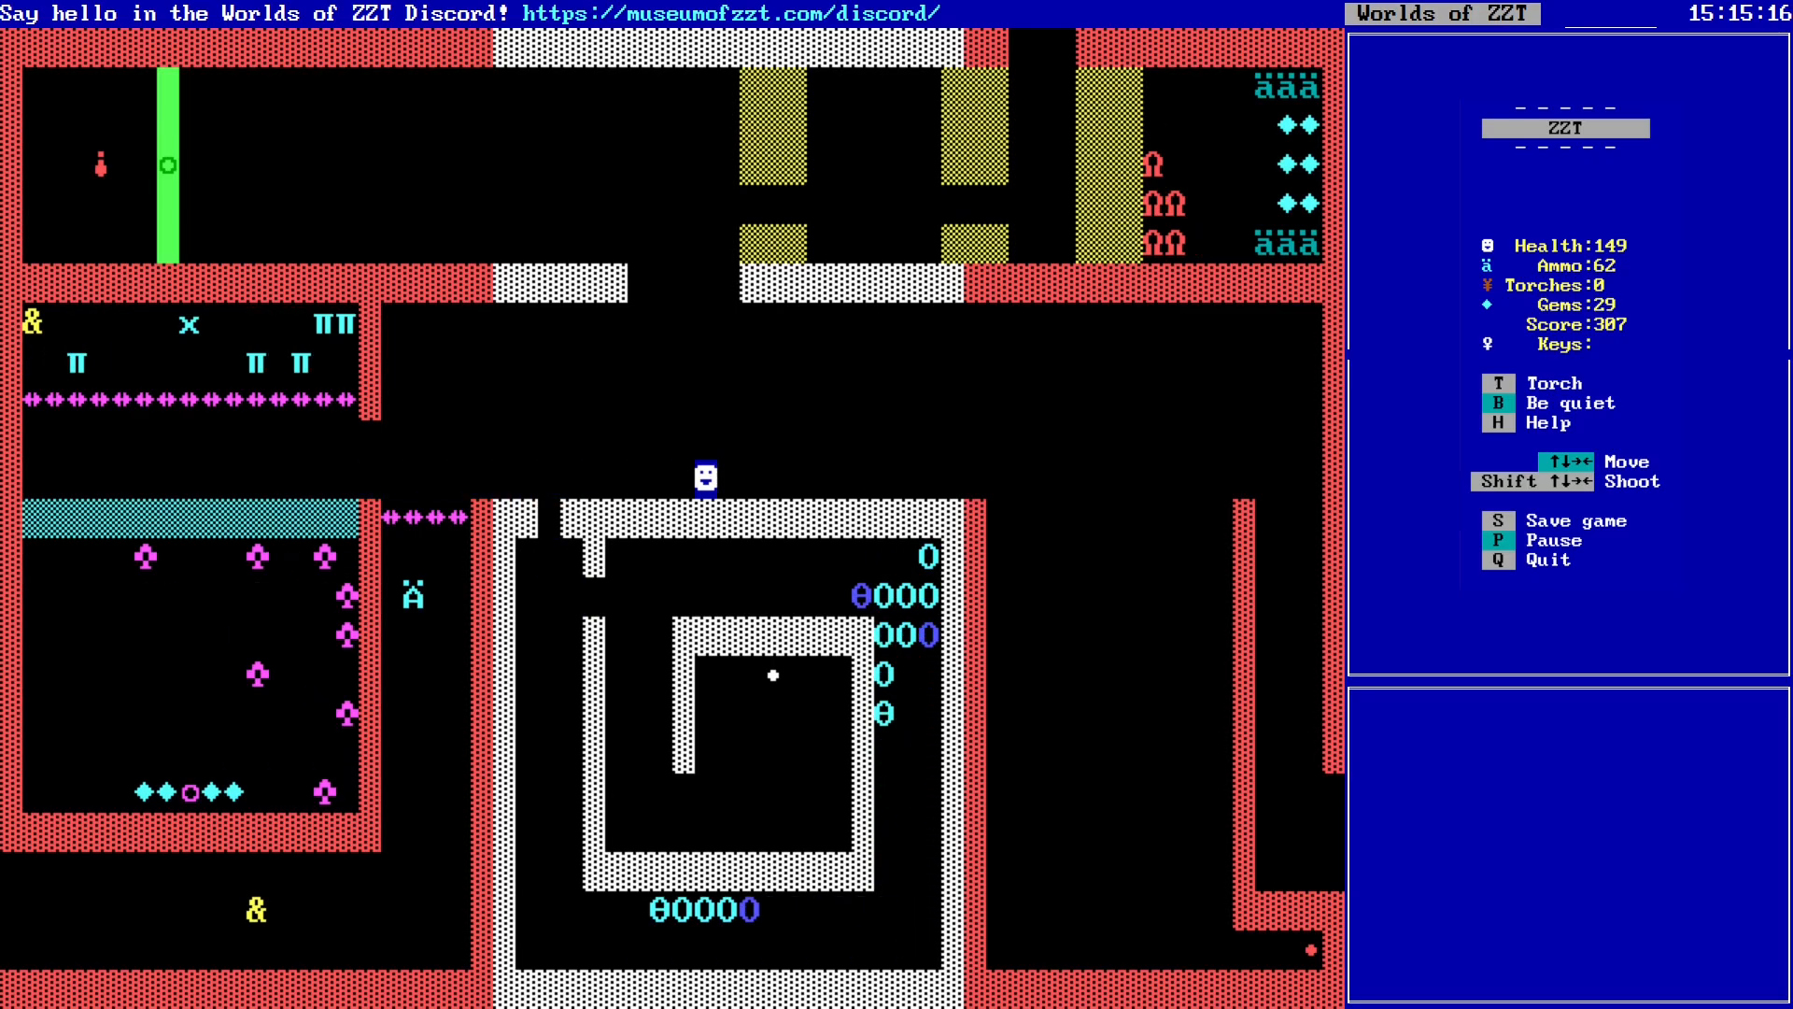
pyautogui.press('Left')
pyautogui.press('Up')
pyautogui.press('Up')
pyautogui.press('Up')
pyautogui.press('Up')
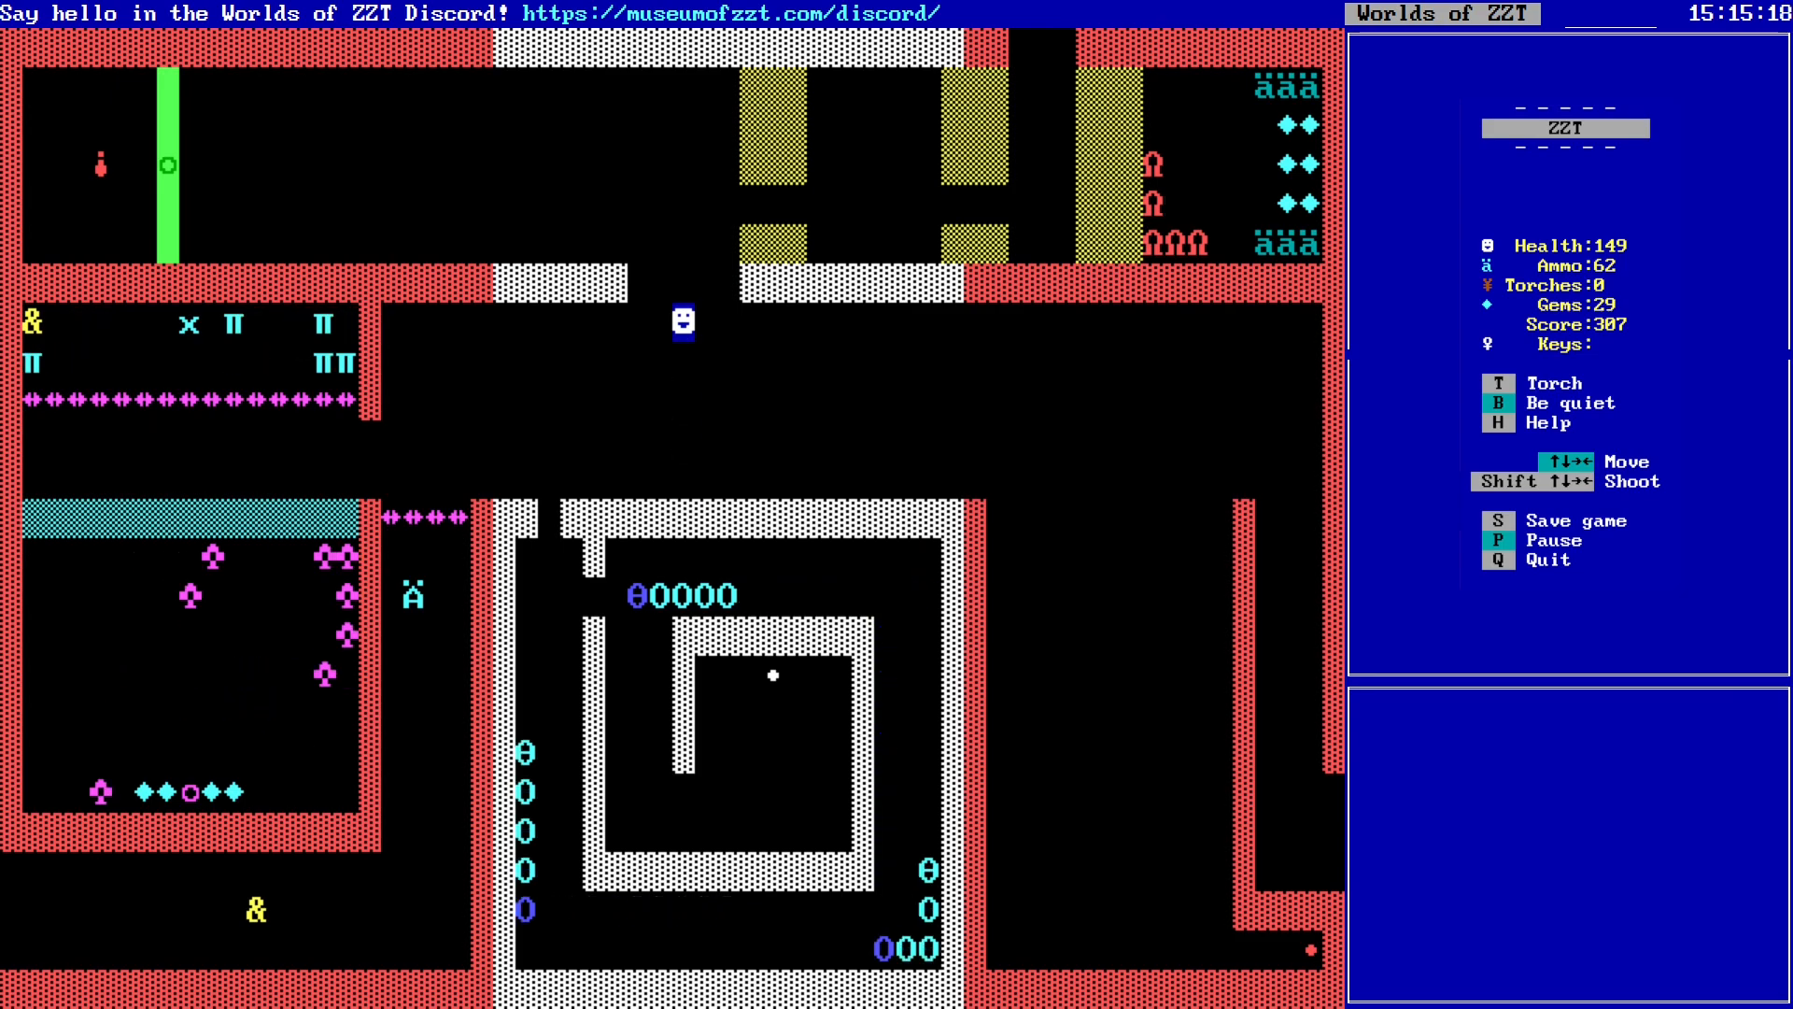
pyautogui.press('Up')
pyautogui.press('Up')
pyautogui.press('Up')
# Step: Fire four shots east through the gaps in the yellow walls and advance toward the red creatures
pyautogui.hotkey('shift', 'Right')
pyautogui.hotkey('shift', 'Right')
pyautogui.hotkey('shift', 'Right')
pyautogui.hotkey('shift', 'Right')
pyautogui.press('Right')
pyautogui.press('Right')
pyautogui.press('Right')
pyautogui.press('Right')
pyautogui.press('Right')
pyautogui.press('Right')
pyautogui.press('Right')
pyautogui.press('Right')
pyautogui.press('Right')
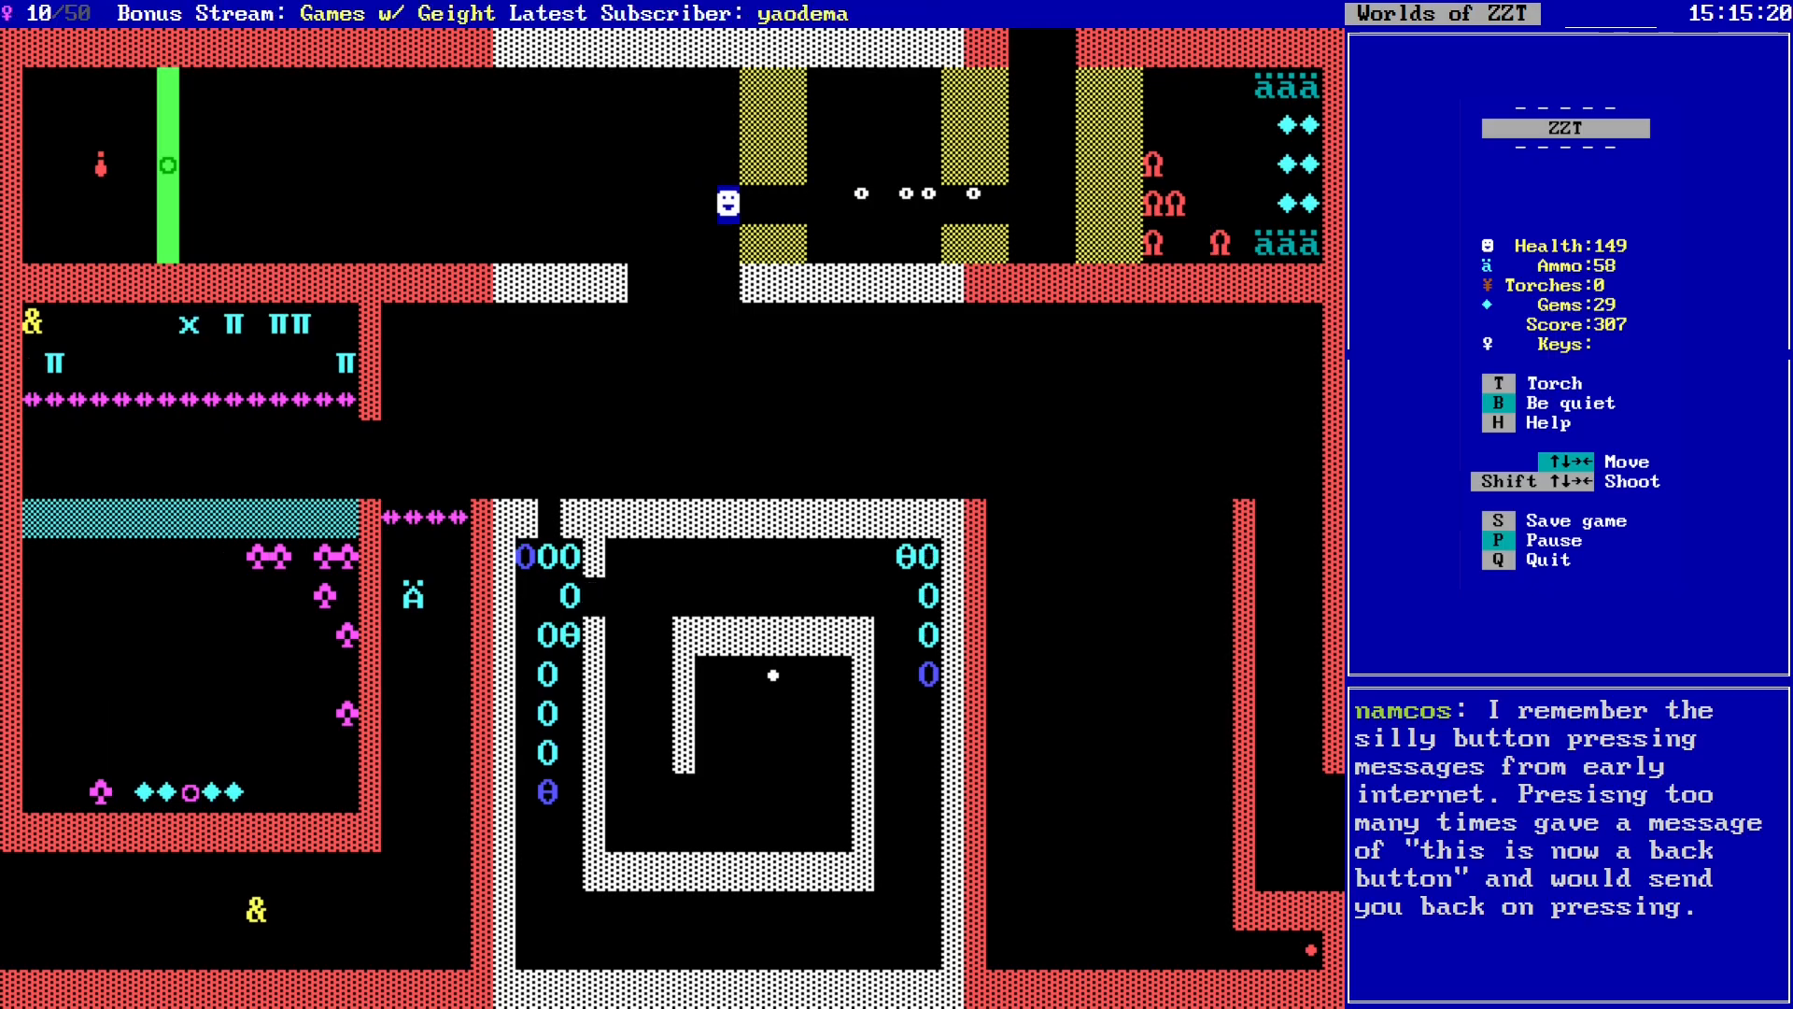
# Step: Keep shooting east while advancing past the second yellow wall to clear out the red creatures
pyautogui.hotkey('shift', 'Right')
pyautogui.hotkey('shift', 'Right')
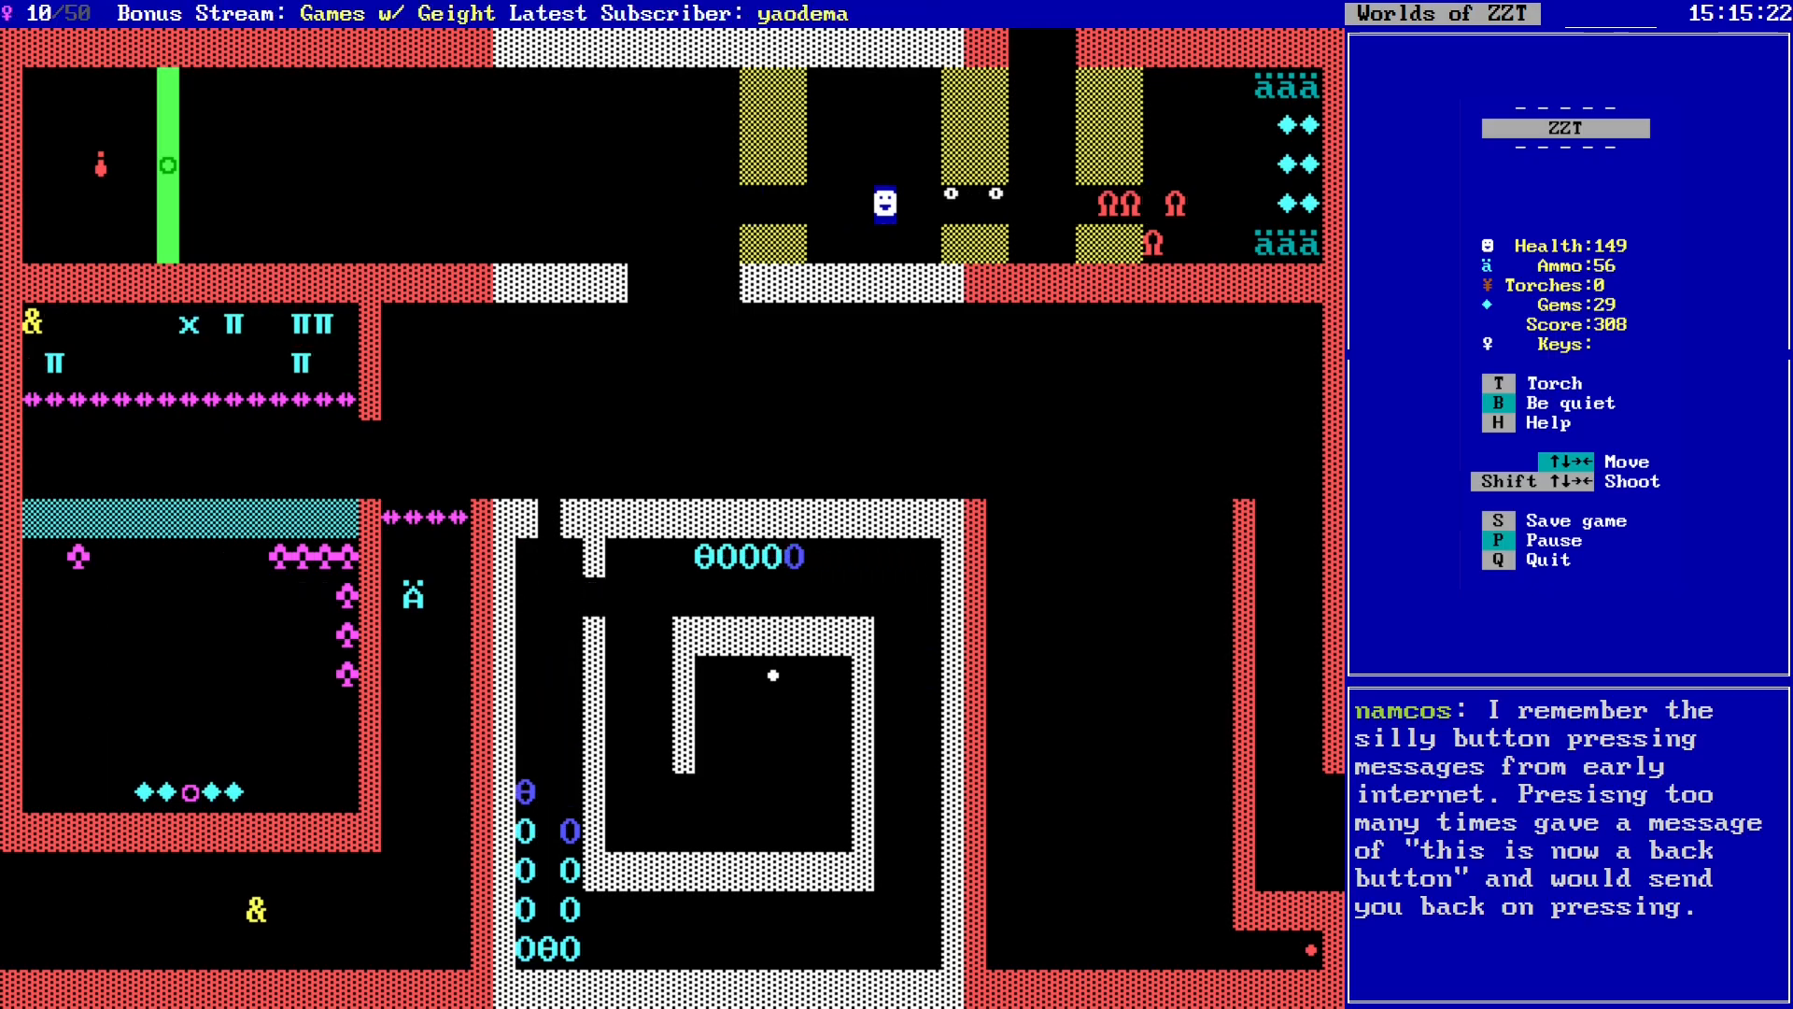
pyautogui.press('Right')
pyautogui.hotkey('shift', 'Right')
pyautogui.press('Right')
pyautogui.press('Right')
pyautogui.hotkey('shift', 'Right')
pyautogui.press('Right')
pyautogui.press('Right')
pyautogui.press('Right')
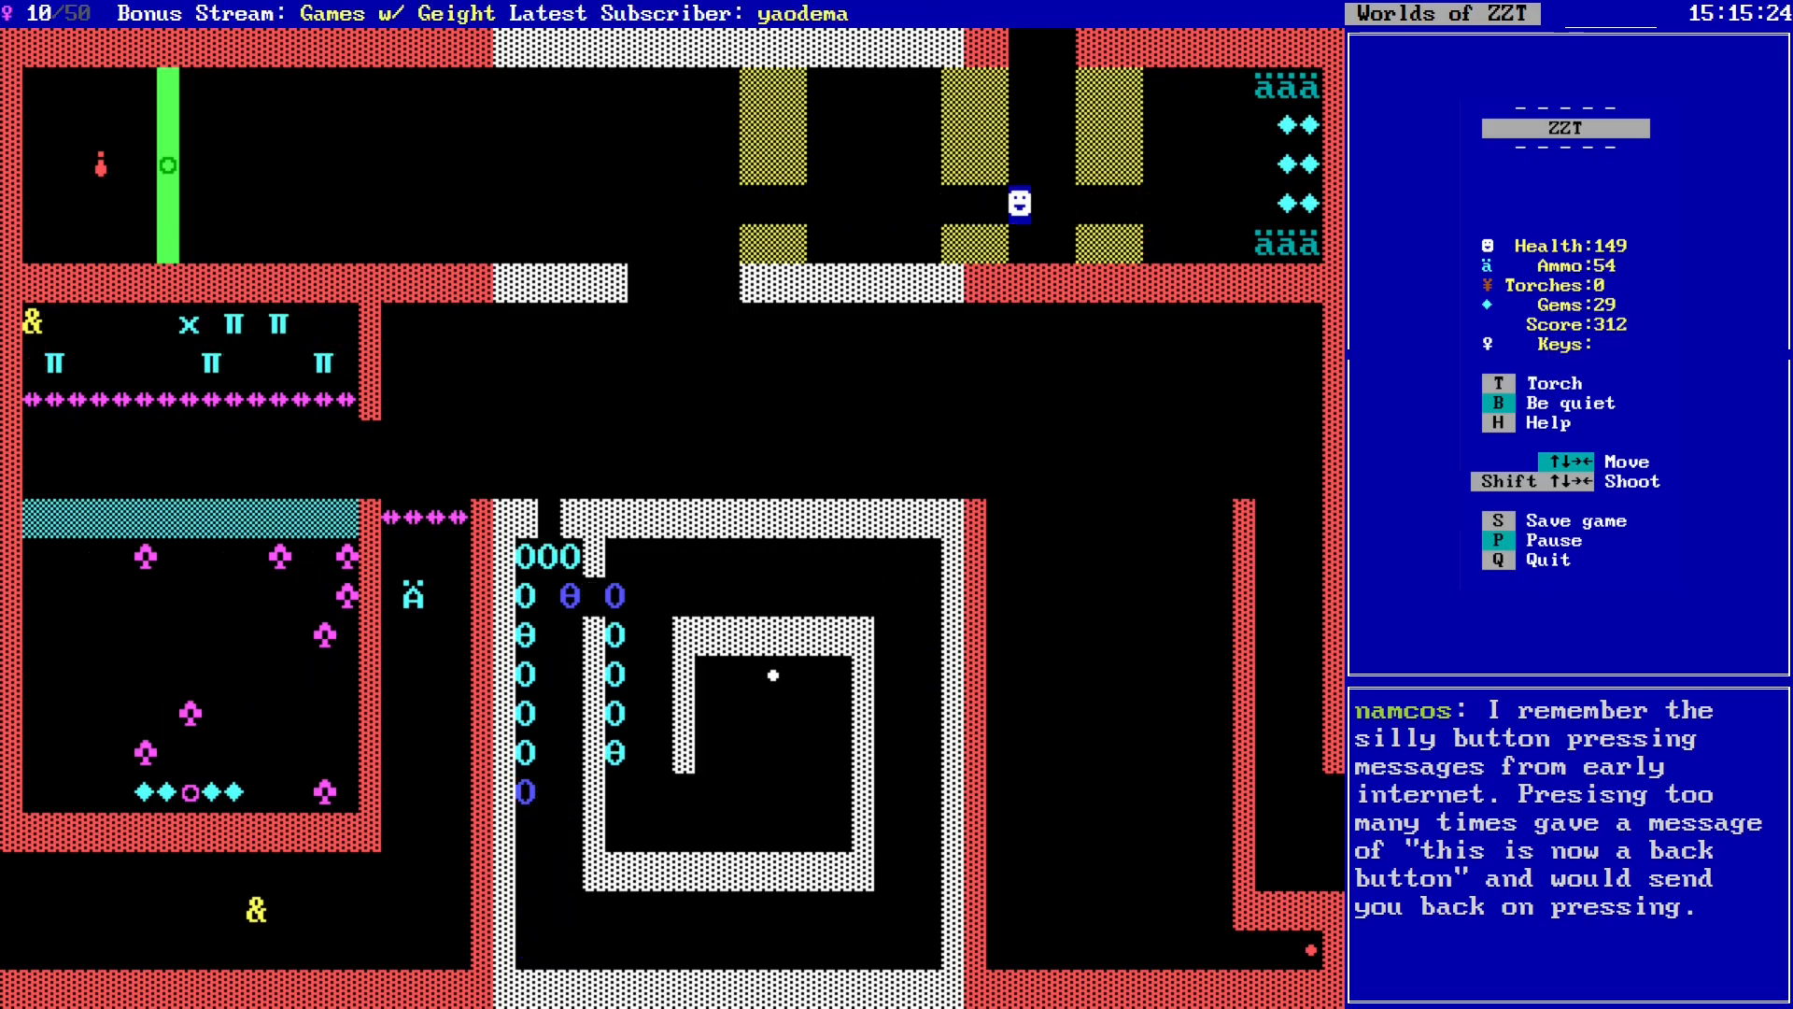
# Step: Enter the eastern treasure area and collect the lower two rows of gems
pyautogui.press('Right')
pyautogui.press('Right')
pyautogui.press('Right')
pyautogui.press('Right')
pyautogui.press('Right')
pyautogui.press('Right')
pyautogui.press('Right')
pyautogui.press('Right')
pyautogui.press('Right')
pyautogui.press('Right')
pyautogui.press('Right')
pyautogui.press('Right')
pyautogui.press('Right')
pyautogui.press('Up')
pyautogui.press('Left')
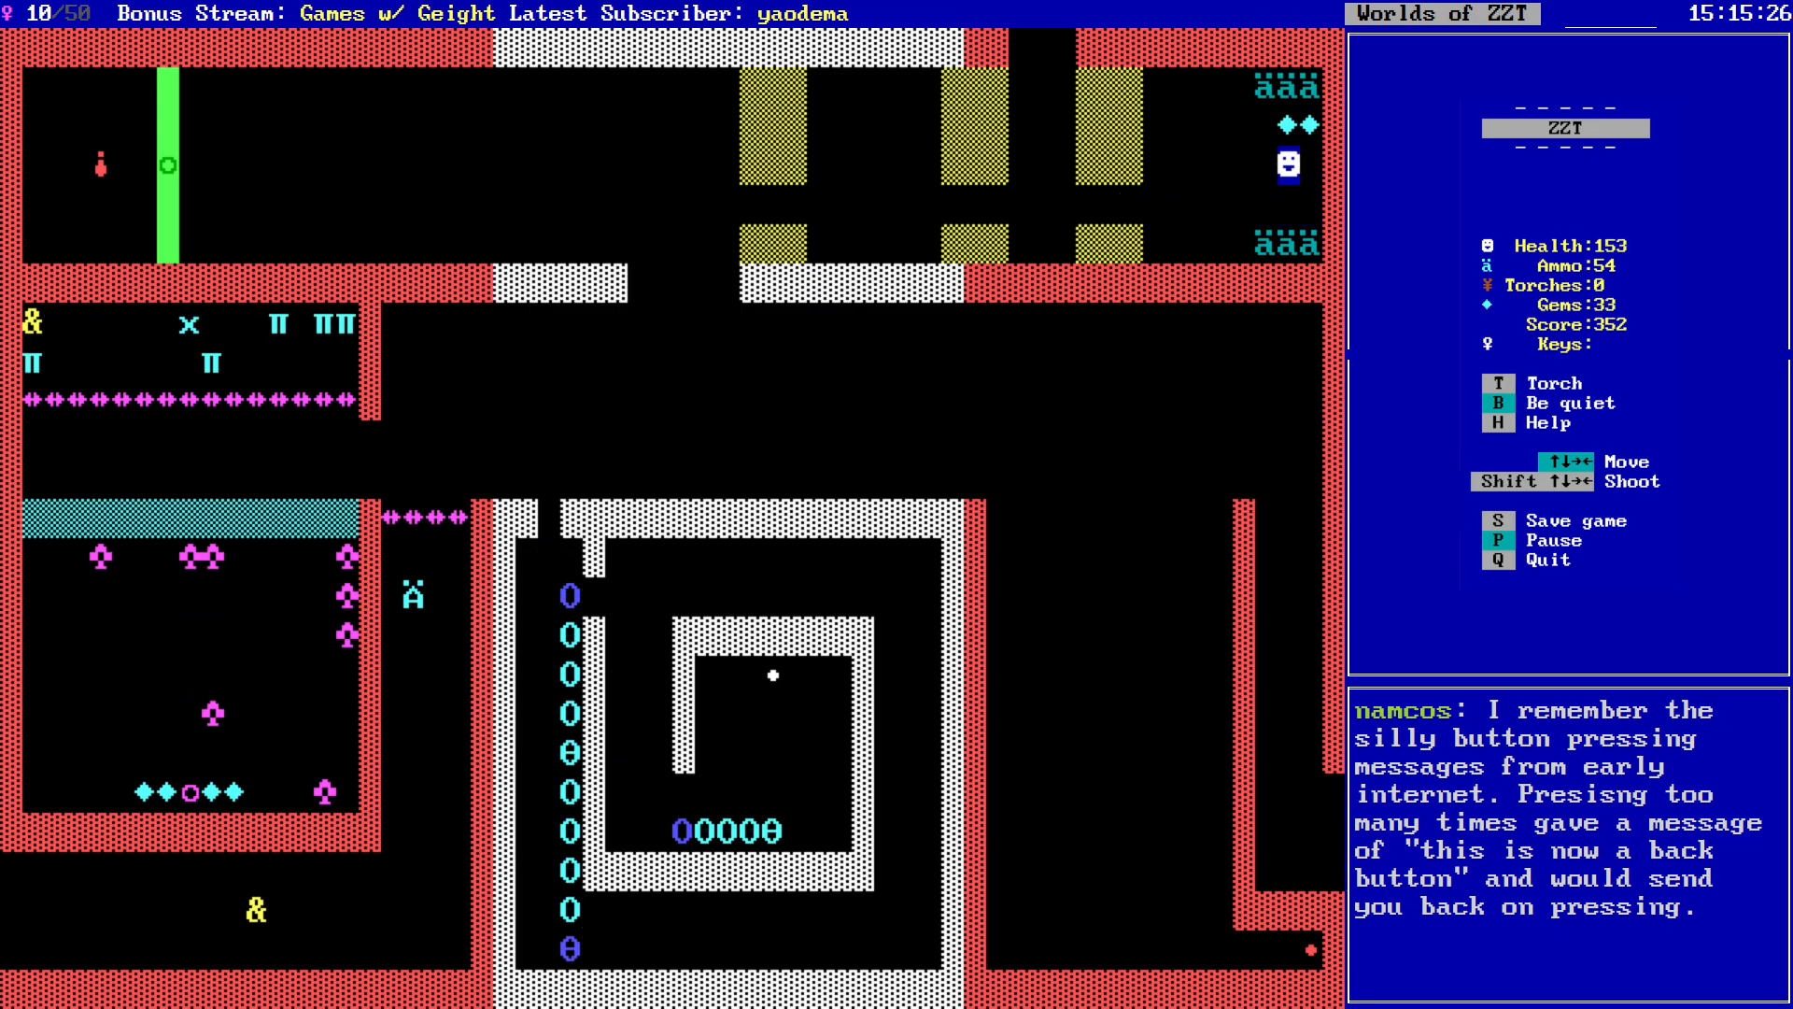
# Step: Collect the remaining two gems and both rows of ammo in the treasure area
pyautogui.press('Up')
pyautogui.press('Right')
pyautogui.press('Up')
pyautogui.press('Left')
pyautogui.press('Left')
pyautogui.press('Down')
pyautogui.press('Down')
pyautogui.press('Down')
pyautogui.press('Down')
pyautogui.press('Right')
pyautogui.press('Right')
pyautogui.press('Left')
pyautogui.press('Up')
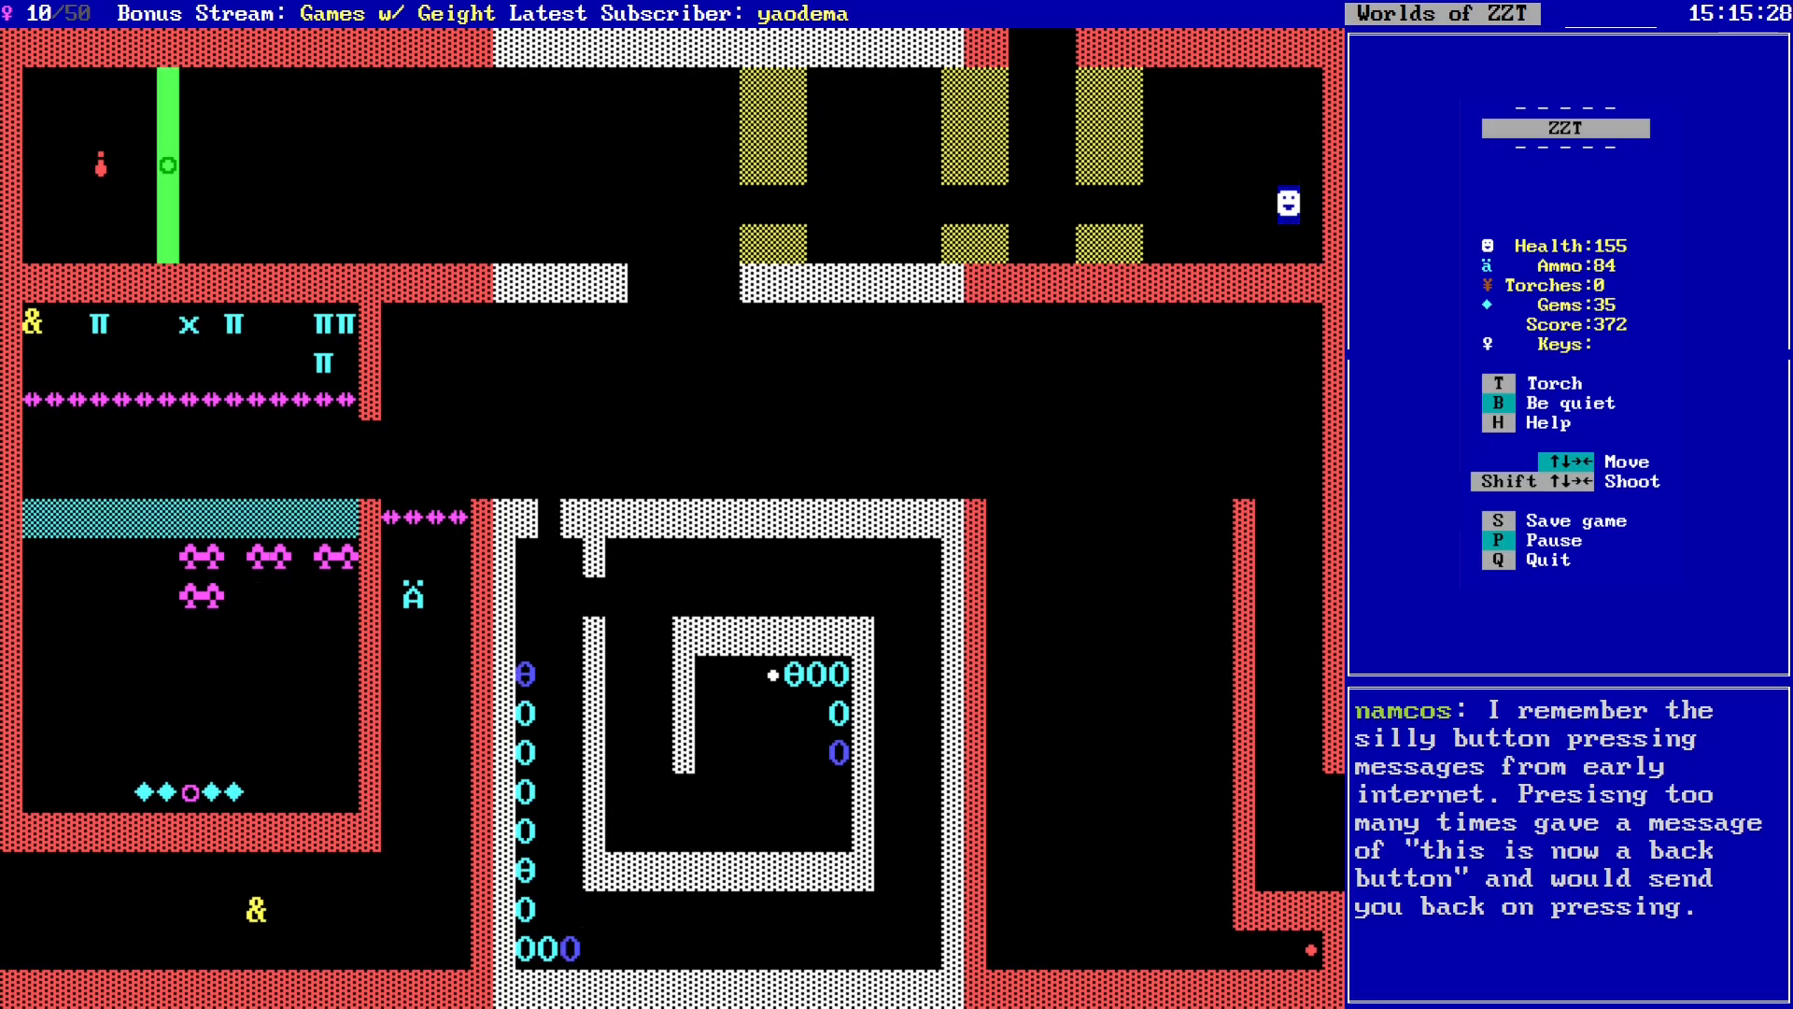
# Step: Walk back west through the gaps in the yellow walls to the opening above the central hall
pyautogui.press('Left')
pyautogui.press('Left')
pyautogui.press('Left')
pyautogui.press('Left')
pyautogui.press('Left')
pyautogui.press('Left')
pyautogui.press('Left')
pyautogui.press('Left')
pyautogui.press('Left')
pyautogui.press('Left')
pyautogui.press('Left')
pyautogui.press('Left')
pyautogui.press('Left')
pyautogui.press('Left')
pyautogui.press('Left')
pyautogui.press('Left')
pyautogui.press('Left')
pyautogui.press('Left')
pyautogui.press('Left')
pyautogui.press('Left')
pyautogui.press('Left')
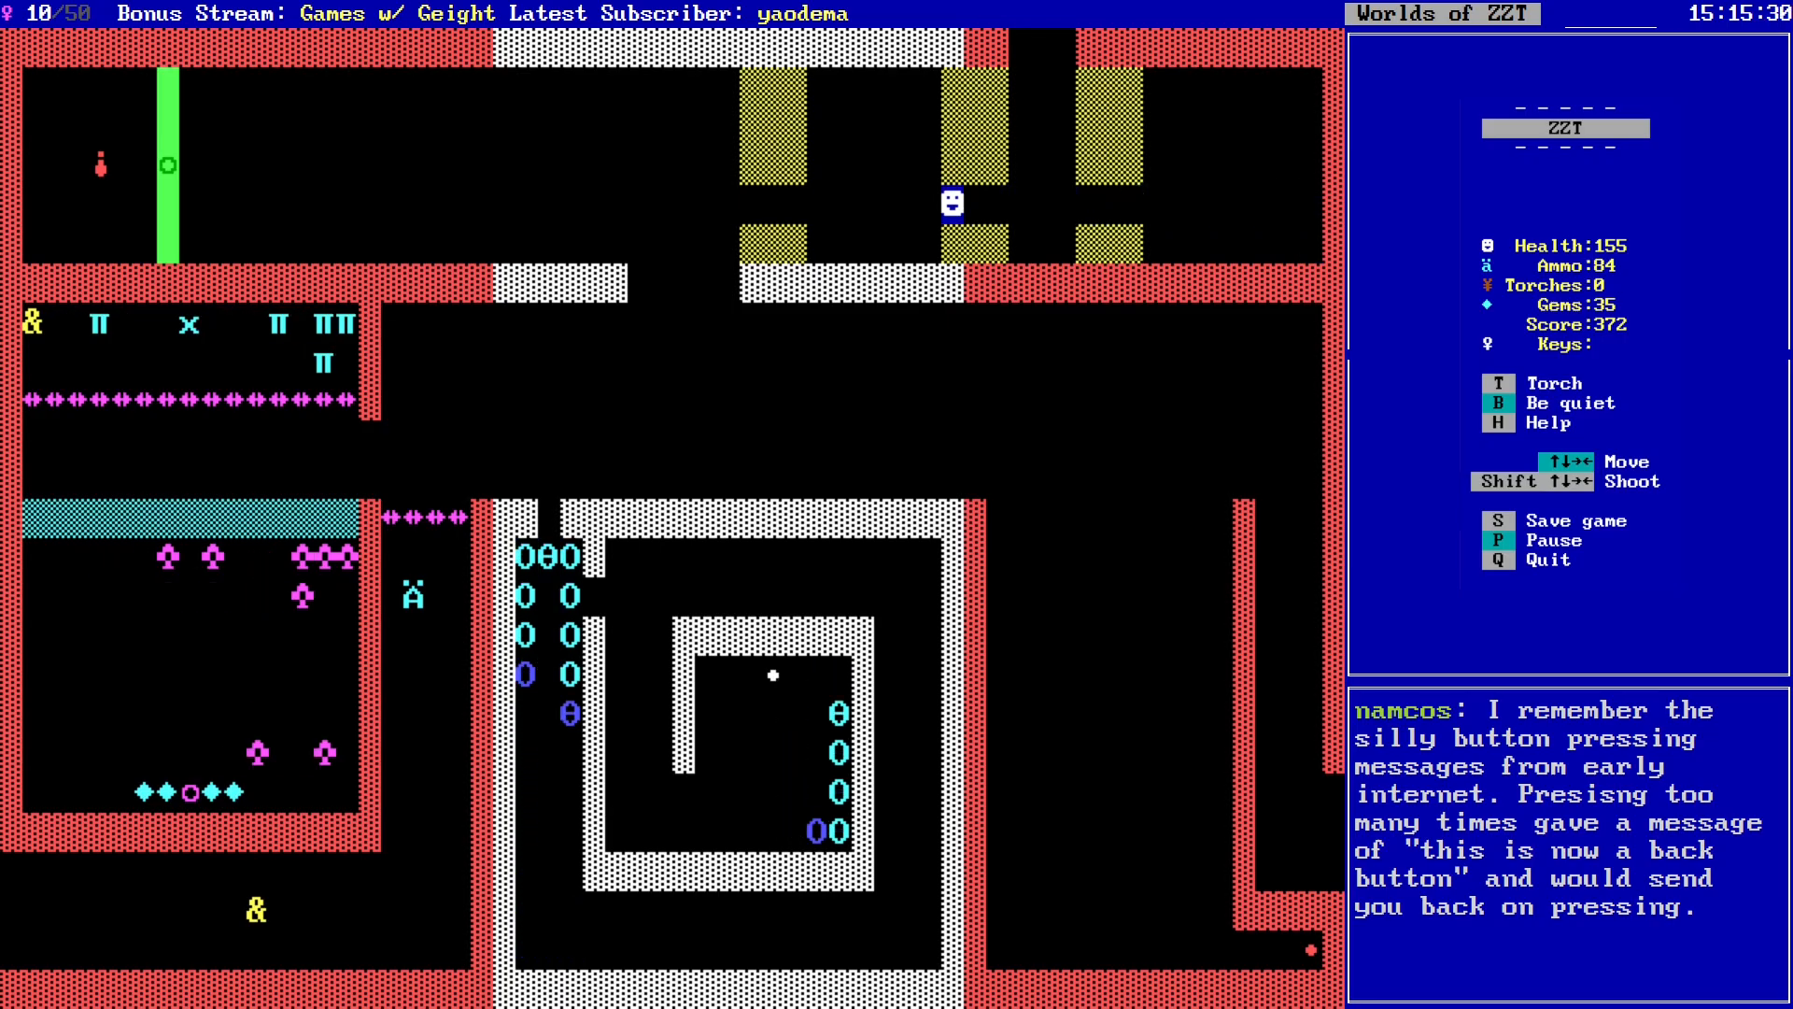
# Step: Walk south through the gap in the white wall into the central hall
pyautogui.press('Down')
pyautogui.press('Down')
pyautogui.press('Down')
pyautogui.press('Down')
pyautogui.press('Down')
pyautogui.press('Down')
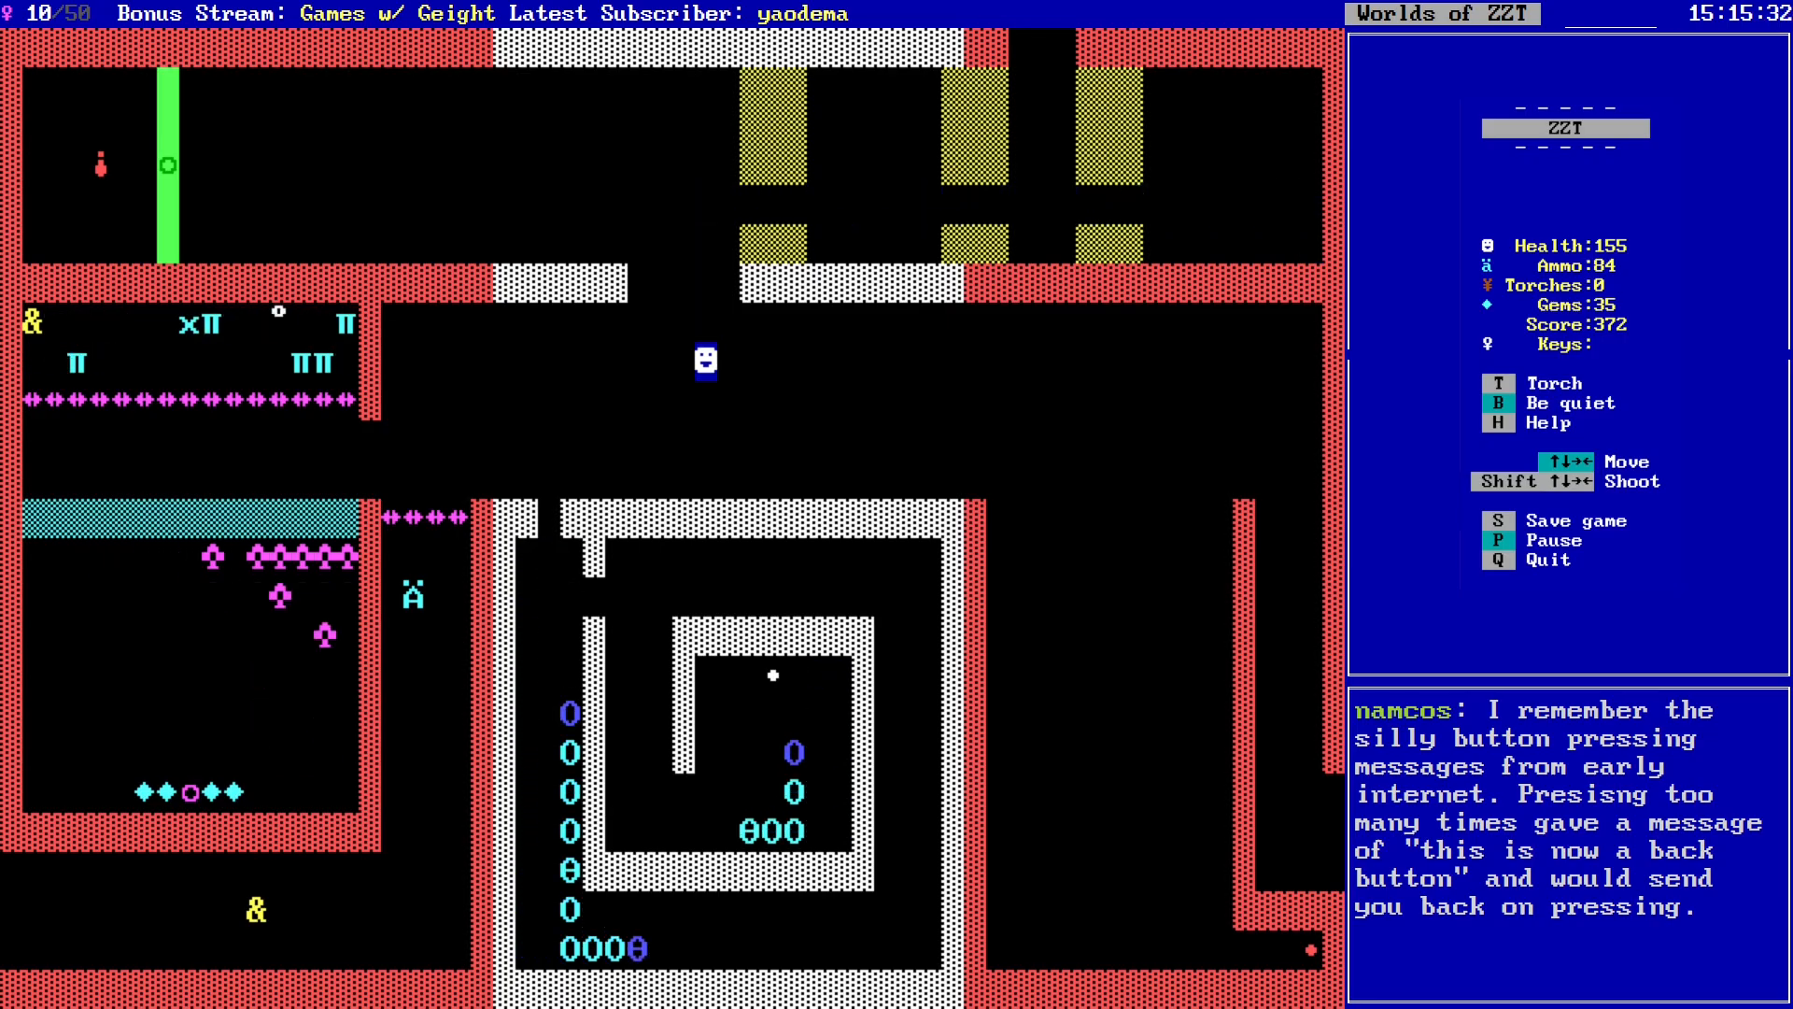
# Step: Walk west across the central hall to the area above the short magenta barrier
pyautogui.press('Left')
pyautogui.press('Left')
pyautogui.press('Left')
pyautogui.press('Left')
pyautogui.press('Left')
pyautogui.press('Left')
pyautogui.press('Left')
pyautogui.press('Left')
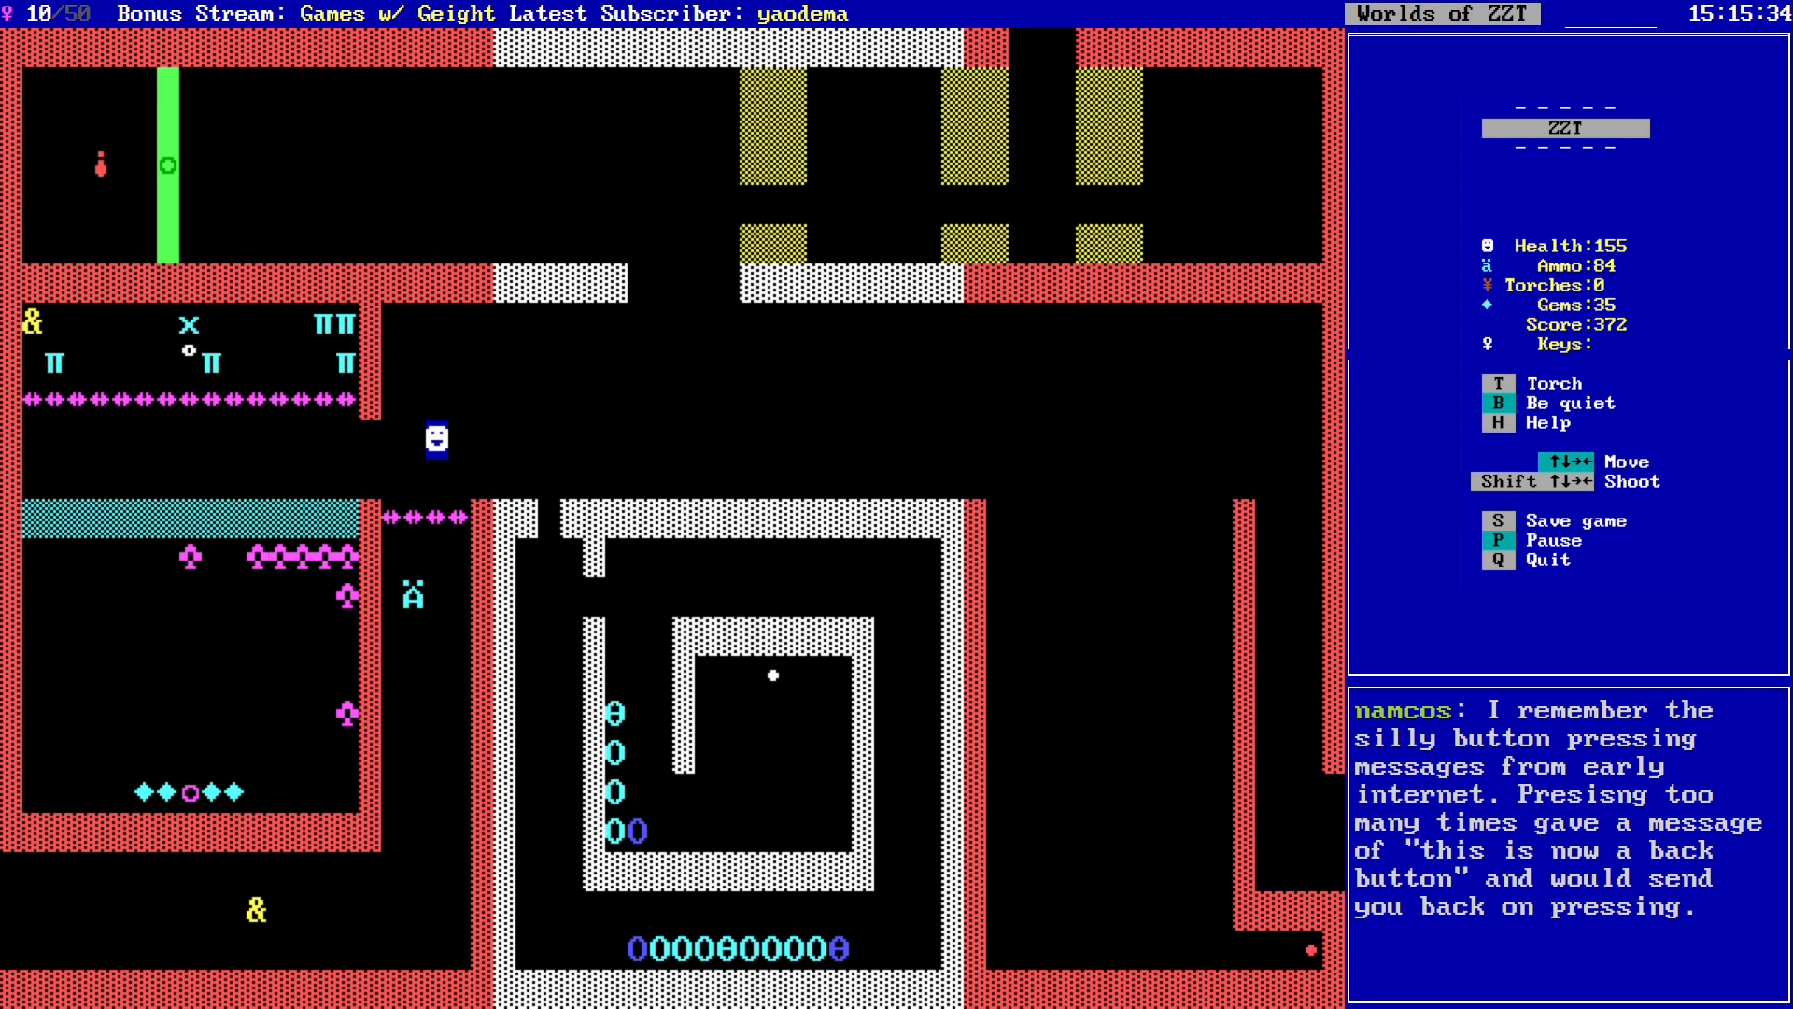
# Step: Walk west along the corridor between the long magenta barrier and the cyan breakable wall to its far west end
pyautogui.press('Left')
pyautogui.press('Left')
pyautogui.press('Left')
pyautogui.press('Left')
pyautogui.press('Left')
pyautogui.press('Left')
pyautogui.press('Left')
pyautogui.press('Left')
pyautogui.press('Left')
pyautogui.press('Left')
pyautogui.press('Left')
pyautogui.press('Left')
pyautogui.press('Left')
pyautogui.press('Left')
pyautogui.press('Left')
pyautogui.press('Left')
pyautogui.press('Left')
pyautogui.press('Left')
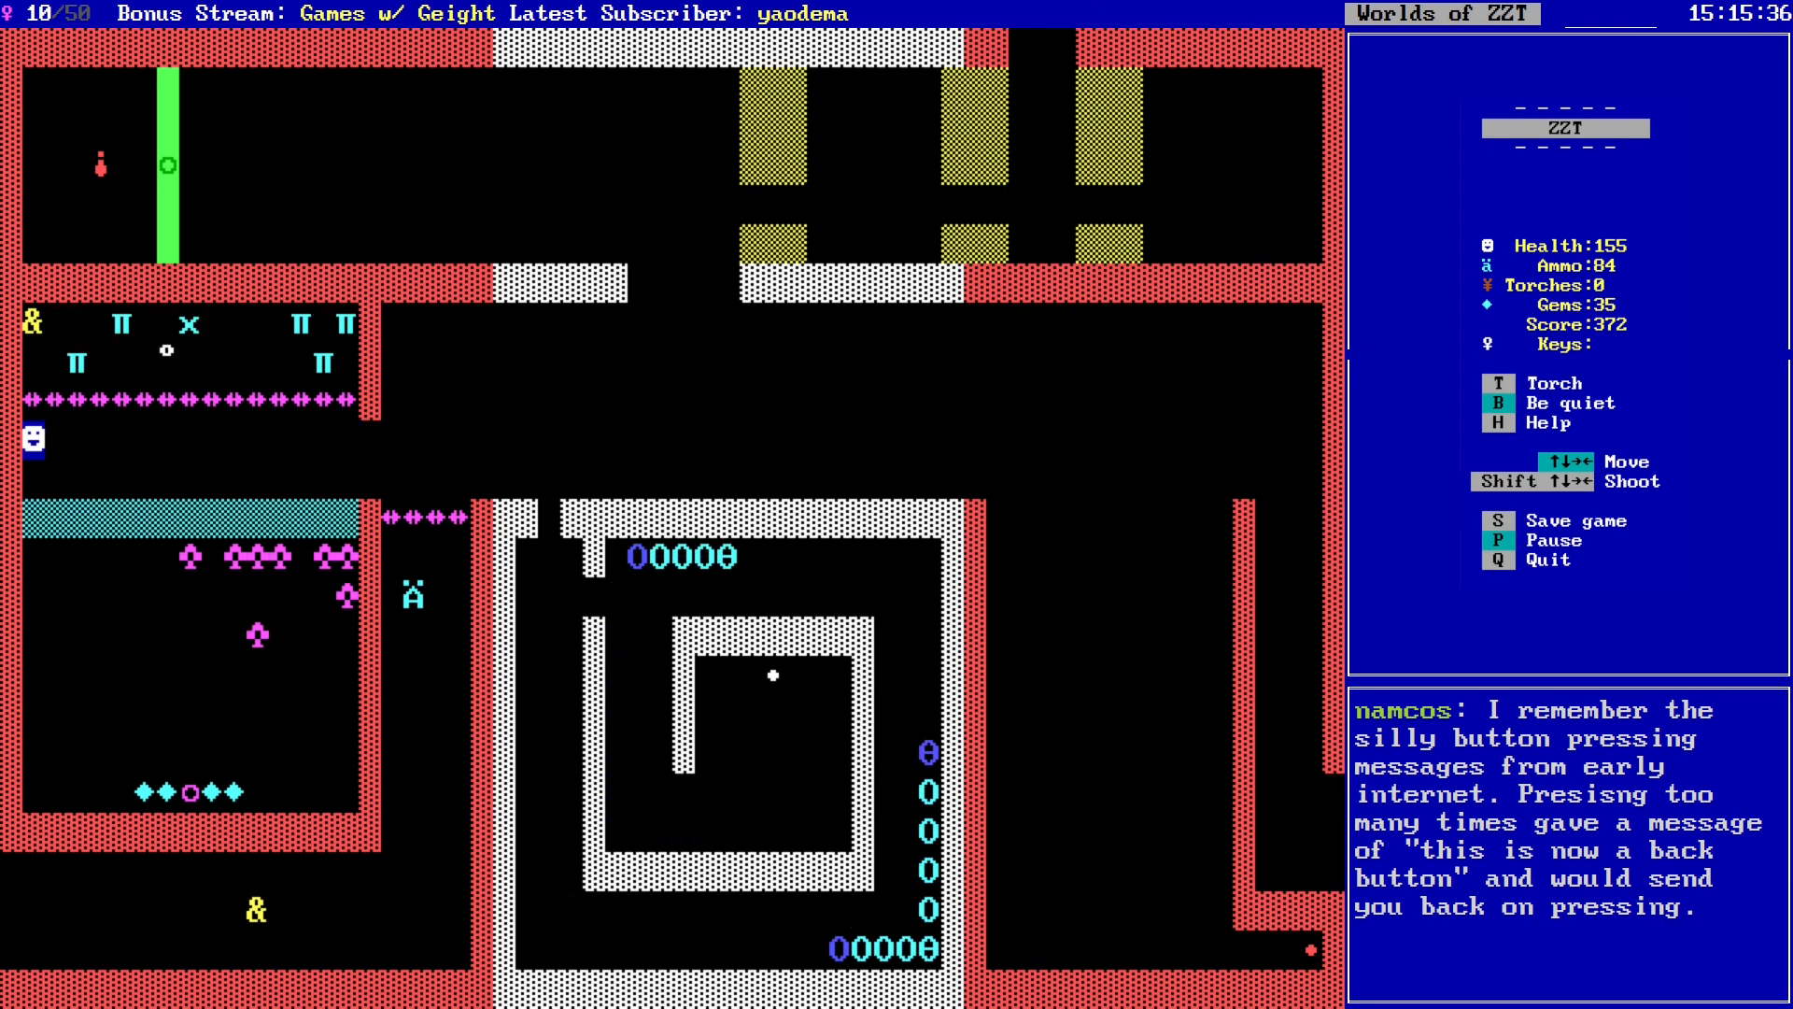
# Step: Break through the west end of the cyan wall into the room below and shoot east at the magenta creatures
pyautogui.press('Down')
pyautogui.hotkey('shift', 'Down')
pyautogui.press('Down')
pyautogui.press('Down')
pyautogui.hotkey('shift', 'Right')
pyautogui.hotkey('shift', 'Right')
pyautogui.hotkey('shift', 'Right')
pyautogui.press('Down')
pyautogui.hotkey('shift', 'Right')
pyautogui.hotkey('shift', 'Right')
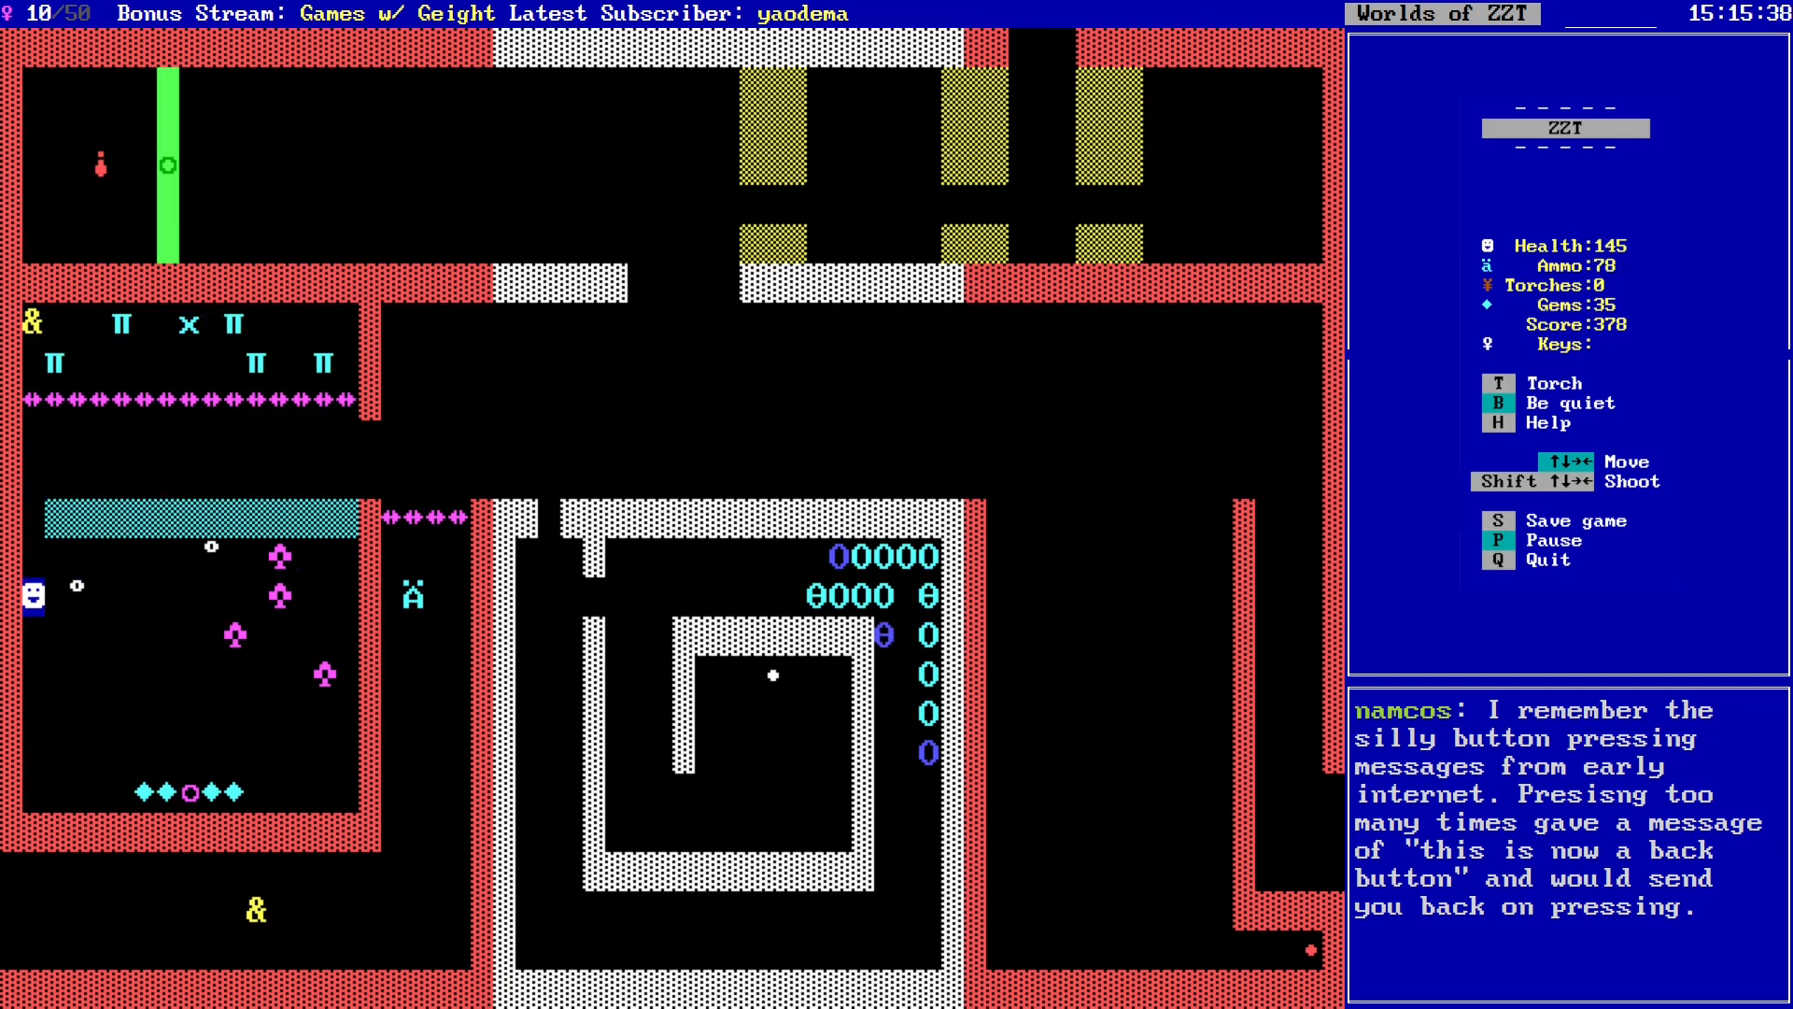
# Step: Move south along the room's west wall, shooting east until the remaining magenta creatures are cleared
pyautogui.press('Down')
pyautogui.hotkey('shift', 'Right')
pyautogui.press('Down')
pyautogui.hotkey('shift', 'Right')
pyautogui.press('Down')
pyautogui.hotkey('shift', 'Right')
pyautogui.press('Down')
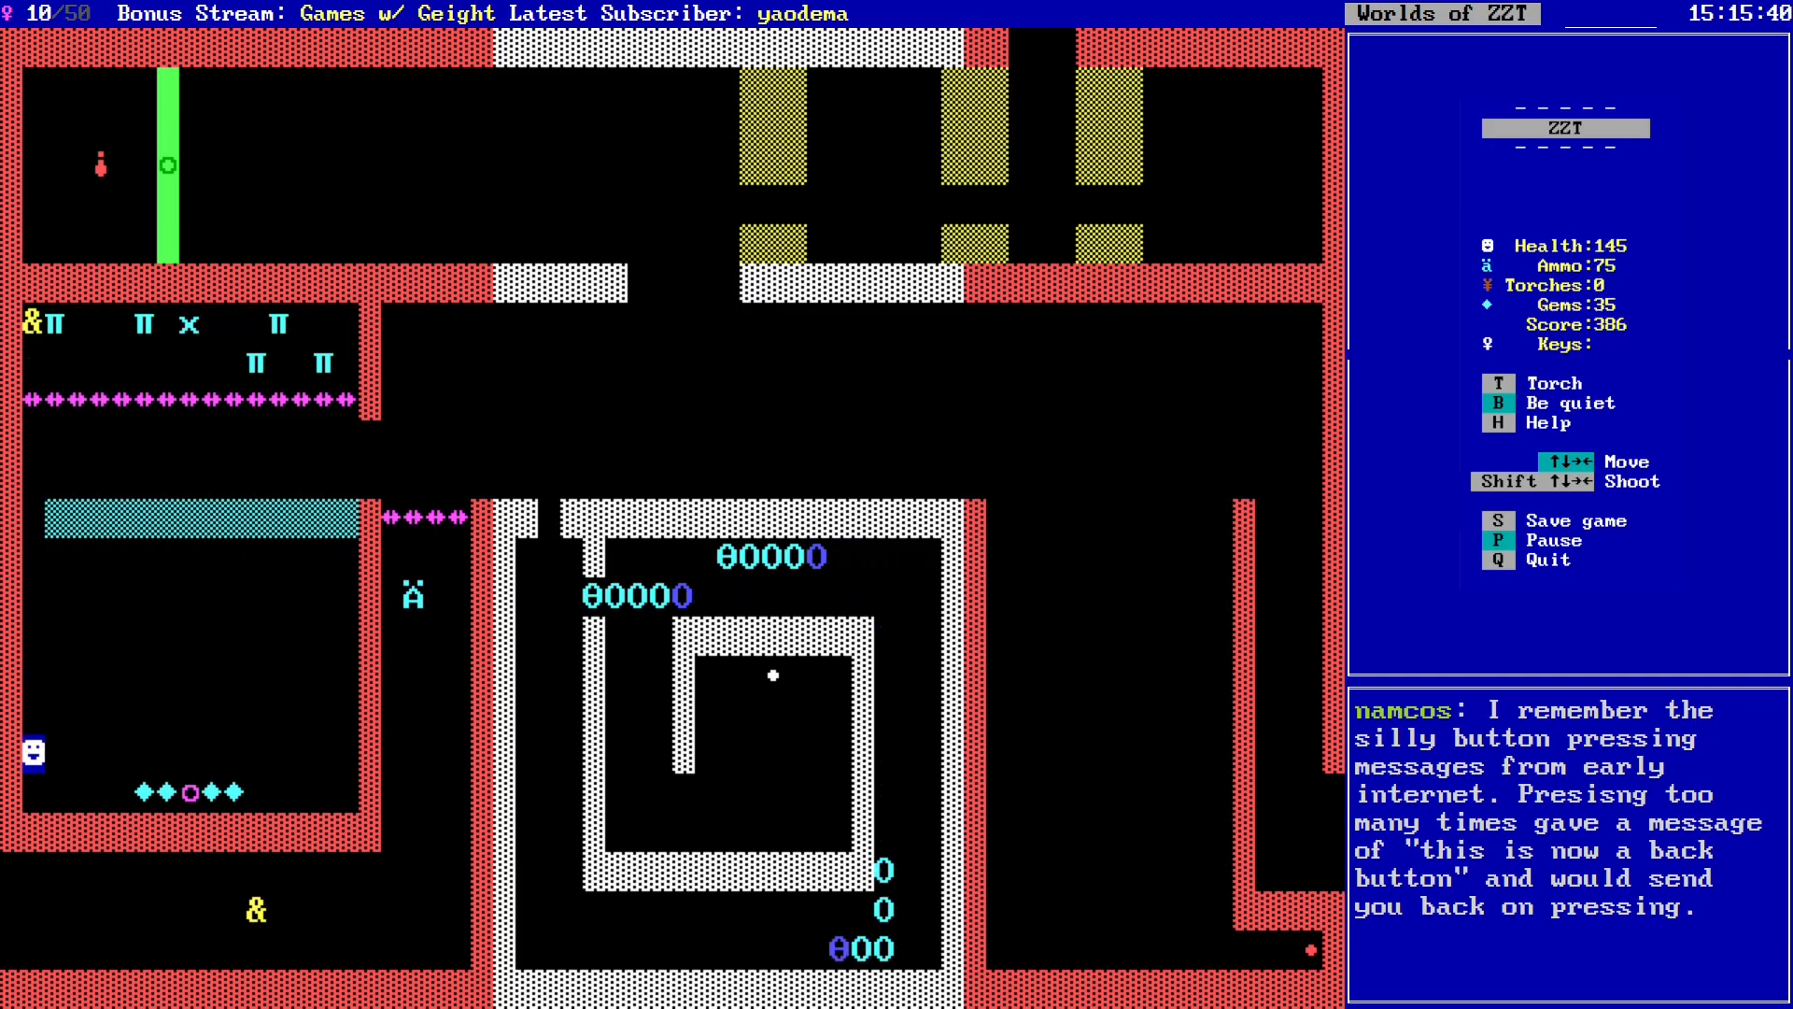
# Step: Cross the cleared room and walk down to the row of gems around the magenta button
pyautogui.press('Right')
pyautogui.press('Right')
pyautogui.press('Right')
pyautogui.press('Up')
pyautogui.press('Up')
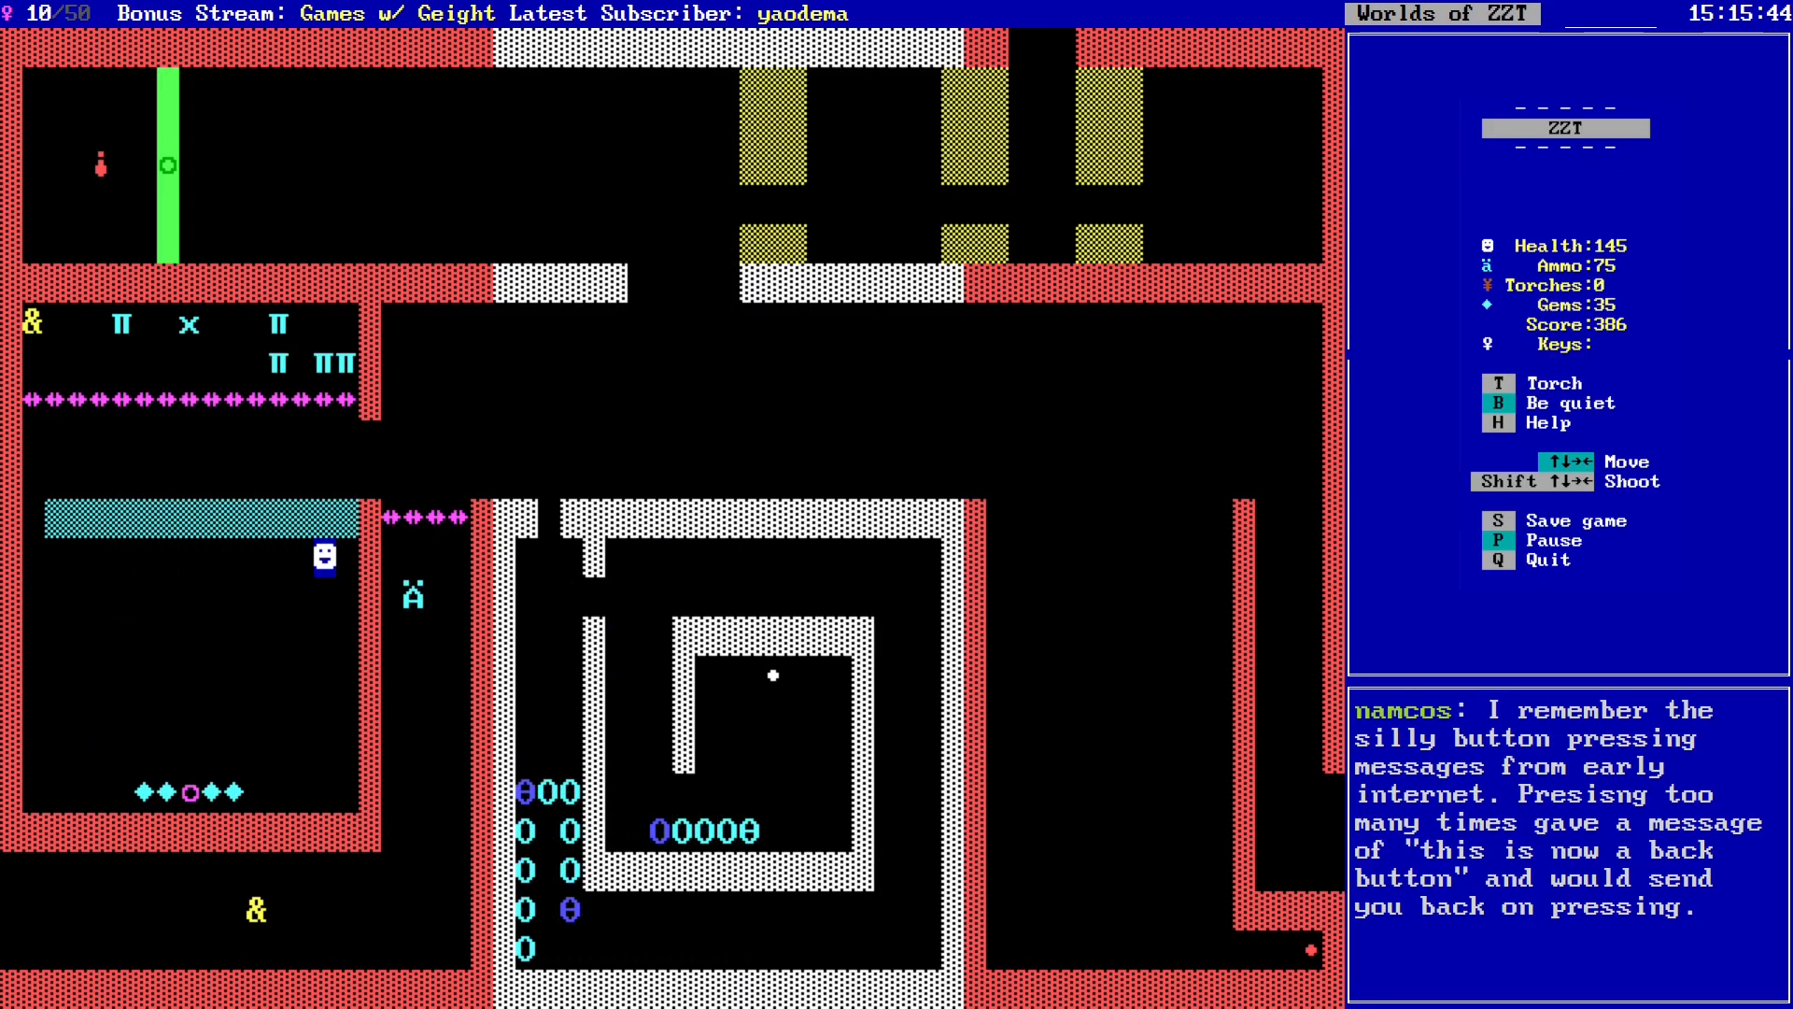
pyautogui.press('Down')
pyautogui.press('Down')
pyautogui.press('Down')
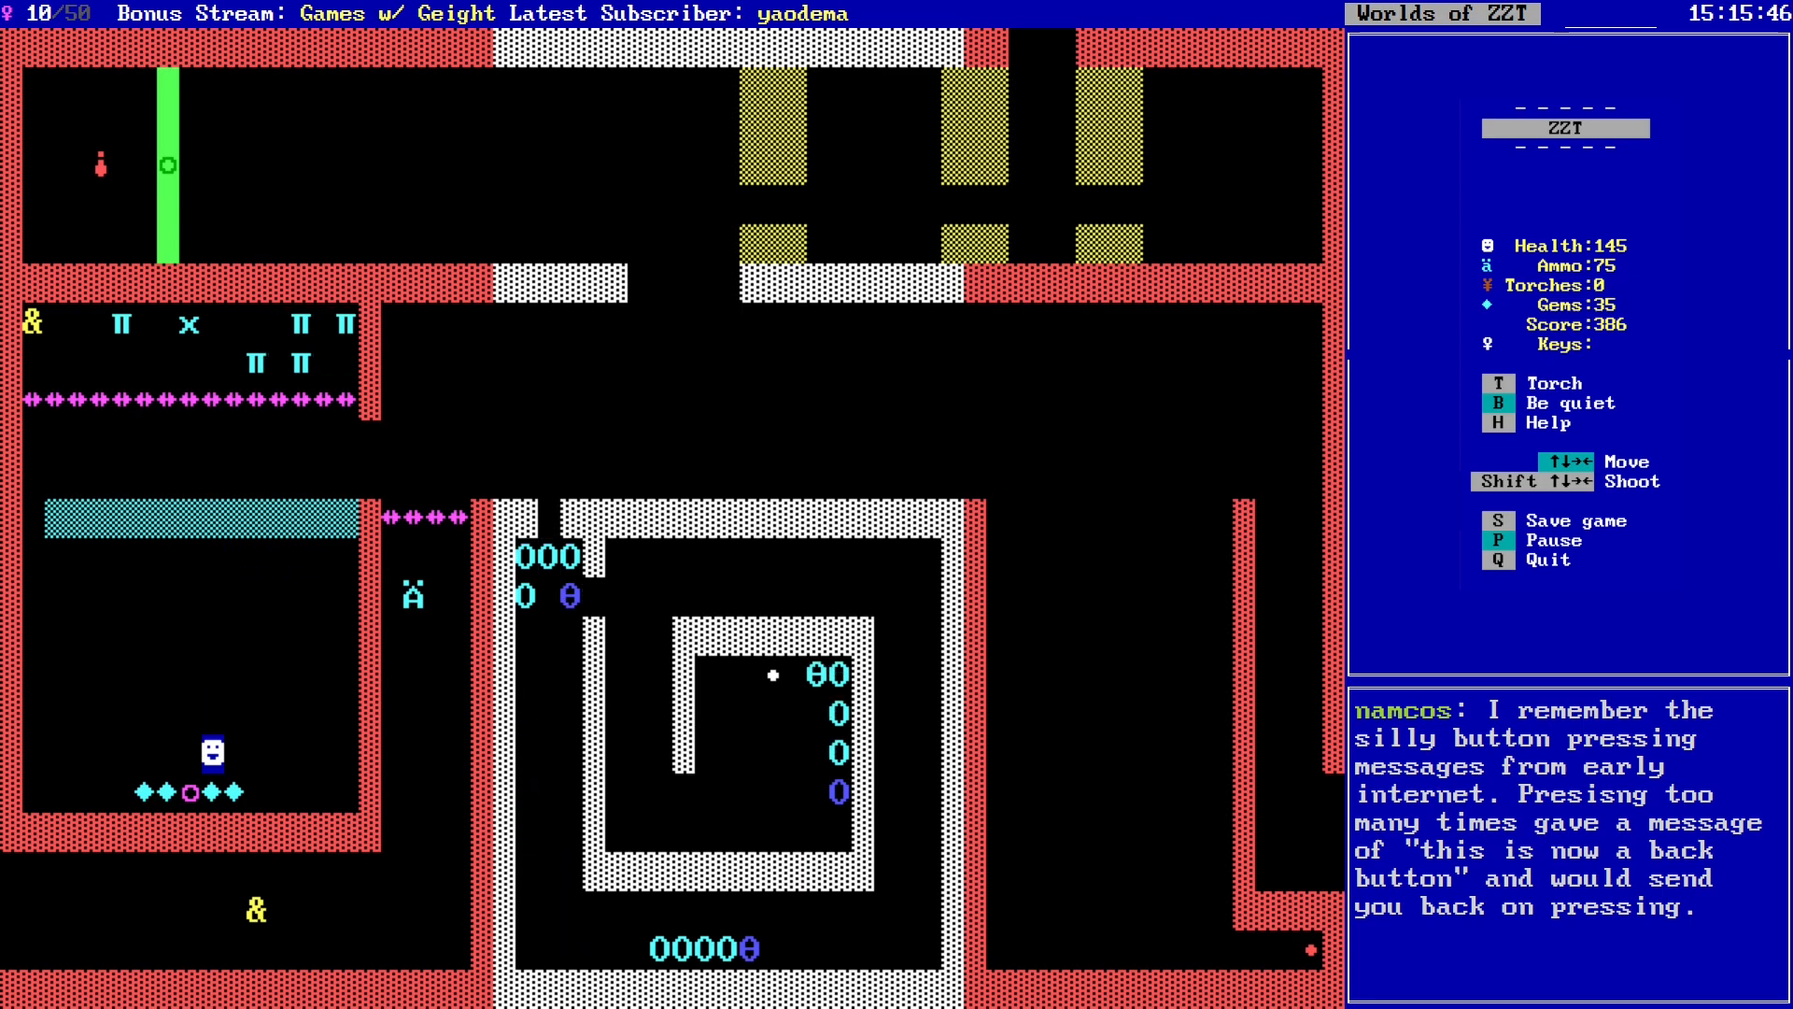
# Step: Collect the four gems beside the magenta button and activate the button to remove the magenta barriers
pyautogui.press('Right')
pyautogui.press('Up')
pyautogui.press('Left')
pyautogui.press('Left')
pyautogui.press('Left')
pyautogui.press('Down')
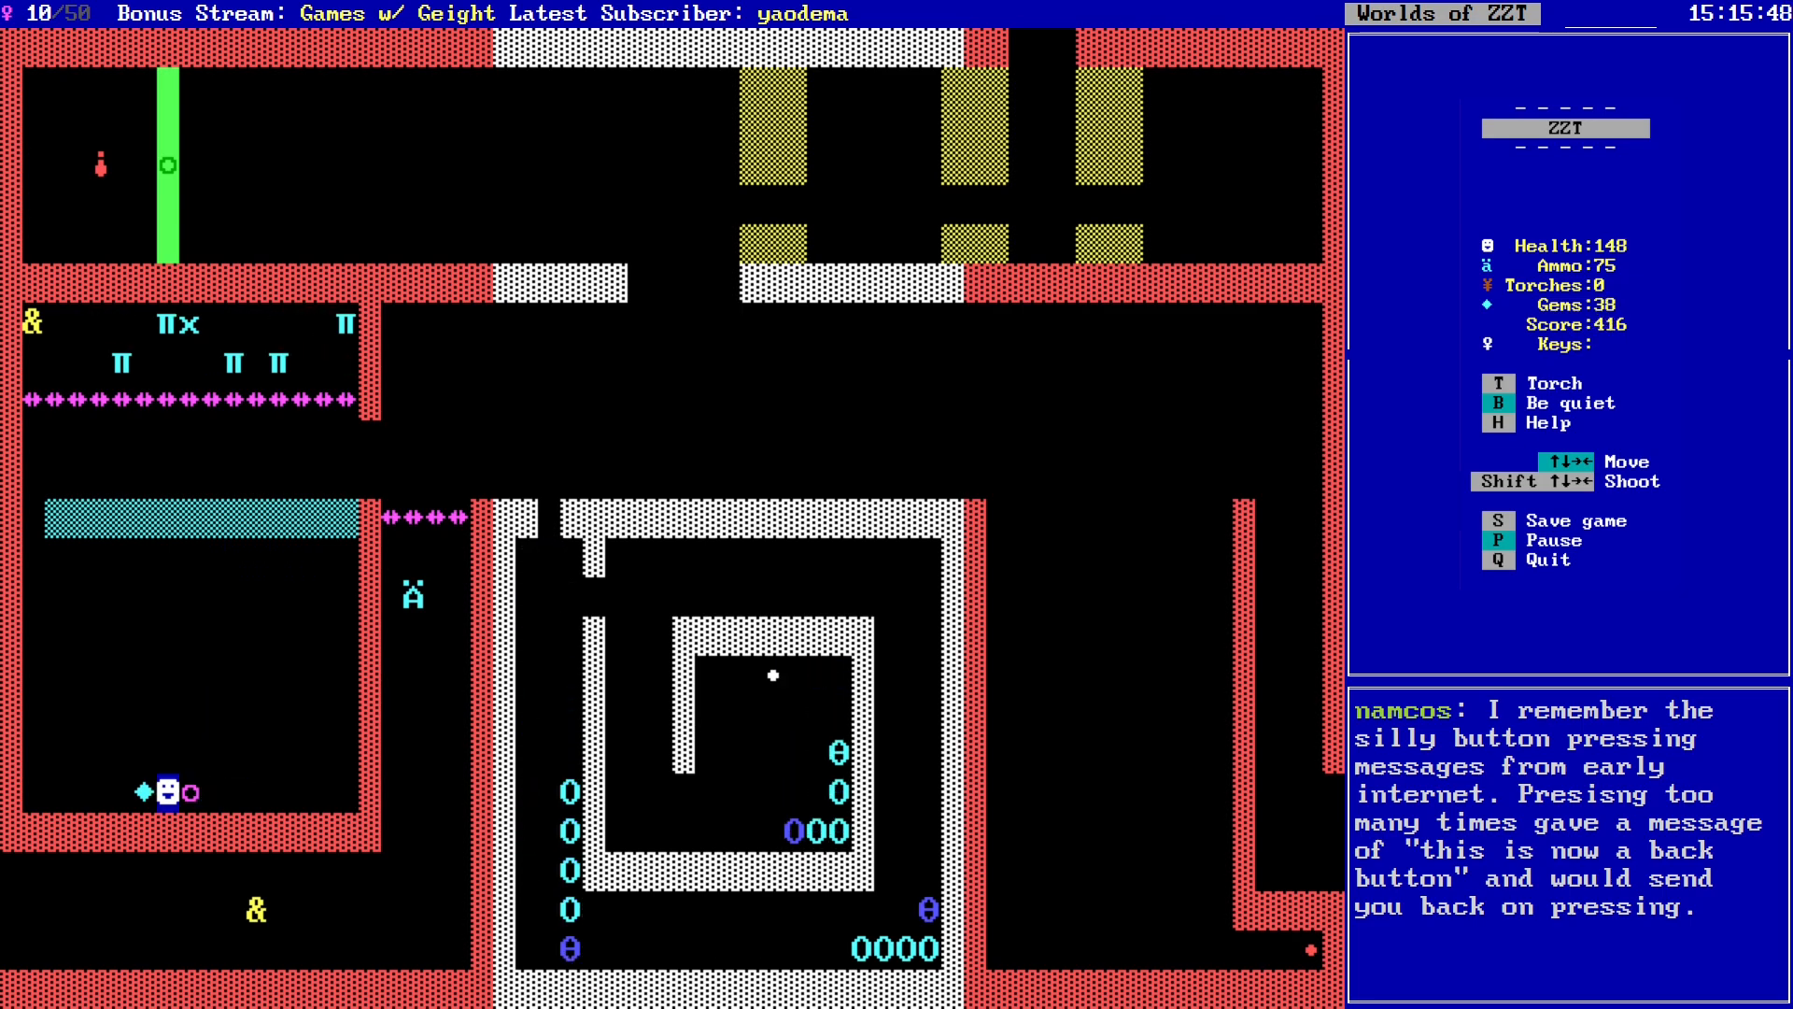
pyautogui.press('Right')
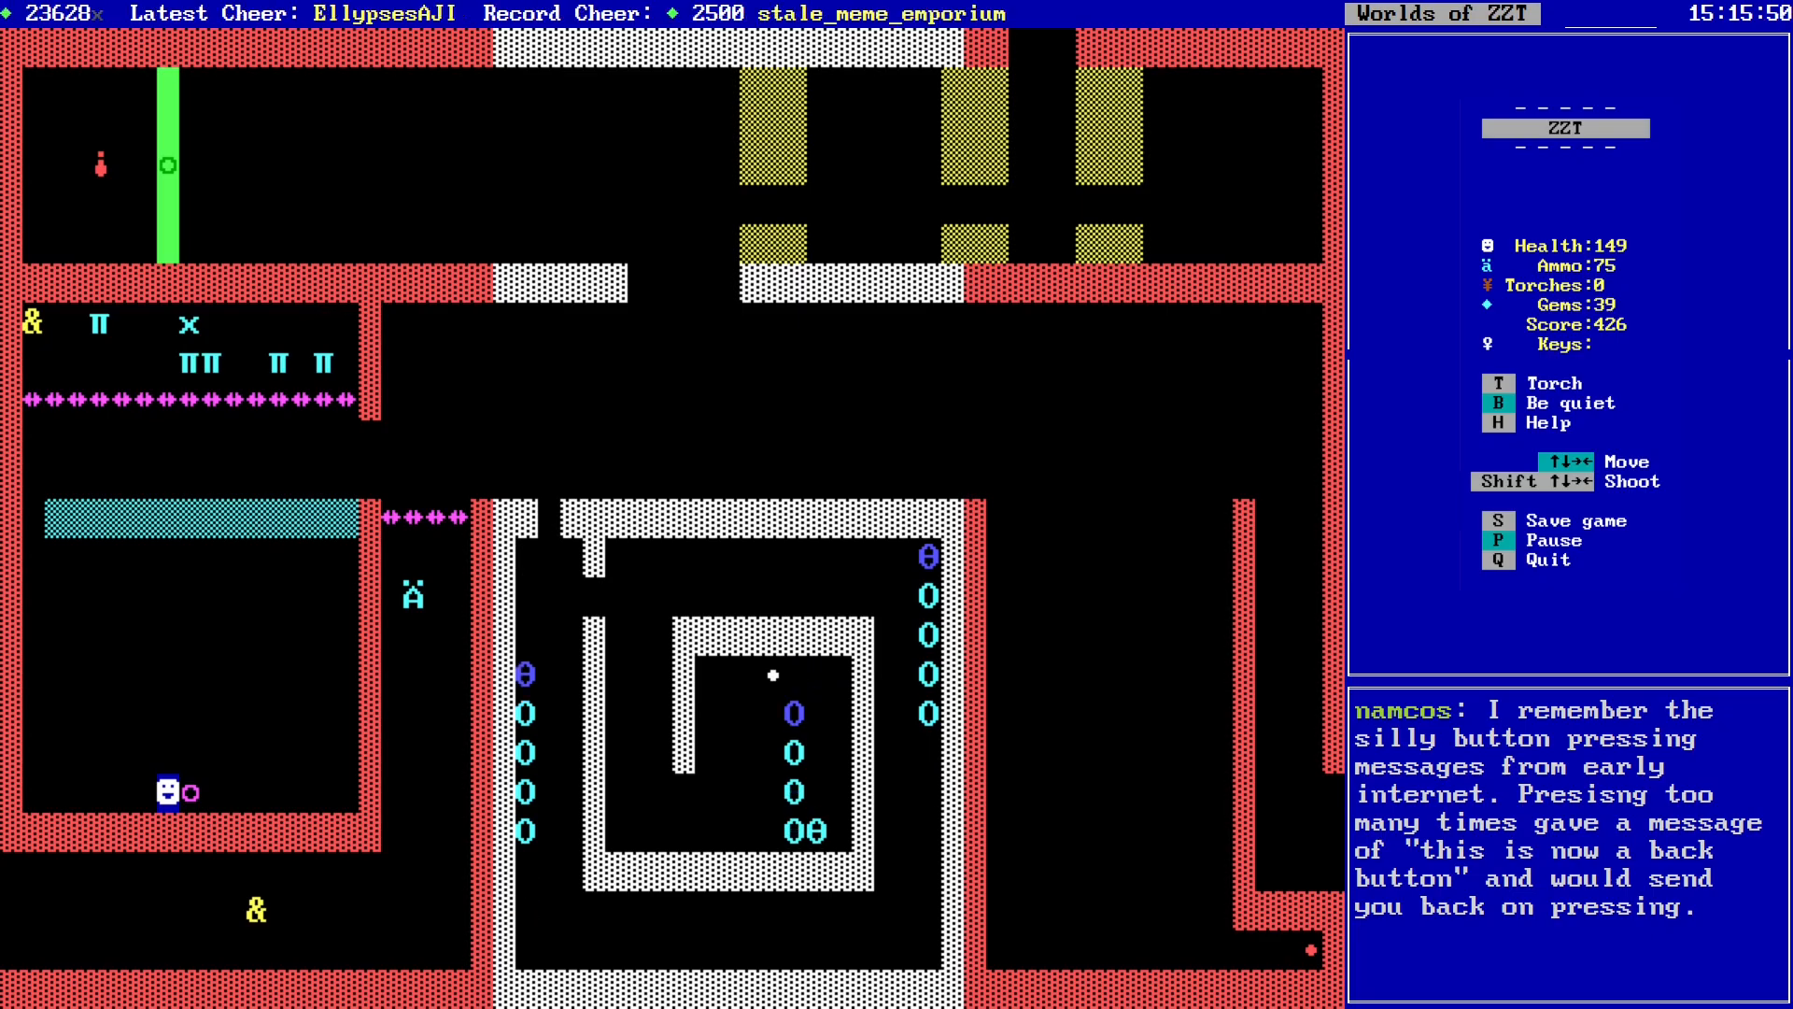
pyautogui.press('Left')
pyautogui.press('Up')
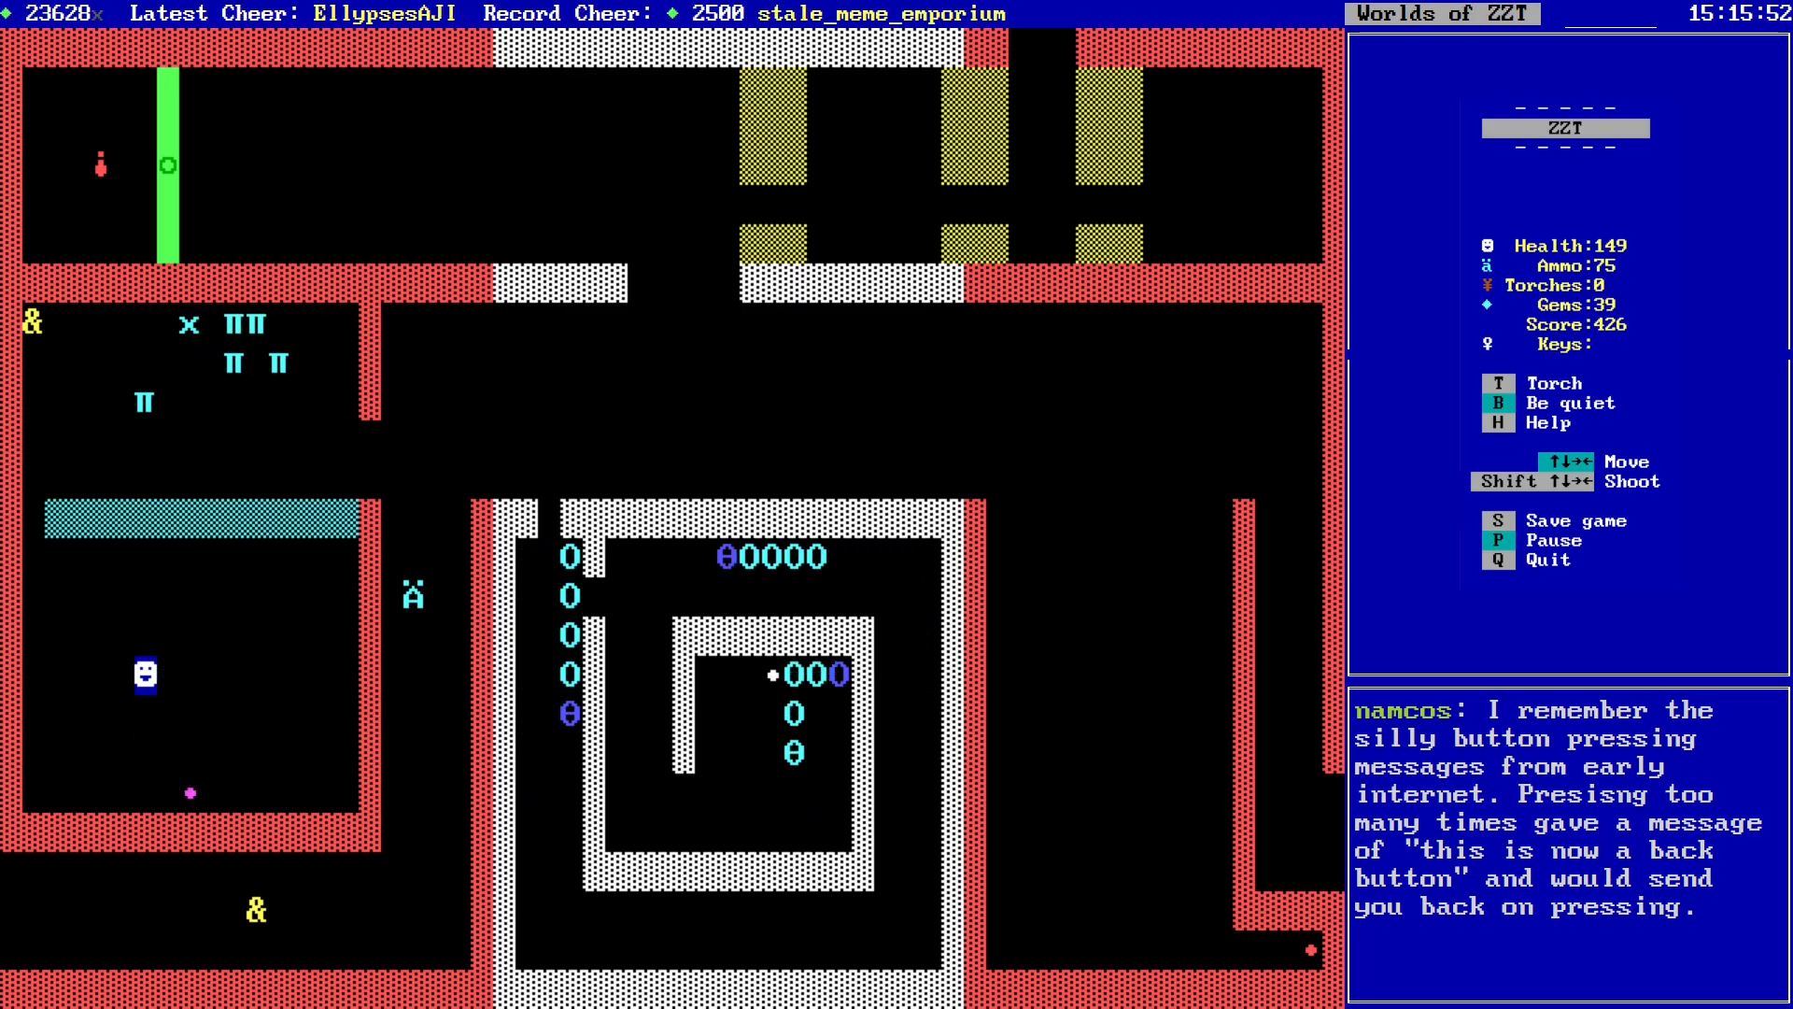
# Step: Move across the room and shoot north through the cyan breakable wall at the cyan creatures
pyautogui.press('Left')
pyautogui.press('Right')
pyautogui.press('Right')
pyautogui.press('Right')
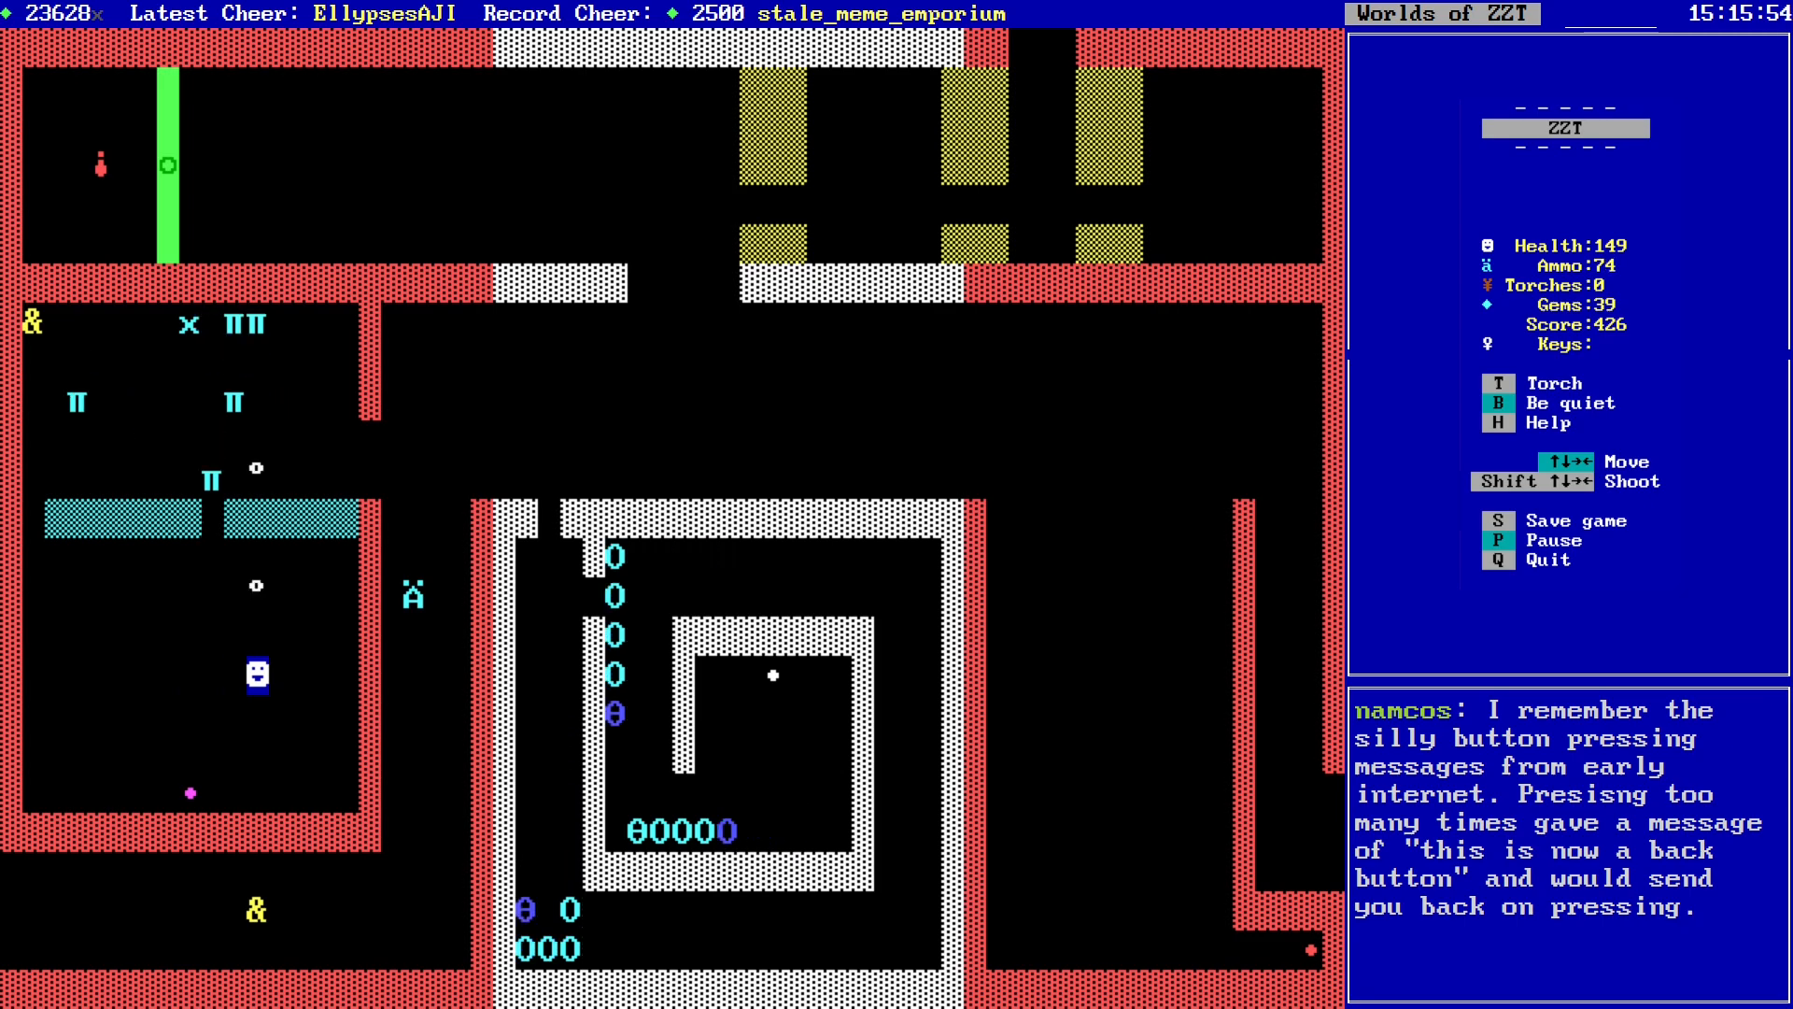
pyautogui.hotkey('shift', 'Up')
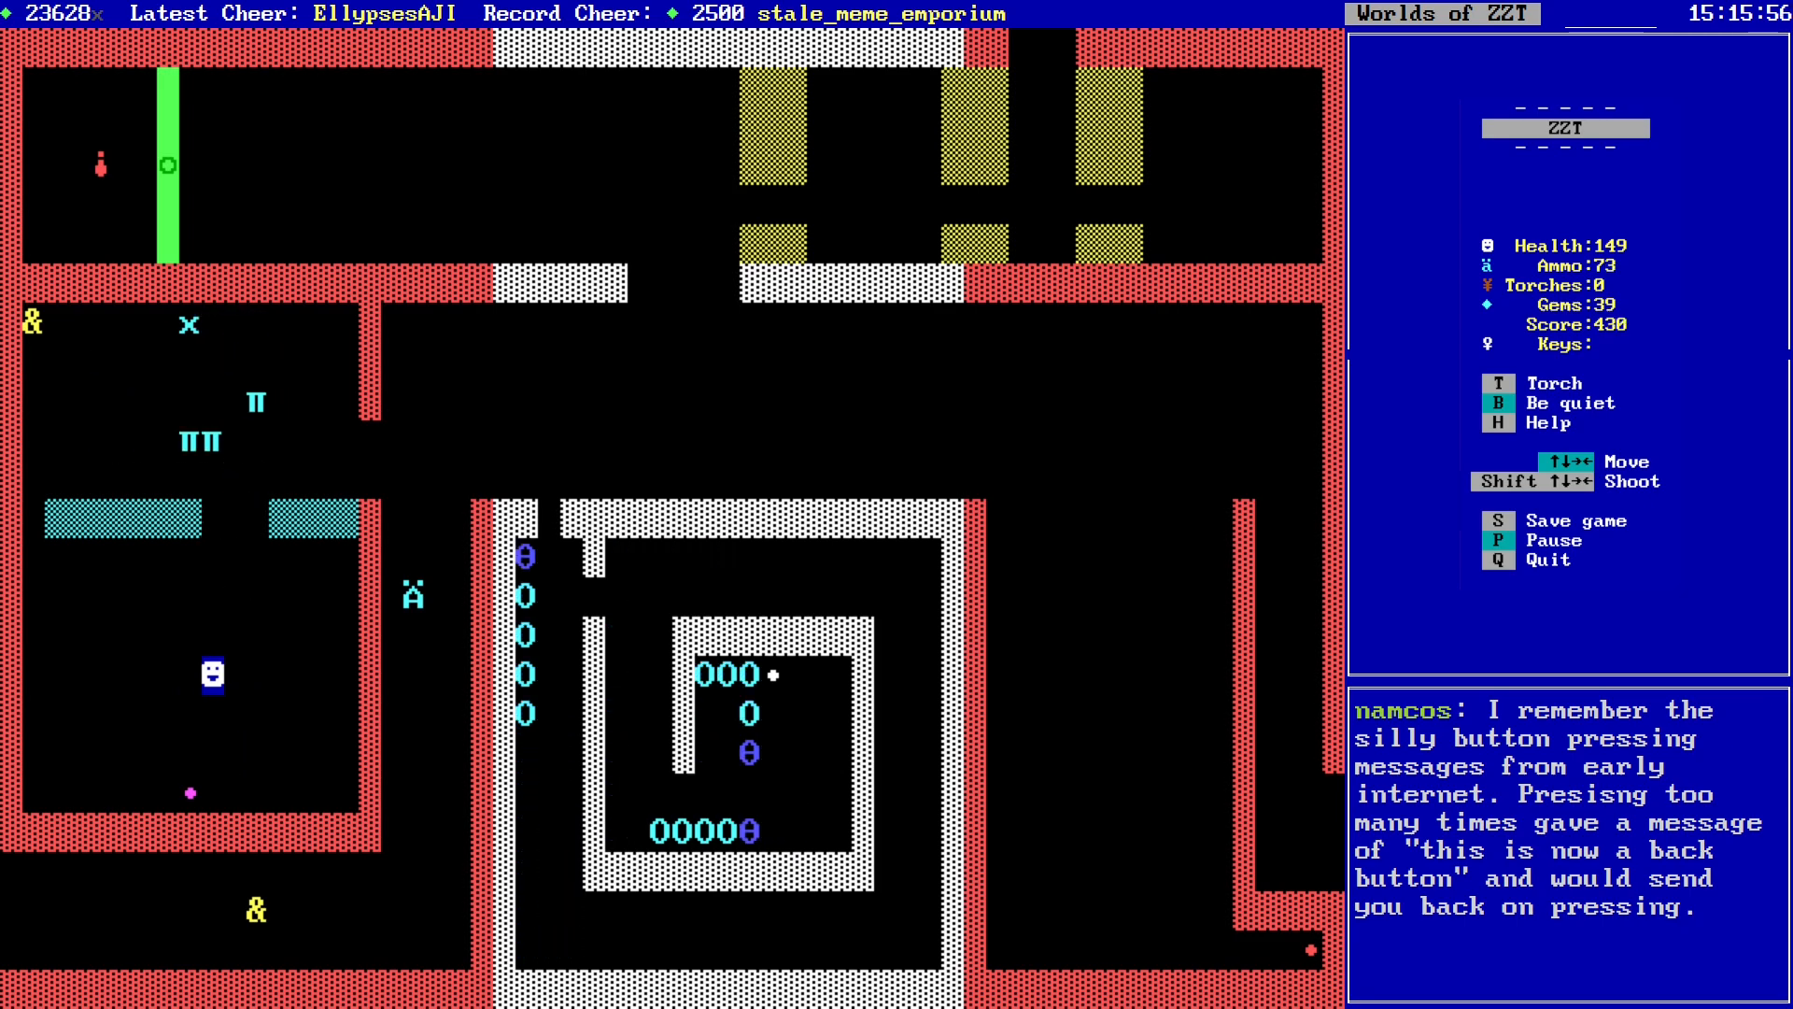
pyautogui.hotkey('shift', 'Up')
pyautogui.hotkey('shift', 'Up')
pyautogui.press('Left')
pyautogui.press('Left')
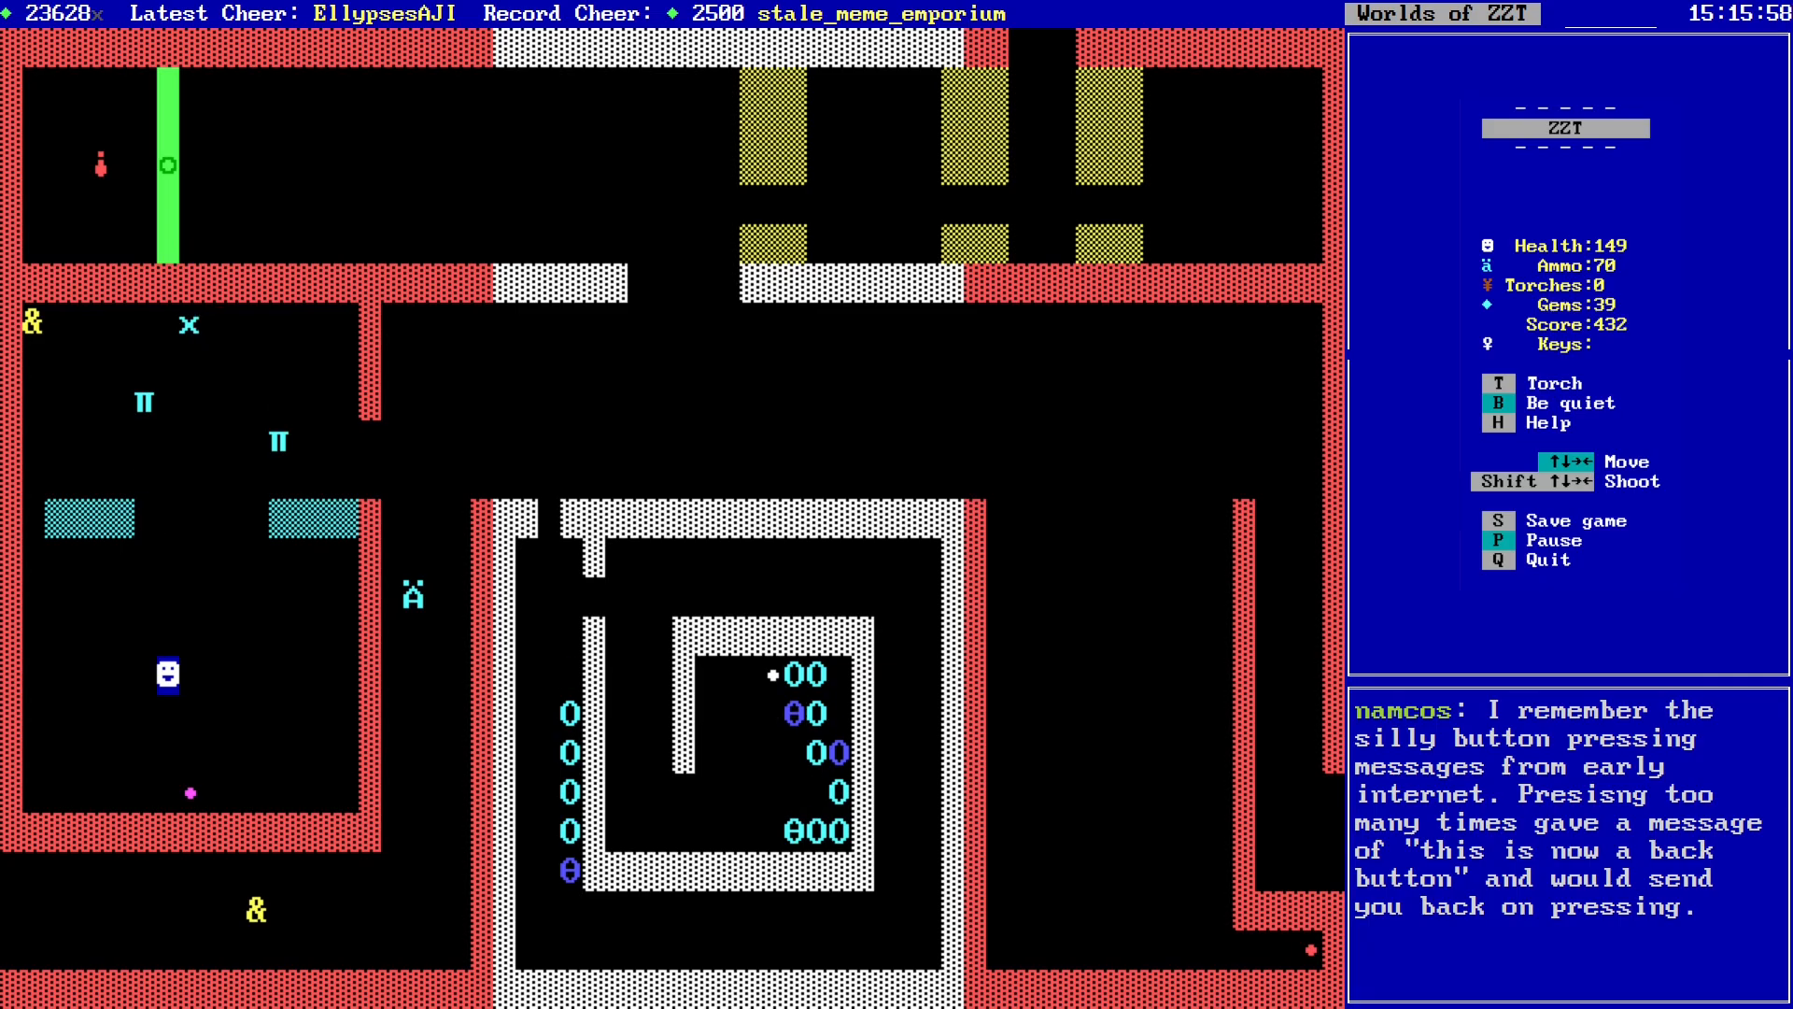
# Step: Walk north through the broken cyan wall and collect the pretzel in the northwest corner of the creatures' room
pyautogui.press('Up')
pyautogui.press('Up')
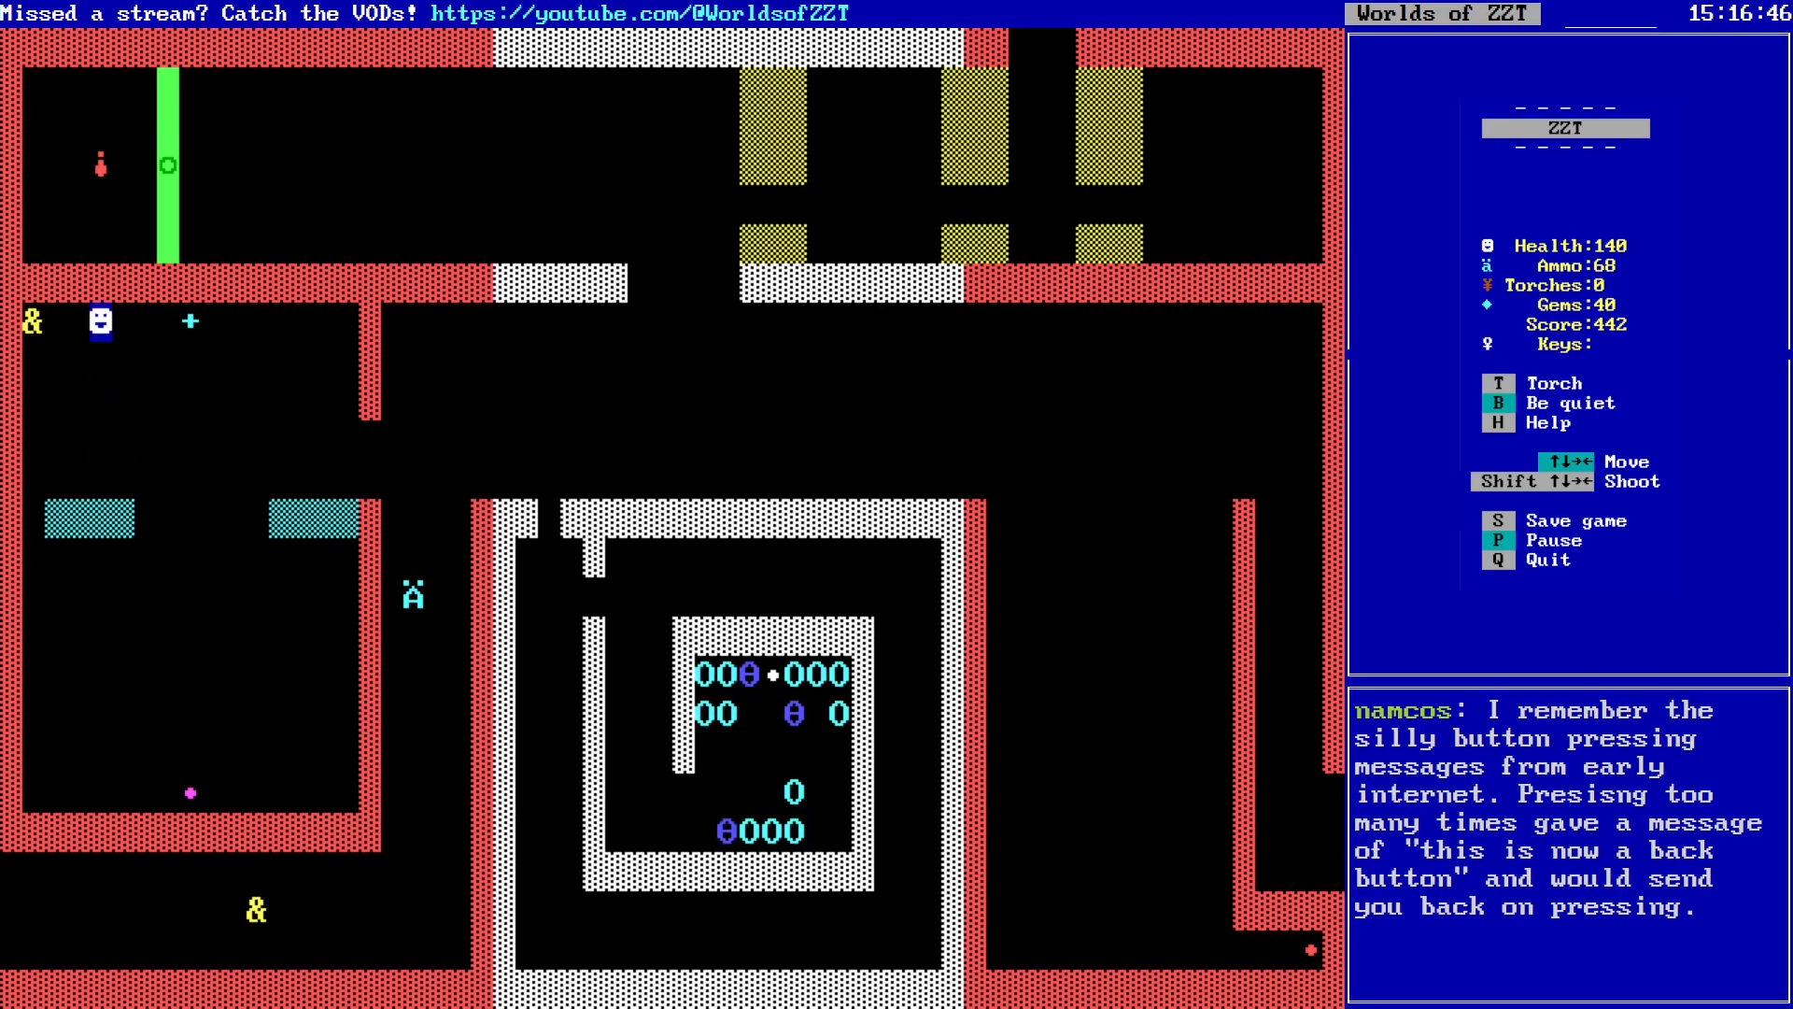
pyautogui.press('Left')
pyautogui.press('Up')
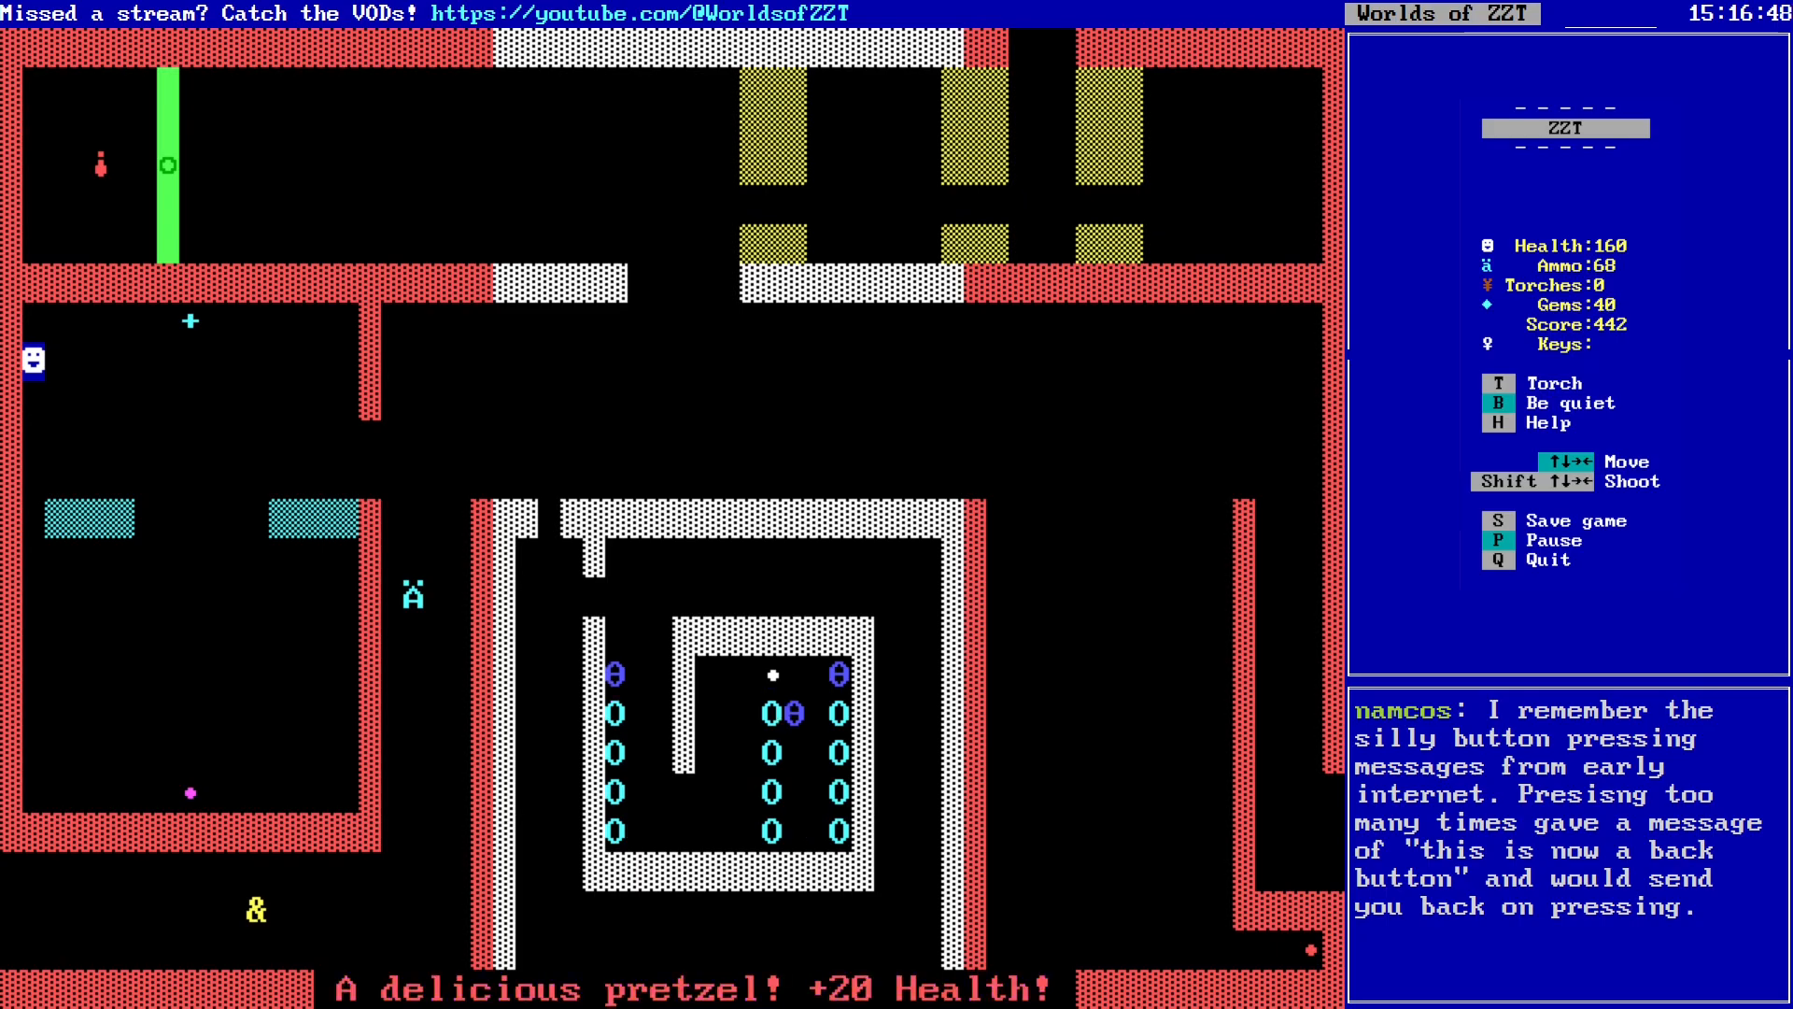
# Step: Walk back east along the corridor and south past the opened short magenta barrier to collect the ammunition box
pyautogui.press('Down')
pyautogui.press('Down')
pyautogui.press('Right')
pyautogui.press('Right')
pyautogui.press('Right')
pyautogui.press('Right')
pyautogui.press('Right')
pyautogui.press('Right')
pyautogui.press('Right')
pyautogui.press('Right')
pyautogui.press('Right')
pyautogui.press('Right')
pyautogui.press('Right')
pyautogui.press('Right')
pyautogui.press('Right')
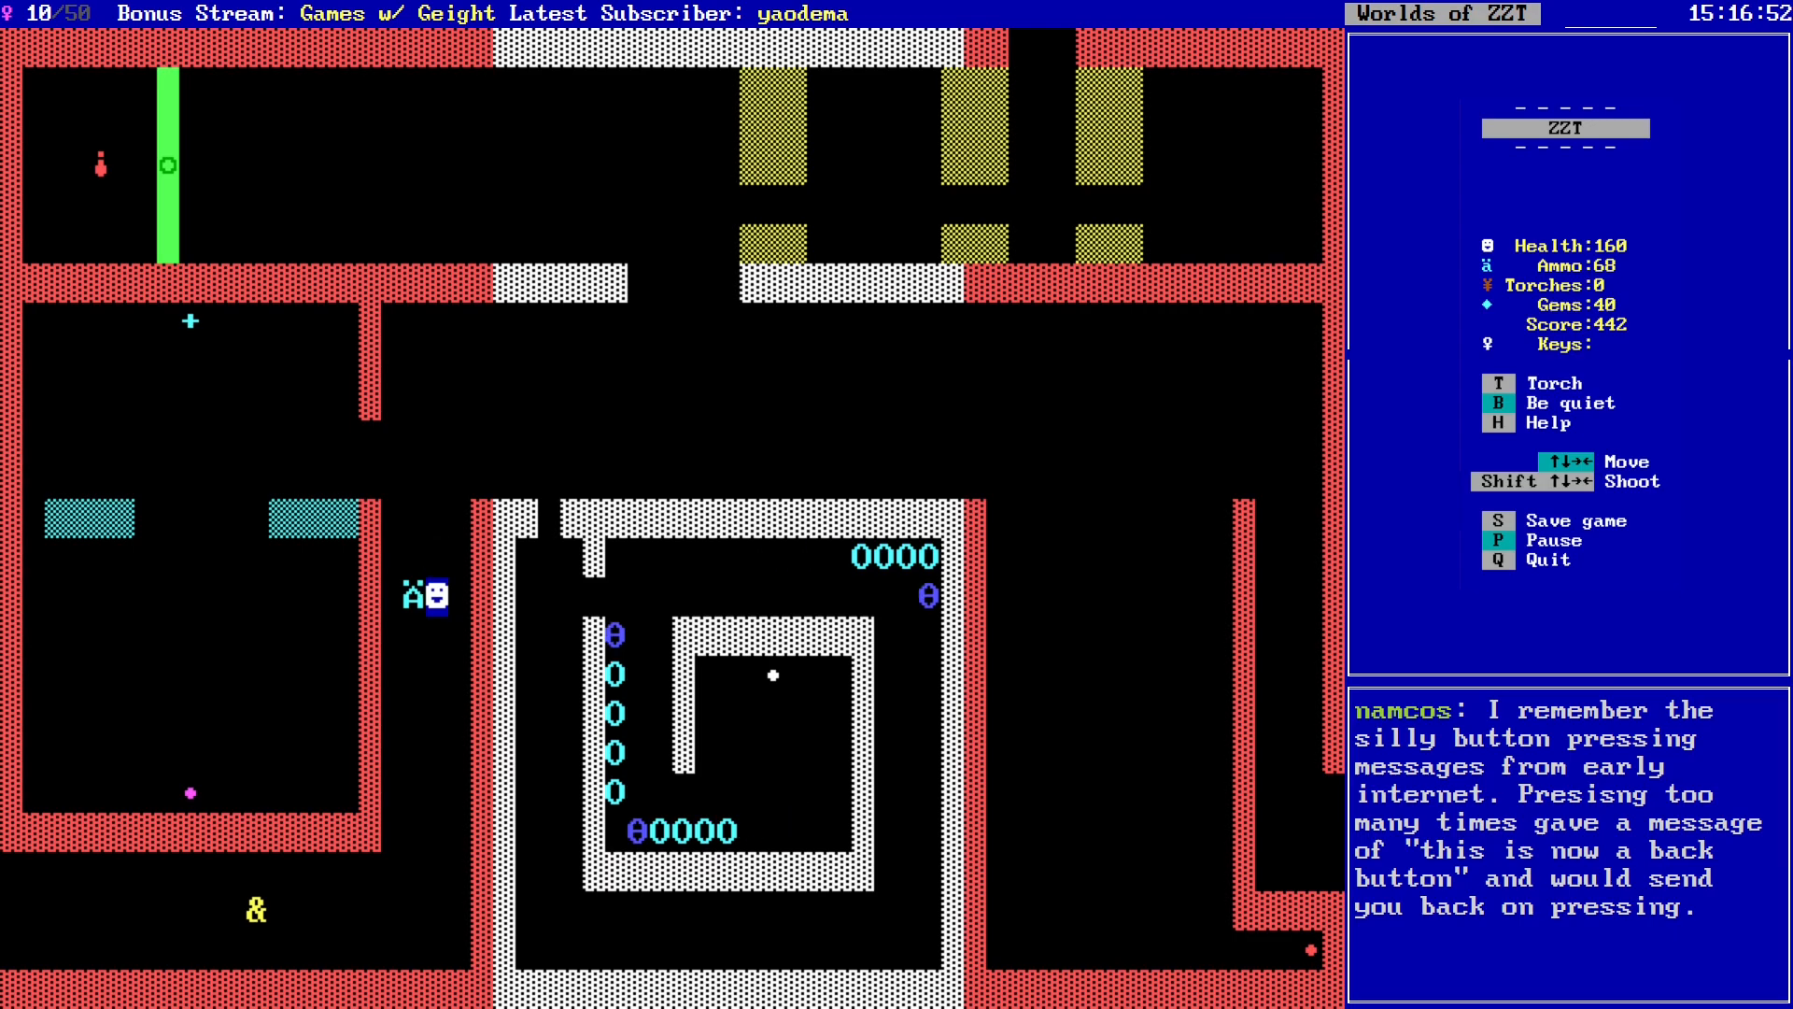
pyautogui.press('Left')
pyautogui.press('Right')
# Step: Walk south down the passage and west along the bottom corridor to collect the pretzel
pyautogui.press('Down')
pyautogui.press('Down')
pyautogui.press('Down')
pyautogui.press('Down')
pyautogui.press('Down')
pyautogui.press('Down')
pyautogui.press('Down')
pyautogui.press('Down')
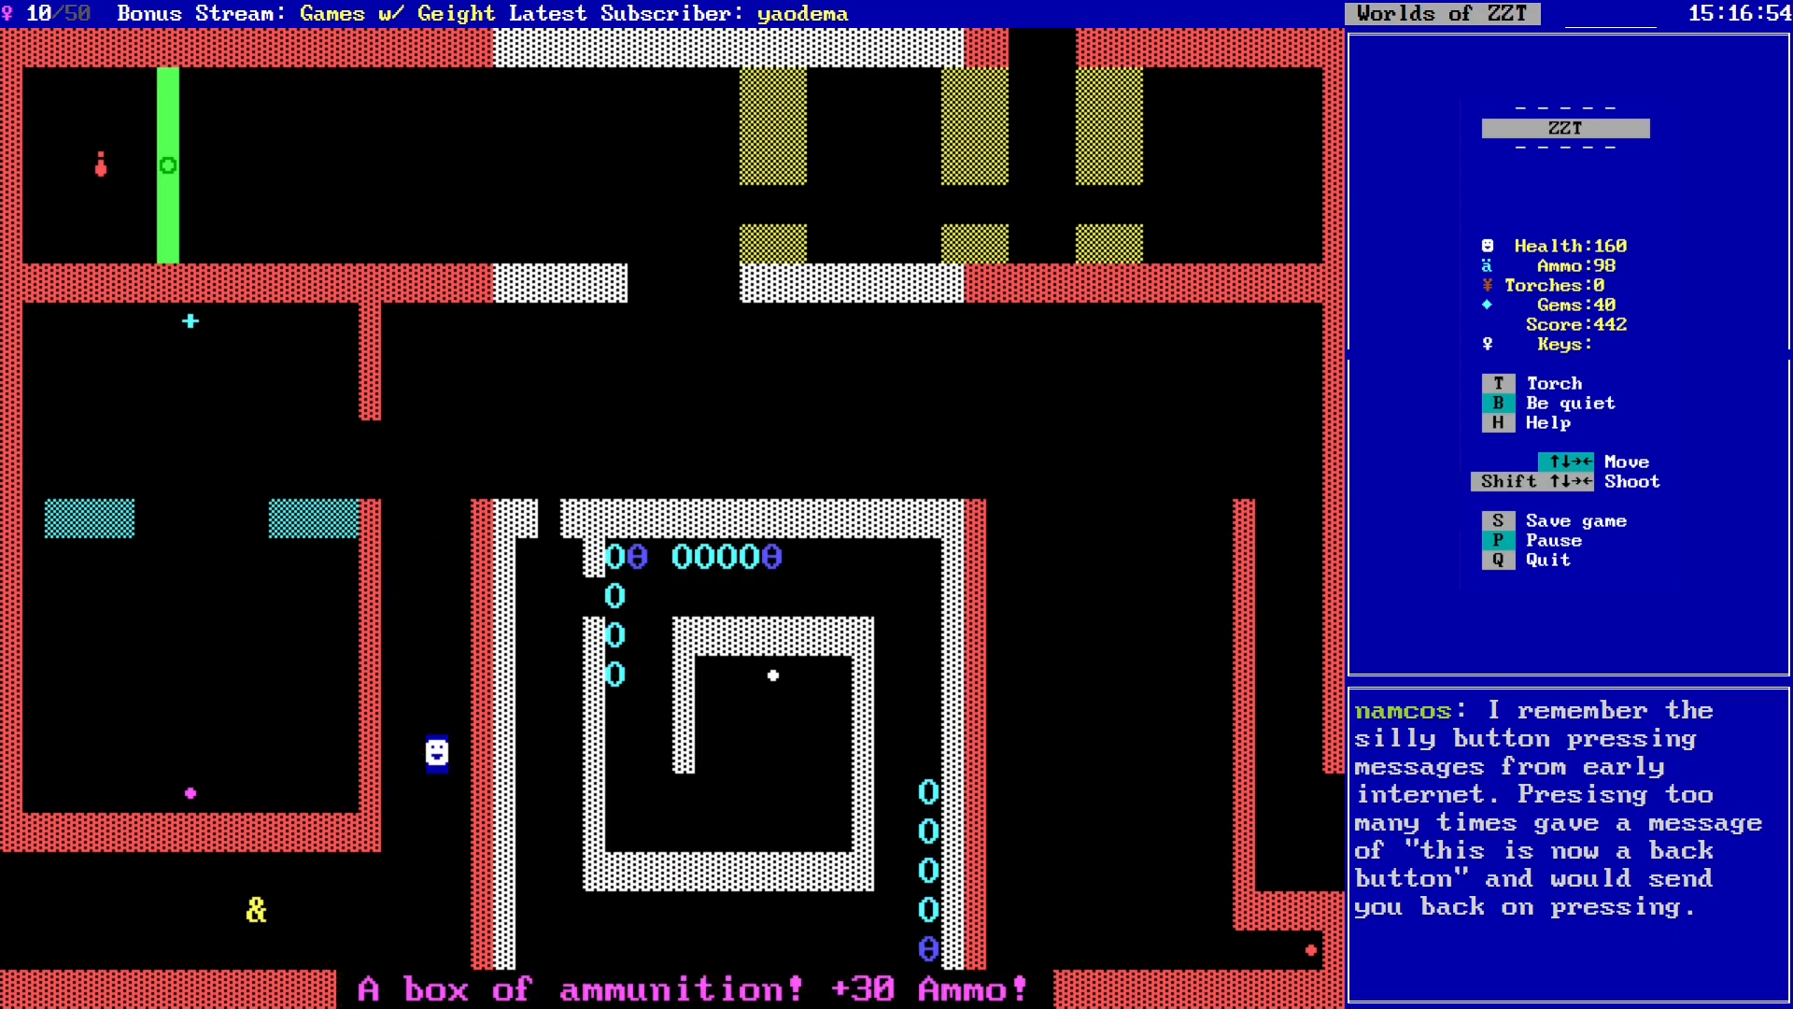
pyautogui.press('Left')
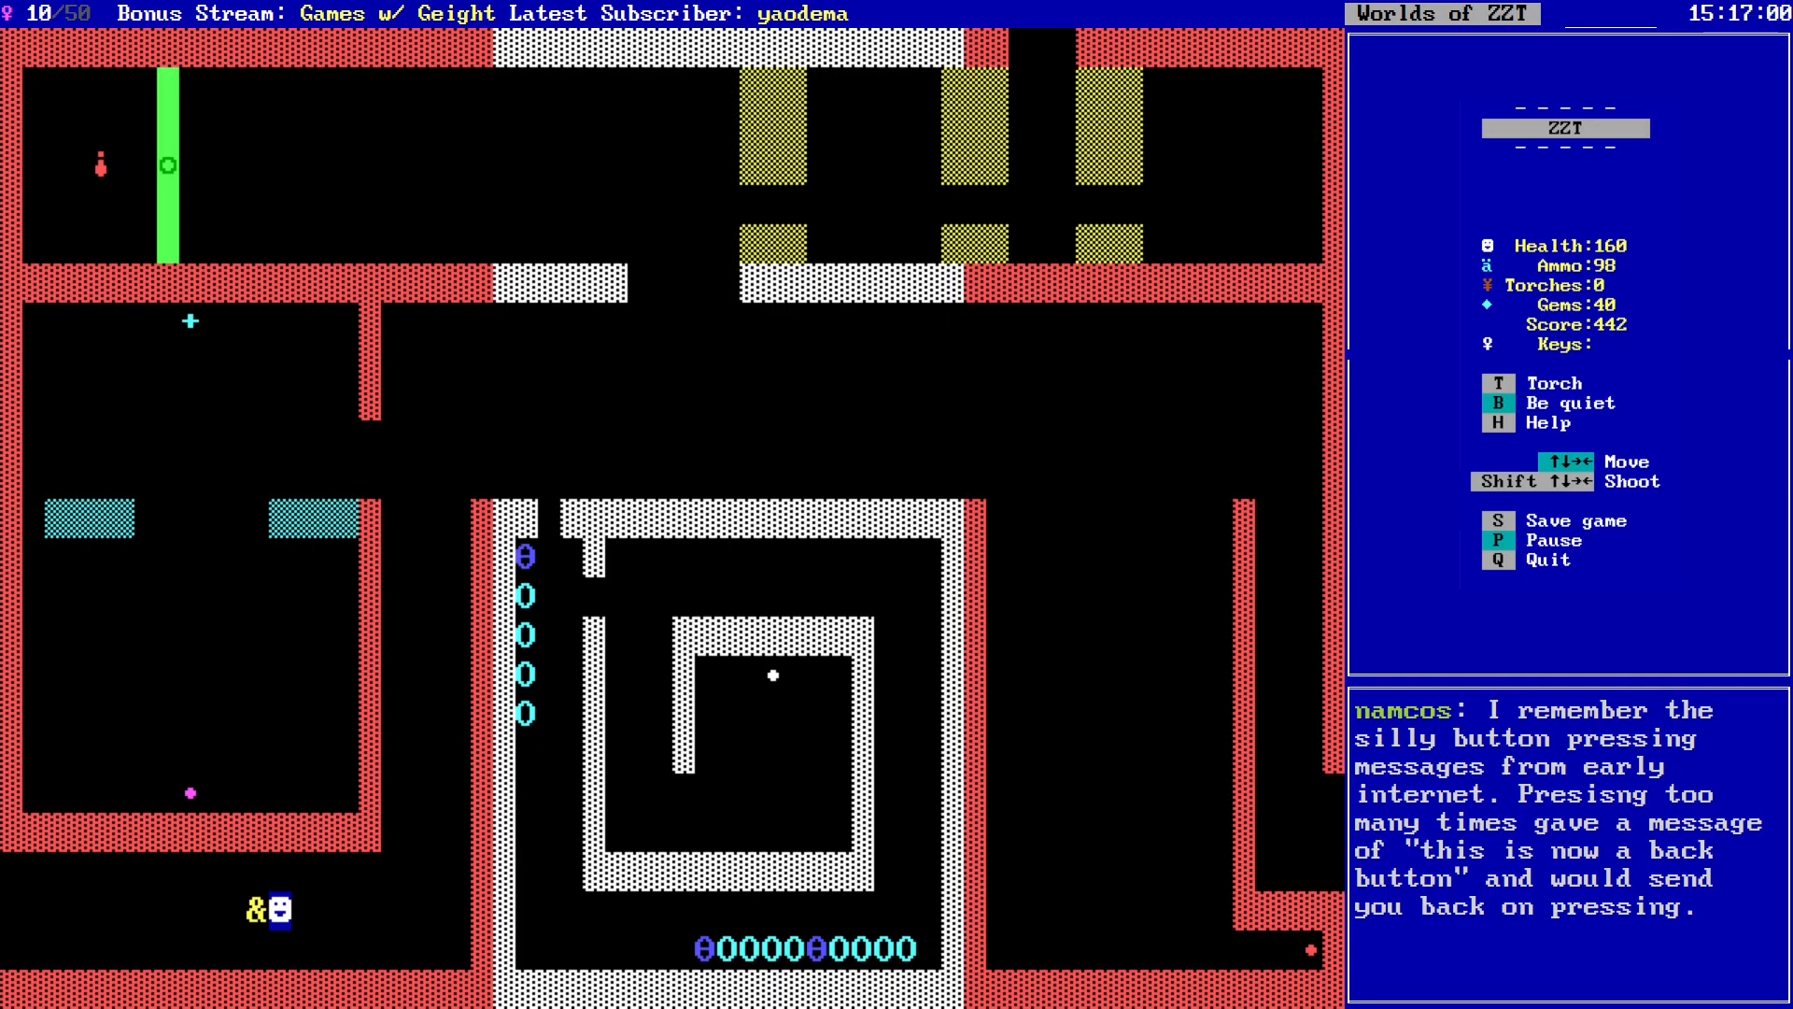
pyautogui.press('Left')
# Step: Continue west along the bottom corridor and leave through the board's west edge onto the neighbouring board
pyautogui.press('Left')
pyautogui.press('Left')
pyautogui.press('Left')
pyautogui.press('Left')
pyautogui.press('Left')
pyautogui.press('Left')
pyautogui.press('Left')
pyautogui.press('Left')
pyautogui.press('Left')
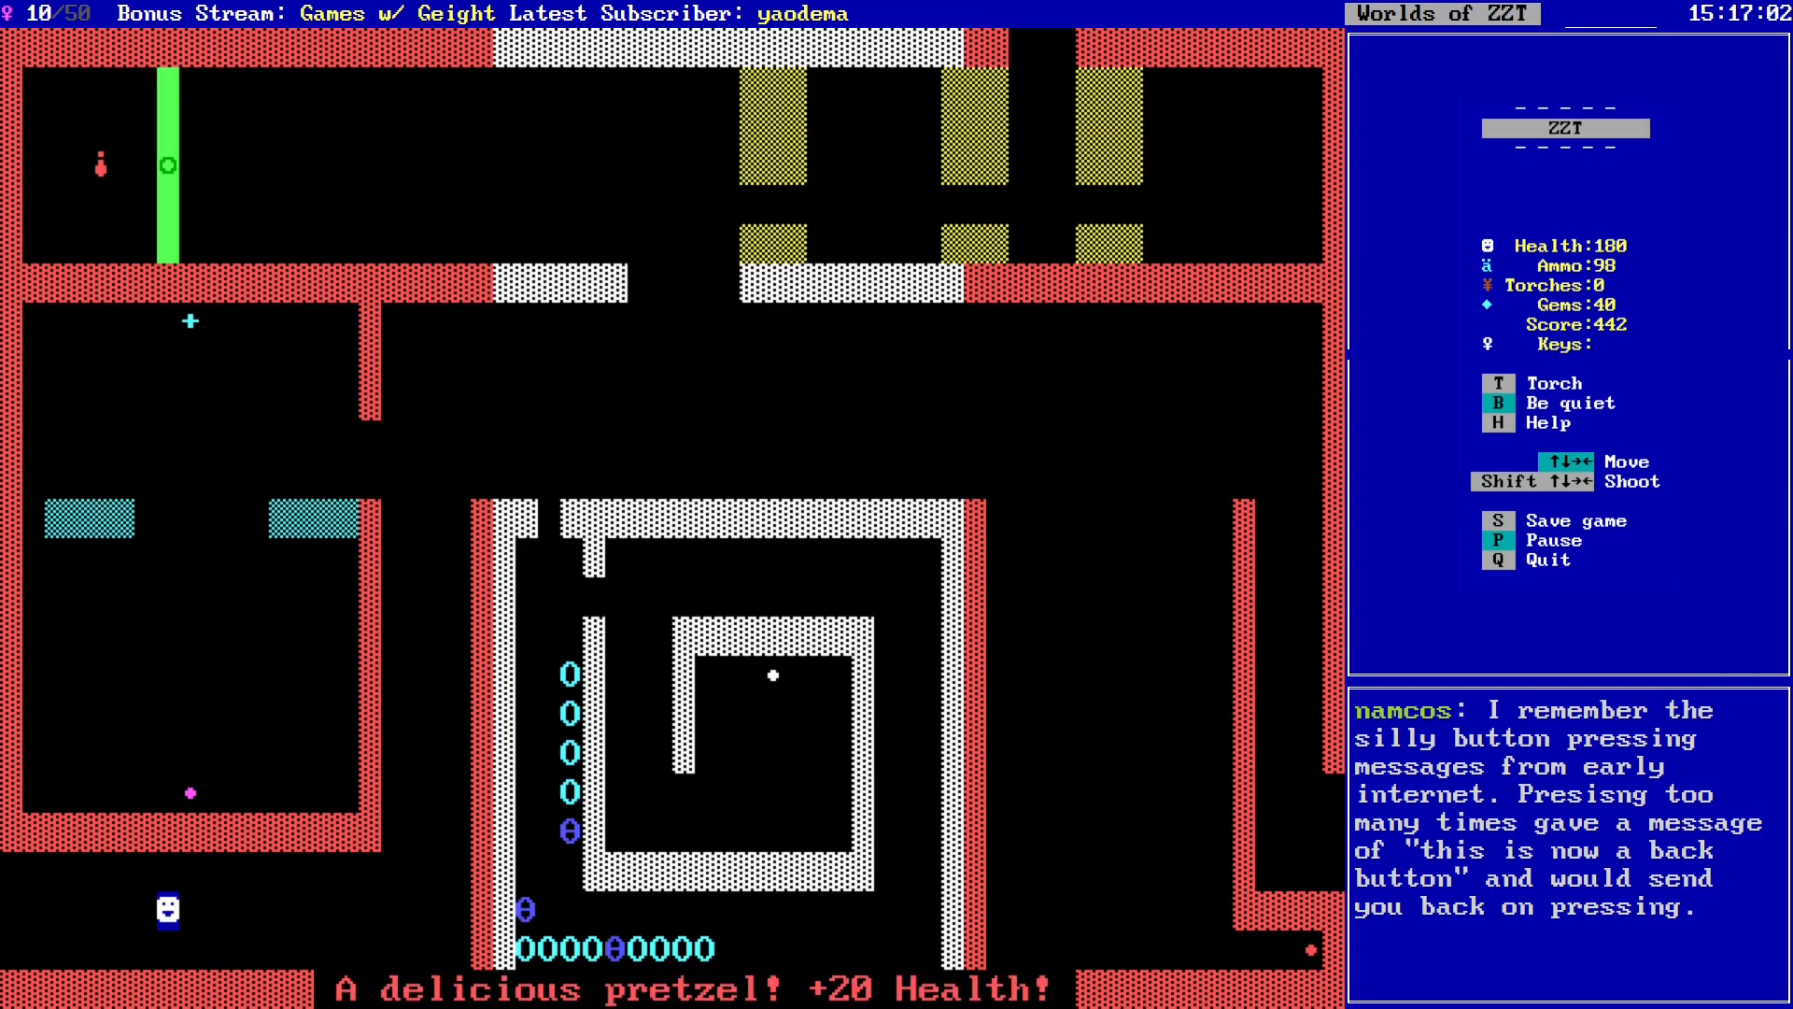
pyautogui.press('Left')
pyautogui.press('Left')
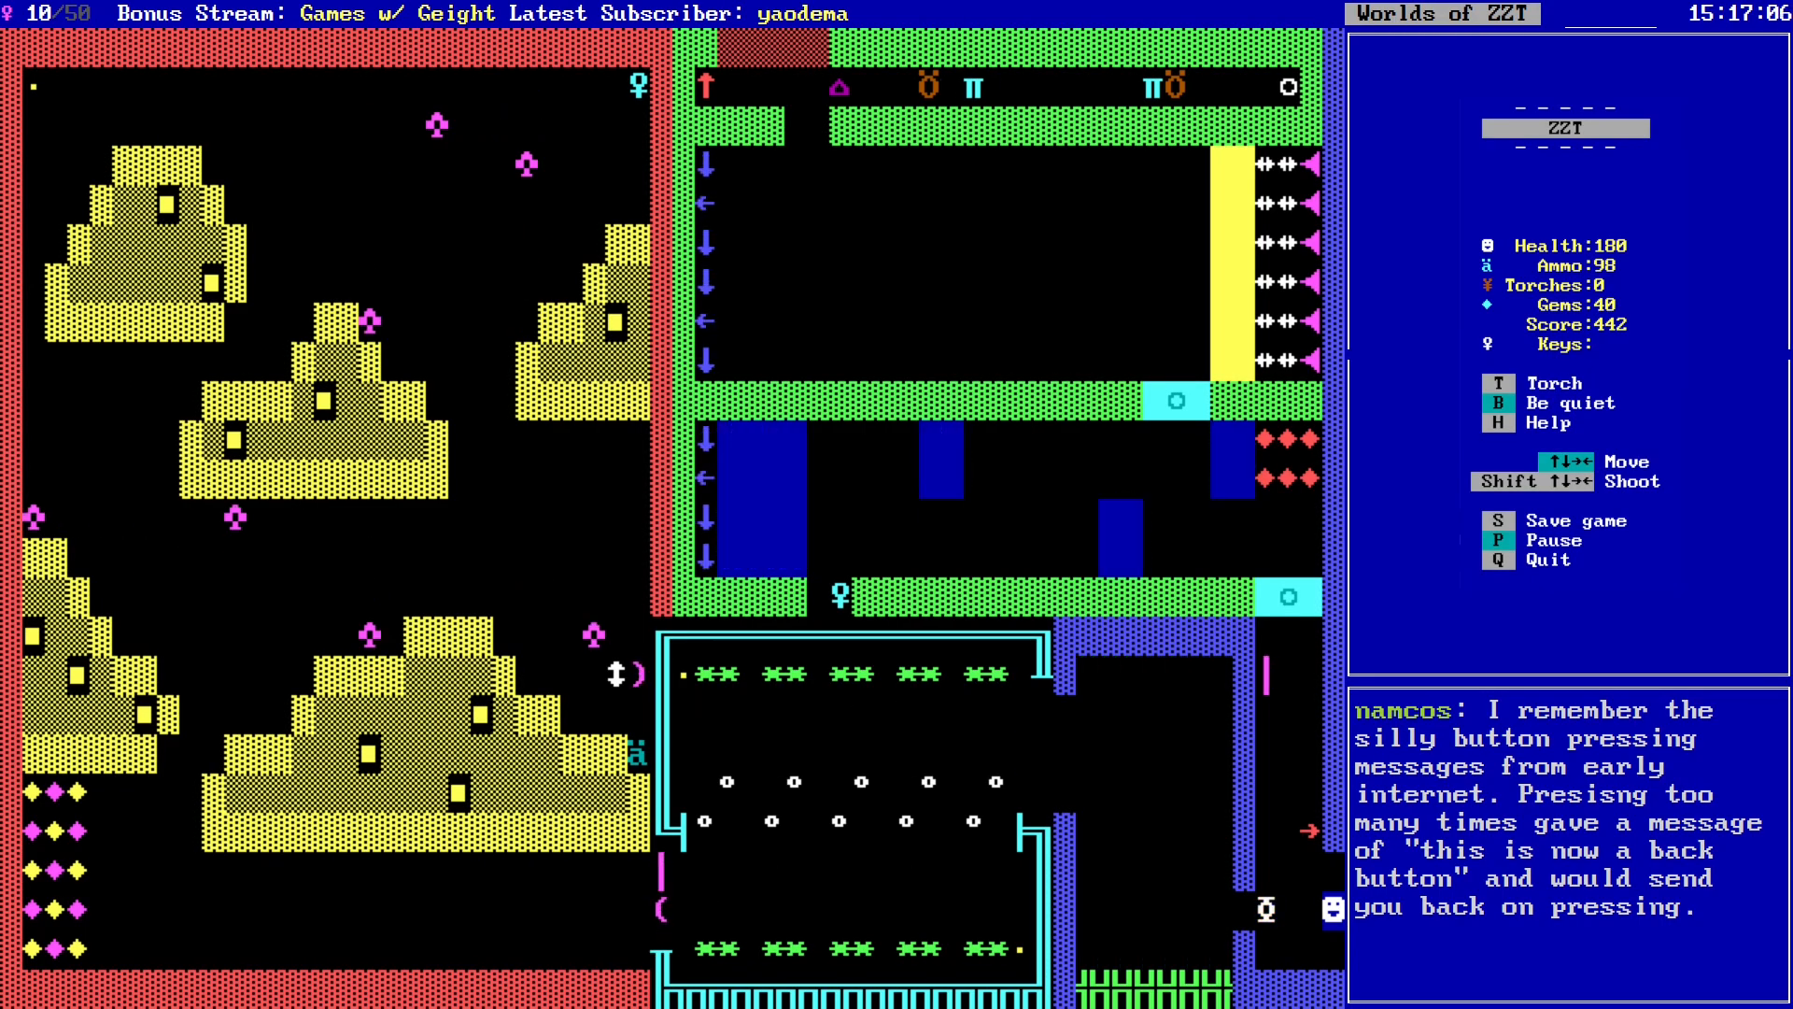
# Step: Read the WORK AREA scroll at the entrance, close it and step into the doorway of the green ray chamber
pyautogui.press('Left')
pyautogui.press('Left')
pyautogui.press('Left')
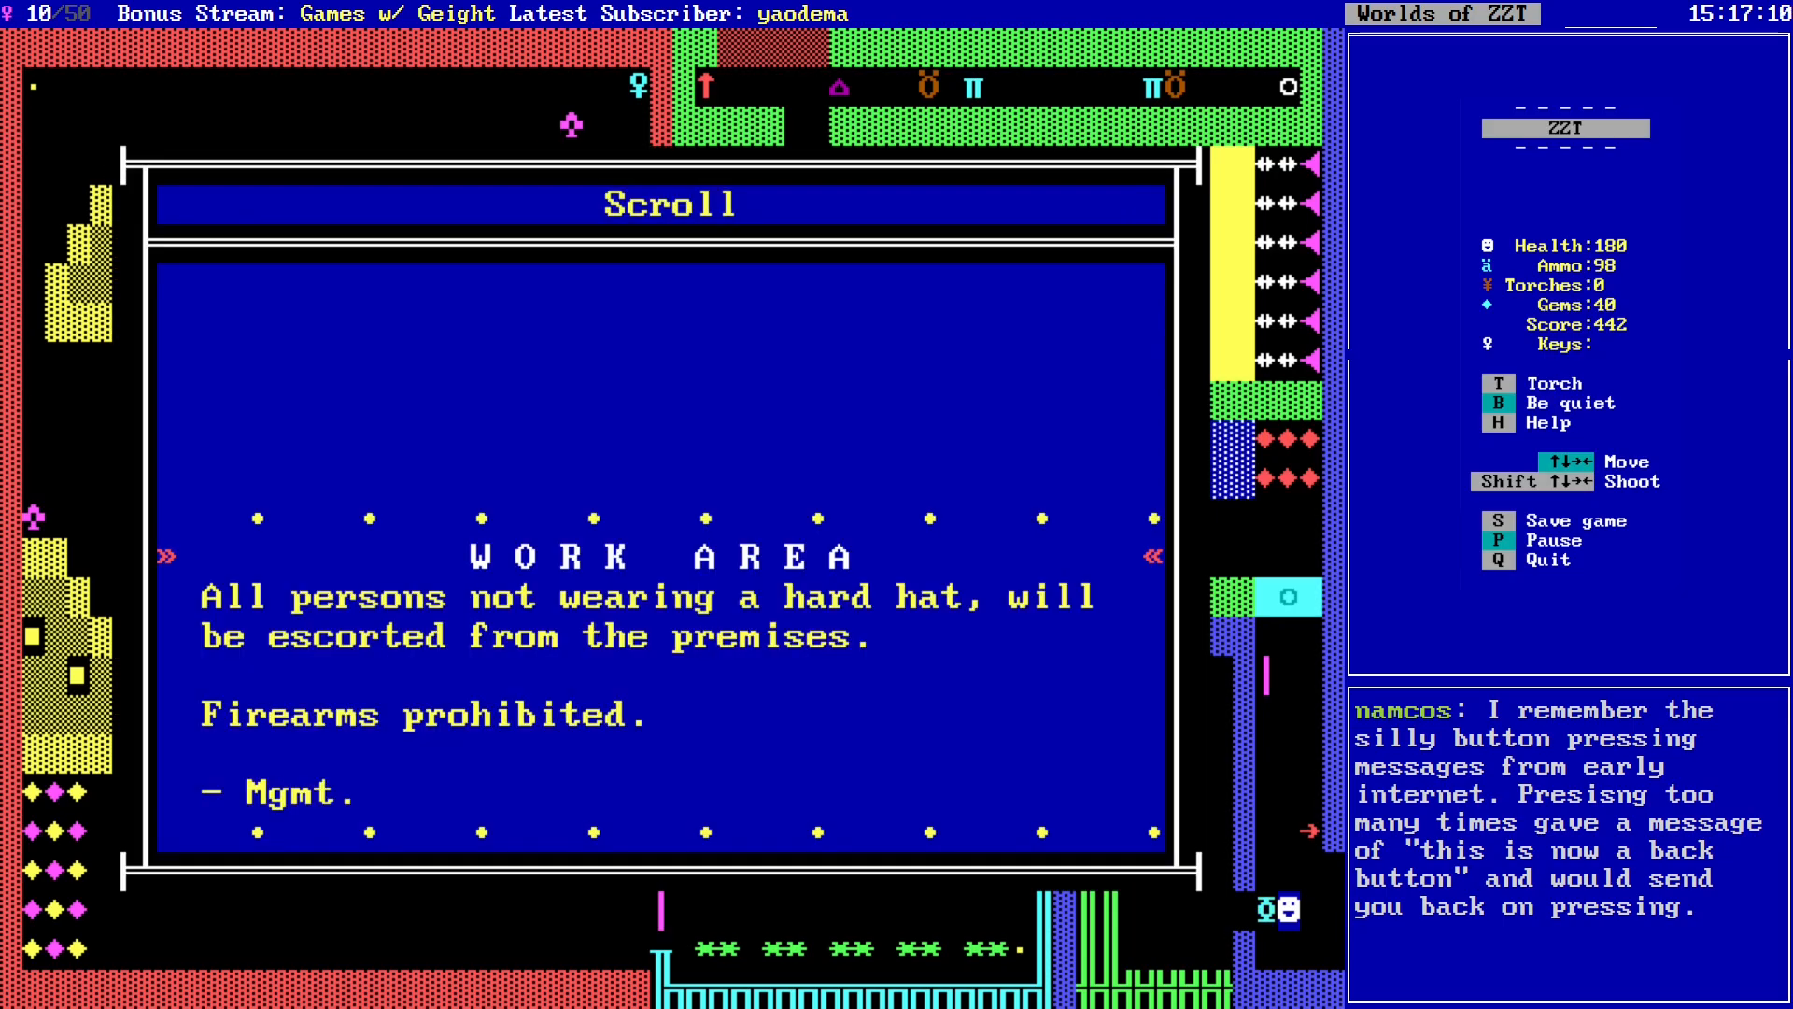
pyautogui.press('Return')
pyautogui.press('Left')
pyautogui.press('Left')
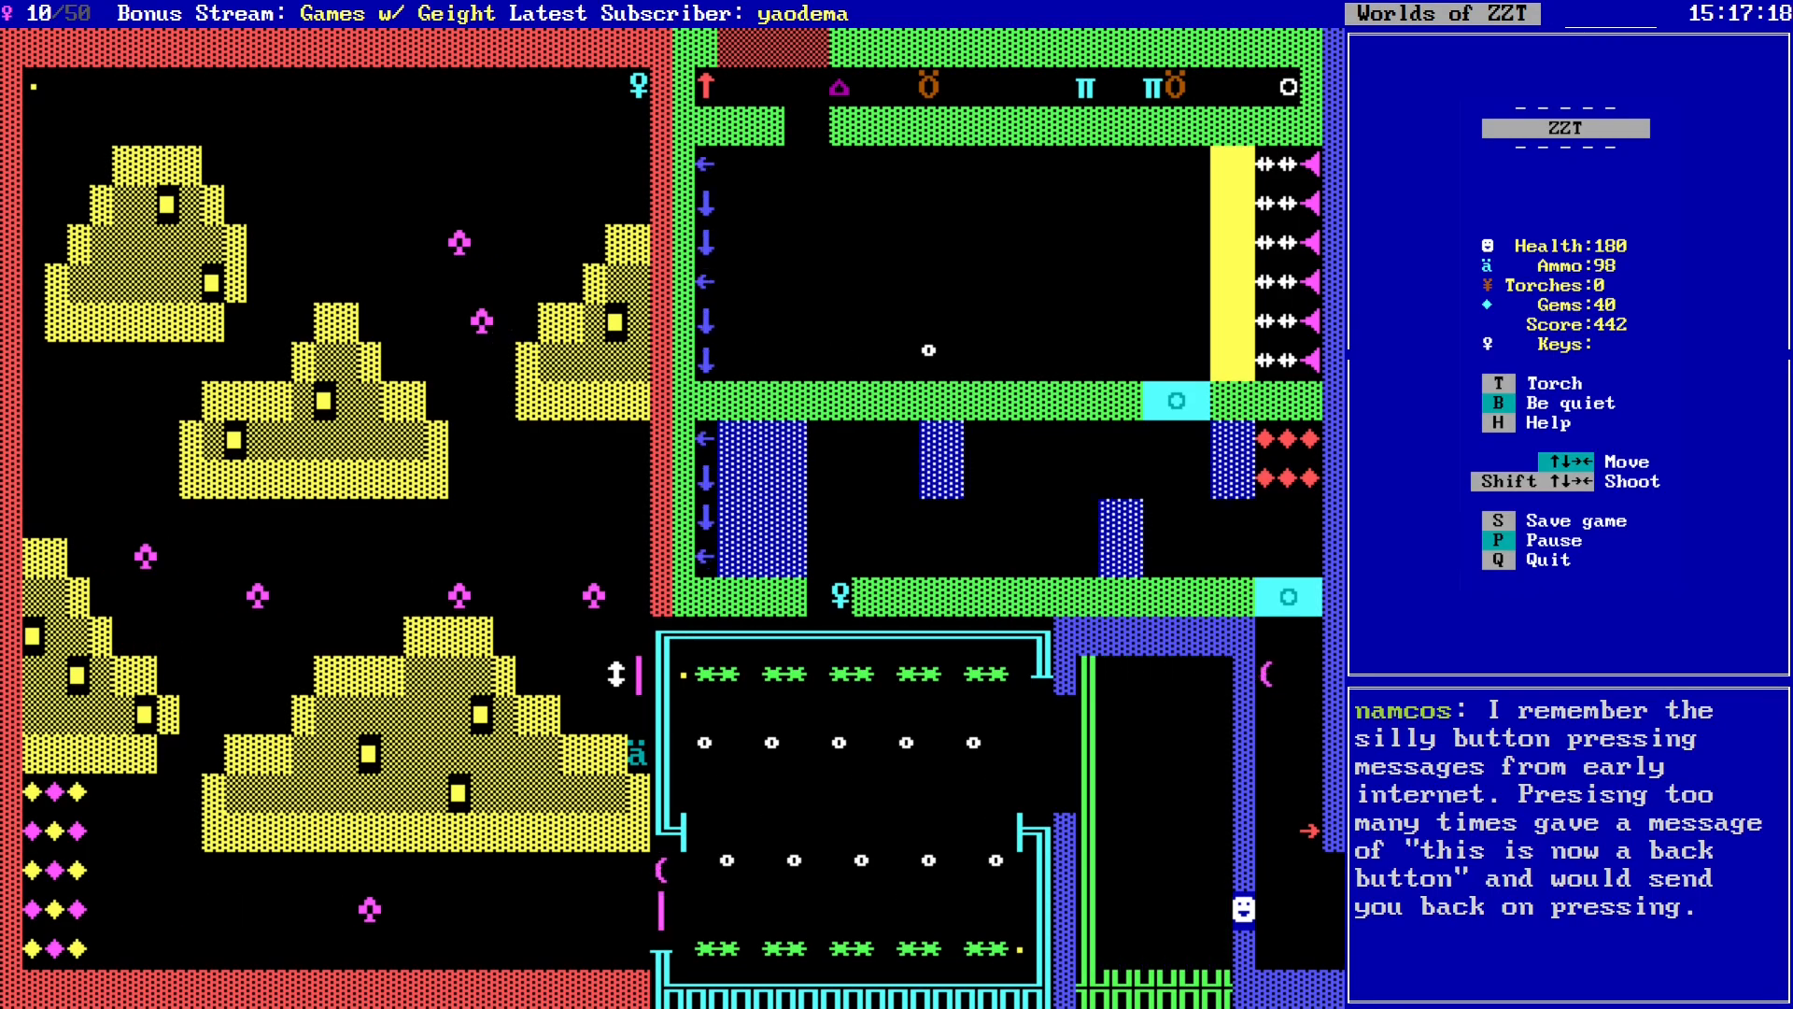
# Step: Scout the narrow corridor north of the entrance and return to the doorway of the green ray chamber
pyautogui.press('Right')
pyautogui.press('Right')
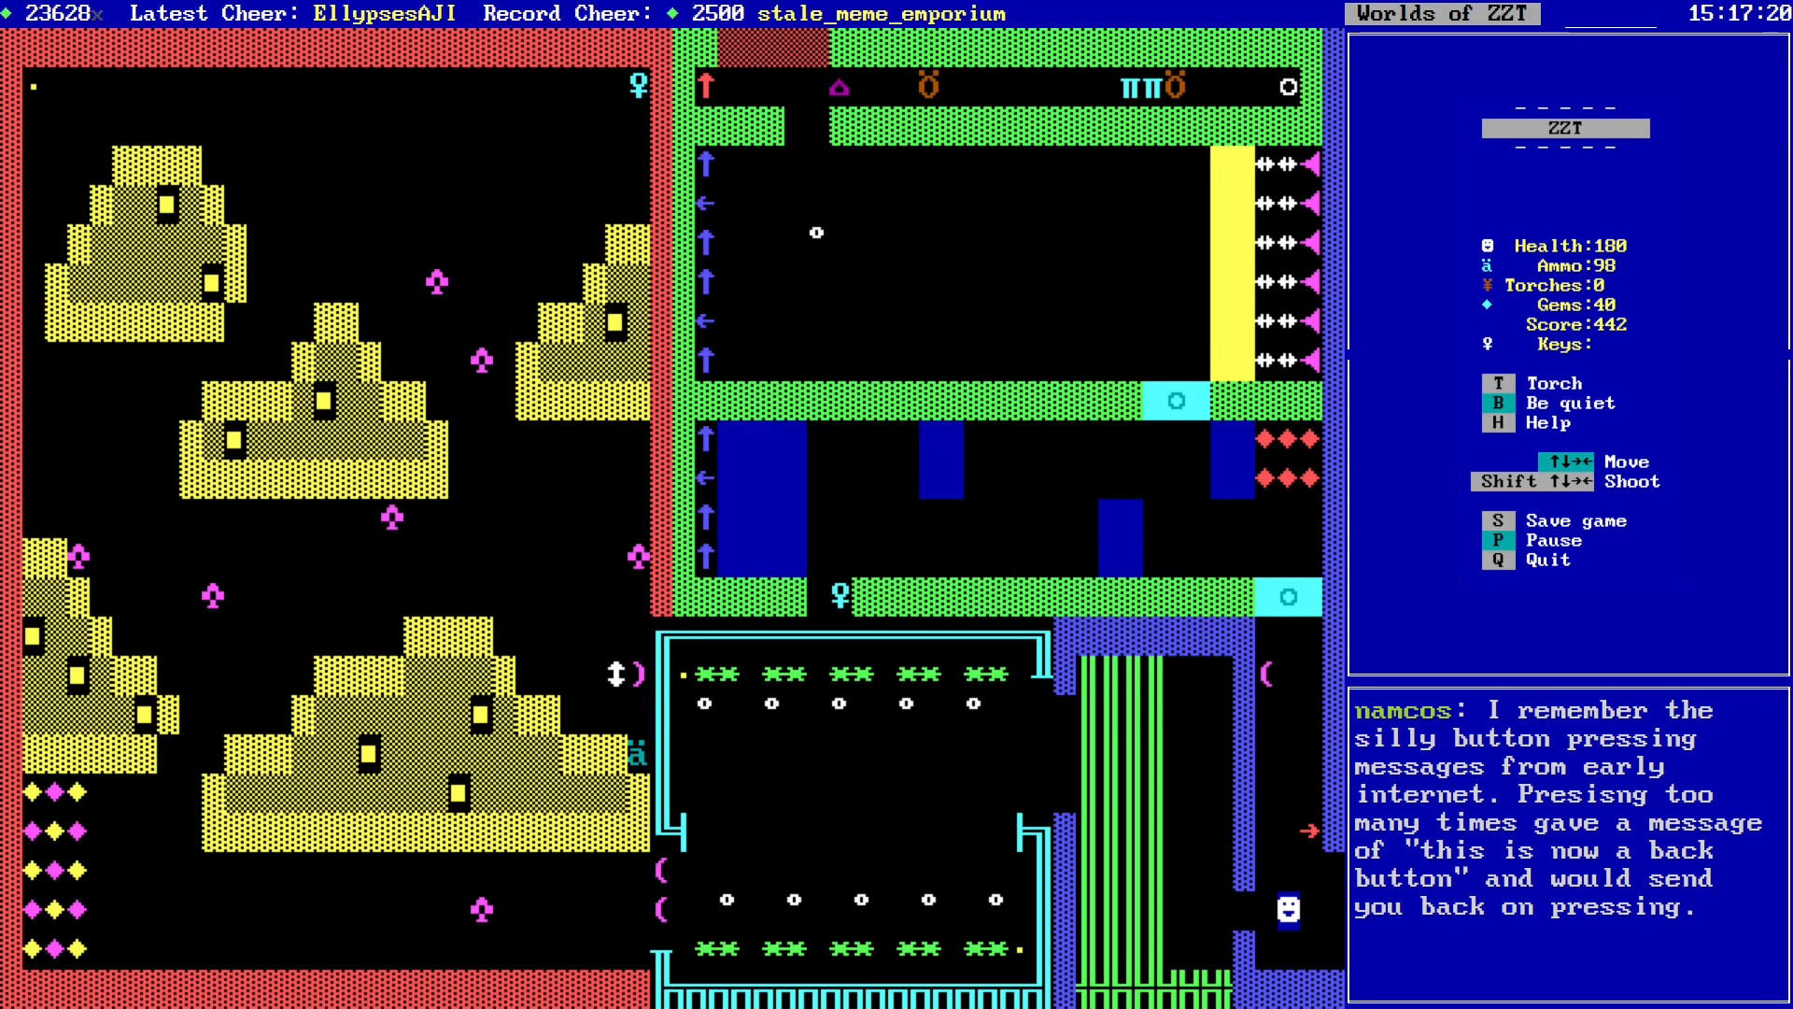
pyautogui.press('Up')
pyautogui.press('Up')
pyautogui.press('Up')
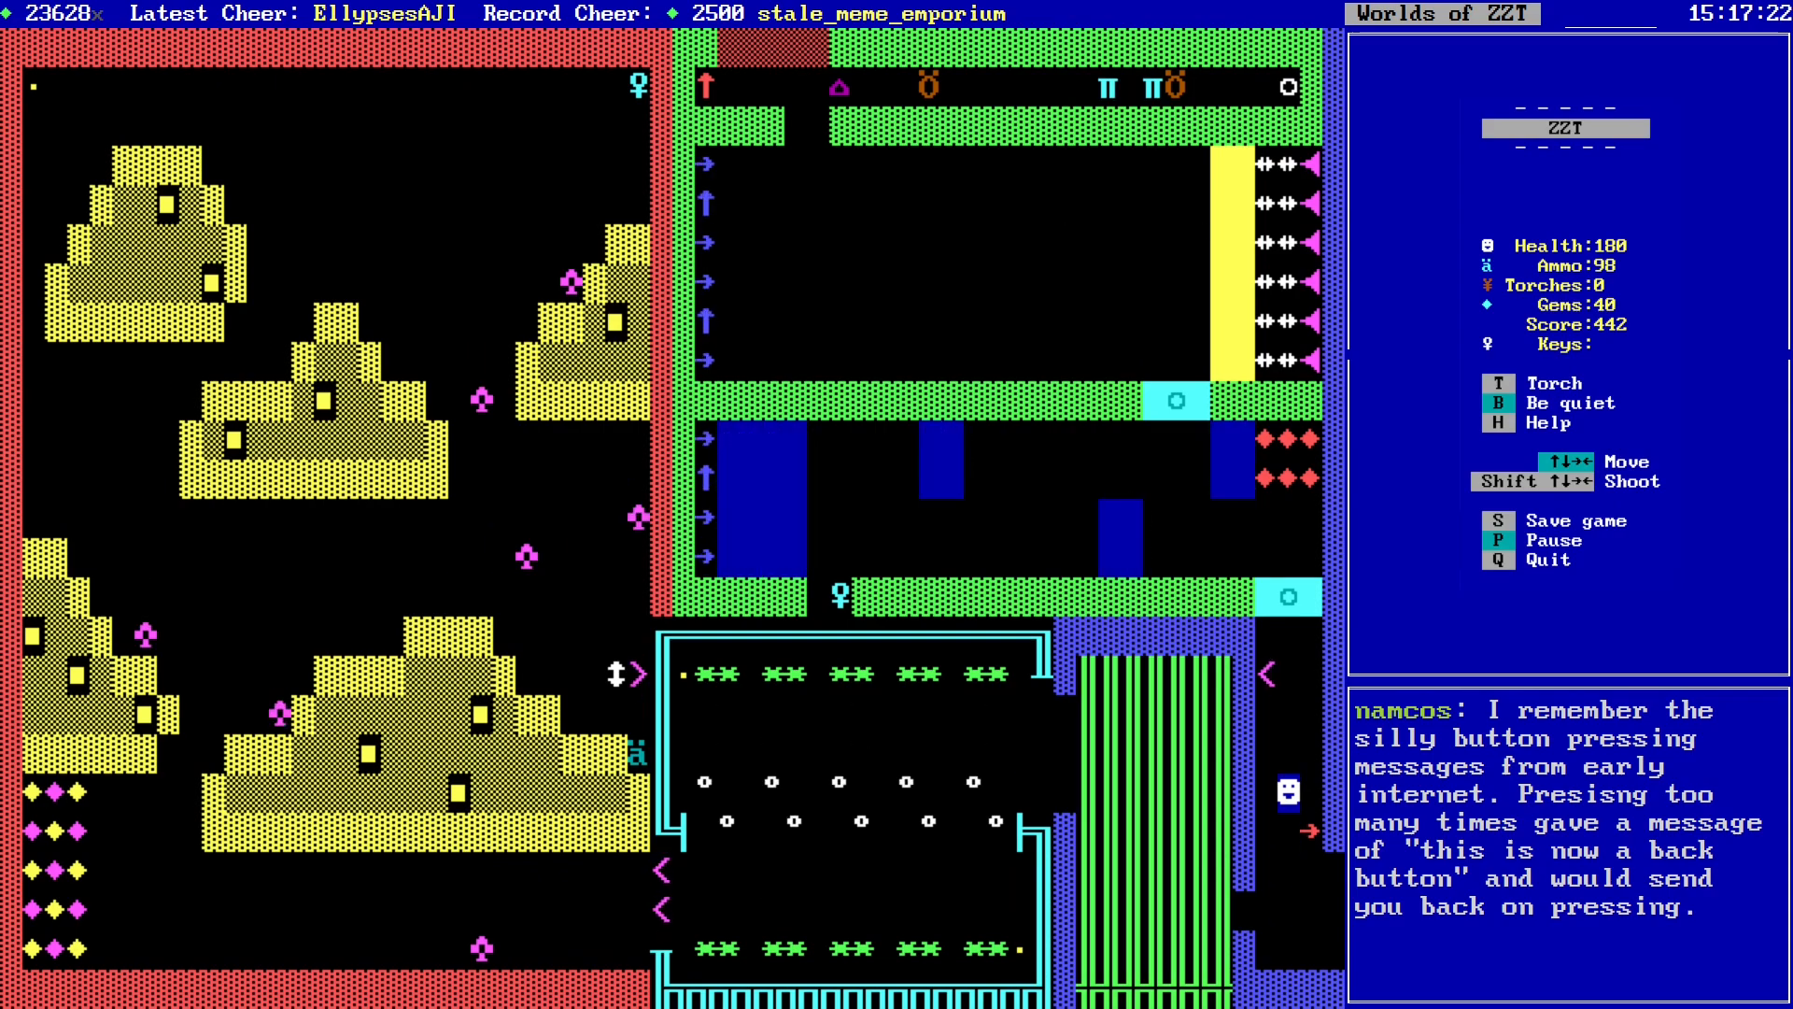
pyautogui.press('Up')
pyautogui.press('Up')
pyautogui.press('Up')
pyautogui.press('Up')
pyautogui.press('Down')
pyautogui.press('Down')
pyautogui.press('Down')
pyautogui.press('Down')
pyautogui.press('Down')
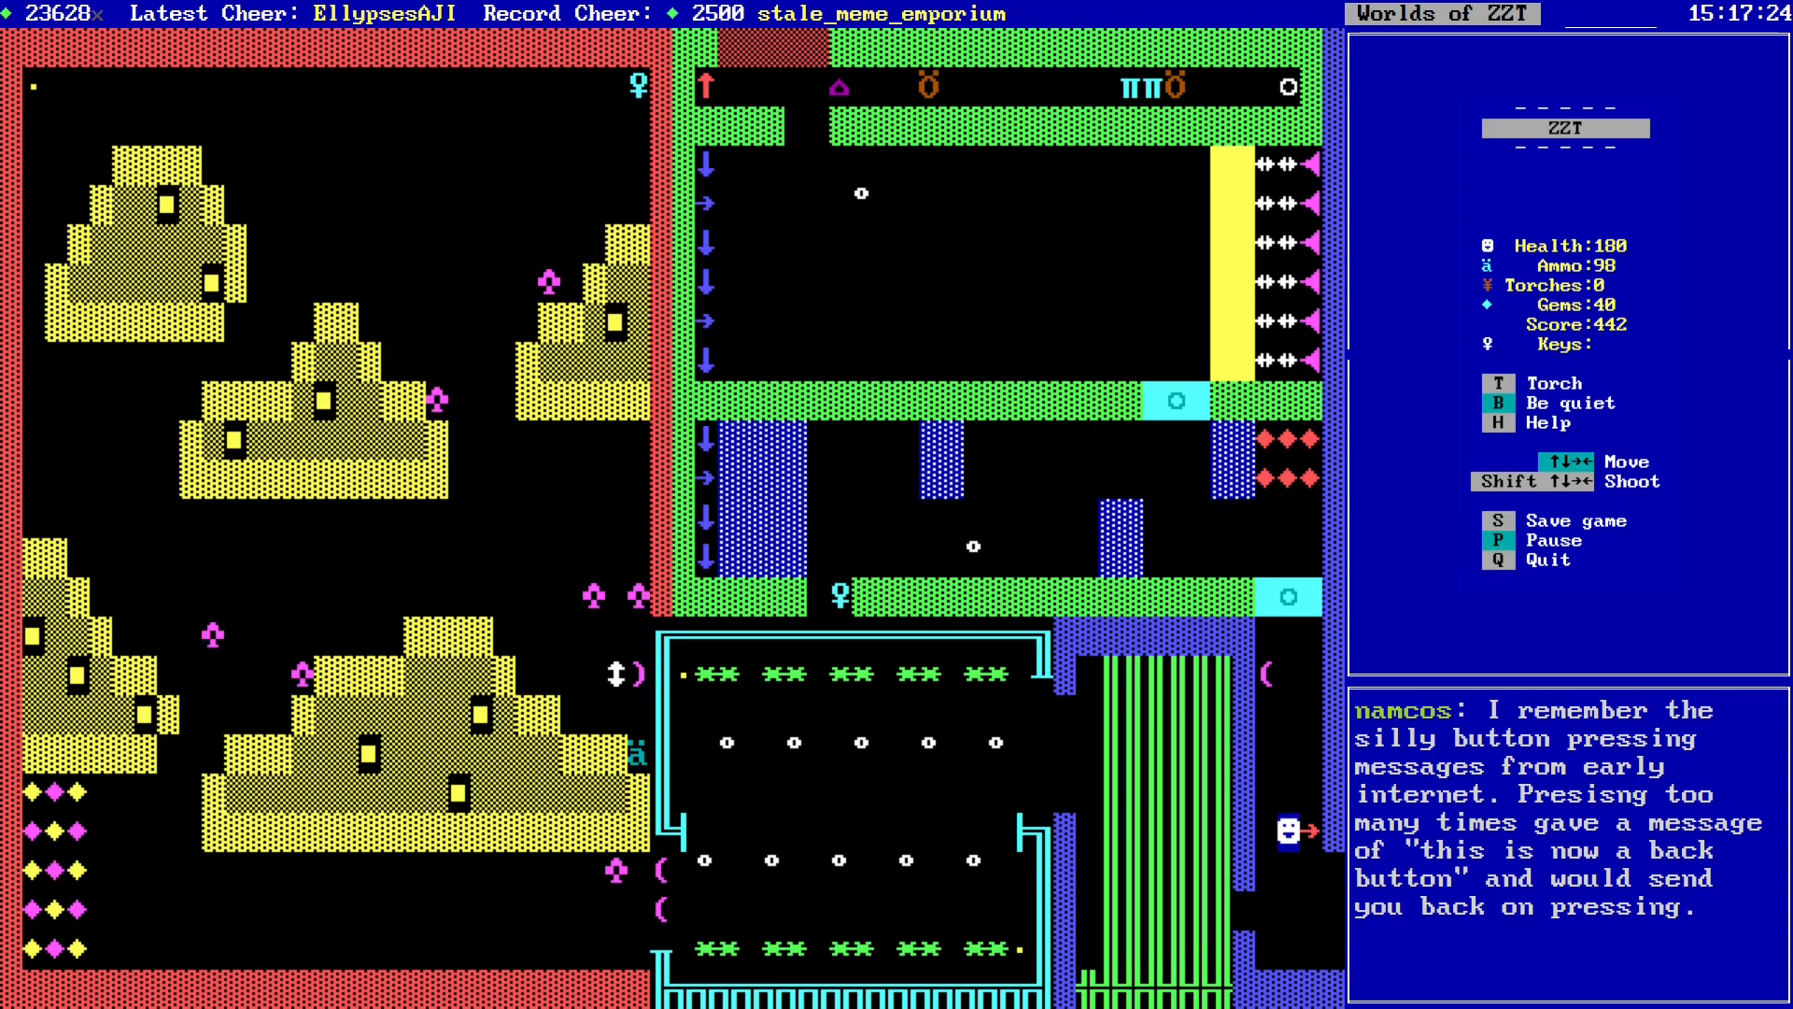
pyautogui.press('Down')
pyautogui.press('Down')
pyautogui.press('Left')
pyautogui.press('Left')
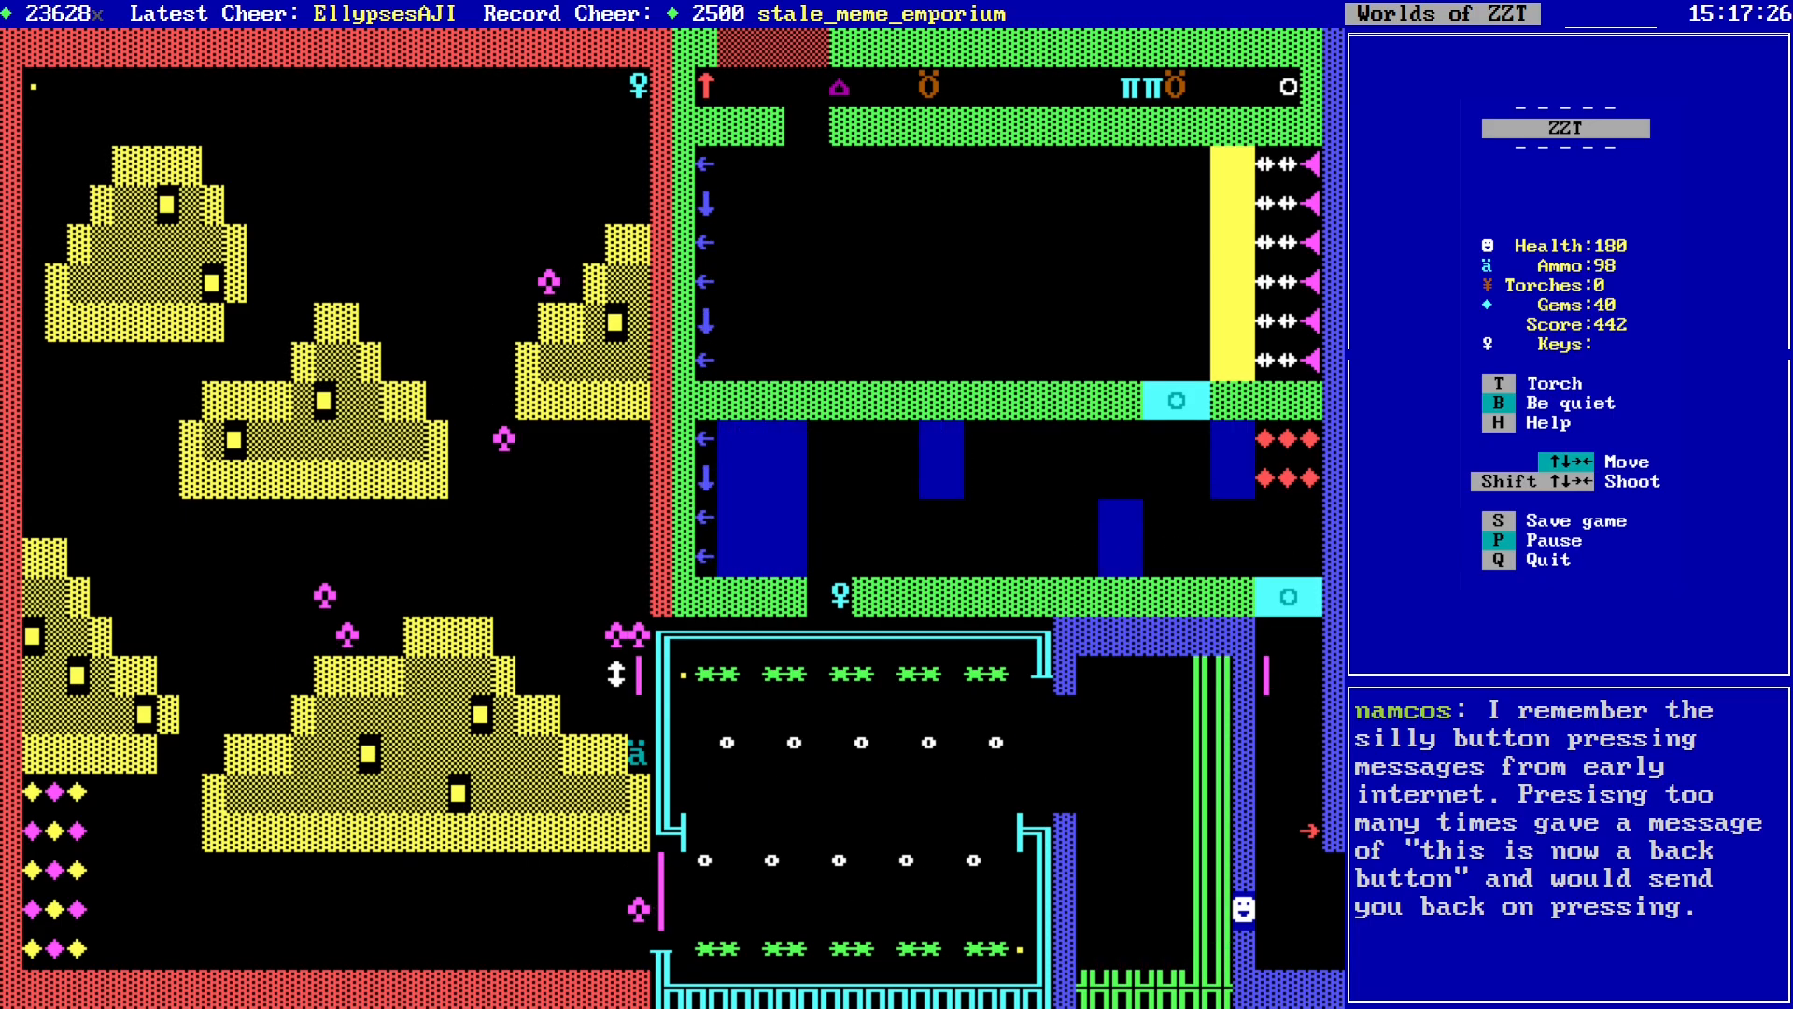
# Step: Cross the chamber westward while the green rays are off
pyautogui.press('Left')
pyautogui.press('Left')
pyautogui.press('Left')
pyautogui.press('Left')
pyautogui.press('Left')
pyautogui.press('Left')
pyautogui.press('Left')
# Step: Walk north along the chamber's west wall and west through the opening into the cyan-walled room
pyautogui.press('Up')
pyautogui.press('Up')
pyautogui.press('Up')
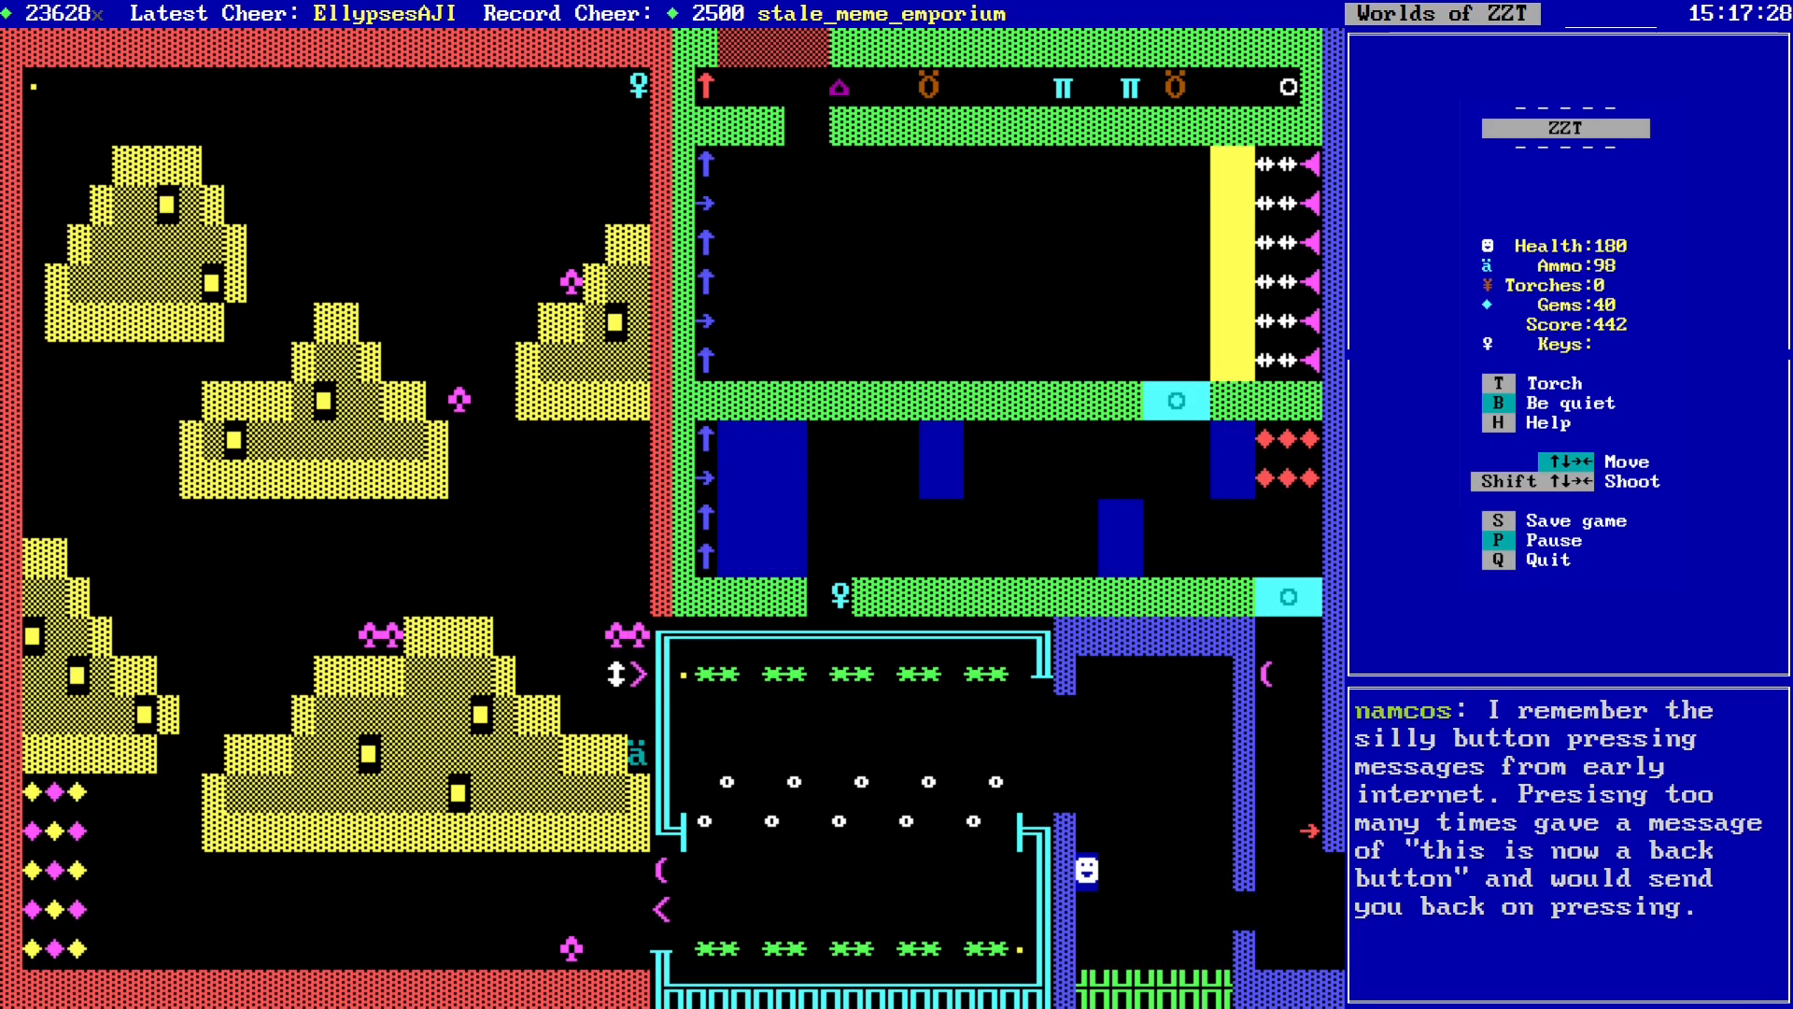
pyautogui.press('Left')
pyautogui.press('Left')
pyautogui.press('Left')
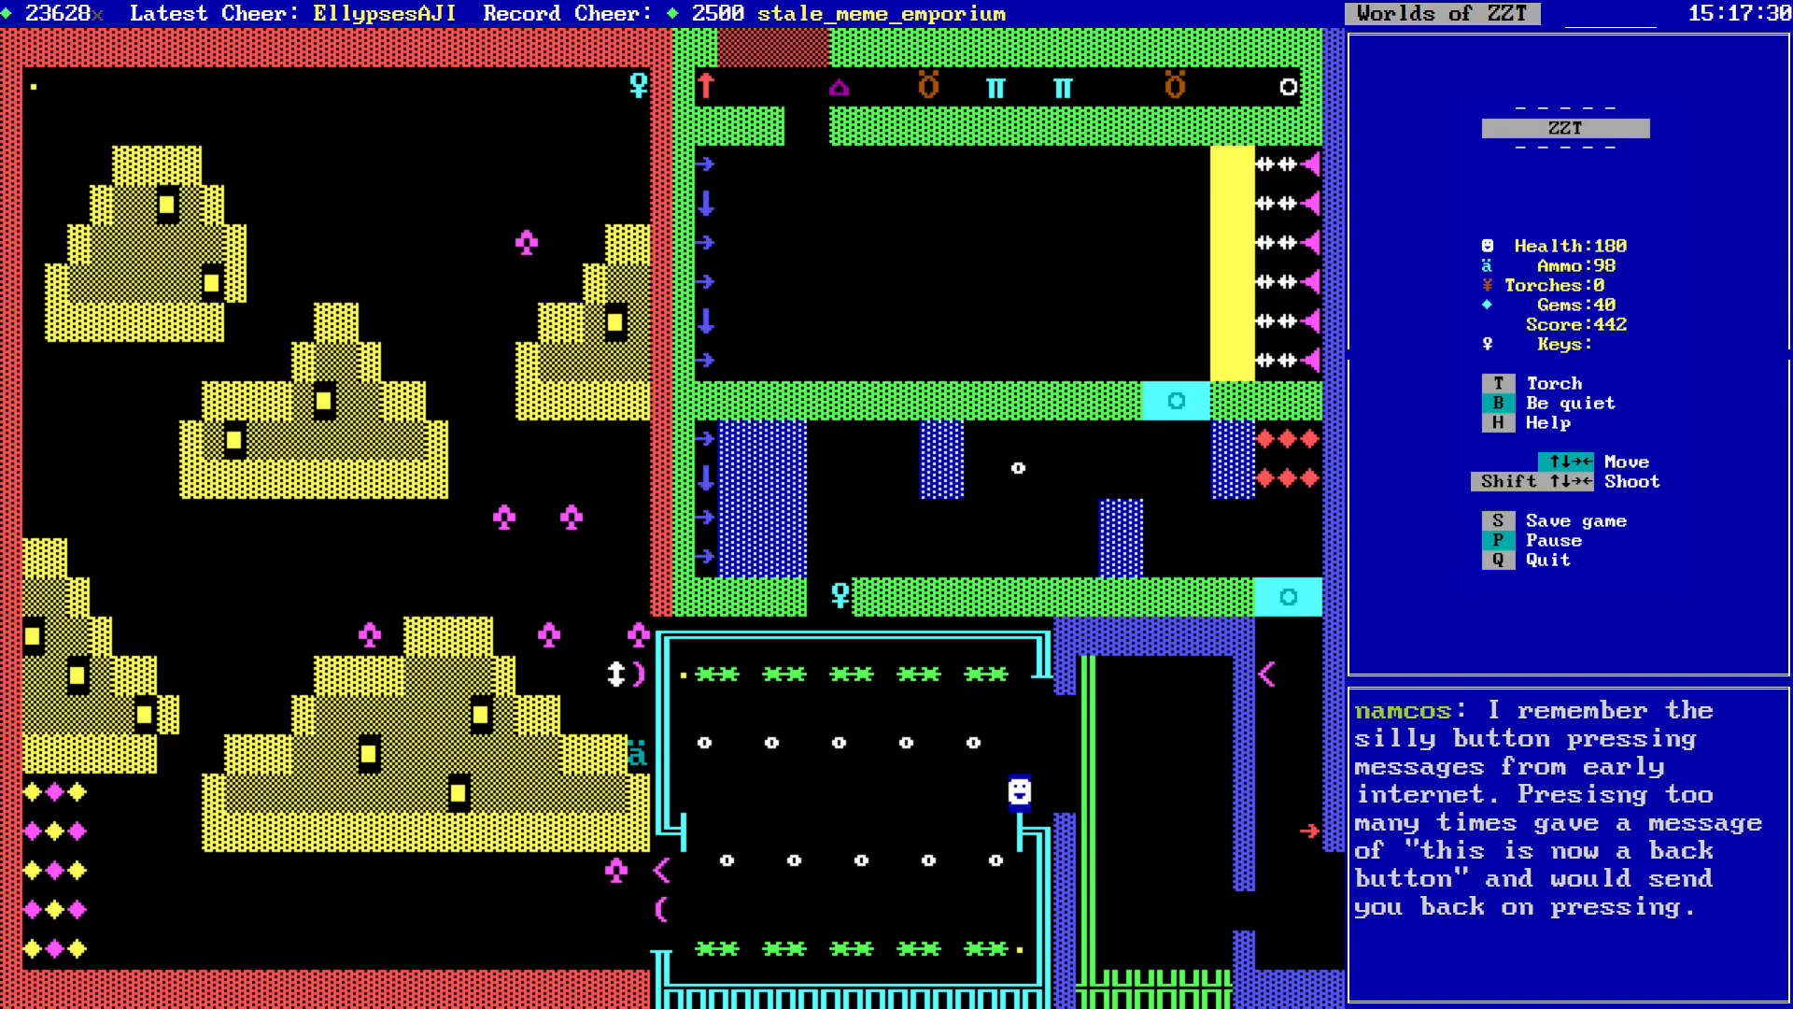
# Step: Dodge the moving white bullets and collect the yellow dot in the southeast corner of the cyan-walled room
pyautogui.press('Up')
pyautogui.press('Up')
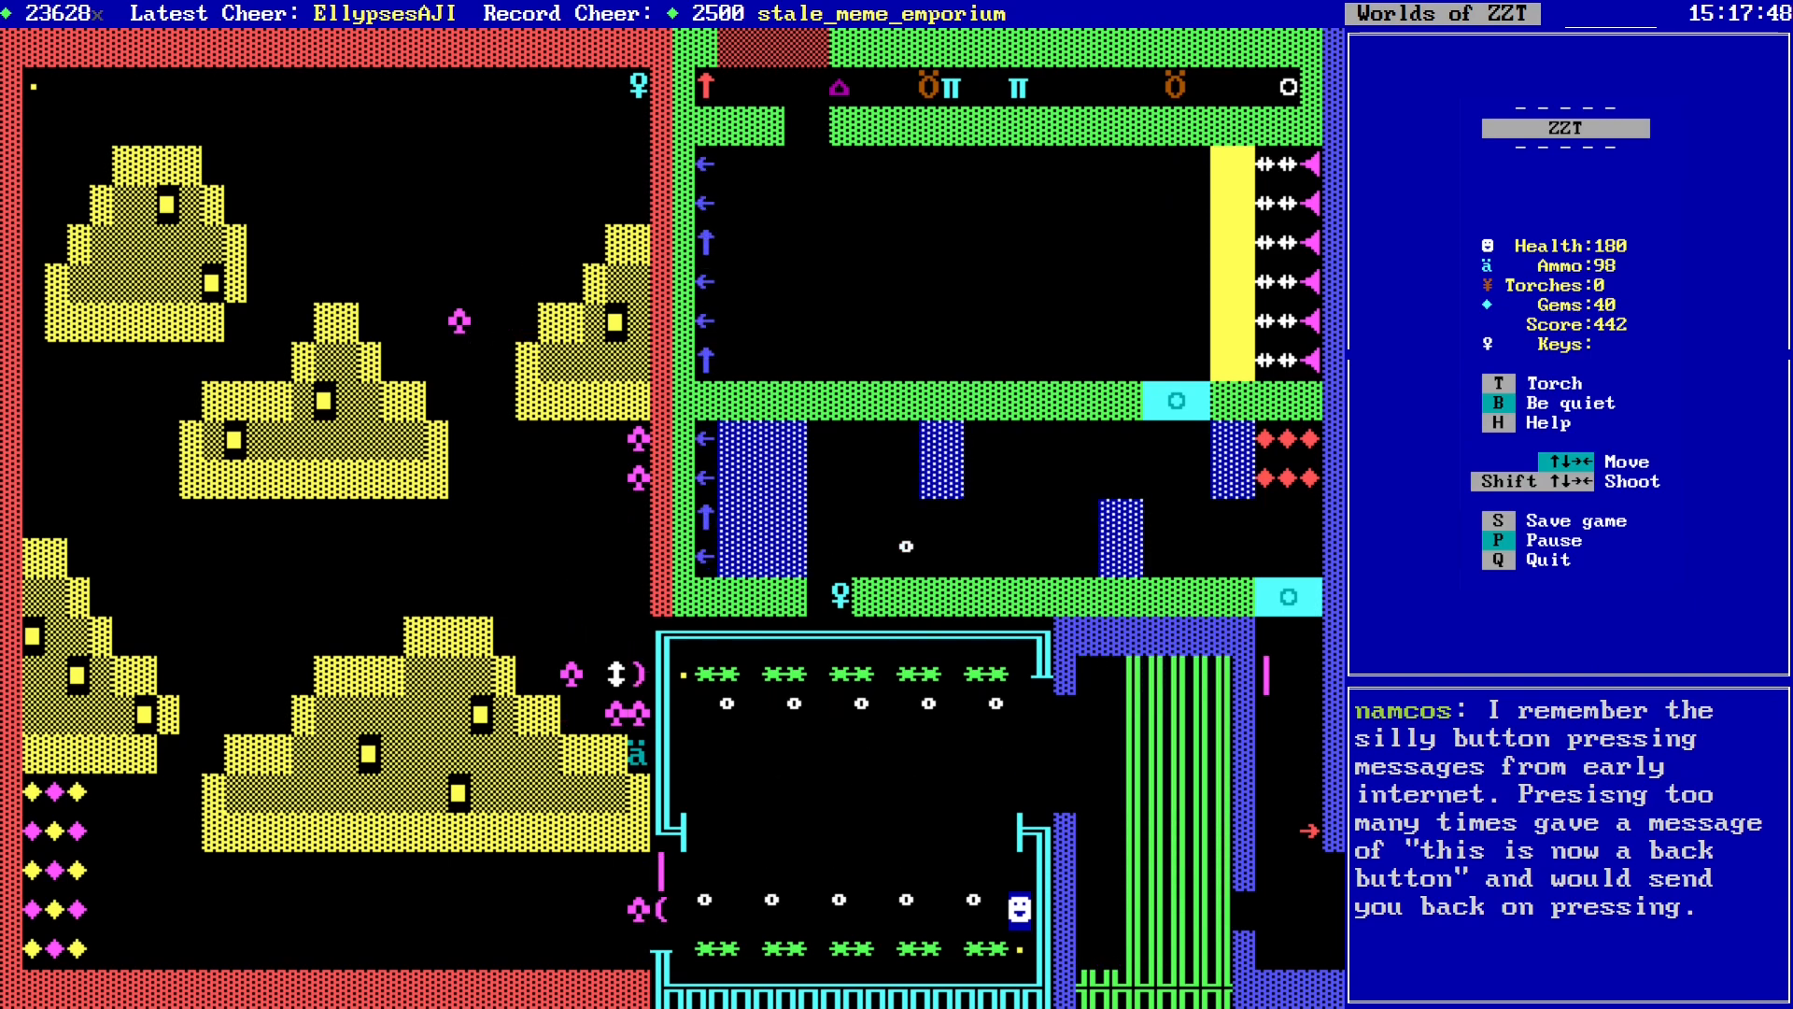
pyautogui.press('Down')
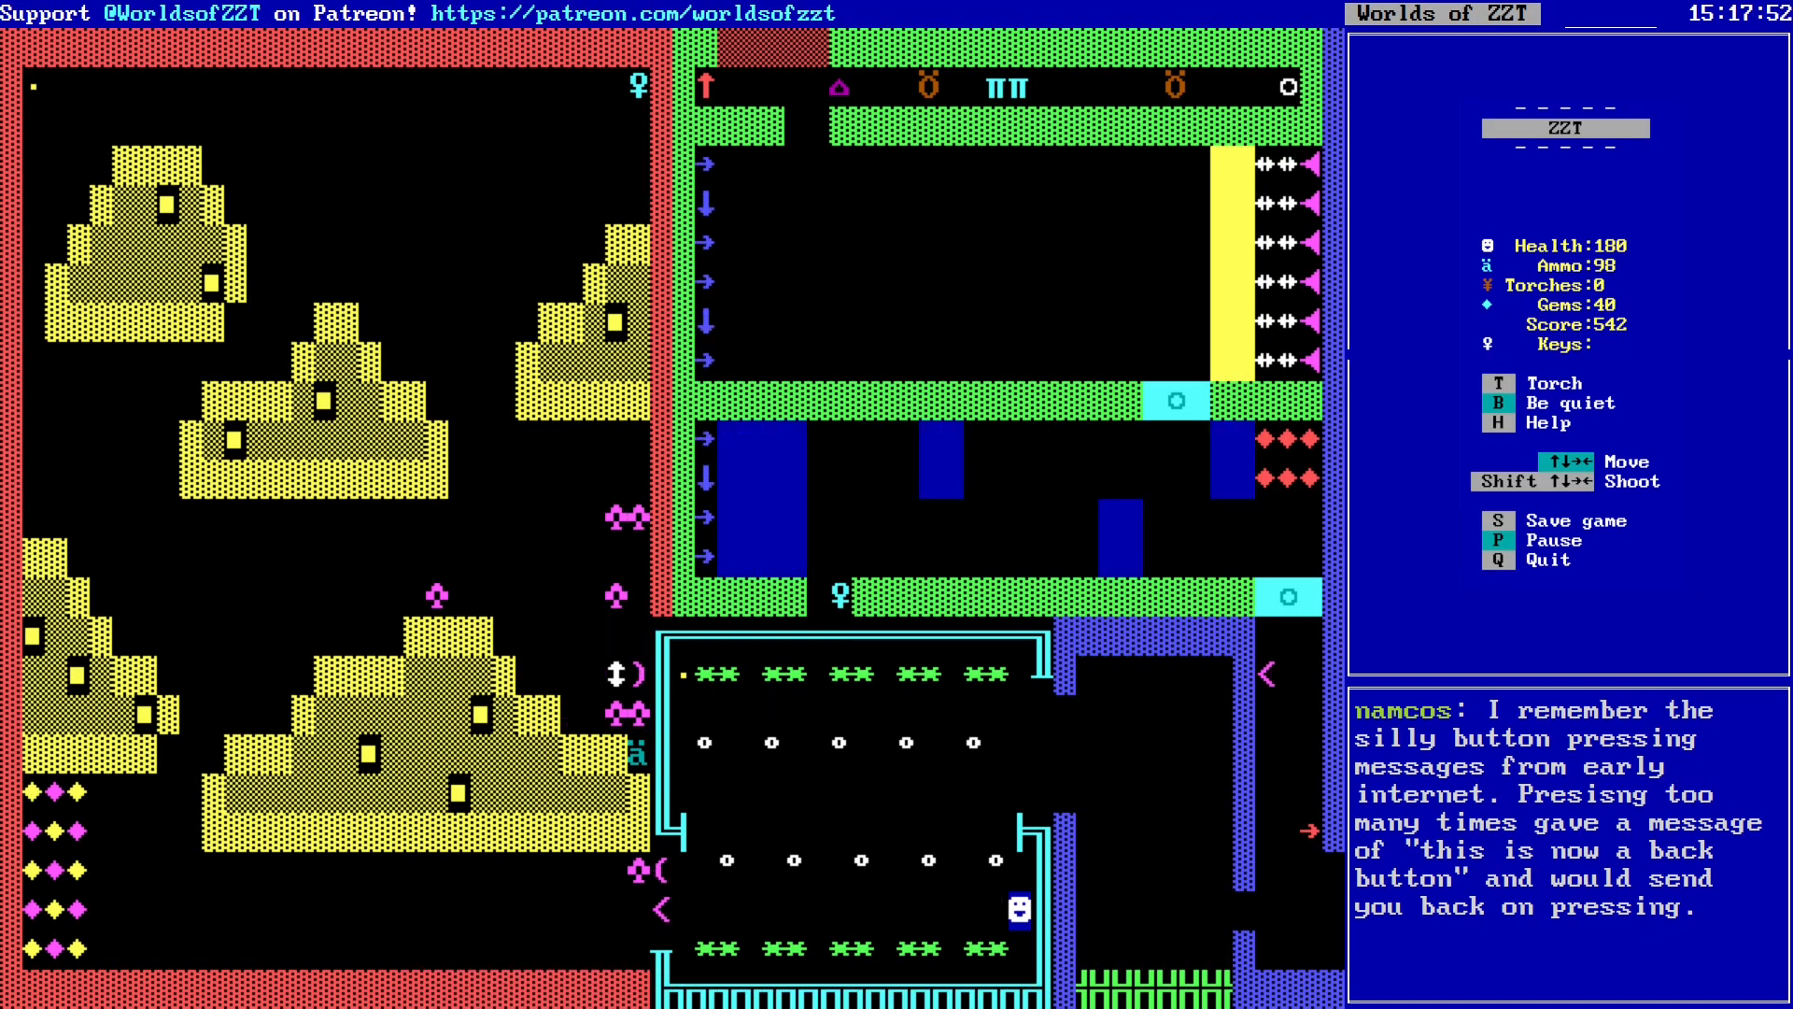
# Step: Walk west just above the lower row of green symbols, stopping in the gaps to avoid the moving bullets
pyautogui.press('Left')
pyautogui.press('Left')
pyautogui.press('Left')
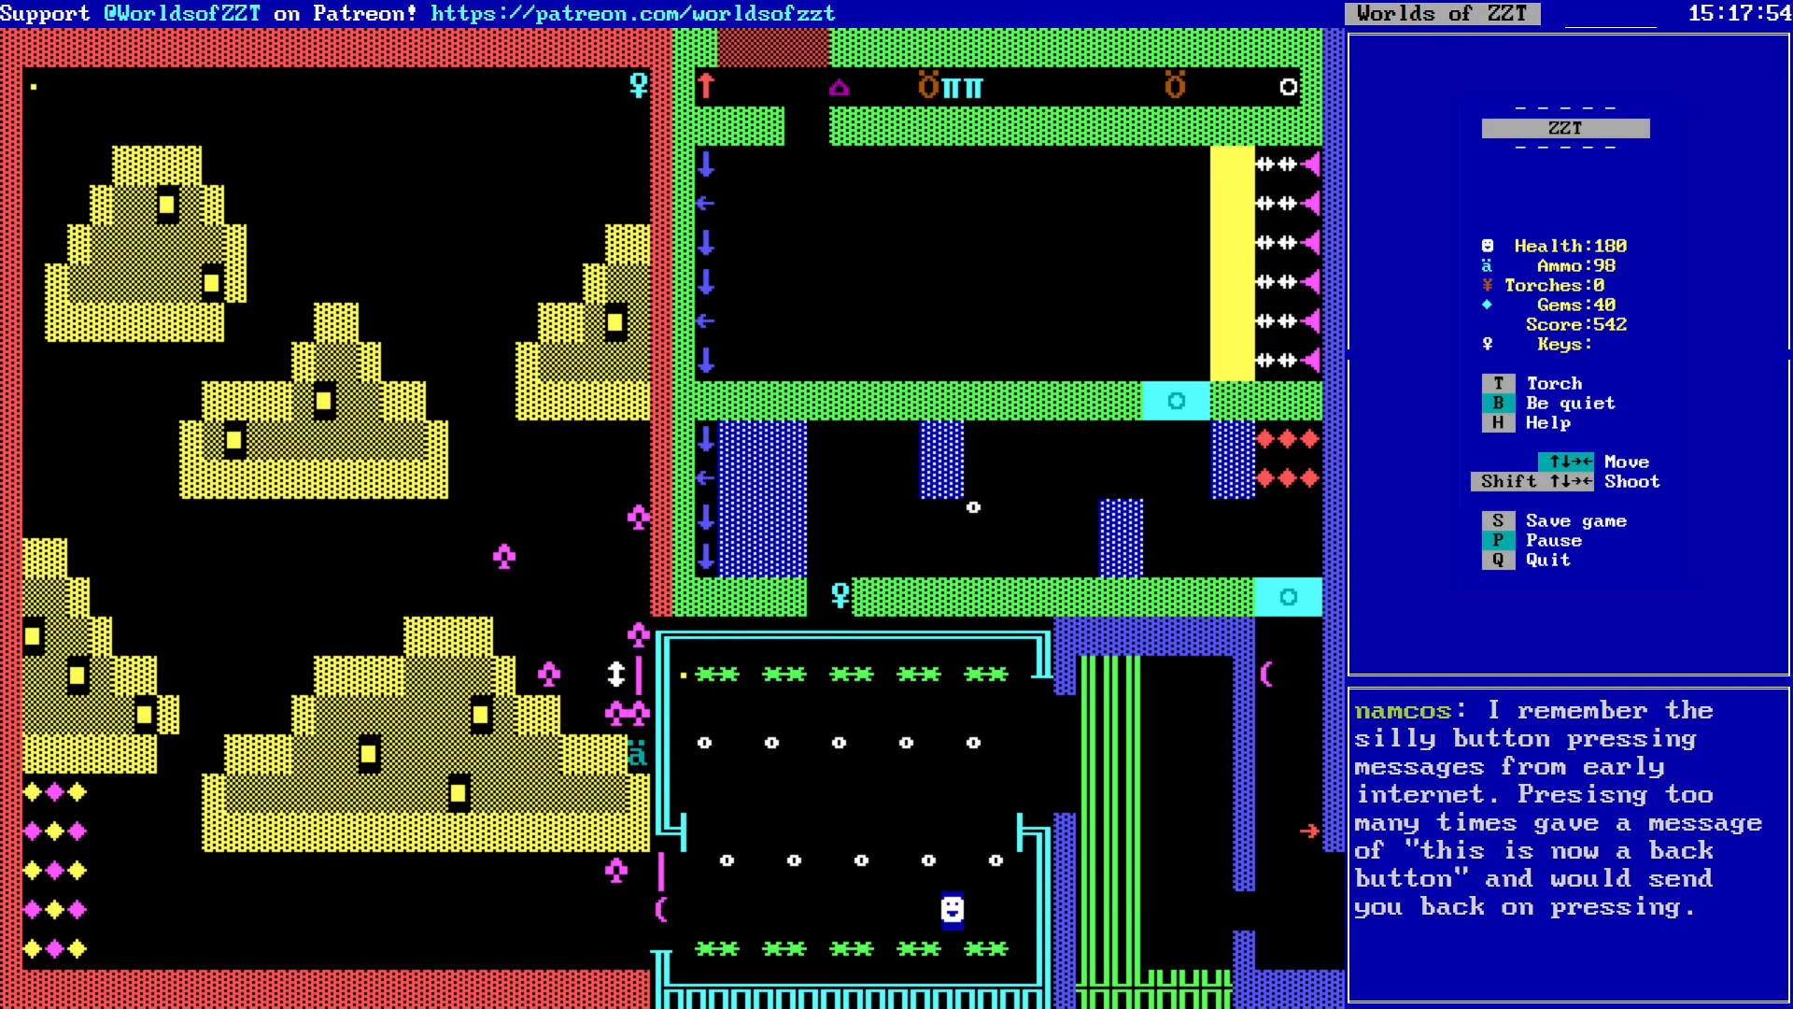
pyautogui.press('Left')
pyautogui.press('Left')
pyautogui.press('Left')
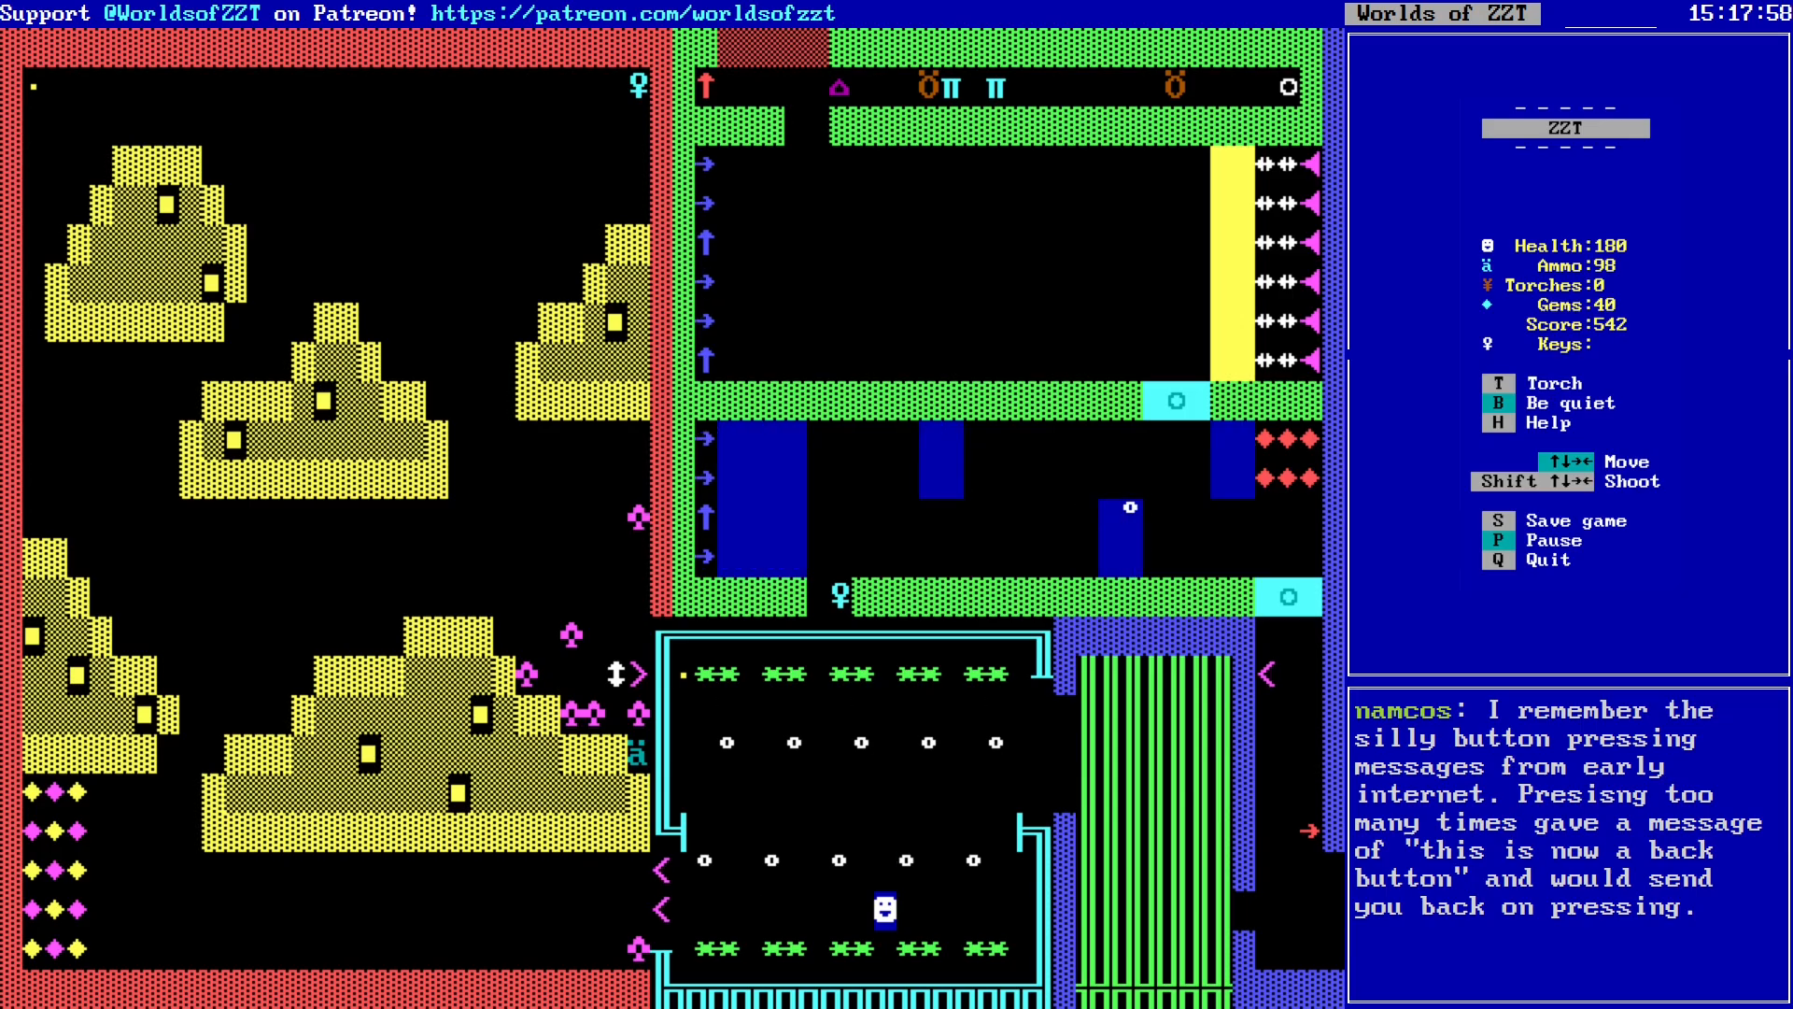
pyautogui.press('Left')
pyautogui.press('Left')
pyautogui.press('Left')
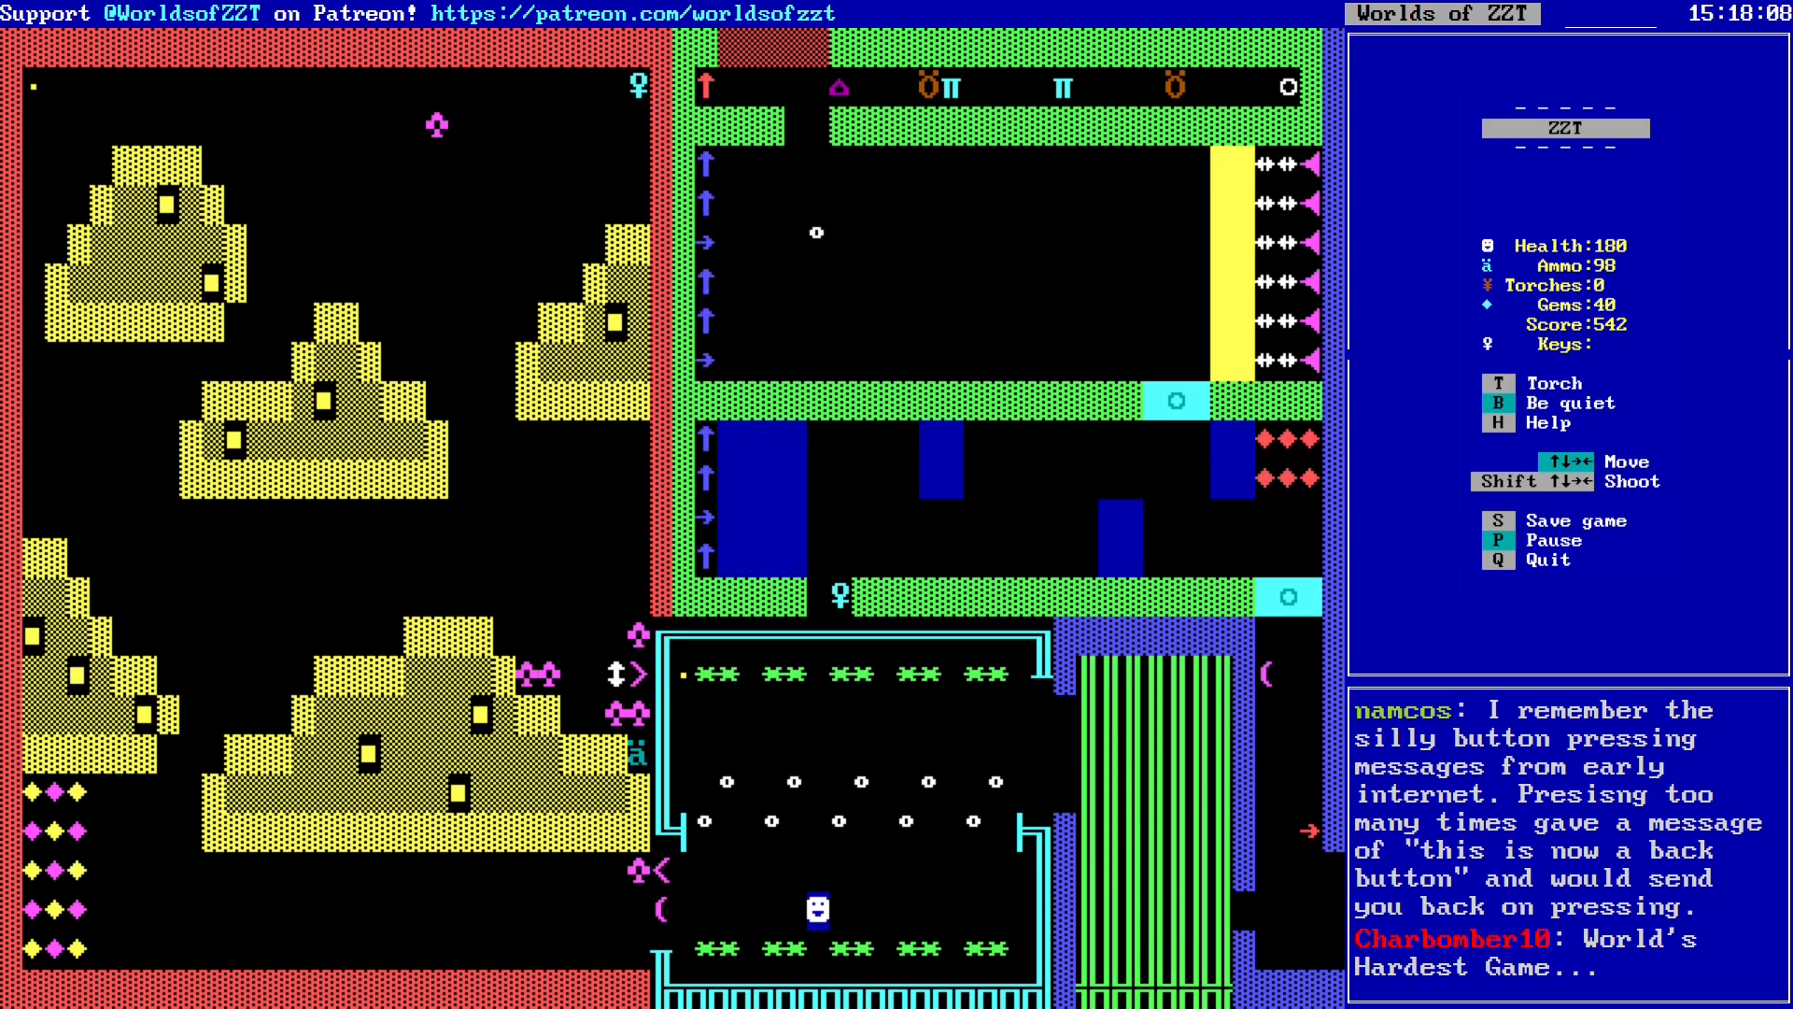
pyautogui.press('Left')
pyautogui.press('Left')
pyautogui.press('Left')
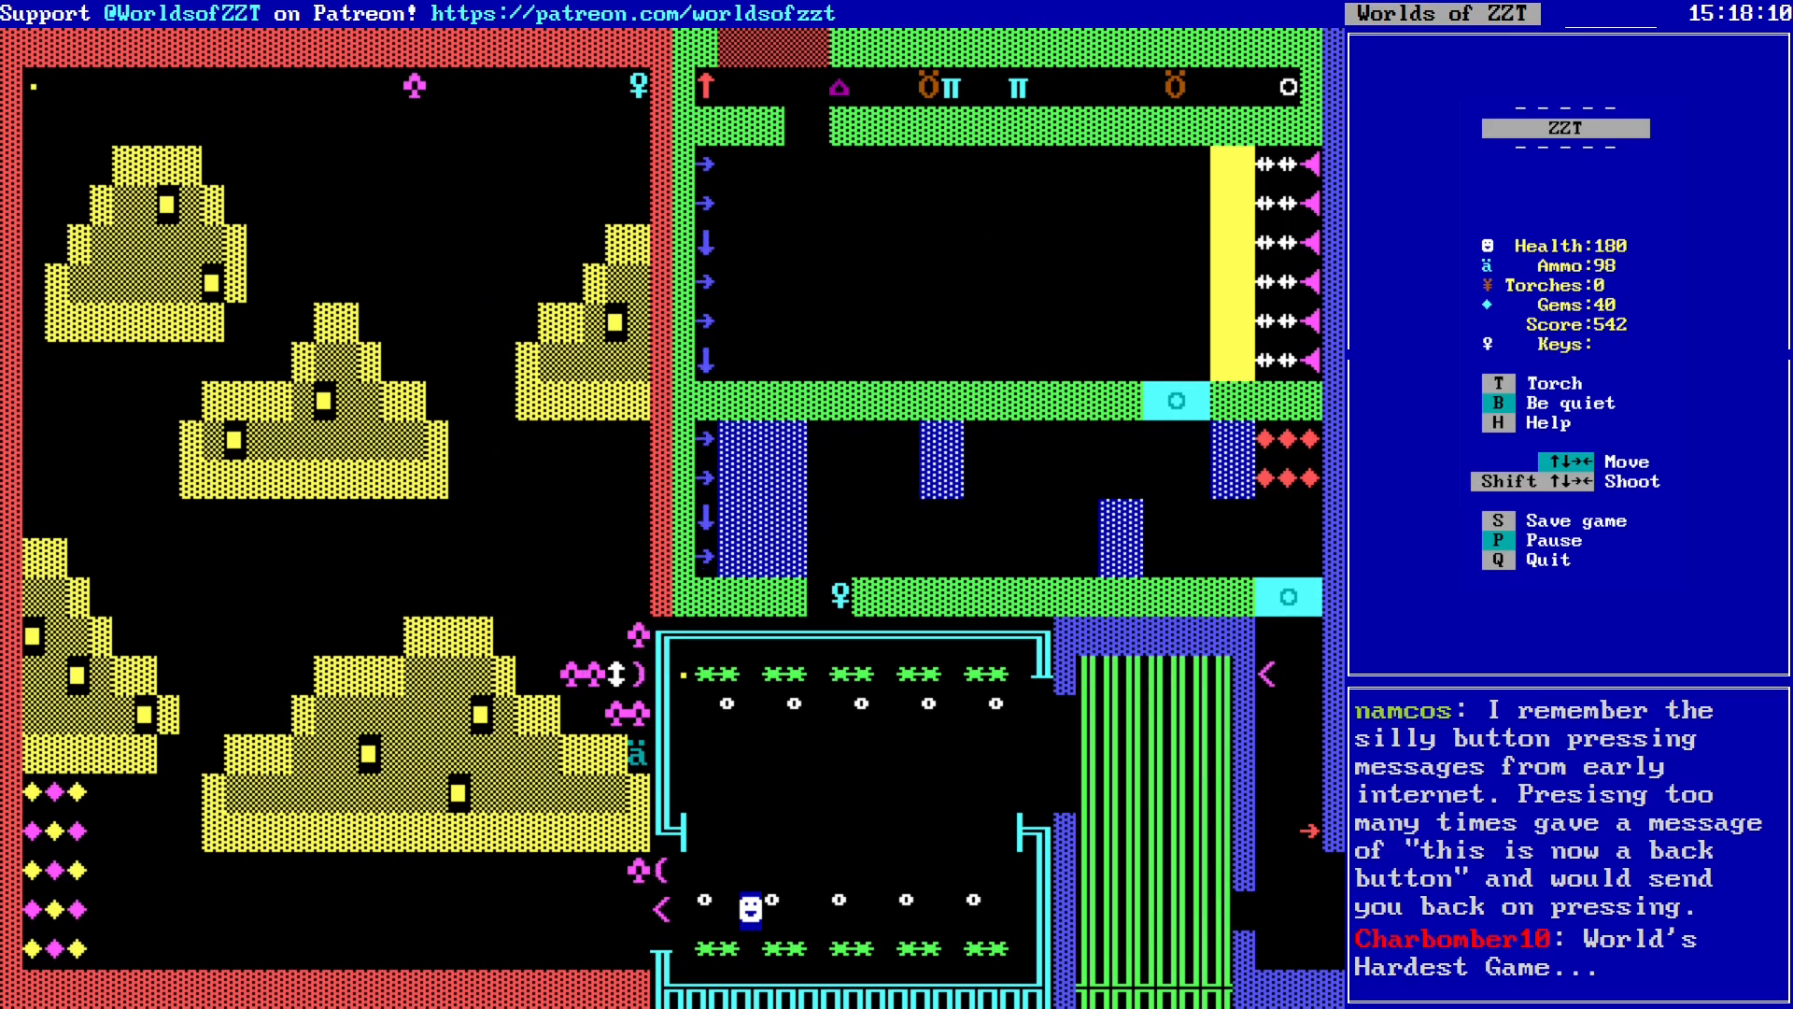
# Step: Walk north between the moving bullets to the space just below the upper row of green symbols
pyautogui.press('Up')
pyautogui.press('Up')
pyautogui.press('Up')
pyautogui.press('Up')
pyautogui.press('Up')
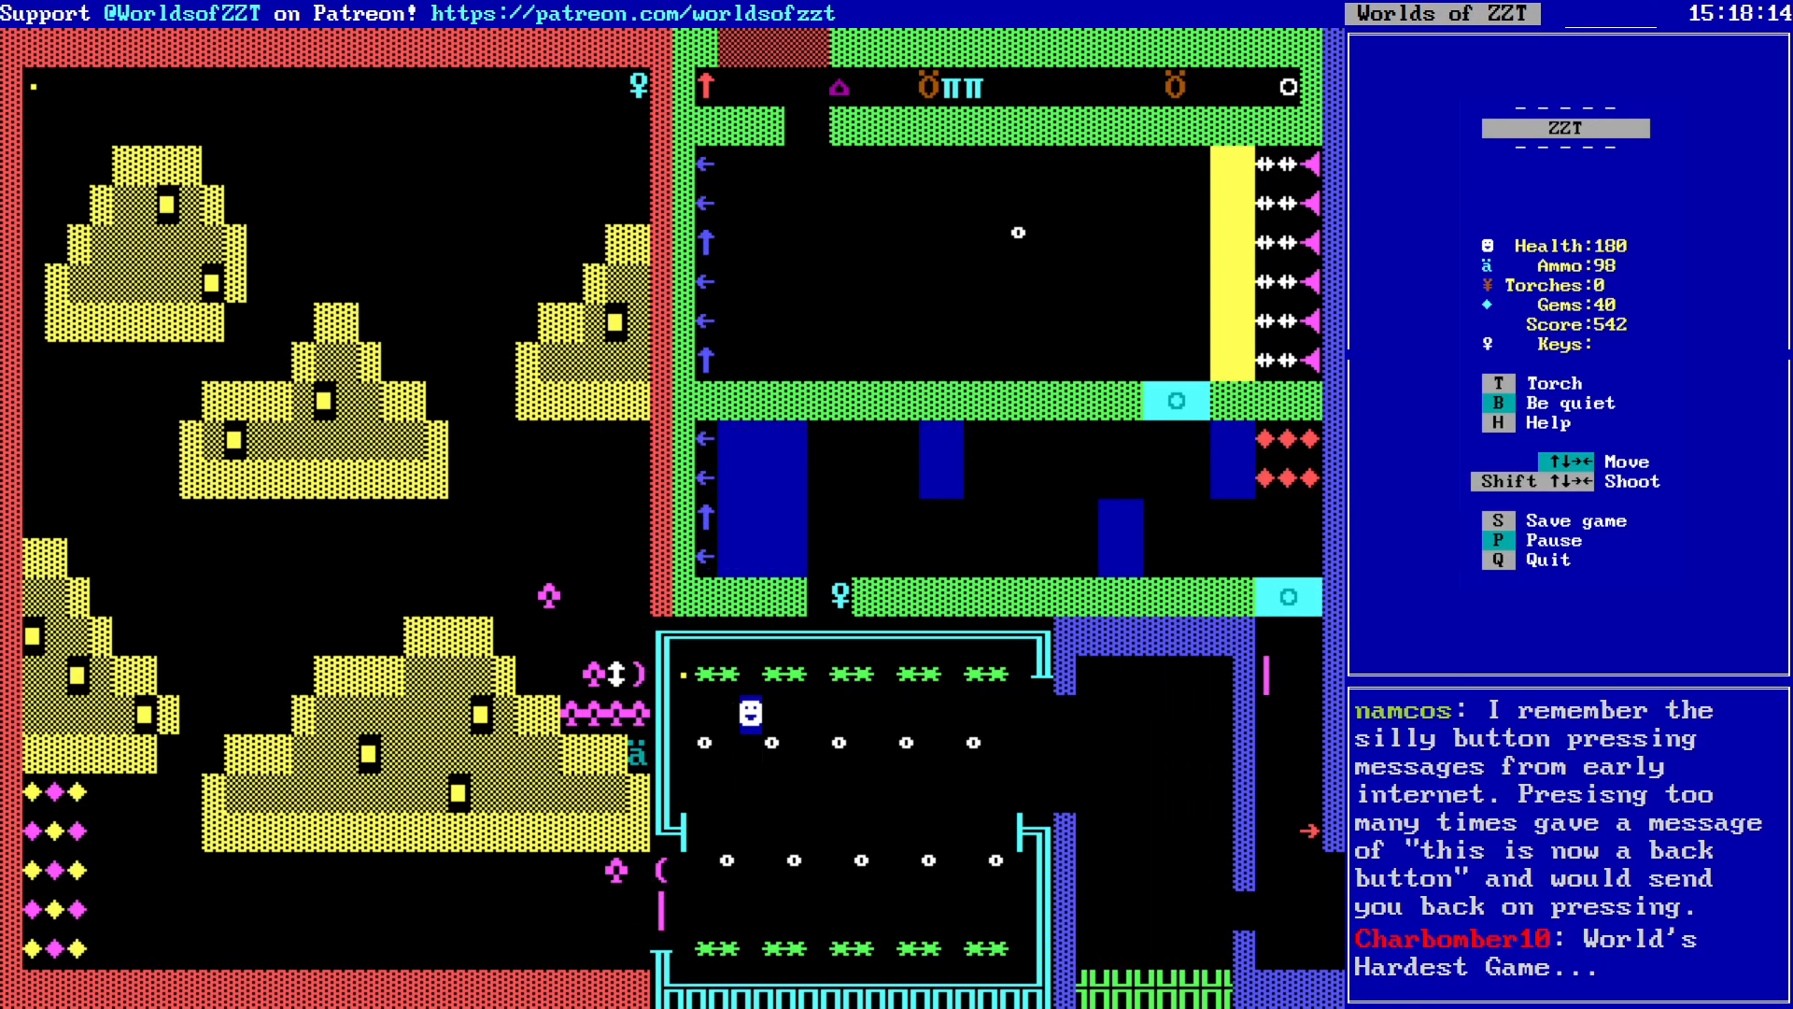
# Step: Walk west just below the upper row of green symbols and collect the yellow dot in the room's northwest corner
pyautogui.press('Left')
pyautogui.press('Left')
pyautogui.press('Left')
pyautogui.press('Up')
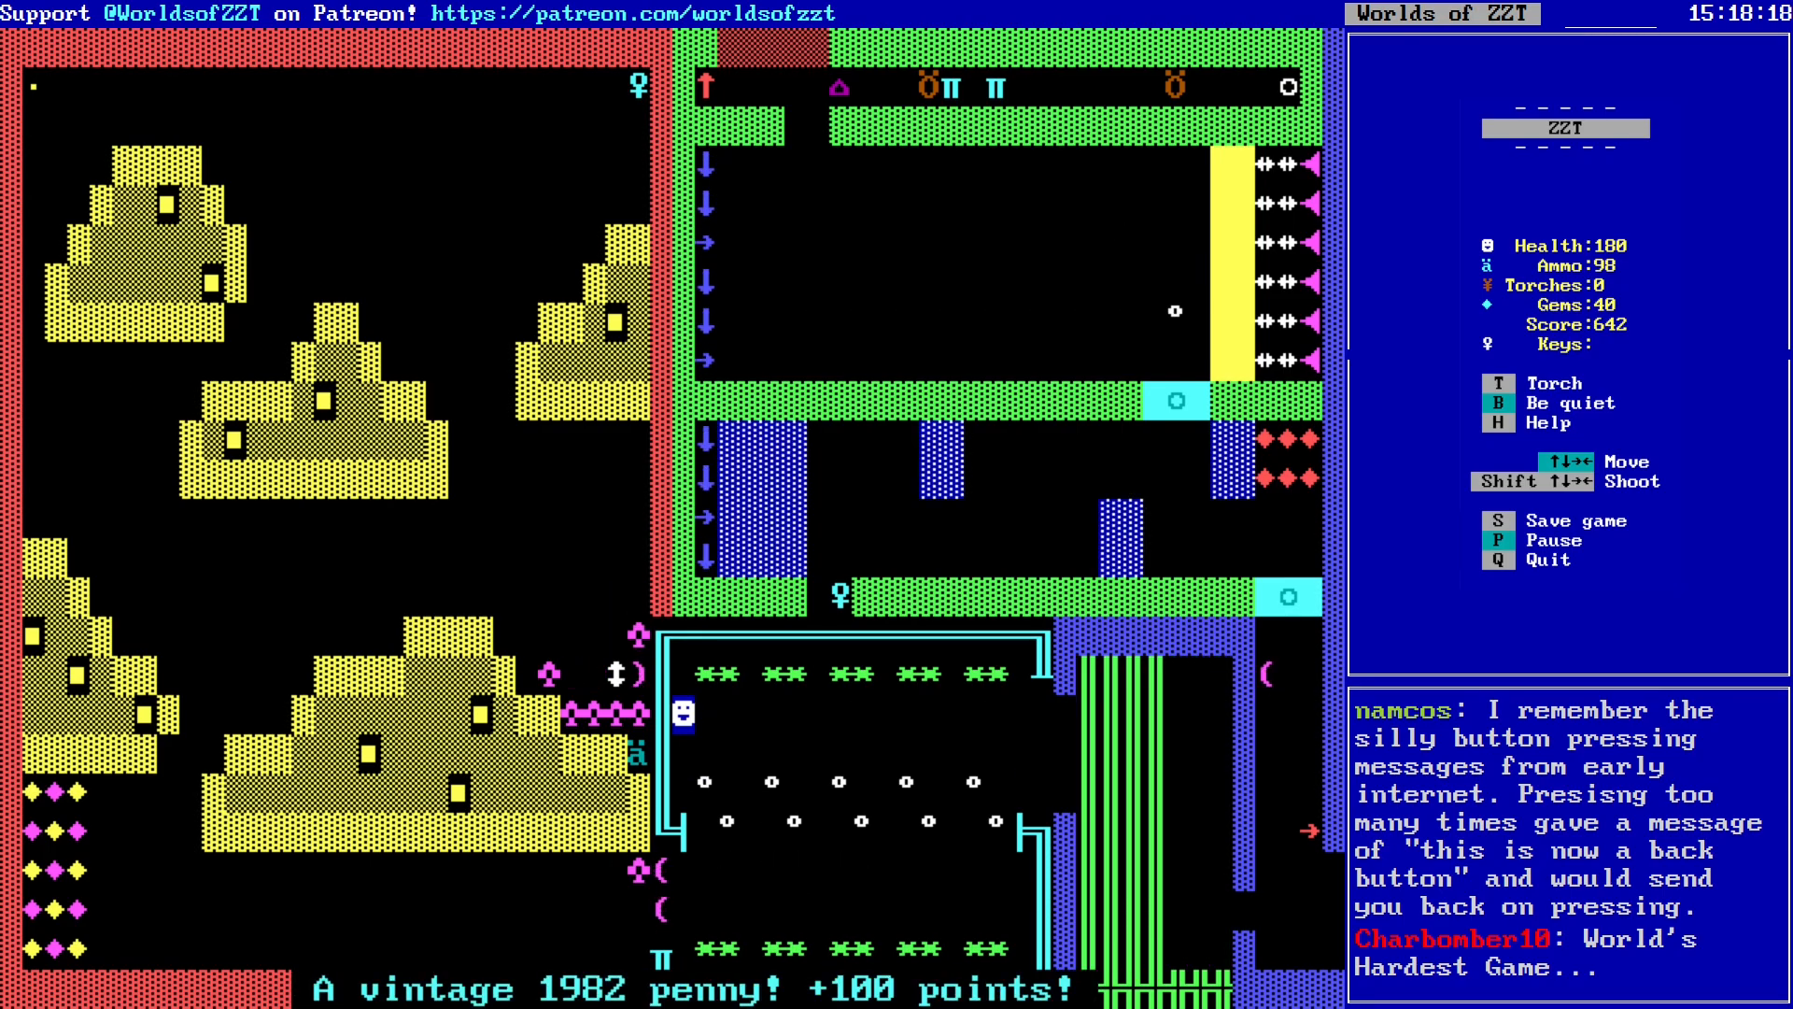
# Step: Walk south between the moving bullets to the space just above the lower row of green symbols
pyautogui.press('Right')
pyautogui.press('Right')
pyautogui.press('Right')
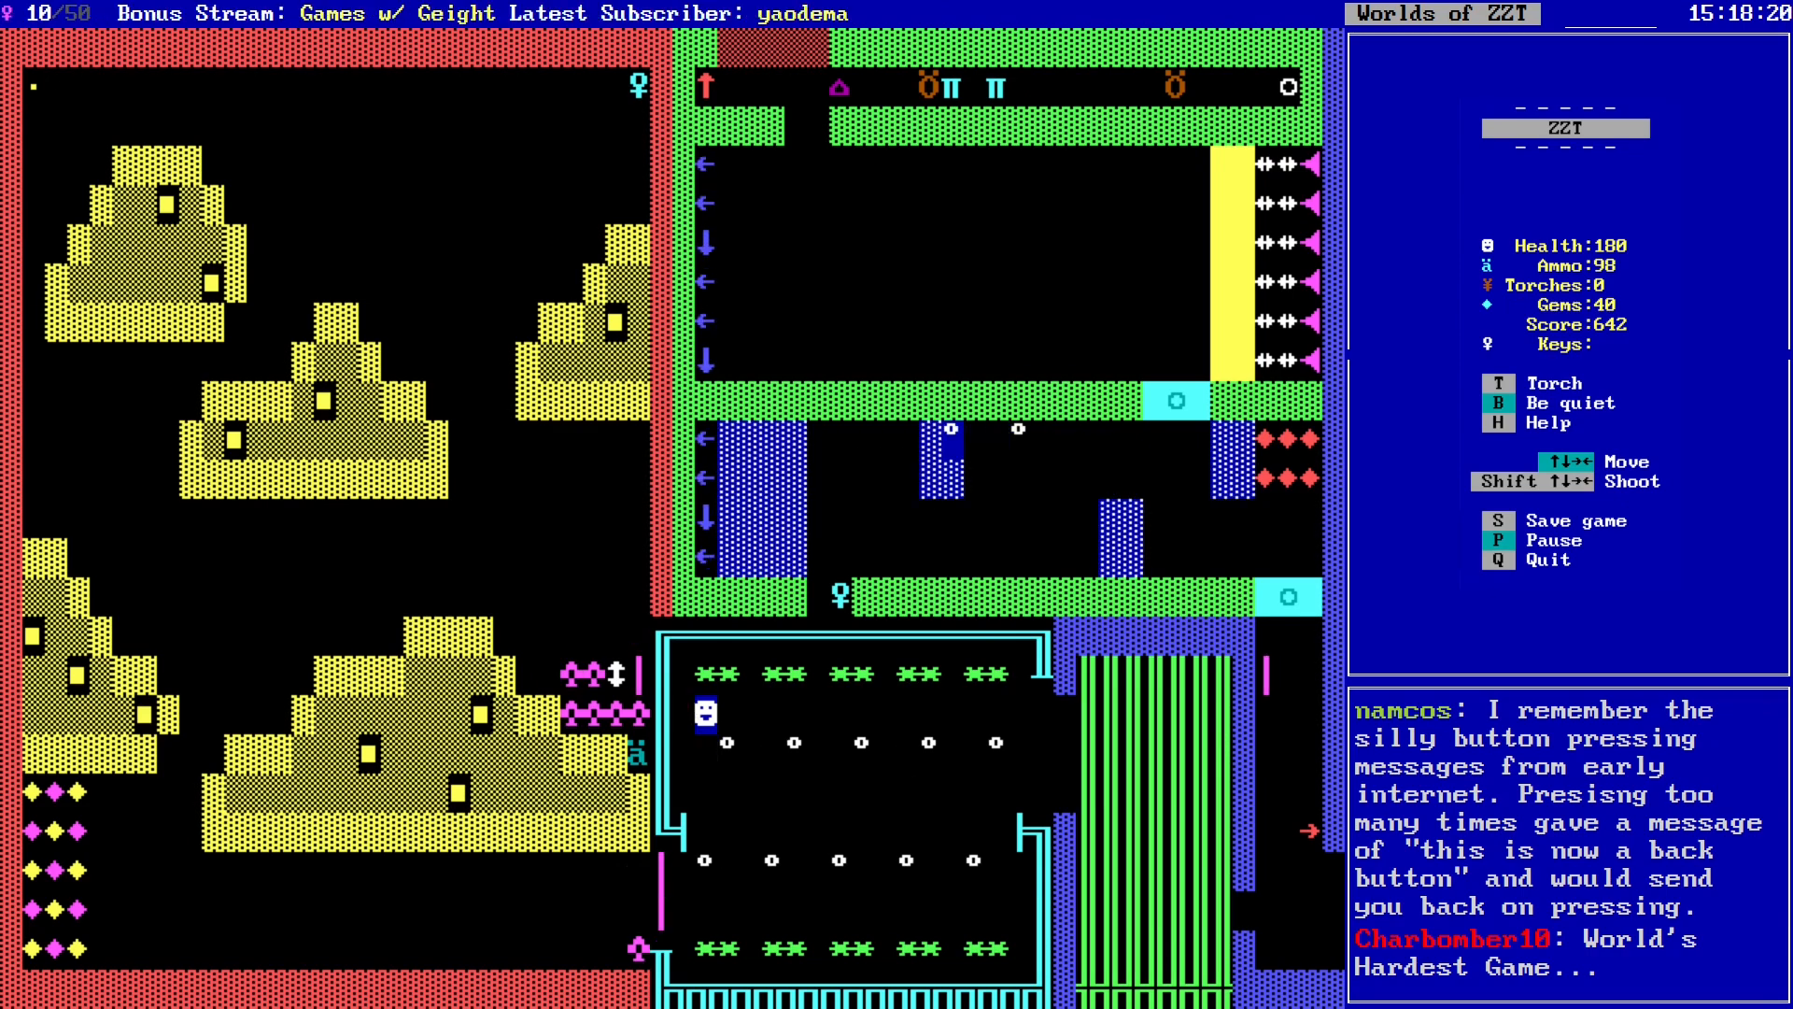
pyautogui.press('Down')
pyautogui.press('Down')
pyautogui.press('Down')
pyautogui.press('Down')
pyautogui.press('Down')
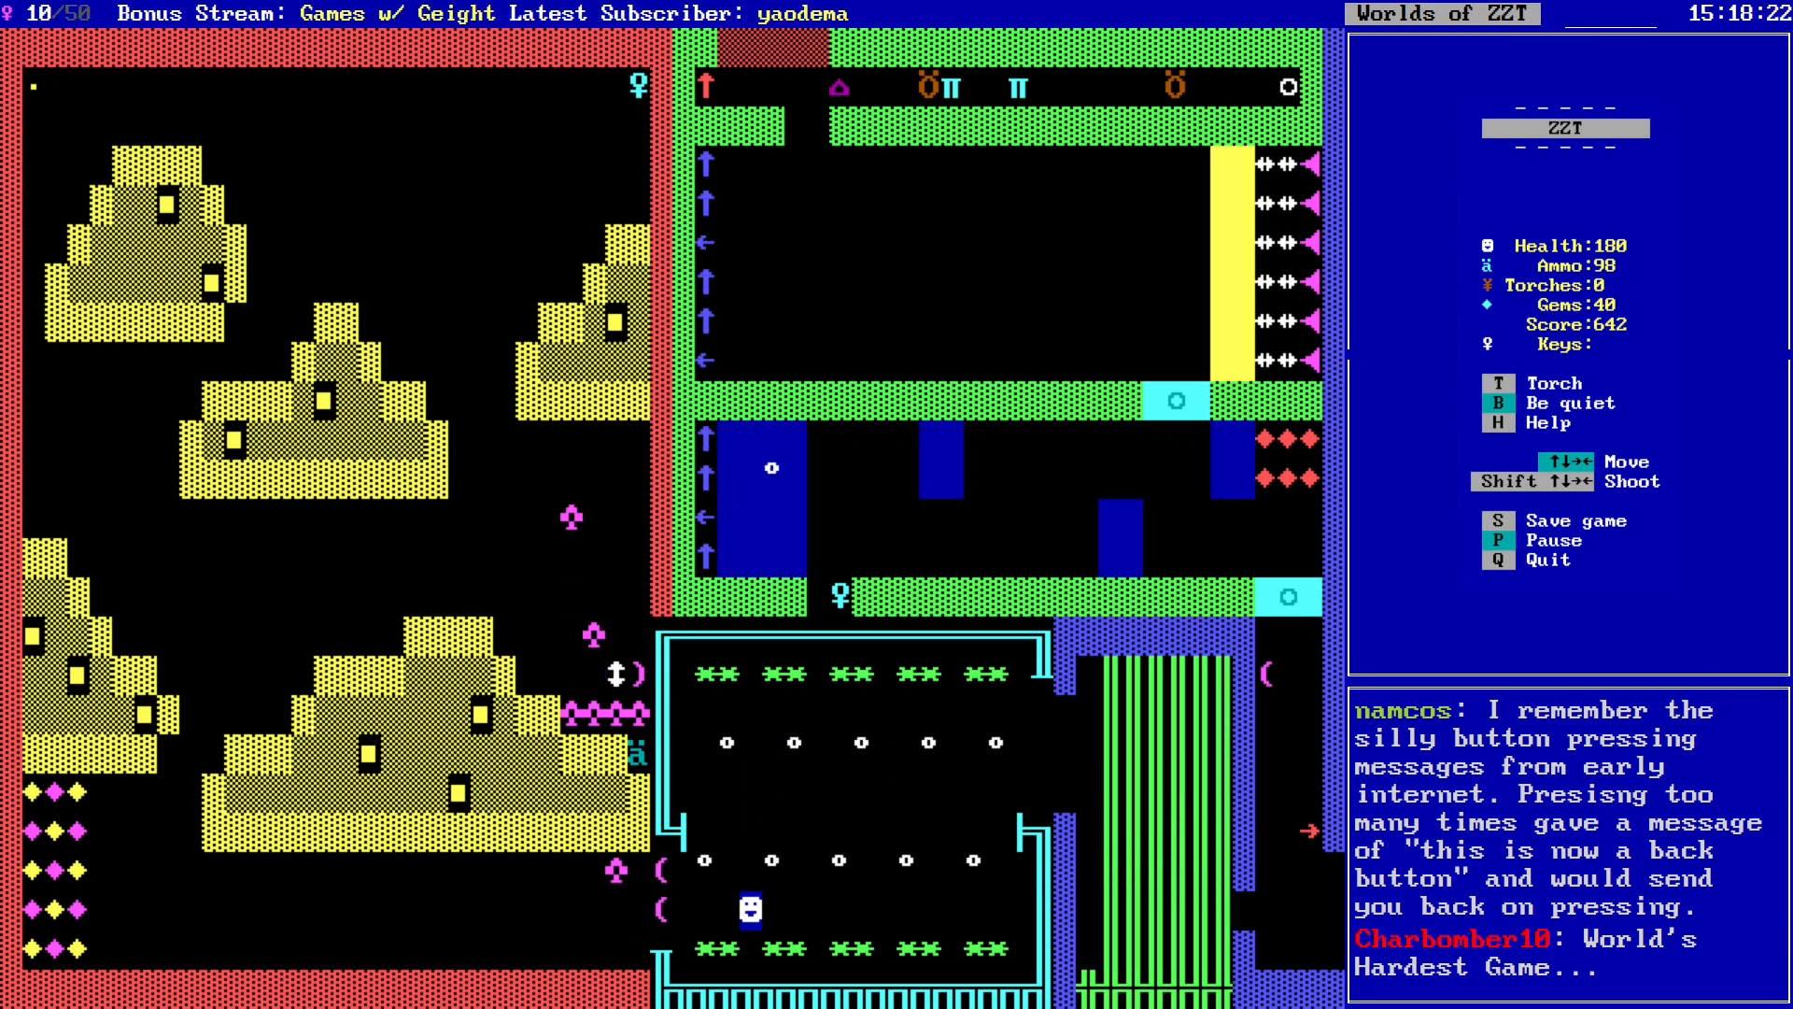
# Step: Try to leave the cyan-walled room through its southwest opening, past the spinning purple guns
pyautogui.press('Left')
pyautogui.press('Left')
pyautogui.press('Left')
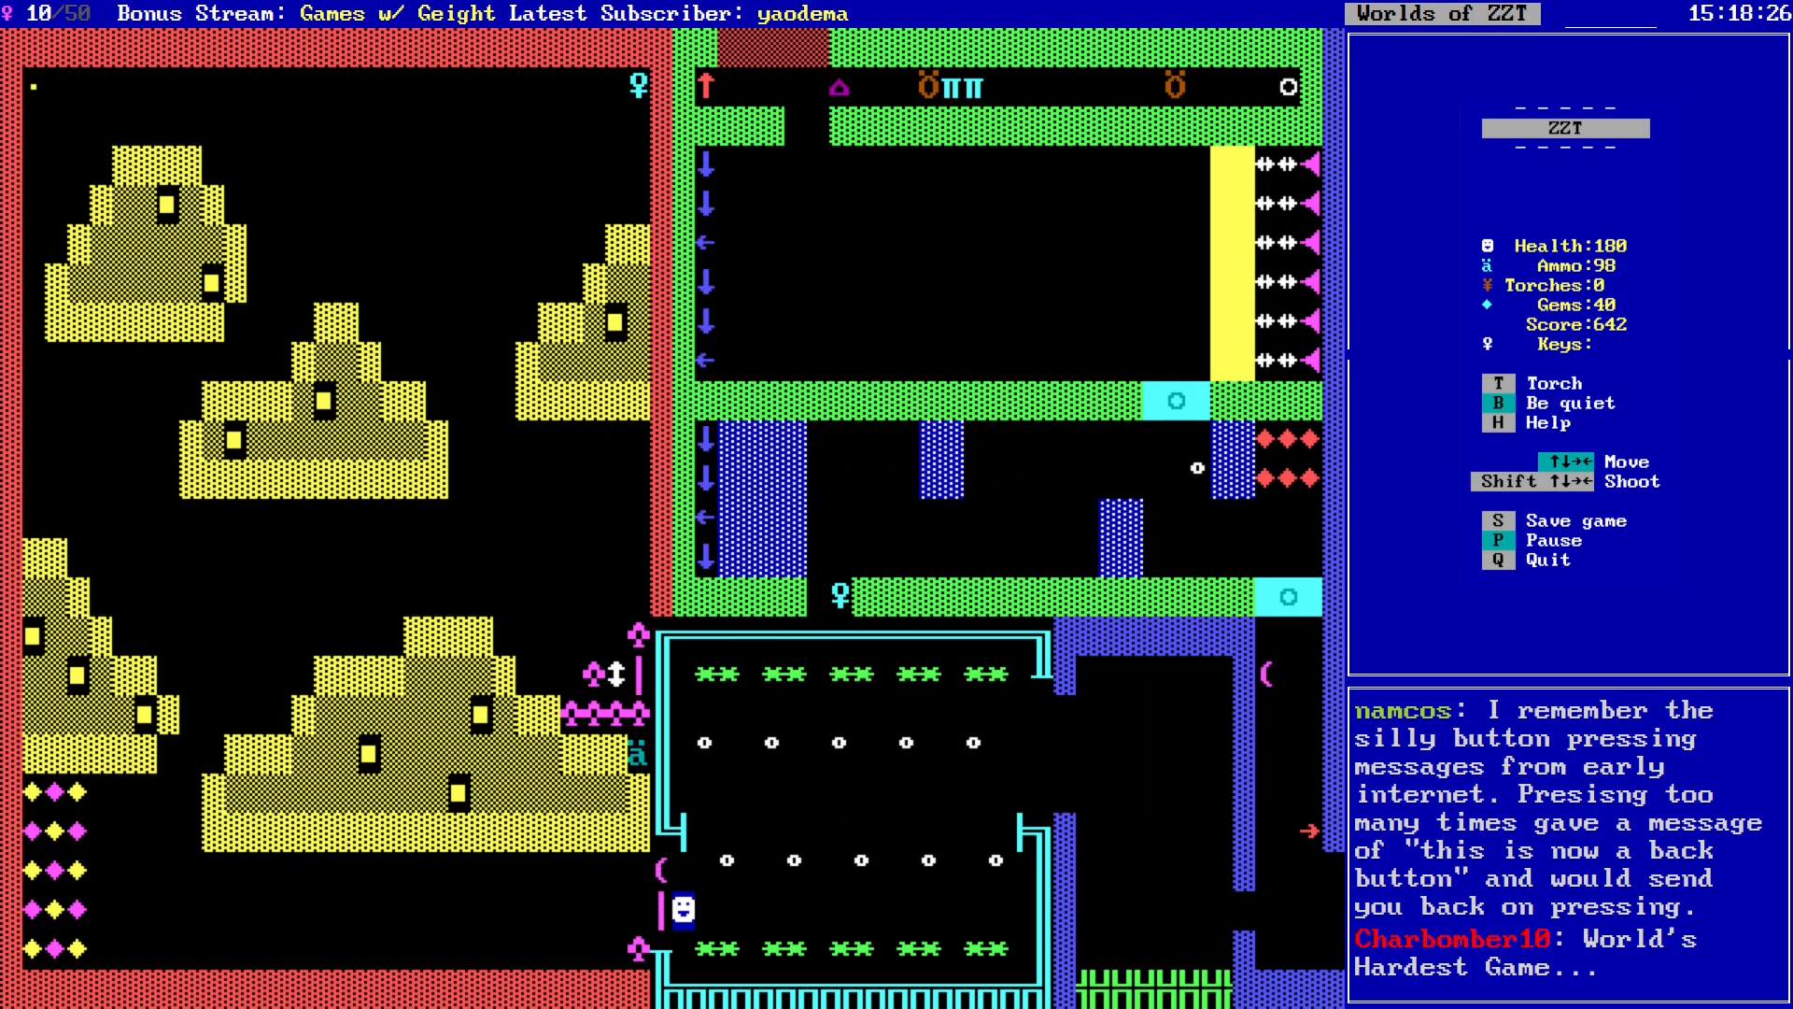
pyautogui.press('Left')
pyautogui.press('Left')
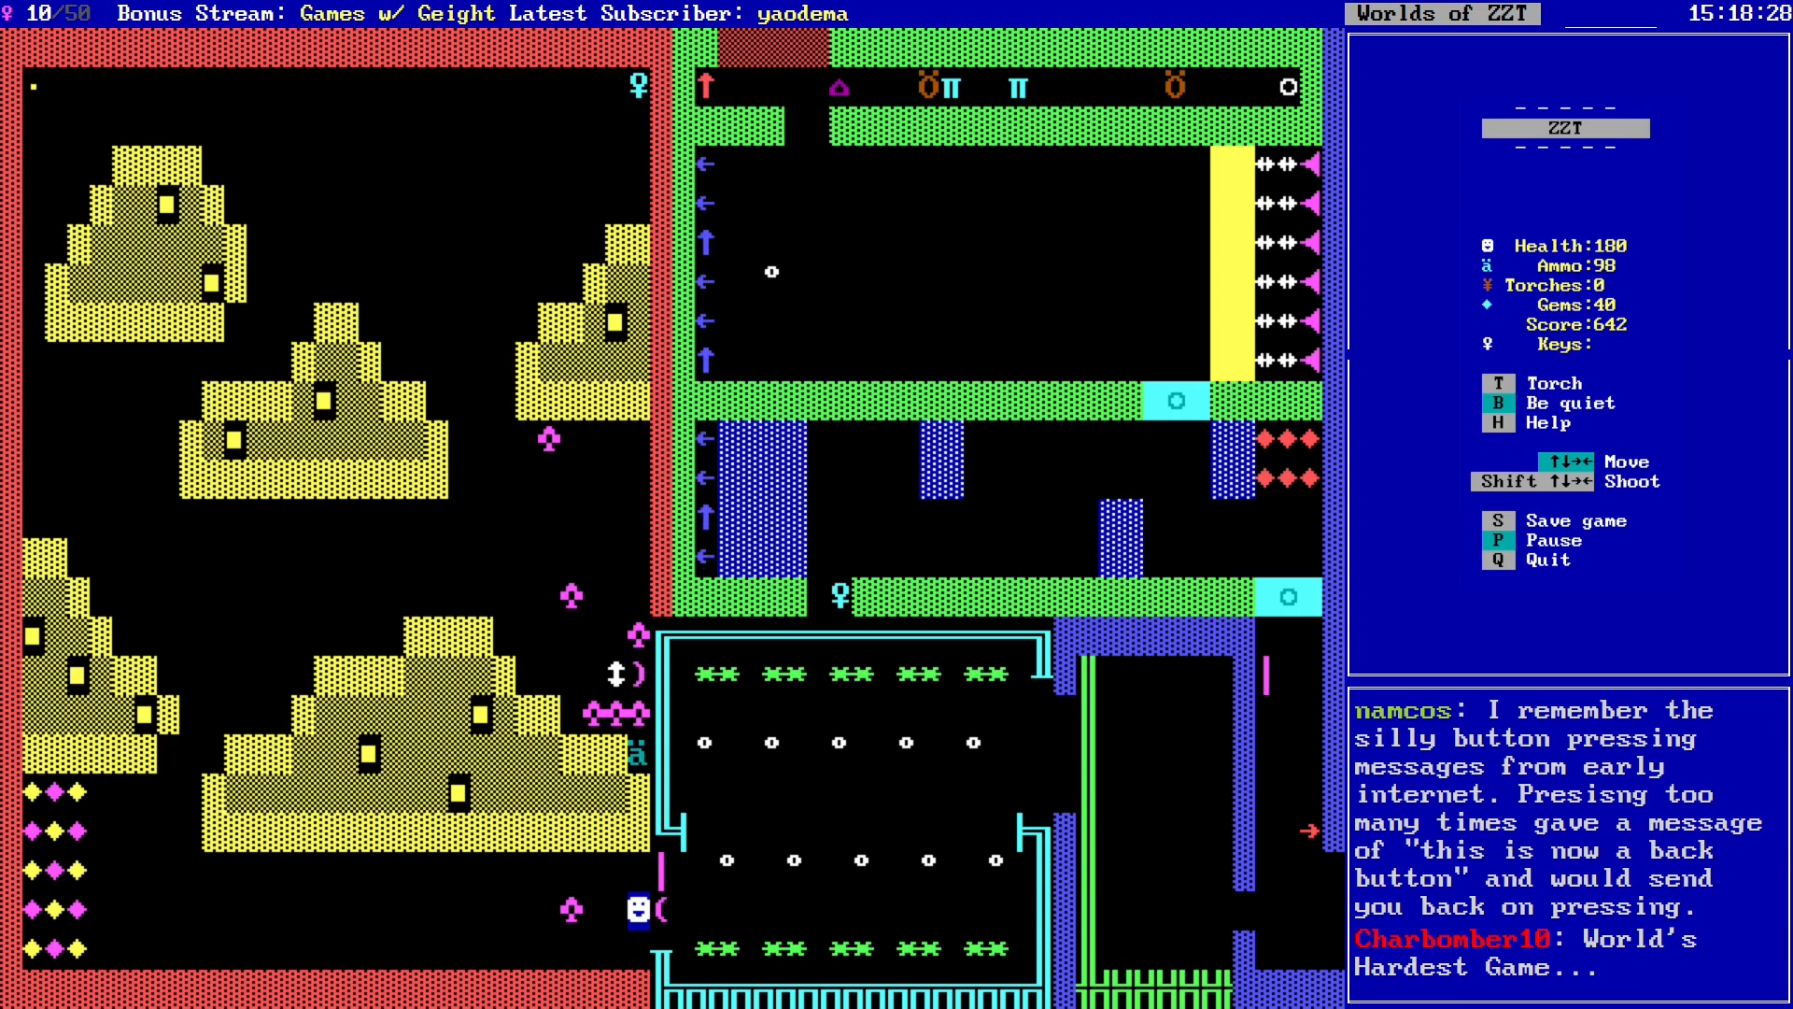
pyautogui.press('Down')
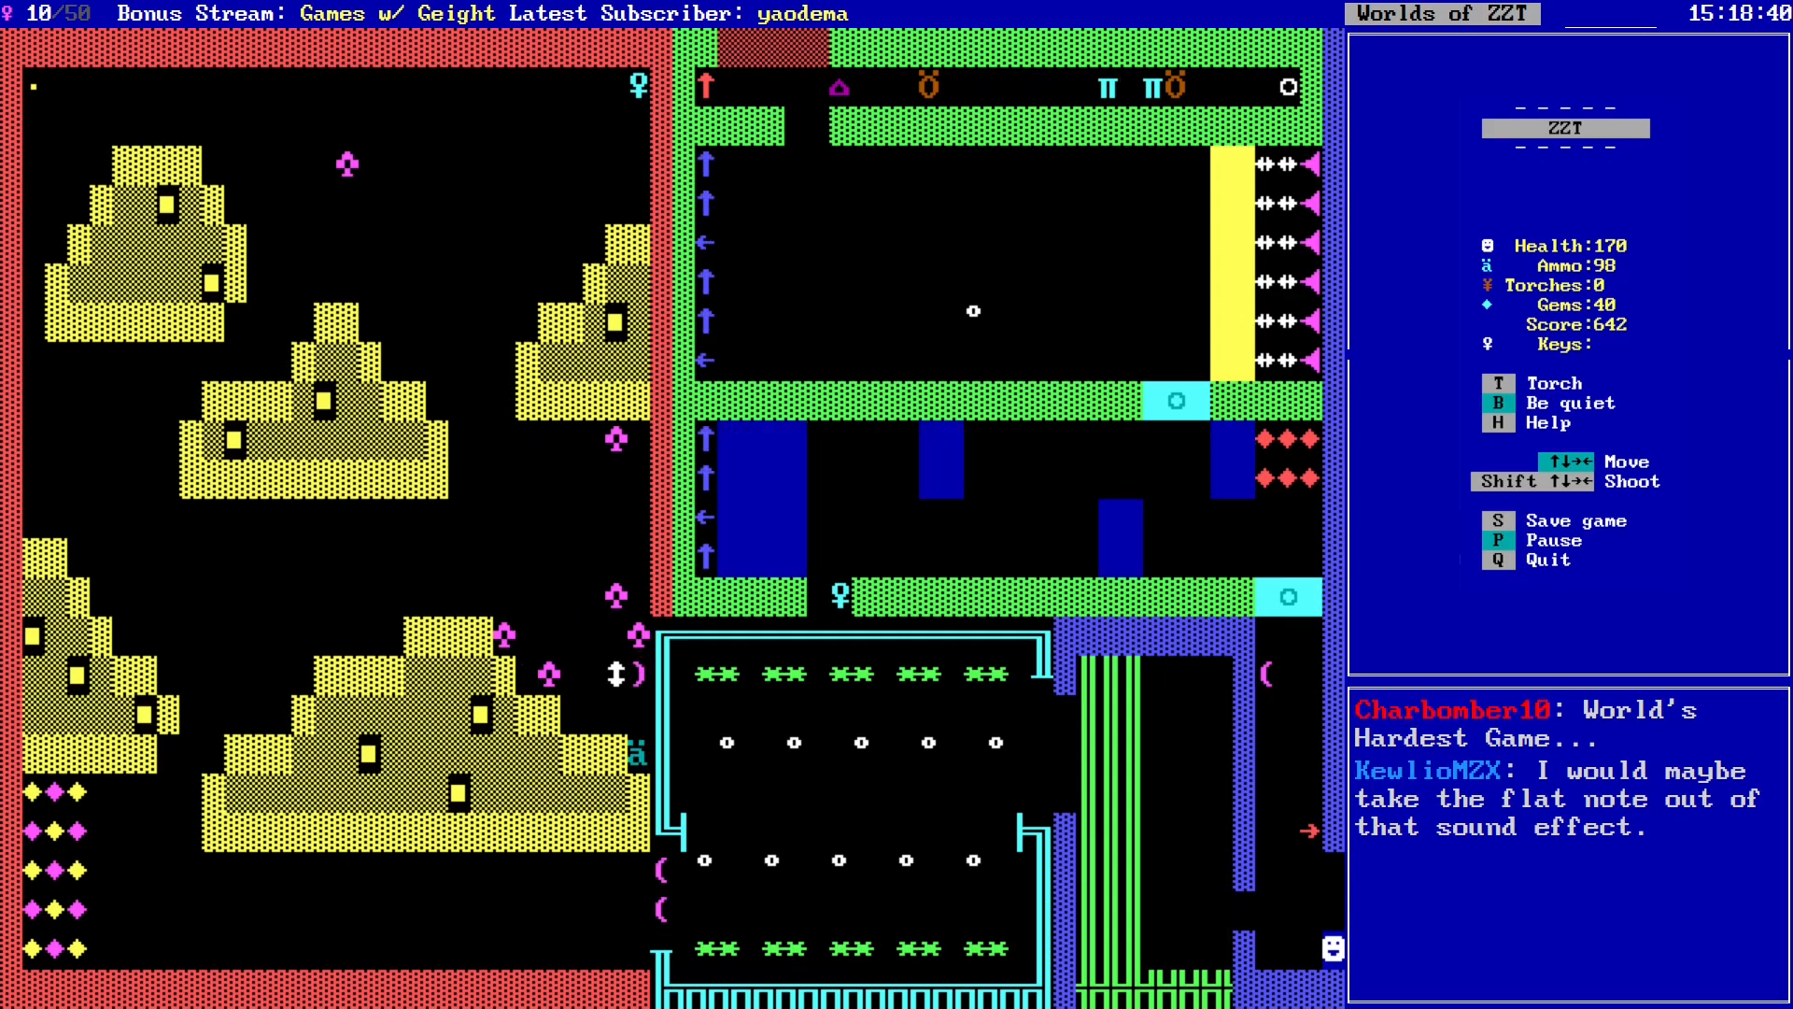
# Step: Walk west from the board's southeast entrance and north up the narrow blue-walled corridor
pyautogui.press('Left')
pyautogui.press('Left')
pyautogui.press('Up')
pyautogui.press('Up')
pyautogui.press('Up')
pyautogui.press('Up')
pyautogui.press('Up')
pyautogui.press('Left')
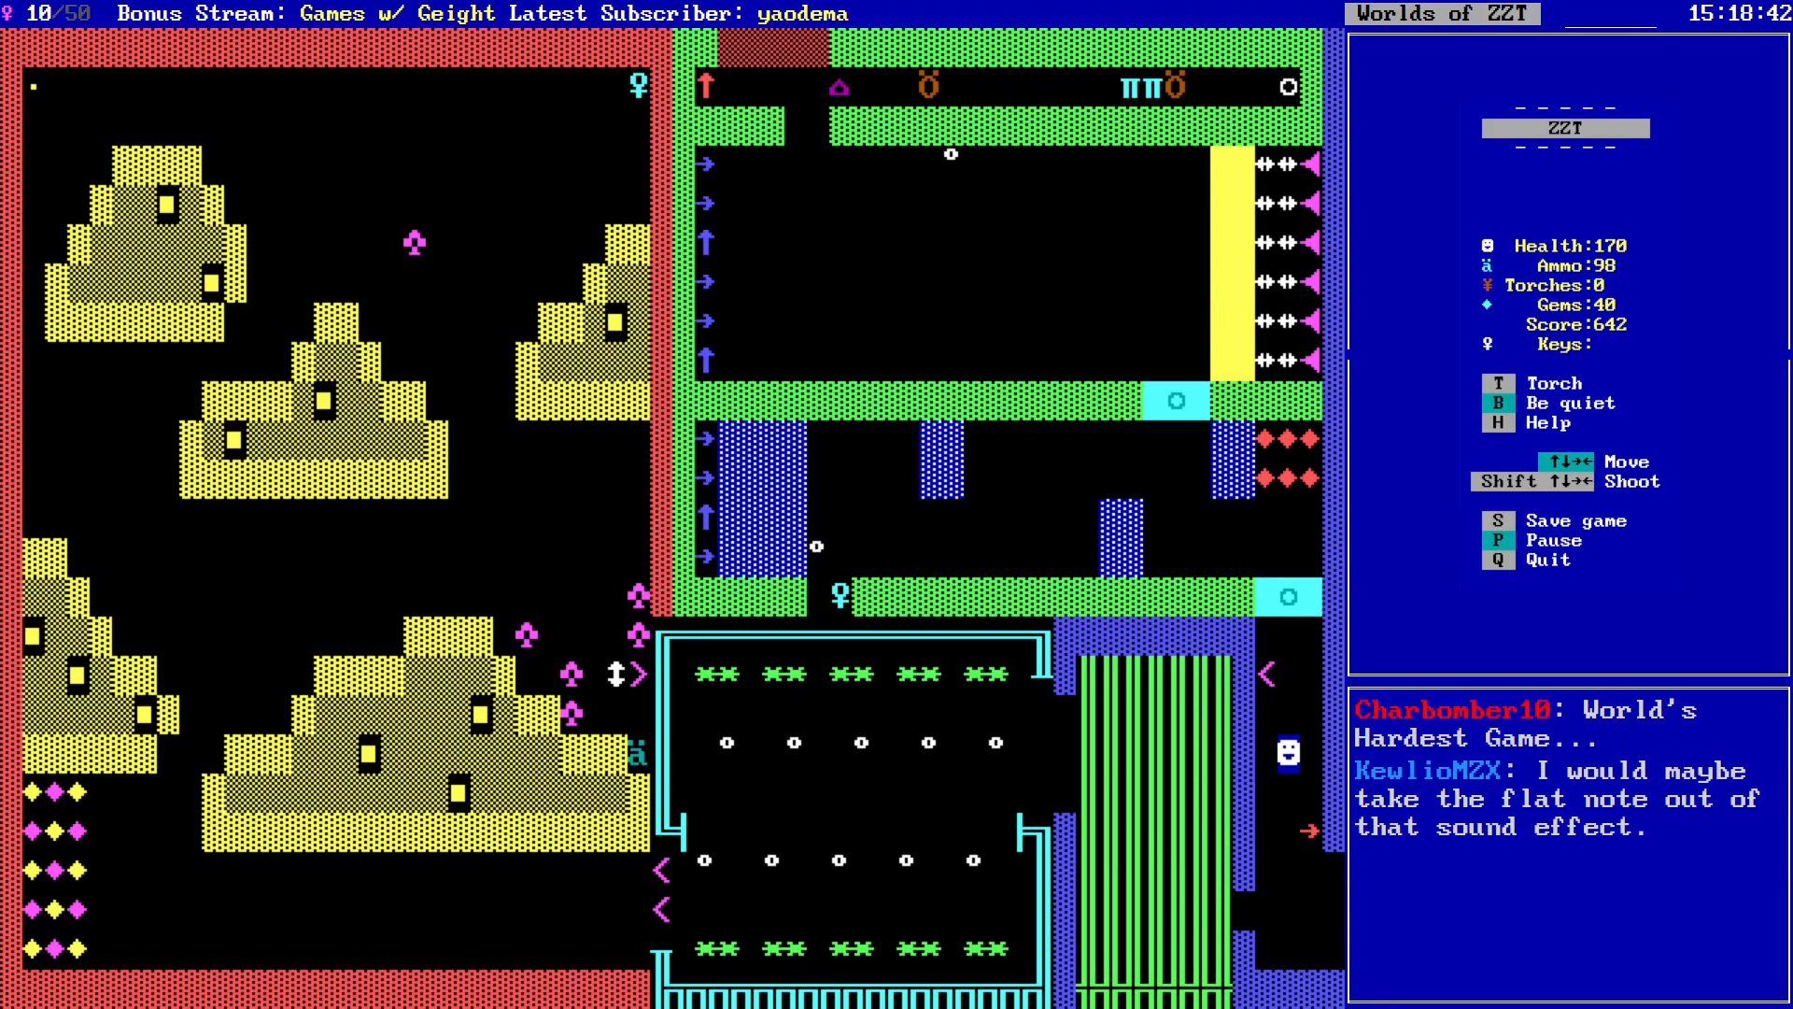
# Step: Return south down the corridor and walk west through the wall gap into the chamber with the moving green lines
pyautogui.press('Down')
pyautogui.press('Left')
pyautogui.press('Up')
pyautogui.press('Right')
pyautogui.press('Right')
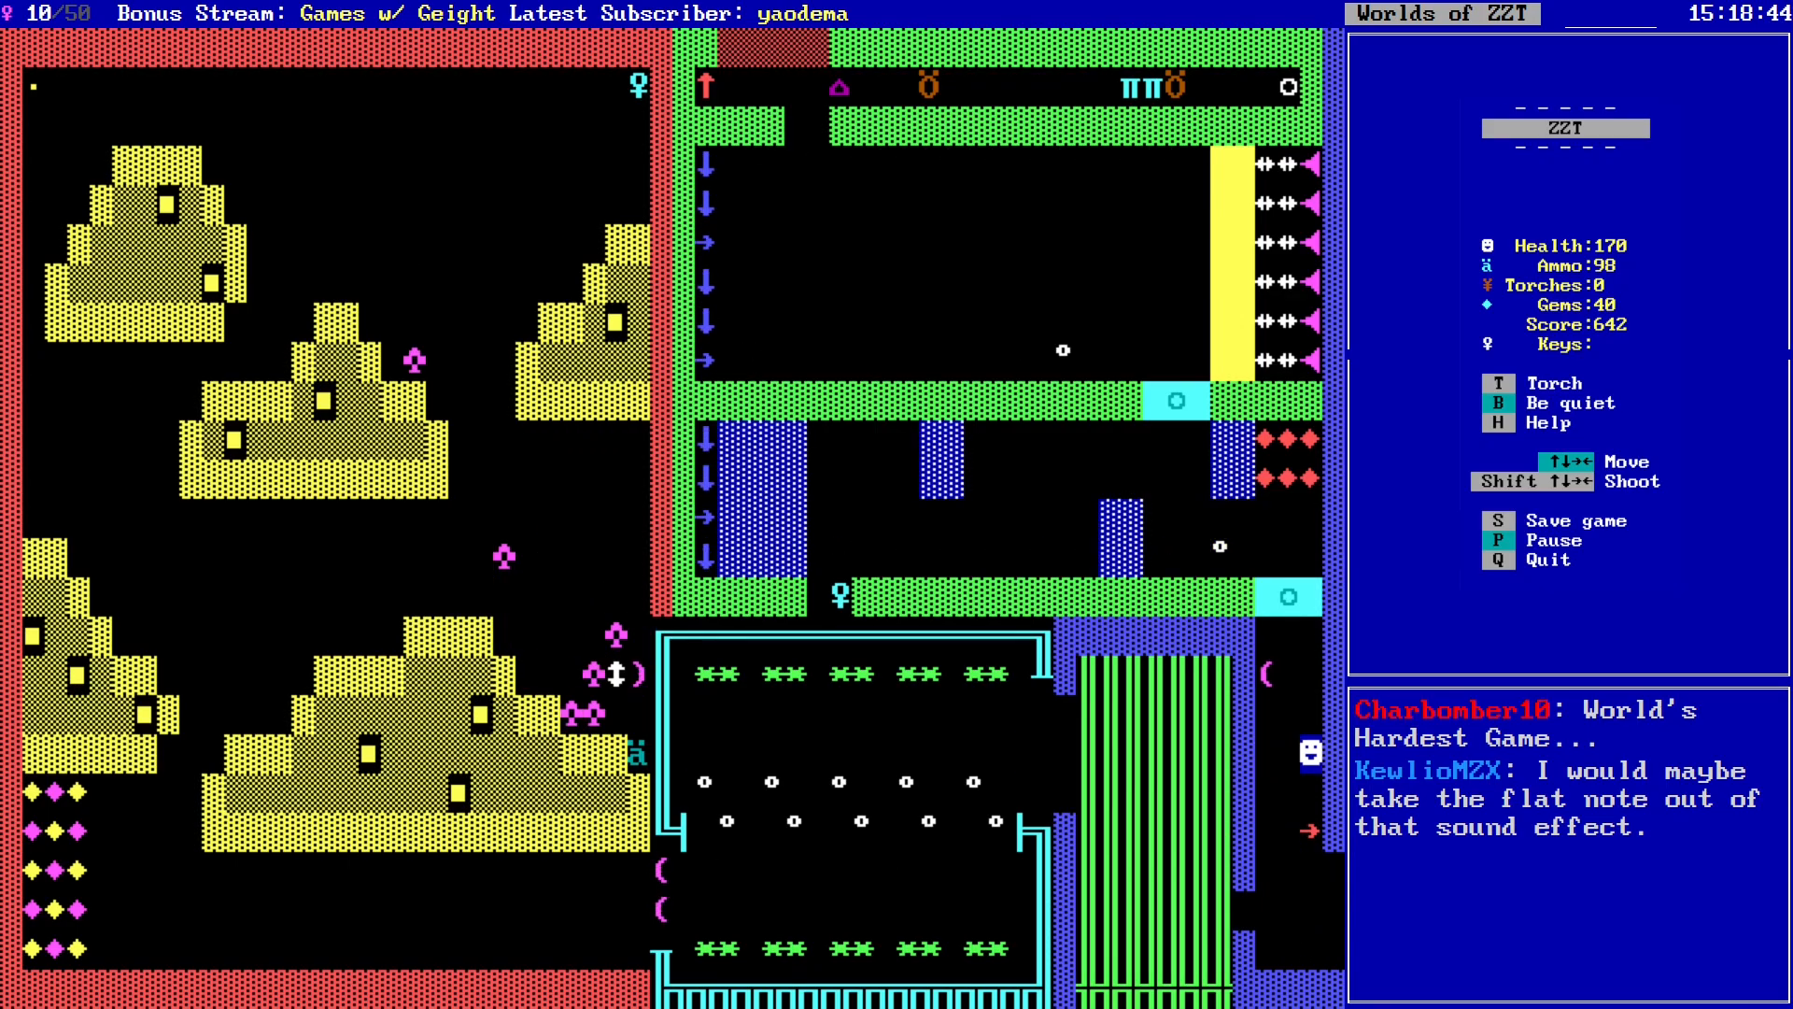
pyautogui.press('Down')
pyautogui.press('Left')
pyautogui.press('Left')
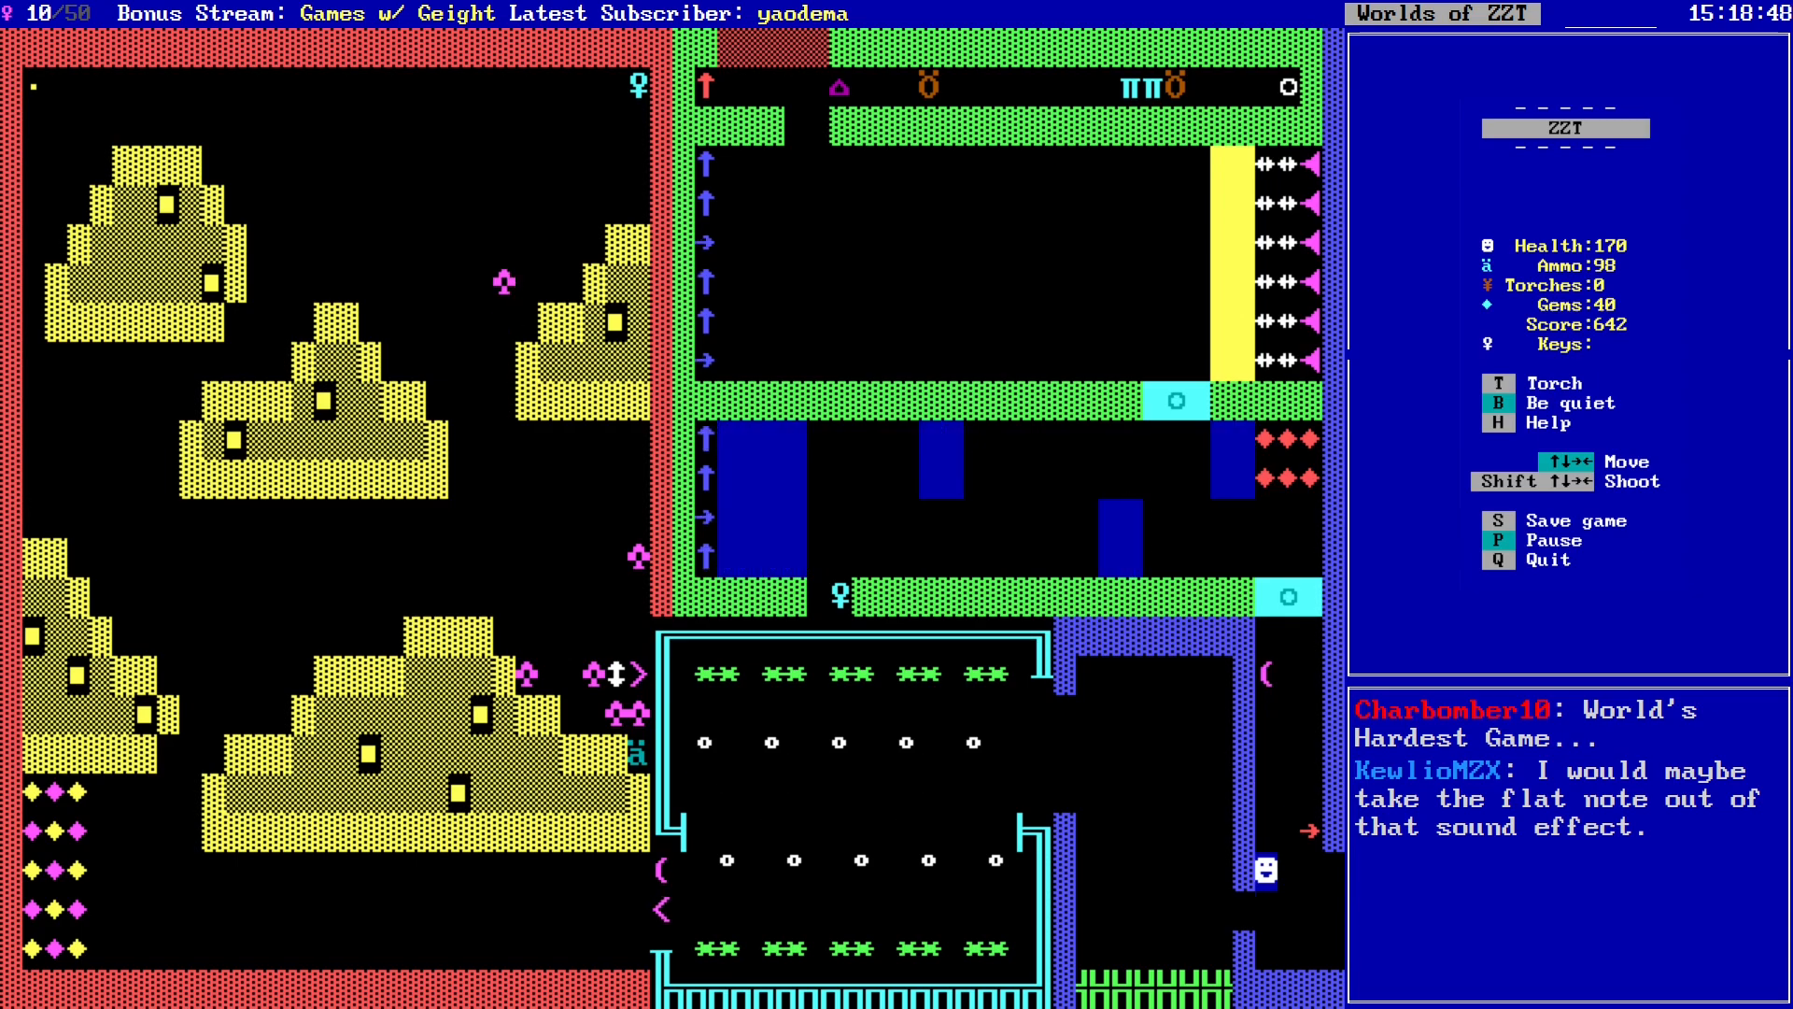
pyautogui.press('Down')
pyautogui.press('Left')
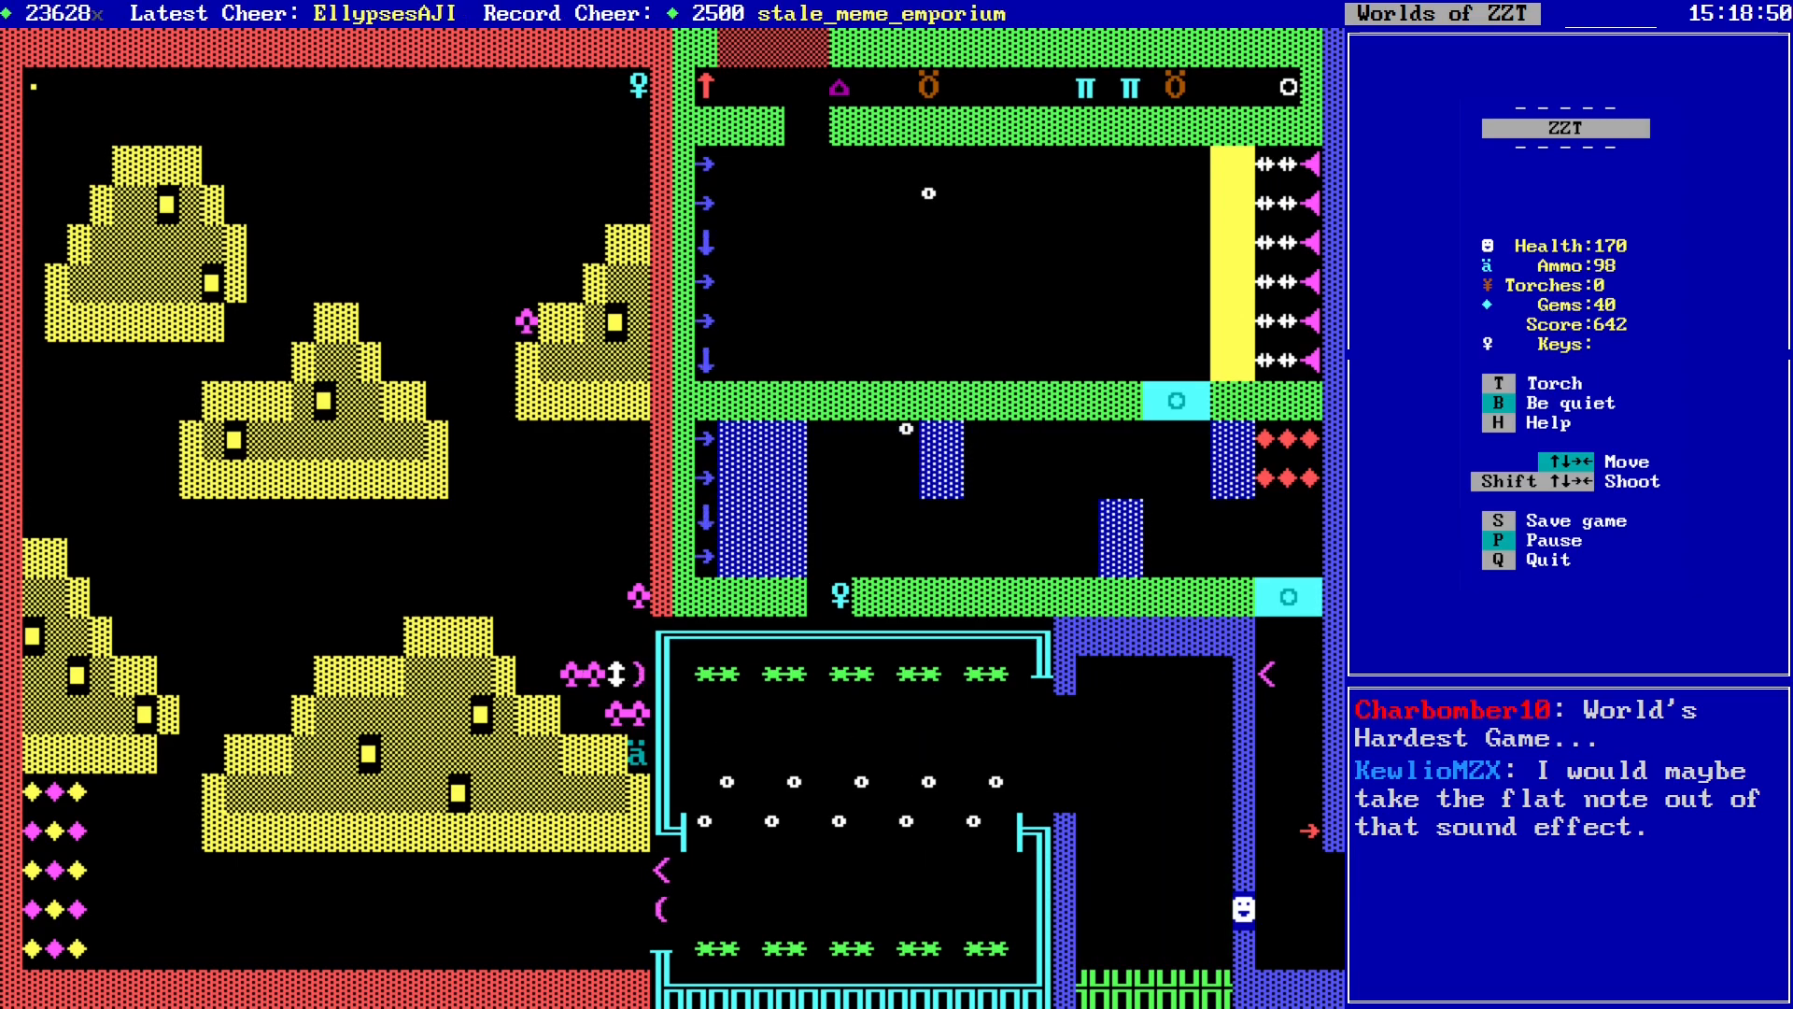
pyautogui.press('Left')
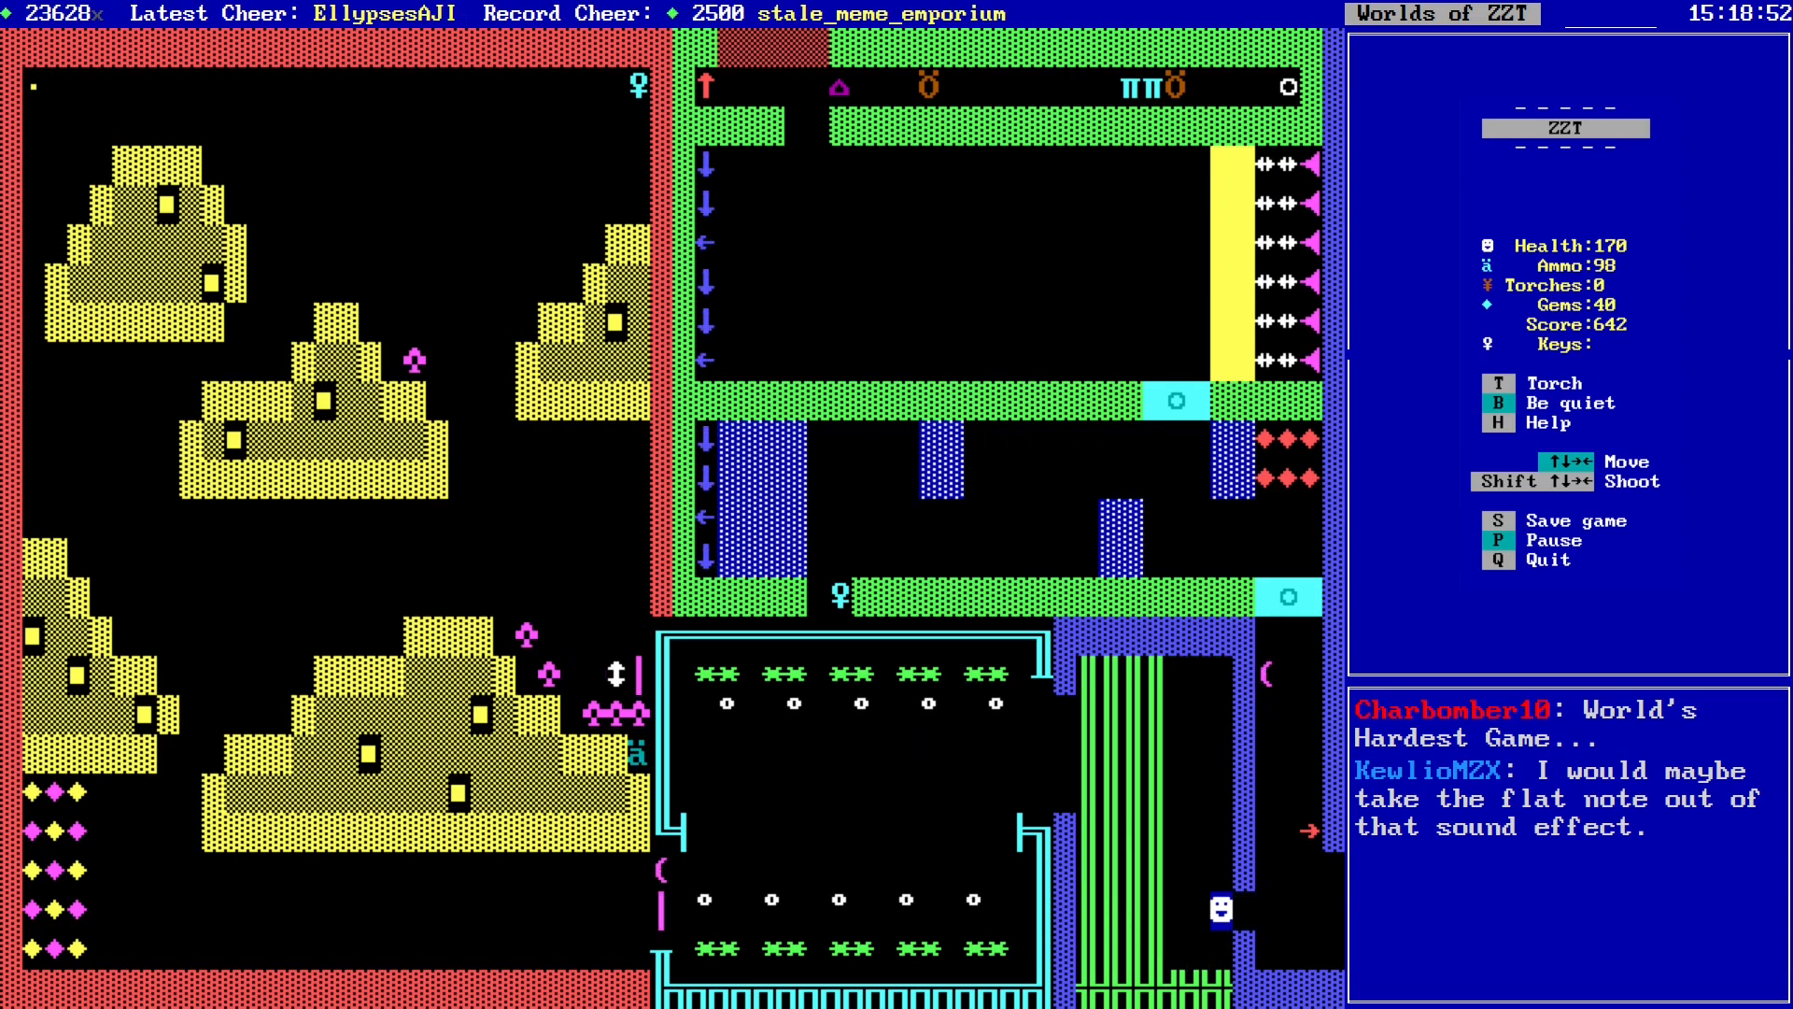
# Step: Cross the chamber westward, walk north along its west wall and enter the cyan-walled room
pyautogui.press('Left')
pyautogui.press('Left')
pyautogui.press('Left')
pyautogui.press('Left')
pyautogui.press('Left')
pyautogui.press('Left')
pyautogui.press('Up')
pyautogui.press('Up')
pyautogui.press('Up')
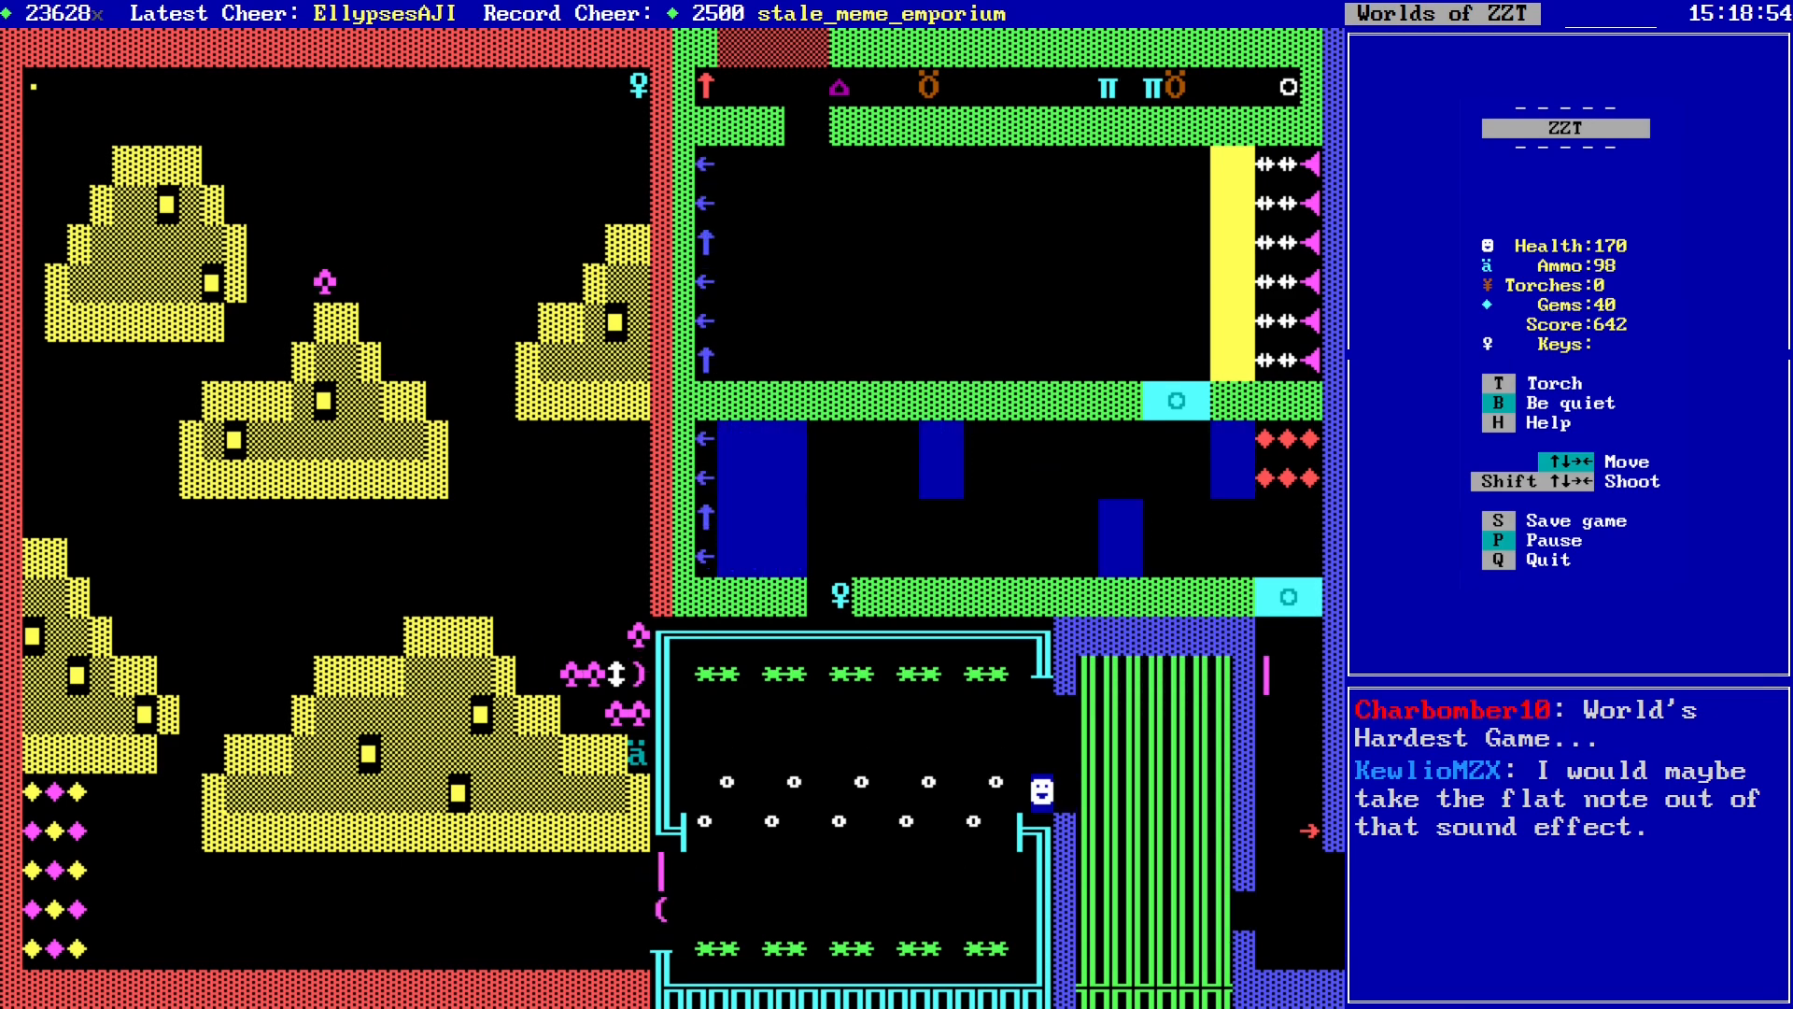
pyautogui.press('Left')
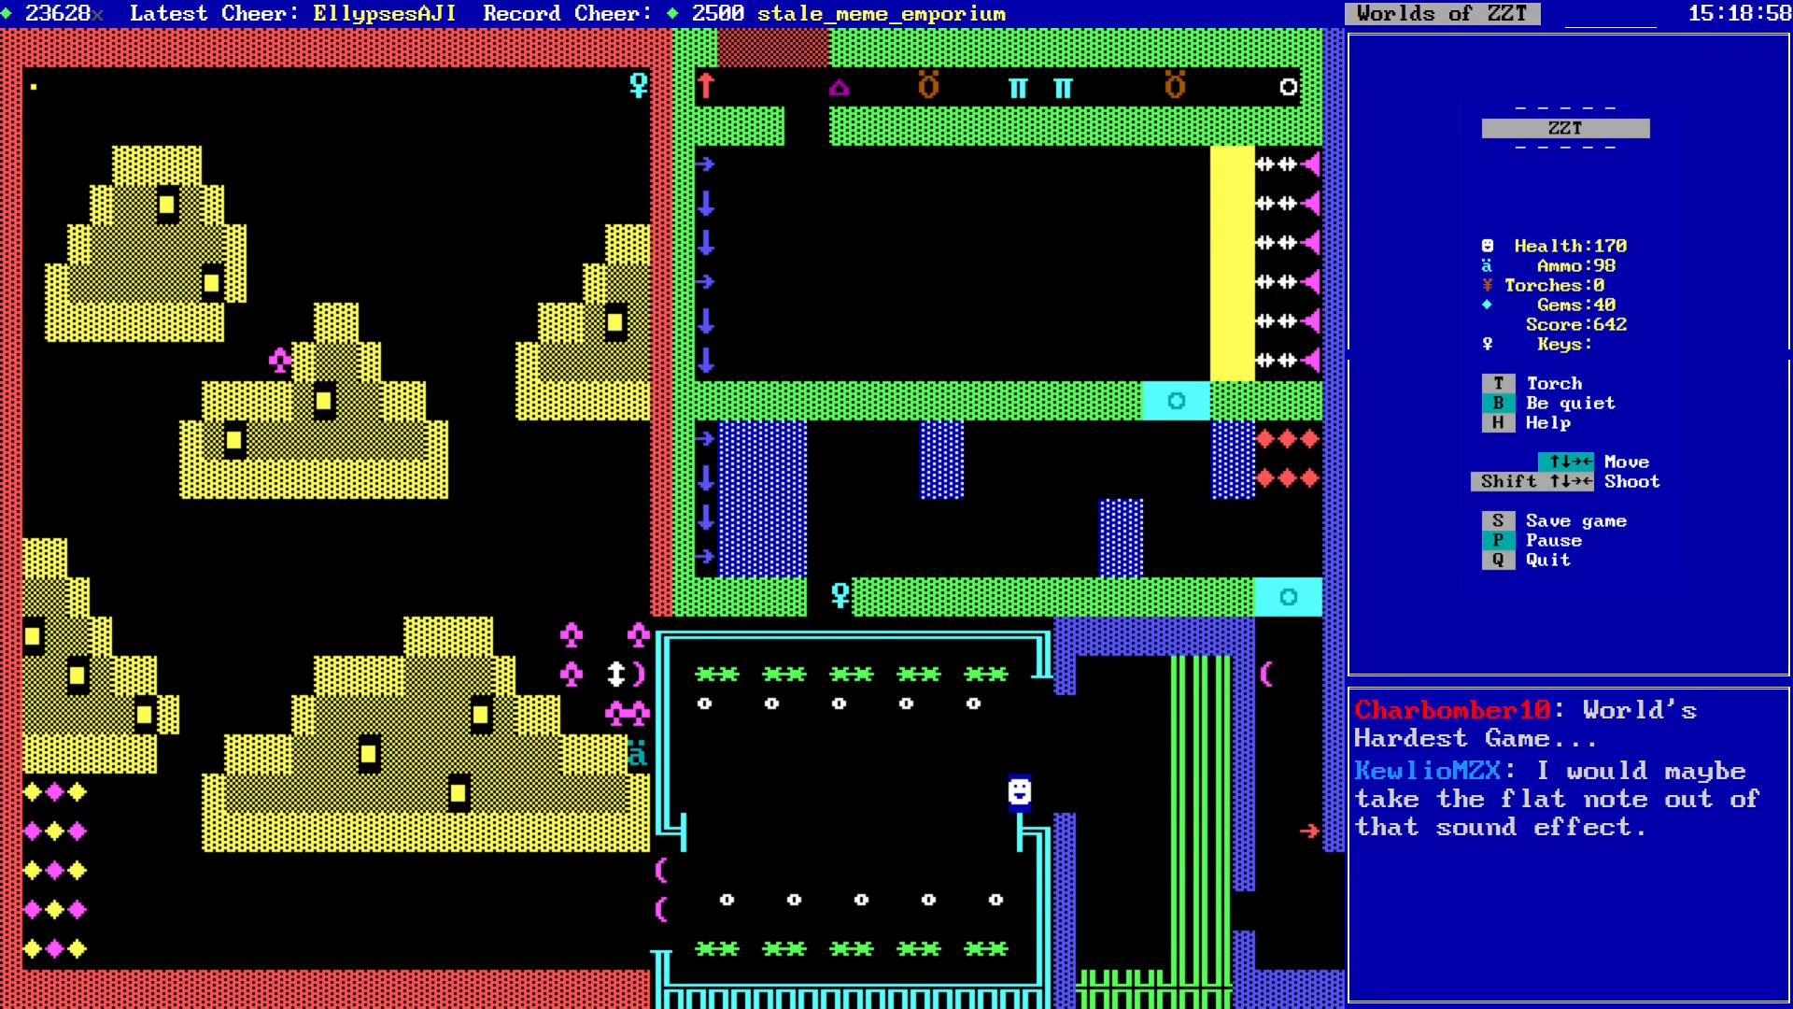
# Step: Walk north past the moving bullets and west just below the upper row of green symbols to the room's middle
pyautogui.press('Up')
pyautogui.press('Up')
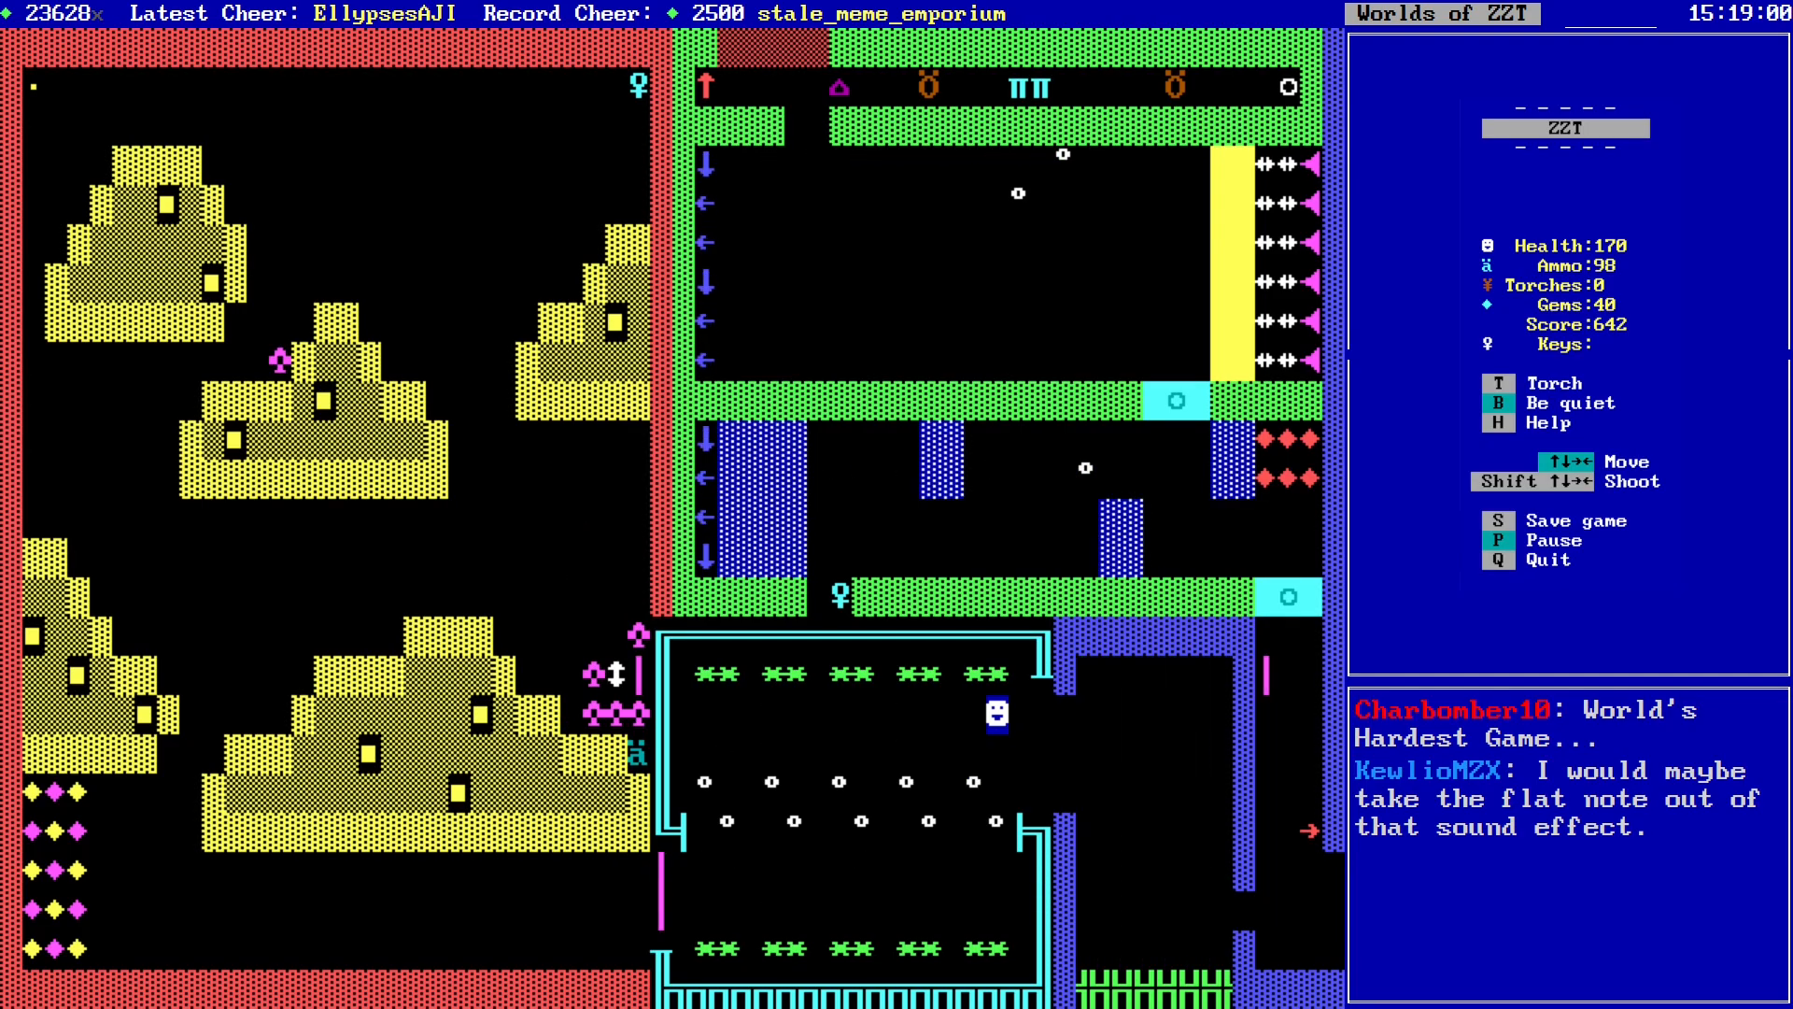
pyautogui.press('Left')
pyautogui.press('Left')
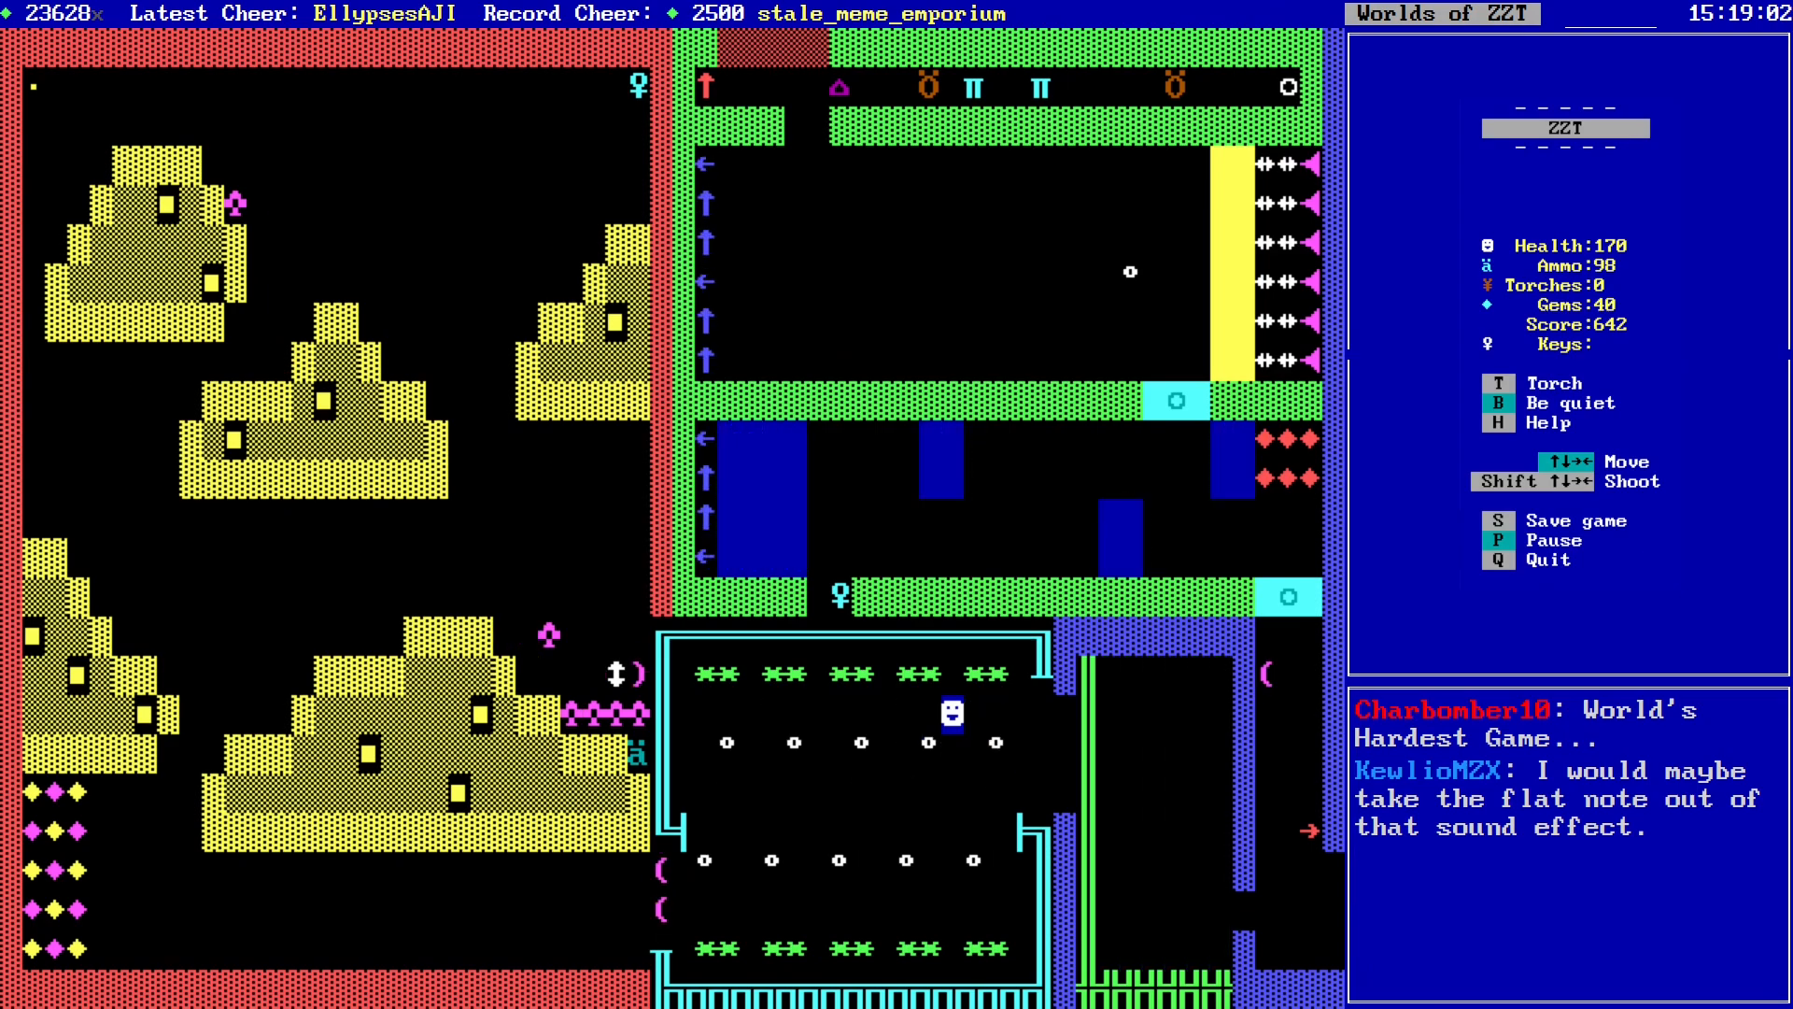
pyautogui.press('Left')
pyautogui.press('Left')
pyautogui.press('Left')
# Step: Walk south down the middle of the room between the bullets, stopping just above the lower green symbols
pyautogui.press('Down')
pyautogui.press('Down')
pyautogui.press('Down')
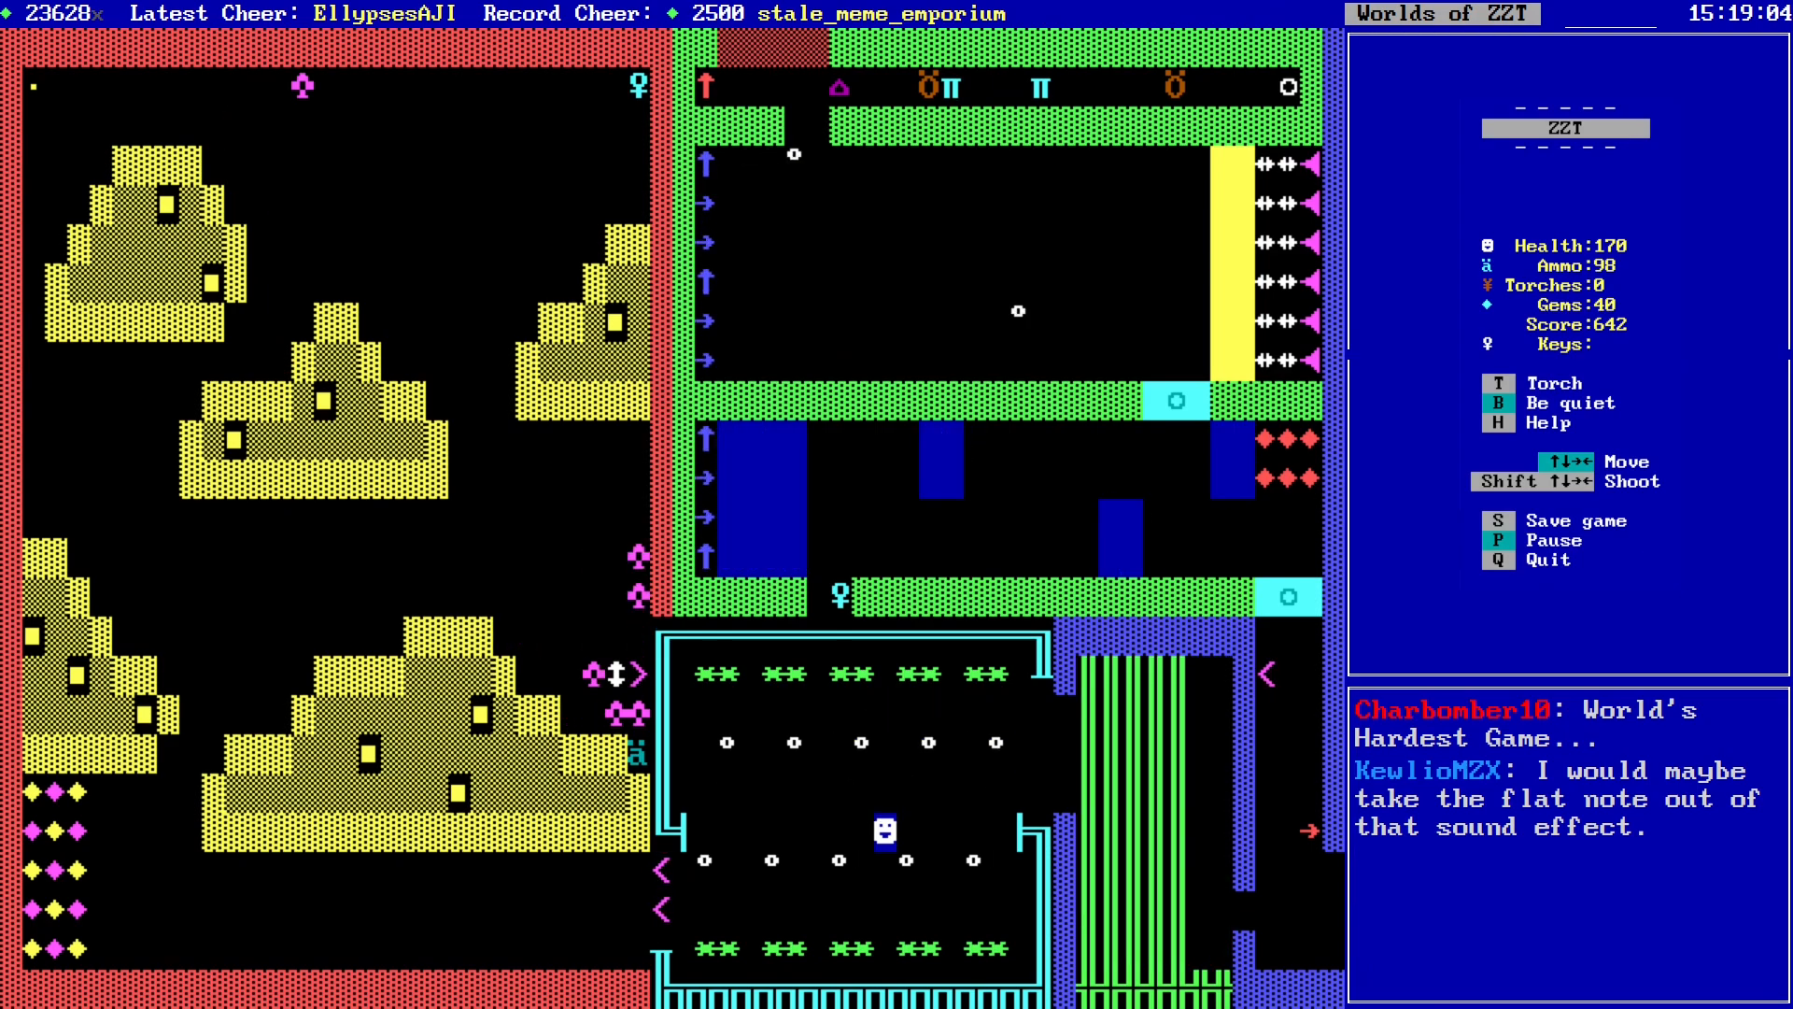
pyautogui.press('Down')
pyautogui.press('Down')
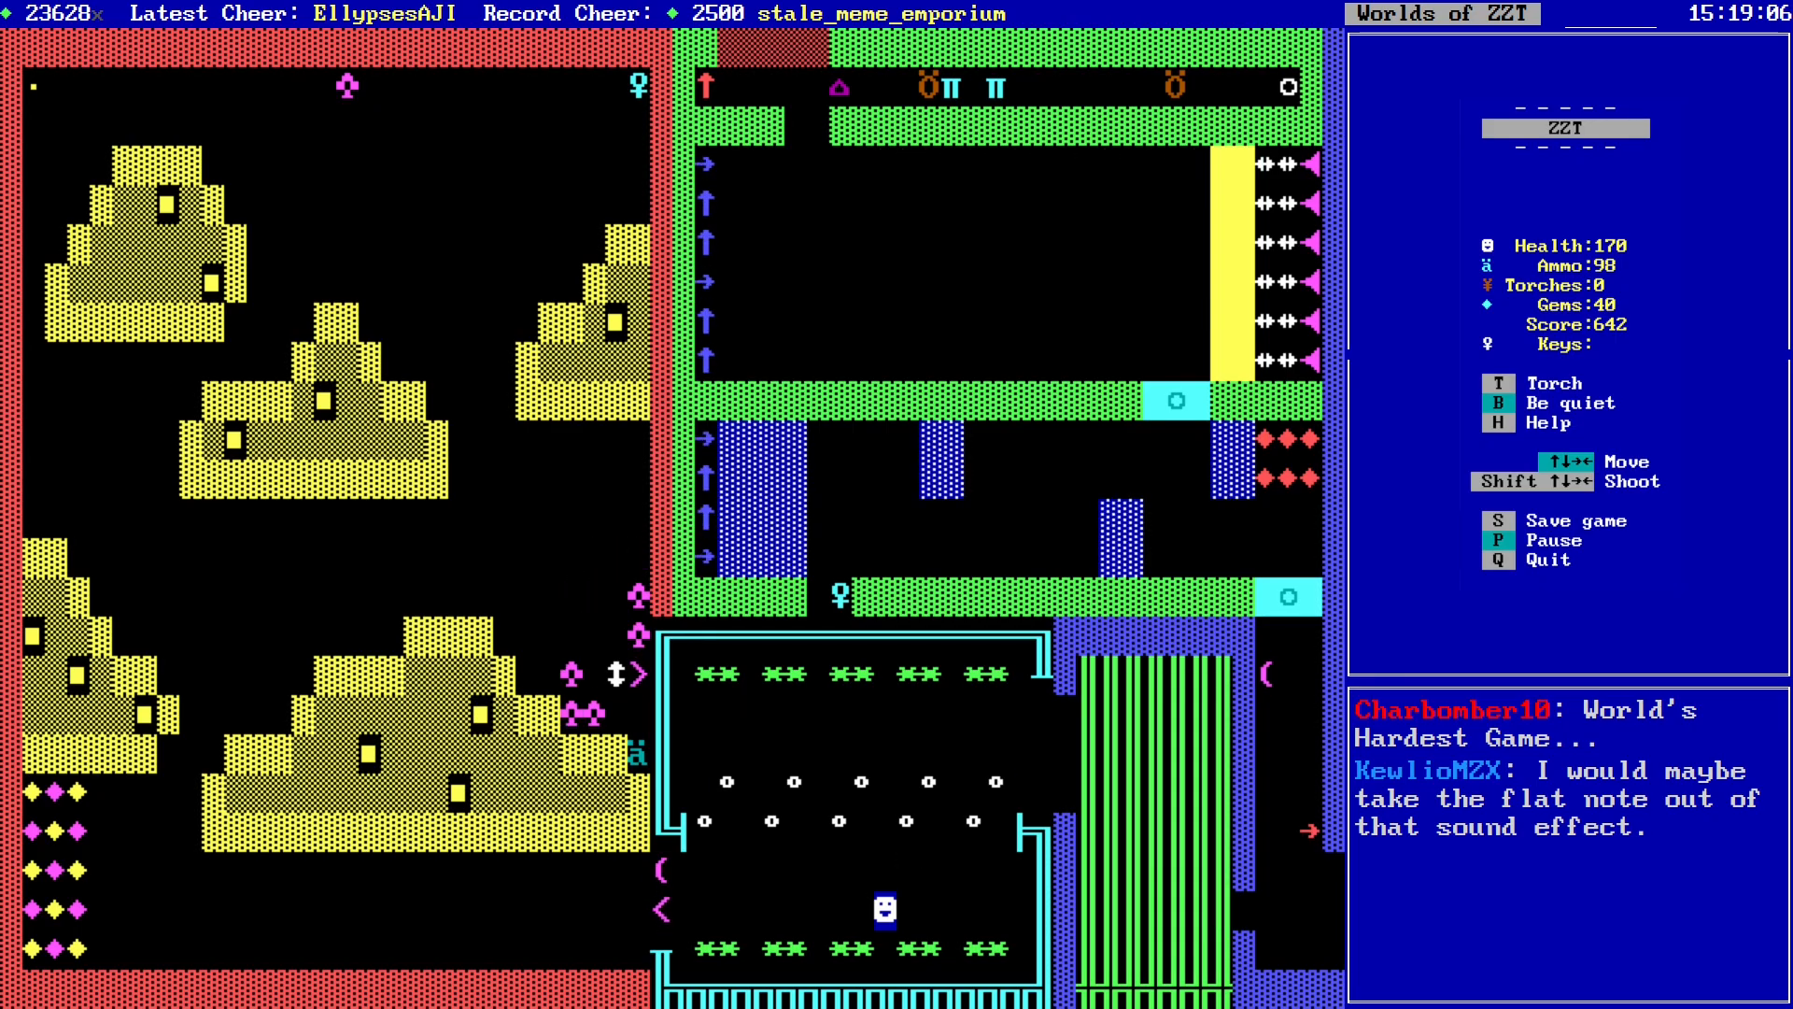
# Step: Walk west above the lower row of green symbols to the room's southwest opening, dodging the bullets
pyautogui.press('Left')
pyautogui.press('Left')
pyautogui.press('Left')
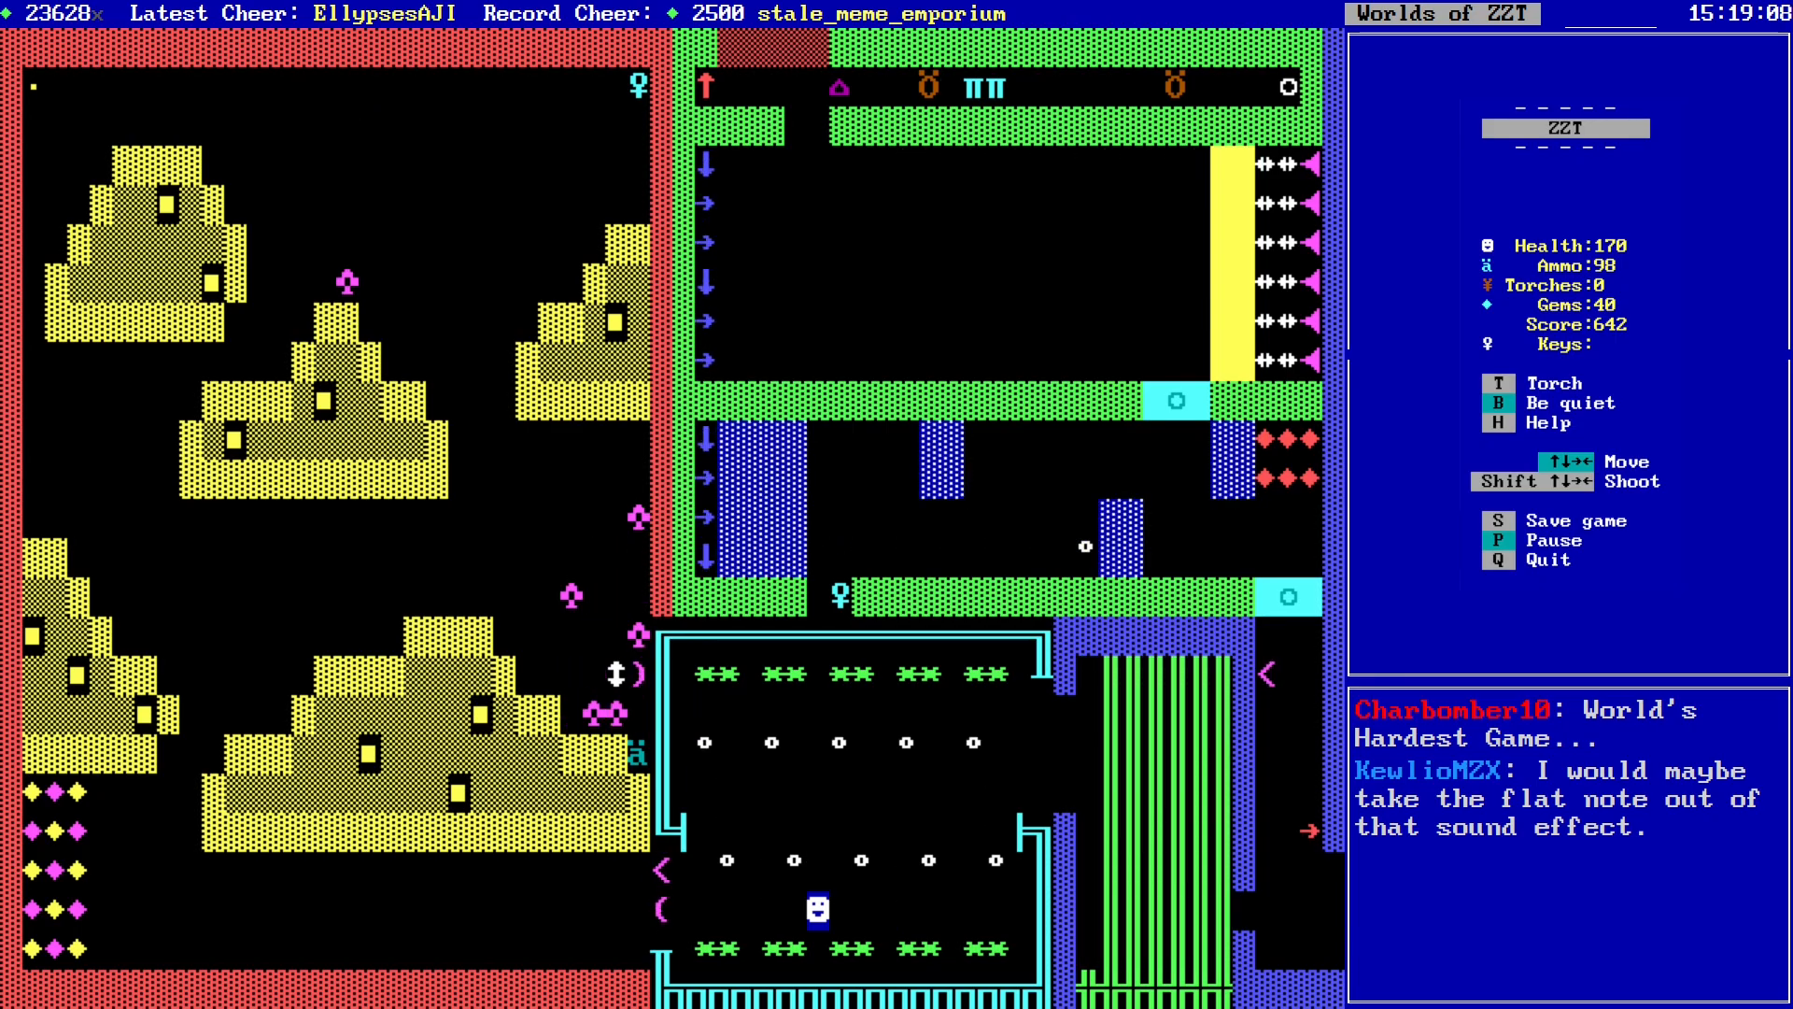
pyautogui.press('Left')
pyautogui.press('Left')
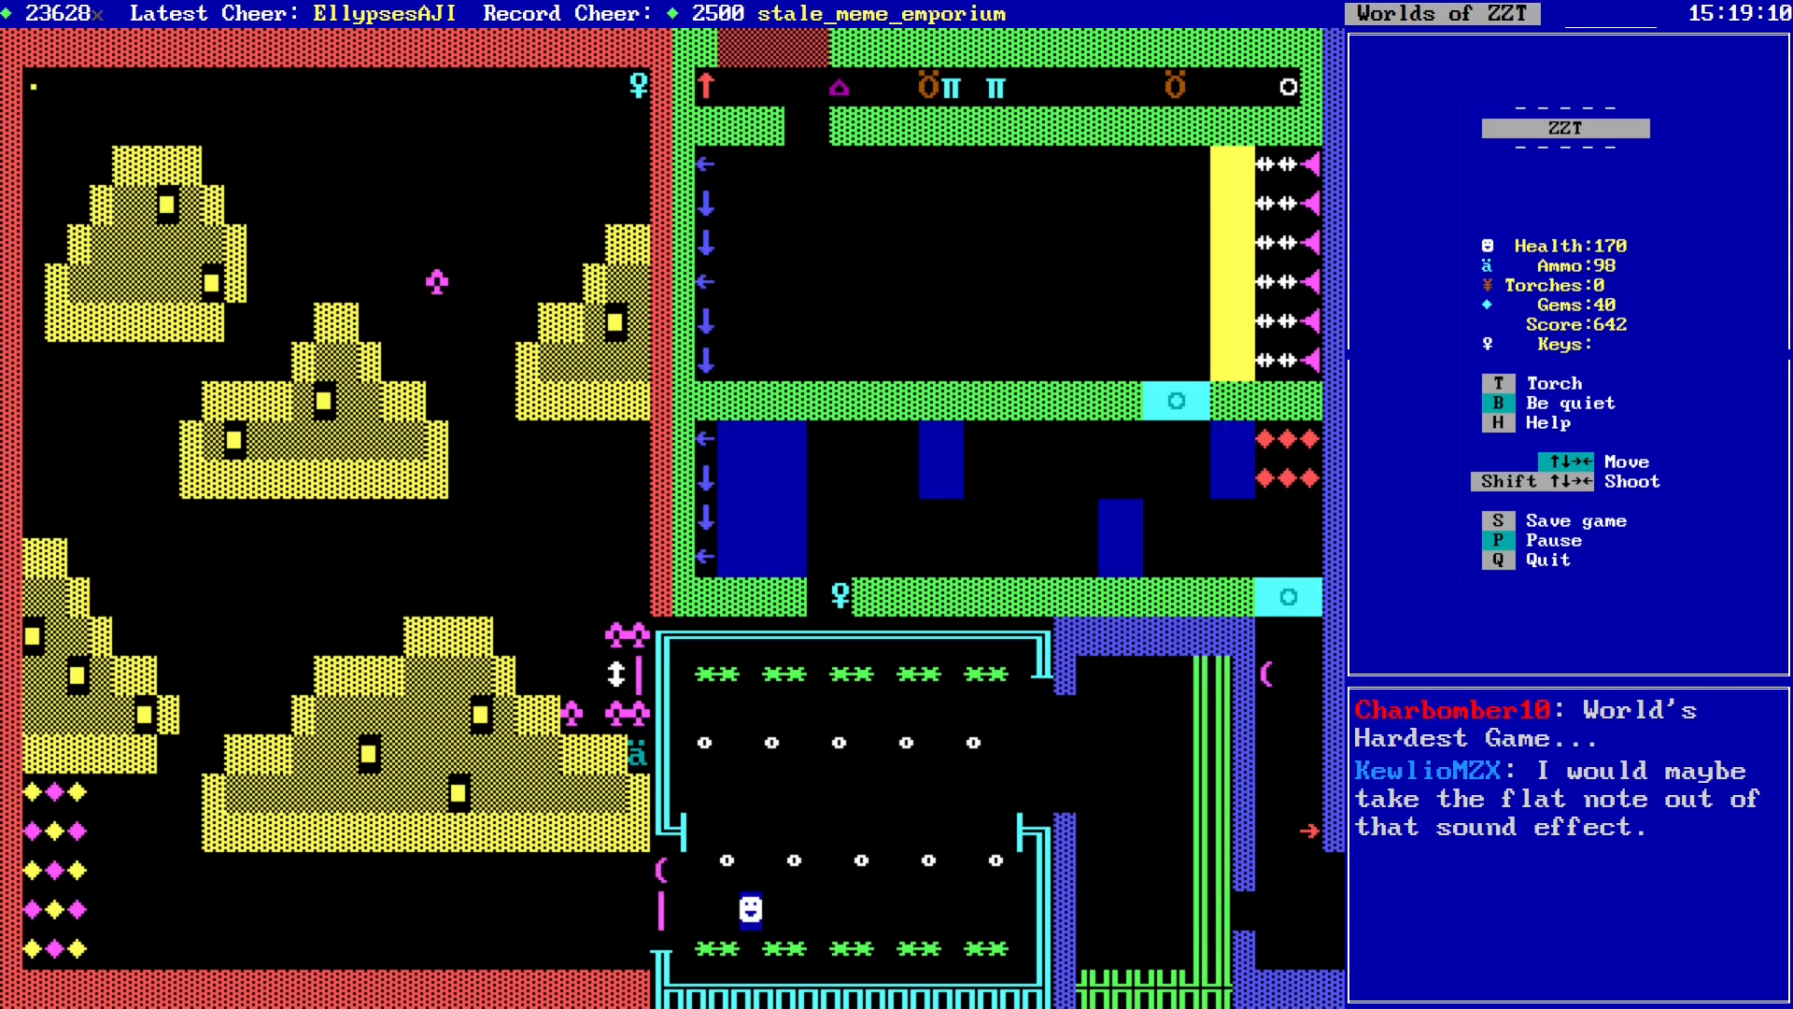
pyautogui.press('Left')
pyautogui.press('Left')
pyautogui.press('Left')
pyautogui.press('Left')
pyautogui.press('Left')
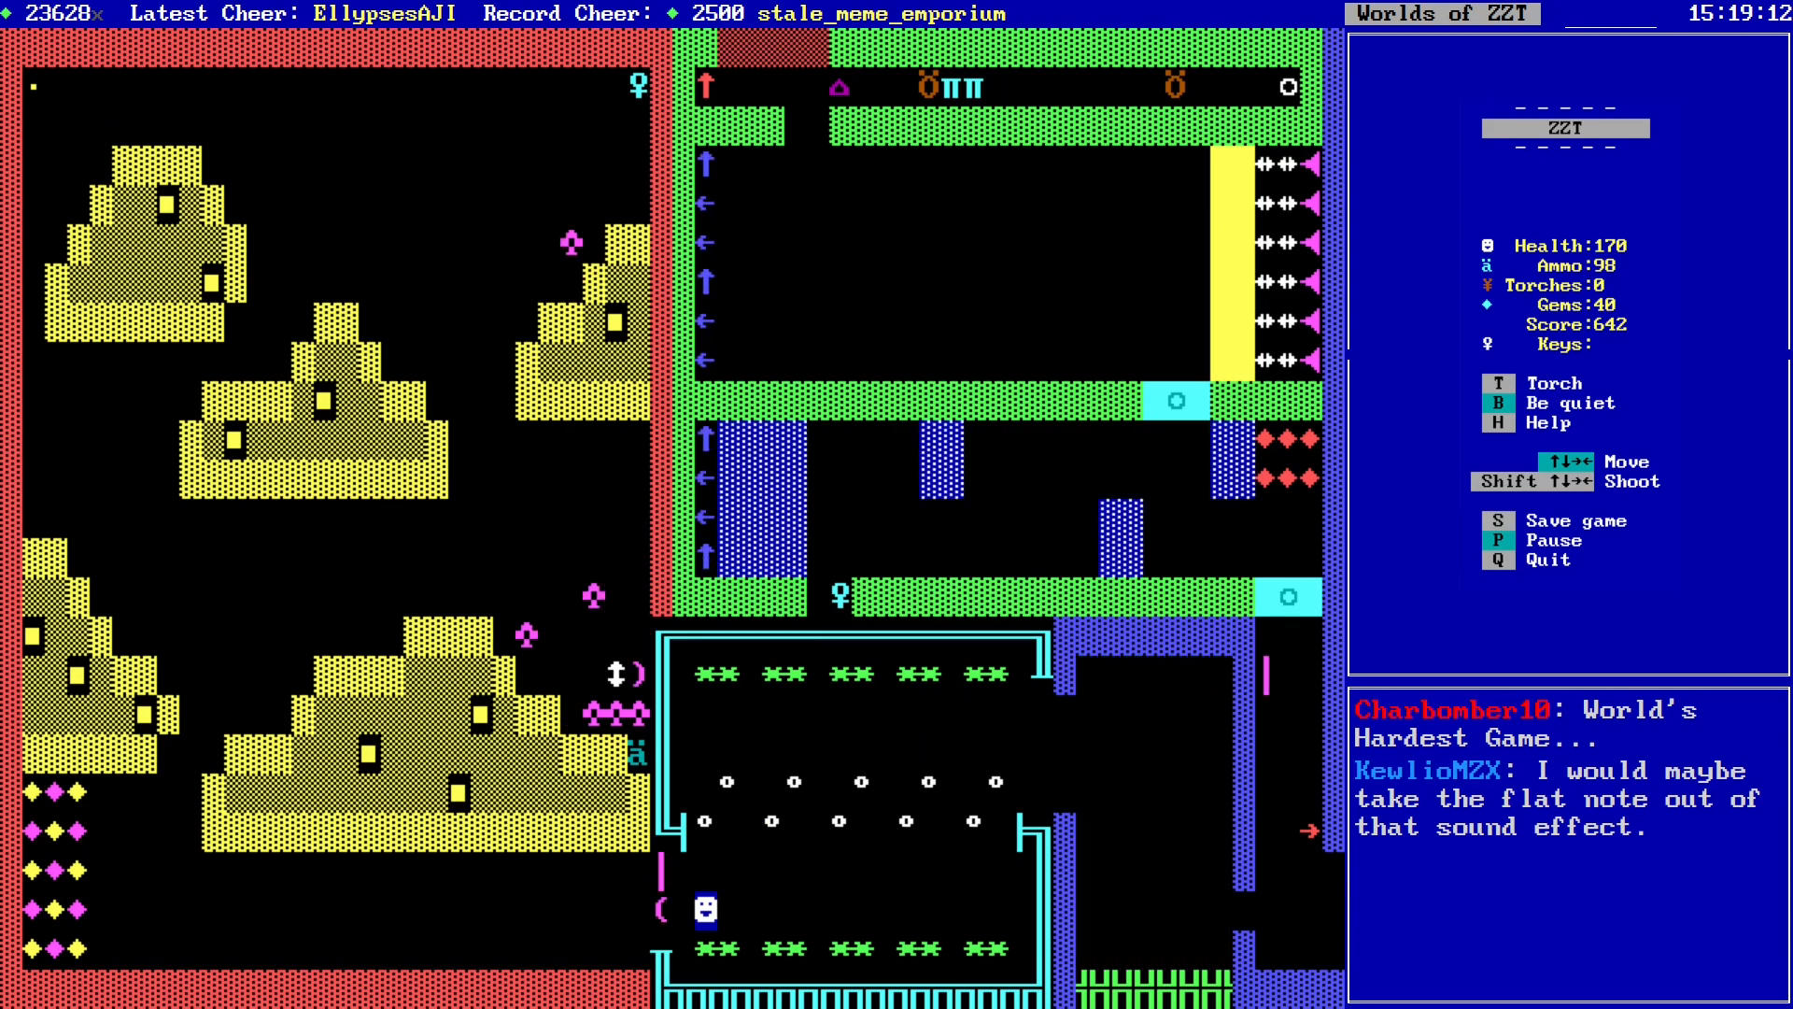
# Step: Walk west past the spinning purple guns and along the passage south of the yellow stepped pyramids
pyautogui.press('Left')
pyautogui.press('Left')
pyautogui.press('Left')
pyautogui.press('Left')
pyautogui.press('Left')
pyautogui.press('Left')
pyautogui.press('Left')
pyautogui.press('Left')
pyautogui.press('Left')
pyautogui.press('Left')
pyautogui.press('Left')
pyautogui.press('Left')
pyautogui.press('Left')
pyautogui.press('Left')
pyautogui.press('Left')
pyautogui.press('Left')
pyautogui.press('Left')
pyautogui.press('Left')
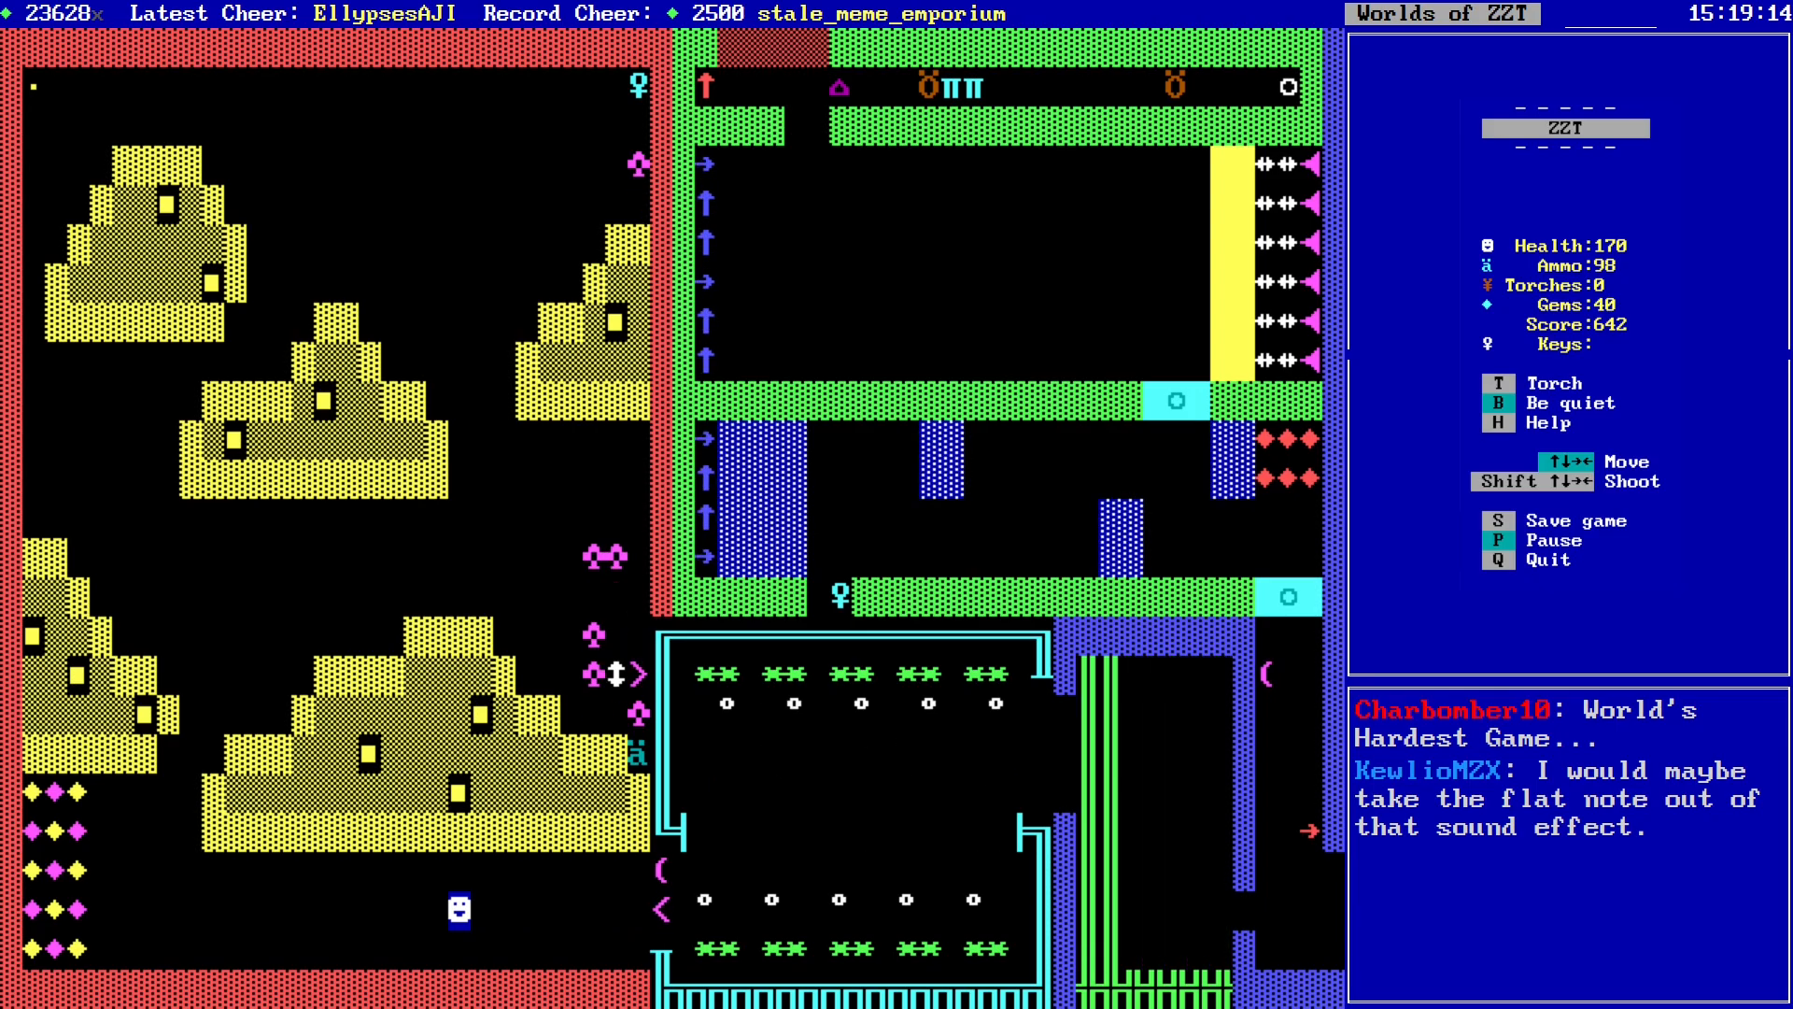
# Step: Walk west and collect the fourth, bottom and second rows of gems in the southwest corner
pyautogui.press('Left')
pyautogui.press('Left')
pyautogui.press('Left')
pyautogui.press('Left')
pyautogui.press('Left')
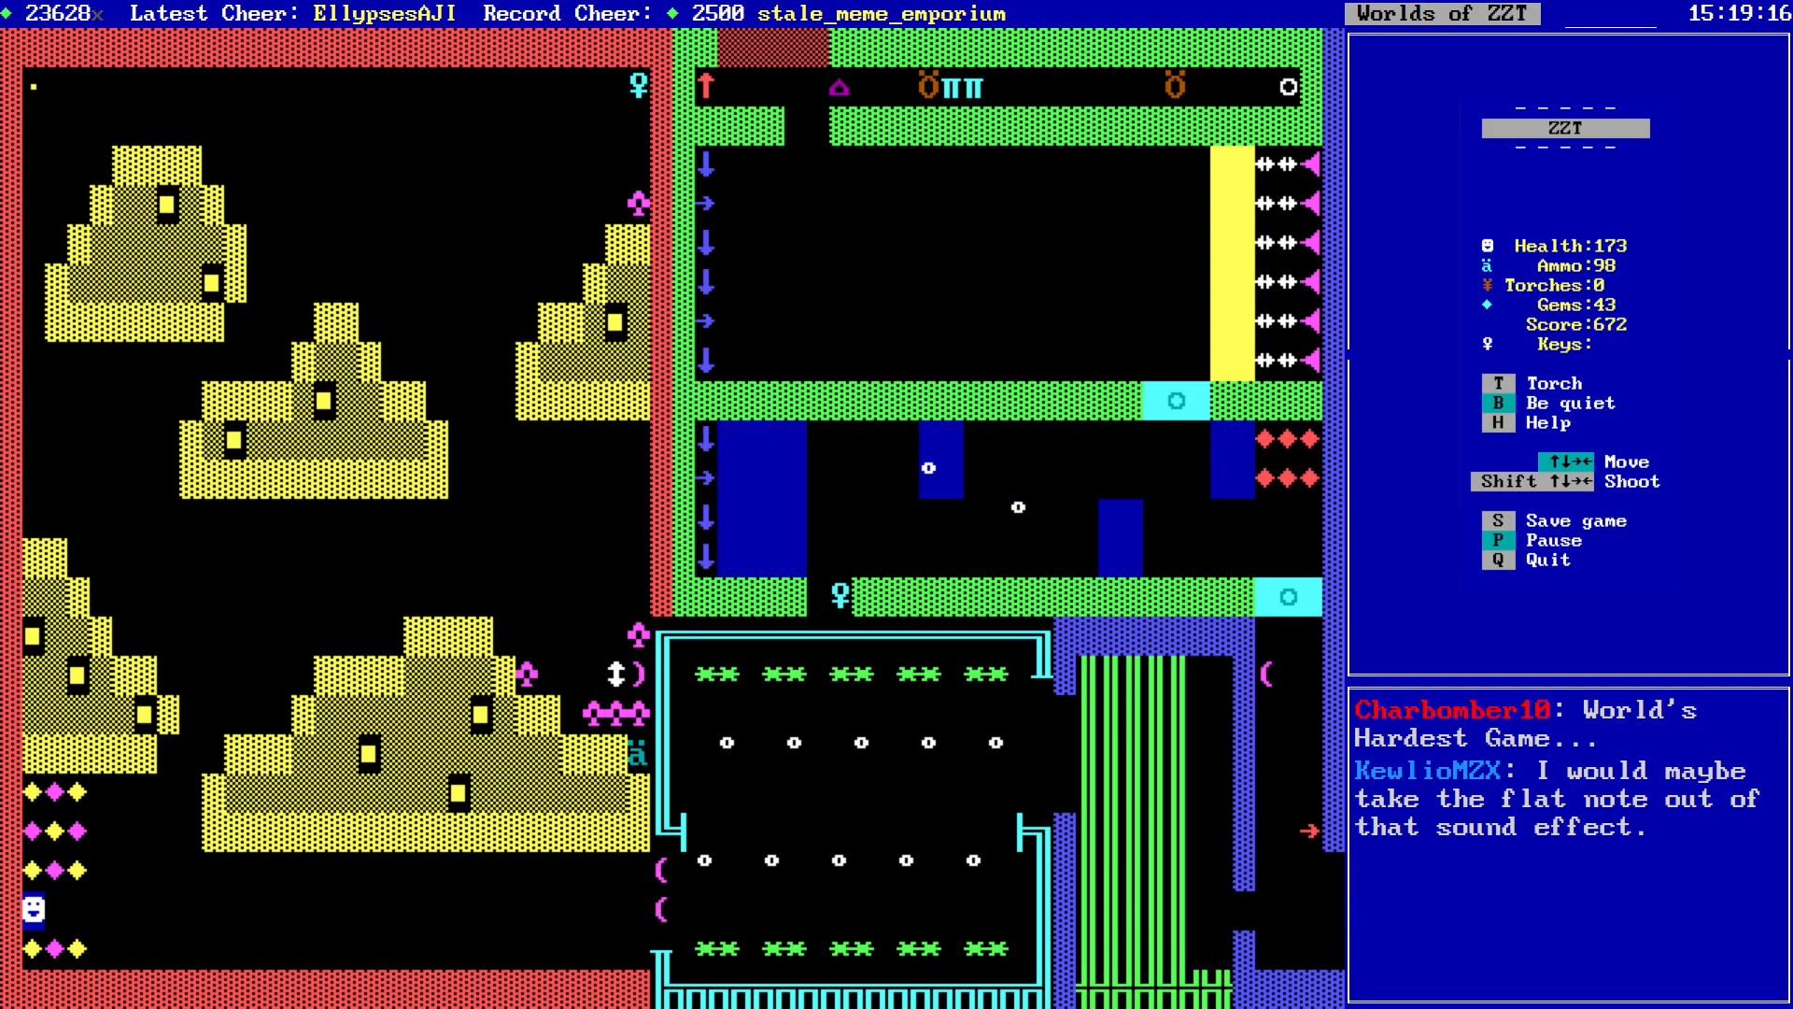
pyautogui.press('Down')
pyautogui.press('Up')
pyautogui.press('Up')
pyautogui.press('Left')
pyautogui.press('Left')
pyautogui.press('Left')
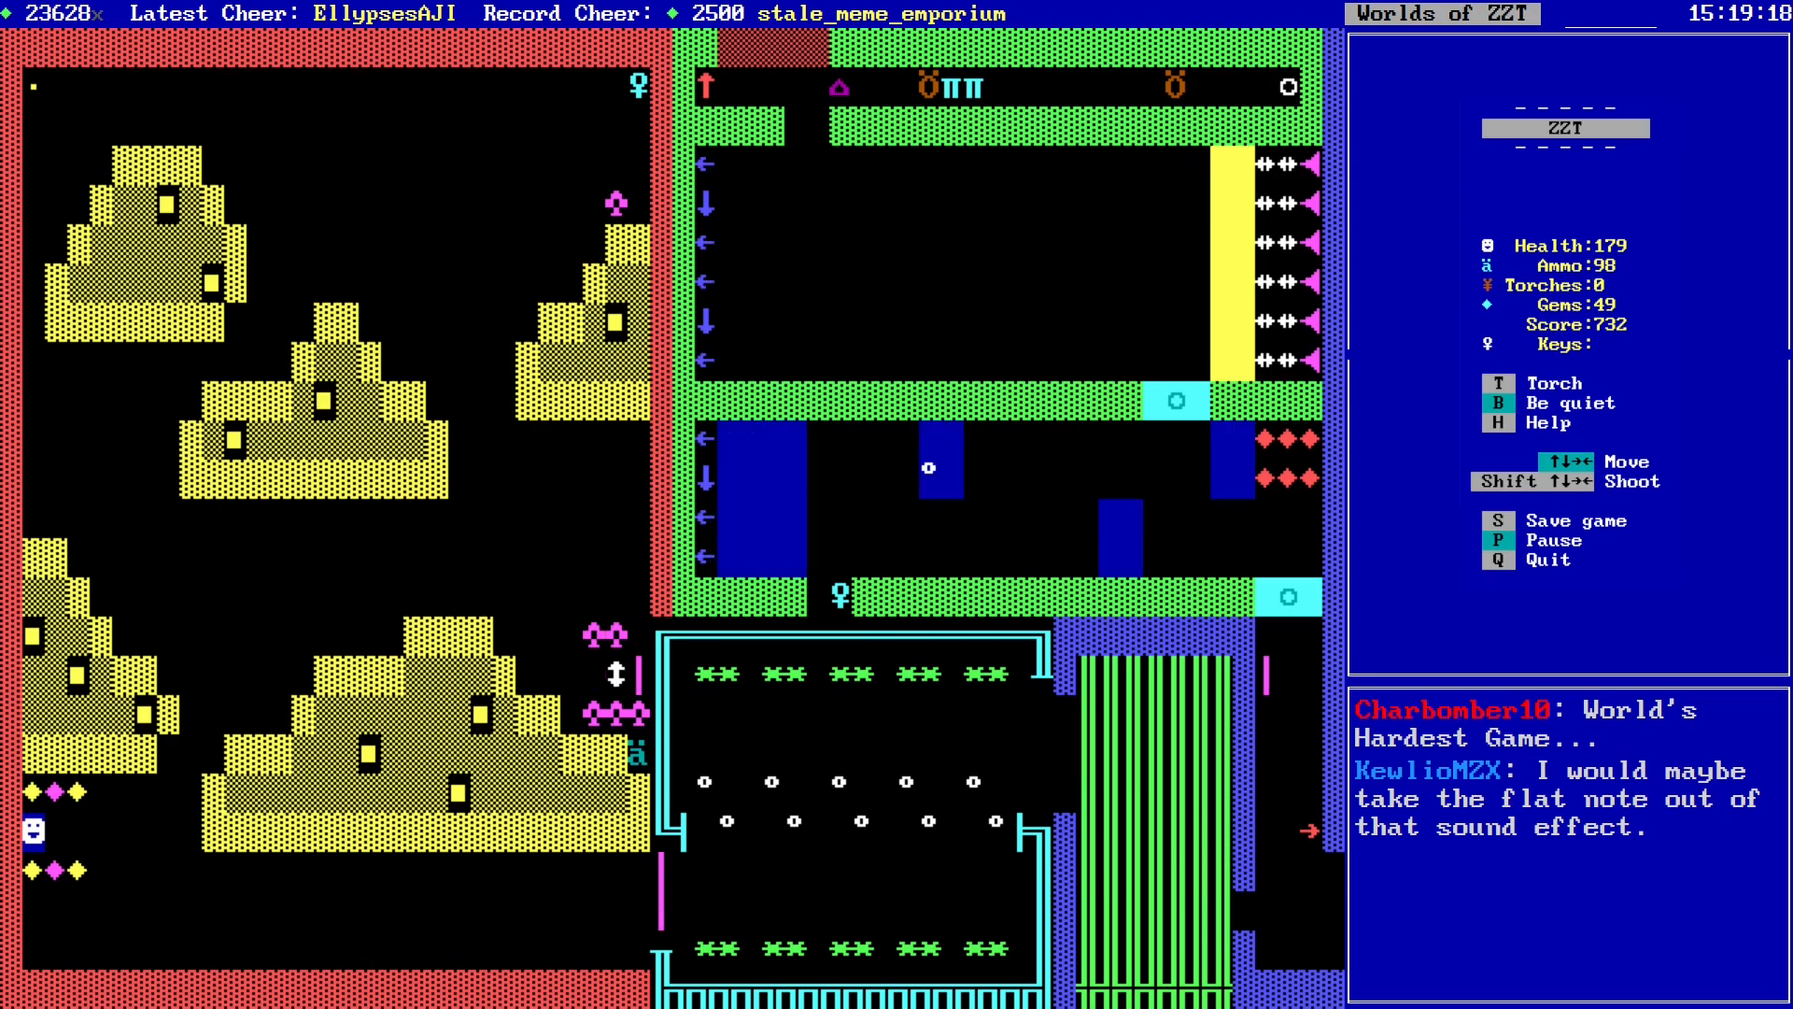
# Step: Collect the remaining top and middle rows of gems in the southwest corner
pyautogui.press('Up')
pyautogui.press('Right')
pyautogui.press('Right')
pyautogui.press('Down')
pyautogui.press('Down')
pyautogui.press('Left')
pyautogui.press('Right')
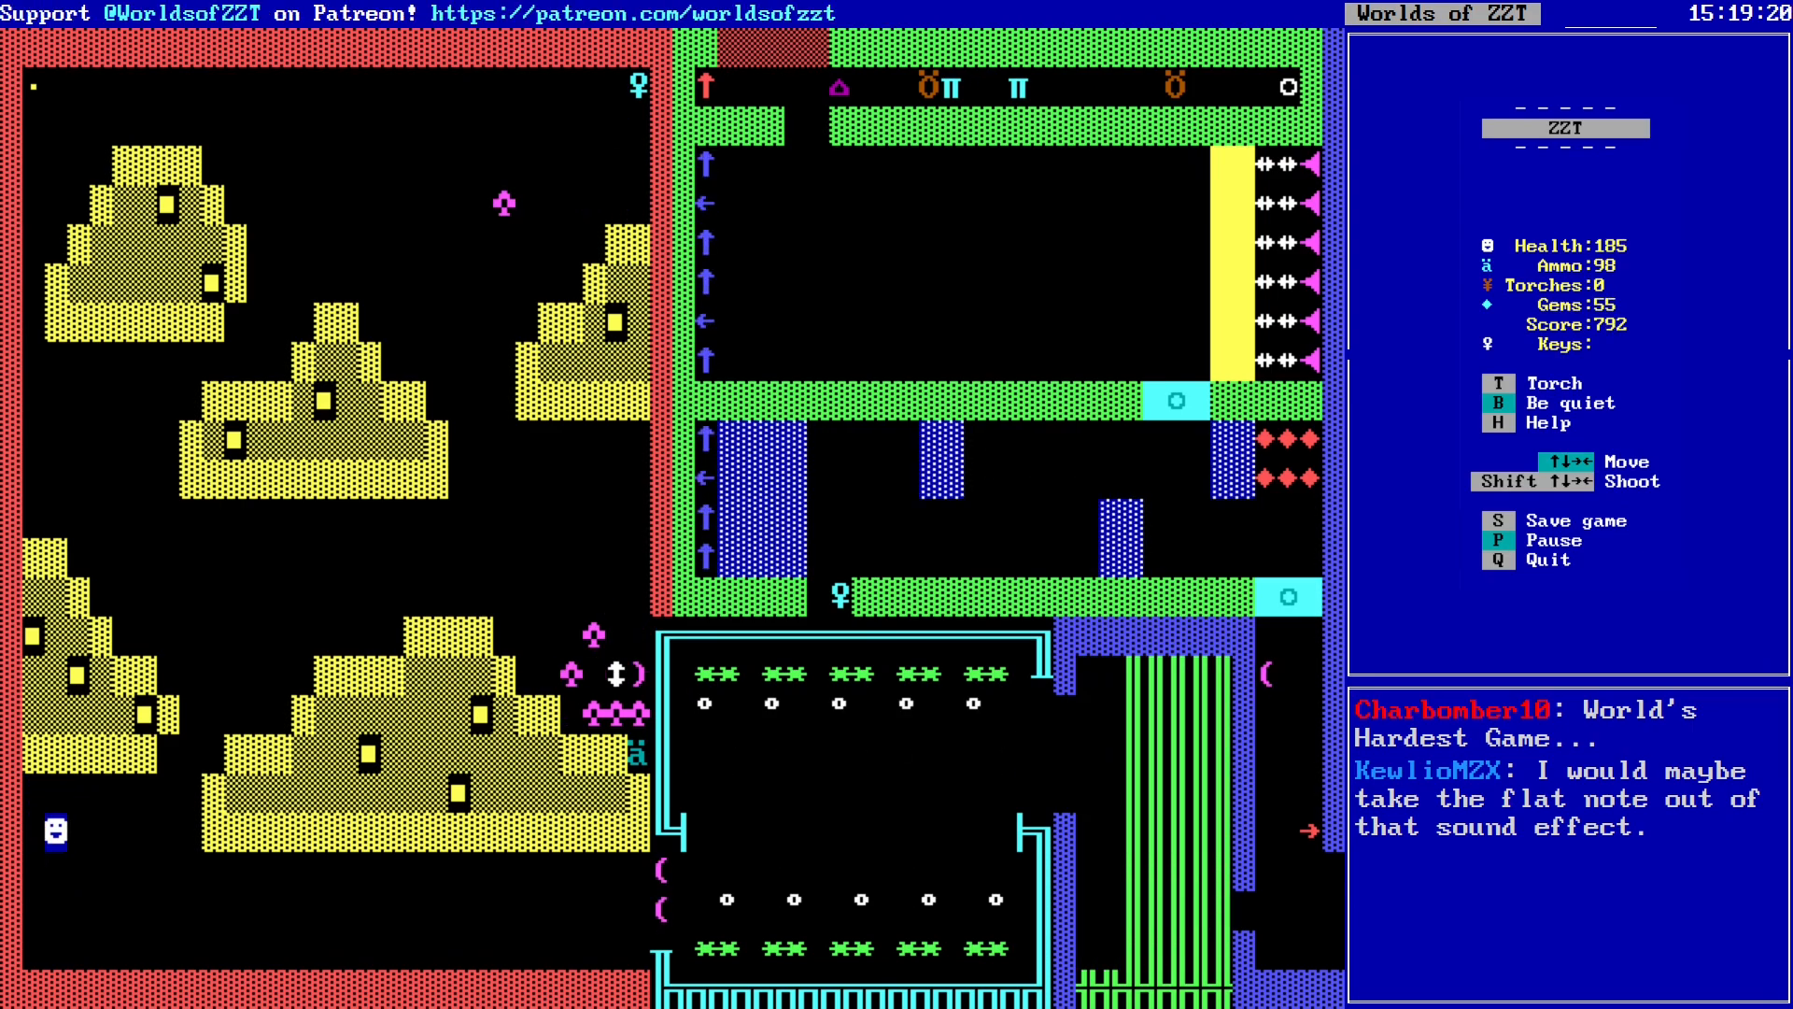
# Step: Walk east and north through the gap between the two southern yellow pyramids
pyautogui.press('Right')
pyautogui.press('Right')
pyautogui.press('Right')
pyautogui.press('Right')
pyautogui.press('Right')
pyautogui.press('Right')
pyautogui.press('Up')
pyautogui.press('Up')
pyautogui.press('Up')
pyautogui.press('Up')
pyautogui.press('Up')
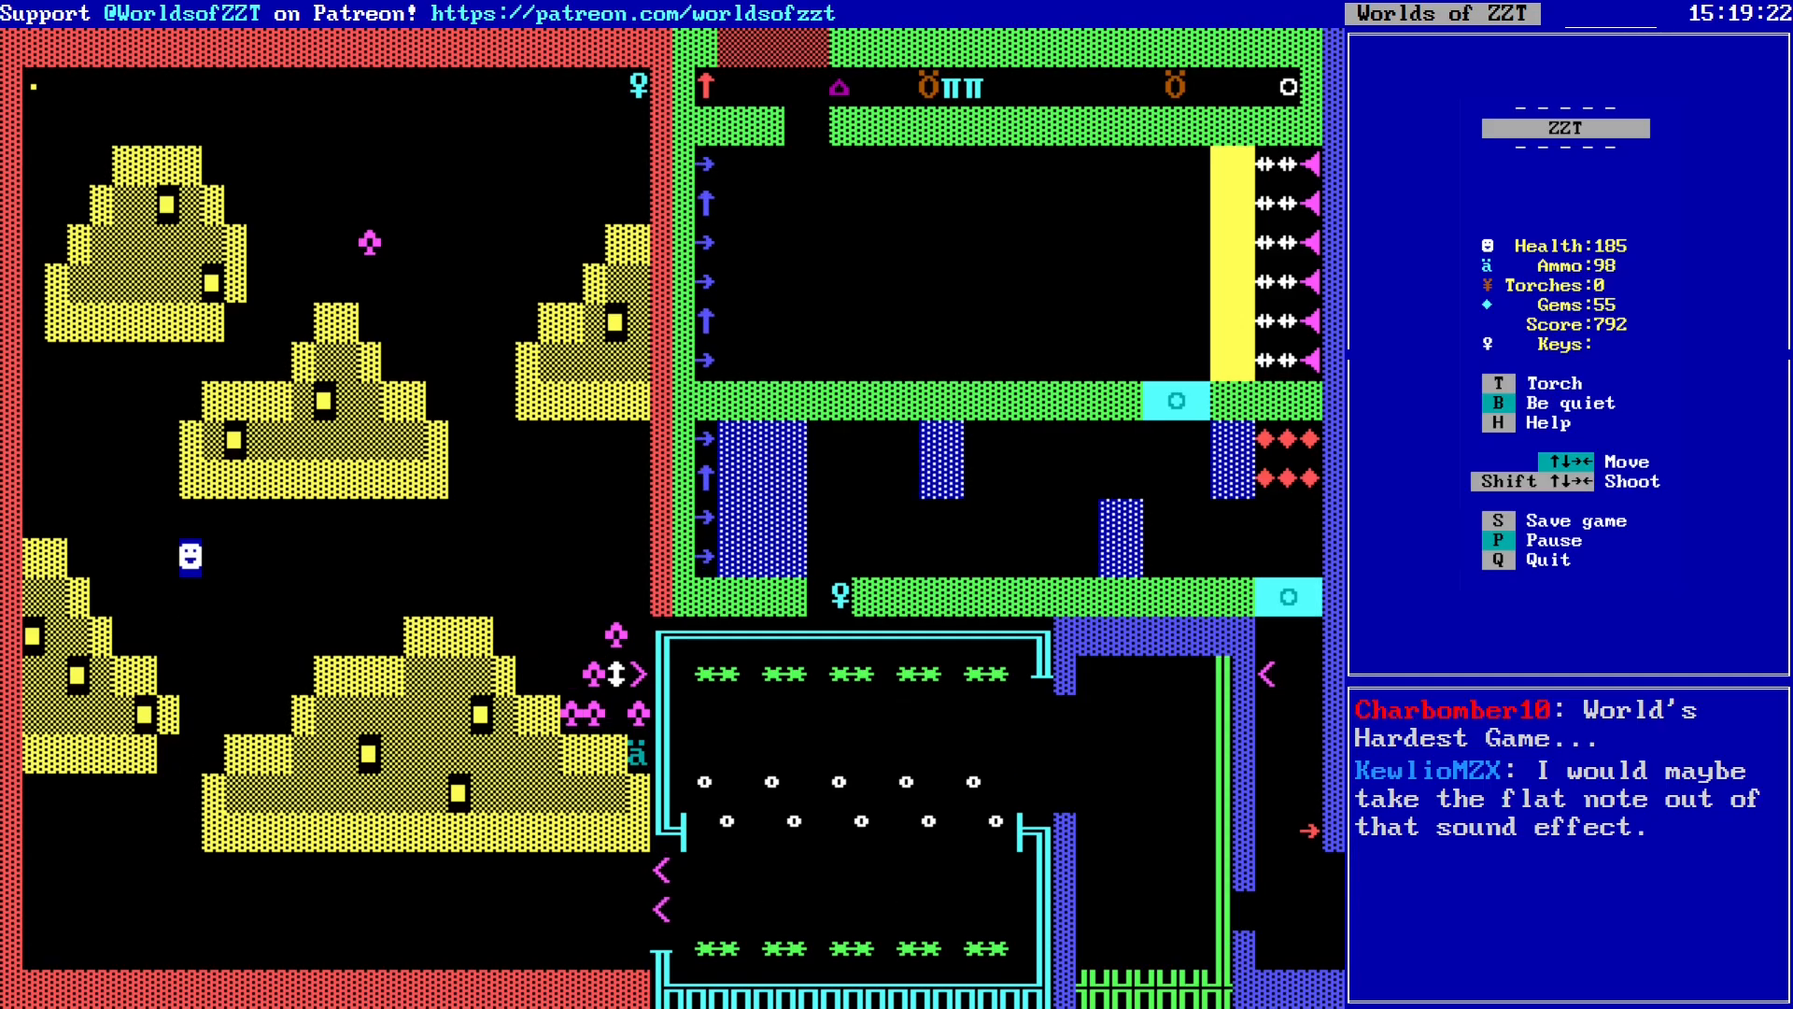
# Step: Walk northwest around the upper-left pyramid and collect the yellow dot in the area's northwest corner
pyautogui.press('Left')
pyautogui.press('Left')
pyautogui.press('Up')
pyautogui.press('Up')
pyautogui.press('Up')
pyautogui.press('Left')
pyautogui.press('Left')
pyautogui.press('Up')
pyautogui.press('Up')
pyautogui.press('Up')
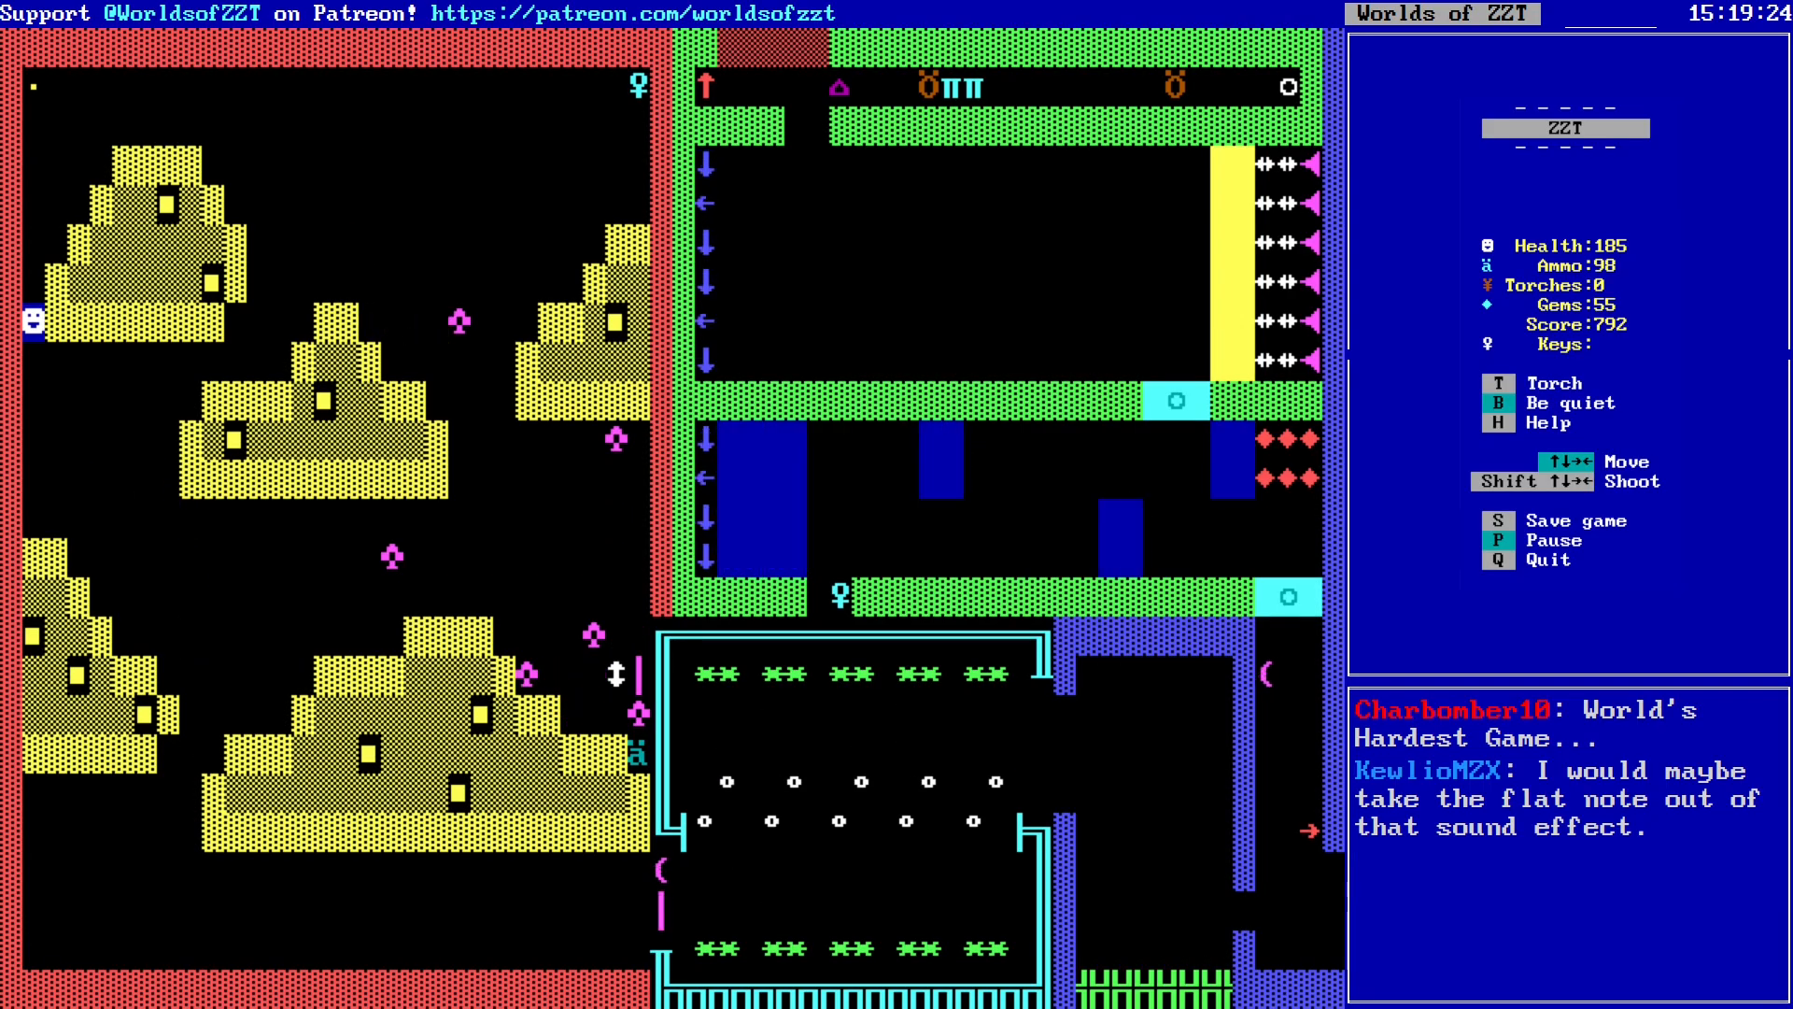
pyautogui.press('Up')
pyautogui.press('Up')
# Step: Collect the penny in the yellow pyramid area's northwest corner and head east above the upper-left pyramid
pyautogui.press('Right')
pyautogui.press('Right')
pyautogui.press('Right')
pyautogui.press('Right')
pyautogui.press('Right')
pyautogui.press('Right')
pyautogui.press('Right')
pyautogui.press('Right')
pyautogui.press('Right')
pyautogui.press('Right')
pyautogui.press('Right')
pyautogui.press('Right')
pyautogui.press('Right')
pyautogui.press('Right')
pyautogui.press('Right')
pyautogui.press('Right')
pyautogui.press('Right')
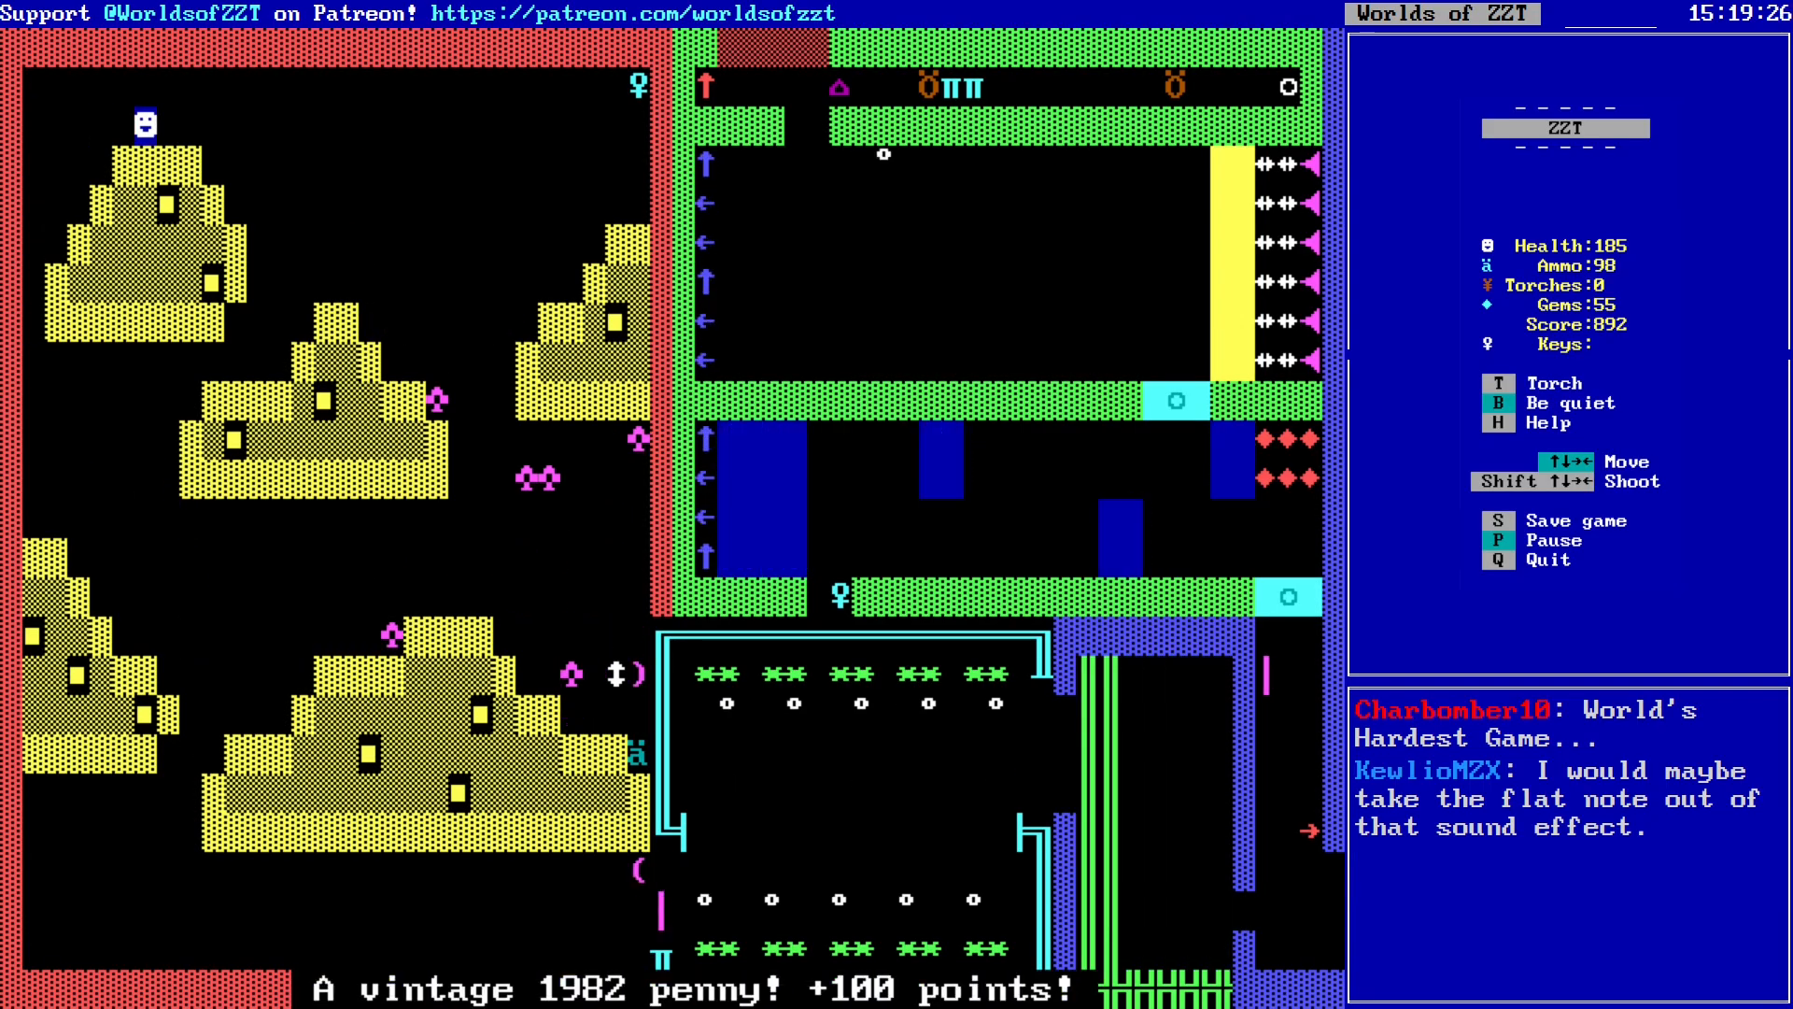
# Step: Walk east along the north side and pick up the cyan key in the pyramid area's northeast corner
pyautogui.press('Right')
pyautogui.press('Right')
pyautogui.press('Right')
pyautogui.press('Right')
pyautogui.press('Right')
pyautogui.press('Right')
pyautogui.press('Right')
pyautogui.press('Right')
pyautogui.press('Right')
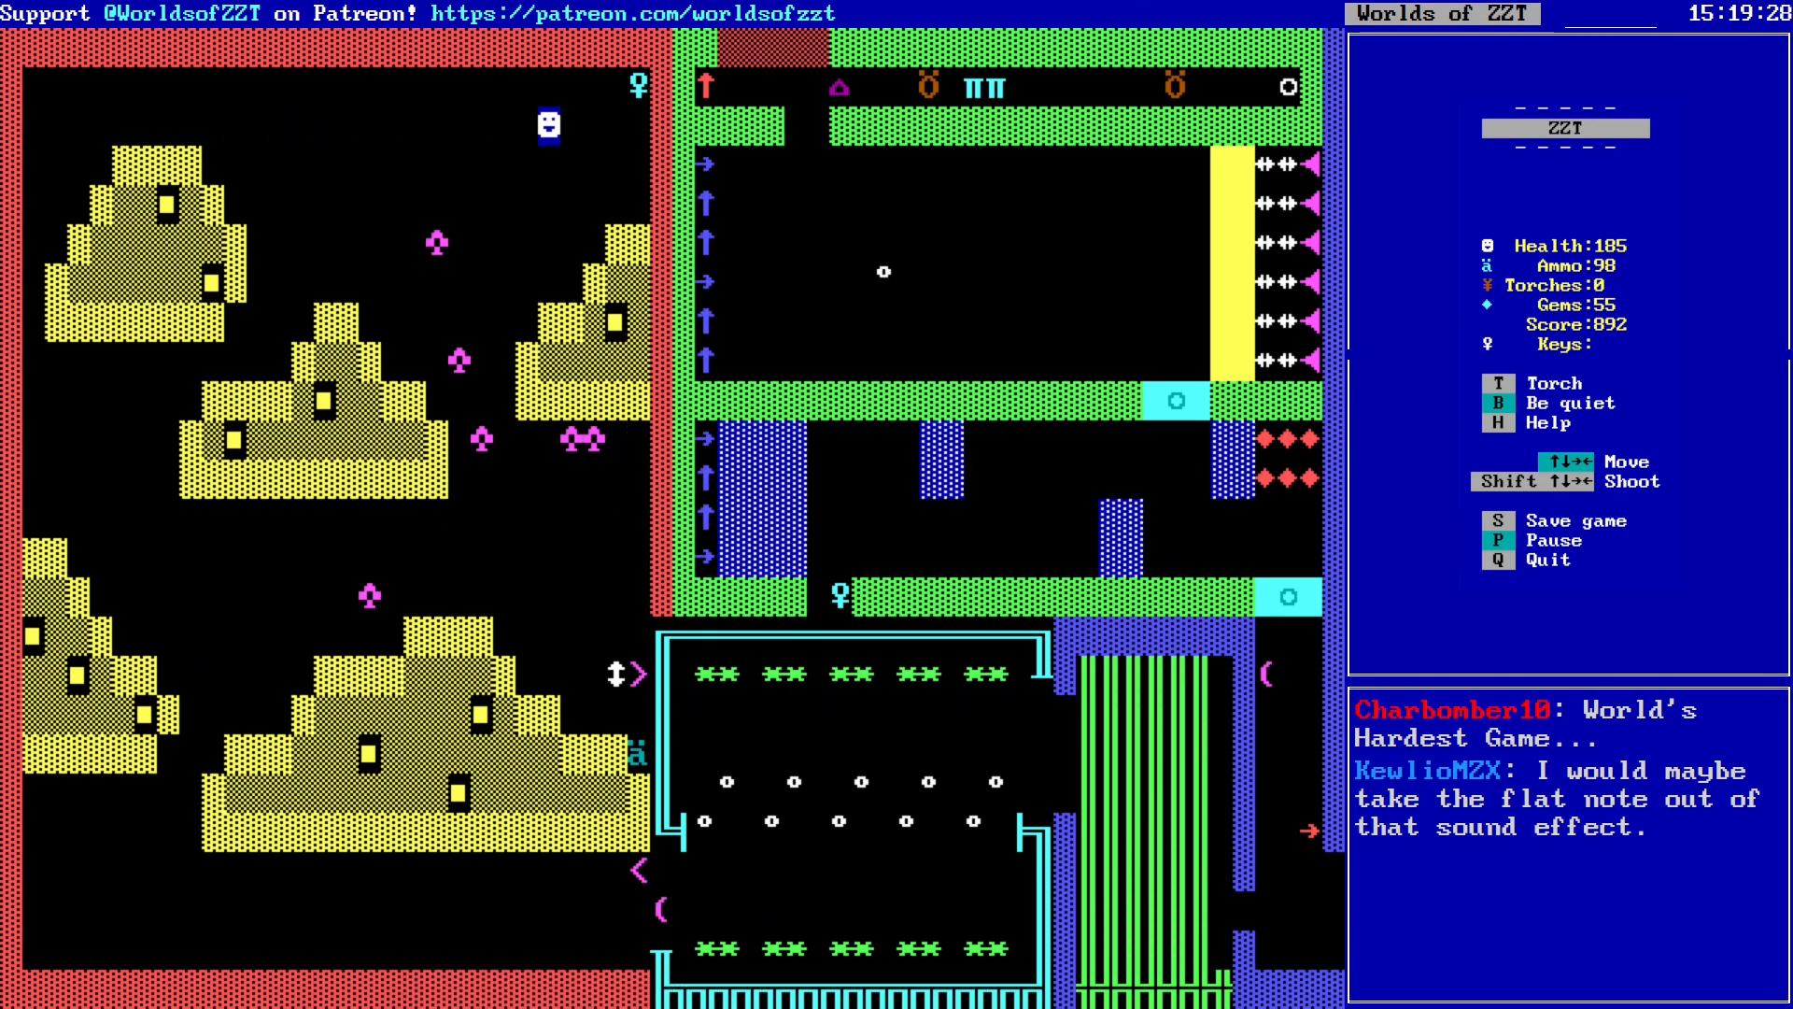
pyautogui.press('Up')
# Step: Walk back west along the north wall and go south between the upper-left and central pyramids
pyautogui.press('Left')
pyautogui.press('Left')
pyautogui.press('Left')
pyautogui.press('Left')
pyautogui.press('Left')
pyautogui.press('Left')
pyautogui.press('Left')
pyautogui.press('Left')
pyautogui.press('Left')
pyautogui.press('Left')
pyautogui.press('Left')
pyautogui.press('Left')
pyautogui.press('Left')
pyautogui.press('Left')
pyautogui.press('Left')
pyautogui.press('Left')
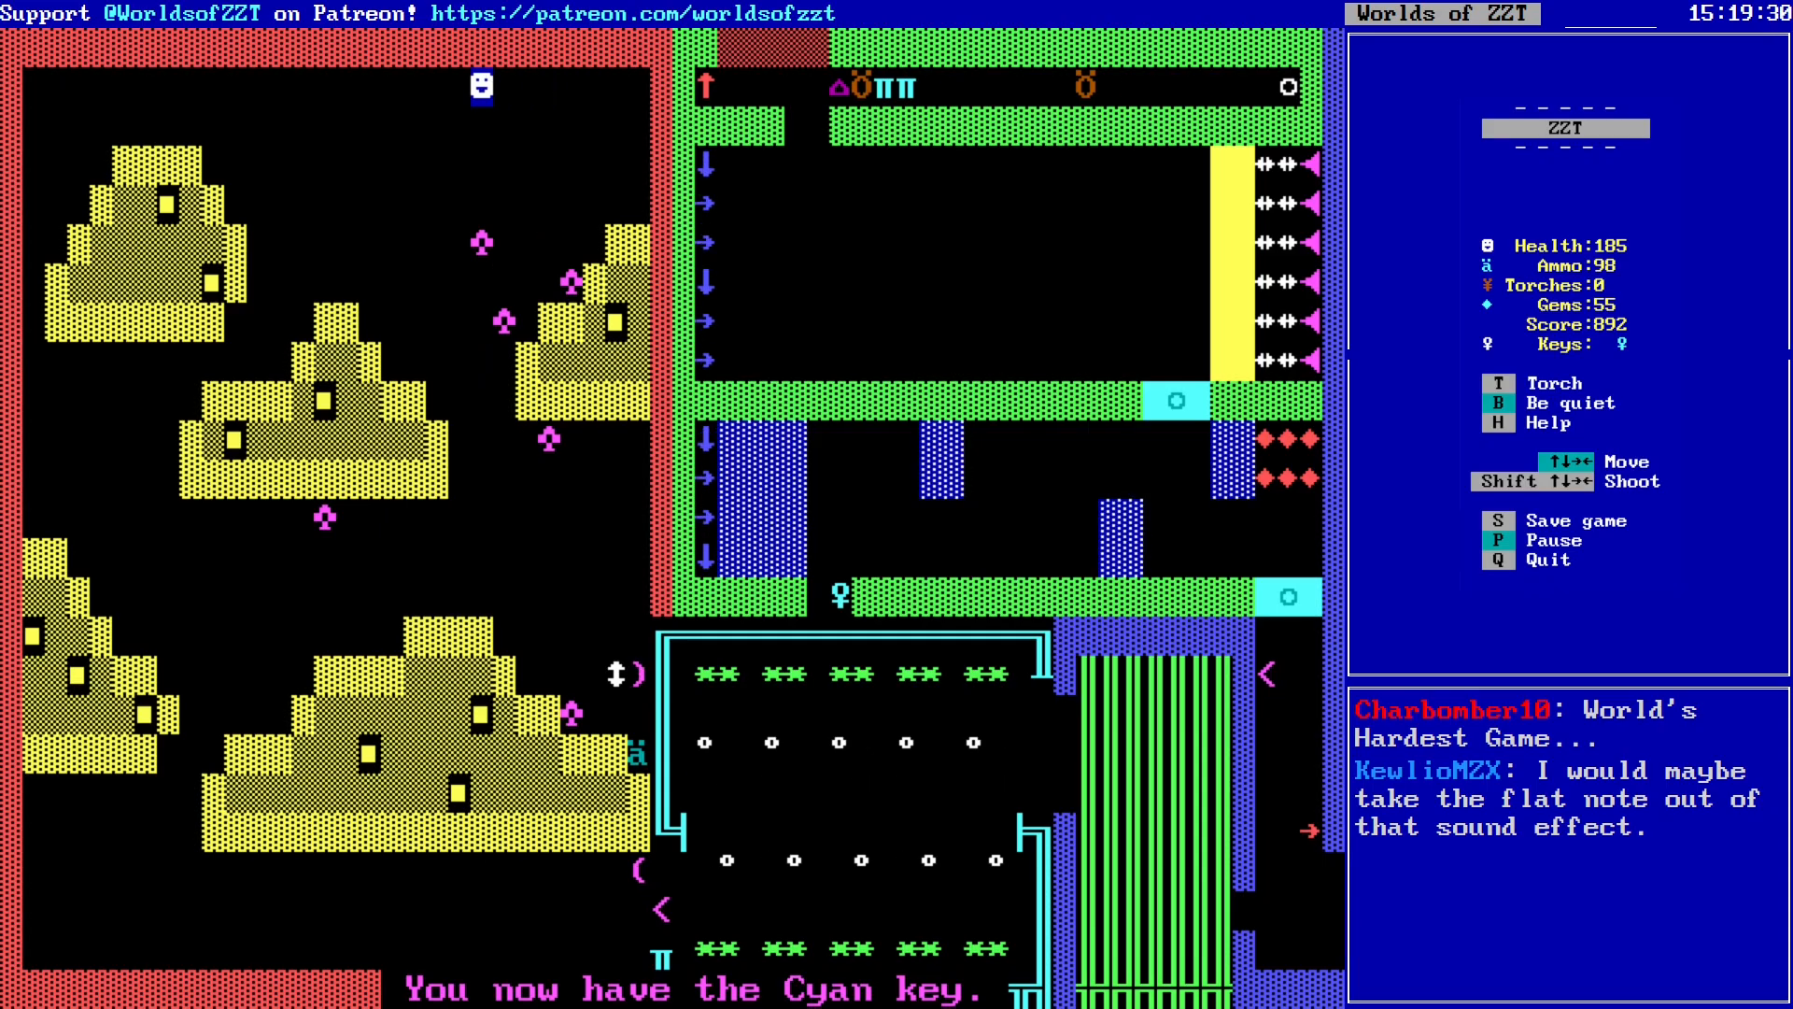
pyautogui.press('Down')
pyautogui.press('Down')
pyautogui.press('Down')
pyautogui.press('Down')
pyautogui.press('Down')
pyautogui.press('Down')
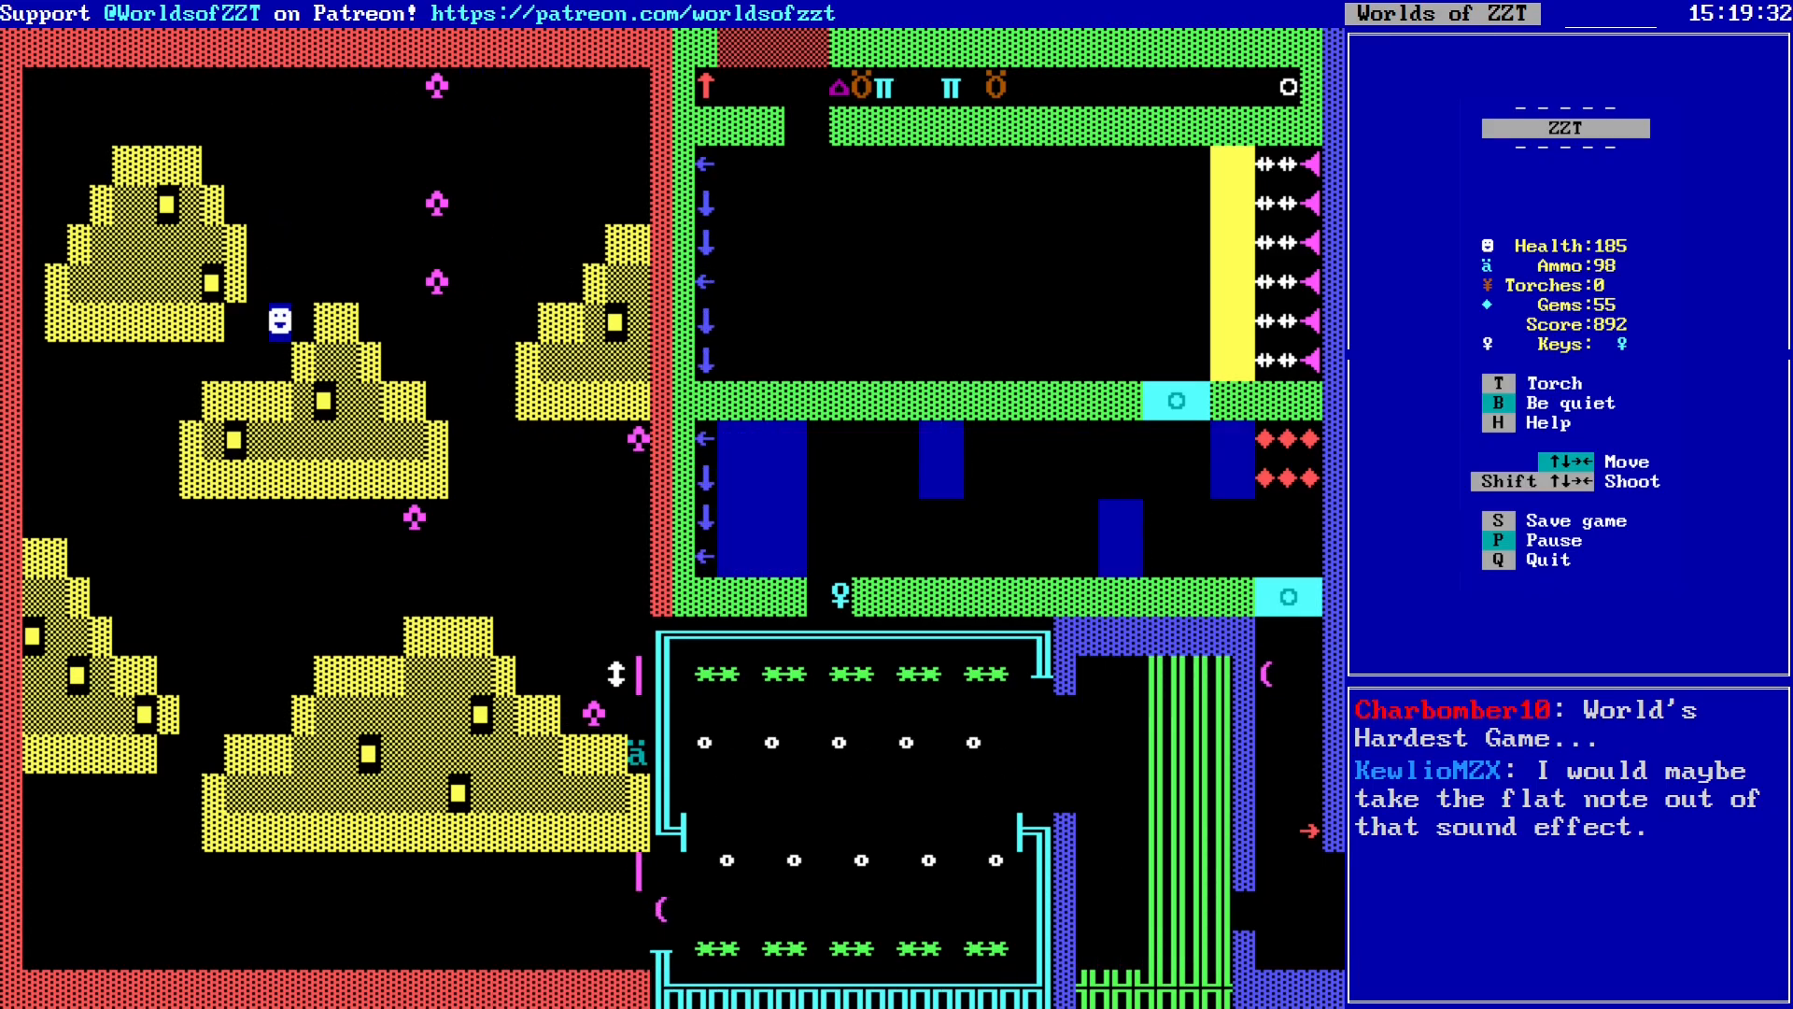
# Step: Go southwest around the central pyramid to the upper slope of the western pyramid
pyautogui.press('Down')
pyautogui.press('Left')
pyautogui.press('Left')
pyautogui.press('Left')
pyautogui.press('Left')
pyautogui.press('Left')
pyautogui.press('Down')
pyautogui.press('Down')
pyautogui.press('Down')
pyautogui.press('Down')
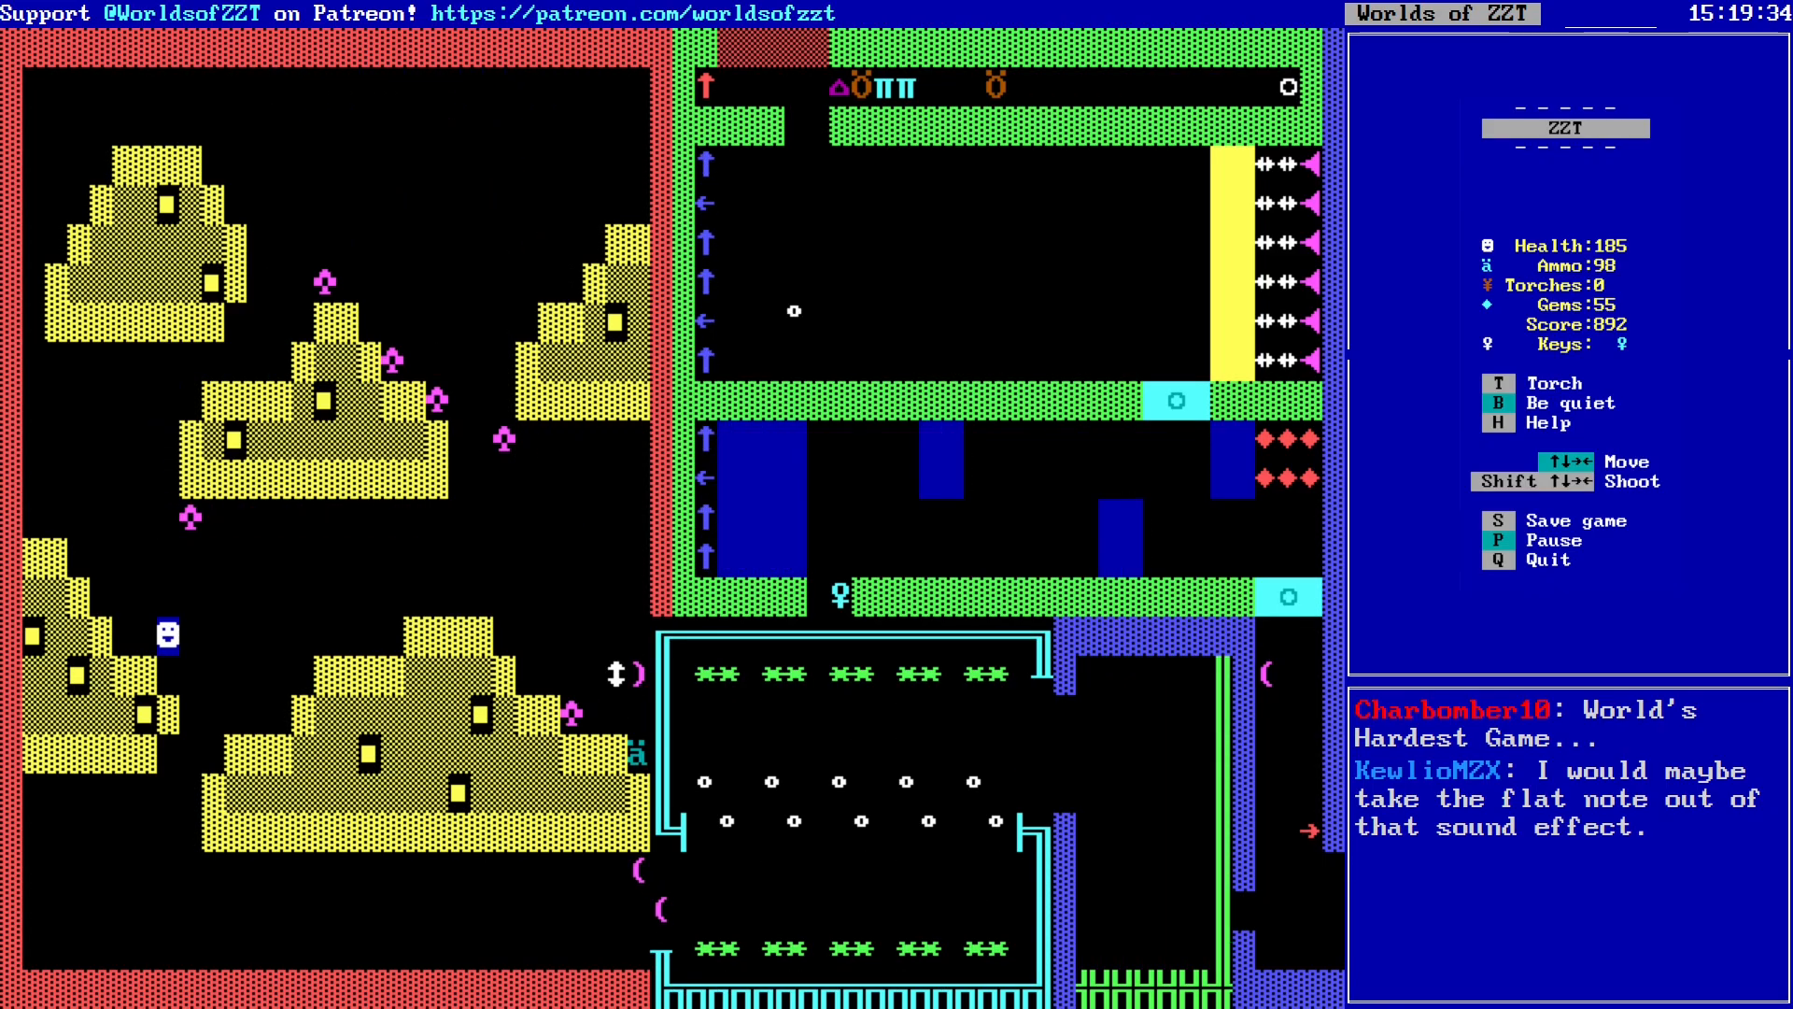
# Step: Try to cross east past the roaming pink enemies, and re-enter the board from its east edge
pyautogui.press('Right')
pyautogui.press('Right')
pyautogui.press('Right')
pyautogui.press('Right')
pyautogui.press('Right')
pyautogui.press('Right')
pyautogui.press('Right')
pyautogui.press('Right')
pyautogui.press('Right')
pyautogui.press('Up')
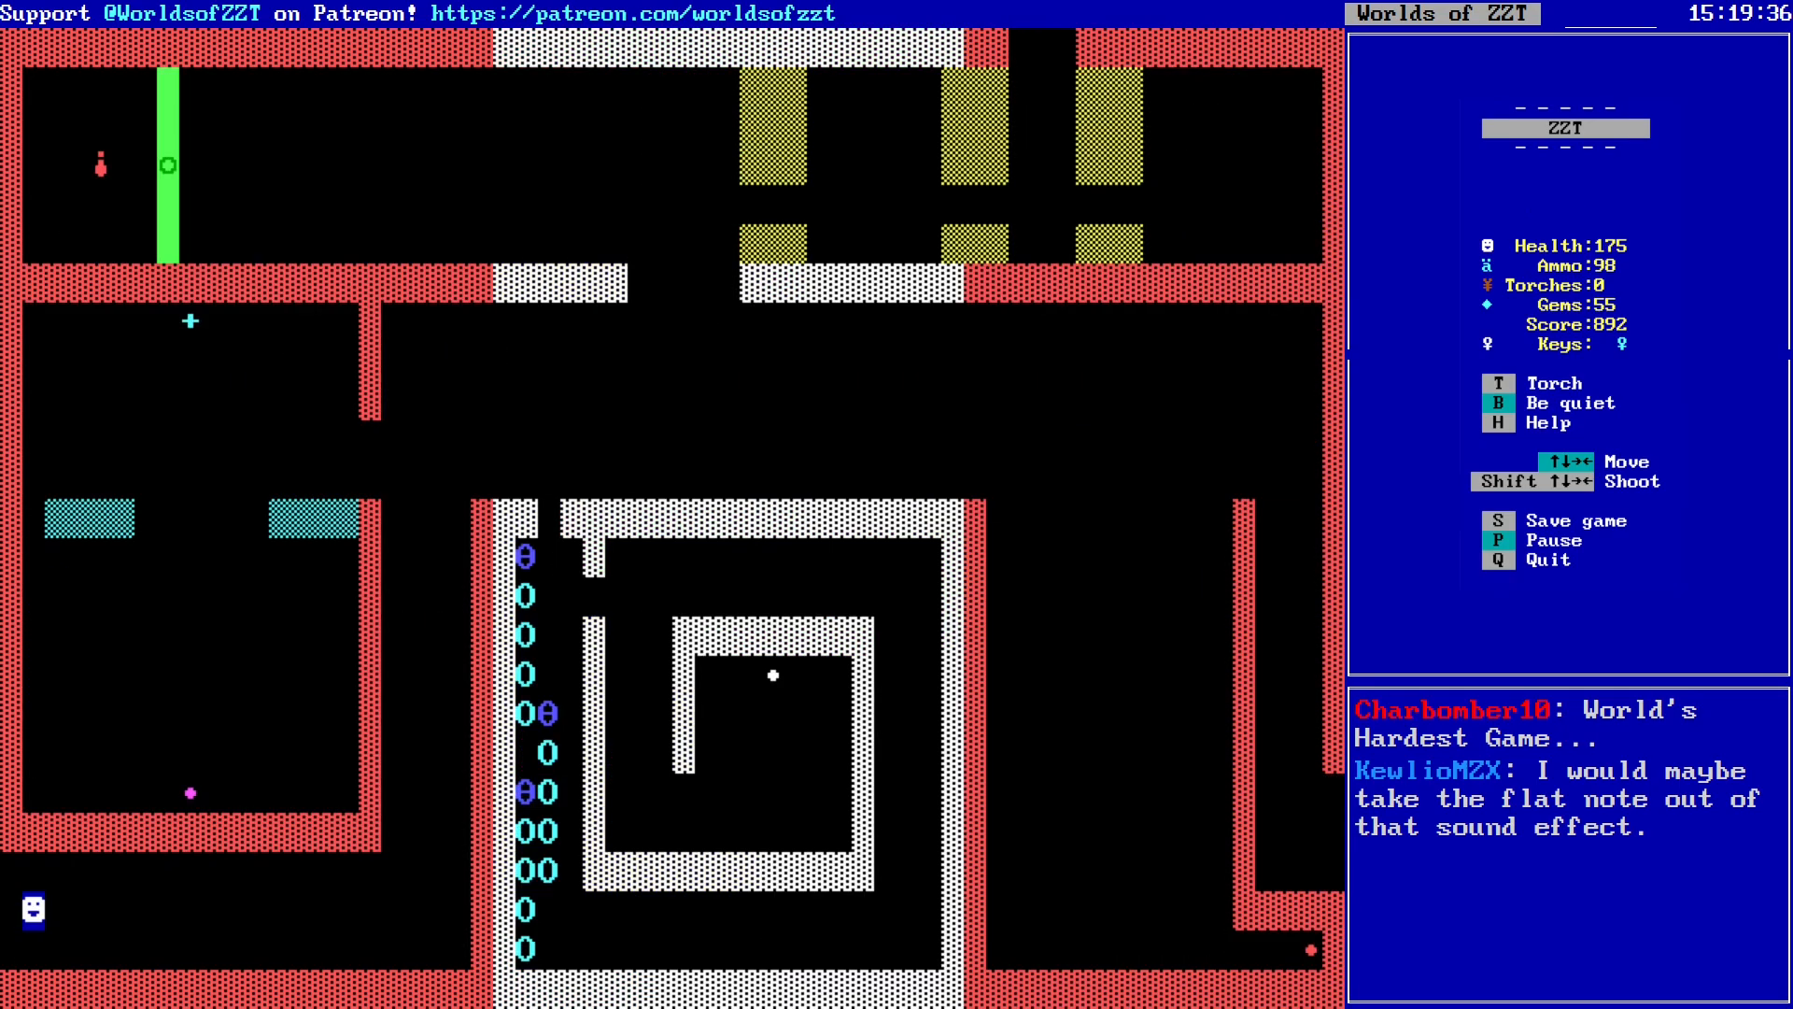
pyautogui.press('Left')
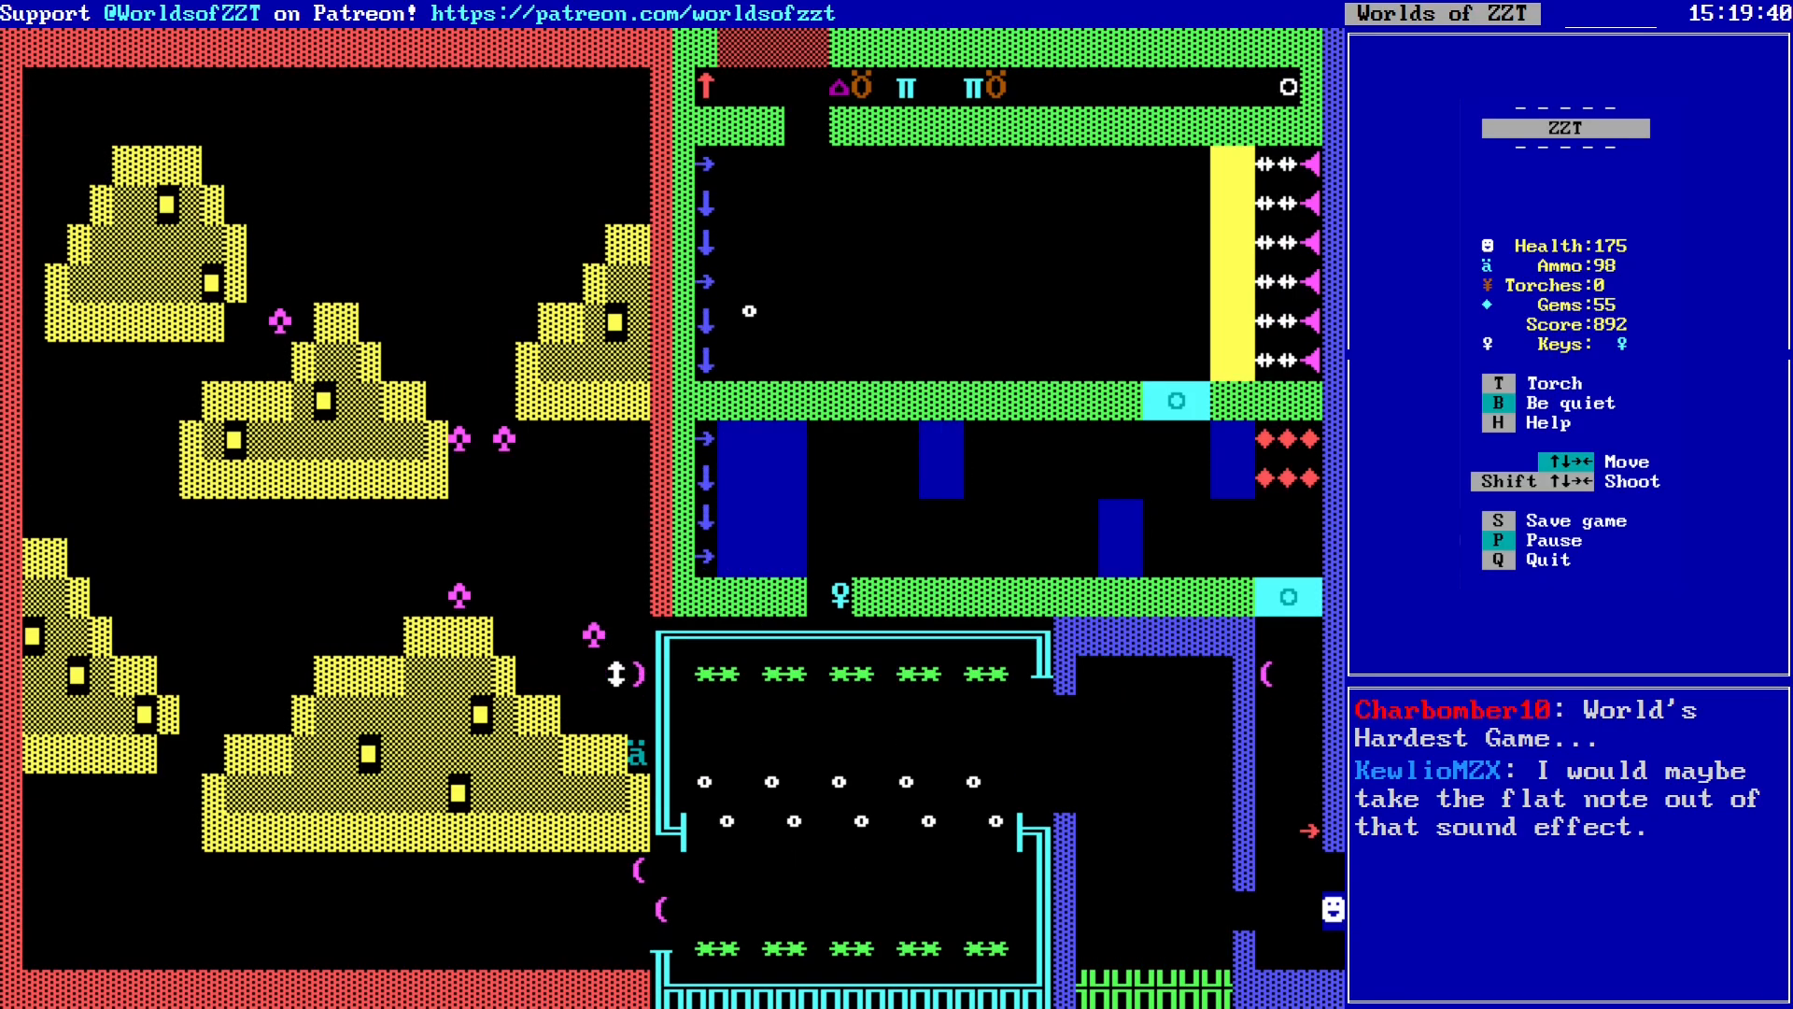
# Step: Walk north up the eastern corridor and unlock the lower cyan door with the cyan key
pyautogui.press('Left')
pyautogui.press('Left')
pyautogui.press('Up')
pyautogui.press('Up')
pyautogui.press('Up')
pyautogui.press('Up')
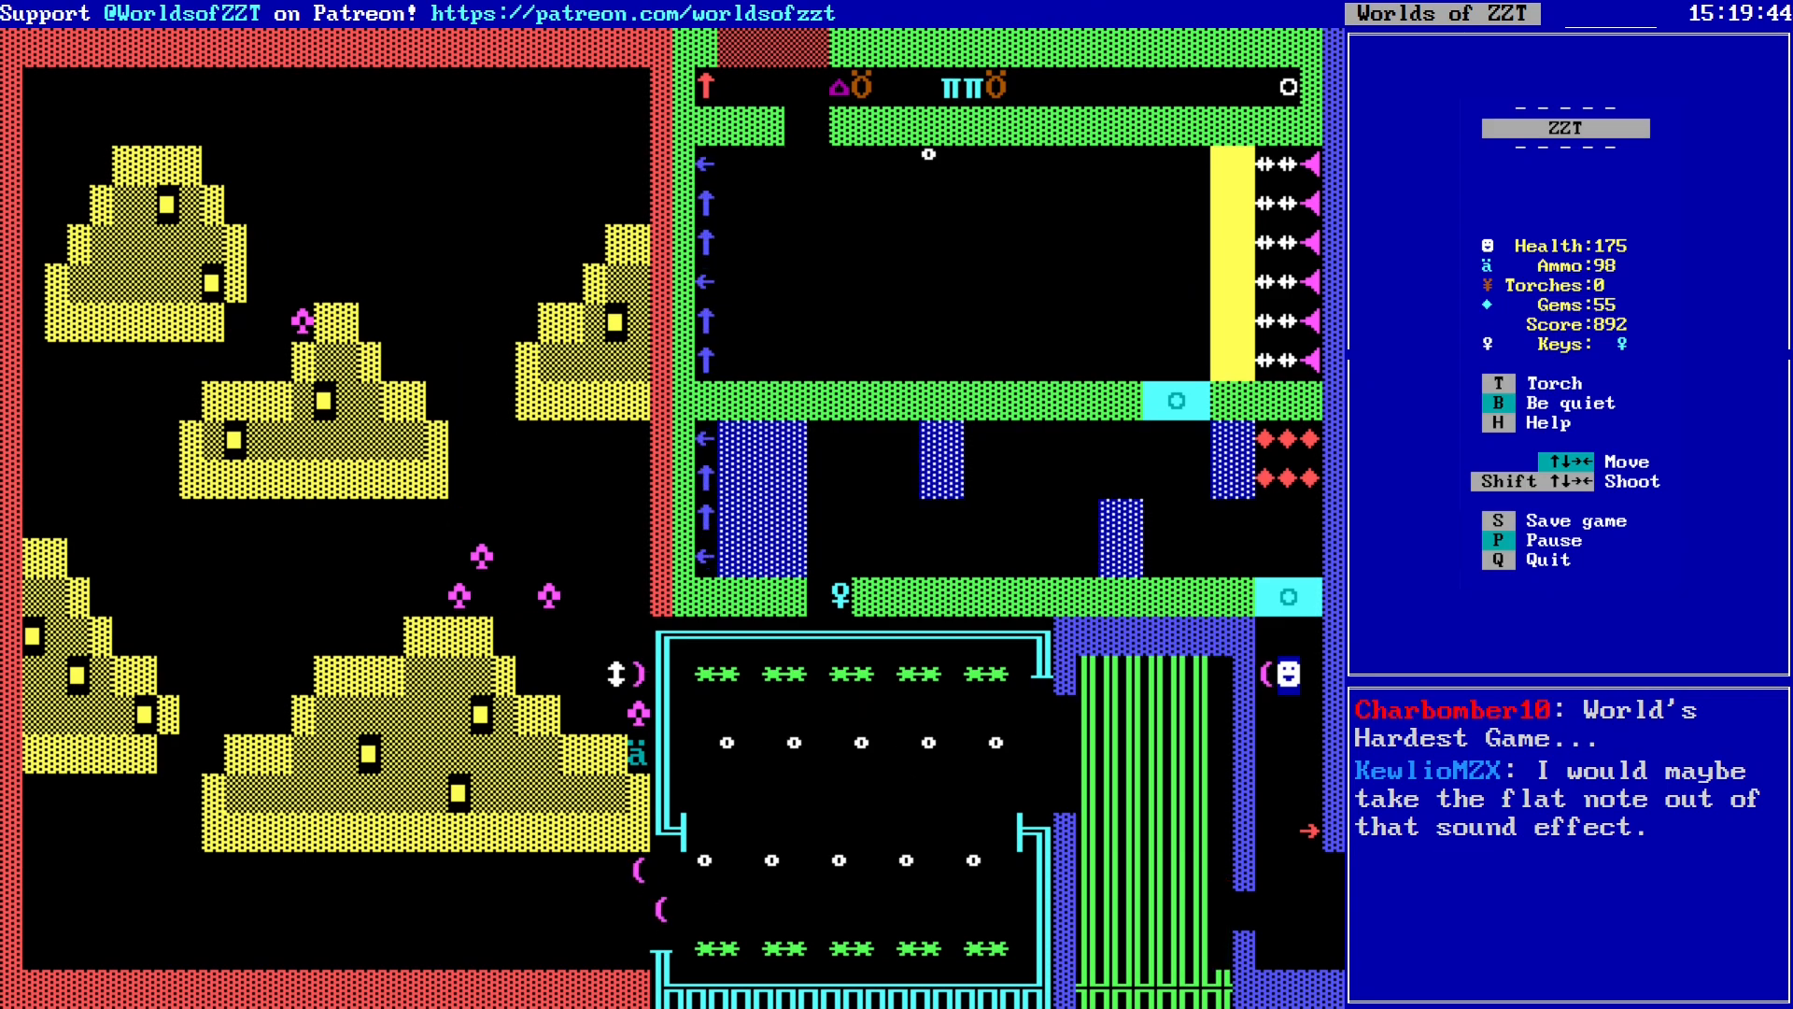
pyautogui.press('Up')
pyautogui.press('Up')
pyautogui.press('Up')
pyautogui.press('Up')
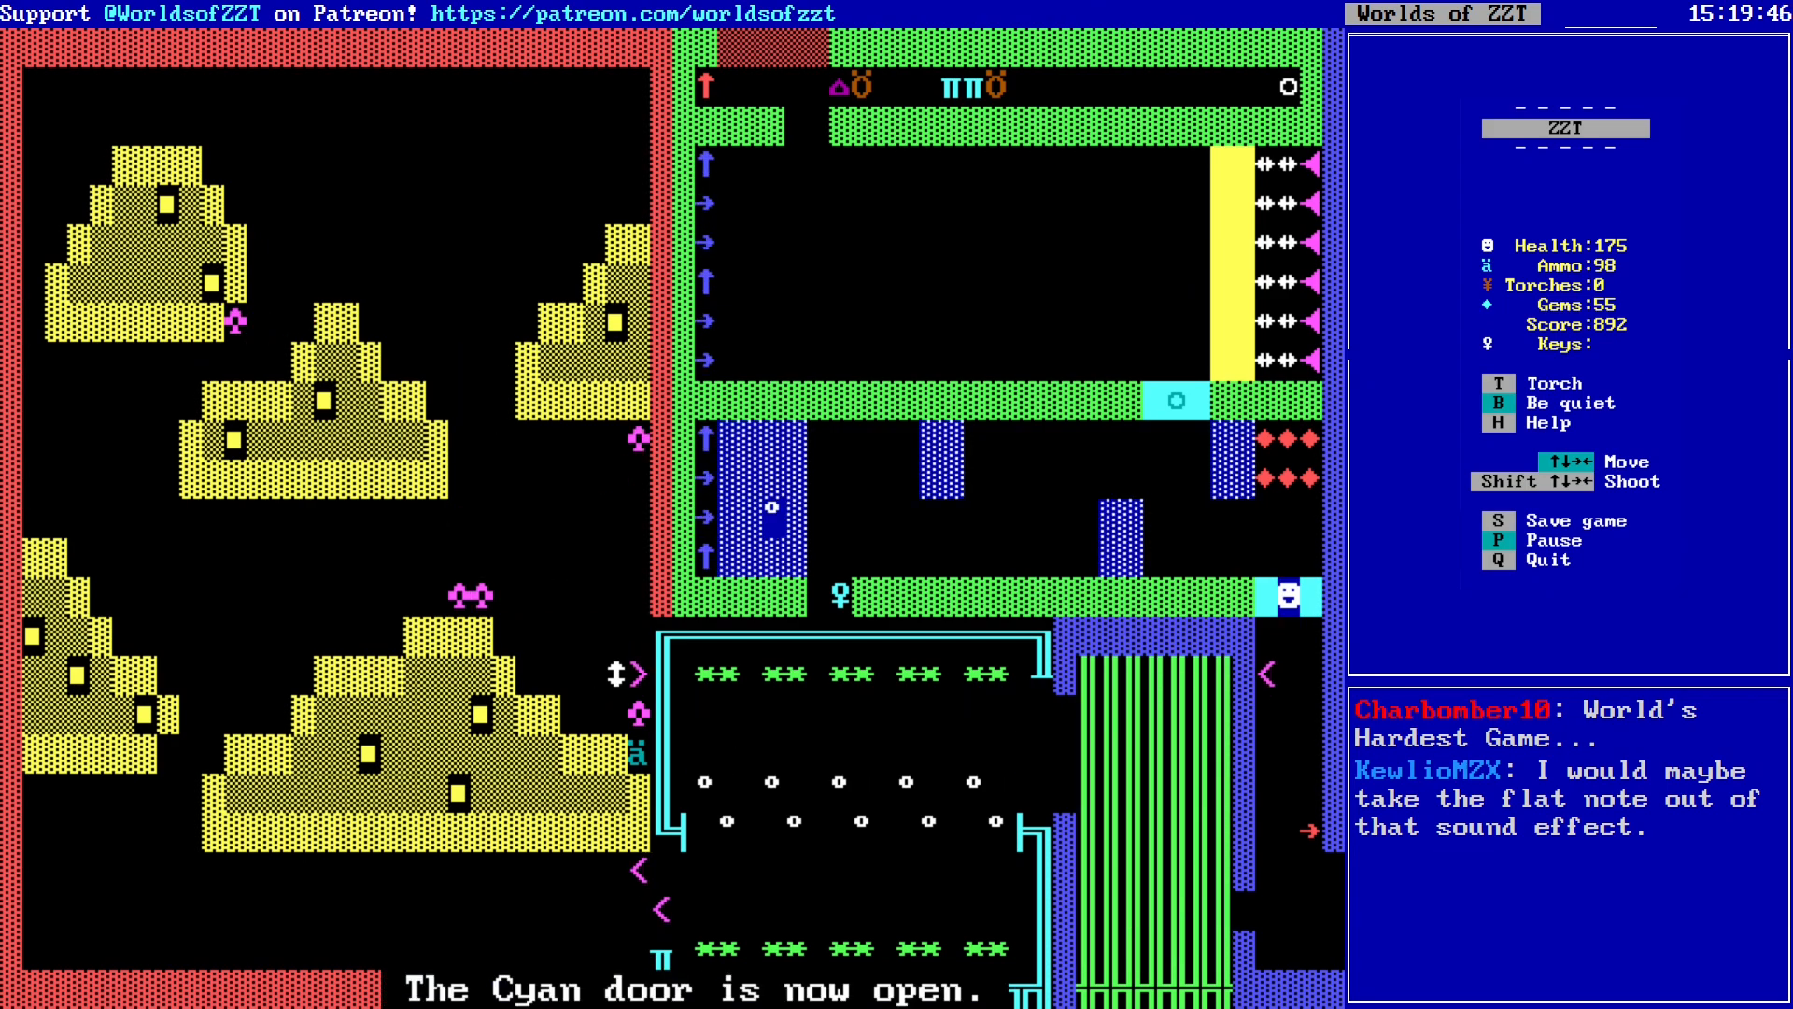
# Step: Collect the six red gems in the alcove just inside the cyan door
pyautogui.press('Up')
pyautogui.press('Left')
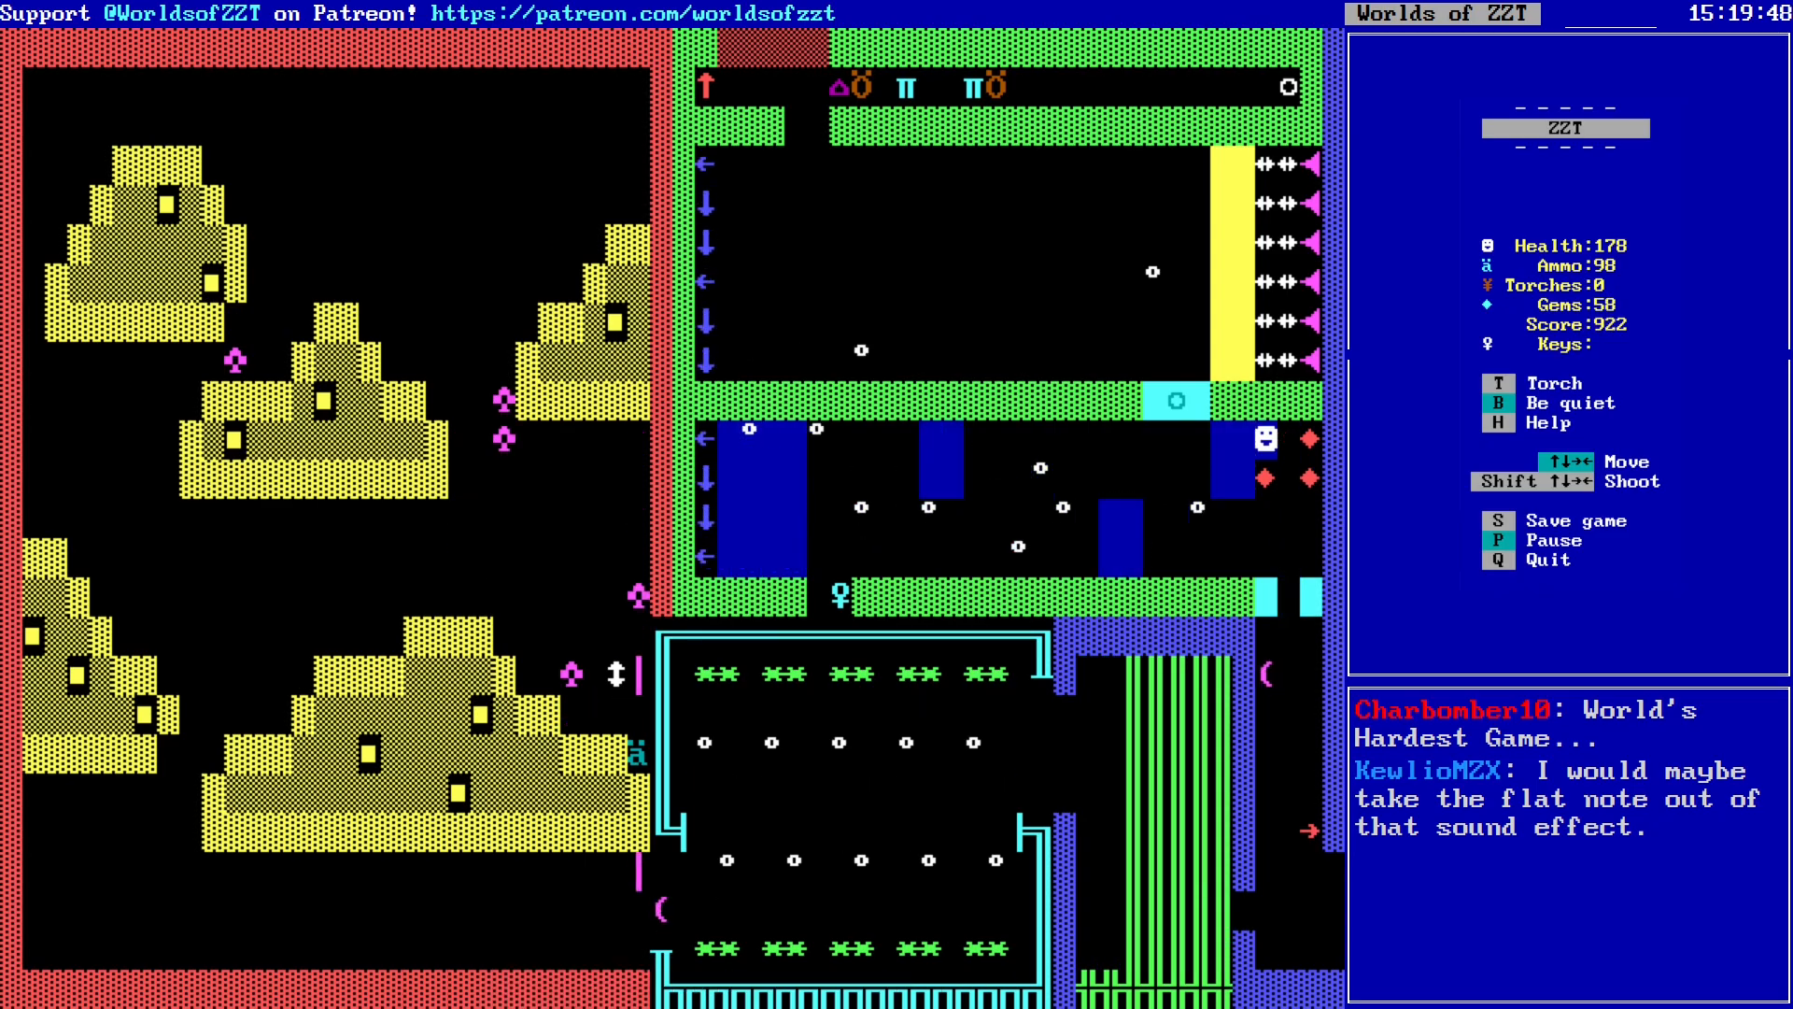
pyautogui.press('Down')
pyautogui.press('Right')
pyautogui.press('Right')
pyautogui.press('Up')
pyautogui.press('Left')
pyautogui.press('Down')
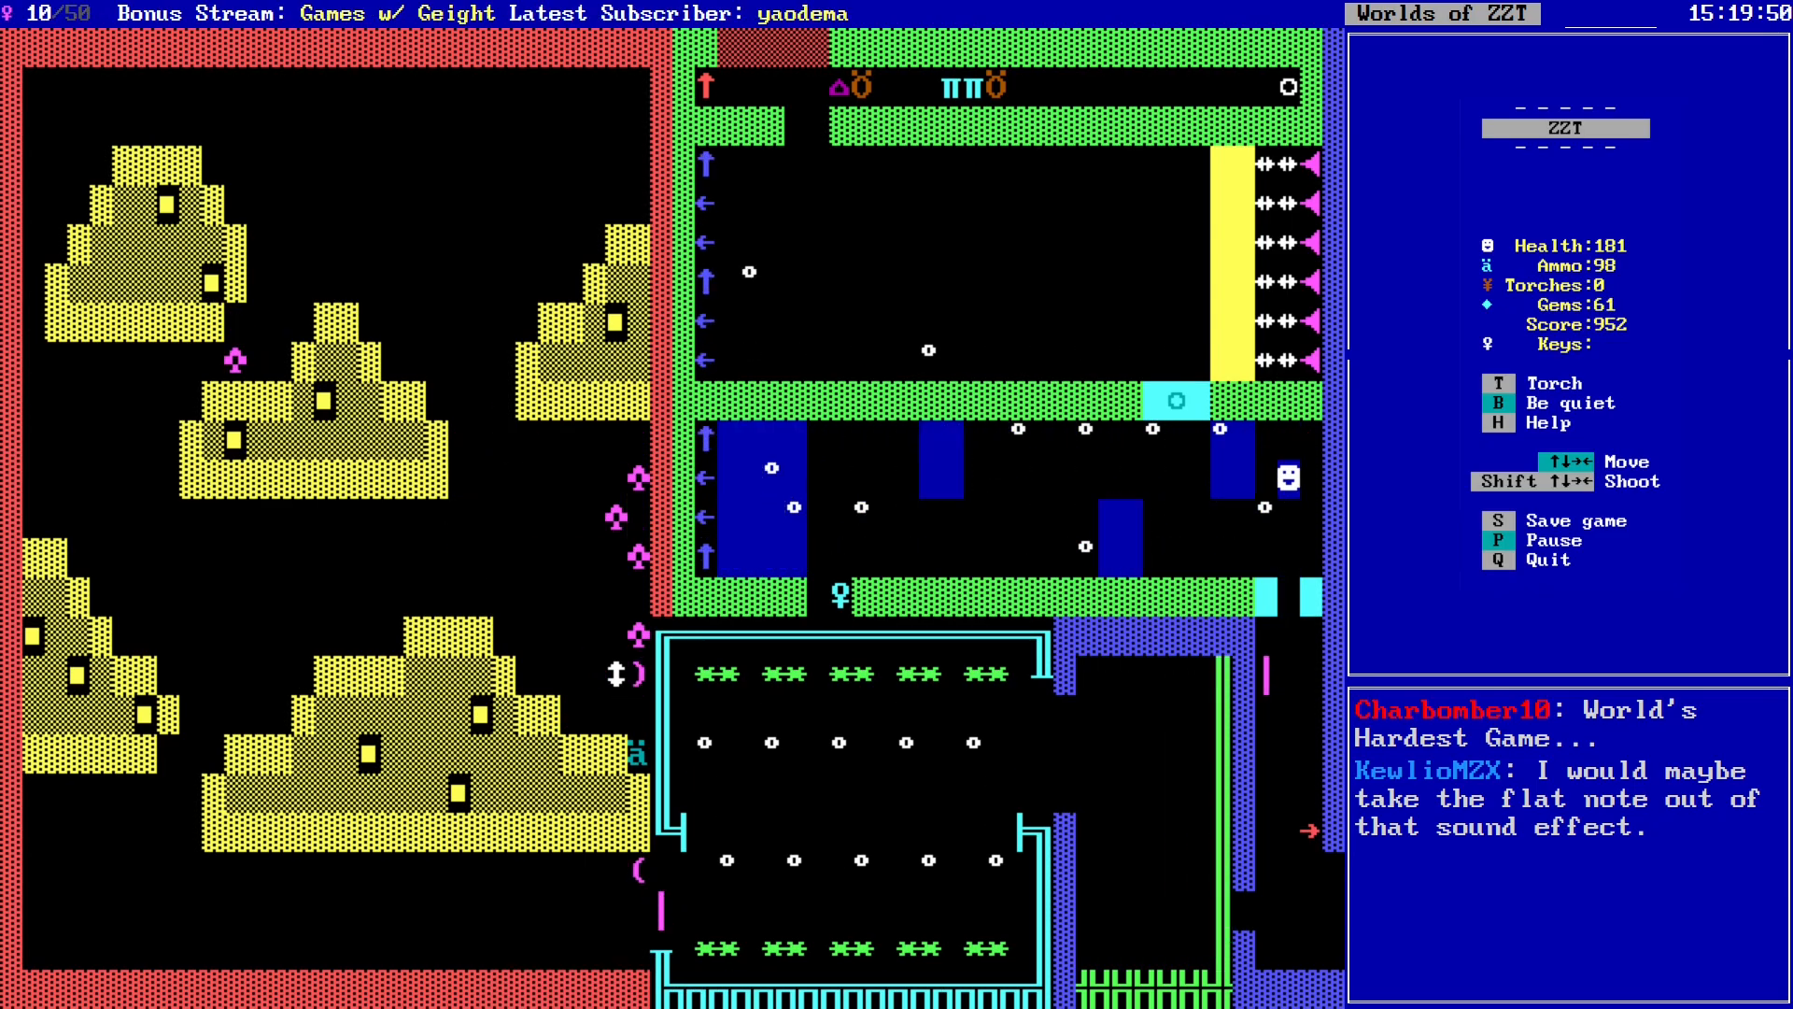
# Step: Walk west around the eastern blue block and try the second cyan door in the room's north wall
pyautogui.press('Left')
pyautogui.press('Down')
pyautogui.press('Left')
pyautogui.press('Left')
pyautogui.press('Left')
pyautogui.press('Left')
pyautogui.press('Up')
pyautogui.press('Up')
pyautogui.press('Up')
pyautogui.press('Left')
pyautogui.press('Left')
pyautogui.press('Left')
pyautogui.press('Left')
pyautogui.press('Left')
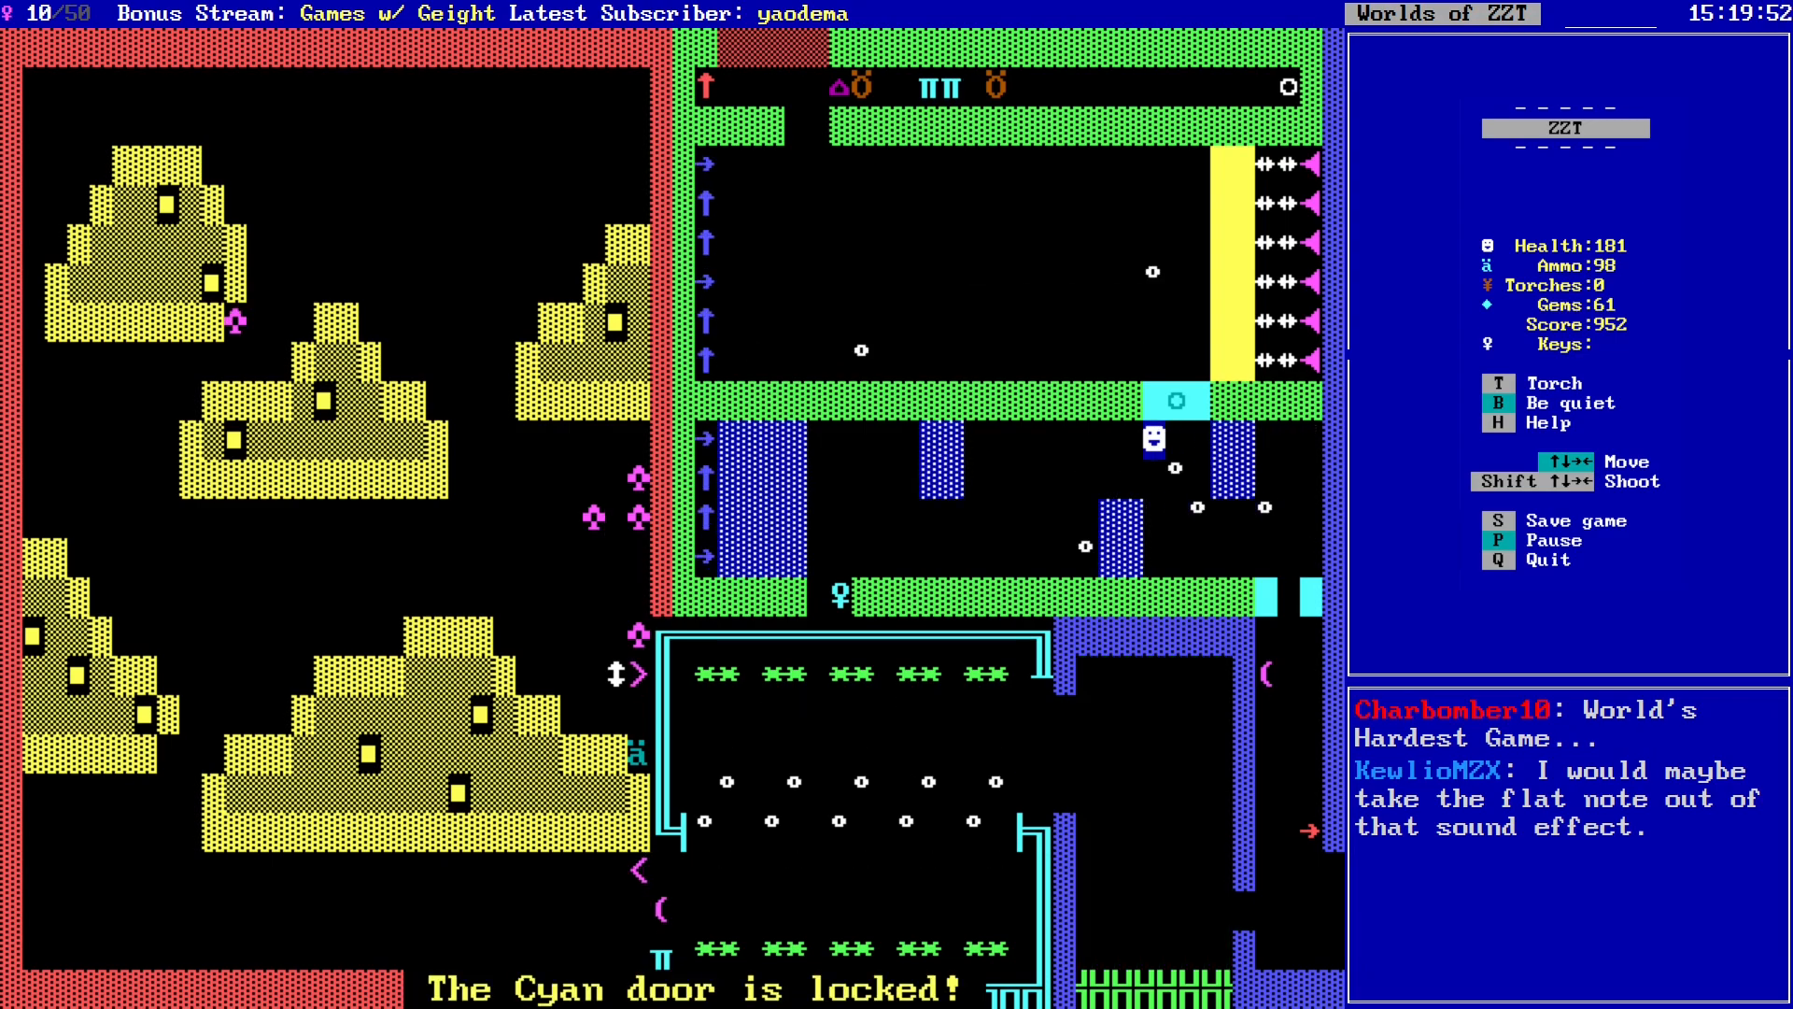
# Step: Try to cross the room westward through the bullets toward the cyan key in the south wall
pyautogui.press('Down')
pyautogui.press('Down')
pyautogui.press('Down')
pyautogui.press('Left')
pyautogui.press('Left')
pyautogui.press('Up')
pyautogui.press('Left')
pyautogui.press('Left')
pyautogui.press('Left')
pyautogui.press('Left')
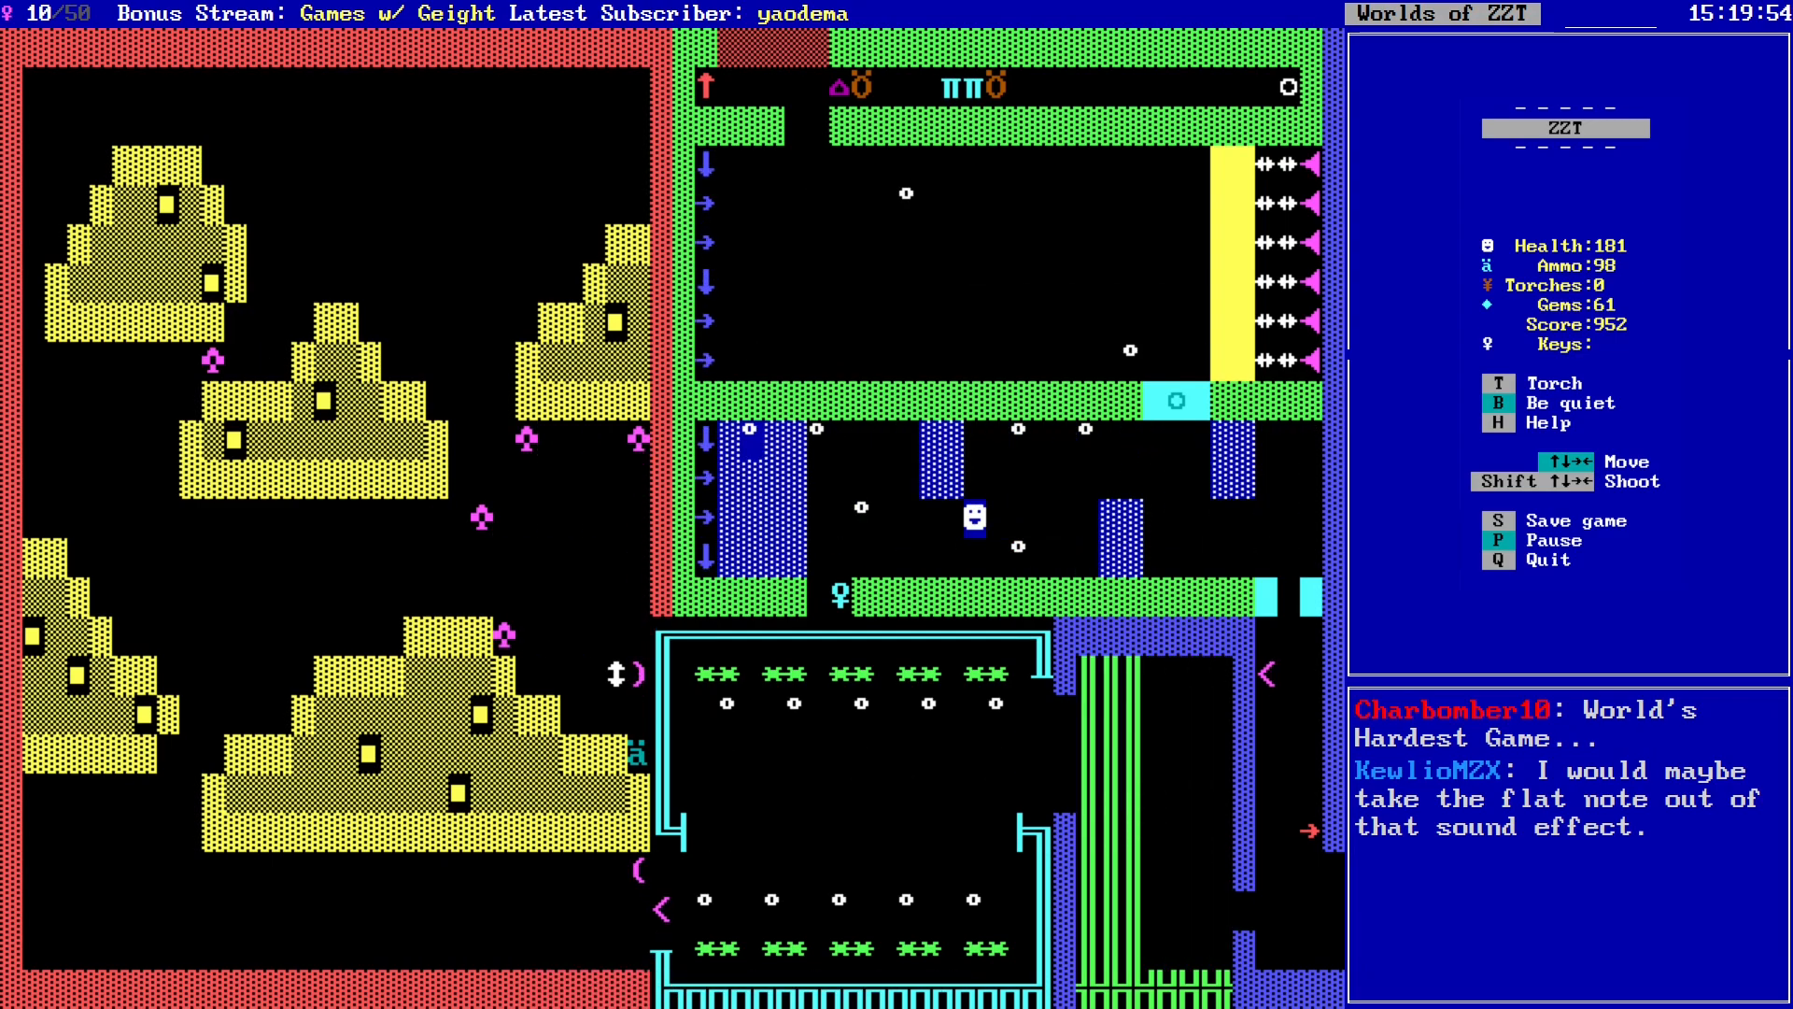
pyautogui.press('Down')
pyautogui.press('Up')
pyautogui.press('Left')
pyautogui.press('Down')
pyautogui.press('Left')
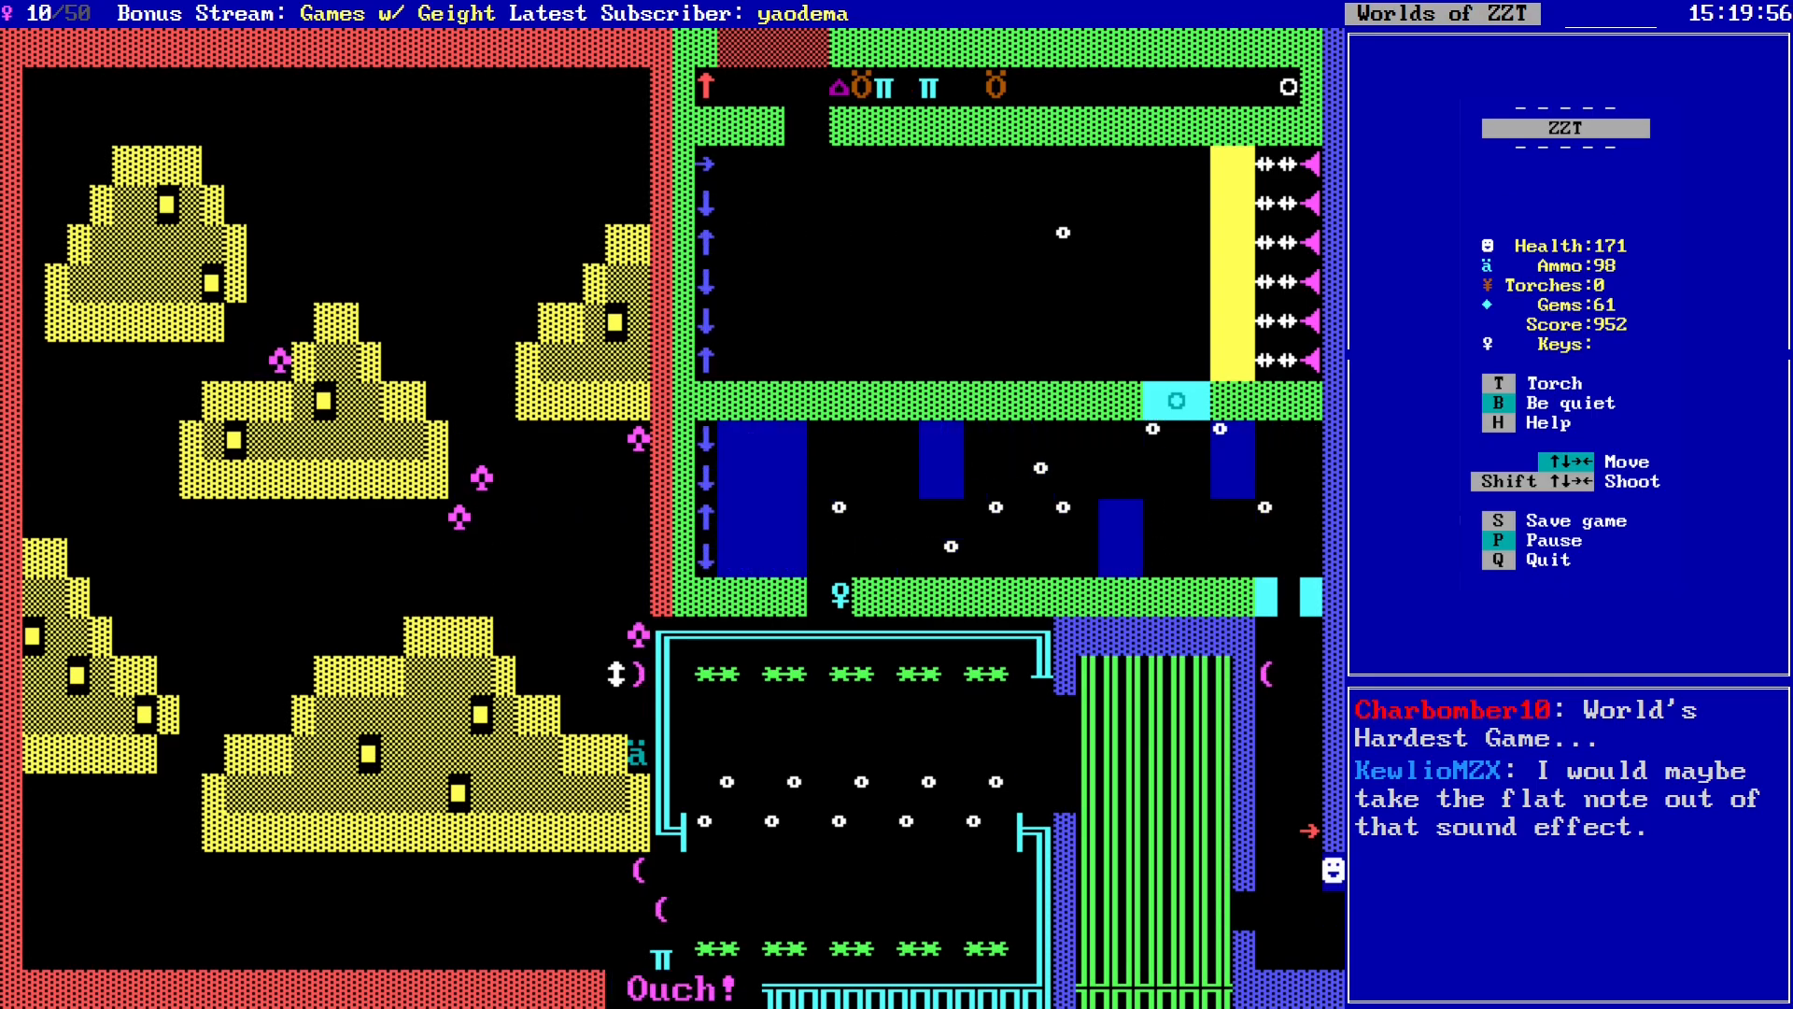
# Step: Return north from the board's east entrance to the open cyan doorway
pyautogui.press('Left')
pyautogui.press('Left')
pyautogui.press('Up')
pyautogui.press('Up')
pyautogui.press('Up')
pyautogui.press('Up')
pyautogui.press('Up')
pyautogui.press('Up')
pyautogui.press('Up')
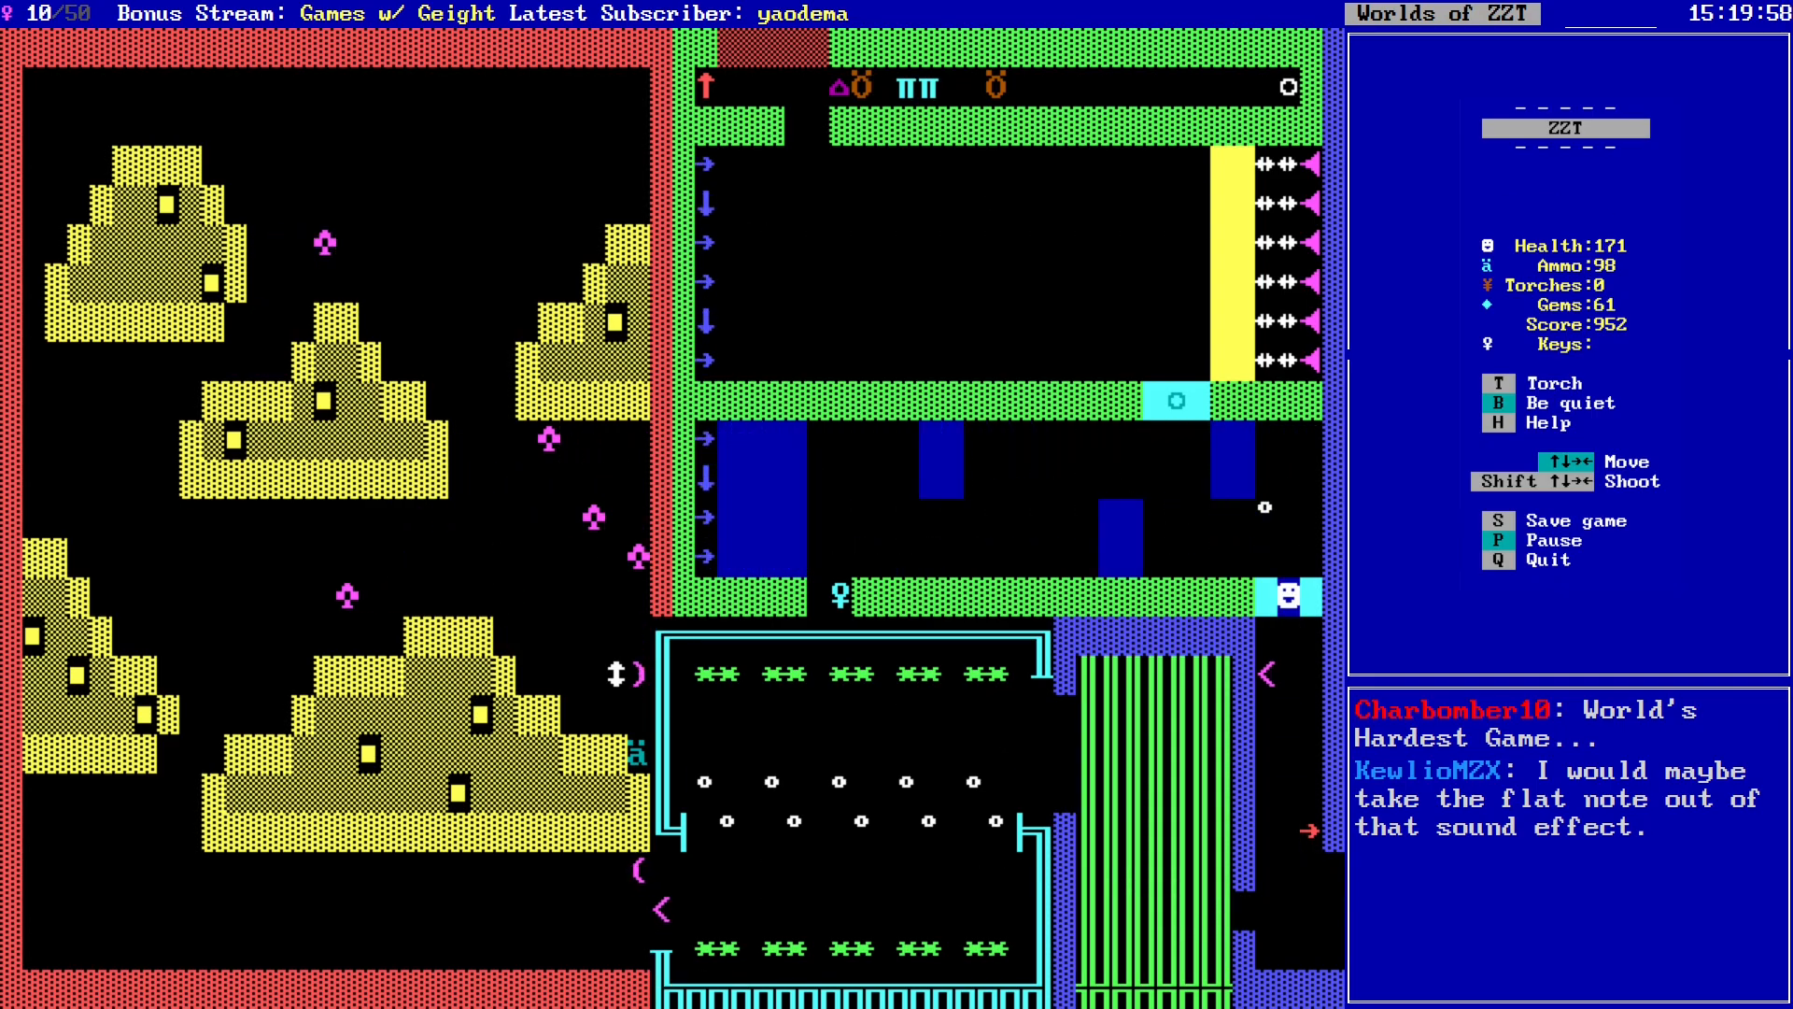
# Step: Enter the bullet room and walk west between the eastern blue blocks
pyautogui.press('Up')
pyautogui.press('Left')
pyautogui.press('Left')
pyautogui.press('Up')
pyautogui.press('Left')
pyautogui.press('Left')
pyautogui.press('Left')
pyautogui.press('Left')
pyautogui.press('Left')
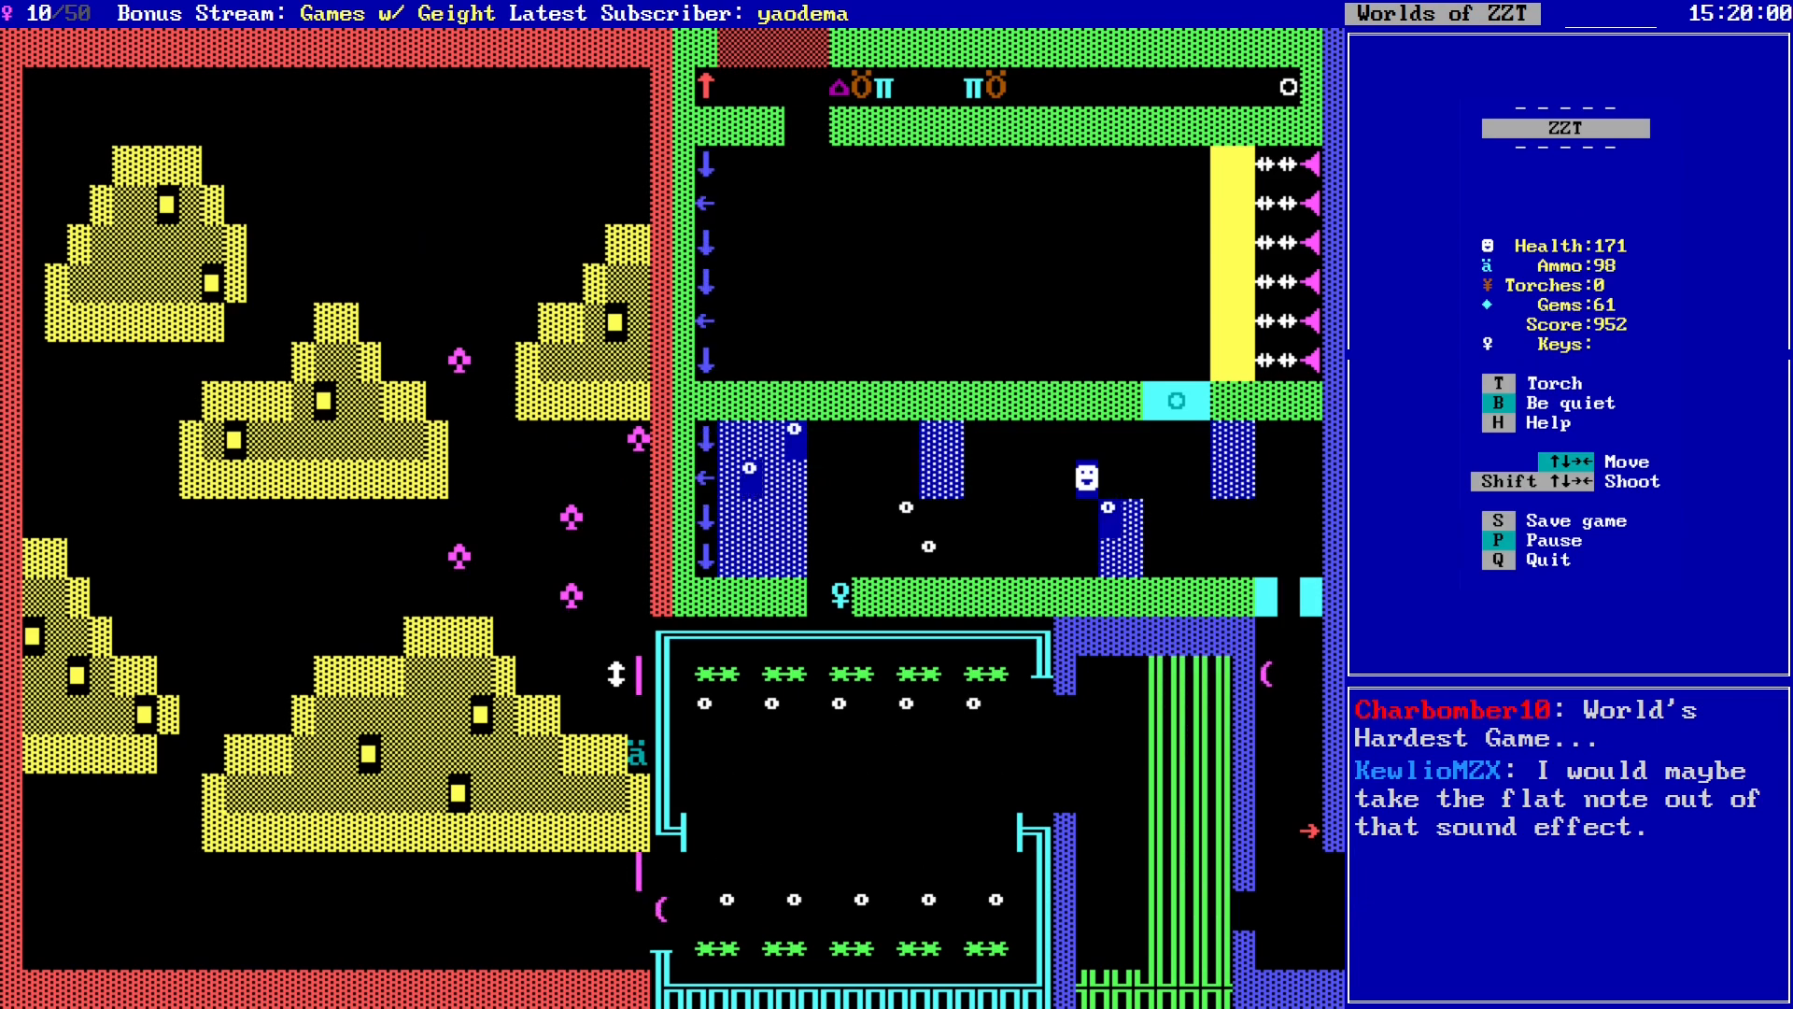
# Step: Try to pass beneath the middle blue block and reach the cyan key in the south wall
pyautogui.press('Left')
pyautogui.press('Left')
pyautogui.press('Left')
pyautogui.press('Down')
pyautogui.press('Down')
pyautogui.press('Left')
pyautogui.press('Left')
pyautogui.press('Left')
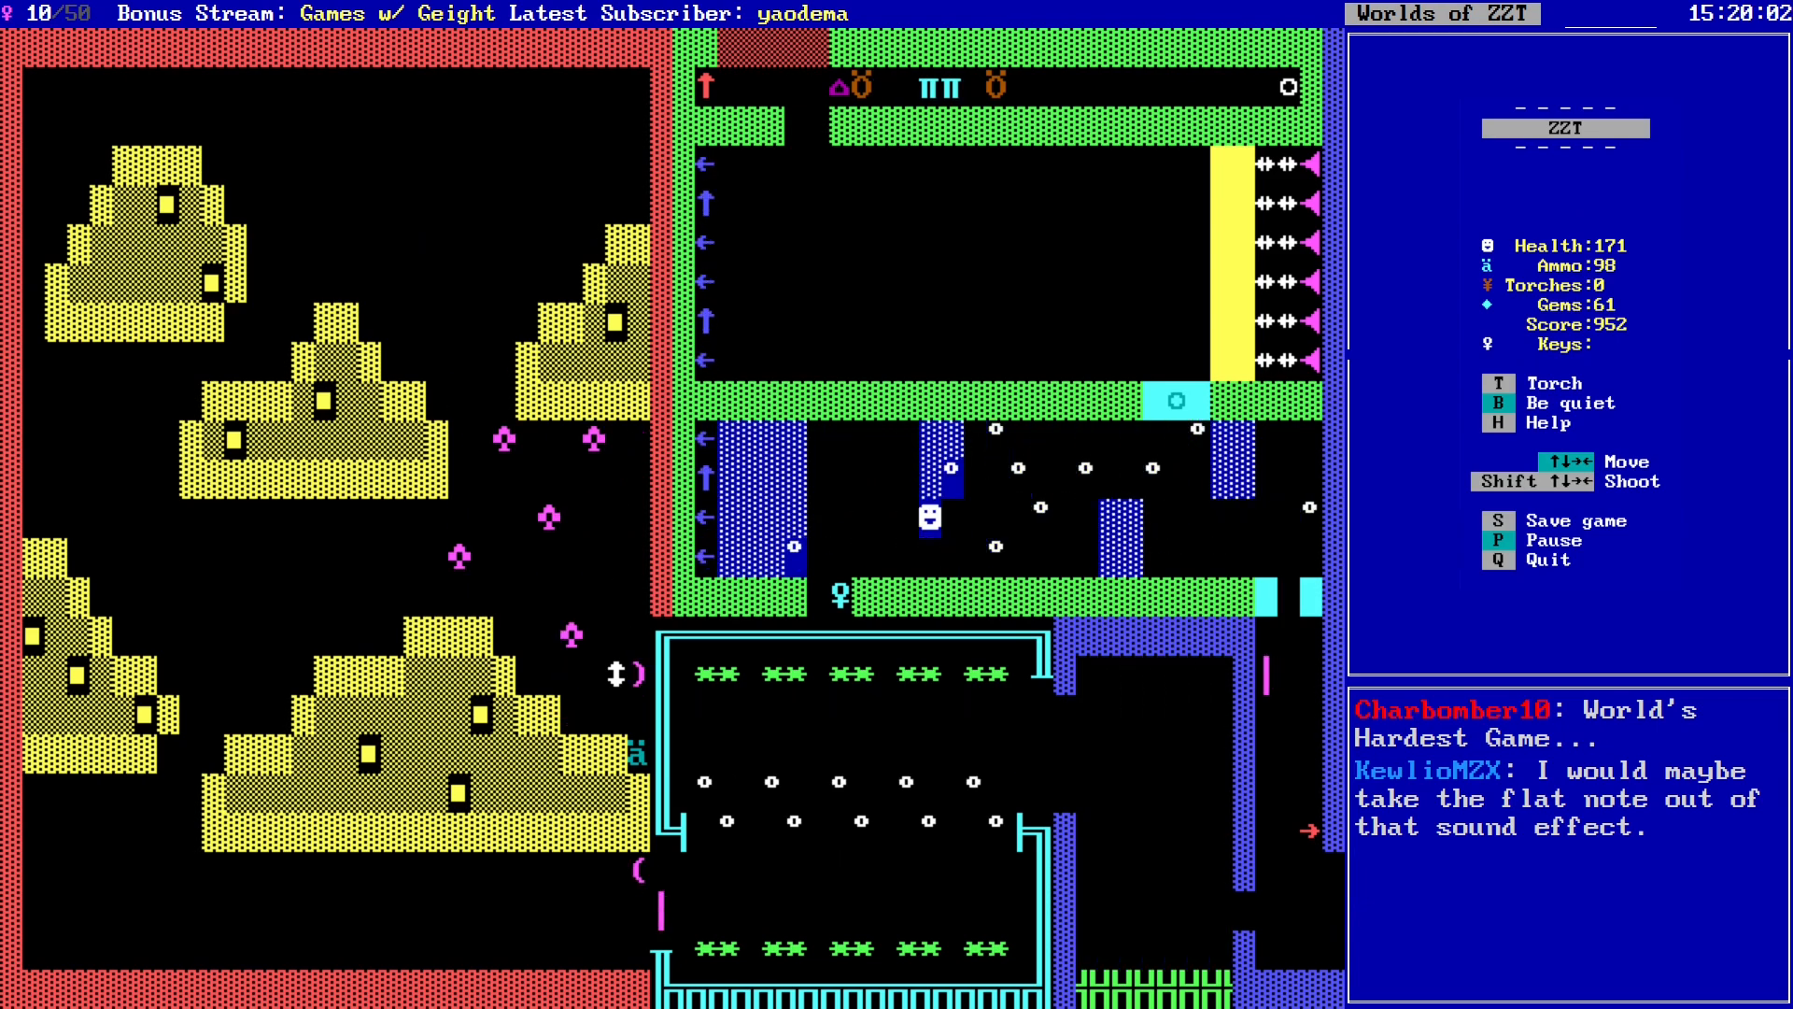
pyautogui.press('Left')
pyautogui.press('Left')
pyautogui.press('Left')
pyautogui.press('Left')
pyautogui.press('Left')
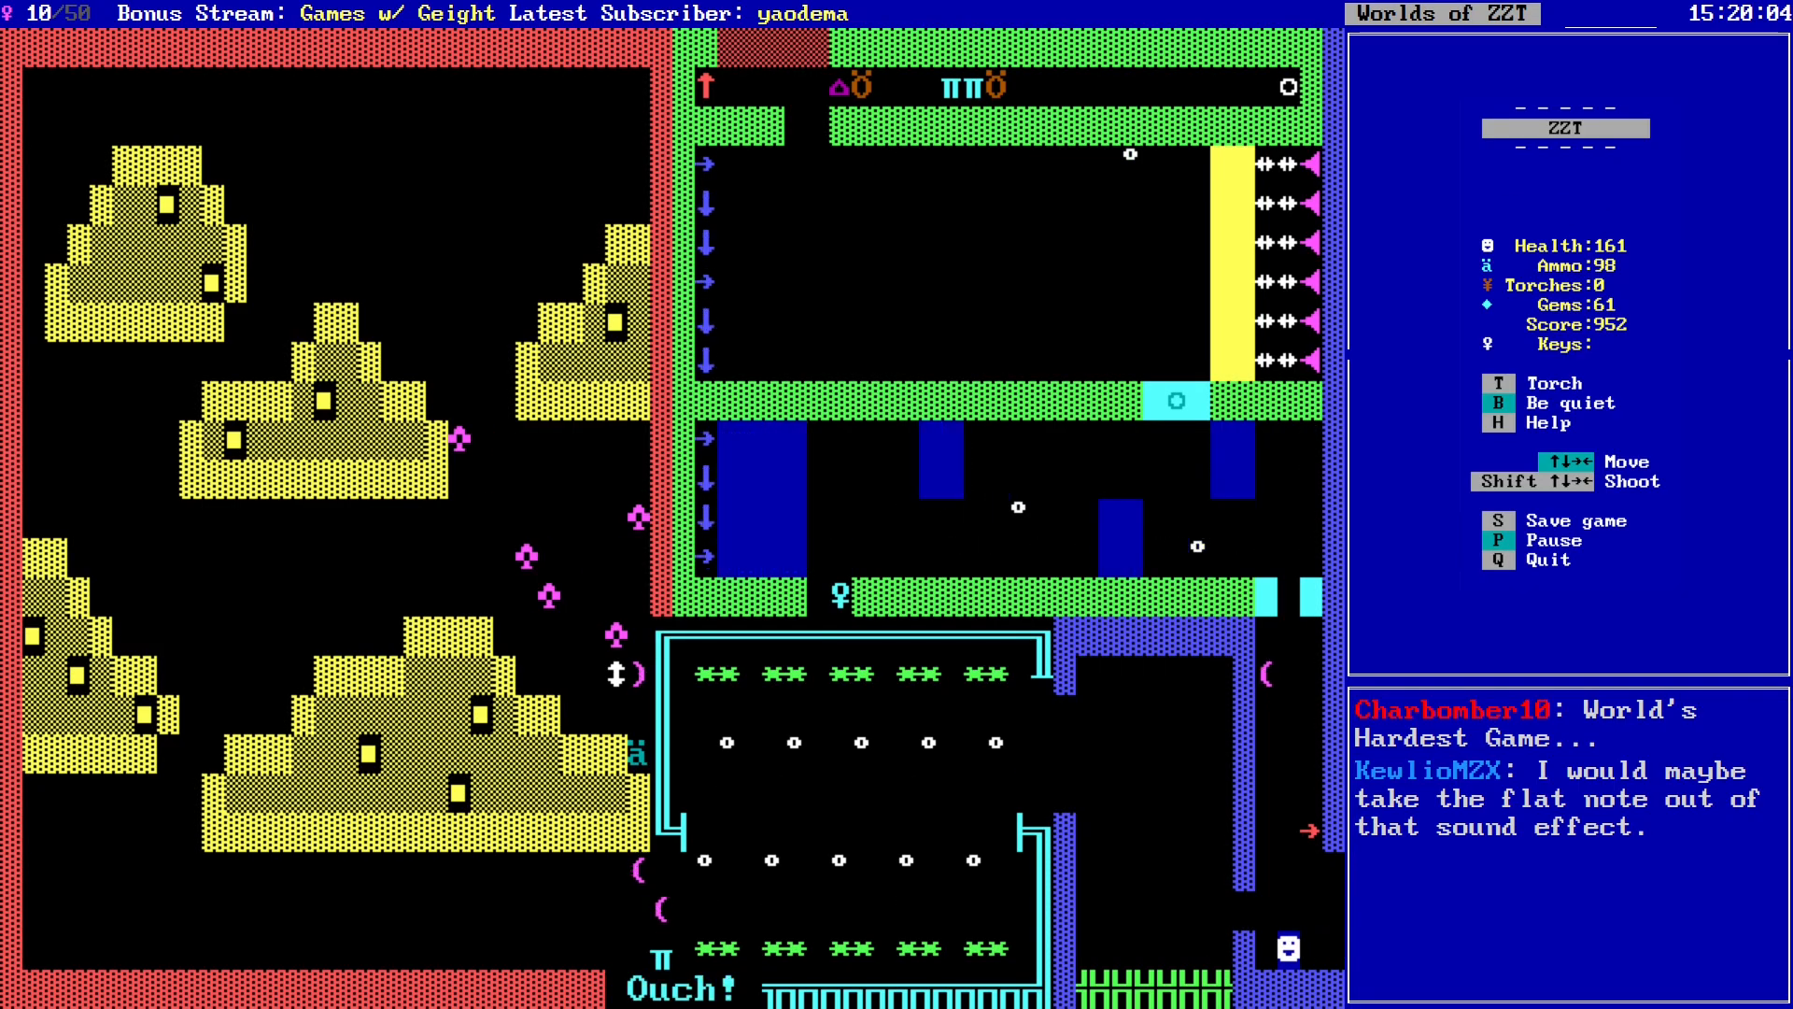
# Step: Walk north along the eastern corridor again and stop in the open cyan doorway
pyautogui.press('Up')
pyautogui.press('Up')
pyautogui.press('Right')
pyautogui.press('Up')
pyautogui.press('Up')
pyautogui.press('Up')
pyautogui.press('Up')
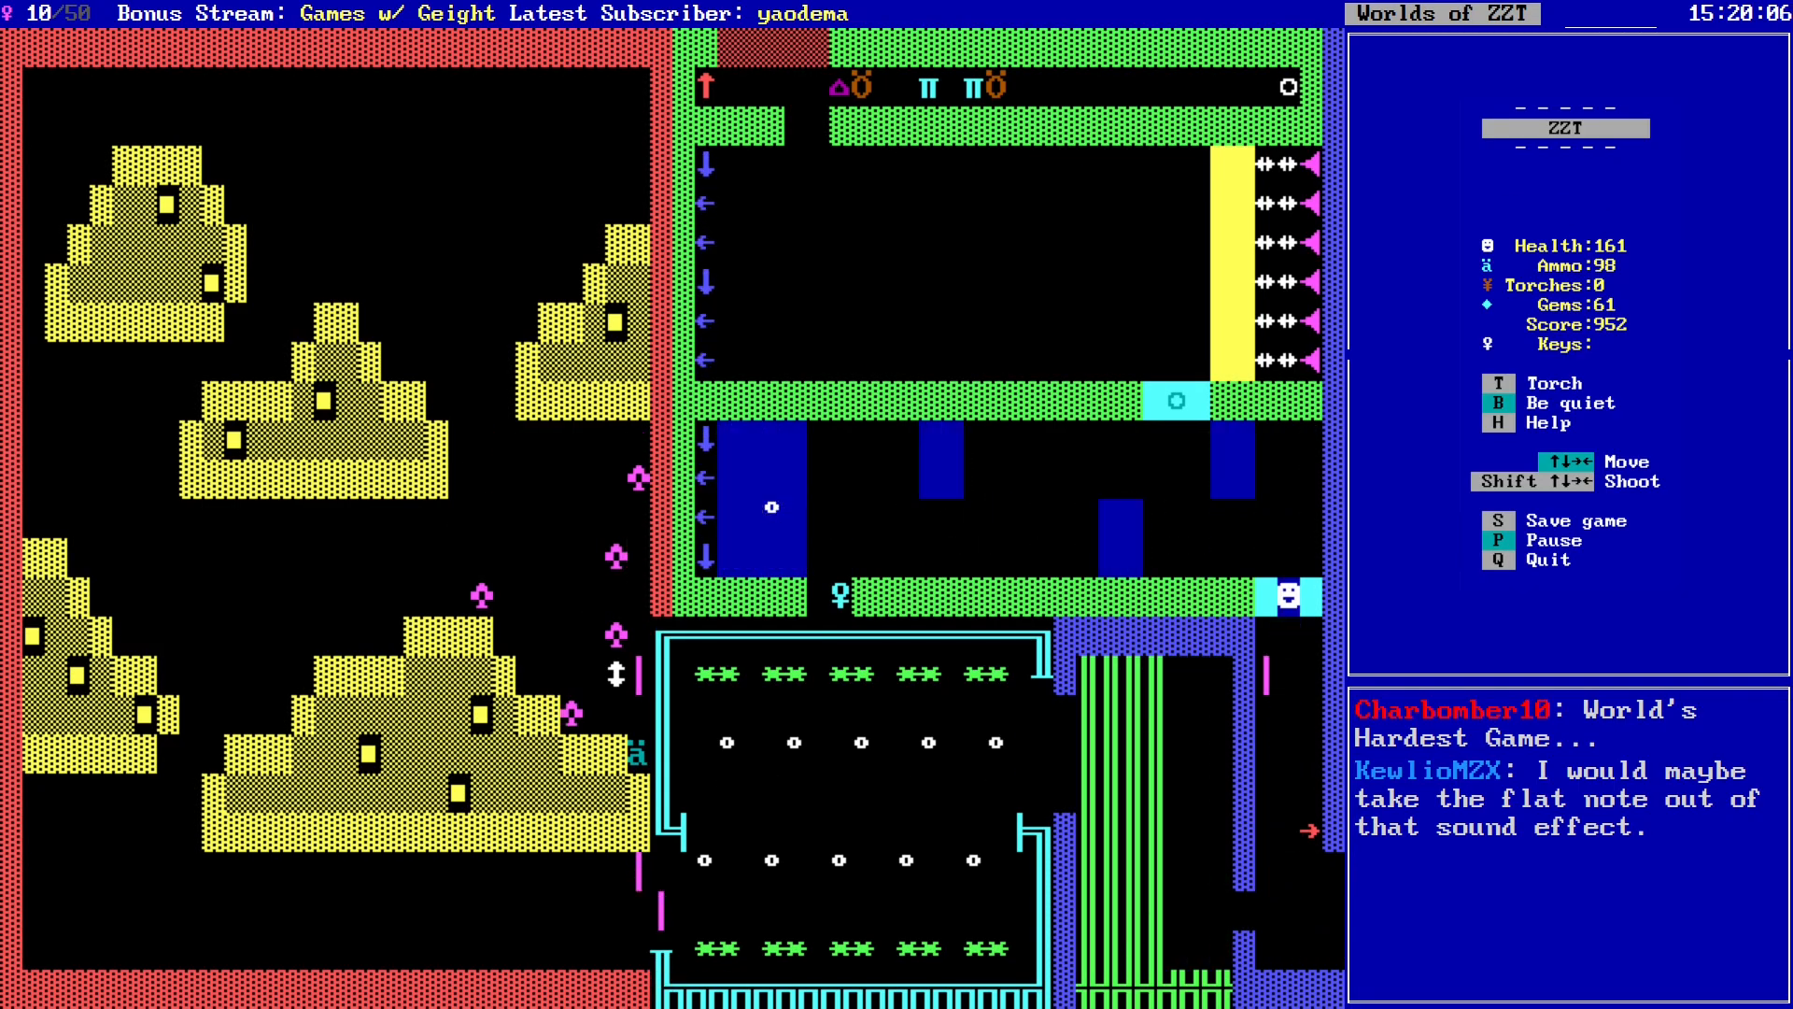
# Step: Enter the bullet room and walk west along its north side, past the lower of the two eastern blue blocks
pyautogui.press('Up')
pyautogui.press('Left')
pyautogui.press('Left')
pyautogui.press('Left')
pyautogui.press('Up')
pyautogui.press('Left')
pyautogui.press('Left')
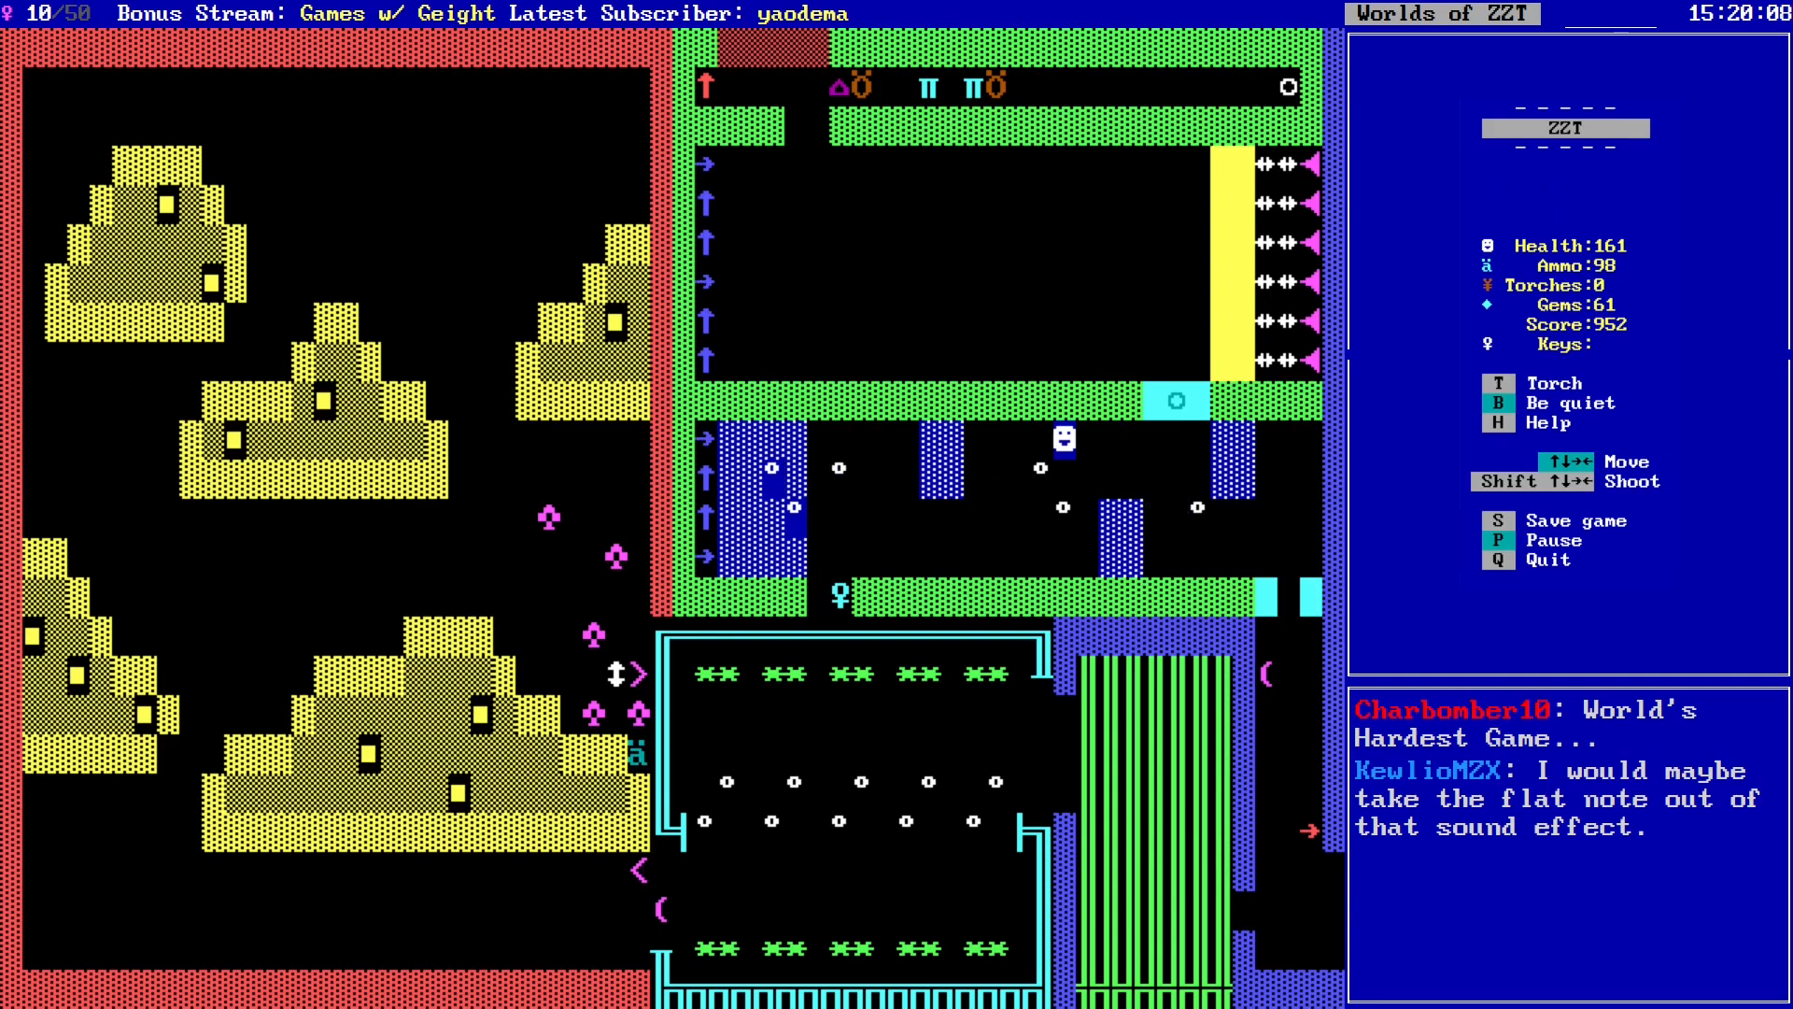
# Step: Slip beneath the blue block on the north wall and collect the cyan key from the south wall
pyautogui.press('Down')
pyautogui.press('Left')
pyautogui.press('Down')
pyautogui.press('Down')
pyautogui.press('Left')
pyautogui.press('Left')
pyautogui.press('Up')
pyautogui.press('Left')
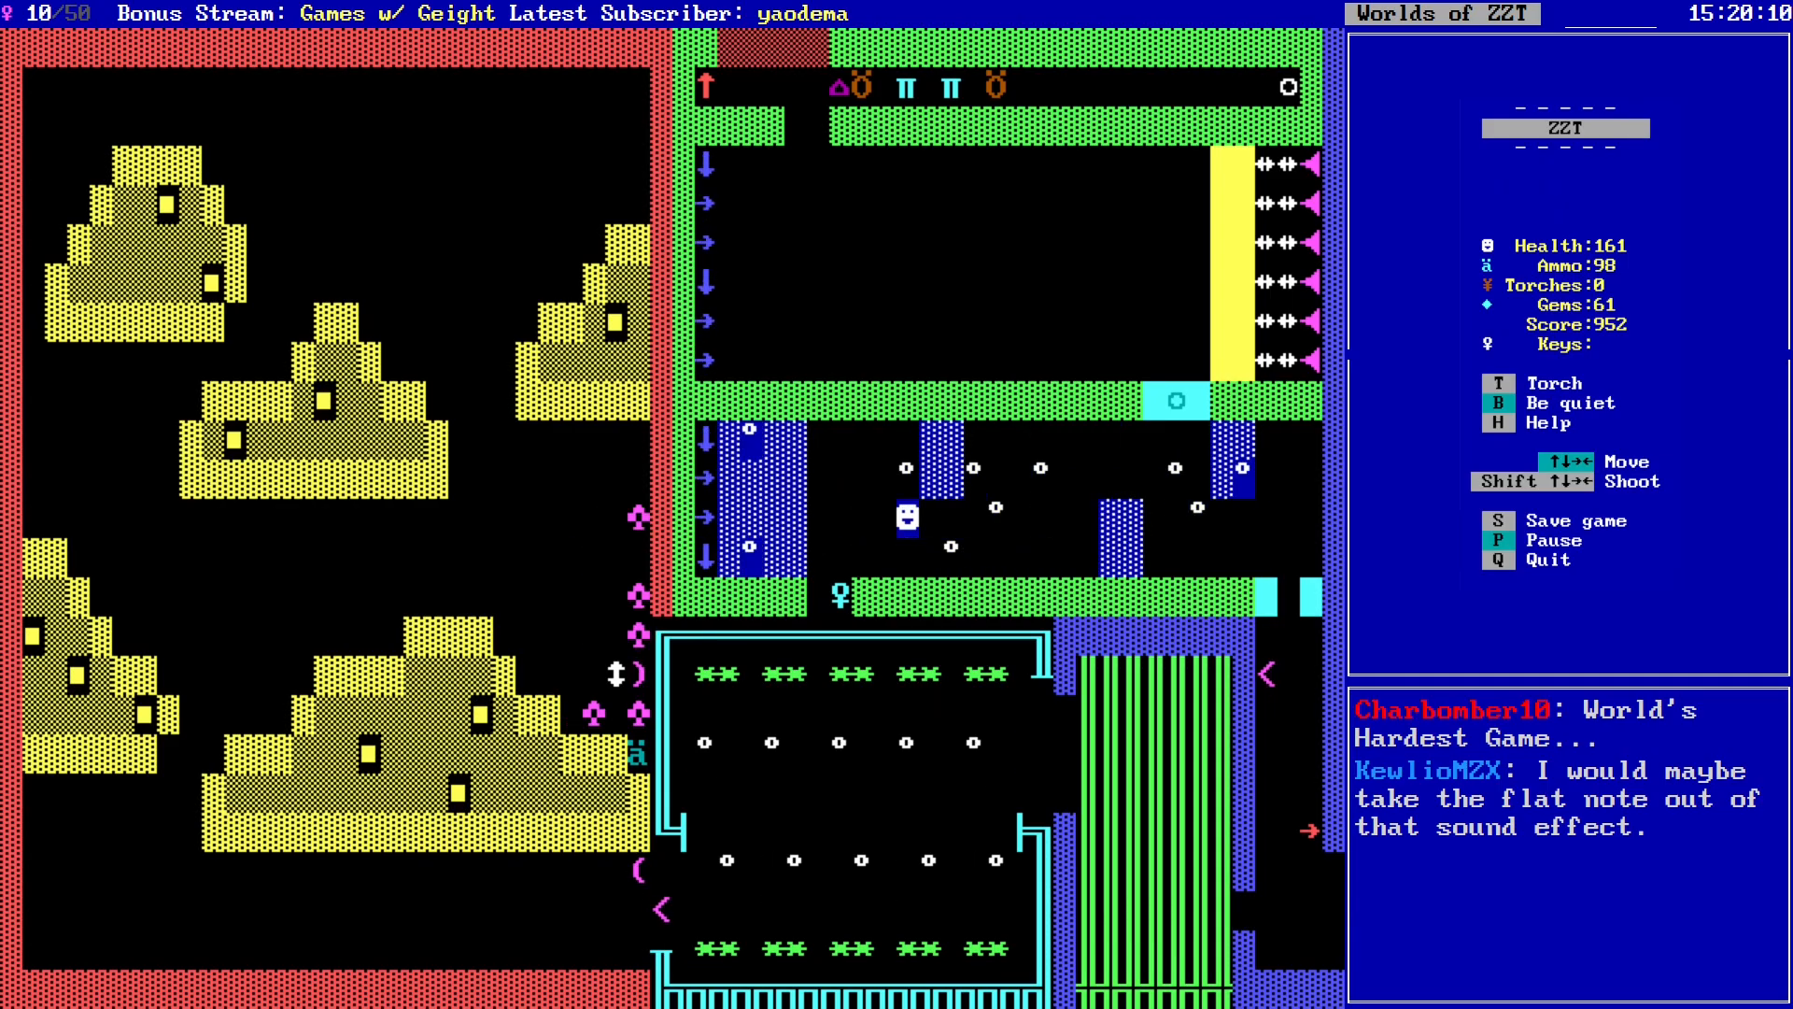
pyautogui.press('Down')
pyautogui.press('Left')
pyautogui.press('Left')
pyautogui.press('Down')
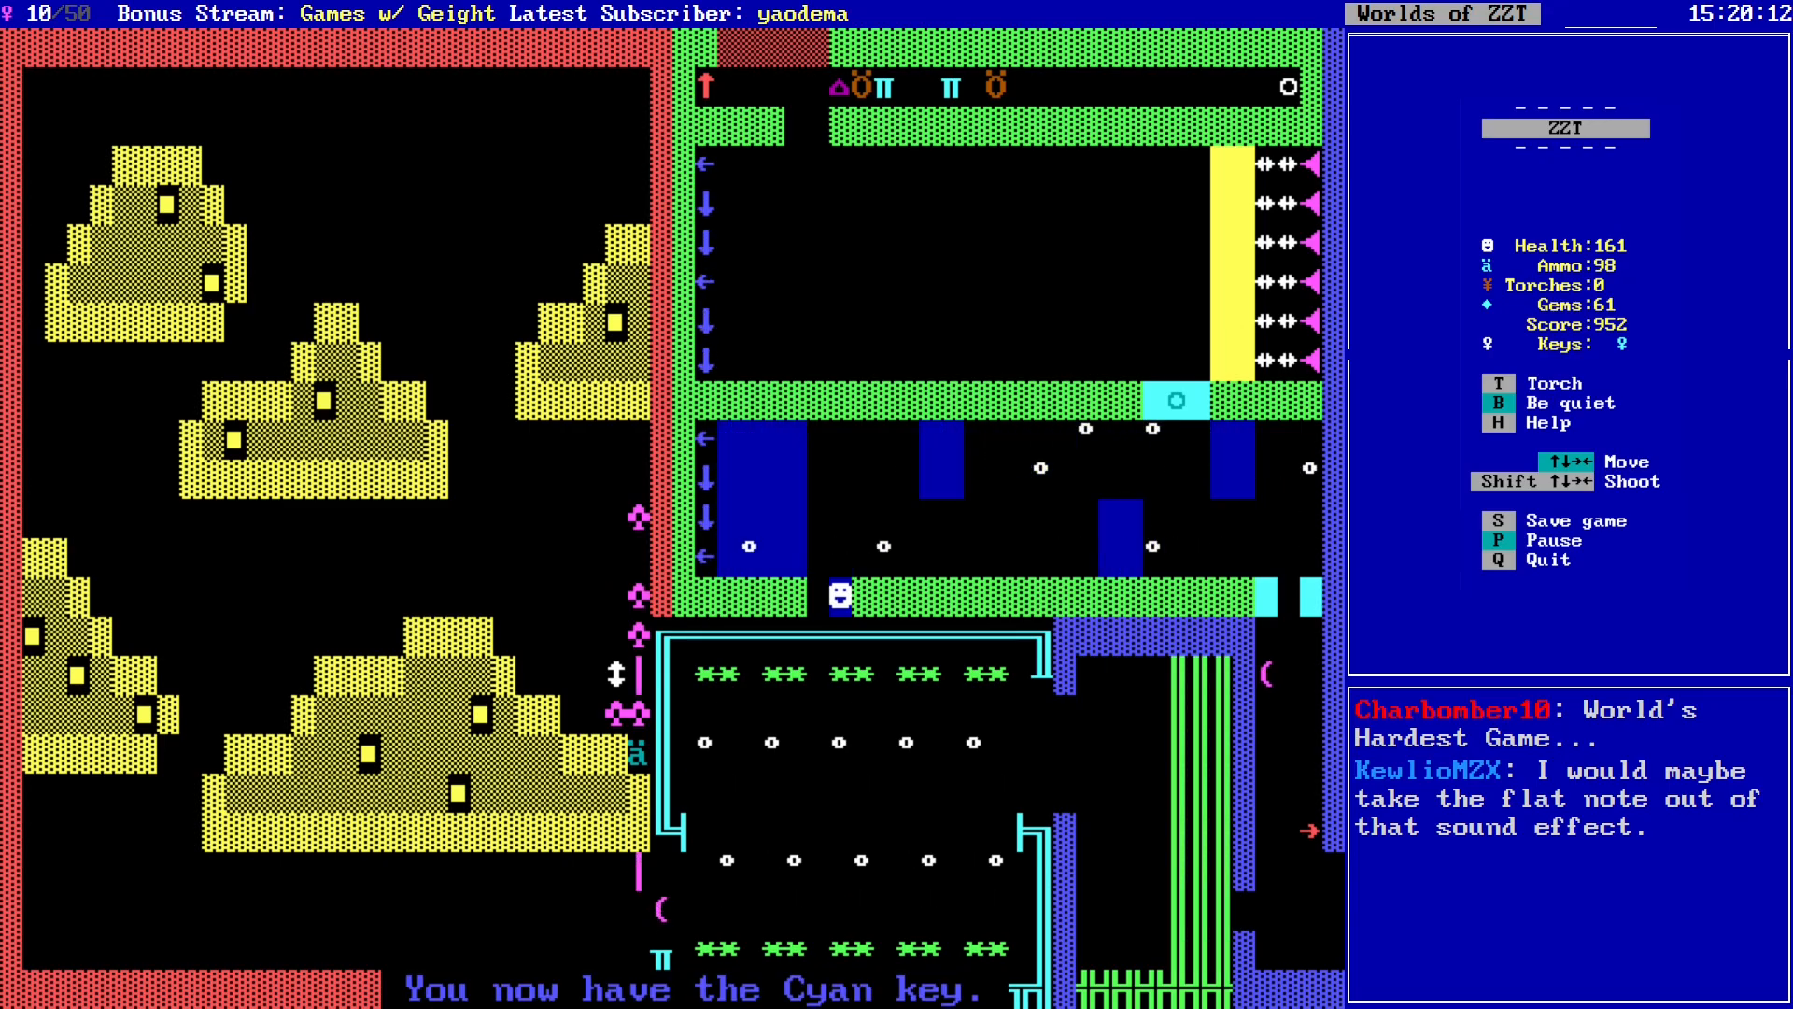
# Step: Leave the key alcove and head east through the bullets along the south side to the lower blue block
pyautogui.press('Up')
pyautogui.press('Right')
pyautogui.press('Right')
pyautogui.press('Up')
pyautogui.press('Right')
pyautogui.press('Right')
pyautogui.press('Right')
pyautogui.press('Right')
pyautogui.press('Right')
pyautogui.press('Right')
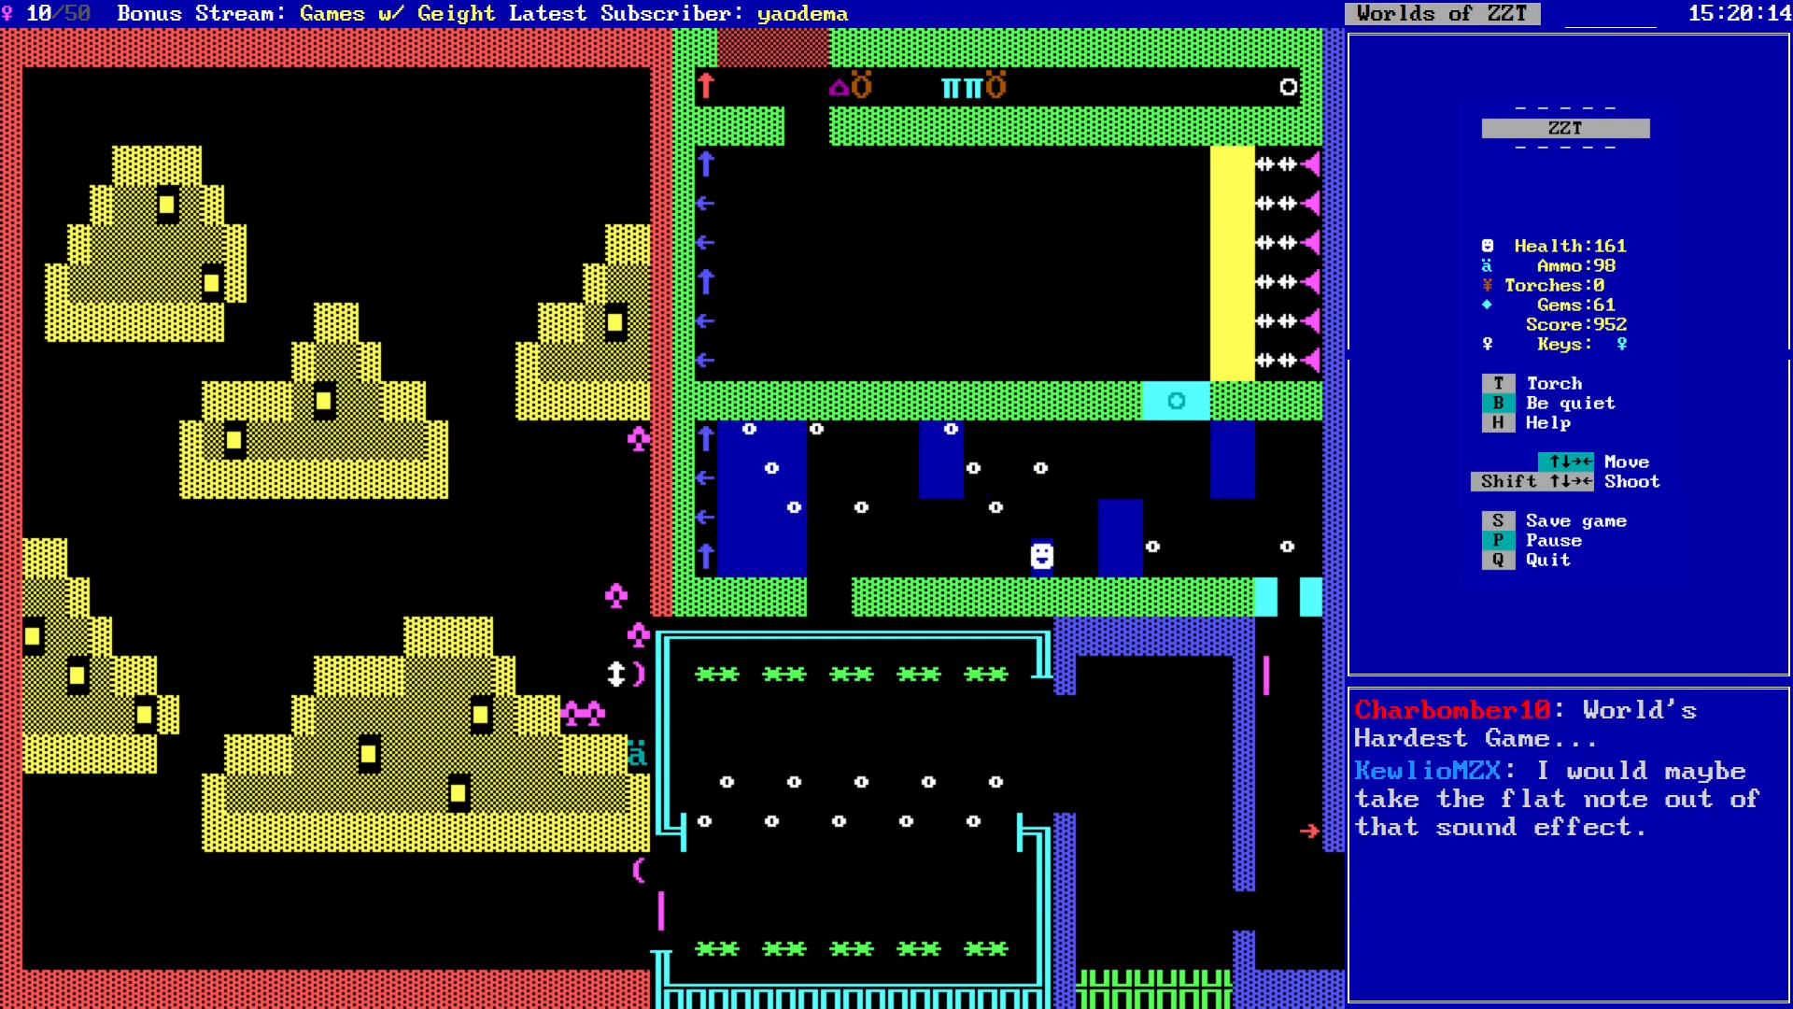
# Step: Go around the north of the lower blue block and try to reach the cyan door in the north wall
pyautogui.press('Right')
pyautogui.press('Up')
pyautogui.press('Up')
pyautogui.press('Right')
pyautogui.press('Right')
pyautogui.press('Right')
pyautogui.press('Right')
pyautogui.press('Right')
pyautogui.press('Right')
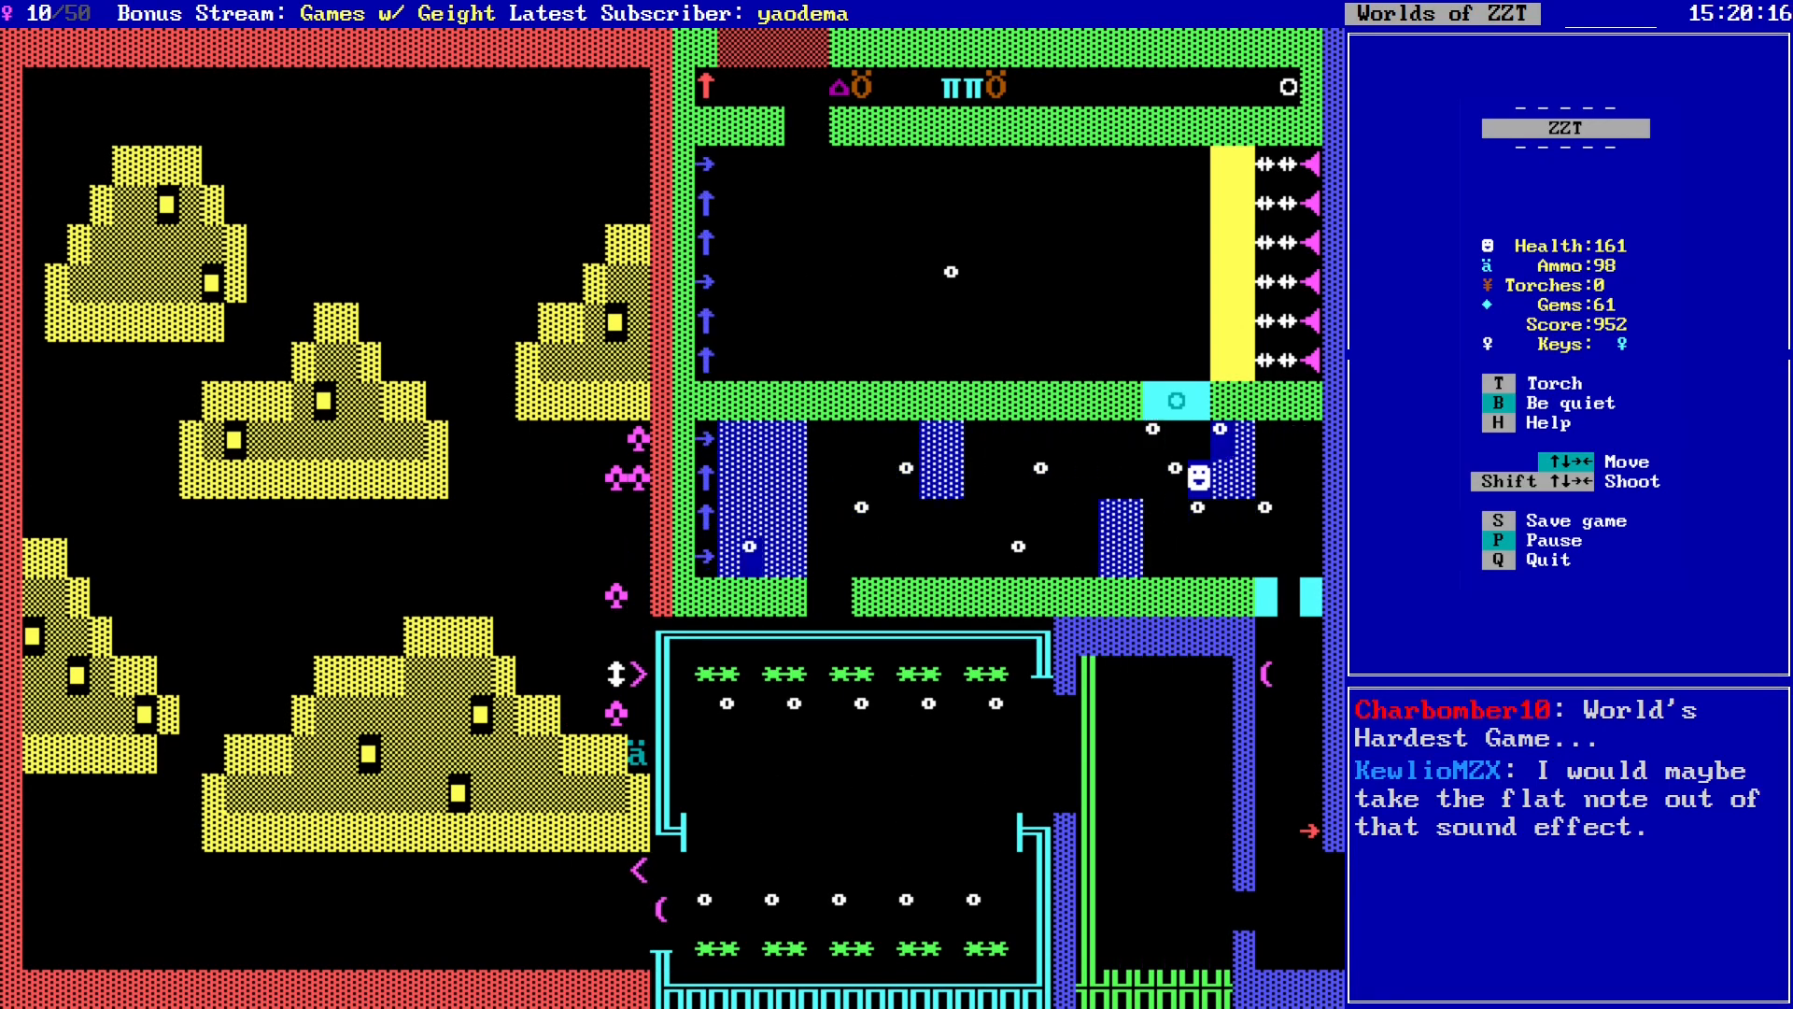
pyautogui.press('Left')
pyautogui.press('Left')
pyautogui.press('Up')
pyautogui.press('Up')
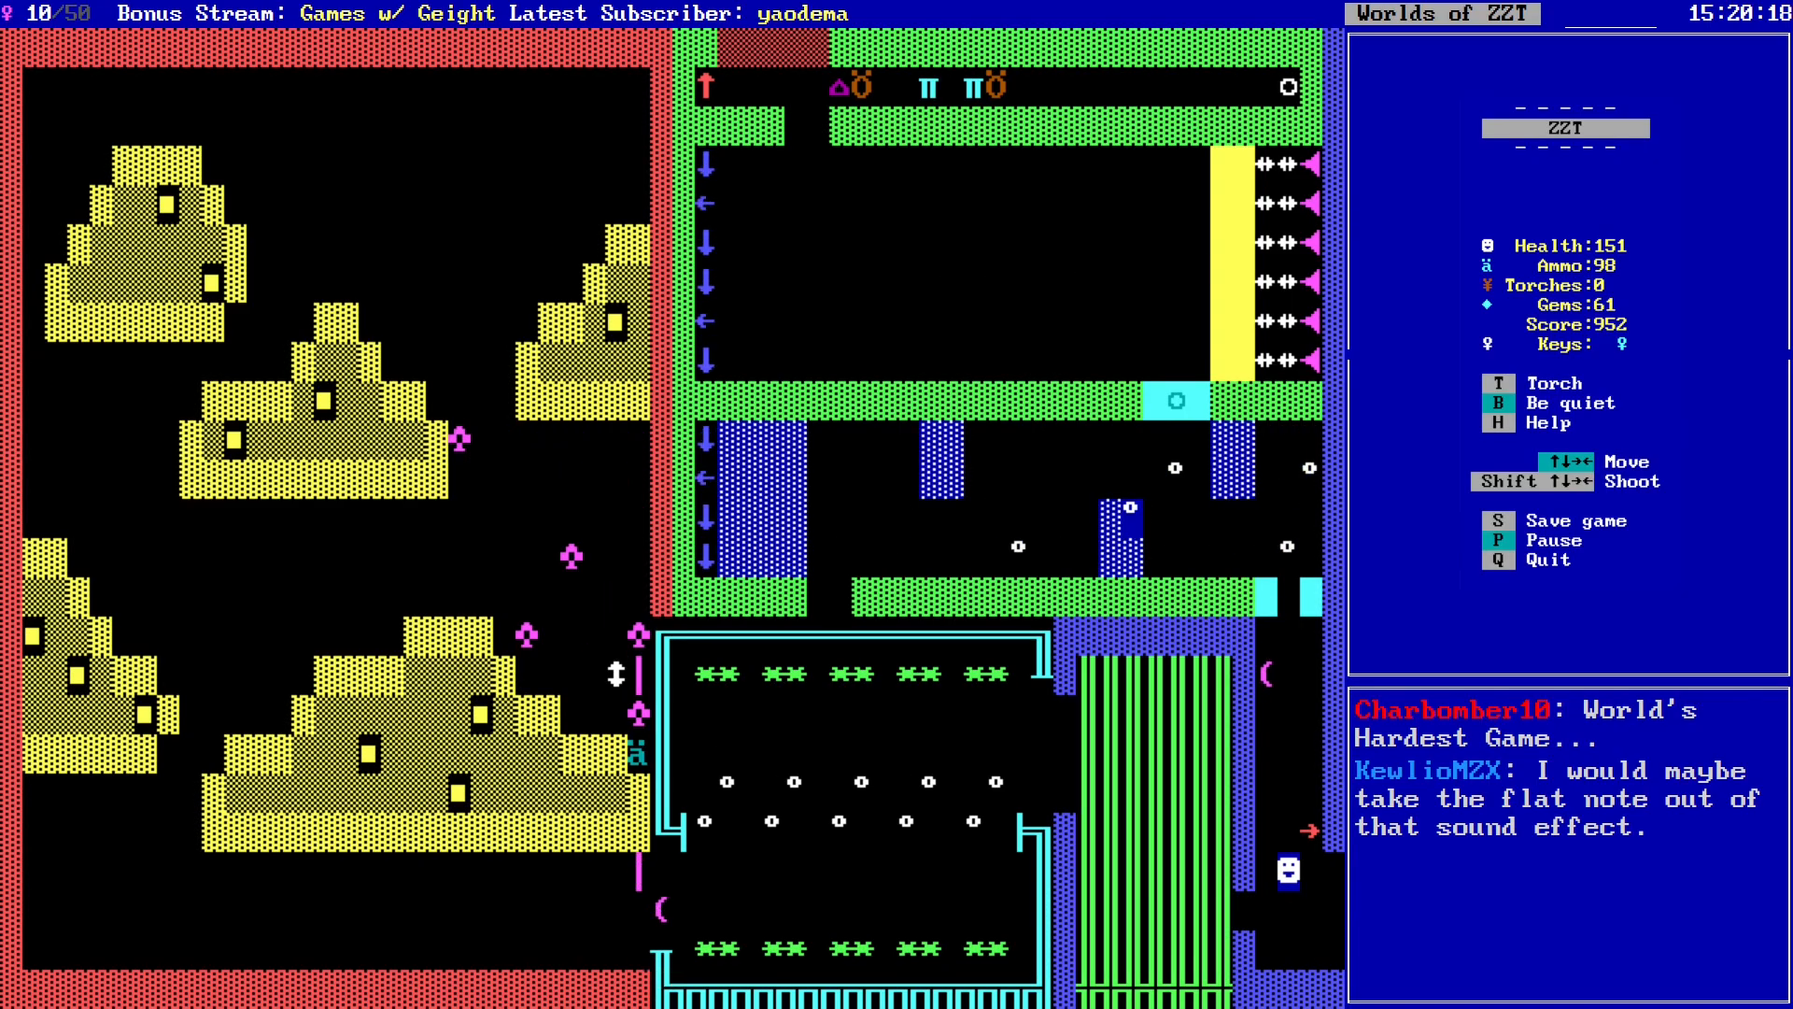
# Step: Walk north up the eastern corridor, re-enter the bullet room and stop just east of the lower blue block
pyautogui.press('Up')
pyautogui.press('Up')
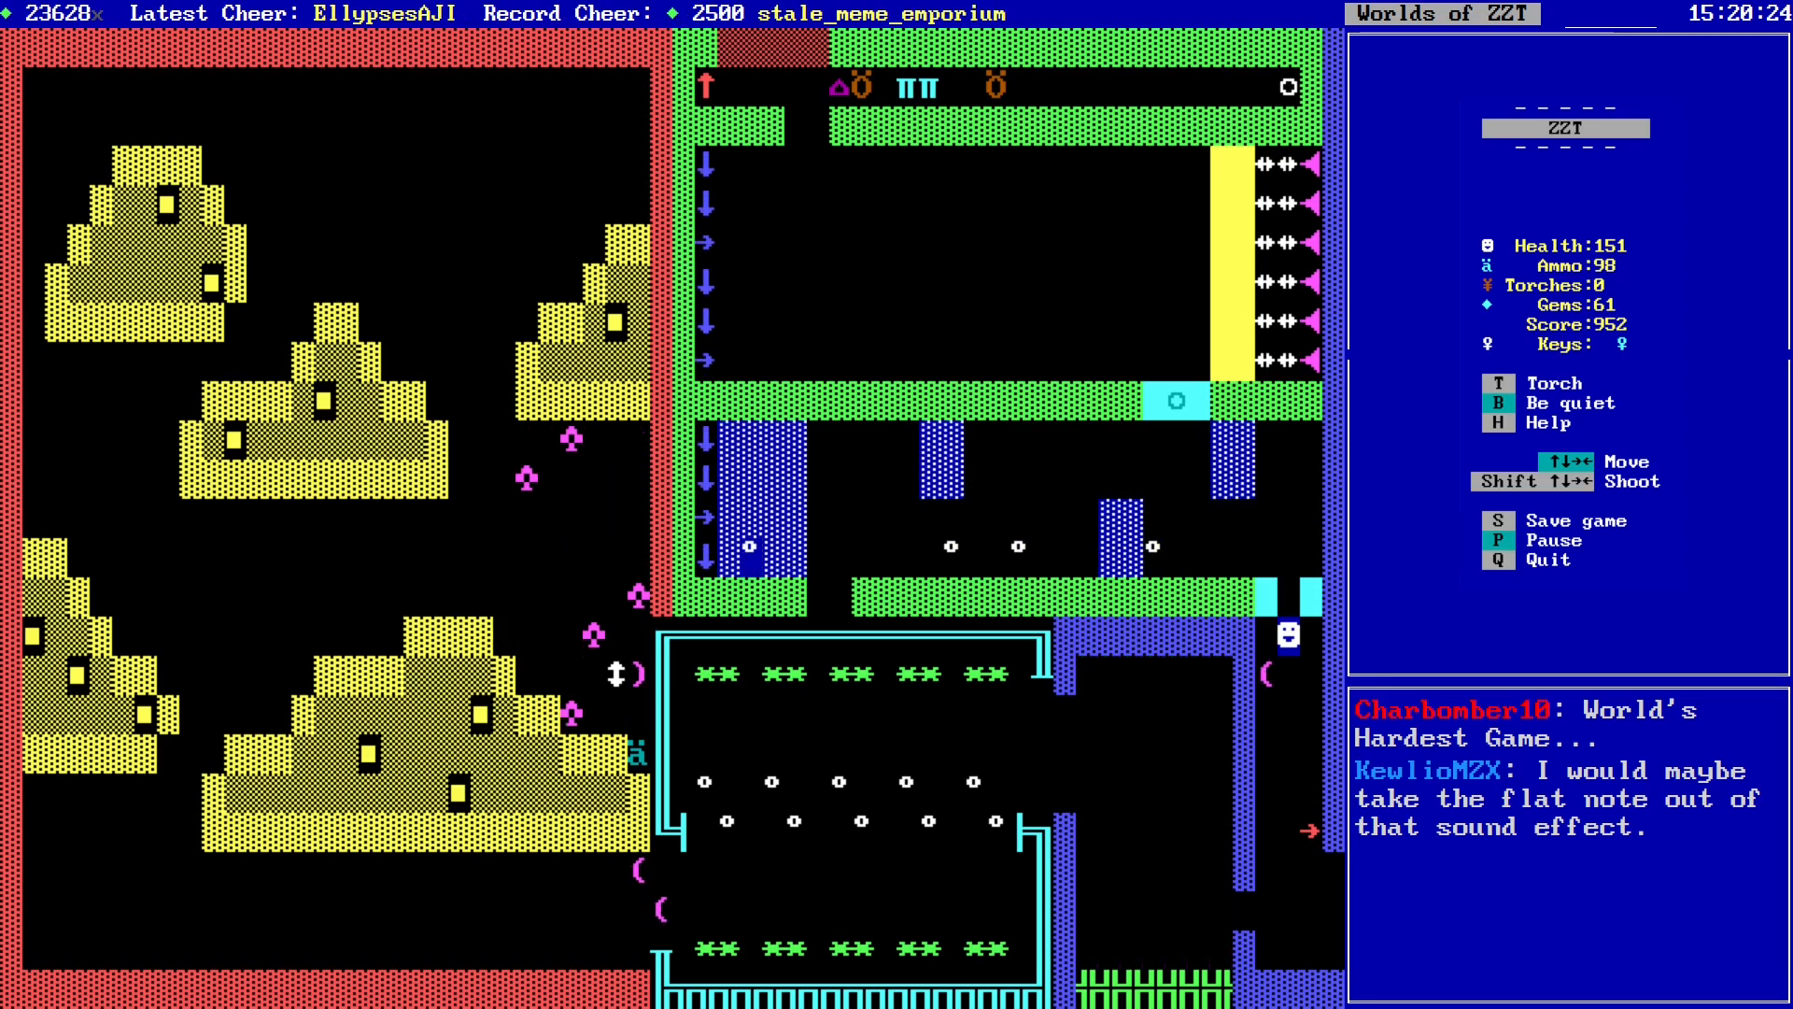
pyautogui.press('Up')
pyautogui.press('Left')
pyautogui.press('Left')
pyautogui.press('Left')
pyautogui.press('Left')
pyautogui.press('Left')
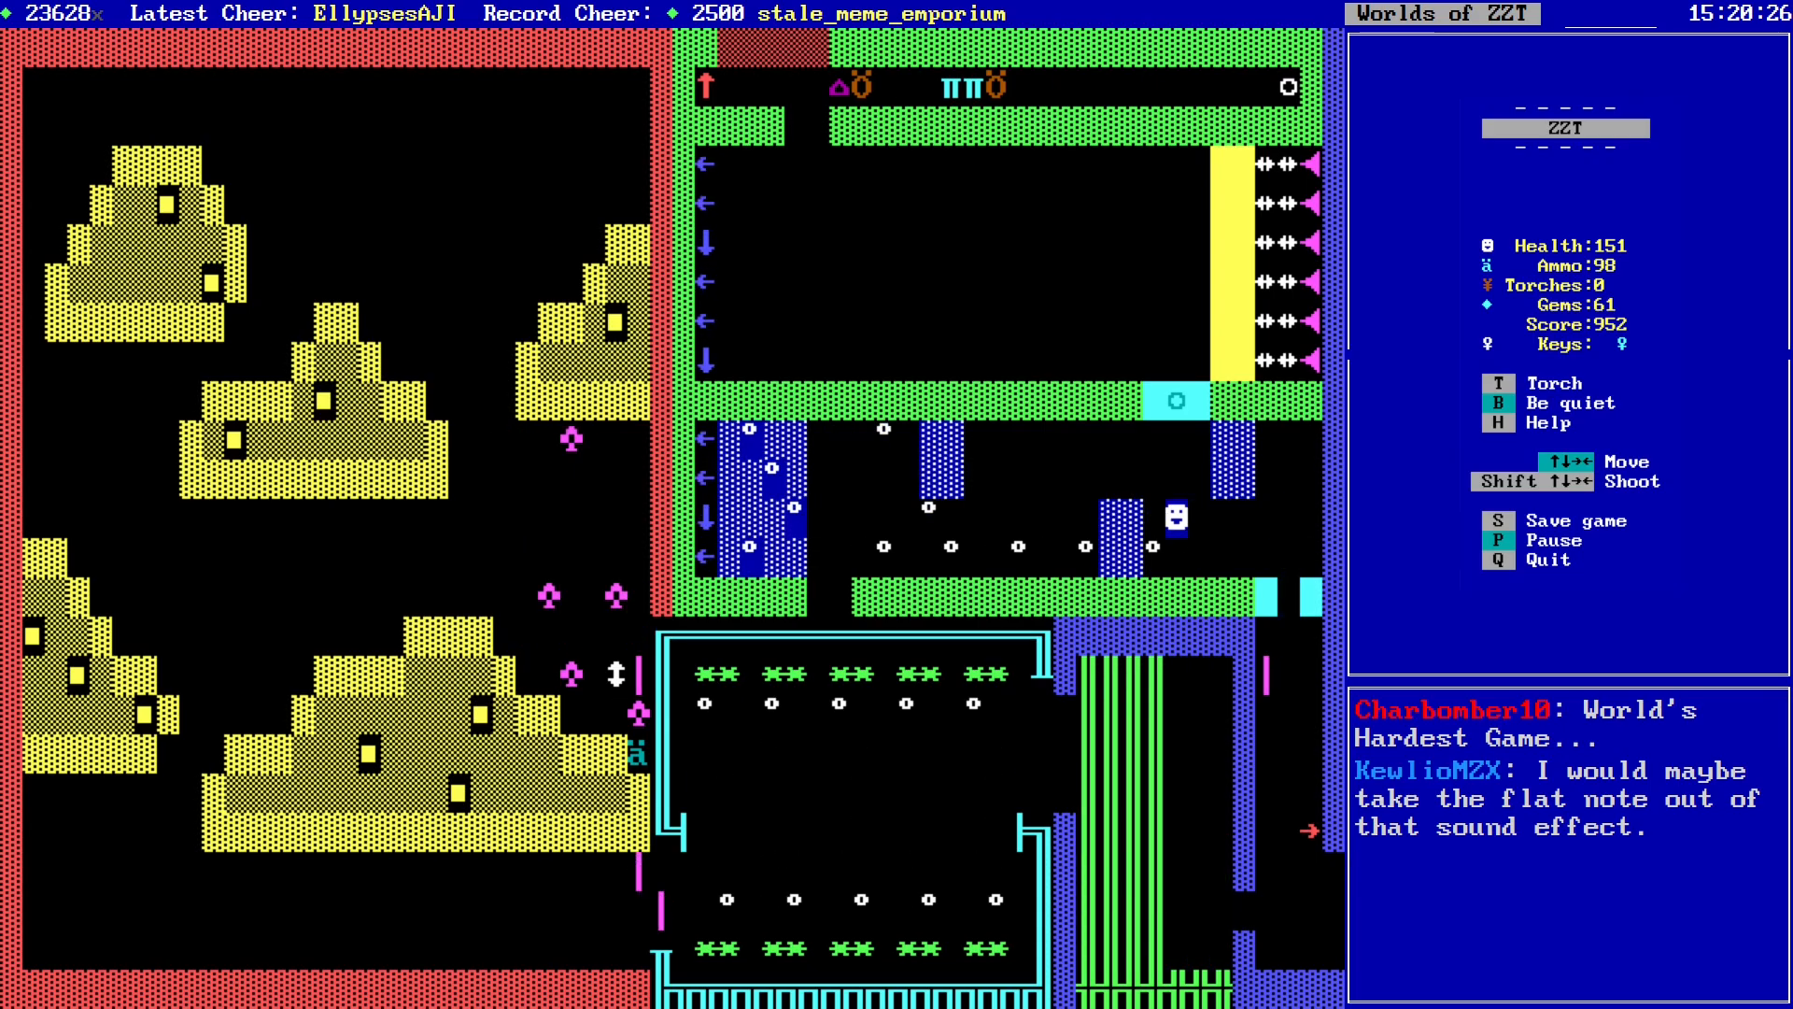
# Step: Open the cyan door in the north wall and move northwest into the upper bullet room
pyautogui.press('Up')
pyautogui.press('Up')
pyautogui.press('Up')
pyautogui.press('Up')
pyautogui.press('Up')
pyautogui.press('Up')
pyautogui.press('Left')
pyautogui.press('Left')
pyautogui.press('Left')
pyautogui.press('Up')
pyautogui.press('Up')
pyautogui.press('Up')
pyautogui.press('Left')
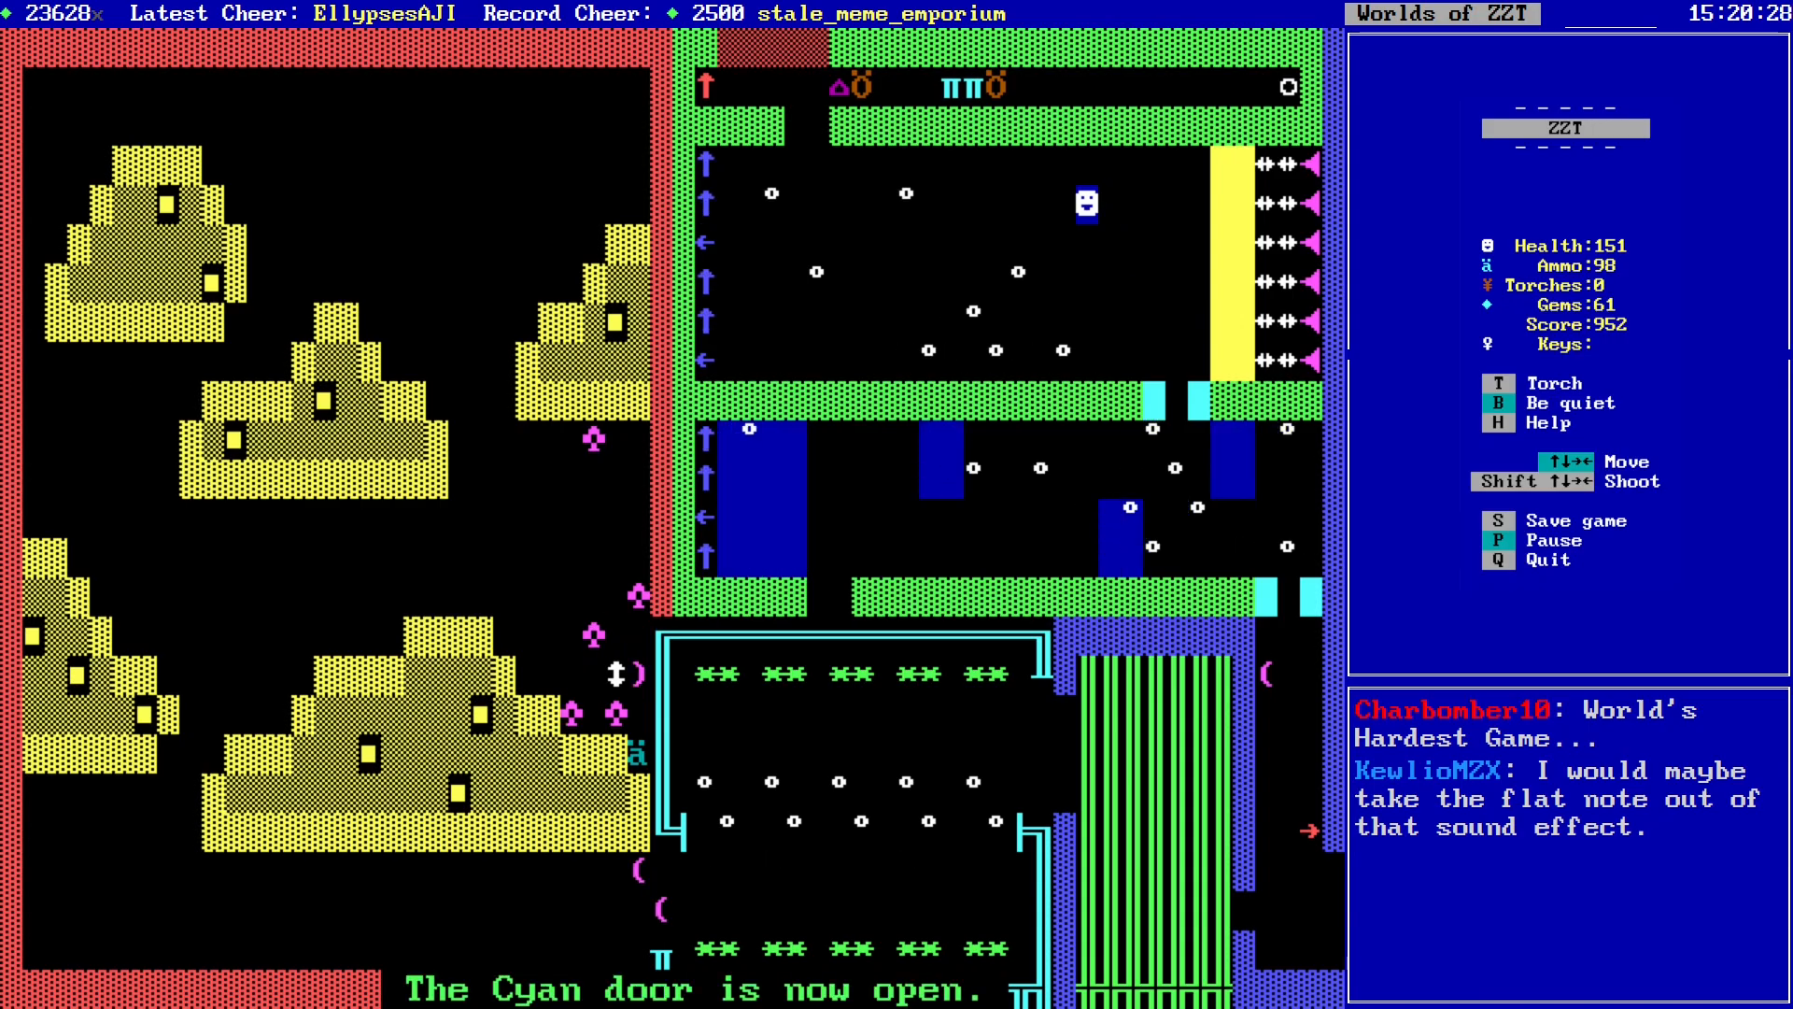
# Step: Dodge west through the bullets to the middle of the upper room
pyautogui.press('Left')
pyautogui.press('Down')
pyautogui.press('Left')
pyautogui.press('Left')
pyautogui.press('Left')
pyautogui.press('Left')
pyautogui.press('Left')
pyautogui.press('Left')
pyautogui.press('Down')
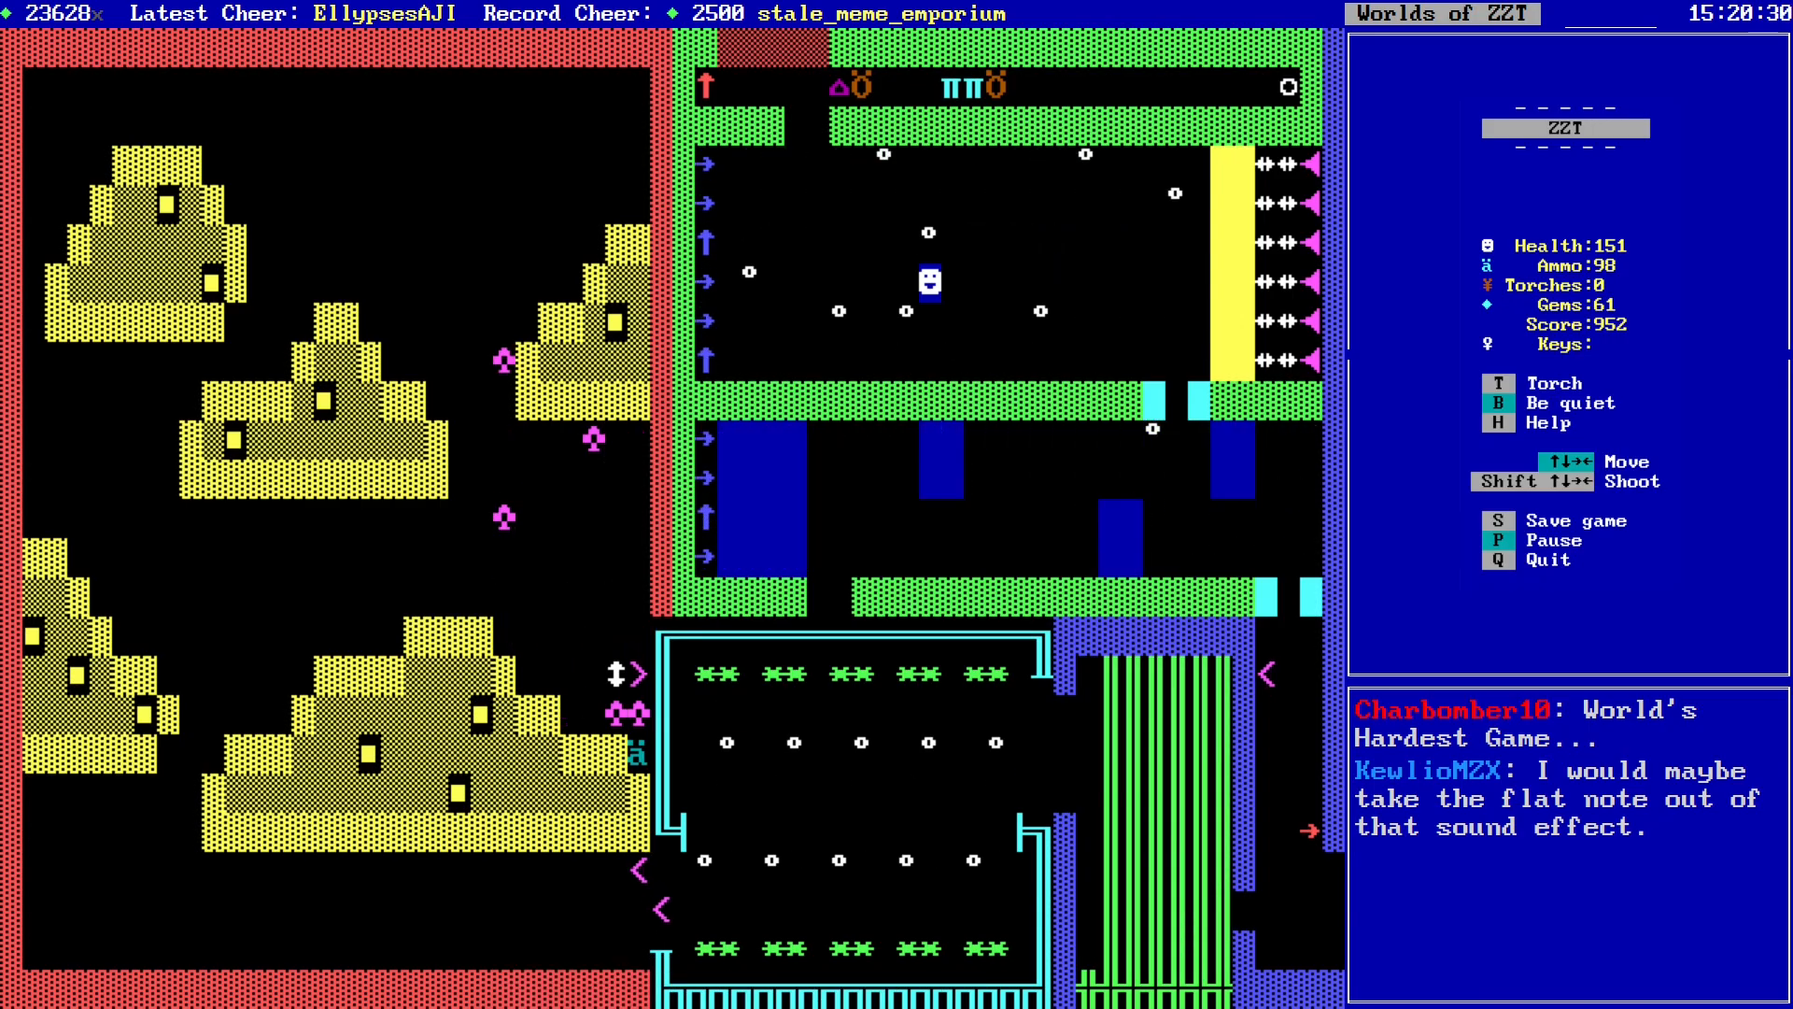
# Step: Try to reach the gap in the upper room's north wall from the middle of the room
pyautogui.press('Left')
pyautogui.press('Left')
pyautogui.press('Up')
pyautogui.press('Up')
pyautogui.press('Up')
pyautogui.press('Left')
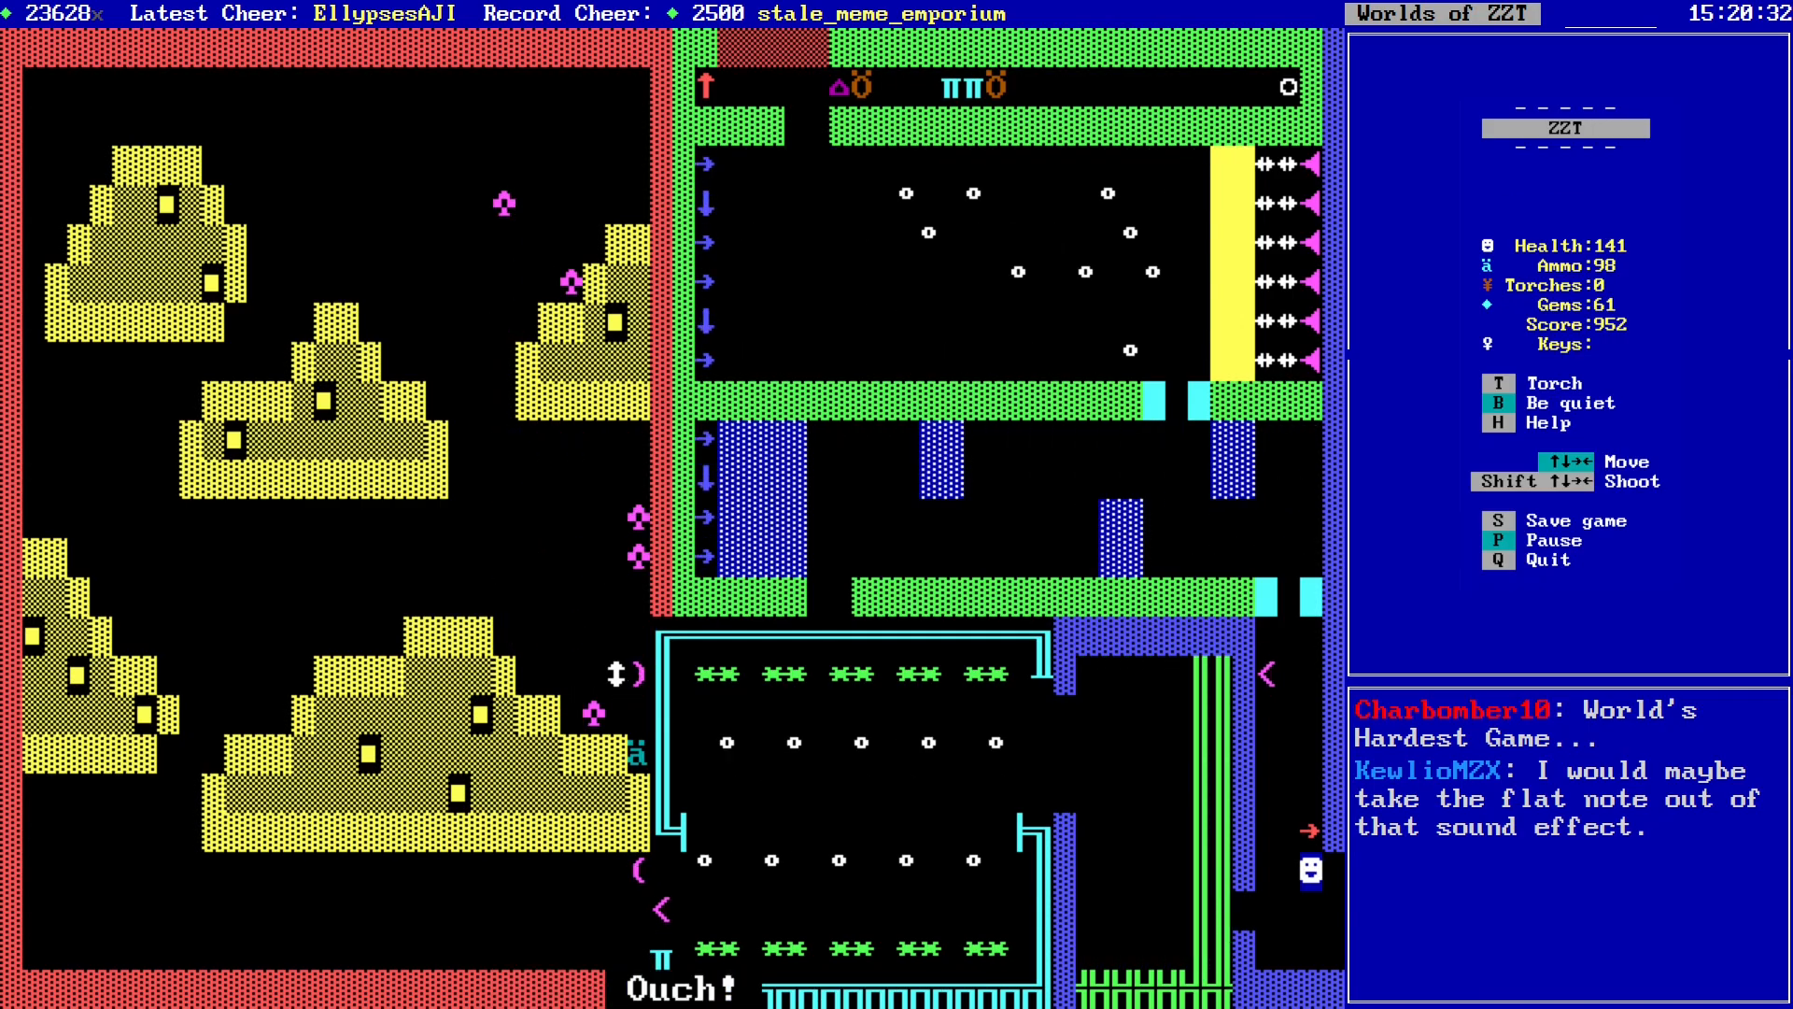
# Step: Return north along the eastern corridor and step into the lower bullet room beneath the easternmost blue block
pyautogui.press('Up')
pyautogui.press('Up')
pyautogui.press('Up')
pyautogui.press('Up')
pyautogui.press('Up')
pyautogui.press('Up')
pyautogui.press('Left')
pyautogui.press('Left')
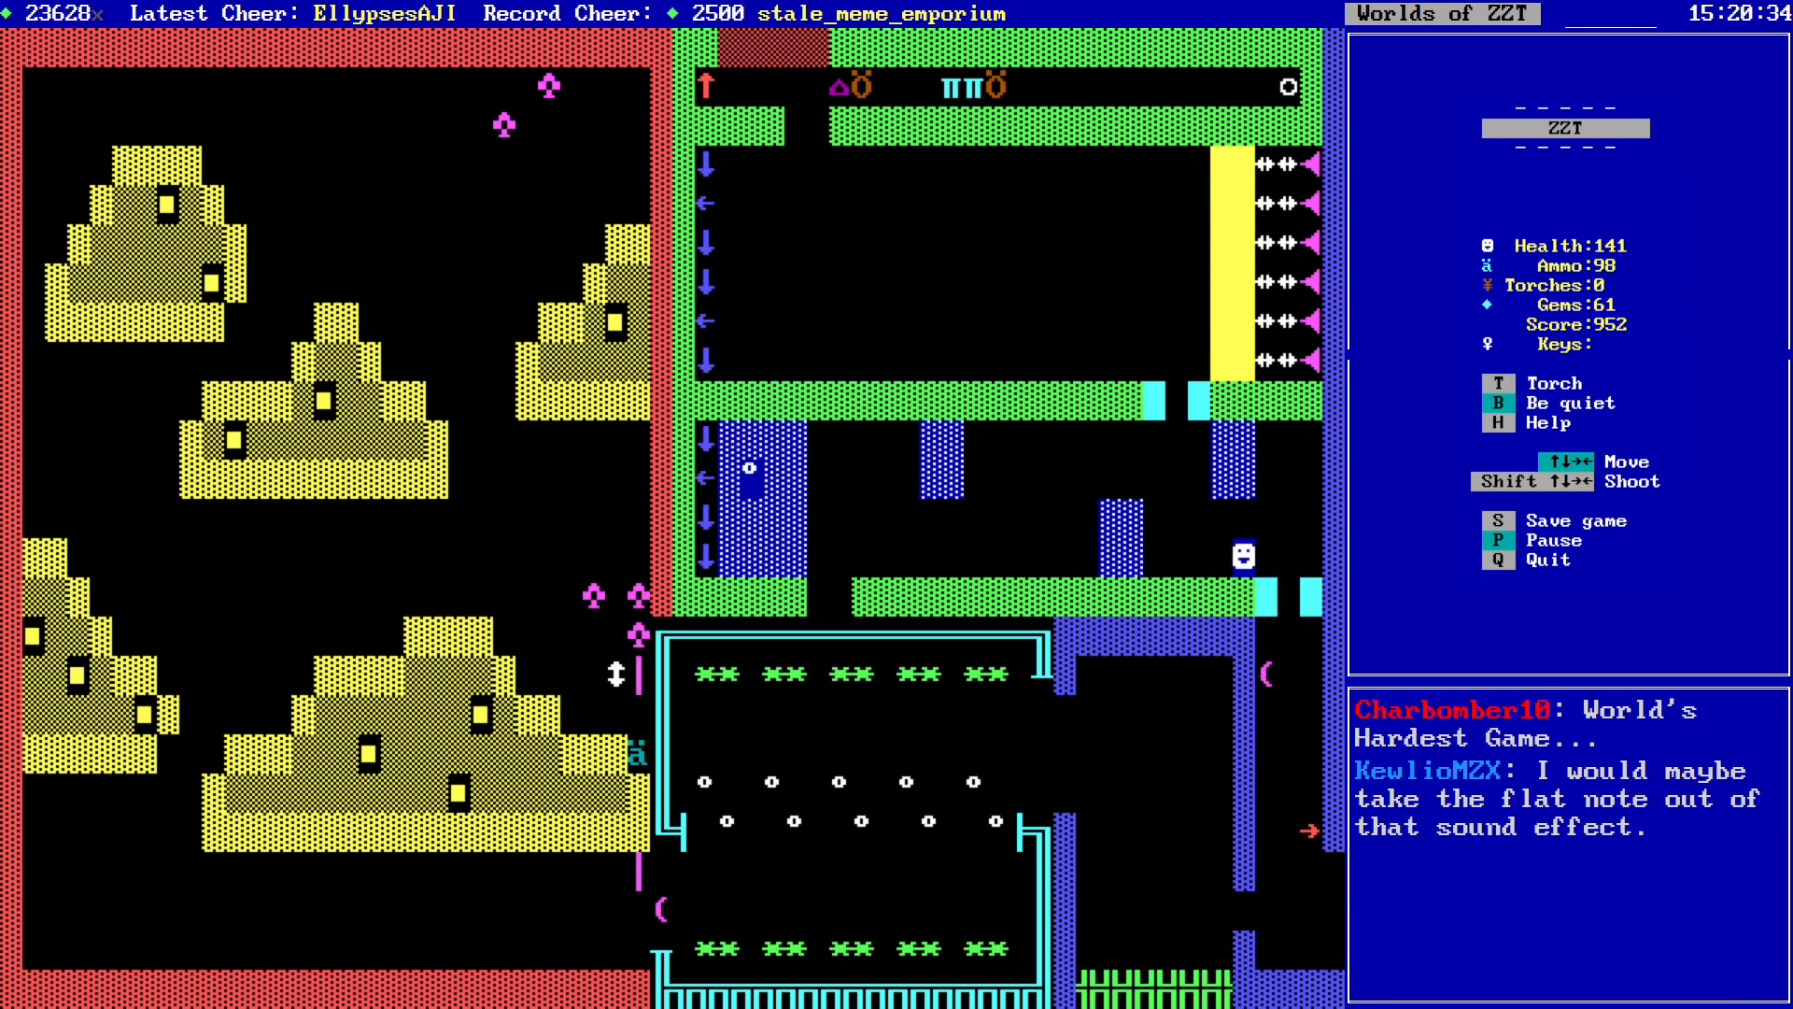
# Step: Pass through the opened cyan doorway and walk west along the upper room's south wall
pyautogui.press('Up')
pyautogui.press('Up')
pyautogui.press('Up')
pyautogui.press('Up')
pyautogui.press('Left')
pyautogui.press('Left')
pyautogui.press('Left')
pyautogui.press('Left')
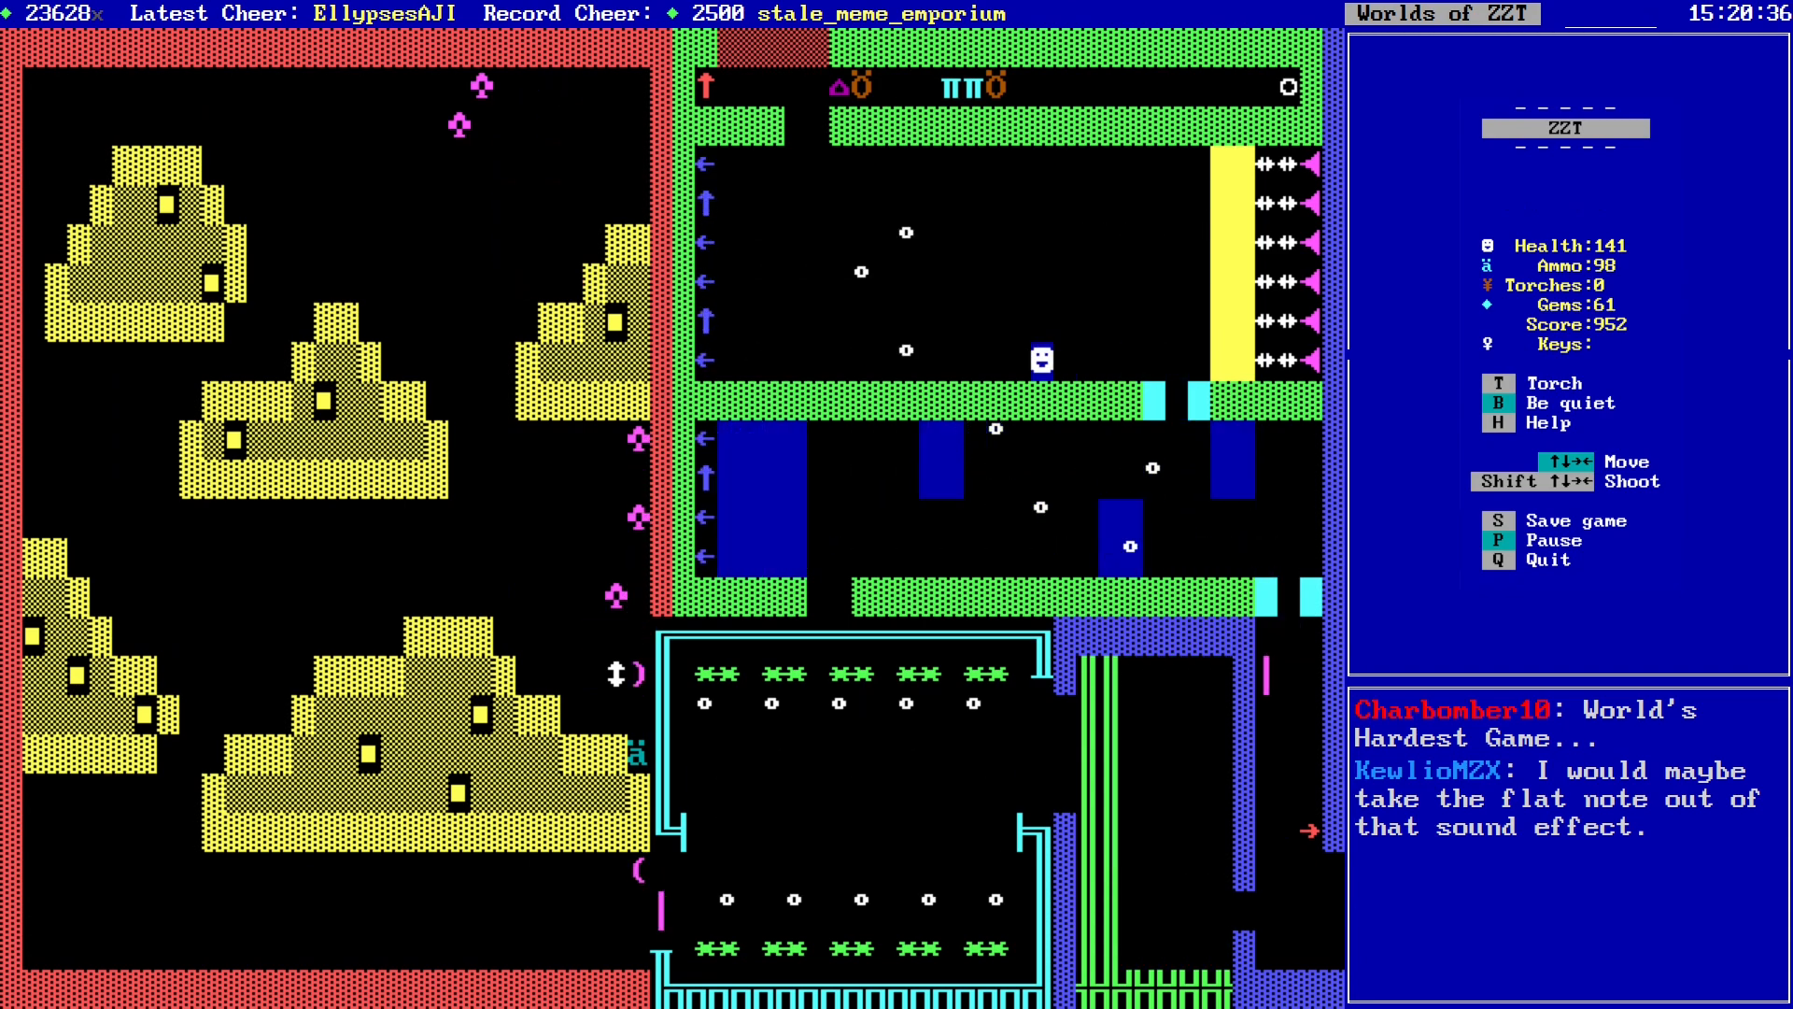
# Step: Try to cross west through the bullets in the lower half of the upper room
pyautogui.press('Up')
pyautogui.press('Left')
pyautogui.press('Left')
pyautogui.press('Left')
pyautogui.press('Left')
pyautogui.press('Left')
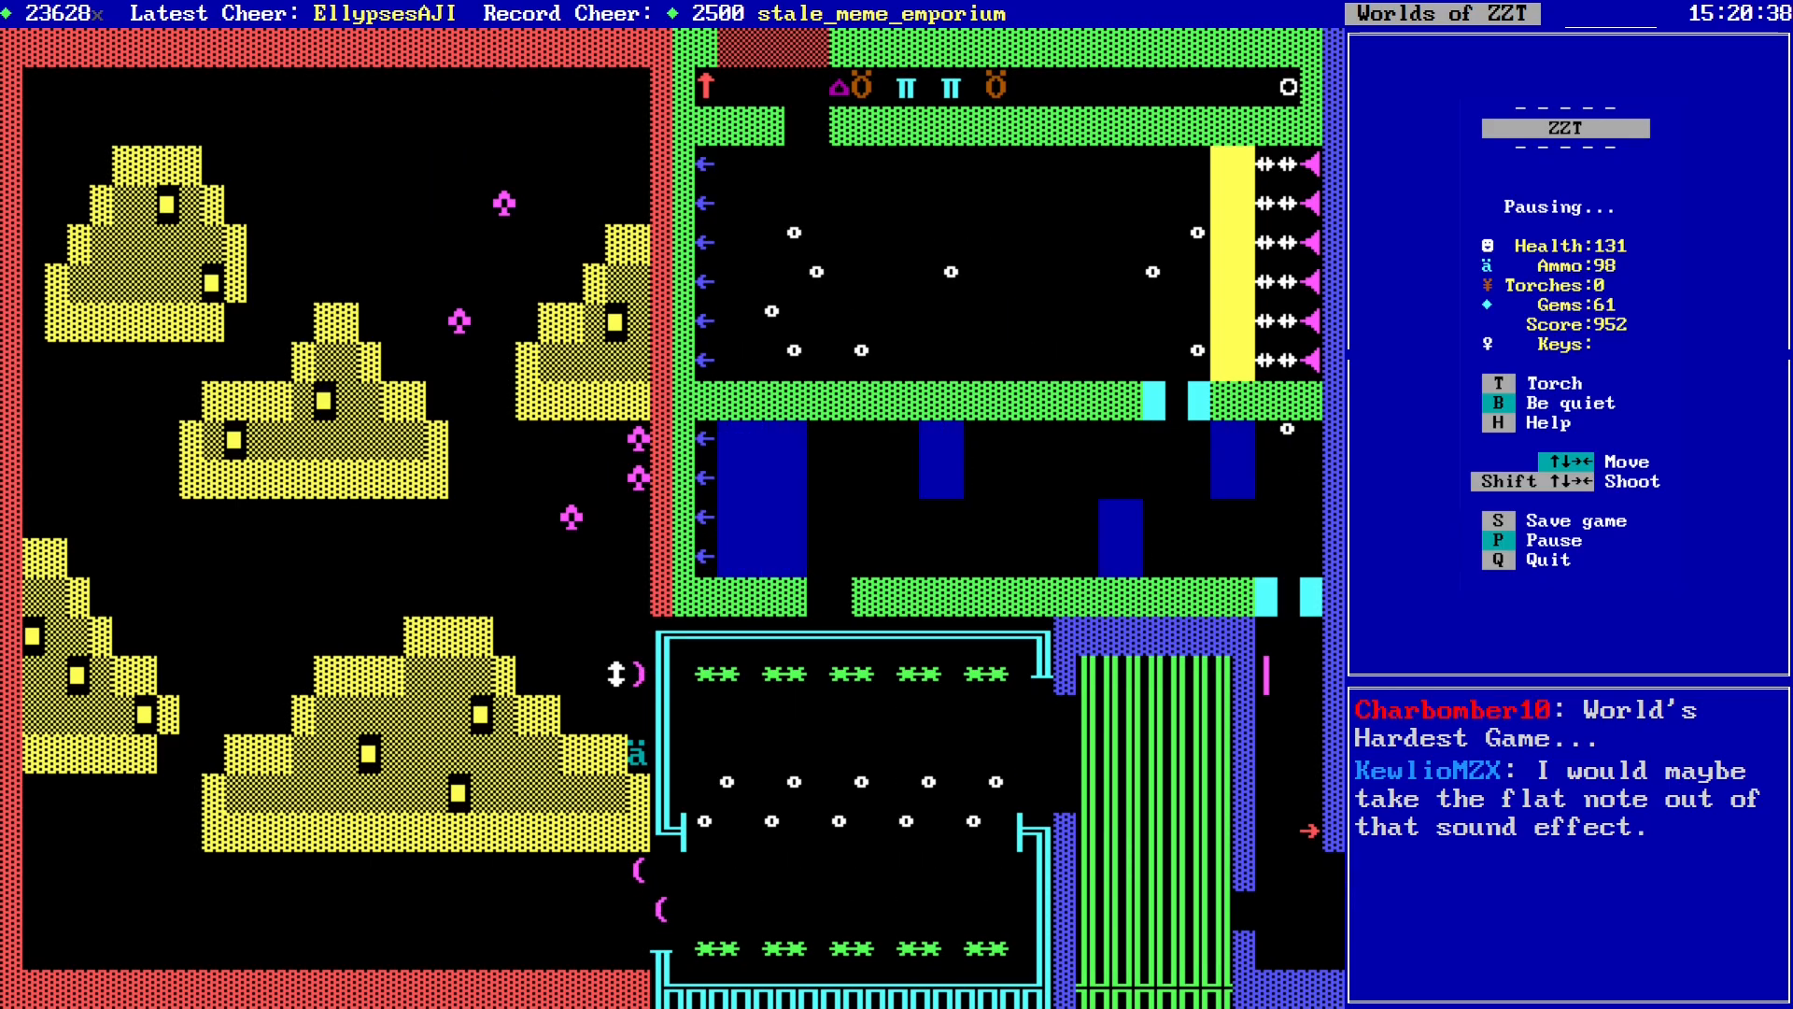
# Step: Walk north up the eastern corridor to the spinning gun below the open cyan doorway
pyautogui.press('Left')
pyautogui.press('Left')
pyautogui.press('Up')
pyautogui.press('Up')
pyautogui.press('Up')
pyautogui.press('Up')
pyautogui.press('Up')
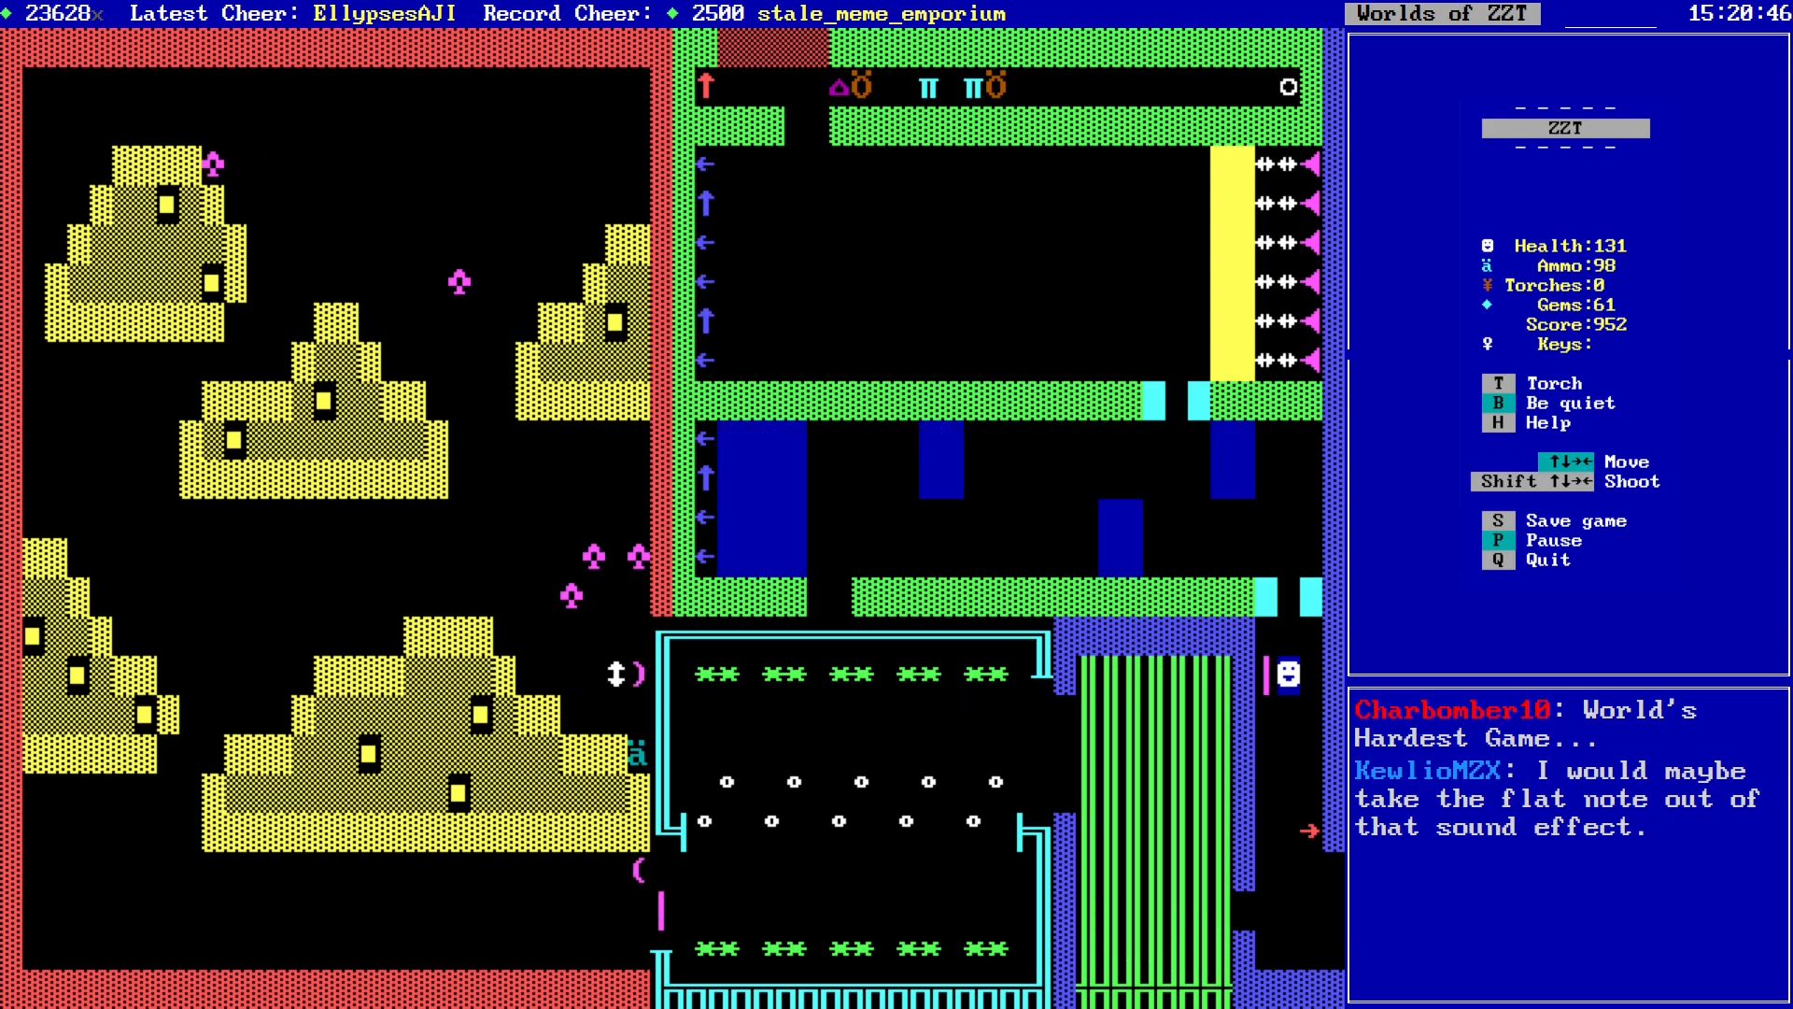
# Step: Enter the lower bullet room and move west to the space beside the lower blue block
pyautogui.press('Up')
pyautogui.press('Up')
pyautogui.press('Up')
pyautogui.press('Left')
pyautogui.press('Left')
pyautogui.press('Up')
pyautogui.press('Left')
pyautogui.press('Left')
pyautogui.press('Left')
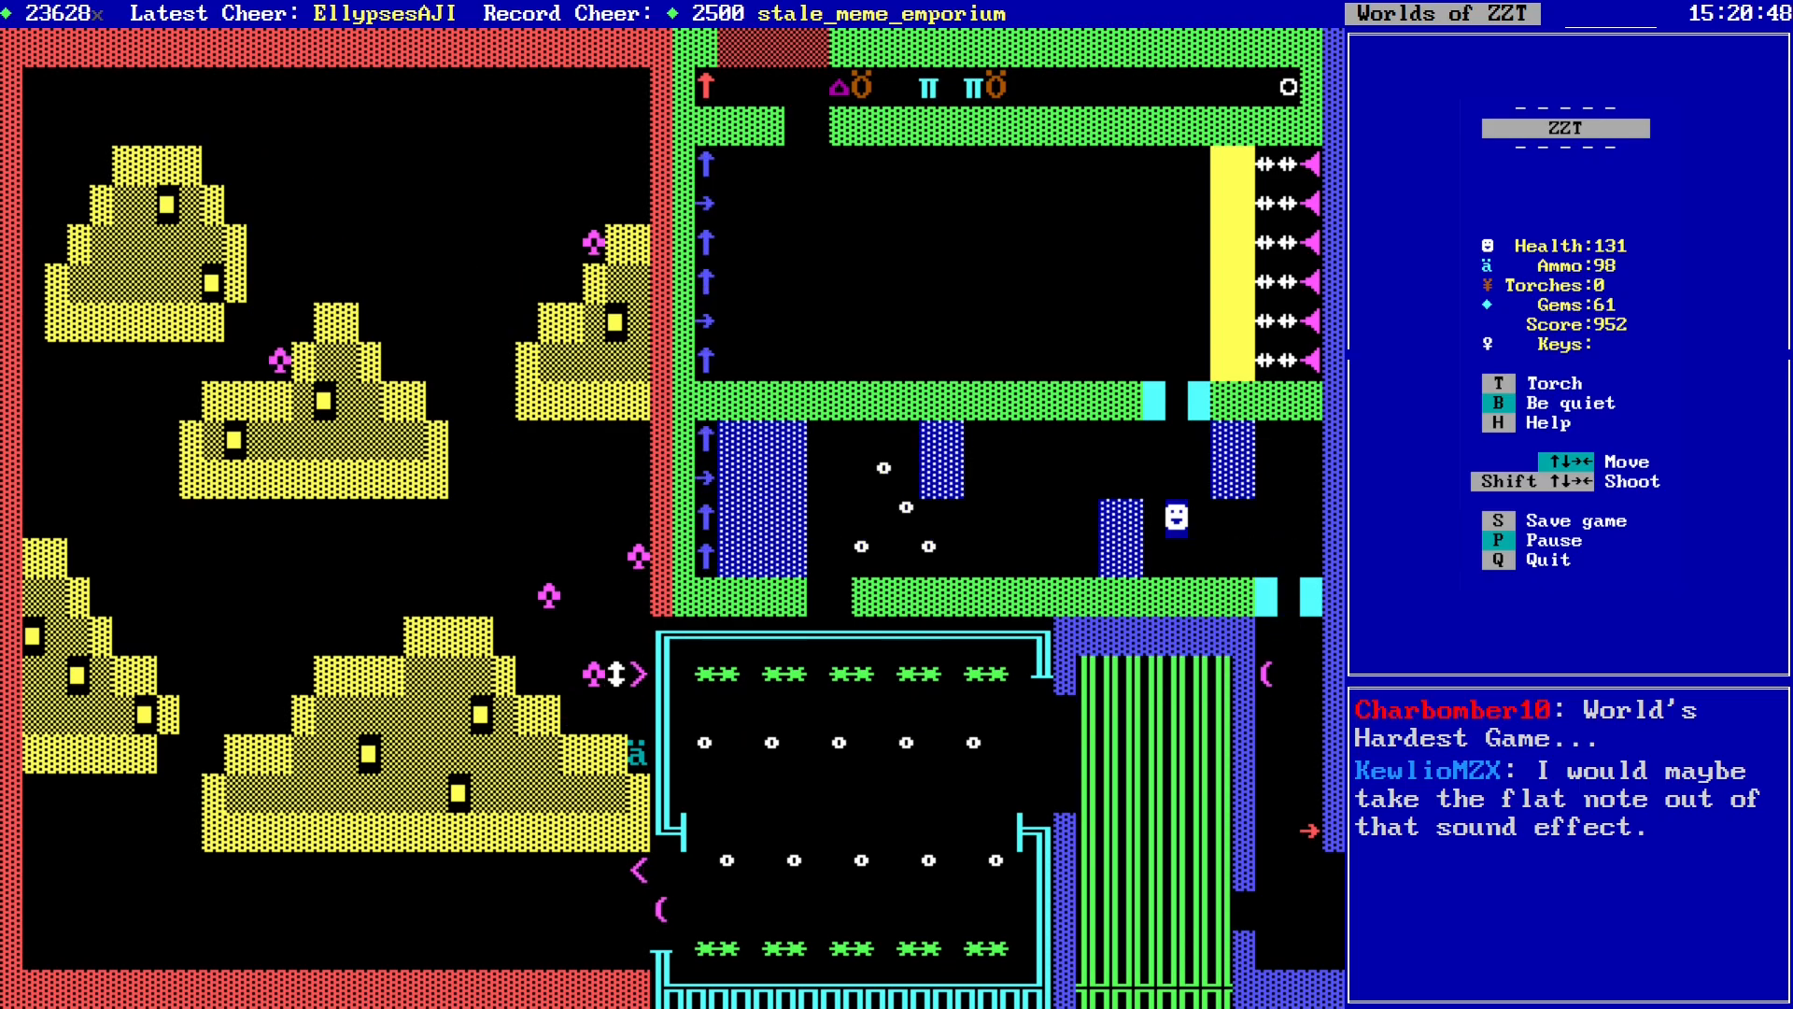
# Step: Go north through the opened cyan doorway and advance northwest above the bullets in the upper room
pyautogui.press('Up')
pyautogui.press('Up')
pyautogui.press('Left')
pyautogui.press('Left')
pyautogui.press('Left')
pyautogui.press('Left')
pyautogui.press('Up')
pyautogui.press('Up')
pyautogui.press('Up')
pyautogui.press('Left')
pyautogui.press('Left')
pyautogui.press('Left')
pyautogui.press('Left')
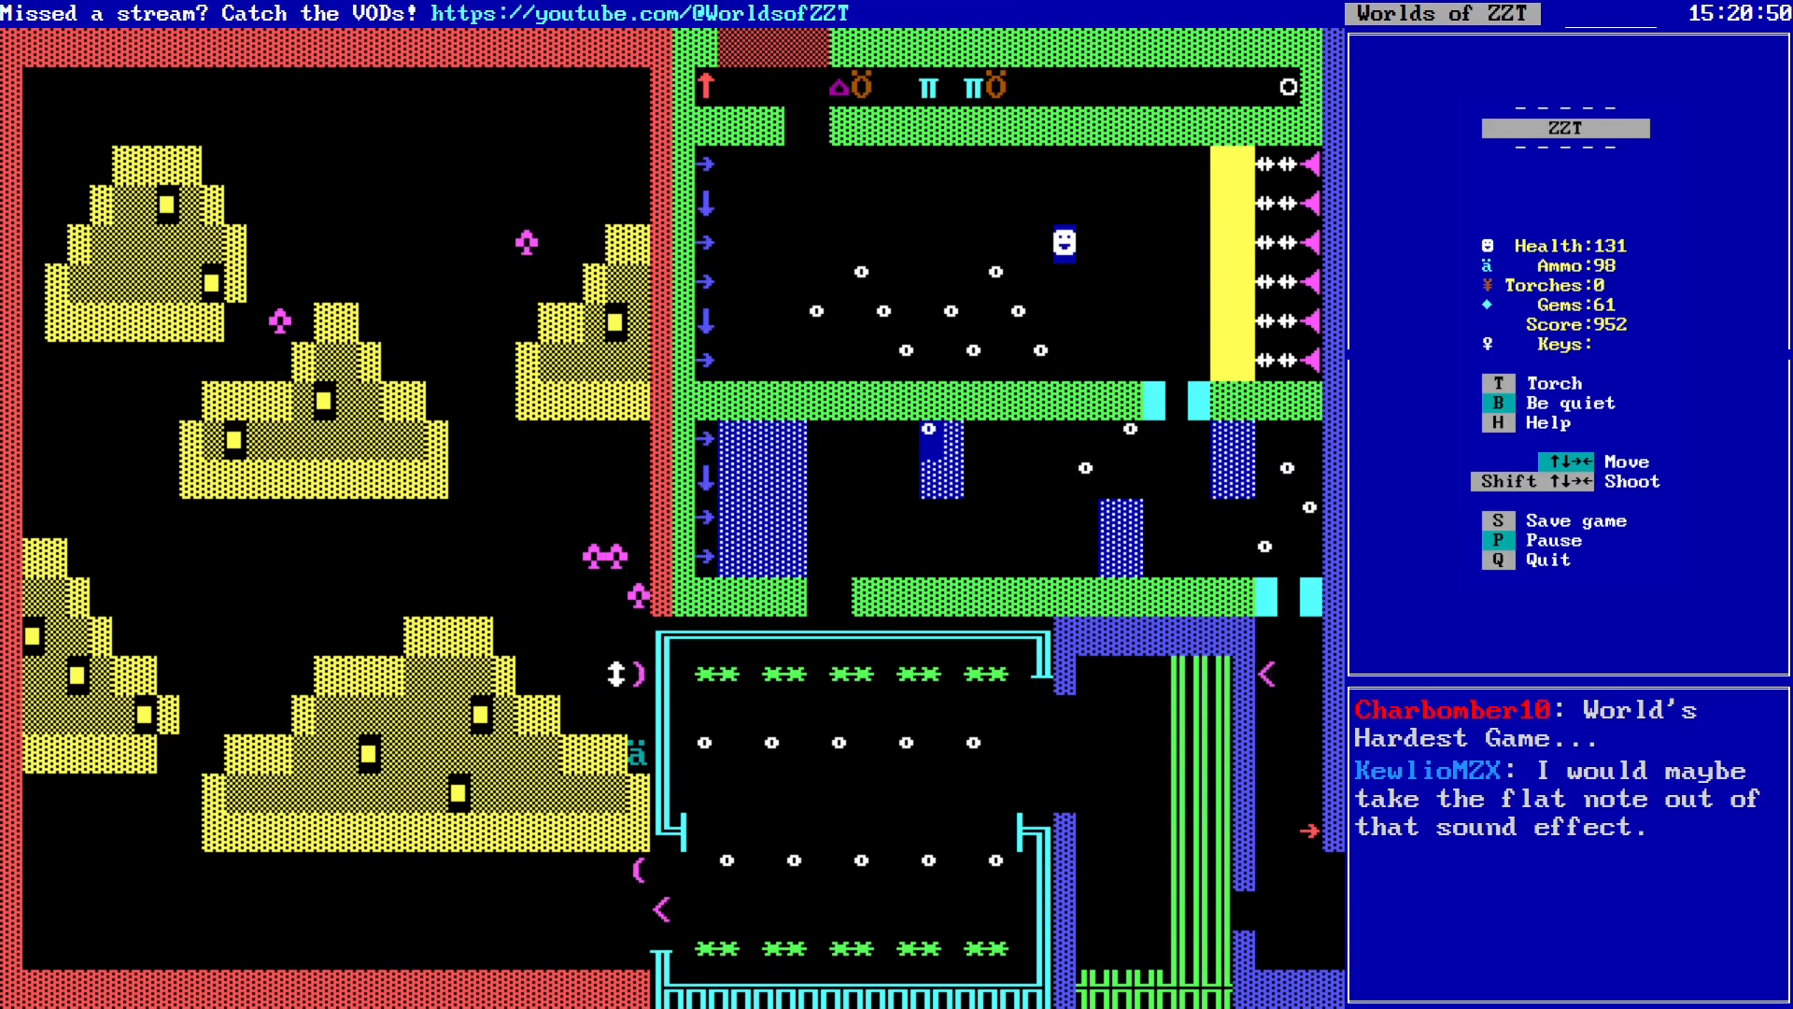
# Step: Try to run west across the upper room and up to the gap in its north wall
pyautogui.press('Left')
pyautogui.press('Left')
pyautogui.press('Left')
pyautogui.press('Left')
pyautogui.press('Left')
pyautogui.press('Up')
pyautogui.press('Up')
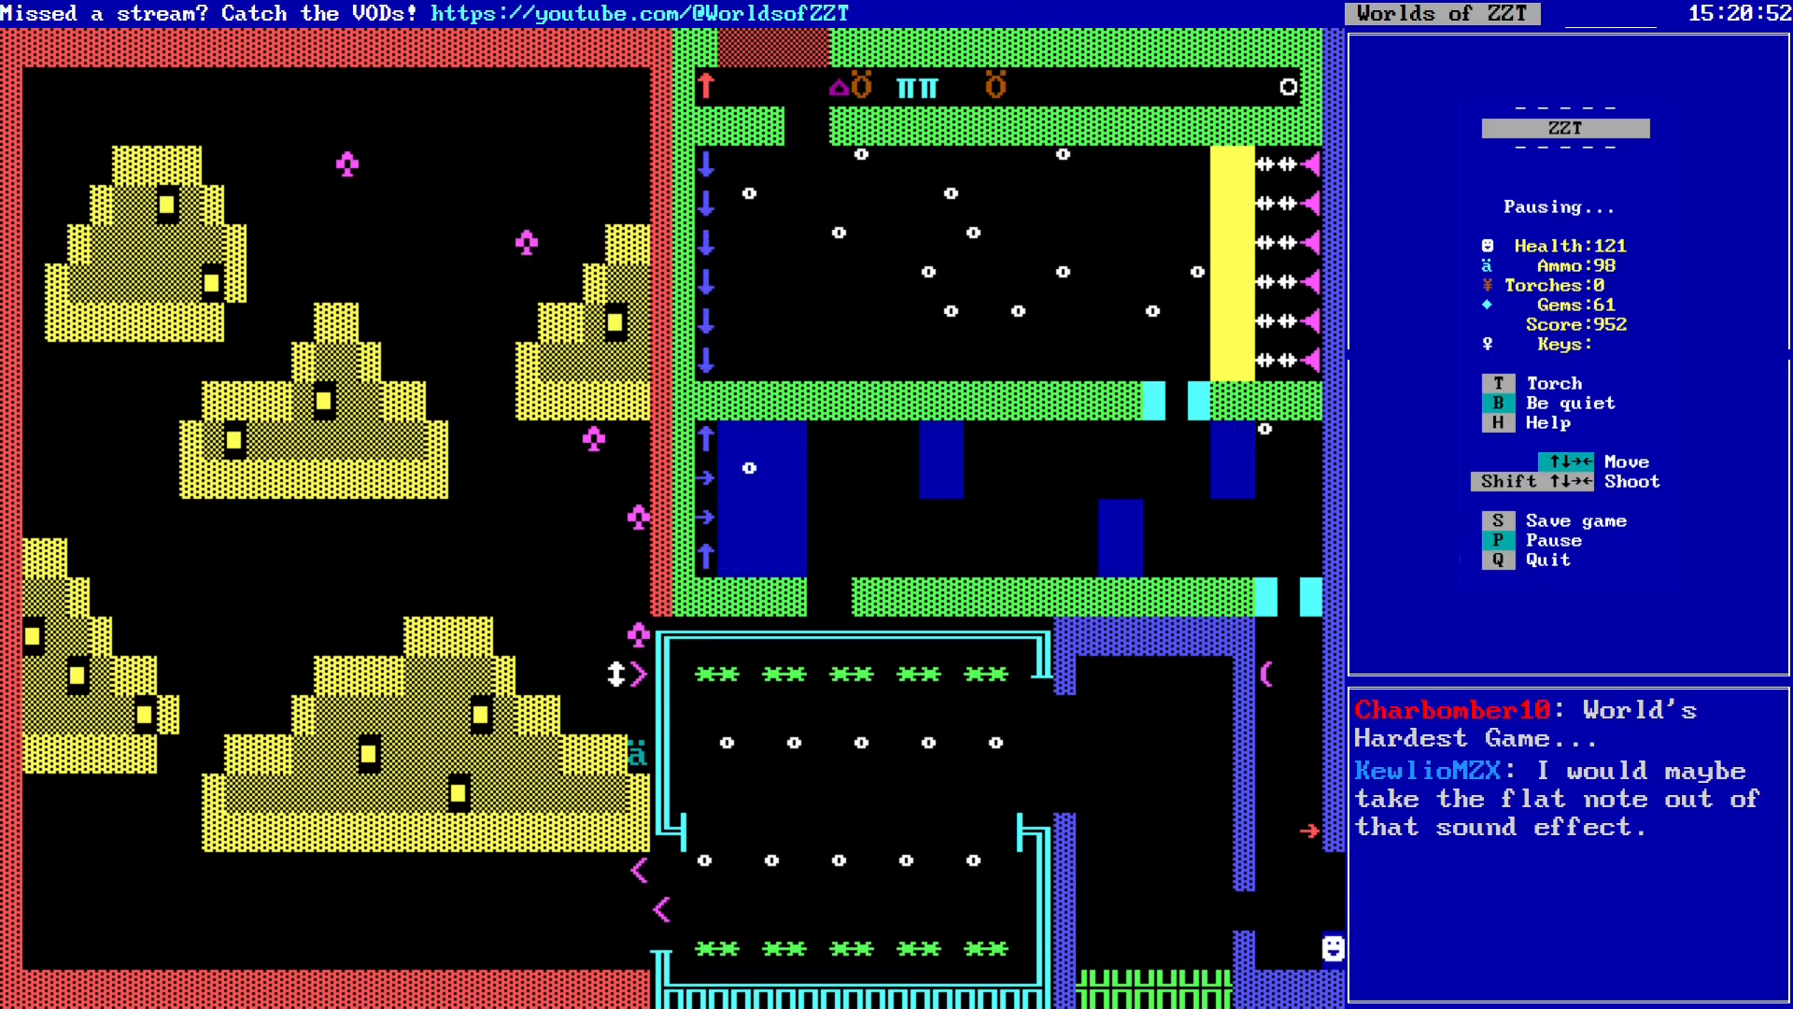
# Step: Head back north from the board's east entrance to just below the corridor's open cyan doorway
pyautogui.press('Up')
pyautogui.press('Up')
pyautogui.press('Up')
pyautogui.press('Up')
pyautogui.press('Up')
pyautogui.press('Up')
pyautogui.press('Up')
pyautogui.press('Up')
pyautogui.press('Up')
pyautogui.press('Up')
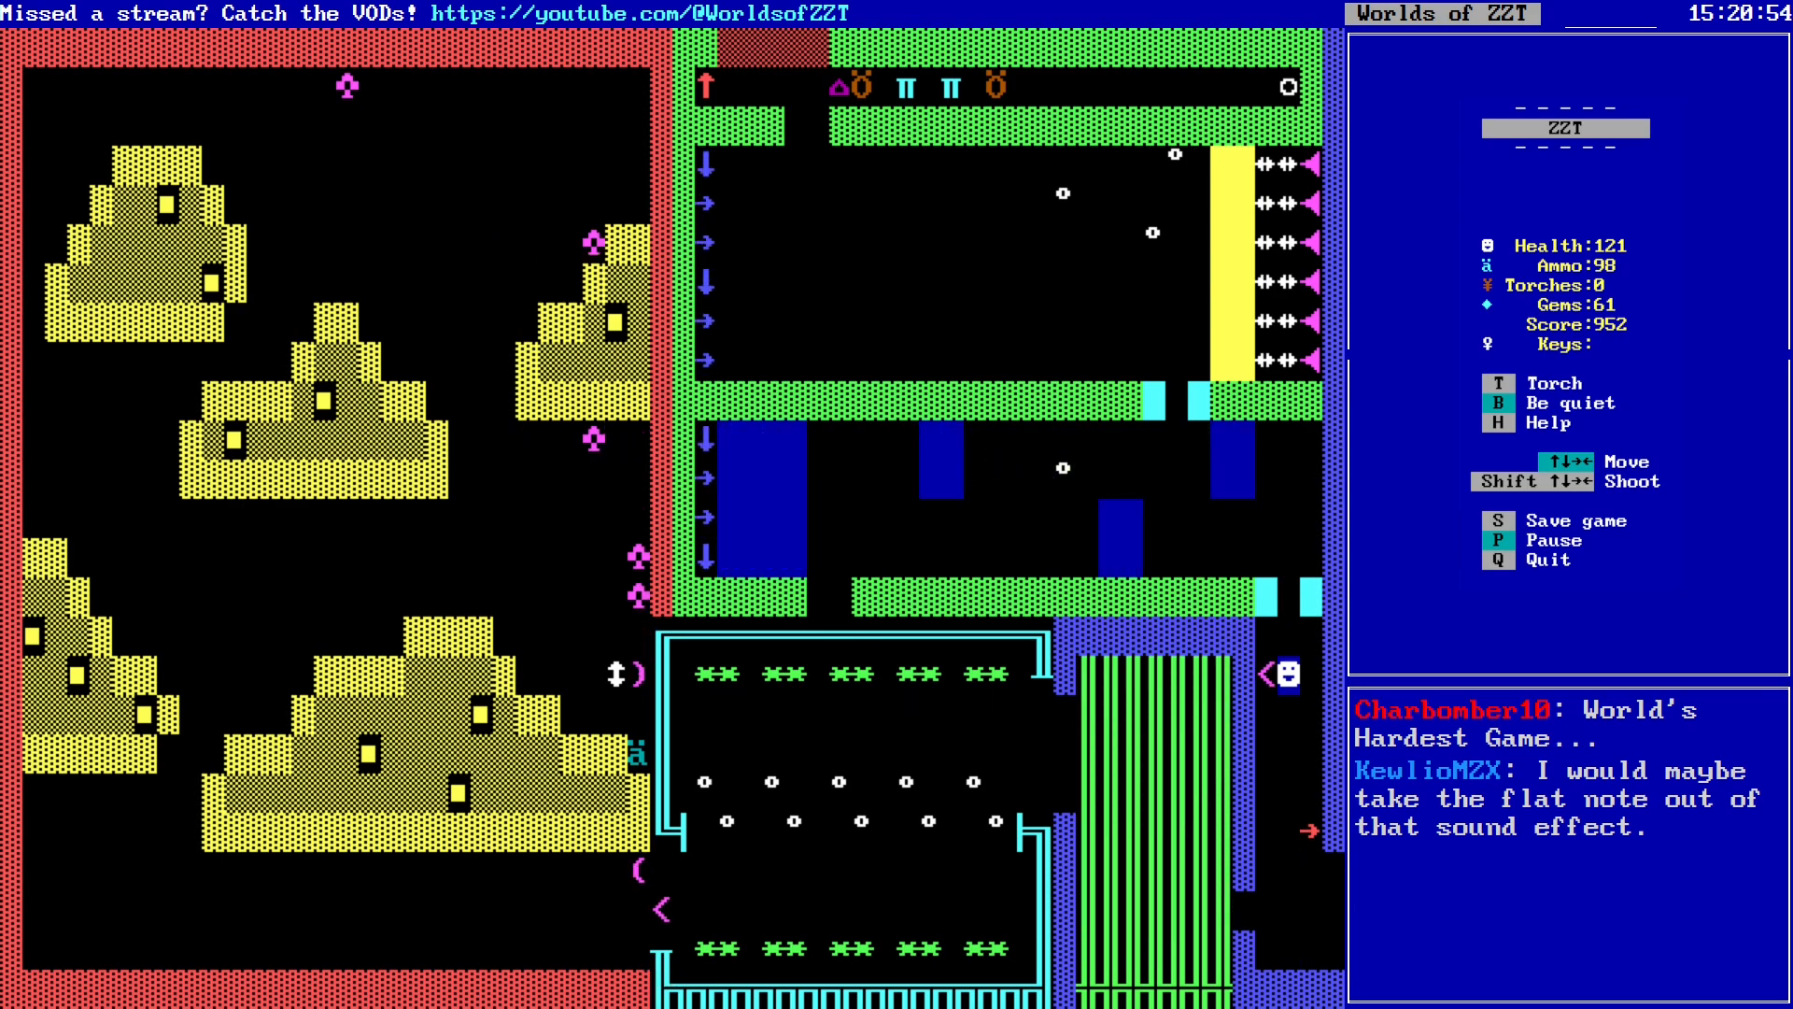
# Step: Cross the lower bullet room and go through the opened cyan doorway to the upper room's south edge
pyautogui.press('Left')
pyautogui.press('Left')
pyautogui.press('Left')
pyautogui.press('Left')
pyautogui.press('Left')
pyautogui.press('Up')
pyautogui.press('Up')
pyautogui.press('Left')
pyautogui.press('Up')
pyautogui.press('Up')
pyautogui.press('Up')
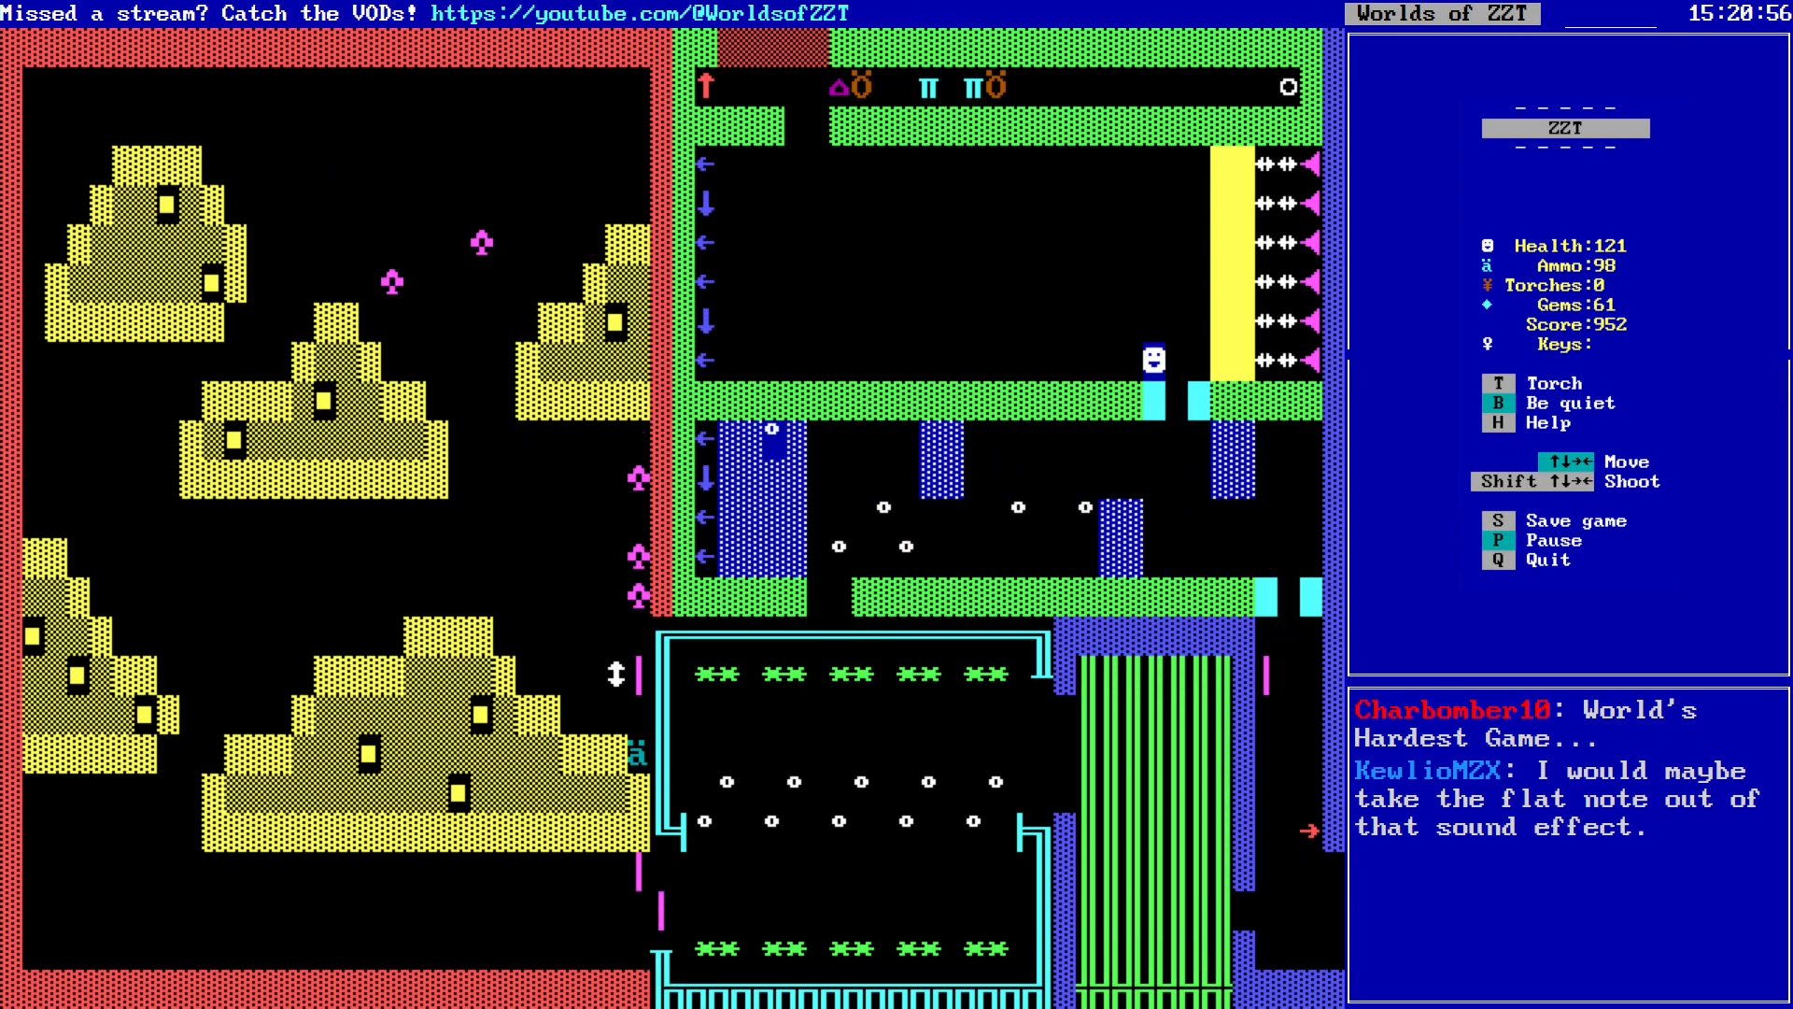
# Step: Try to run west from the upper room's south doorway toward the gap in its north wall
pyautogui.press('Left')
pyautogui.press('Left')
pyautogui.press('Left')
pyautogui.press('Left')
pyautogui.press('Left')
pyautogui.press('Left')
pyautogui.press('Up')
pyautogui.press('Left')
pyautogui.press('Left')
pyautogui.press('Left')
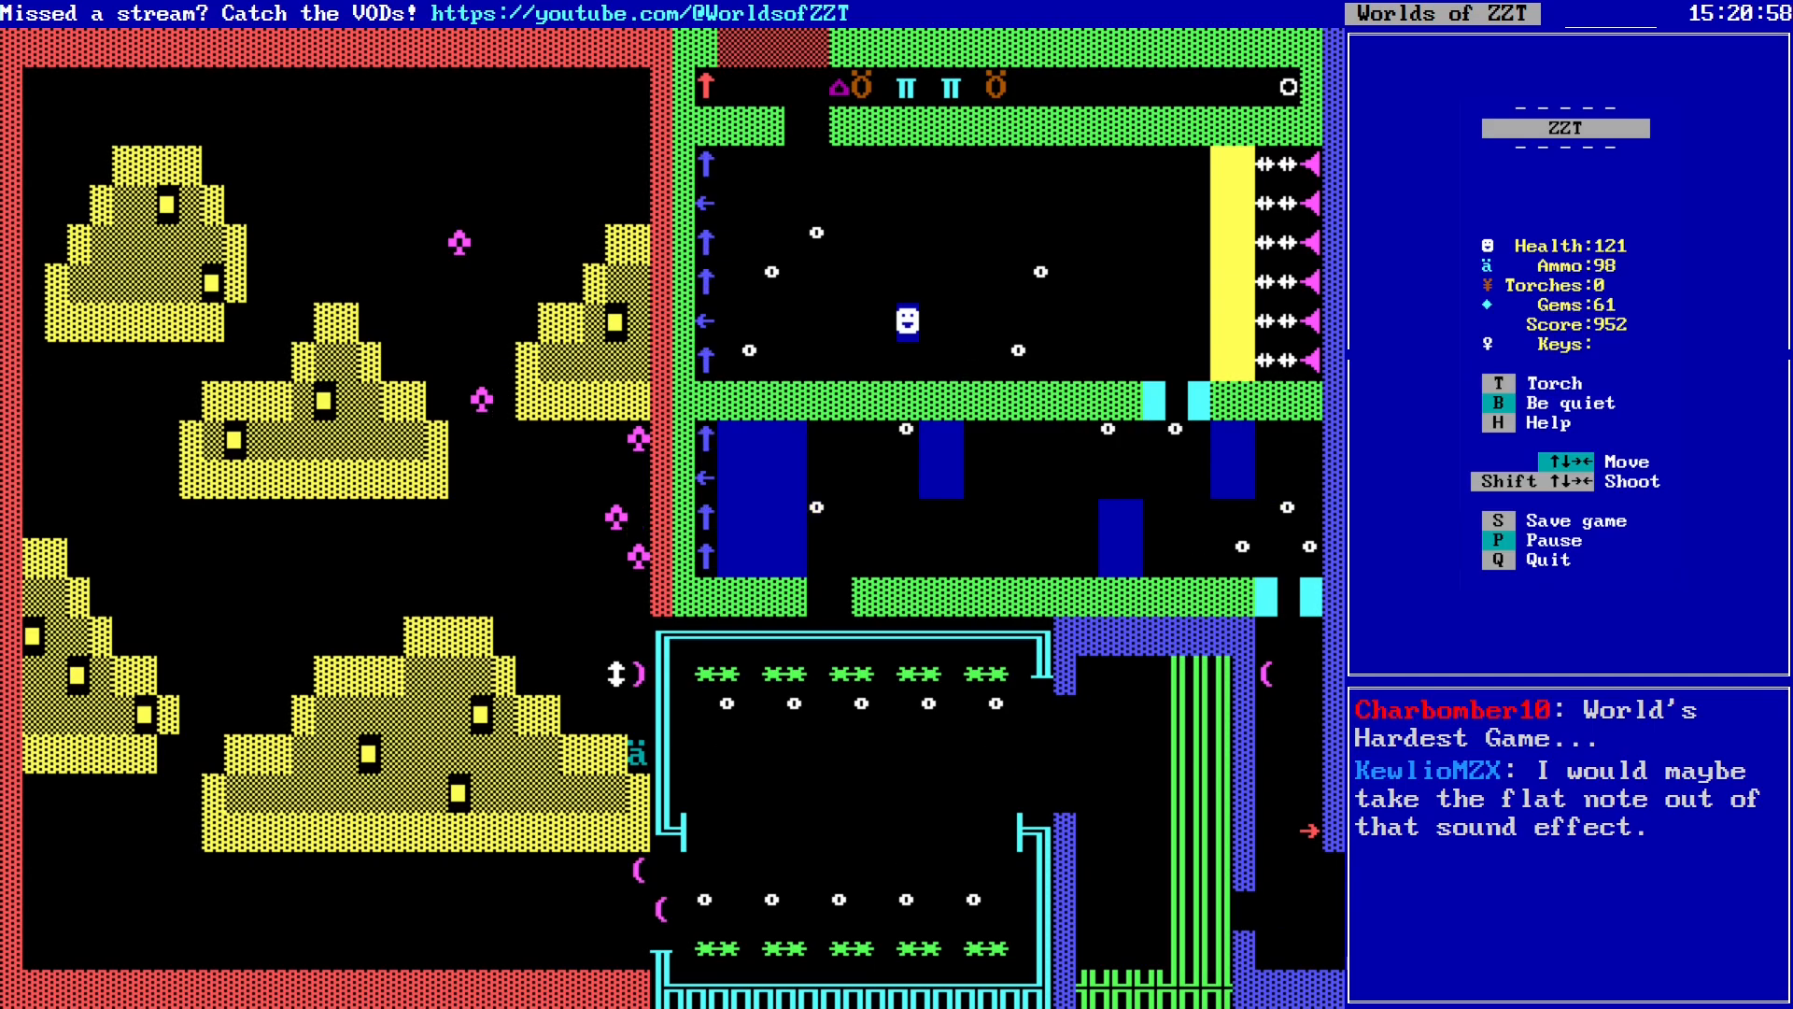
pyautogui.press('Left')
pyautogui.press('Left')
pyautogui.press('Left')
# Step: Return north from the board's east entrance through the corridor's opened cyan doorway into the lower bullet room
pyautogui.press('Up')
pyautogui.press('Up')
pyautogui.press('Up')
pyautogui.press('Up')
pyautogui.press('Up')
pyautogui.press('Up')
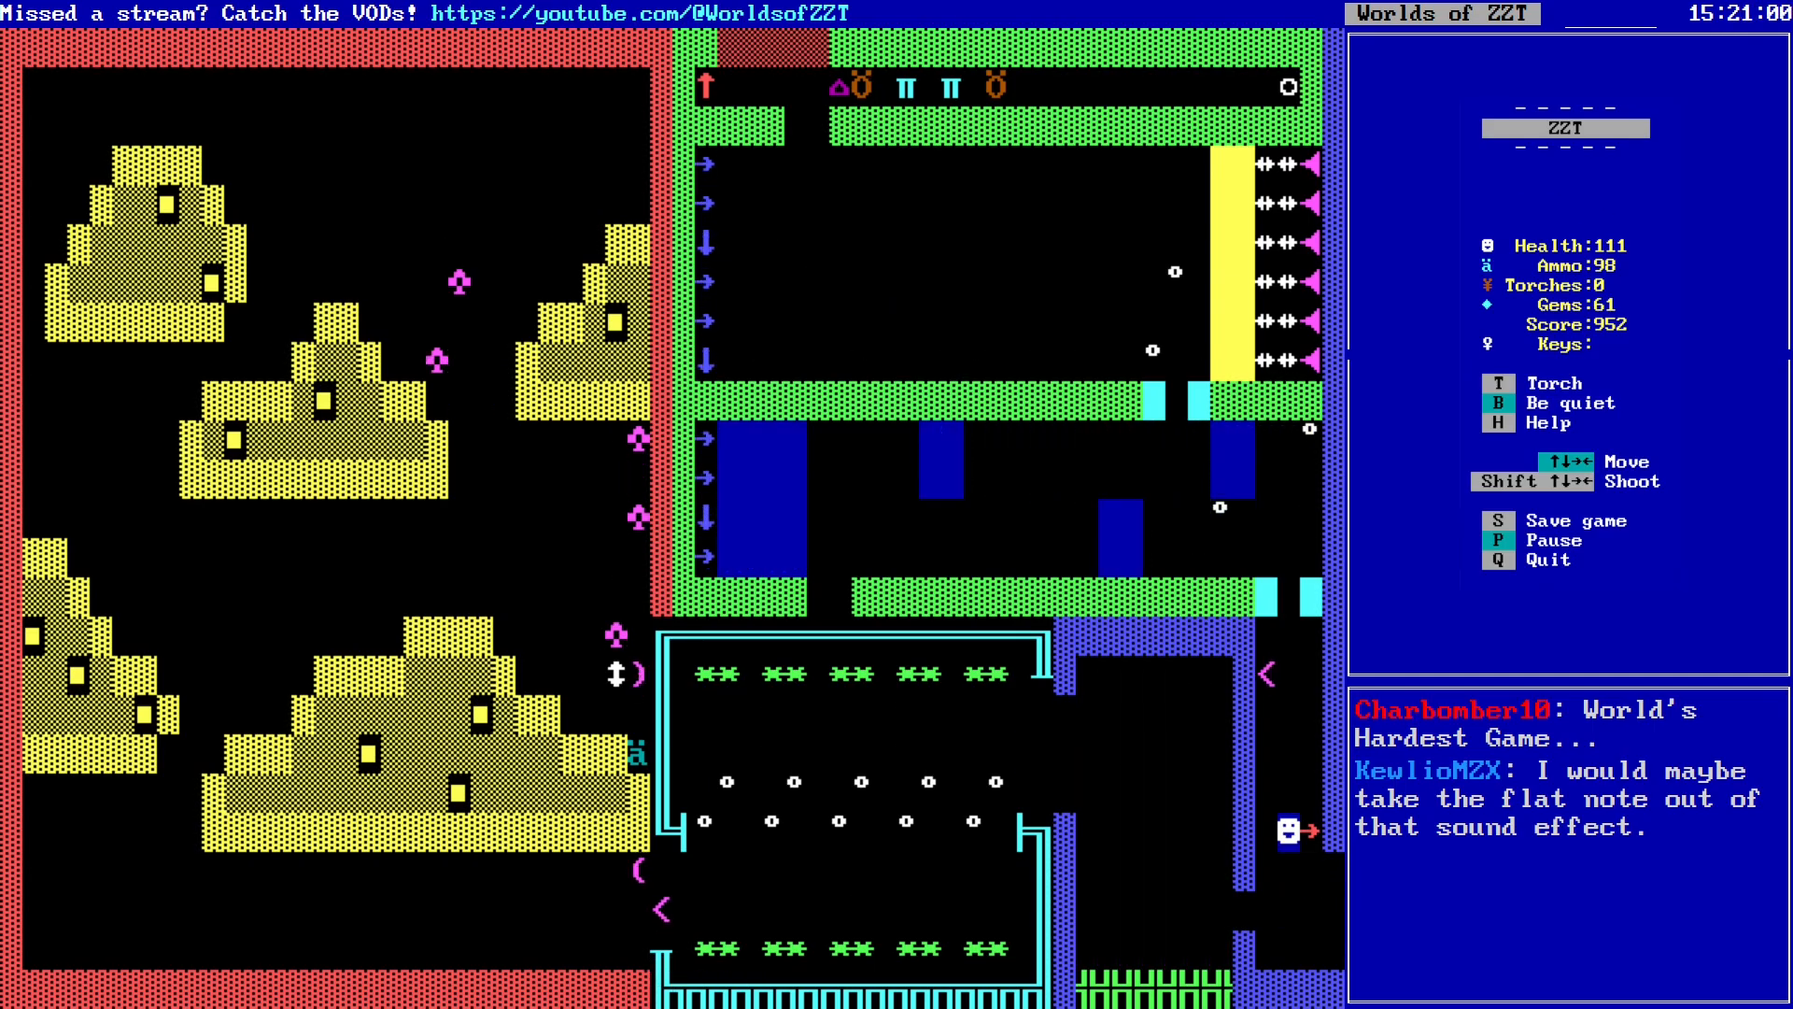
pyautogui.press('Up')
pyautogui.press('Up')
pyautogui.press('Up')
pyautogui.press('Up')
# Step: Cross the lower room westward past the water and go north into the upper room's opened cyan doorway
pyautogui.press('Left')
pyautogui.press('Left')
pyautogui.press('Left')
pyautogui.press('Left')
pyautogui.press('Up')
pyautogui.press('Up')
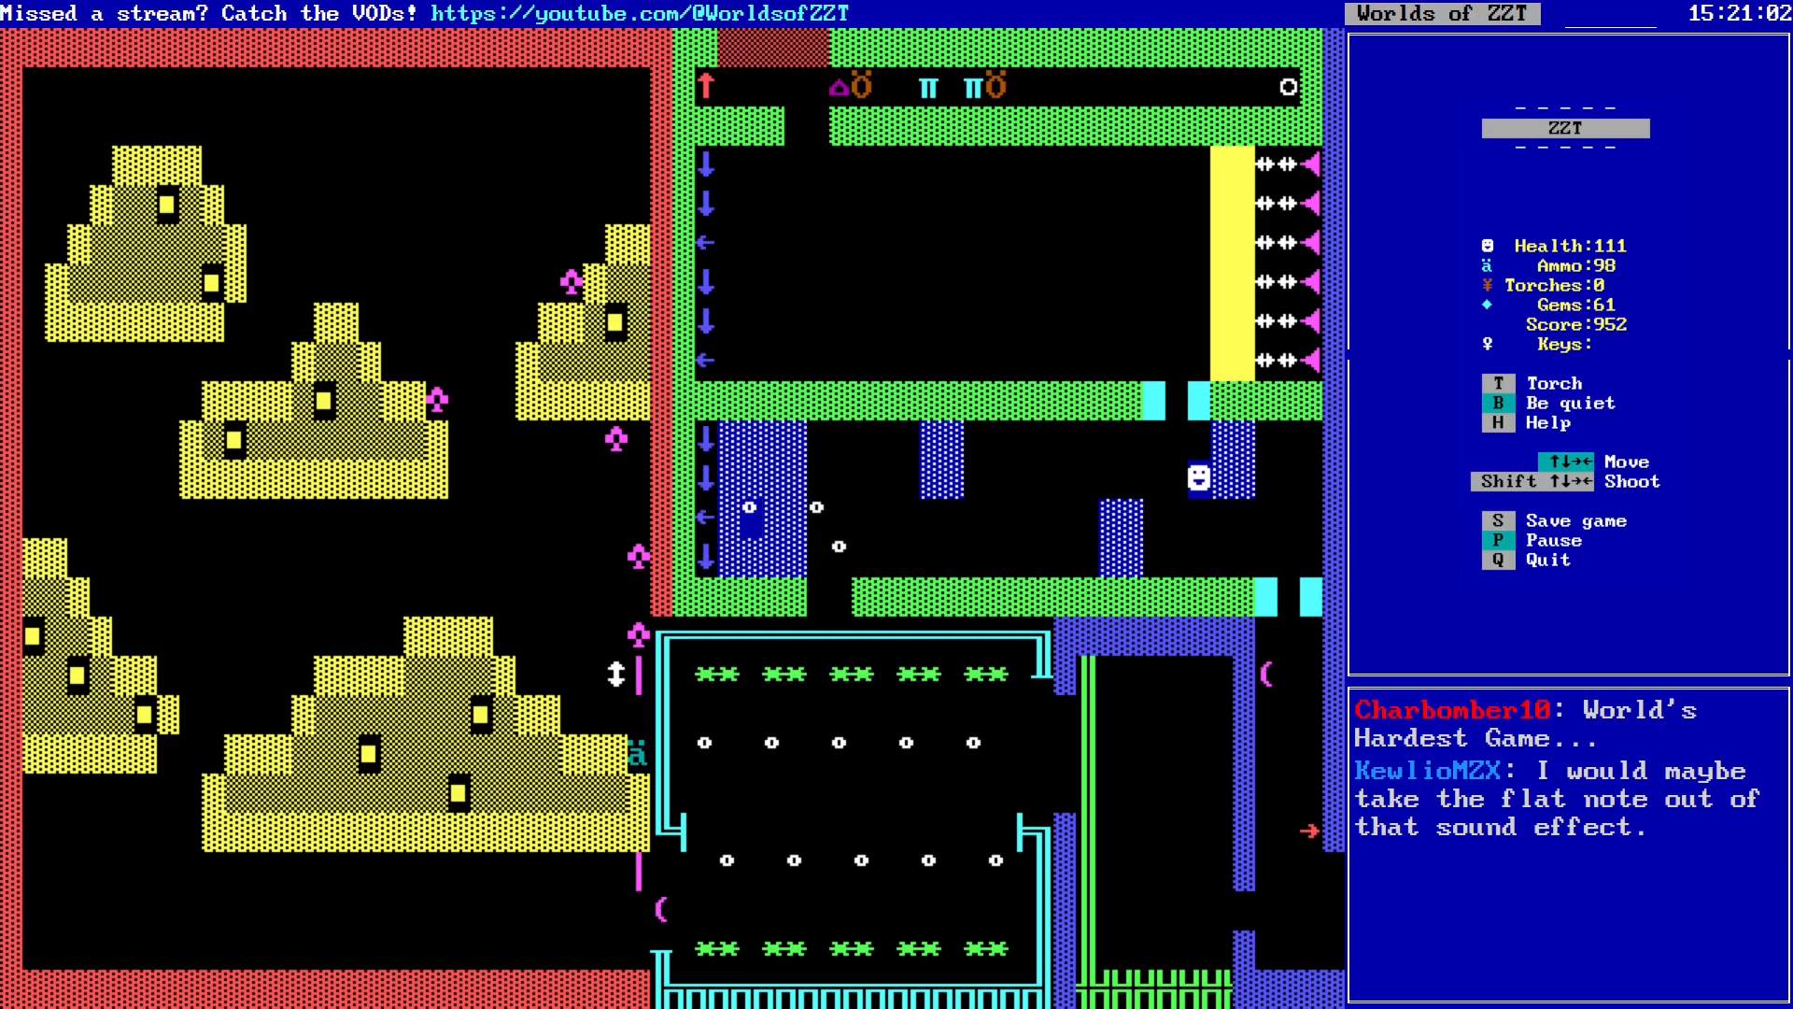
pyautogui.press('Up')
pyautogui.press('Up')
# Step: Try to cross the upper room diagonally northwest between the bullets to the north wall gap
pyautogui.press('Left')
pyautogui.press('Left')
pyautogui.press('Left')
pyautogui.press('Left')
pyautogui.press('Up')
pyautogui.press('Left')
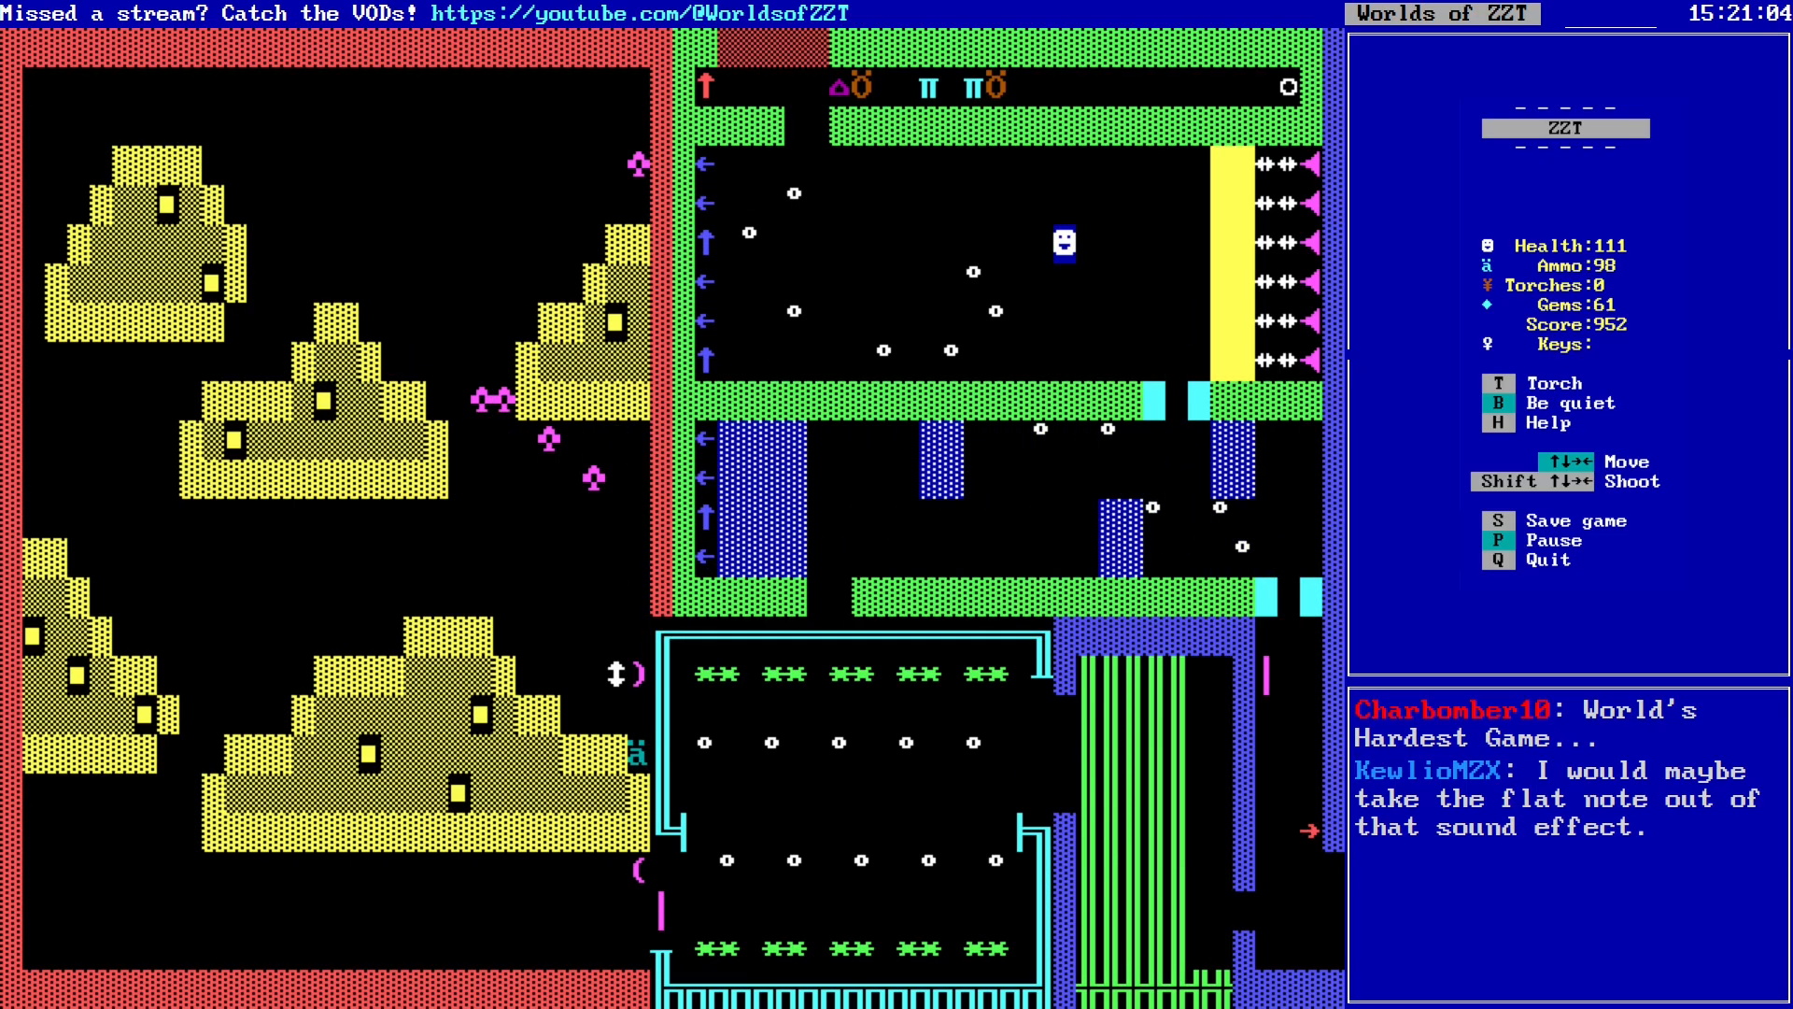
pyautogui.press('Left')
pyautogui.press('Left')
pyautogui.press('Left')
pyautogui.press('Up')
pyautogui.press('Up')
pyautogui.press('Up')
pyautogui.press('Left')
pyautogui.press('Left')
pyautogui.press('Left')
pyautogui.press('Left')
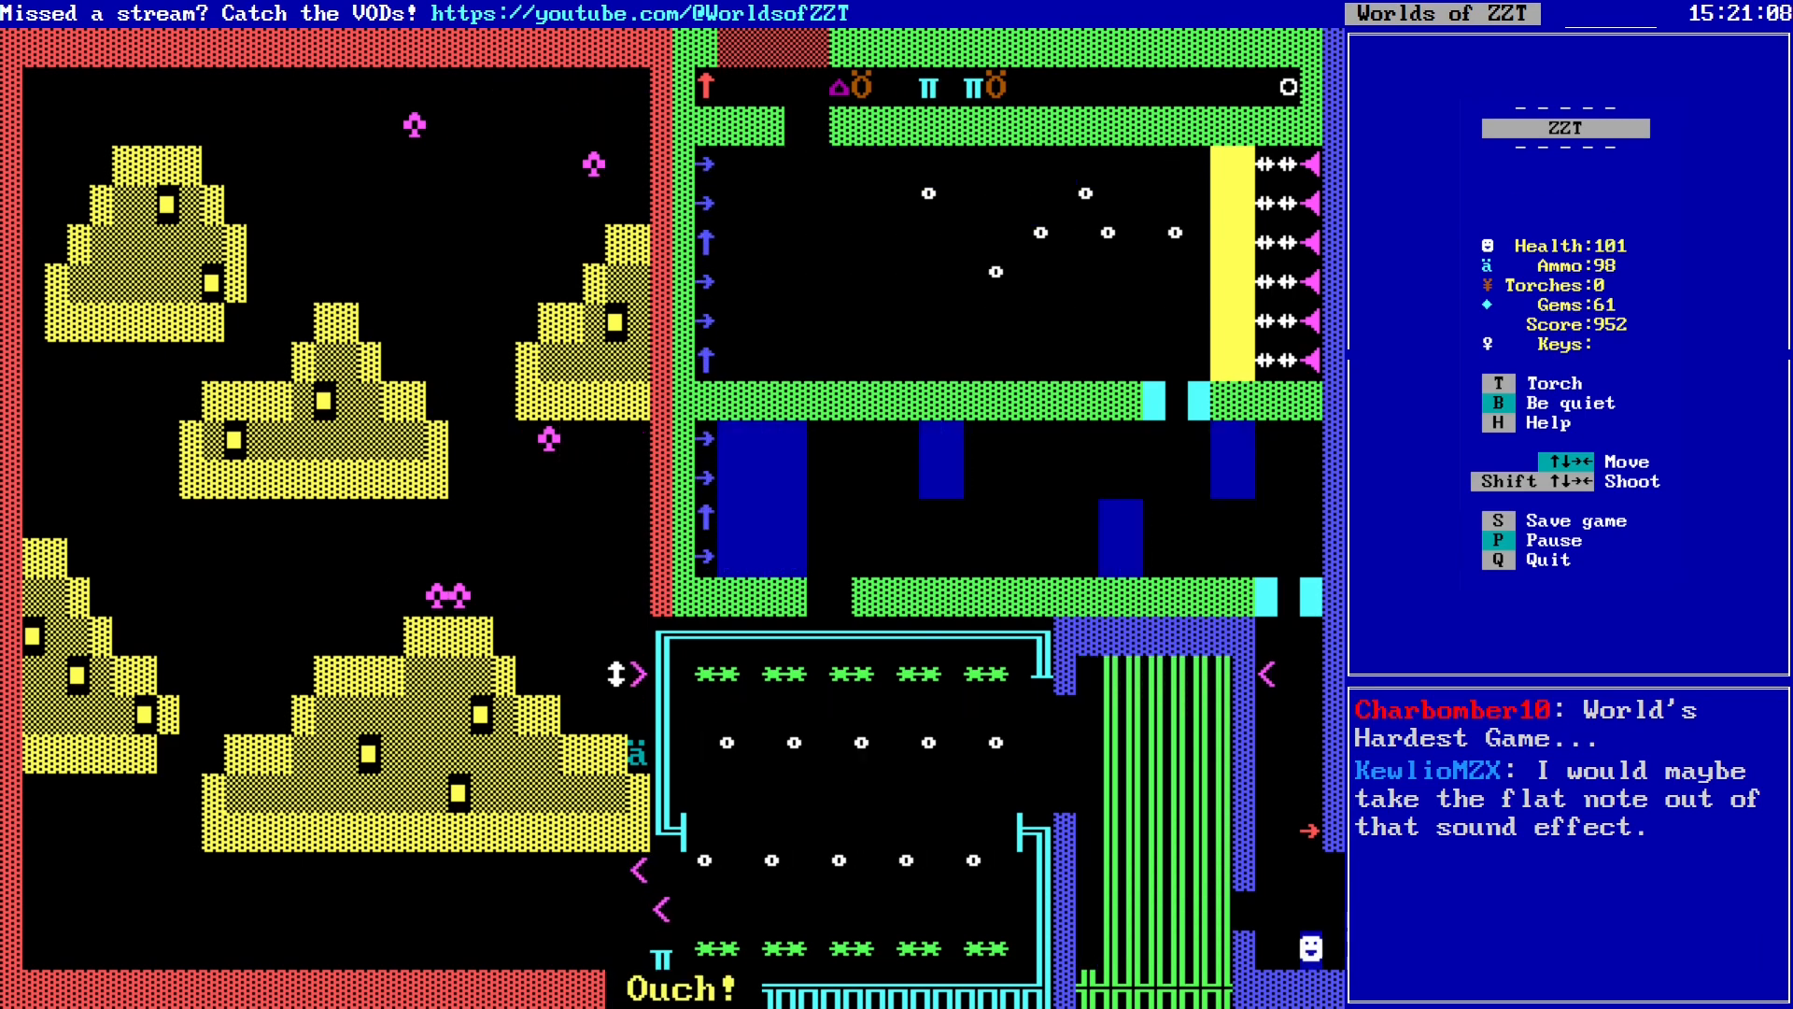
# Step: Go back up the east corridor and through its cyan doorway to the lower room's southeast corner
pyautogui.press('Up')
pyautogui.press('Up')
pyautogui.press('Up')
pyautogui.press('Up')
pyautogui.press('Up')
pyautogui.press('Up')
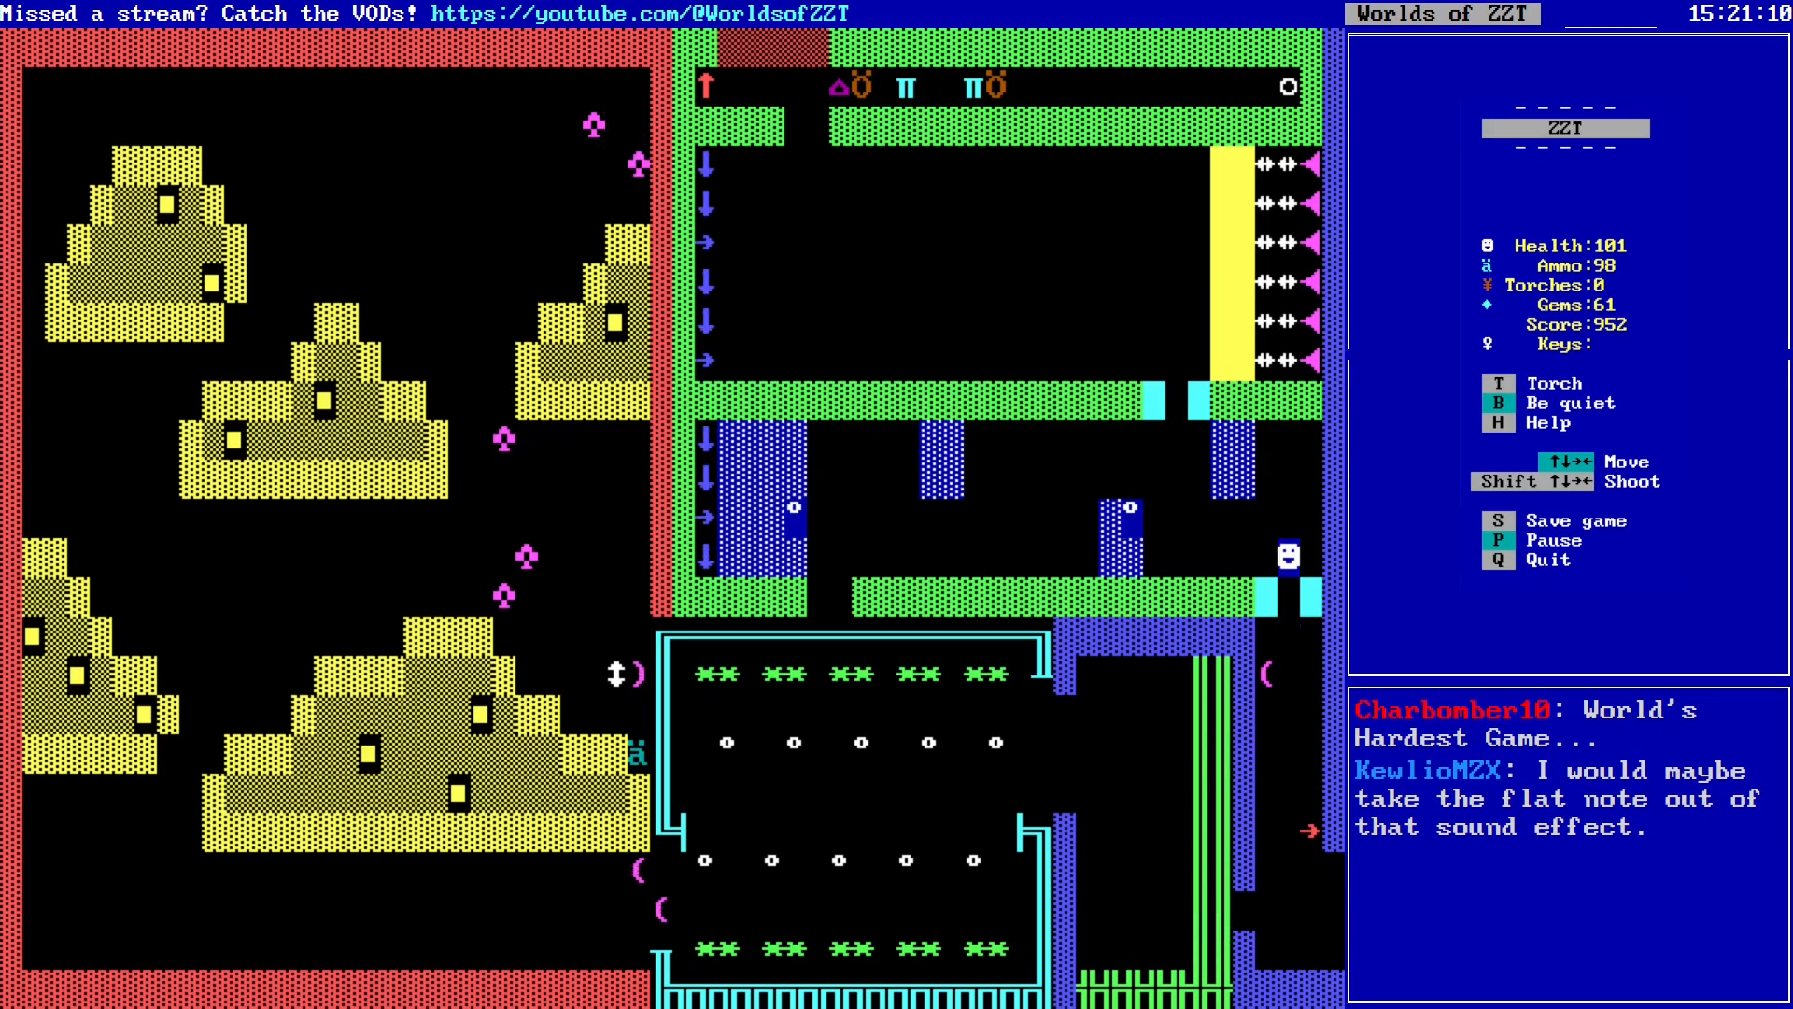
# Step: Cross the lower bullet room and enter the upper room beside the yellow wall
pyautogui.press('Left')
pyautogui.press('Left')
pyautogui.press('Left')
pyautogui.press('Left')
pyautogui.press('Left')
pyautogui.press('Up')
pyautogui.press('Up')
pyautogui.press('Up')
pyautogui.press('Up')
pyautogui.press('Up')
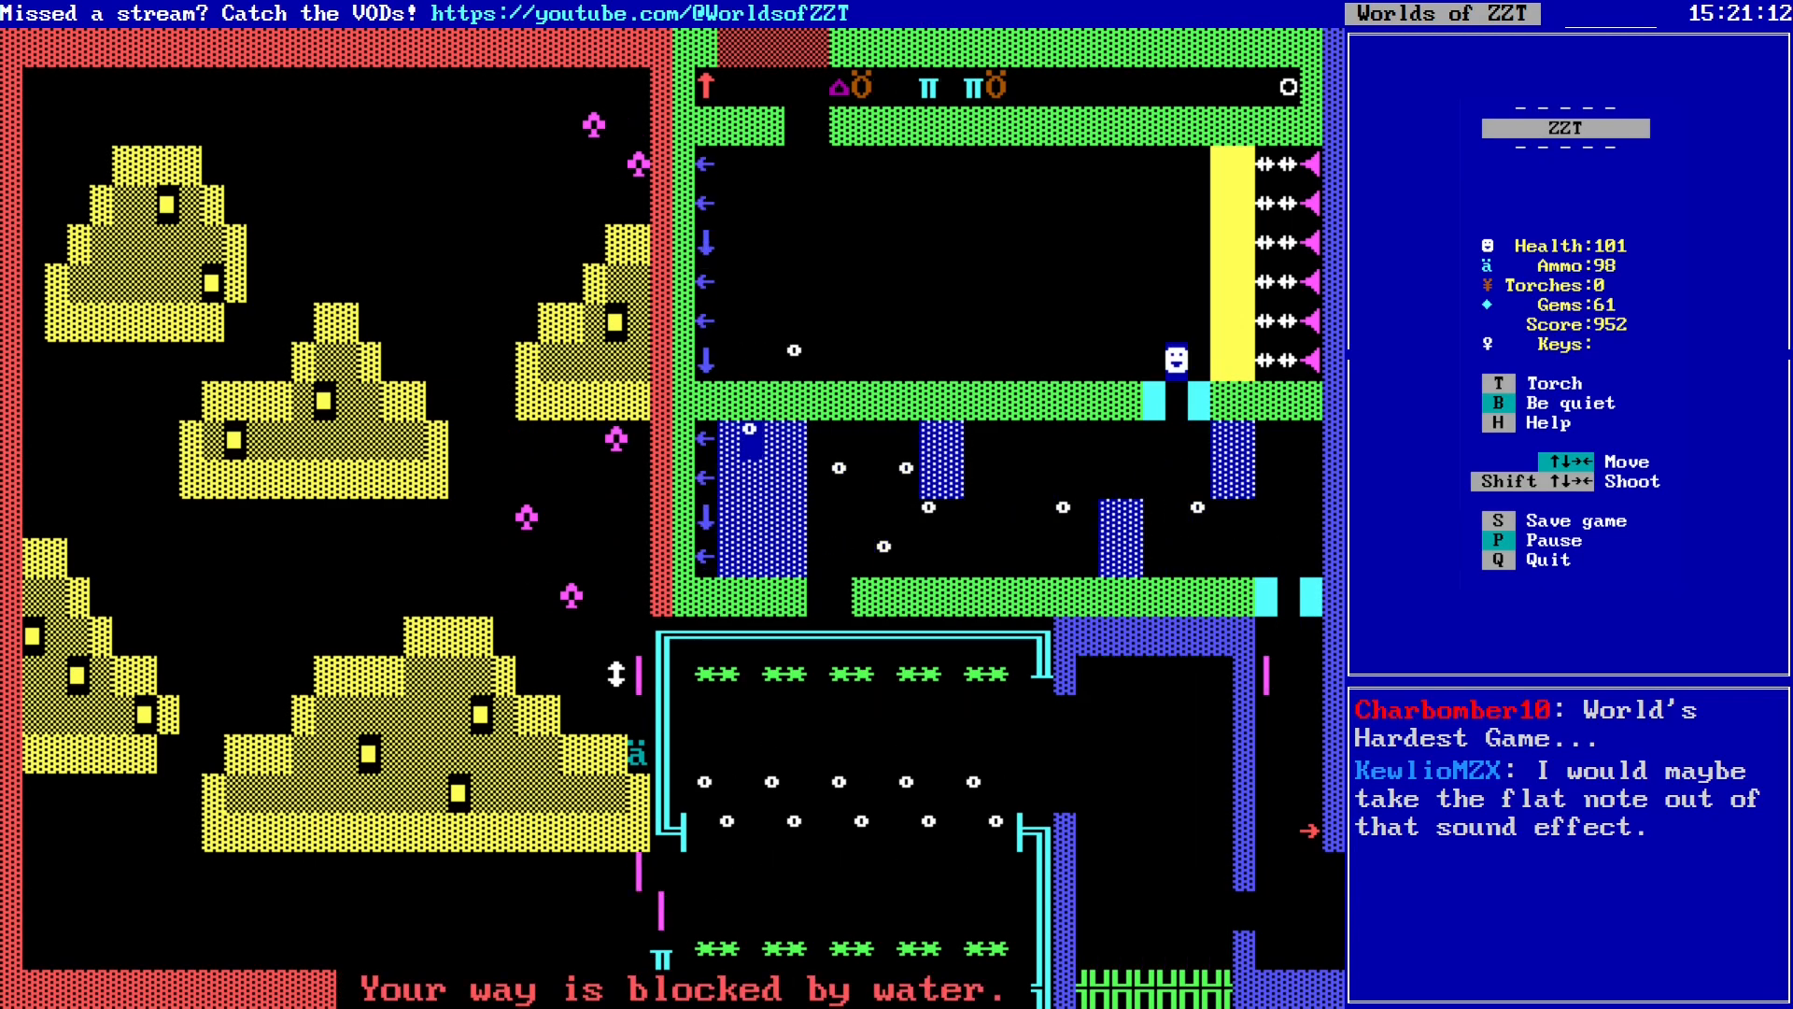
# Step: Try to run west just above the upper room's south edge, heading up toward the north wall gap
pyautogui.press('Left')
pyautogui.press('Up')
pyautogui.press('Left')
pyautogui.press('Left')
pyautogui.press('Left')
pyautogui.press('Left')
pyautogui.press('Left')
pyautogui.press('Left')
pyautogui.press('Left')
pyautogui.press('Left')
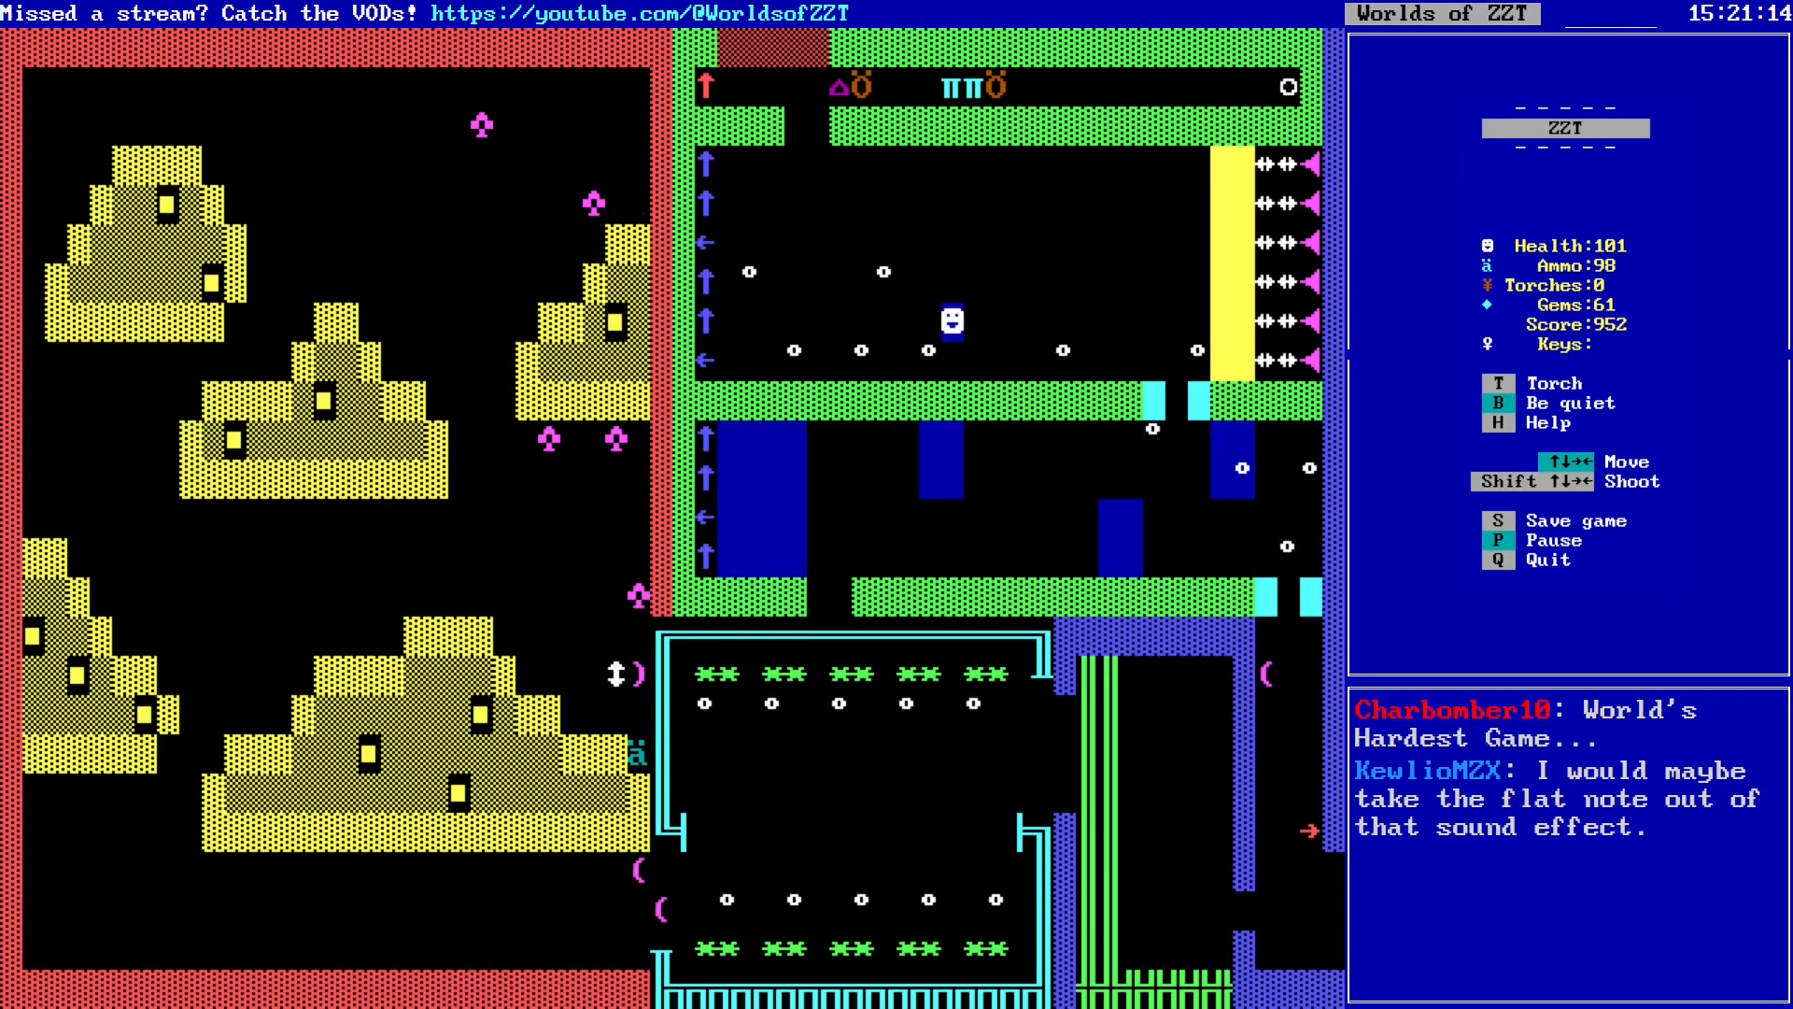
pyautogui.press('Left')
pyautogui.press('Left')
pyautogui.press('Up')
pyautogui.press('Up')
pyautogui.press('Up')
pyautogui.press('Left')
pyautogui.press('Left')
pyautogui.press('Left')
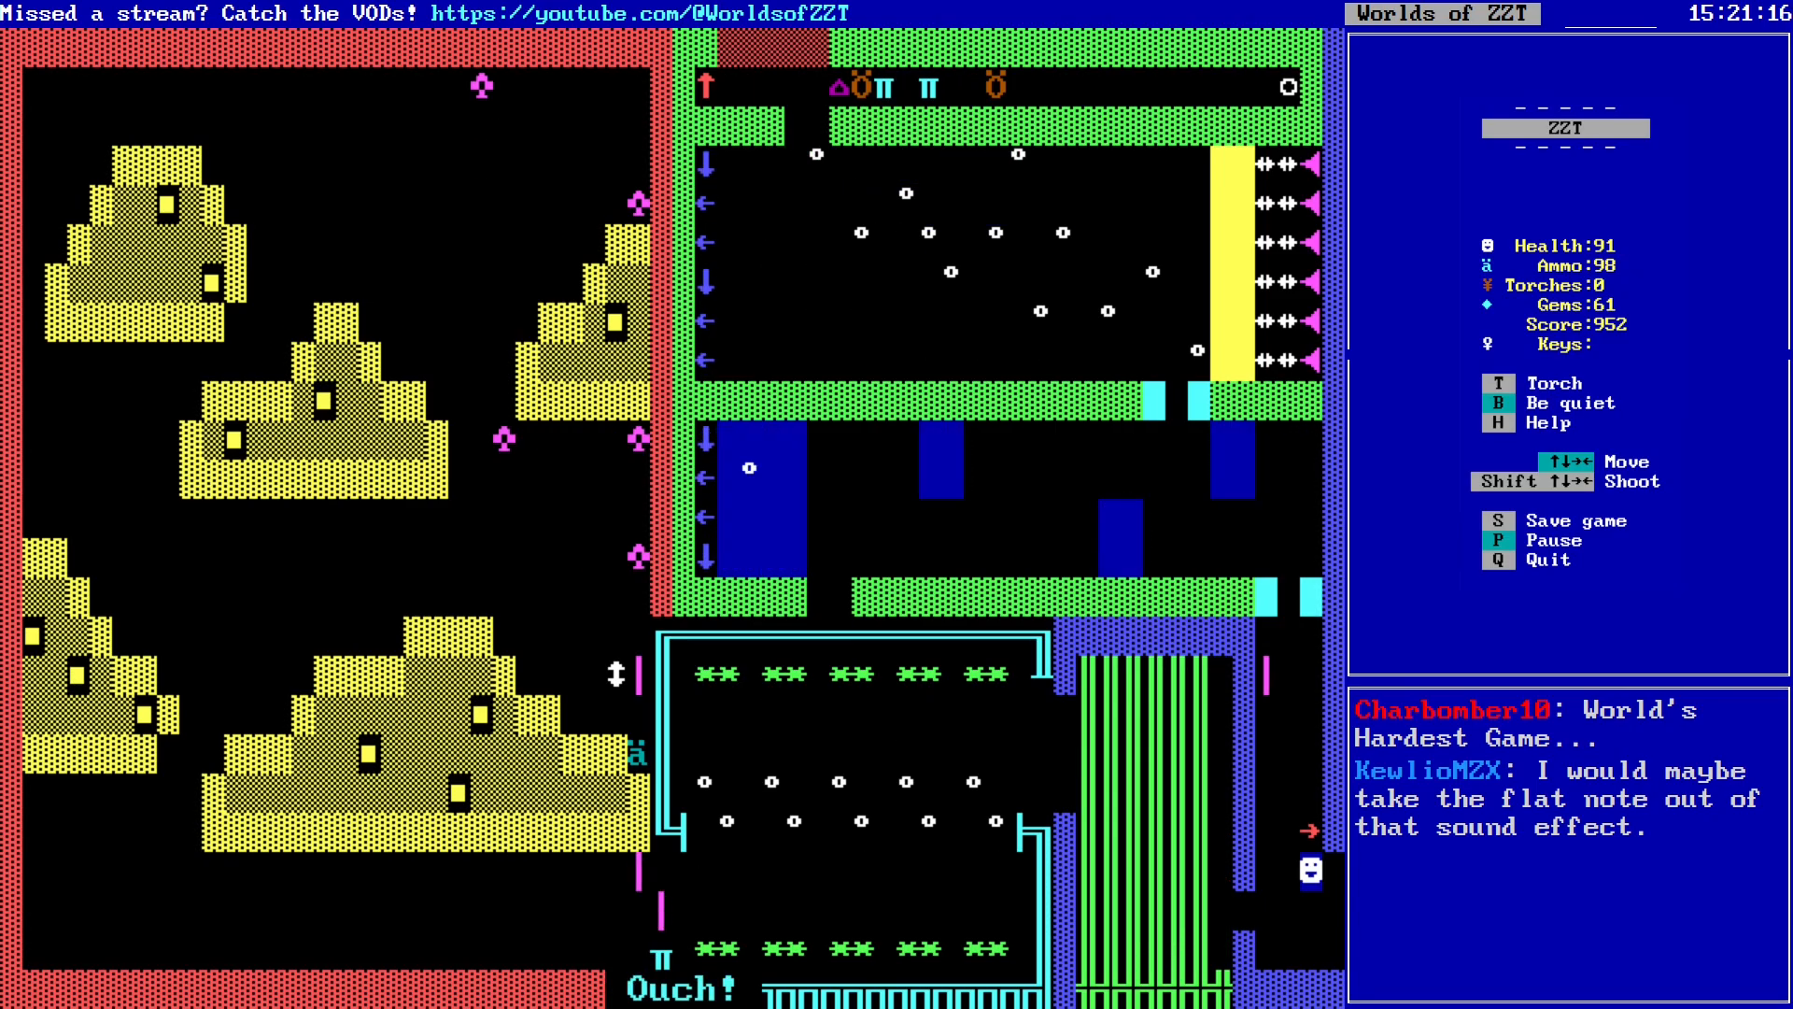
# Step: Head north up the east corridor from the board entrance into the lower bullet room
pyautogui.press('Up')
pyautogui.press('Up')
pyautogui.press('Up')
pyautogui.press('Up')
pyautogui.press('Up')
pyautogui.press('Up')
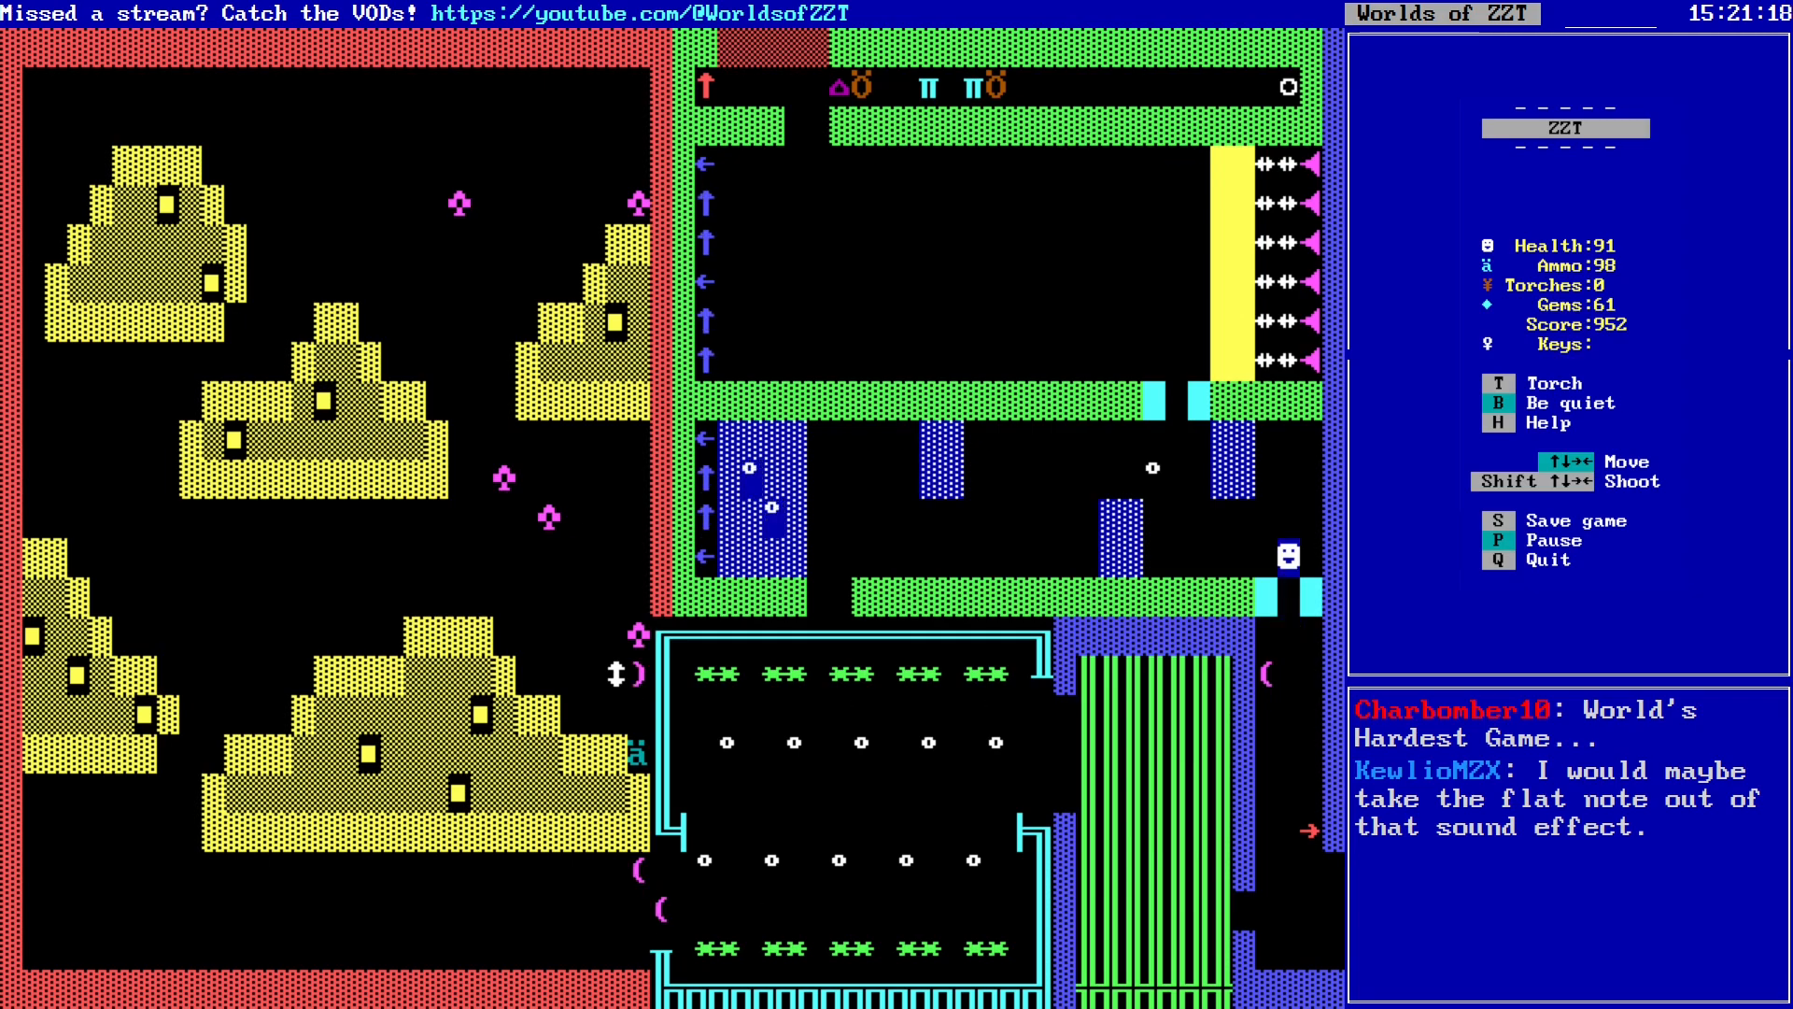
# Step: Dodge the bullets in the lower room and pass north through the opened cyan doorway
pyautogui.press('Left')
pyautogui.press('Left')
pyautogui.press('Left')
pyautogui.press('Left')
pyautogui.press('Up')
pyautogui.press('Up')
pyautogui.press('Up')
pyautogui.press('Up')
pyautogui.press('Up')
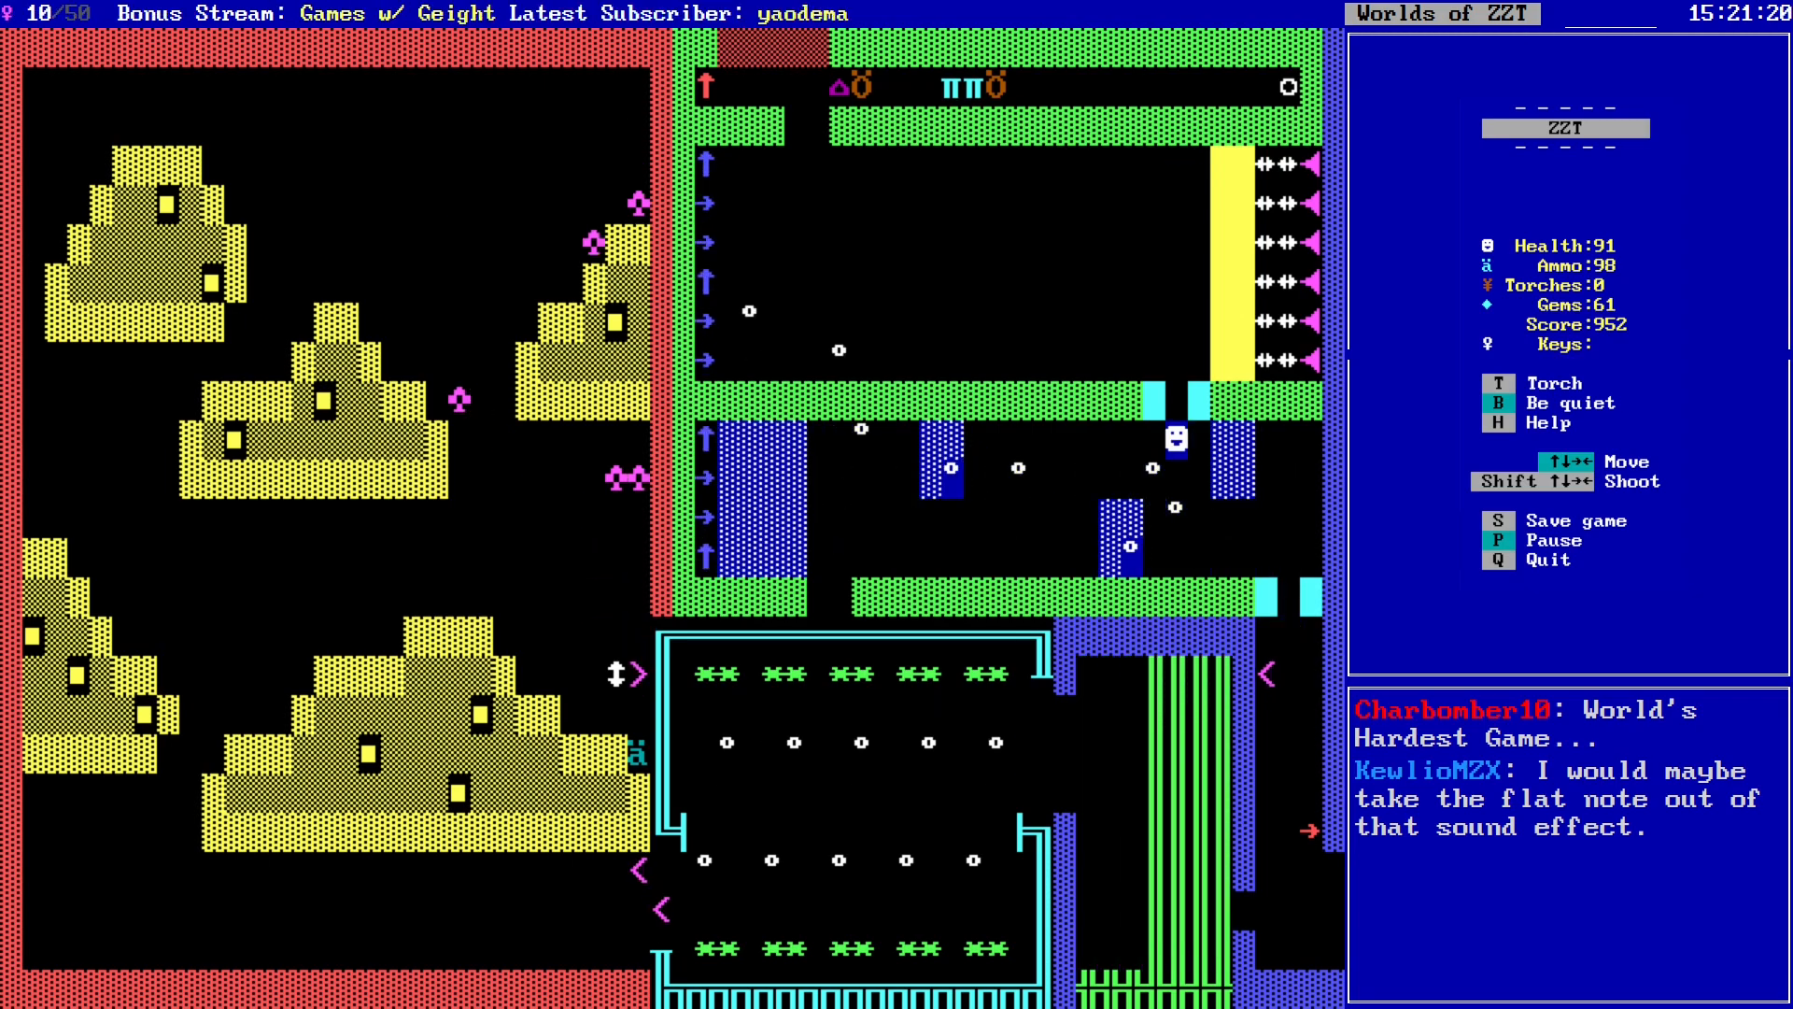
# Step: Run northwest across the upper room between the bullets and up into the gap in its north wall
pyautogui.press('Left')
pyautogui.press('Left')
pyautogui.press('Left')
pyautogui.press('Left')
pyautogui.press('Left')
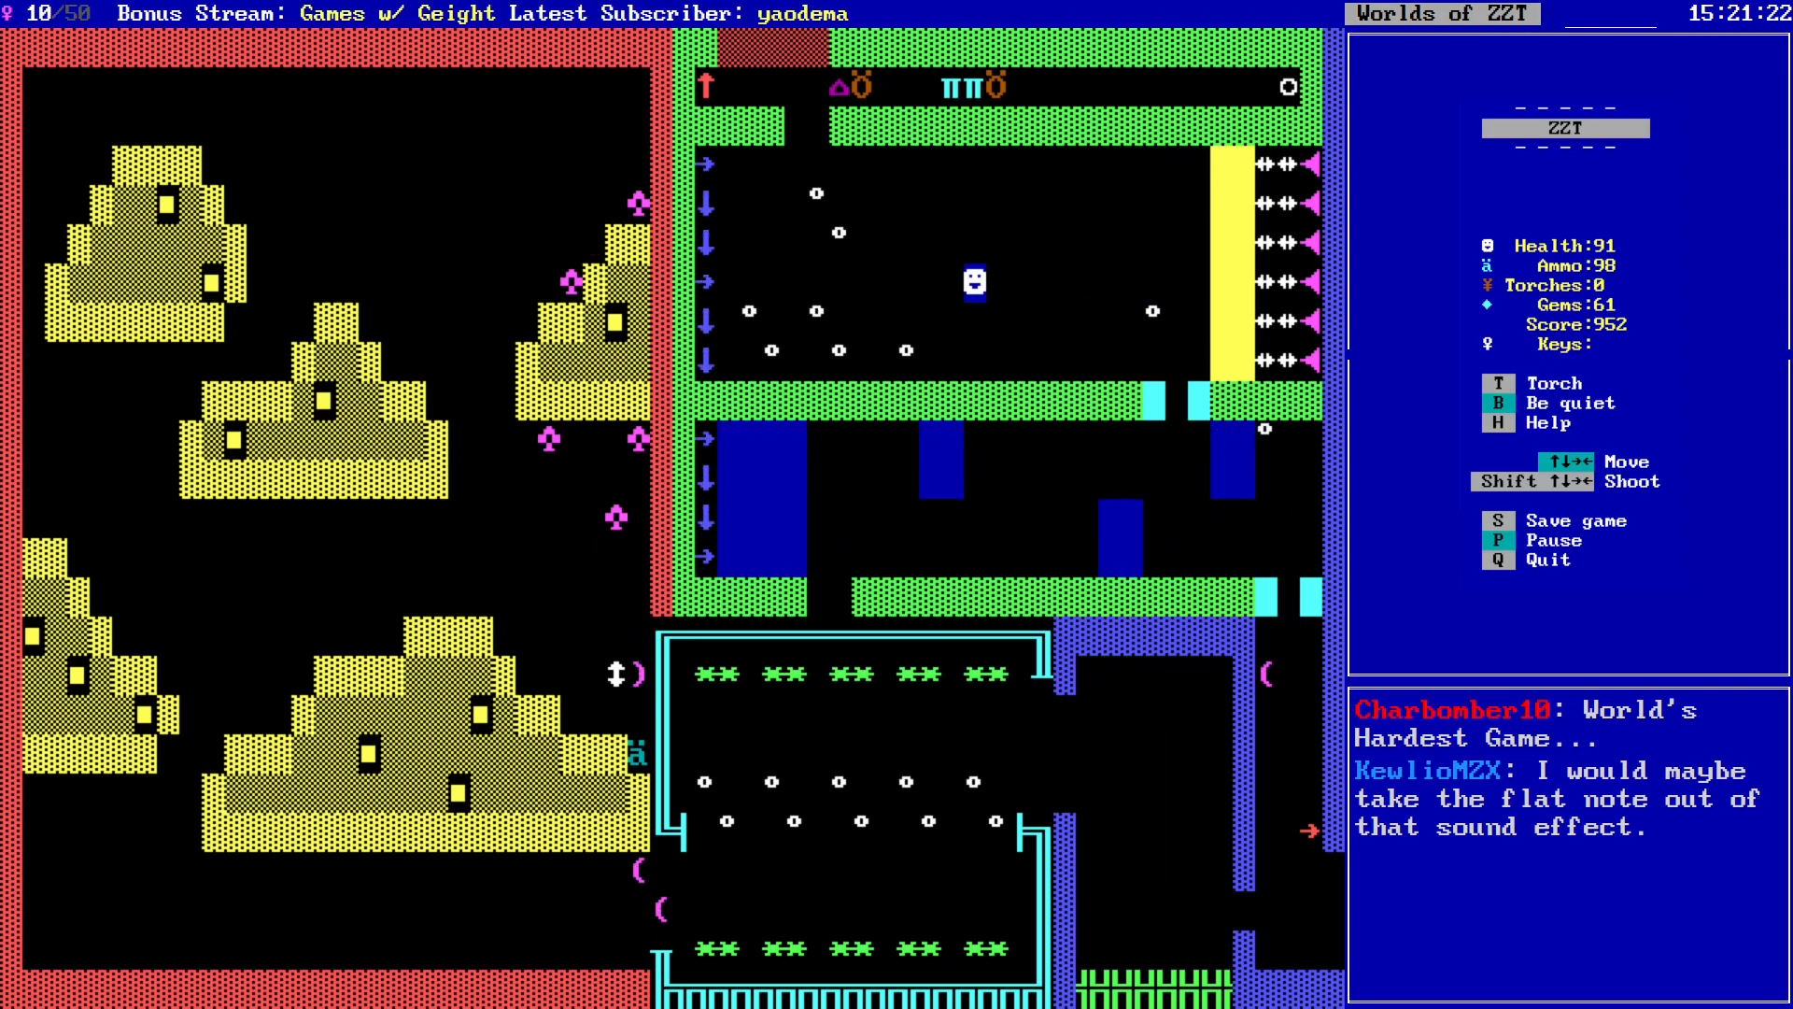
pyautogui.press('Left')
pyautogui.press('Left')
pyautogui.press('Left')
pyautogui.press('Left')
pyautogui.press('Left')
pyautogui.press('Up')
pyautogui.press('Left')
pyautogui.press('Left')
pyautogui.press('Up')
pyautogui.press('Up')
pyautogui.press('Up')
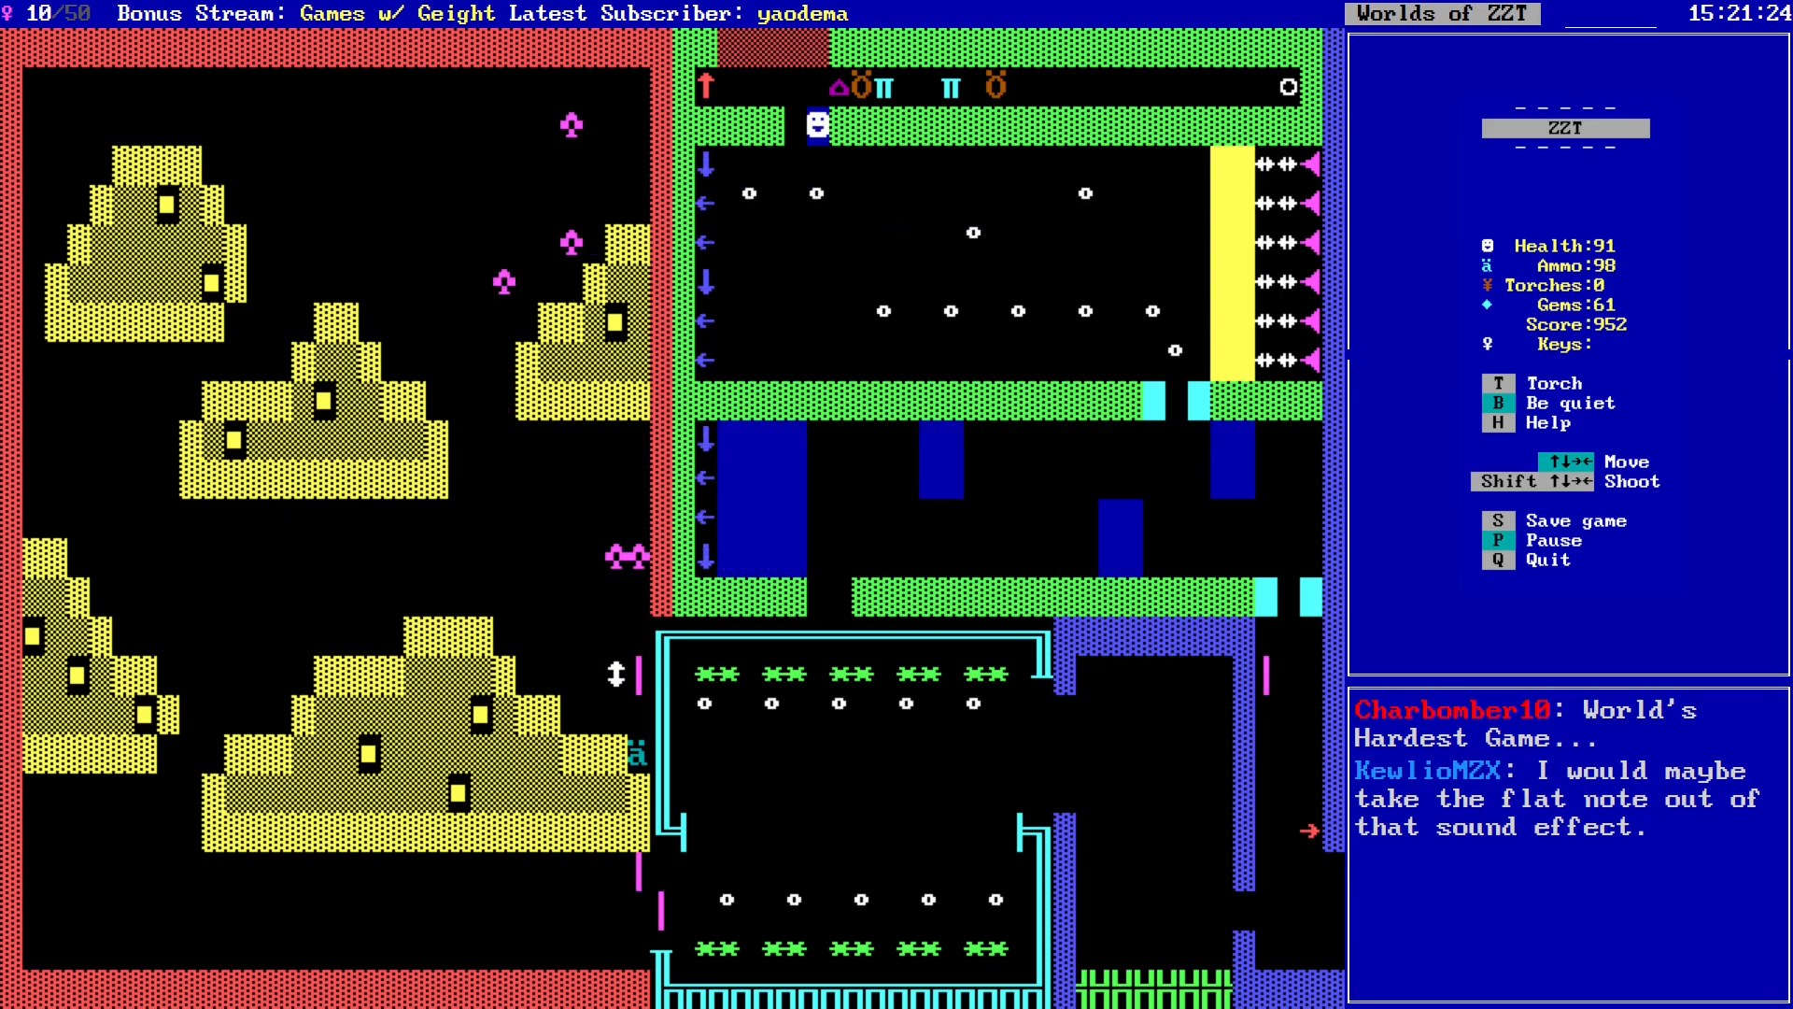
# Step: Enter the top corridor and walk west to the red arrow at its end
pyautogui.press('Up')
pyautogui.press('Left')
pyautogui.press('Left')
pyautogui.press('Left')
pyautogui.press('Left')
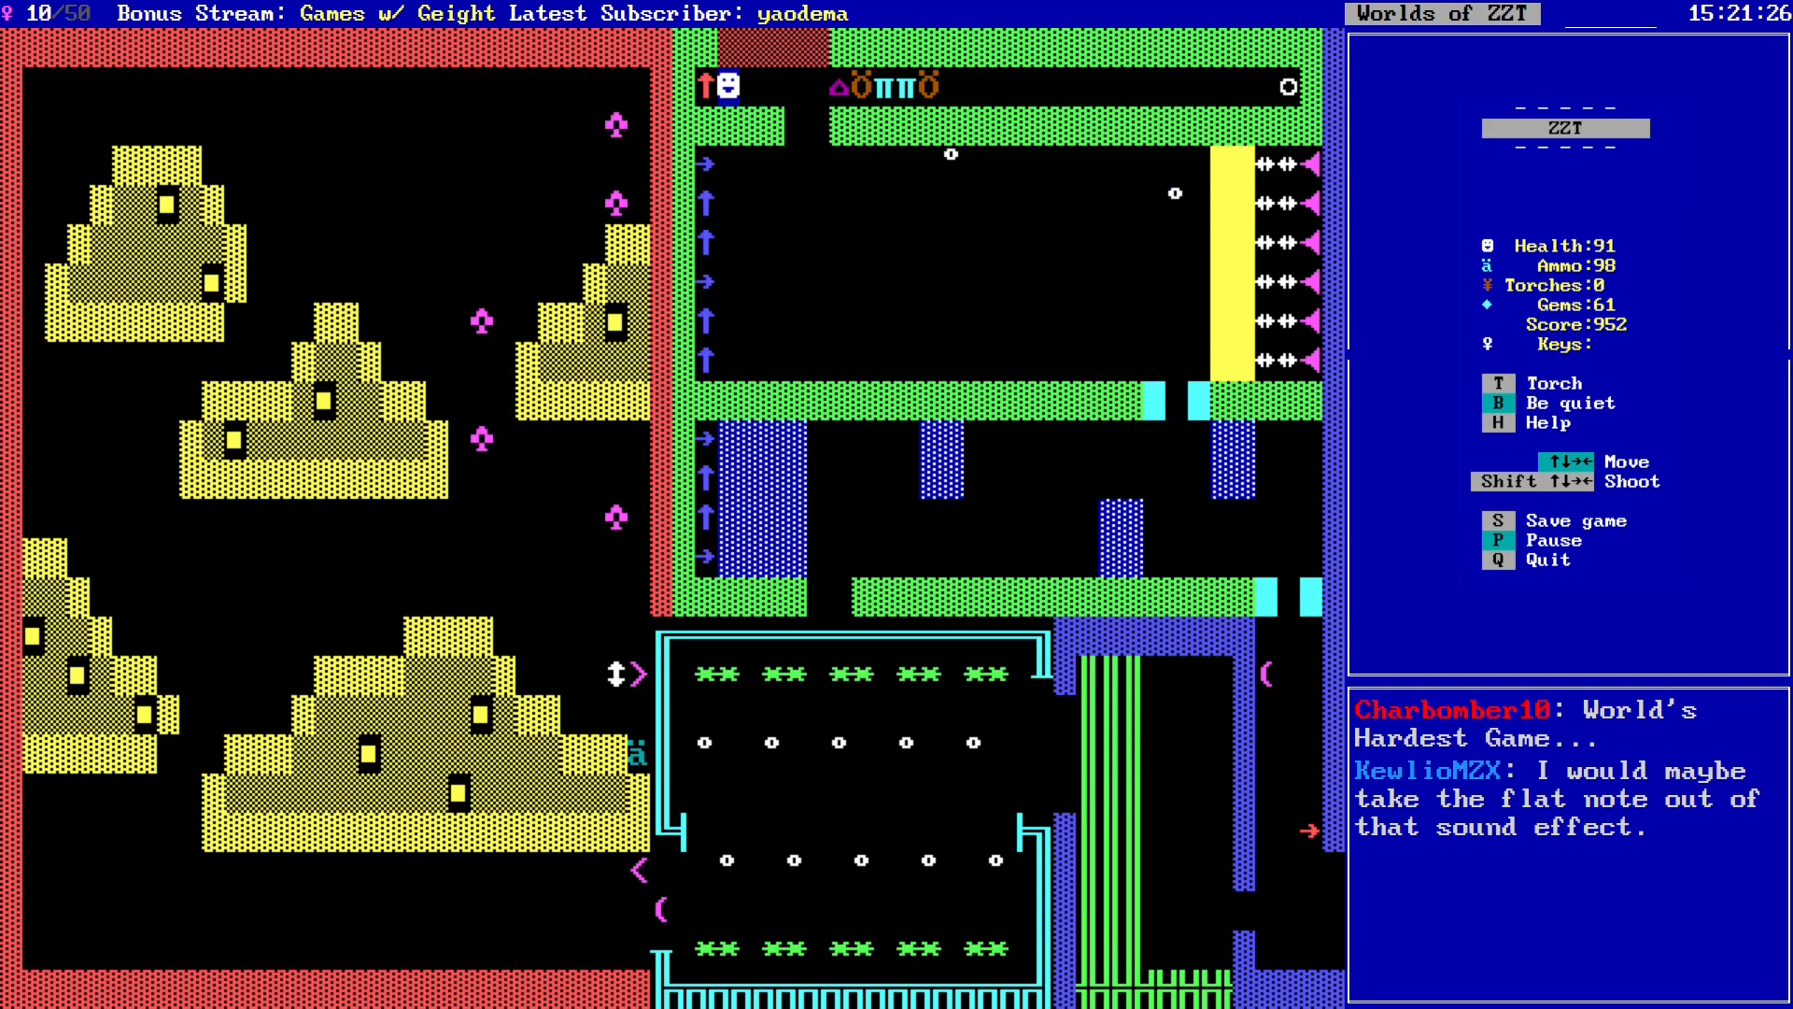
# Step: Run east along the top corridor, grabbing the energizer and charging through the creatures
pyautogui.press('Right')
pyautogui.press('Right')
pyautogui.press('Right')
pyautogui.press('Right')
pyautogui.press('Right')
pyautogui.press('Right')
pyautogui.press('Right')
pyautogui.press('Right')
pyautogui.press('Right')
pyautogui.press('Right')
pyautogui.press('Right')
pyautogui.press('Right')
pyautogui.press('Right')
pyautogui.press('Right')
pyautogui.press('Right')
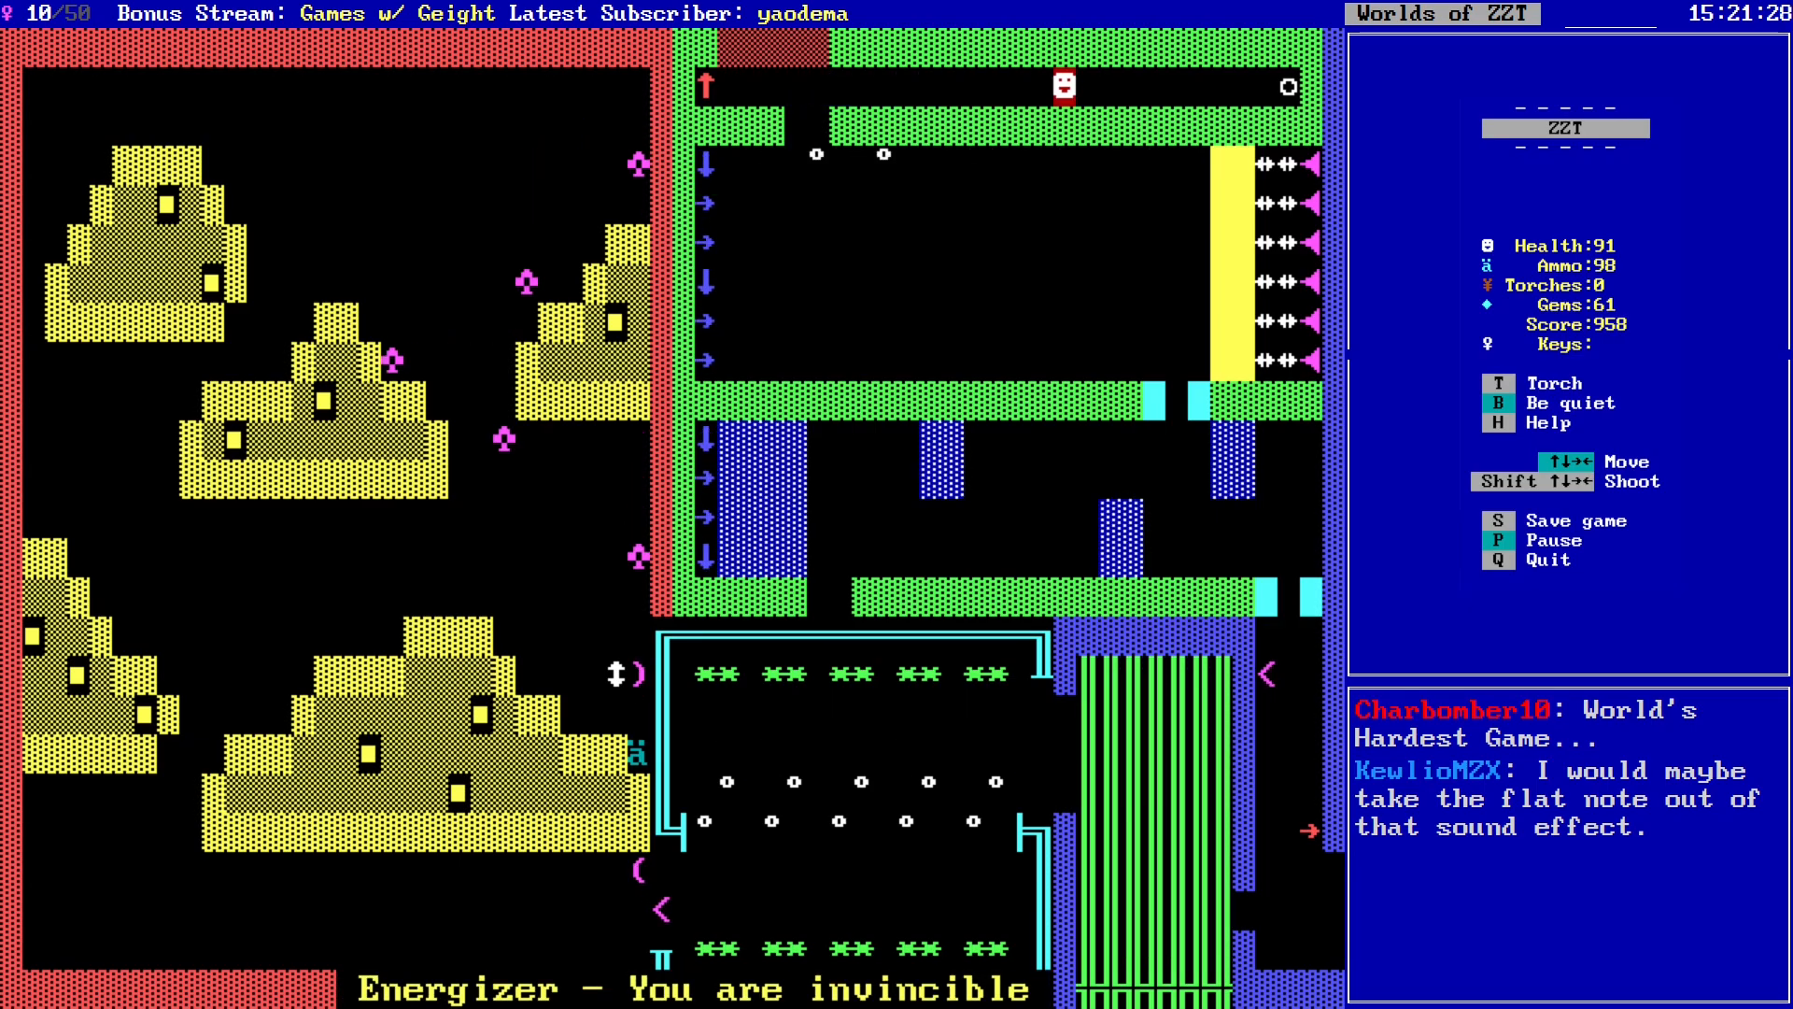
# Step: Continue to the corridor's east end and touch the white ring object
pyautogui.press('Right')
pyautogui.press('Right')
pyautogui.press('Right')
pyautogui.press('Right')
pyautogui.press('Right')
pyautogui.press('Right')
pyautogui.press('Right')
pyautogui.press('Right')
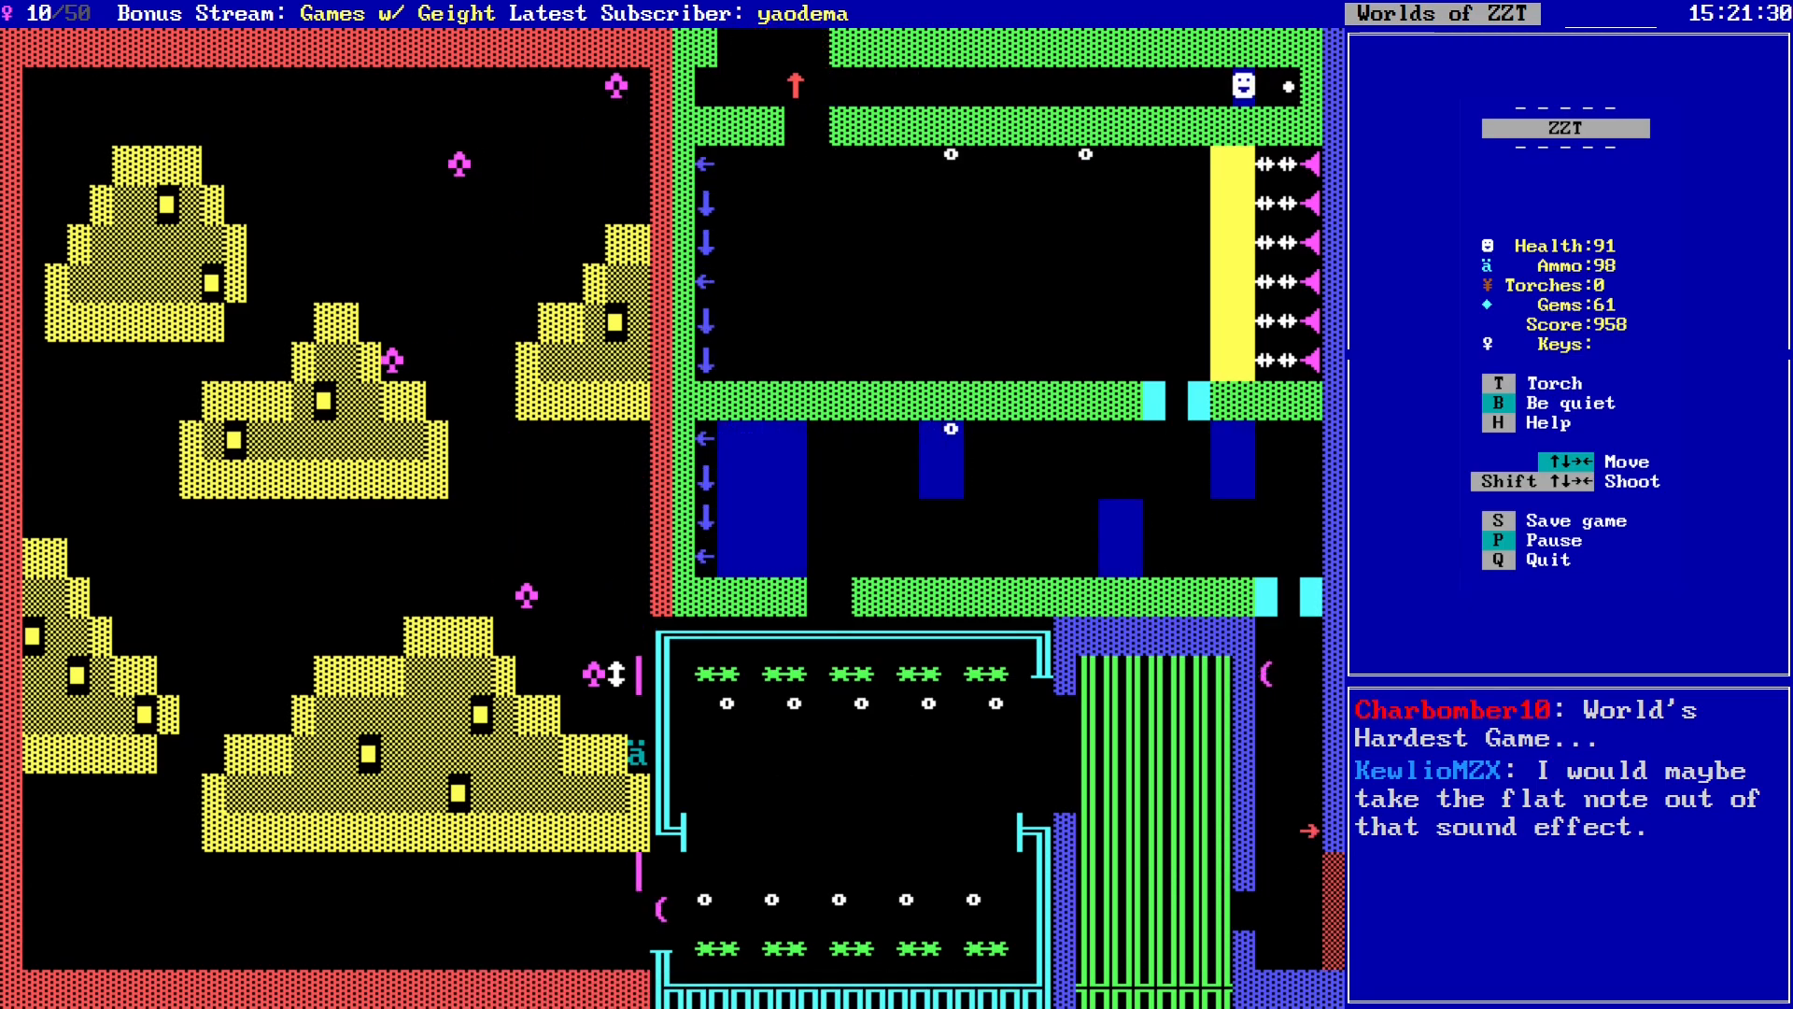
# Step: Return west along the top corridor and step up into the opened gap in the north wall
pyautogui.press('Left')
pyautogui.press('Left')
pyautogui.press('Left')
pyautogui.press('Left')
pyautogui.press('Left')
pyautogui.press('Left')
pyautogui.press('Left')
pyautogui.press('Left')
pyautogui.press('Left')
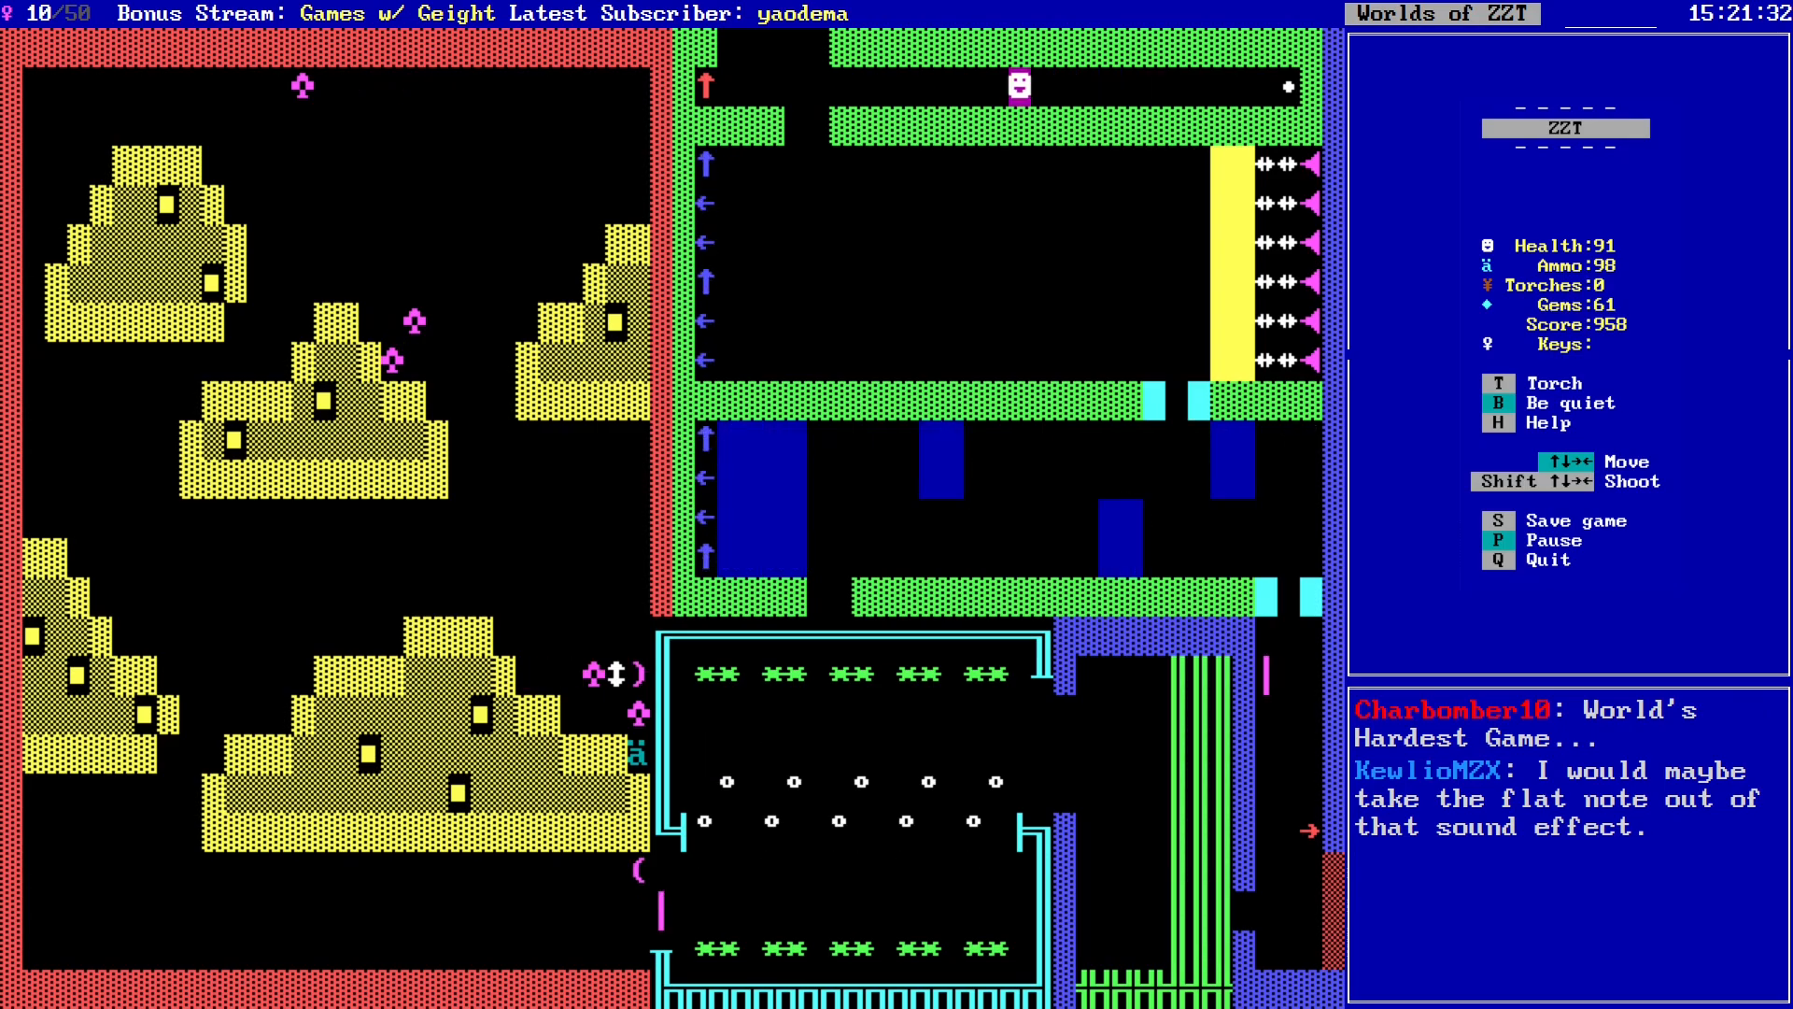
pyautogui.press('Left')
pyautogui.press('Left')
pyautogui.press('Left')
pyautogui.press('Left')
pyautogui.press('Left')
pyautogui.press('Left')
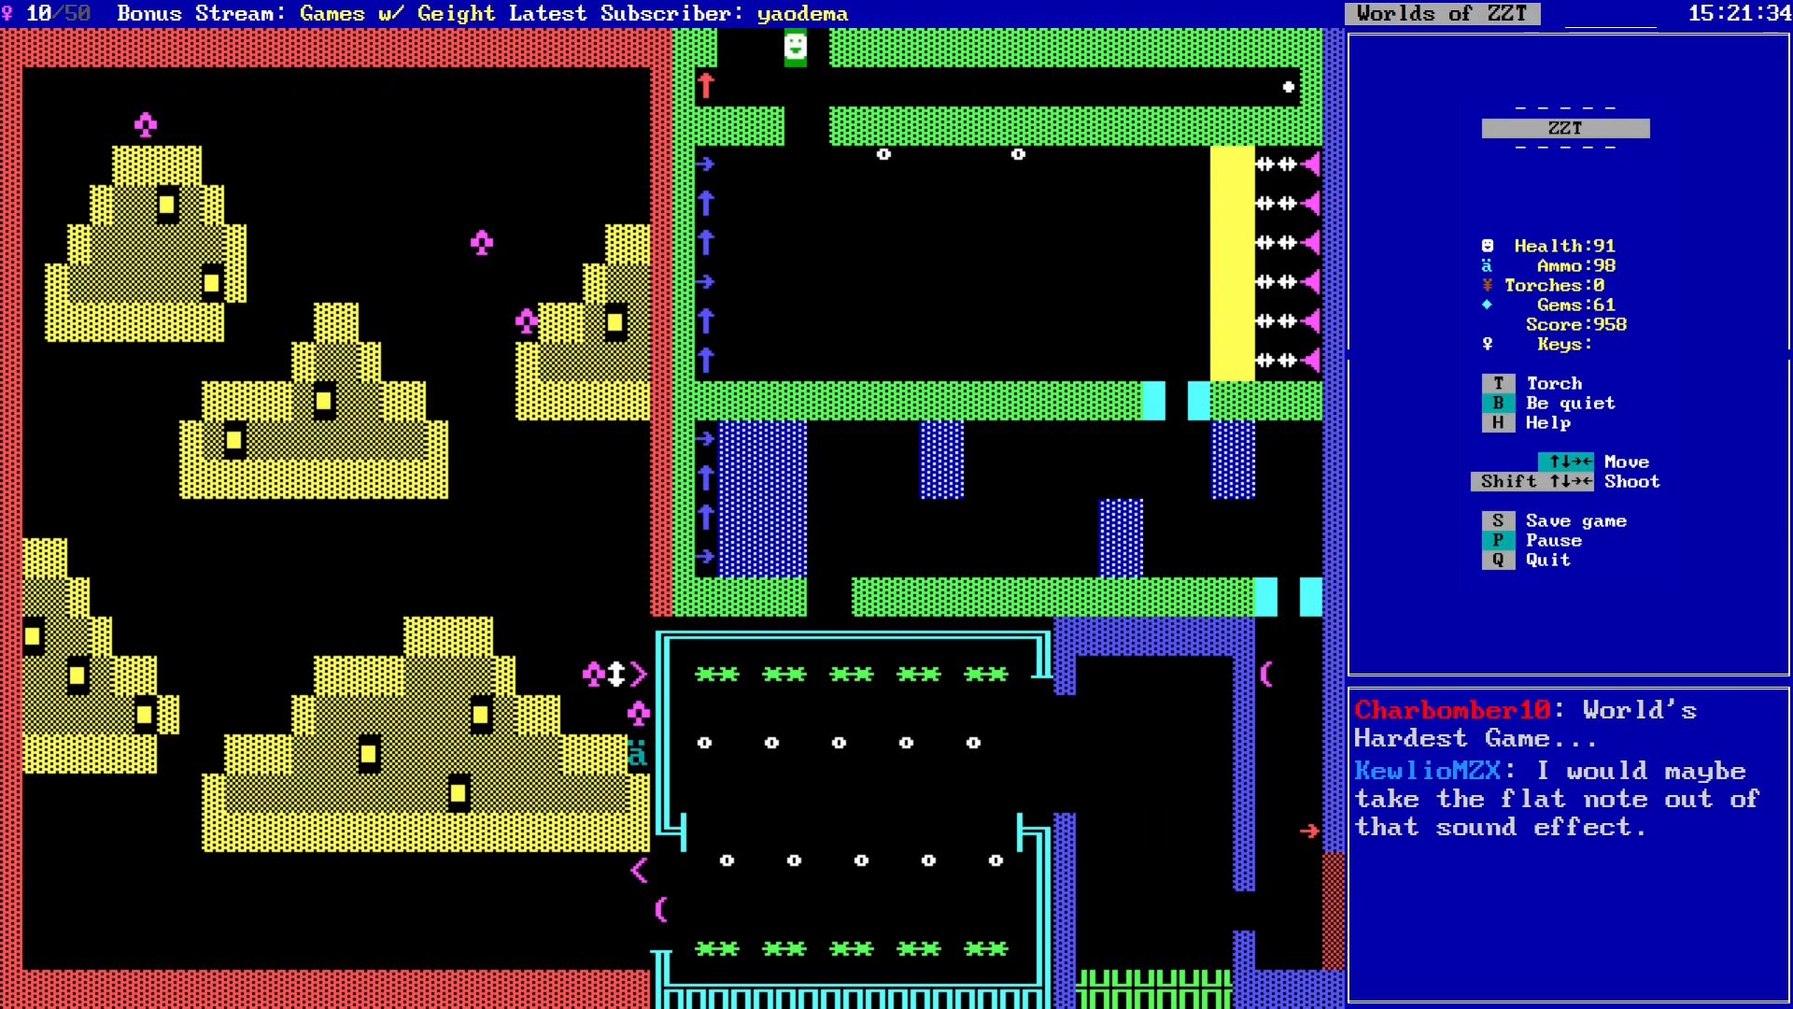
# Step: Leave the north wall gap and descend through the corridor's south opening into the large creature room
pyautogui.press('Left')
pyautogui.press('Right')
pyautogui.press('Down')
pyautogui.press('Right')
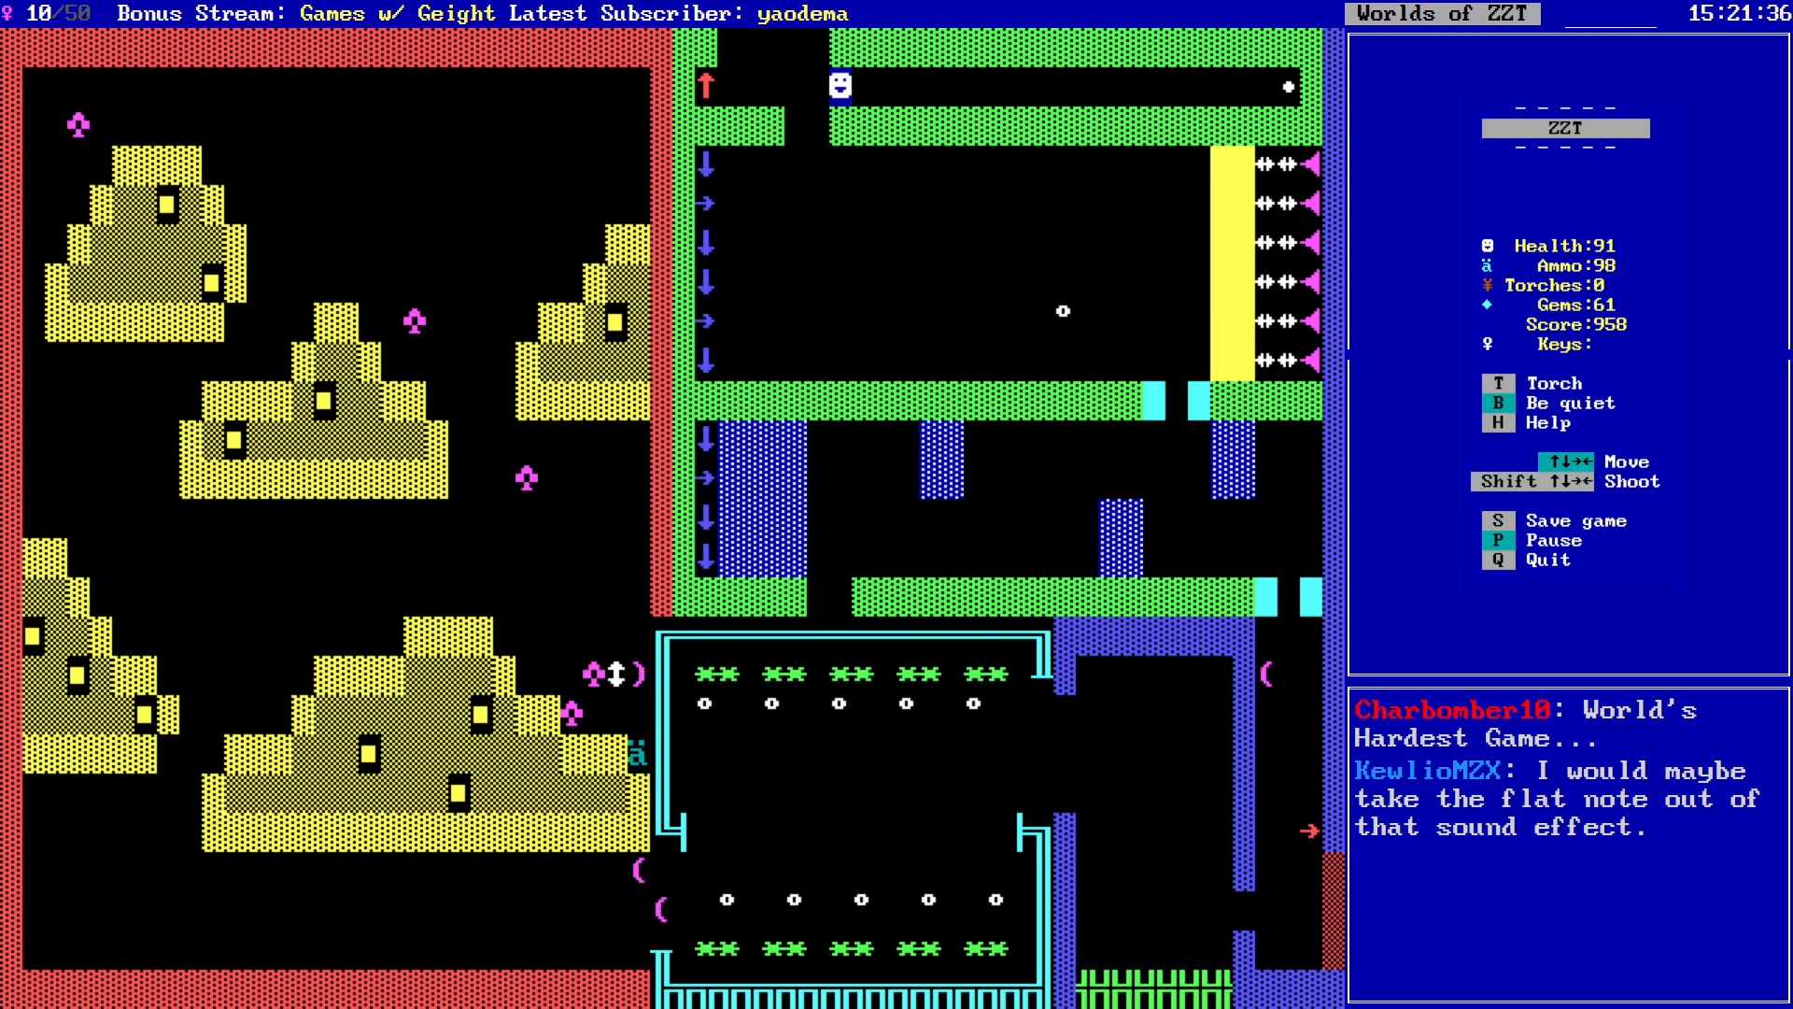
pyautogui.press('Left')
pyautogui.press('Down')
pyautogui.press('Down')
pyautogui.press('Down')
pyautogui.press('Down')
pyautogui.press('Down')
# Step: Run east to the middle of the creature room, keeping clear of the bouncing white creatures
pyautogui.press('Right')
pyautogui.press('Right')
pyautogui.press('Right')
pyautogui.press('Right')
pyautogui.press('Right')
pyautogui.press('Right')
pyautogui.press('Right')
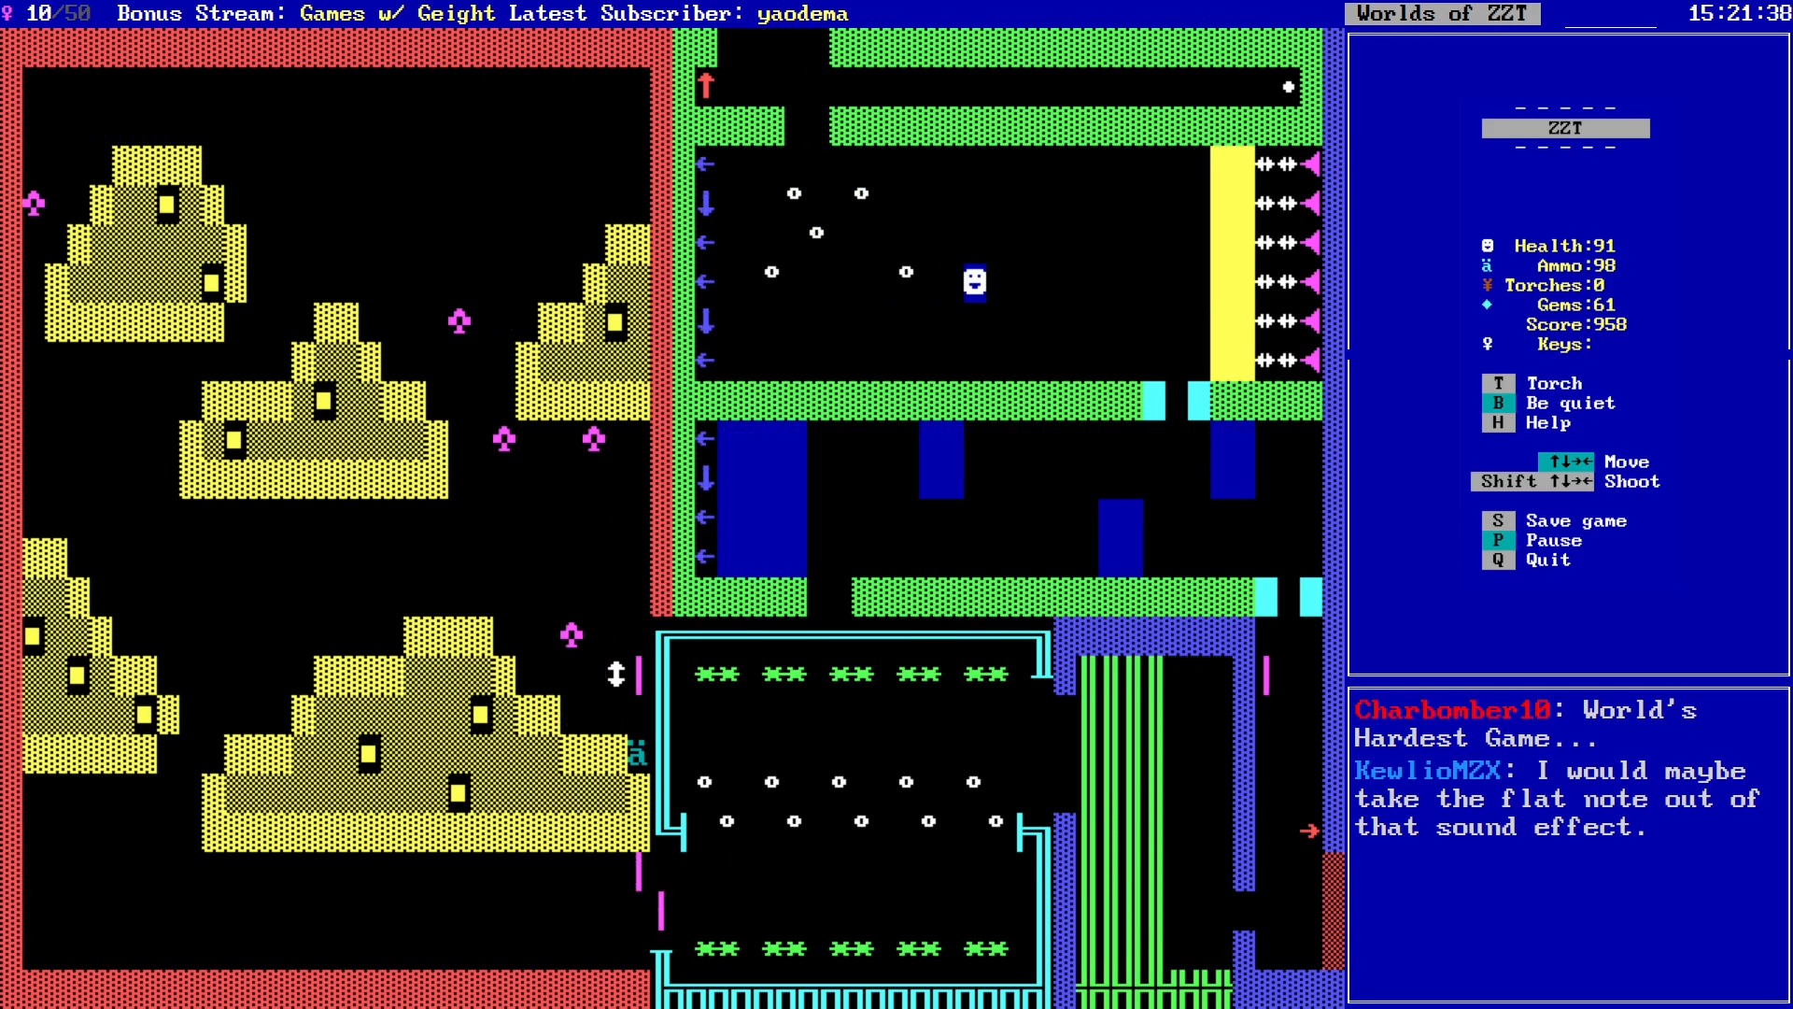
# Step: Move down near the room's south wall and head east toward the opening between the cyan blocks
pyautogui.press('Down')
pyautogui.press('Down')
pyautogui.press('Right')
pyautogui.press('Right')
pyautogui.press('Right')
pyautogui.press('Right')
pyautogui.press('Right')
pyautogui.press('Right')
pyautogui.press('Right')
pyautogui.press('Left')
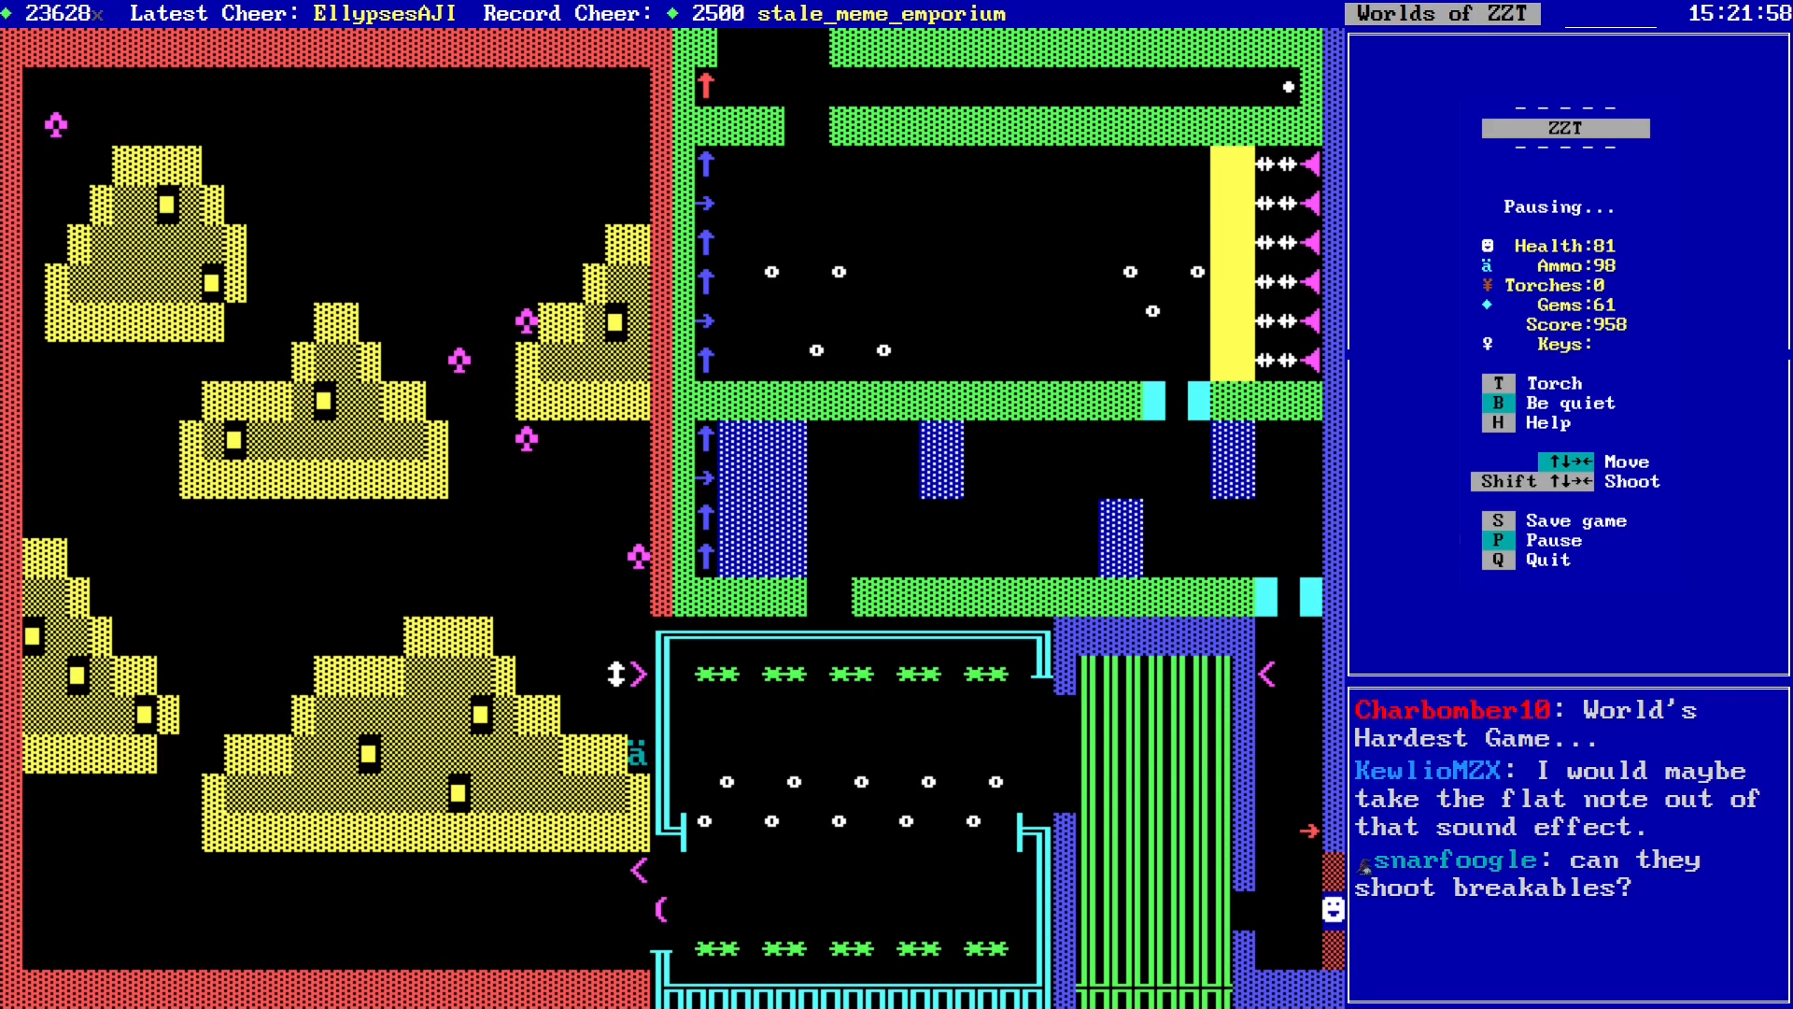
# Step: Exit through the gap in the board's east wall into the neighboring board with the white spiral maze
pyautogui.press('Right')
pyautogui.press('Left')
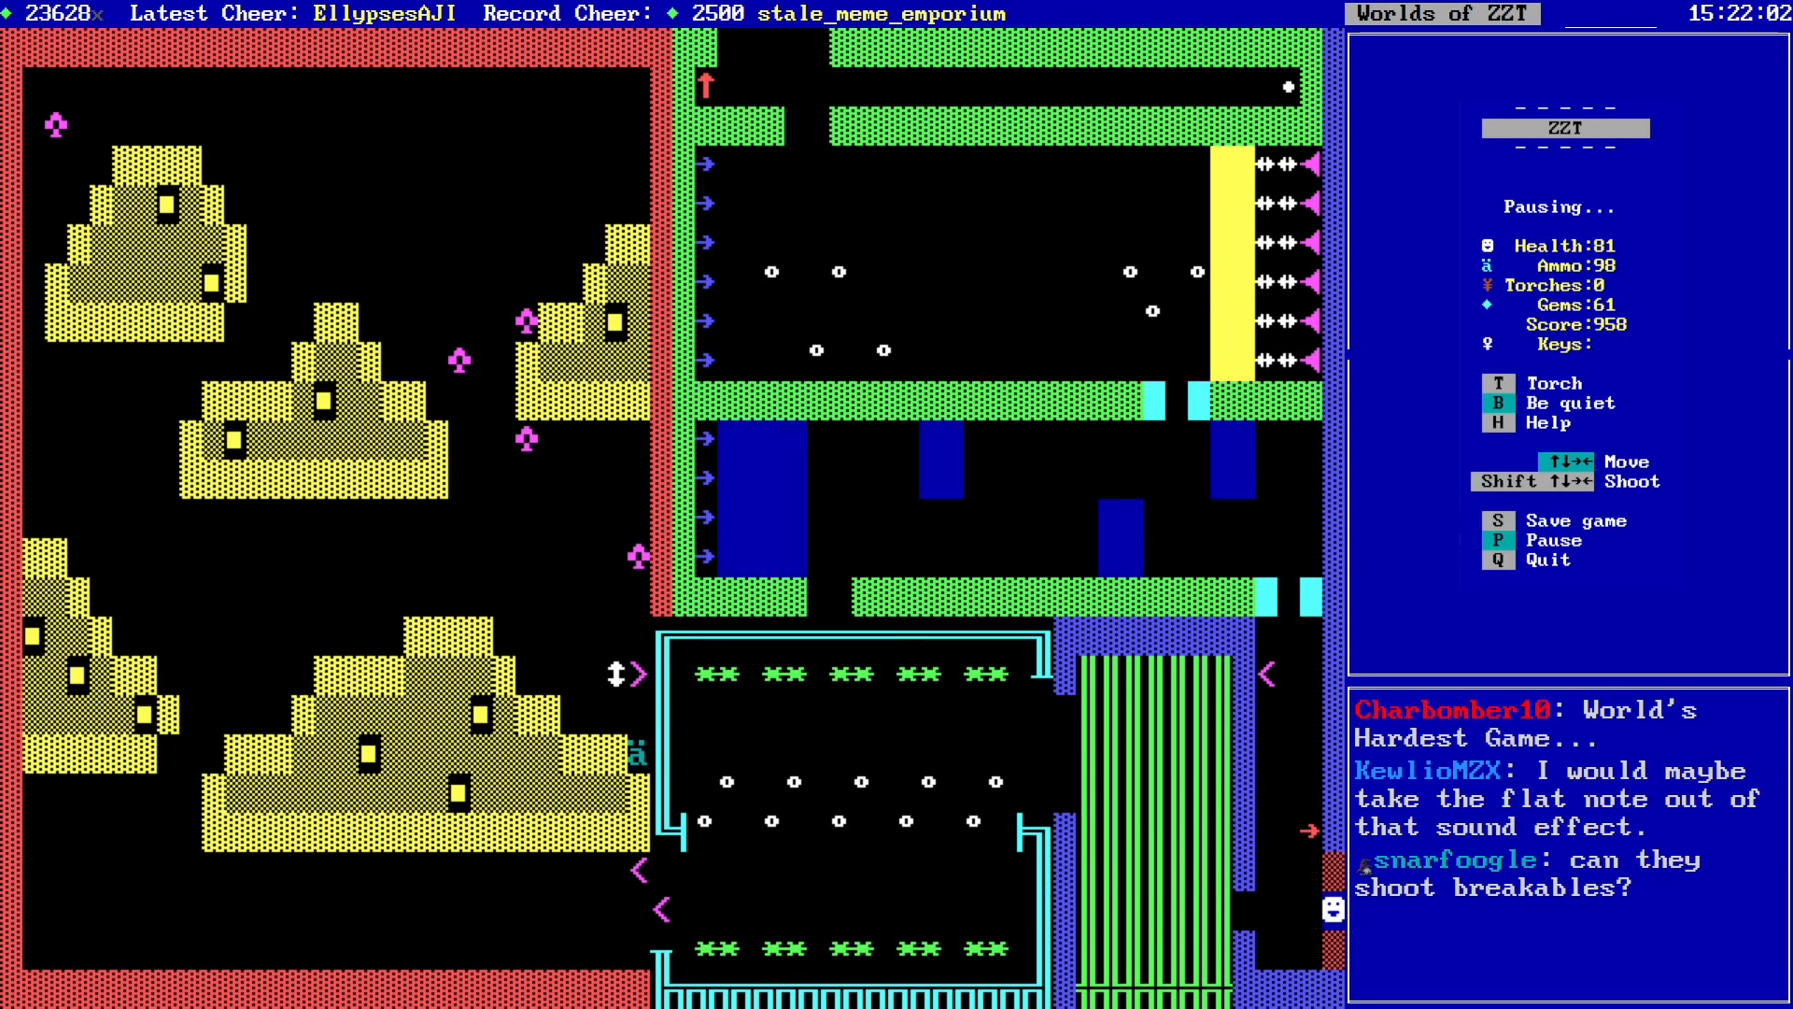
pyautogui.press('Right')
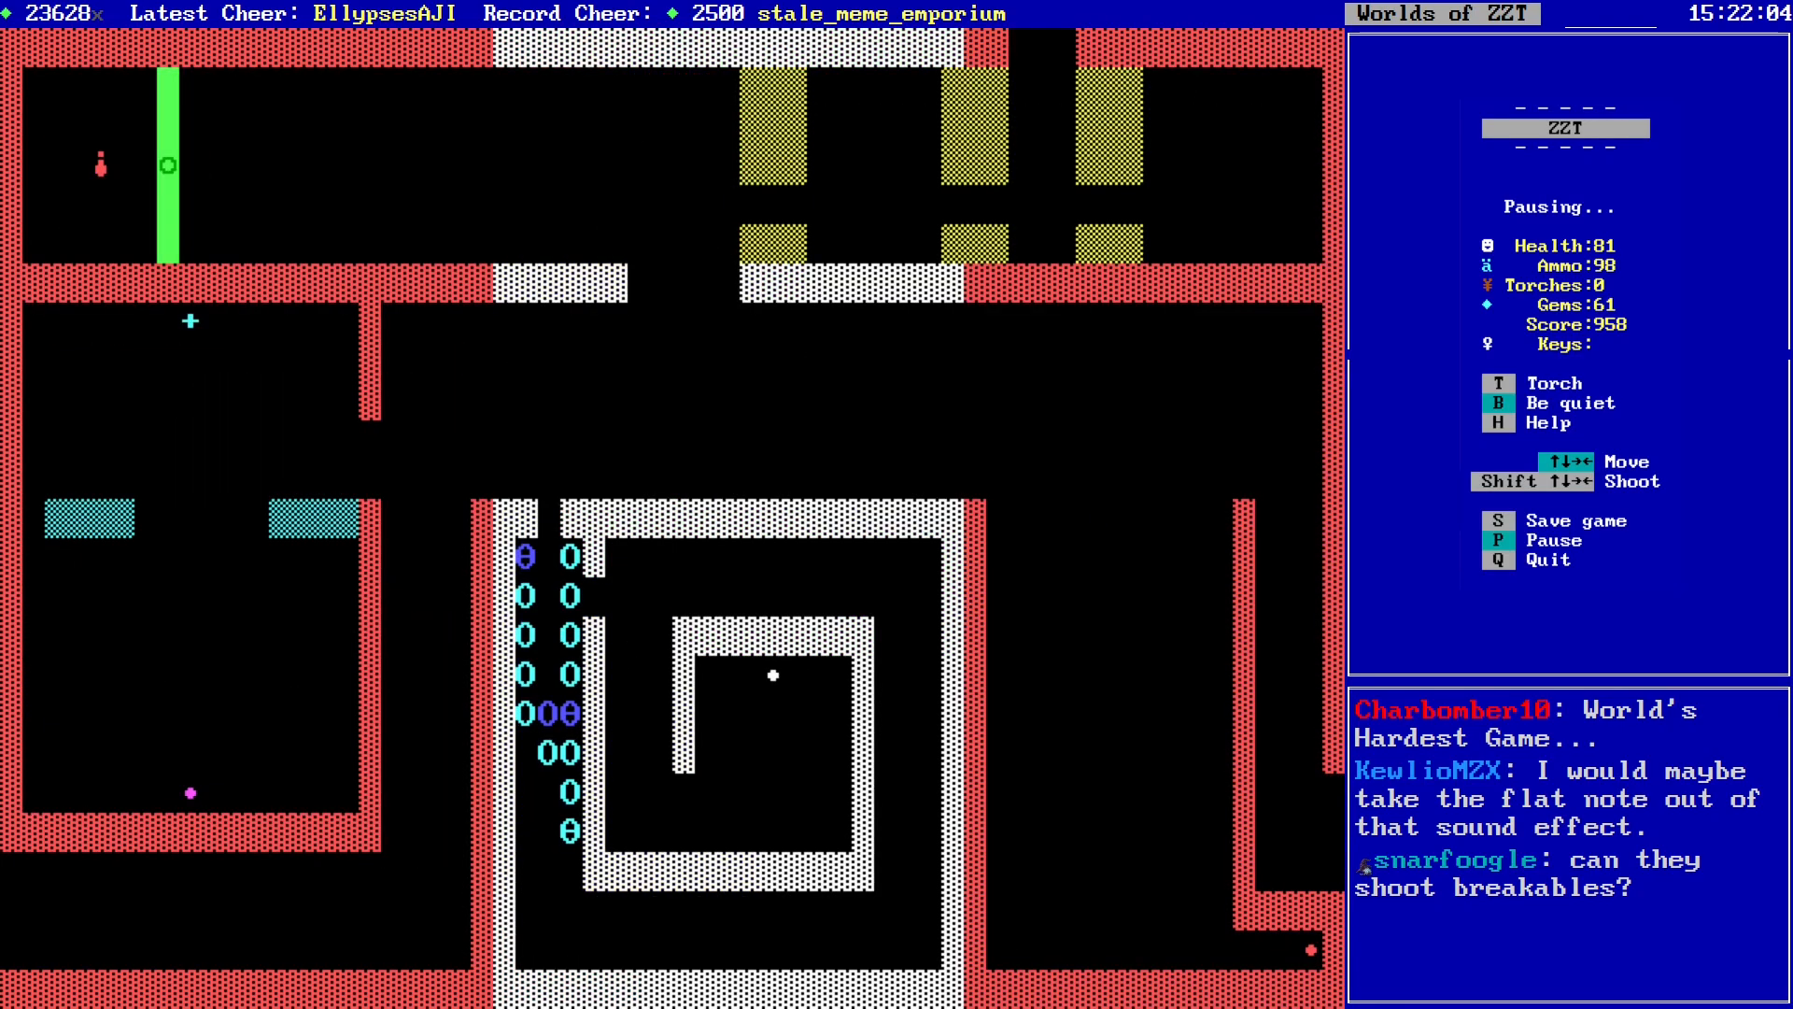
pyautogui.press('Left')
pyautogui.press('Left')
pyautogui.press('Left')
pyautogui.press('Right')
pyautogui.press('Right')
pyautogui.press('Right')
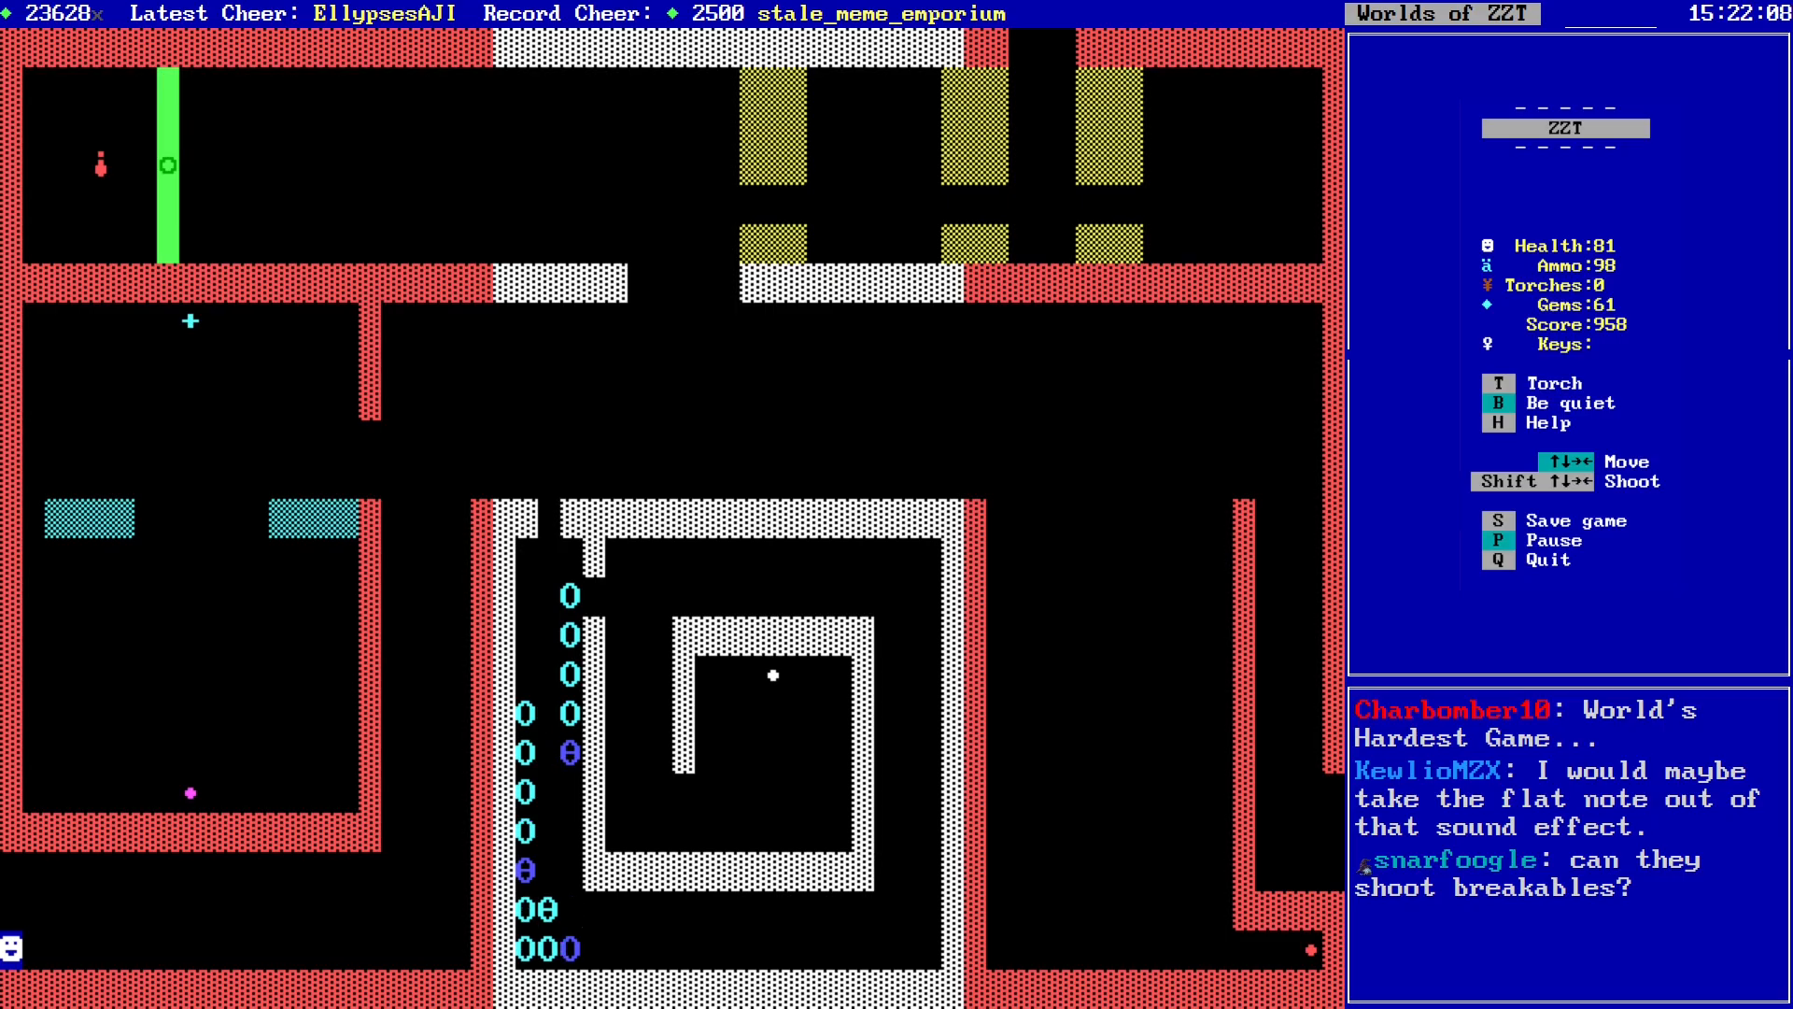
# Step: Travel to the upper room's gap between the yellow blocks and exit north to the green forest board
pyautogui.press('Up')
pyautogui.press('Left')
pyautogui.press('Left')
pyautogui.press('Right')
pyautogui.press('Right')
pyautogui.press('Right')
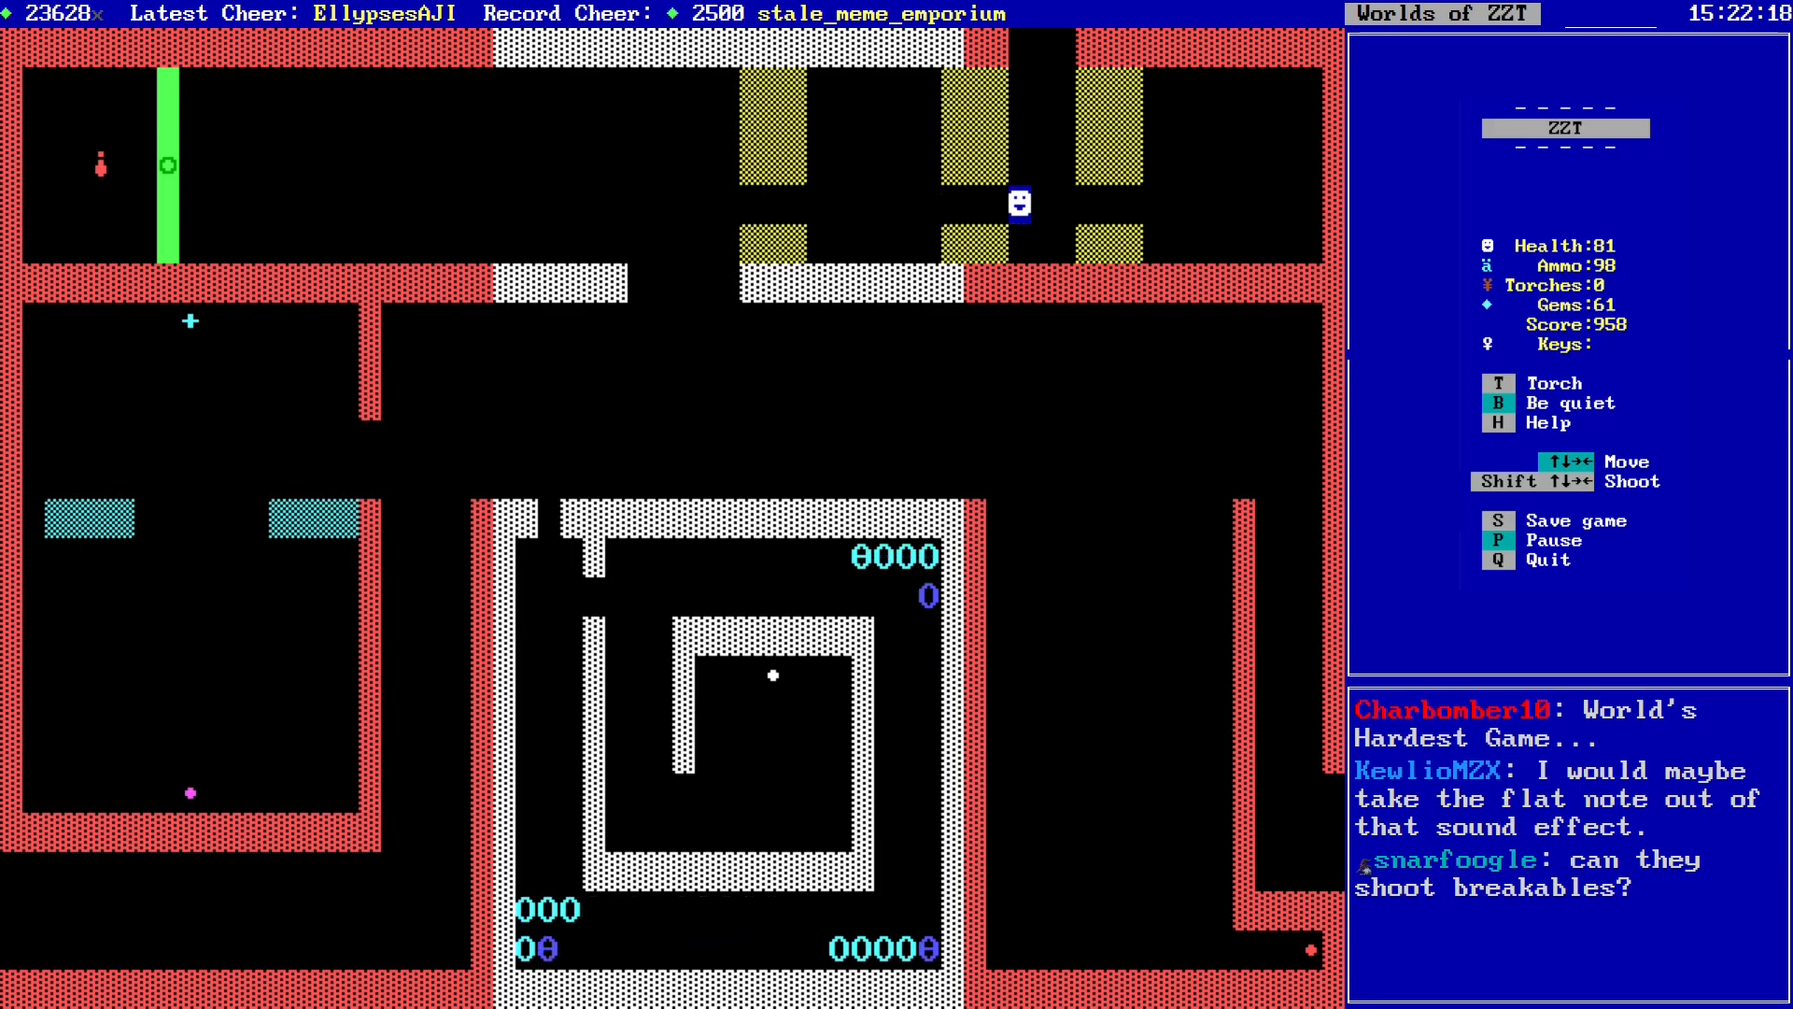
pyautogui.press('Up')
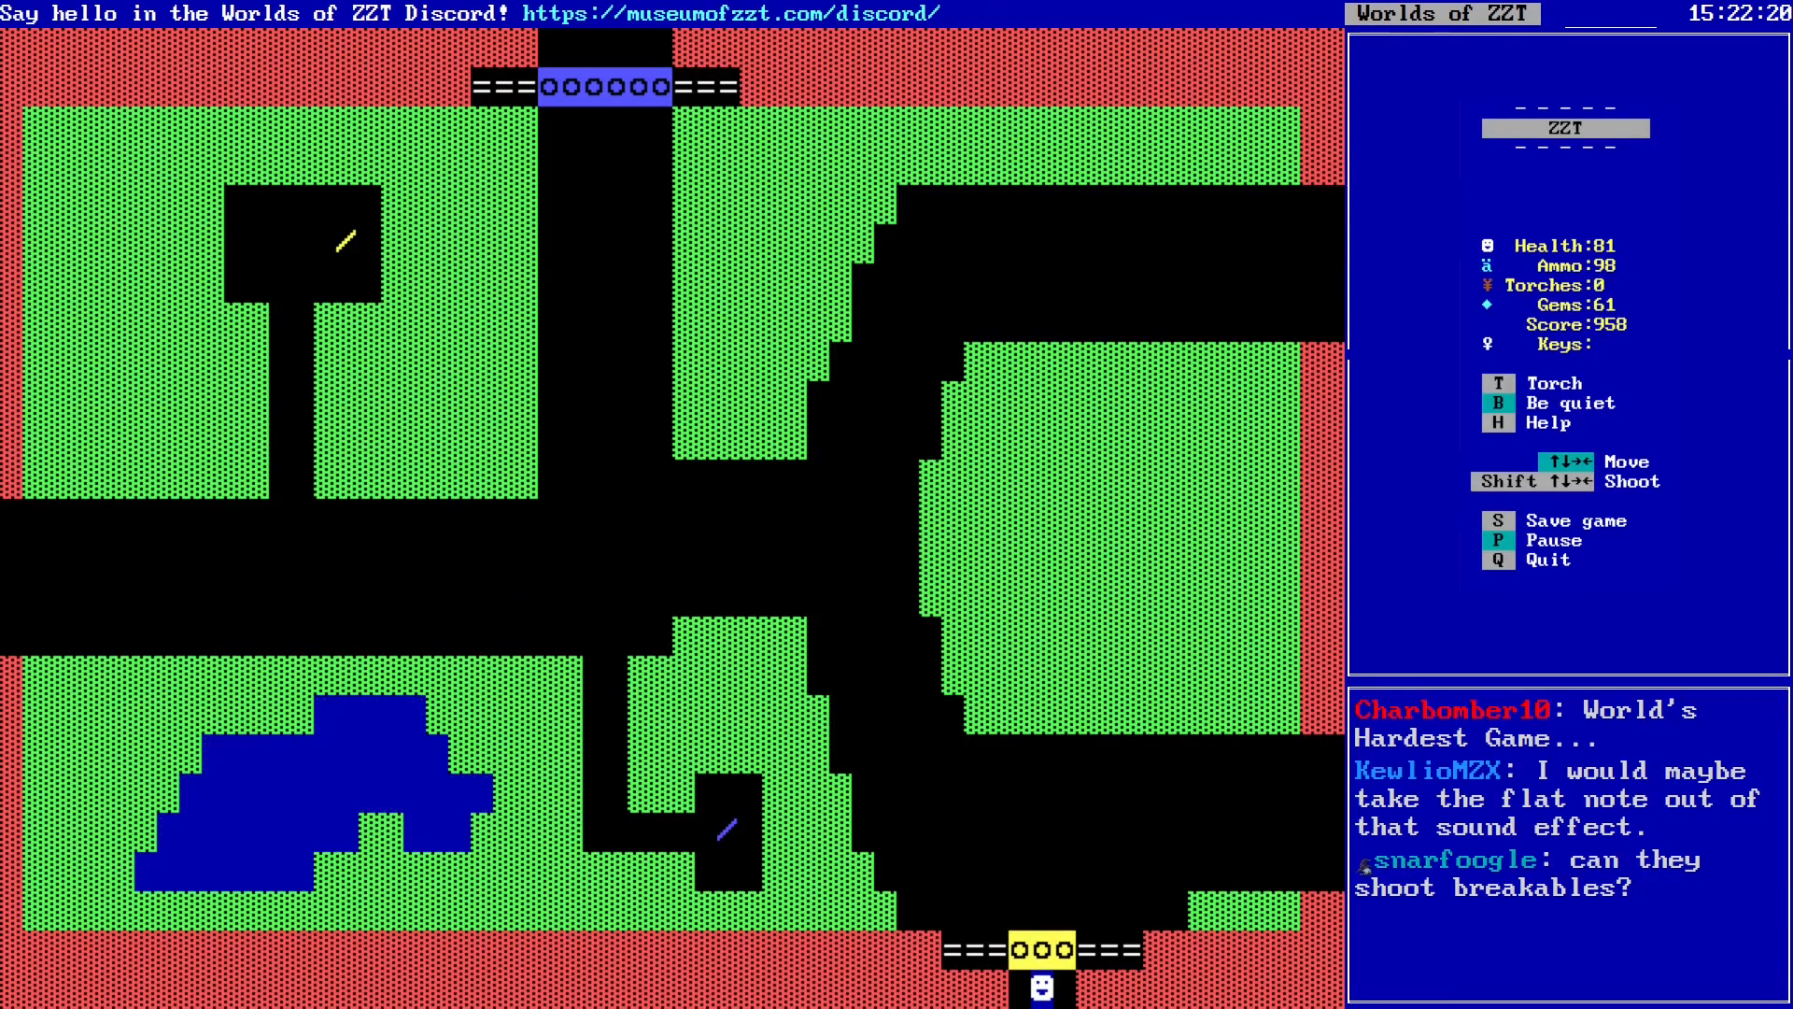
# Step: Step one tile east below the yellow barrier and request to end the game
pyautogui.press('Right')
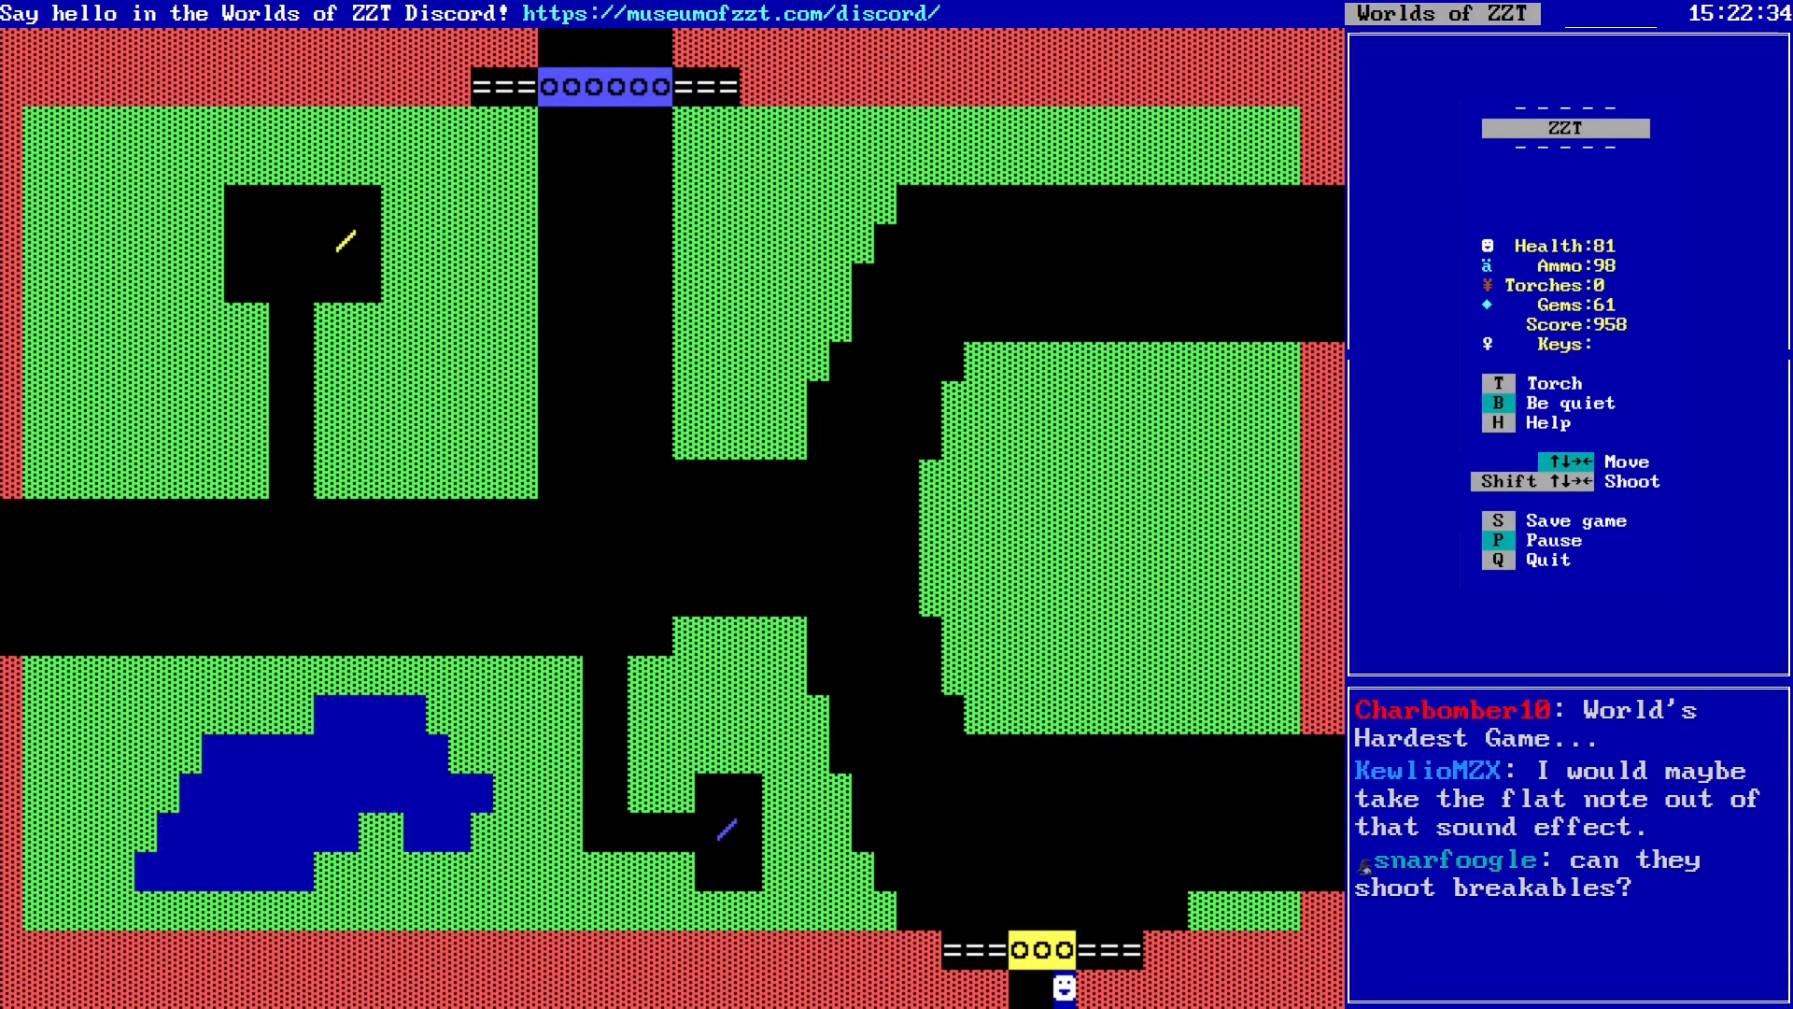
pyautogui.press('q')
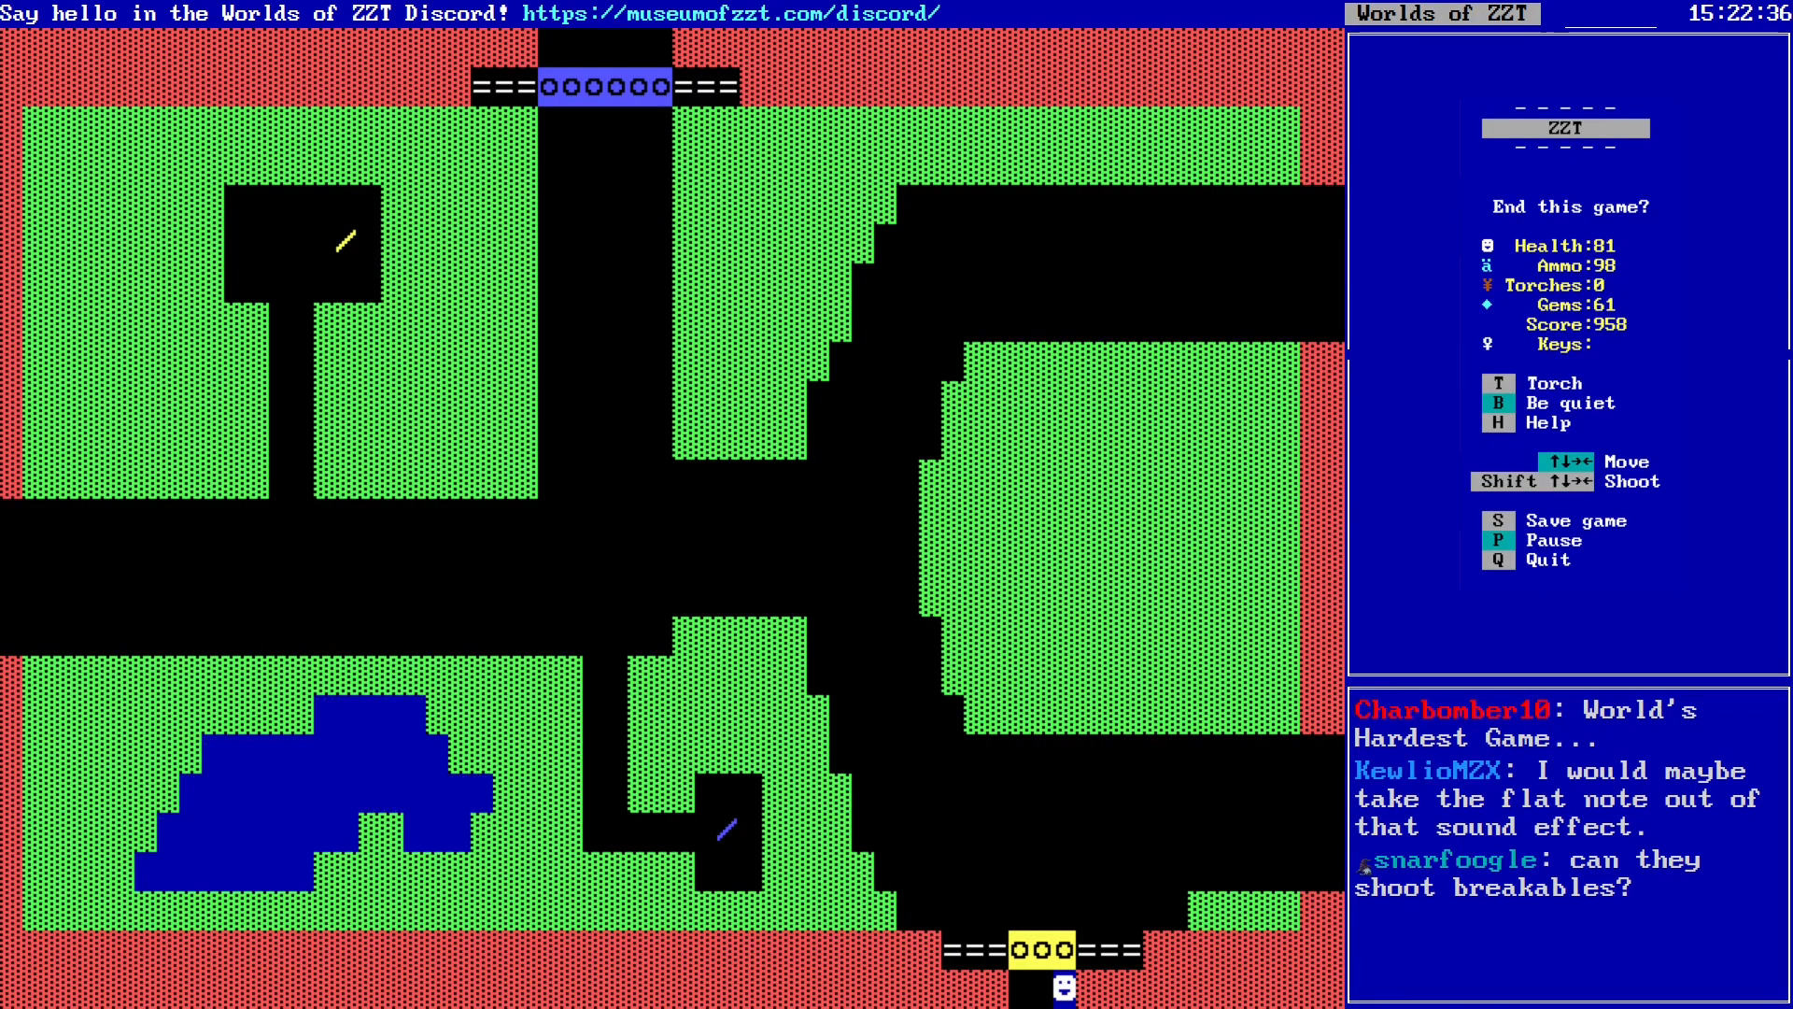